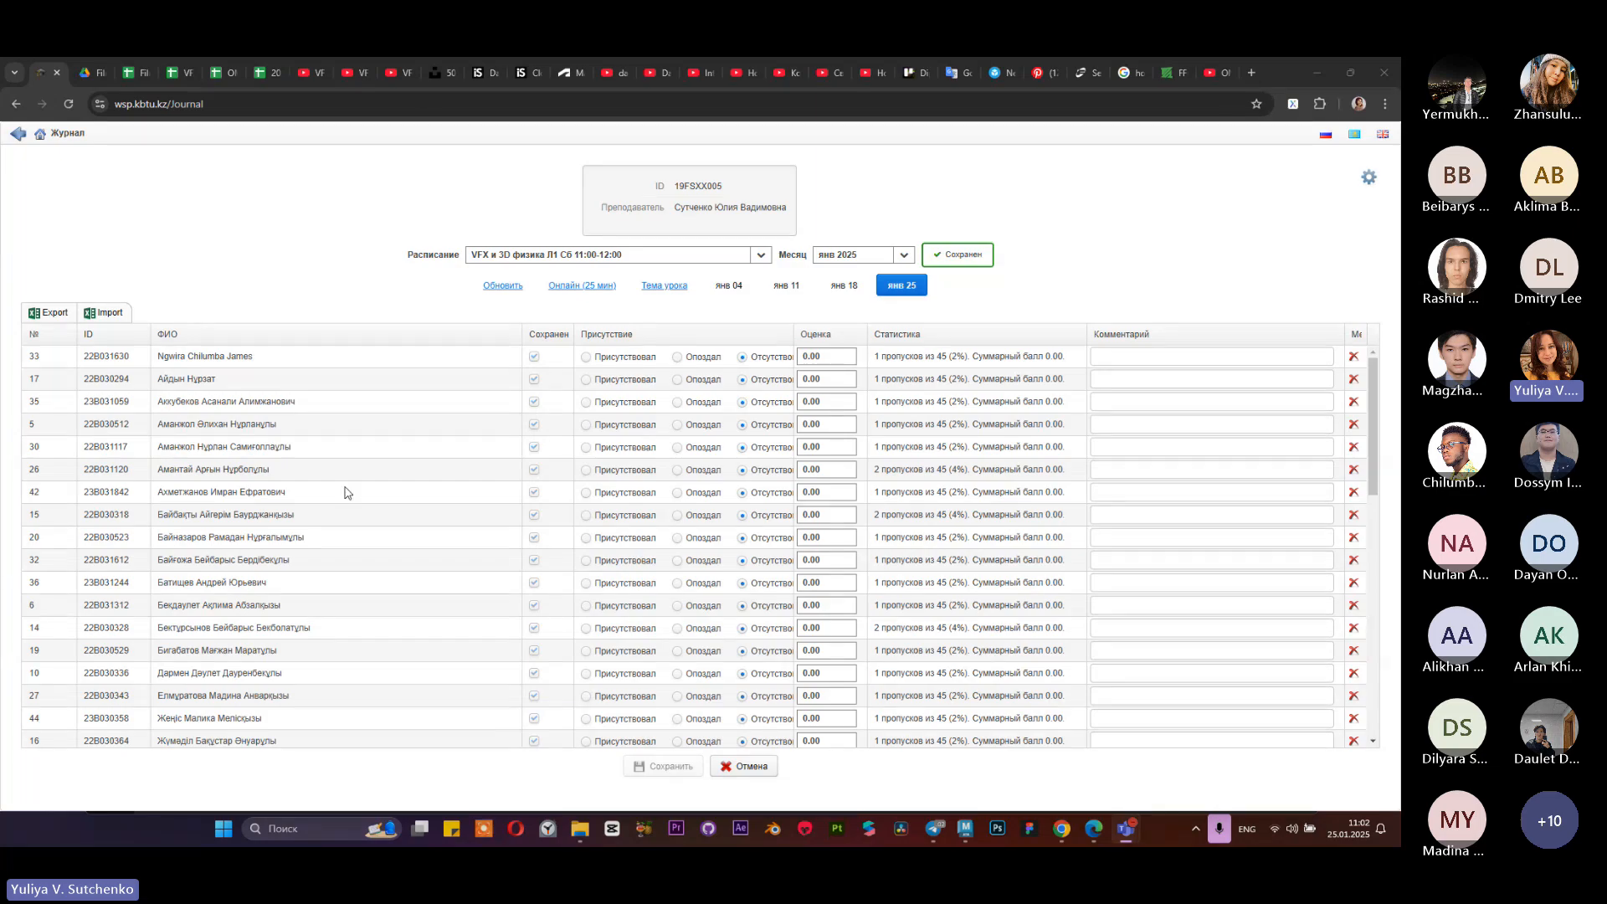
# Step: Fill in the 25 January attendance for the VFX lecture from the online-presence data of 25 minutes and review the student list
pyautogui.scroll(-8, 385, 506)
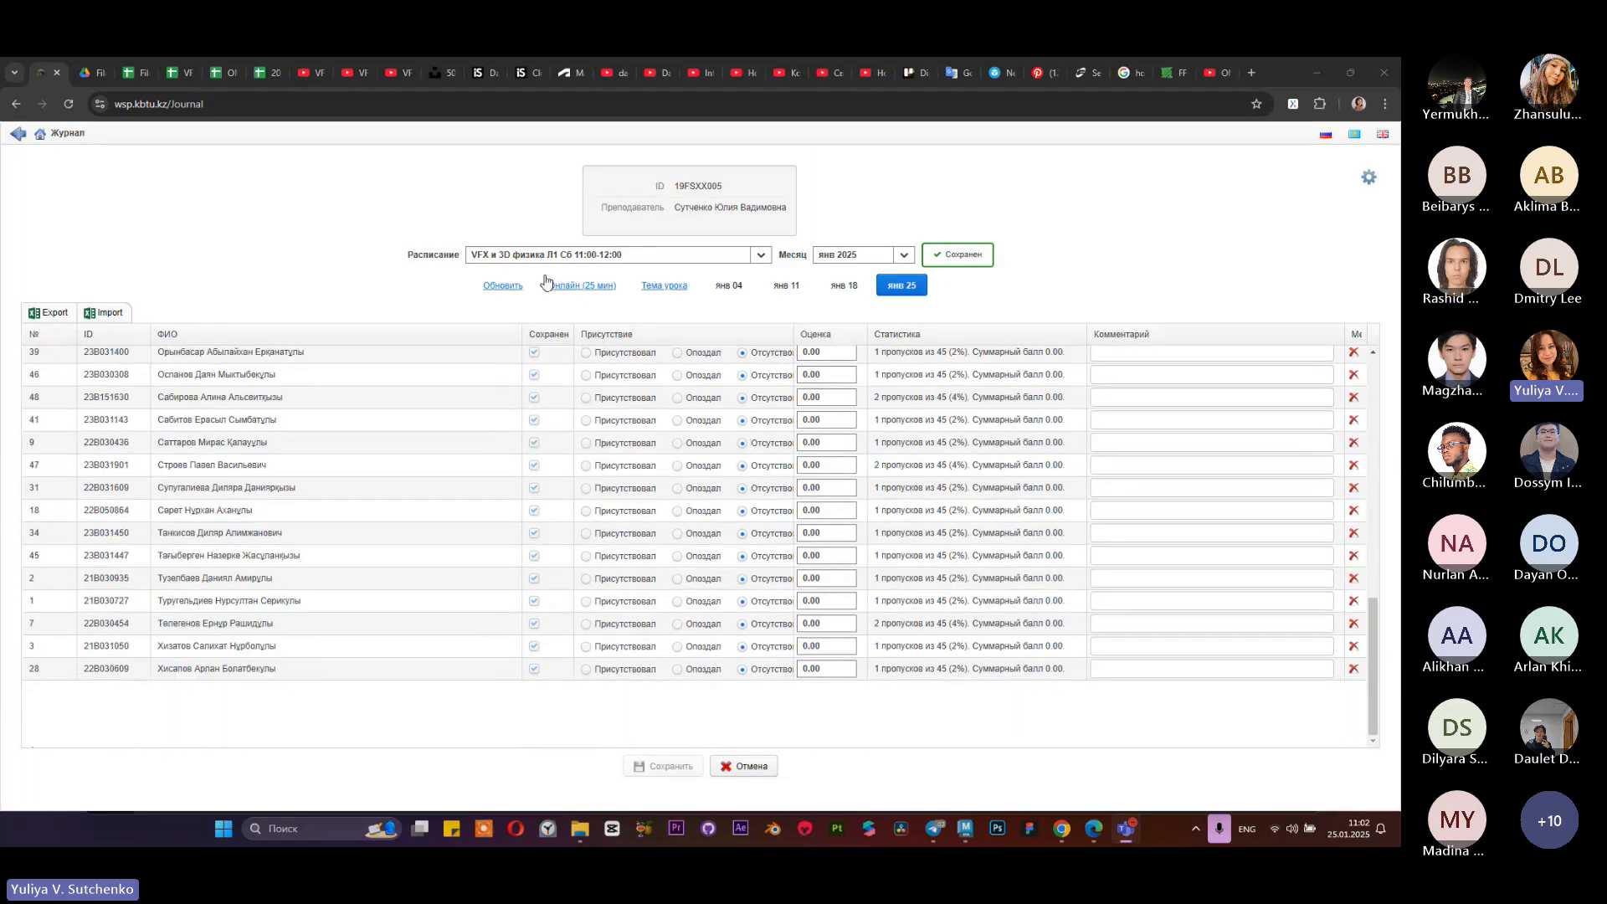
pyautogui.click(548, 284)
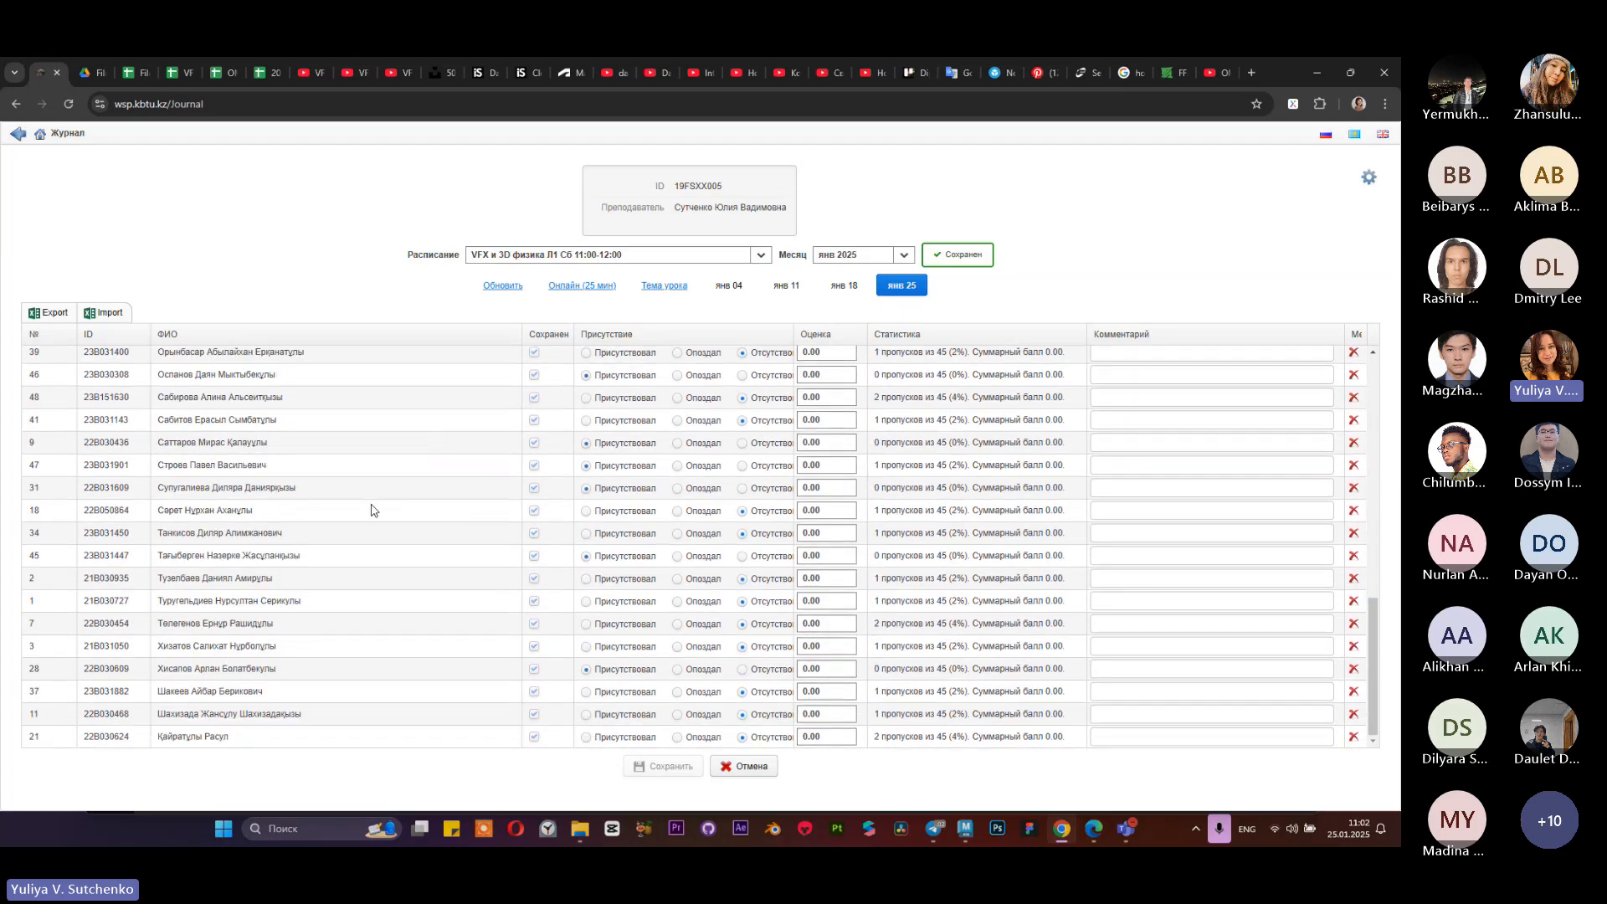
pyautogui.scroll(8, 376, 511)
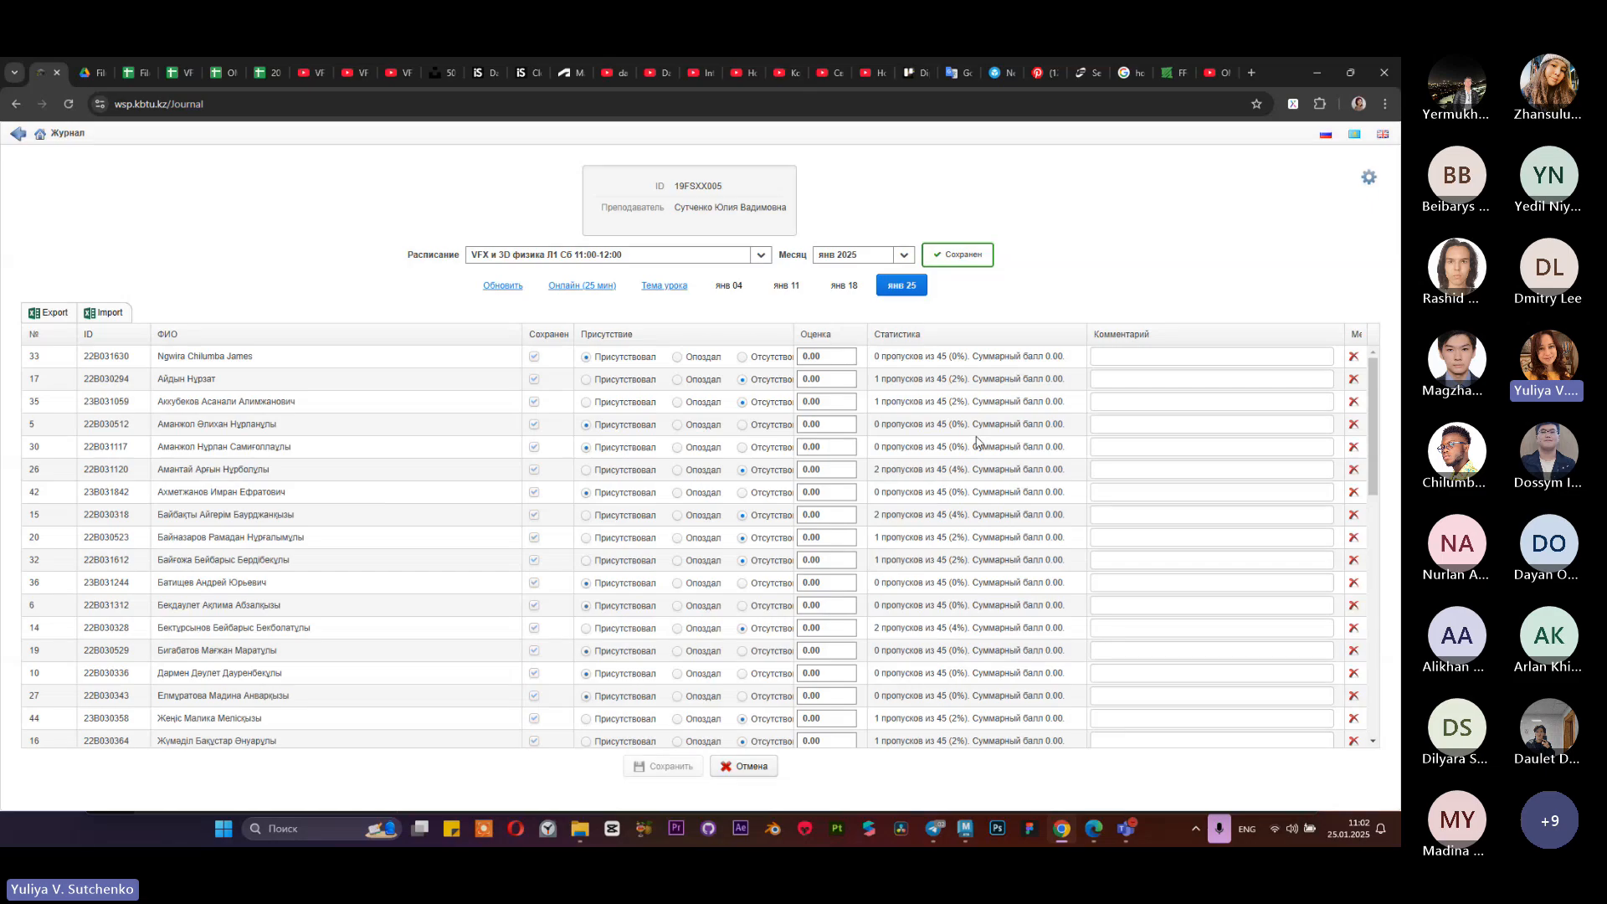
# Step: Minimise the open windows, open the VFX 2024 folder from the desktop and play lab1.mp4
pyautogui.click(1318, 73)
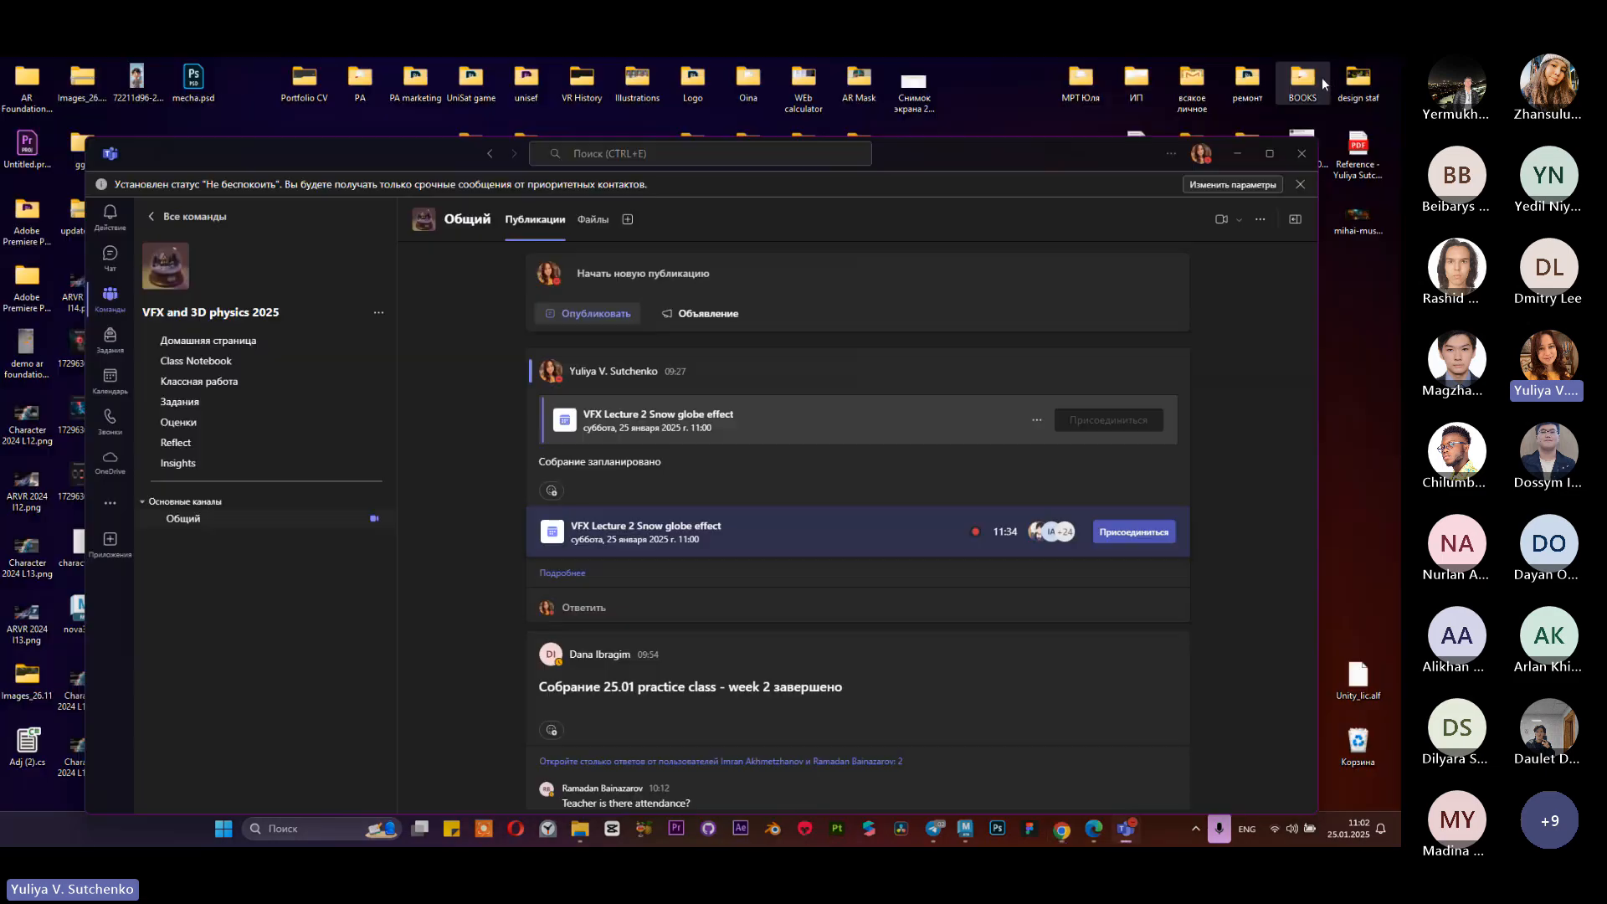
pyautogui.click(1236, 153)
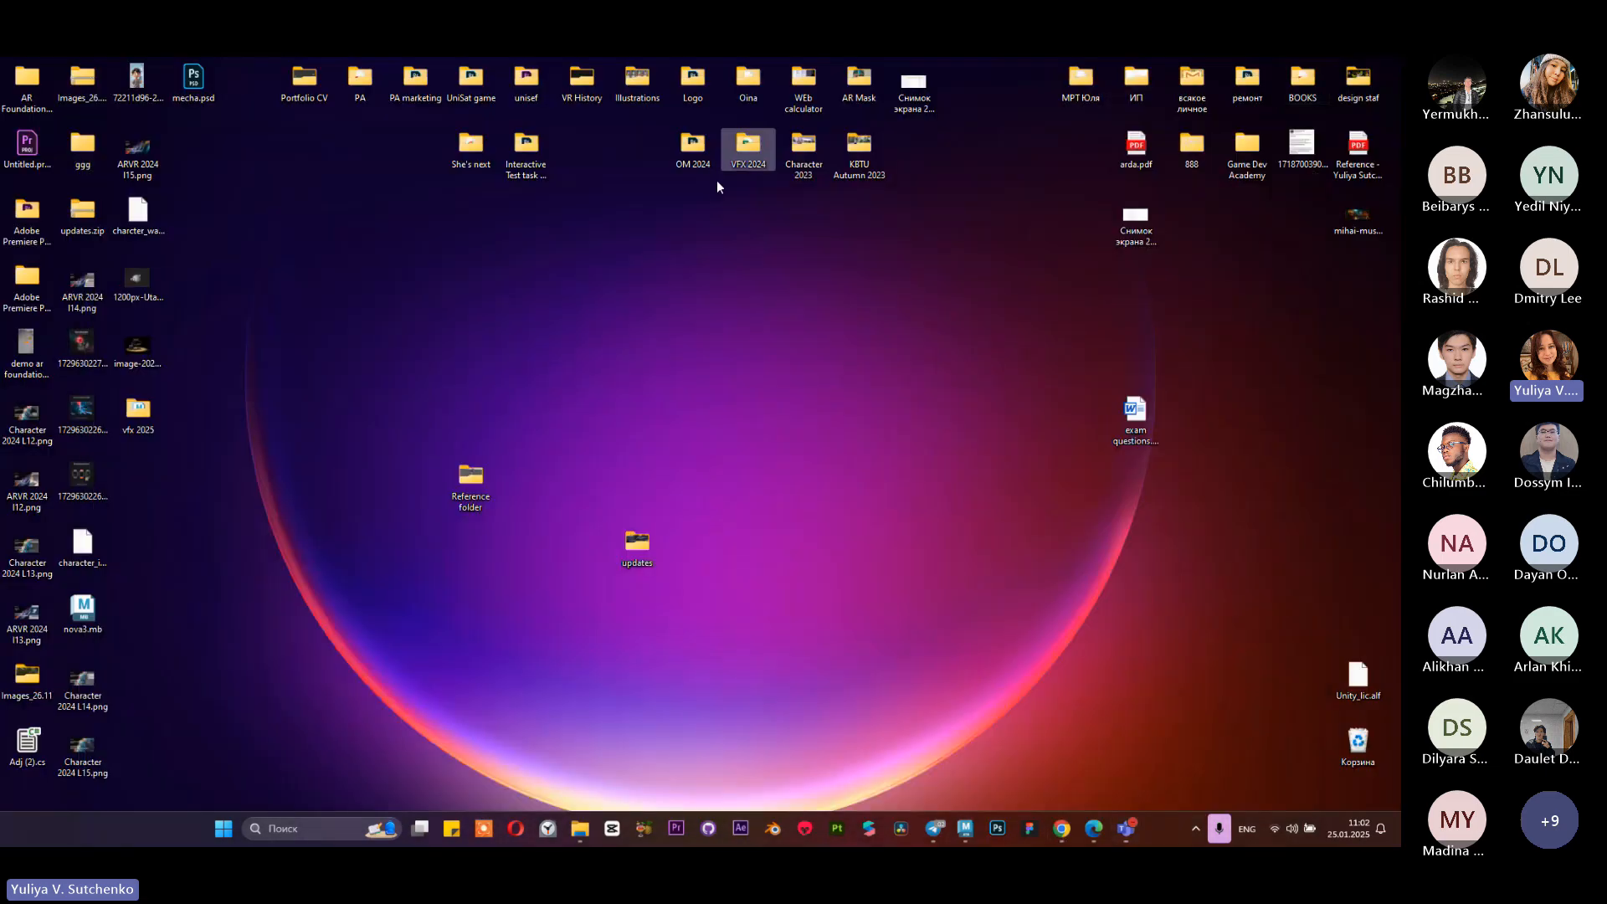
pyautogui.doubleClick(747, 149)
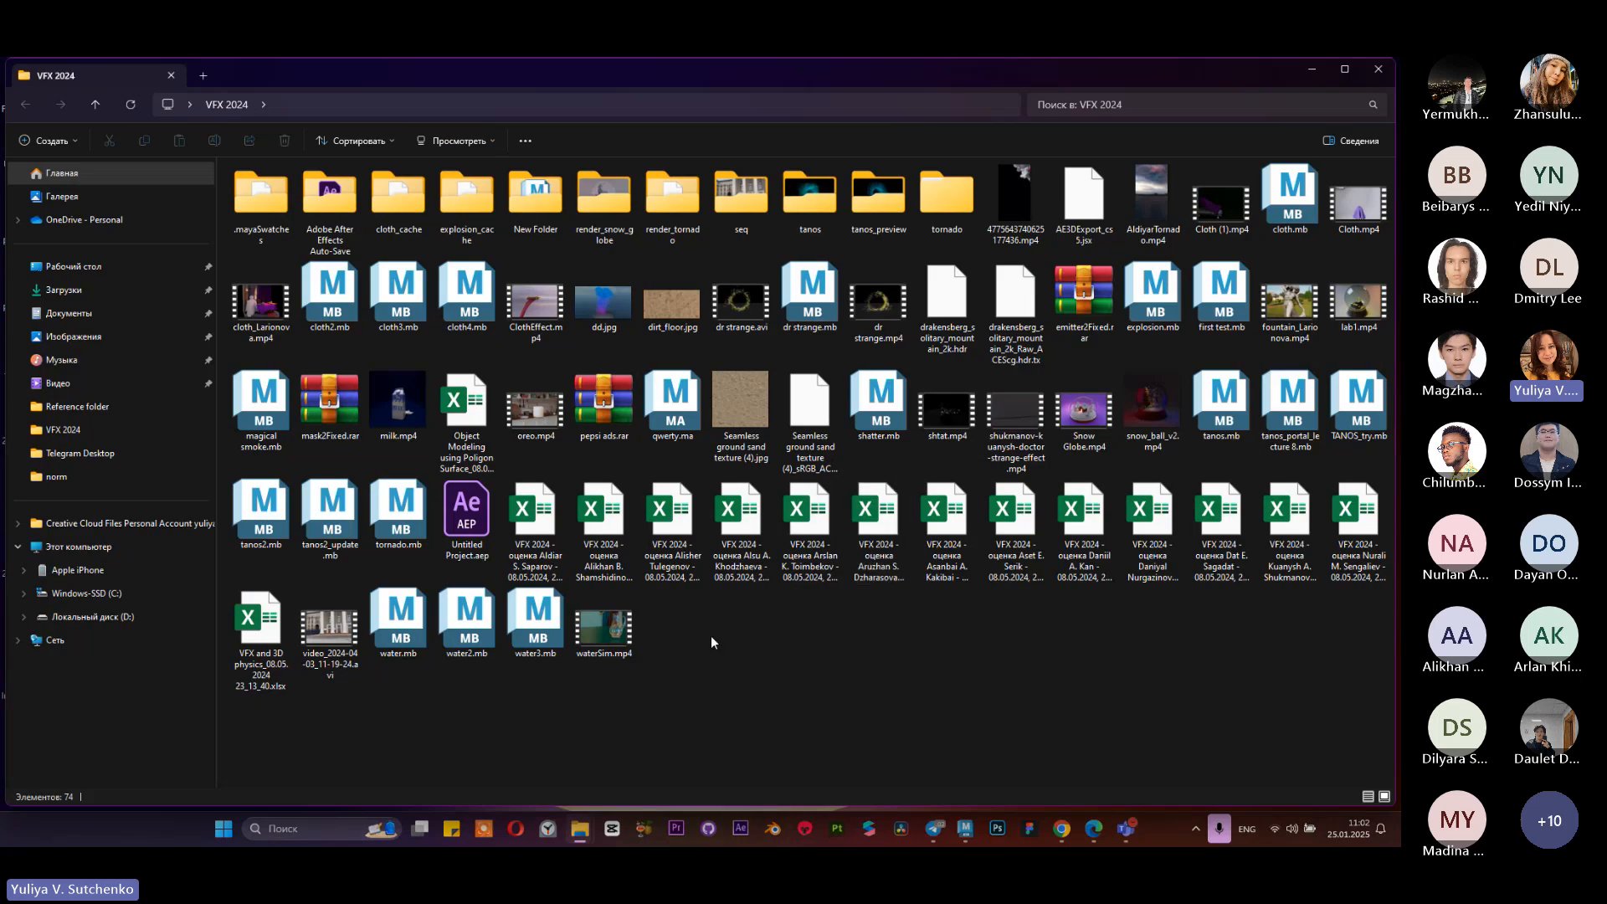
pyautogui.doubleClick(1337, 333)
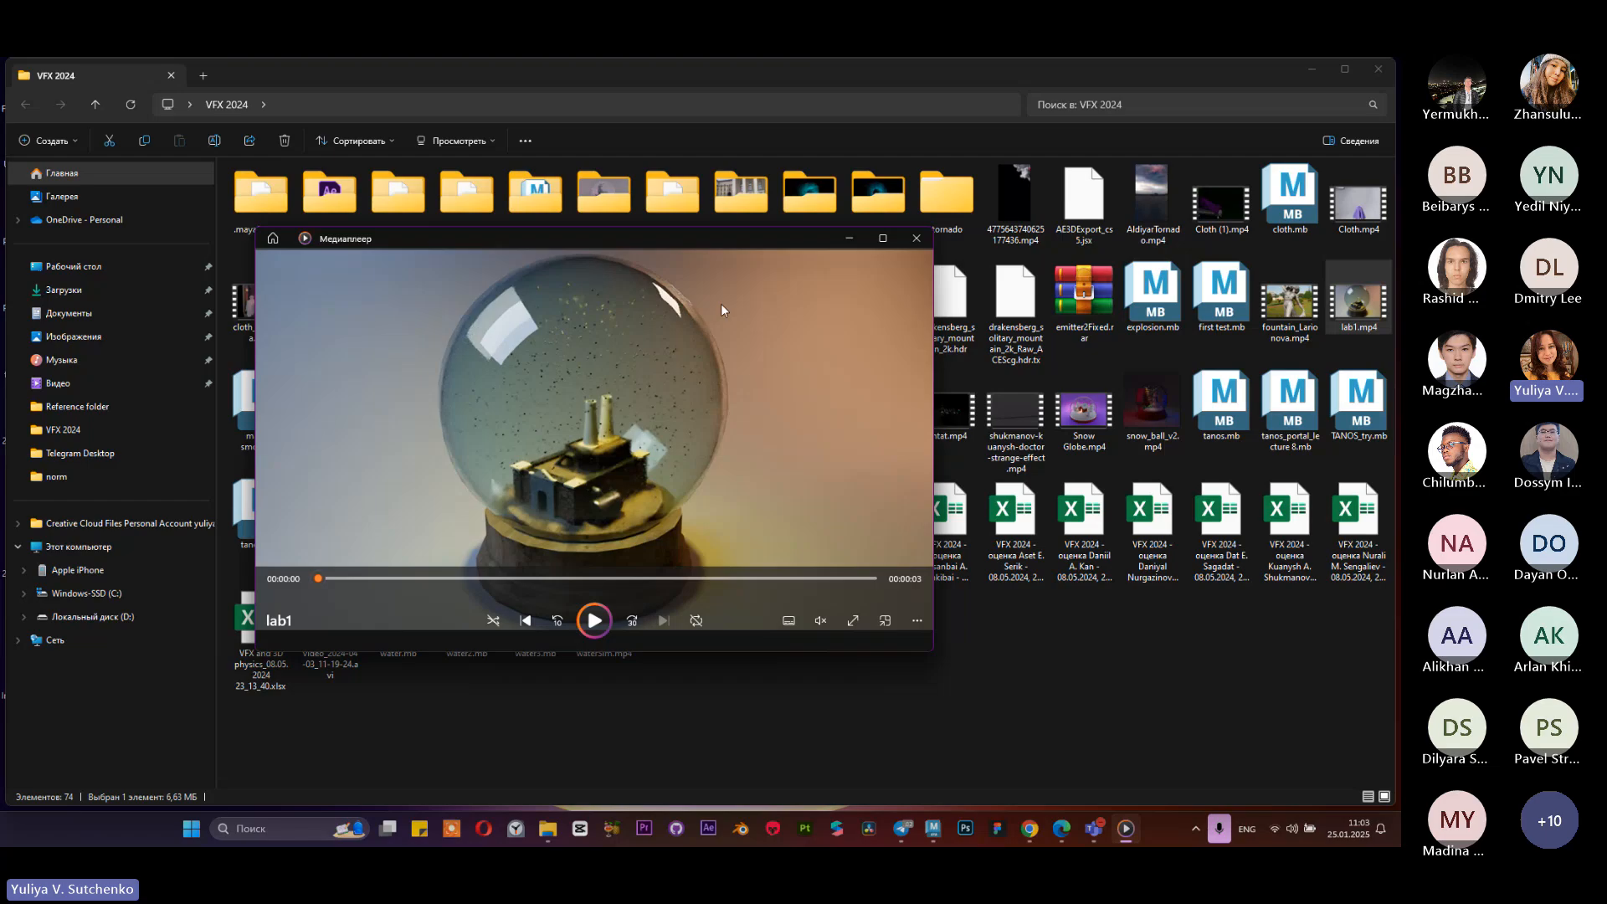
# Step: Close the lab1 video and play Snow Globe.mp4 from the same folder
pyautogui.click(916, 237)
pyautogui.click(1088, 414)
pyautogui.doubleClick(1091, 423)
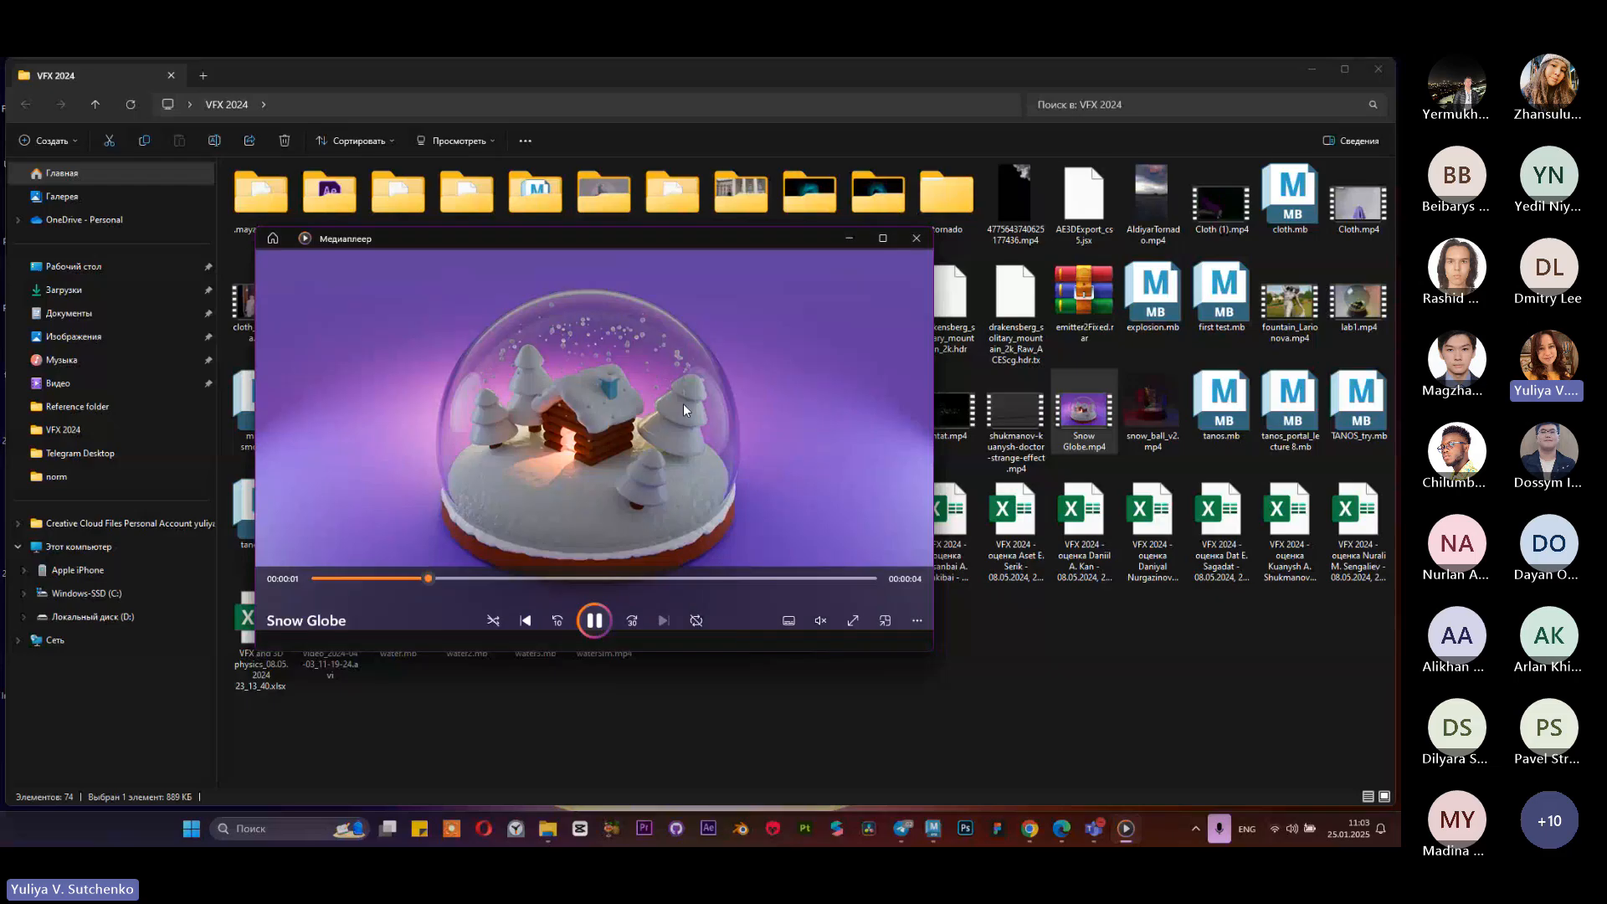
# Step: Check the dates of February 2025 in the system calendar and close it
pyautogui.click(1348, 827)
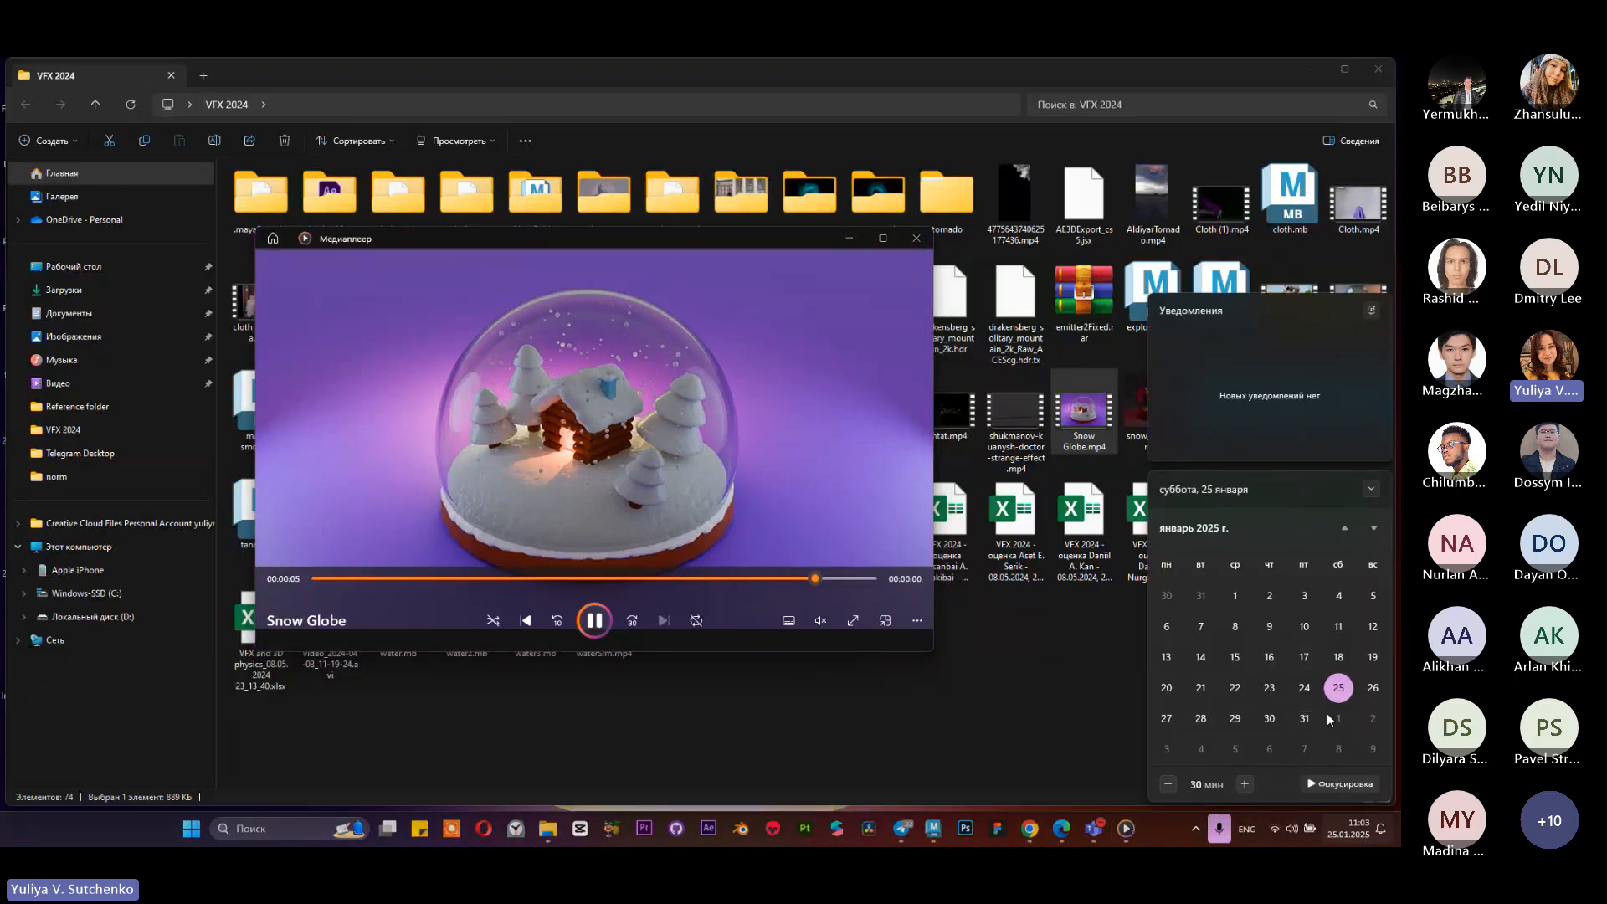
pyautogui.scroll(-3, 1337, 724)
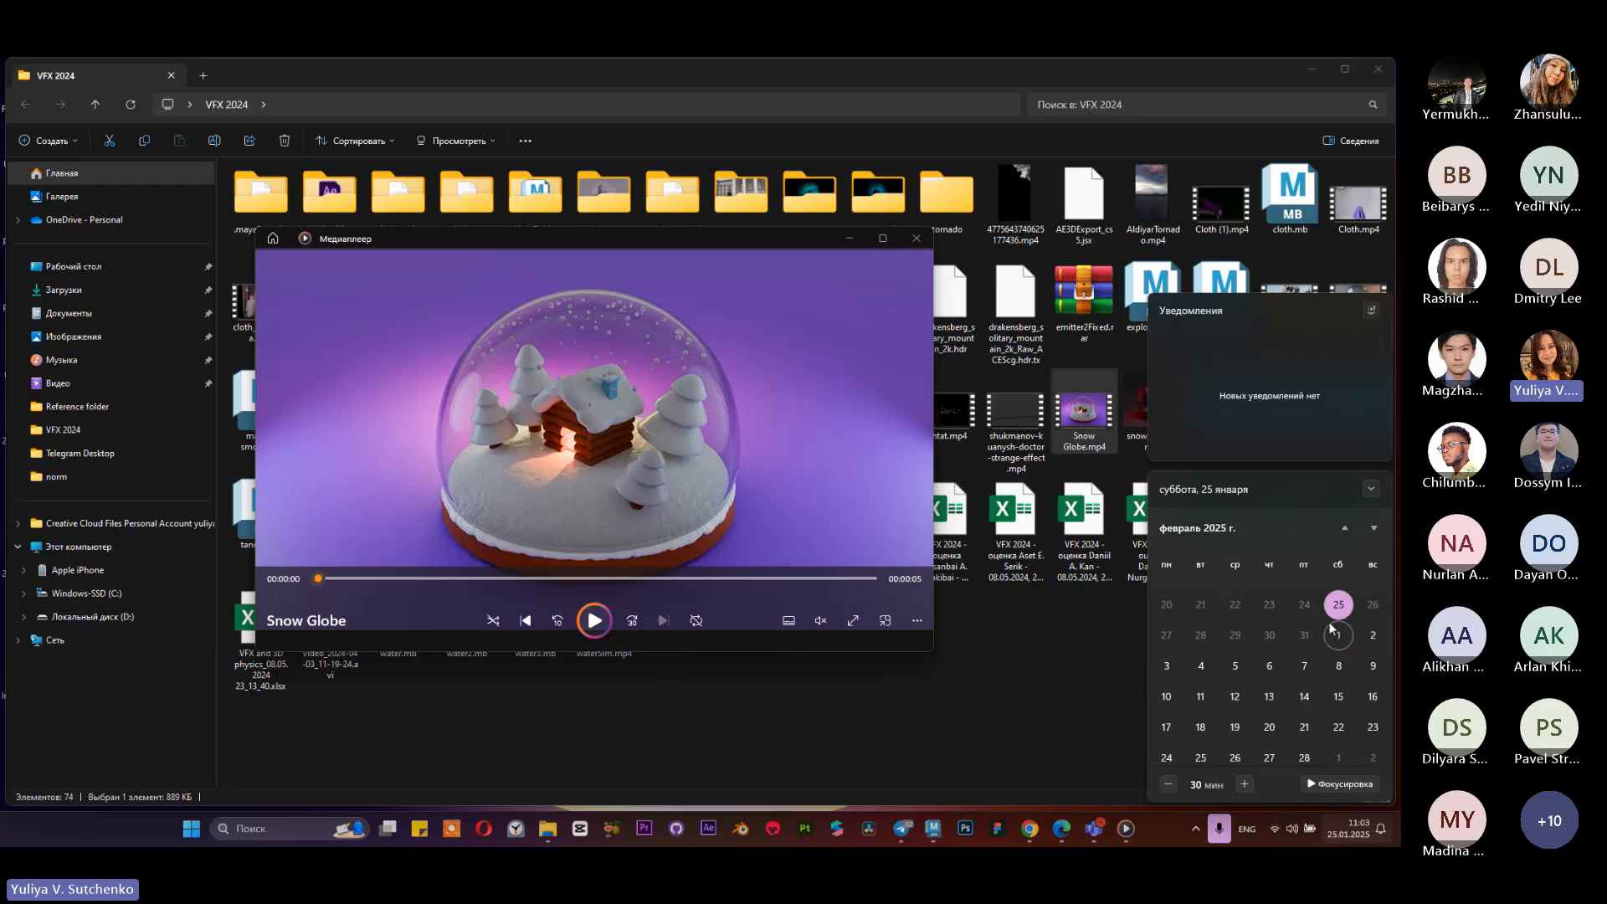
pyautogui.click(1346, 670)
pyautogui.click(1336, 612)
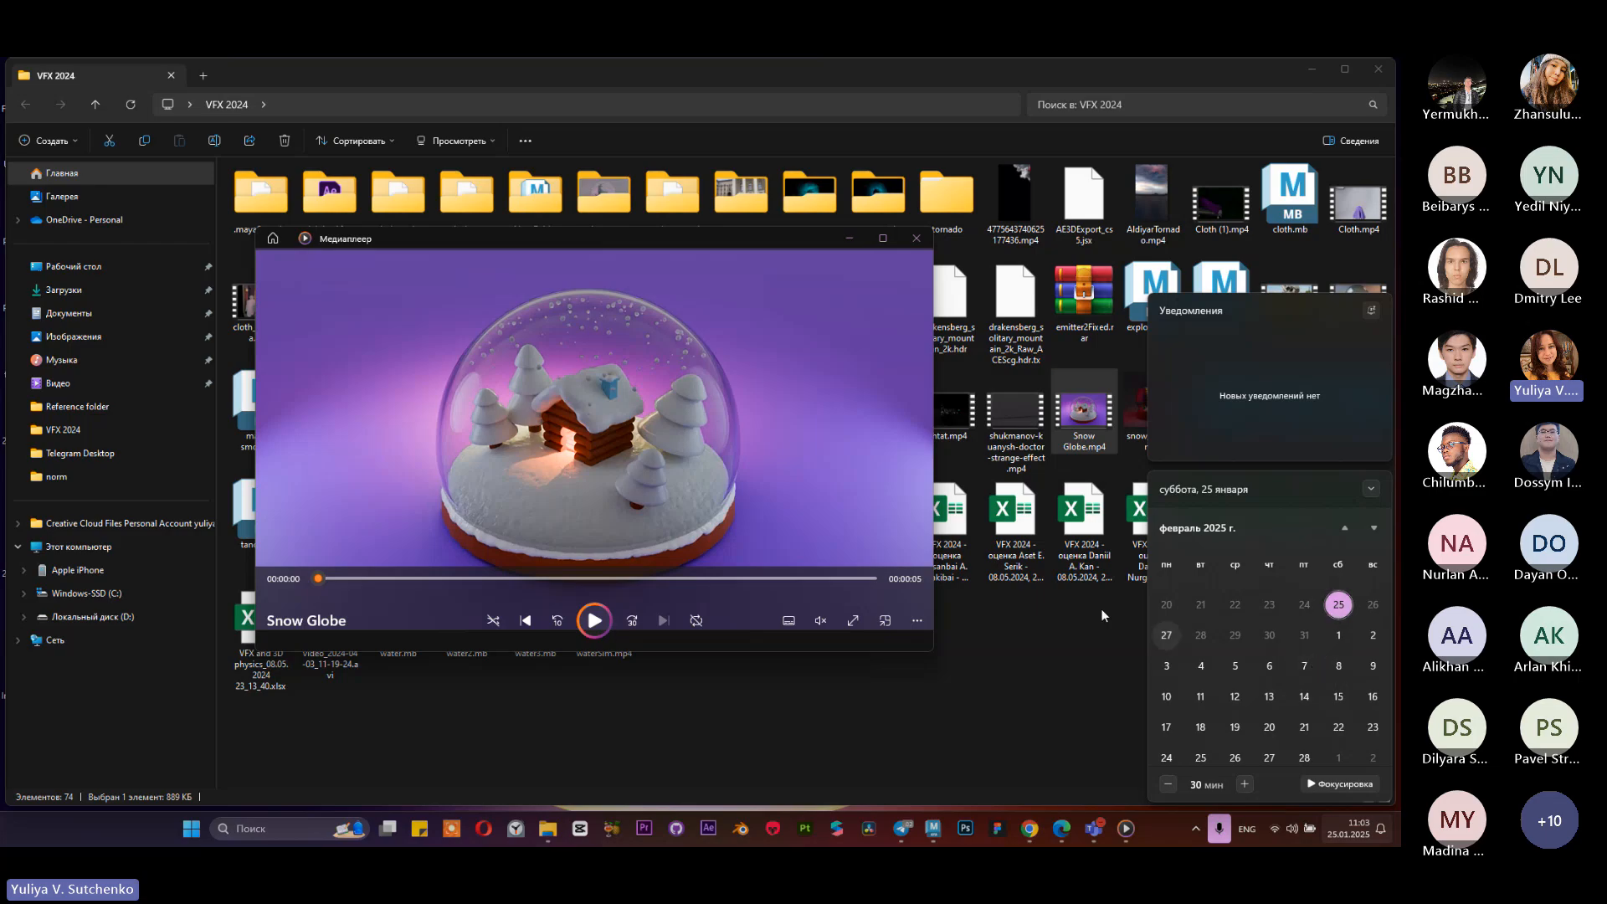
pyautogui.click(881, 444)
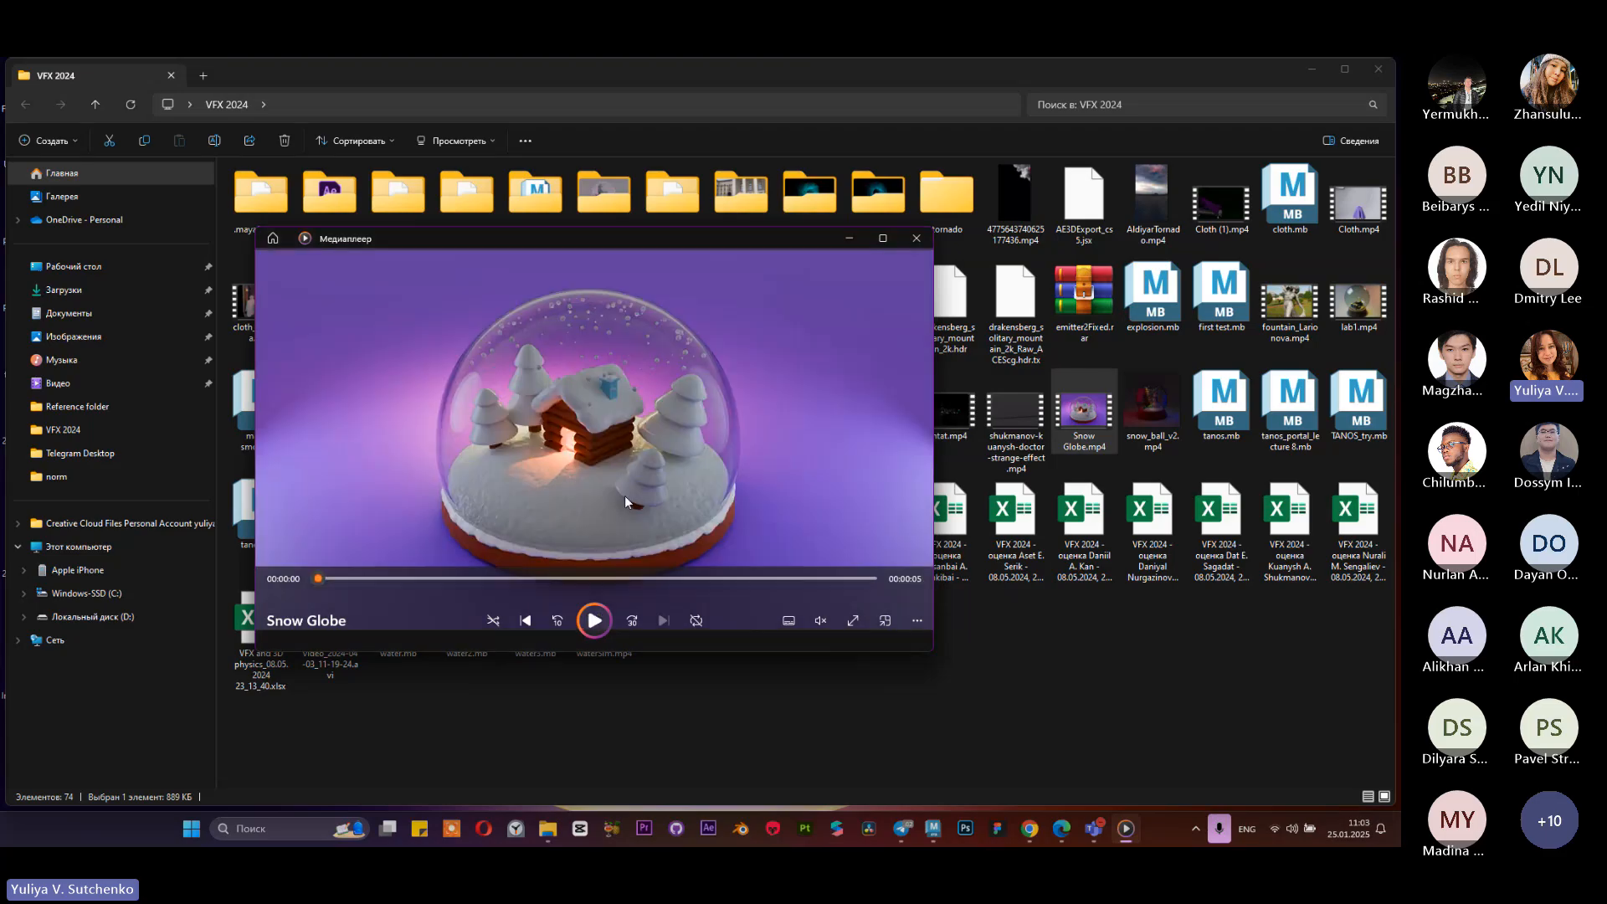
# Step: Replay the Snow Globe video, close it and open the first frame in the render_snow_globe folder
pyautogui.click(594, 621)
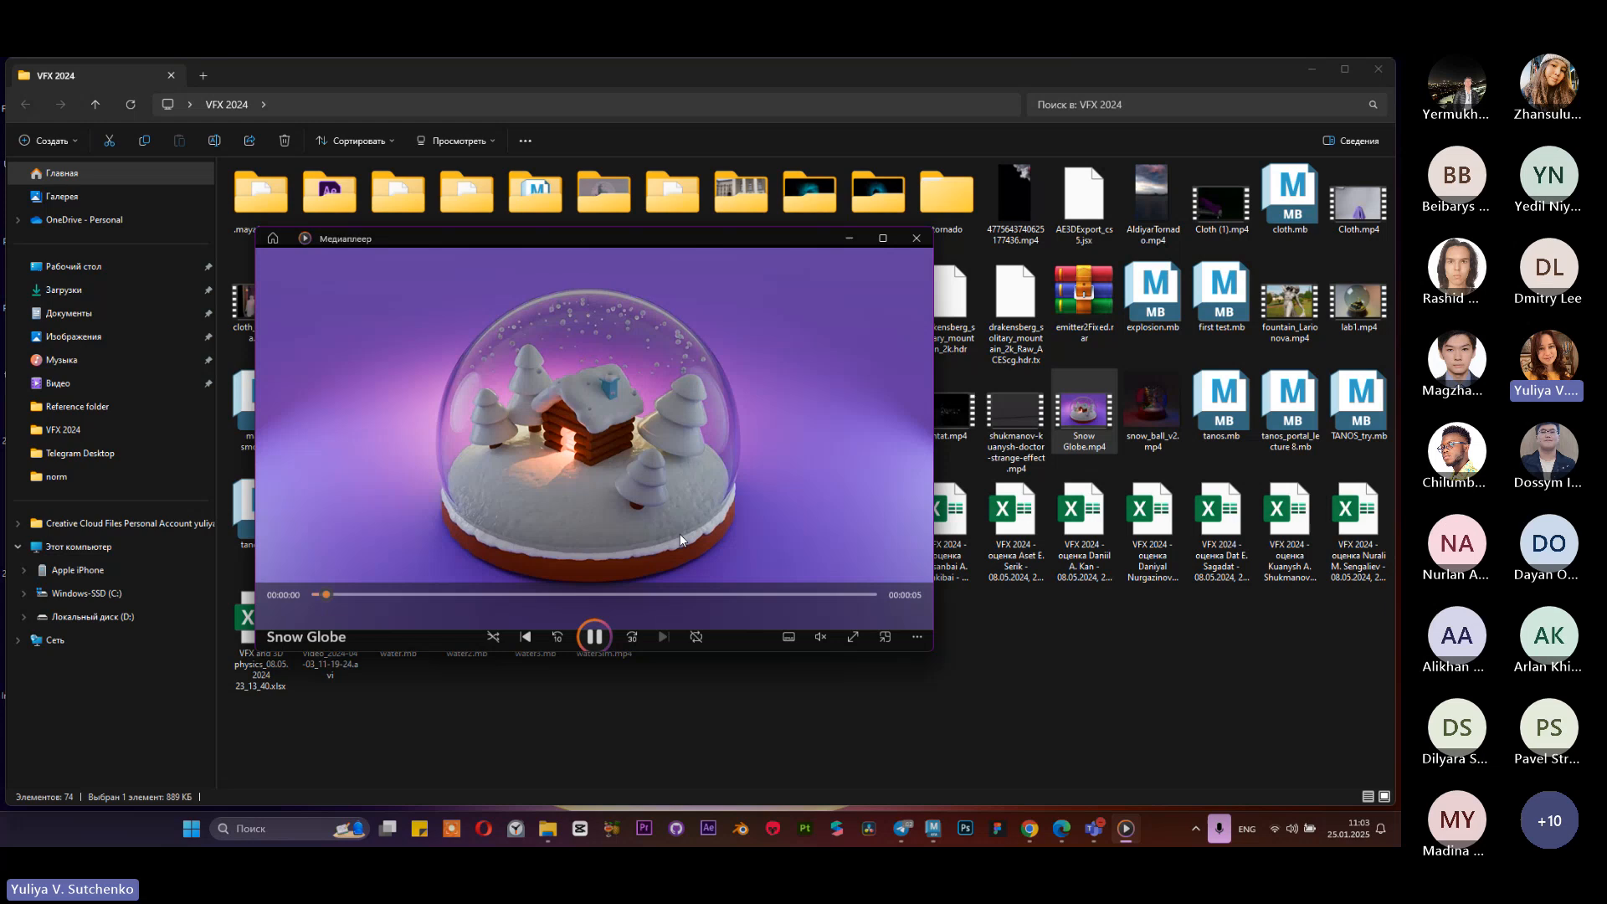
pyautogui.click(918, 241)
pyautogui.doubleClick(619, 206)
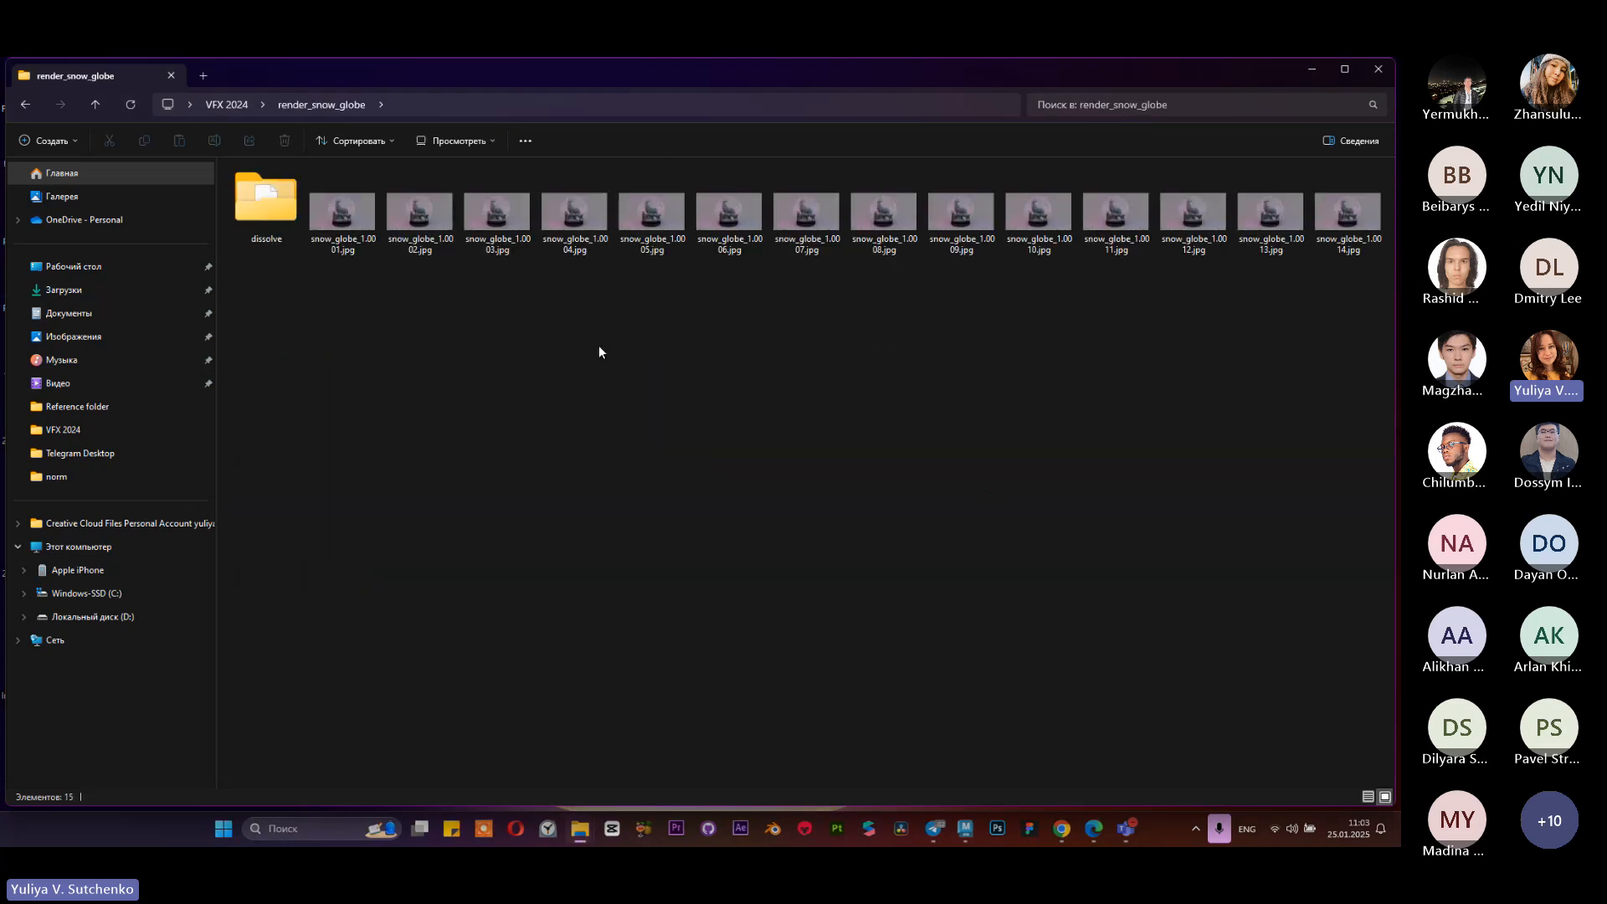
pyautogui.doubleClick(335, 228)
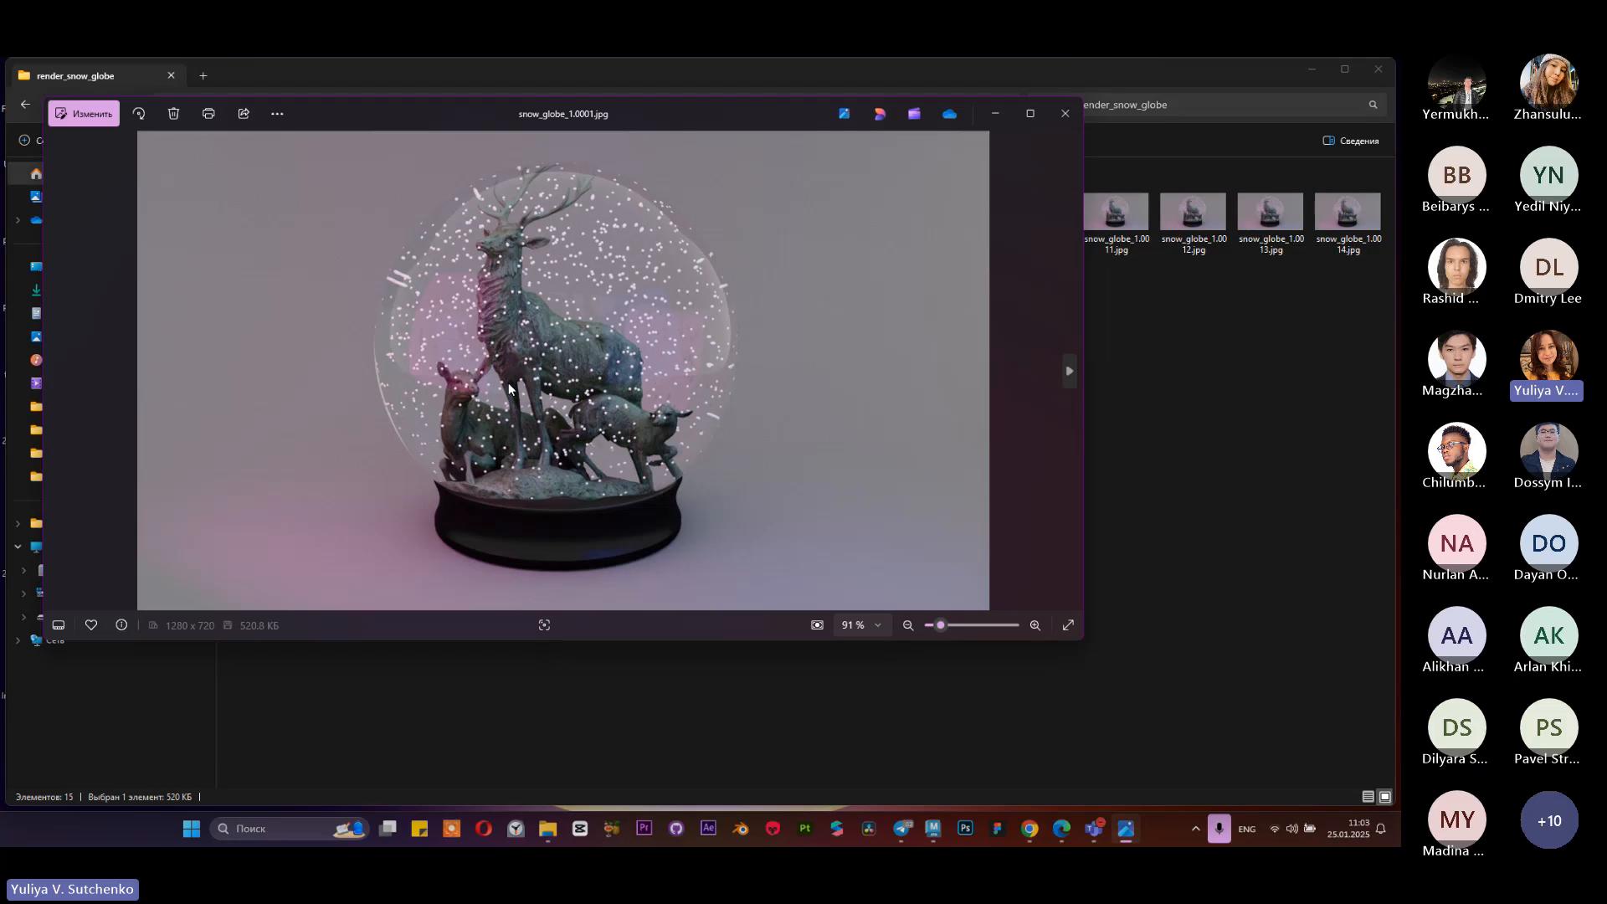
# Step: Step through the rendered snow globe frames up to the last one and close the image viewer
pyautogui.press('Right')
pyautogui.press('Right')
pyautogui.press('Right')
pyautogui.press('Right')
pyautogui.press('Right')
pyautogui.press('Right')
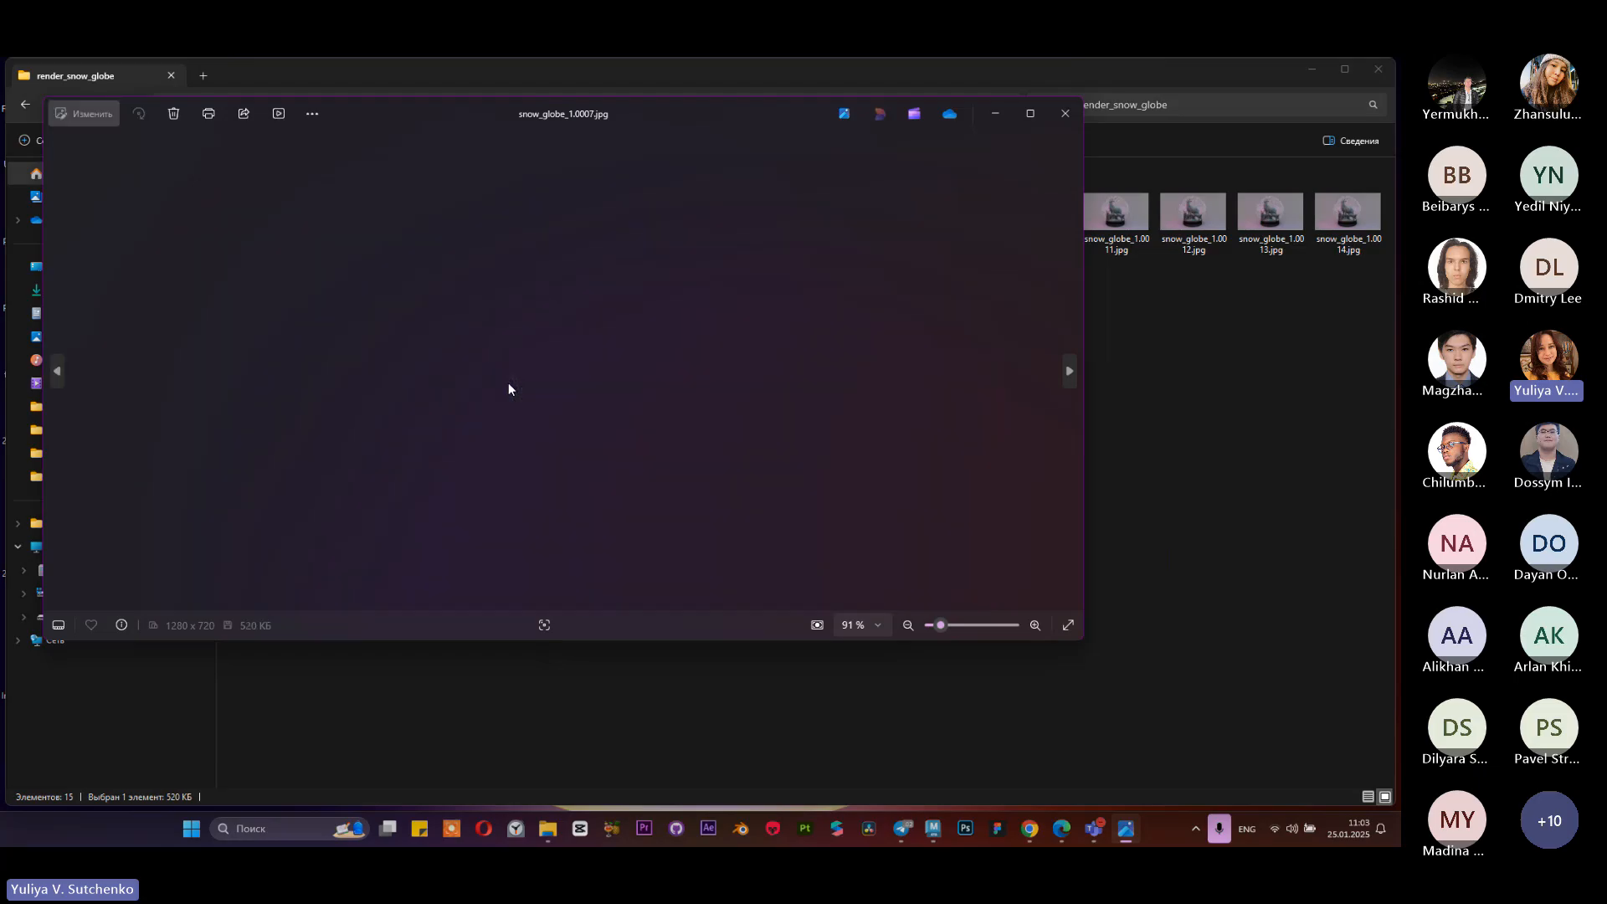
pyautogui.press('Right')
pyautogui.press('Right')
pyautogui.press('Right')
pyautogui.press('Right')
pyautogui.press('Right')
pyautogui.press('Right')
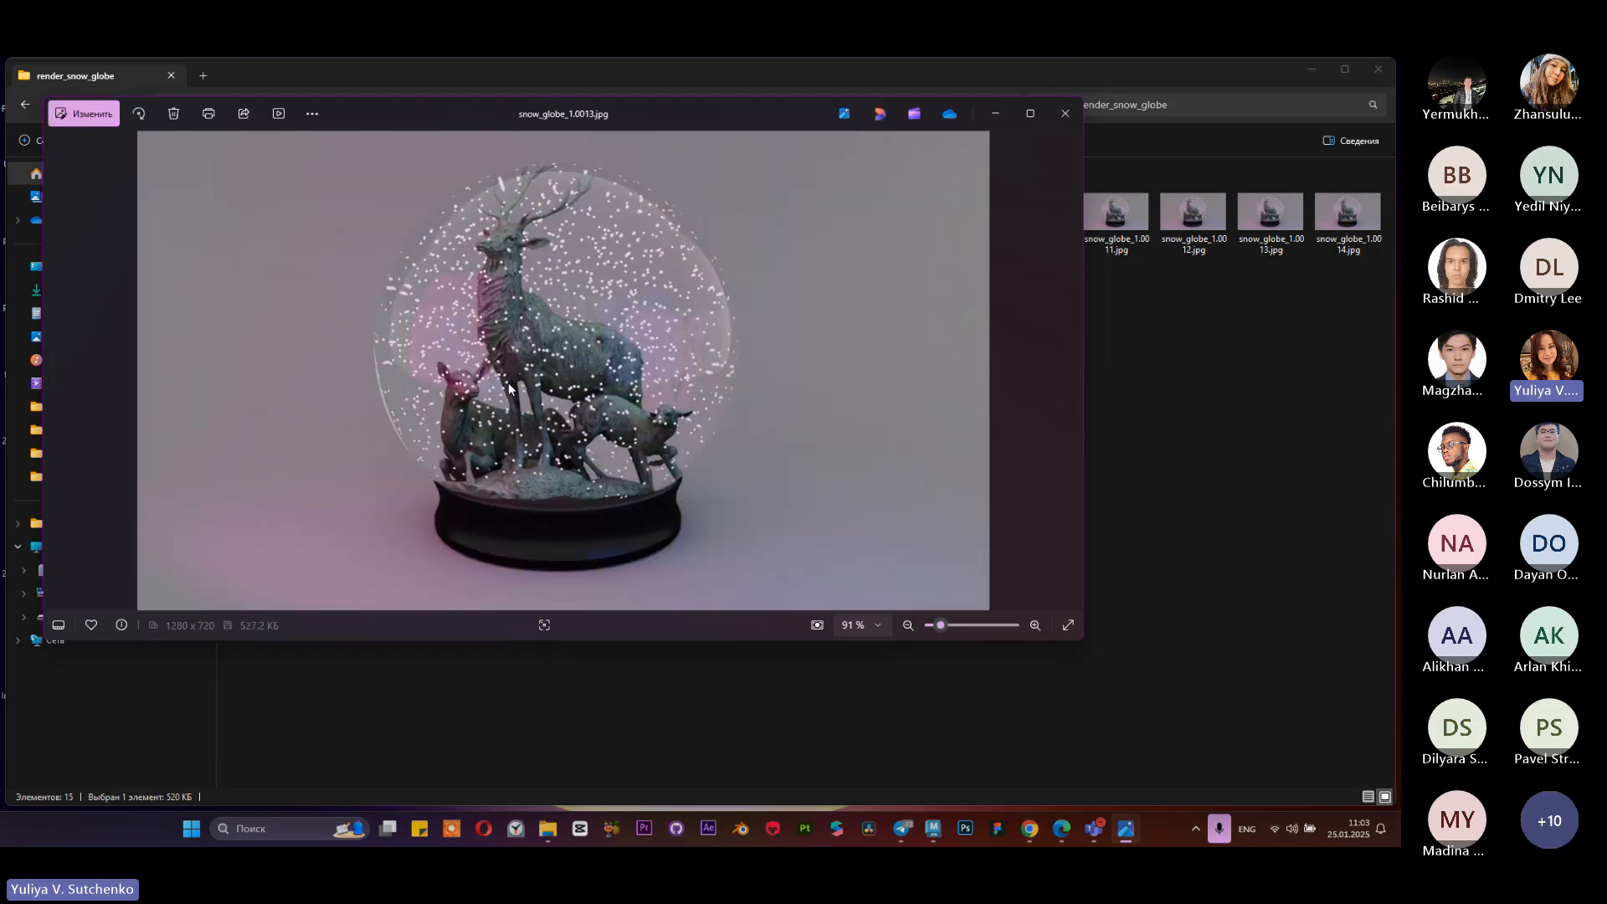
pyautogui.press('Right')
pyautogui.click(1064, 113)
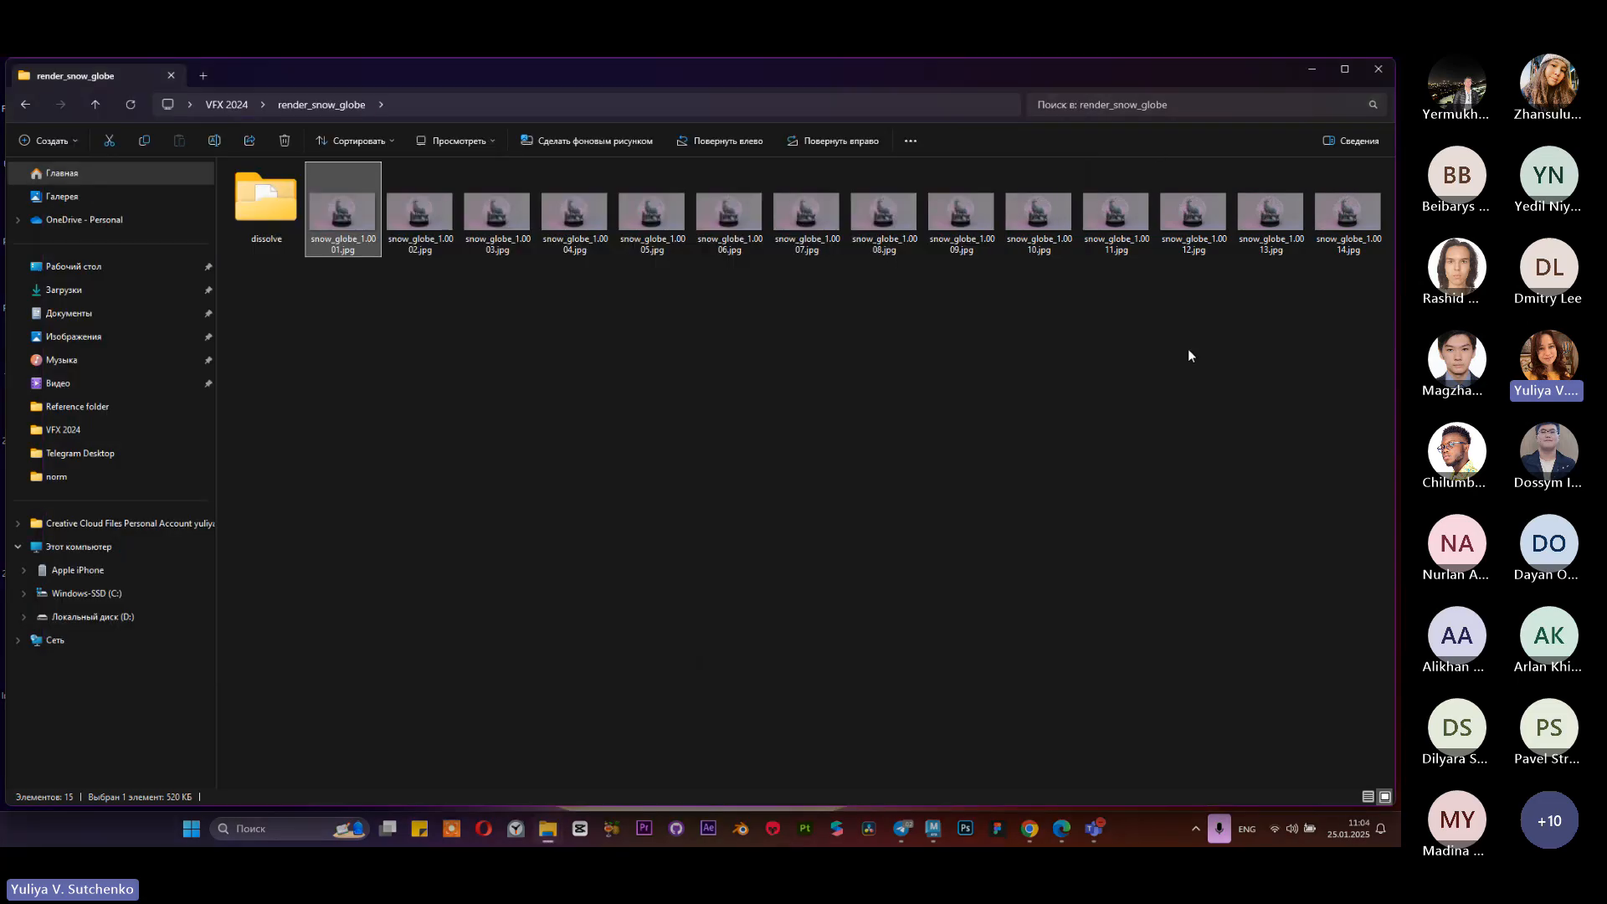
pyautogui.click(963, 386)
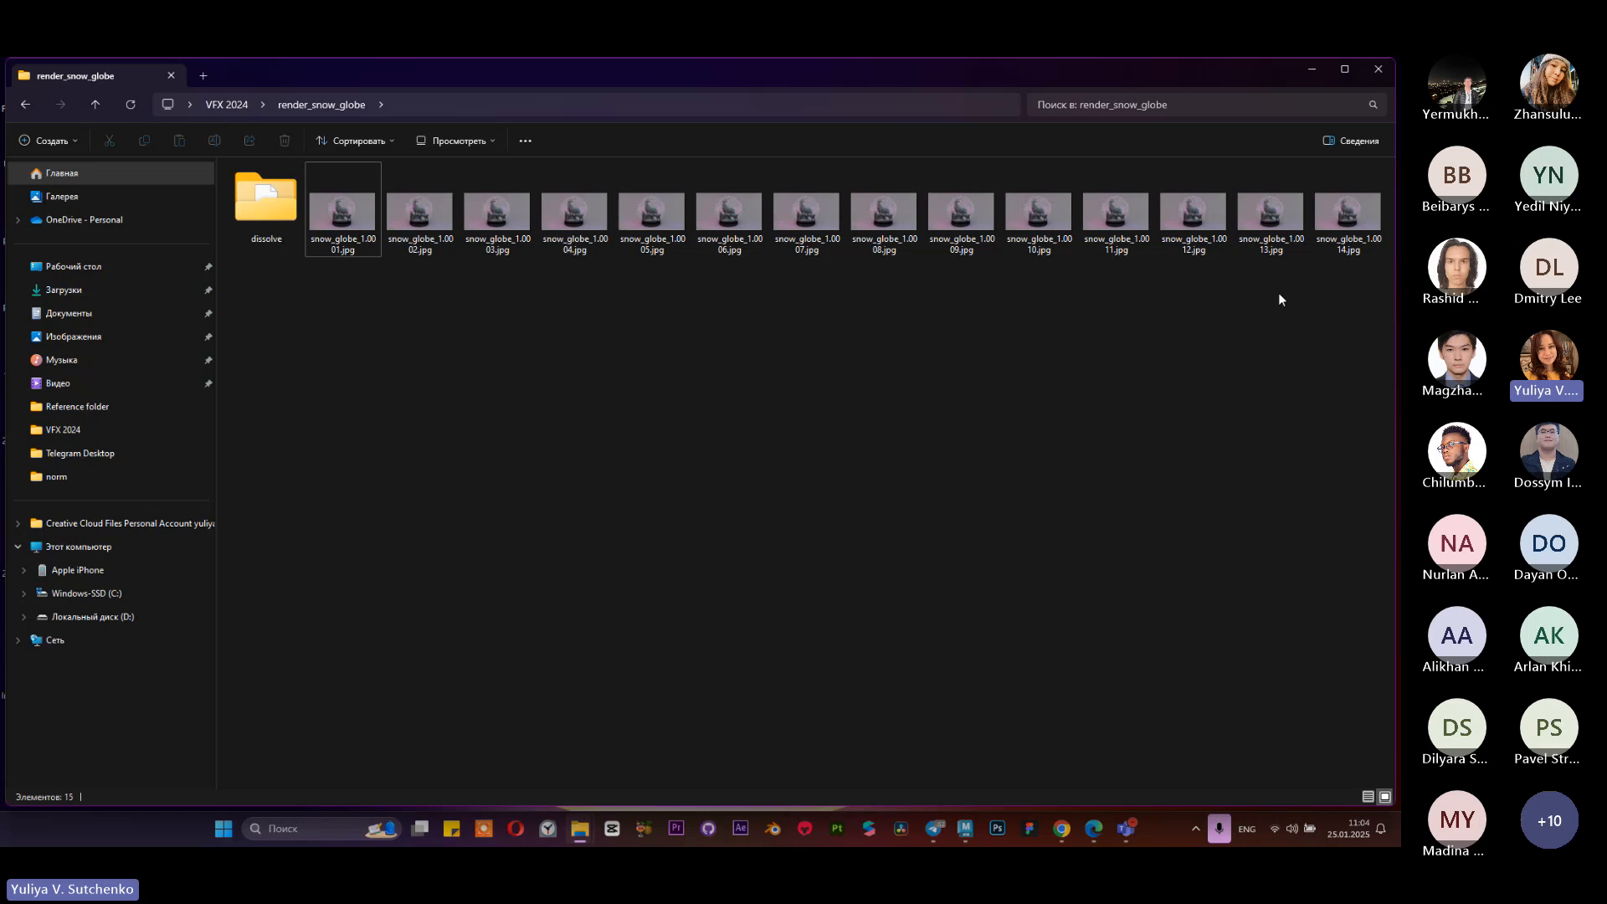
# Step: Minimise the folder, switch to Chrome, and restore its window from maximised, stretching it to the full screen height
pyautogui.click(1305, 71)
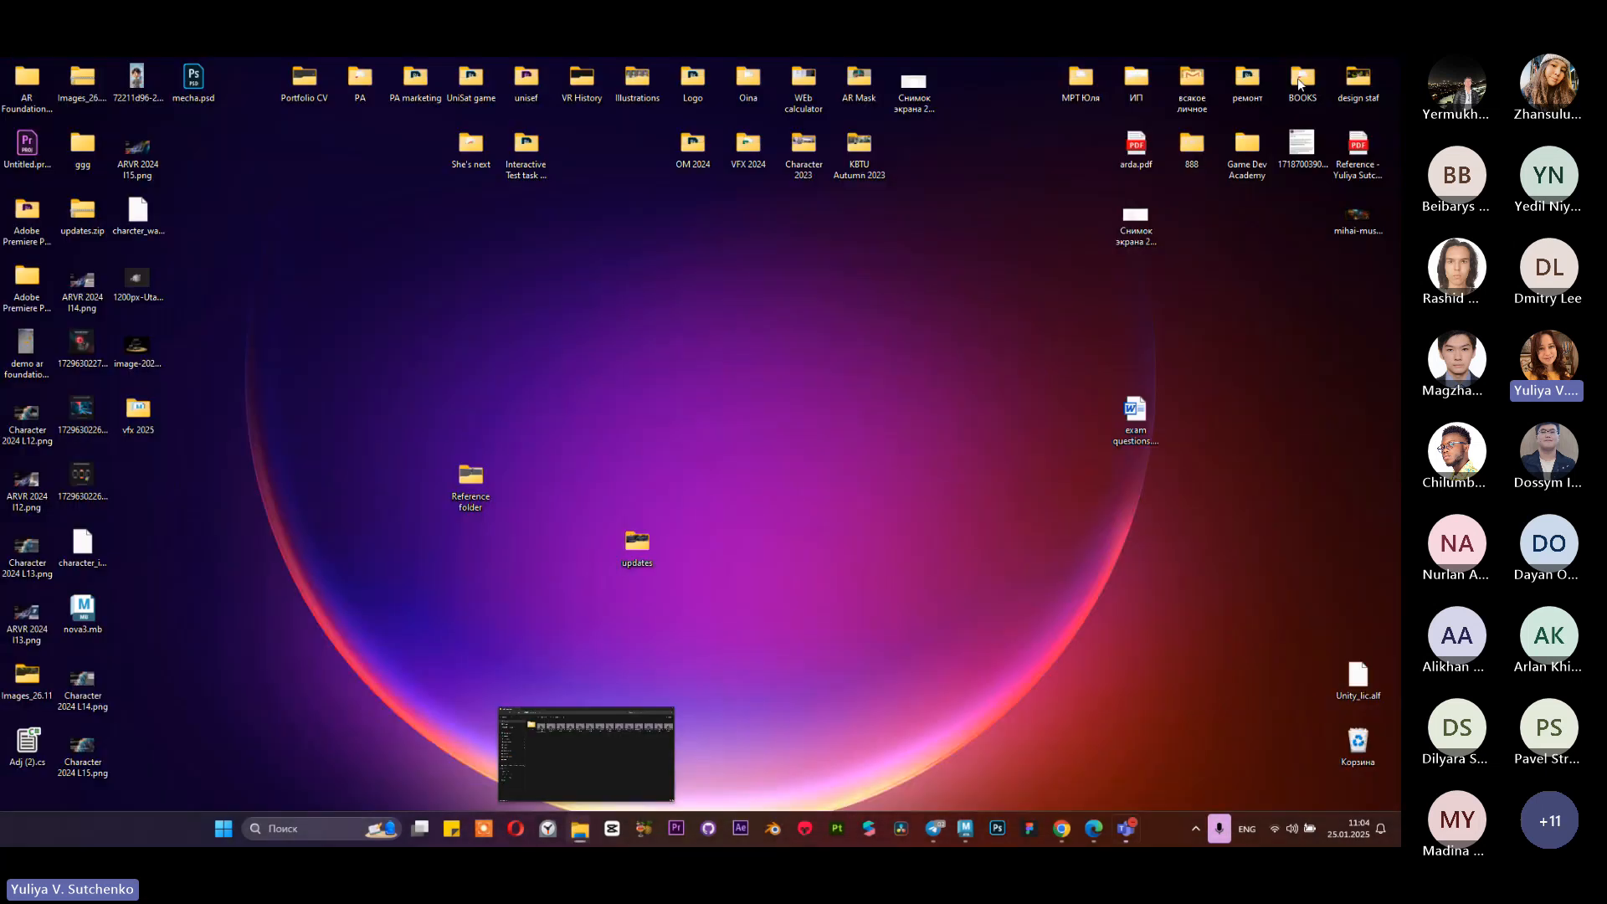
pyautogui.click(1058, 830)
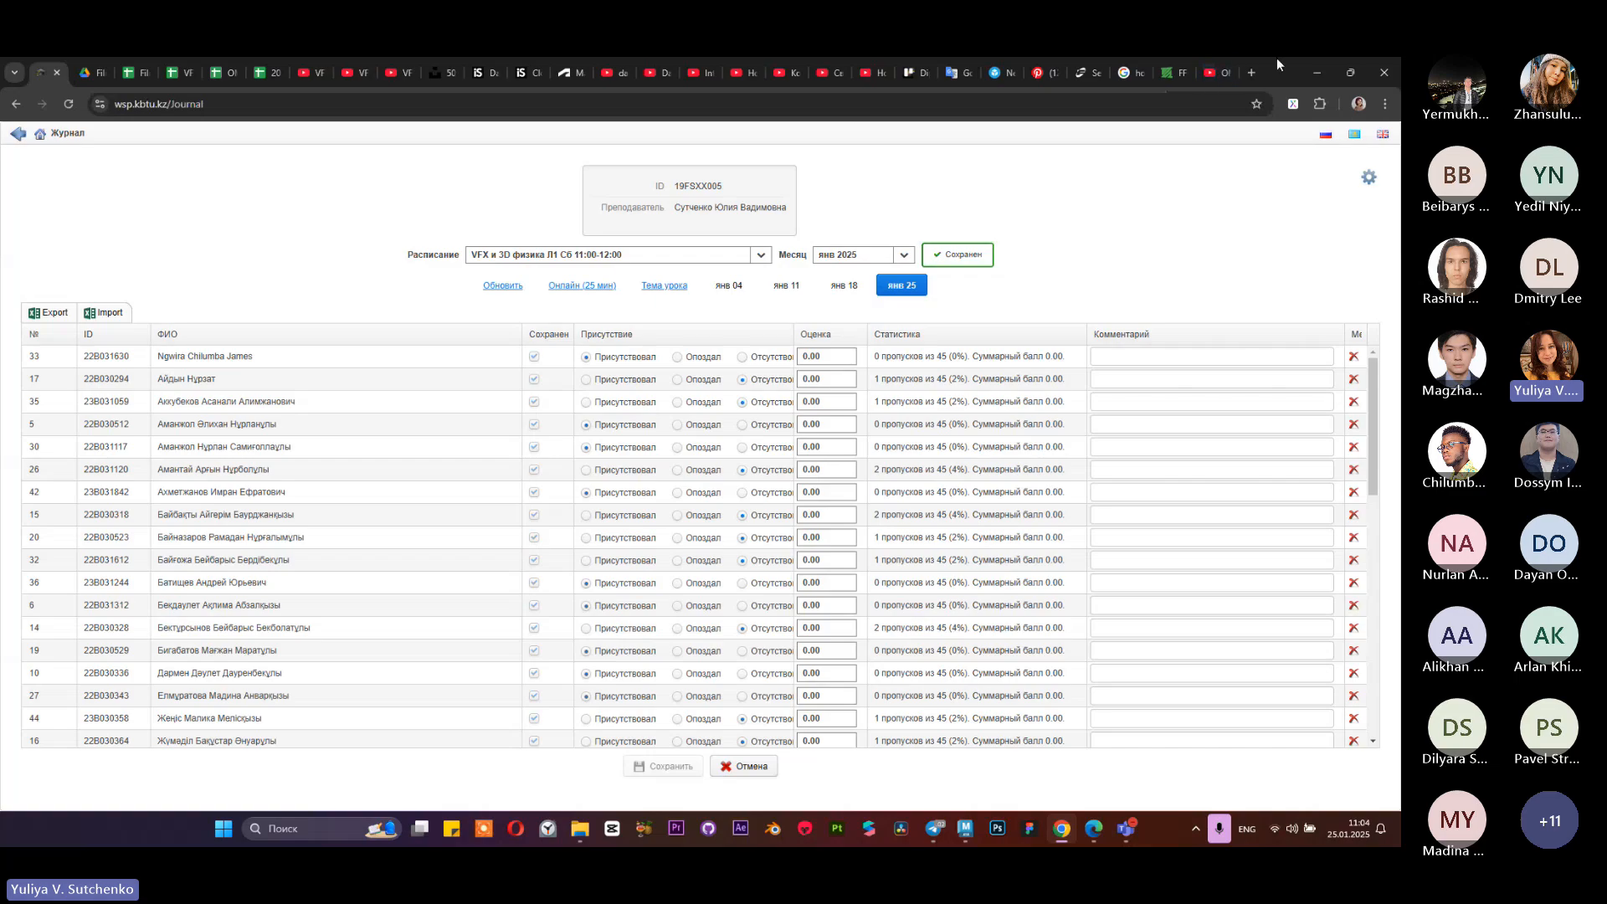
pyautogui.moveTo(1278, 67); pyautogui.dragTo(1265, 94)
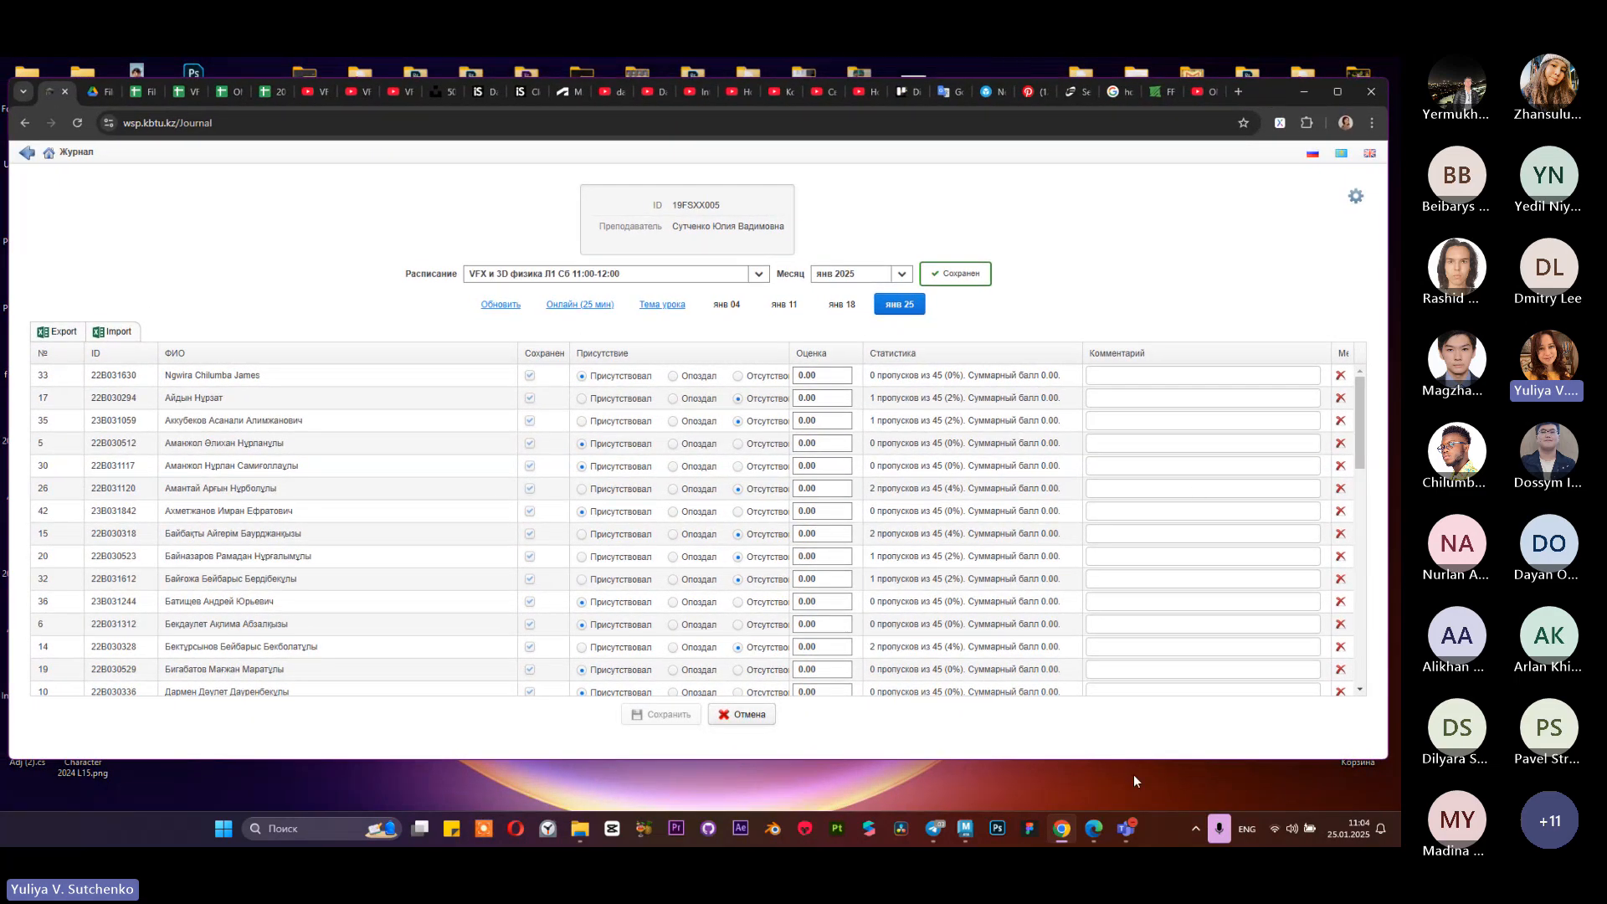
pyautogui.moveTo(1135, 758); pyautogui.dragTo(1131, 841)
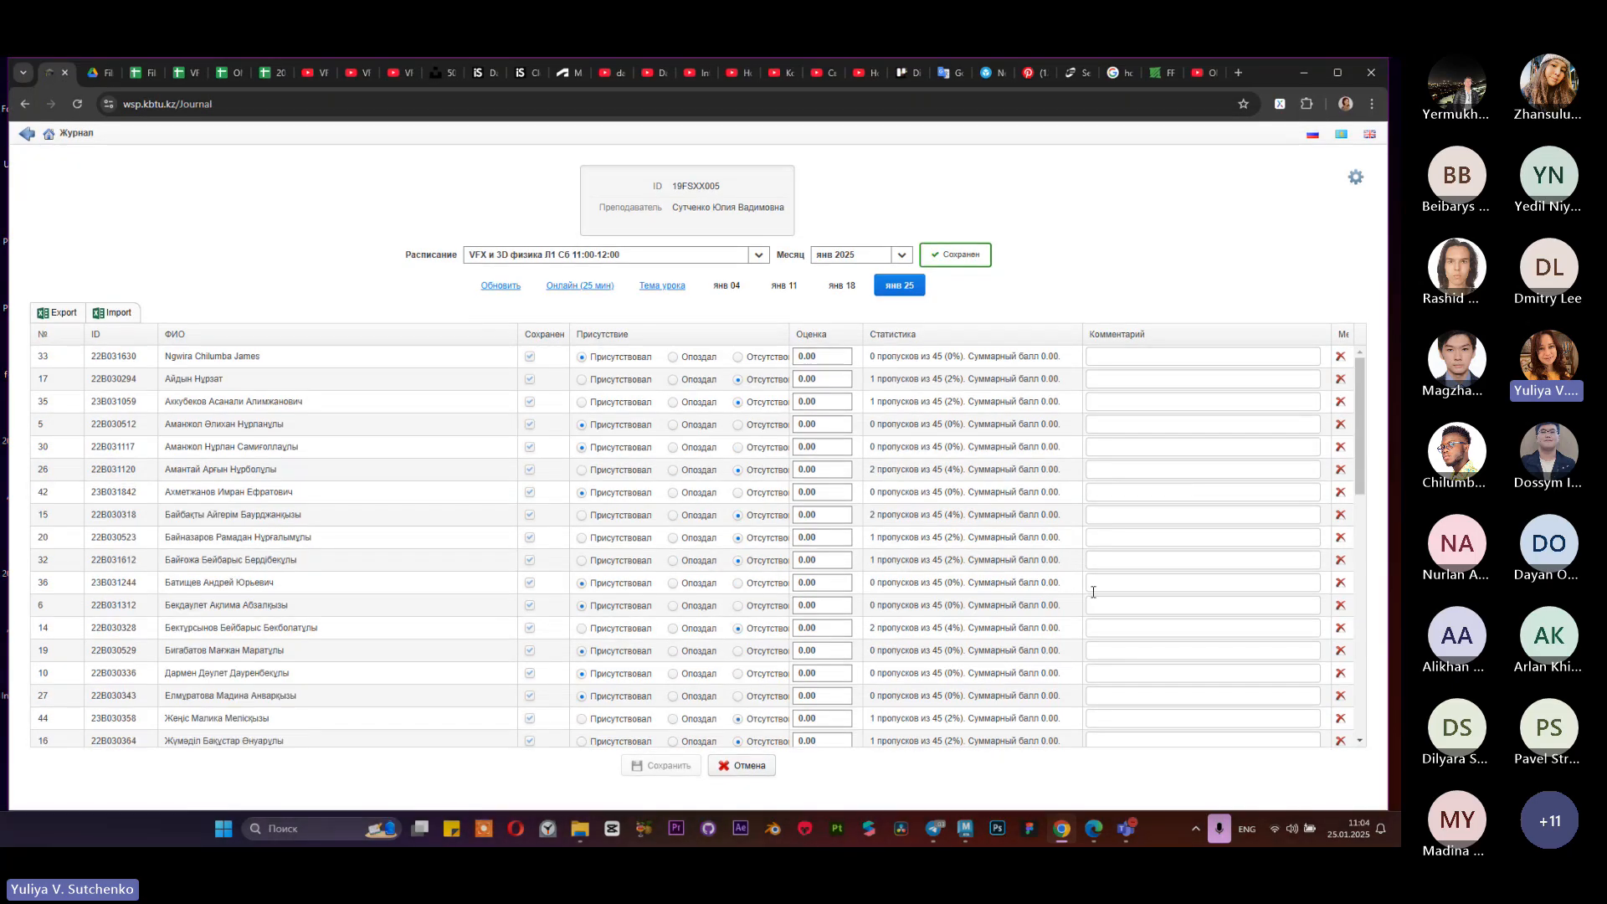
# Step: Copy the URL of the VFX 2024 Lecture 2 Snow Globe video and send it to the VFX 2025 Telegram group
pyautogui.click(318, 76)
pyautogui.rightClick(446, 435)
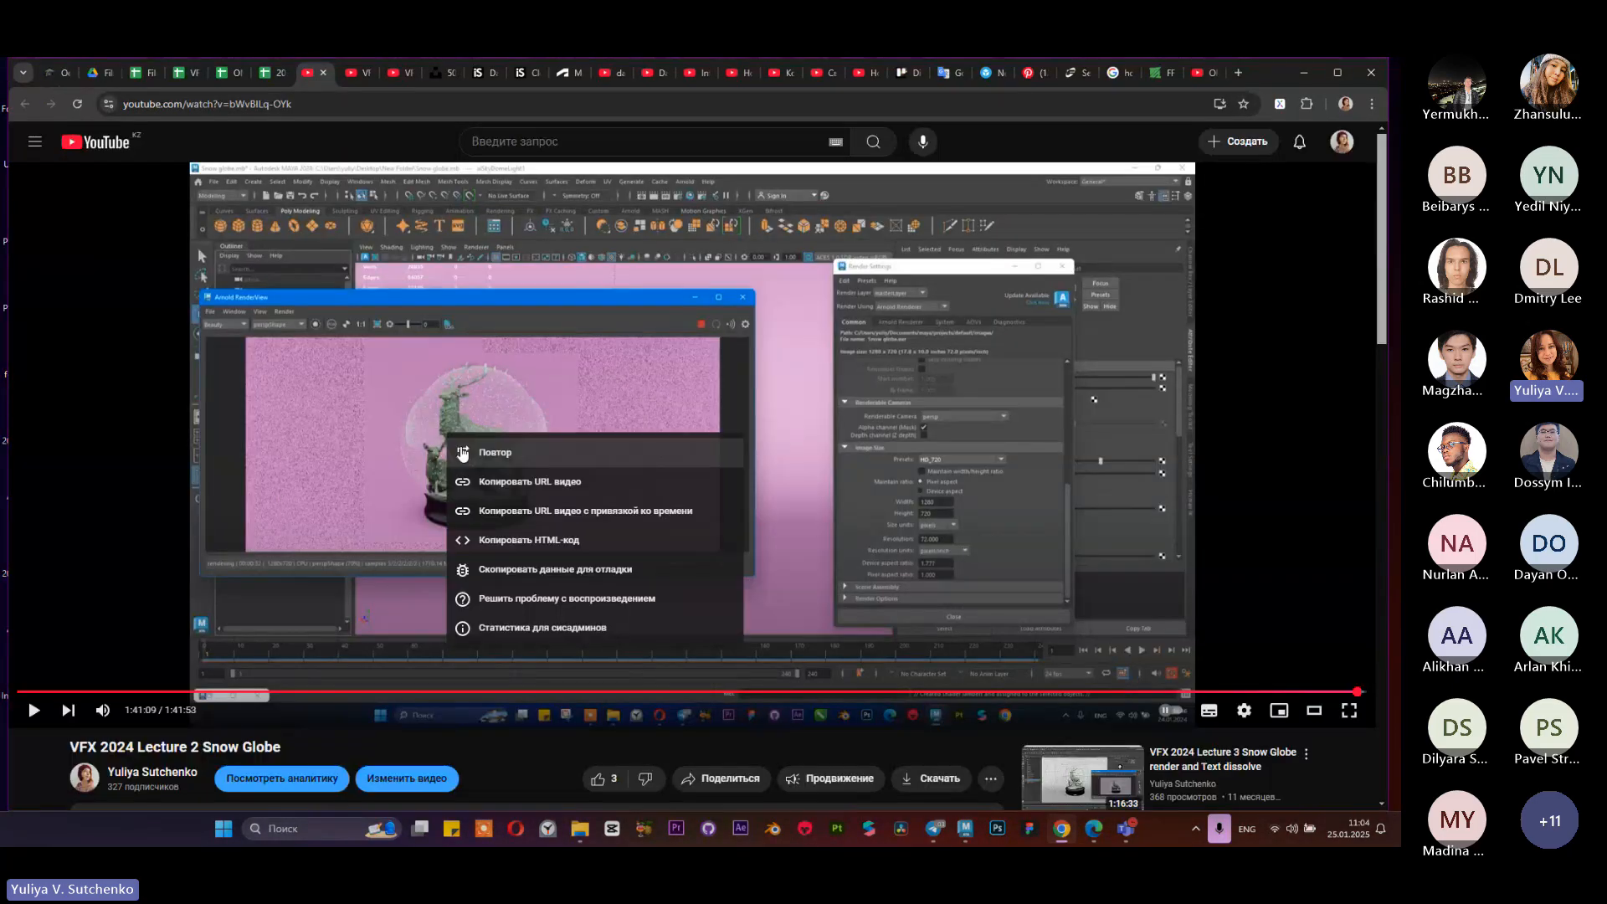
pyautogui.click(471, 482)
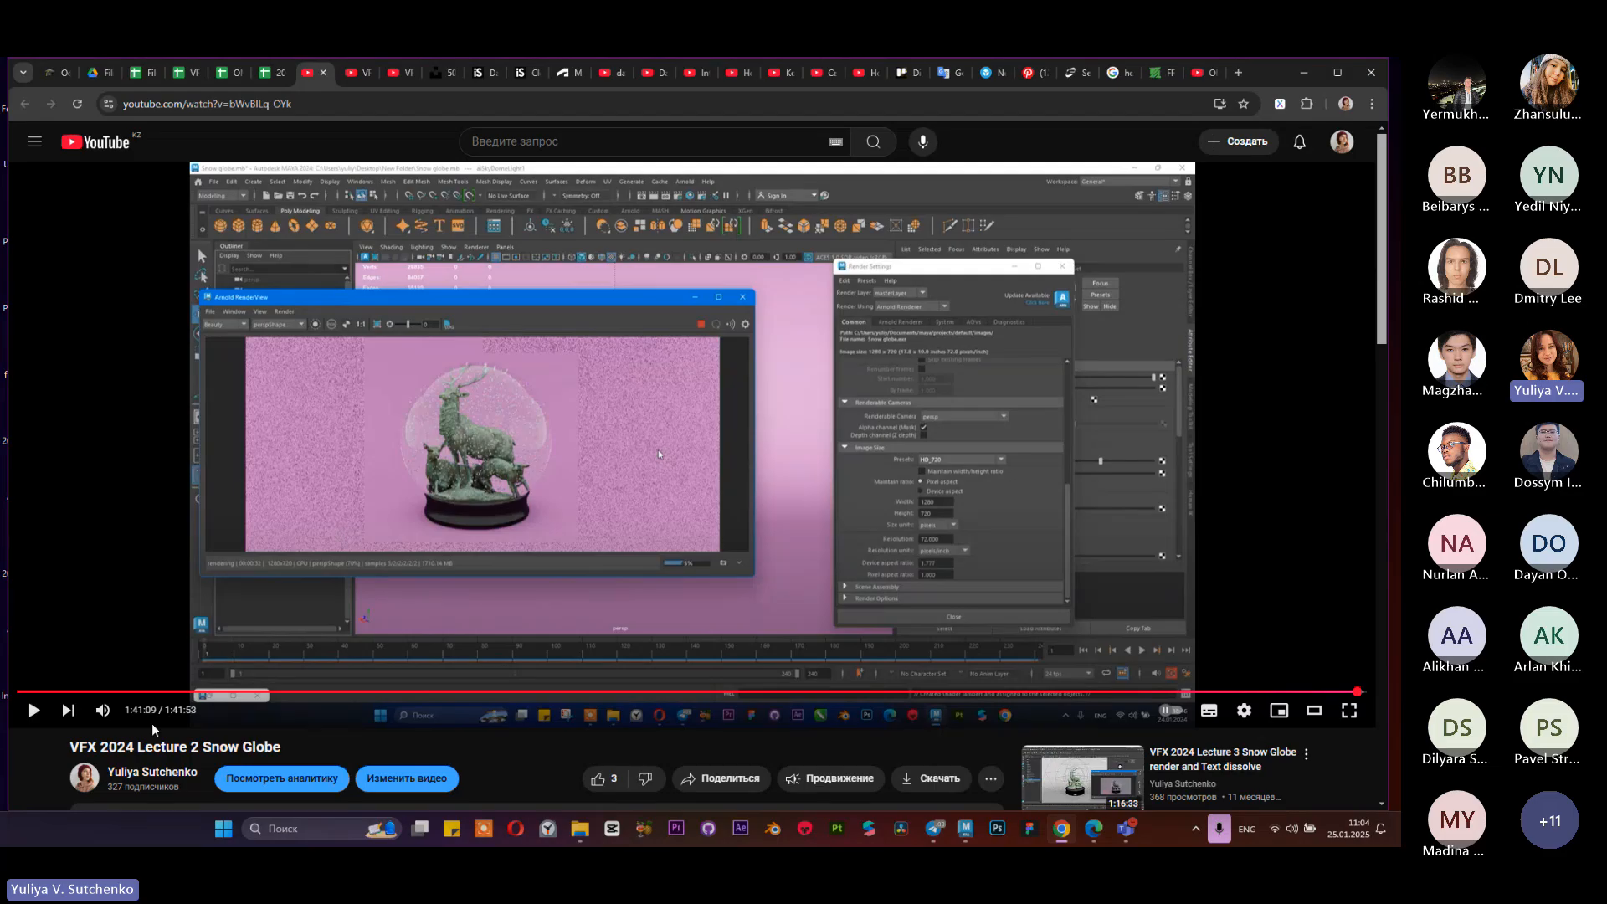
pyautogui.click(935, 838)
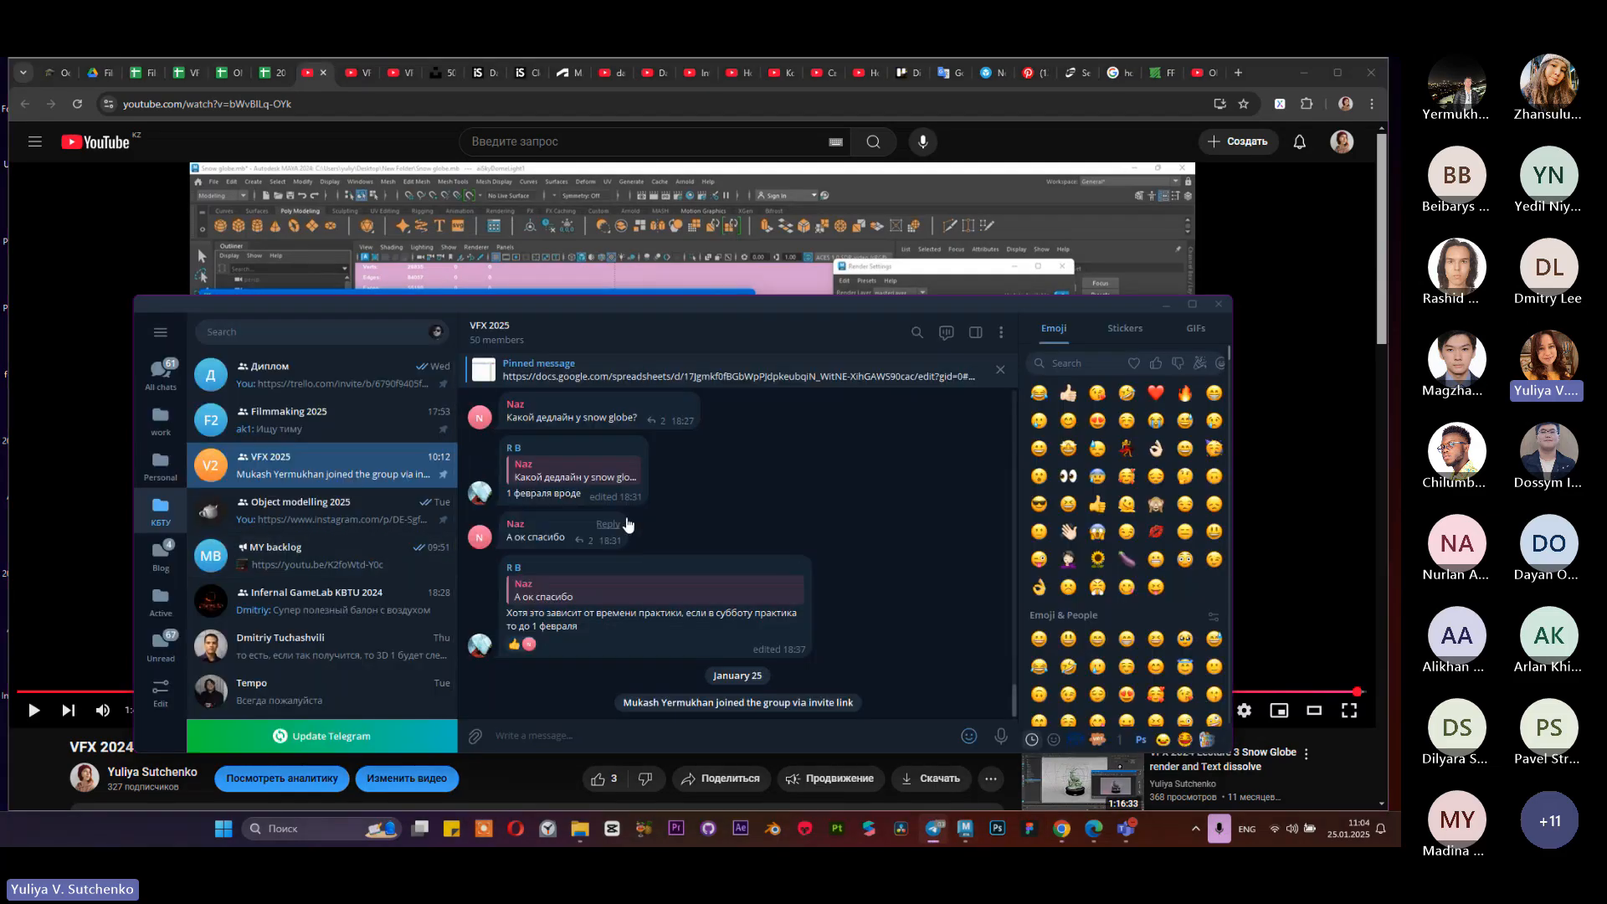
pyautogui.write('https://youtu.be/bWvBlLq-OYk')
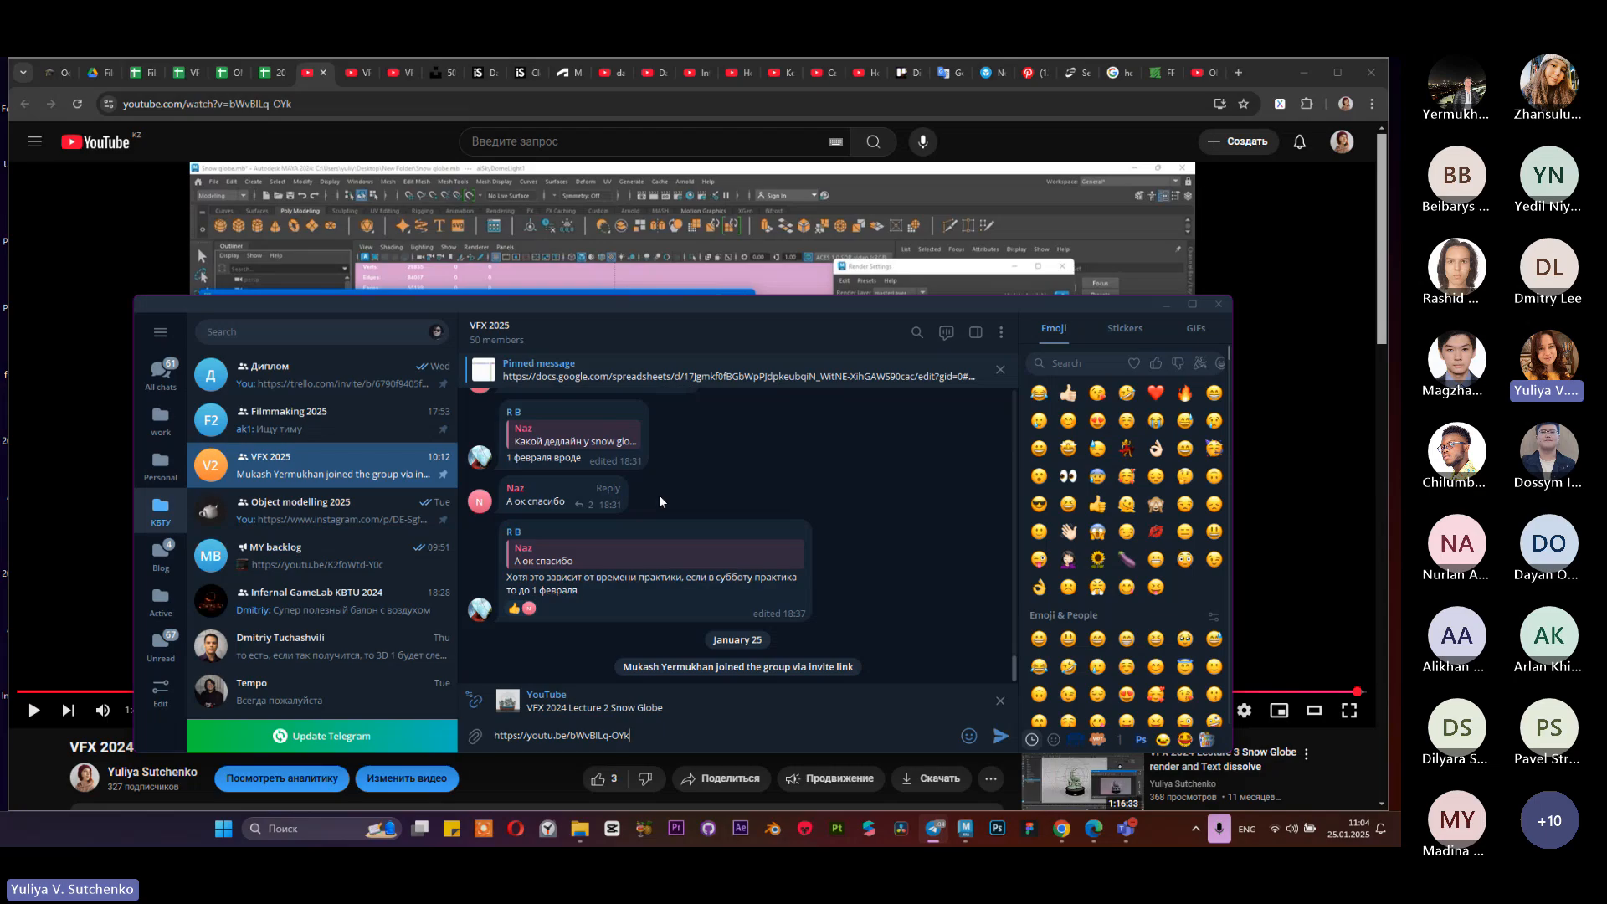
pyautogui.press('Return')
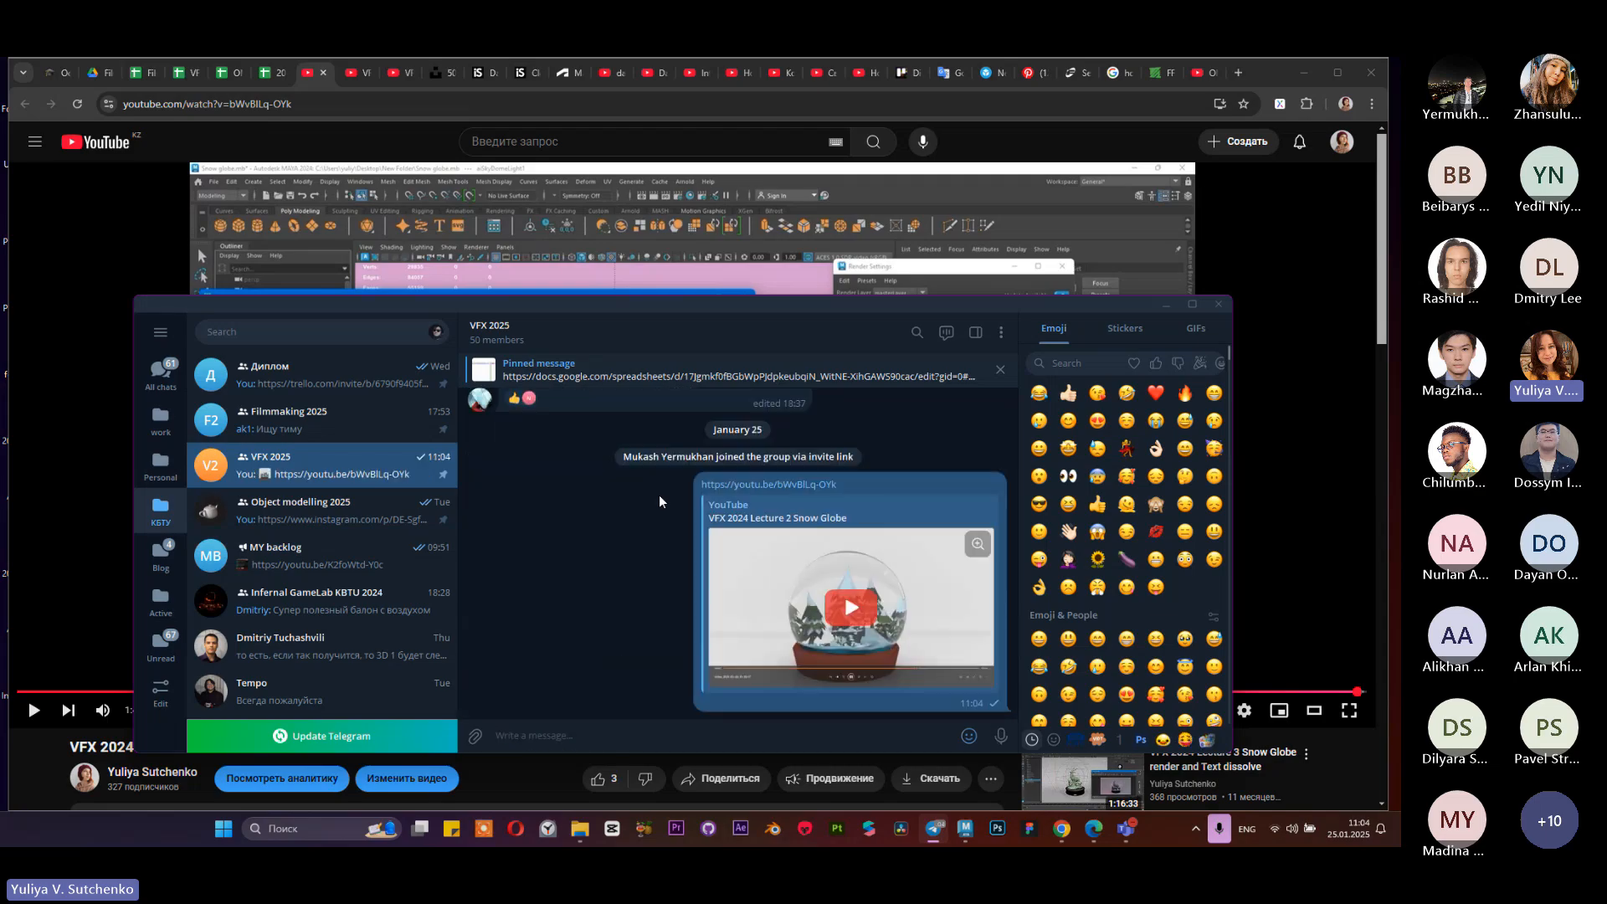
pyautogui.click(1155, 307)
# Step: Preview the VFX 2024 Lecture 3 Snow Globe render and Text dissolve video at 22:55 and 26:49
pyautogui.click(354, 72)
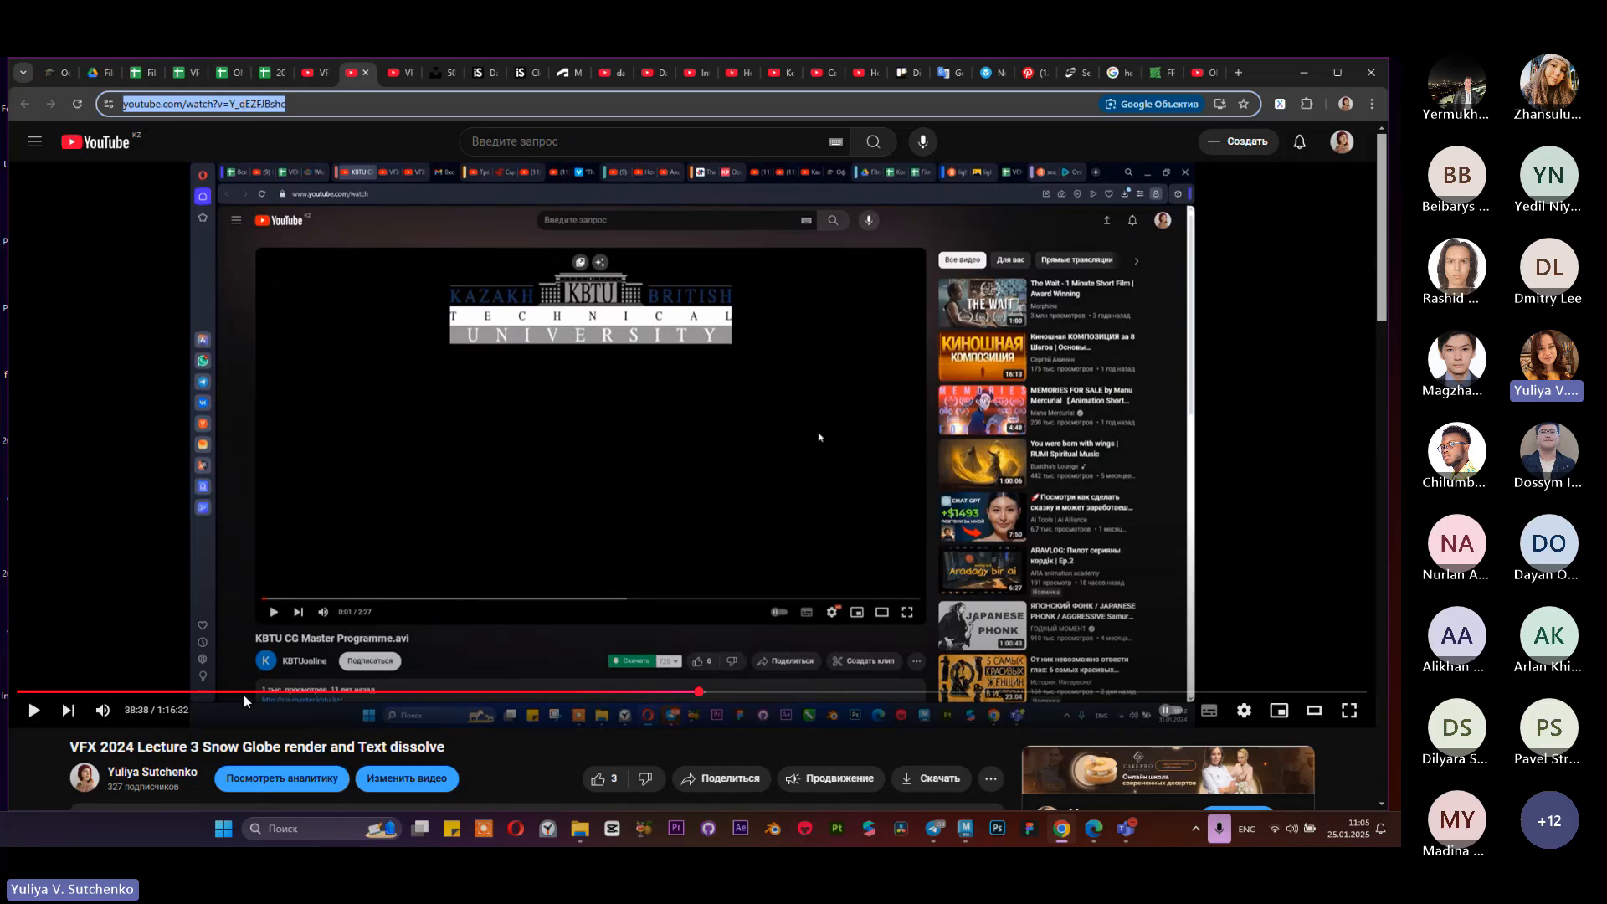
pyautogui.click(422, 692)
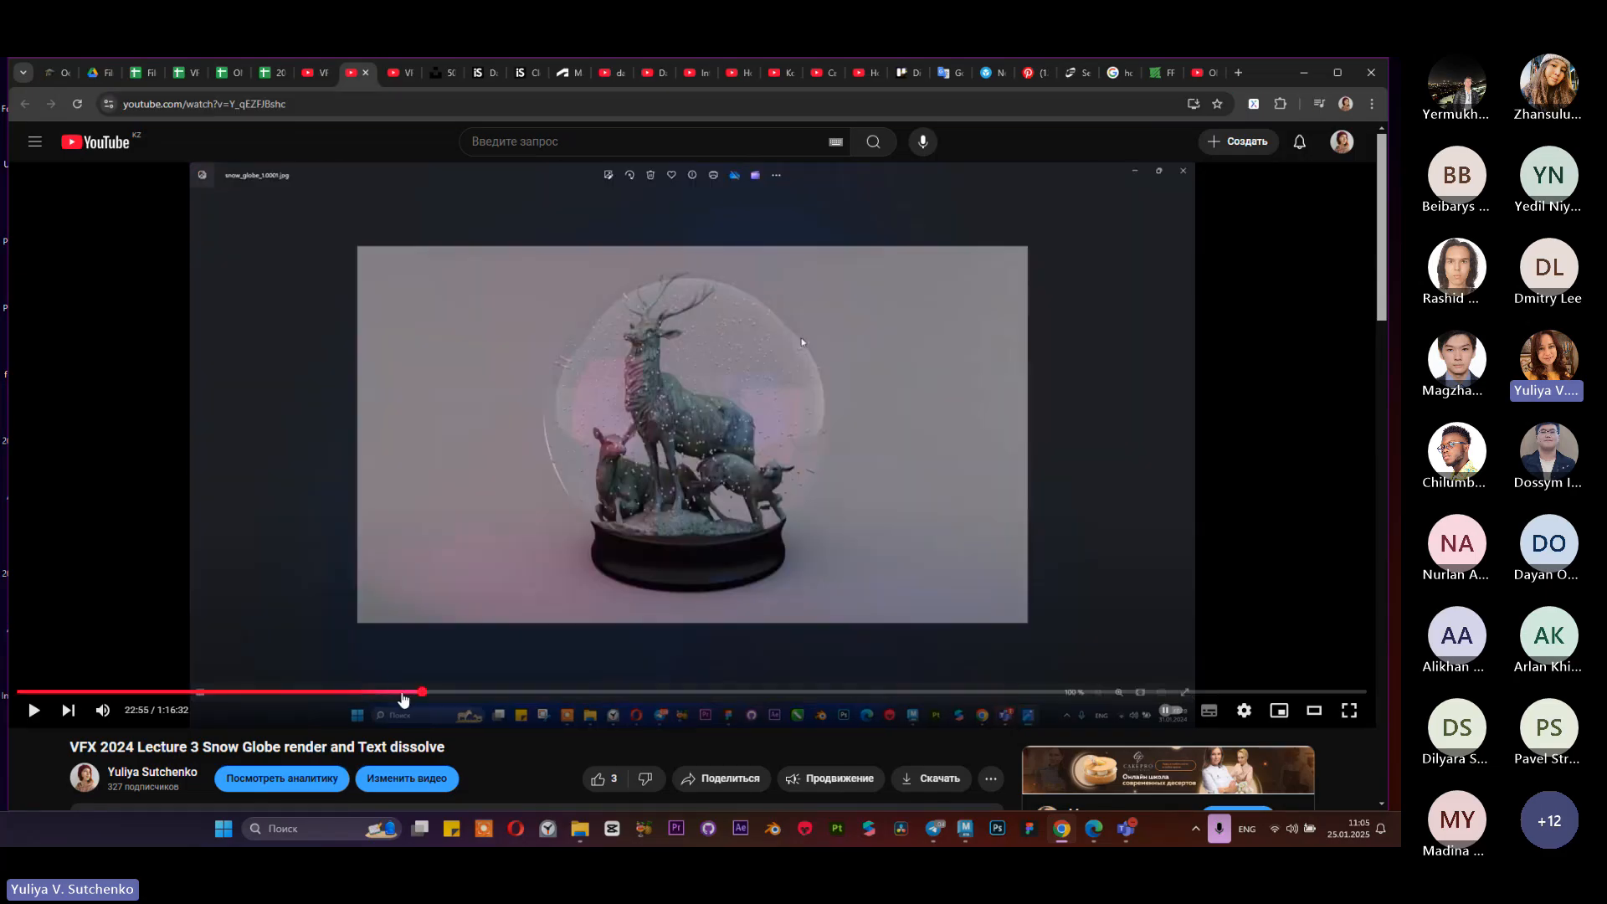
pyautogui.click(491, 693)
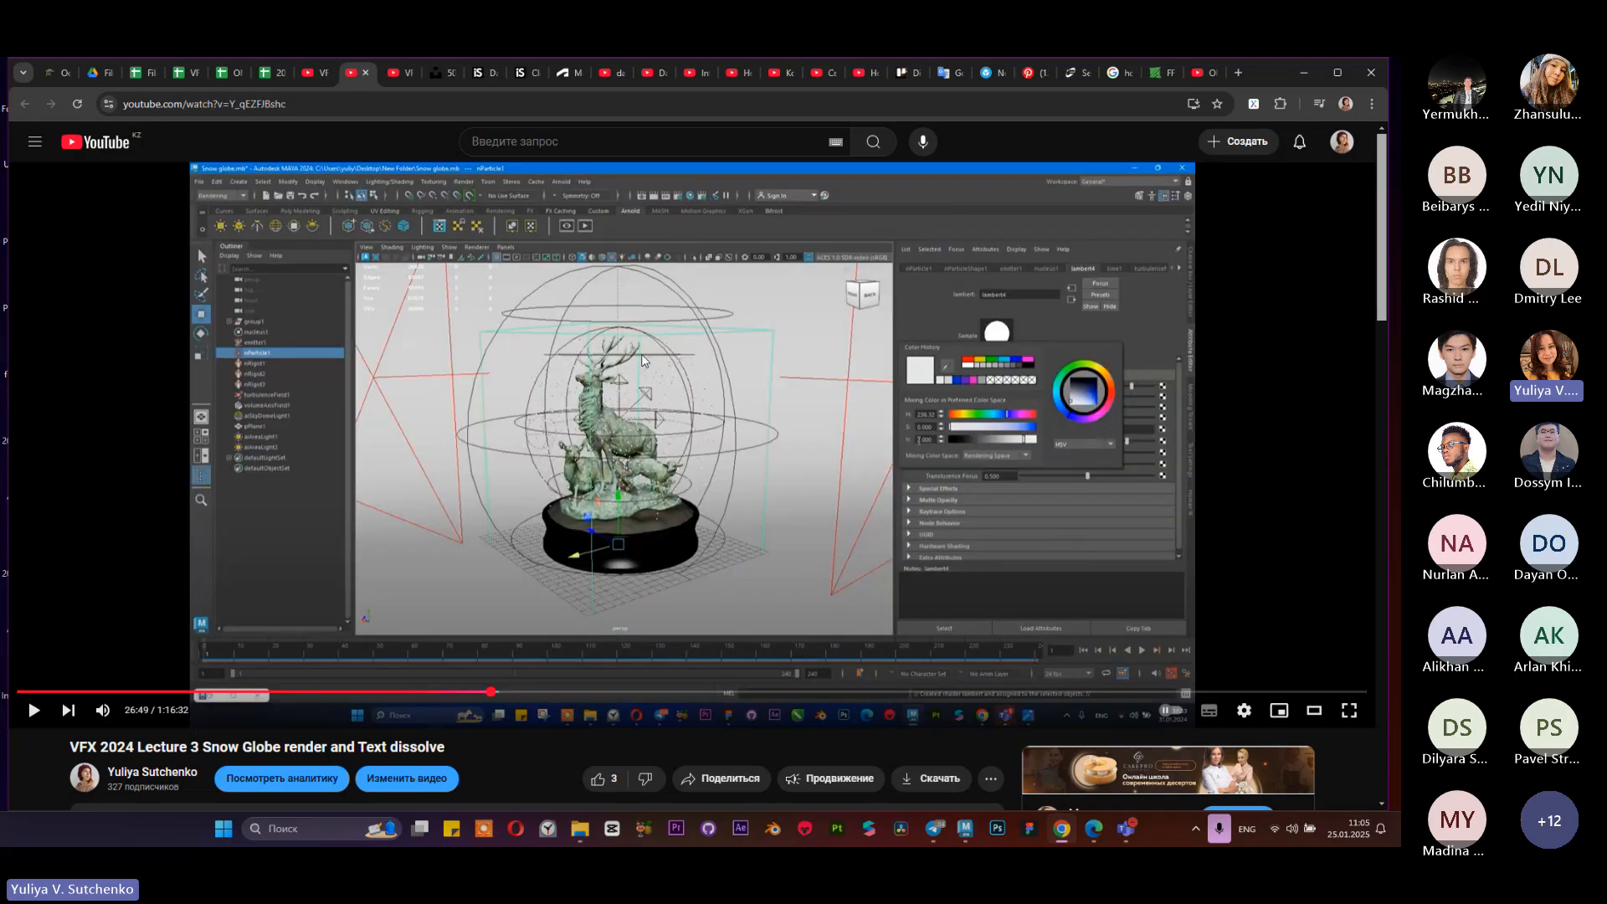
# Step: Copy the Lecture 3 video's URL and send it to the VFX 2025 Telegram group
pyautogui.rightClick(557, 415)
pyautogui.click(595, 465)
pyautogui.click(934, 828)
pyautogui.write('https://youtu.be/Y_qEZFJBshc')
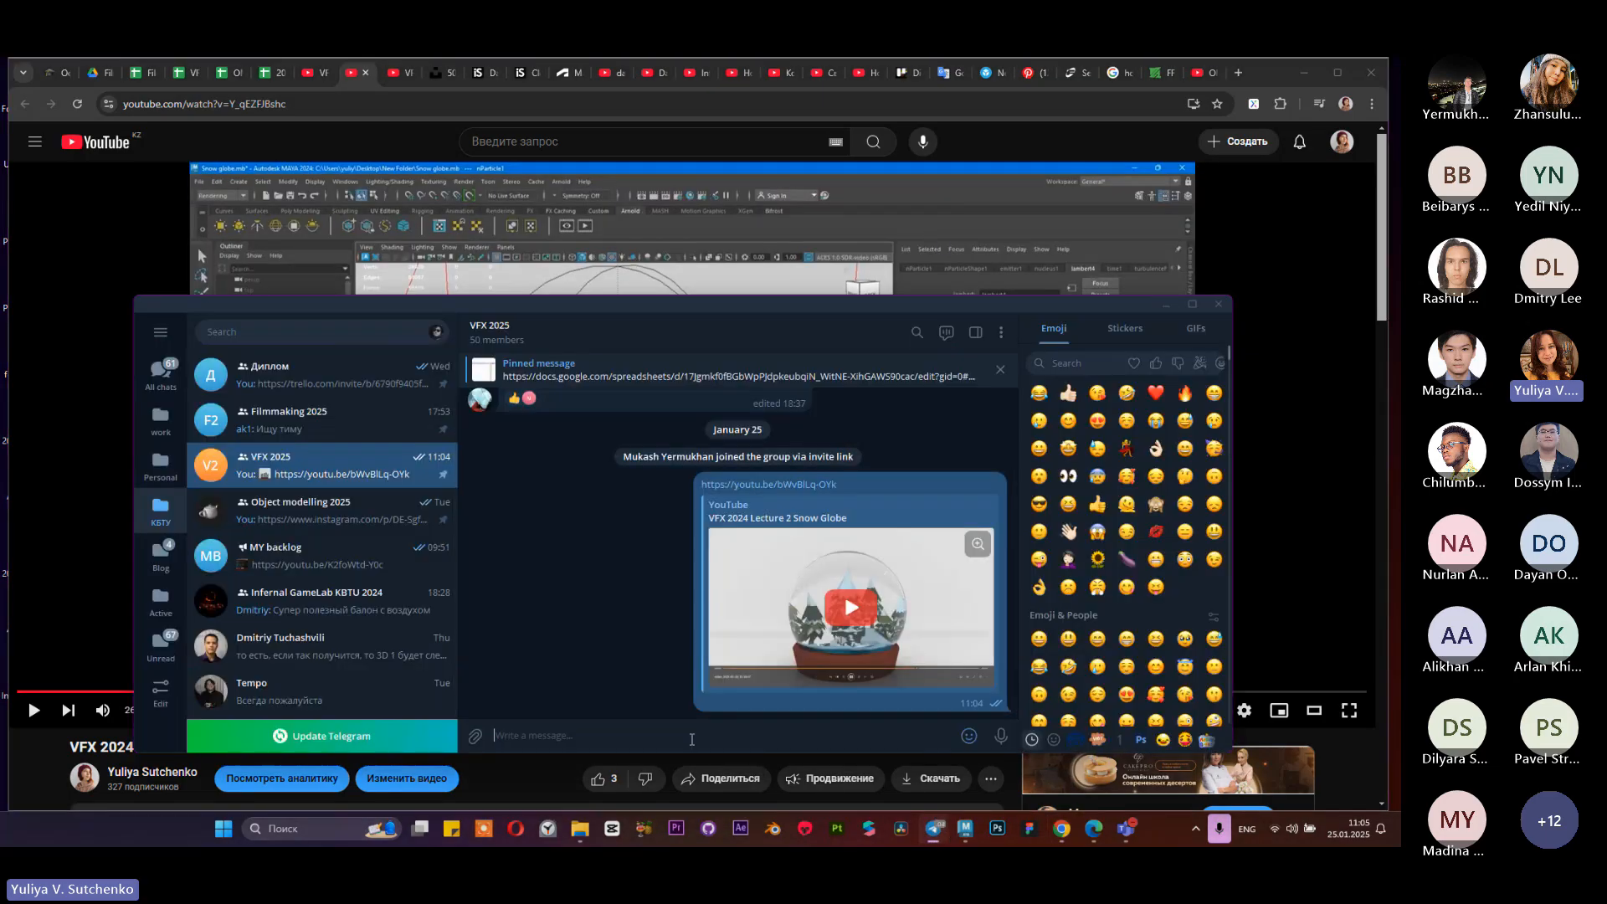
pyautogui.press('Return')
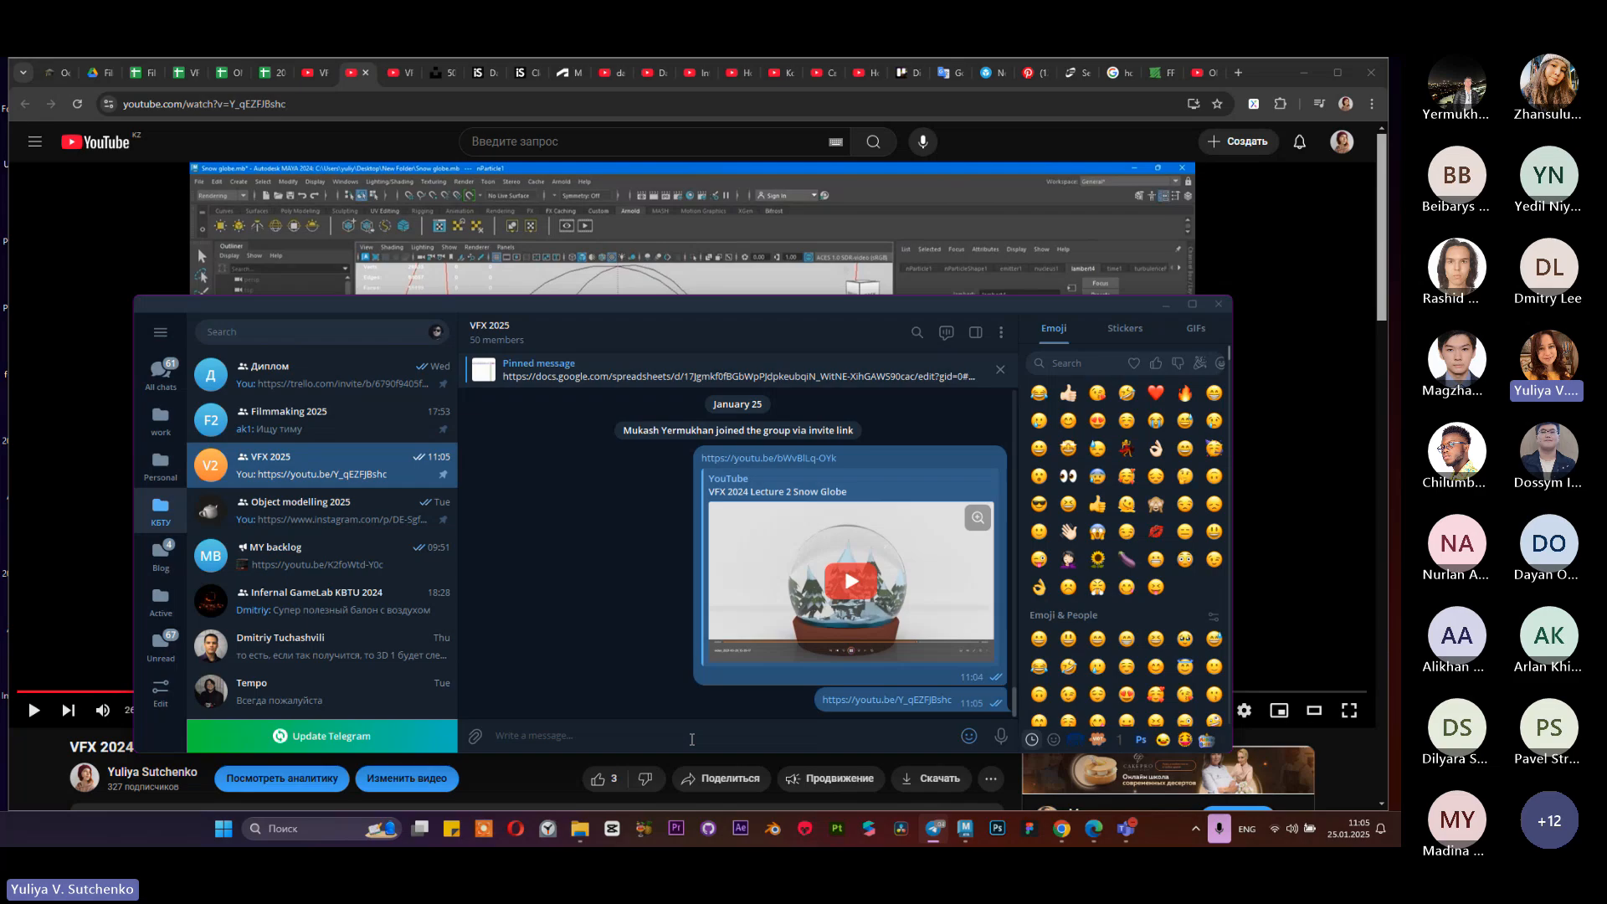
pyautogui.click(1164, 301)
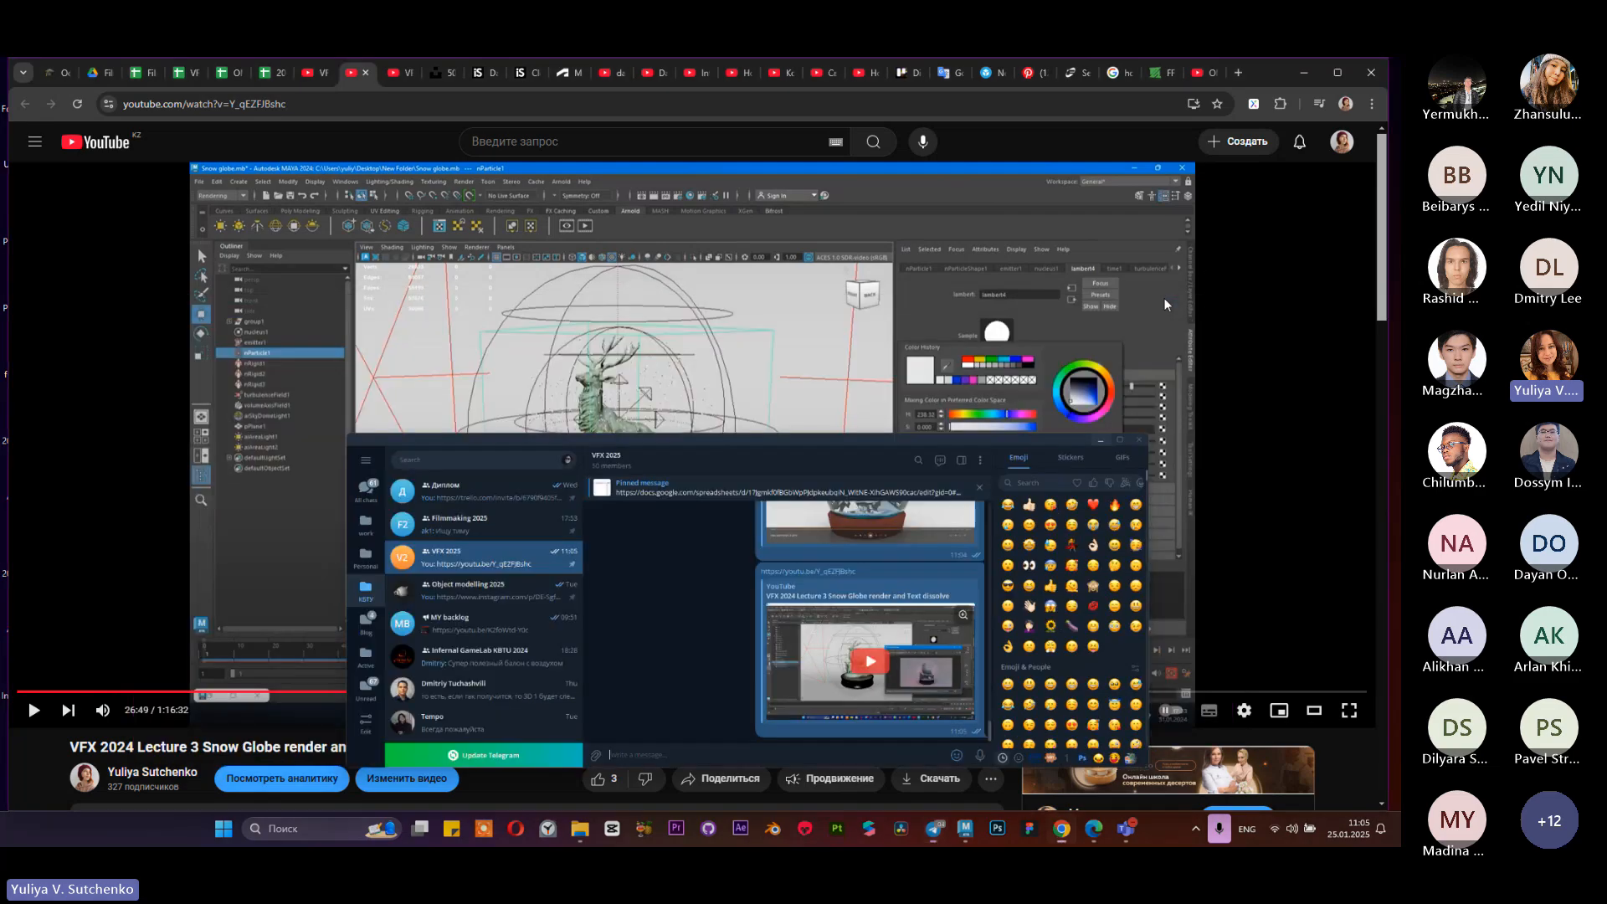
# Step: Check the ffmpeg Practice 3 and Lecture 2 Snow Globe videos, minimise the browser, and open the desktop's VFX 2024 folder
pyautogui.click(391, 72)
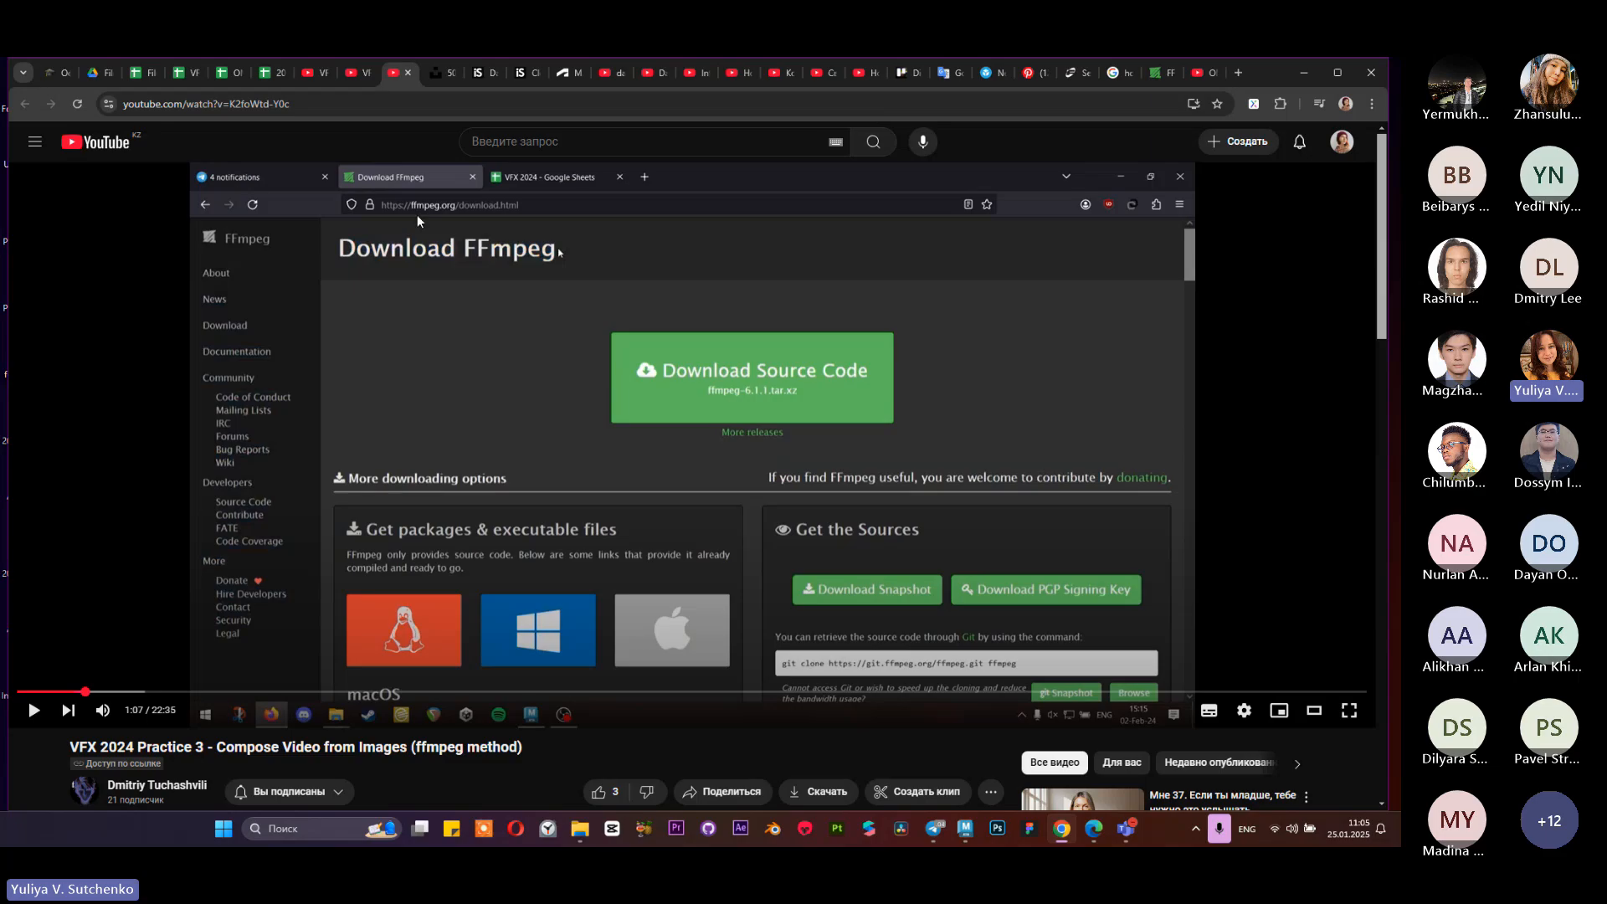
pyautogui.click(312, 73)
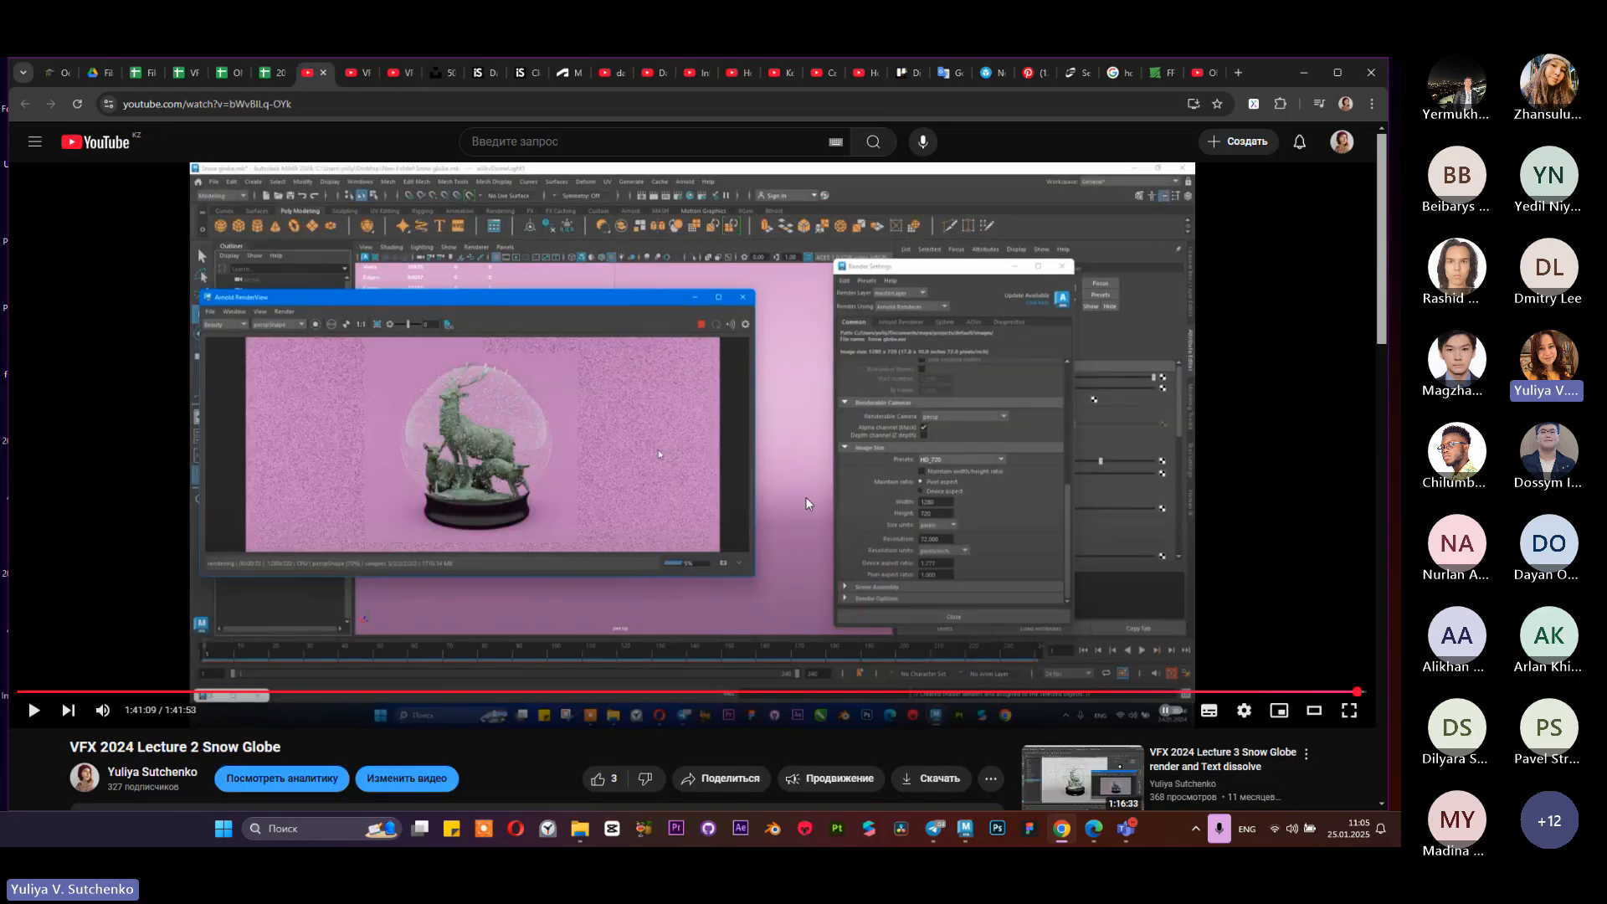
pyautogui.click(1303, 73)
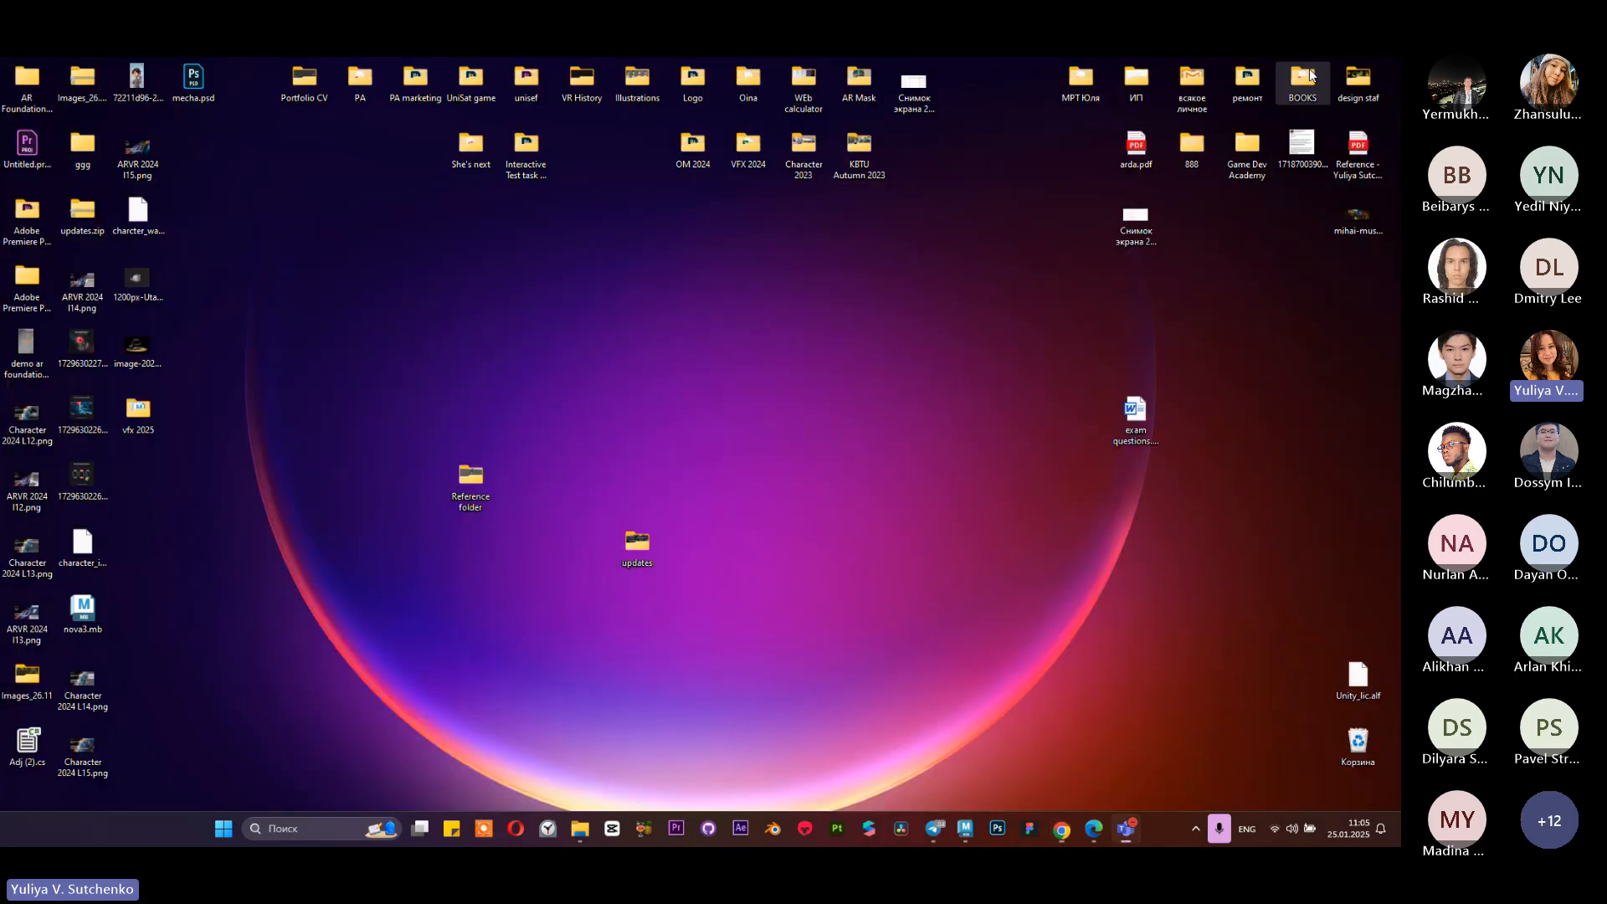
pyautogui.doubleClick(750, 167)
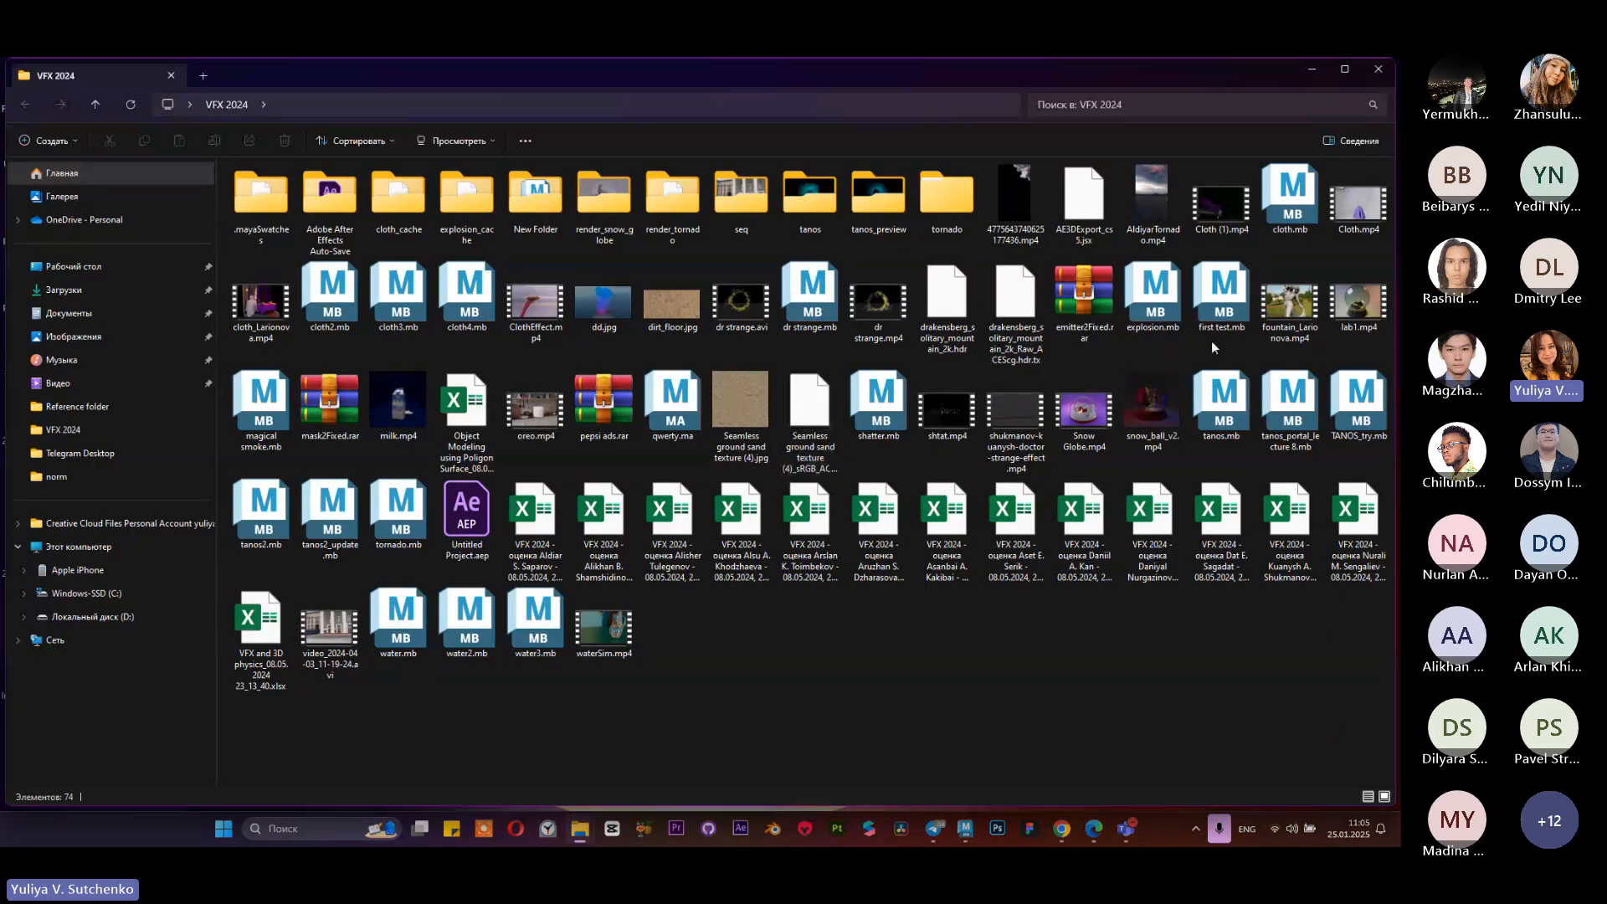
# Step: Play Snow Globe.mp4, pause it, scrub back and forth to show the falling snow, and close the player
pyautogui.doubleClick(1083, 410)
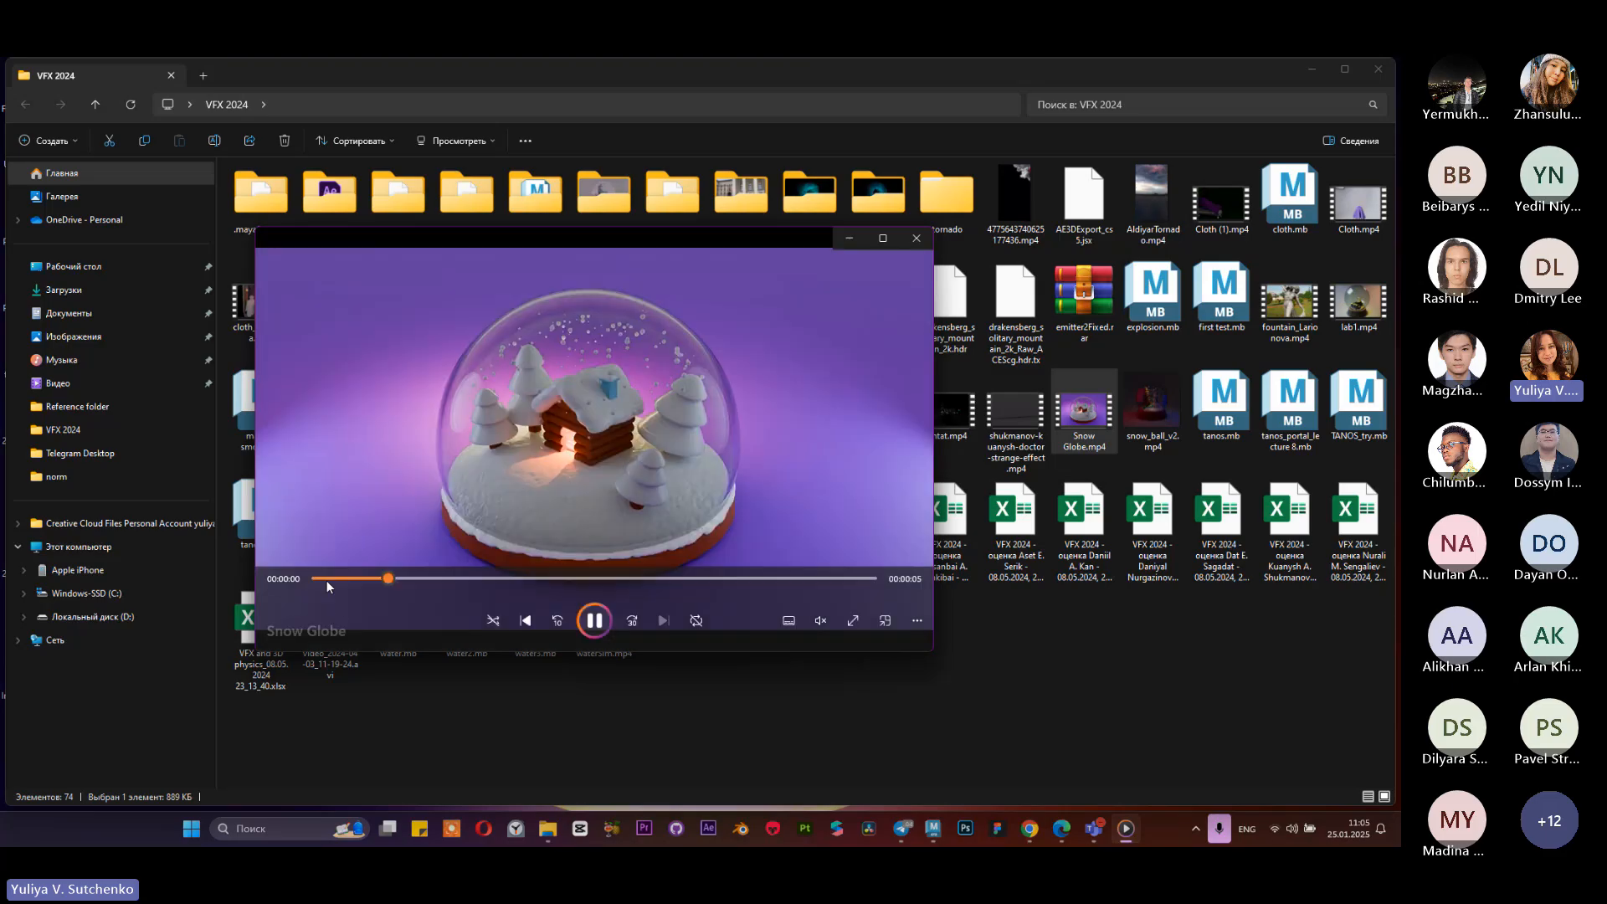
pyautogui.click(594, 621)
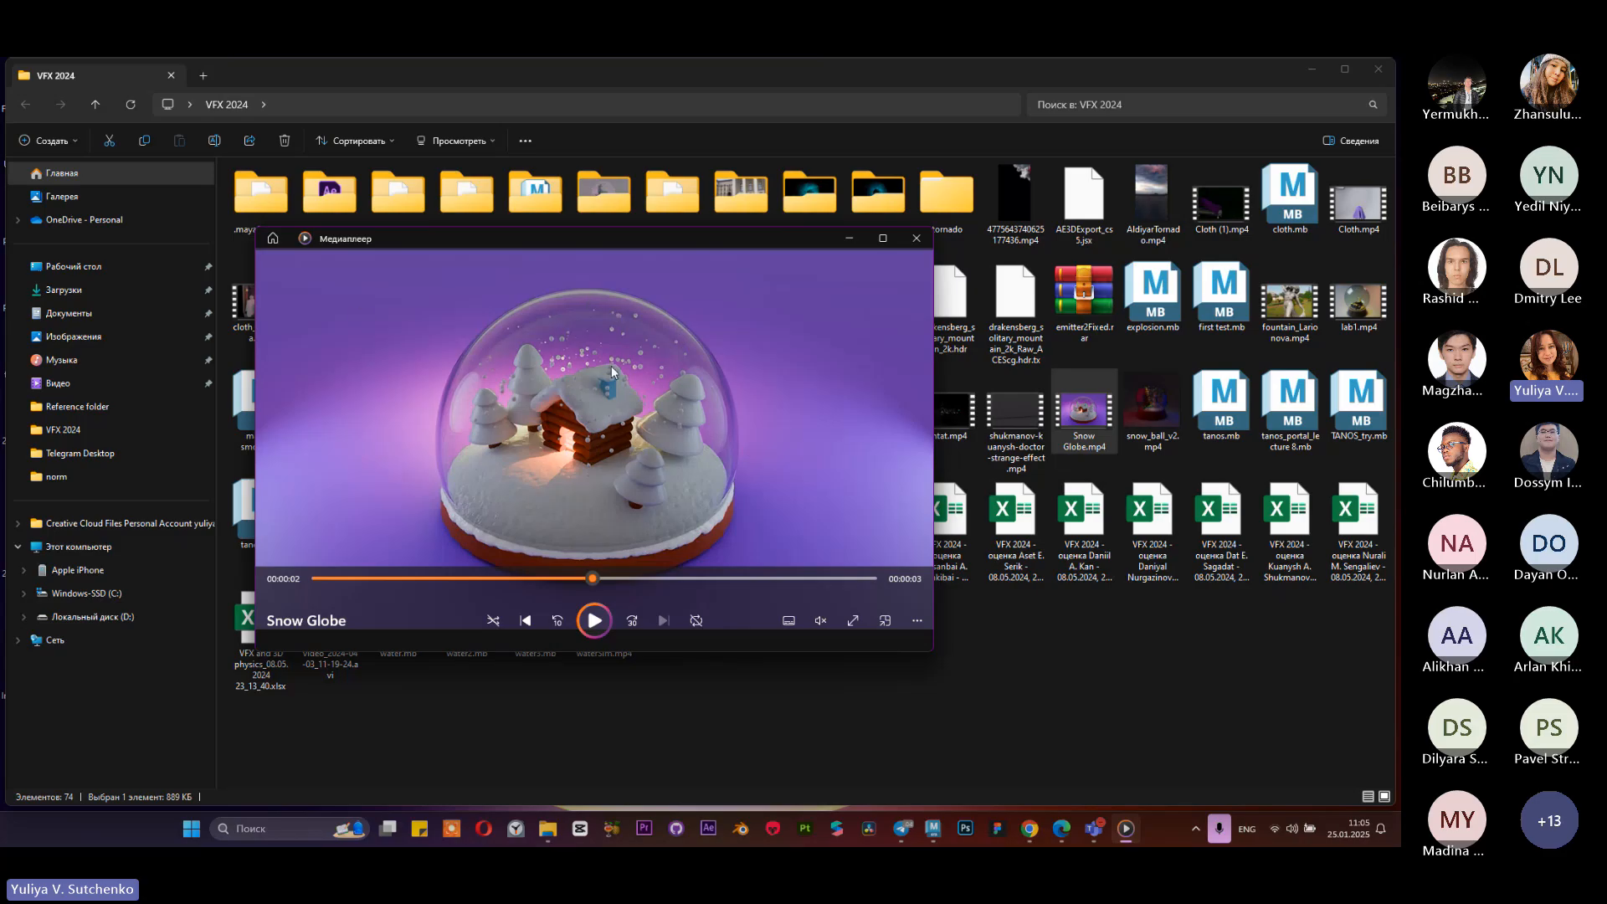
pyautogui.moveTo(680, 235); pyautogui.dragTo(651, 308)
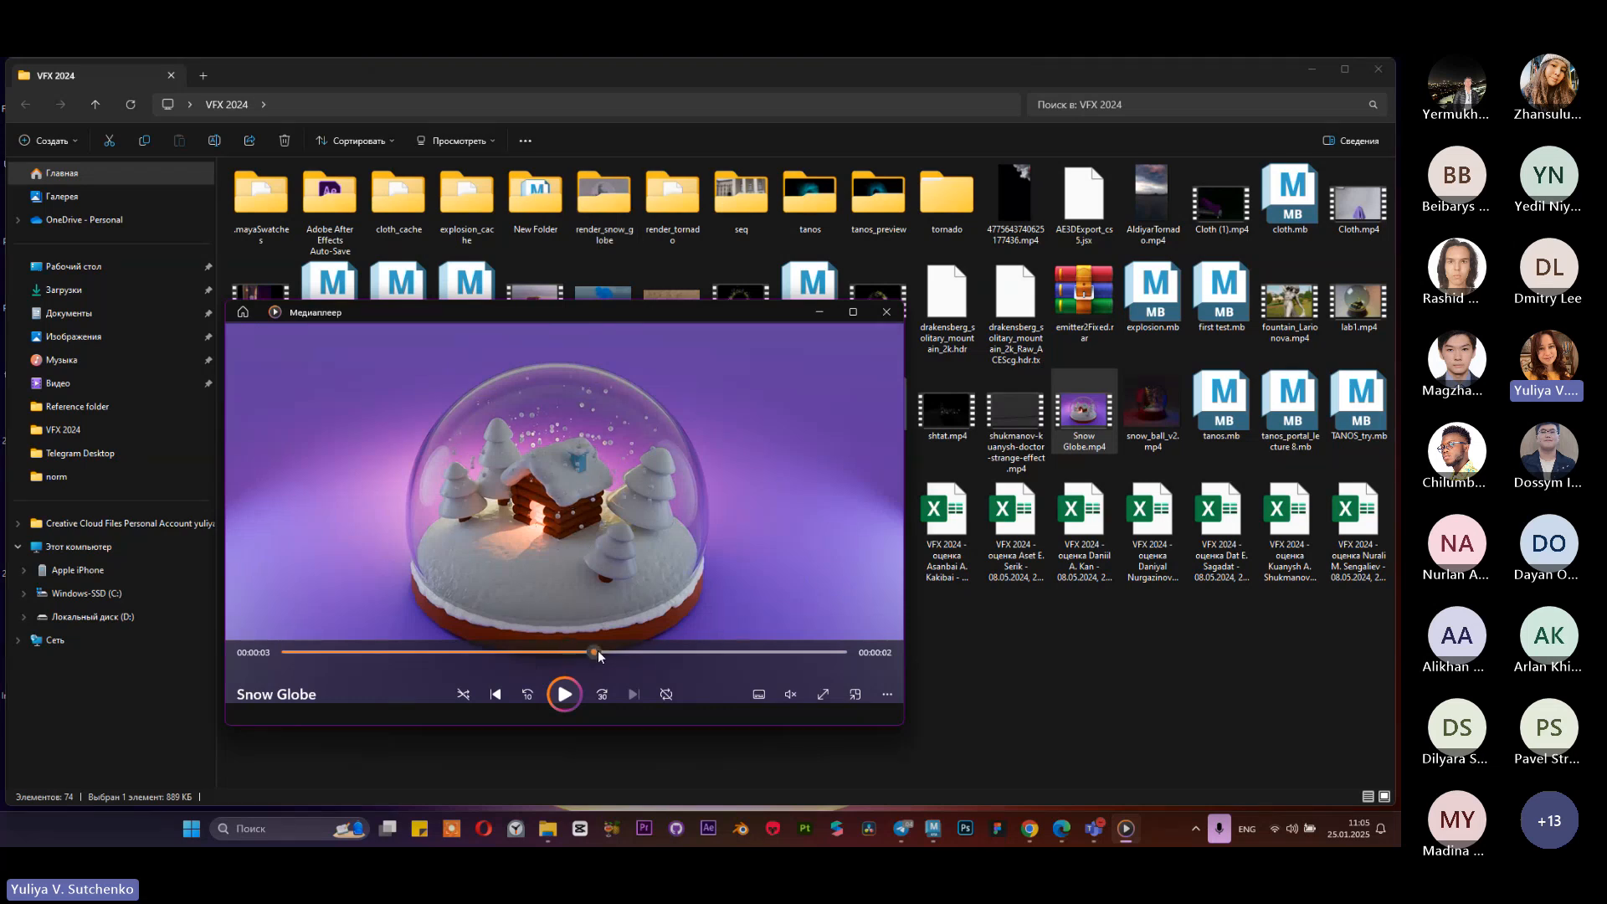
pyautogui.moveTo(598, 650); pyautogui.dragTo(409, 634)
pyautogui.moveTo(413, 652); pyautogui.dragTo(834, 658)
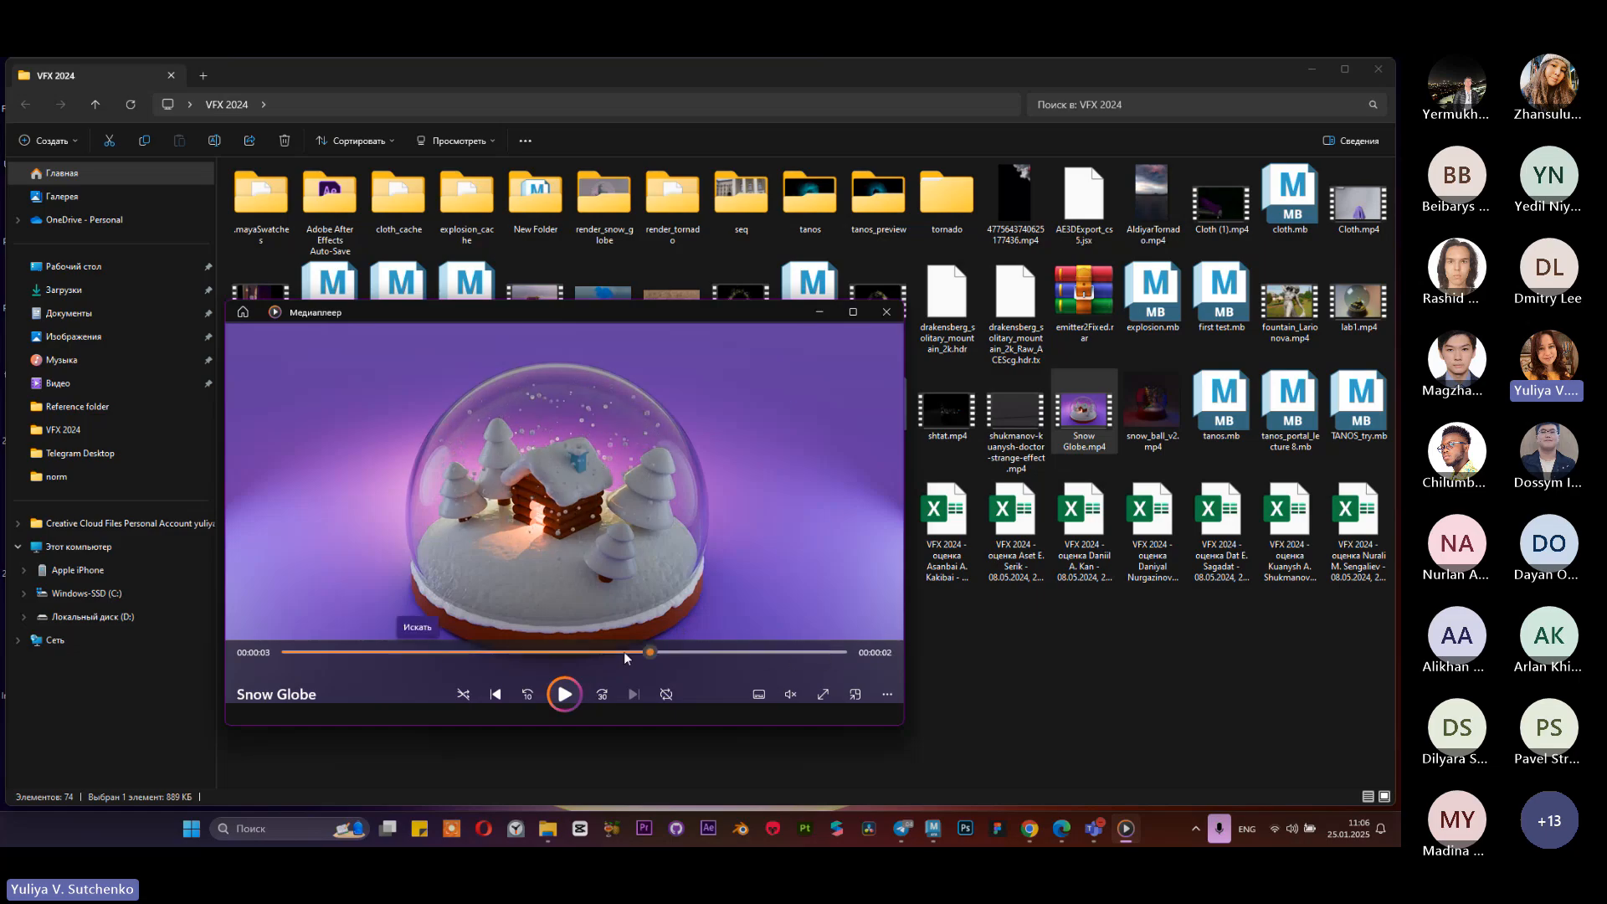
pyautogui.moveTo(624, 657); pyautogui.dragTo(489, 652)
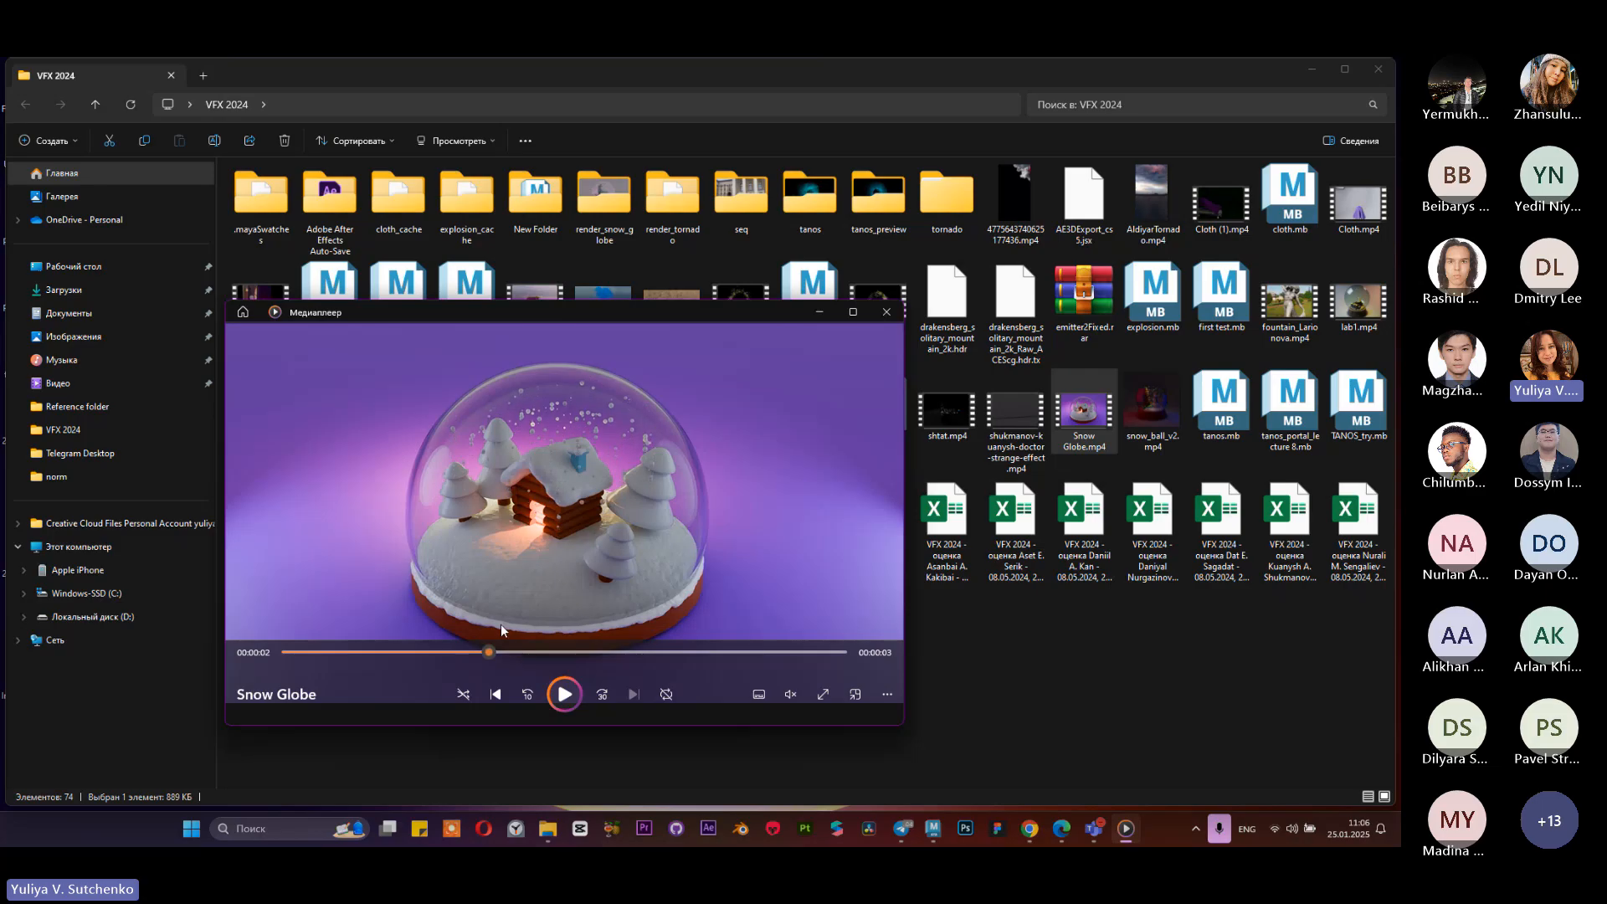
pyautogui.click(887, 313)
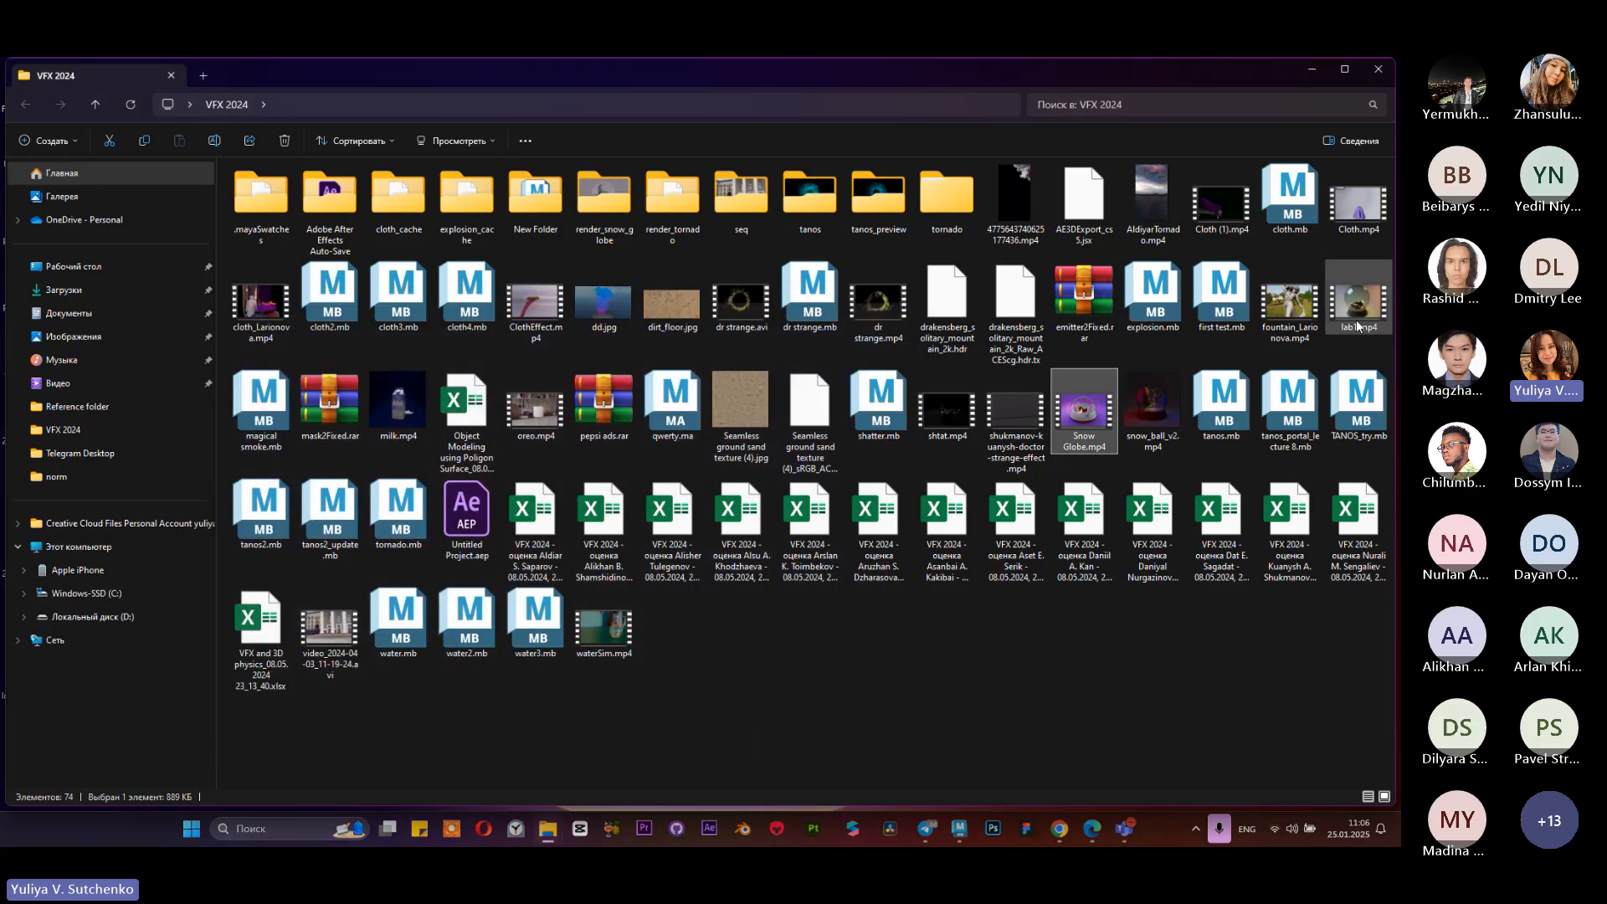
# Step: Preview lab1.mp4 and snow_ball_v2.mp4 in turn, making the player window taller for the second, and close the player
pyautogui.doubleClick(1357, 325)
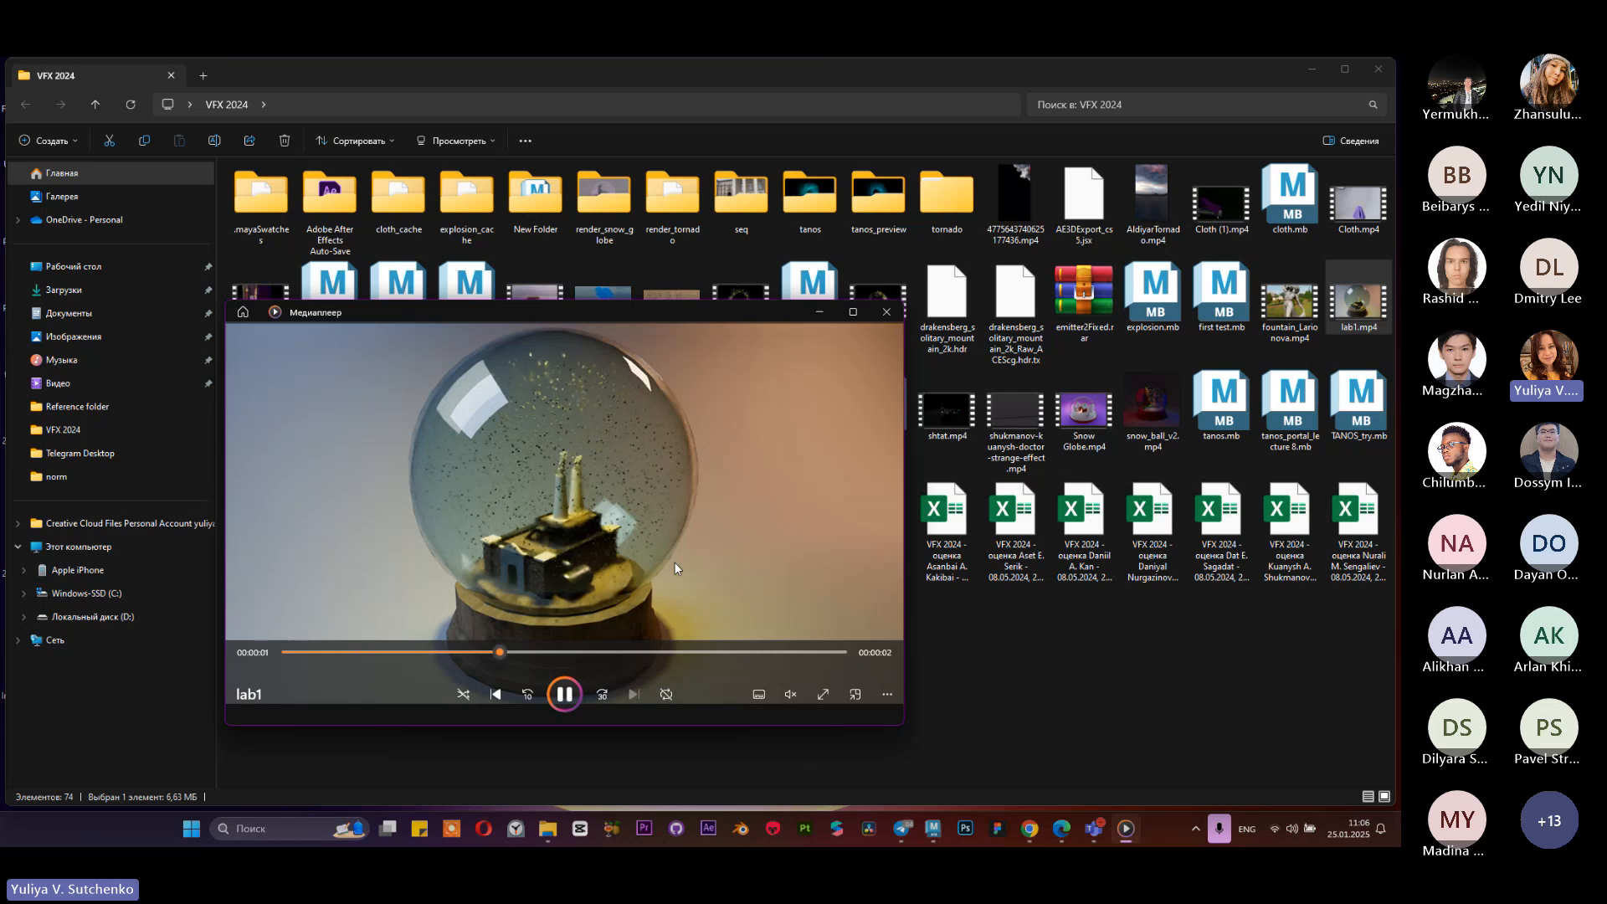
pyautogui.click(895, 319)
pyautogui.doubleClick(1152, 410)
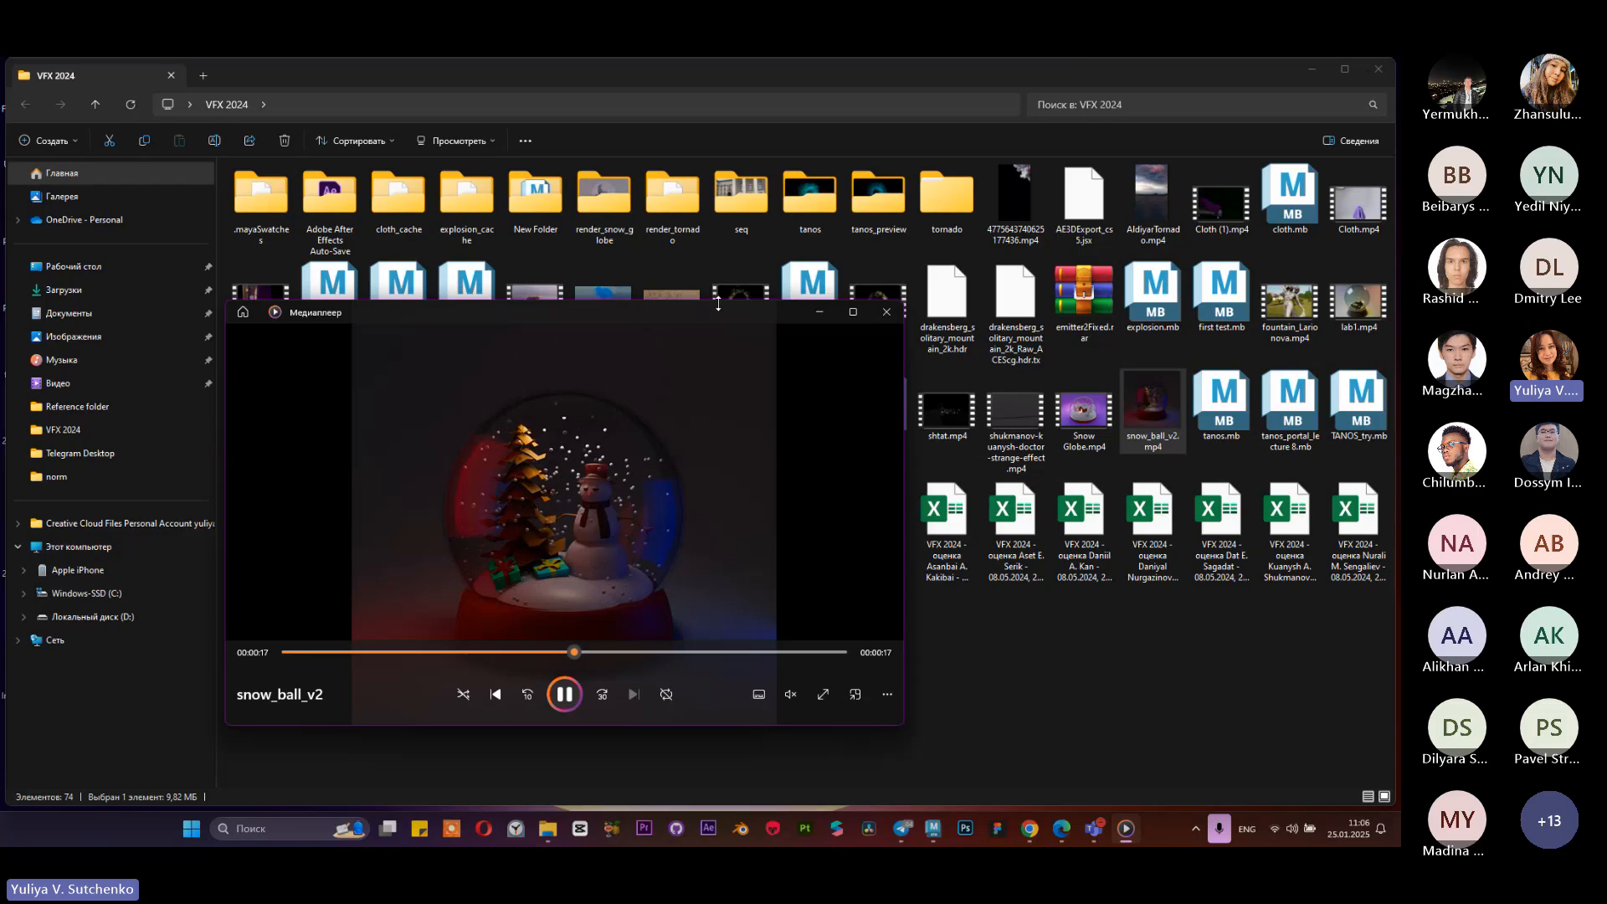
pyautogui.moveTo(718, 303); pyautogui.dragTo(718, 244)
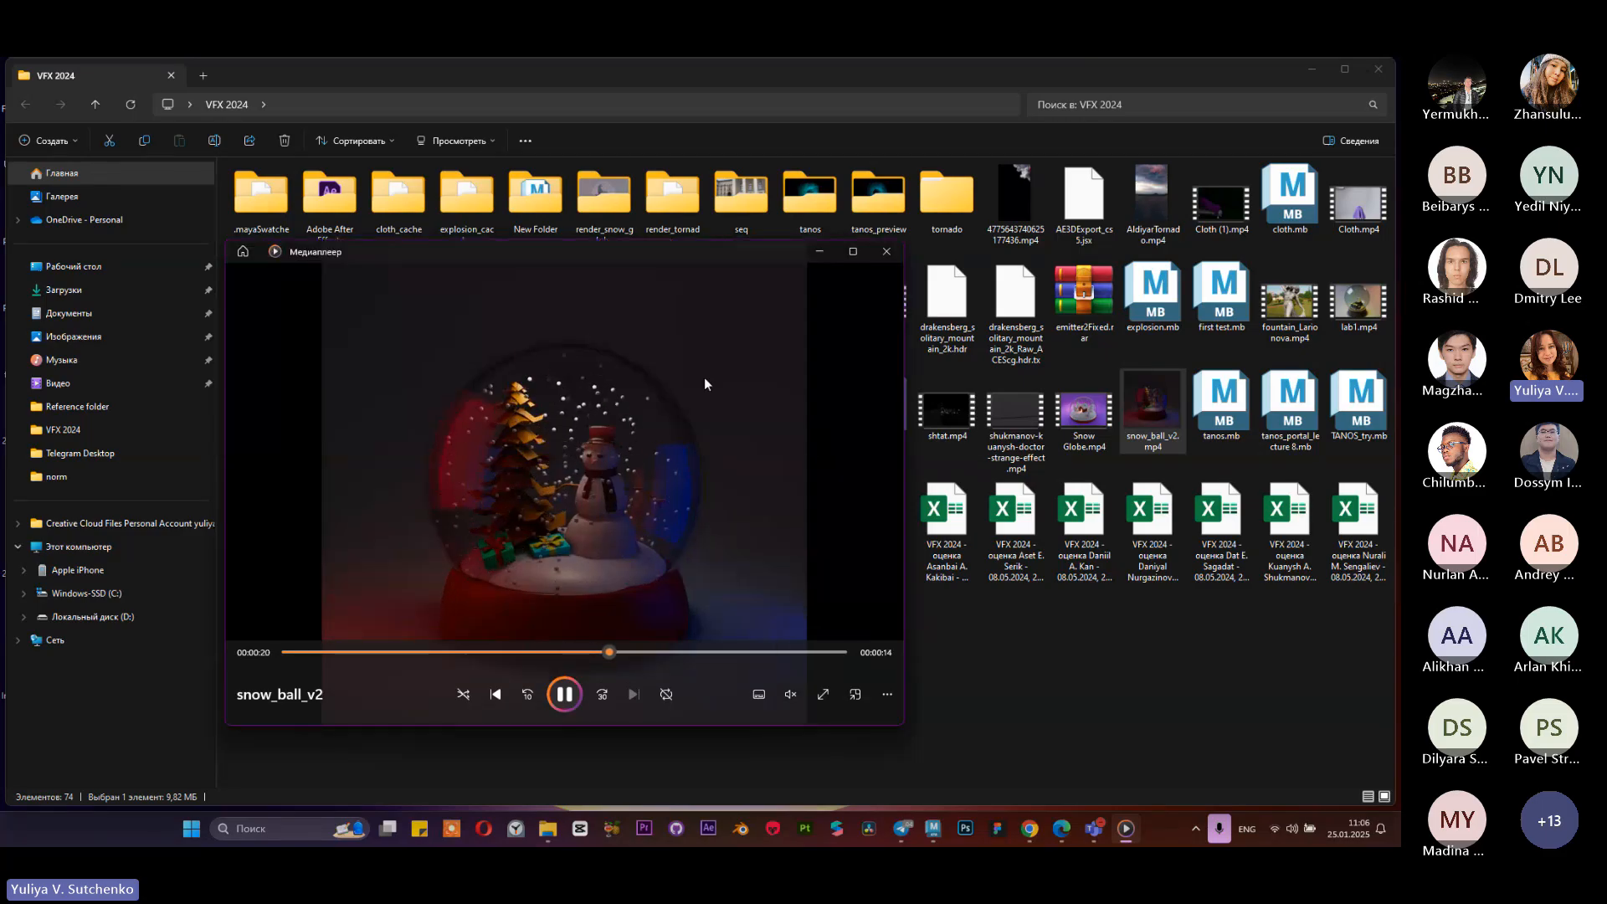
pyautogui.click(703, 380)
pyautogui.click(887, 252)
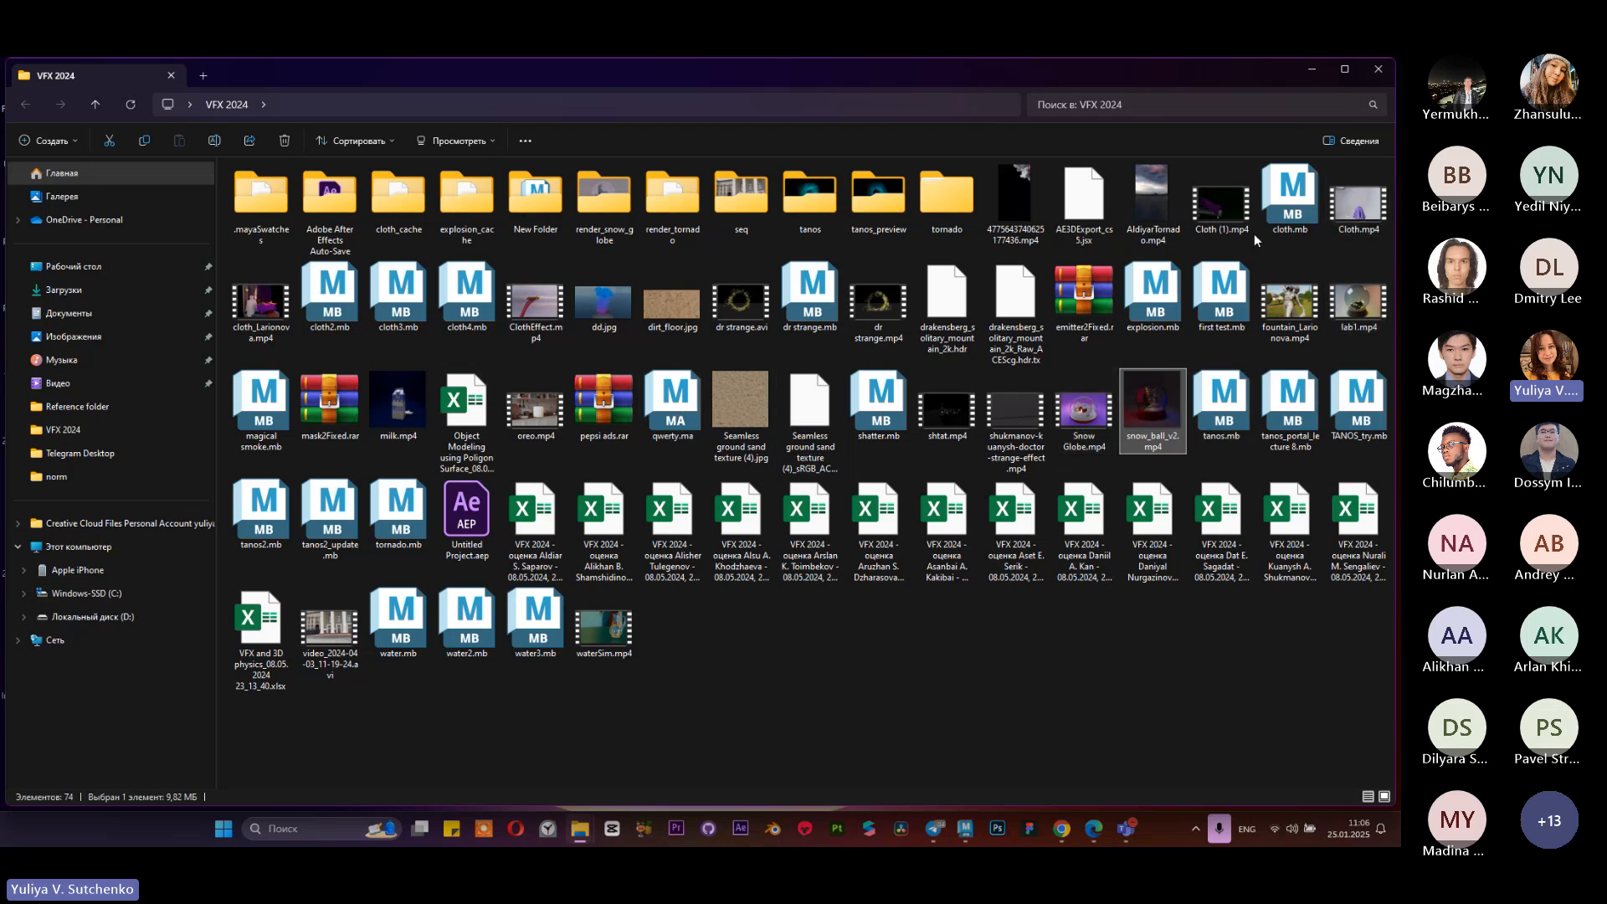
# Step: Minimise the VFX 2024 folder, look at the Lecture 2 video page again, minimise the browser, and switch to Maya's empty scene
pyautogui.click(1312, 69)
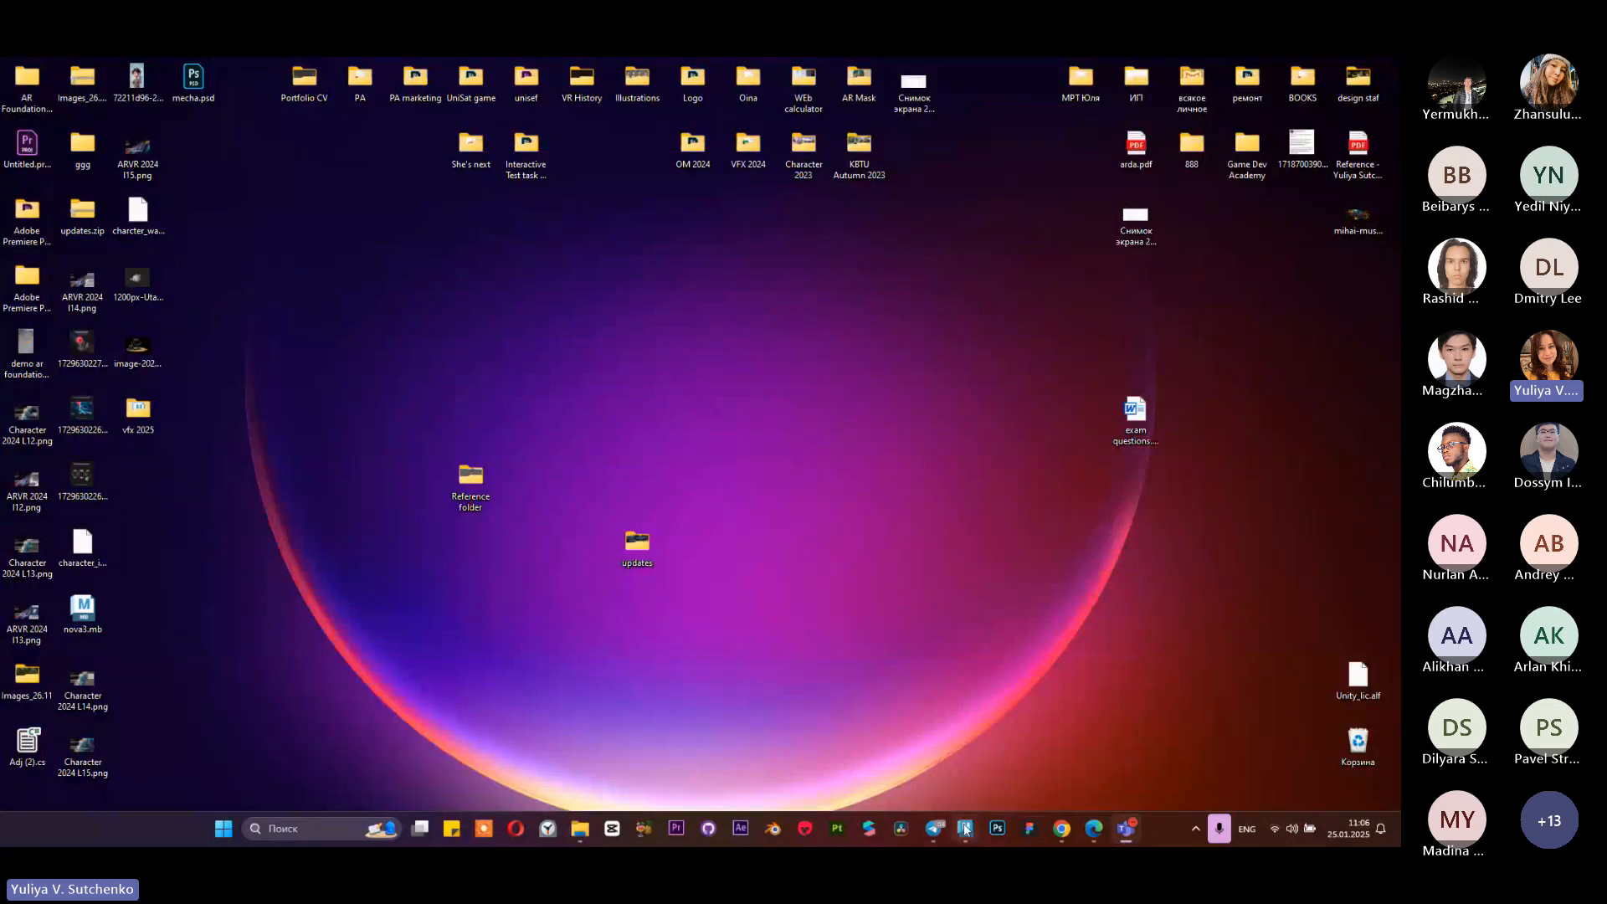
pyautogui.click(1062, 828)
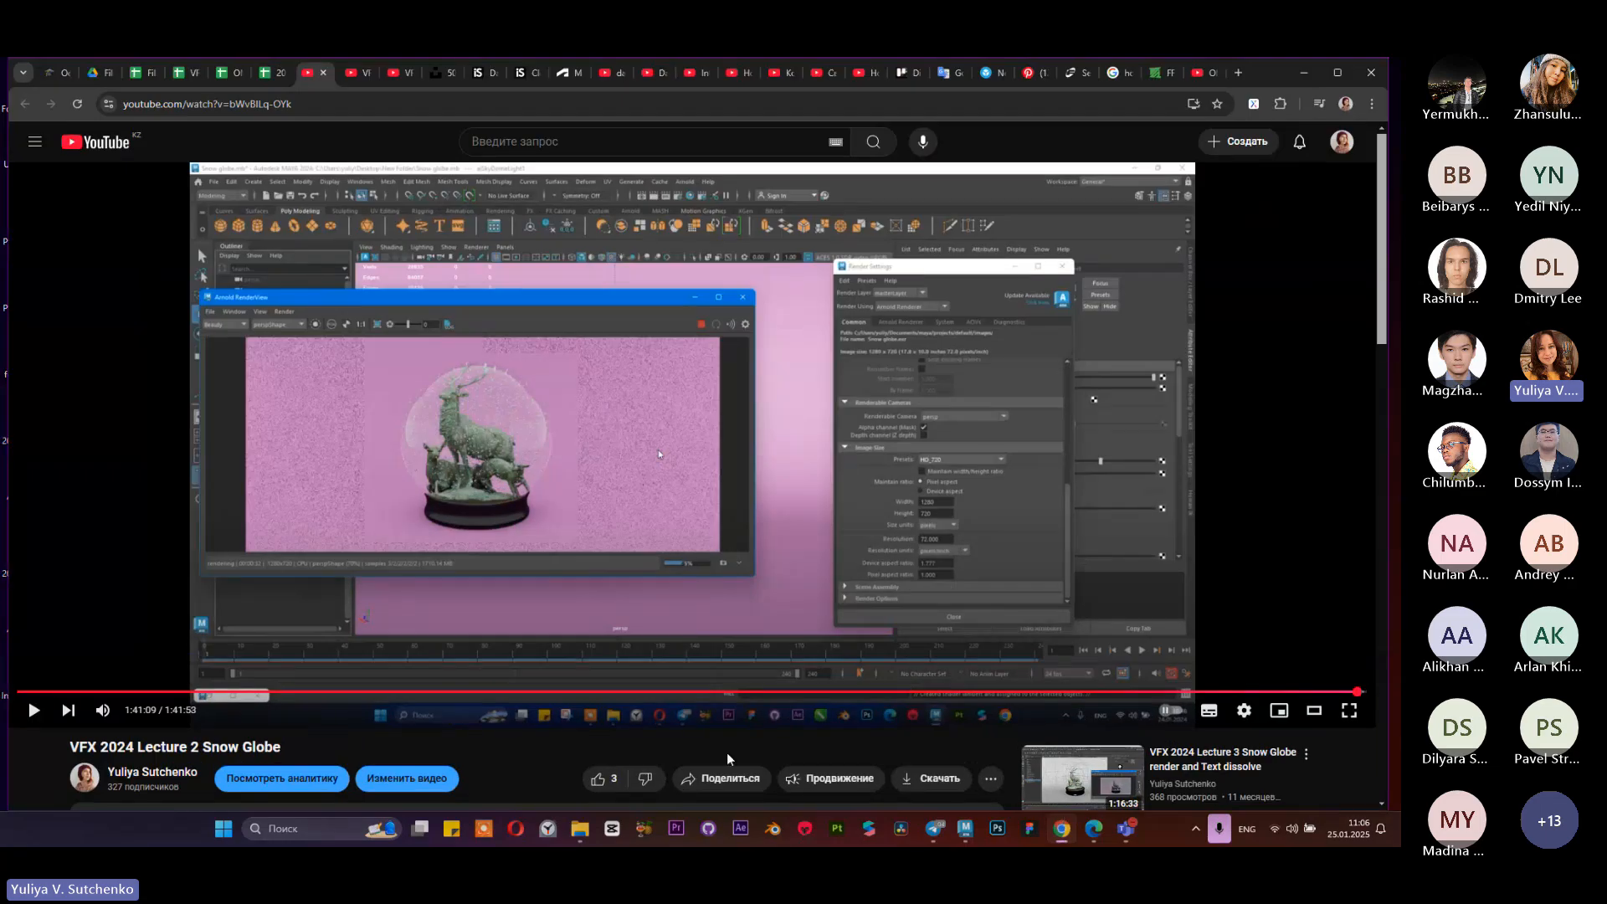
pyautogui.click(1303, 73)
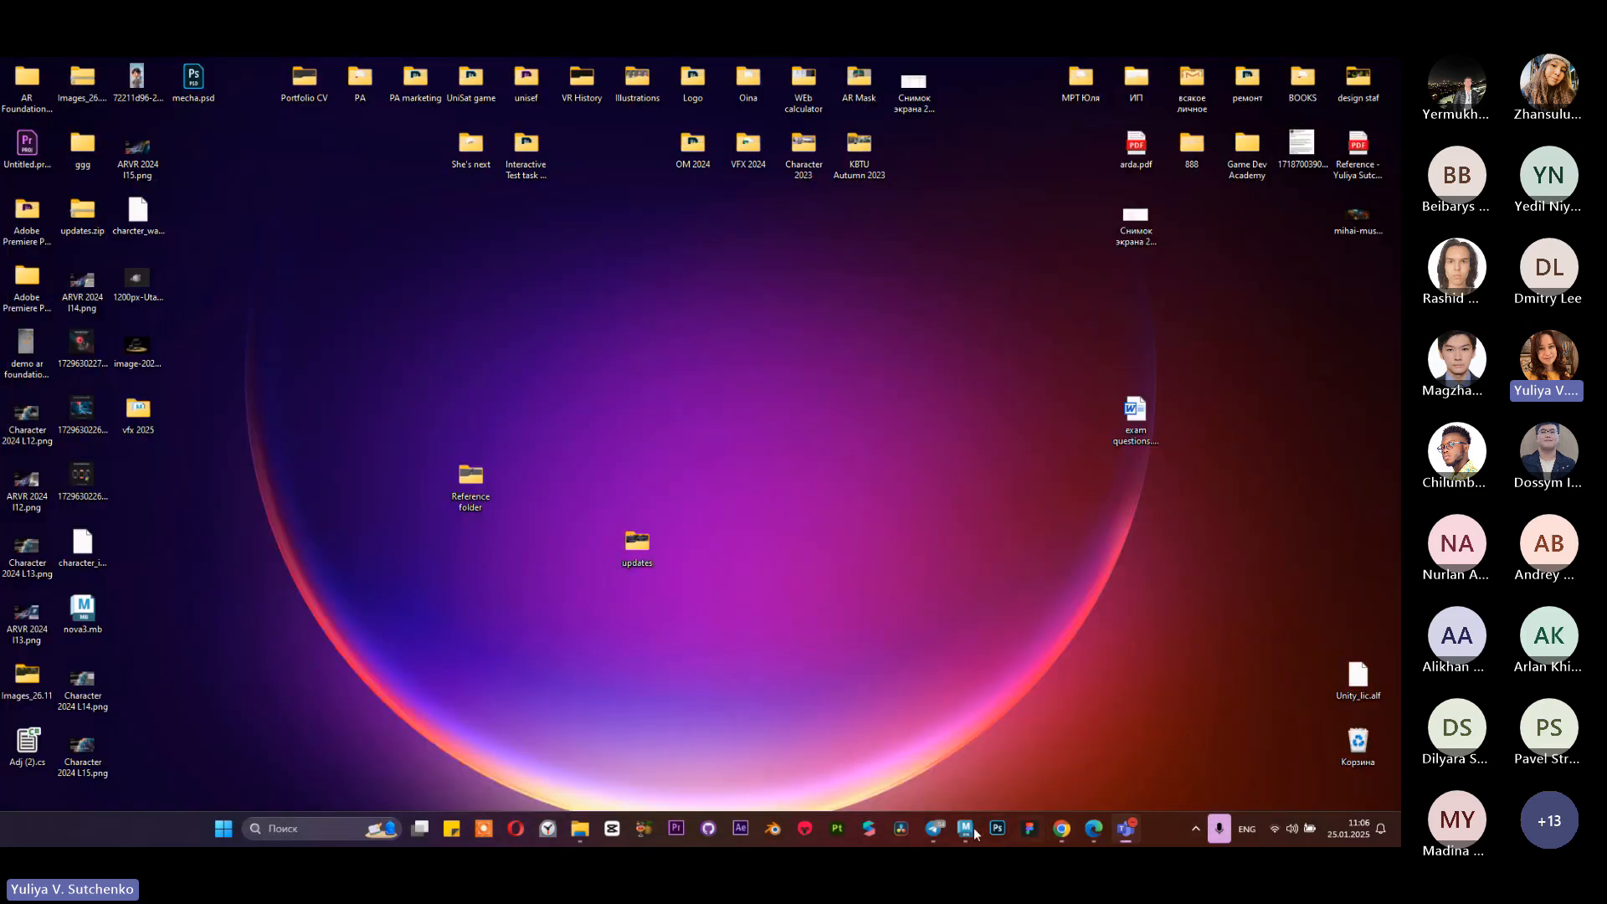
pyautogui.click(964, 828)
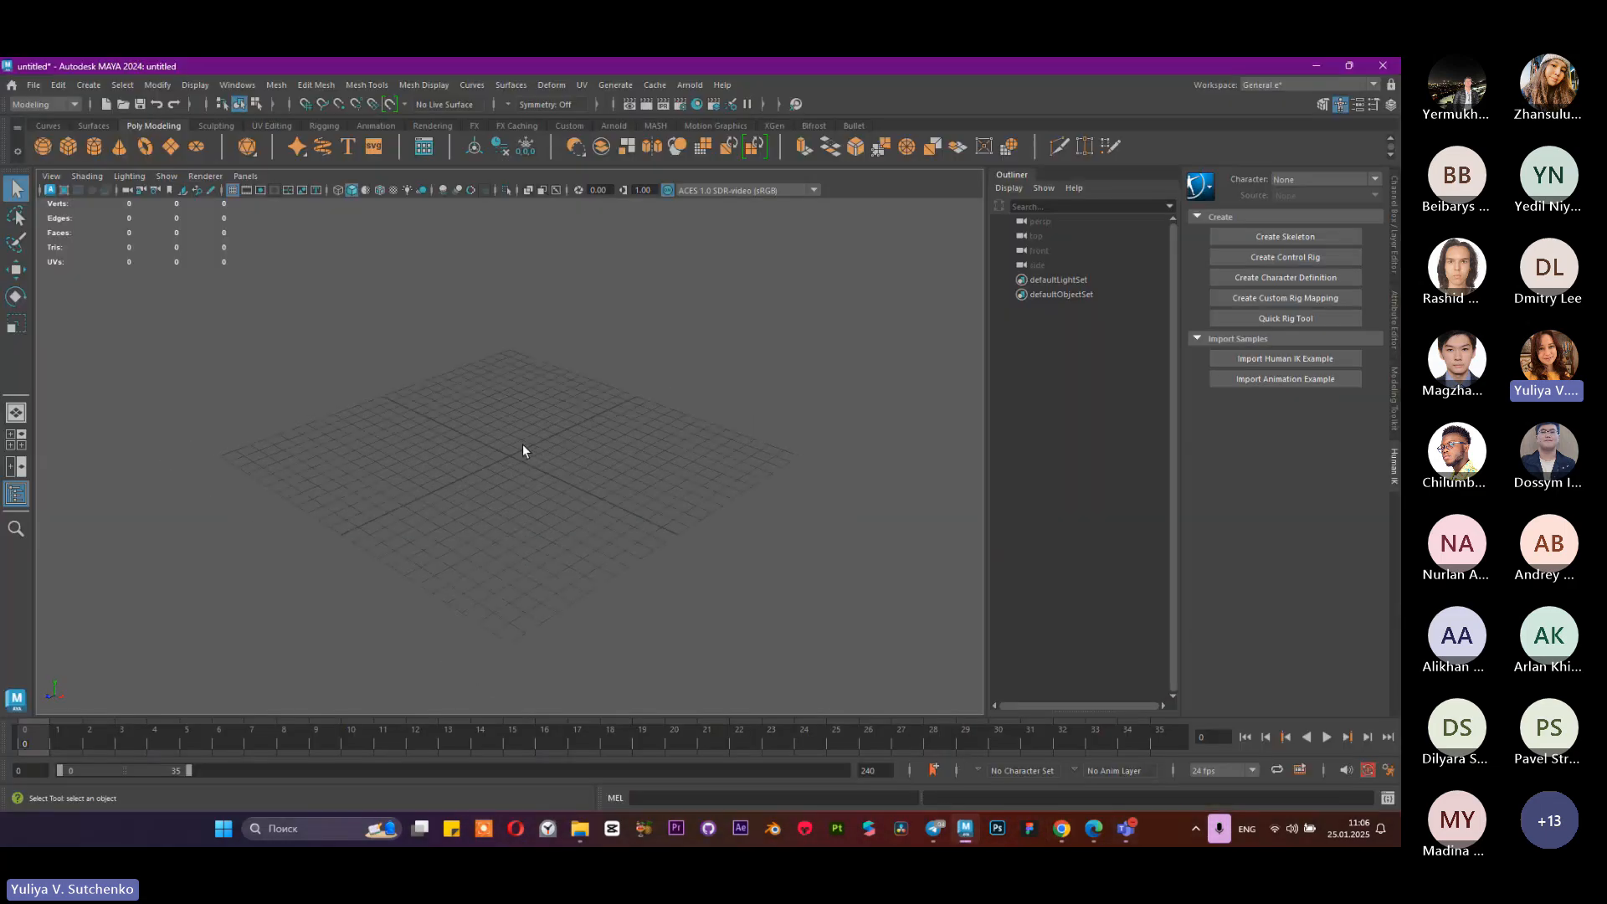
pyautogui.moveTo(550, 379); pyautogui.dragTo(590, 504)
# Step: Switch to Chrome, glance at the free snow globe results on Fab, and search Sketchfab for snowglobe models
pyautogui.click(1062, 828)
pyautogui.click(991, 73)
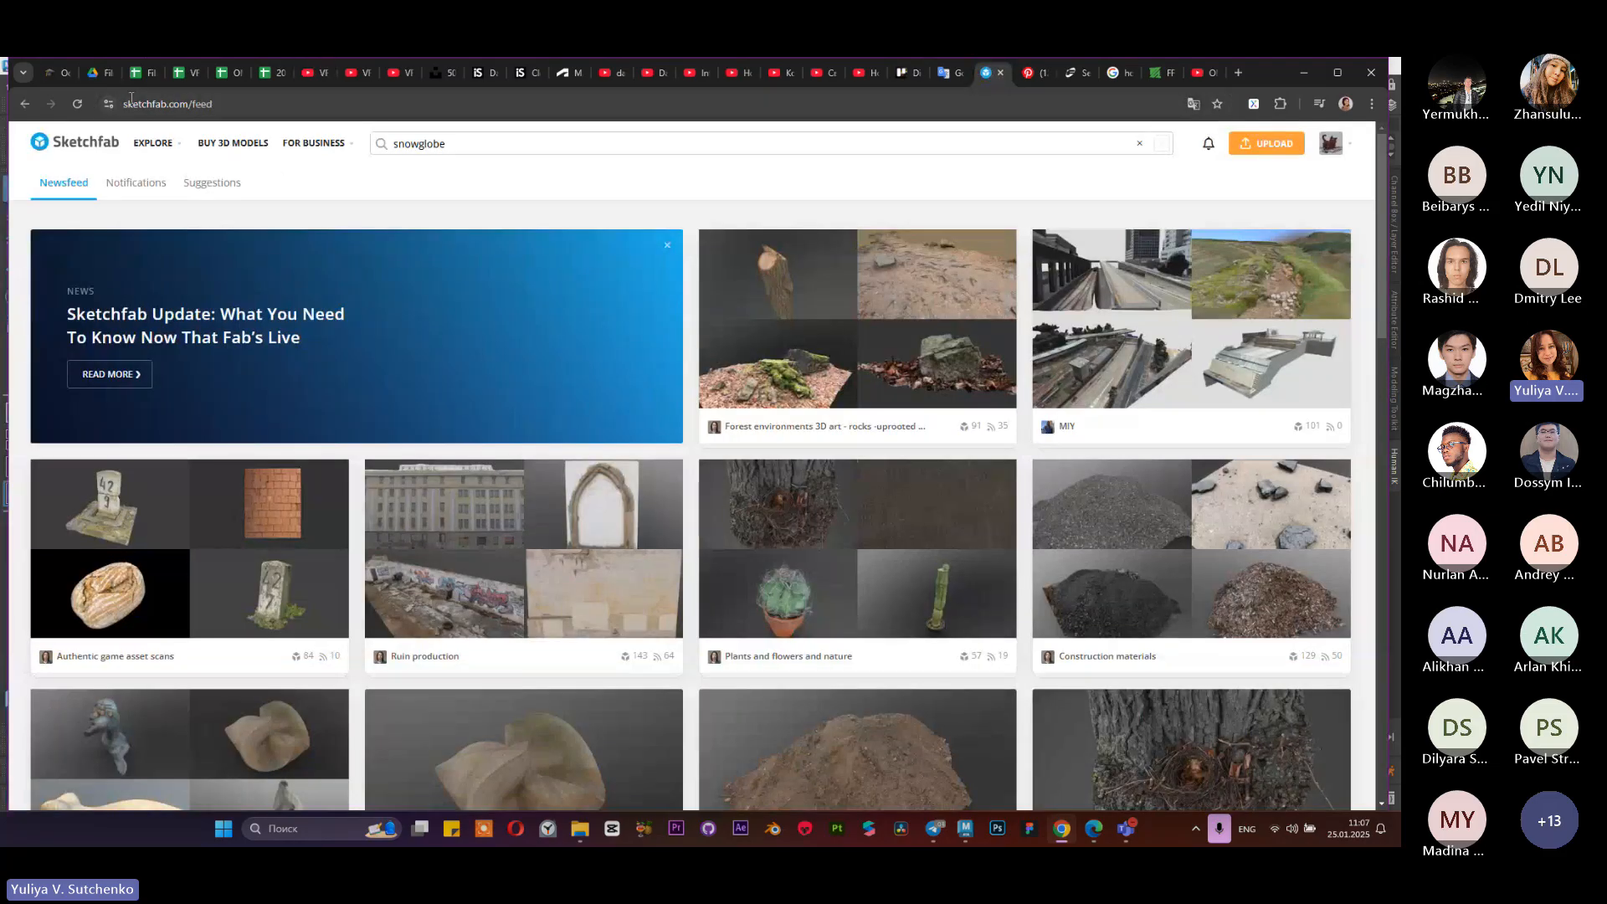
pyautogui.click(1072, 73)
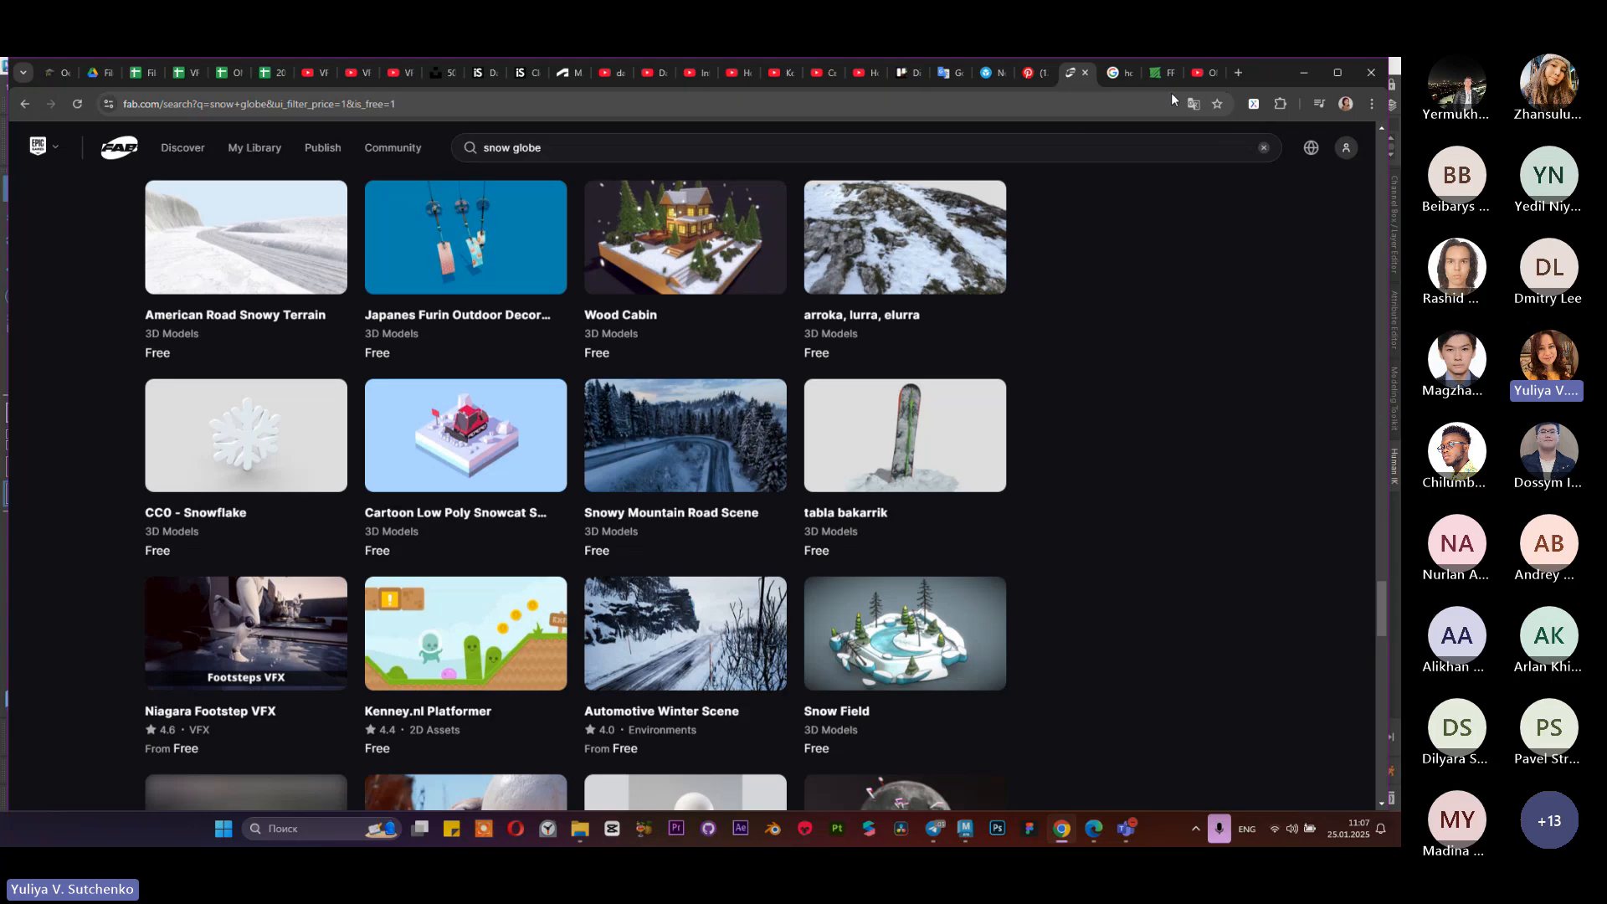
pyautogui.click(995, 77)
pyautogui.scroll(-7, 764, 284)
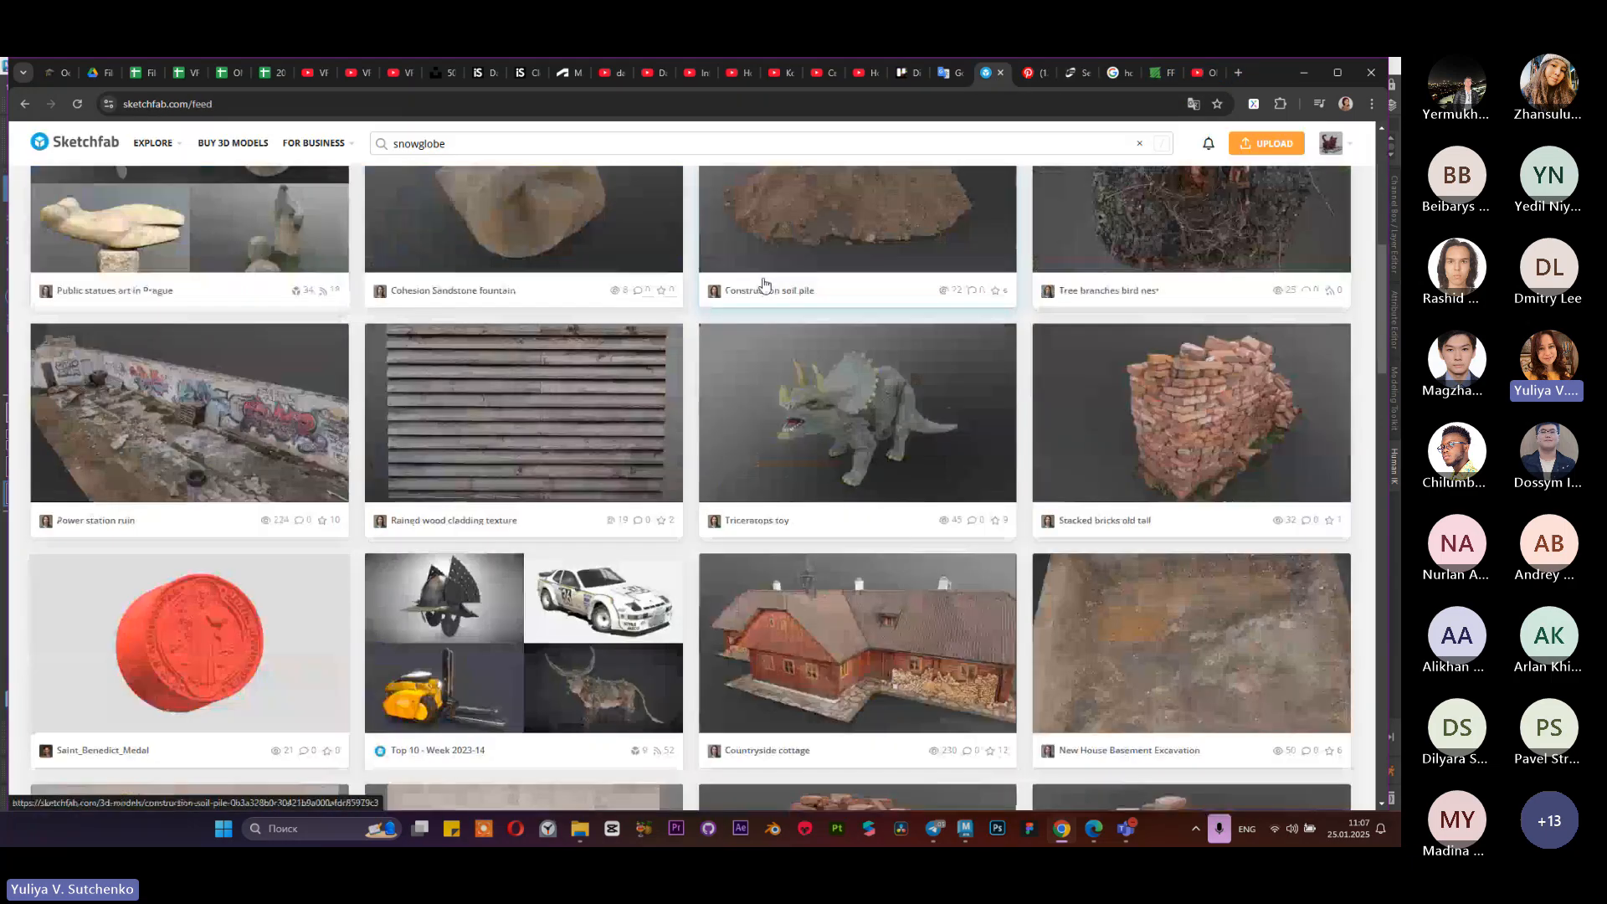
pyautogui.scroll(-5, 764, 285)
pyautogui.scroll(12, 519, 241)
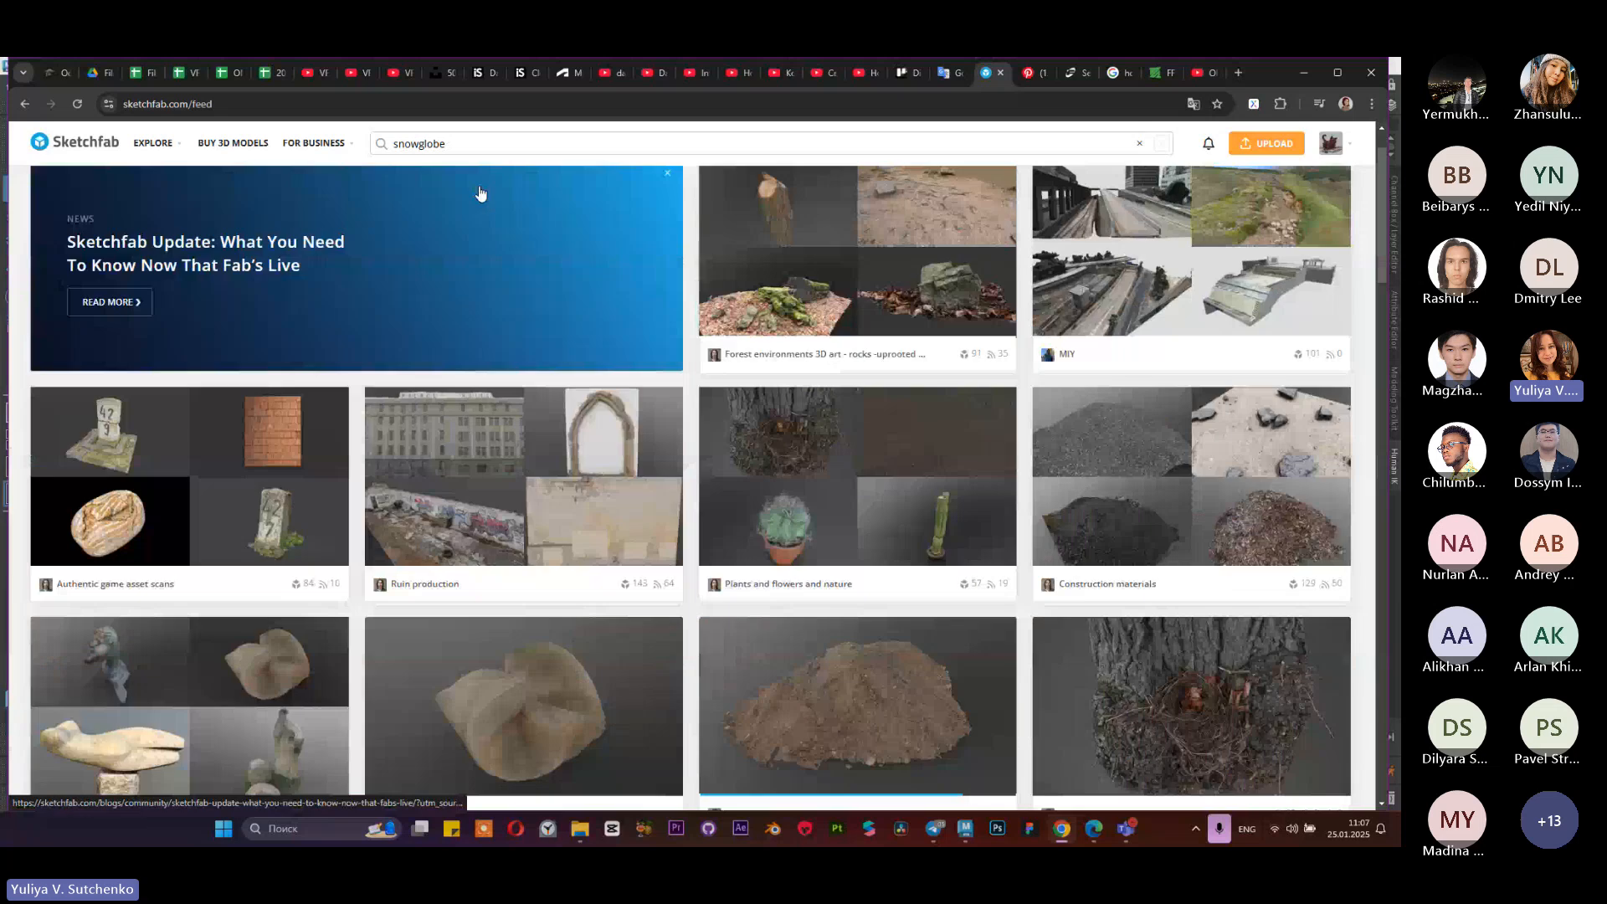
pyautogui.click(471, 144)
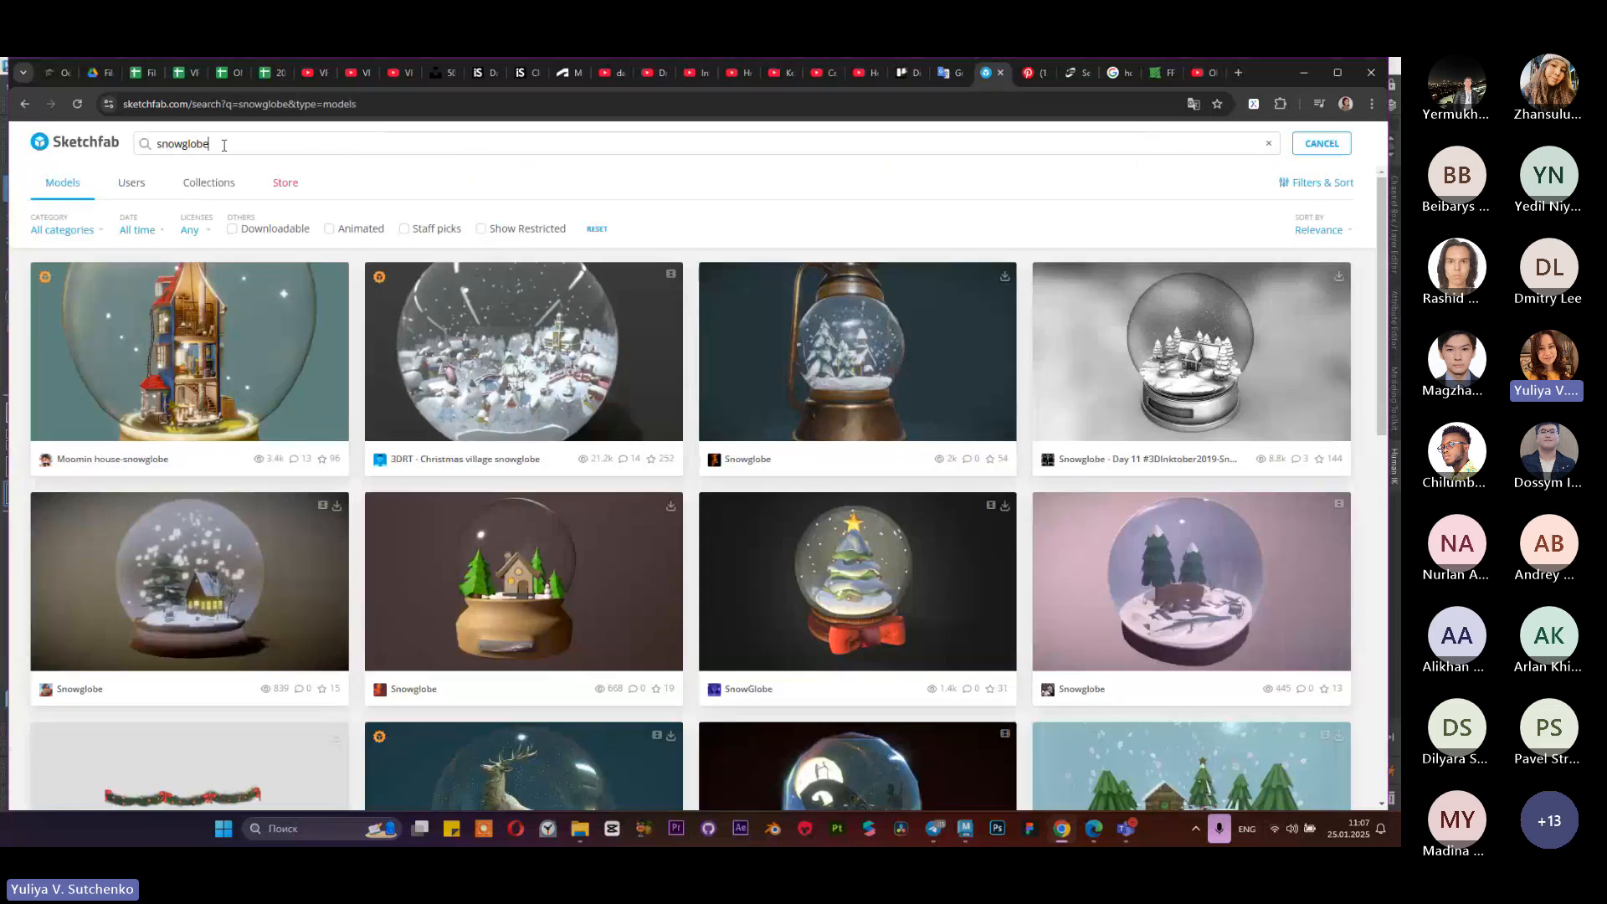
# Step: Copy the URL of the Sketchfab snowglobe search, send it to the VFX 2025 Telegram group, and minimise Telegram
pyautogui.doubleClick(227, 144)
pyautogui.click(235, 104)
pyautogui.hotkey('ctrl', 'c')
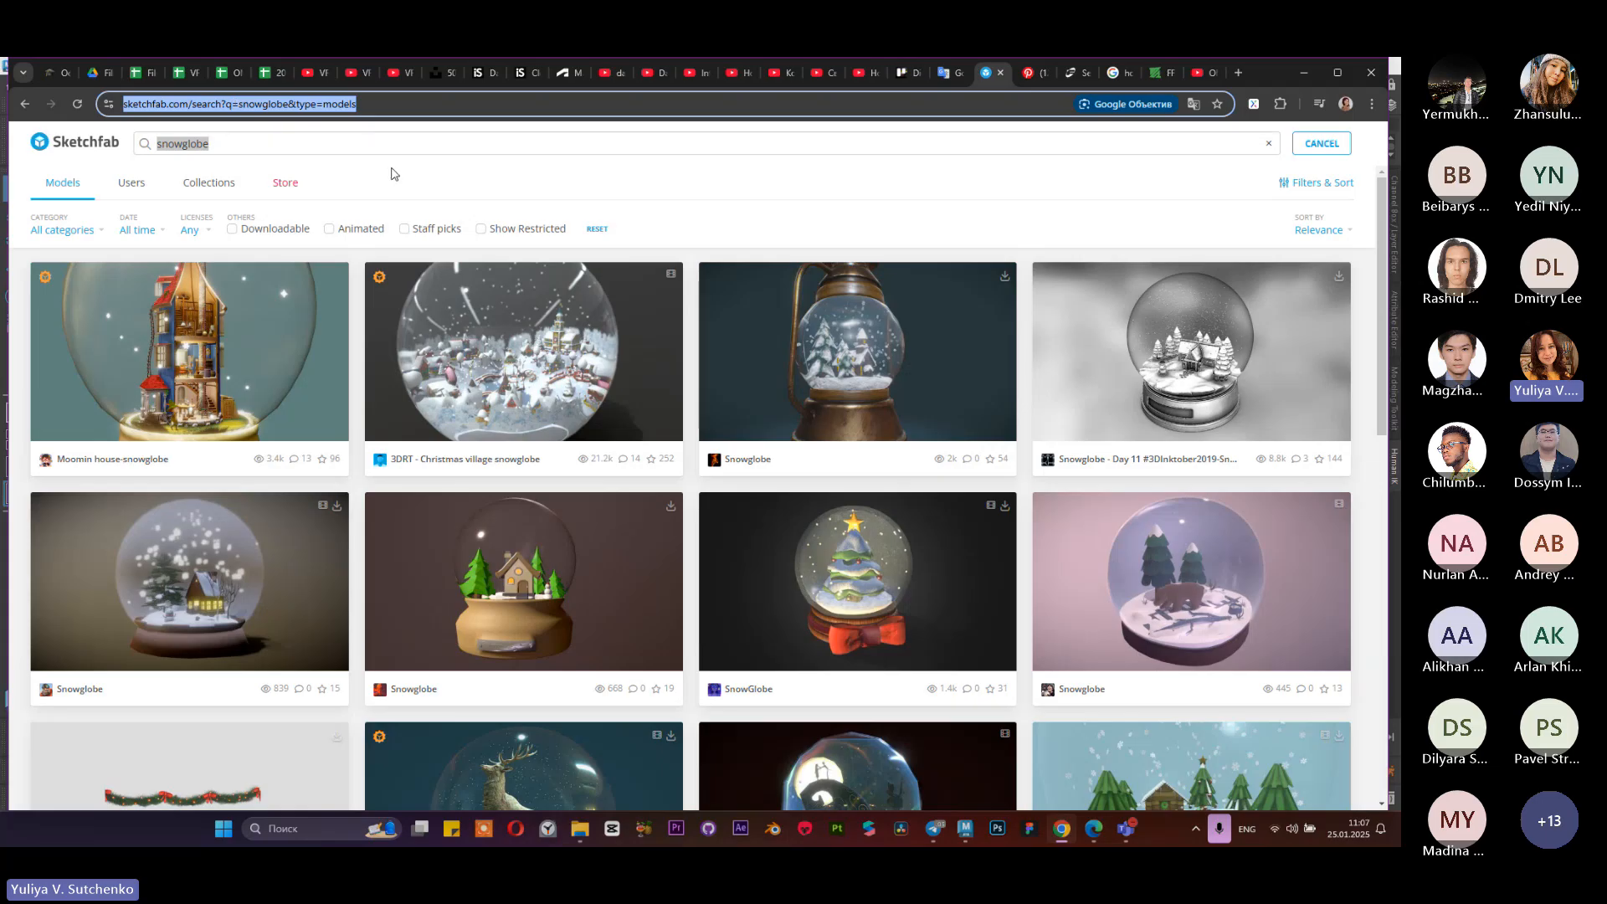
pyautogui.click(935, 830)
pyautogui.hotkey('ctrl', 'v')
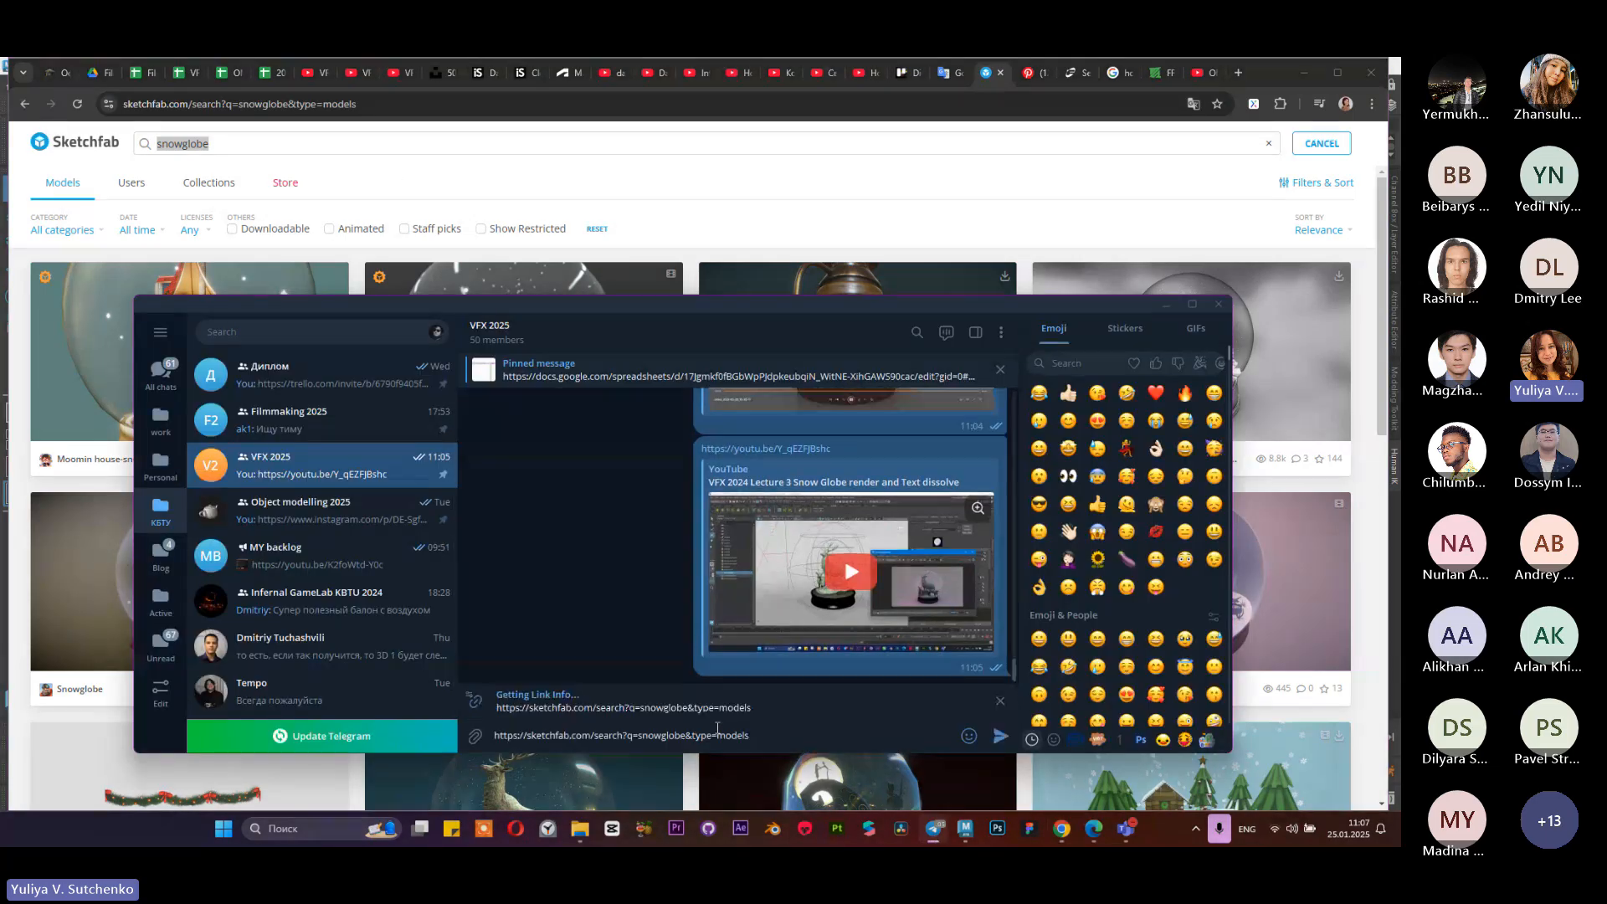
pyautogui.press('Return')
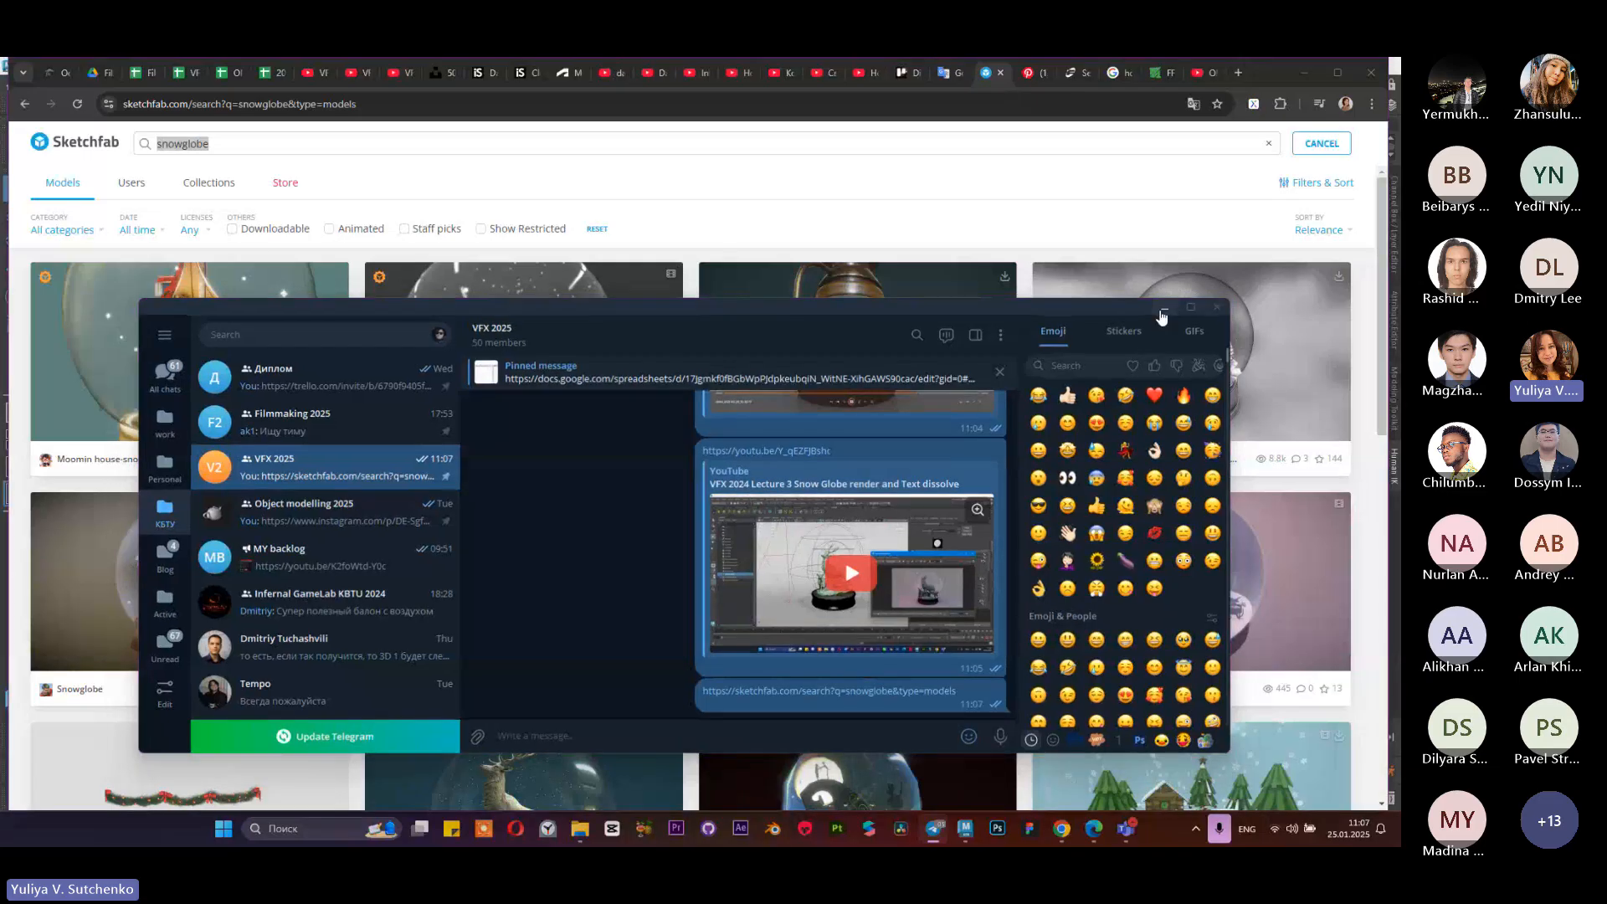
pyautogui.click(1165, 306)
# Step: Switch to the VFX Lecture 2 Teams meeting, send the Sketchfab search link in the meeting chat, and minimise the meeting window
pyautogui.click(1125, 829)
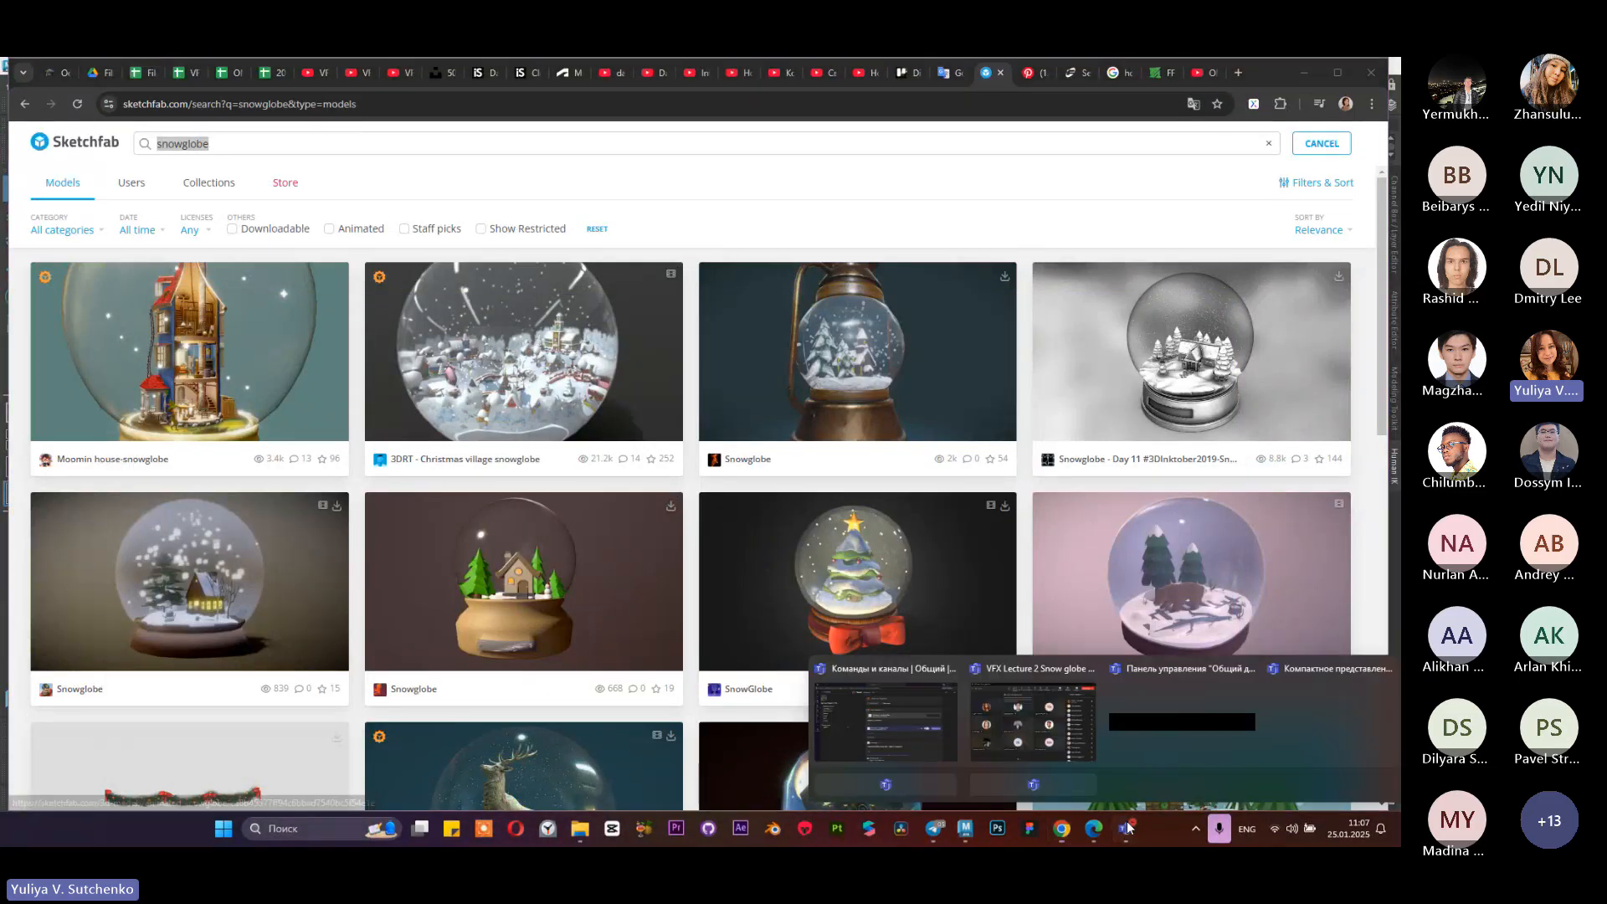
pyautogui.click(1072, 735)
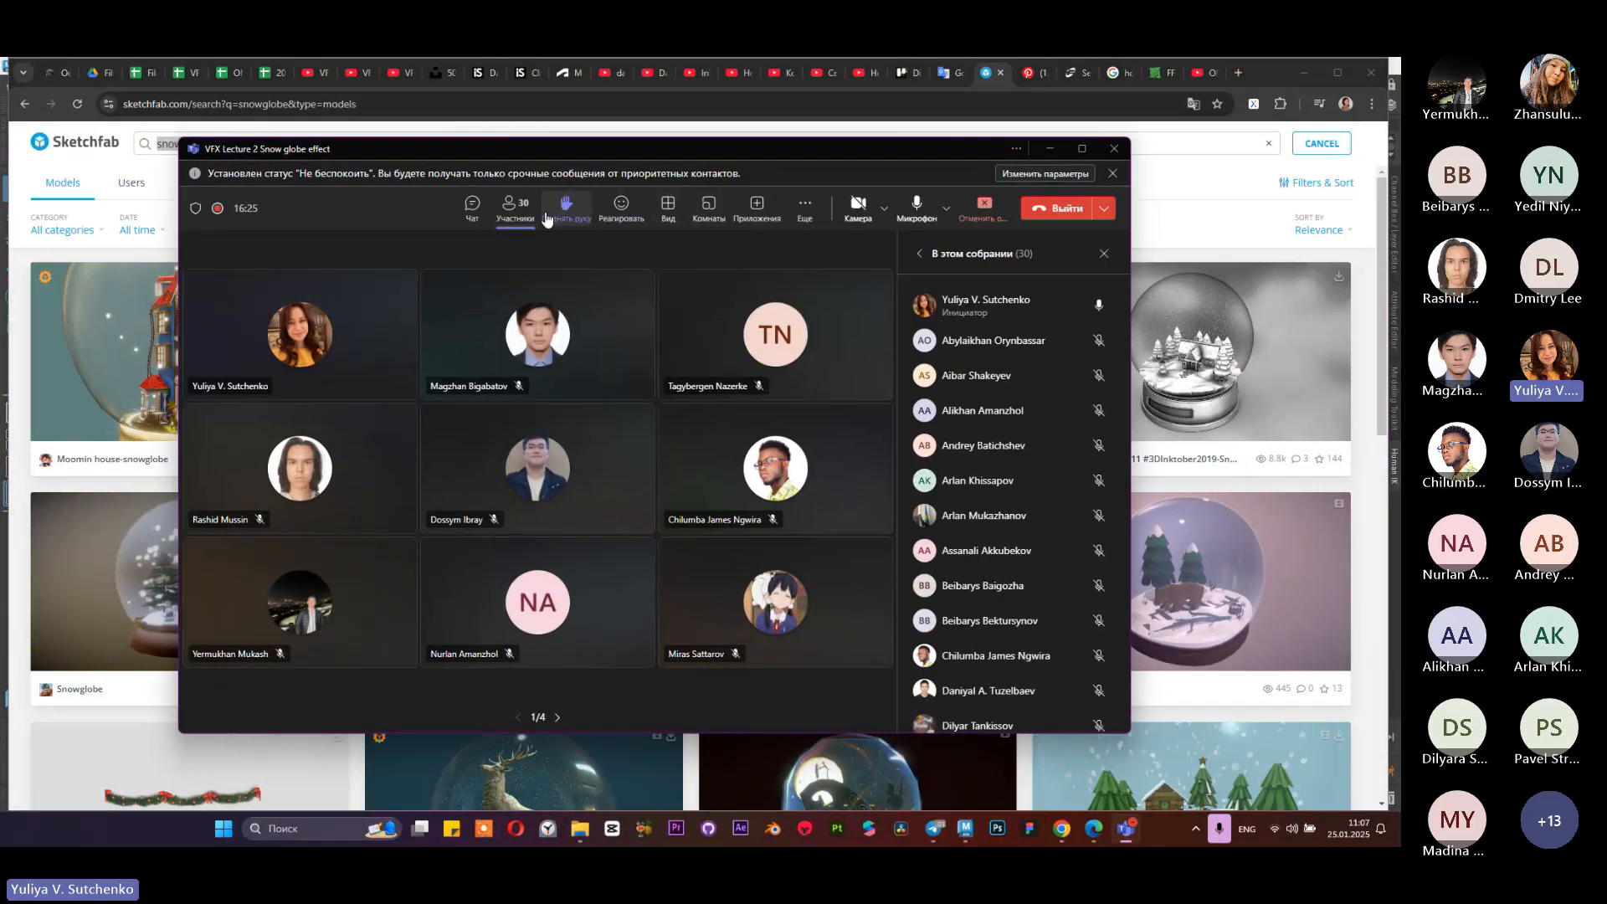
pyautogui.click(471, 208)
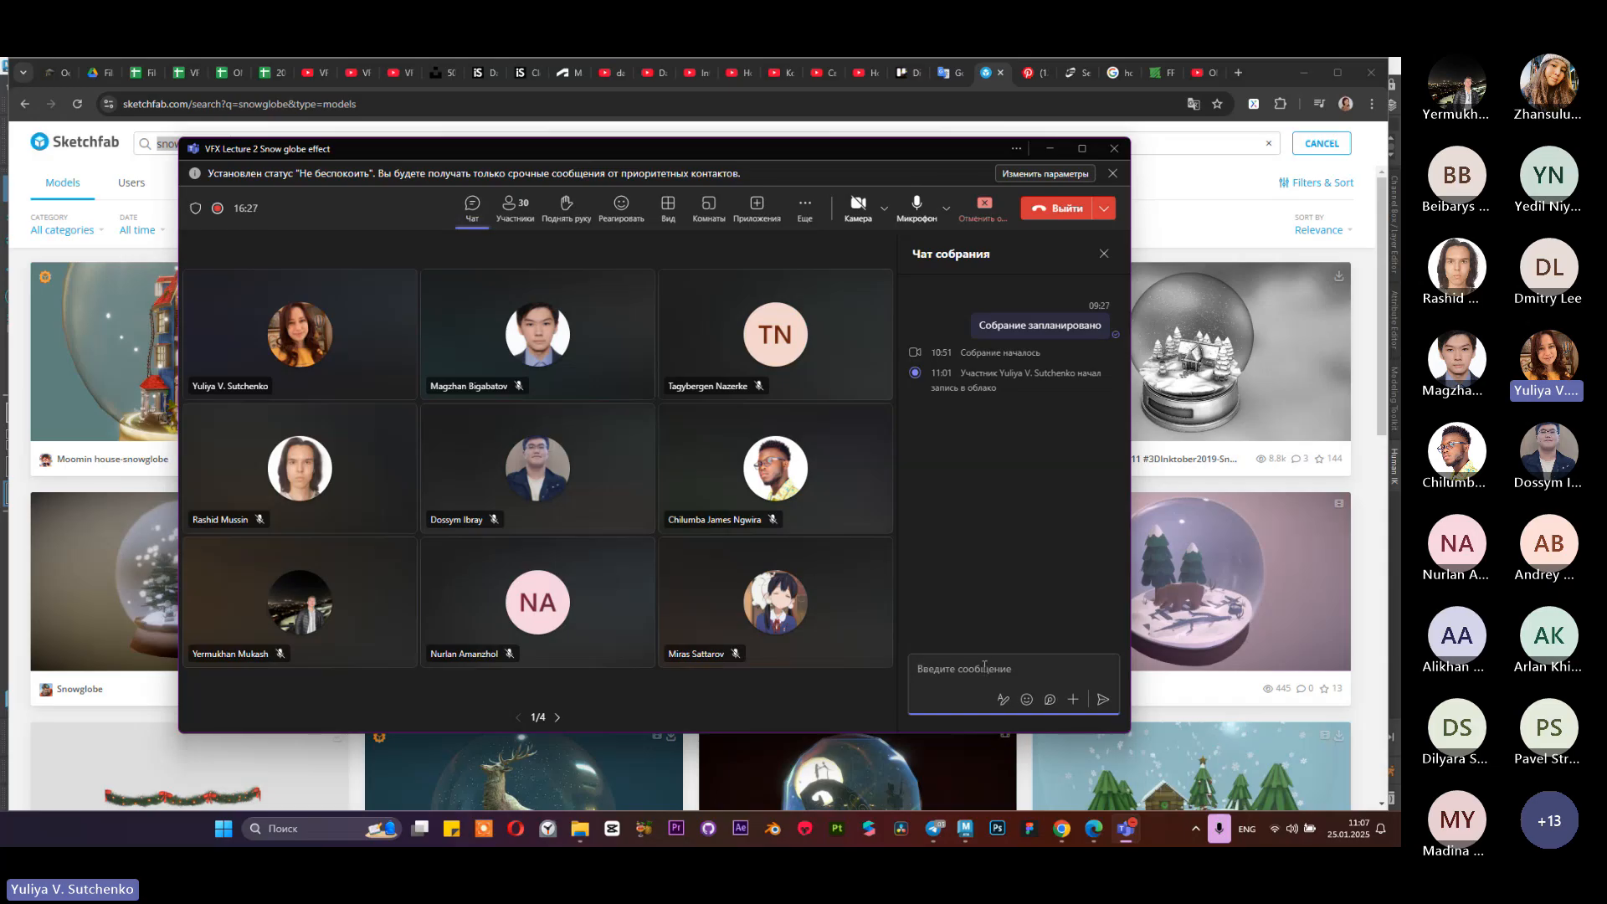
pyautogui.hotkey('ctrl', 'v')
pyautogui.press('Return')
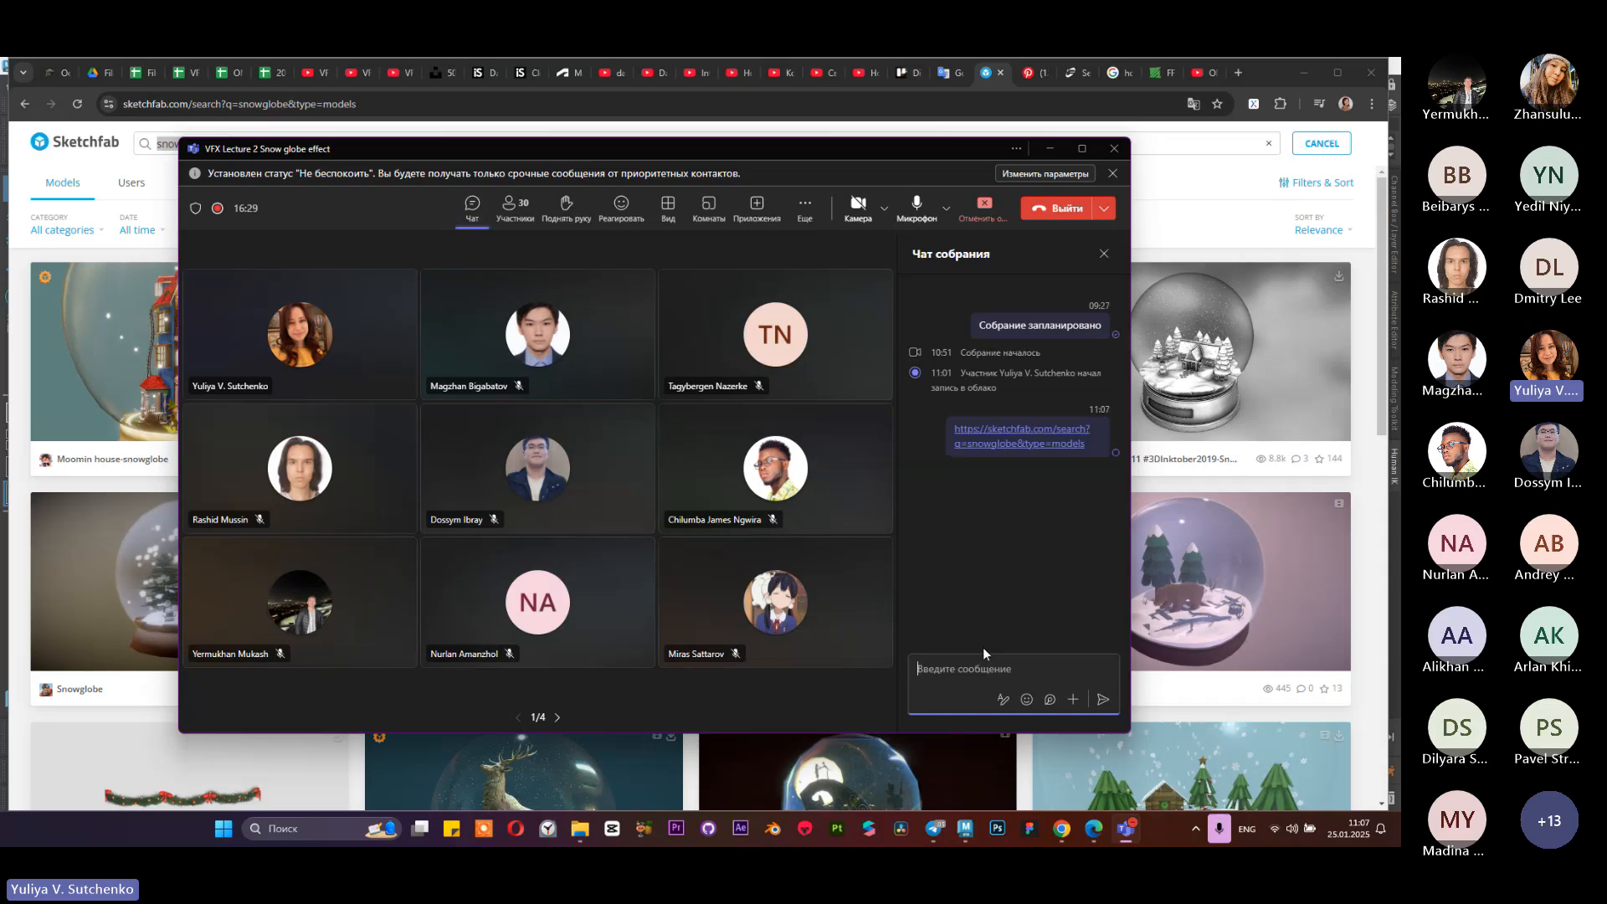
pyautogui.click(1049, 149)
# Step: Look through the Sketchfab snowglobe search results for example models, then return to the start of the list
pyautogui.scroll(-1, 1213, 543)
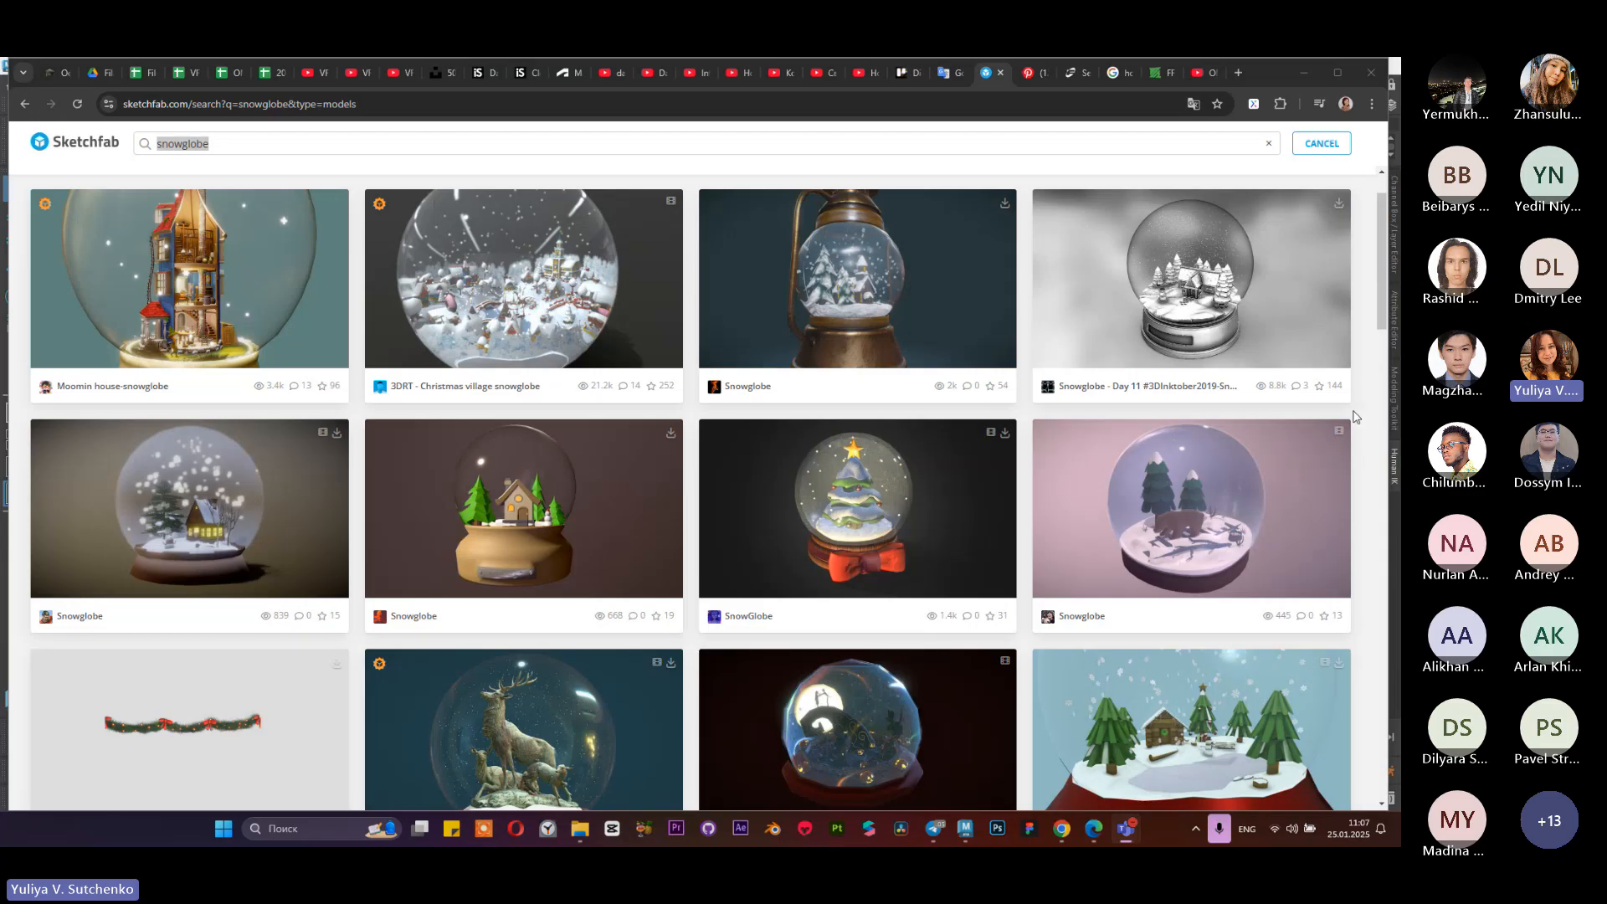
pyautogui.scroll(-2, 1070, 441)
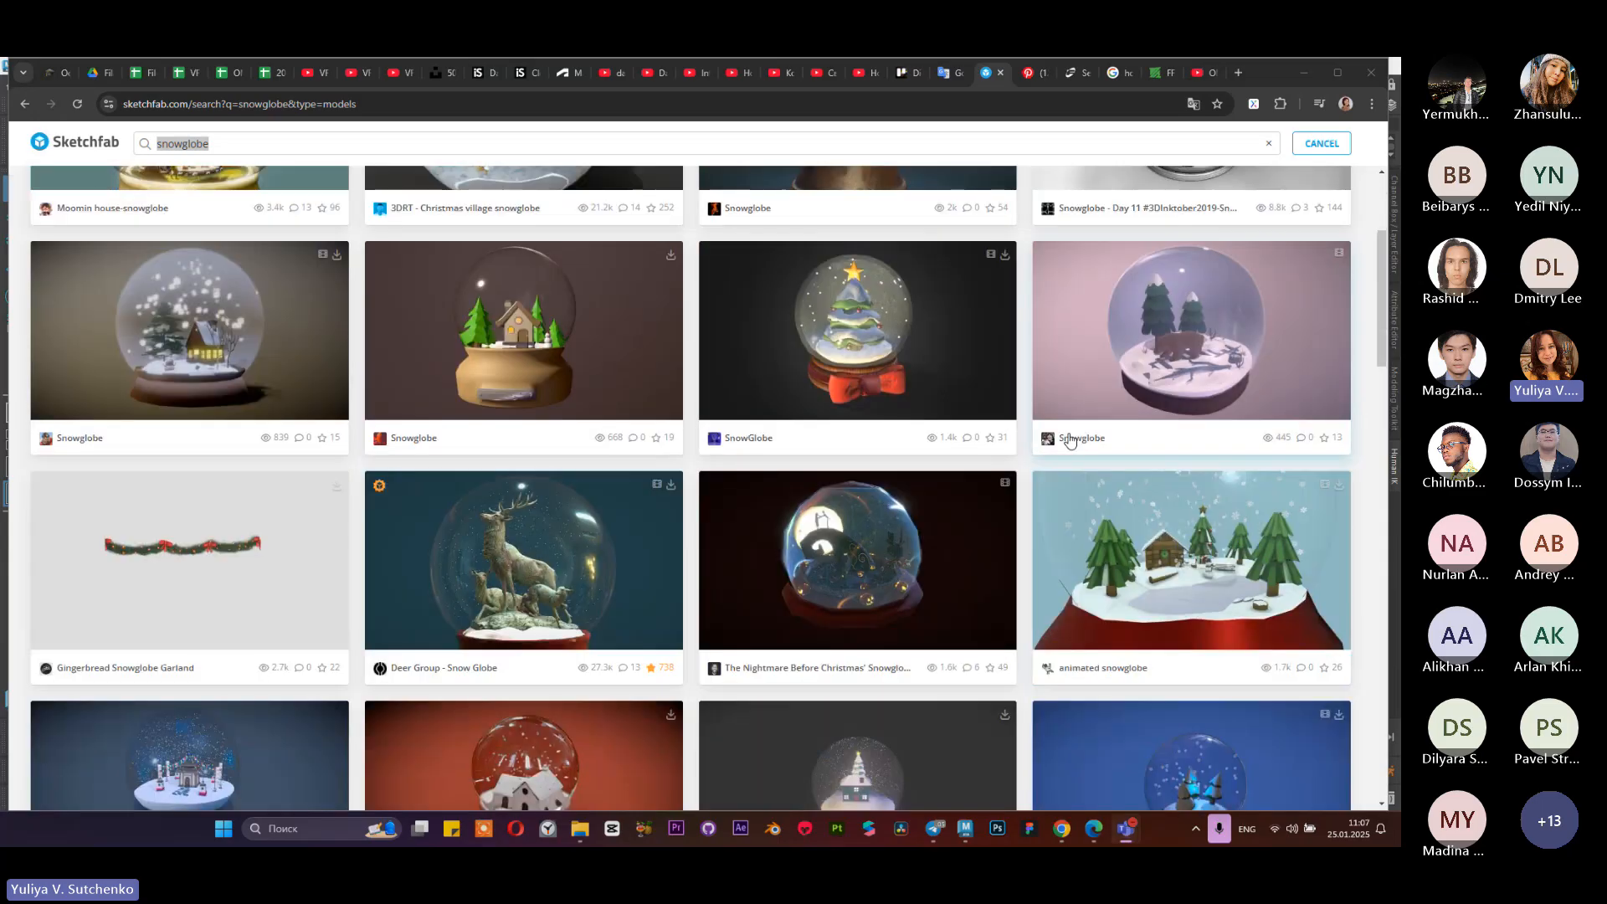
pyautogui.scroll(-1, 559, 348)
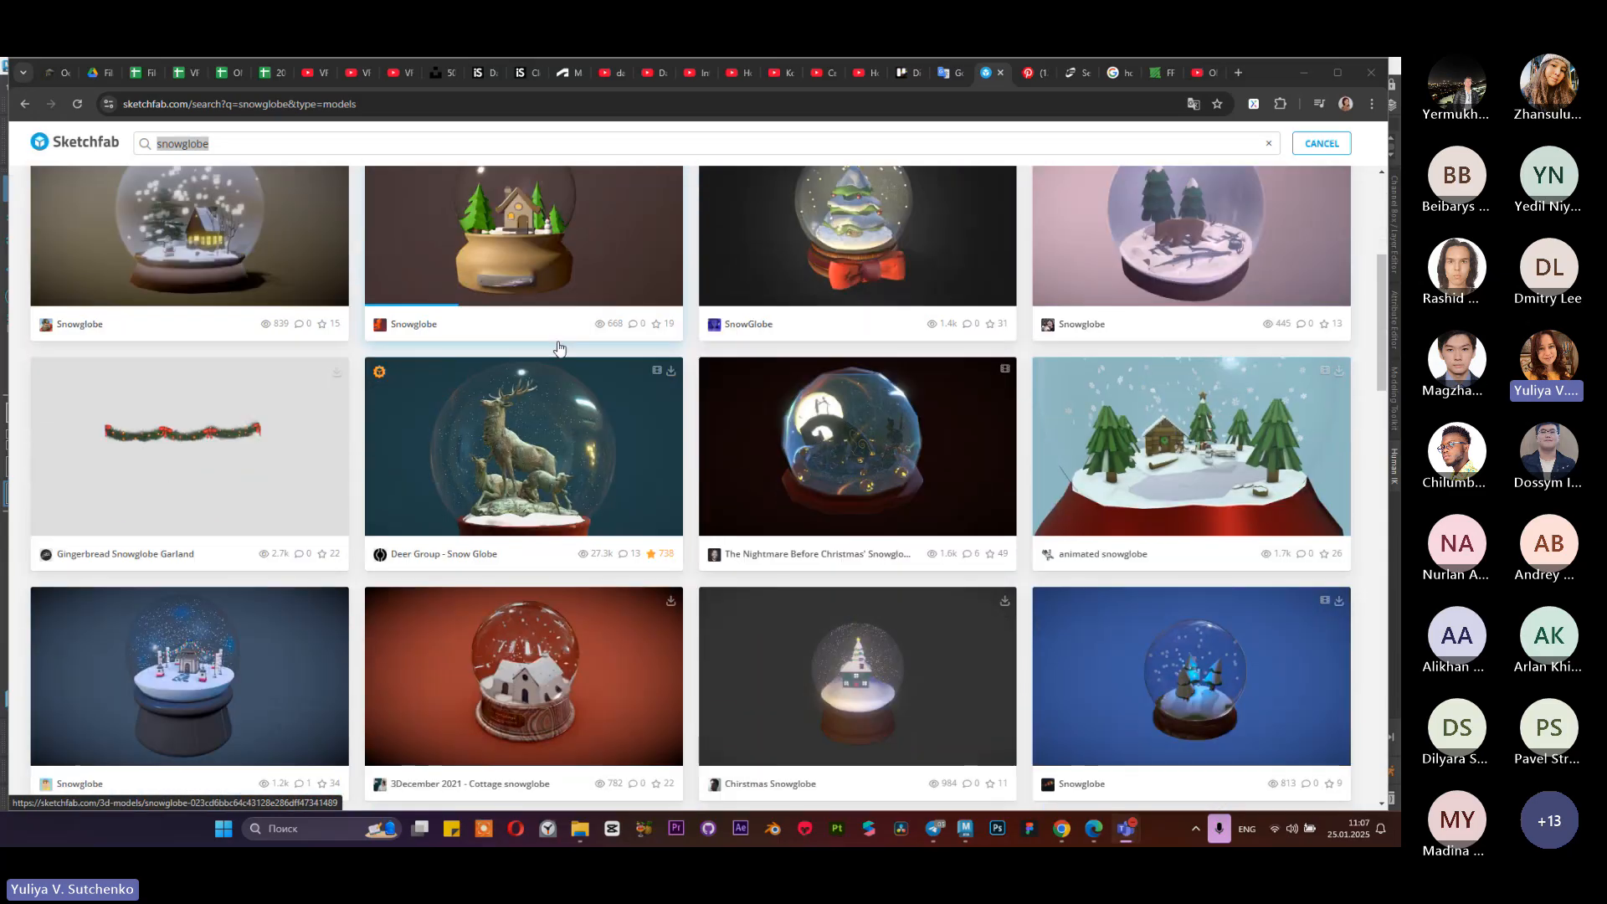
pyautogui.scroll(-1, 847, 360)
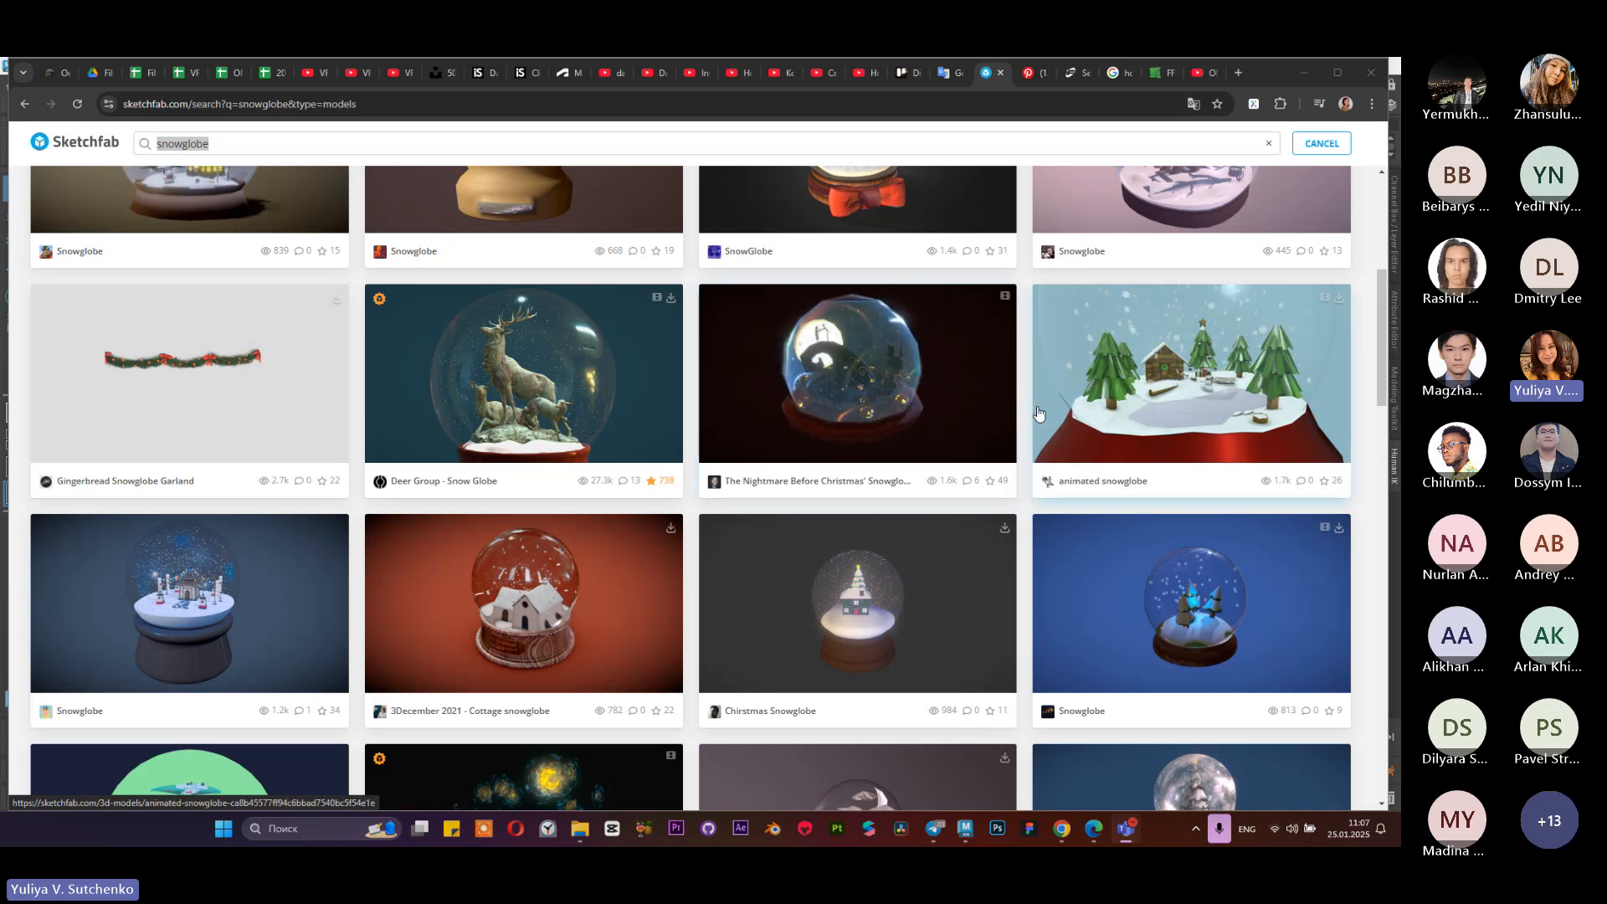
pyautogui.scroll(-2, 991, 452)
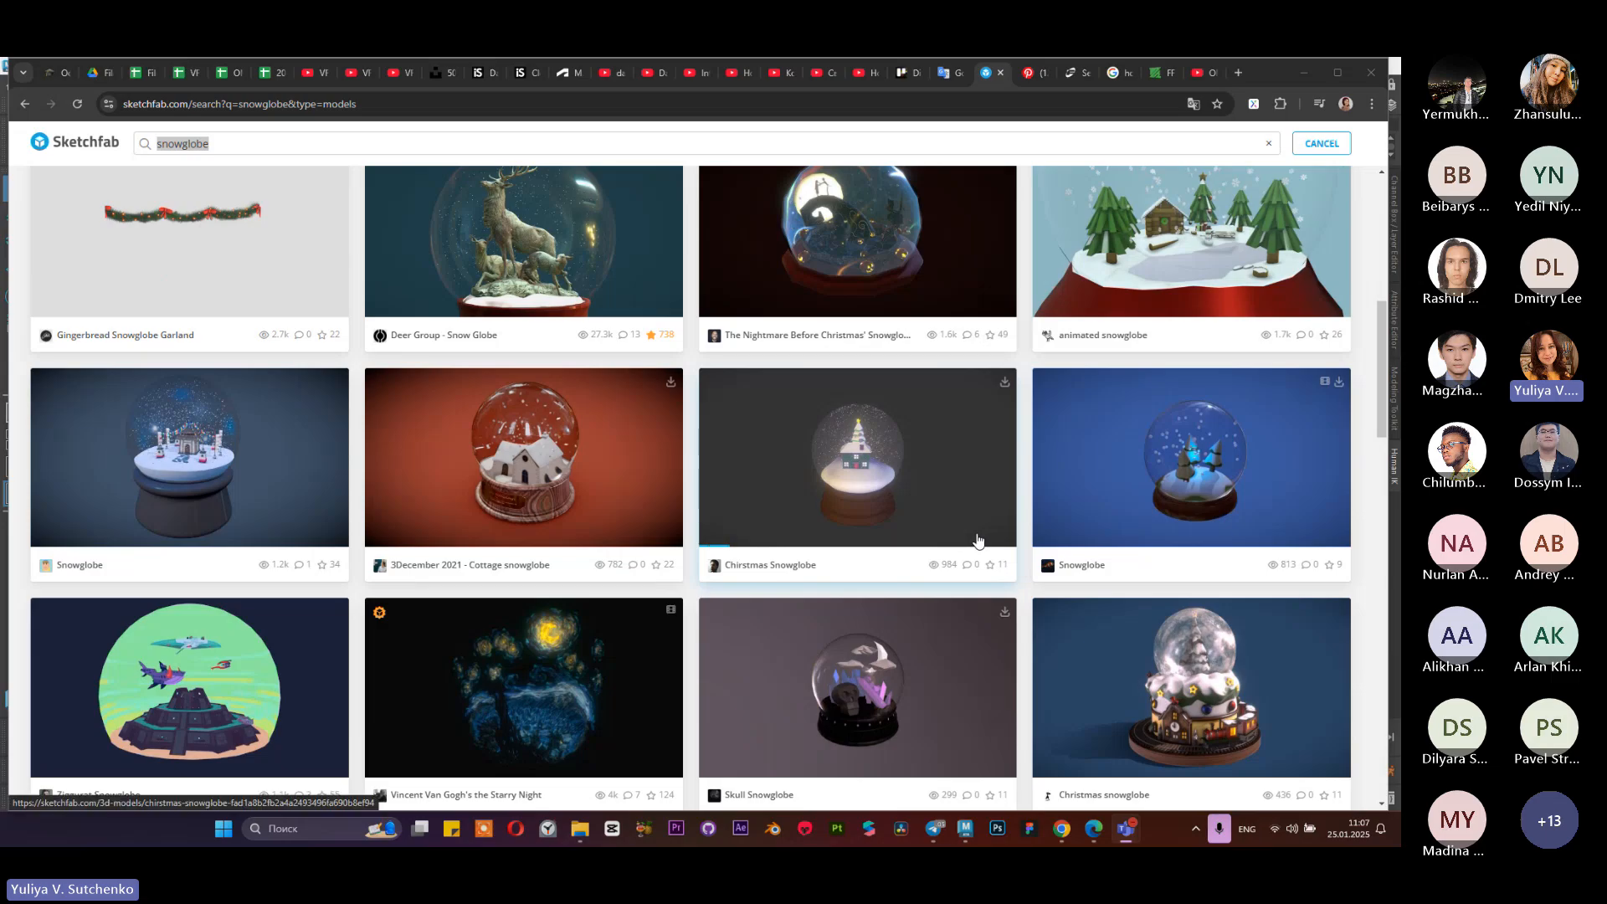
pyautogui.scroll(-2, 977, 540)
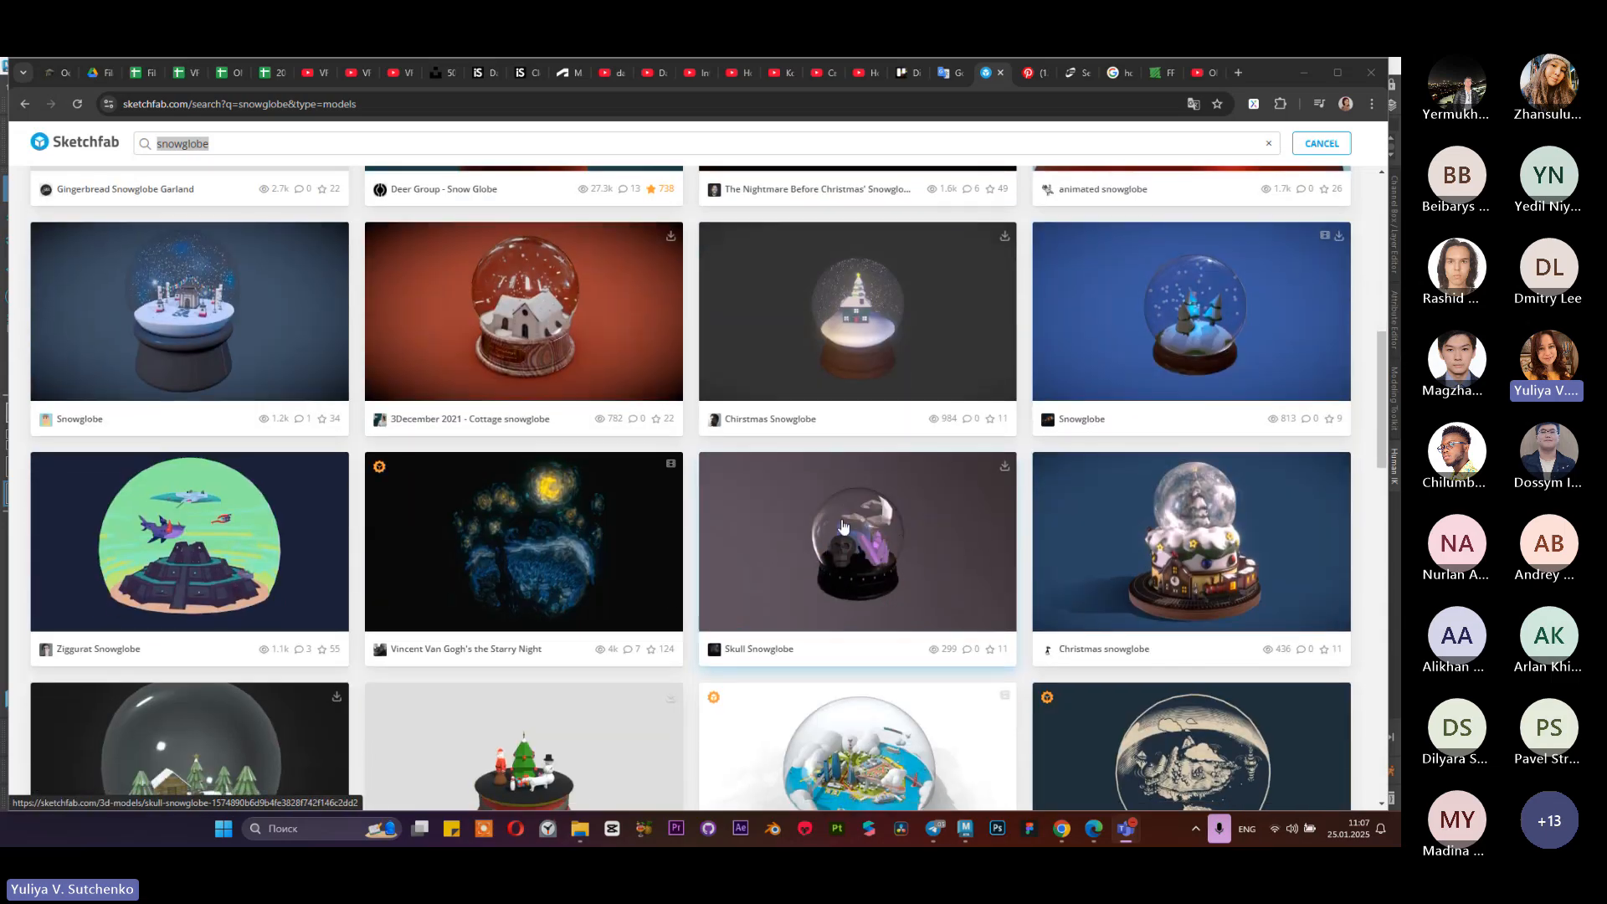
pyautogui.scroll(-2, 854, 549)
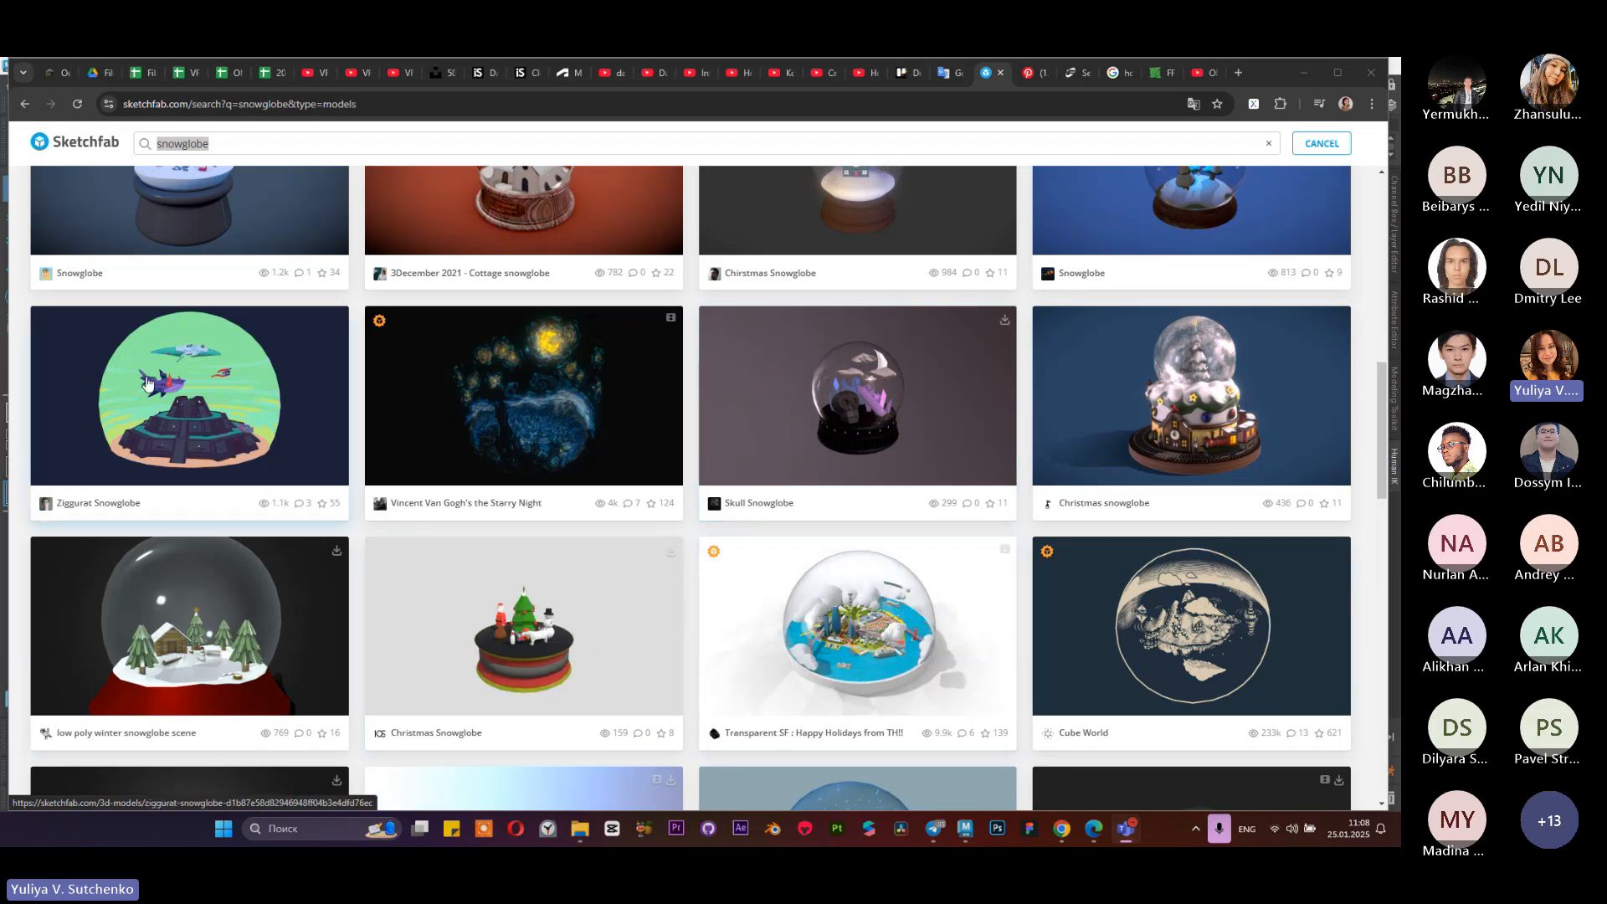
pyautogui.scroll(-2, 161, 467)
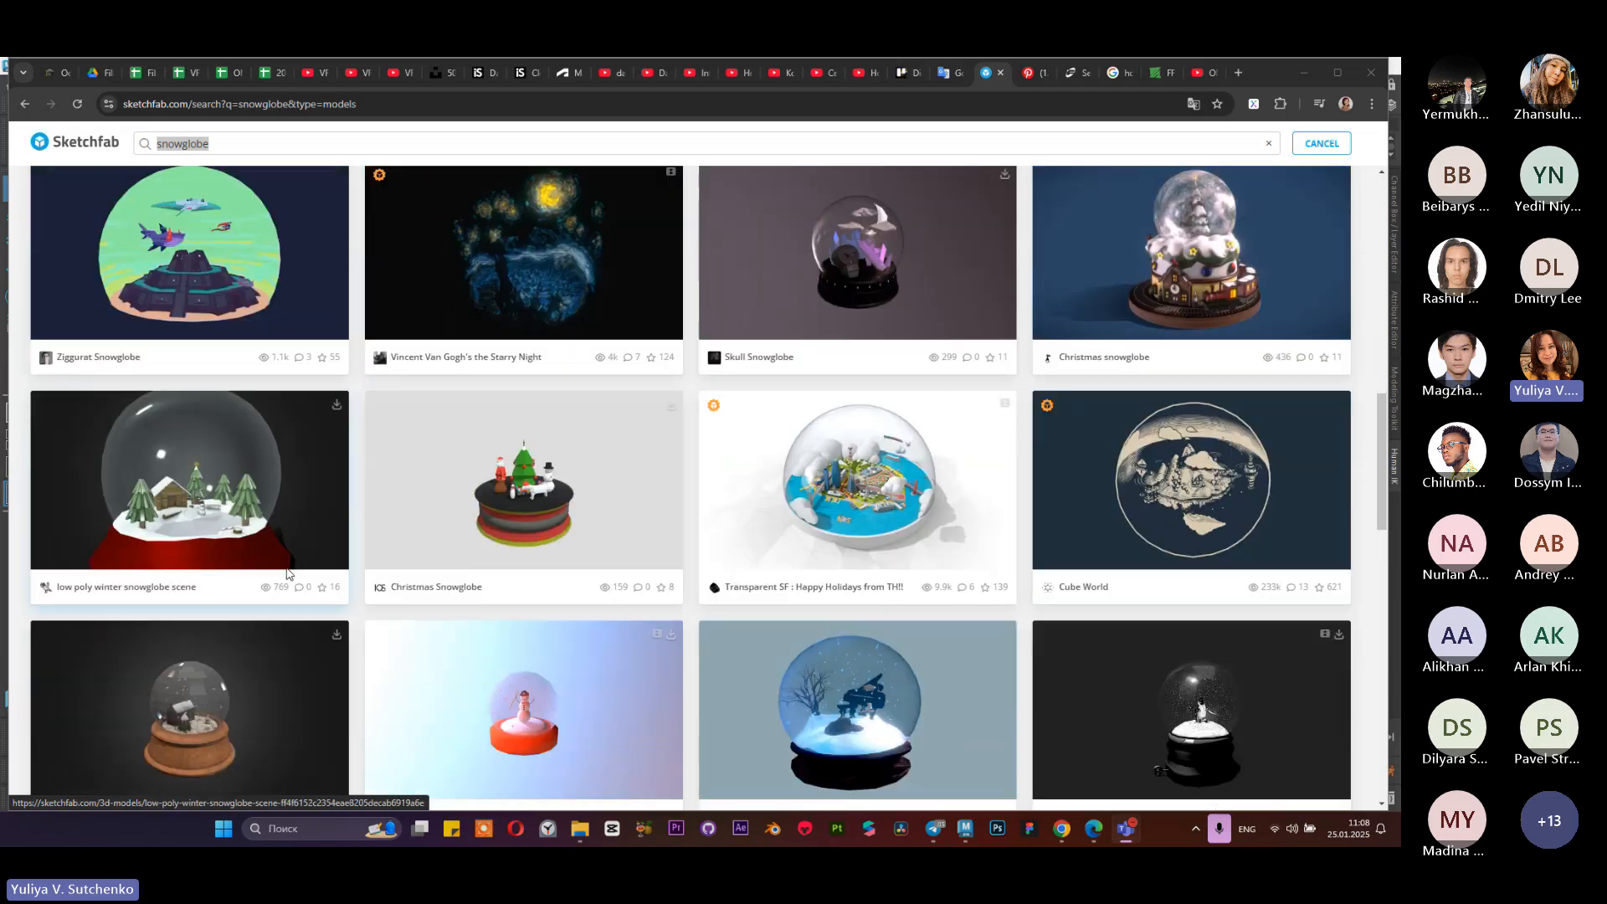
pyautogui.scroll(-3, 384, 566)
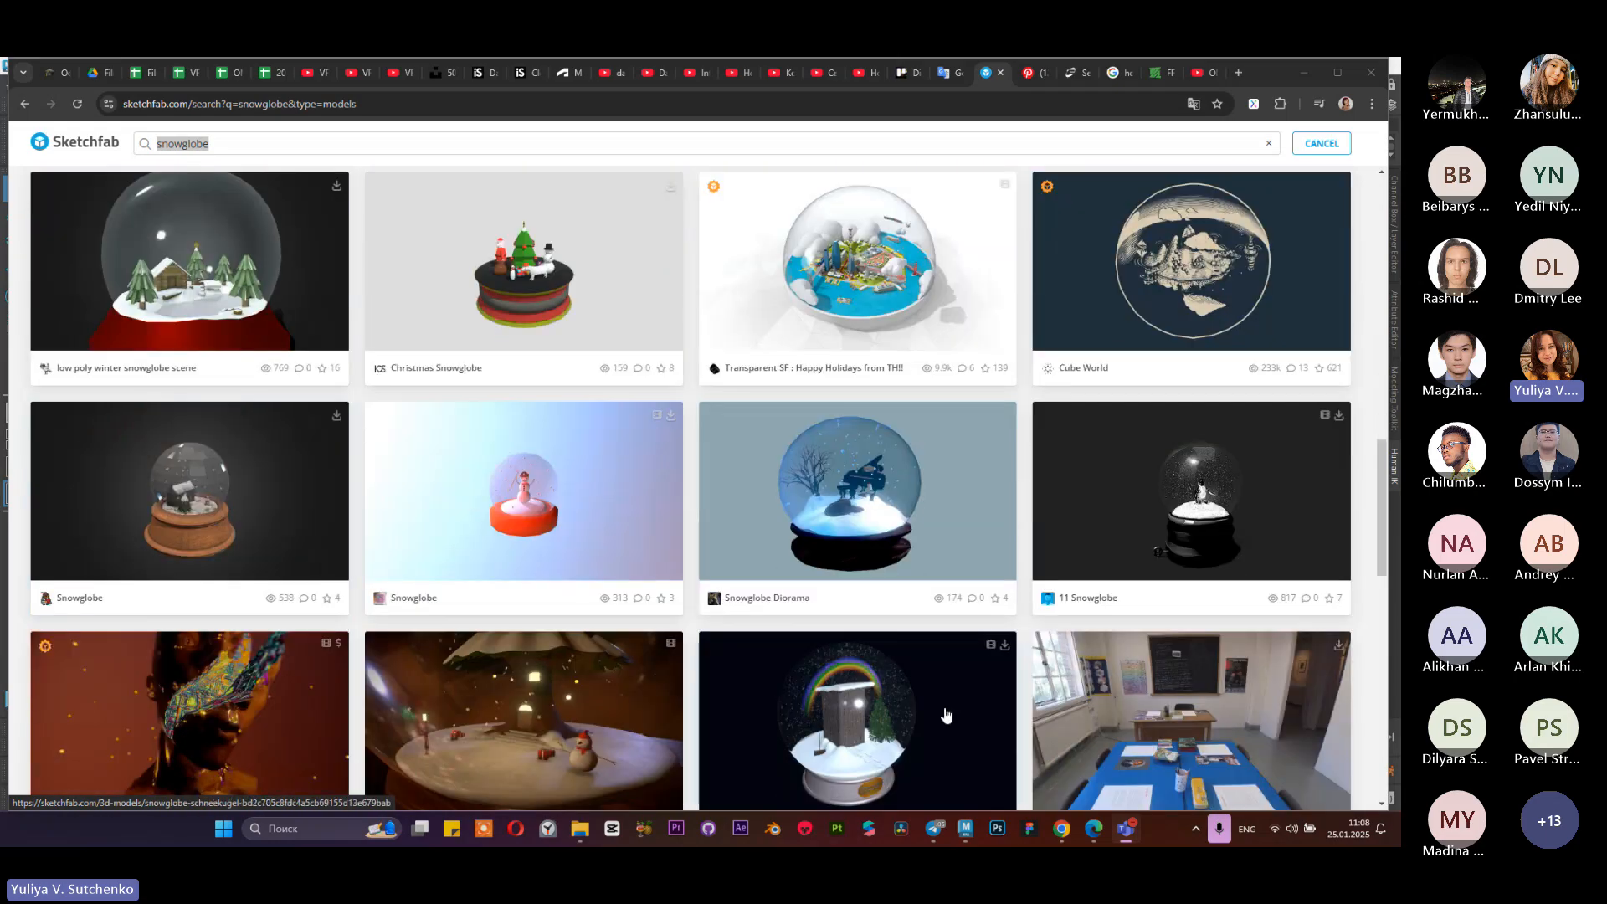
pyautogui.scroll(-1, 535, 615)
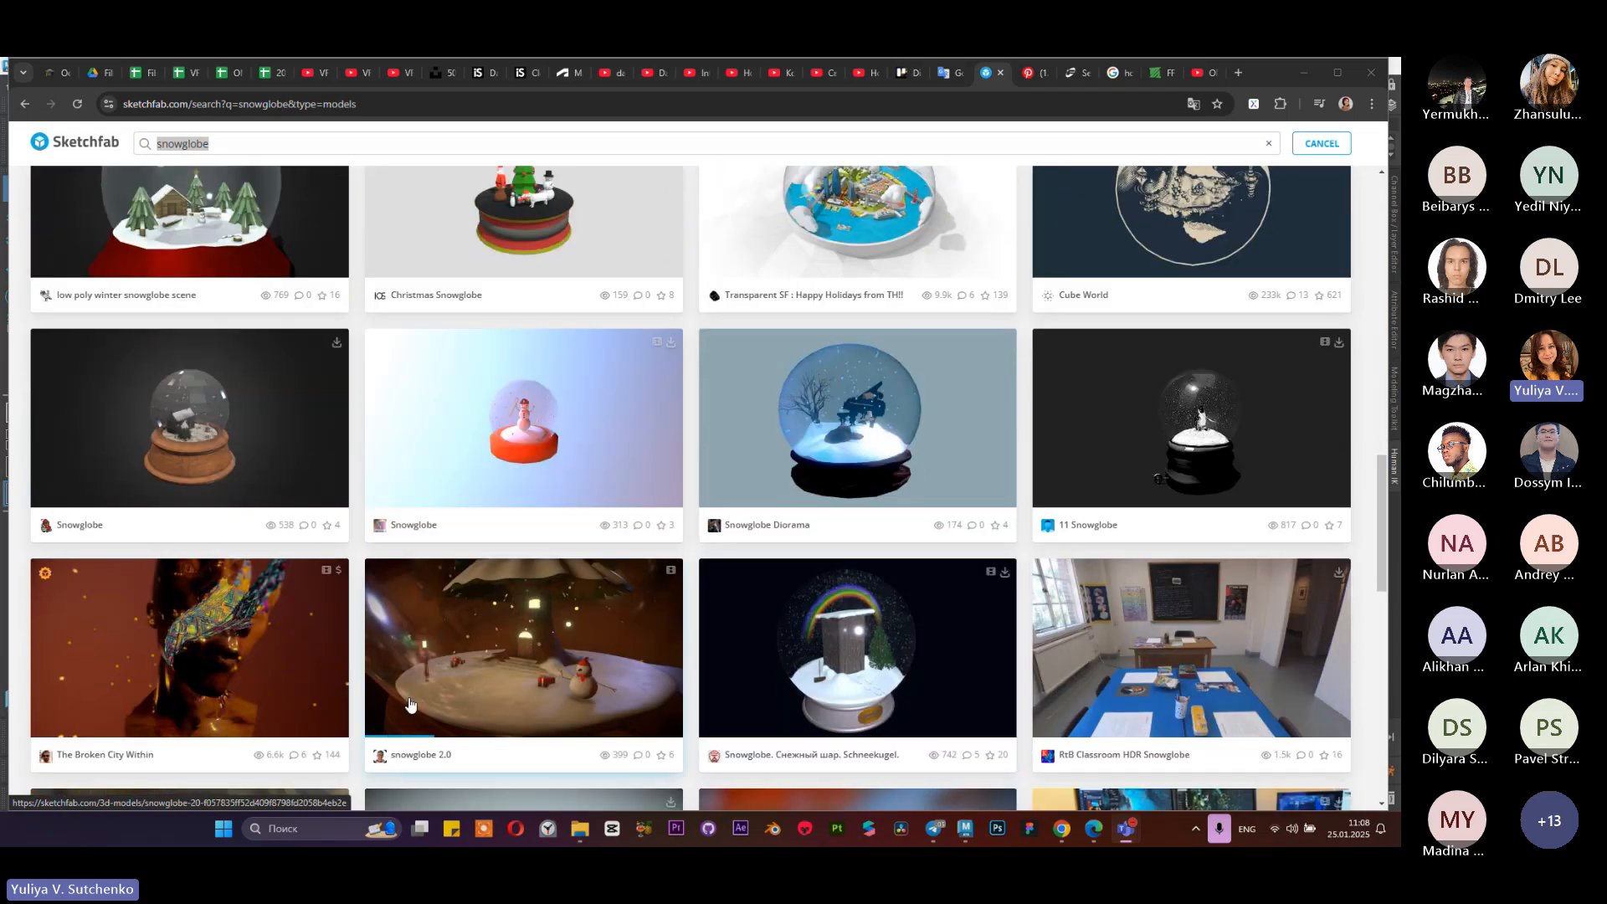
pyautogui.scroll(-3, 1109, 636)
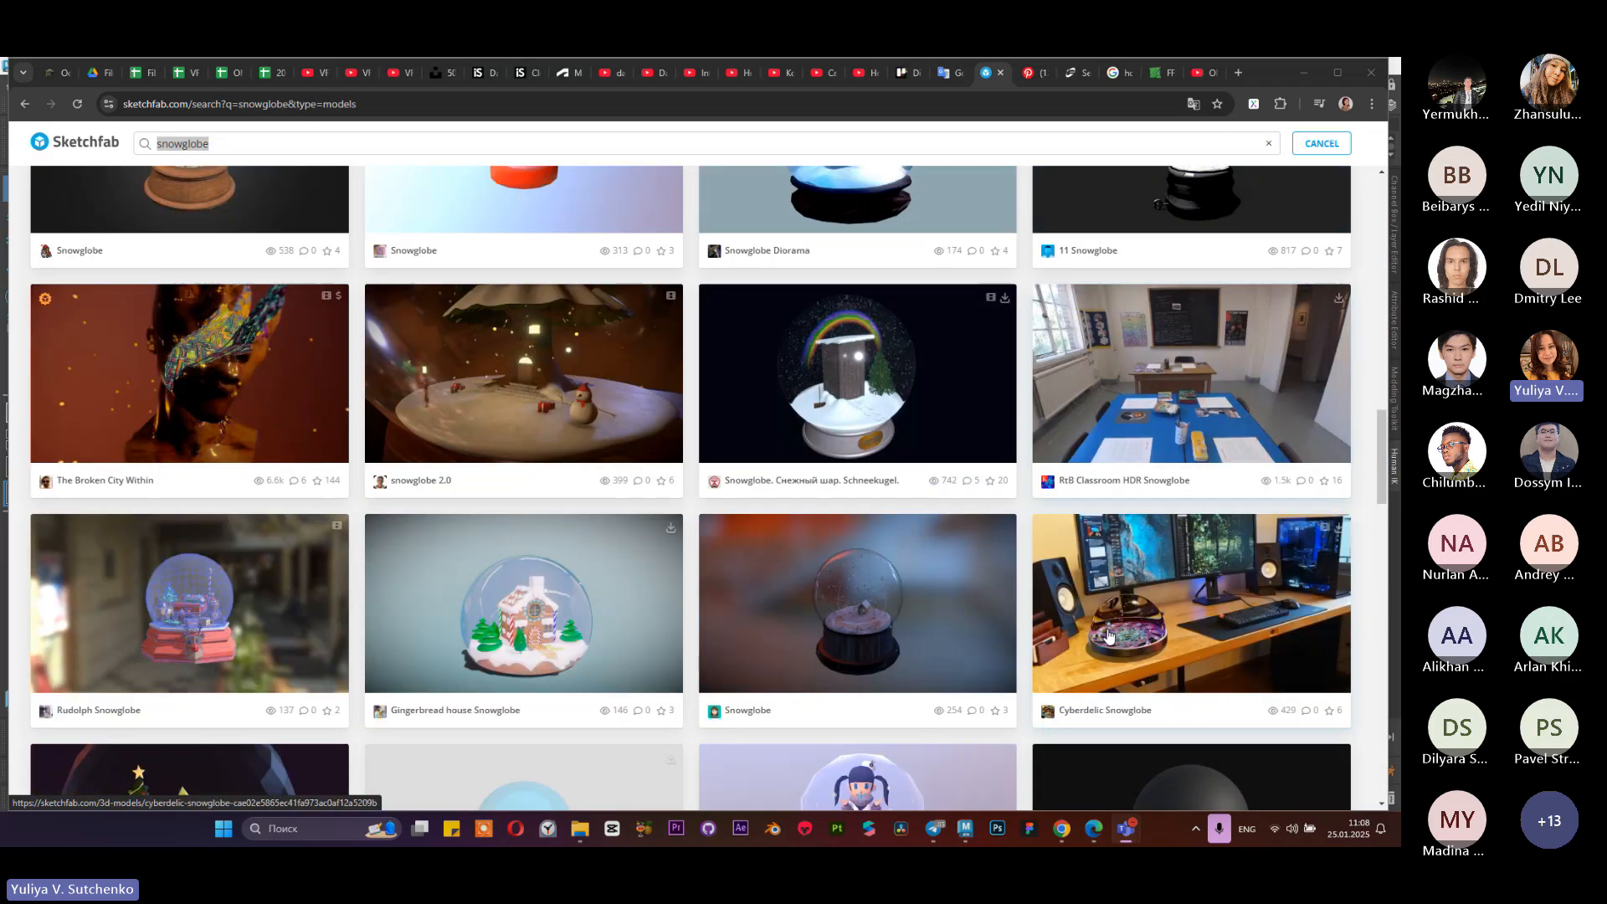
pyautogui.scroll(-3, 1109, 636)
pyautogui.scroll(-4, 846, 552)
pyautogui.scroll(5, 847, 552)
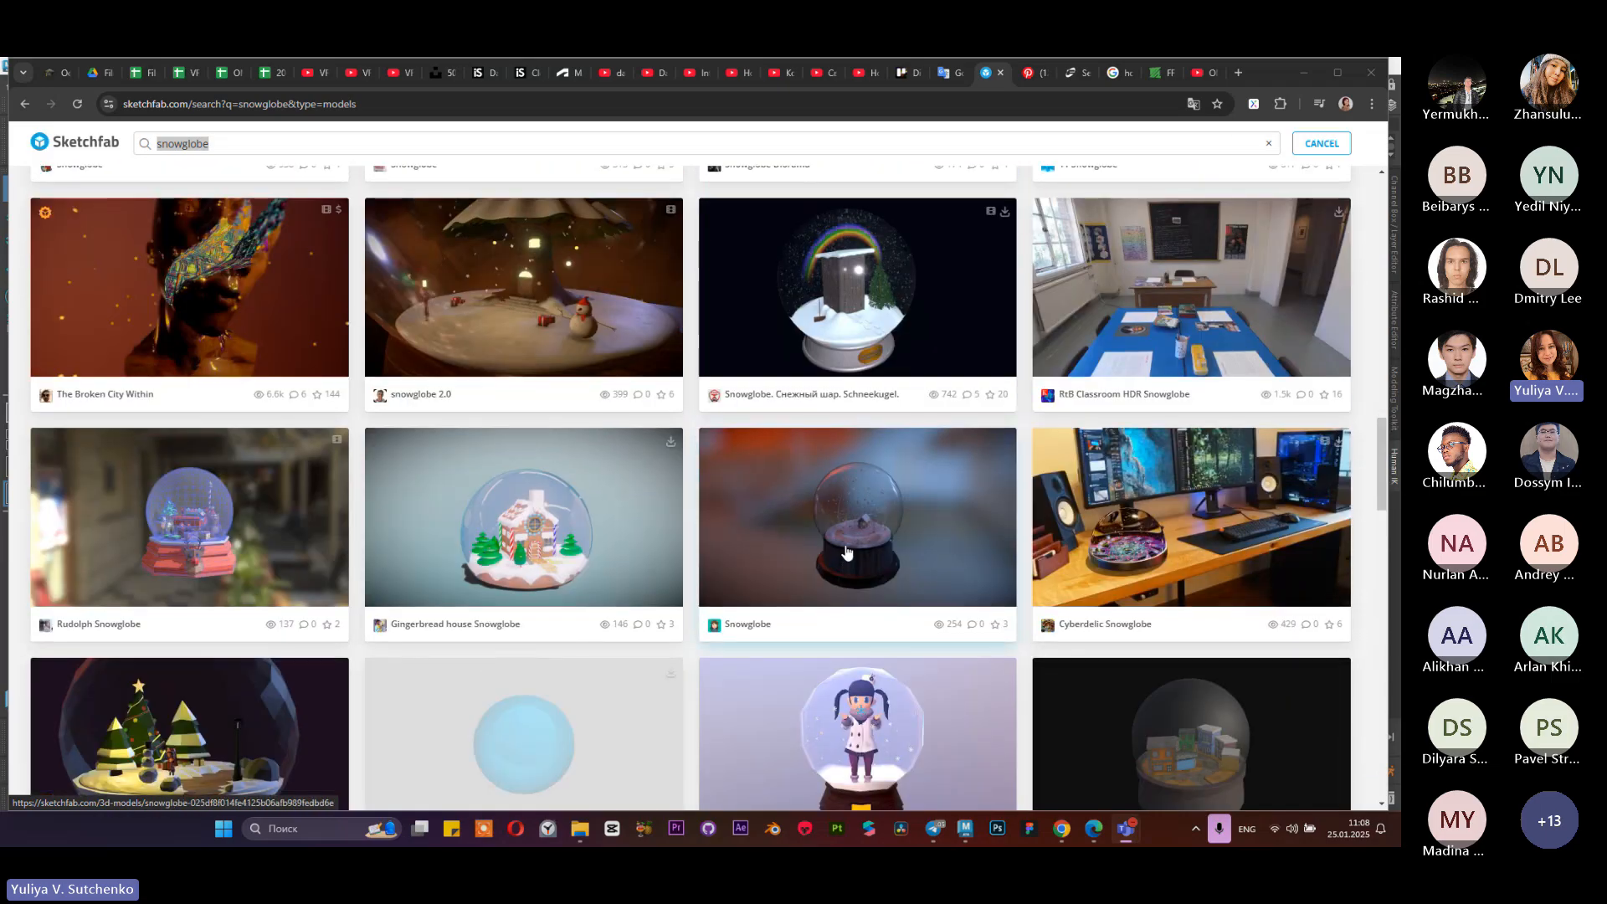
pyautogui.scroll(10, 847, 552)
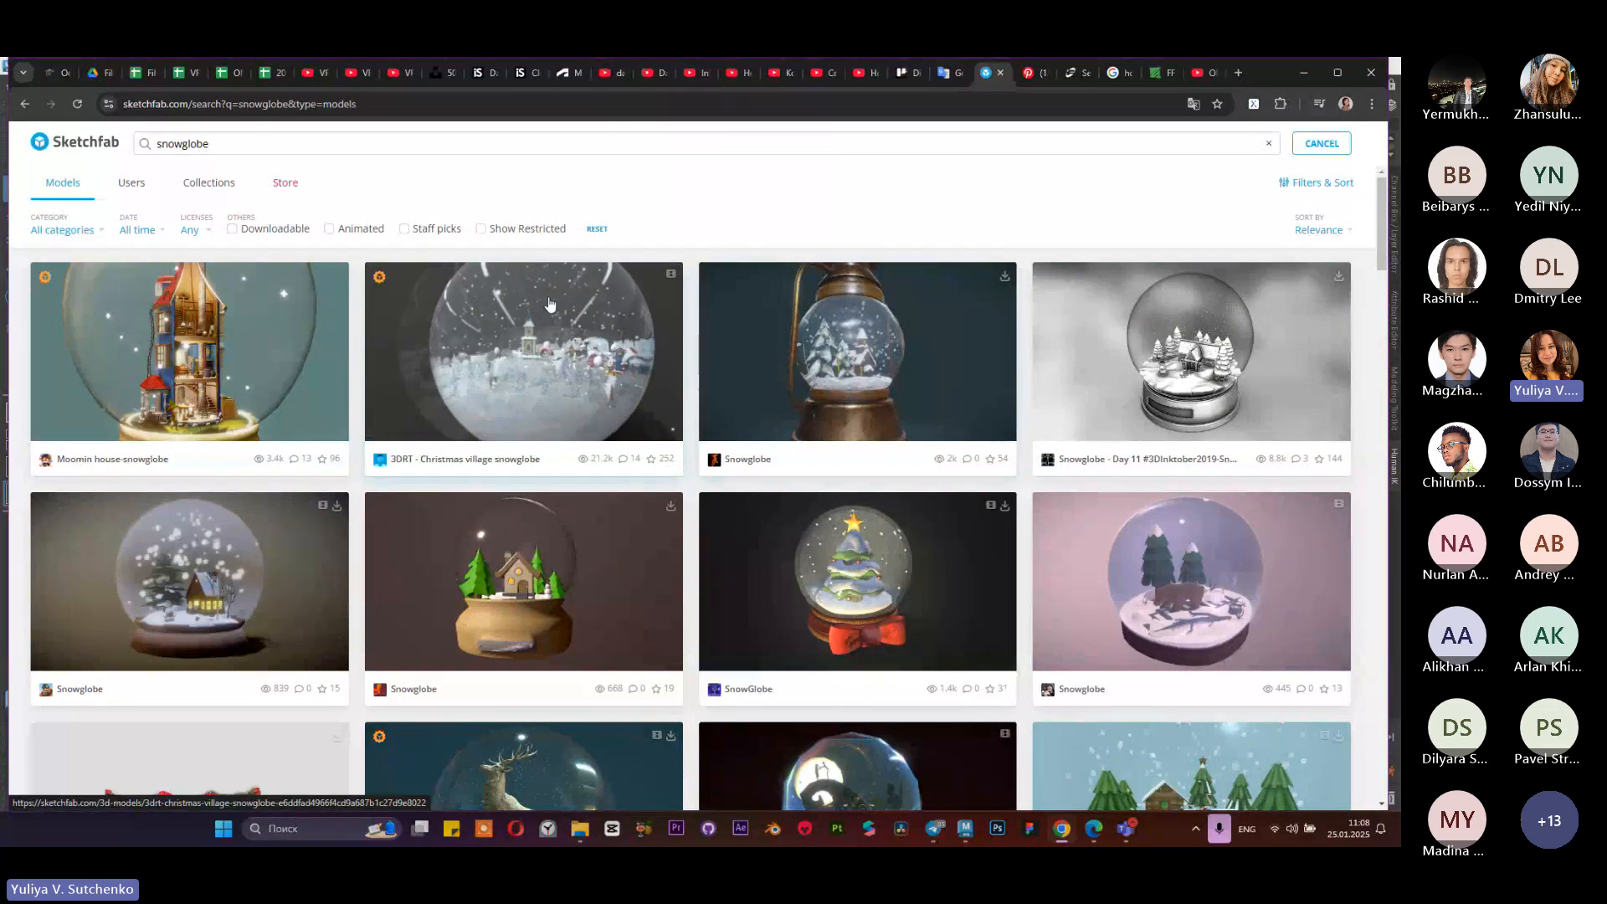
# Step: Switch to the Pinterest profile page and open the saved VFX board
pyautogui.click(1036, 76)
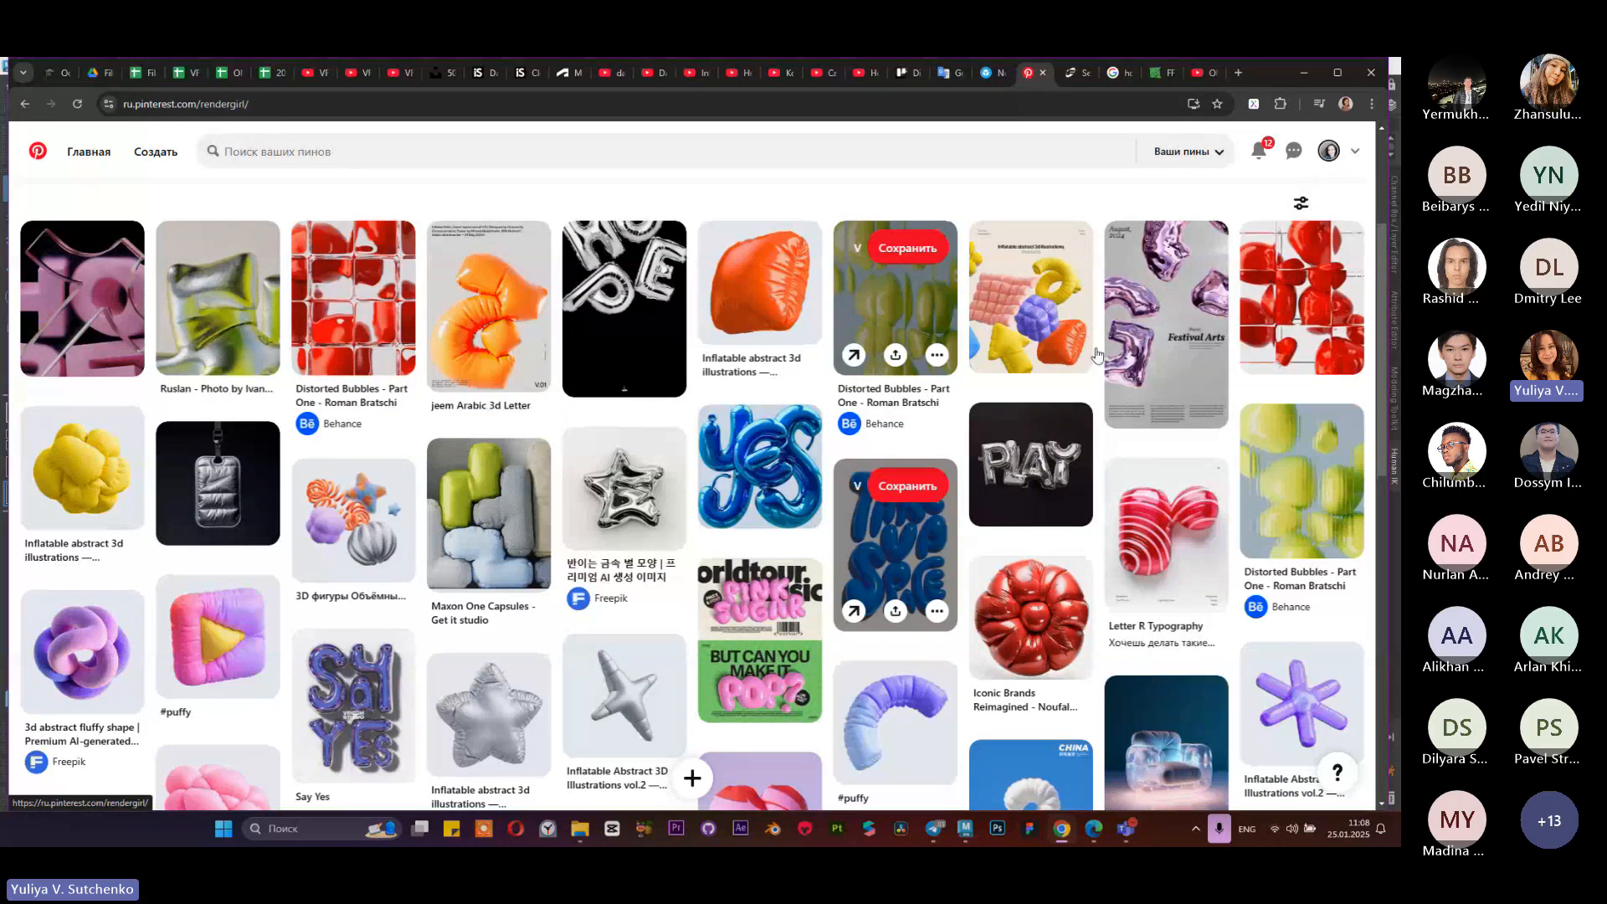
pyautogui.scroll(-10, 753, 510)
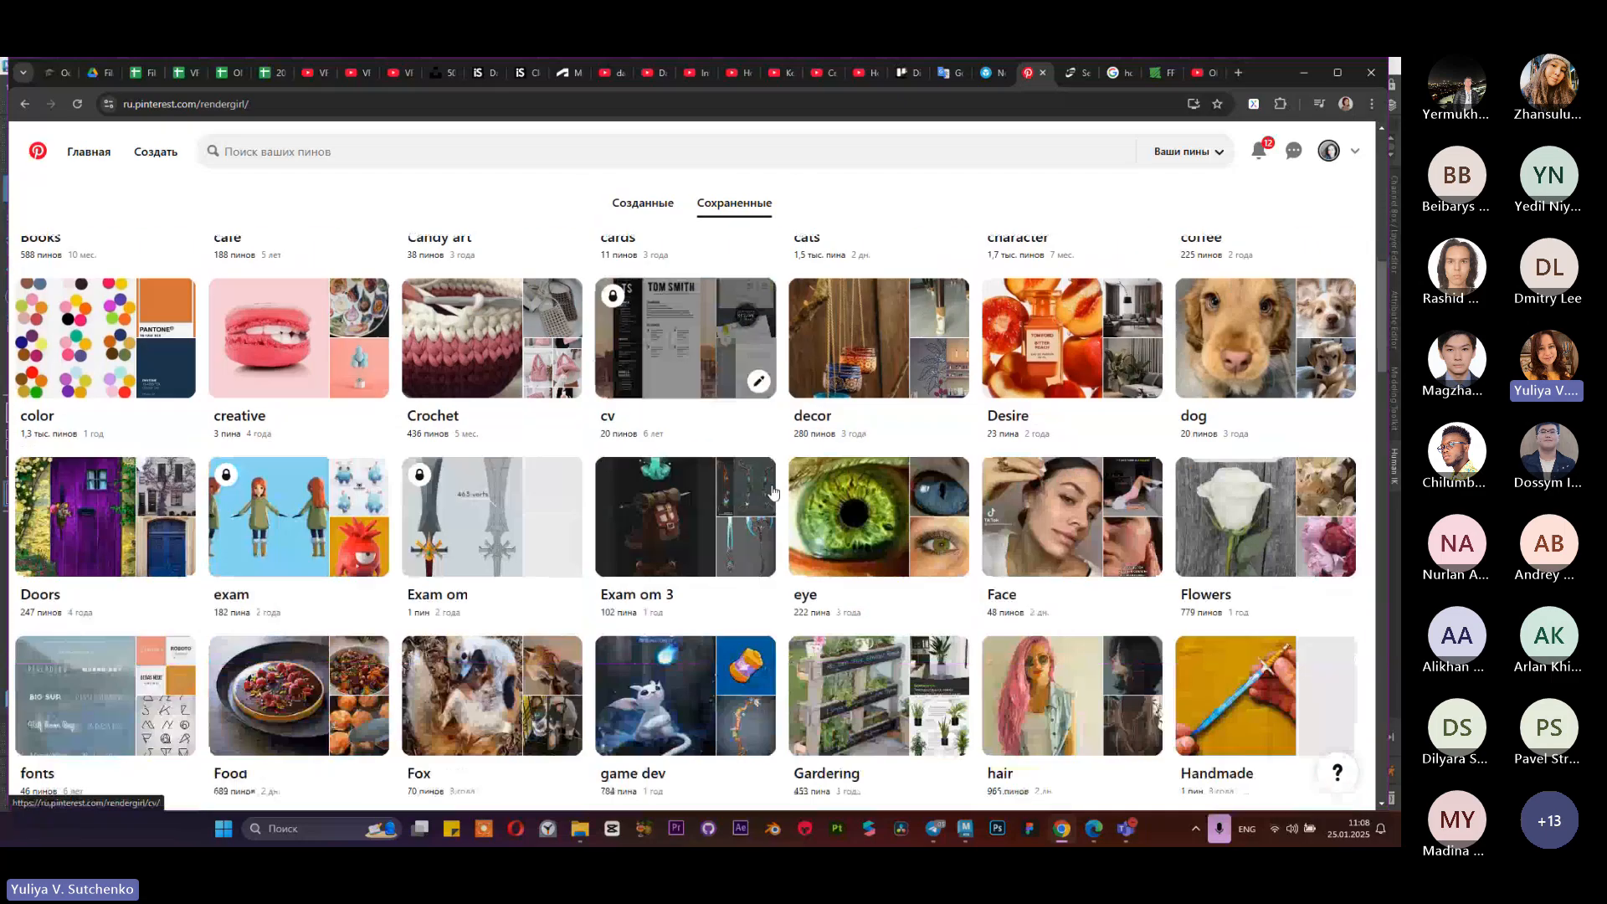
pyautogui.scroll(-12, 773, 492)
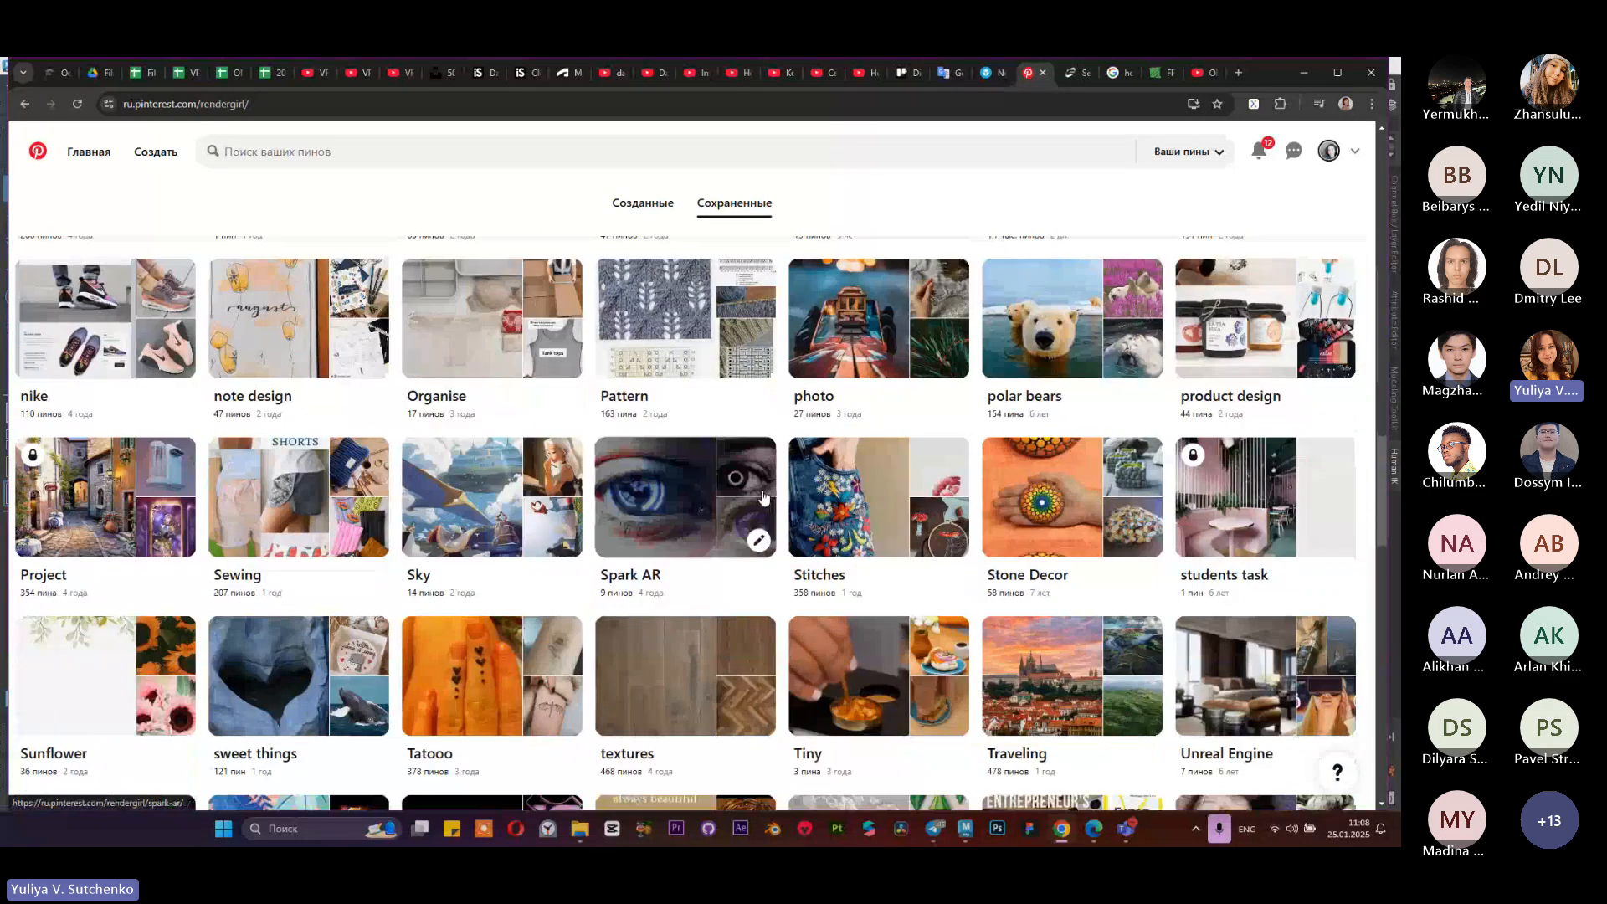
pyautogui.scroll(-7, 763, 497)
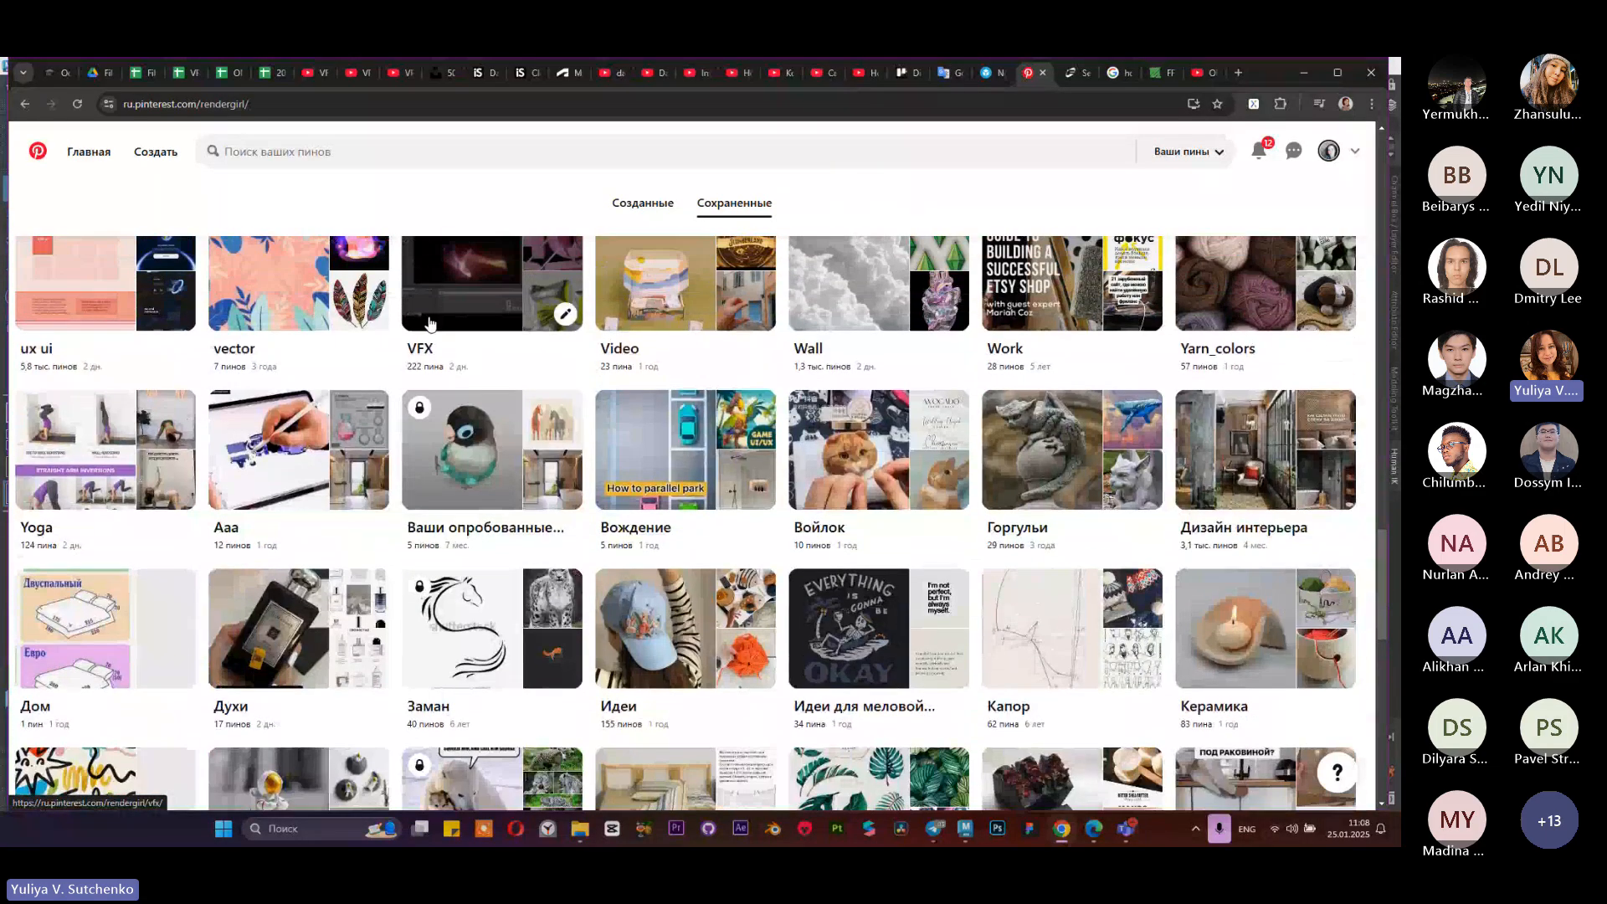
pyautogui.click(420, 333)
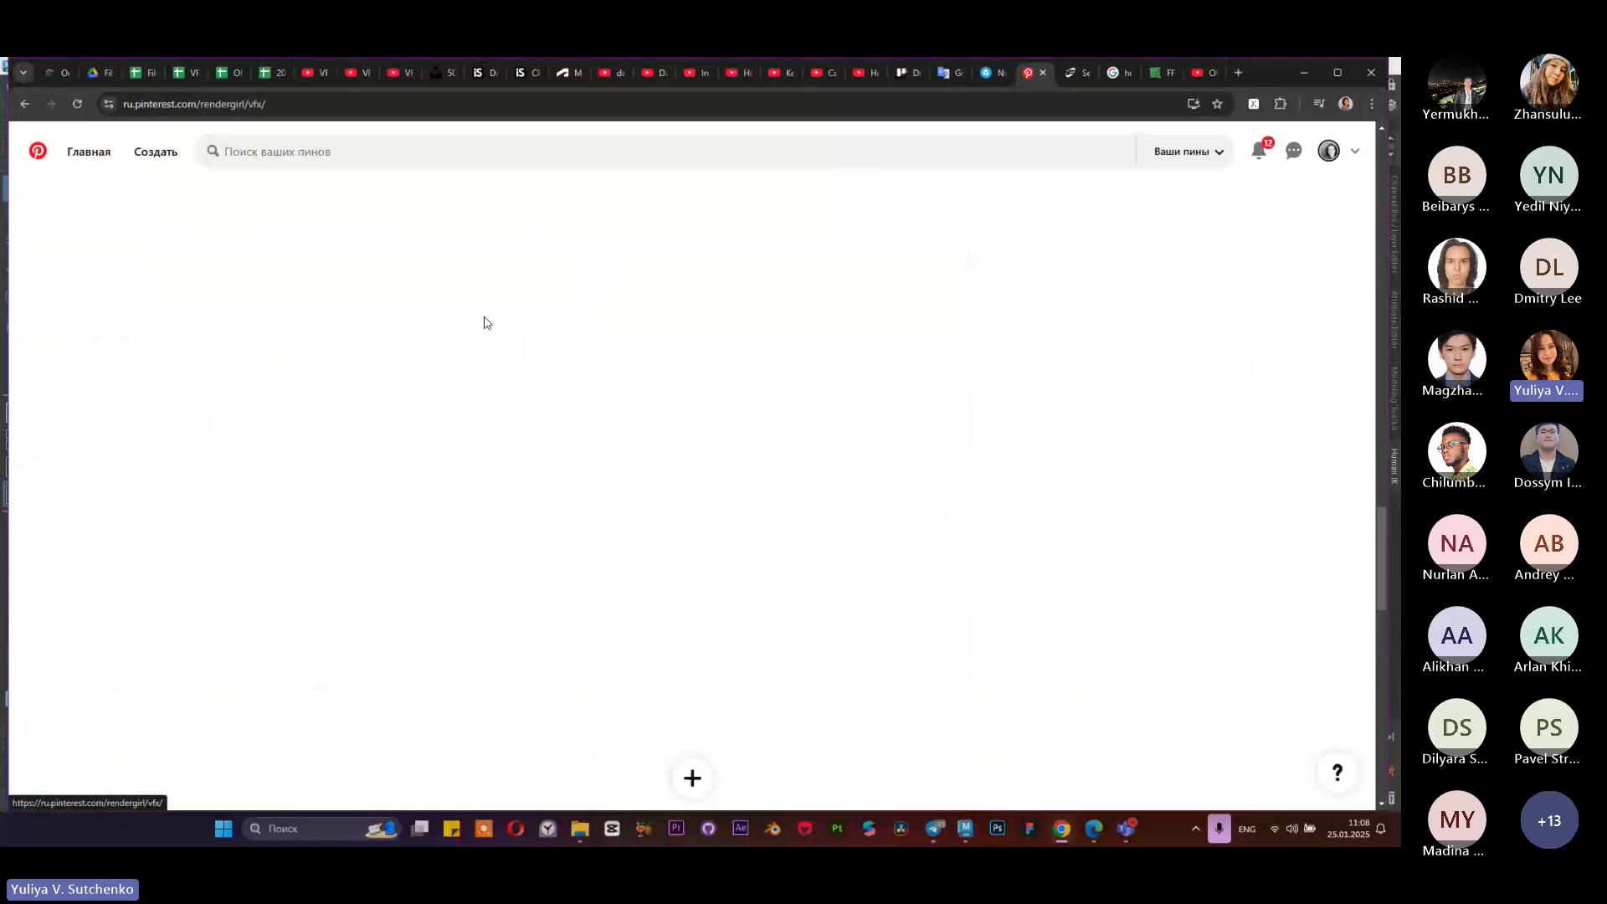
# Step: Look through the VFX board's inflatable 3D references as far as the snow globe pins
pyautogui.scroll(-5, 469, 323)
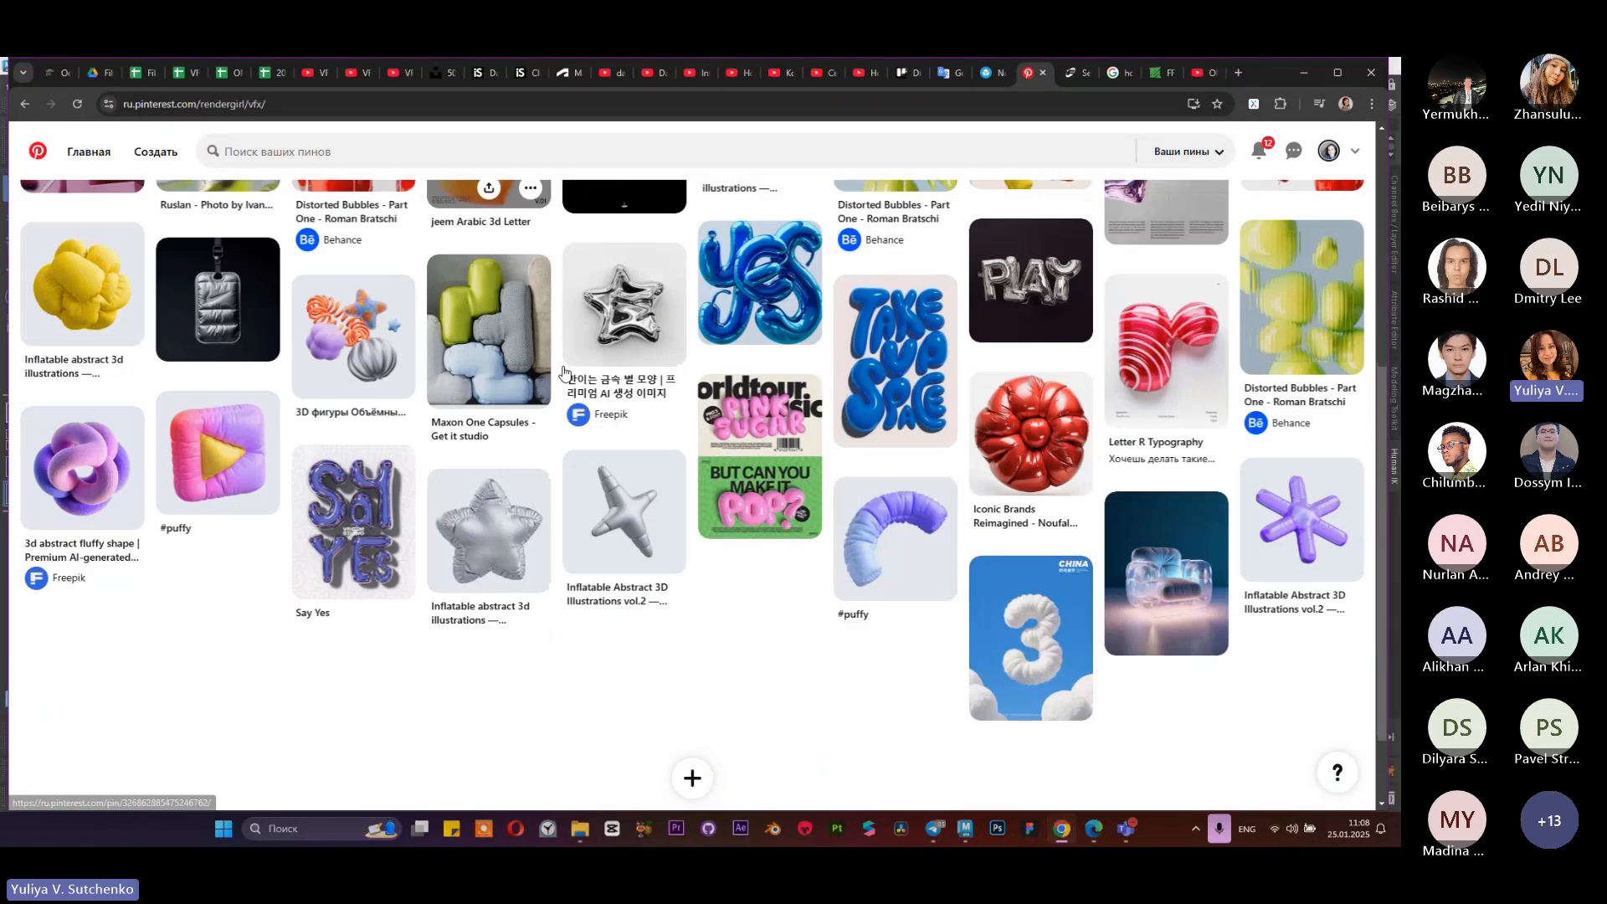
pyautogui.scroll(-3, 734, 496)
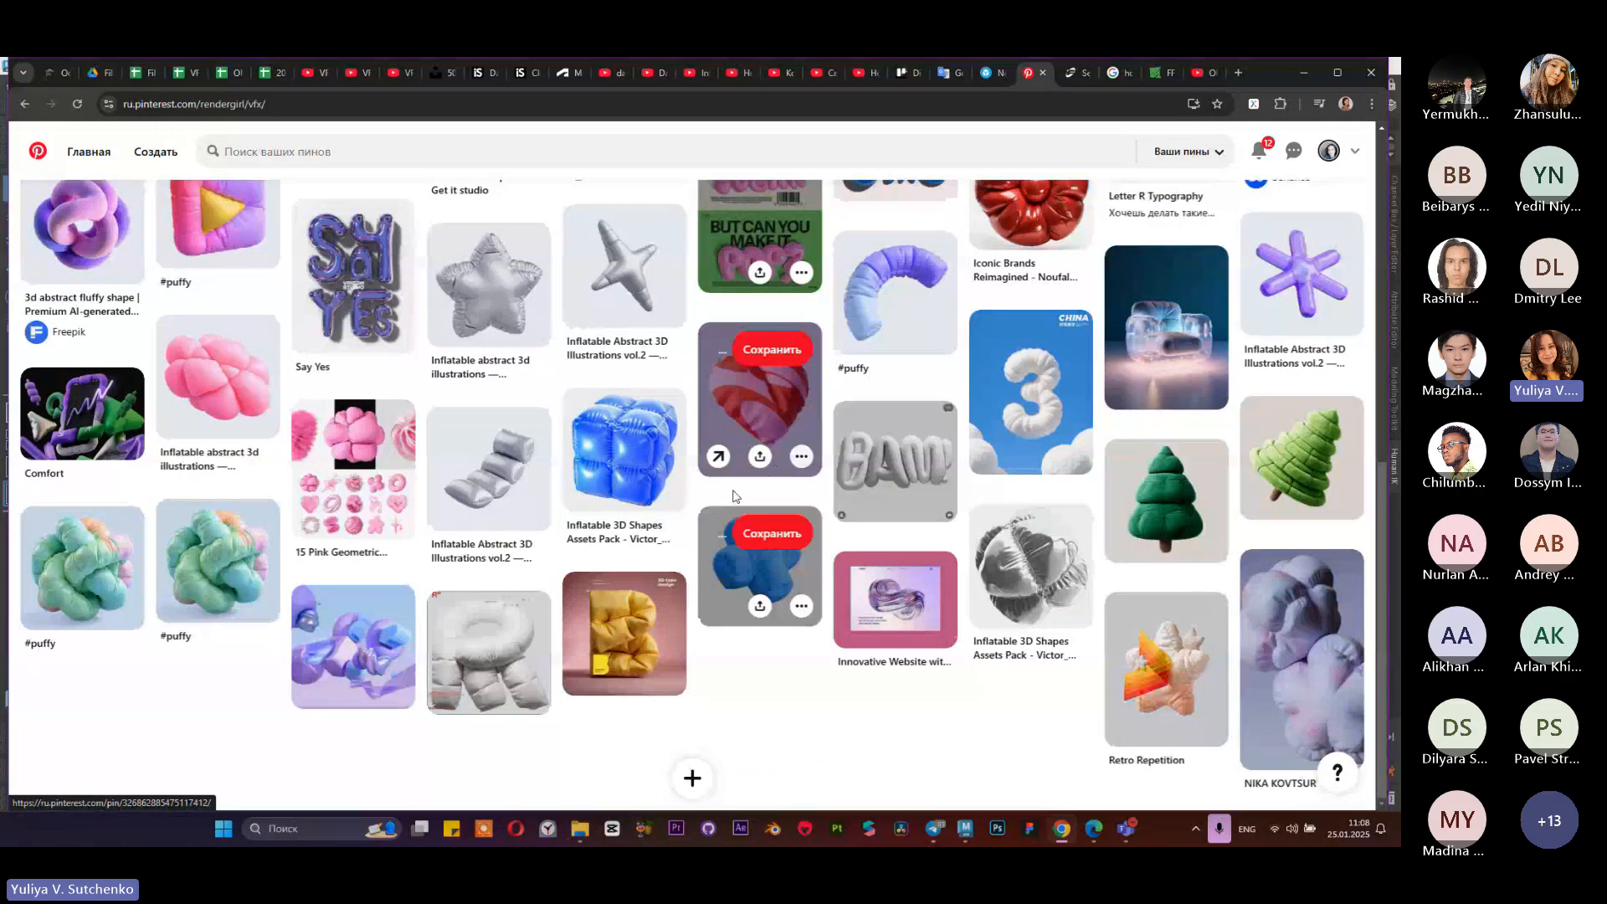
pyautogui.scroll(-2, 734, 497)
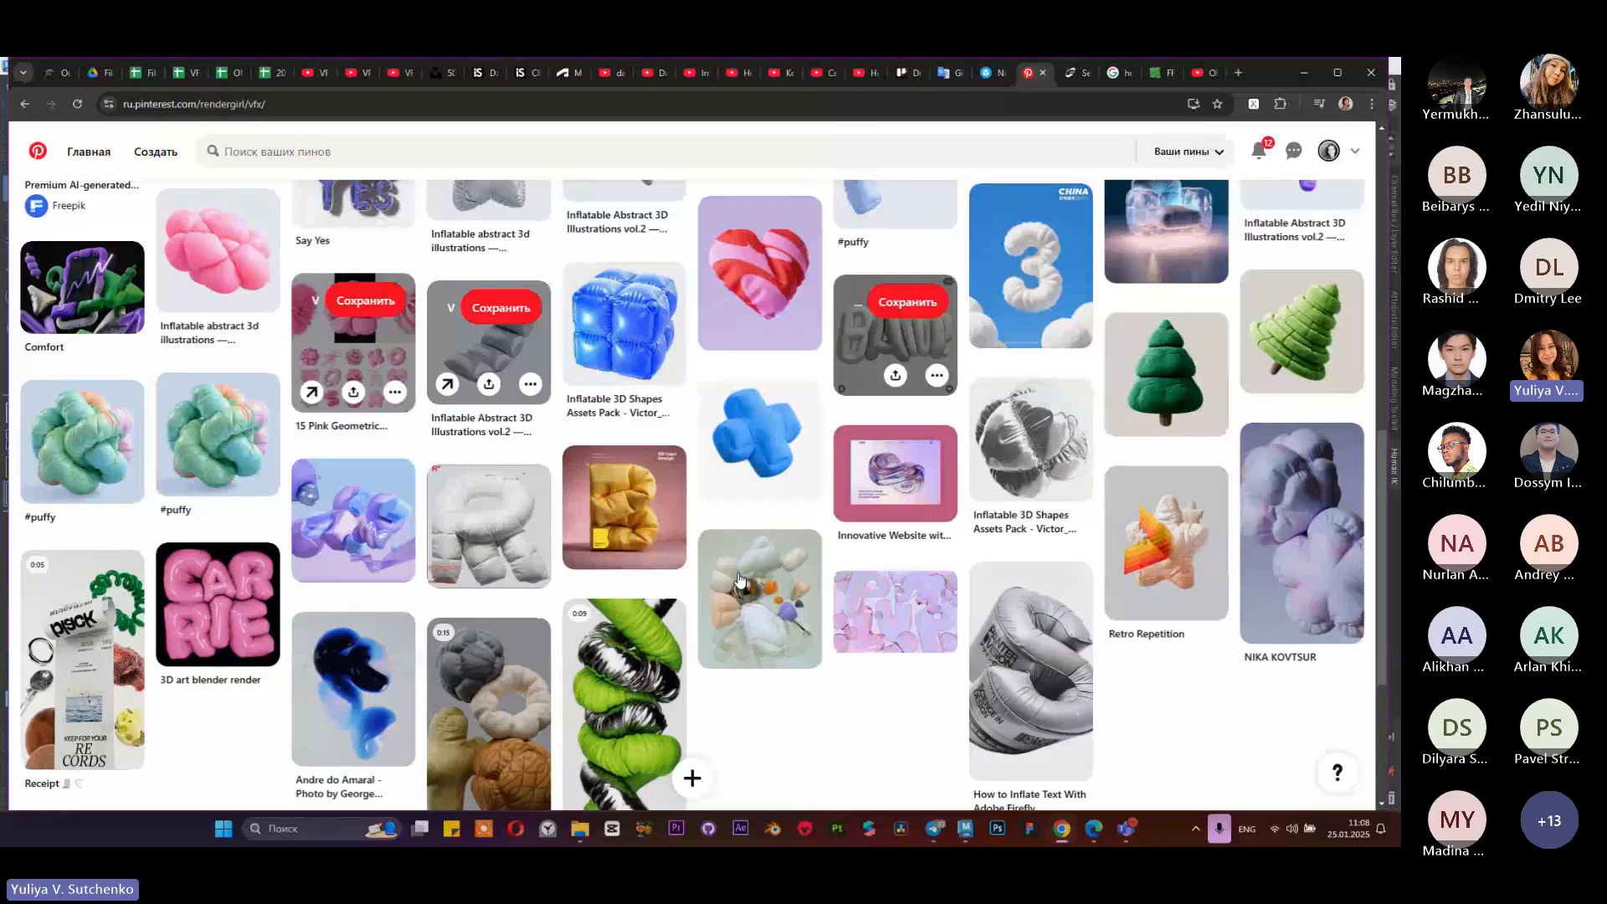
pyautogui.scroll(-5, 738, 579)
pyautogui.scroll(2, 863, 753)
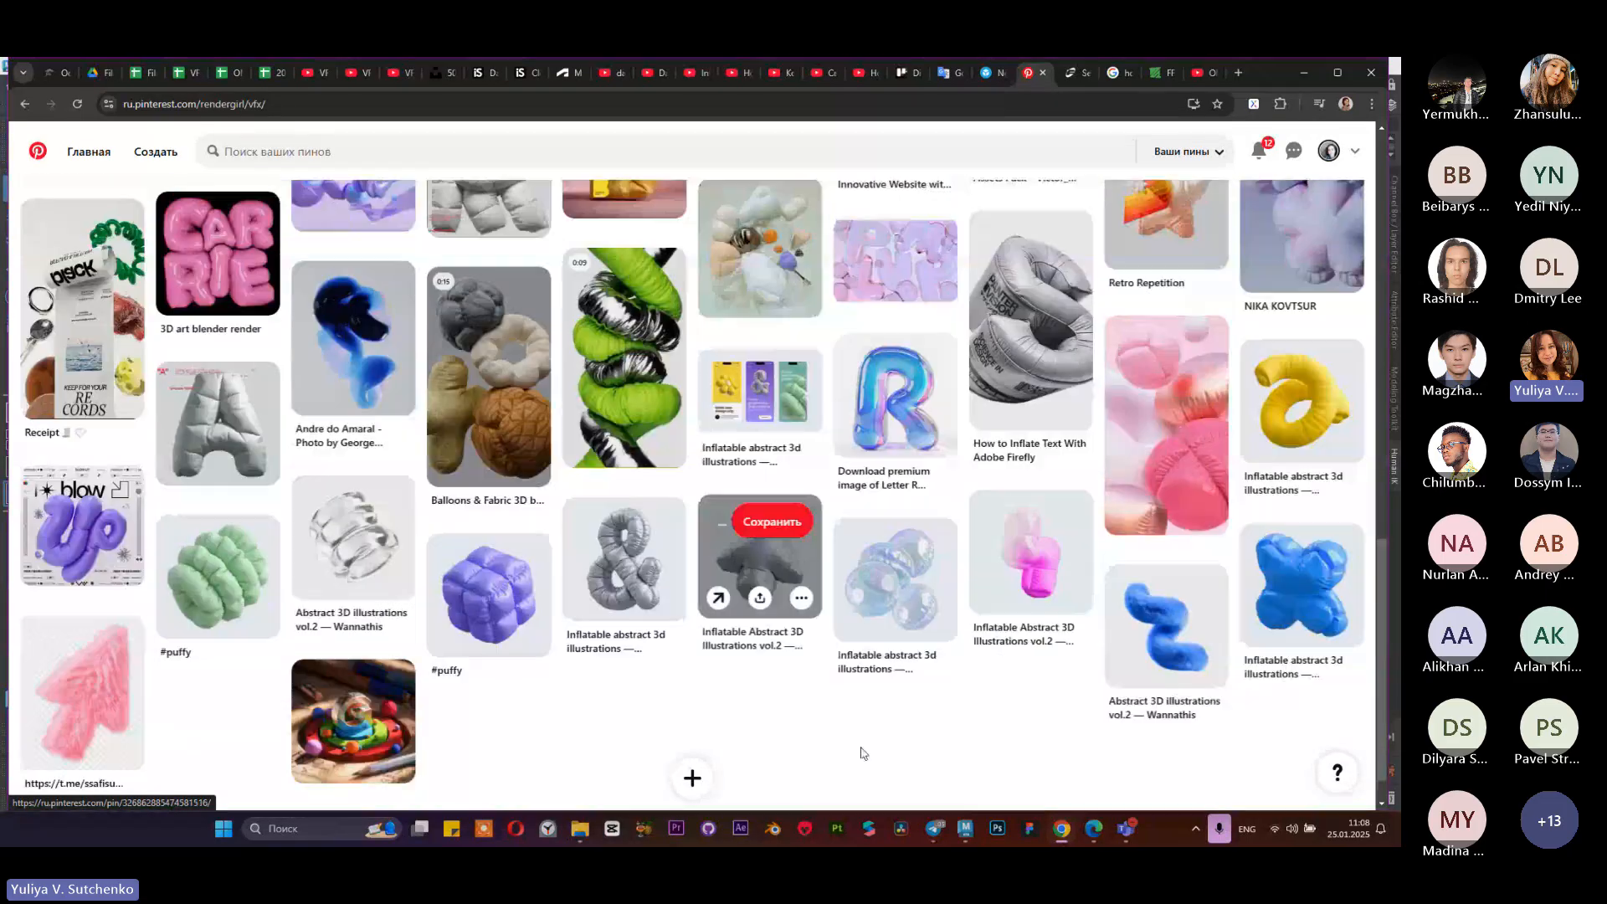
pyautogui.scroll(-5, 933, 591)
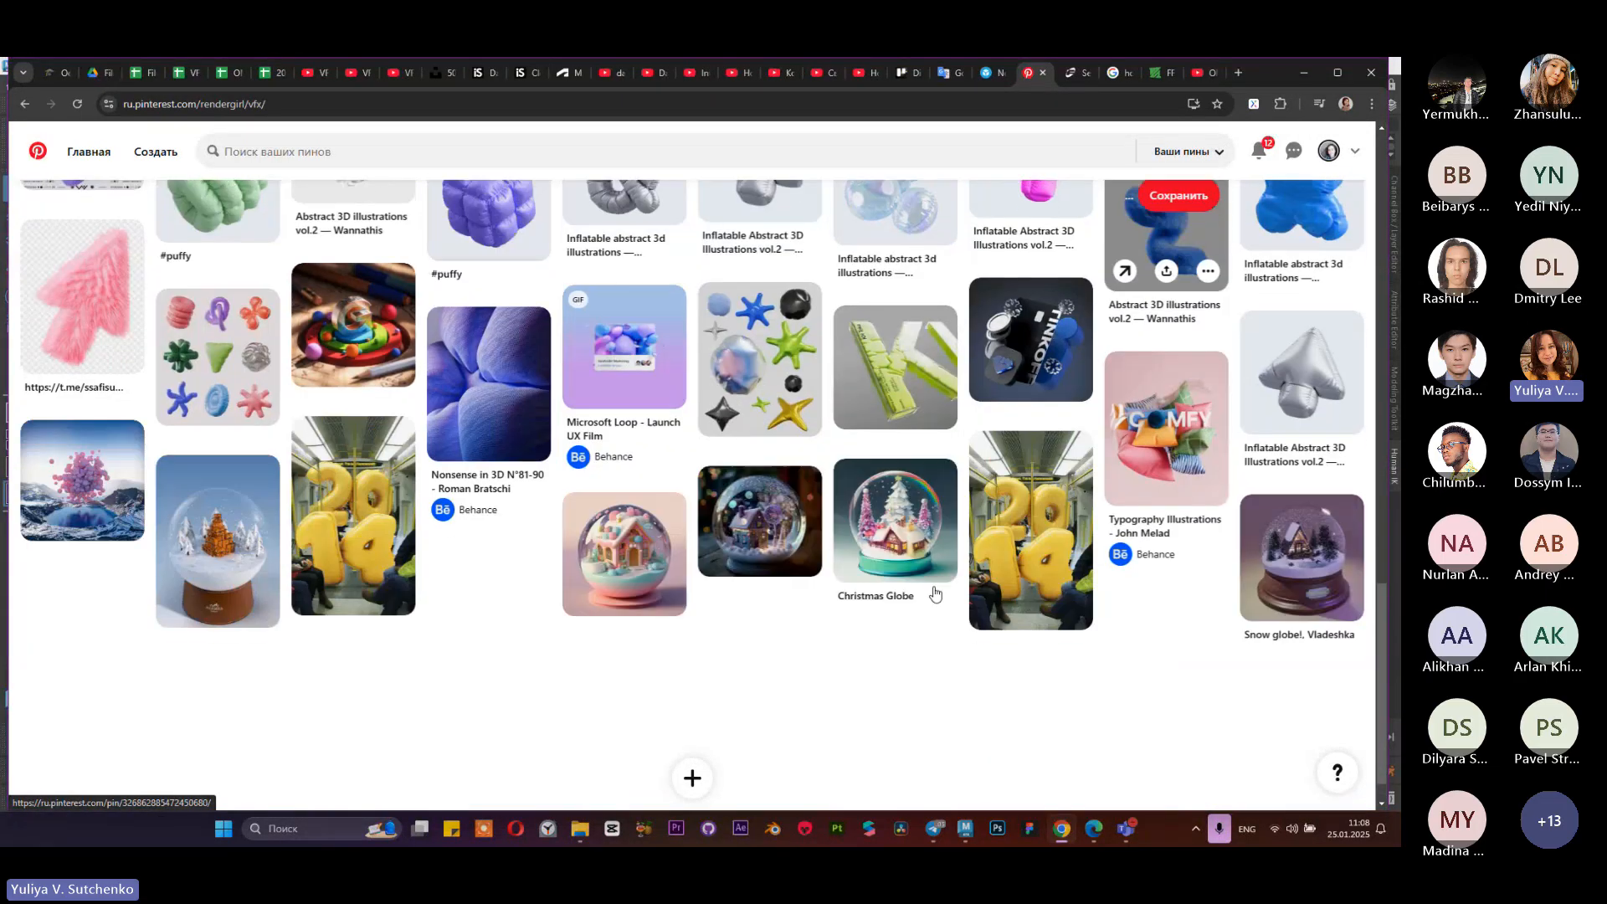
pyautogui.scroll(-1, 935, 593)
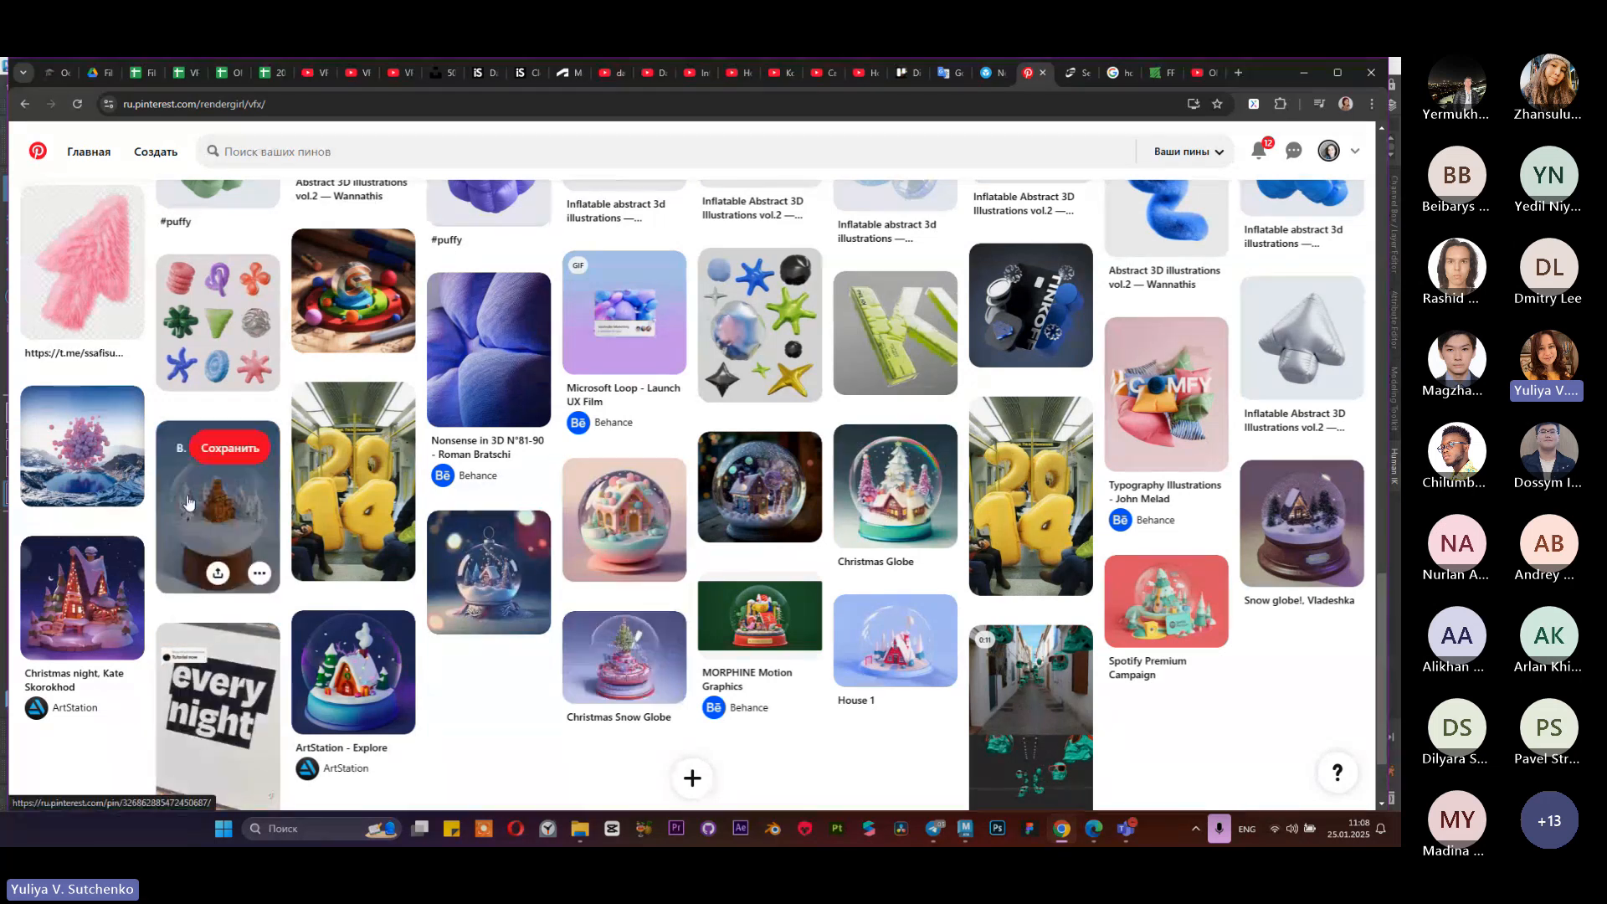
# Step: View the Christmas Globe pin and its related snow globe images, go back to the VFX board, and minimise the browser
pyautogui.click(946, 506)
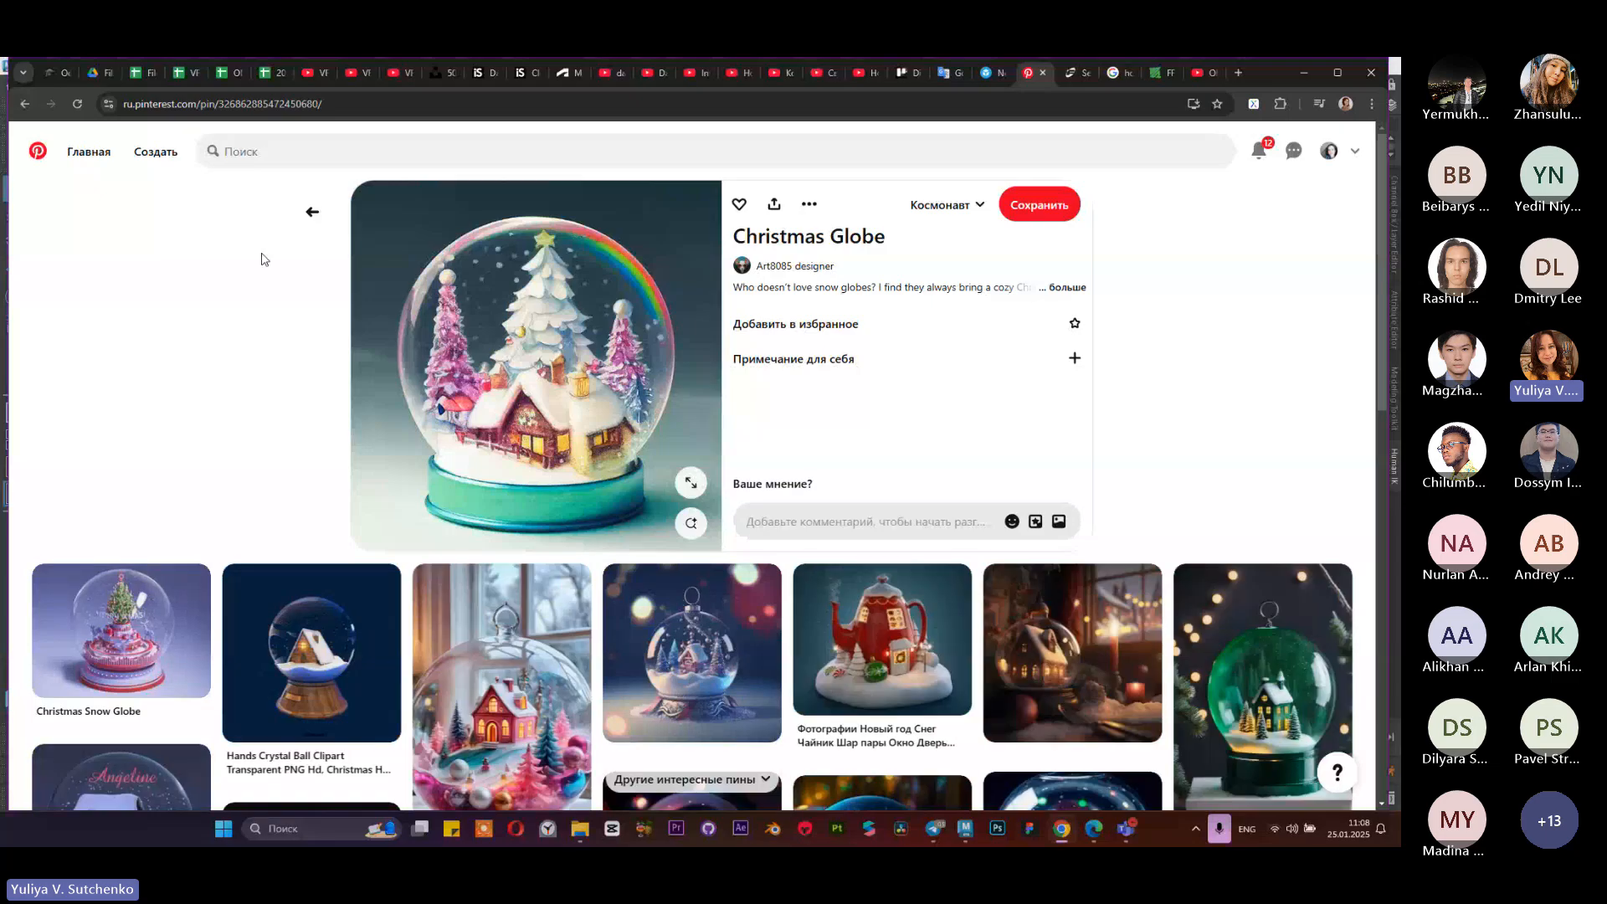
pyautogui.scroll(-5, 756, 458)
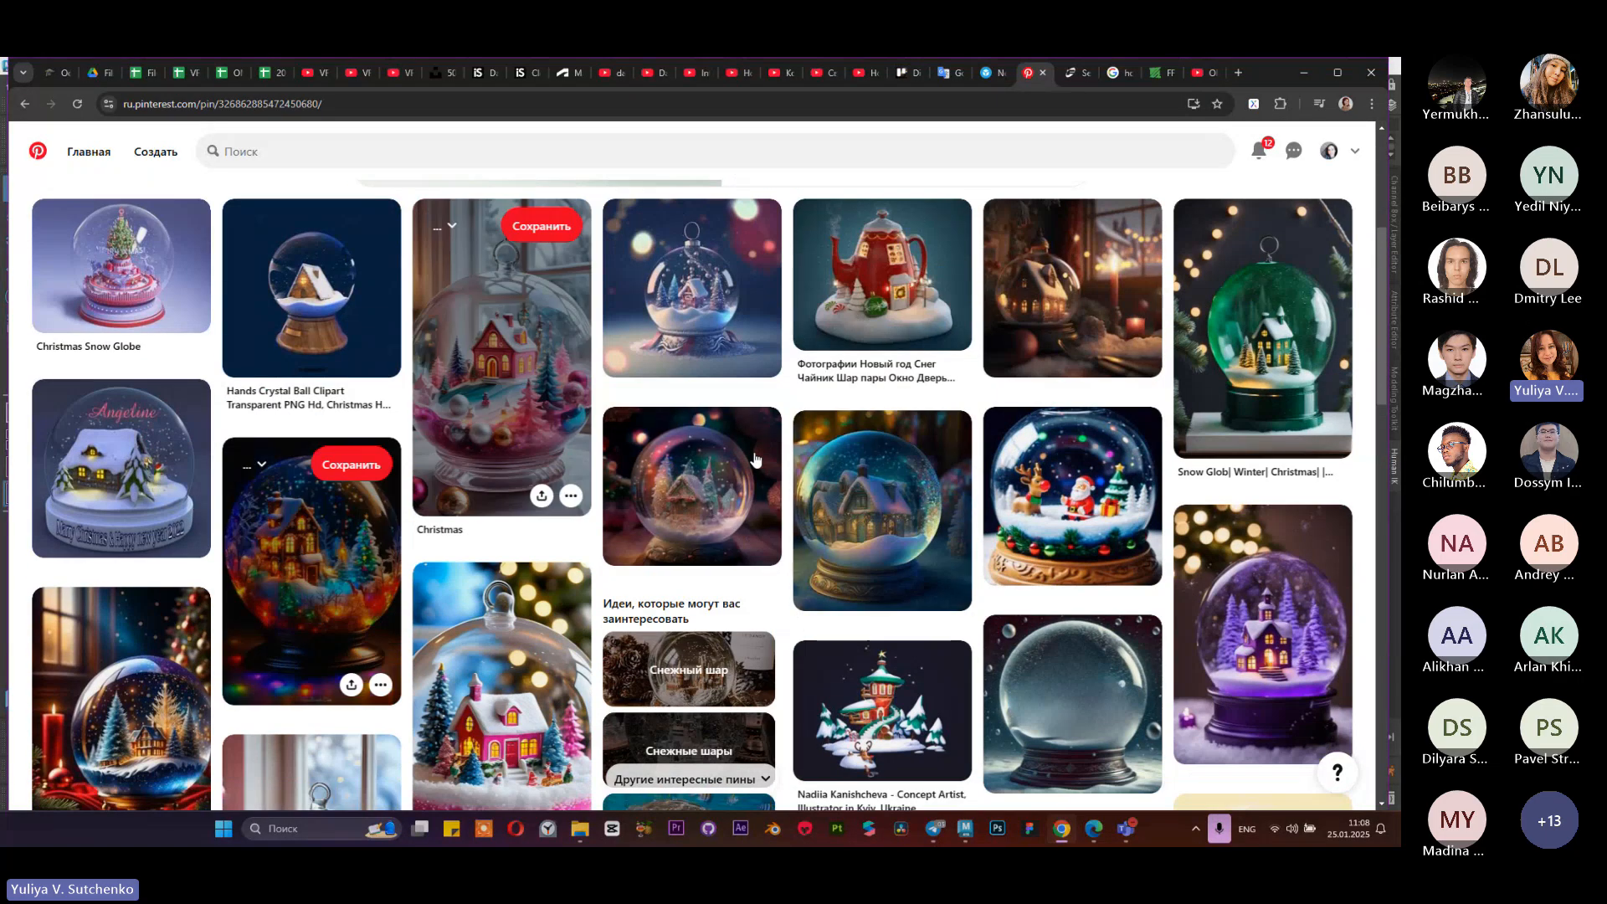
pyautogui.scroll(-3, 1080, 469)
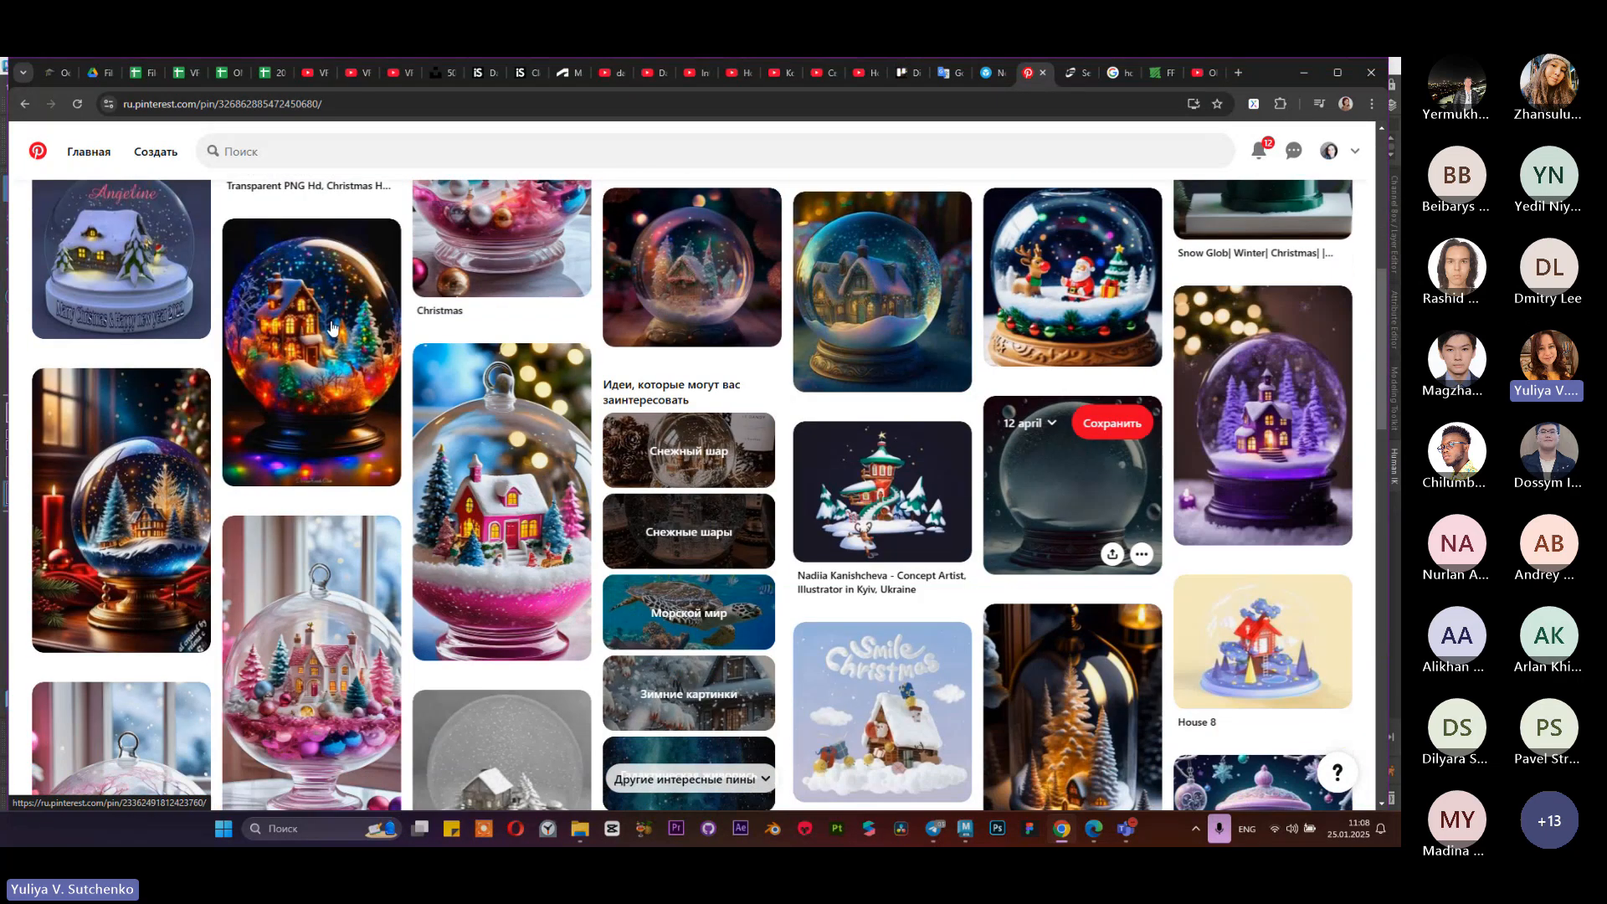
pyautogui.click(25, 105)
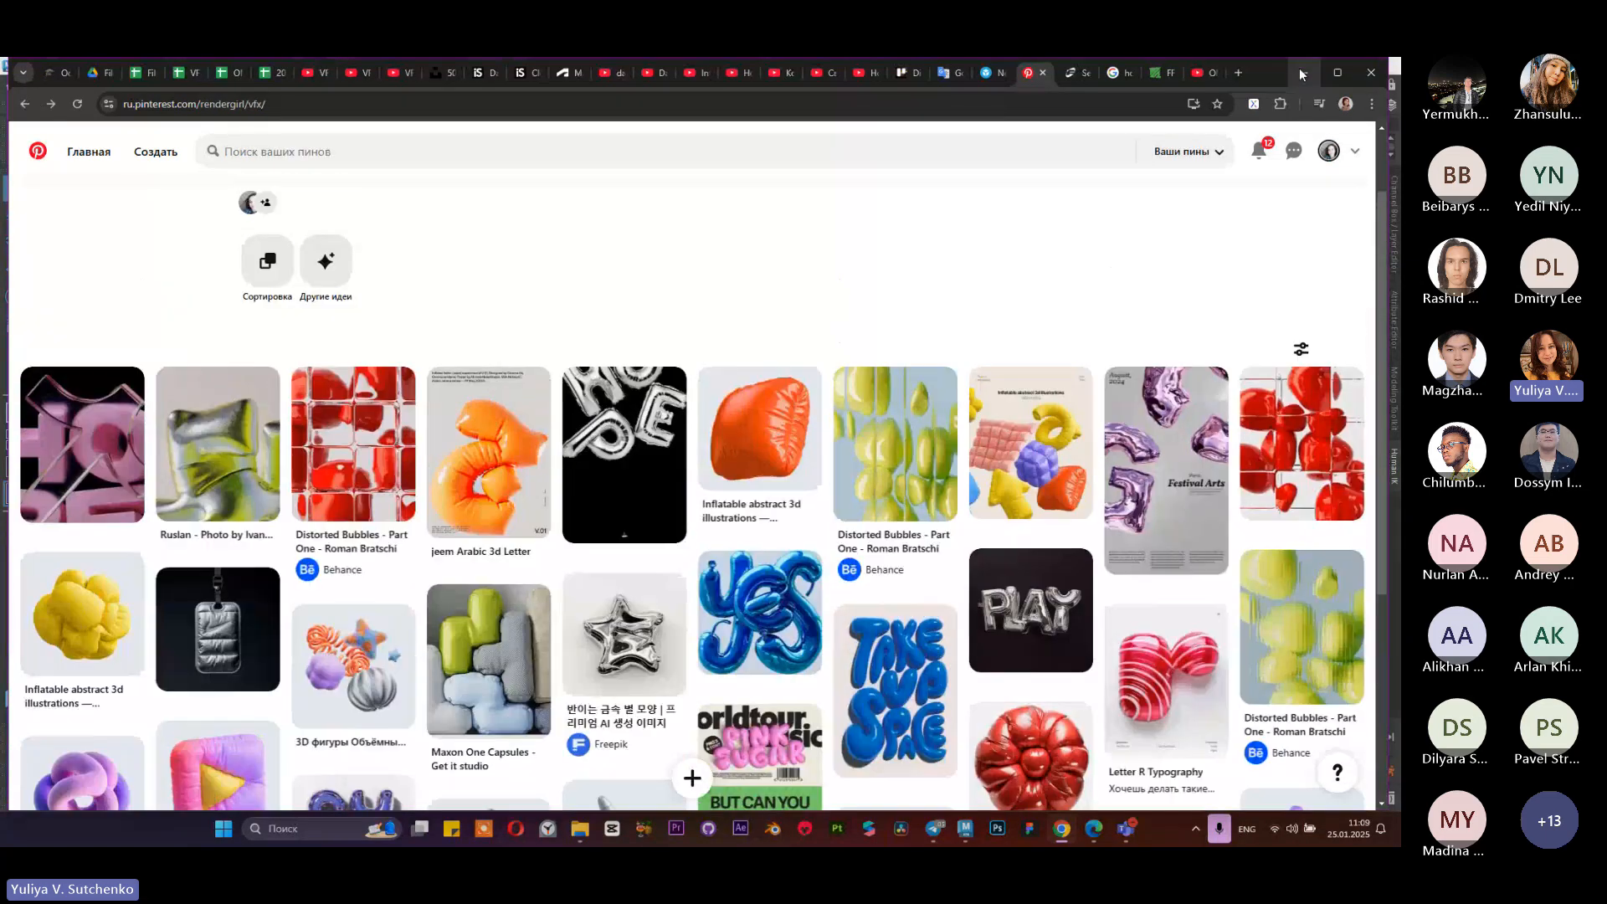
pyautogui.click(1301, 74)
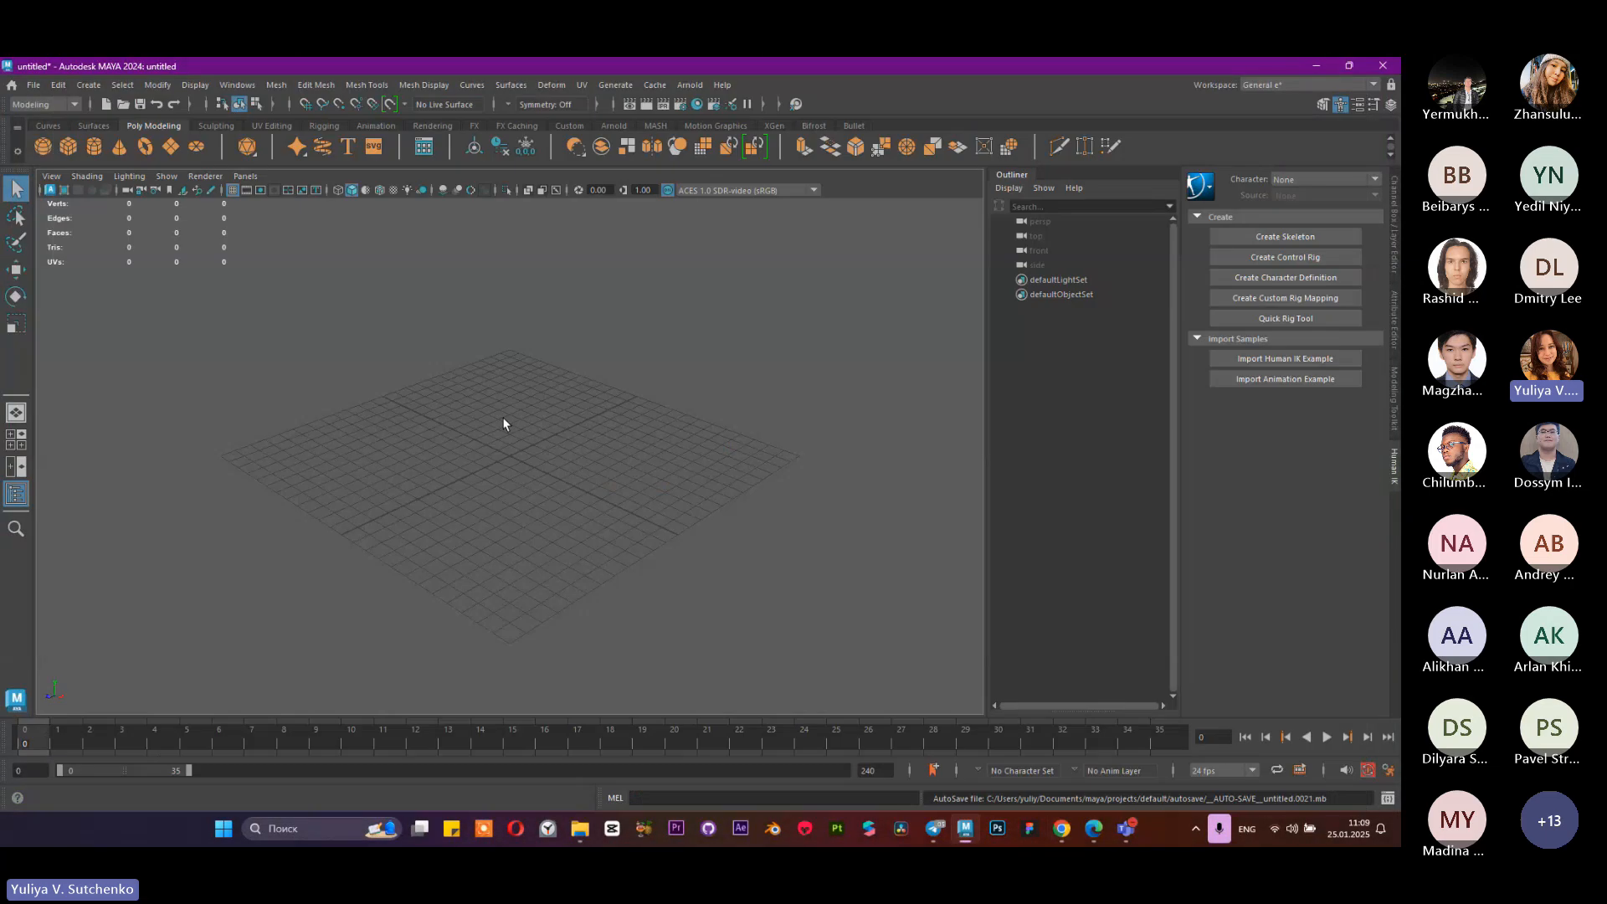
# Step: Switch from Maya back to Chrome and review the Sketchfab snowglobe search results again
pyautogui.click(1061, 828)
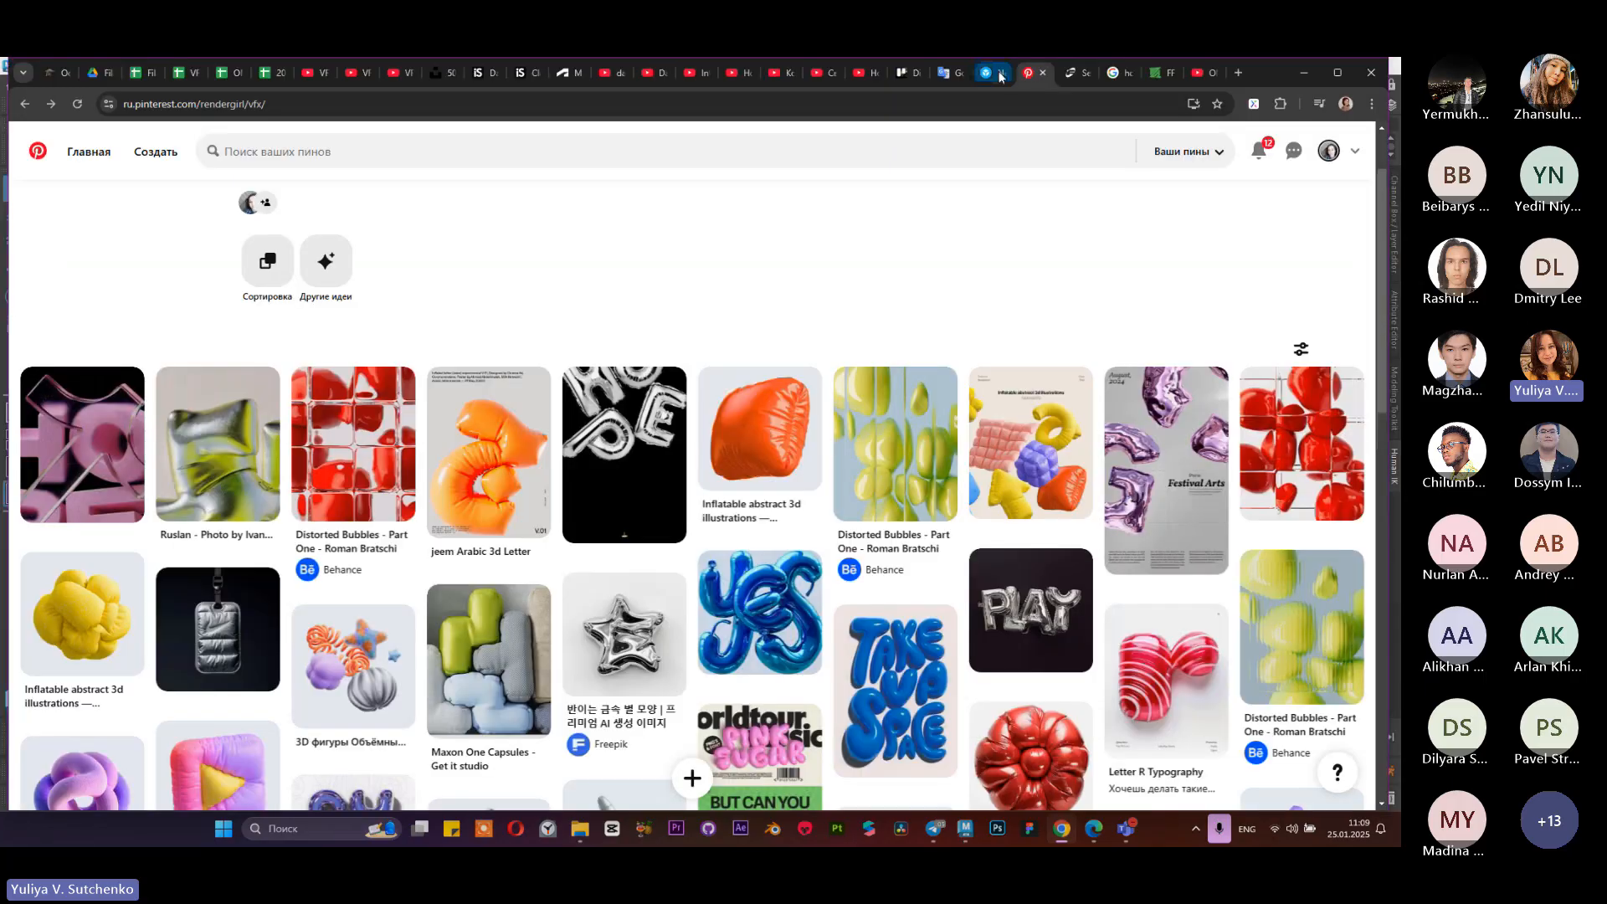
pyautogui.click(987, 73)
pyautogui.scroll(-2, 885, 407)
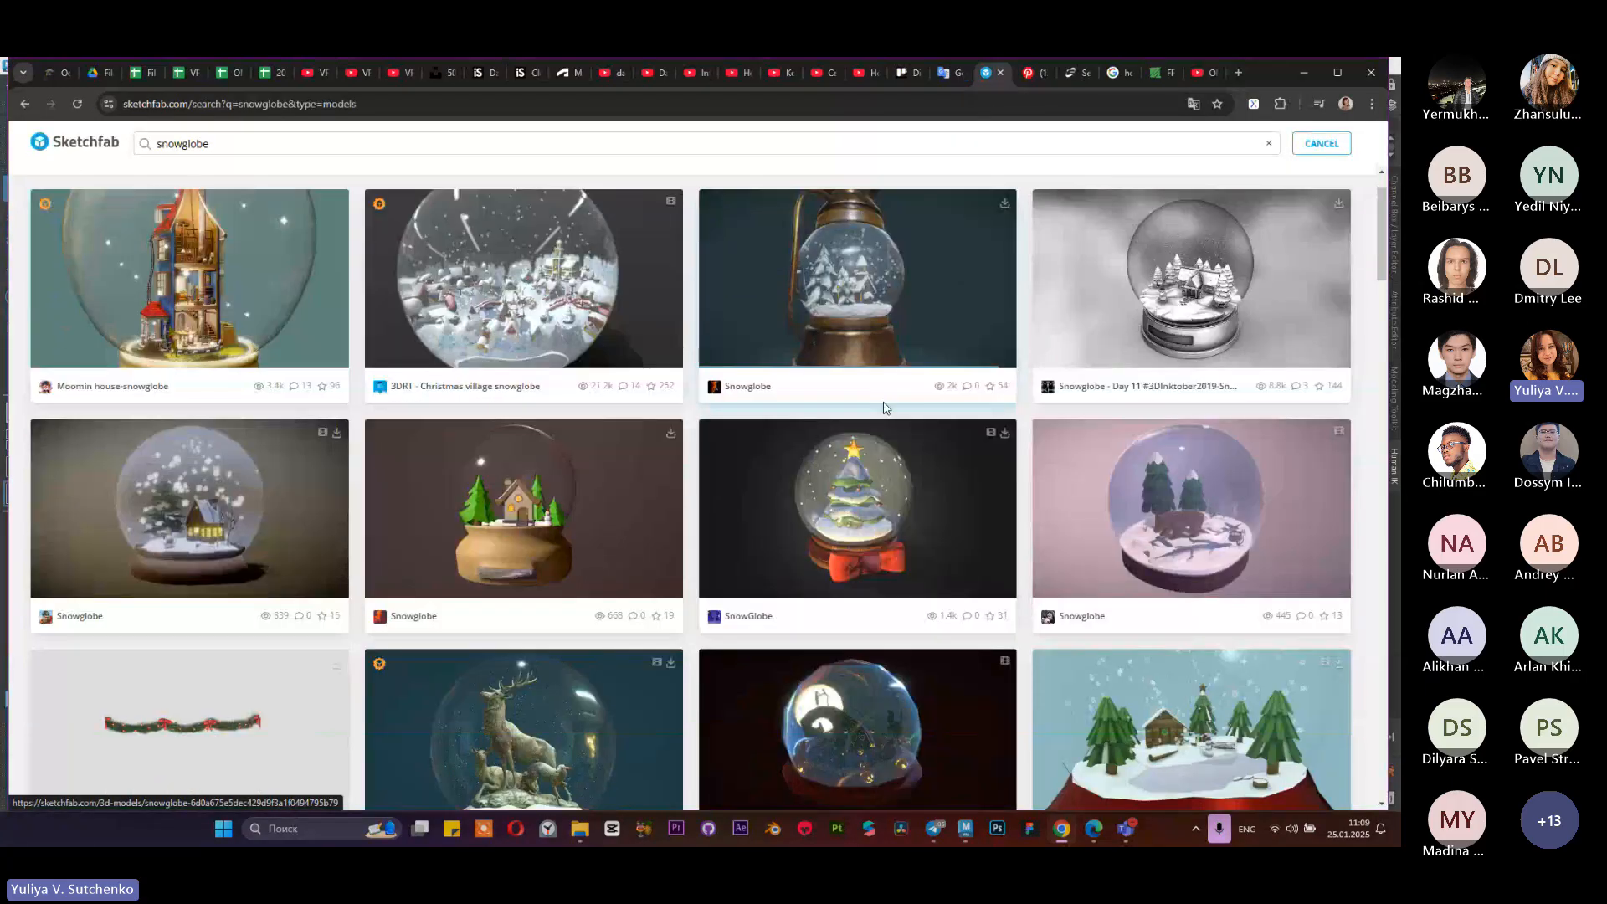
pyautogui.scroll(-3, 964, 675)
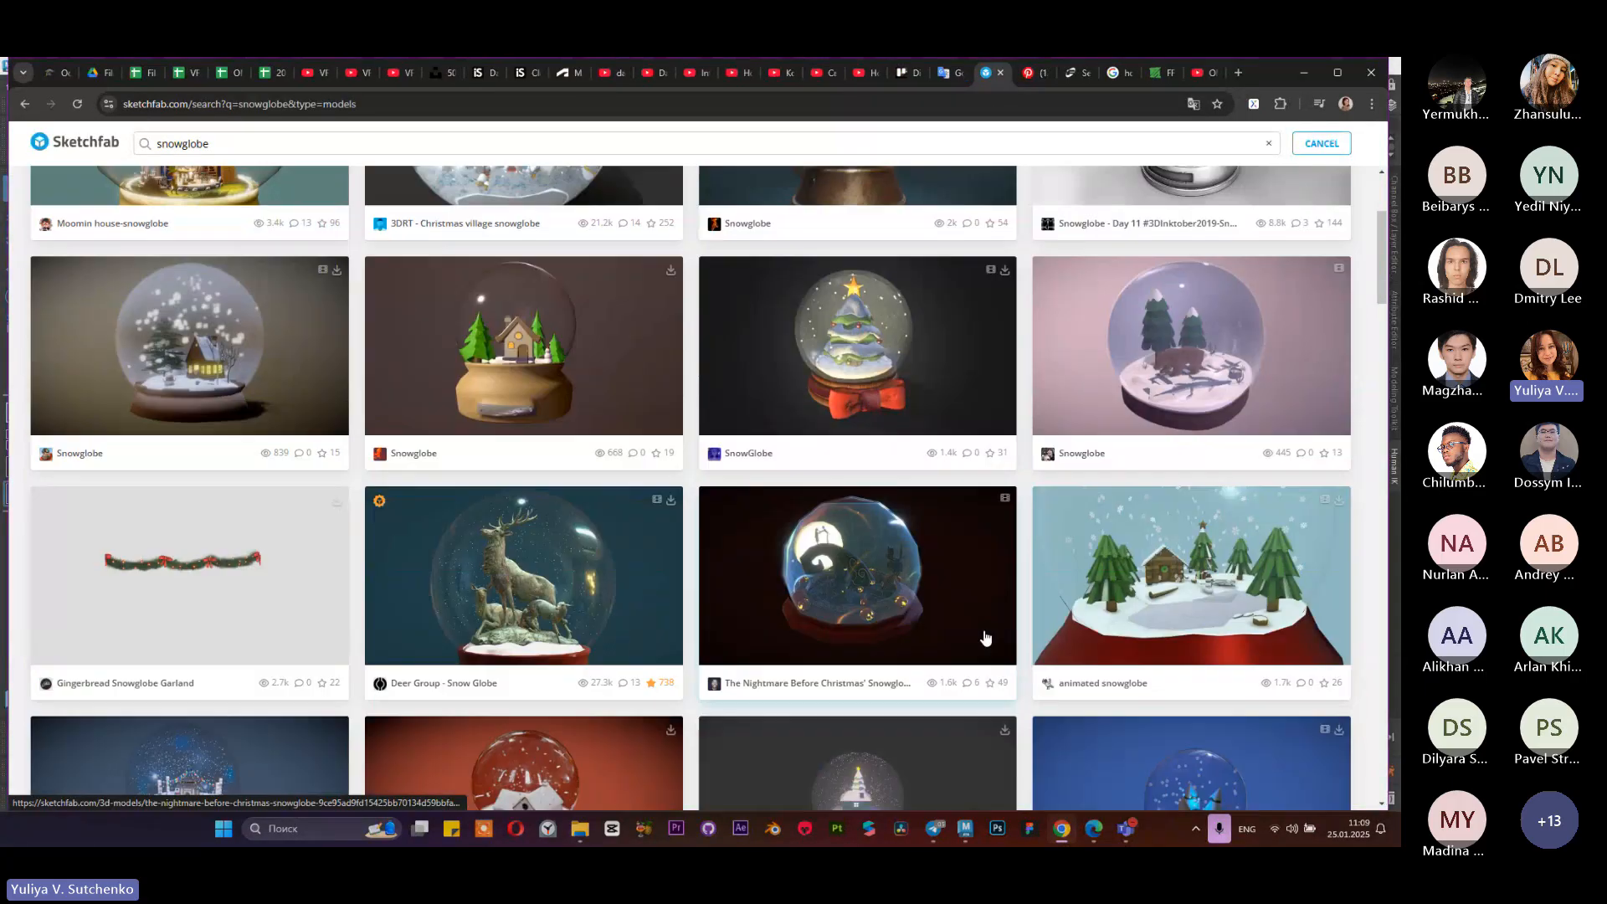
pyautogui.scroll(4, 243, 313)
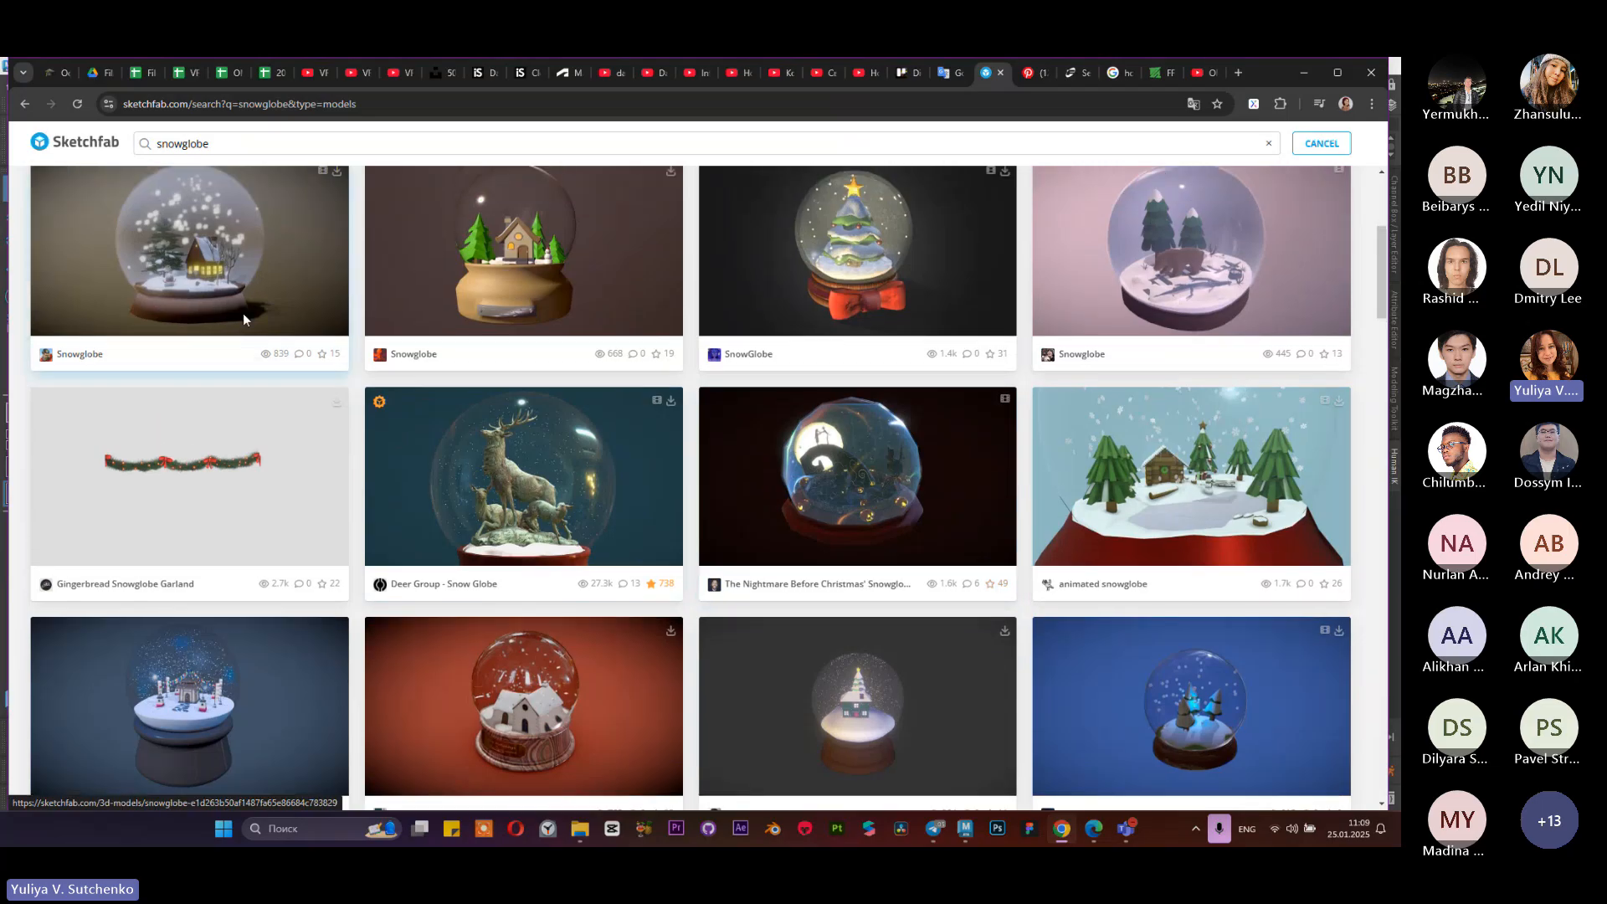
# Step: Filter the Sketchfab snowglobe results to downloadable models and look through them
pyautogui.click(262, 230)
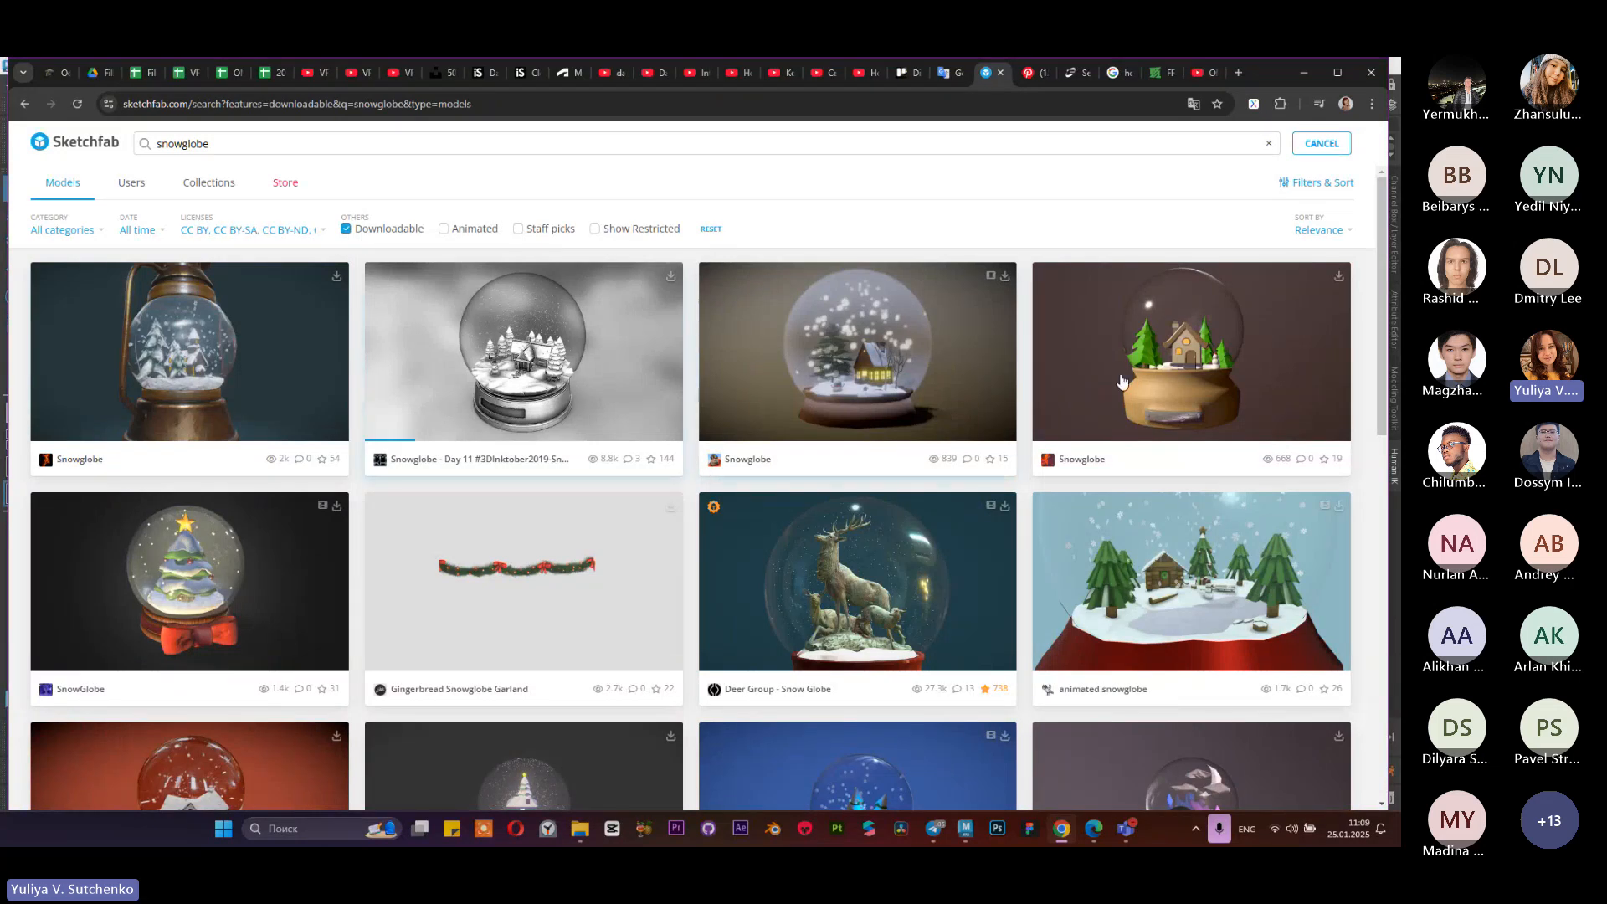
pyautogui.scroll(-2, 1051, 436)
pyautogui.scroll(-1, 1051, 436)
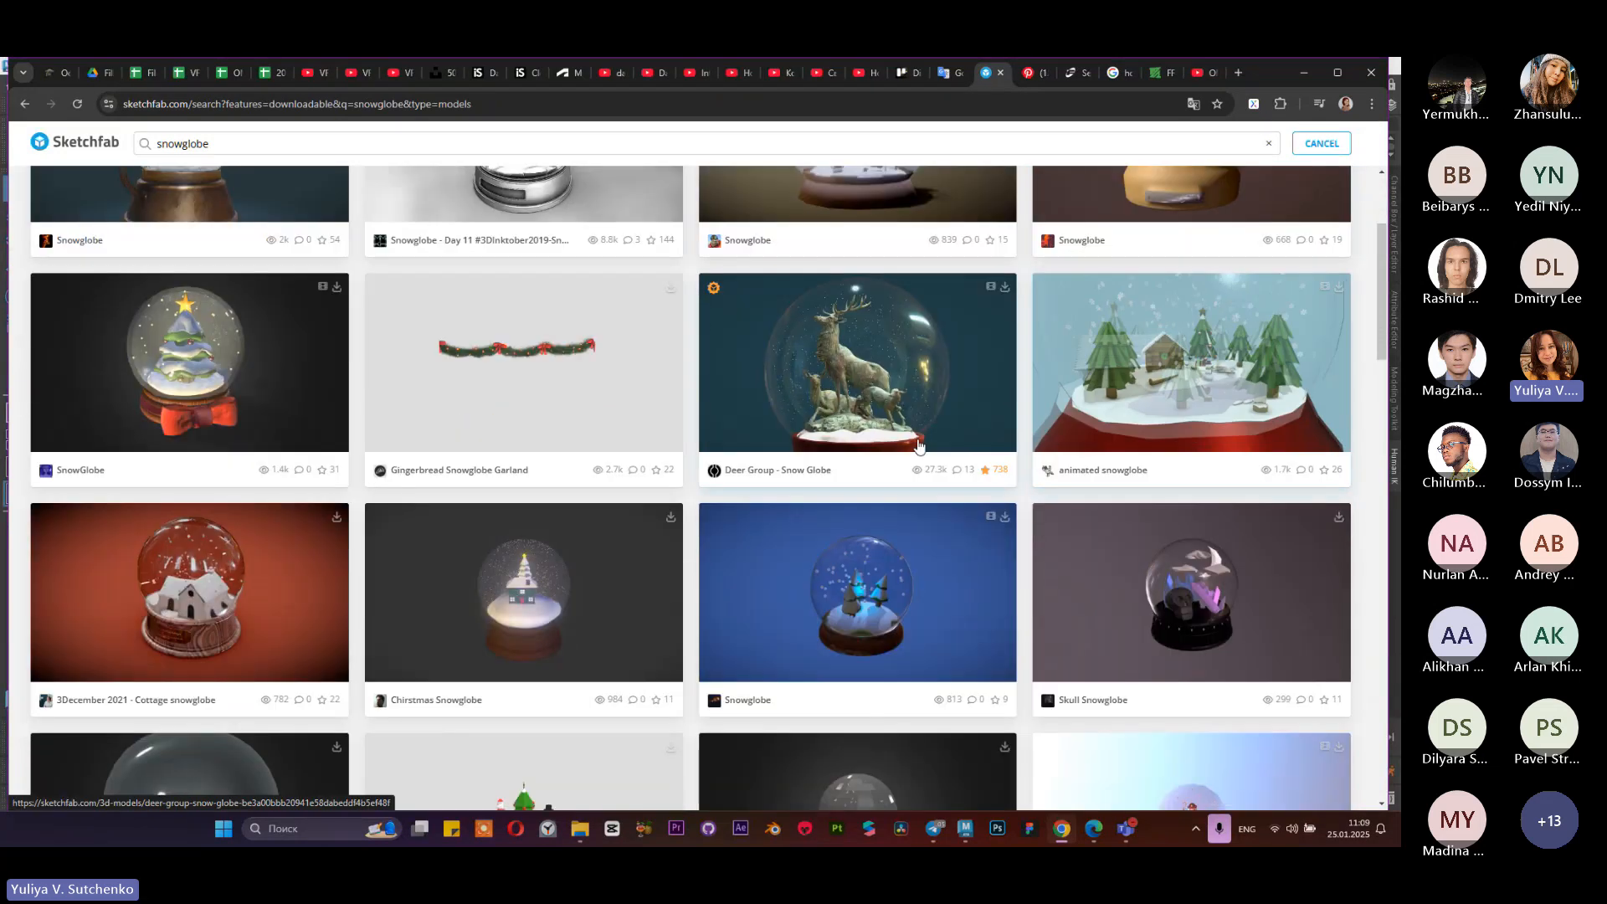
# Step: Look through the downloadable snowglobe results as far as the Winter Snowglobe model
pyautogui.scroll(3, 603, 402)
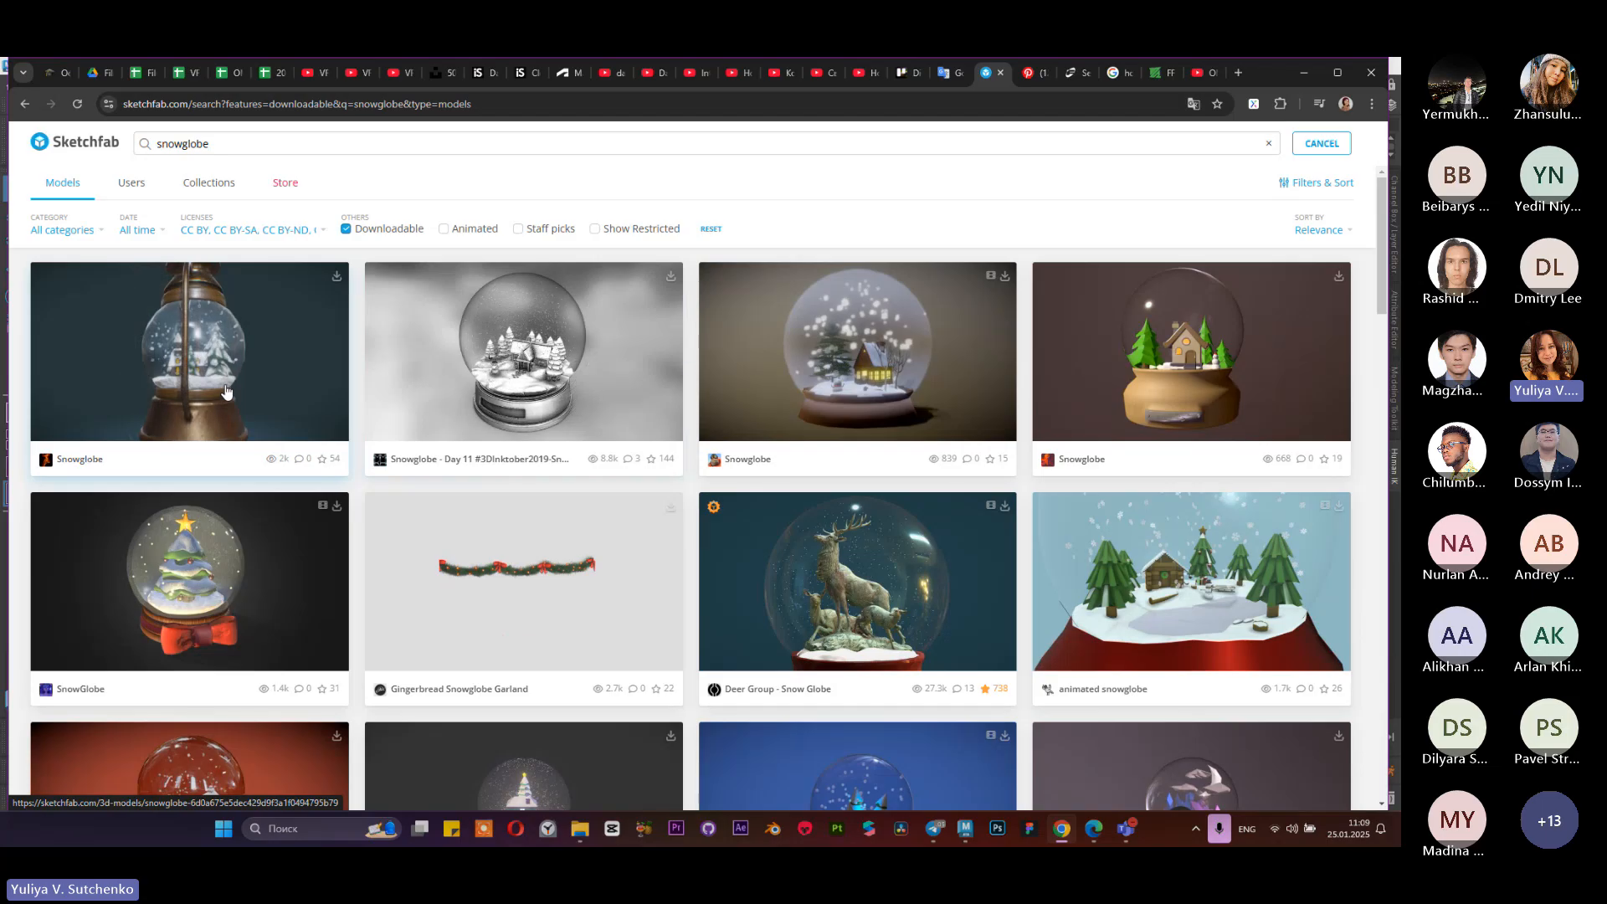
pyautogui.scroll(-3, 222, 394)
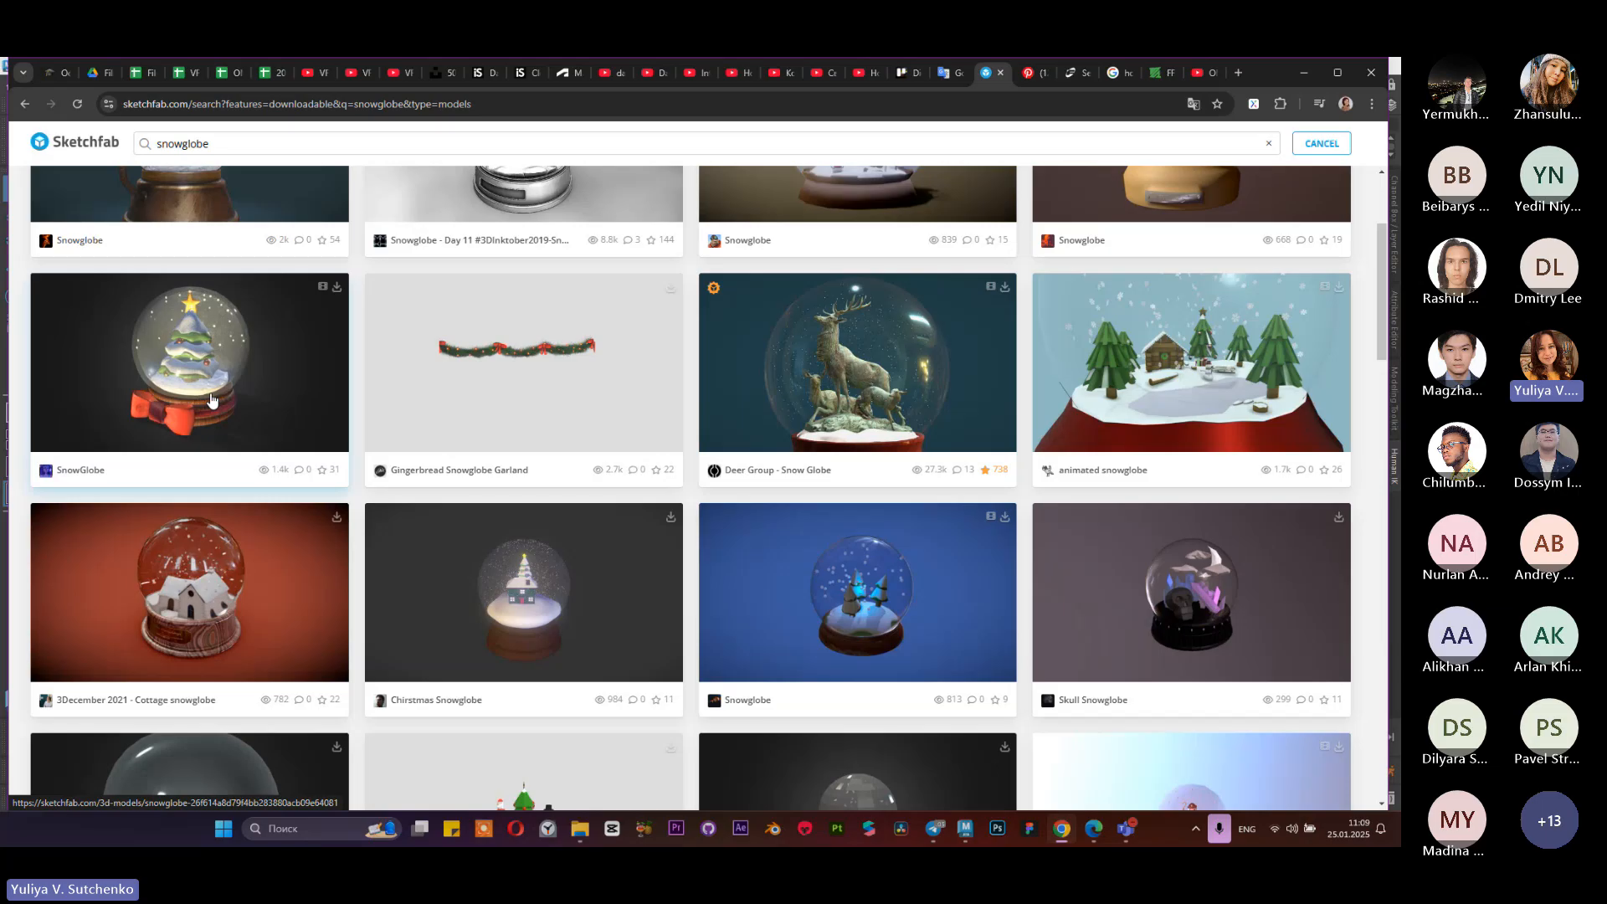
pyautogui.scroll(-1, 212, 400)
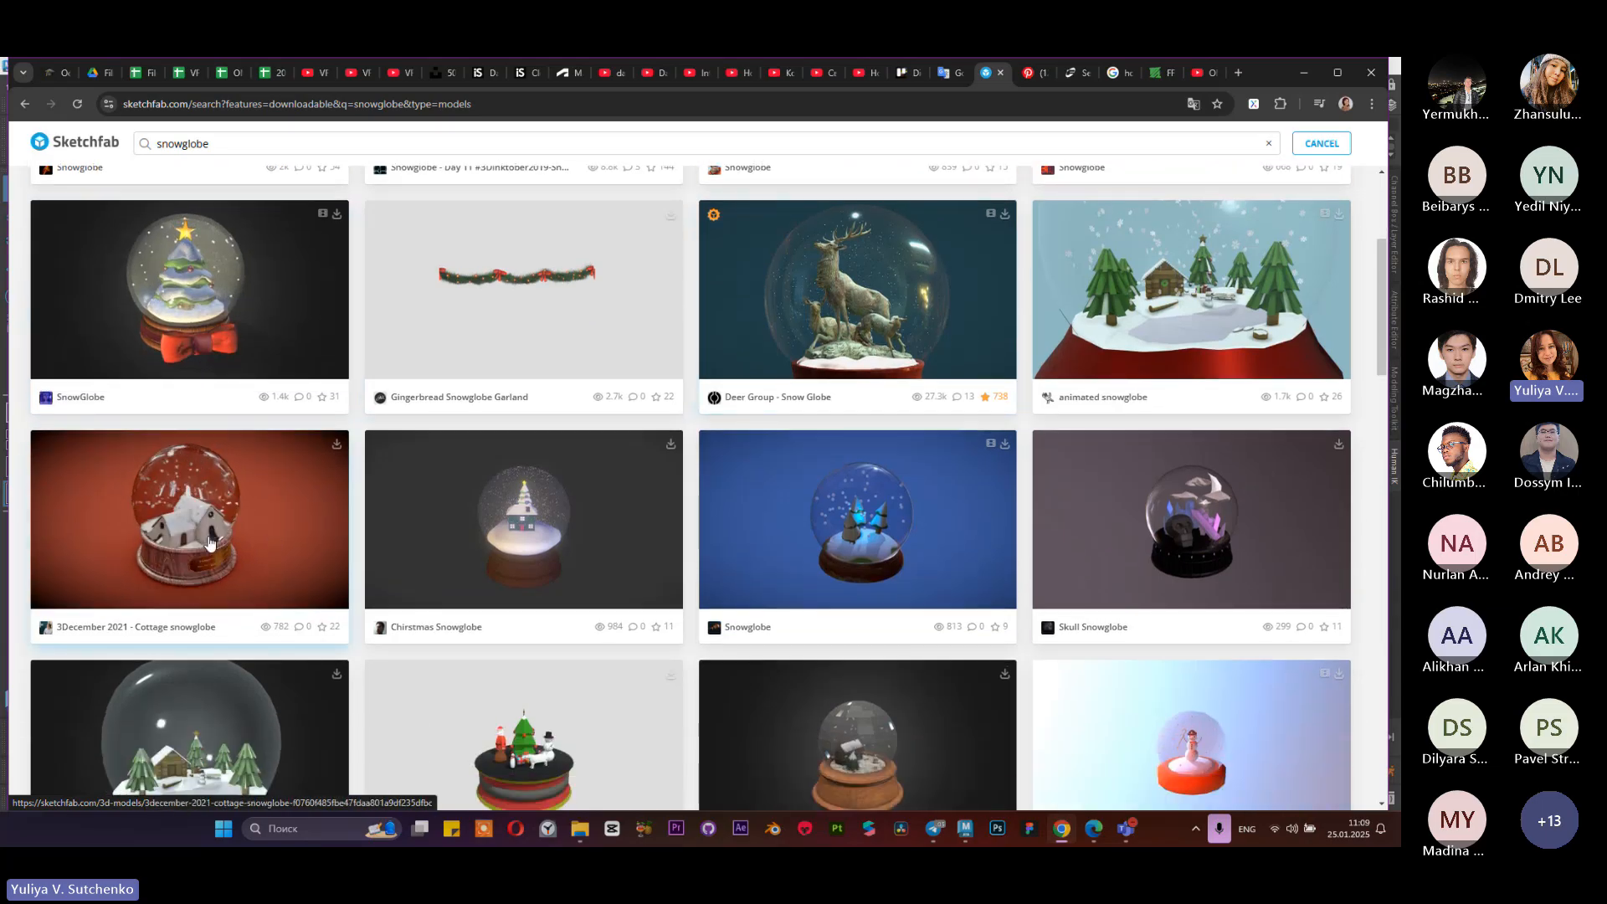
pyautogui.scroll(-5, 209, 543)
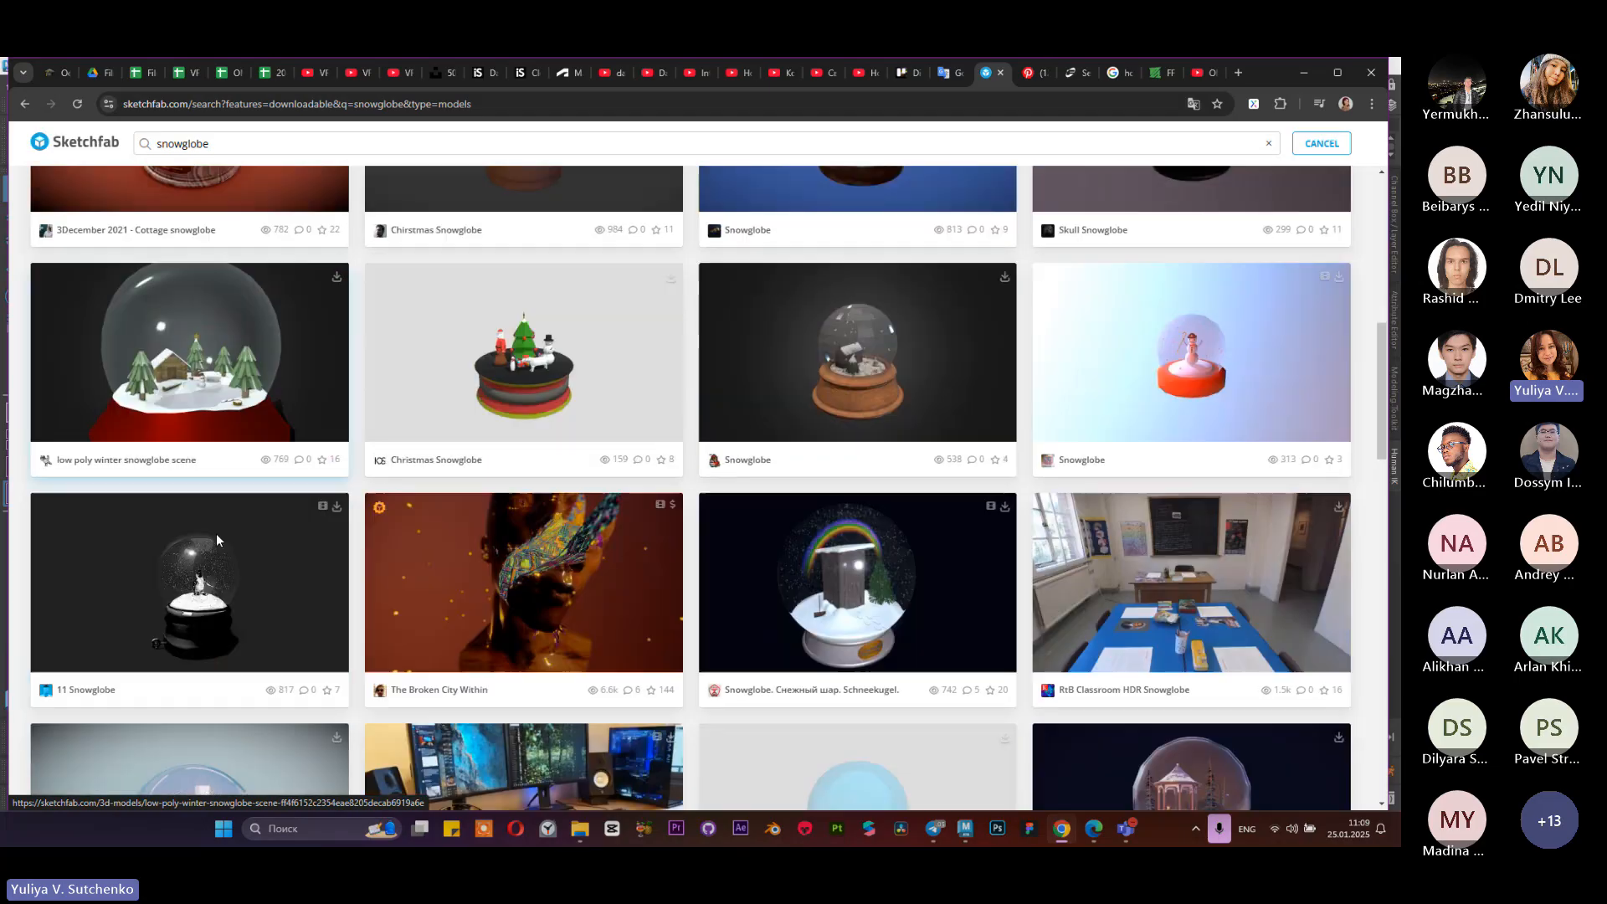
pyautogui.scroll(9, 216, 540)
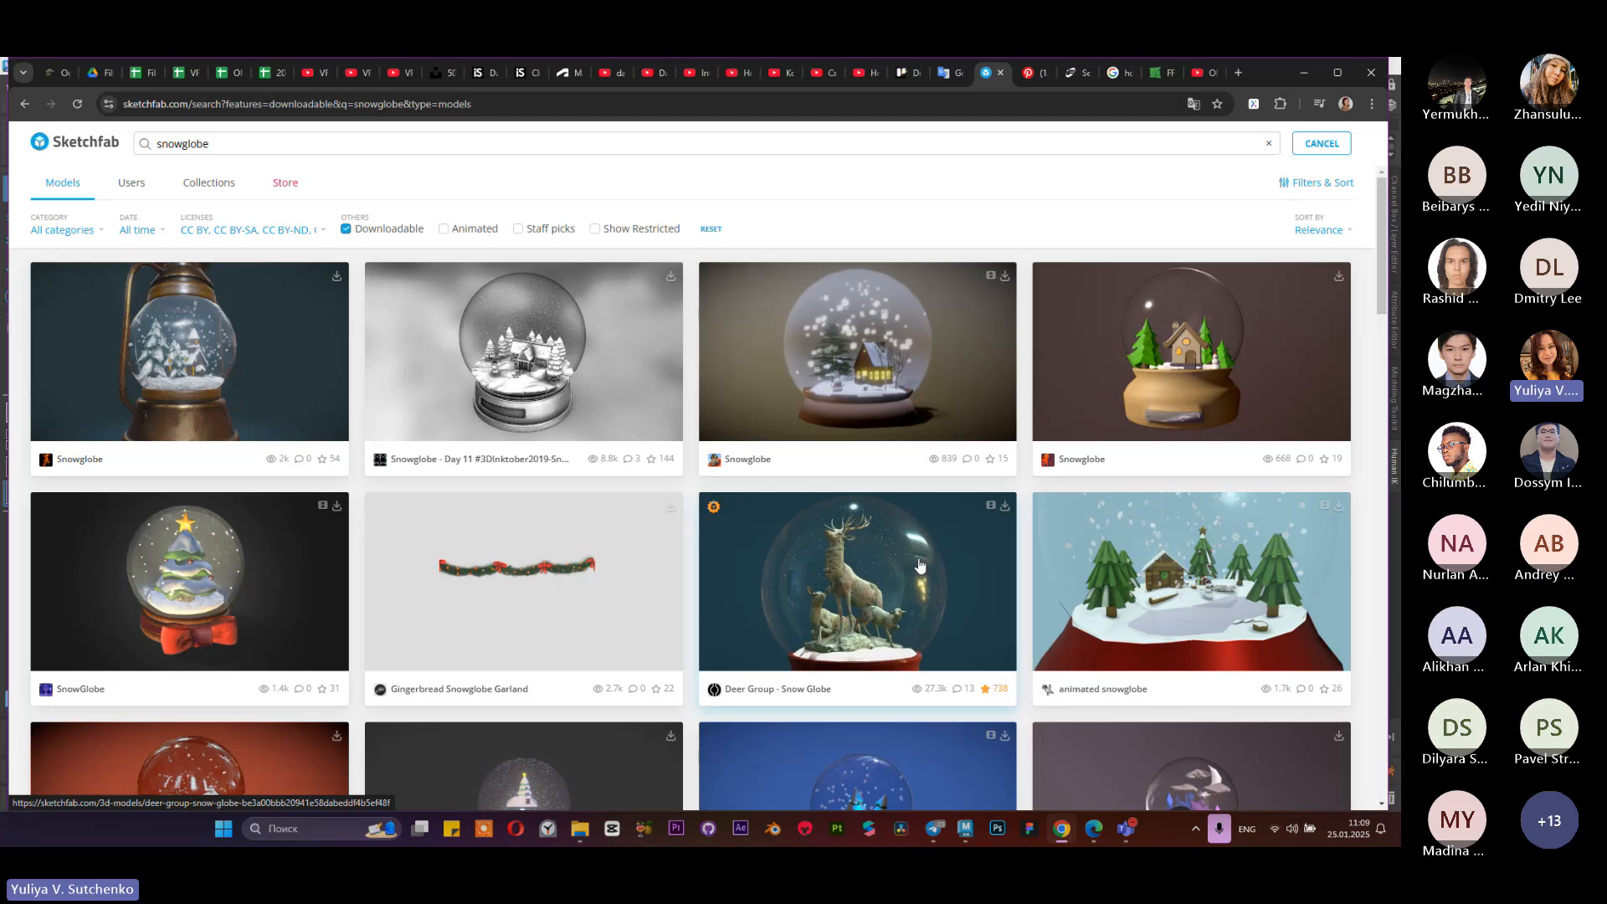
pyautogui.scroll(-1, 920, 567)
pyautogui.scroll(-1, 911, 524)
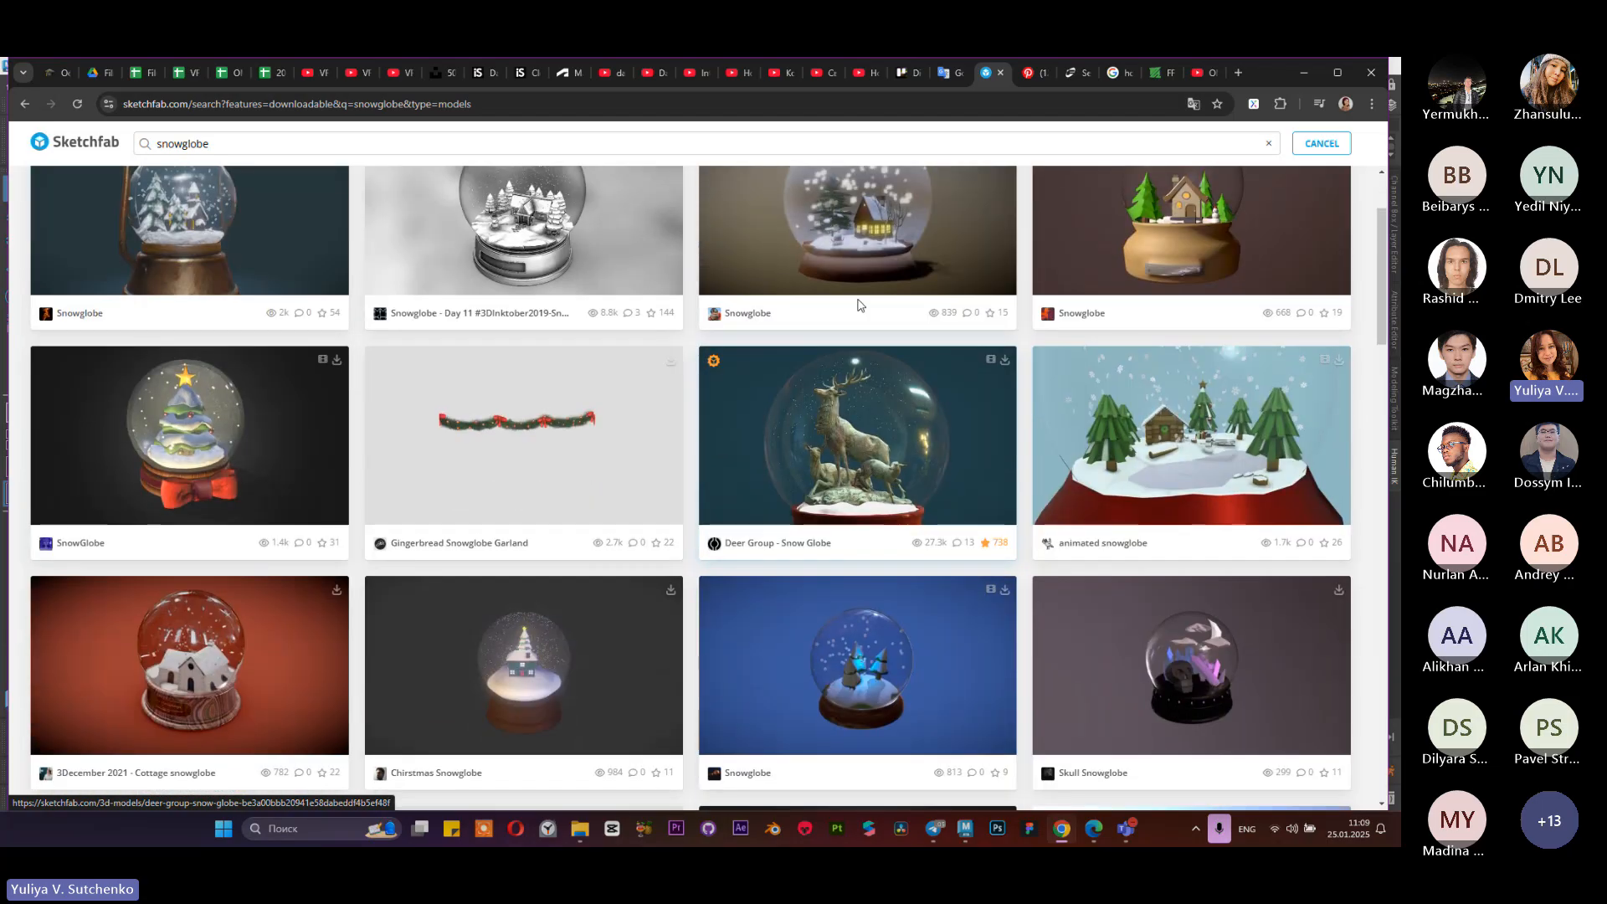
pyautogui.scroll(-2, 1079, 527)
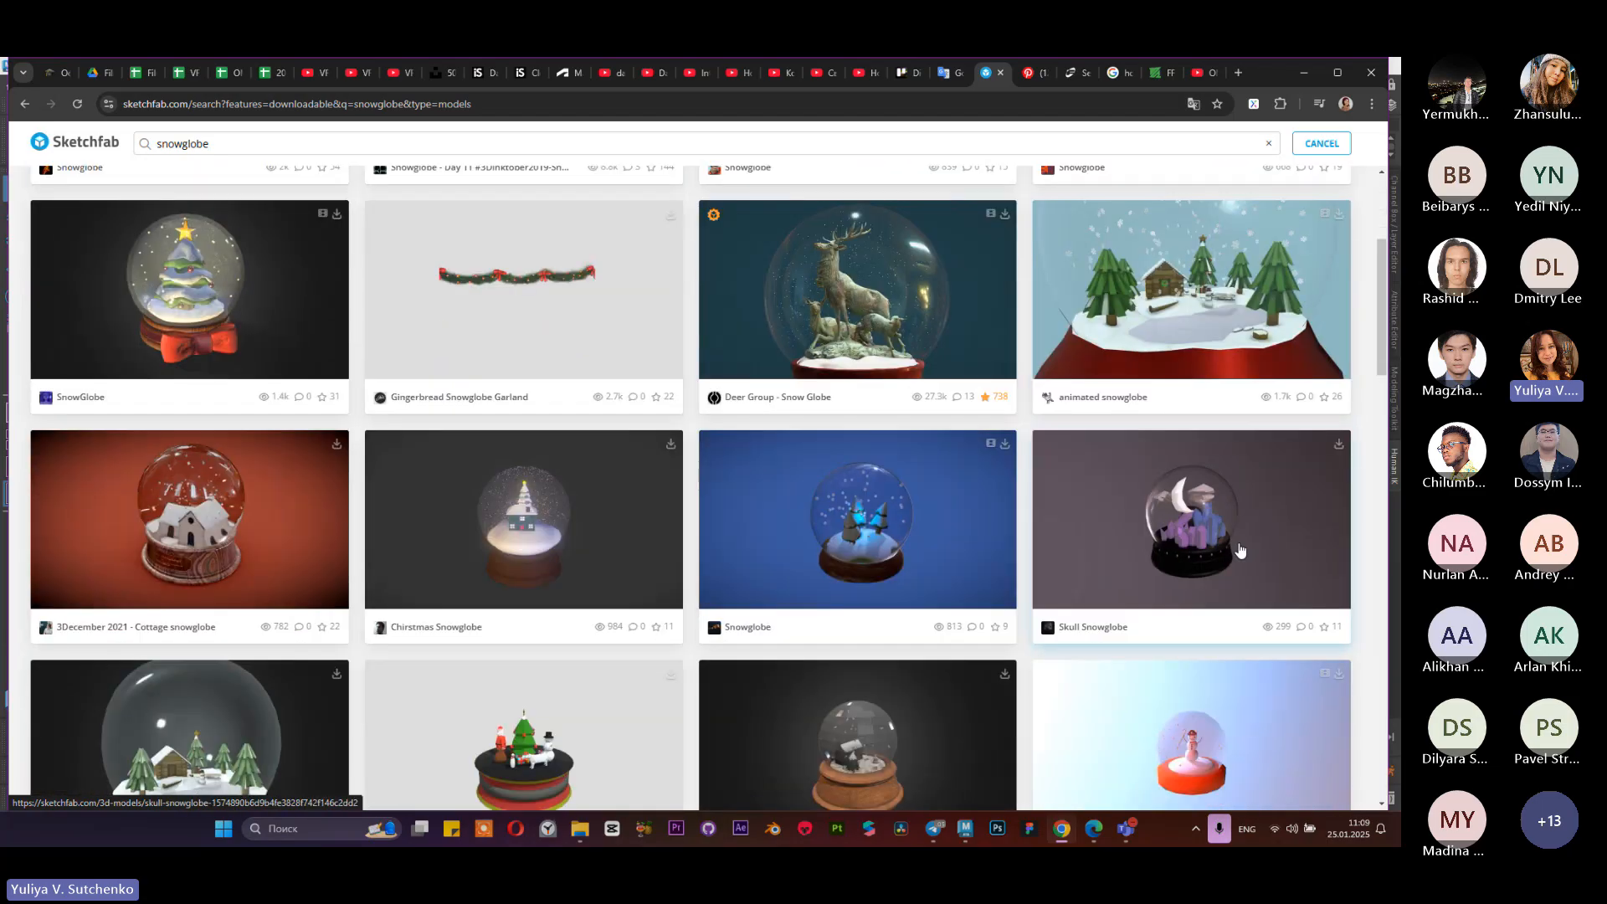
pyautogui.scroll(-1, 1089, 533)
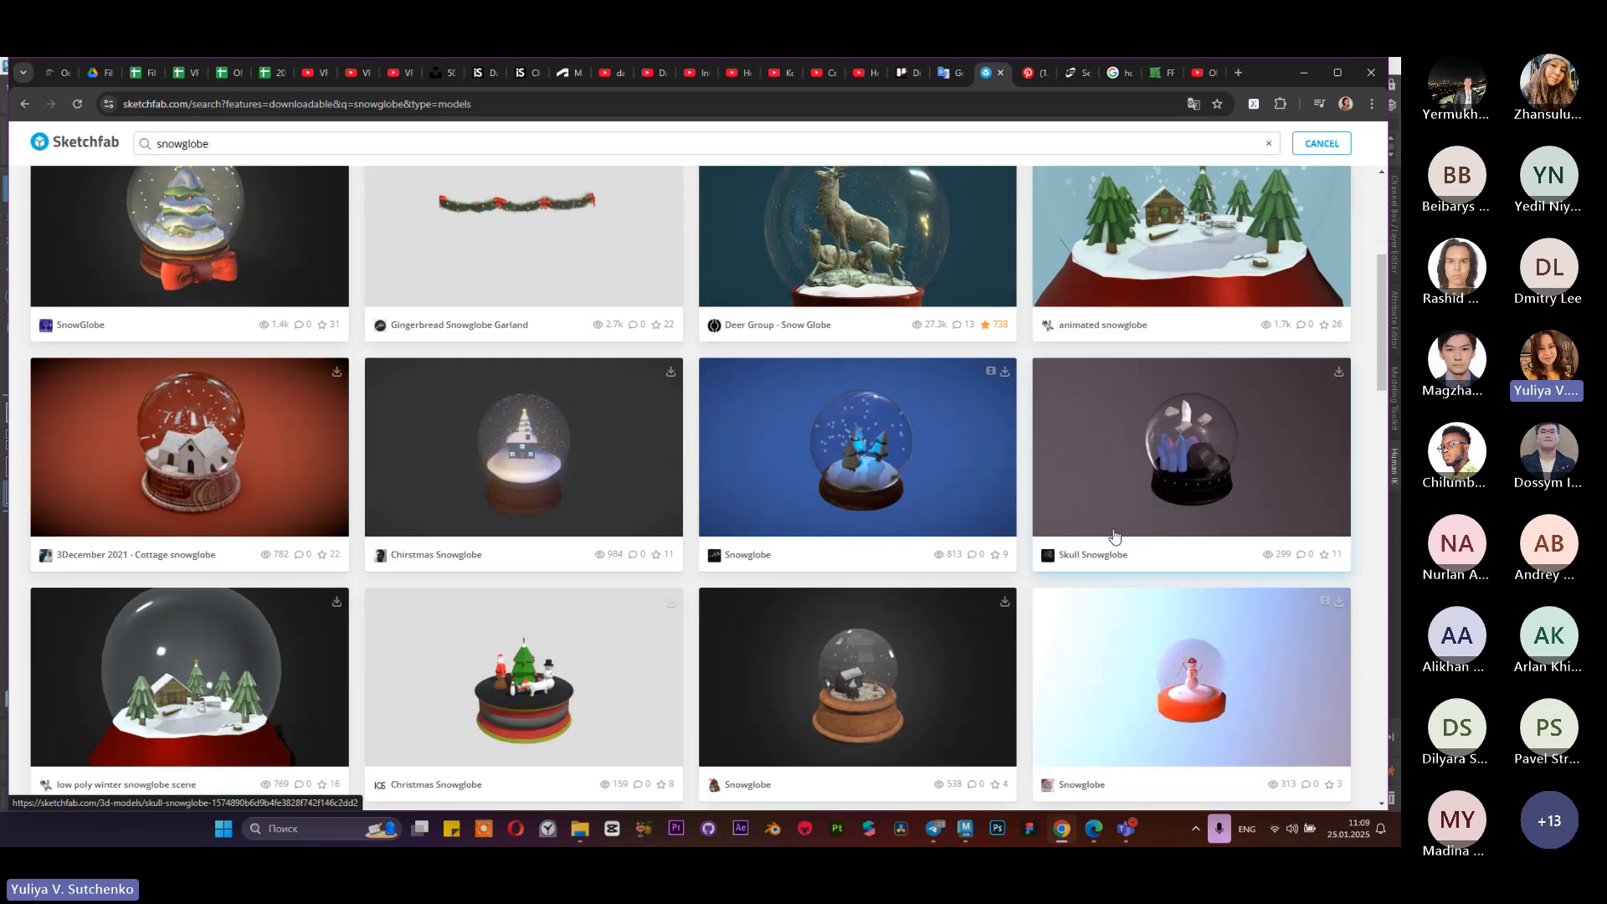
pyautogui.scroll(-2, 1109, 536)
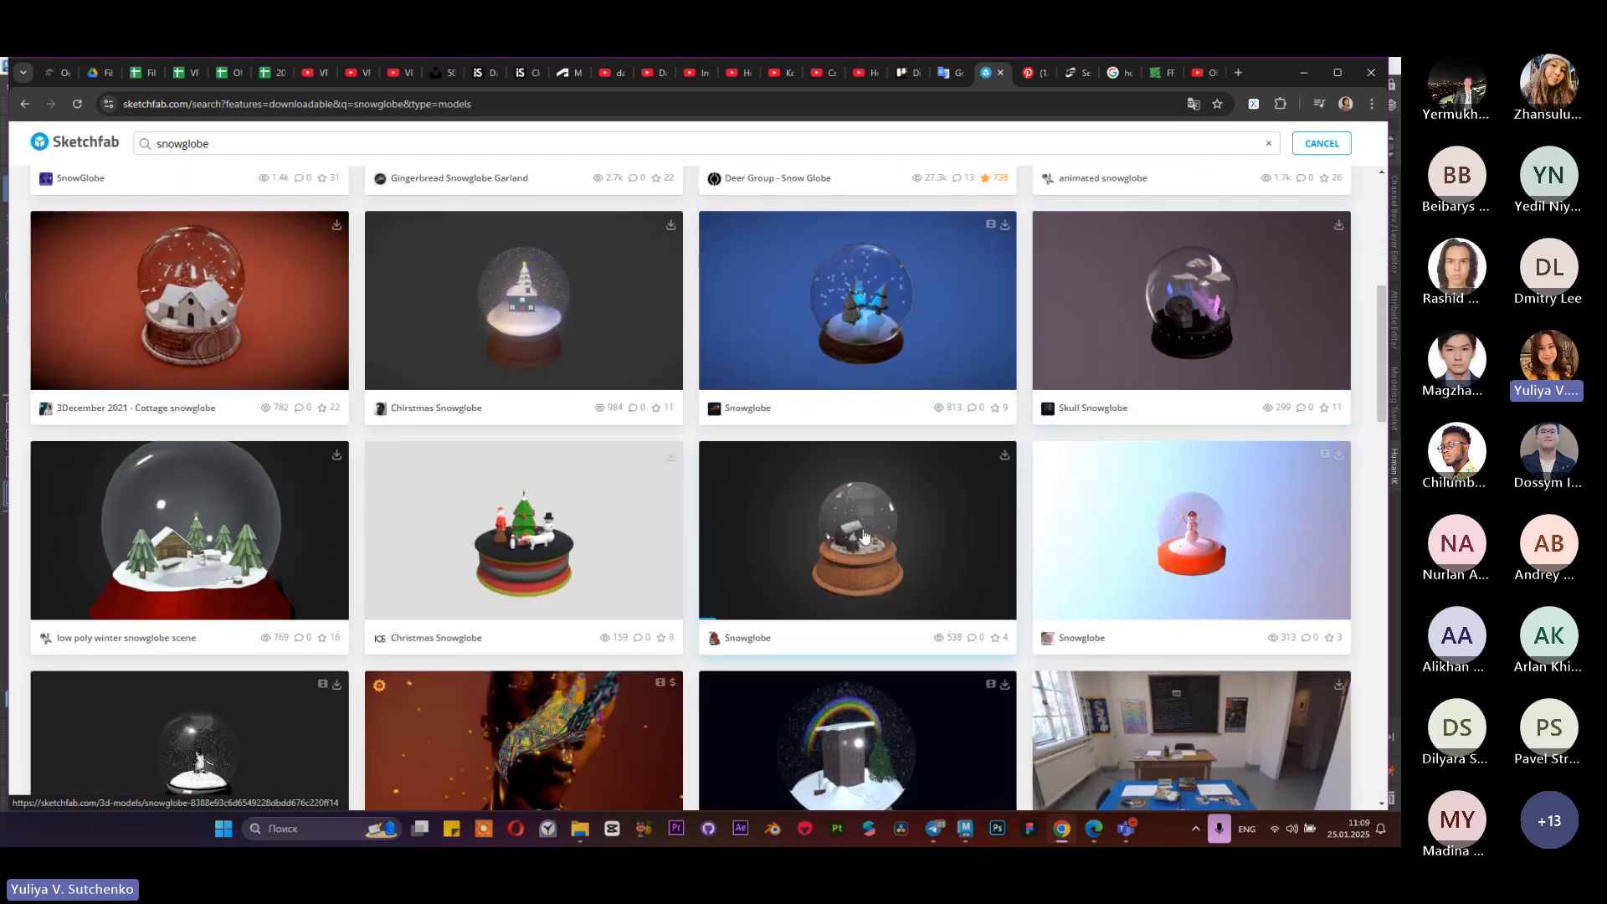
pyautogui.scroll(-5, 864, 536)
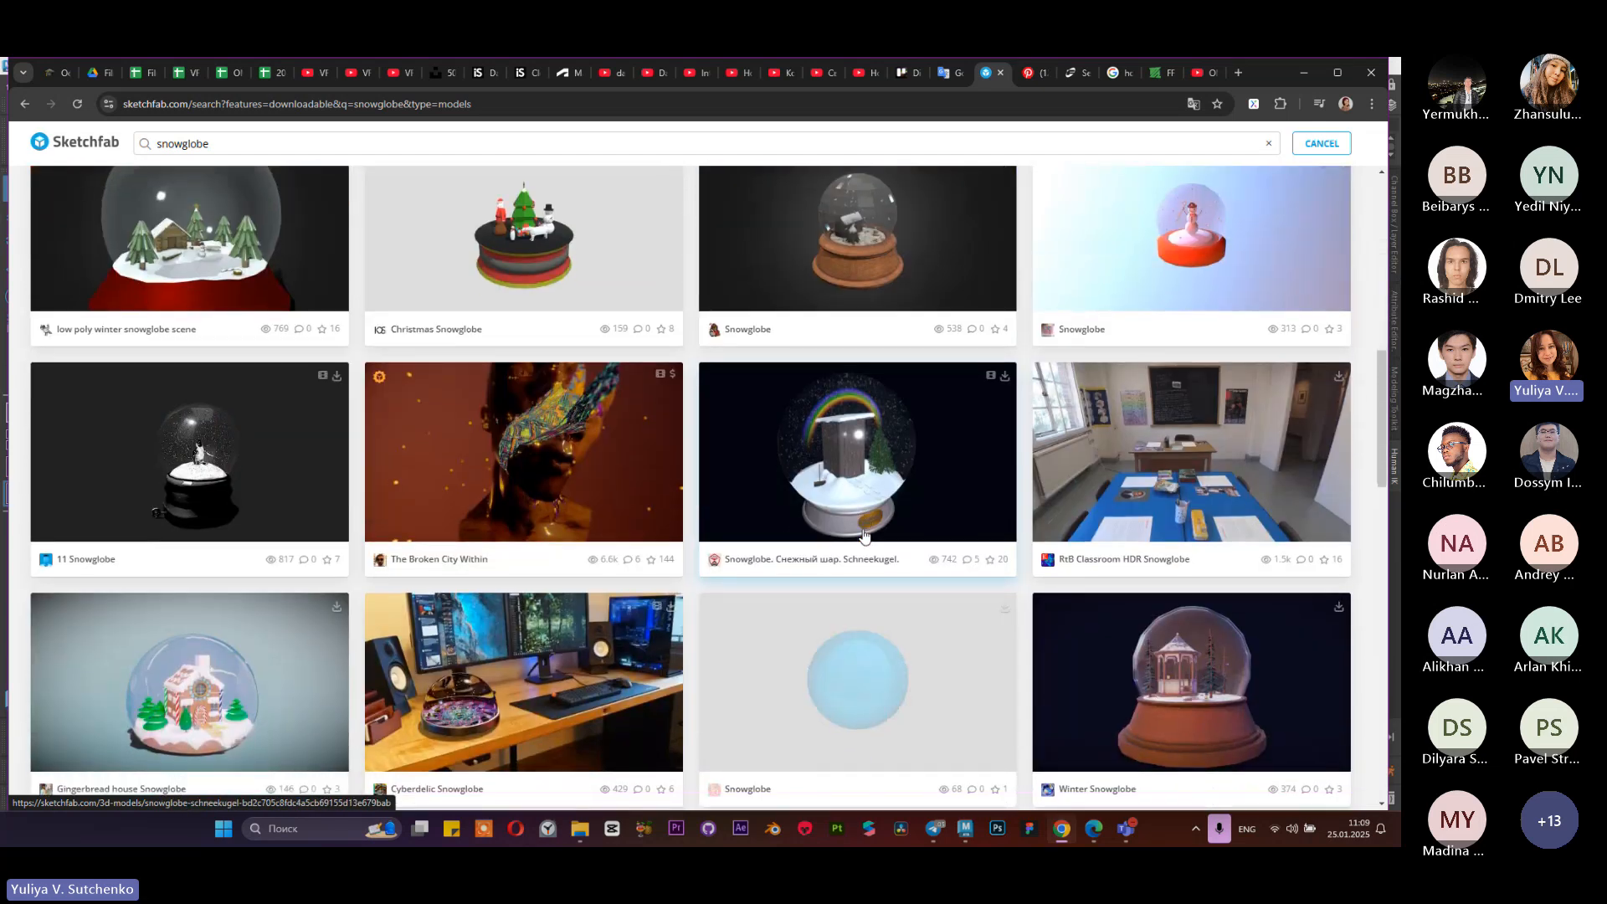
pyautogui.scroll(-2, 864, 535)
pyautogui.scroll(-1, 864, 534)
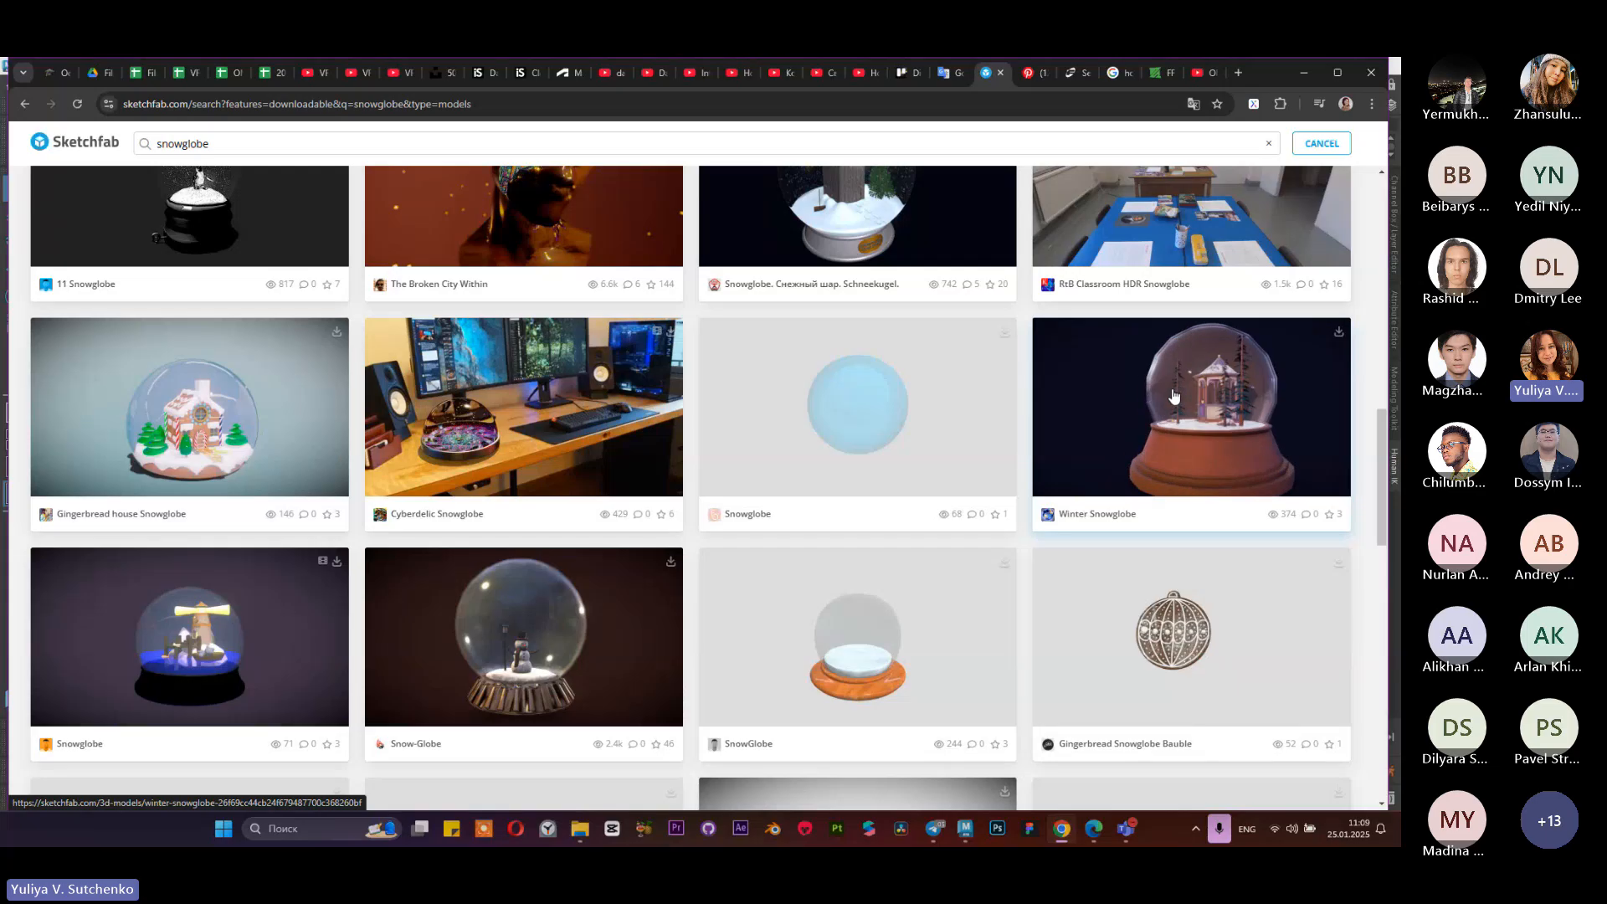
# Step: Open the Winter Snowglobe model, download it in its original FBX format, and close the download options
pyautogui.click(1120, 420)
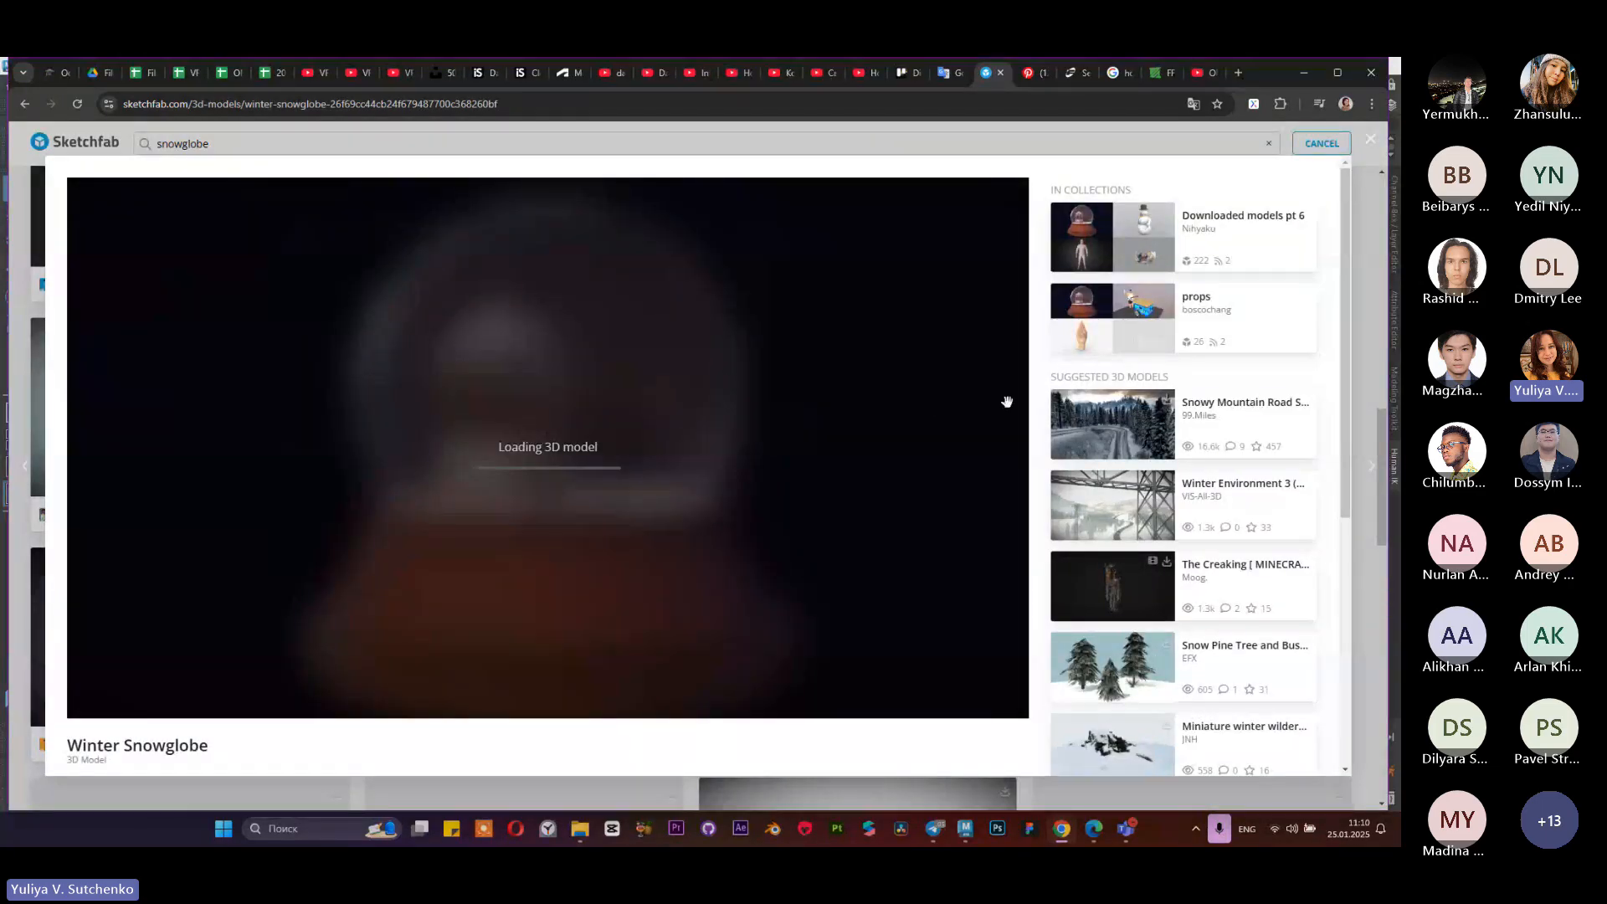
pyautogui.scroll(-4, 1007, 402)
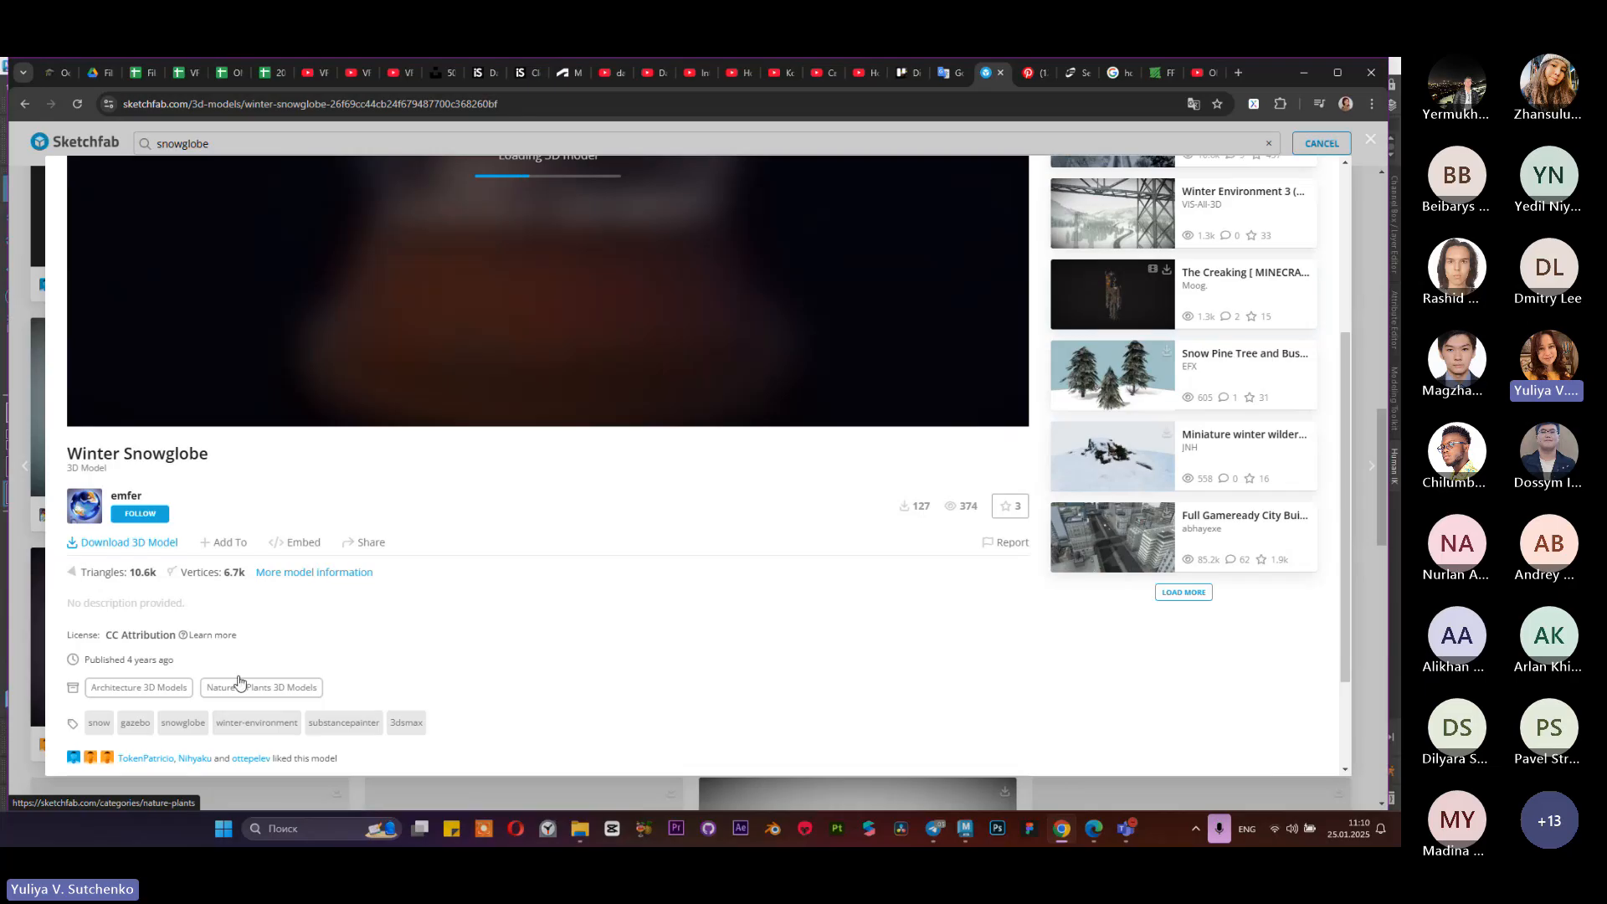
pyautogui.click(135, 548)
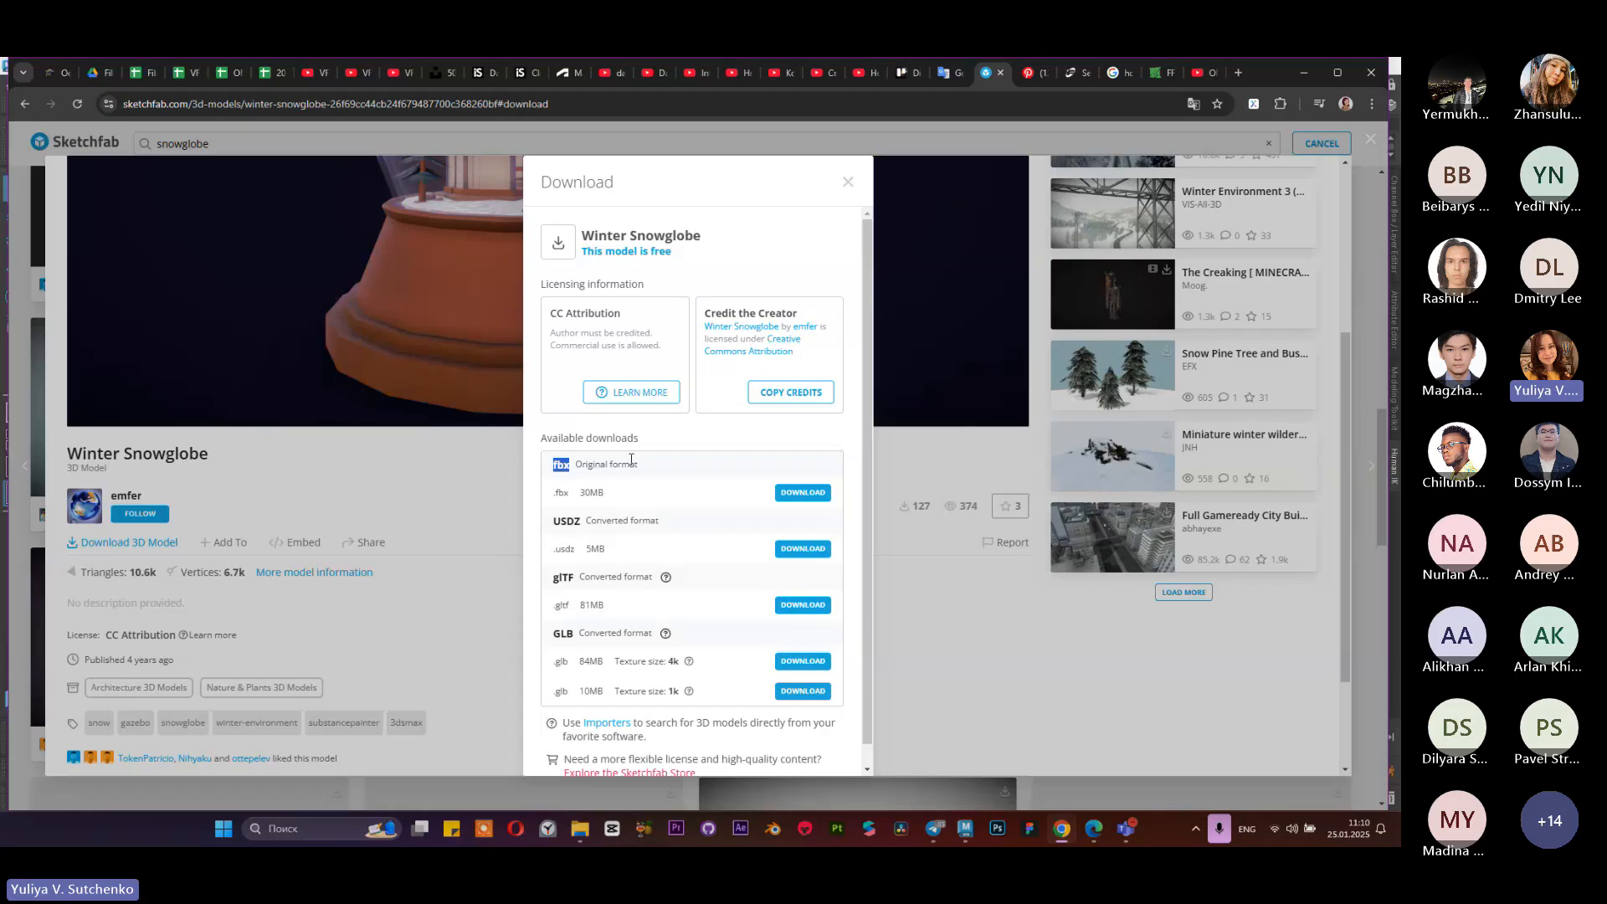
pyautogui.tripleClick(599, 467)
pyautogui.doubleClick(561, 465)
pyautogui.click(814, 496)
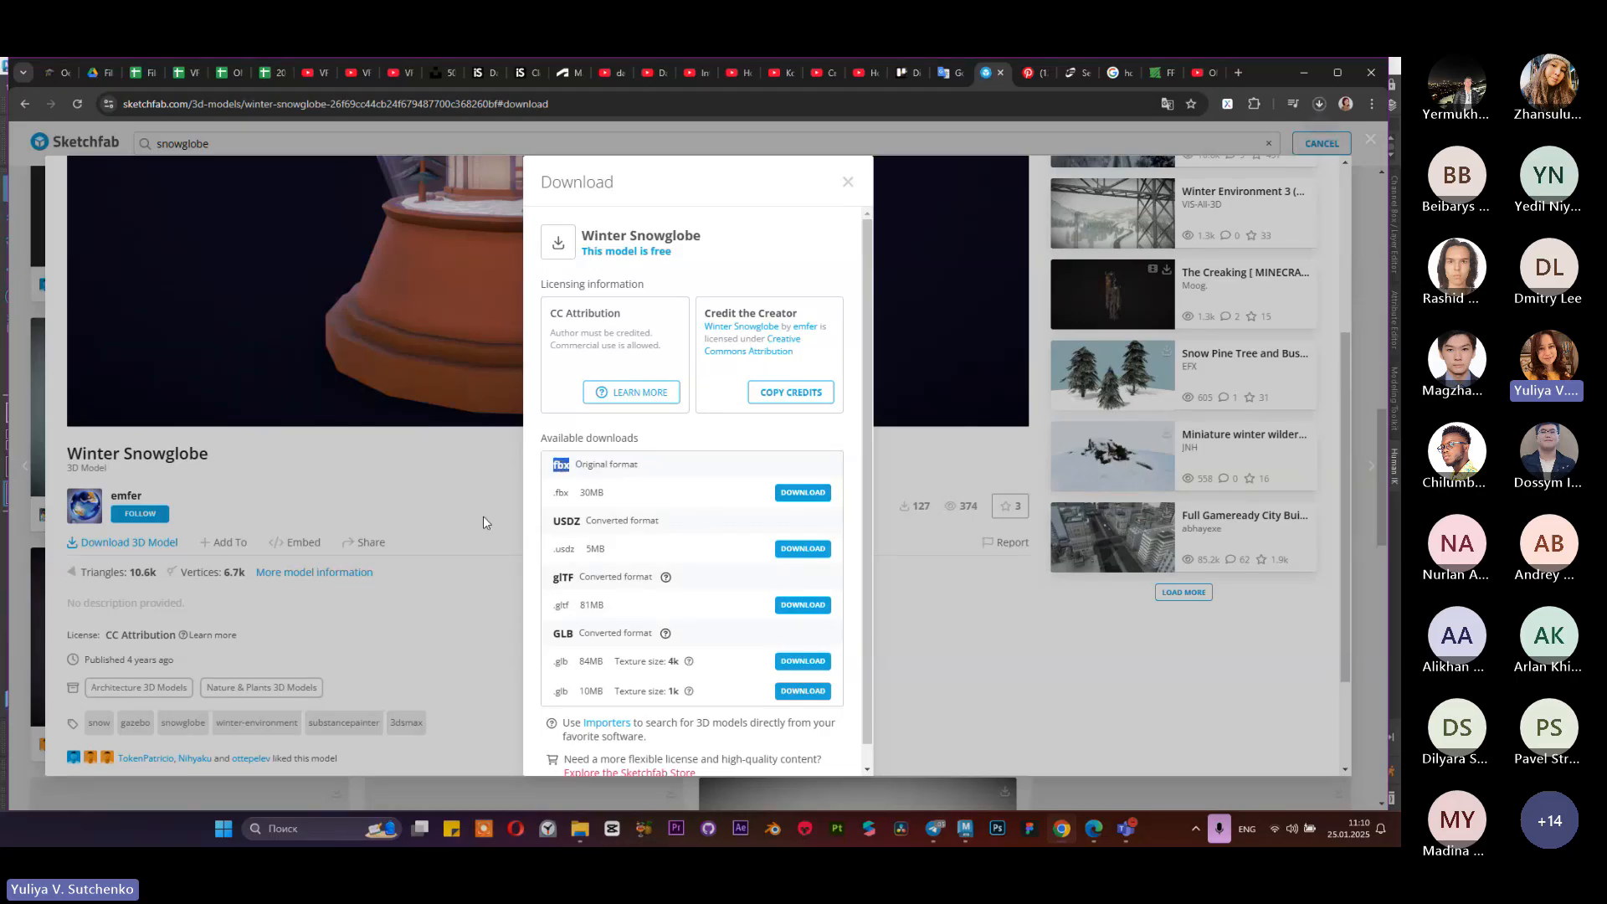
pyautogui.click(996, 709)
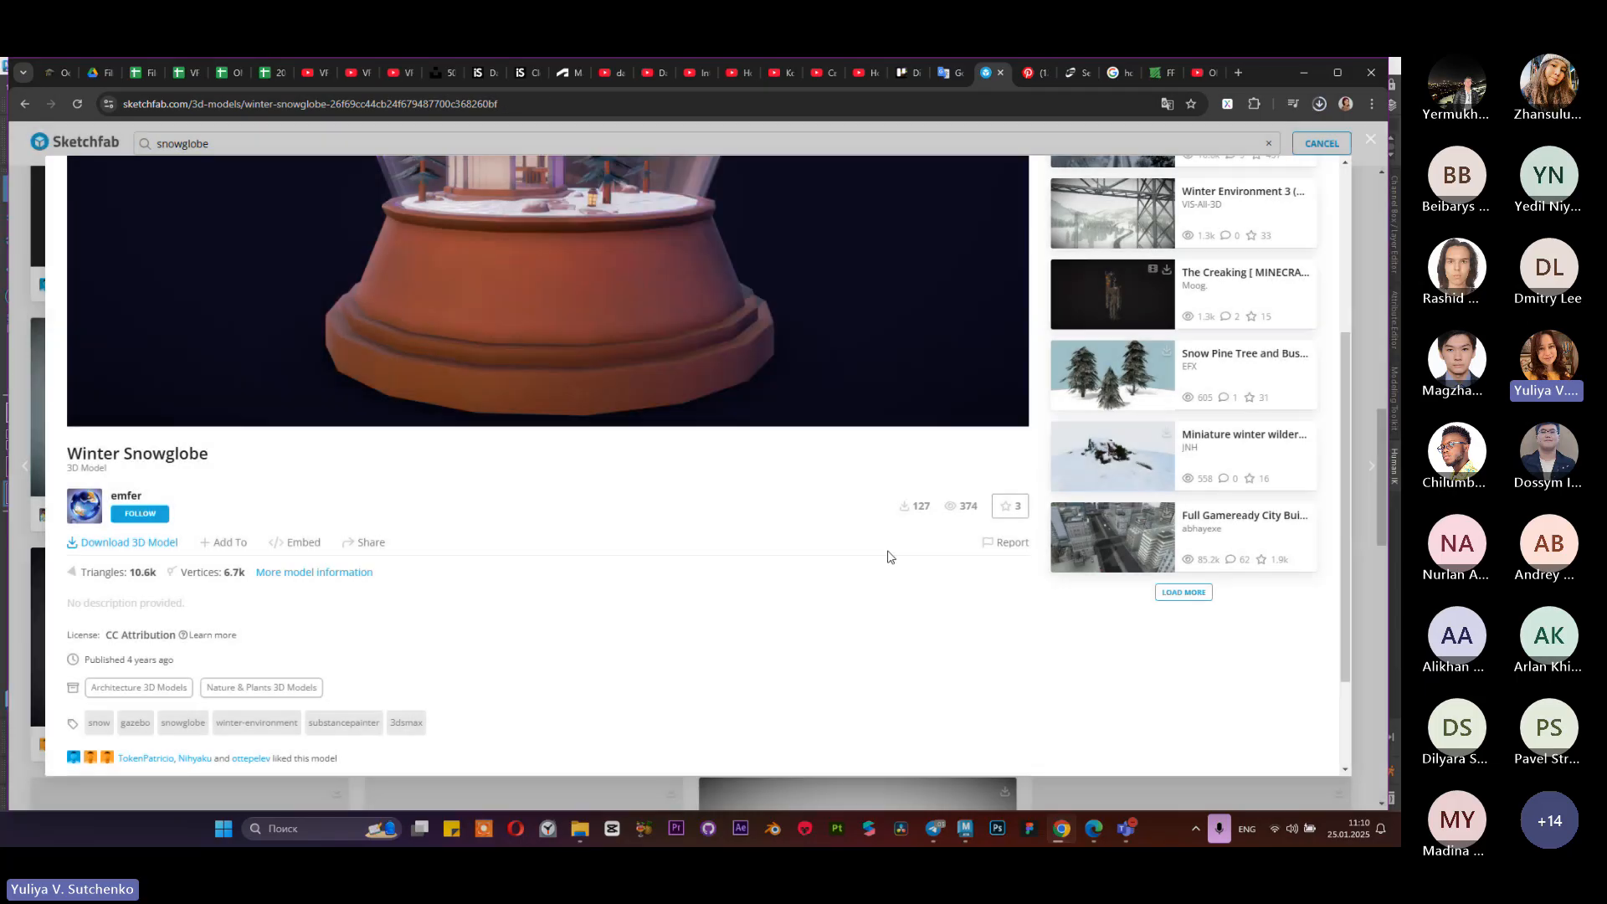
# Step: Examine the gazebo, trees and snowy ground of the Winter Snowglobe up close in the 3D preview
pyautogui.scroll(3, 933, 524)
pyautogui.moveTo(932, 524); pyautogui.dragTo(531, 508)
pyautogui.scroll(8, 530, 508)
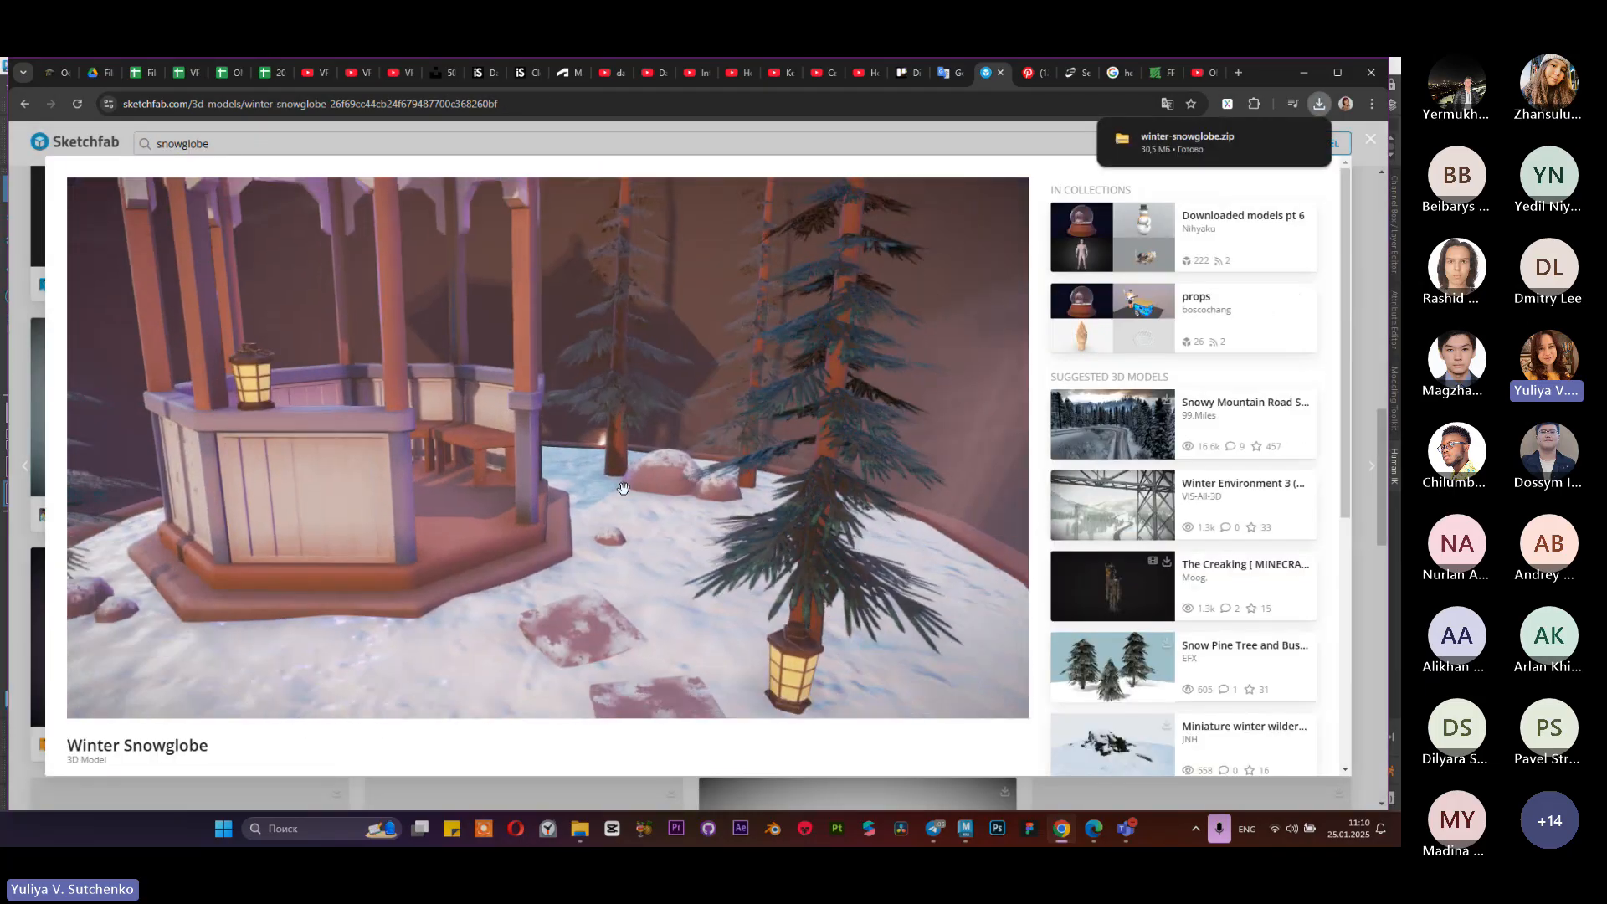
pyautogui.scroll(-1, 935, 692)
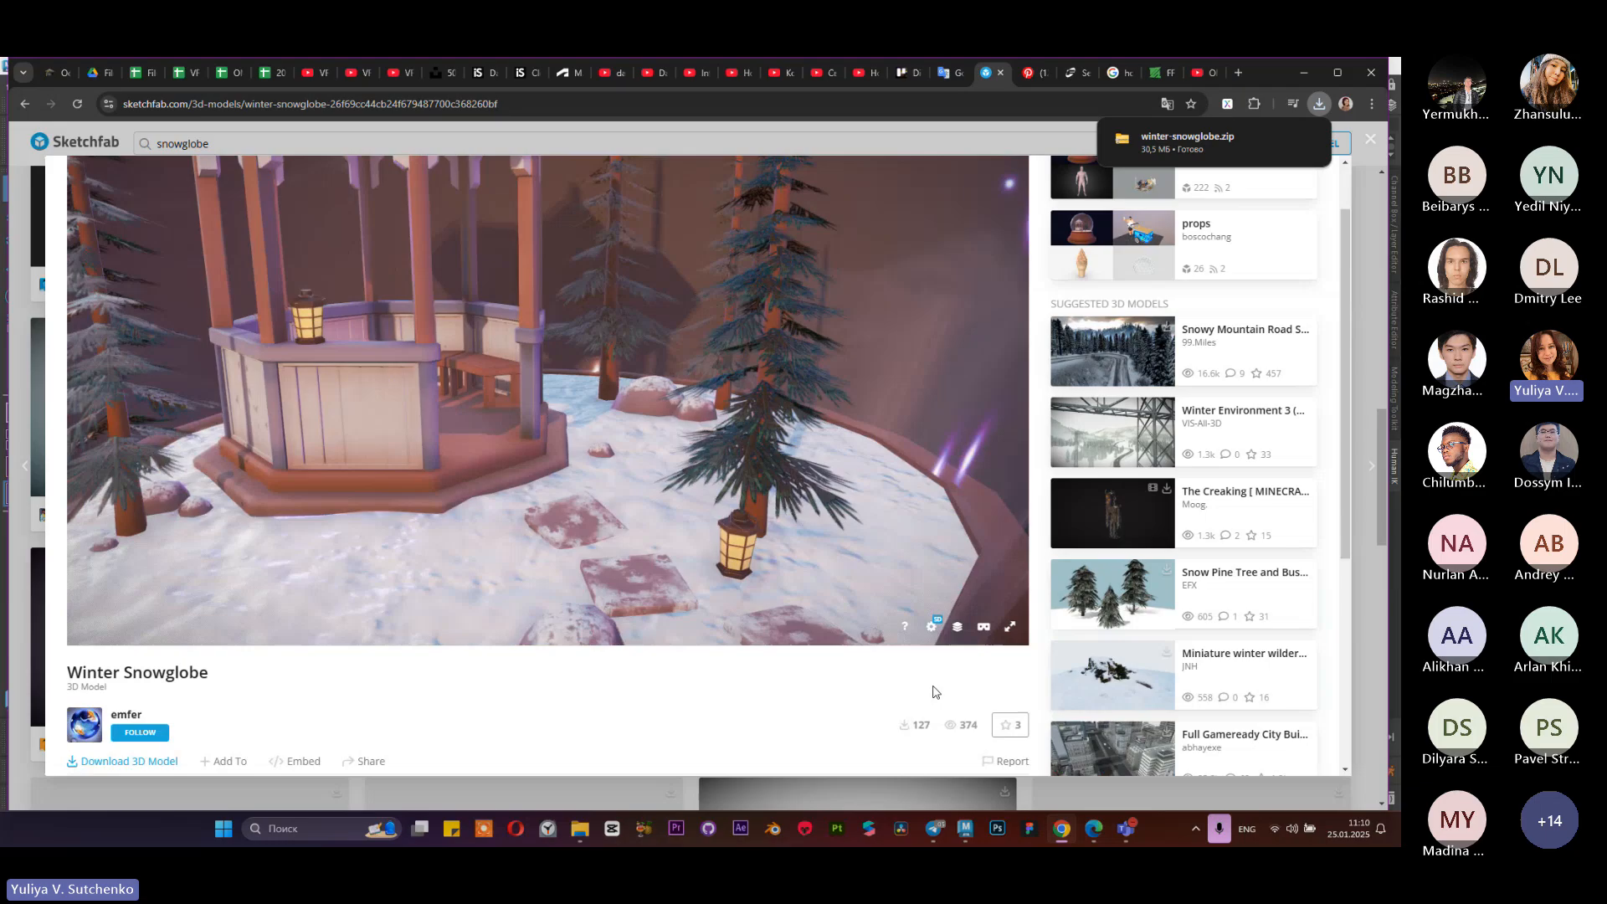
# Step: Display the Winter Snowglobe preview as Wireframe and examine its mesh from several angles and distances
pyautogui.click(959, 632)
pyautogui.scroll(-3, 126, 592)
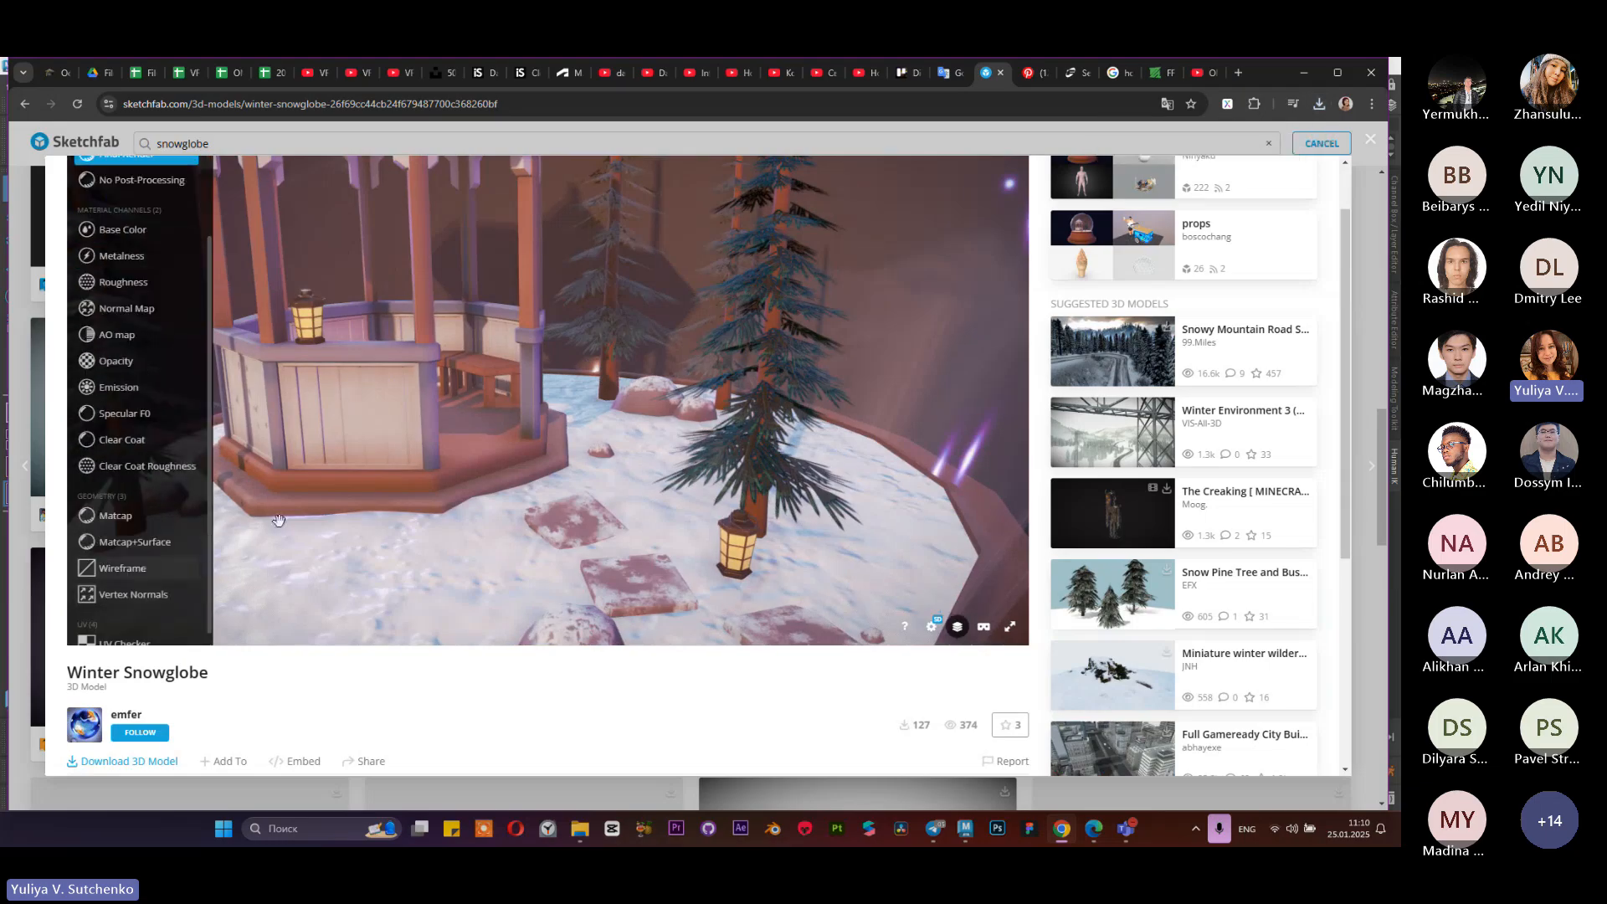
pyautogui.click(123, 568)
pyautogui.moveTo(703, 343); pyautogui.dragTo(751, 569)
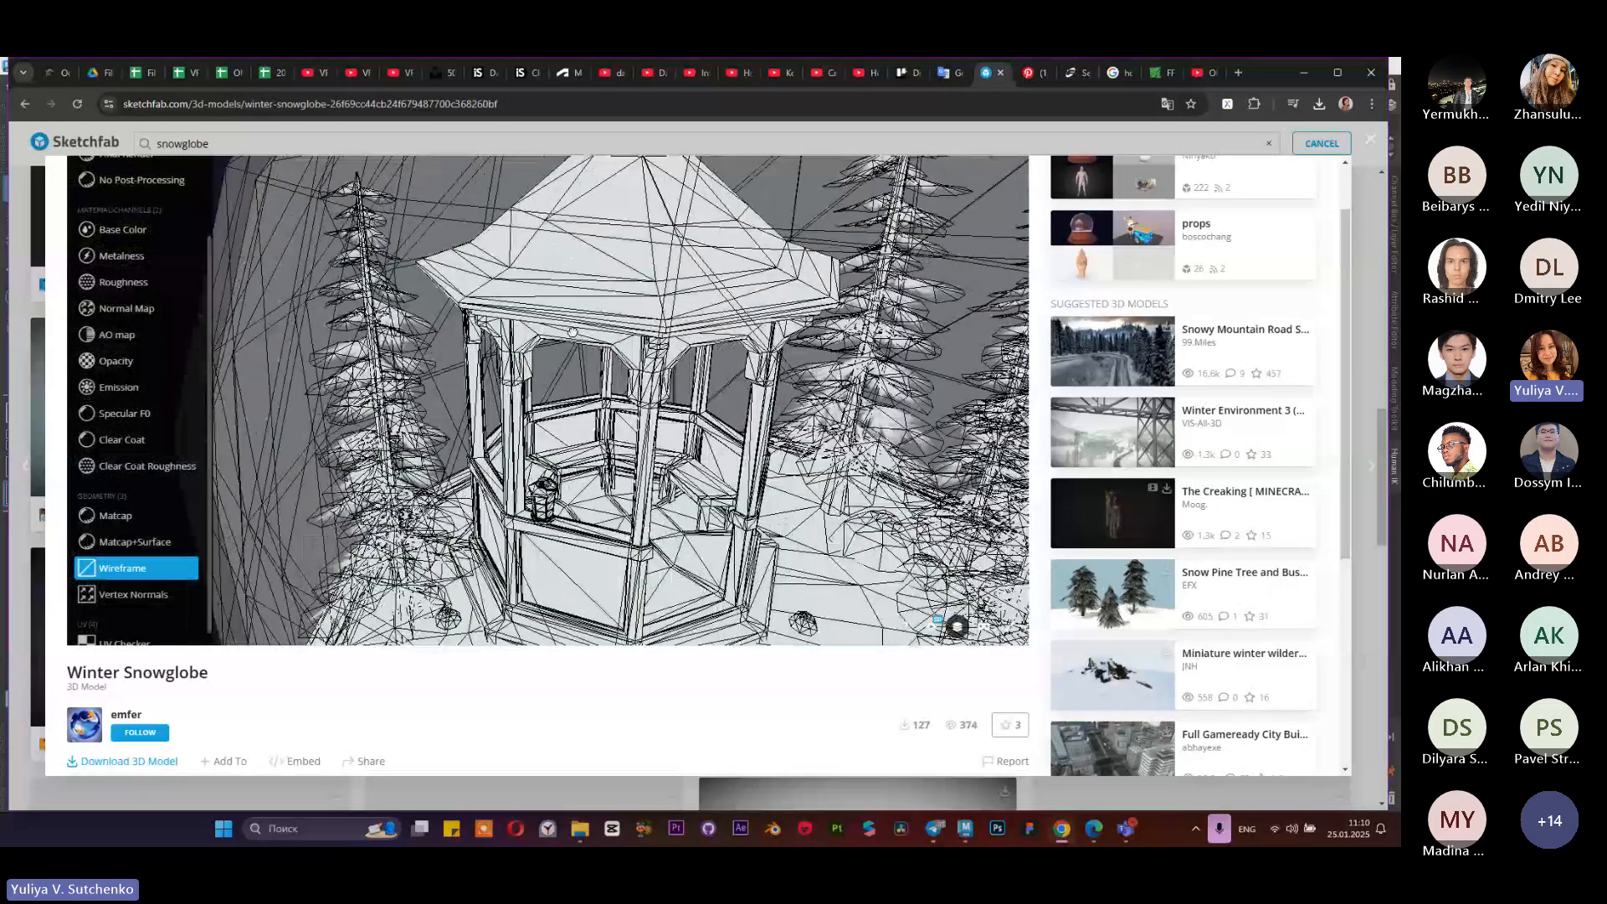
pyautogui.moveTo(956, 626); pyautogui.dragTo(467, 263)
pyautogui.moveTo(593, 406); pyautogui.dragTo(596, 301)
pyautogui.scroll(-3, 675, 390)
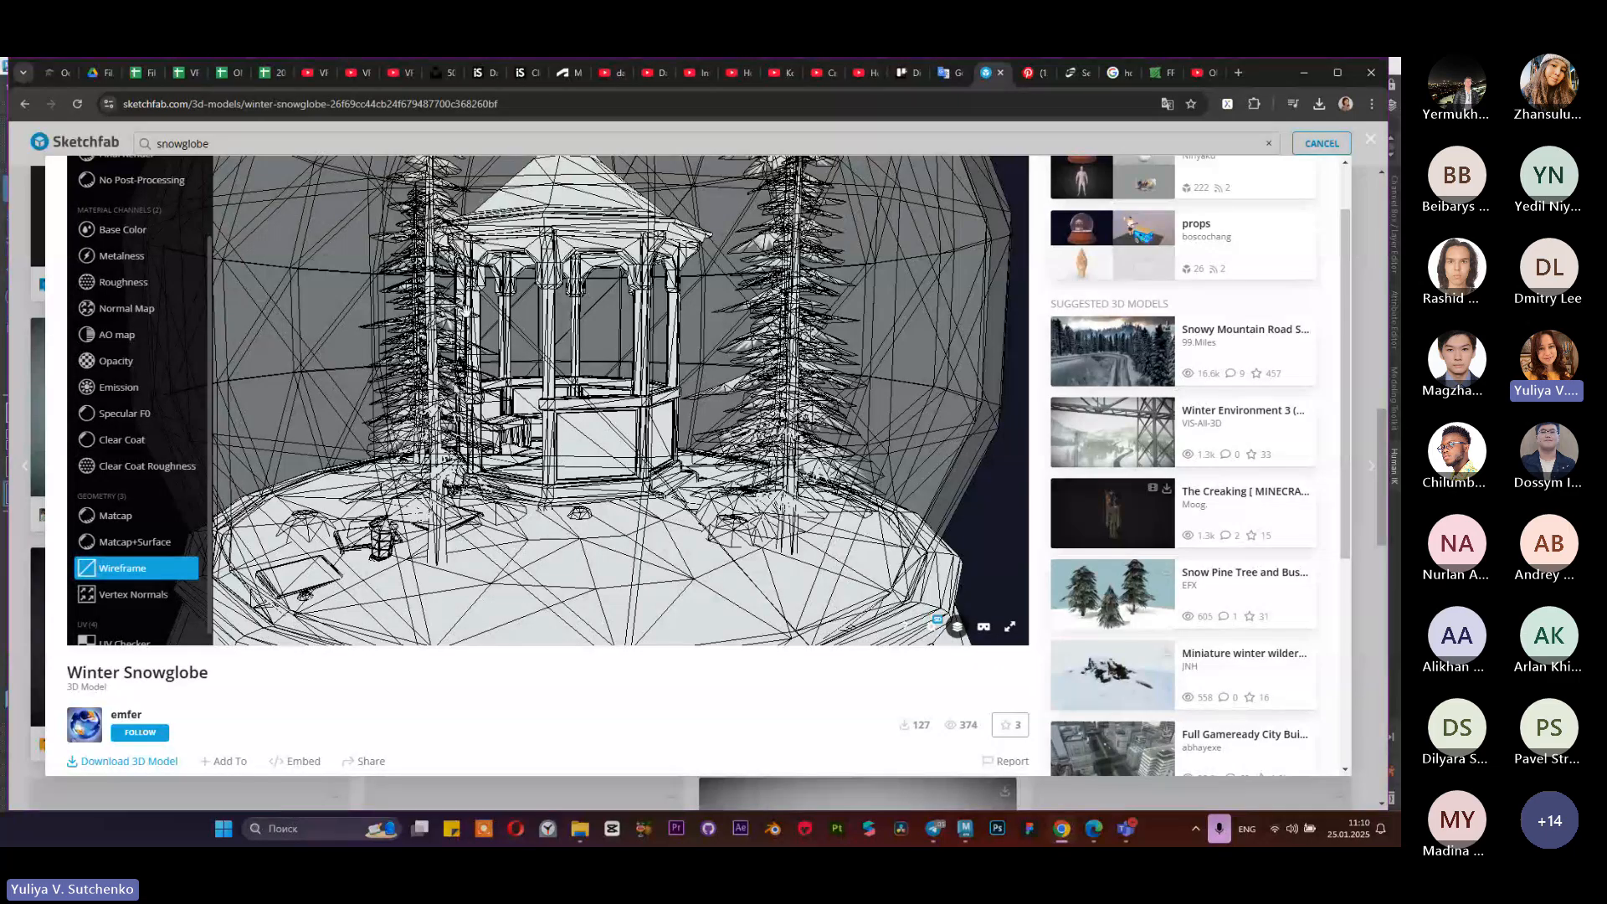
pyautogui.scroll(-5, 553, 359)
pyautogui.scroll(5, 547, 367)
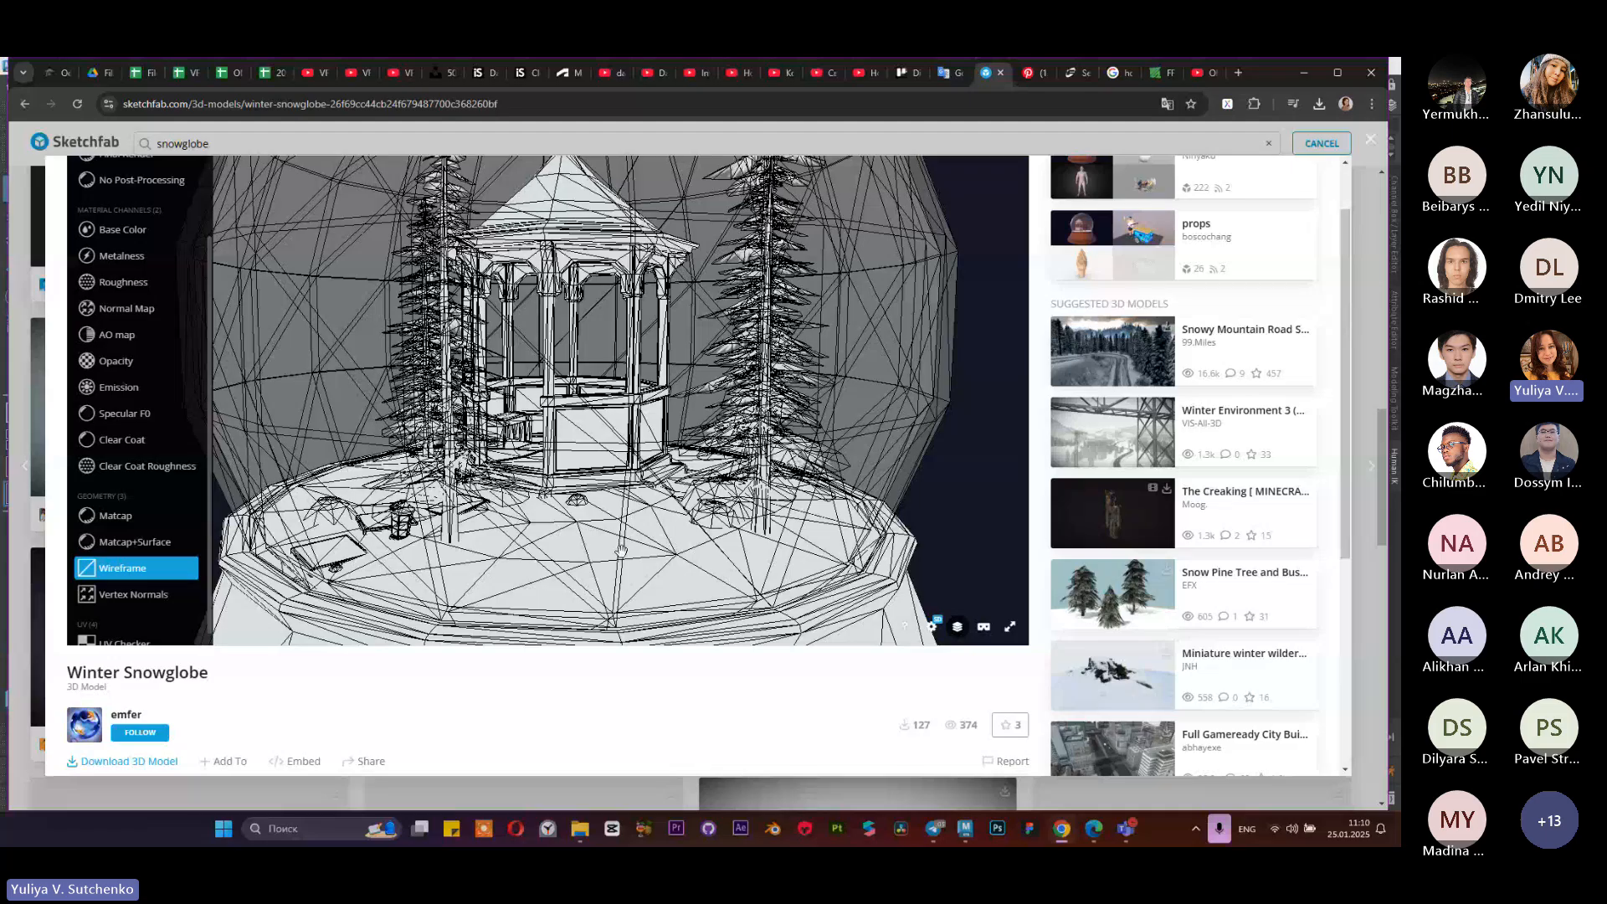
# Step: Switch to Maya, minimise it to return to the browser, and review the Winter Snowglobe's details and wireframe again
pyautogui.click(964, 828)
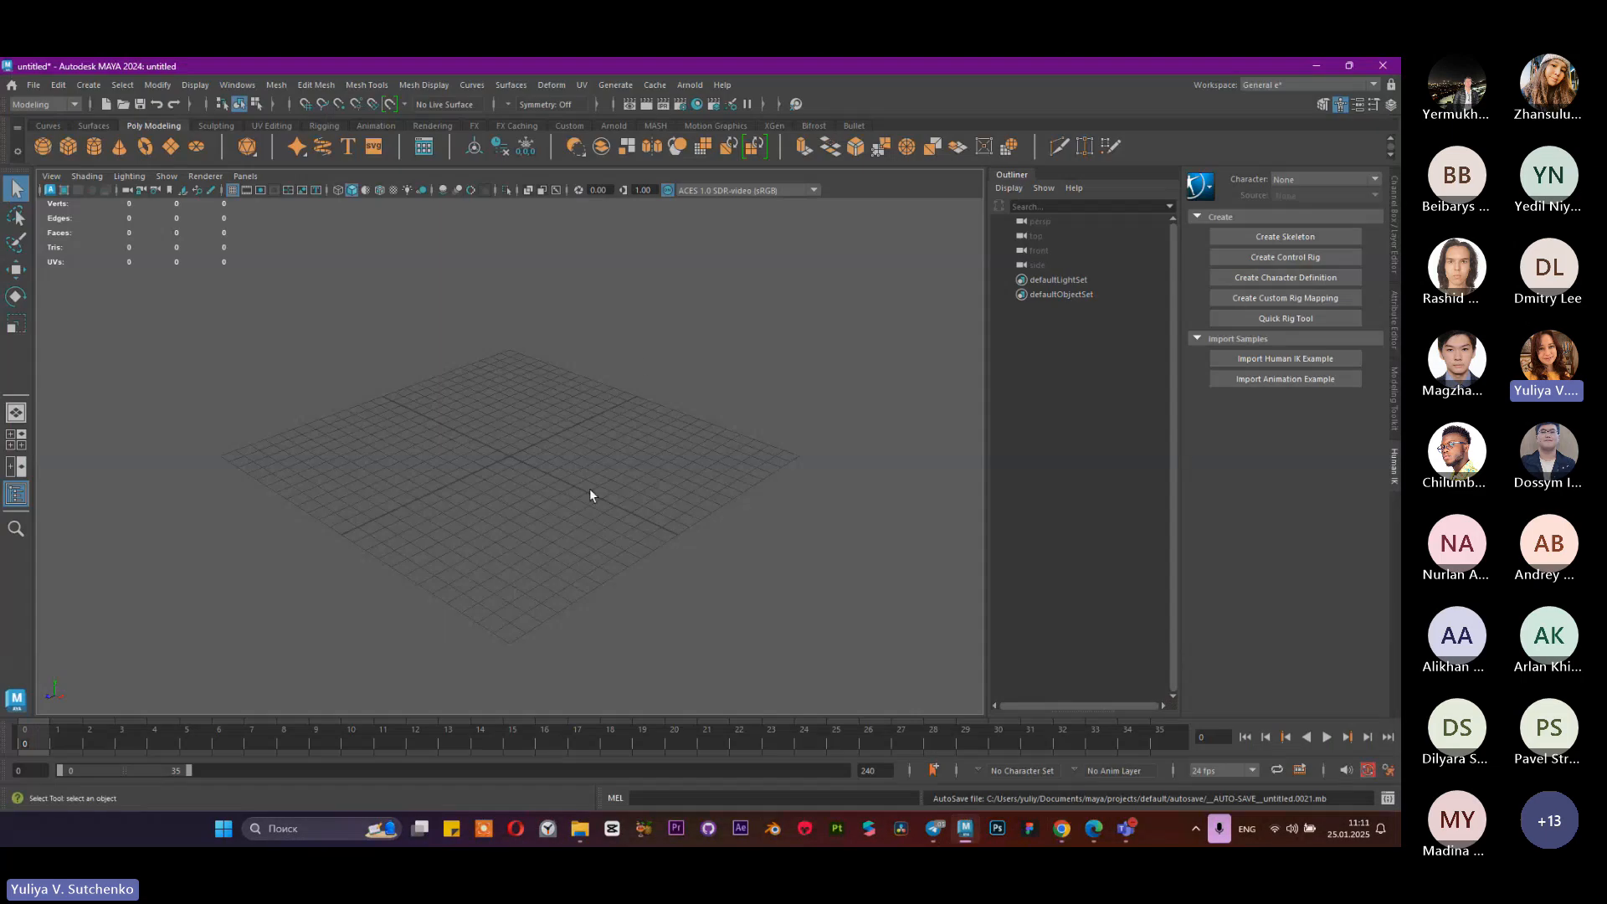
pyautogui.click(1316, 66)
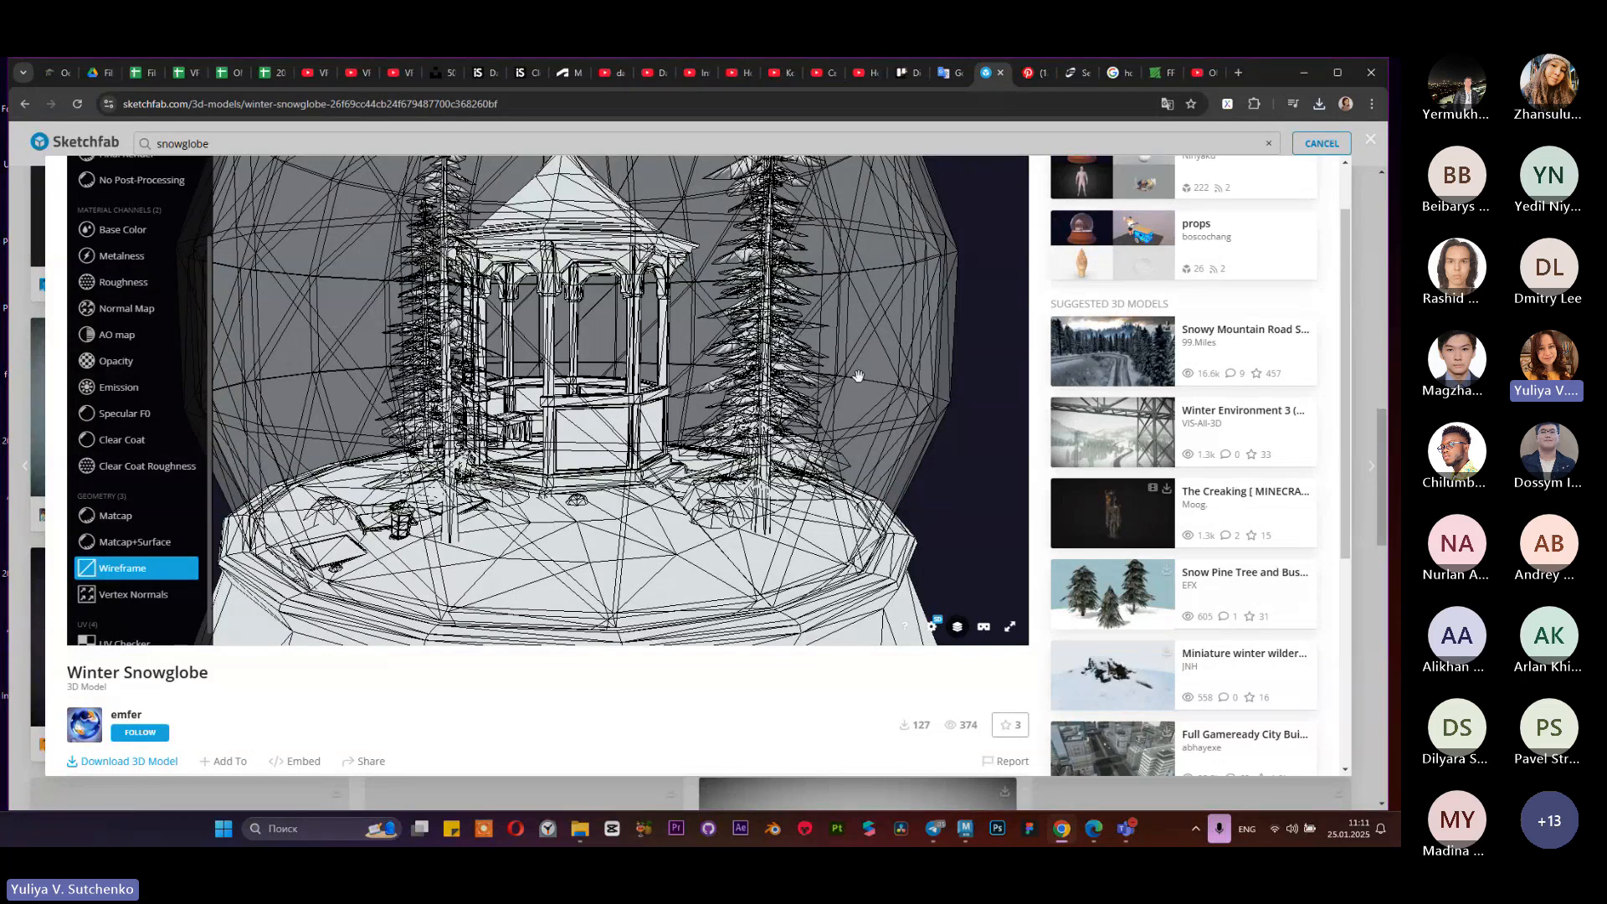
pyautogui.scroll(-4, 1256, 466)
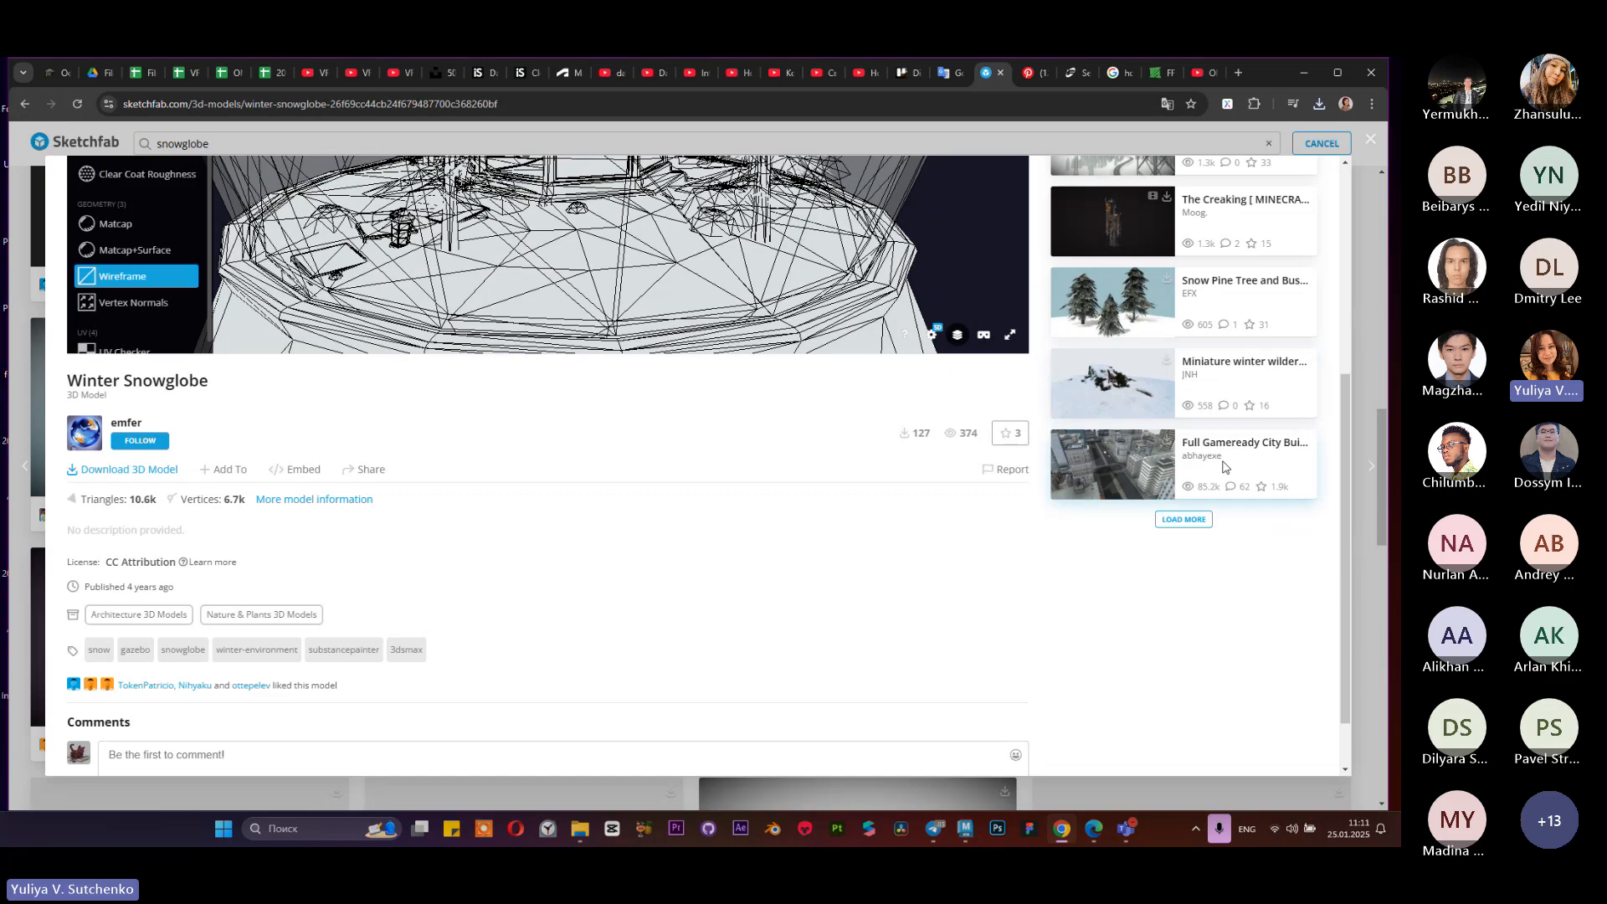
pyautogui.scroll(5, 1216, 466)
pyautogui.moveTo(614, 352); pyautogui.dragTo(633, 288)
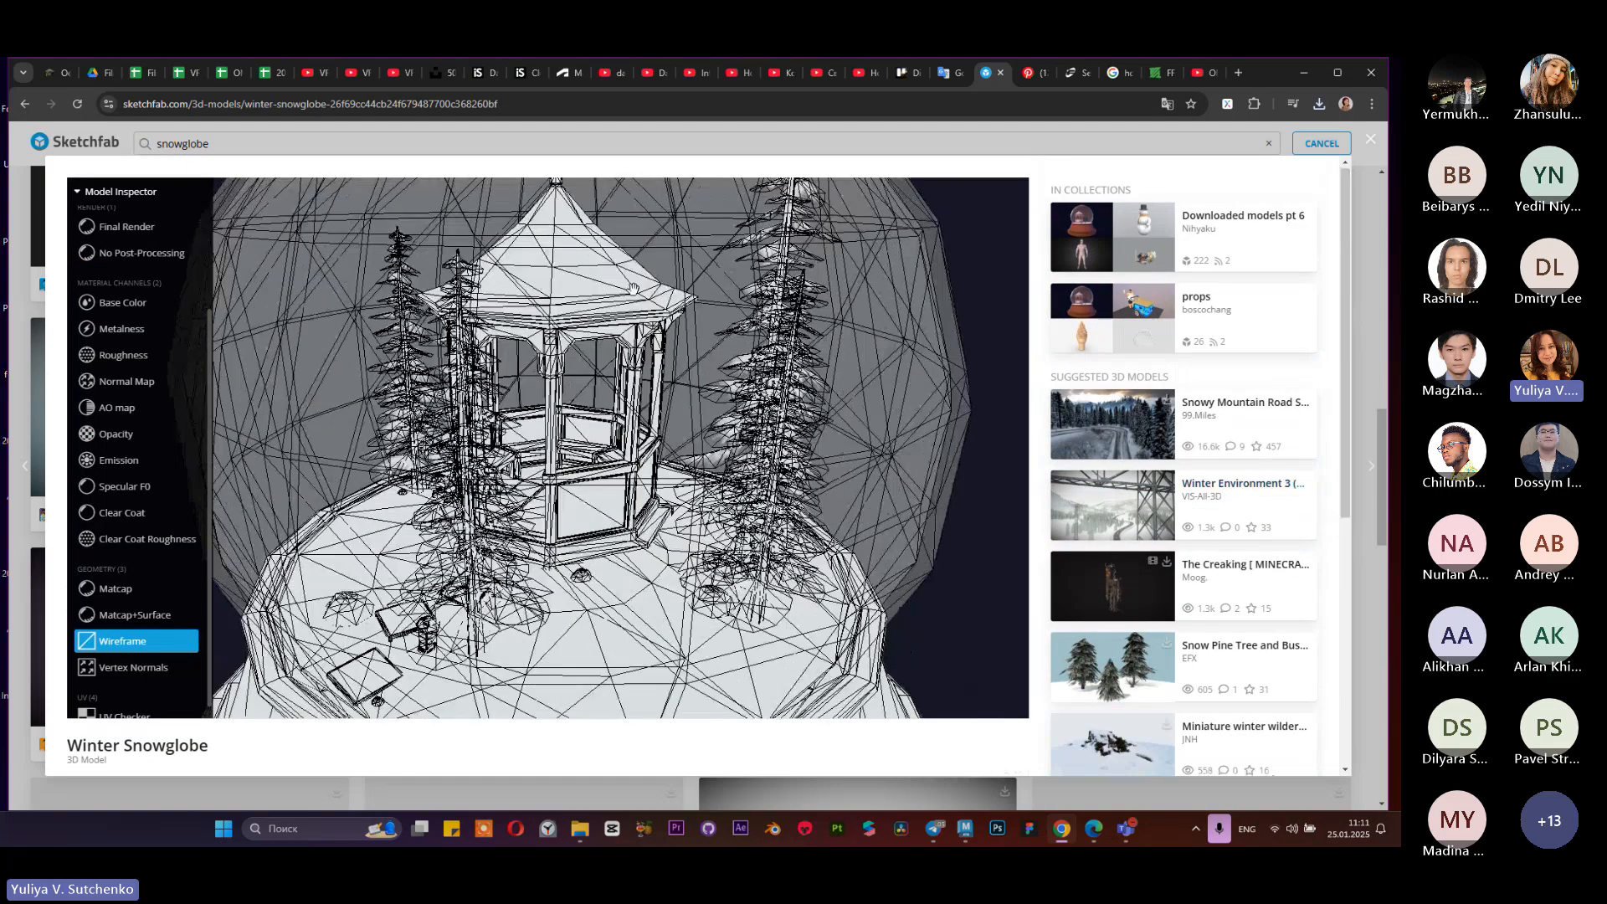
pyautogui.scroll(-1, 547, 448)
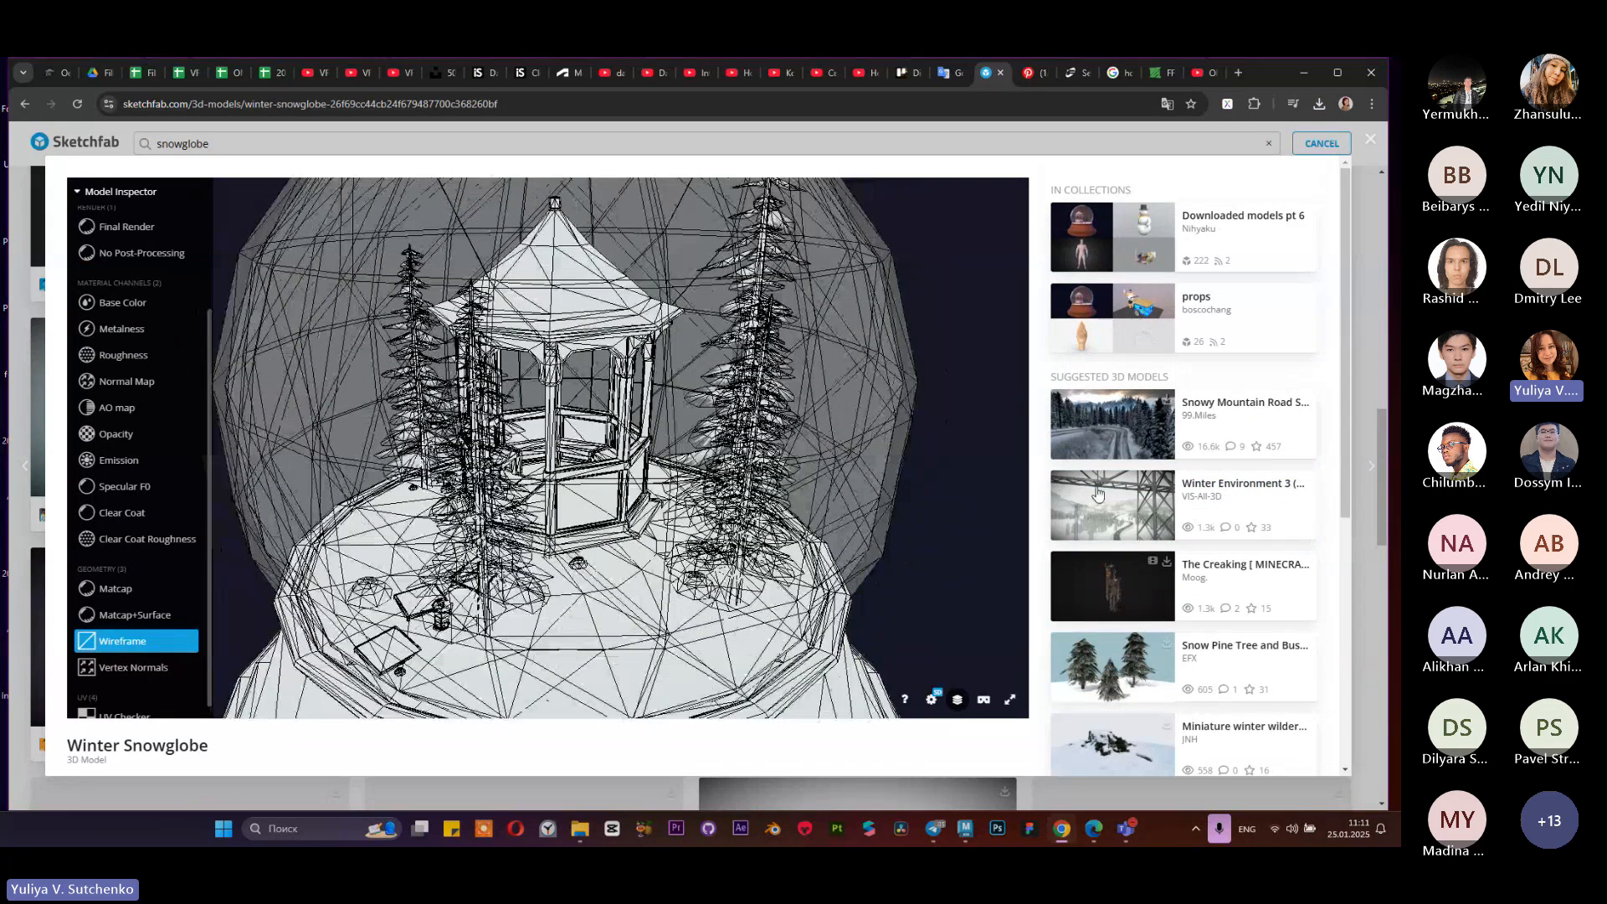
pyautogui.scroll(-2, 1097, 494)
pyautogui.scroll(2, 176, 721)
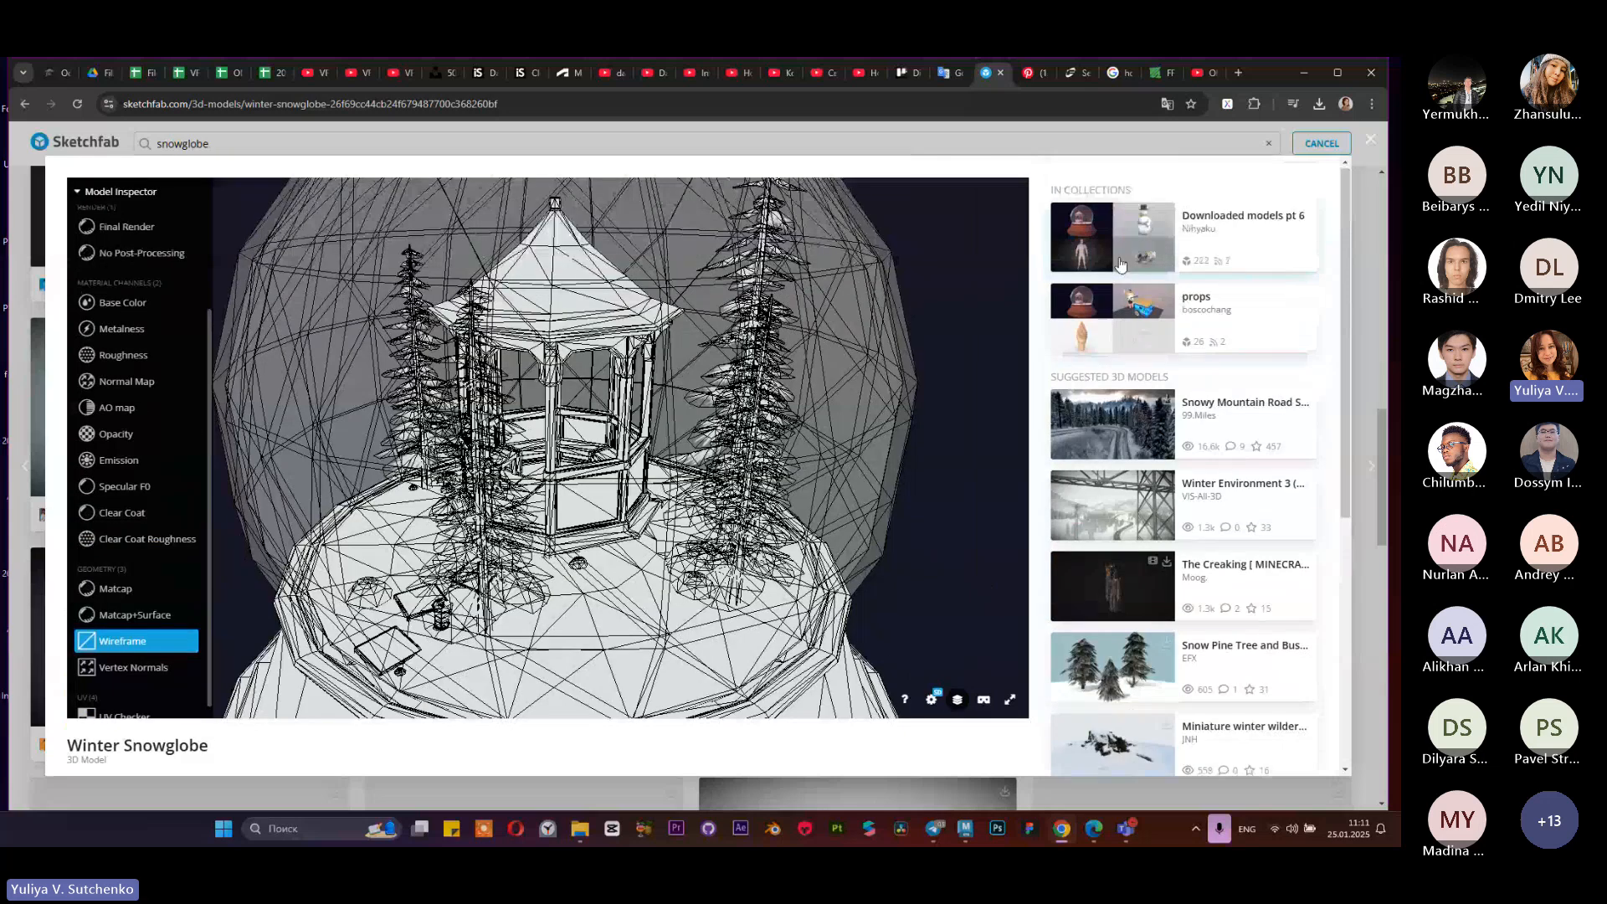
# Step: Close the Winter Snowglobe model and open the Deer Group - Snow Globe model from the search results
pyautogui.click(1372, 144)
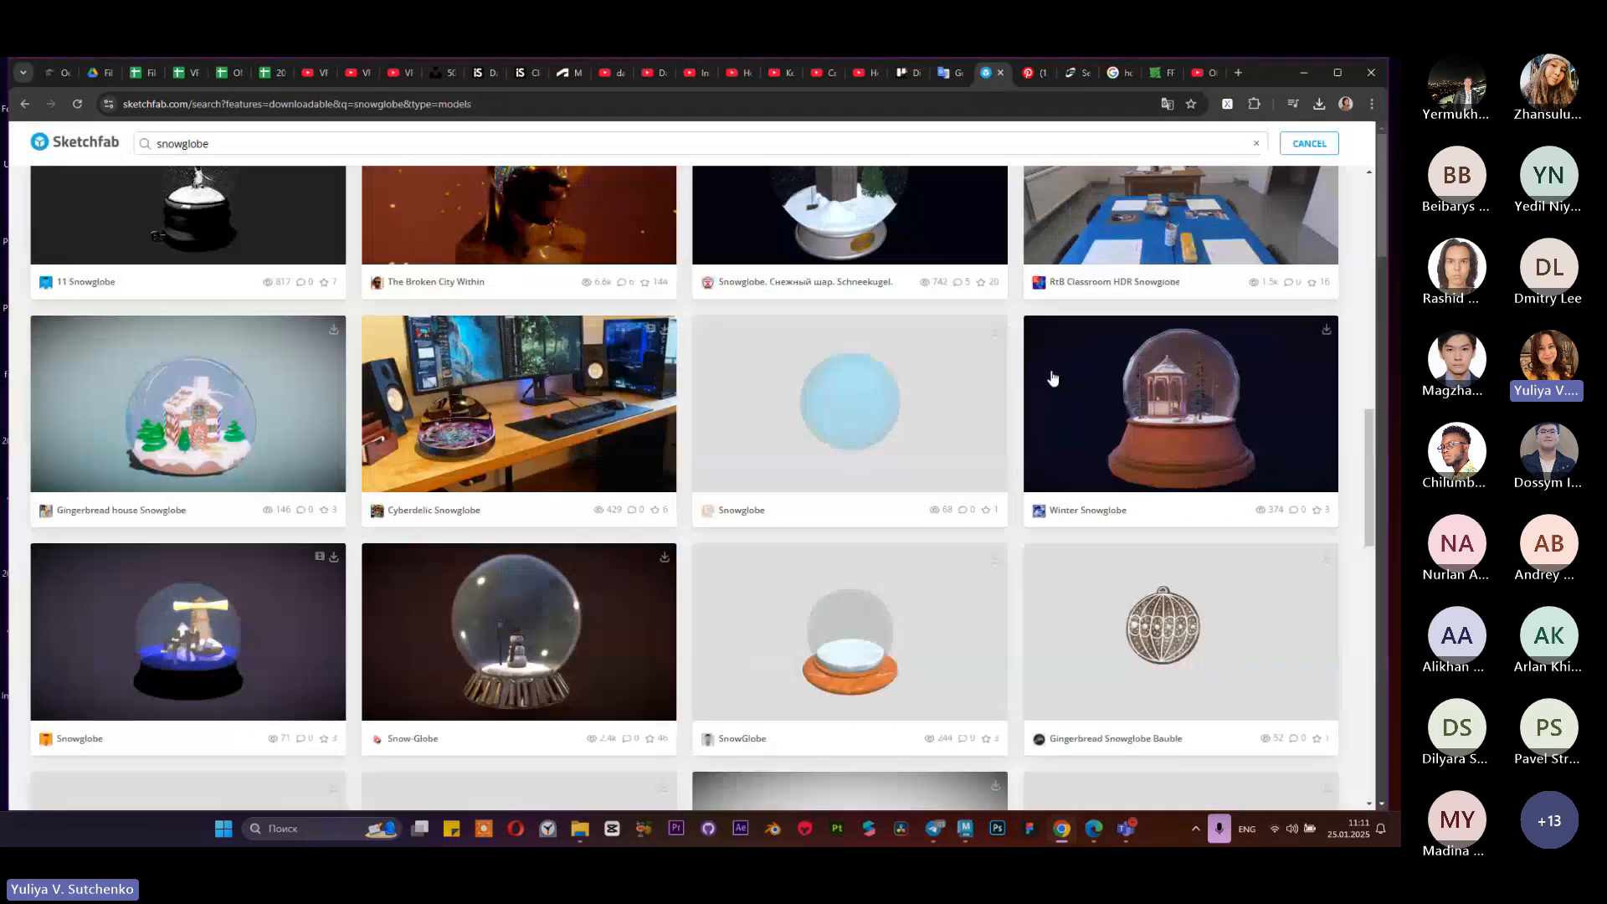
pyautogui.scroll(2, 795, 535)
pyautogui.scroll(-2, 796, 519)
pyautogui.scroll(4, 795, 478)
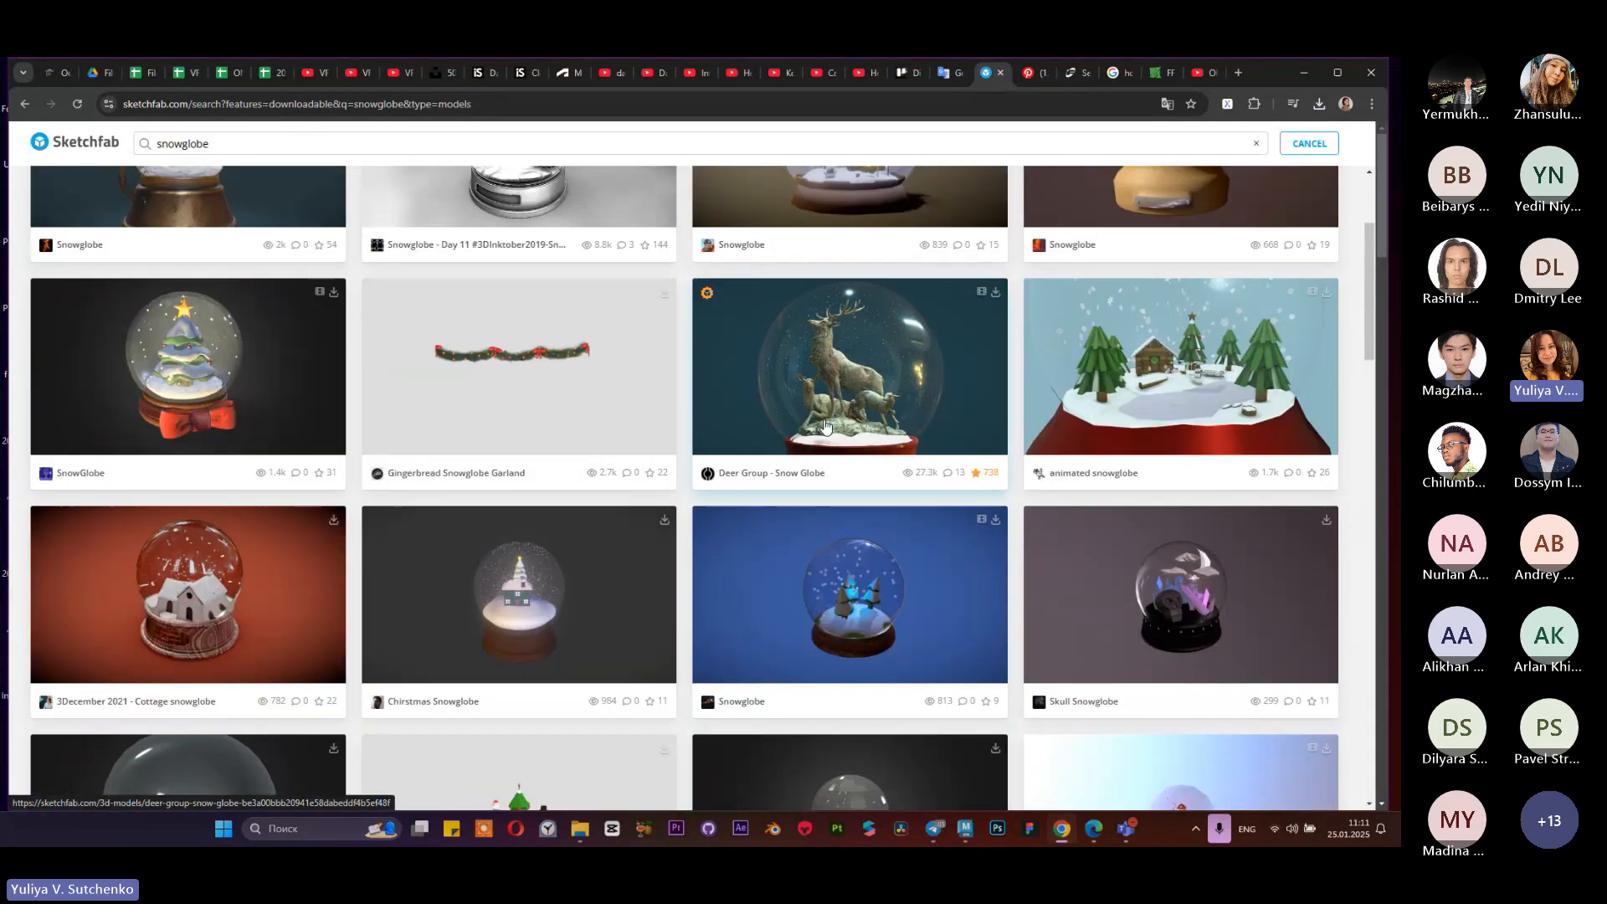
pyautogui.click(824, 426)
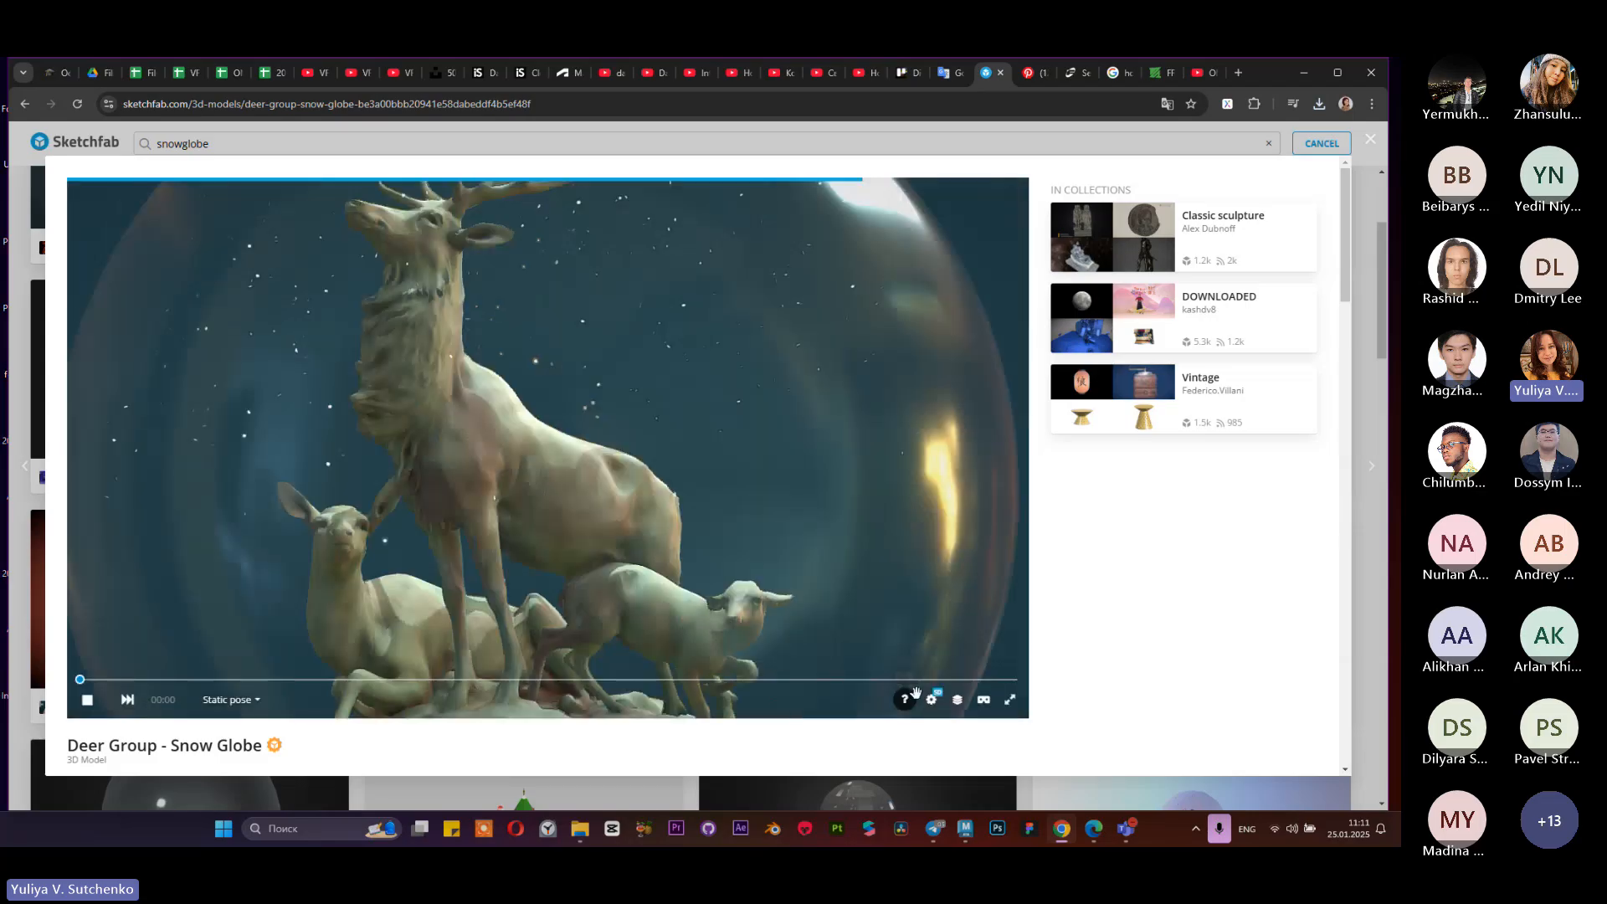
# Step: Display the Deer Group - Snow Globe preview as Wireframe and review the model's details and description
pyautogui.click(957, 699)
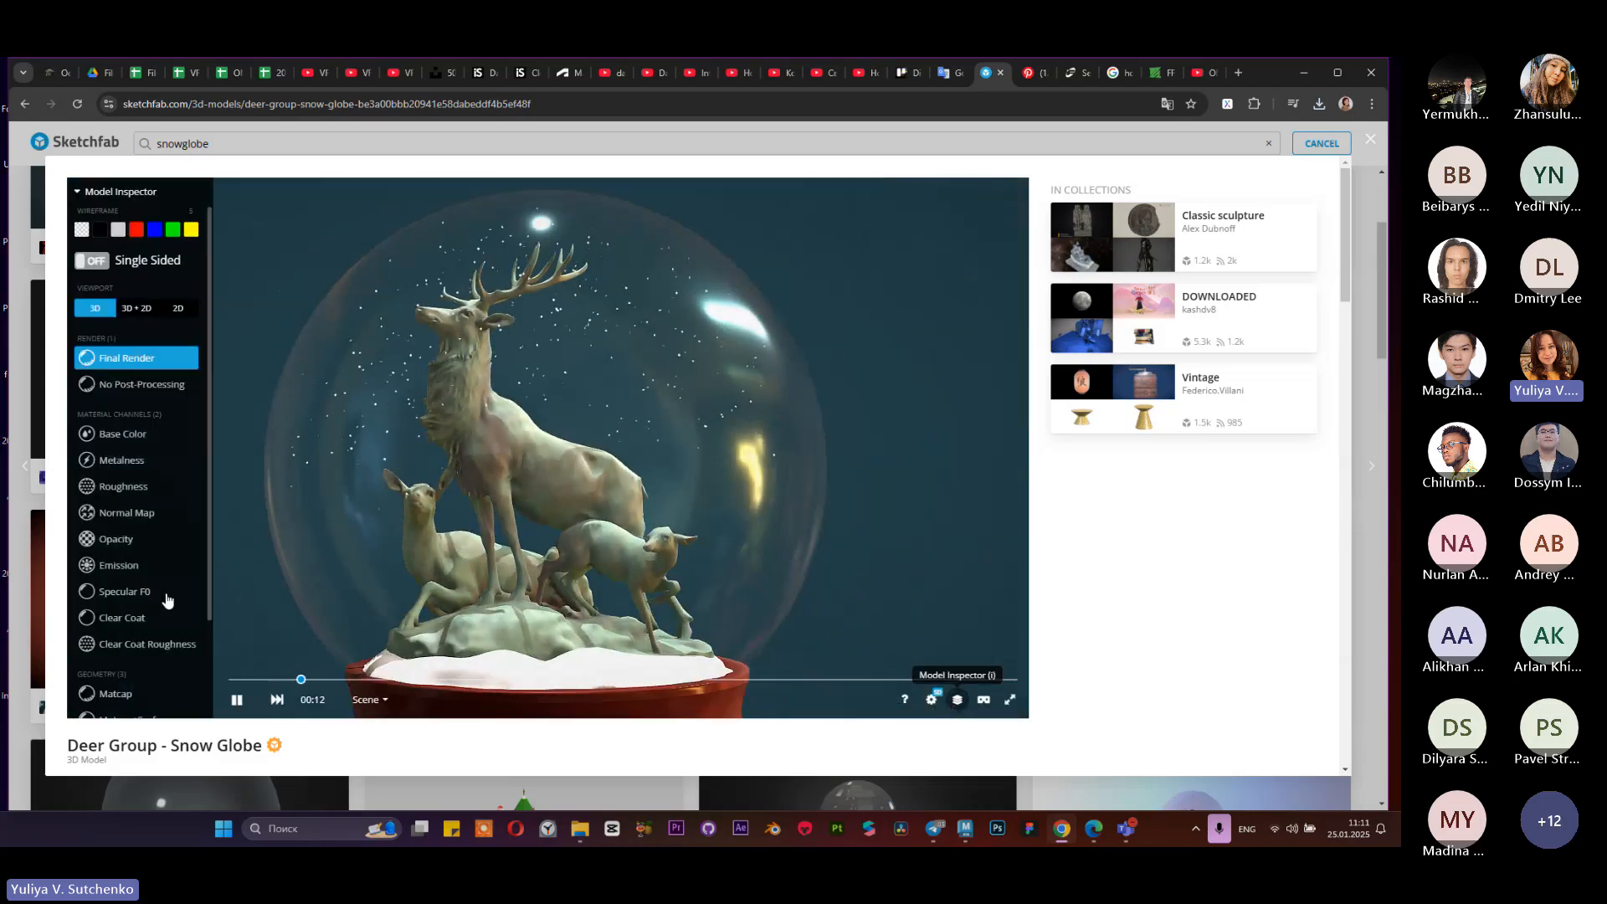
pyautogui.scroll(-3, 154, 577)
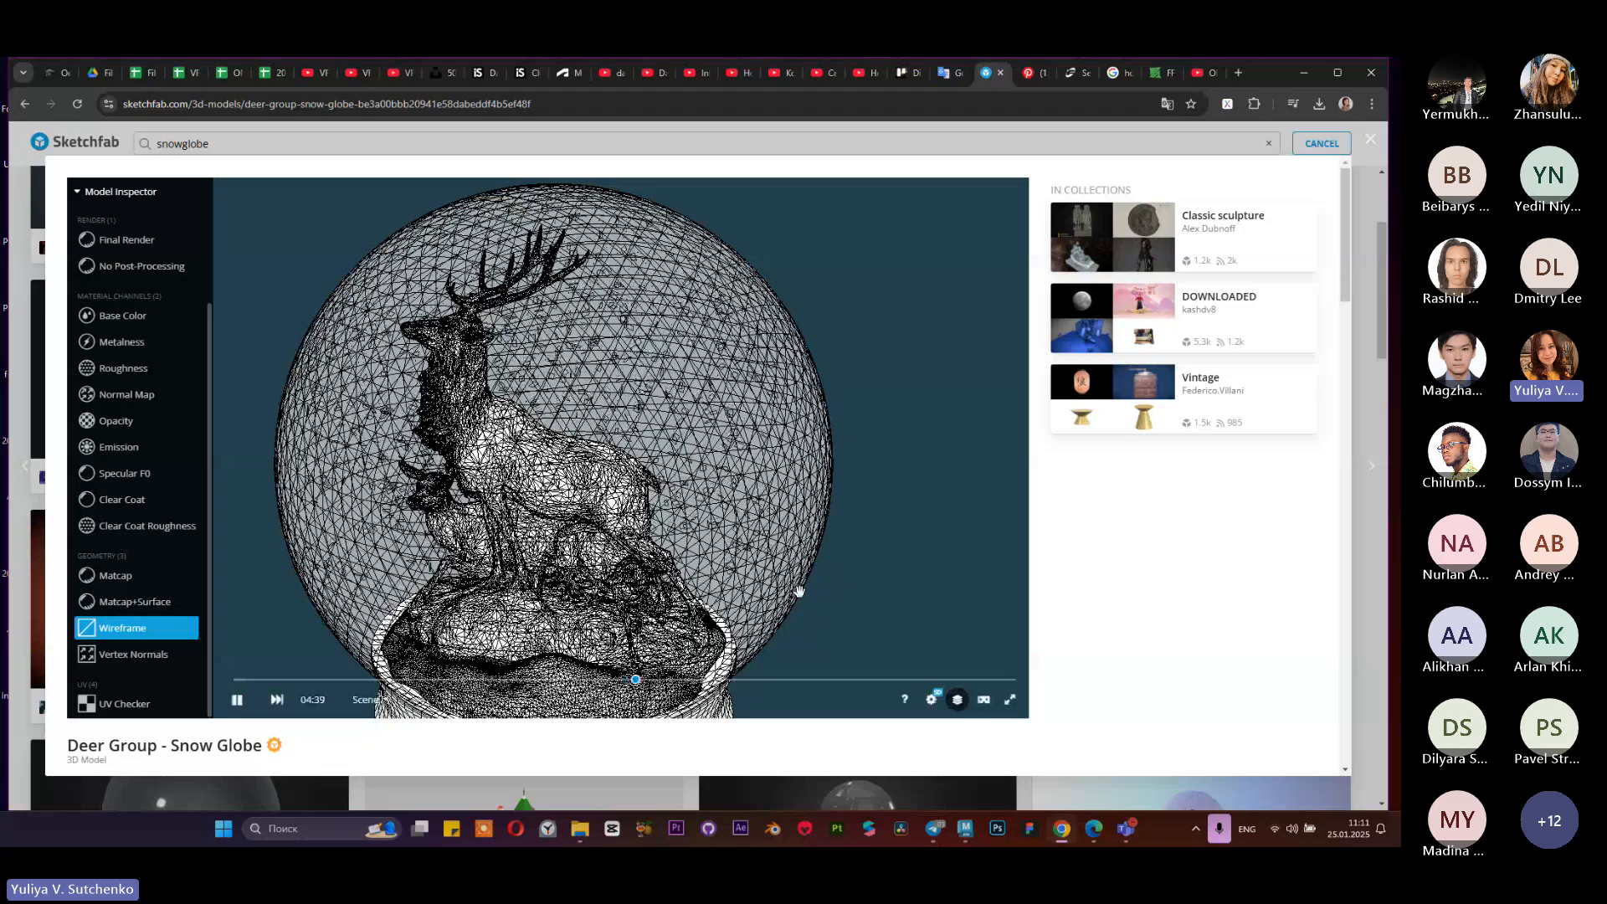
pyautogui.scroll(-2, 1242, 528)
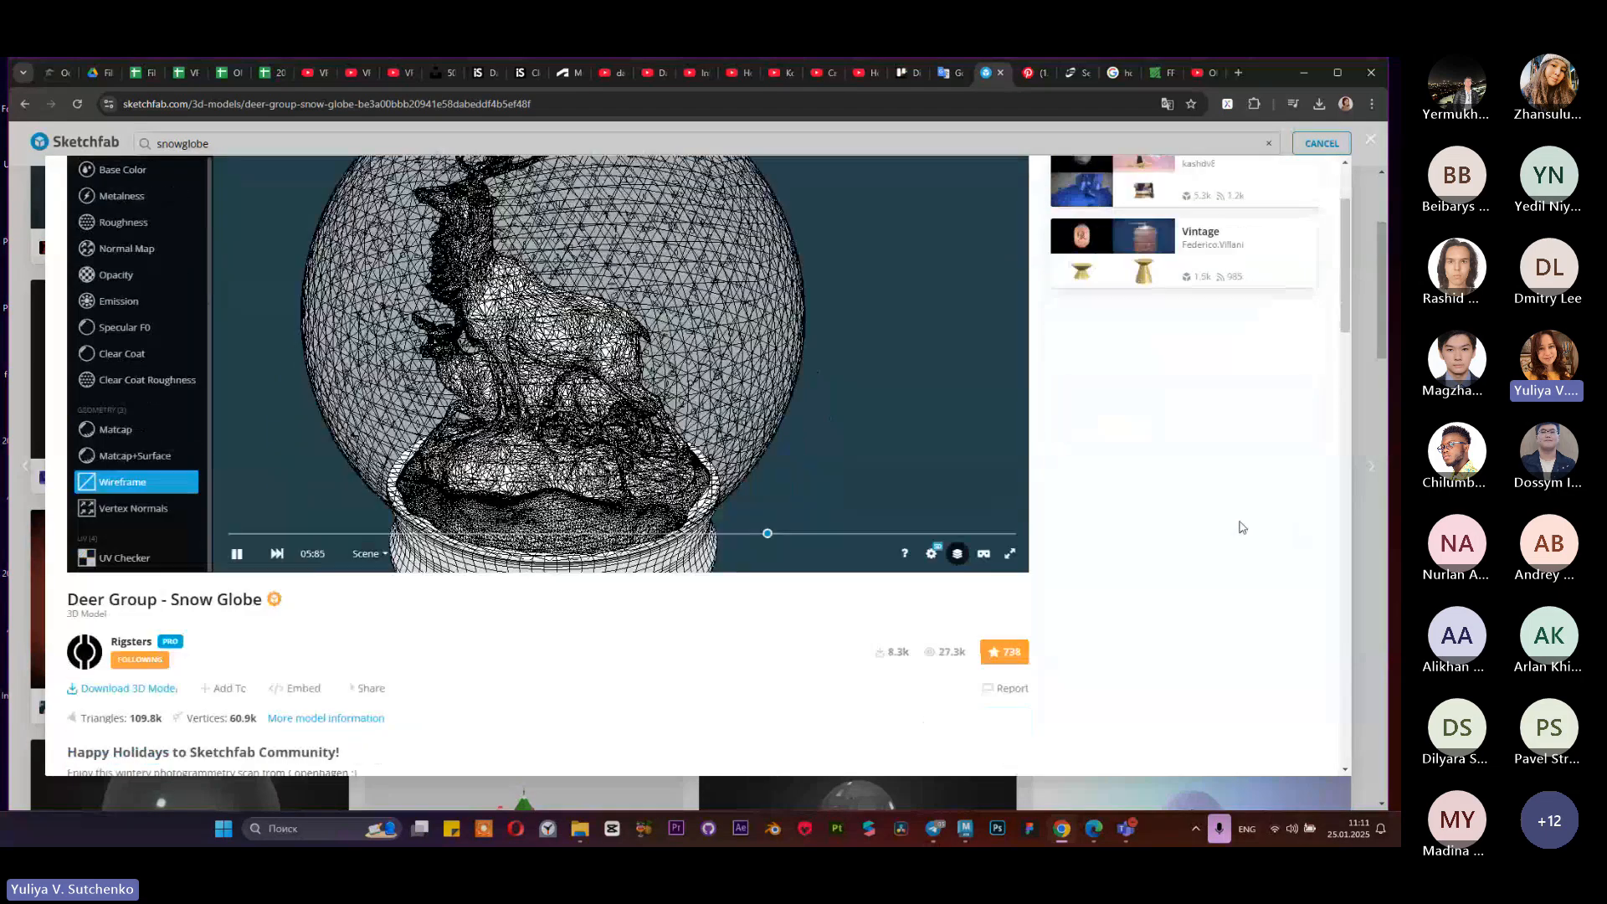
pyautogui.scroll(-5, 1242, 527)
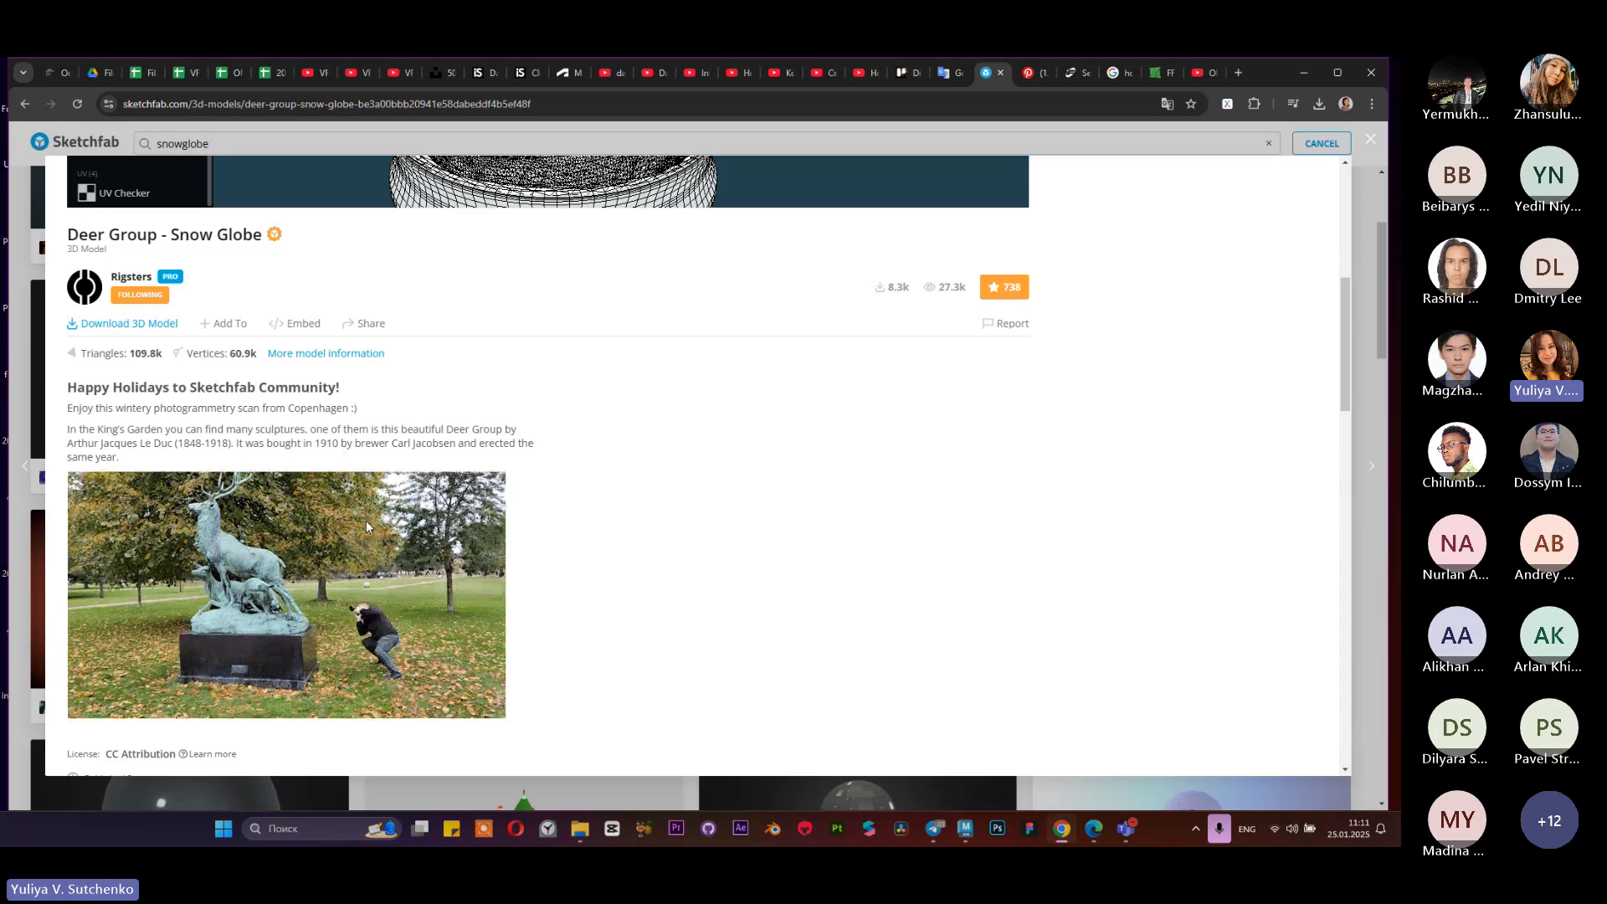
# Step: Finish reviewing the Deer Group - Snow Globe page, close it and open the blue-background Snowglobe model from the search results
pyautogui.scroll(-2, 365, 521)
pyautogui.scroll(2, 338, 530)
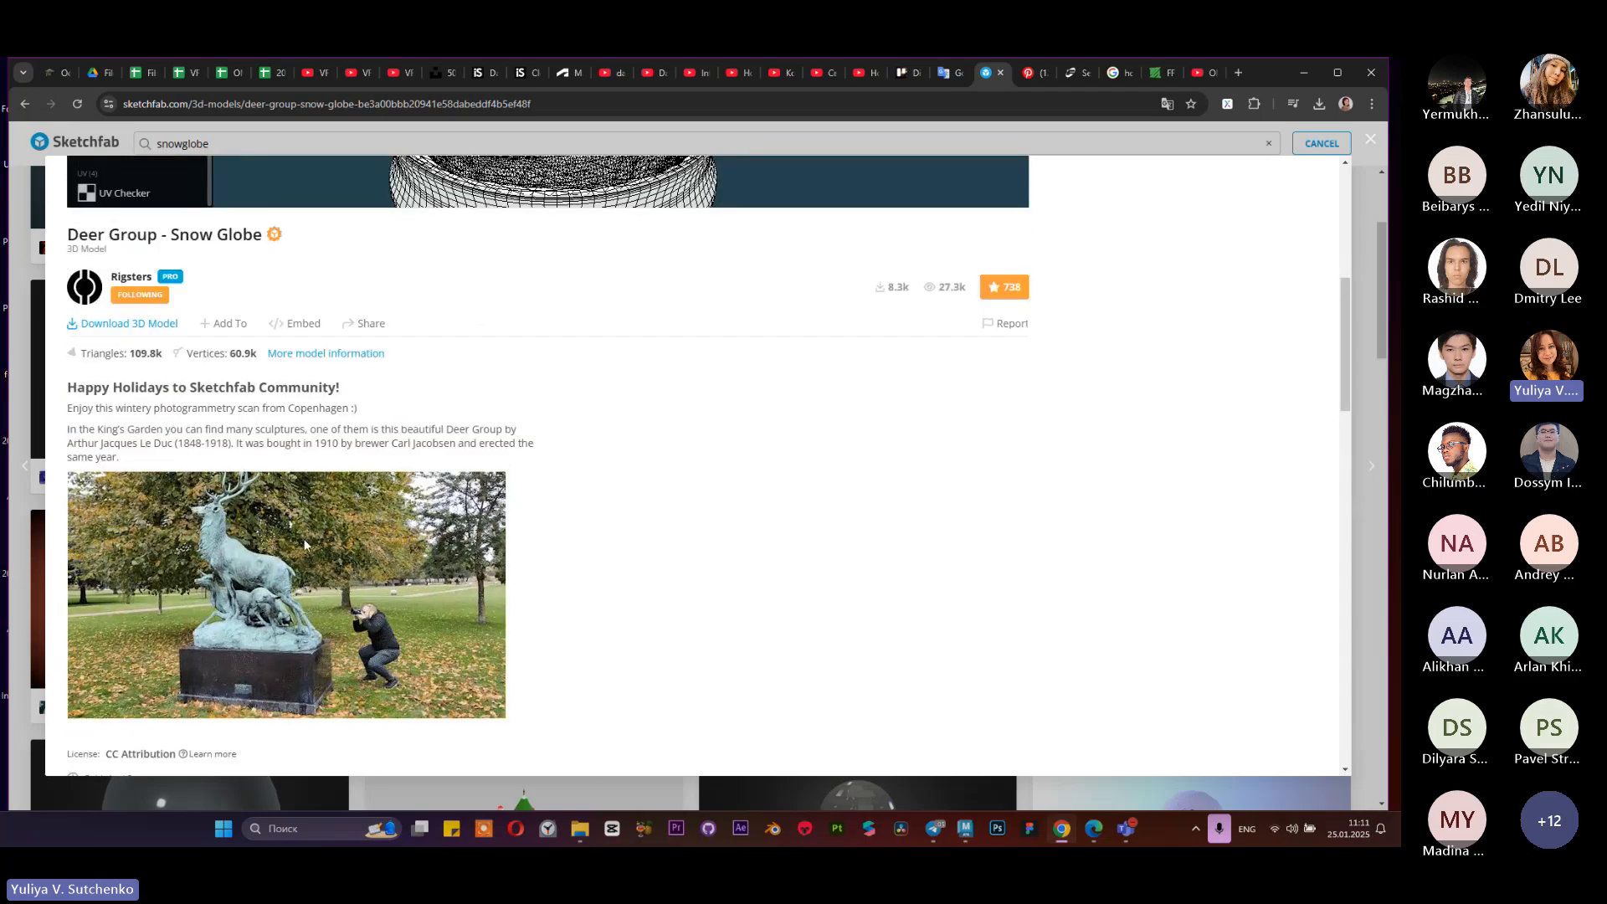
pyautogui.scroll(5, 318, 539)
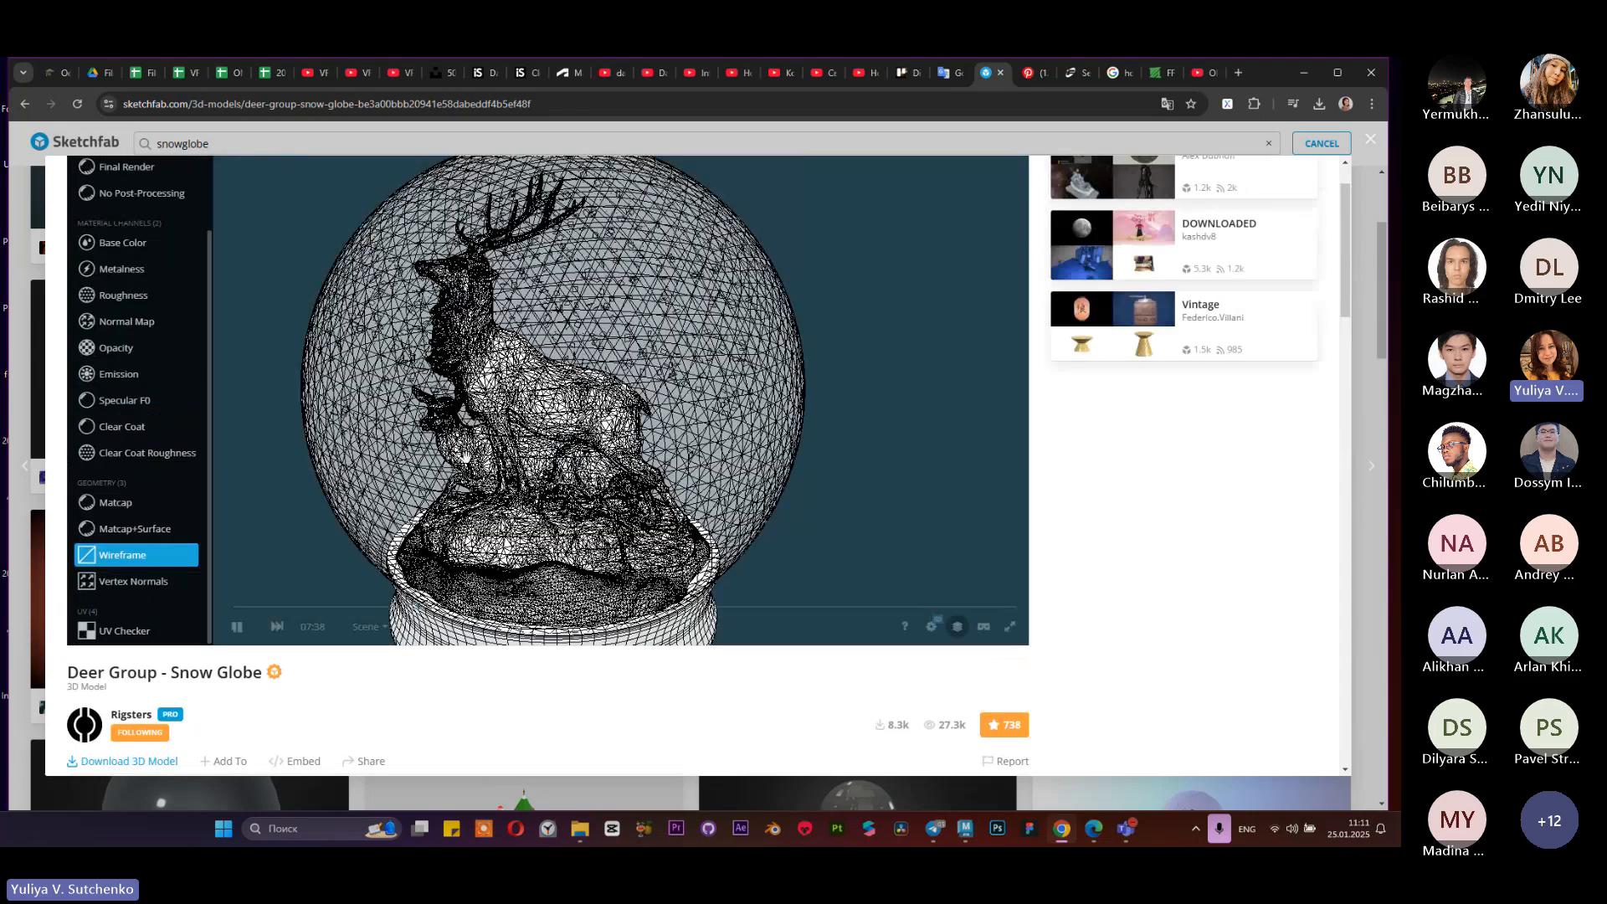
pyautogui.scroll(1, 1327, 193)
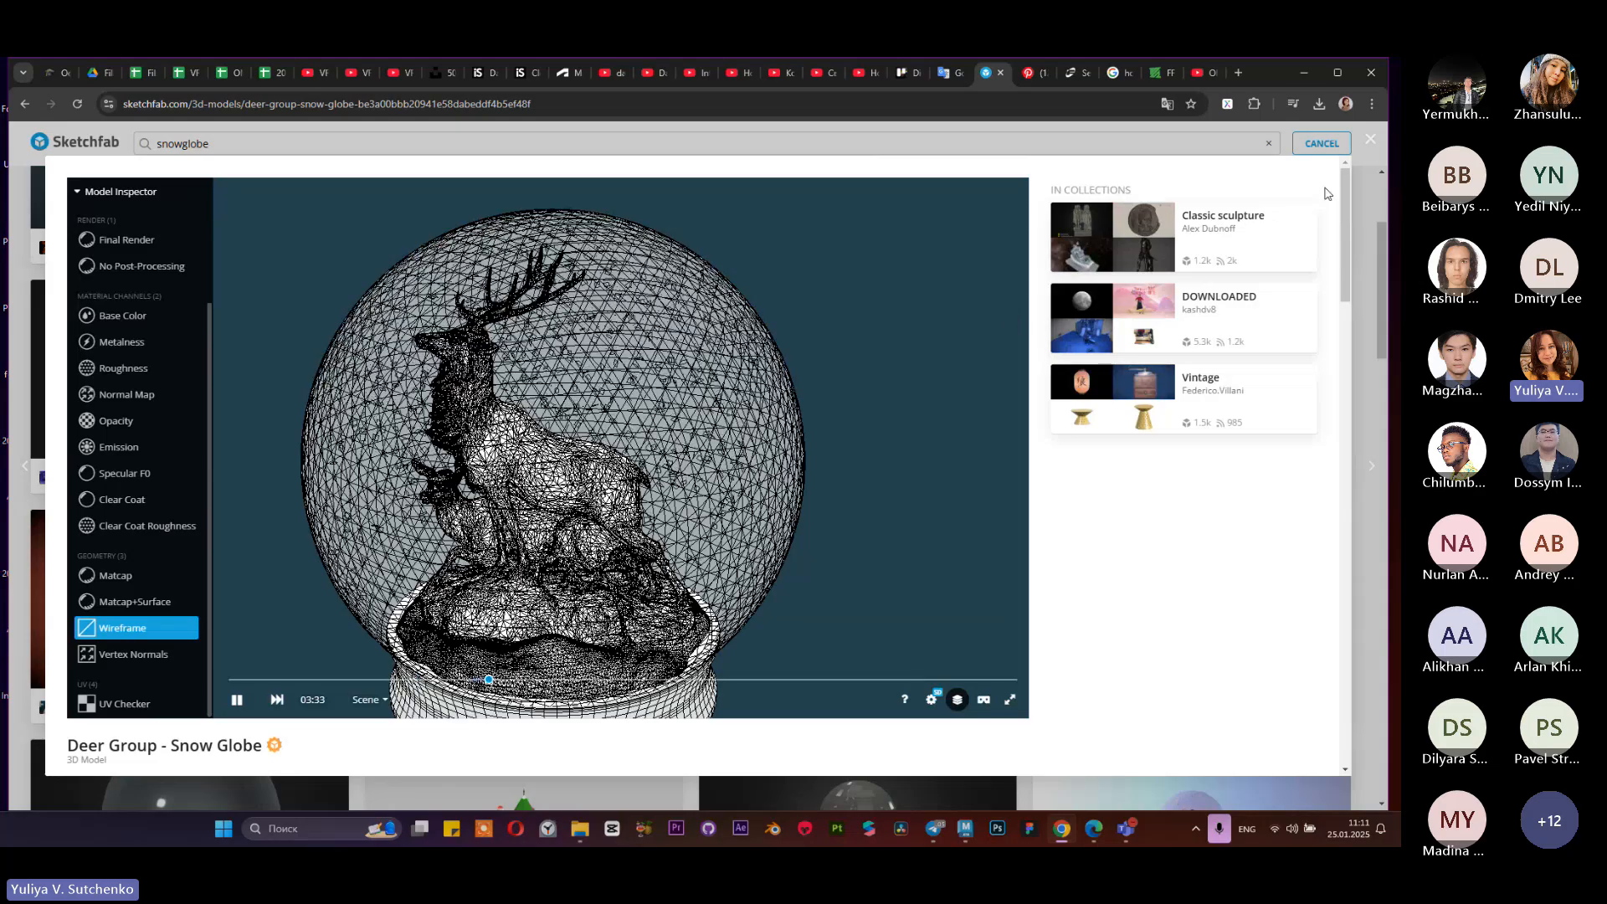
pyautogui.click(1370, 139)
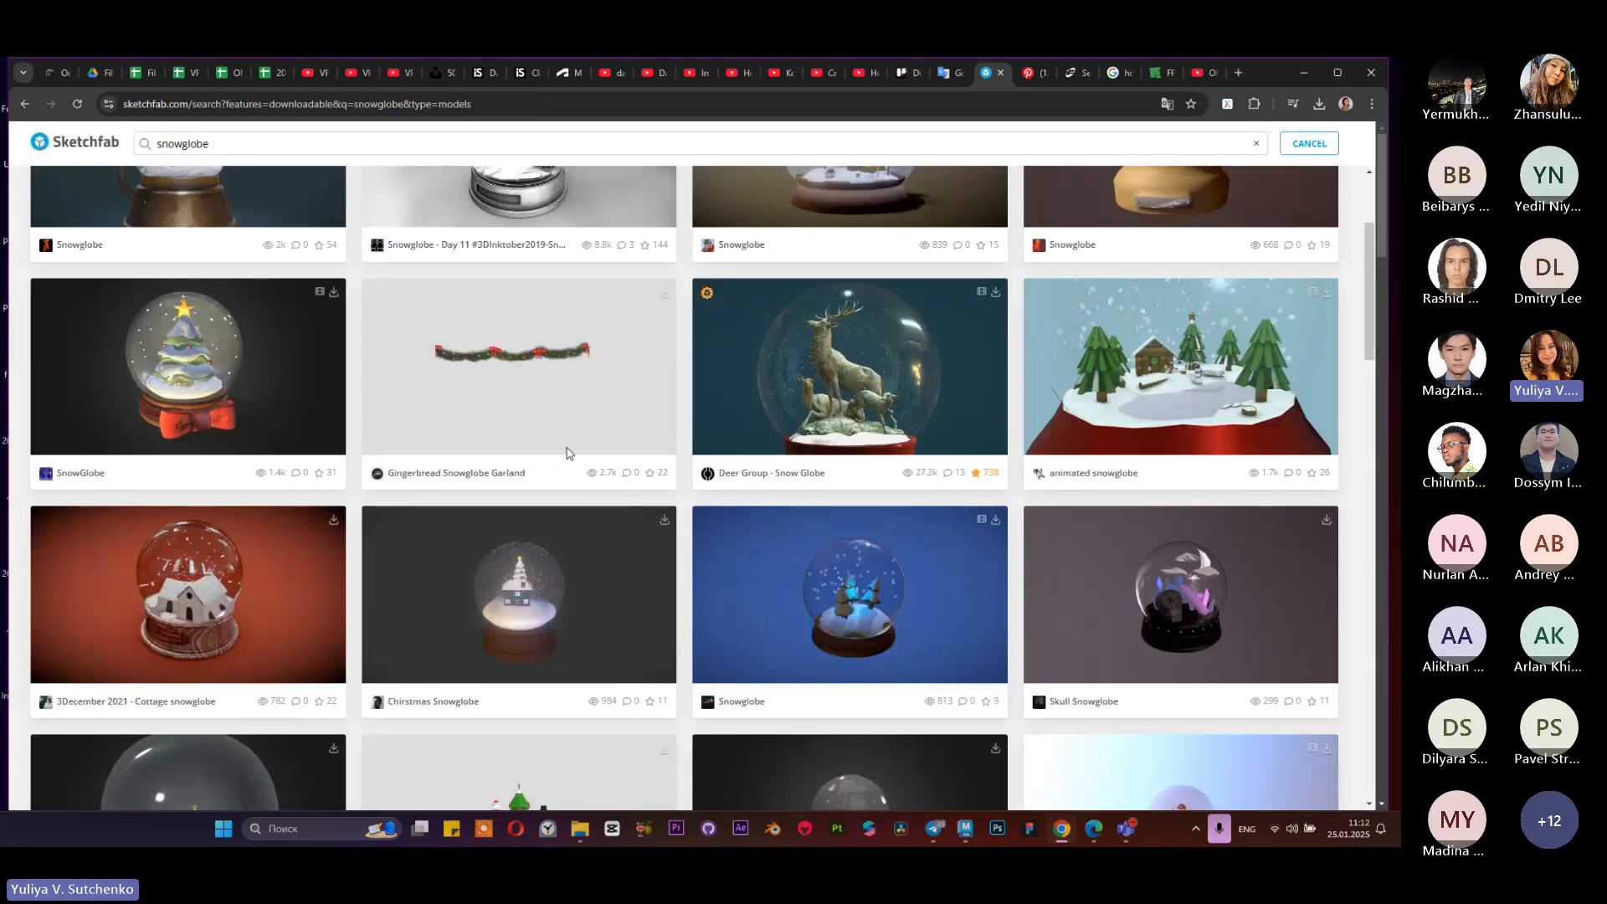
pyautogui.scroll(-2, 834, 624)
pyautogui.click(876, 459)
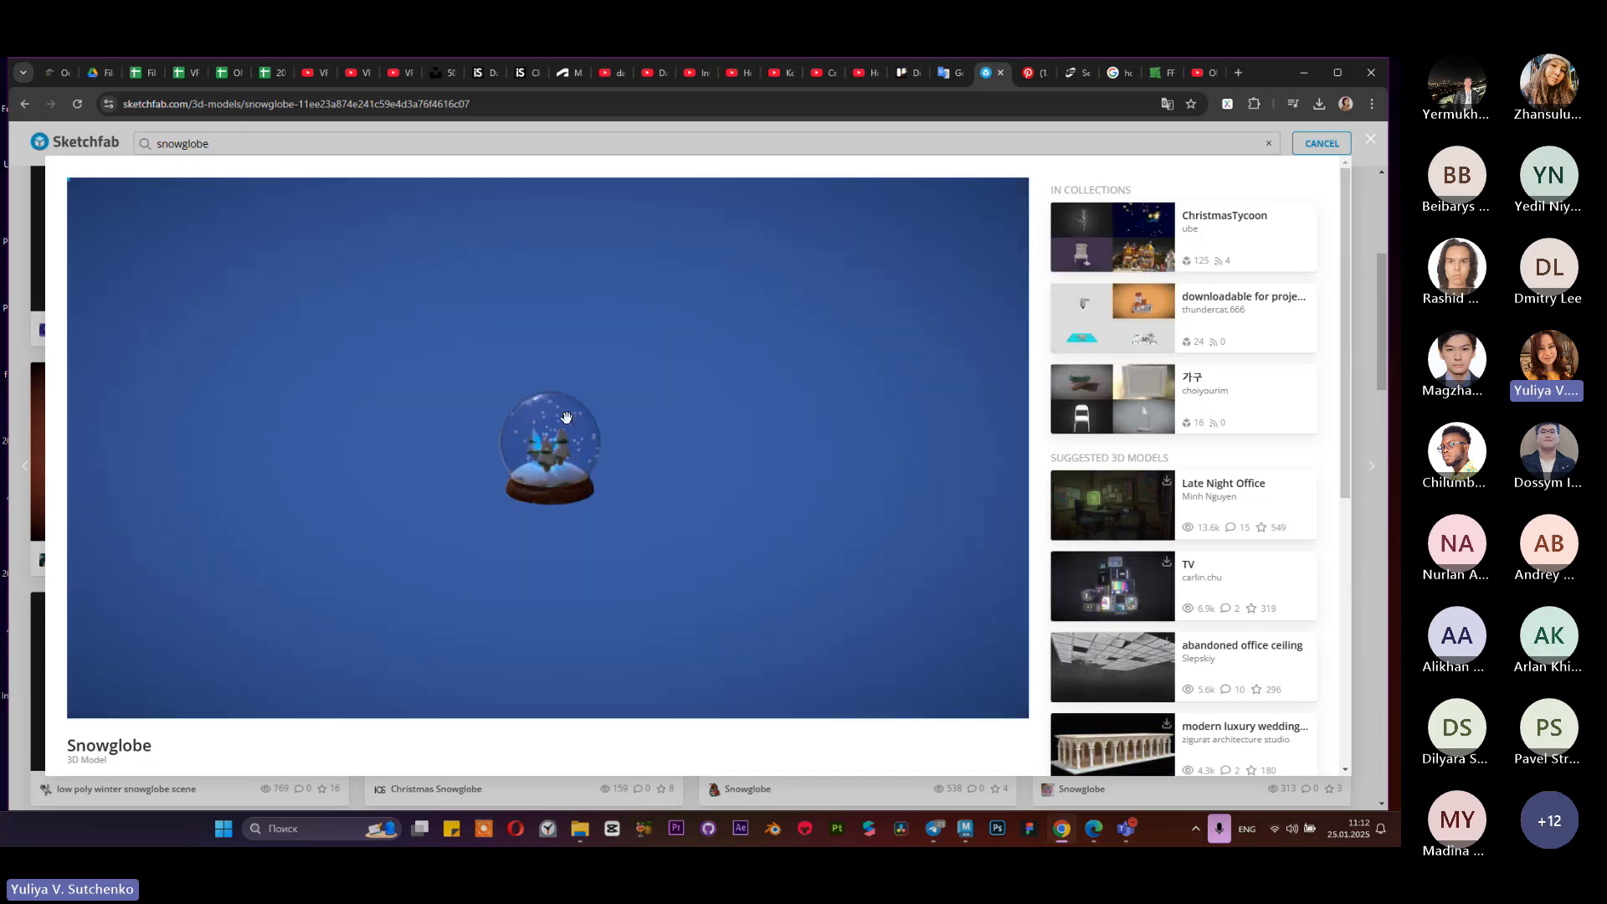
# Step: Display the Snowglobe preview as Wireframe and examine its trees and snow particles from several angles and distances
pyautogui.click(954, 703)
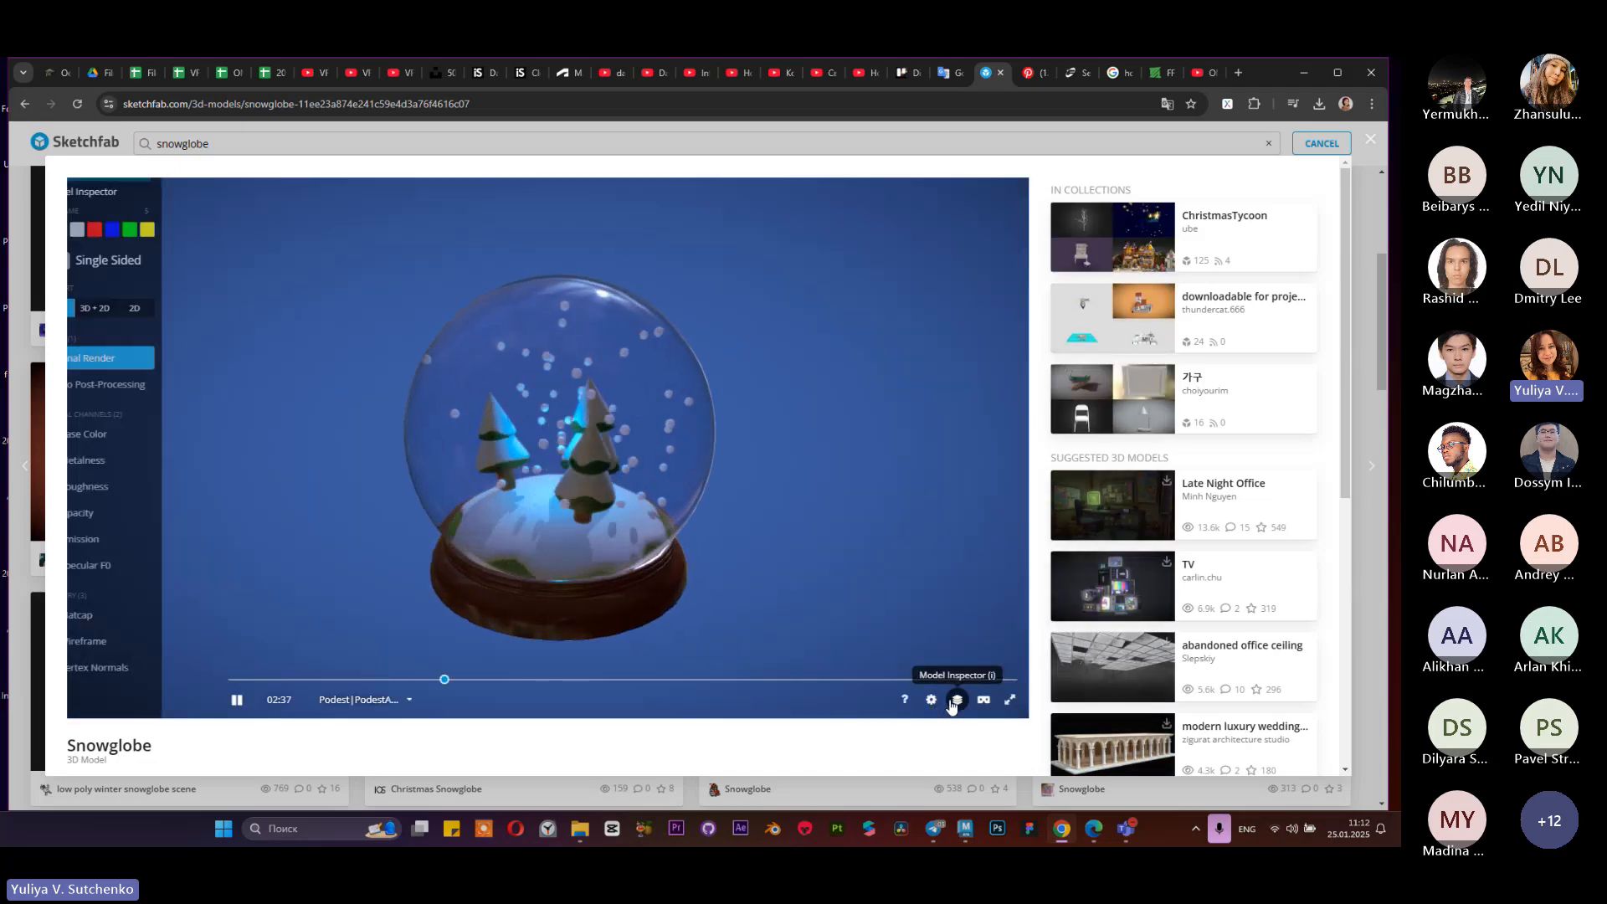
pyautogui.click(104, 641)
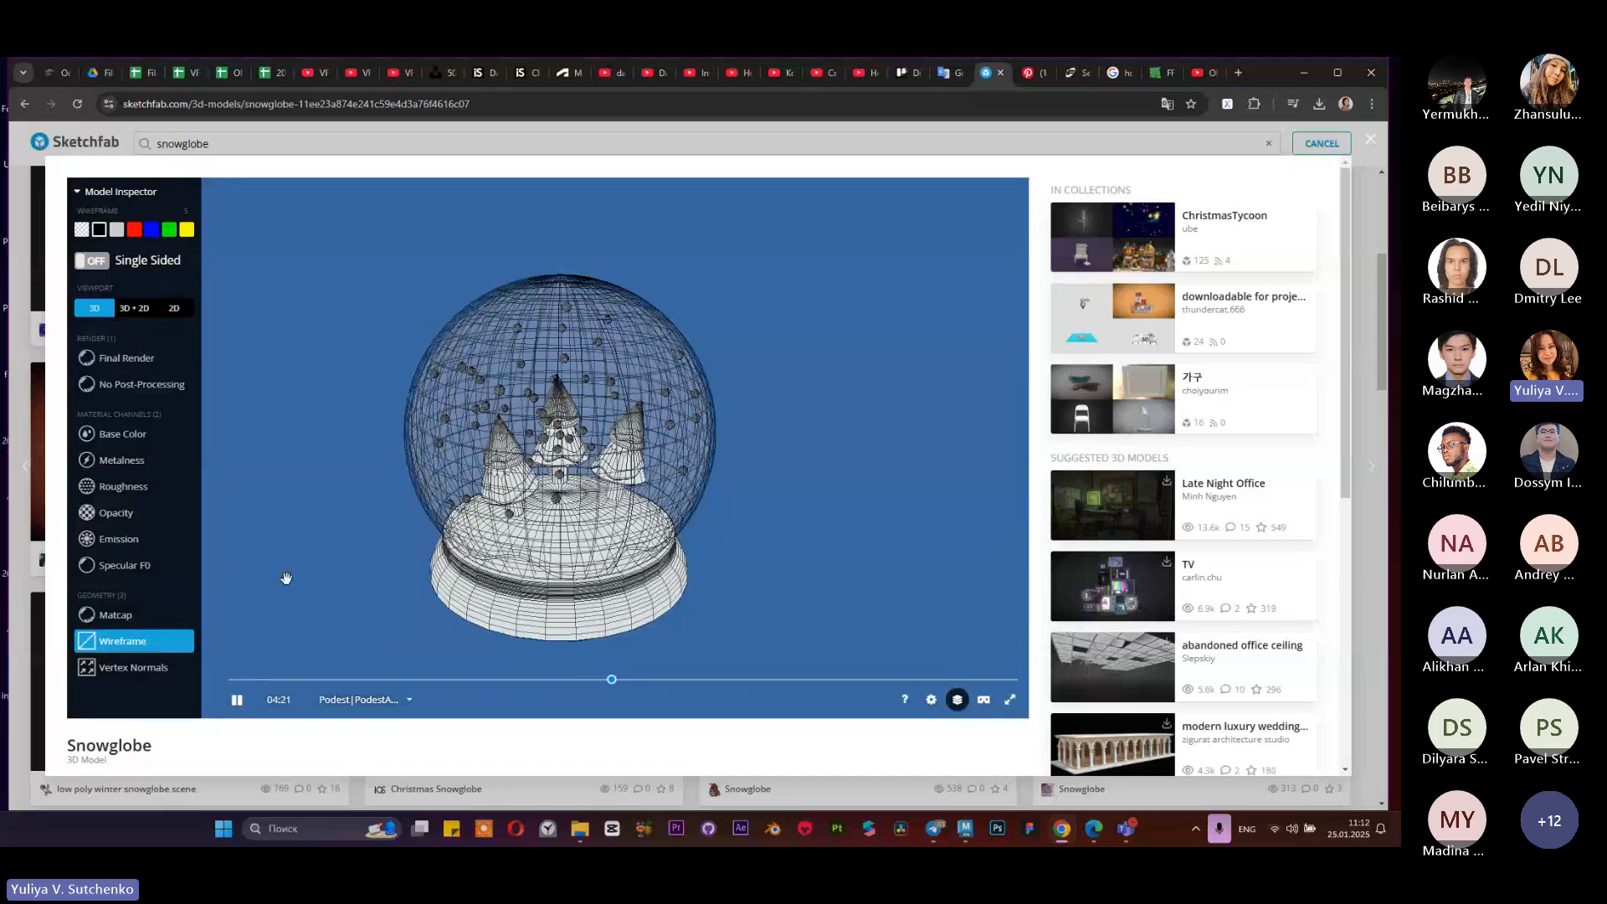
pyautogui.scroll(5, 641, 484)
pyautogui.moveTo(642, 483); pyautogui.dragTo(758, 447)
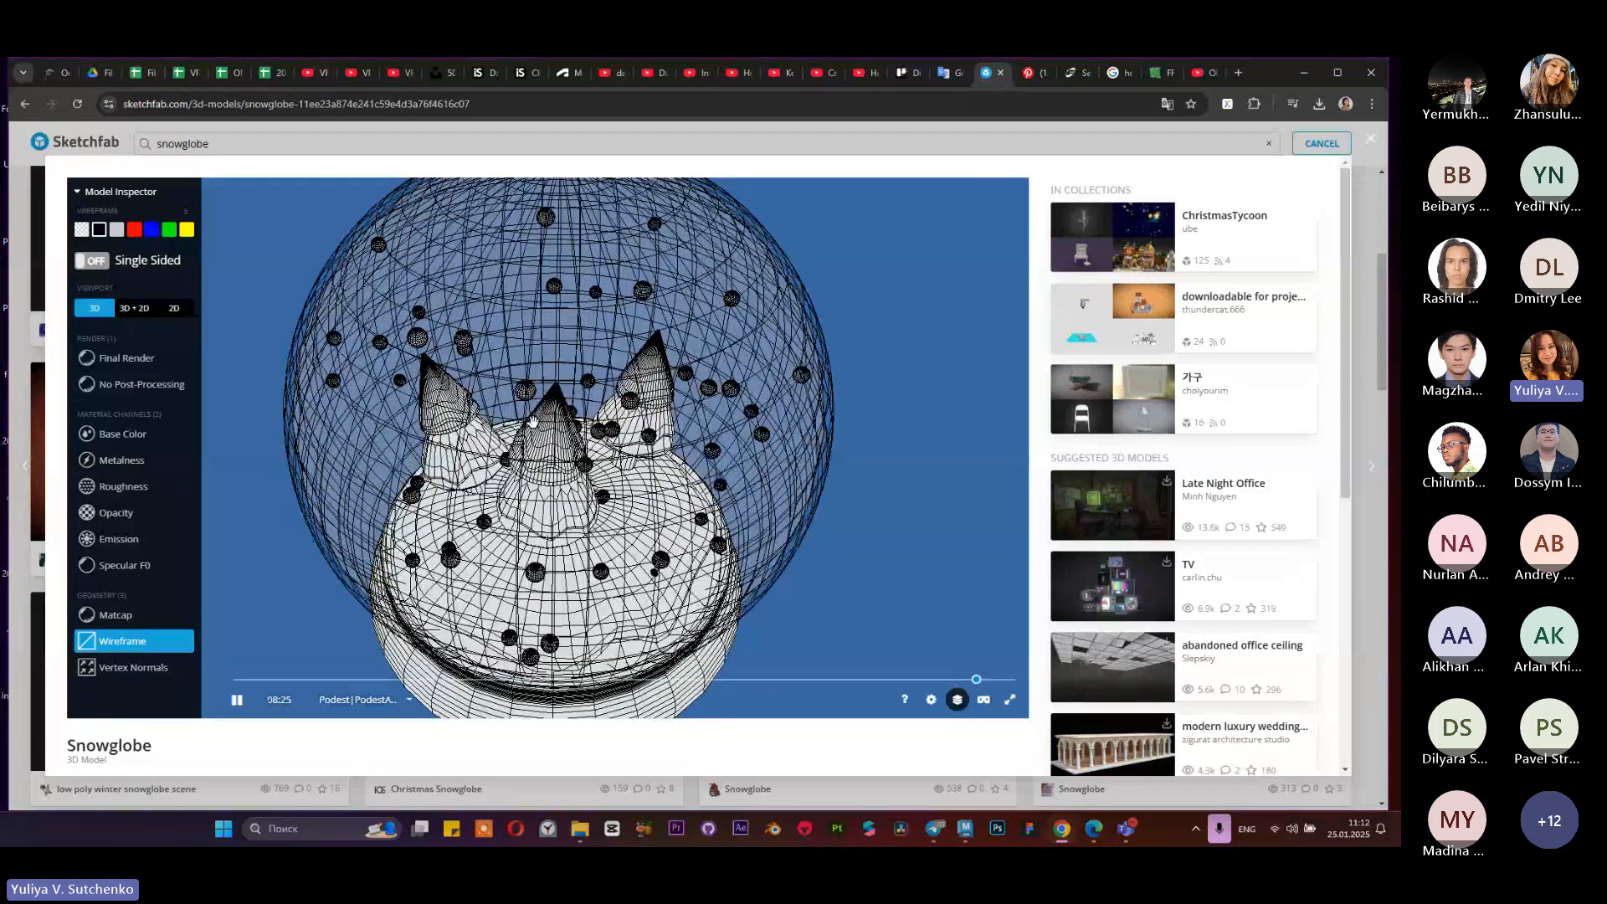
pyautogui.moveTo(611, 401); pyautogui.dragTo(531, 396)
pyautogui.scroll(5, 539, 444)
pyautogui.scroll(-5, 569, 456)
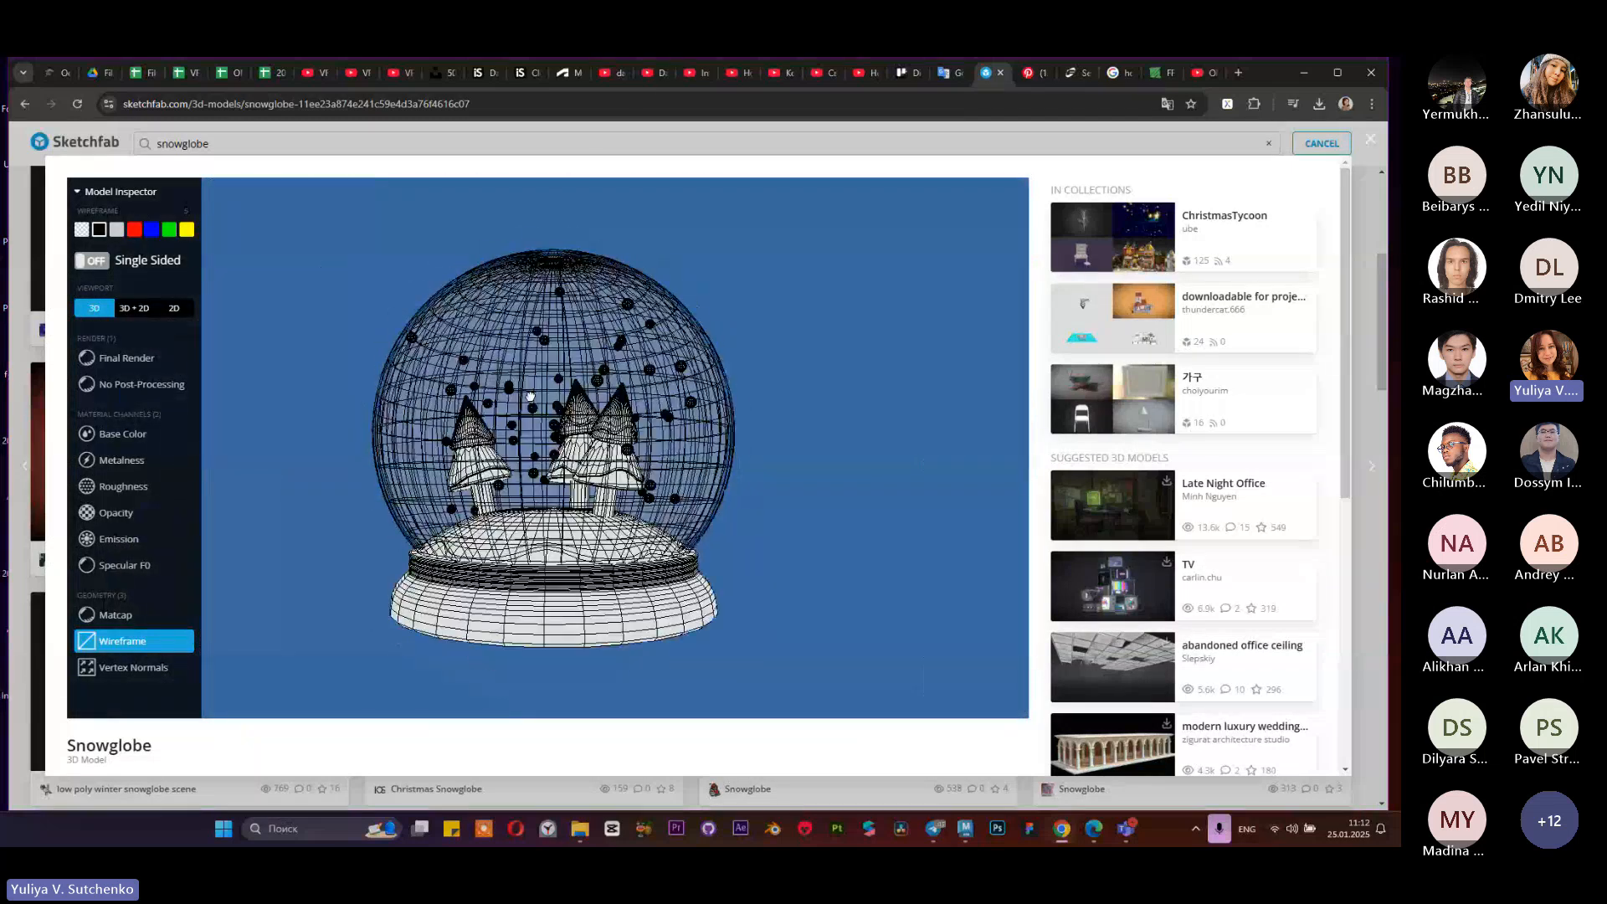
# Step: Review the Snowglobe's triangle and vertex information and description, and close the model
pyautogui.scroll(-5, 1146, 464)
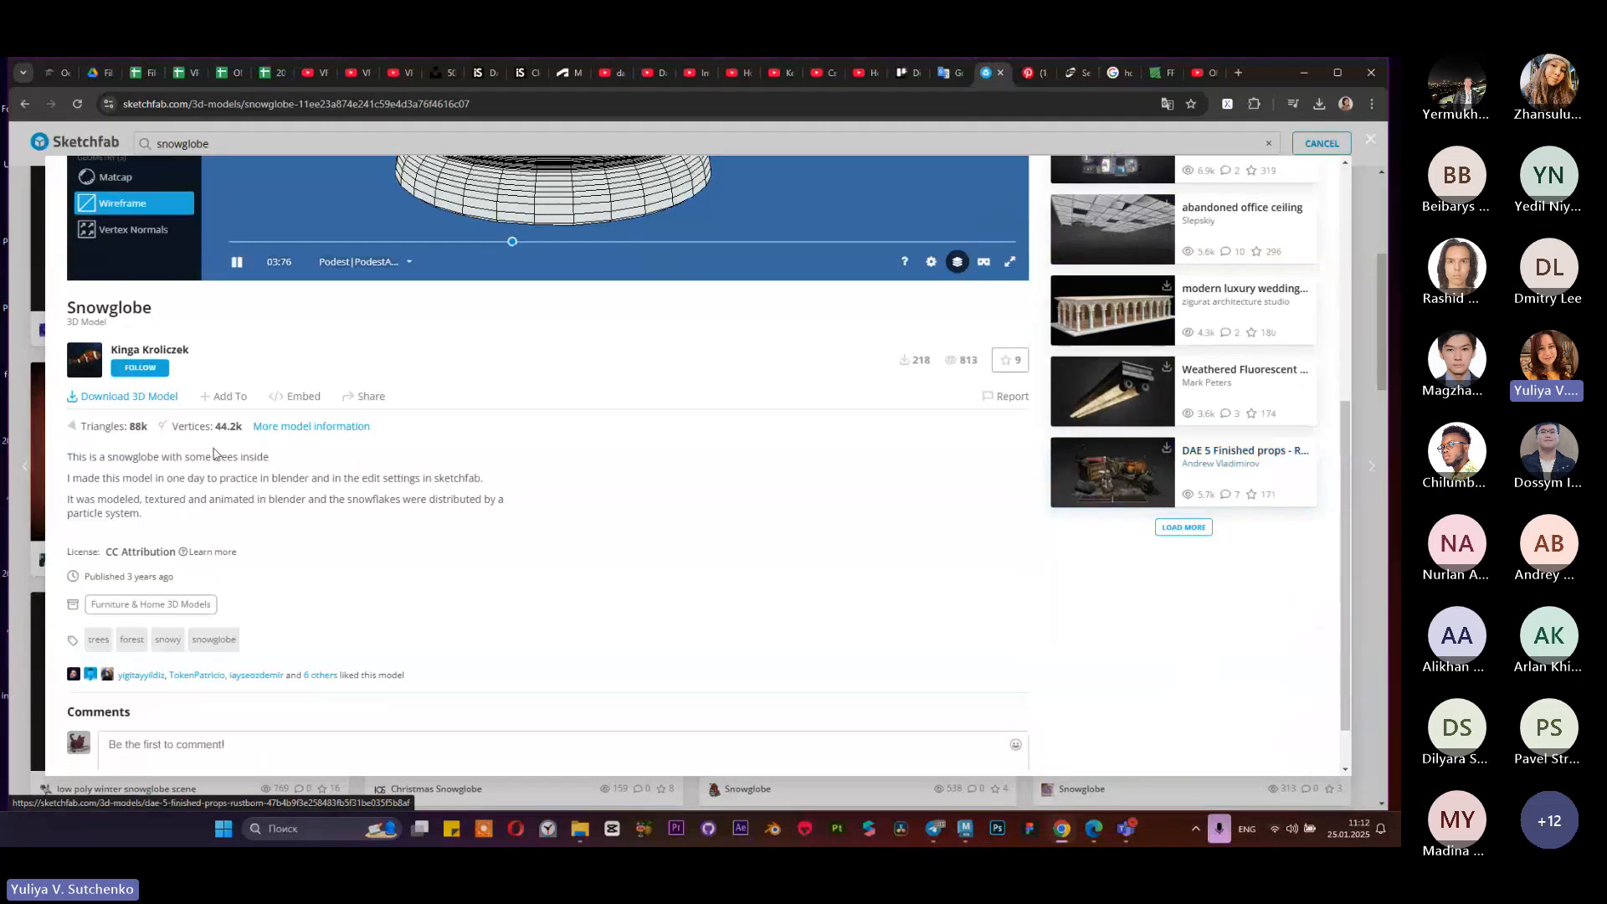
pyautogui.scroll(5, 215, 455)
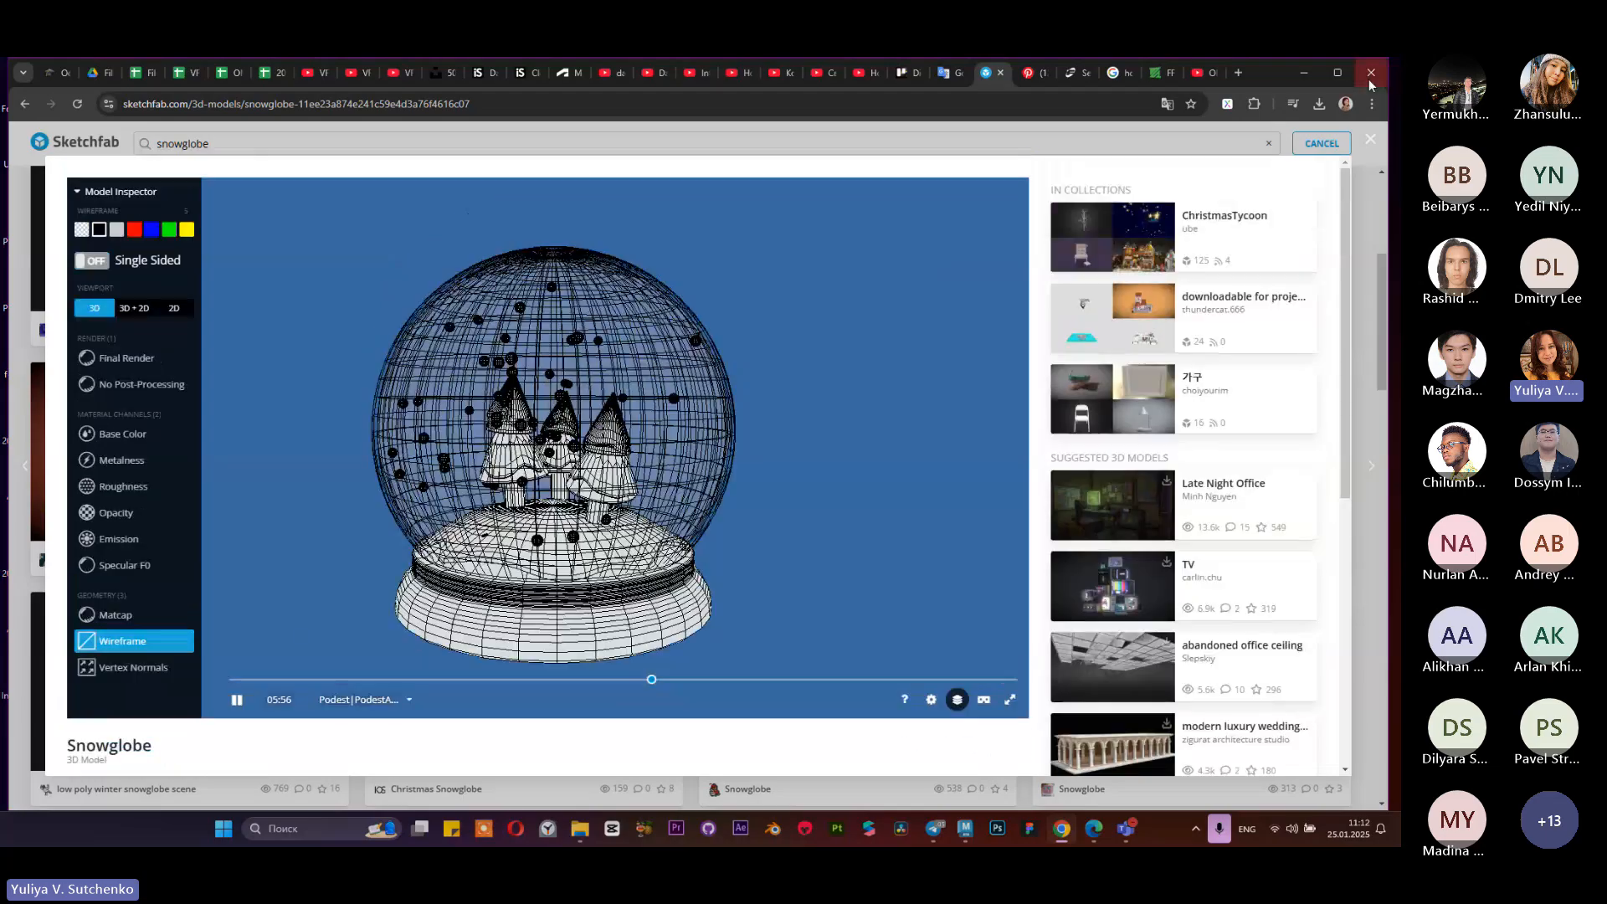
pyautogui.press('Escape')
# Step: Show the downloaded winter-snowglobe.zip in the Downloads folder and extract the whole archive into a winter-snowglobe folder
pyautogui.click(1305, 72)
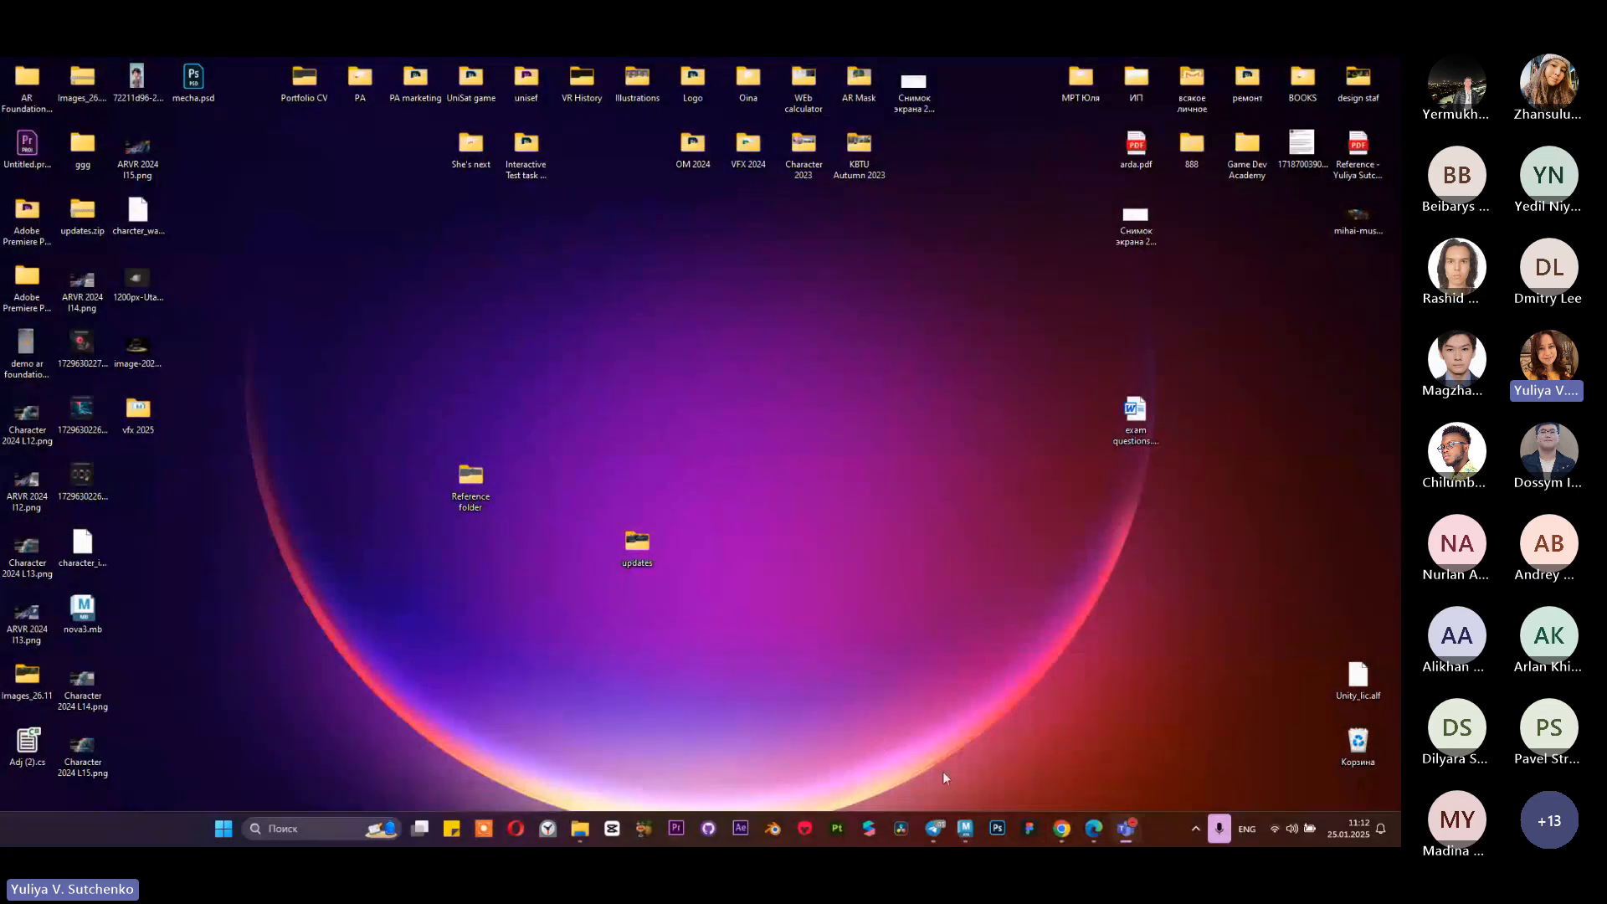
pyautogui.click(1061, 830)
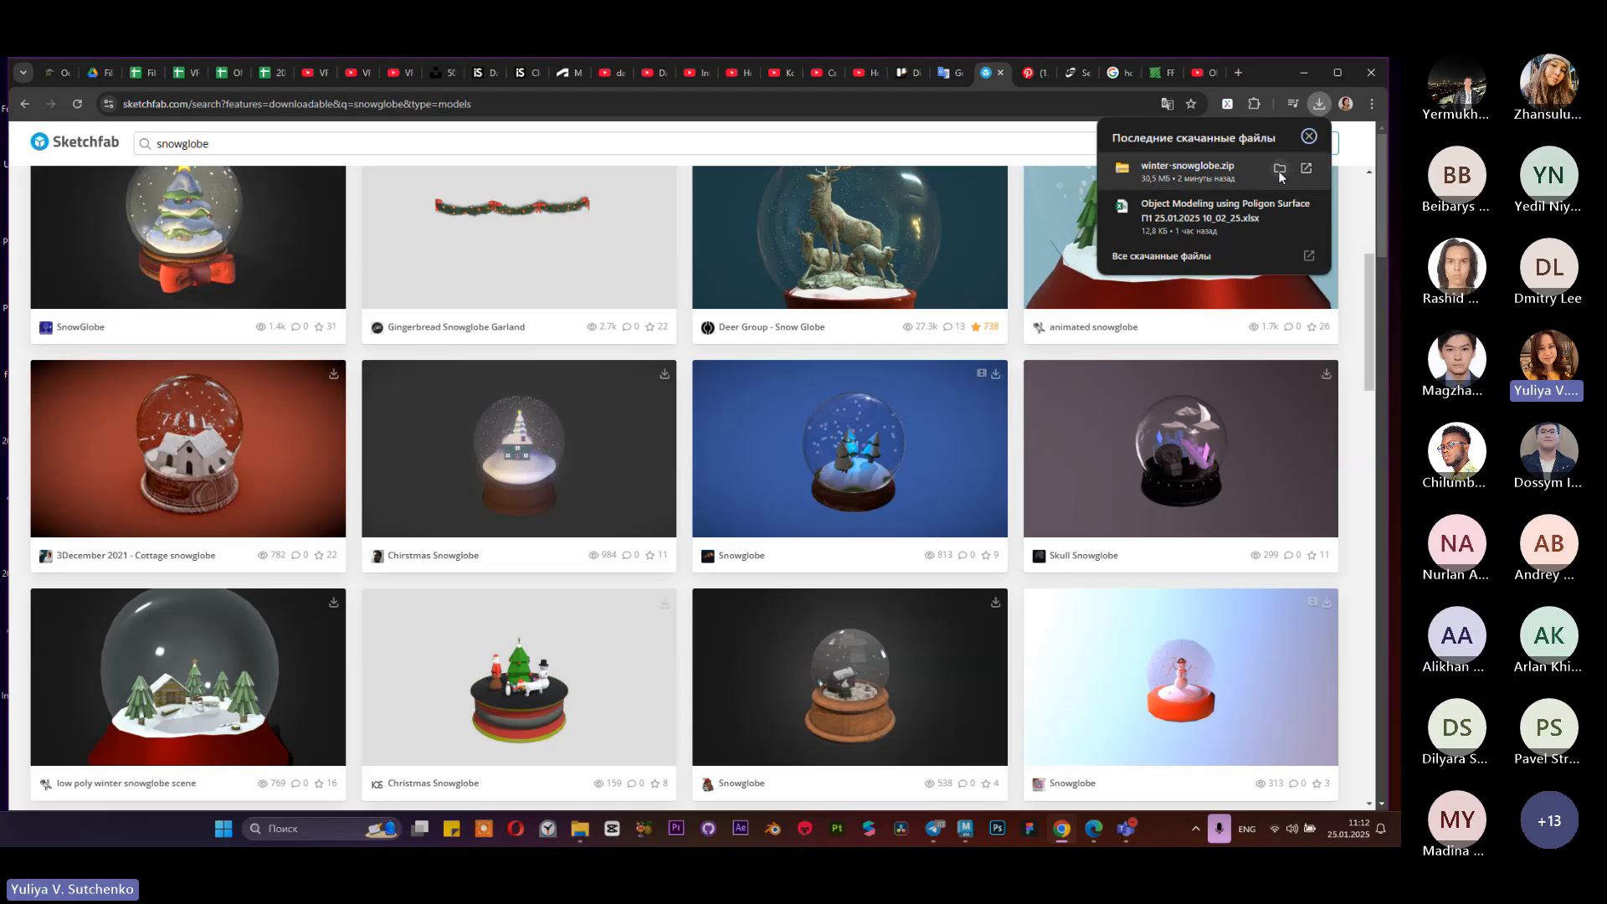
pyautogui.click(1279, 170)
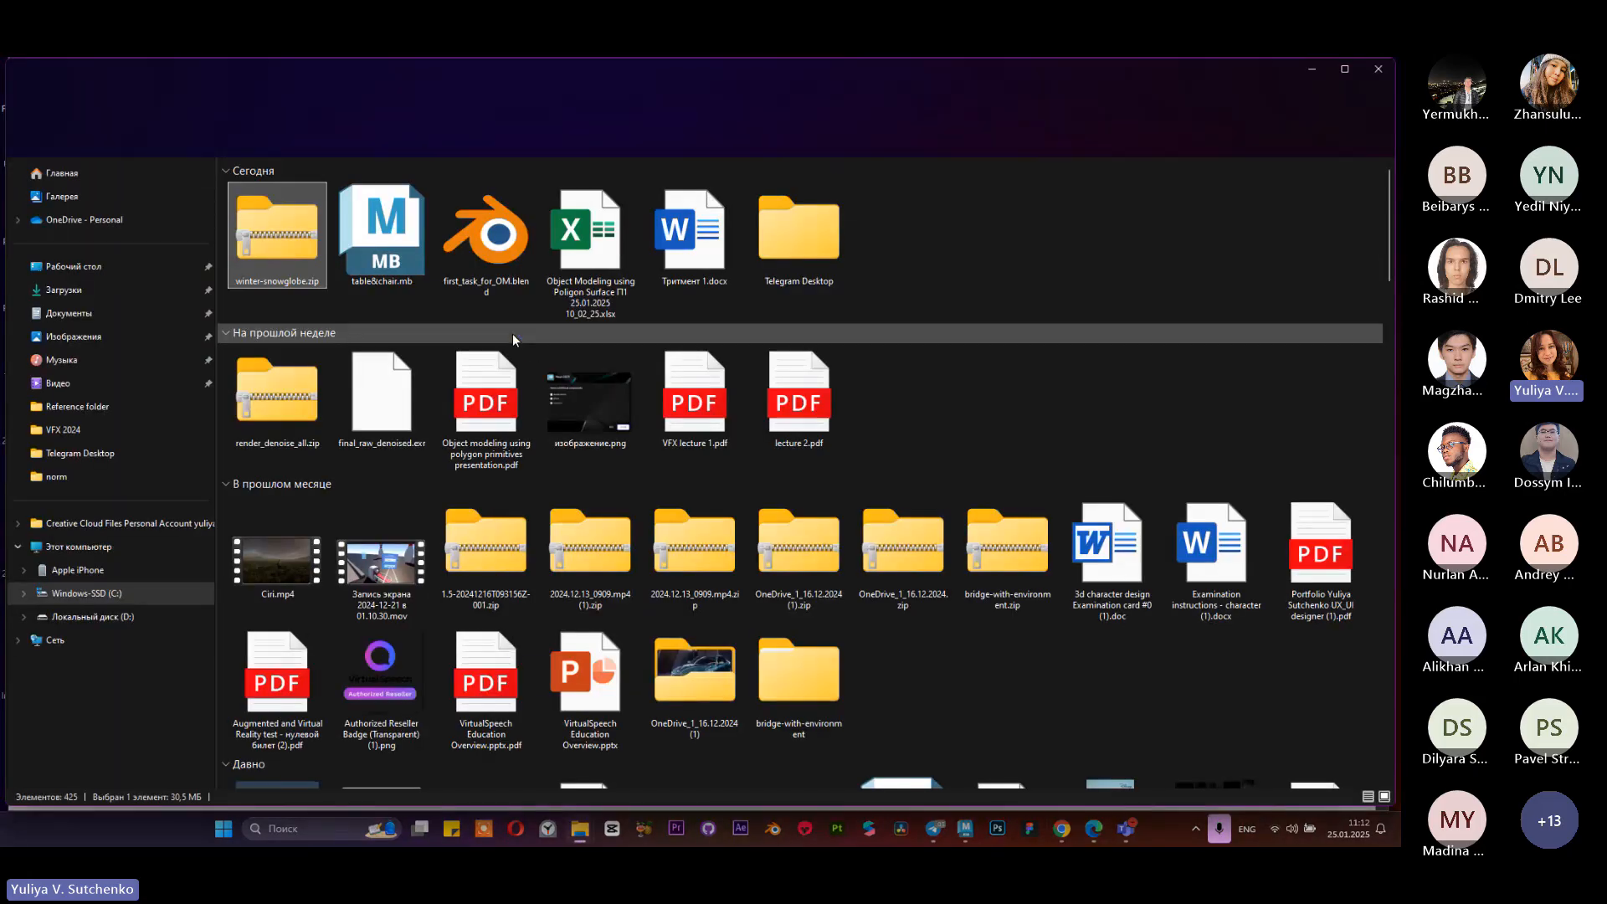
pyautogui.rightClick(263, 214)
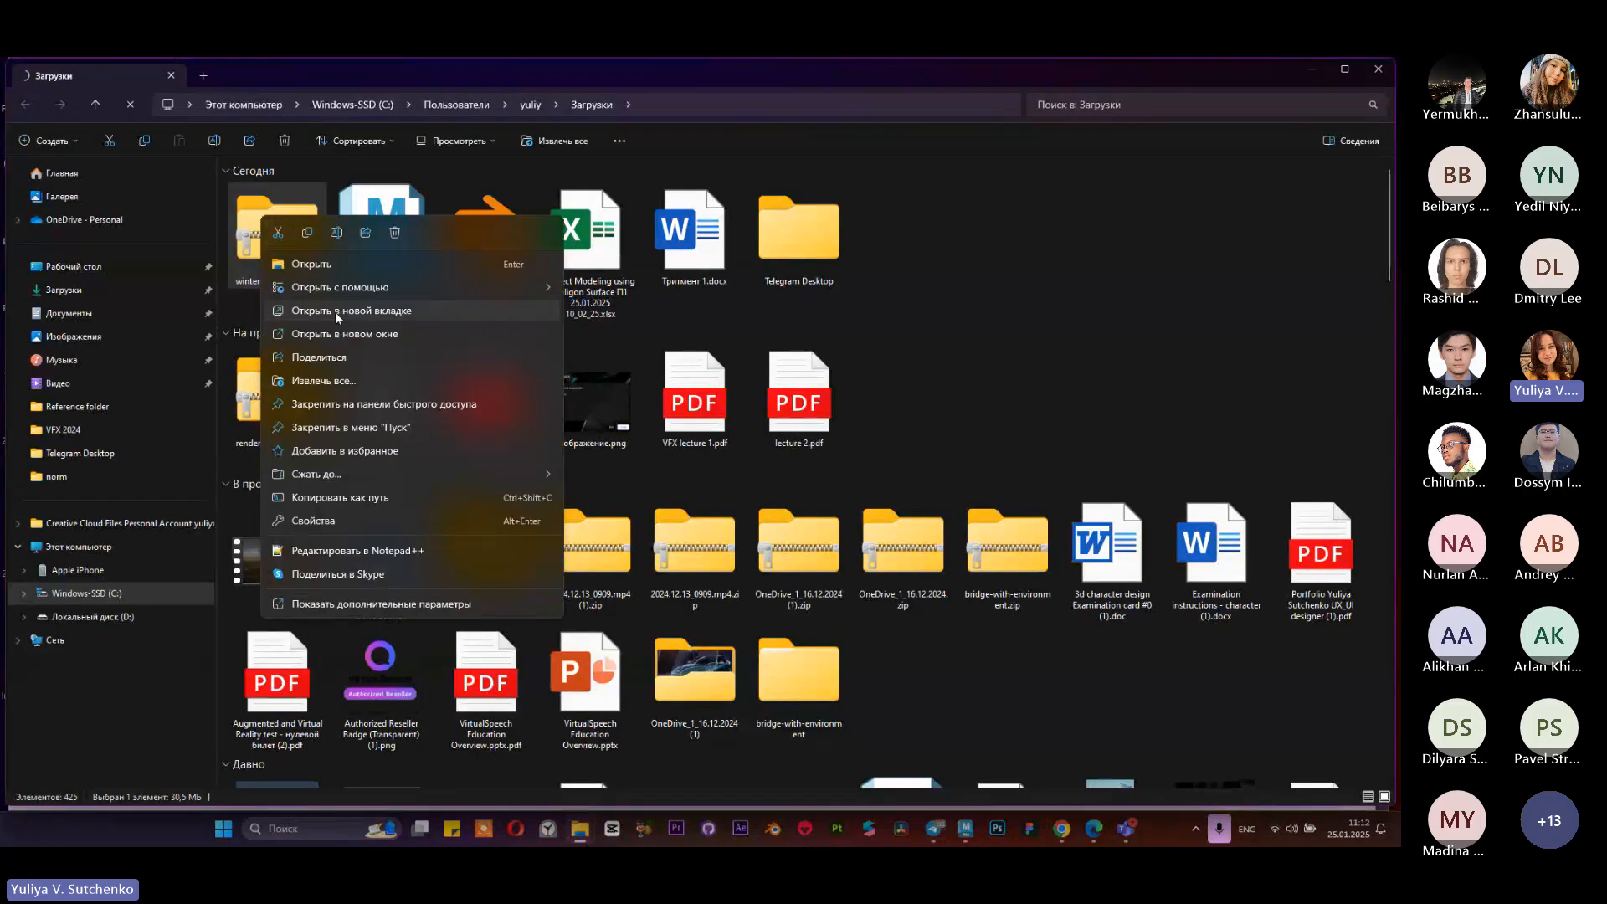
pyautogui.click(354, 379)
pyautogui.click(824, 584)
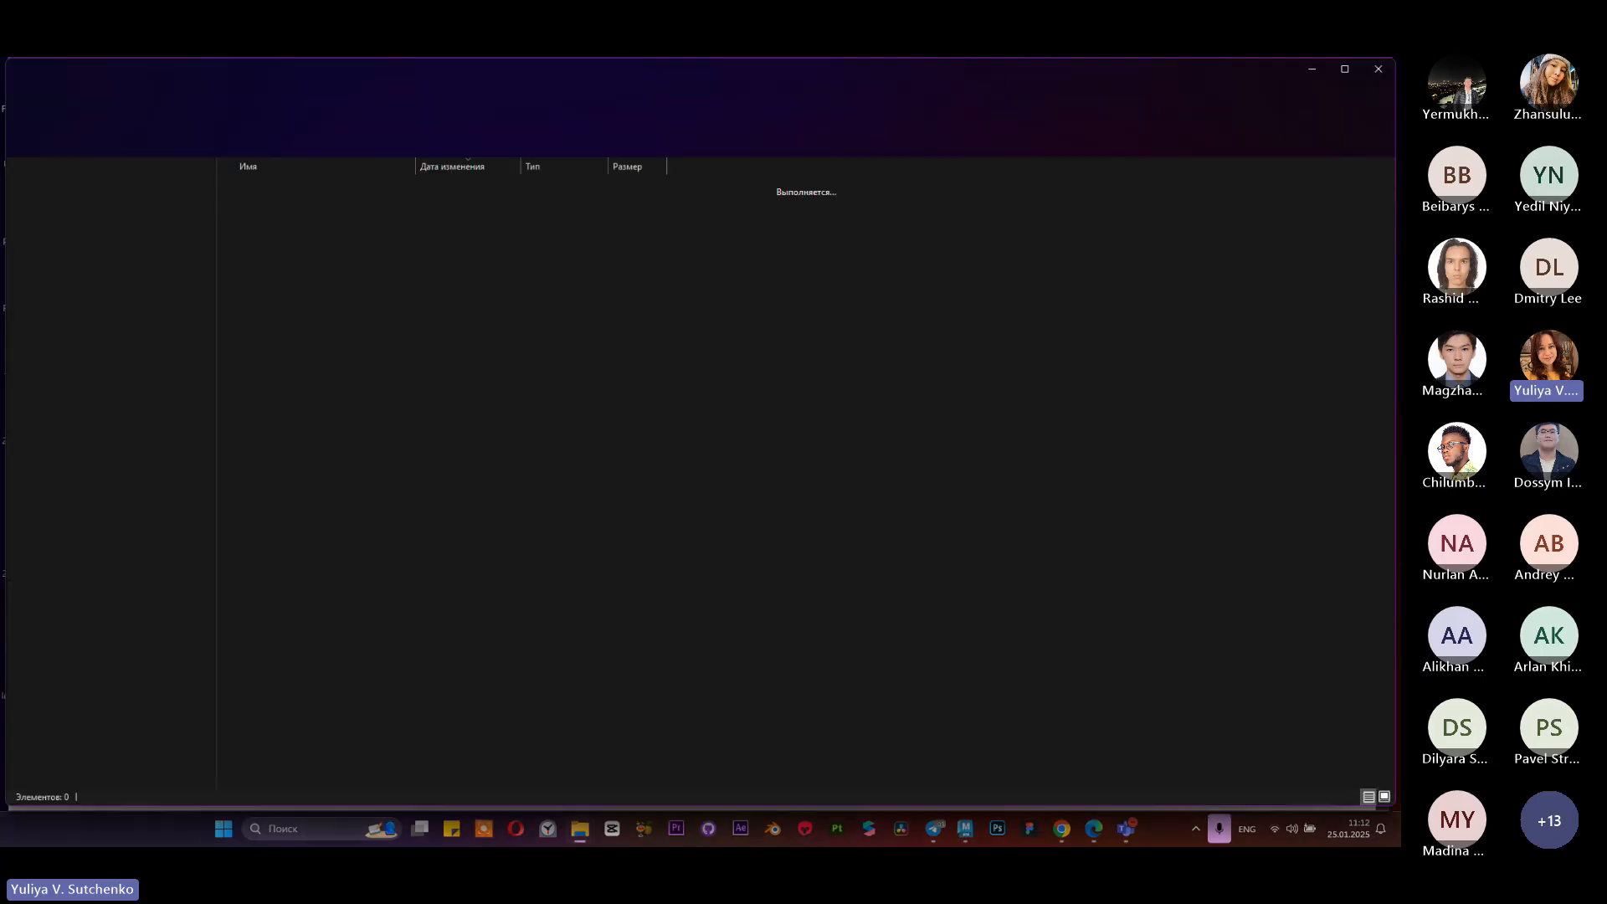
# Step: Bring up the browser briefly, and minimise it and the winter-snowglobe folder window to return to the Downloads folder
pyautogui.click(1062, 833)
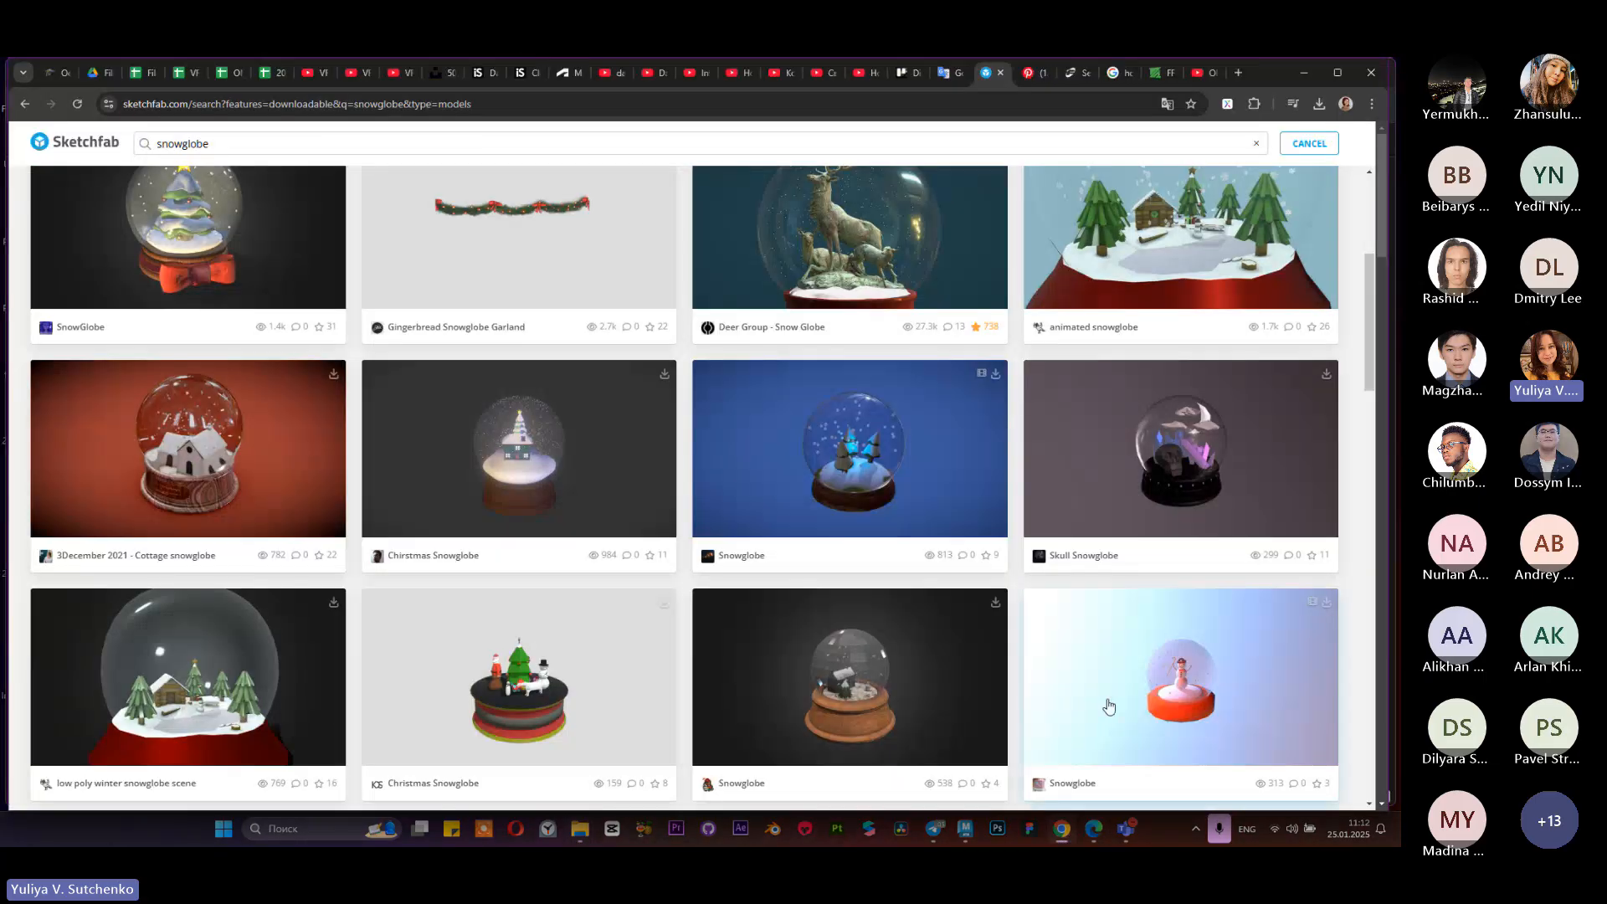
pyautogui.click(1310, 72)
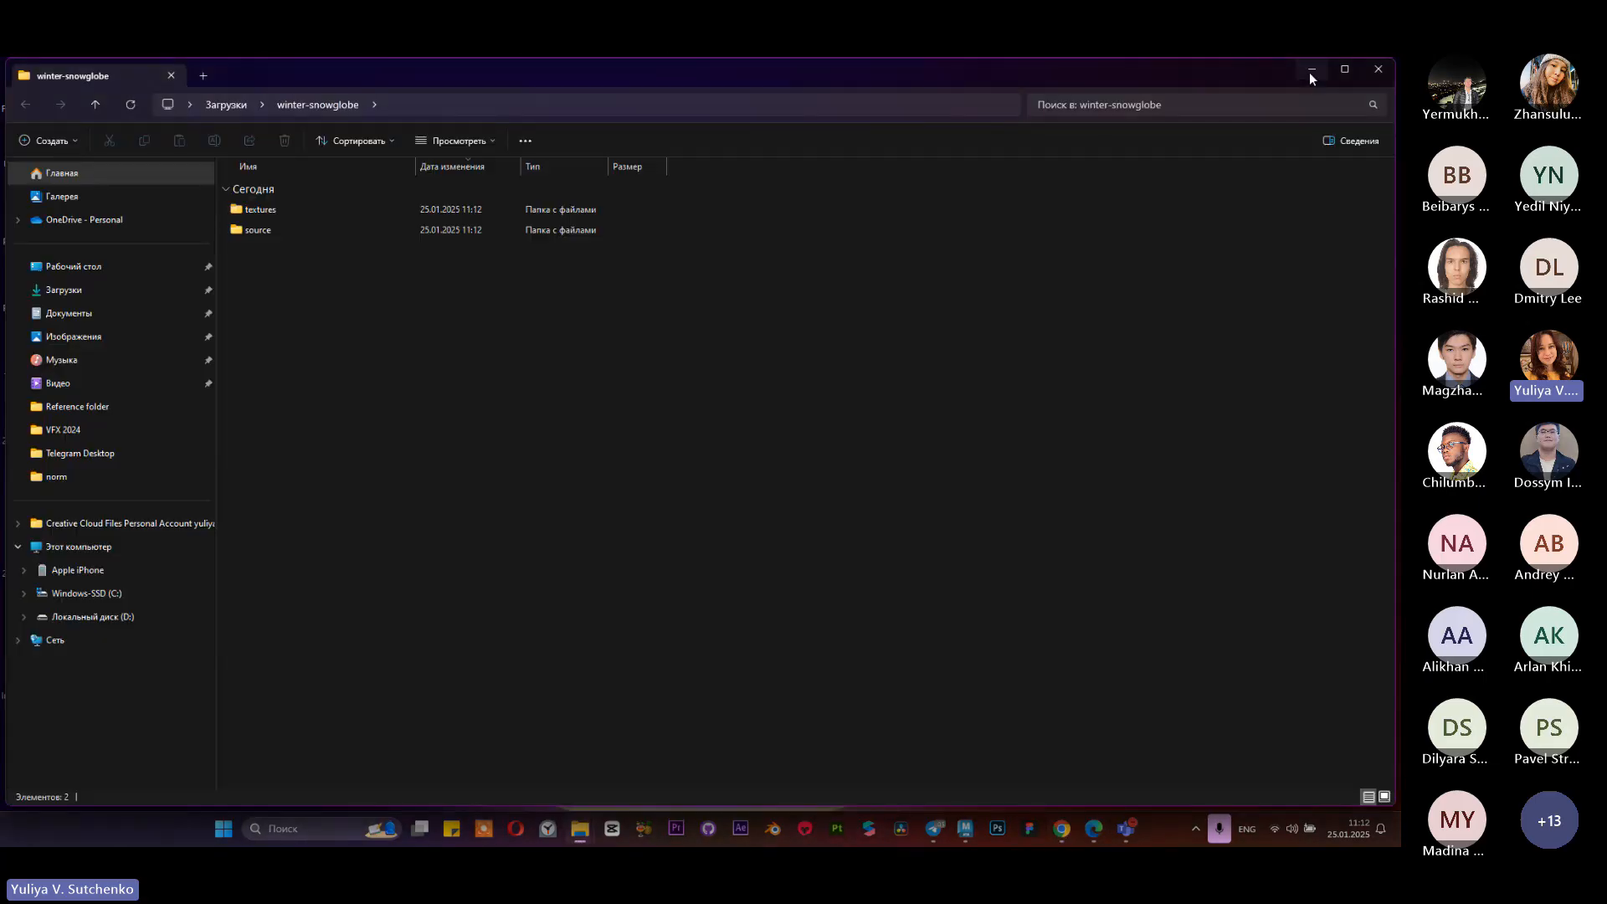
pyautogui.click(1307, 72)
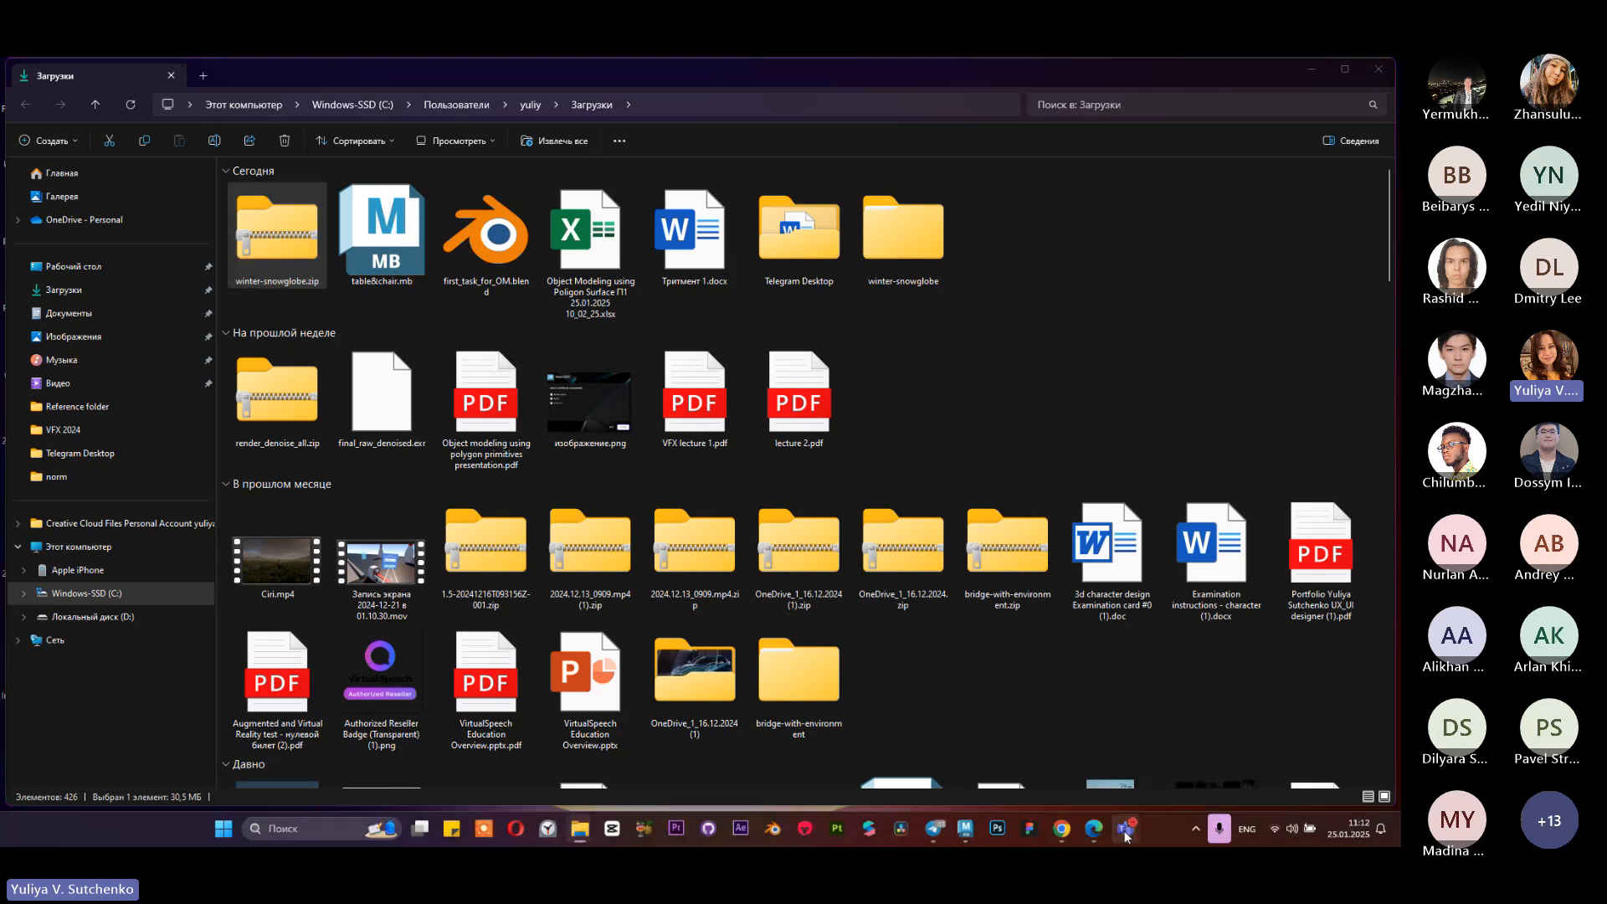
# Step: Switch to the Teams meeting window and look through the full list of participants
pyautogui.moveTo(1126, 828)
pyautogui.click(1030, 778)
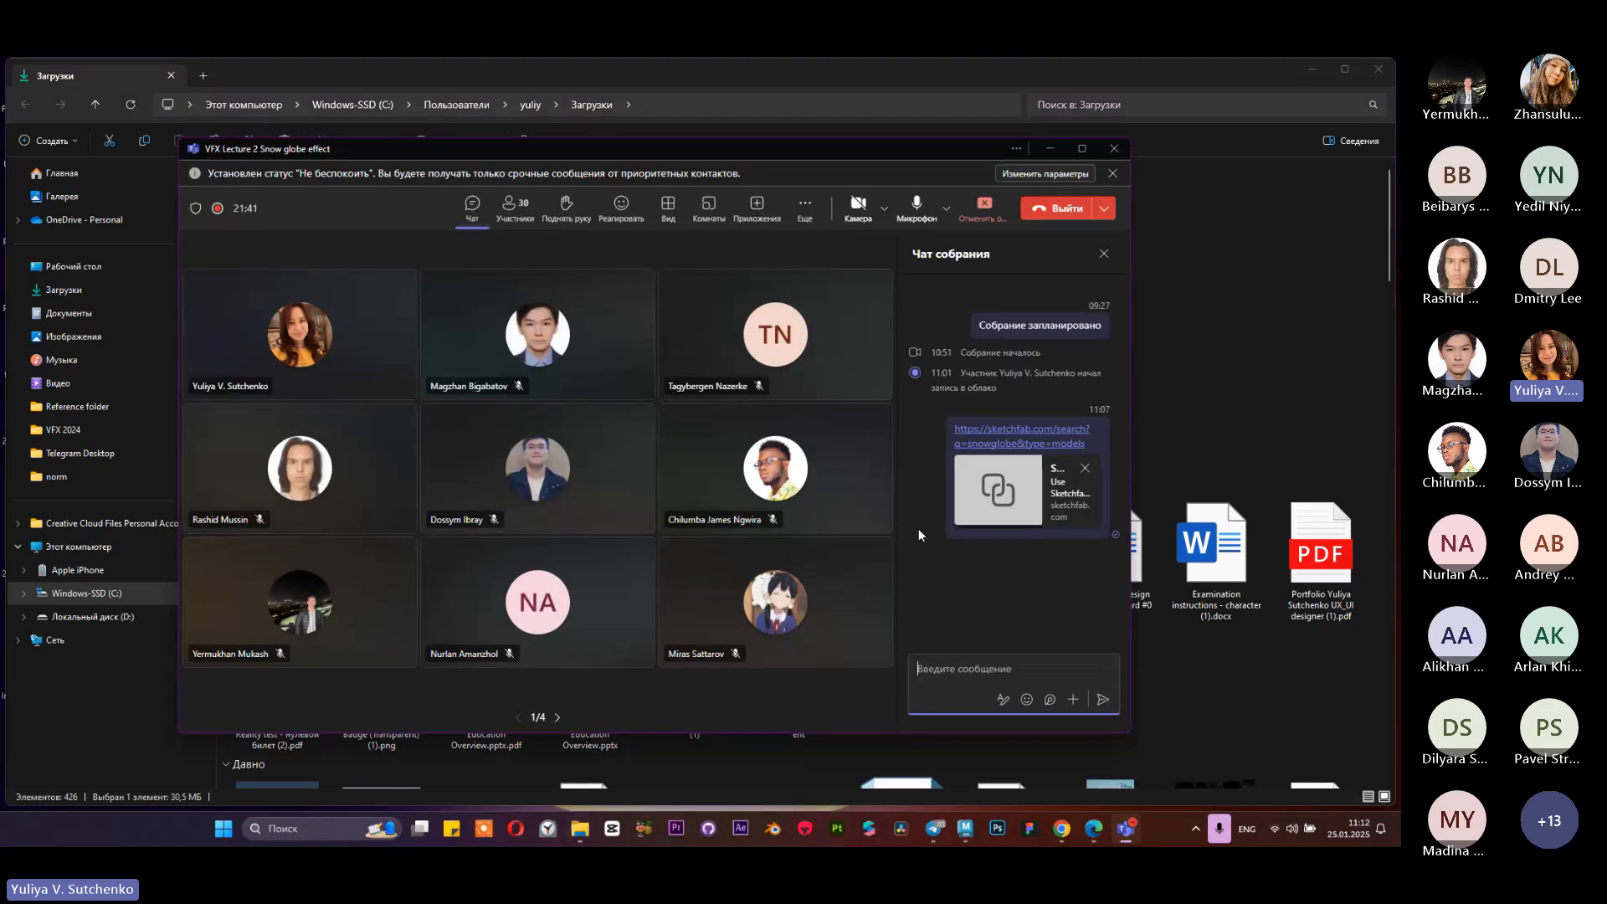
pyautogui.click(514, 207)
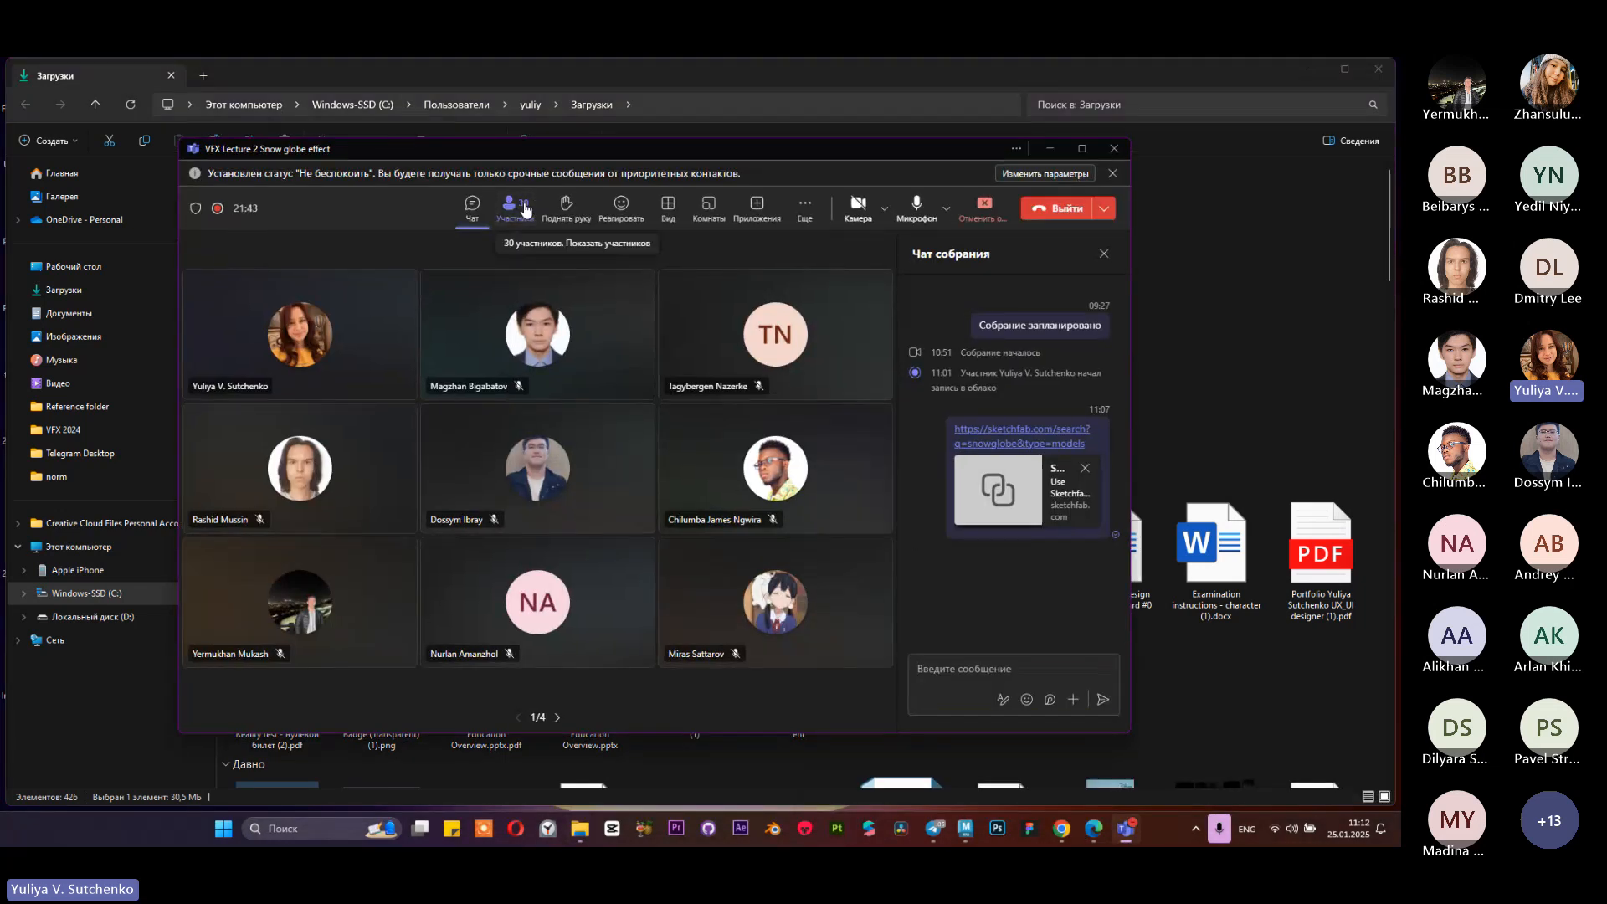
pyautogui.scroll(-10, 976, 520)
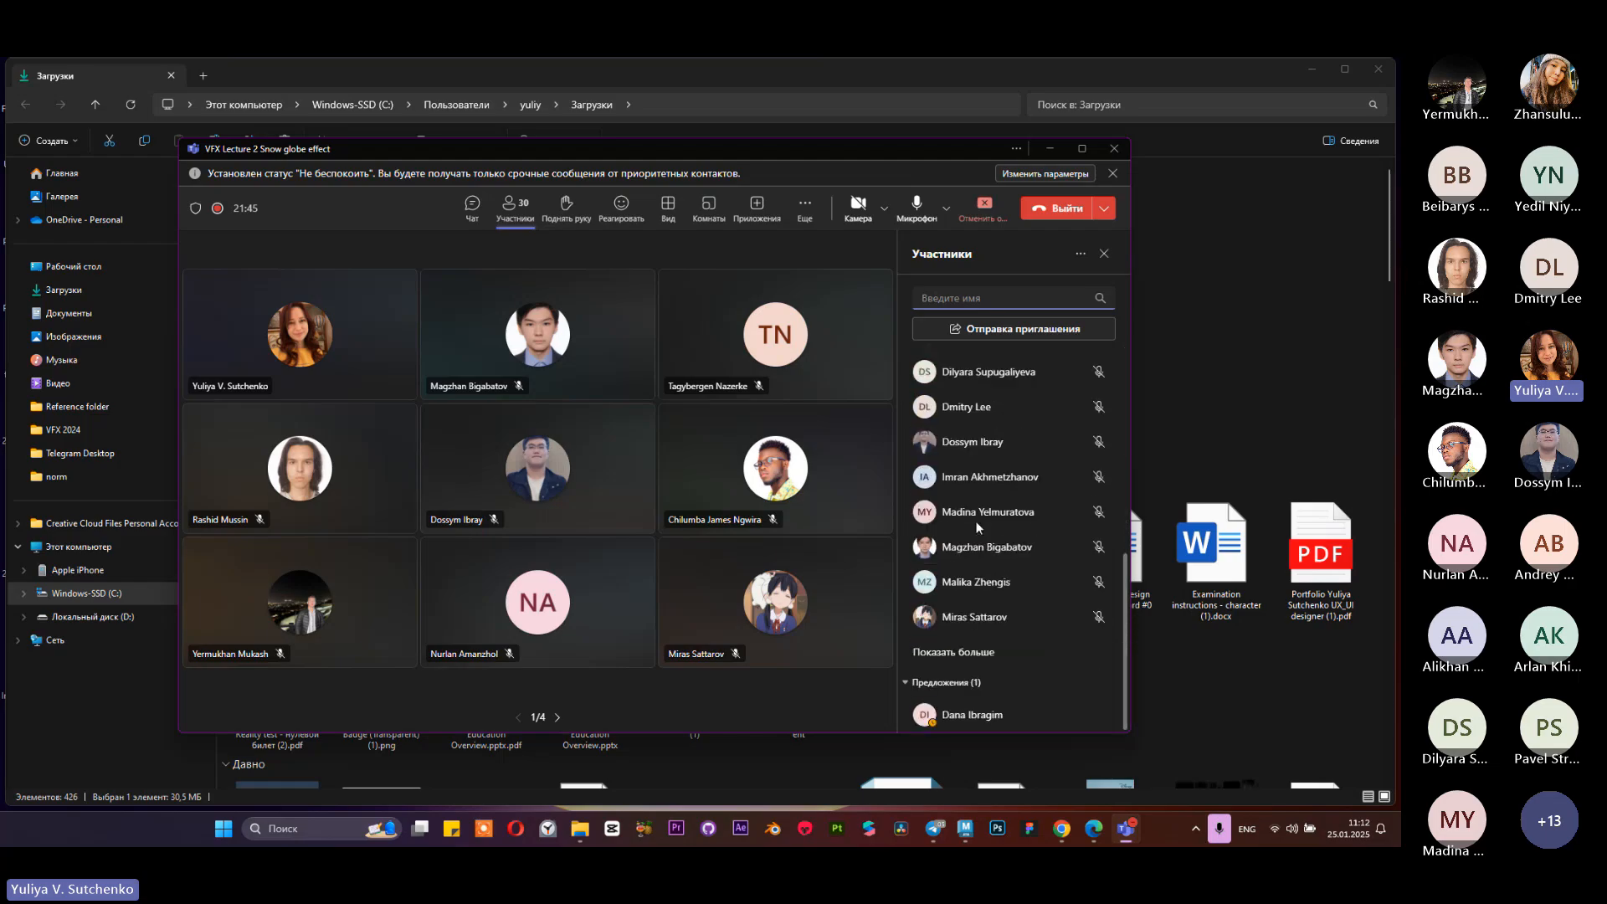
pyautogui.scroll(10, 972, 510)
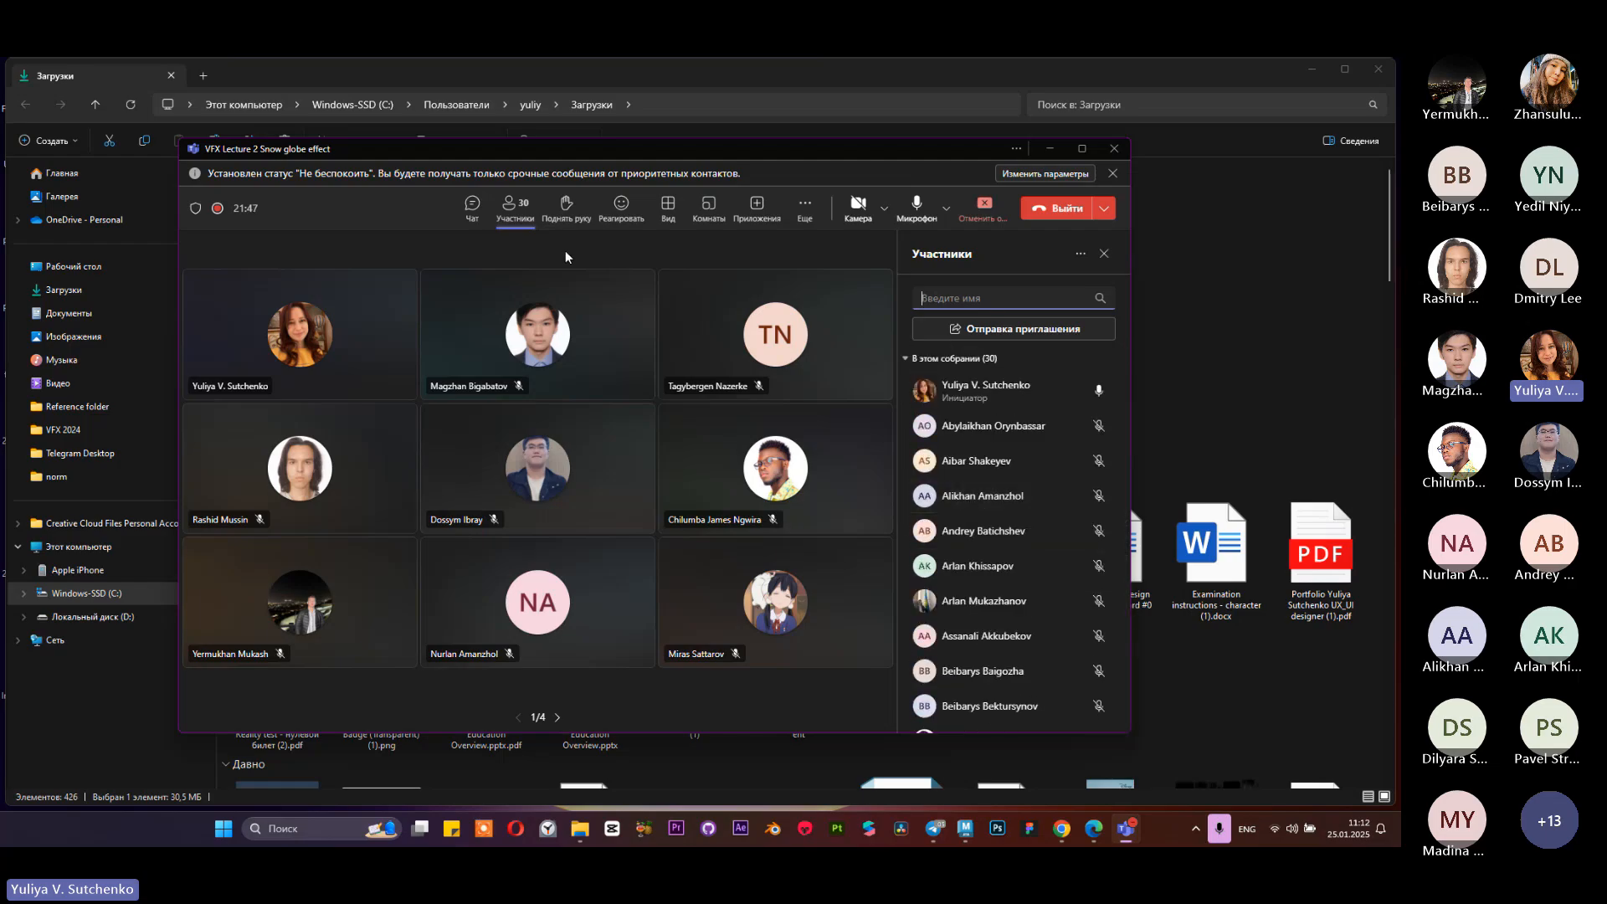
# Step: Switch to the browser's class journal, refresh the 25 January attendance, review the whole student list and minimise the browser
pyautogui.moveTo(1063, 817)
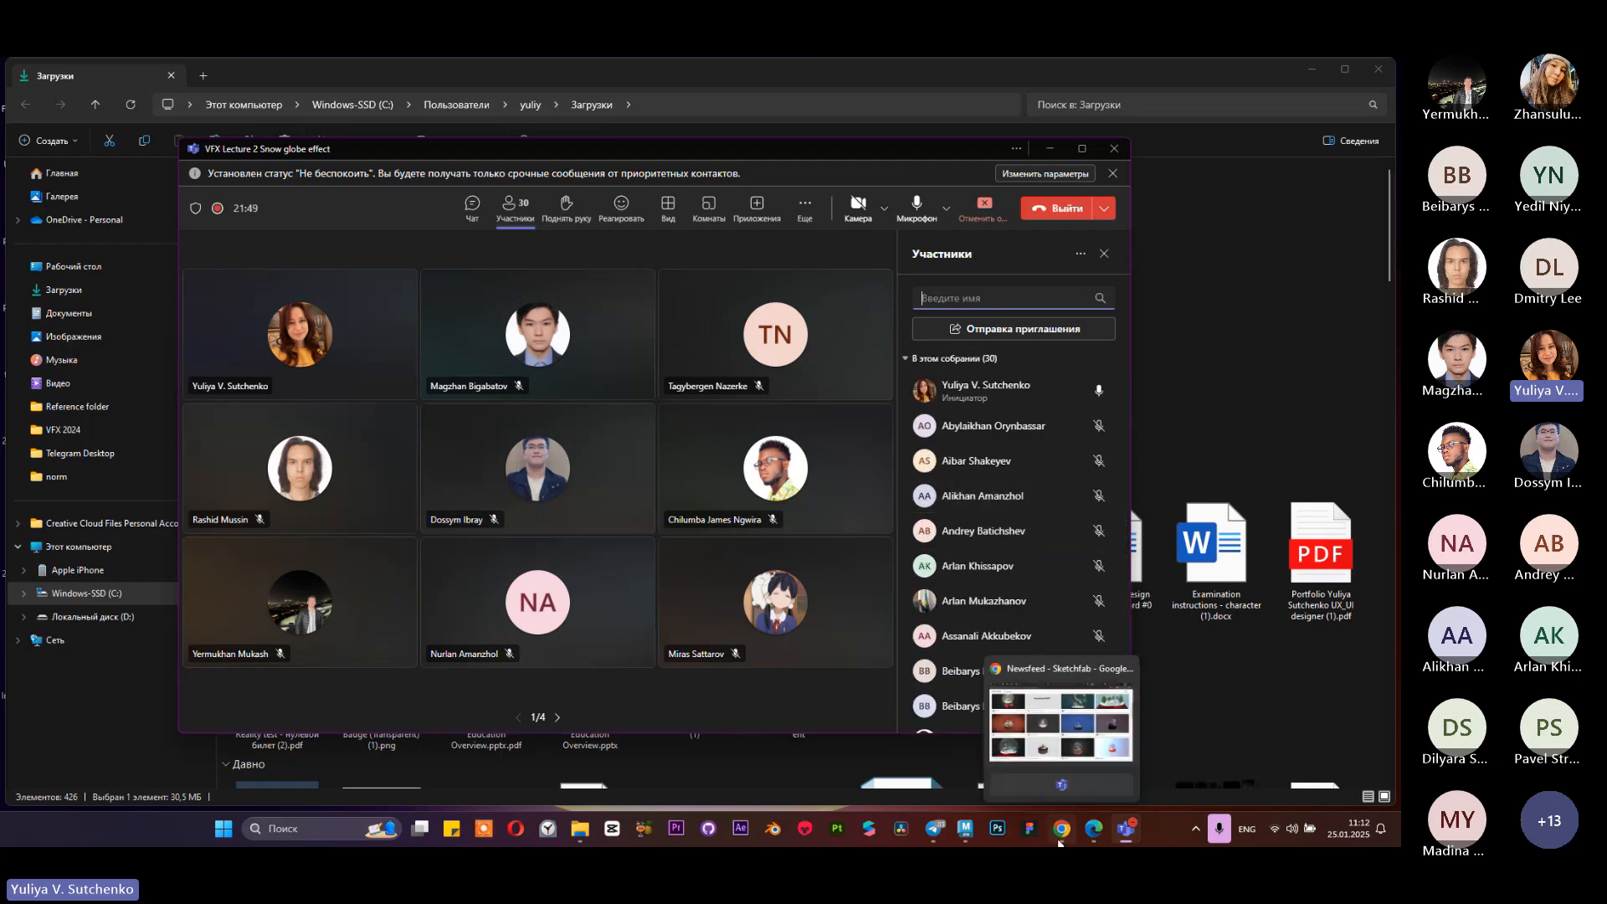
pyautogui.click(975, 698)
pyautogui.click(52, 74)
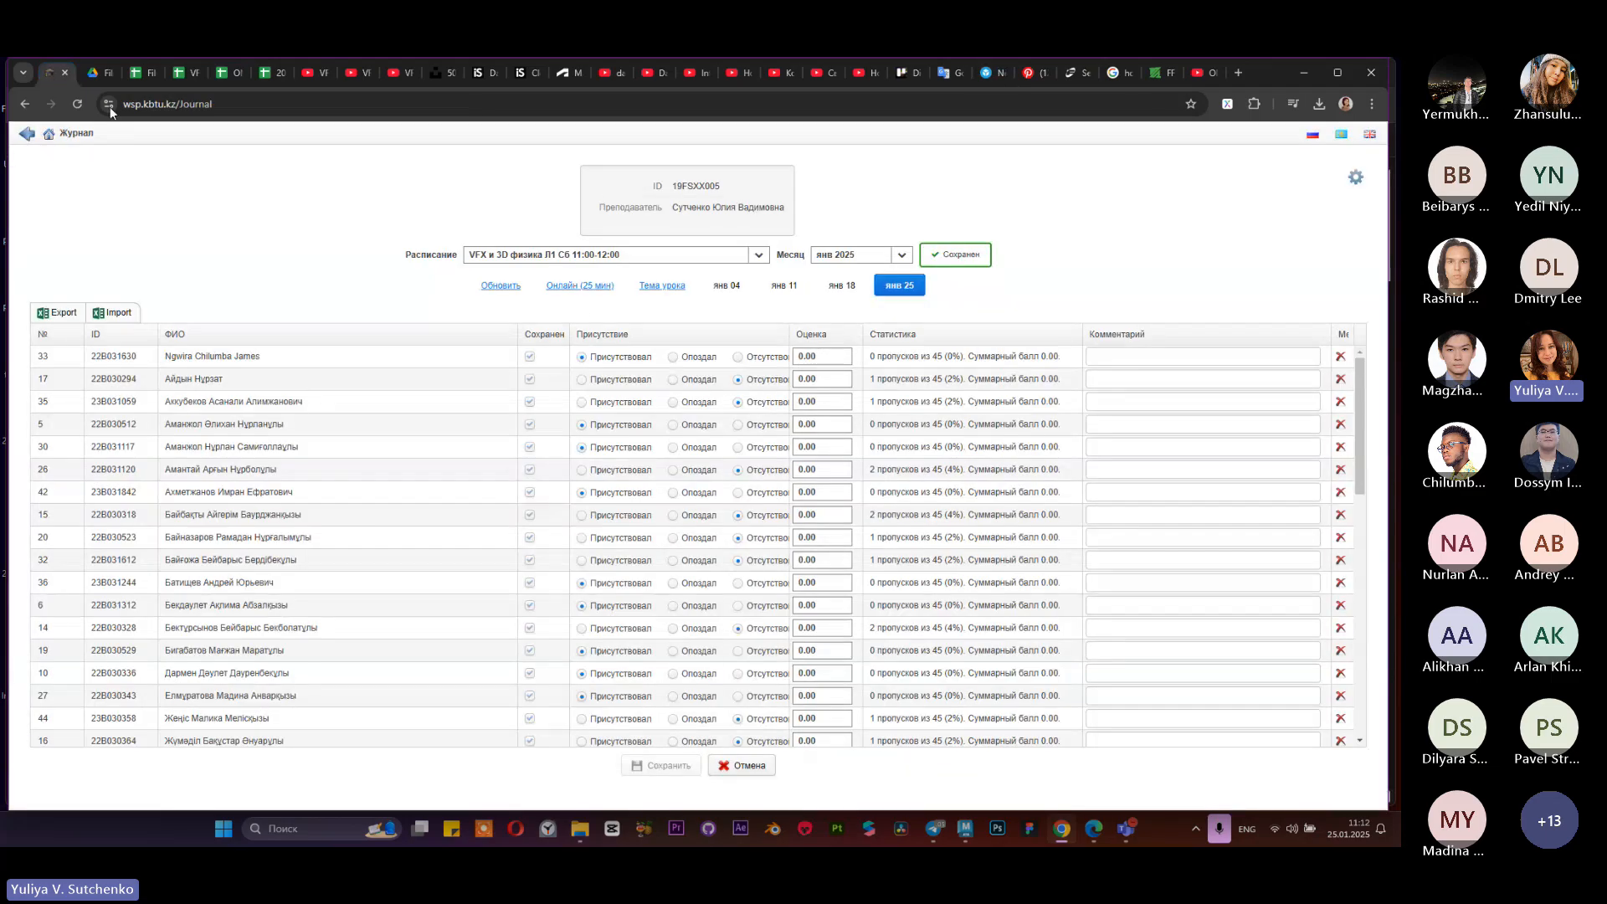
pyautogui.click(501, 286)
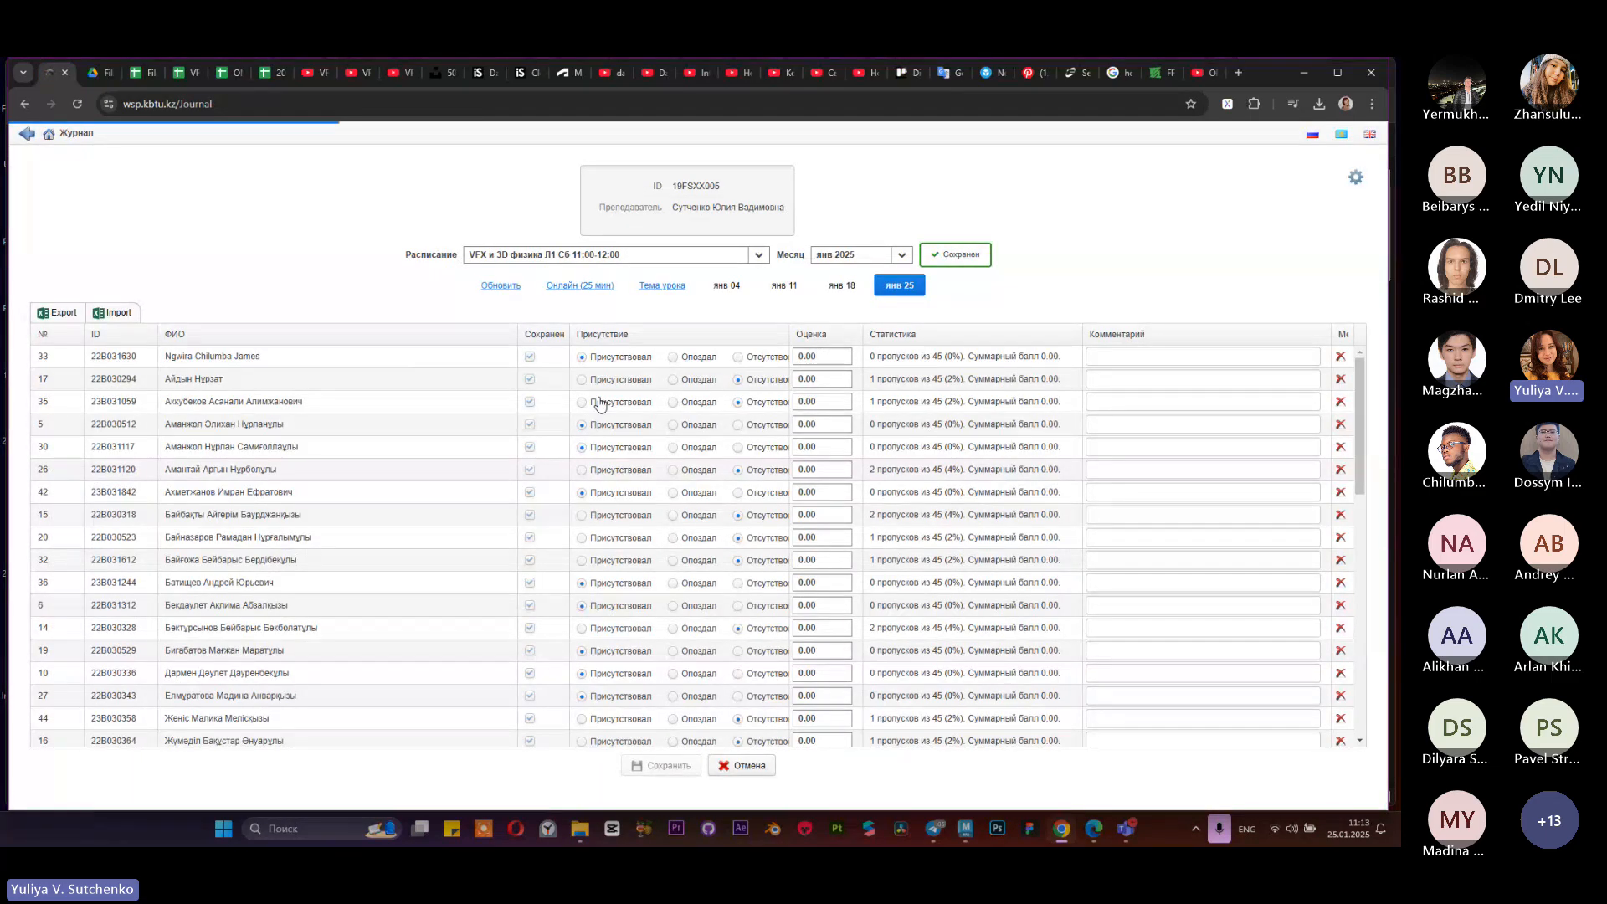
pyautogui.scroll(-8, 427, 526)
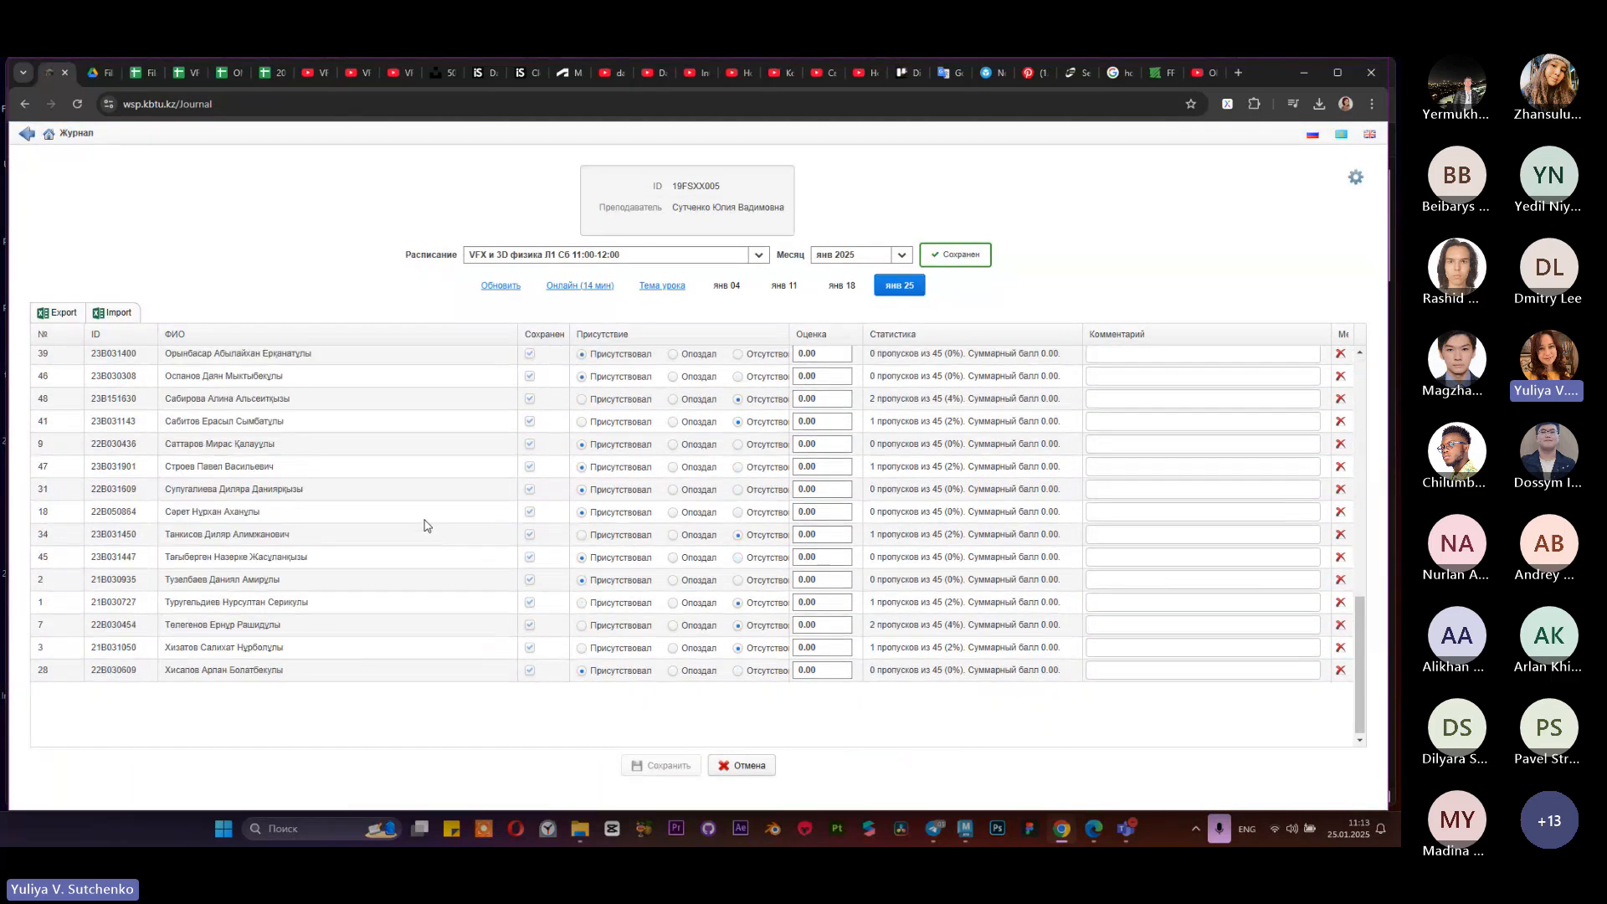
pyautogui.scroll(9, 427, 526)
pyautogui.click(1304, 74)
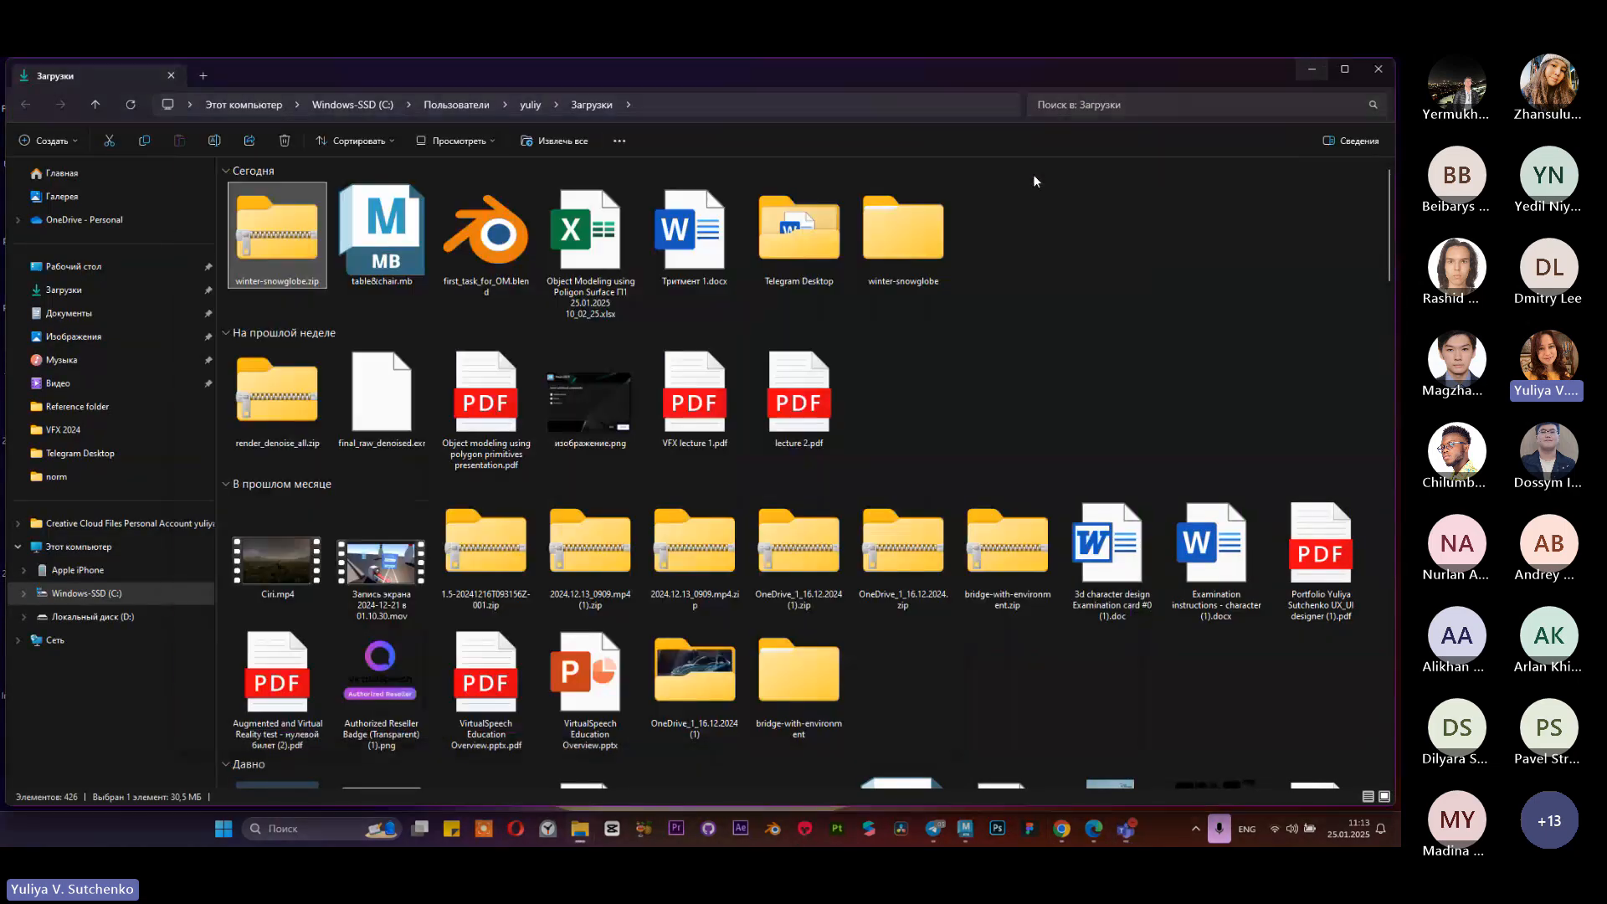
# Step: Minimise the meeting window, open the source folder inside the extracted winter-snowglobe folder and select snowglobe_scene.fbx
pyautogui.click(1050, 150)
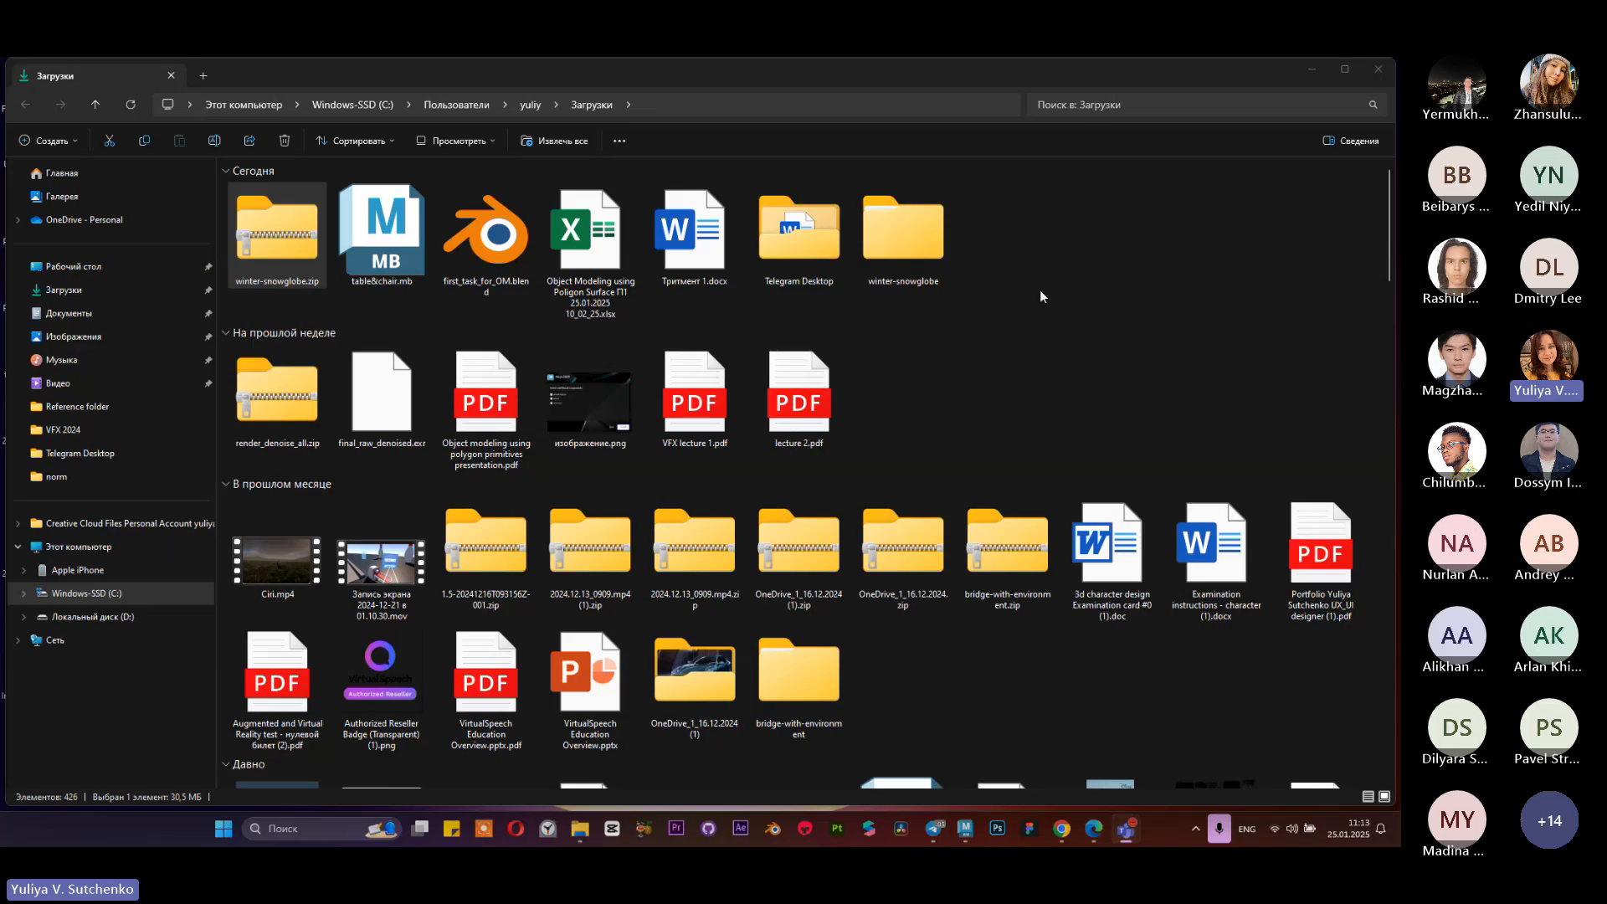
pyautogui.doubleClick(903, 230)
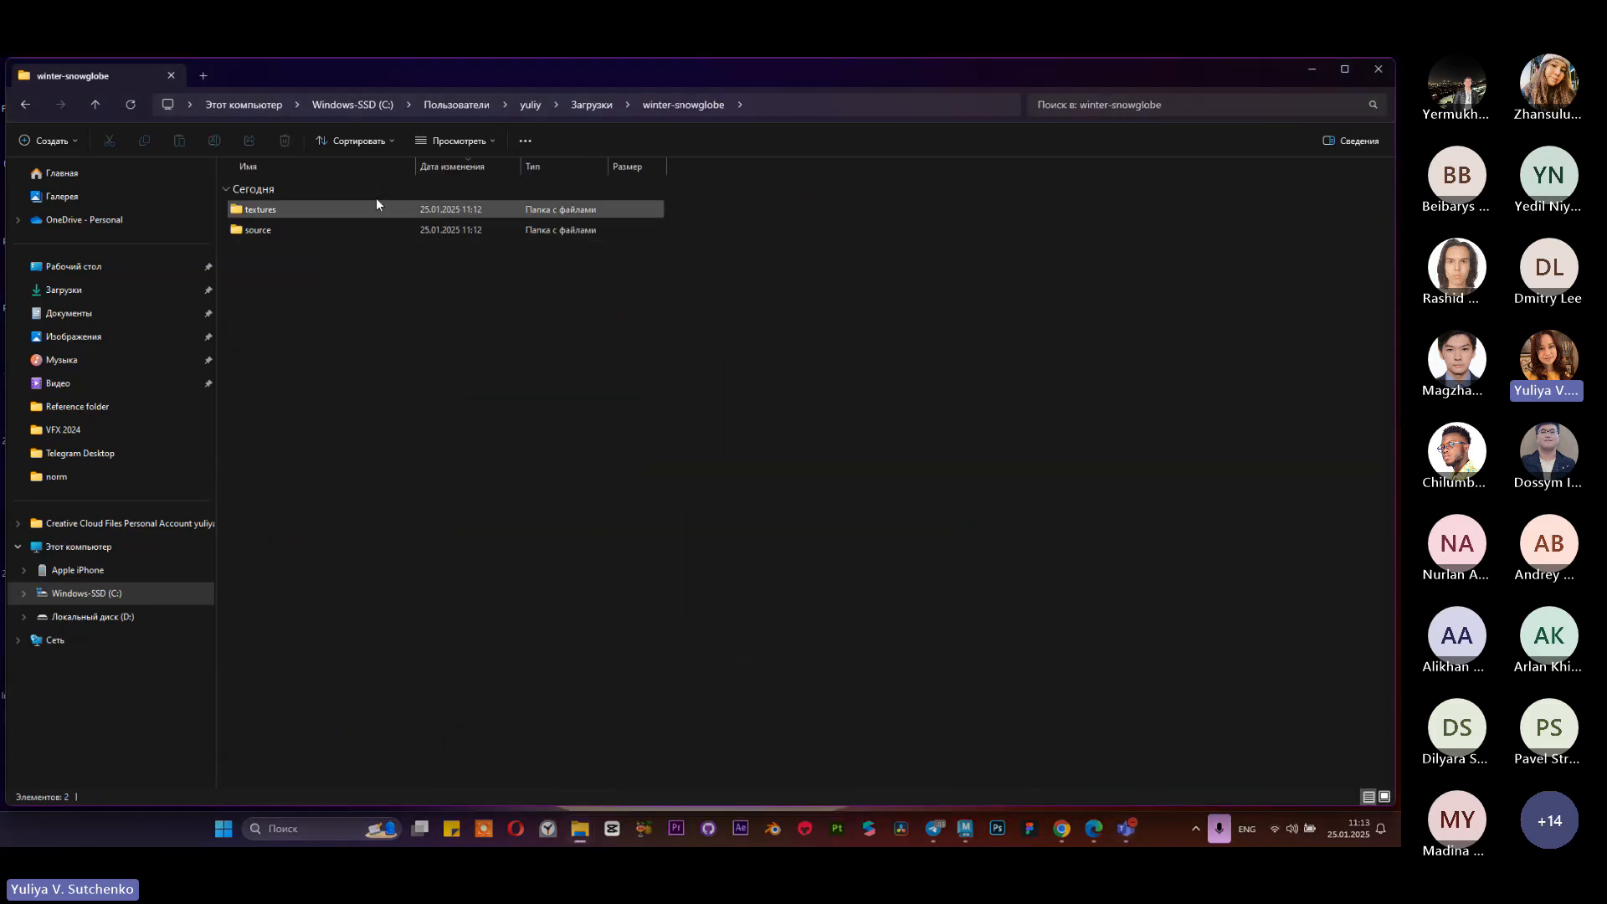
pyautogui.doubleClick(374, 229)
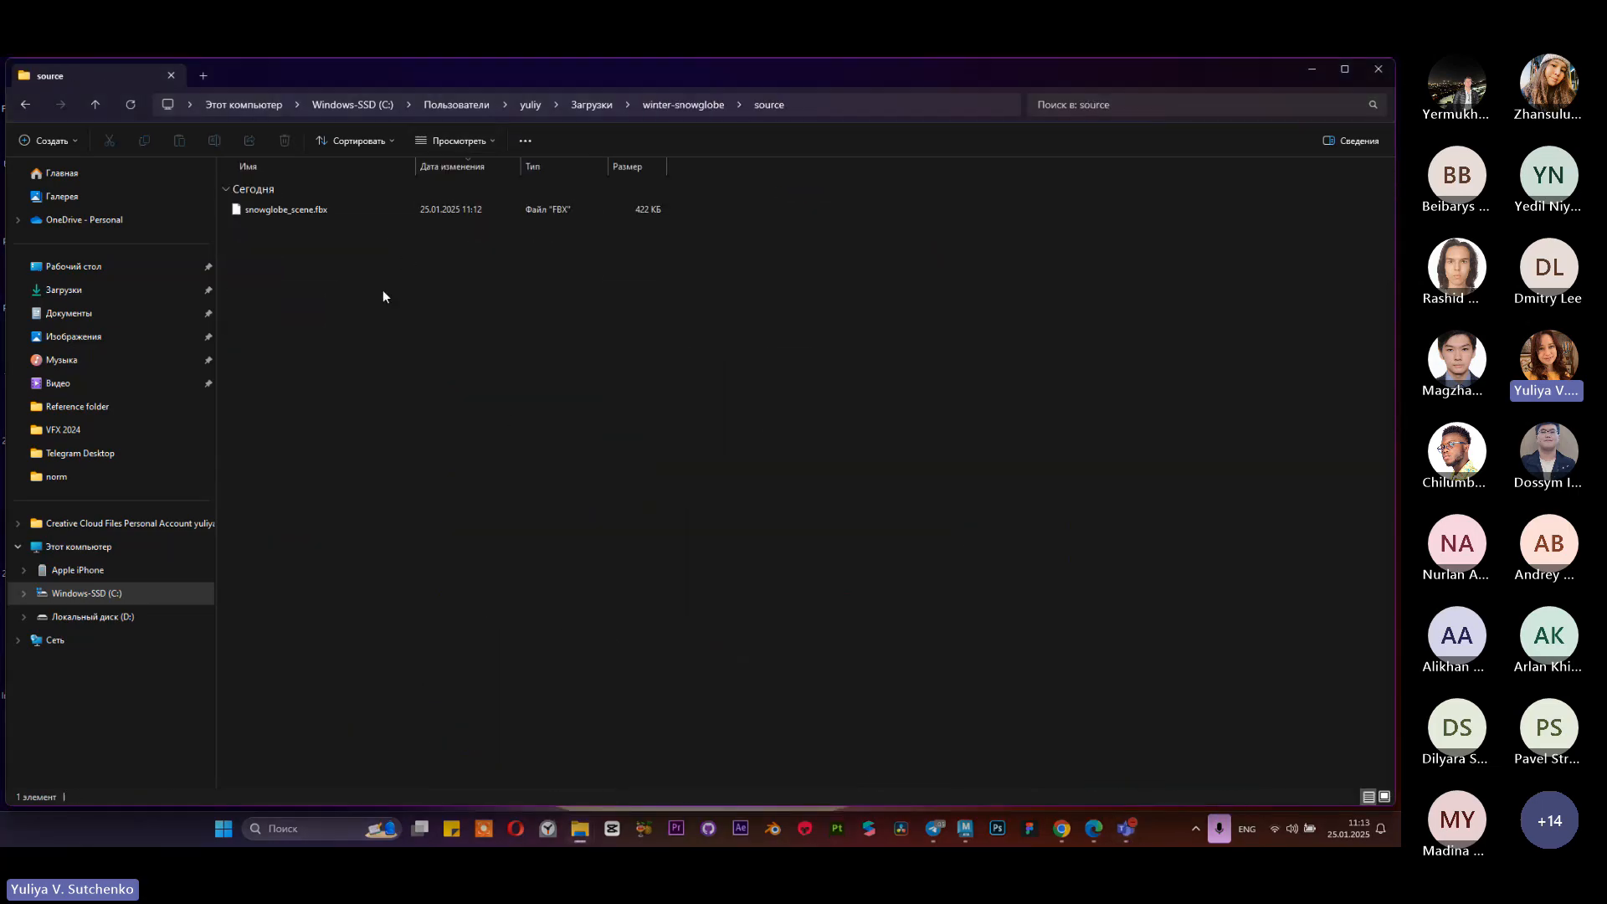
pyautogui.click(317, 212)
# Step: Open the textures folder of winter-snowglobe, browse its image files and return to the winter-snowglobe folder
pyautogui.click(659, 107)
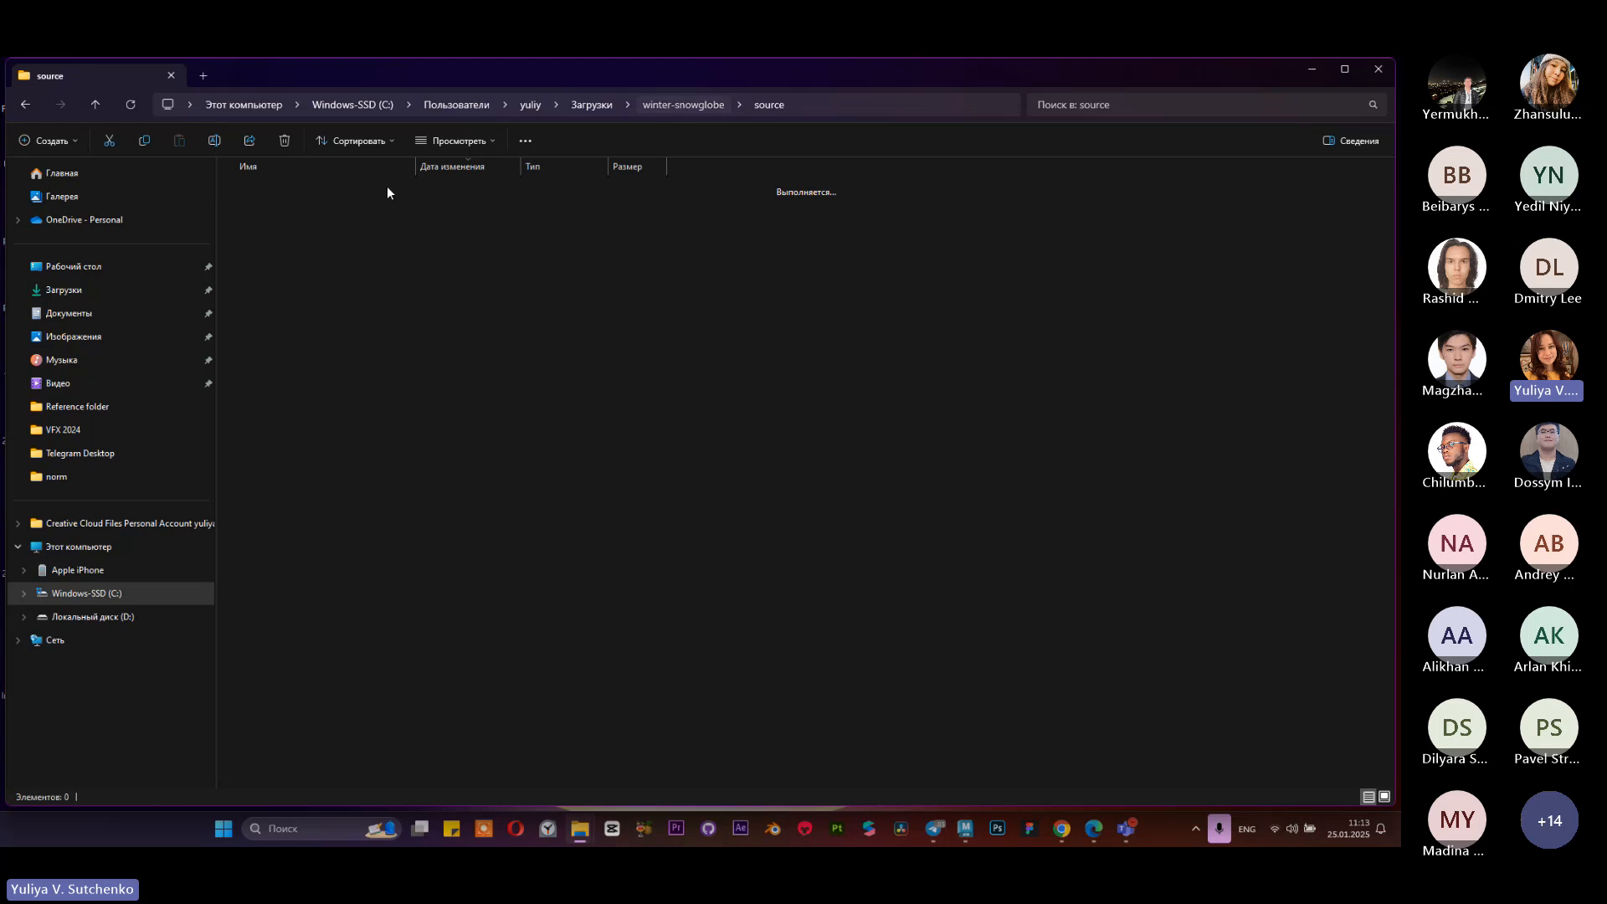
pyautogui.doubleClick(351, 211)
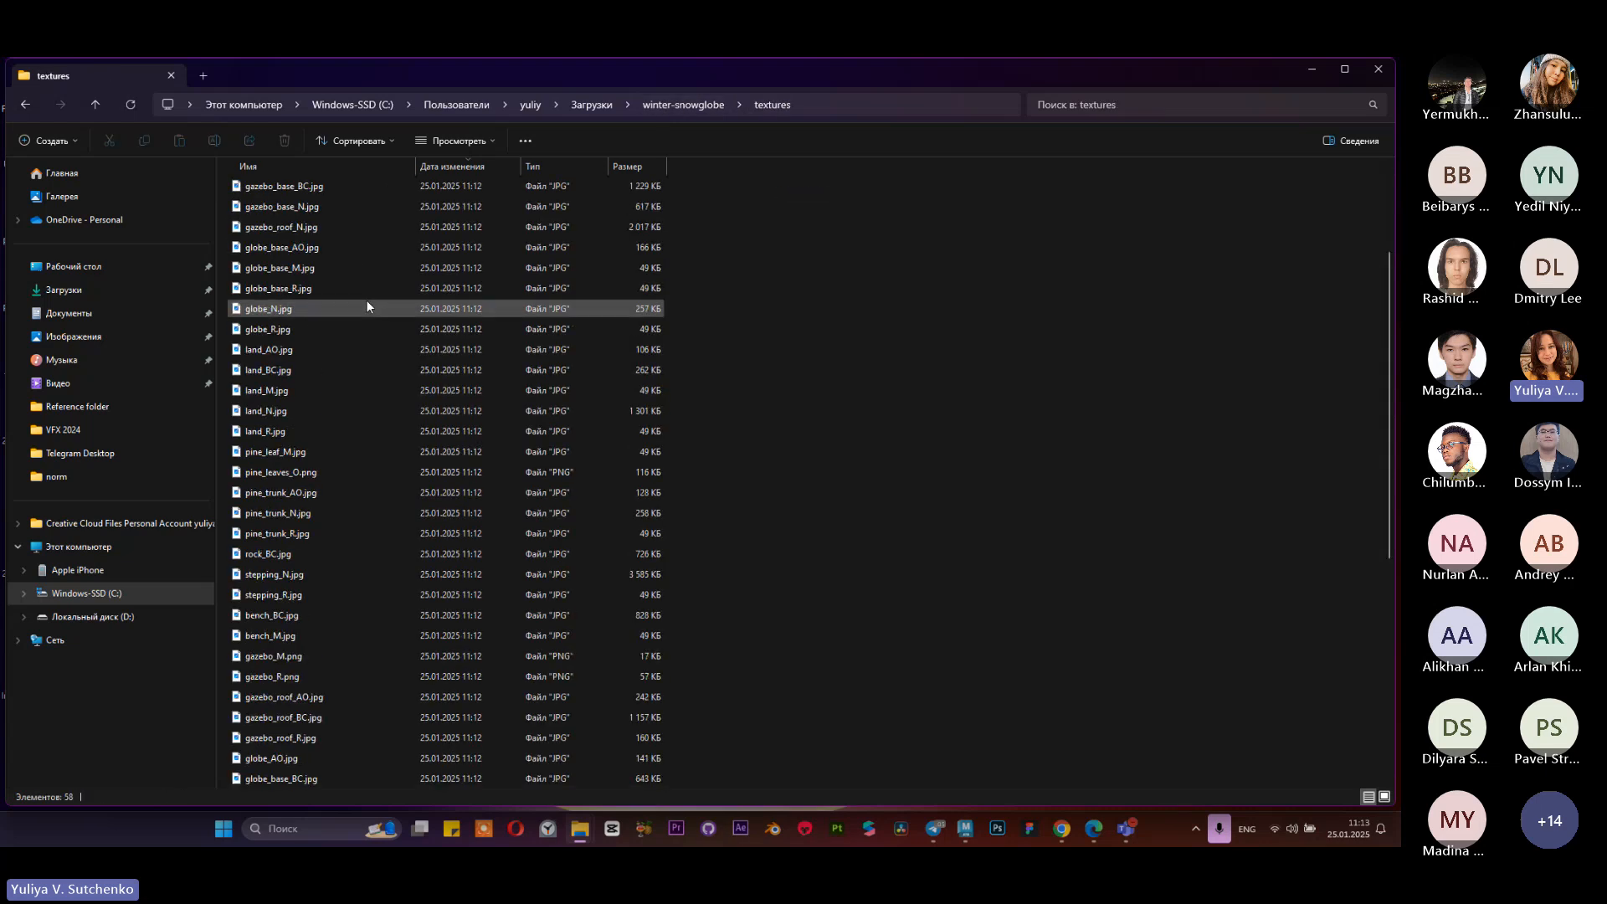
pyautogui.scroll(-1, 375, 299)
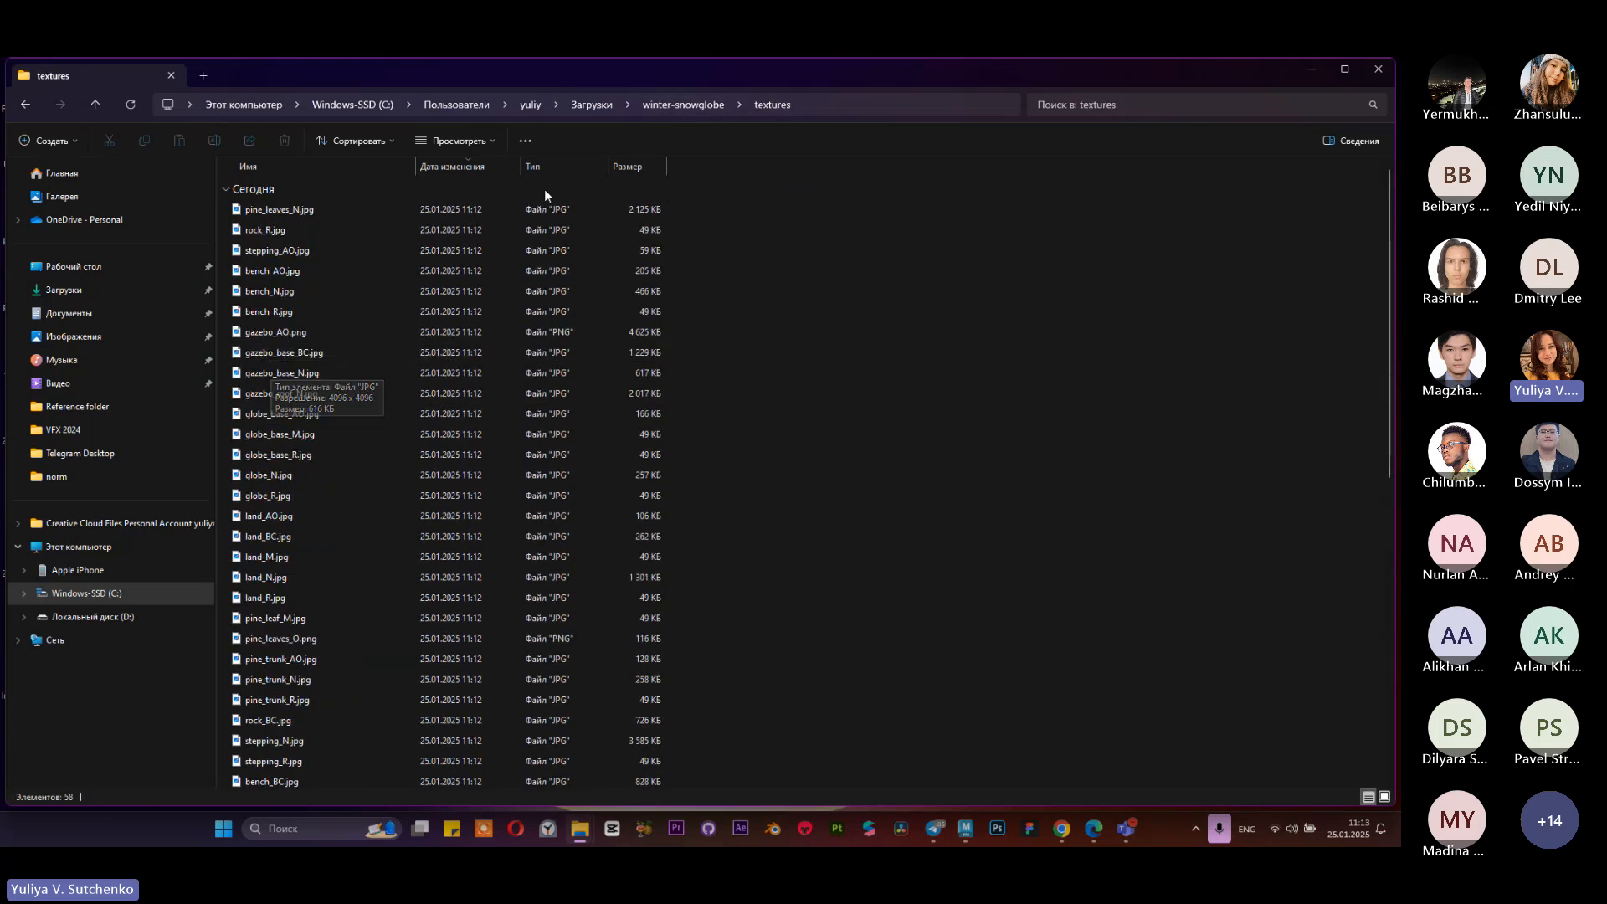
pyautogui.click(661, 106)
pyautogui.click(314, 275)
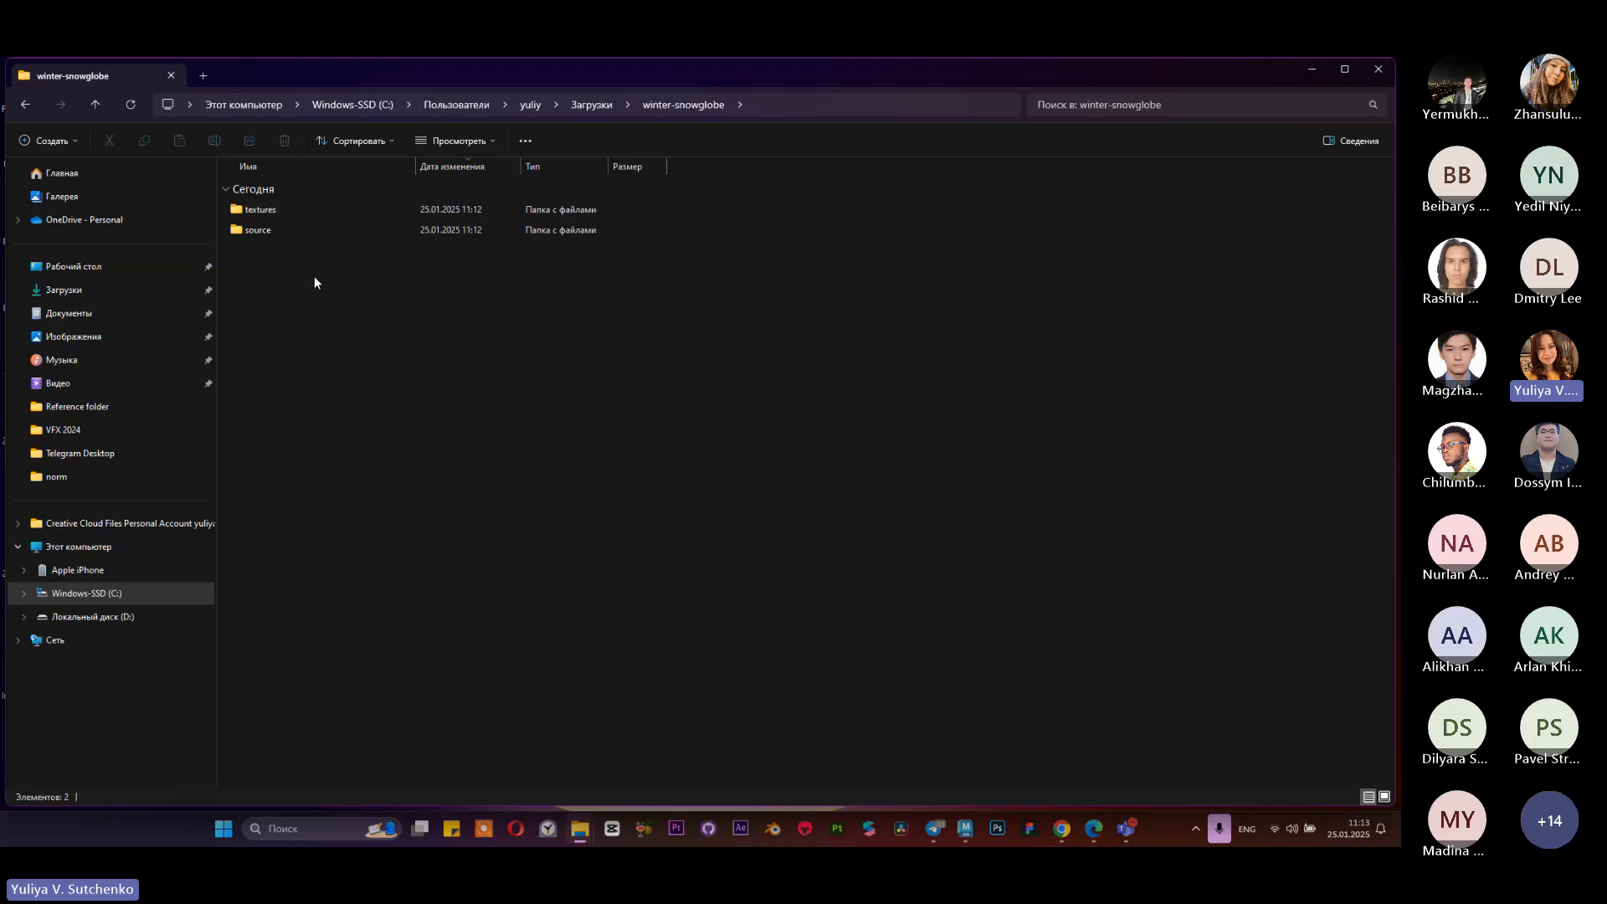
# Step: Minimise the winter-snowglobe window, move the desktop's vfx 2025 folder beside the Interactive Test task folder and open it
pyautogui.click(1311, 68)
pyautogui.click(562, 172)
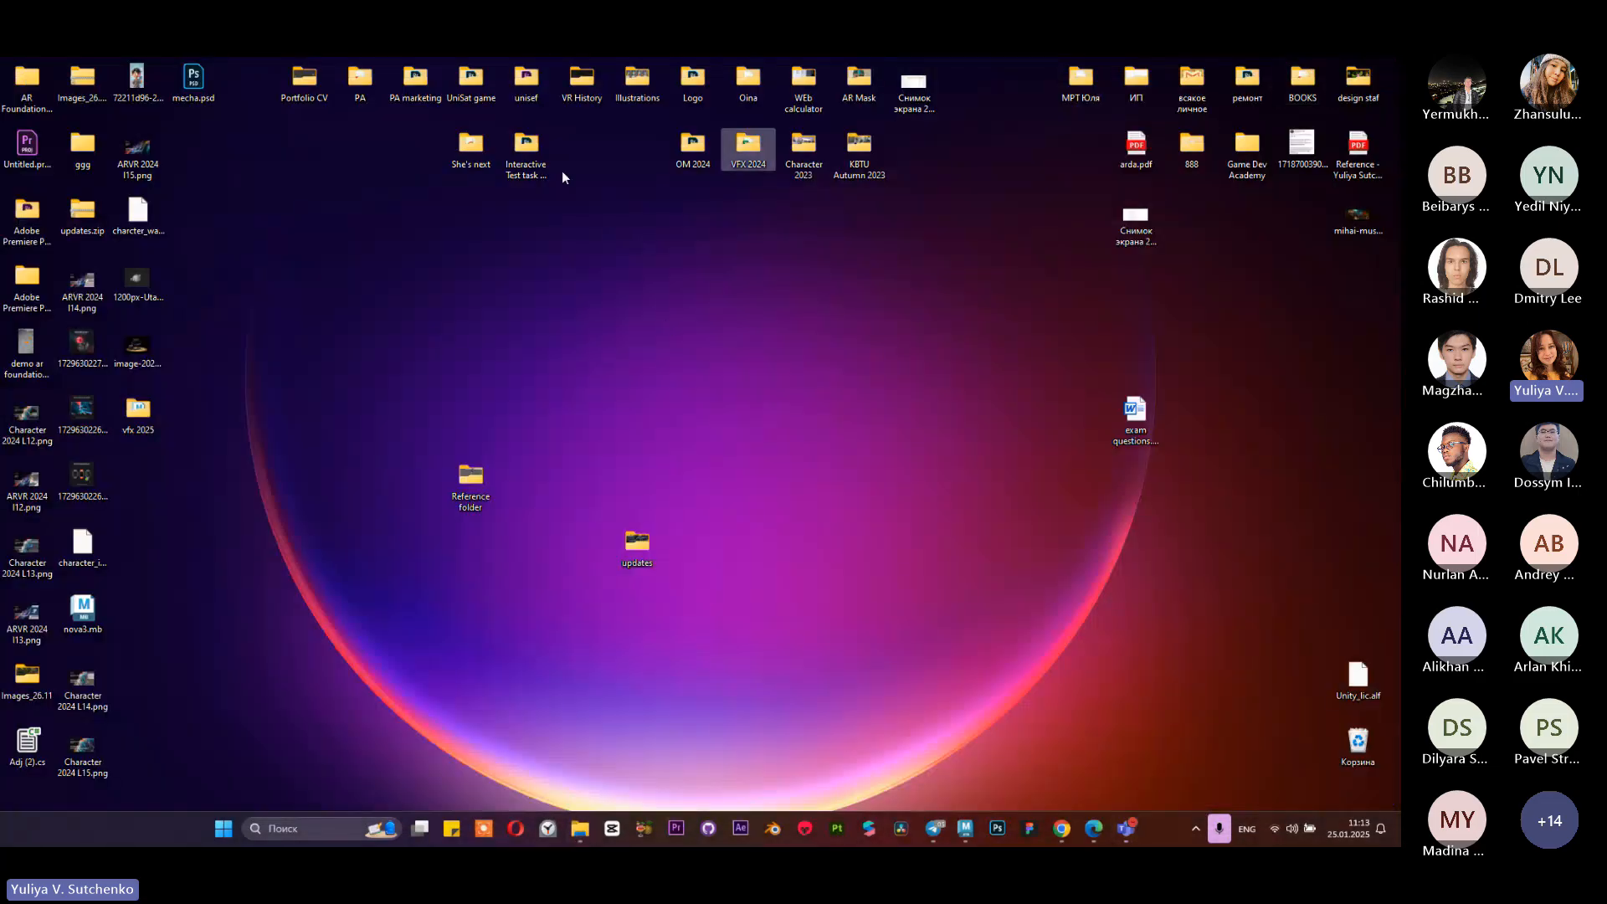
pyautogui.moveTo(138, 410); pyautogui.dragTo(585, 158)
pyautogui.doubleClick(584, 157)
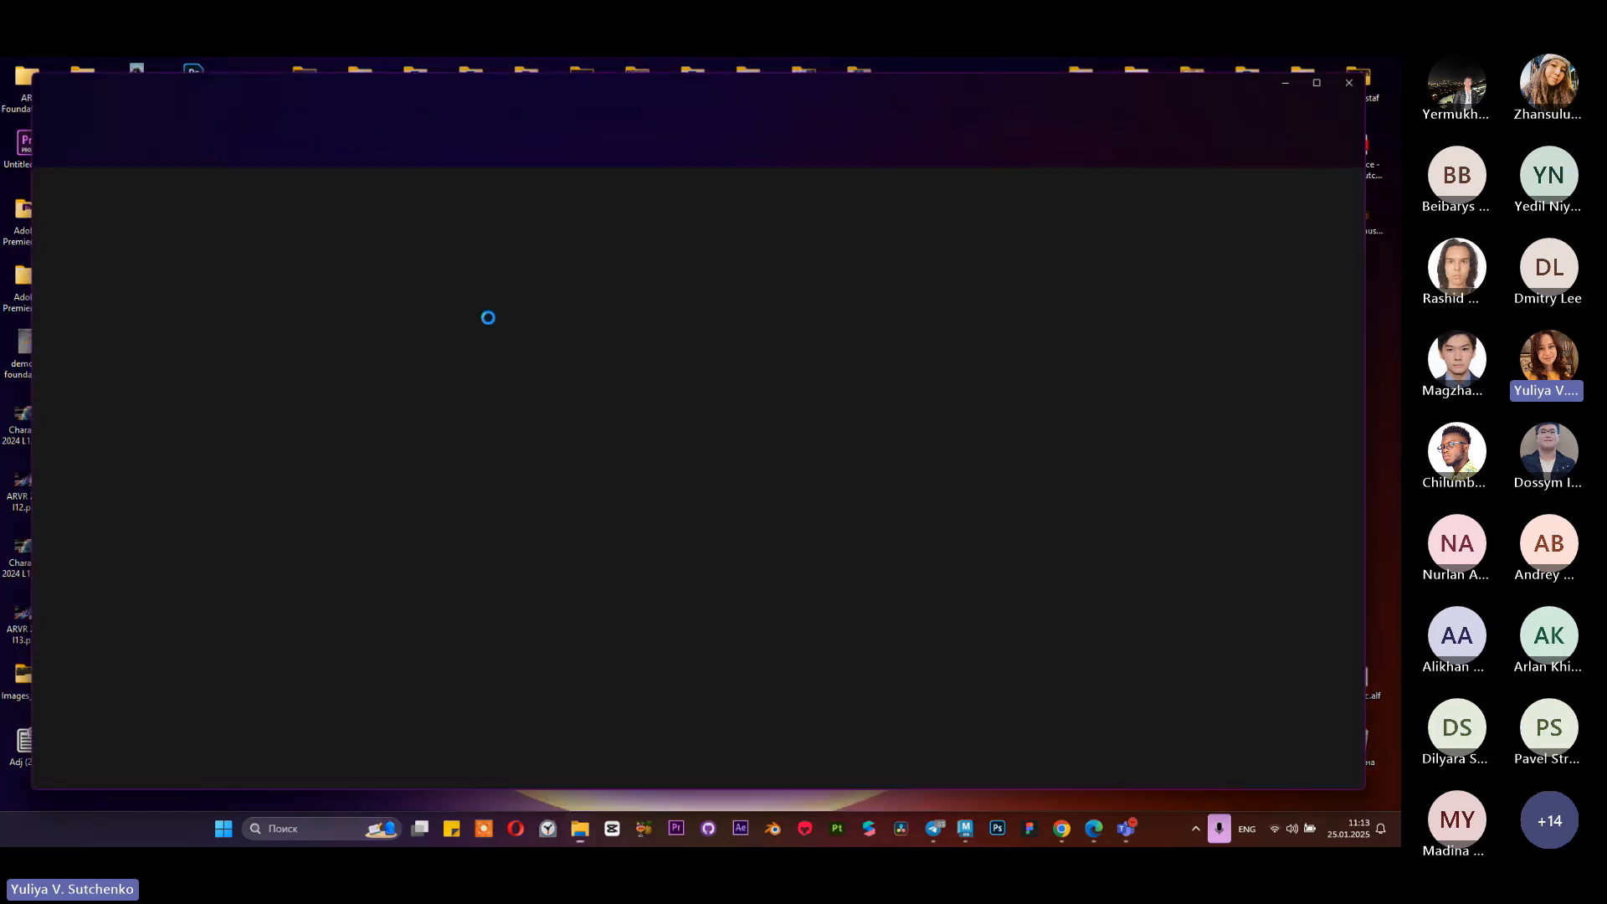
# Step: Create a folder named "snow globe" inside vfx 2025 and open it
pyautogui.rightClick(348, 299)
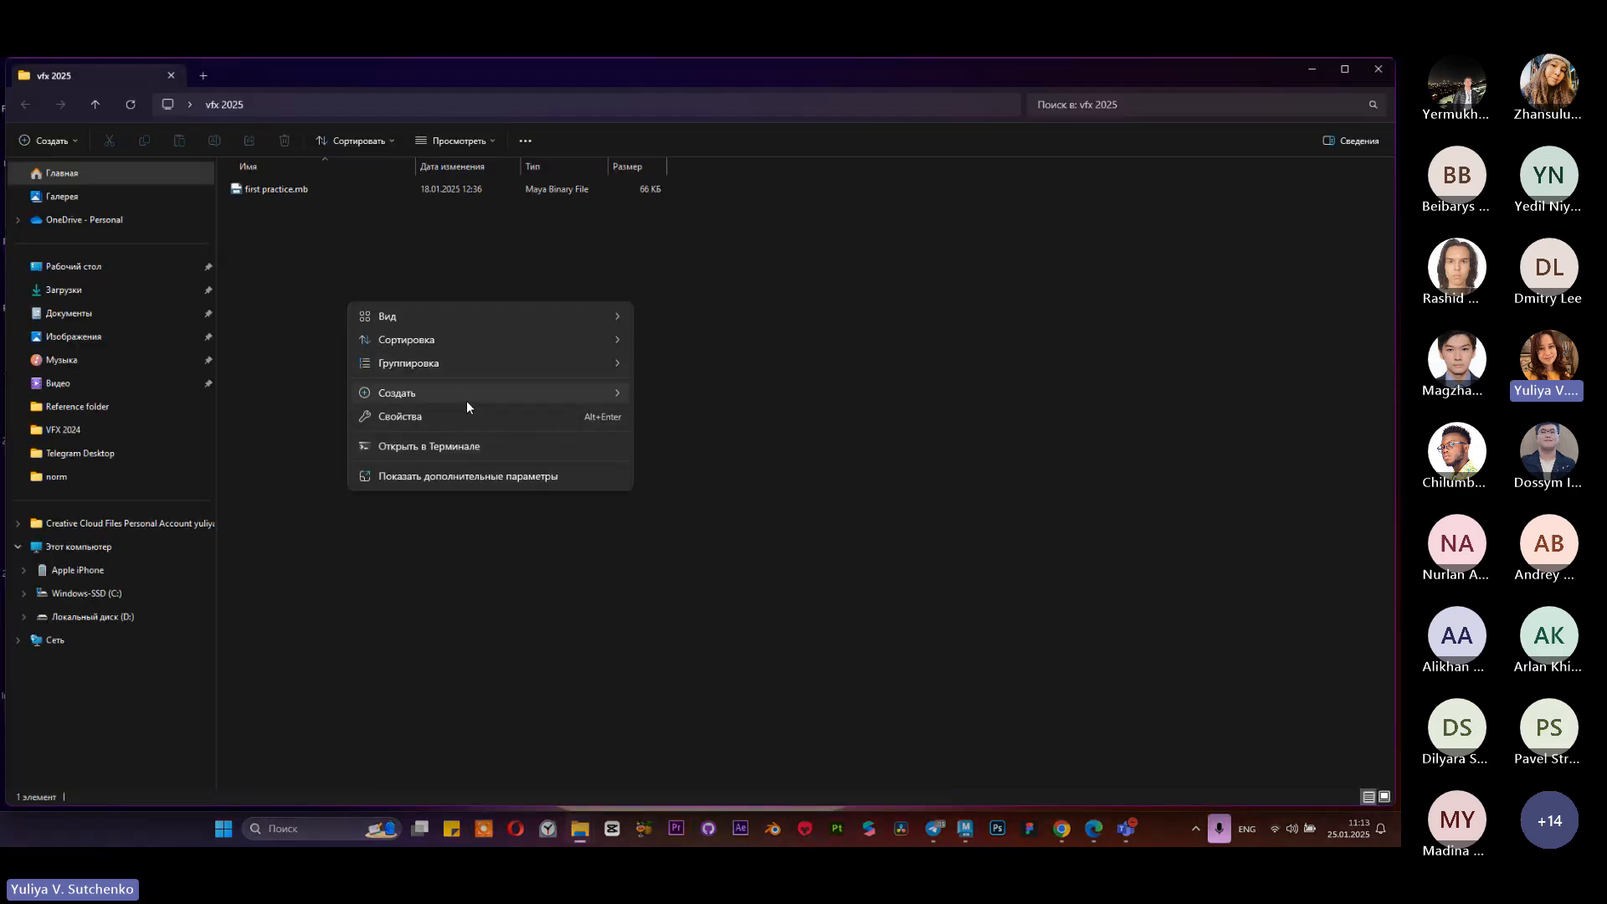
pyautogui.moveTo(469, 400)
pyautogui.click(693, 398)
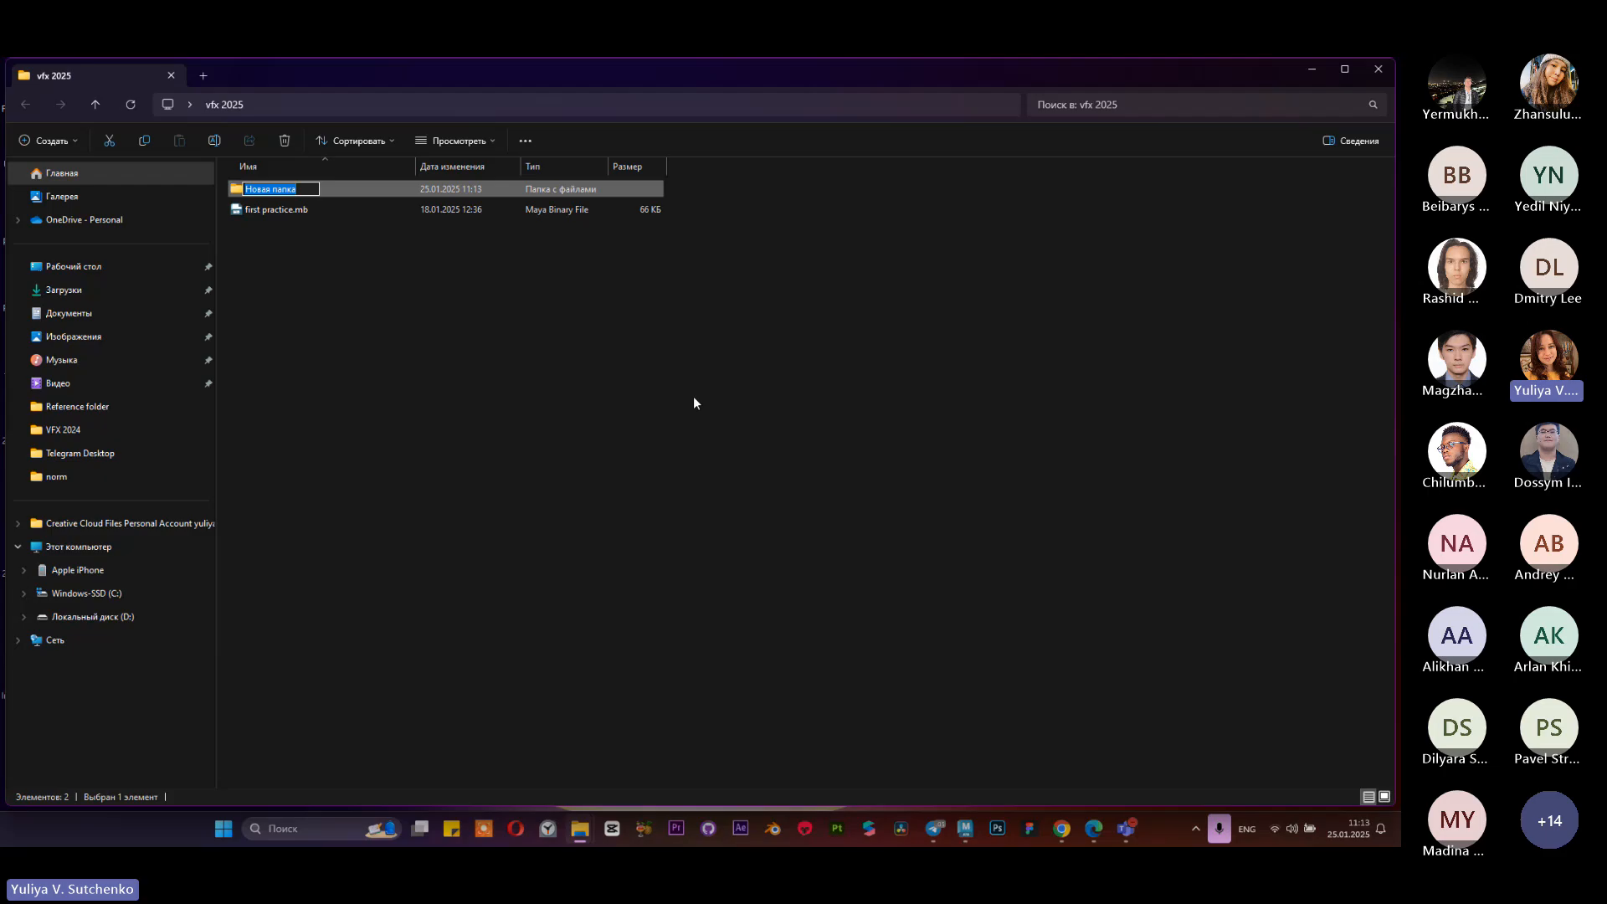
pyautogui.write('snow globe')
pyautogui.press('Return')
pyautogui.press('Return')
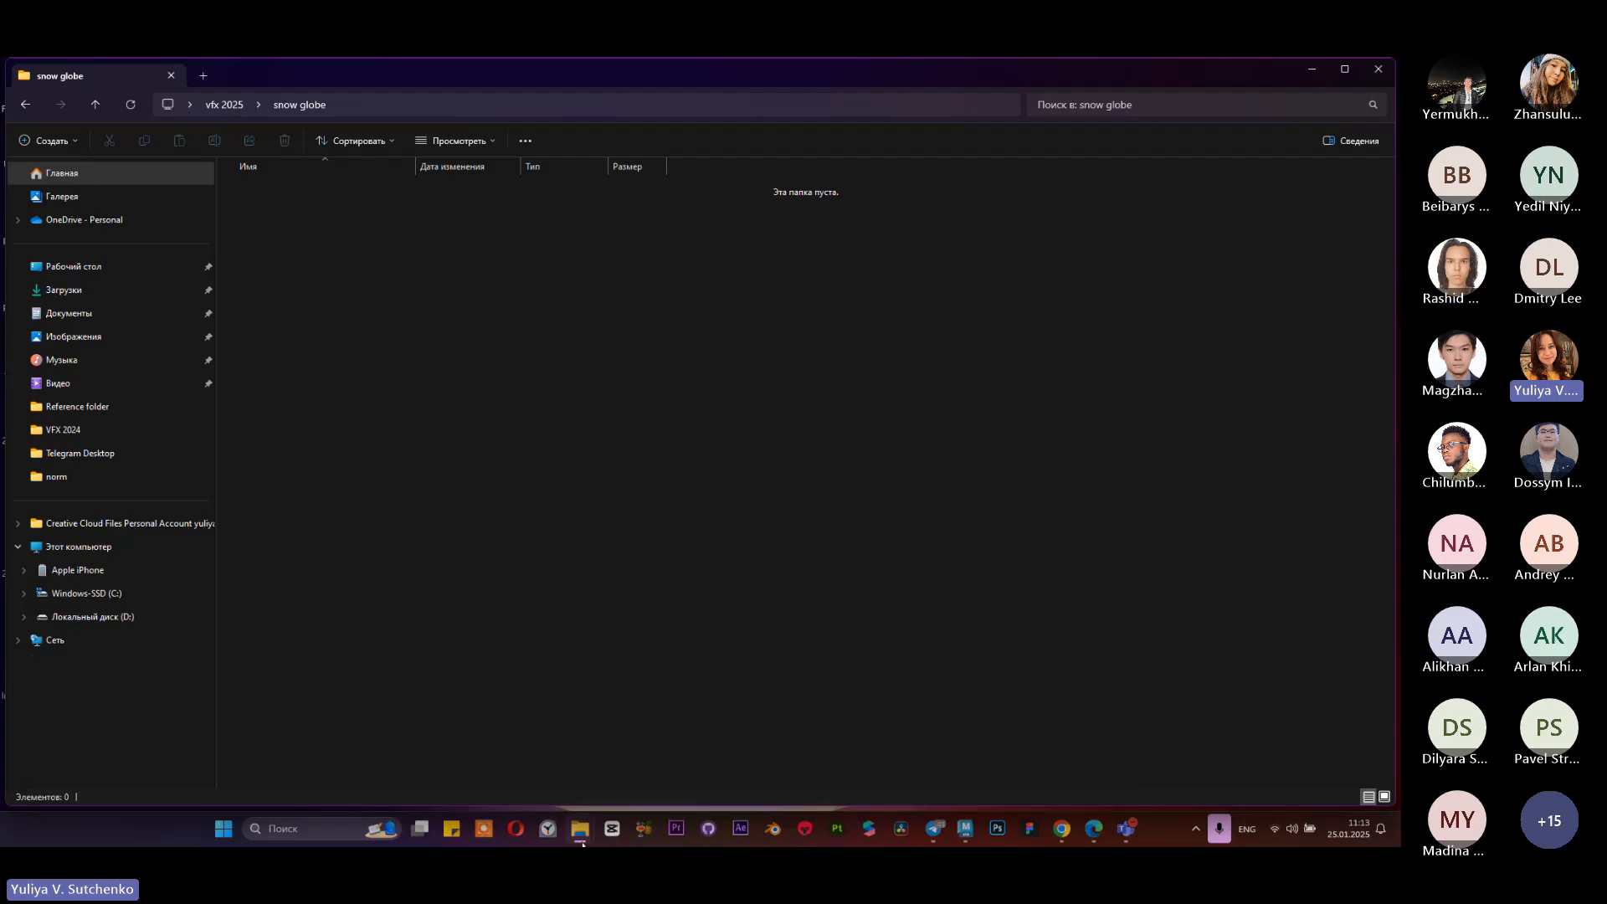
# Step: Move the textures and source folders from winter-snowglobe into the snow globe folder, minimise that folder and close the winter-snowglobe window
pyautogui.moveTo(579, 828)
pyautogui.click(875, 726)
pyautogui.moveTo(463, 374); pyautogui.dragTo(396, 211)
pyautogui.moveTo(512, 72); pyautogui.dragTo(976, 277)
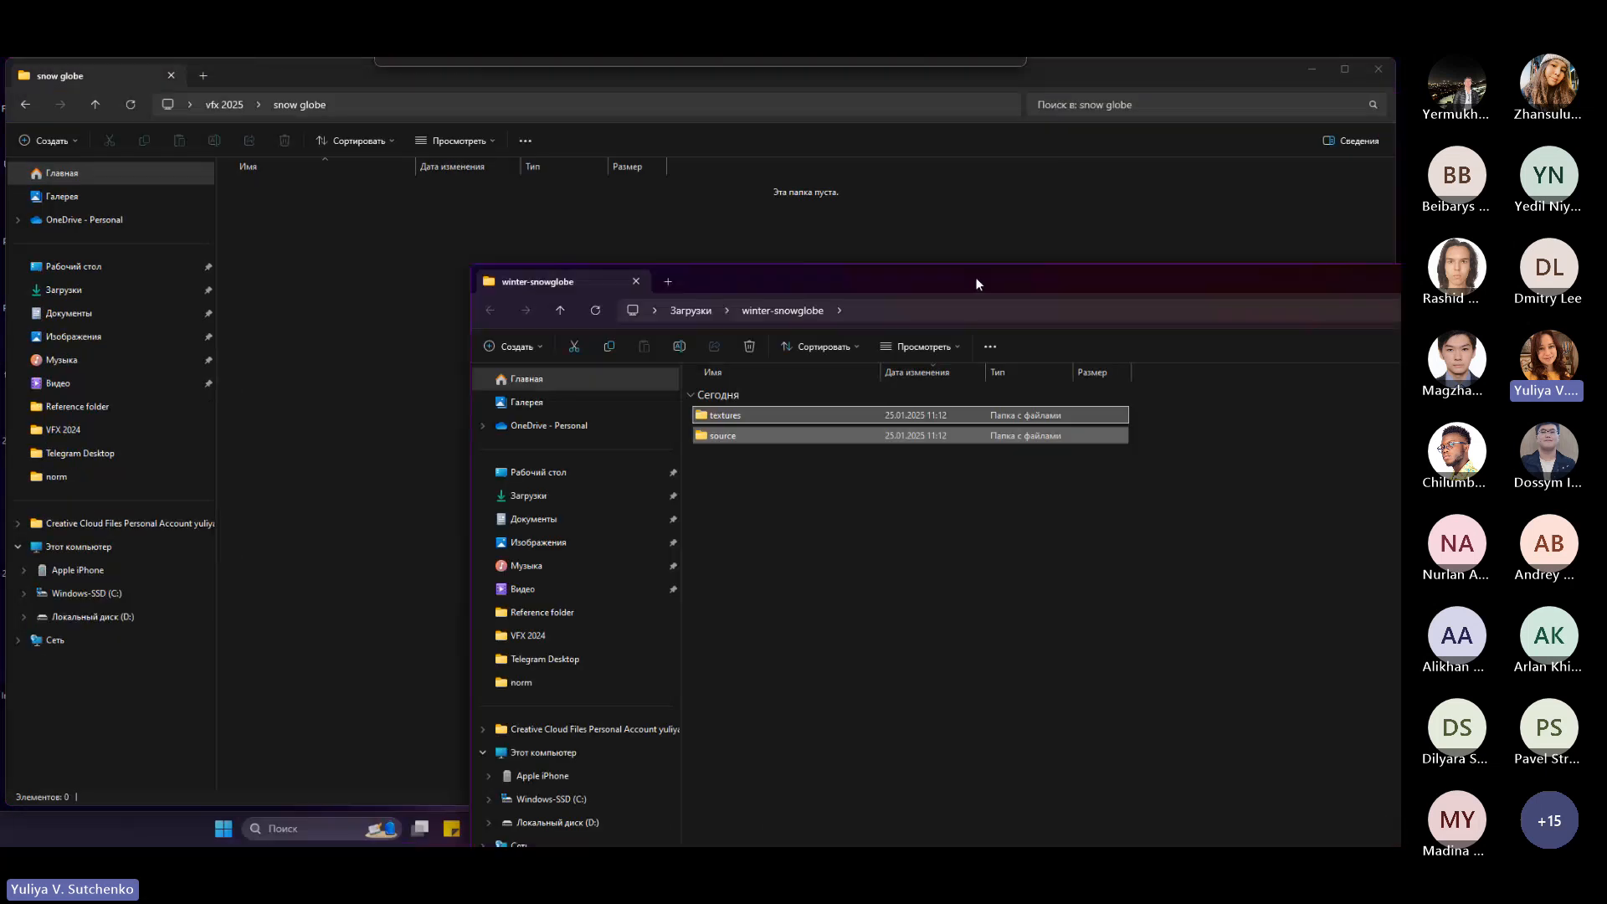
pyautogui.moveTo(815, 434); pyautogui.dragTo(341, 369)
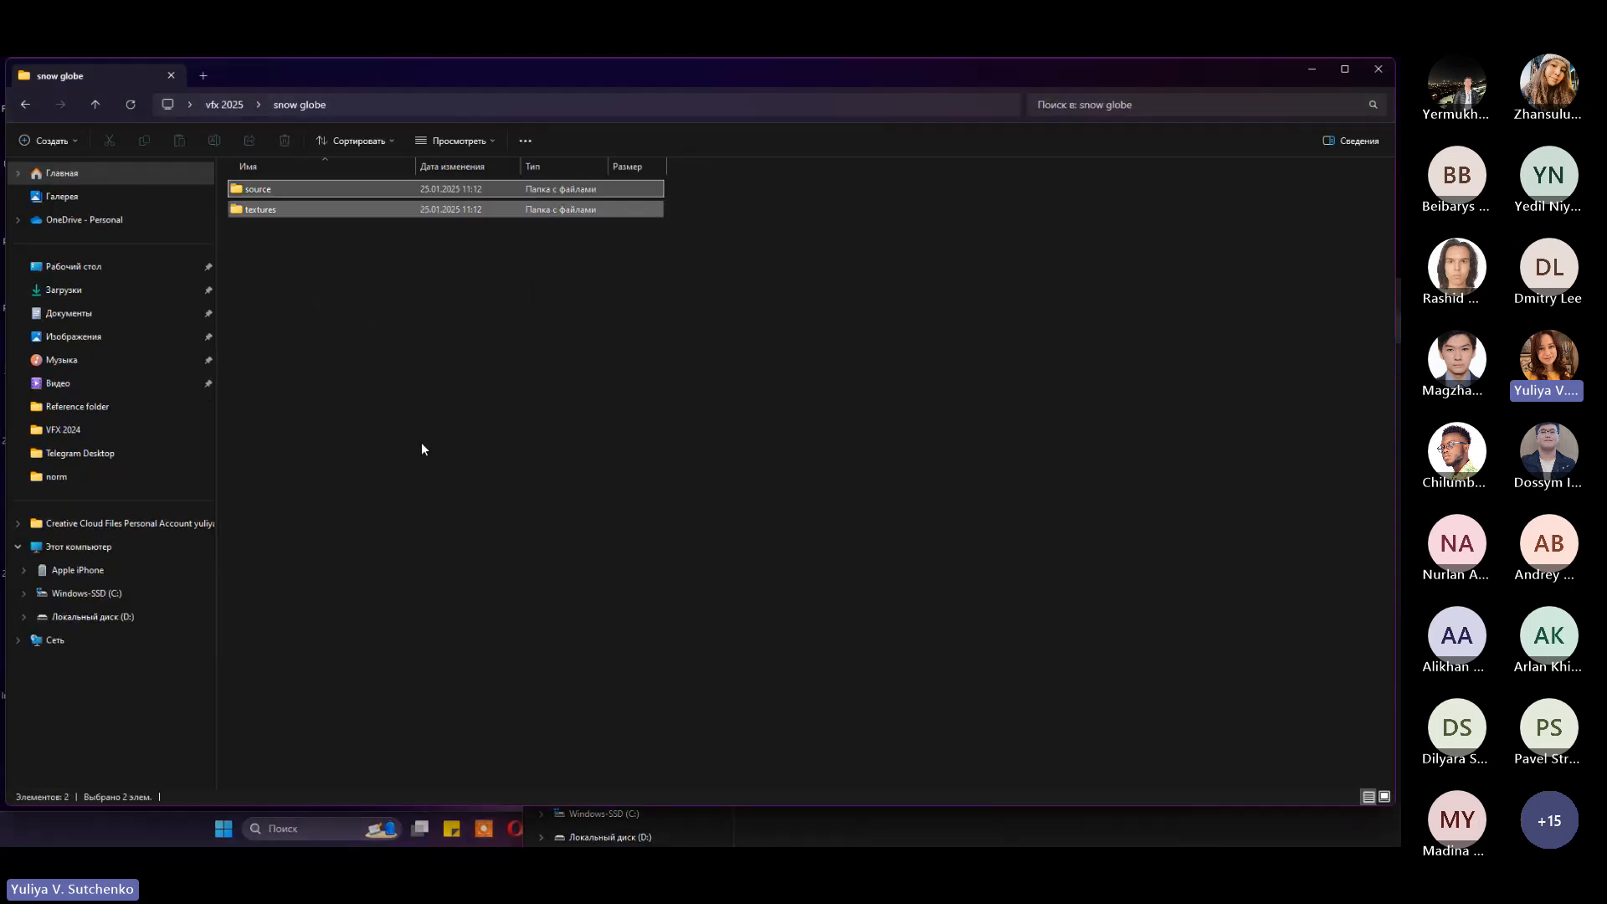
pyautogui.click(1312, 70)
pyautogui.moveTo(1337, 293); pyautogui.dragTo(798, 170)
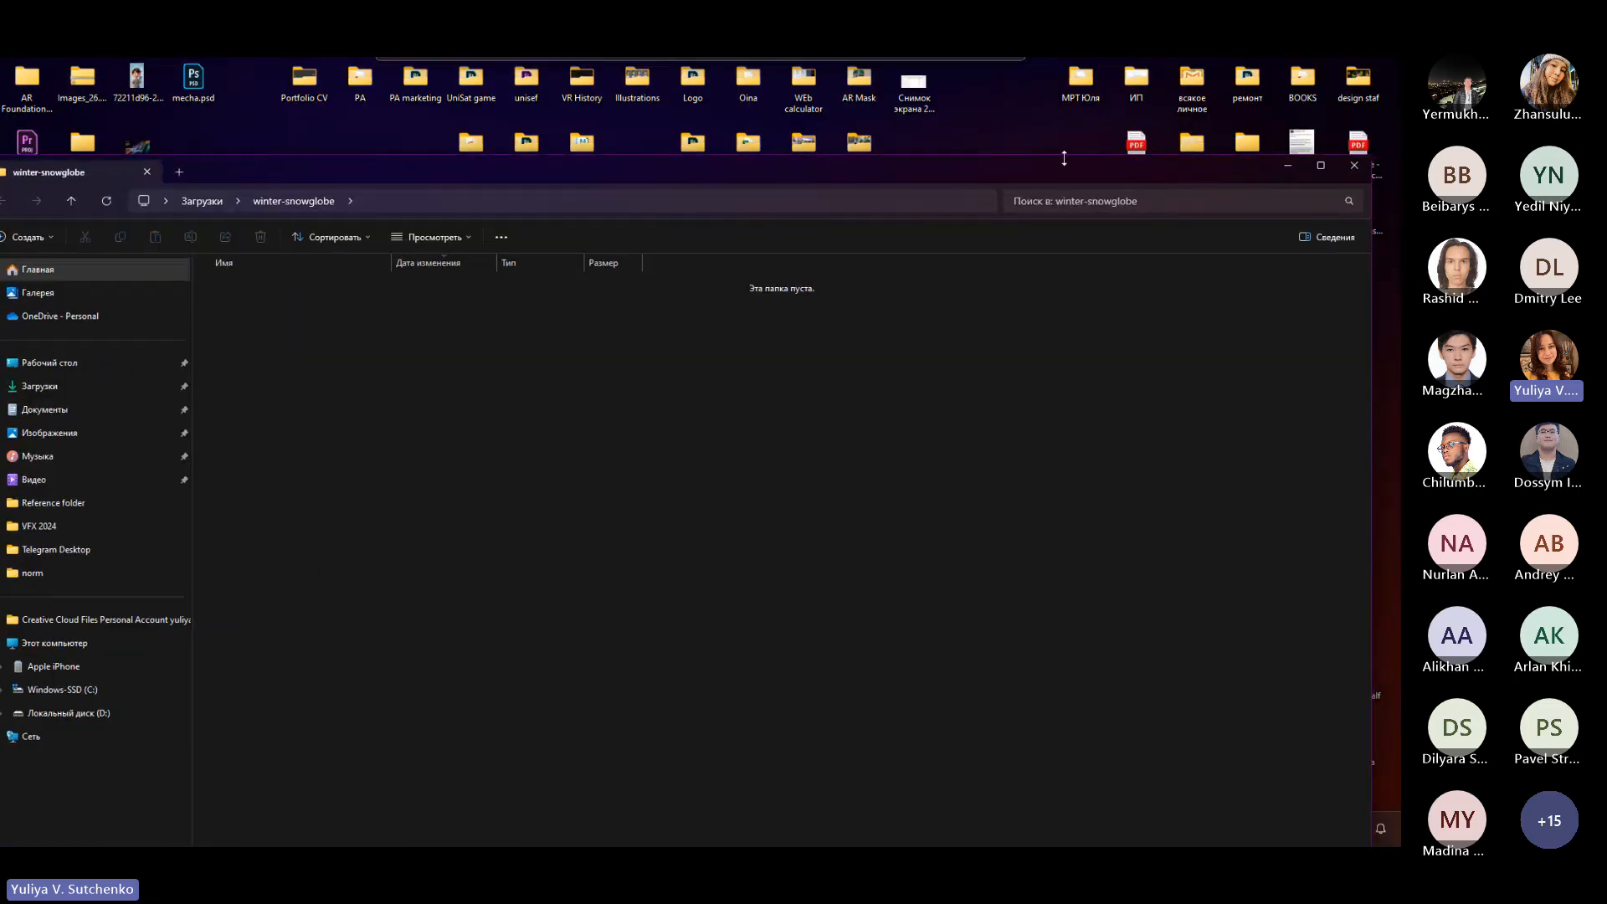
pyautogui.click(1355, 167)
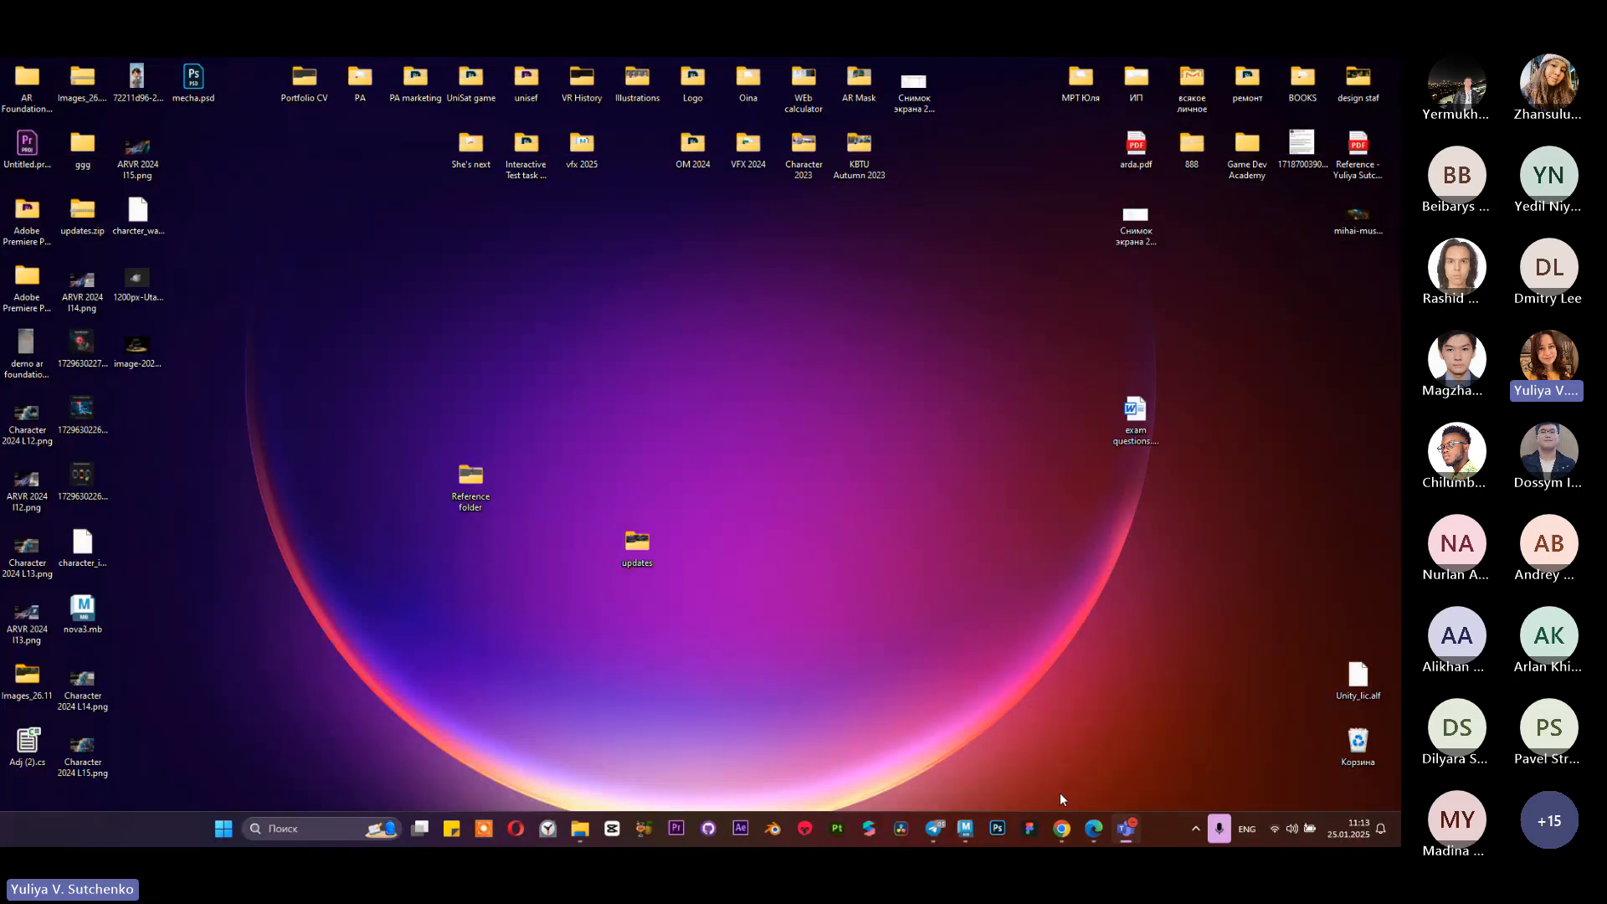
# Step: Switch to Maya, look through the textures in the snow globe folder, then return to that folder and minimise it
pyautogui.click(971, 832)
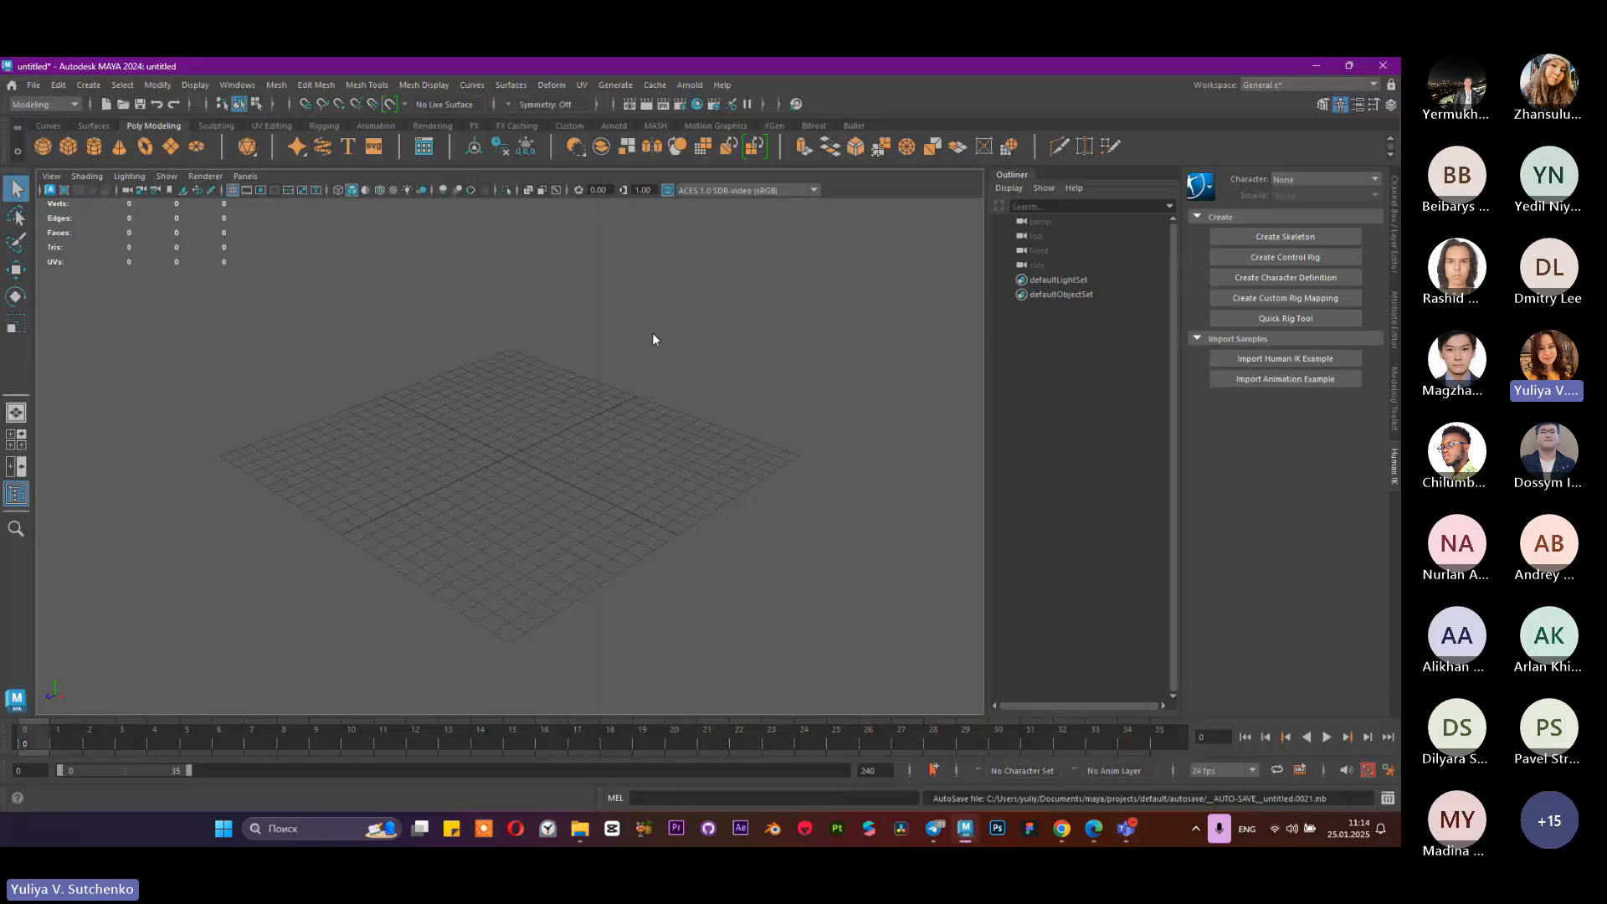
pyautogui.click(580, 829)
pyautogui.click(943, 734)
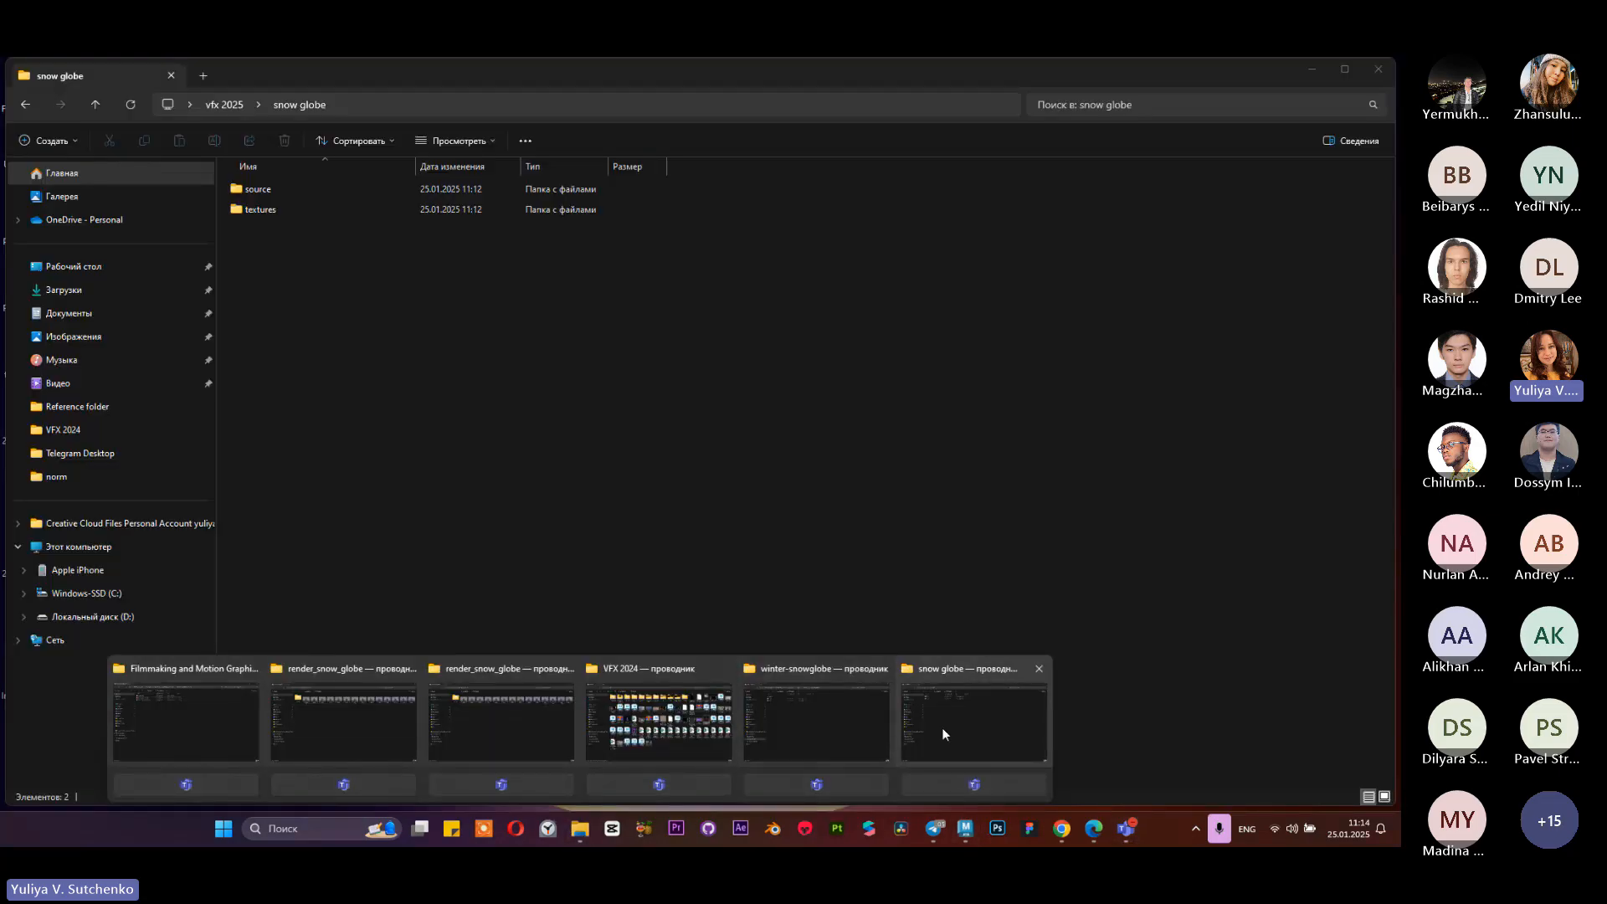
pyautogui.doubleClick(289, 210)
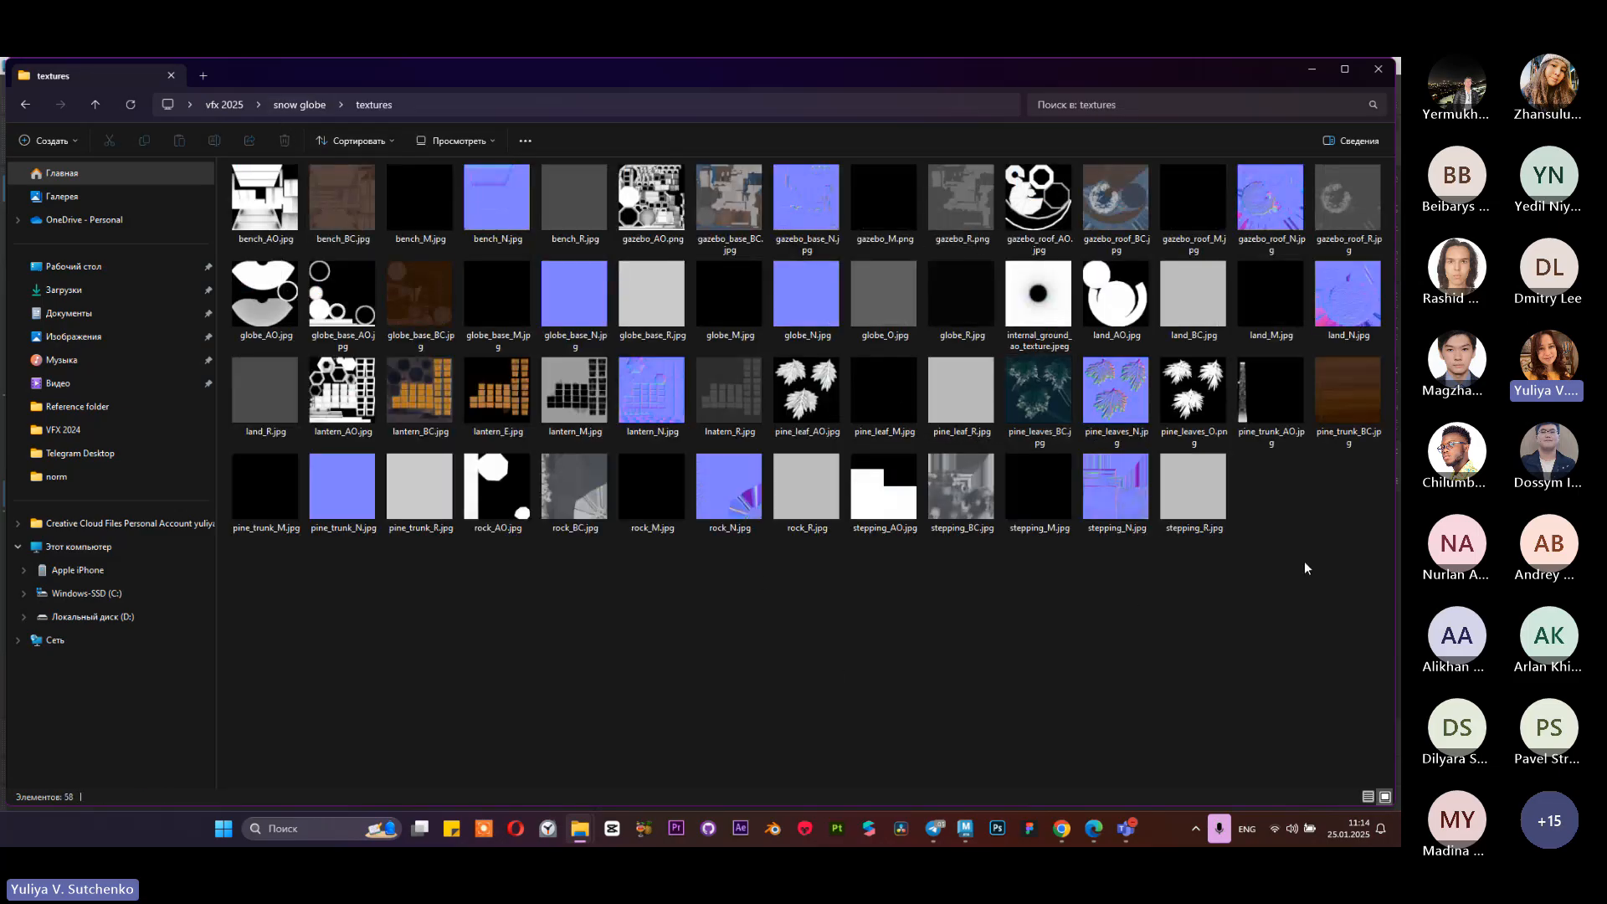
pyautogui.click(312, 107)
pyautogui.click(1319, 71)
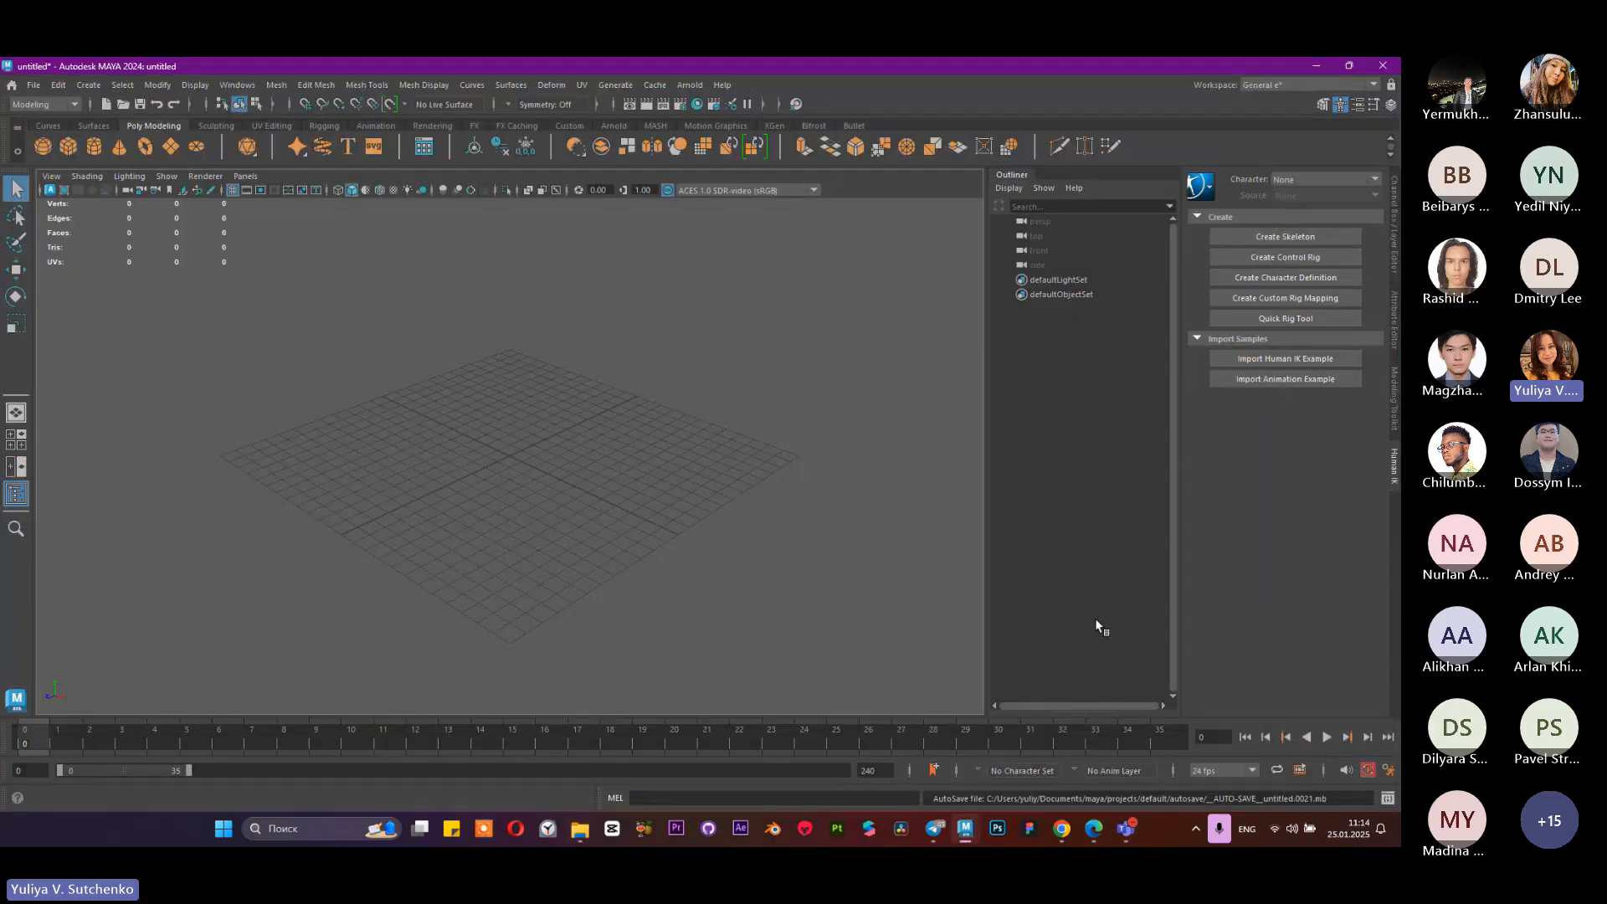
# Step: Save the Maya scene as the Maya Binary file "snow globe" in the snow globe folder inside vfx 2025 on the desktop
pyautogui.click(33, 85)
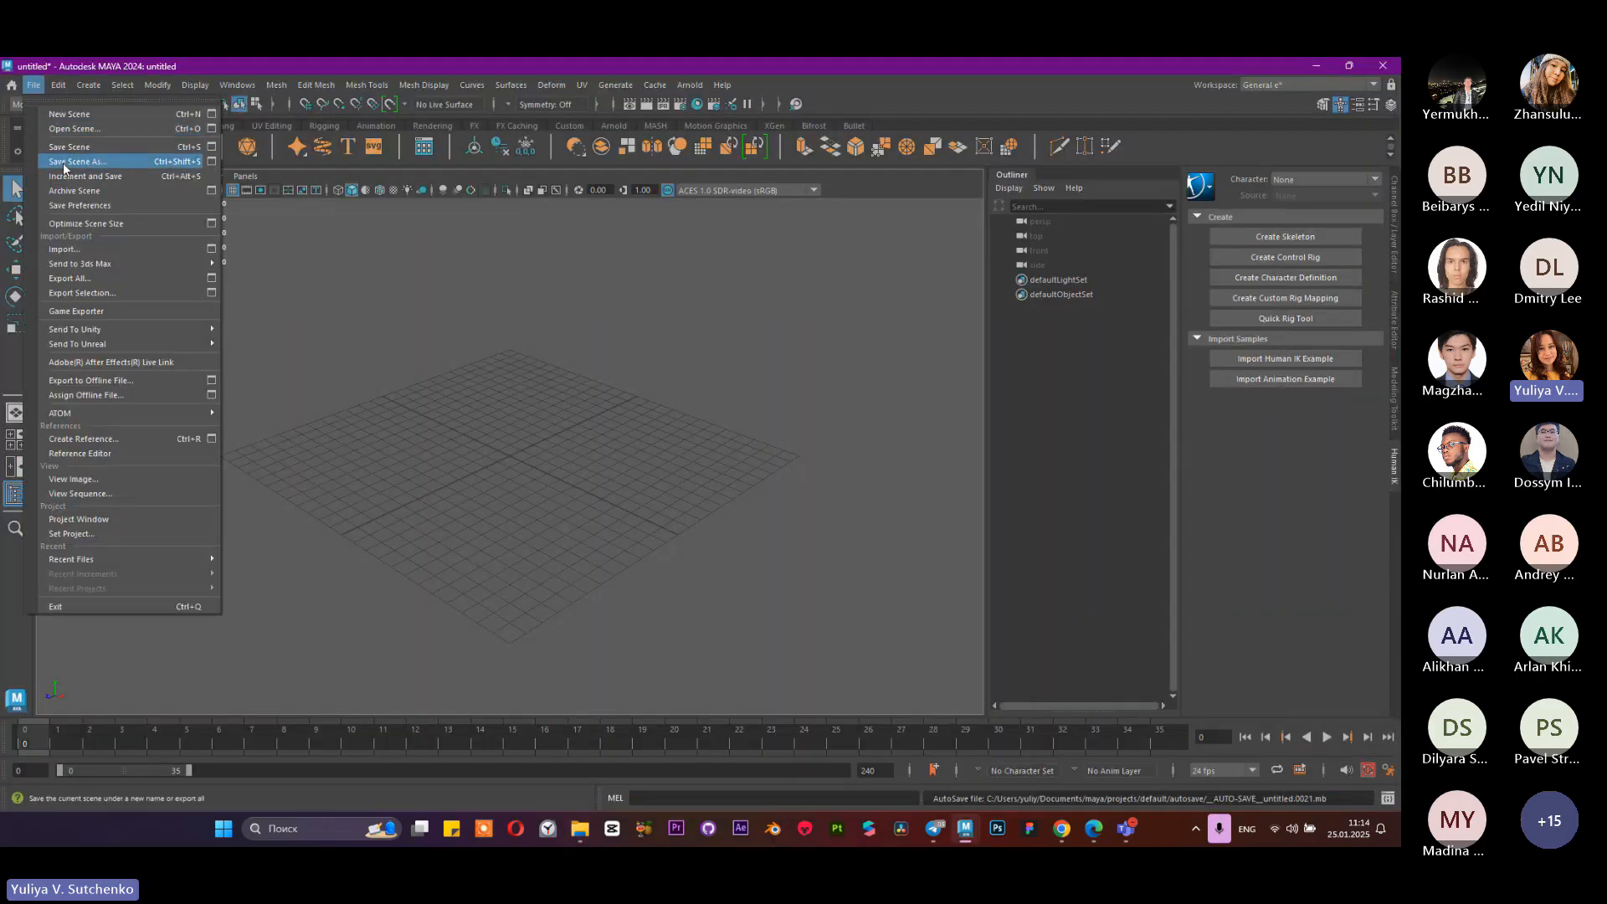
pyautogui.click(67, 163)
pyautogui.click(348, 315)
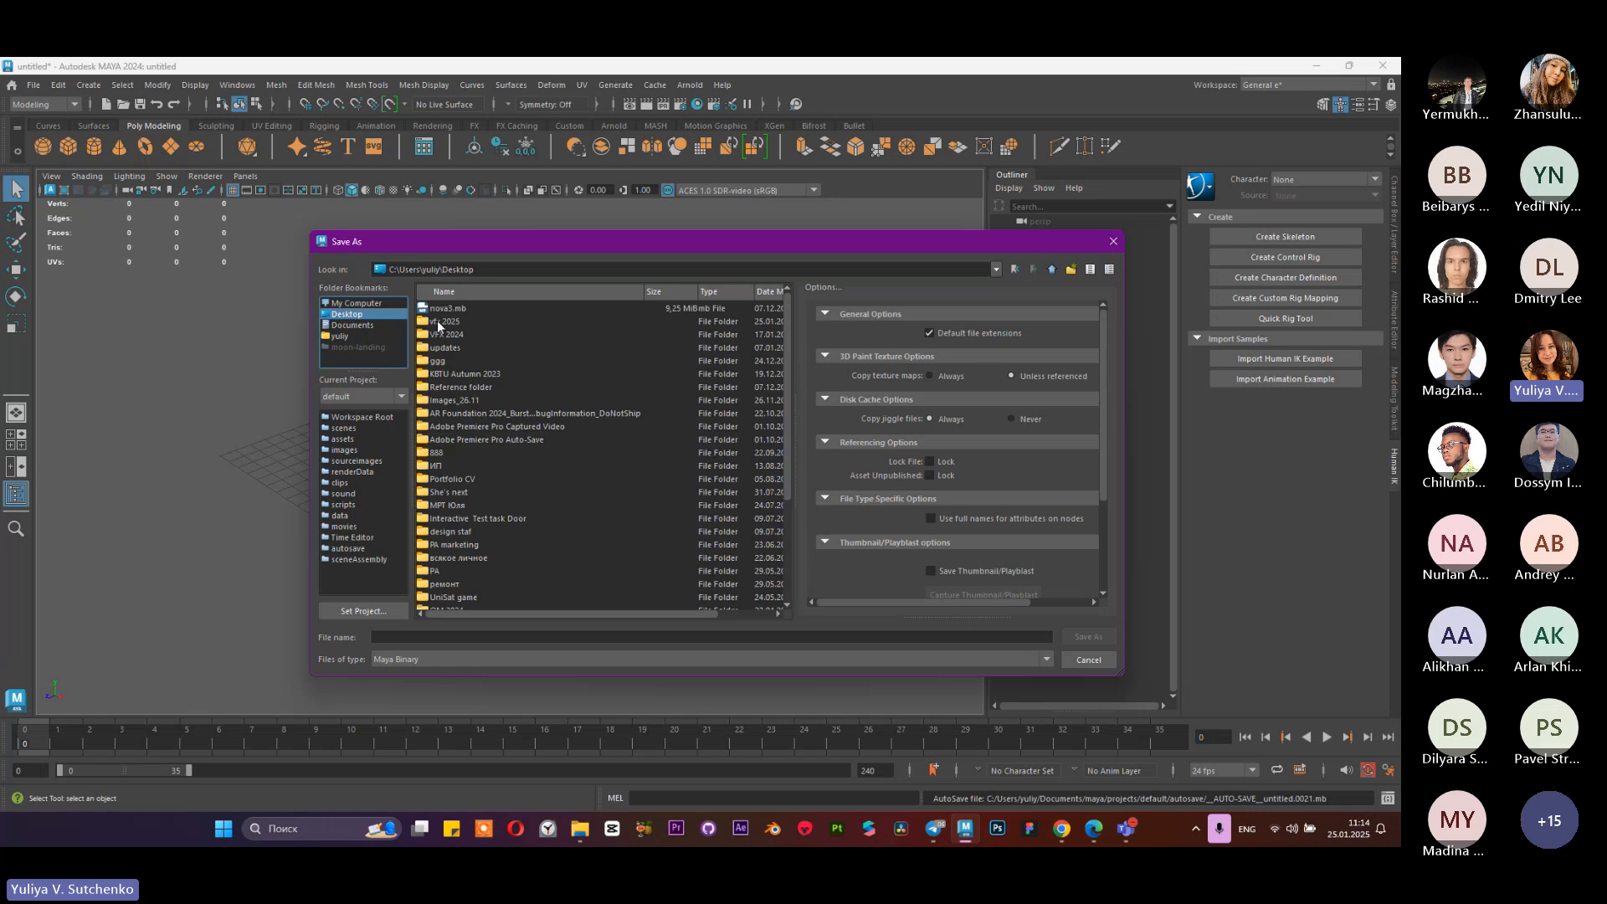
pyautogui.doubleClick(447, 323)
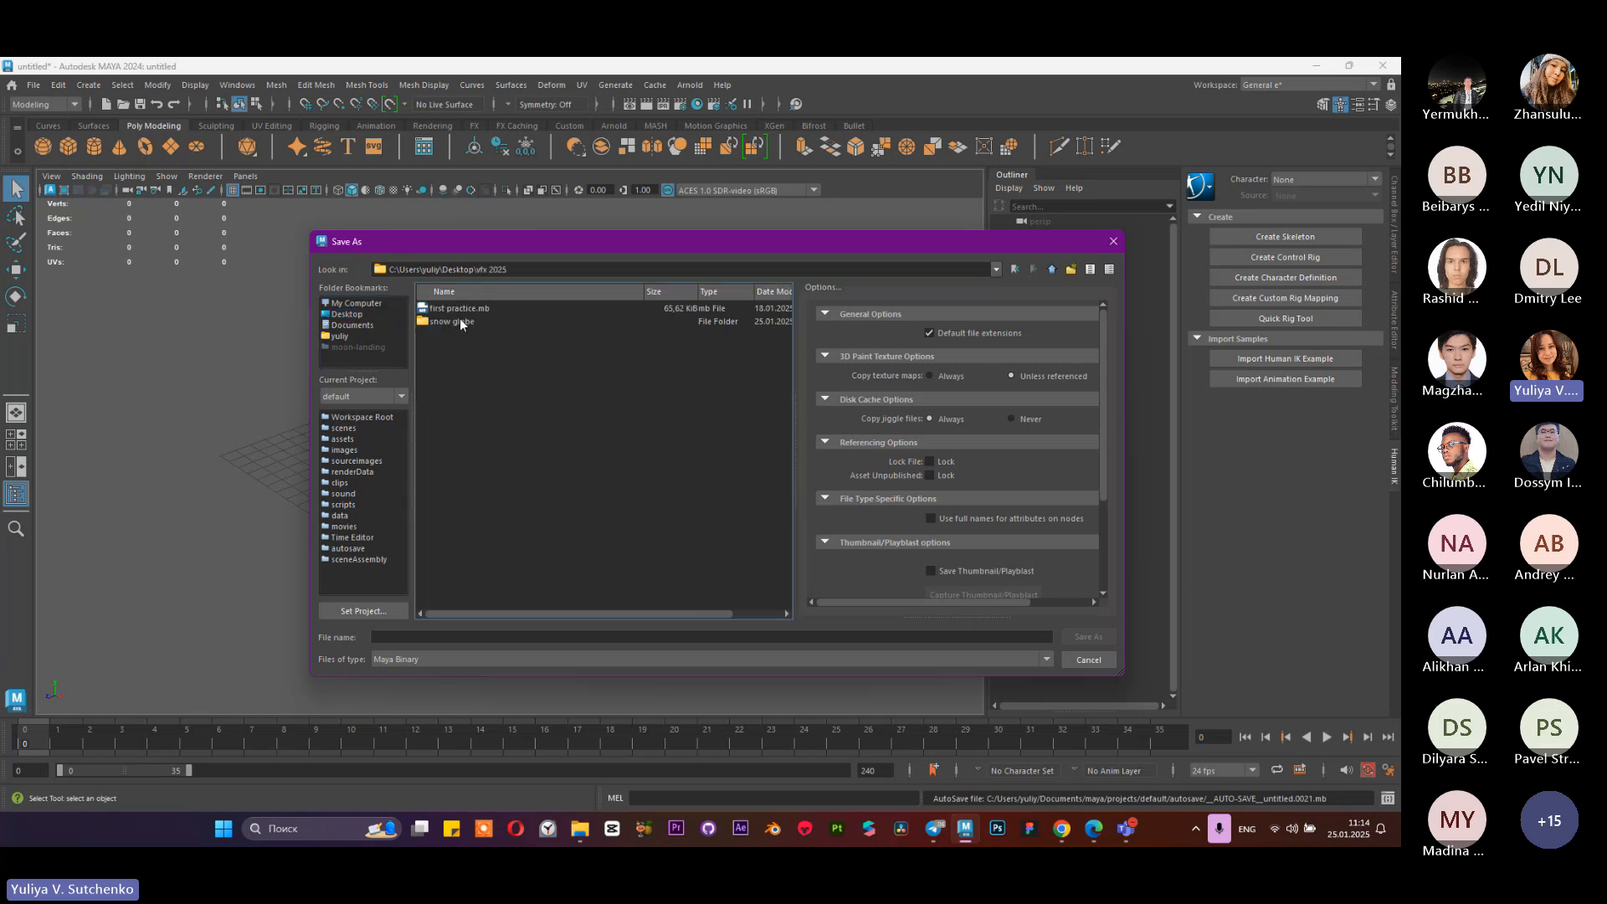
pyautogui.doubleClick(460, 309)
pyautogui.click(431, 637)
pyautogui.write('snow glo')
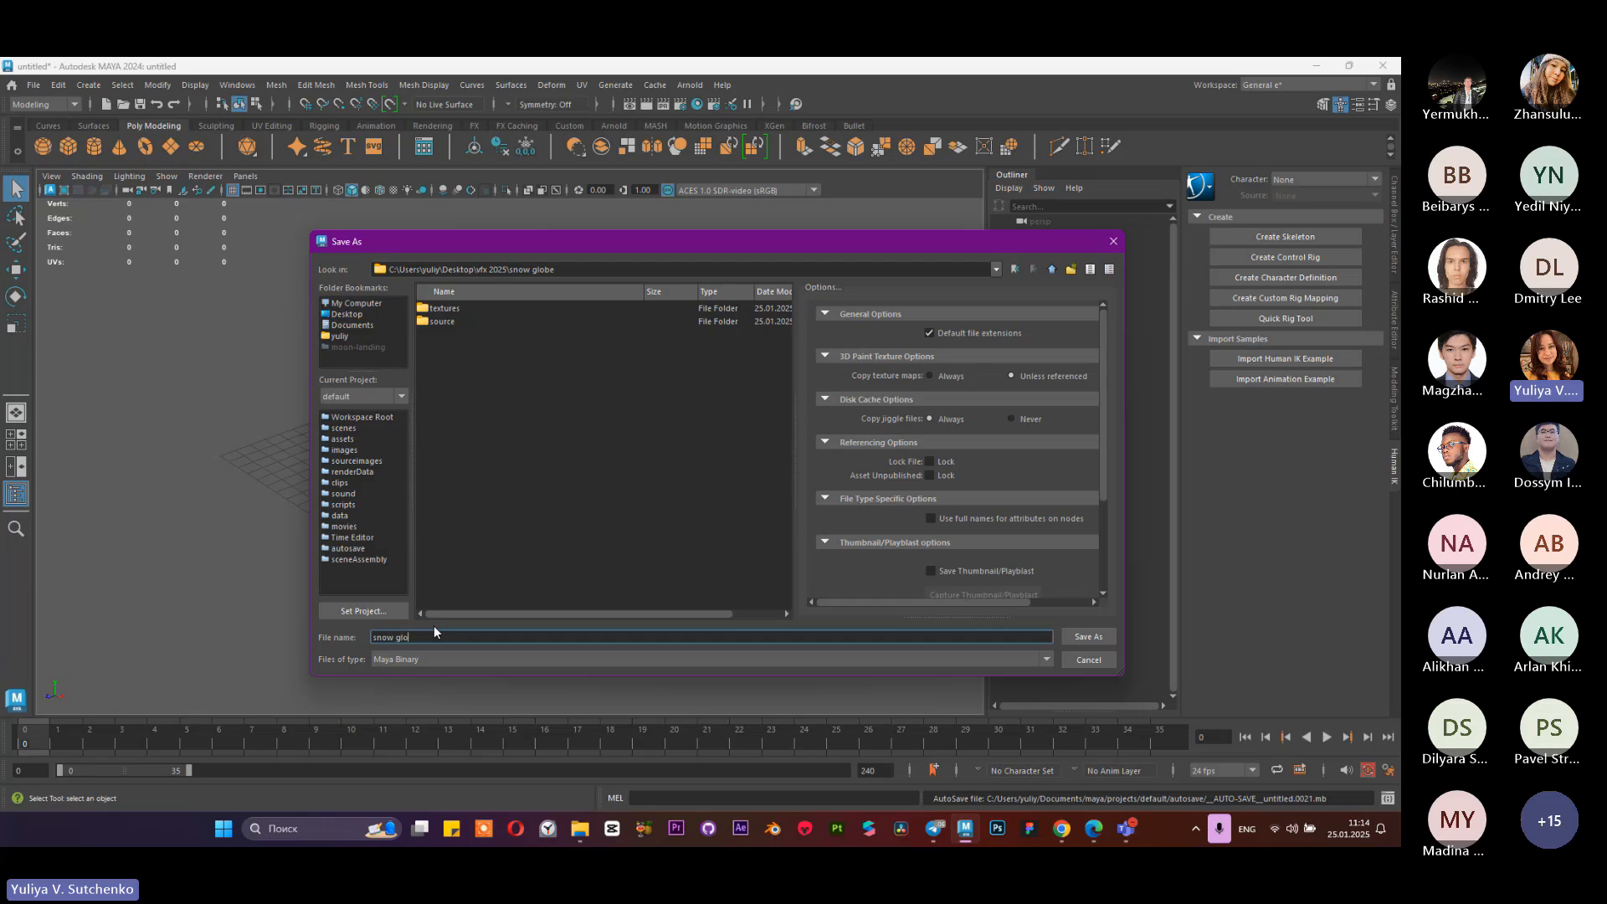
pyautogui.write('be')
pyautogui.press('Return')
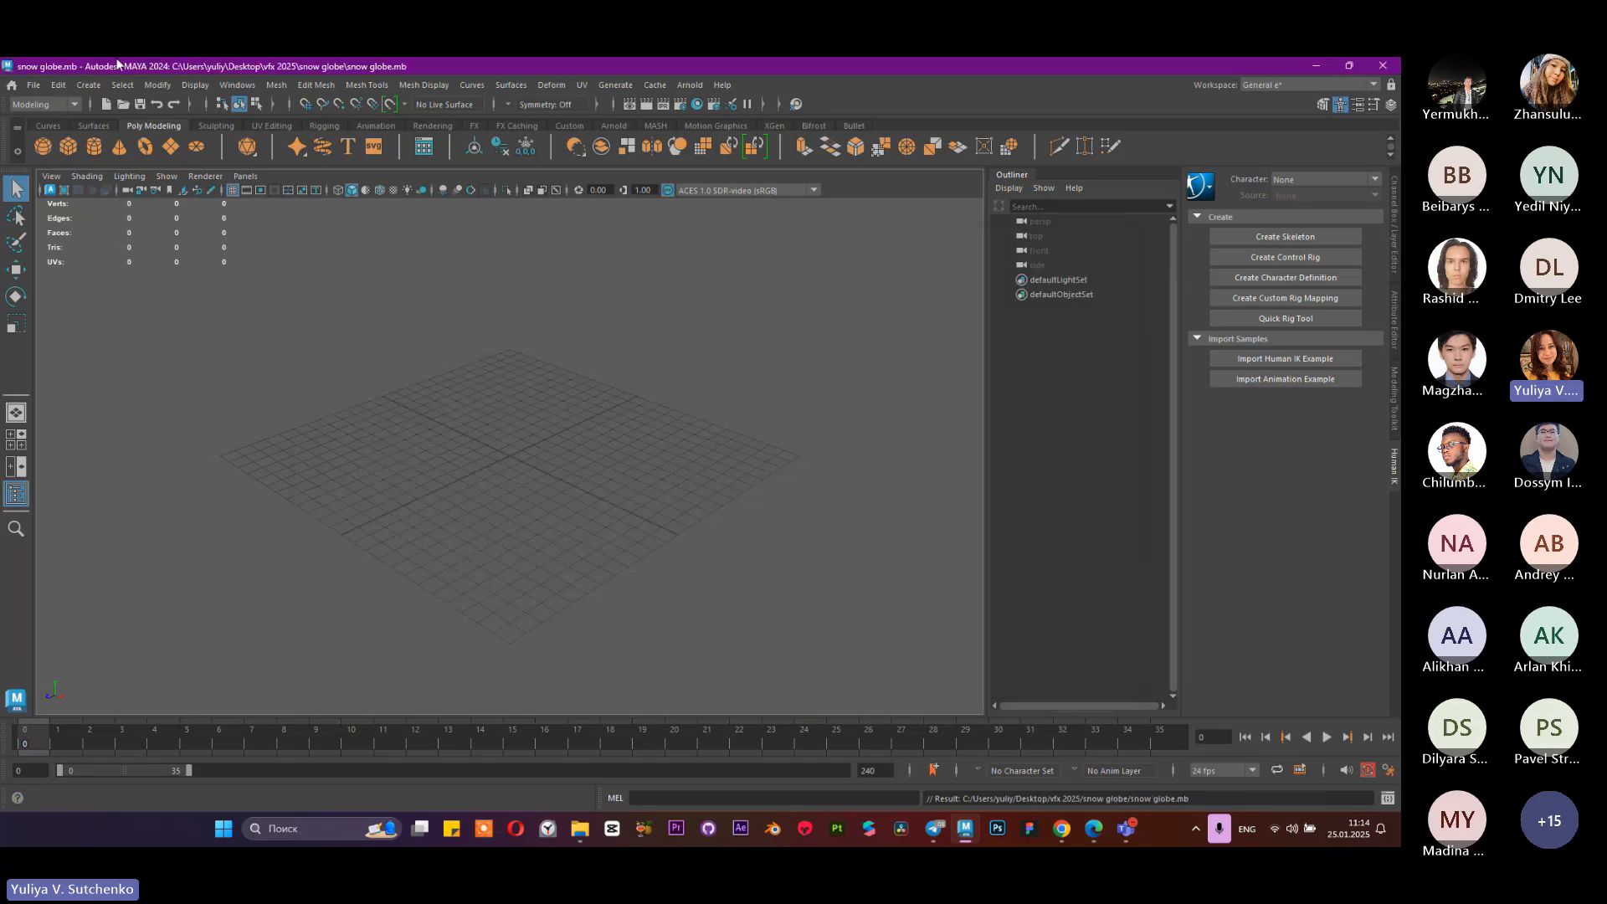
# Step: Import snowglobe_scene.fbx from the source folder of vfx 2025's snow globe folder into the scene
pyautogui.click(31, 85)
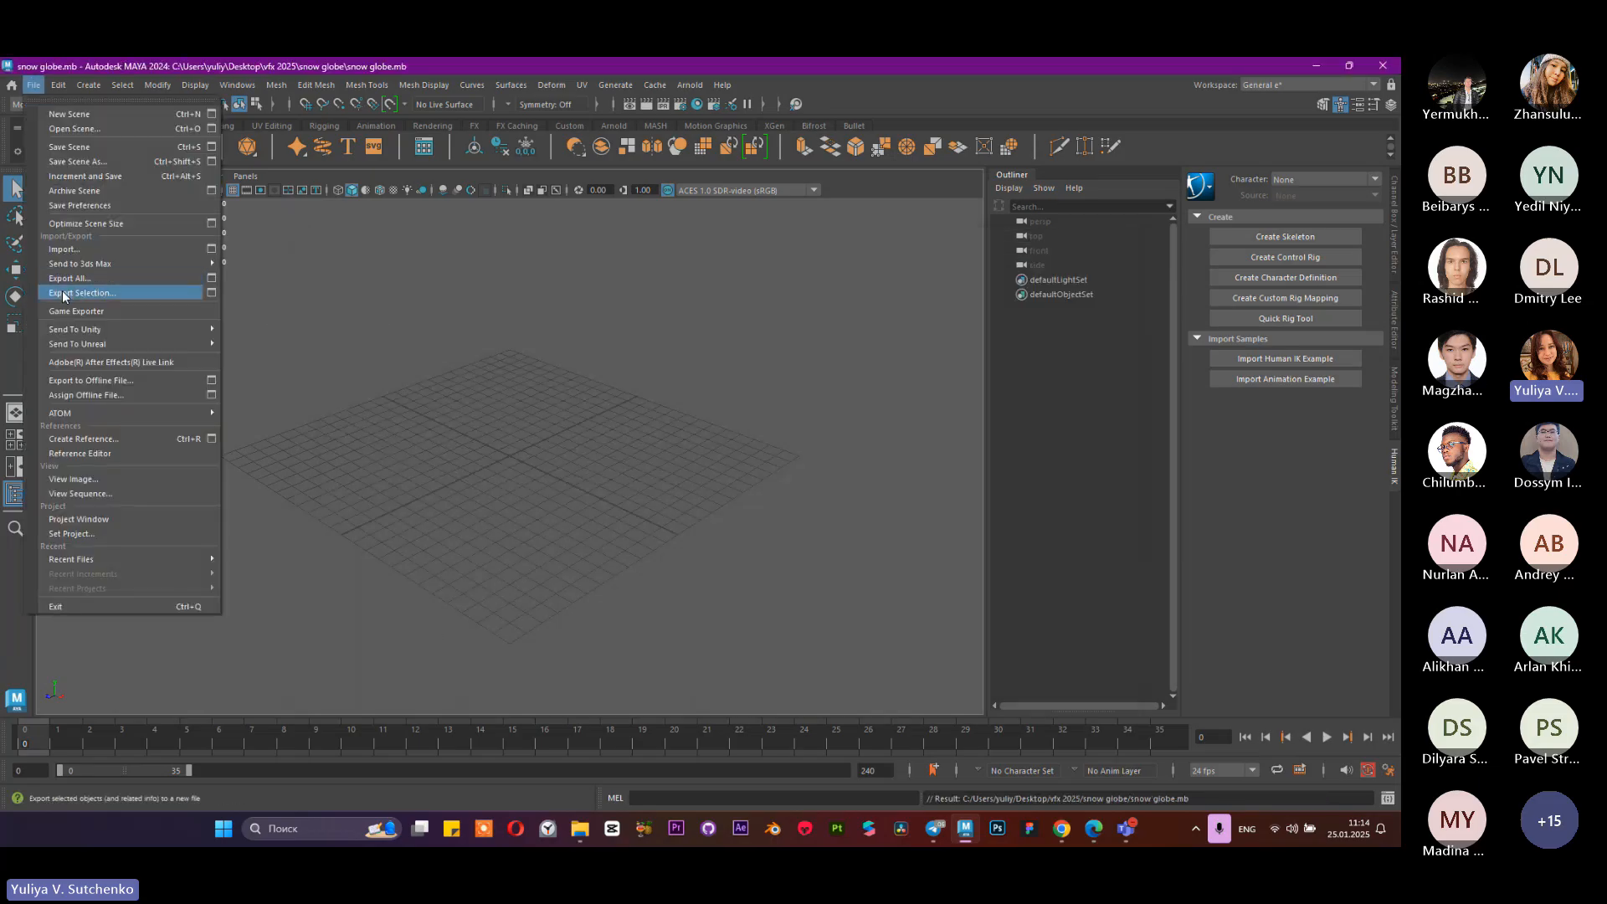
pyautogui.click(70, 249)
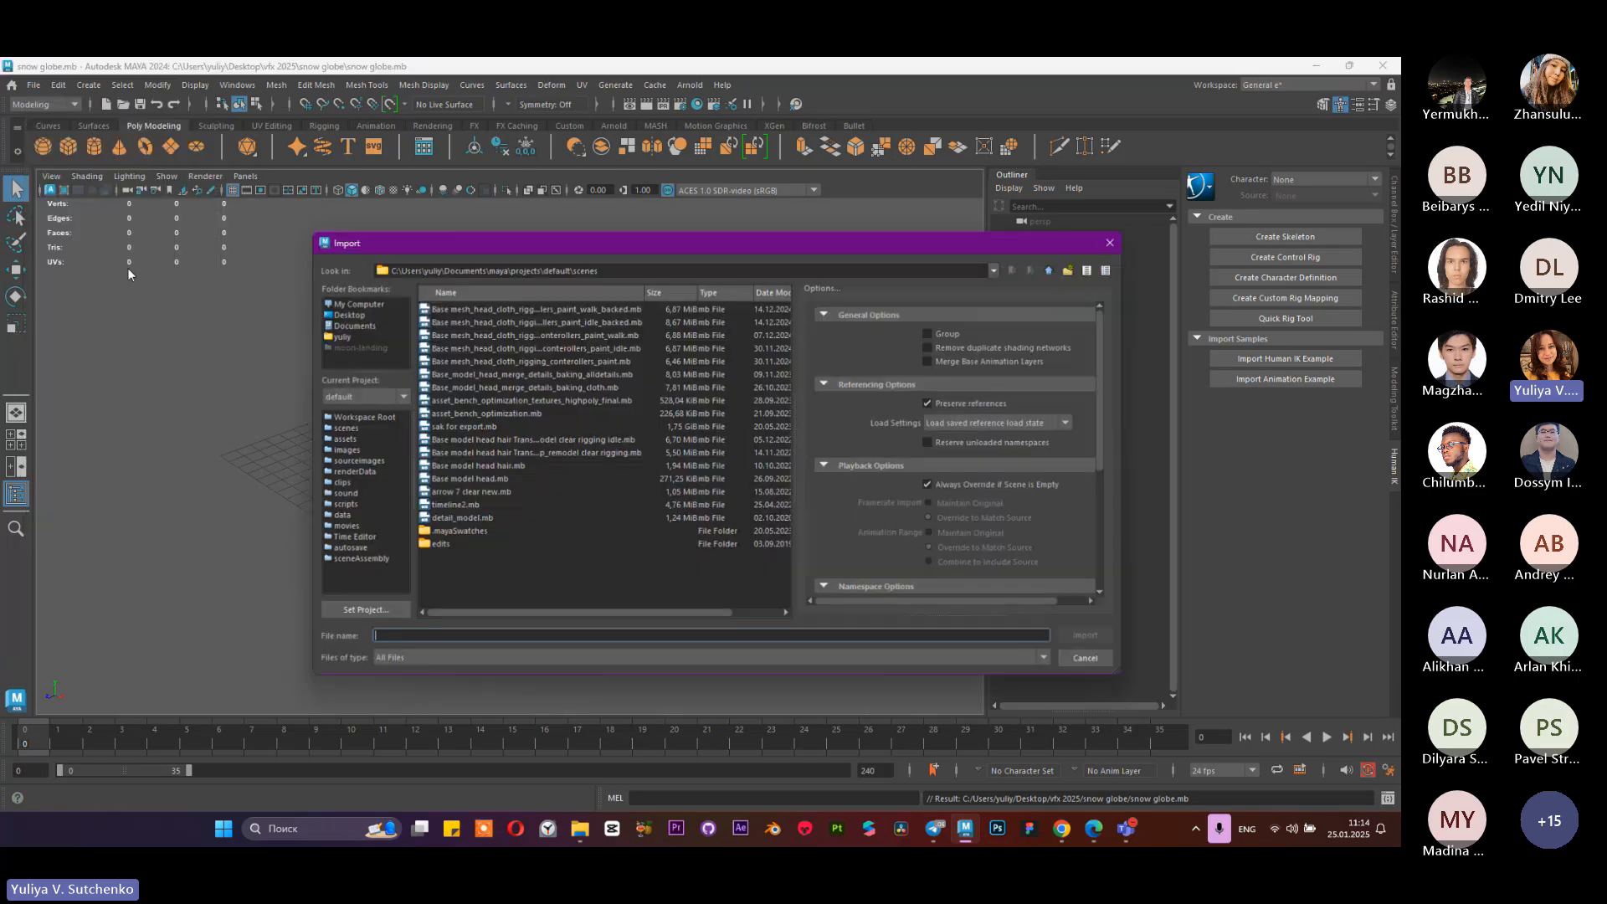
pyautogui.click(347, 315)
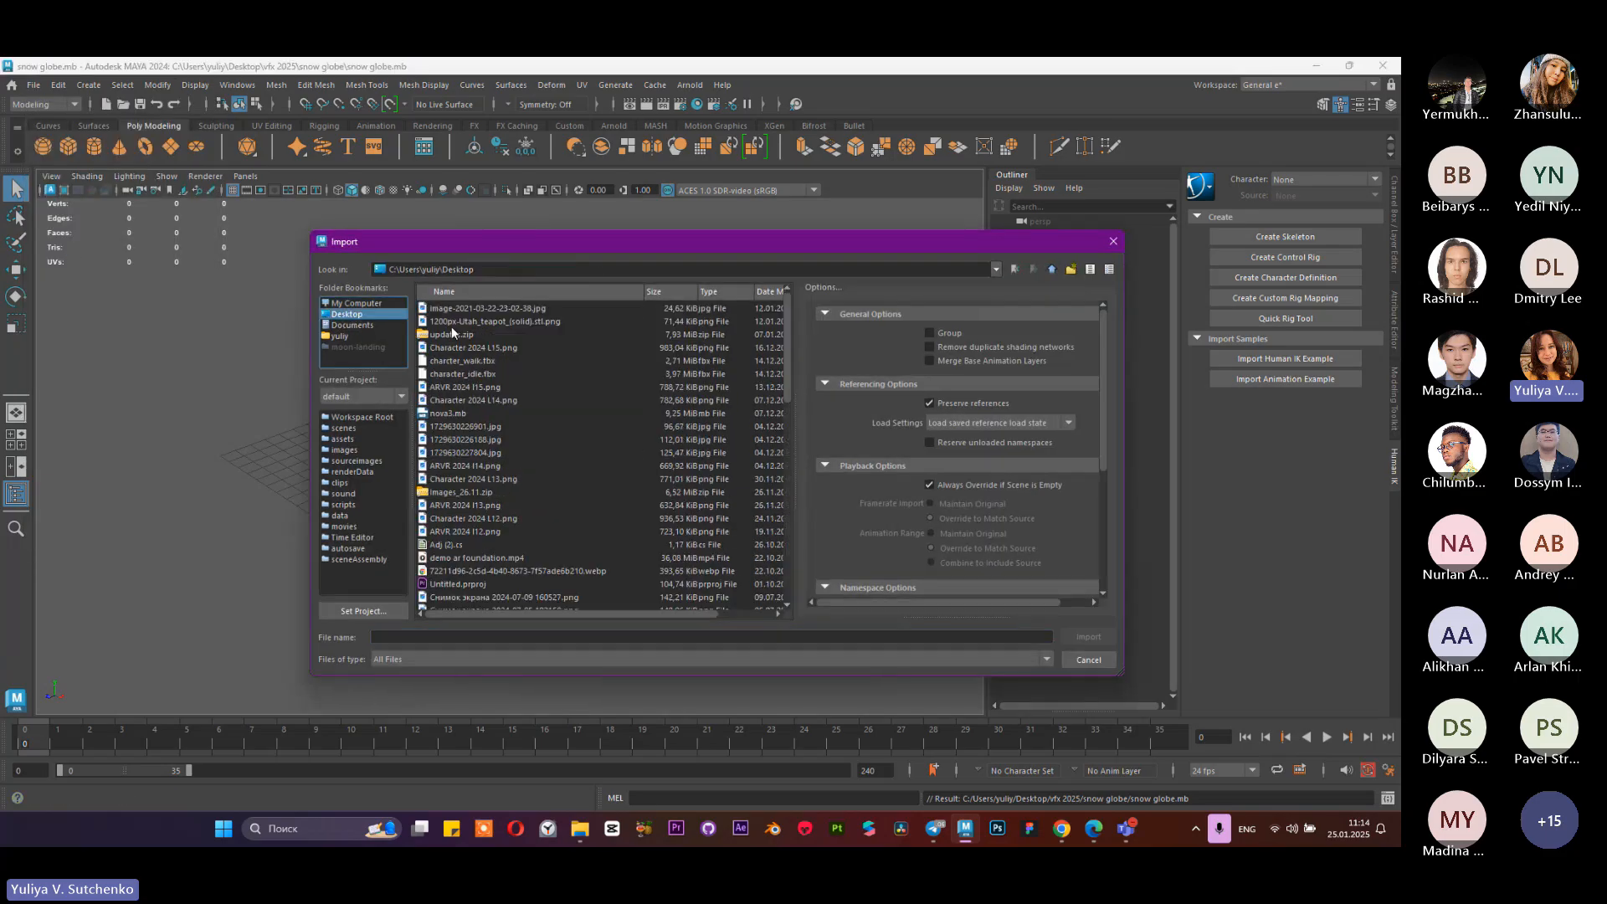
pyautogui.scroll(-5, 470, 497)
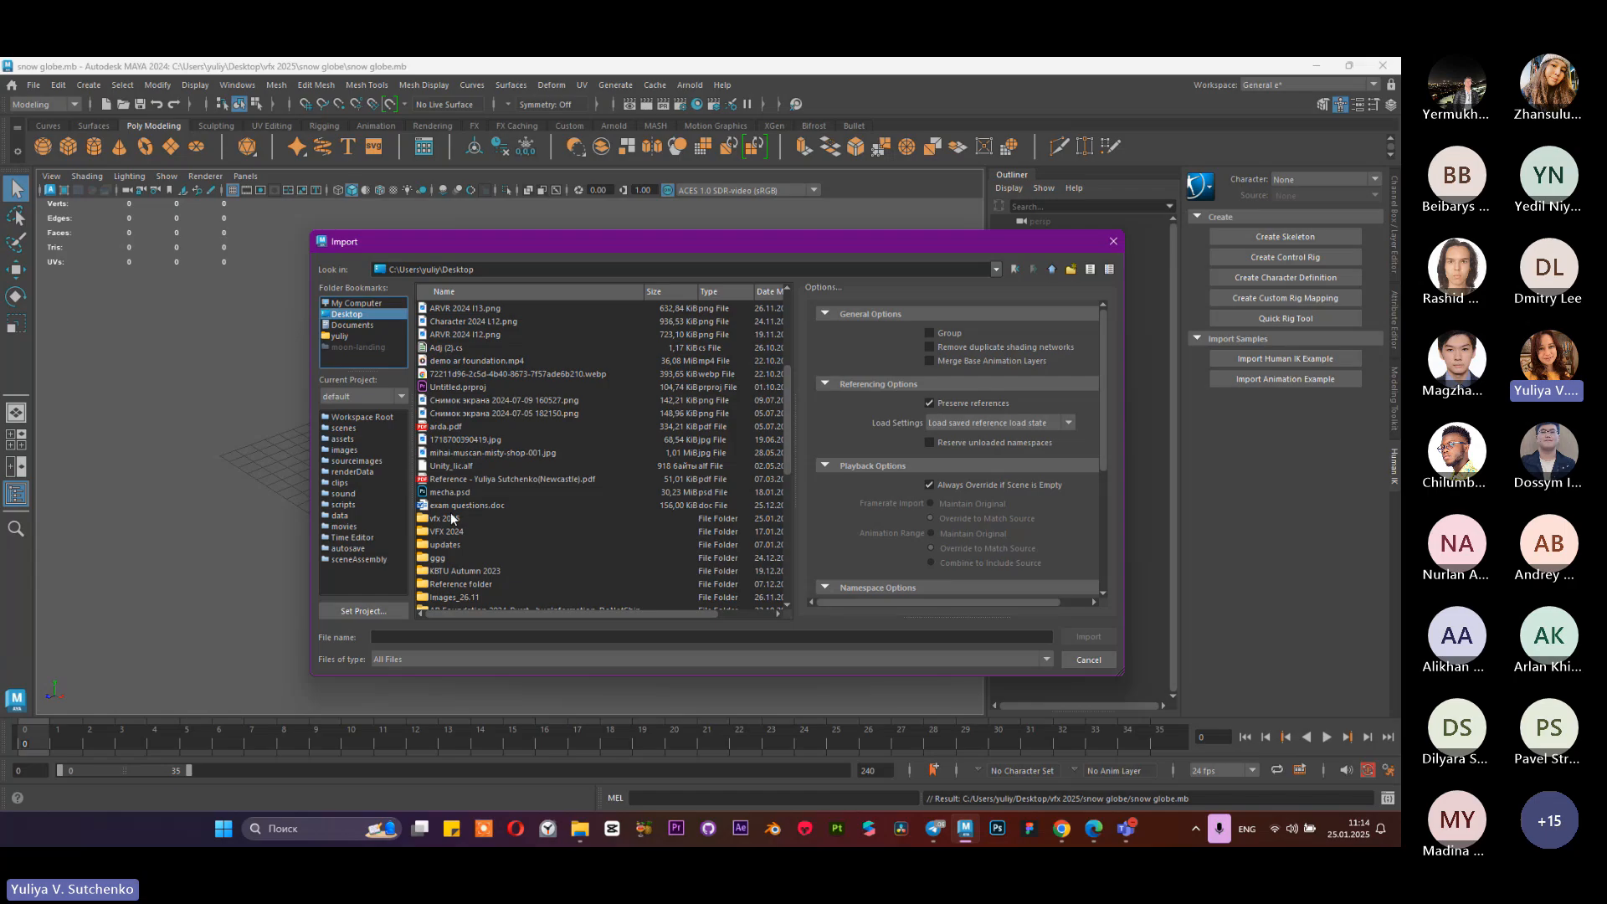
pyautogui.doubleClick(446, 519)
pyautogui.doubleClick(485, 321)
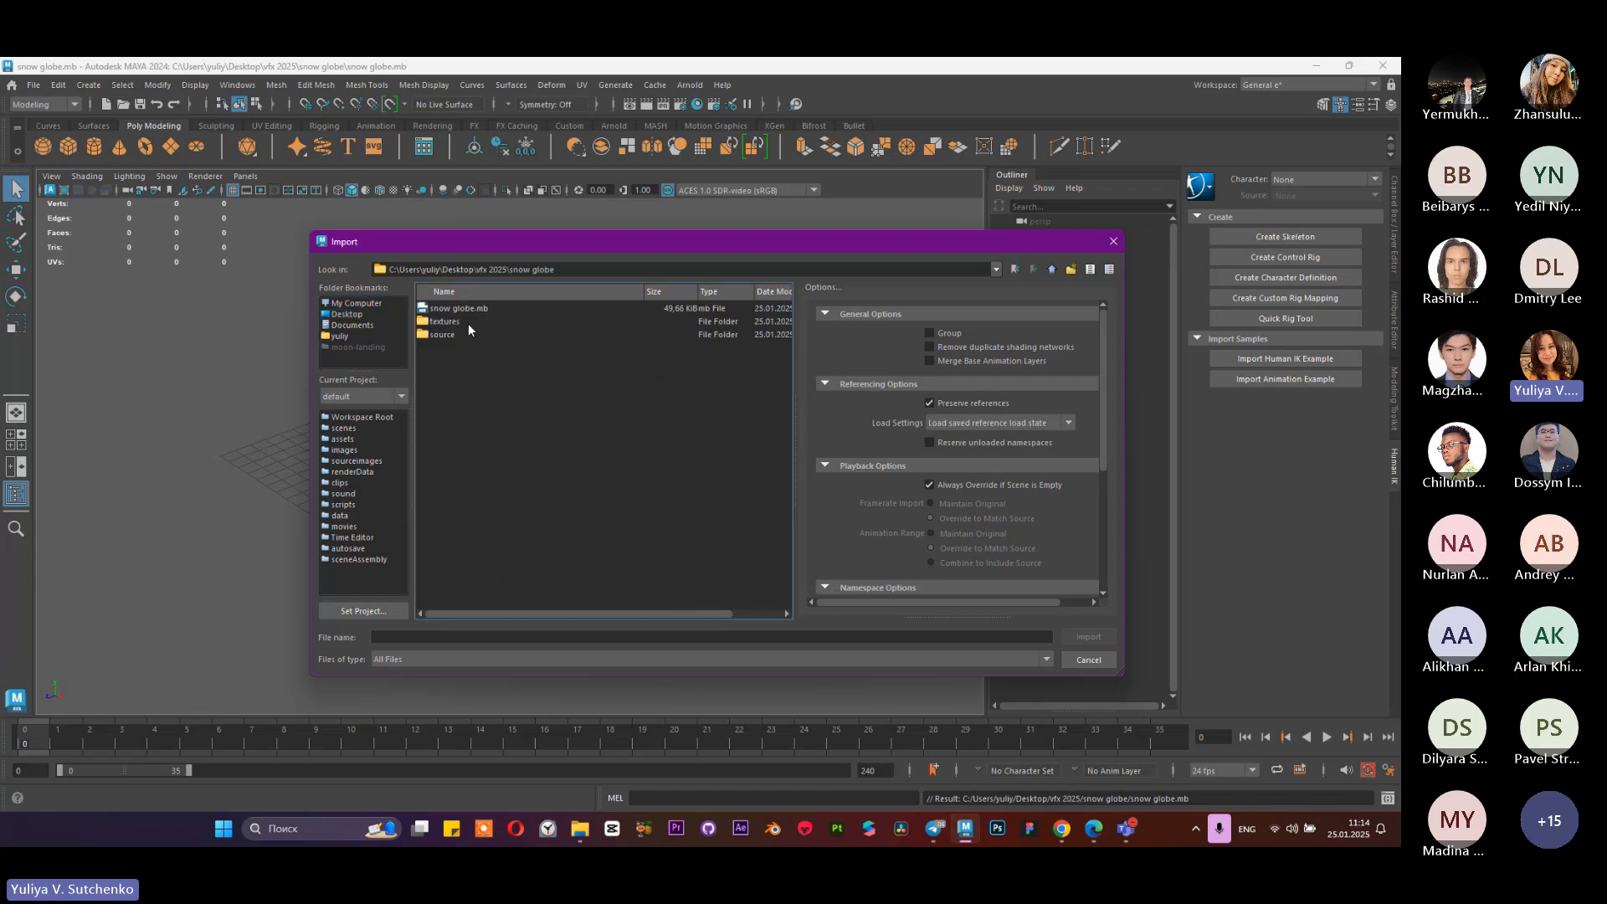
pyautogui.doubleClick(453, 334)
pyautogui.doubleClick(462, 308)
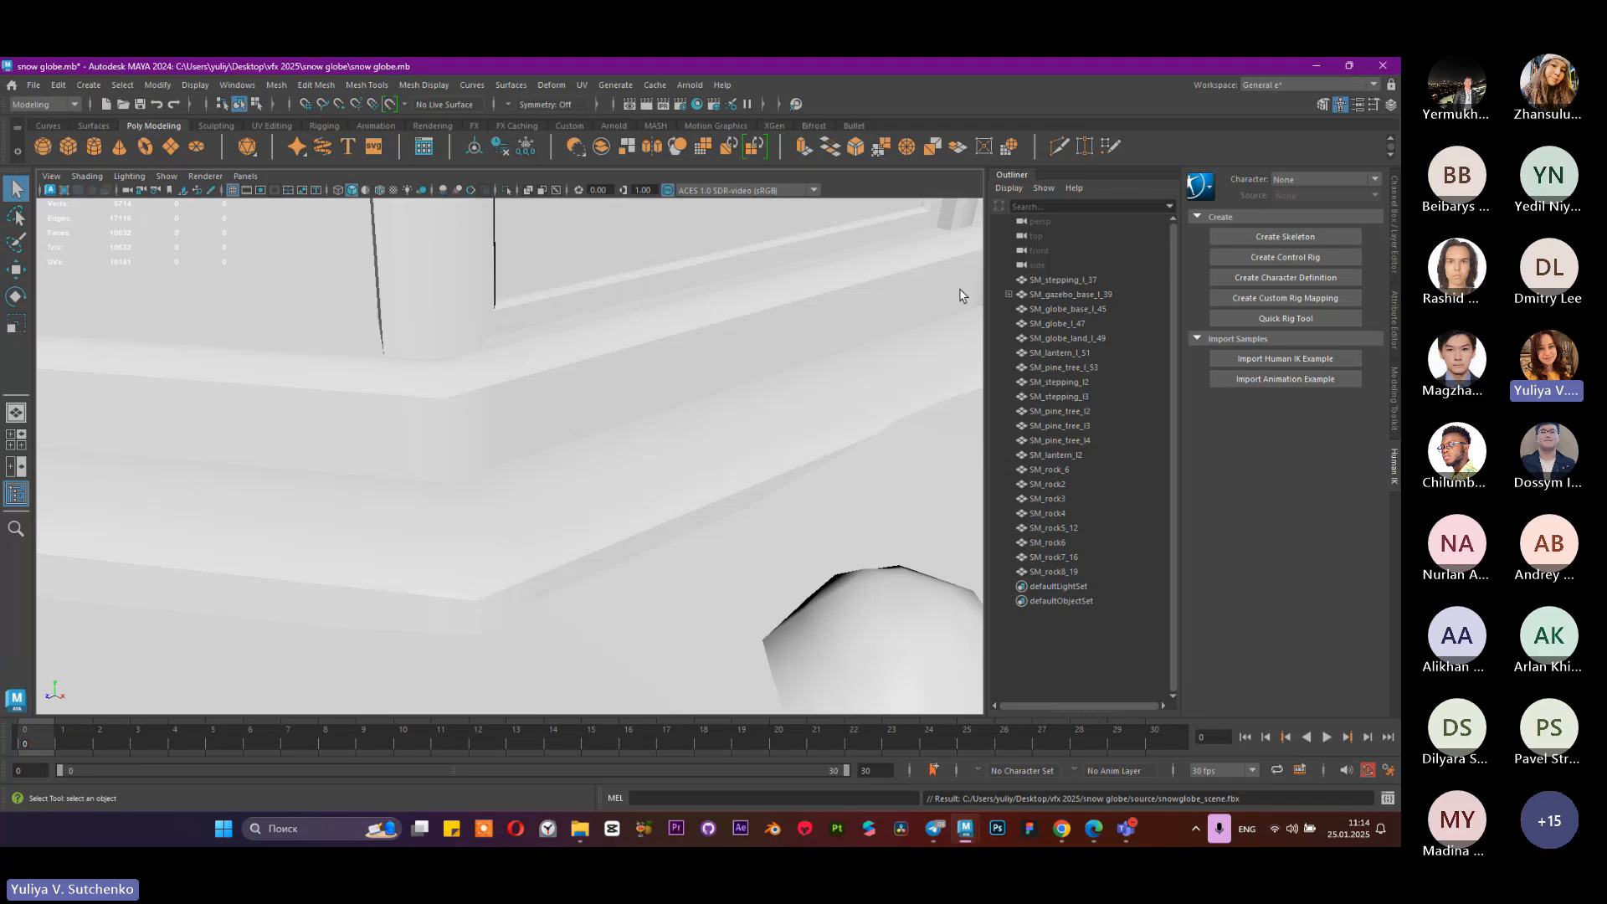
# Step: Examine the imported snow globe from several angles, selecting the glass sphere and the base to inspect their meshes
pyautogui.scroll(-10, 719, 348)
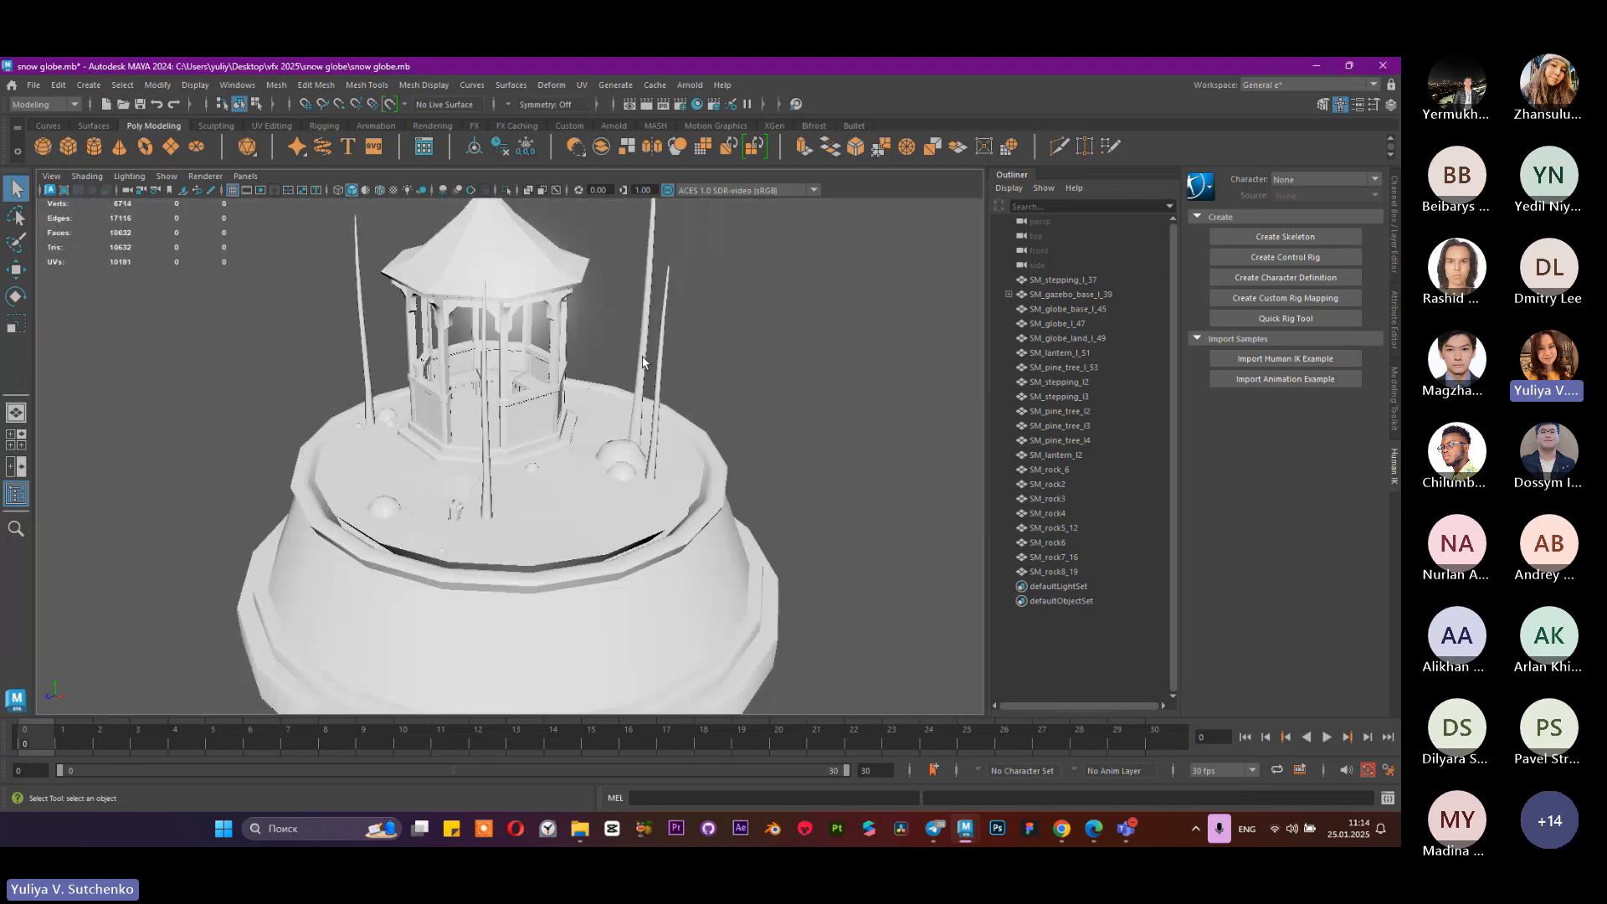
pyautogui.scroll(-8, 619, 410)
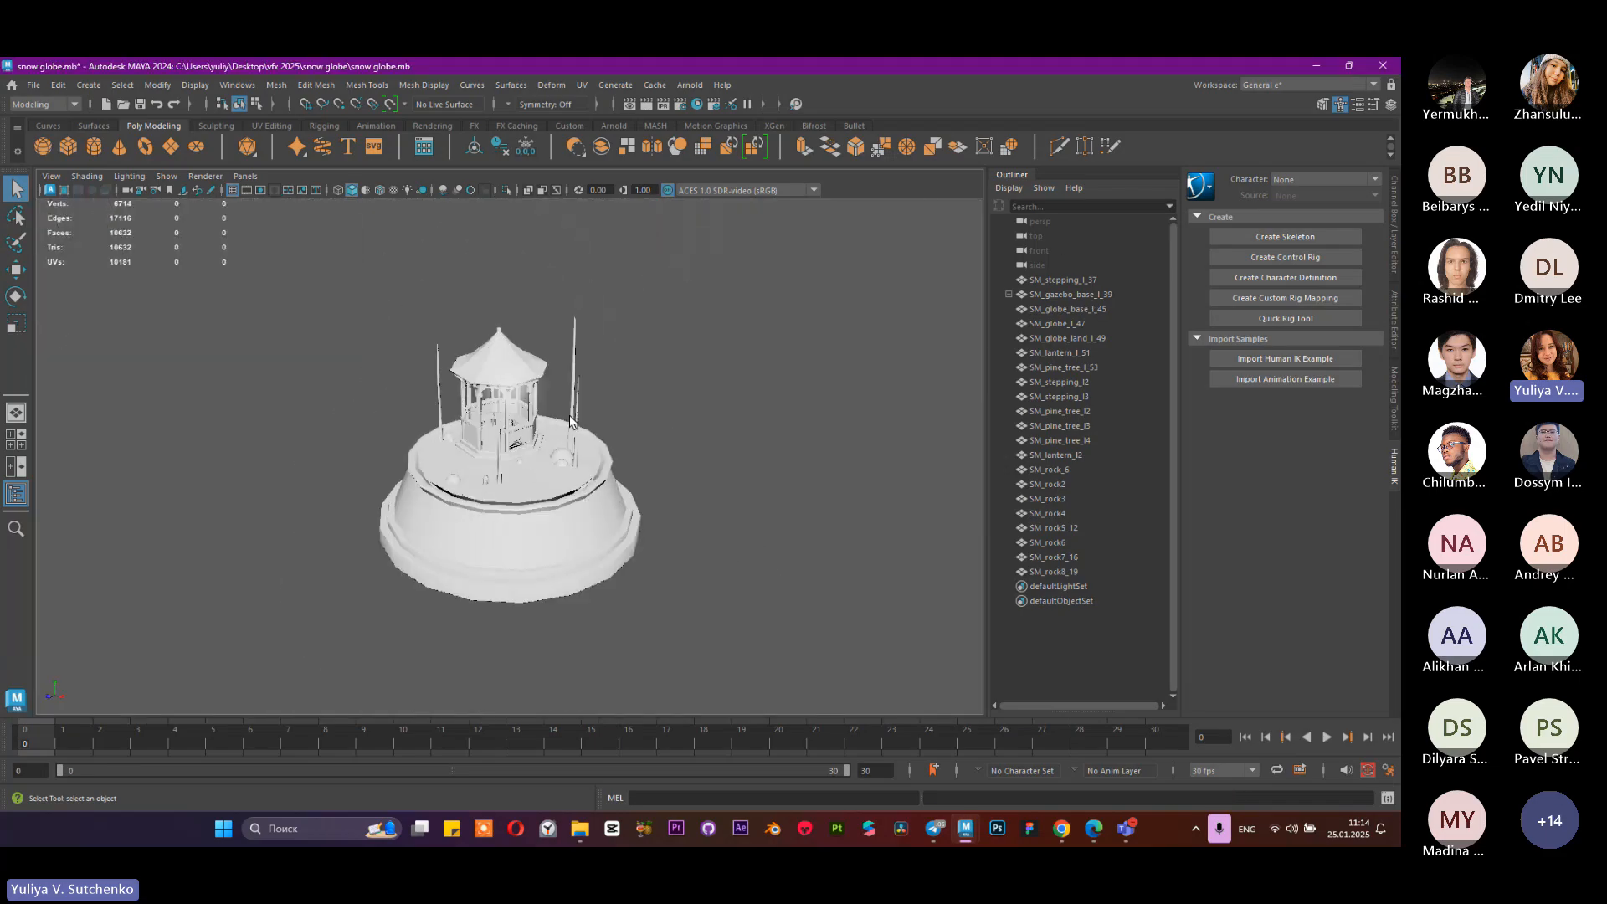
pyautogui.click(626, 410)
pyautogui.keyDown('alt'); pyautogui.moveTo(630, 413); pyautogui.dragTo(383, 371); pyautogui.keyUp('alt')
pyautogui.scroll(6, 536, 418)
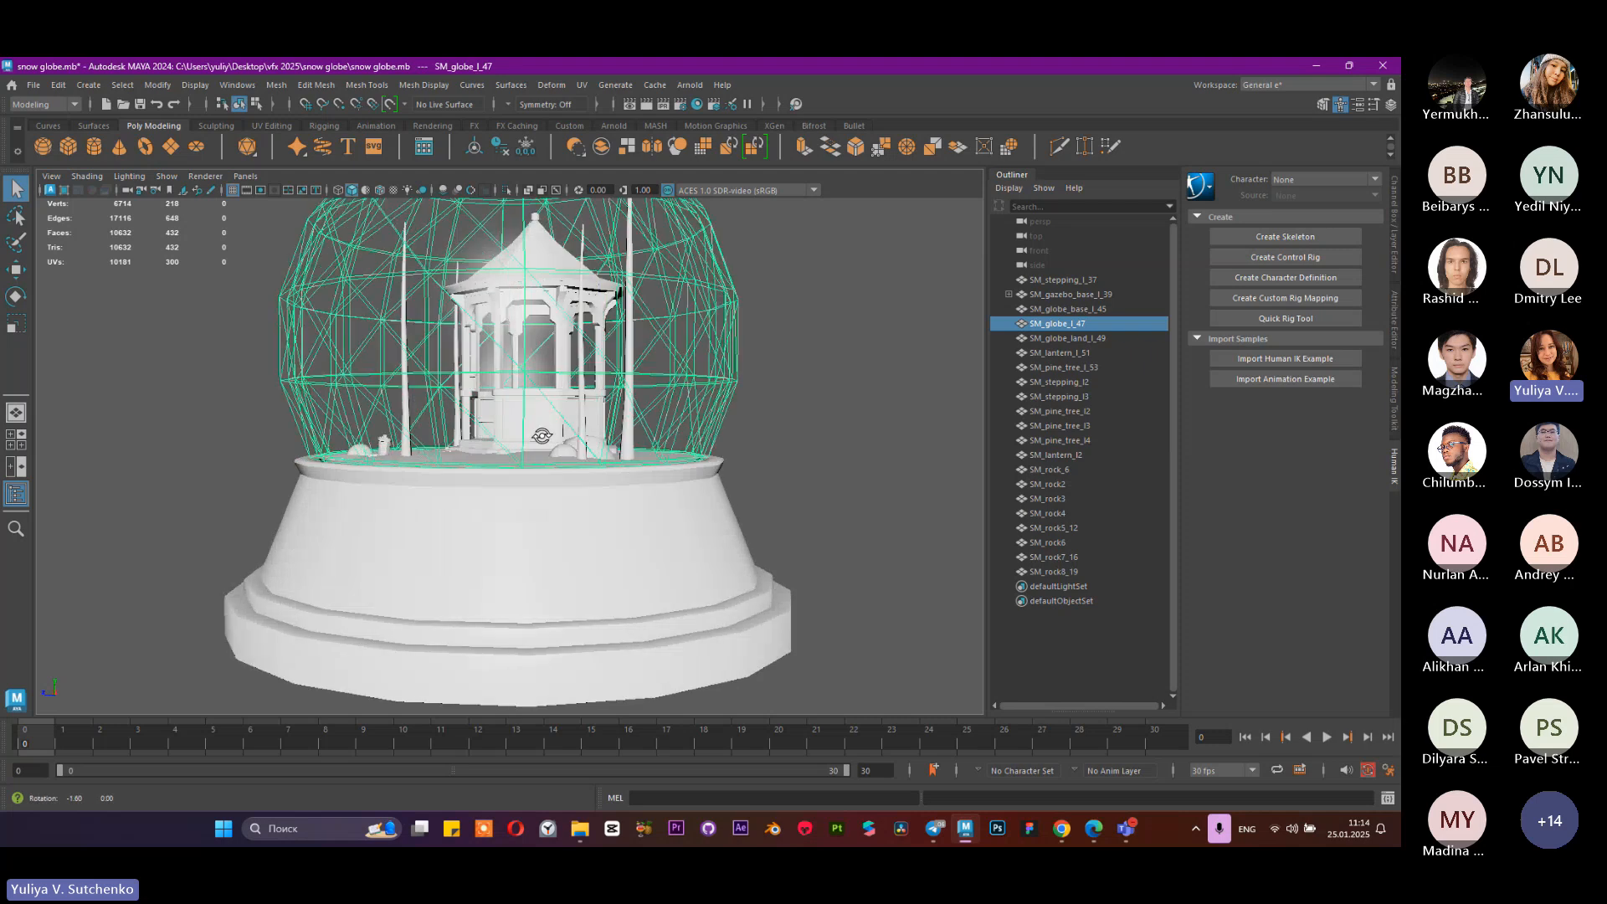
pyautogui.keyDown('alt'); pyautogui.moveTo(546, 418); pyautogui.dragTo(583, 460); pyautogui.keyUp('alt')
pyautogui.click(586, 632)
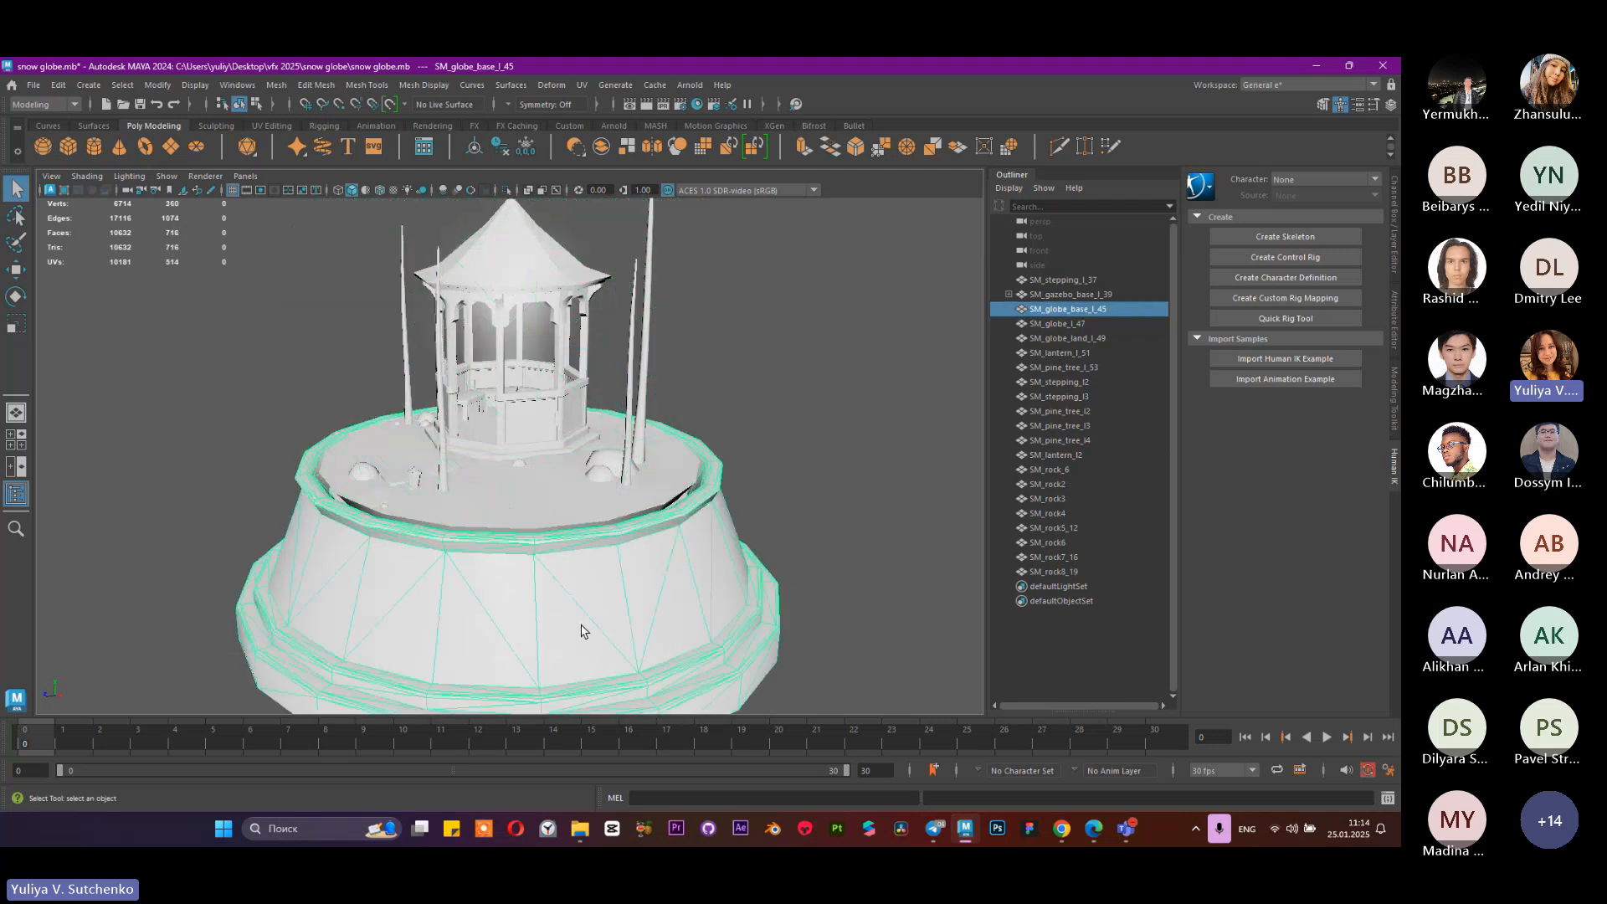
pyautogui.keyDown('alt'); pyautogui.moveTo(867, 484); pyautogui.dragTo(749, 470, button='right'); pyautogui.keyUp('alt')
pyautogui.keyDown('alt'); pyautogui.moveTo(749, 470); pyautogui.dragTo(639, 491); pyautogui.keyUp('alt')
pyautogui.keyDown('alt'); pyautogui.moveTo(640, 491); pyautogui.dragTo(843, 538, button='right'); pyautogui.keyUp('alt')
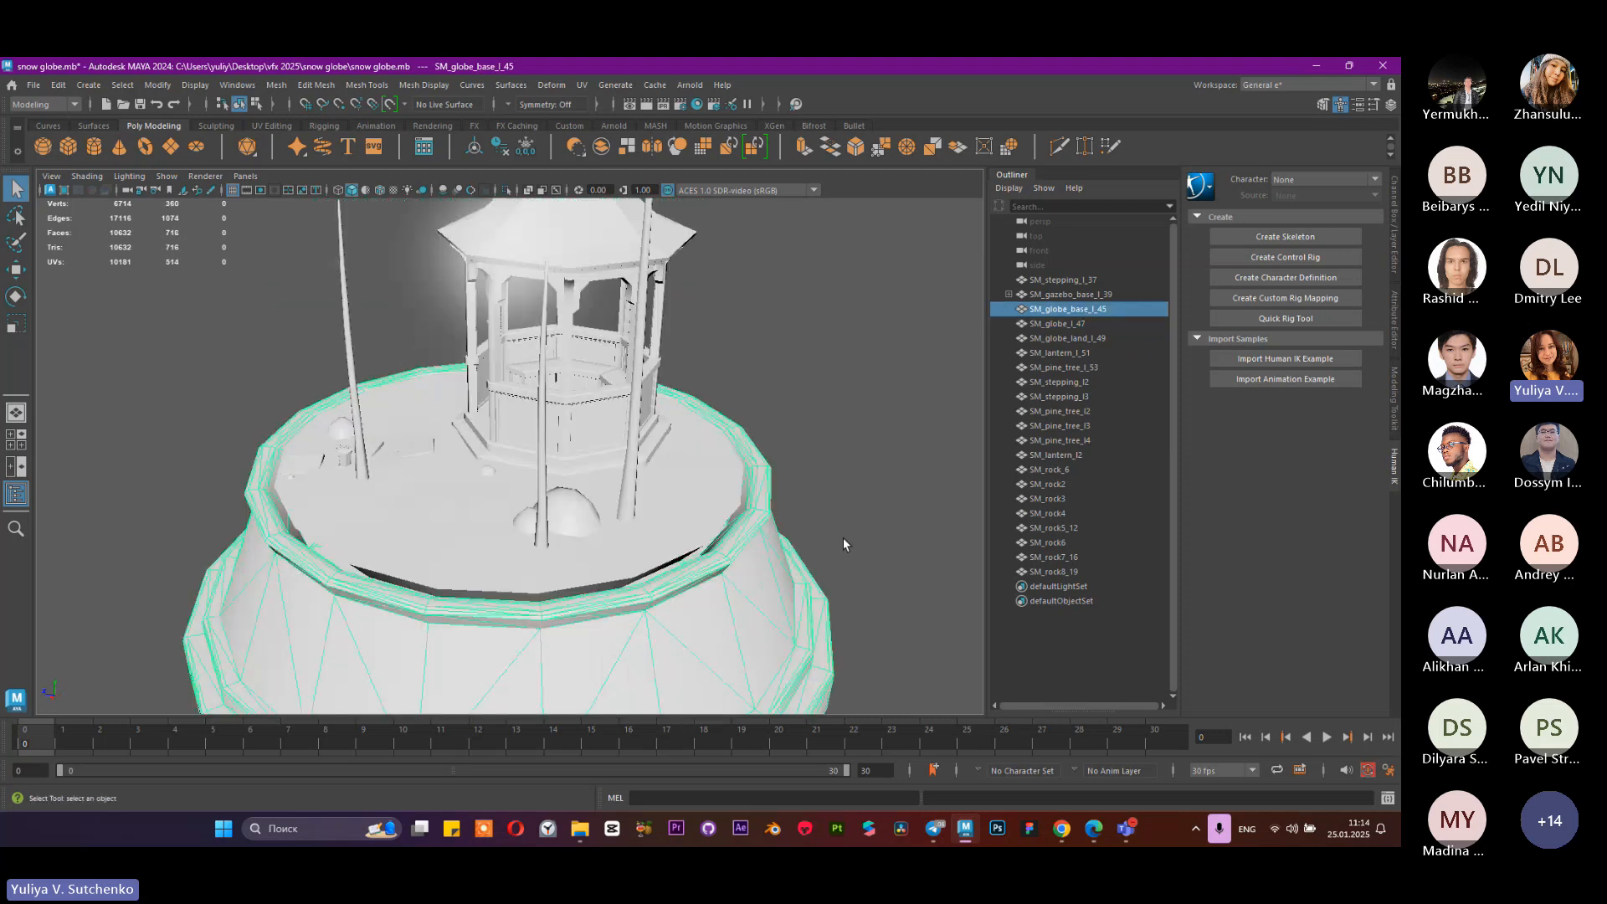
# Step: Select the pine tree, stepping stone and rock meshes one after another in the Outliner to identify them in the model
pyautogui.click(1048, 368)
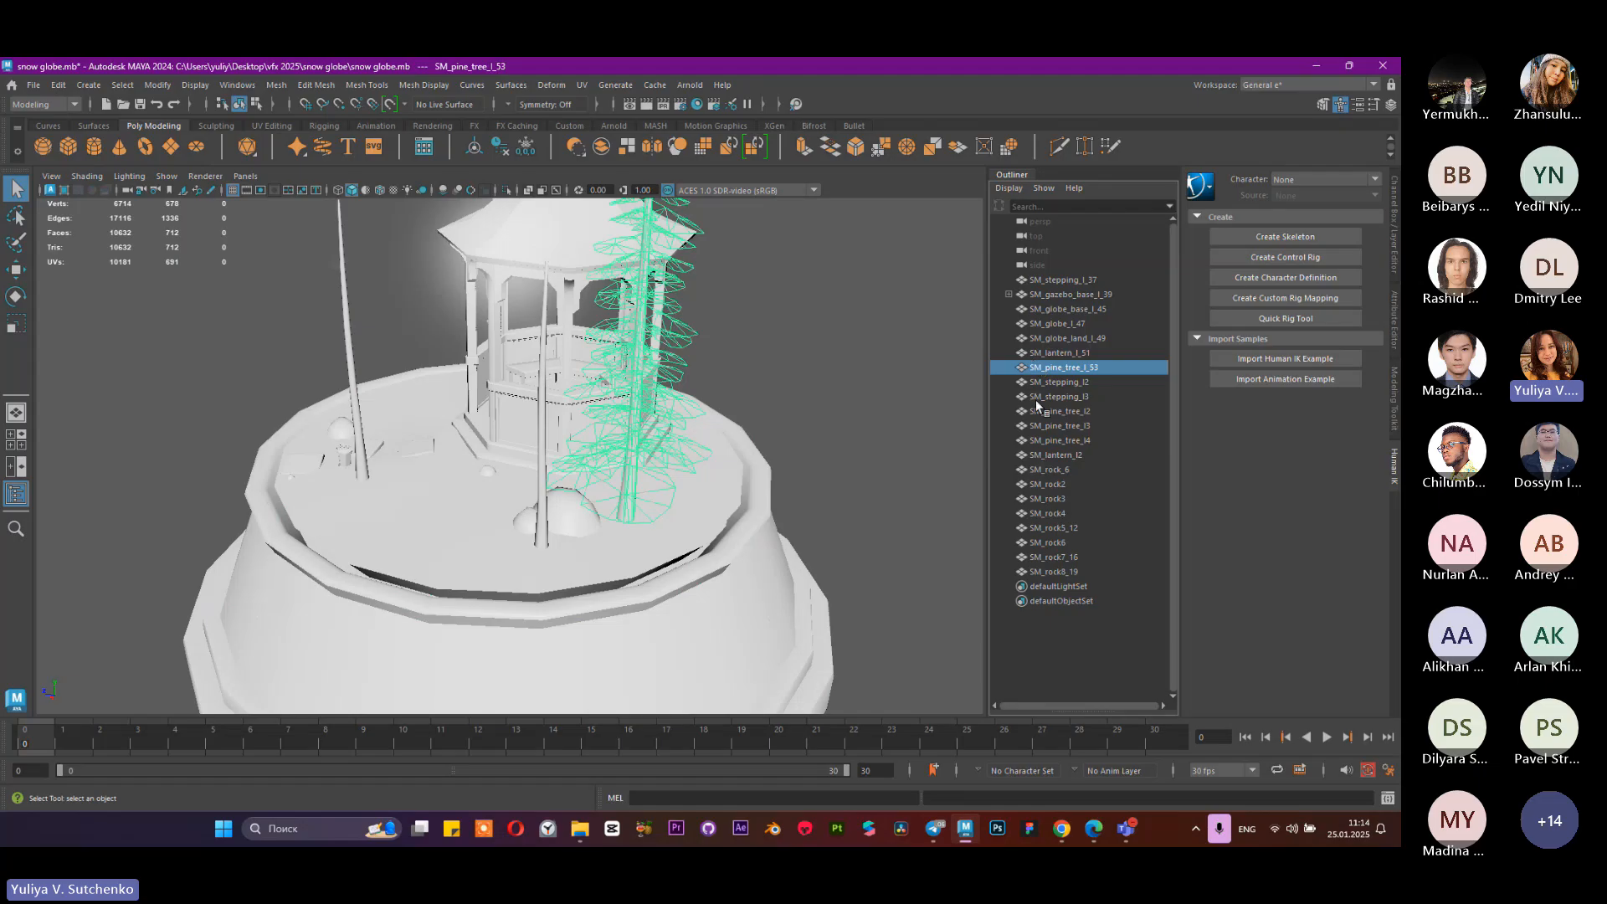
pyautogui.click(1037, 396)
pyautogui.click(1040, 441)
pyautogui.click(1046, 512)
pyautogui.click(1055, 572)
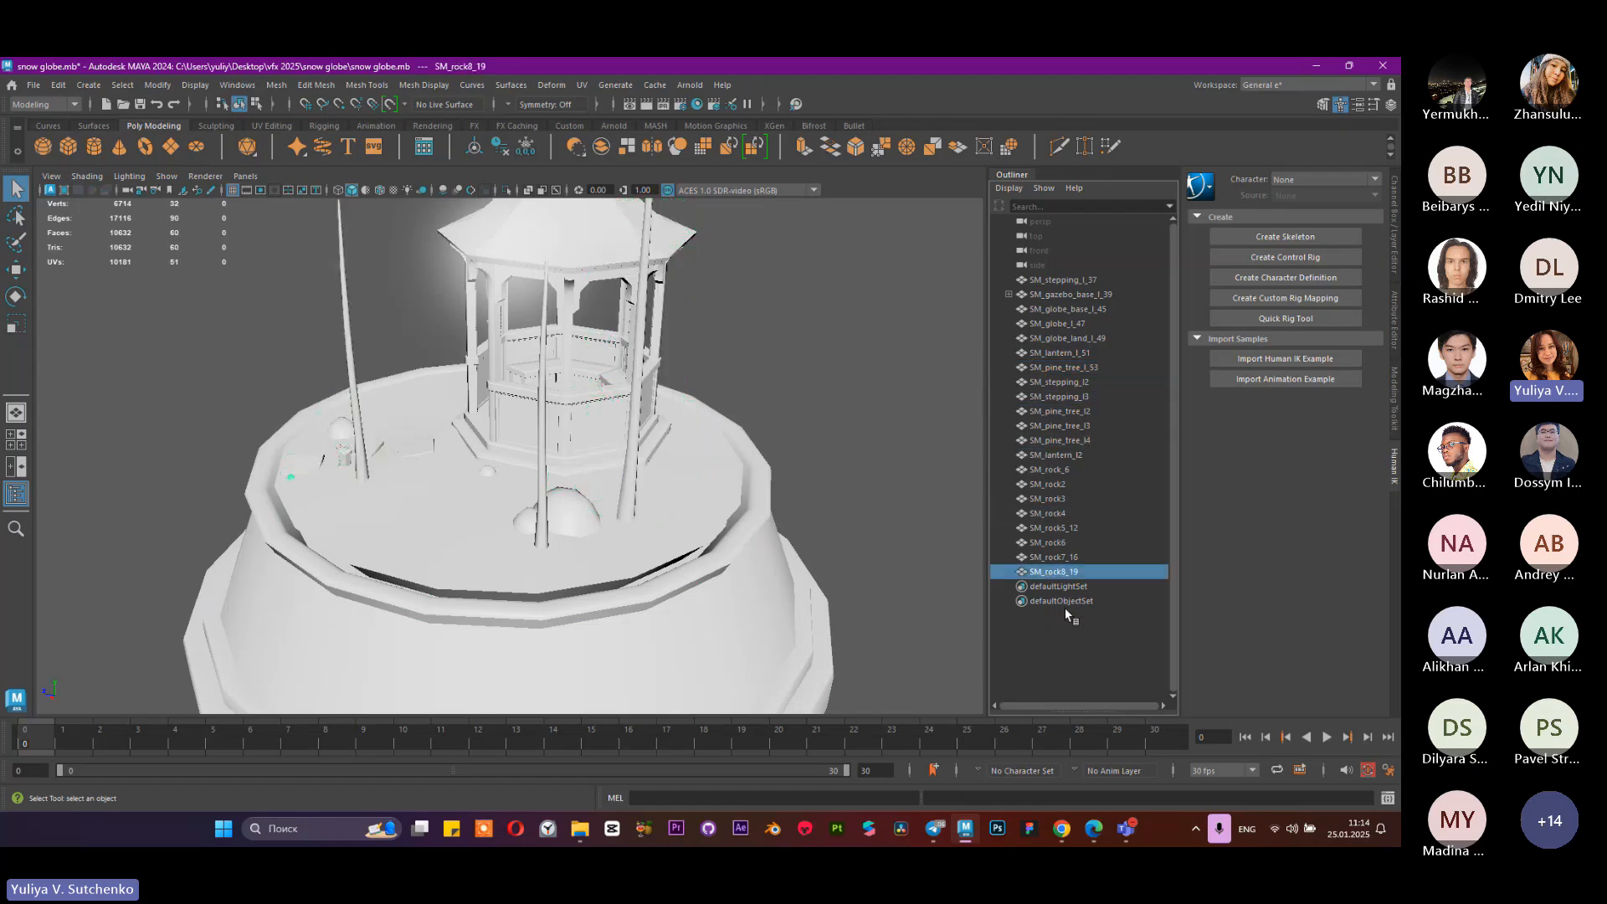
pyautogui.keyDown('alt'); pyautogui.moveTo(621, 314); pyautogui.dragTo(695, 292); pyautogui.keyUp('alt')
pyautogui.keyDown('alt'); pyautogui.moveTo(694, 293); pyautogui.dragTo(621, 296, button='right'); pyautogui.keyUp('alt')
pyautogui.keyDown('alt'); pyautogui.moveTo(621, 296); pyautogui.dragTo(616, 345, button='middle'); pyautogui.keyUp('alt')
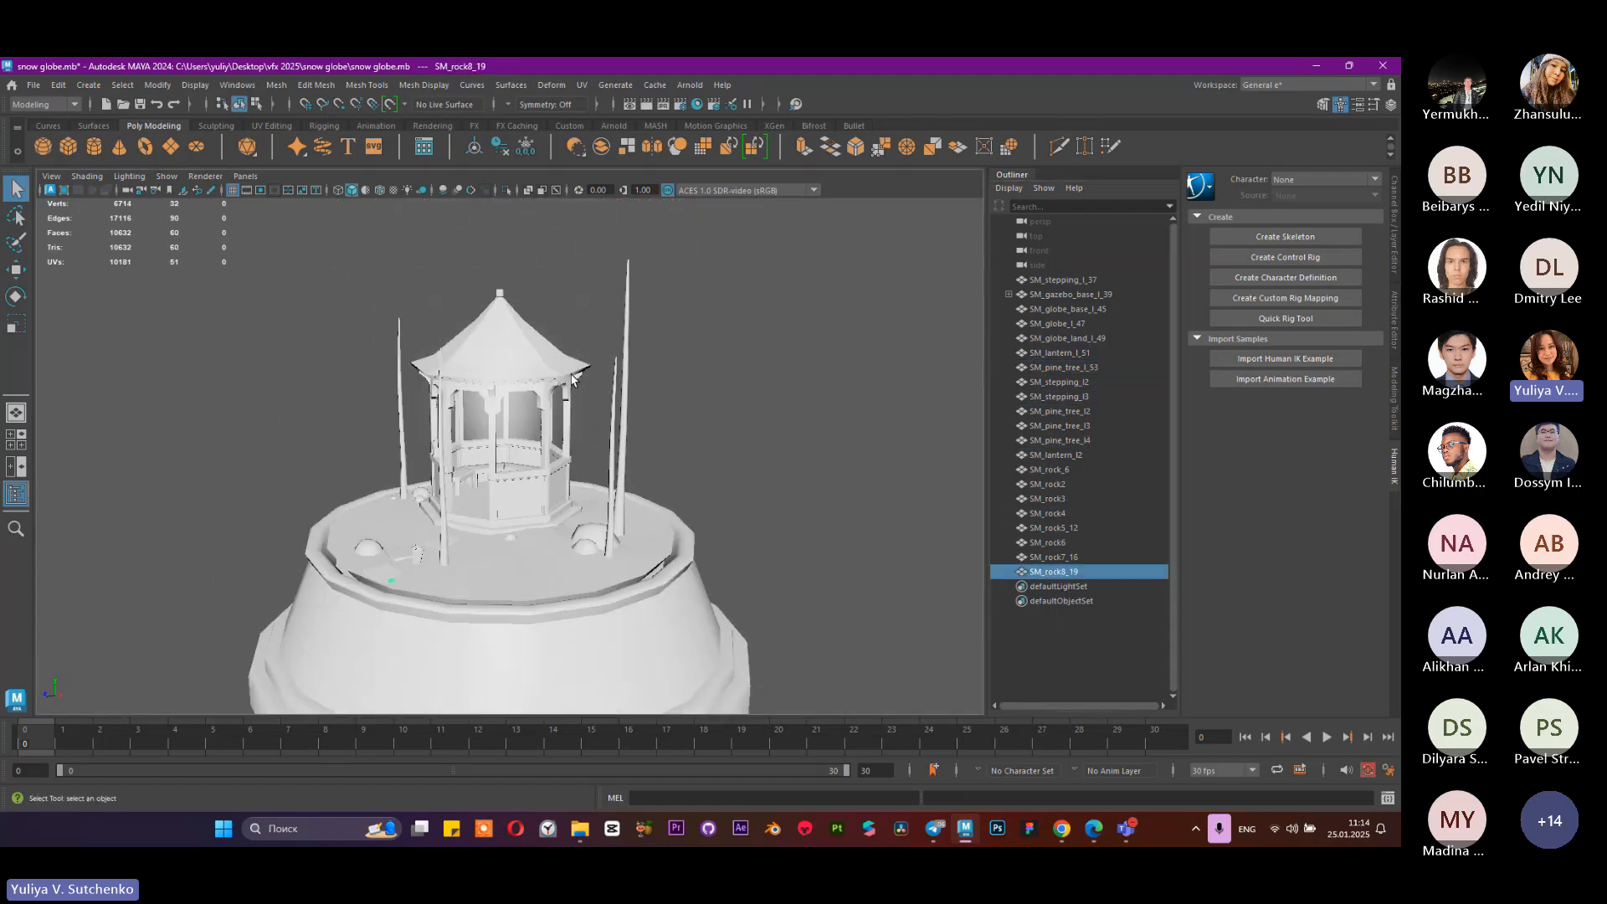
# Step: Select the glass sphere and inspect its shape attributes and MI_globe phong material attributes
pyautogui.click(616, 345)
pyautogui.click(1395, 305)
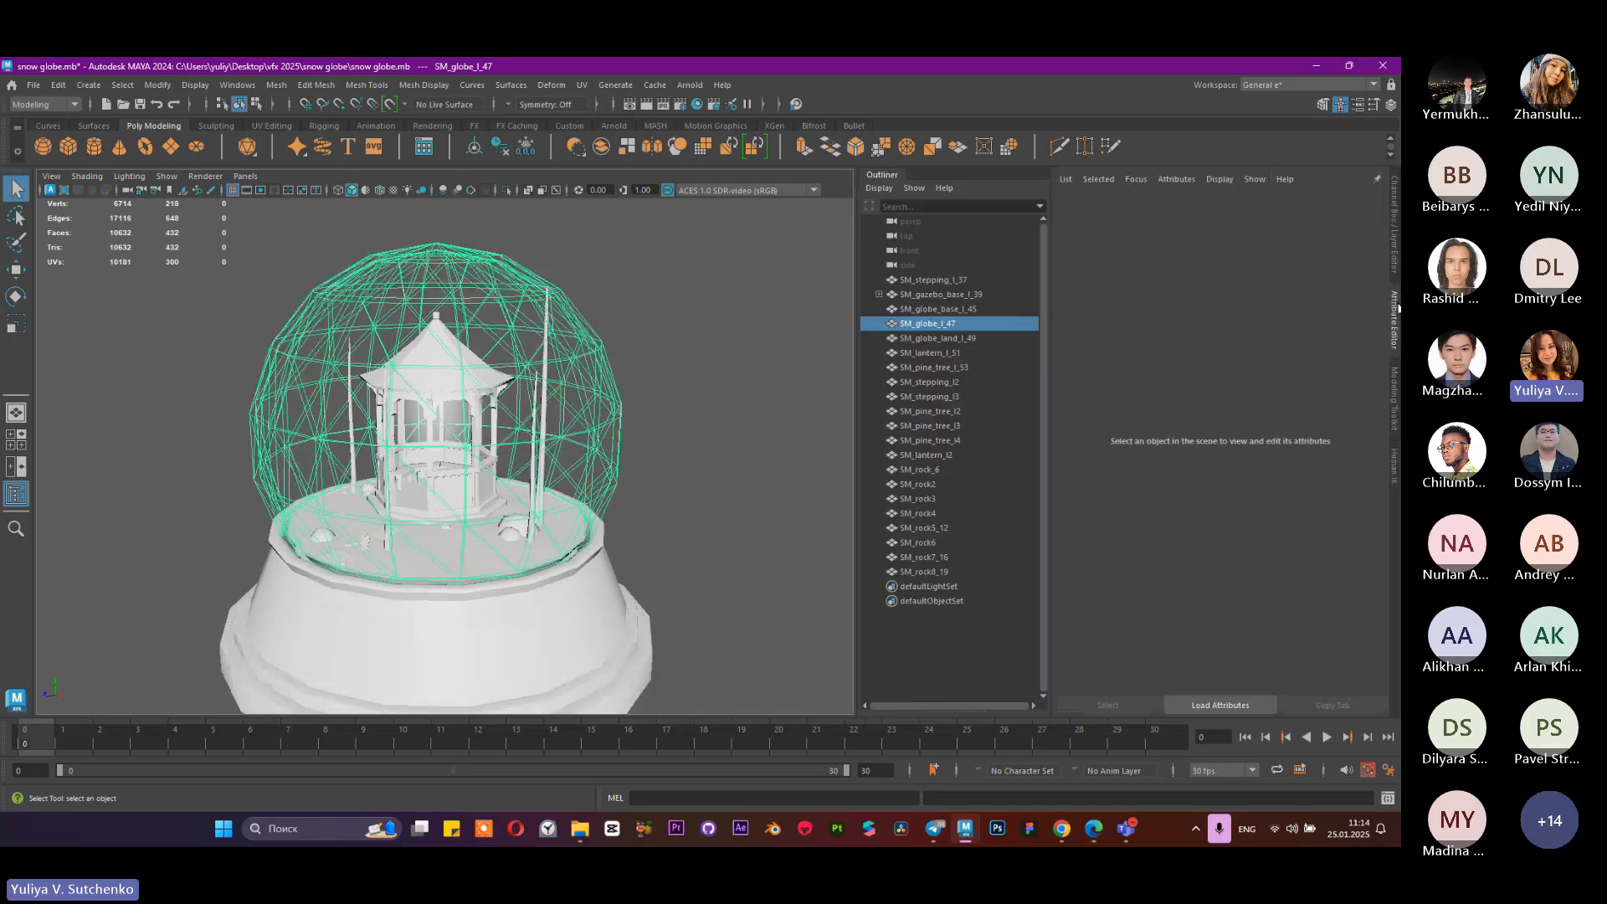
pyautogui.click(1249, 207)
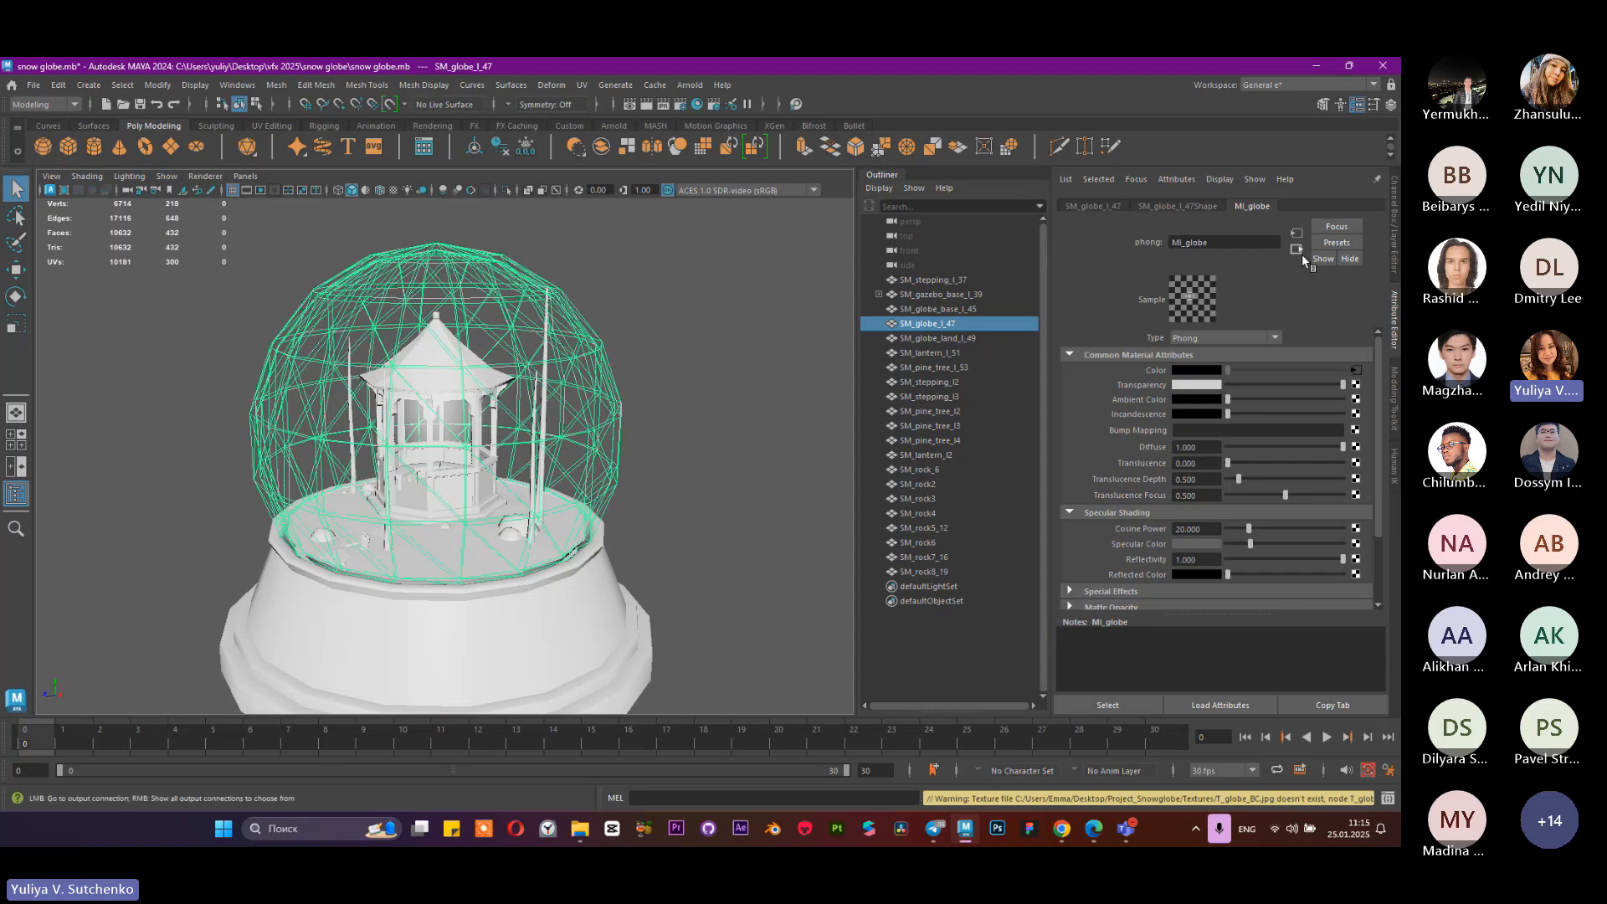
pyautogui.click(1171, 206)
pyautogui.click(1252, 206)
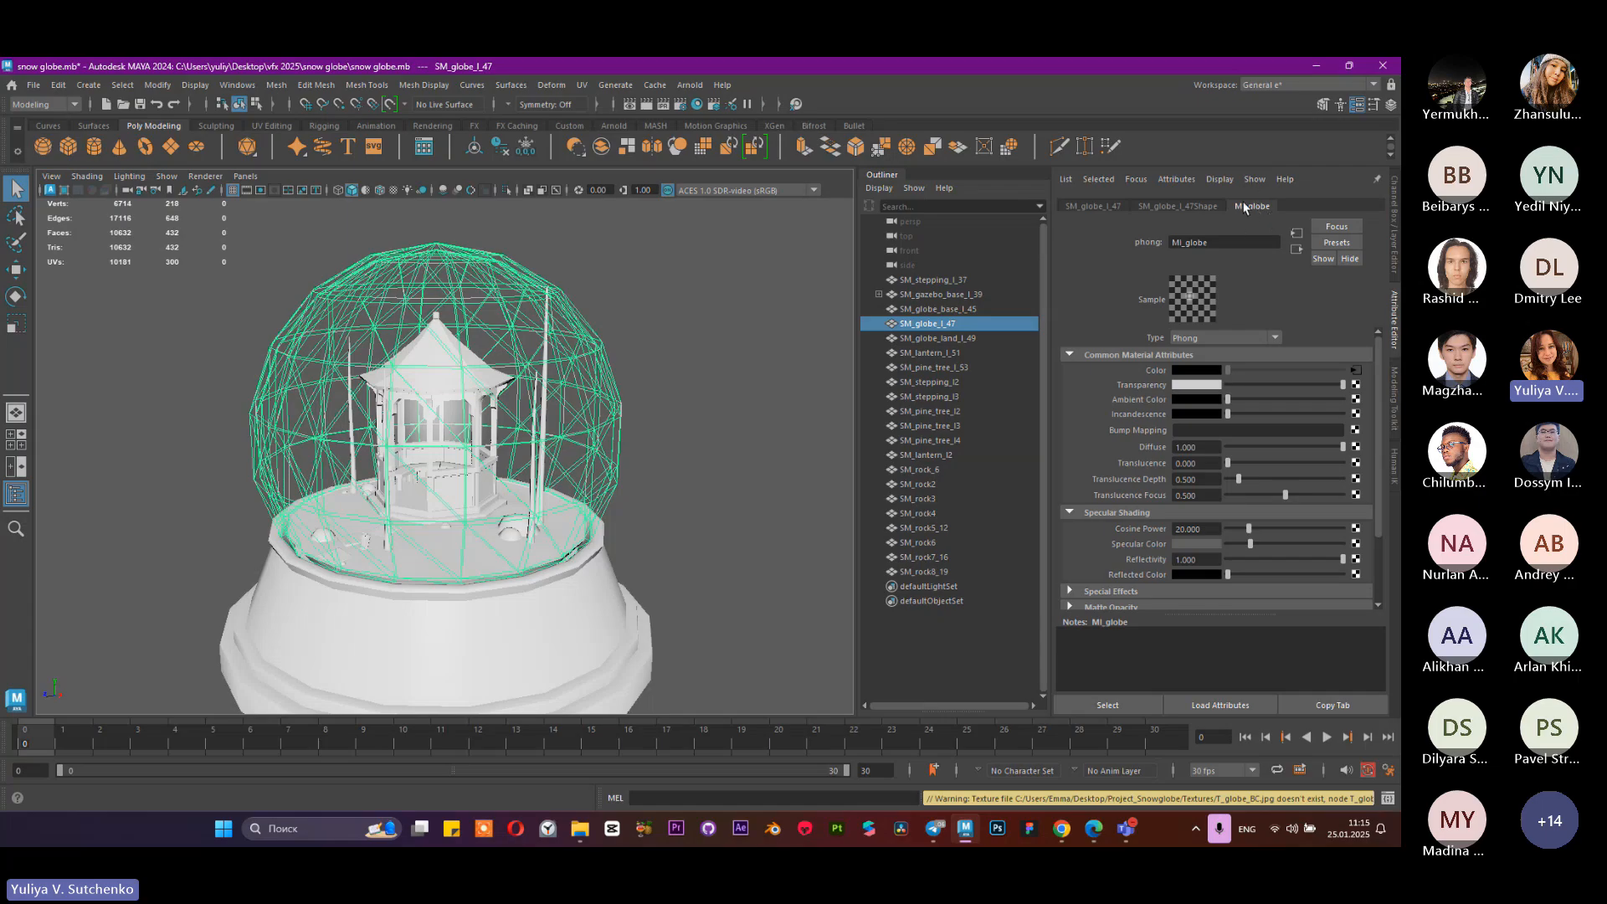
# Step: Lower the transparency of the glass sphere's MI_globe material slightly below its maximum
pyautogui.click(1199, 203)
pyautogui.click(1242, 205)
pyautogui.moveTo(1278, 389); pyautogui.dragTo(1313, 386)
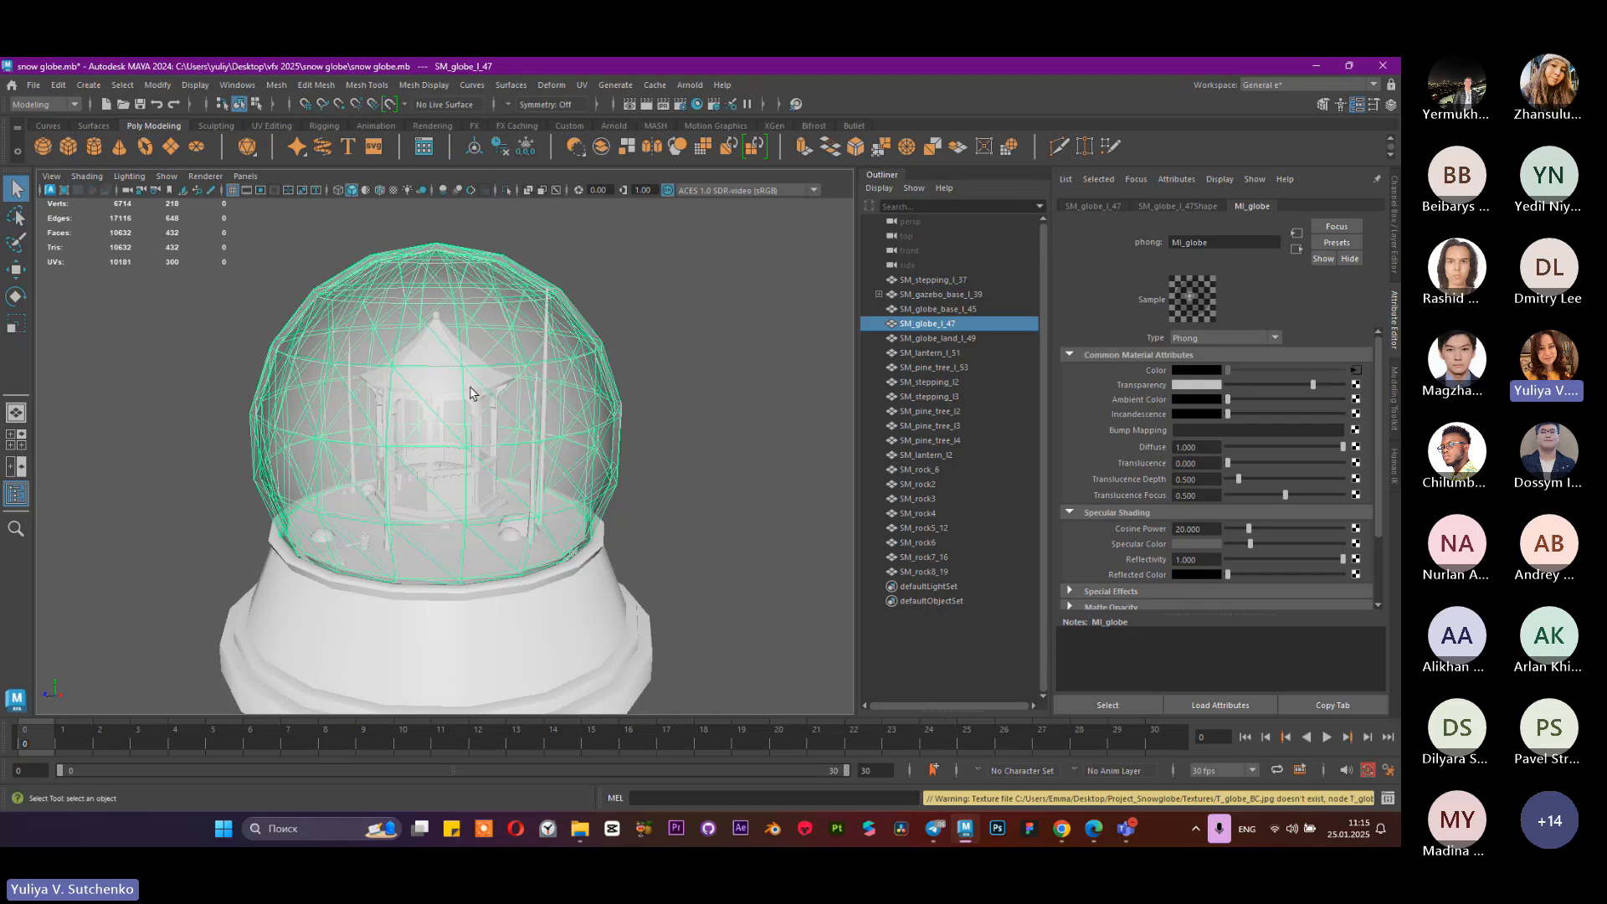
# Step: Select SM_rock8_19, SM_rock6 and SM_rock2 one after another in the Outliner to check their material attributes
pyautogui.click(911, 556)
pyautogui.click(909, 572)
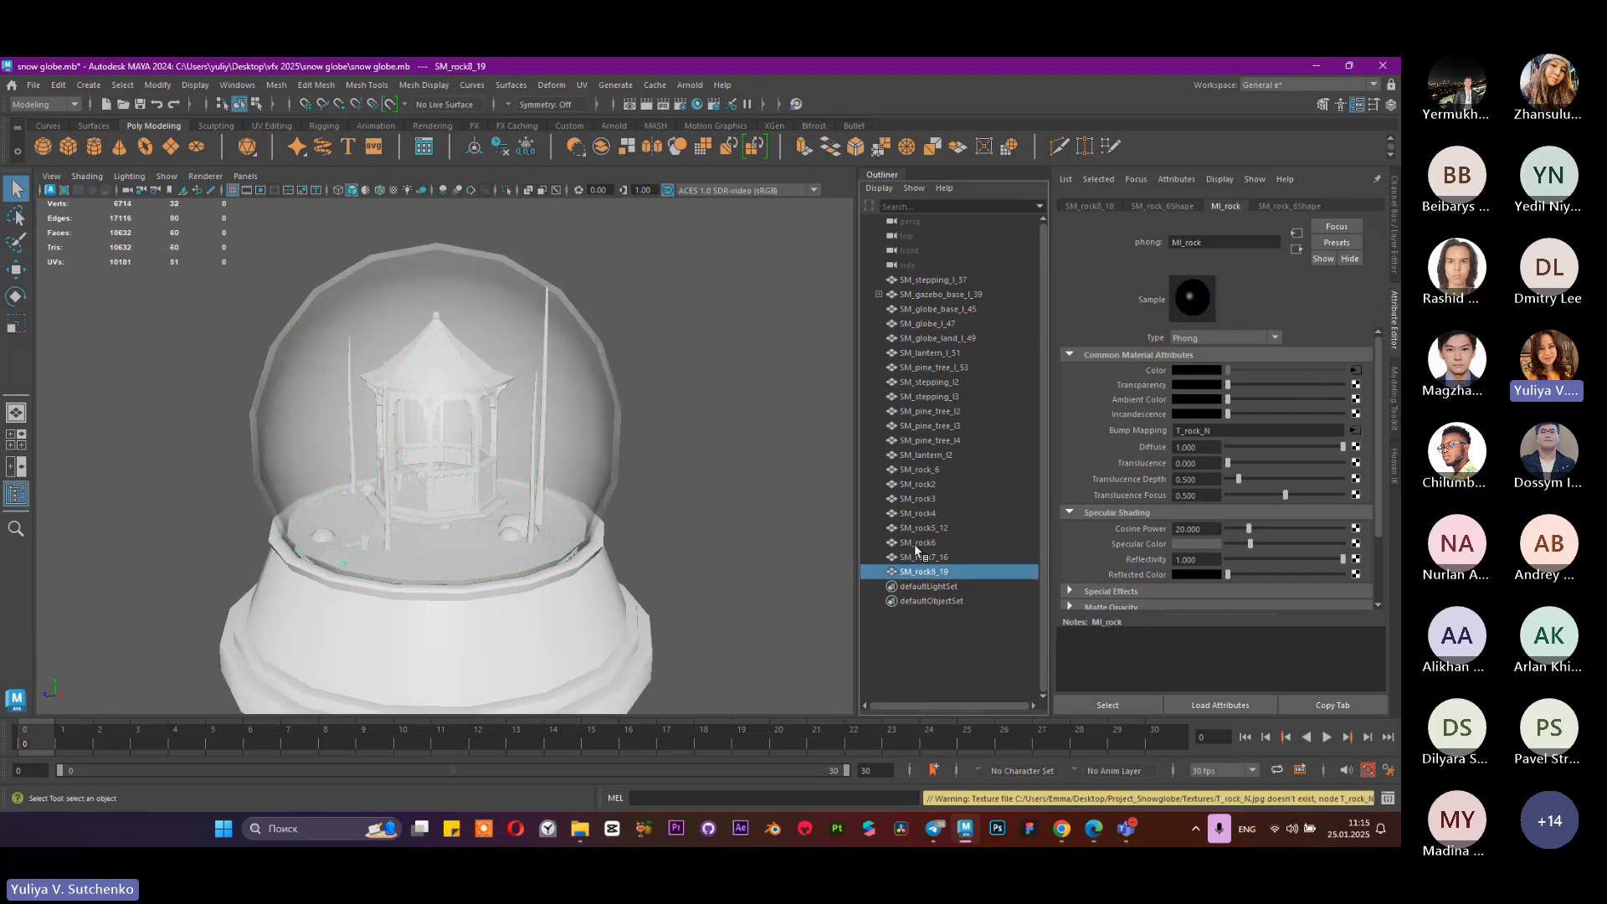
pyautogui.click(917, 542)
pyautogui.click(919, 484)
# Step: Reduce the transparency of the pine tree's MI_pine_leaves material to a medium grey
pyautogui.click(921, 411)
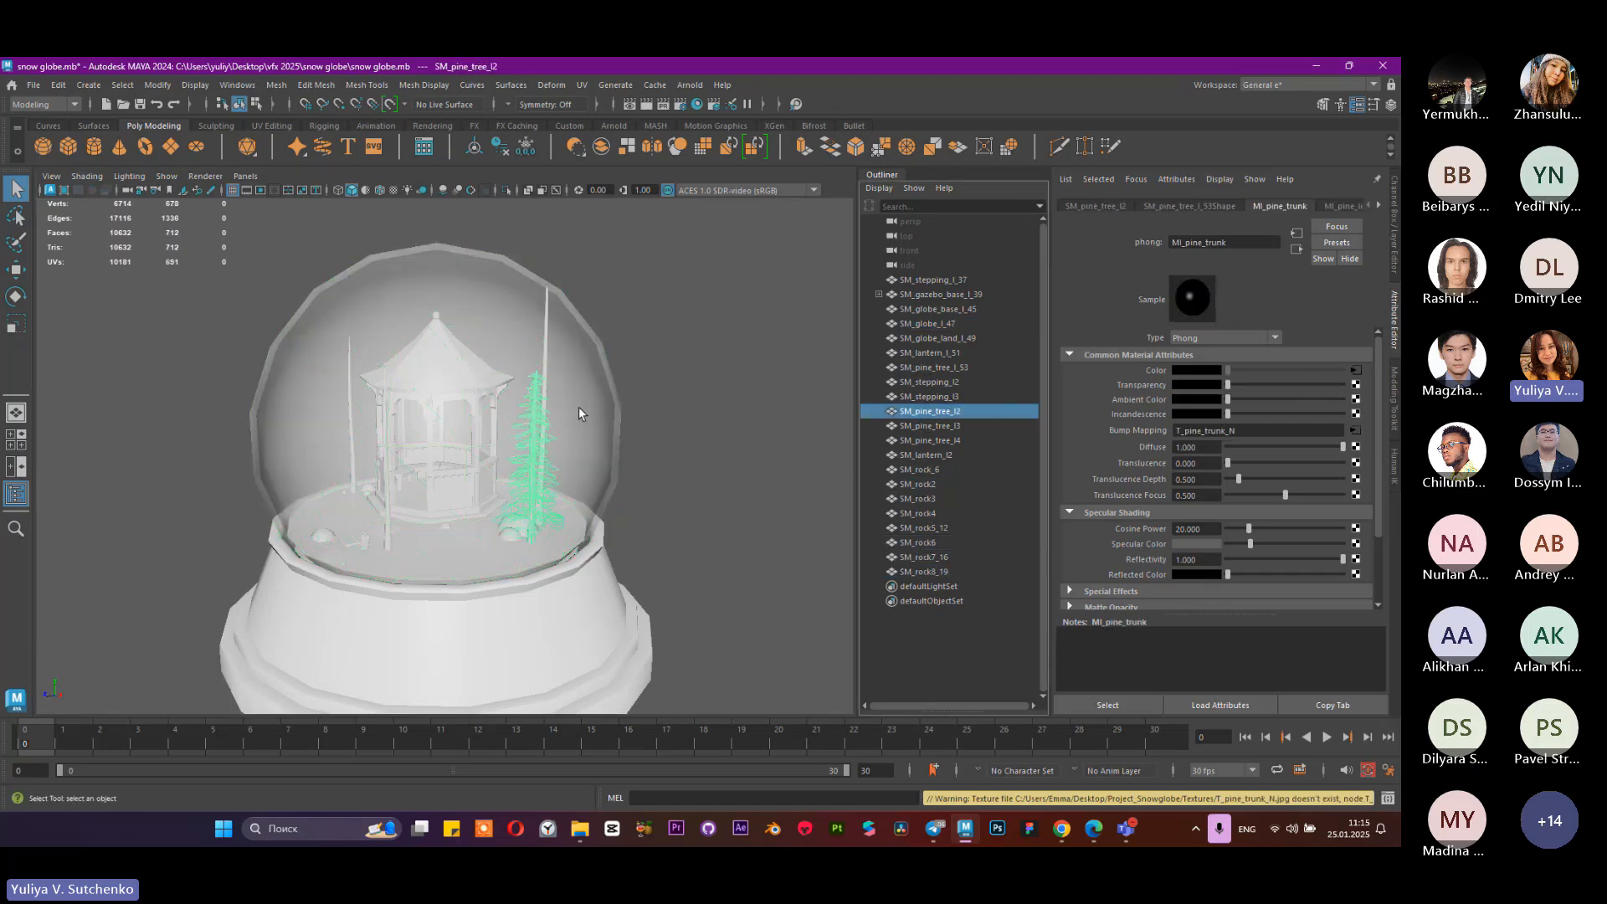
pyautogui.scroll(3, 662, 532)
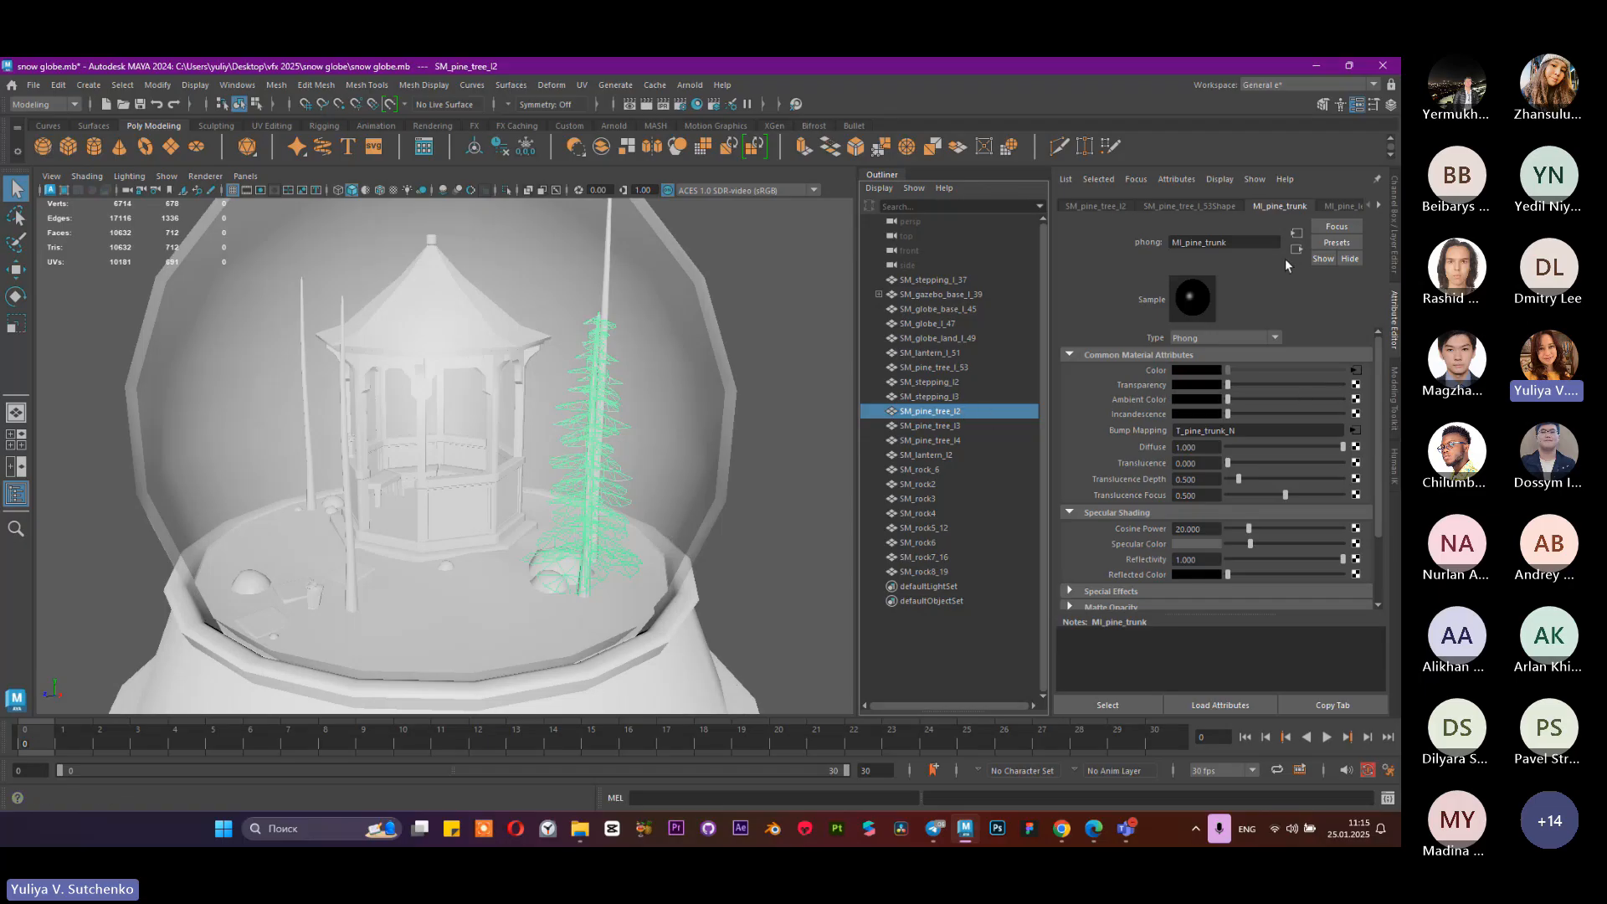
pyautogui.click(1345, 207)
pyautogui.moveTo(1233, 383); pyautogui.dragTo(1260, 386)
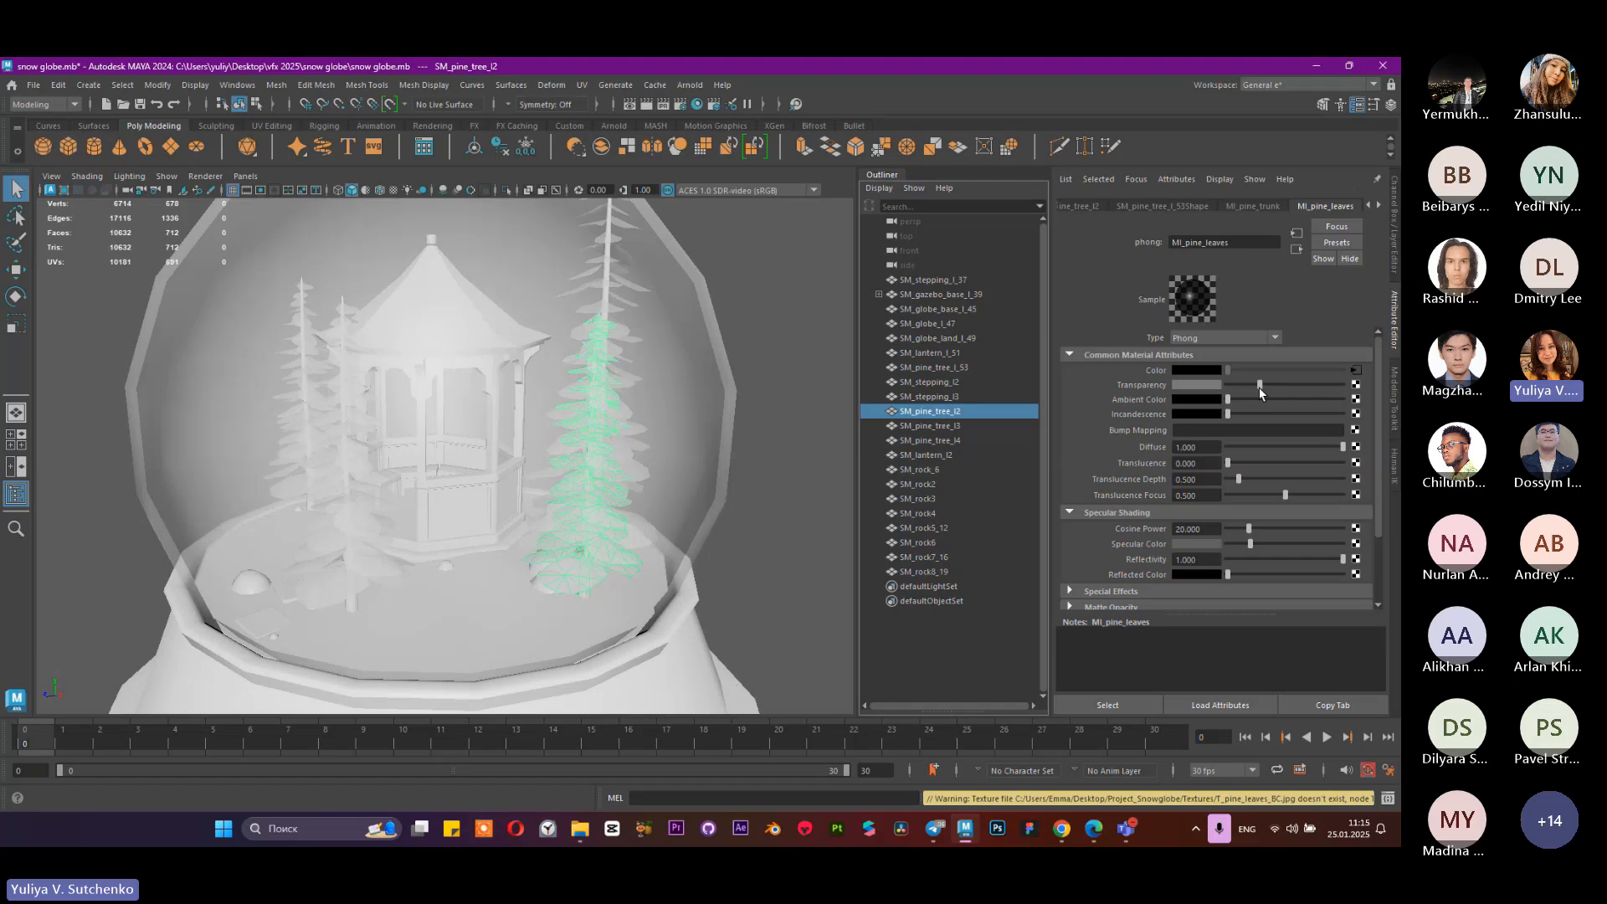
pyautogui.click(1379, 205)
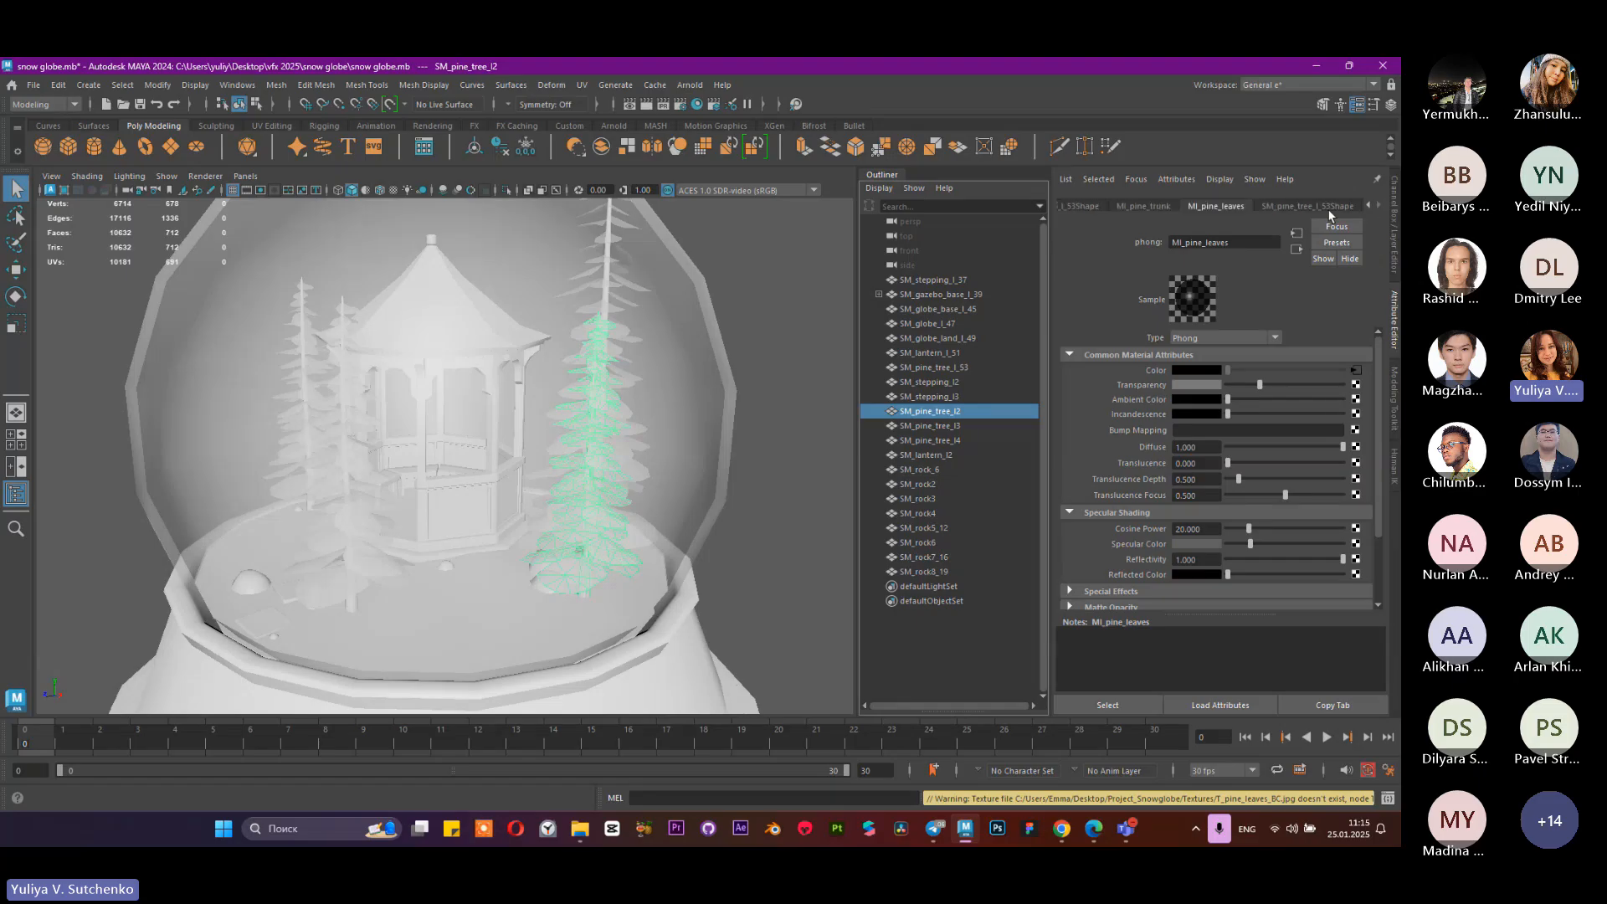
# Step: Check further pine tree and rock meshes, and open the color texture node of the SM_stepping_l_37 stone's MI_stepping_stone material
pyautogui.click(943, 426)
pyautogui.click(921, 498)
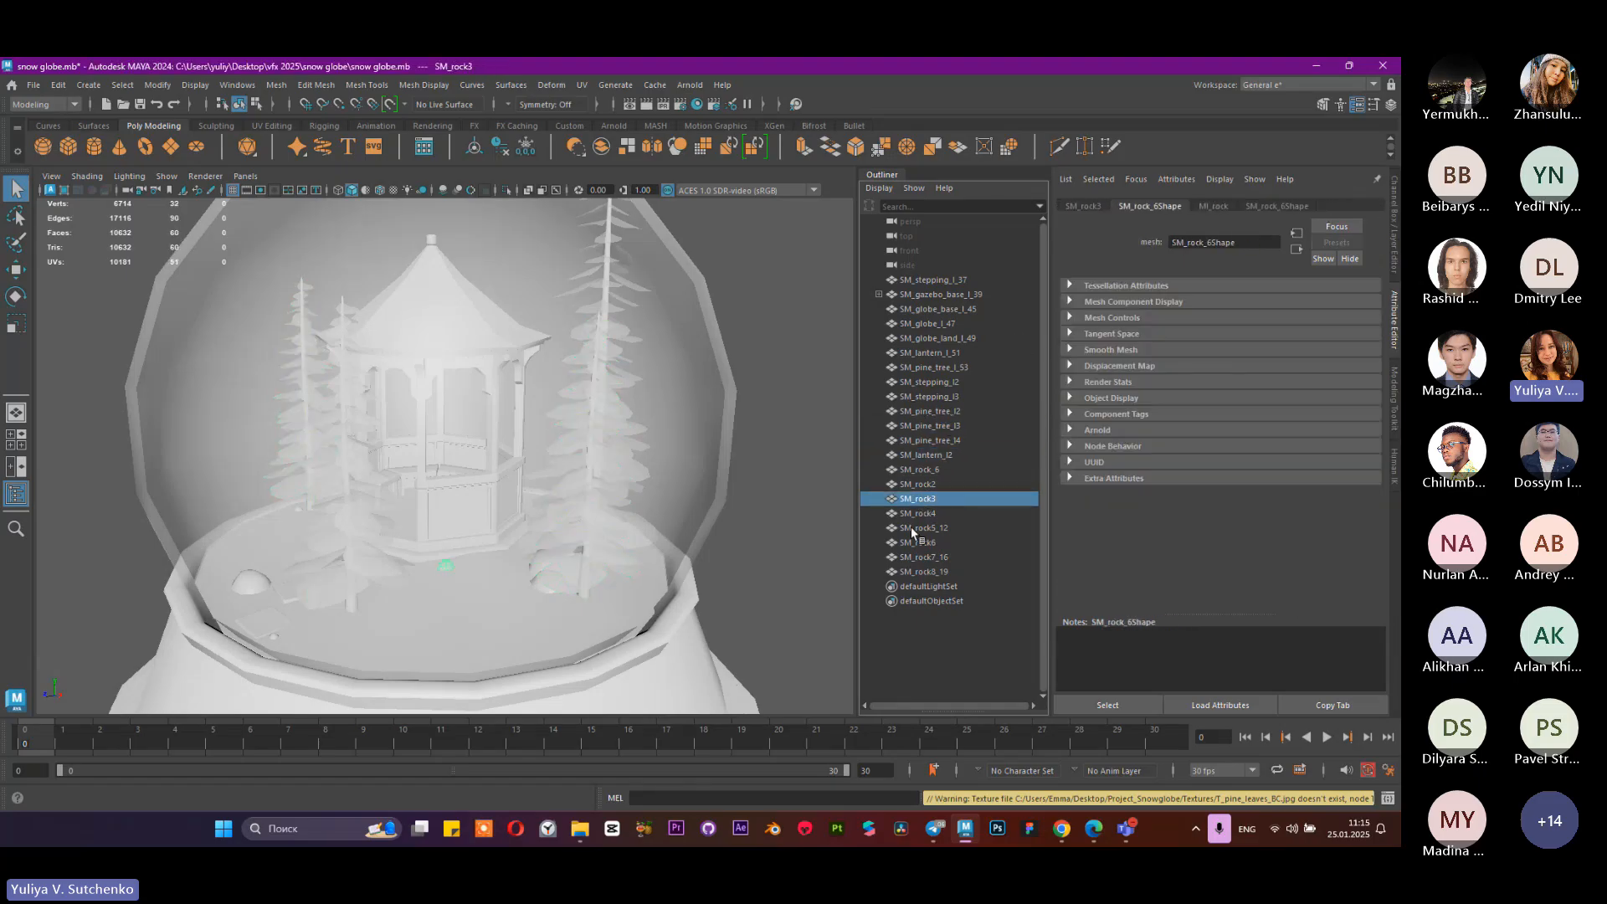
pyautogui.click(959, 572)
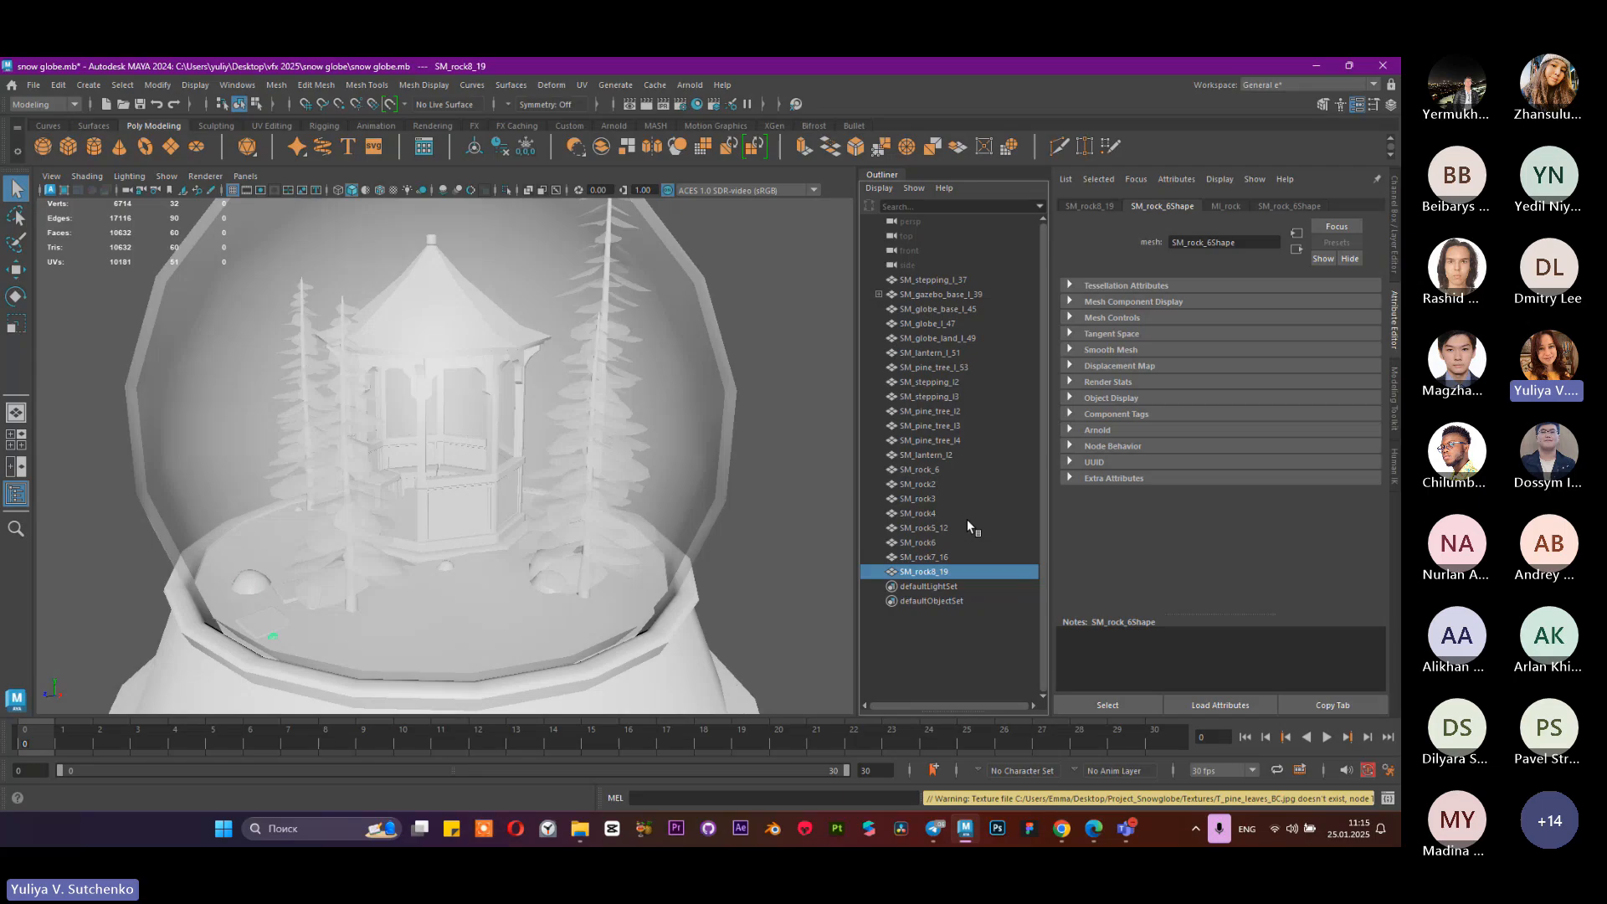
pyautogui.click(947, 281)
pyautogui.click(1282, 205)
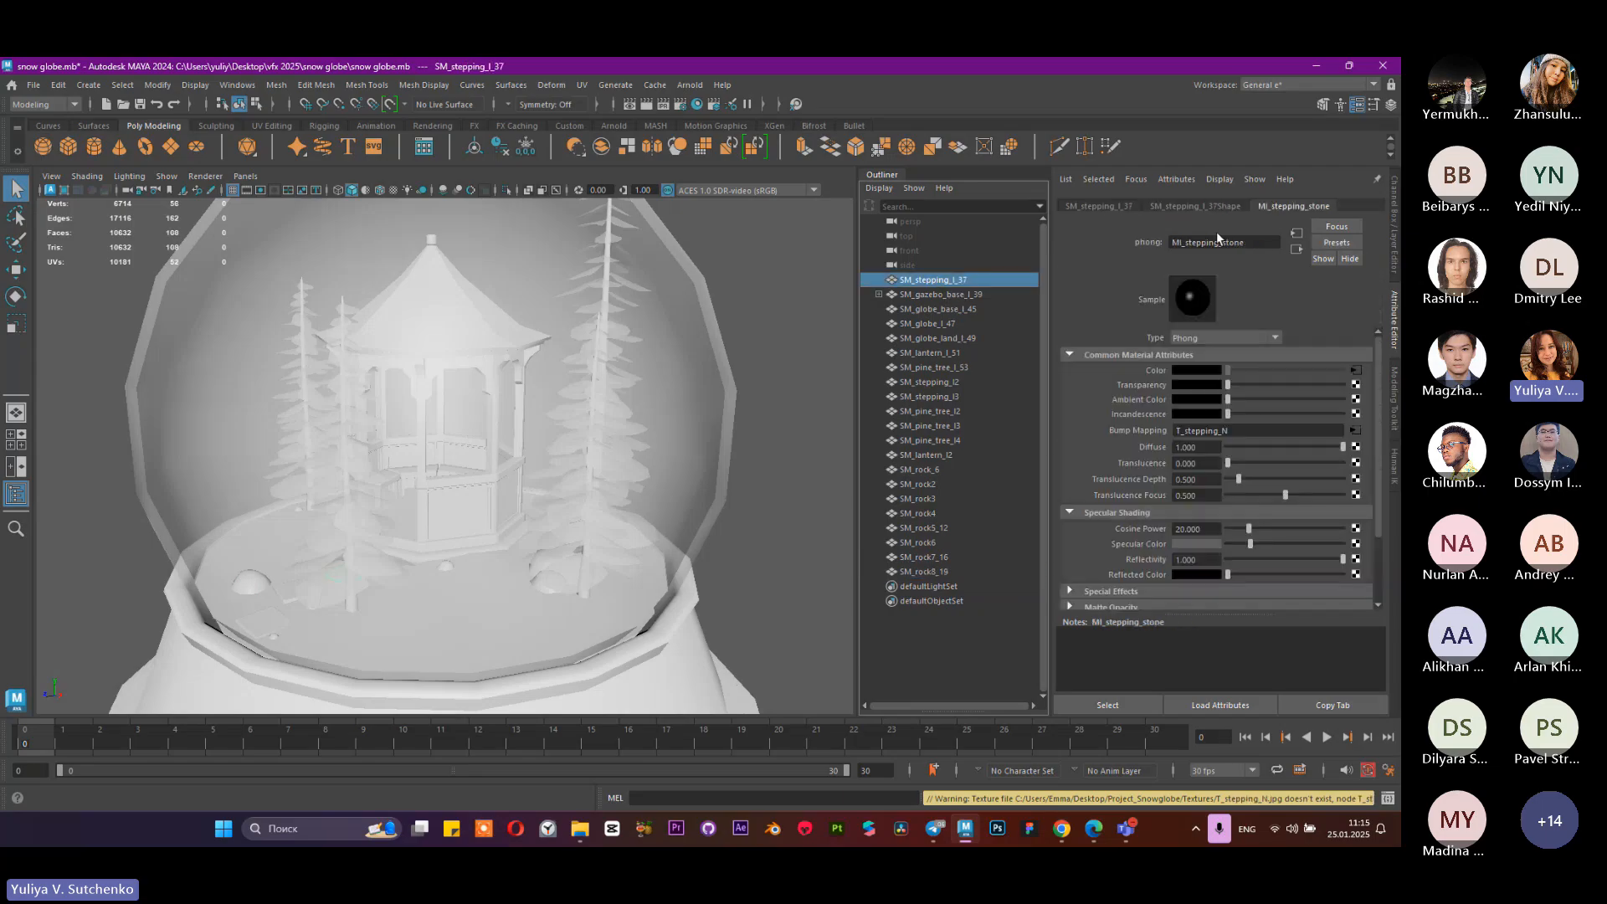
pyautogui.click(1354, 369)
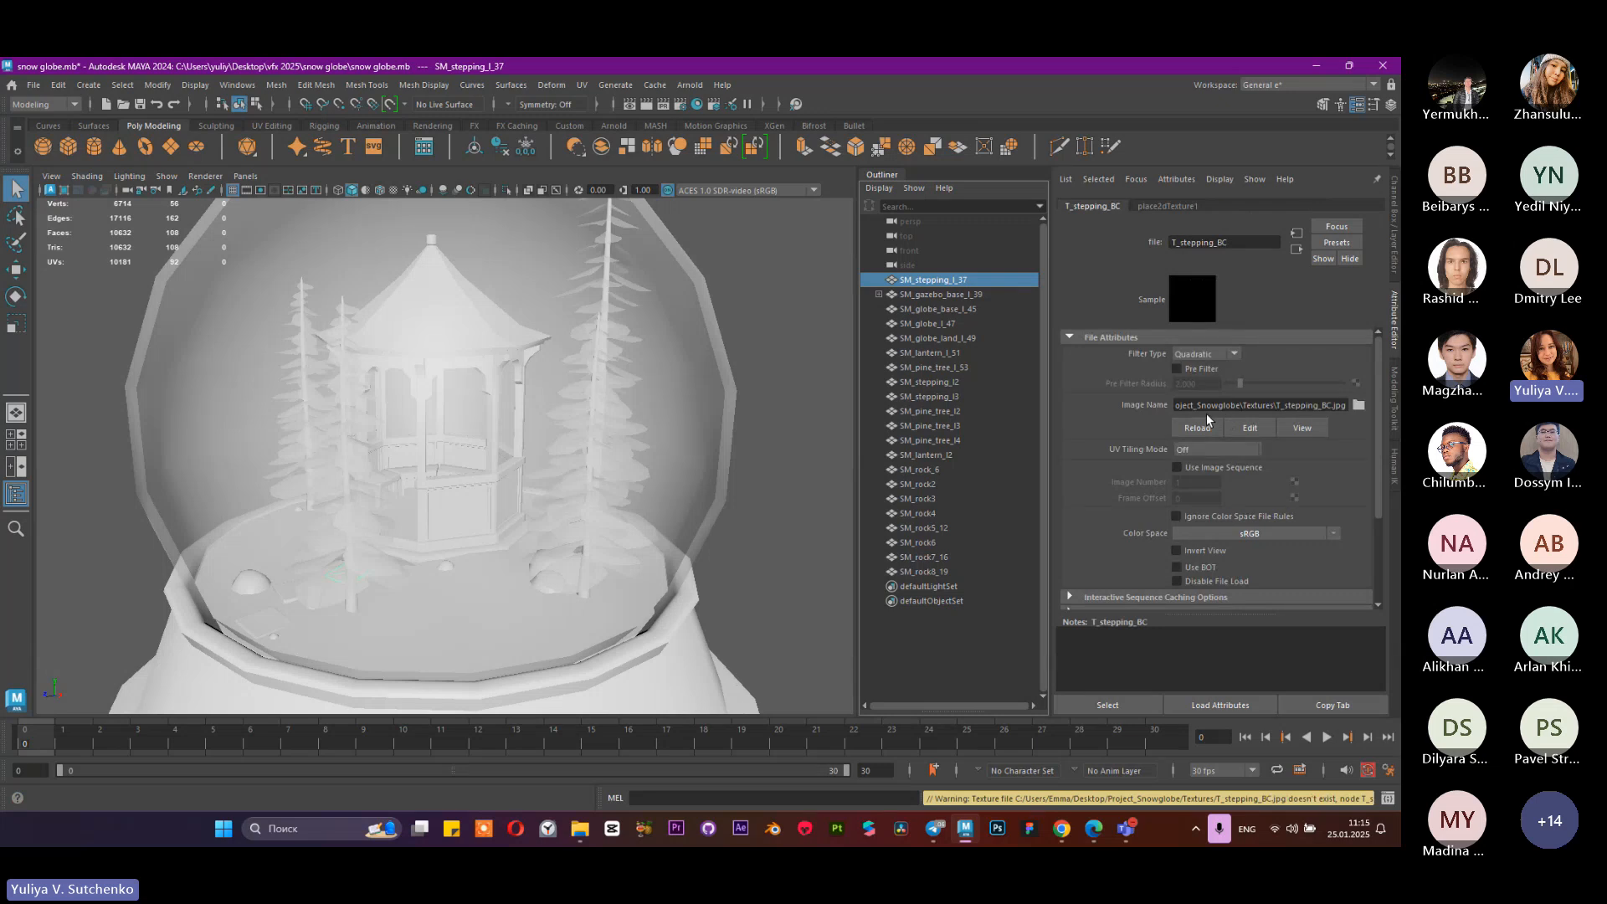
# Step: Select the gazebo base, glass sphere, lantern, stepping stone and rock meshes in turn to review their materials
pyautogui.click(902, 293)
pyautogui.click(911, 321)
pyautogui.click(914, 352)
pyautogui.click(921, 396)
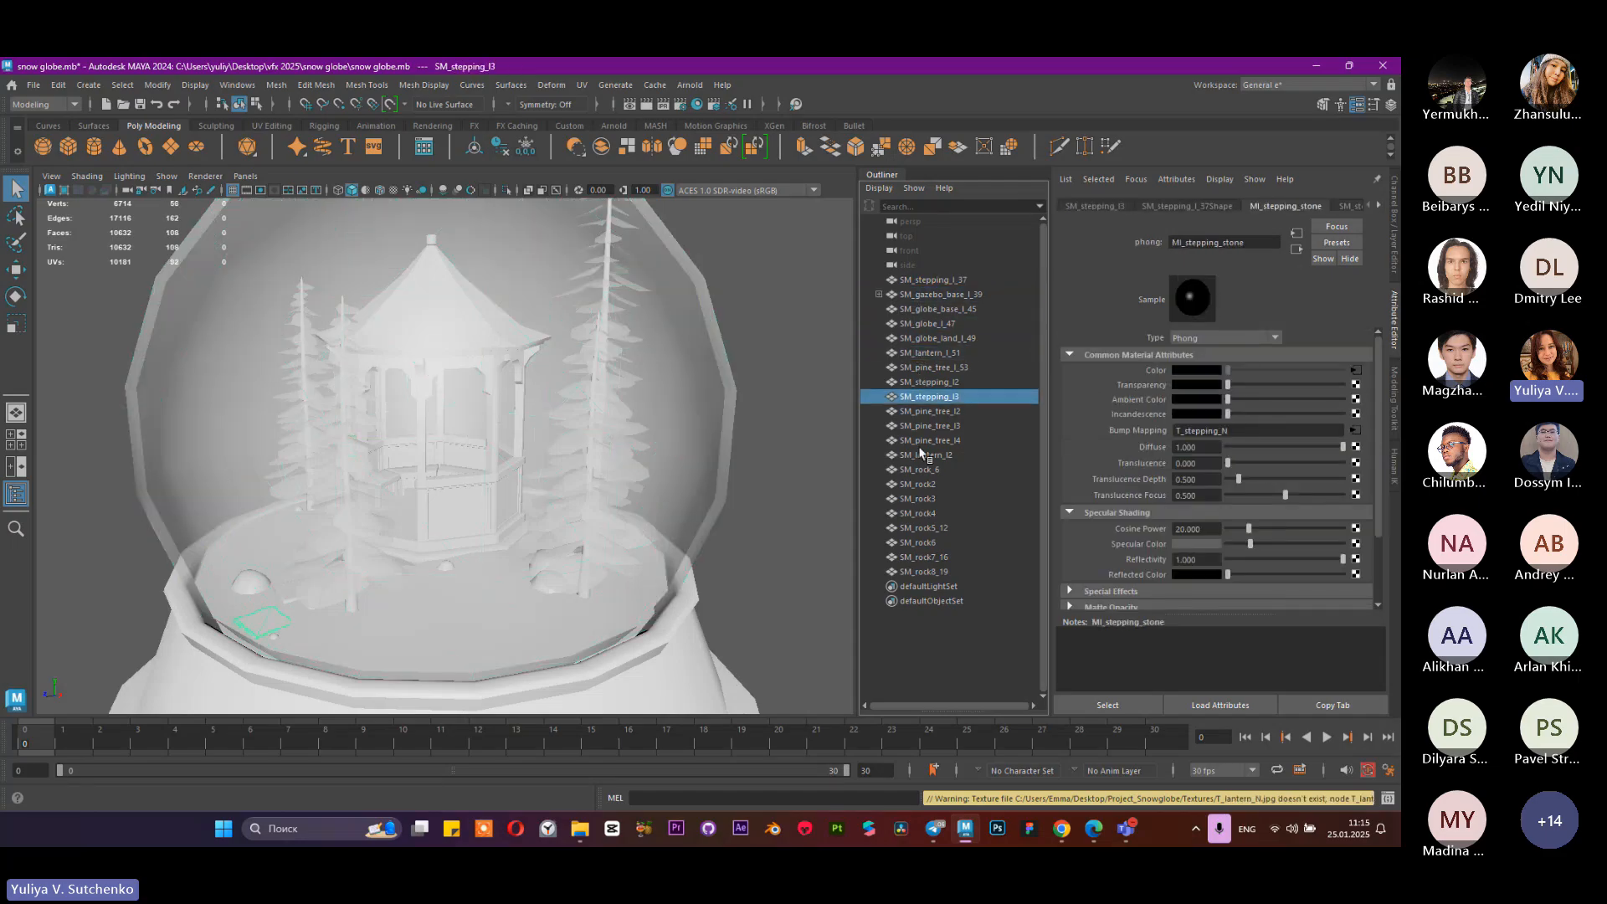
pyautogui.click(921, 454)
pyautogui.click(914, 499)
pyautogui.click(917, 542)
# Step: Open the color texture node of the snow globe base's MI_globe_base material and inspect its image path
pyautogui.click(728, 661)
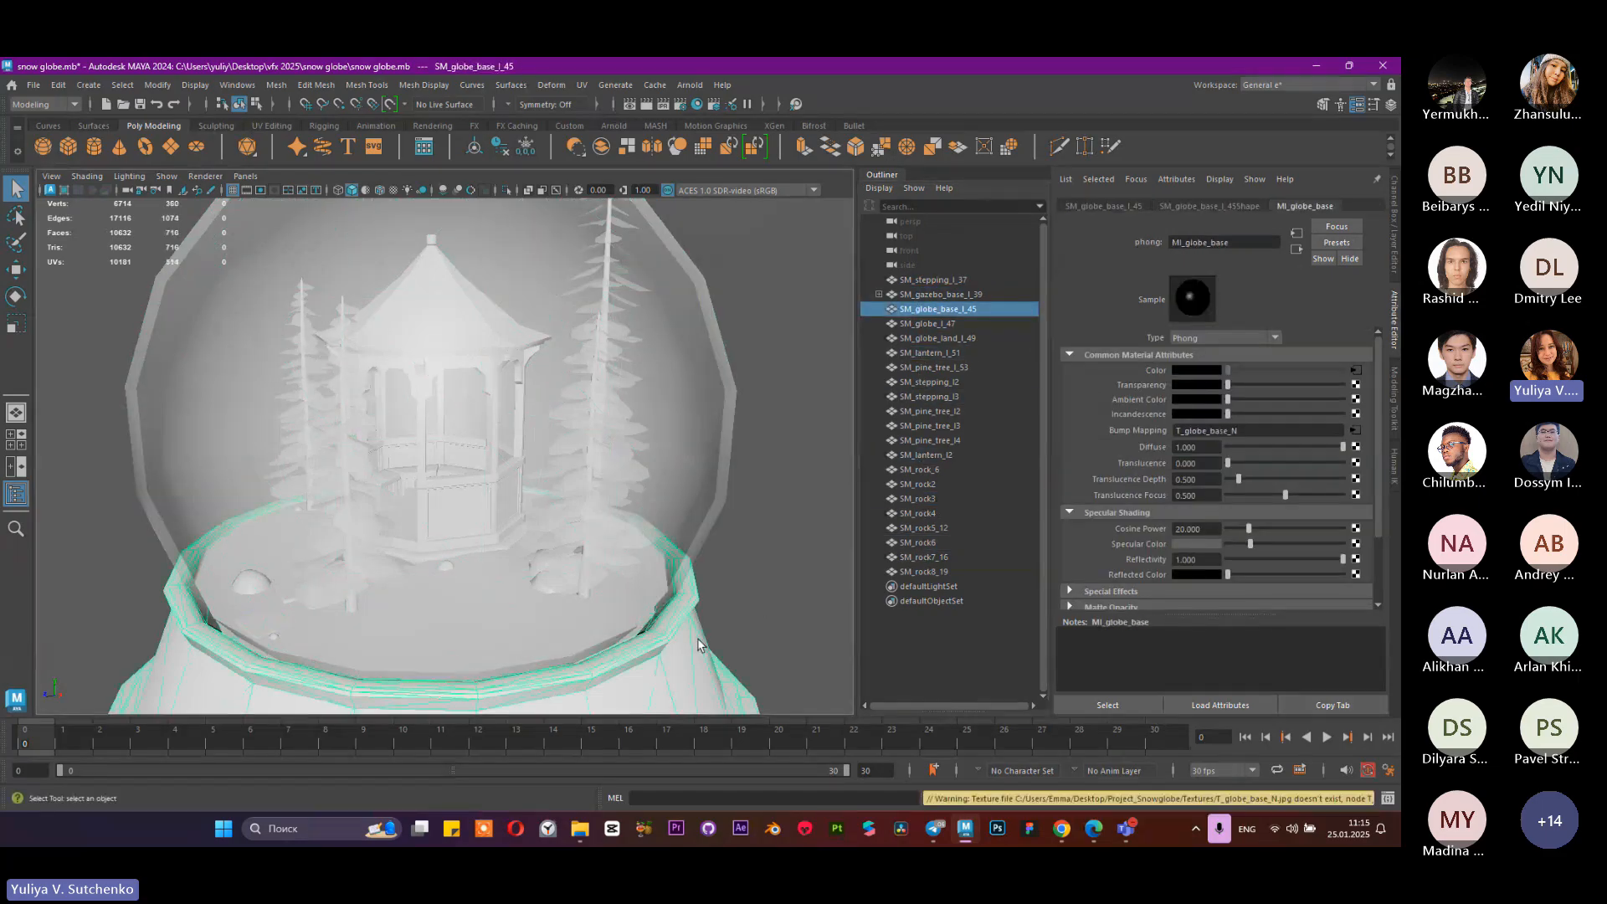
pyautogui.press('f')
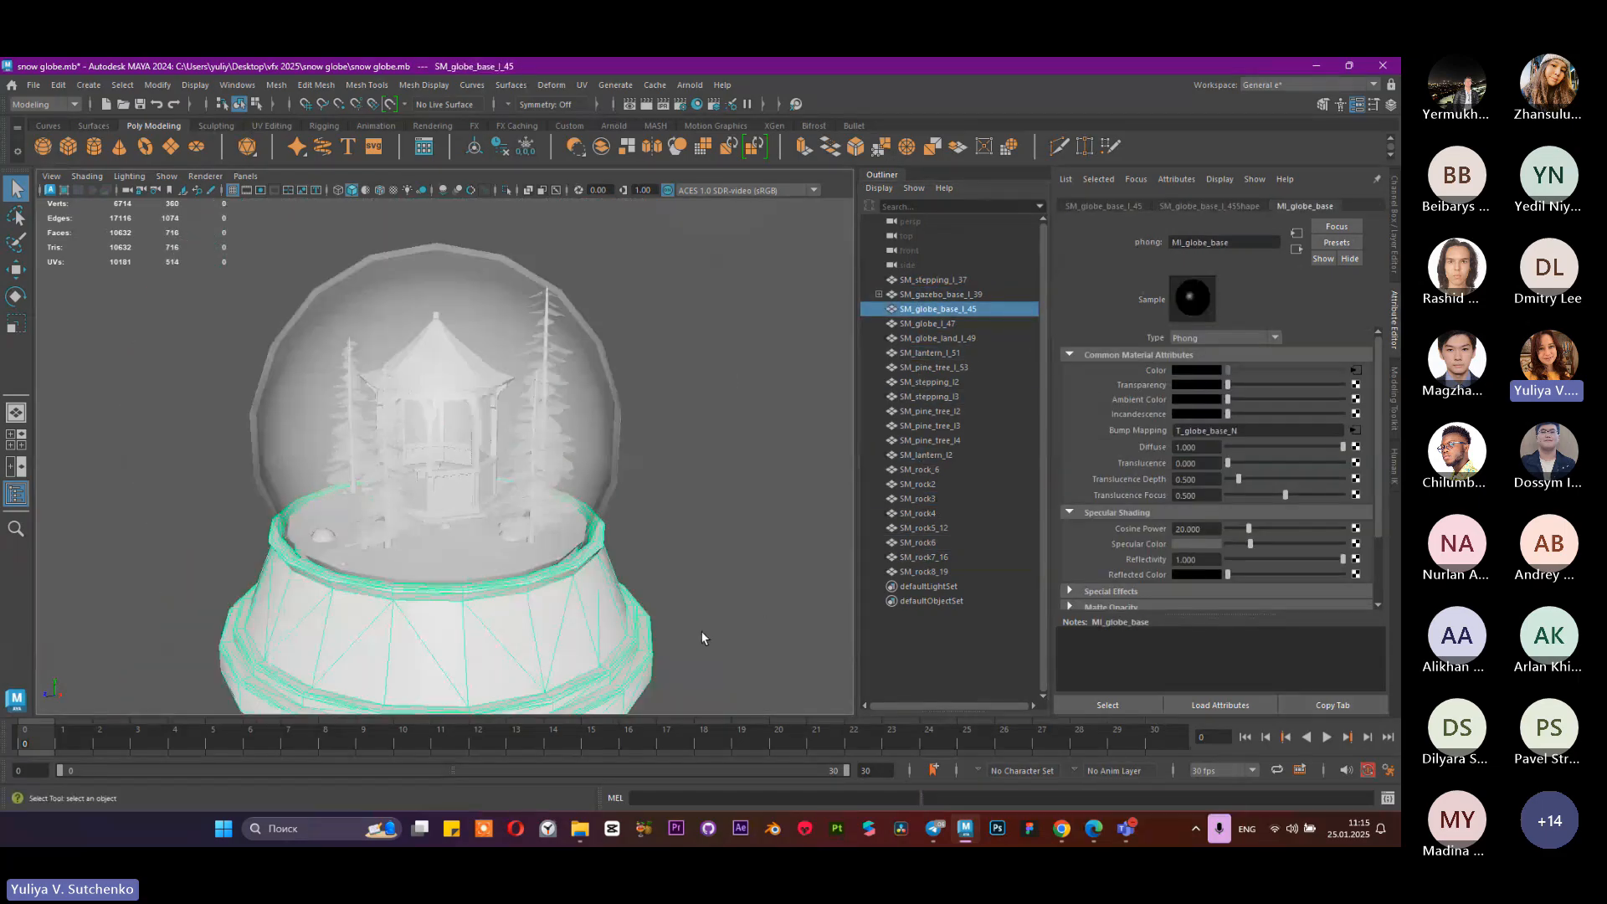
pyautogui.click(1353, 369)
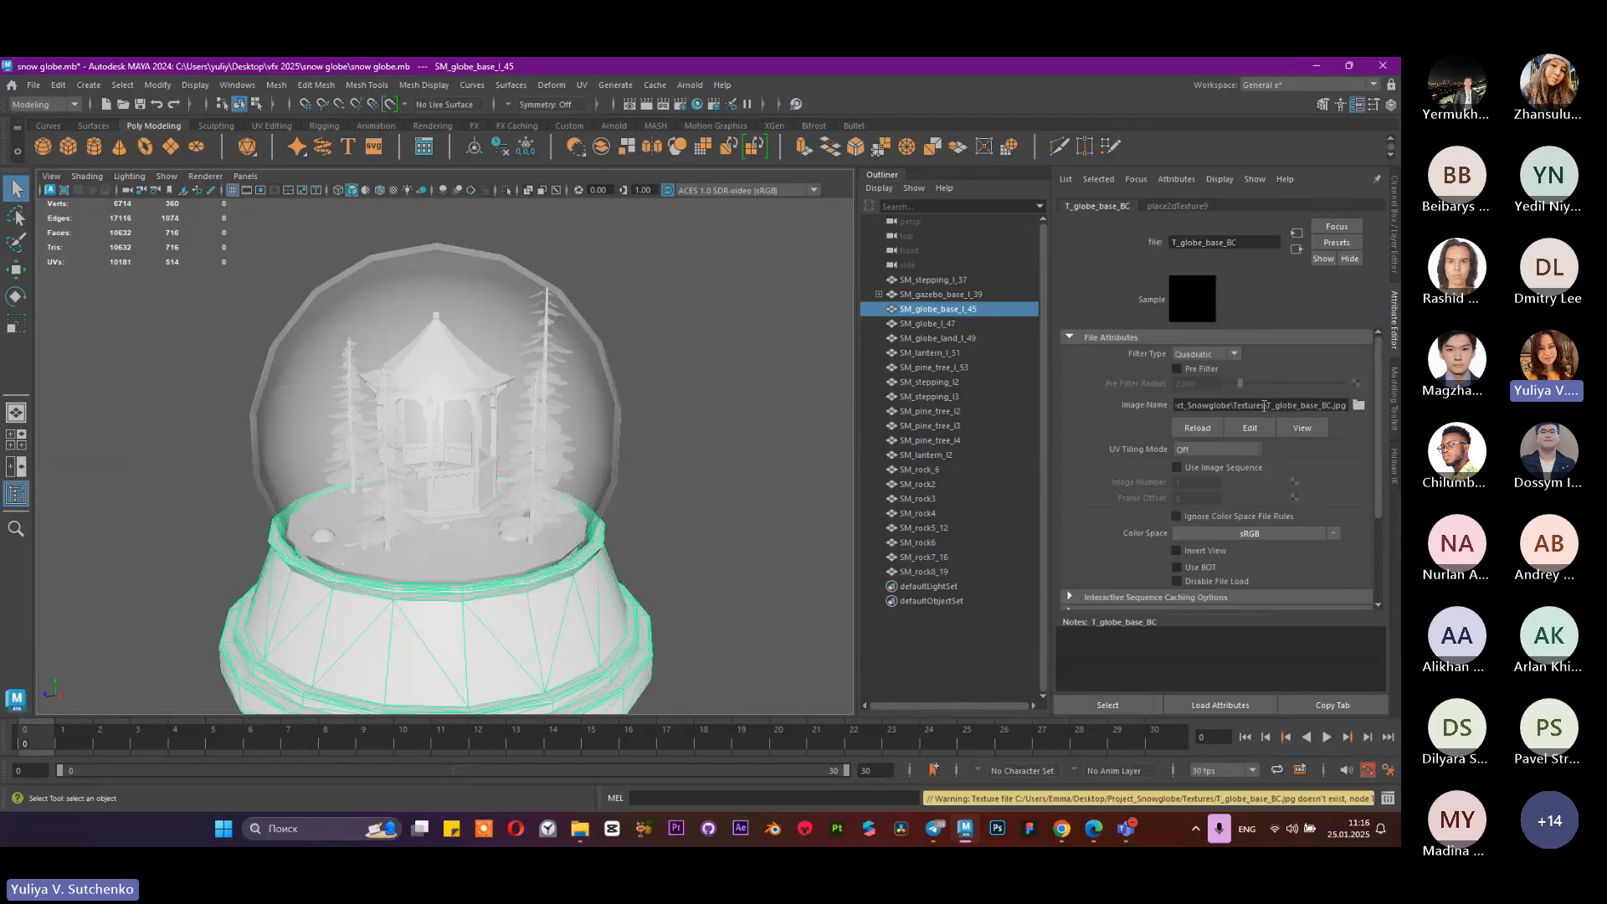
pyautogui.moveTo(1266, 405); pyautogui.dragTo(1159, 409)
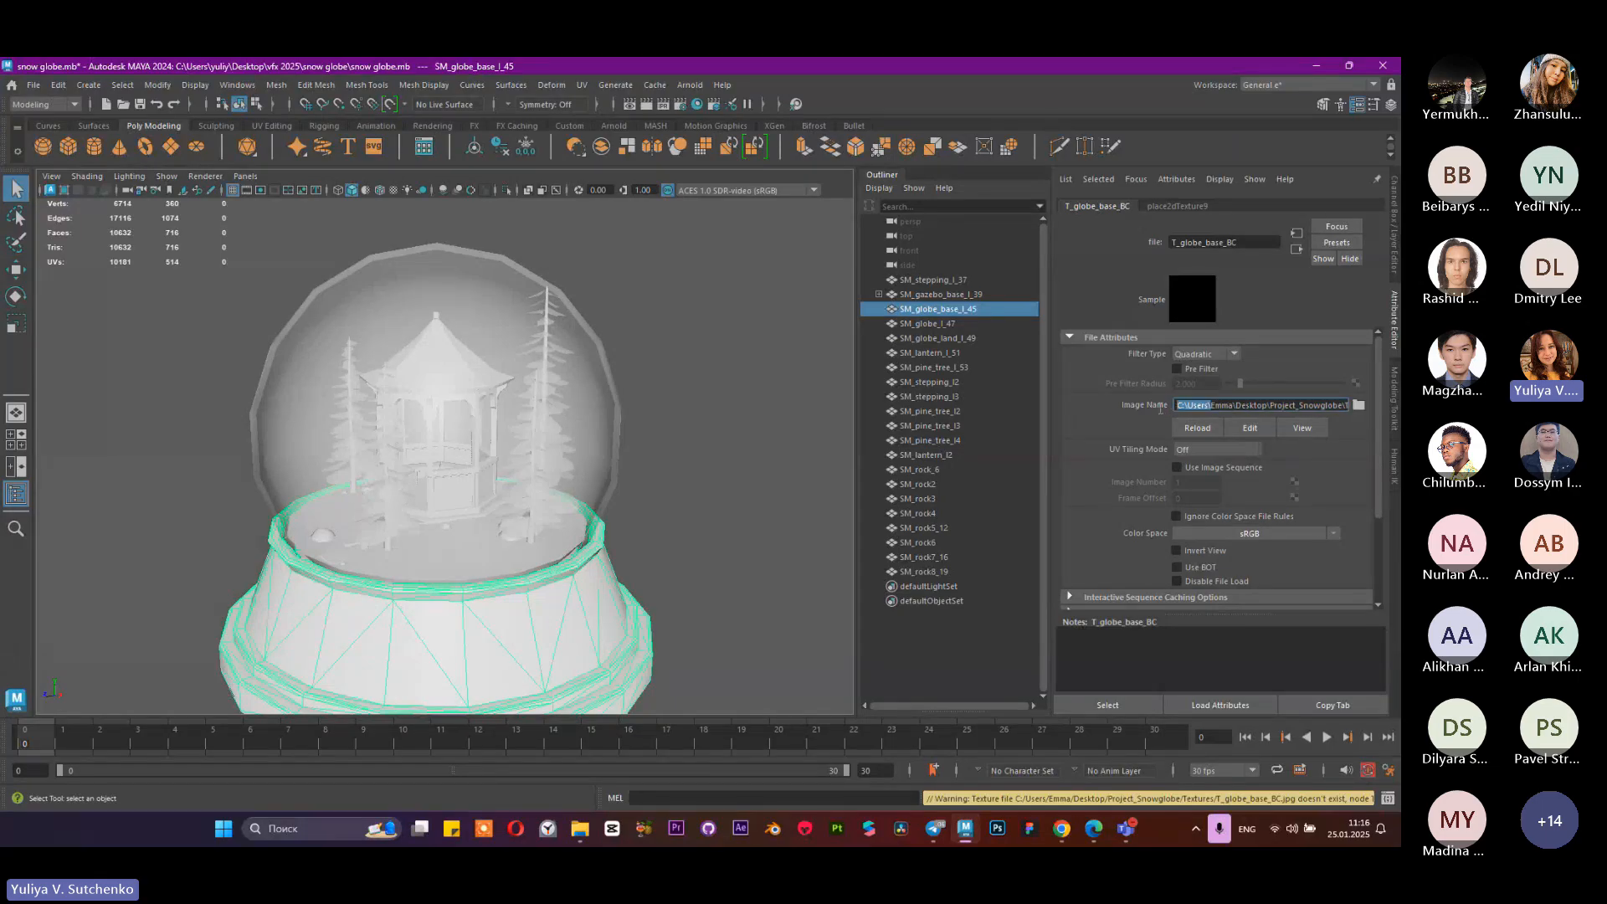
pyautogui.click(1220, 405)
pyautogui.moveTo(1176, 405); pyautogui.dragTo(1353, 405)
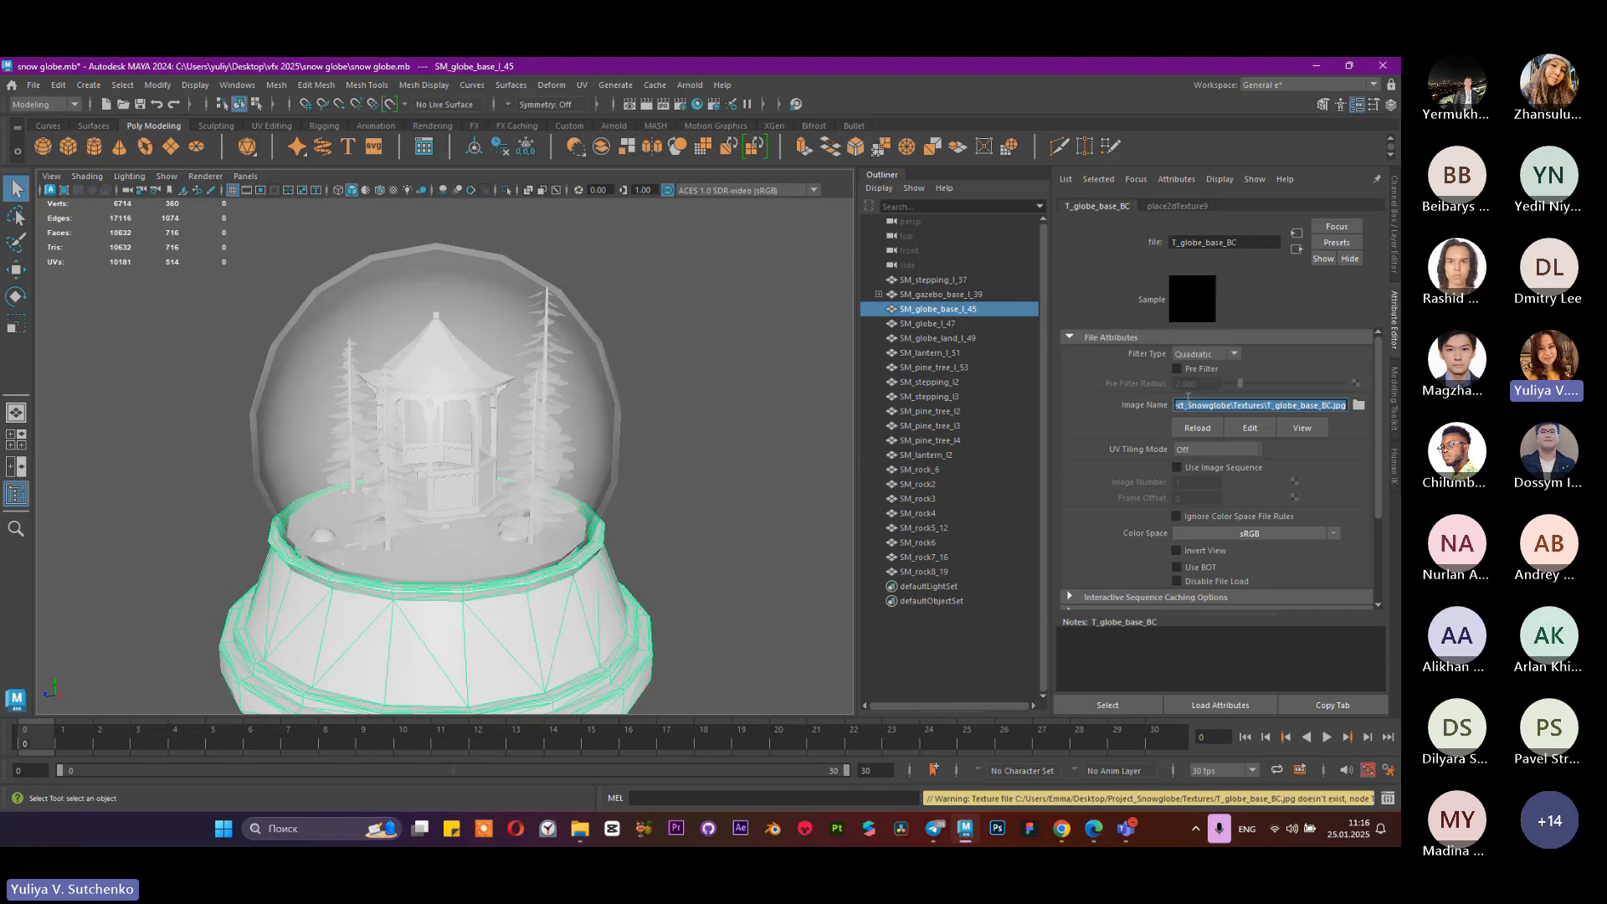
# Step: Browse for the base's color image in the textures folder of vfx 2025's snow globe folder on the Desktop
pyautogui.click(1354, 404)
pyautogui.click(360, 325)
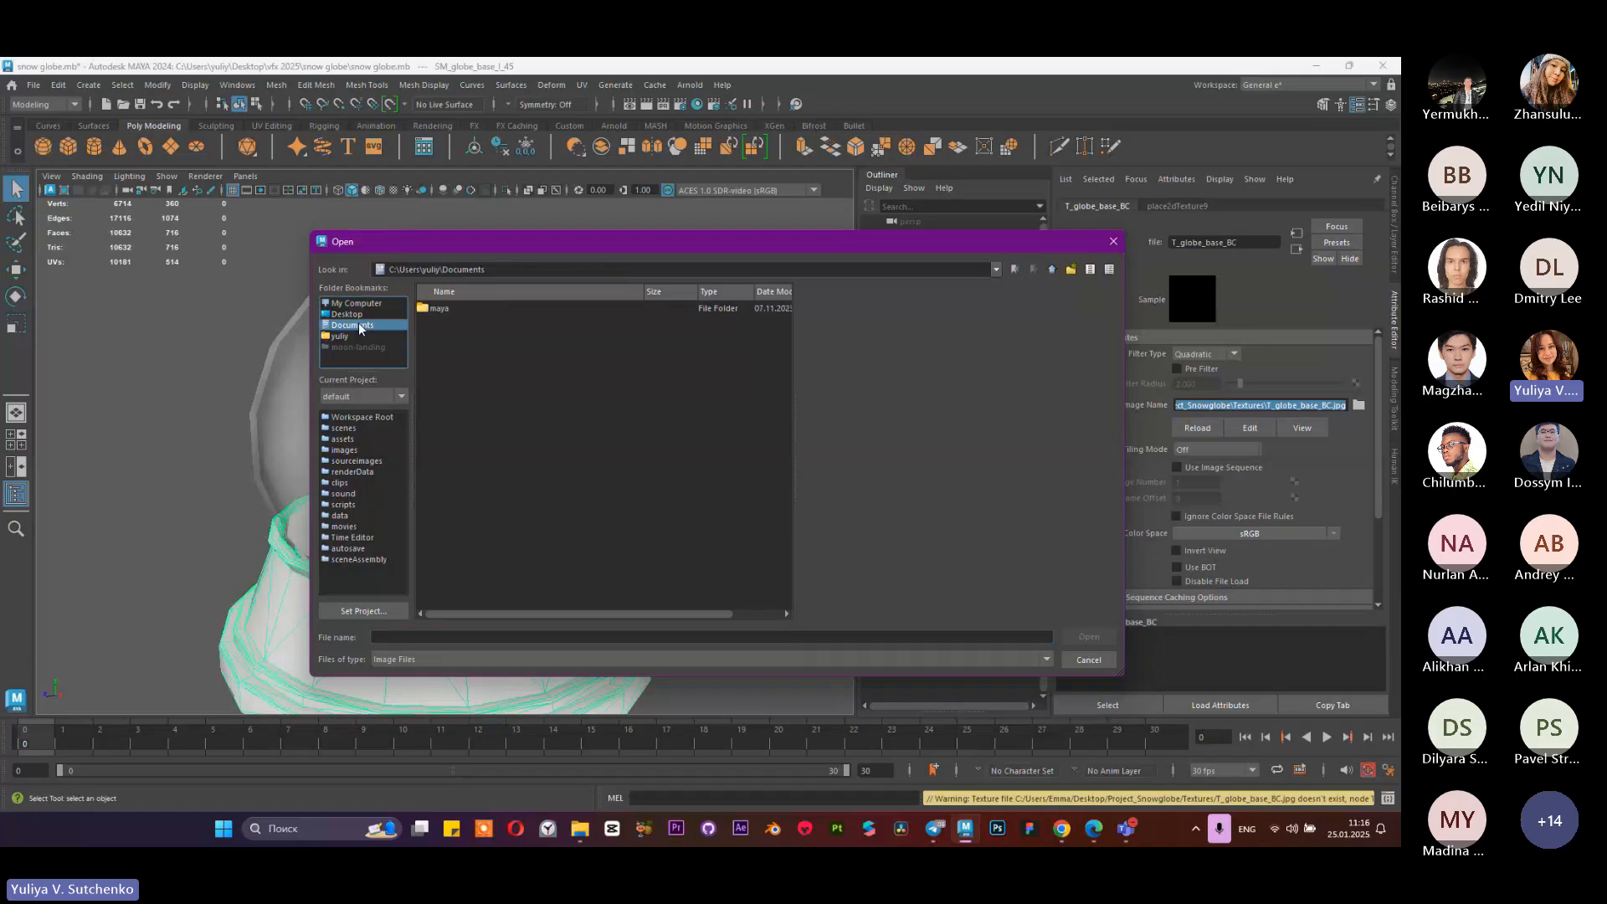
pyautogui.click(356, 313)
pyautogui.doubleClick(465, 544)
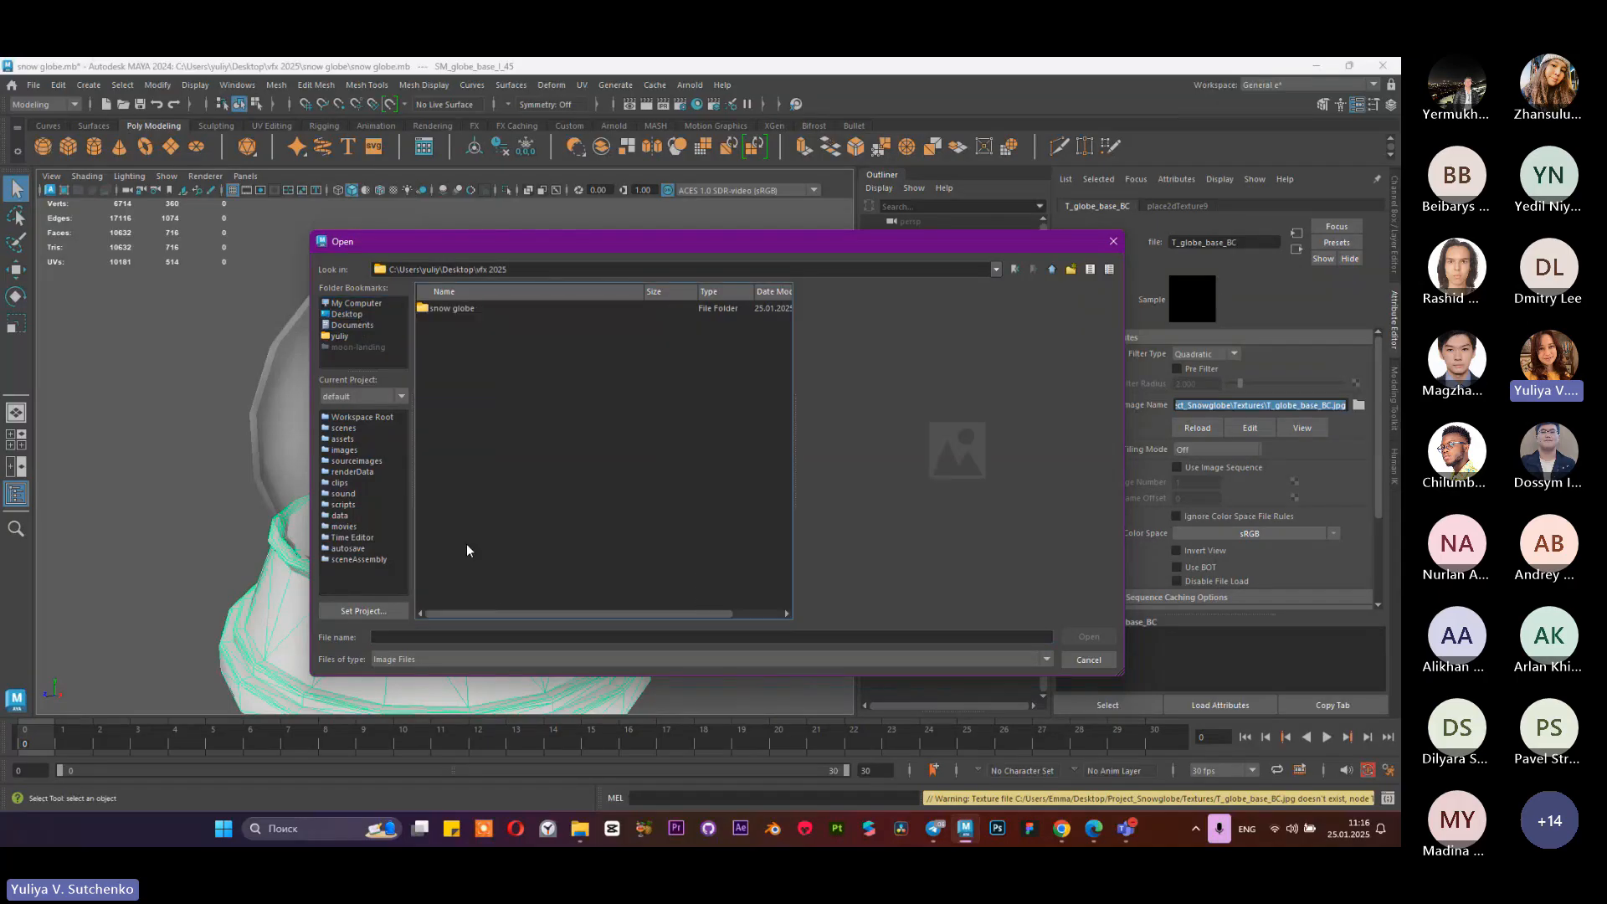
pyautogui.doubleClick(469, 313)
pyautogui.doubleClick(467, 308)
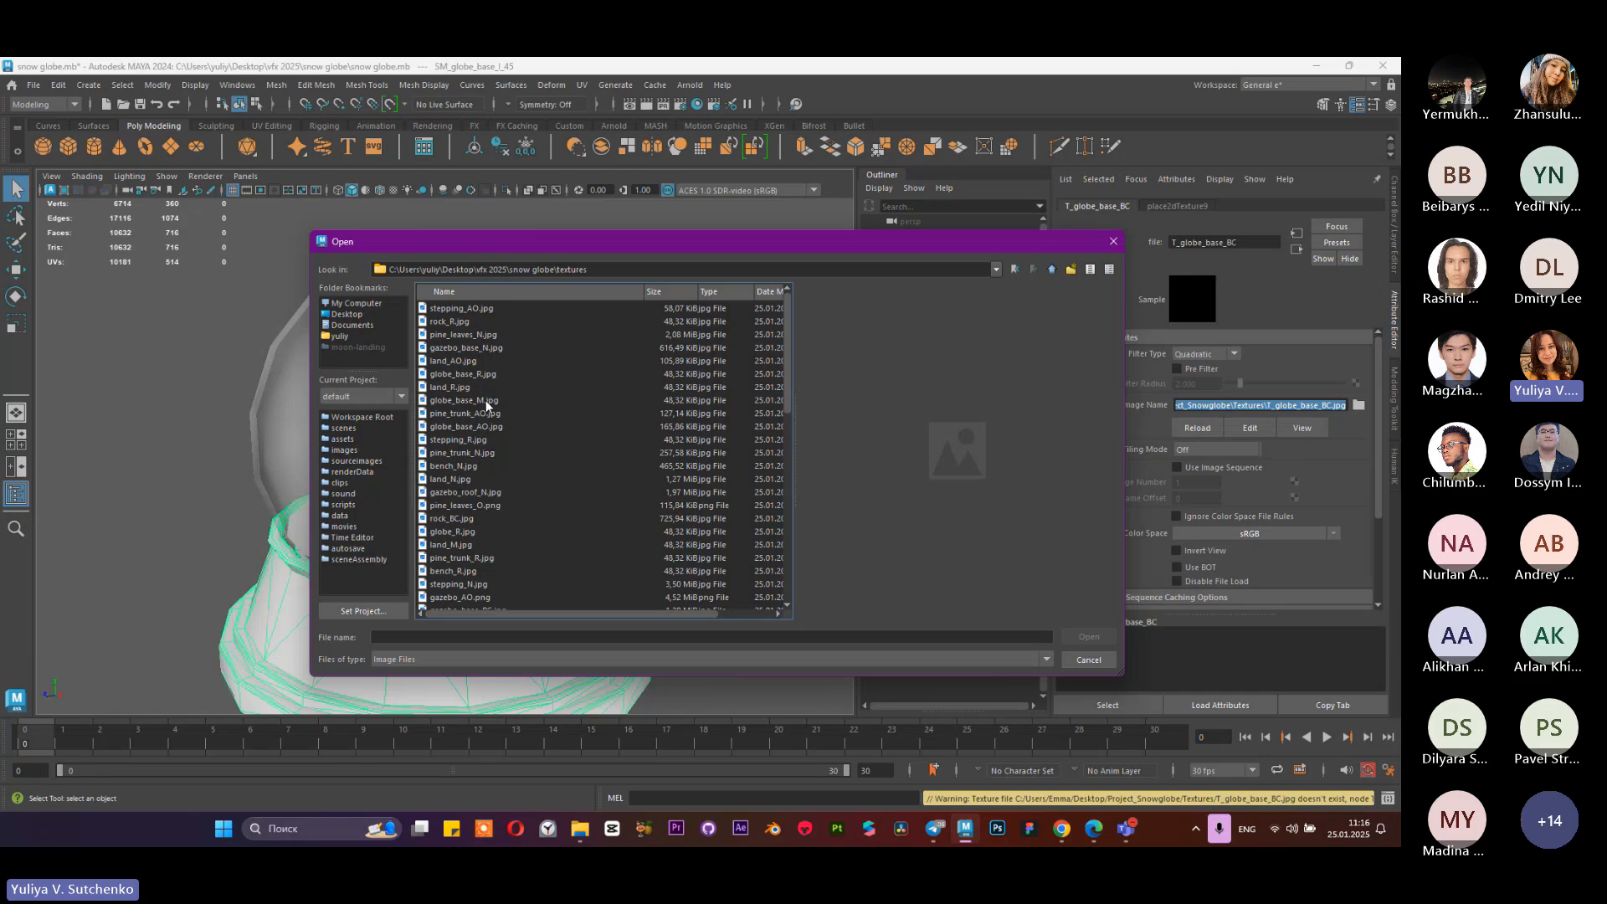
# Step: Sort the texture files by name, load globe_base_BC.jpg as the base's color map and enable textured viewport display
pyautogui.scroll(-5, 519, 441)
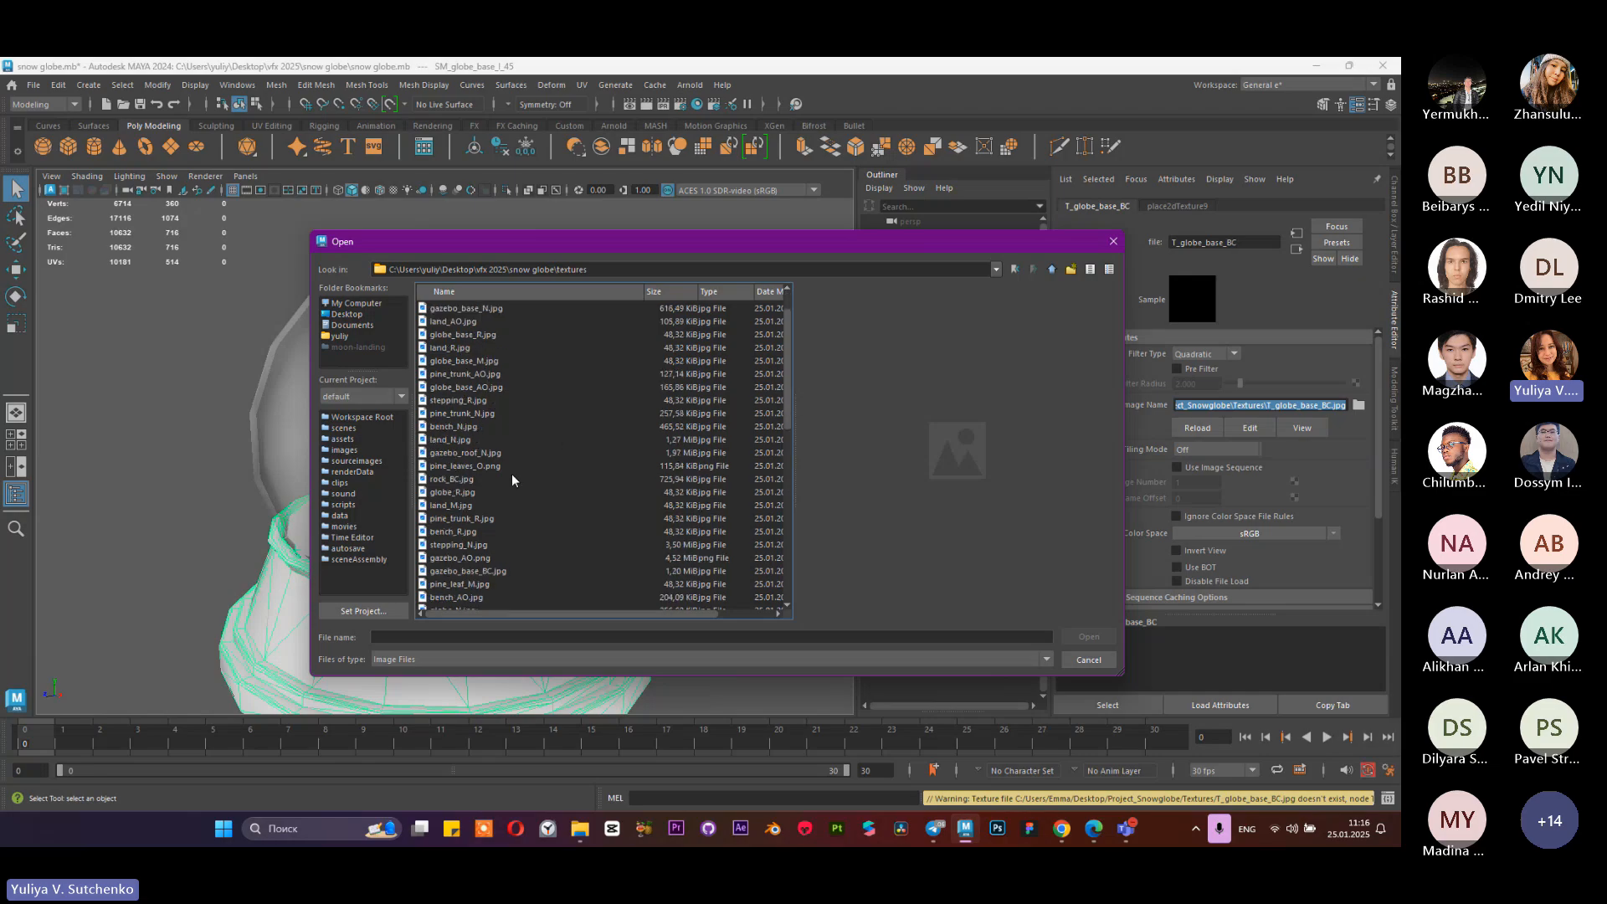
pyautogui.scroll(-3, 504, 479)
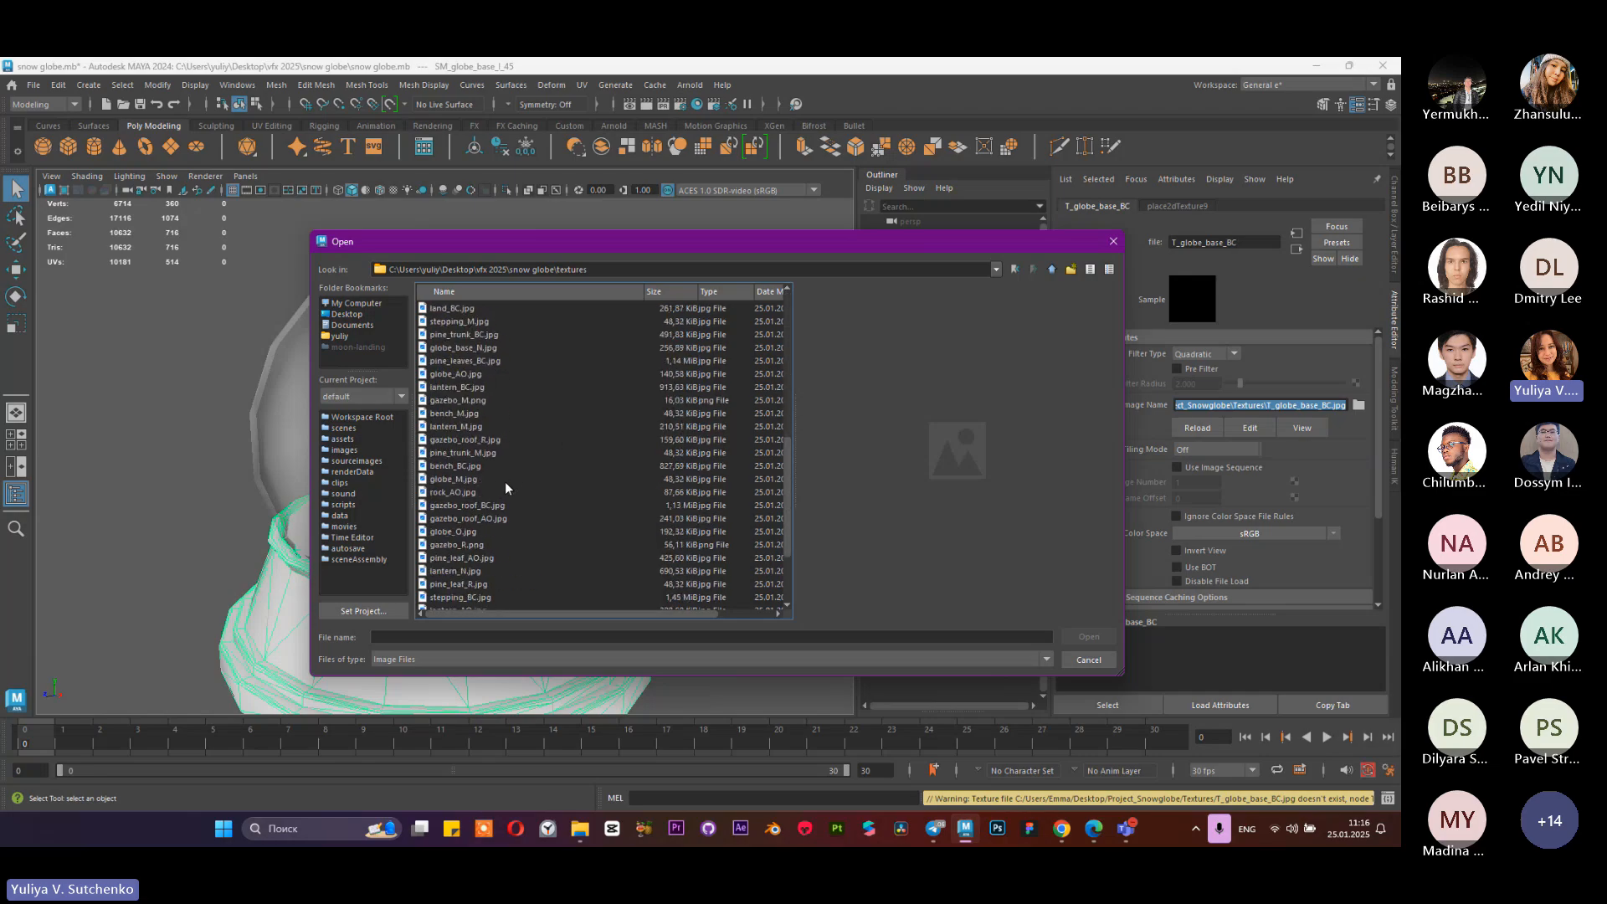
pyautogui.scroll(8, 457, 405)
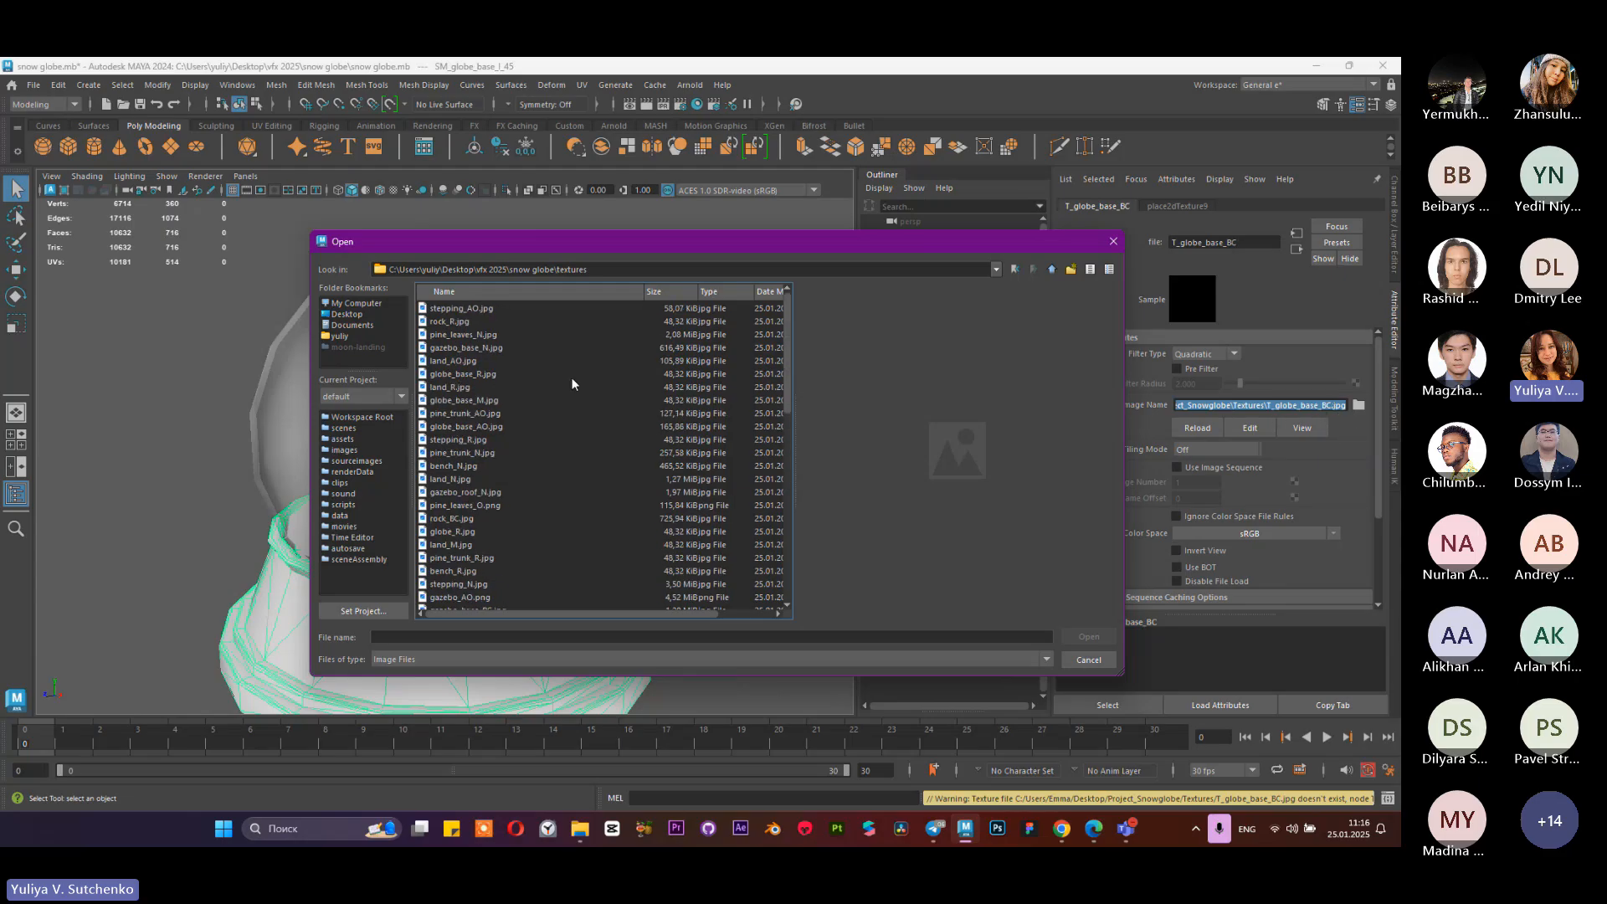
pyautogui.scroll(-5, 529, 387)
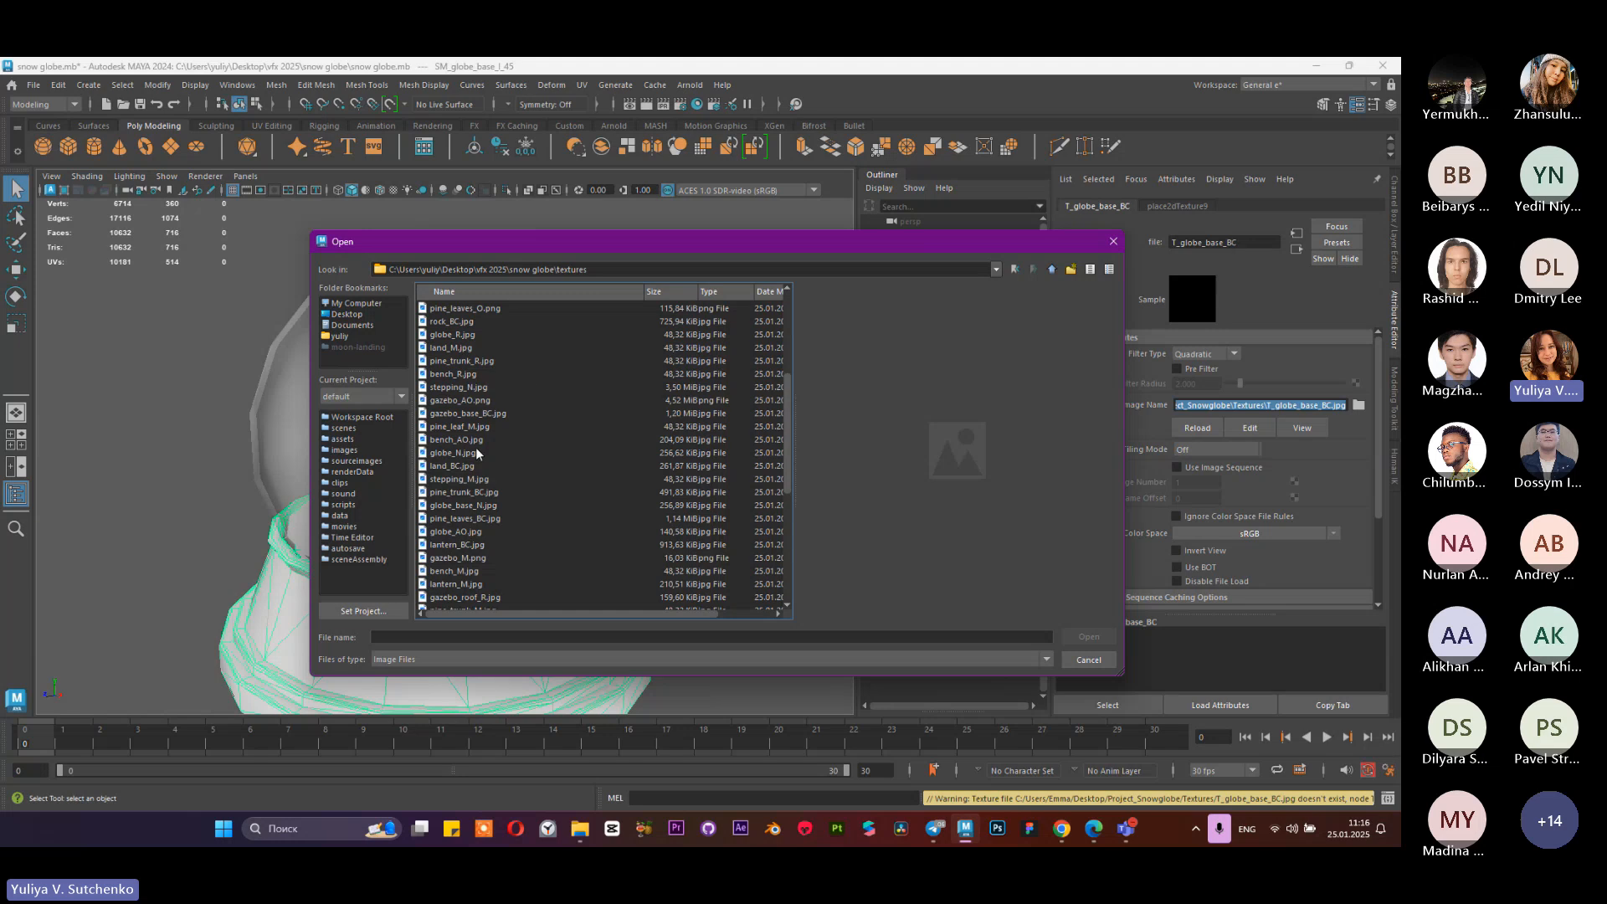
pyautogui.scroll(-2, 464, 465)
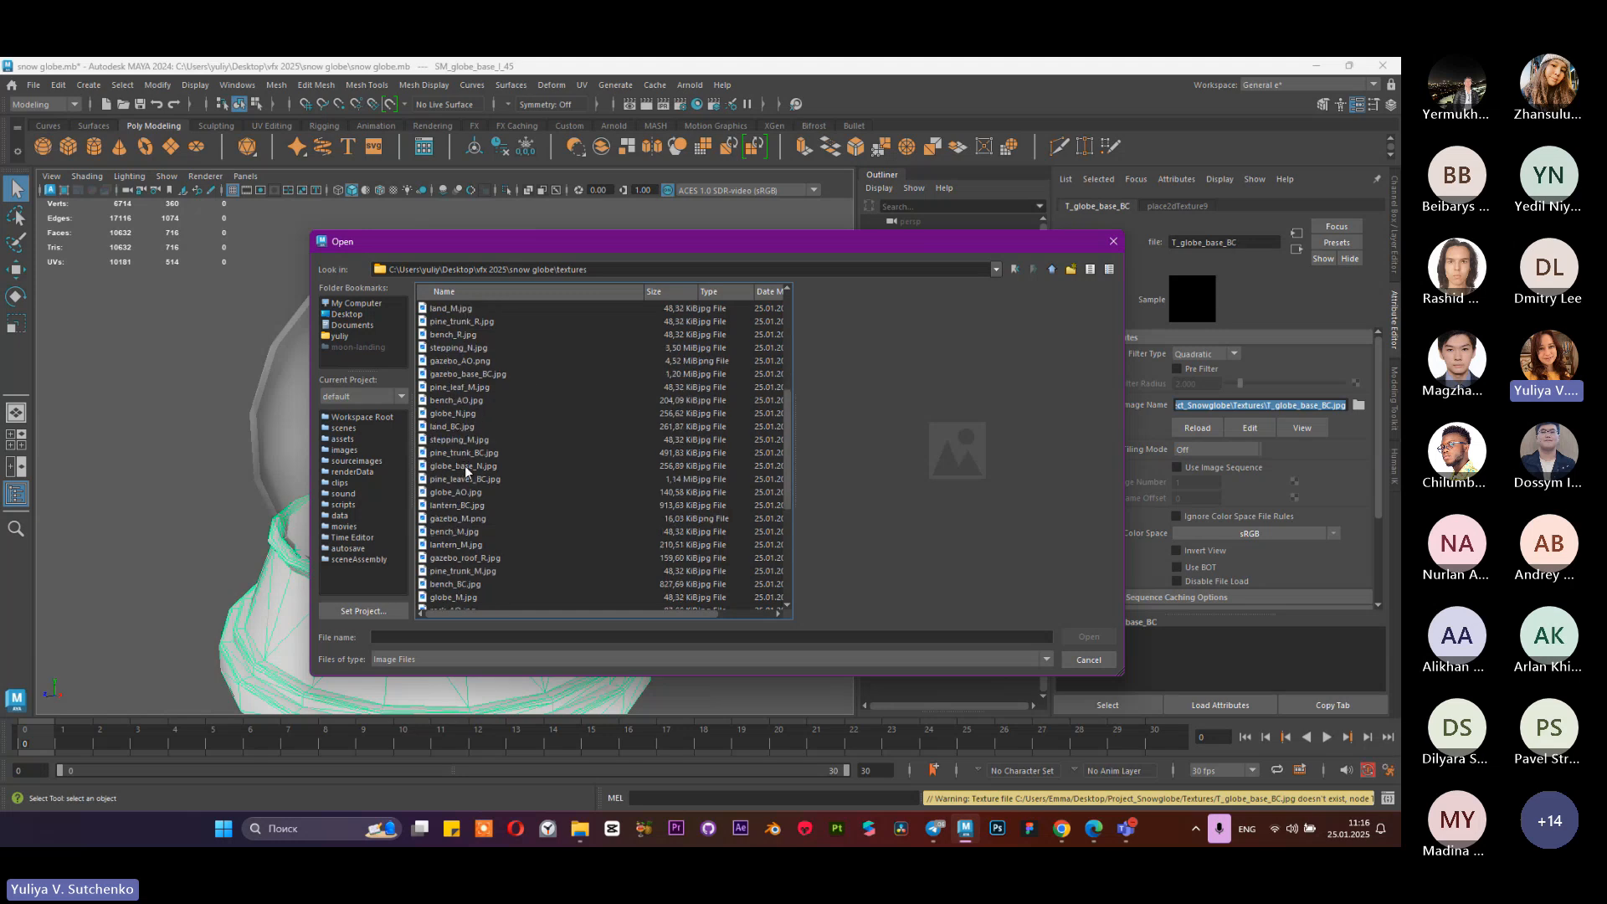
pyautogui.click(623, 293)
pyautogui.scroll(-7, 537, 345)
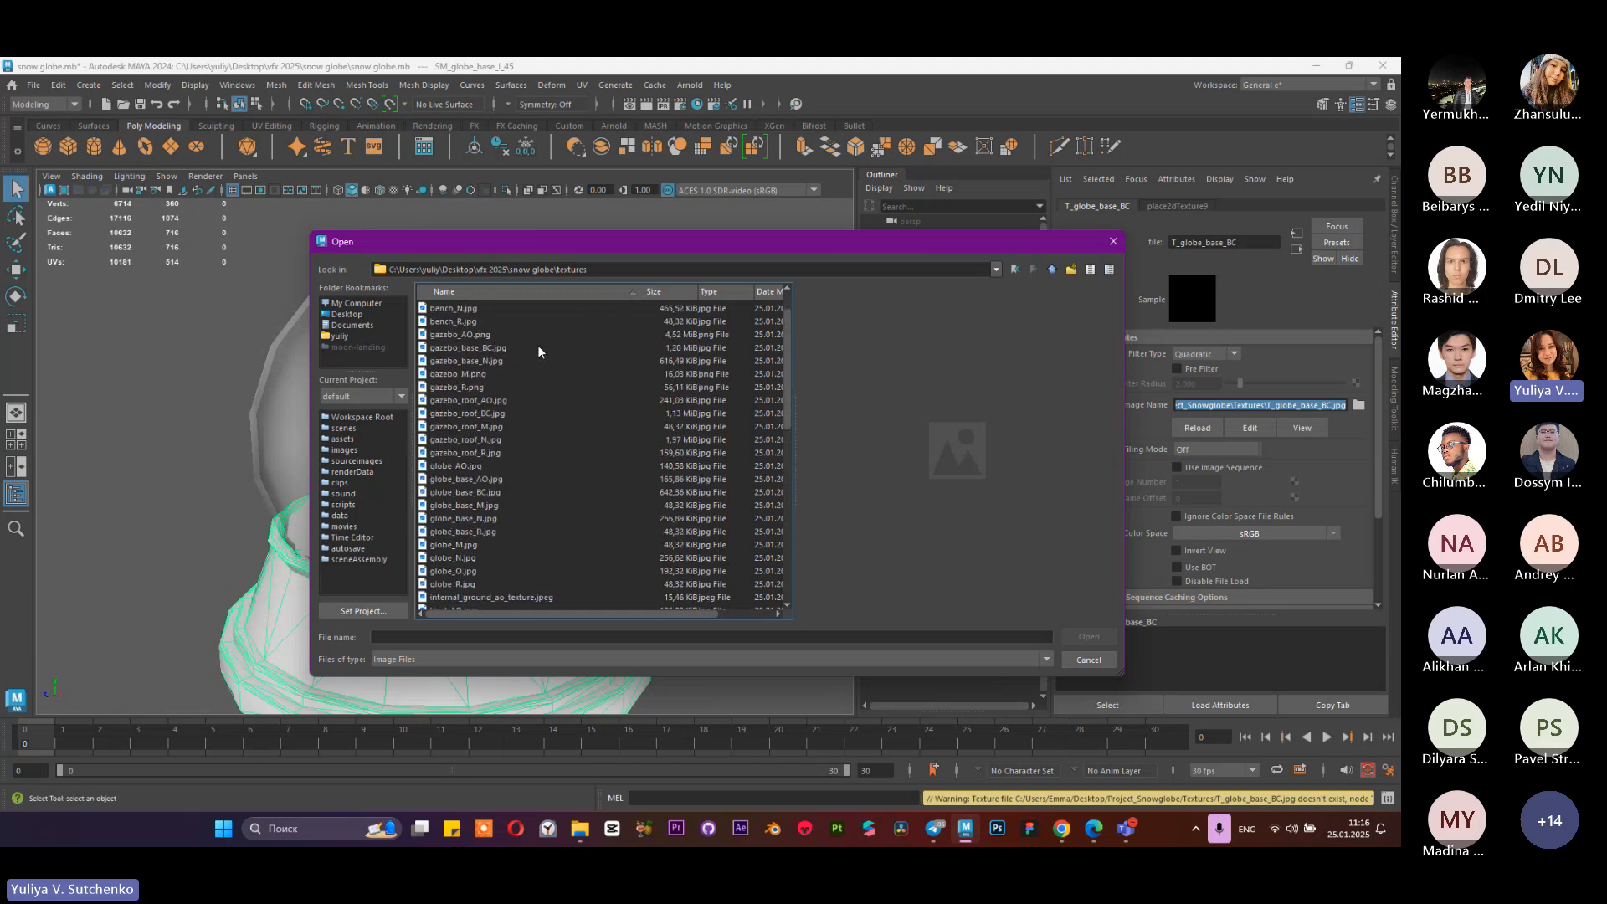
pyautogui.scroll(-3, 538, 351)
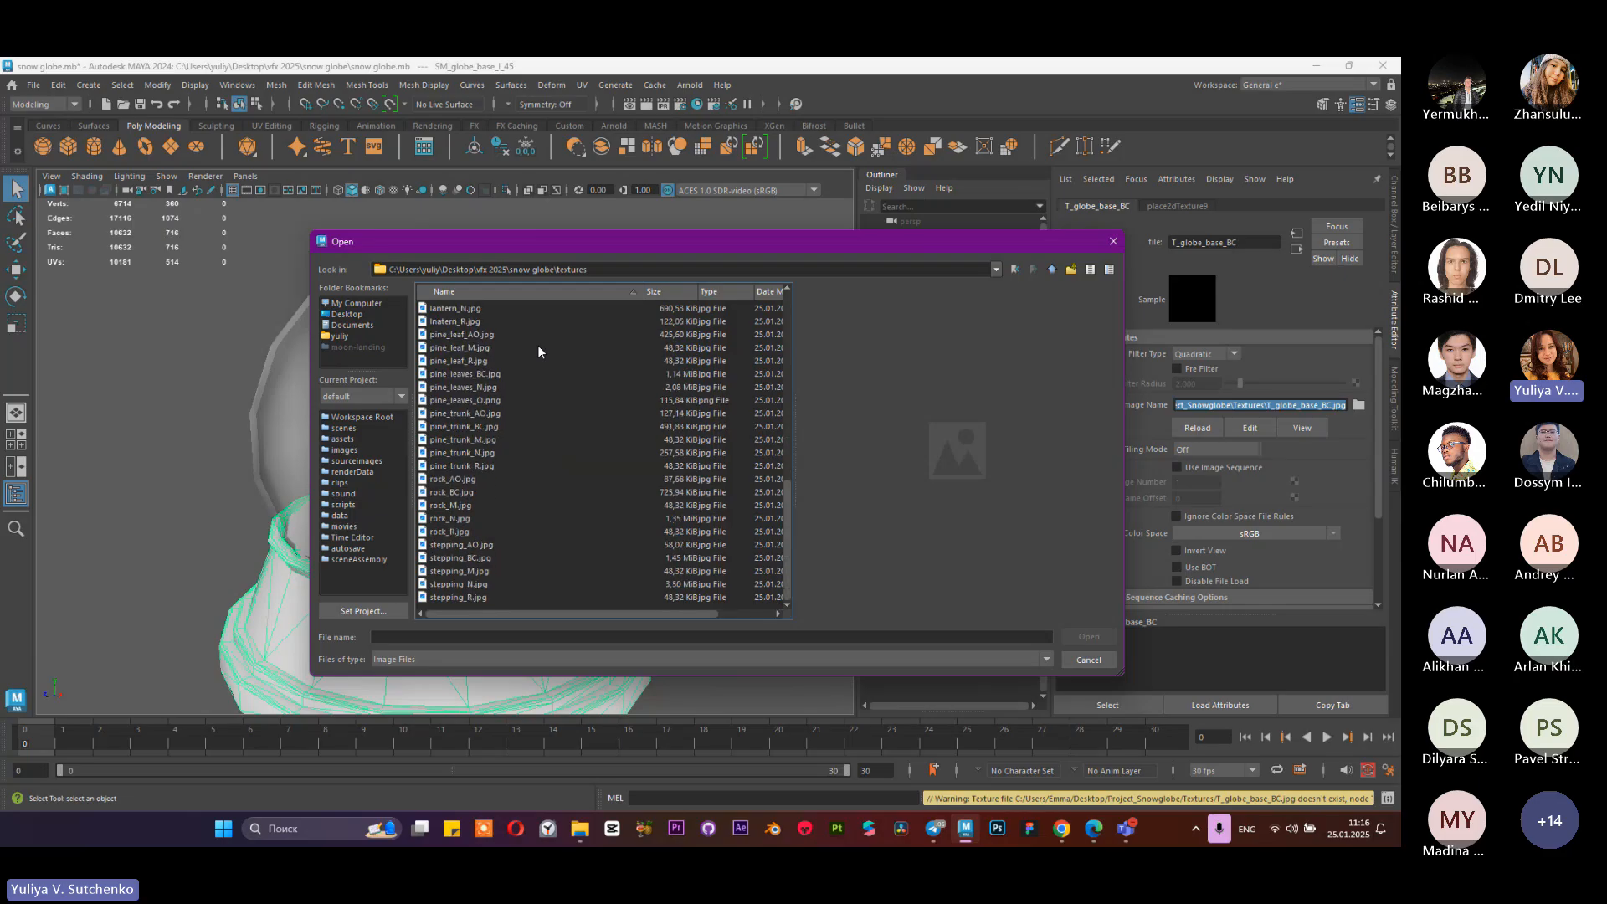
pyautogui.scroll(6, 451, 469)
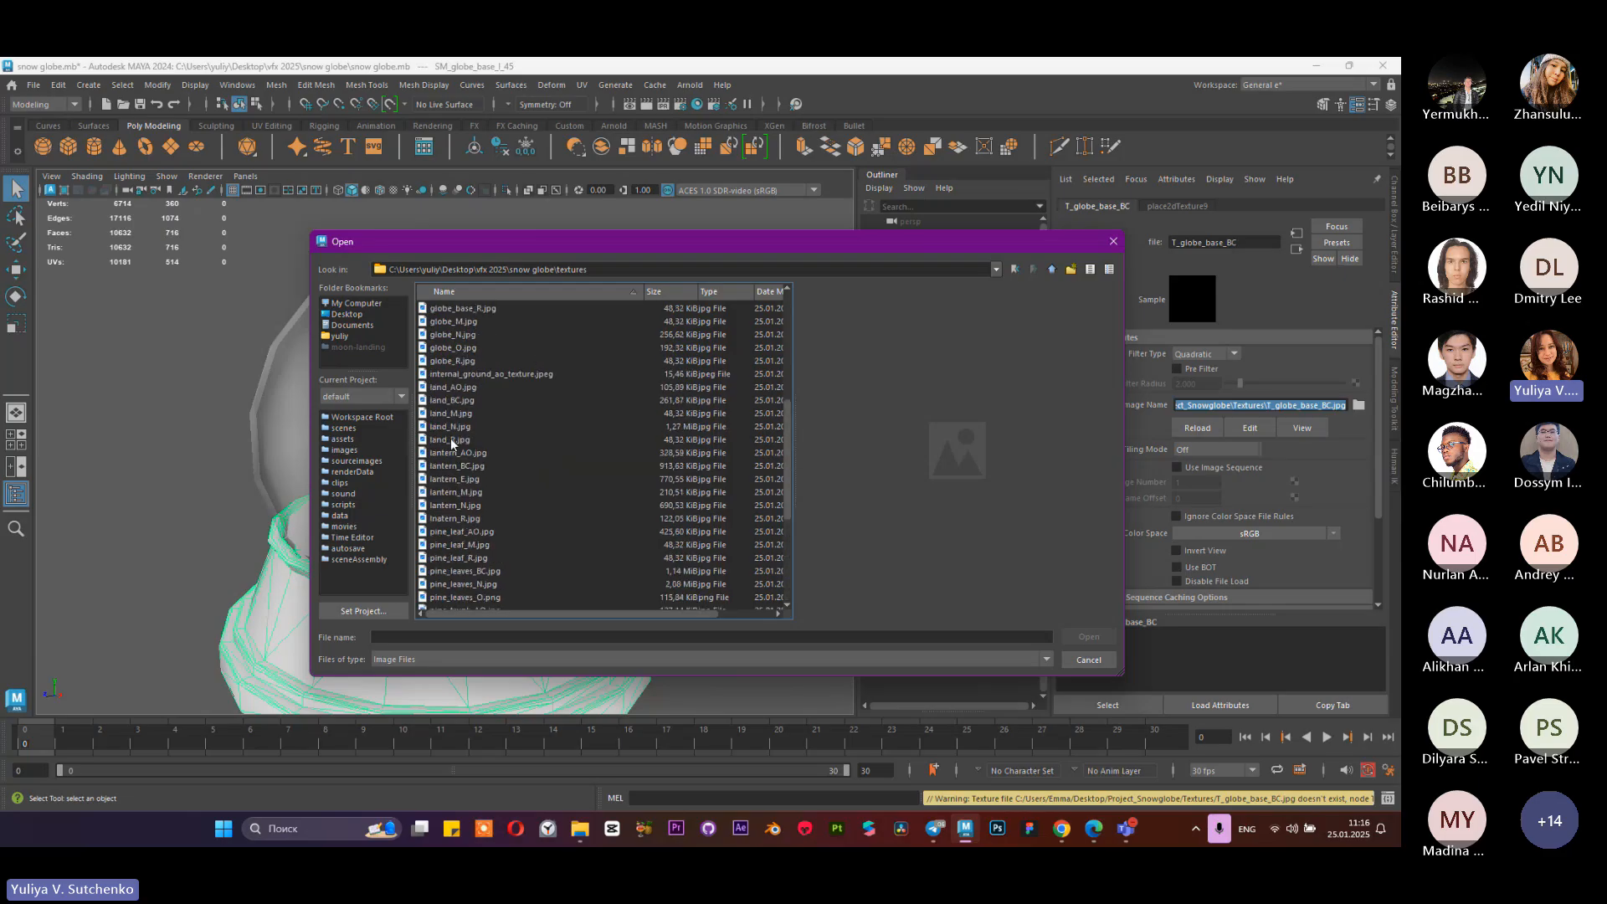
pyautogui.scroll(1, 485, 359)
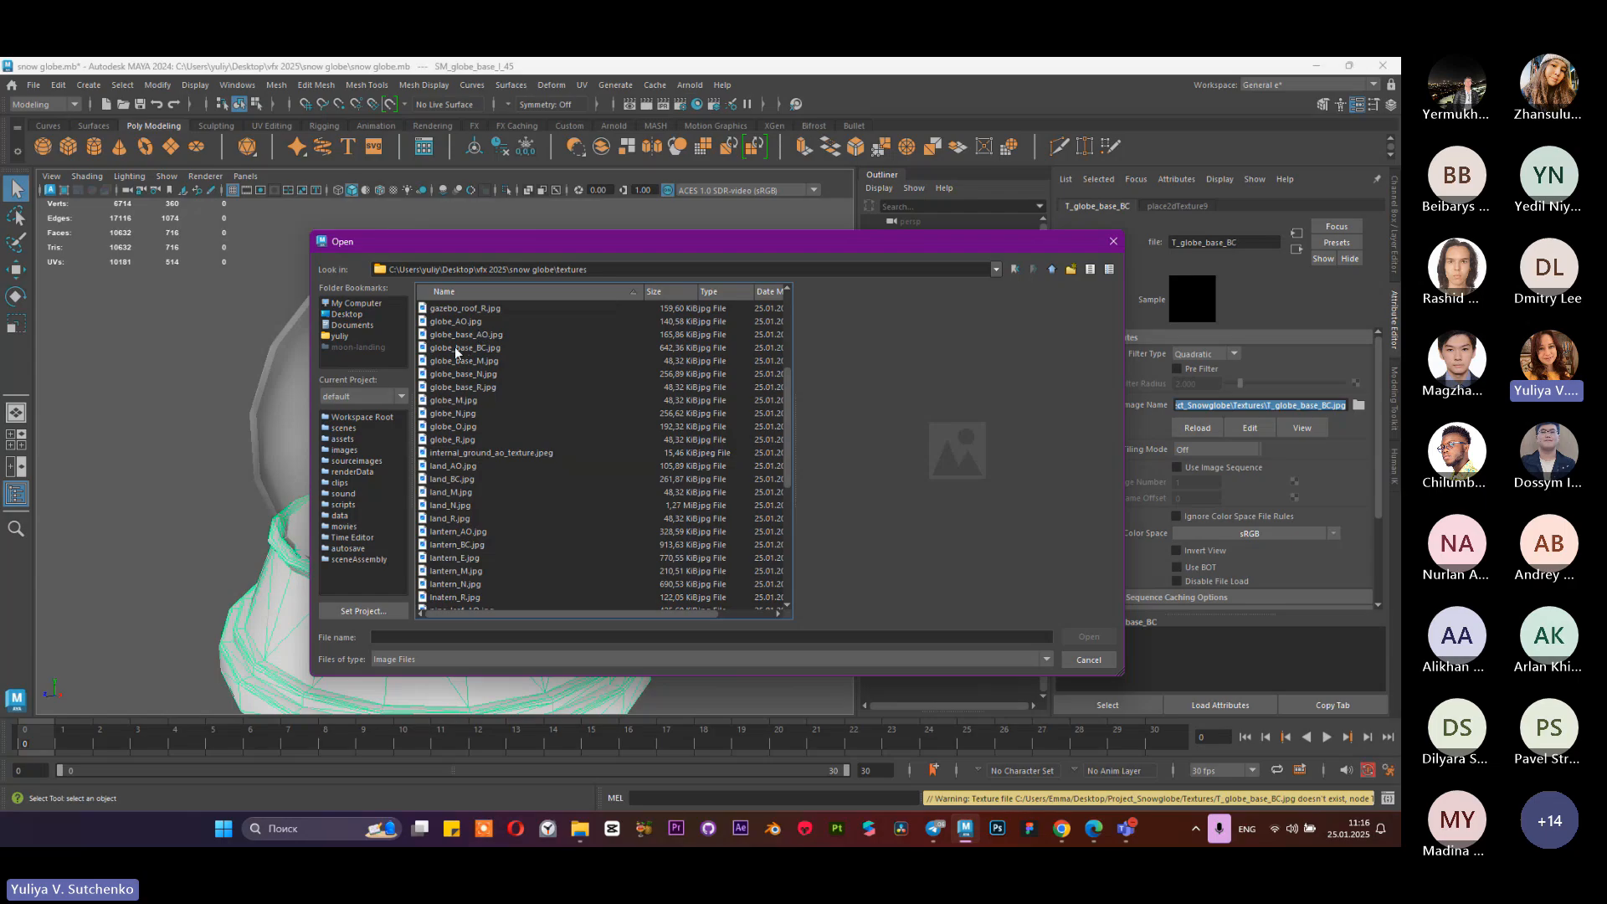
pyautogui.click(454, 346)
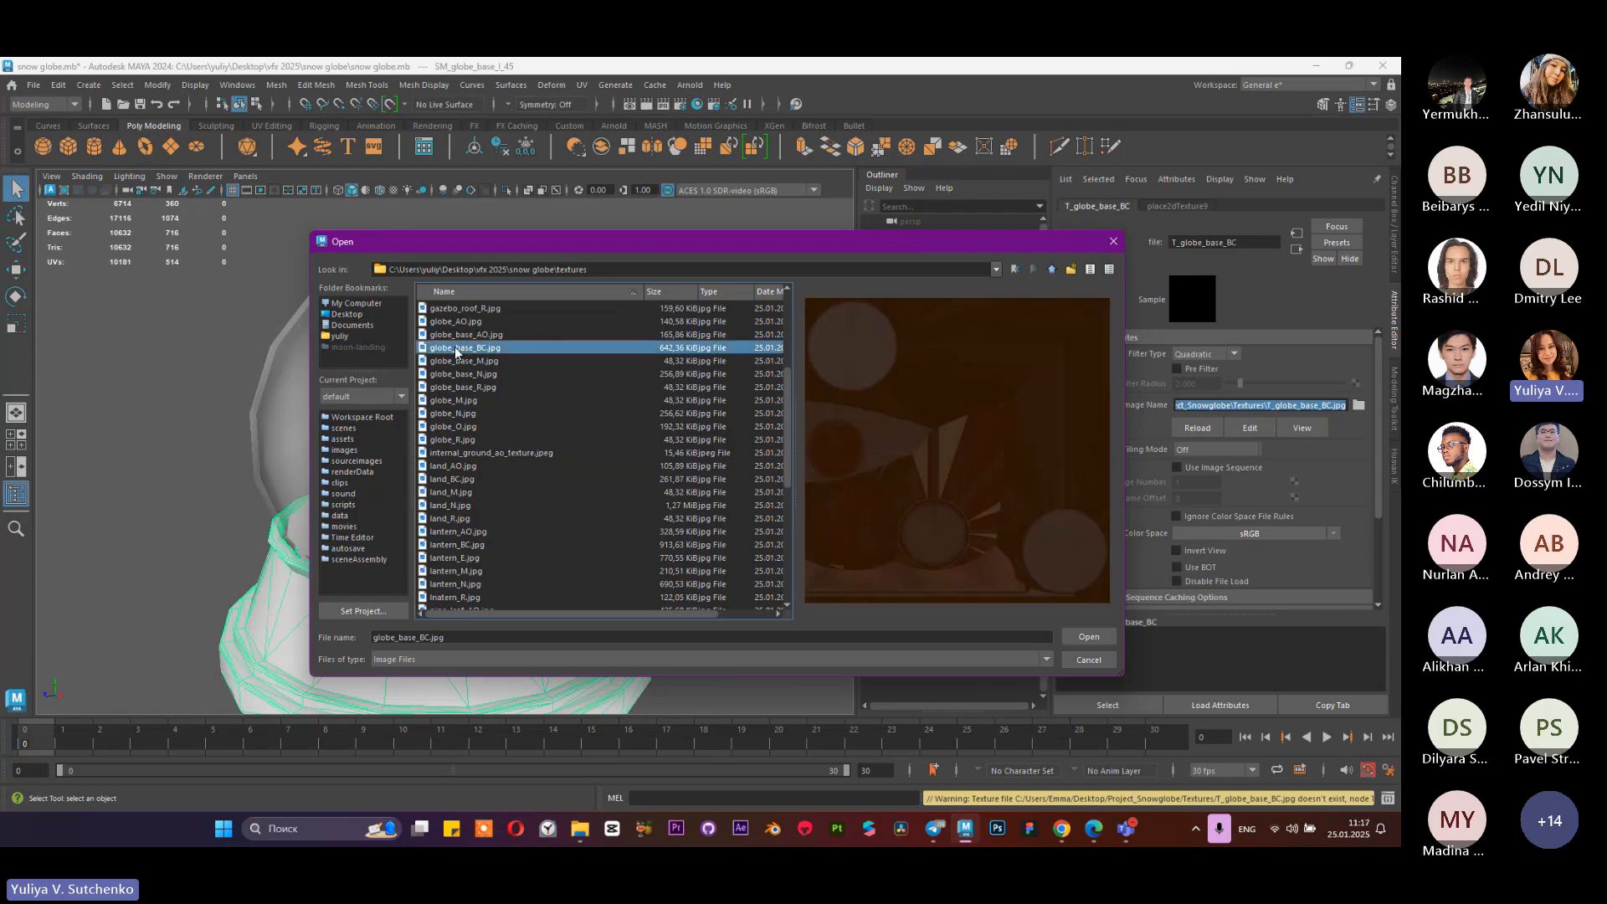
pyautogui.click(1086, 636)
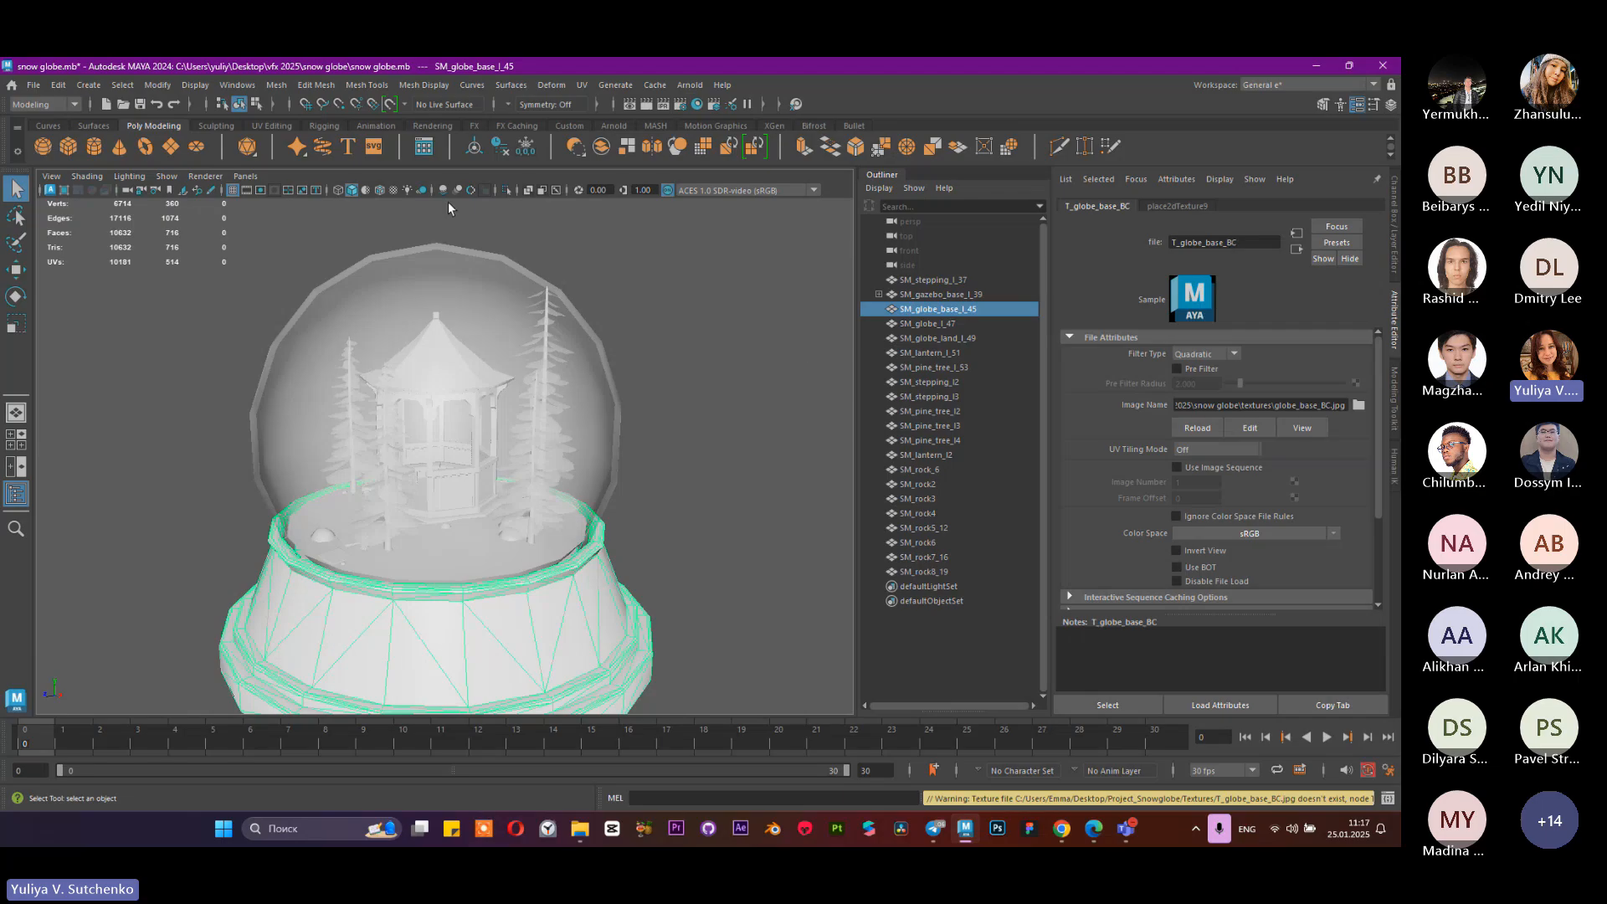
pyautogui.click(395, 193)
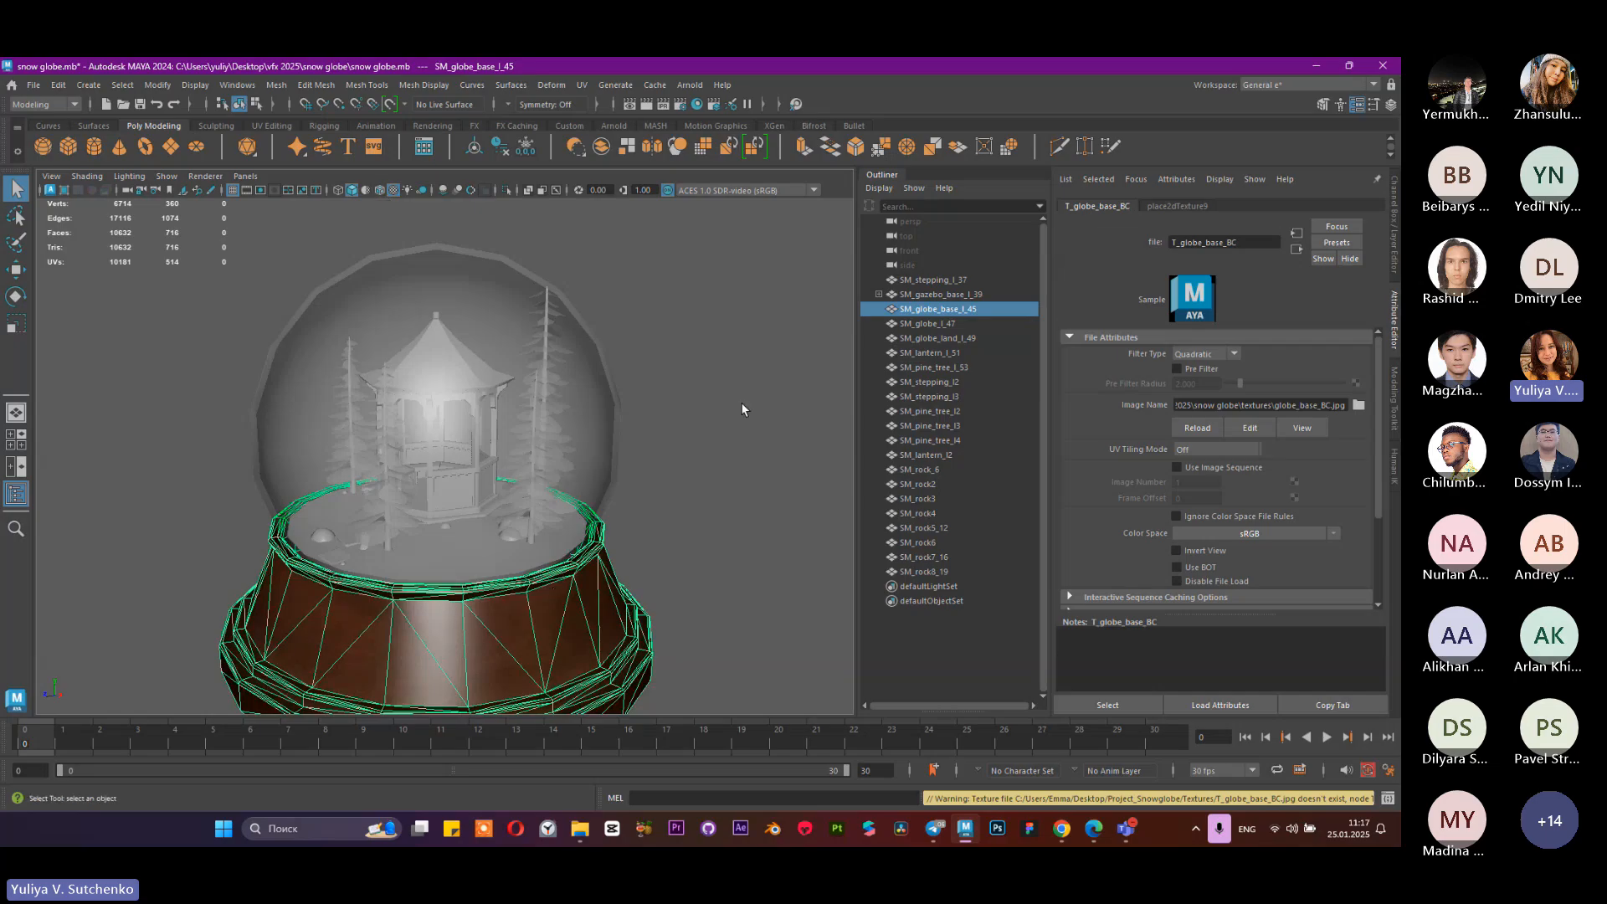
# Step: Select the globe land mesh, open its MI_globe_land material's color texture node and inspect the image path
pyautogui.click(930, 324)
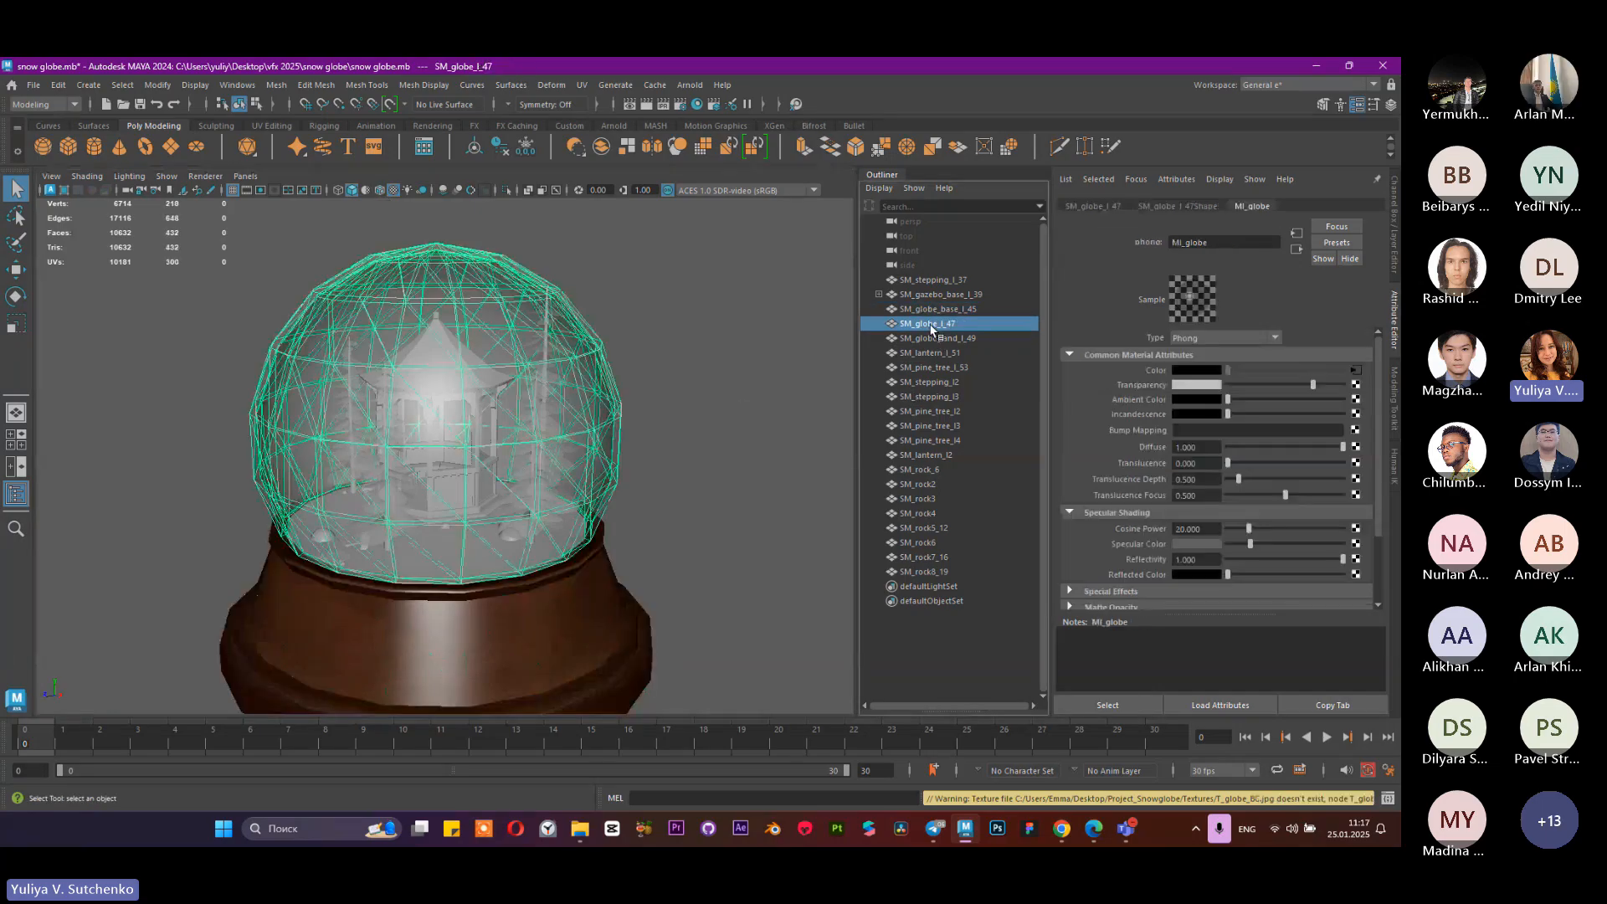
pyautogui.click(921, 338)
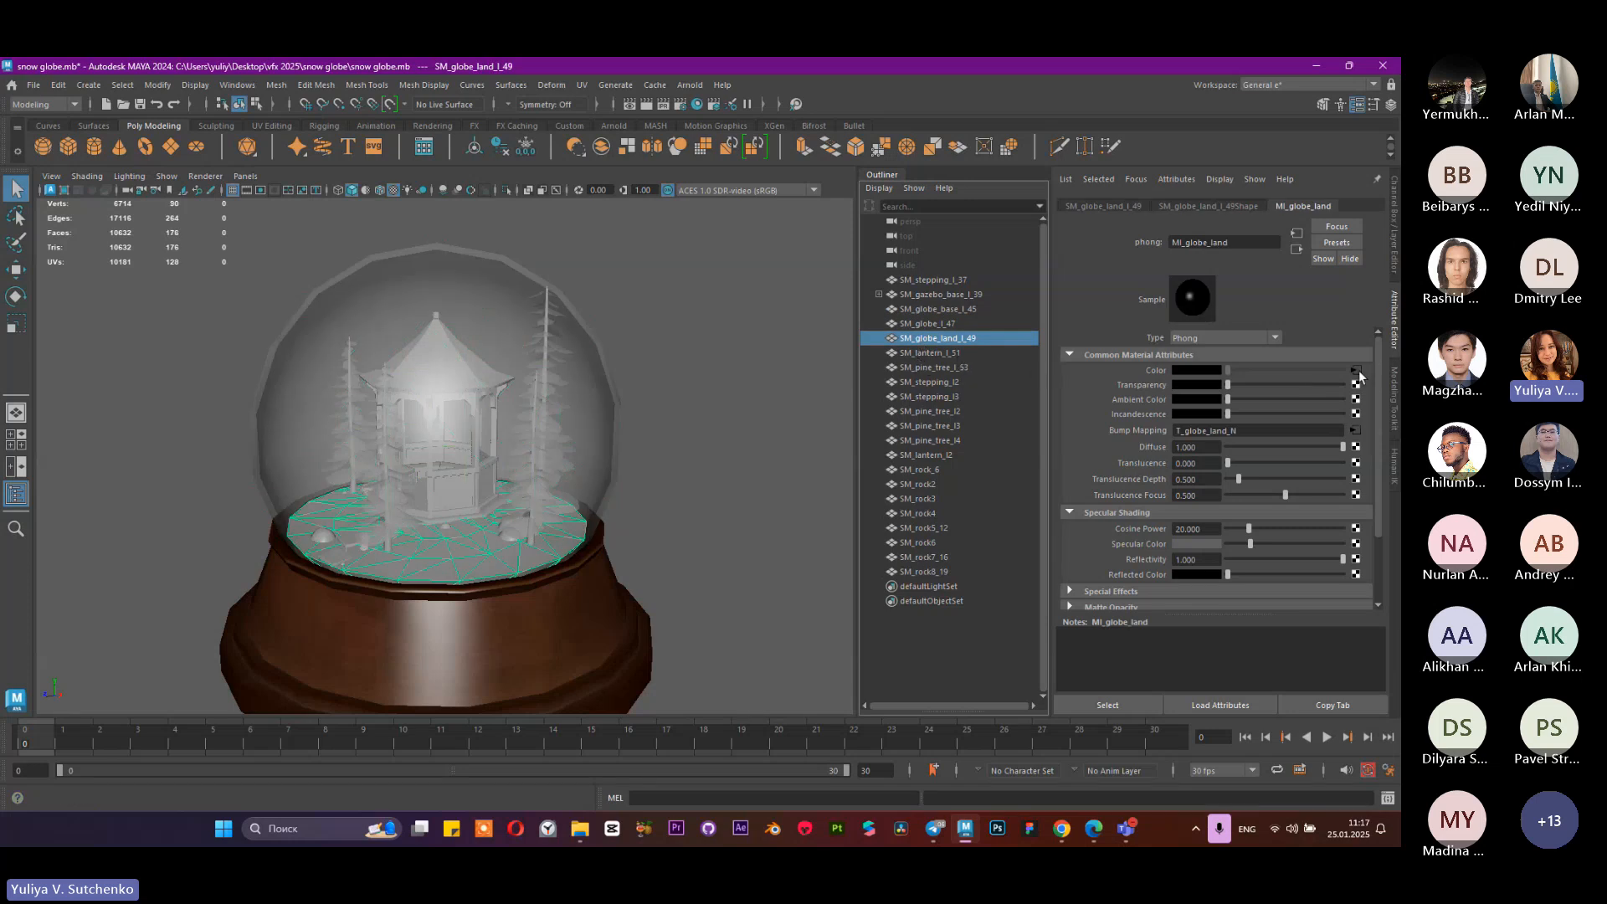
pyautogui.click(1355, 371)
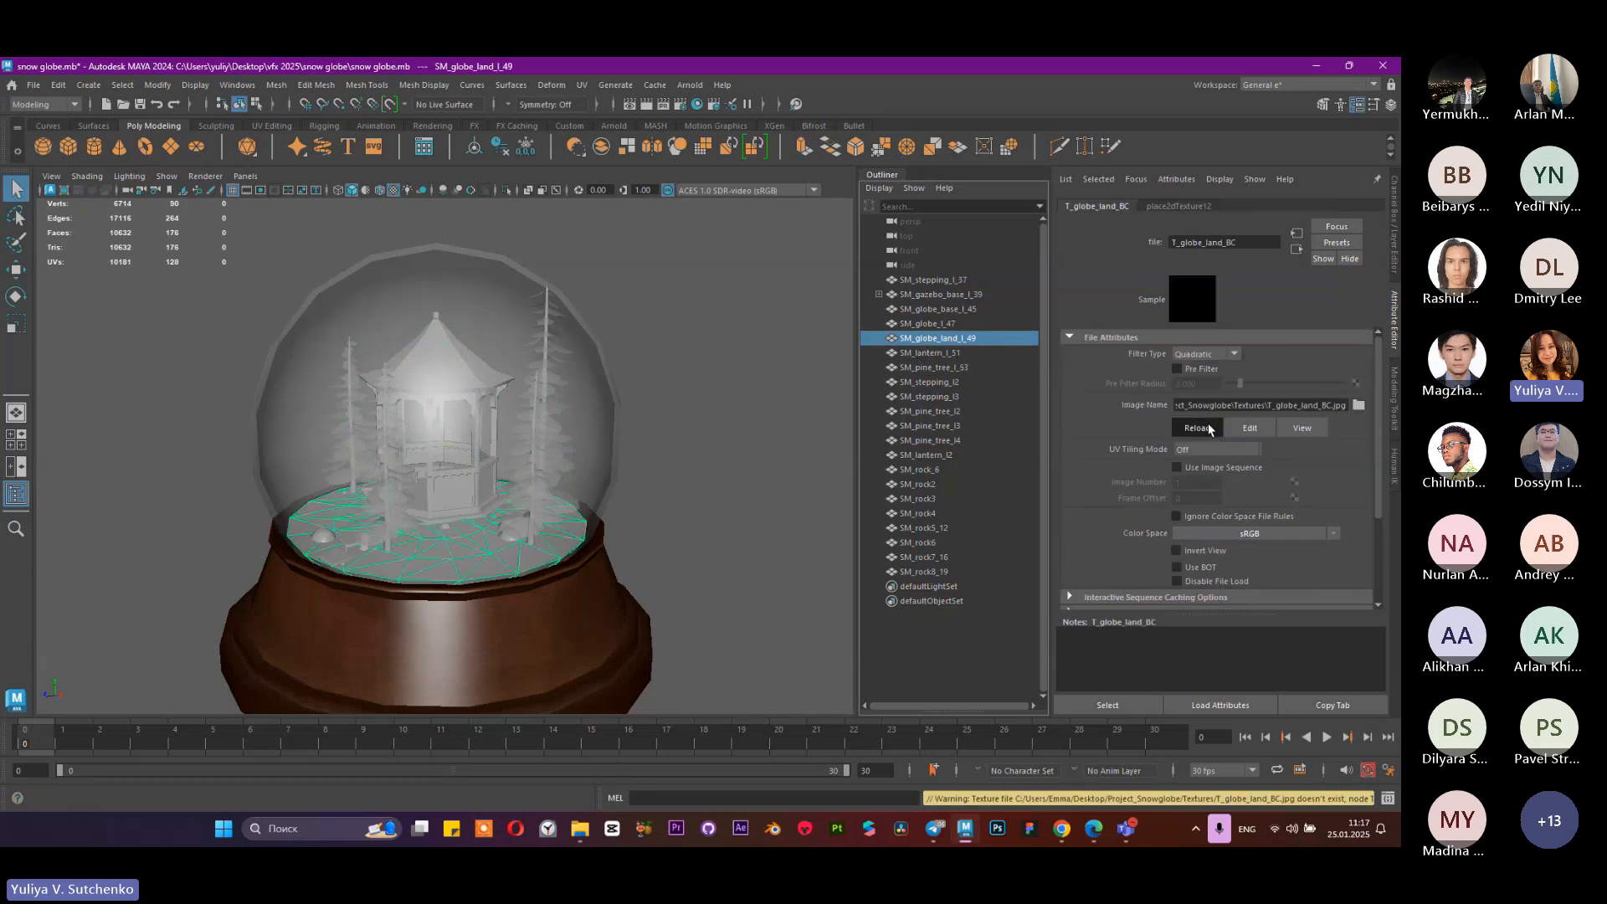
pyautogui.moveTo(1193, 407); pyautogui.dragTo(1171, 406)
pyautogui.click(1188, 405)
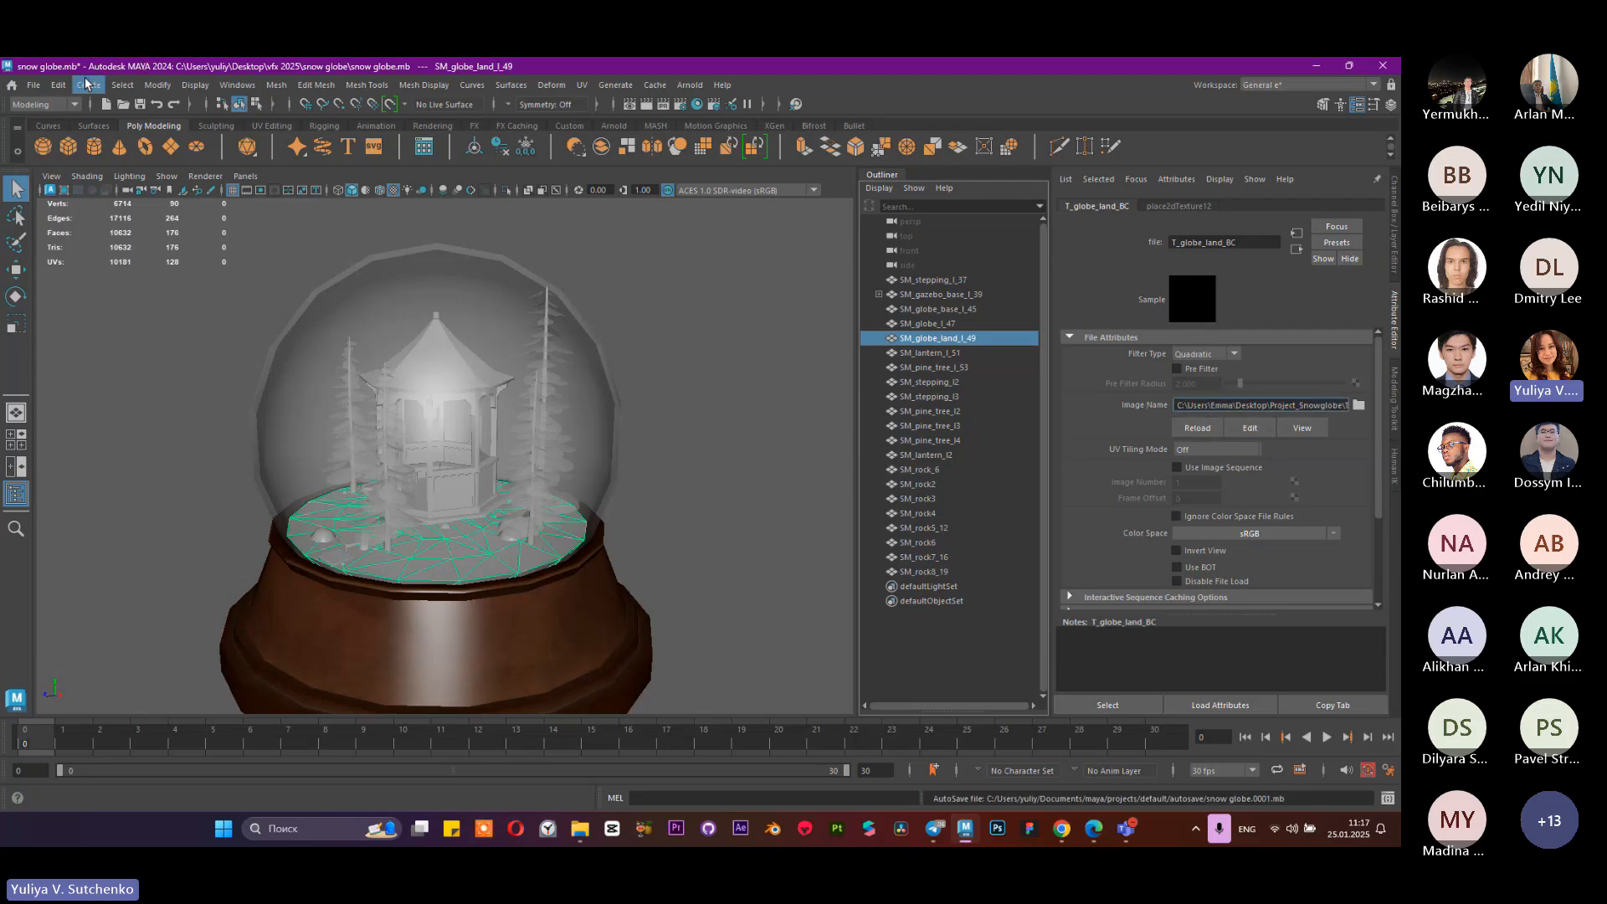
# Step: Set the project to the snow globe folder inside vfx 2025 on the Desktop and create a default workspace there
pyautogui.click(34, 85)
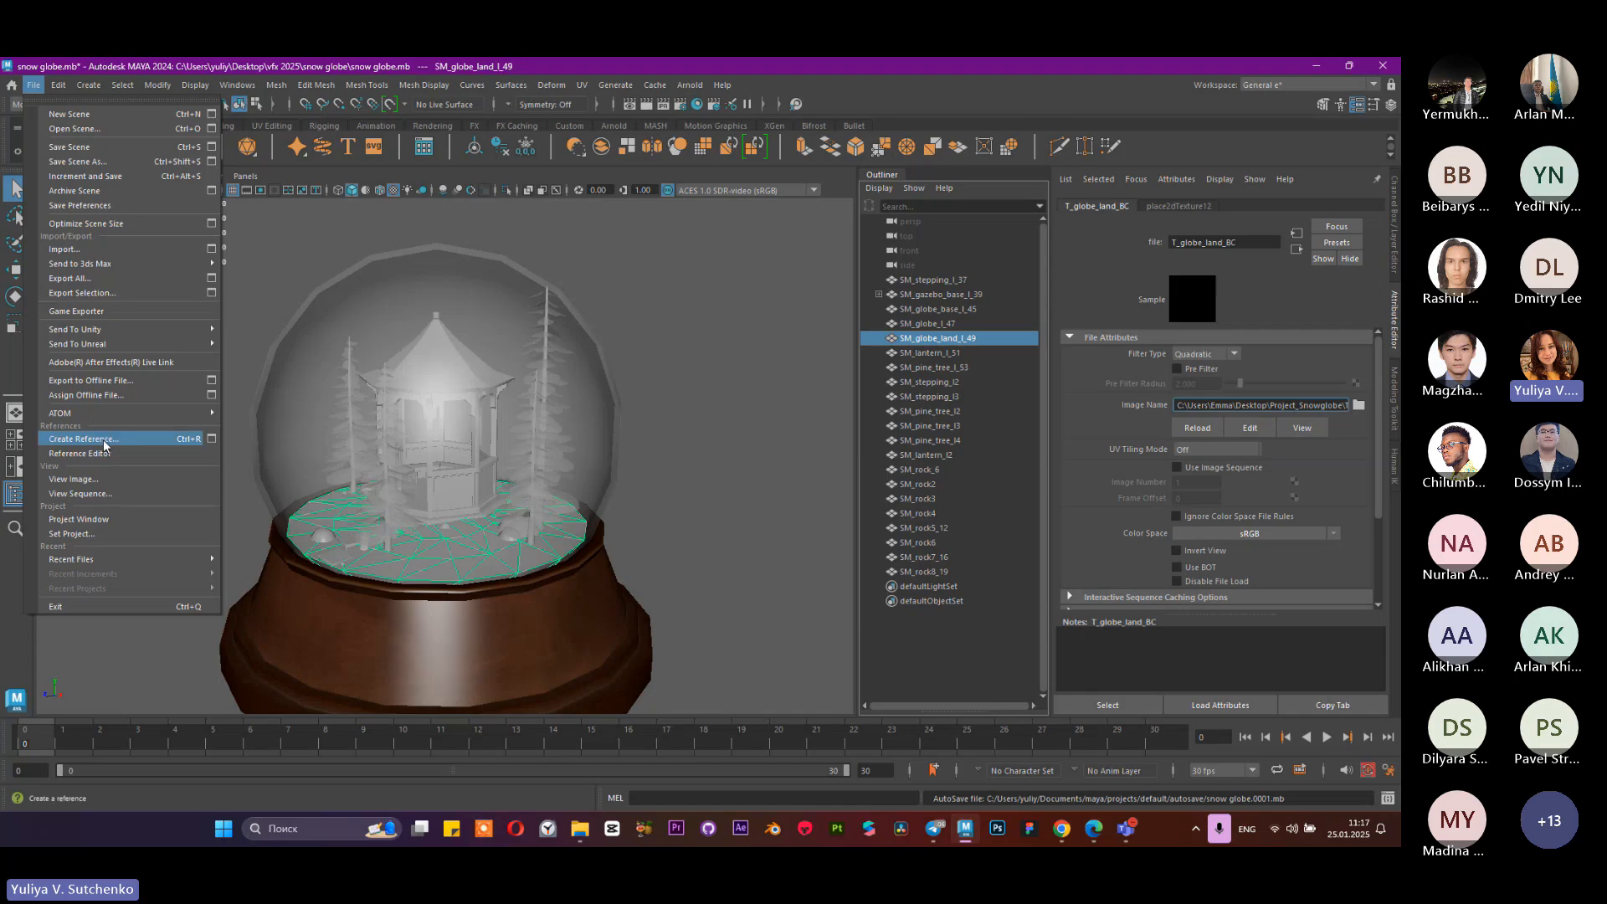
pyautogui.click(121, 534)
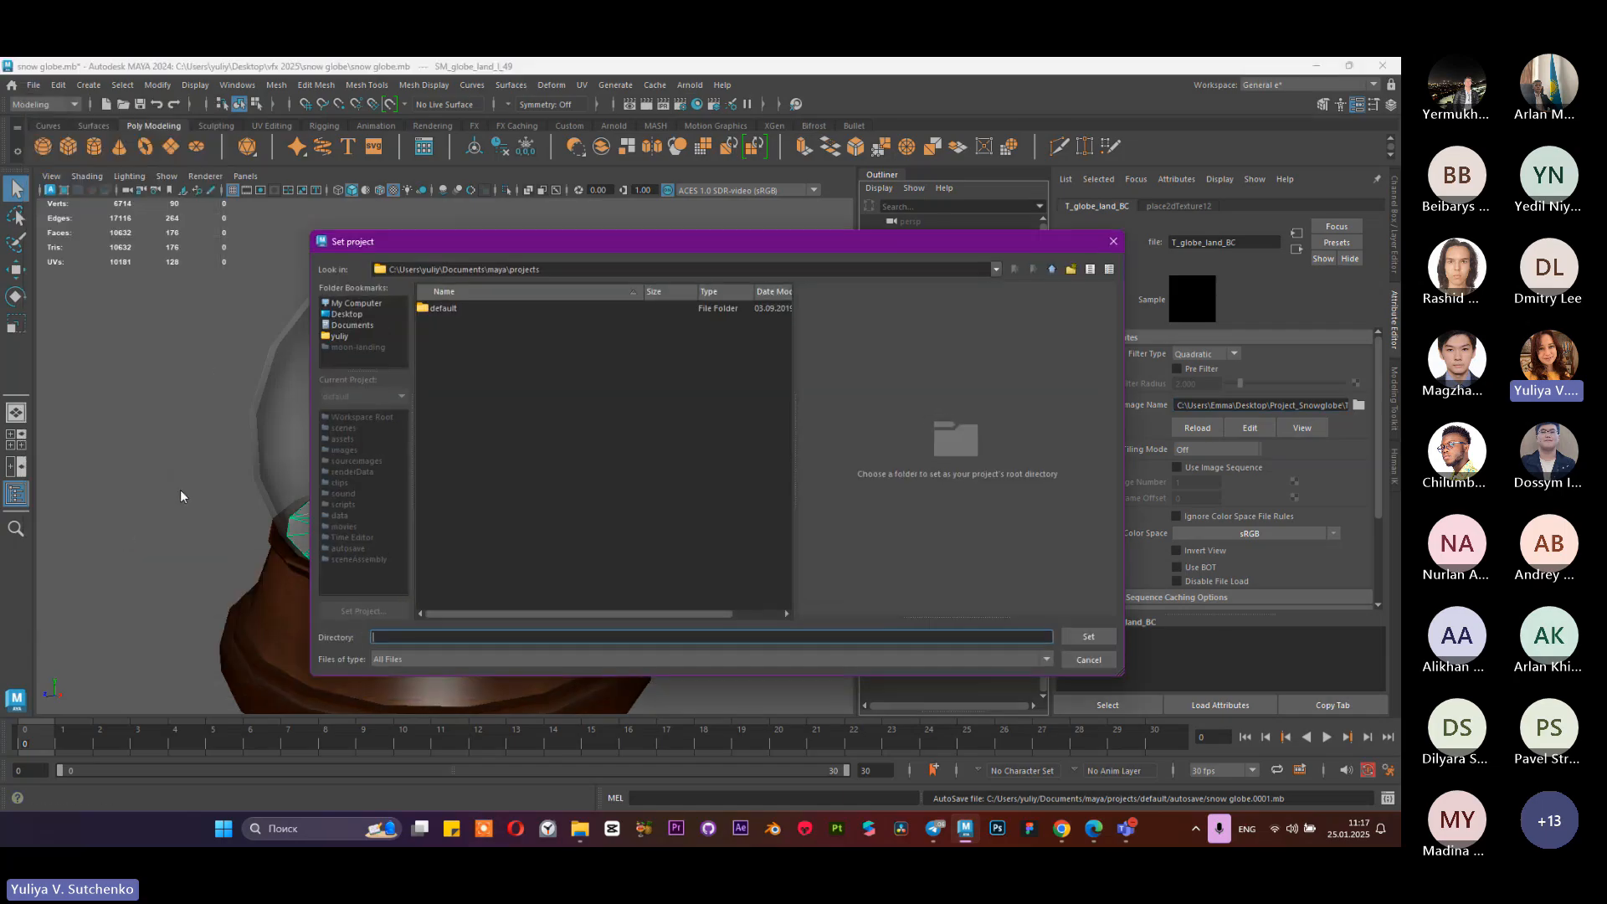
pyautogui.click(346, 314)
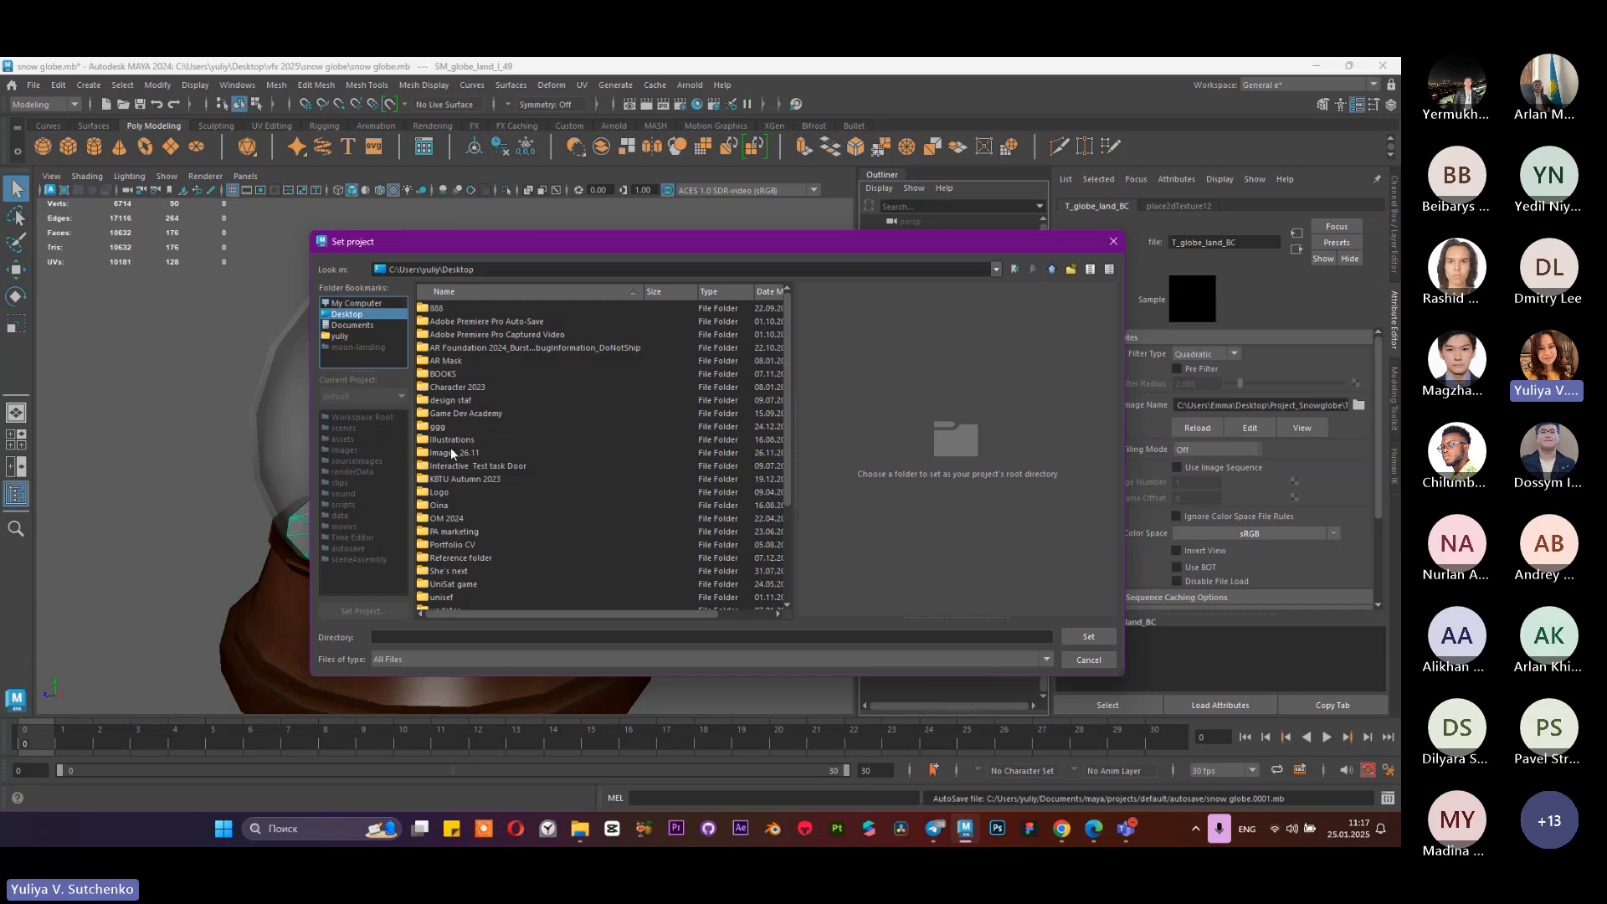
pyautogui.scroll(-3, 458, 419)
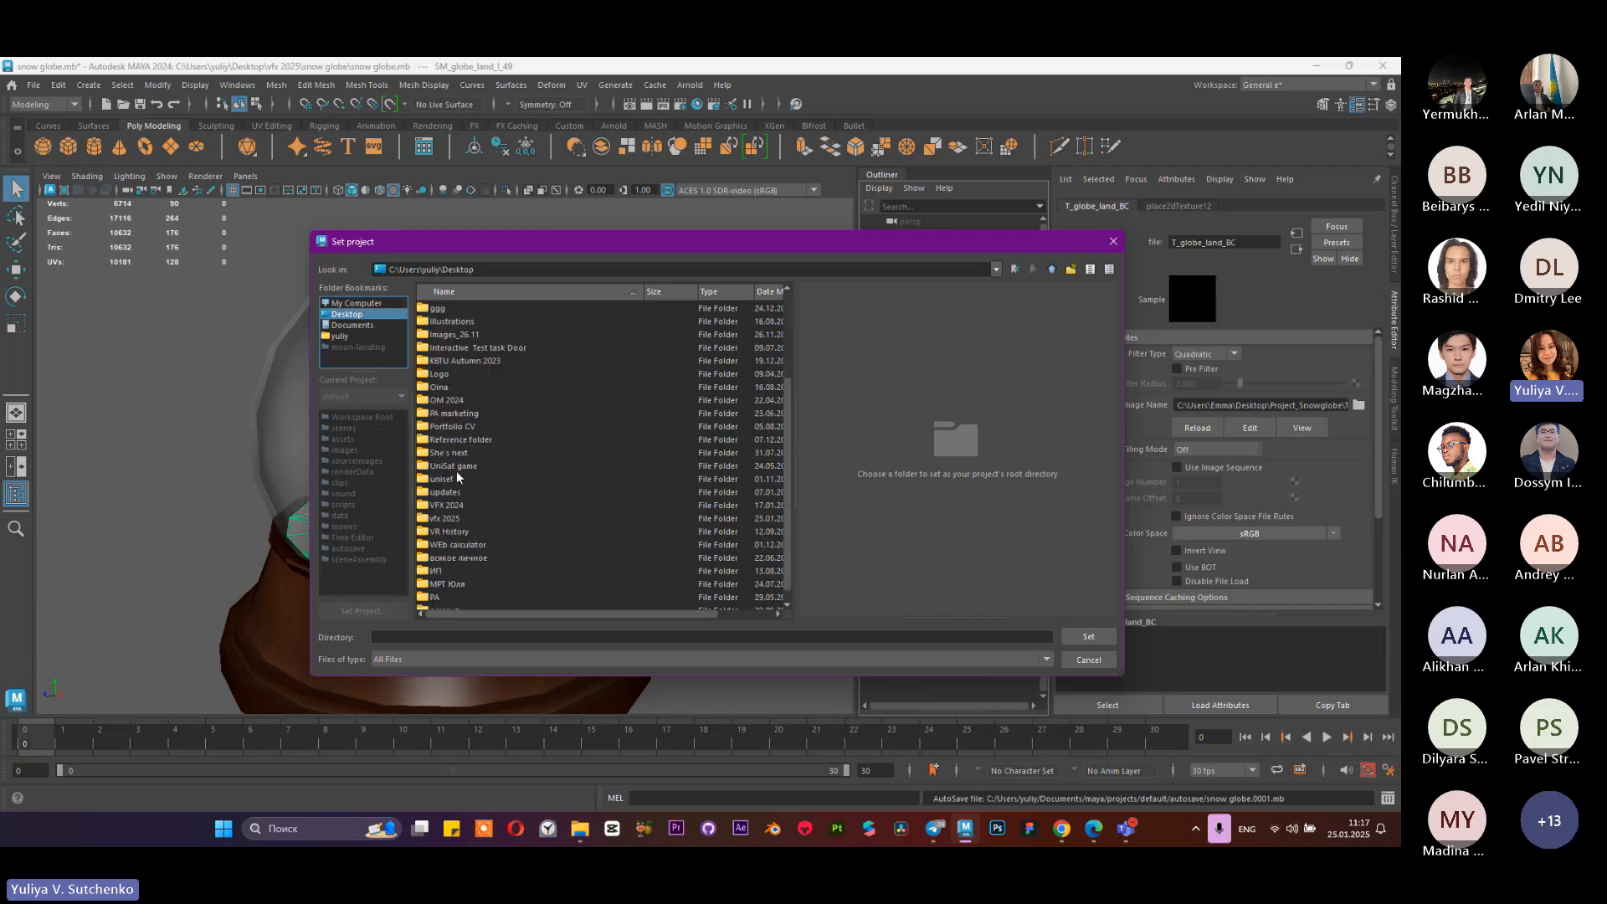
pyautogui.scroll(-1, 451, 502)
pyautogui.click(447, 505)
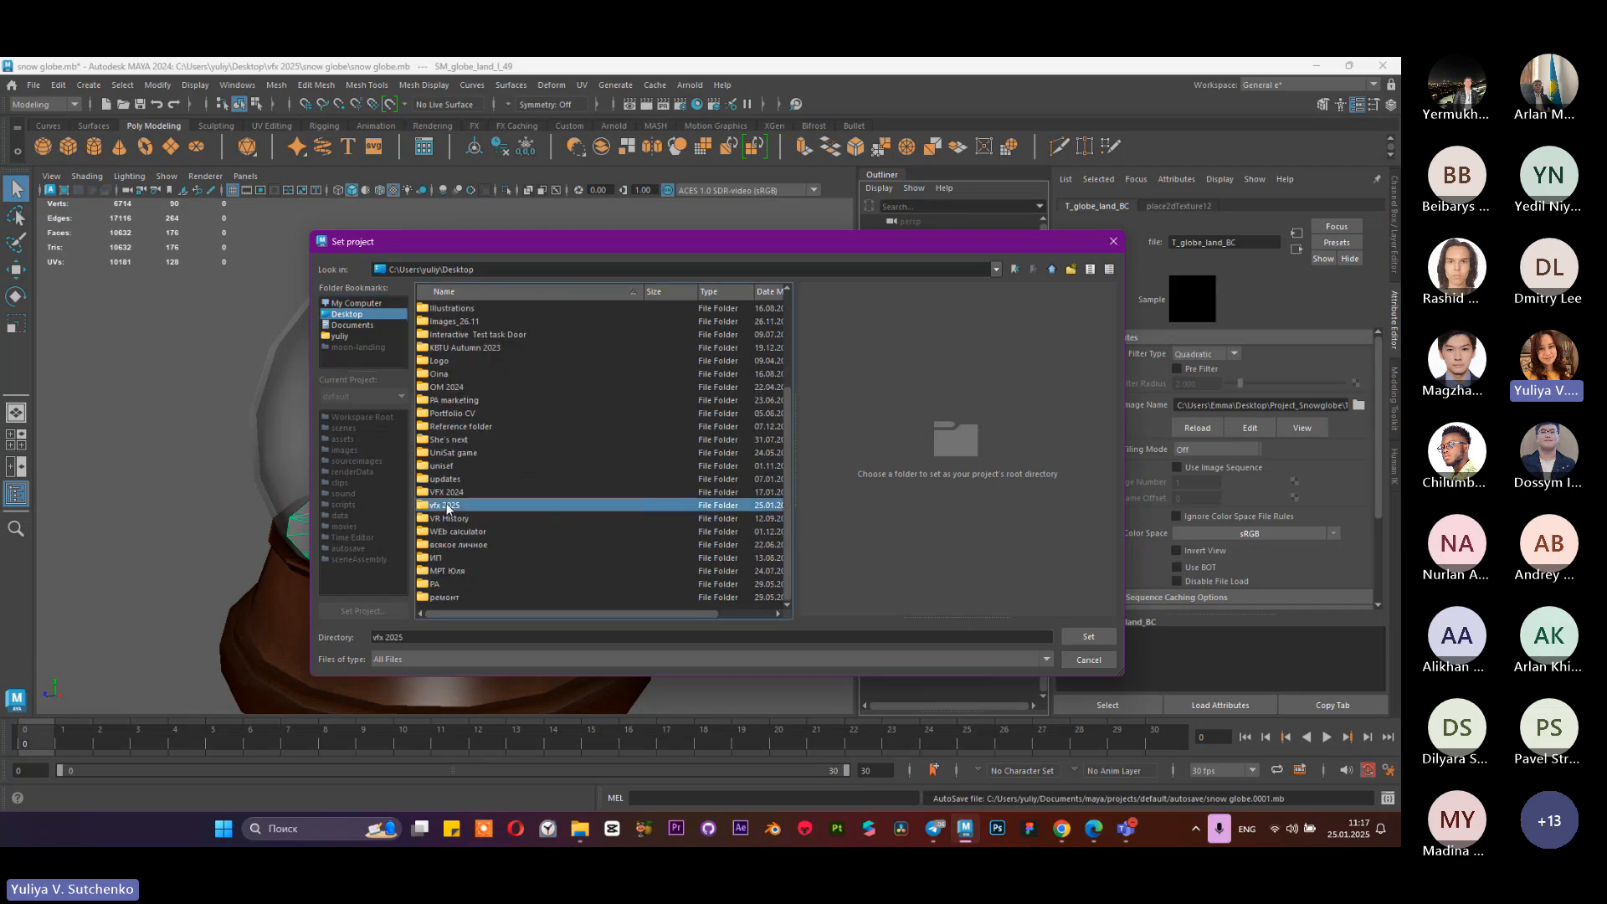
pyautogui.doubleClick(448, 505)
pyautogui.doubleClick(456, 309)
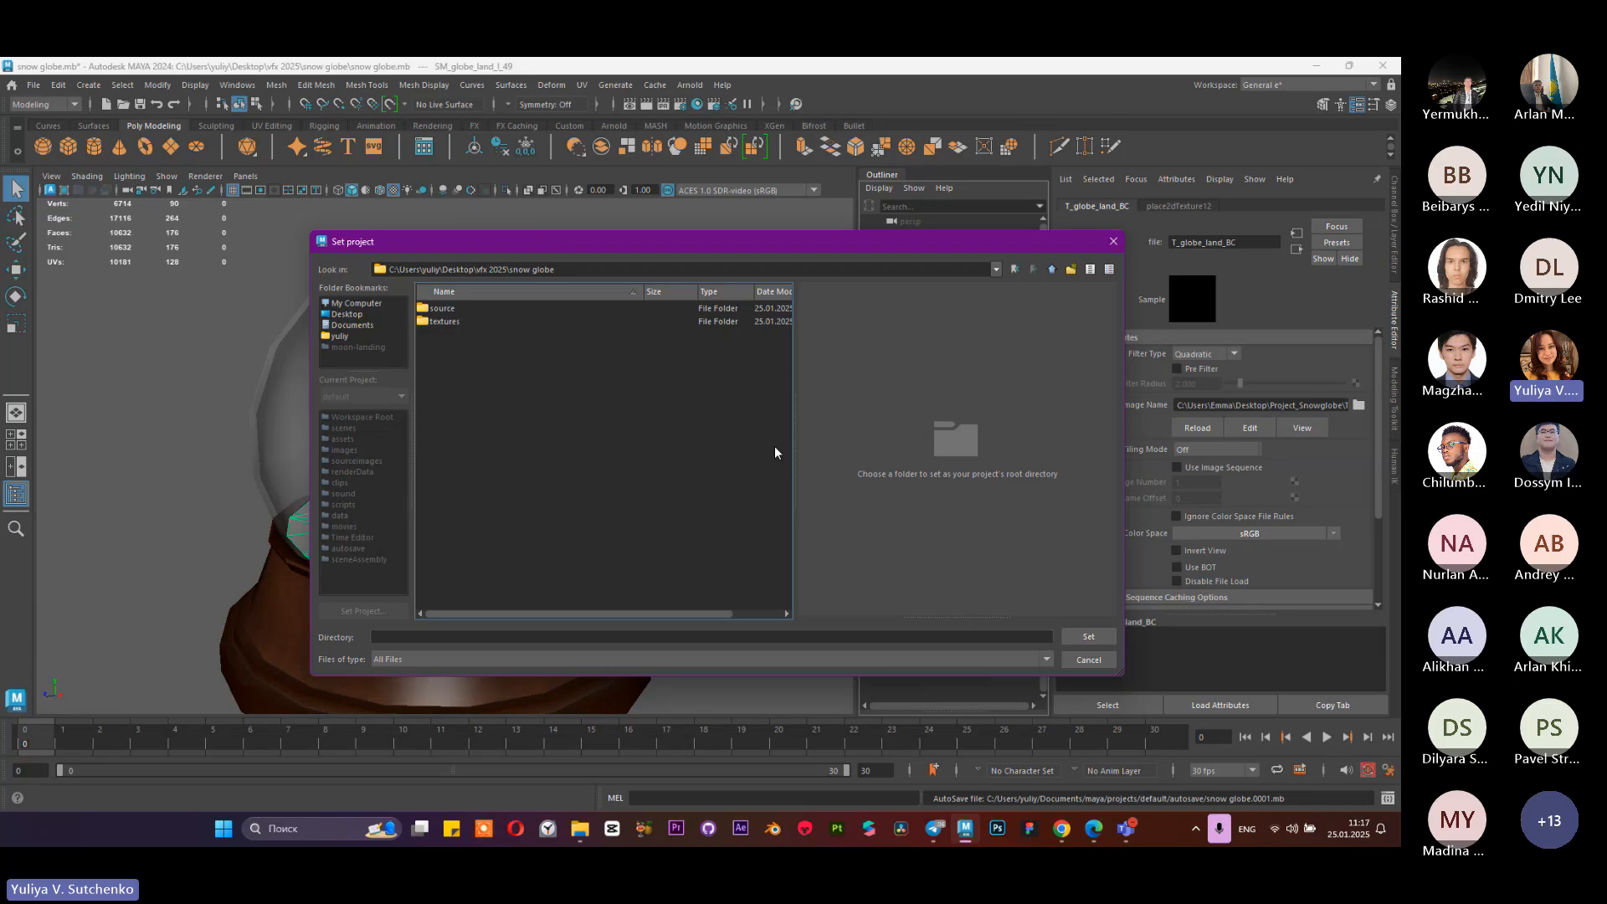
pyautogui.click(1077, 641)
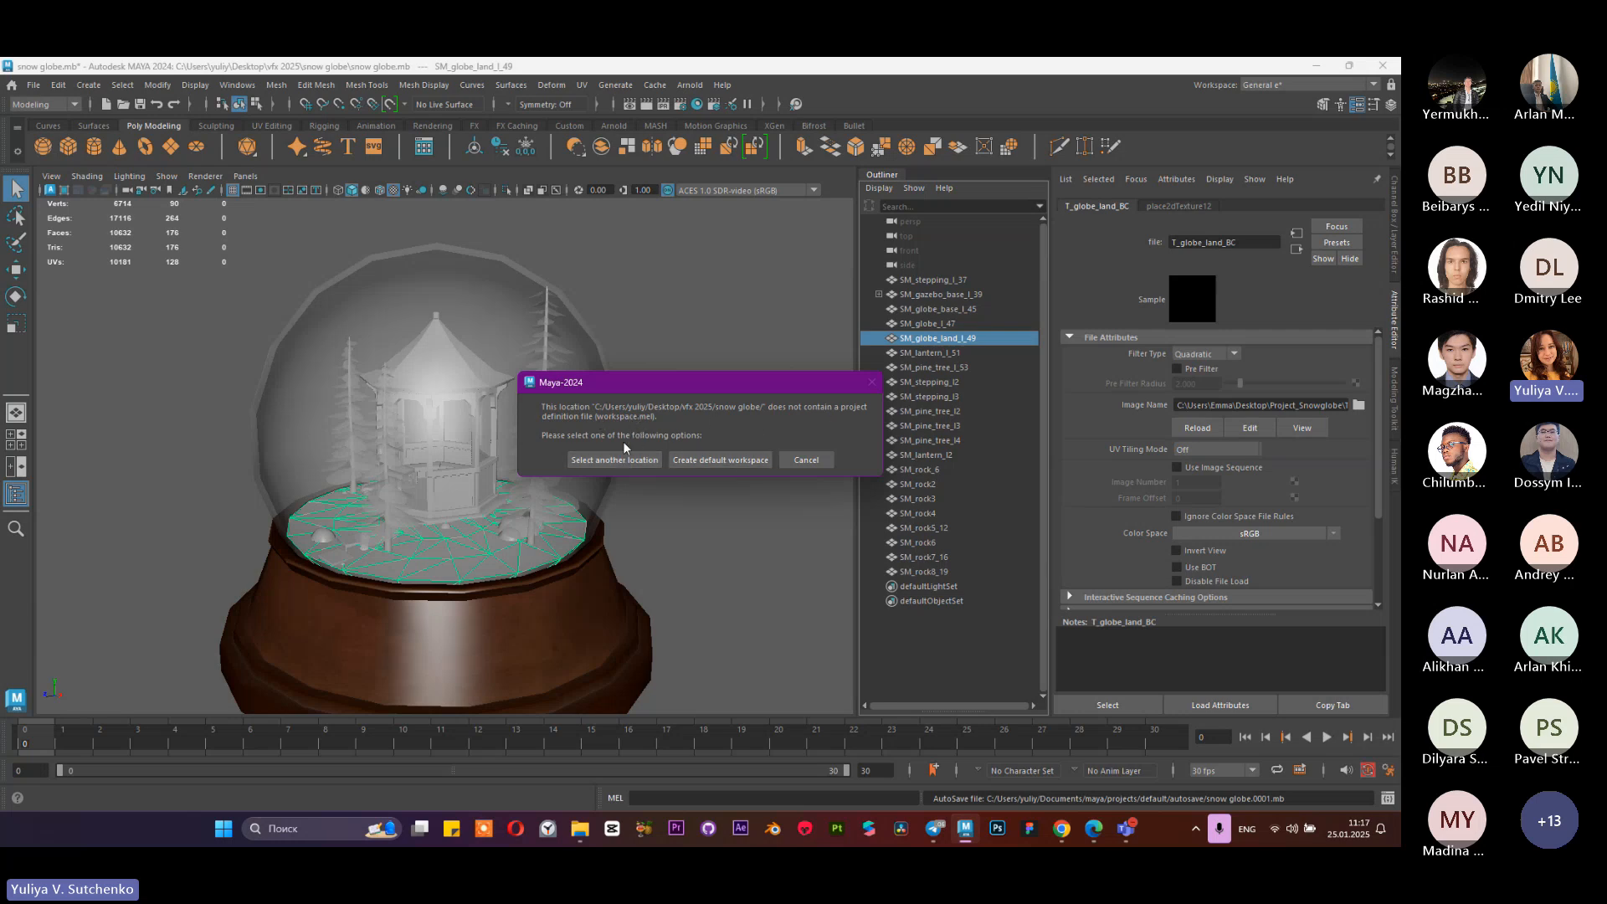
pyautogui.click(720, 459)
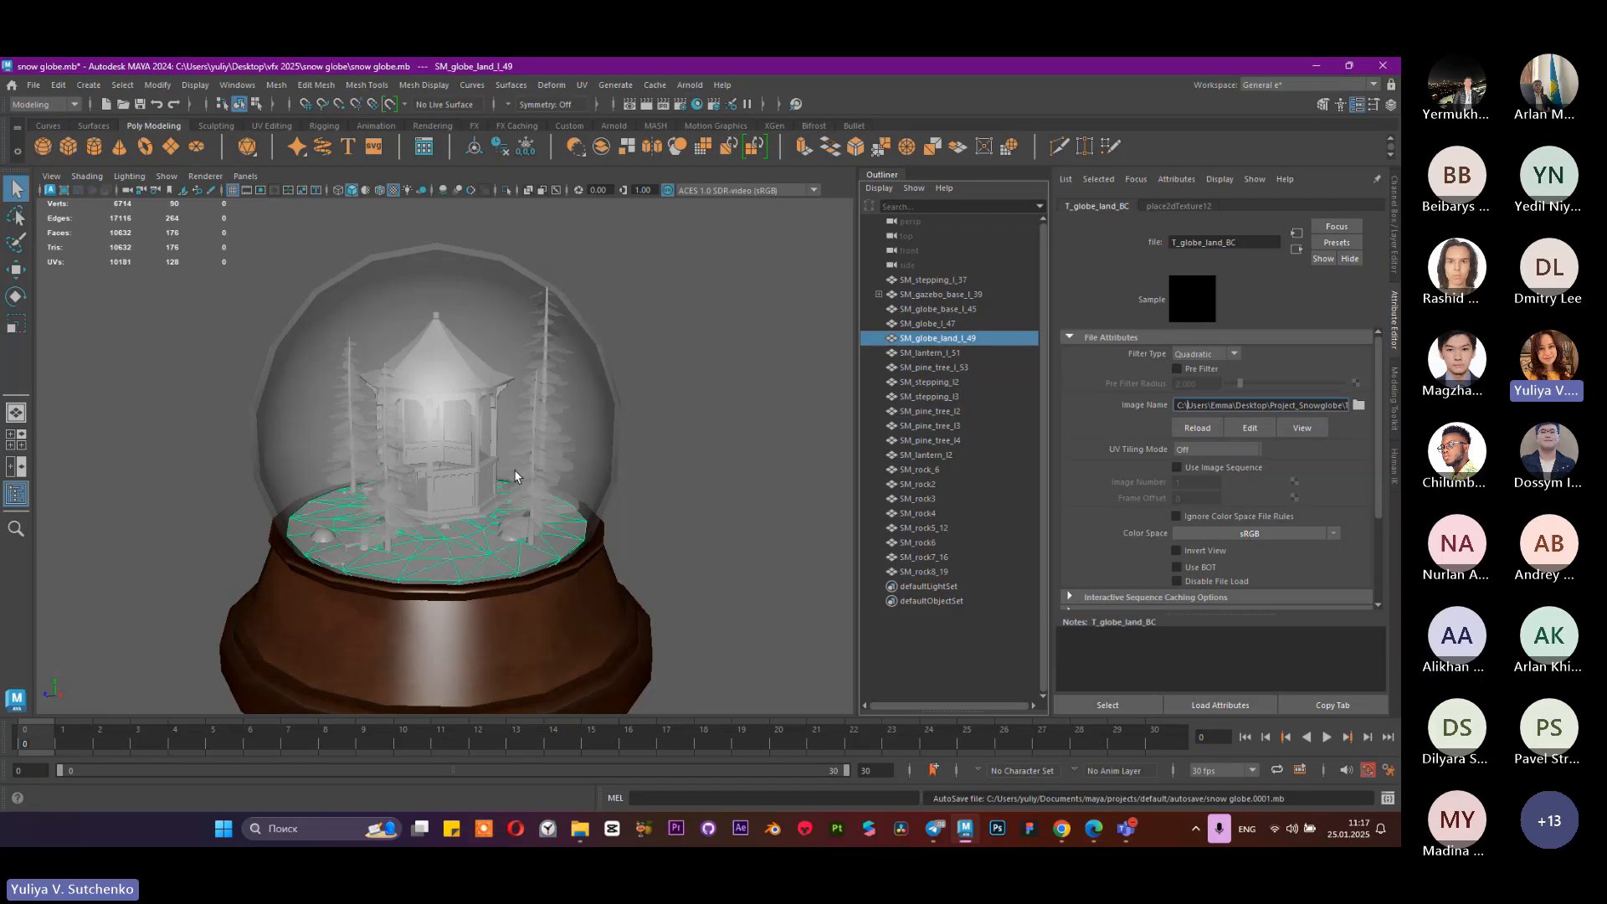
# Step: Open the Hypershade to view the scene's materials
pyautogui.click(33, 84)
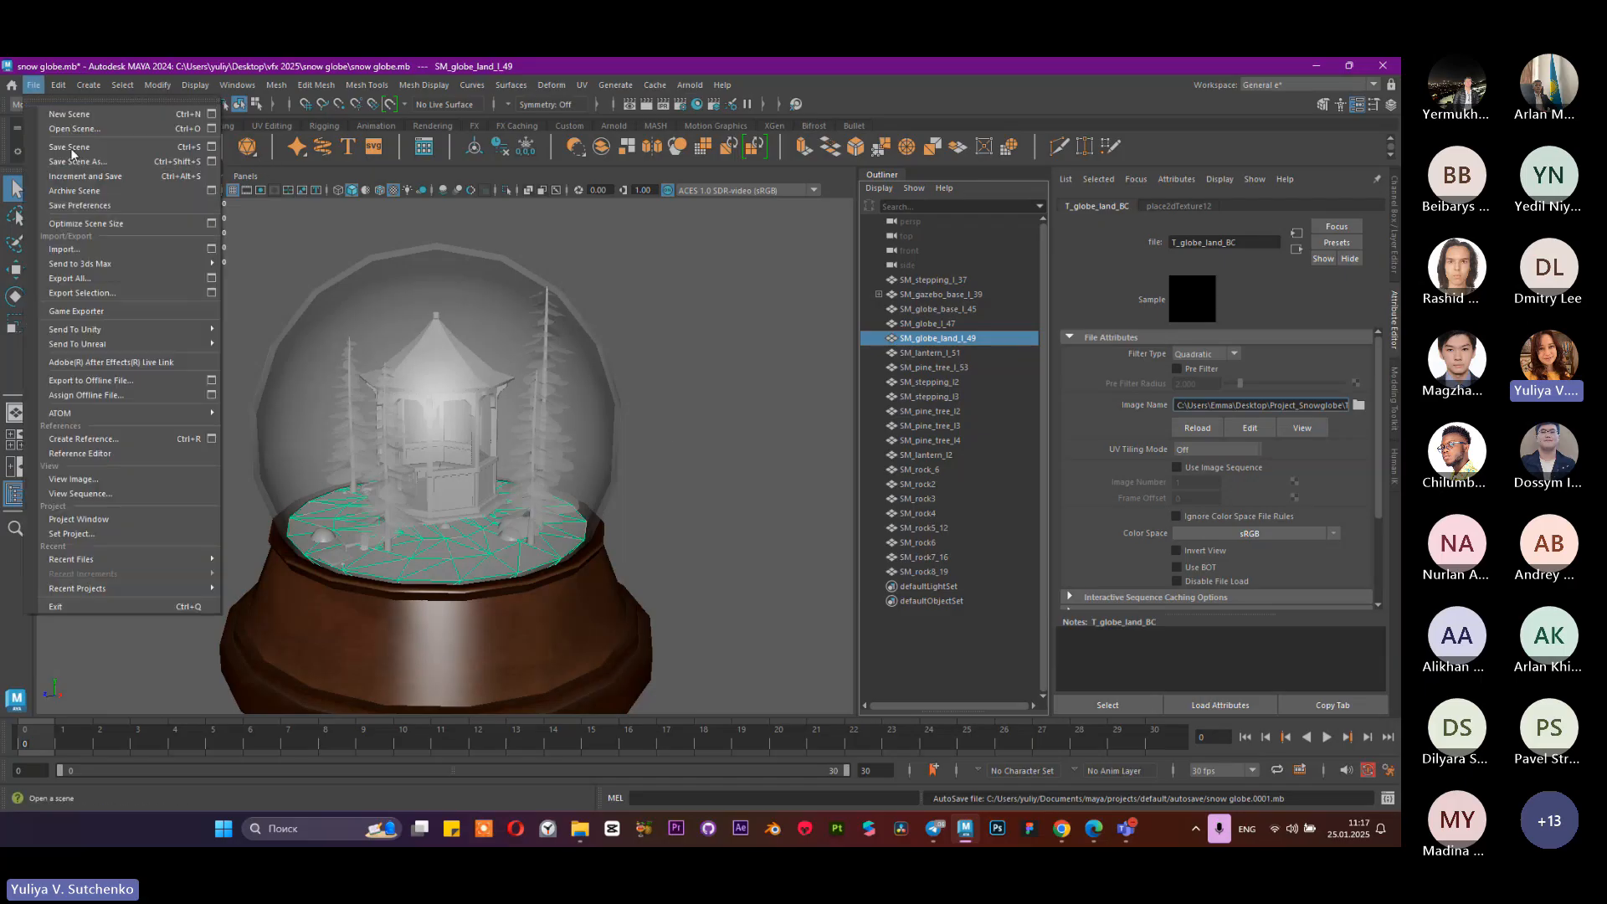
pyautogui.moveTo(143, 81)
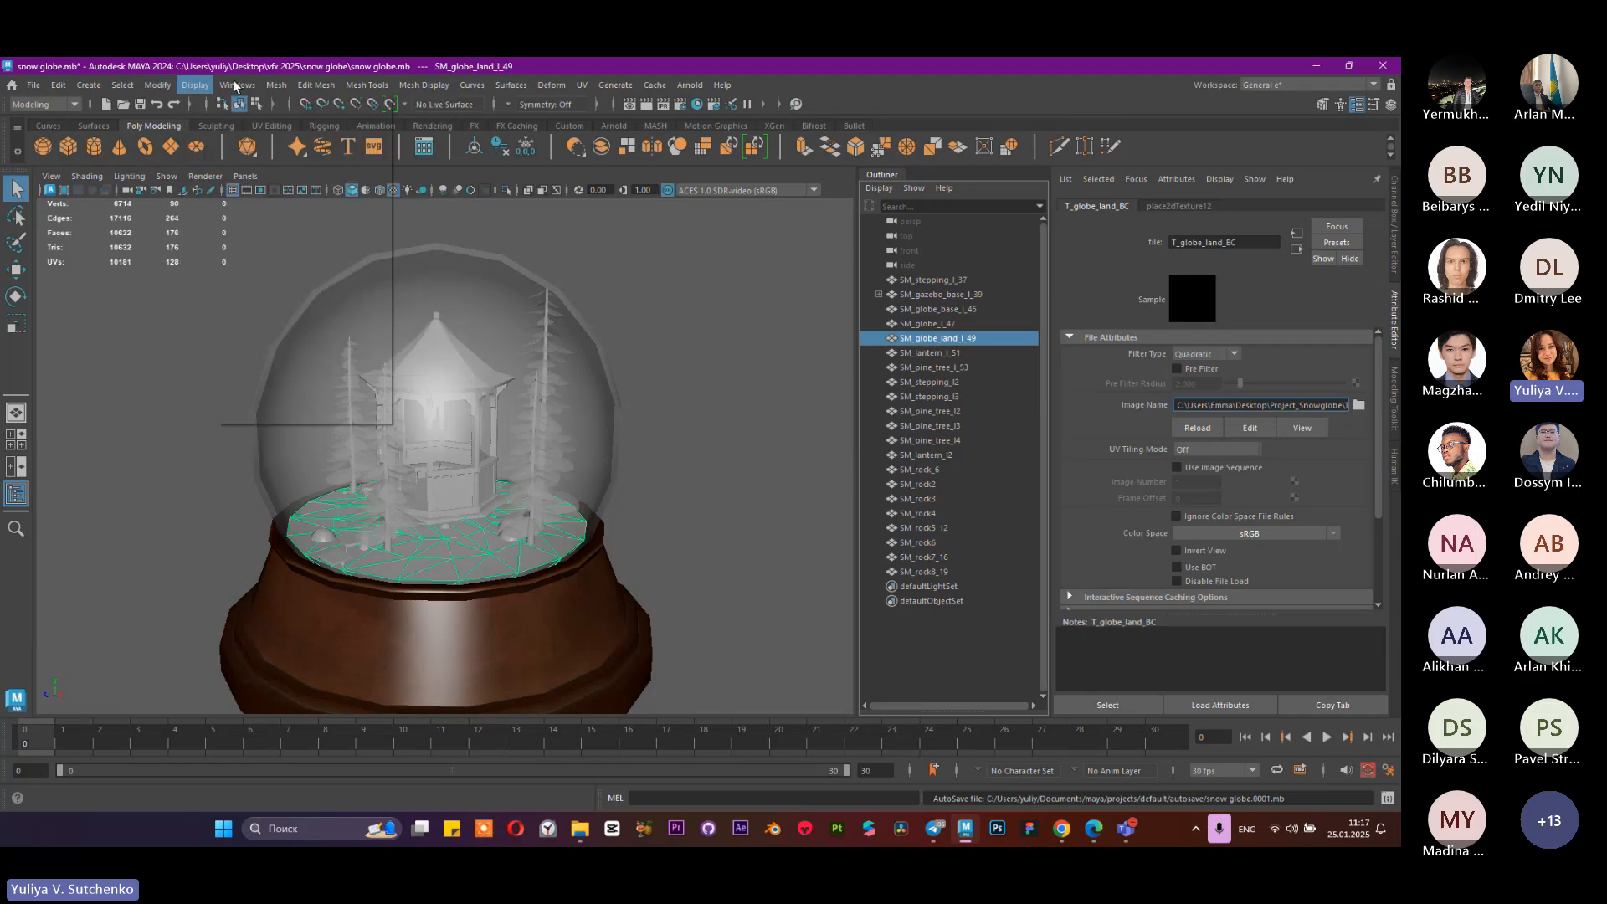
pyautogui.moveTo(328, 211)
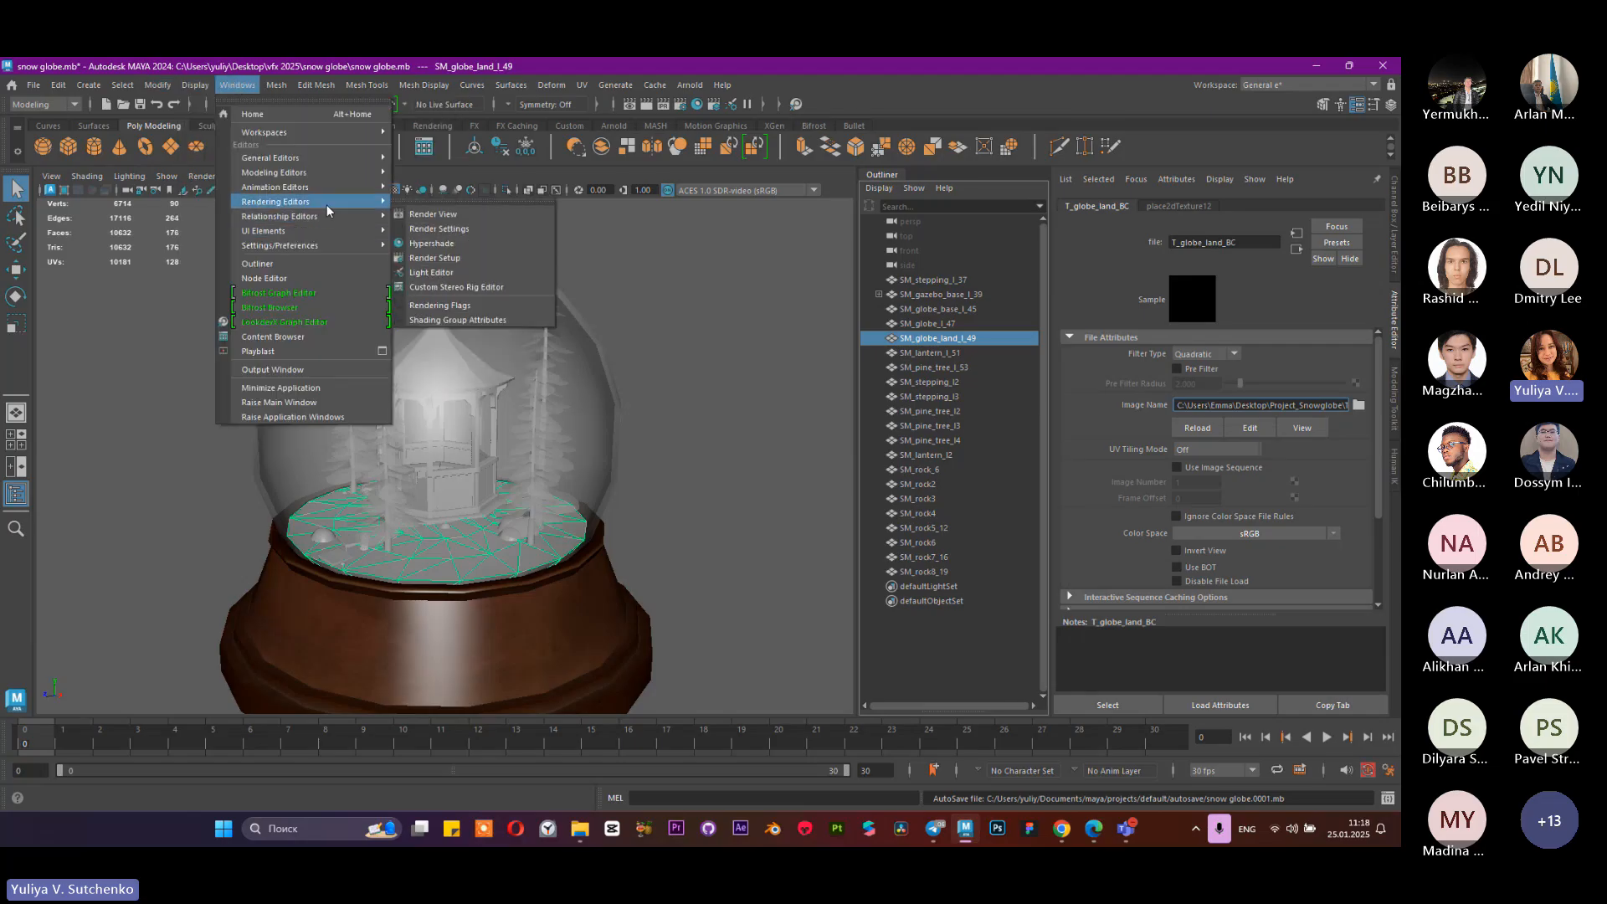
pyautogui.click(427, 243)
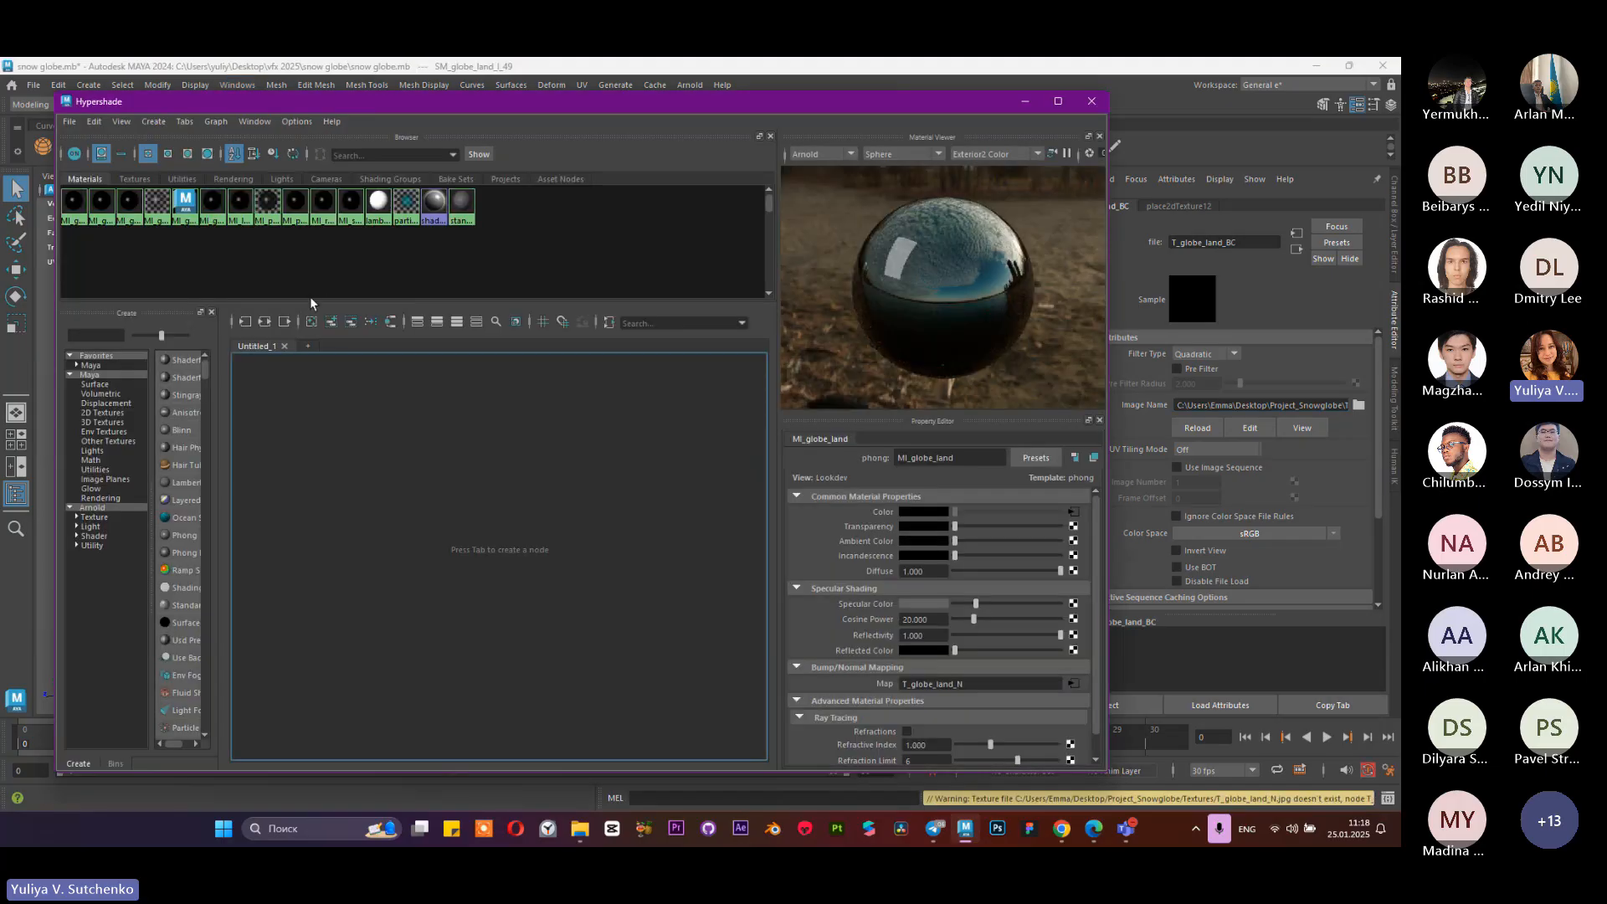
# Step: Look through the Hypershade's import, editing, creation and window commands for a way to relink textures, and close it
pyautogui.click(87, 125)
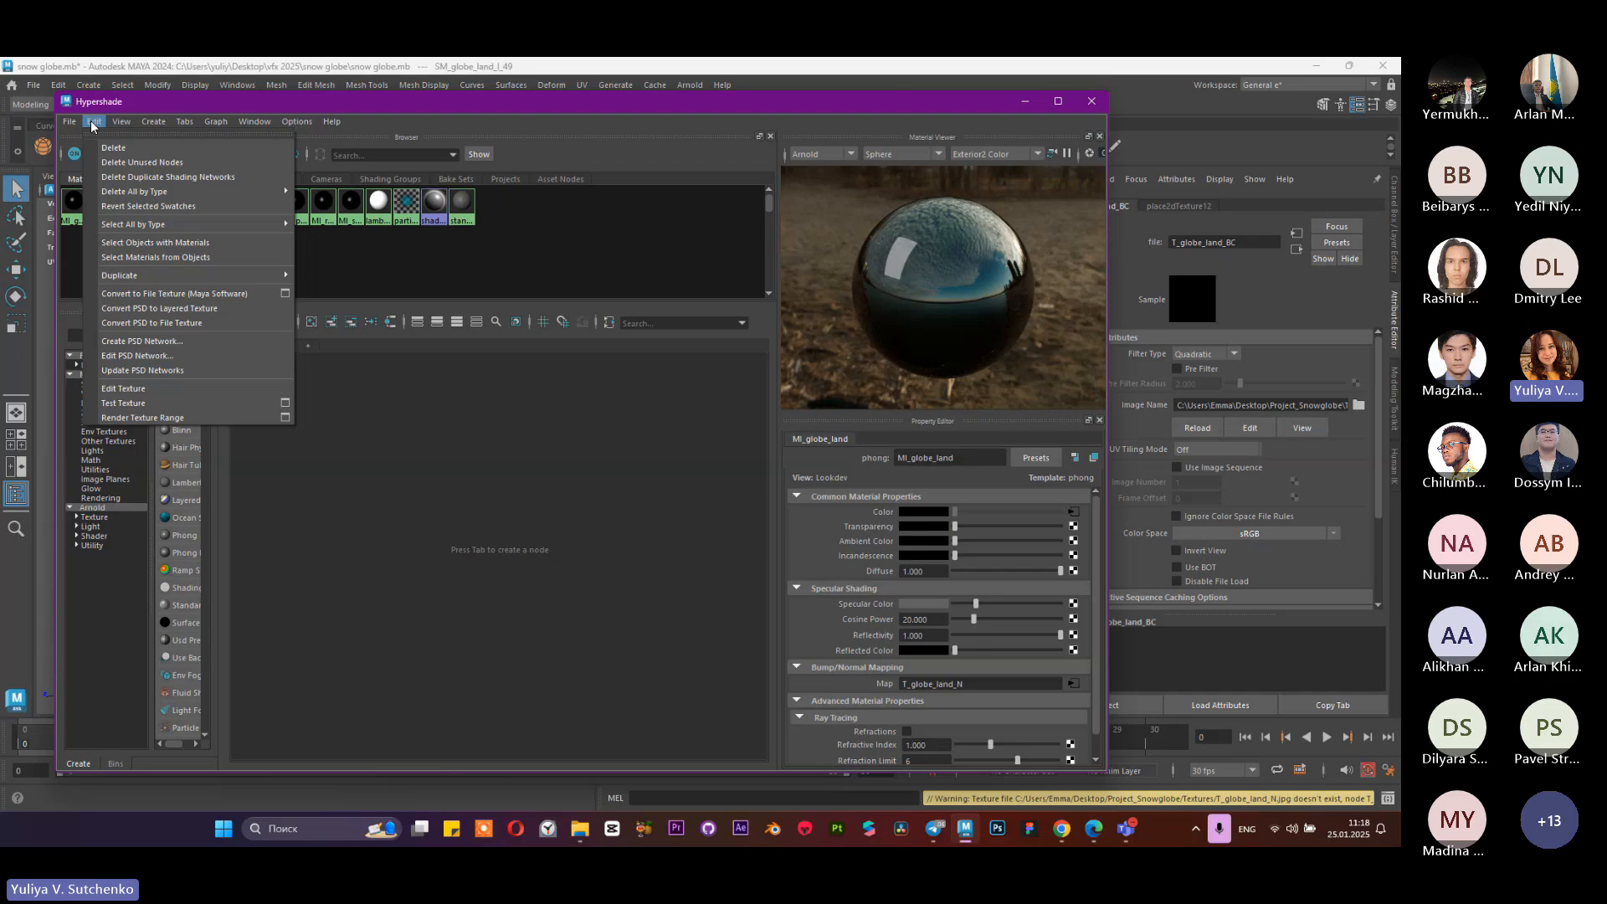
pyautogui.moveTo(70, 130)
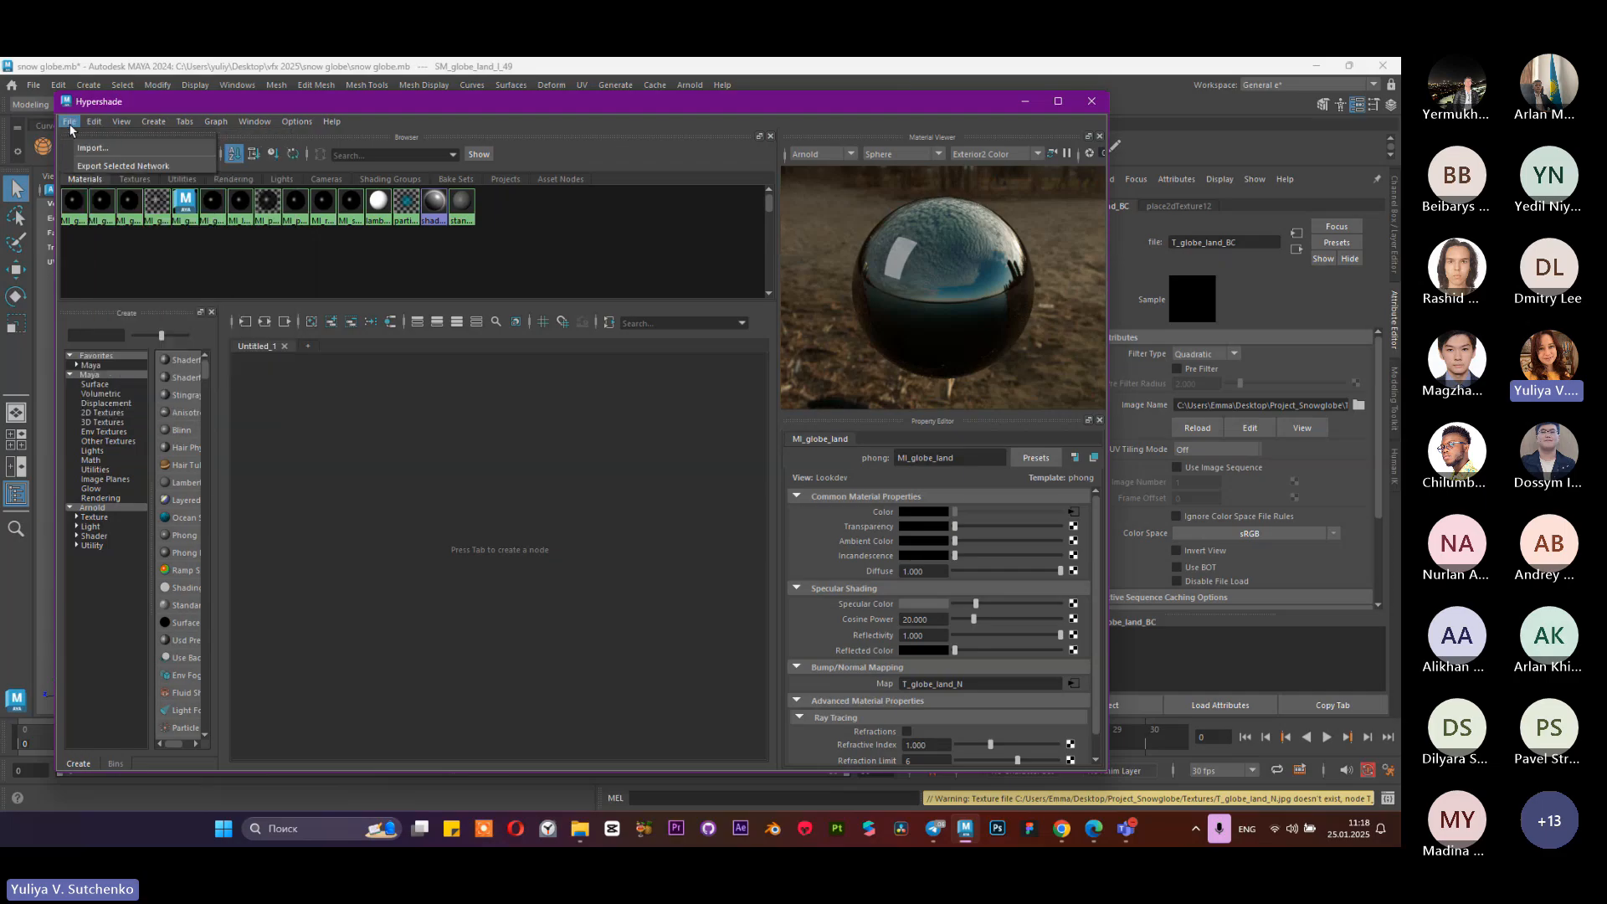
pyautogui.click(143, 119)
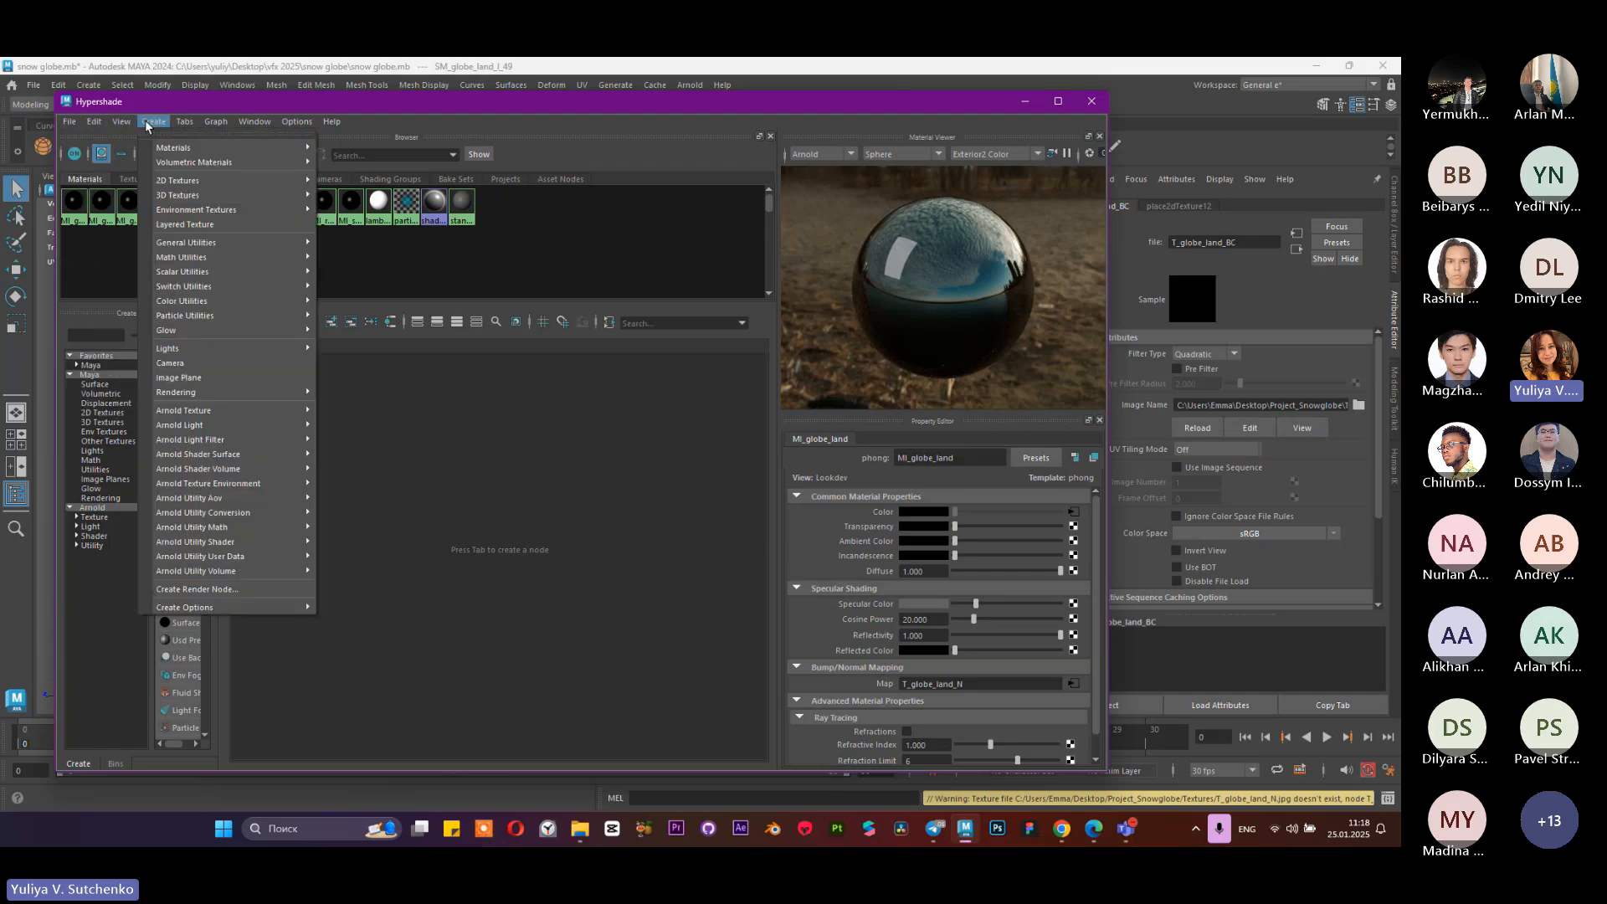
pyautogui.moveTo(122, 126)
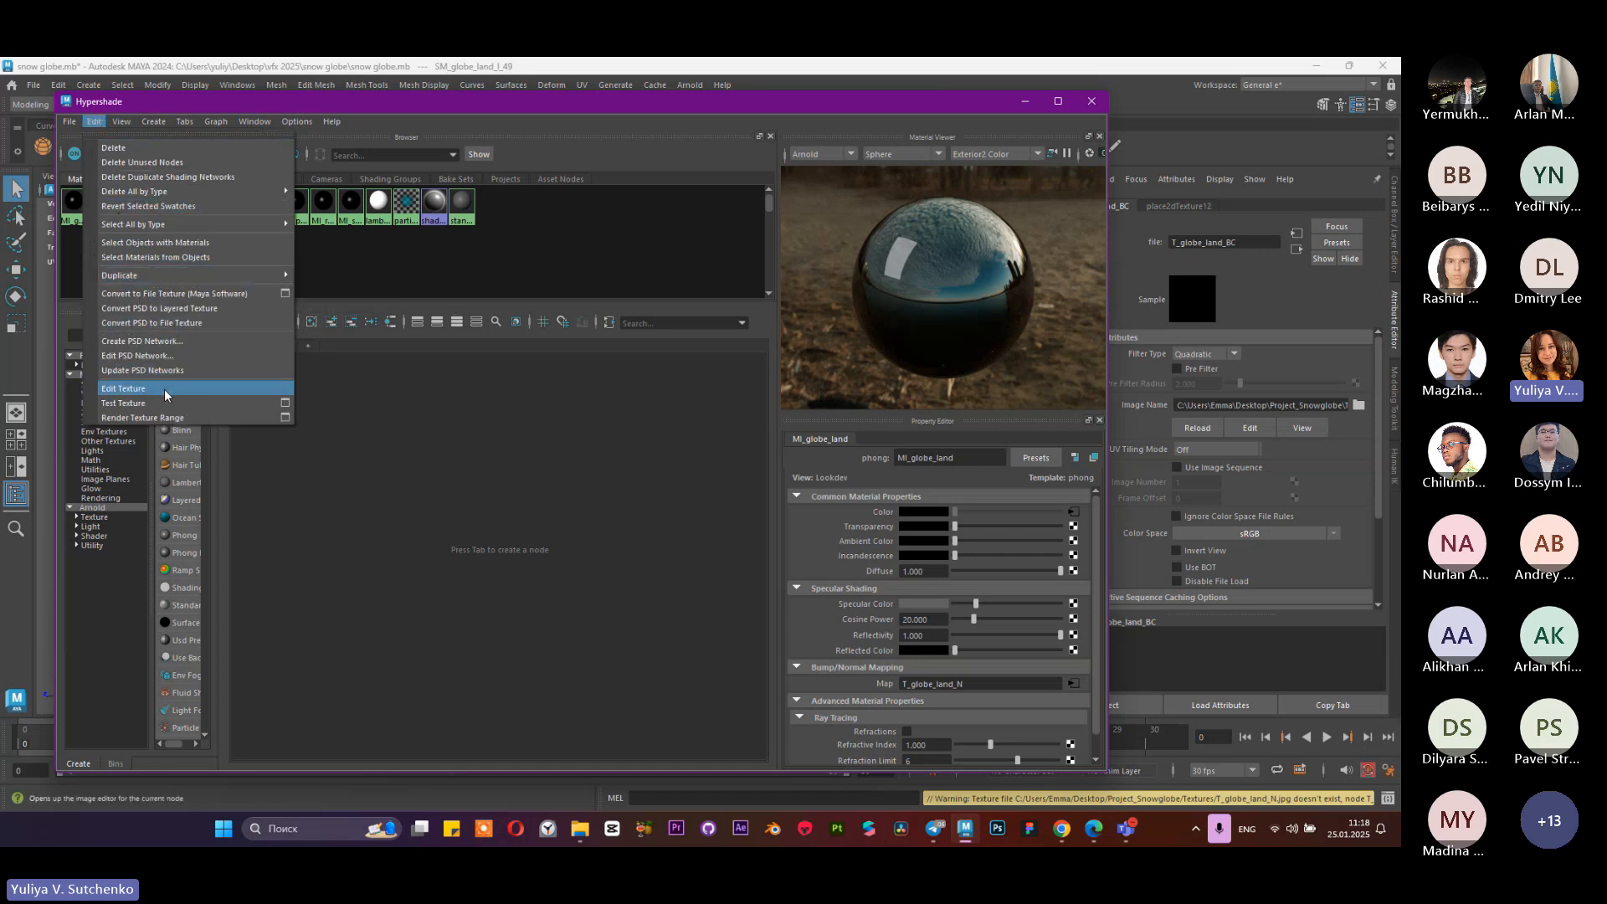
pyautogui.click(270, 159)
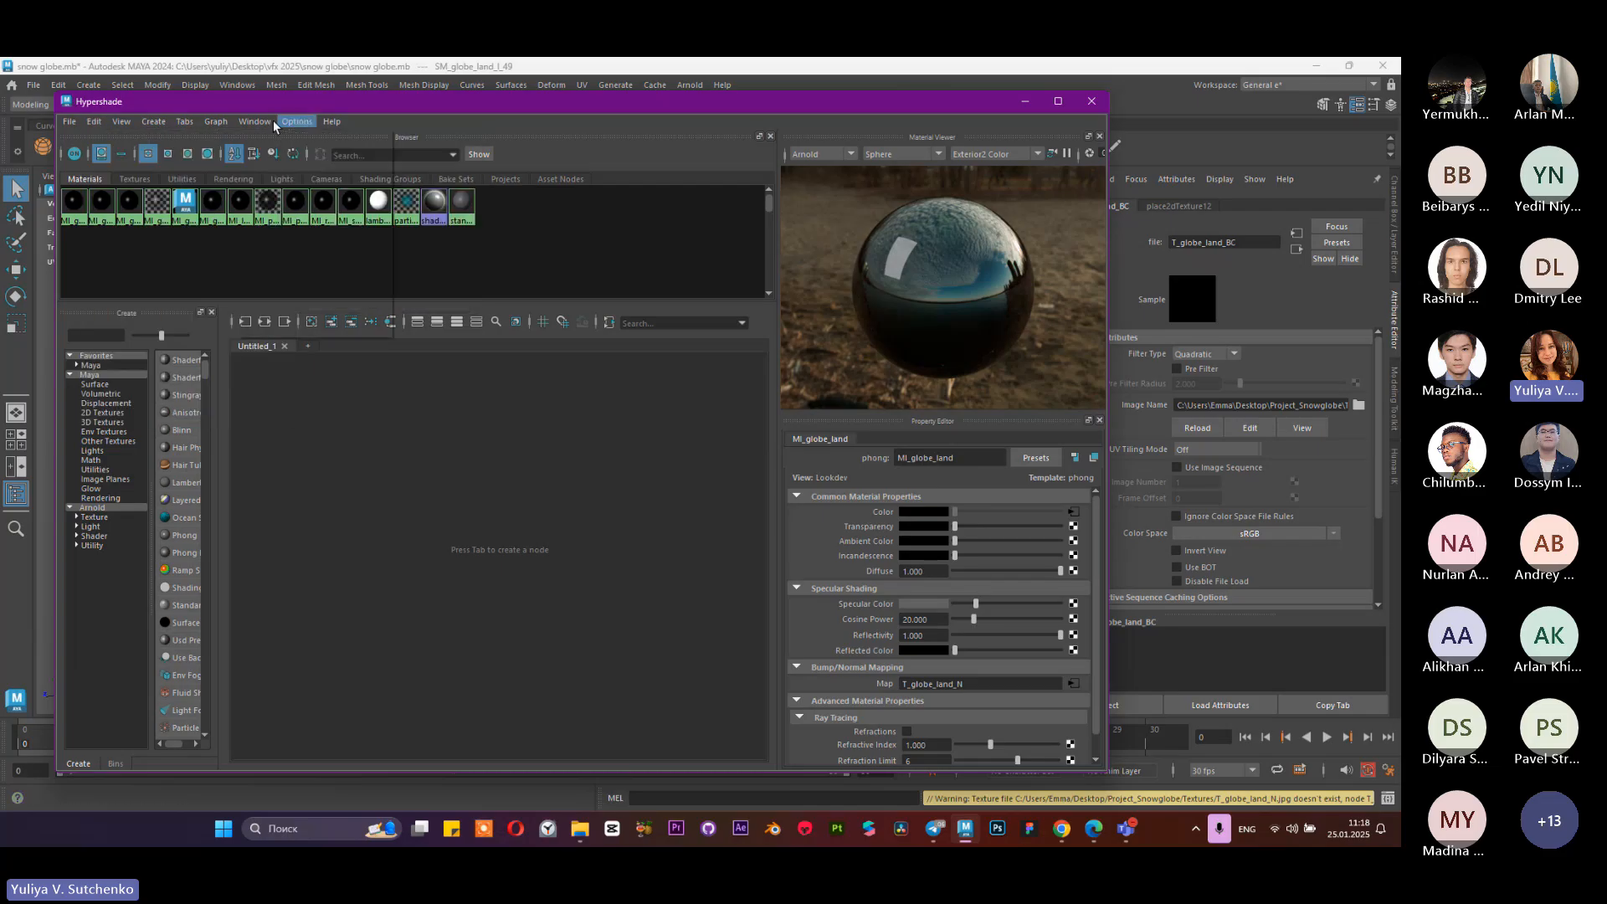
pyautogui.click(263, 122)
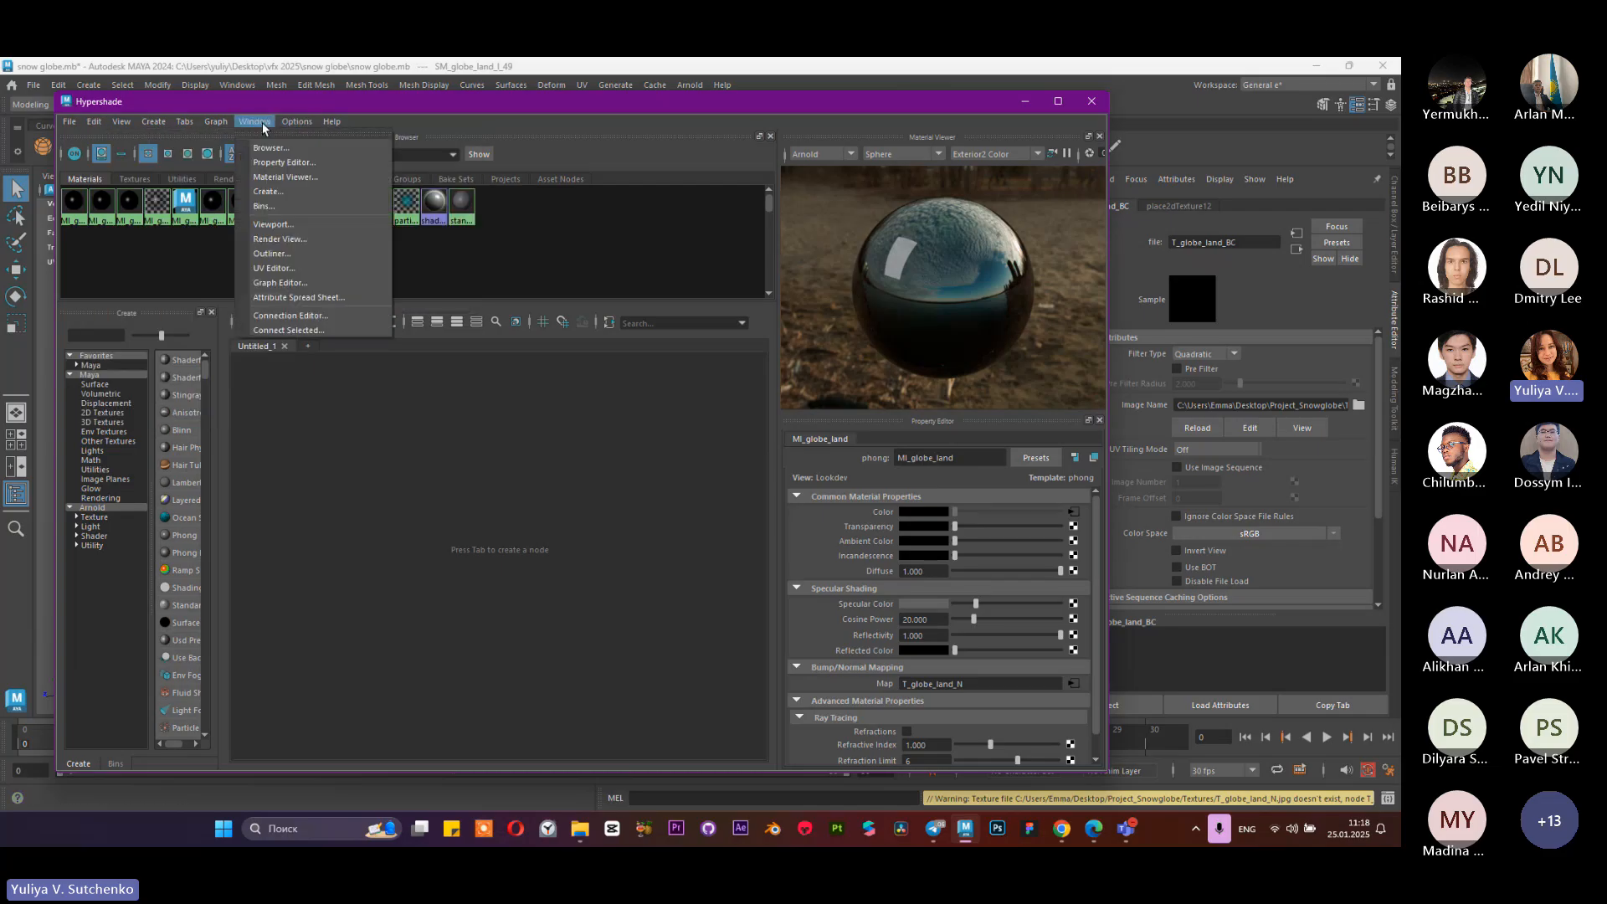
pyautogui.click(263, 122)
pyautogui.click(214, 123)
pyautogui.click(213, 123)
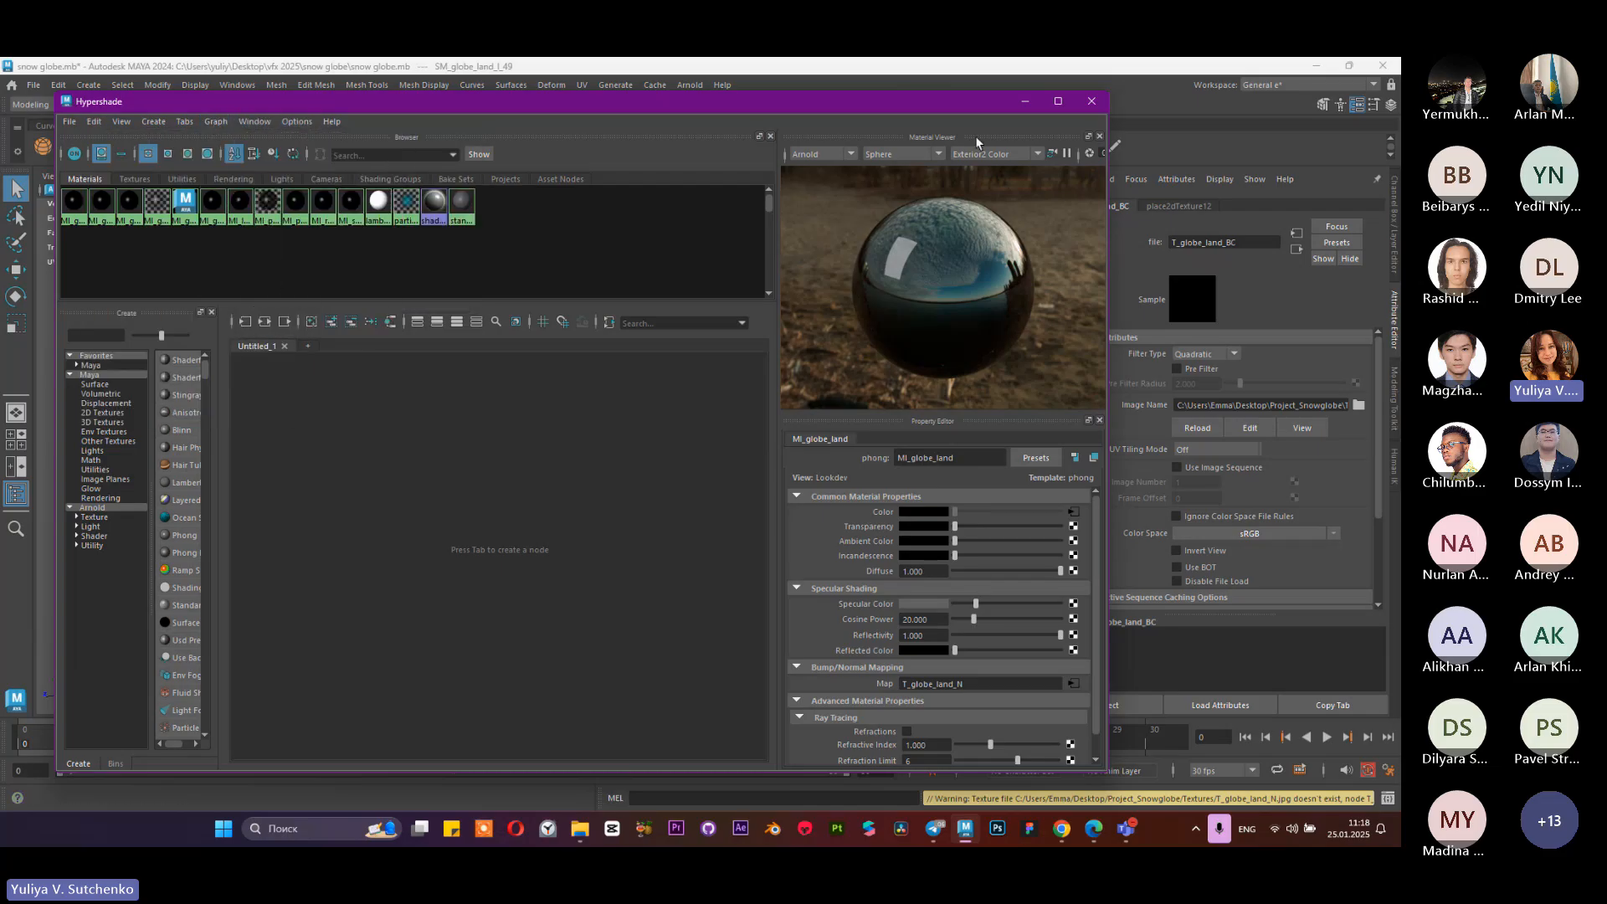
pyautogui.click(1091, 101)
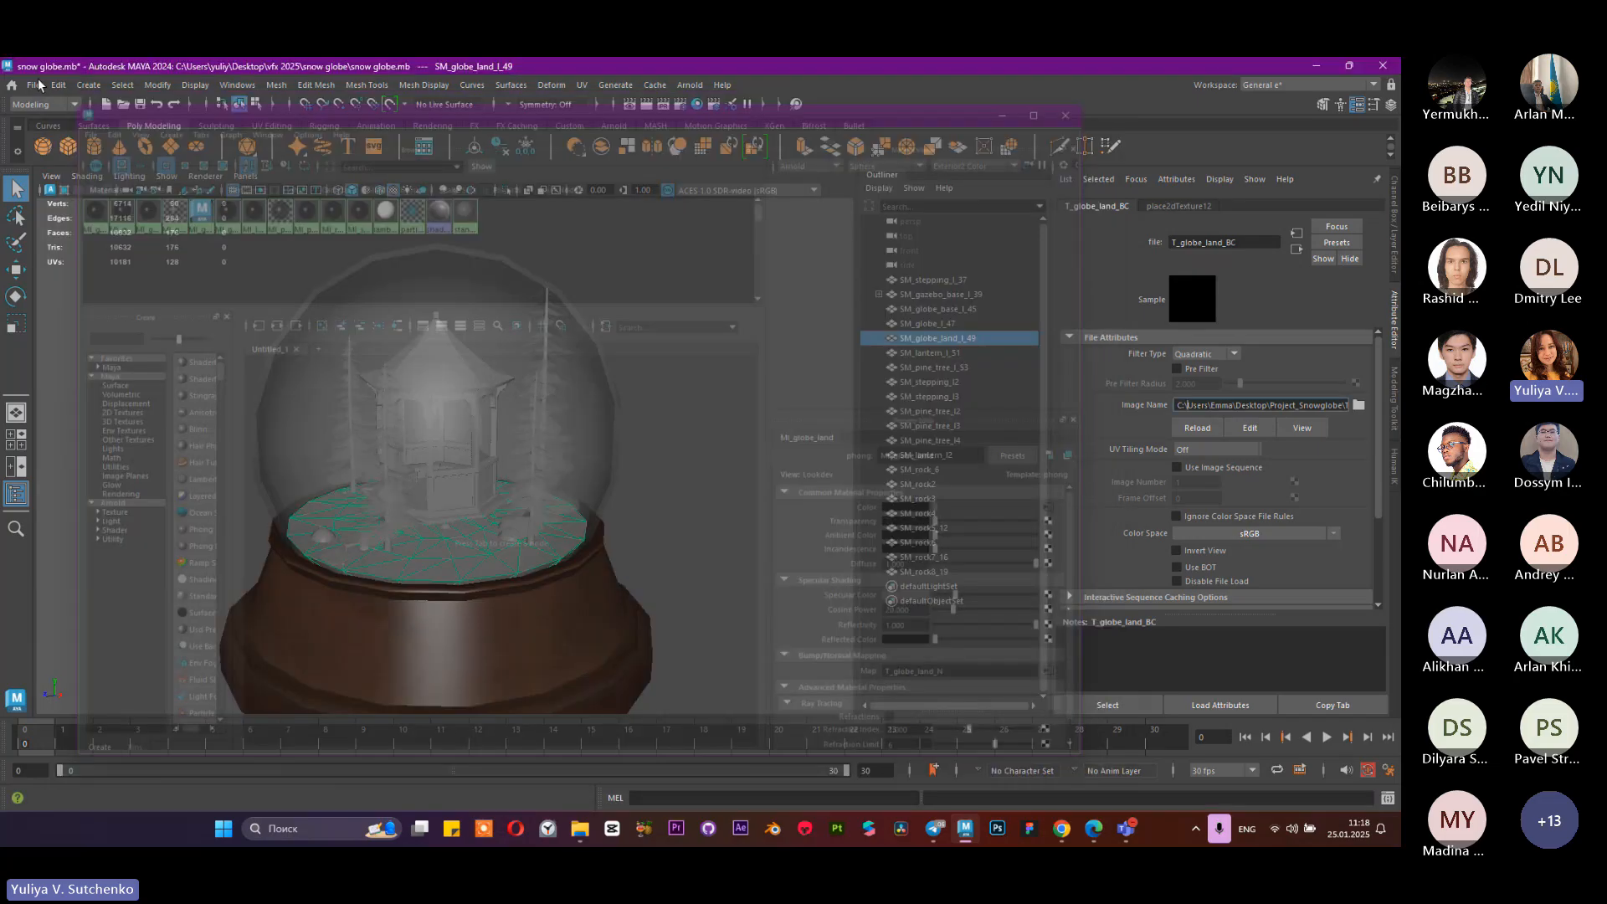
# Step: Set the current project's Images location to the snow globe's textures folder and accept the project settings
pyautogui.click(36, 84)
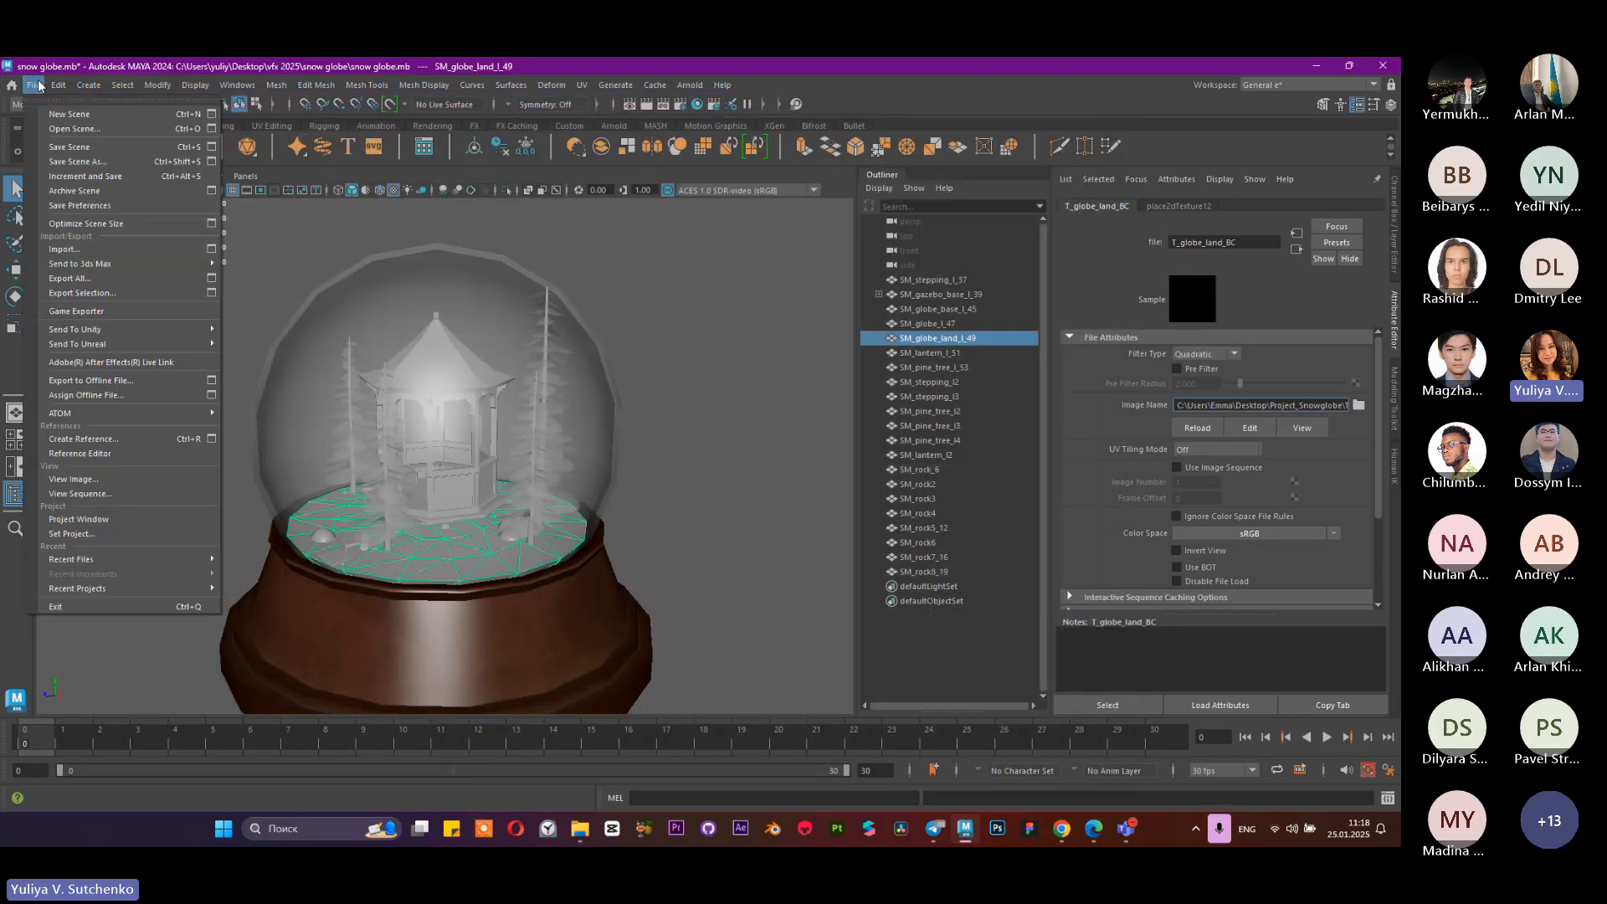
pyautogui.click(80, 519)
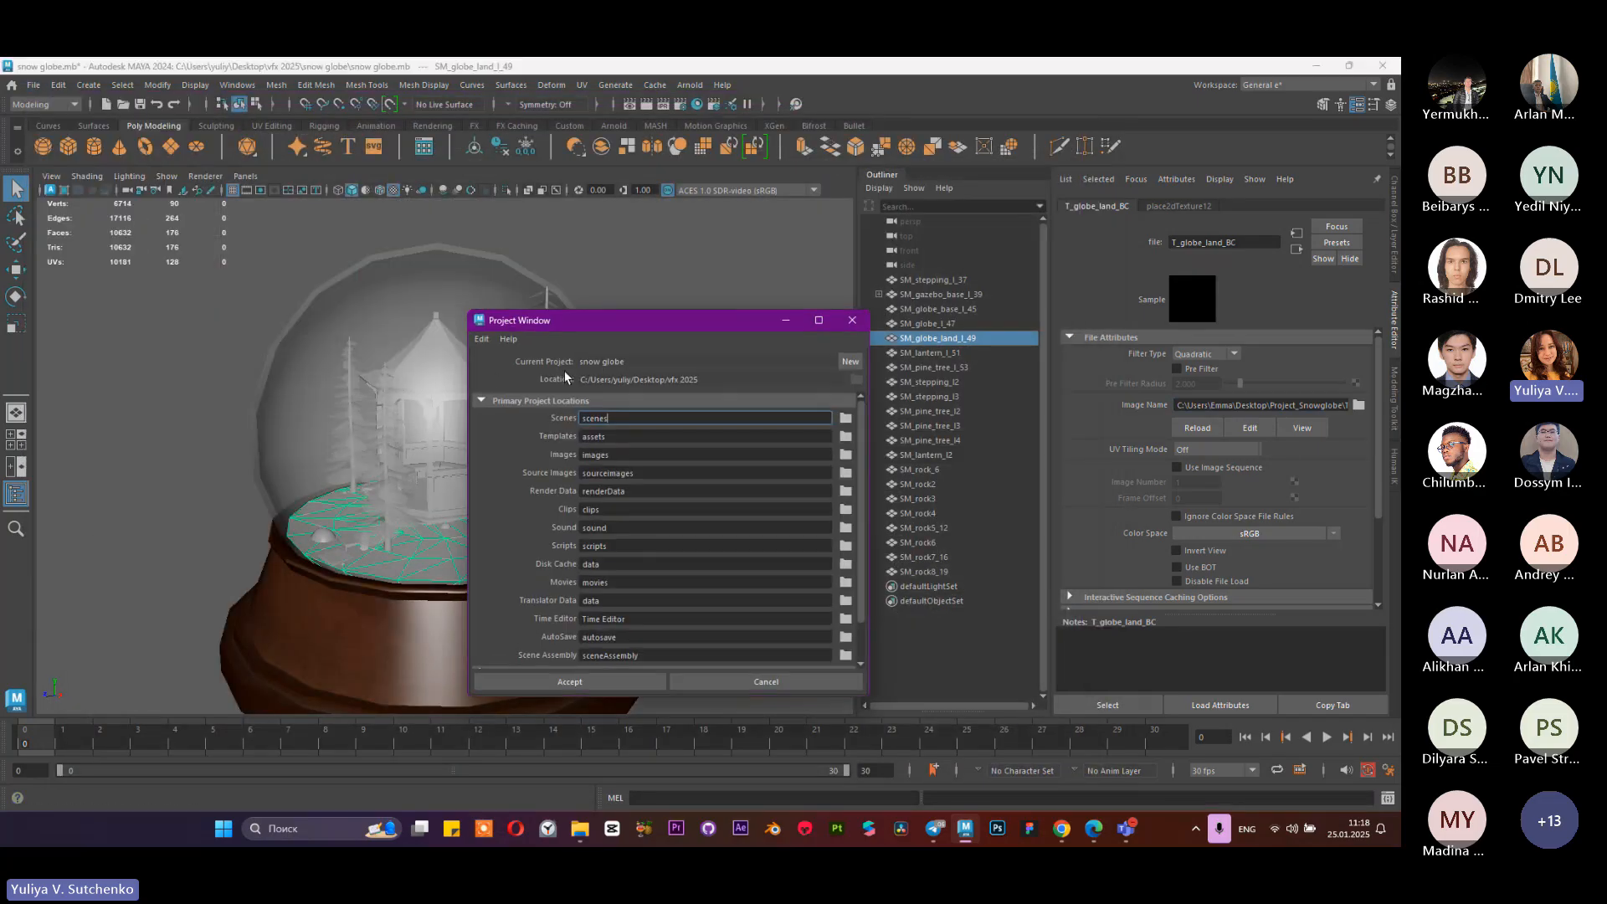
pyautogui.scroll(-2, 569, 515)
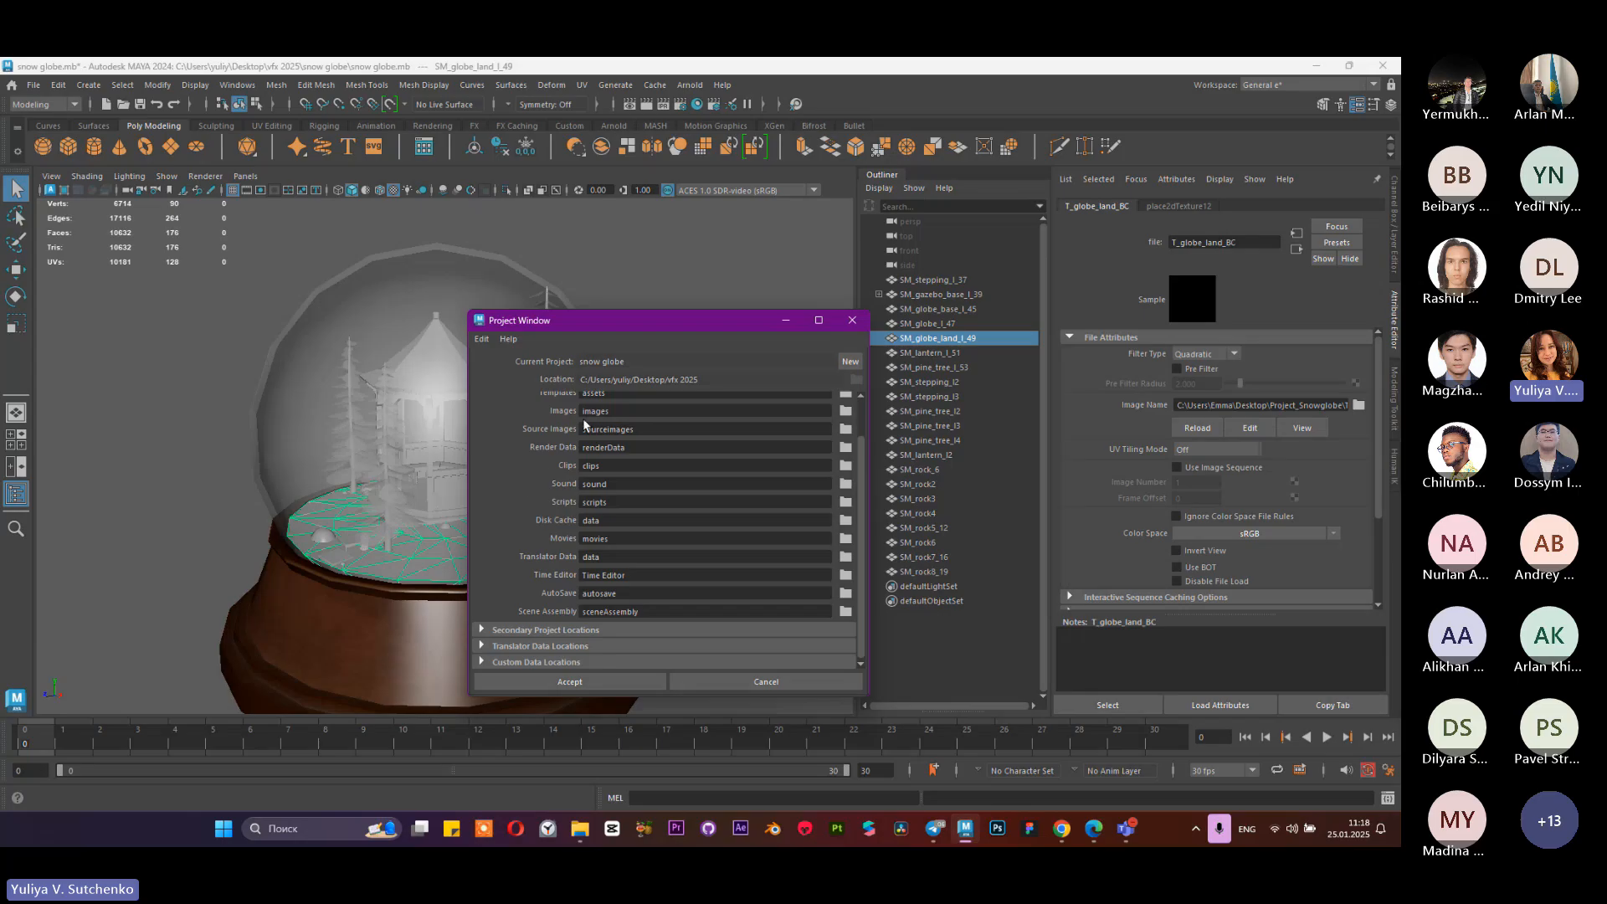
pyautogui.scroll(2, 532, 429)
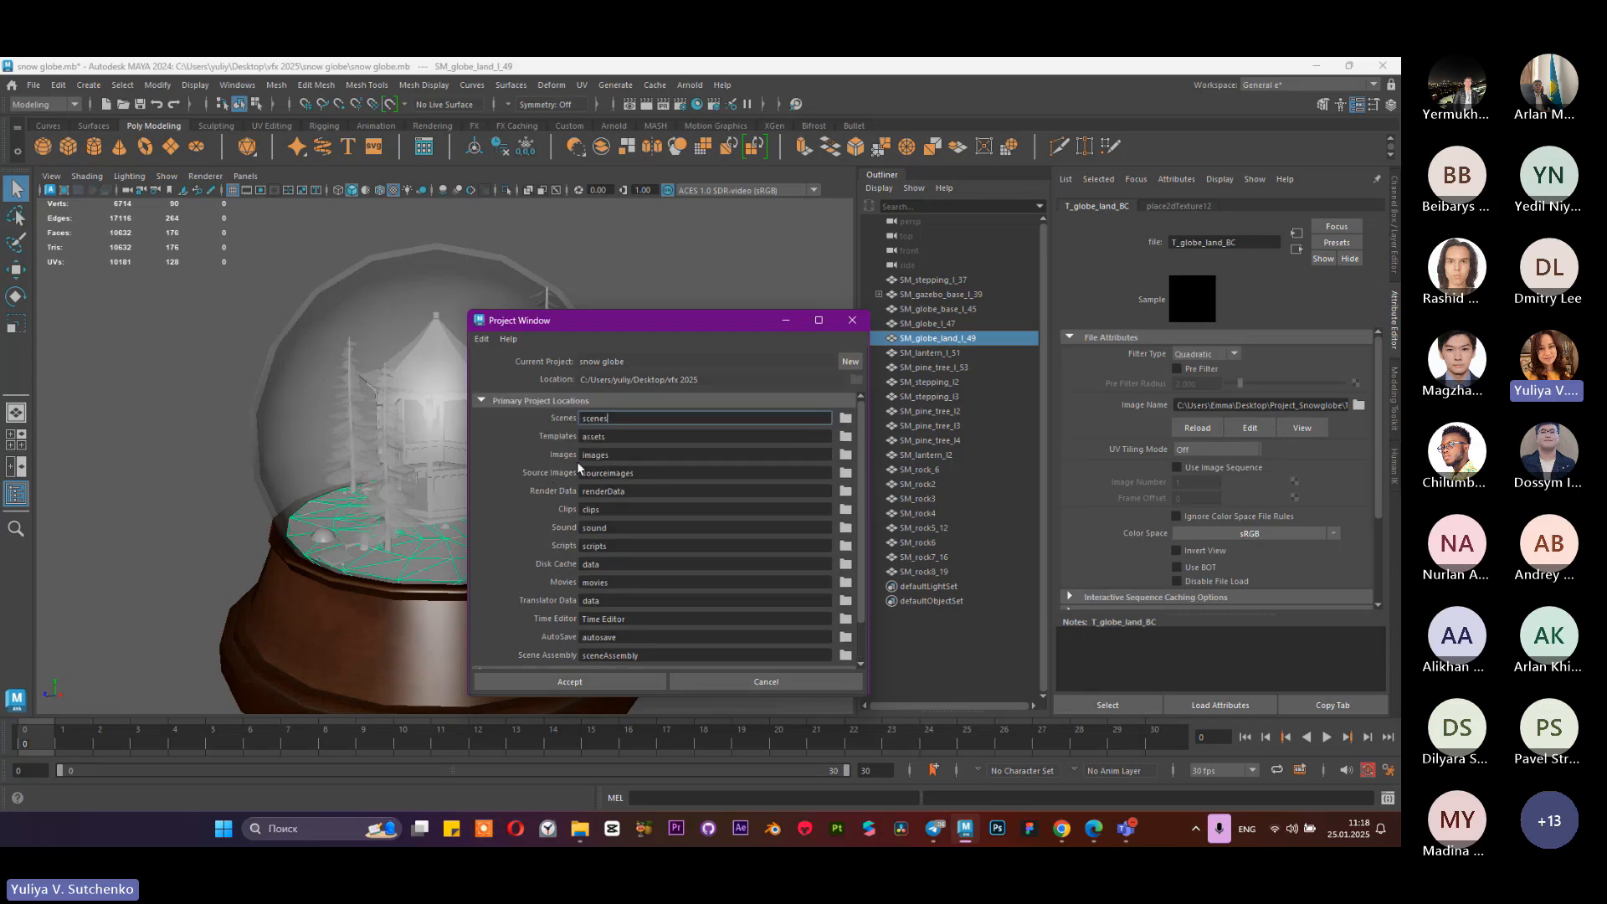
pyautogui.scroll(-2, 590, 463)
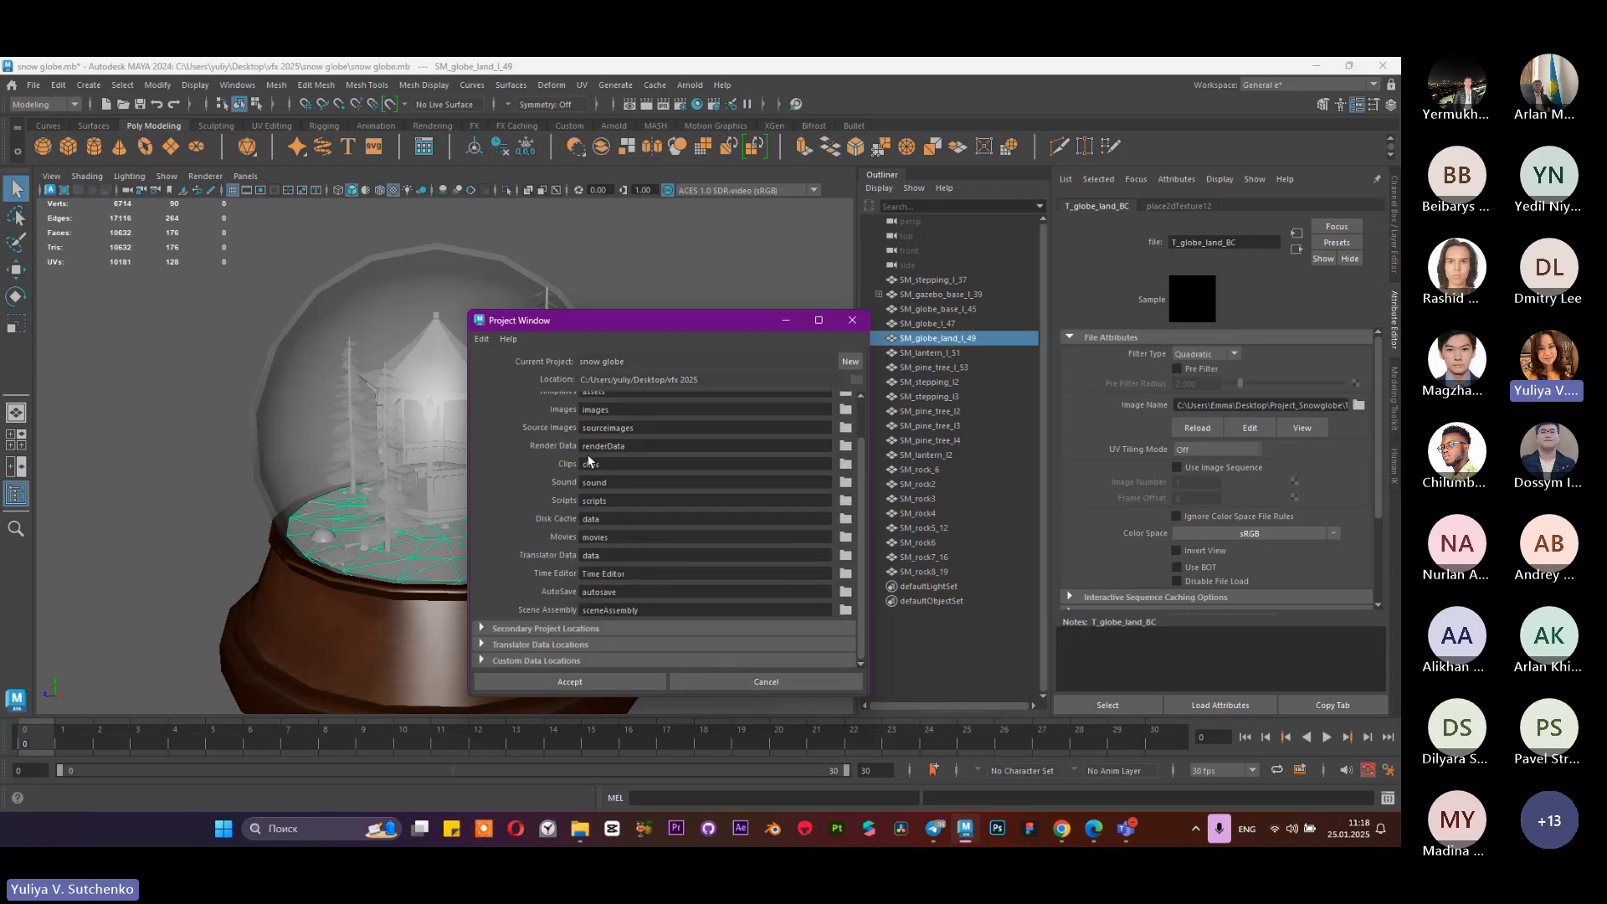
pyautogui.scroll(2, 577, 456)
pyautogui.click(845, 454)
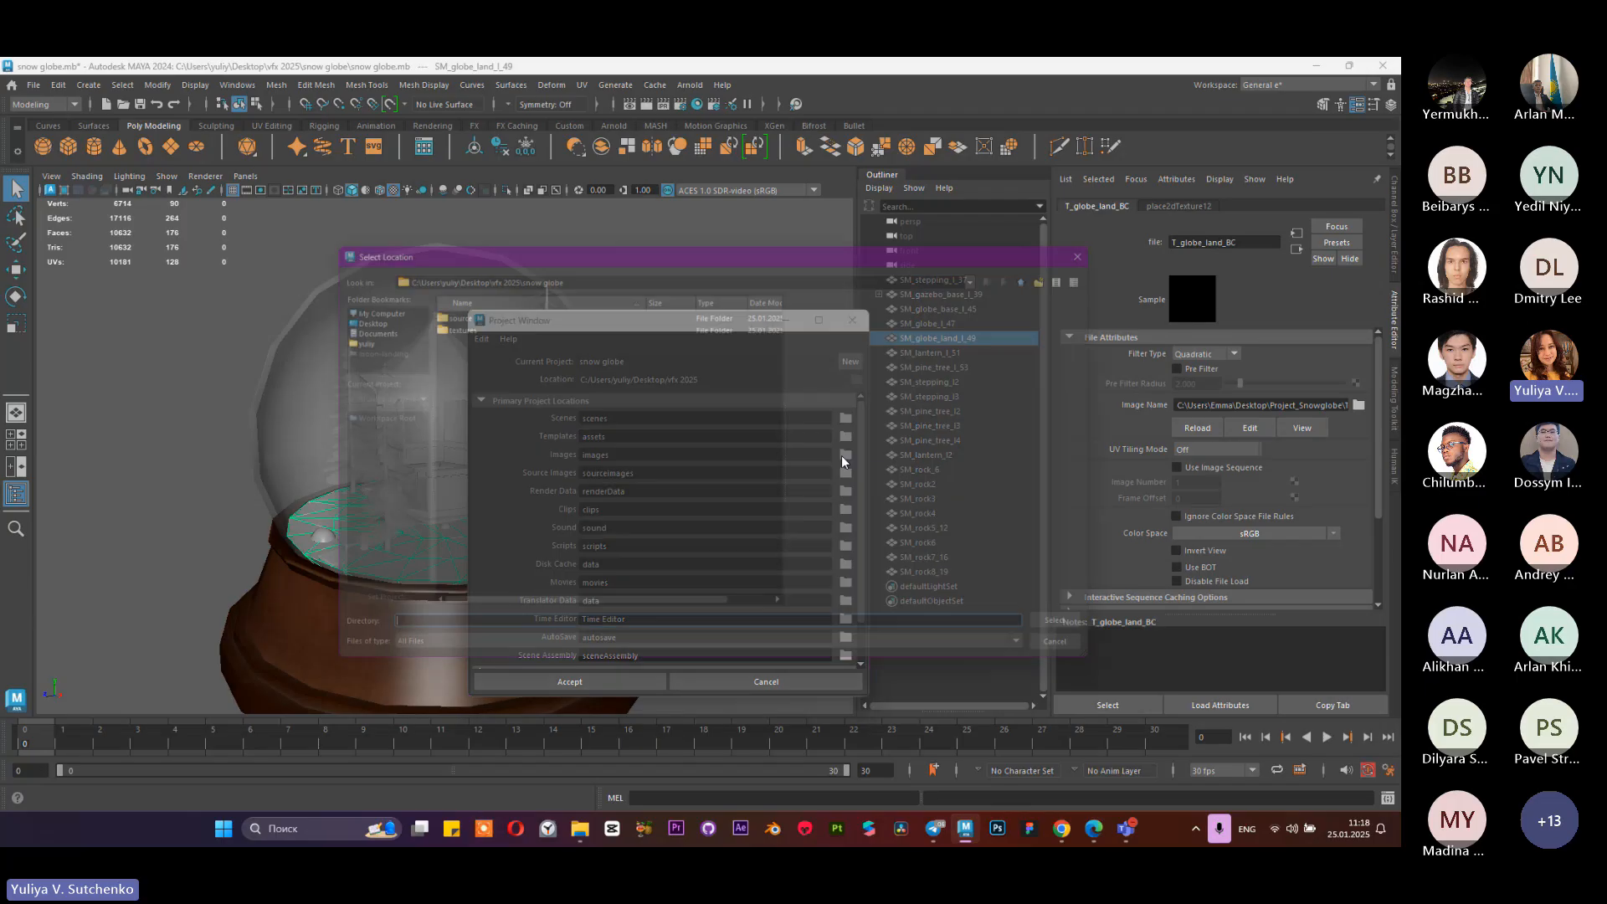
pyautogui.doubleClick(460, 324)
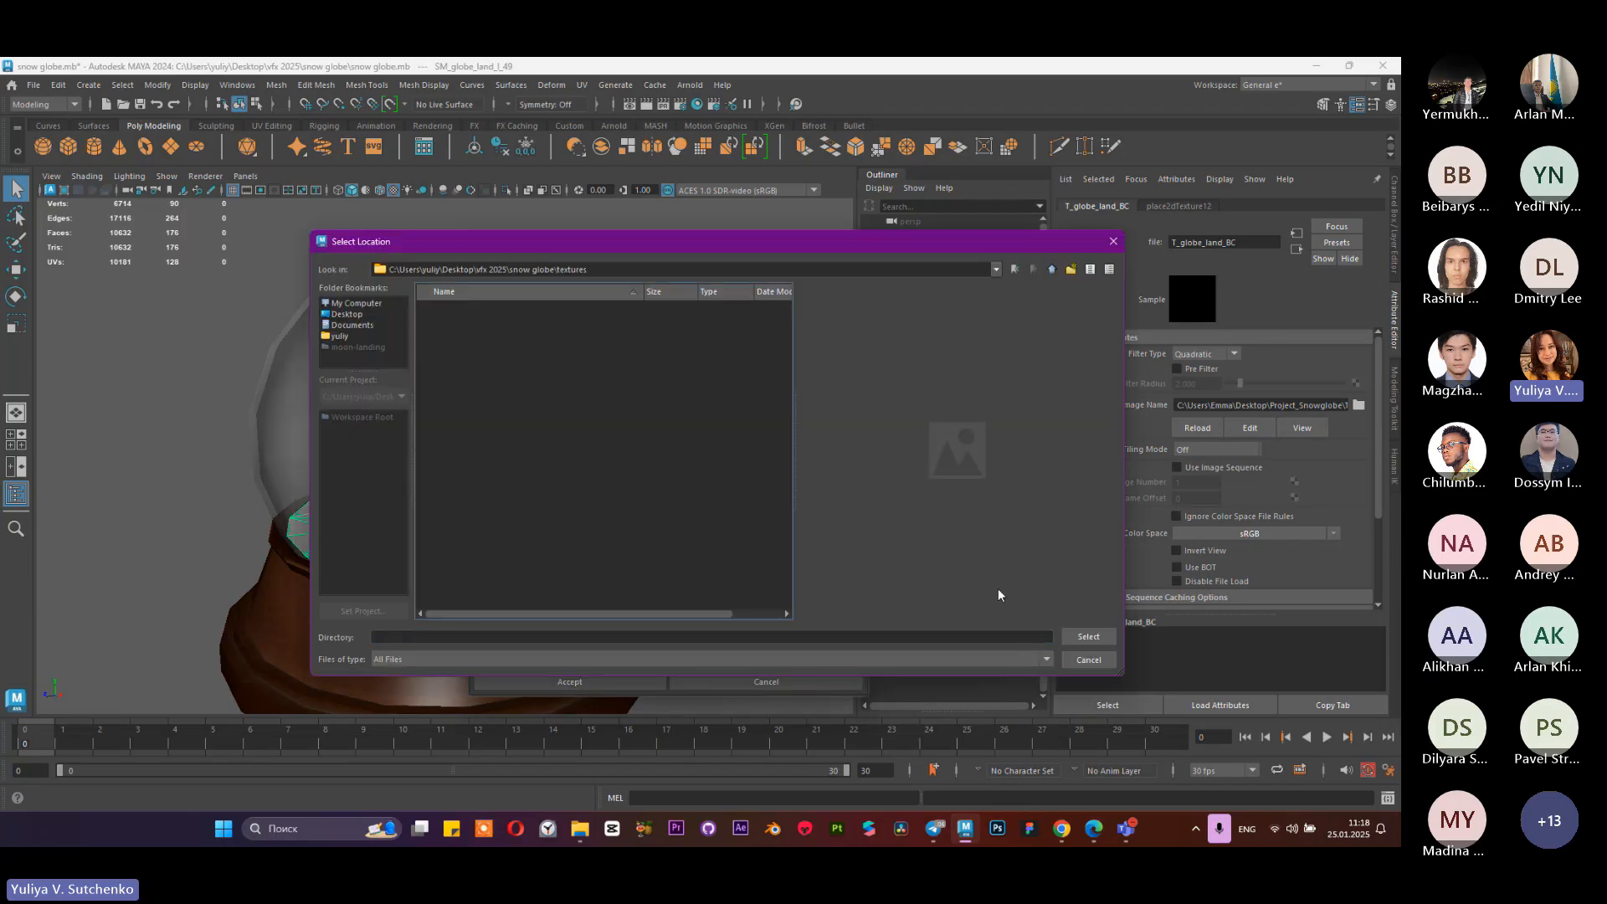
pyautogui.click(1088, 637)
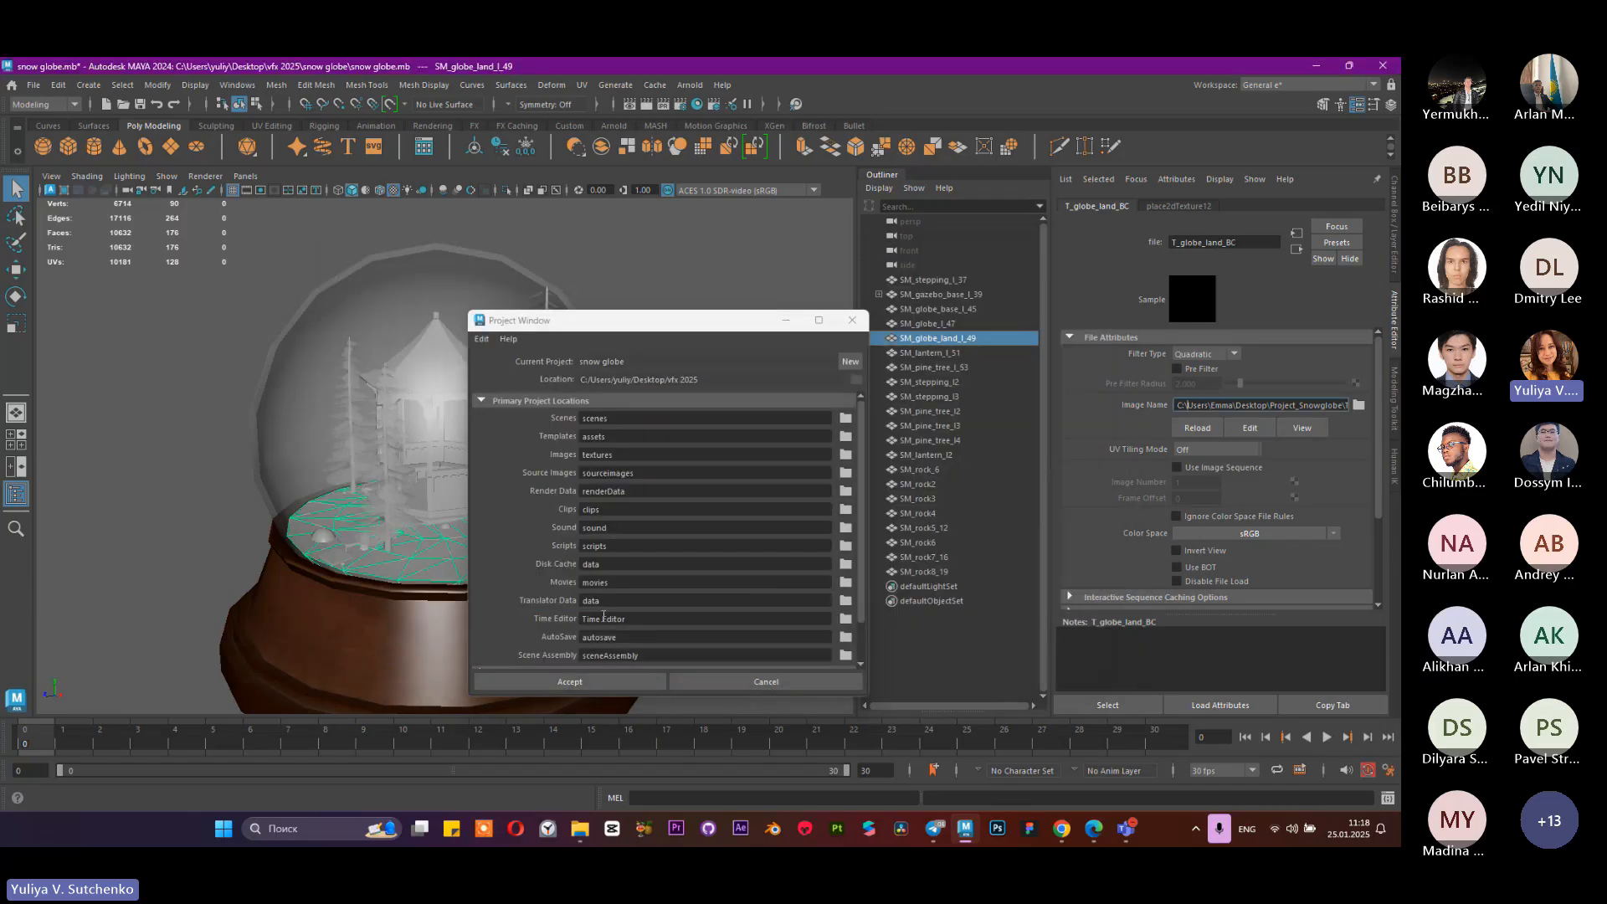
pyautogui.click(567, 682)
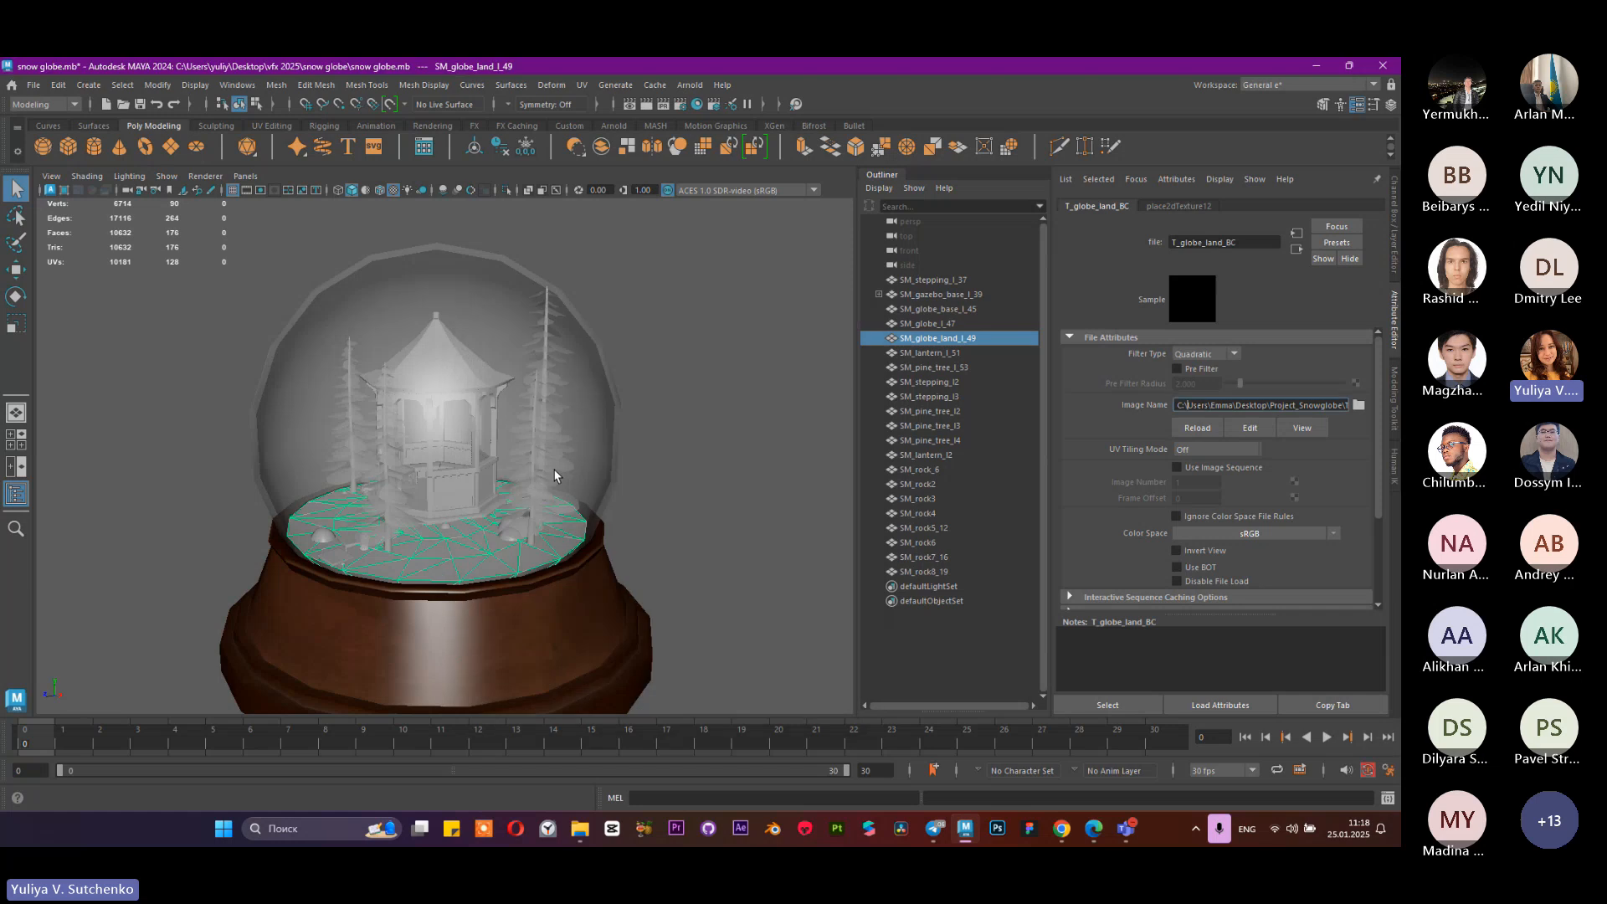
# Step: Check the materials of the glass globe, lantern and stepping stone meshes one after another
pyautogui.click(472, 512)
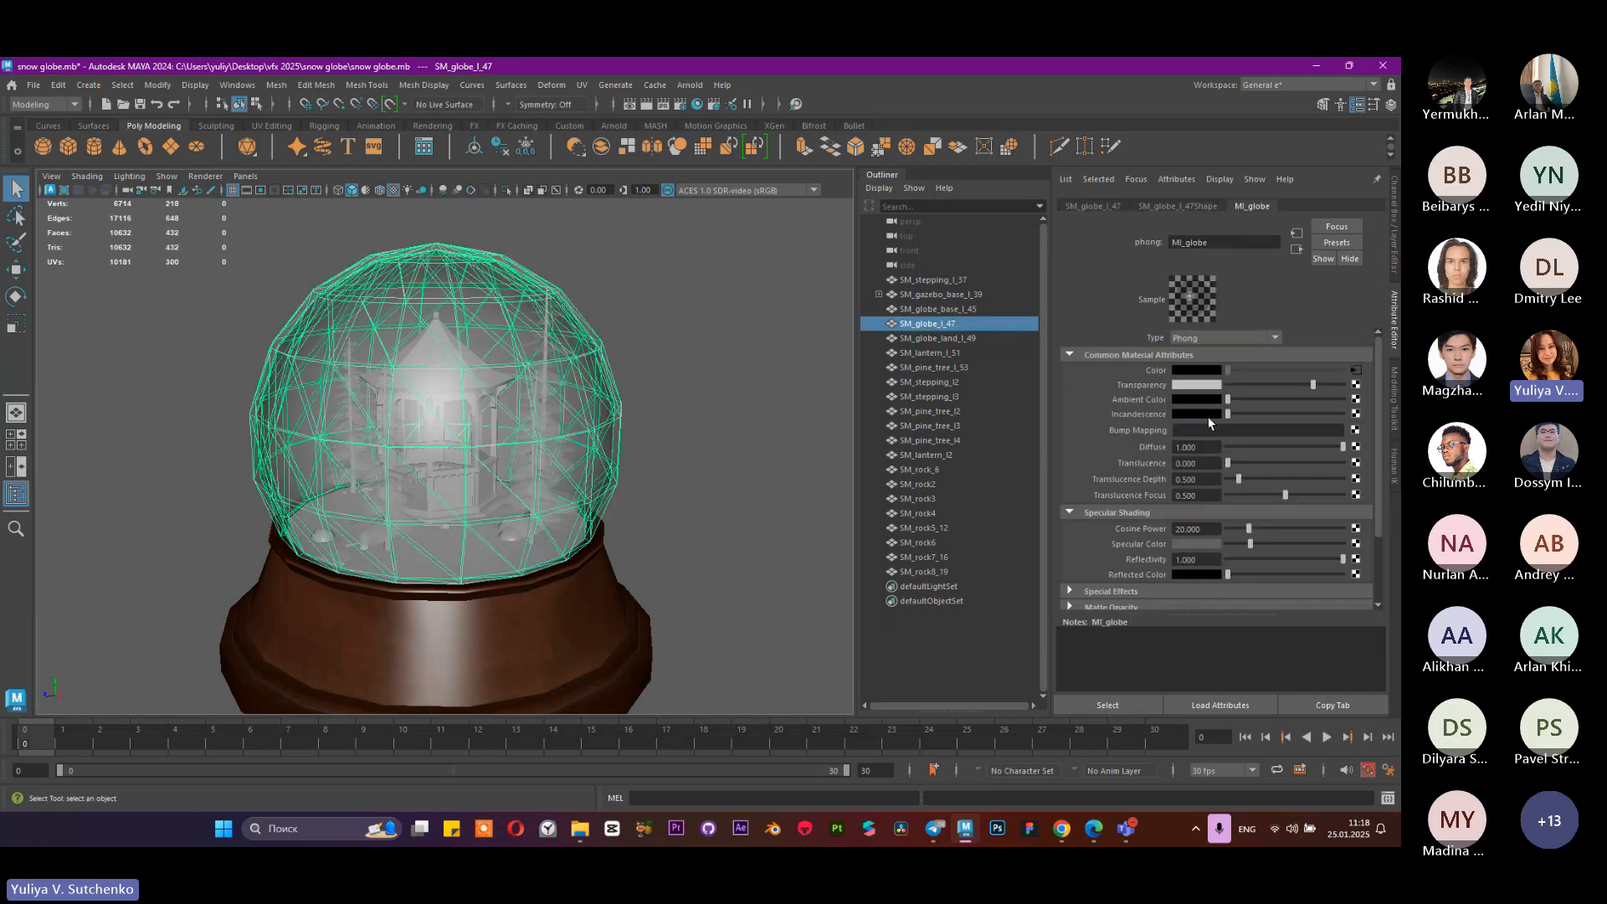
pyautogui.click(959, 353)
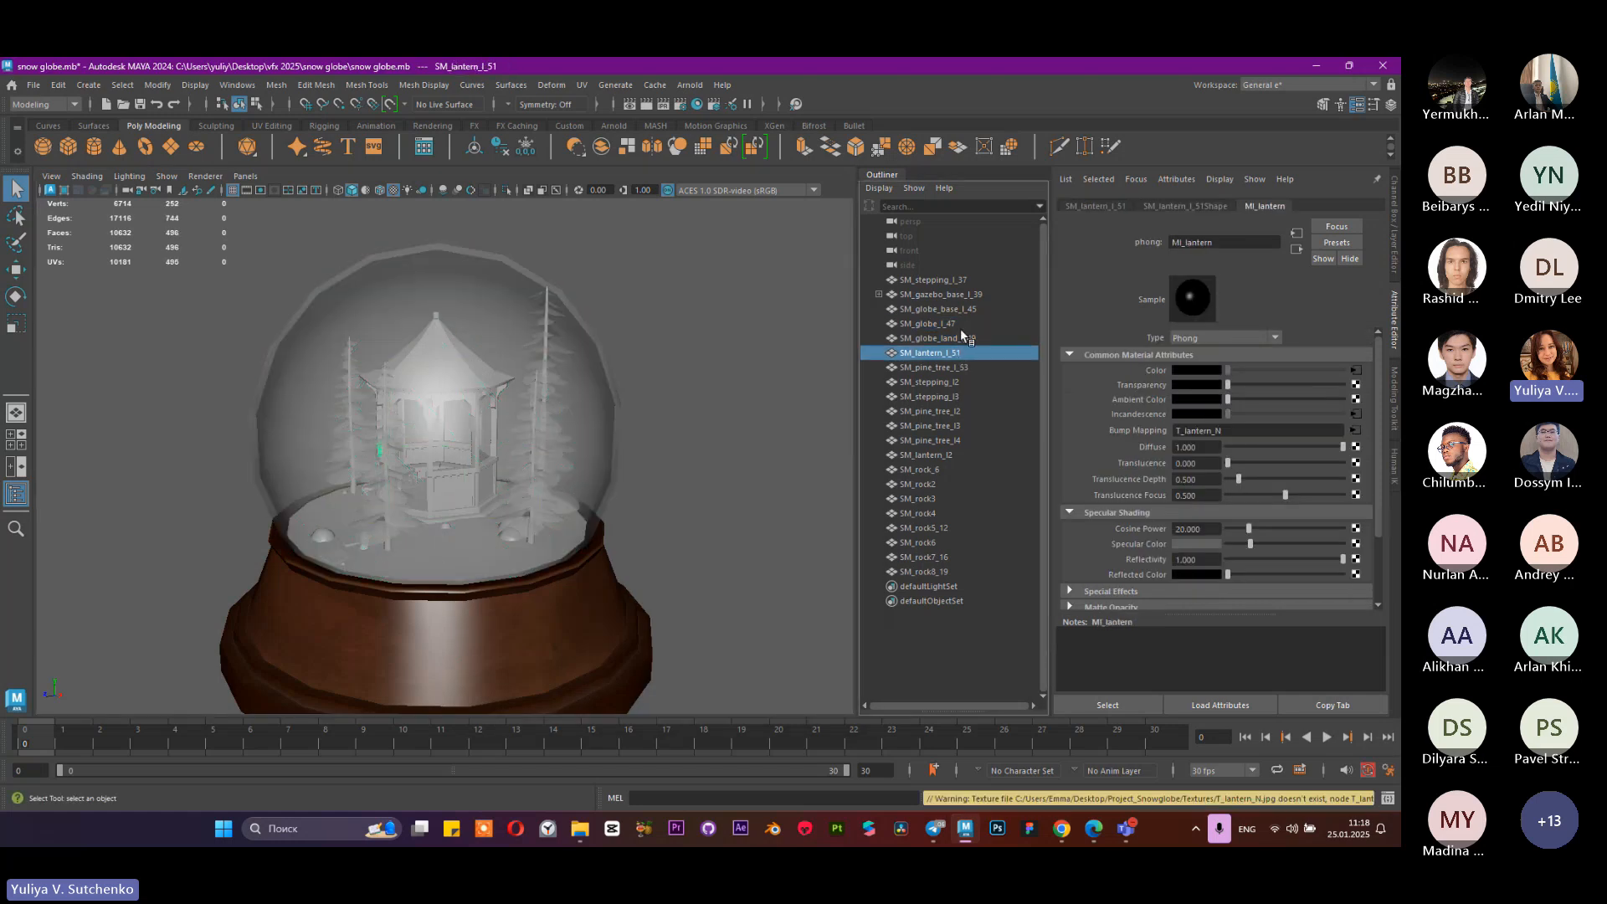
pyautogui.click(958, 325)
pyautogui.click(930, 382)
pyautogui.click(925, 454)
# Step: Select SM_rock2, open its MI_rock material's color texture node and try to reload the image from its stored path
pyautogui.click(918, 484)
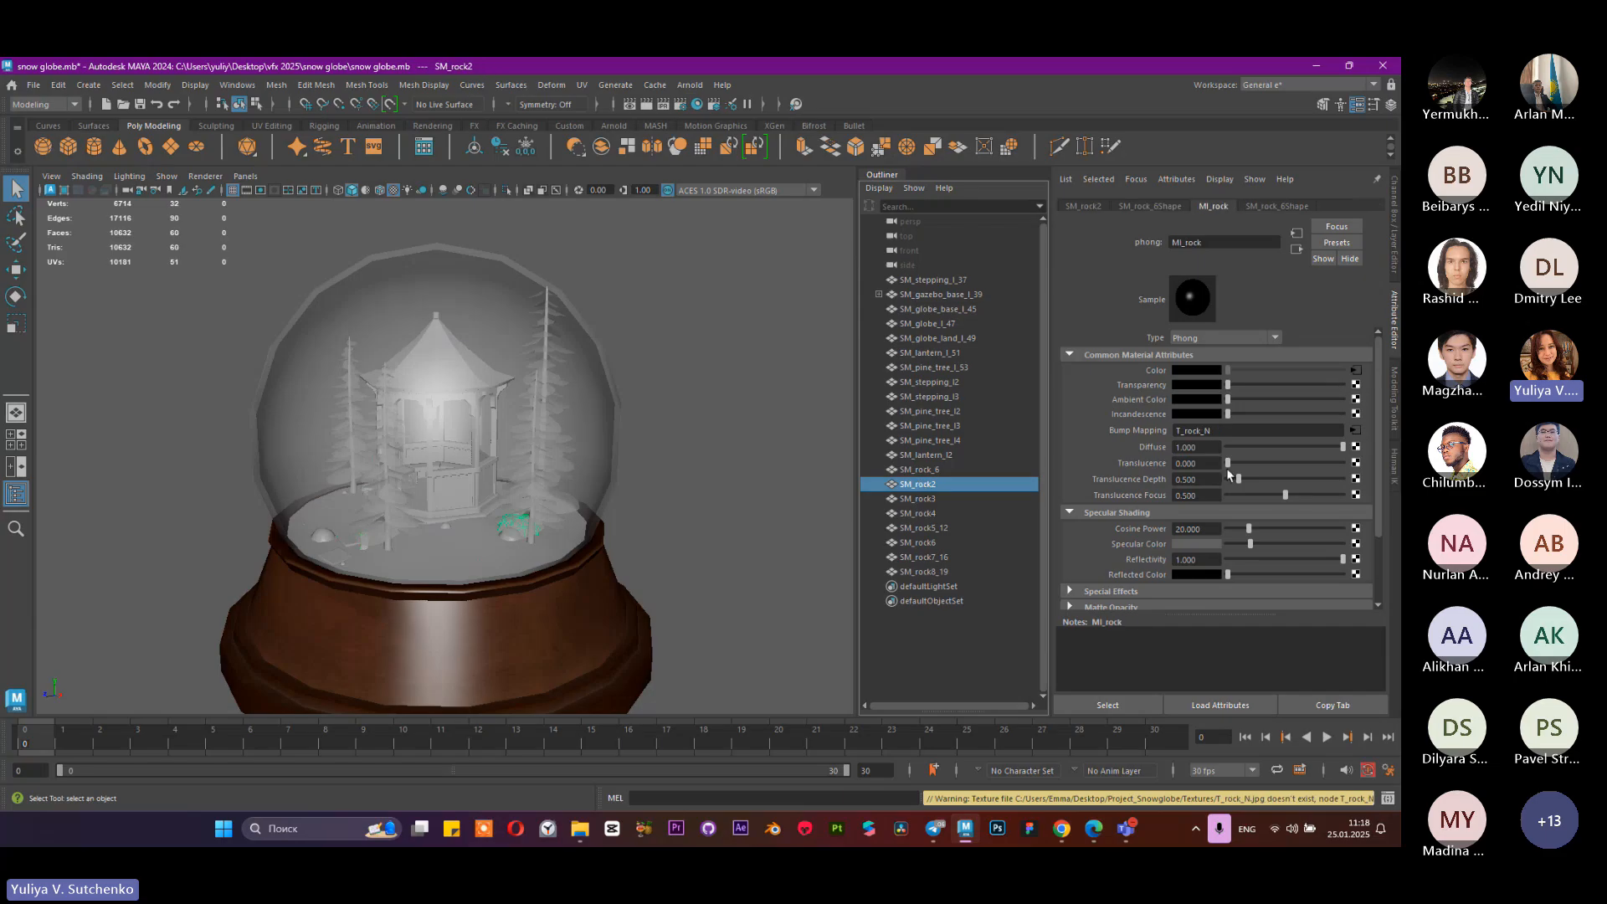
pyautogui.click(1354, 370)
pyautogui.moveTo(1214, 404); pyautogui.dragTo(1158, 406)
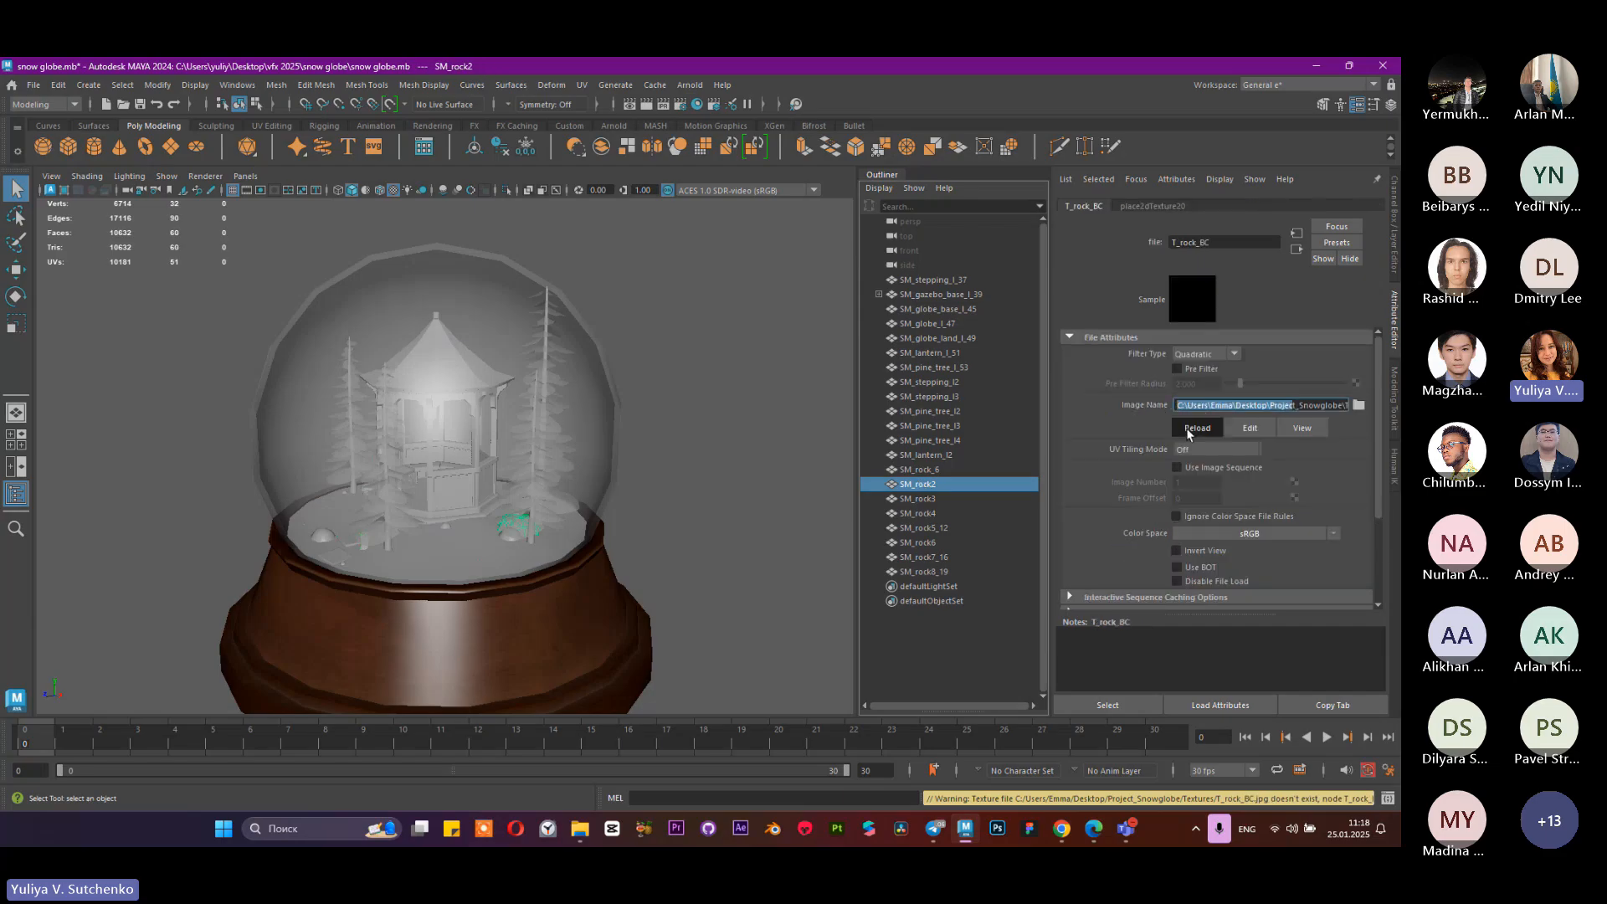
pyautogui.click(1187, 429)
# Step: Open the color texture node of SM_stepping_l_37's material and browse for its image in the vfx 2025/snow globe/textures folder
pyautogui.click(929, 280)
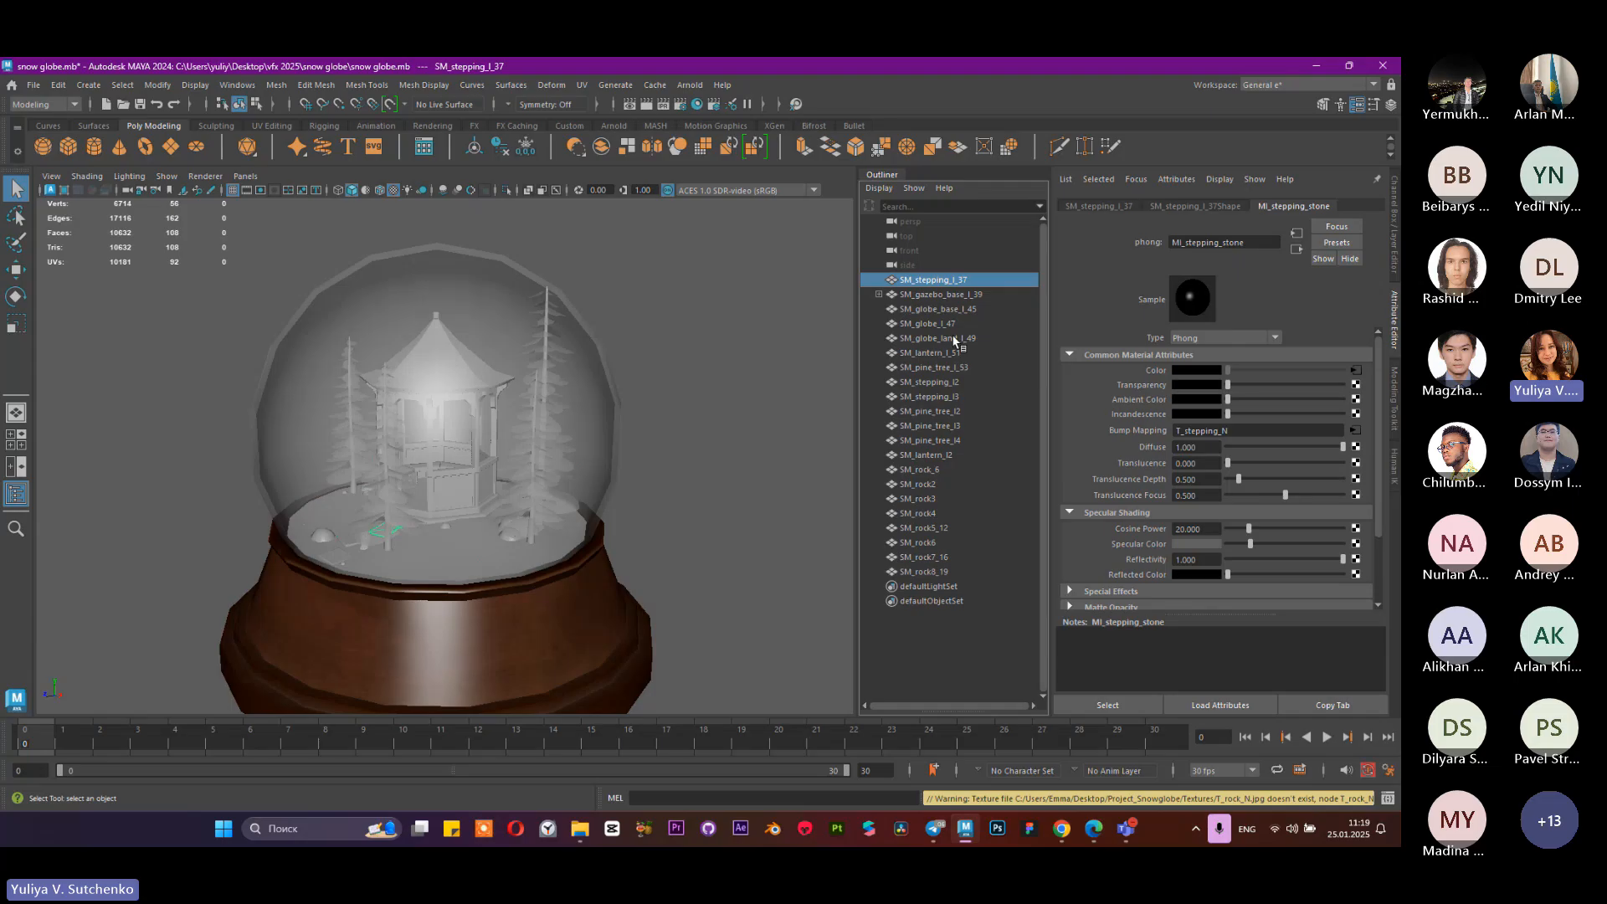
pyautogui.click(1356, 371)
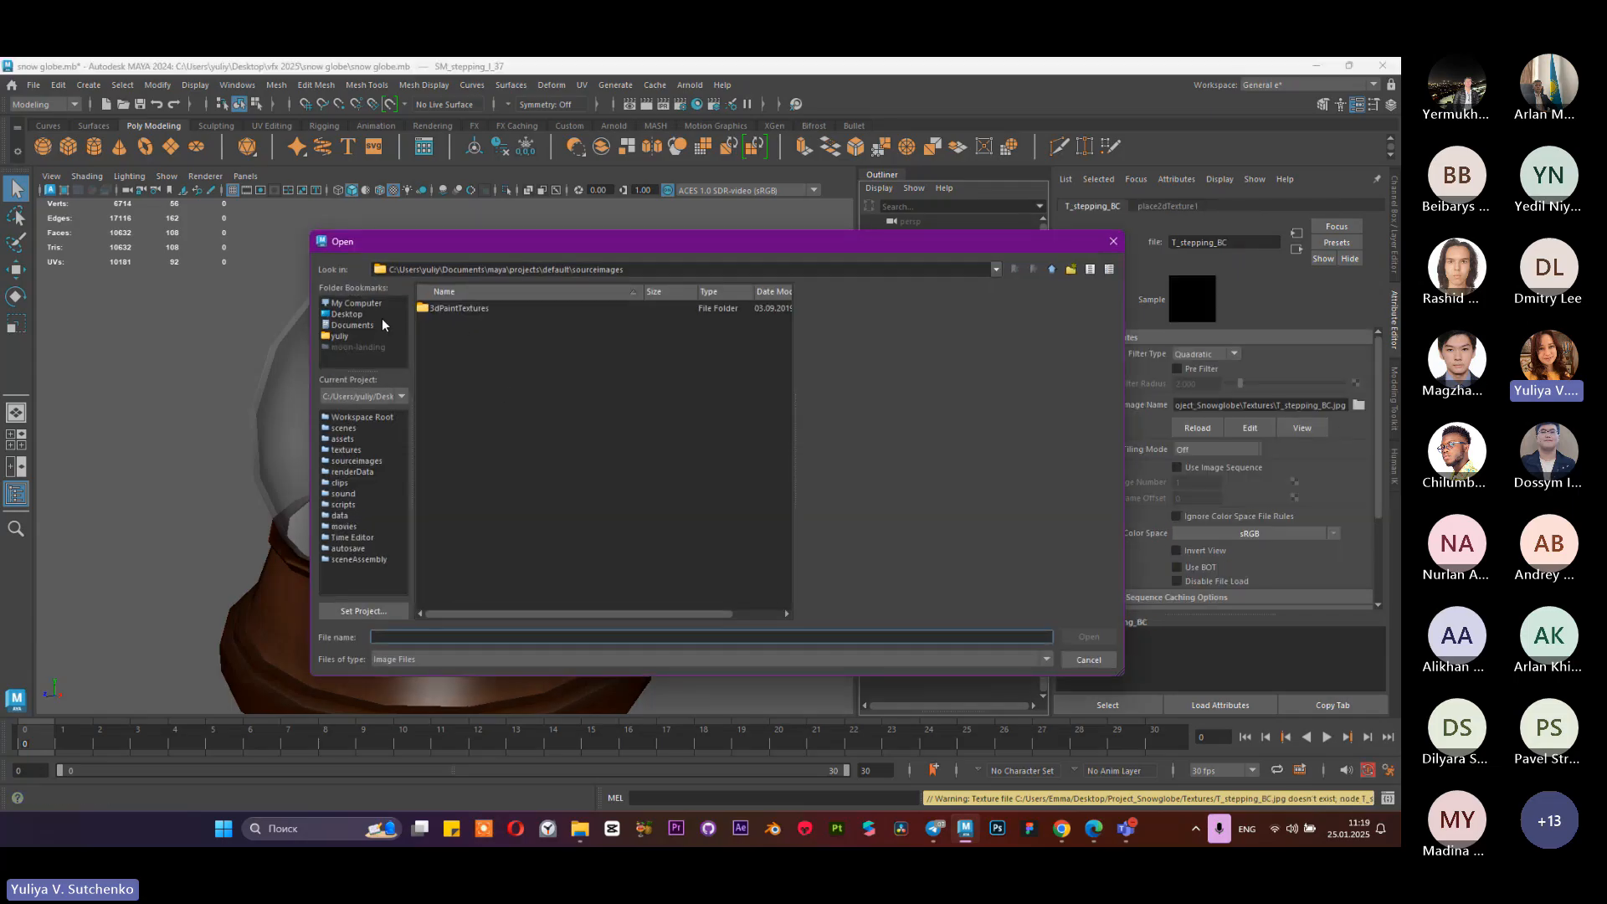
pyautogui.click(368, 315)
pyautogui.scroll(-5, 461, 469)
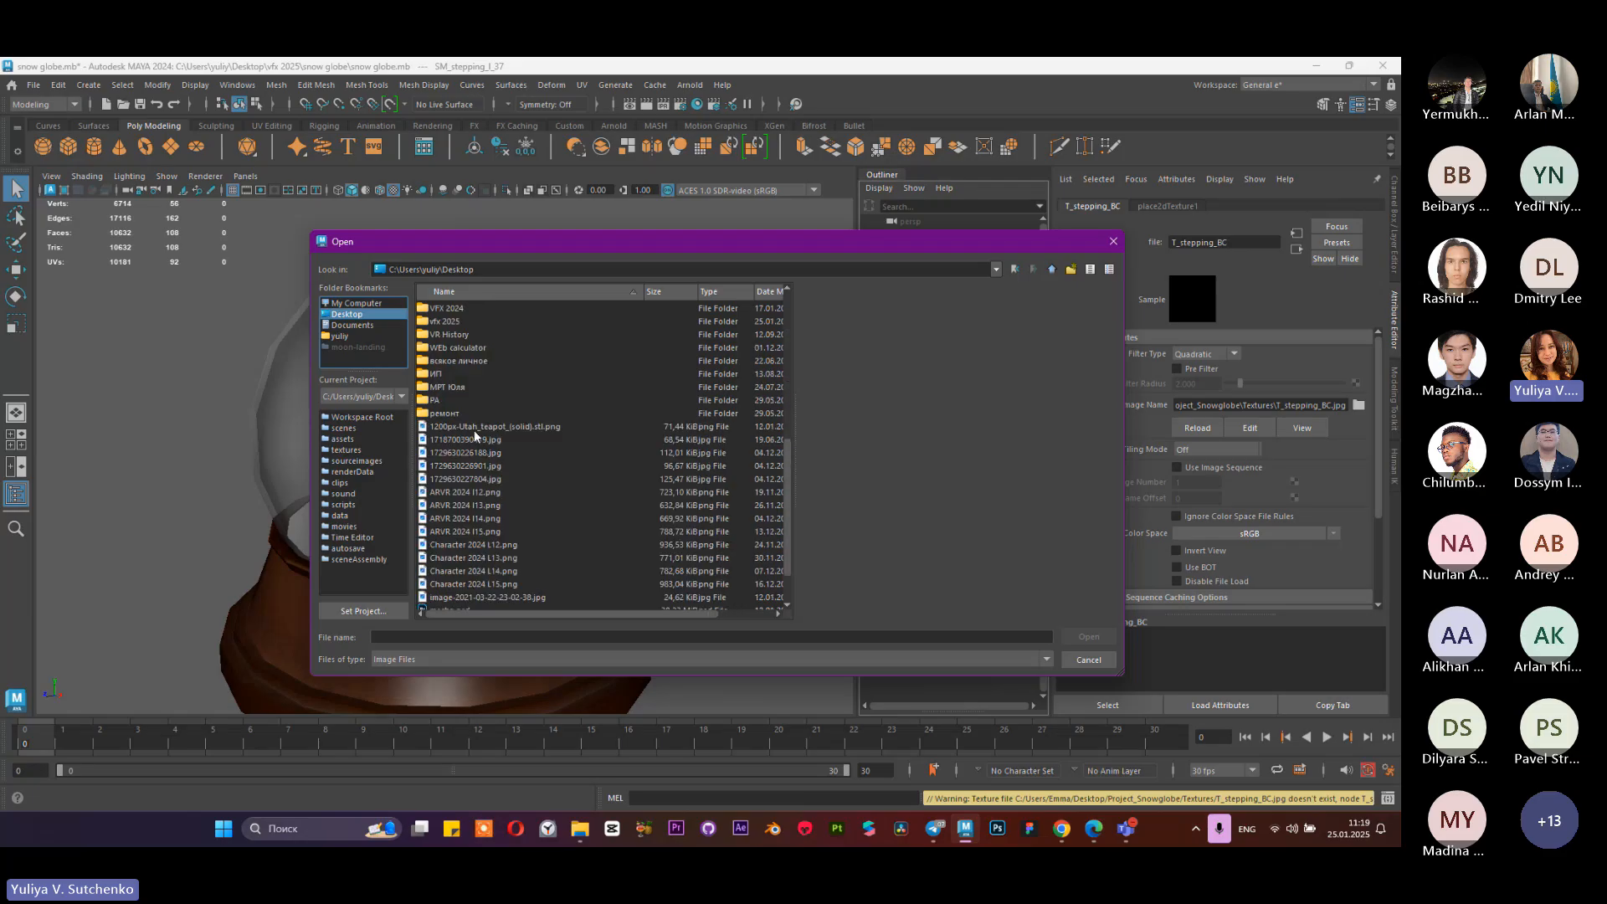
pyautogui.click(463, 323)
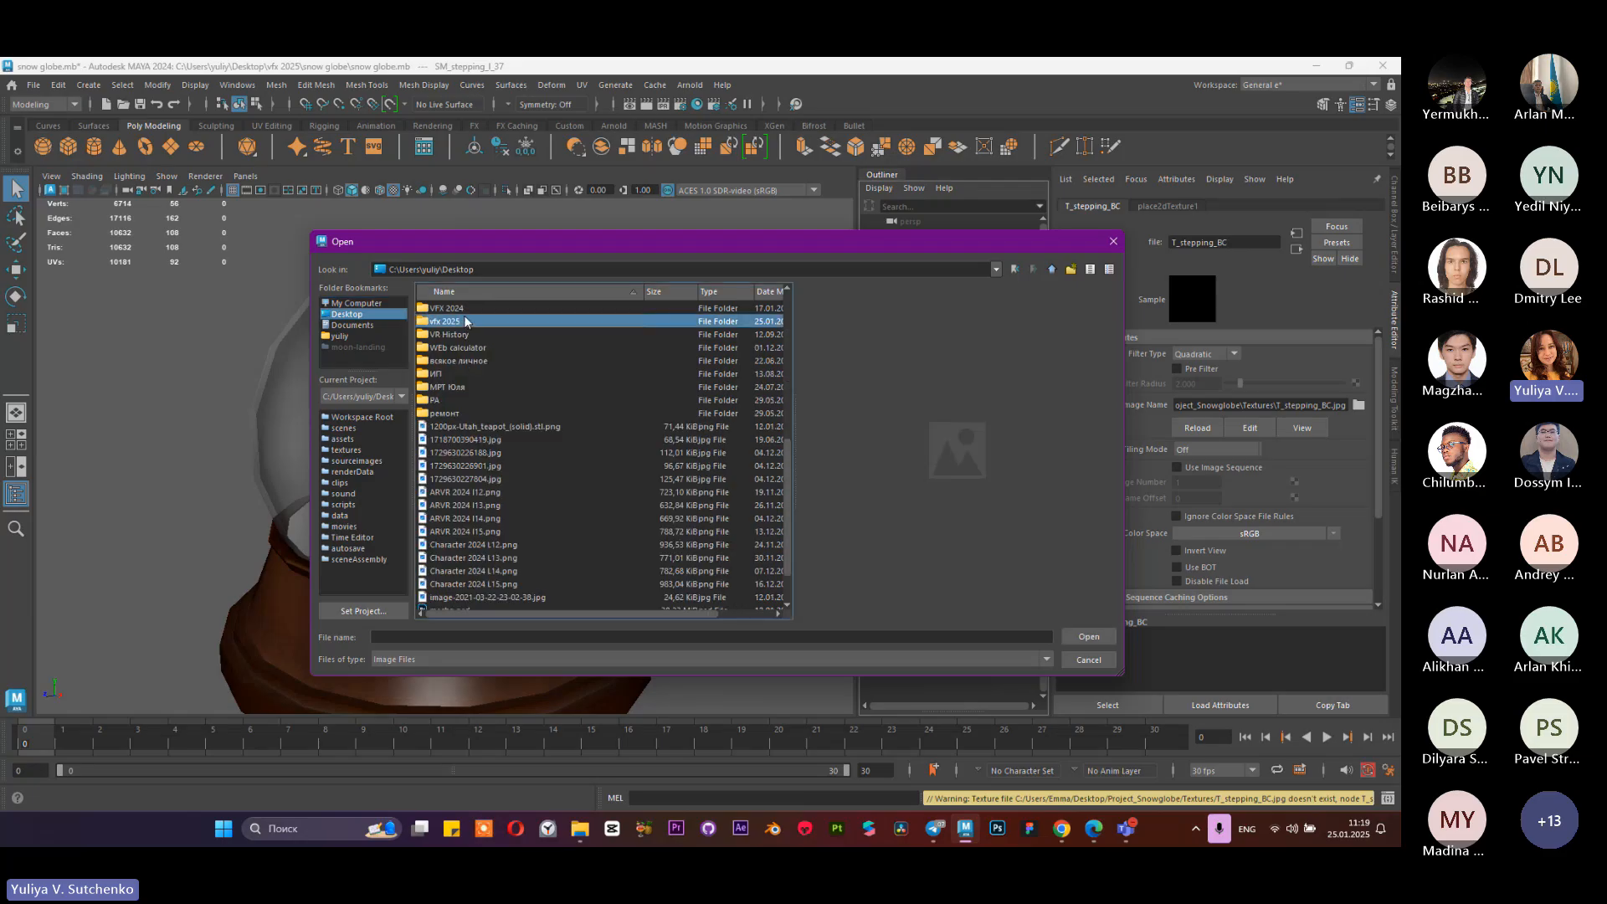
pyautogui.doubleClick(466, 322)
pyautogui.doubleClick(462, 309)
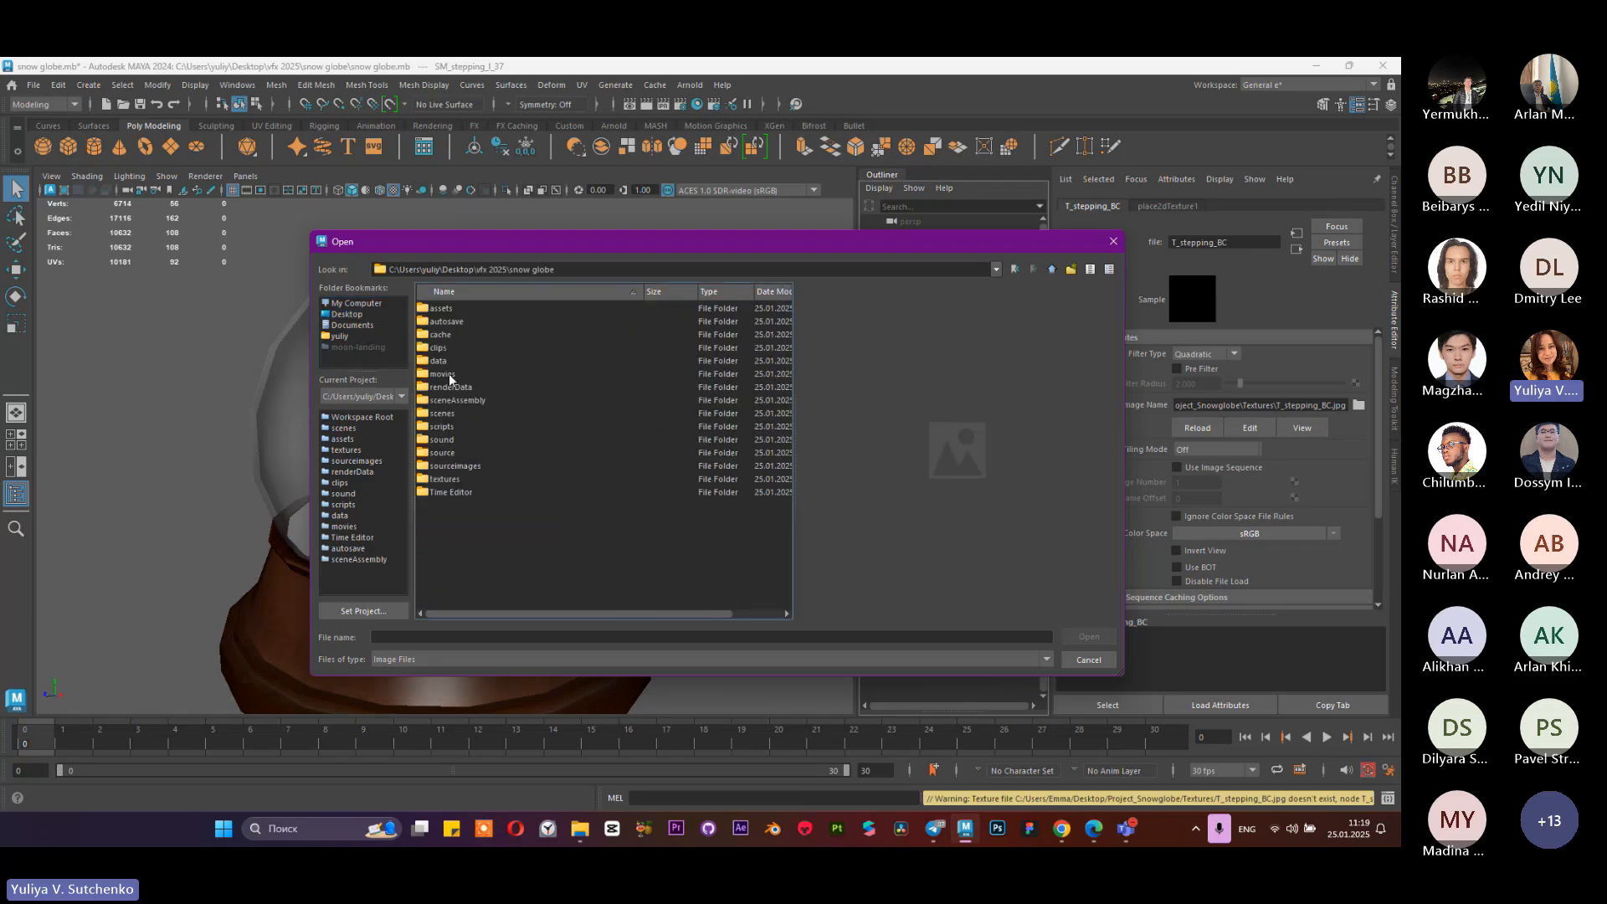
pyautogui.click(457, 480)
pyautogui.doubleClick(457, 480)
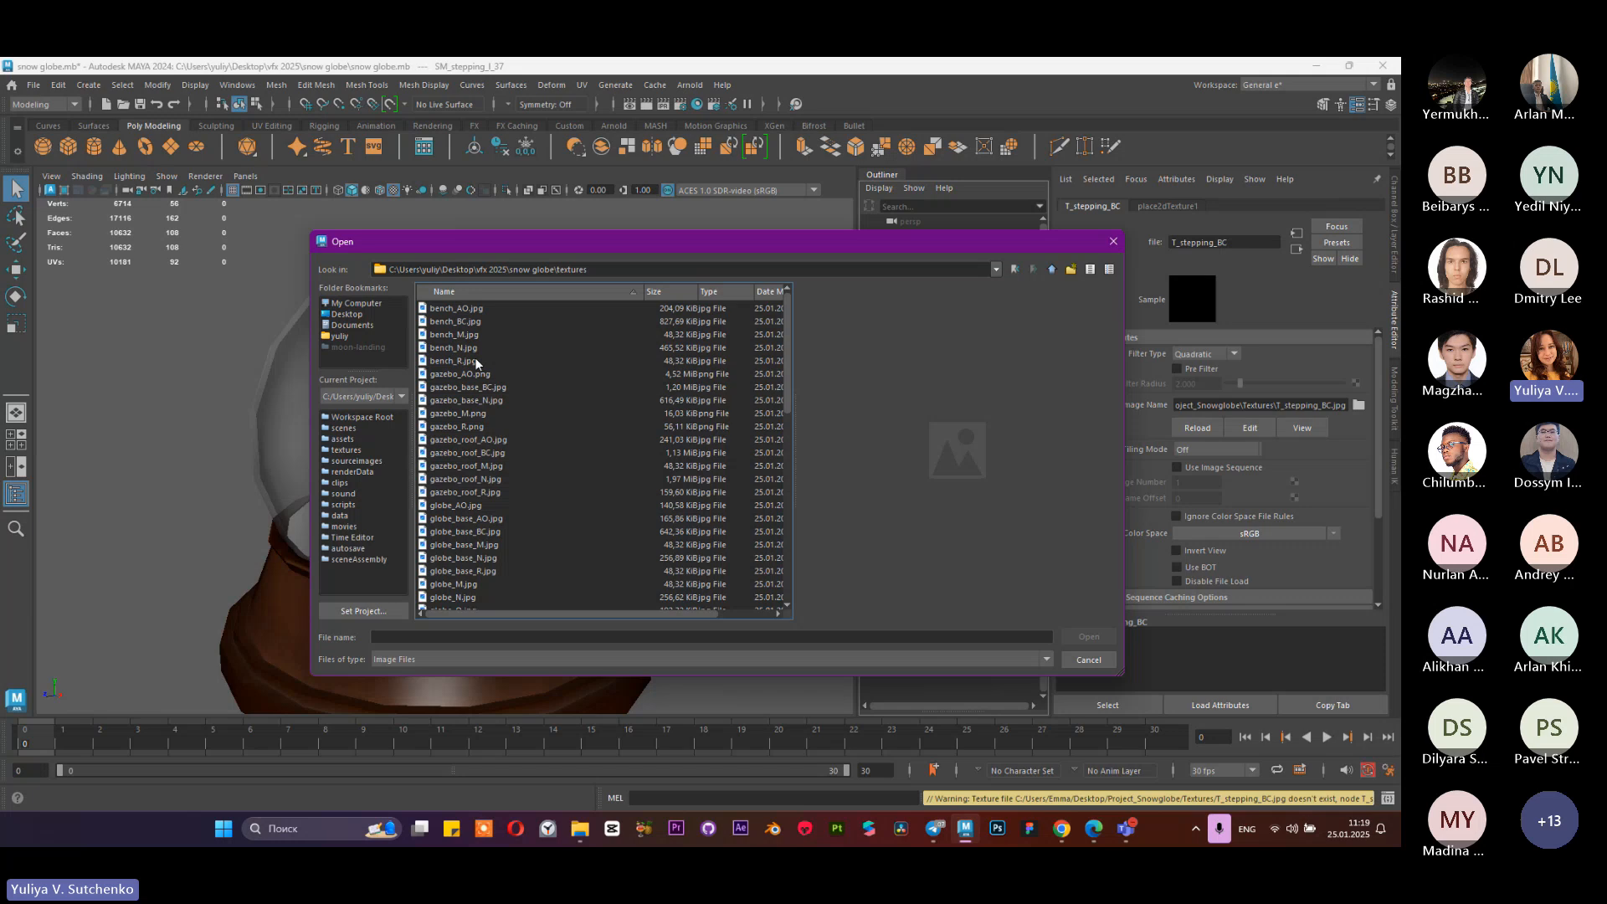
# Step: Preview a few bench images and load stepping_BC.jpg as the image of the T_stepping_BC texture
pyautogui.click(459, 312)
pyautogui.scroll(-3, 460, 319)
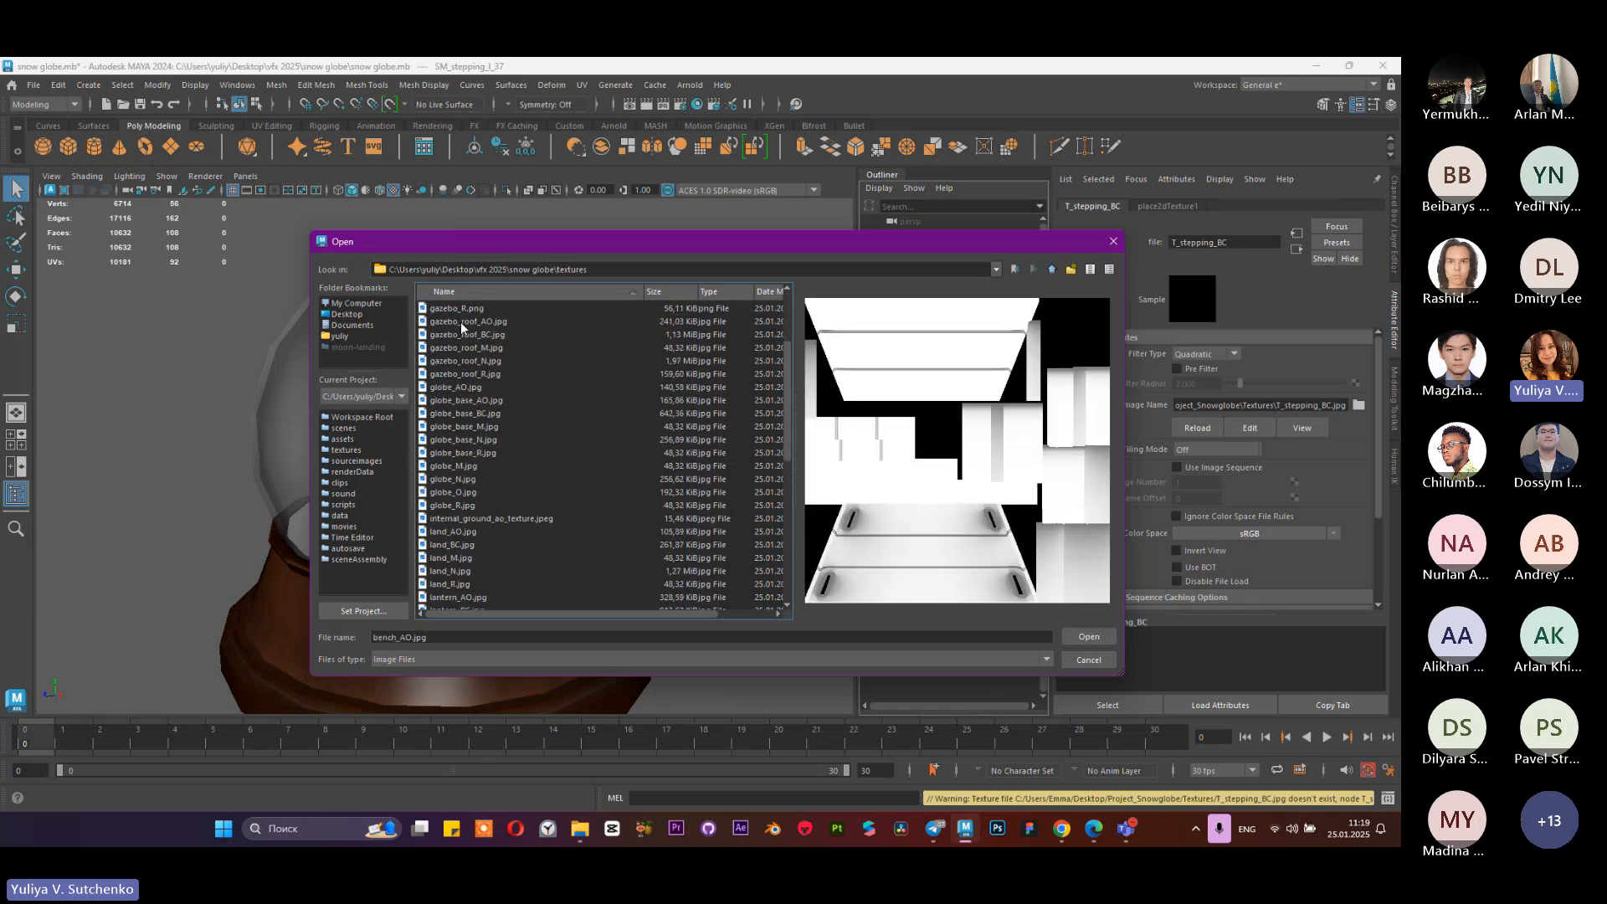
pyautogui.scroll(3, 460, 321)
pyautogui.click(462, 334)
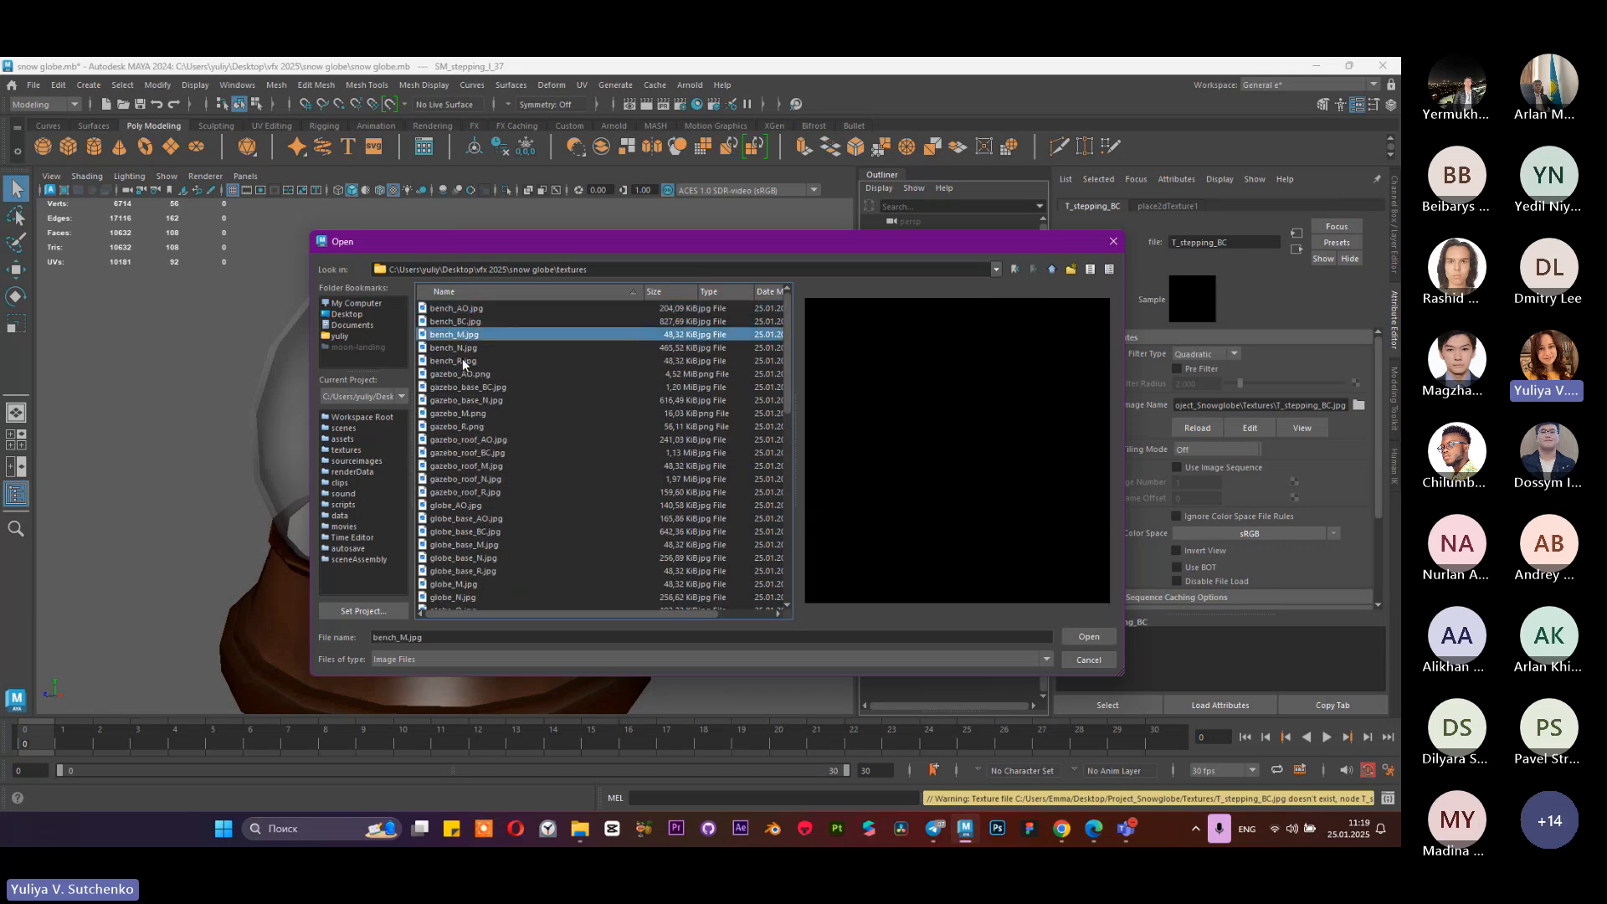
pyautogui.click(462, 360)
pyautogui.click(484, 348)
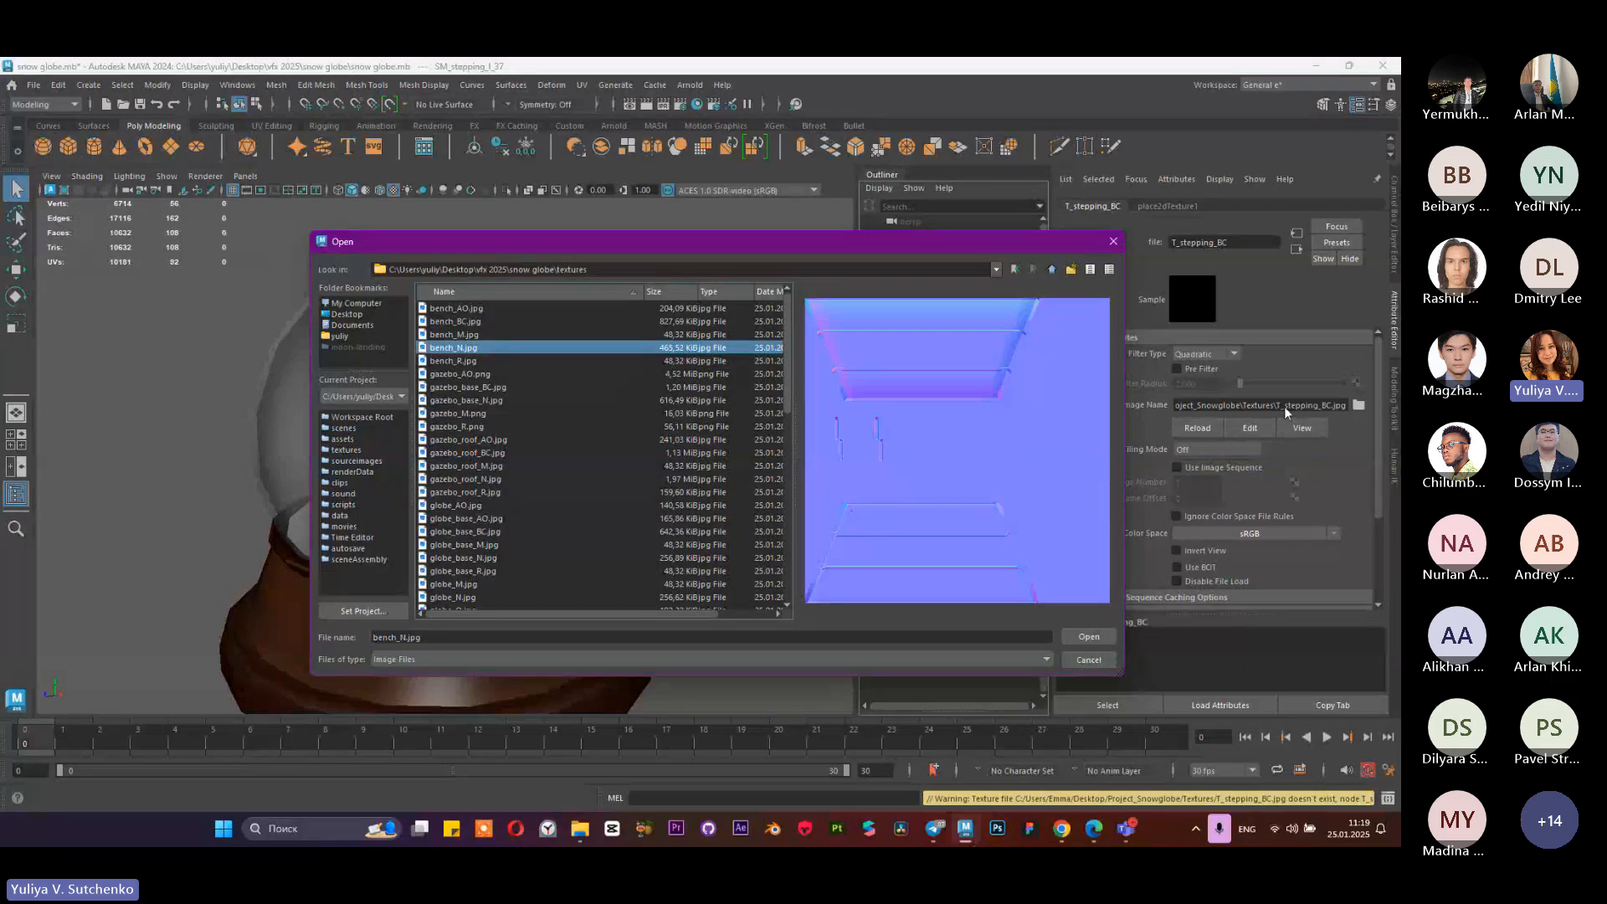
pyautogui.scroll(-10, 484, 477)
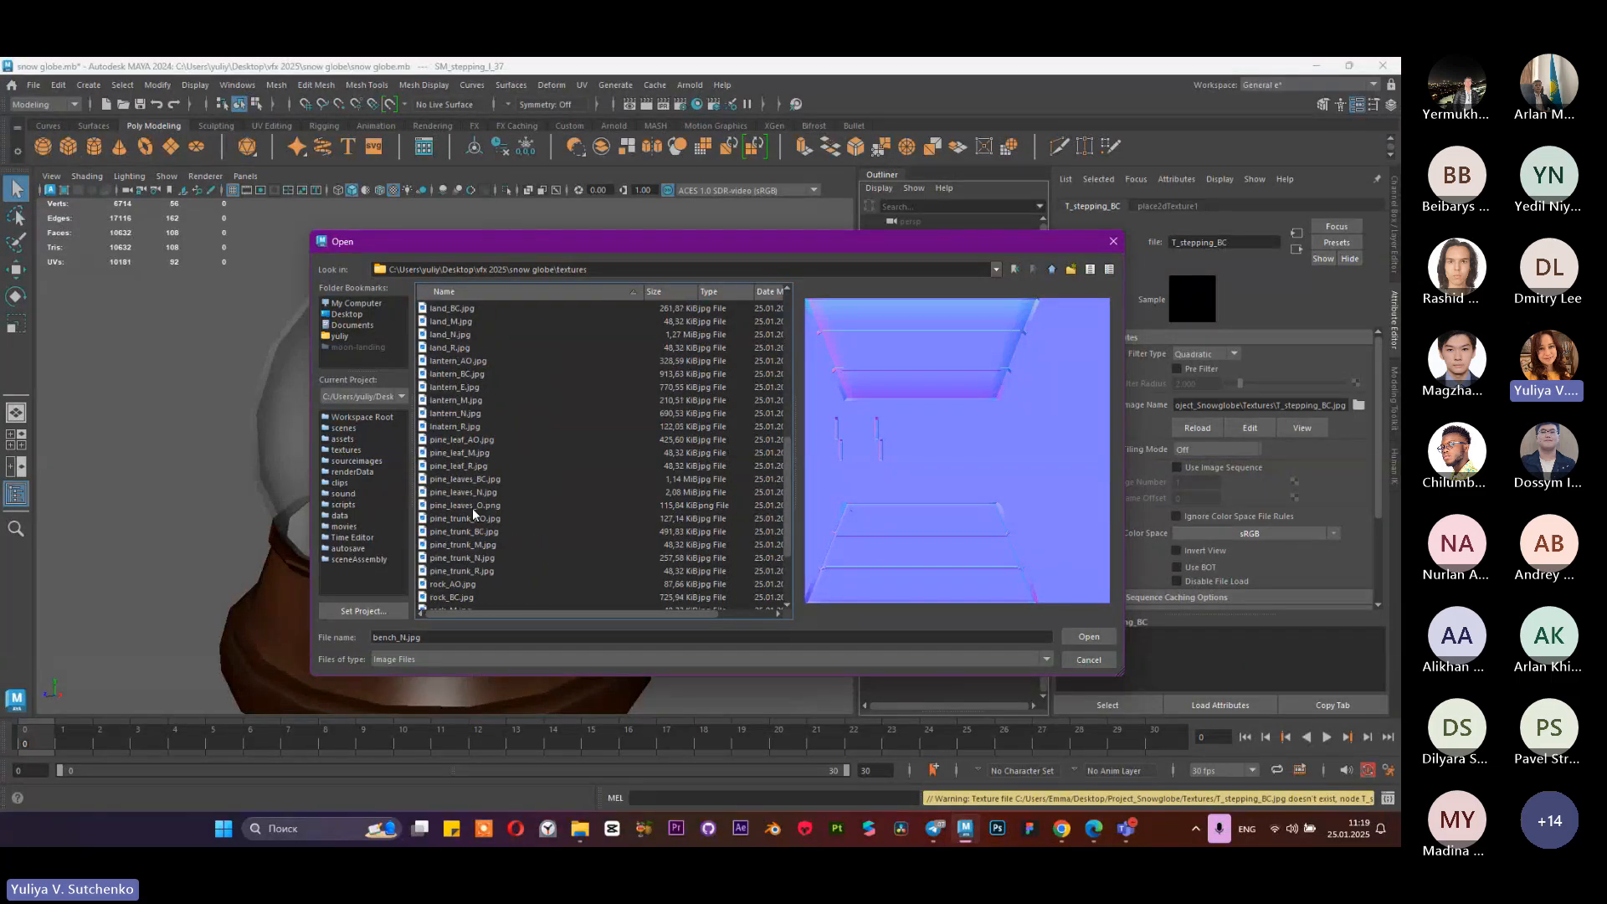
pyautogui.scroll(-3, 472, 509)
pyautogui.click(454, 556)
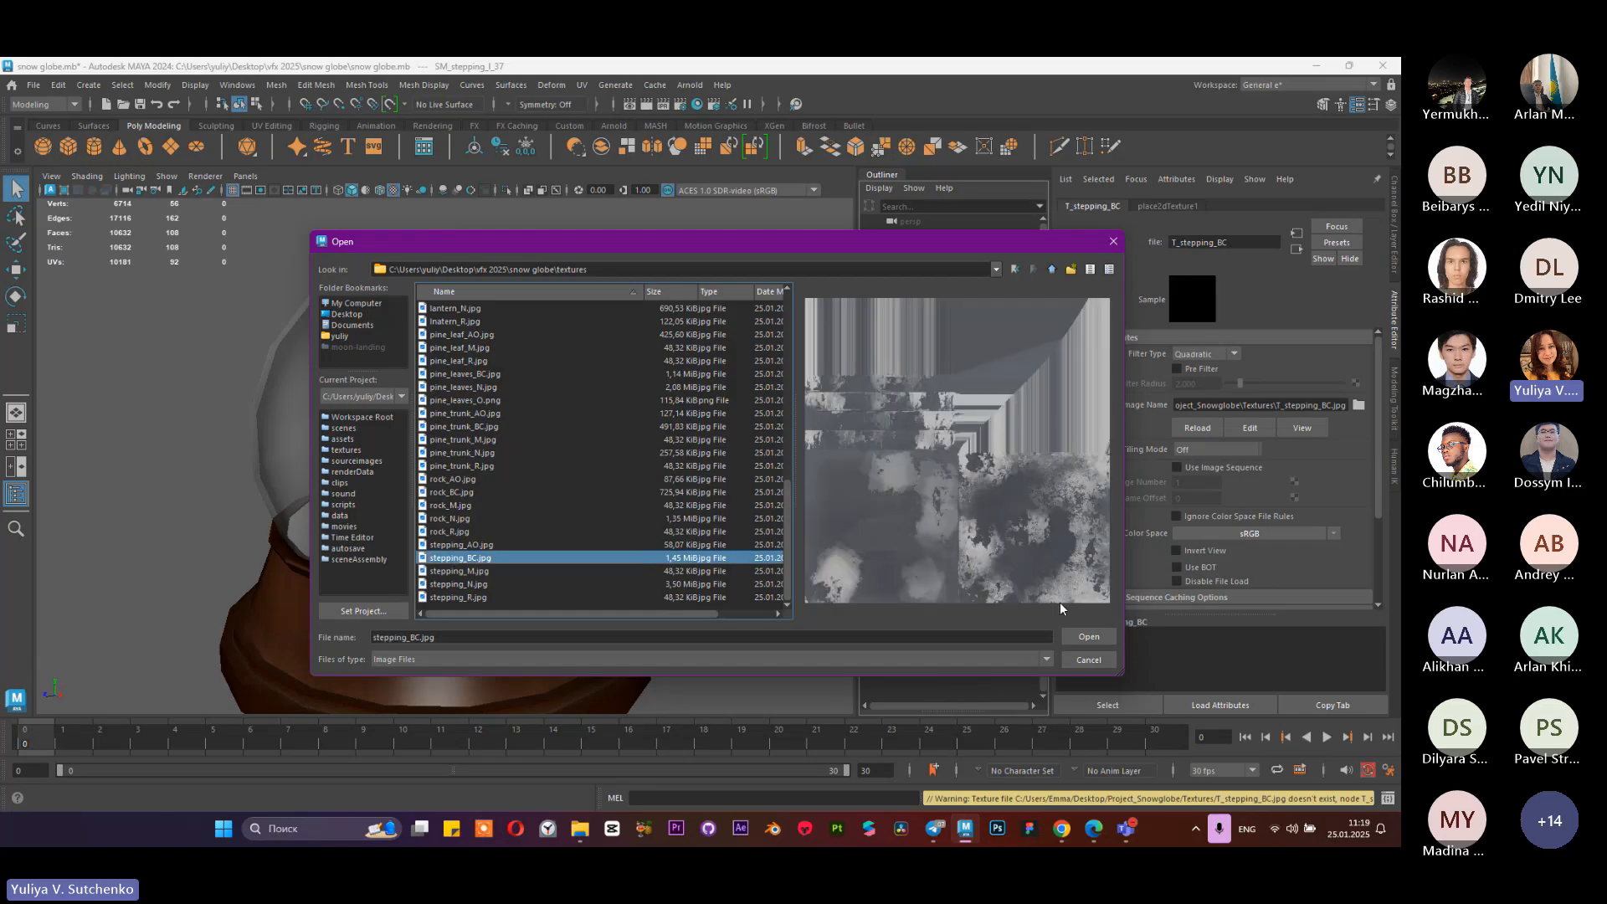
pyautogui.click(1088, 636)
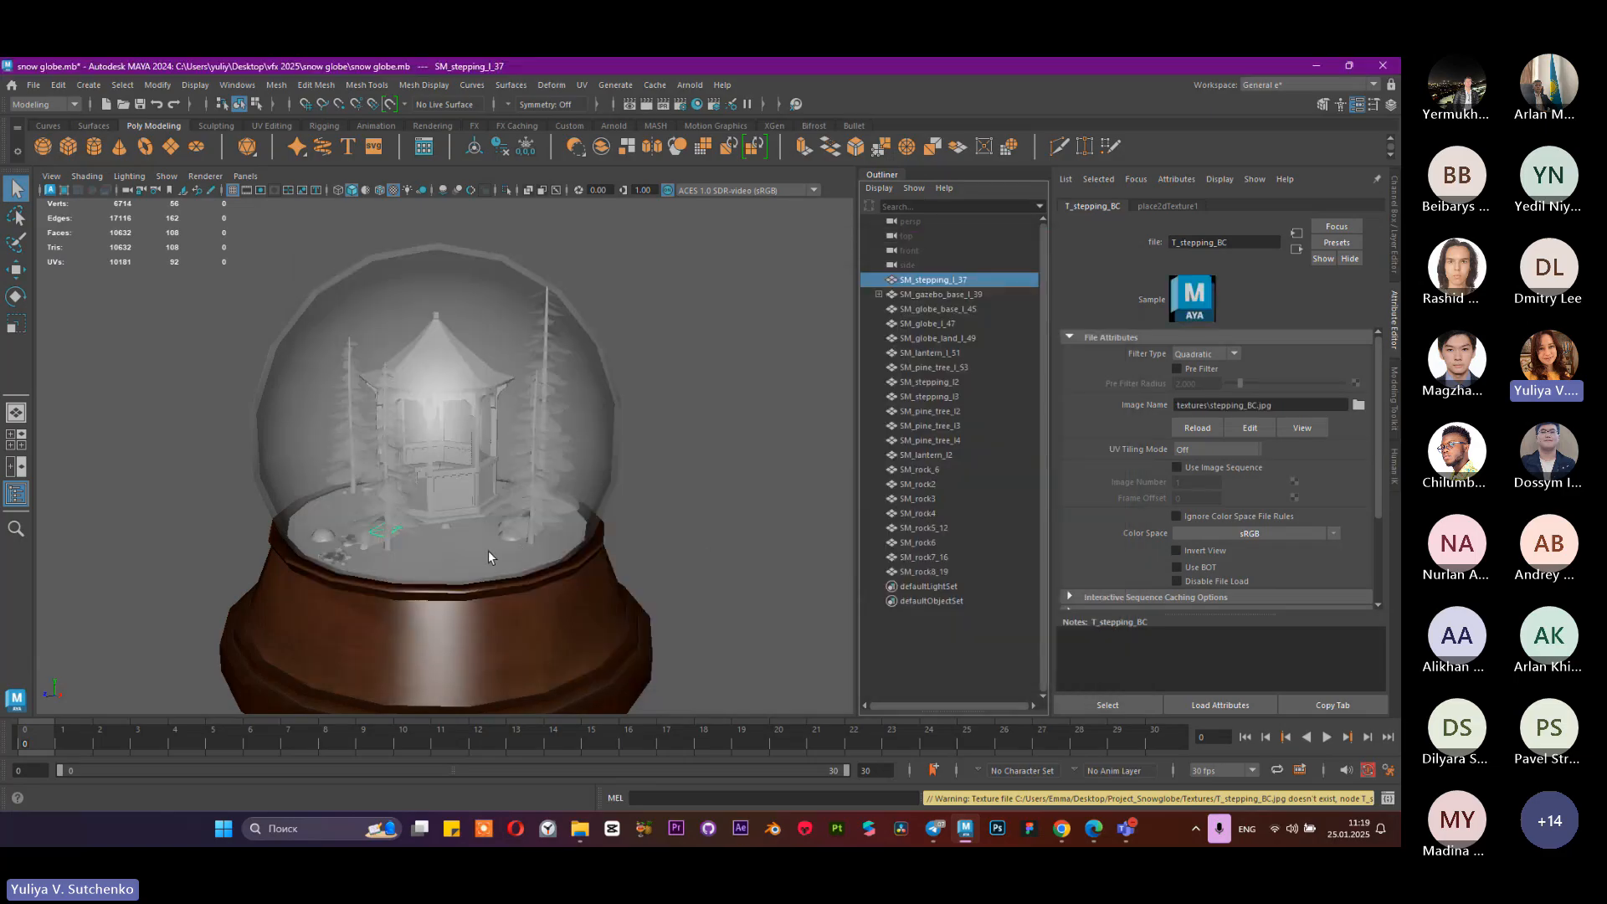
# Step: Check the color textures of SM_globe_base_l_45 and SM_globe_l_47, and dismiss the glass texture's image browser without choosing a file
pyautogui.click(921, 308)
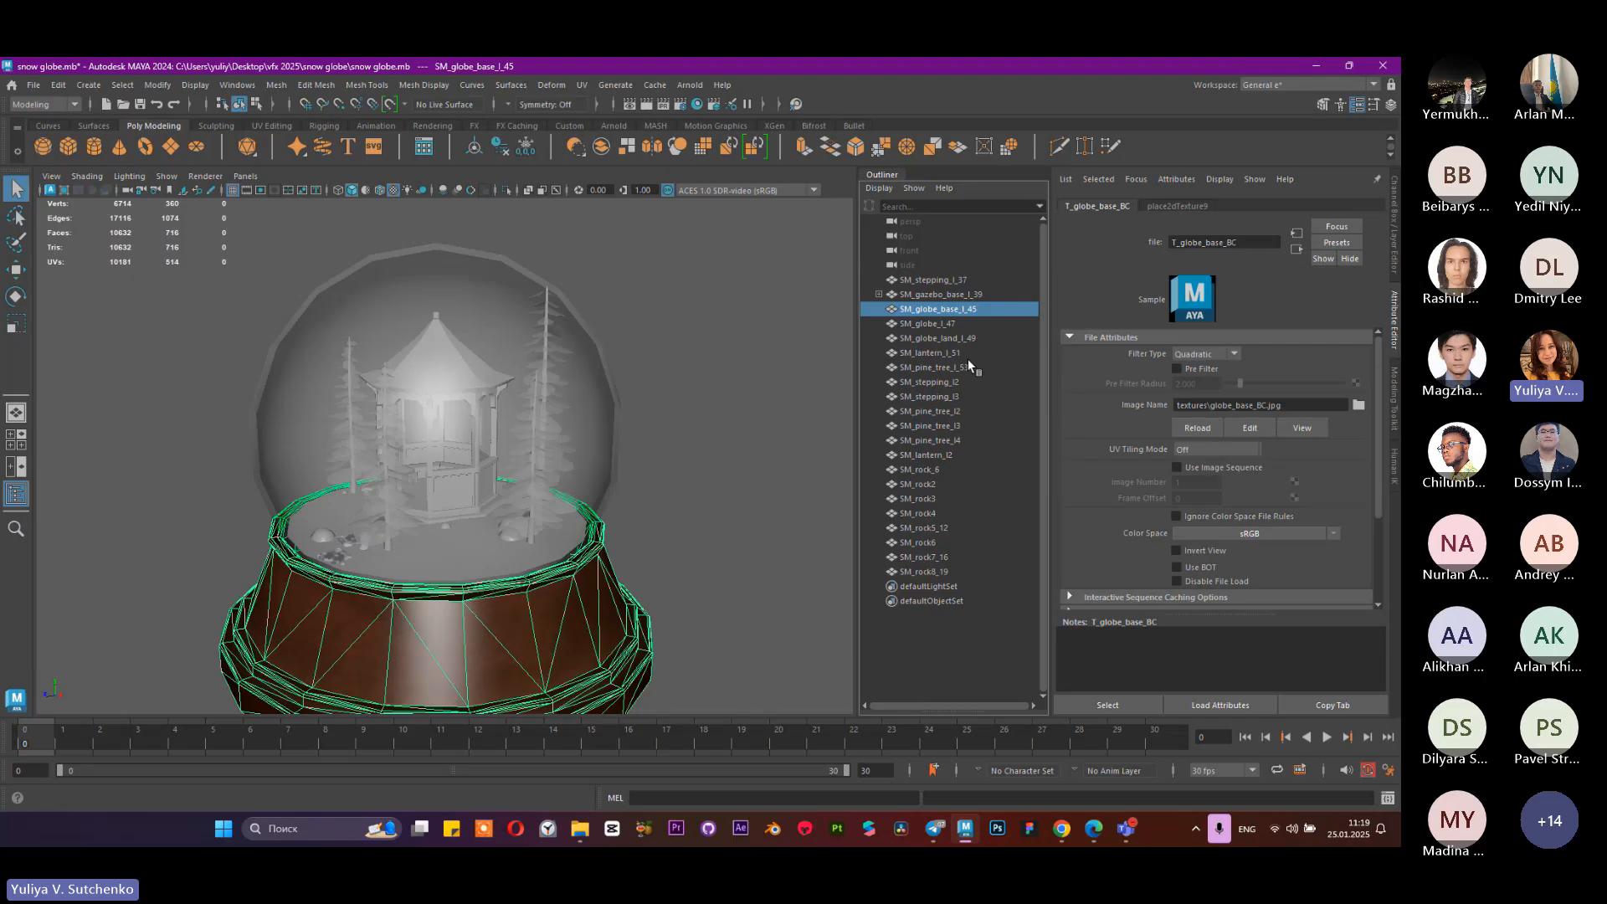
pyautogui.click(947, 324)
pyautogui.click(1355, 370)
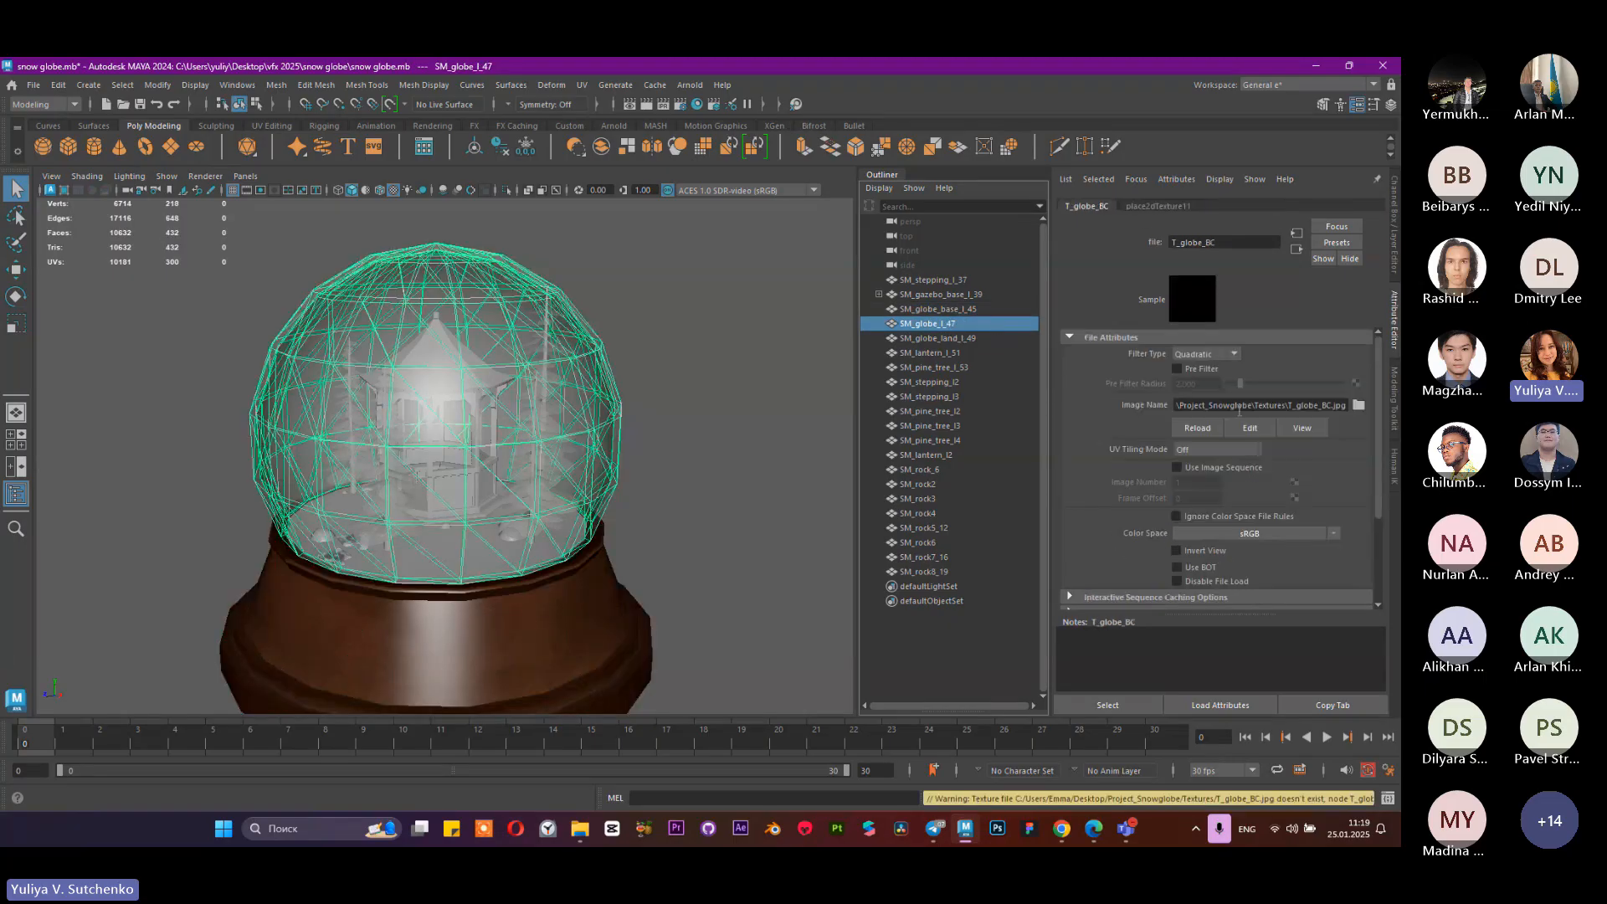
pyautogui.click(1358, 405)
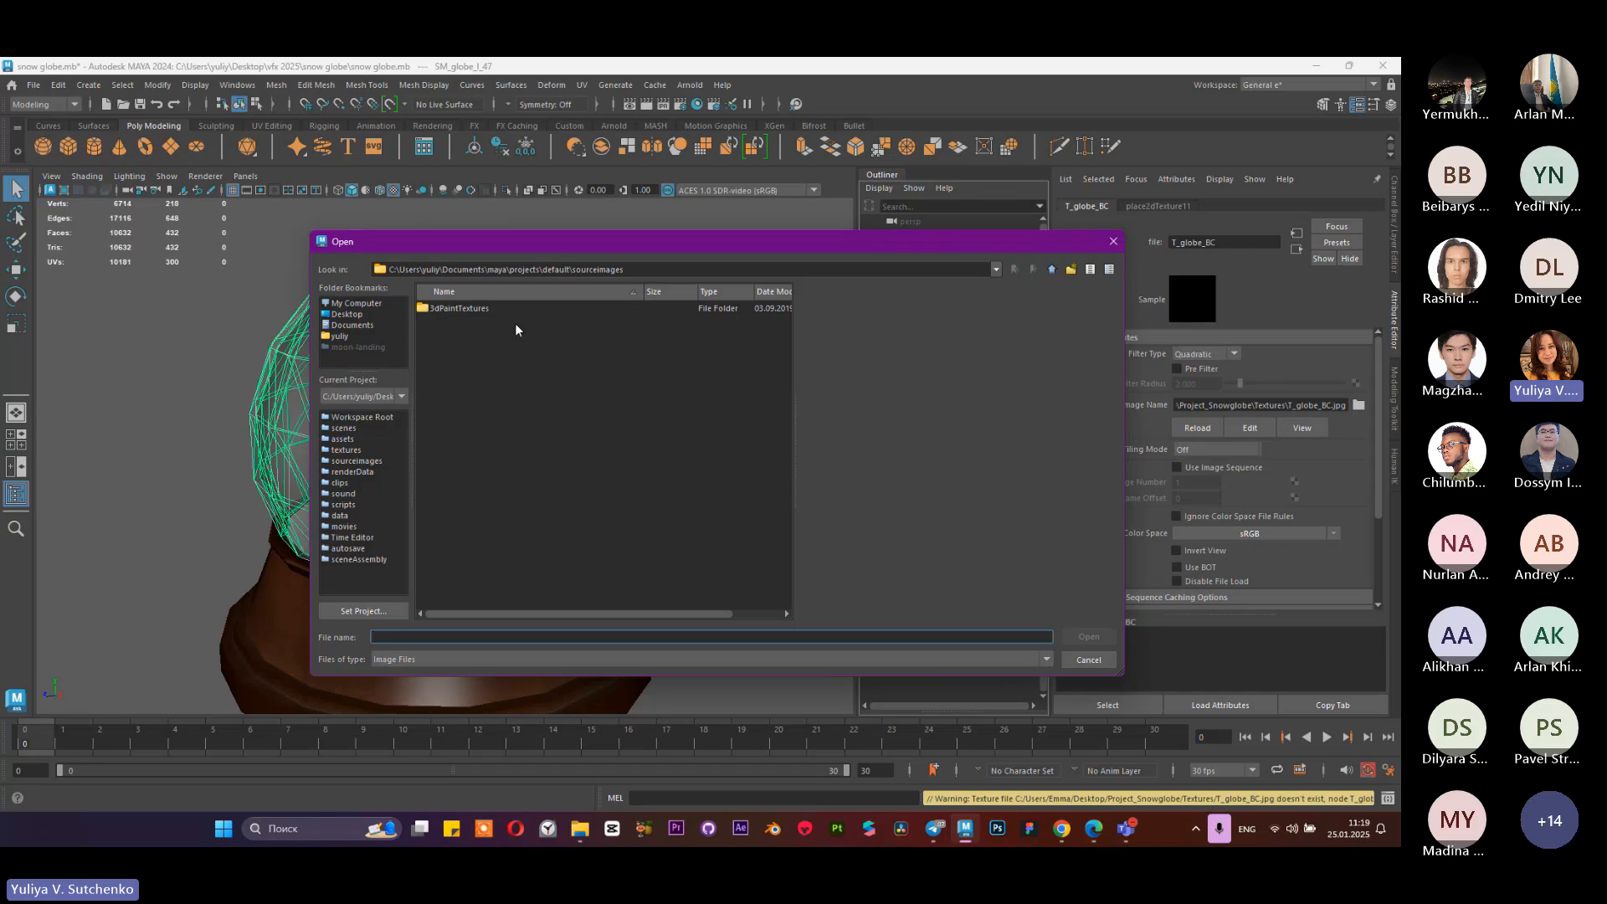
pyautogui.click(1113, 241)
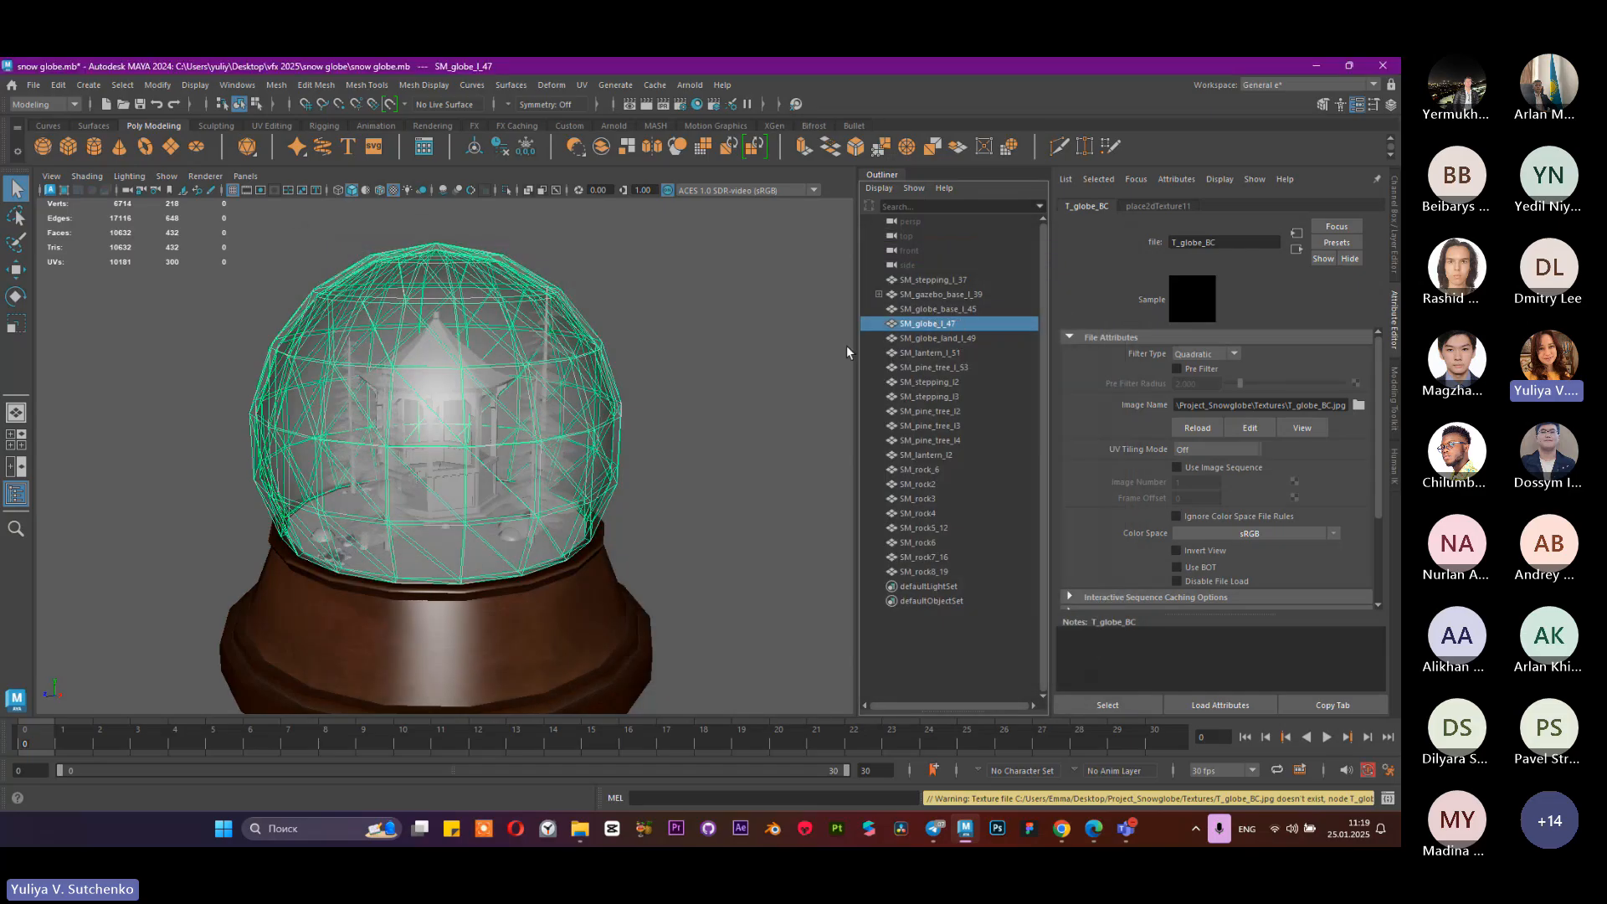
# Step: Open SM_globe_land_l_49's color texture node and browse for its image in the vfx 2025/snow globe/textures folder
pyautogui.click(909, 338)
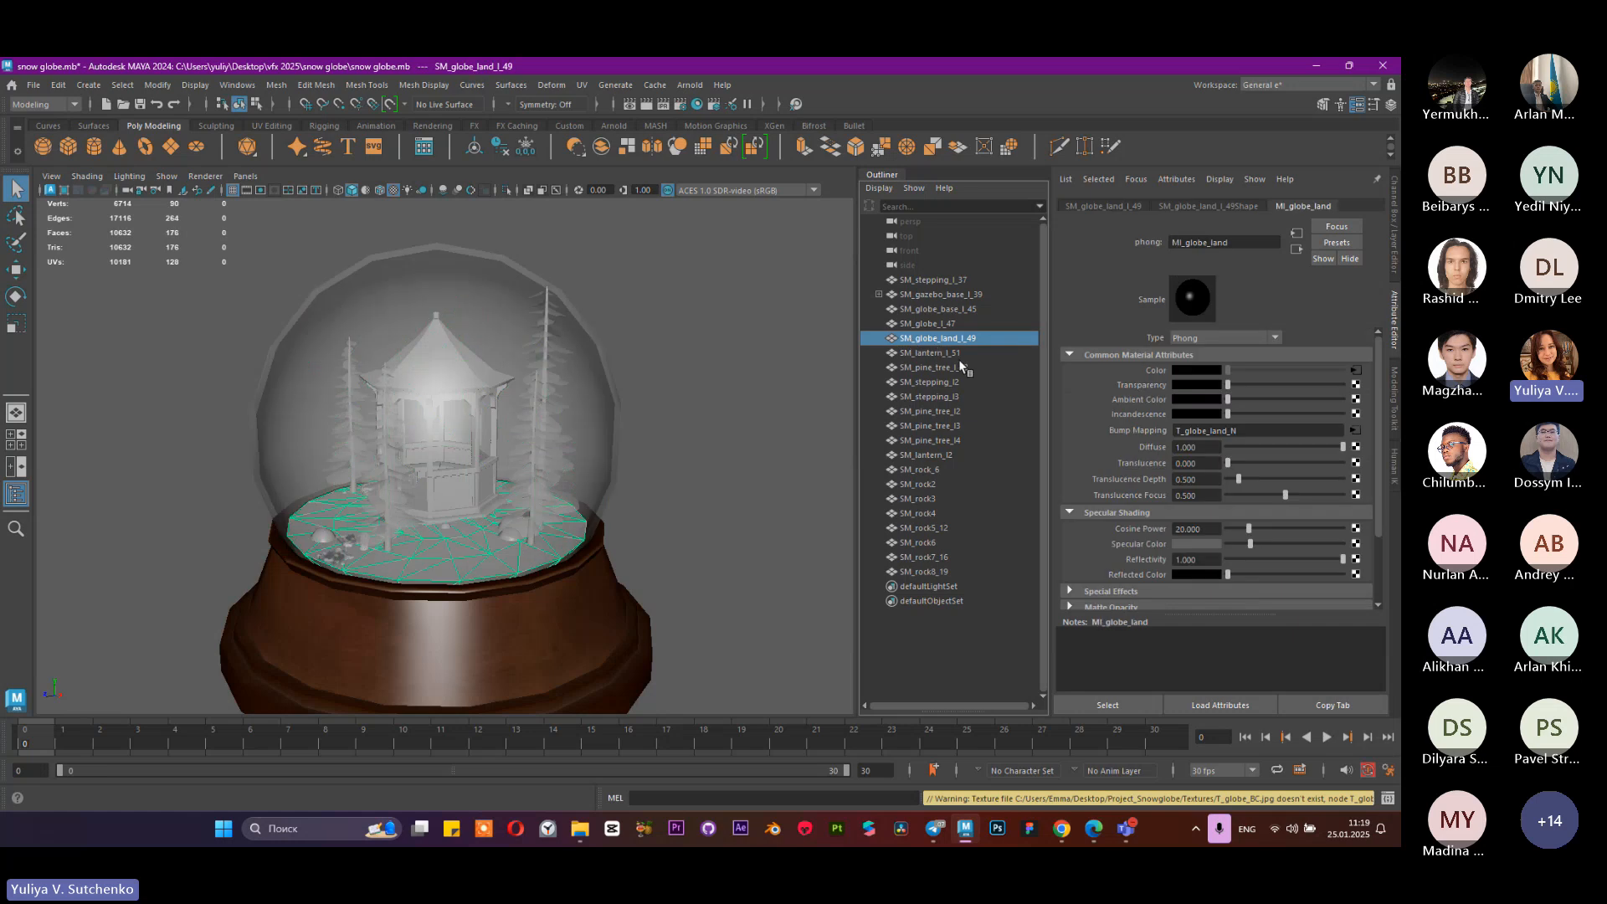
pyautogui.click(1354, 370)
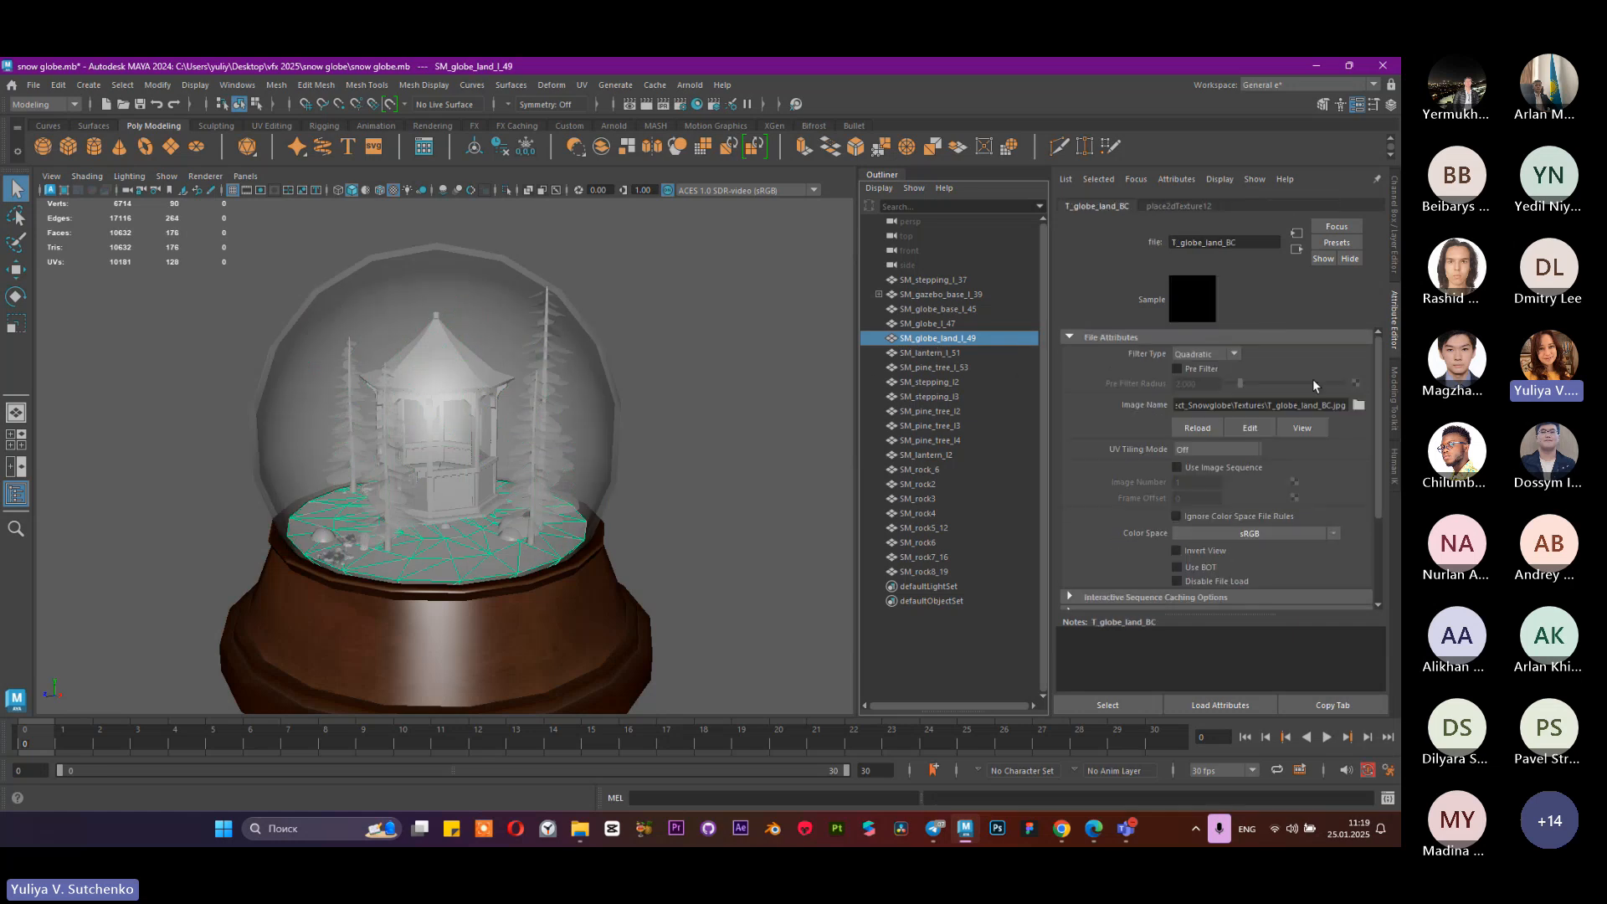
pyautogui.click(1358, 405)
pyautogui.click(348, 315)
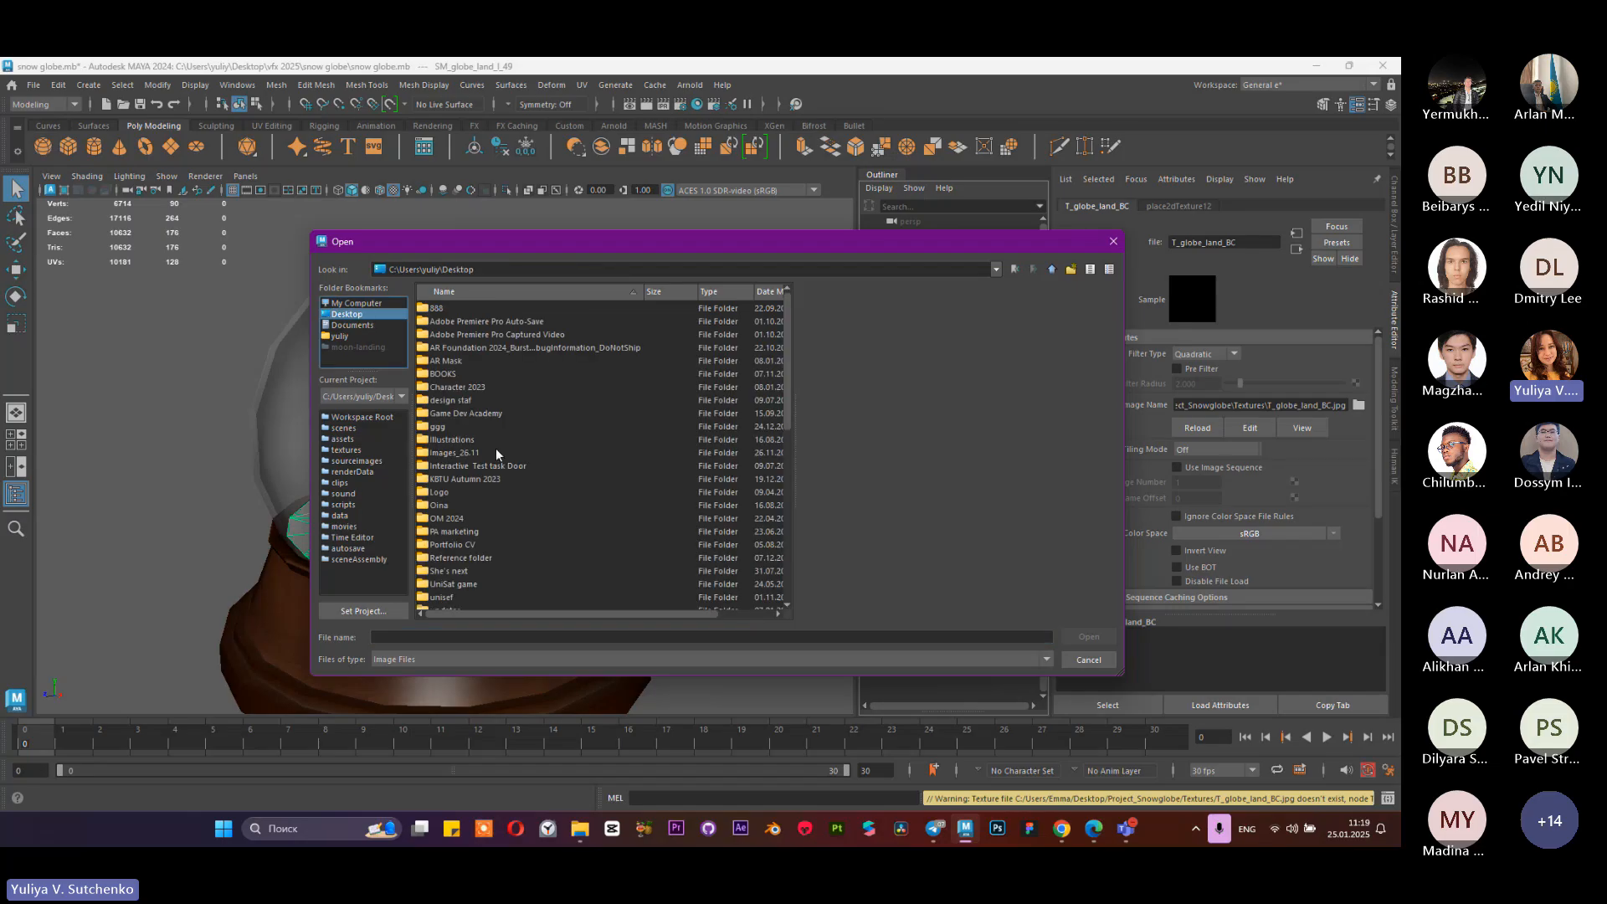
pyautogui.scroll(-3, 464, 489)
pyautogui.click(458, 519)
pyautogui.doubleClick(458, 519)
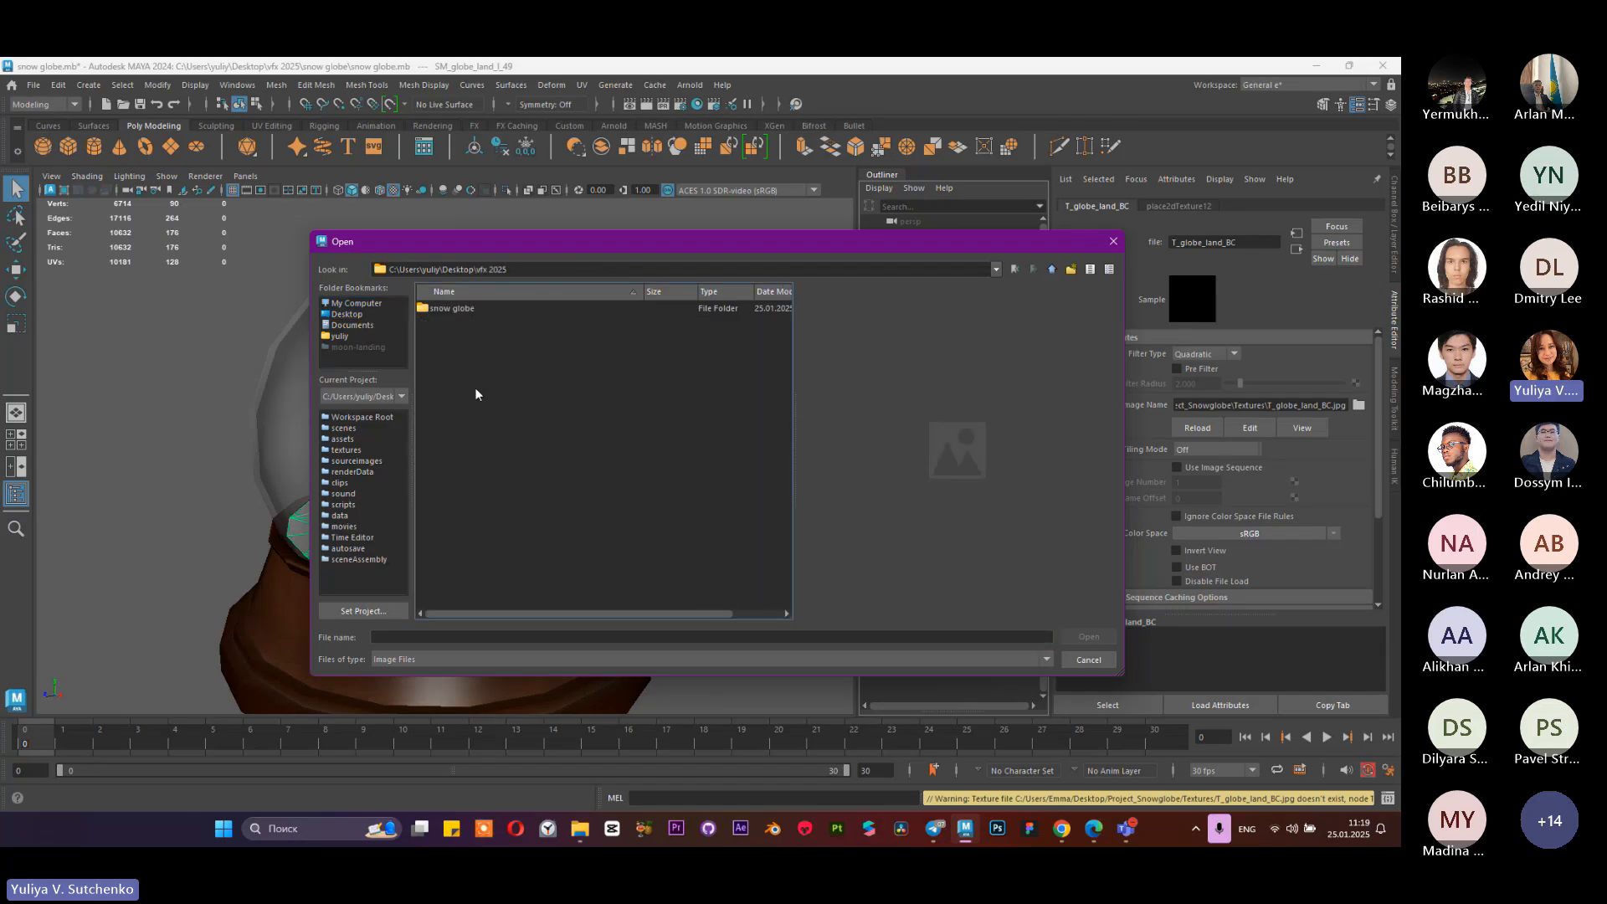
pyautogui.doubleClick(454, 308)
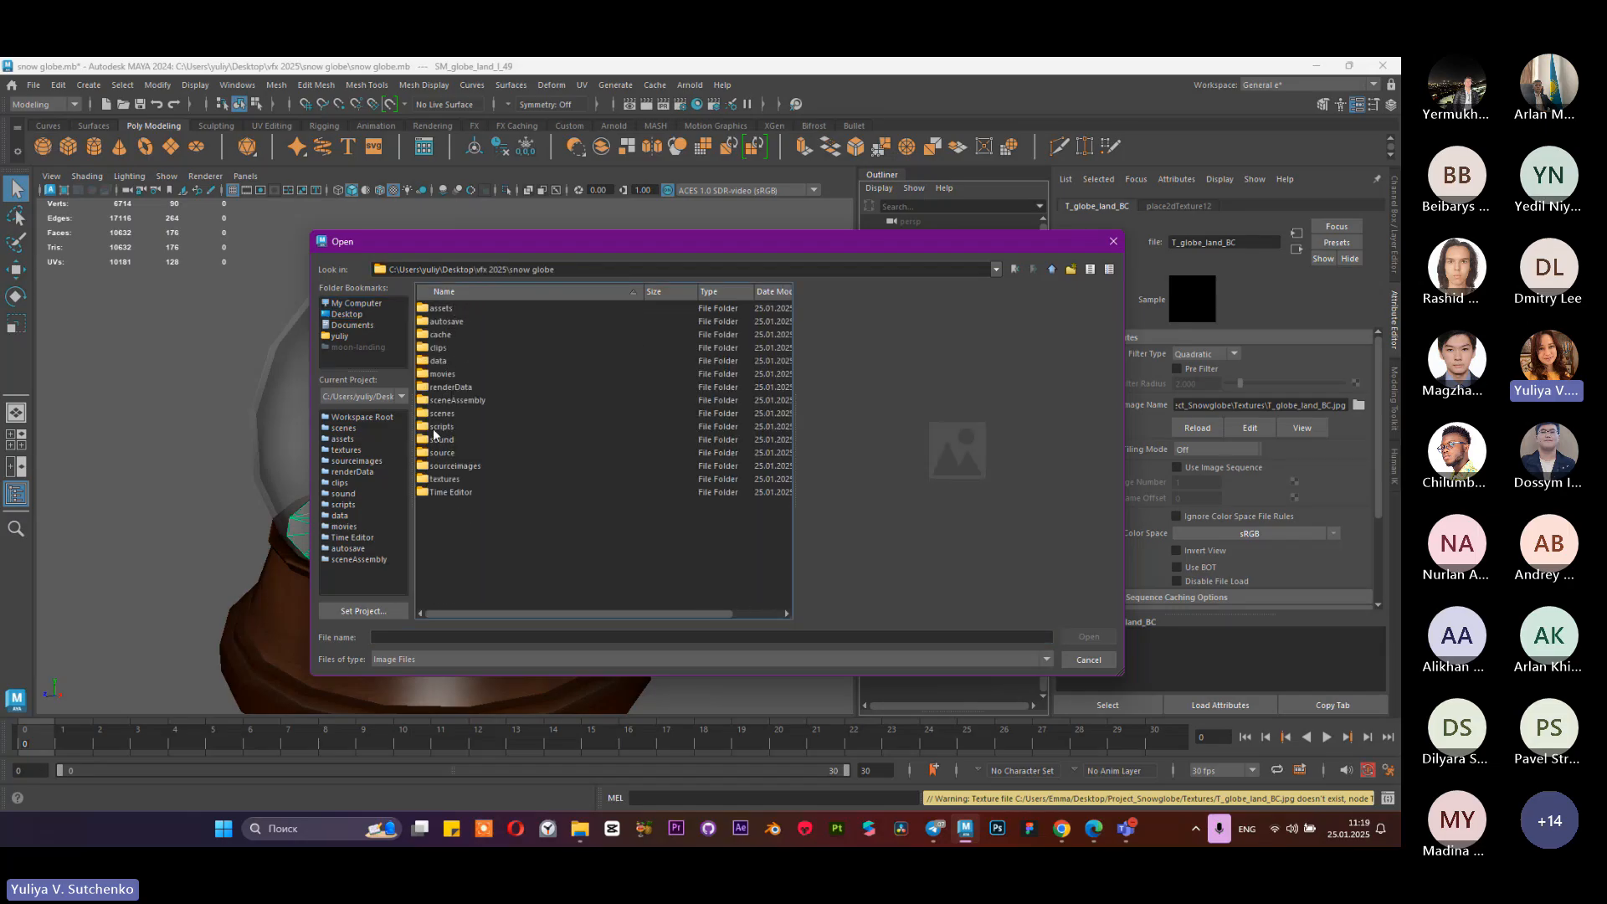
pyautogui.doubleClick(442, 478)
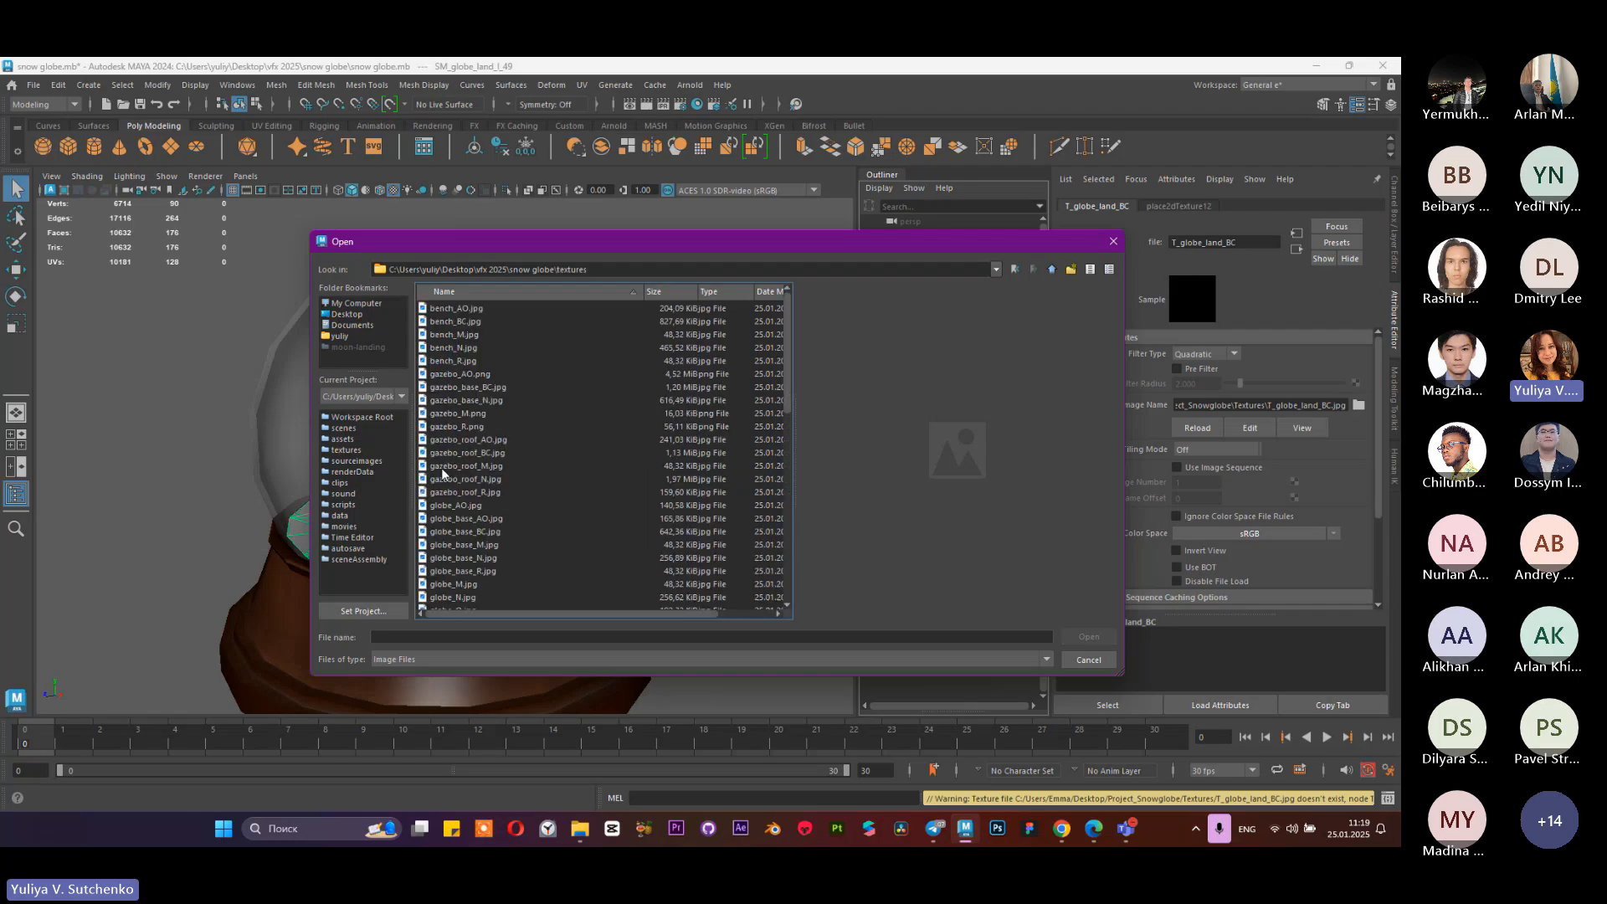
# Step: Look through the texture files for the base color image that matches the globe land
pyautogui.click(455, 348)
pyautogui.scroll(-4, 459, 387)
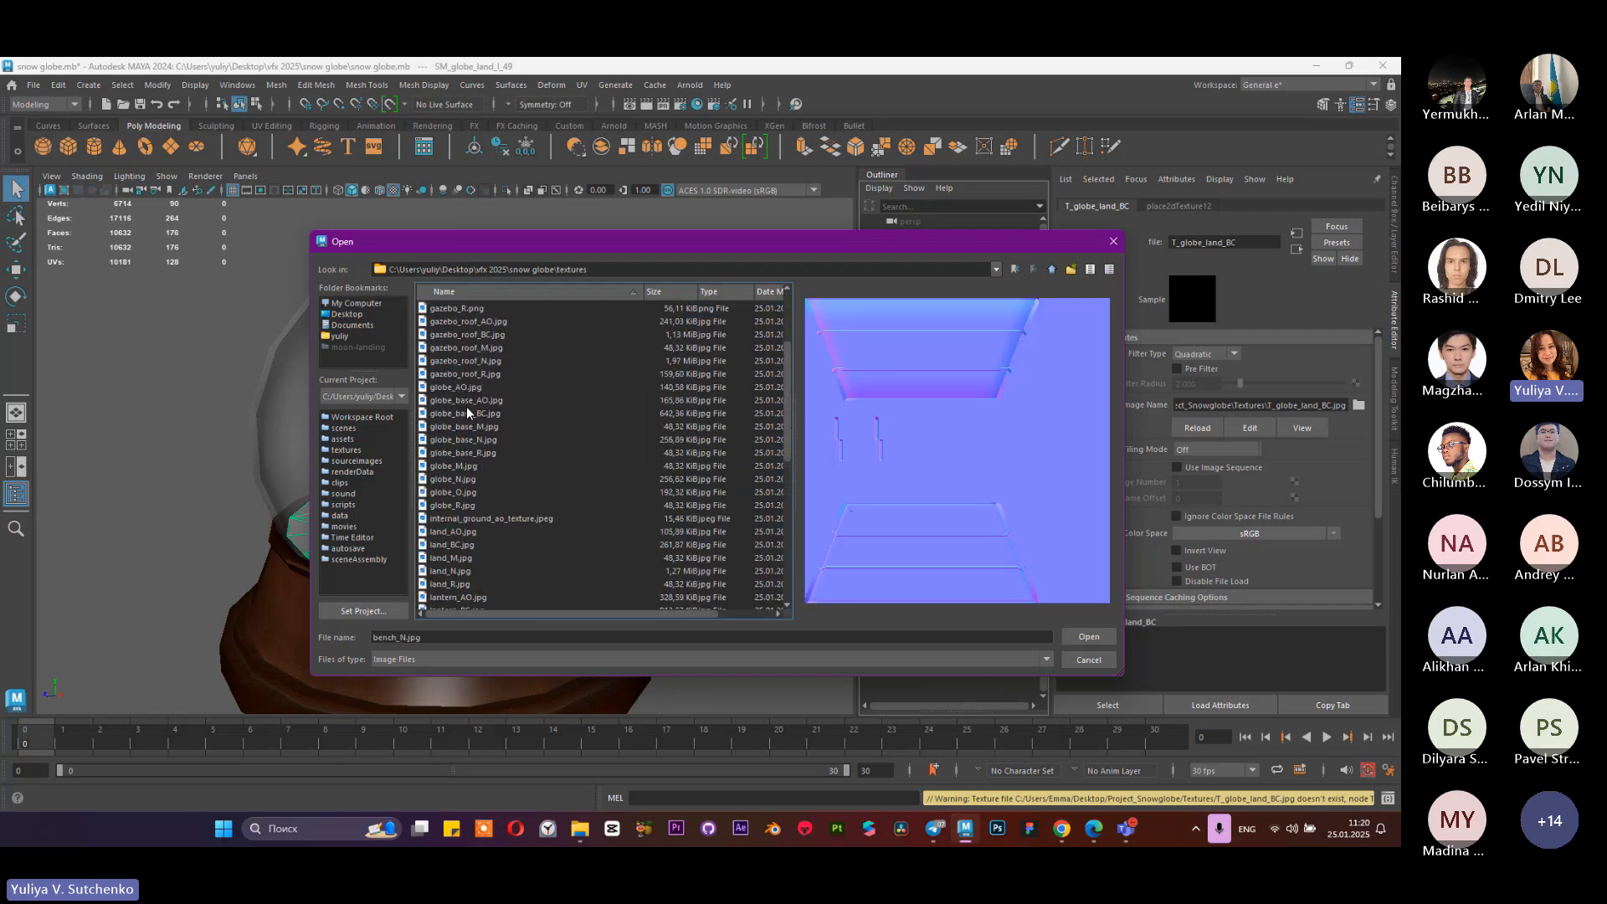
pyautogui.scroll(-5, 469, 419)
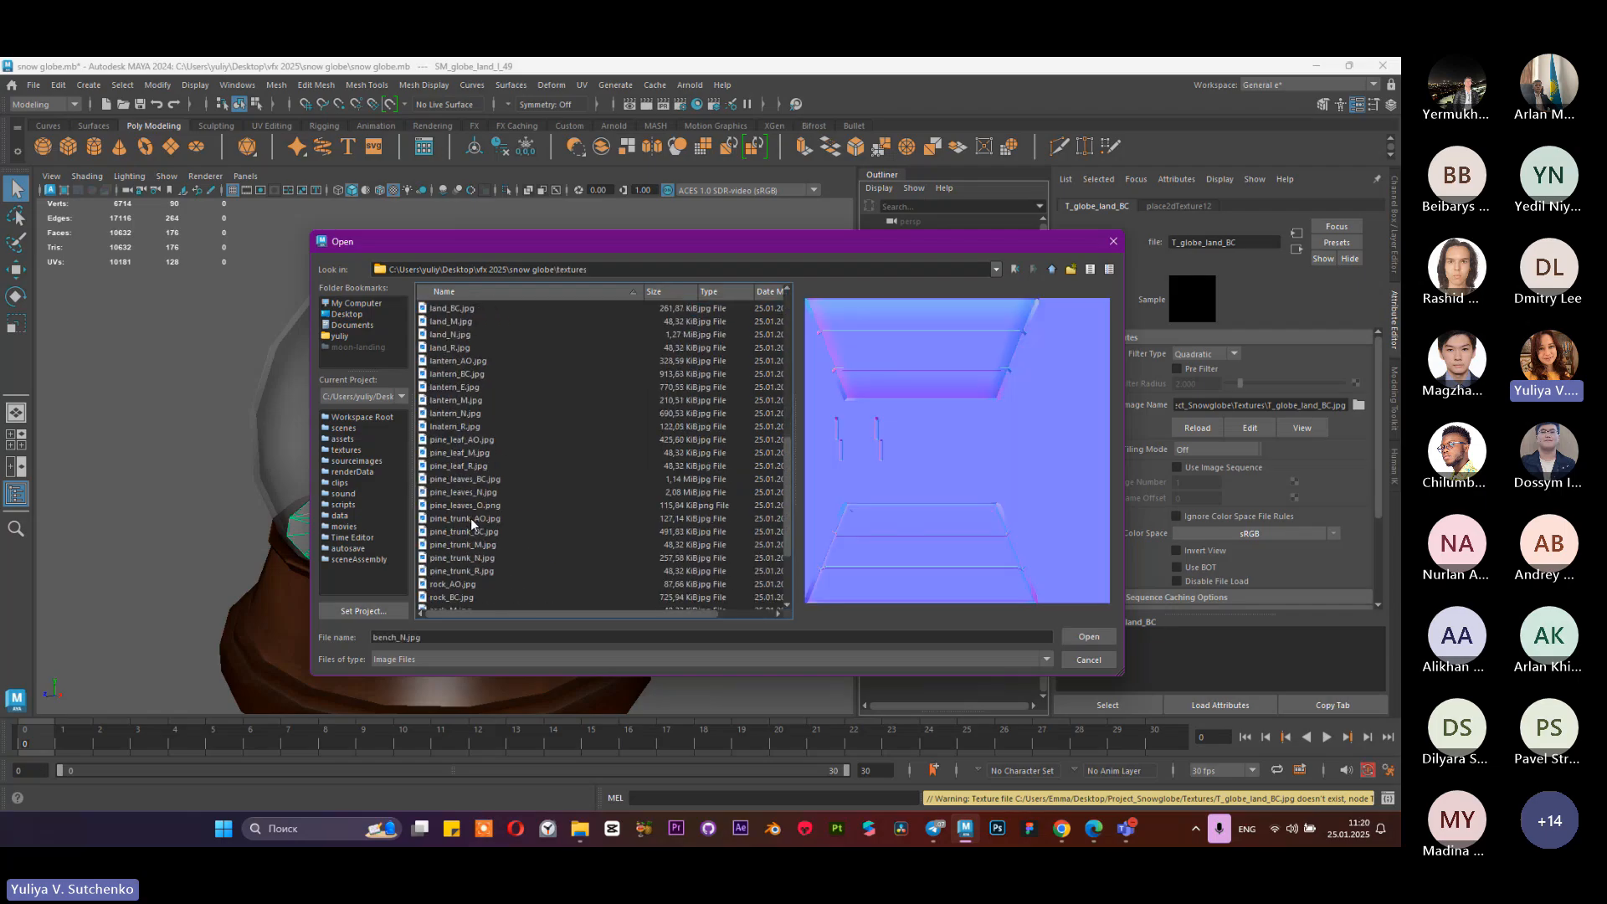
pyautogui.scroll(-2, 490, 546)
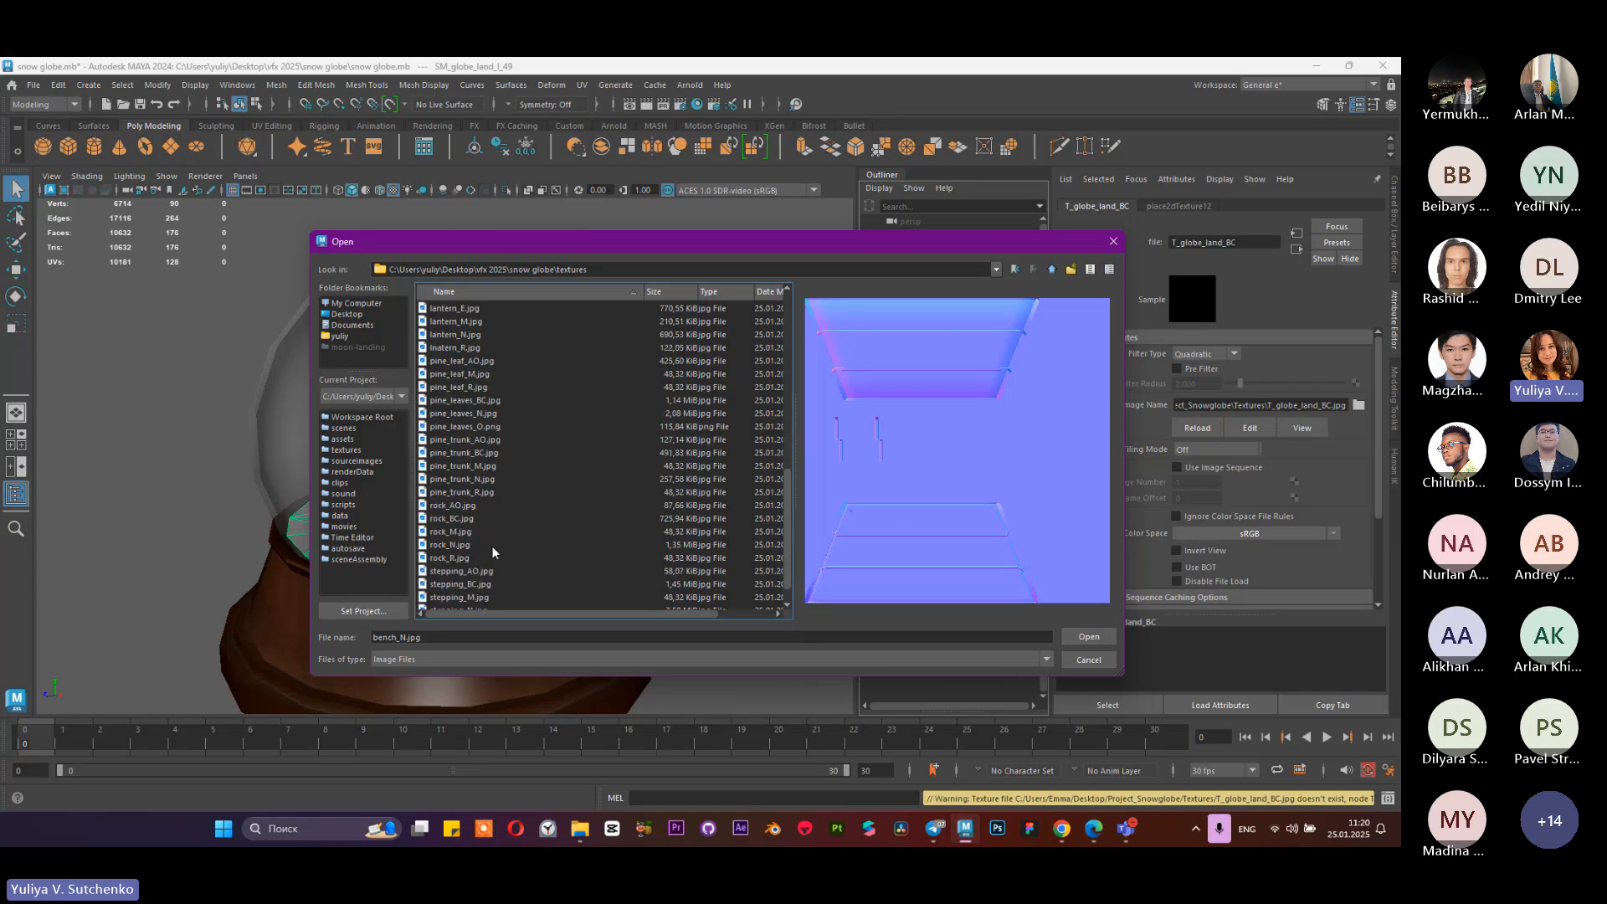
pyautogui.scroll(7, 449, 414)
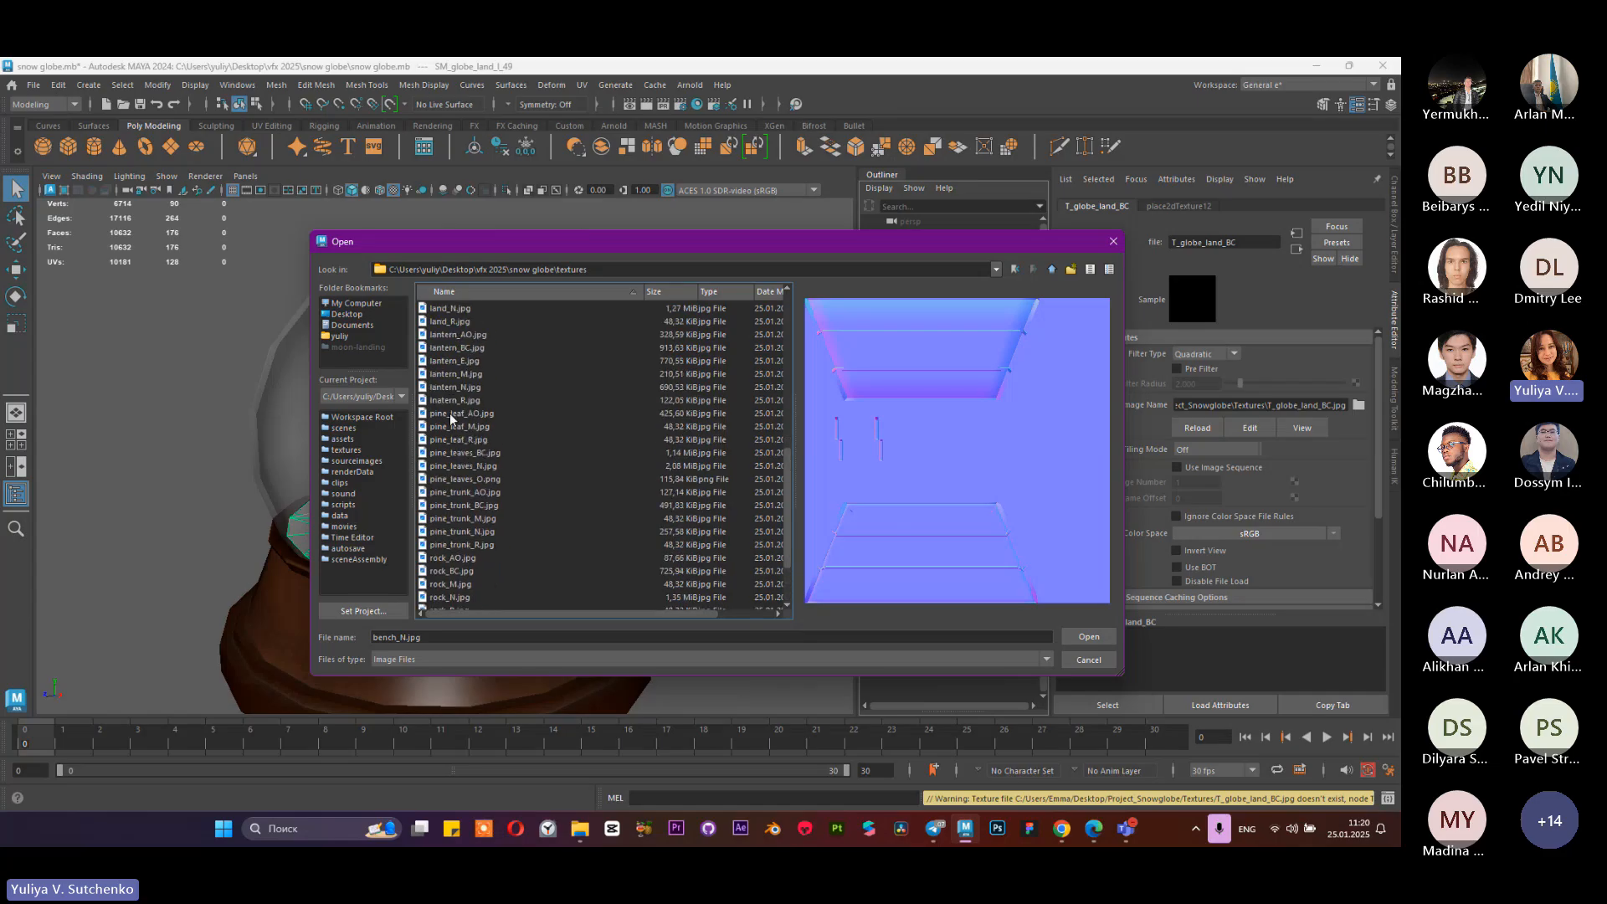
pyautogui.scroll(2, 487, 365)
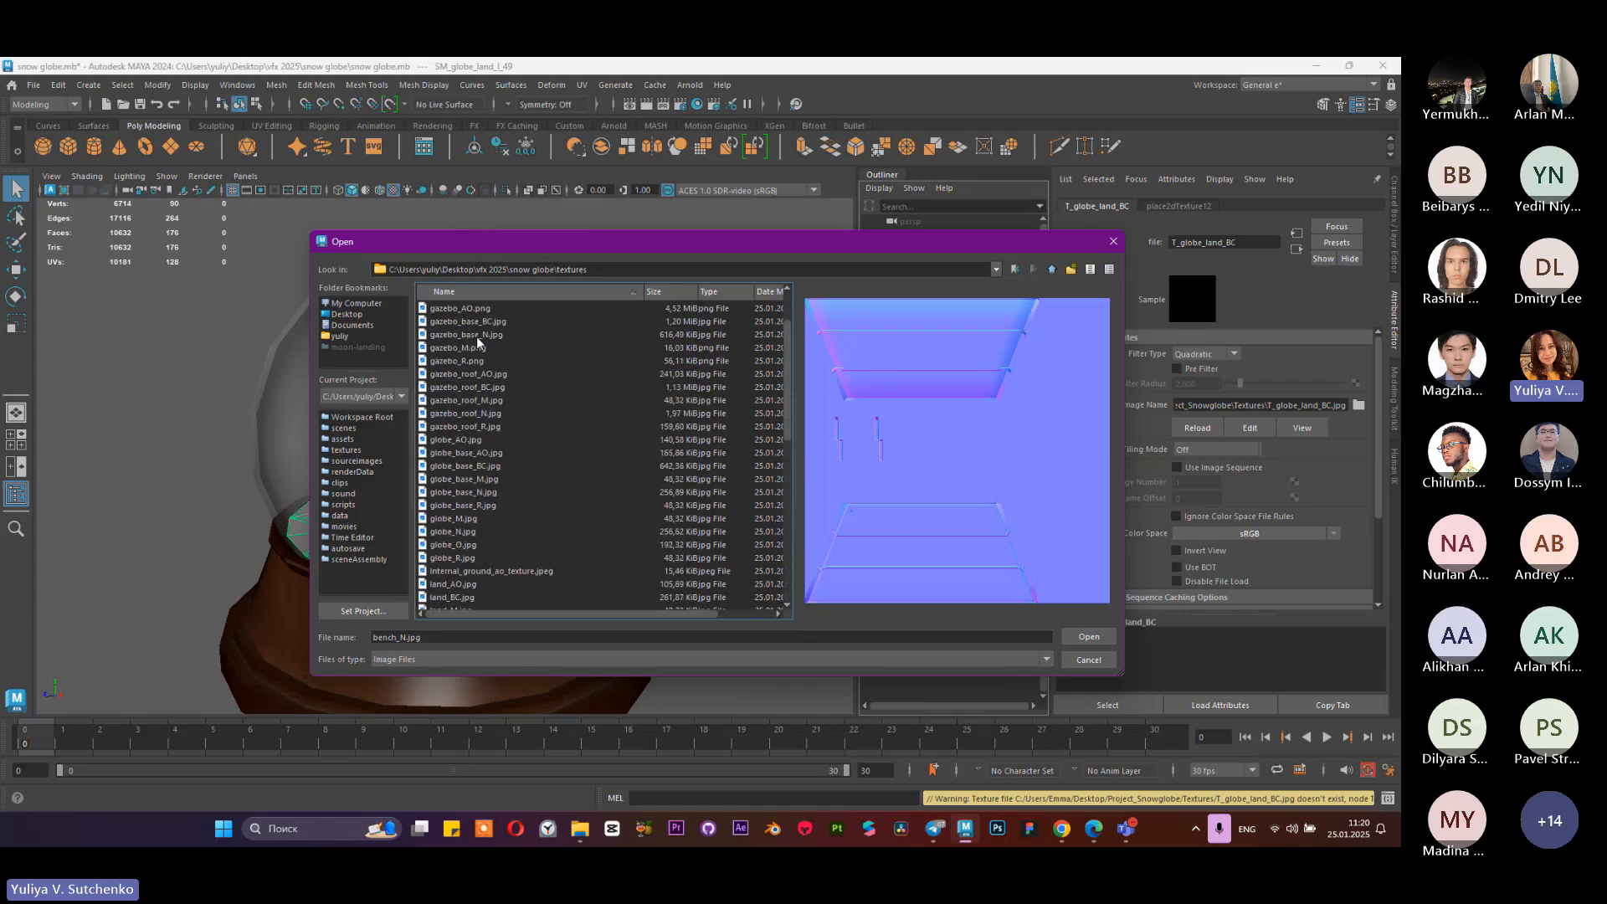
pyautogui.scroll(2, 466, 477)
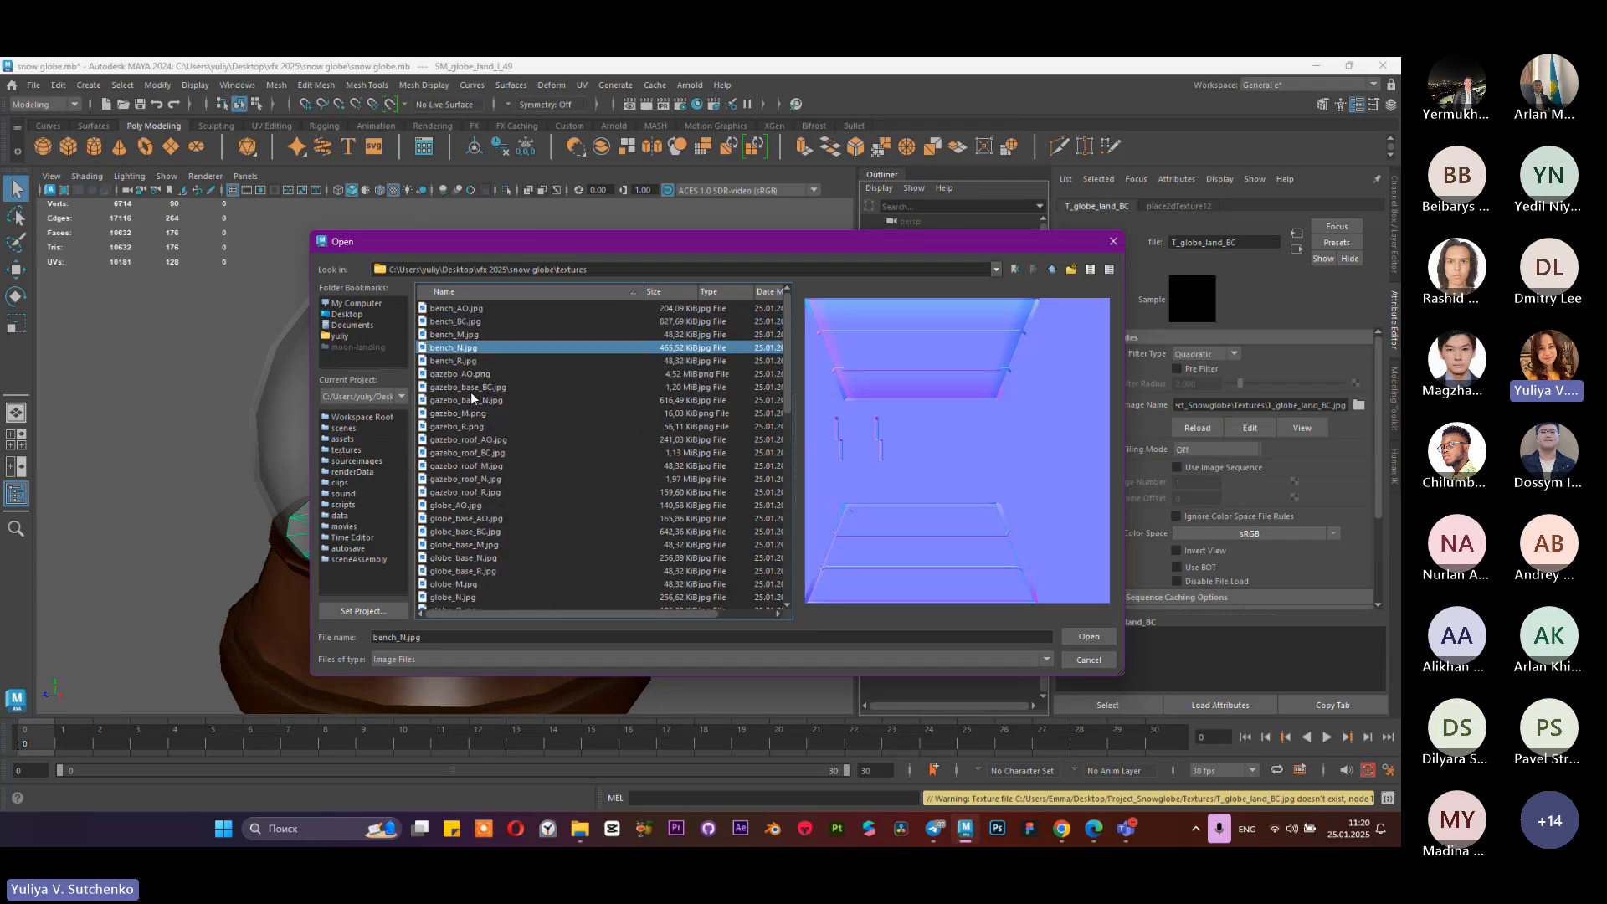
pyautogui.scroll(-2, 472, 442)
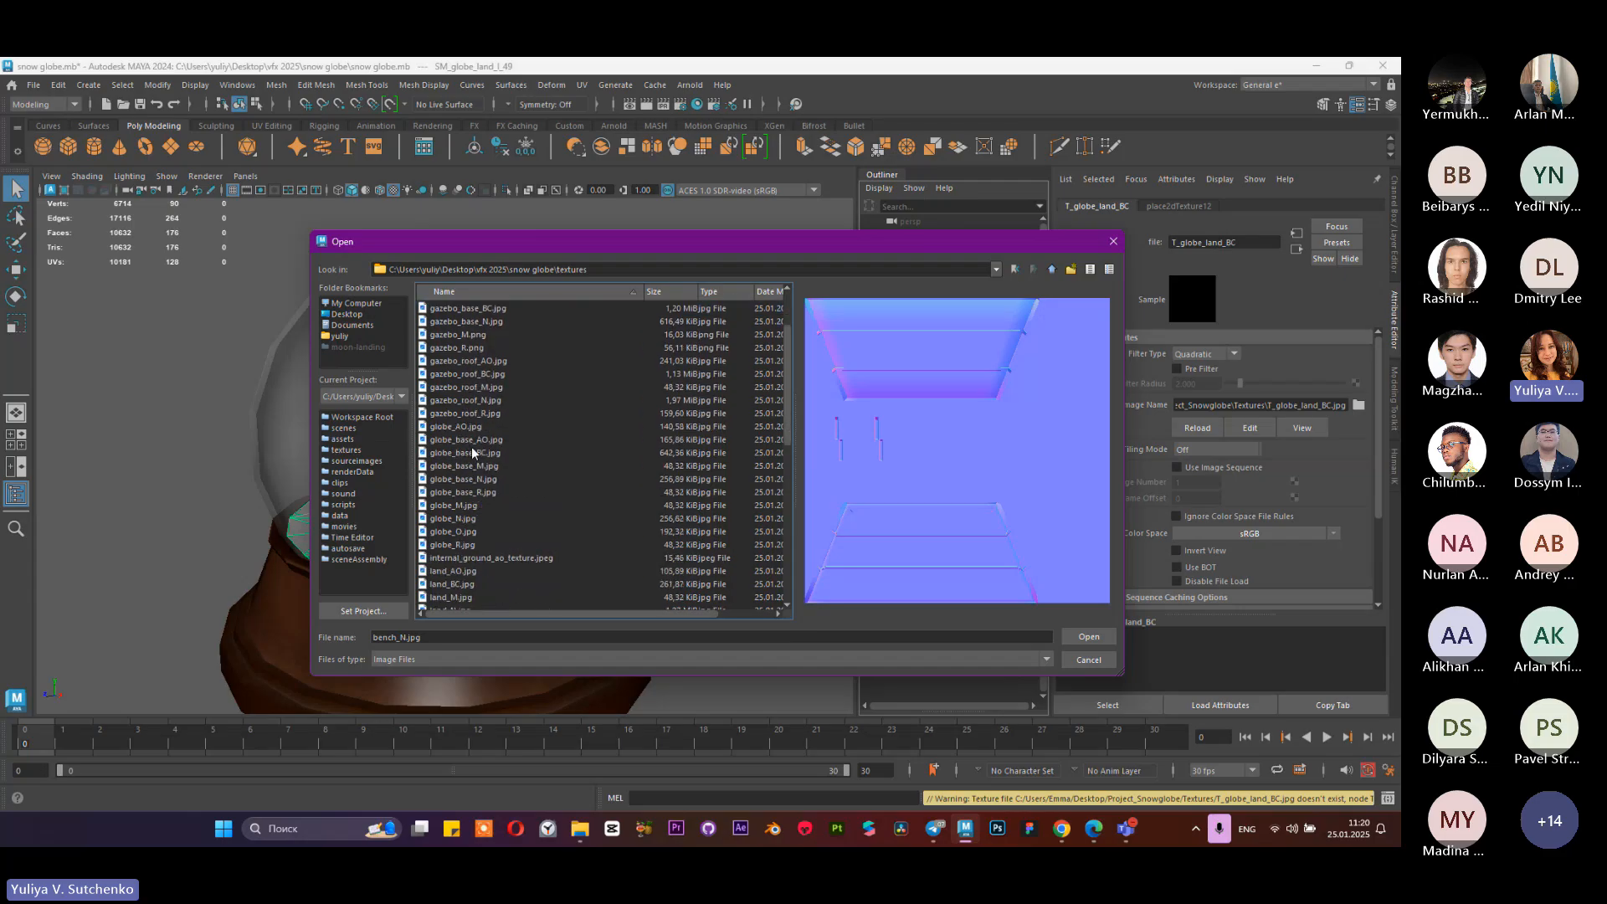
pyautogui.scroll(-2, 468, 457)
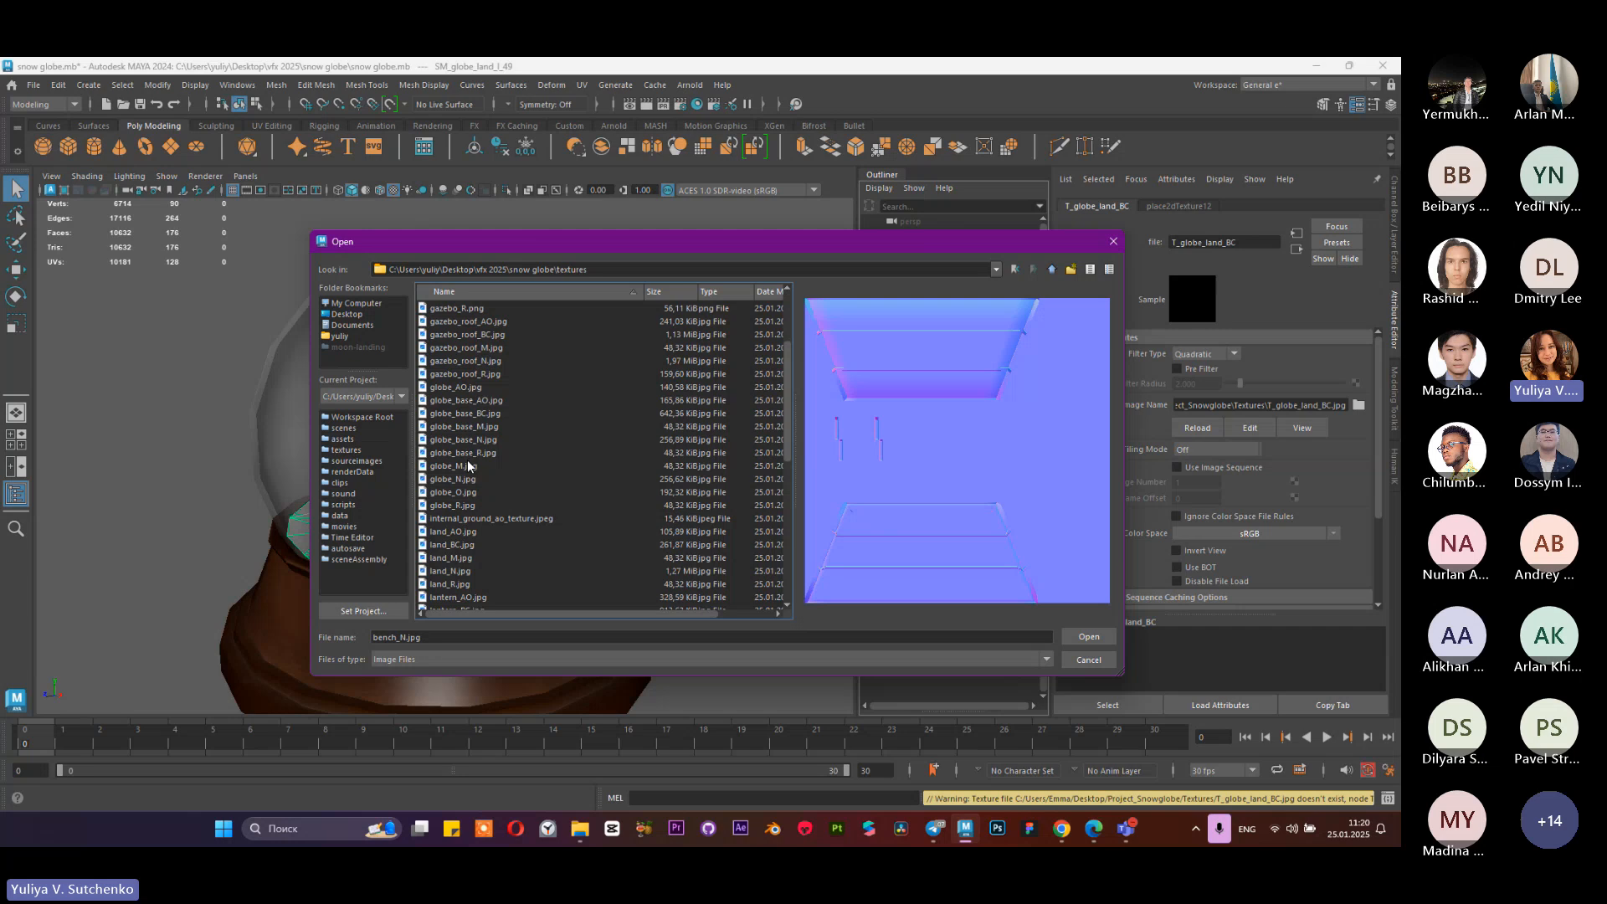
# Step: Preview the globe, internal ground and land images, and load land_BC.jpg as the image of the T_globe_land_BC texture
pyautogui.click(469, 439)
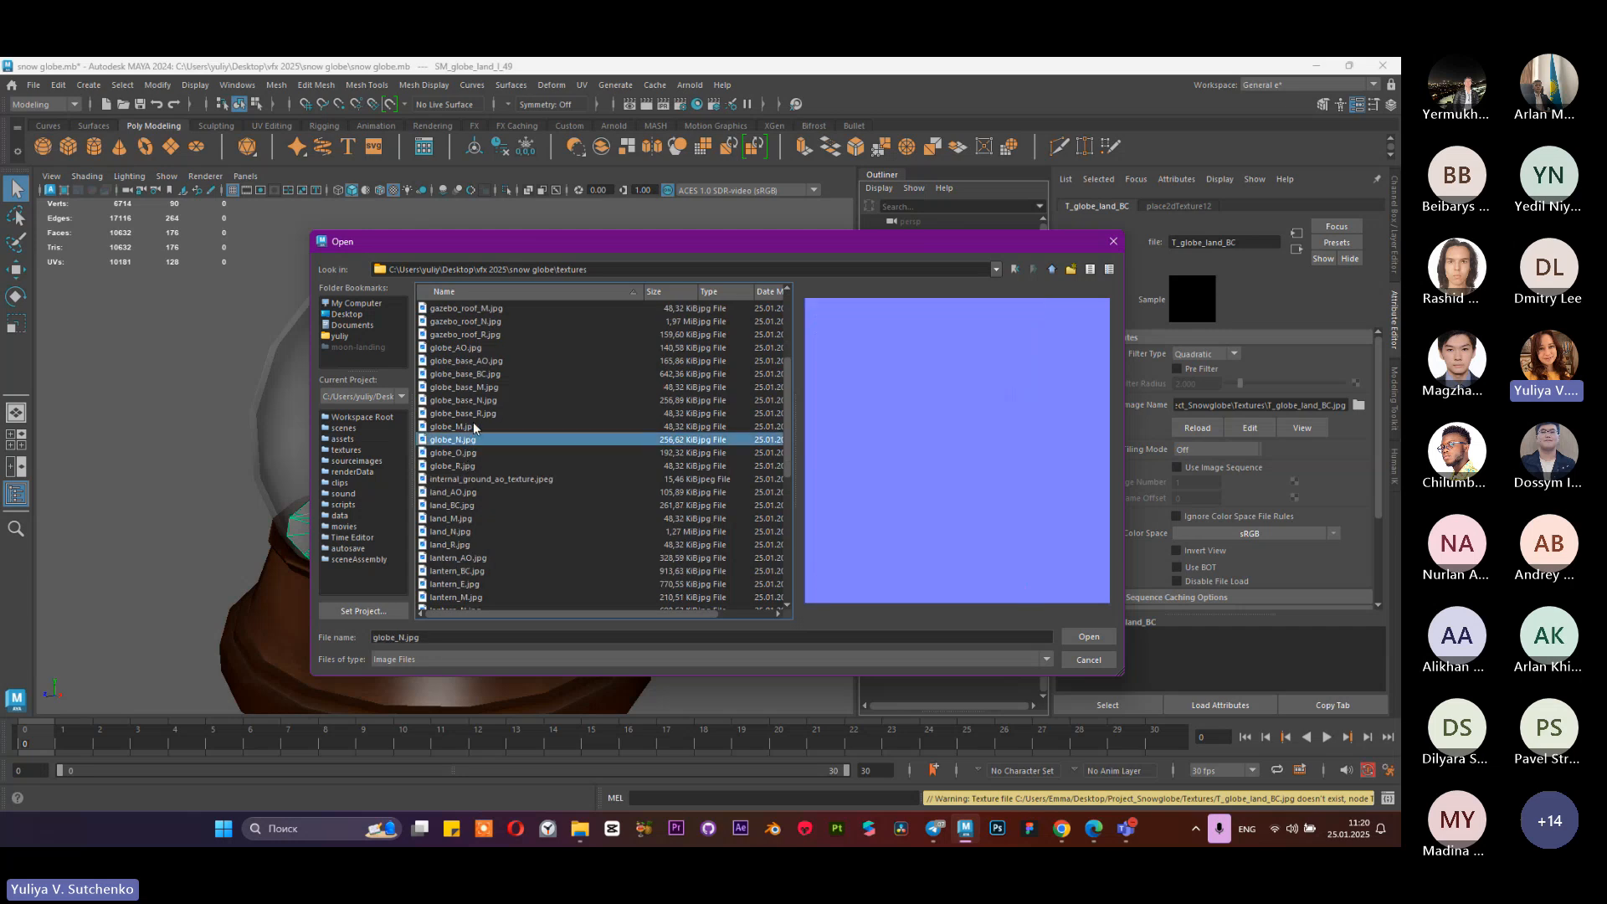
pyautogui.click(474, 421)
pyautogui.click(467, 466)
pyautogui.click(469, 478)
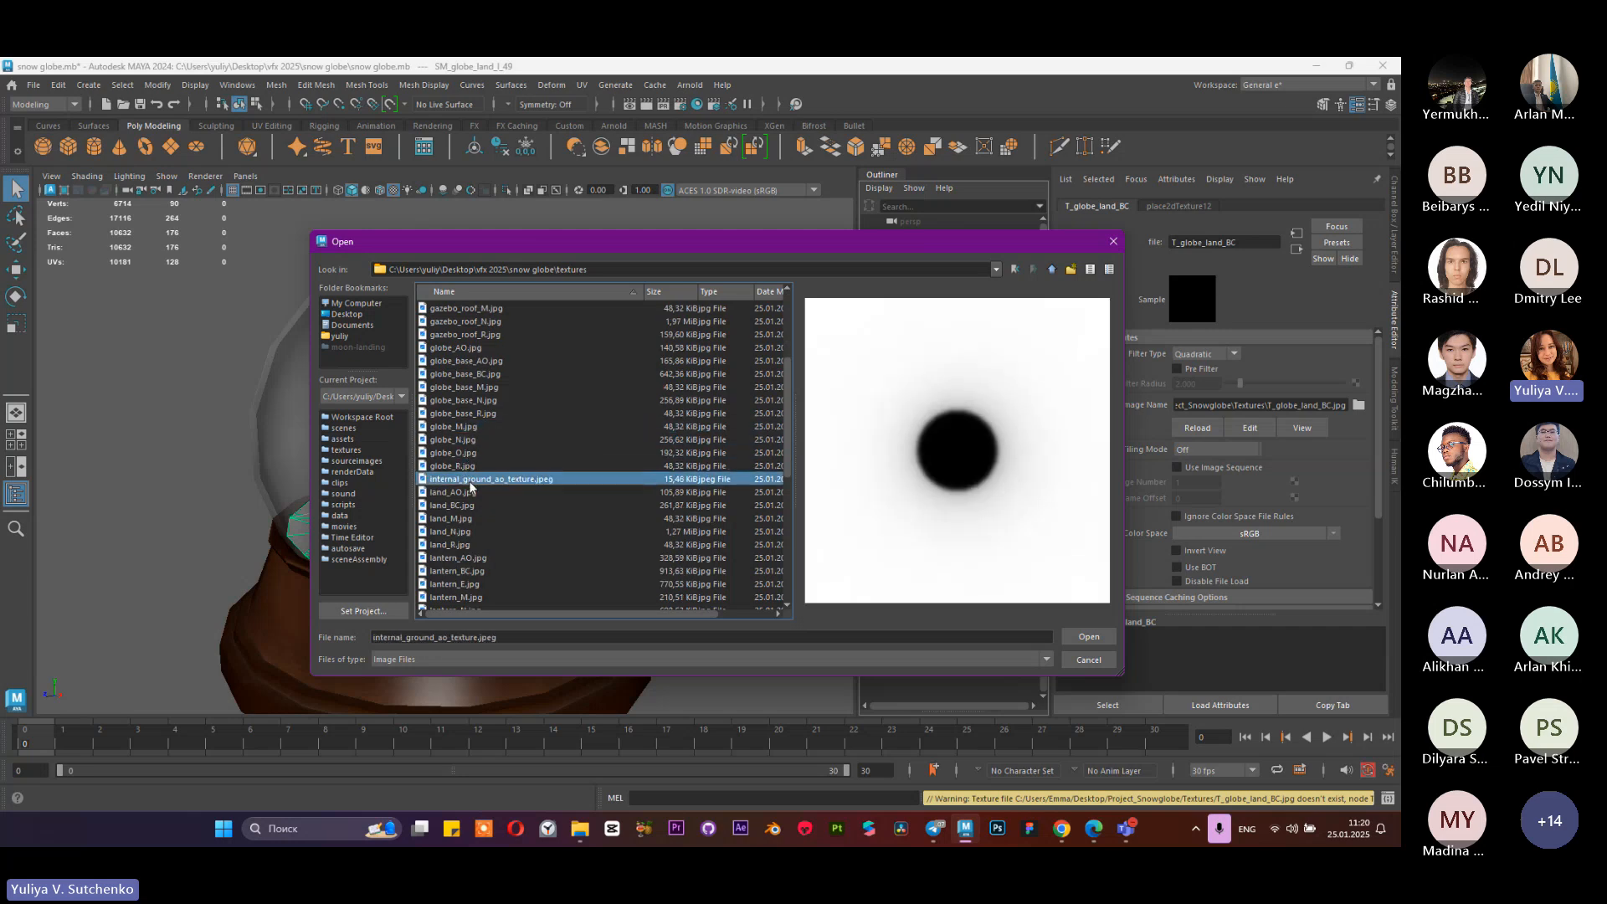
pyautogui.click(471, 493)
pyautogui.scroll(-1, 469, 504)
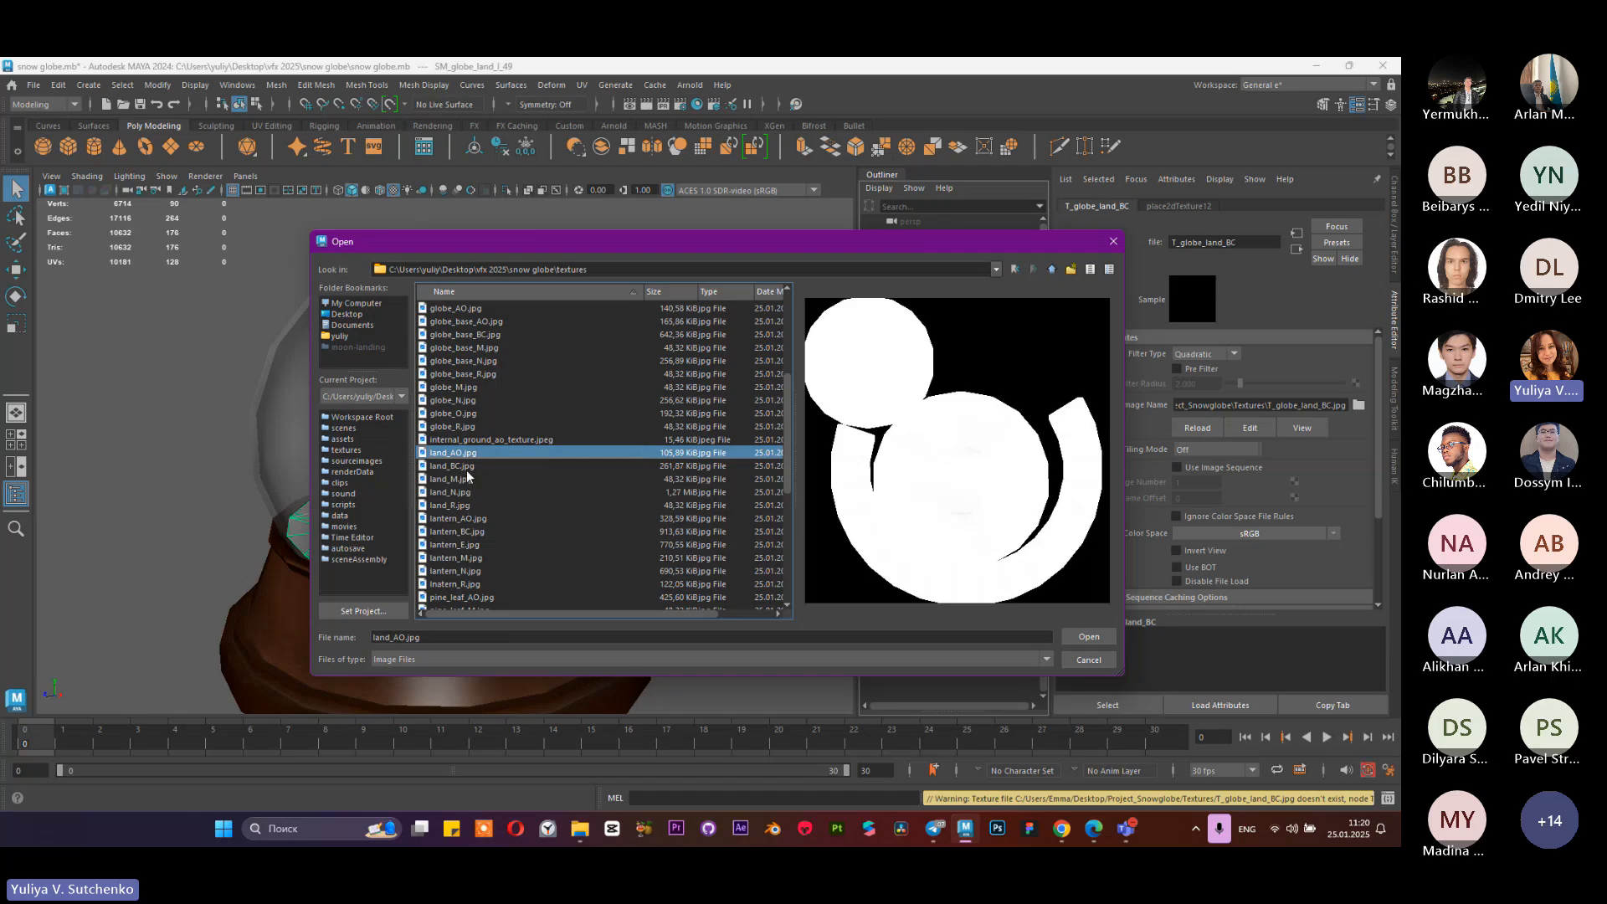
pyautogui.click(466, 466)
pyautogui.click(1078, 639)
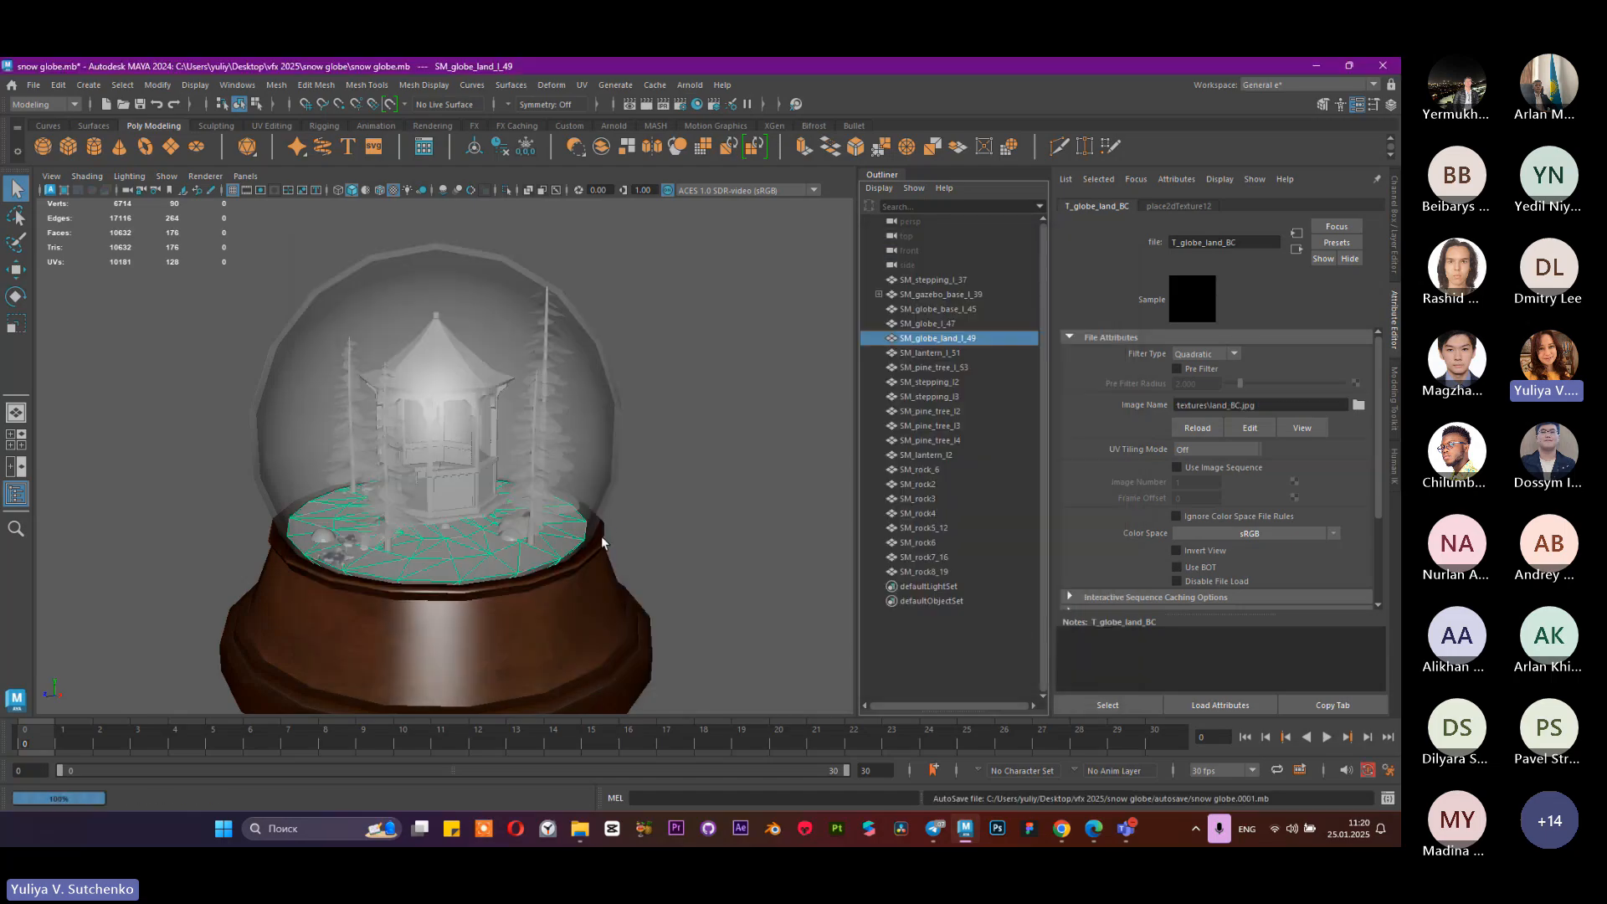
# Step: Load lantern_BC.jpg from the vfx 2025/snow globe/textures folder as the color texture image of SM_lantern_l_51
pyautogui.click(930, 352)
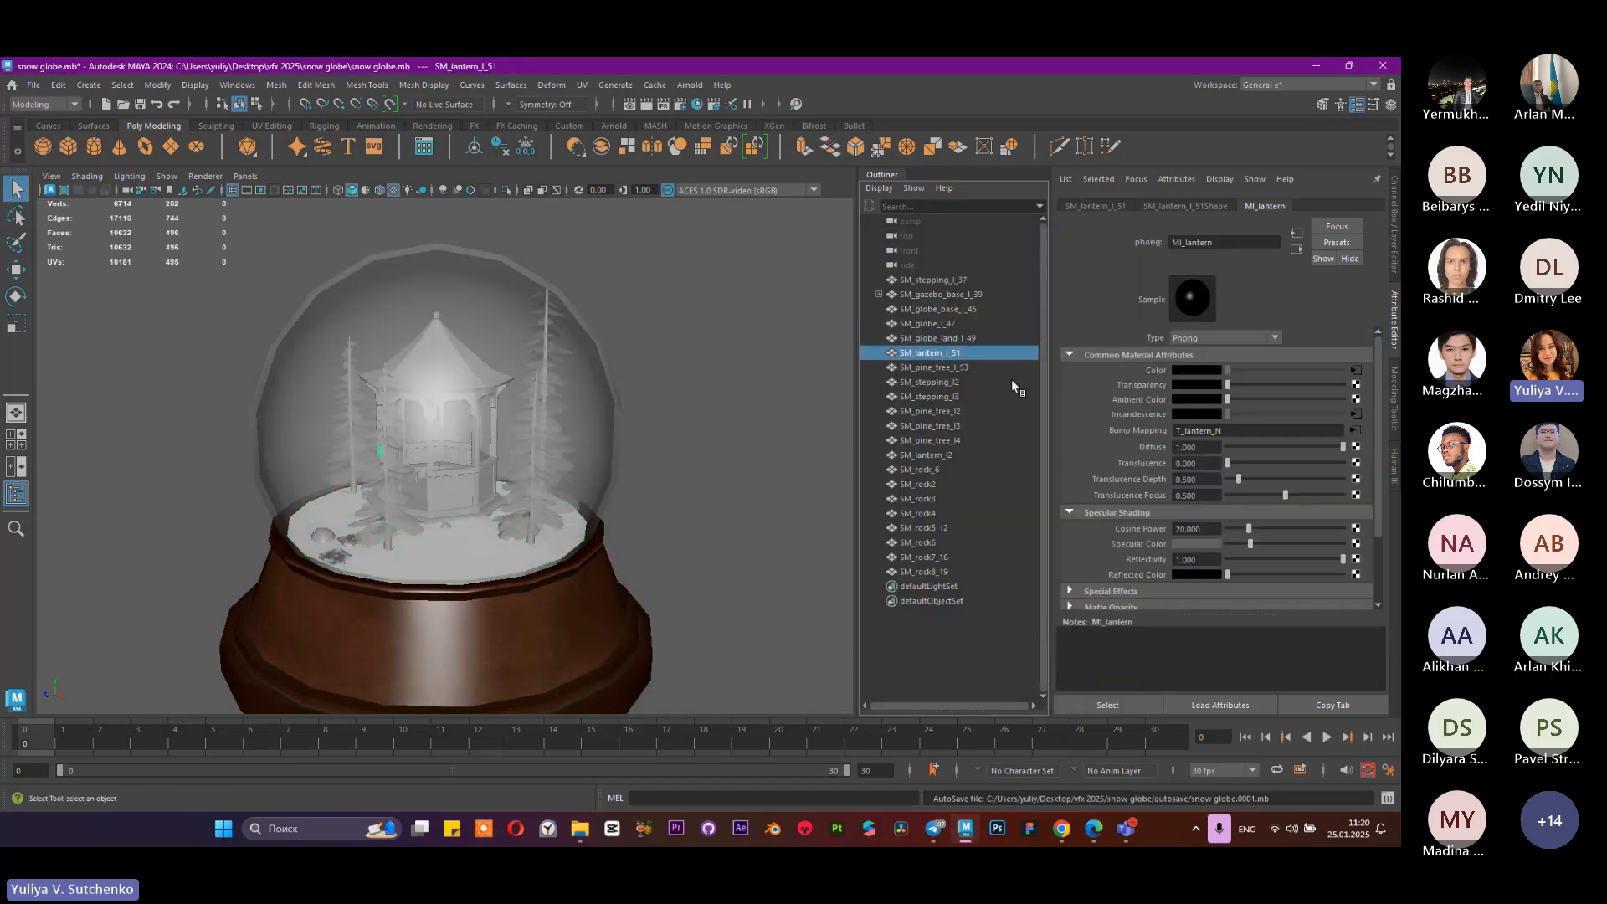
pyautogui.click(1355, 369)
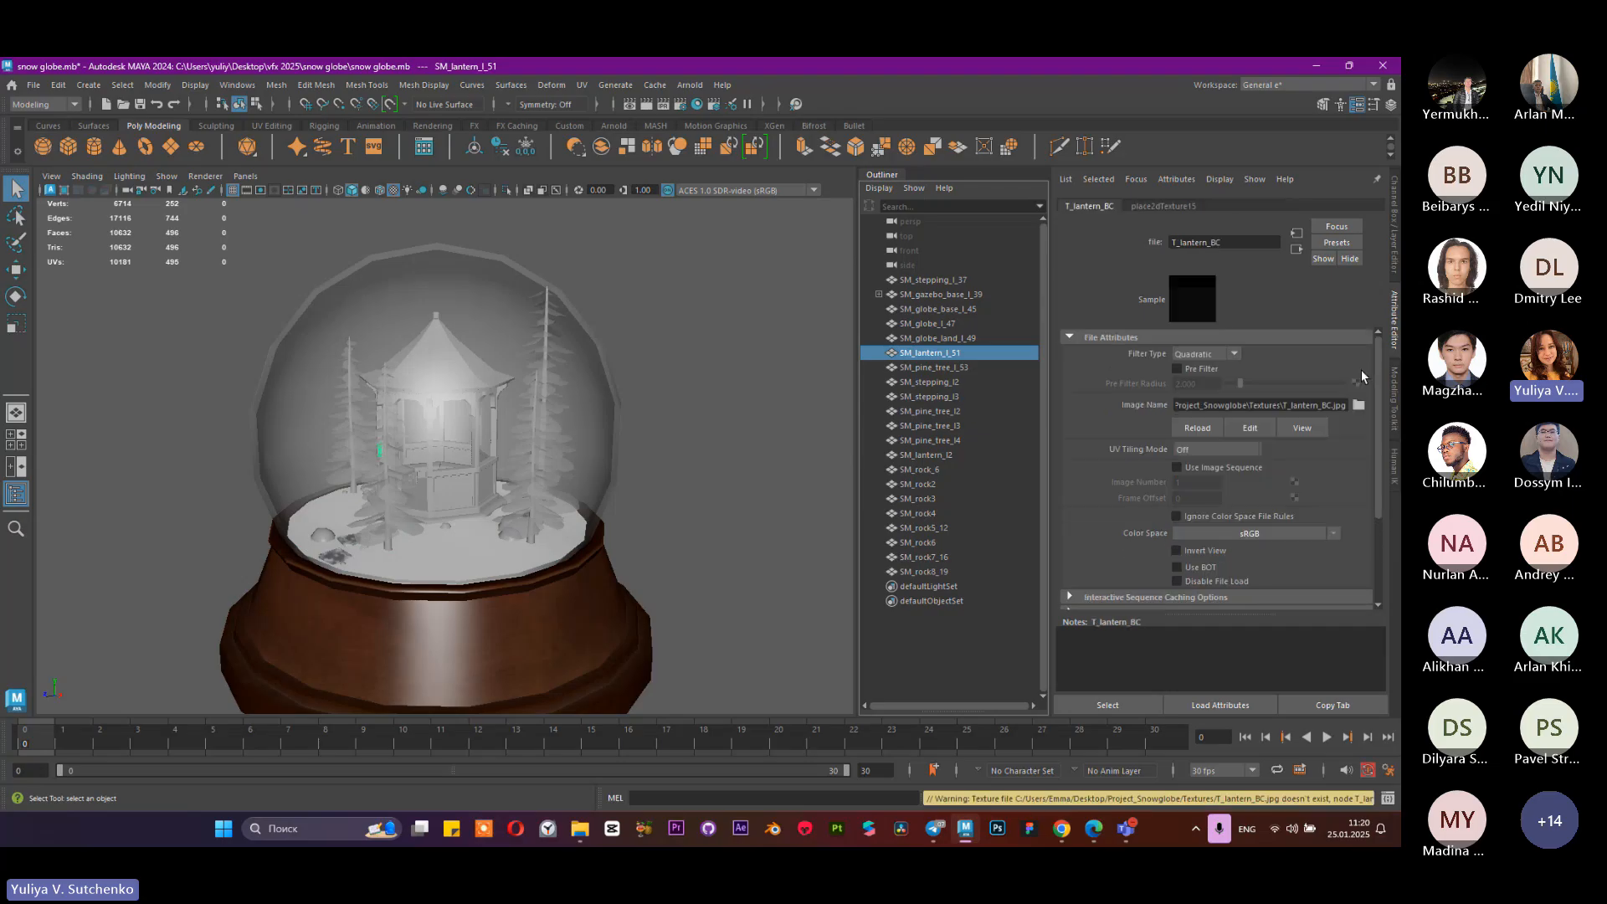
pyautogui.click(1358, 405)
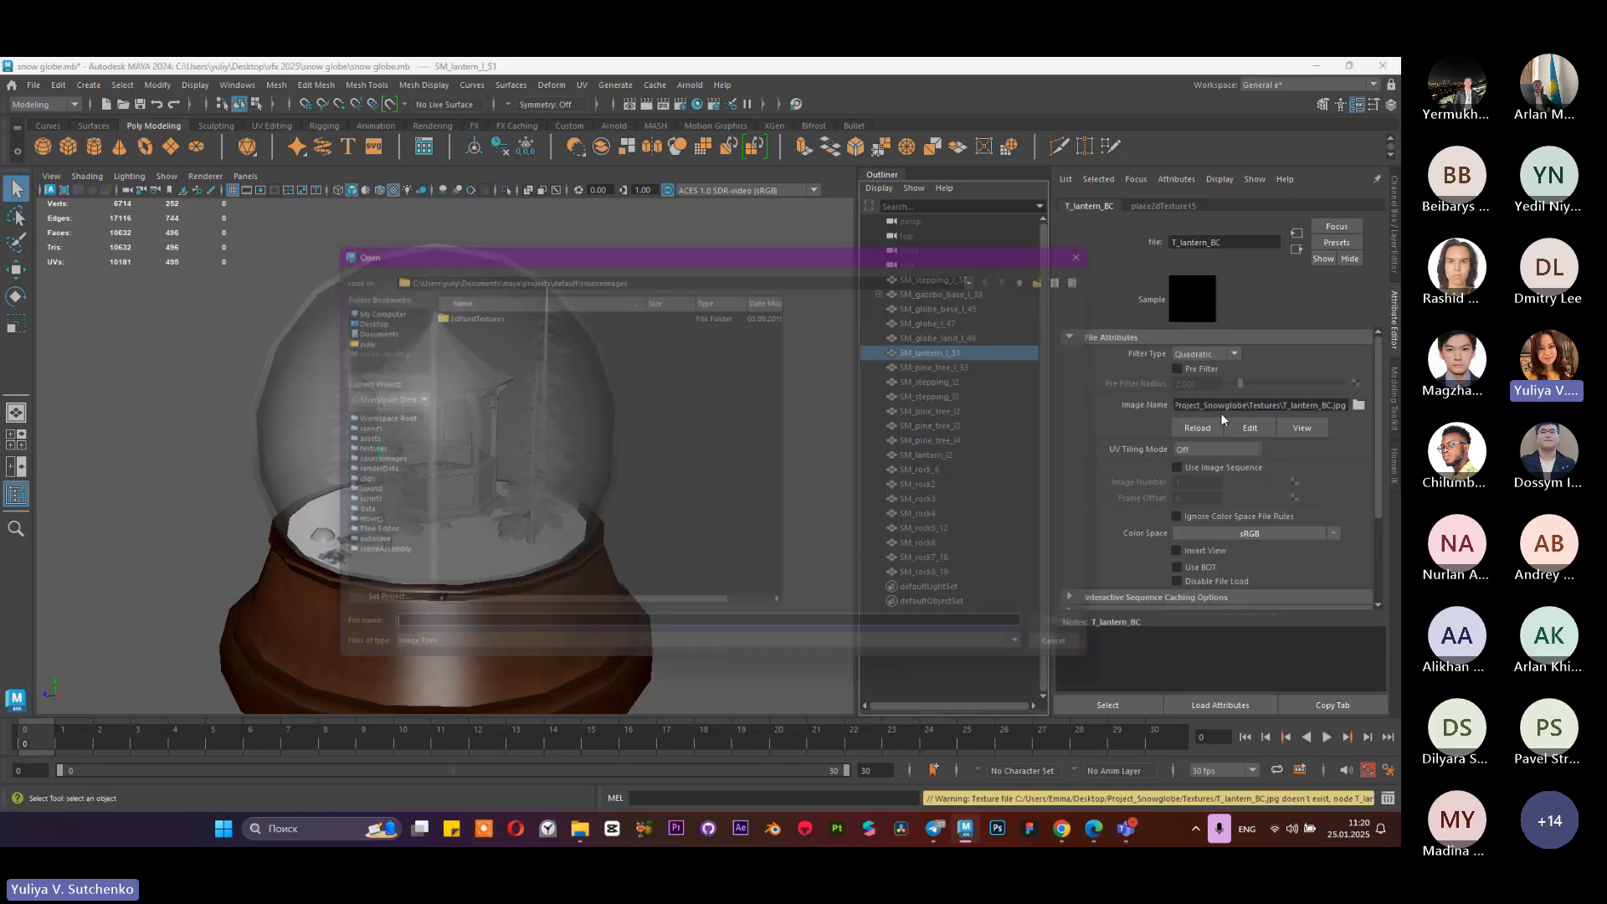
pyautogui.click(346, 315)
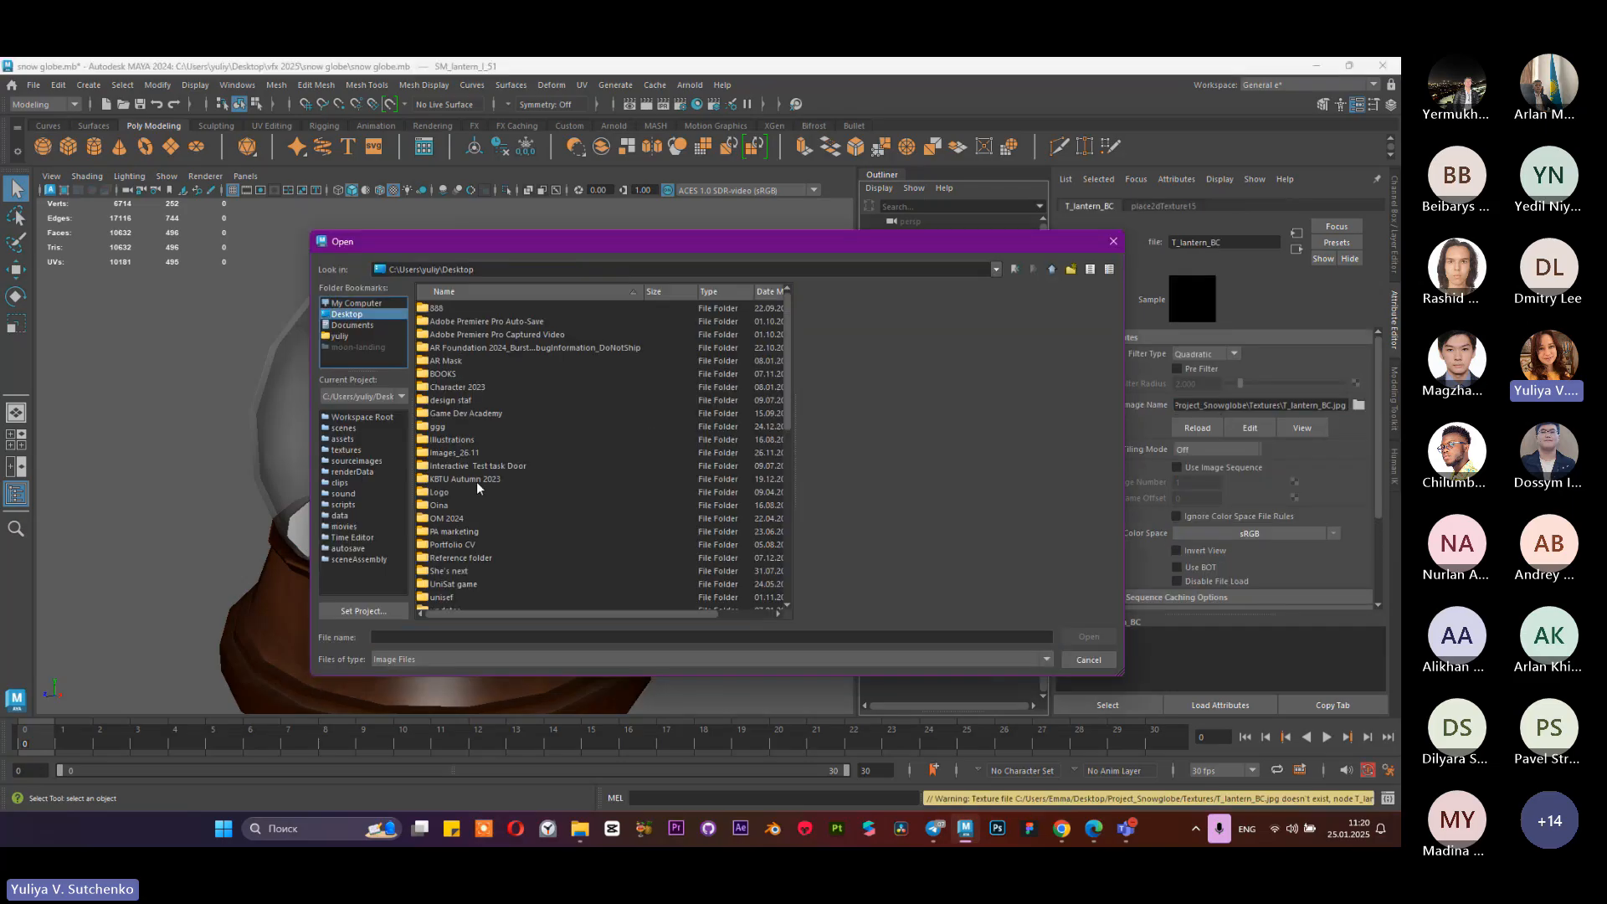
pyautogui.scroll(-3, 472, 485)
pyautogui.doubleClick(459, 512)
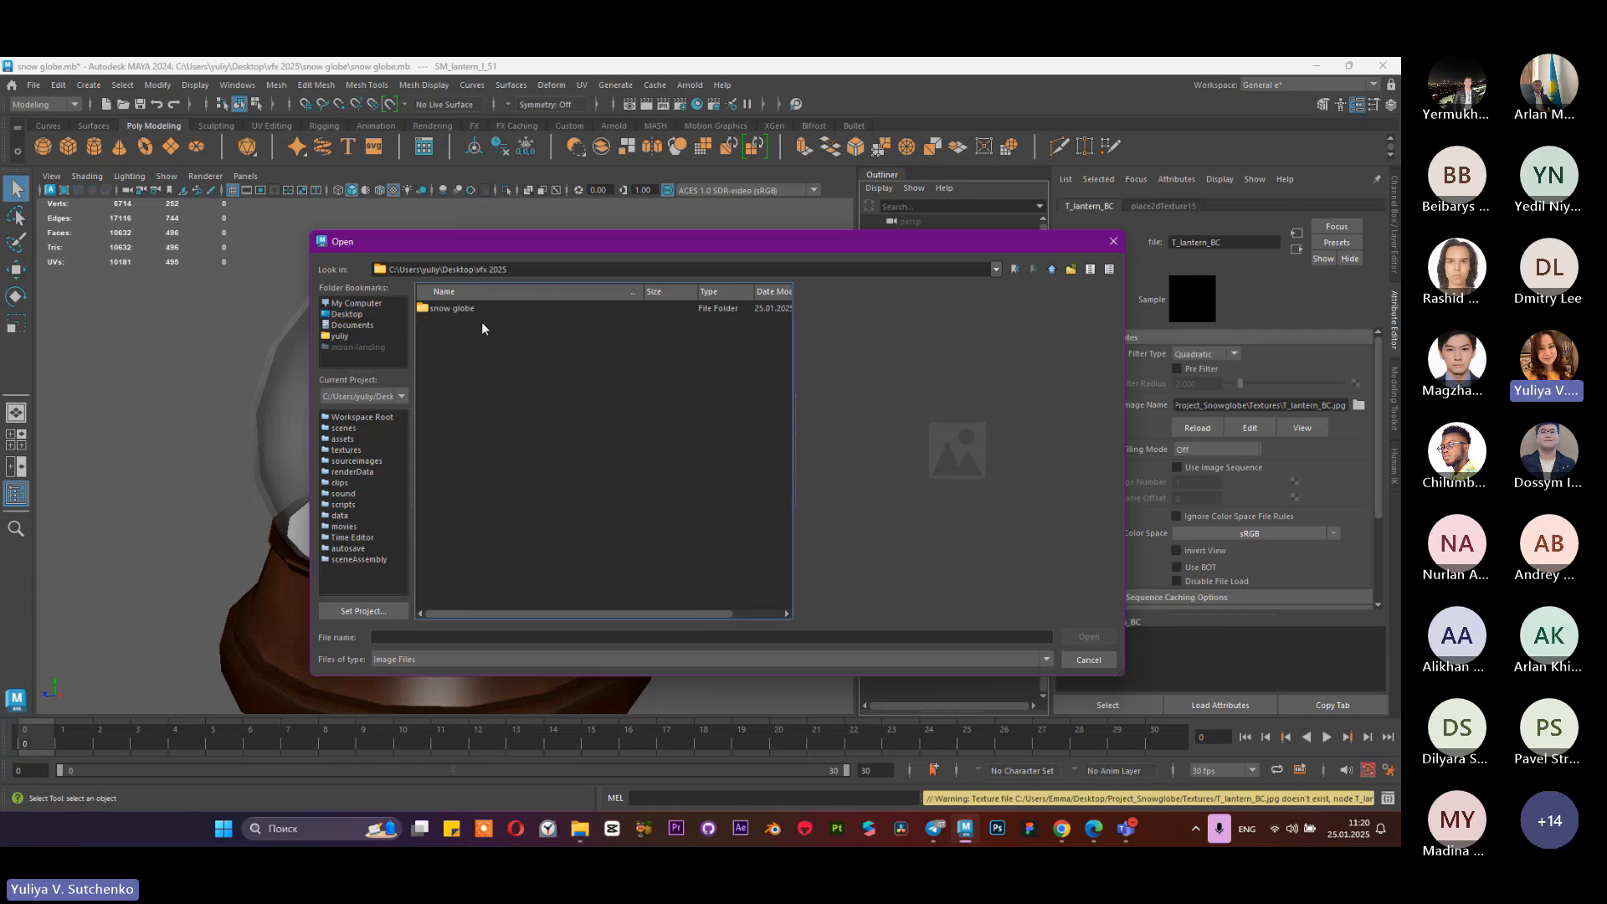
pyautogui.doubleClick(476, 309)
pyautogui.doubleClick(461, 477)
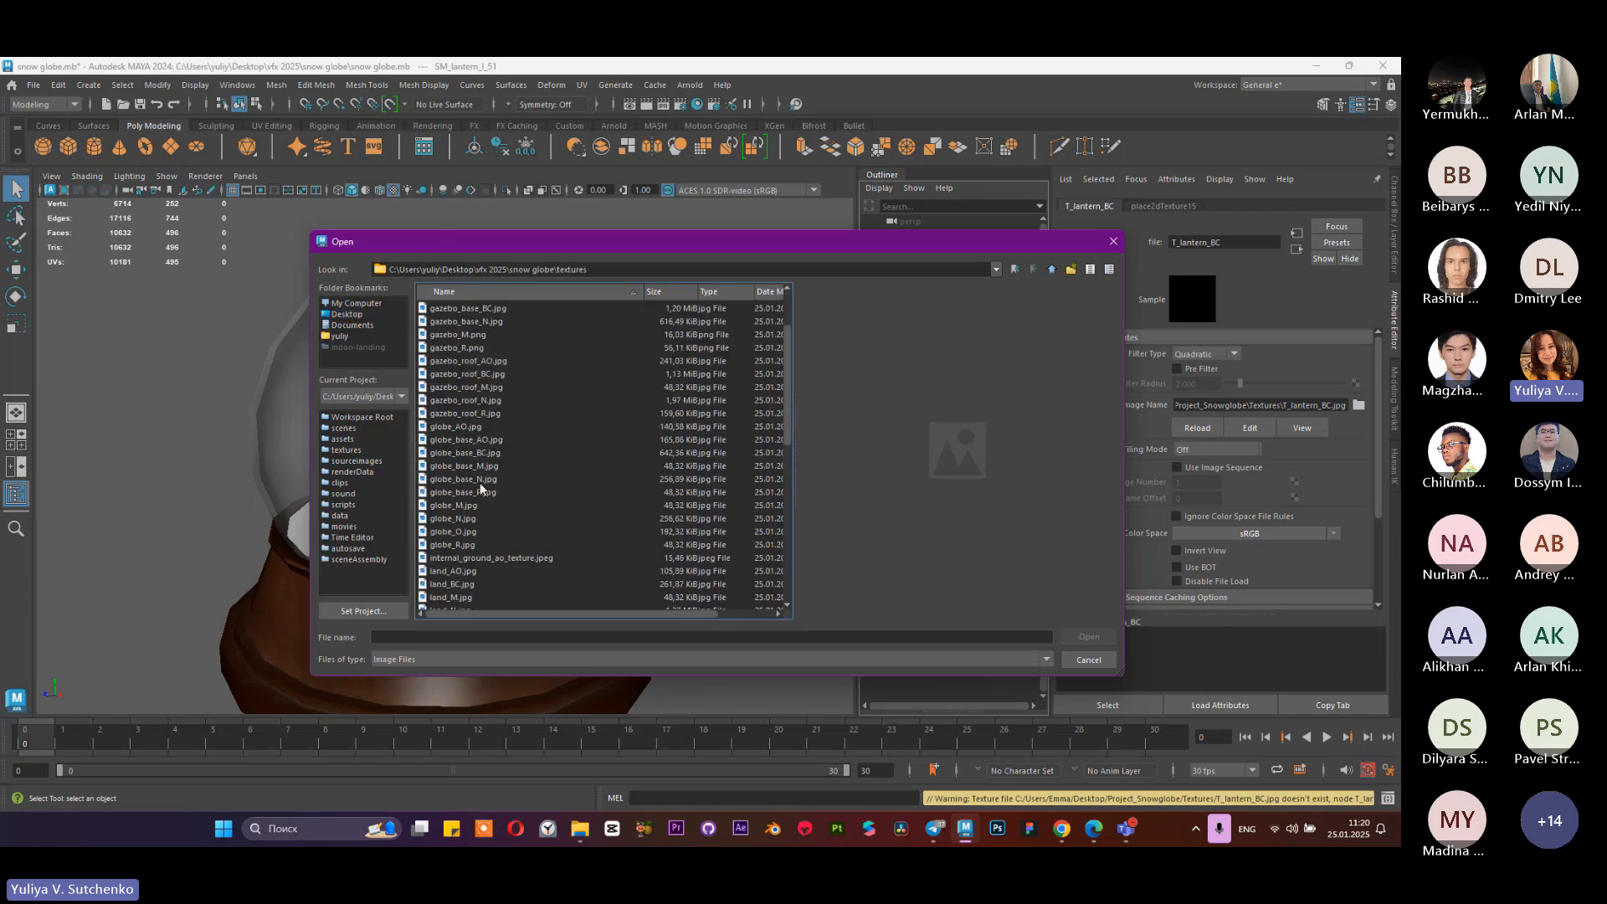
pyautogui.scroll(-3, 504, 492)
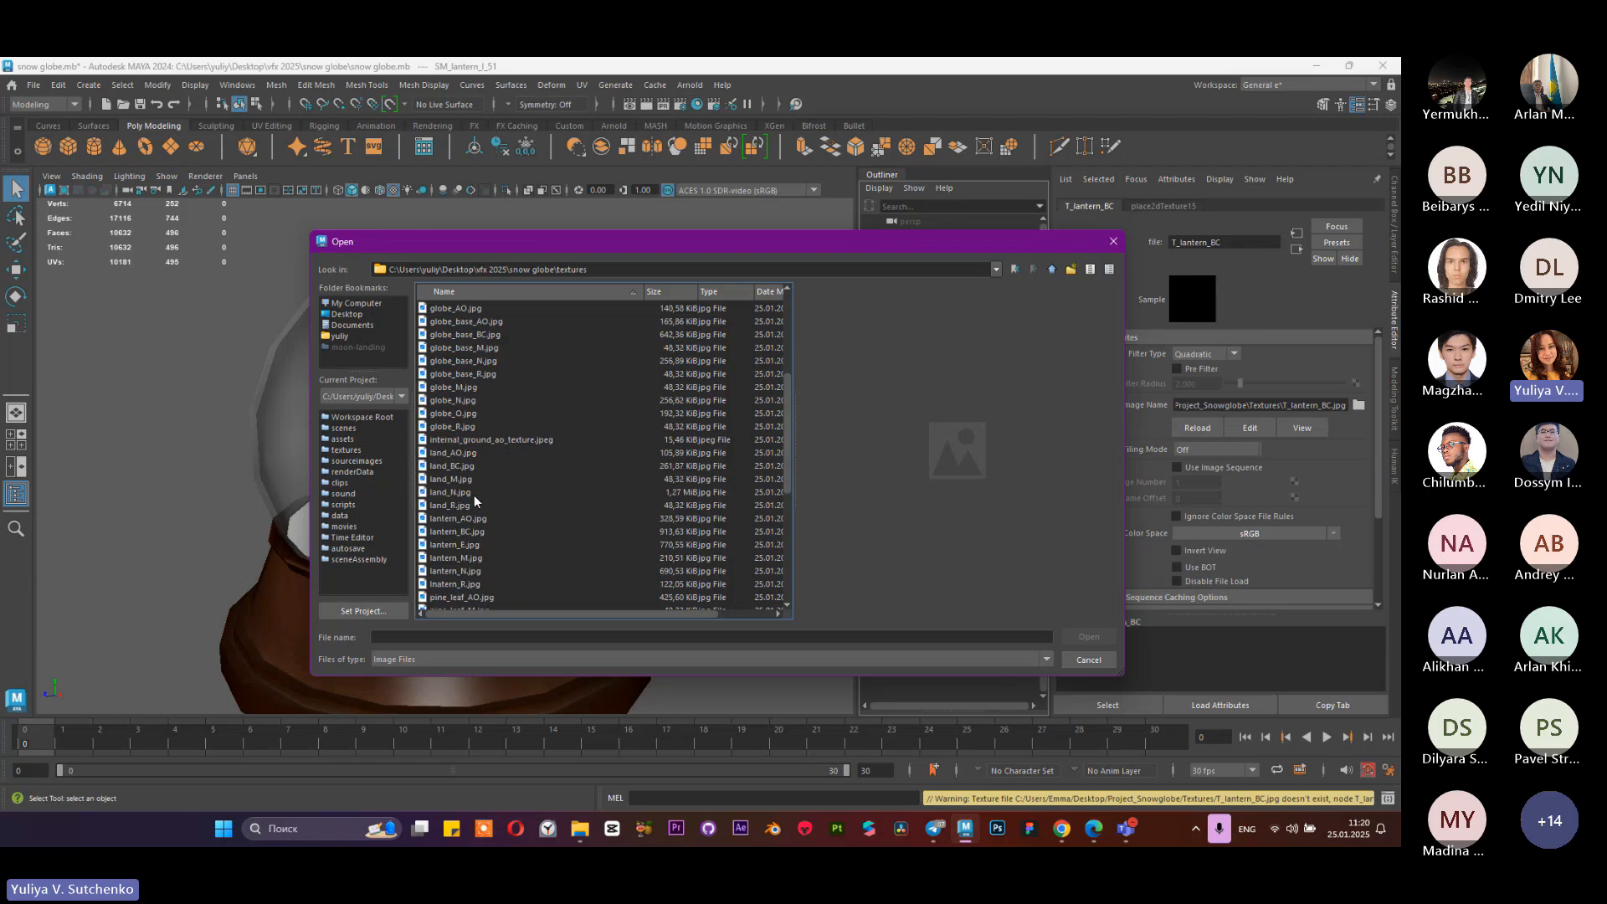
pyautogui.doubleClick(459, 532)
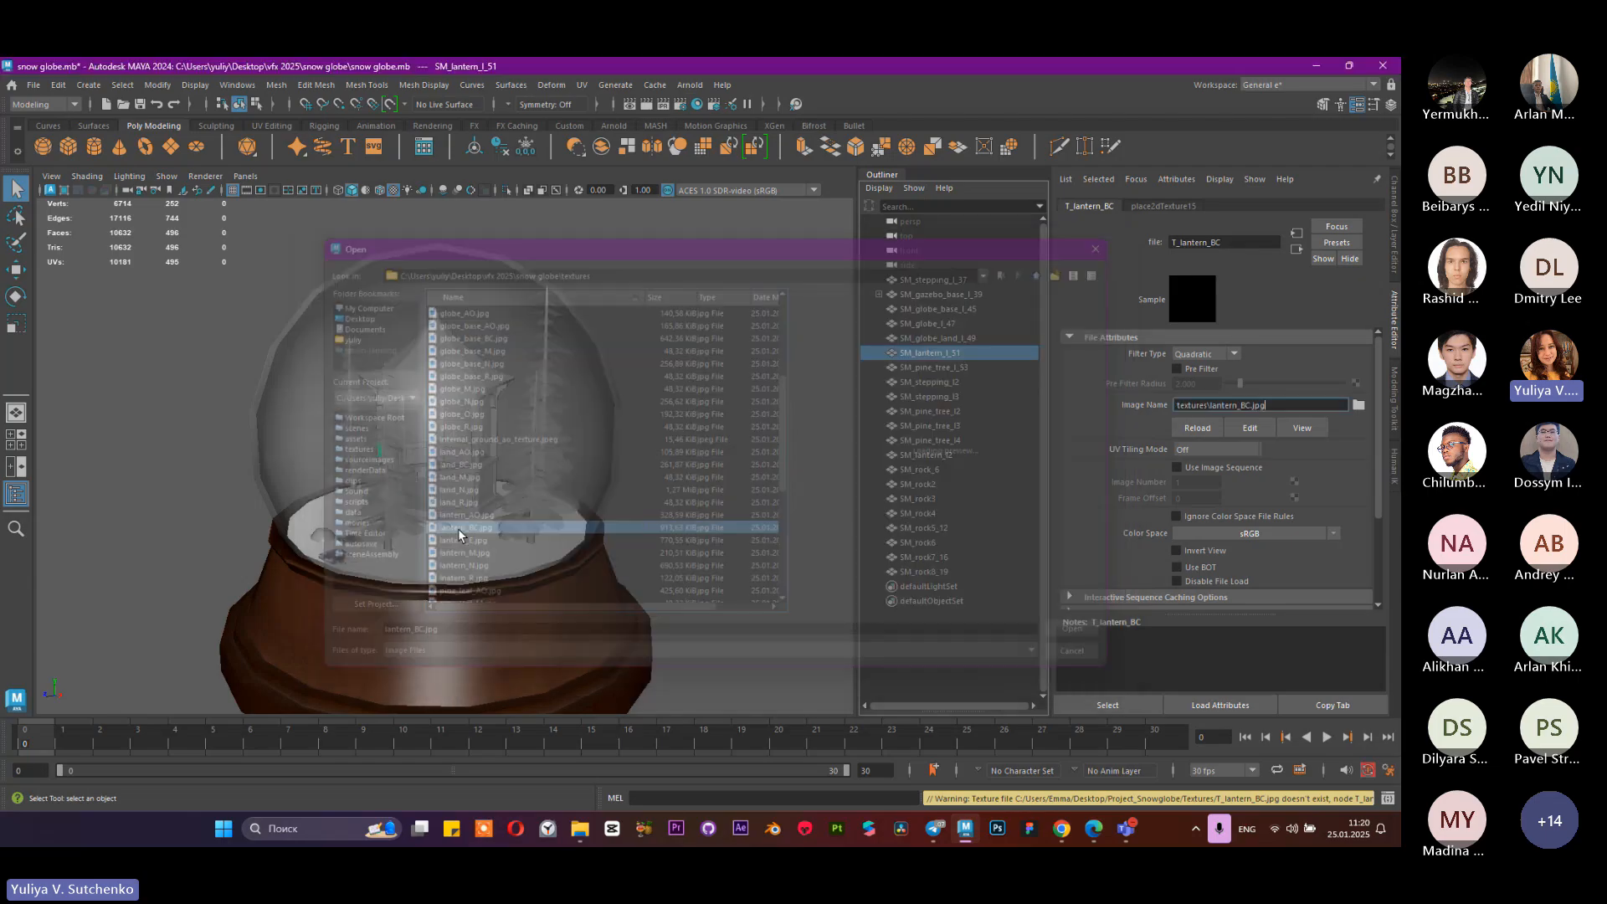
# Step: Load pine_trunk_BC.jpg from the snow globe textures folder as the color image of SM_pine_tree_l_53's MI_pine_trunk material
pyautogui.click(912, 367)
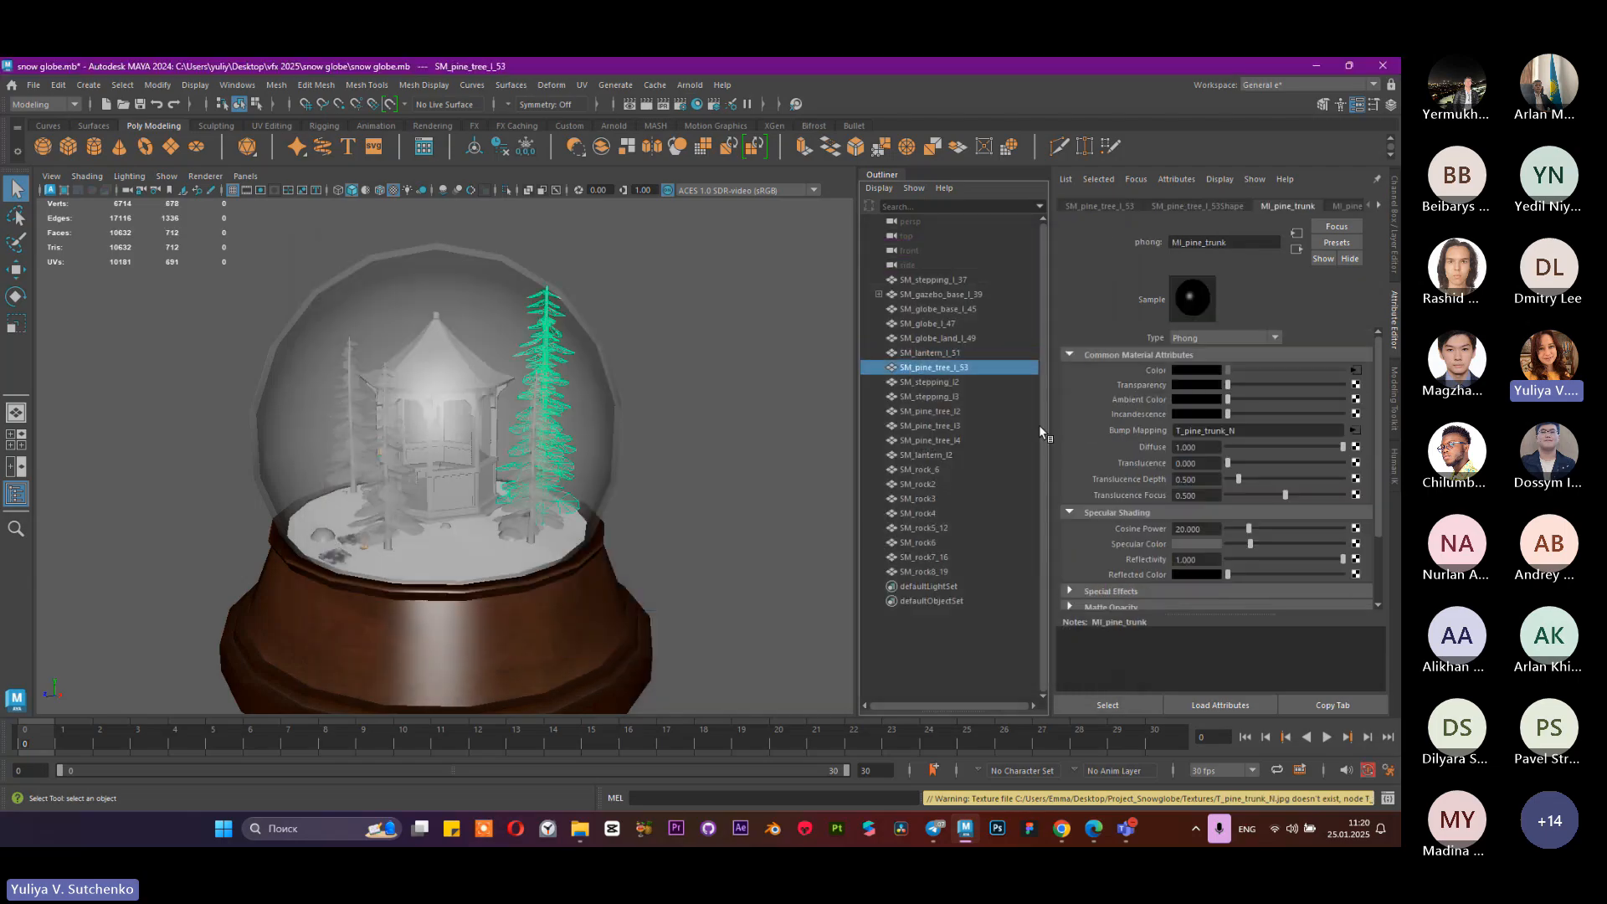
pyautogui.click(1355, 370)
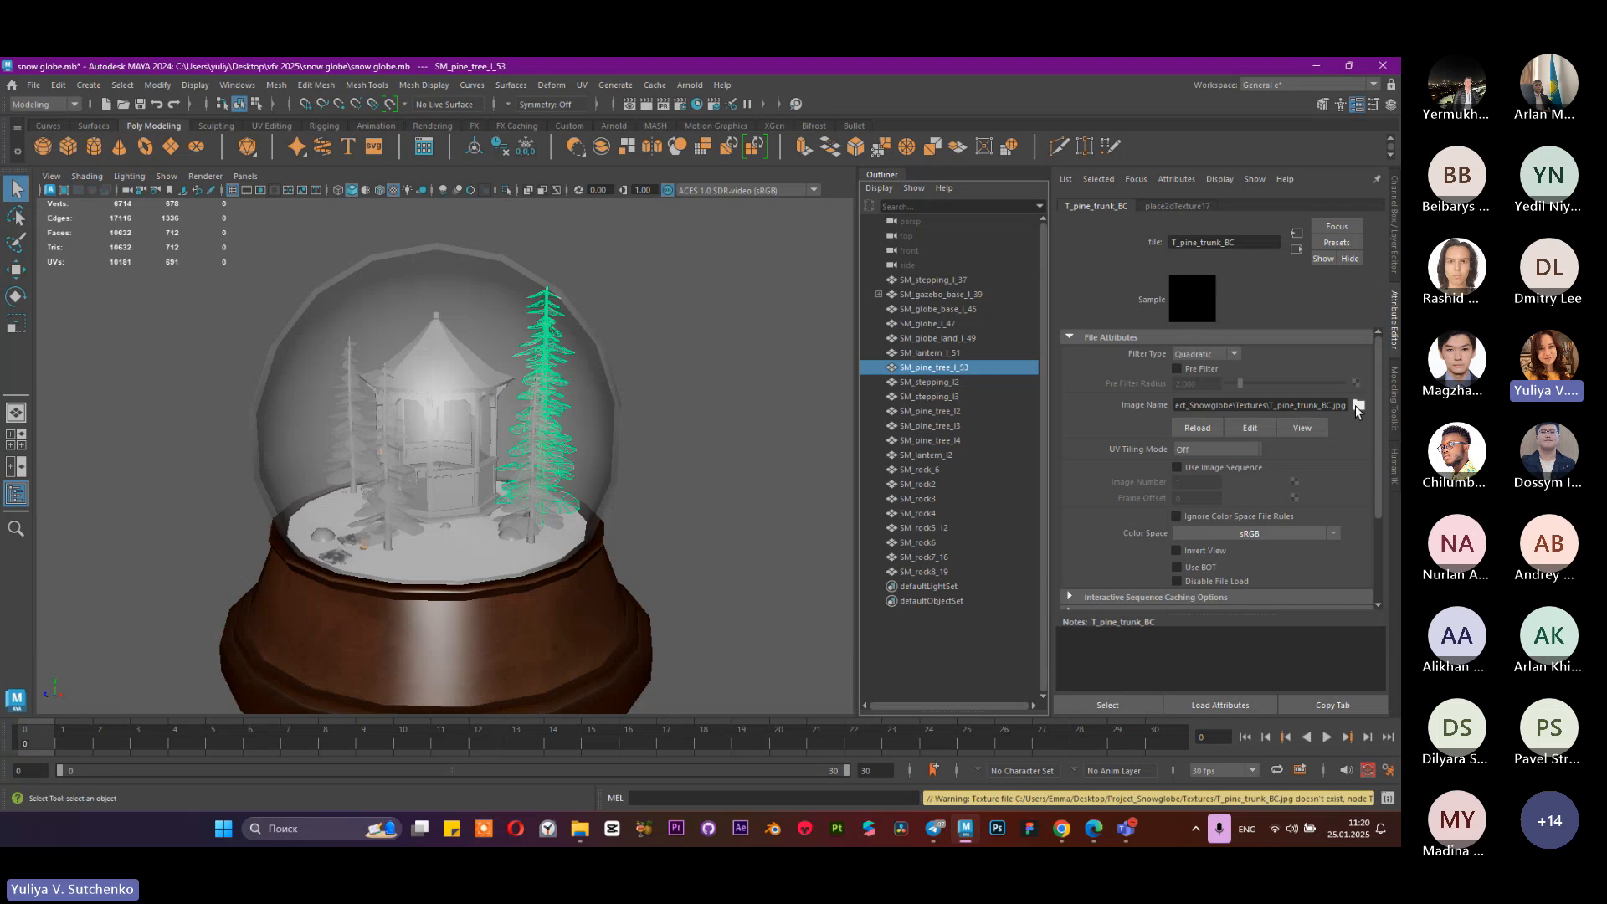
pyautogui.click(1358, 405)
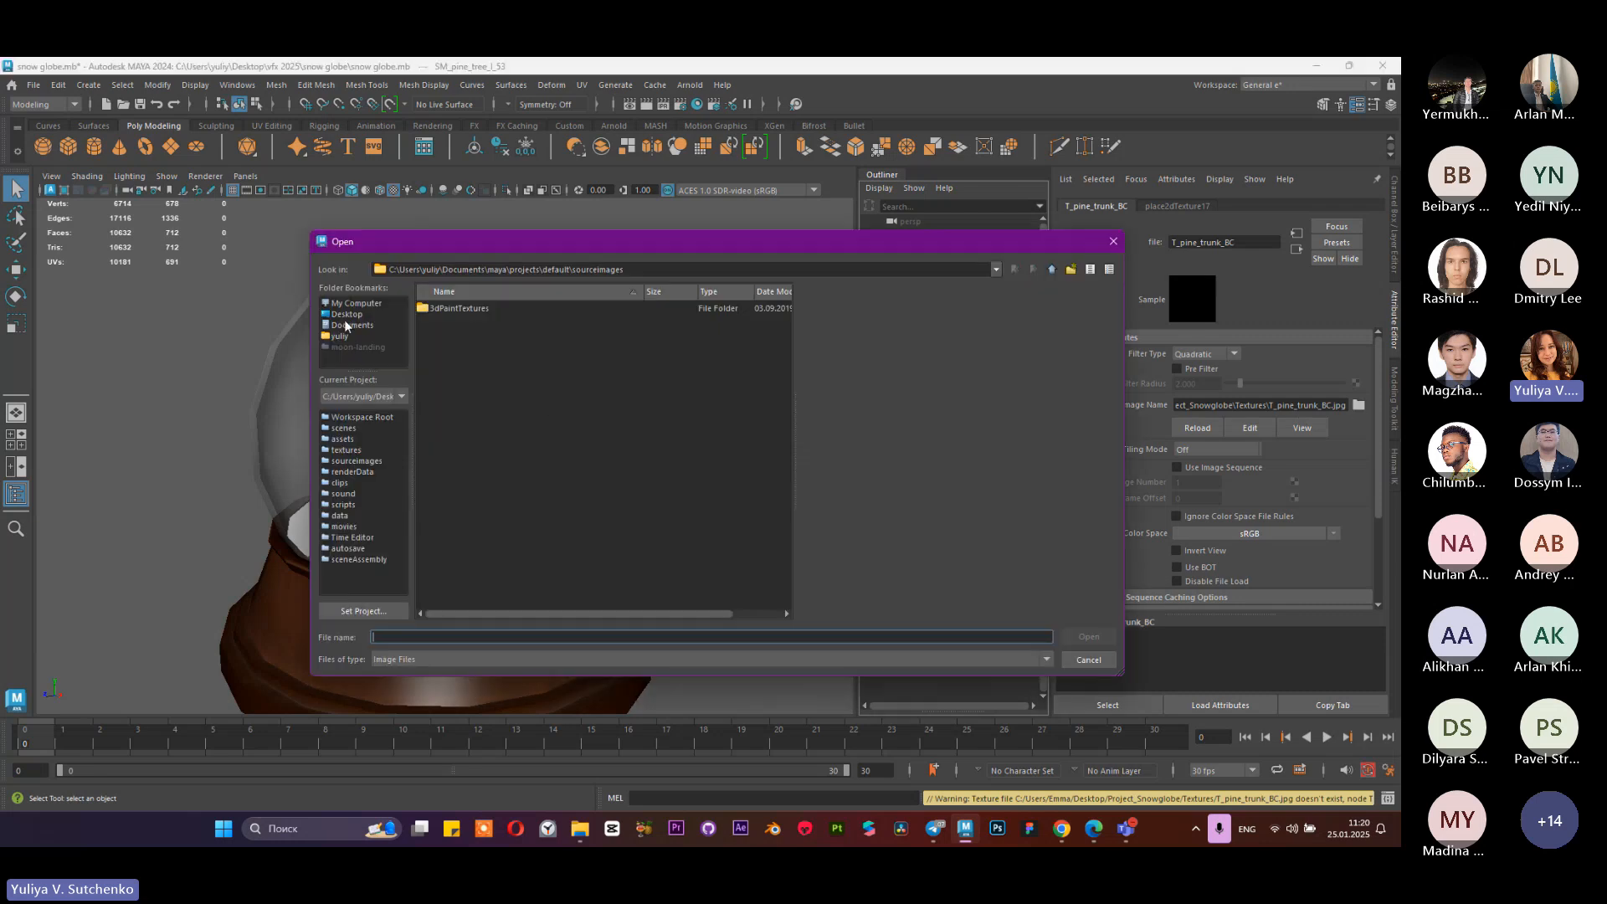
pyautogui.click(346, 313)
pyautogui.scroll(-3, 494, 434)
pyautogui.click(453, 480)
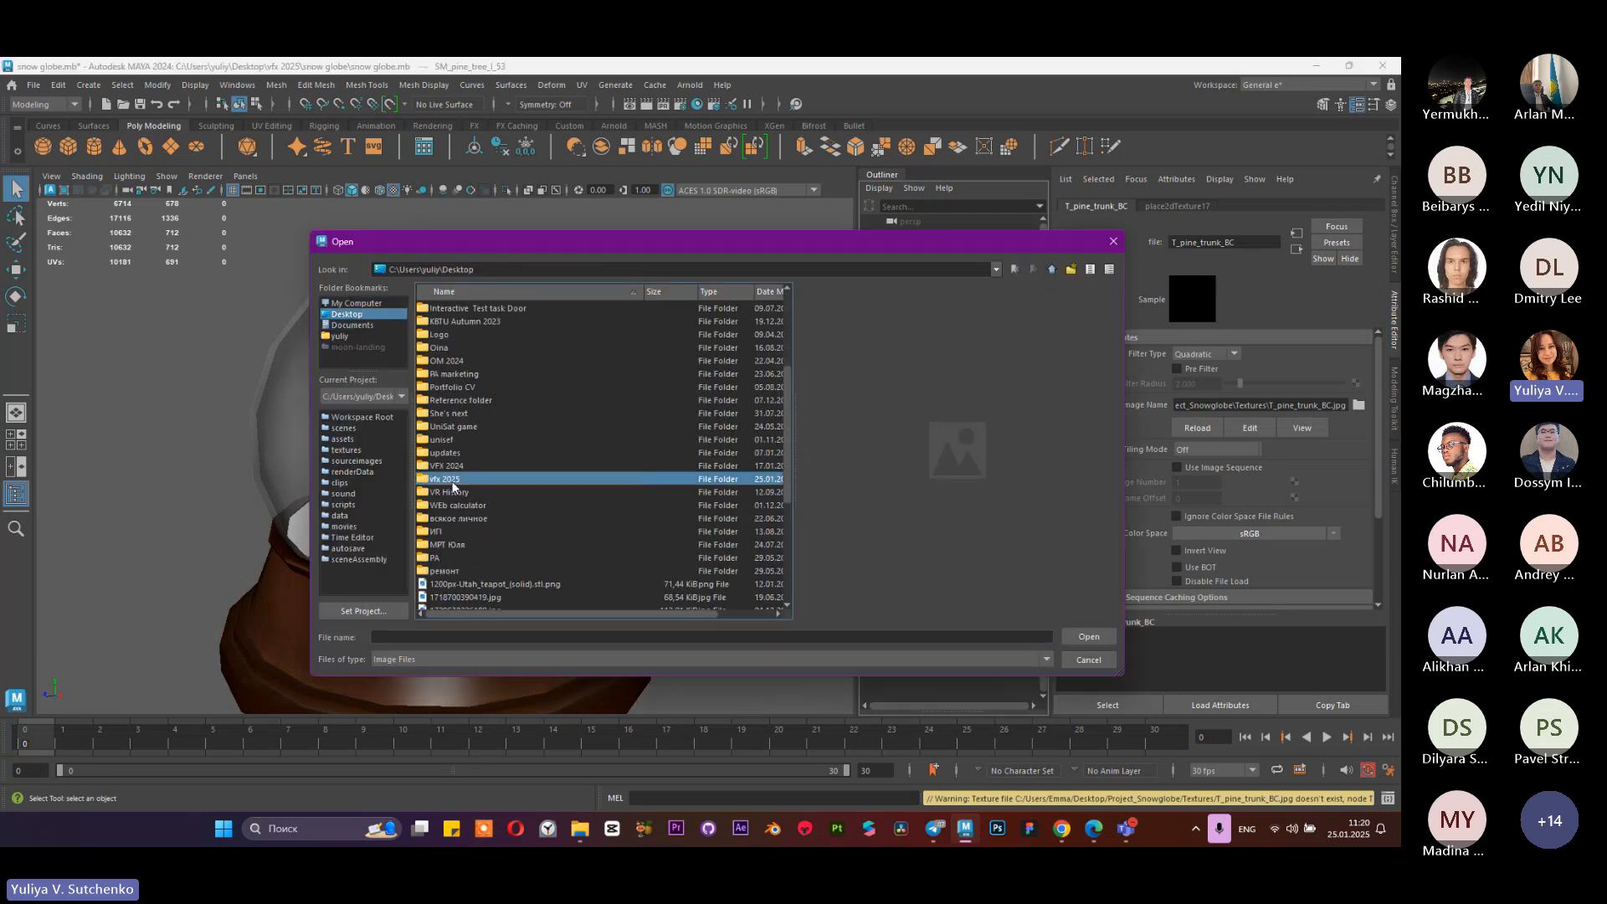
pyautogui.doubleClick(452, 480)
pyautogui.doubleClick(471, 310)
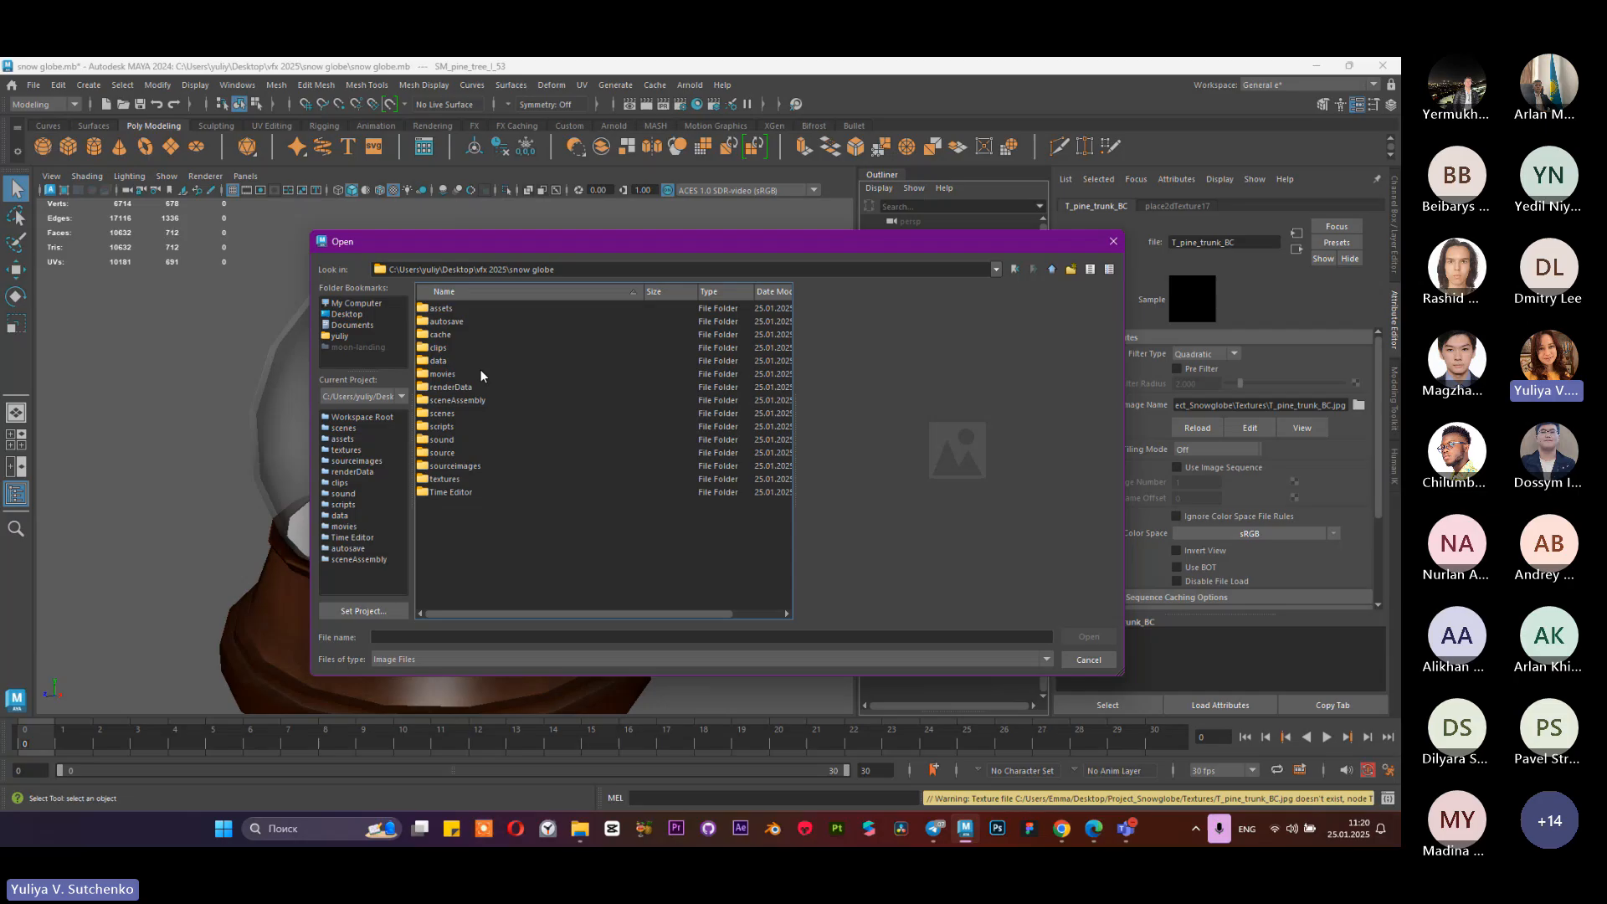
pyautogui.doubleClick(454, 479)
pyautogui.scroll(-8, 471, 417)
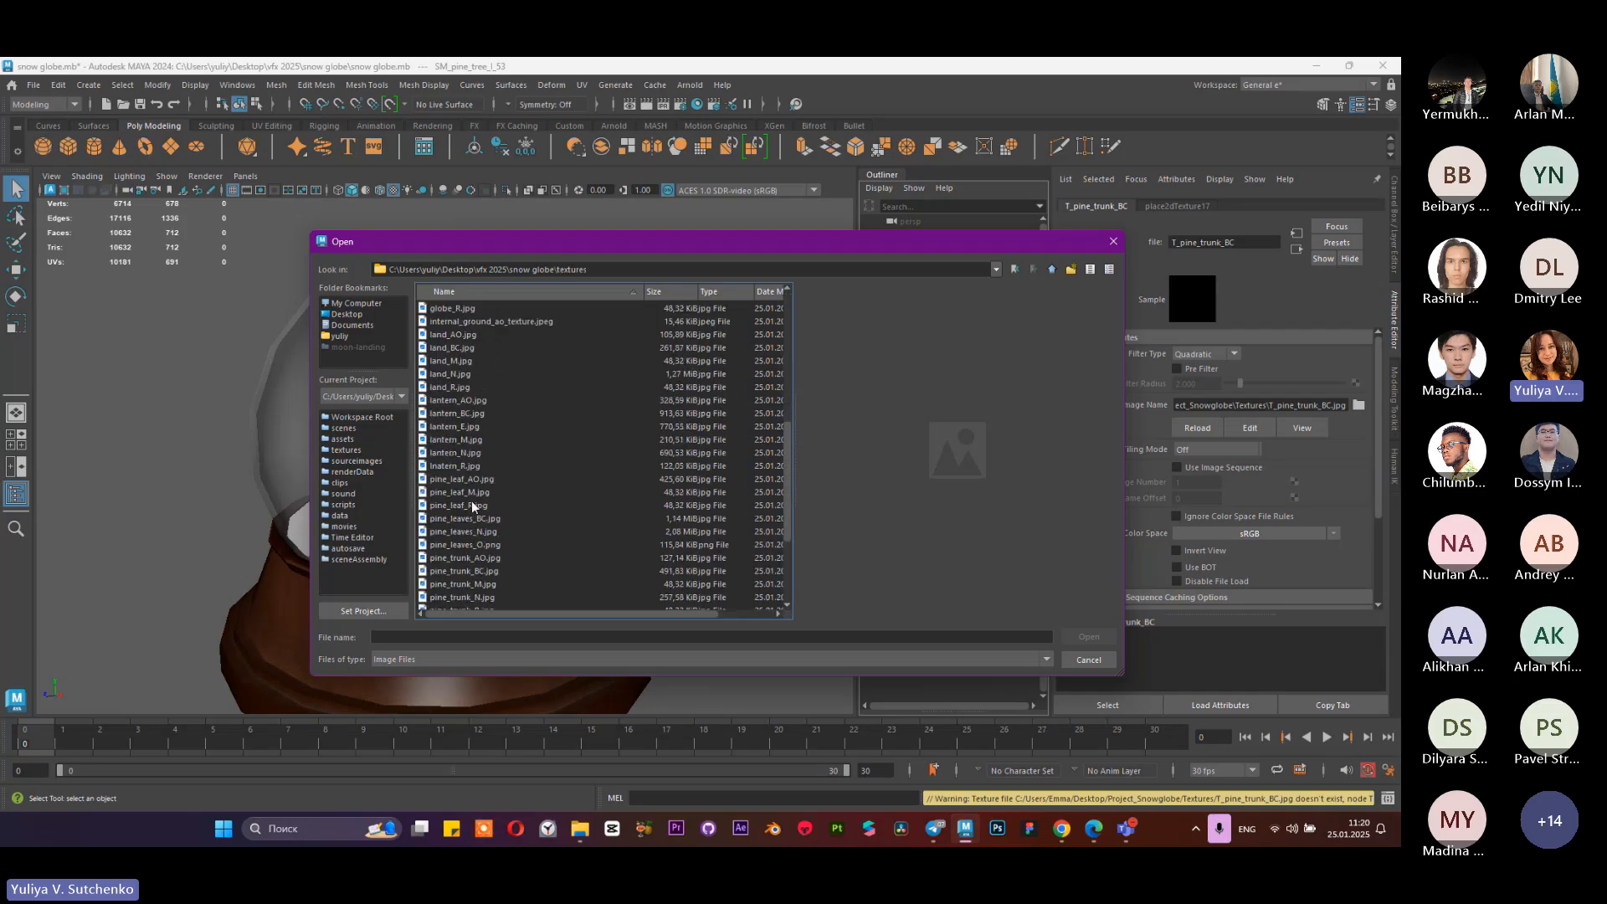
pyautogui.click(471, 572)
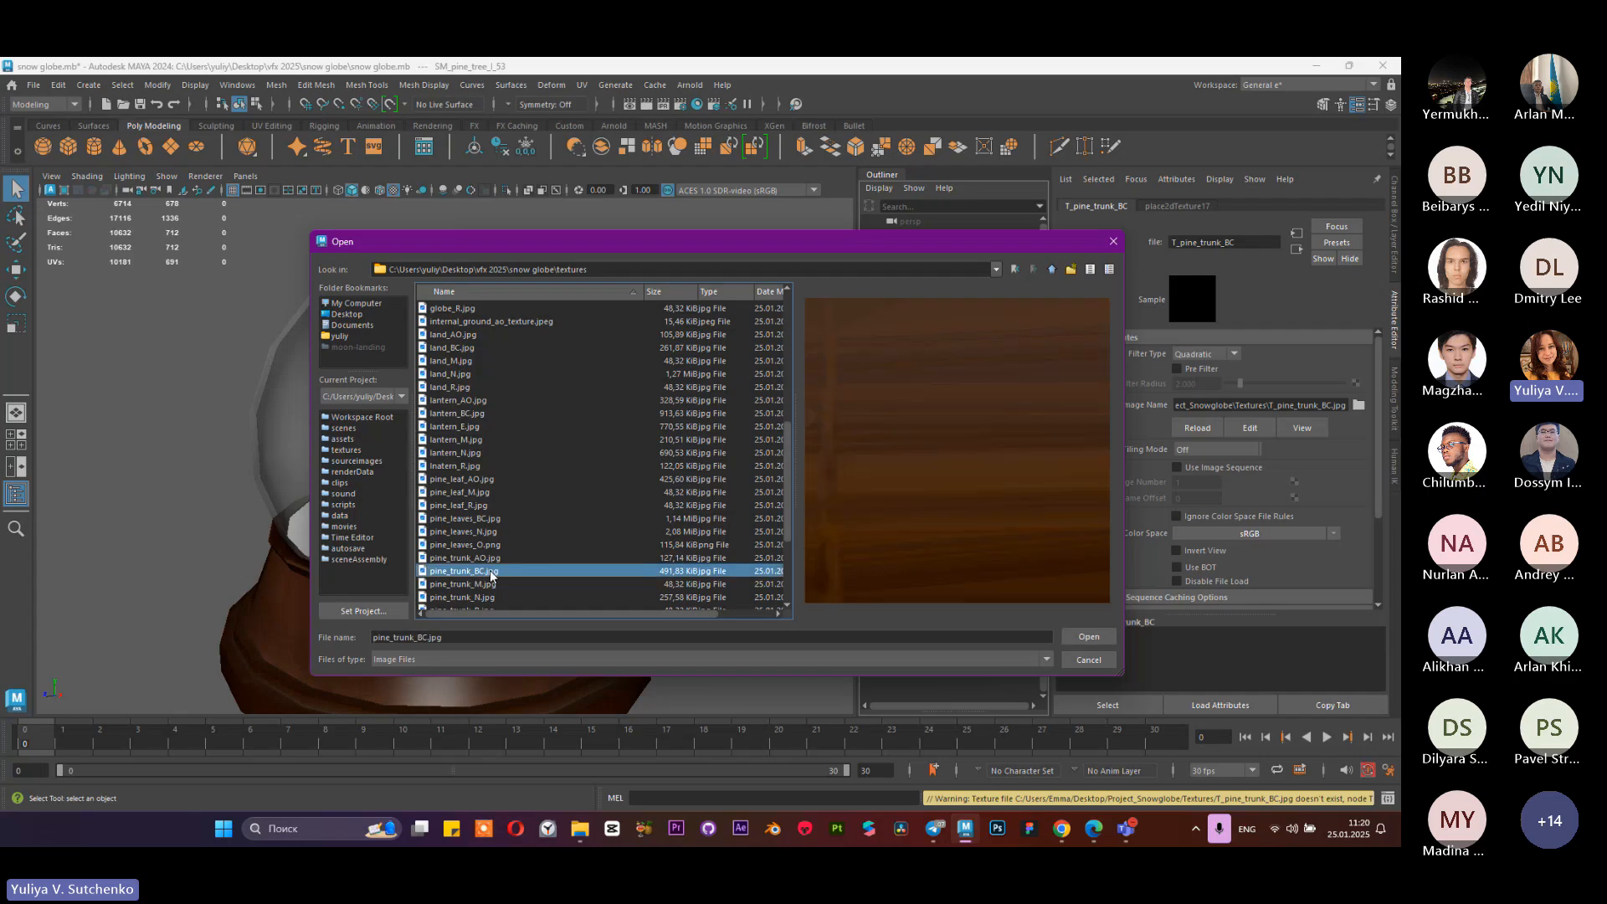
pyautogui.click(1094, 638)
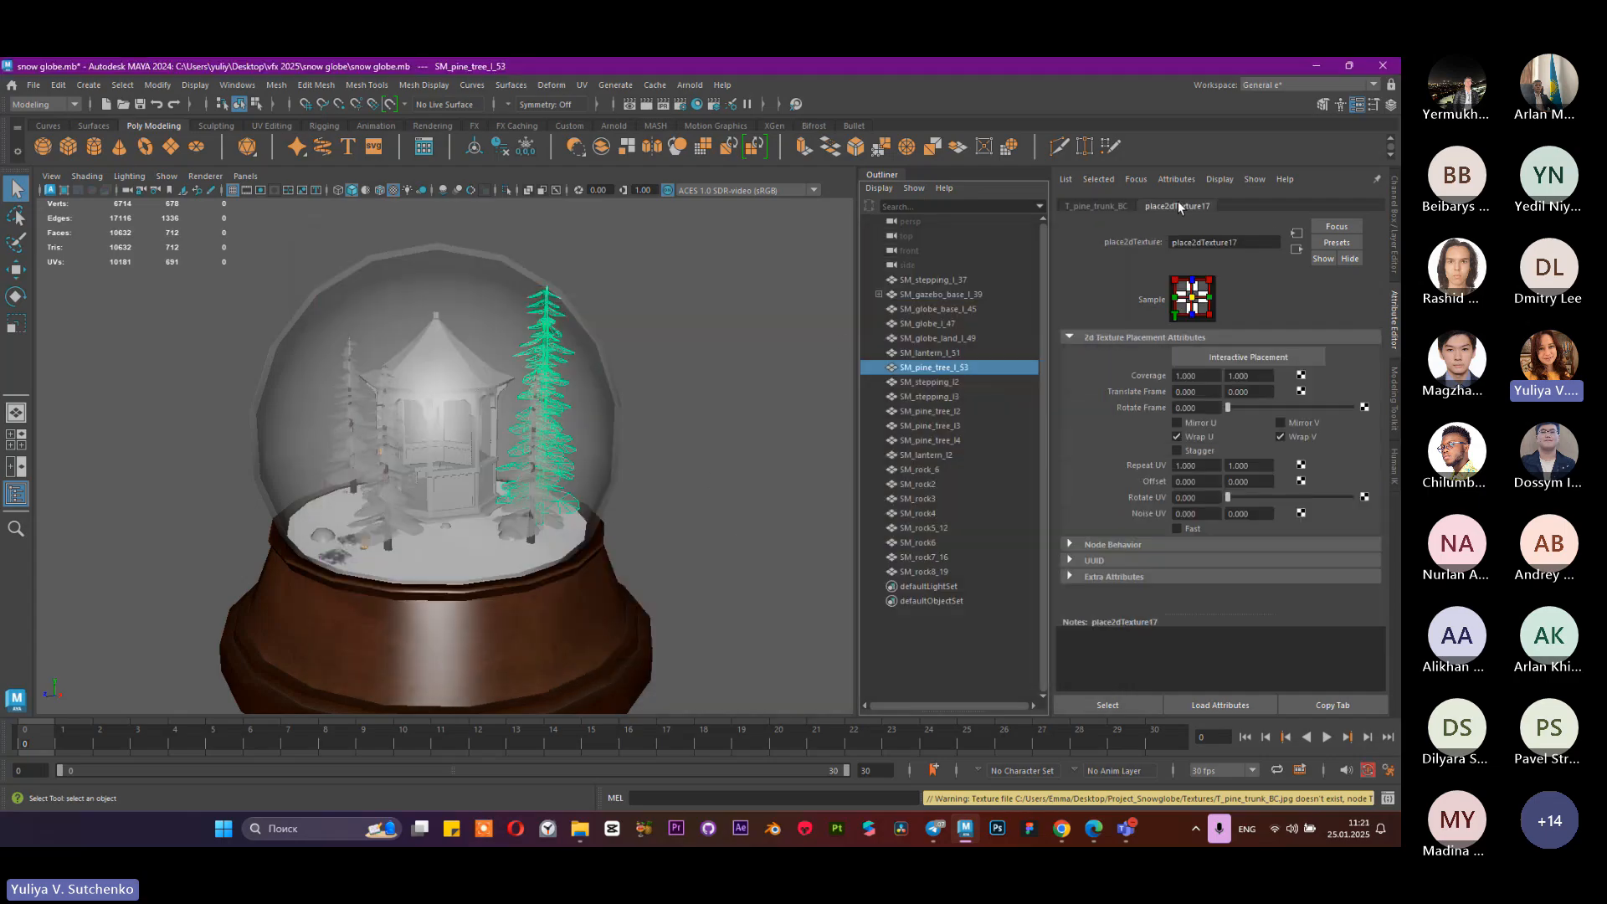
# Step: Compare the MI_pine_trunk and MI_pine_leaves materials assigned to SM_pine_tree_l_53, ending on the leaves material
pyautogui.click(961, 369)
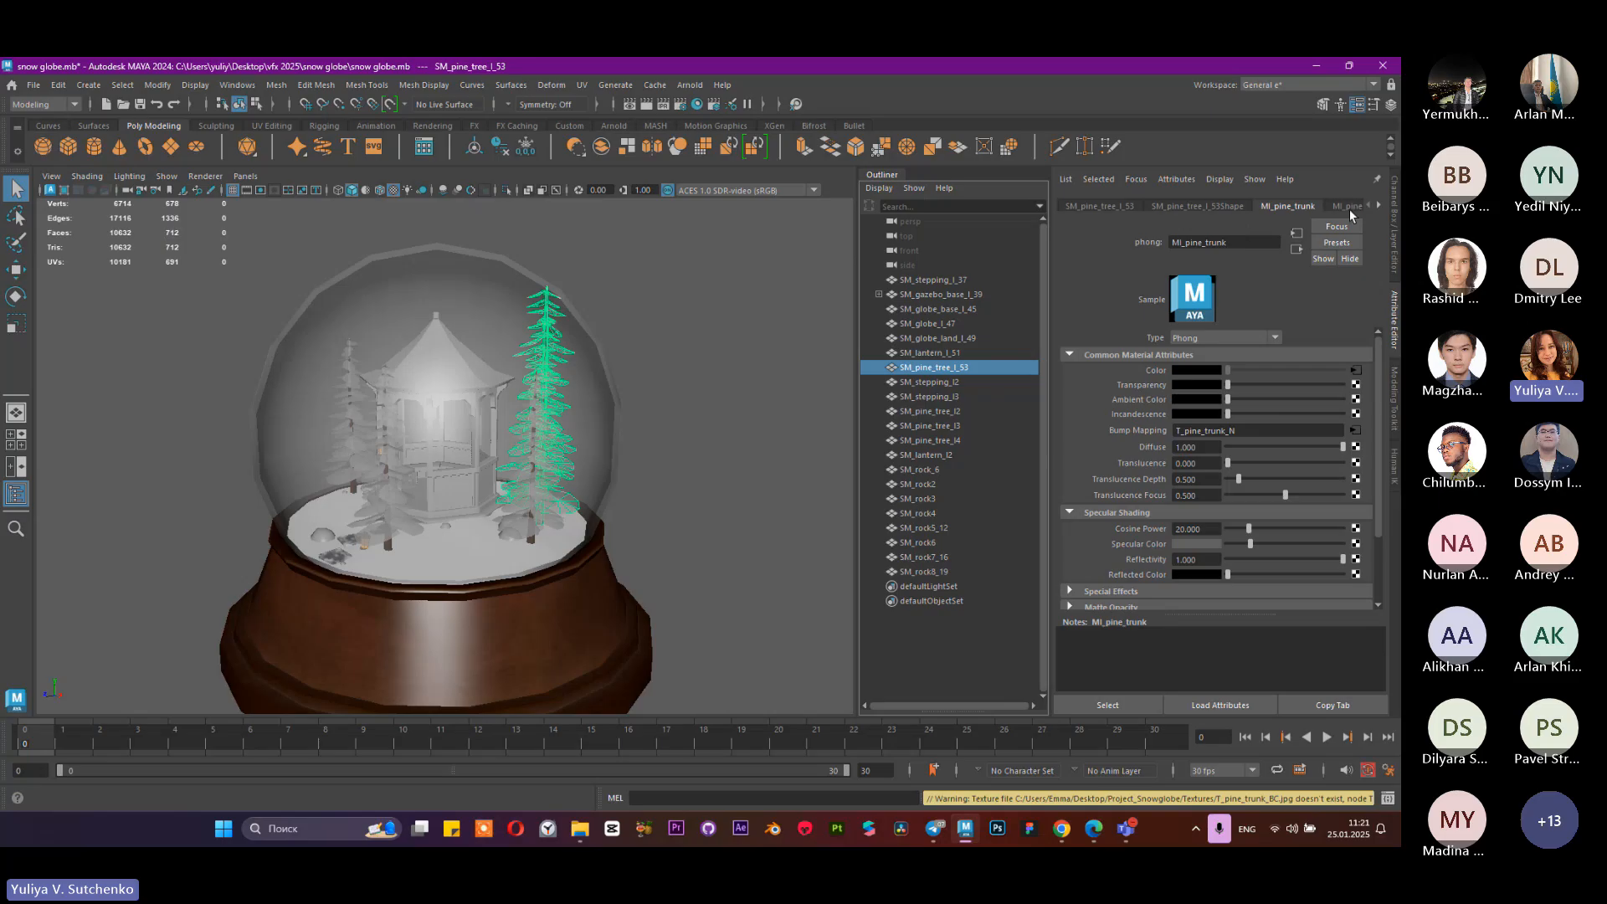
pyautogui.click(1346, 207)
pyautogui.click(1254, 206)
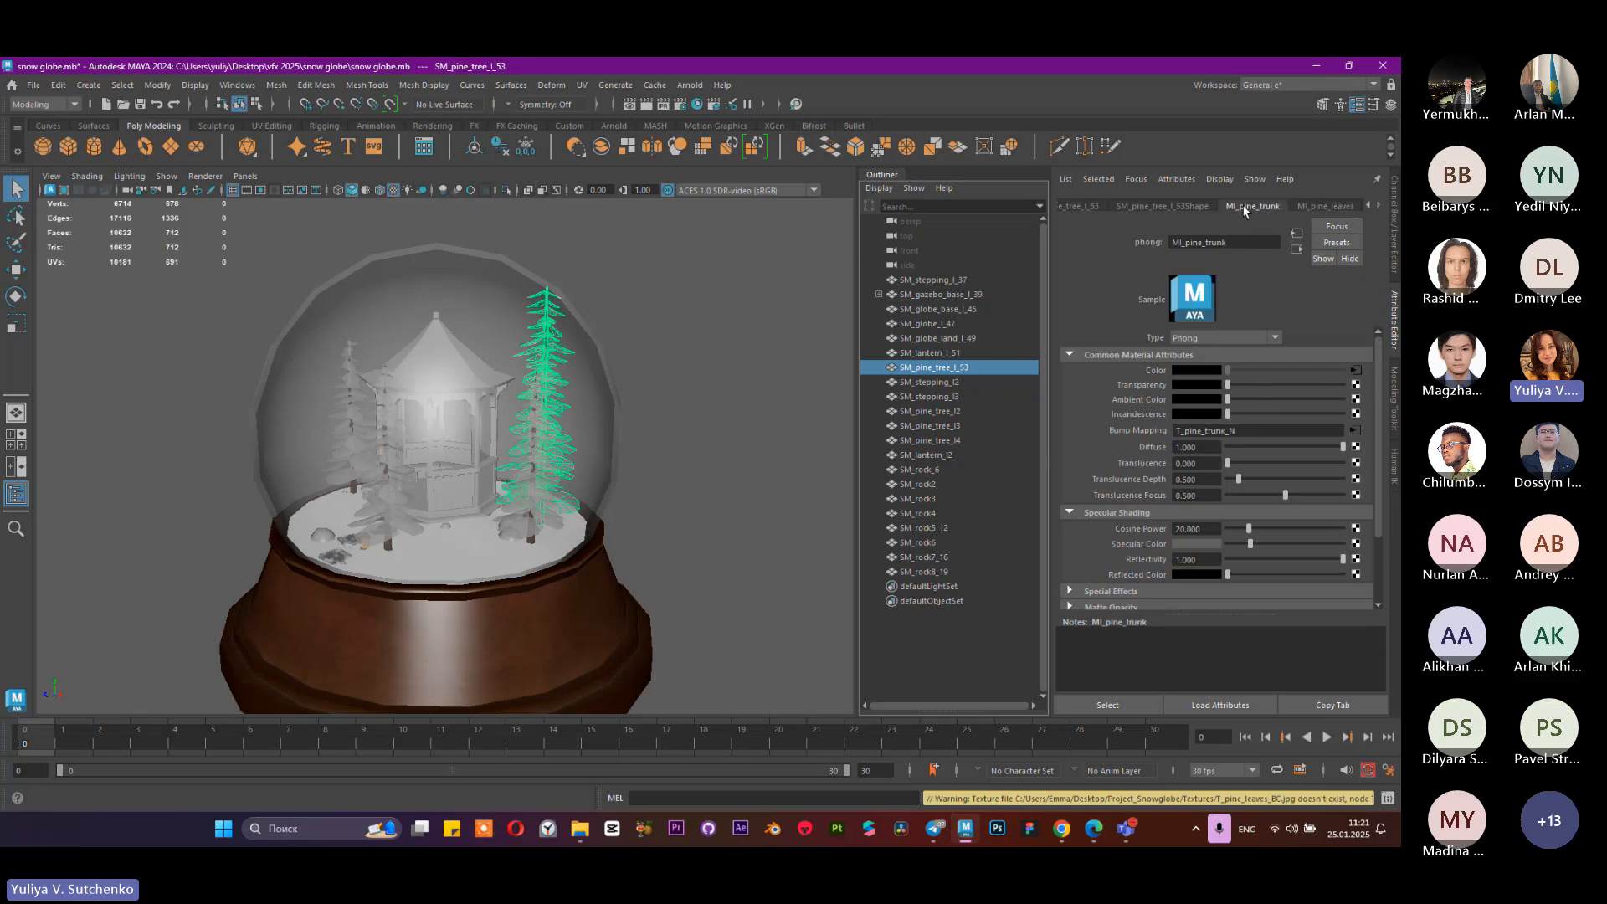
pyautogui.click(1338, 207)
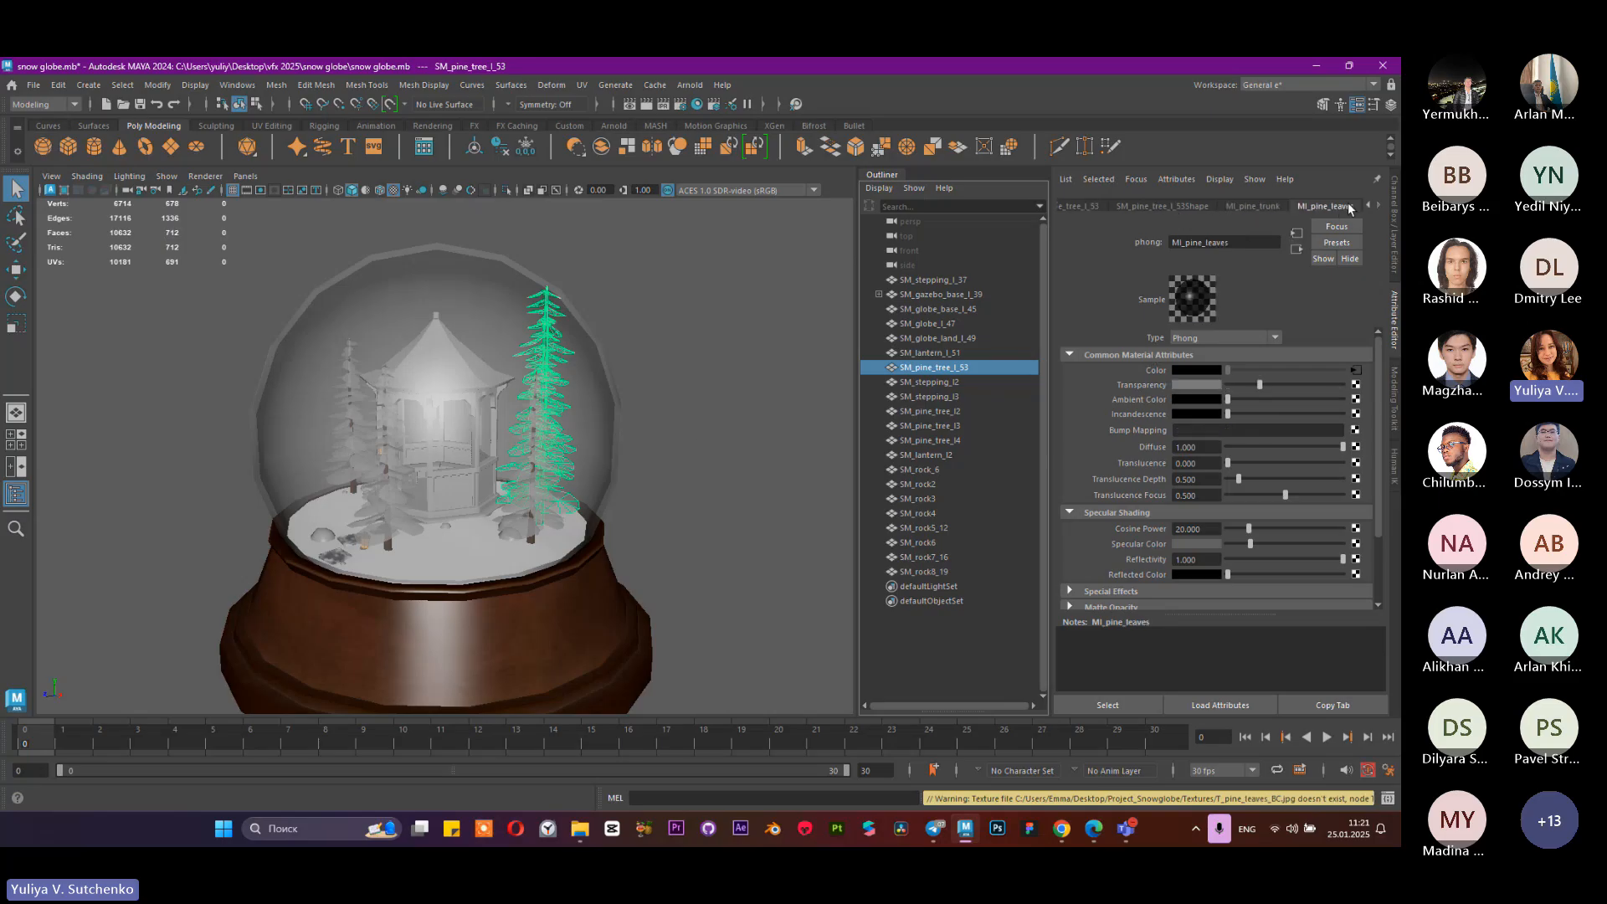
pyautogui.click(1254, 206)
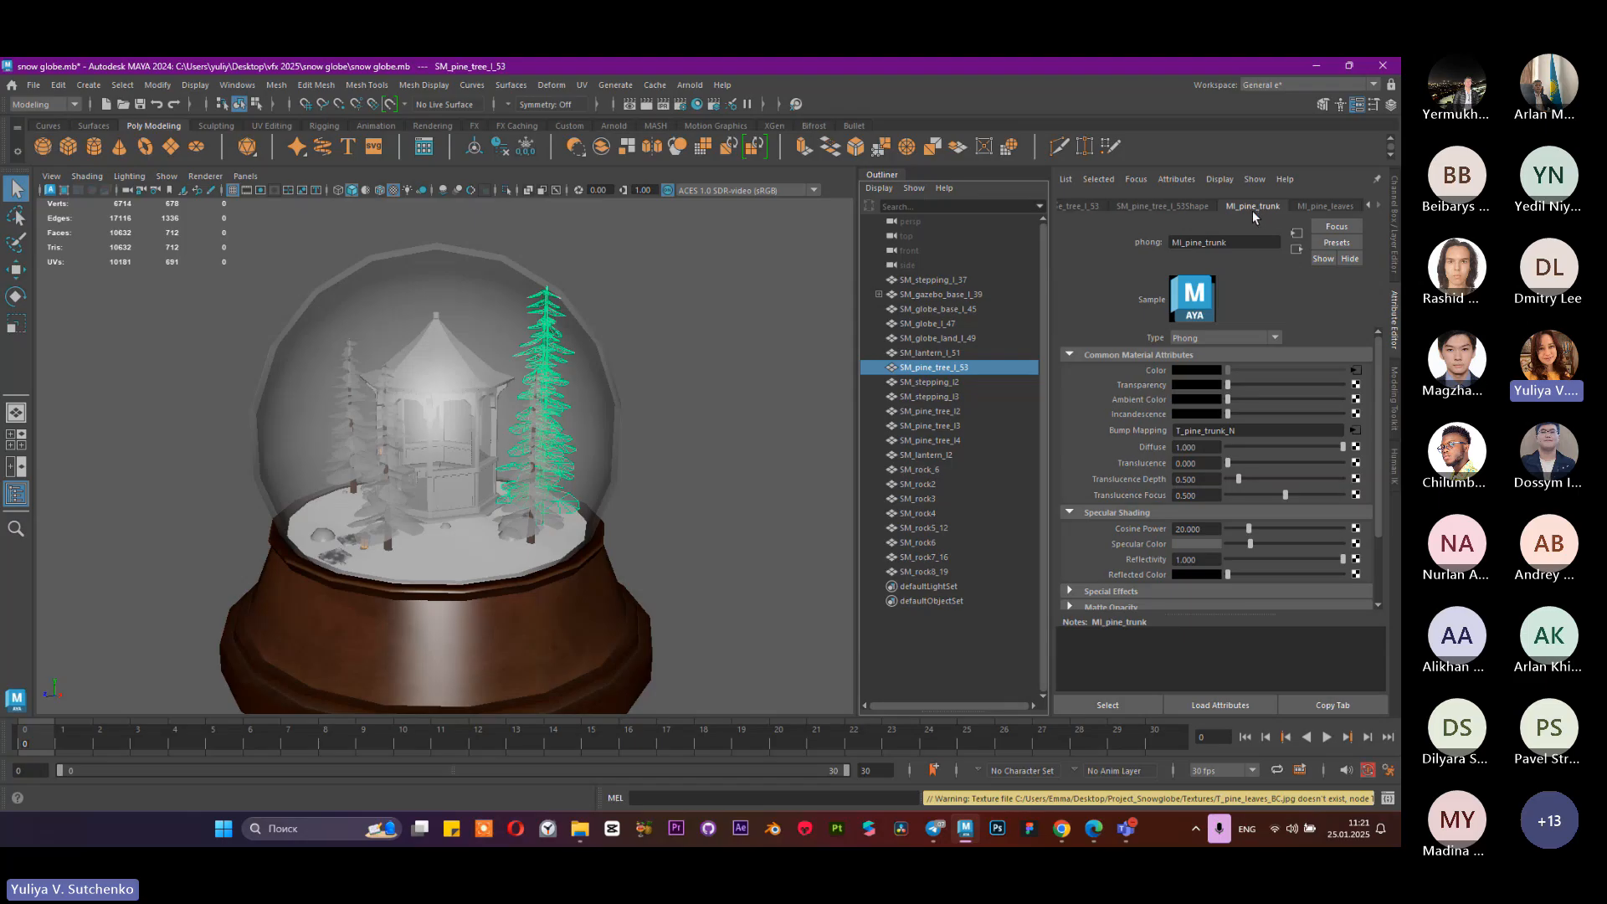
pyautogui.click(1322, 206)
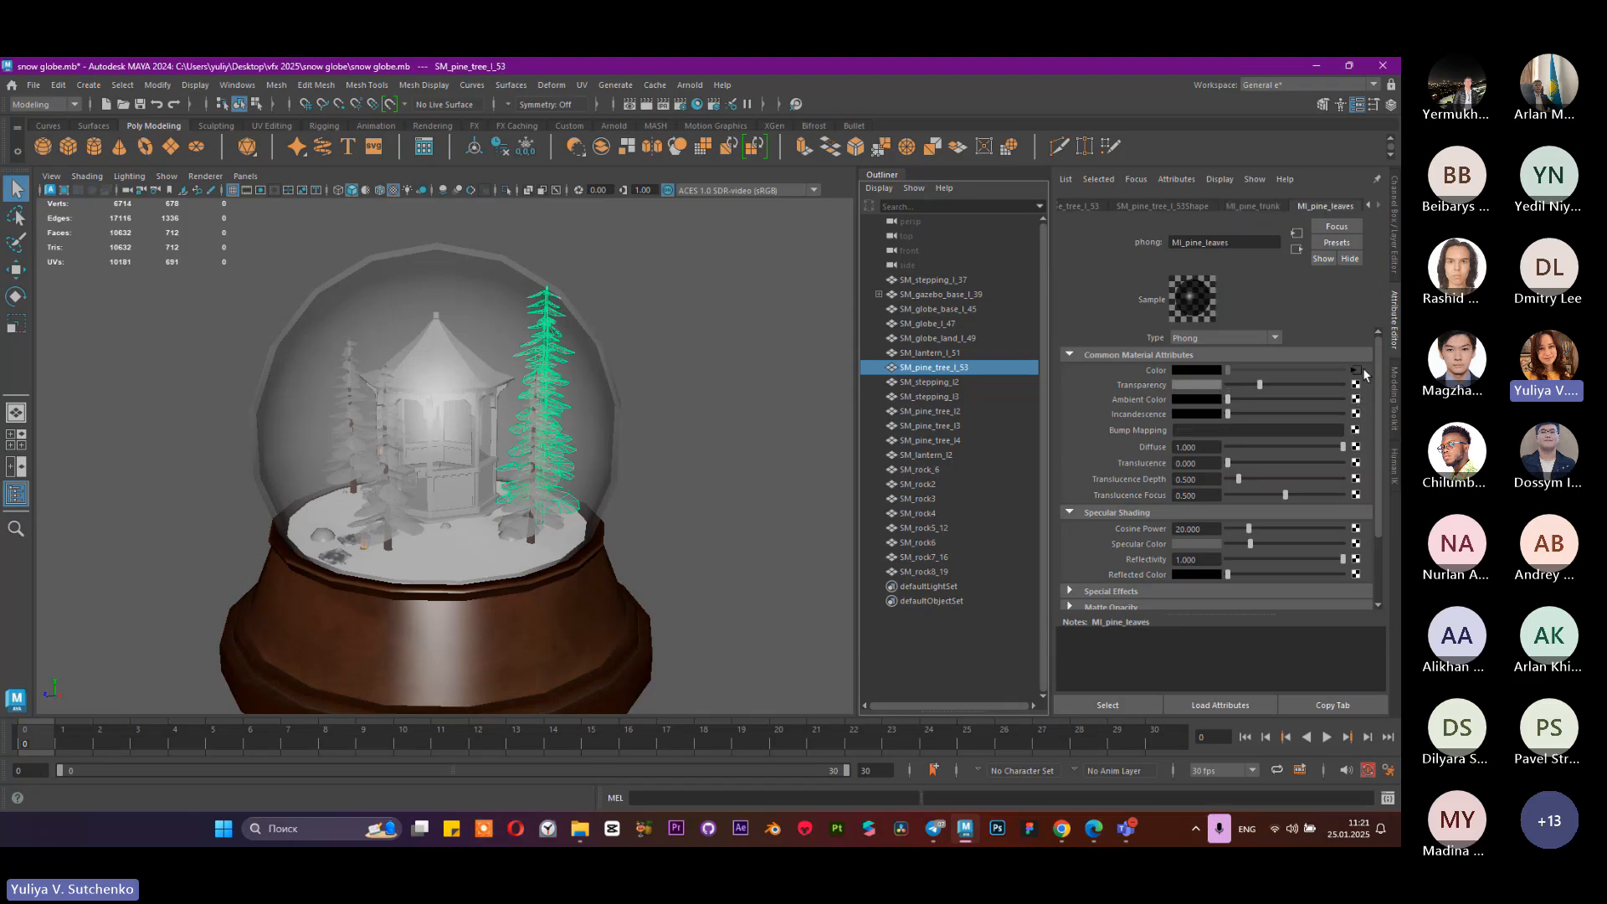
# Step: Load pine_leaves_BC.jpg from the snow globe textures folder as MI_pine_leaves' color image and inspect the pine trees up close
pyautogui.click(1356, 370)
pyautogui.click(1357, 405)
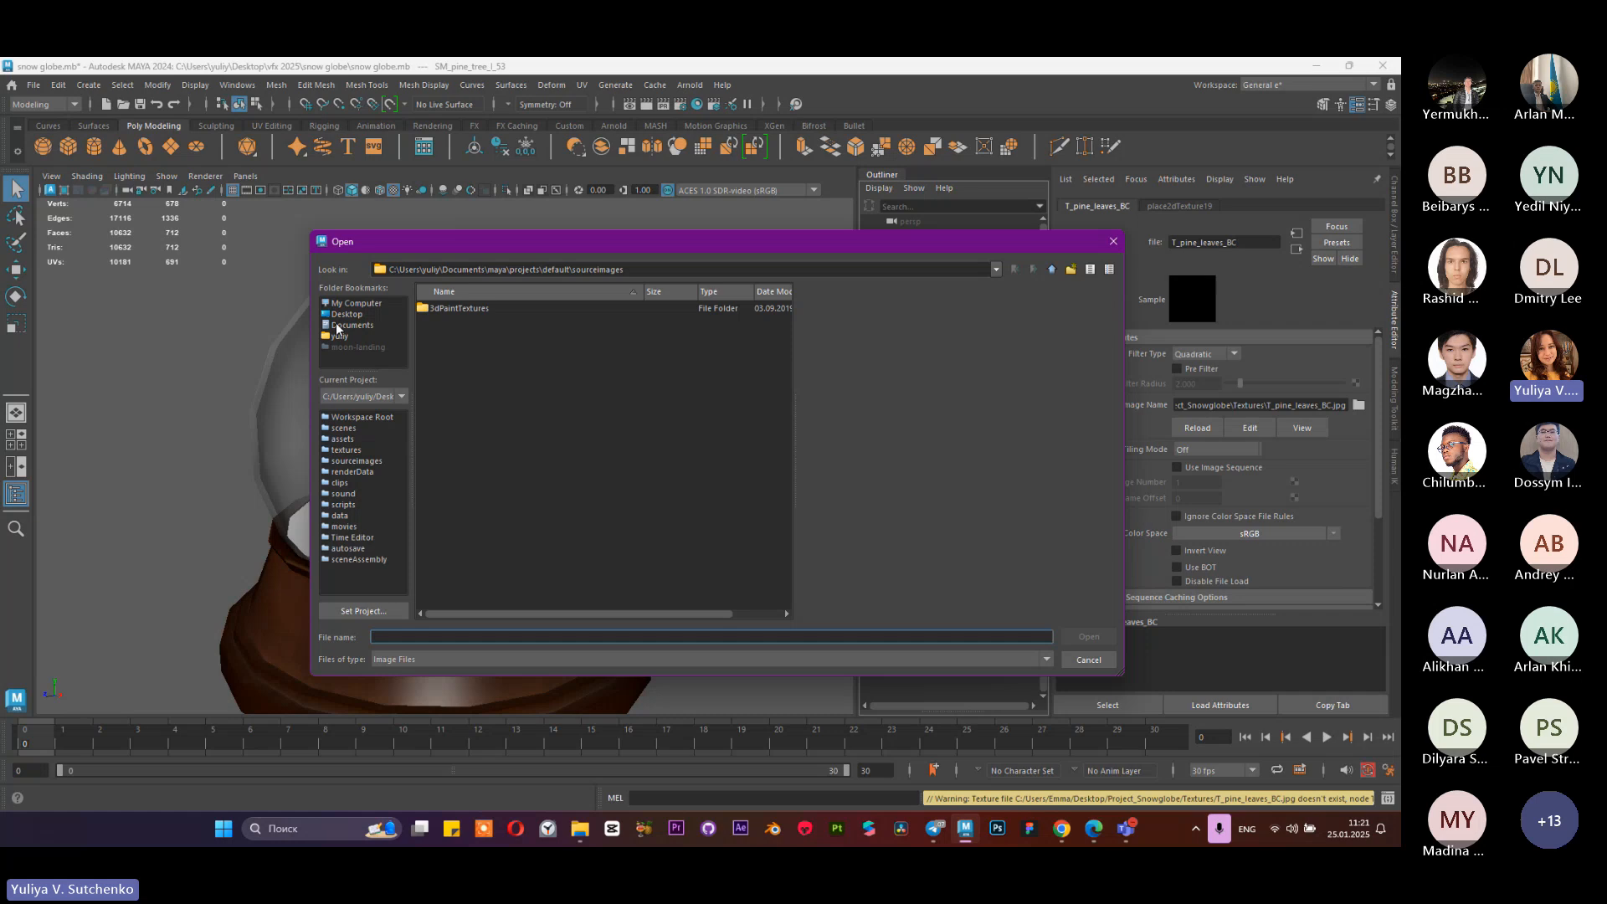
pyautogui.scroll(-10, 462, 494)
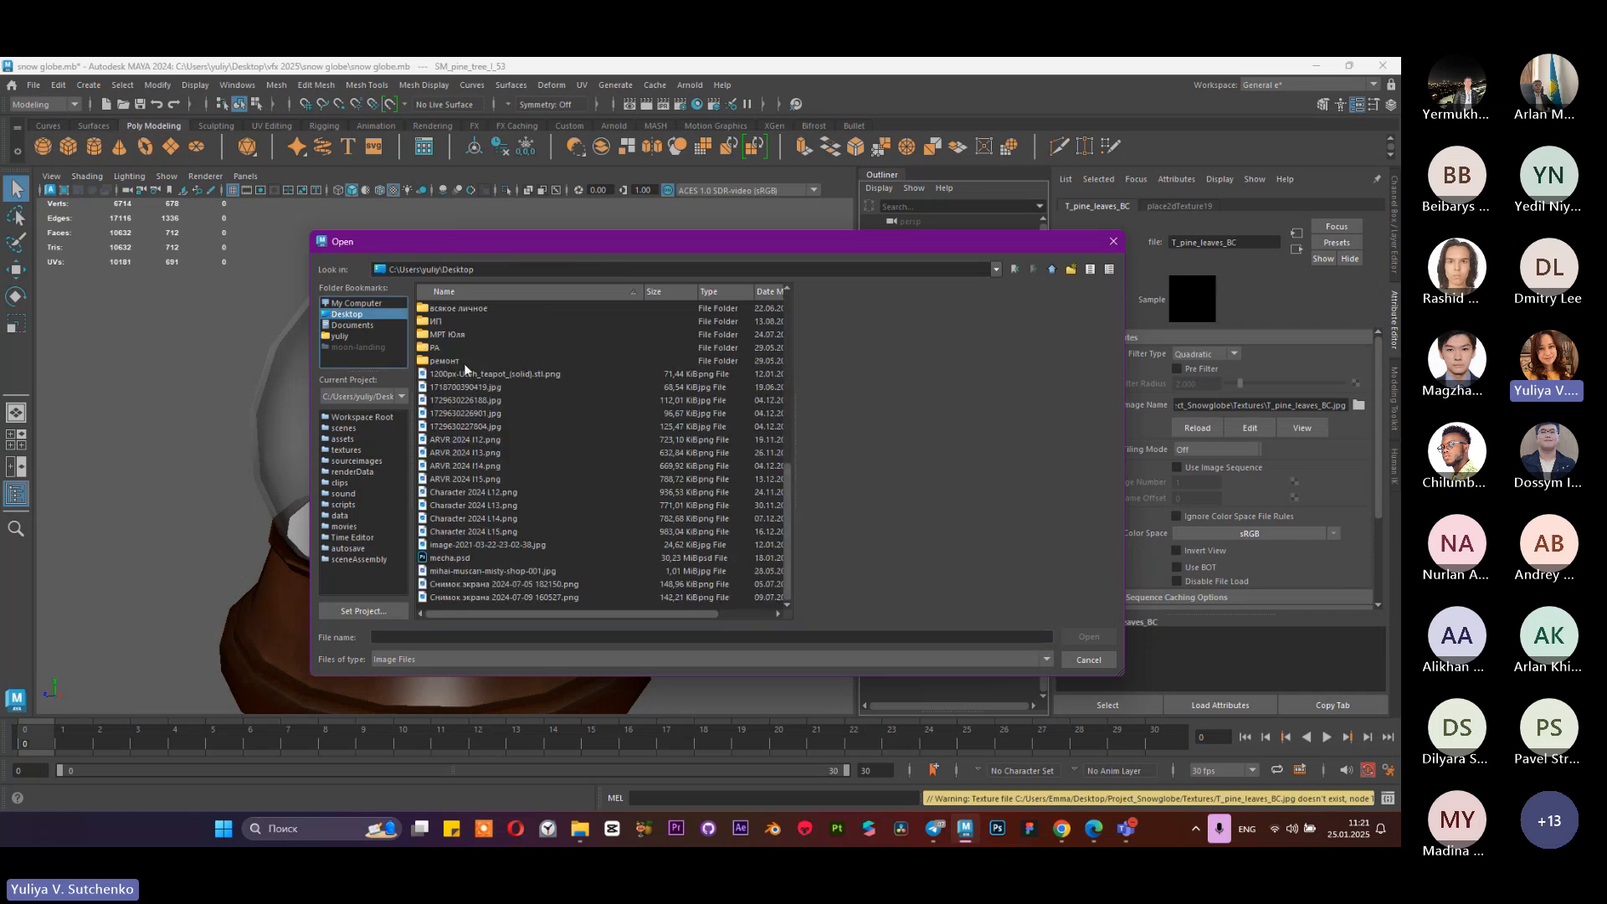
pyautogui.scroll(3, 464, 363)
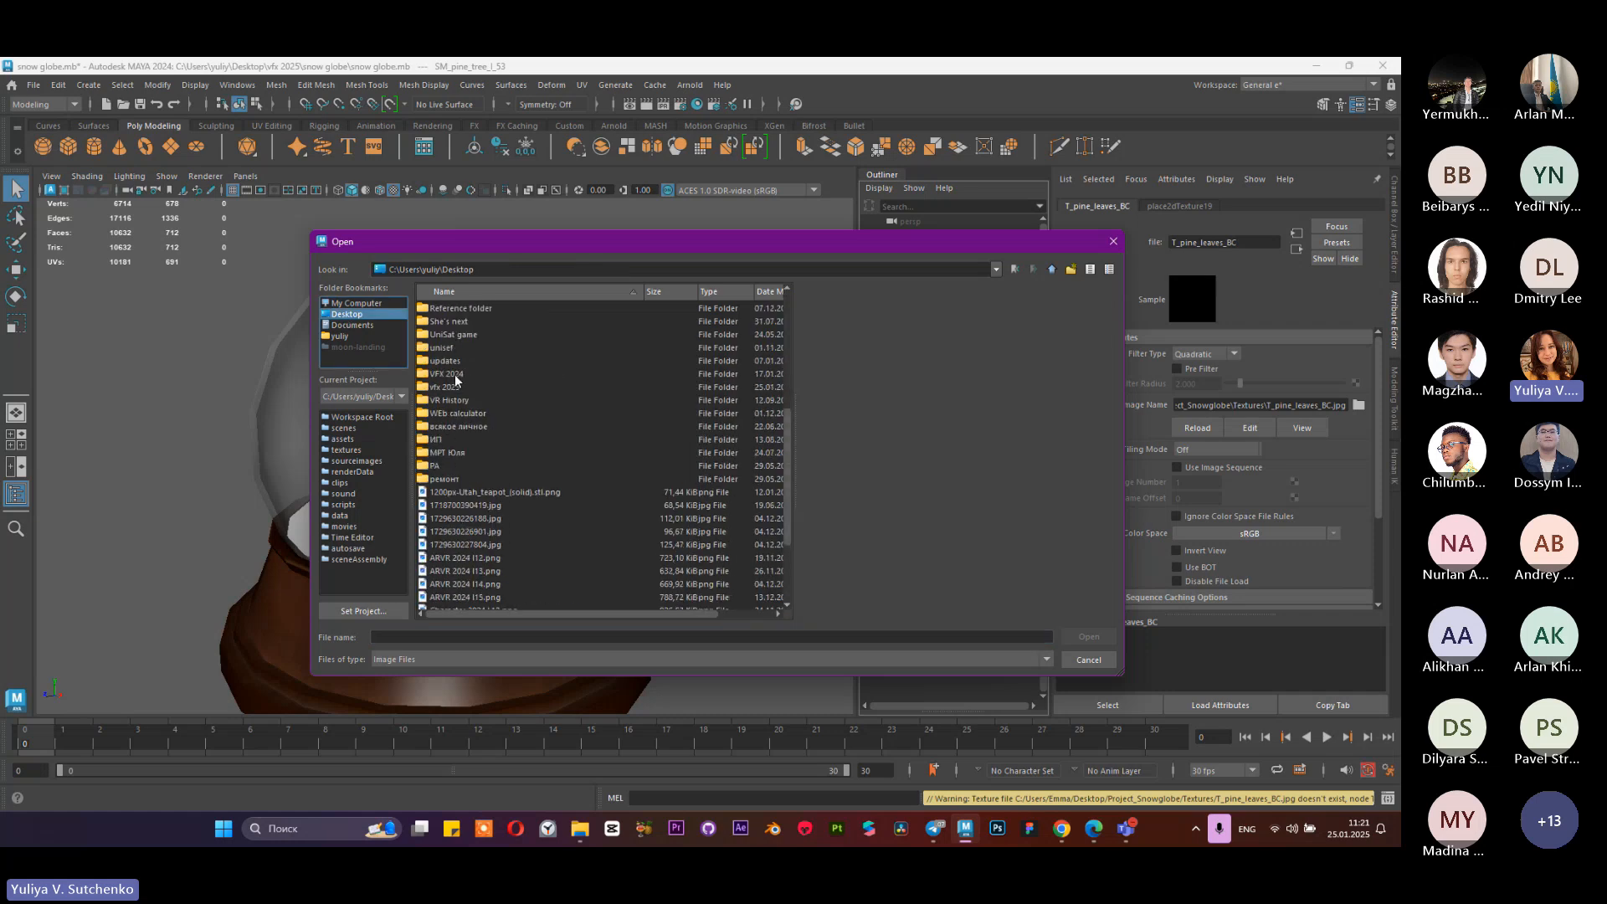
pyautogui.doubleClick(445, 387)
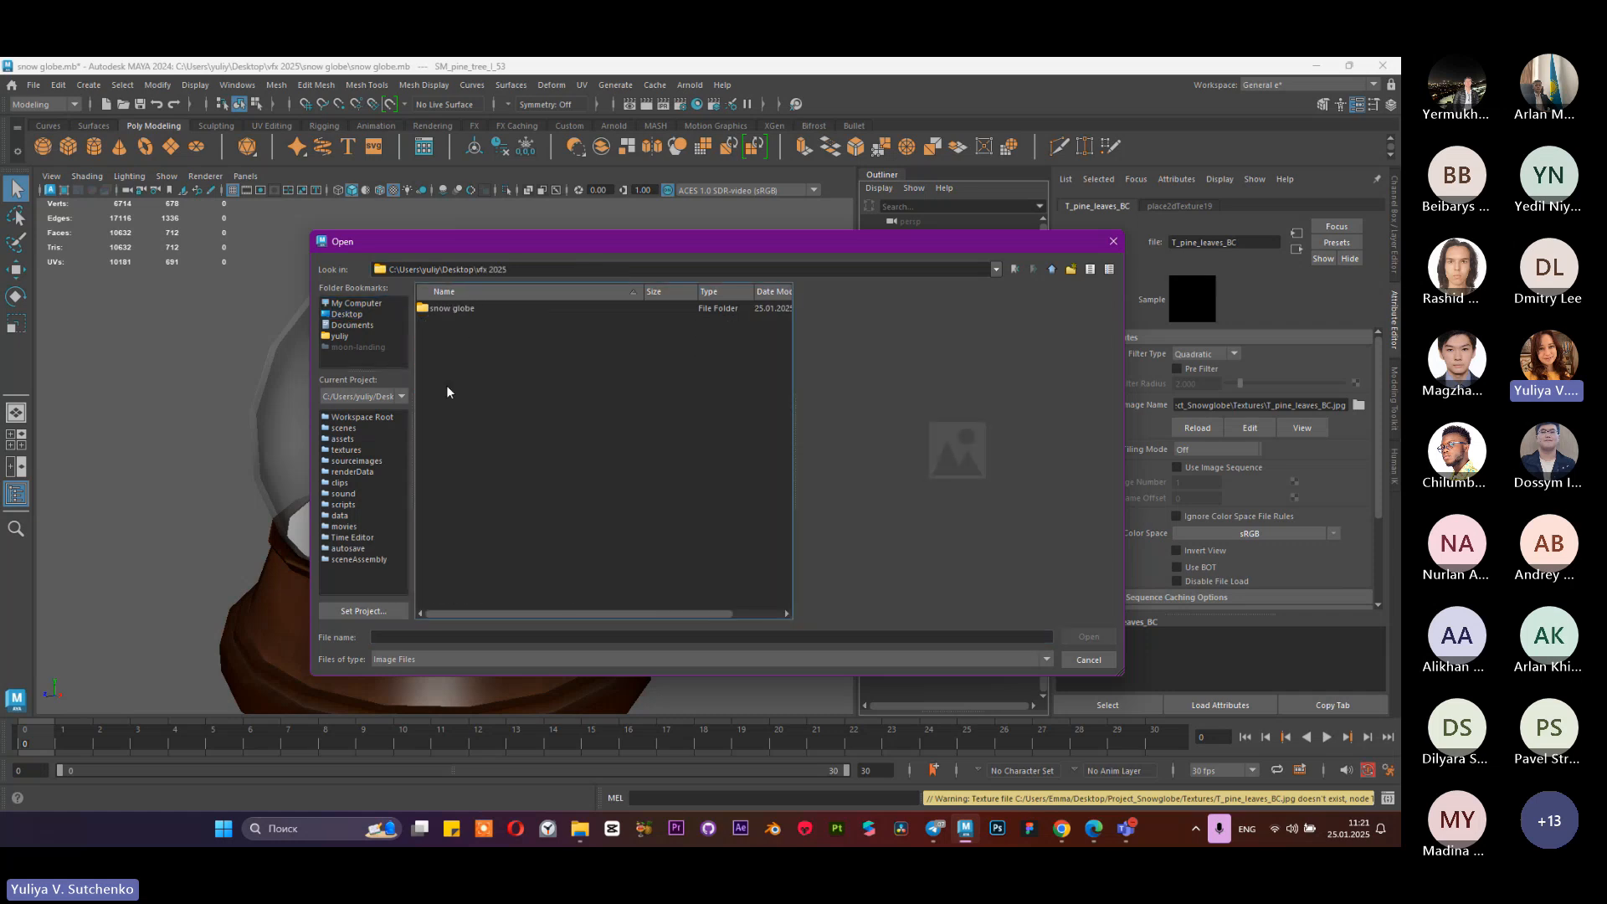
pyautogui.doubleClick(466, 309)
pyautogui.doubleClick(452, 479)
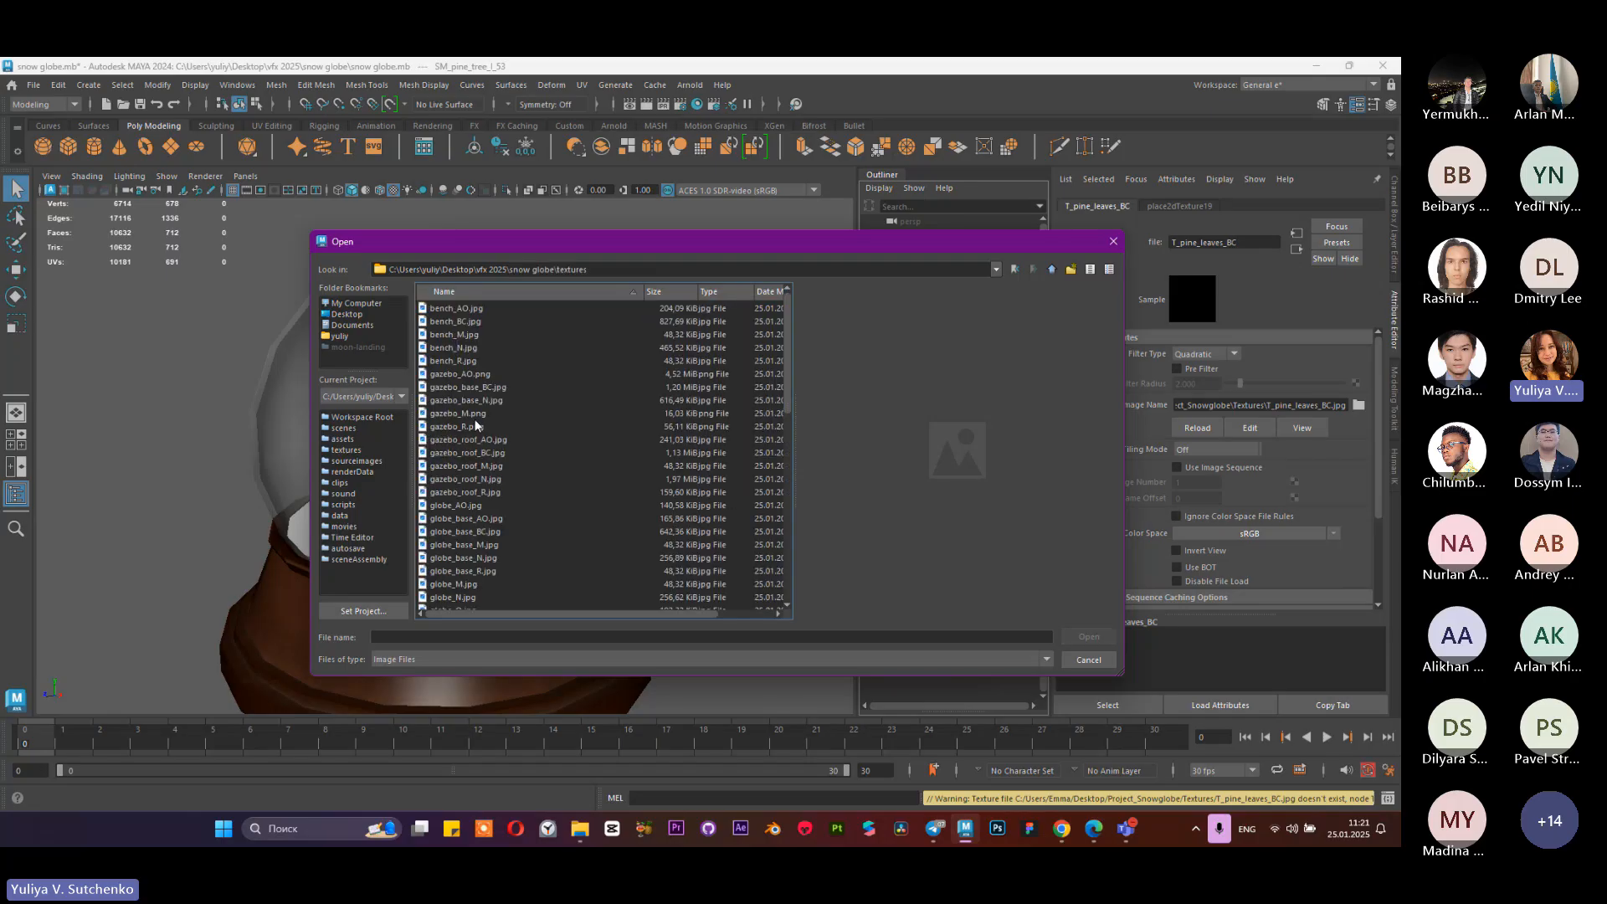
pyautogui.scroll(-9, 489, 524)
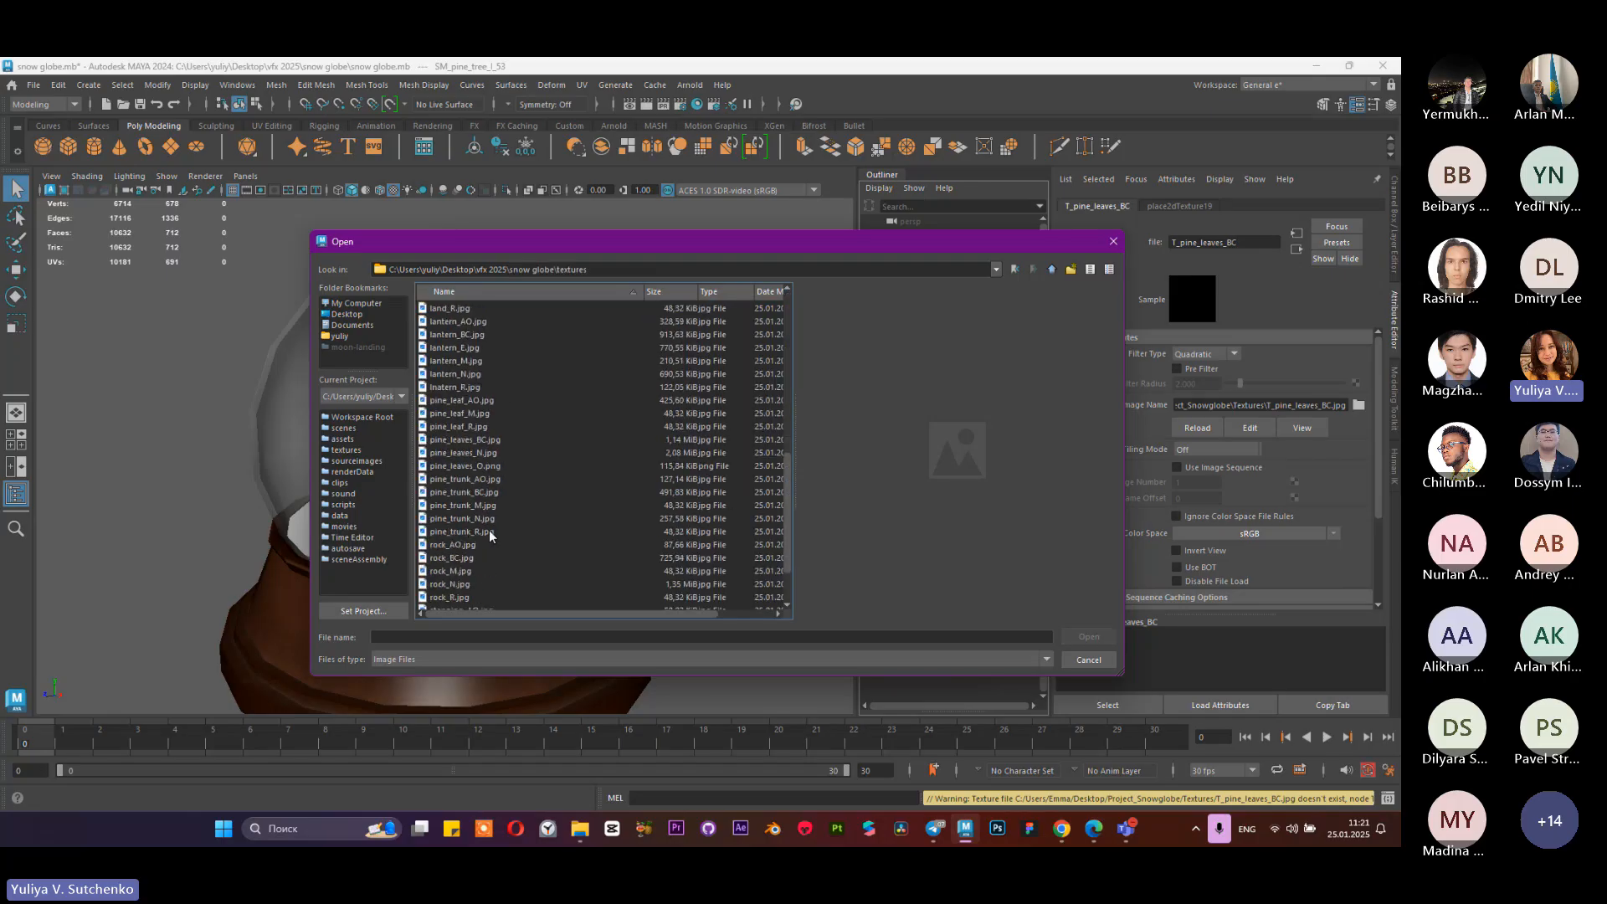
pyautogui.click(488, 439)
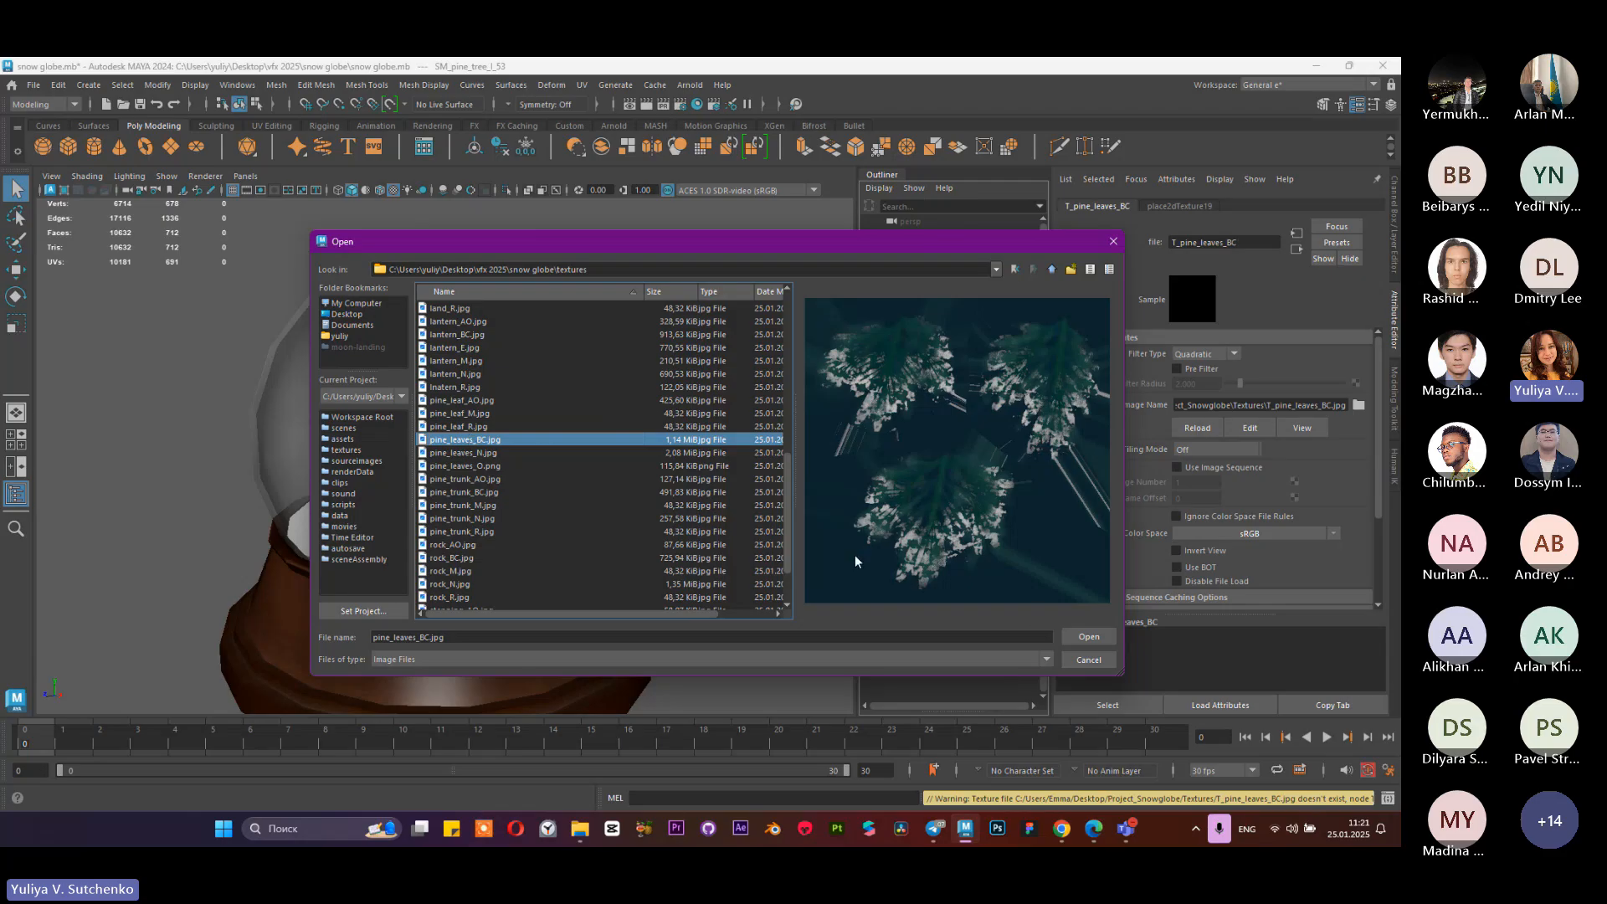
pyautogui.click(1089, 636)
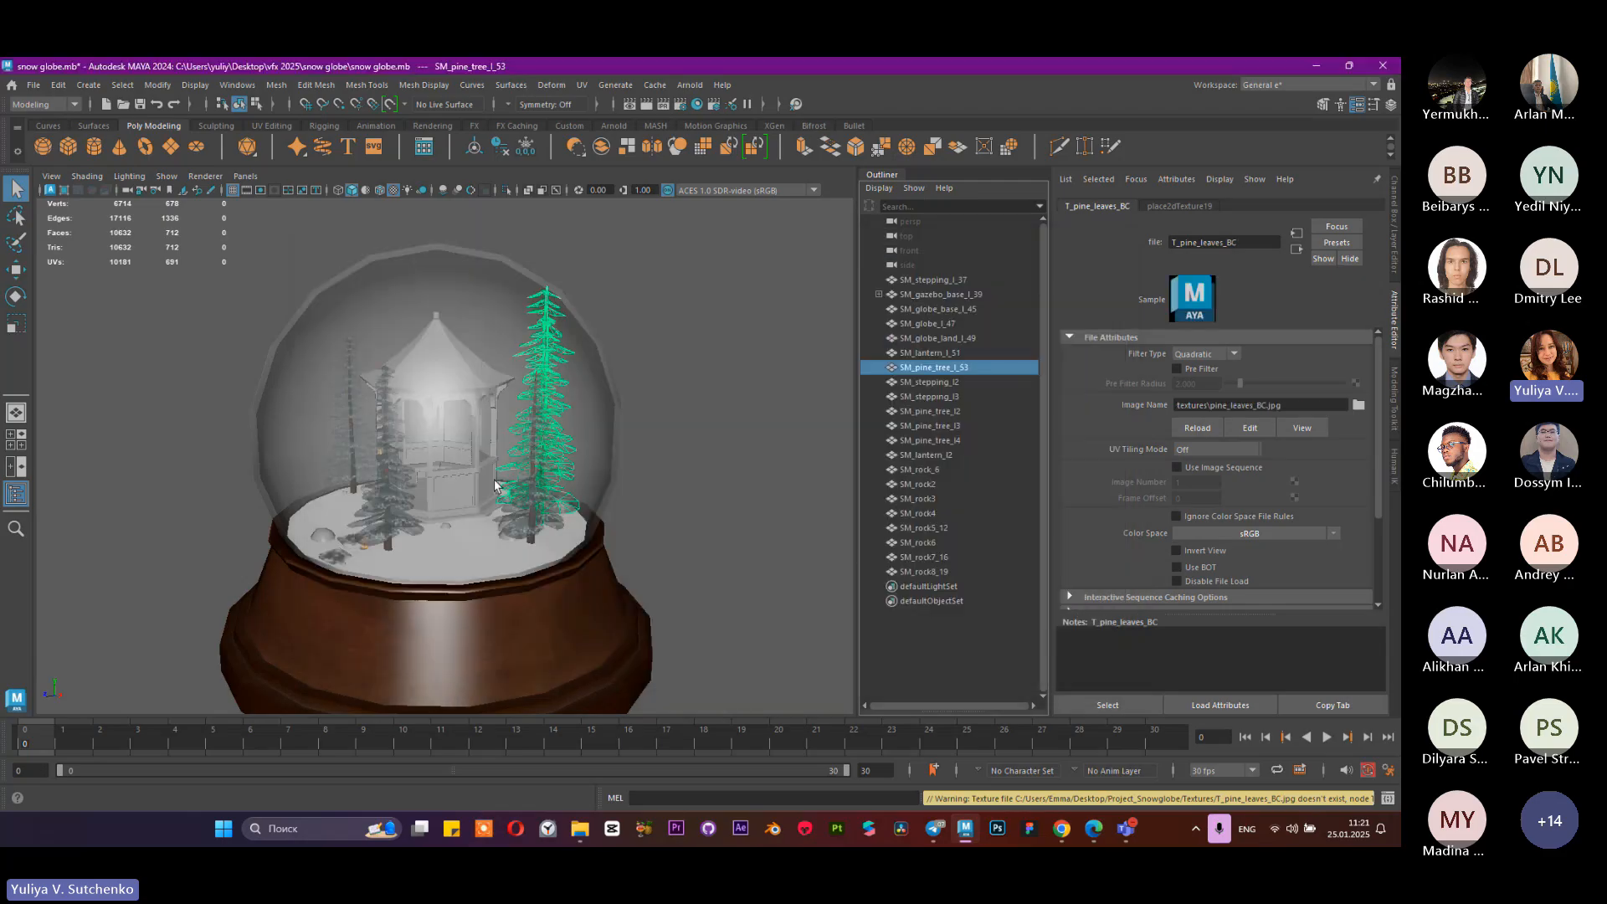
pyautogui.scroll(5, 572, 436)
pyautogui.scroll(-4, 572, 430)
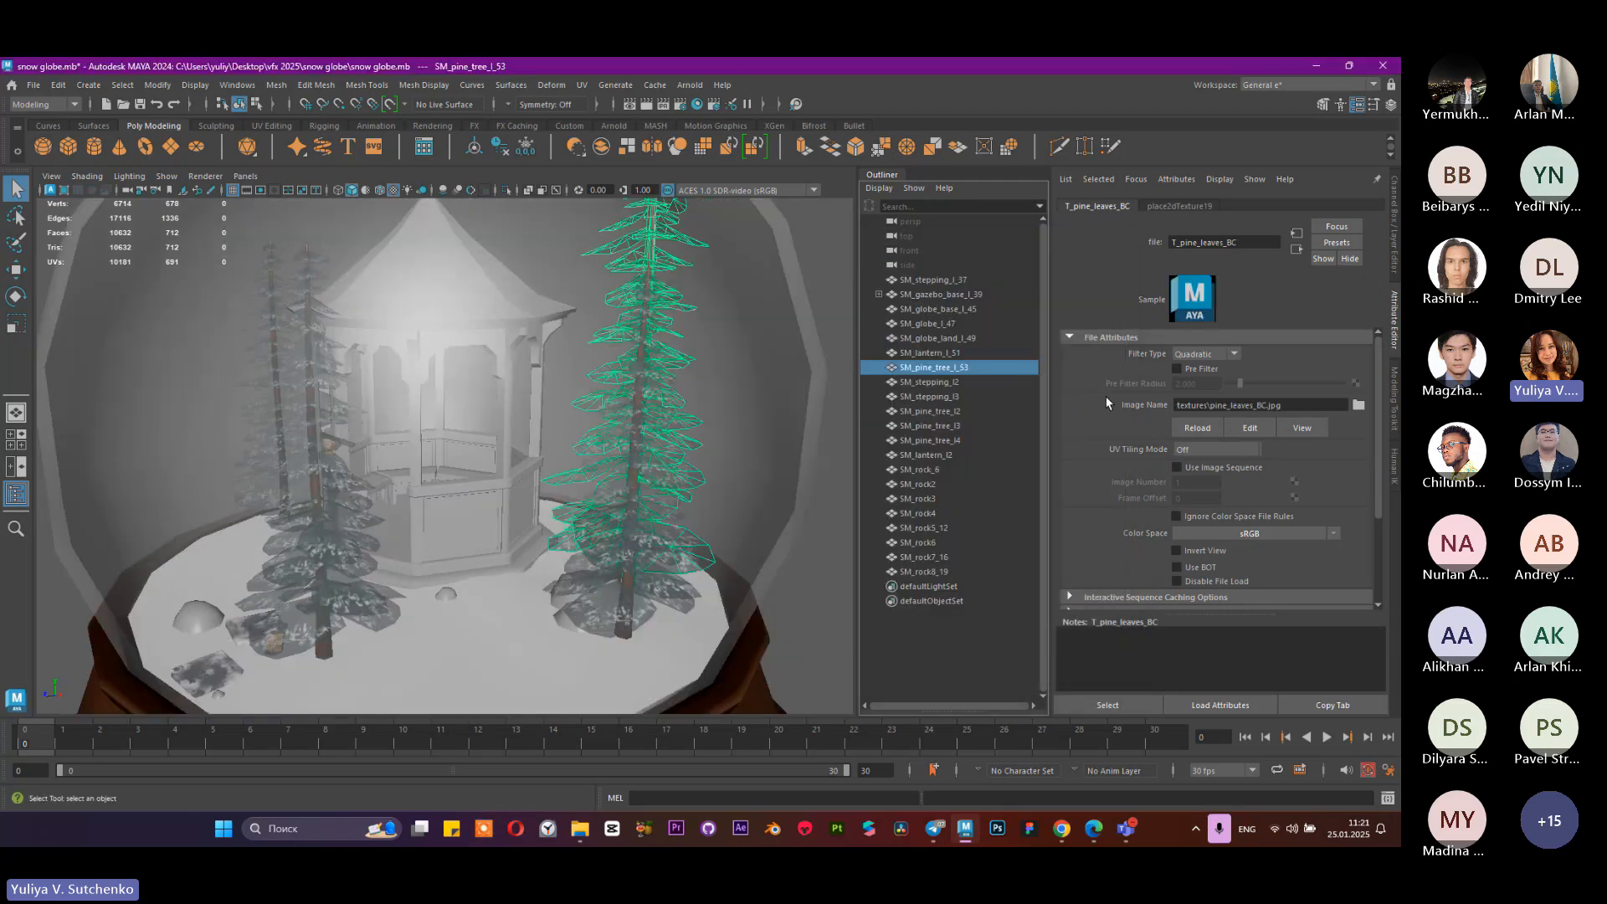
# Step: Connect a new File texture to the Transparency of the MI_pine_leaves material on SM_pine_tree_l_53
pyautogui.click(990, 369)
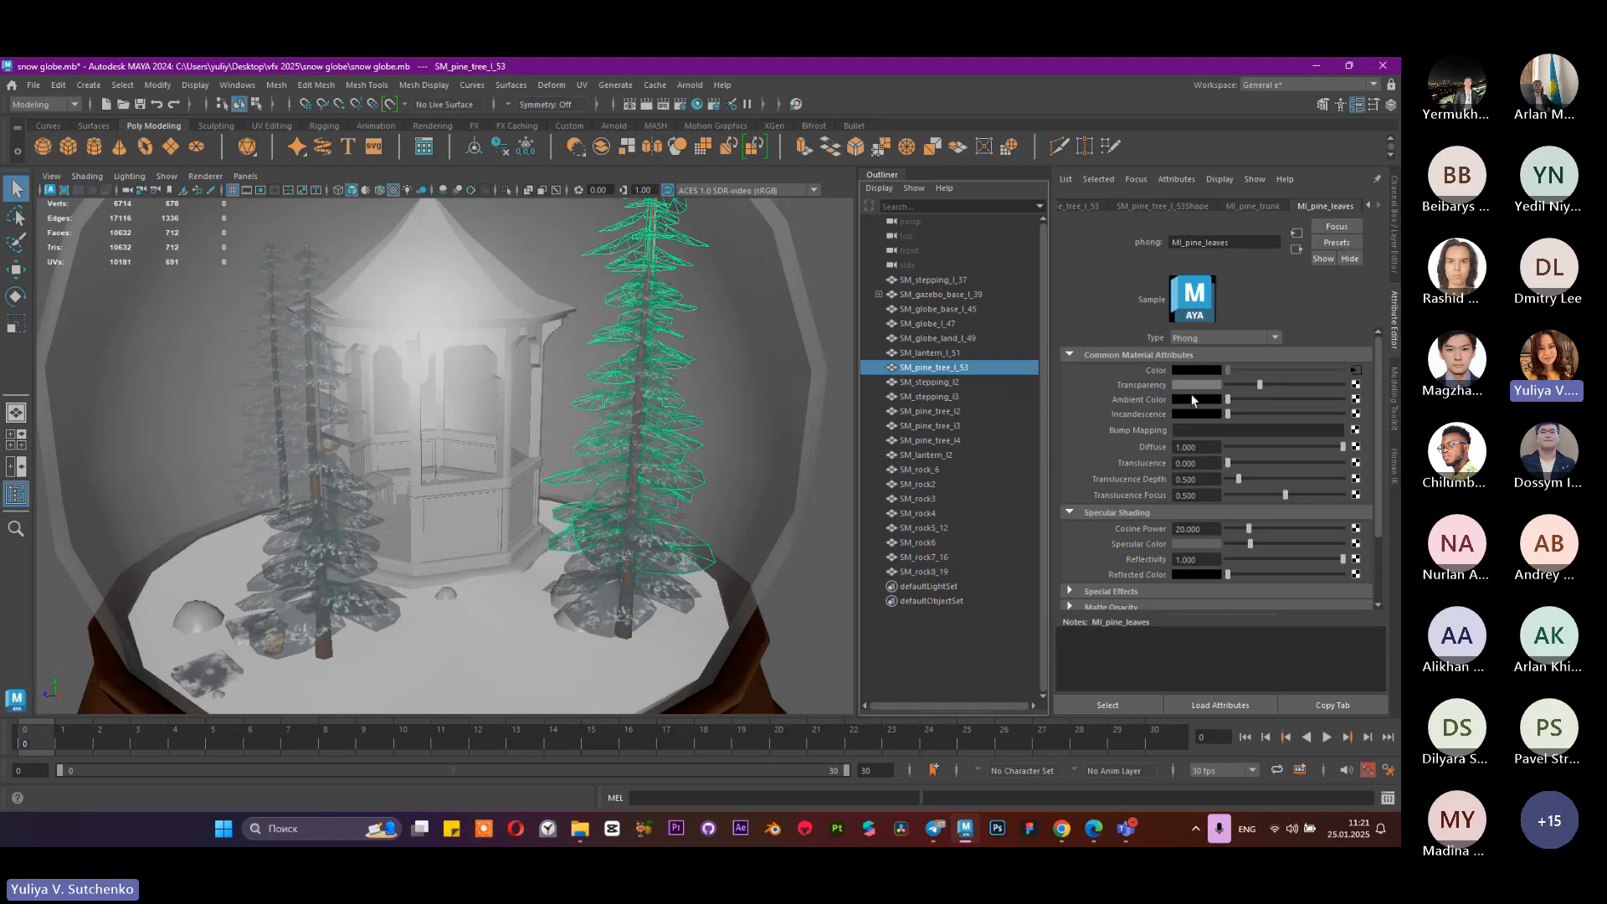
pyautogui.click(1355, 385)
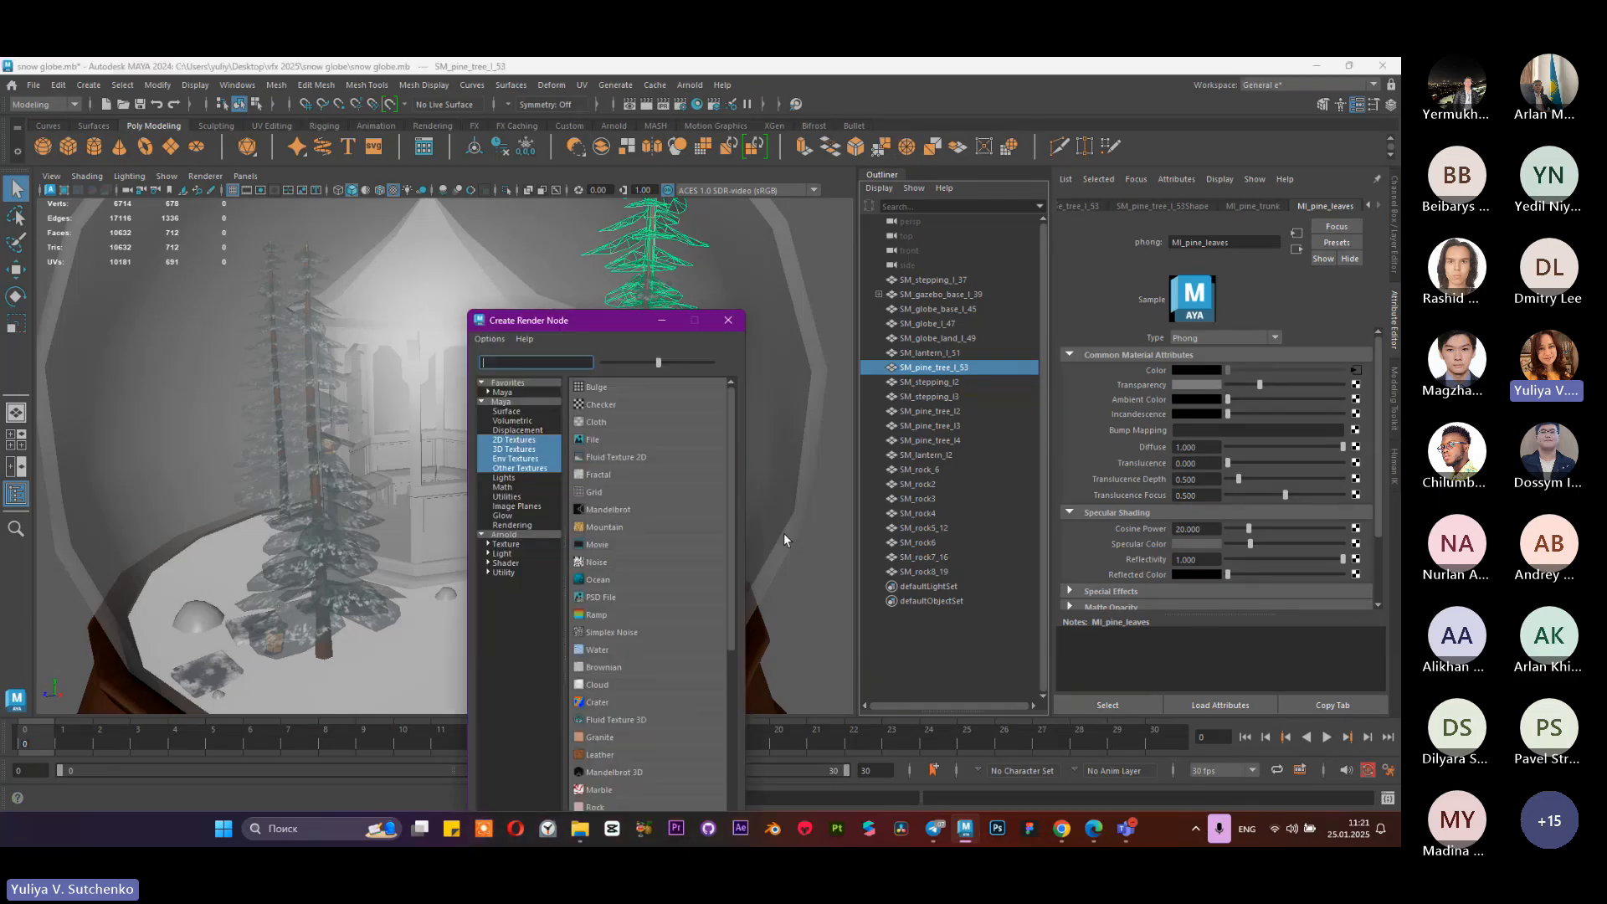
pyautogui.click(599, 439)
# Step: Load pine_leaves_O.png from the snow globe textures folder as the transparency image of the MI_pine_leaves material
pyautogui.click(367, 314)
pyautogui.scroll(-5, 485, 376)
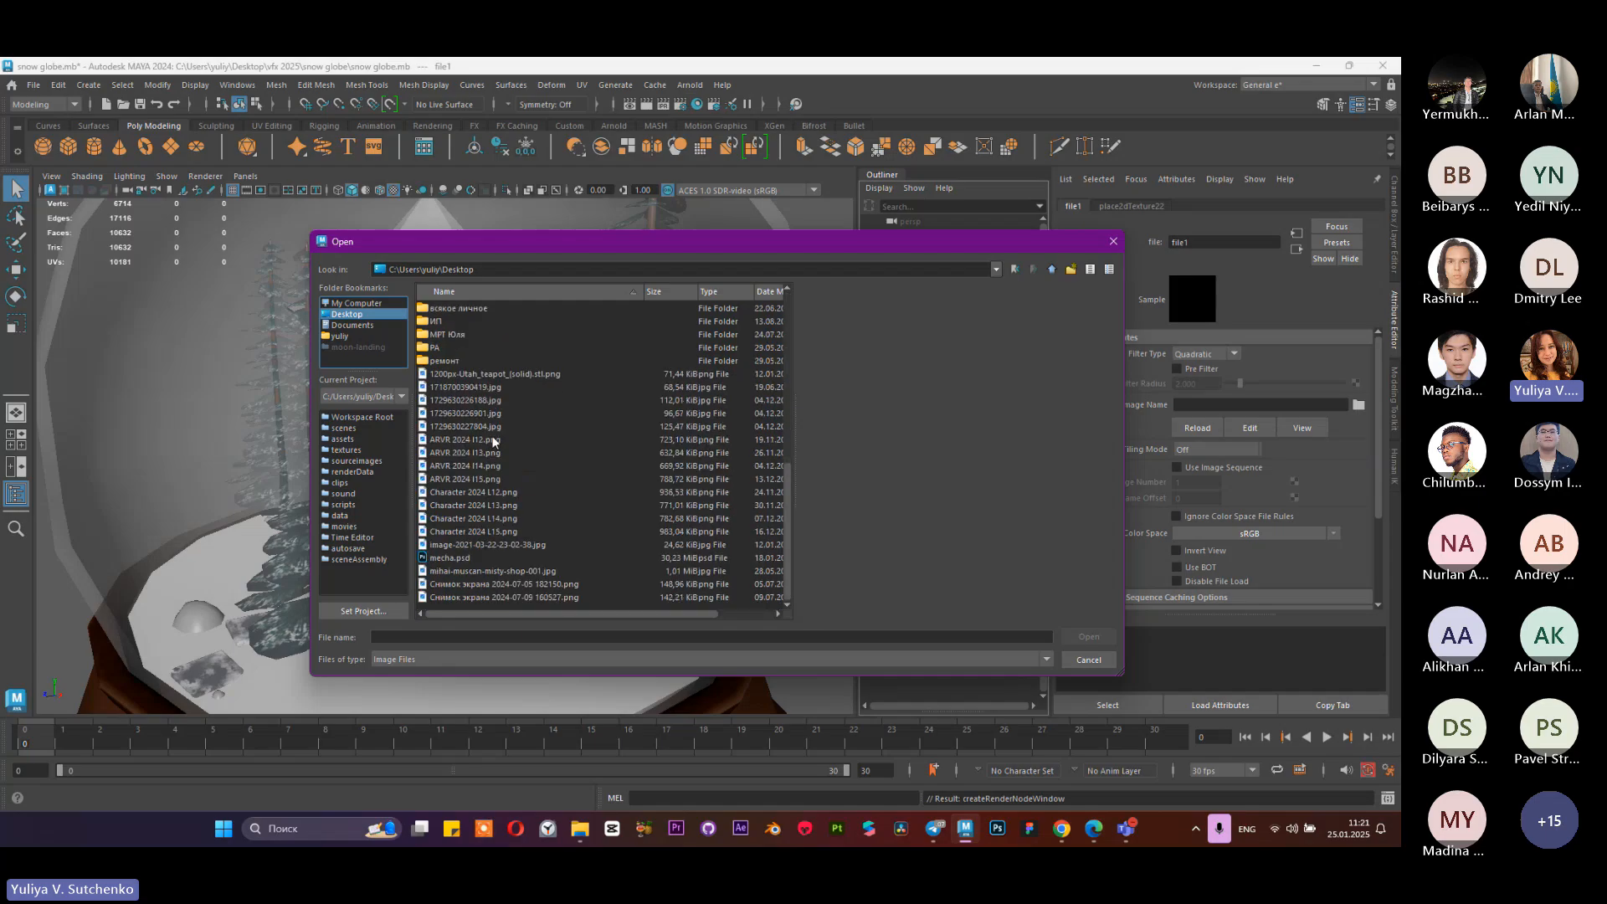
pyautogui.doubleClick(457, 388)
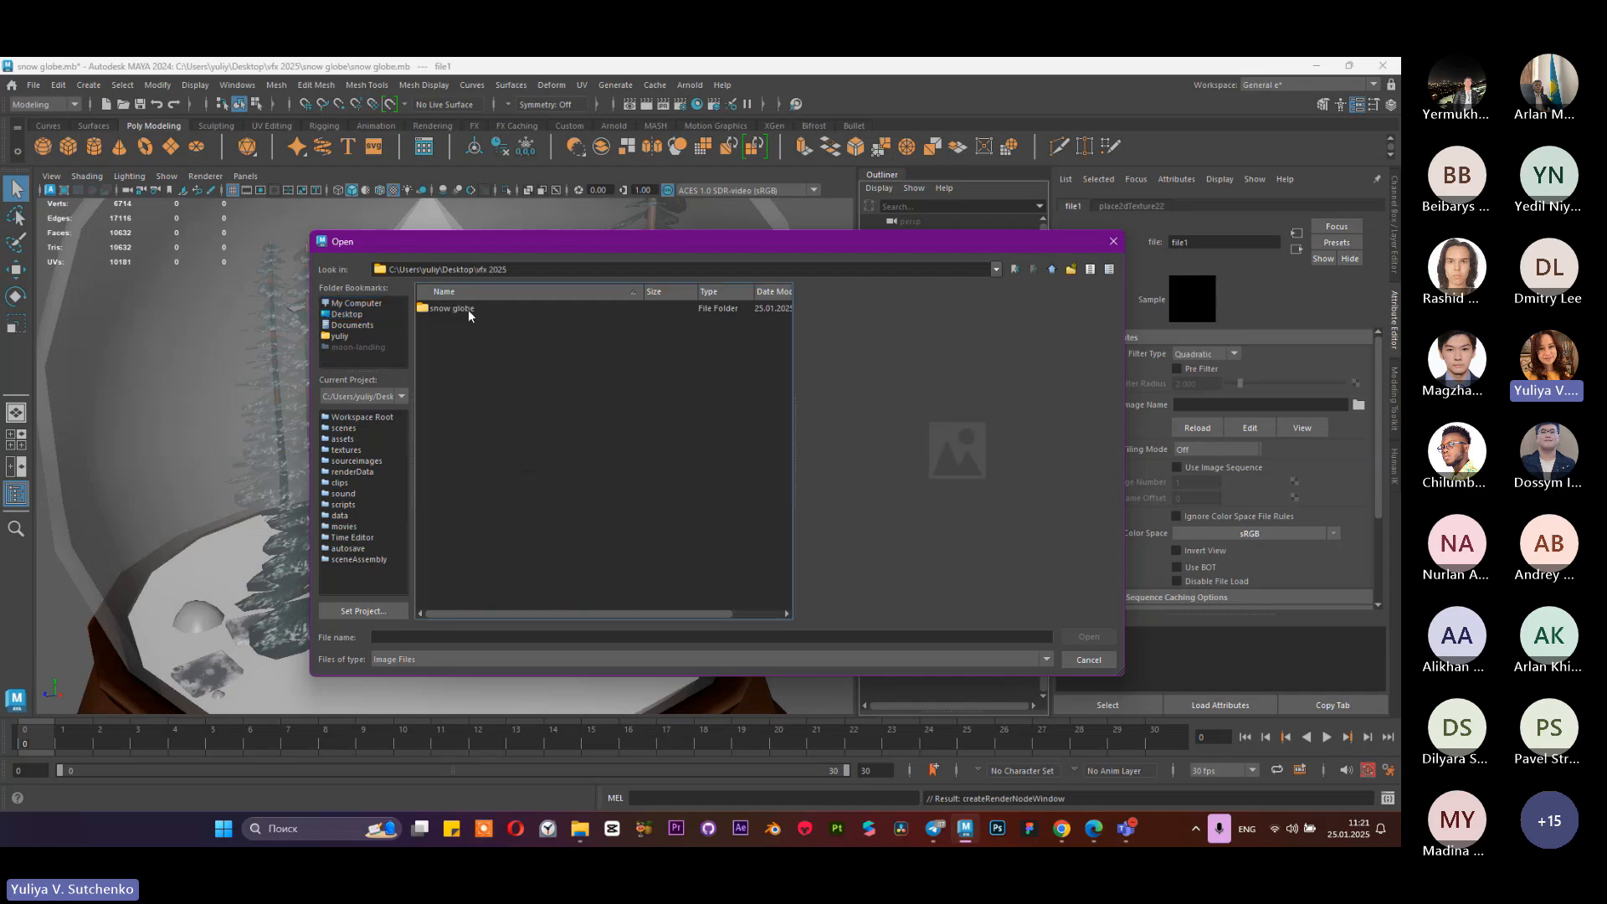
pyautogui.doubleClick(469, 309)
pyautogui.click(457, 479)
pyautogui.doubleClick(455, 480)
pyautogui.scroll(-5, 474, 464)
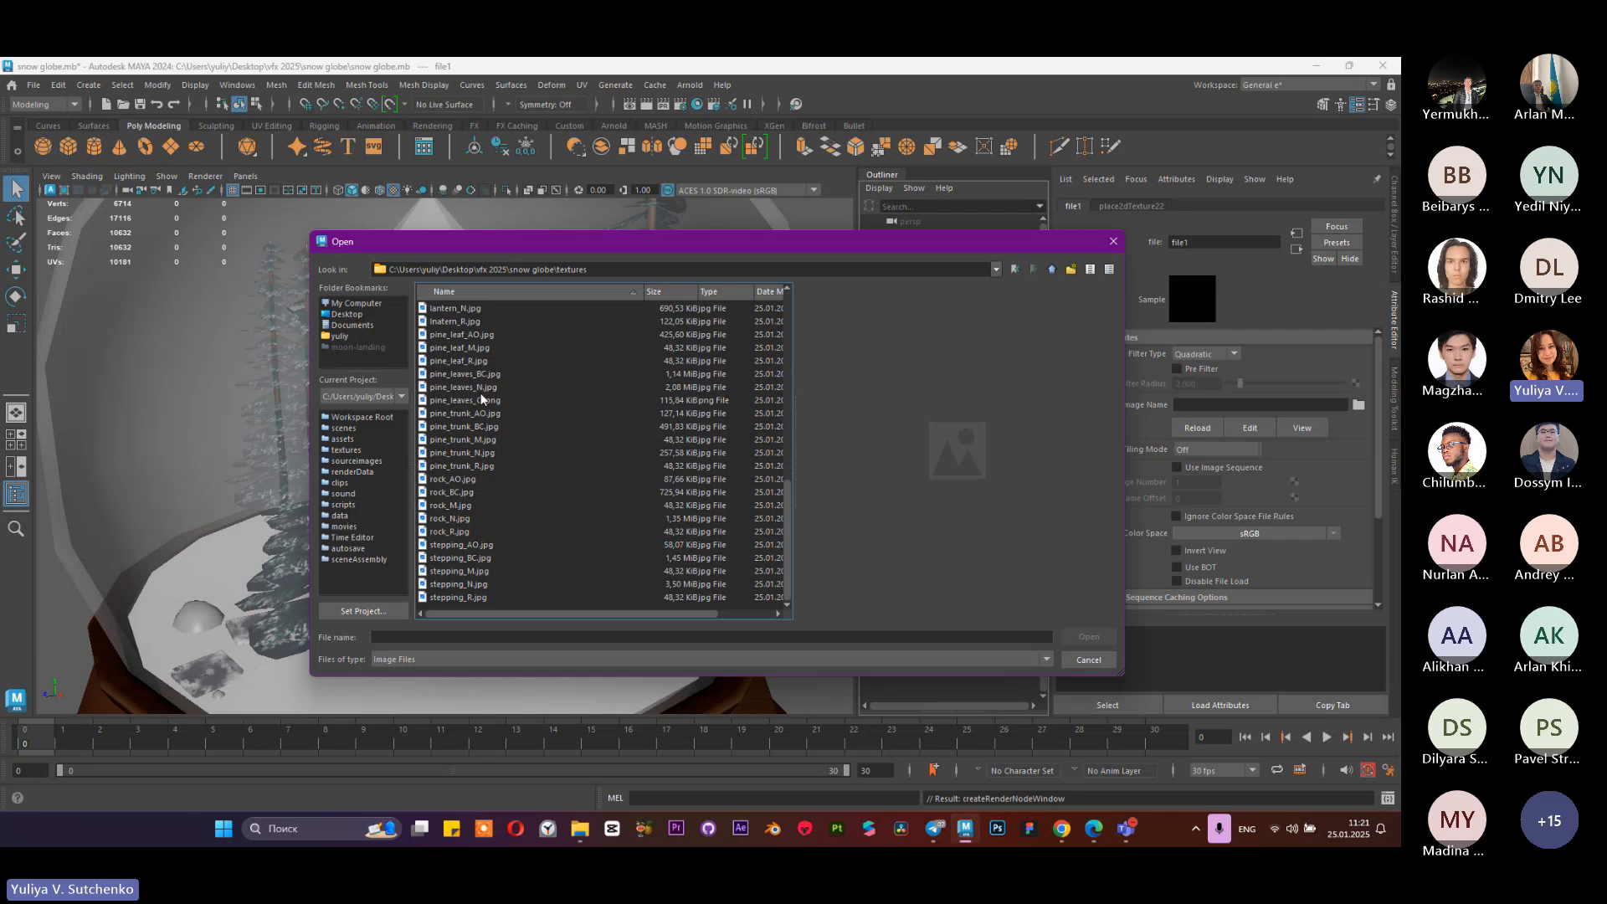
pyautogui.click(480, 386)
pyautogui.click(489, 400)
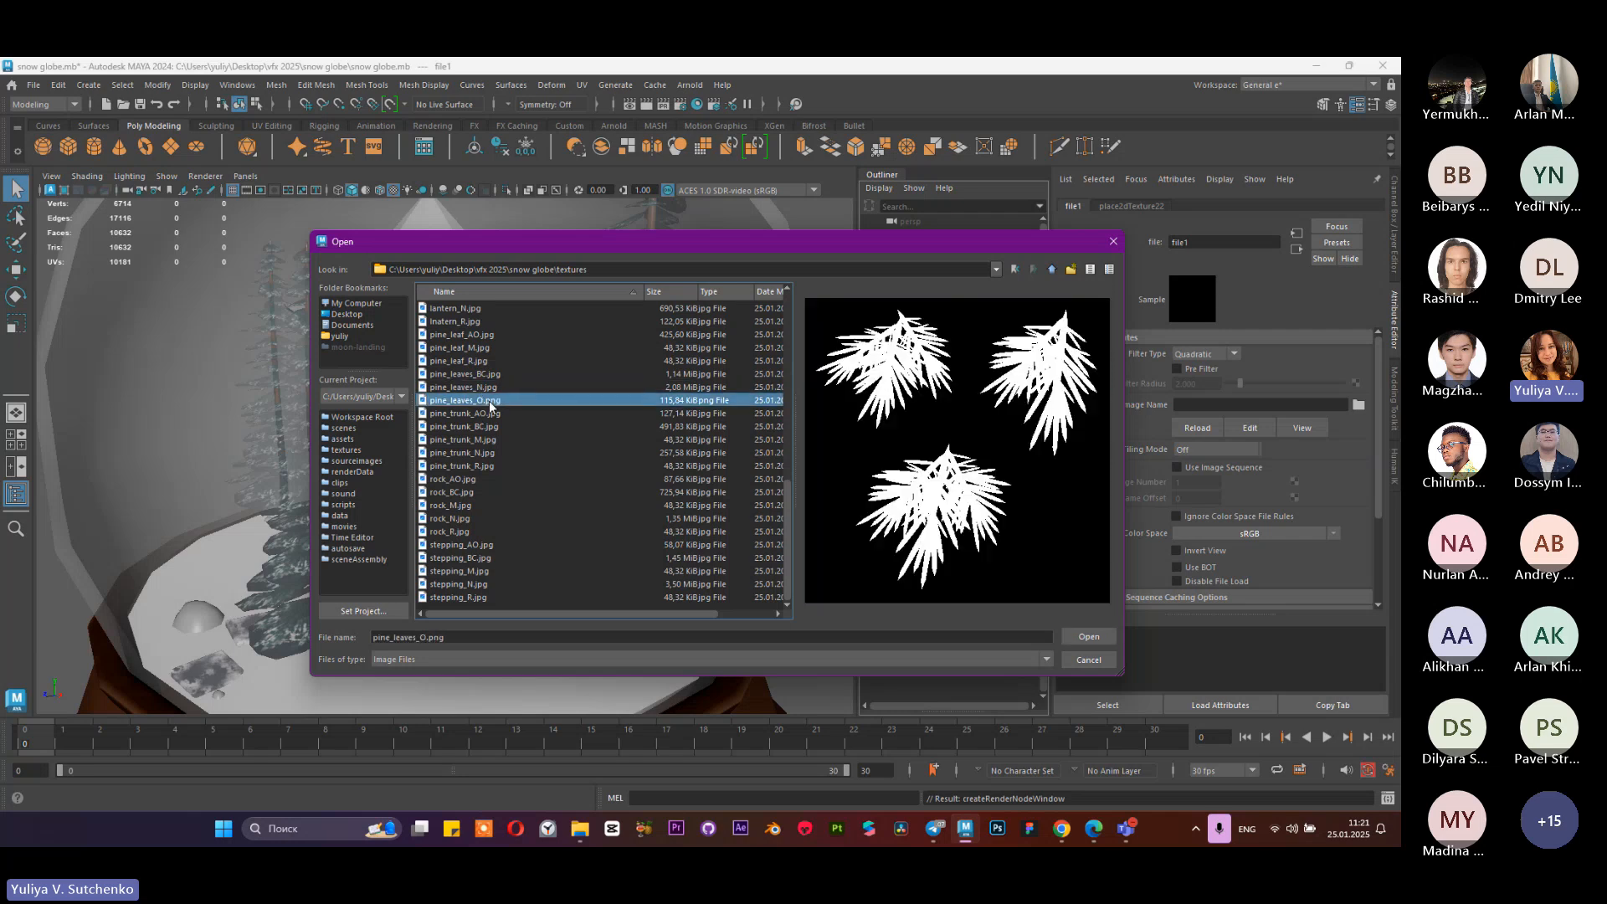
pyautogui.click(1088, 636)
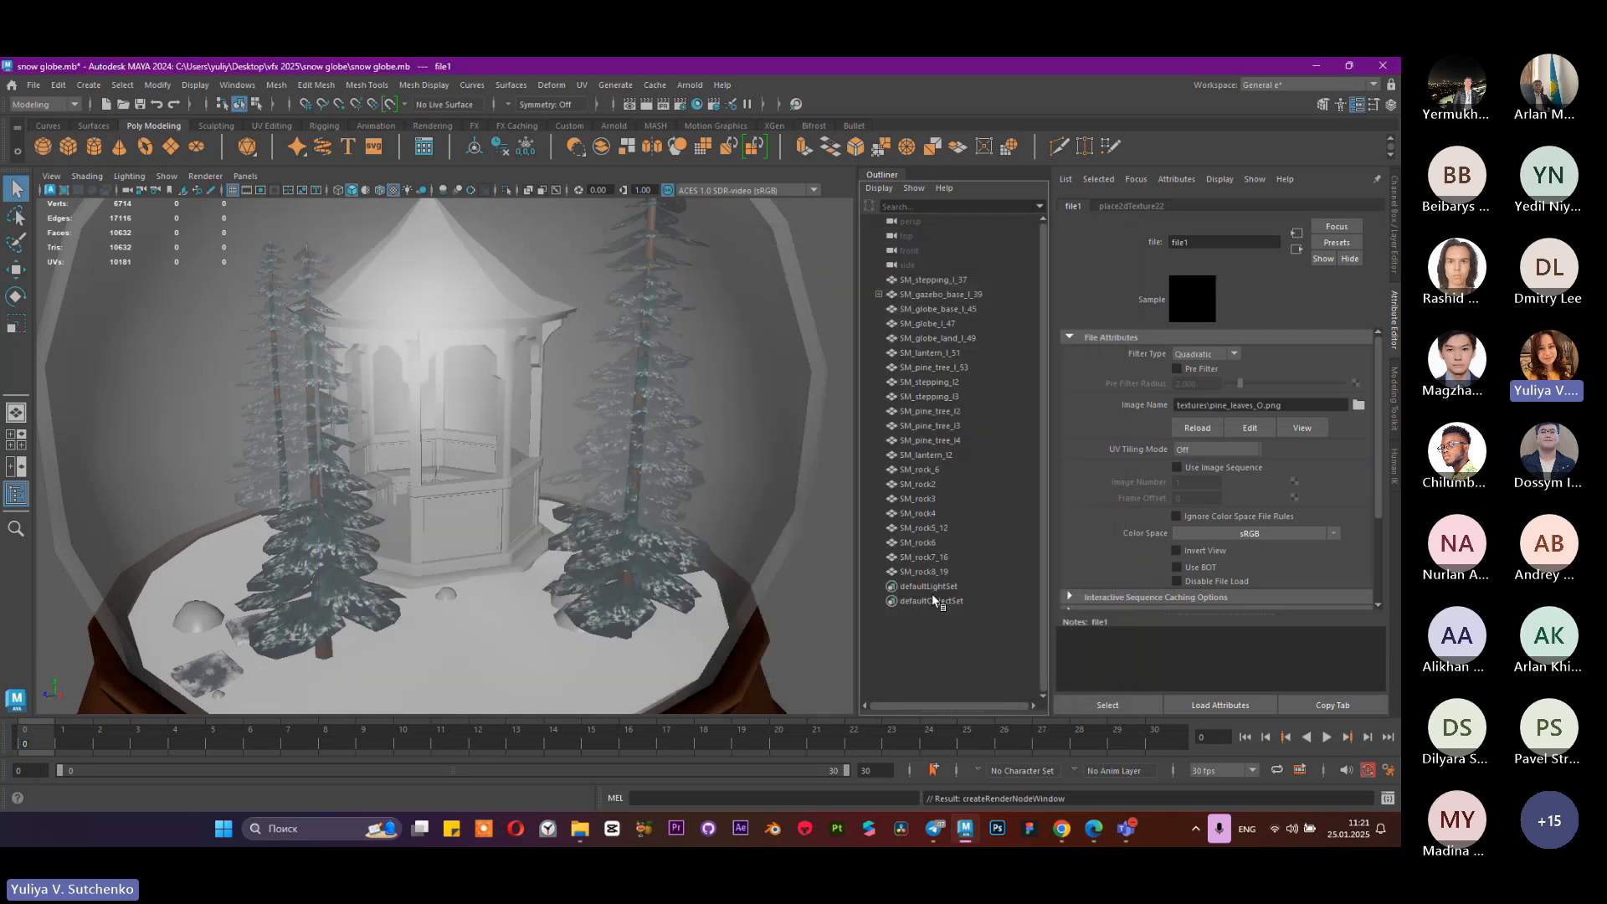
# Step: Check the globe, land and SM_pine_tree_l2 meshes, inspecting the pine tree's MI_pine_leaves material attributes and shape node
pyautogui.click(649, 513)
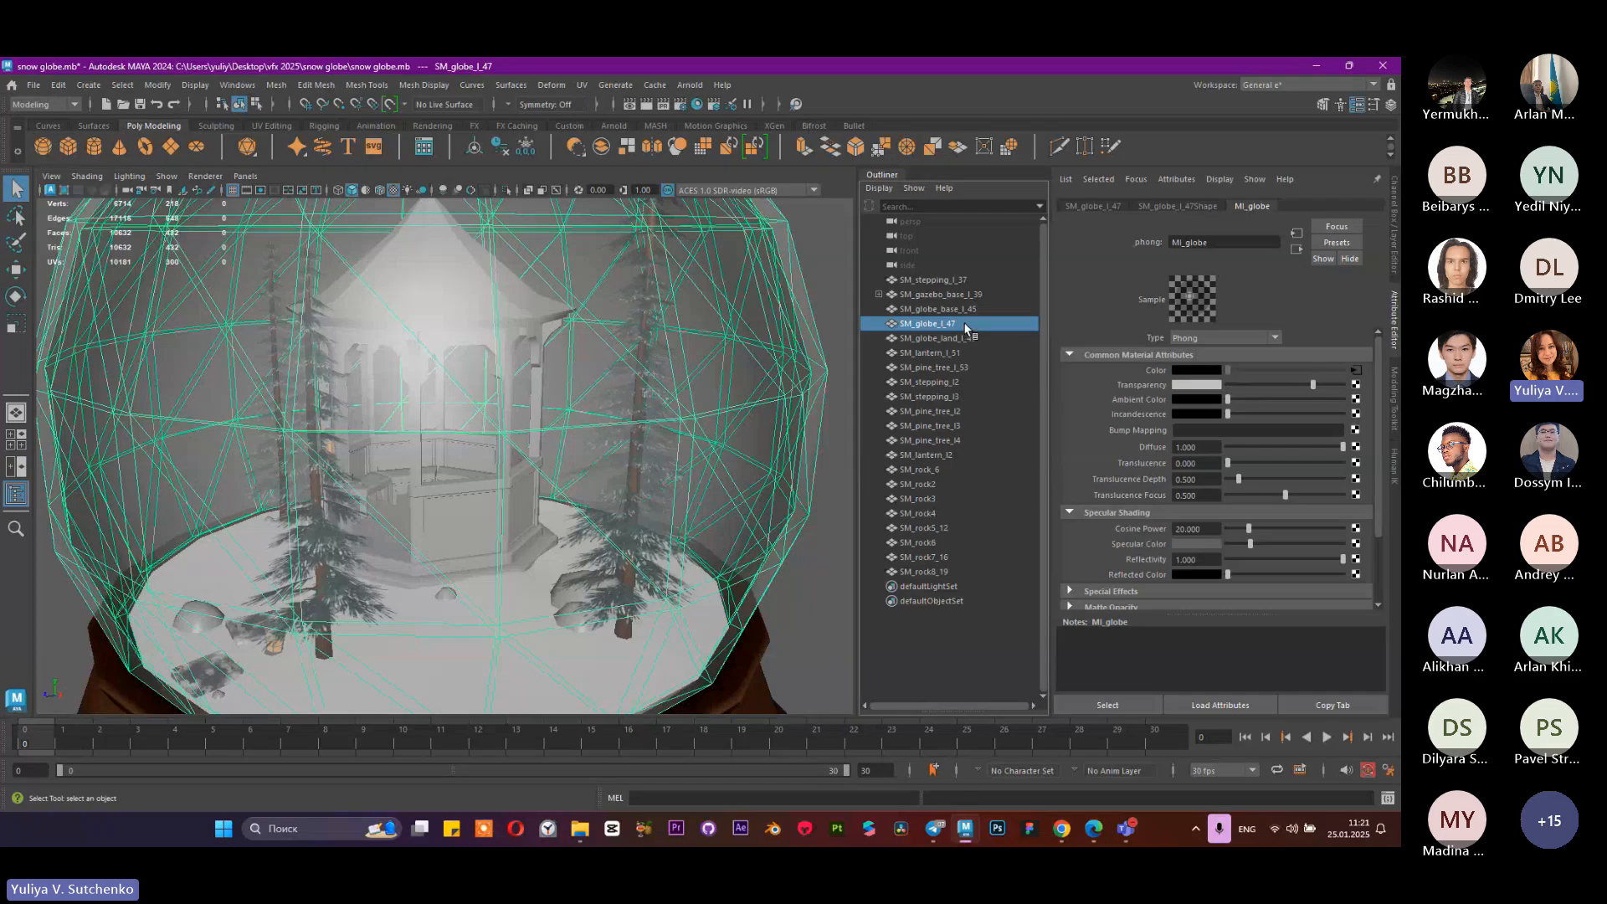
pyautogui.click(938, 338)
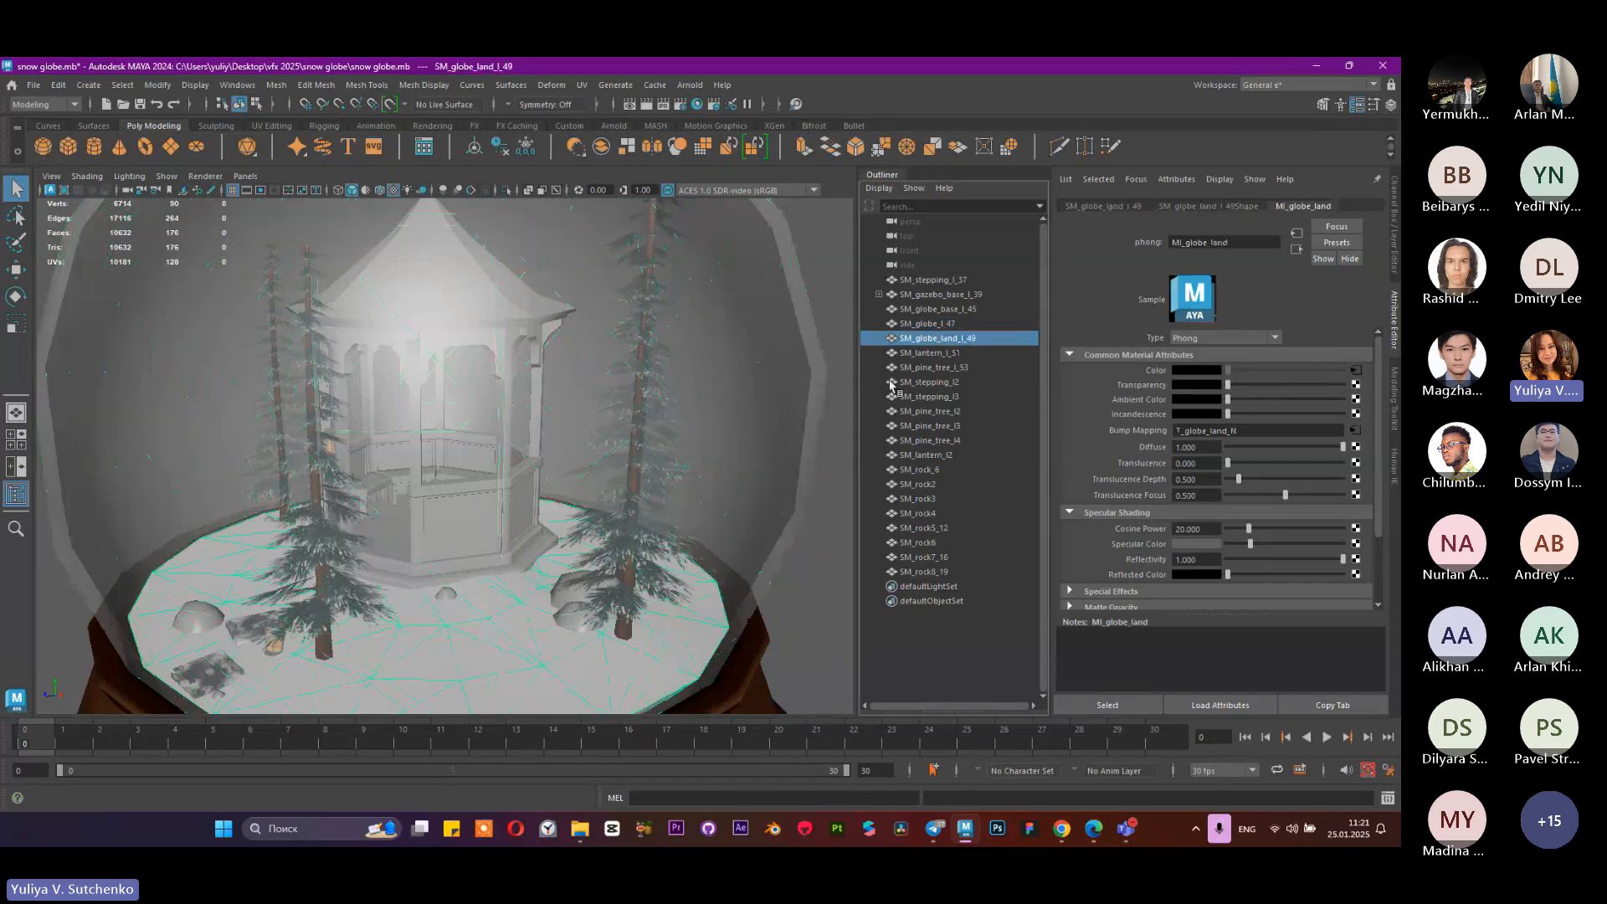
pyautogui.click(929, 382)
pyautogui.click(932, 411)
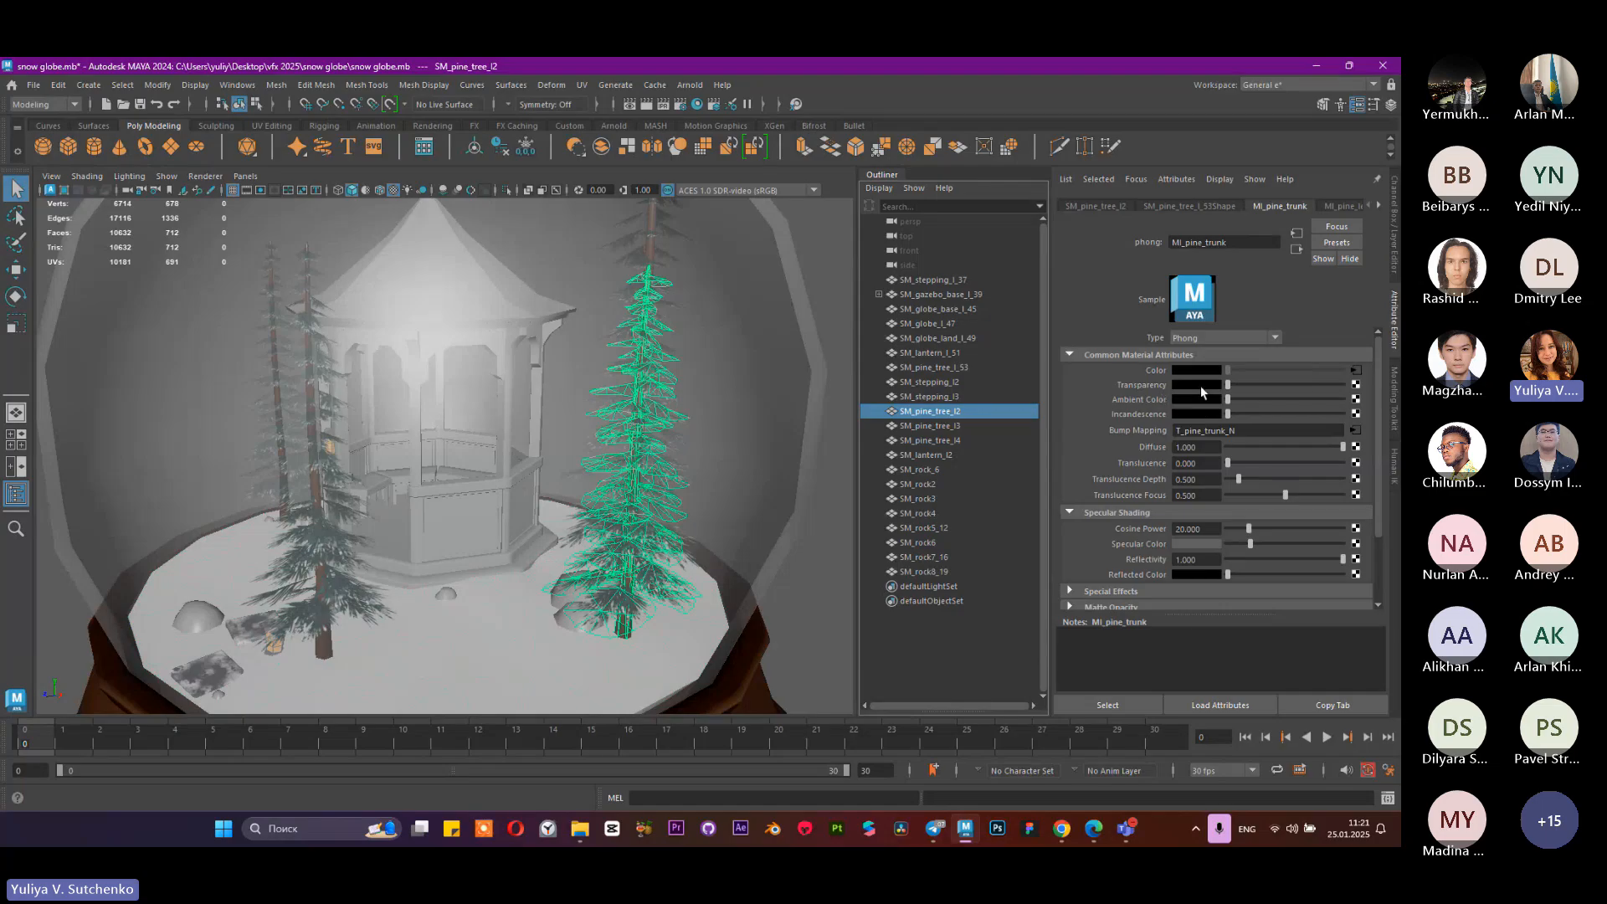
pyautogui.click(1332, 206)
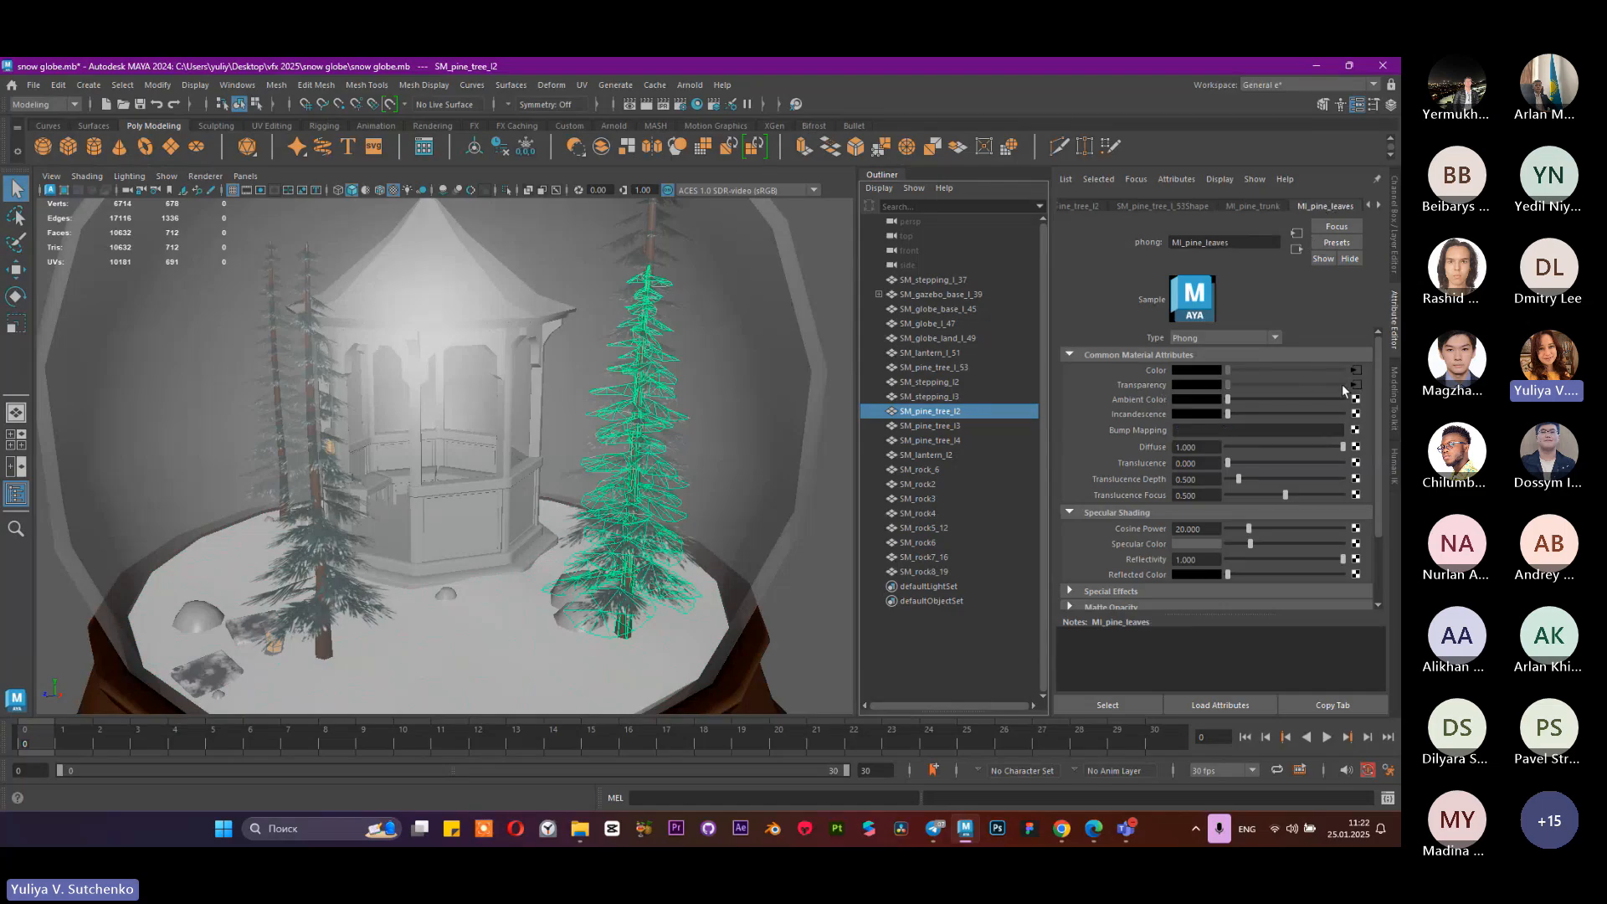
pyautogui.click(1224, 338)
pyautogui.click(1223, 335)
pyautogui.scroll(-2, 1293, 424)
pyautogui.scroll(2, 1292, 414)
pyautogui.click(1380, 206)
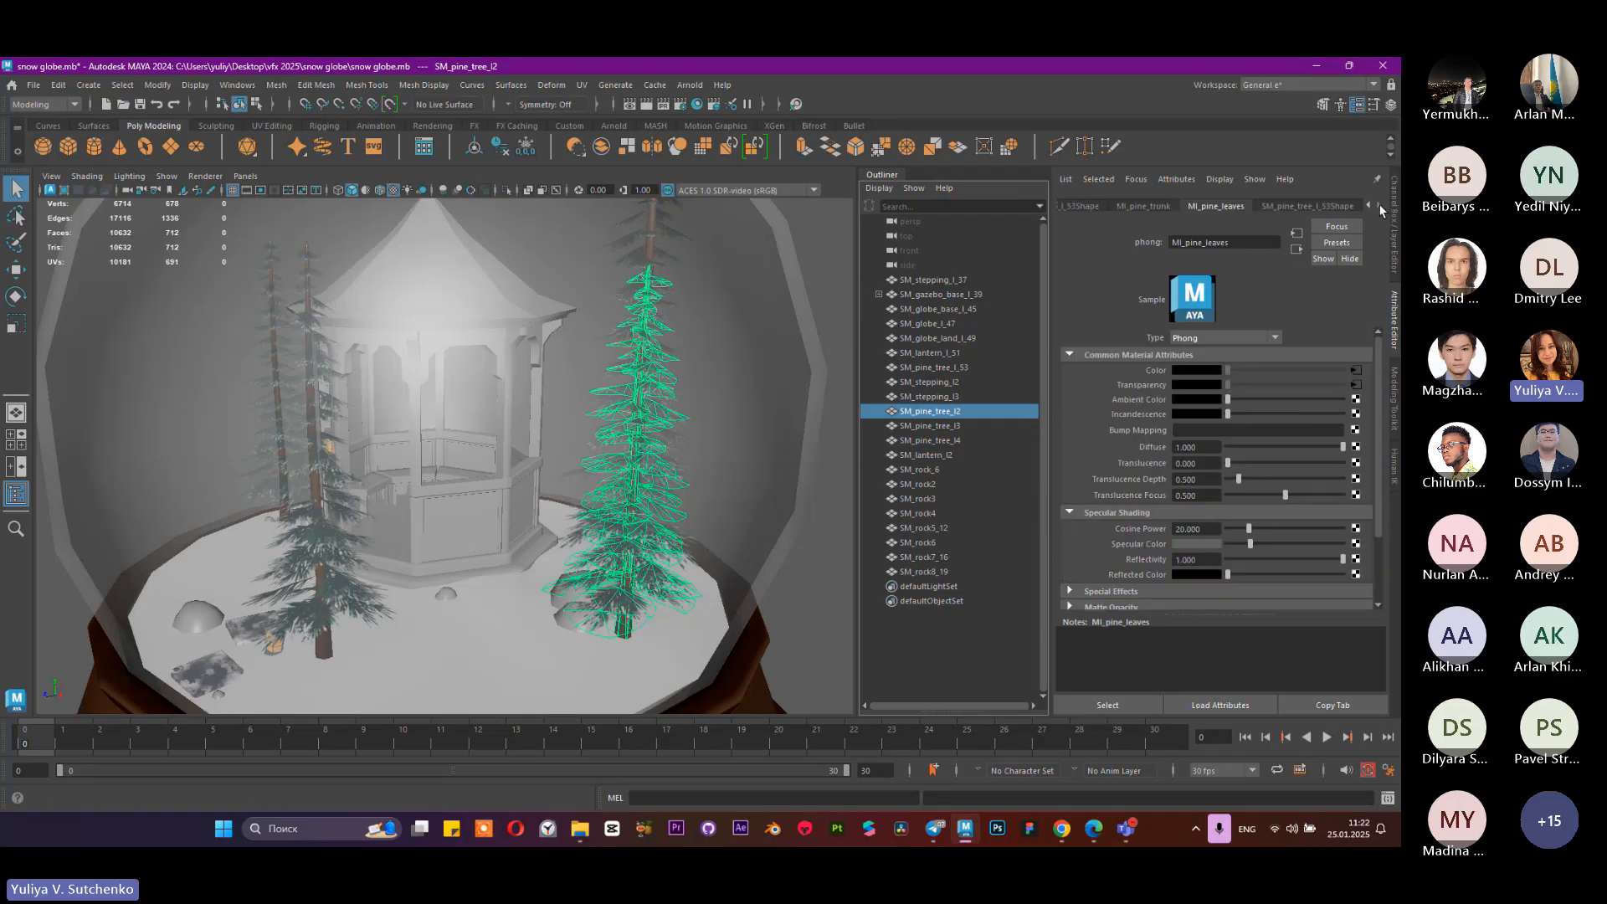
pyautogui.click(1318, 205)
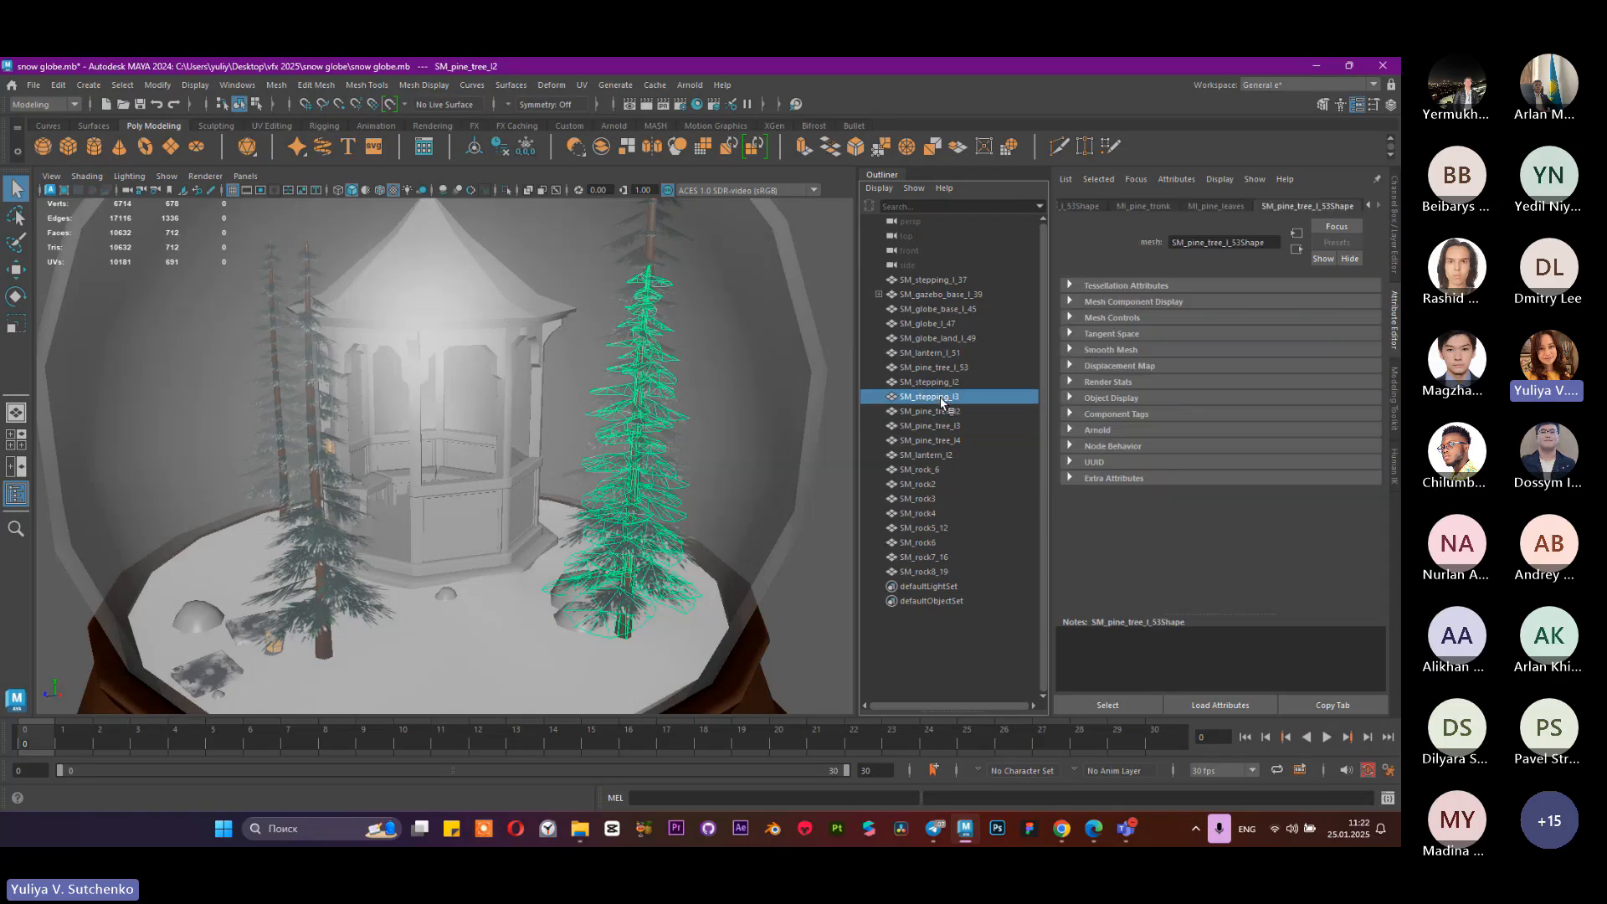
# Step: Go through the lantern, rock and globe base meshes one by one to locate them in the scene
pyautogui.click(921, 454)
pyautogui.click(918, 499)
pyautogui.click(912, 529)
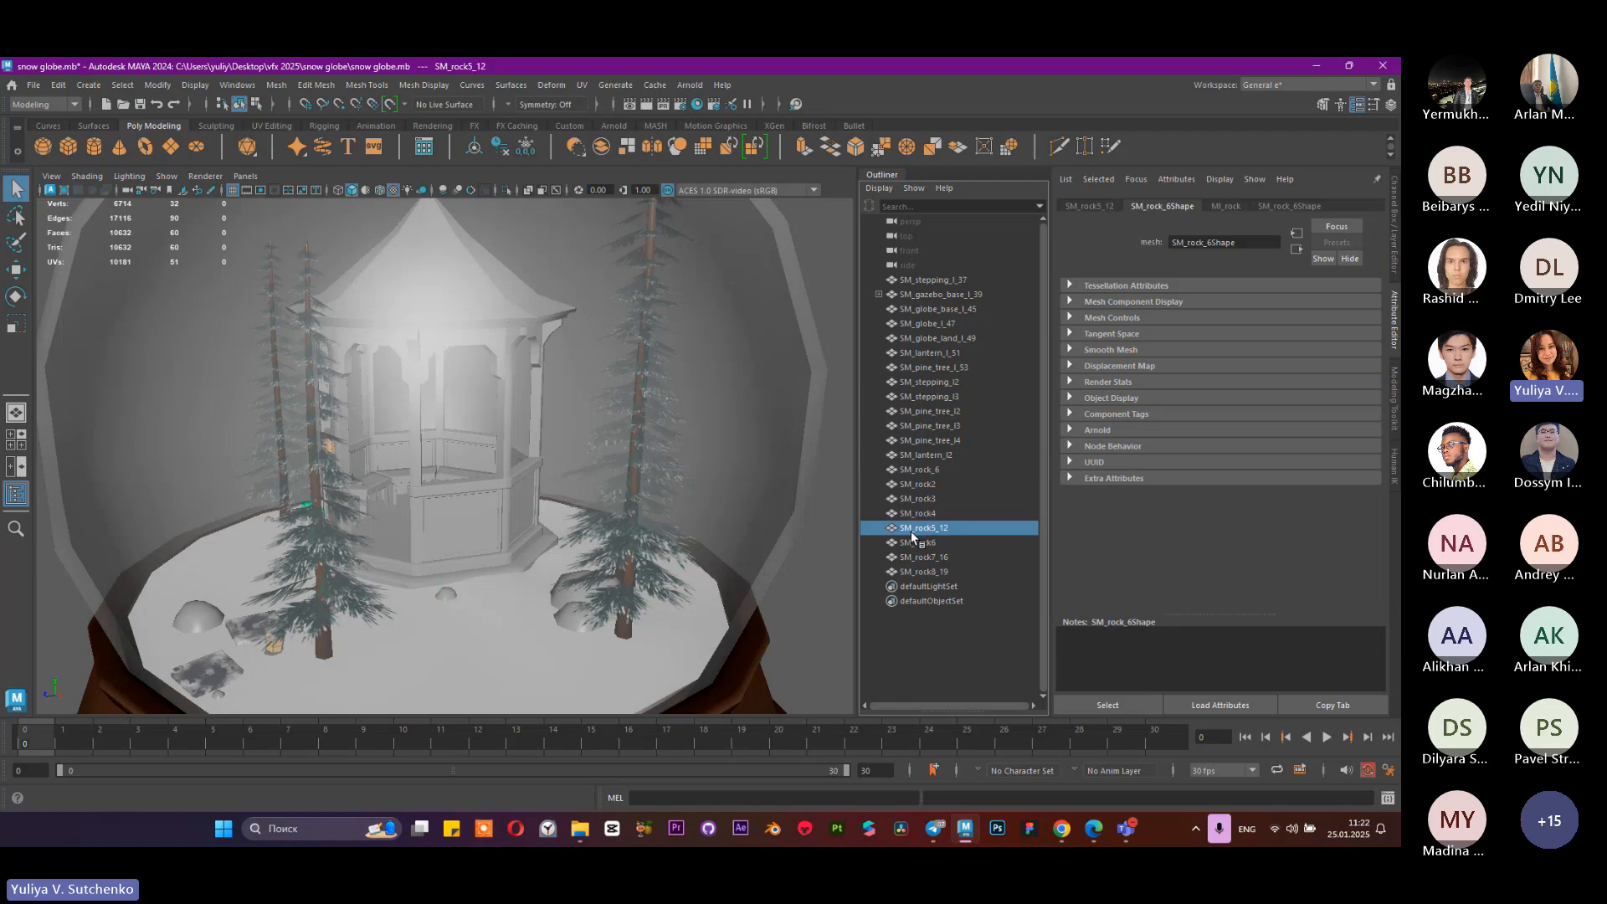
pyautogui.click(916, 542)
pyautogui.click(919, 557)
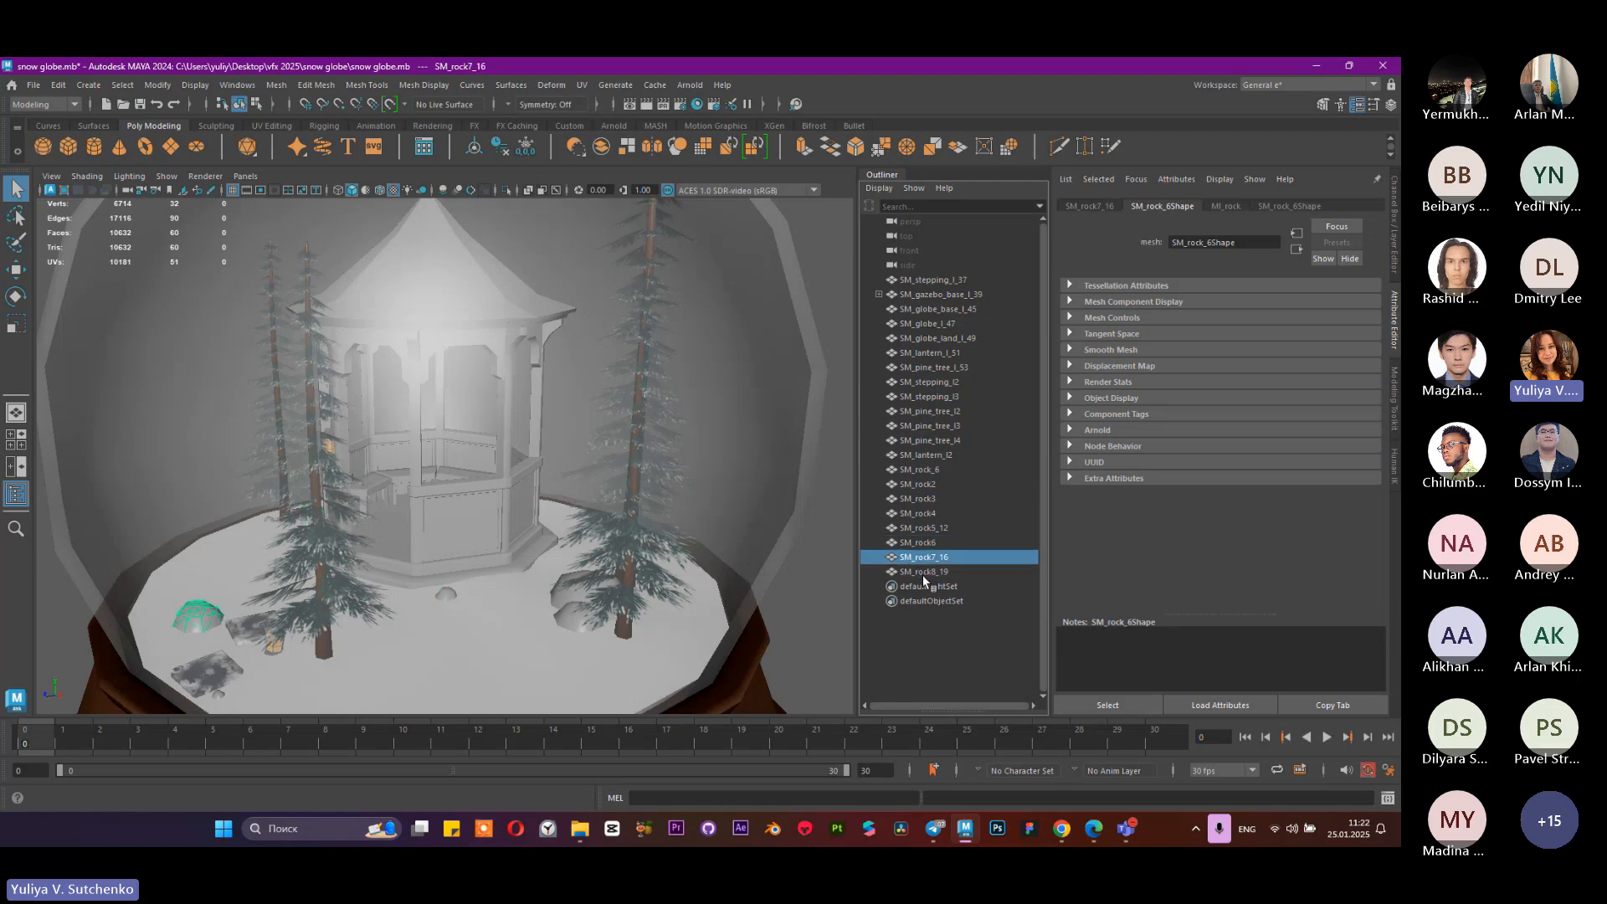
pyautogui.click(922, 572)
pyautogui.click(935, 309)
# Step: Expand the SM_gazebo_base_l_39 hierarchy and open the color file texture of the gazebo base's material
pyautogui.click(942, 294)
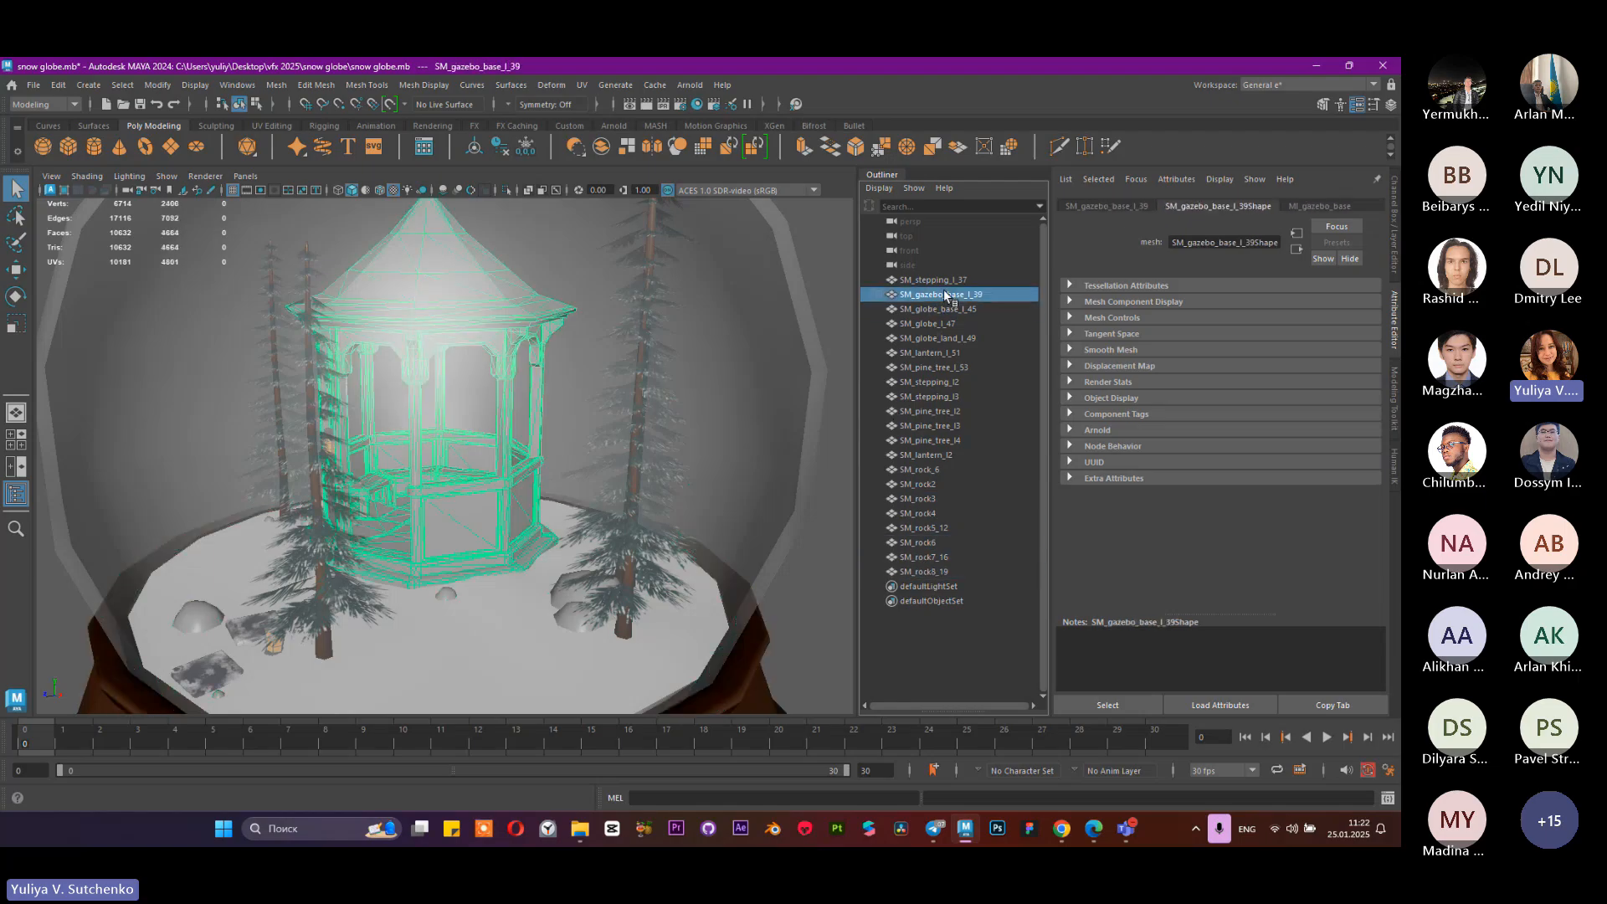
pyautogui.click(878, 295)
pyautogui.click(946, 308)
pyautogui.click(960, 295)
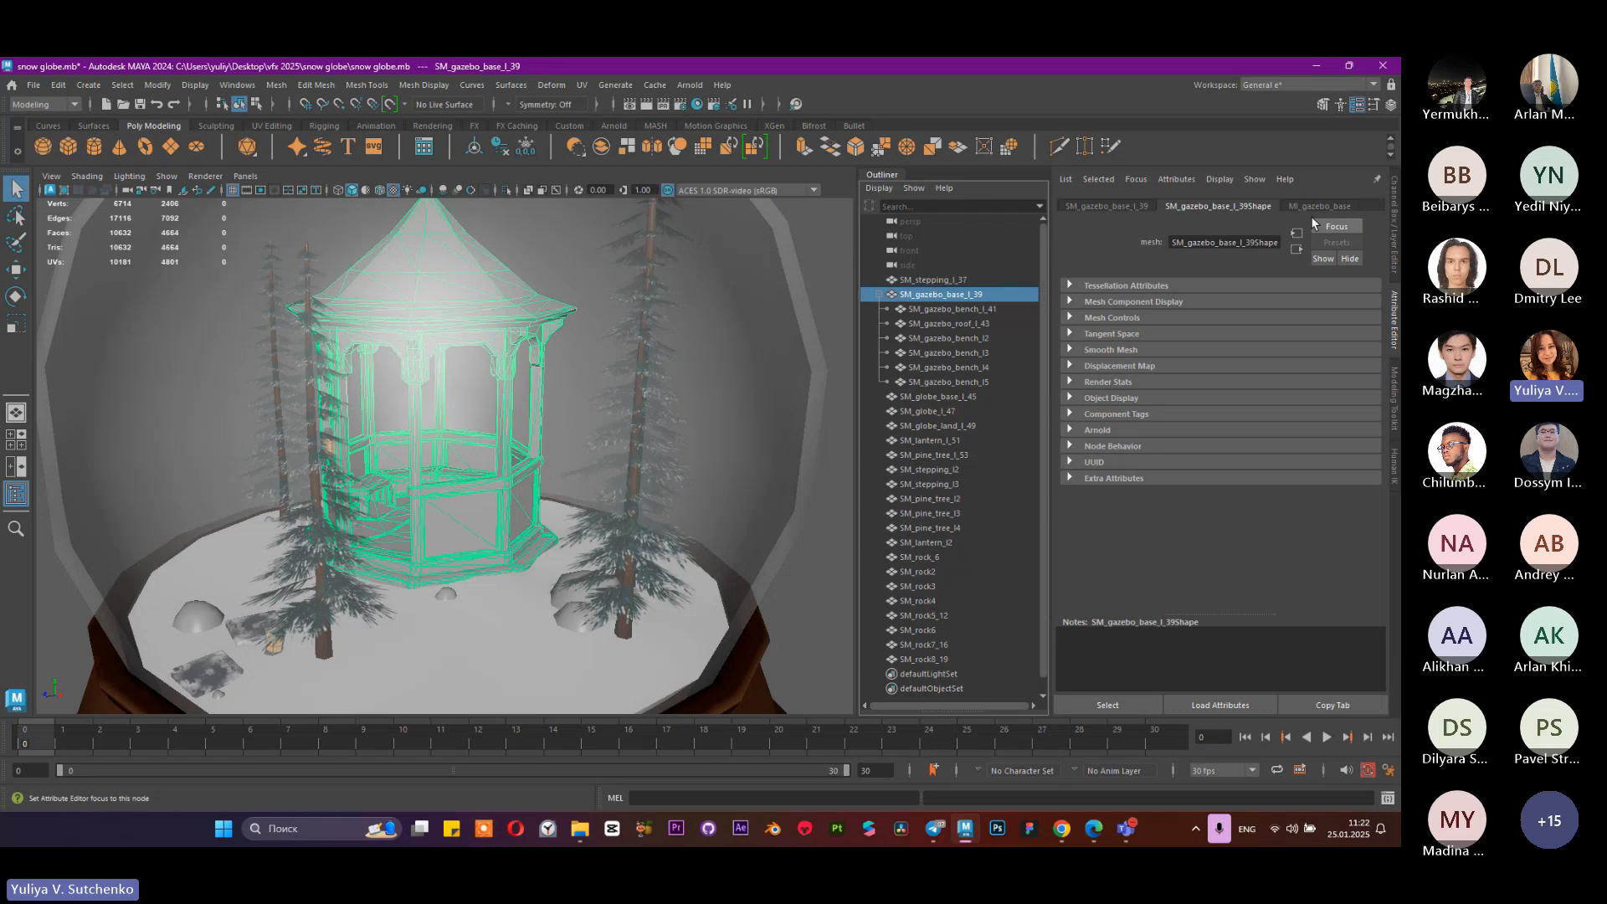
pyautogui.click(1309, 207)
pyautogui.click(1355, 369)
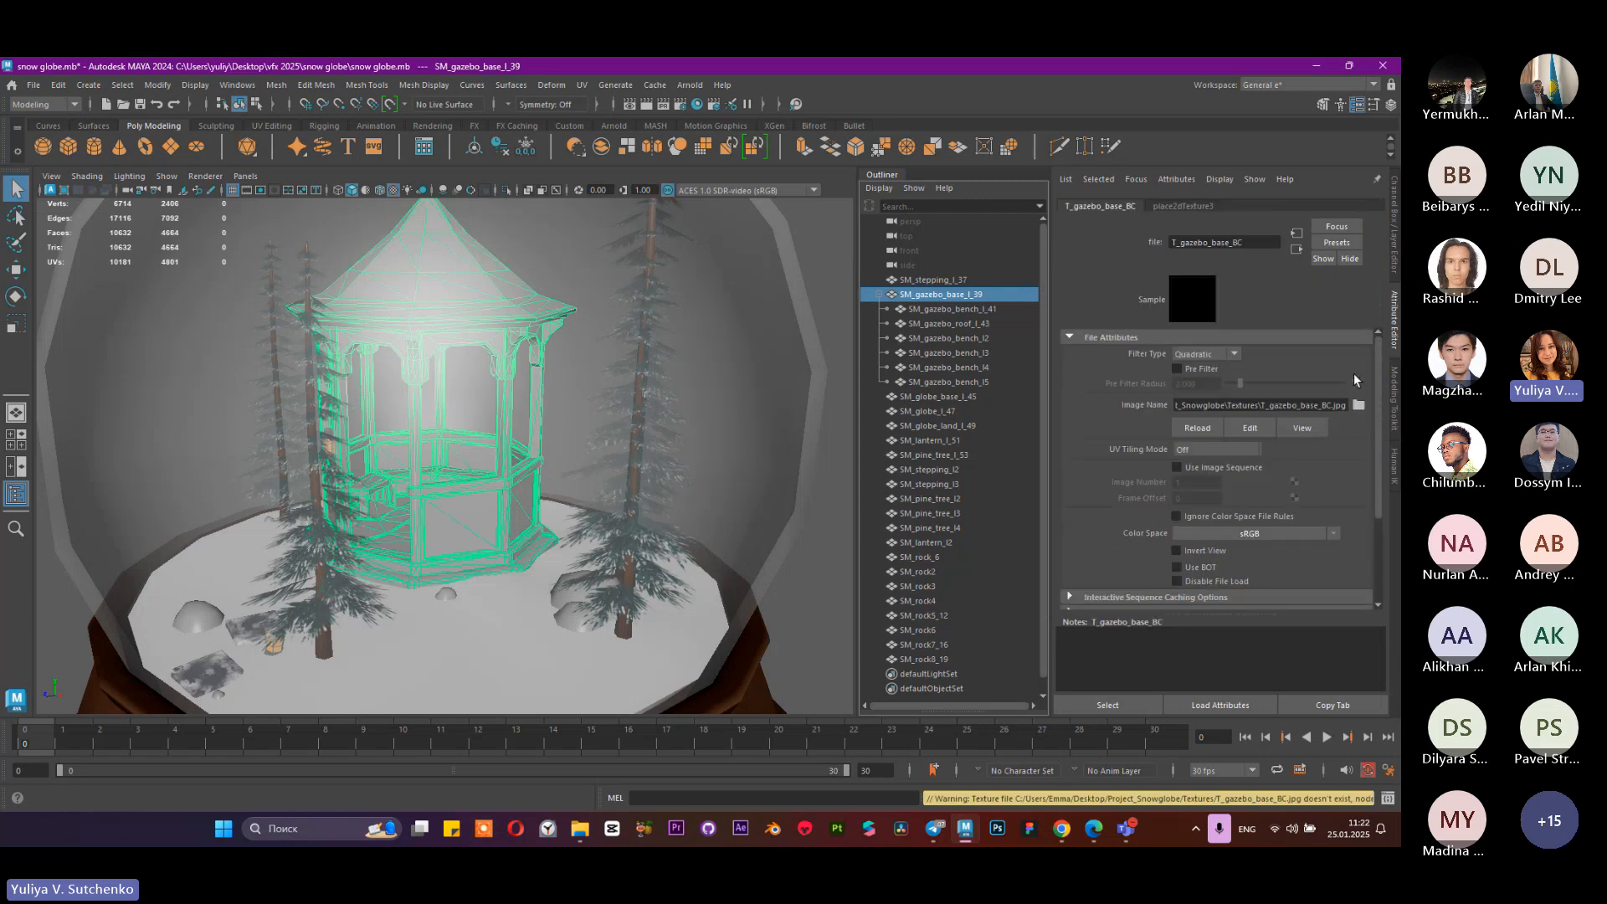
# Step: Load gazebo_base_BC.jpg from the snow globe textures folder as the T_gazebo_base_BC image
pyautogui.click(1358, 405)
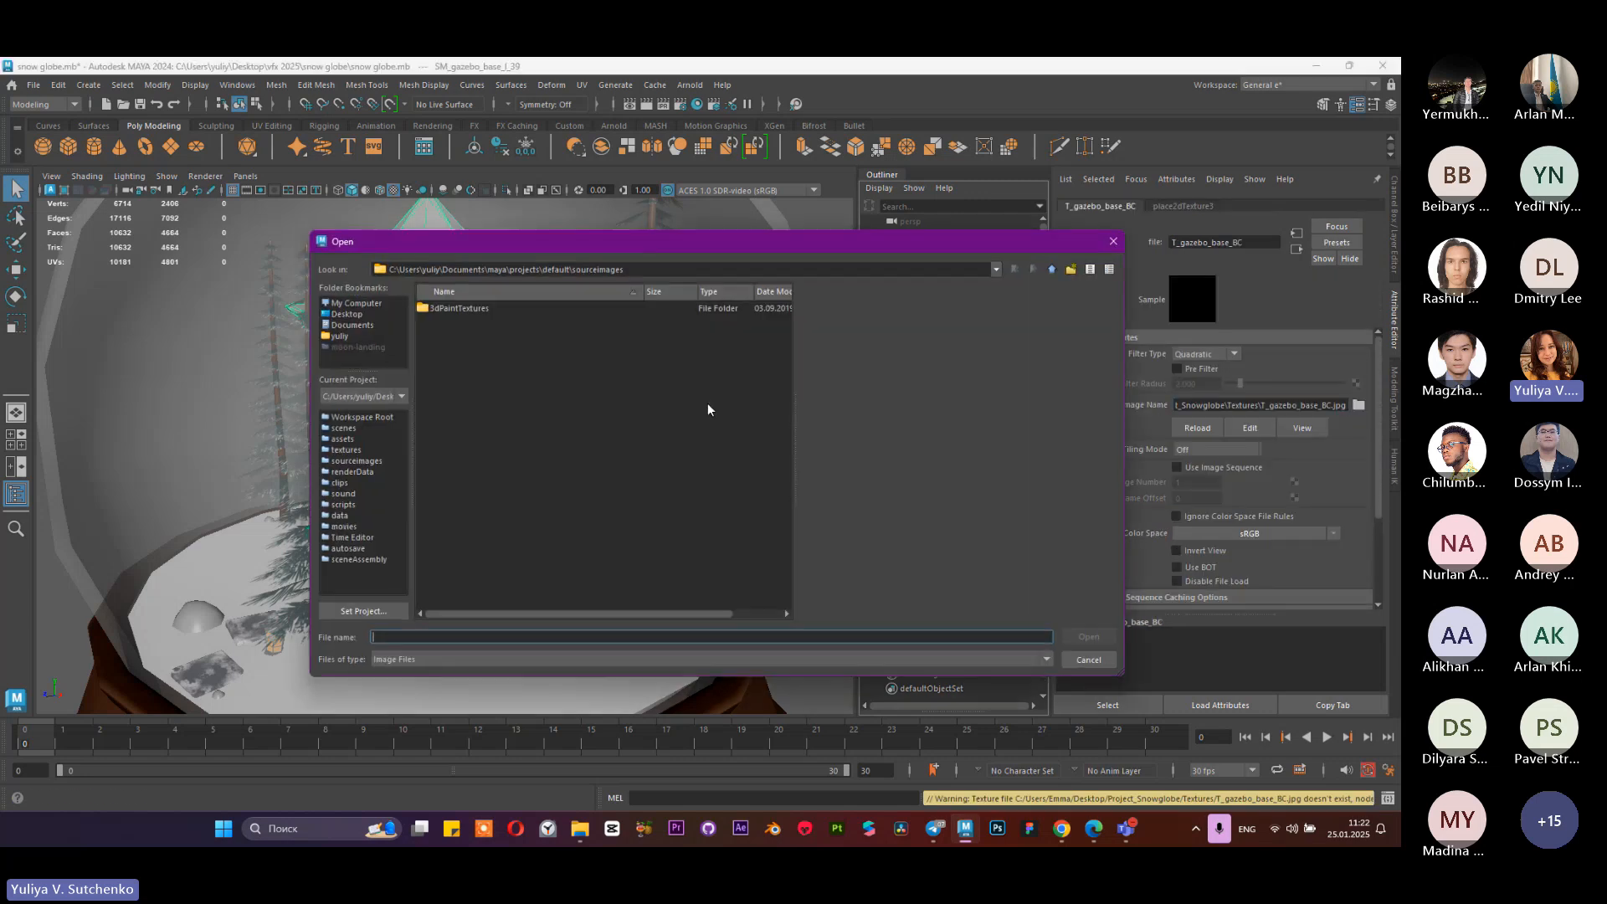
pyautogui.click(346, 314)
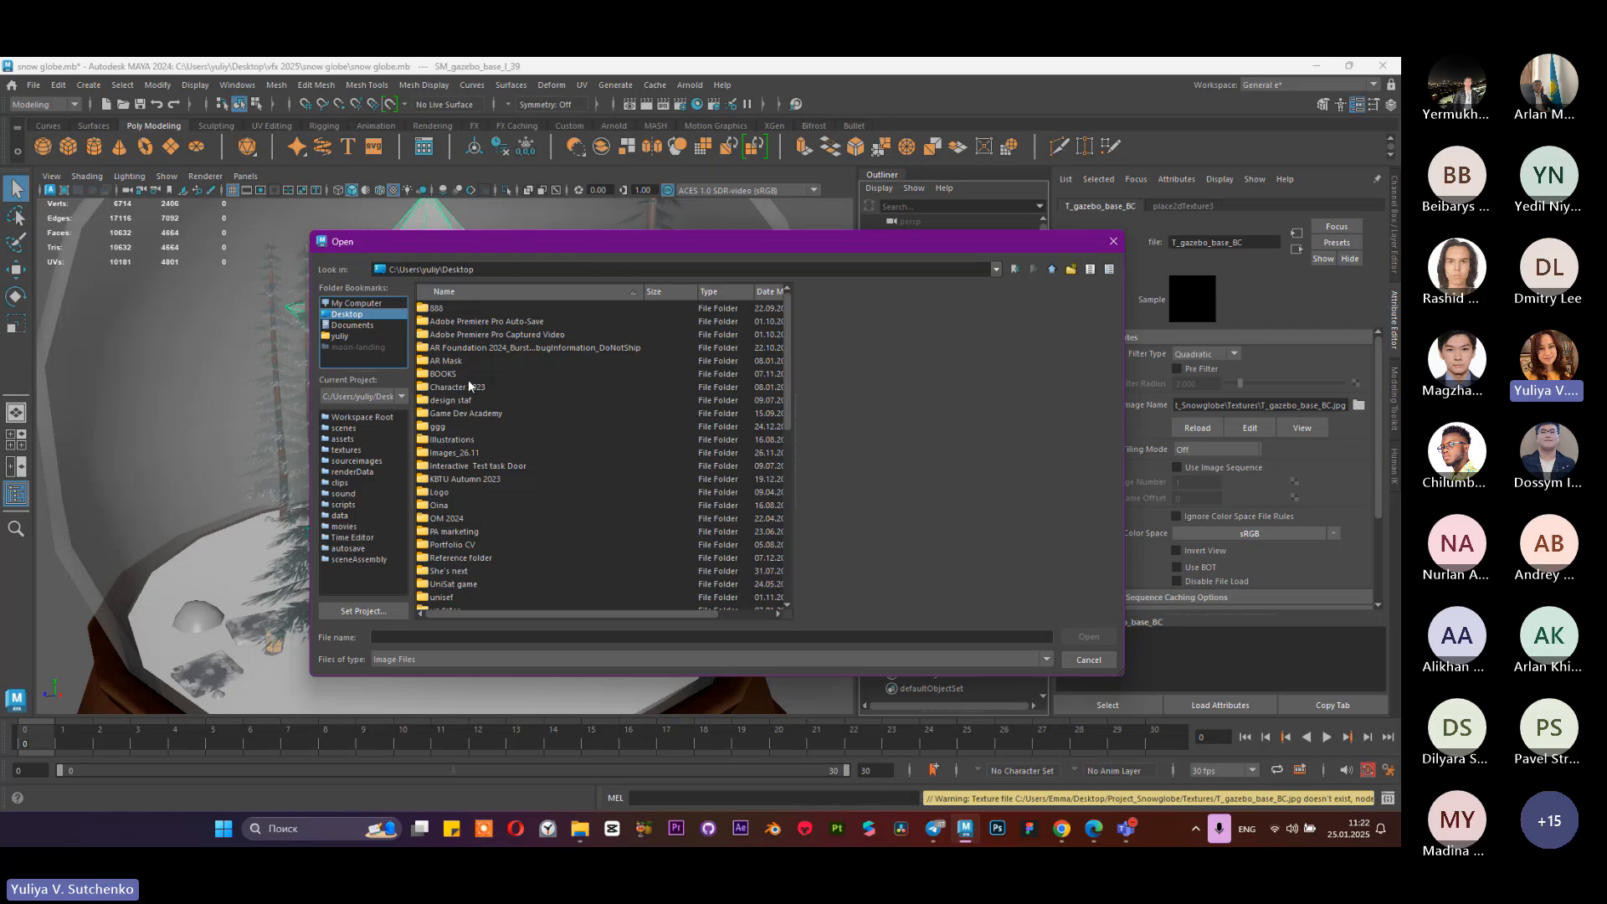
pyautogui.scroll(-5, 468, 437)
pyautogui.scroll(7, 461, 360)
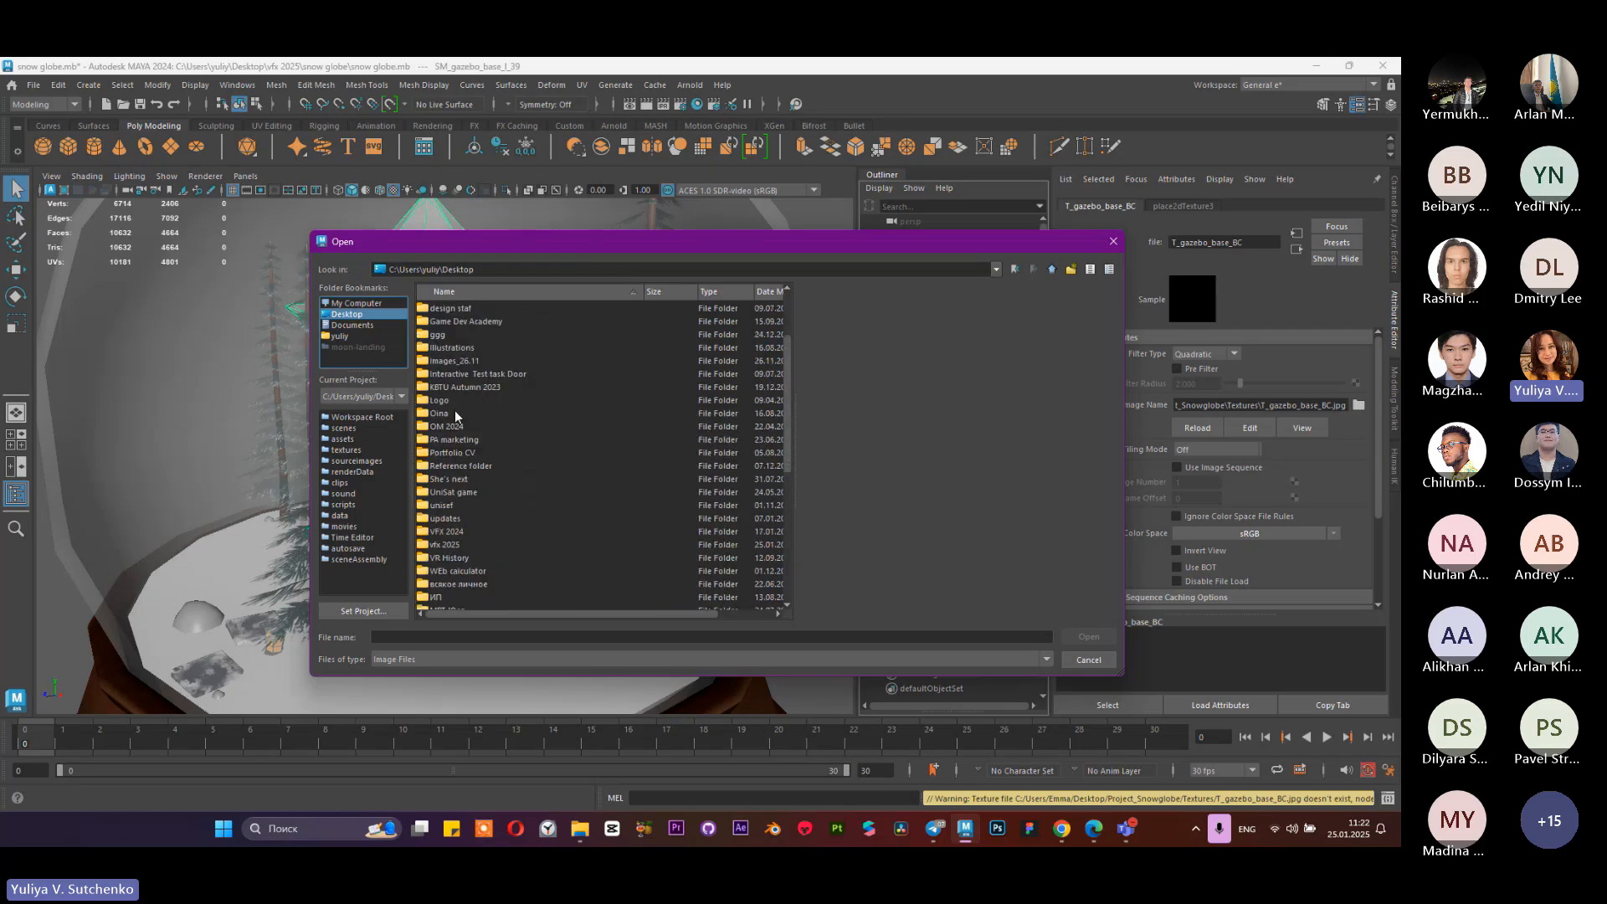
pyautogui.doubleClick(450, 542)
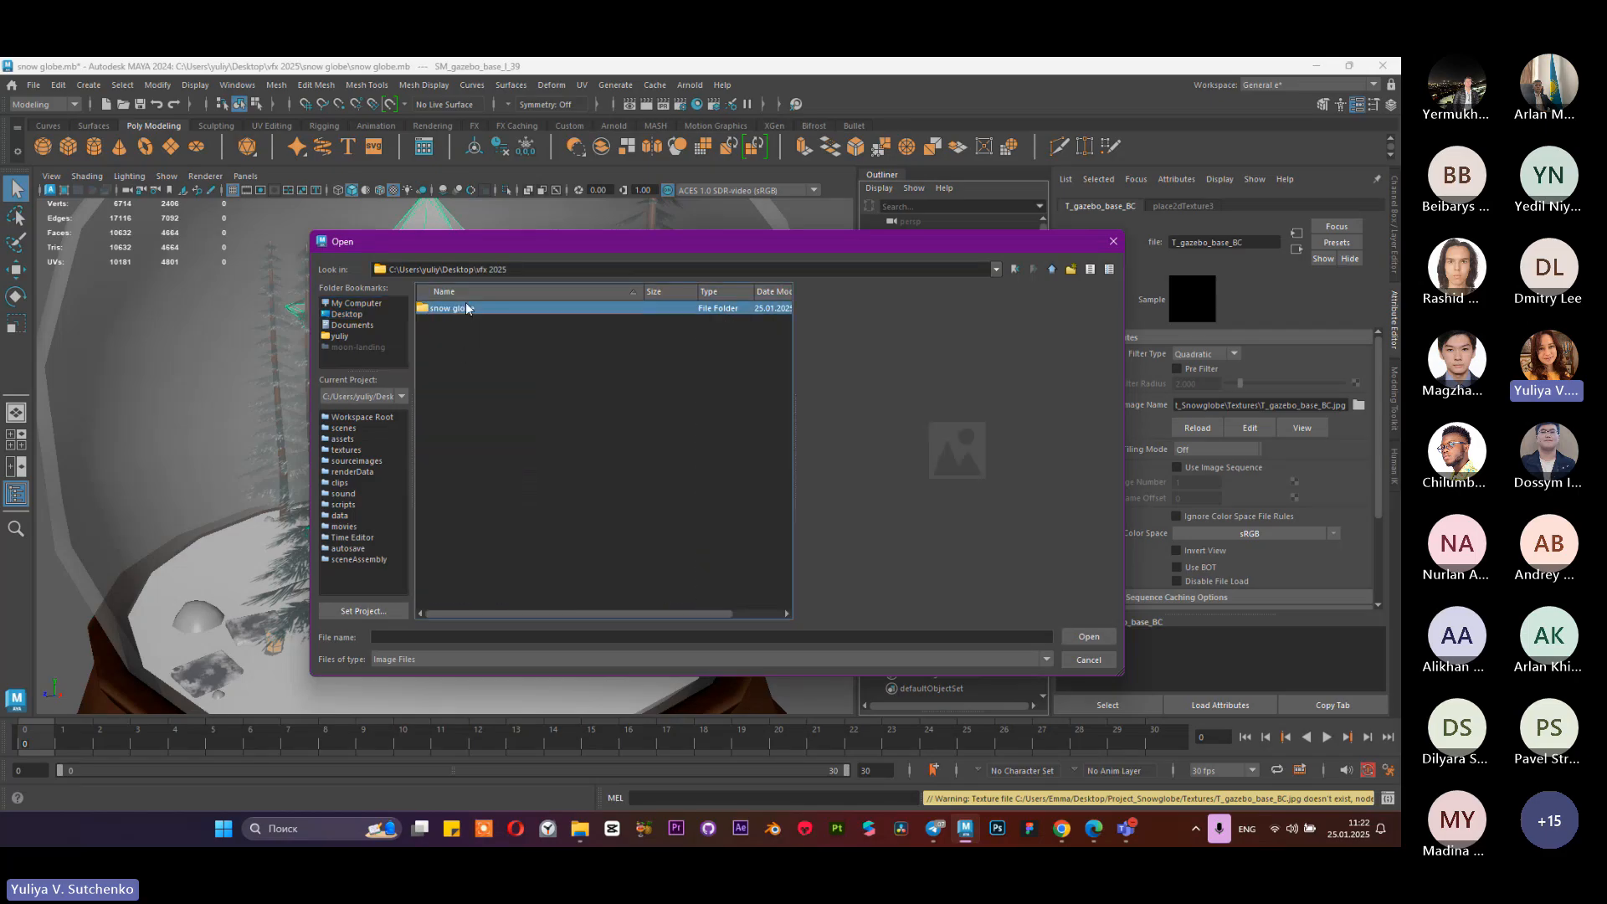
pyautogui.doubleClick(465, 306)
pyautogui.doubleClick(447, 479)
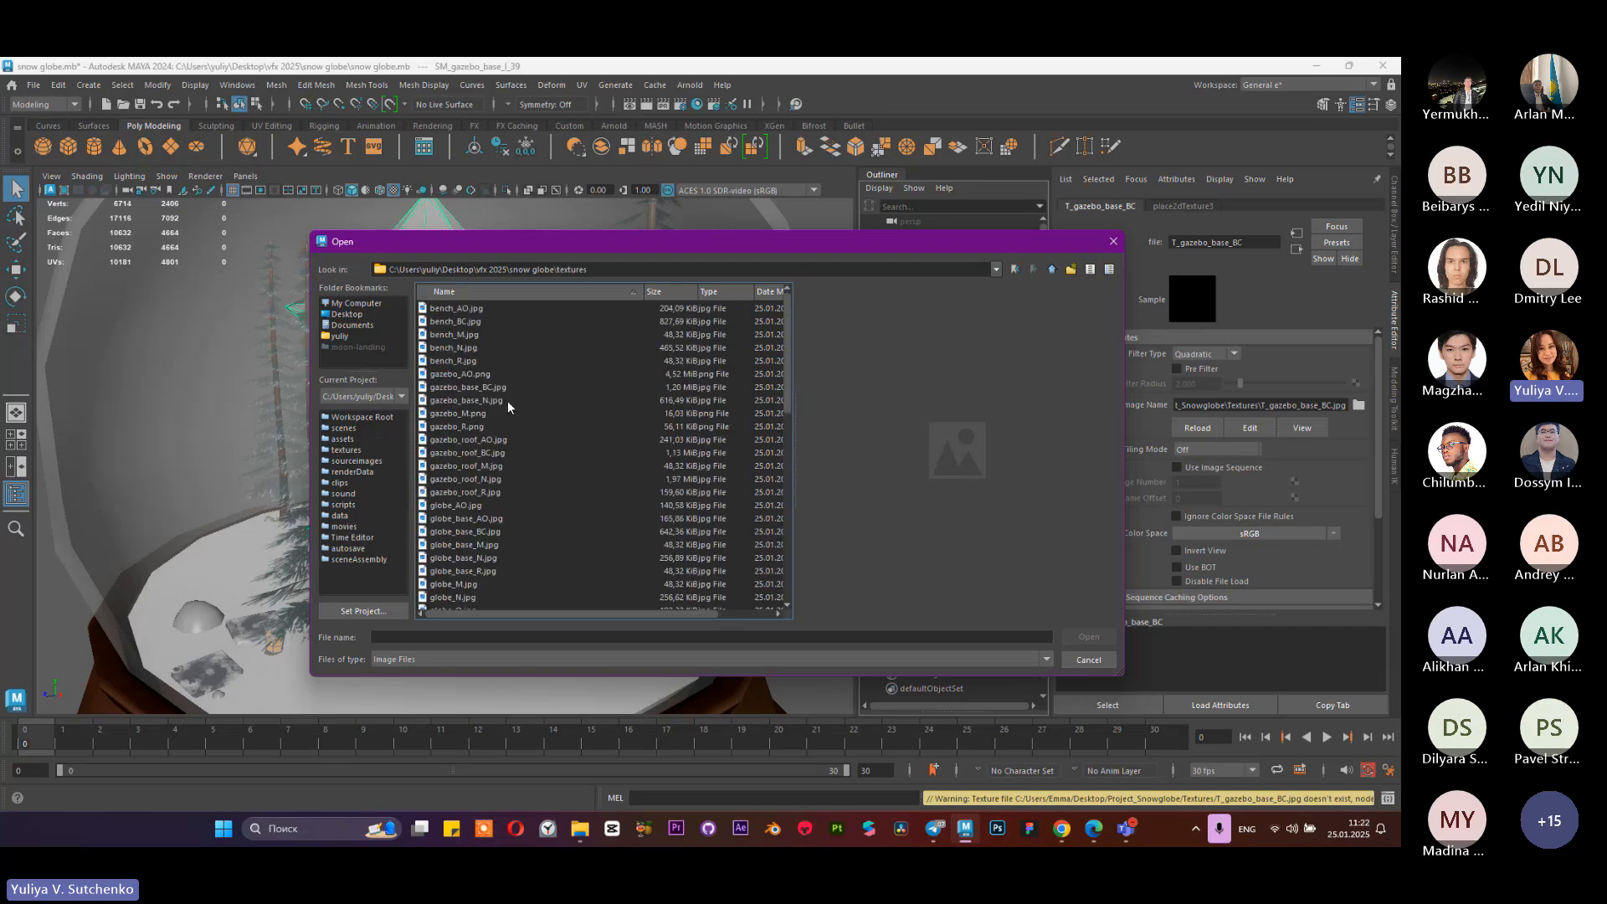
pyautogui.scroll(-5, 507, 400)
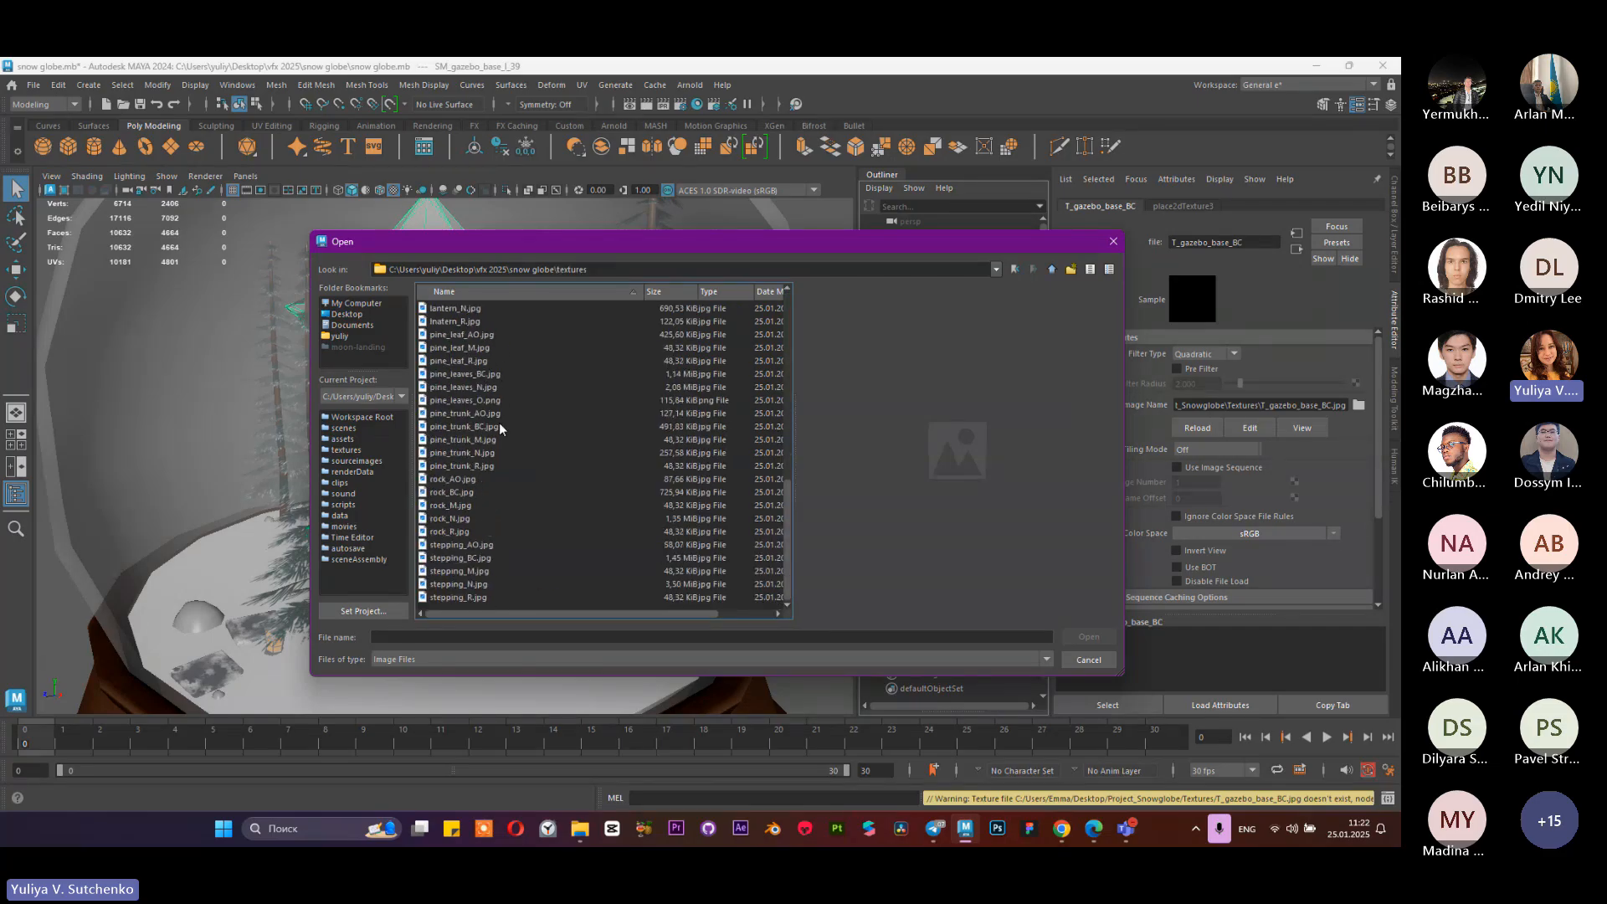
pyautogui.scroll(8, 484, 440)
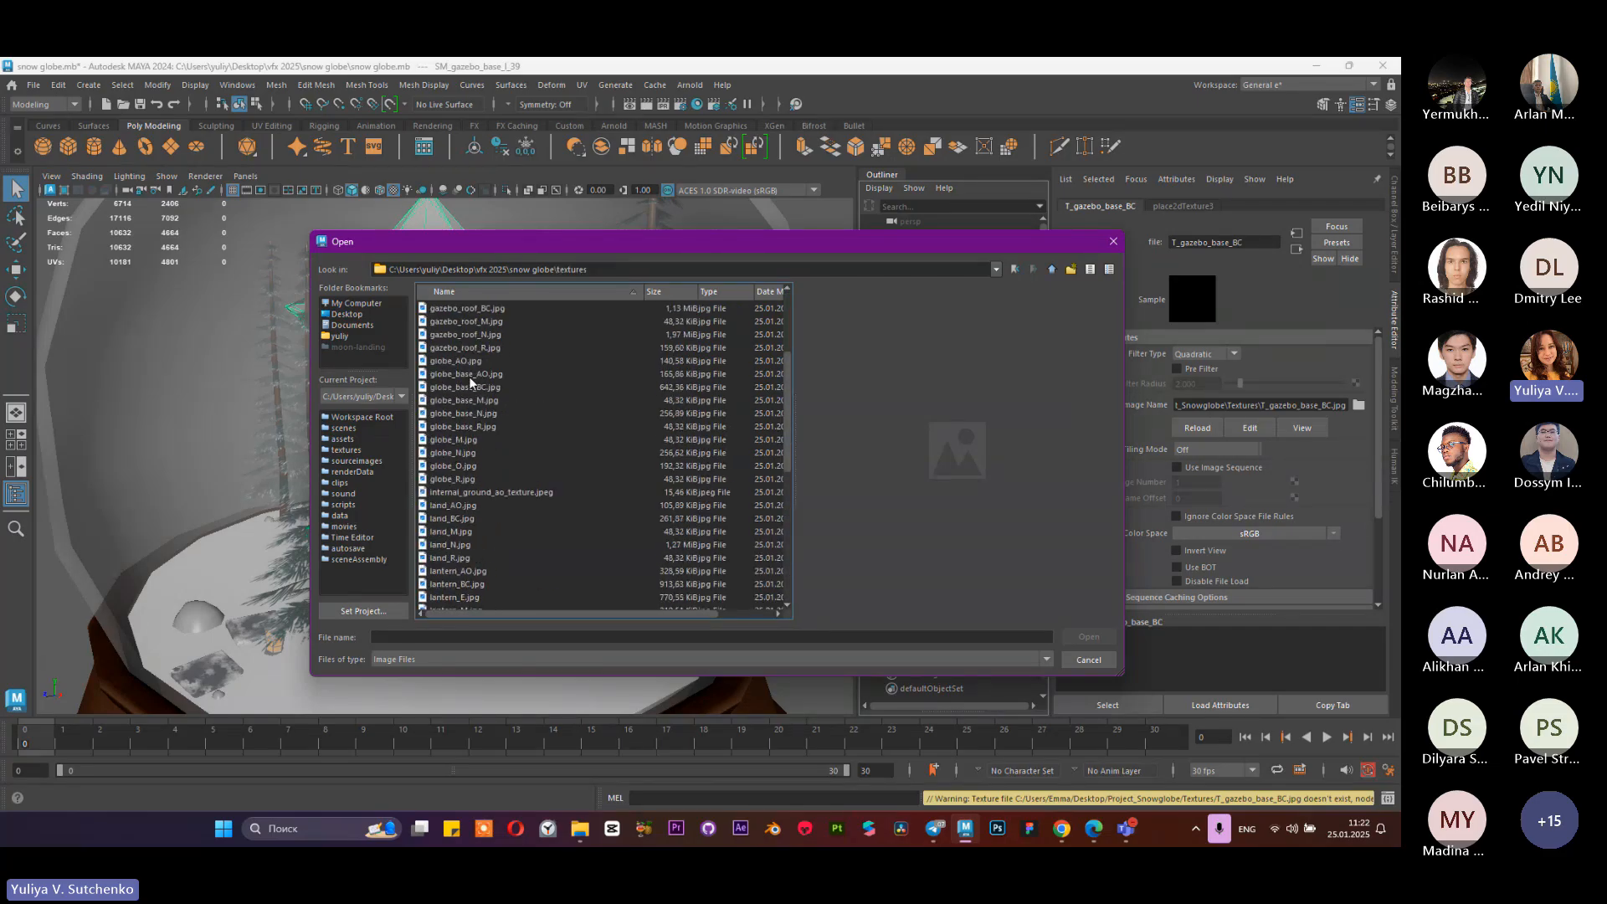
pyautogui.click(469, 335)
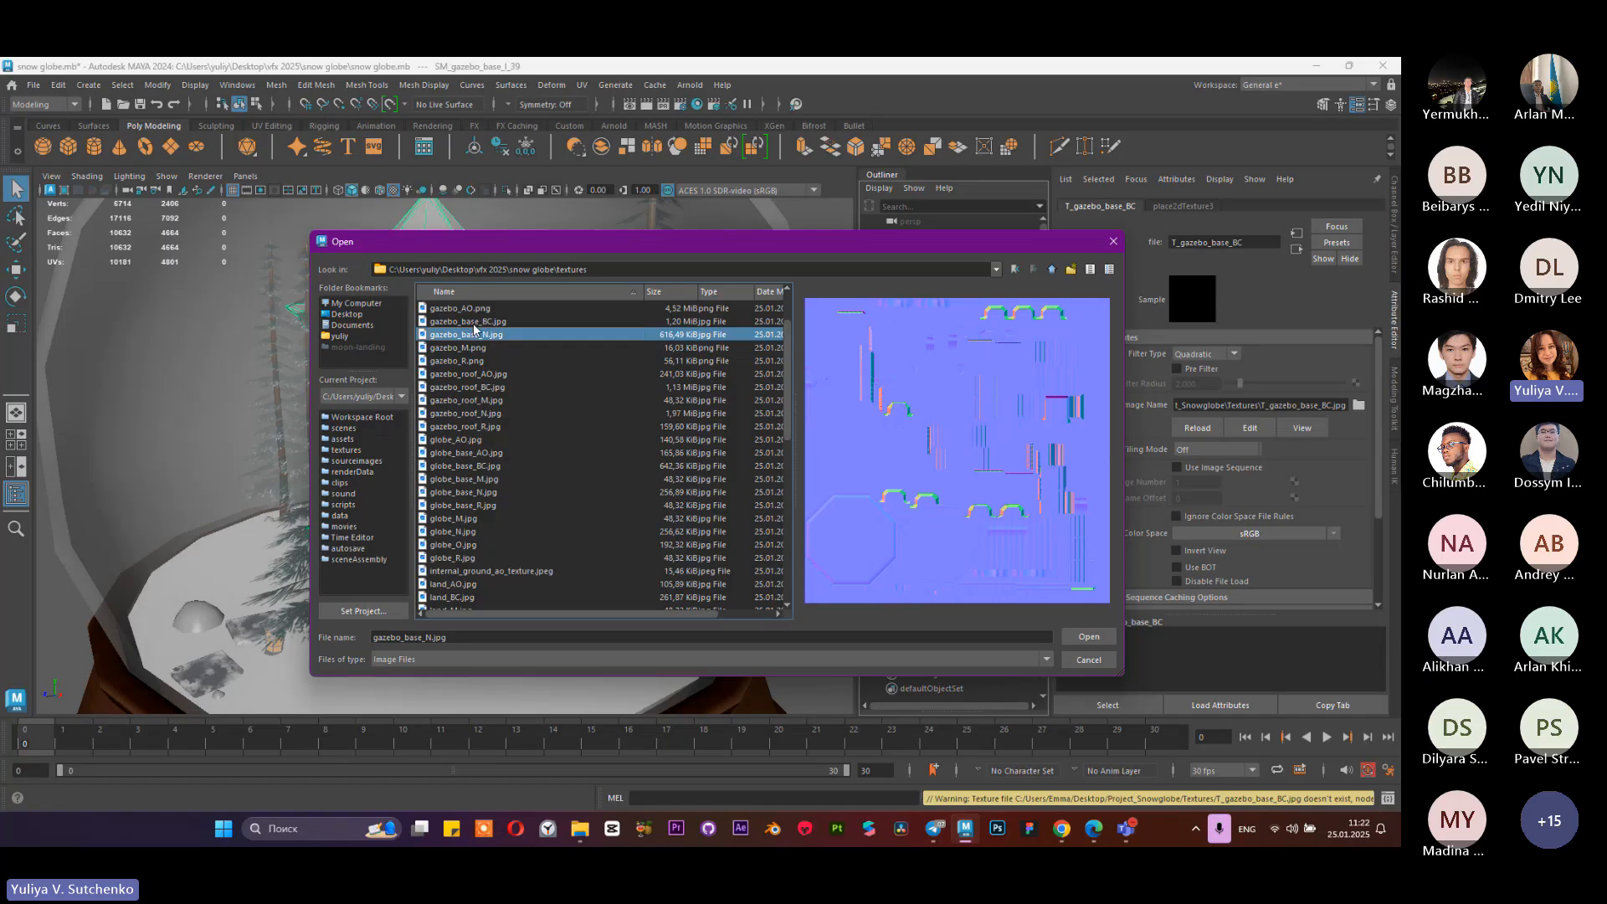
pyautogui.click(468, 322)
pyautogui.click(1084, 637)
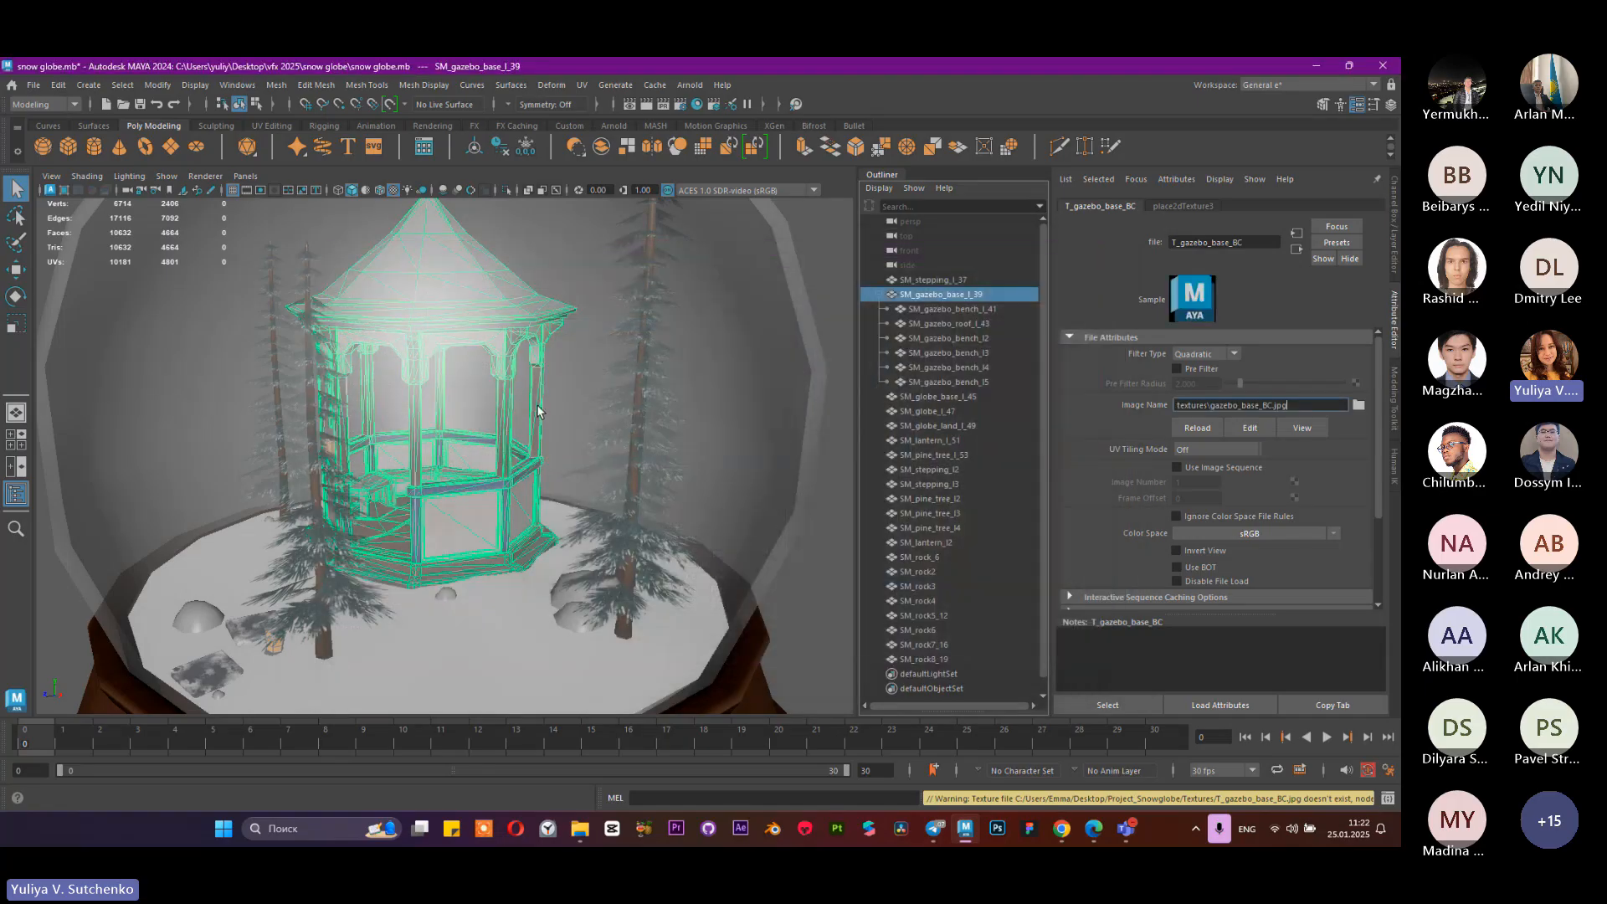
# Step: Load bench_BC.jpg from the snow globe textures folder as the color image of SM_gazebo_bench_l_41's MI_gazebo_bench material
pyautogui.click(957, 309)
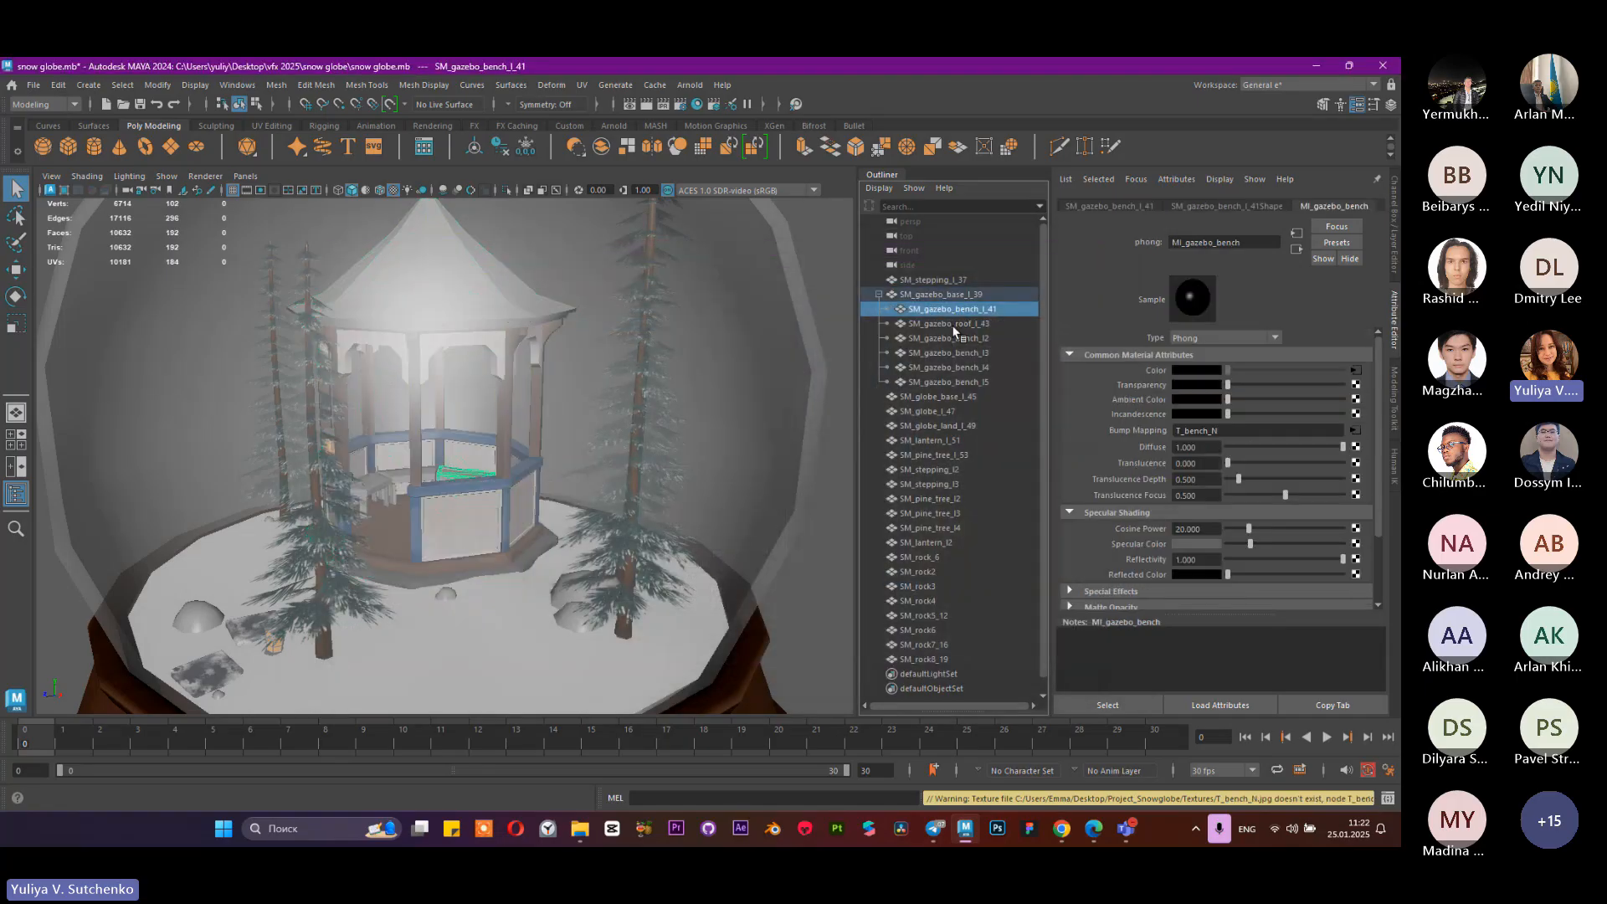
pyautogui.click(1356, 371)
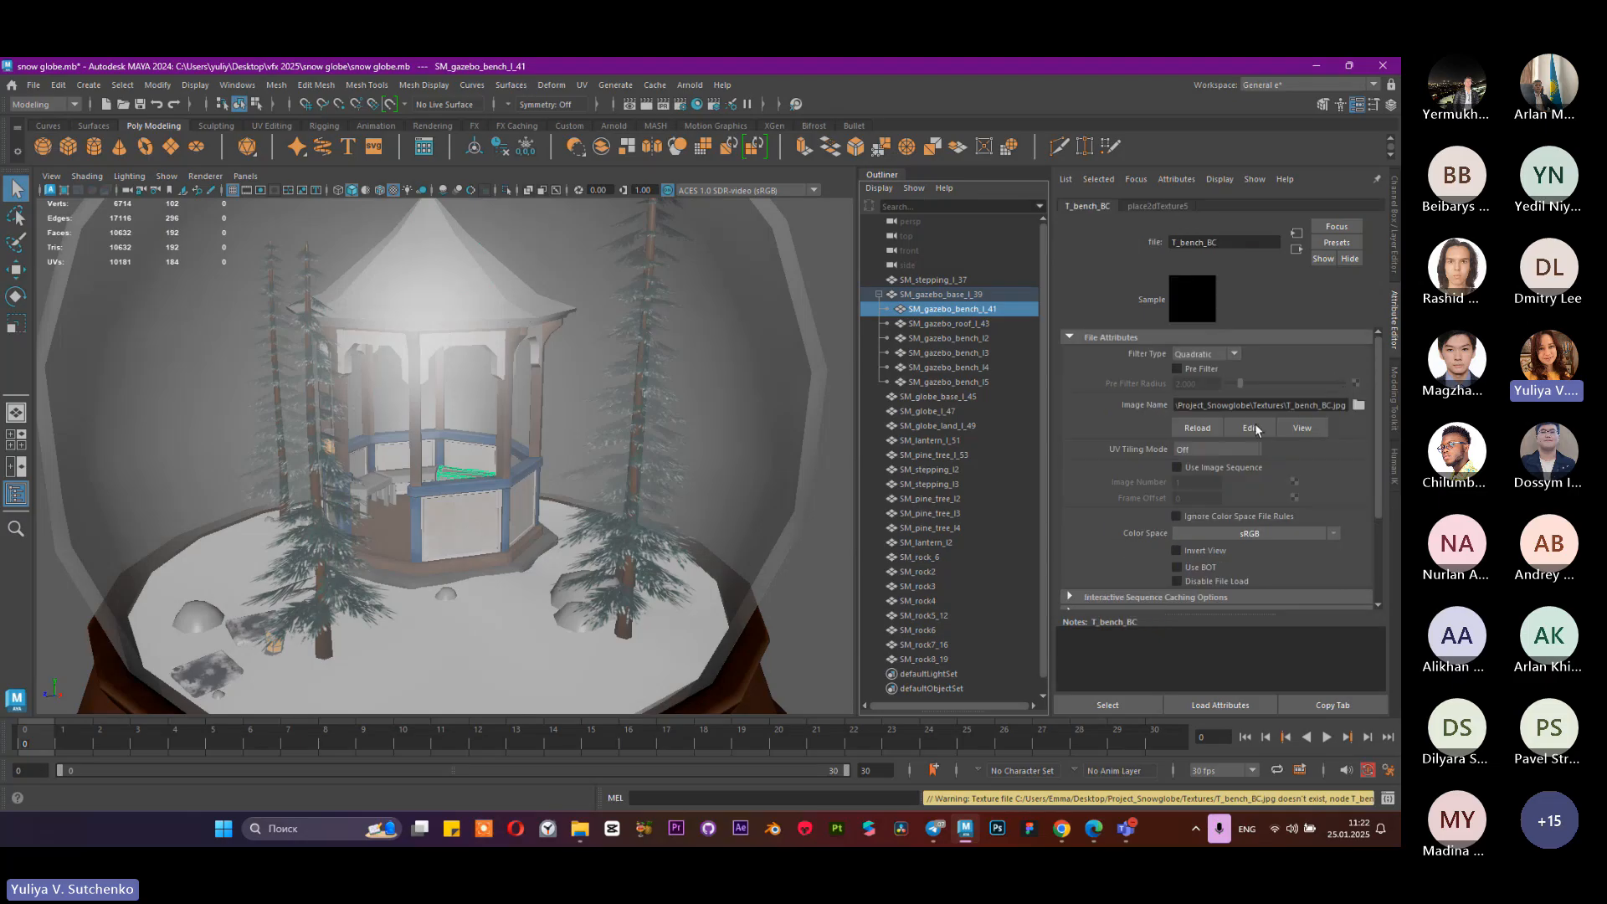
pyautogui.click(1357, 405)
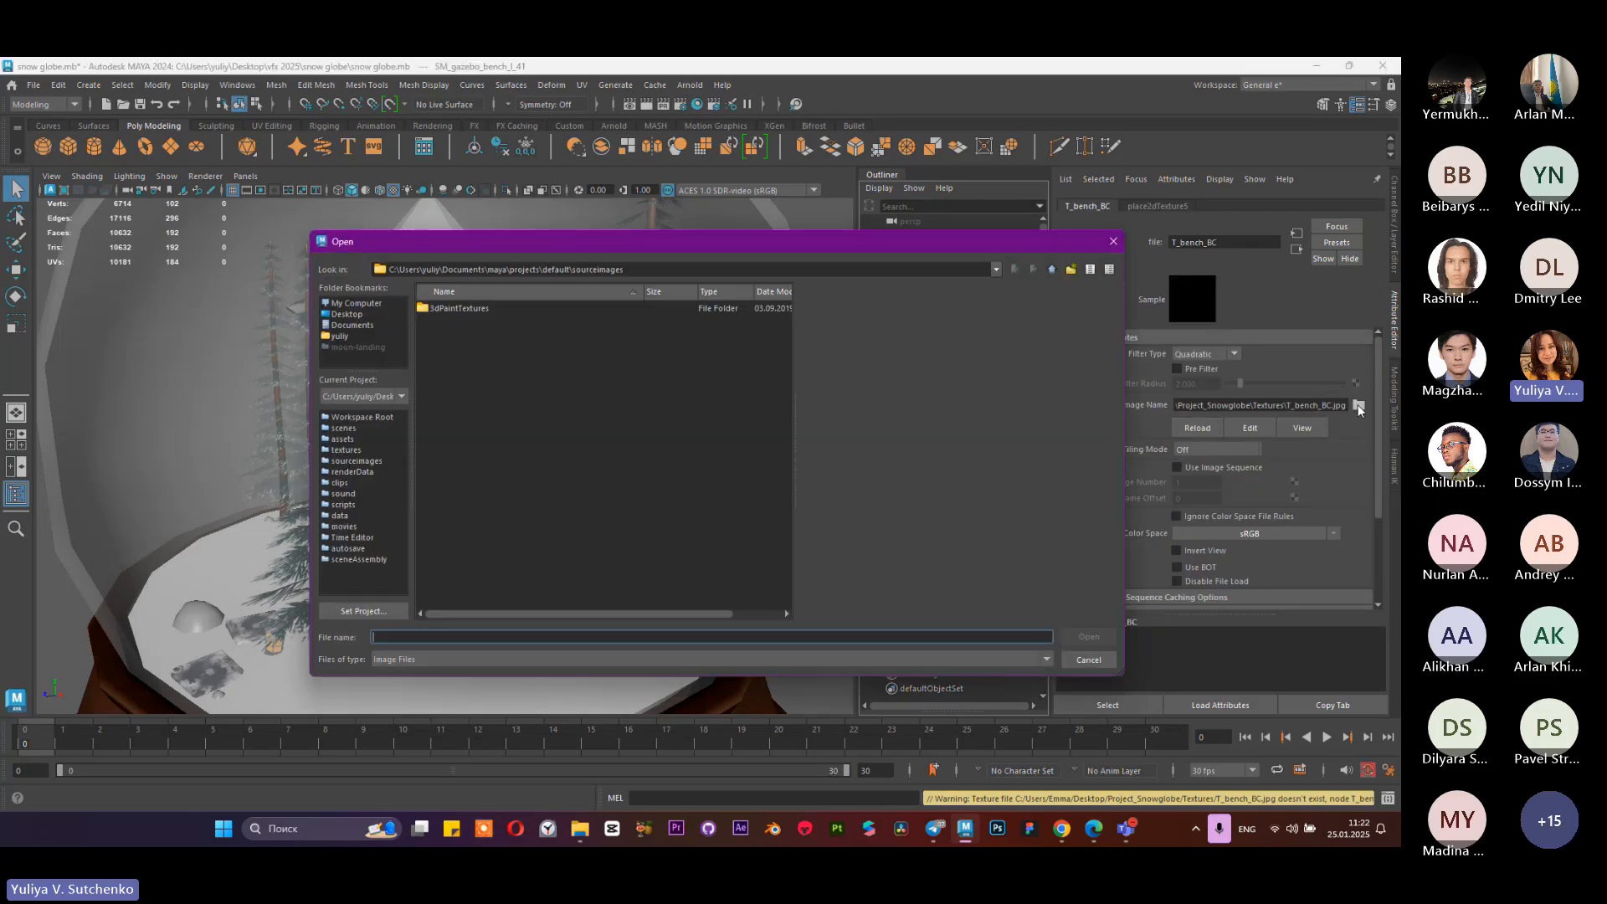
pyautogui.click(375, 316)
pyautogui.scroll(-5, 485, 368)
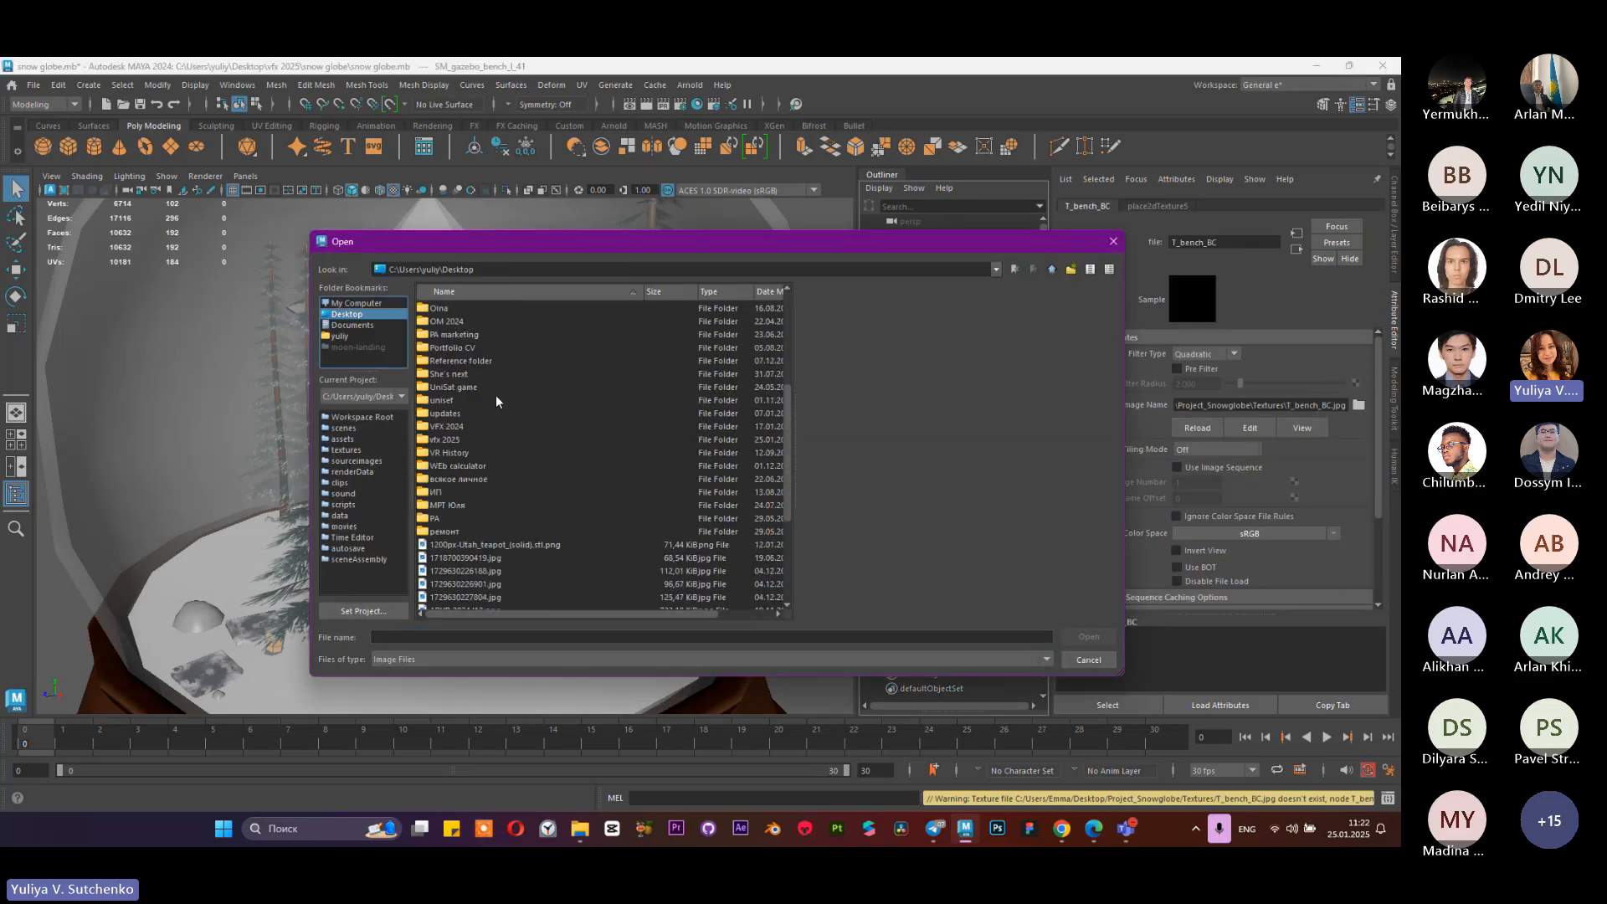
pyautogui.doubleClick(474, 437)
pyautogui.doubleClick(487, 308)
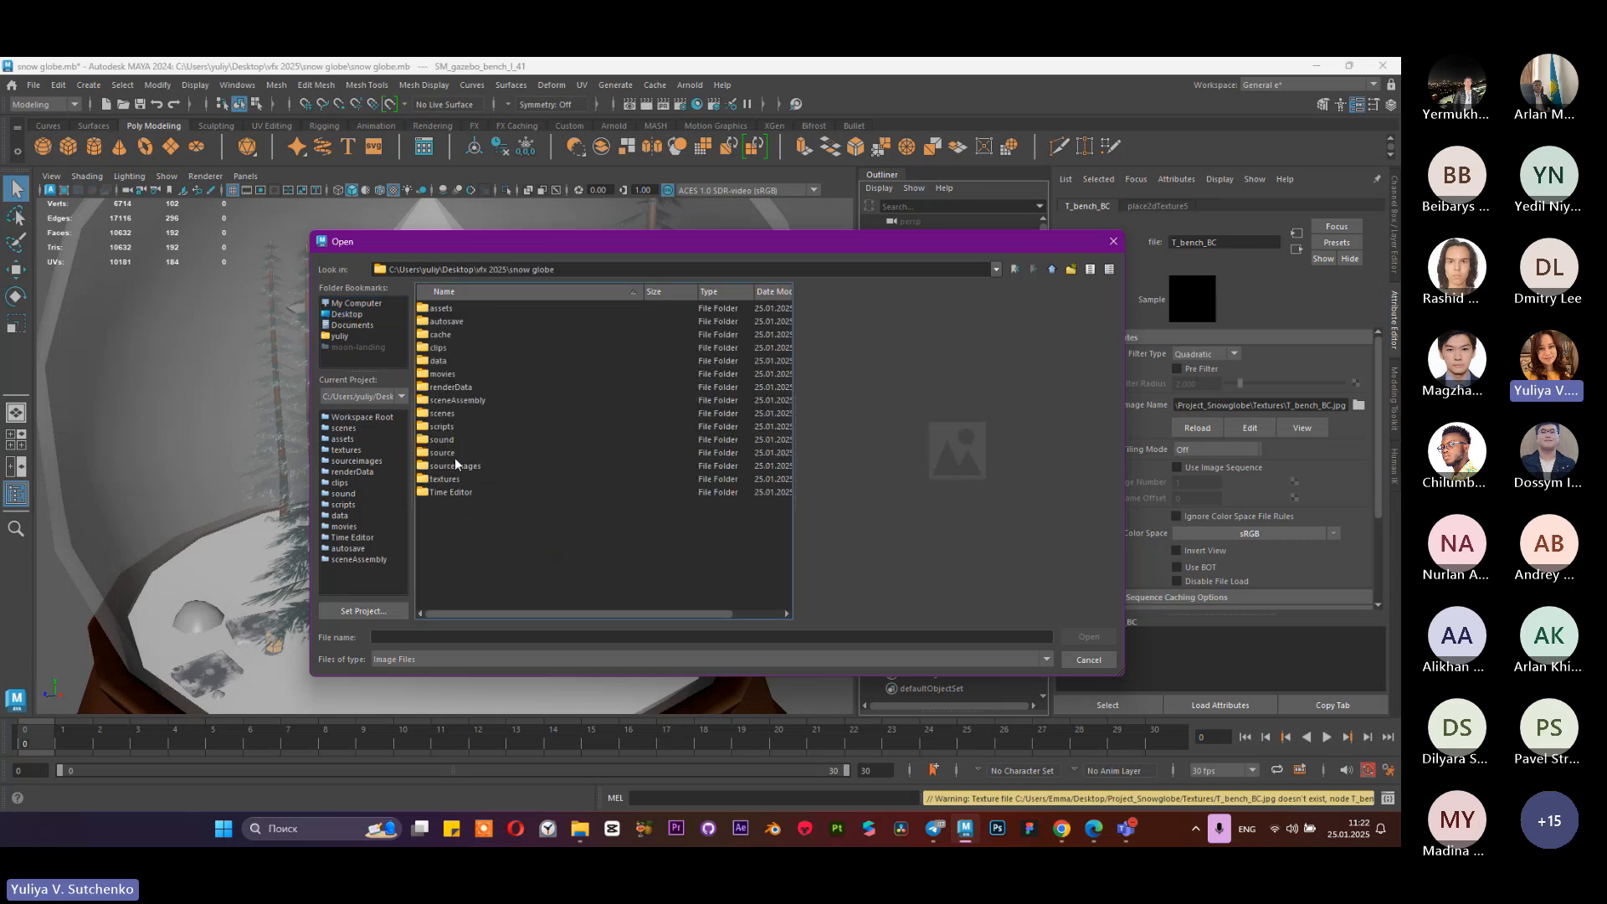
pyautogui.doubleClick(449, 478)
pyautogui.scroll(-1, 484, 405)
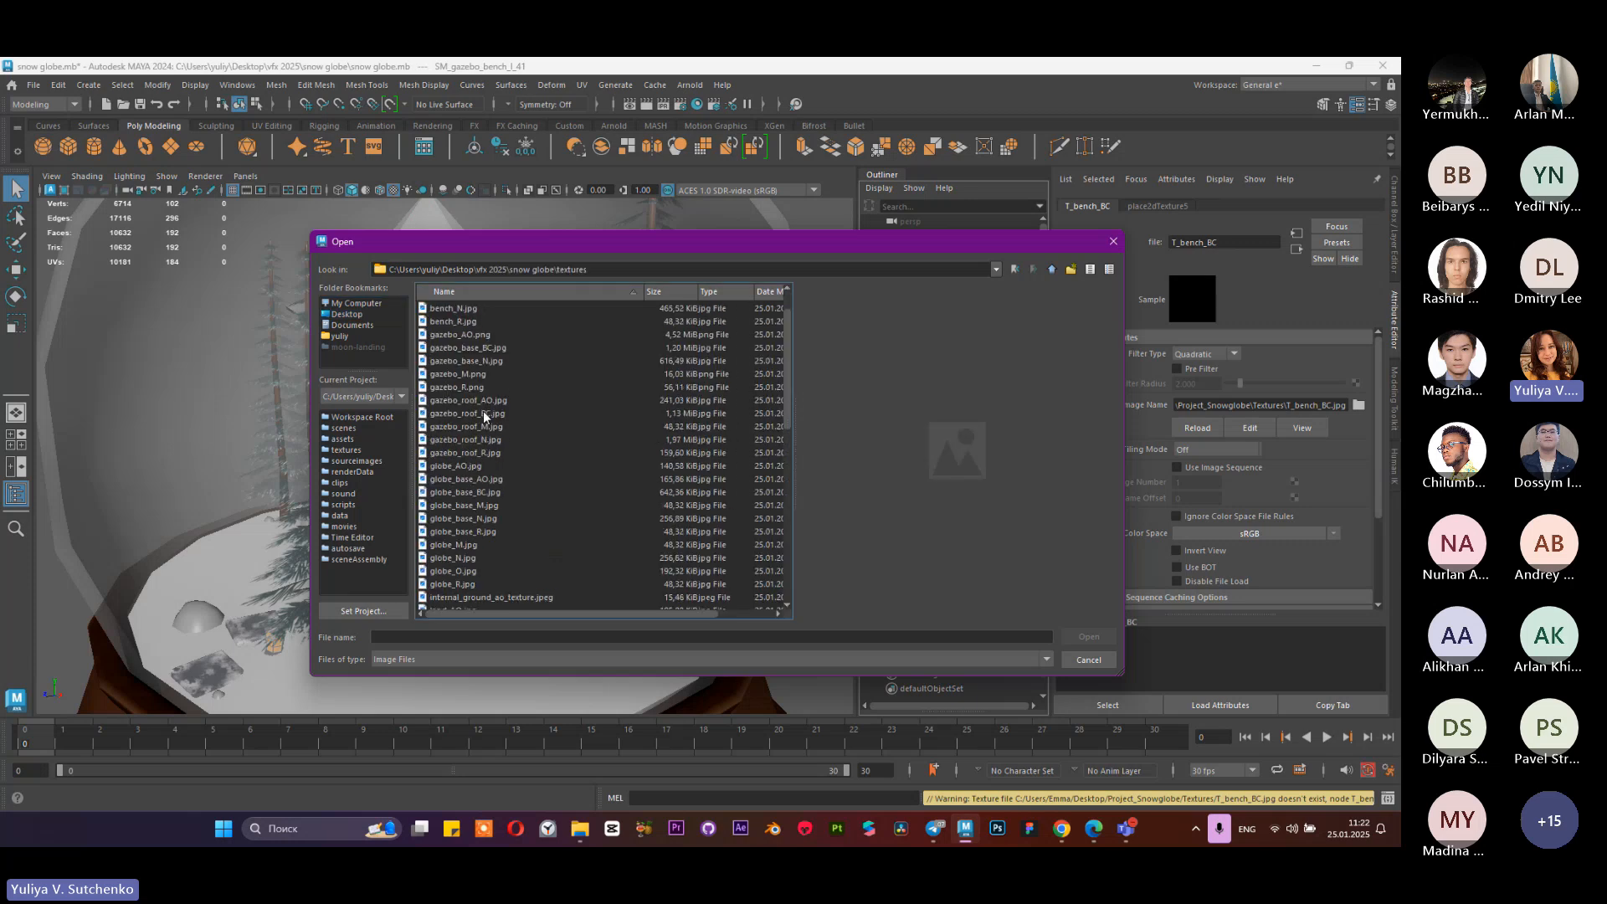
pyautogui.click(481, 414)
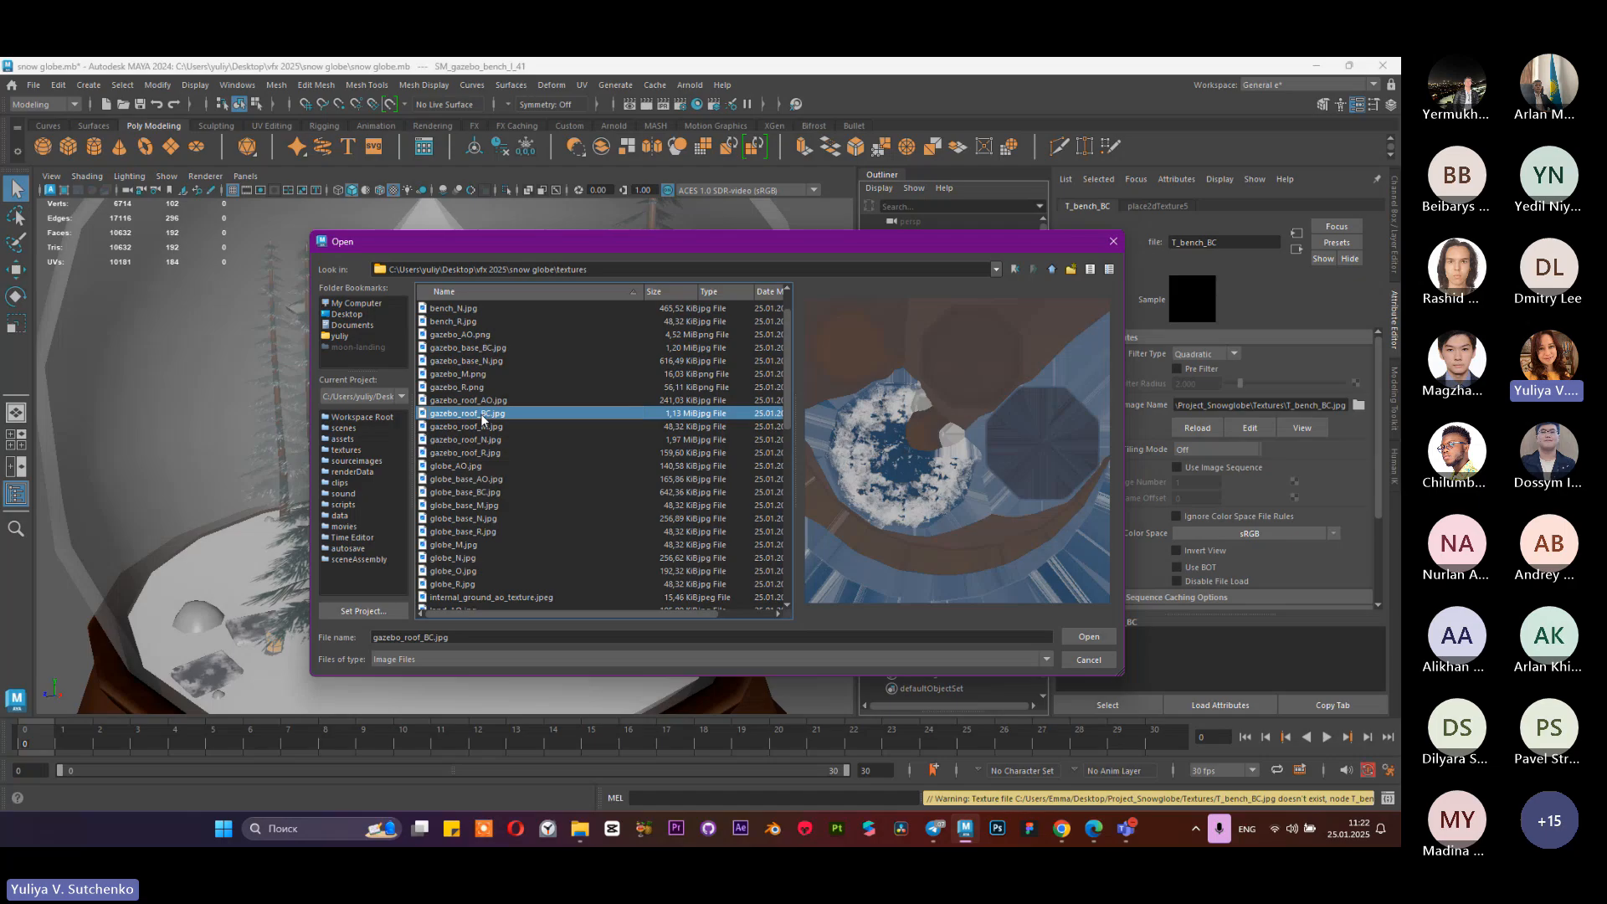
pyautogui.scroll(1, 484, 433)
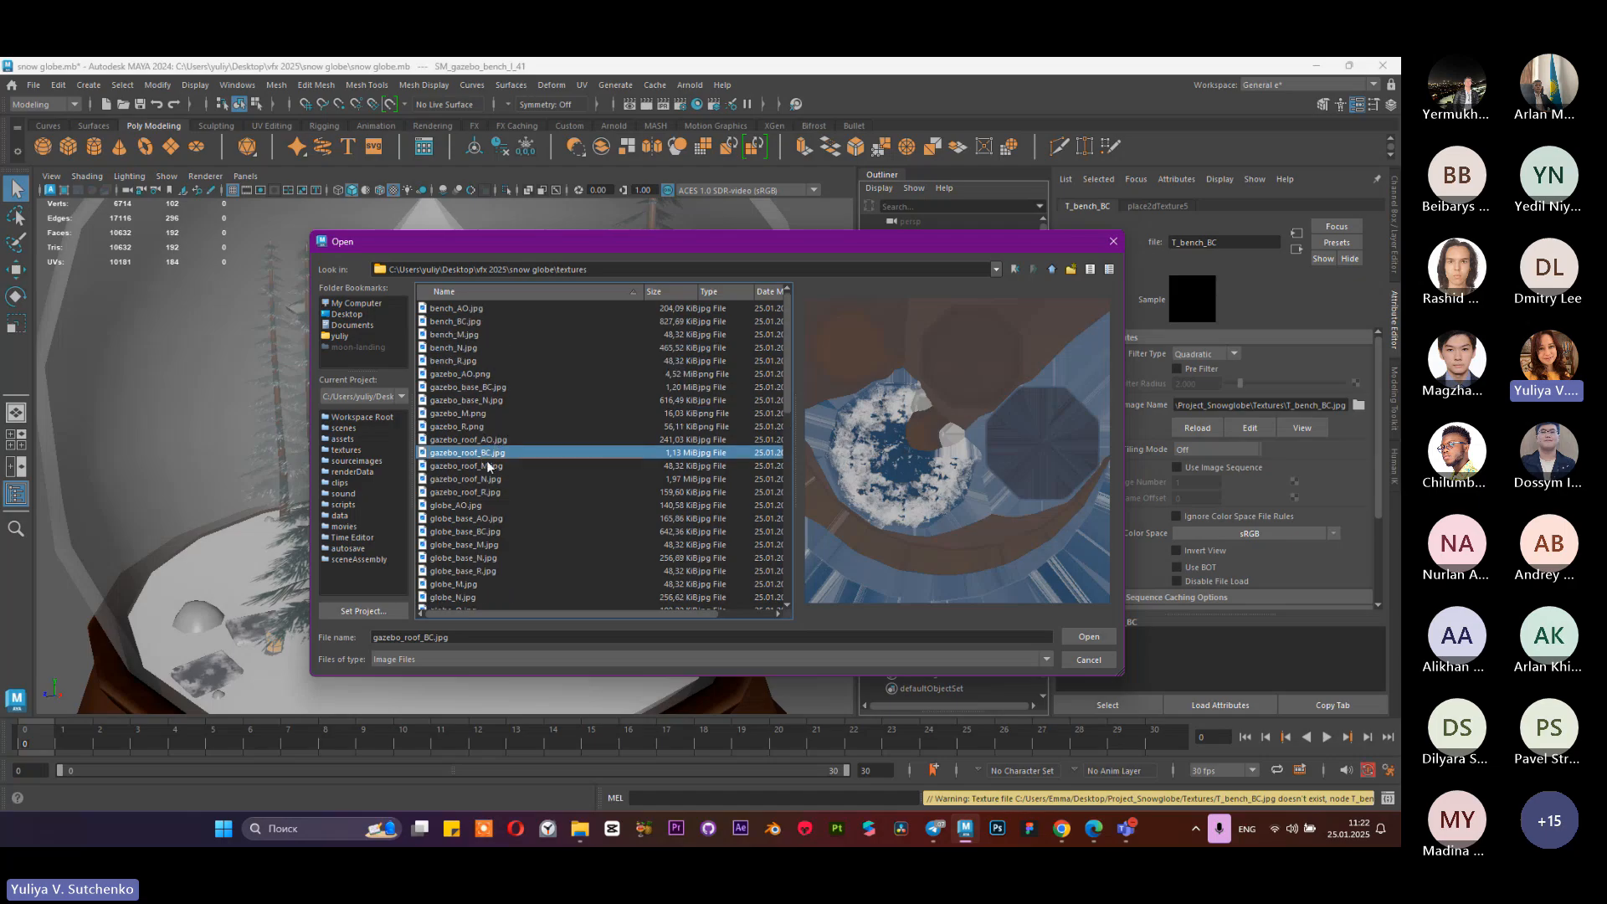
pyautogui.click(490, 334)
pyautogui.click(489, 321)
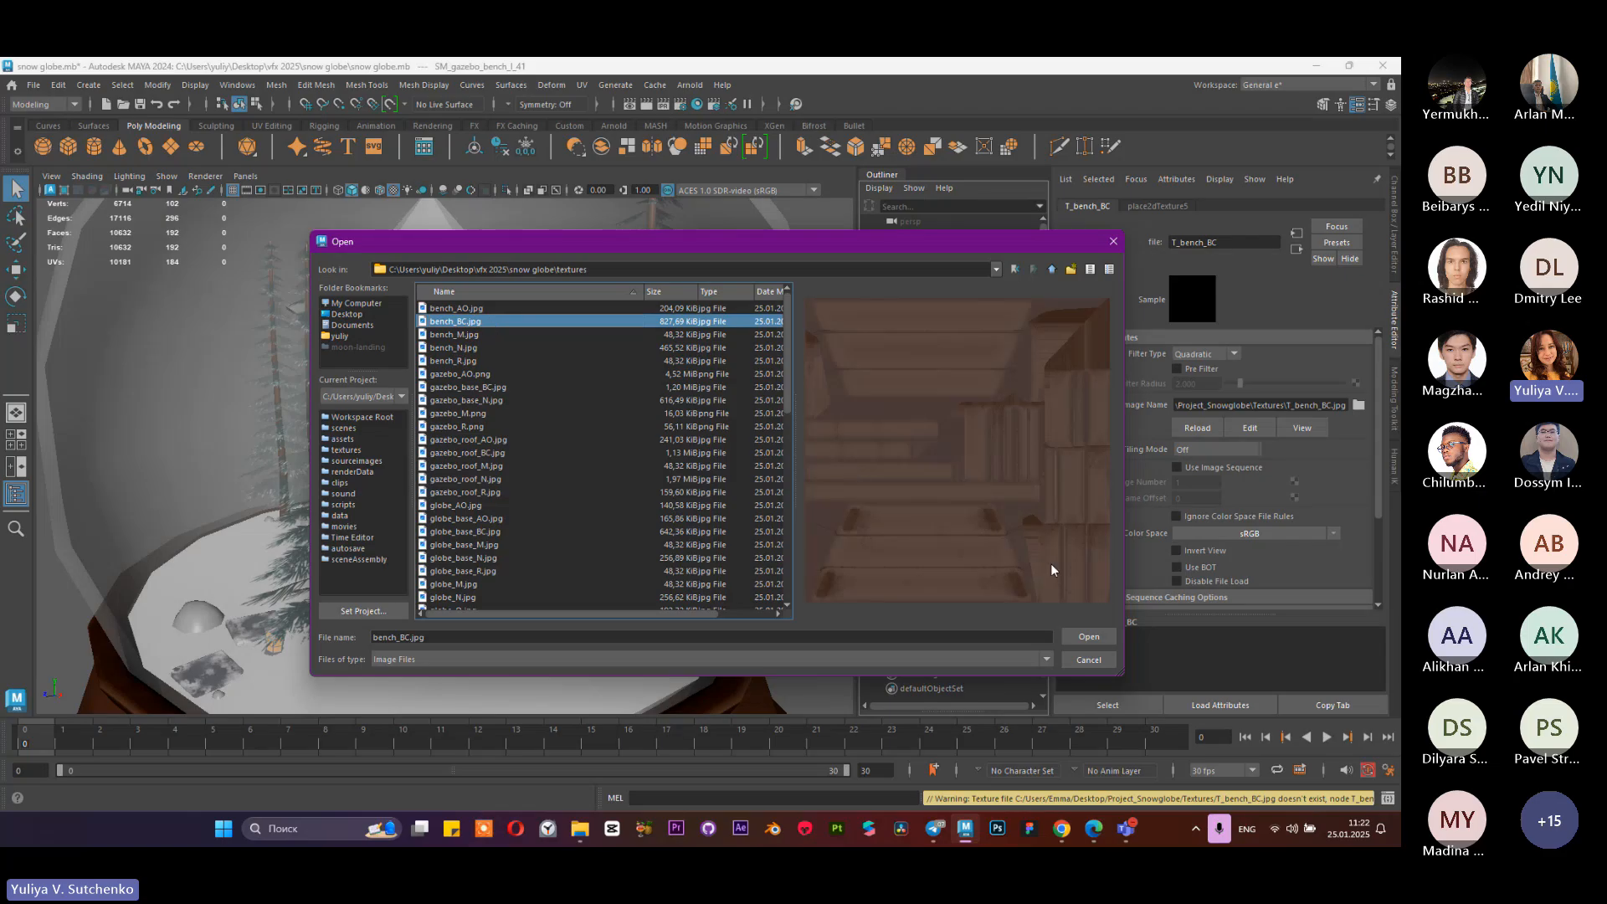
pyautogui.click(1085, 636)
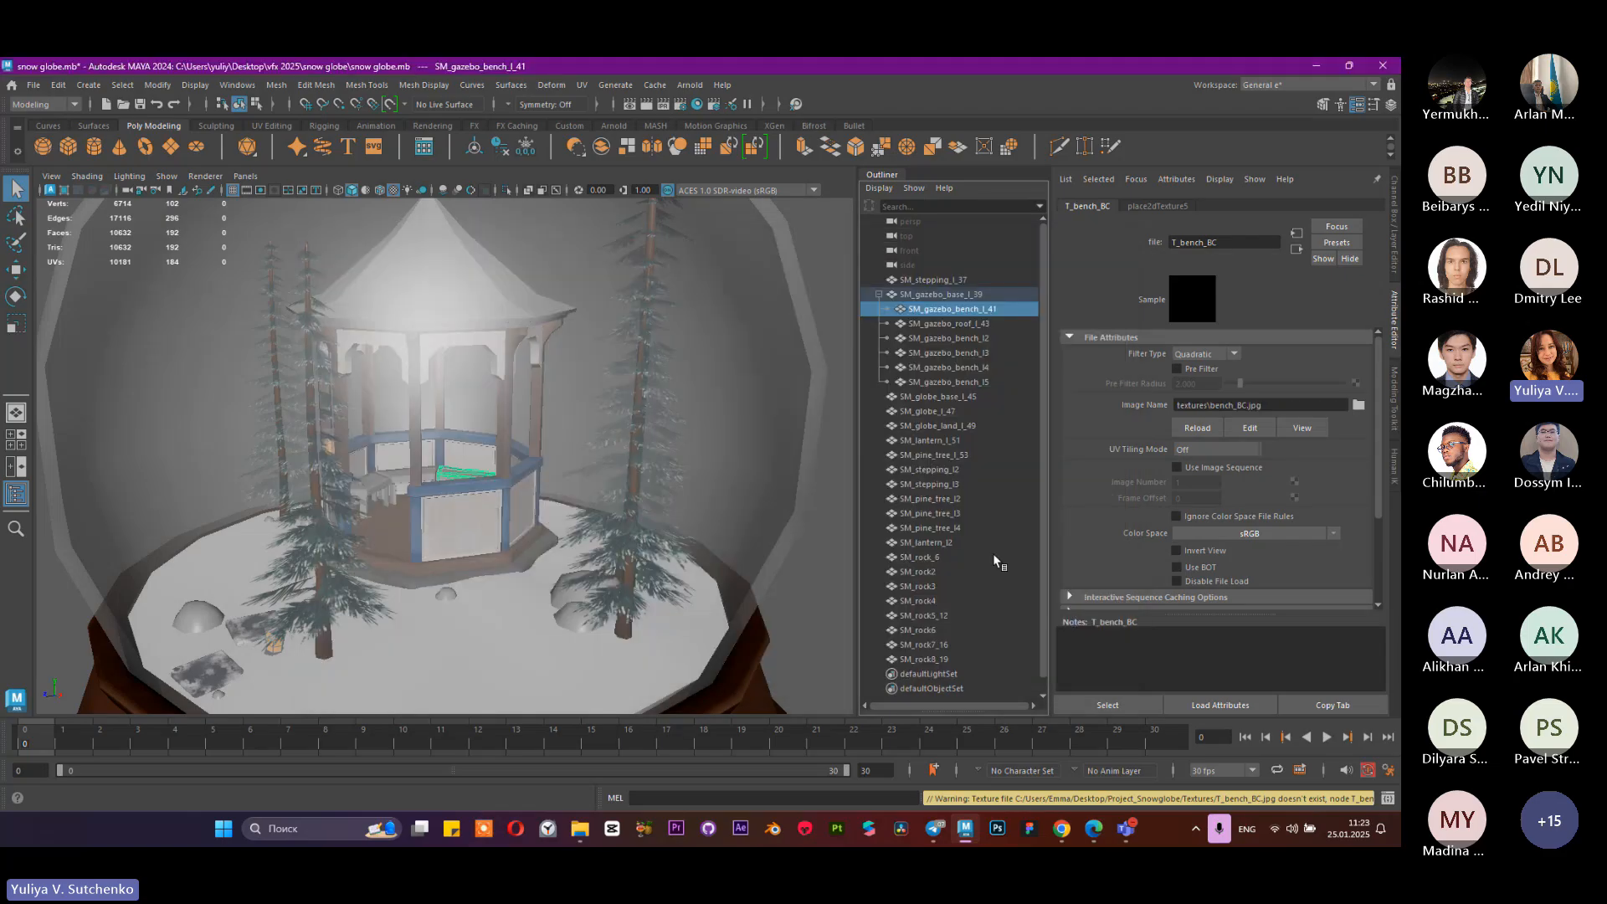
# Step: Open SM_gazebo_roof_l_43's T_gazebo_roof_BC color texture and browse the project's textures folder for its image
pyautogui.click(938, 324)
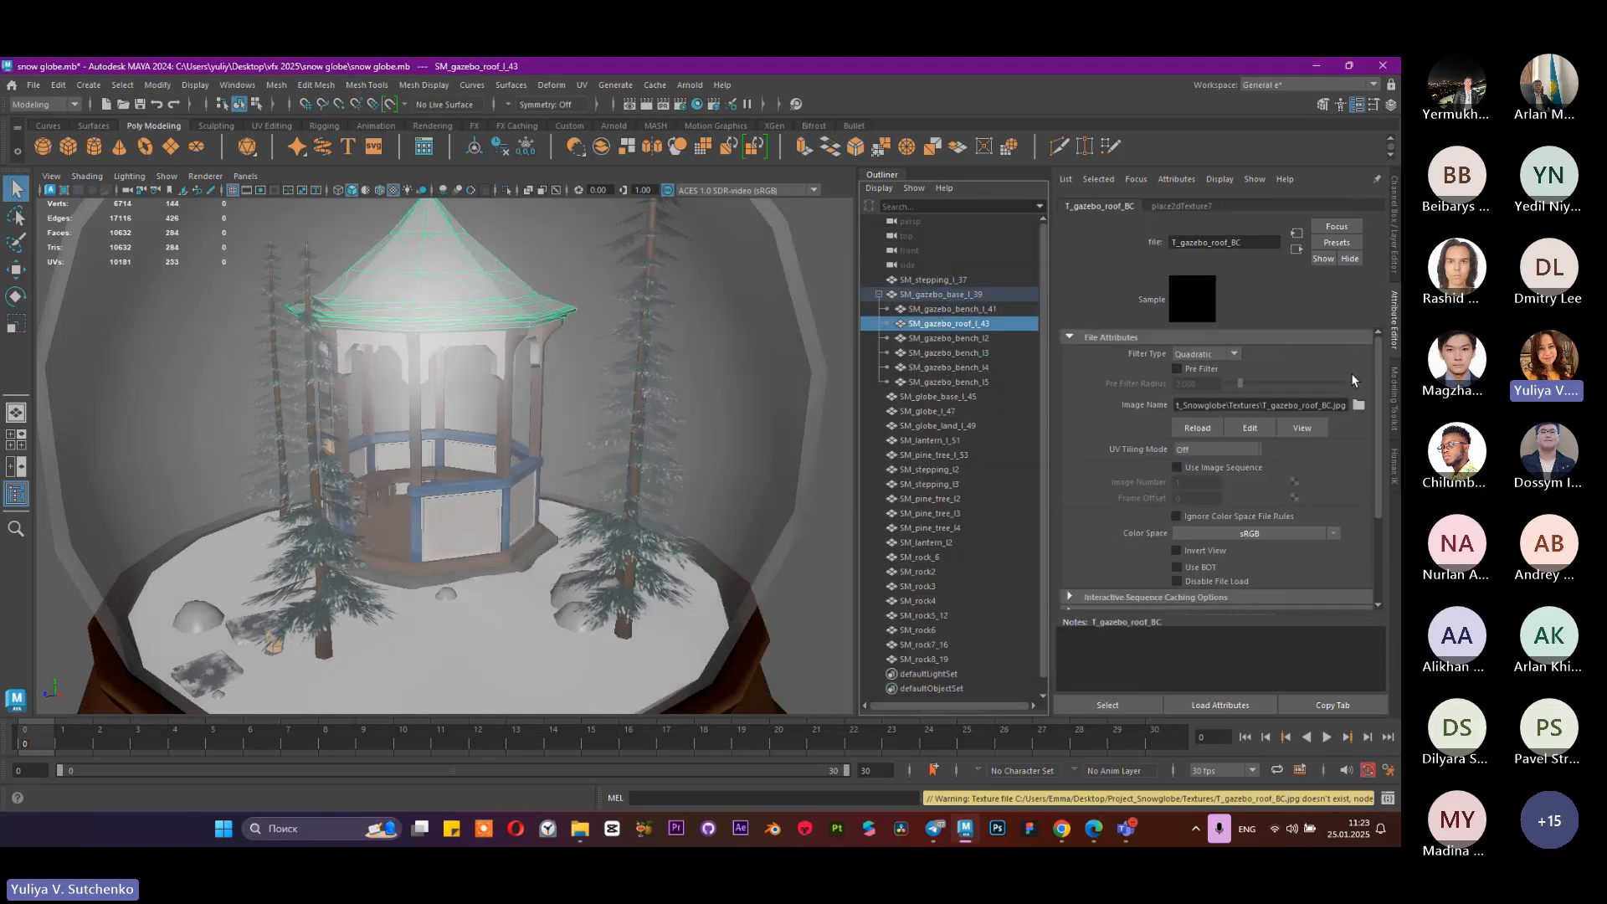
pyautogui.click(1358, 405)
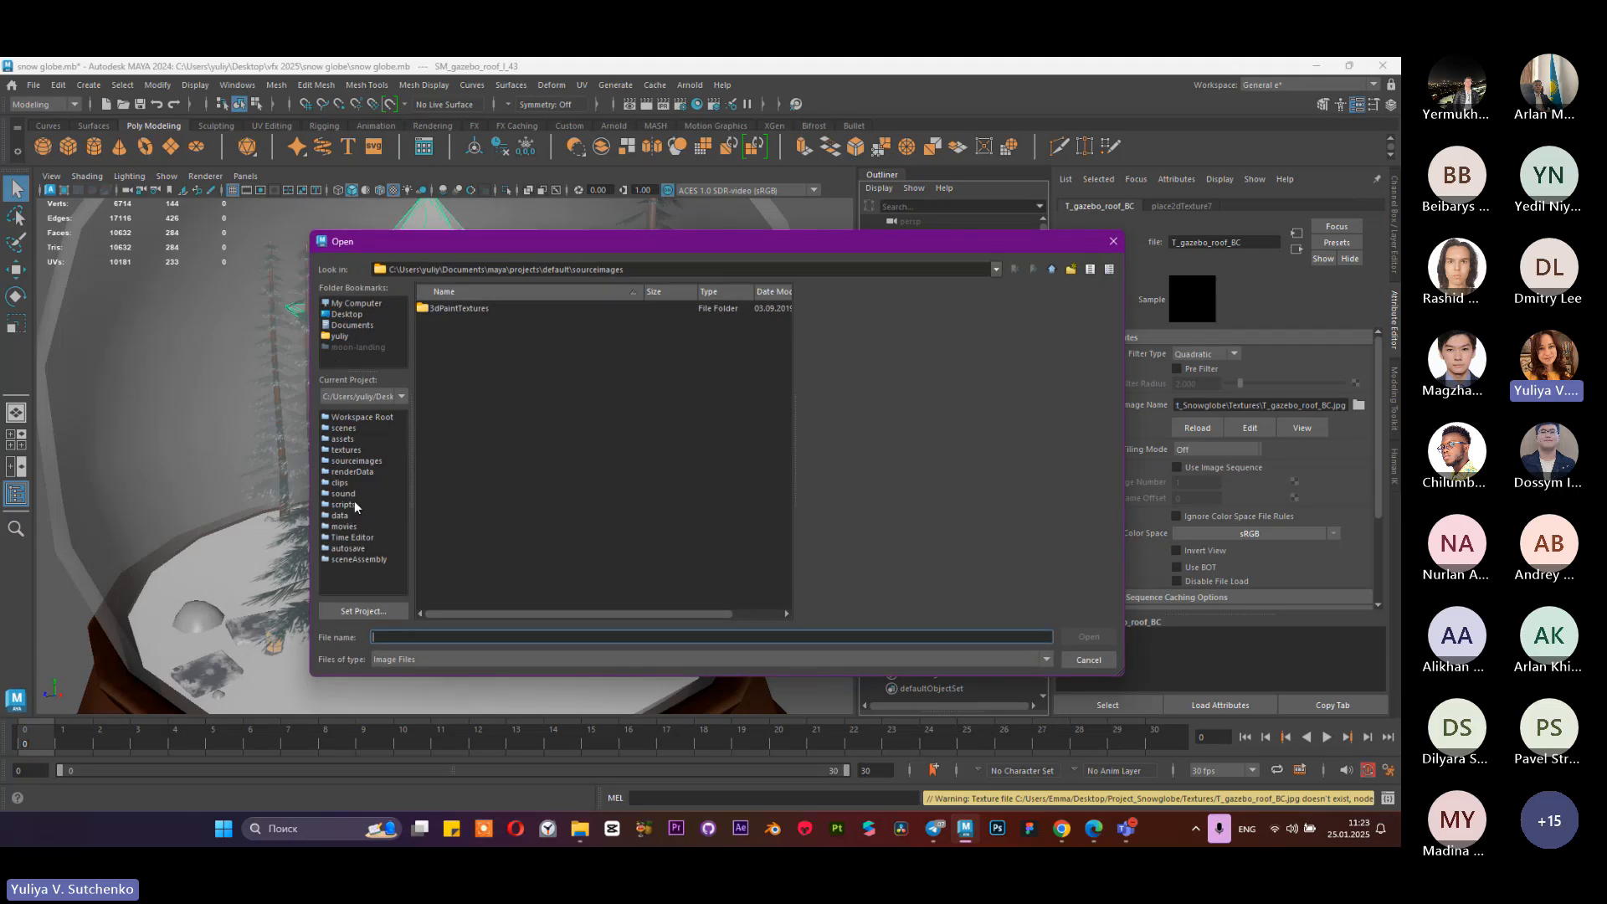
pyautogui.click(353, 451)
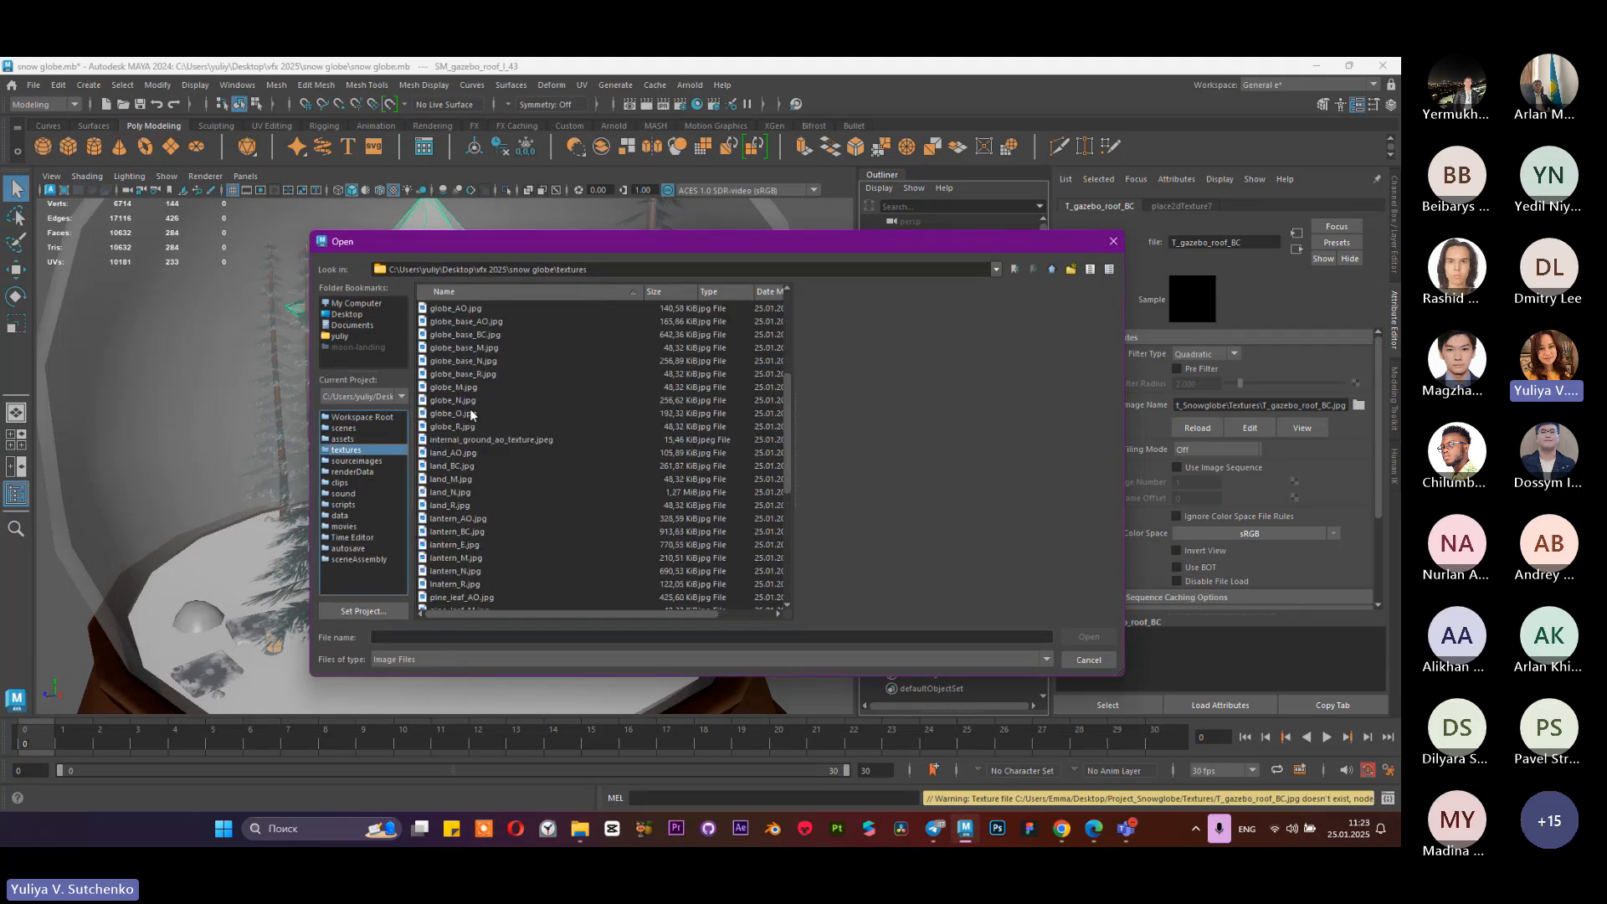
# Step: Load gazebo_roof_BC.jpg from the project's textures folder as the image of the gazebo roof's base colour texture
pyautogui.scroll(4, 471, 418)
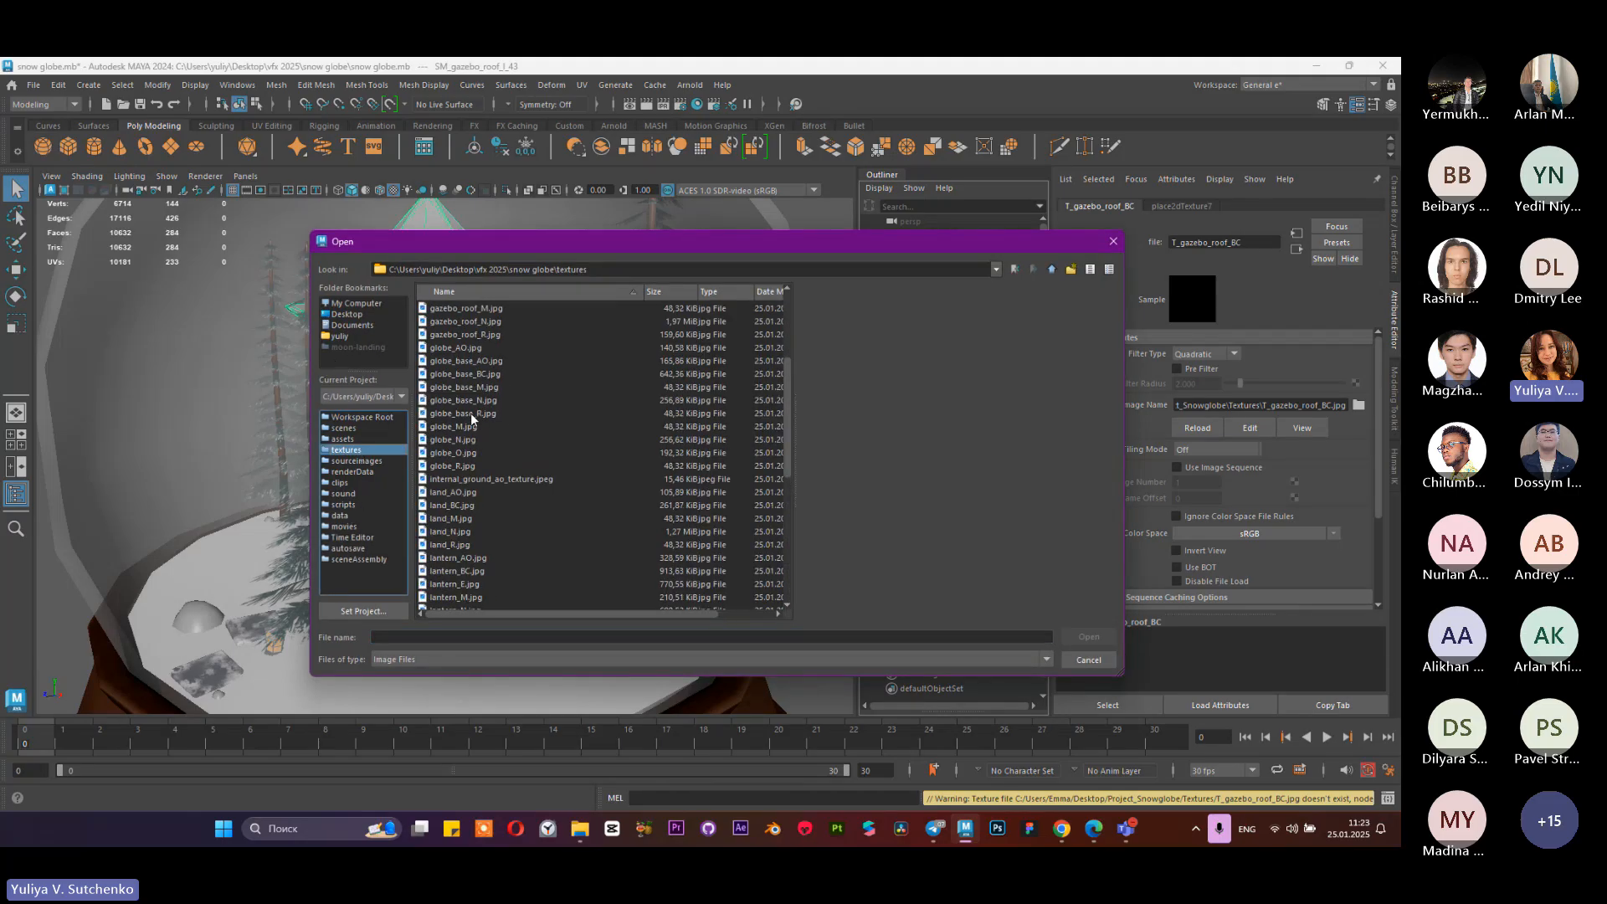
pyautogui.click(352, 441)
pyautogui.click(344, 453)
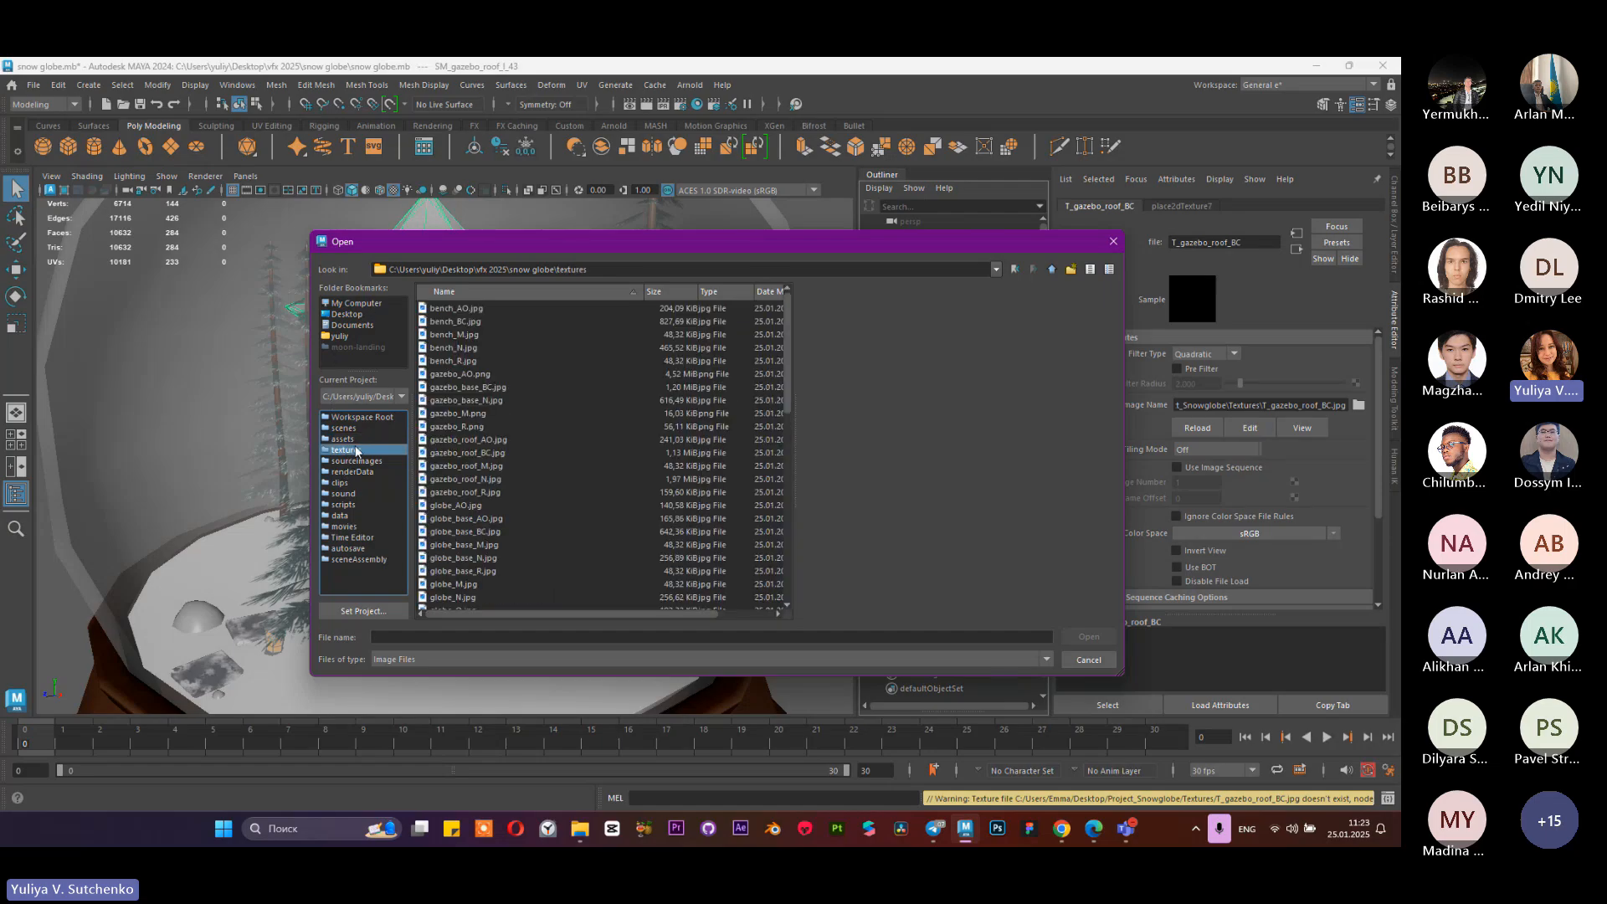
pyautogui.scroll(-9, 492, 445)
pyautogui.scroll(-3, 491, 445)
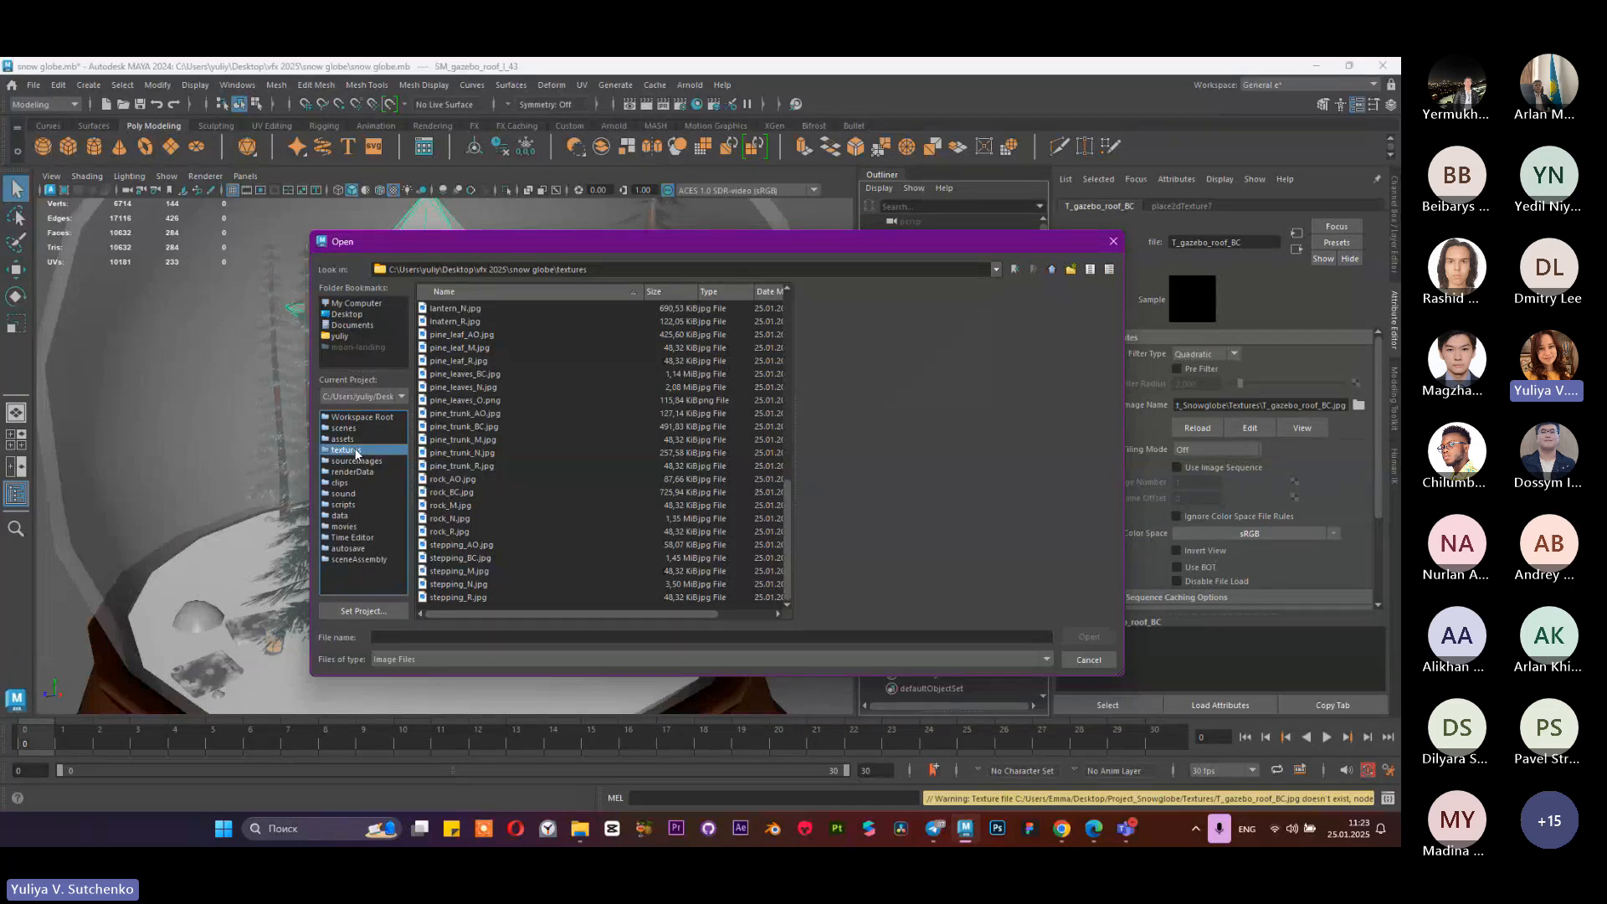
pyautogui.scroll(10, 459, 420)
pyautogui.scroll(-1, 472, 464)
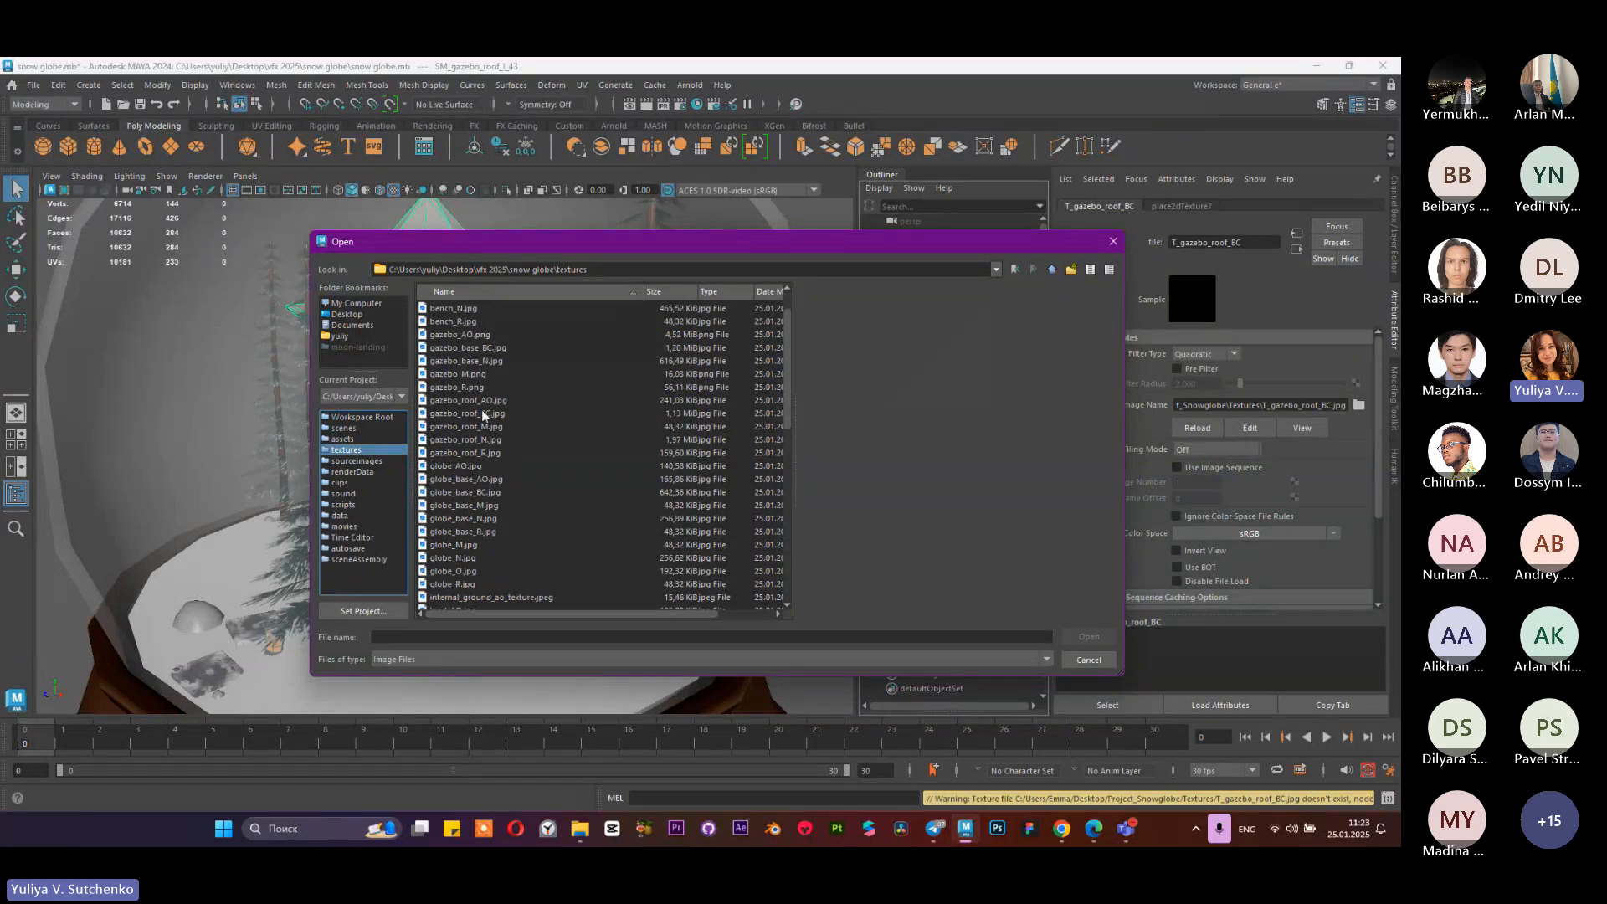
pyautogui.scroll(-8, 480, 410)
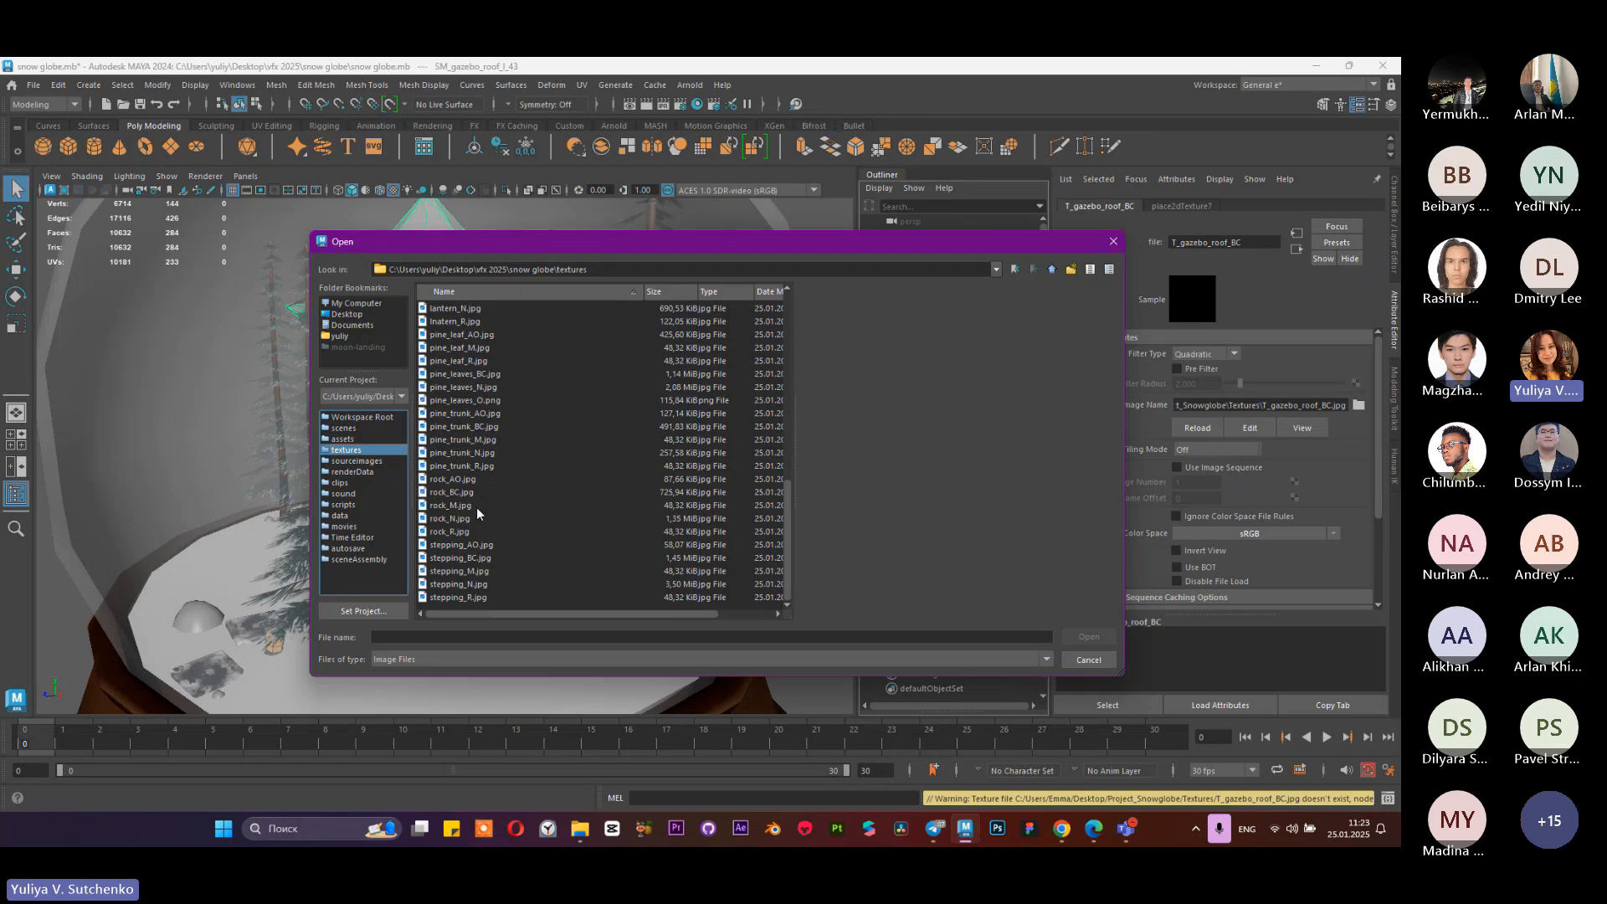
pyautogui.scroll(7, 475, 507)
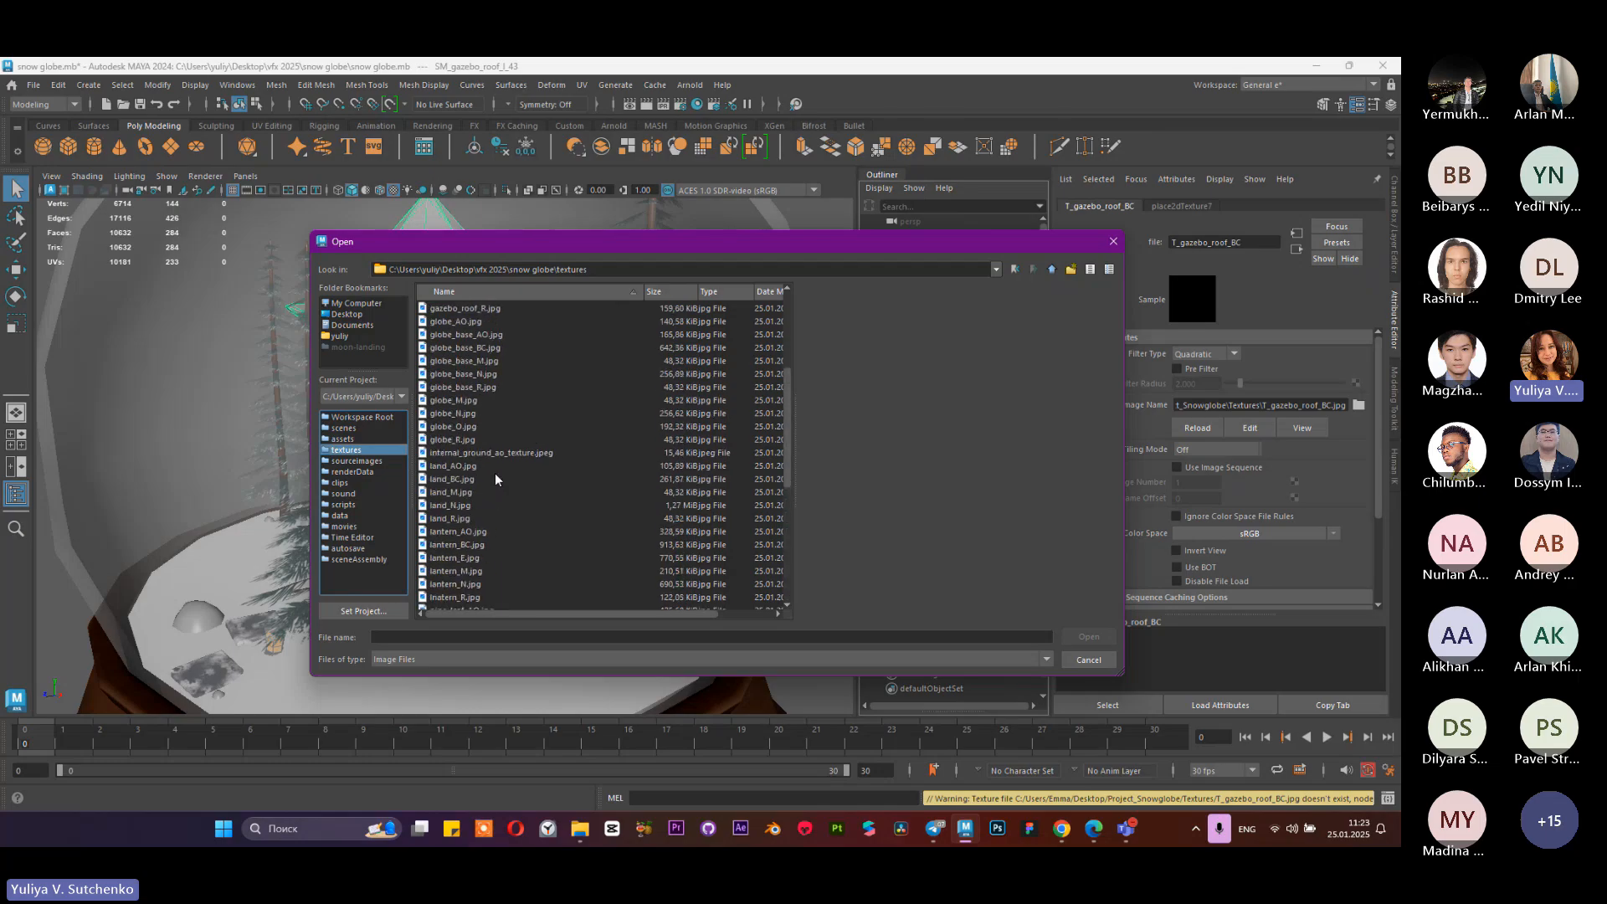
pyautogui.scroll(2, 492, 457)
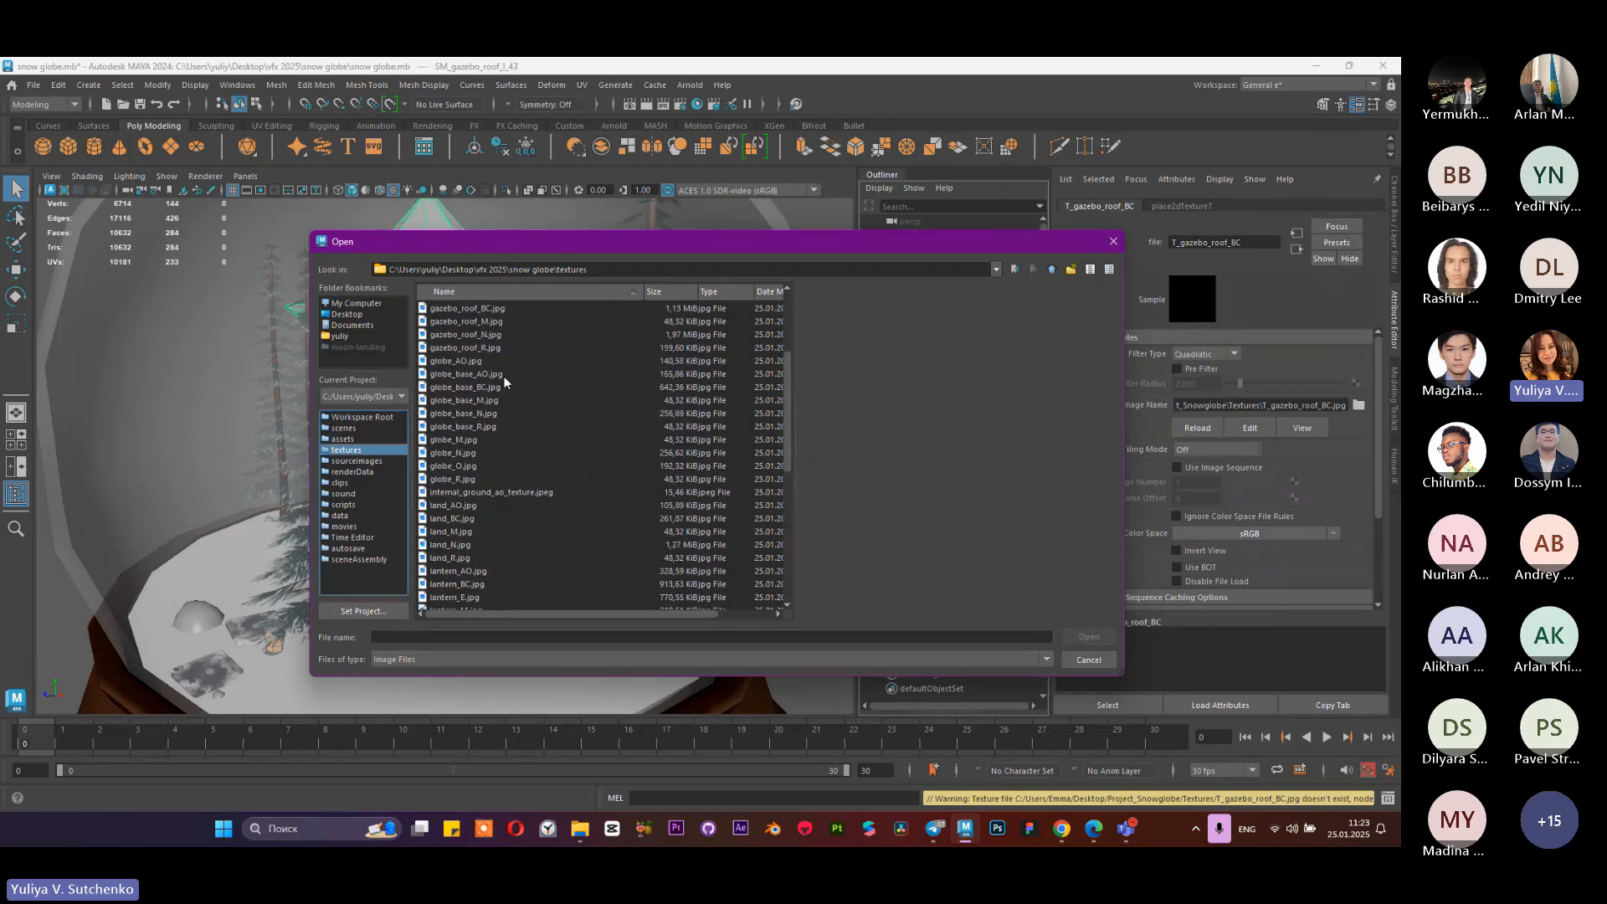
pyautogui.moveTo(552, 253); pyautogui.dragTo(429, 299)
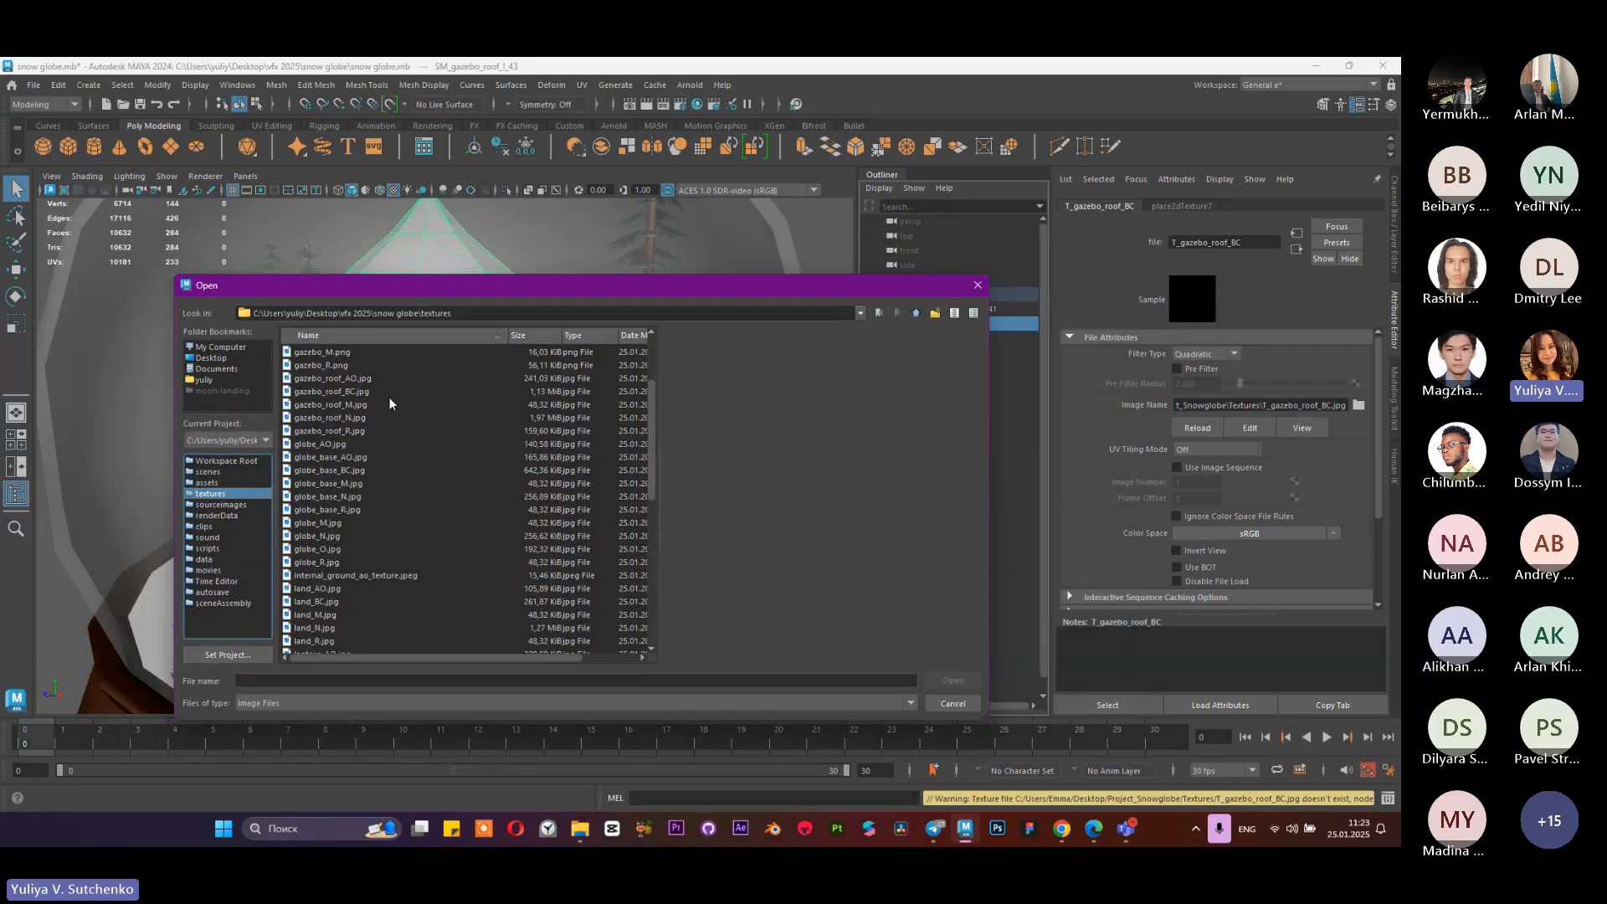
pyautogui.click(369, 380)
pyautogui.click(368, 390)
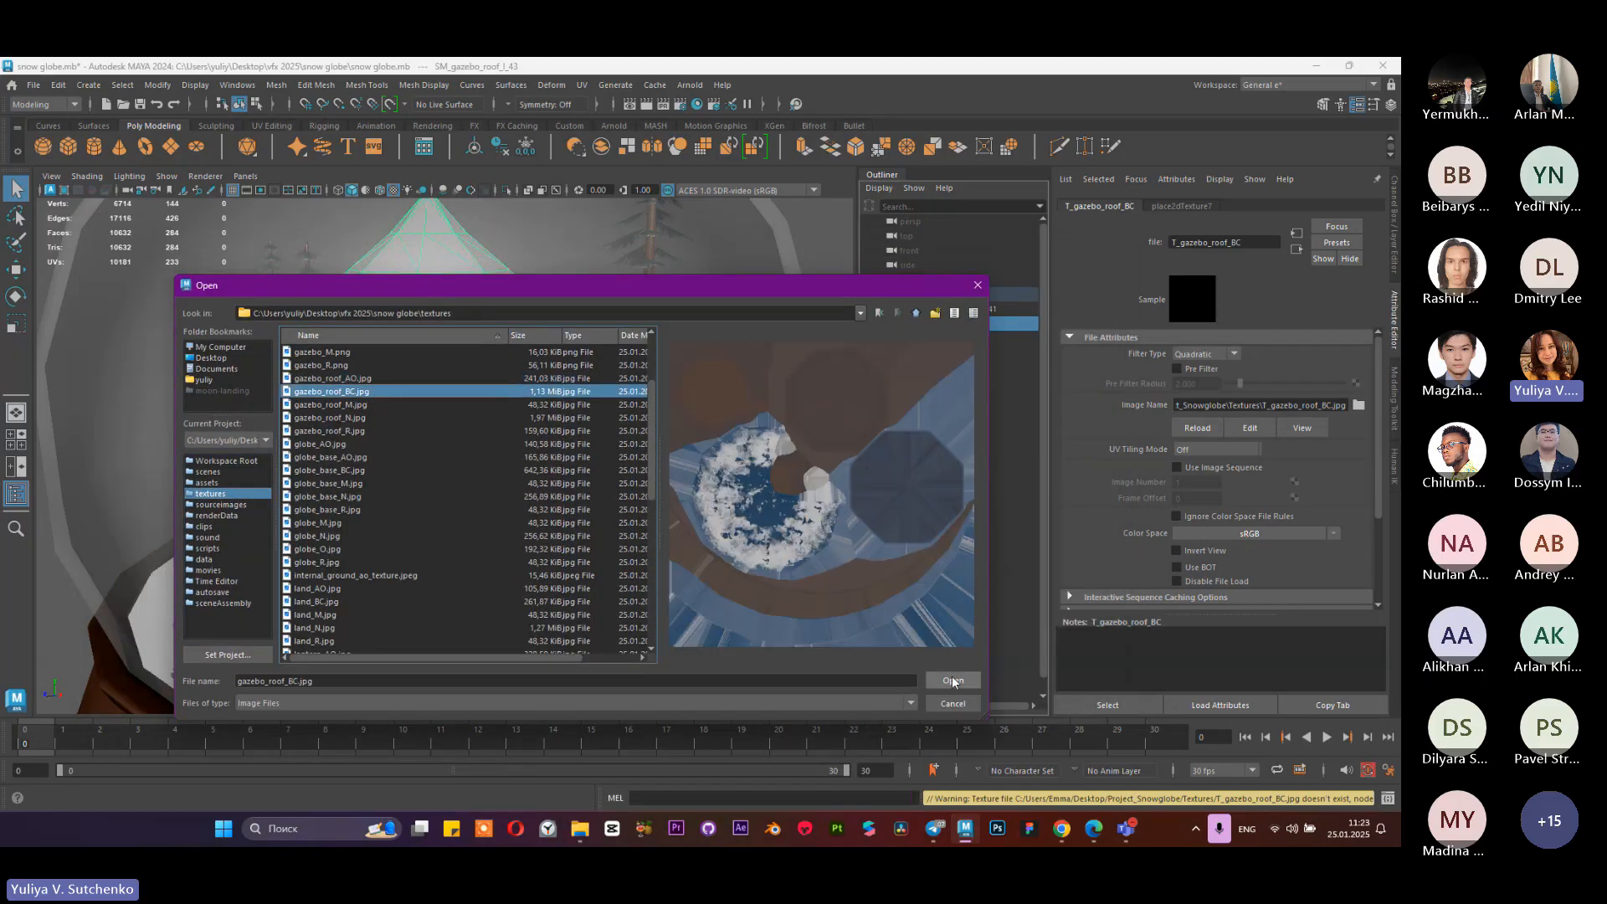
pyautogui.click(952, 679)
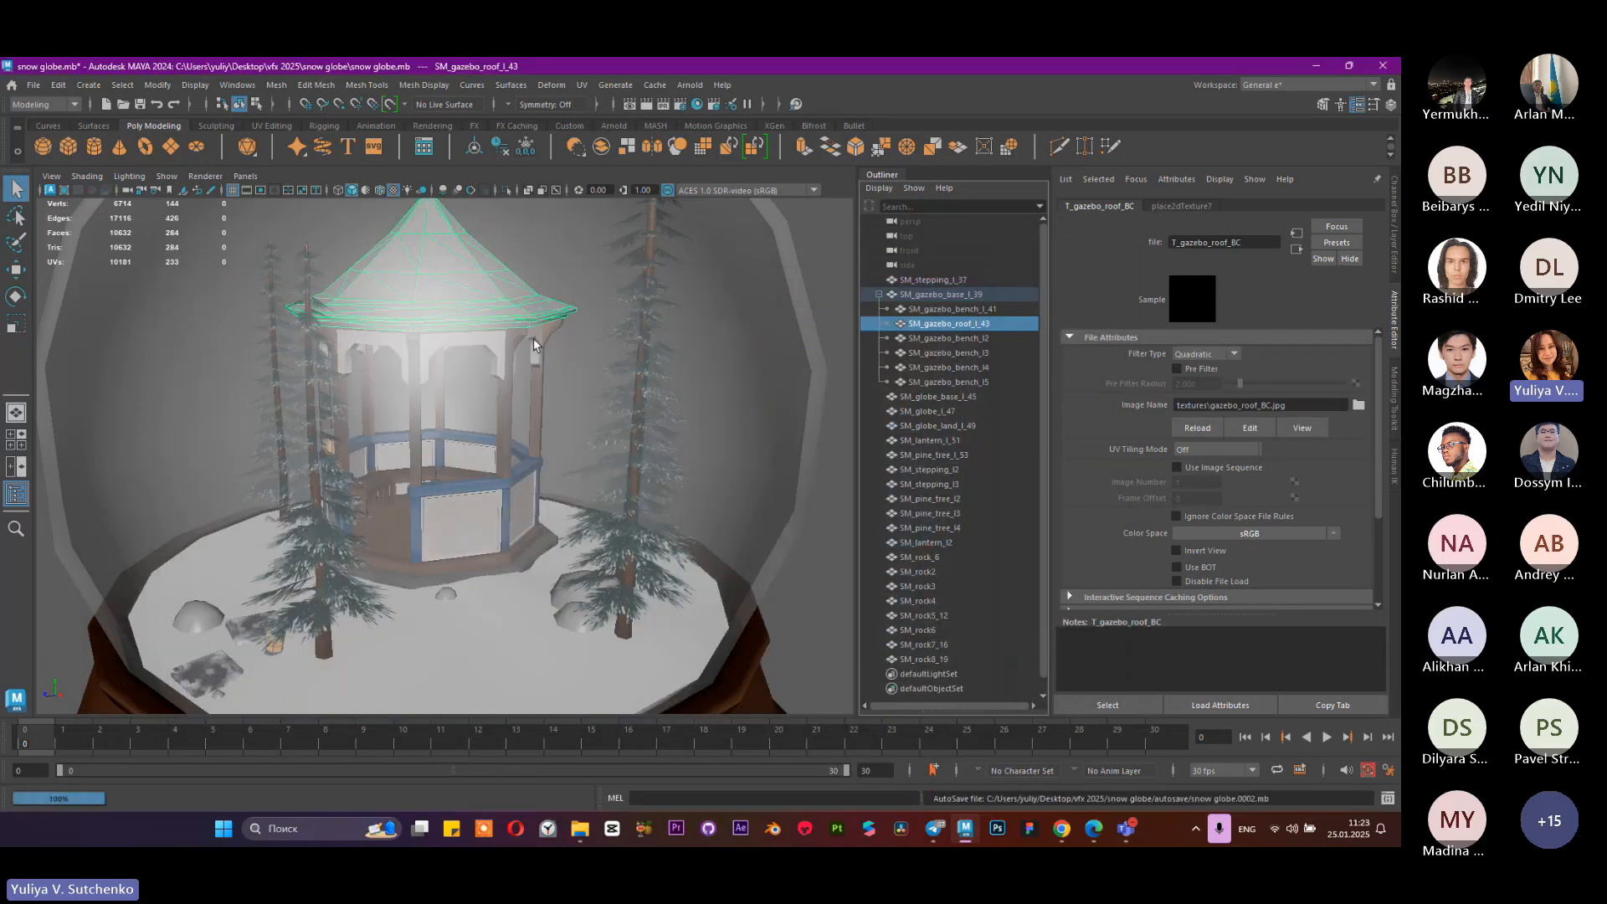
# Step: Review the materials assigned to the gazebo roof, the gazebo base and the benches
pyautogui.click(952, 339)
pyautogui.click(952, 354)
pyautogui.click(951, 368)
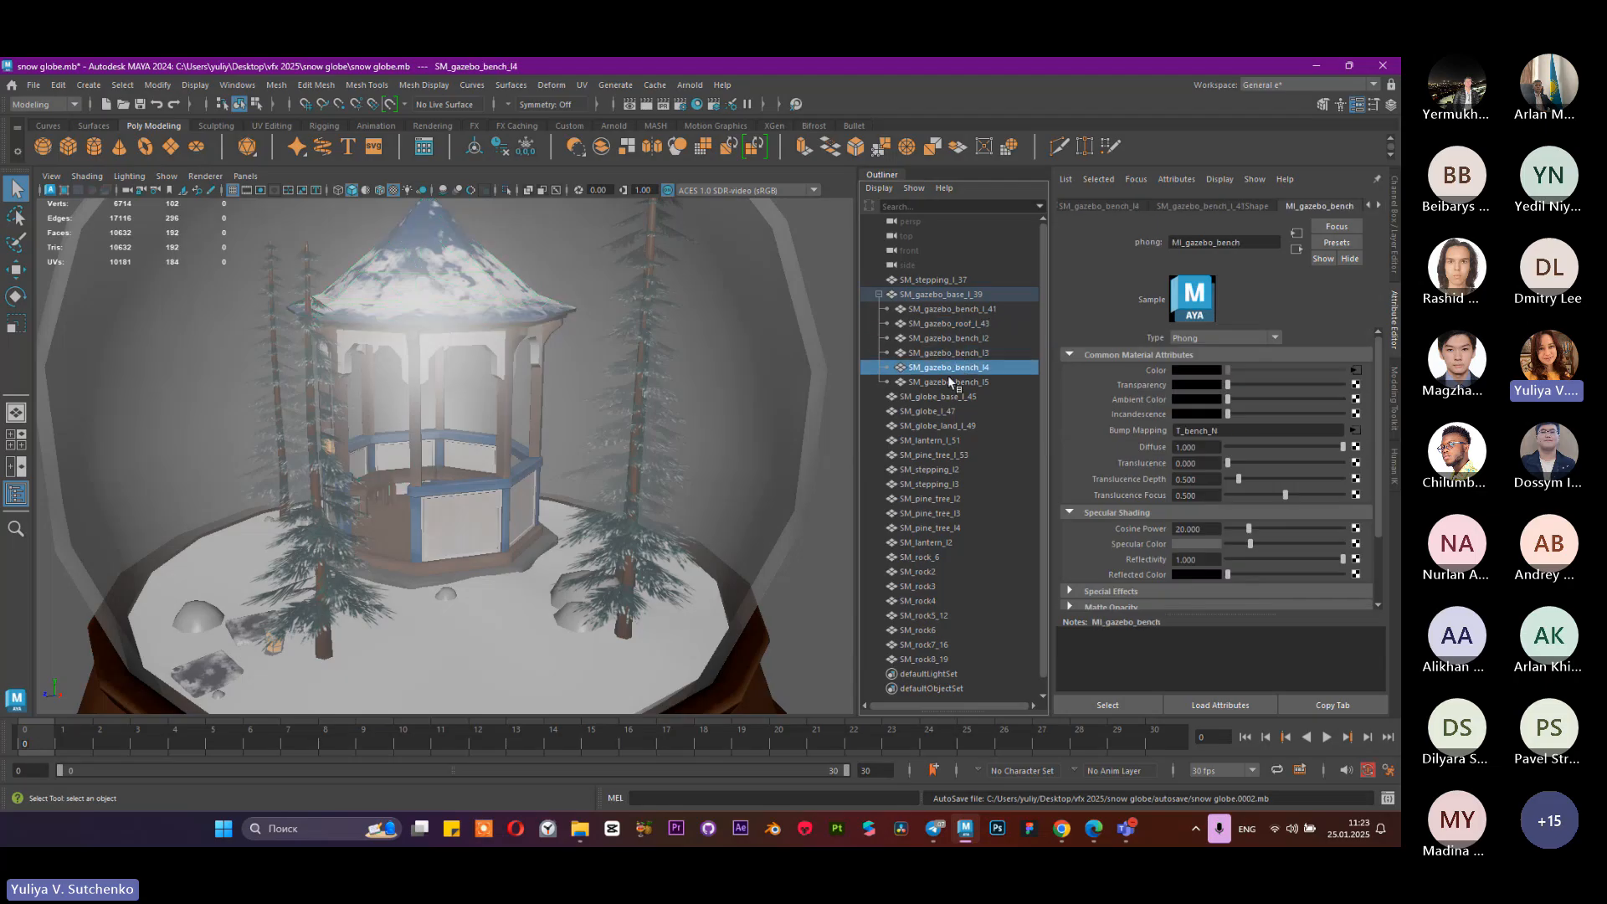
pyautogui.click(934, 323)
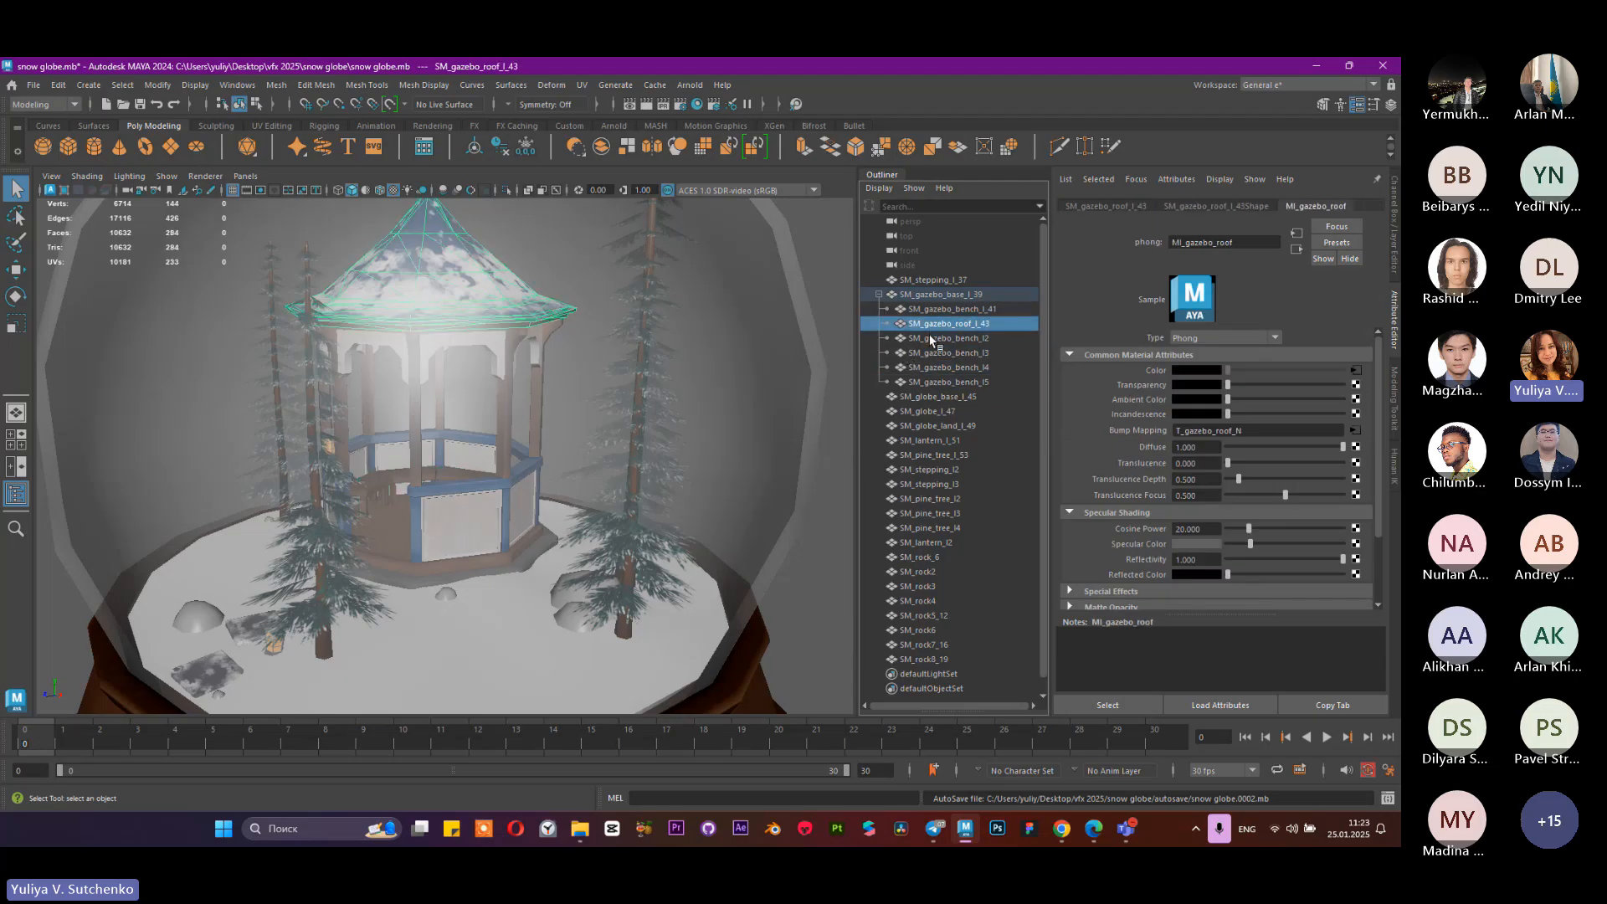
pyautogui.click(931, 339)
pyautogui.click(954, 295)
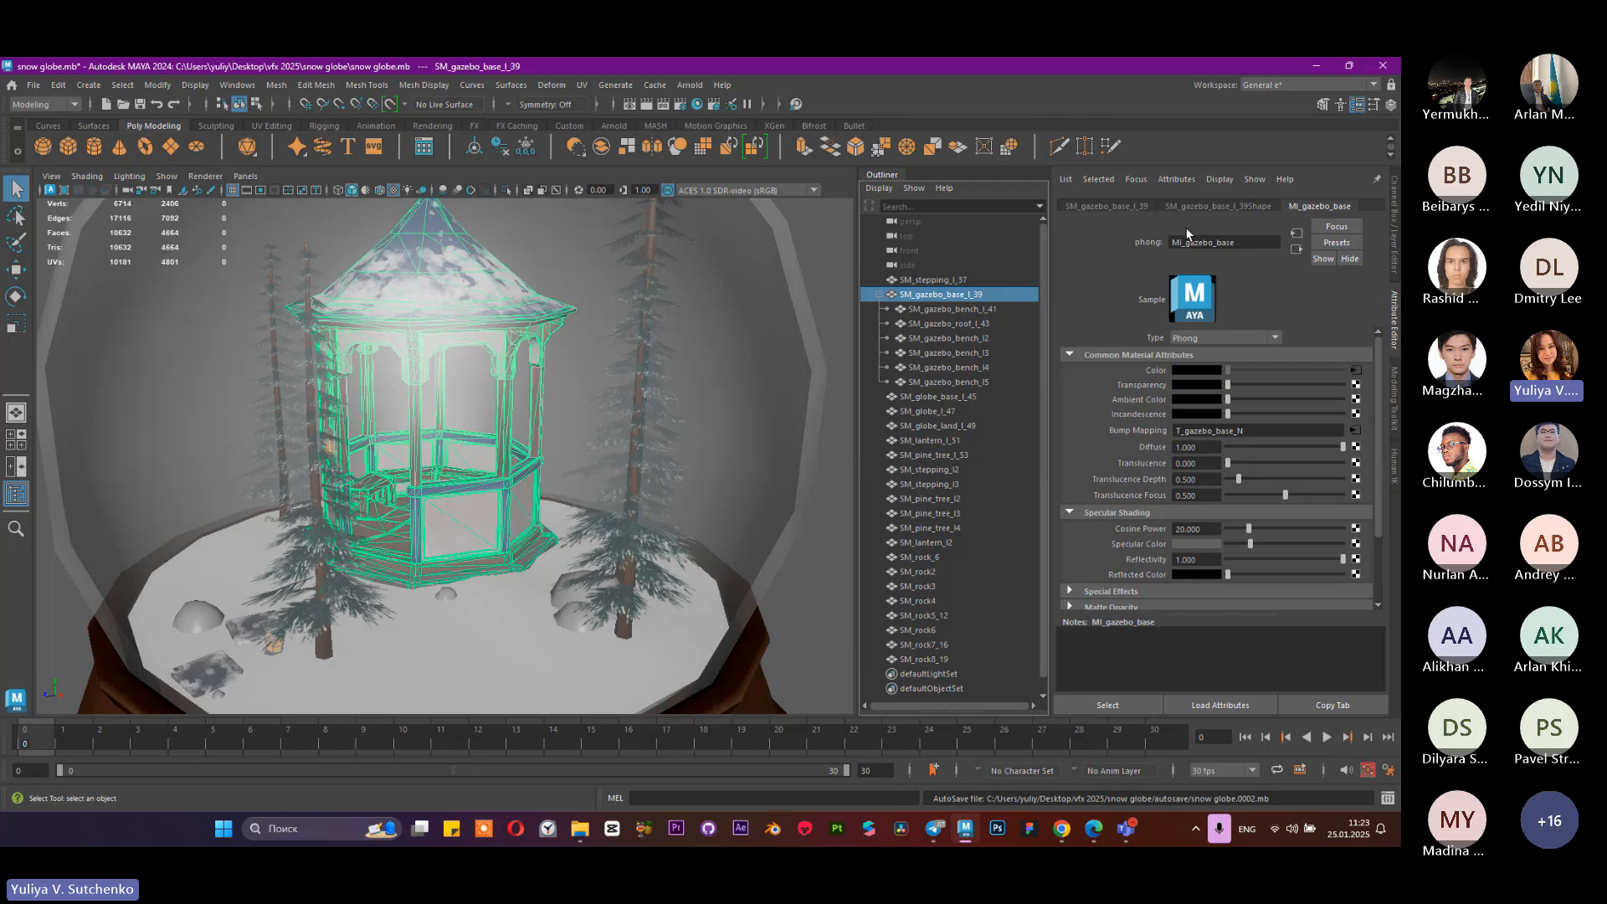
pyautogui.click(946, 338)
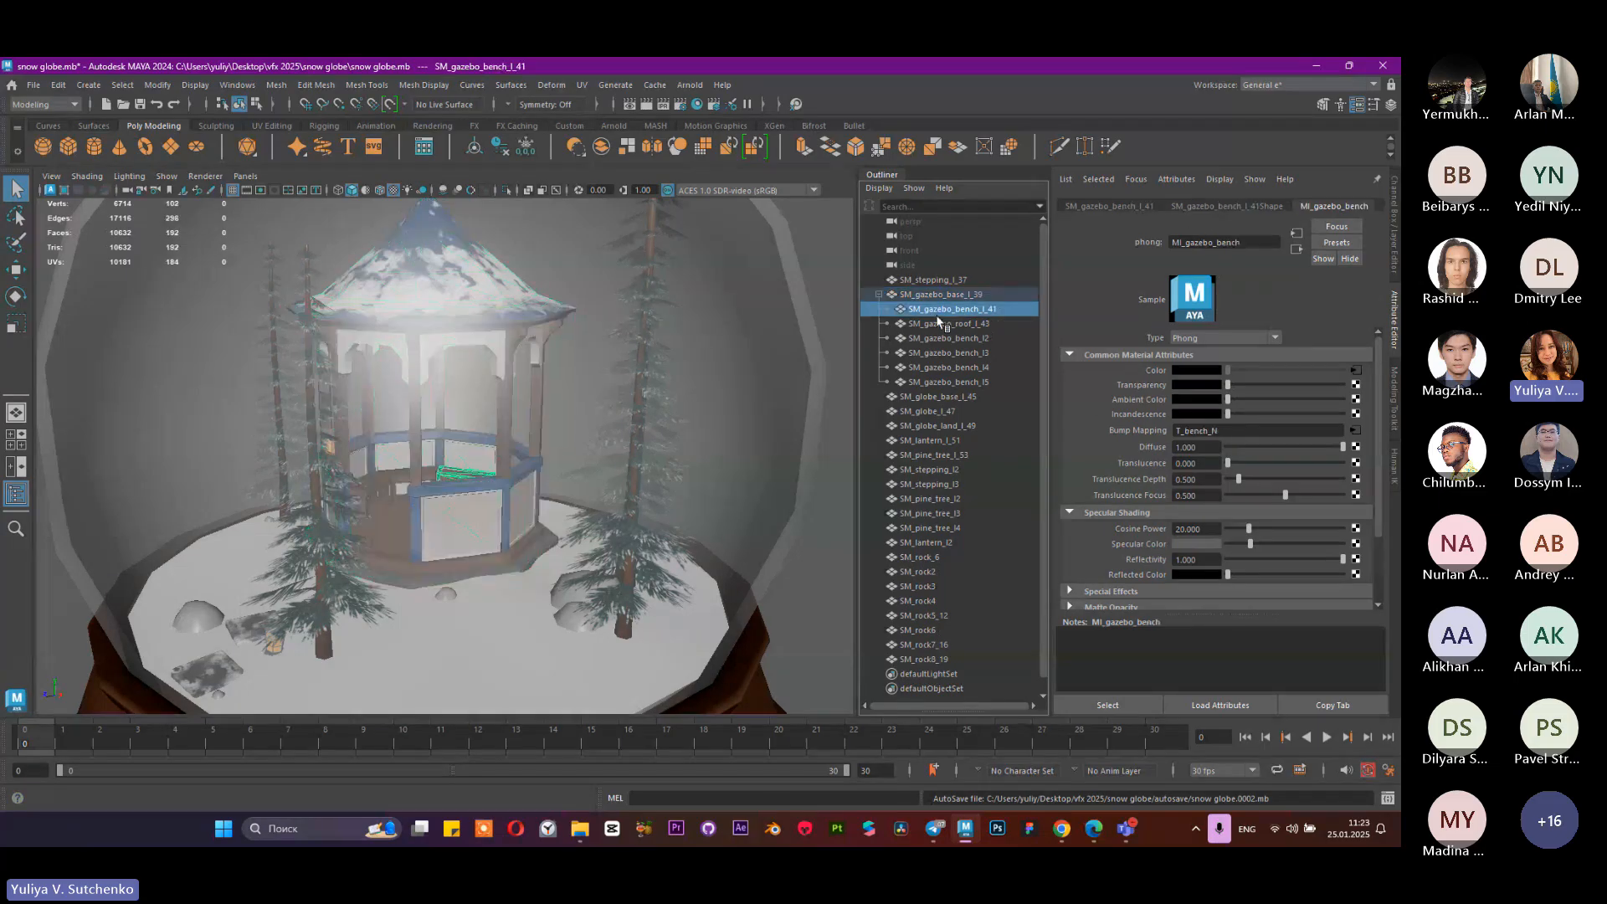
# Step: Hide the glass globe SM_globe_l_47
pyautogui.click(510, 360)
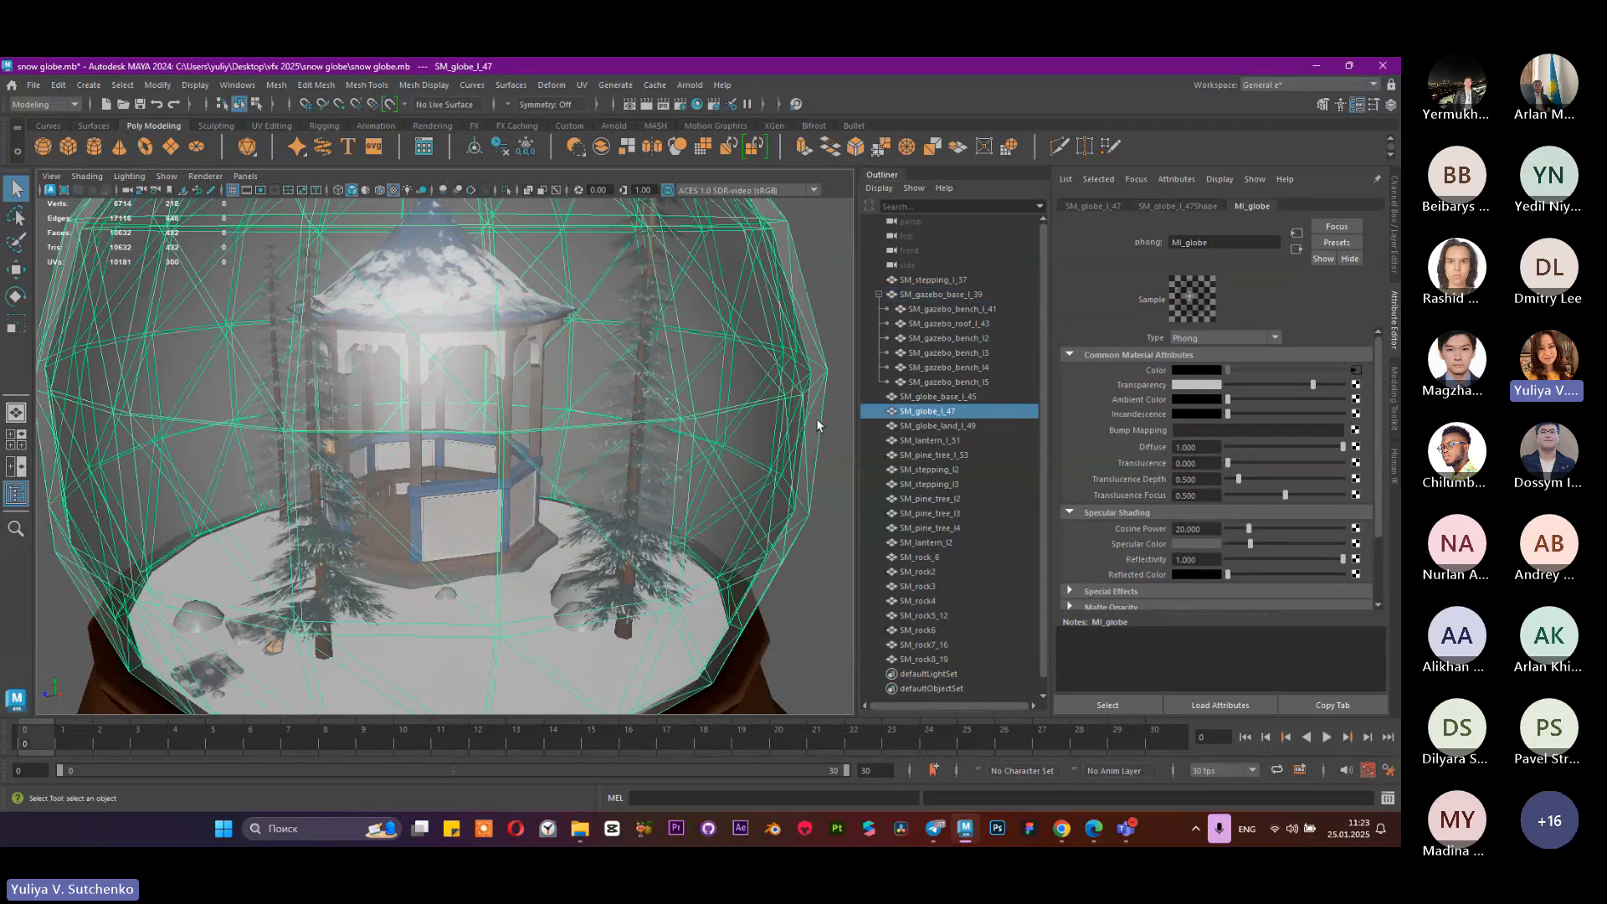
pyautogui.hotkey('ctrl', 'h')
# Step: Examine the textured faces of the gazebo base's upper trim and posts up close in face selection mode
pyautogui.click(489, 370)
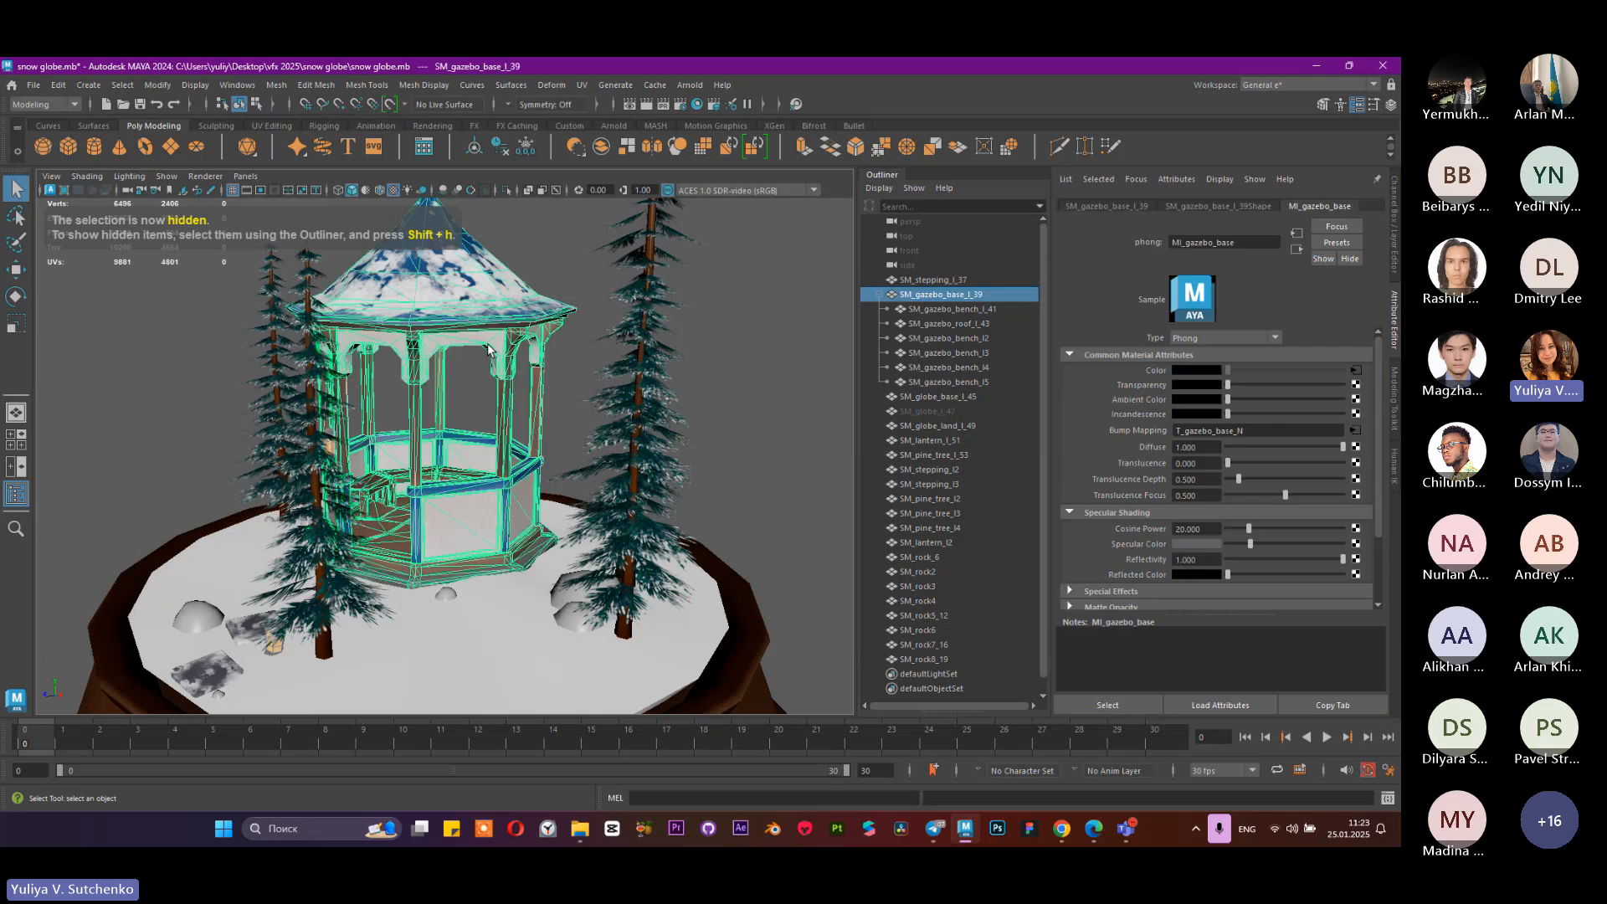
pyautogui.rightClick(492, 343)
pyautogui.moveTo(493, 361); pyautogui.dragTo(492, 366, button='right')
pyautogui.click(470, 327)
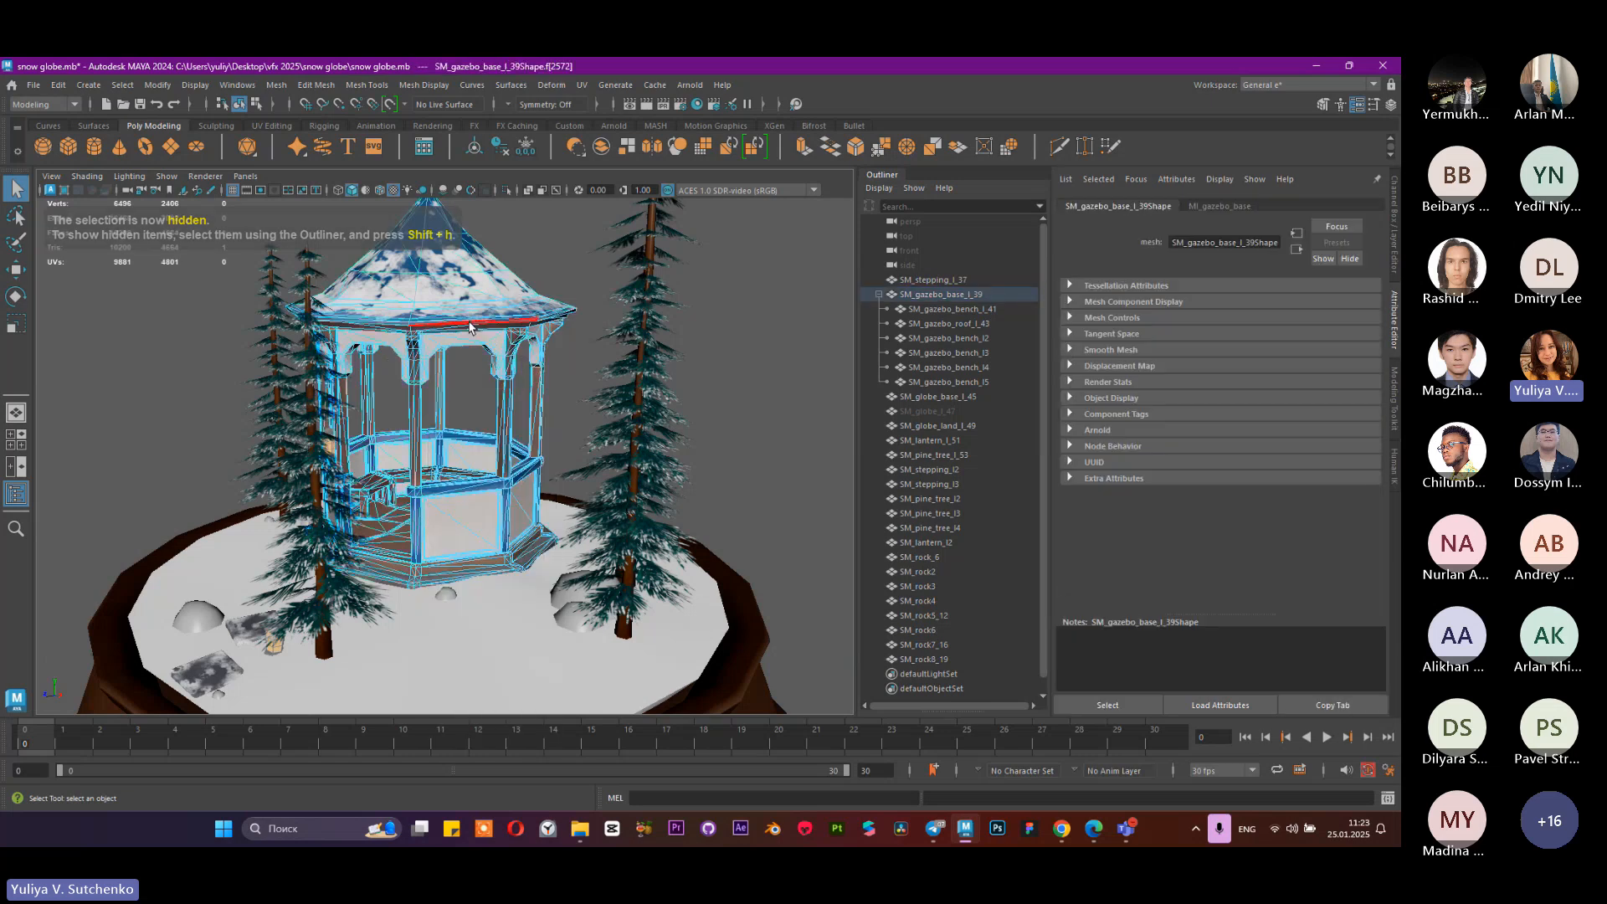
pyautogui.scroll(5, 470, 326)
pyautogui.keyDown('alt'); pyautogui.moveTo(470, 327); pyautogui.dragTo(508, 544, button='middle'); pyautogui.keyUp('alt')
pyautogui.click(608, 314)
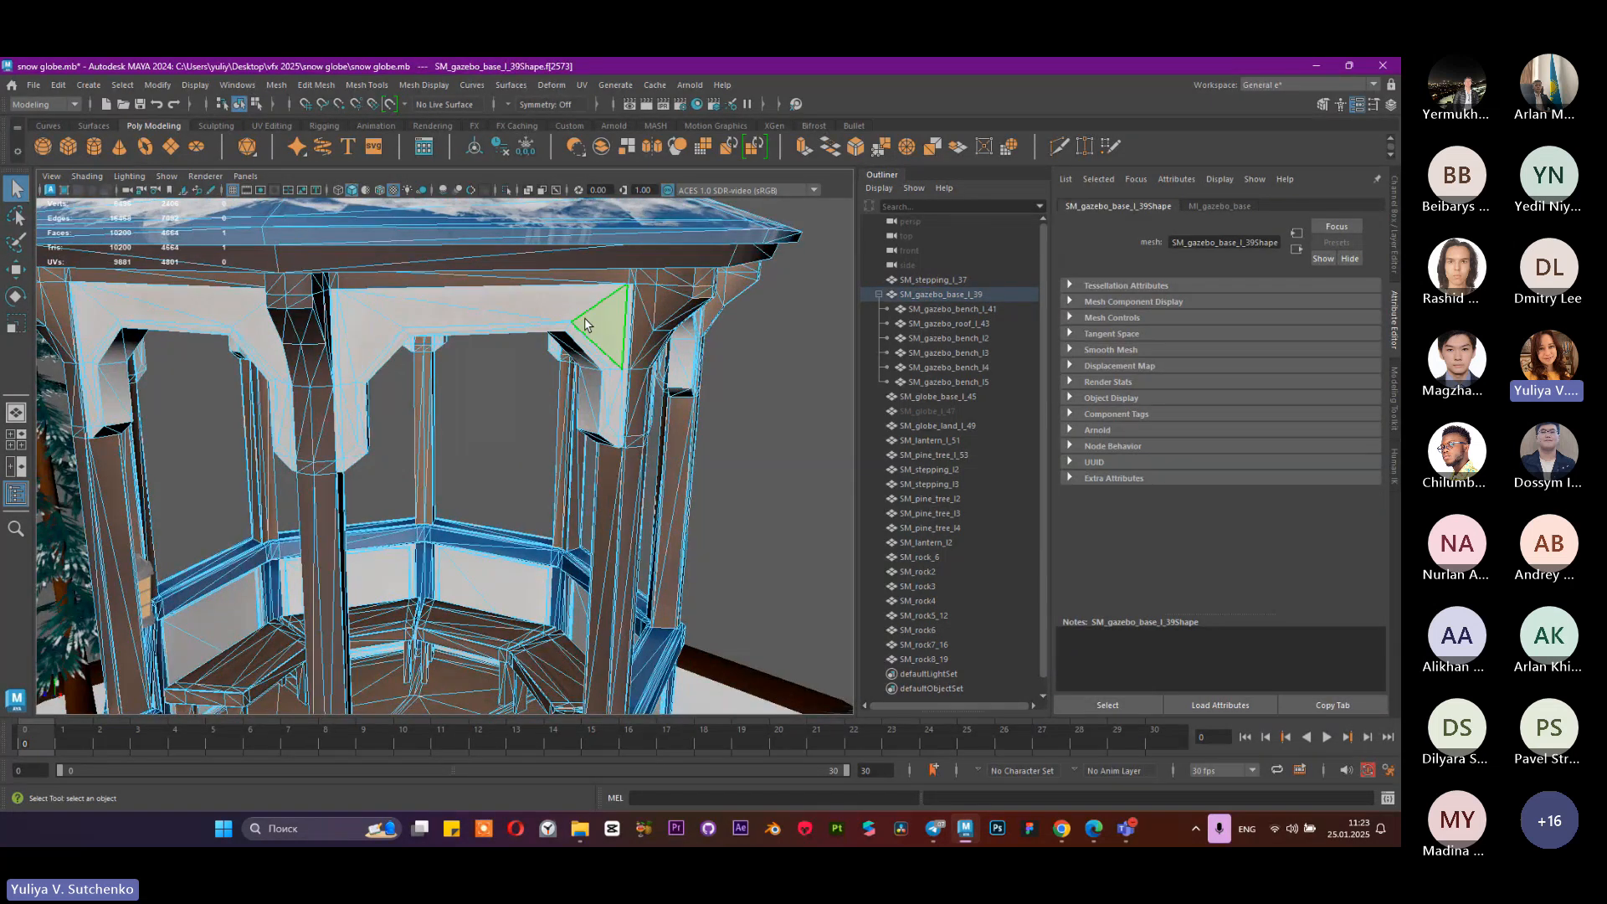
pyautogui.keyDown('alt'); pyautogui.moveTo(610, 318); pyautogui.dragTo(686, 398); pyautogui.keyUp('alt')
pyautogui.scroll(3, 687, 399)
pyautogui.keyDown('alt'); pyautogui.moveTo(646, 407); pyautogui.dragTo(649, 526, button='middle'); pyautogui.keyUp('alt')
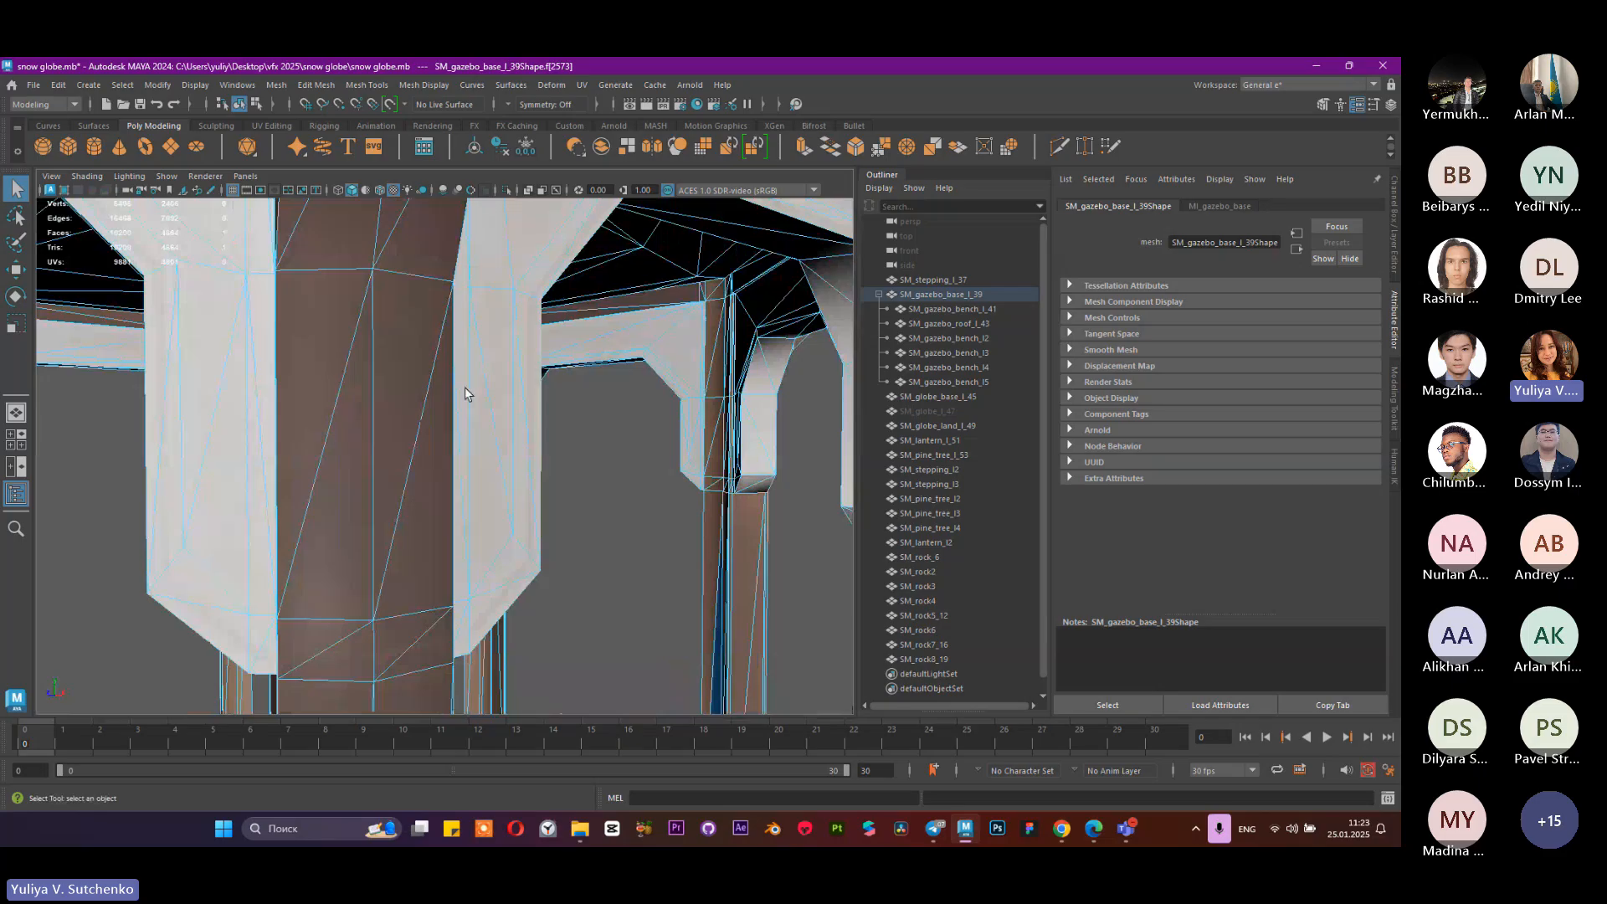
# Step: Return the gazebo base to object selection mode, clear the selection and look over the whole gazebo scene
pyautogui.scroll(-6, 465, 387)
pyautogui.keyDown('alt'); pyautogui.moveTo(465, 386); pyautogui.dragTo(587, 353); pyautogui.keyUp('alt')
pyautogui.scroll(-4, 538, 431)
pyautogui.scroll(-4, 587, 353)
pyautogui.moveTo(429, 341); pyautogui.dragTo(494, 319, button='right')
pyautogui.scroll(-3, 465, 303)
pyautogui.keyDown('alt'); pyautogui.moveTo(464, 303); pyautogui.dragTo(494, 323); pyautogui.keyUp('alt')
pyautogui.scroll(3, 670, 352)
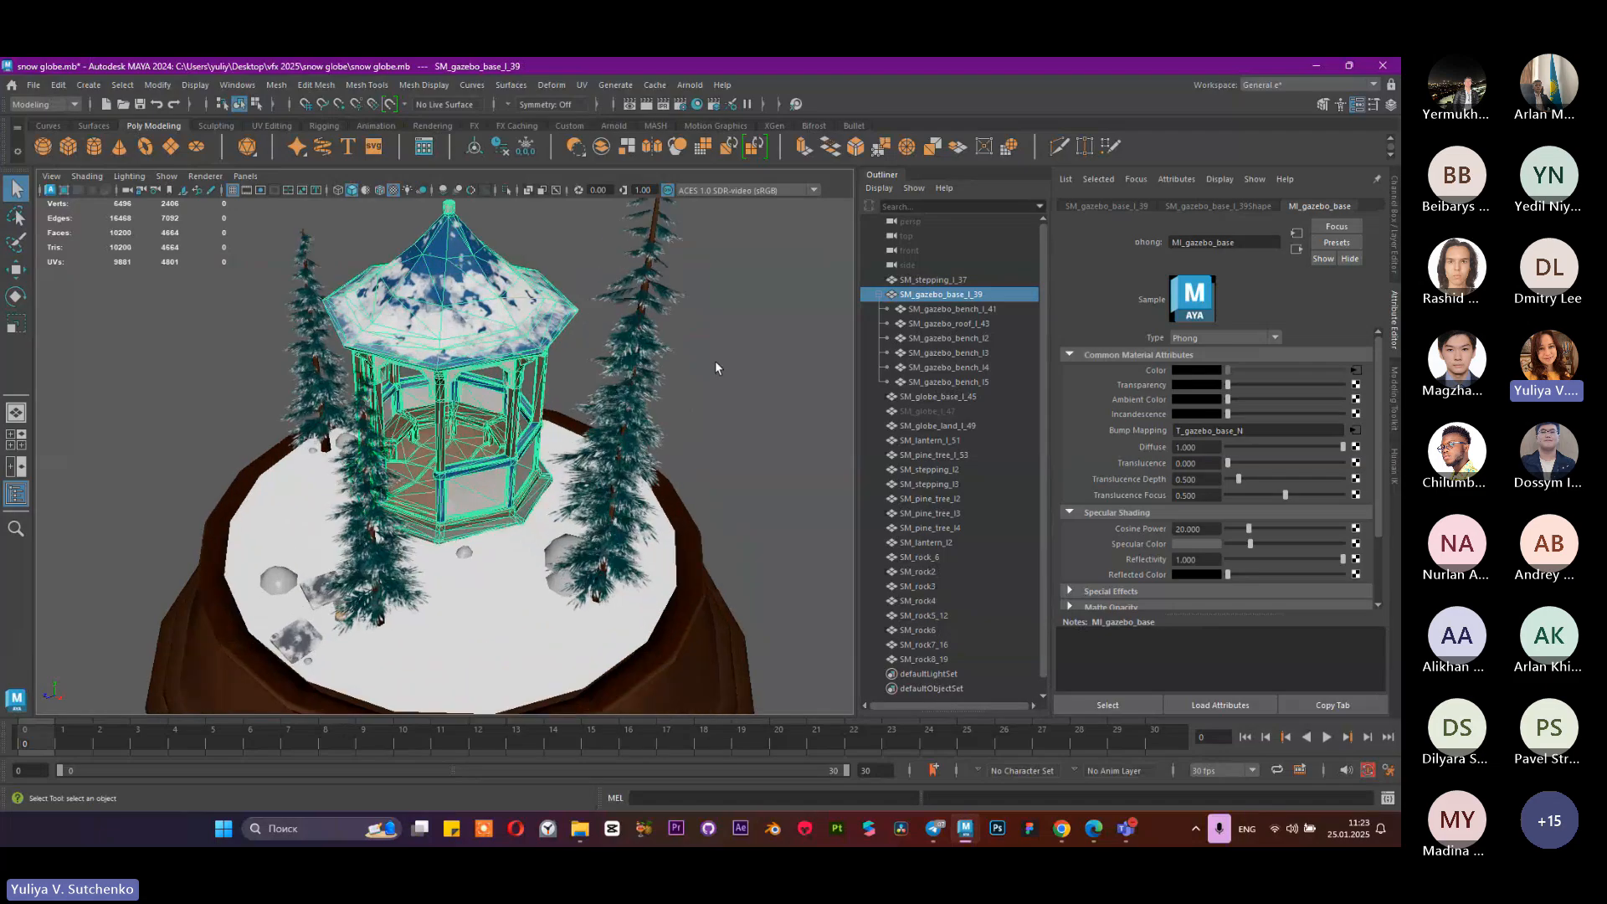
pyautogui.click(715, 360)
pyautogui.scroll(-2, 712, 364)
pyautogui.keyDown('alt'); pyautogui.moveTo(687, 410); pyautogui.dragTo(832, 450); pyautogui.keyUp('alt')
# Step: Show the glass globe SM_globe_l_47 and hide it again
pyautogui.click(954, 412)
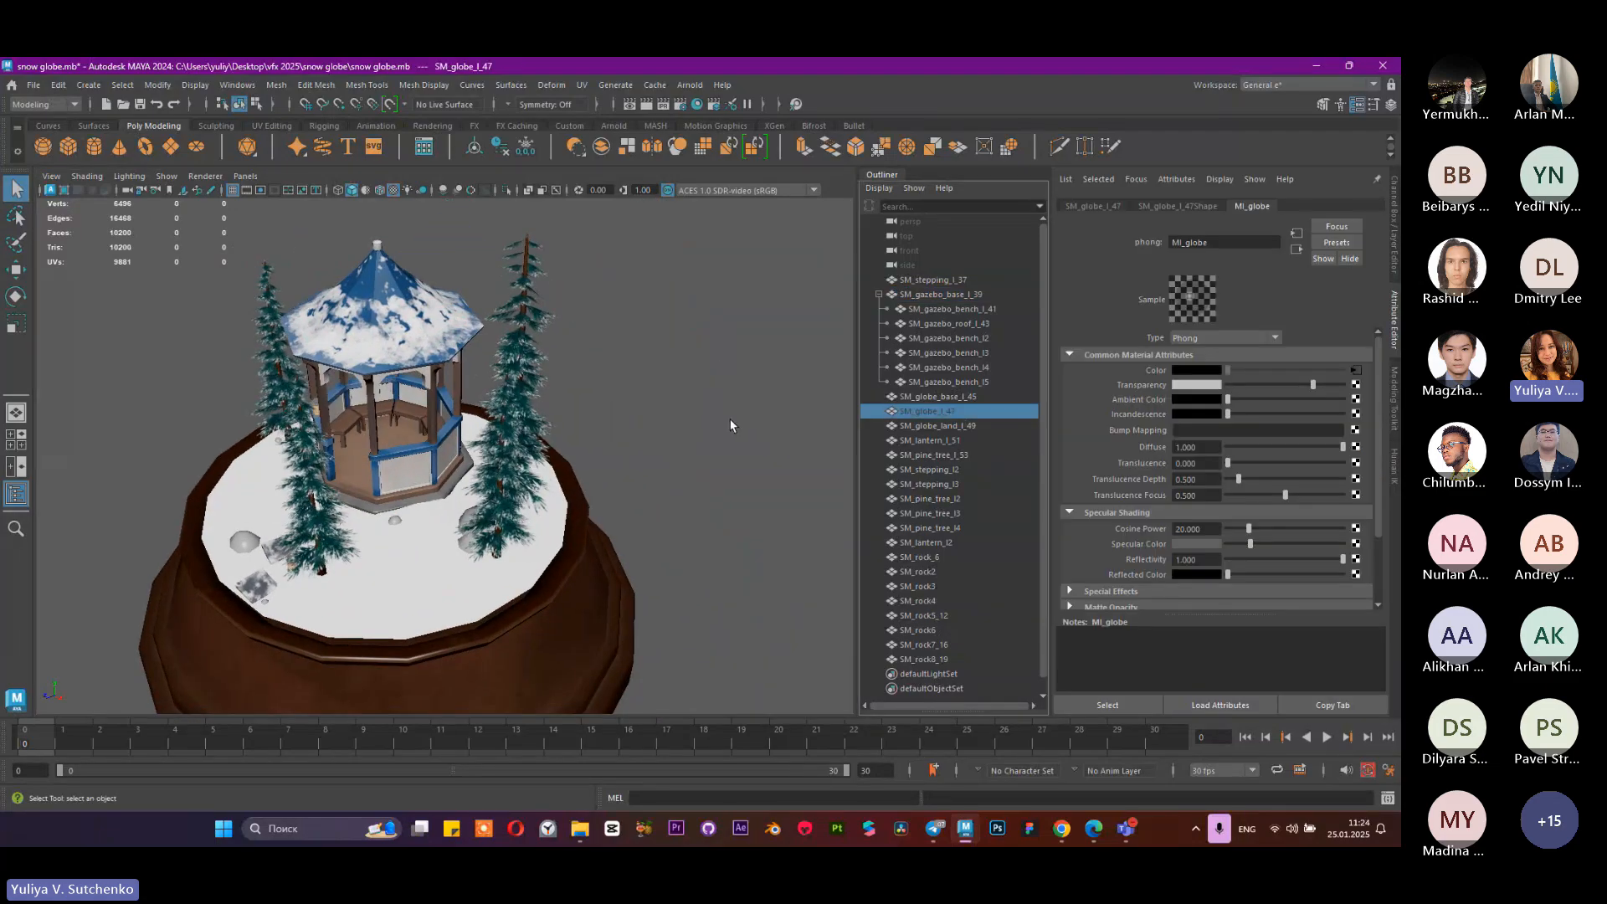
pyautogui.hotkey('shift', 'h')
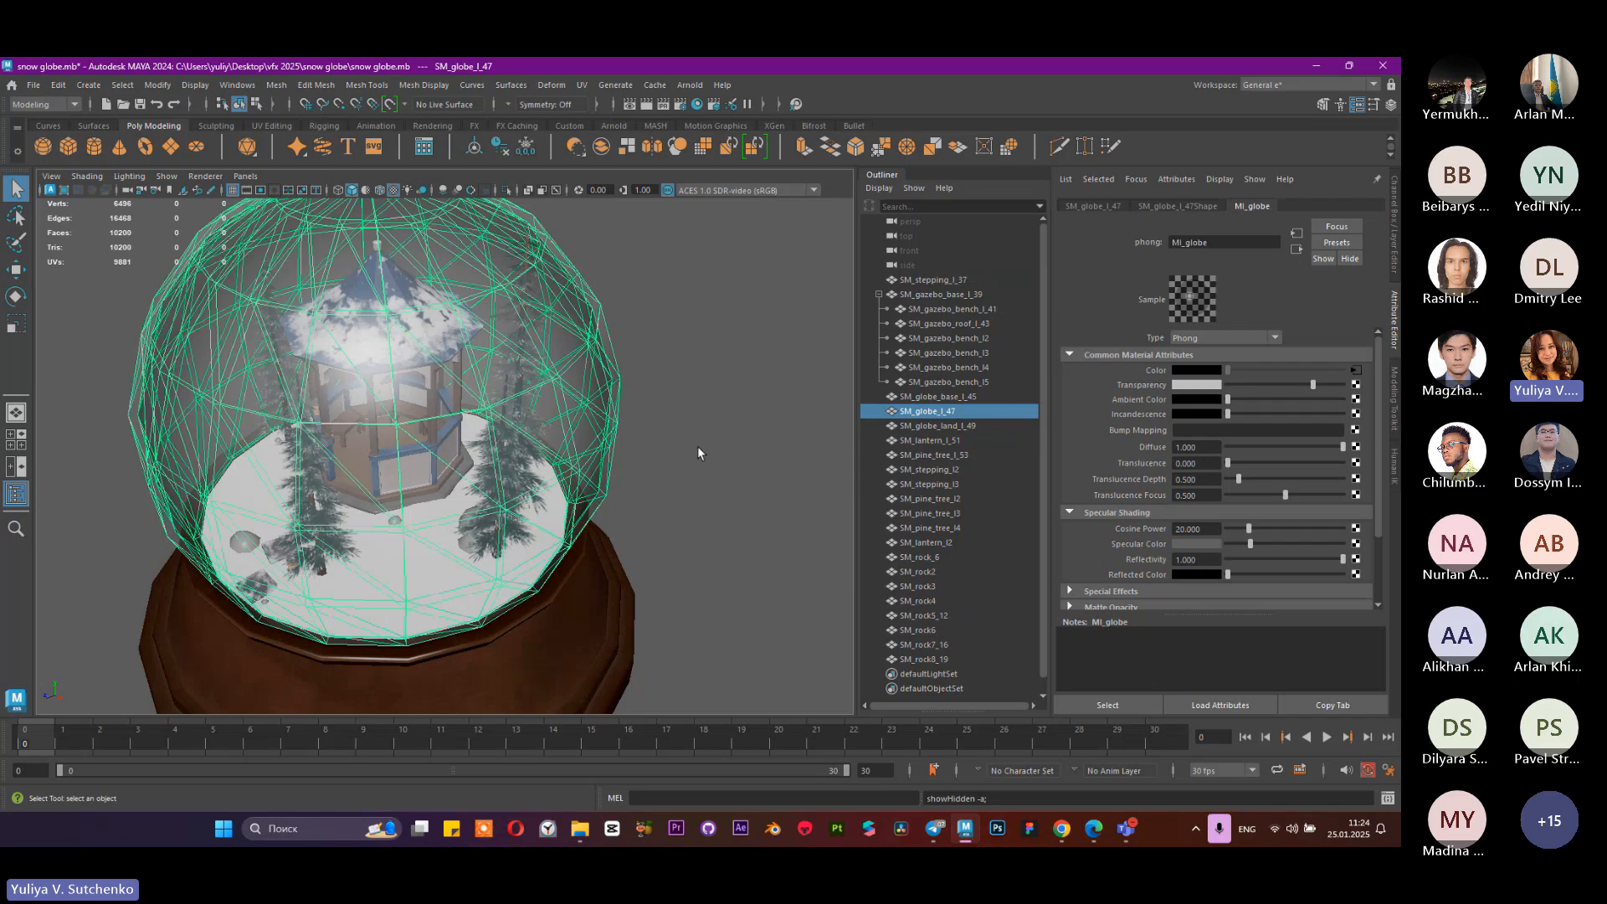
pyautogui.click(628, 408)
pyautogui.click(604, 381)
pyautogui.hotkey('ctrl', 'h')
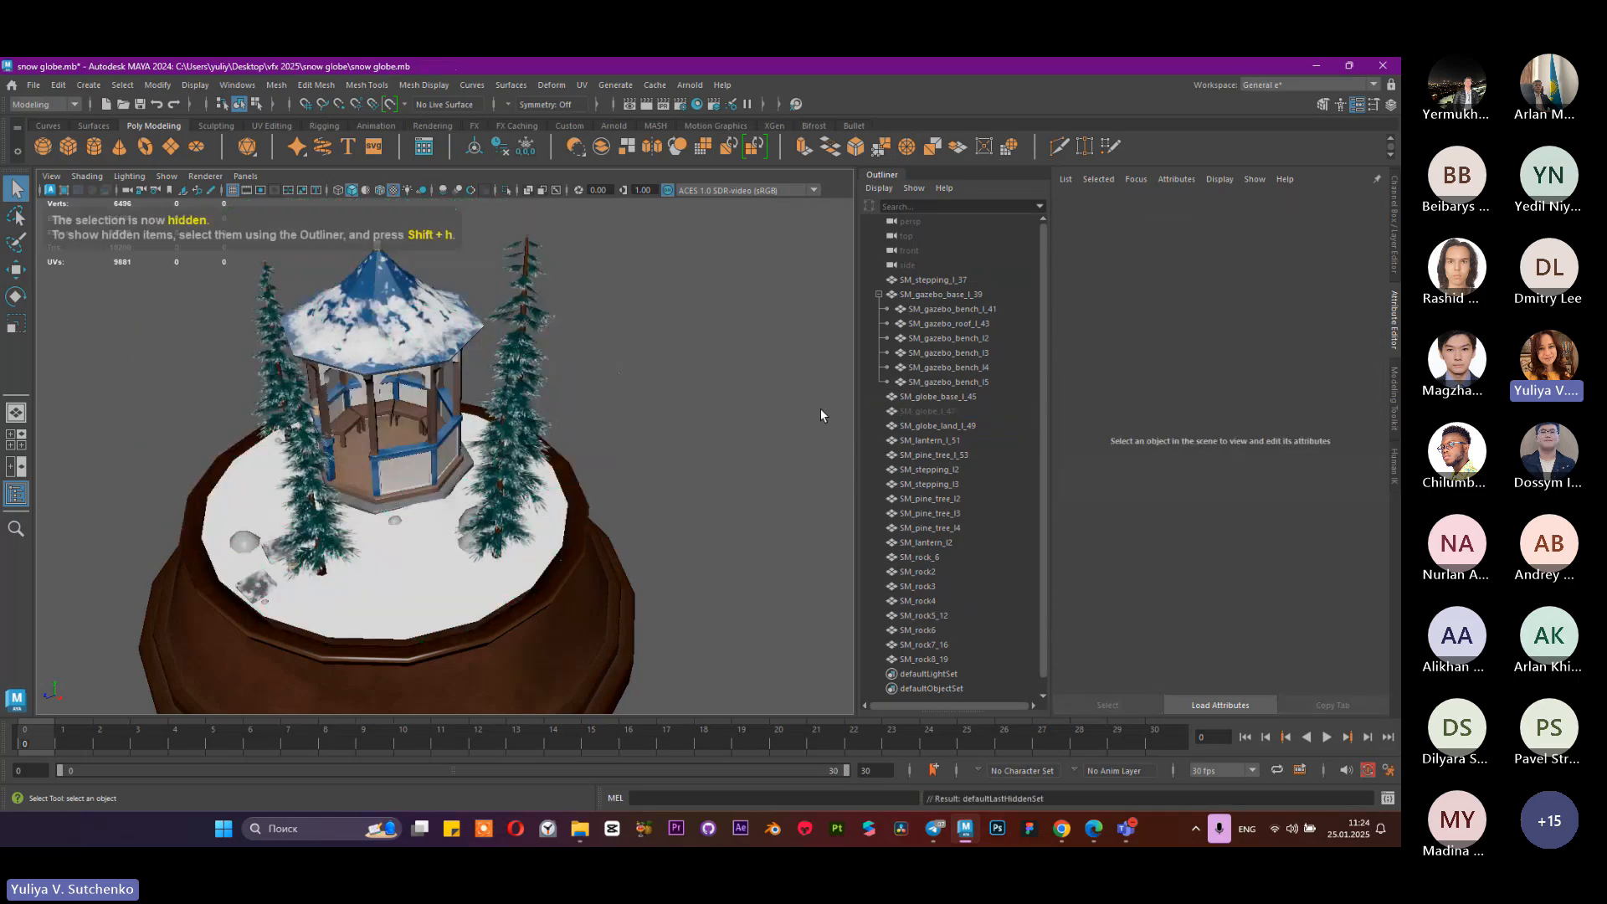
# Step: Collapse the gazebo base's hierarchy in the Outliner
pyautogui.keyDown('alt'); pyautogui.moveTo(445, 511); pyautogui.dragTo(544, 469); pyautogui.keyUp('alt')
pyautogui.scroll(-3, 623, 473)
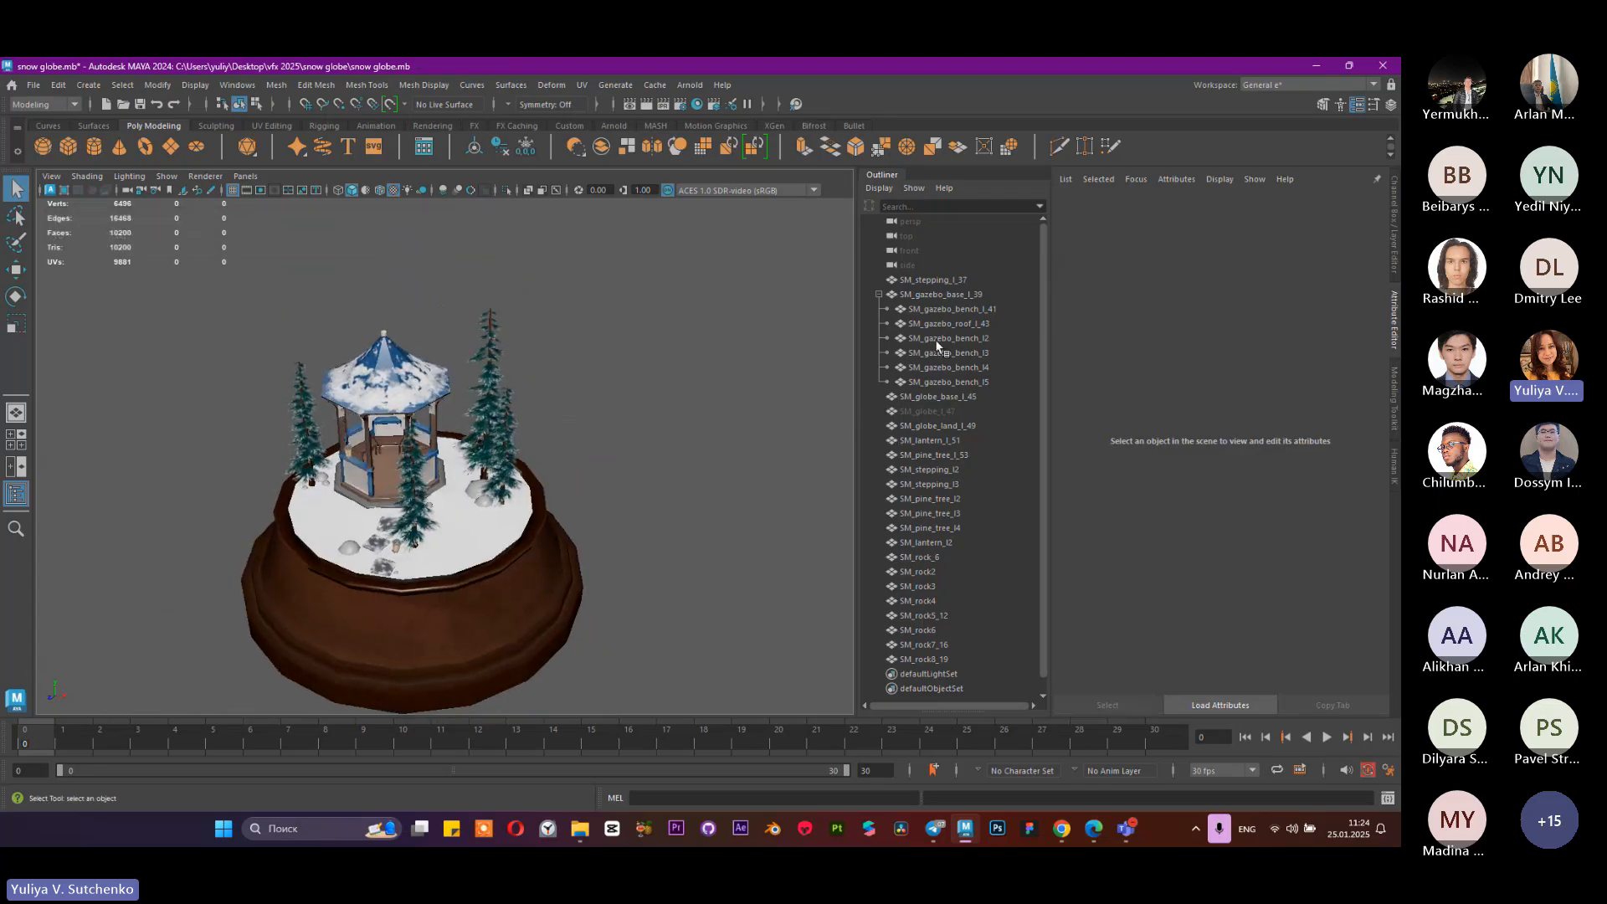
pyautogui.click(879, 295)
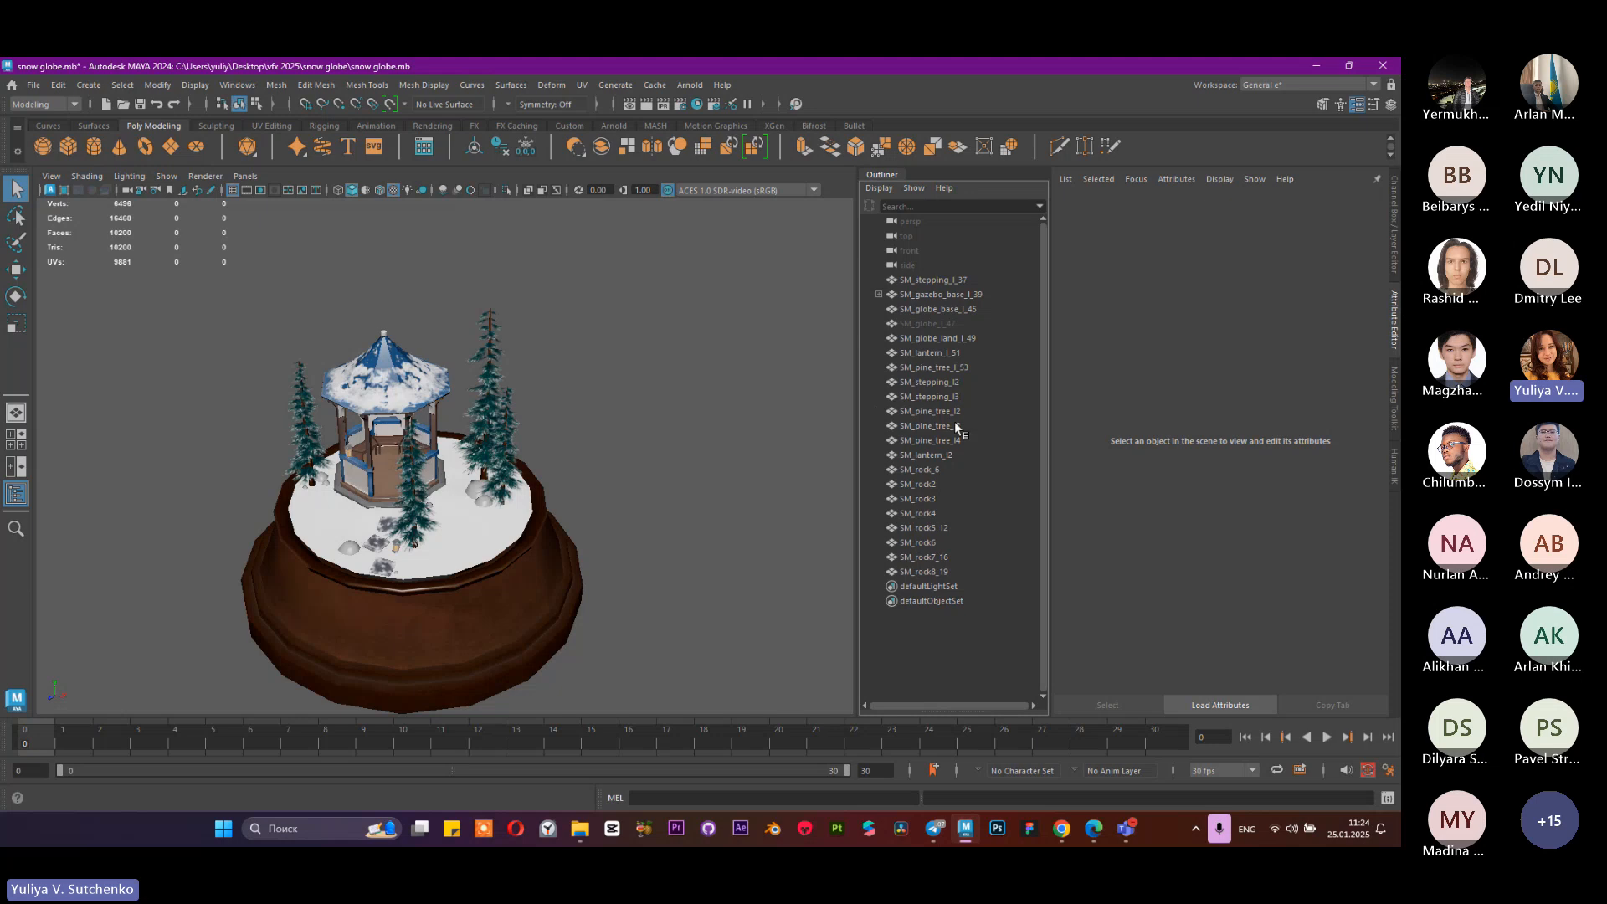
# Step: Check which scene parts the Outliner entries for the pine trees, rocks, globe land and gazebo base stand for
pyautogui.click(946, 369)
pyautogui.click(932, 438)
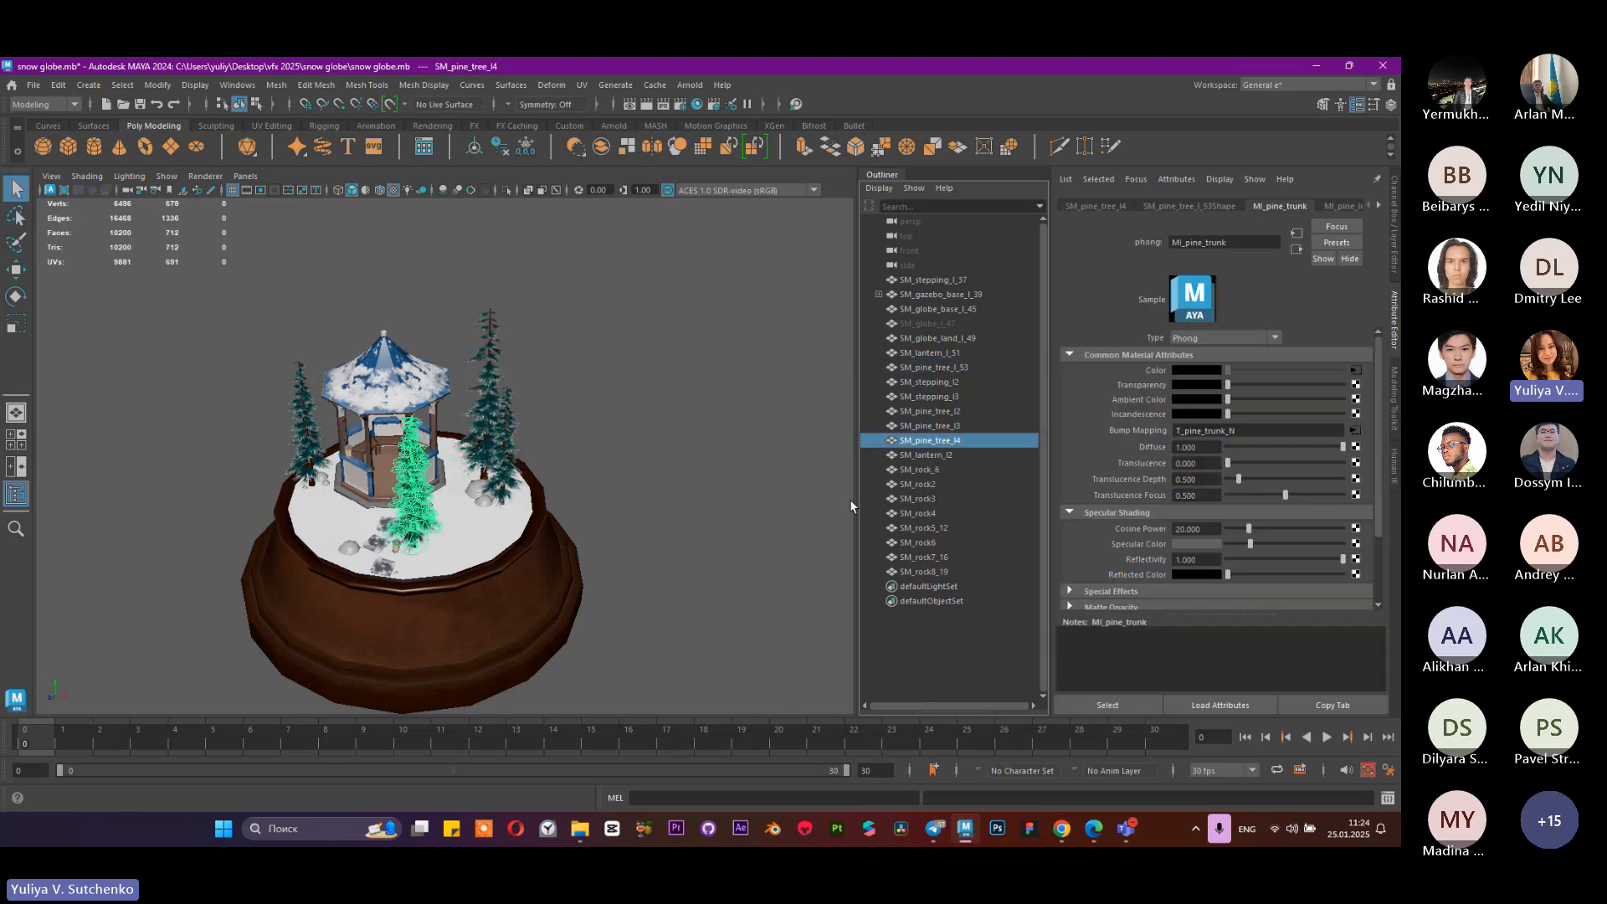
pyautogui.click(903, 528)
pyautogui.click(916, 557)
pyautogui.click(916, 572)
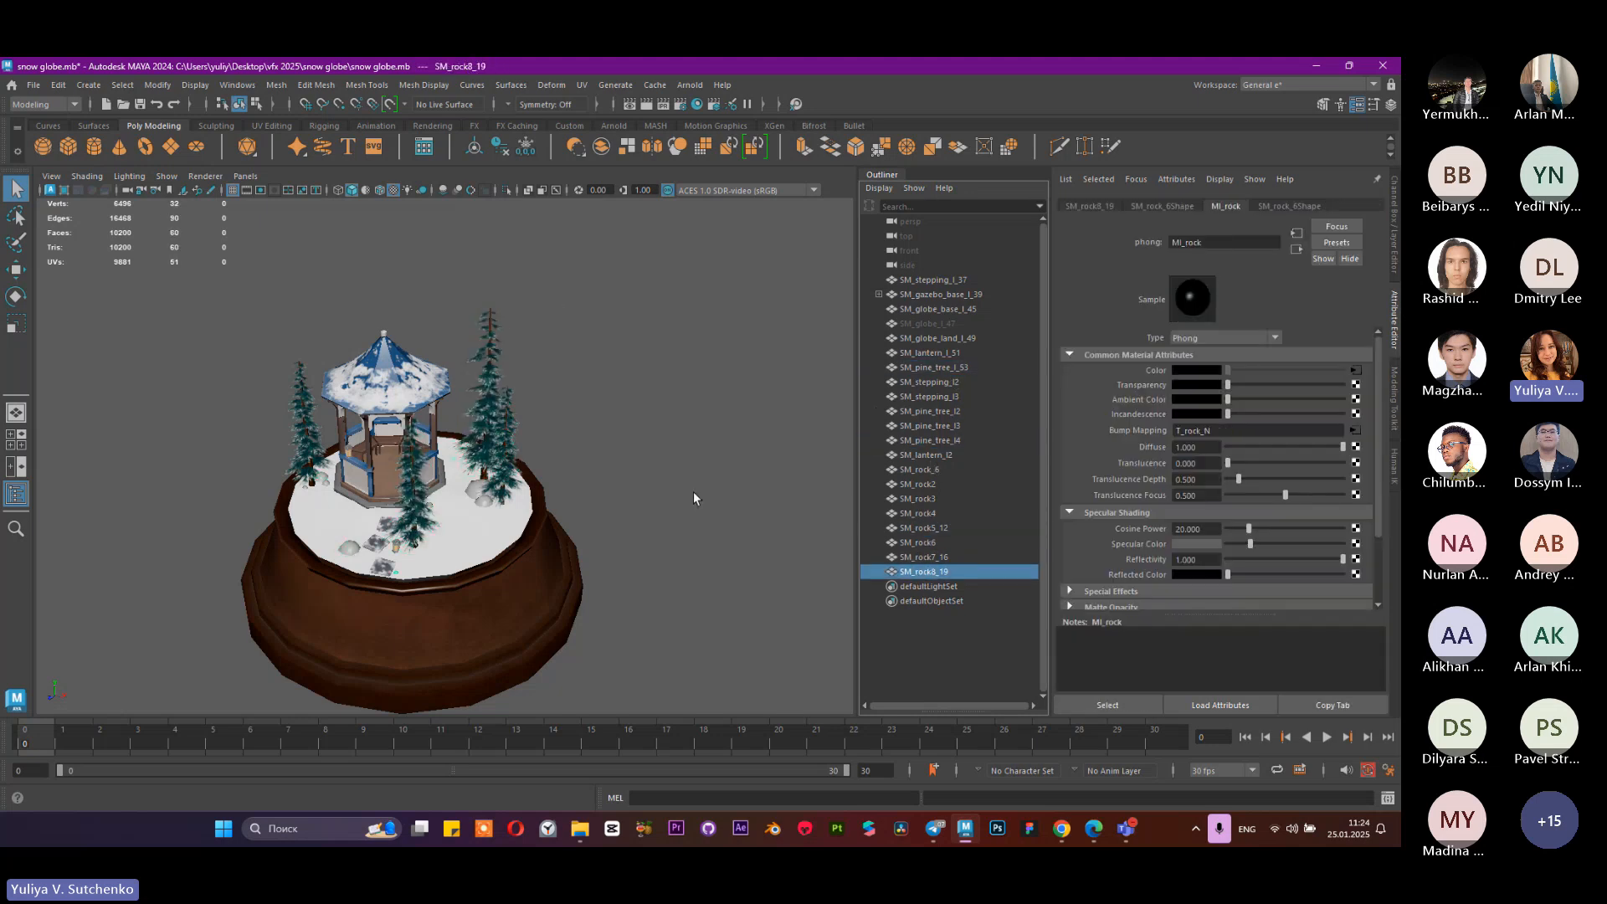
pyautogui.scroll(-3, 396, 474)
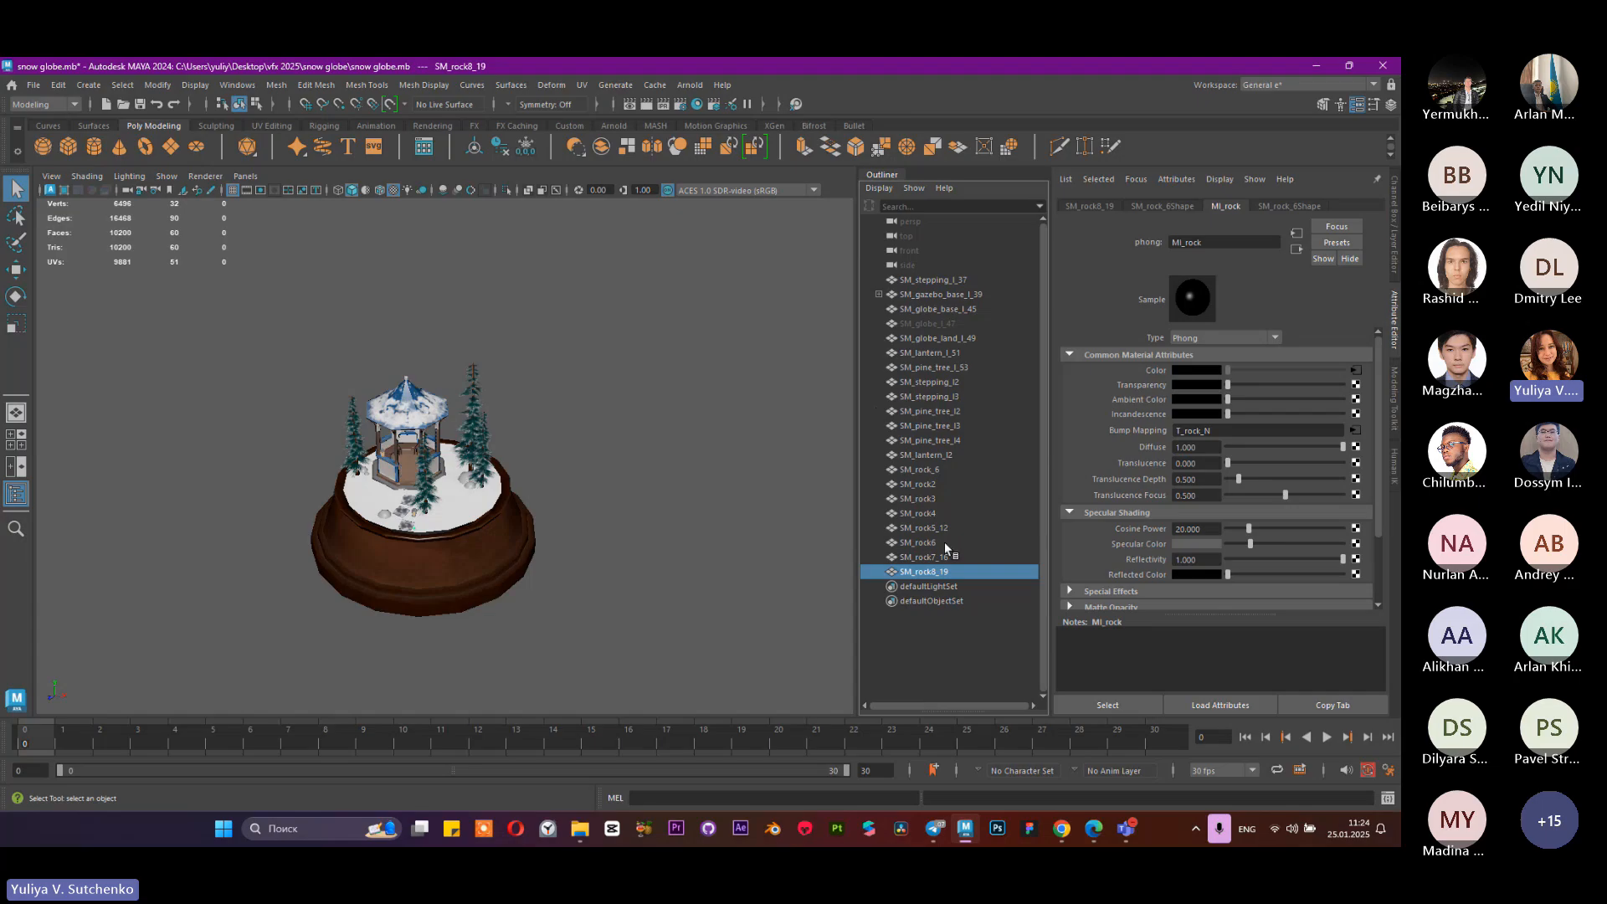
pyautogui.click(943, 545)
pyautogui.click(941, 339)
pyautogui.click(933, 294)
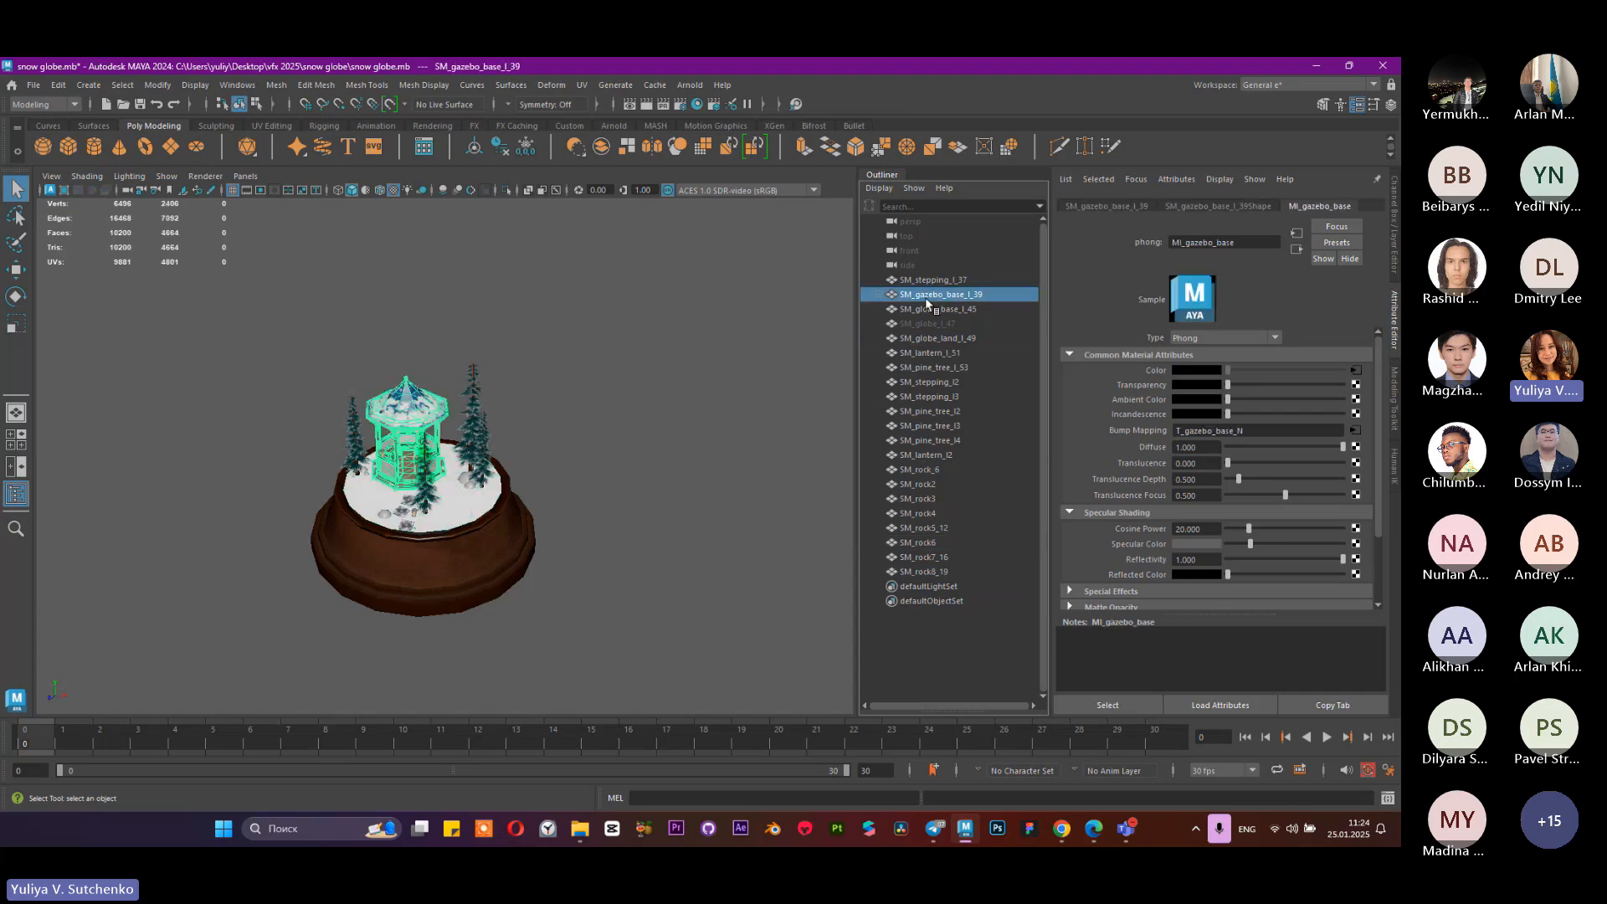
# Step: Select the wooden globe base SM_globe_base_l_45 together with the snowy ground SM_globe_land_l_49
pyautogui.click(929, 309)
pyautogui.scroll(5, 414, 544)
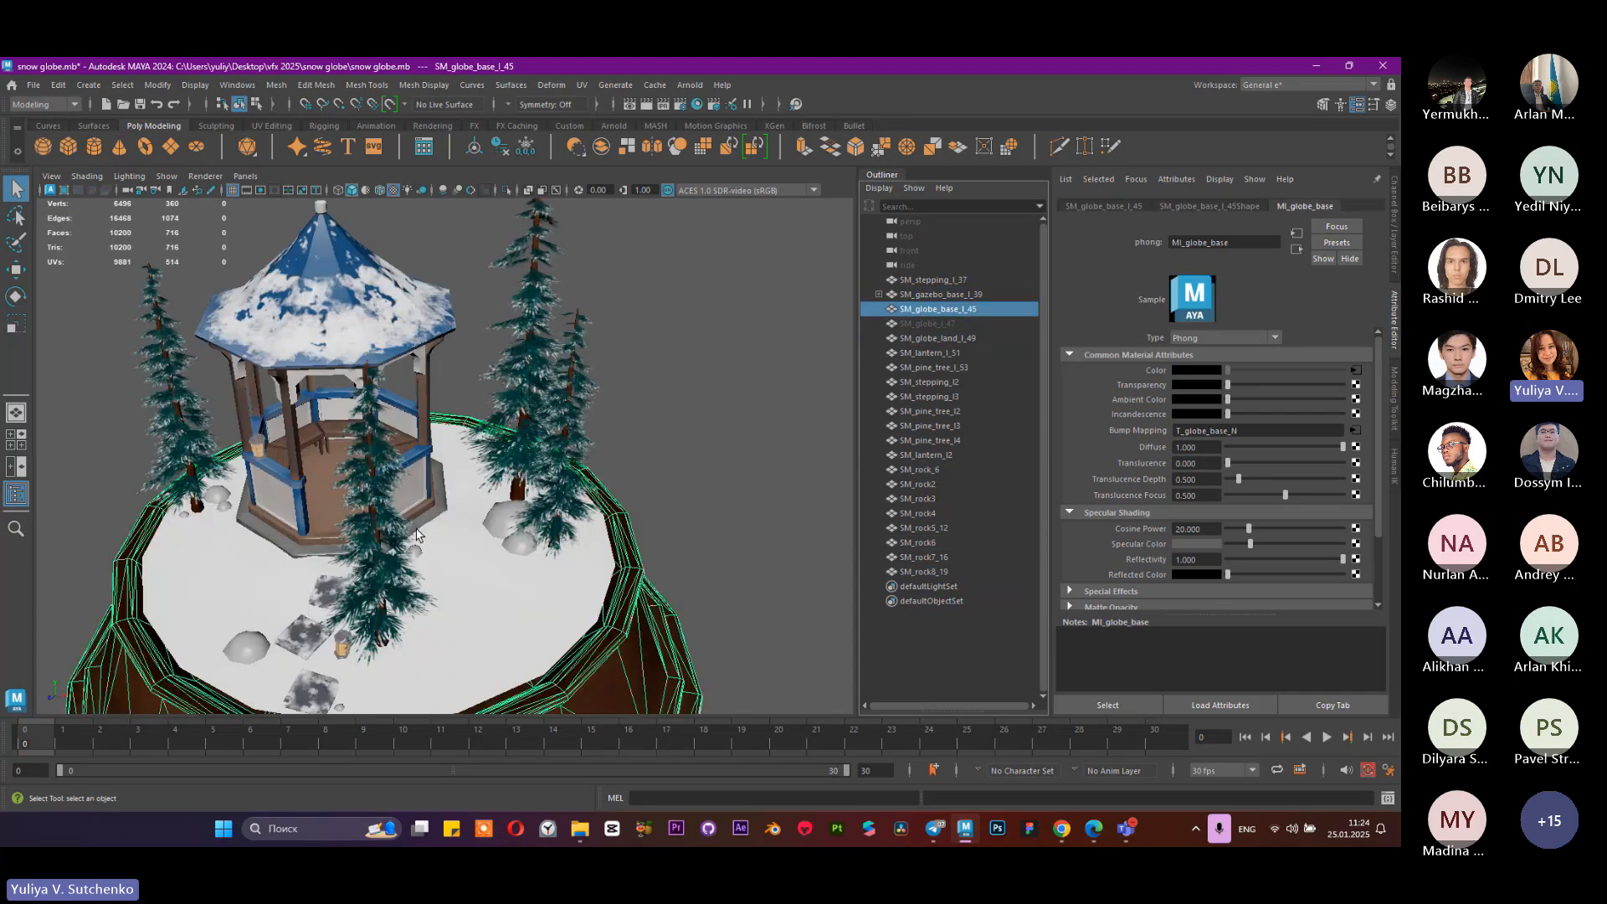
pyautogui.scroll(-2, 475, 228)
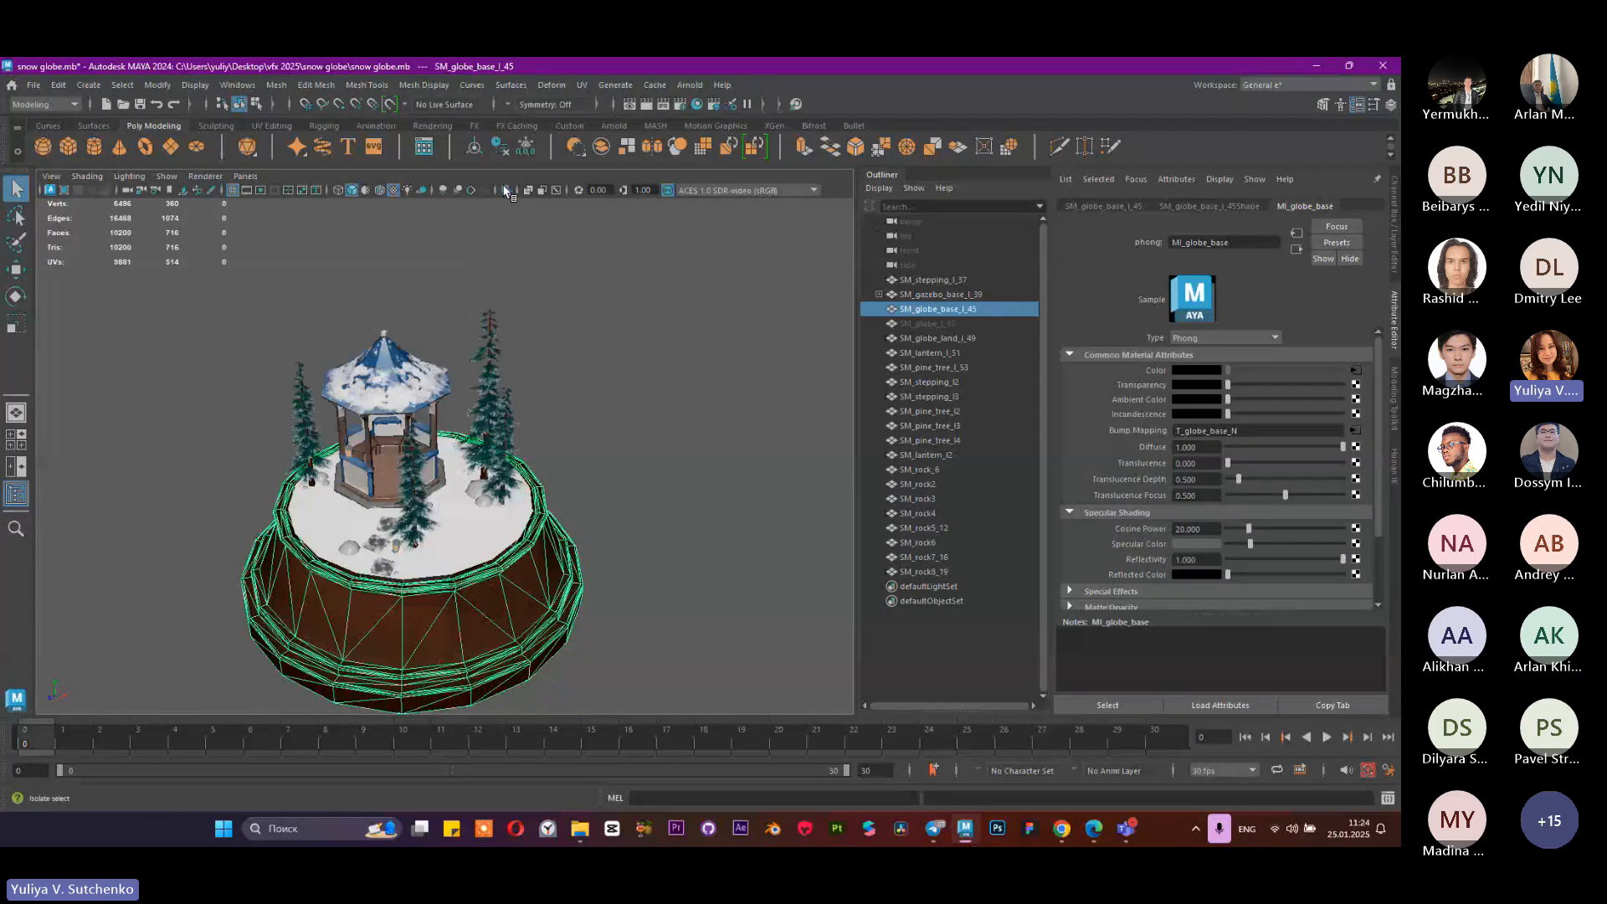
pyautogui.click(525, 467)
pyautogui.keyDown('shift'); pyautogui.click(522, 554); pyautogui.keyUp('shift')
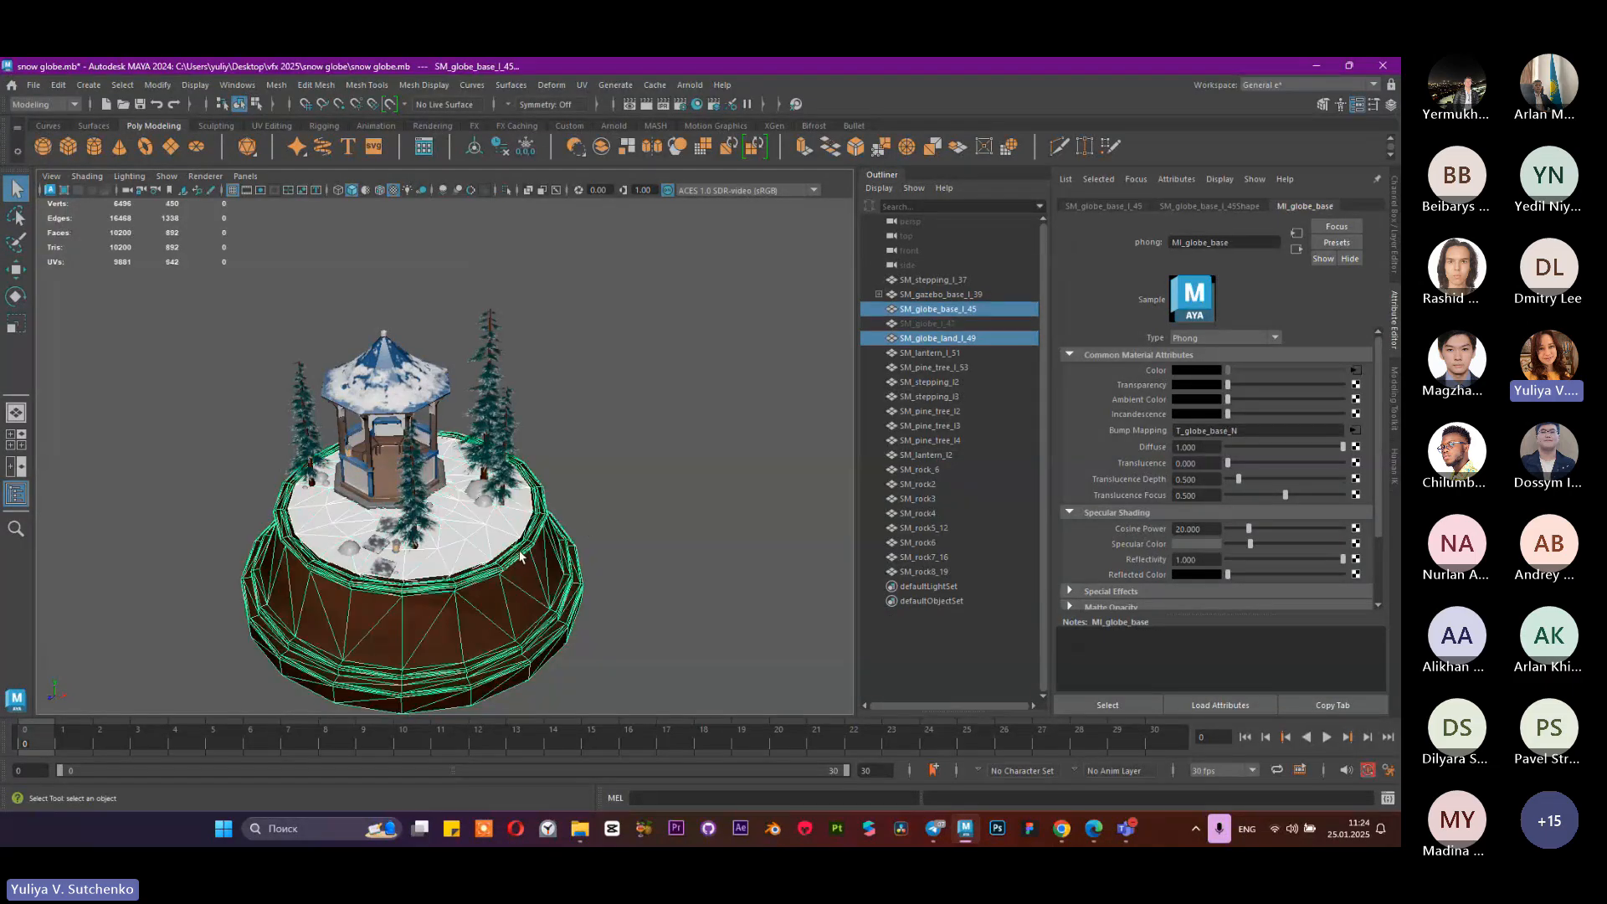
# Step: Examine the selected globe base and snowy ground, with the gazebo and trees on it, from several sides
pyautogui.keyDown('alt'); pyautogui.moveTo(587, 529); pyautogui.dragTo(592, 492); pyautogui.keyUp('alt')
pyautogui.scroll(6, 593, 492)
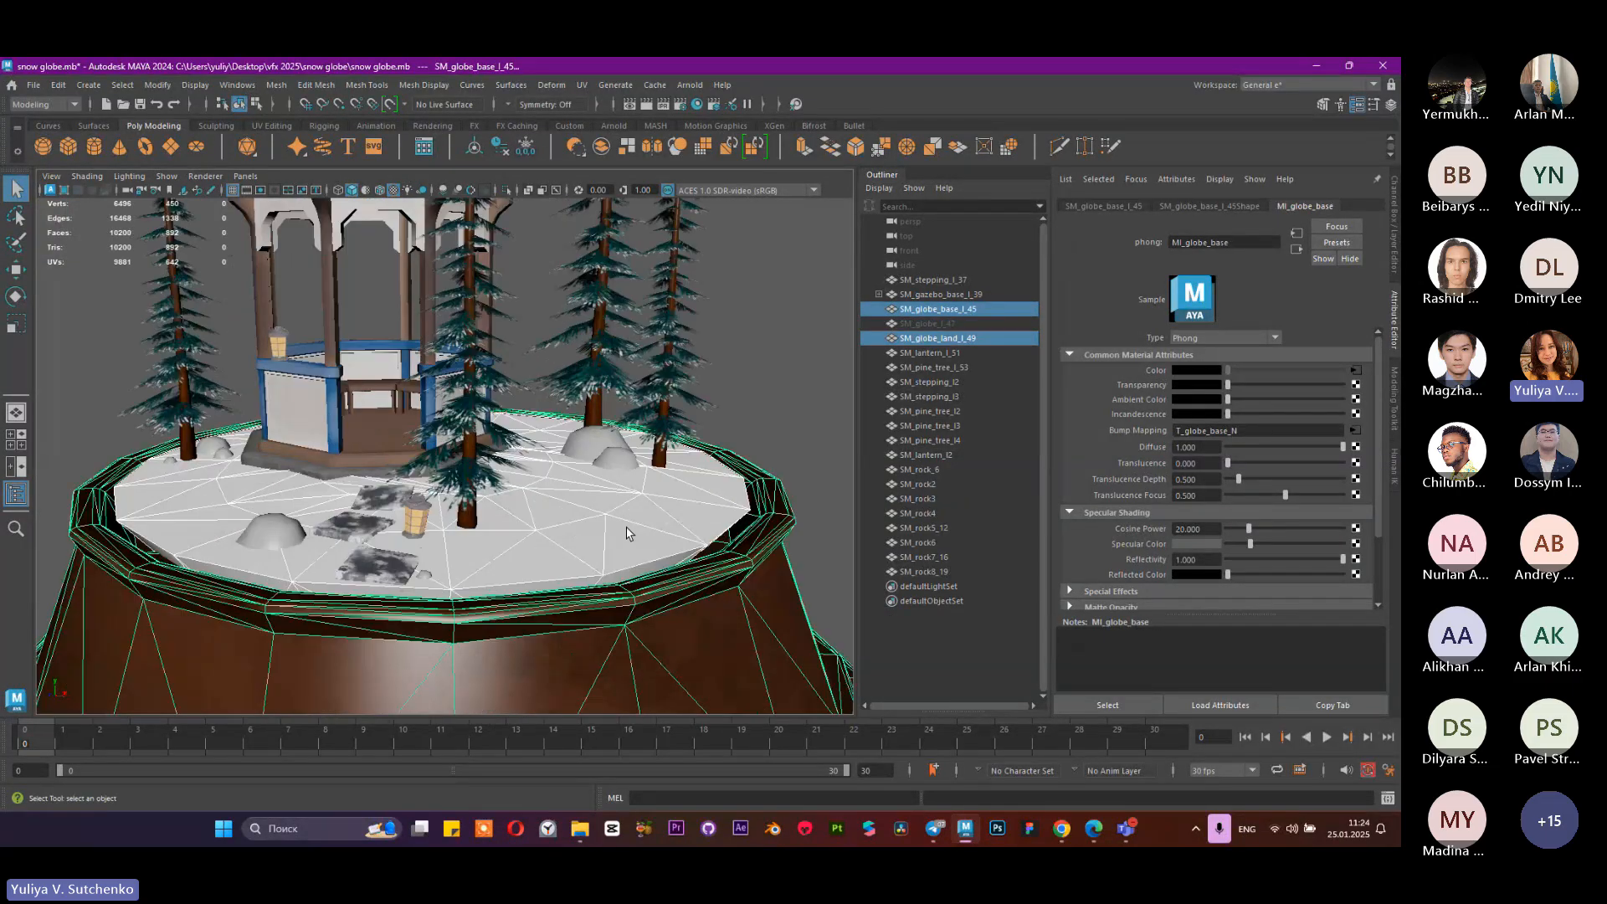
pyautogui.keyDown('alt'); pyautogui.moveTo(629, 557); pyautogui.dragTo(522, 560); pyautogui.keyUp('alt')
pyautogui.scroll(-3, 621, 537)
pyautogui.keyDown('alt'); pyautogui.moveTo(228, 490); pyautogui.dragTo(358, 446); pyautogui.keyUp('alt')
pyautogui.scroll(-2, 251, 456)
pyautogui.keyDown('alt'); pyautogui.moveTo(358, 444); pyautogui.dragTo(342, 502, button='middle'); pyautogui.keyUp('alt')
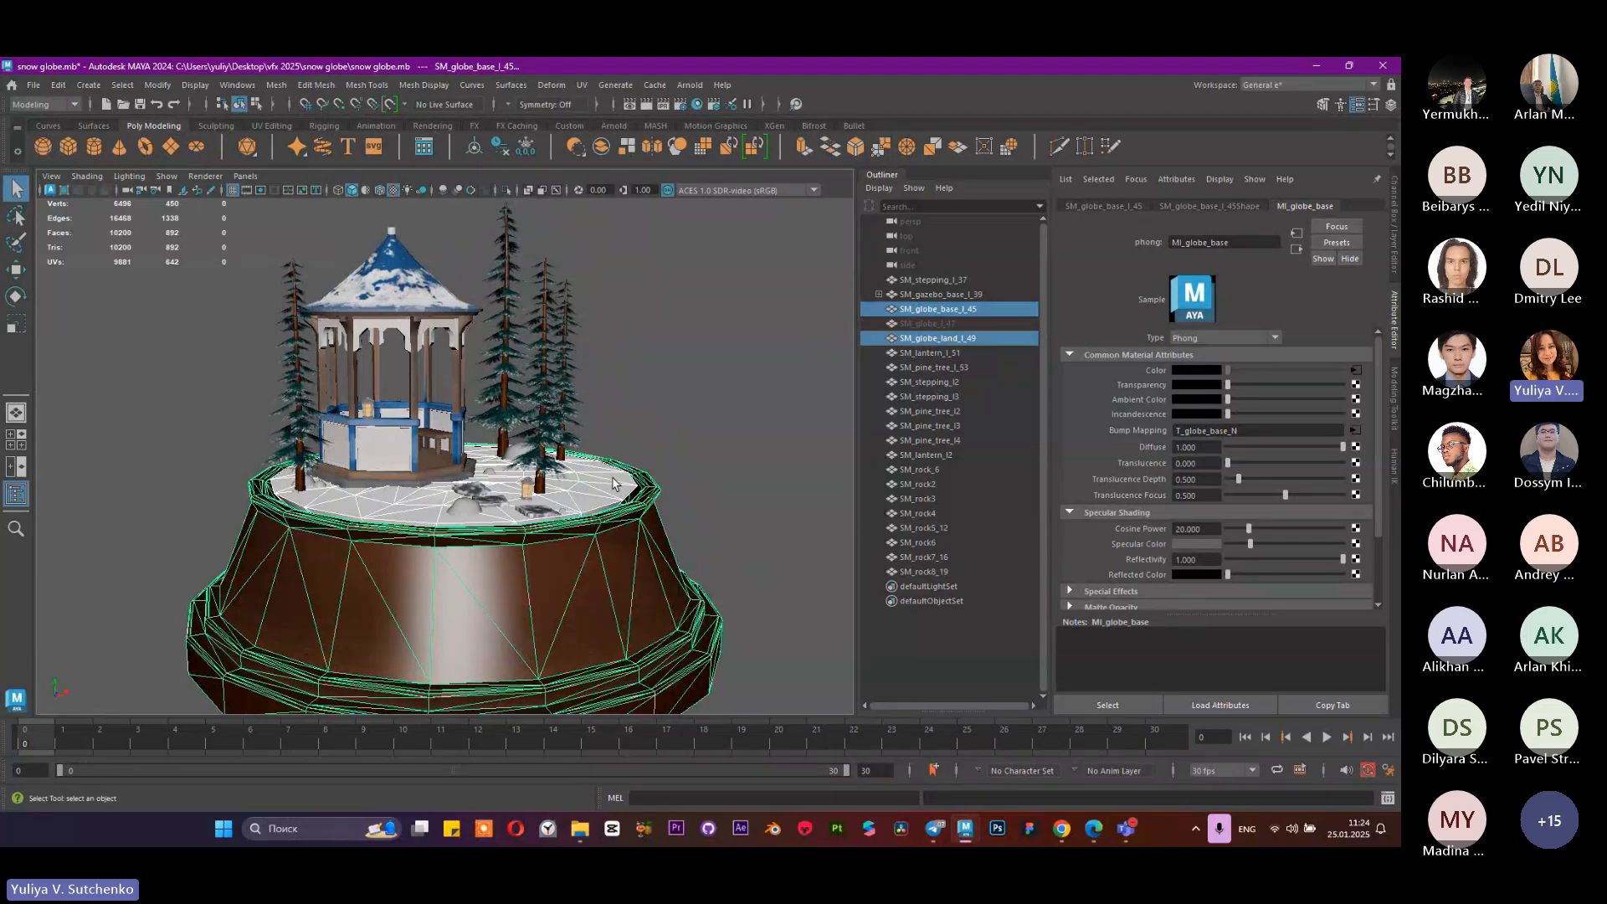
pyautogui.keyDown('alt'); pyautogui.moveTo(637, 487); pyautogui.dragTo(293, 502); pyautogui.keyUp('alt')
pyautogui.keyDown('alt'); pyautogui.moveTo(461, 502); pyautogui.dragTo(388, 502, button='right'); pyautogui.keyUp('alt')
pyautogui.moveTo(387, 502)
pyautogui.keyDown('alt'); pyautogui.mouseDown()
pyautogui.moveTo(397, 585)
pyautogui.moveTo(401, 526)
pyautogui.mouseUp(); pyautogui.keyUp('alt')
pyautogui.keyDown('alt'); pyautogui.moveTo(419, 527); pyautogui.dragTo(693, 609, button='right'); pyautogui.keyUp('alt')
pyautogui.moveTo(695, 608)
pyautogui.keyDown('alt'); pyautogui.mouseDown()
pyautogui.moveTo(703, 579)
pyautogui.moveTo(701, 624)
pyautogui.mouseUp(); pyautogui.keyUp('alt')
pyautogui.keyDown('alt'); pyautogui.moveTo(701, 623); pyautogui.dragTo(615, 586, button='right'); pyautogui.keyUp('alt')
pyautogui.keyDown('alt'); pyautogui.moveTo(615, 586); pyautogui.dragTo(616, 555); pyautogui.keyUp('alt')
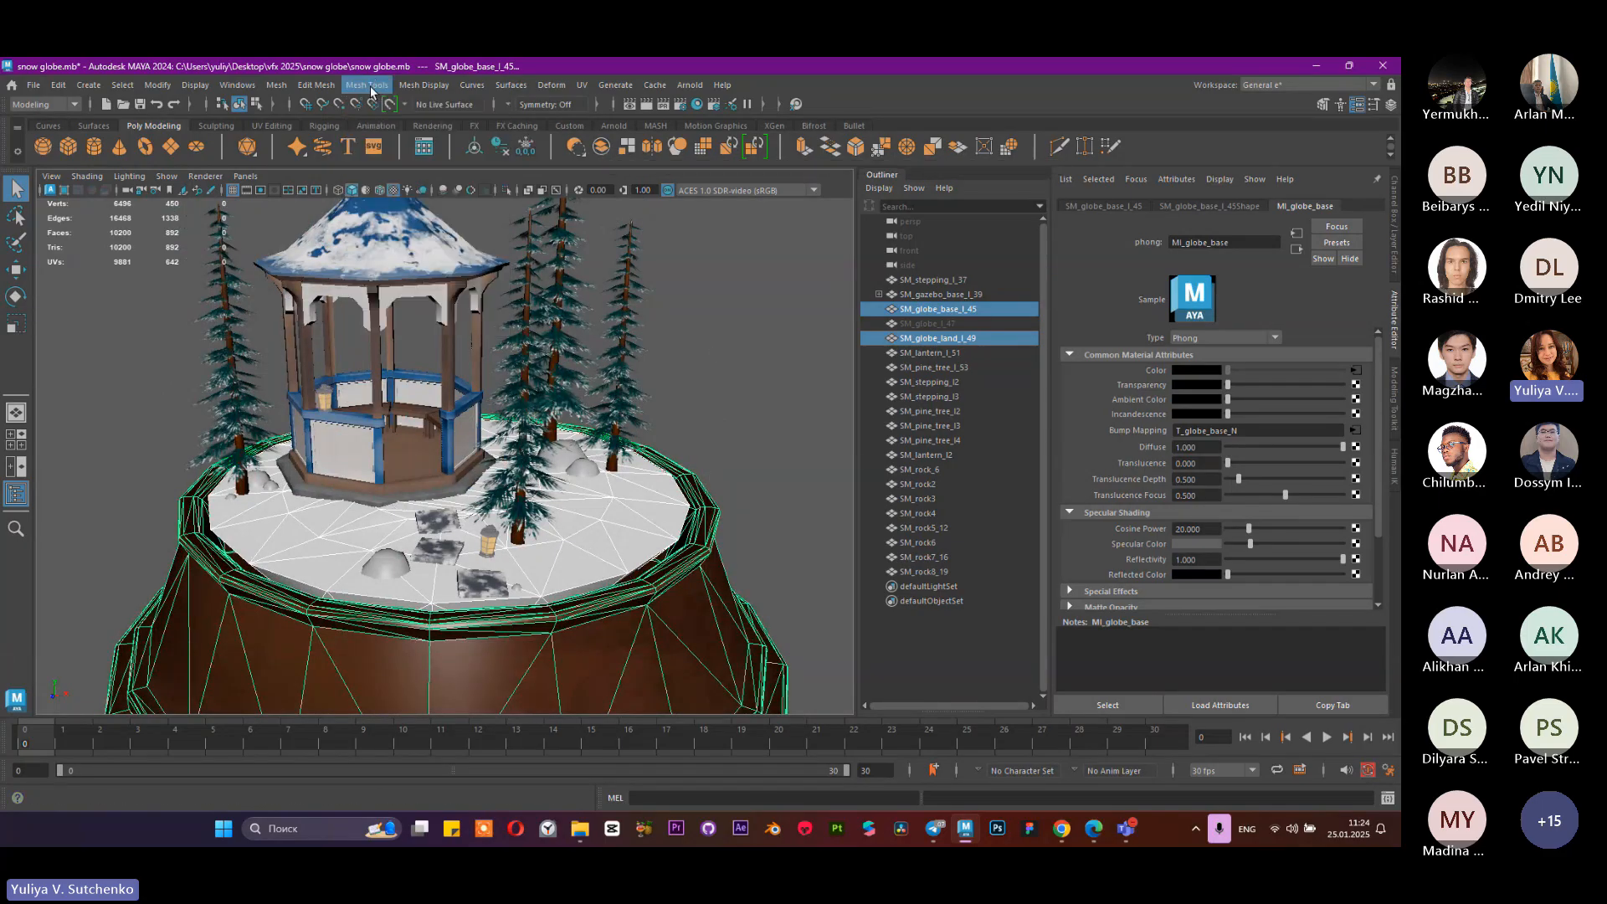
# Step: Switch to the FX menu set and look through its nParticles and Fluids commands
pyautogui.click(43, 104)
pyautogui.click(50, 165)
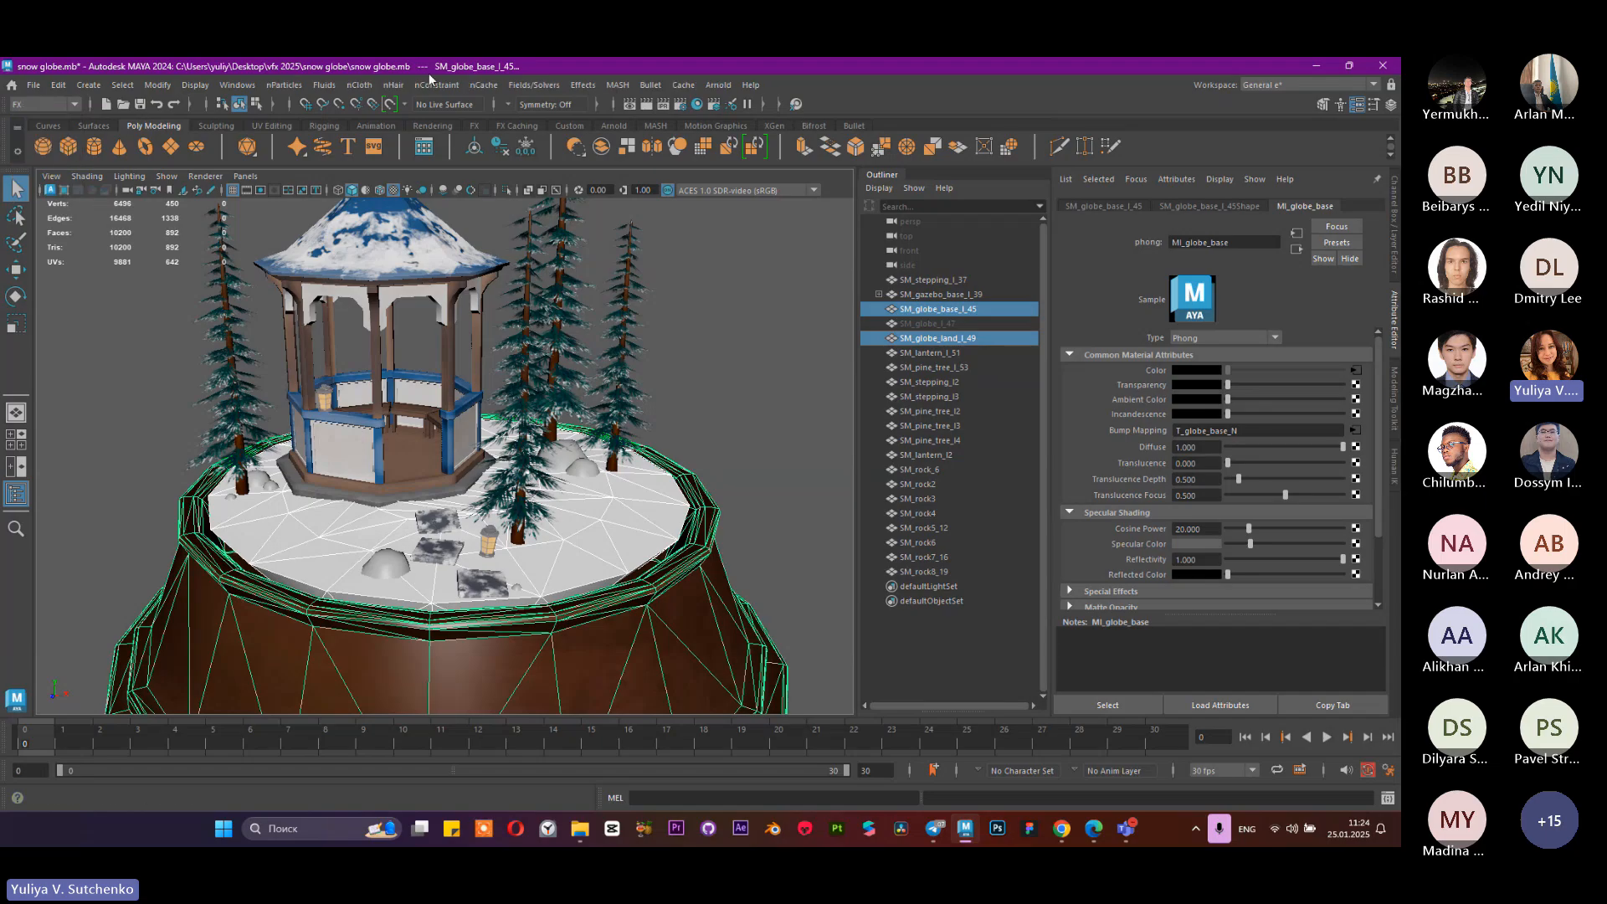
pyautogui.click(436, 84)
pyautogui.click(320, 87)
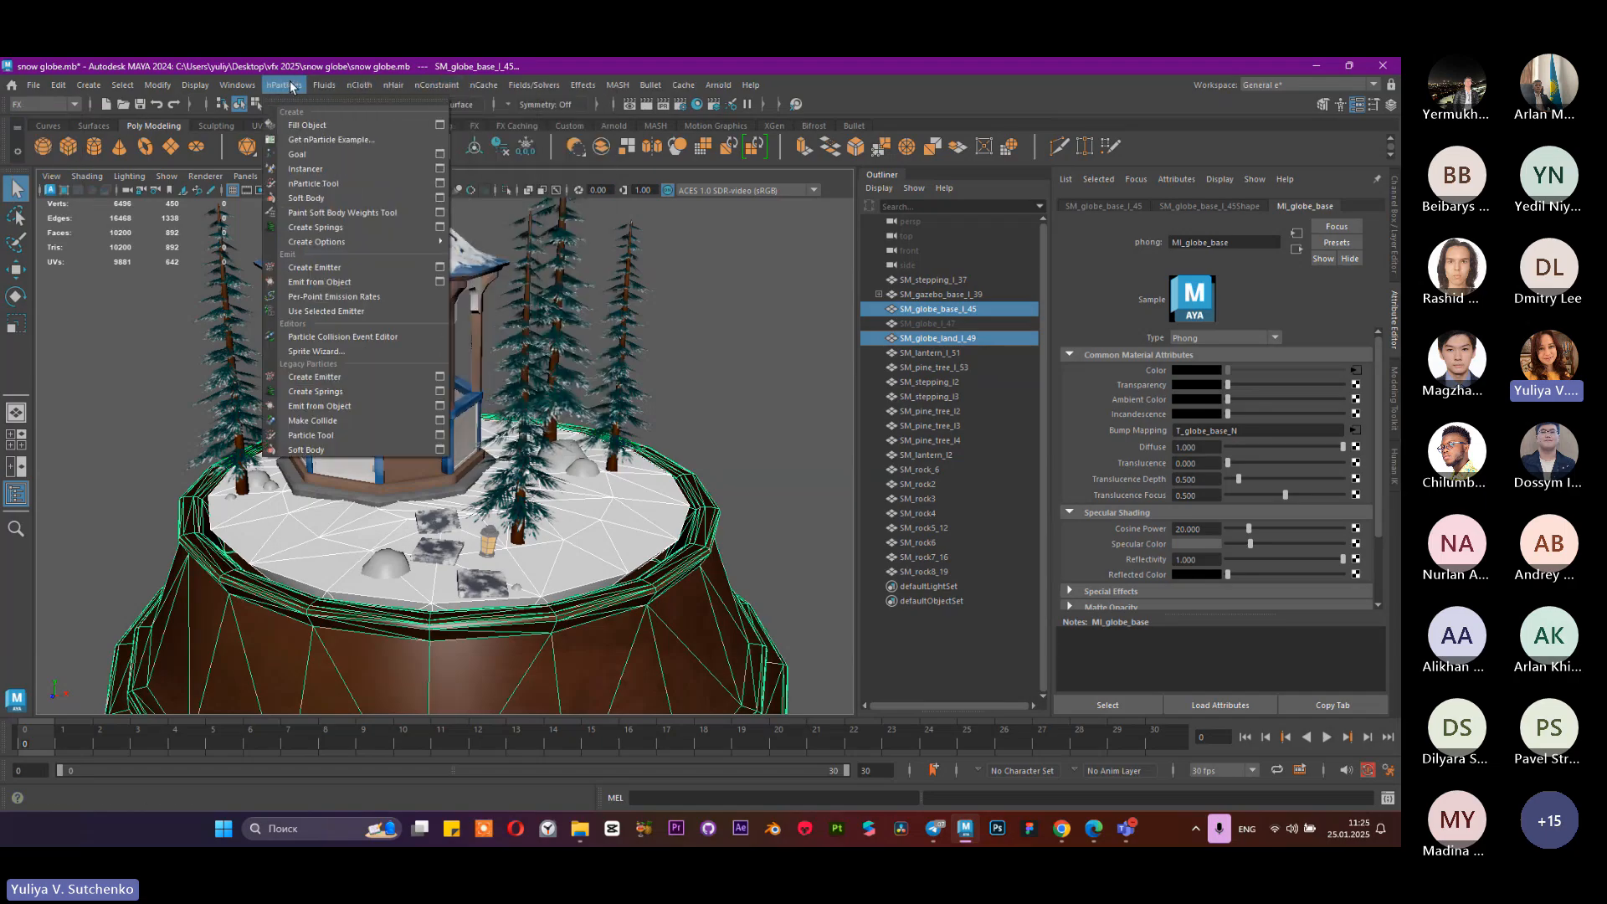
pyautogui.click(361, 86)
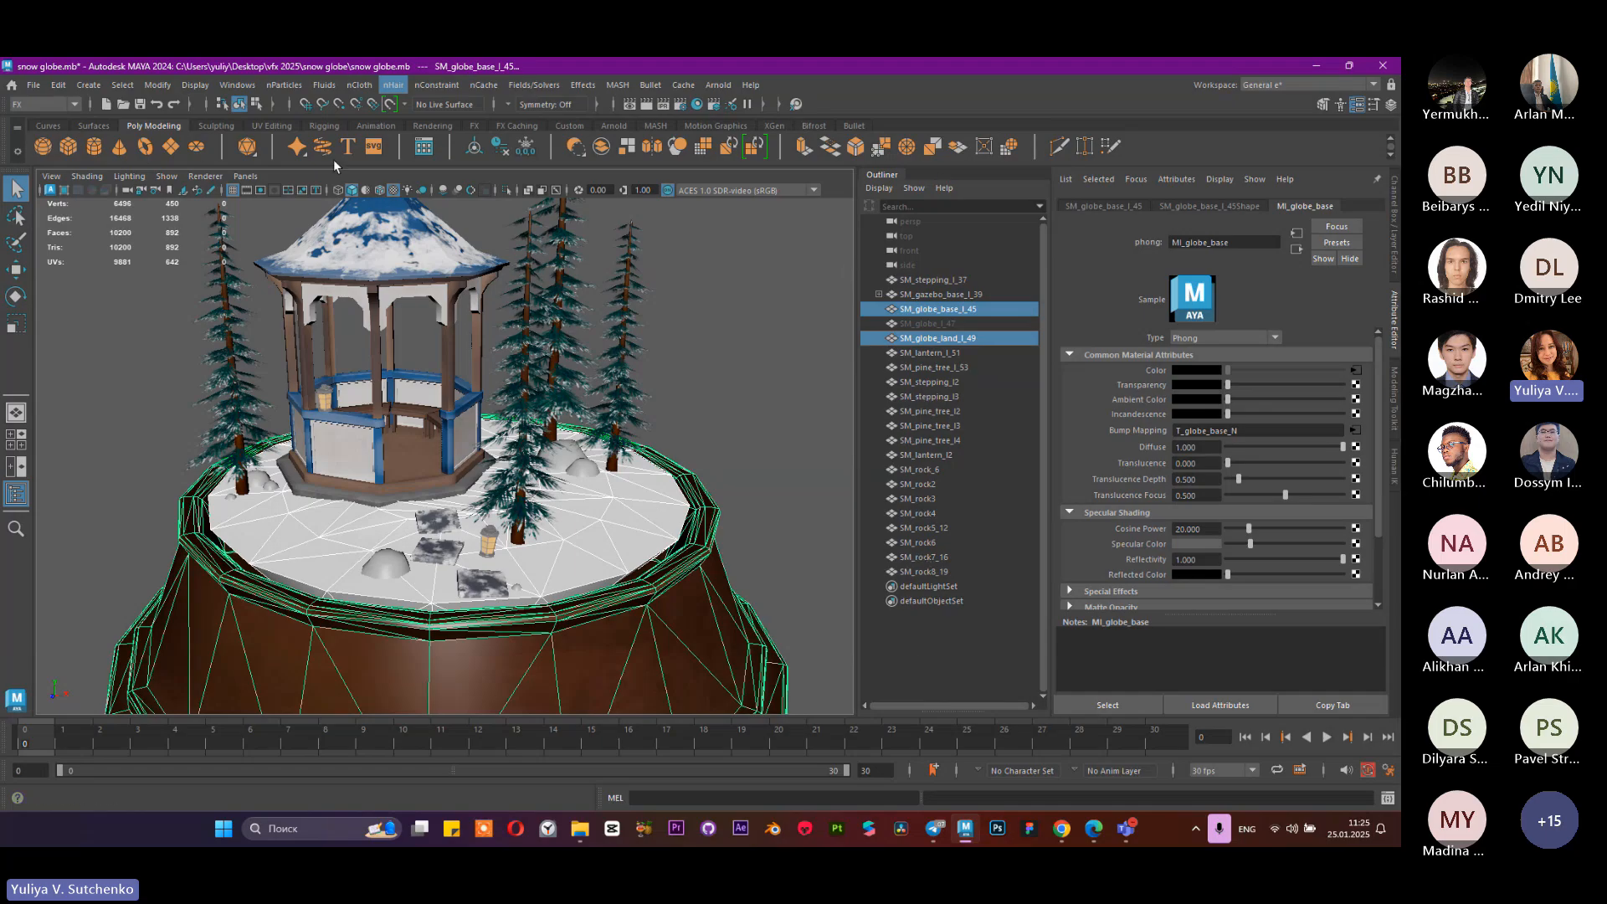
pyautogui.click(289, 87)
pyautogui.click(289, 87)
pyautogui.click(324, 86)
pyautogui.click(324, 86)
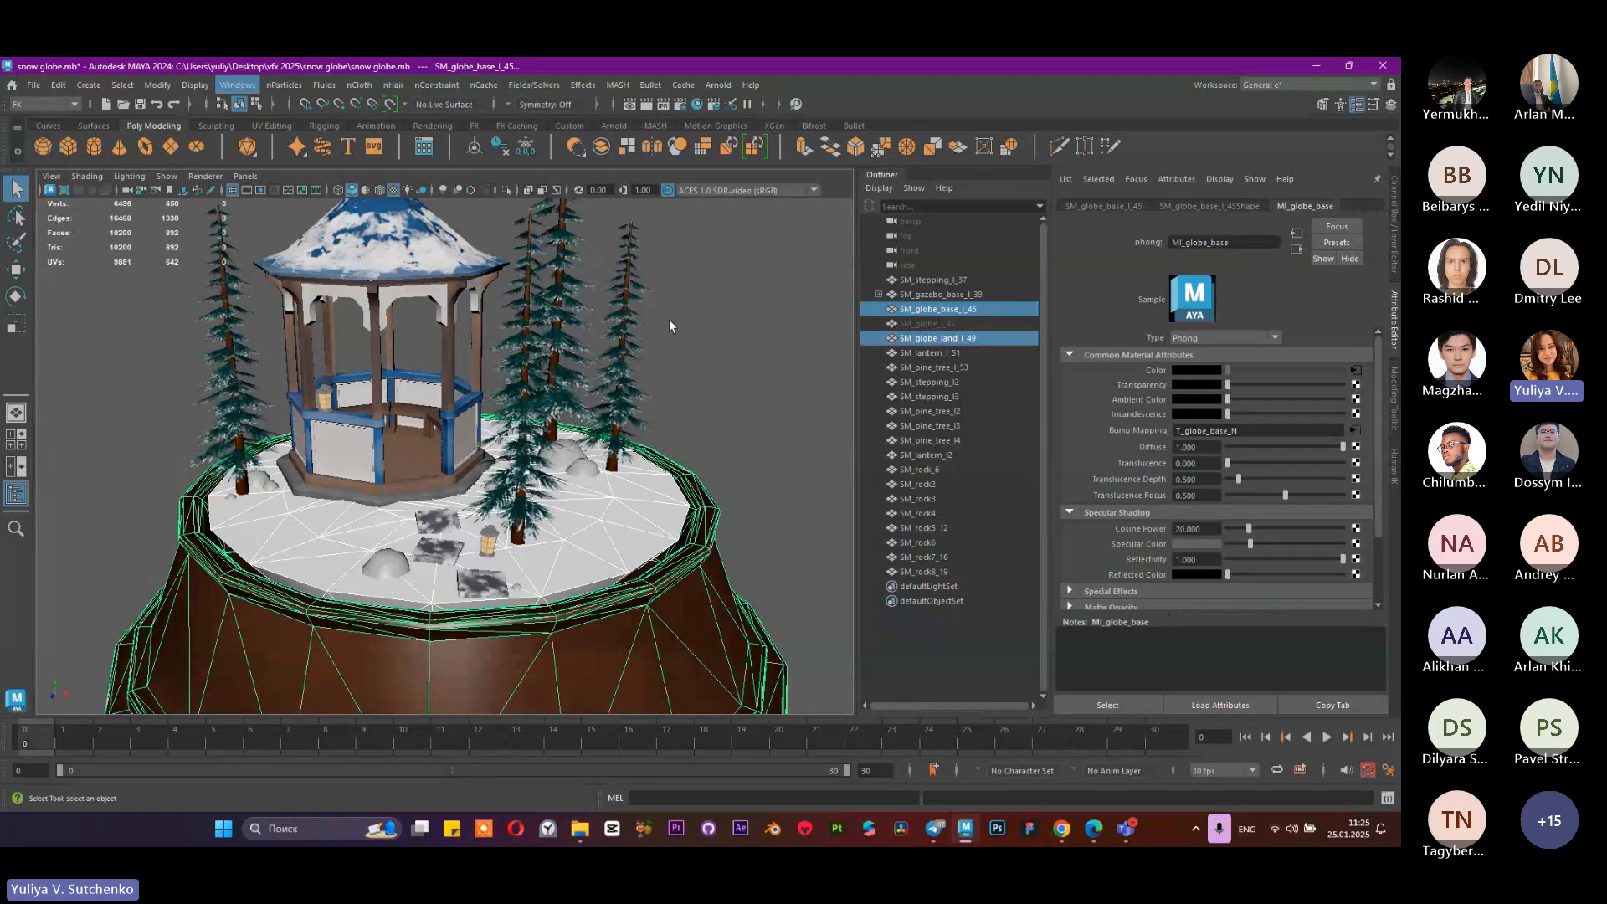
pyautogui.scroll(-5, 369, 344)
pyautogui.scroll(3, 369, 345)
pyautogui.scroll(-3, 598, 551)
pyautogui.scroll(5, 598, 551)
pyautogui.scroll(-3, 599, 551)
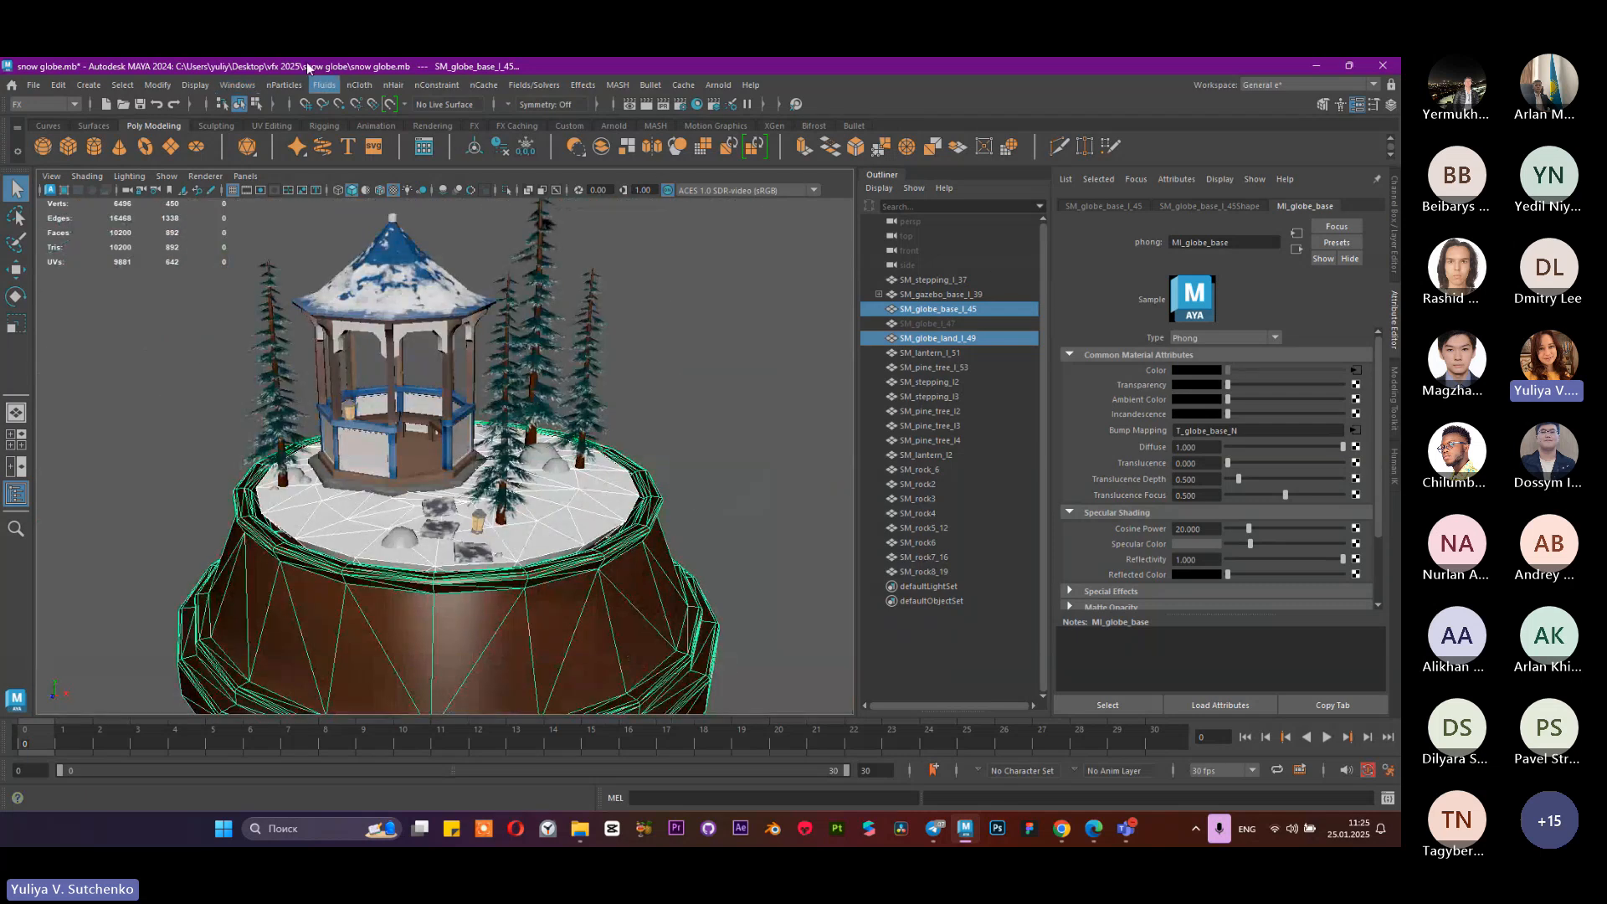
# Step: Return to the Modeling menu set
pyautogui.click(74, 104)
pyautogui.click(42, 110)
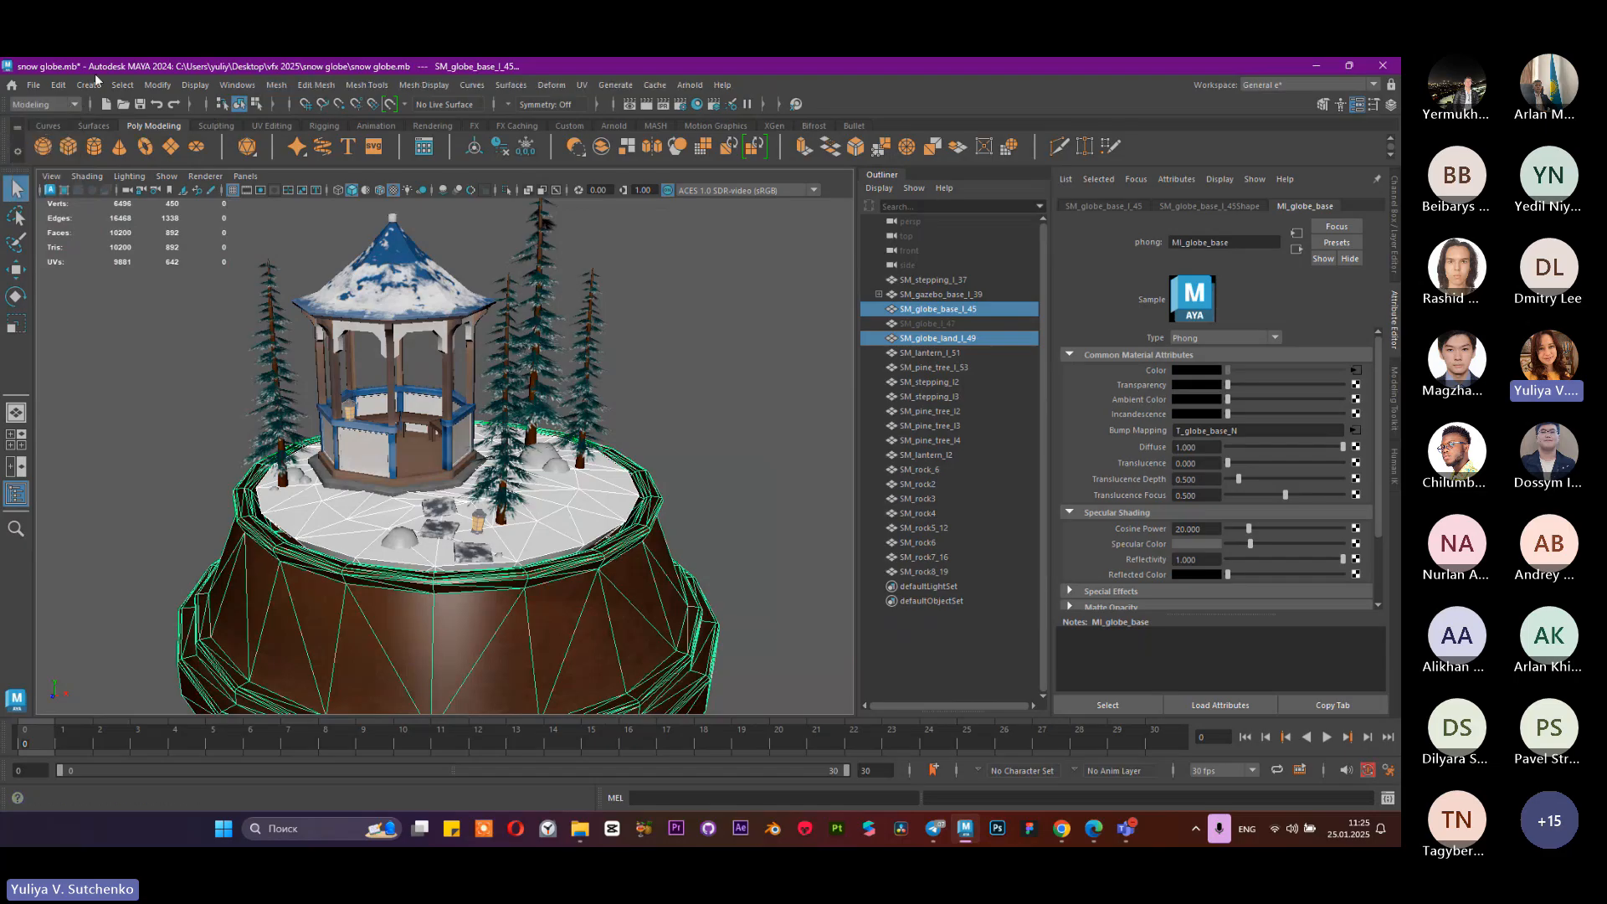
pyautogui.scroll(-5, 303, 308)
pyautogui.scroll(4, 302, 308)
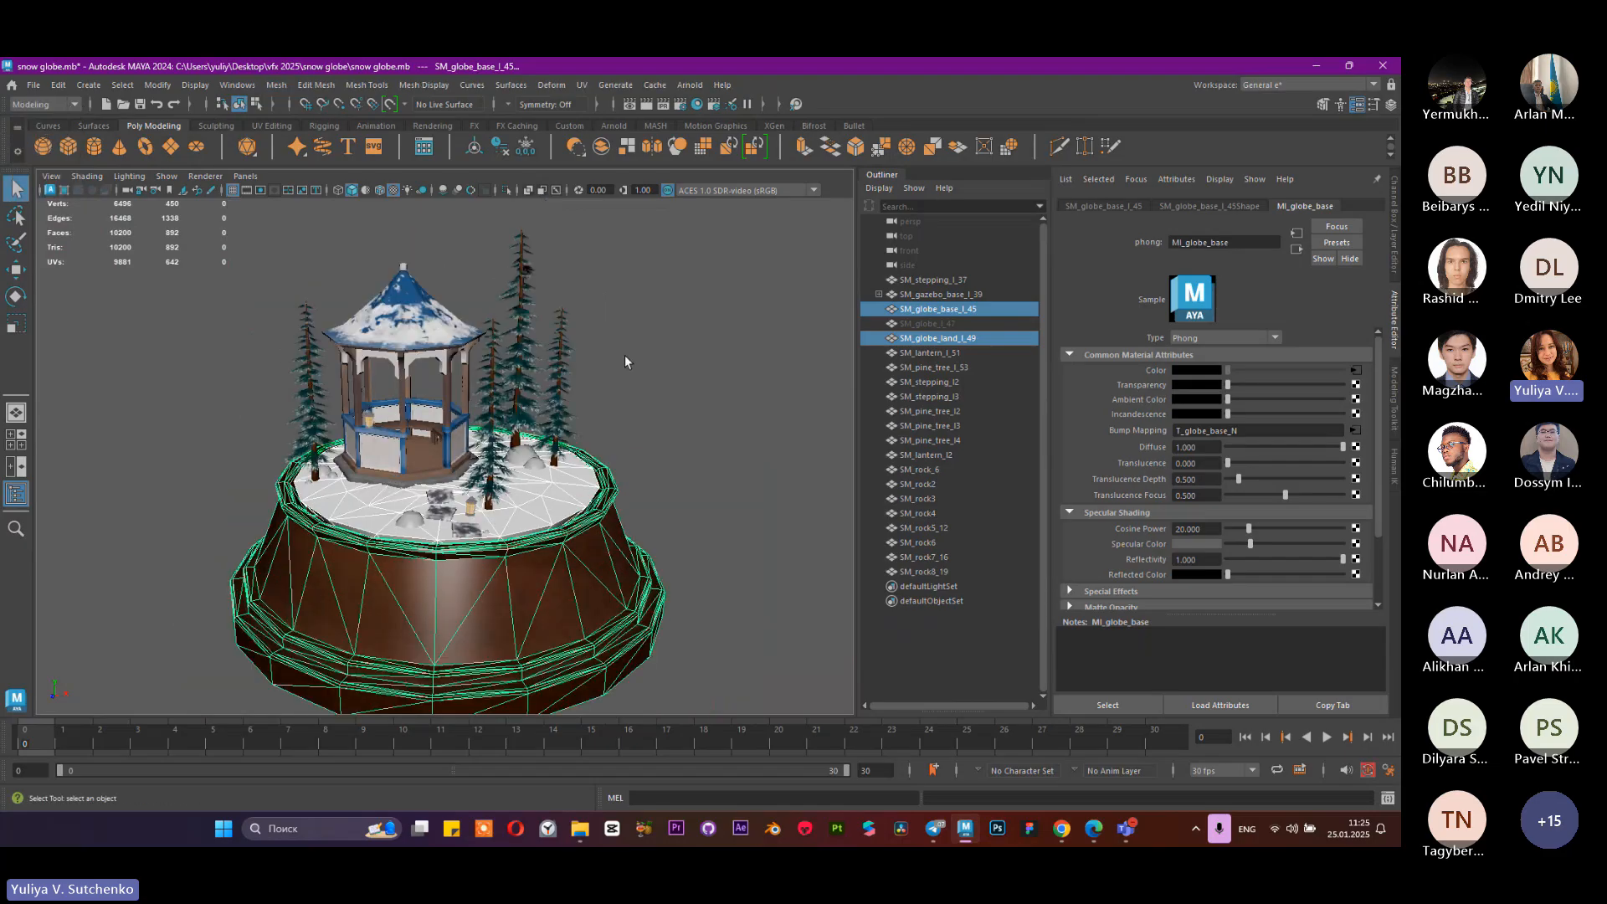
pyautogui.scroll(3, 579, 445)
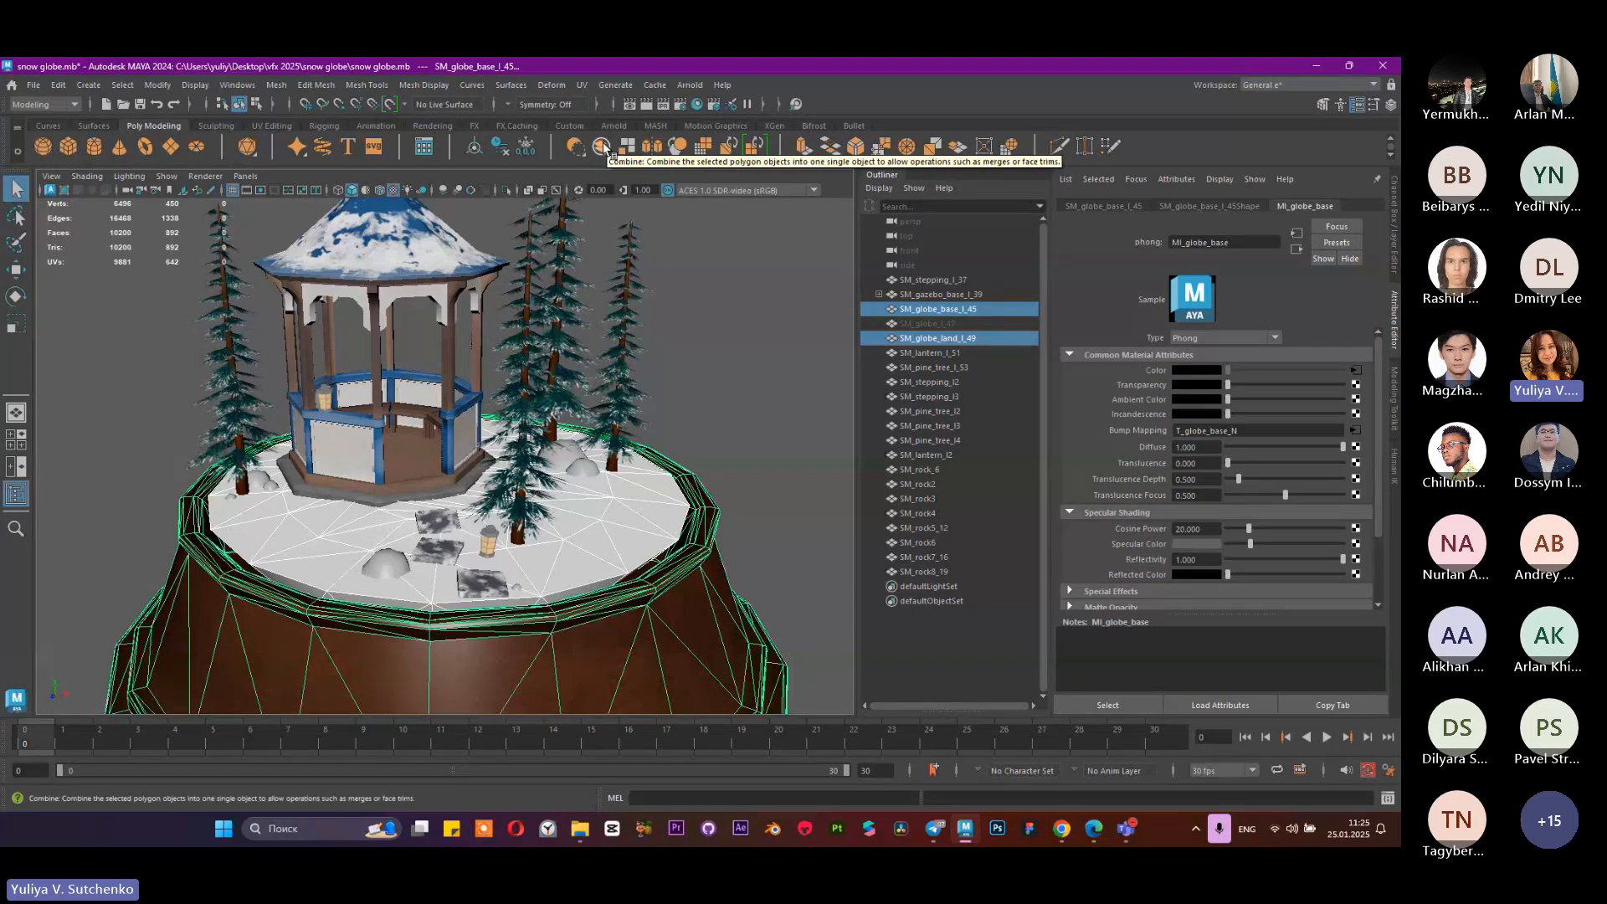
# Step: Check the colour texture file assigned to the snowy ground's material
pyautogui.click(661, 556)
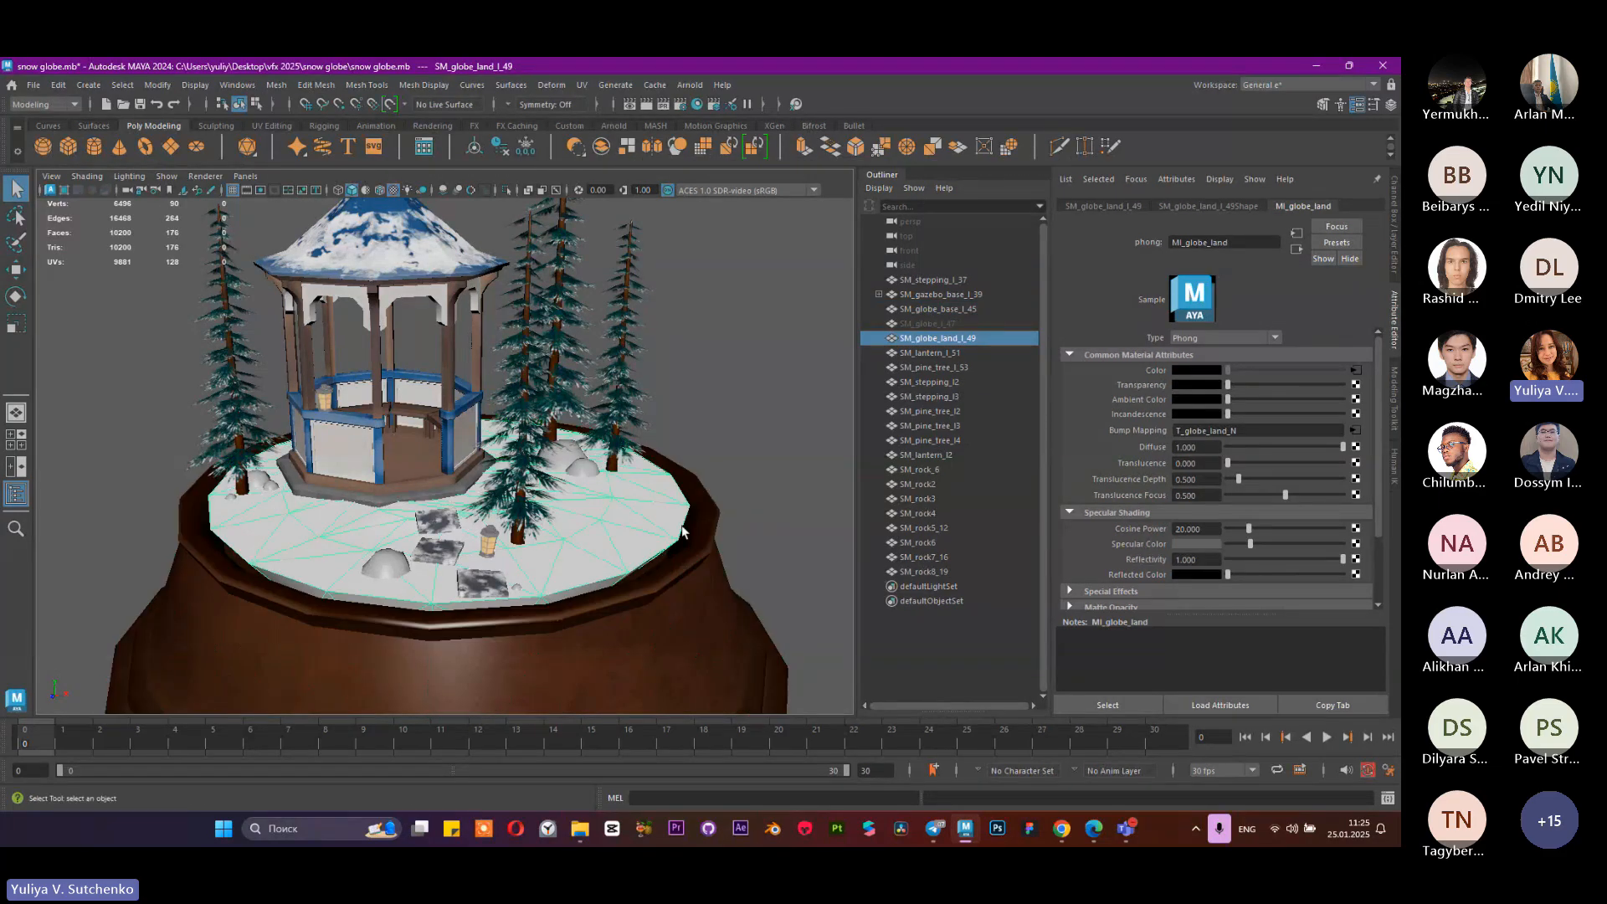
pyautogui.click(1355, 370)
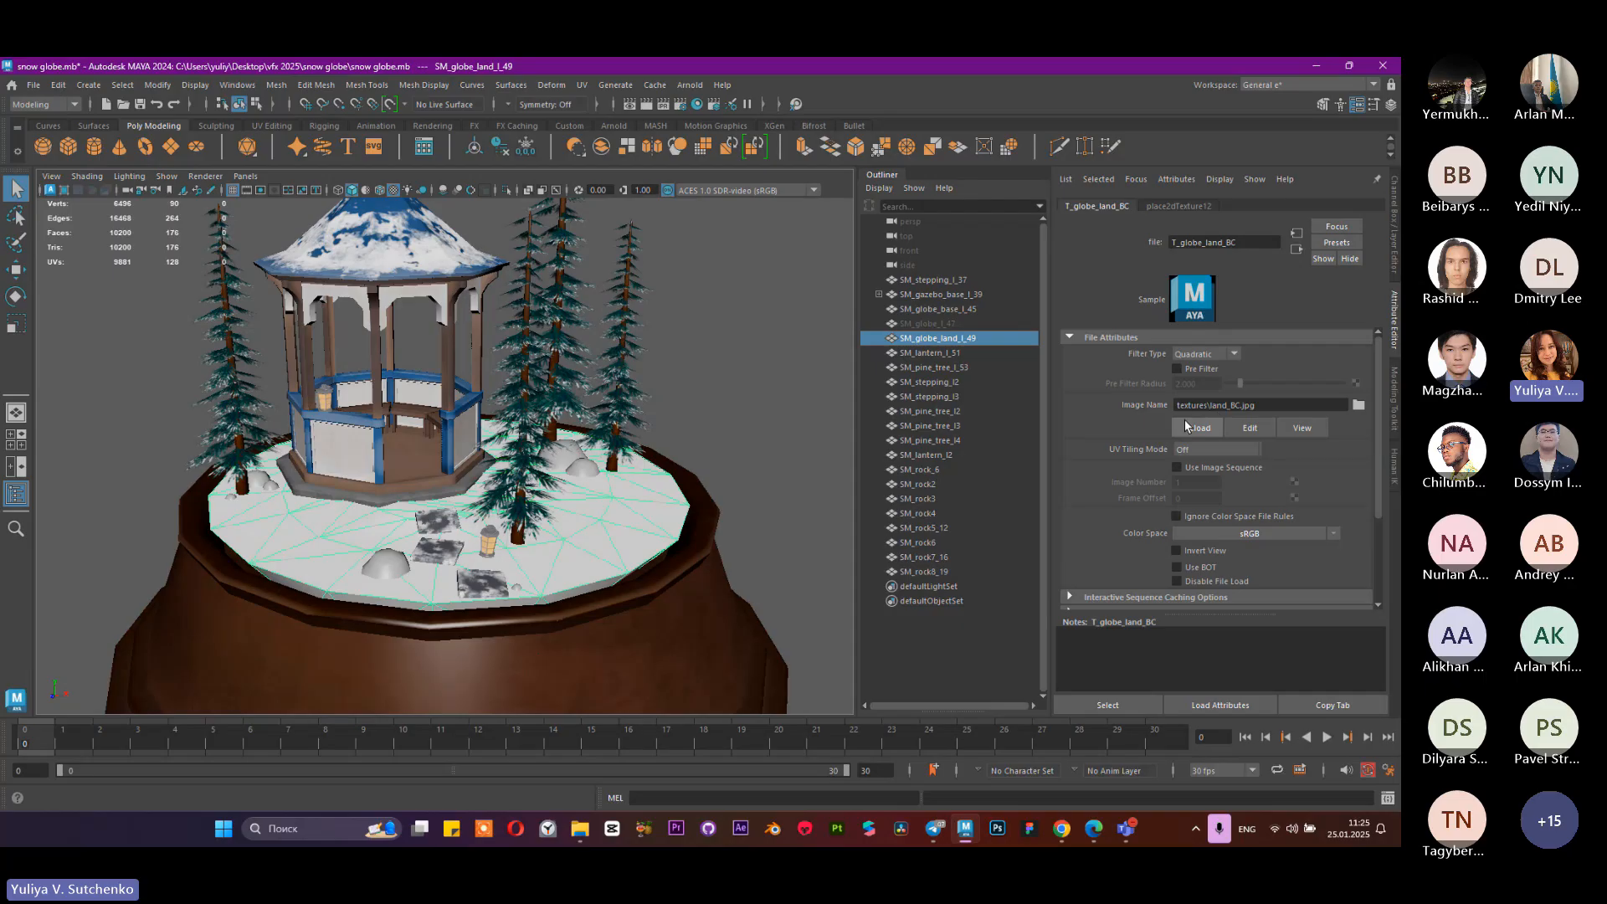
pyautogui.click(687, 552)
# Step: Combine the snowy ground SM_globe_land_l_49 and the wooden base SM_globe_base_l_45 into one mesh
pyautogui.click(647, 584)
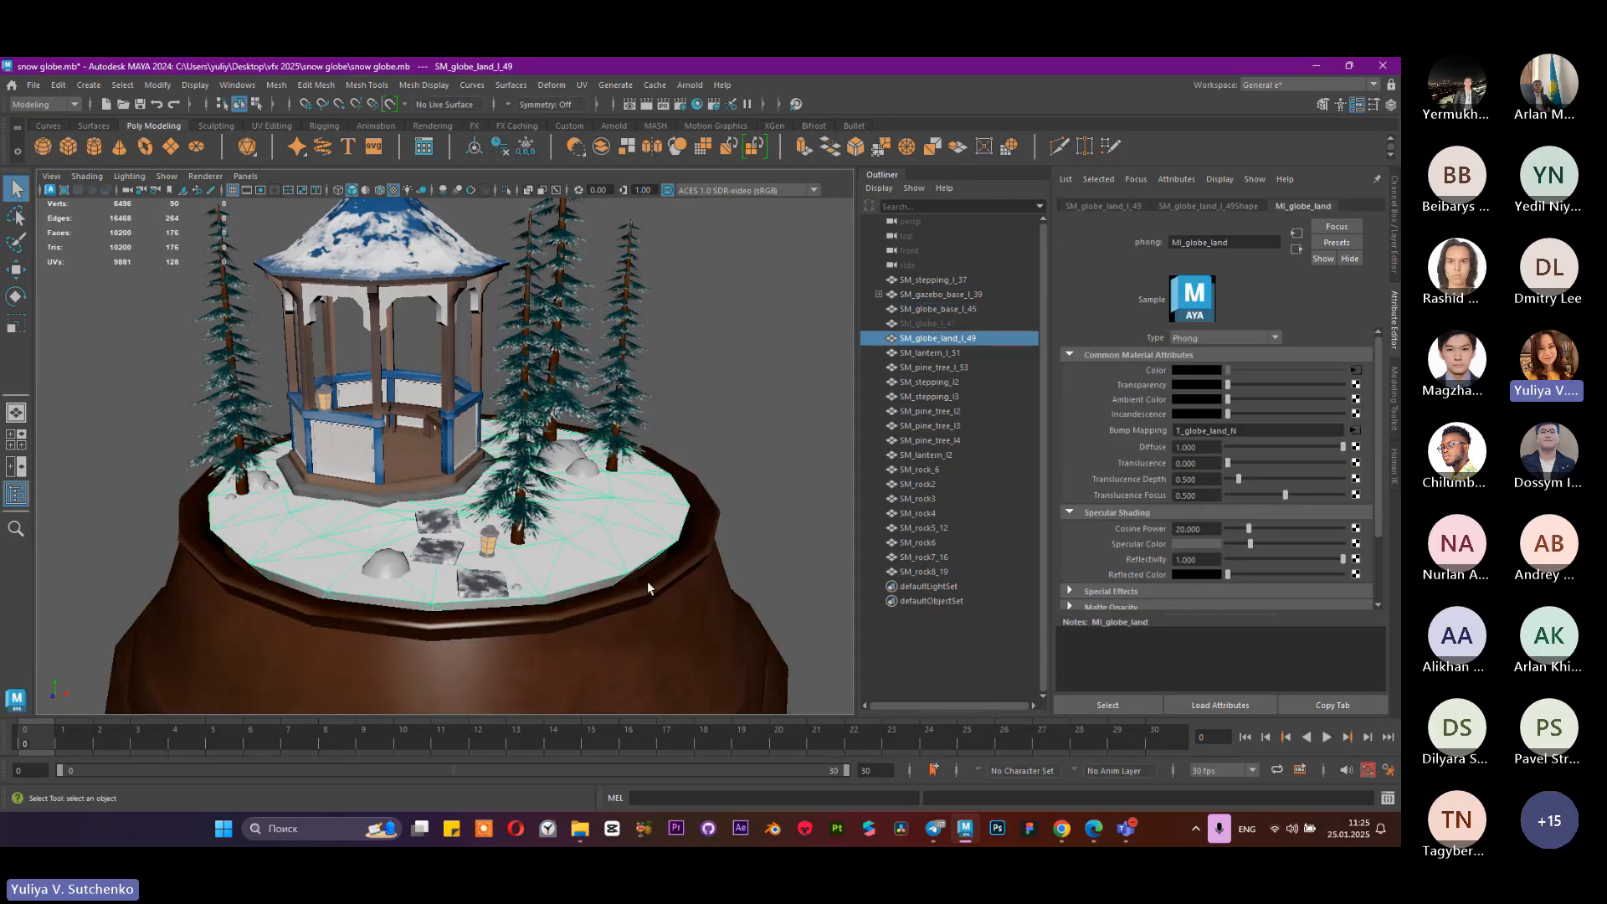
pyautogui.keyDown('shift'); pyautogui.click(649, 594); pyautogui.keyUp('shift')
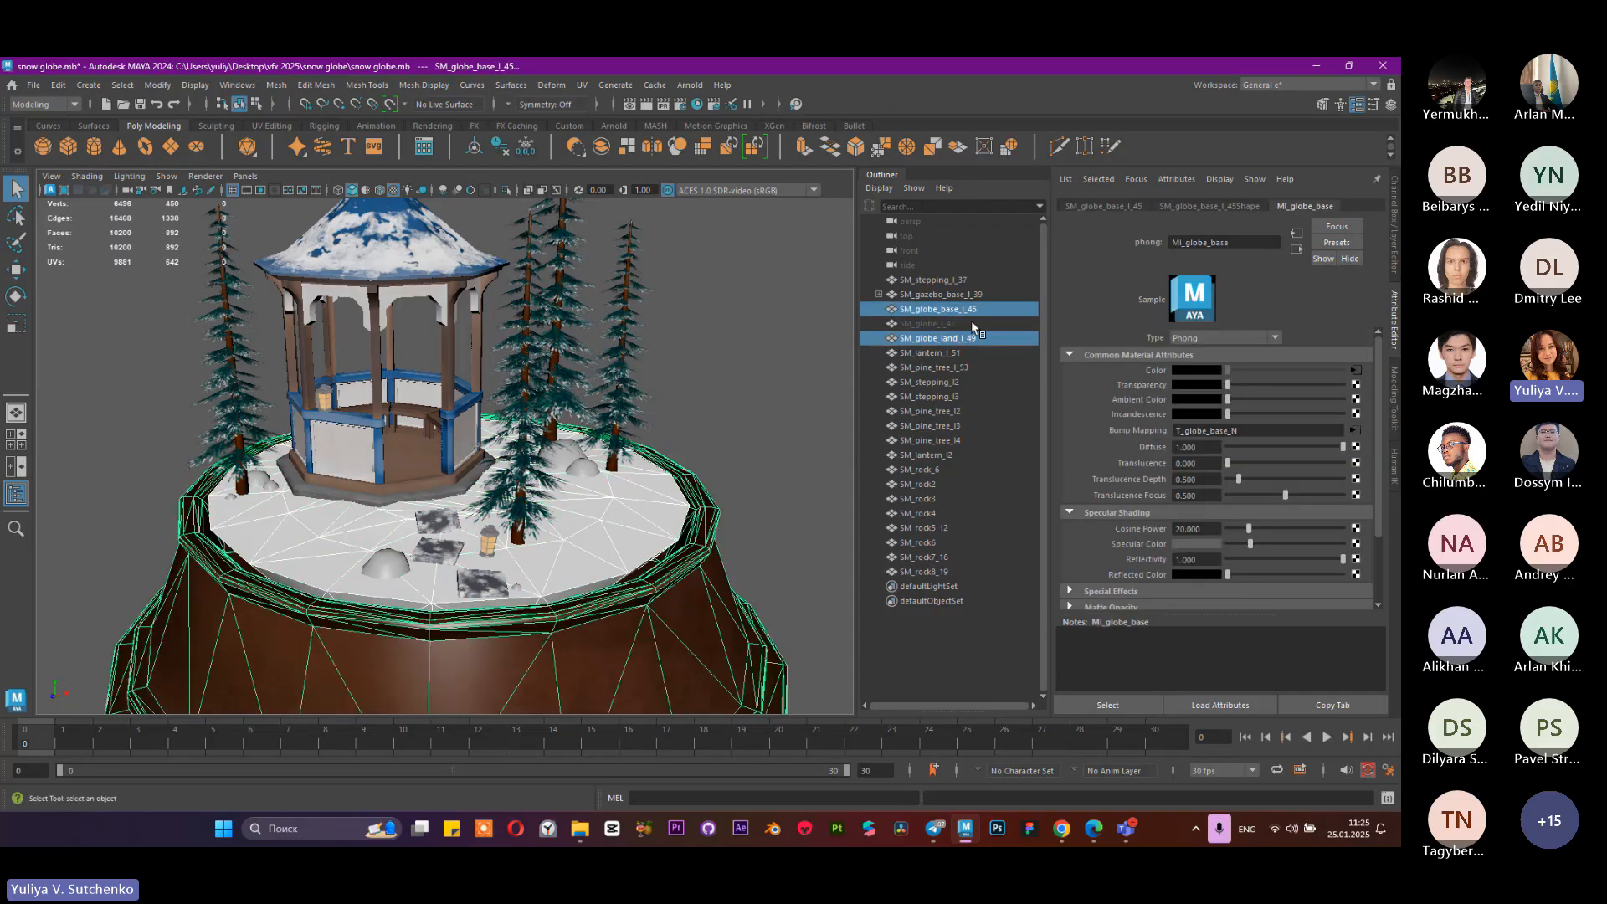
pyautogui.click(602, 147)
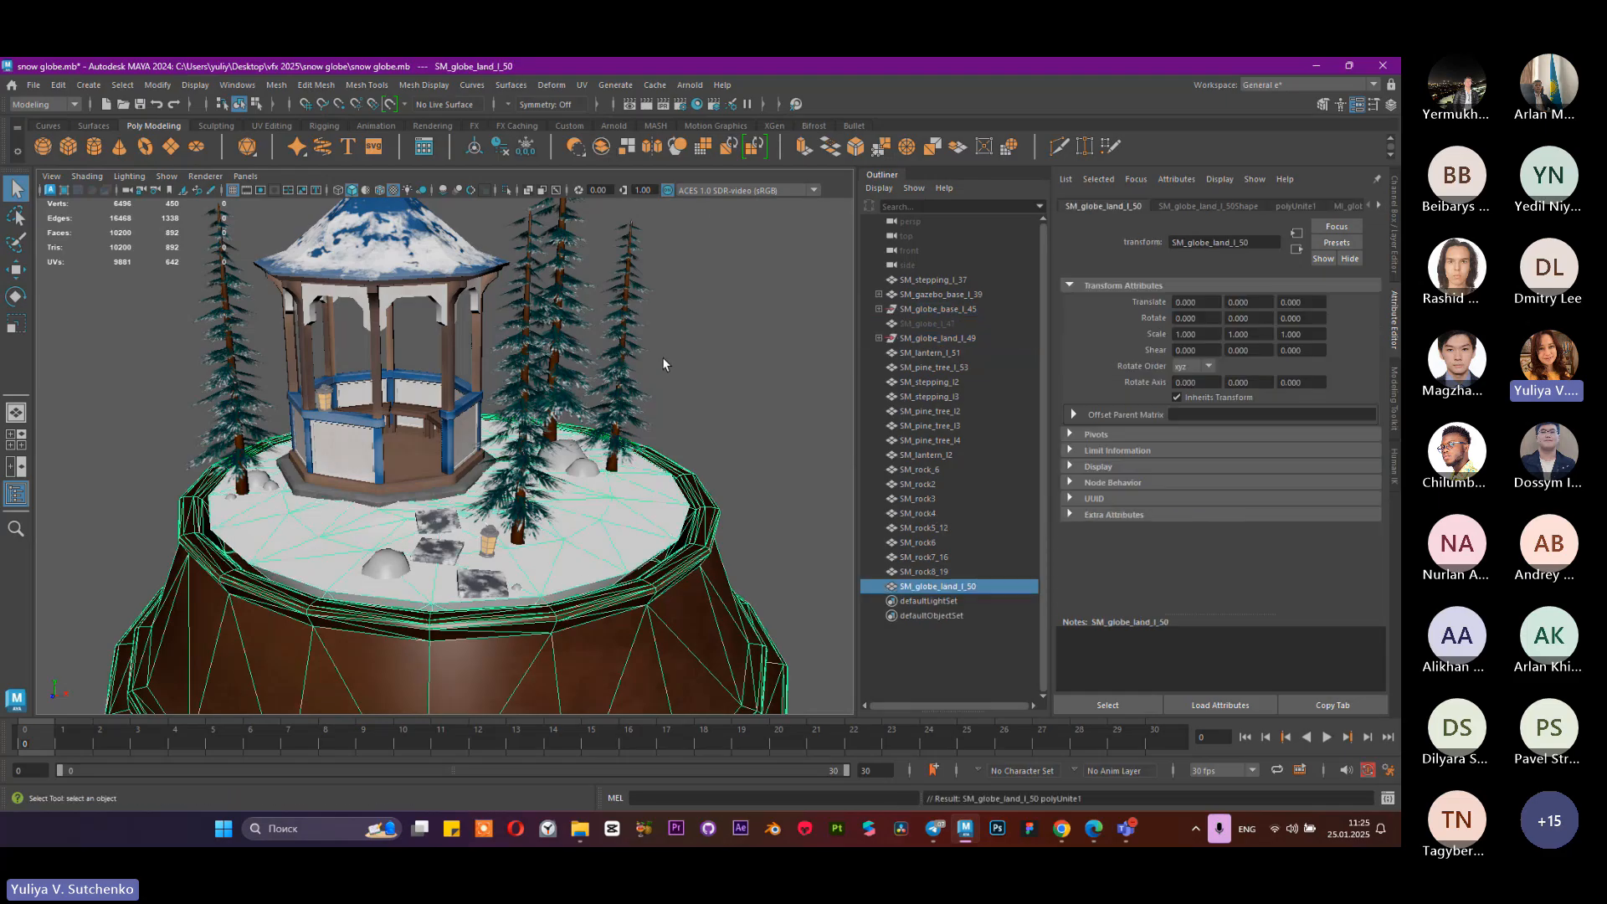
# Step: Expand the leftover nodes of the original base and ground, and delete the combined mesh's construction history
pyautogui.click(878, 338)
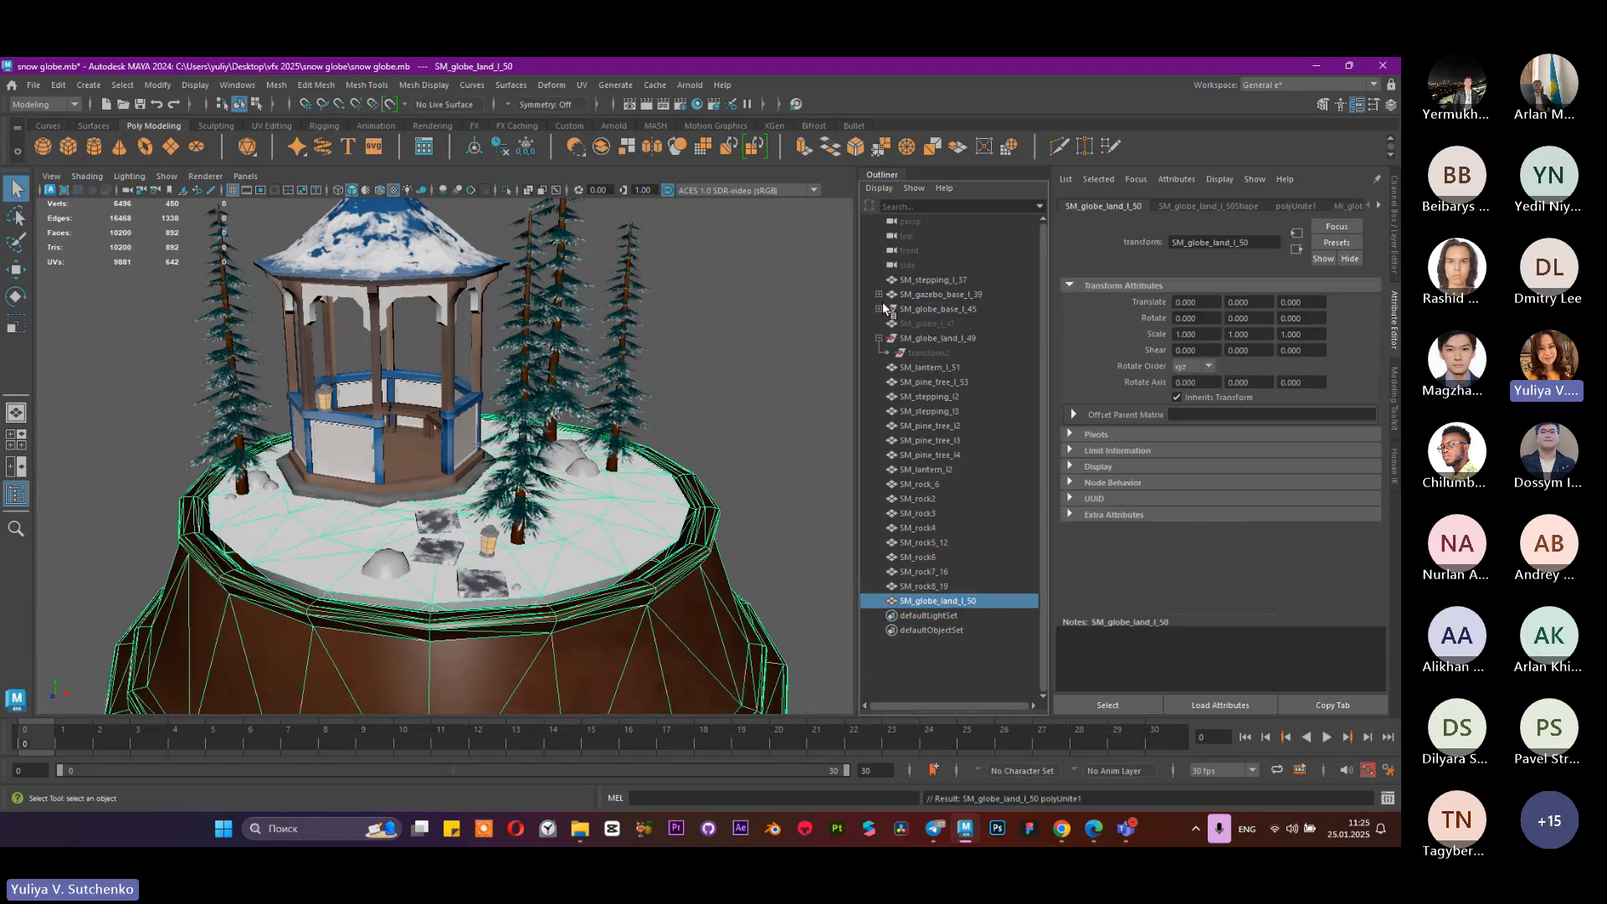
pyautogui.click(878, 309)
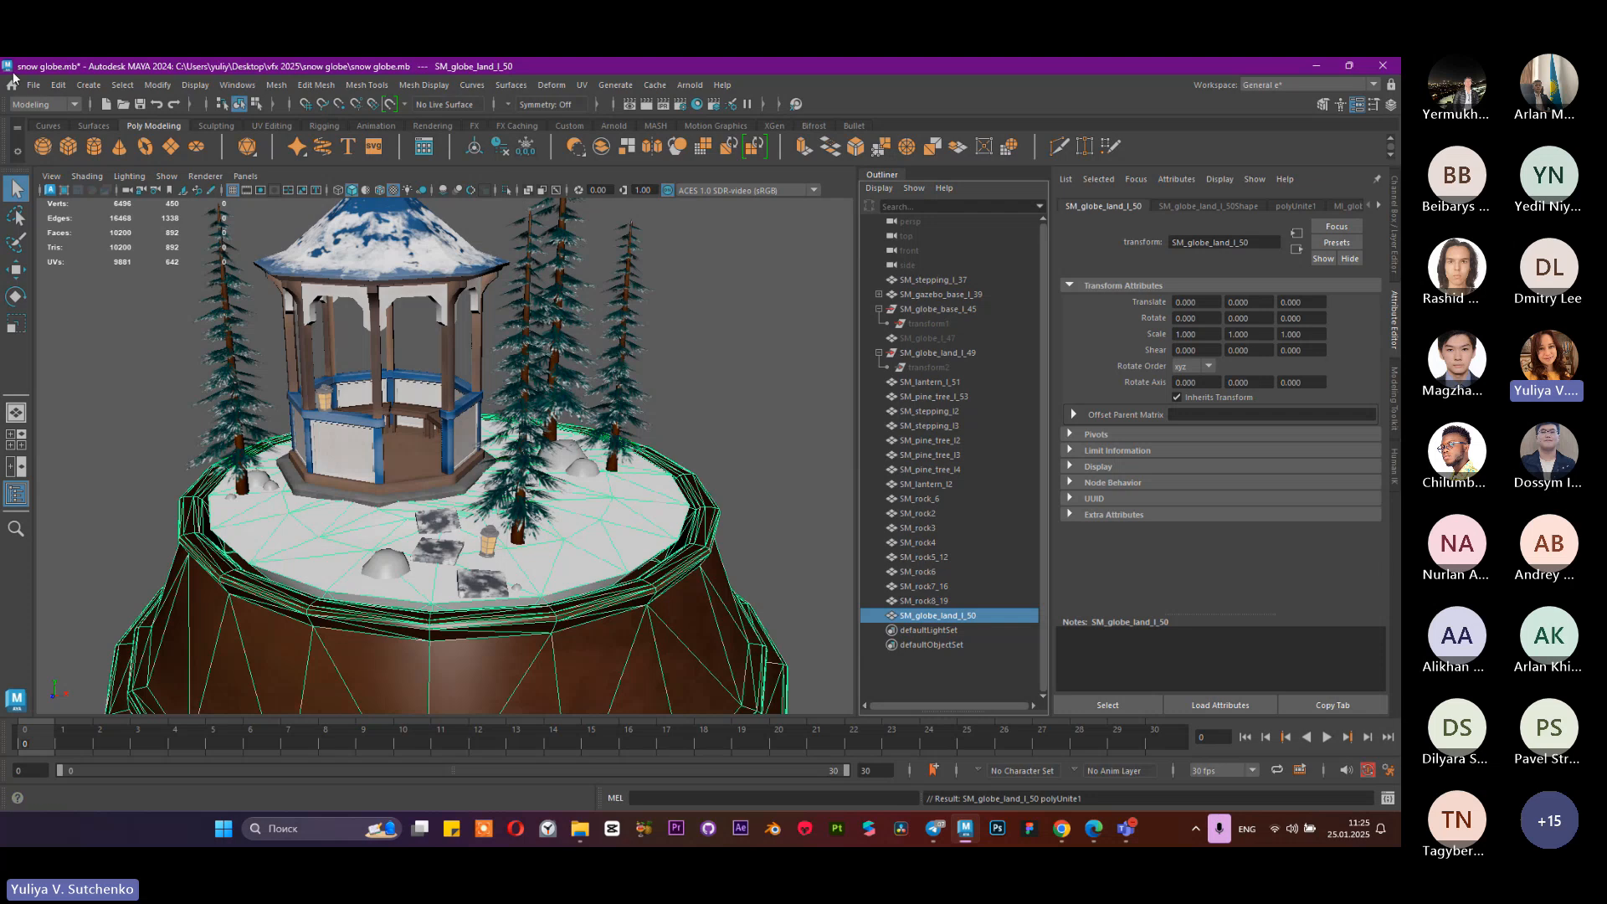
pyautogui.click(58, 86)
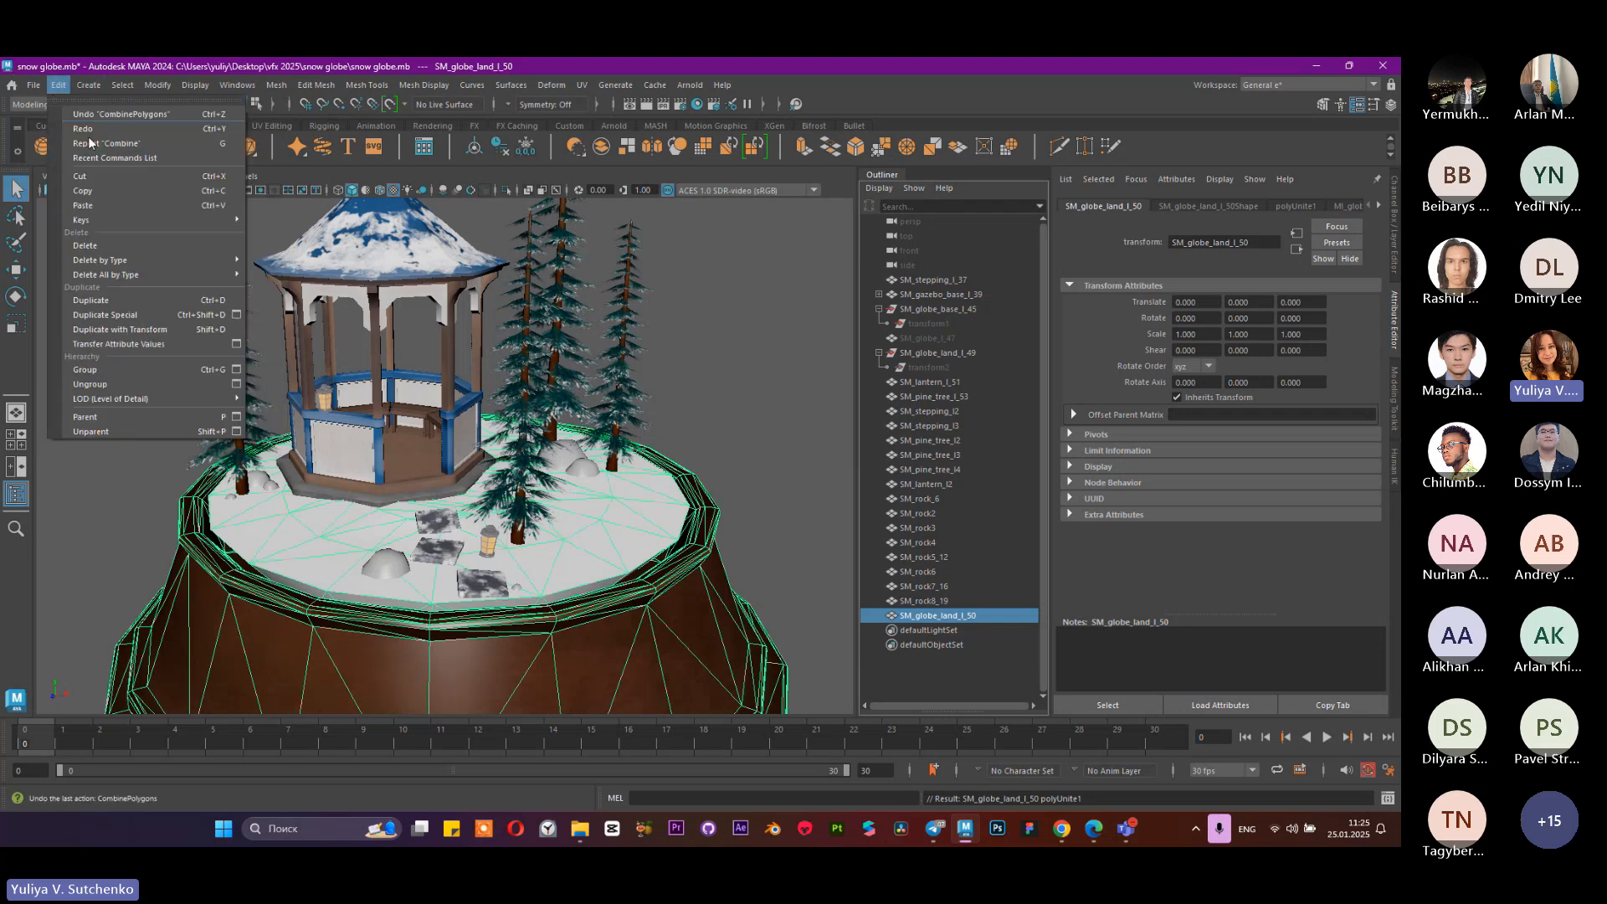
pyautogui.moveTo(118, 261)
pyautogui.click(308, 264)
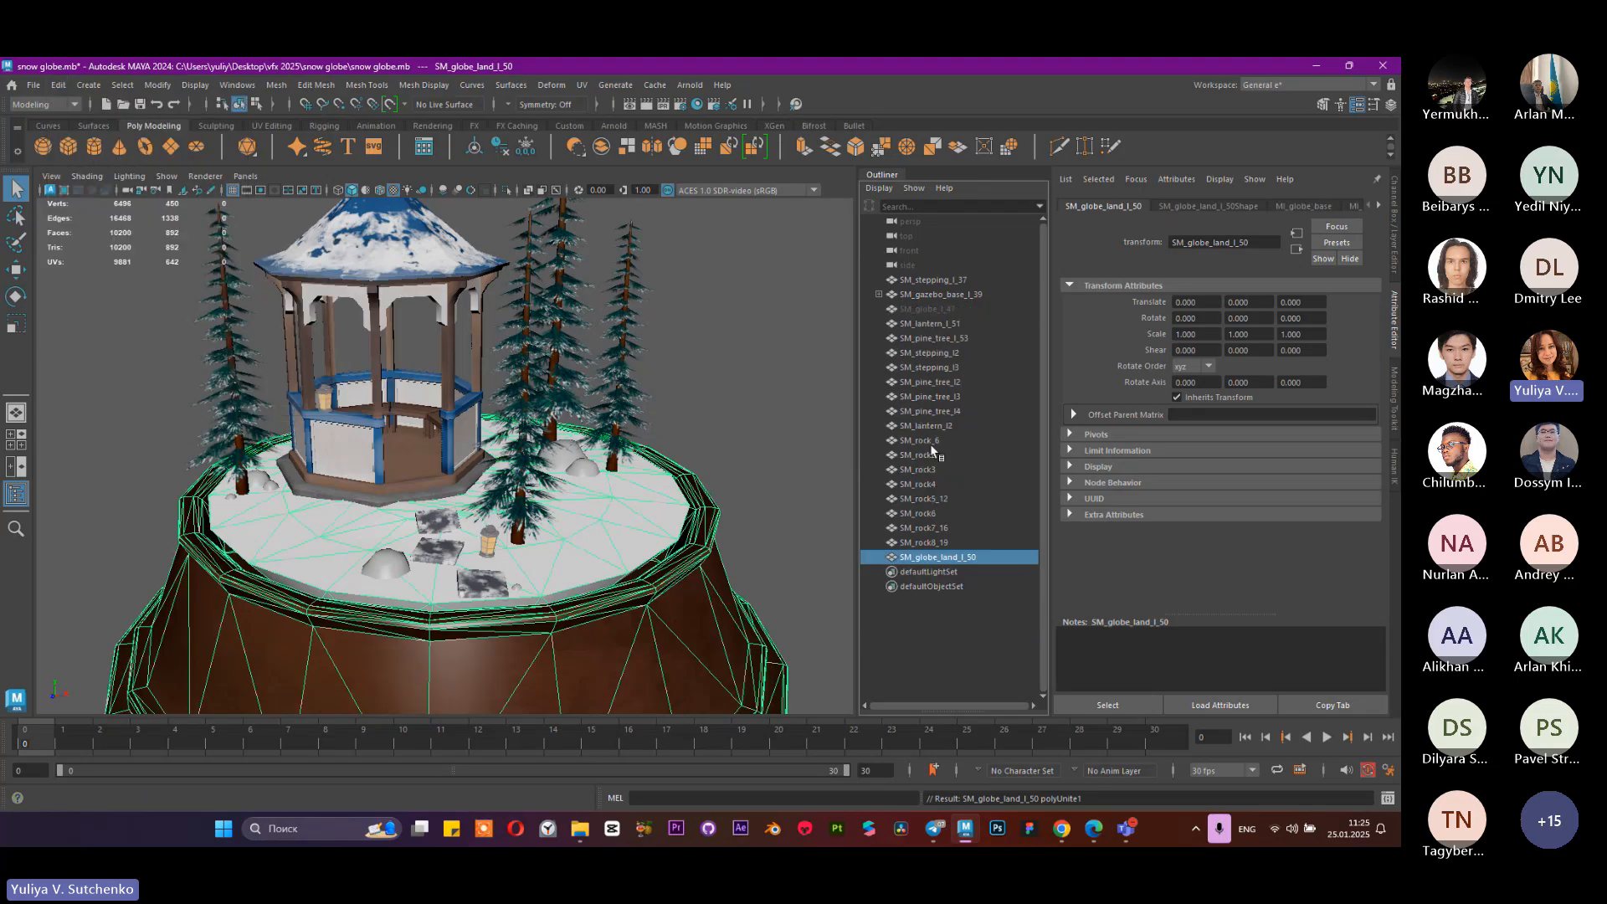
# Step: Select the combined base and ground mesh in the Outliner and examine it from a closer angle
pyautogui.keyDown('alt'); pyautogui.moveTo(715, 475); pyautogui.dragTo(670, 481); pyautogui.keyUp('alt')
pyautogui.scroll(4, 661, 464)
pyautogui.click(910, 616)
pyautogui.click(904, 556)
pyautogui.scroll(-3, 638, 467)
pyautogui.scroll(2, 670, 481)
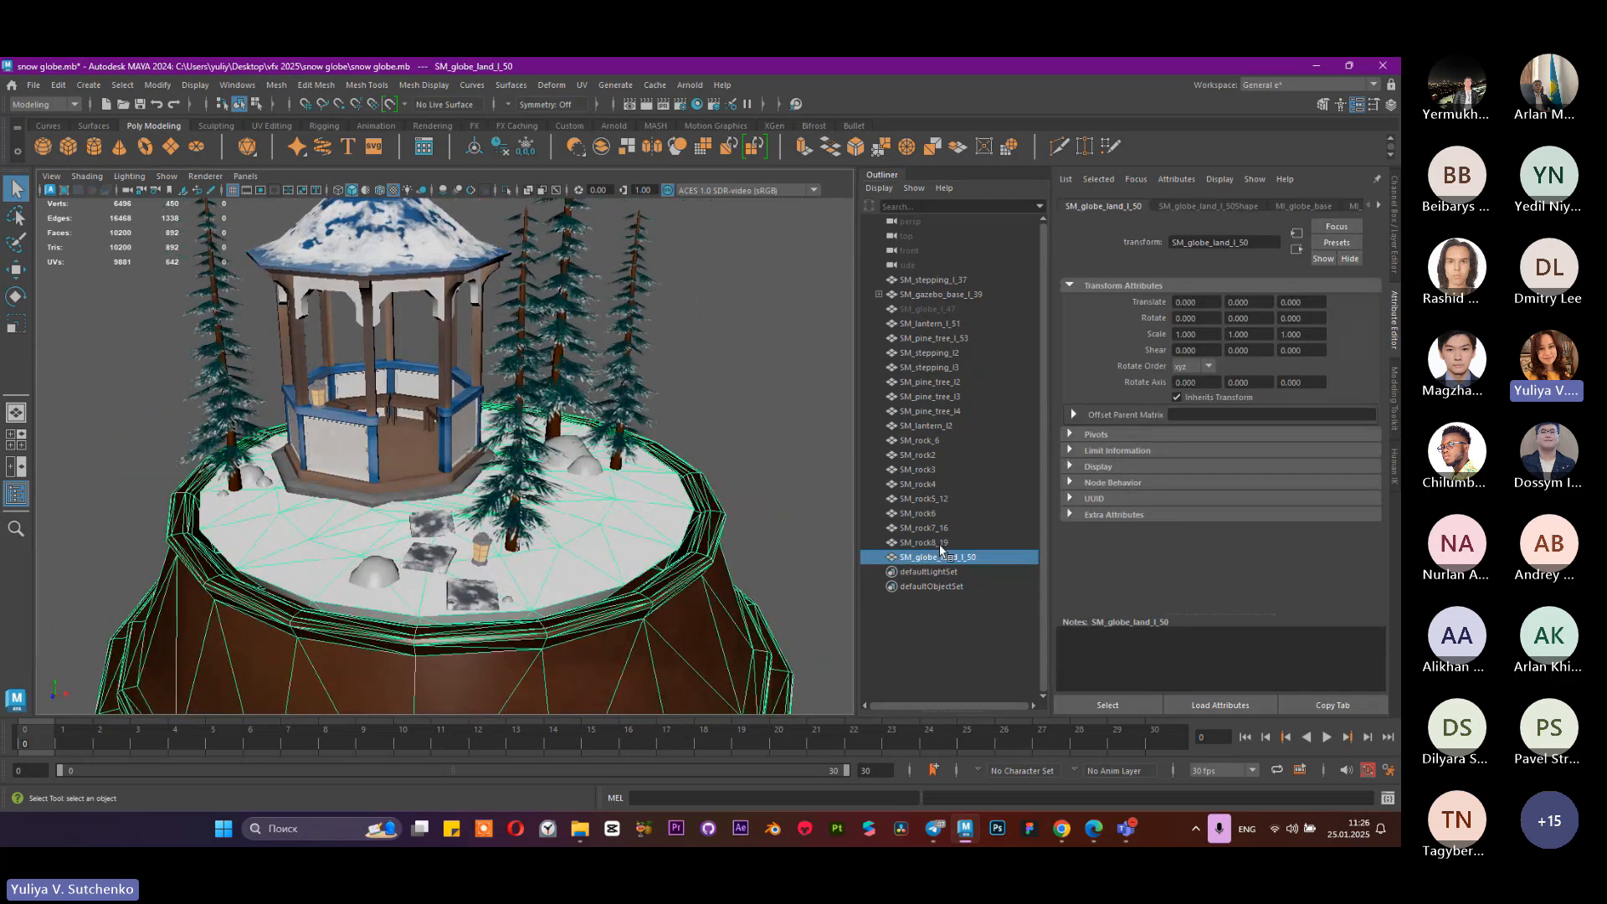
# Step: Group the rocks, lanterns, pine trees, stepping stones and gazebo, leaving out the glass globe and the combined base mesh
pyautogui.click(940, 544)
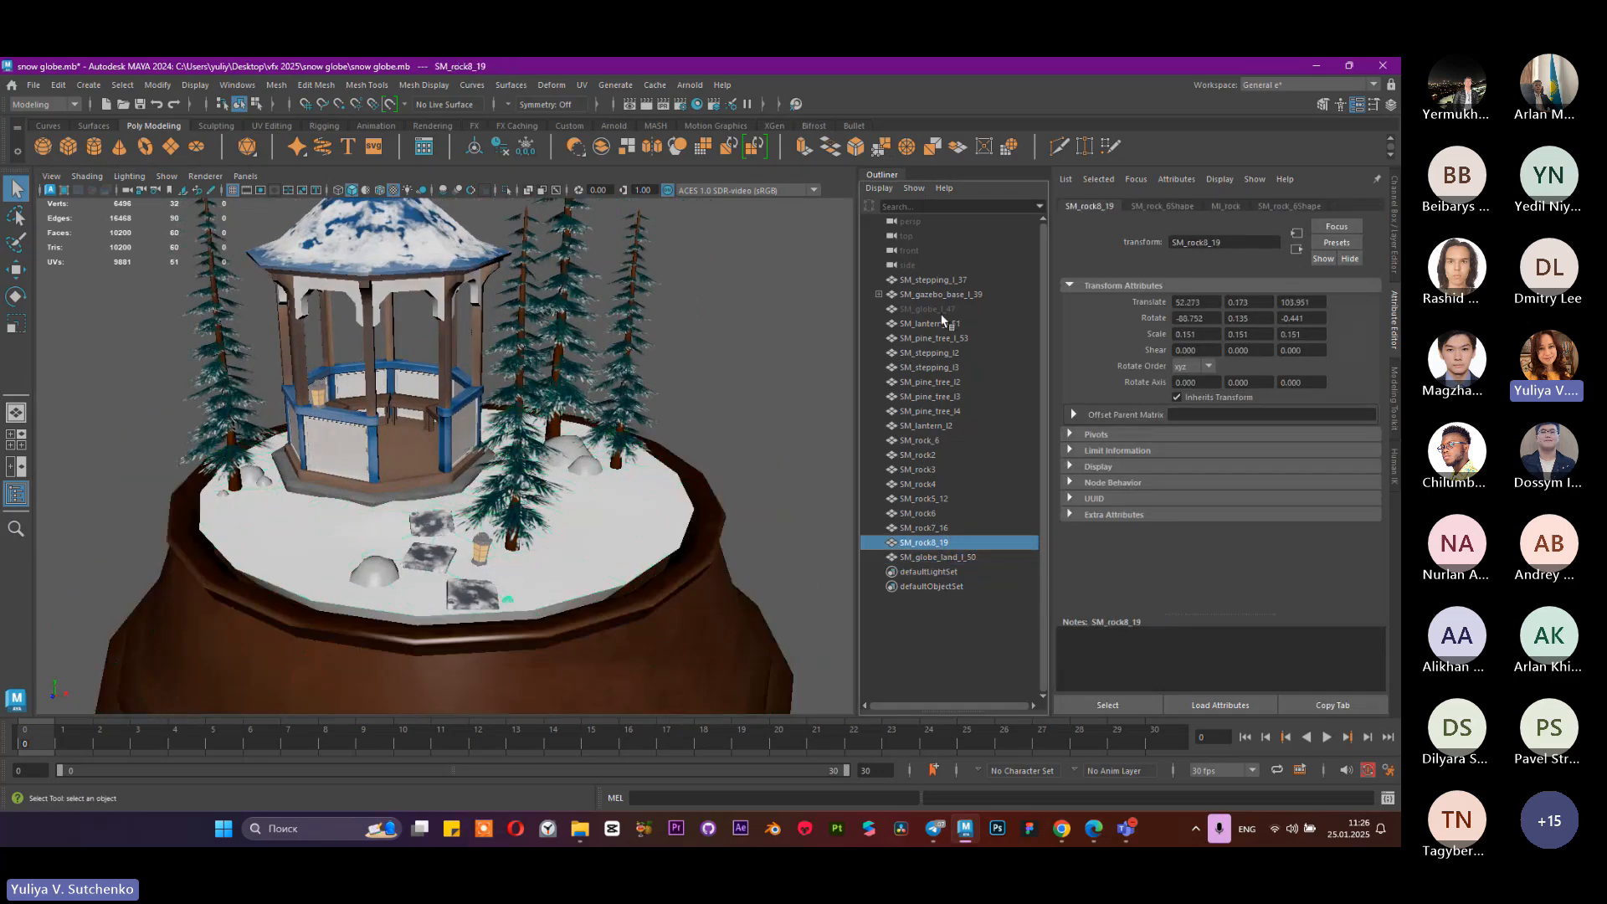
pyautogui.keyDown('shift'); pyautogui.click(934, 323); pyautogui.keyUp('shift')
pyautogui.keyDown('alt'); pyautogui.moveTo(663, 370); pyautogui.dragTo(781, 378); pyautogui.keyUp('alt')
pyautogui.keyDown('ctrl'); pyautogui.click(939, 294); pyautogui.keyUp('ctrl')
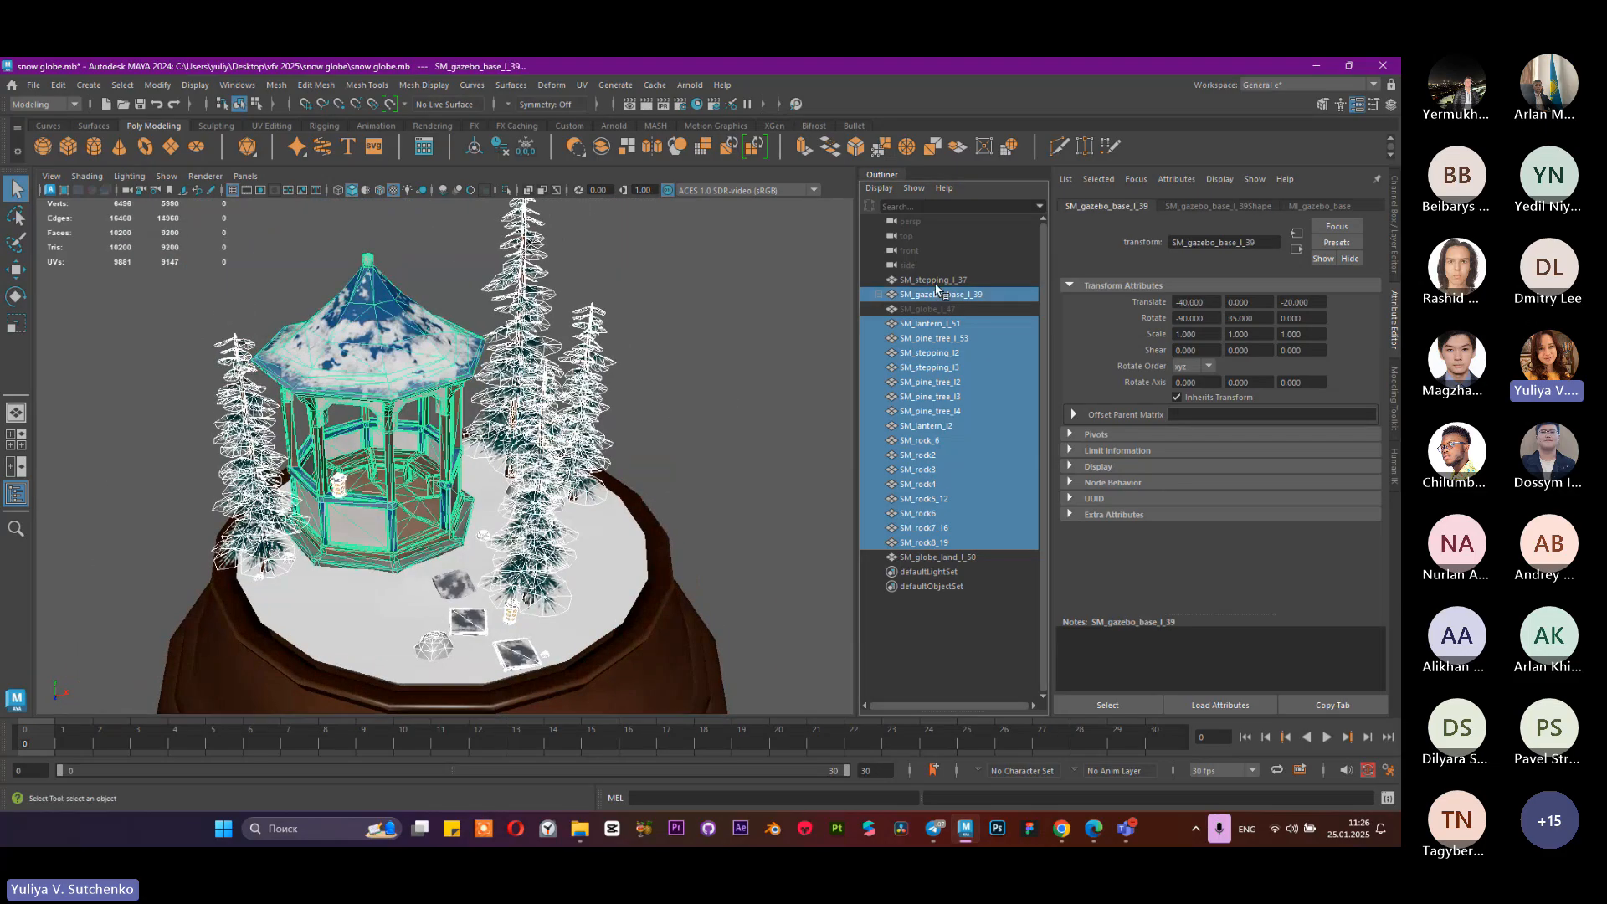
pyautogui.keyDown('ctrl'); pyautogui.click(944, 282); pyautogui.keyUp('ctrl')
pyautogui.keyDown('alt'); pyautogui.moveTo(676, 375); pyautogui.dragTo(374, 385); pyautogui.keyUp('alt')
pyautogui.scroll(5, 402, 343)
pyautogui.scroll(-5, 542, 506)
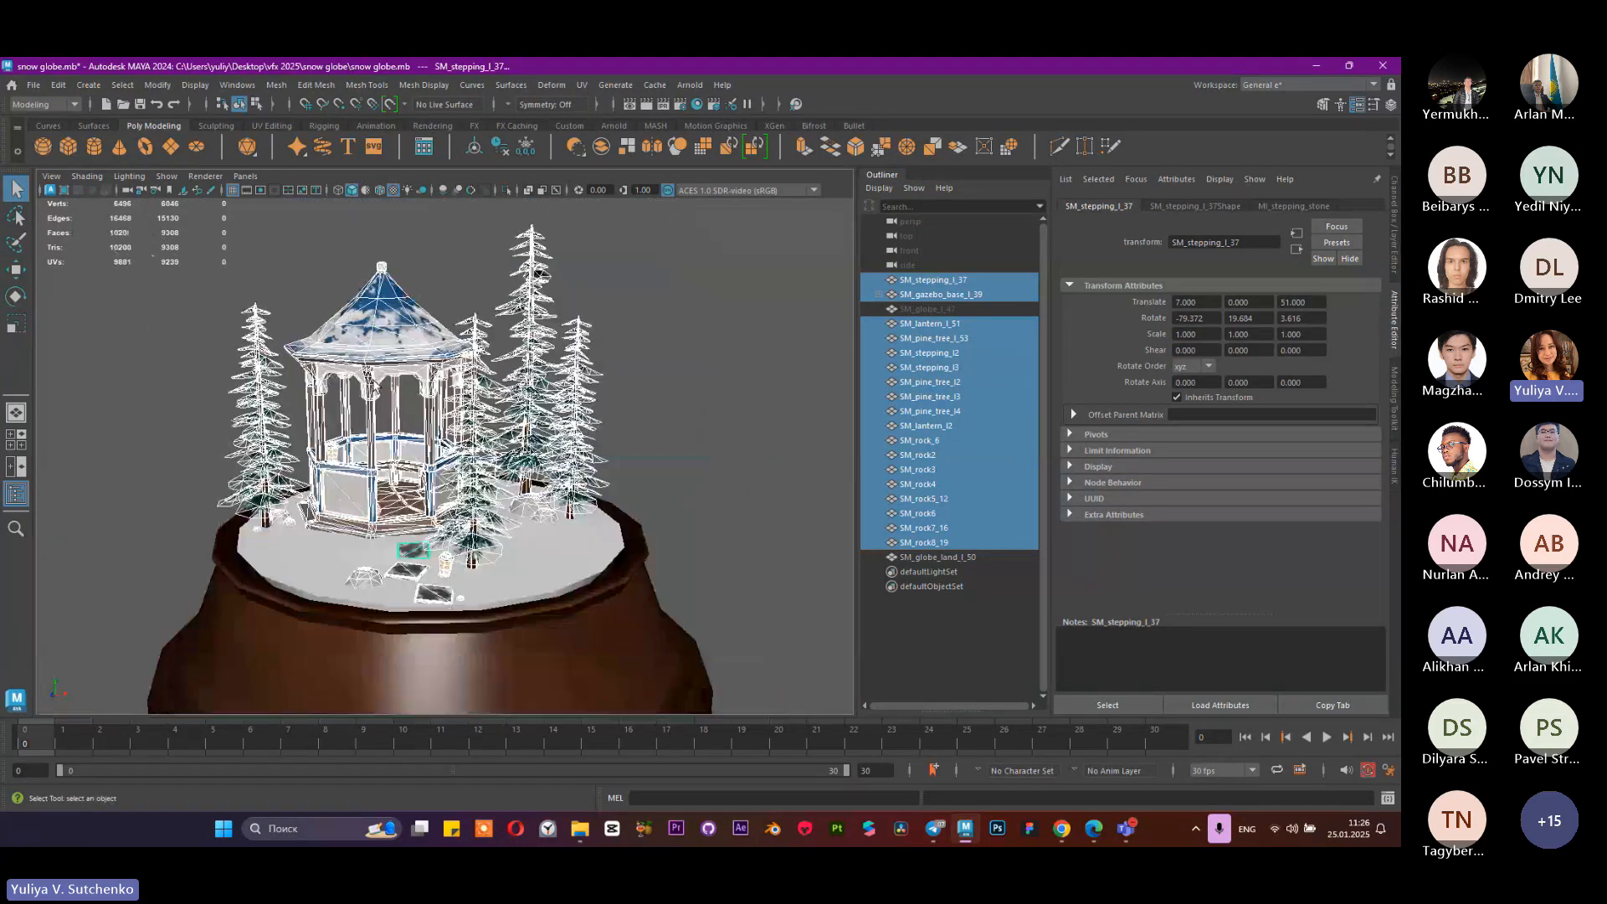
pyautogui.scroll(-2, 695, 348)
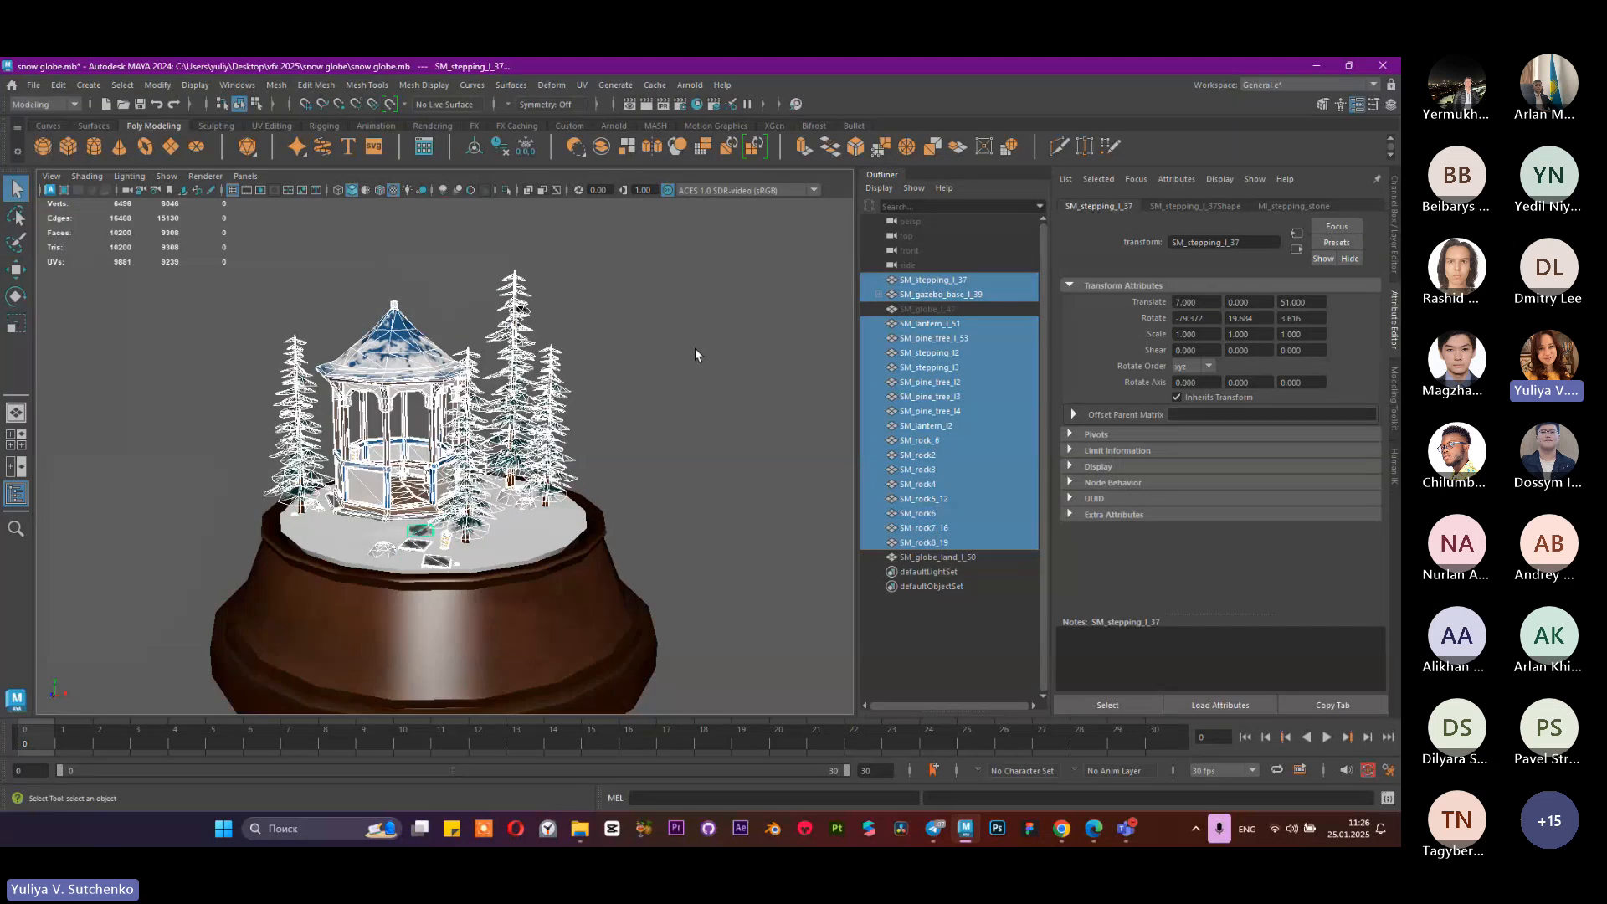
pyautogui.scroll(4, 695, 348)
pyautogui.keyDown('alt'); pyautogui.moveTo(791, 504); pyautogui.dragTo(511, 463); pyautogui.keyUp('alt')
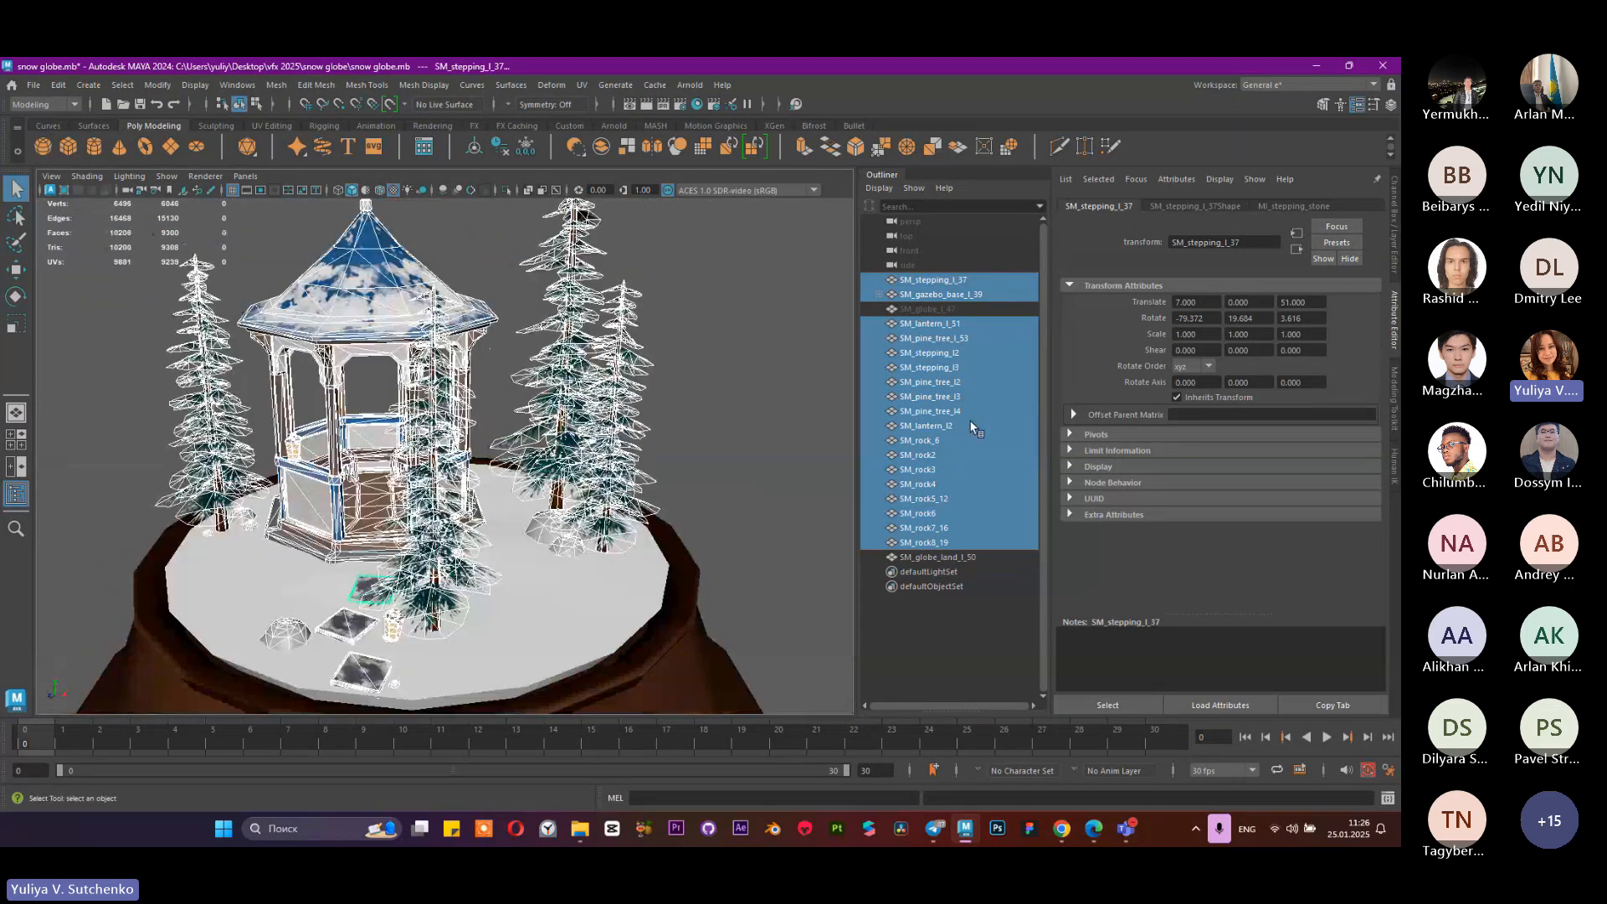
pyautogui.hotkey('ctrl', 'g')
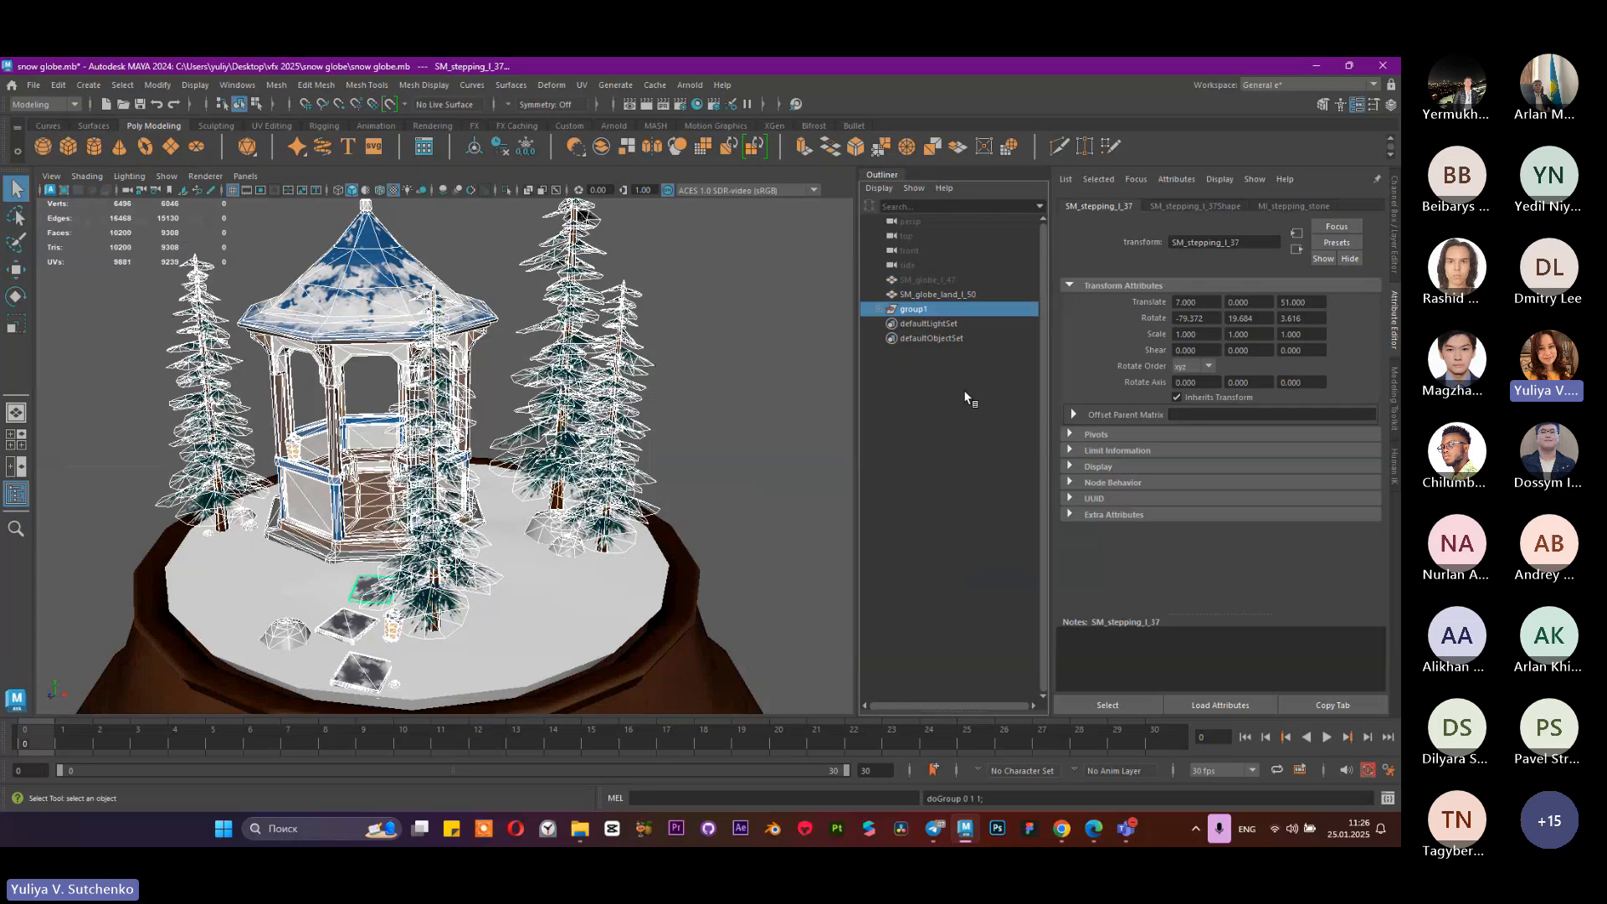
# Step: Expand the new group and compare the parts it covers with those of the combined base mesh
pyautogui.click(910, 295)
pyautogui.scroll(-5, 746, 434)
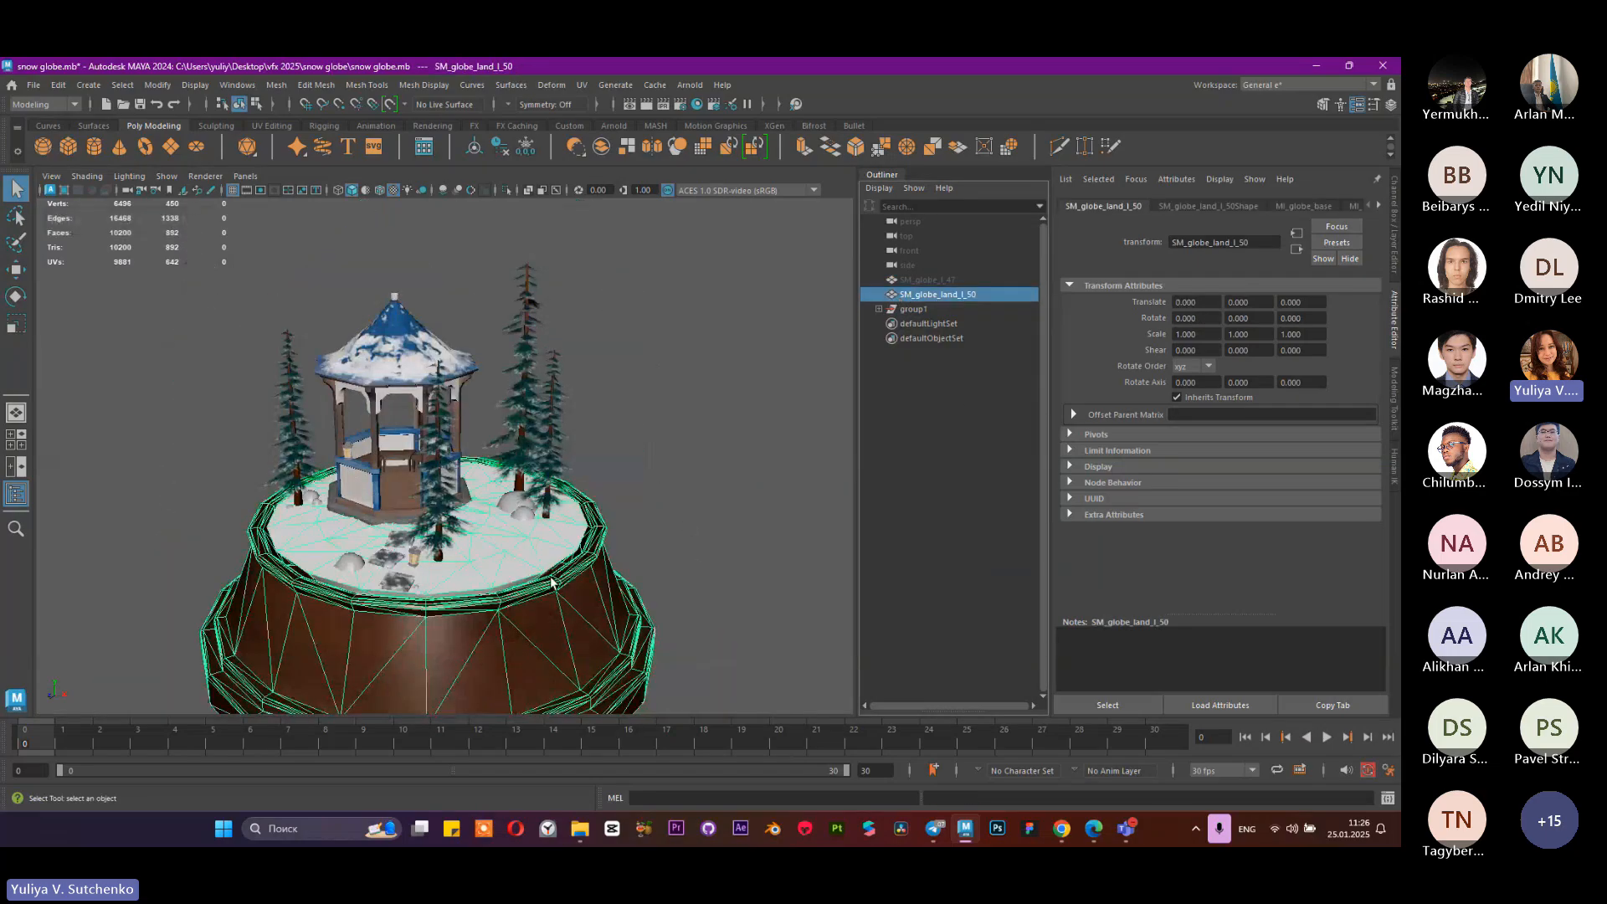
pyautogui.click(879, 308)
pyautogui.click(920, 310)
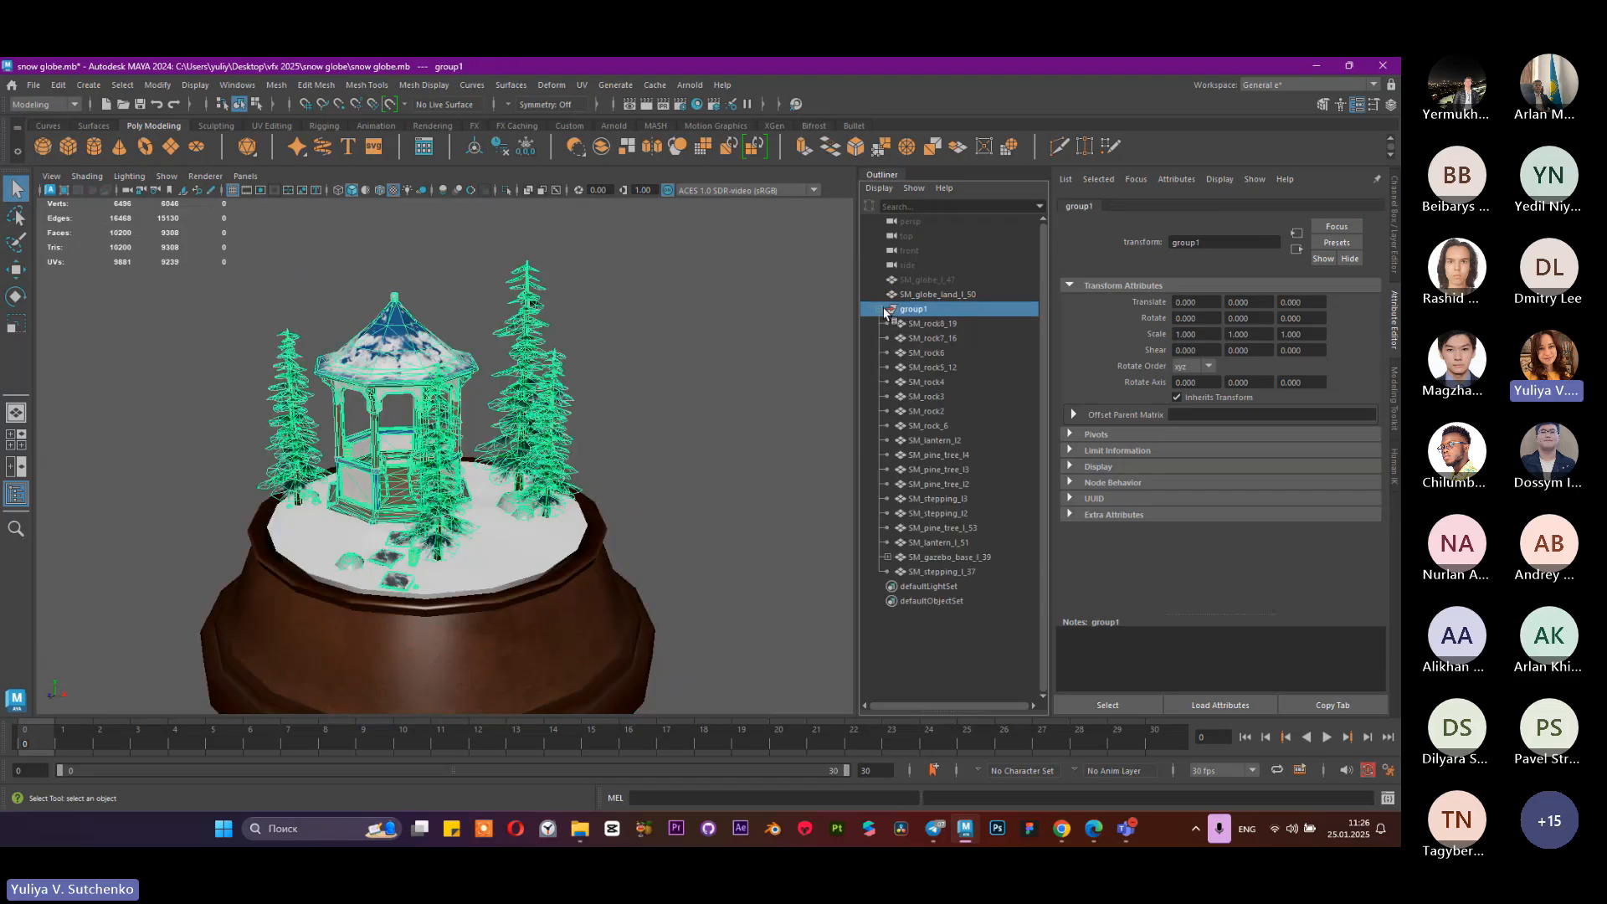
# Step: Check which scene parts the group's rock, stepping stone, pine tree and gazebo entries stand for
pyautogui.click(921, 338)
pyautogui.click(929, 425)
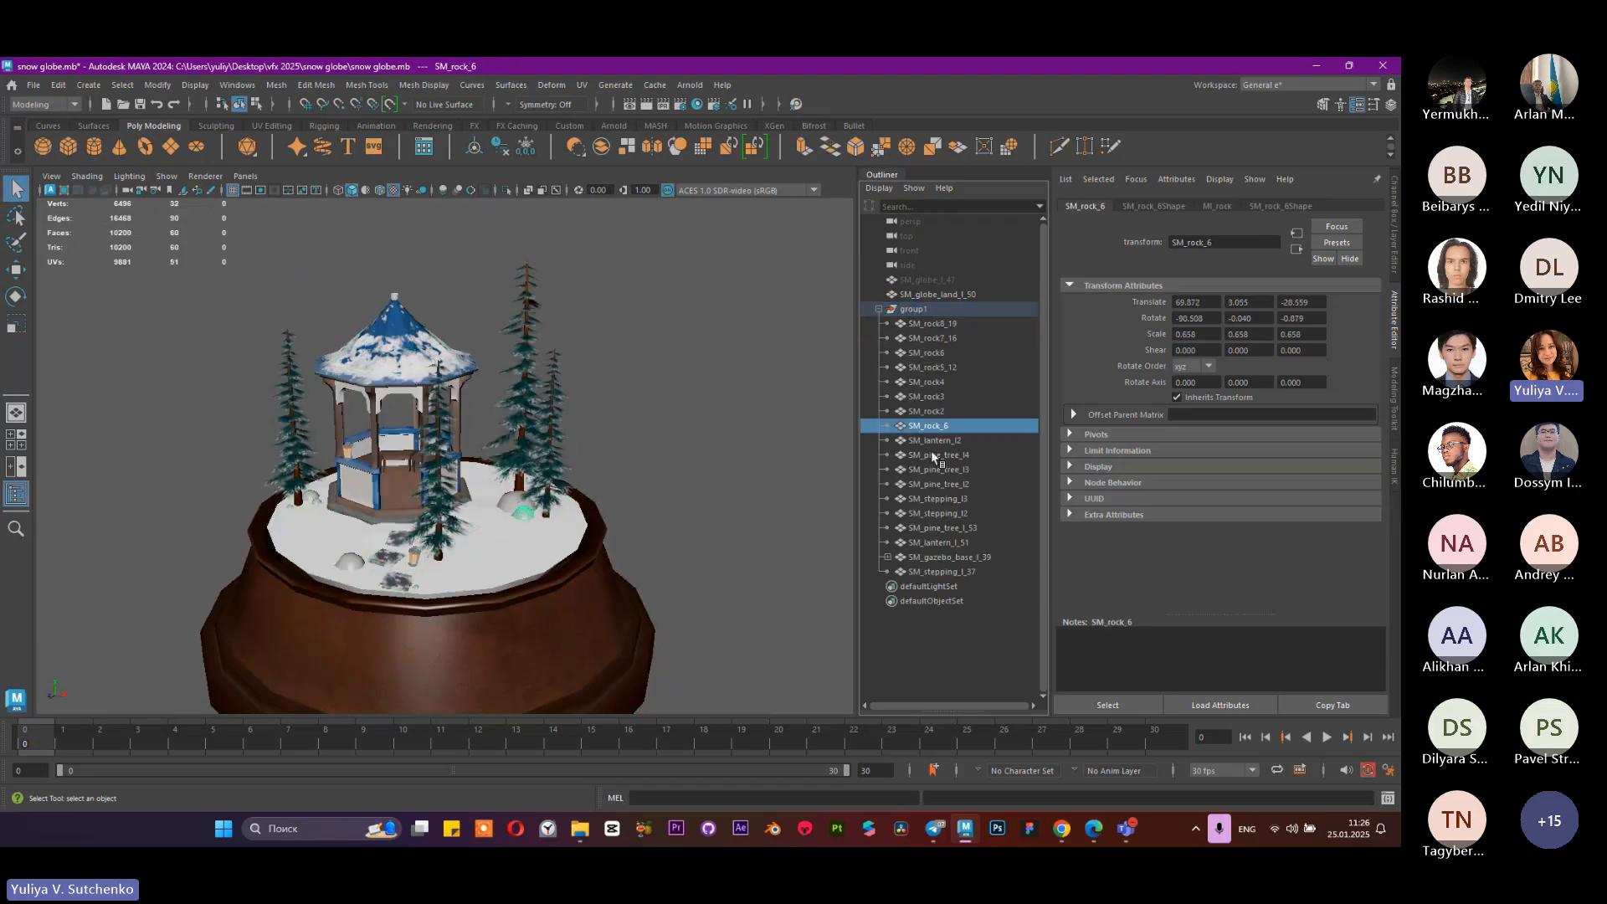
pyautogui.click(937, 499)
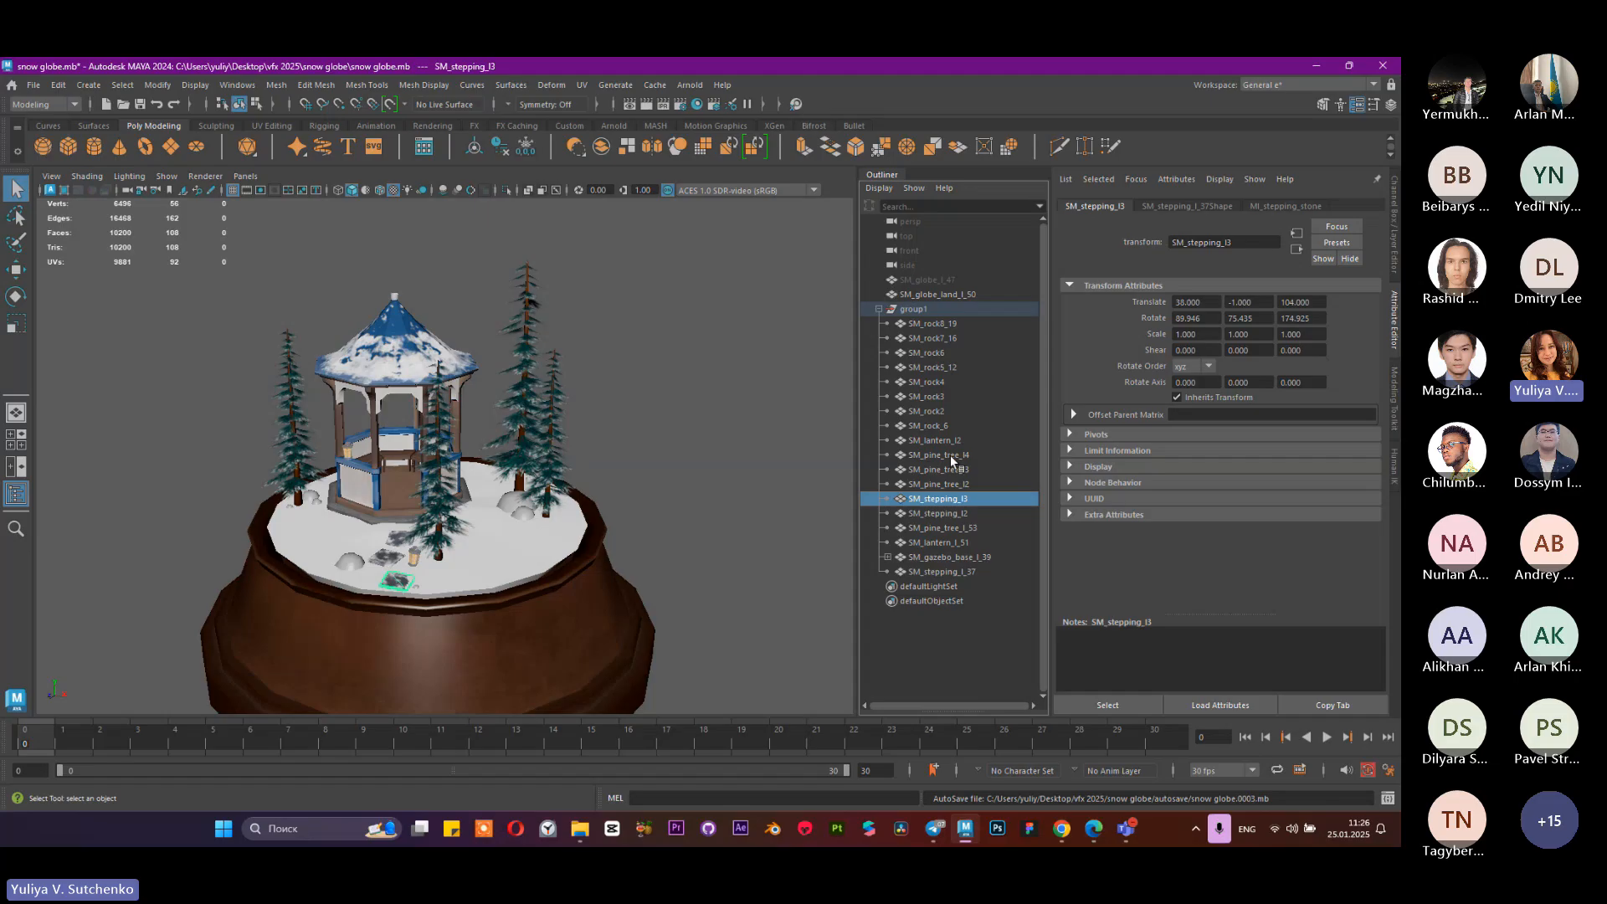
pyautogui.click(908, 309)
pyautogui.click(933, 338)
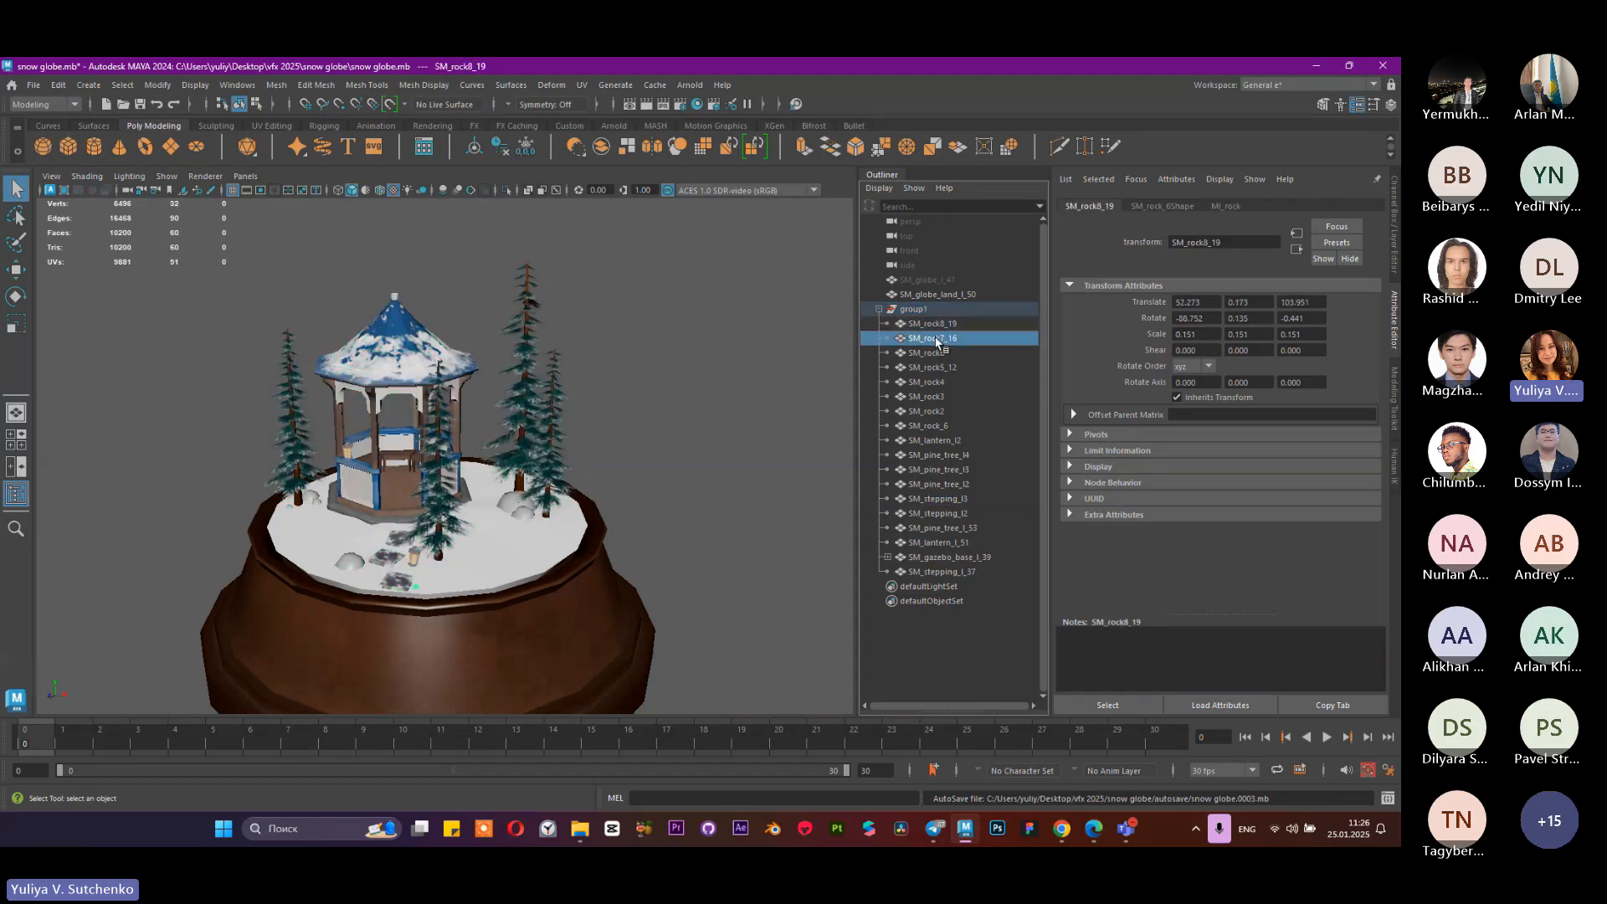
pyautogui.click(930, 367)
pyautogui.click(933, 426)
pyautogui.click(938, 470)
pyautogui.click(937, 527)
pyautogui.click(937, 557)
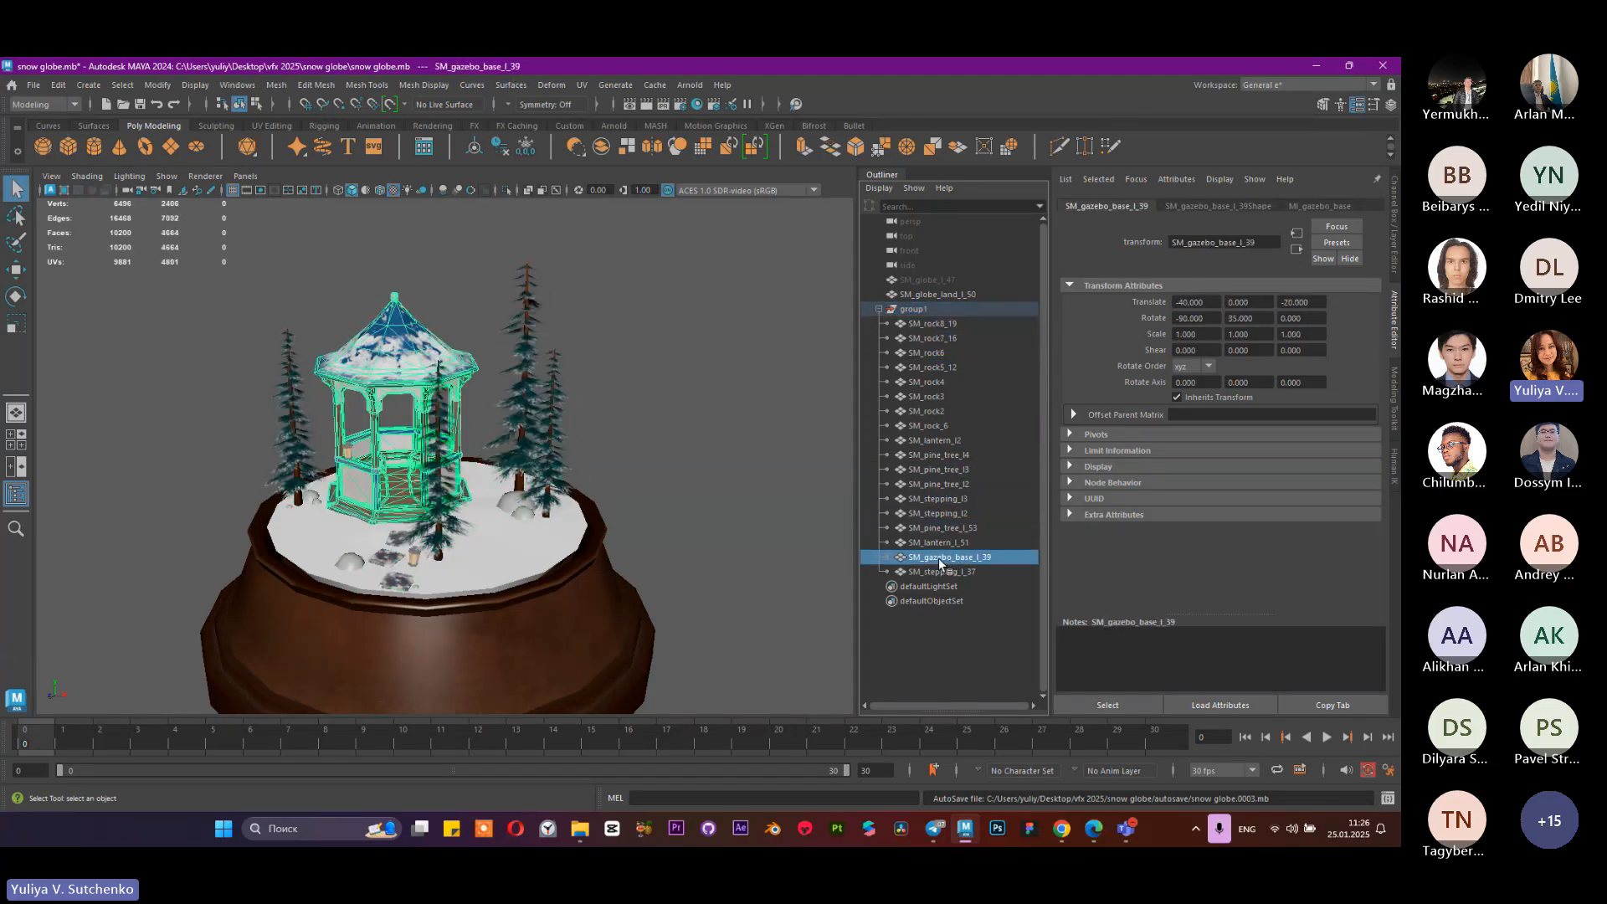
pyautogui.click(938, 571)
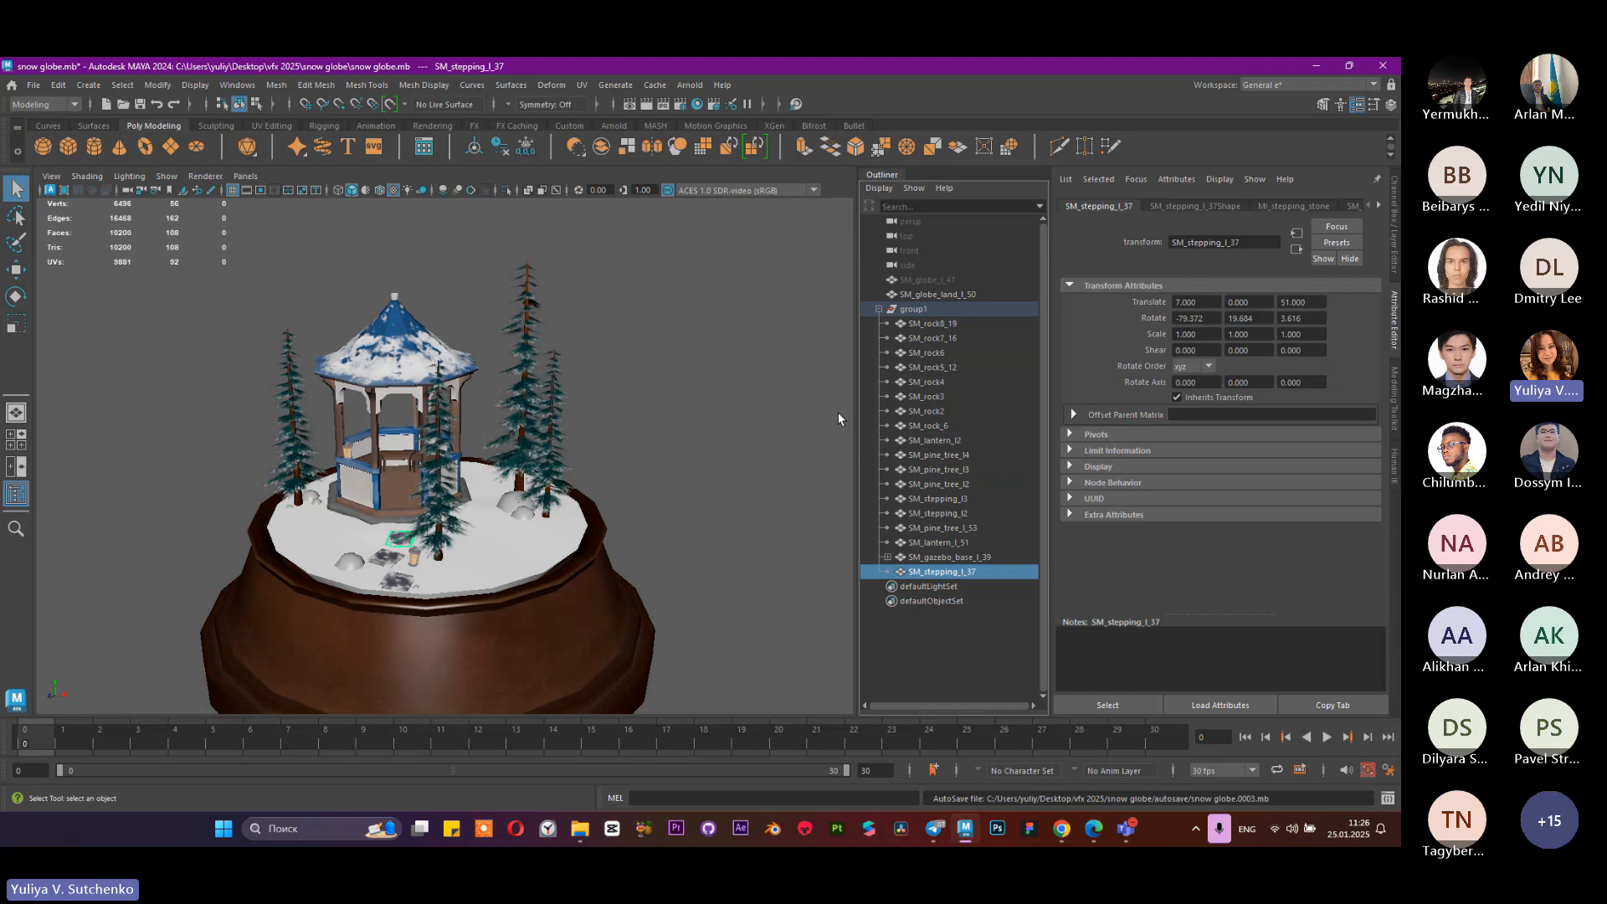
# Step: Collapse the group of gazebo, trees, rocks, lanterns and stepping stones, and hide it
pyautogui.click(897, 310)
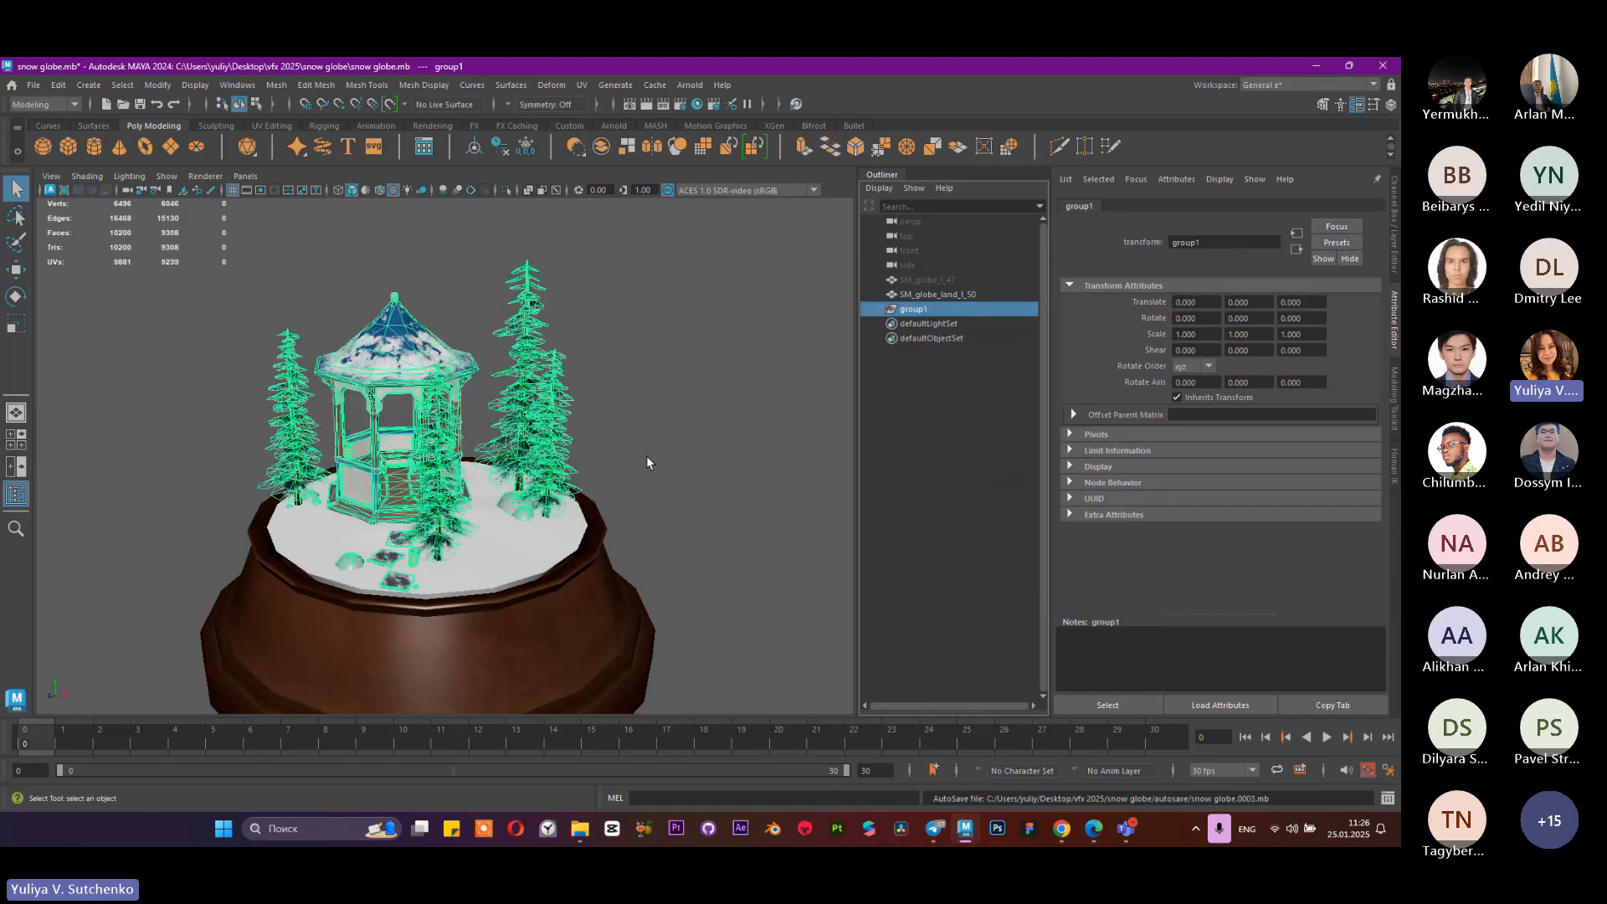
pyautogui.hotkey('ctrl', 'h')
pyautogui.keyDown('alt'); pyautogui.moveTo(480, 459); pyautogui.dragTo(679, 428); pyautogui.keyUp('alt')
pyautogui.scroll(-3, 524, 421)
pyautogui.keyDown('alt'); pyautogui.moveTo(523, 421); pyautogui.dragTo(569, 494); pyautogui.keyUp('alt')
# Step: Unhide the glass globe SM_globe_l_47 and examine its dome above the snowy base
pyautogui.click(934, 280)
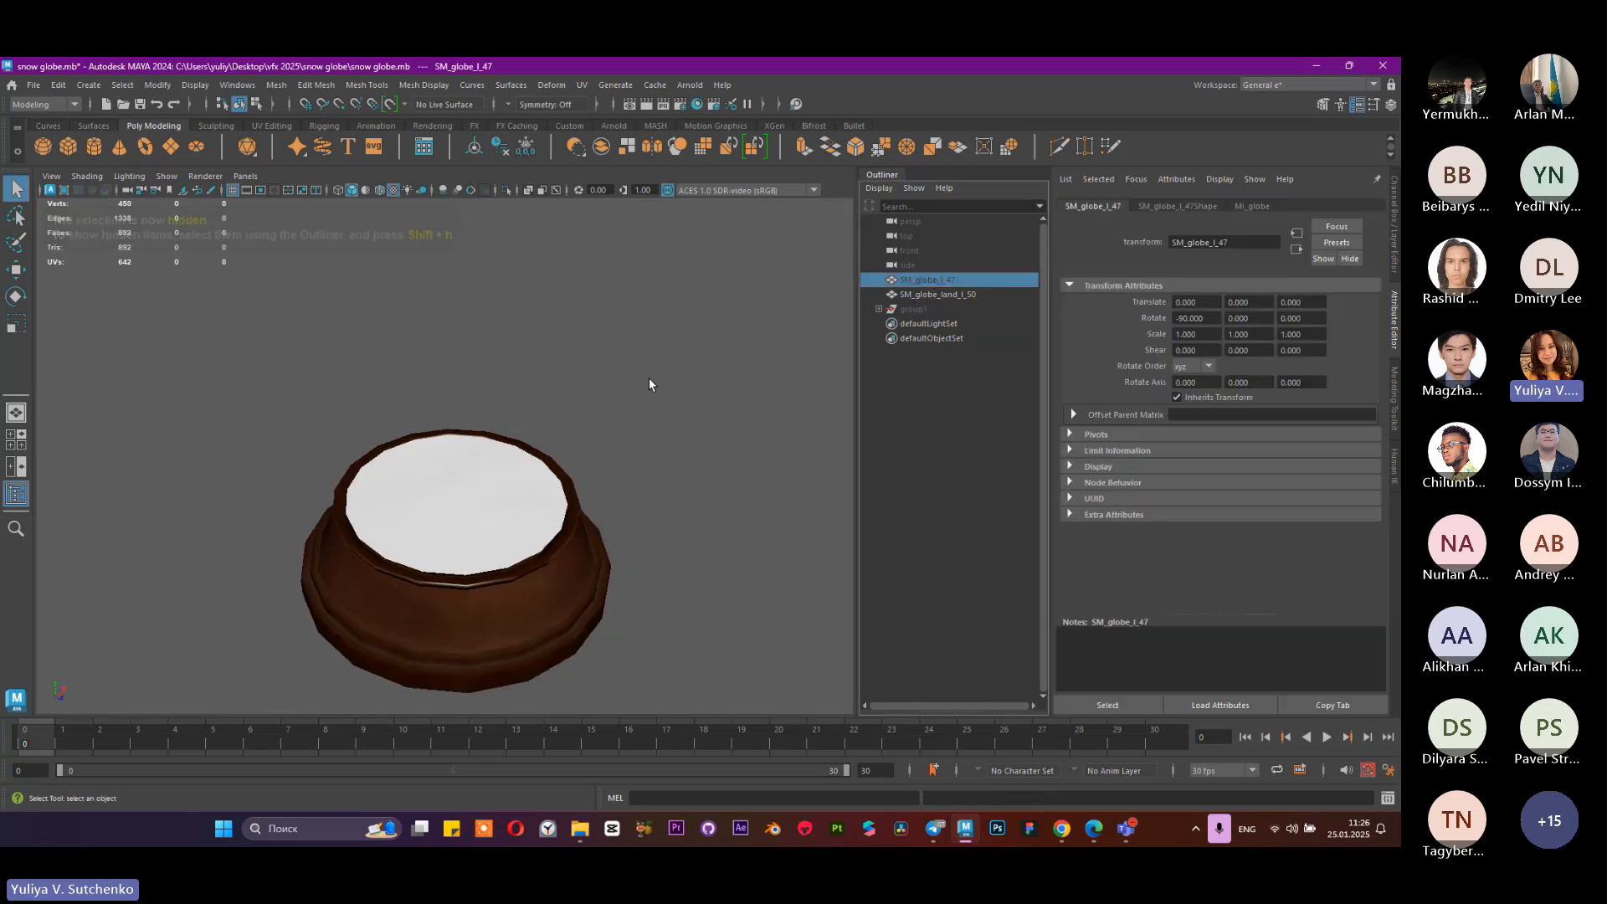
pyautogui.hotkey('shift', 'h')
pyautogui.keyDown('alt'); pyautogui.moveTo(451, 385); pyautogui.dragTo(560, 328); pyautogui.keyUp('alt')
pyautogui.scroll(4, 460, 326)
pyautogui.scroll(-5, 620, 485)
pyautogui.scroll(5, 513, 407)
pyautogui.scroll(-2, 560, 328)
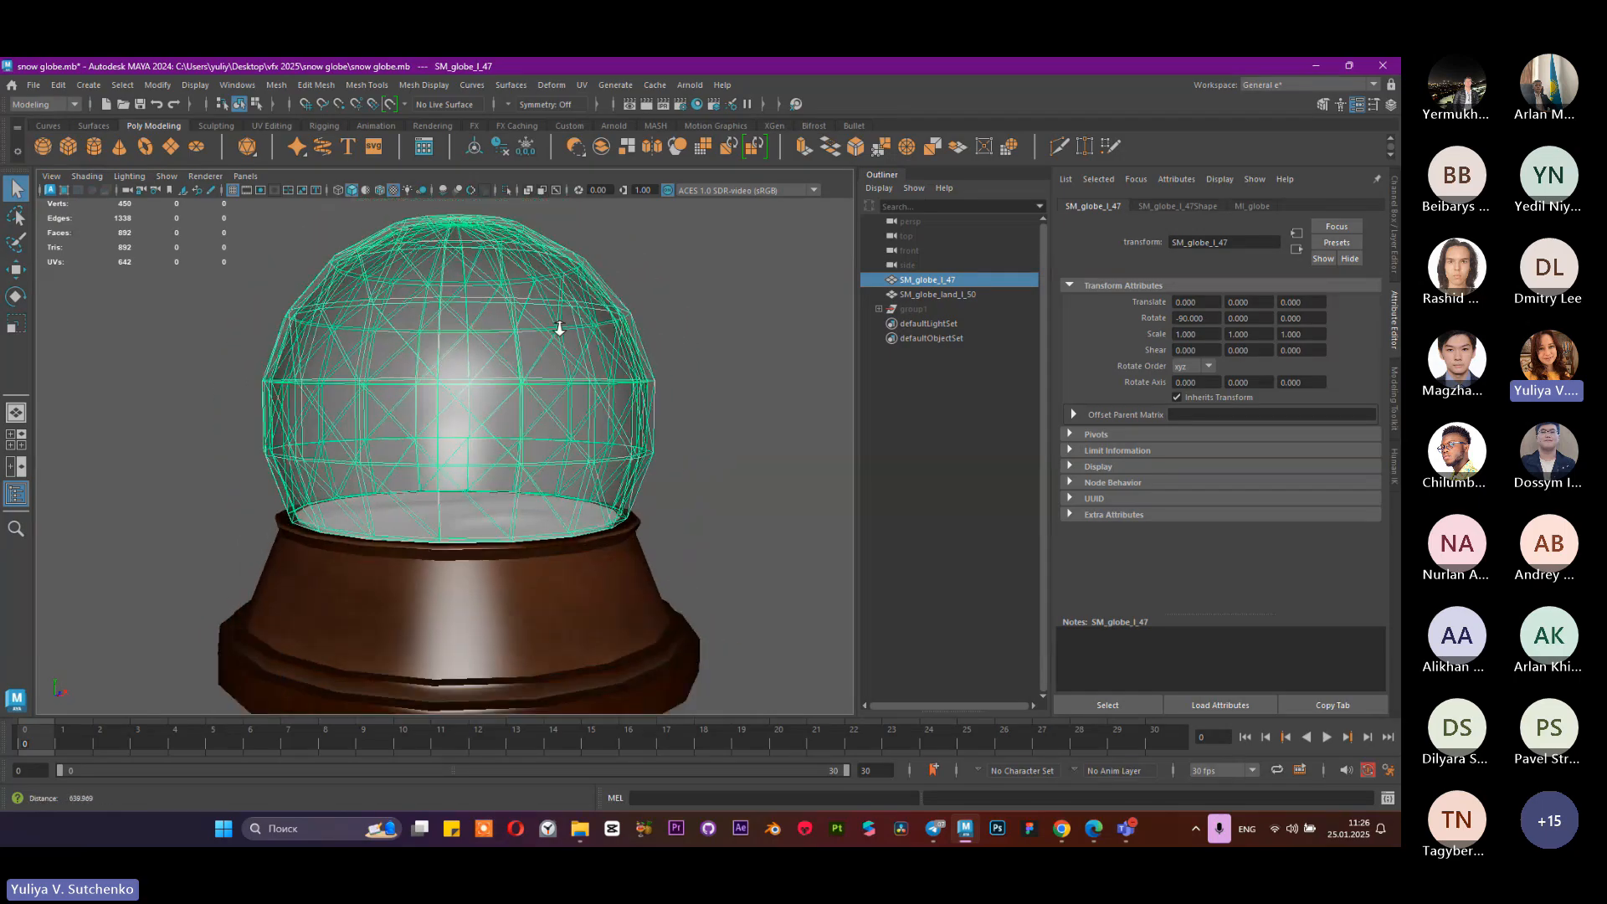
pyautogui.scroll(5, 509, 429)
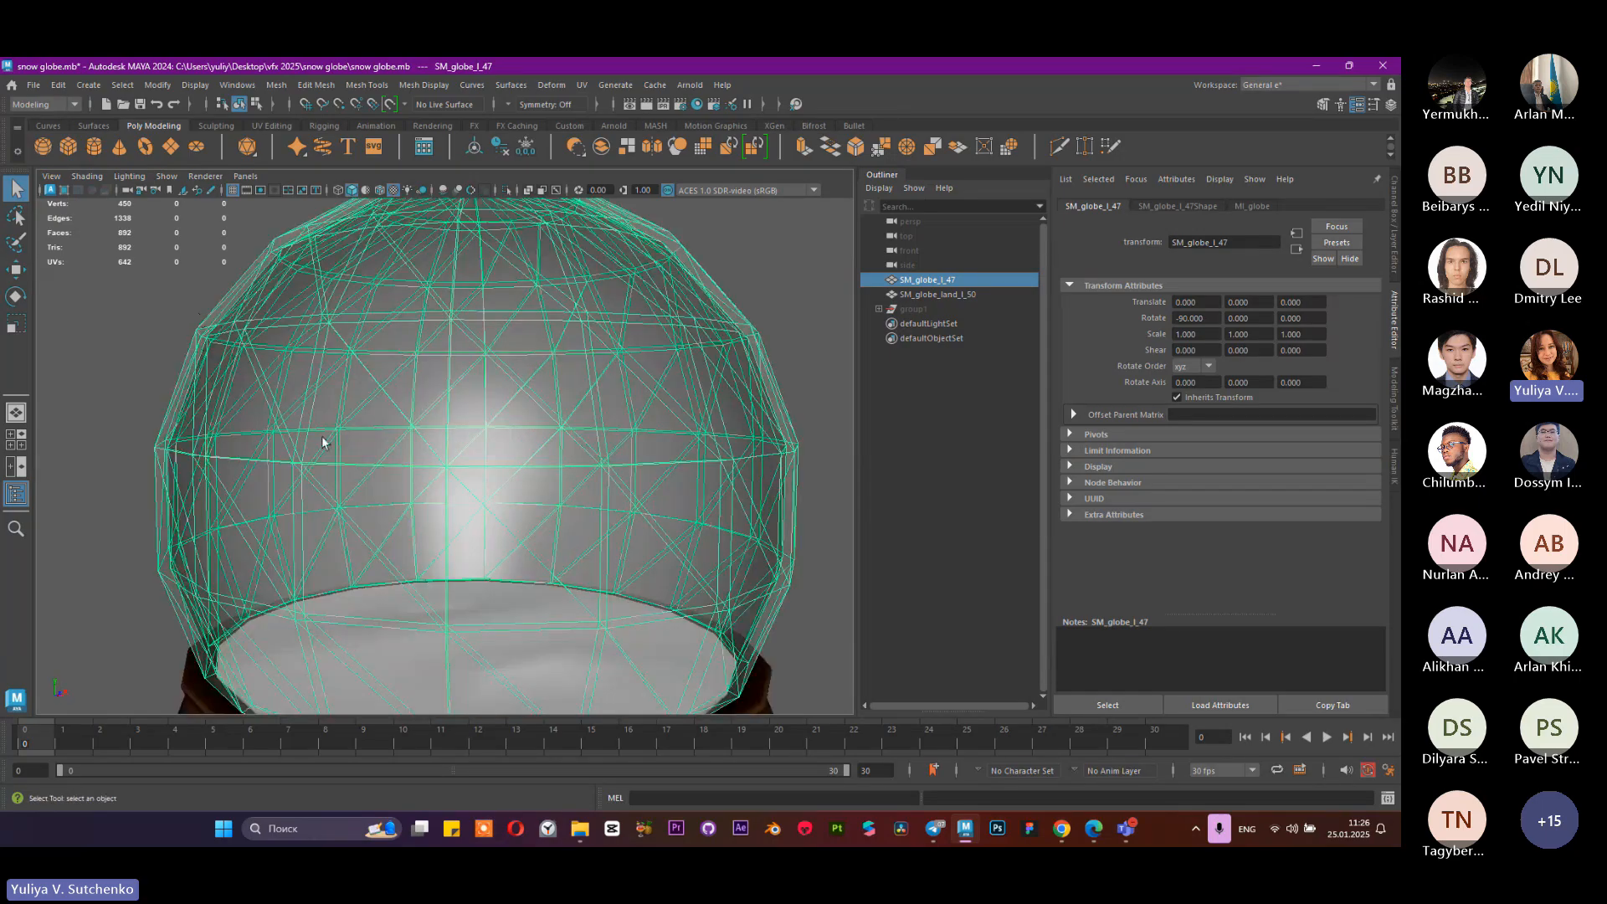
# Step: Create a polygon sphere at the scene origin and scale it uniformly to about 152, roughly matching the glass globe
pyautogui.scroll(-5, 323, 448)
pyautogui.click(688, 293)
pyautogui.keyDown('alt'); pyautogui.moveTo(583, 365); pyautogui.dragTo(570, 406); pyautogui.keyUp('alt')
pyautogui.scroll(-4, 689, 438)
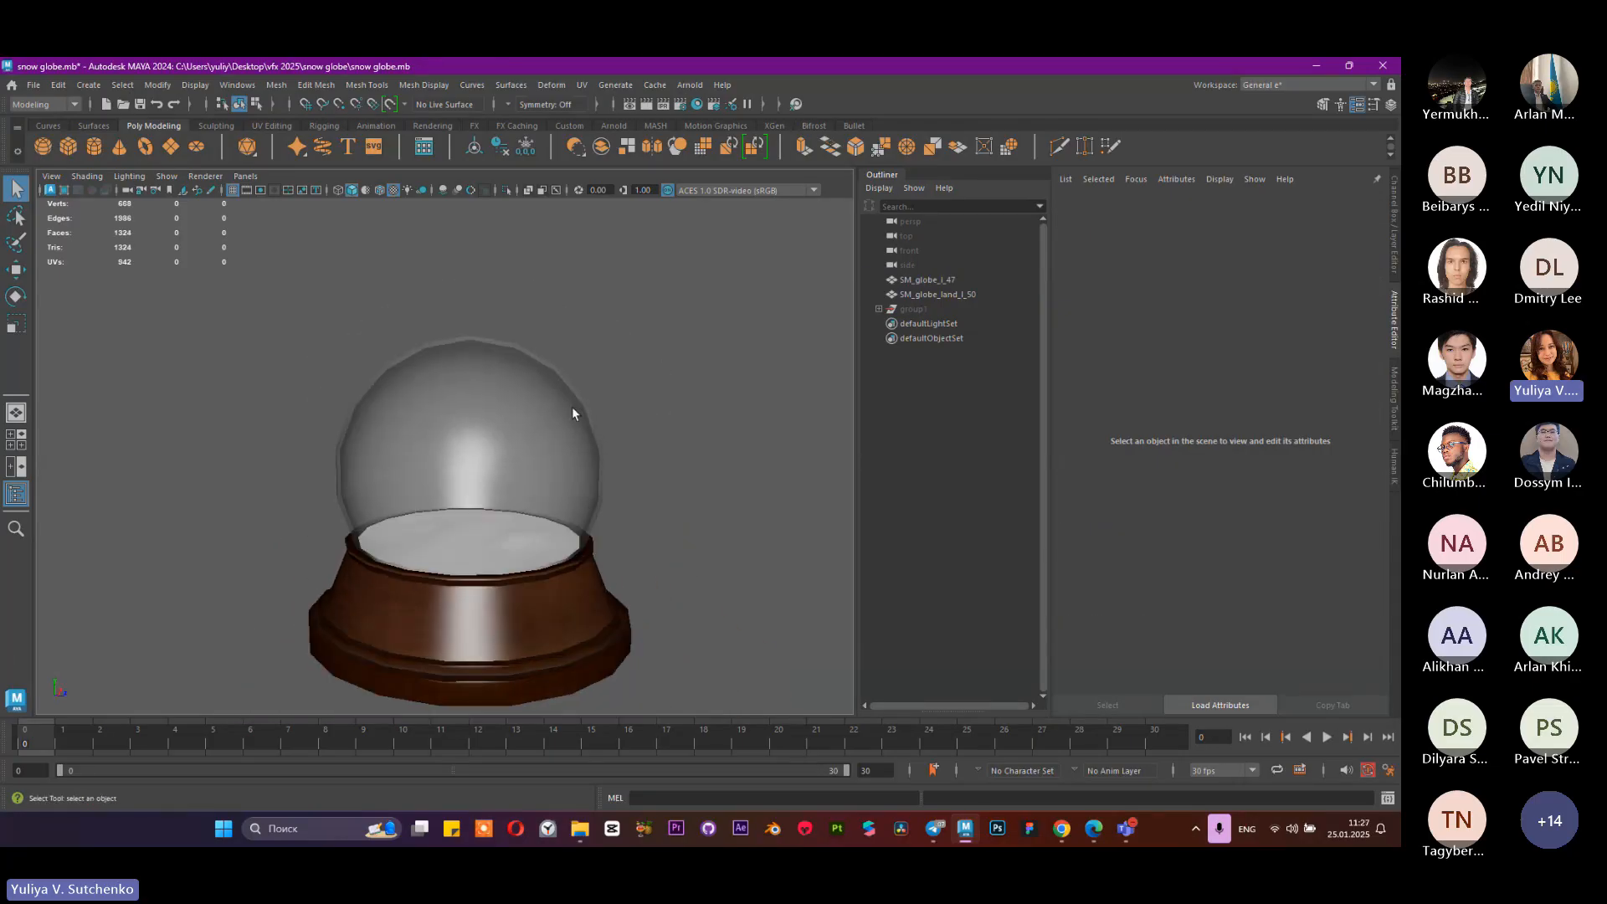
pyautogui.click(43, 147)
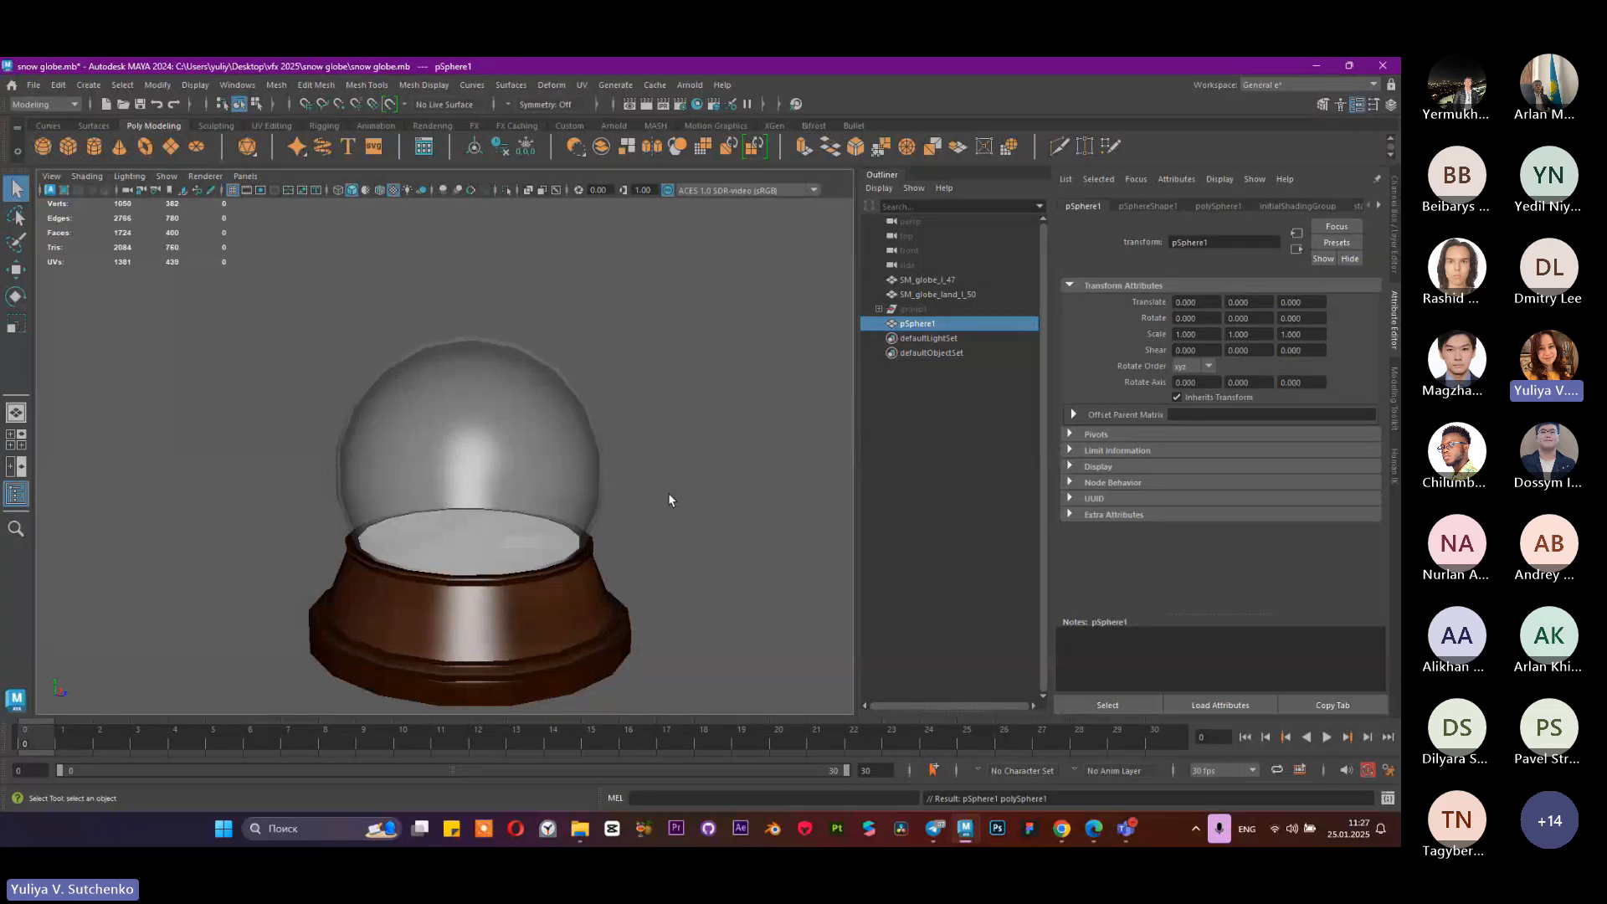
pyautogui.press('r')
pyautogui.moveTo(468, 537); pyautogui.dragTo(664, 556)
pyautogui.press('w')
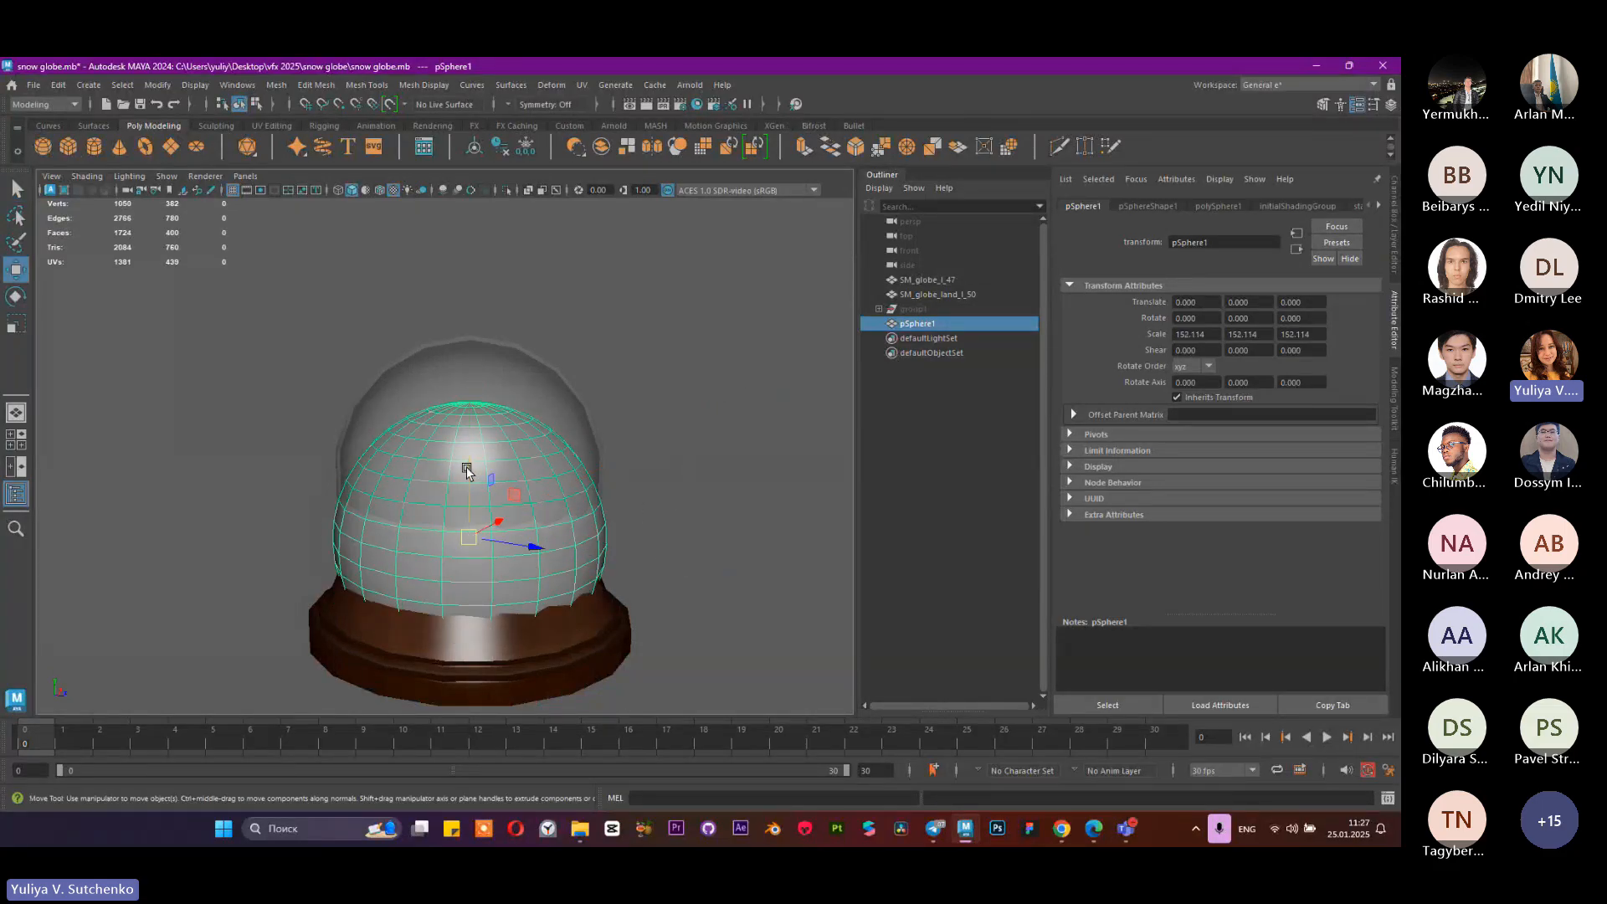
# Step: Raise the sphere to about 84.8 in Y over the old globe and scale it uniformly to about 154
pyautogui.moveTo(465, 465); pyautogui.dragTo(505, 392)
pyautogui.press('r')
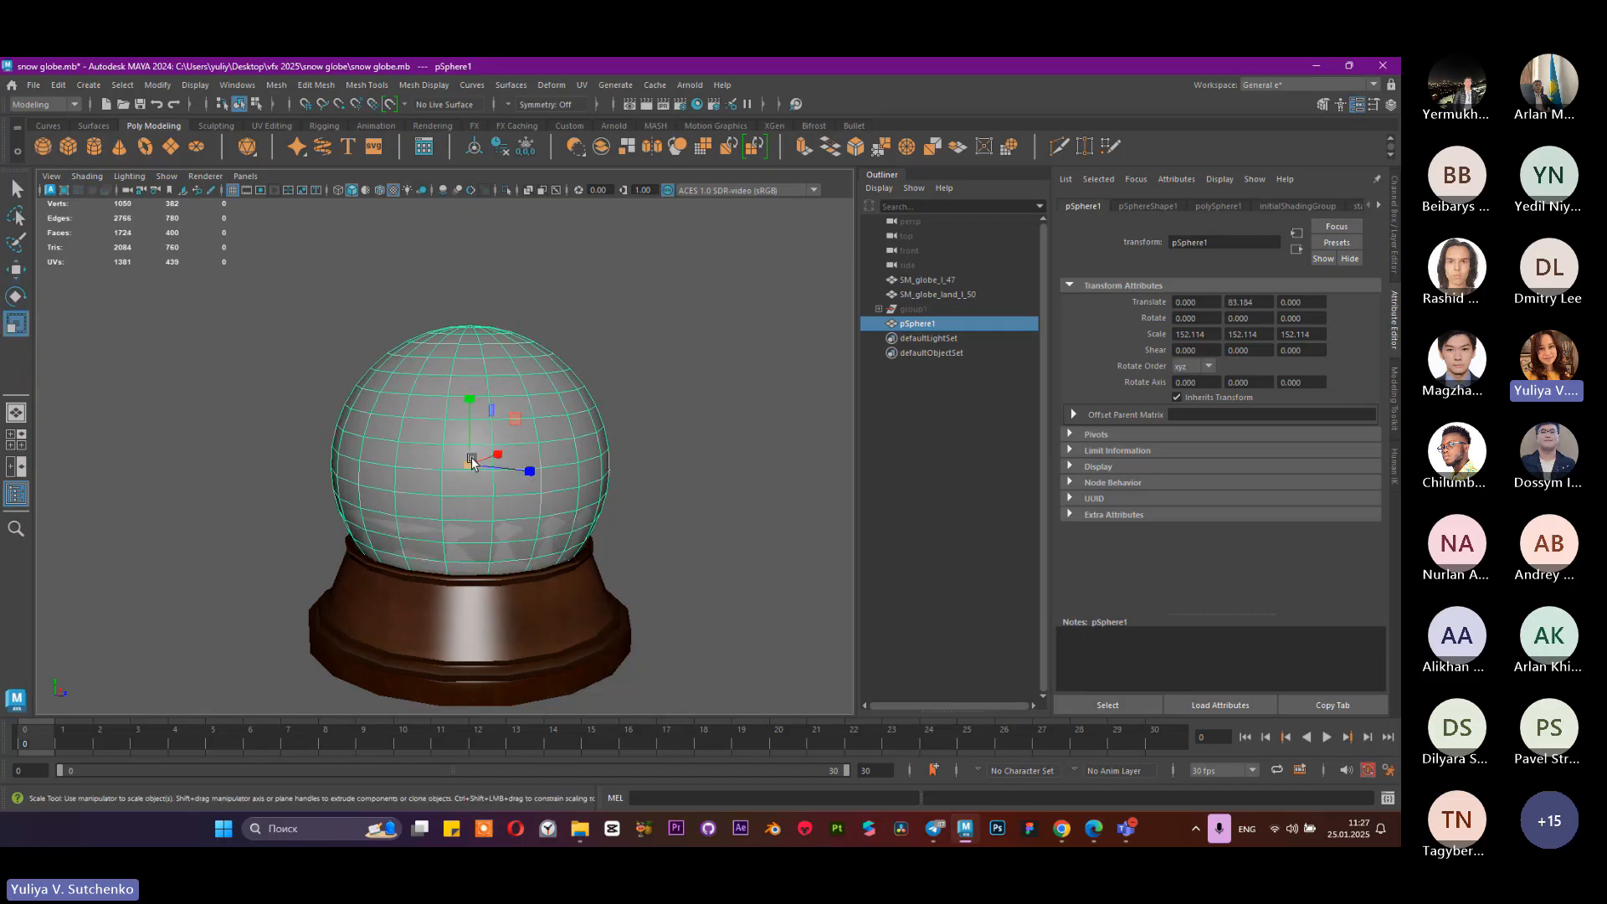
pyautogui.moveTo(468, 465); pyautogui.dragTo(470, 464)
pyautogui.press('w')
pyautogui.moveTo(474, 395)
pyautogui.mouseDown()
pyautogui.moveTo(474, 373)
pyautogui.moveTo(482, 392)
pyautogui.mouseUp()
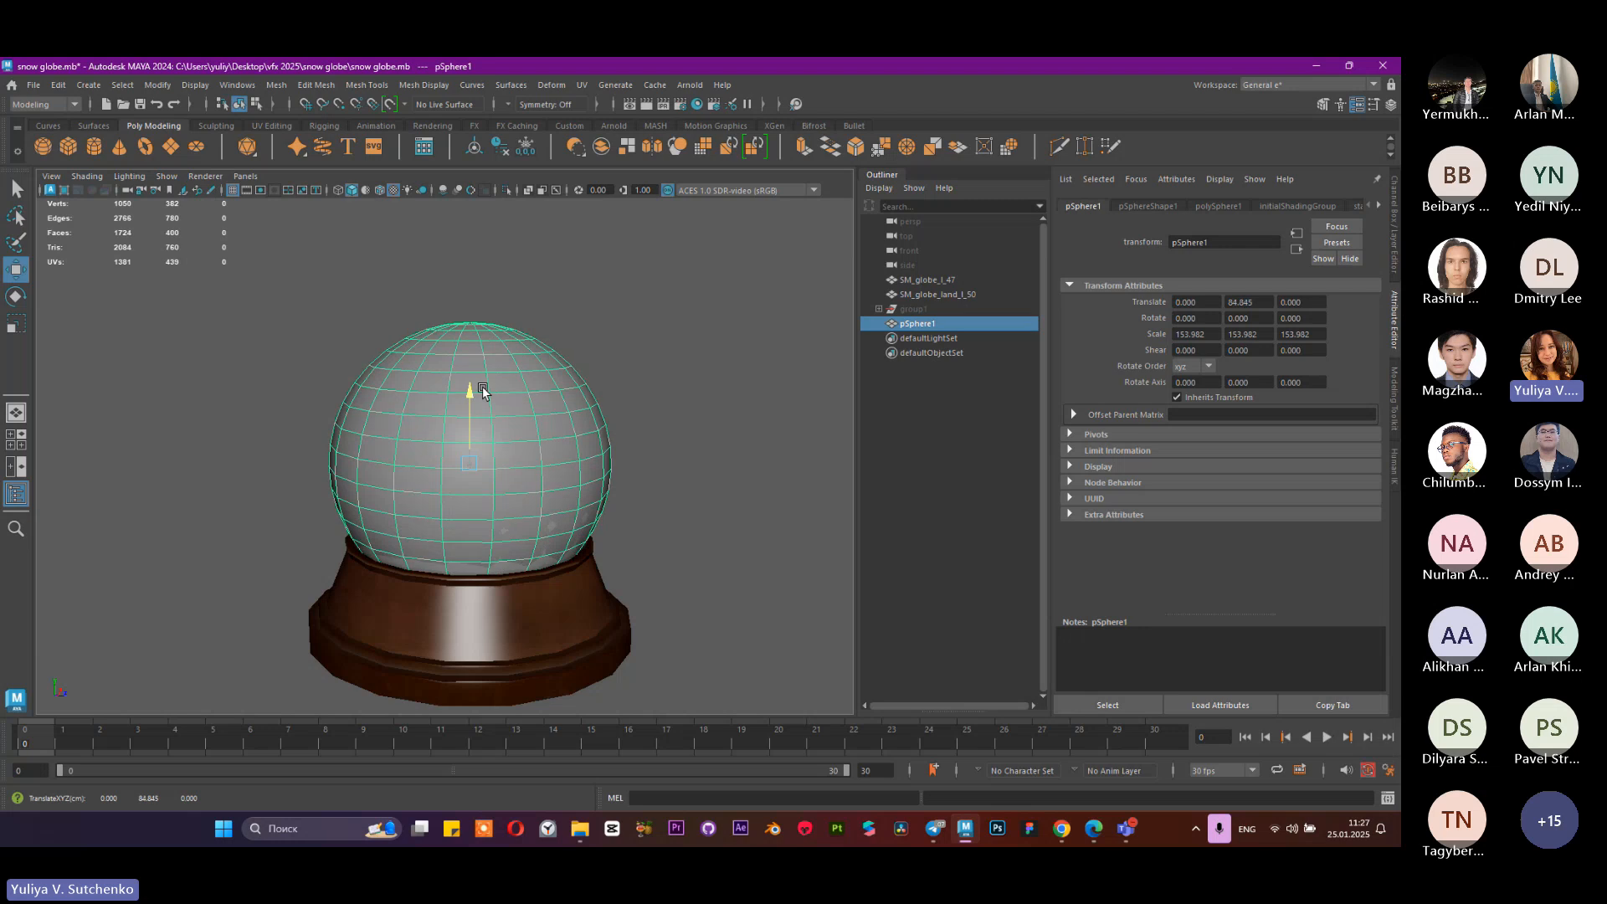
# Step: Refine the sphere's fit on the base rim with a uniform scale of about 157.6 and a height of about 89.2 in Y
pyautogui.keyDown('alt'); pyautogui.moveTo(611, 502); pyautogui.dragTo(753, 621, button='right'); pyautogui.keyUp('alt')
pyautogui.keyDown('alt'); pyautogui.moveTo(753, 621); pyautogui.dragTo(638, 523); pyautogui.keyUp('alt')
pyautogui.keyDown('alt'); pyautogui.moveTo(638, 523); pyautogui.dragTo(491, 423, button='right'); pyautogui.keyUp('alt')
pyautogui.press('r')
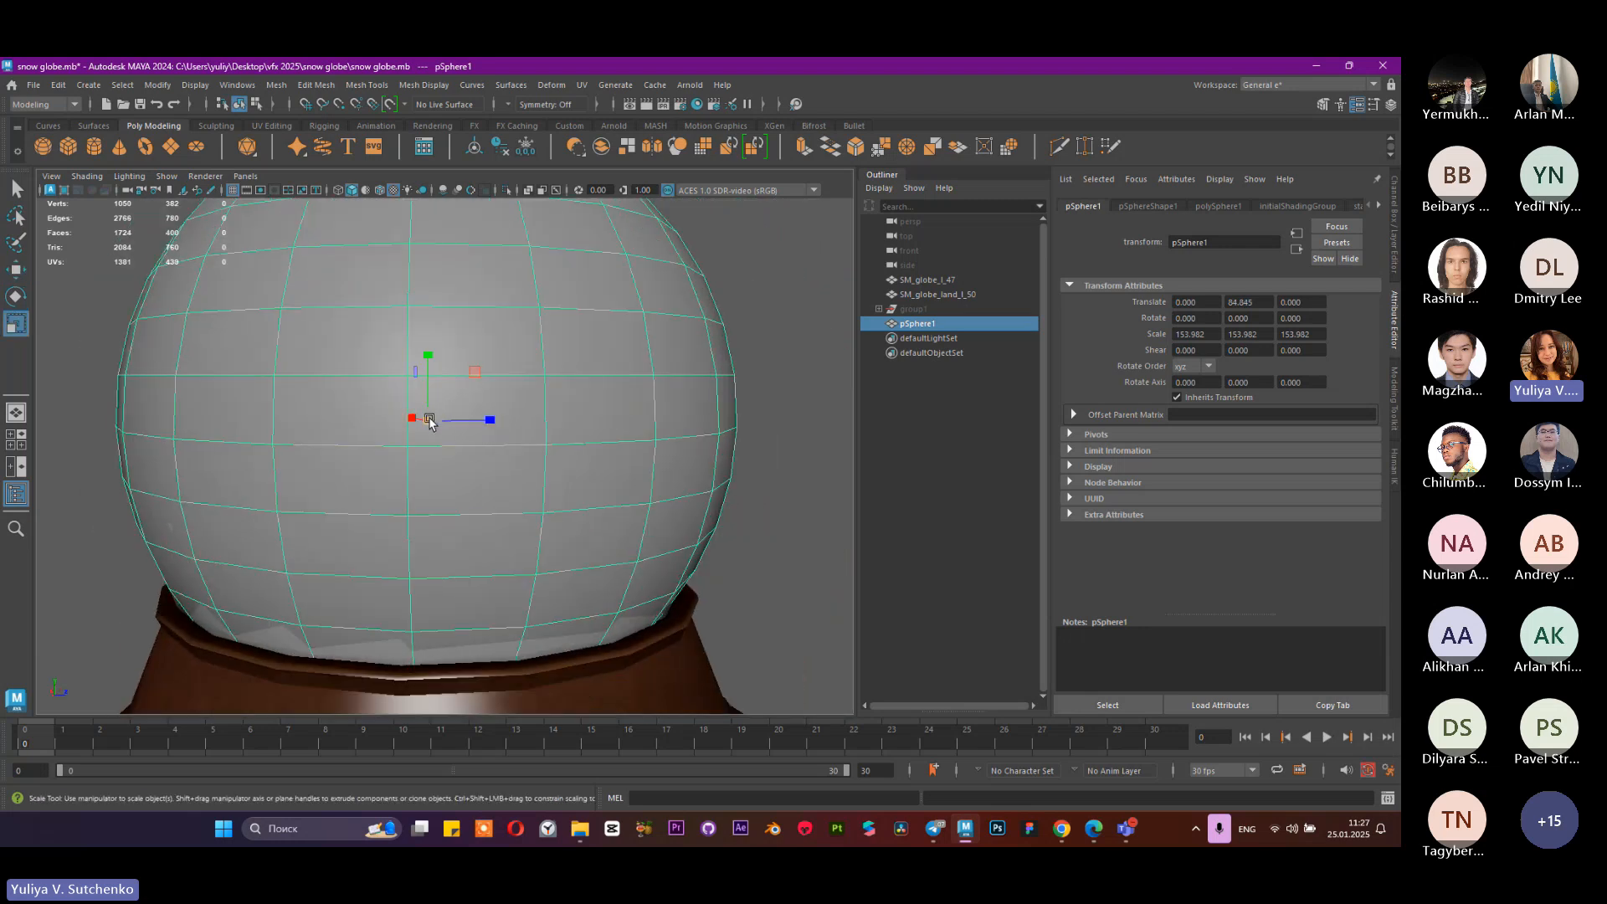
pyautogui.moveTo(429, 419)
pyautogui.mouseDown()
pyautogui.moveTo(461, 424)
pyautogui.moveTo(433, 419)
pyautogui.mouseUp()
pyautogui.keyDown('alt'); pyautogui.moveTo(521, 434); pyautogui.dragTo(419, 419, button='right'); pyautogui.keyUp('alt')
pyautogui.keyDown('alt'); pyautogui.moveTo(419, 419); pyautogui.dragTo(504, 445); pyautogui.keyUp('alt')
pyautogui.press('w')
pyautogui.moveTo(449, 360)
pyautogui.mouseDown()
pyautogui.moveTo(458, 327)
pyautogui.moveTo(465, 358)
pyautogui.mouseUp()
pyautogui.keyDown('alt'); pyautogui.moveTo(520, 358); pyautogui.dragTo(645, 387, button='right'); pyautogui.keyUp('alt')
pyautogui.keyDown('alt'); pyautogui.moveTo(645, 388); pyautogui.dragTo(610, 401); pyautogui.keyUp('alt')
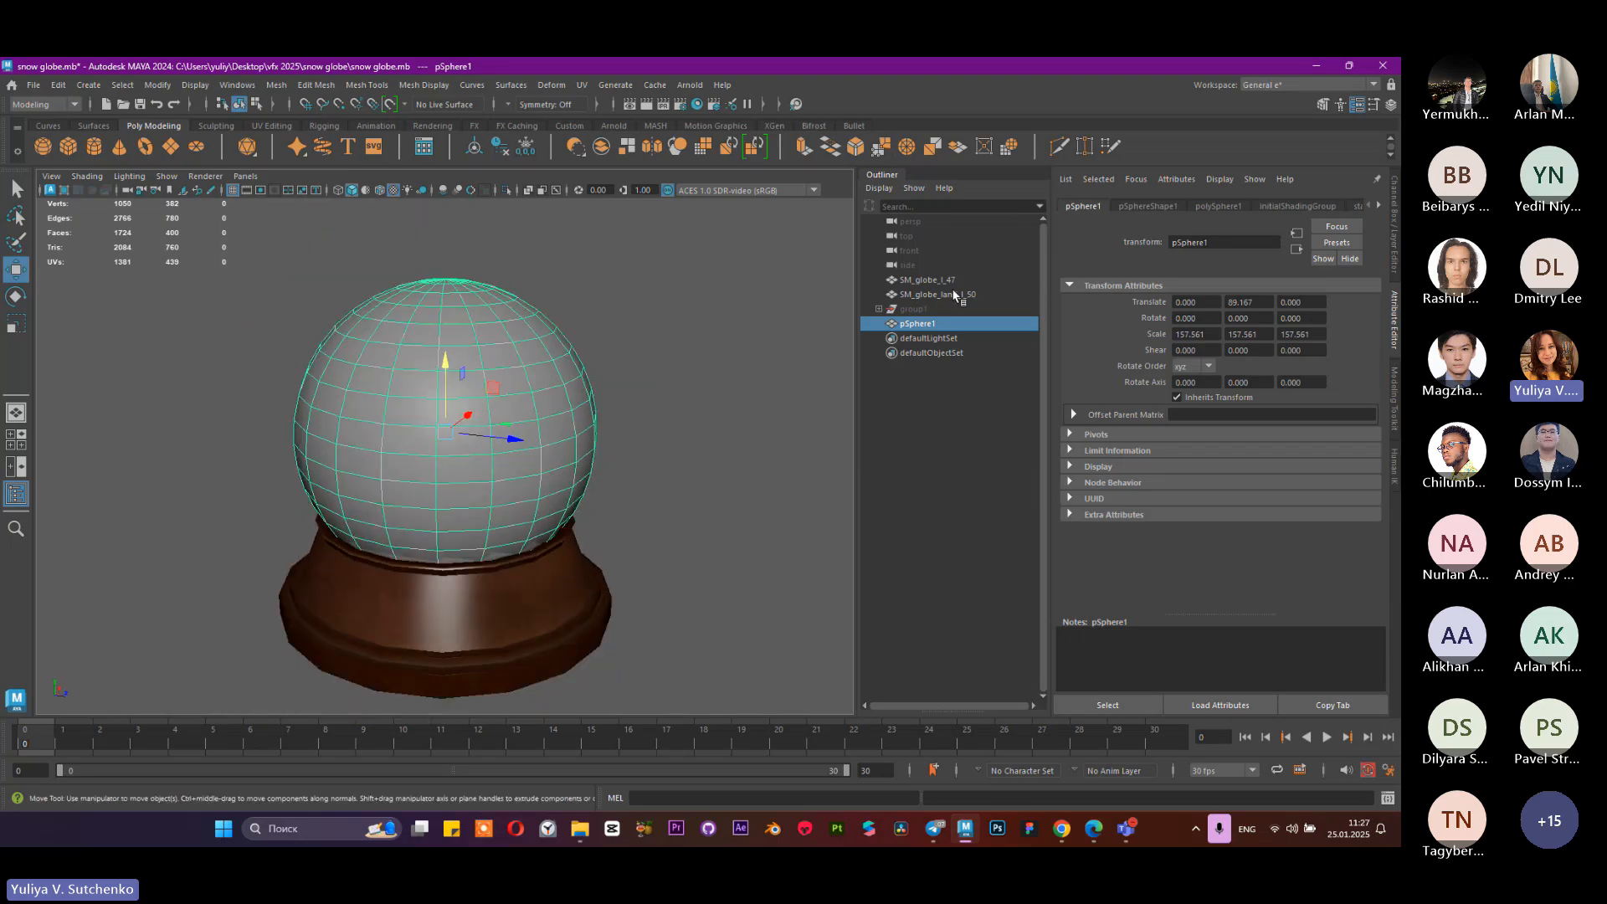
# Step: Hide the new sphere pSphere1 and delete the original glass globe SM_globe_l_47
pyautogui.click(951, 280)
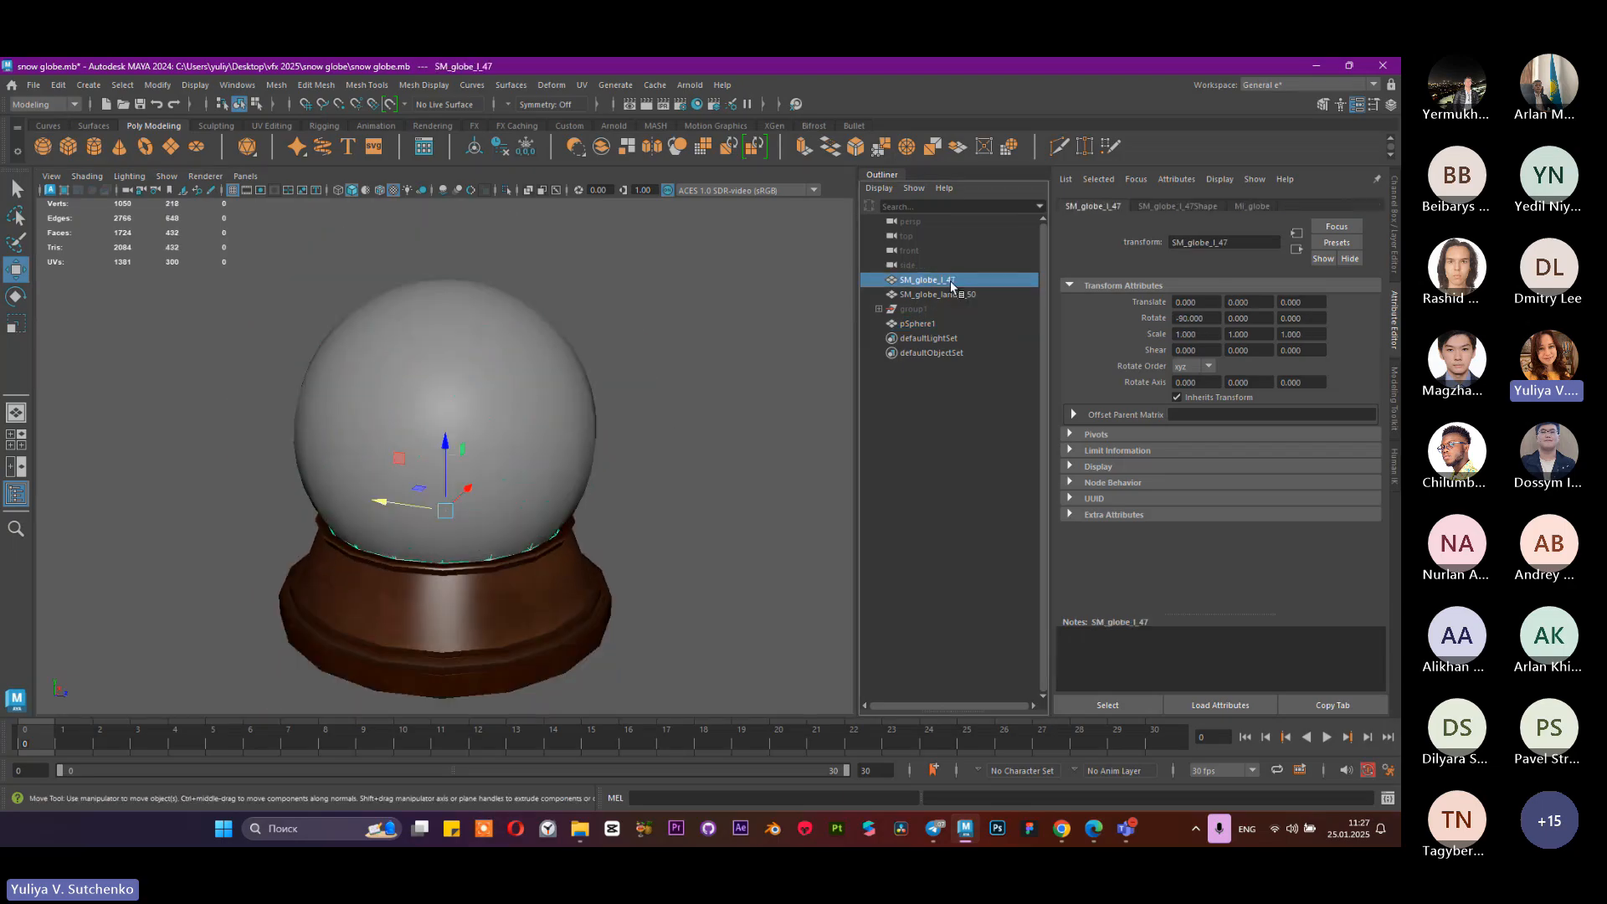
pyautogui.click(907, 322)
pyautogui.hotkey('ctrl', 'h')
pyautogui.click(906, 281)
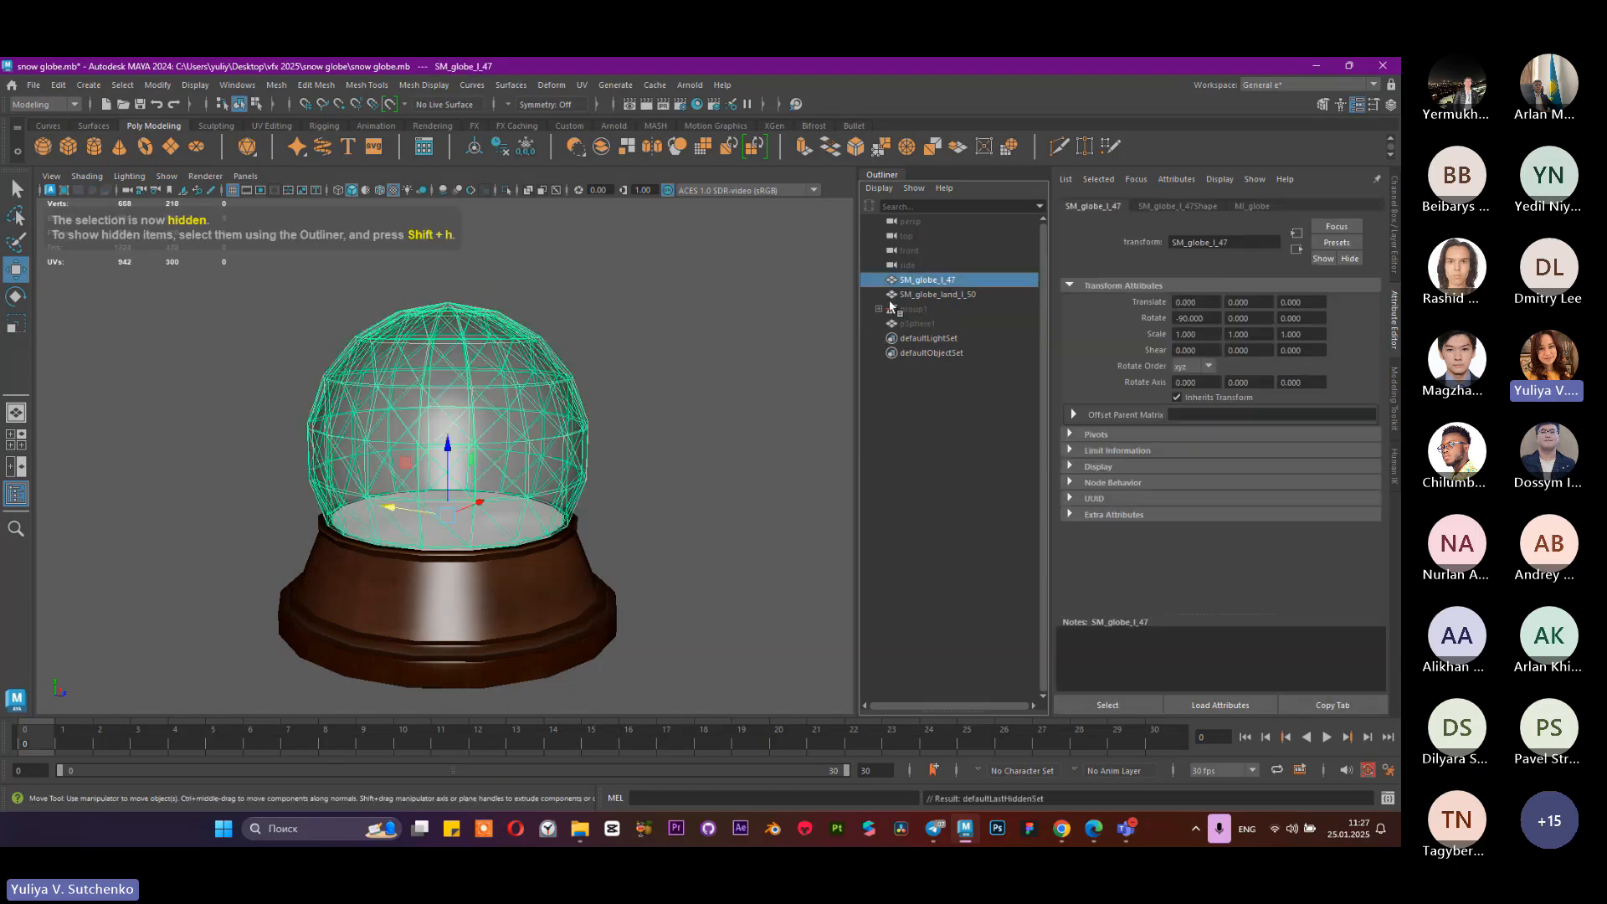
pyautogui.keyDown('alt'); pyautogui.moveTo(525, 339); pyautogui.dragTo(566, 388); pyautogui.keyUp('alt')
pyautogui.keyDown('alt'); pyautogui.moveTo(567, 388); pyautogui.dragTo(739, 437, button='right'); pyautogui.keyUp('alt')
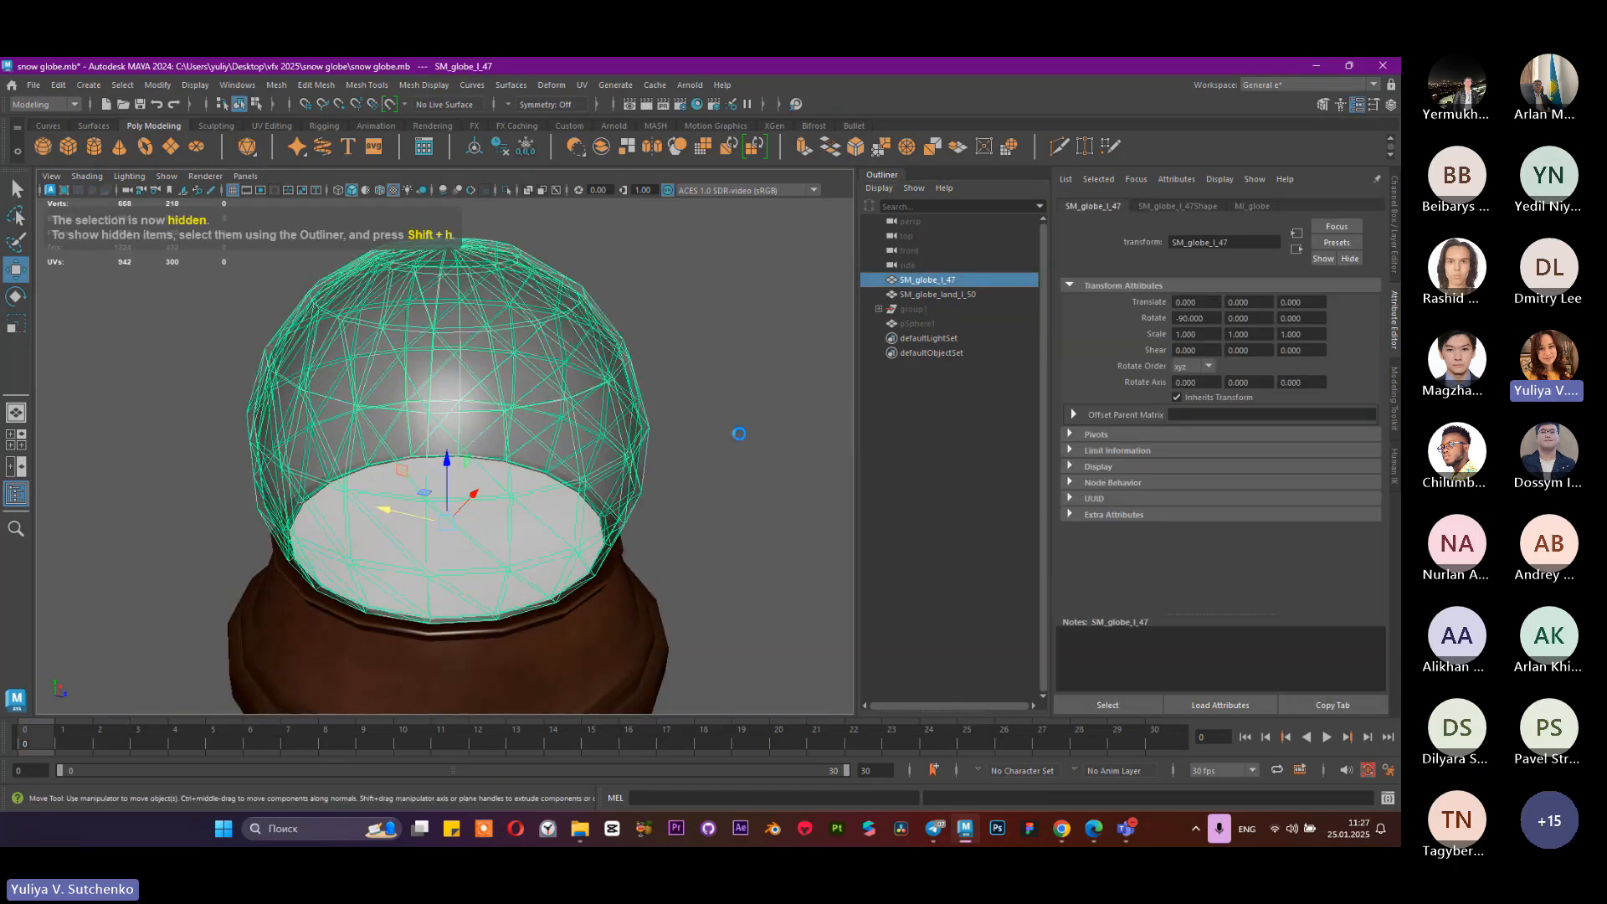
pyautogui.press('Delete')
# Step: Unhide the new sphere above the wooden base
pyautogui.click(928, 309)
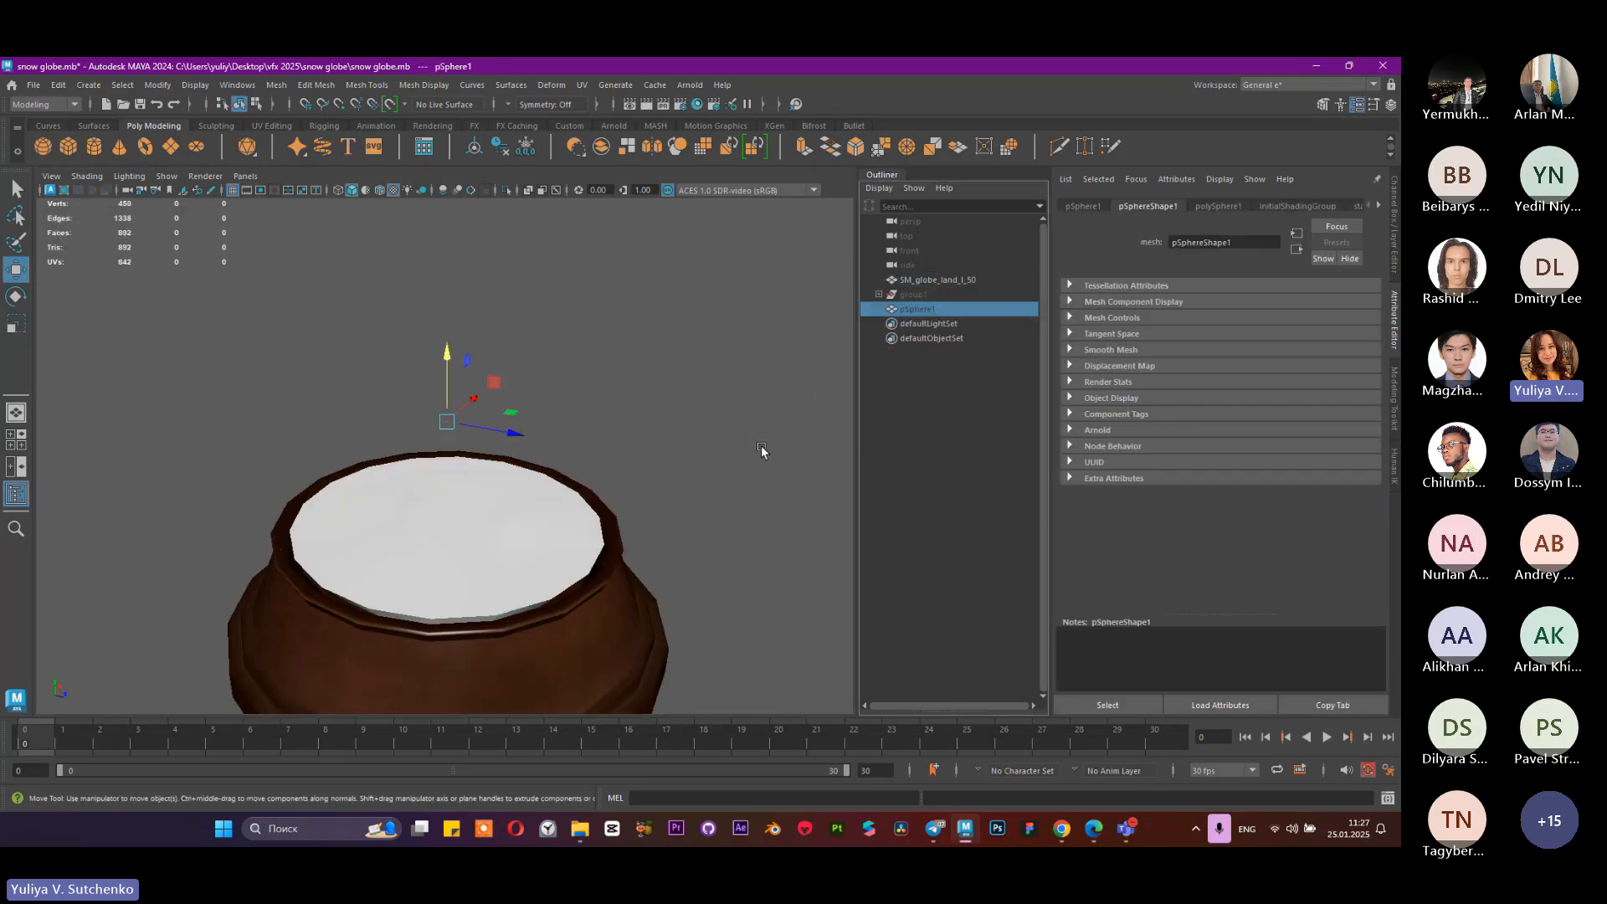
pyautogui.hotkey('shift', 'h')
pyautogui.keyDown('alt'); pyautogui.moveTo(741, 437); pyautogui.dragTo(623, 409, button='right'); pyautogui.keyUp('alt')
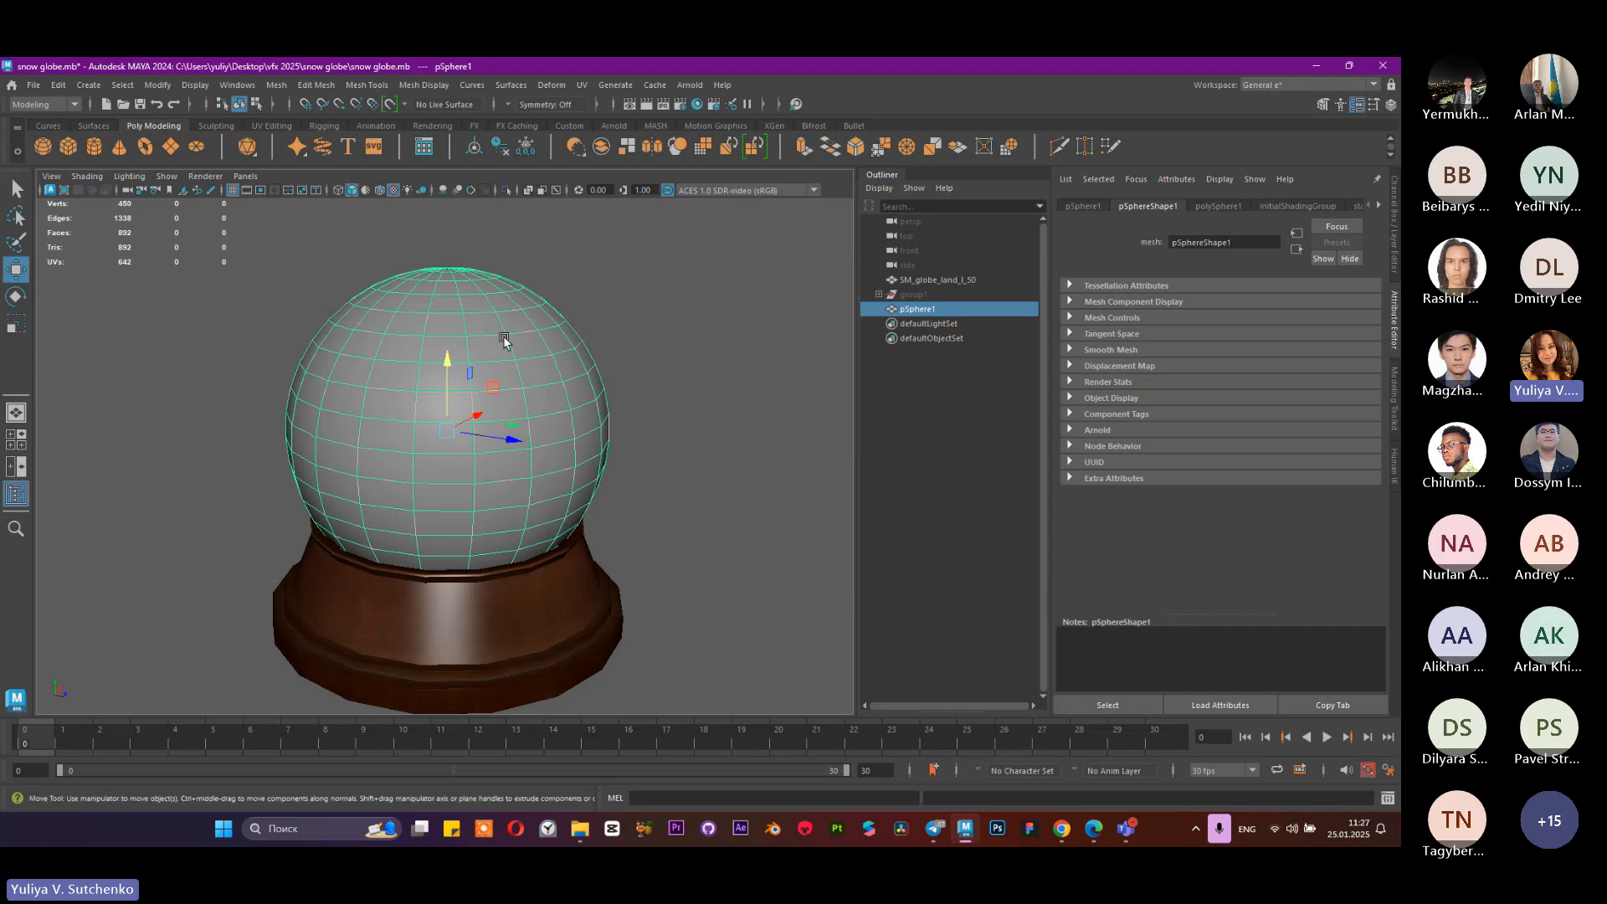
# Step: Assign a new Lambert material to the sphere and raise its transparency so the snowy ground shows through
pyautogui.moveTo(504, 340); pyautogui.dragTo(473, 717, button='right')
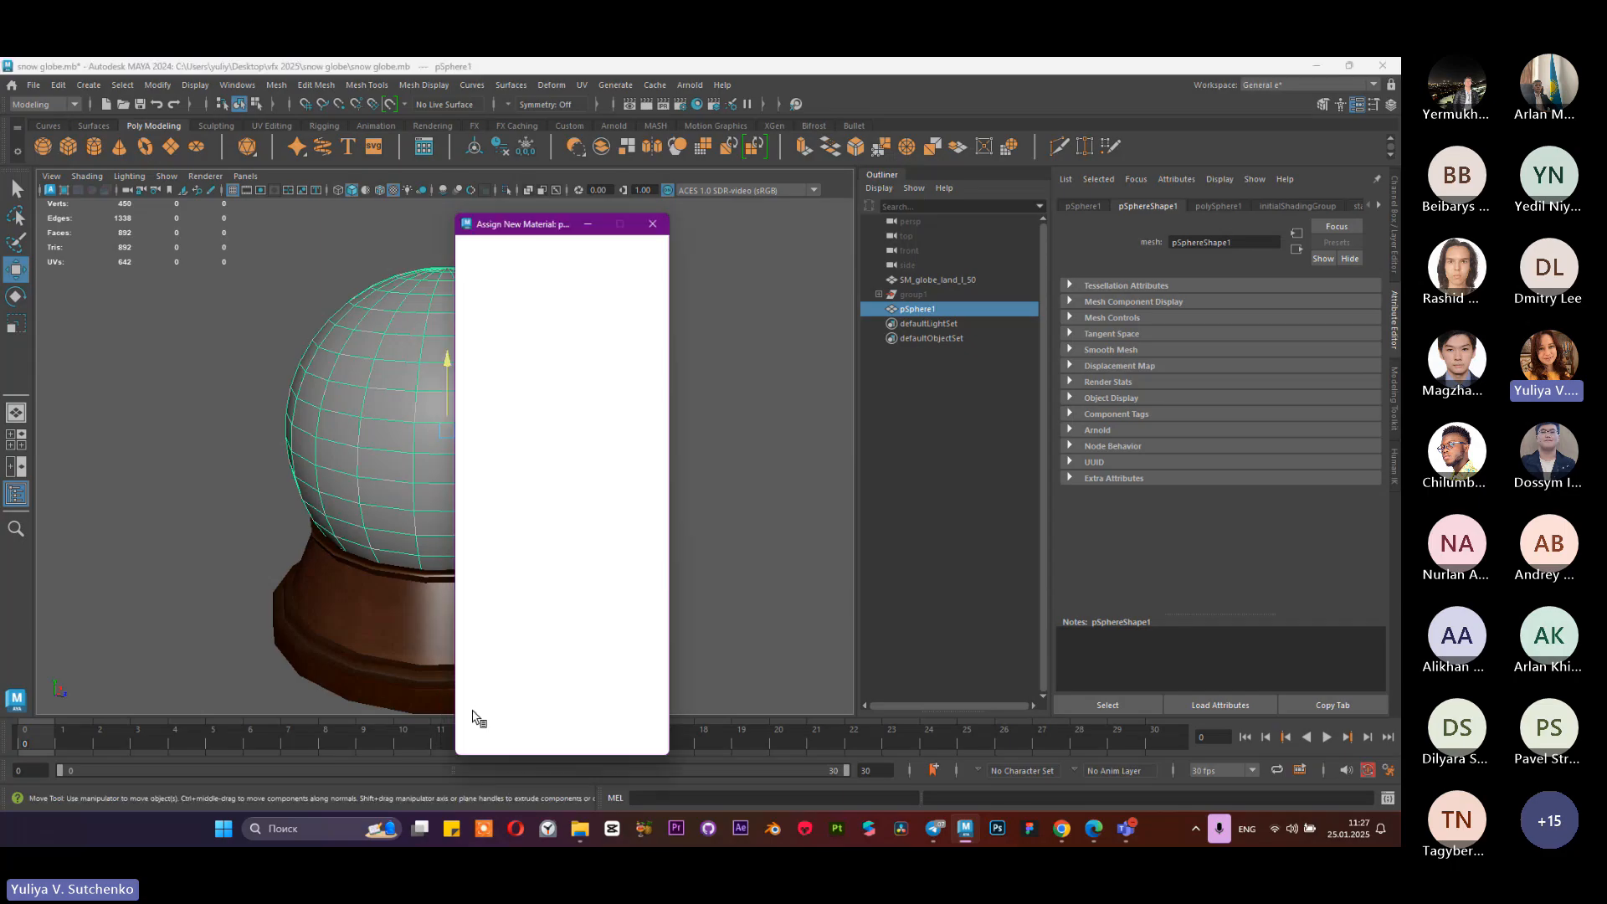
pyautogui.click(574, 320)
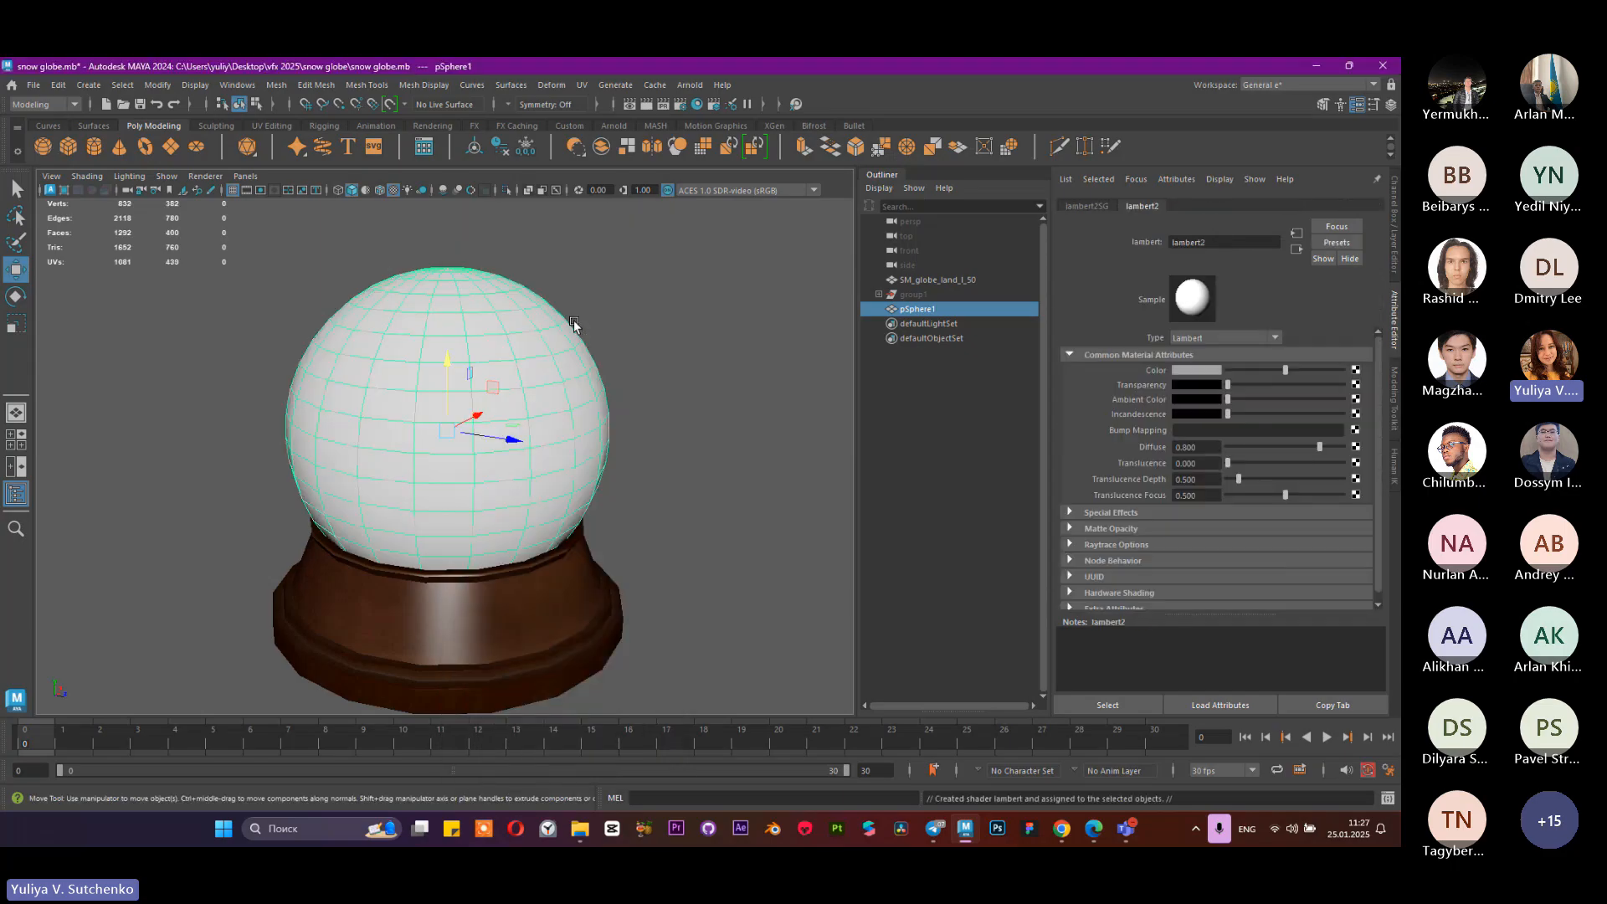
pyautogui.moveTo(1238, 384); pyautogui.dragTo(1320, 384)
pyautogui.click(660, 406)
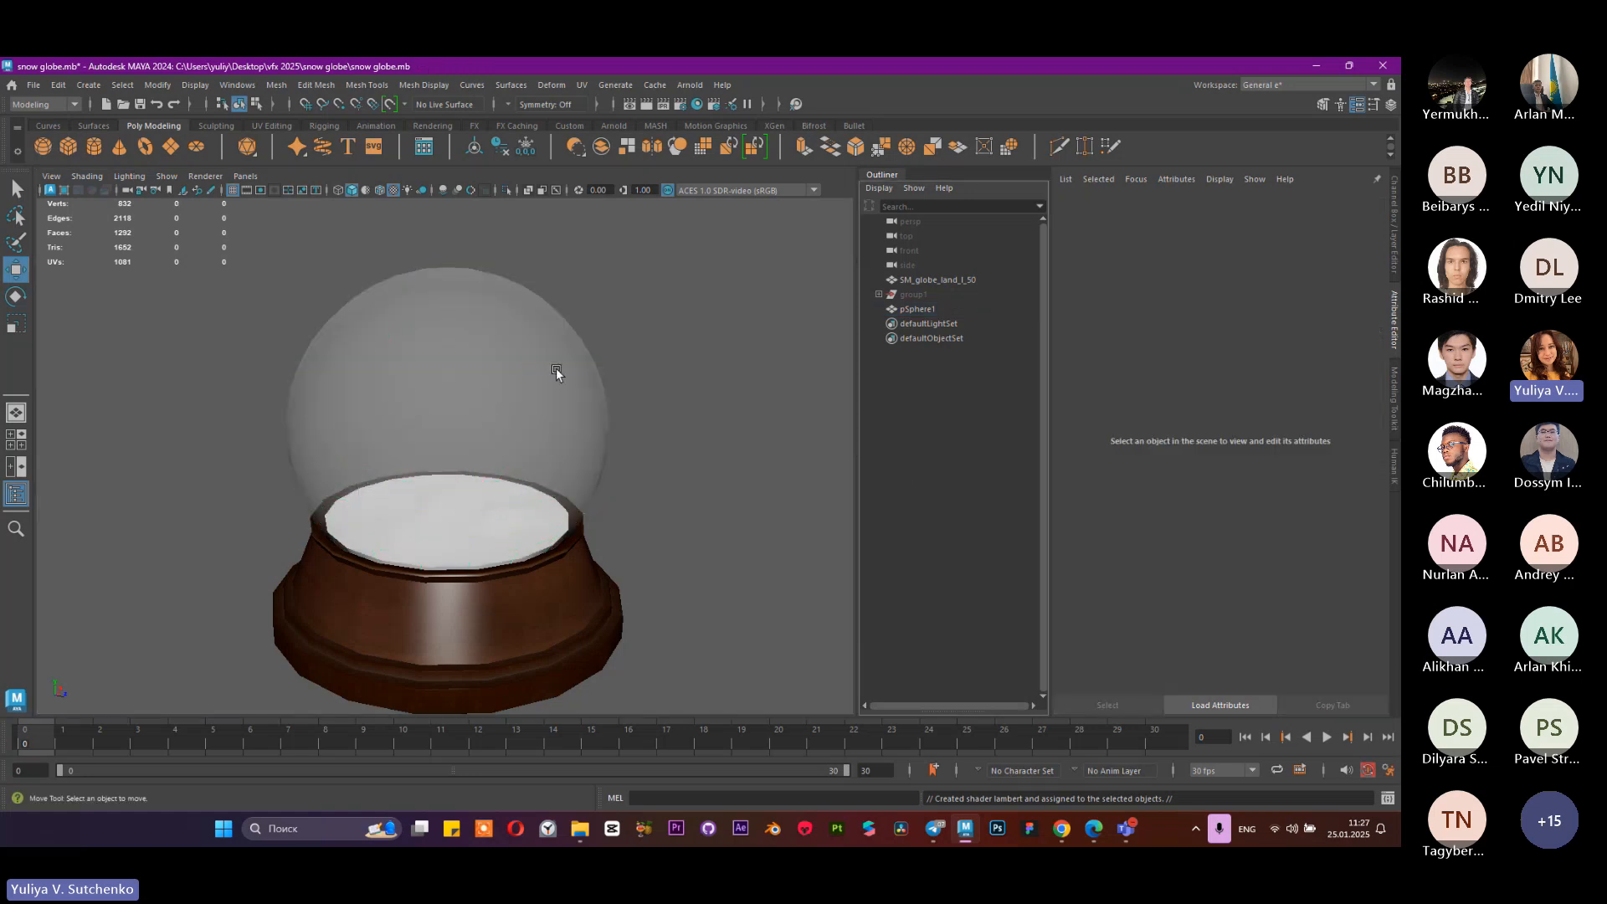
# Step: Select the transparent sphere and examine how it meets the base rim and the snowy ground from several angles
pyautogui.scroll(2, 556, 369)
pyautogui.click(643, 357)
pyautogui.scroll(2, 586, 432)
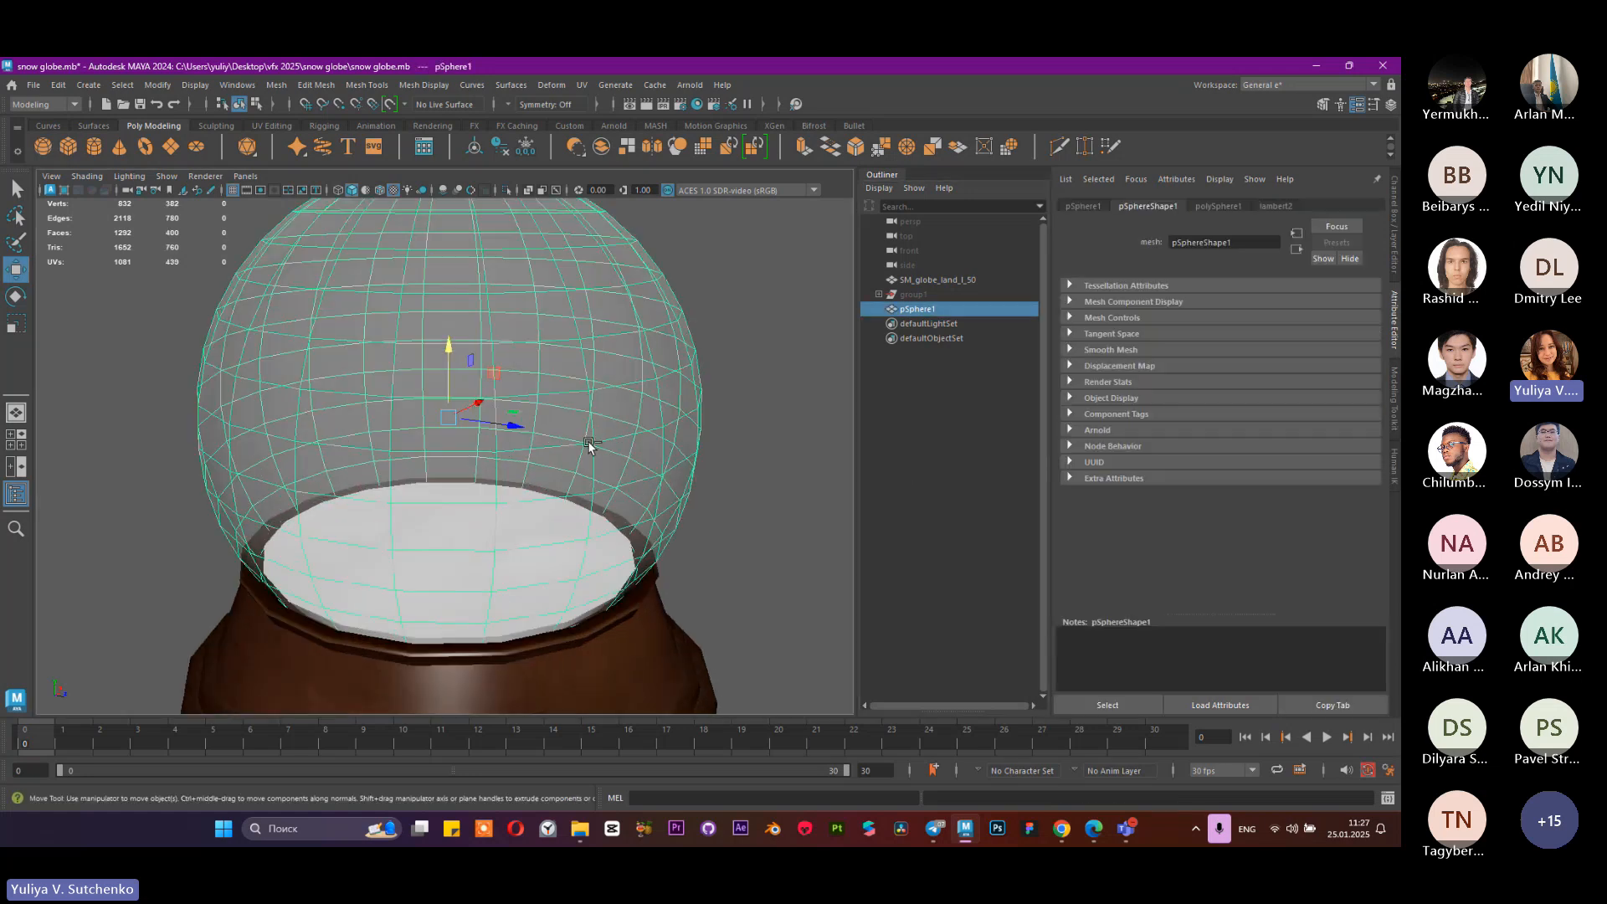
pyautogui.scroll(-4, 459, 466)
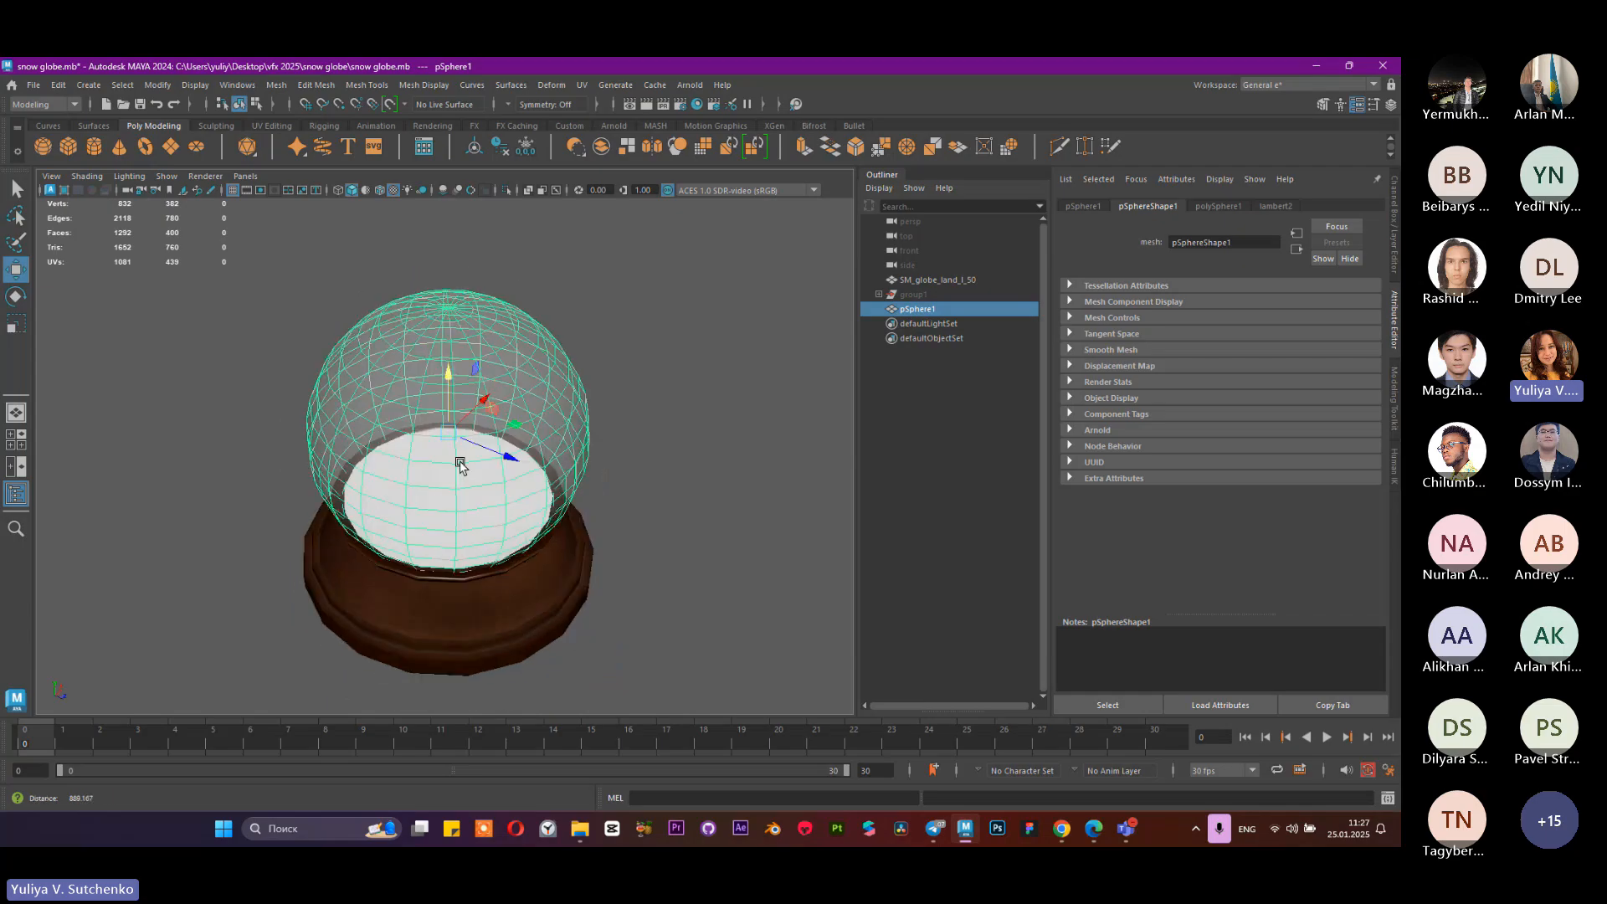
pyautogui.keyDown('alt'); pyautogui.moveTo(459, 466); pyautogui.dragTo(615, 502, button='right'); pyautogui.keyUp('alt')
pyautogui.keyDown('alt'); pyautogui.moveTo(615, 502); pyautogui.dragTo(617, 474); pyautogui.keyUp('alt')
pyautogui.keyDown('alt'); pyautogui.moveTo(616, 474); pyautogui.dragTo(640, 509, button='right'); pyautogui.keyUp('alt')
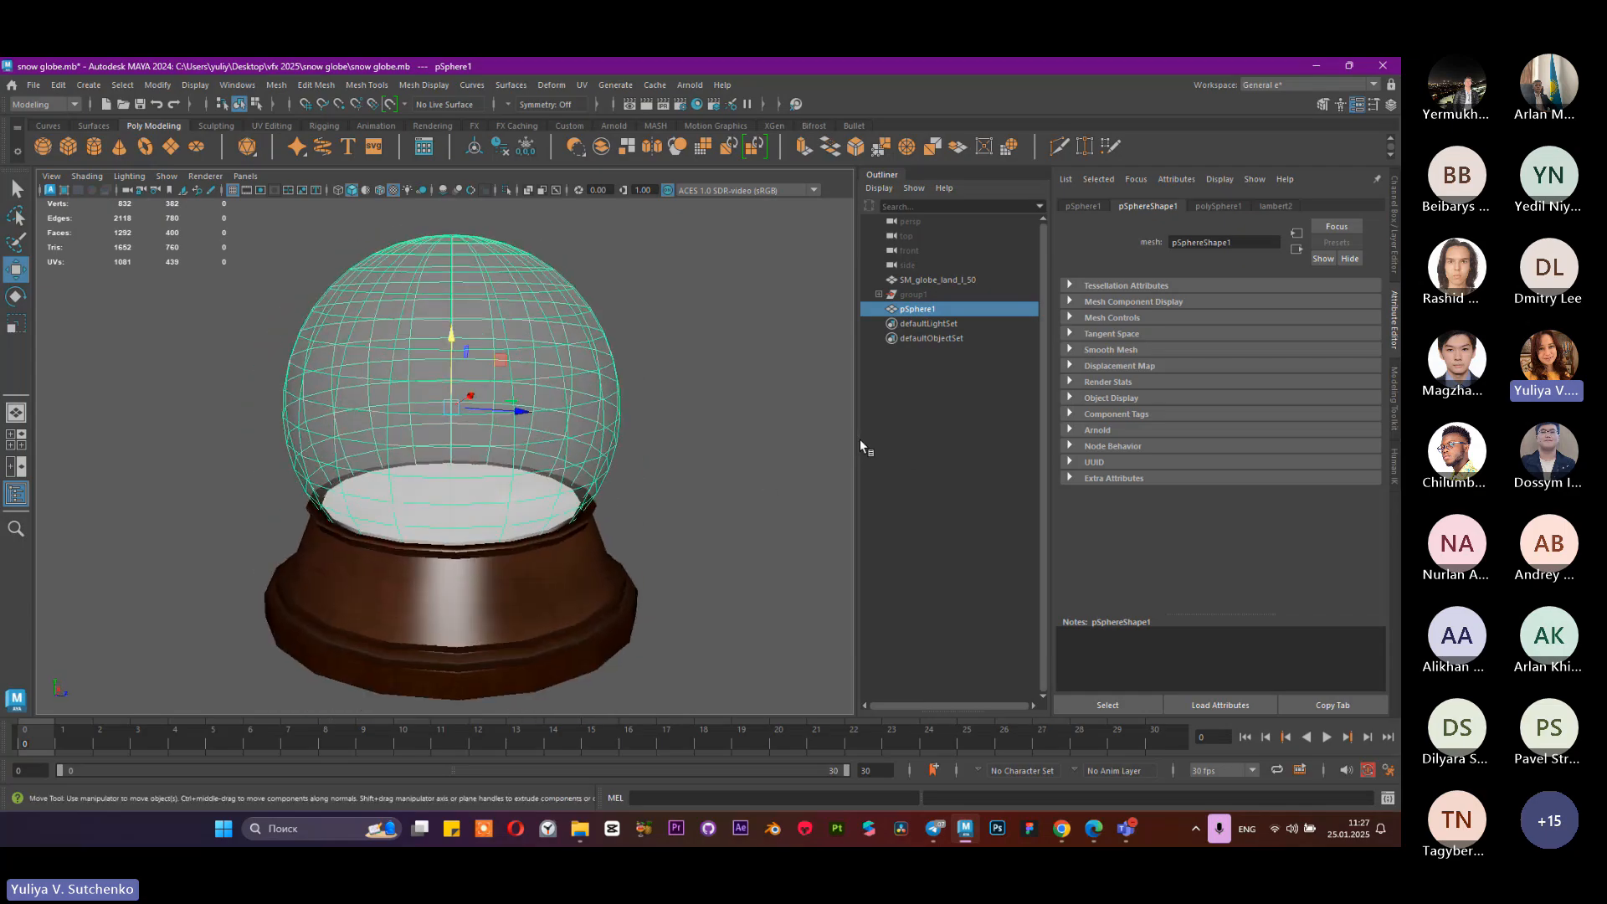
pyautogui.keyDown('alt'); pyautogui.moveTo(555, 307); pyautogui.dragTo(542, 335); pyautogui.keyUp('alt')
pyautogui.keyDown('alt'); pyautogui.moveTo(542, 335); pyautogui.dragTo(603, 370, button='right'); pyautogui.keyUp('alt')
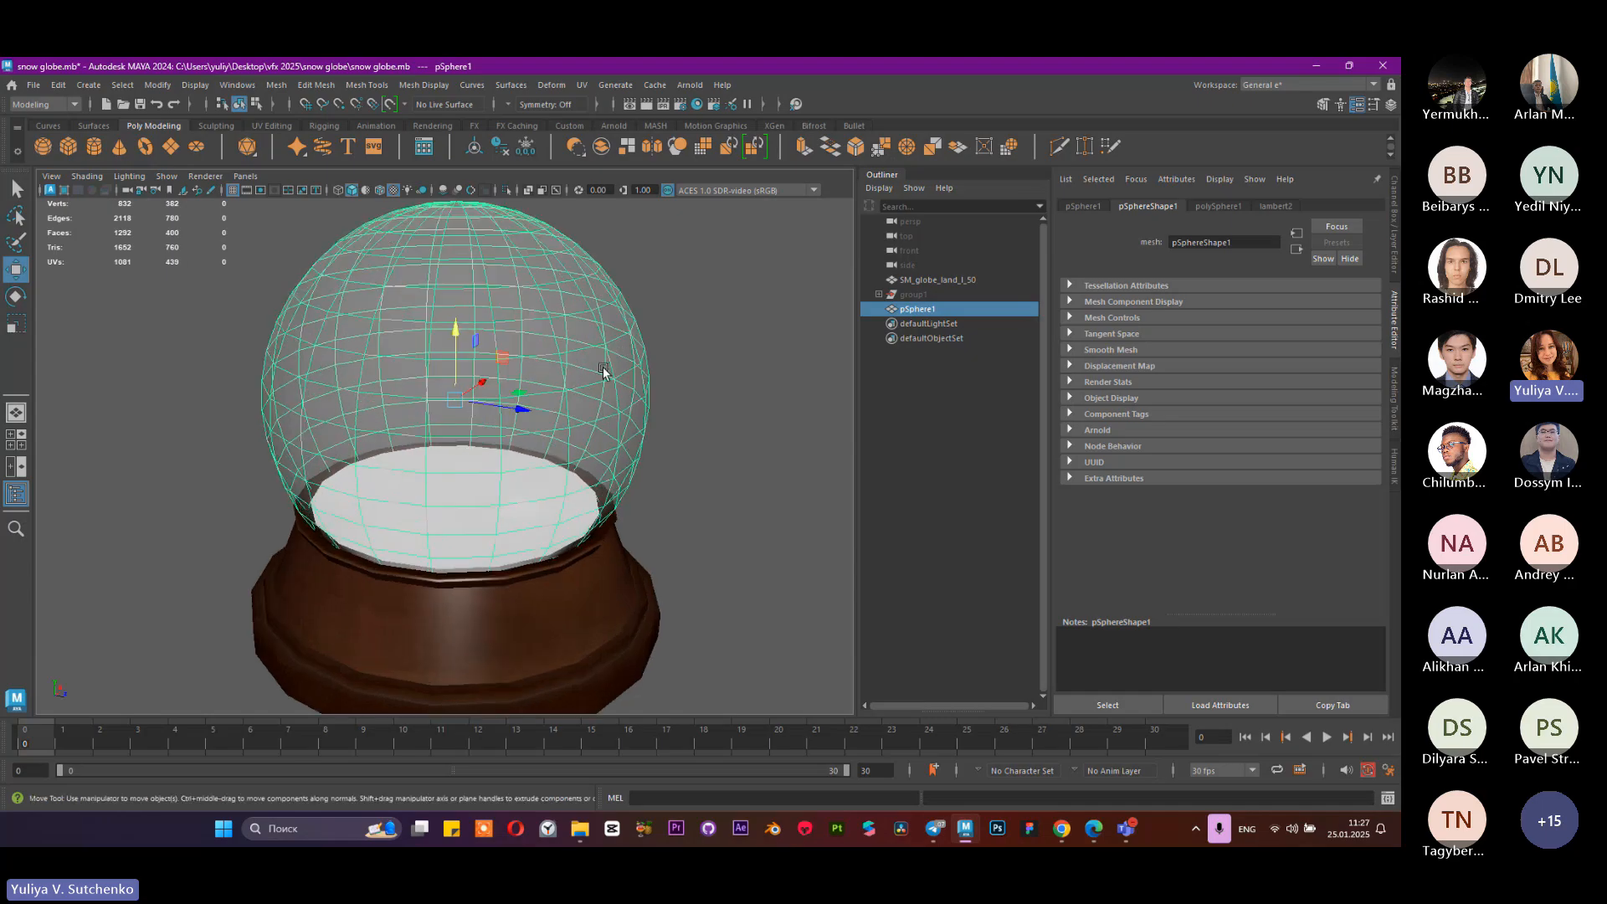
# Step: Switch to the FX toolset and create an nParticle emitter at the scene origin
pyautogui.click(46, 104)
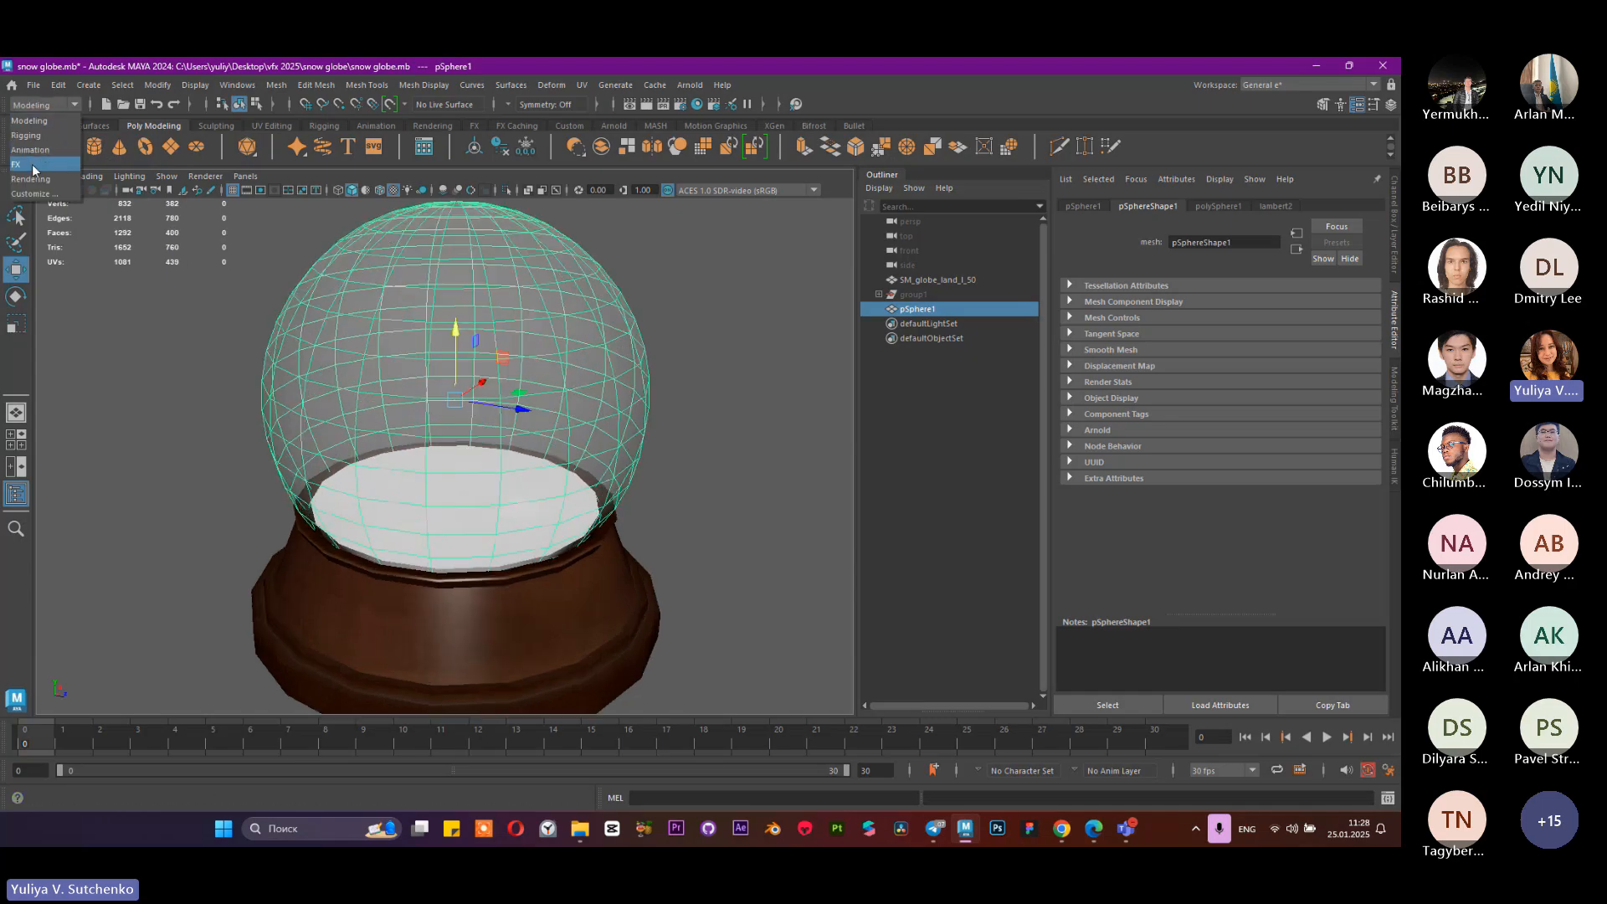
pyautogui.click(30, 162)
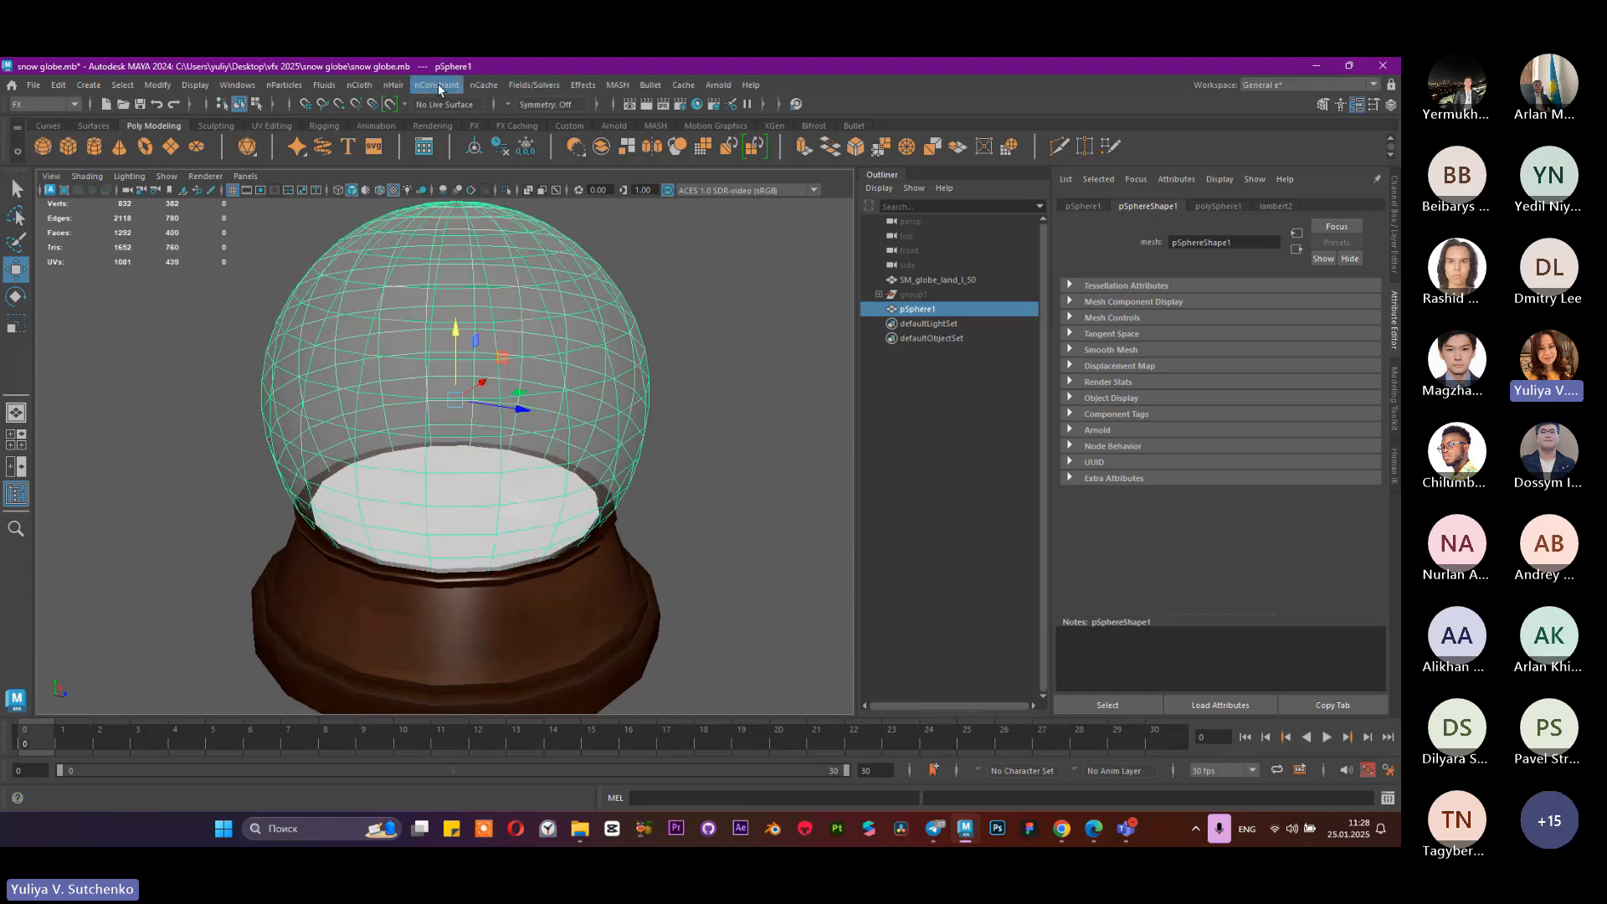
pyautogui.click(290, 85)
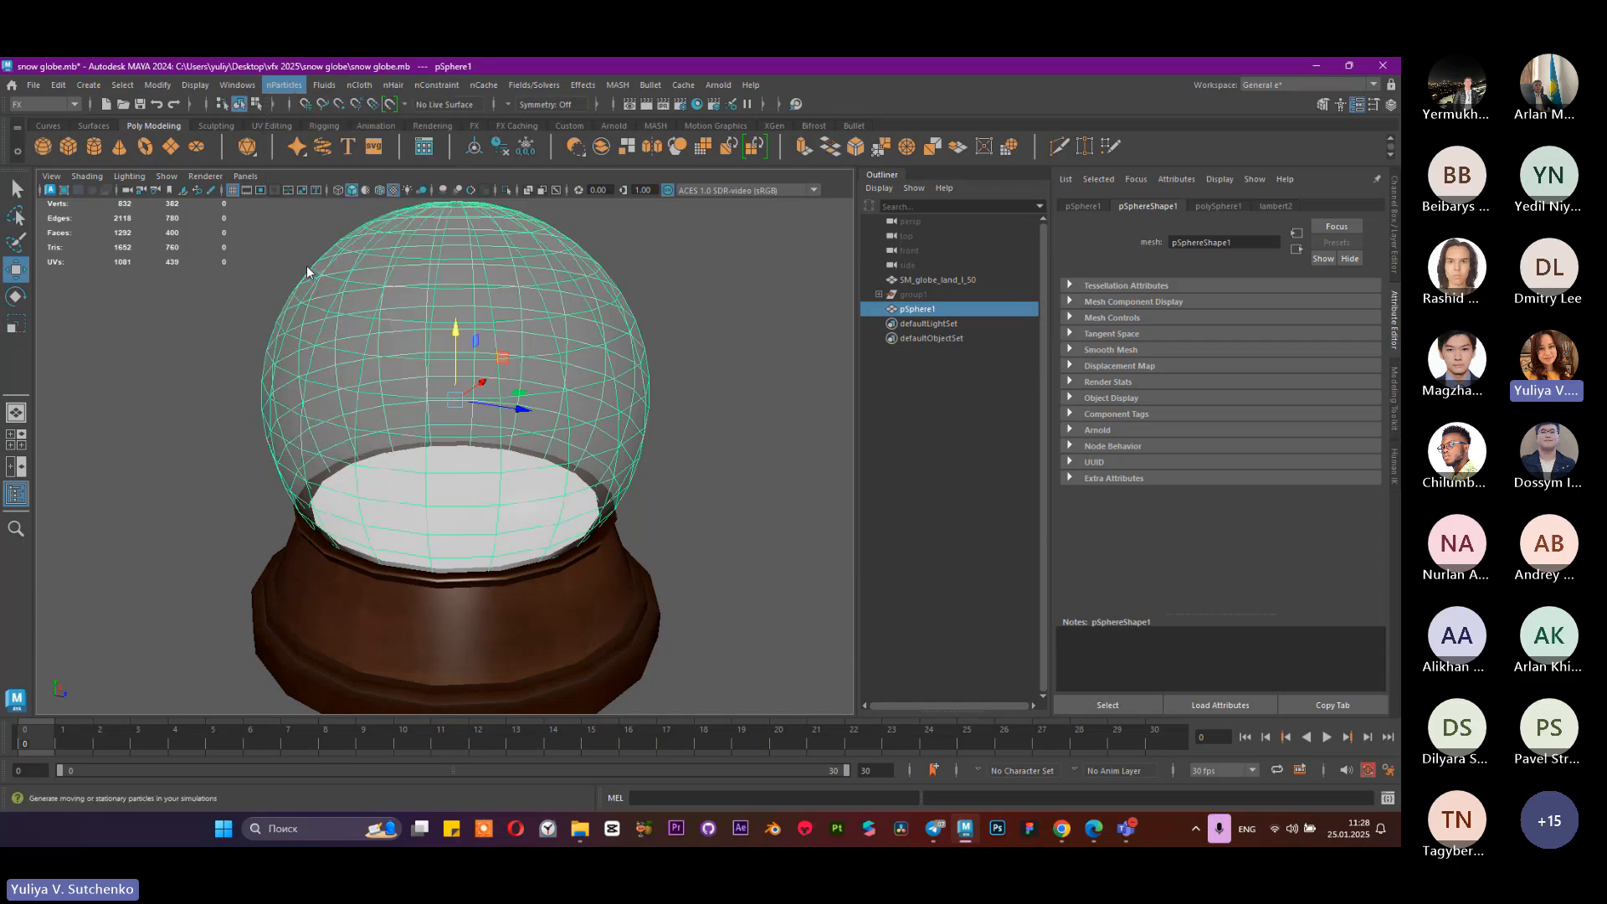
pyautogui.click(308, 267)
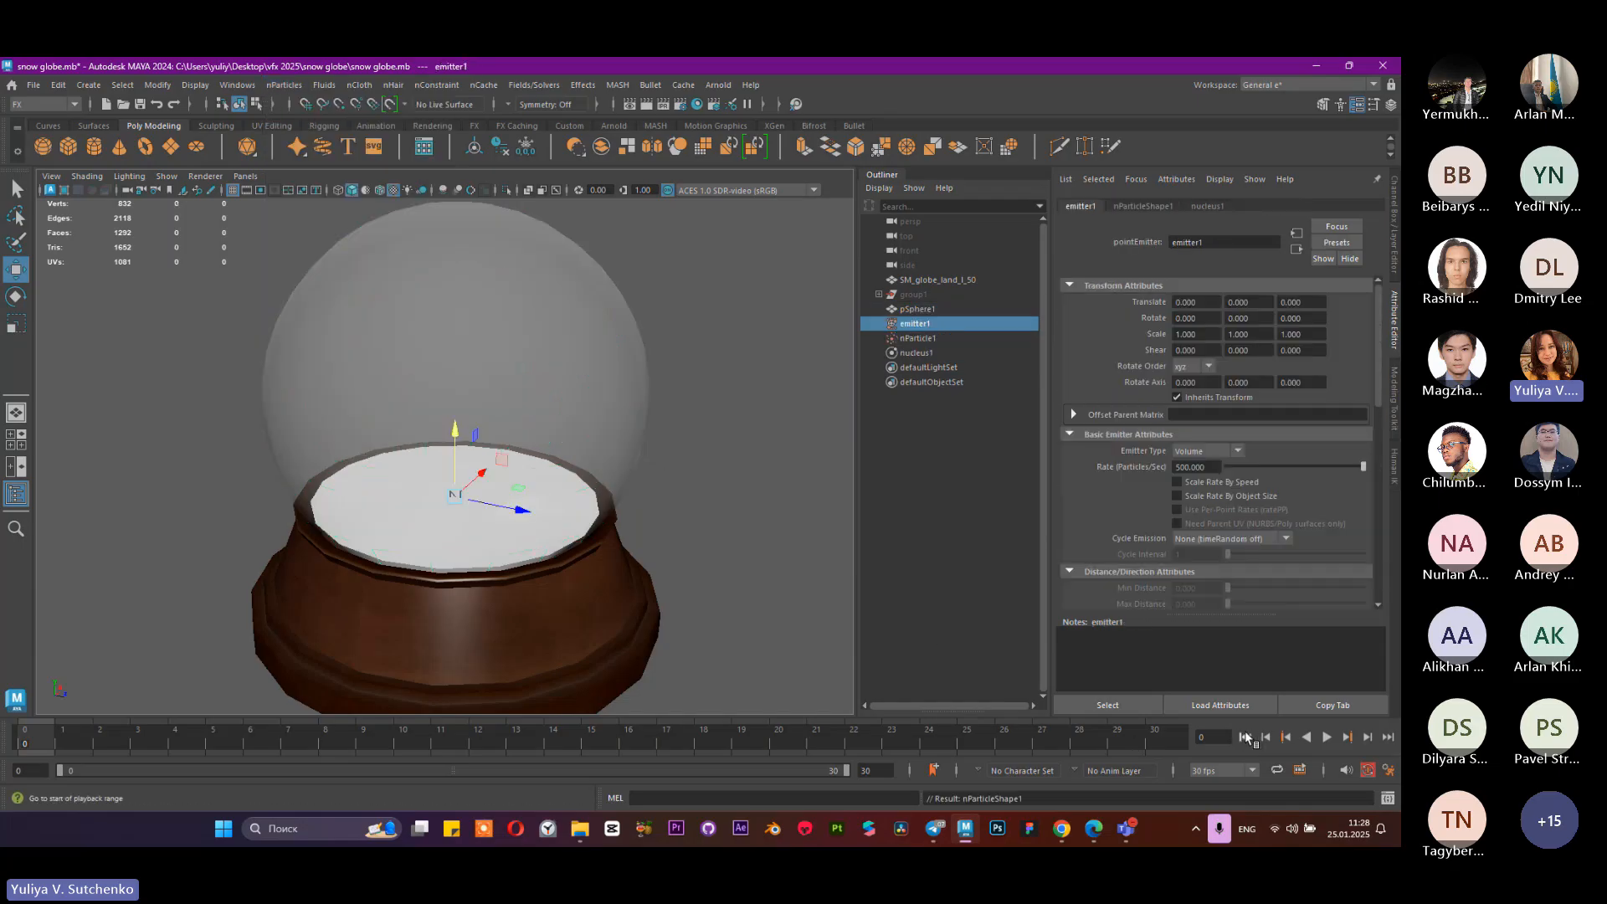
# Step: Play the particle simulation briefly and check the emission around the snow globe
pyautogui.click(1326, 737)
pyautogui.scroll(-6, 606, 436)
pyautogui.moveTo(607, 436)
pyautogui.keyDown('alt'); pyautogui.mouseDown()
pyautogui.moveTo(616, 401)
pyautogui.moveTo(625, 441)
pyautogui.mouseUp(); pyautogui.keyUp('alt')
pyautogui.click(1326, 737)
pyautogui.scroll(1, 421, 469)
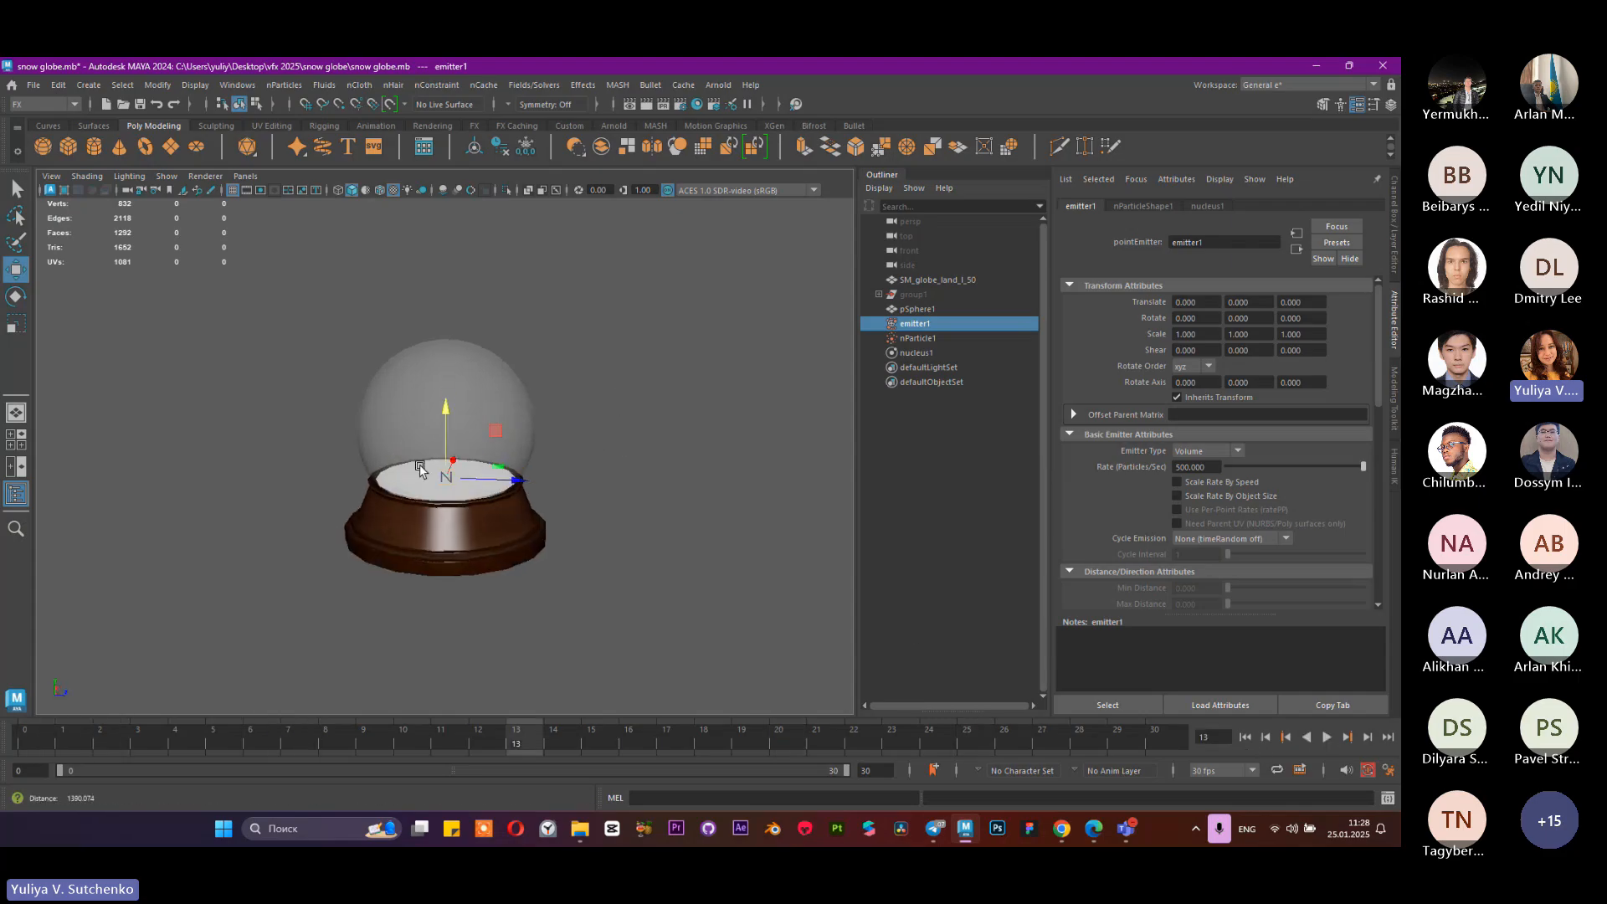
# Step: Raise the emitter to about 98.7 in Y inside the globe and play the simulation briefly
pyautogui.scroll(3, 421, 470)
pyautogui.moveTo(447, 418); pyautogui.dragTo(447, 339)
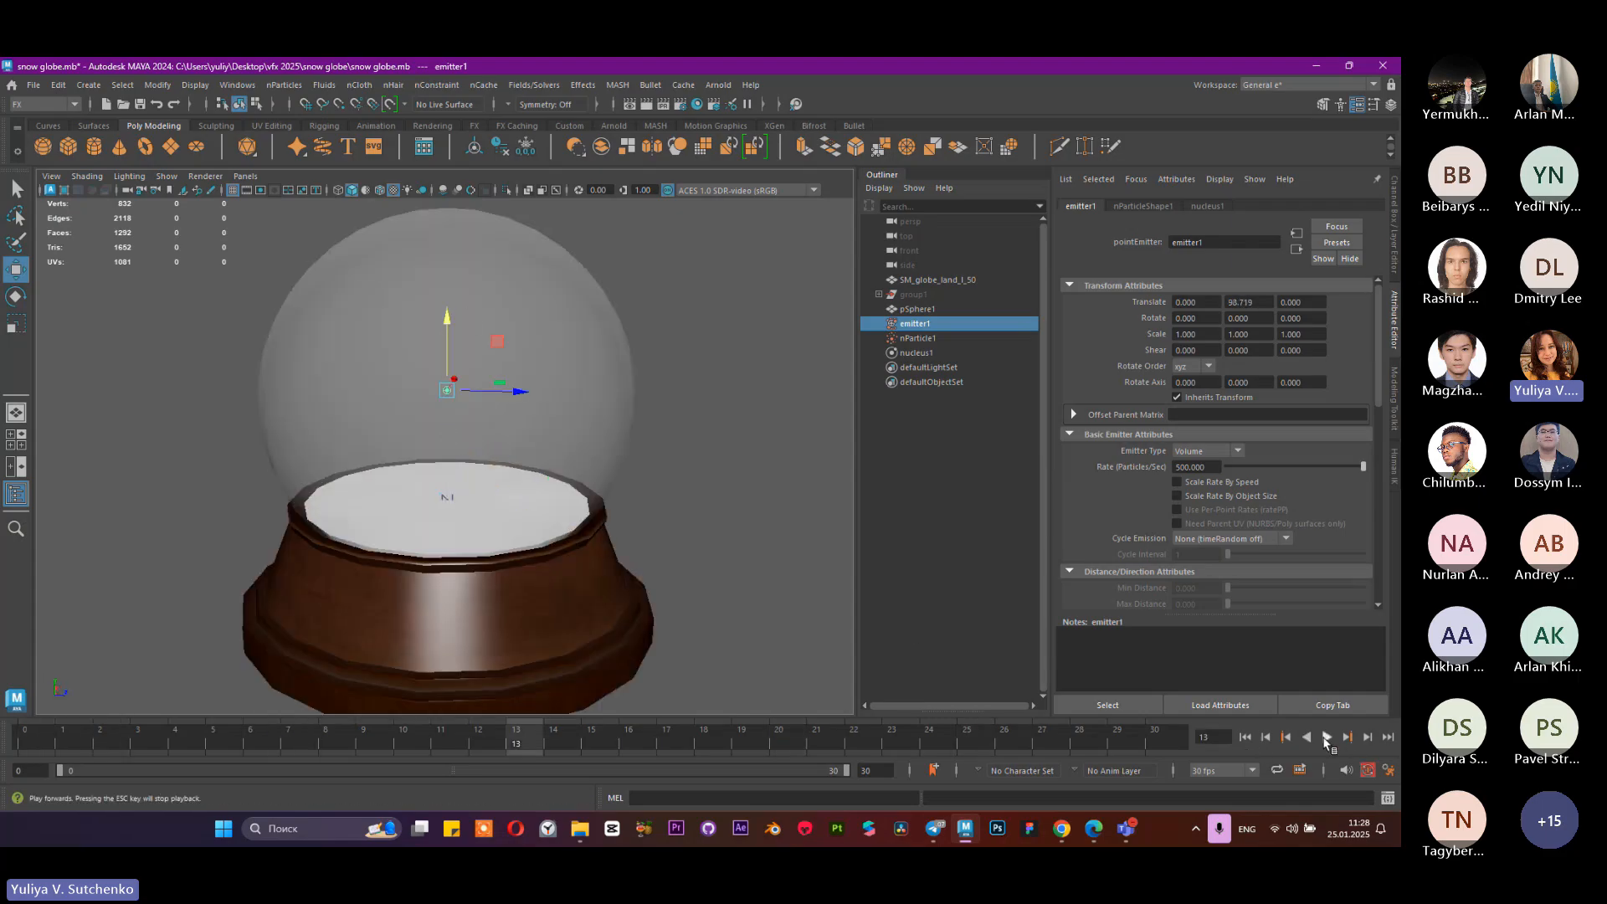
pyautogui.click(1326, 737)
pyautogui.click(1326, 738)
# Step: Set the animation end time to 400 and extend the playback range to frame 400
pyautogui.scroll(-1, 729, 538)
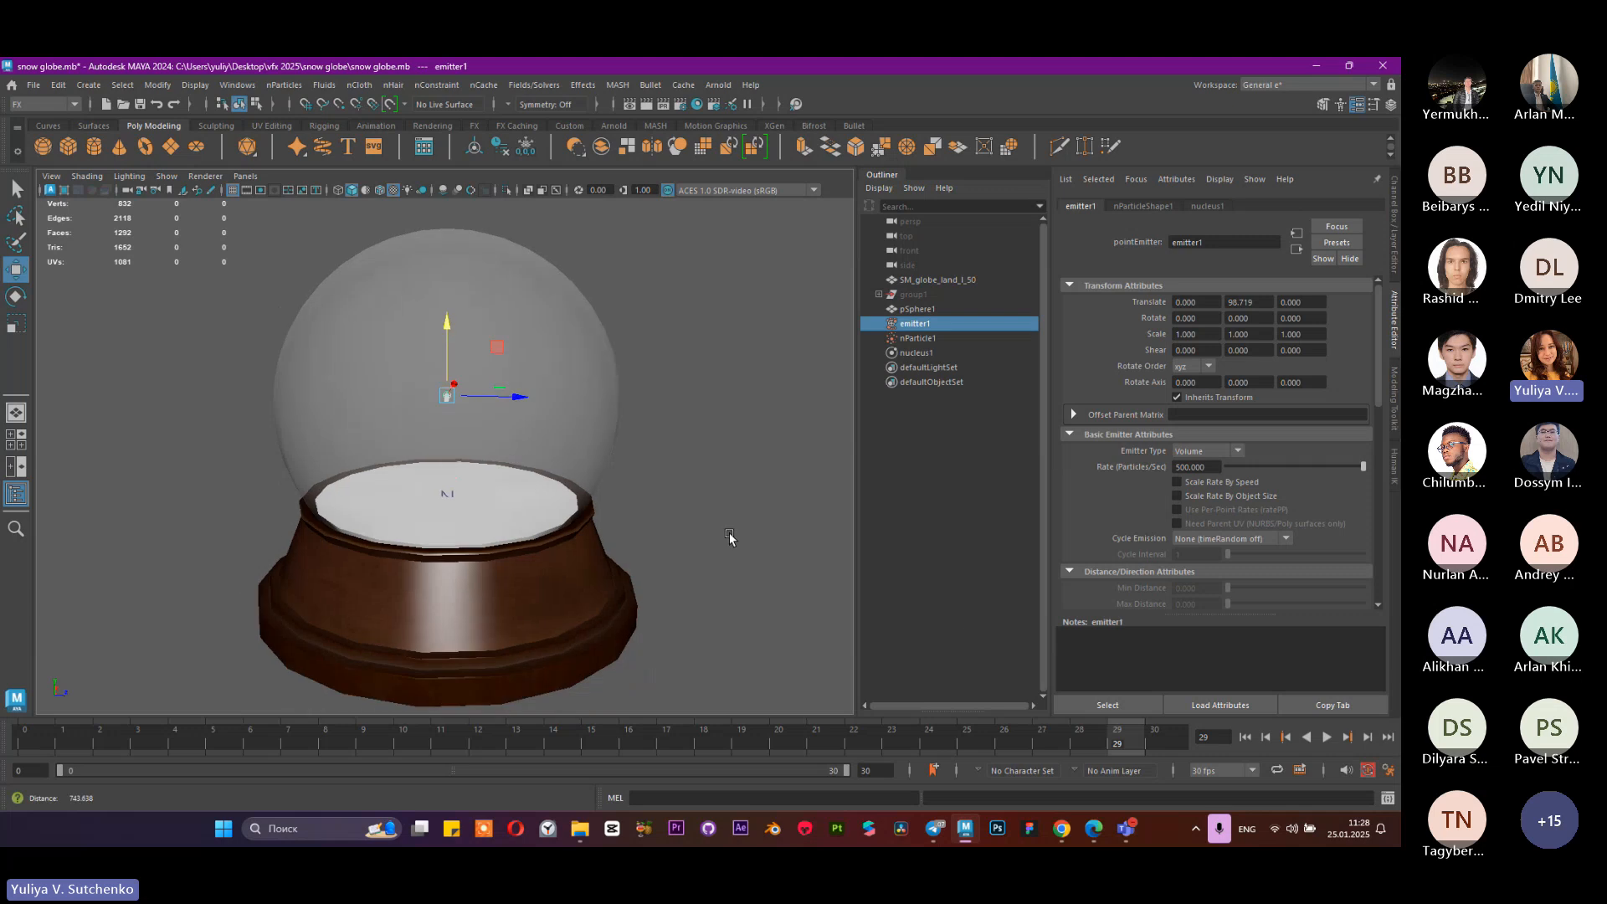
pyautogui.scroll(-2, 720, 534)
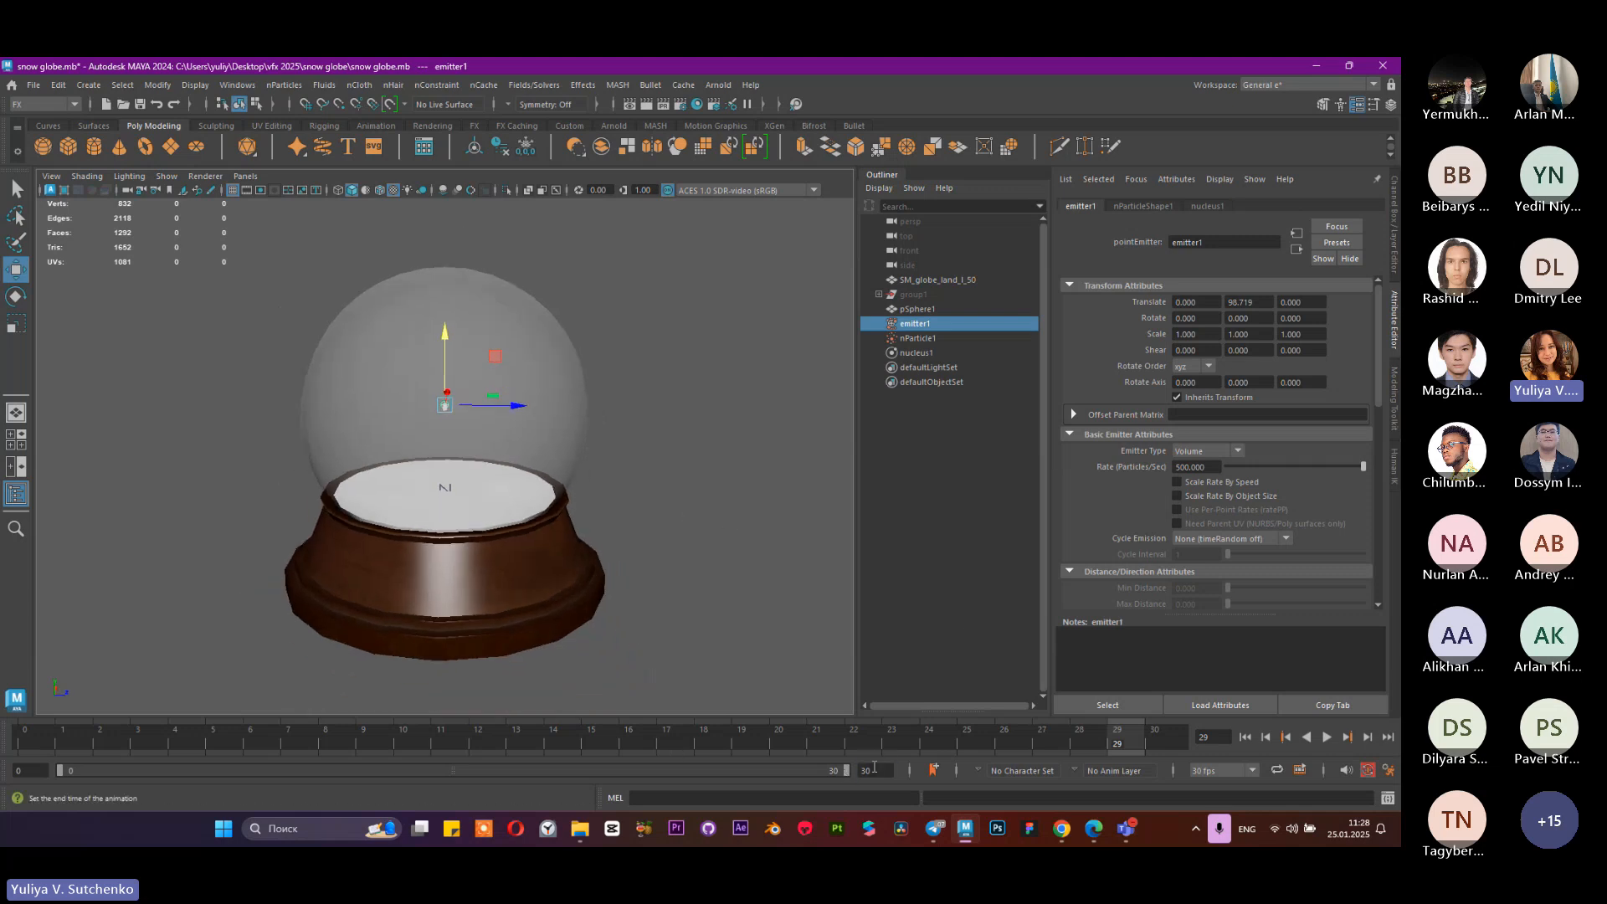
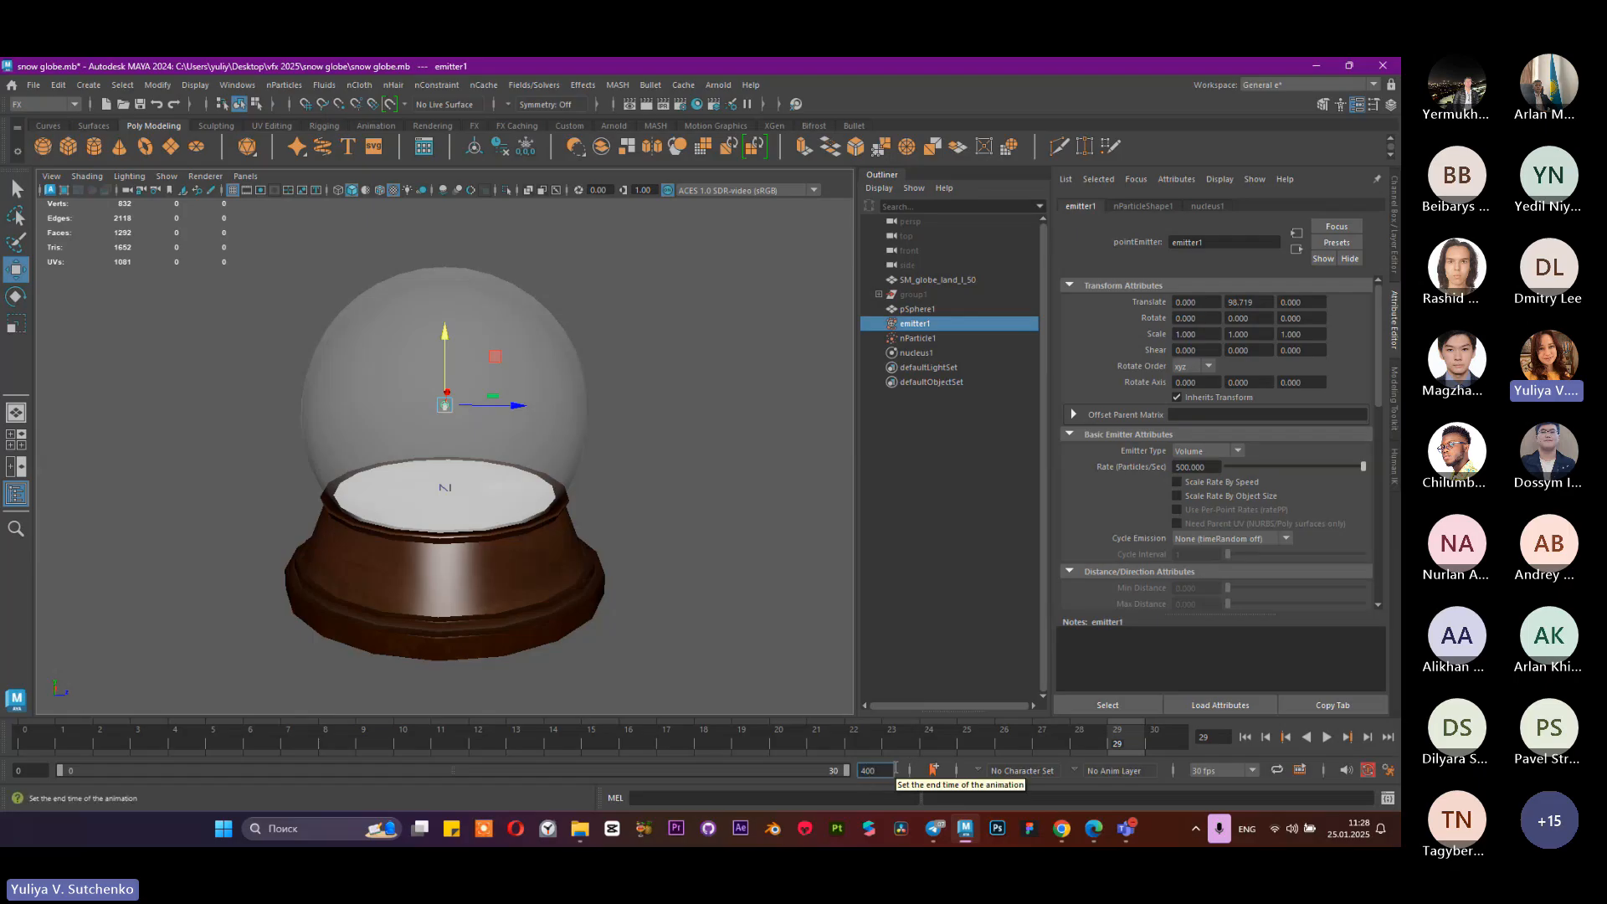
pyautogui.press('Return')
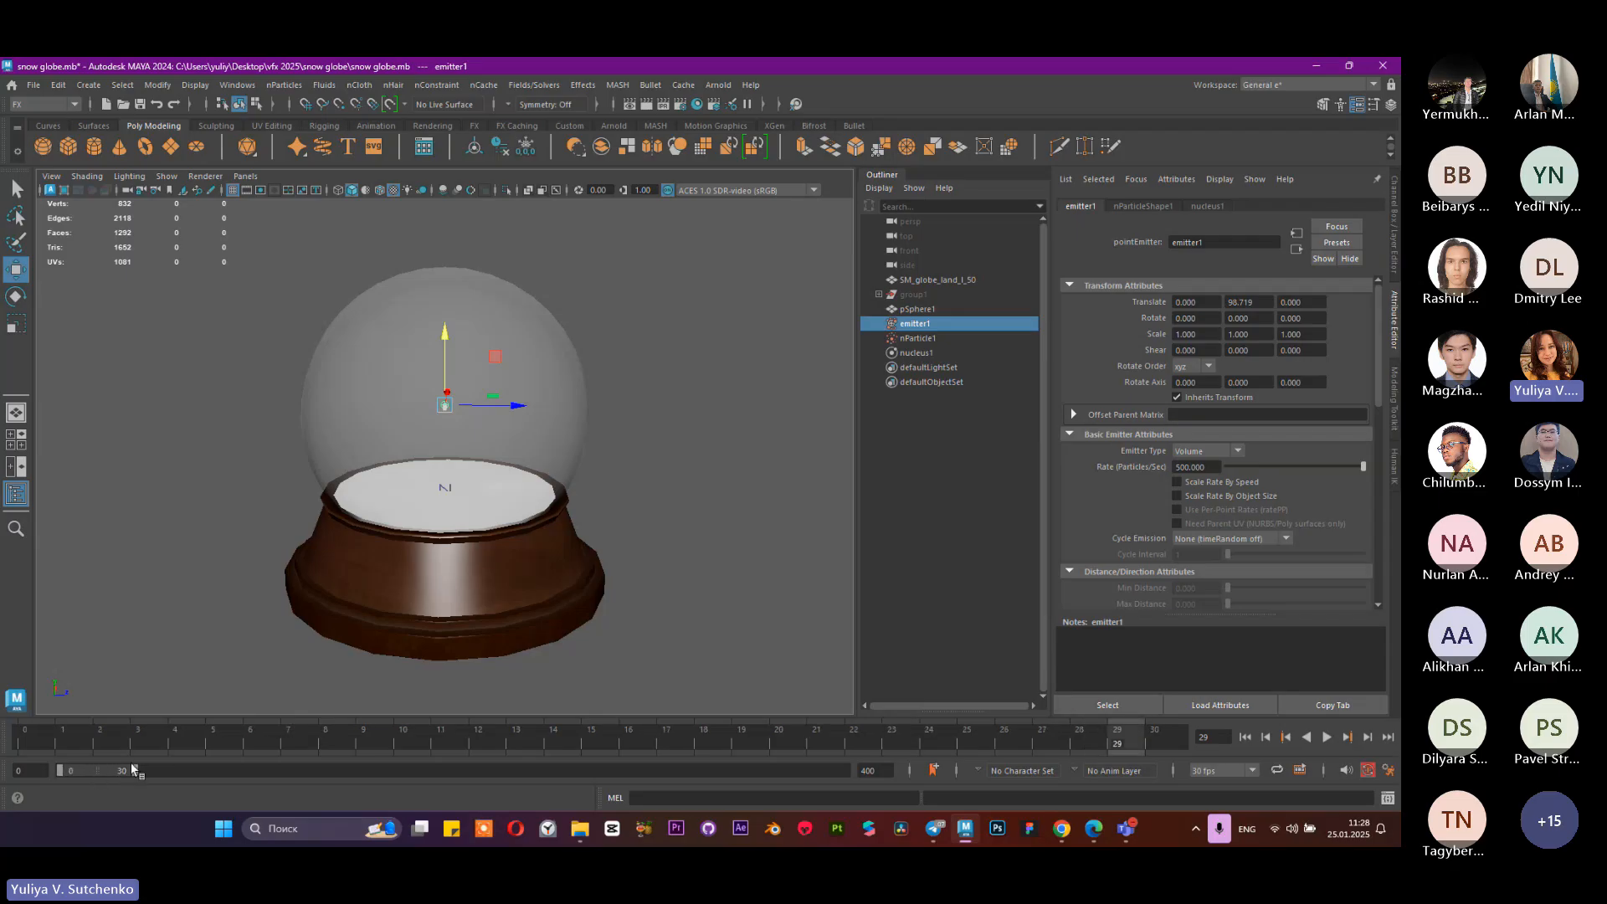
pyautogui.moveTo(132, 768); pyautogui.dragTo(870, 770)
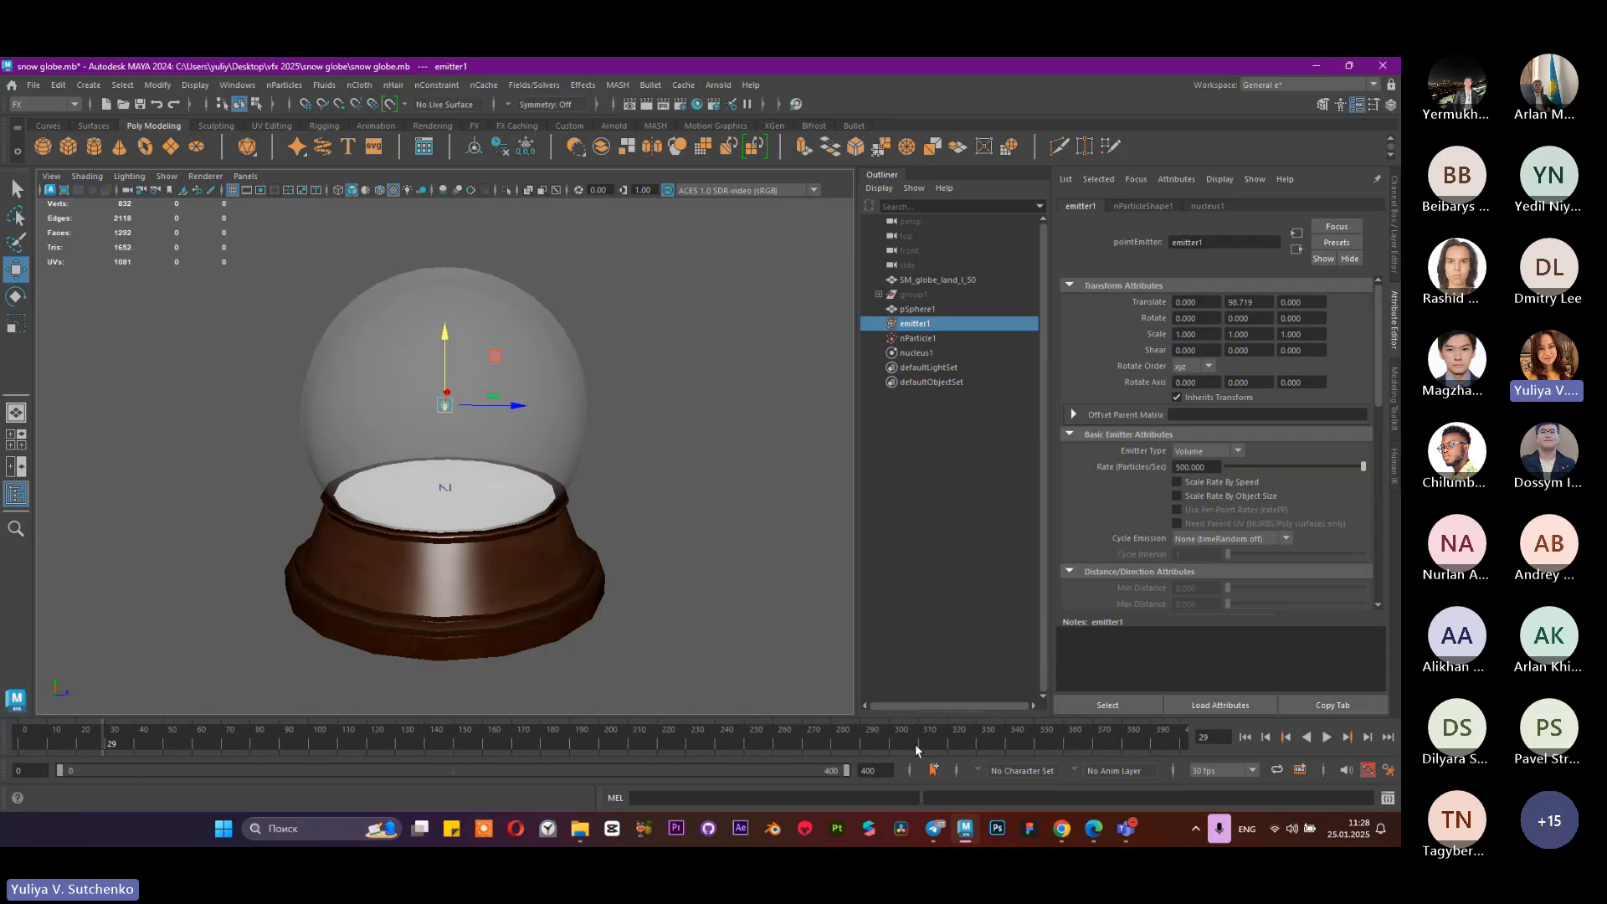
# Step: Play the simulation over the longer range and examine the particles falling from the emitter onto the ground
pyautogui.click(1326, 736)
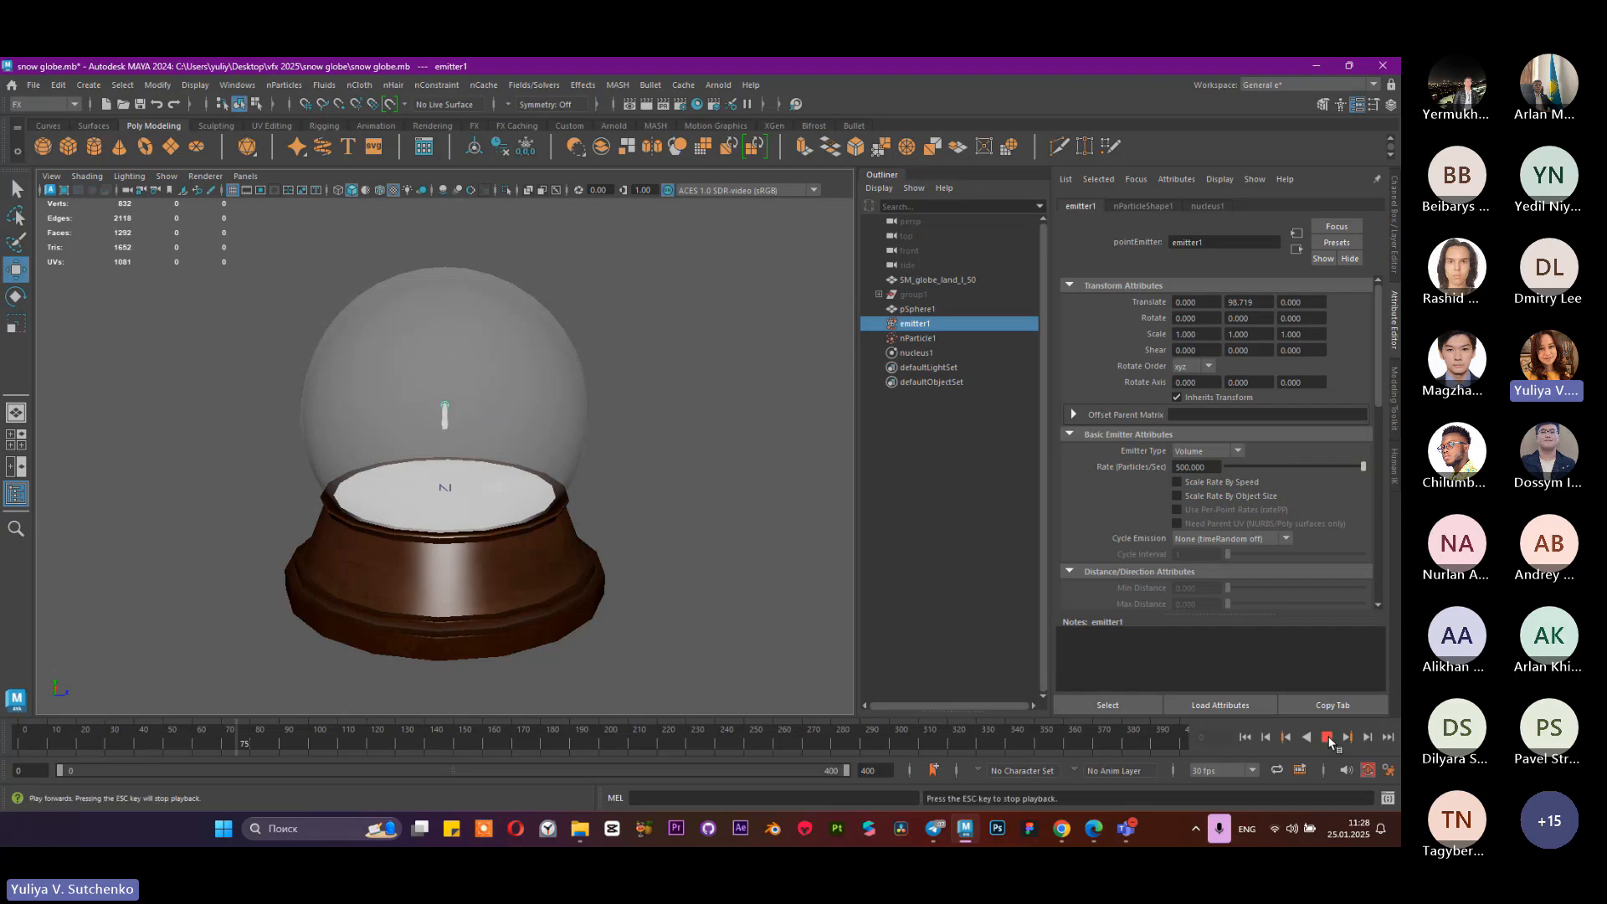
pyautogui.click(1327, 737)
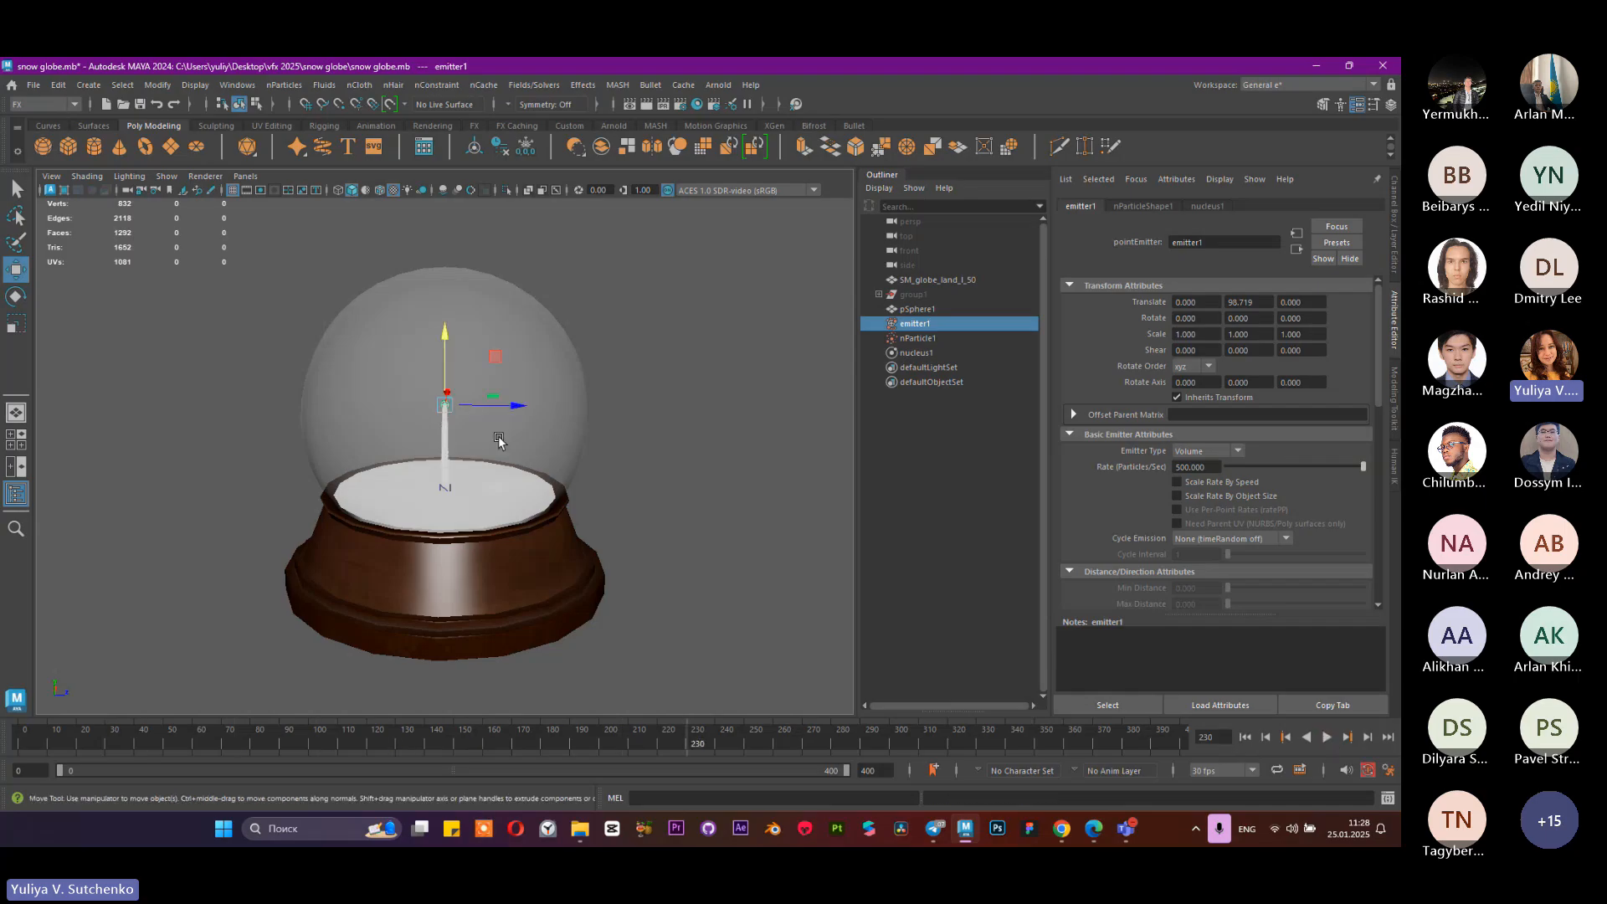
pyautogui.keyDown('alt'); pyautogui.moveTo(569, 360); pyautogui.dragTo(596, 369); pyautogui.keyUp('alt')
pyautogui.scroll(5, 654, 446)
pyautogui.keyDown('alt'); pyautogui.moveTo(654, 446); pyautogui.dragTo(502, 483, button='right'); pyautogui.keyUp('alt')
pyautogui.keyDown('alt'); pyautogui.moveTo(502, 484); pyautogui.dragTo(448, 505); pyautogui.keyUp('alt')
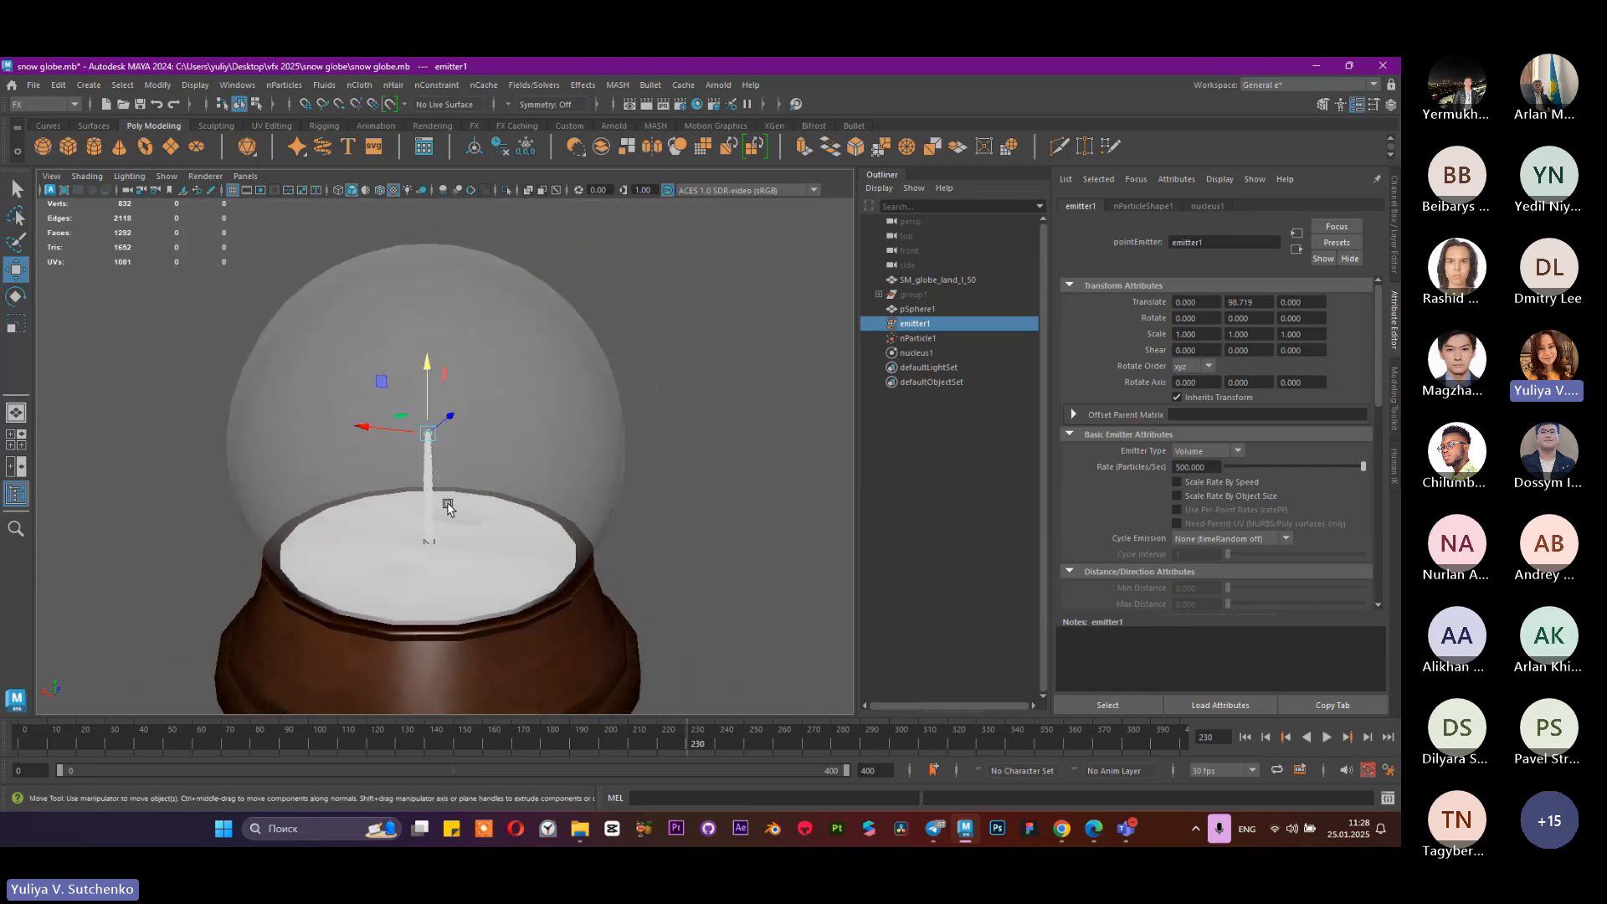
# Step: Review the nParticle shape attributes and the emitter's volume and speed attributes
pyautogui.click(917, 337)
pyautogui.click(913, 325)
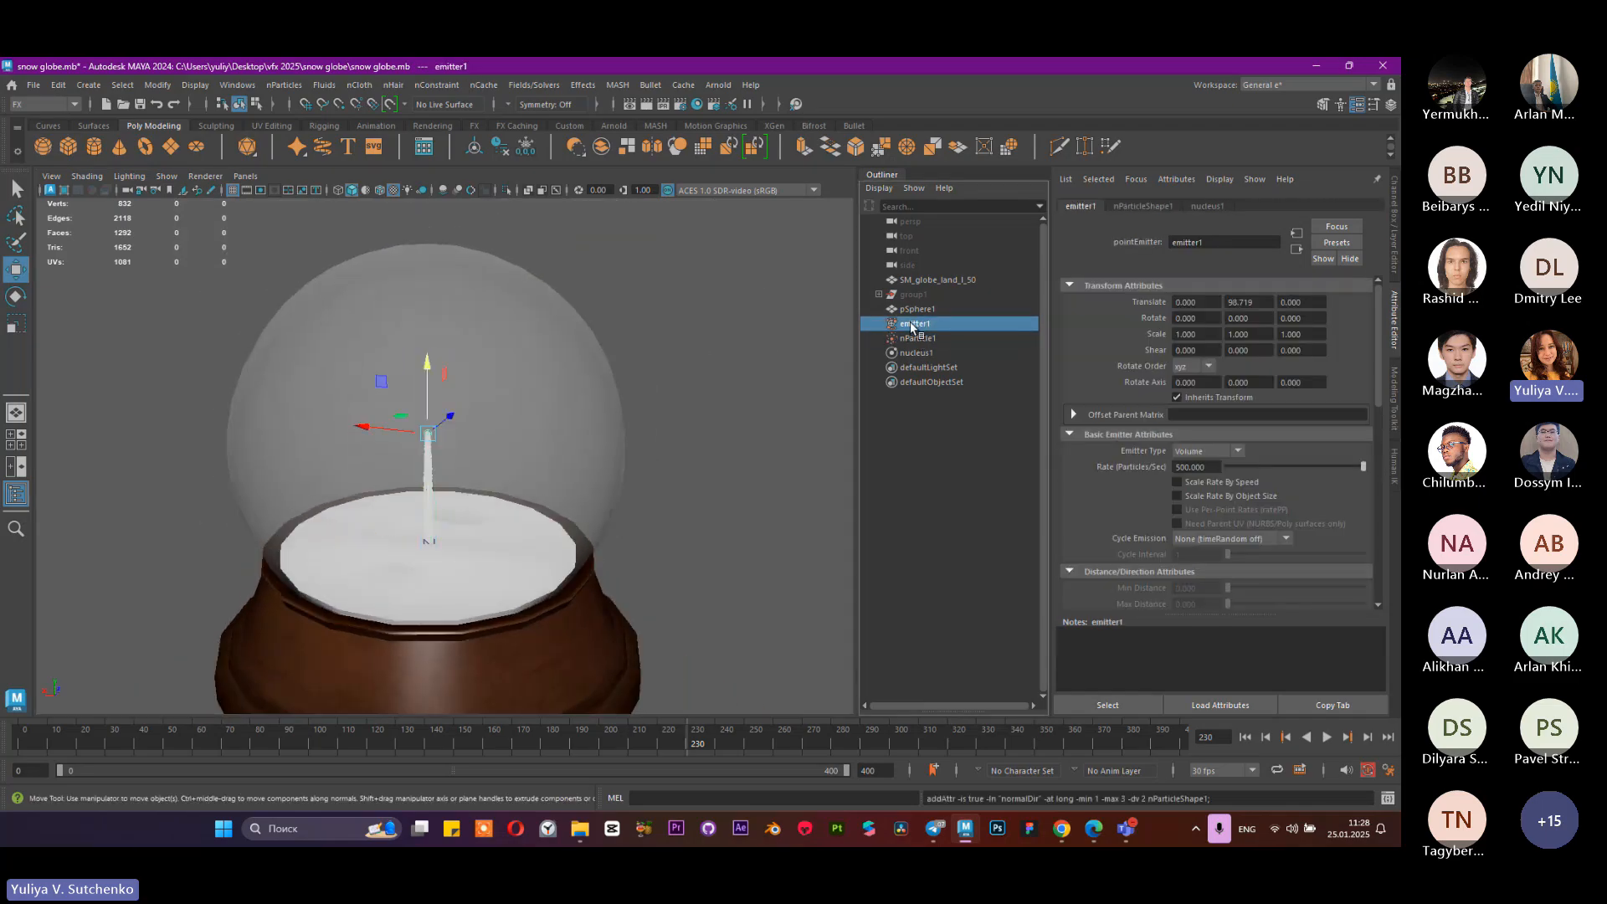
pyautogui.click(1144, 206)
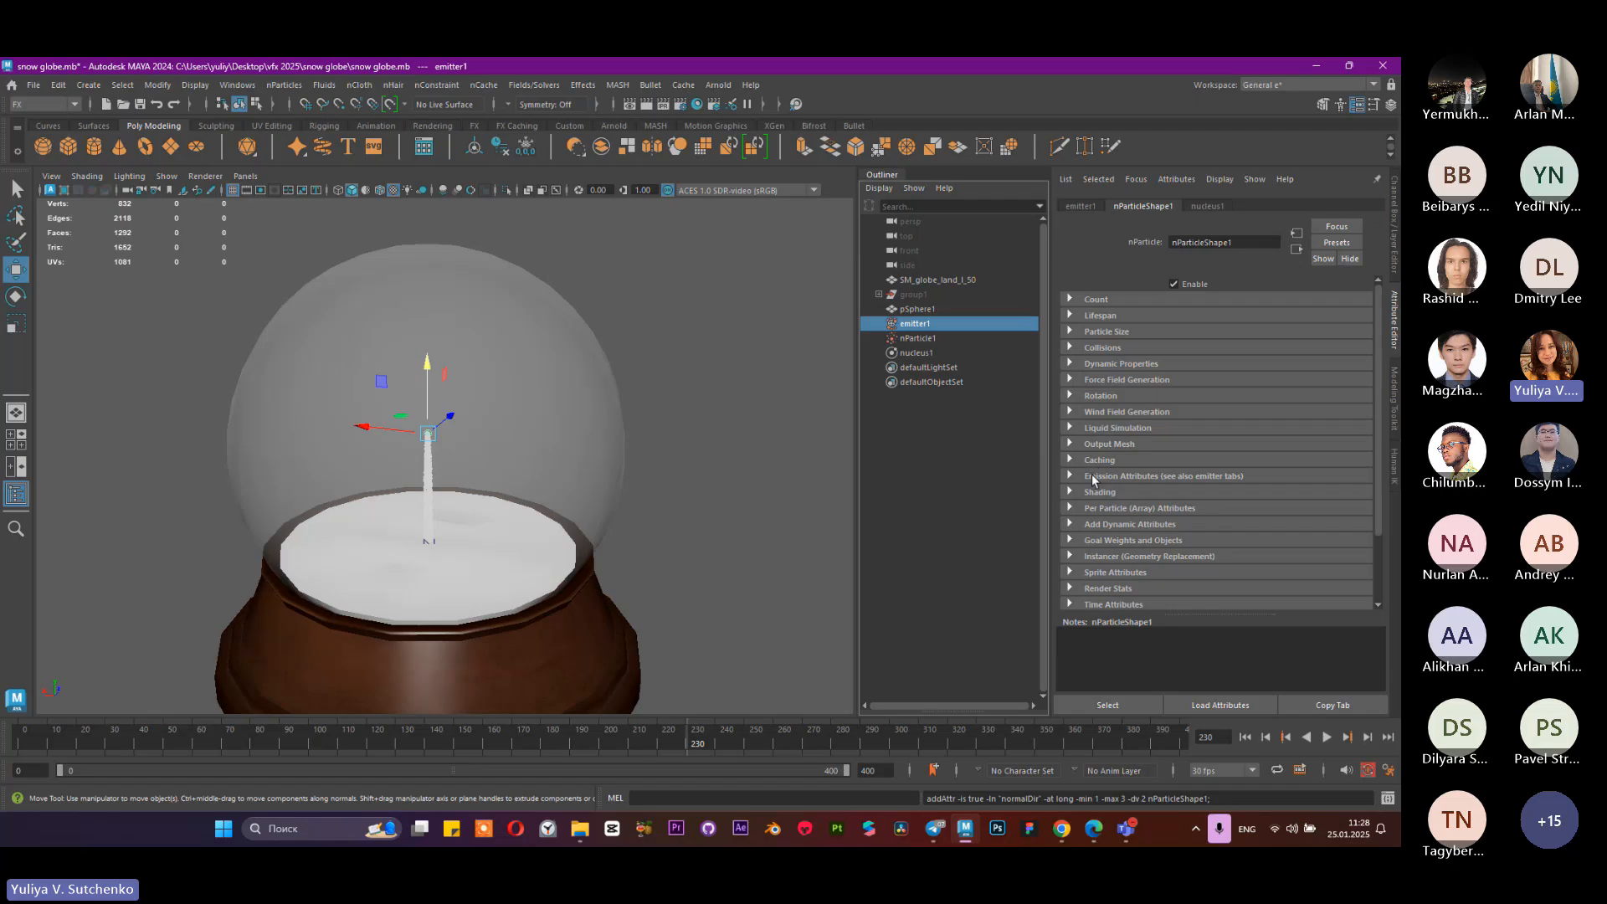
pyautogui.scroll(-3, 1102, 513)
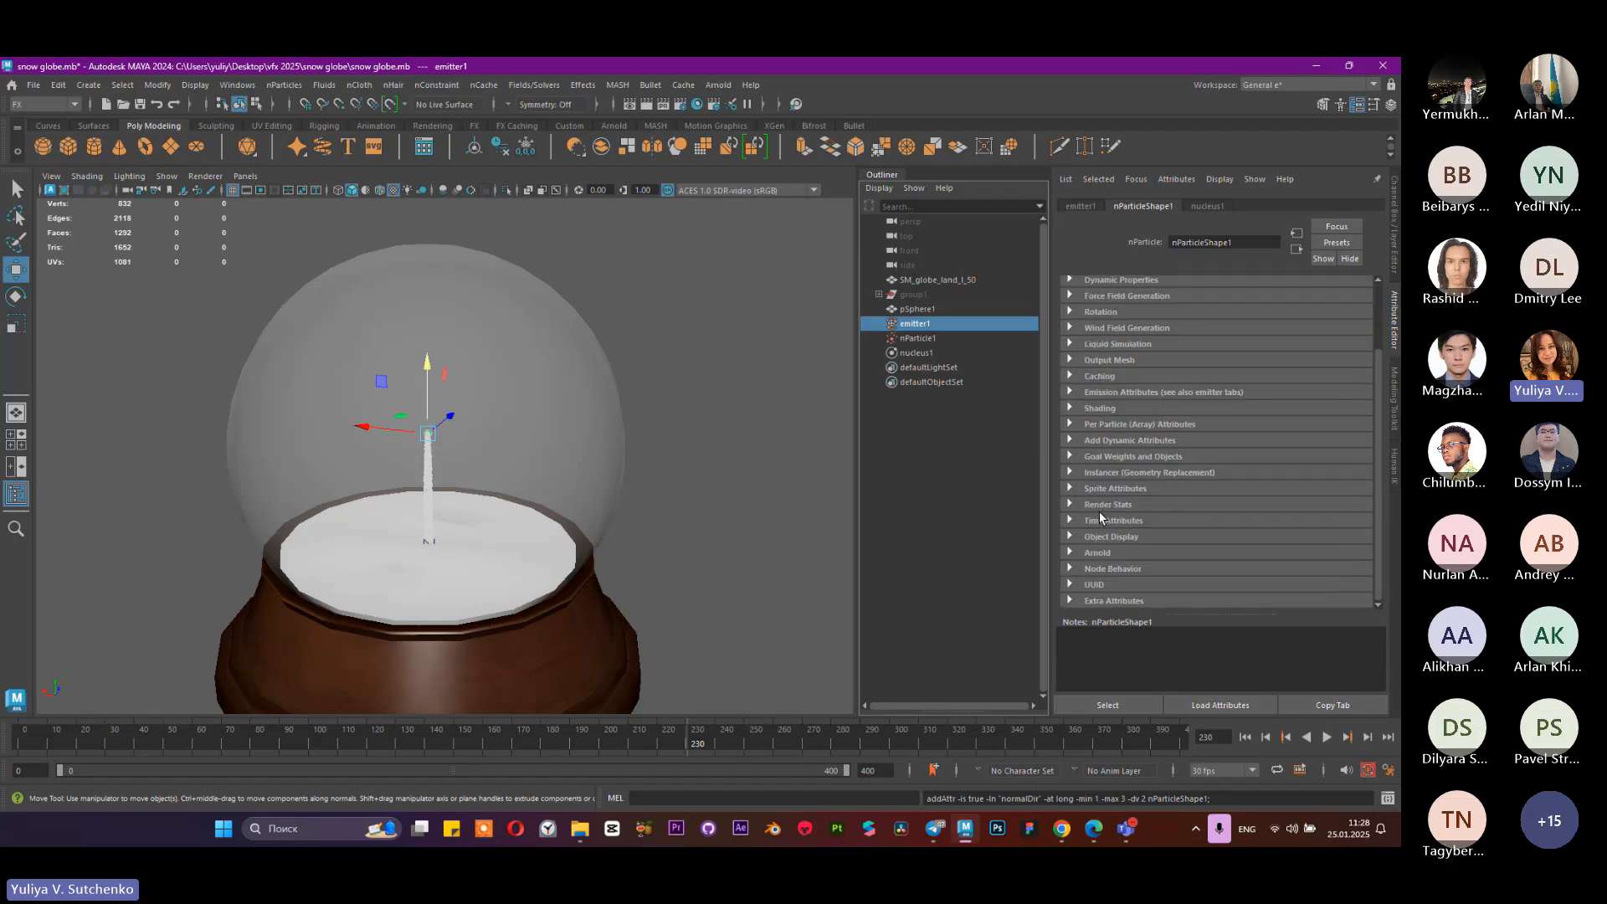
pyautogui.click(1093, 409)
pyautogui.click(1094, 409)
pyautogui.scroll(3, 1105, 489)
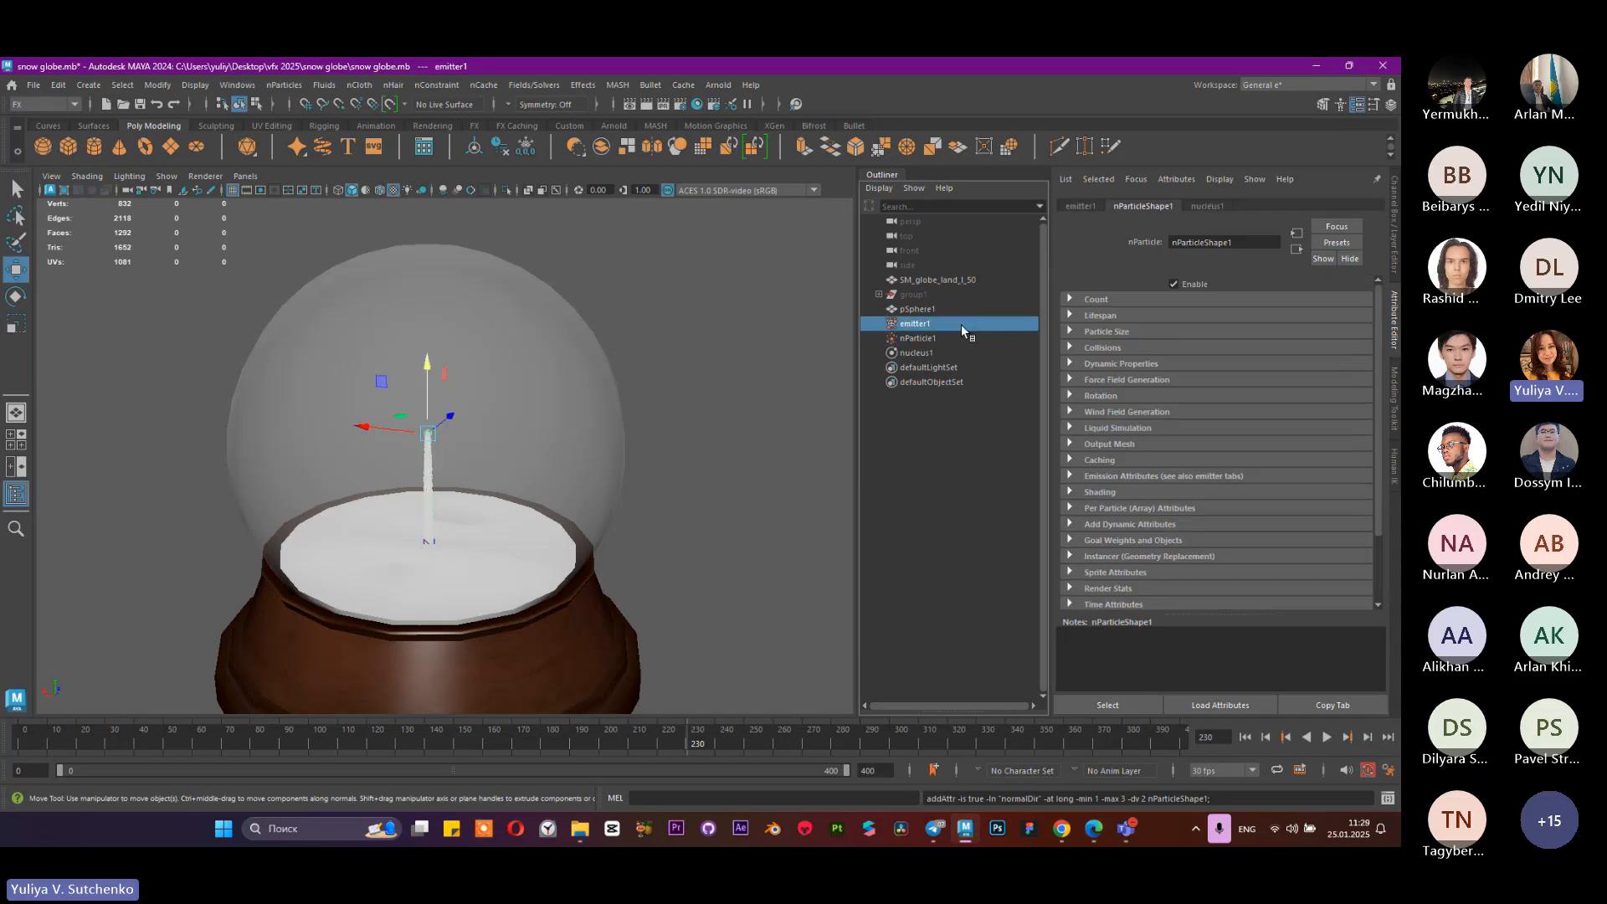
pyautogui.click(1082, 207)
pyautogui.scroll(-8, 1208, 394)
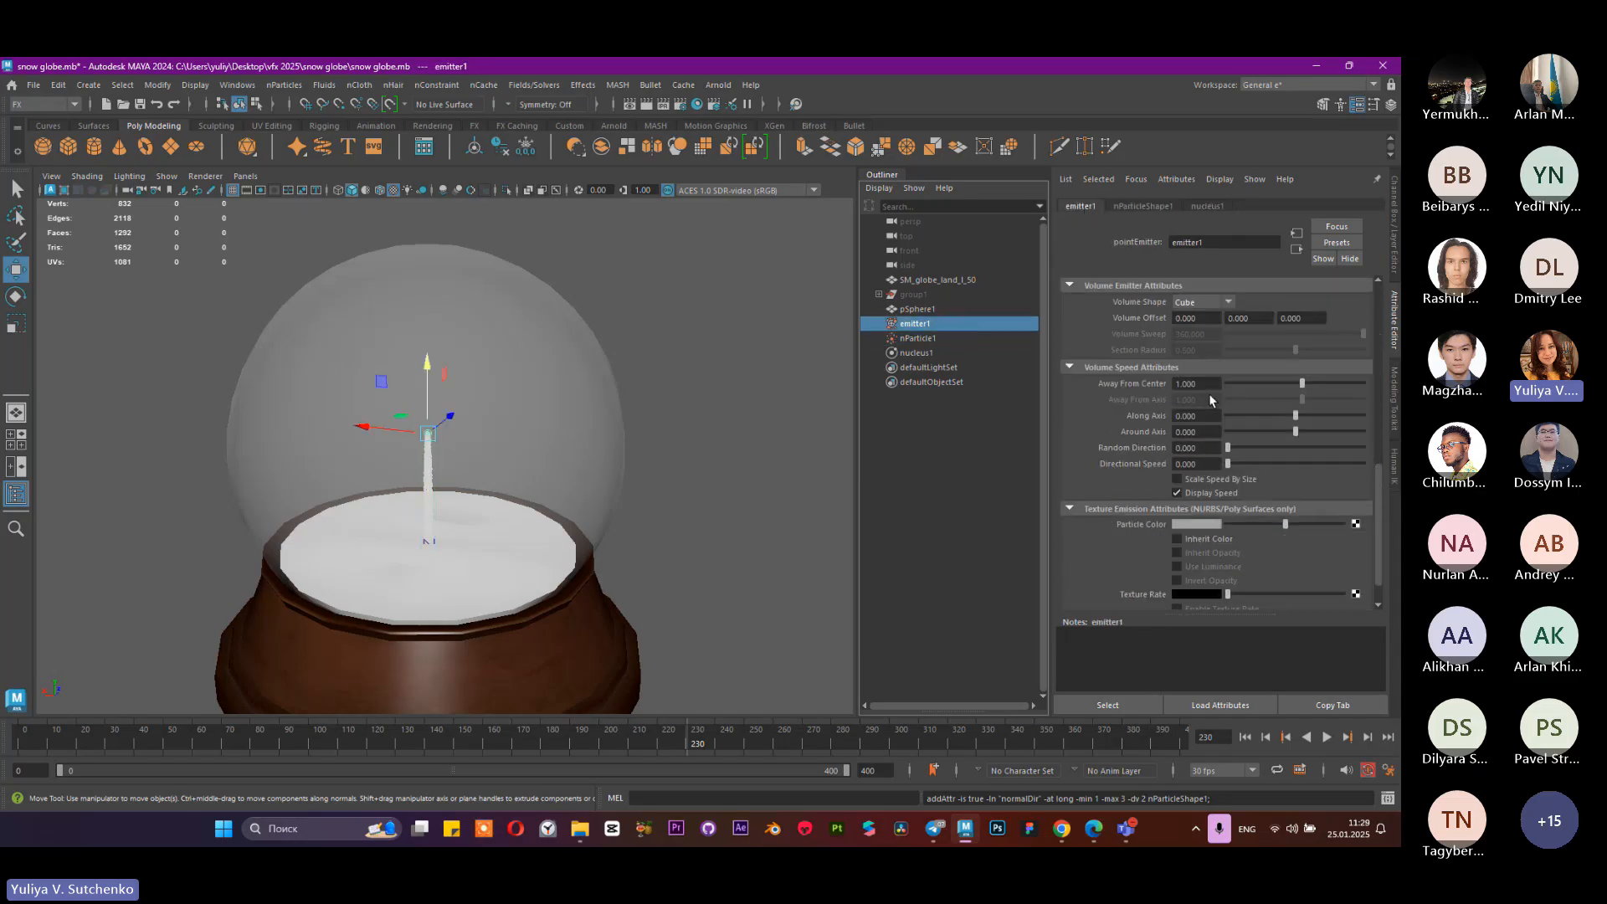
pyautogui.scroll(3, 1126, 348)
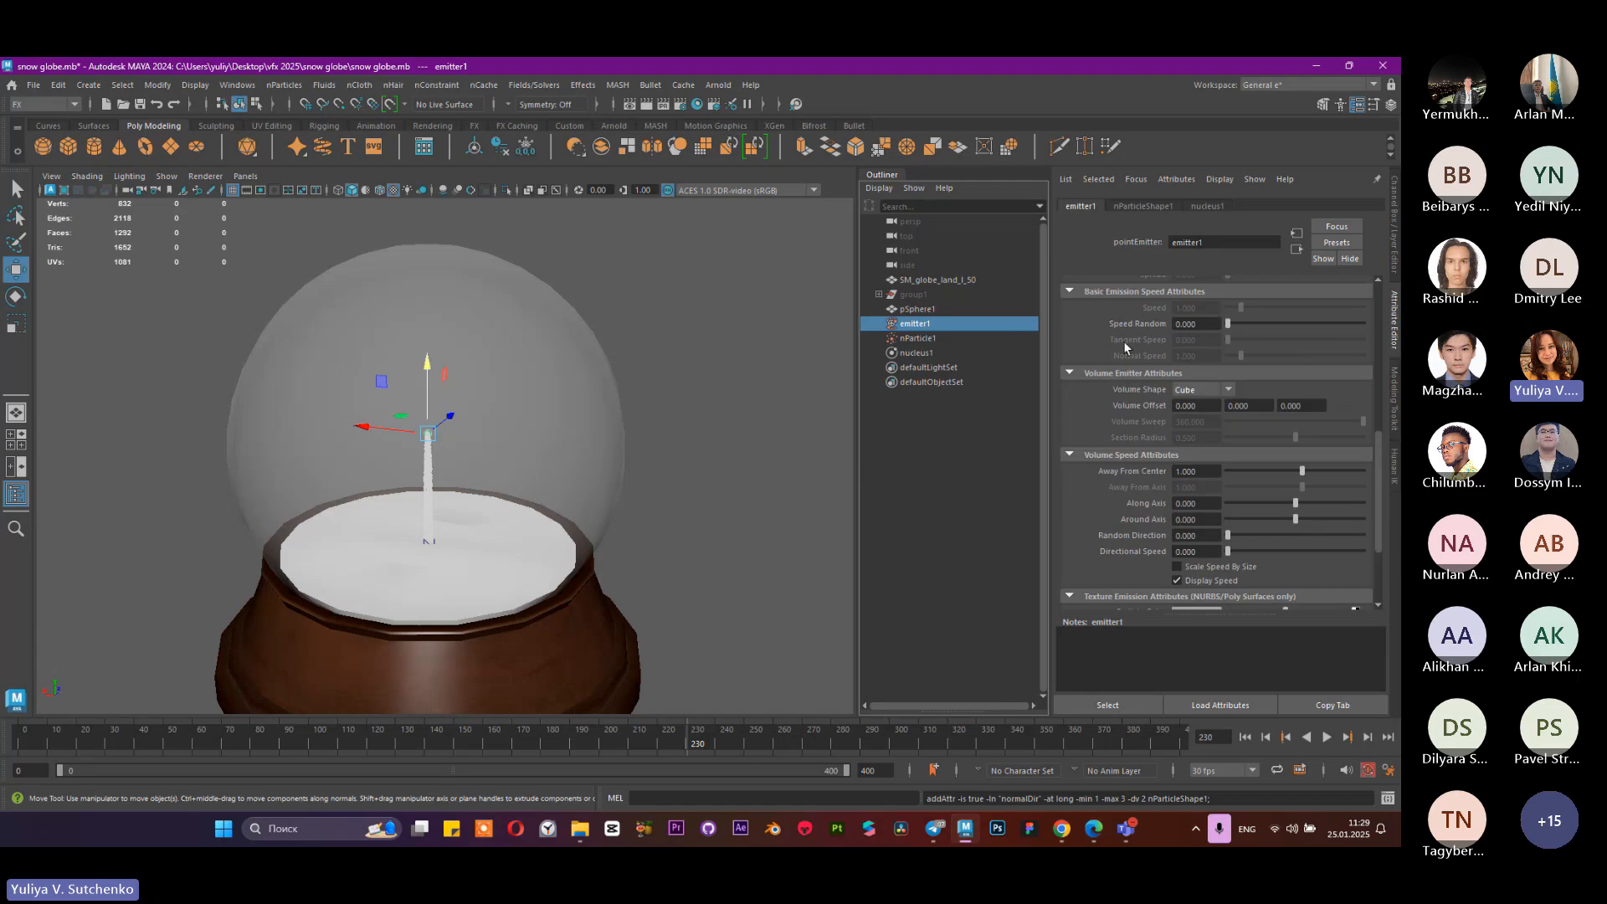
pyautogui.click(1195, 395)
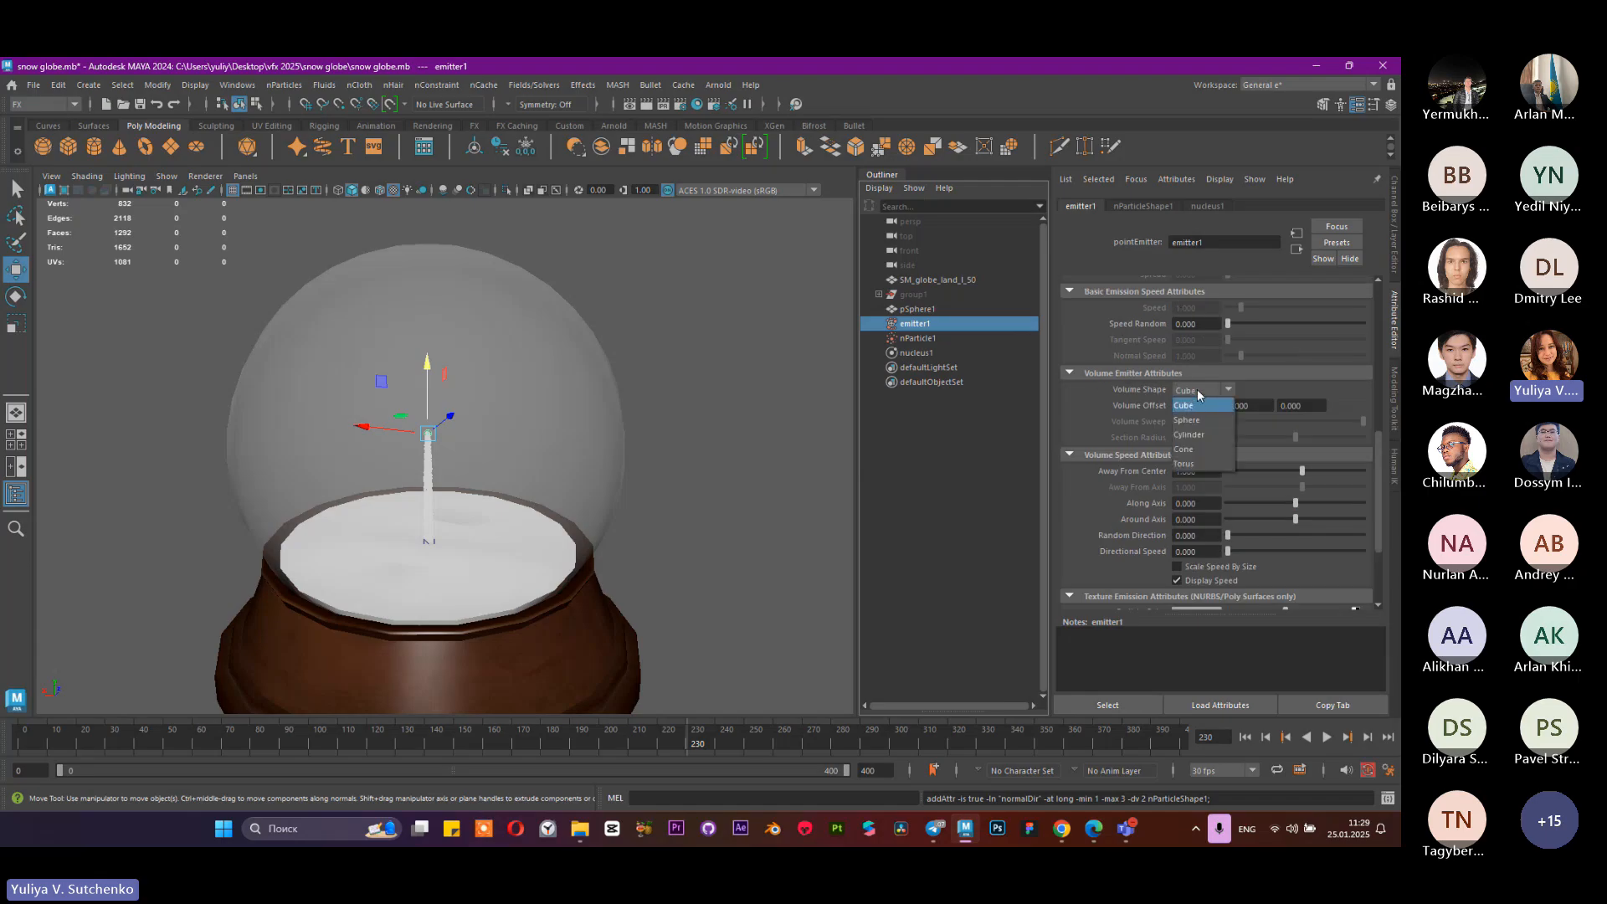
pyautogui.click(1195, 392)
pyautogui.scroll(6, 1195, 391)
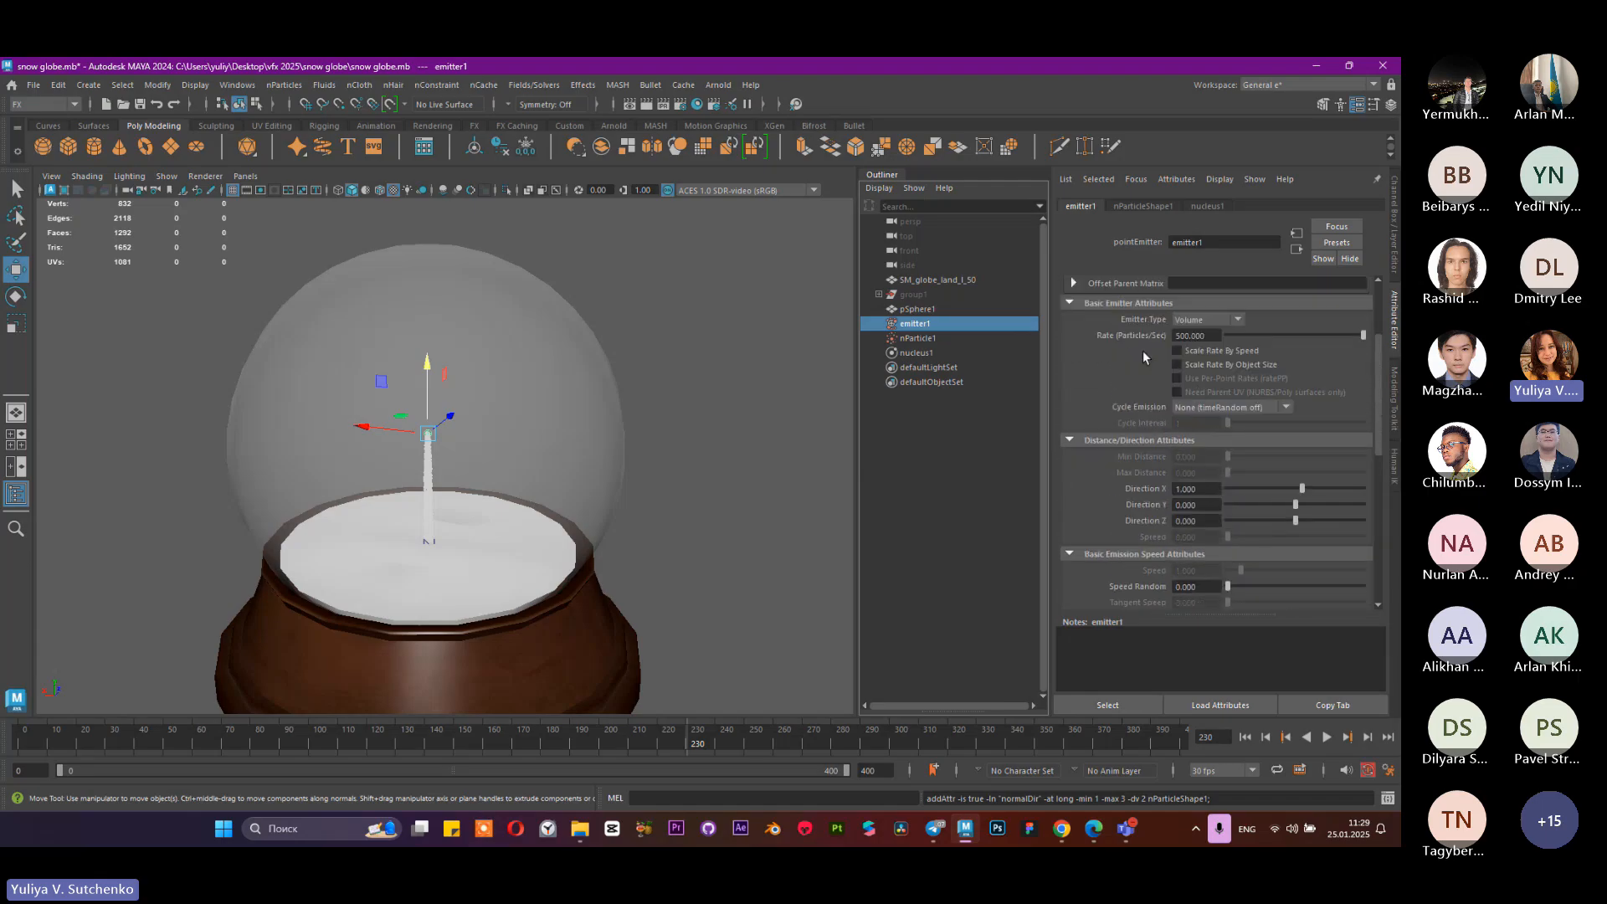
pyautogui.scroll(1, 1178, 320)
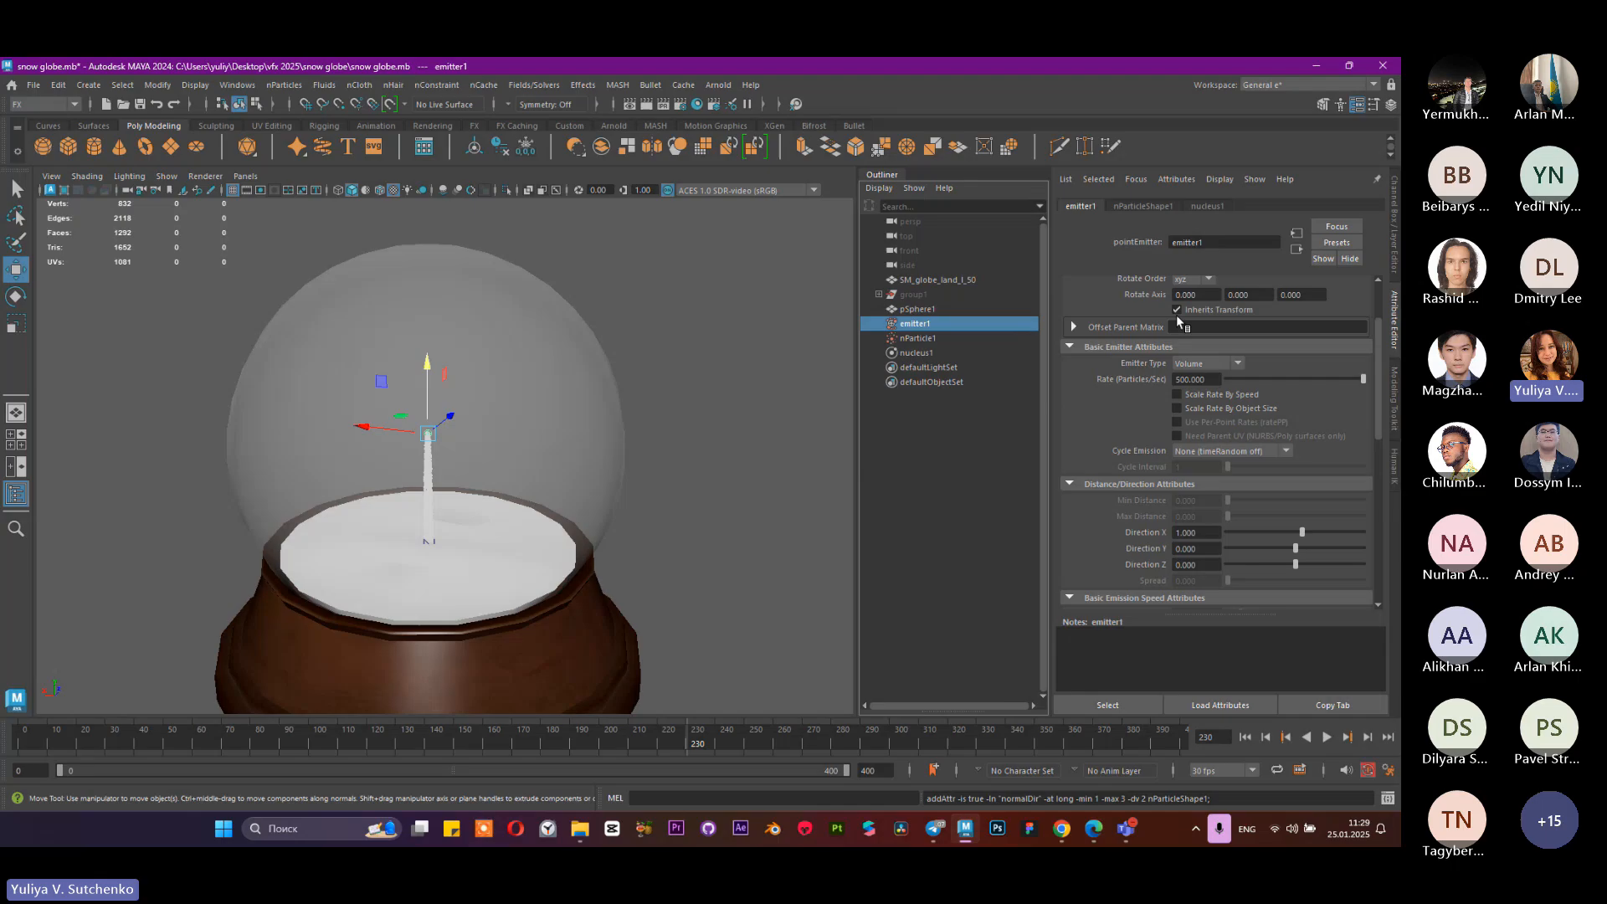
# Step: Keep the emitter type as Volume and set its volume shape to Sphere
pyautogui.click(1185, 364)
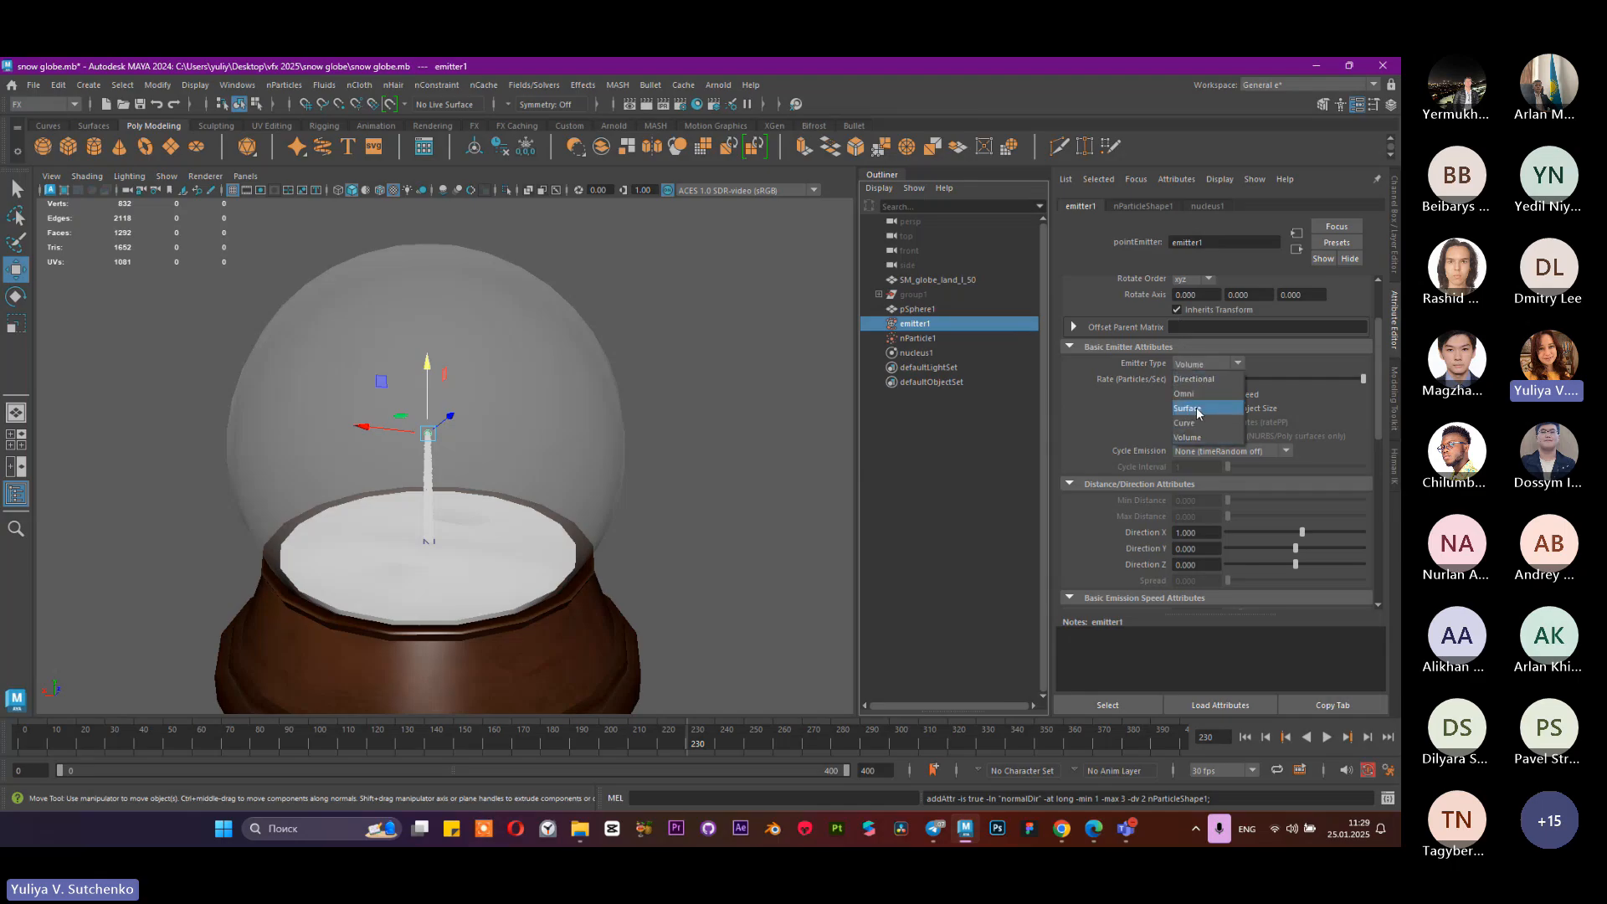
pyautogui.click(1189, 437)
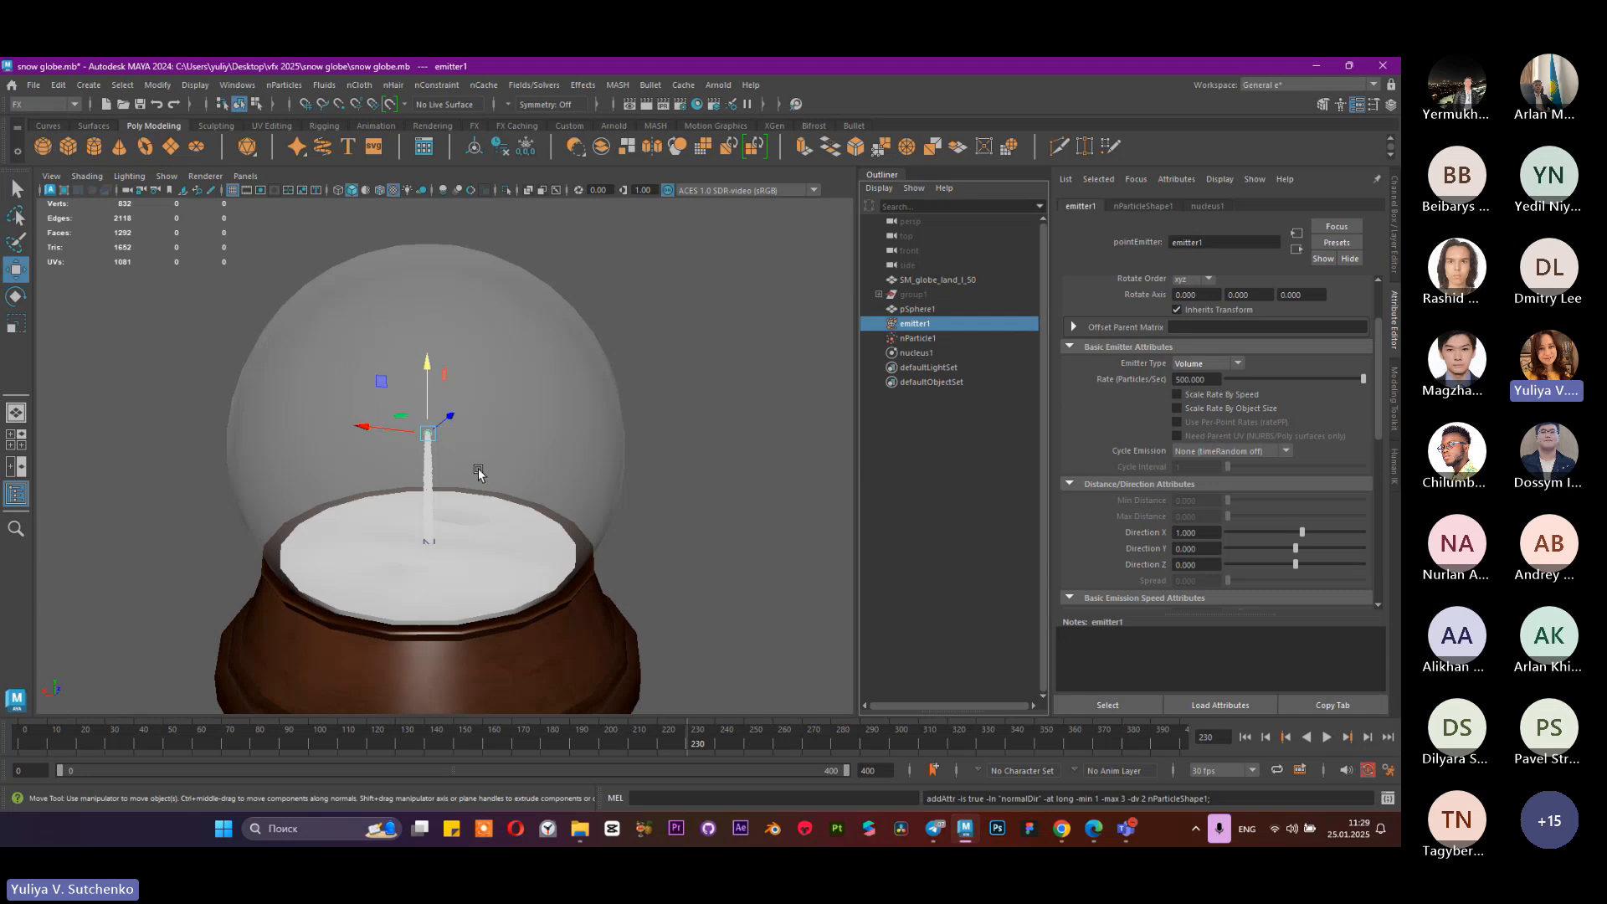
pyautogui.scroll(3, 442, 452)
pyautogui.scroll(-10, 1184, 438)
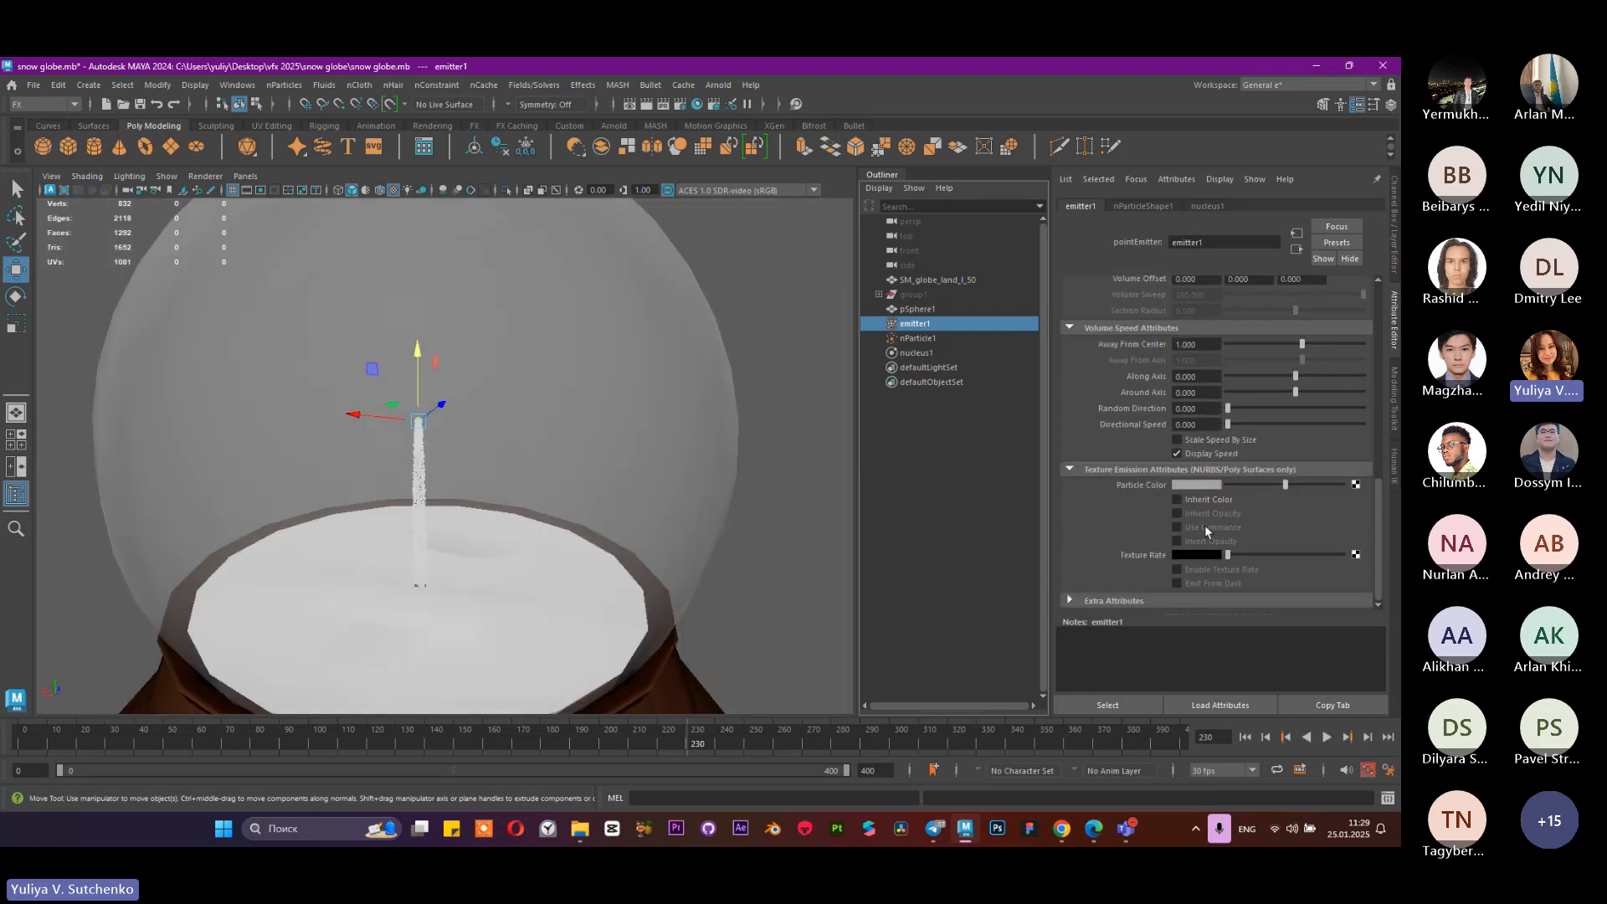
pyautogui.scroll(4, 1206, 519)
pyautogui.click(1203, 438)
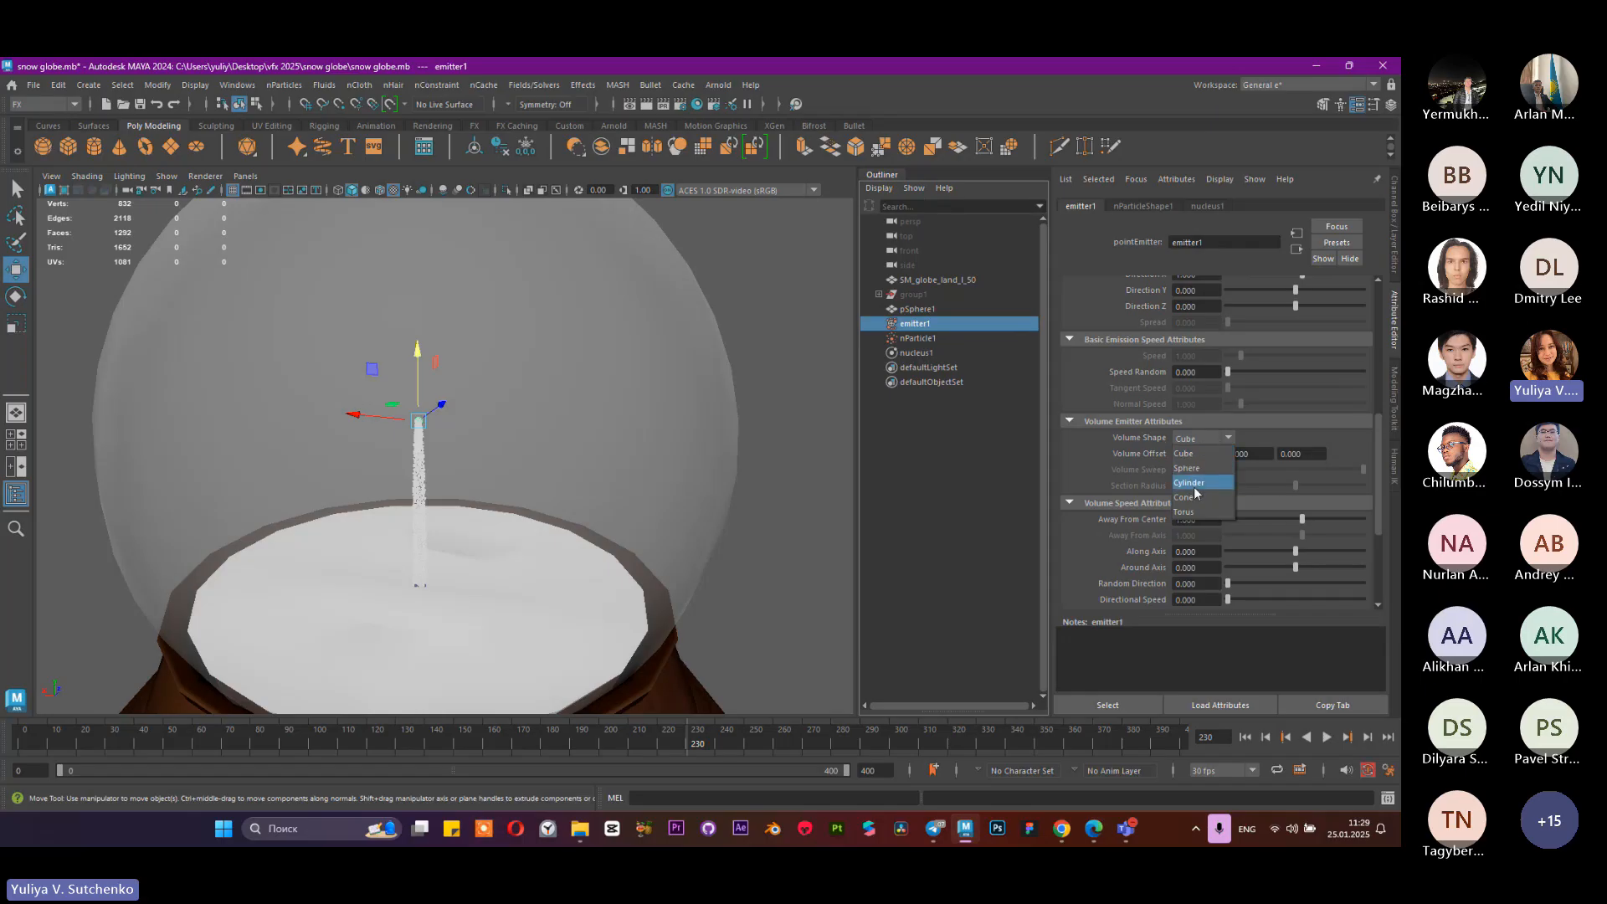
pyautogui.click(1199, 469)
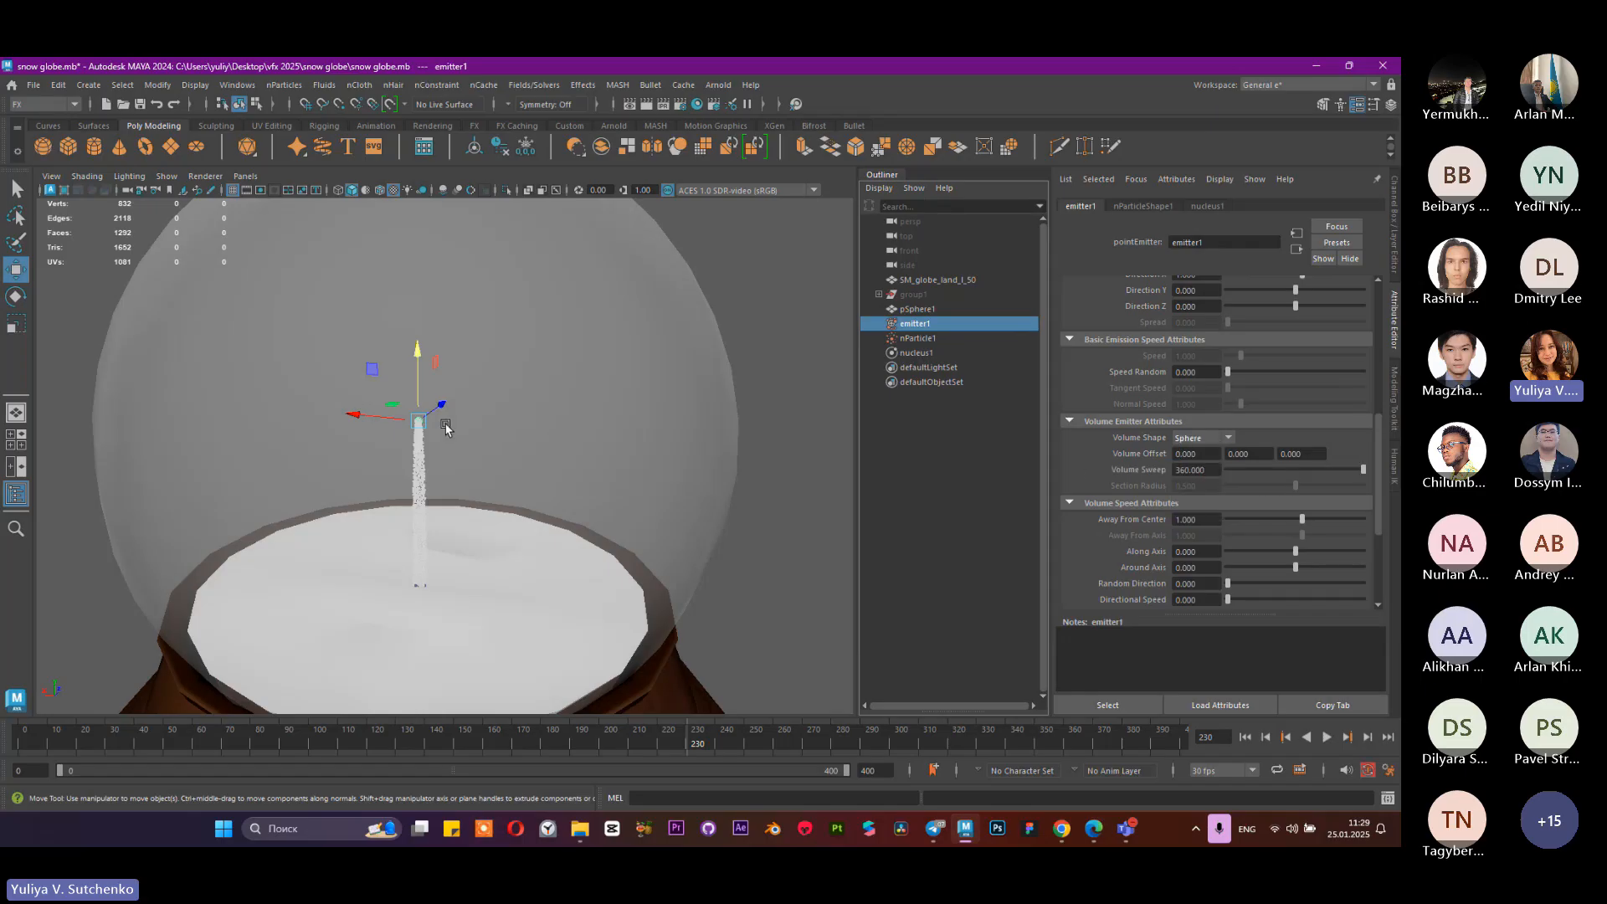
# Step: Scale the spherical emitter up uniformly until it nearly fills the inside of the glass globe
pyautogui.press('r')
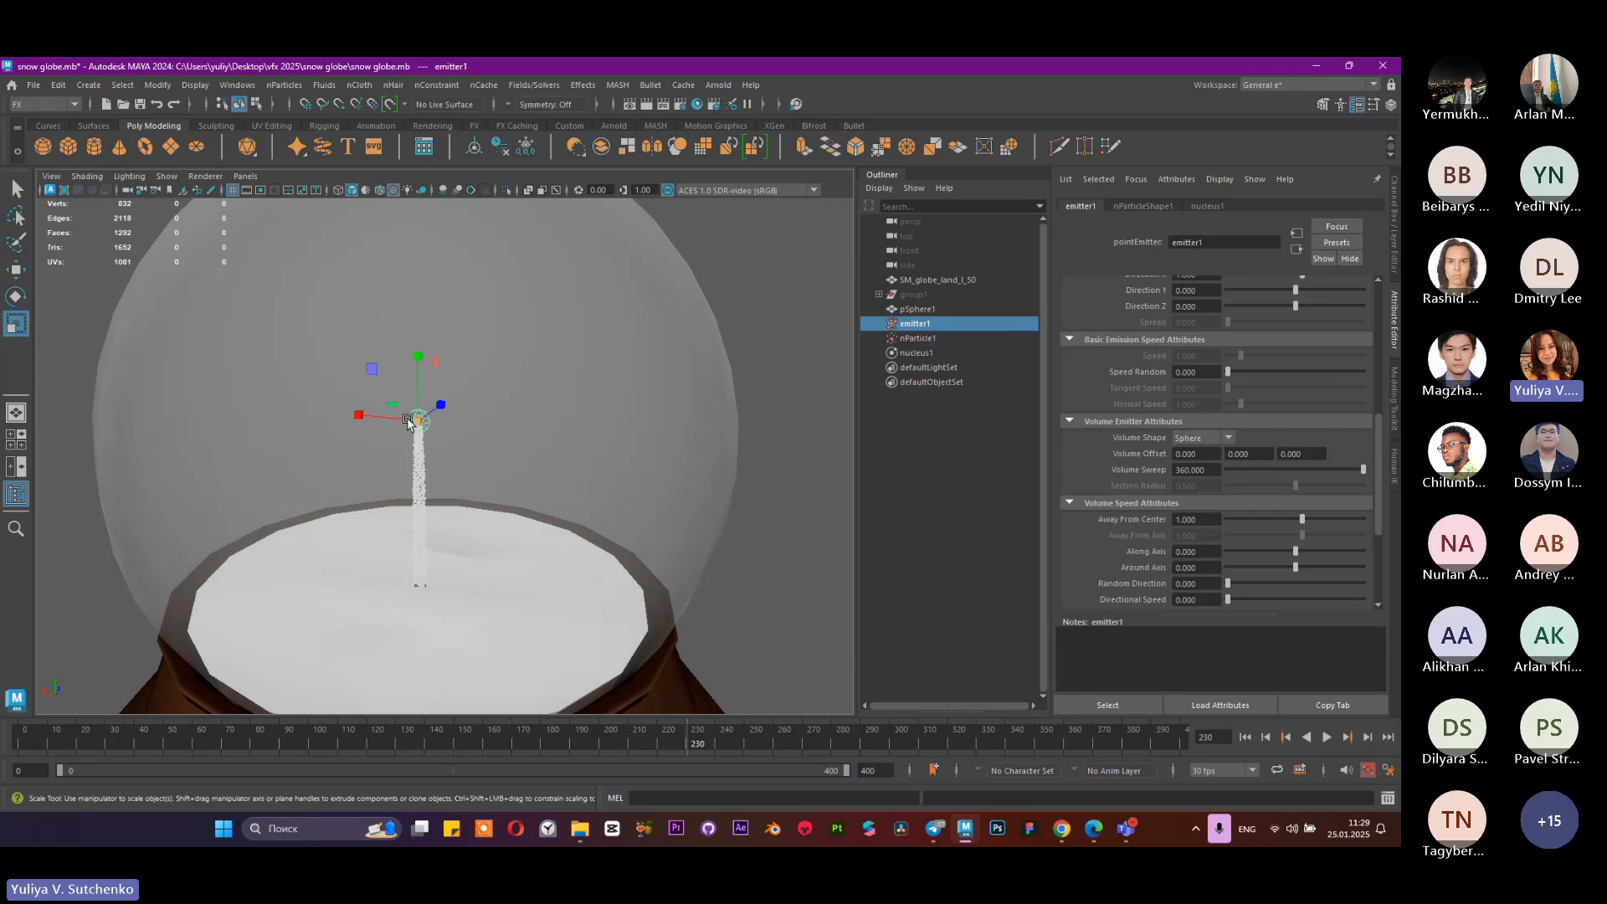
pyautogui.moveTo(409, 421); pyautogui.dragTo(715, 461)
pyautogui.moveTo(366, 397); pyautogui.dragTo(861, 538, button='middle')
pyautogui.scroll(-3, 504, 427)
pyautogui.scroll(-1, 504, 427)
pyautogui.keyDown('alt'); pyautogui.moveTo(505, 426); pyautogui.dragTo(521, 382); pyautogui.keyUp('alt')
pyautogui.scroll(3, 521, 382)
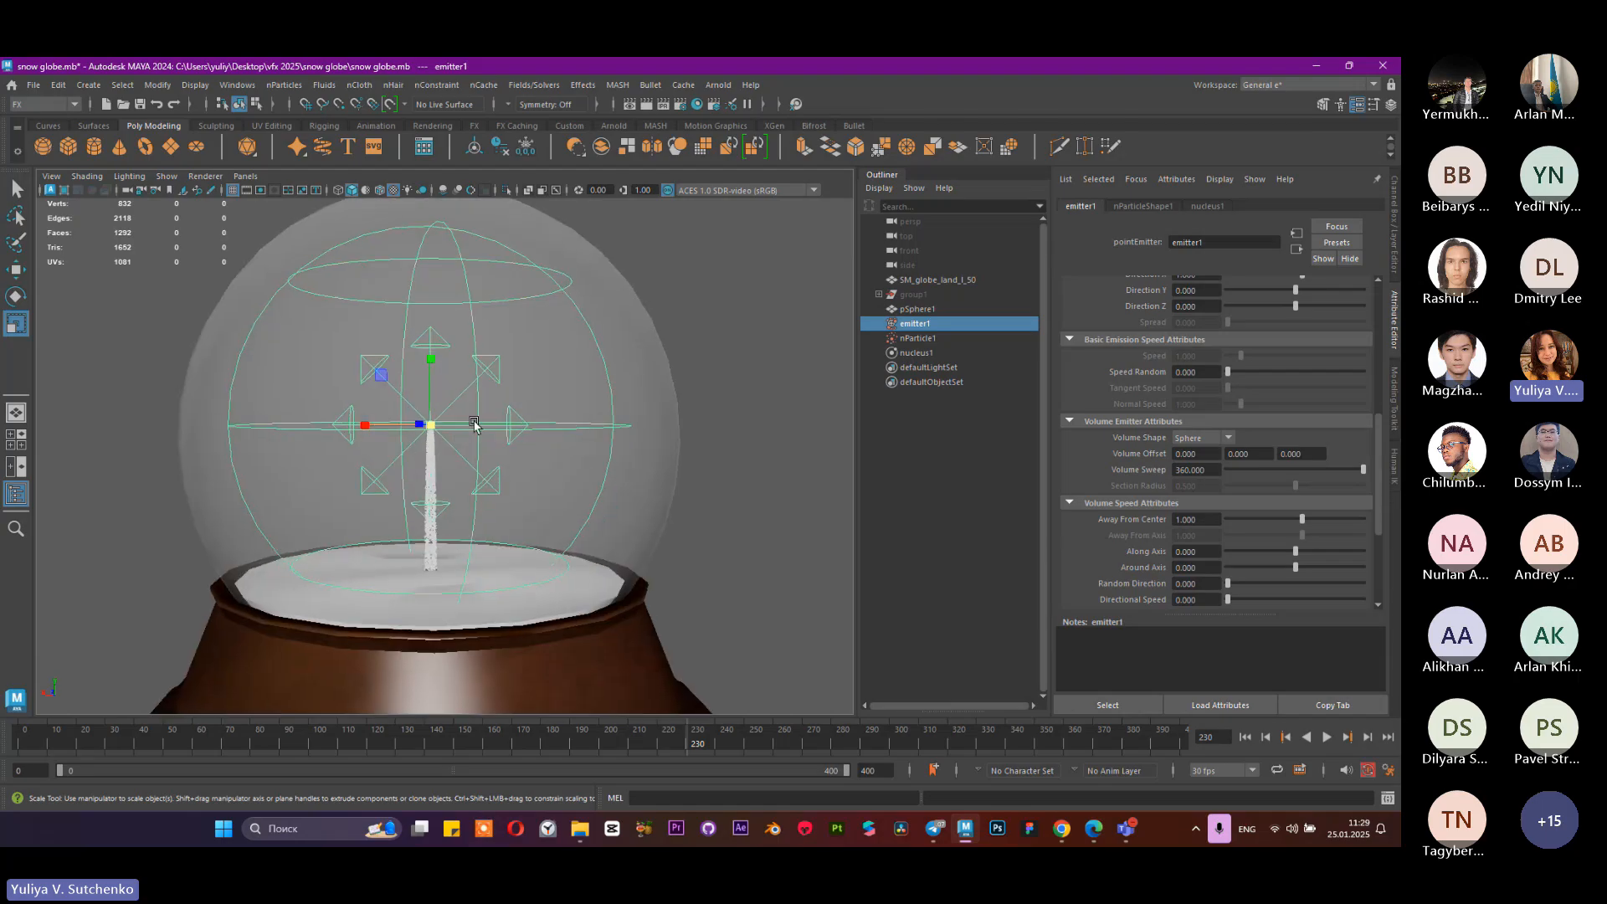
pyautogui.moveTo(430, 426); pyautogui.dragTo(624, 465)
pyautogui.scroll(-3, 624, 465)
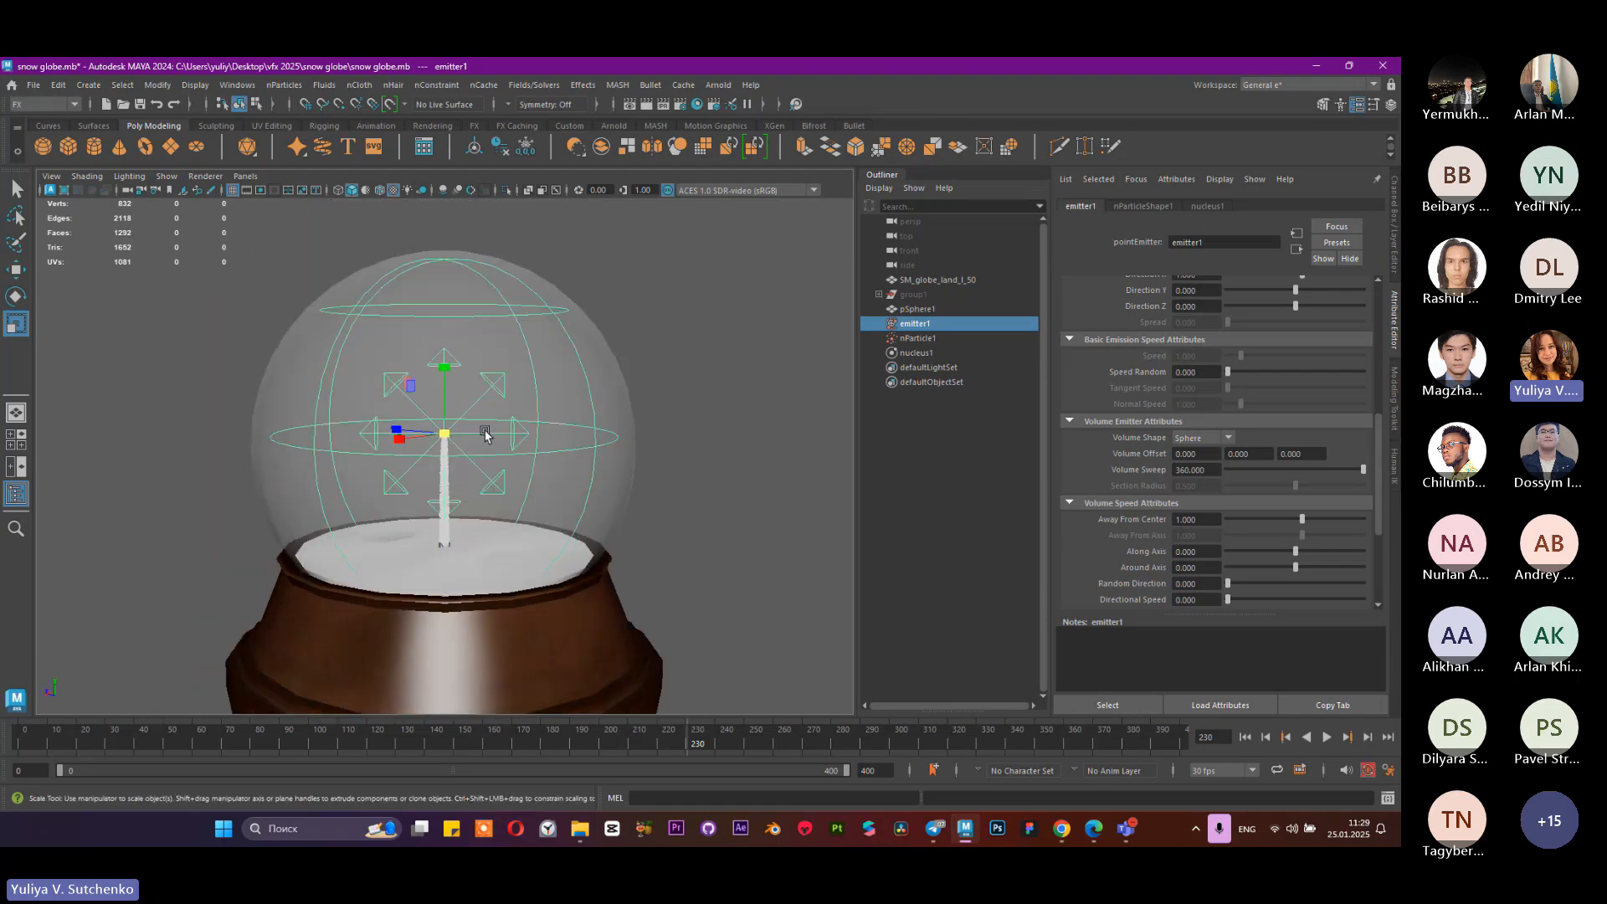
# Step: Play the simulation from the first frame and check how the spherical emitter spreads particles inside the globe
pyautogui.click(1245, 738)
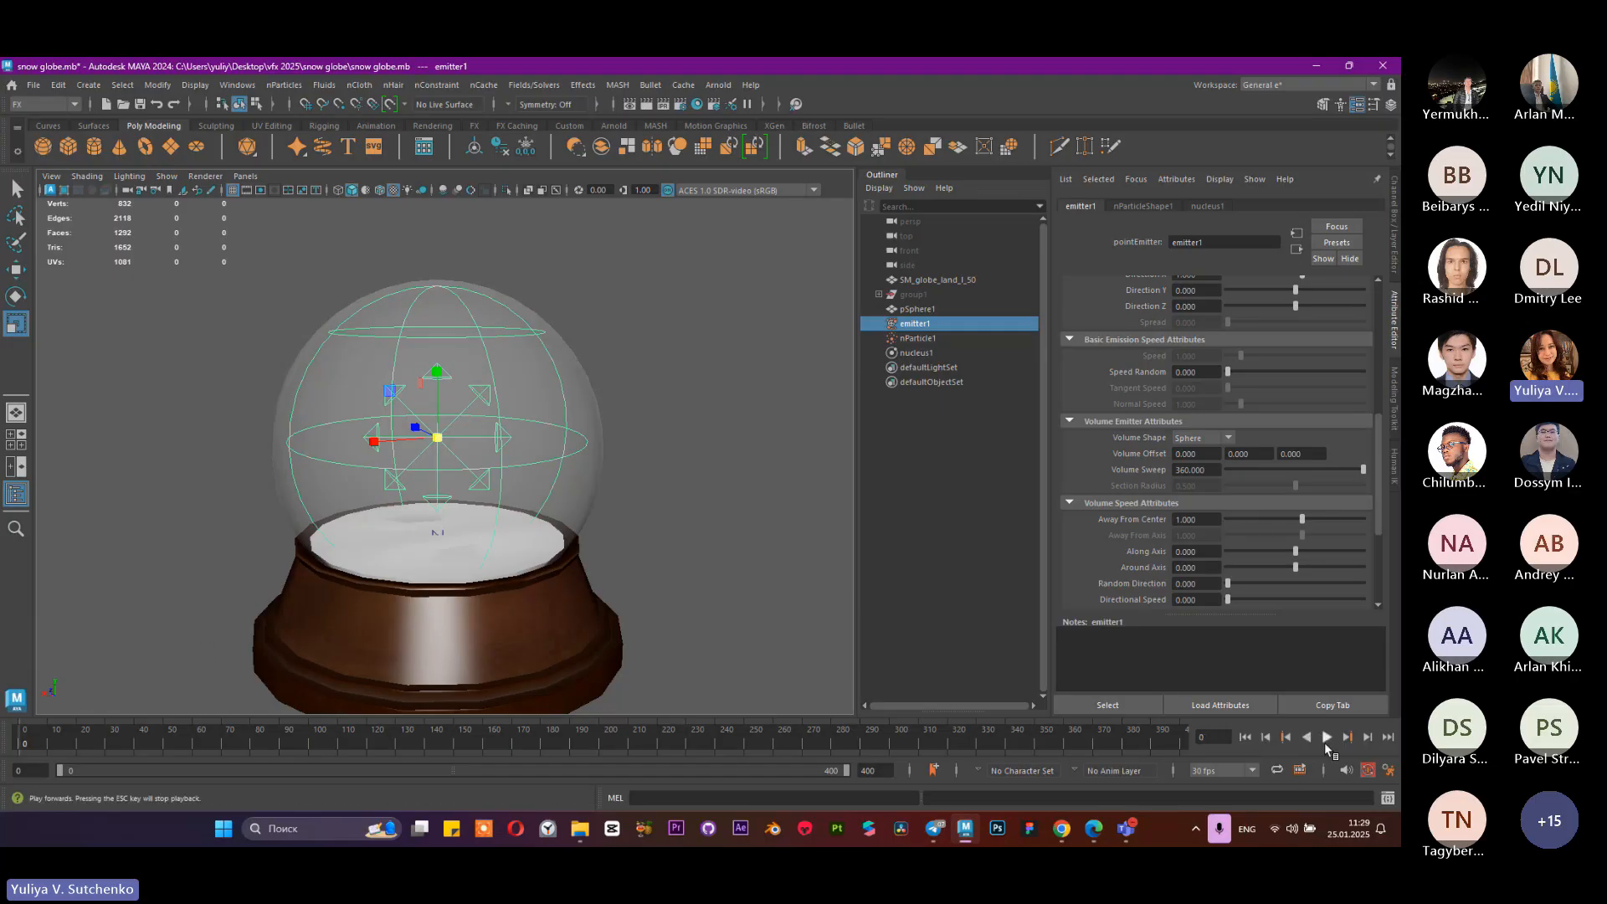
pyautogui.click(1325, 741)
pyautogui.rightClick(1317, 742)
pyautogui.click(1318, 741)
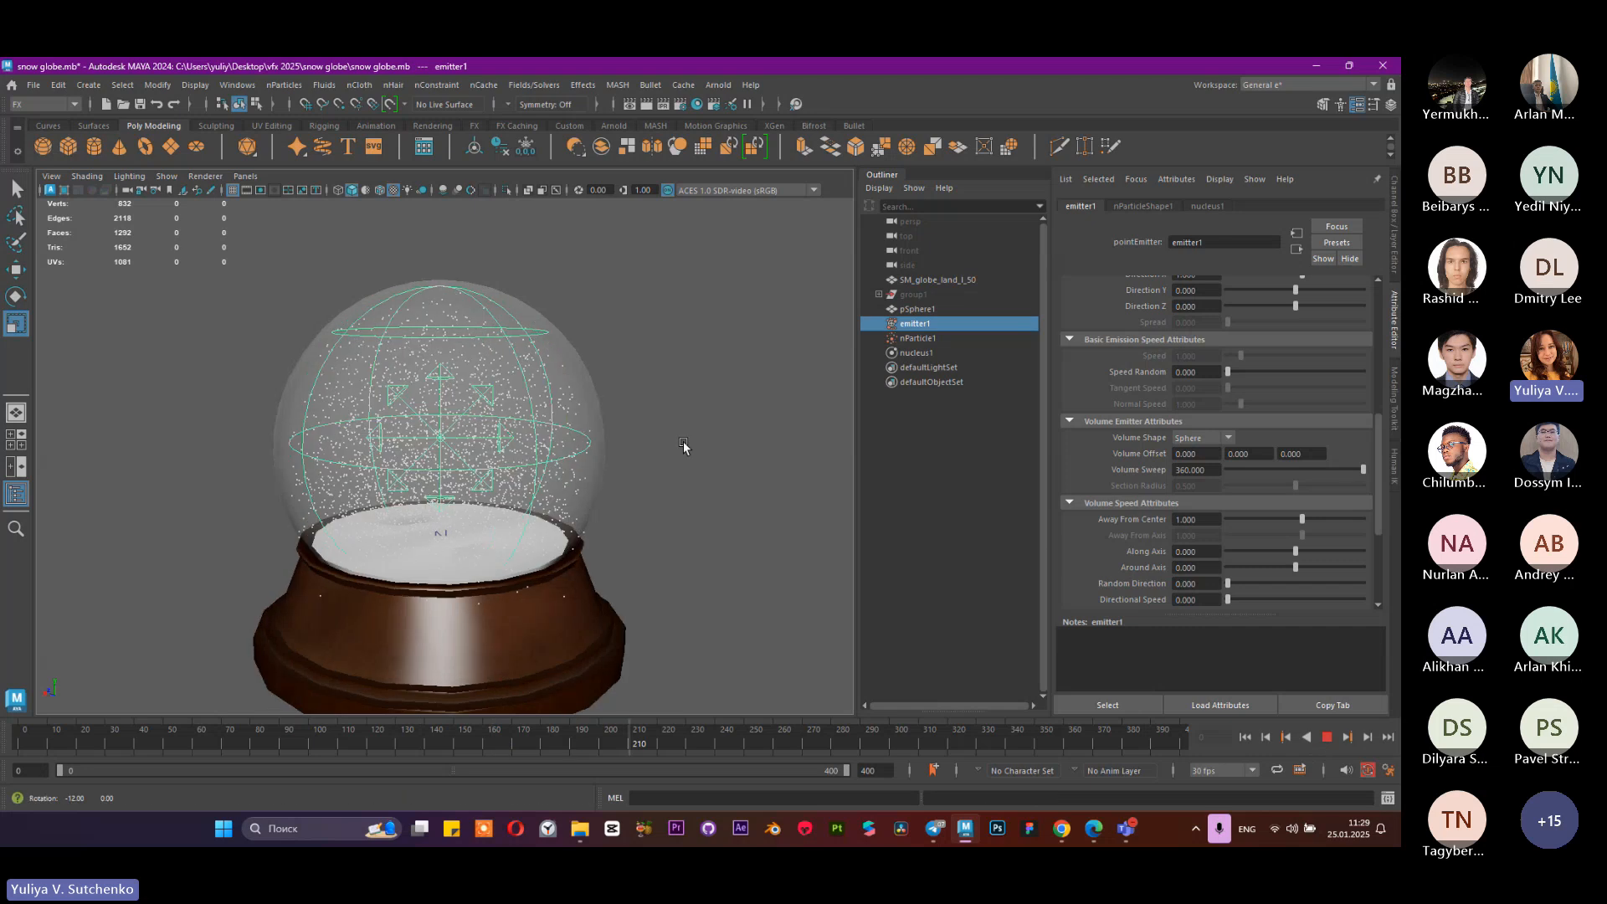
pyautogui.keyDown('alt'); pyautogui.moveTo(683, 440); pyautogui.dragTo(736, 470); pyautogui.keyUp('alt')
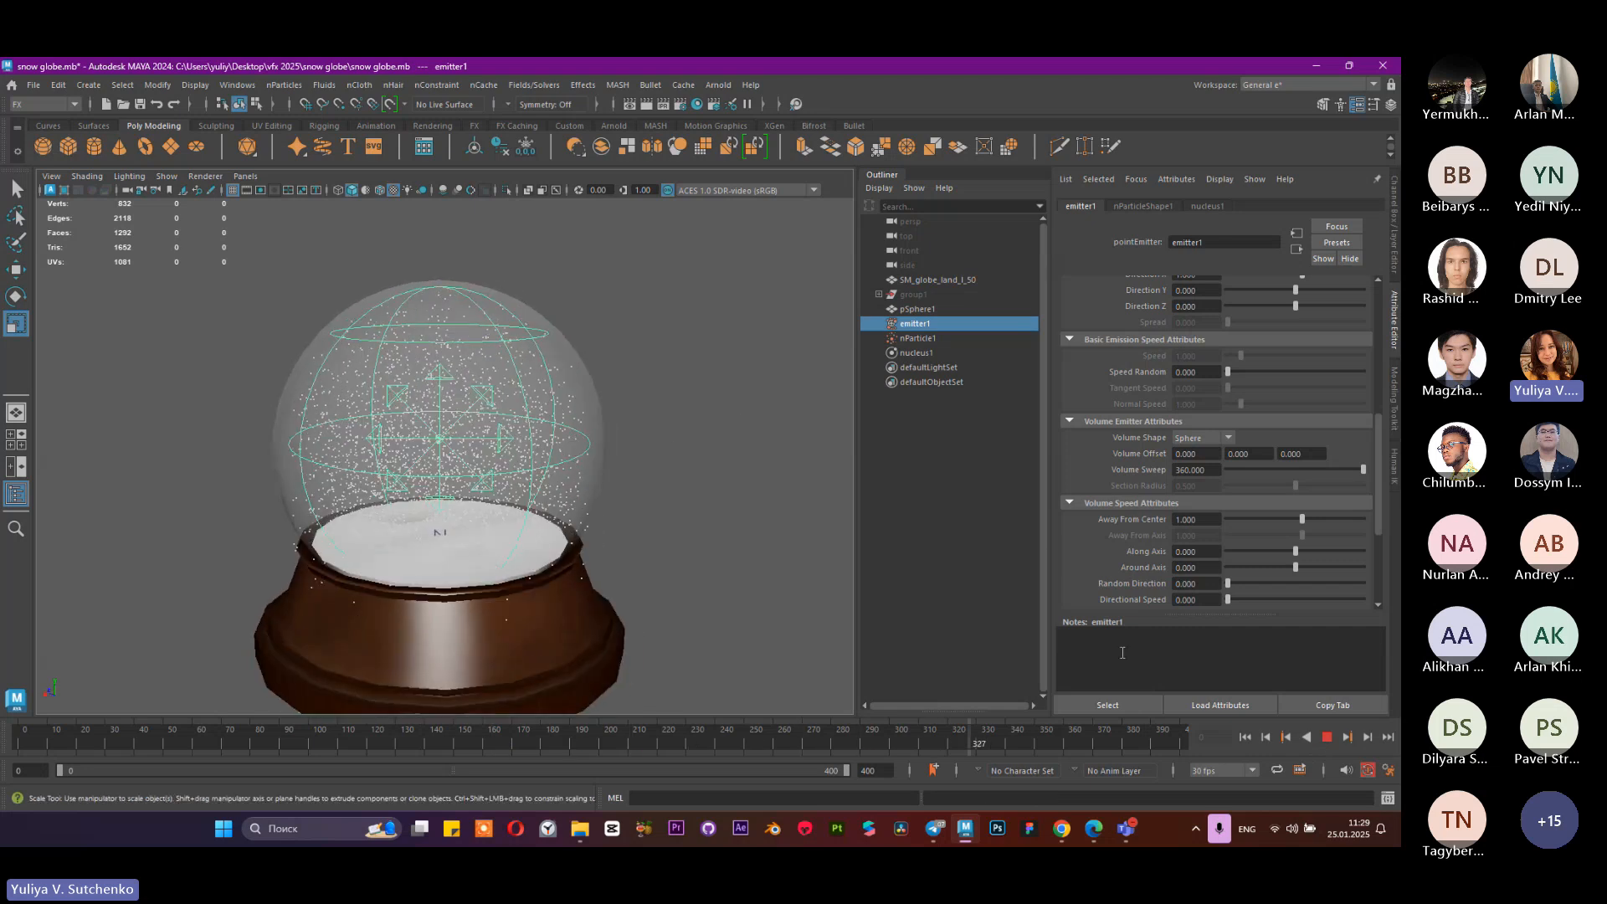
pyautogui.click(1326, 738)
# Step: Examine the particles around the wooden base and beneath it from several angles
pyautogui.scroll(-3, 550, 476)
pyautogui.keyDown('alt'); pyautogui.moveTo(549, 476); pyautogui.dragTo(559, 426); pyautogui.keyUp('alt')
pyautogui.scroll(-7, 646, 478)
pyautogui.keyDown('alt'); pyautogui.moveTo(646, 478); pyautogui.dragTo(323, 405); pyautogui.keyUp('alt')
pyautogui.press('f')
pyautogui.scroll(-5, 719, 532)
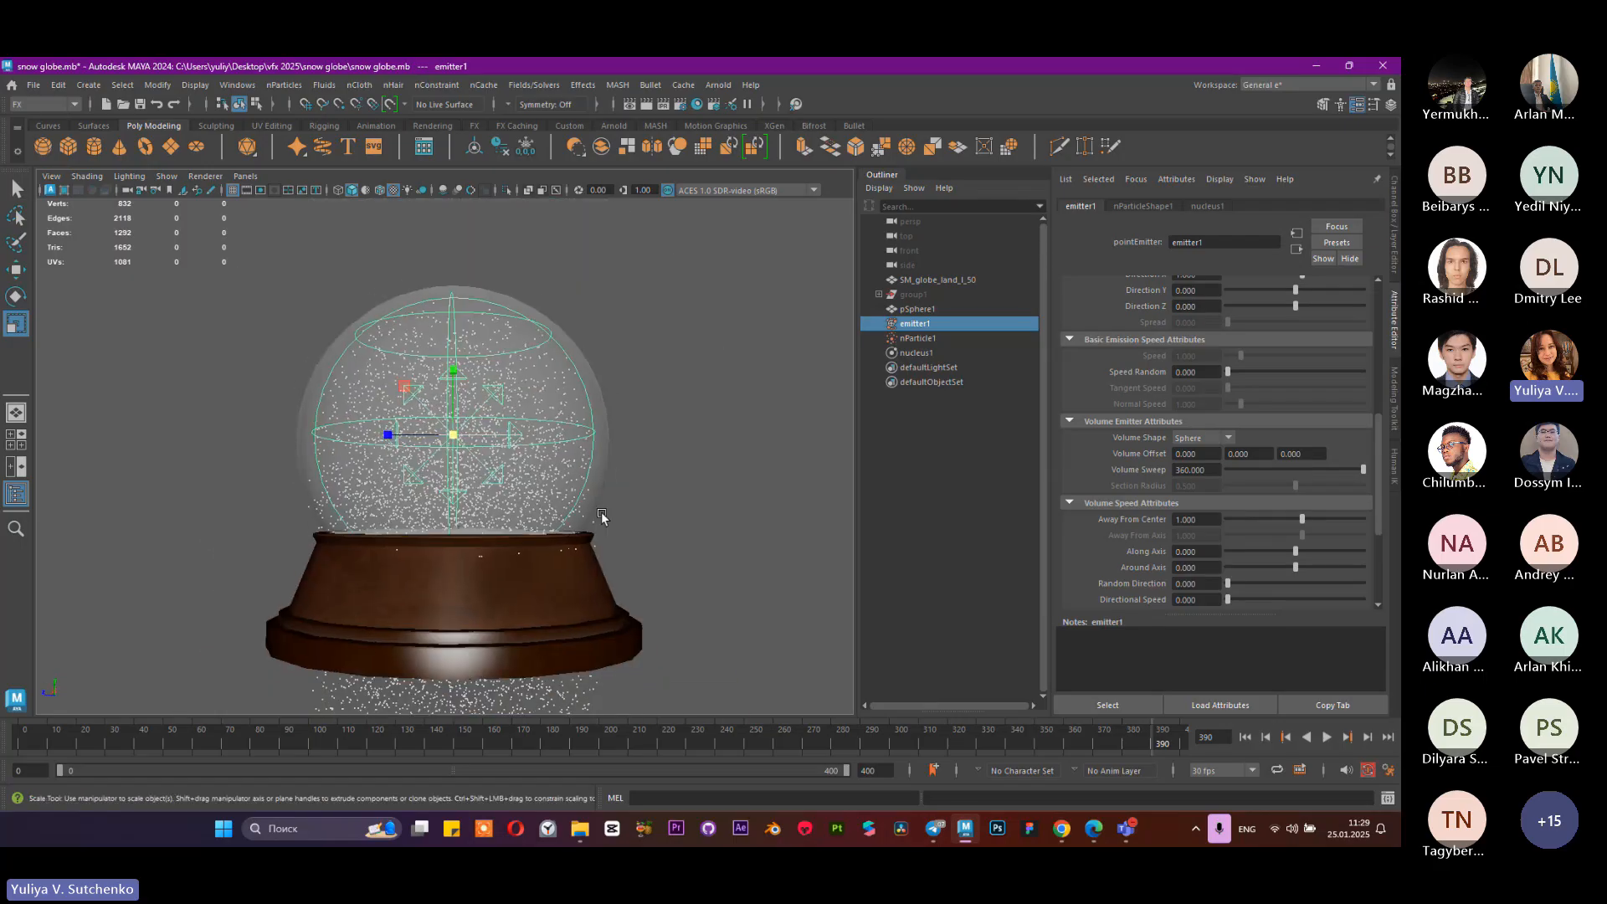
pyautogui.keyDown('alt'); pyautogui.moveTo(603, 520); pyautogui.dragTo(638, 373, button='middle'); pyautogui.keyUp('alt')
pyautogui.keyDown('alt'); pyautogui.moveTo(540, 533); pyautogui.dragTo(510, 567); pyautogui.keyUp('alt')
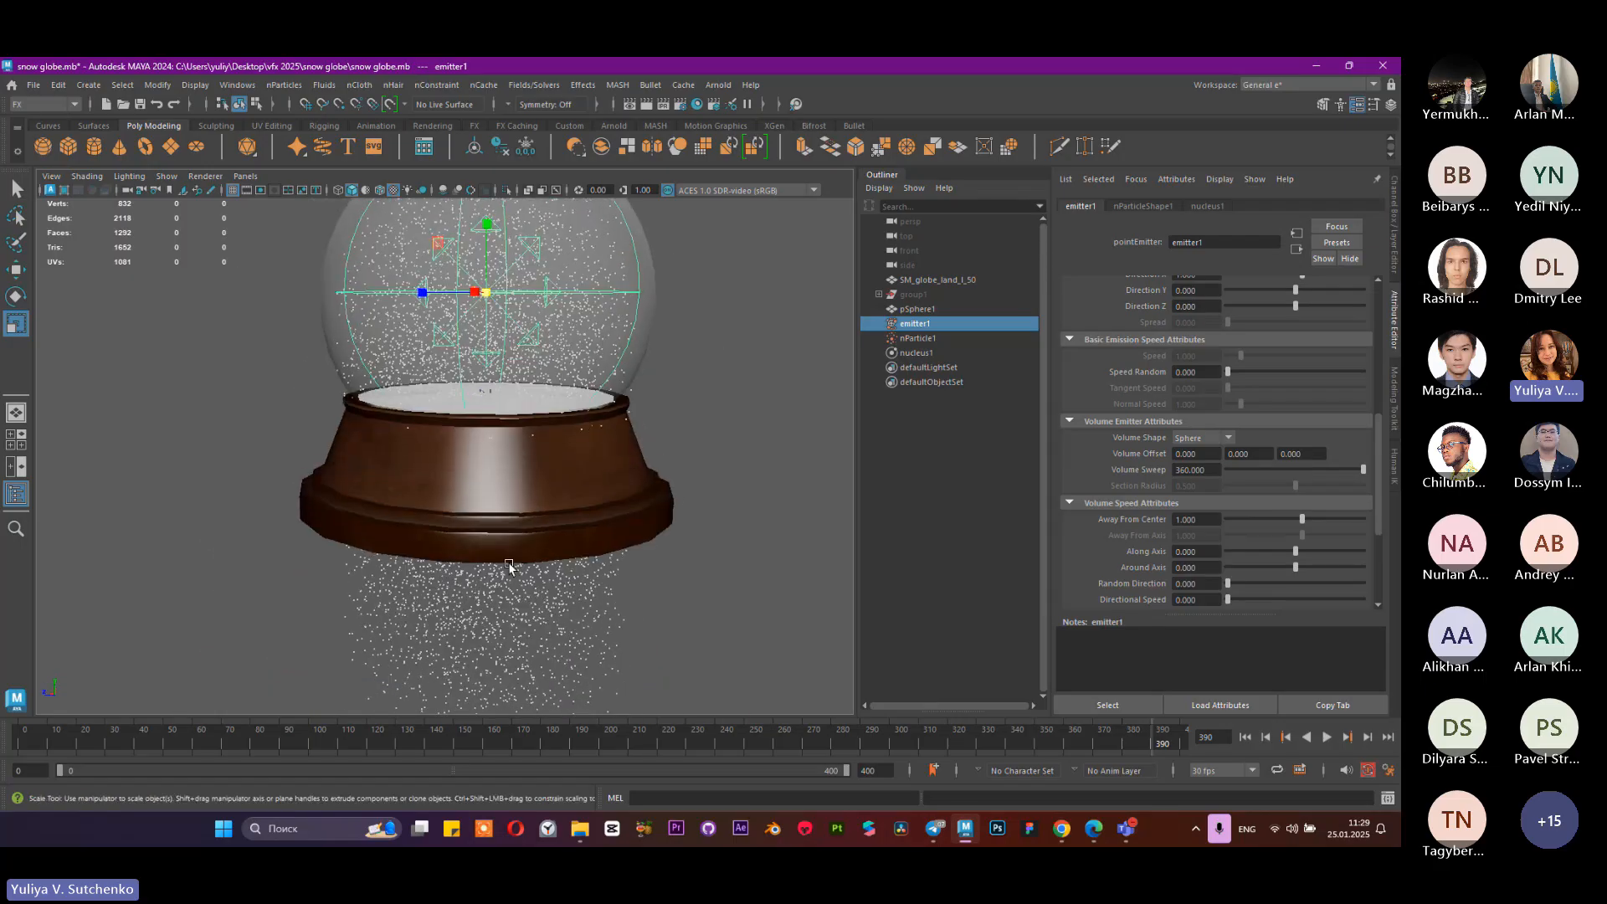
# Step: Replay the simulation from the first frame and check where particles leave the glass globe
pyautogui.click(1245, 739)
pyautogui.keyDown('alt'); pyautogui.moveTo(692, 474); pyautogui.dragTo(684, 571, button='middle'); pyautogui.keyUp('alt')
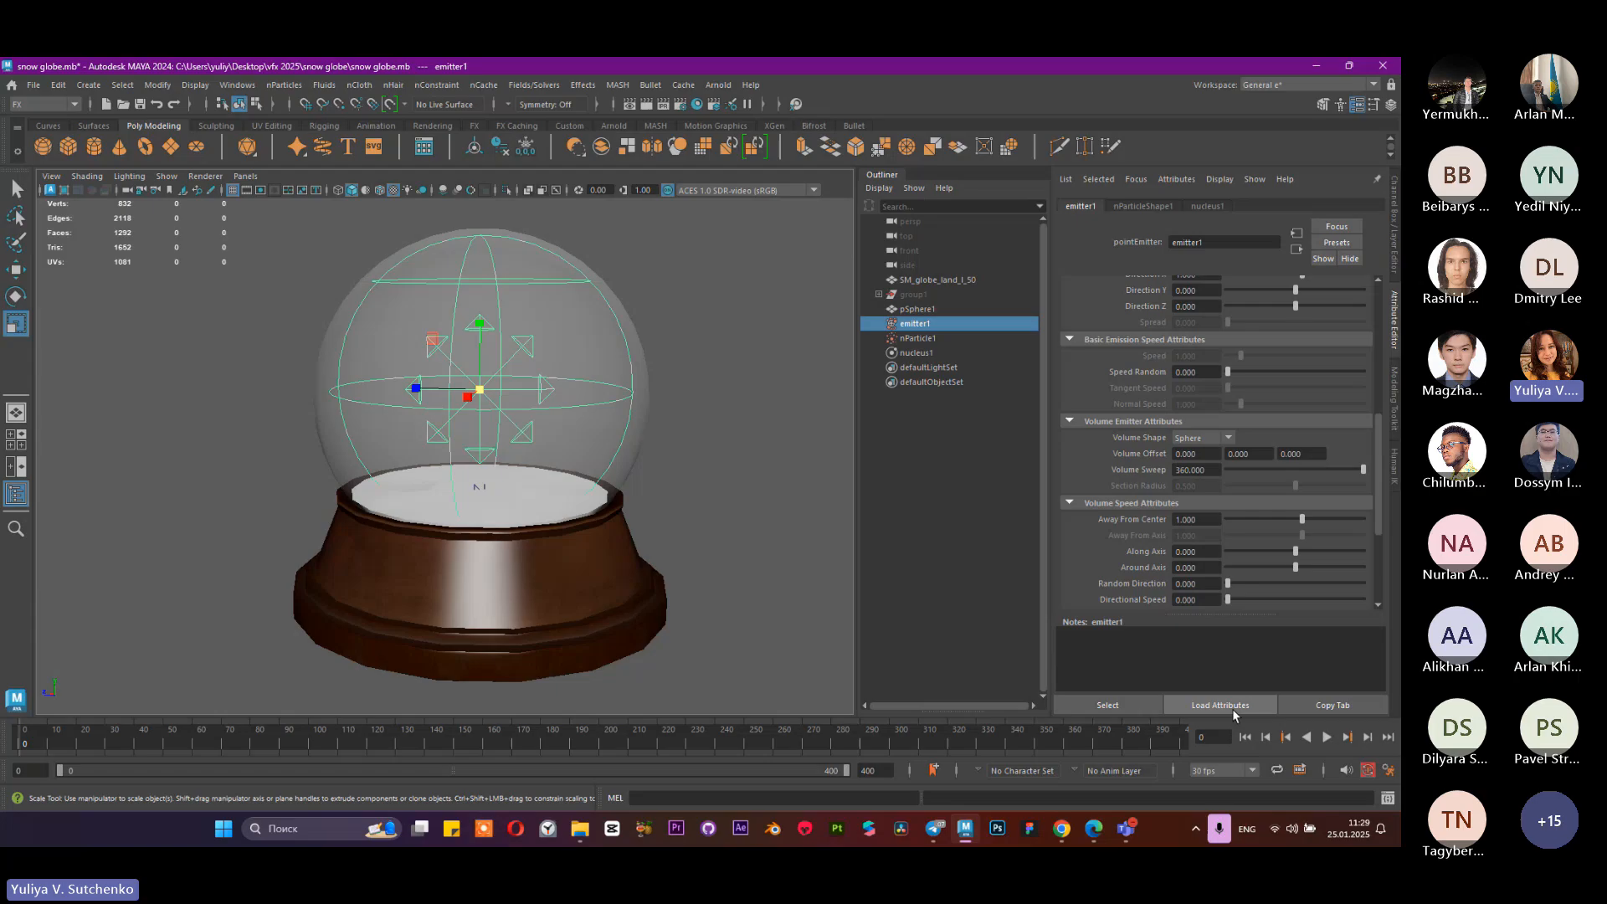
pyautogui.click(1323, 737)
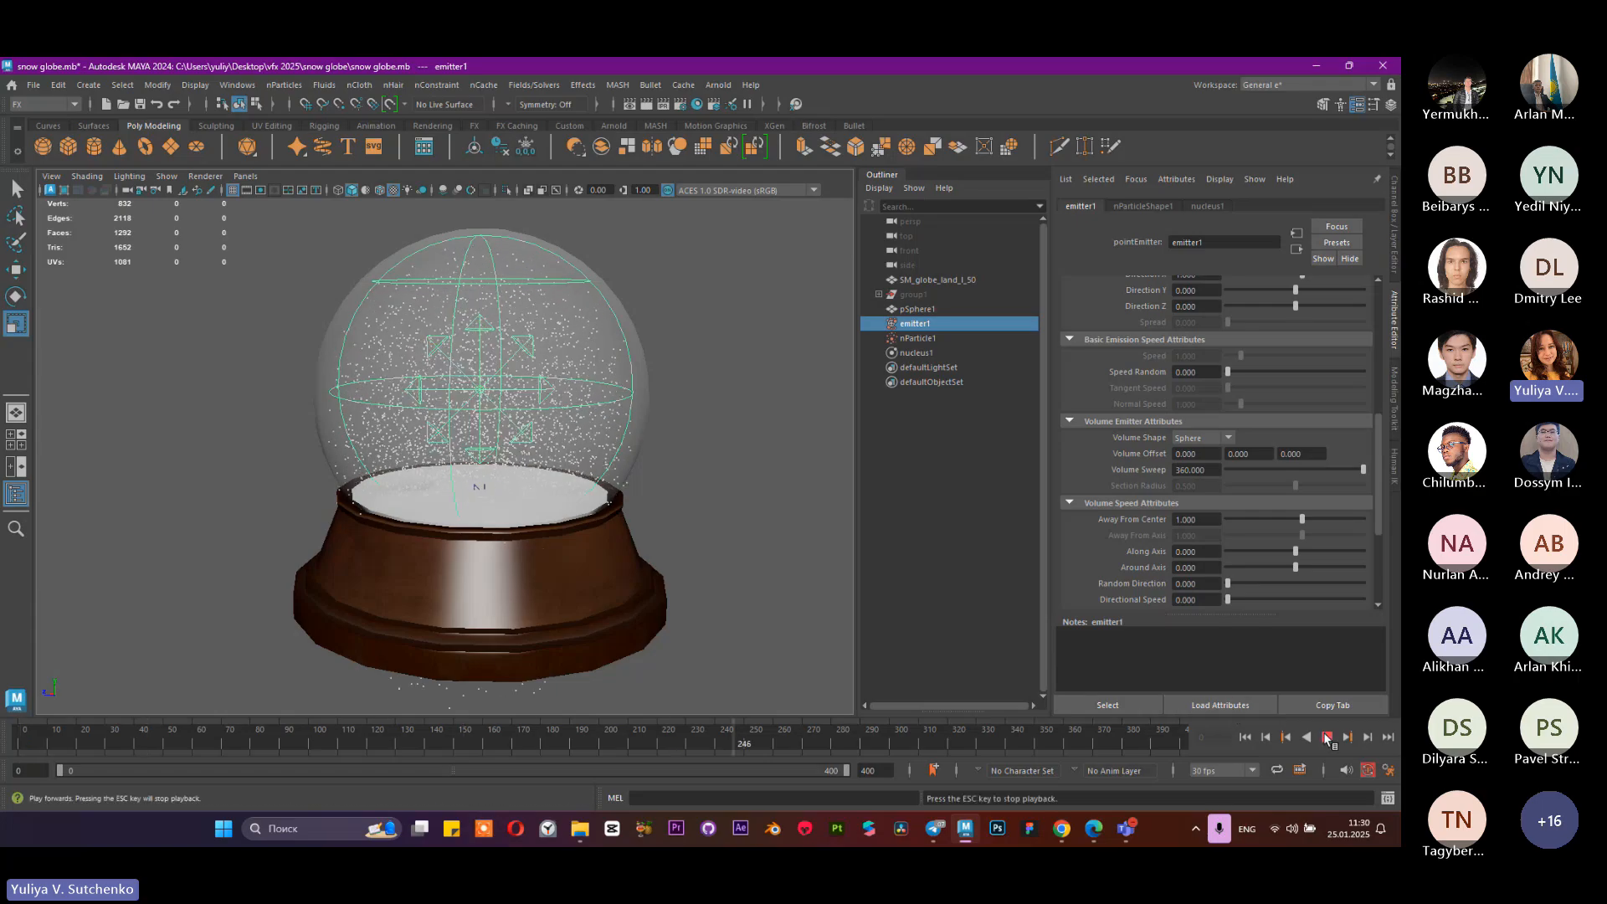
pyautogui.click(1326, 737)
pyautogui.scroll(-2, 570, 412)
pyautogui.keyDown('alt'); pyautogui.moveTo(569, 411); pyautogui.dragTo(618, 465); pyautogui.keyUp('alt')
pyautogui.scroll(5, 592, 434)
pyautogui.scroll(-4, 571, 422)
# Step: Select the glass sphere and make it a passive collider for the particles
pyautogui.click(926, 460)
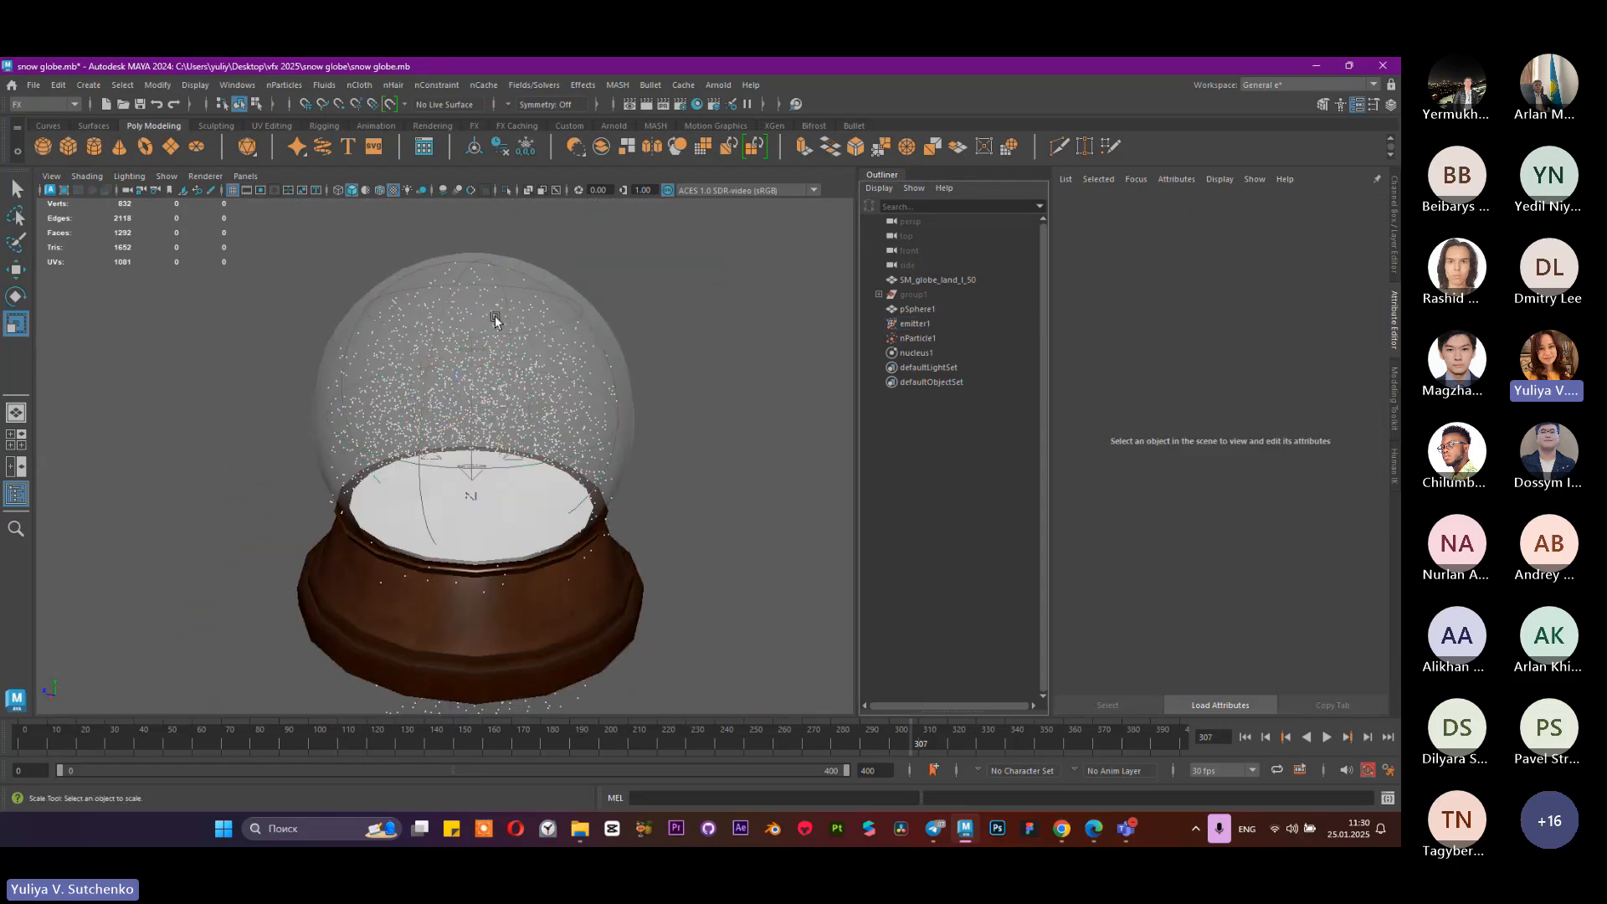
pyautogui.keyDown('alt'); pyautogui.moveTo(617, 392); pyautogui.dragTo(636, 354); pyautogui.keyUp('alt')
pyautogui.click(630, 353)
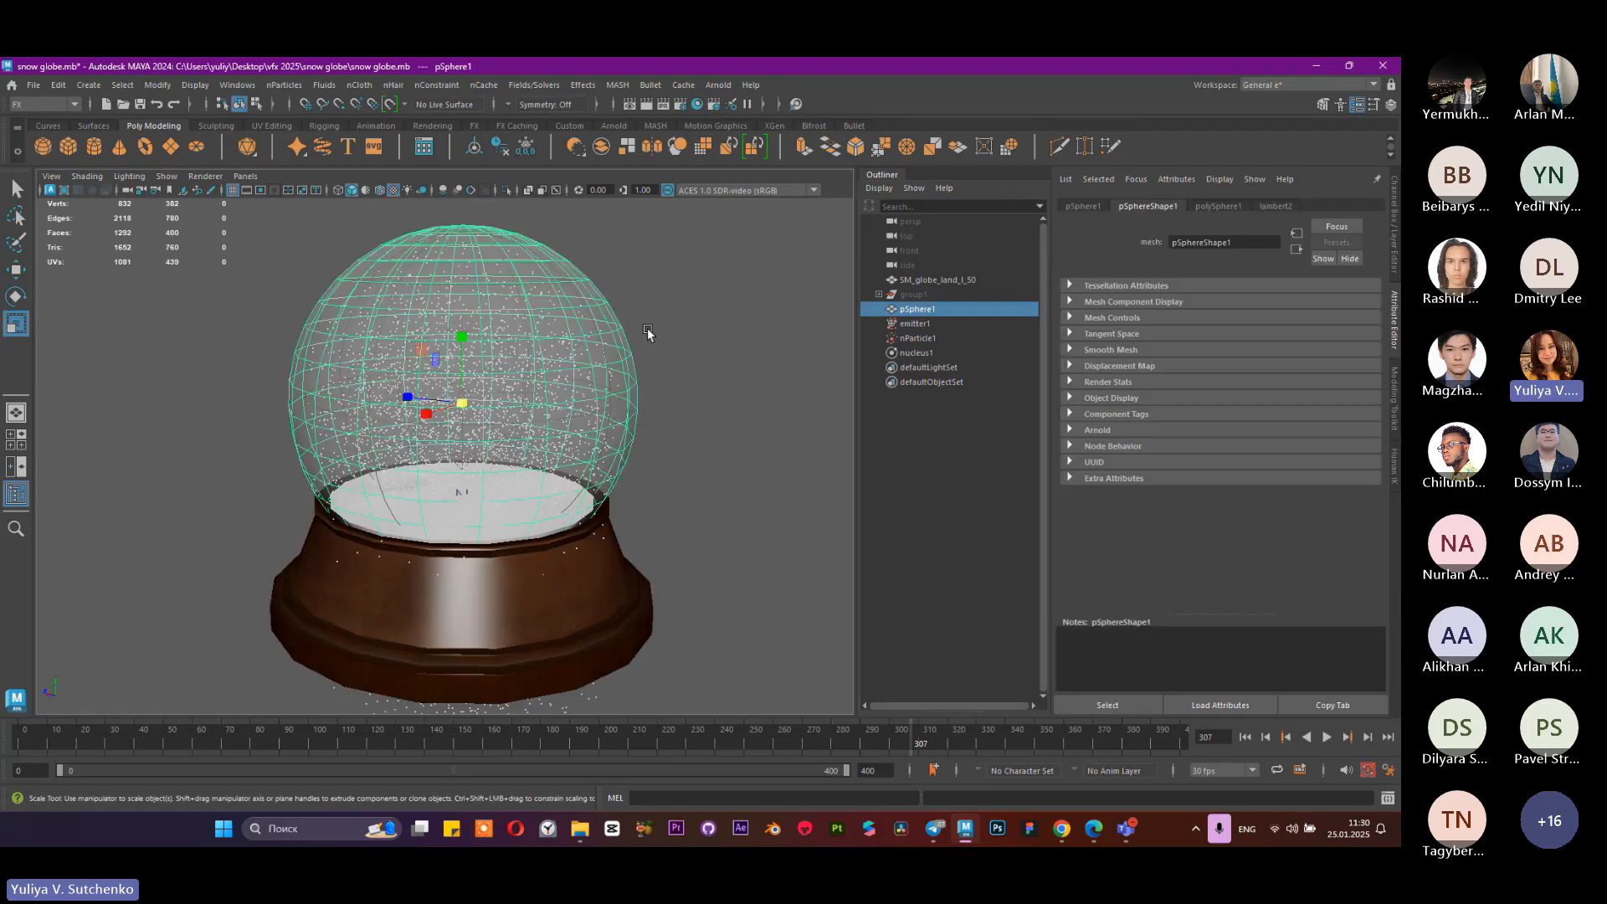
pyautogui.click(238, 85)
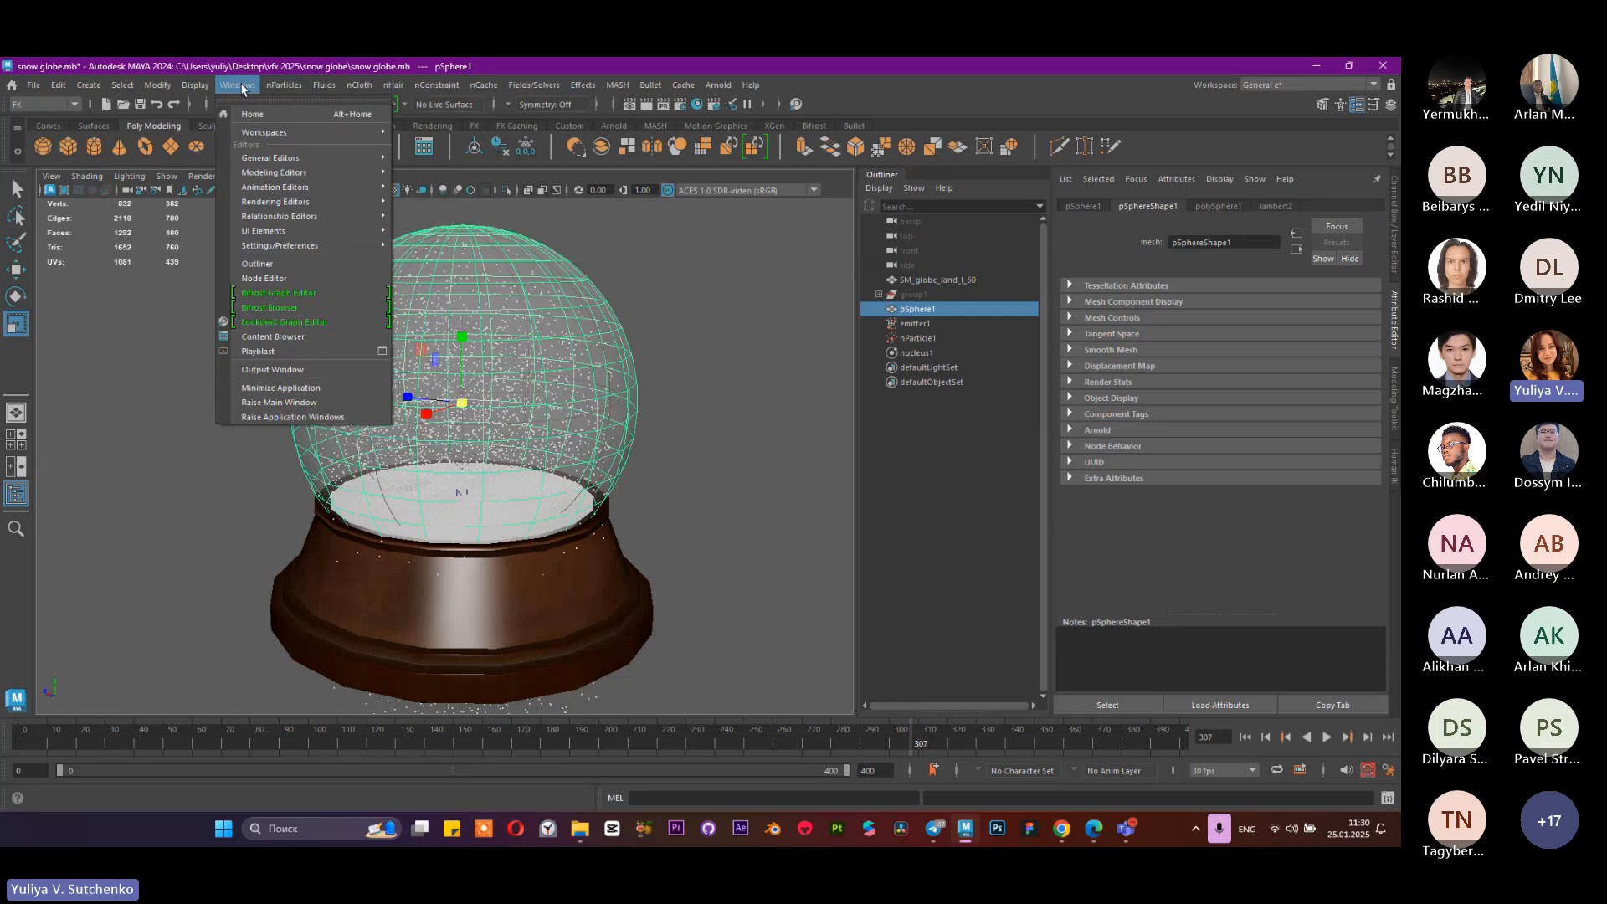
pyautogui.moveTo(294, 84)
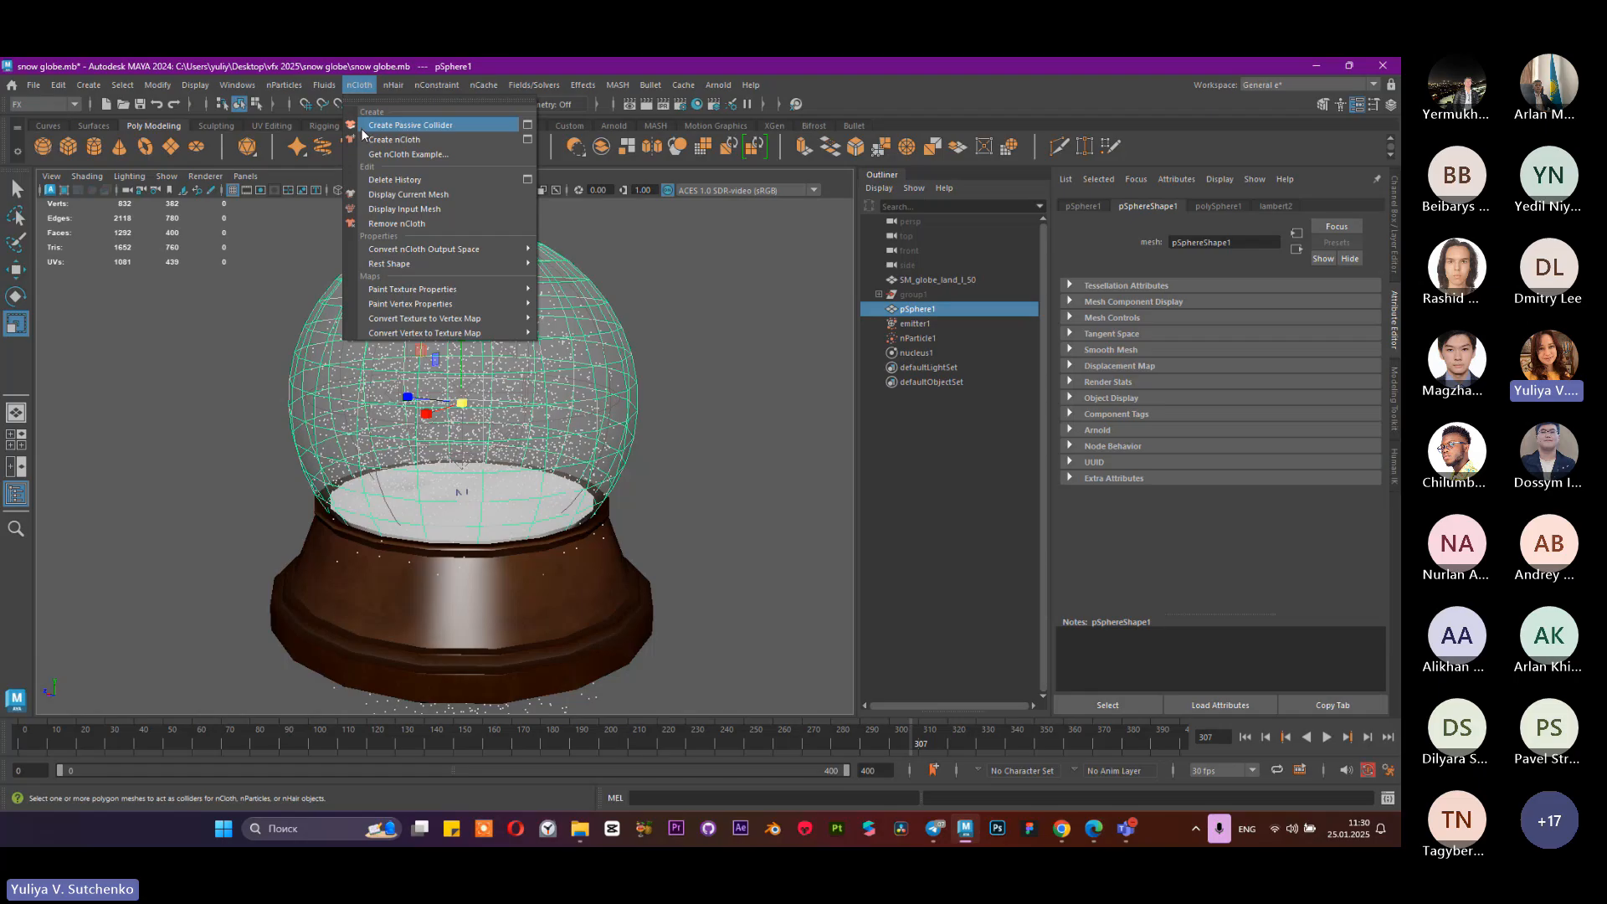
pyautogui.click(362, 127)
# Step: Play the simulation with the sphere collider and inspect in wireframe display where the particles settle
pyautogui.click(1246, 737)
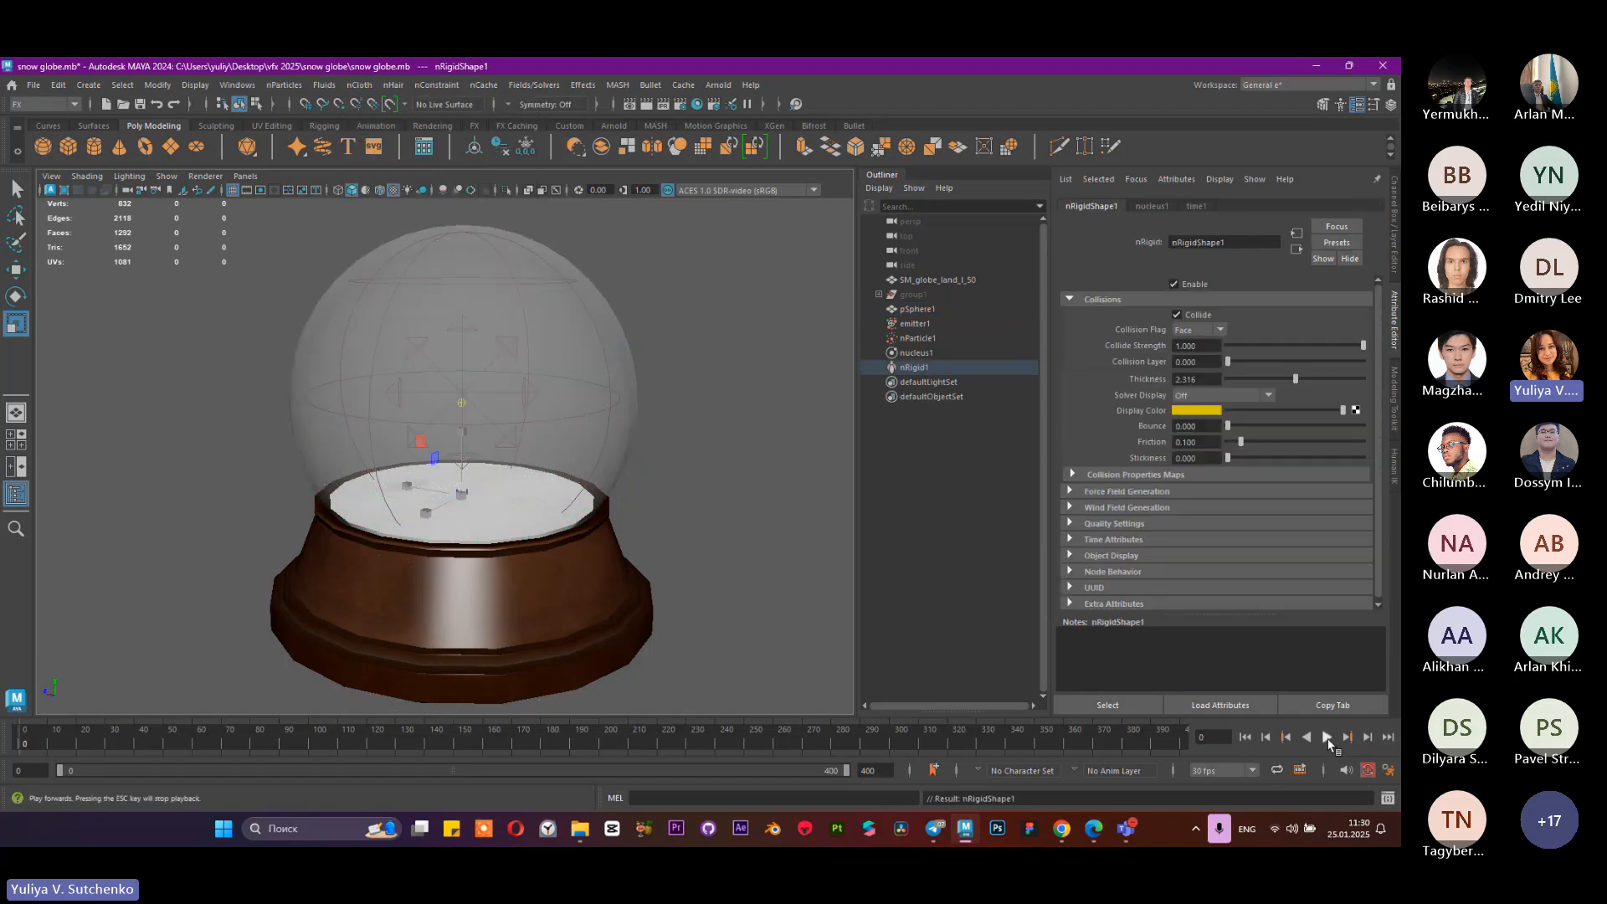
pyautogui.click(1326, 737)
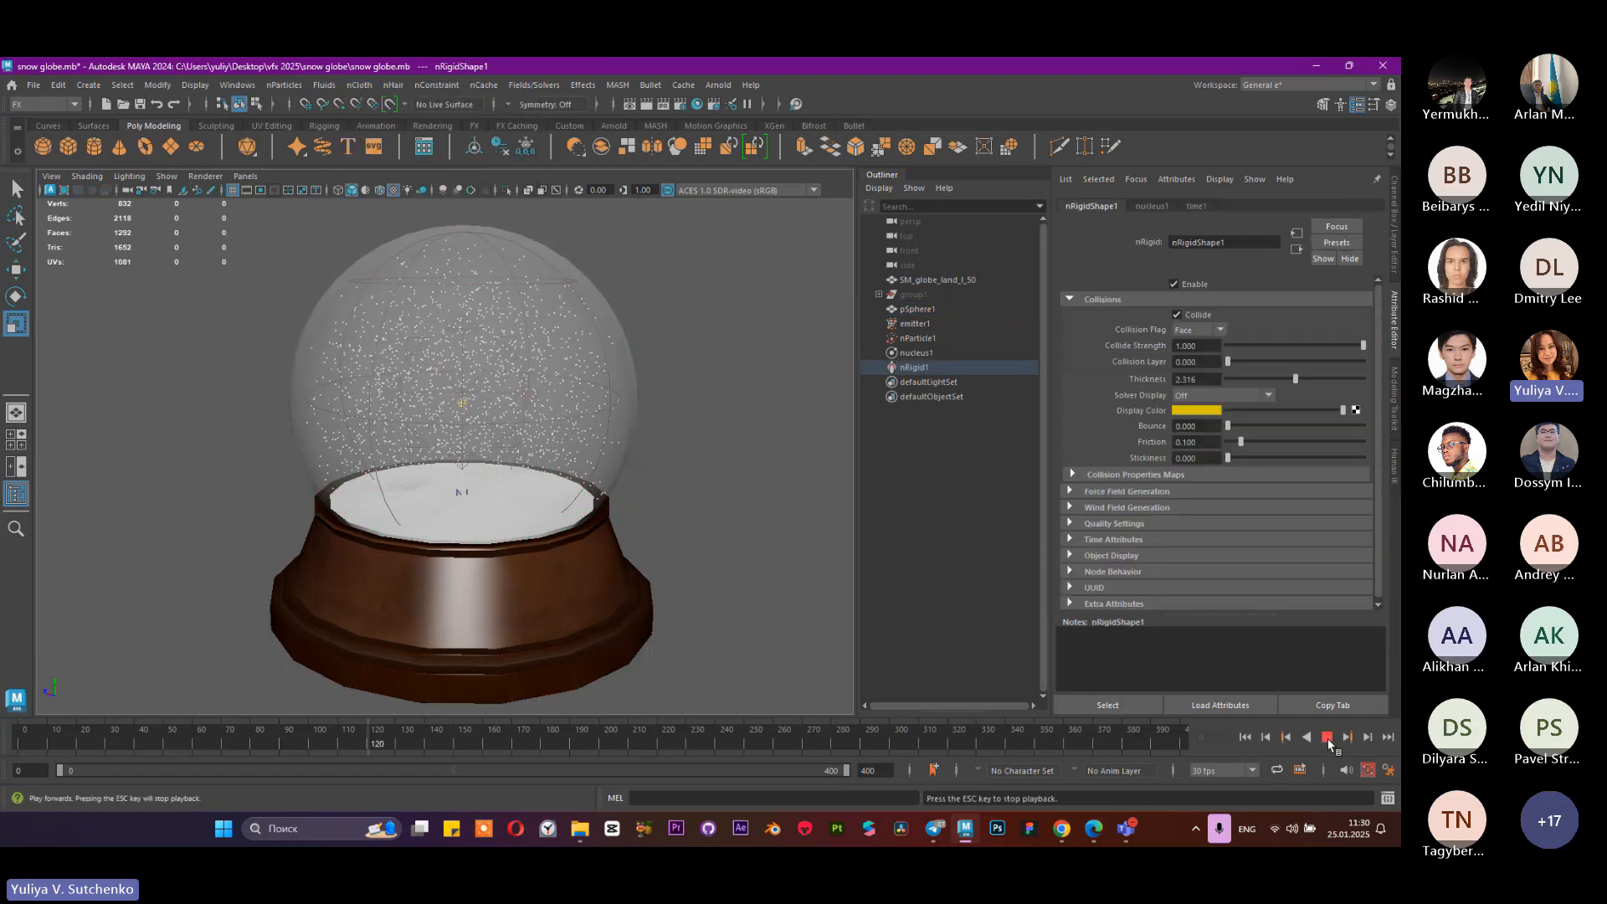
pyautogui.keyDown('alt'); pyautogui.moveTo(529, 409); pyautogui.dragTo(694, 571, button='right'); pyautogui.keyUp('alt')
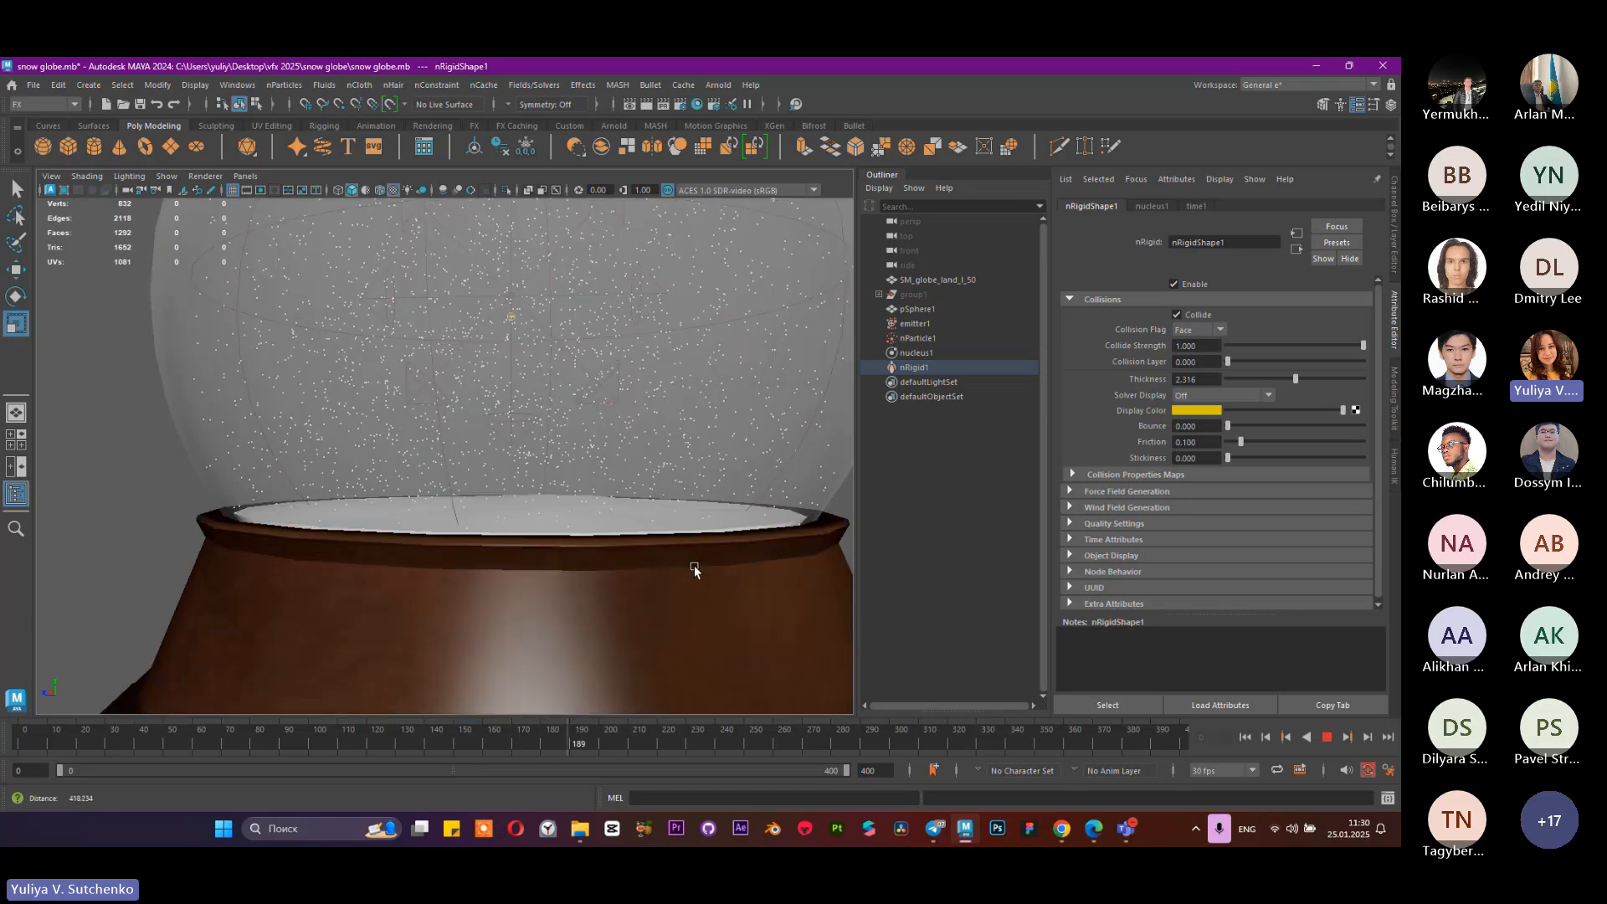
pyautogui.keyDown('alt'); pyautogui.moveTo(695, 570); pyautogui.dragTo(645, 570); pyautogui.keyUp('alt')
pyautogui.keyDown('alt'); pyautogui.moveTo(645, 570); pyautogui.dragTo(625, 505, button='middle'); pyautogui.keyUp('alt')
pyautogui.keyDown('alt'); pyautogui.moveTo(625, 505); pyautogui.dragTo(475, 609, button='right'); pyautogui.keyUp('alt')
pyautogui.press('4')
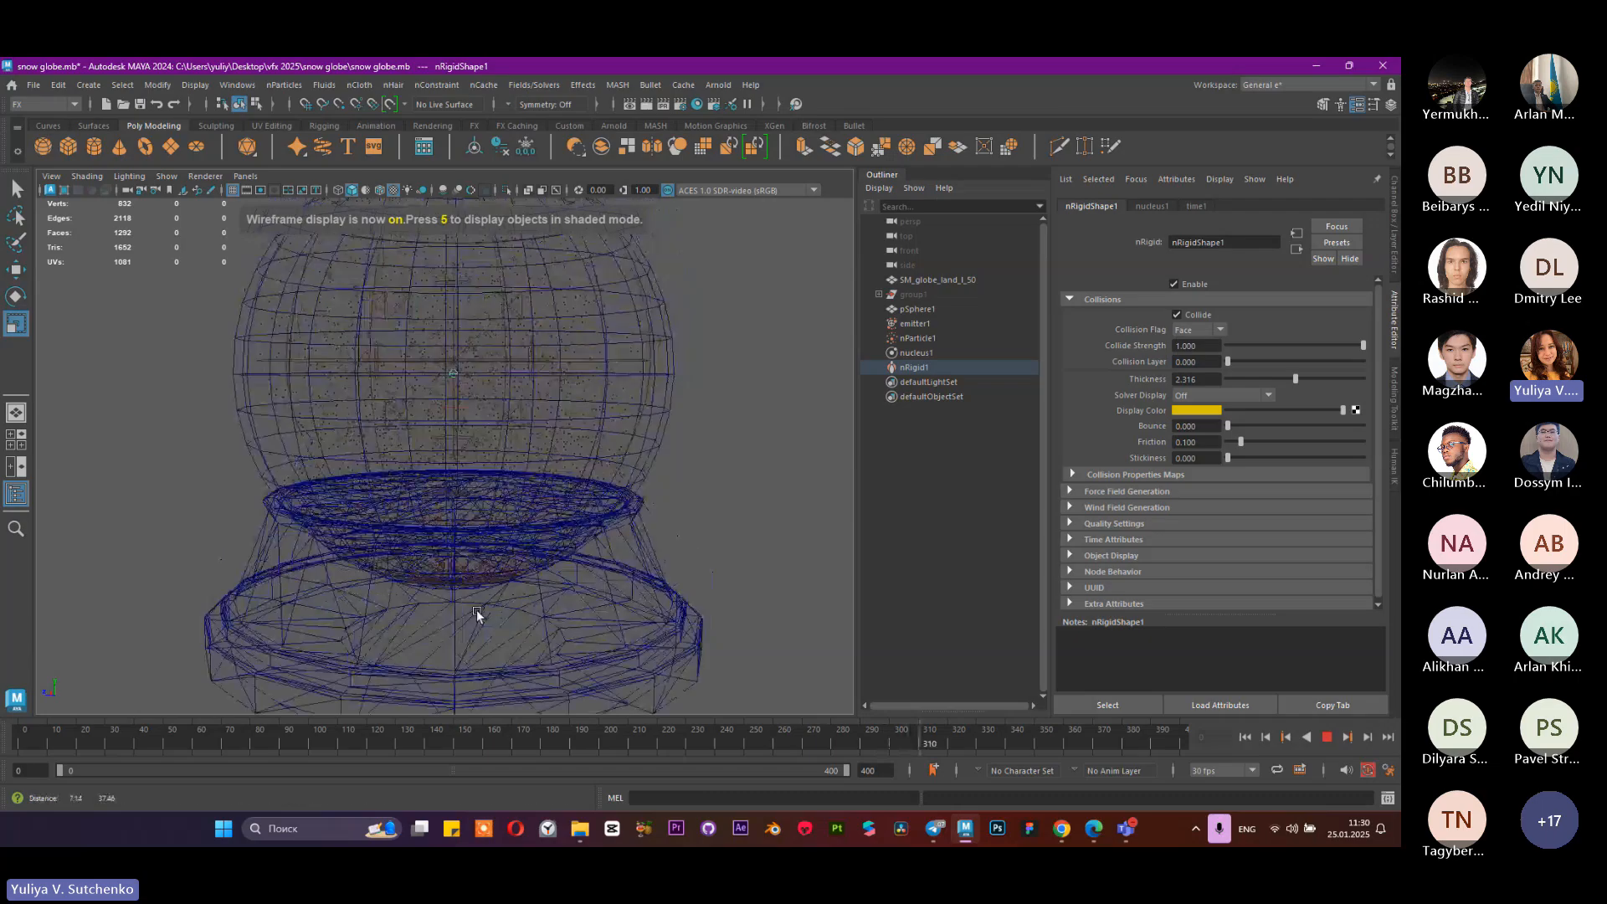
pyautogui.keyDown('alt'); pyautogui.moveTo(530, 594); pyautogui.dragTo(544, 531); pyautogui.keyUp('alt')
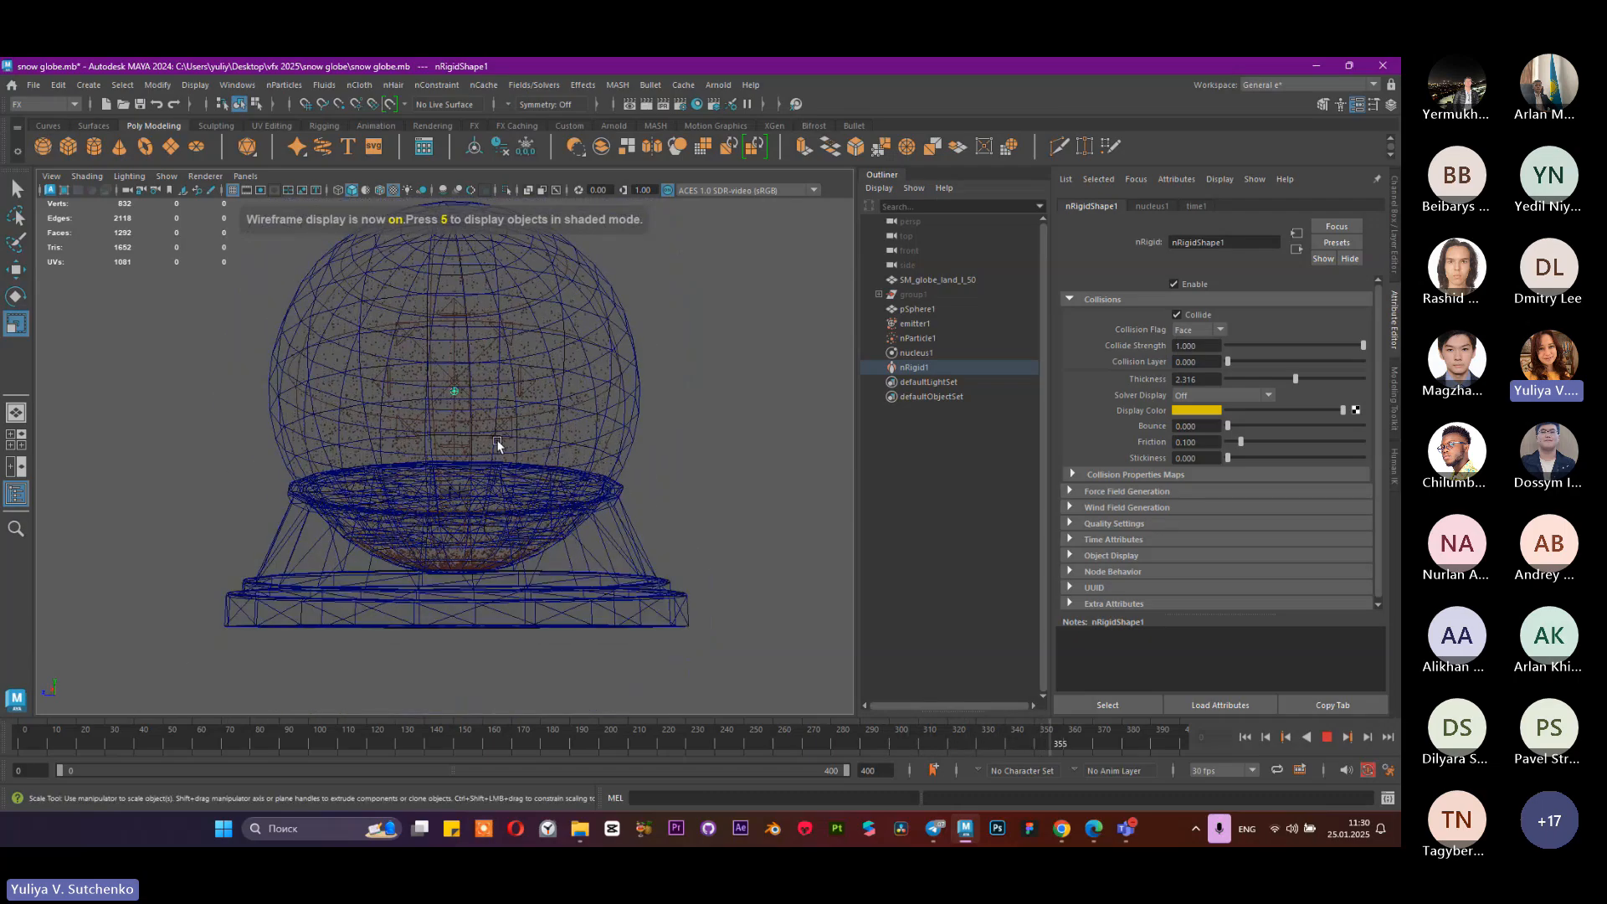
pyautogui.click(1325, 741)
# Step: Return to the first frame and make the globe base mesh SM_globe_land_l_50 a passive collider for the particles
pyautogui.click(1245, 737)
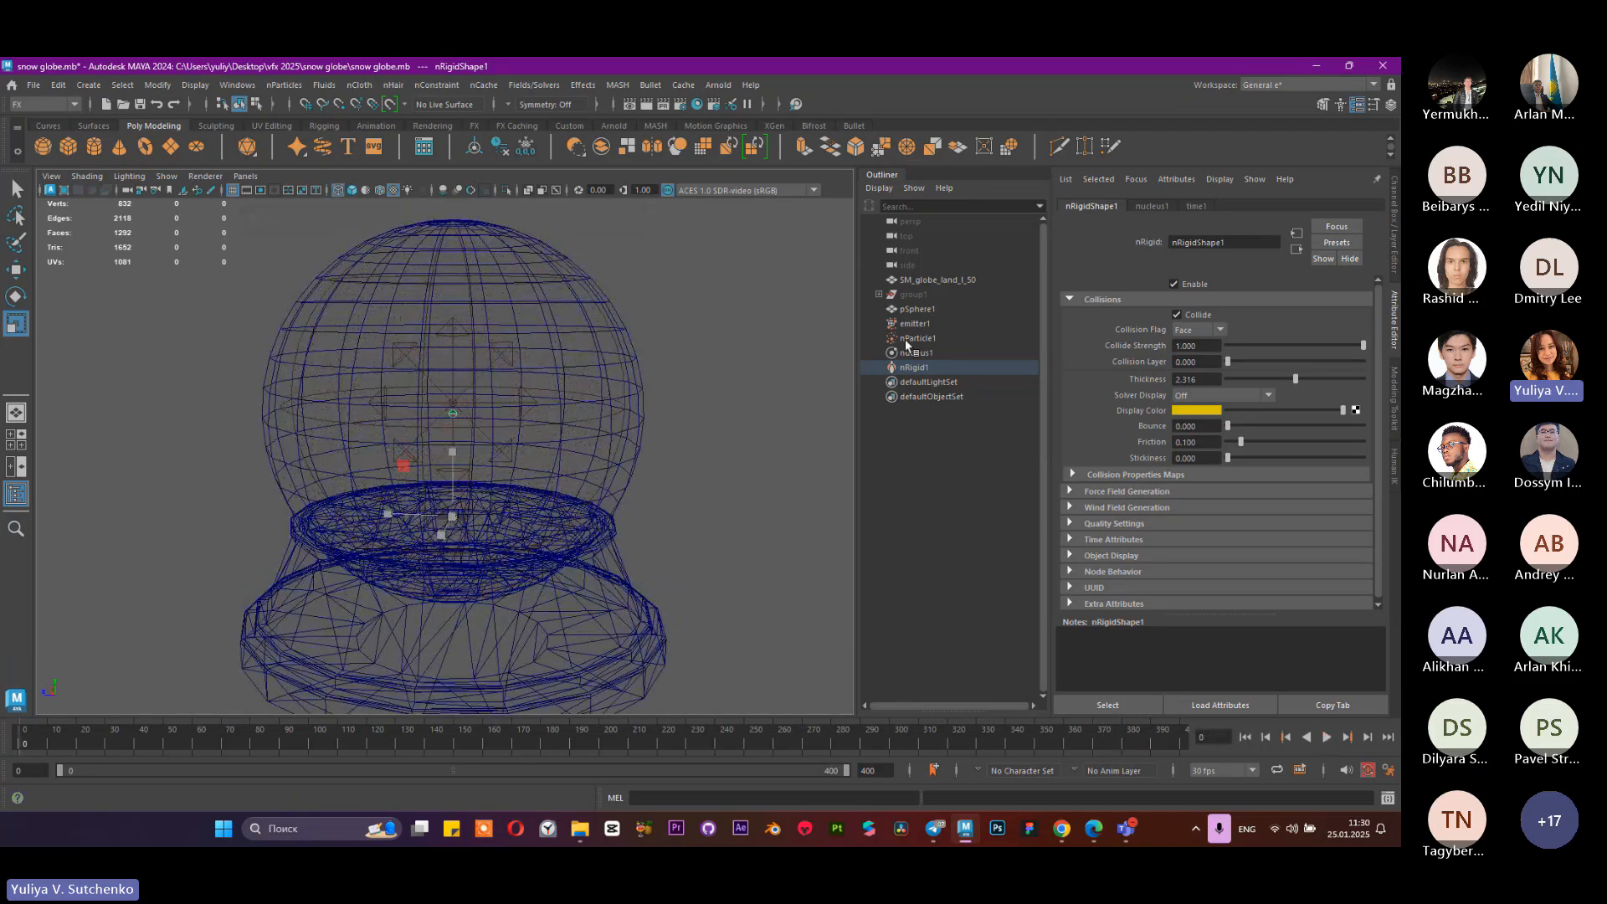
pyautogui.click(920, 309)
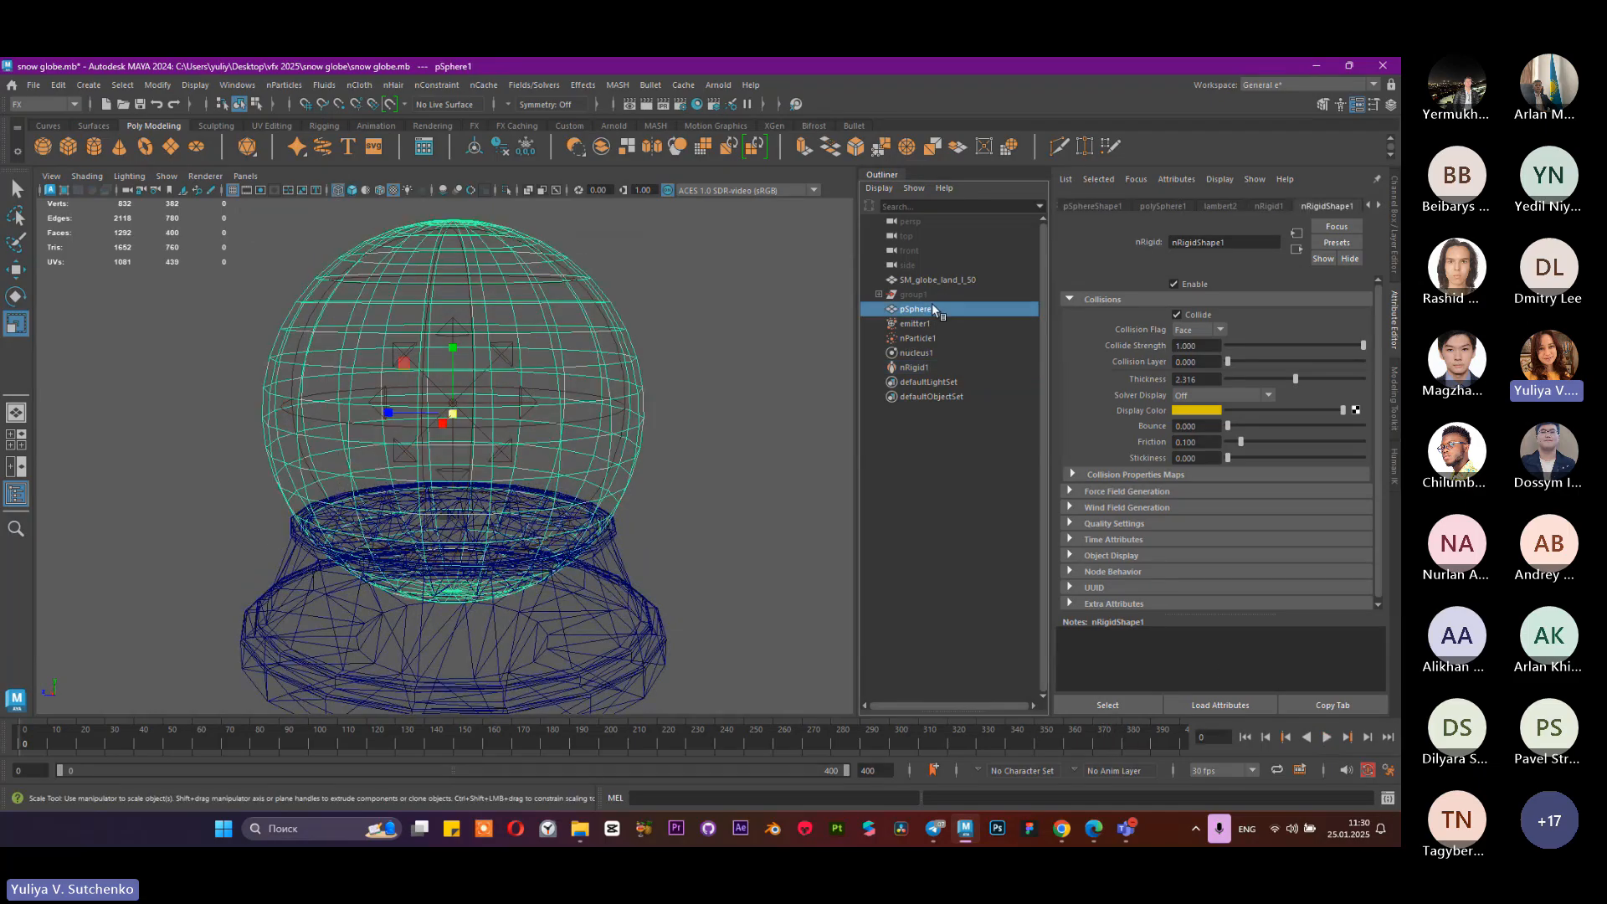
pyautogui.click(946, 283)
pyautogui.scroll(3, 492, 430)
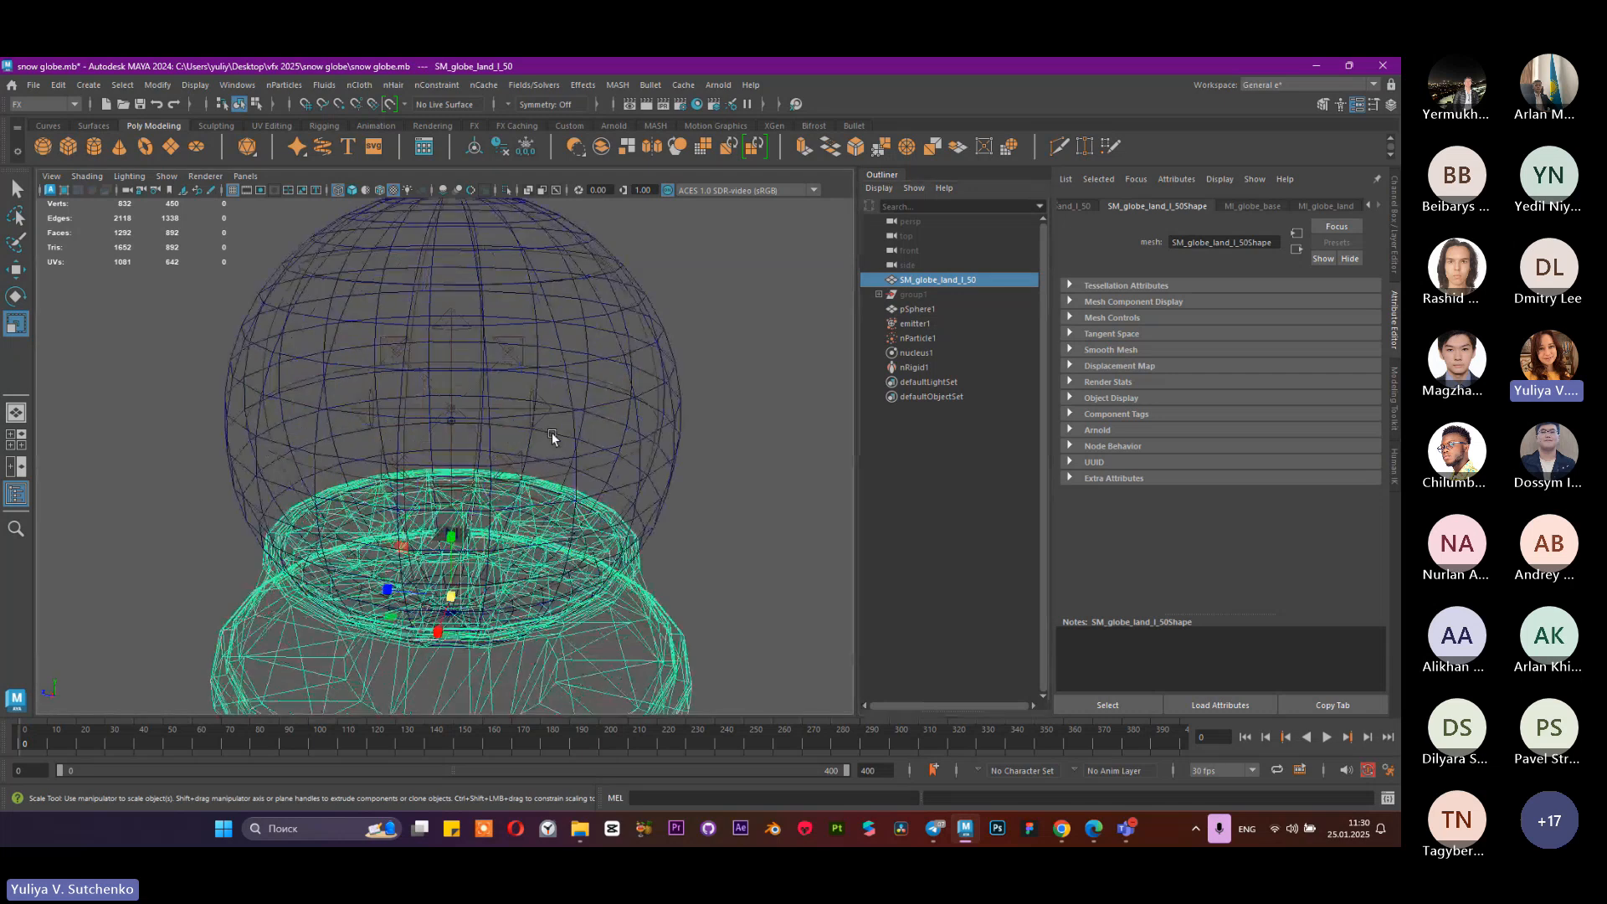
pyautogui.click(285, 84)
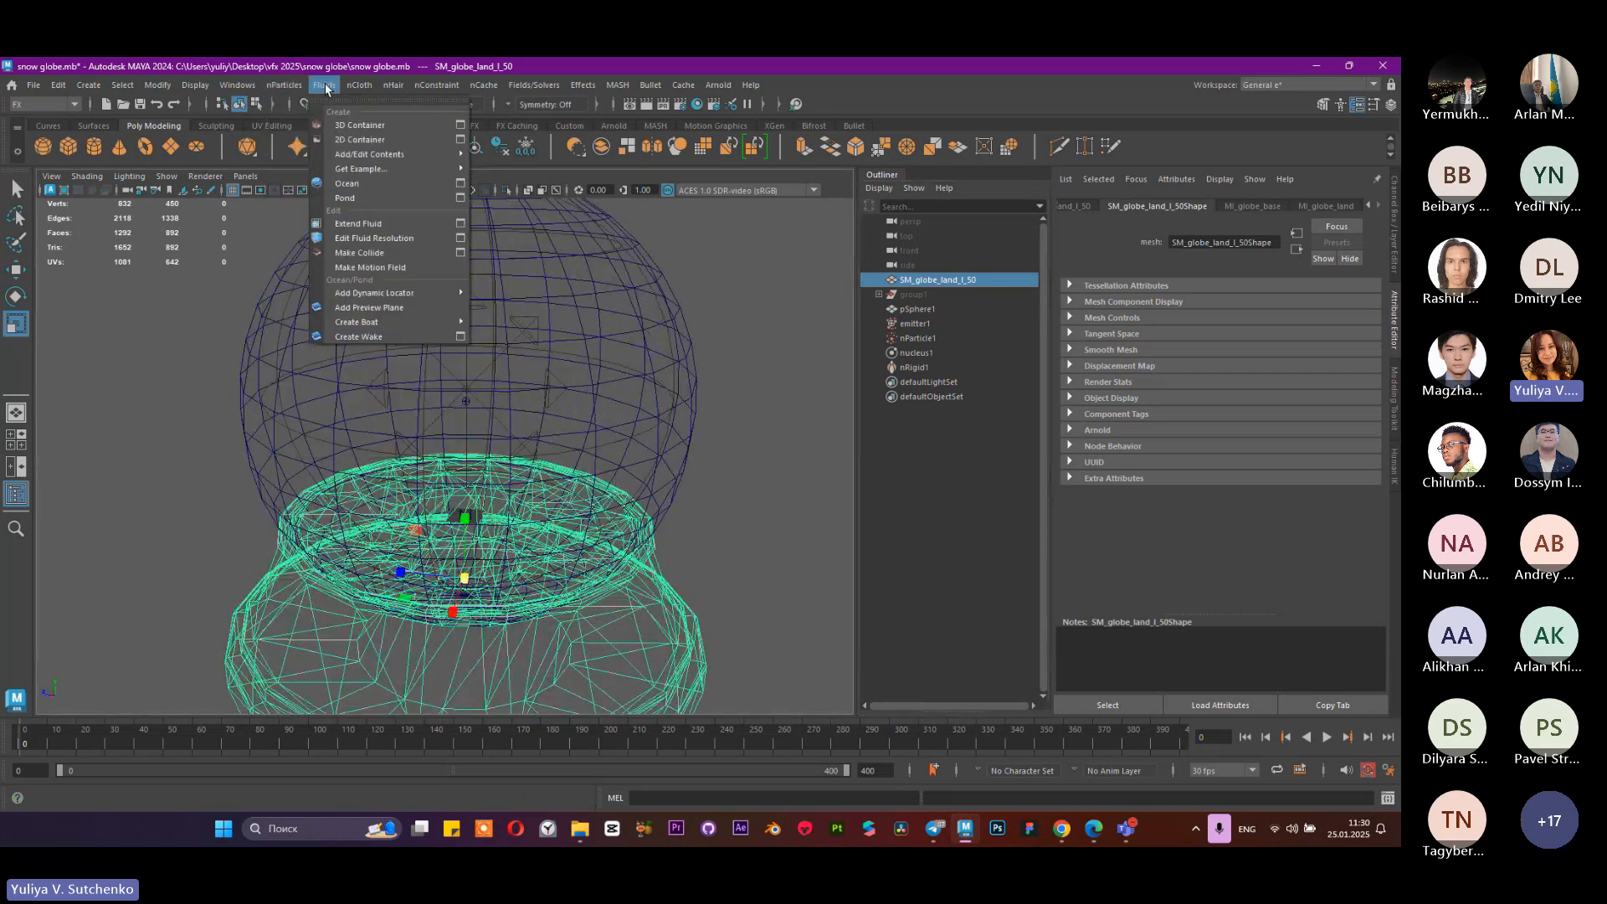
pyautogui.click(395, 125)
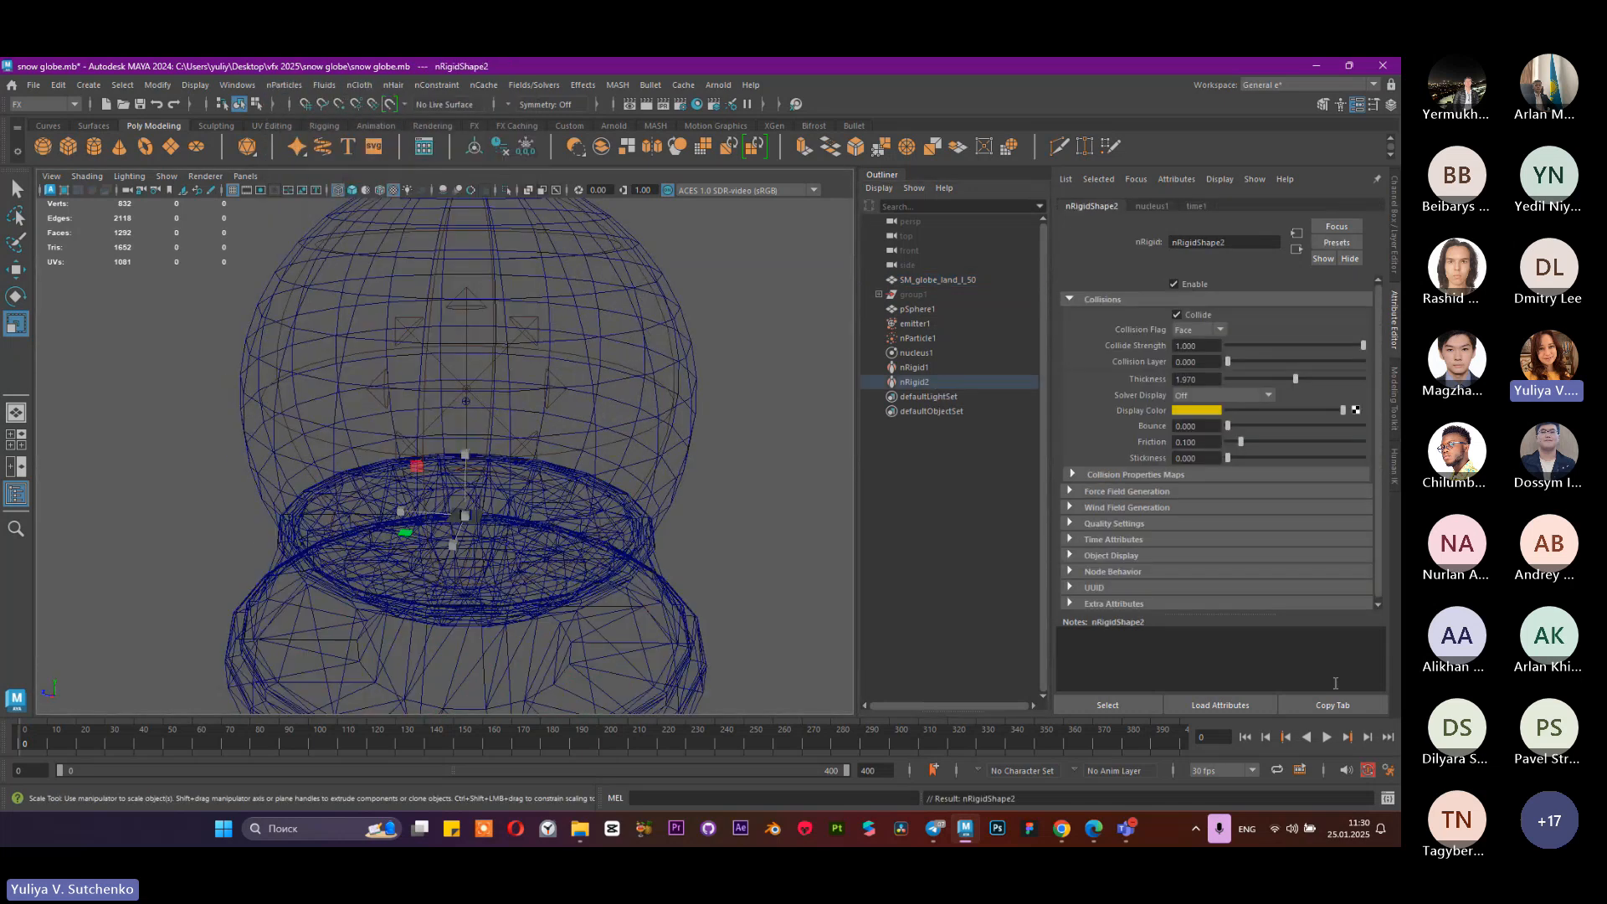
# Step: Play the simulation with the base collider and inspect the particles above the base in wireframe and shaded display
pyautogui.click(1251, 738)
pyautogui.click(1327, 737)
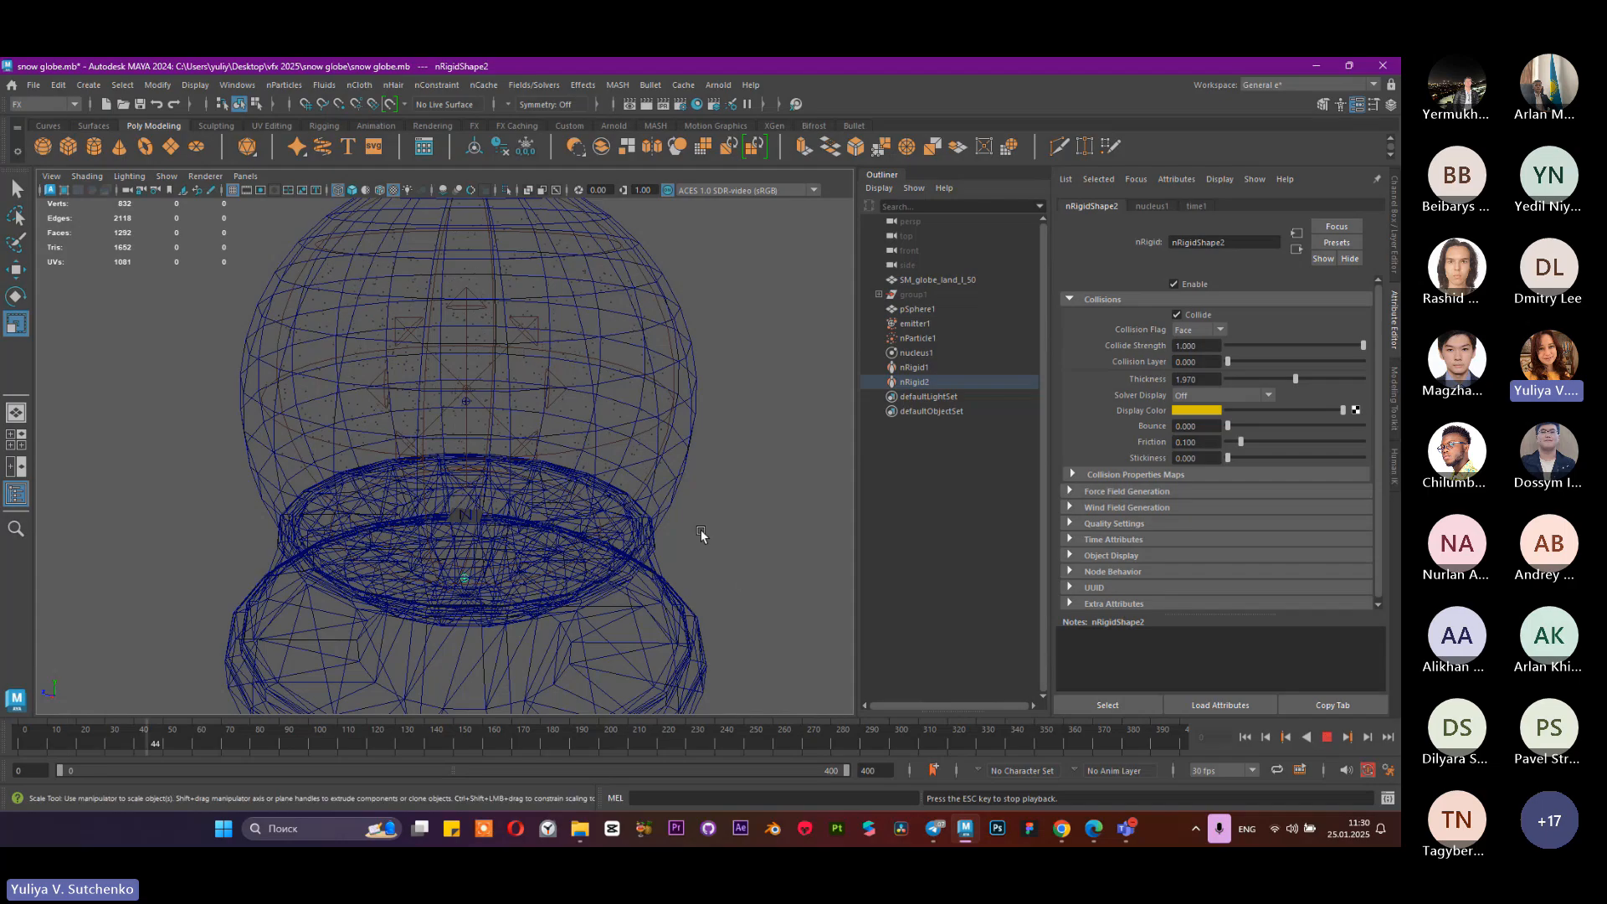
pyautogui.keyDown('alt'); pyautogui.moveTo(703, 538); pyautogui.dragTo(600, 457); pyautogui.keyUp('alt')
pyautogui.scroll(5, 600, 453)
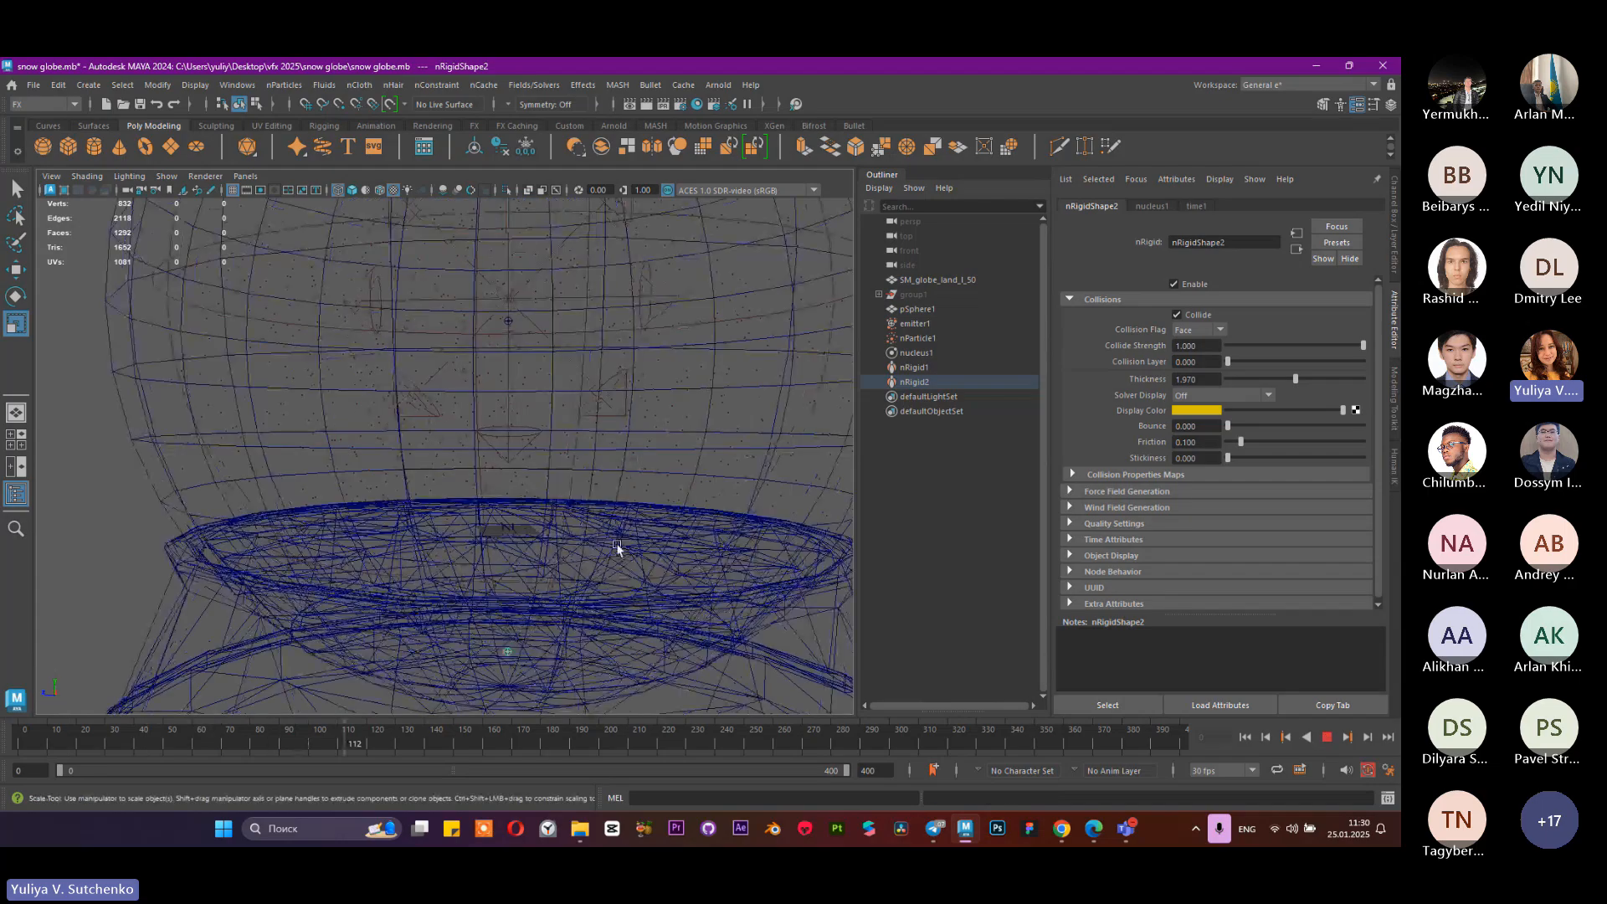
pyautogui.keyDown('alt'); pyautogui.moveTo(617, 547); pyautogui.dragTo(624, 524); pyautogui.keyUp('alt')
pyautogui.moveTo(620, 608)
pyautogui.keyDown('alt'); pyautogui.mouseDown()
pyautogui.moveTo(633, 554)
pyautogui.moveTo(796, 616)
pyautogui.moveTo(641, 540)
pyautogui.moveTo(656, 502)
pyautogui.mouseUp(); pyautogui.keyUp('alt')
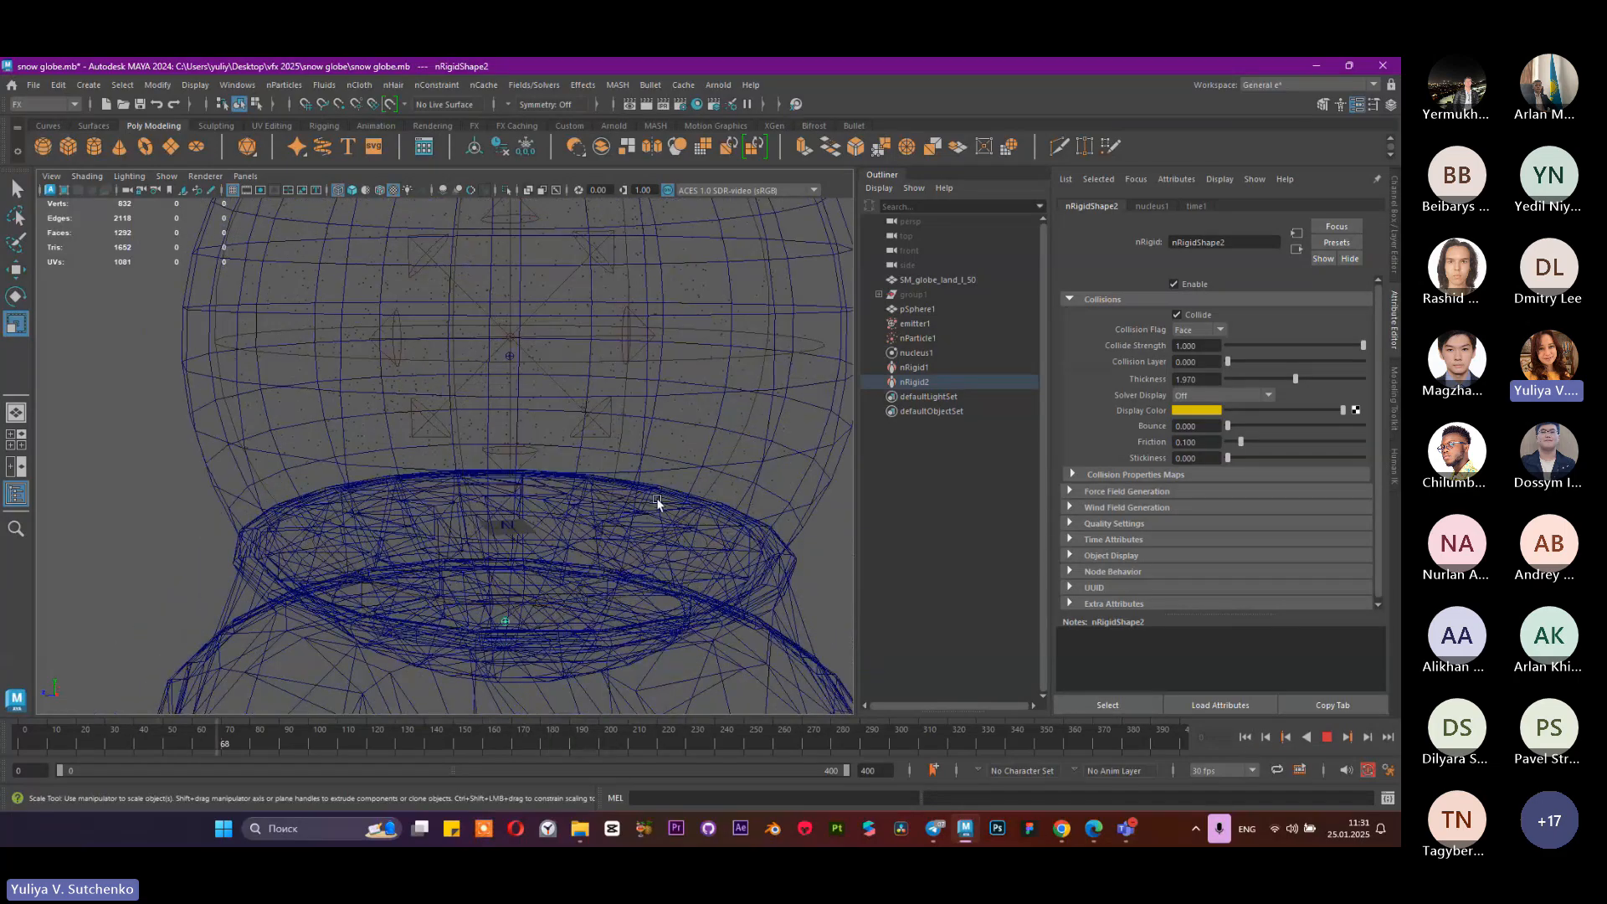
pyautogui.press('5')
pyautogui.keyDown('alt'); pyautogui.moveTo(564, 431); pyautogui.dragTo(549, 466); pyautogui.keyUp('alt')
pyautogui.keyDown('alt'); pyautogui.moveTo(549, 466); pyautogui.dragTo(559, 535, button='right'); pyautogui.keyUp('alt')
pyautogui.keyDown('alt'); pyautogui.moveTo(559, 536); pyautogui.dragTo(566, 475); pyautogui.keyUp('alt')
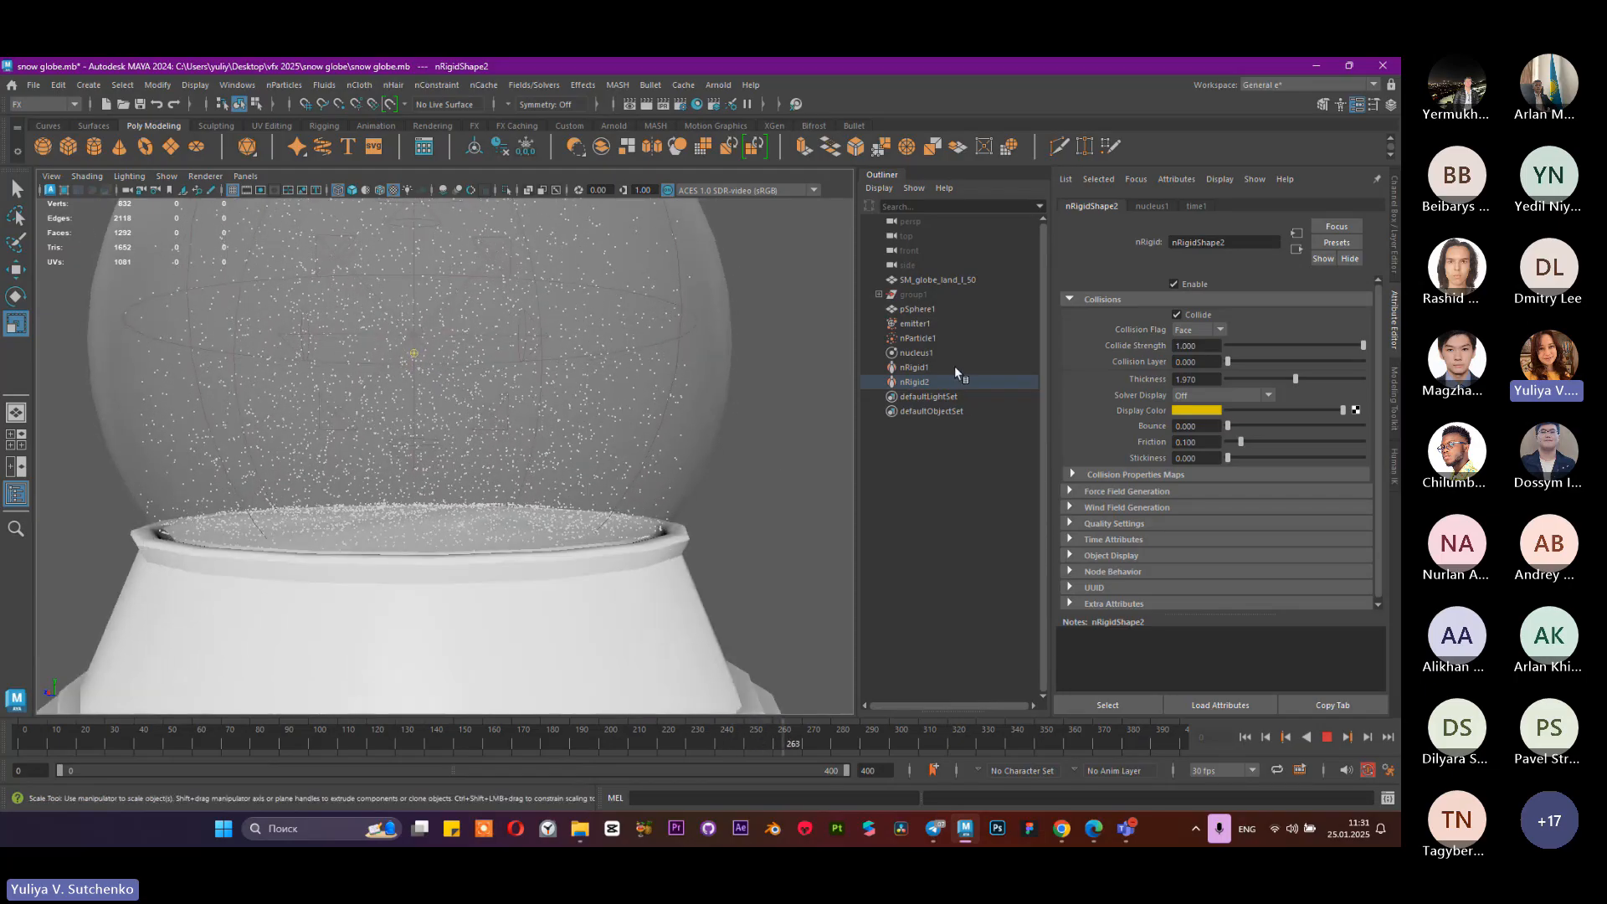
pyautogui.click(1327, 737)
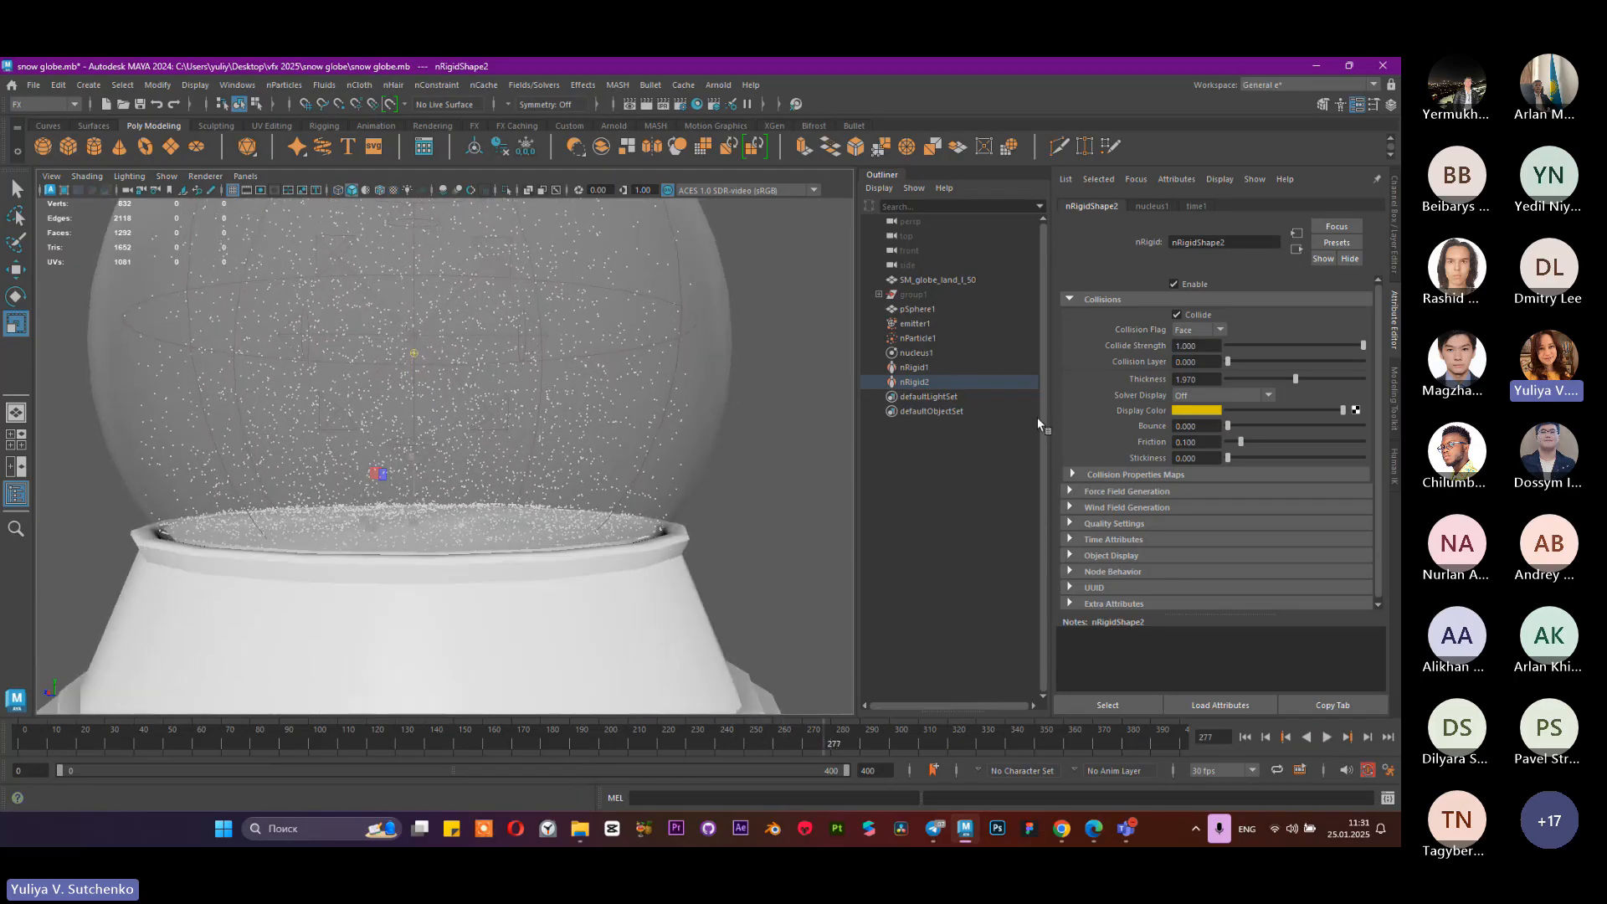
# Step: Set the Solver Display of nParticle1 to Collision Thickness in its collision settings
pyautogui.click(927, 338)
pyautogui.scroll(-3, 1152, 457)
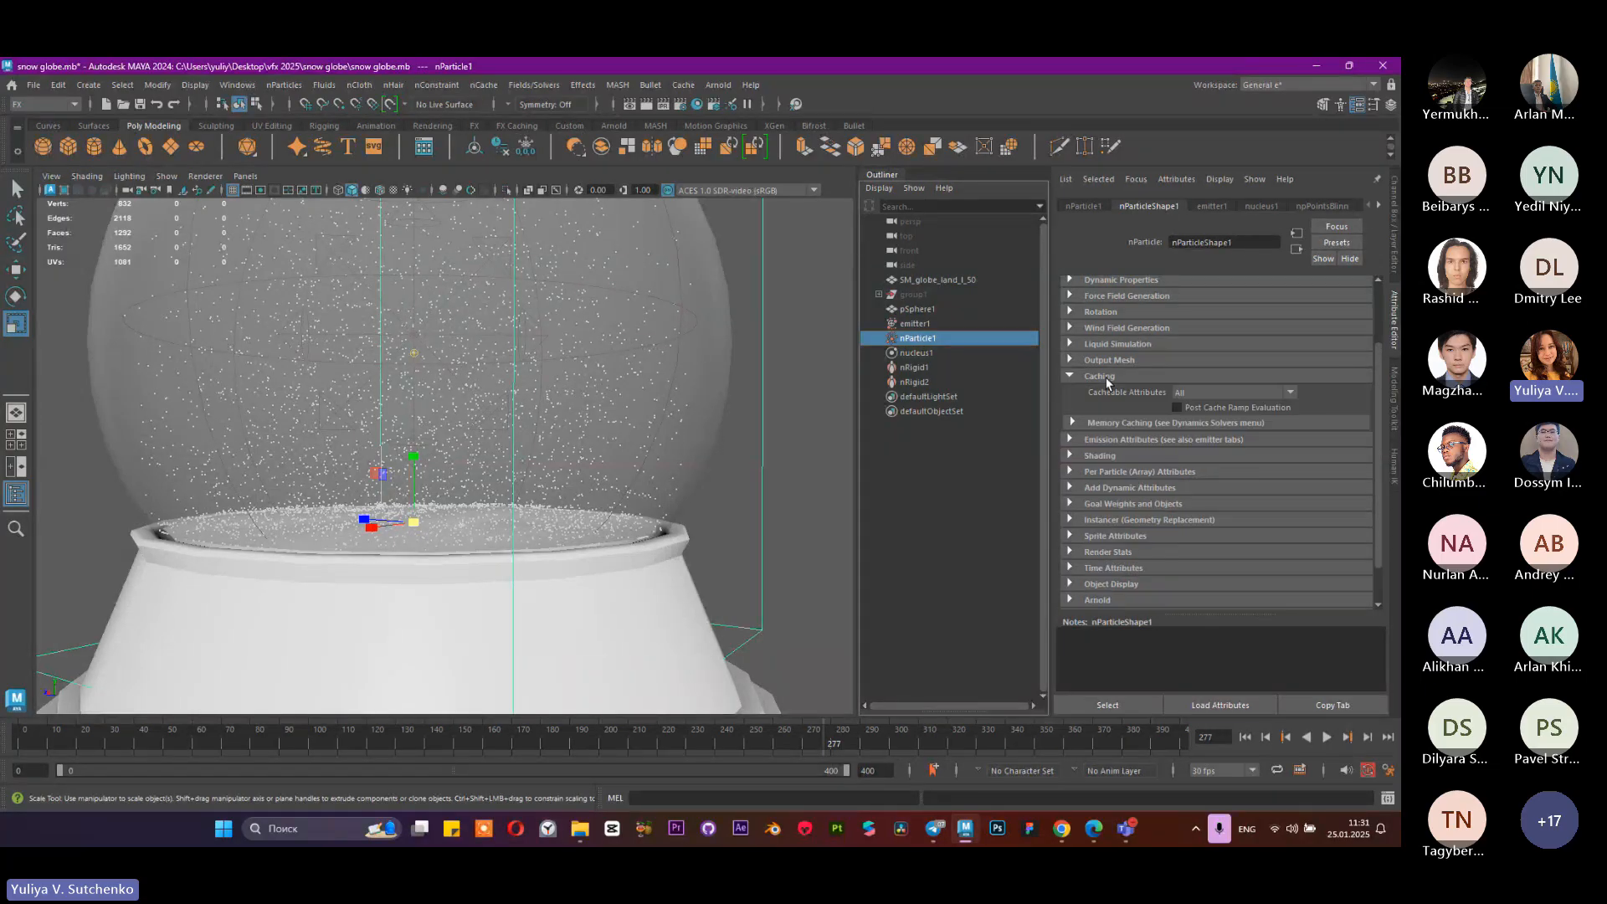
pyautogui.scroll(3, 1127, 481)
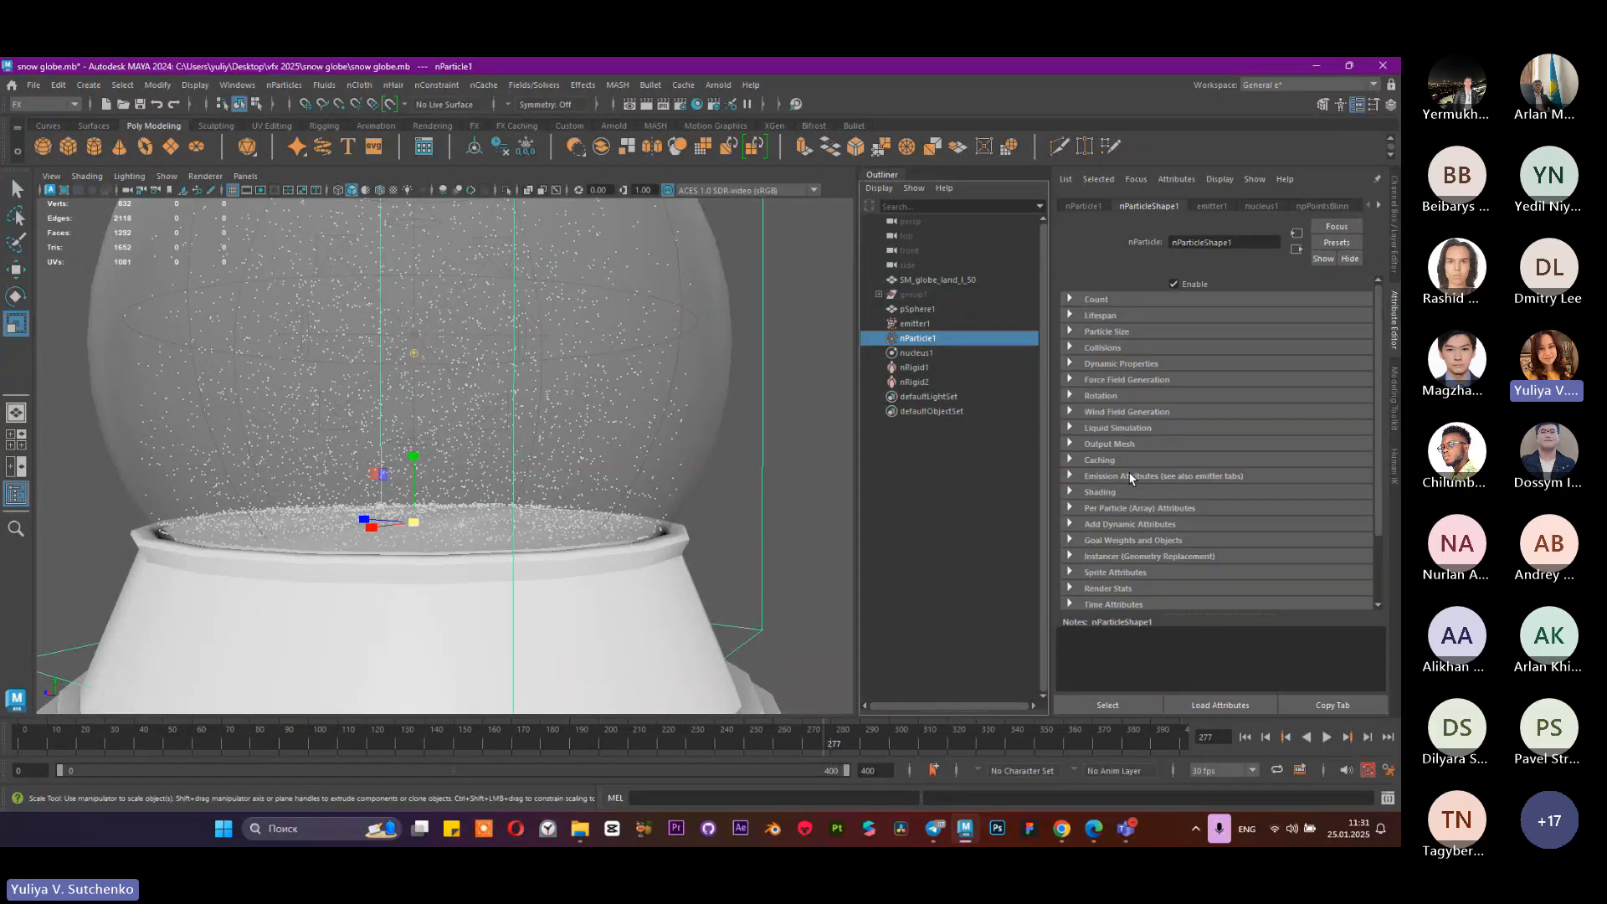
pyautogui.click(1103, 348)
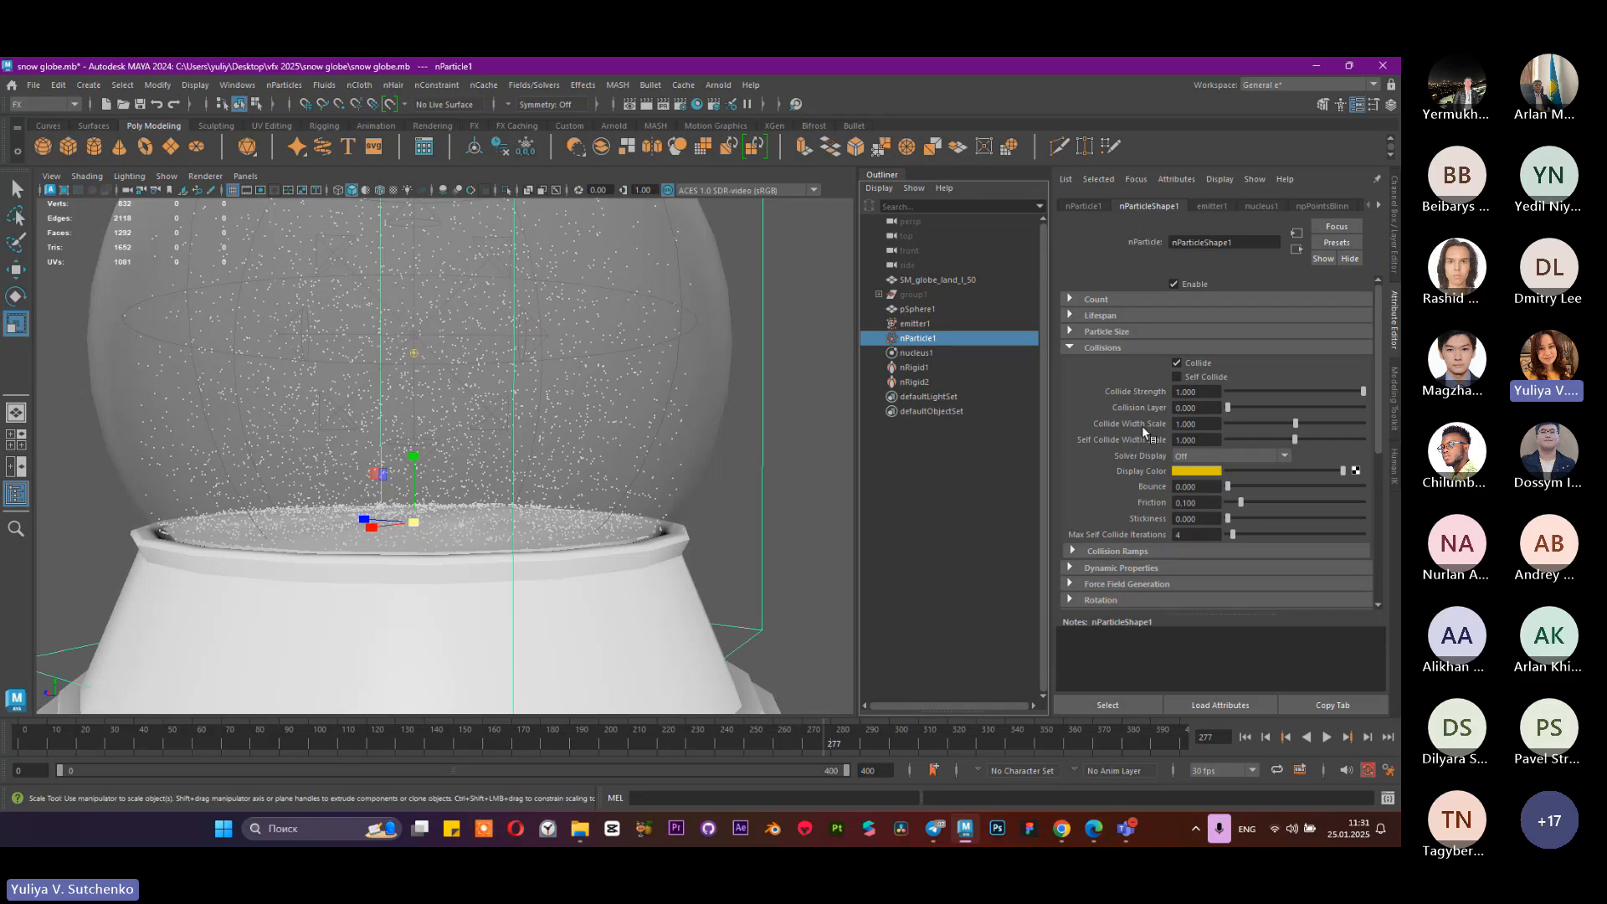
pyautogui.click(1192, 459)
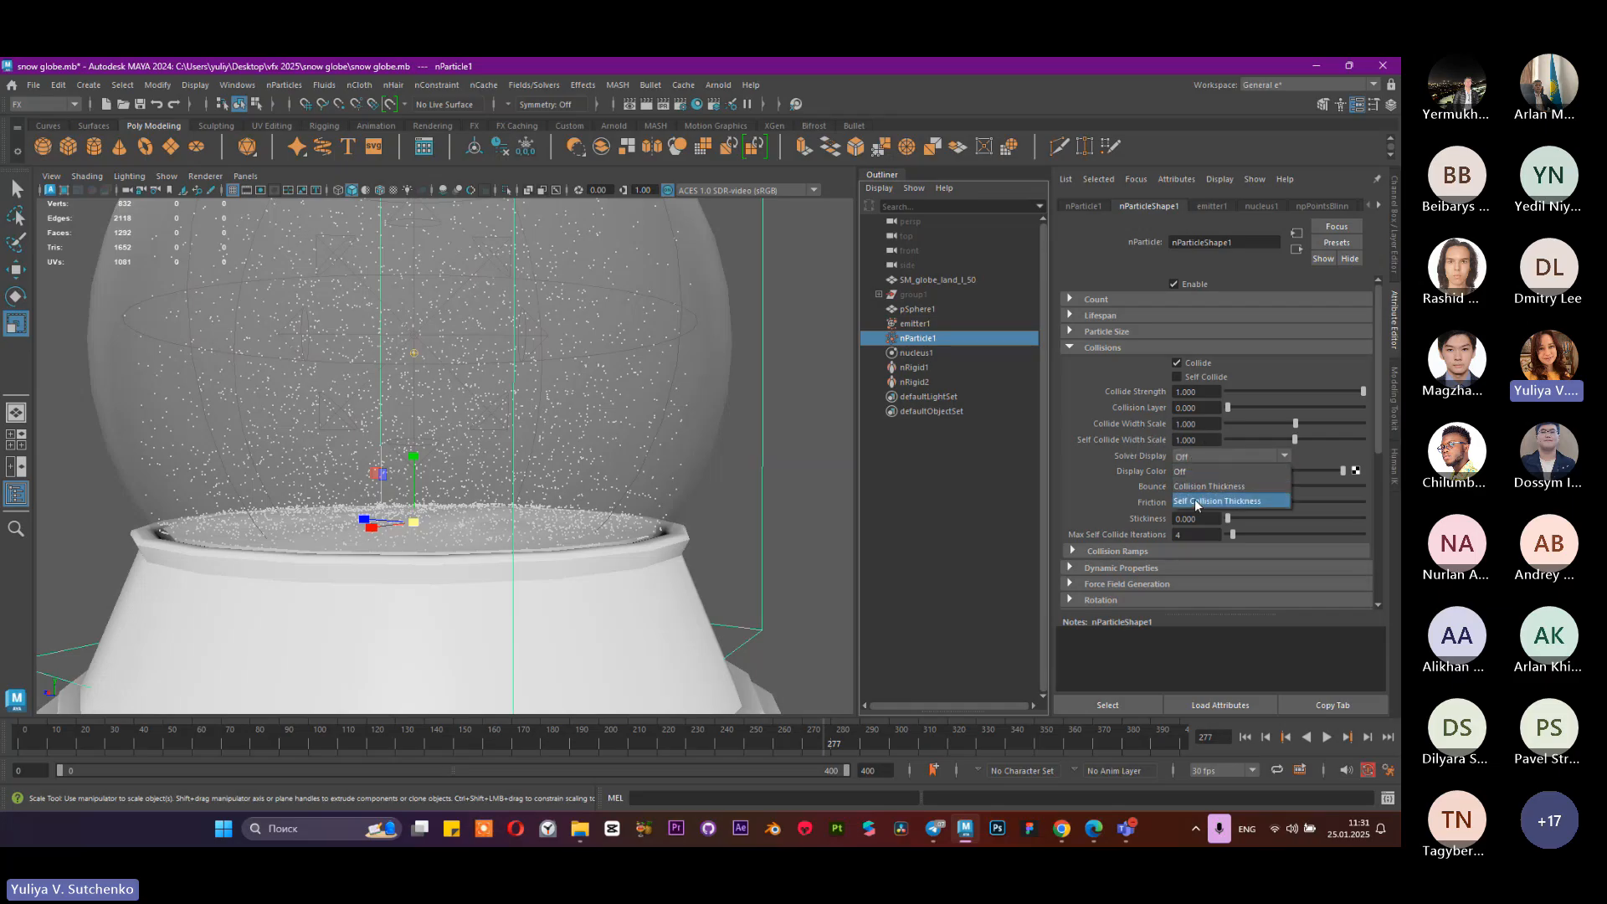
pyautogui.click(1197, 502)
pyautogui.click(1201, 456)
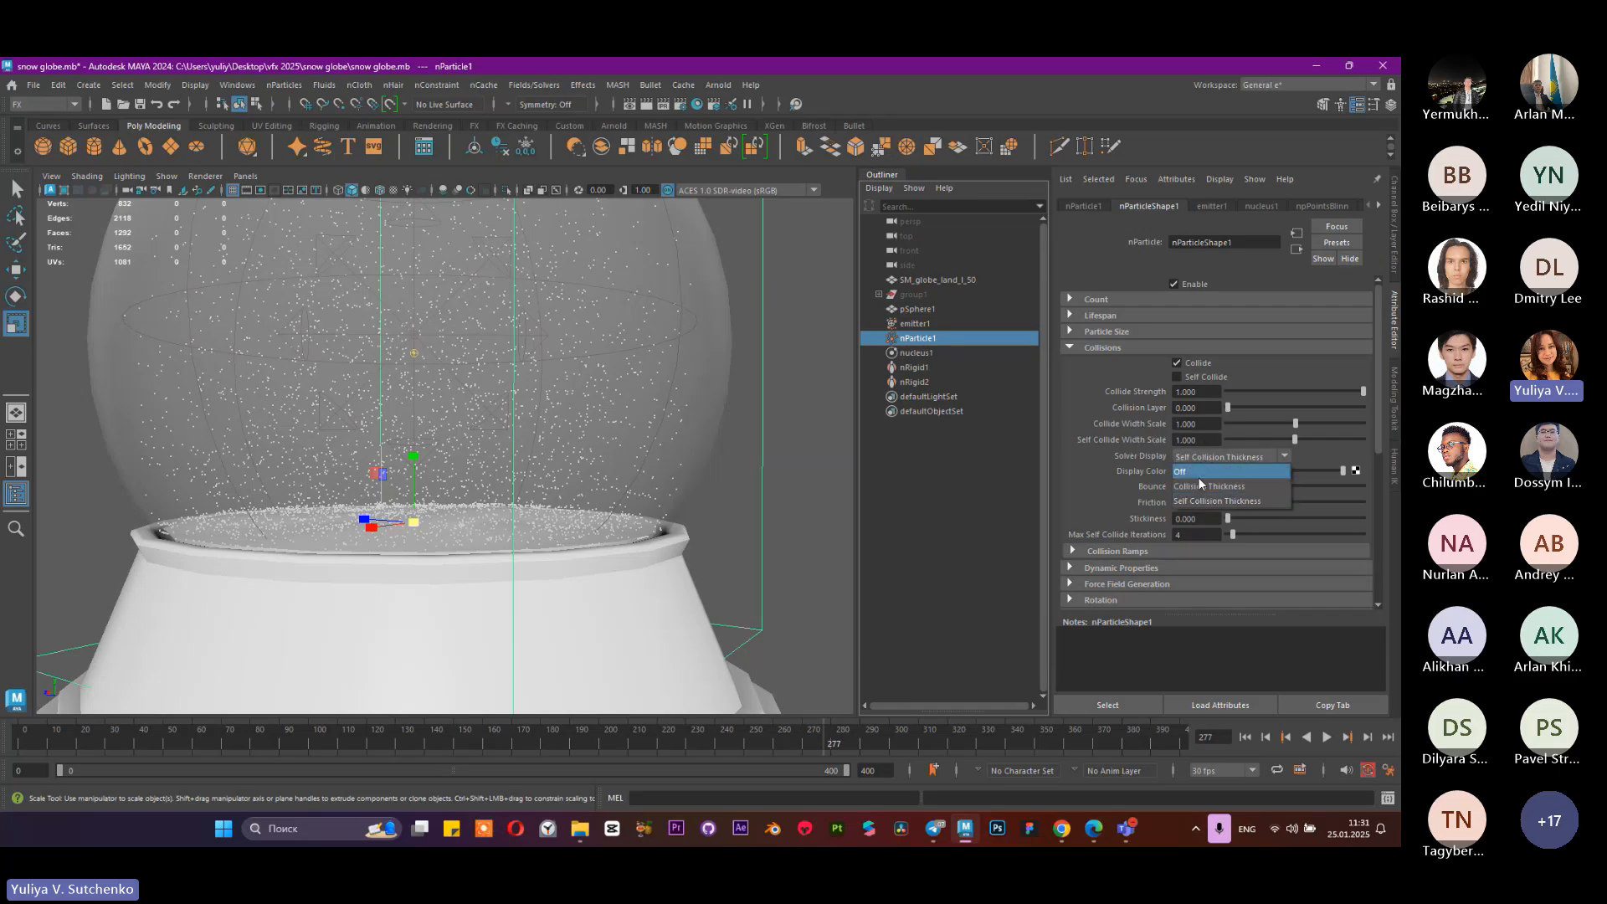
pyautogui.click(1197, 486)
# Step: Enable Self Collide for the particles and replay the simulation from the first frame
pyautogui.click(1245, 736)
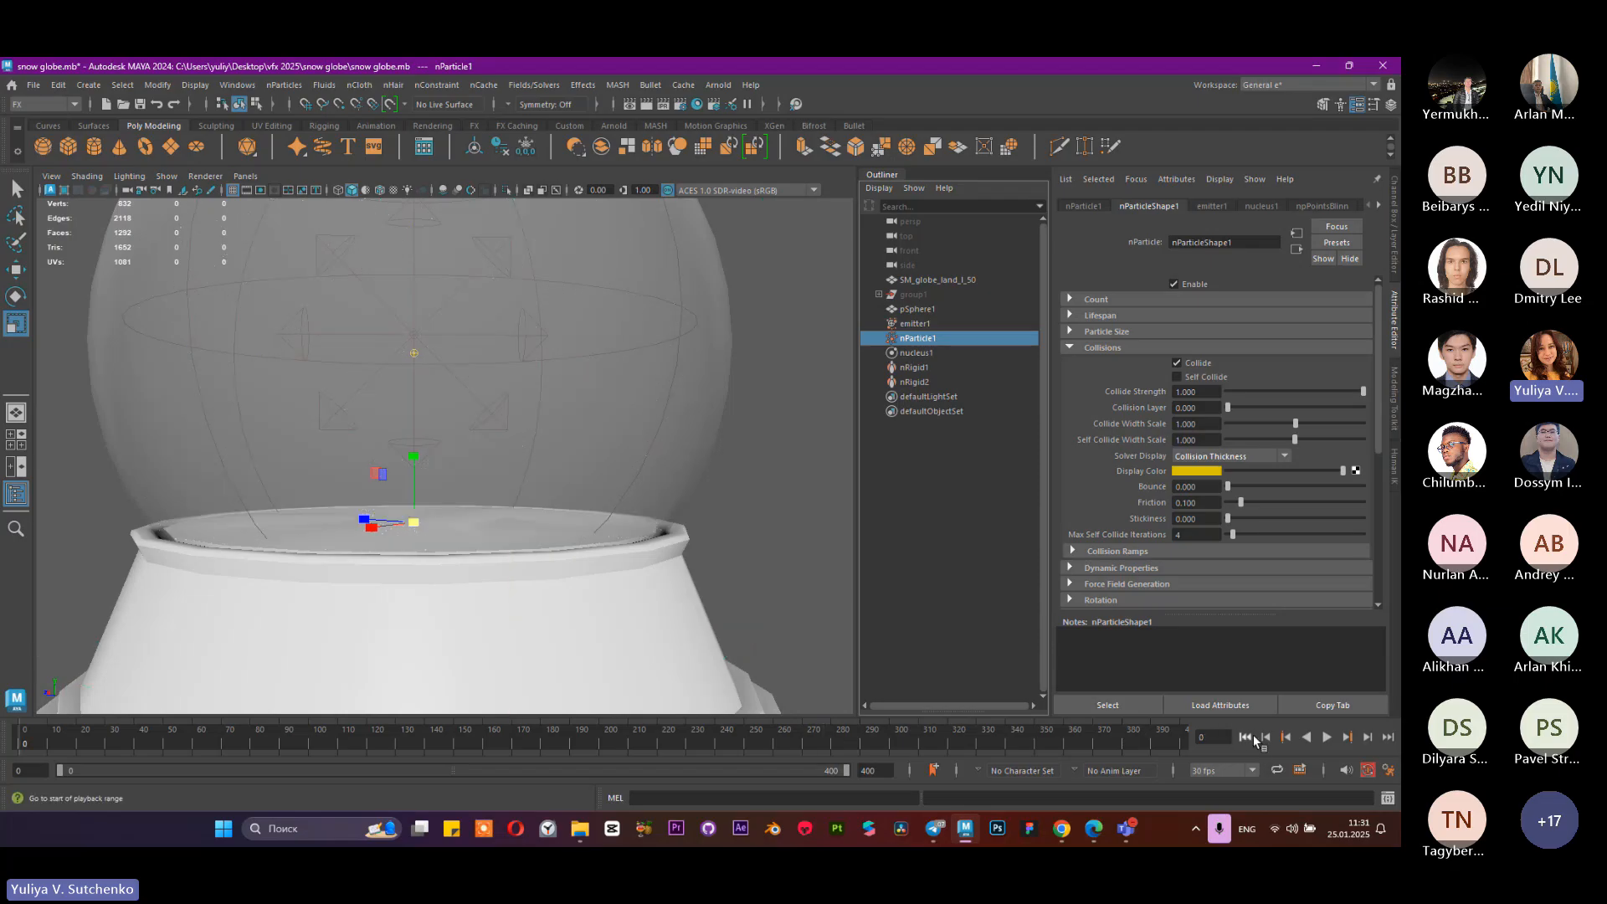
pyautogui.click(1327, 736)
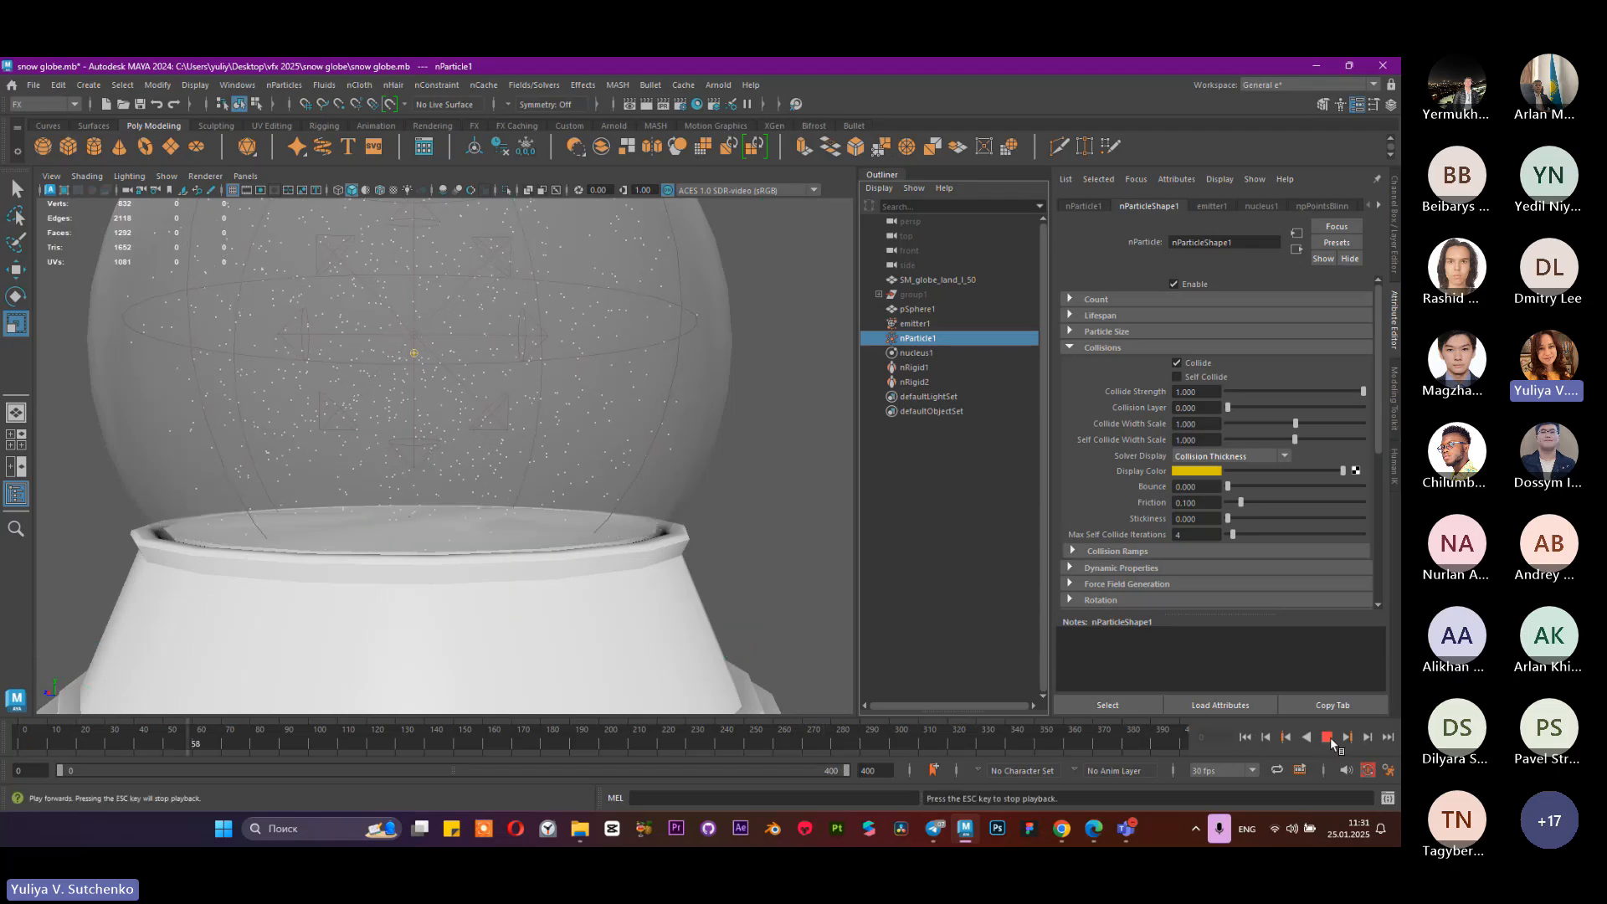
pyautogui.press('Escape')
pyautogui.click(1210, 375)
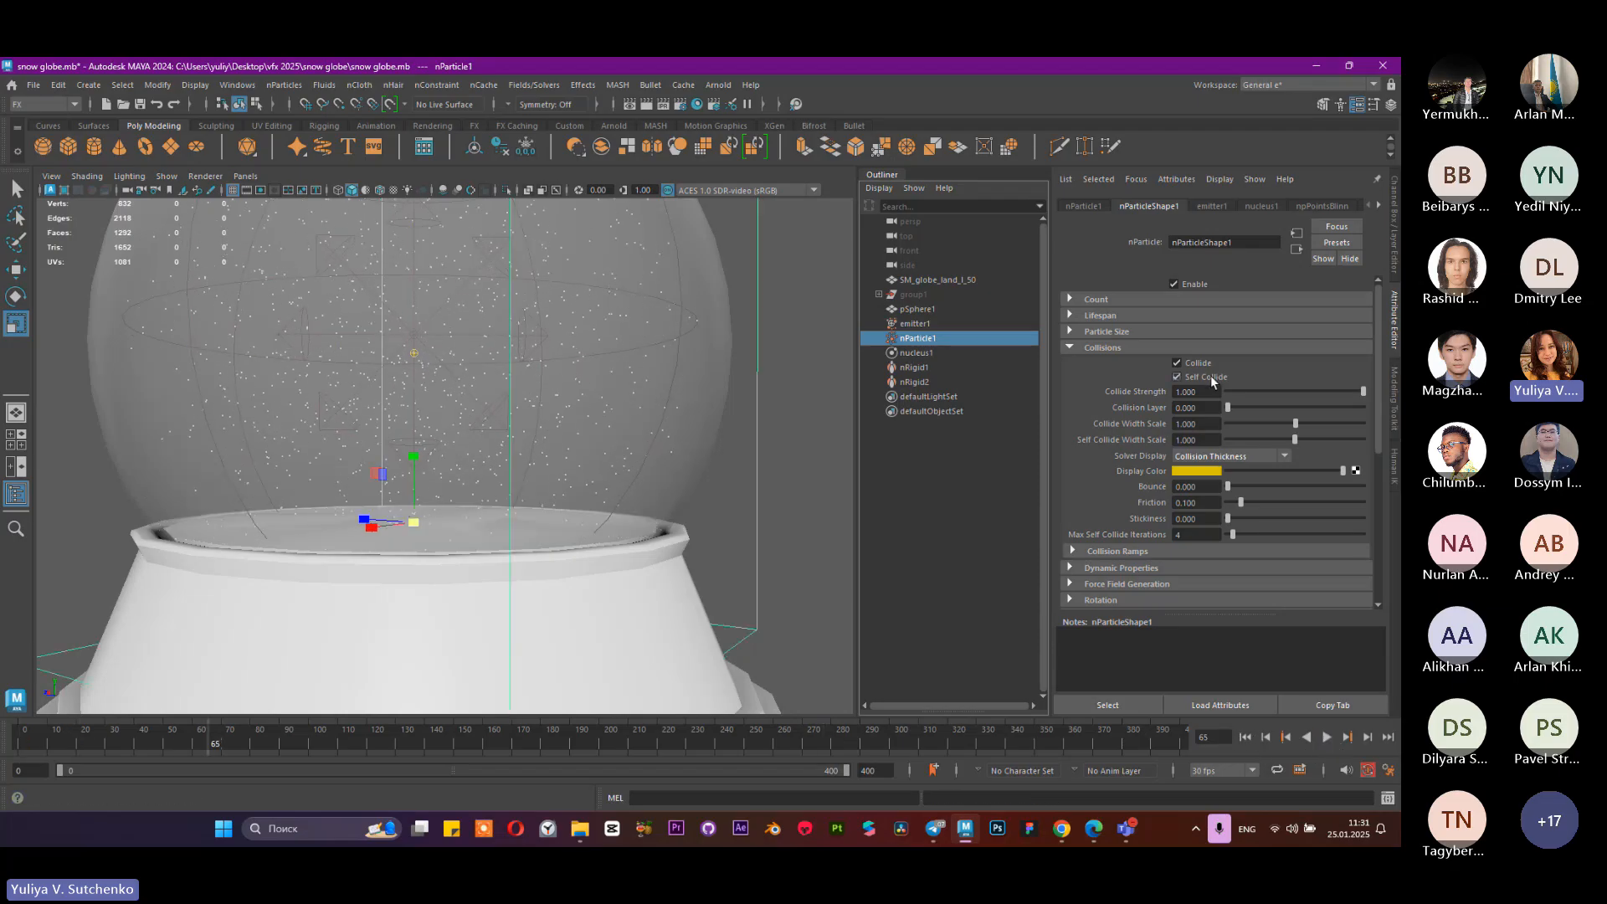
pyautogui.click(1245, 737)
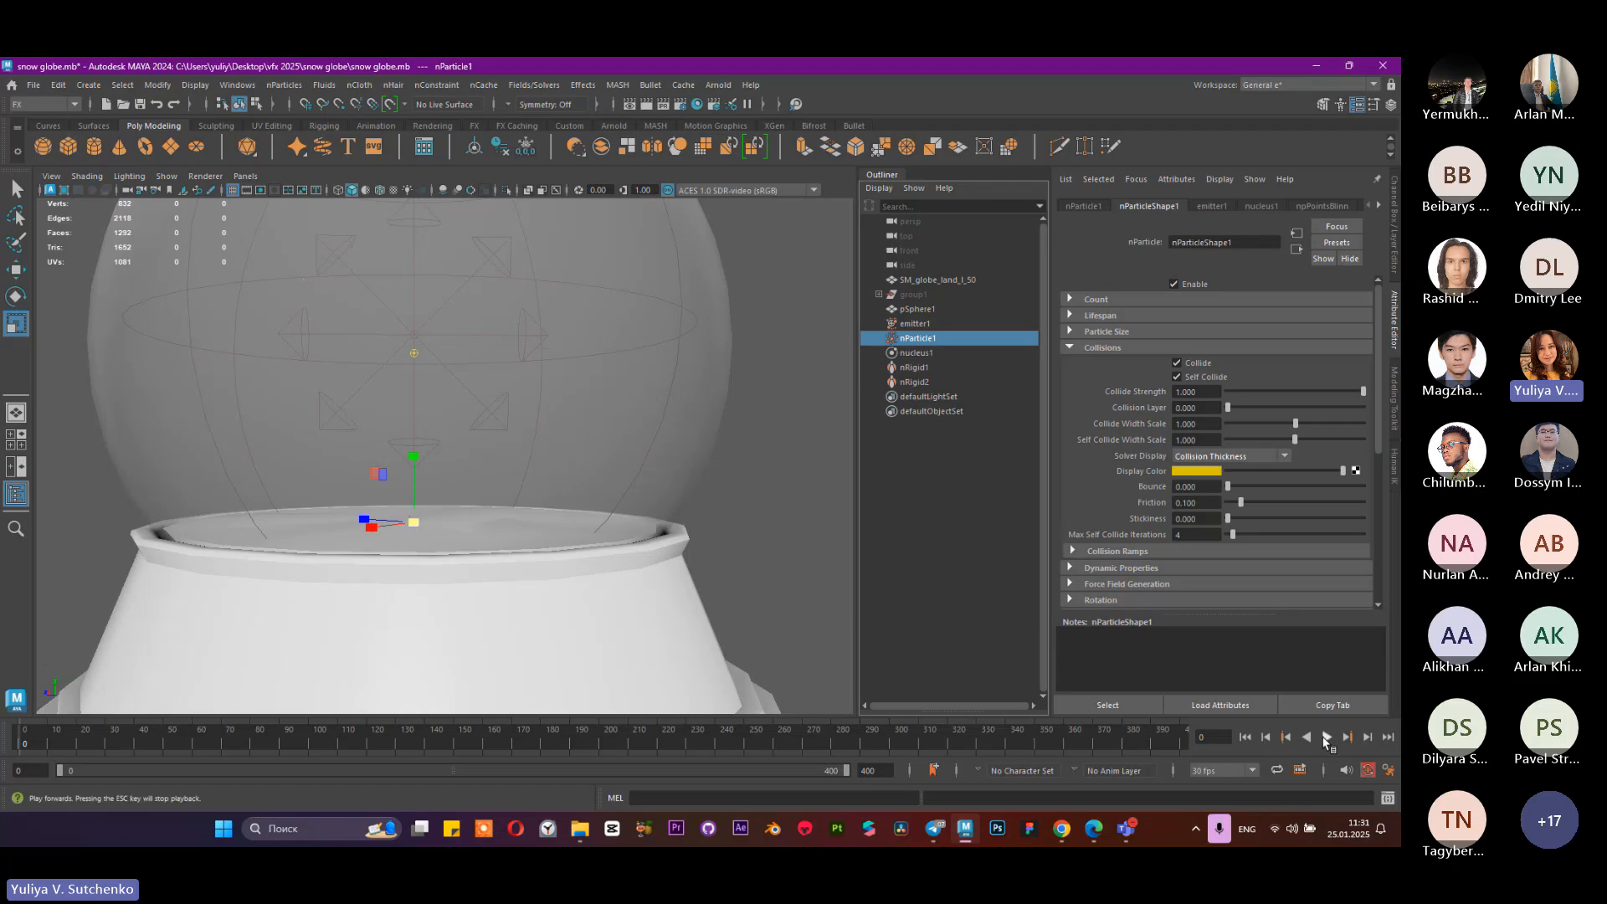
pyautogui.click(1326, 737)
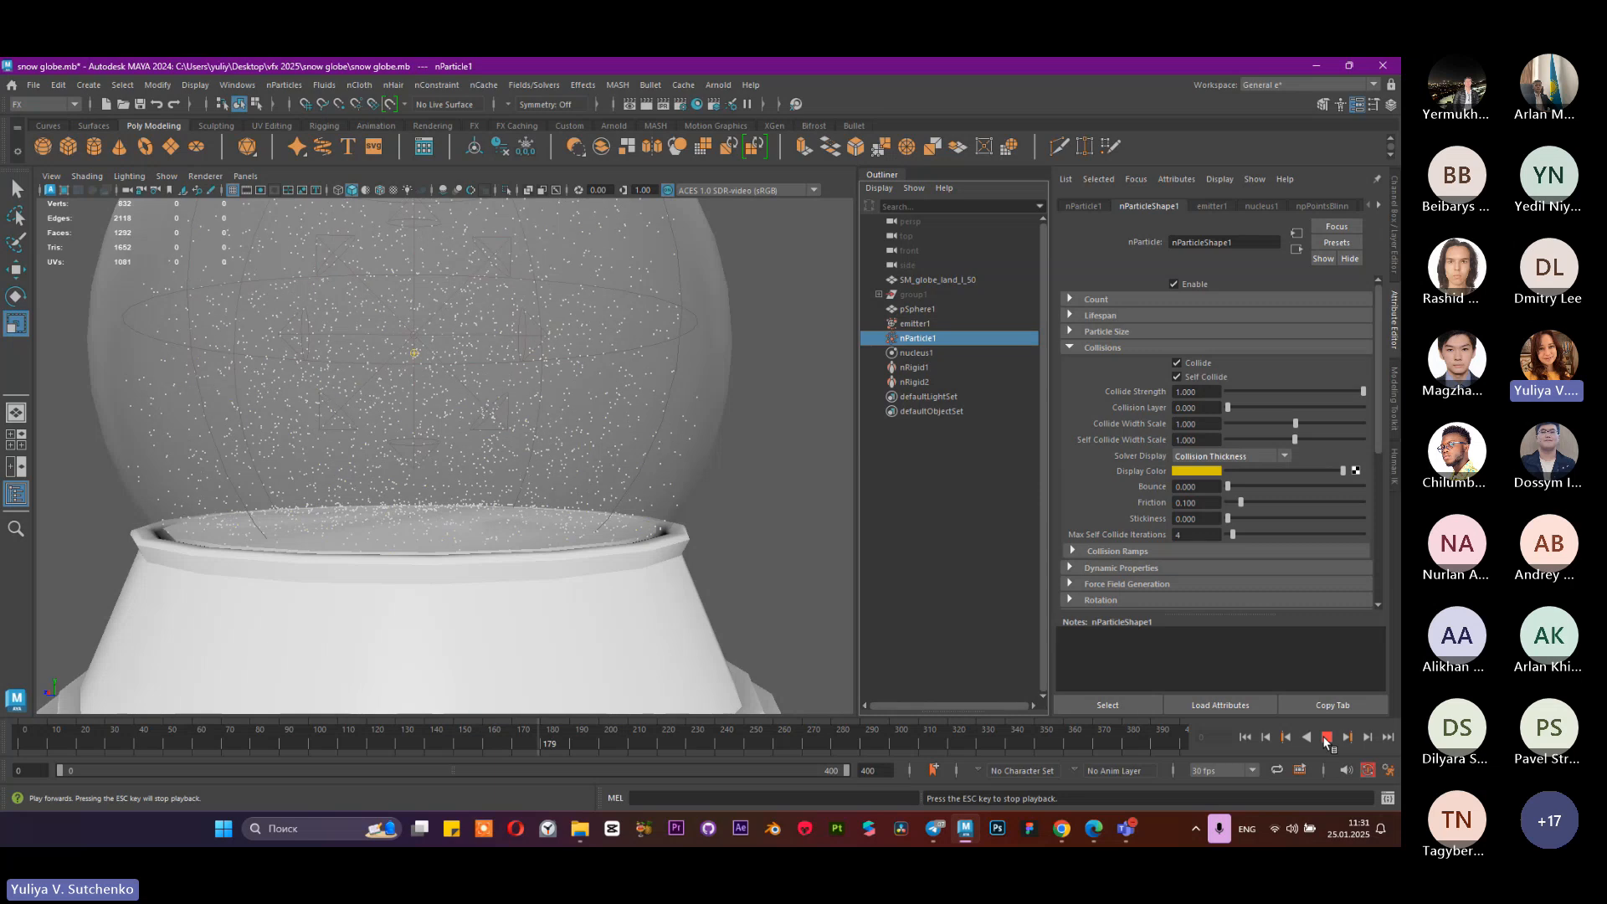
pyautogui.click(1326, 737)
# Step: Examine the particles' collision thickness close to the base and set their Collide Width Scale to 4
pyautogui.scroll(2, 688, 535)
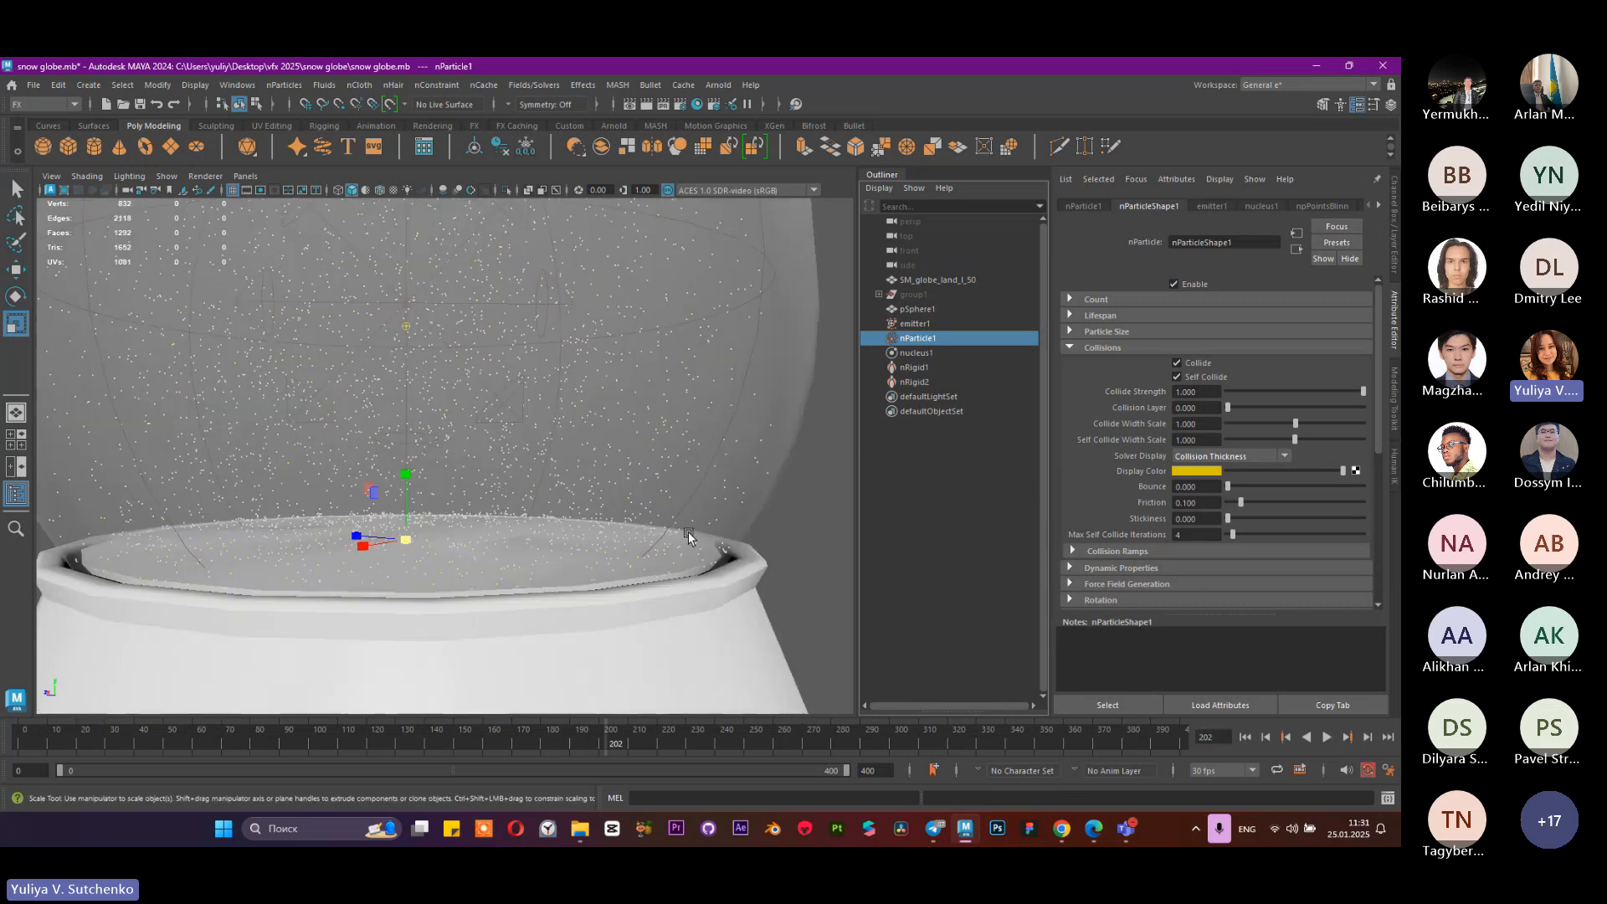
pyautogui.scroll(5, 579, 569)
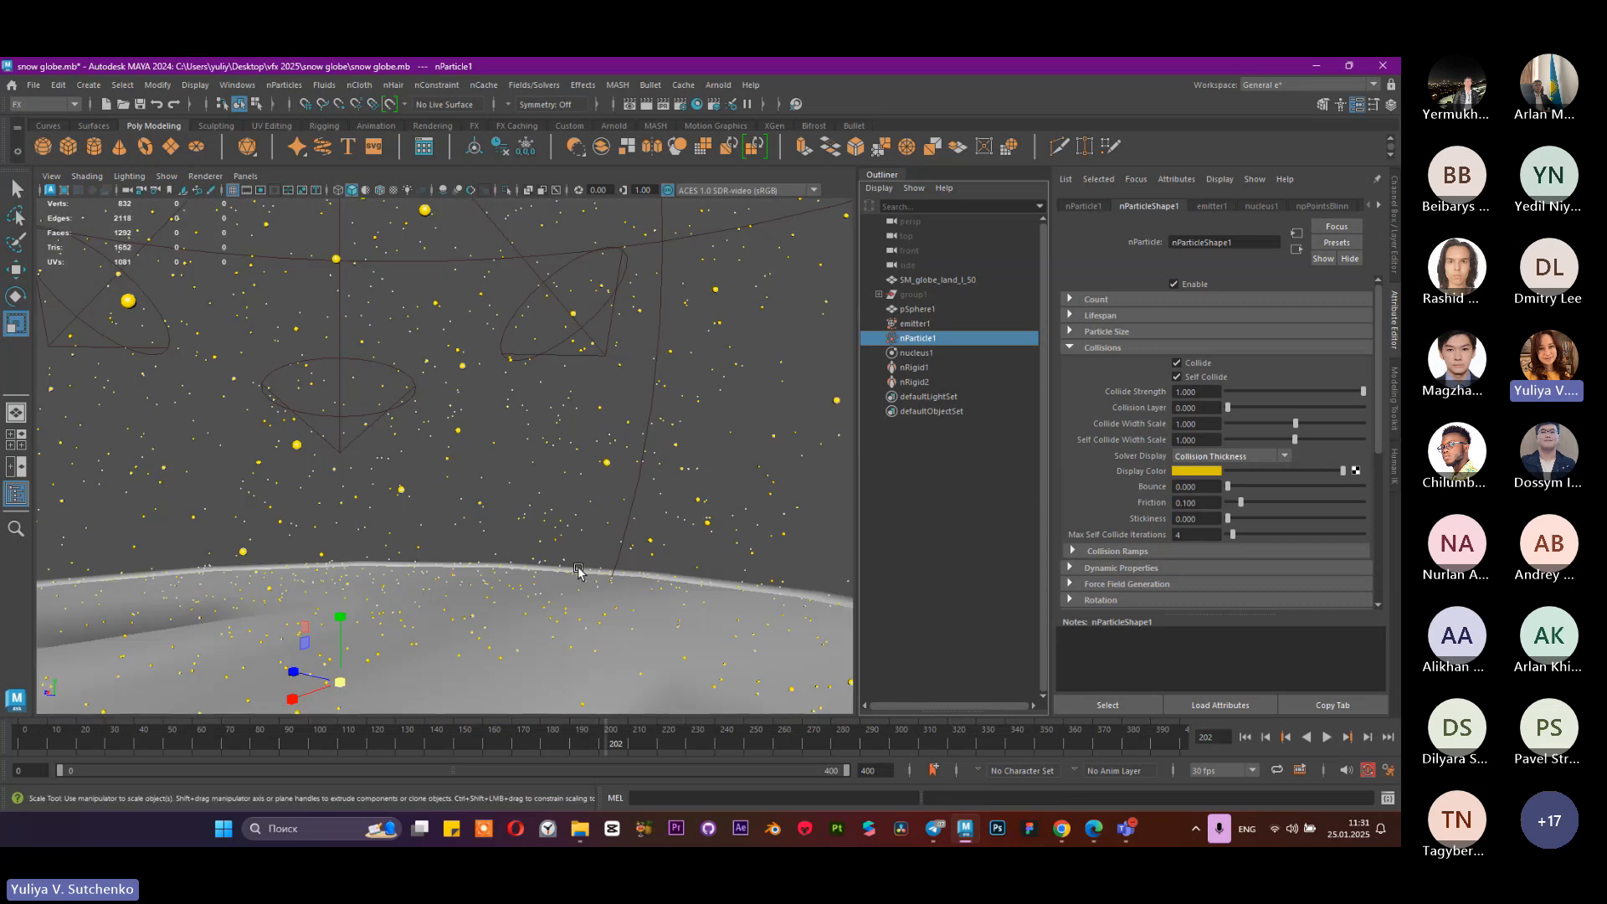
pyautogui.scroll(4, 579, 570)
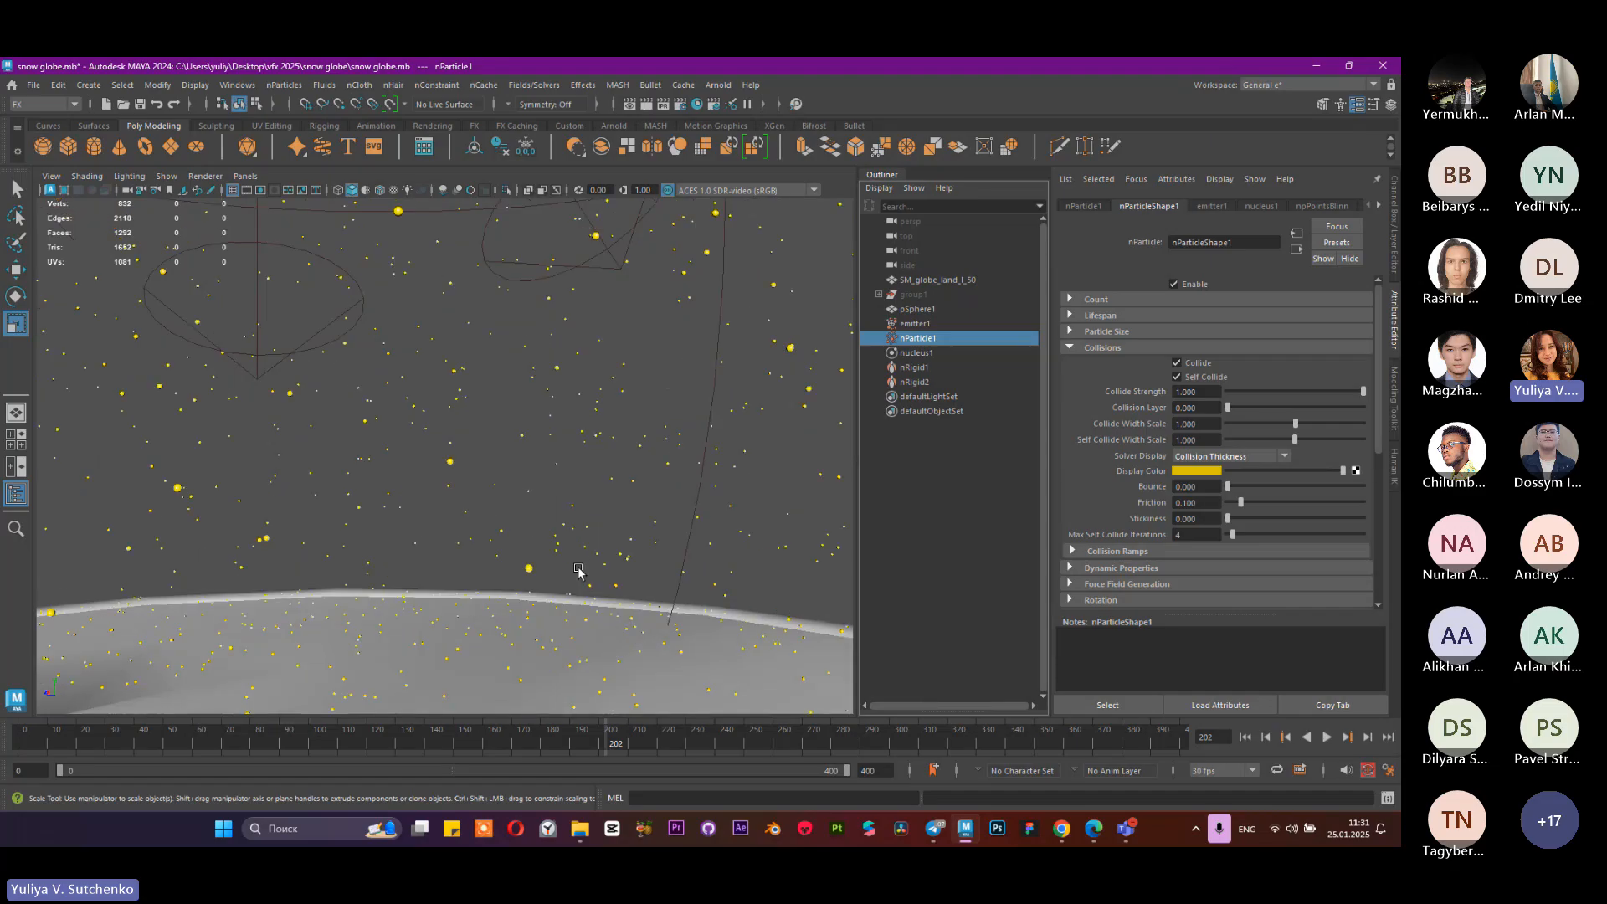
pyautogui.scroll(-5, 578, 569)
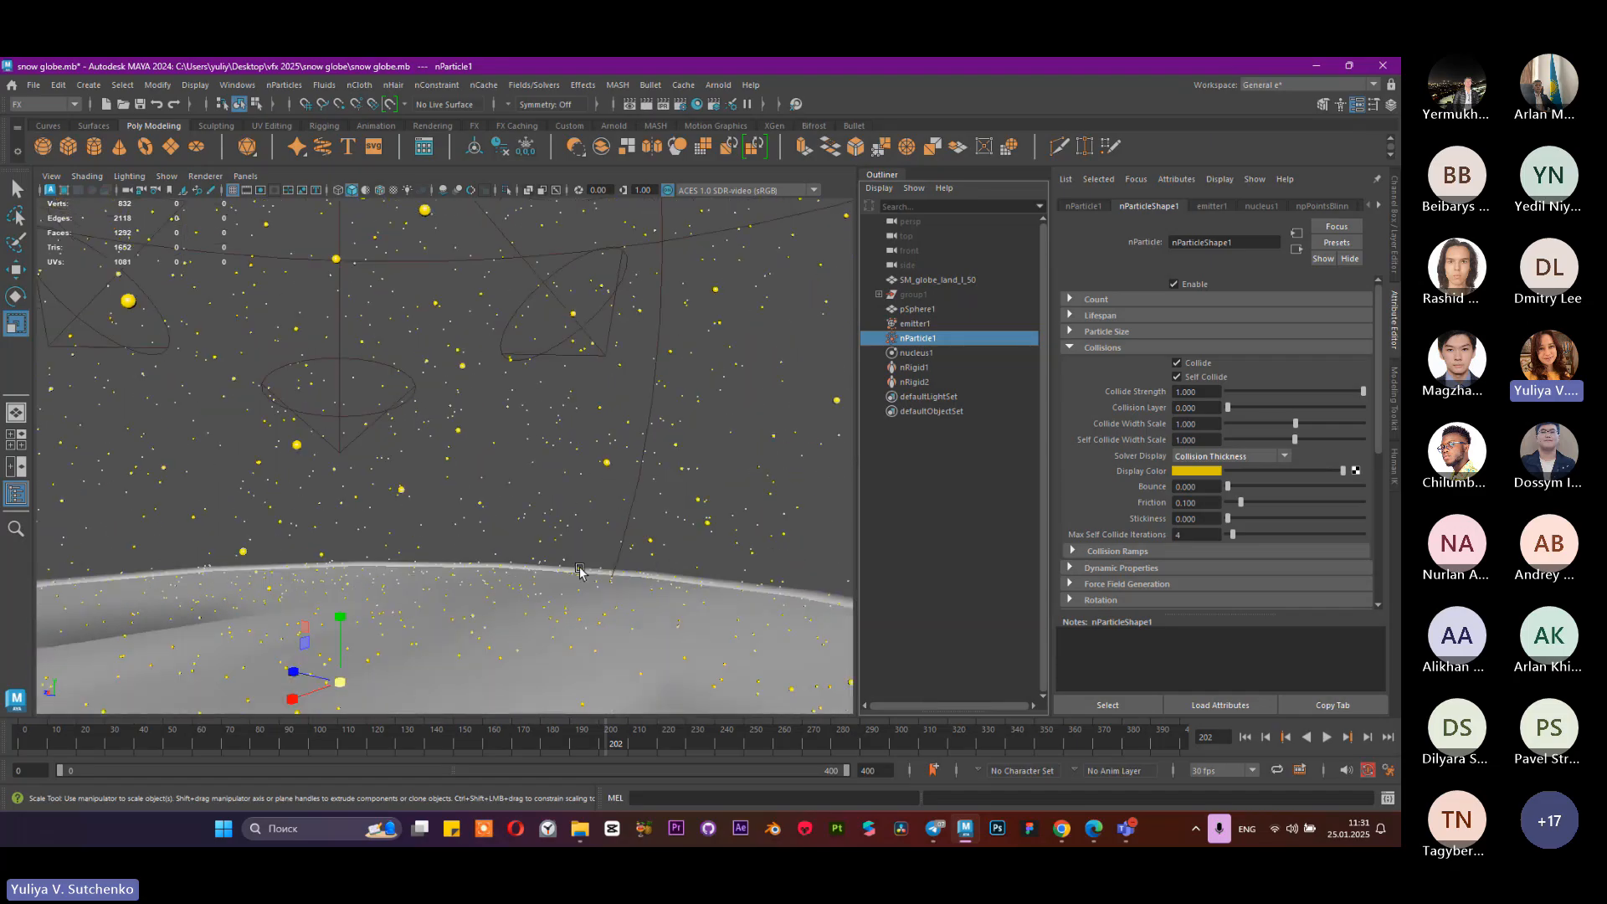
pyautogui.scroll(3, 580, 570)
pyautogui.click(1206, 423)
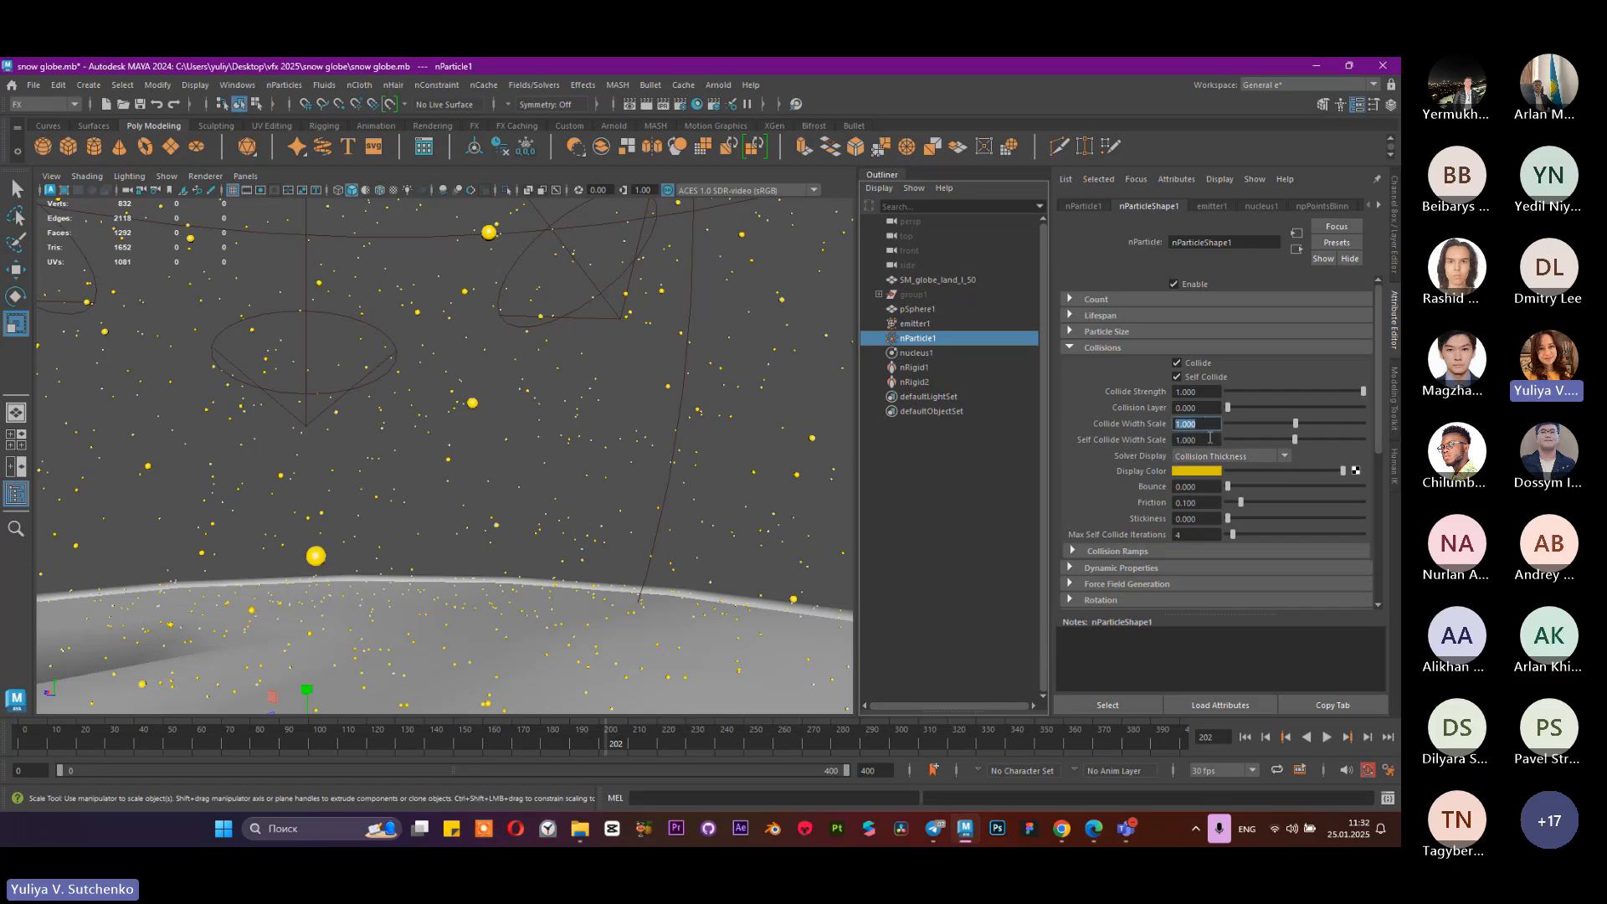
pyautogui.press('Return')
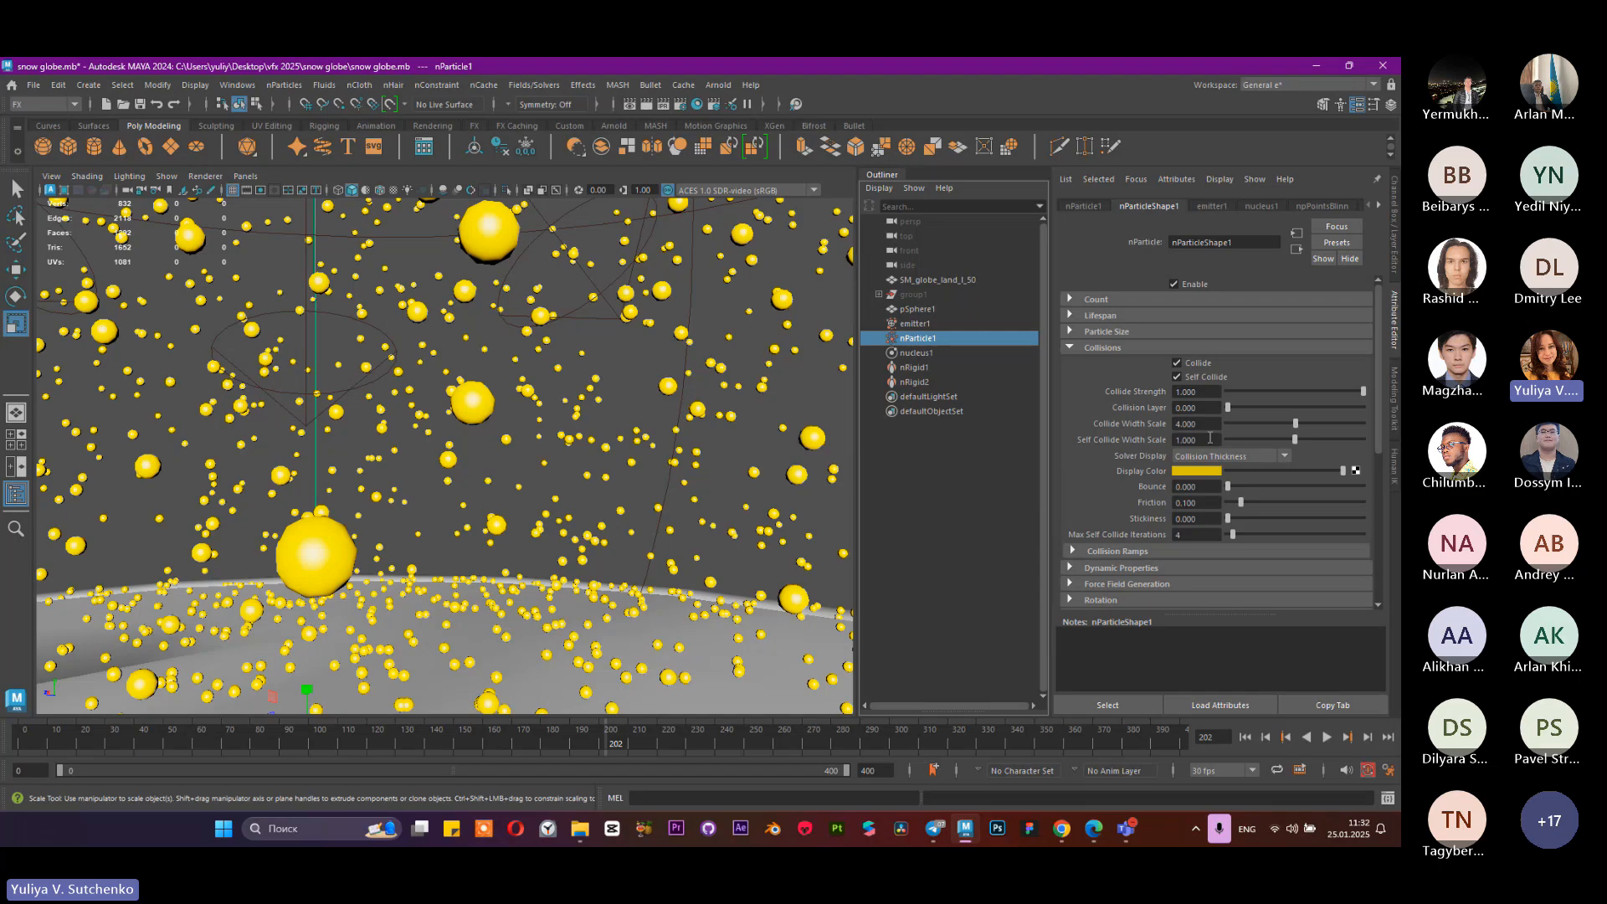
# Step: Replay the simulation from the first frame to check the particles with the wider collision thickness
pyautogui.scroll(-5, 830, 383)
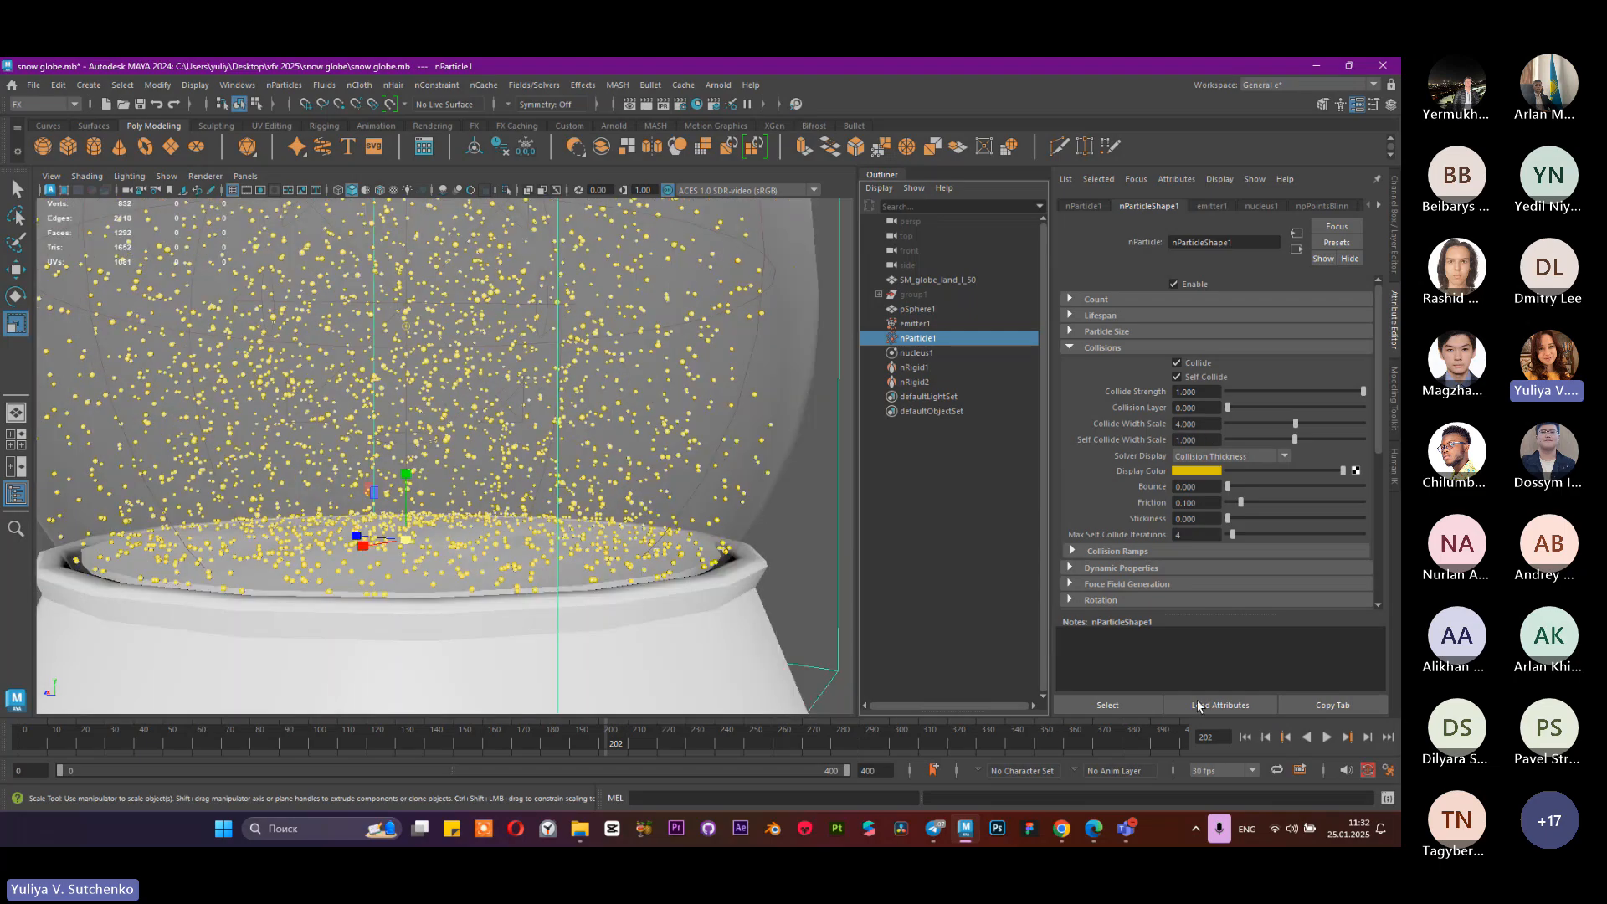
pyautogui.click(1244, 736)
pyautogui.click(1328, 736)
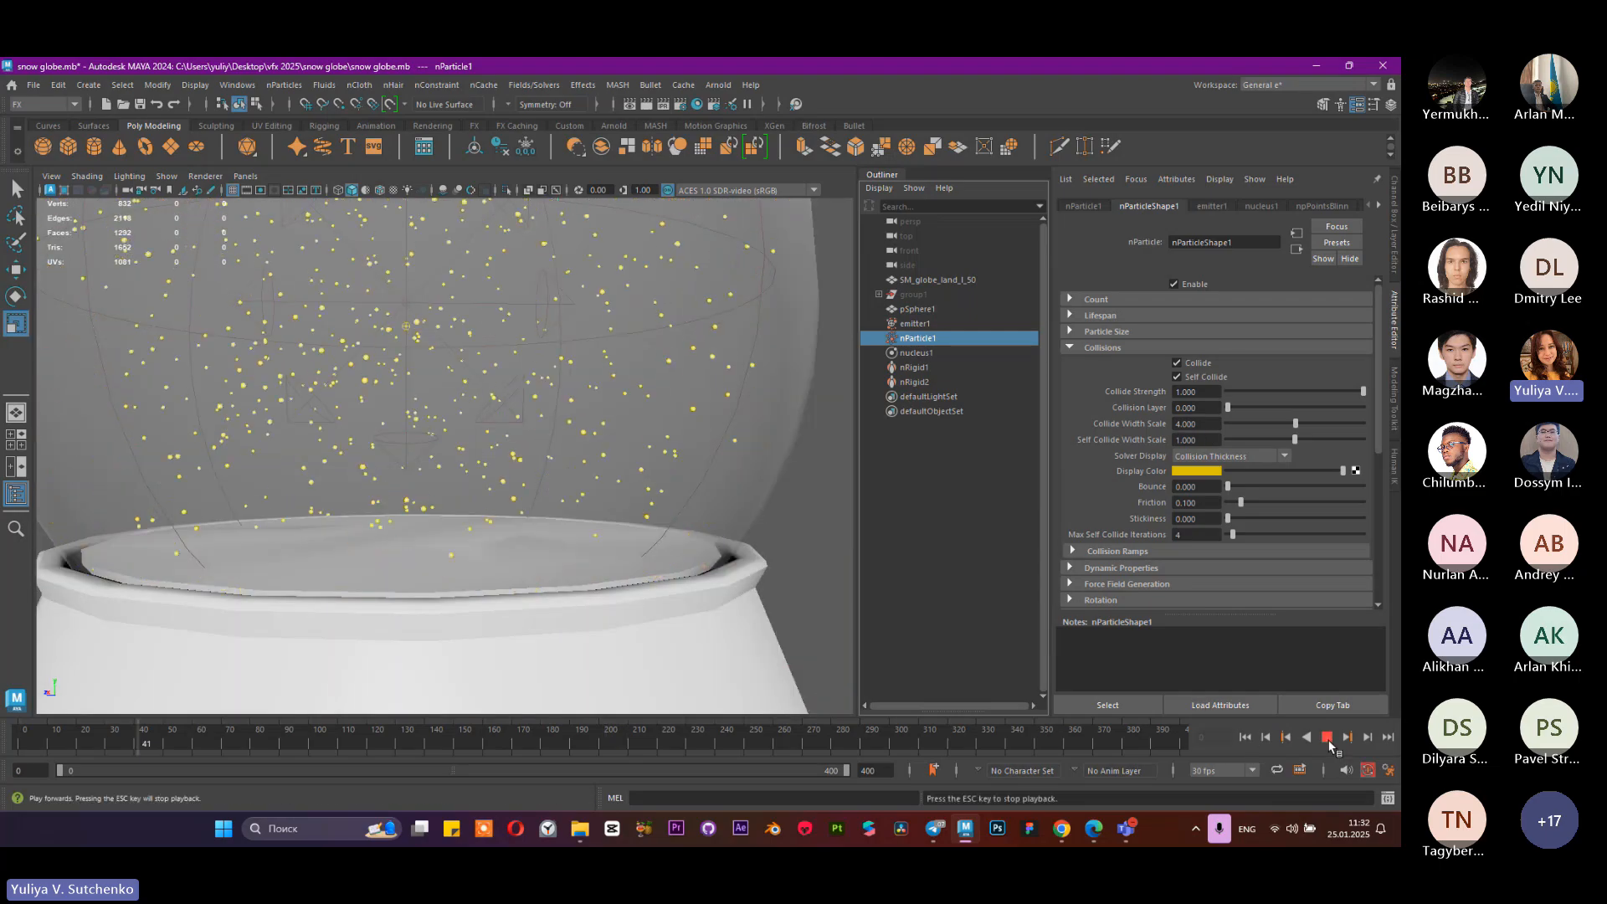
pyautogui.click(1328, 739)
# Step: Turn the particles' Solver Display off and continue the playback briefly
pyautogui.click(1213, 460)
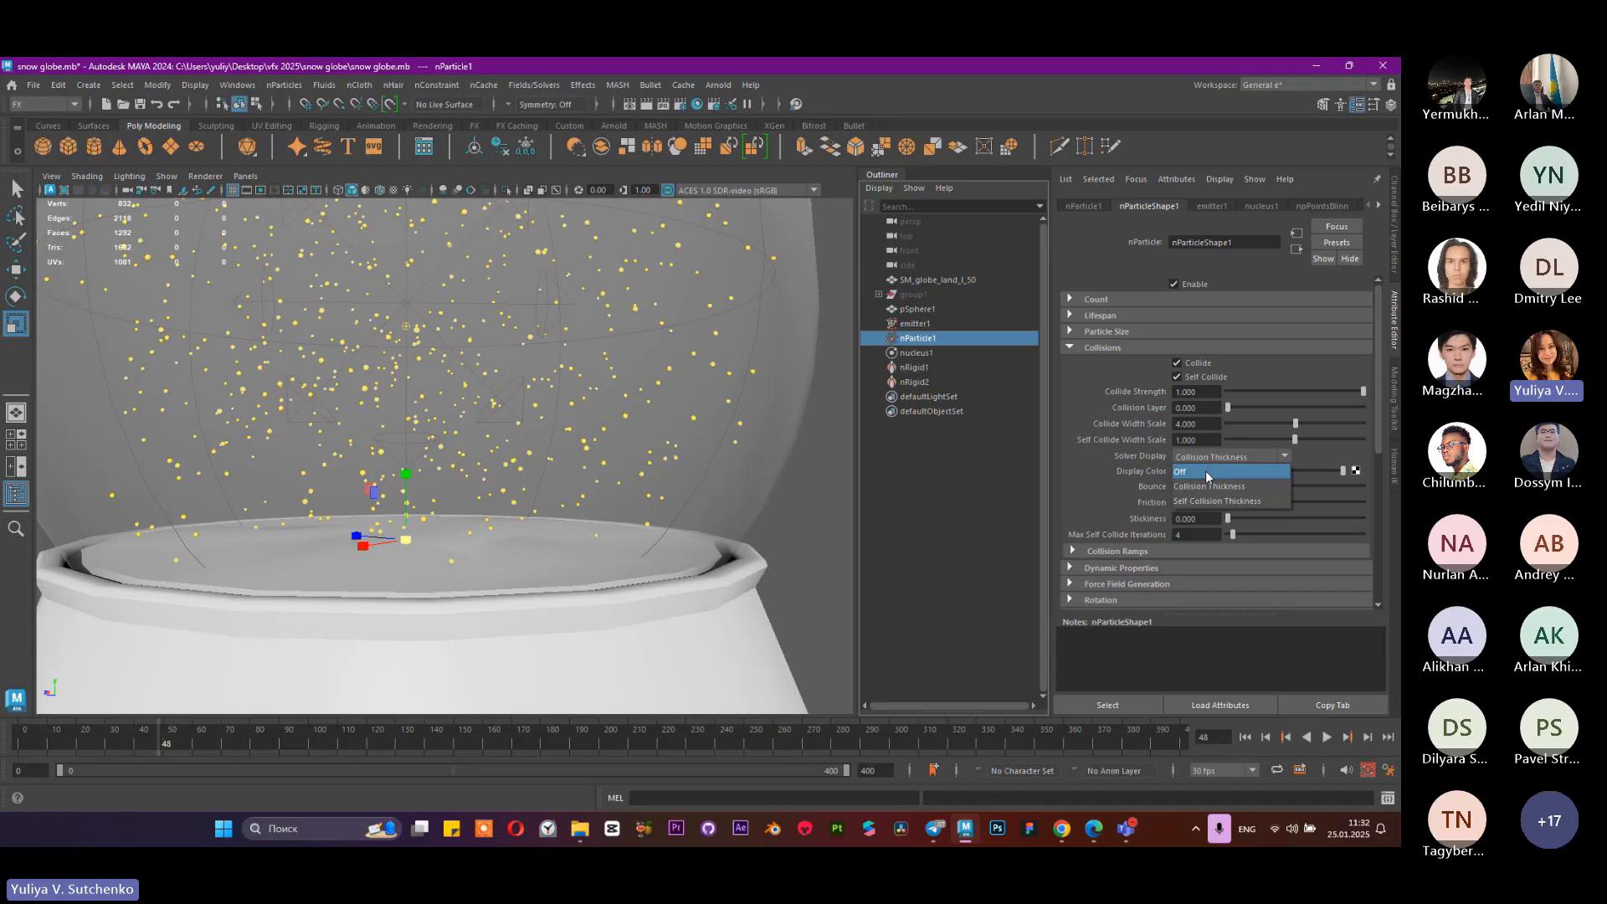
pyautogui.click(1205, 471)
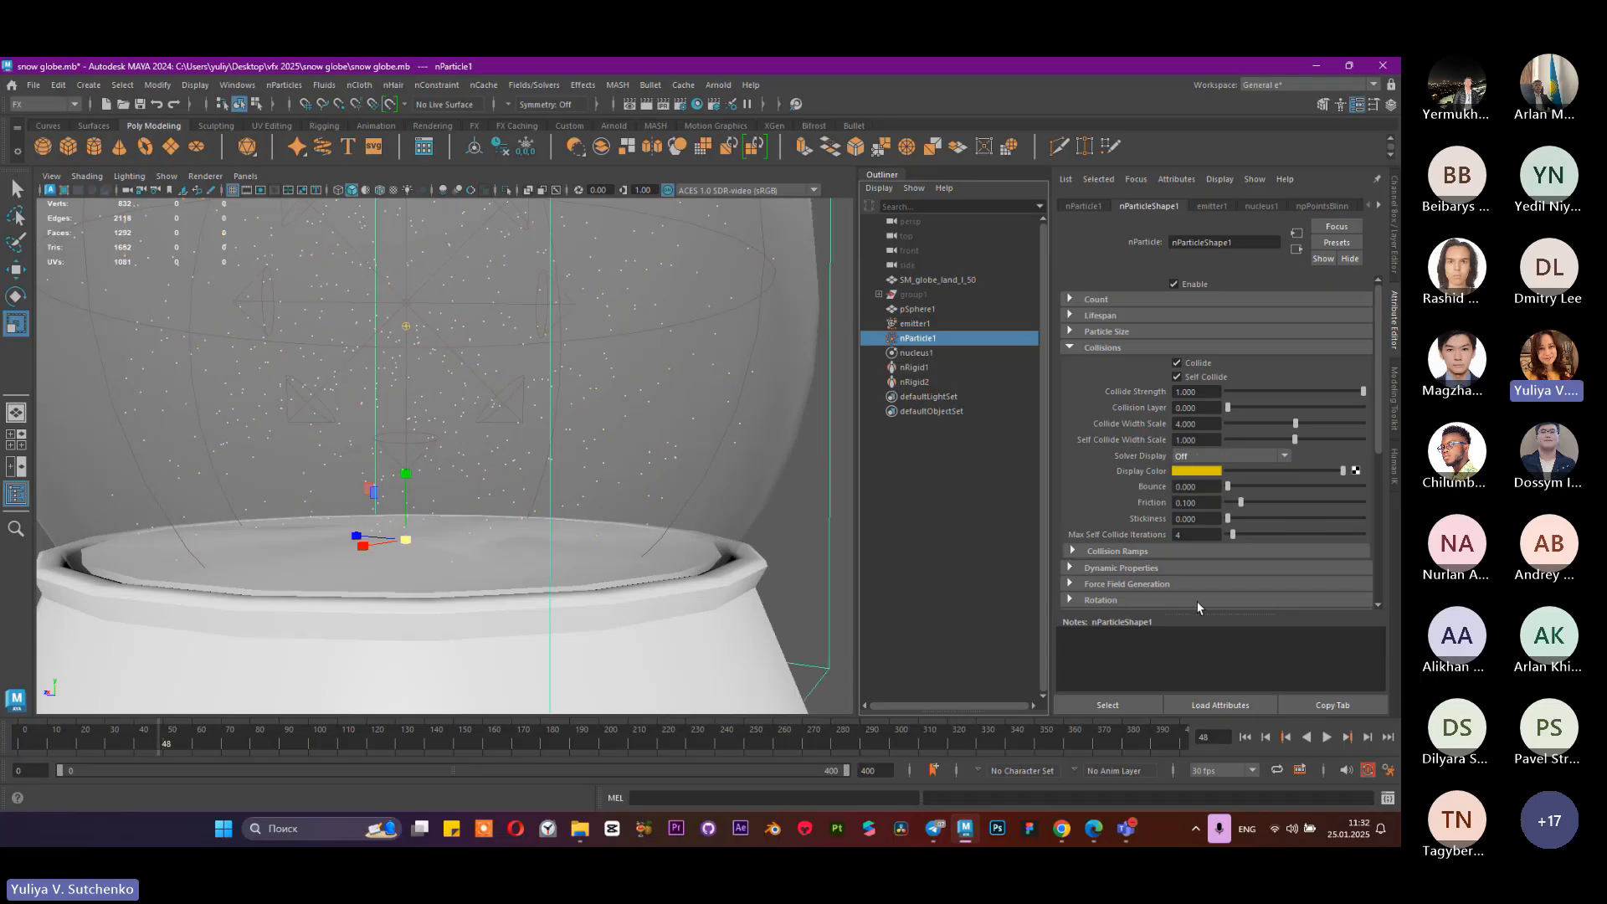
pyautogui.click(1327, 737)
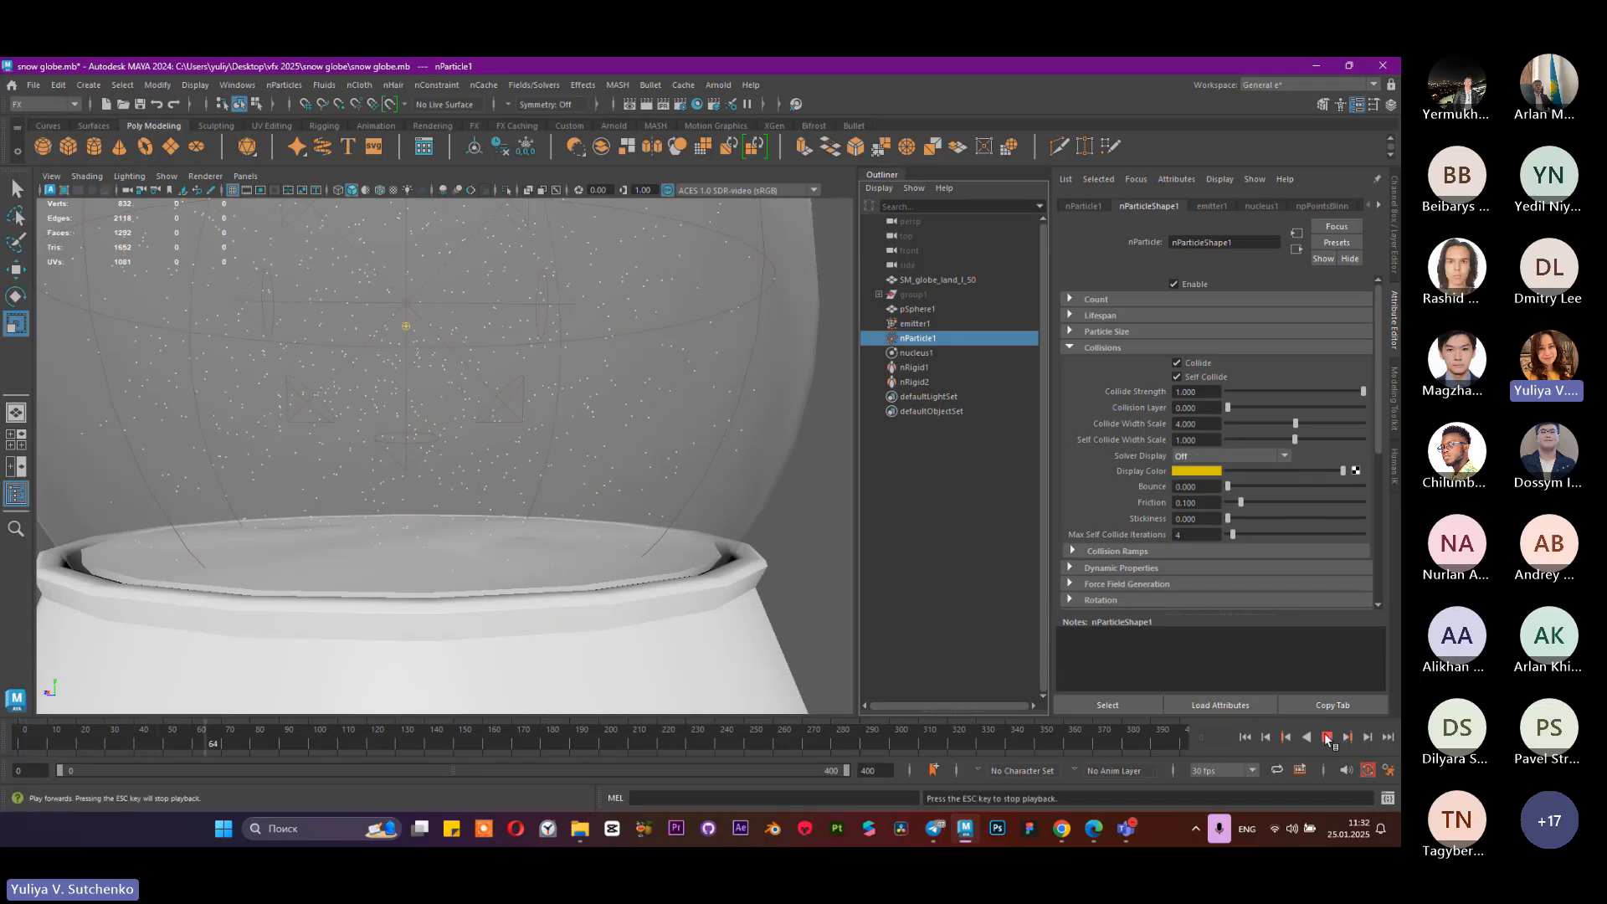
pyautogui.click(1327, 737)
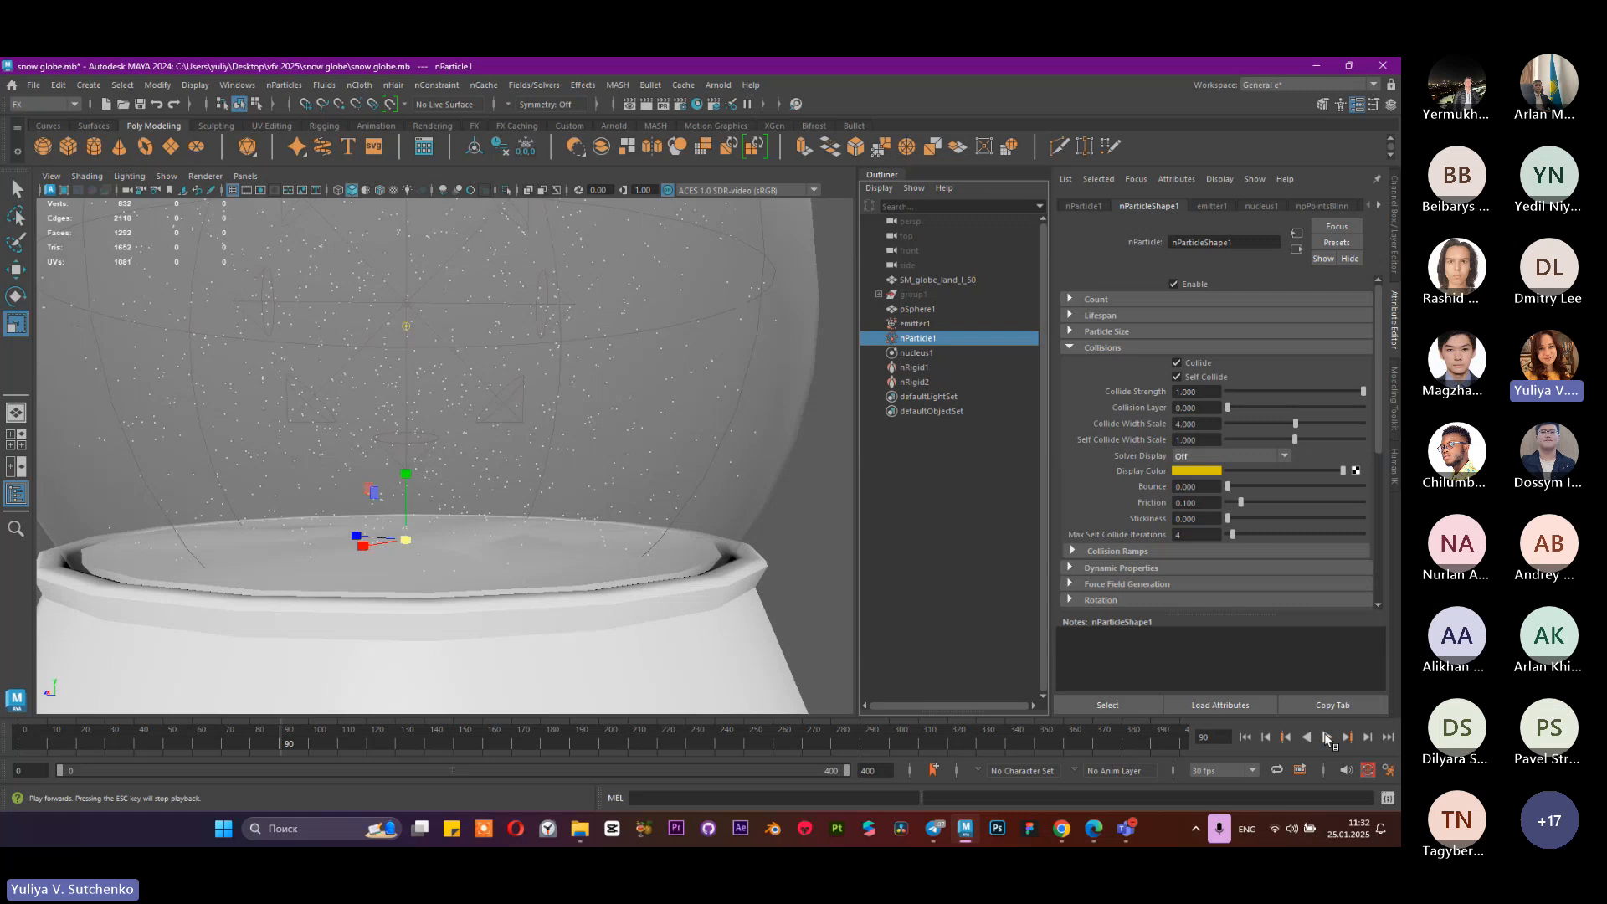
# Step: Continue the simulation and inspect up close how the snow particles settle on the base surface
pyautogui.scroll(-2, 181, 449)
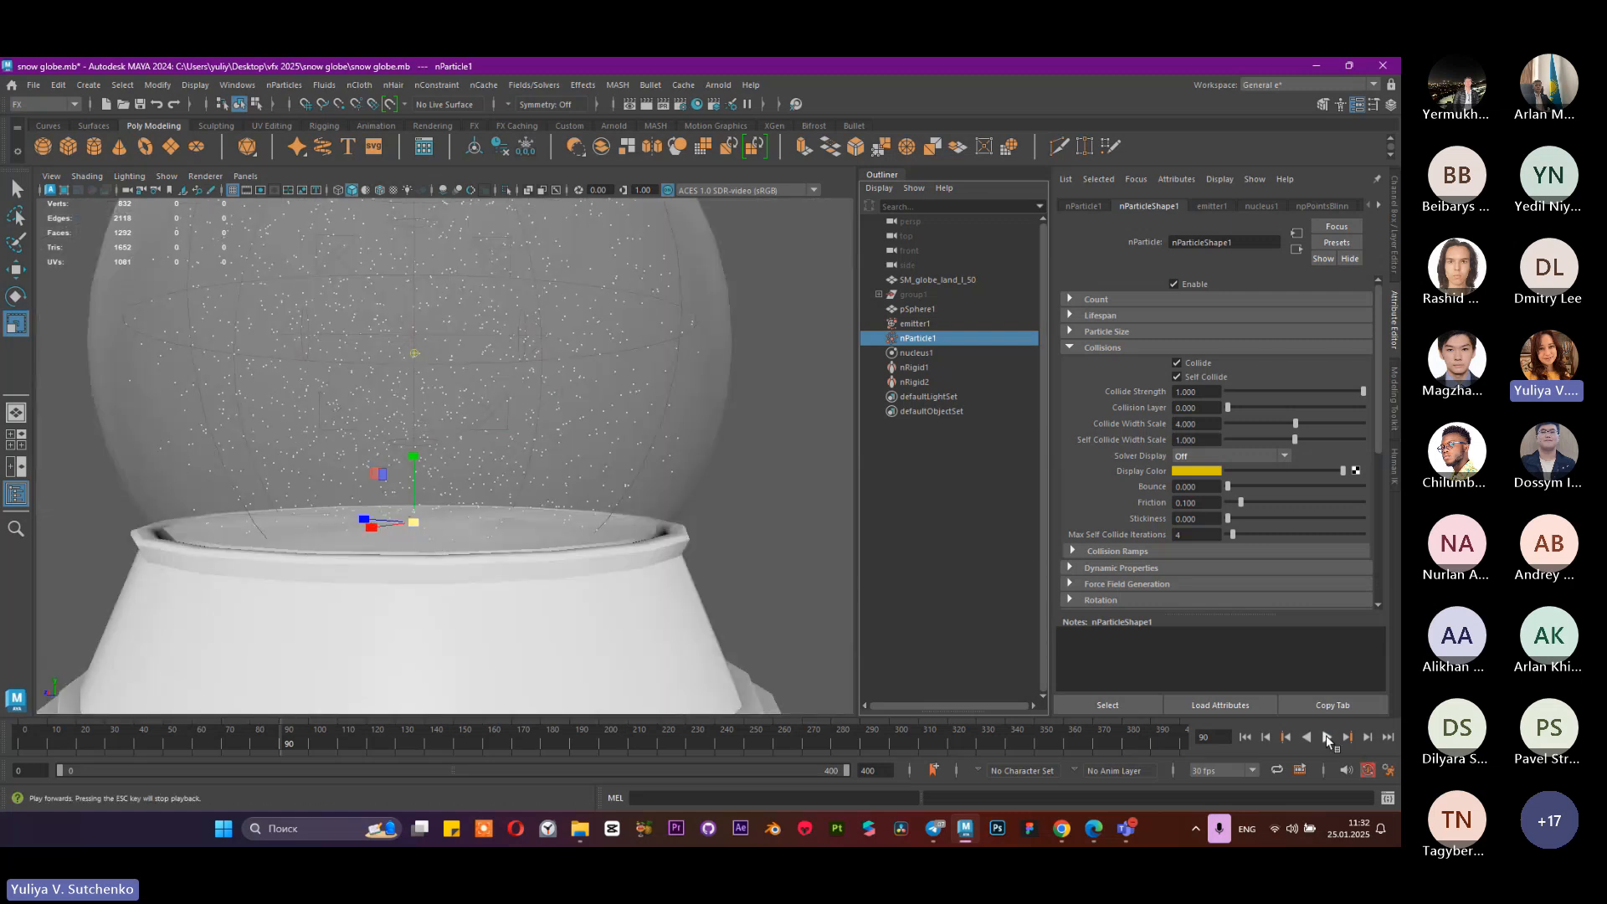
pyautogui.click(1326, 737)
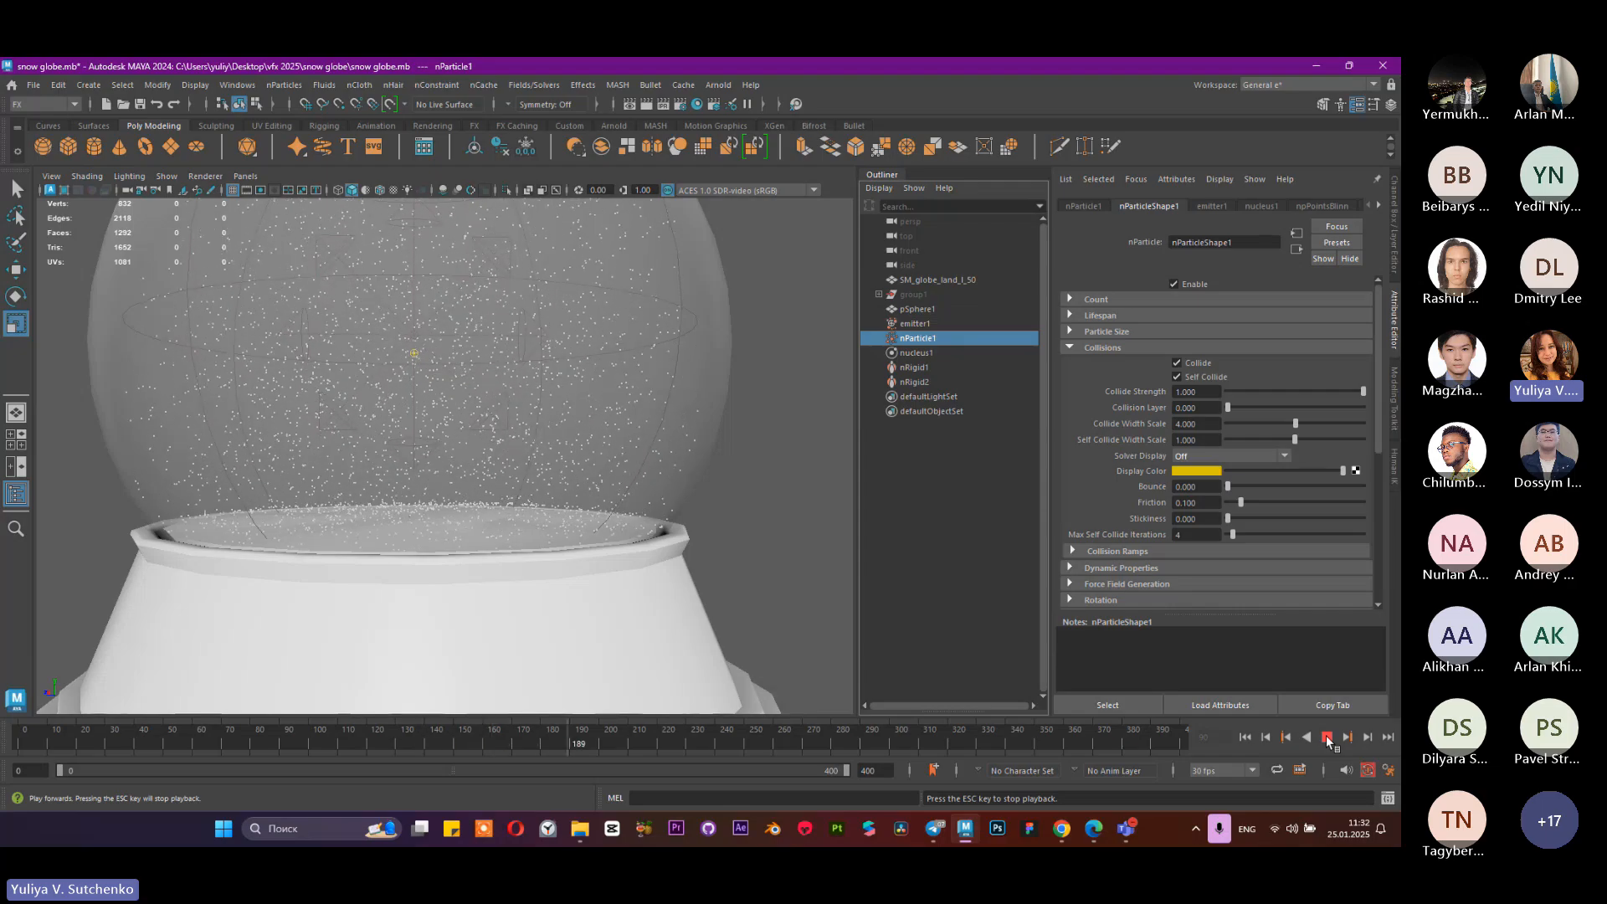
pyautogui.click(1327, 737)
pyautogui.scroll(3, 721, 473)
pyautogui.moveTo(641, 521)
pyautogui.keyDown('alt'); pyautogui.mouseDown()
pyautogui.moveTo(635, 549)
pyautogui.moveTo(627, 512)
pyautogui.mouseUp(); pyautogui.keyUp('alt')
pyautogui.scroll(1, 527, 532)
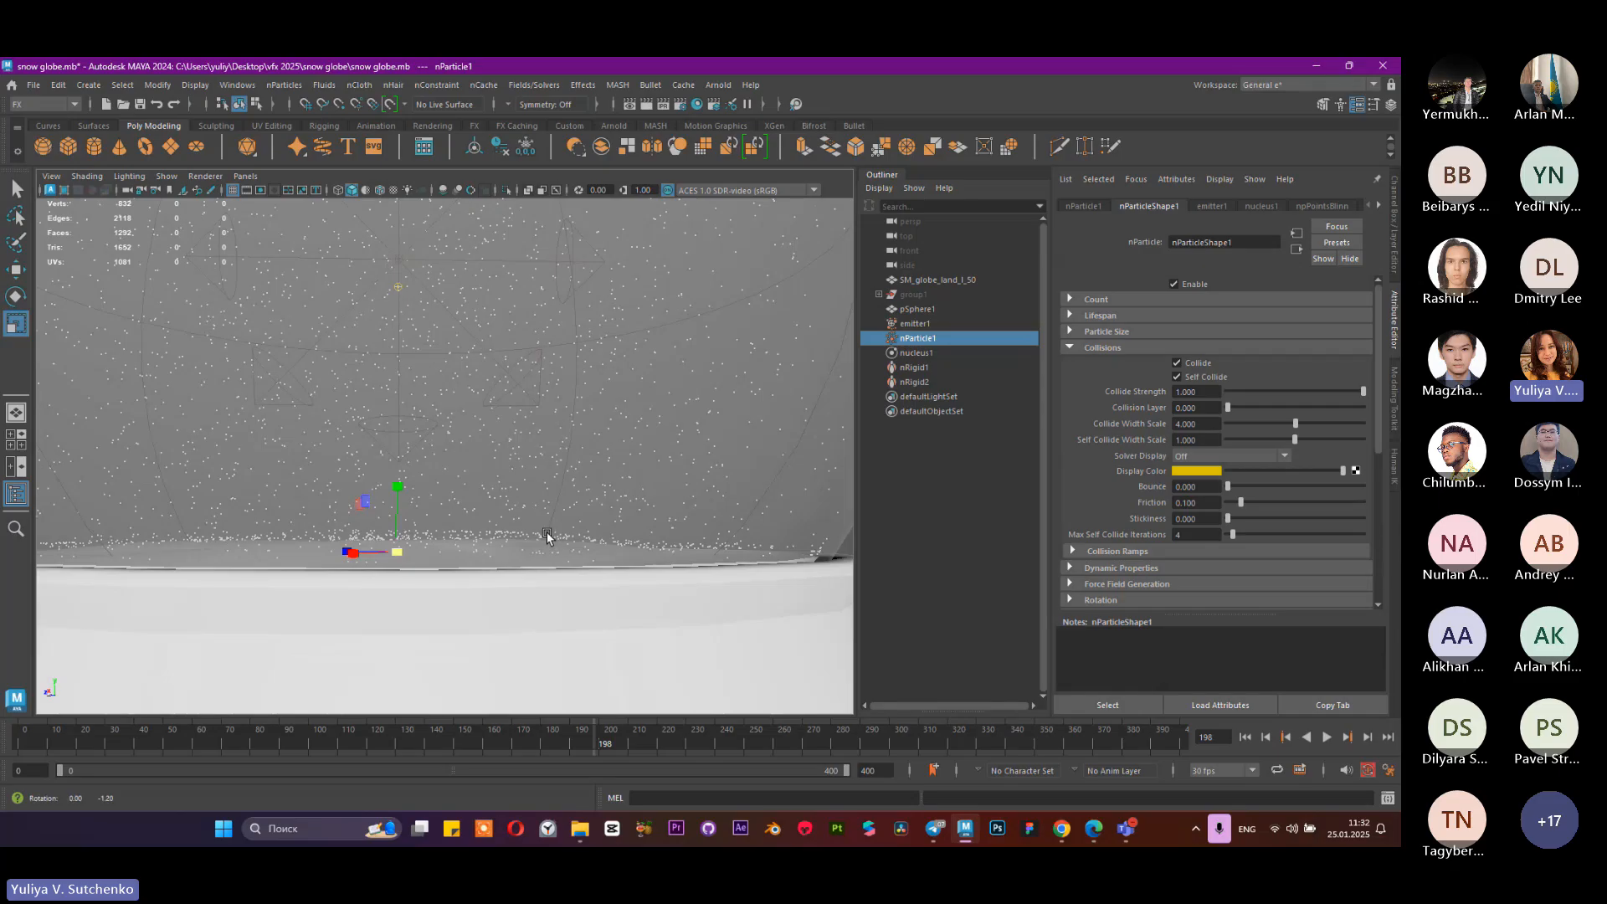
# Step: Lower the particles' Collide Width Scale to 1 and further to 0.5
pyautogui.keyDown('alt'); pyautogui.moveTo(546, 534); pyautogui.dragTo(554, 534); pyautogui.keyUp('alt')
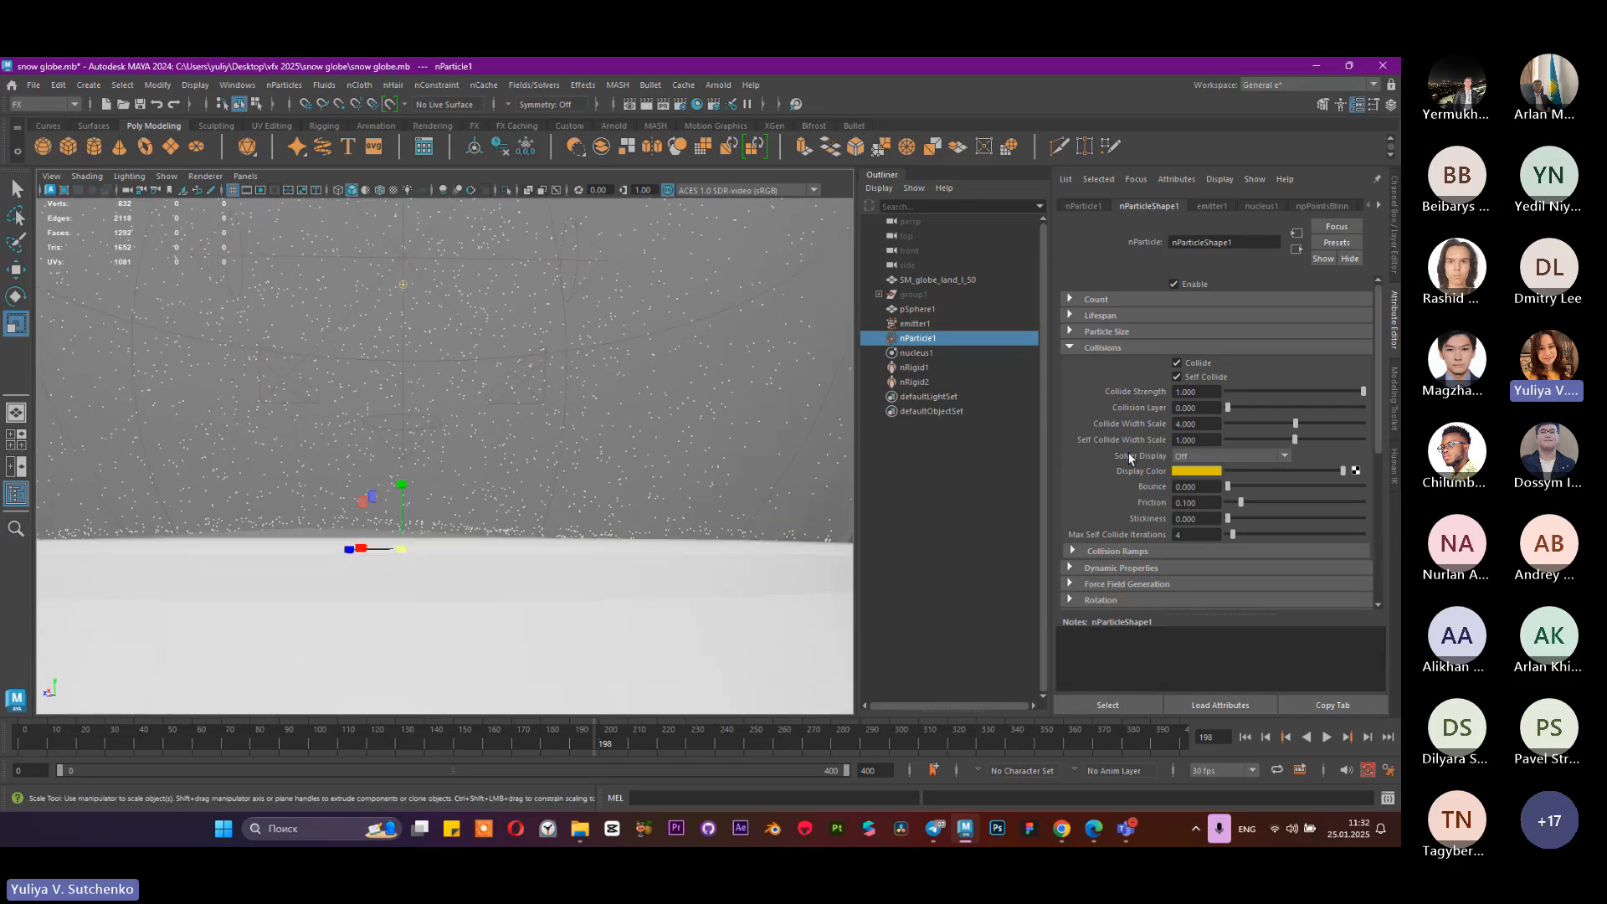
pyautogui.moveTo(1218, 423); pyautogui.dragTo(1163, 424)
pyautogui.write('1')
pyautogui.press('Return')
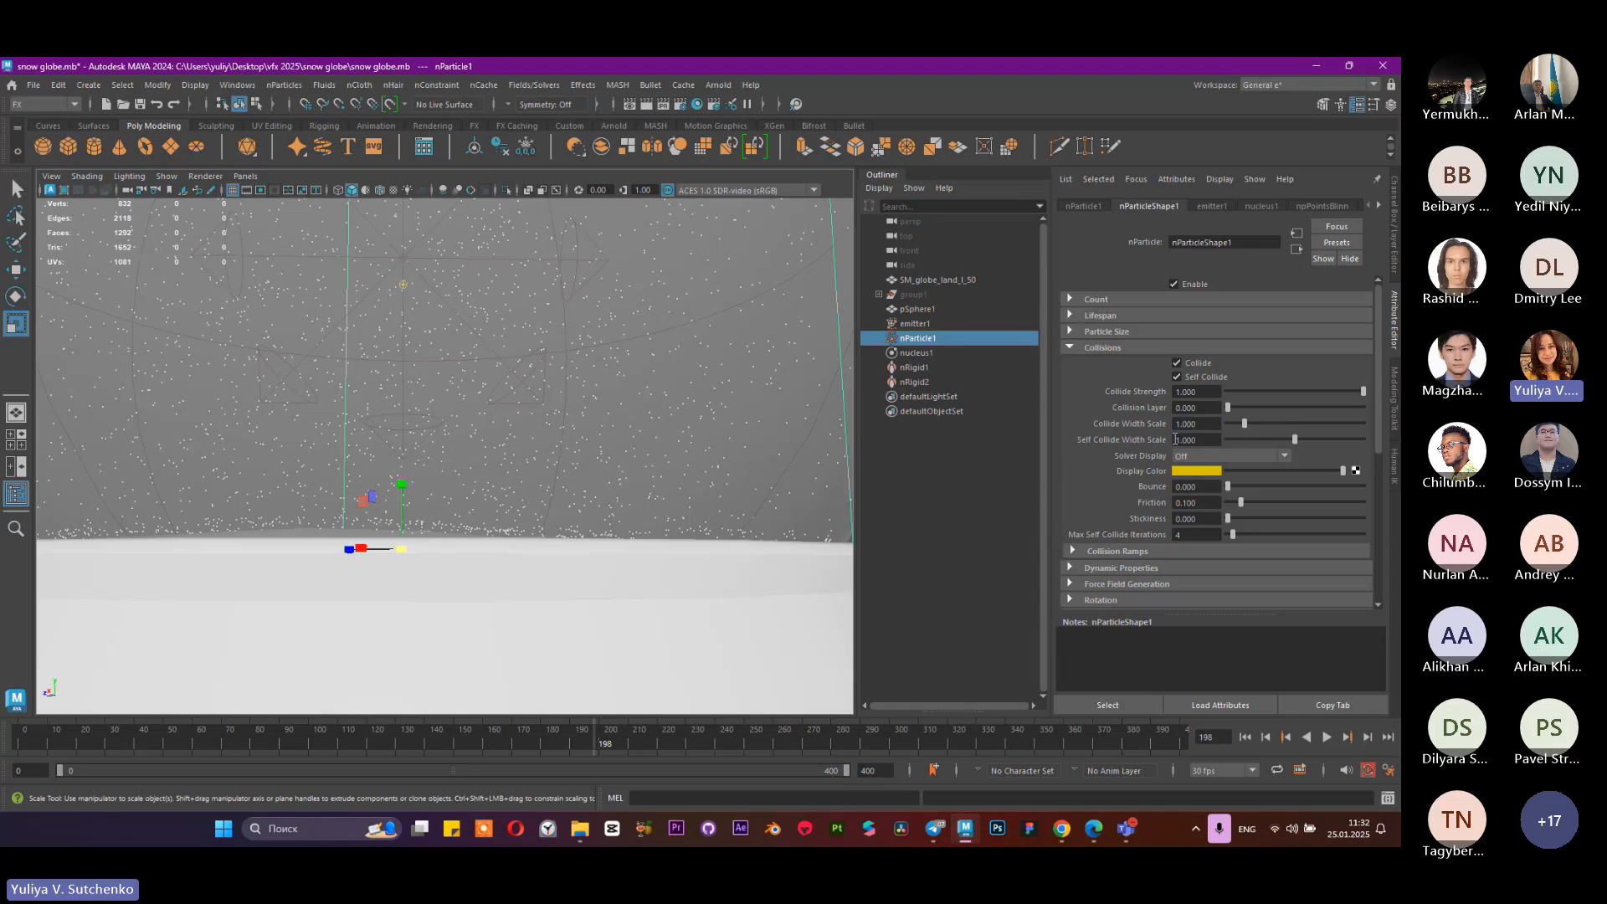
pyautogui.moveTo(1202, 423); pyautogui.dragTo(1173, 423)
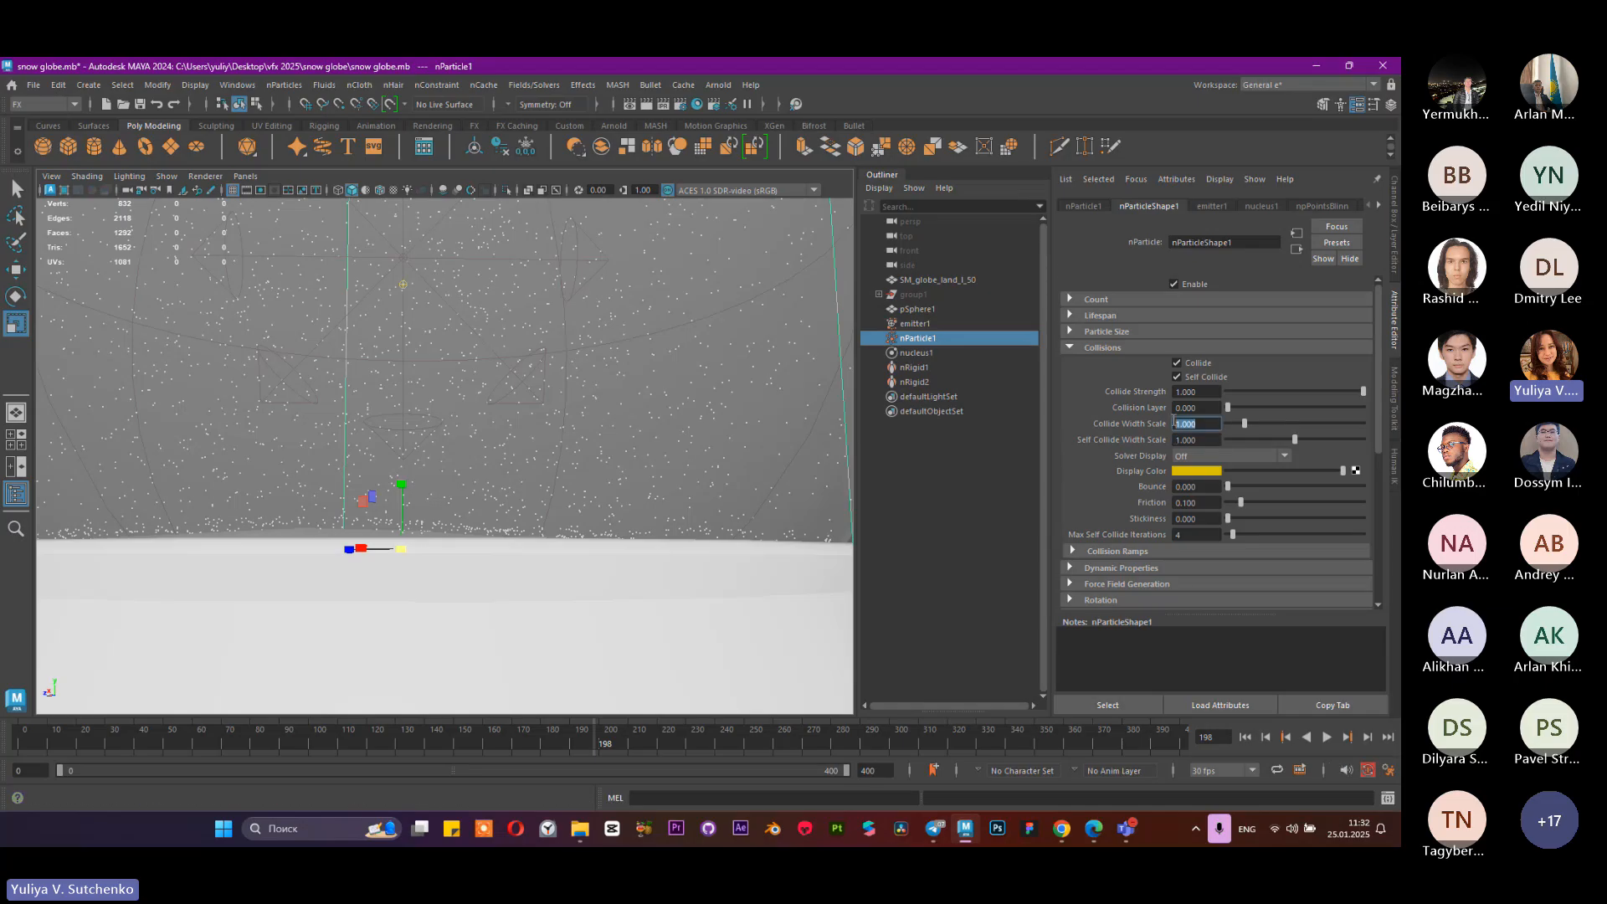
pyautogui.write('0.5')
pyautogui.press('Return')
# Step: Play the simulation briefly and check how close the particles settle to the base surface
pyautogui.click(1278, 735)
pyautogui.click(1327, 736)
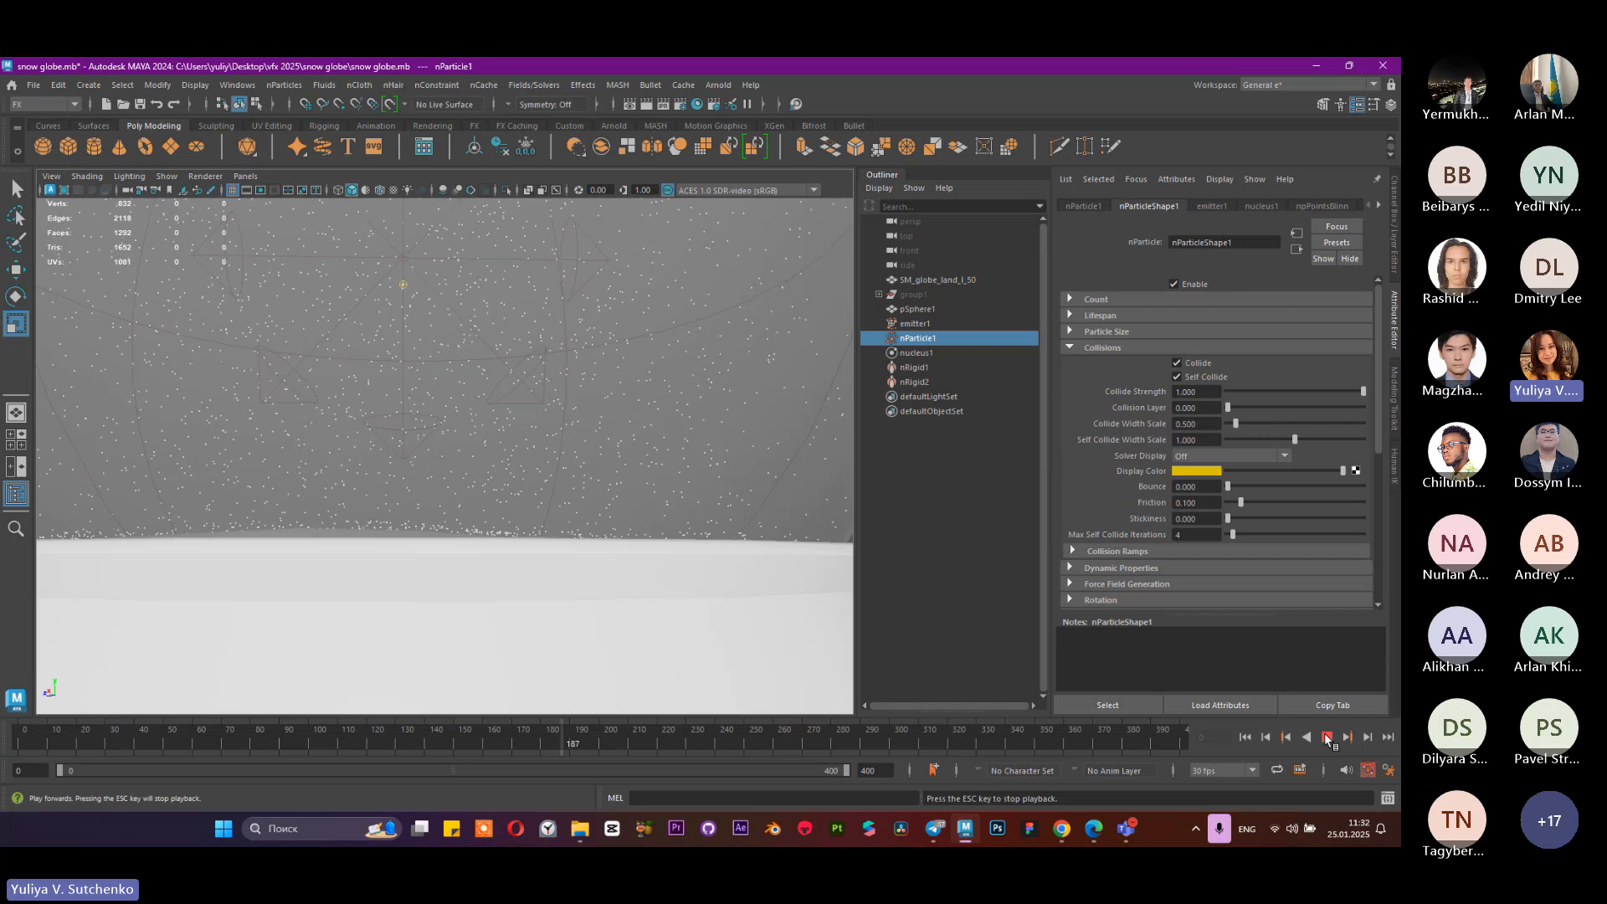
pyautogui.click(1326, 738)
pyautogui.keyDown('alt'); pyautogui.moveTo(778, 533); pyautogui.dragTo(721, 543); pyautogui.keyUp('alt')
# Step: Set the particles' Collide Width Scale to 0.1
pyautogui.click(1202, 422)
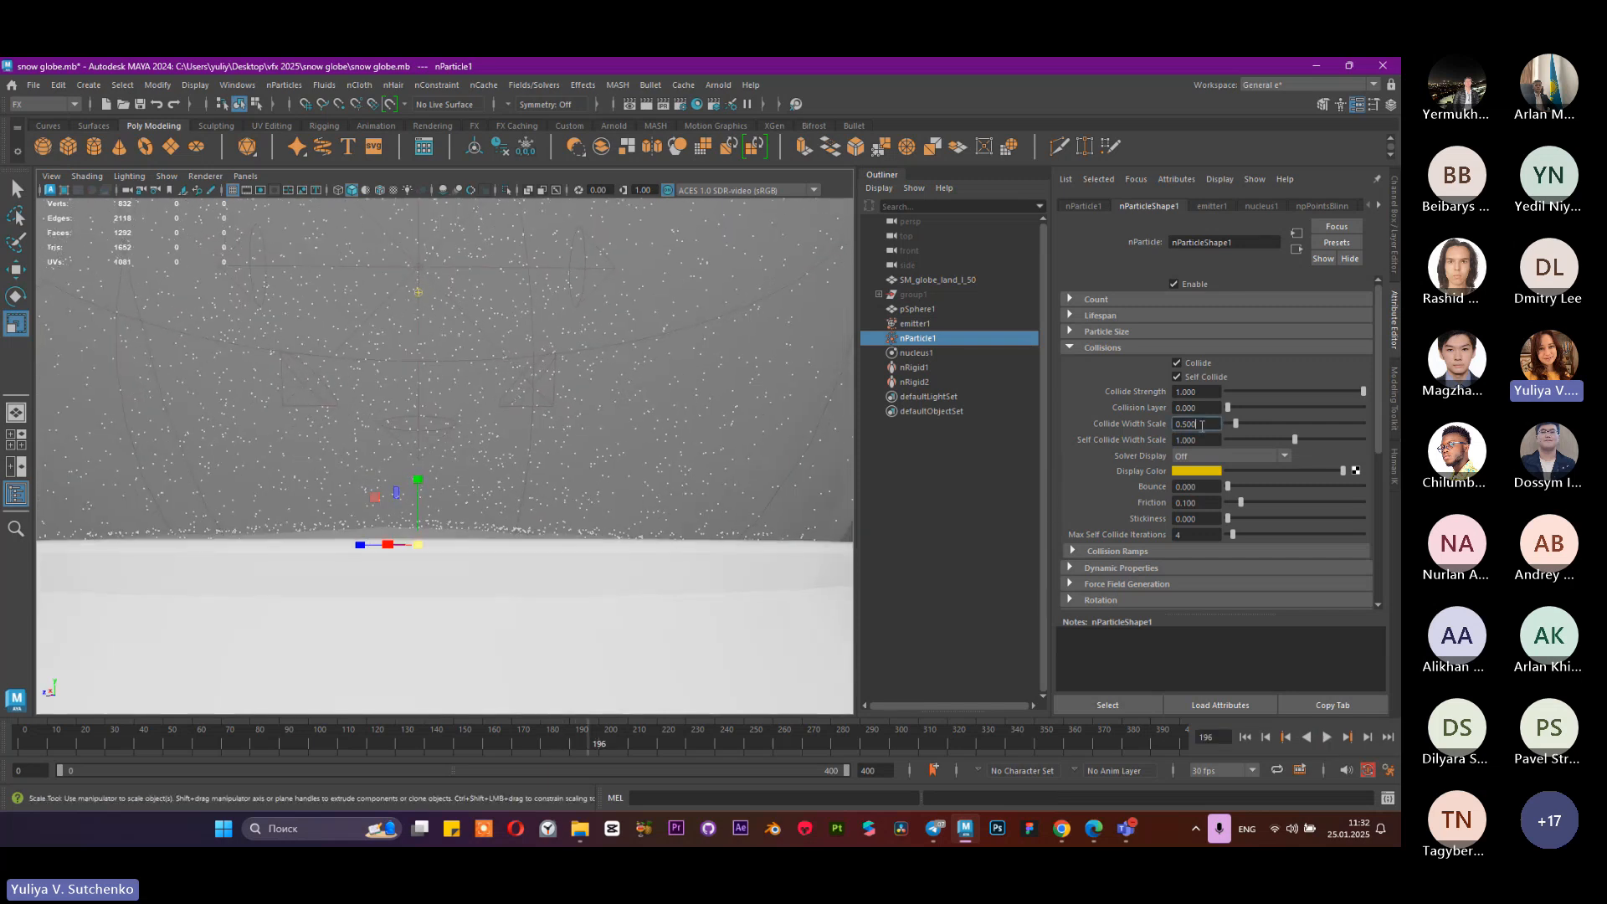
pyautogui.moveTo(1200, 424); pyautogui.dragTo(1183, 424)
pyautogui.write('1')
pyautogui.press('Return')
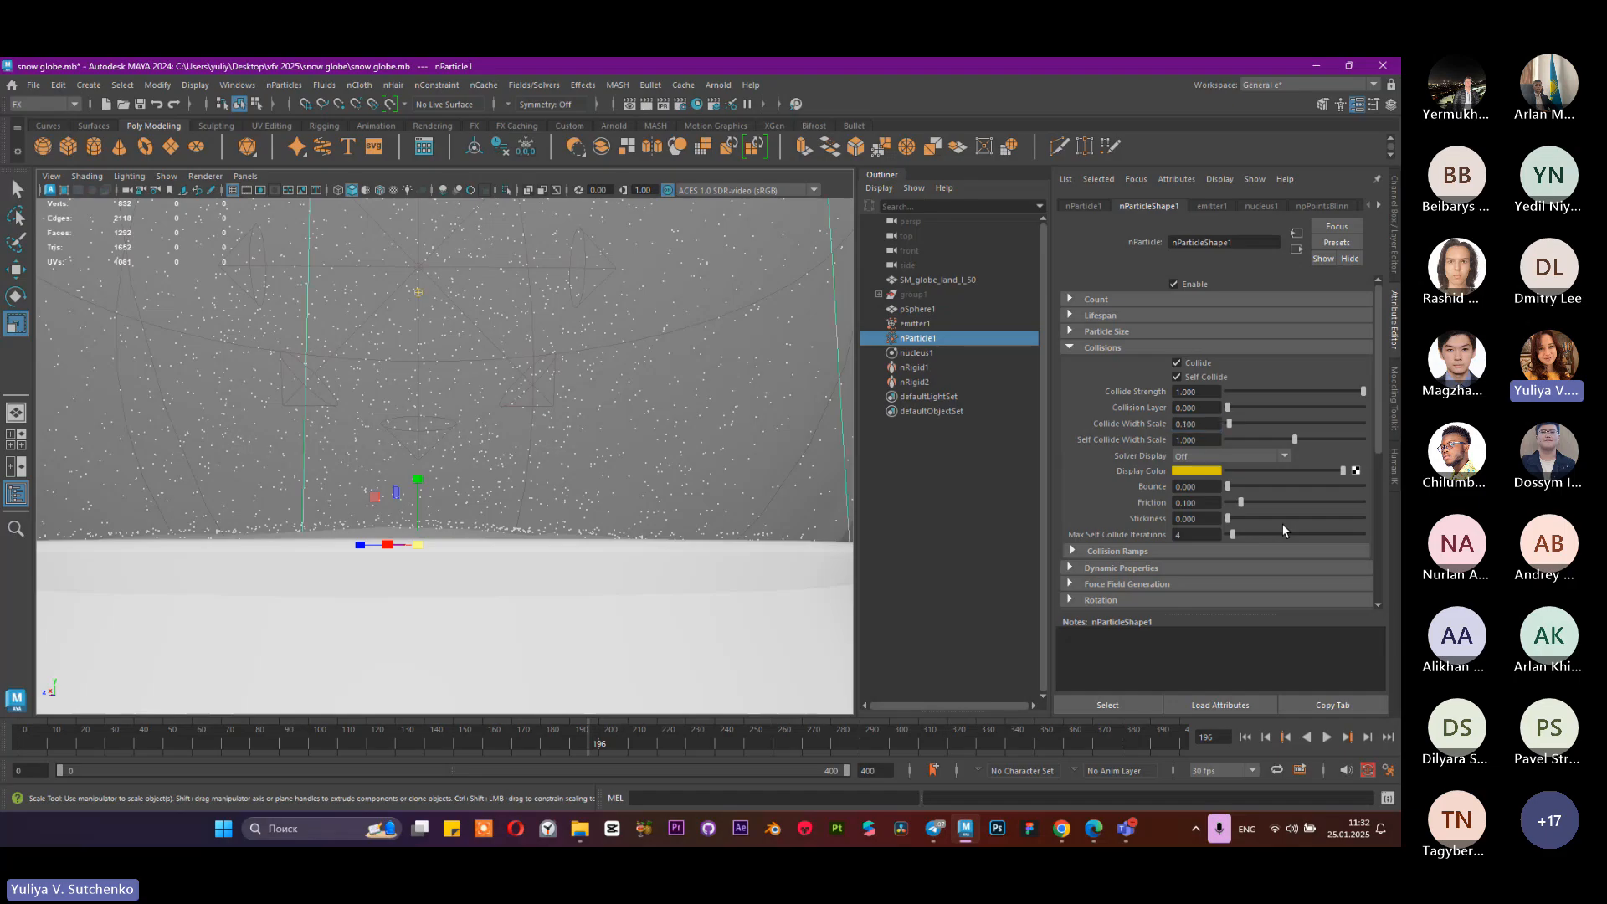
# Step: Replay the simulation from the first frame and inspect the snow settling on the base from several angles
pyautogui.click(1245, 736)
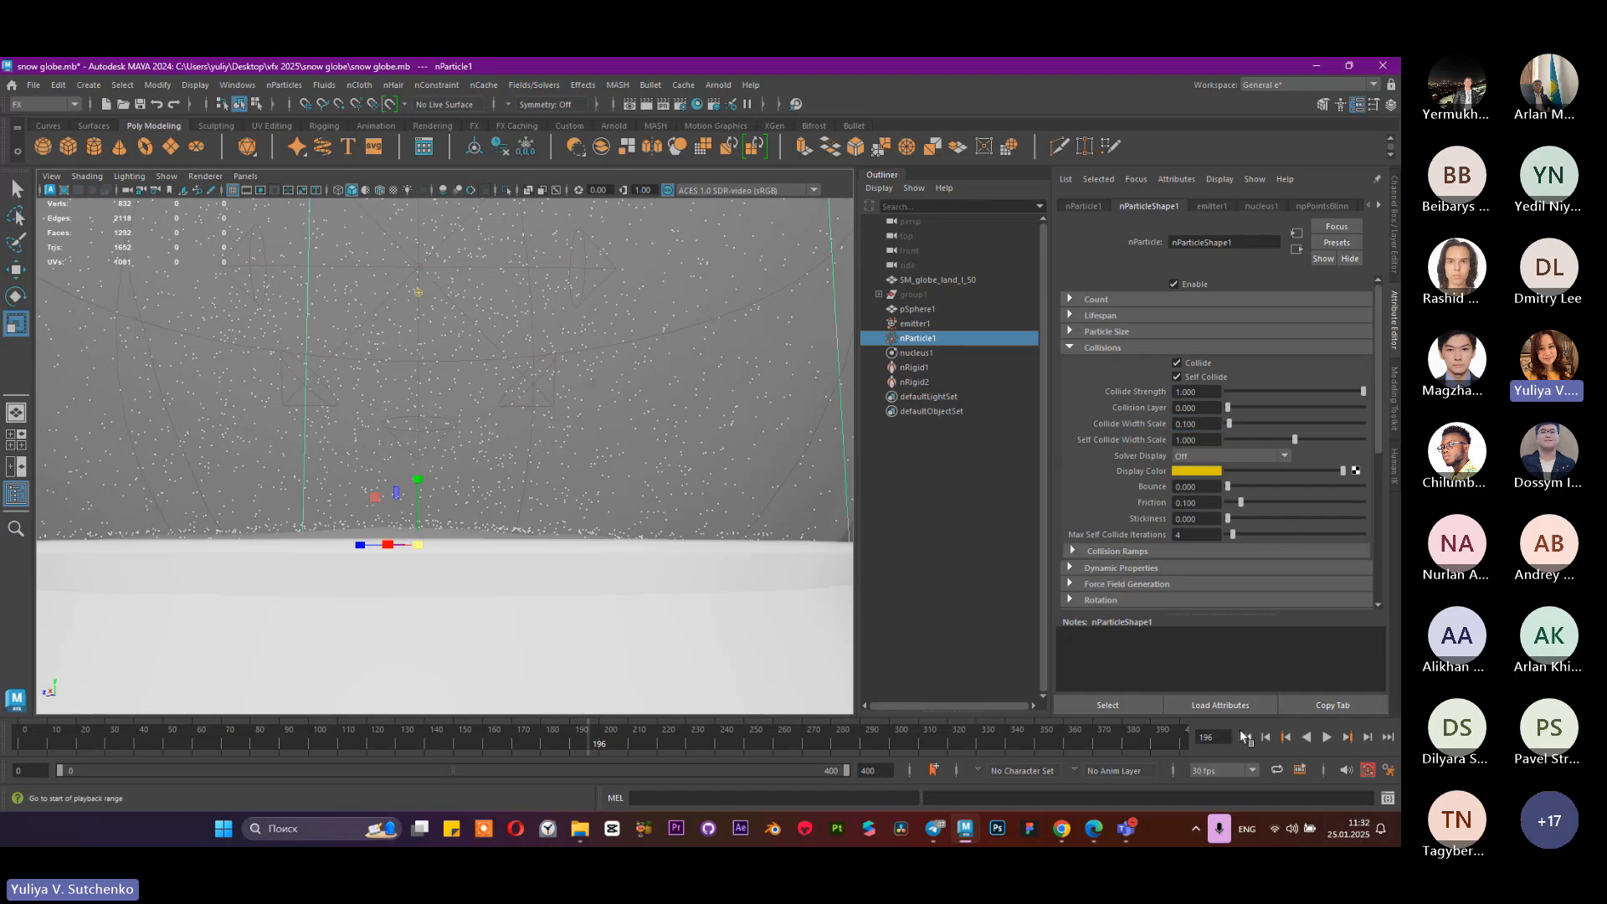
pyautogui.click(1326, 737)
pyautogui.scroll(-5, 408, 452)
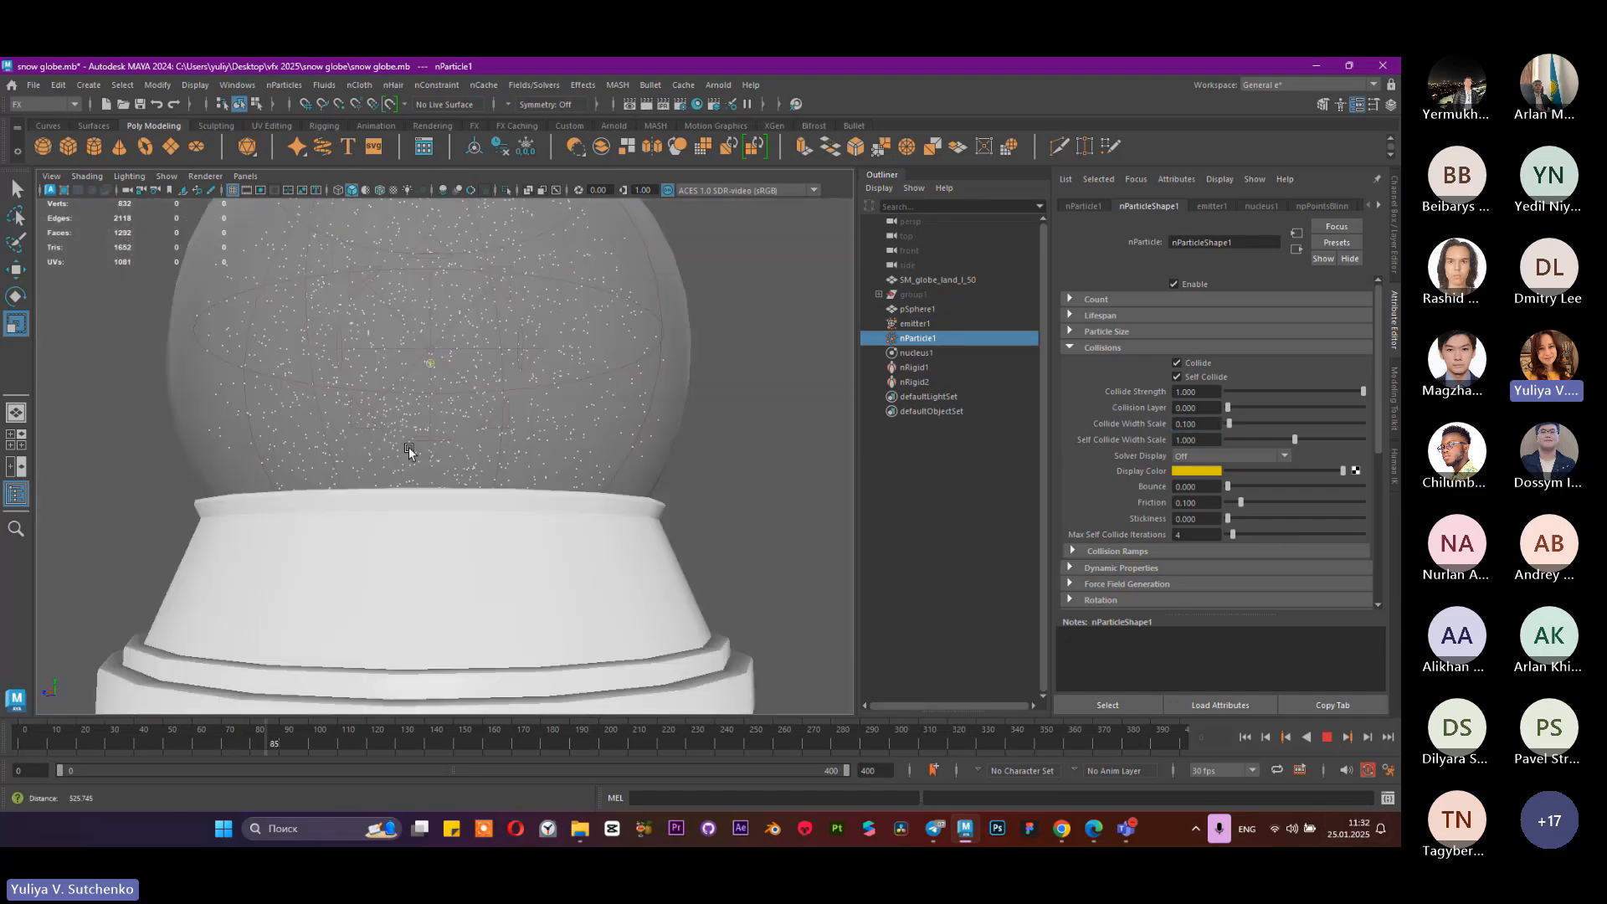
pyautogui.keyDown('alt'); pyautogui.moveTo(408, 453); pyautogui.dragTo(407, 466); pyautogui.keyUp('alt')
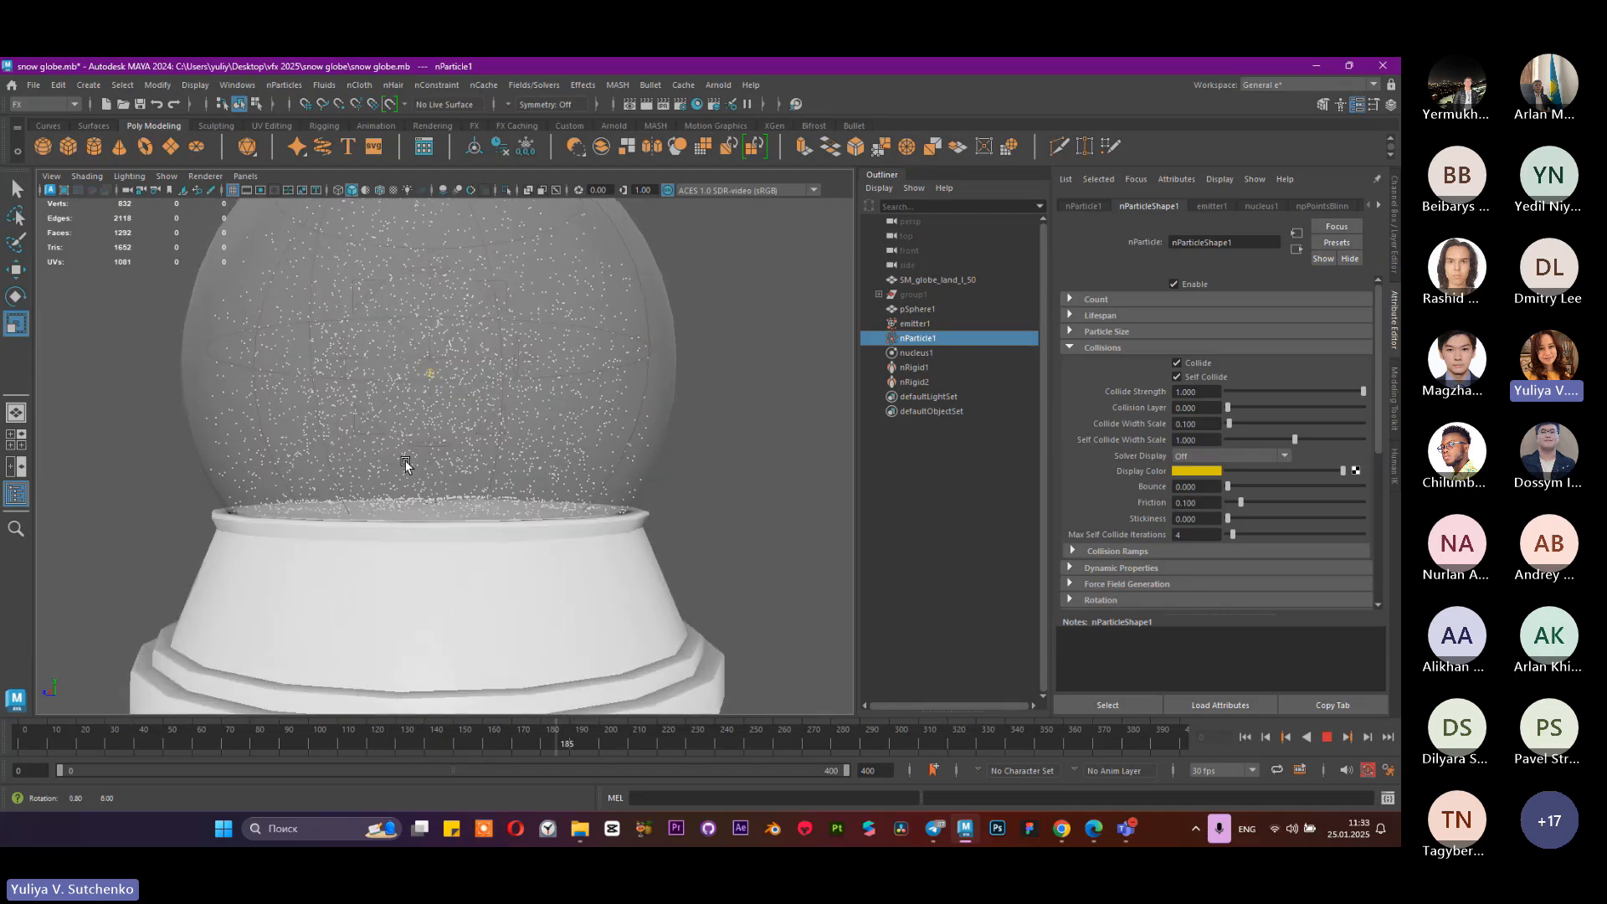
pyautogui.keyDown('alt'); pyautogui.moveTo(486, 509); pyautogui.dragTo(460, 484); pyautogui.keyUp('alt')
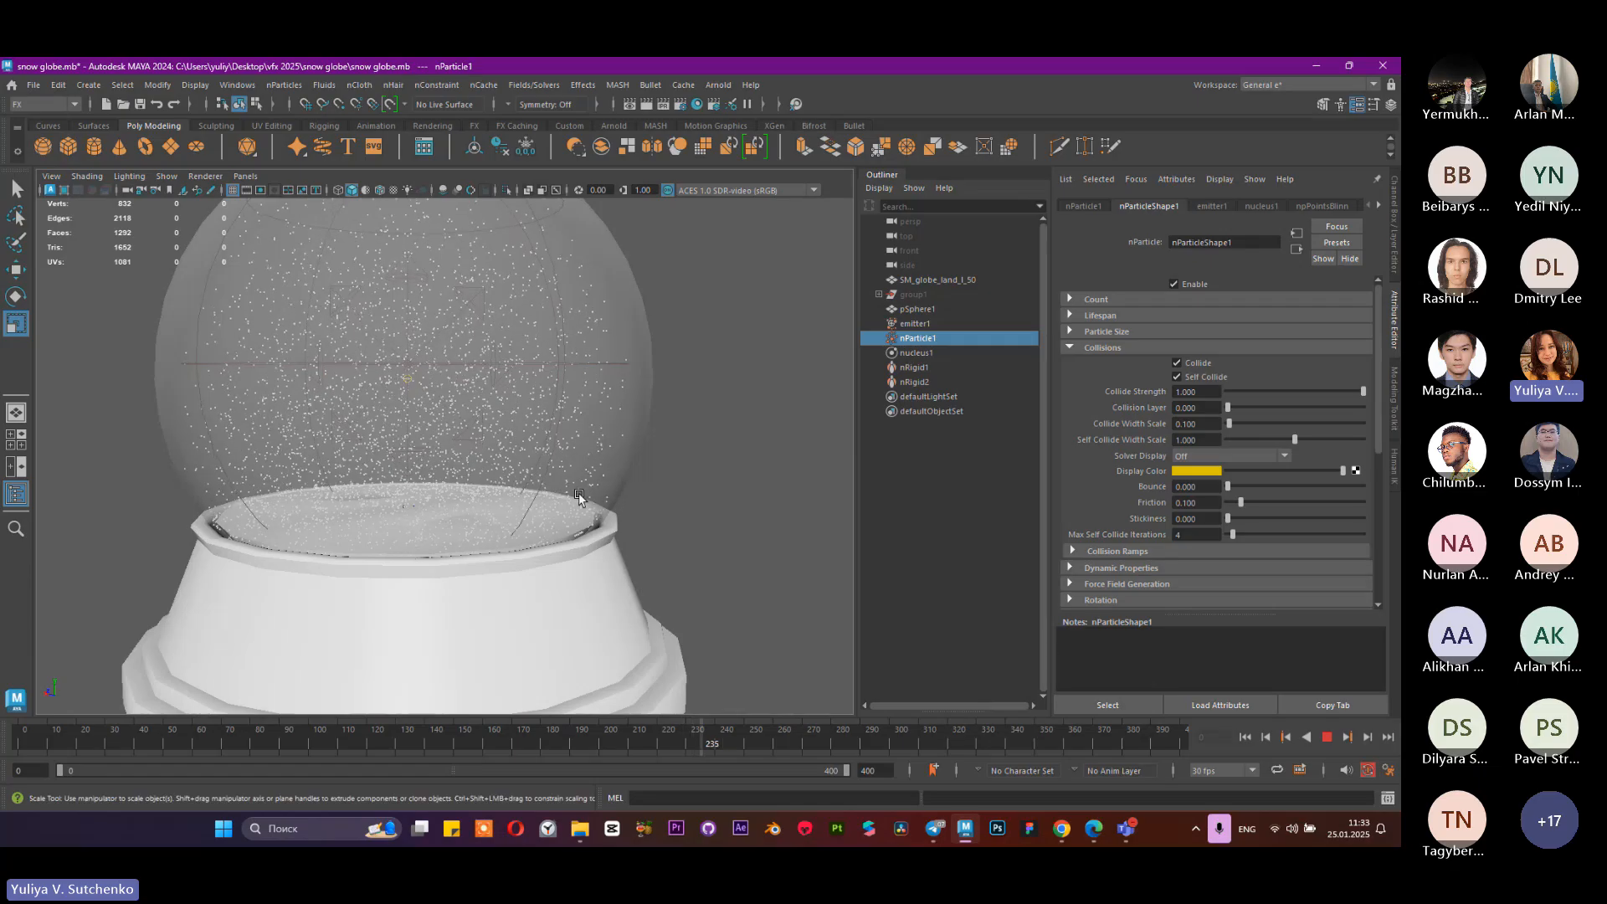
pyautogui.keyDown('alt'); pyautogui.moveTo(676, 534); pyautogui.dragTo(635, 508); pyautogui.keyUp('alt')
pyautogui.scroll(5, 706, 559)
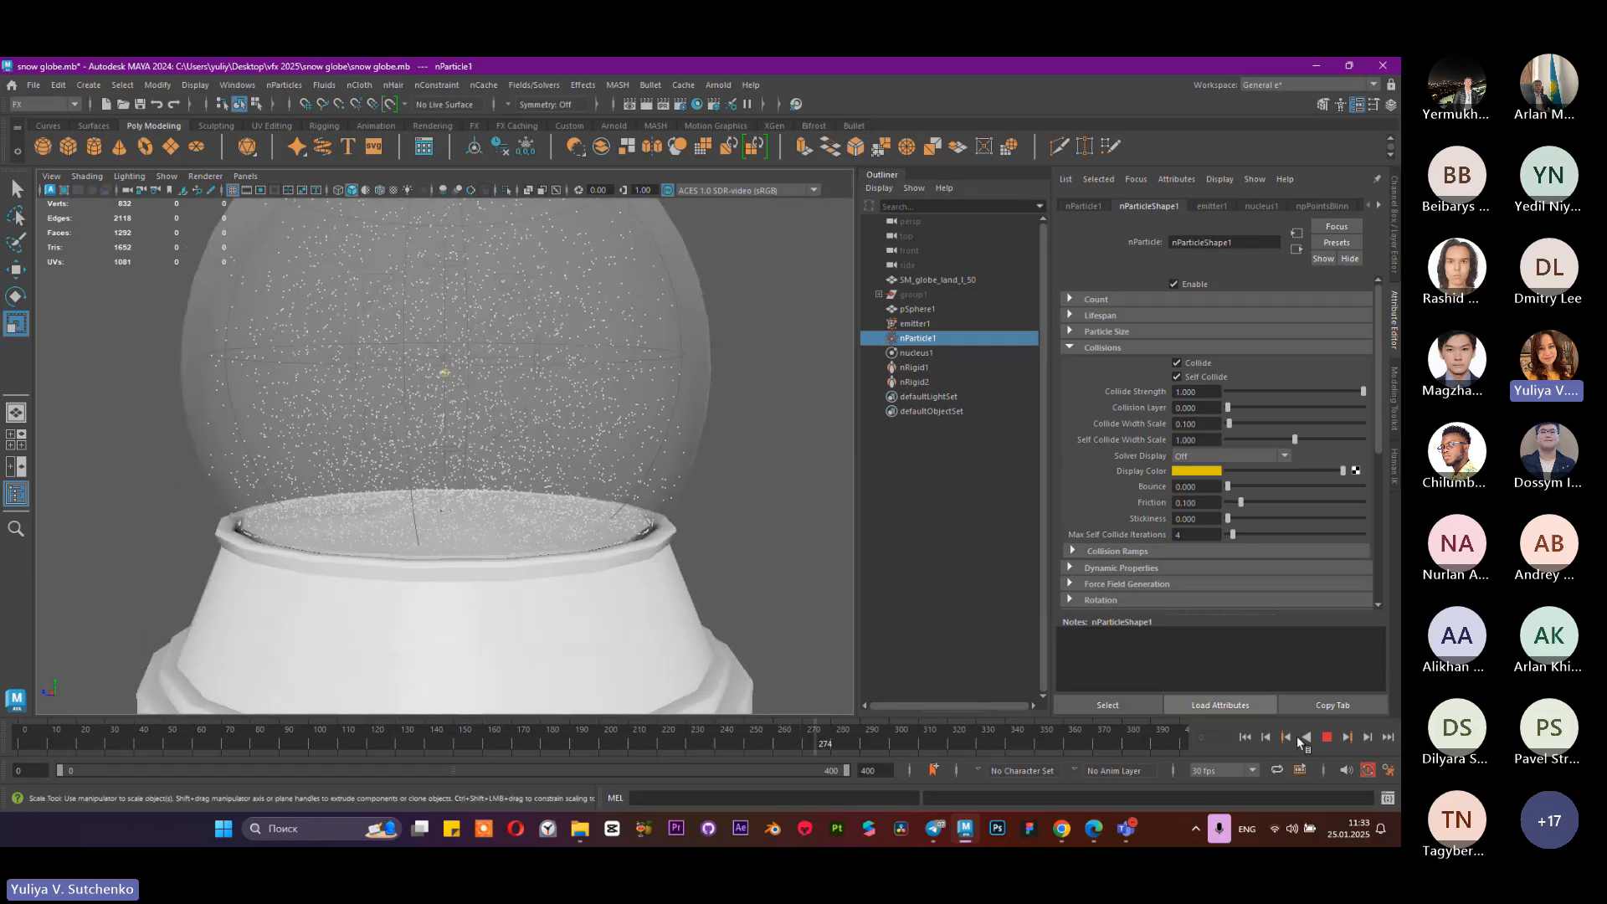
pyautogui.click(1330, 733)
pyautogui.scroll(-4, 662, 430)
pyautogui.keyDown('alt'); pyautogui.moveTo(660, 428); pyautogui.dragTo(663, 436); pyautogui.keyUp('alt')
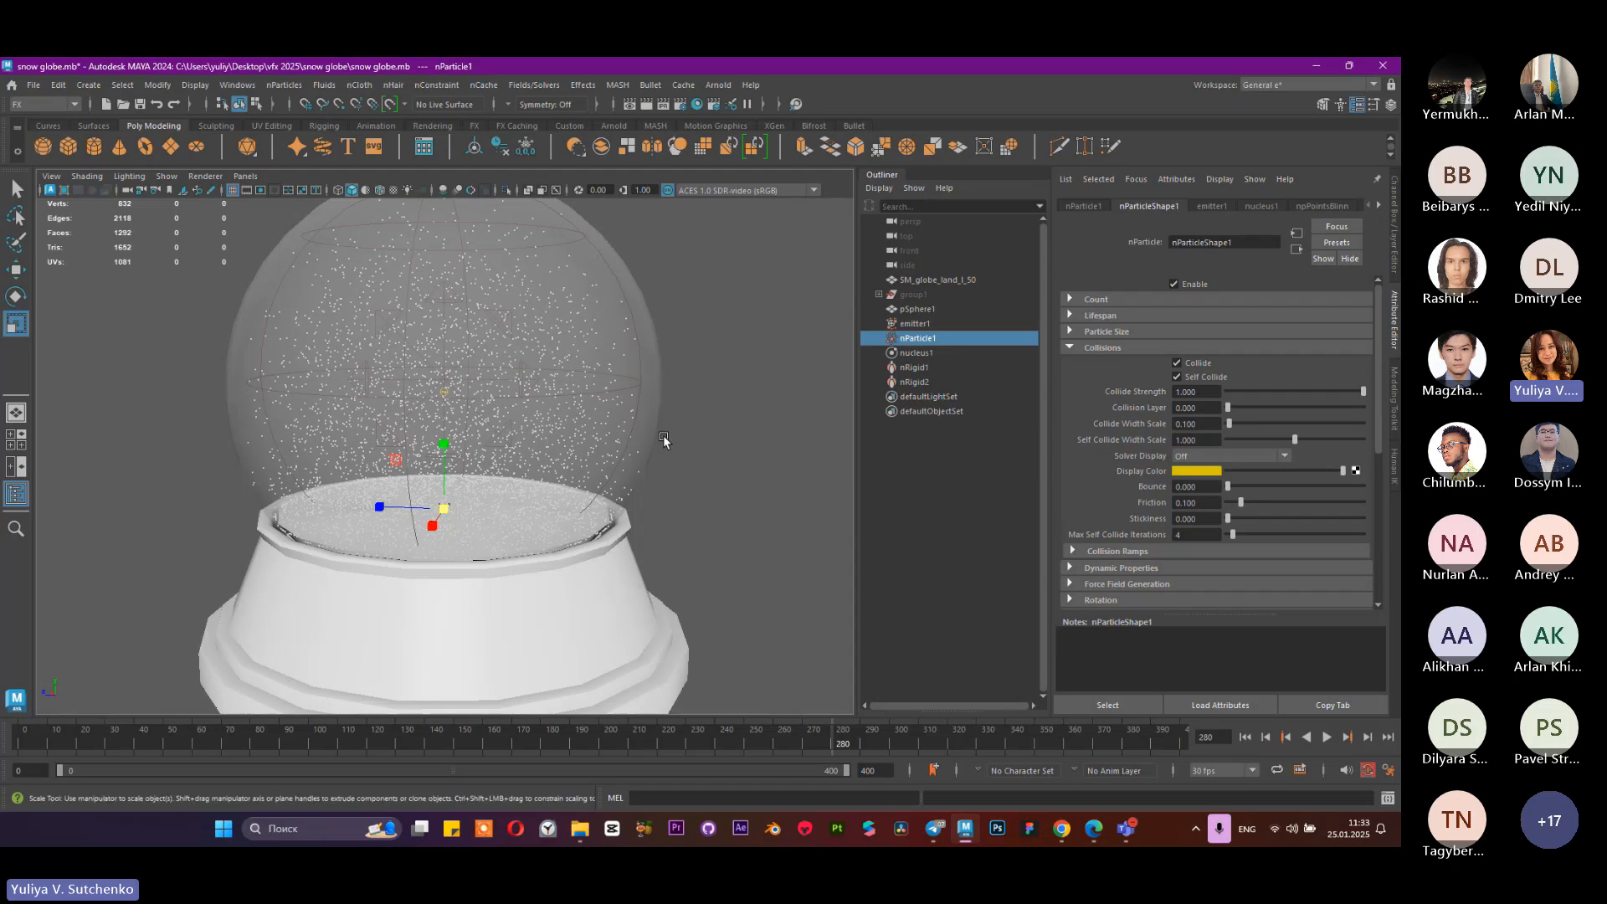
# Step: Save the scene and set the emitter's Rate (Particles/Sec) to 100
pyautogui.hotkey('ctrl', 's')
pyautogui.click(920, 324)
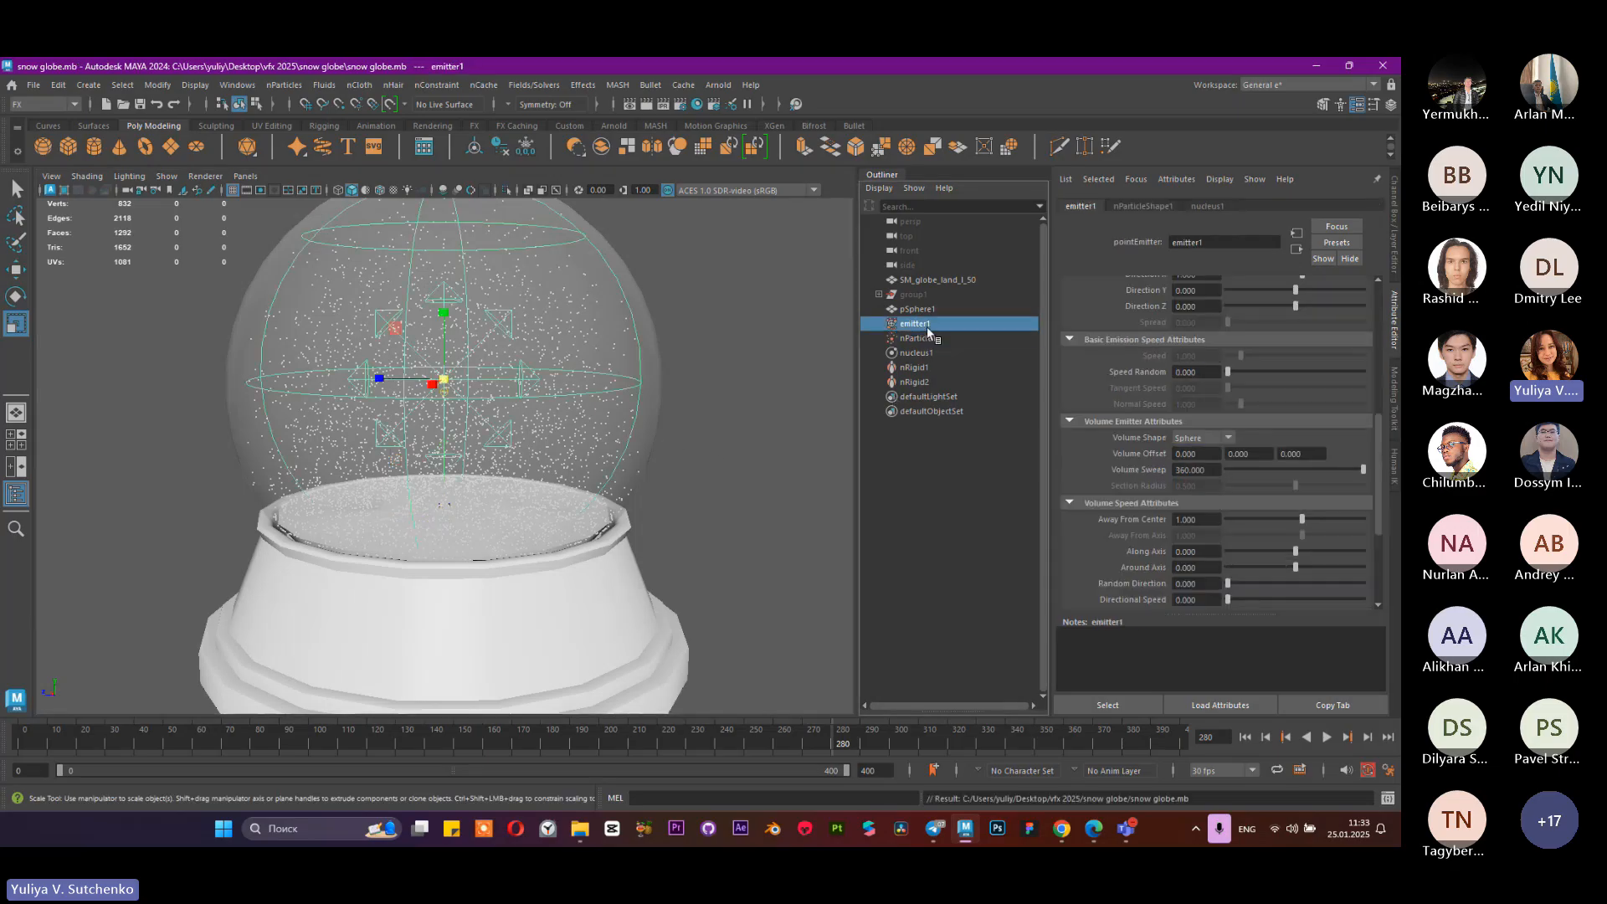
pyautogui.scroll(6, 1117, 419)
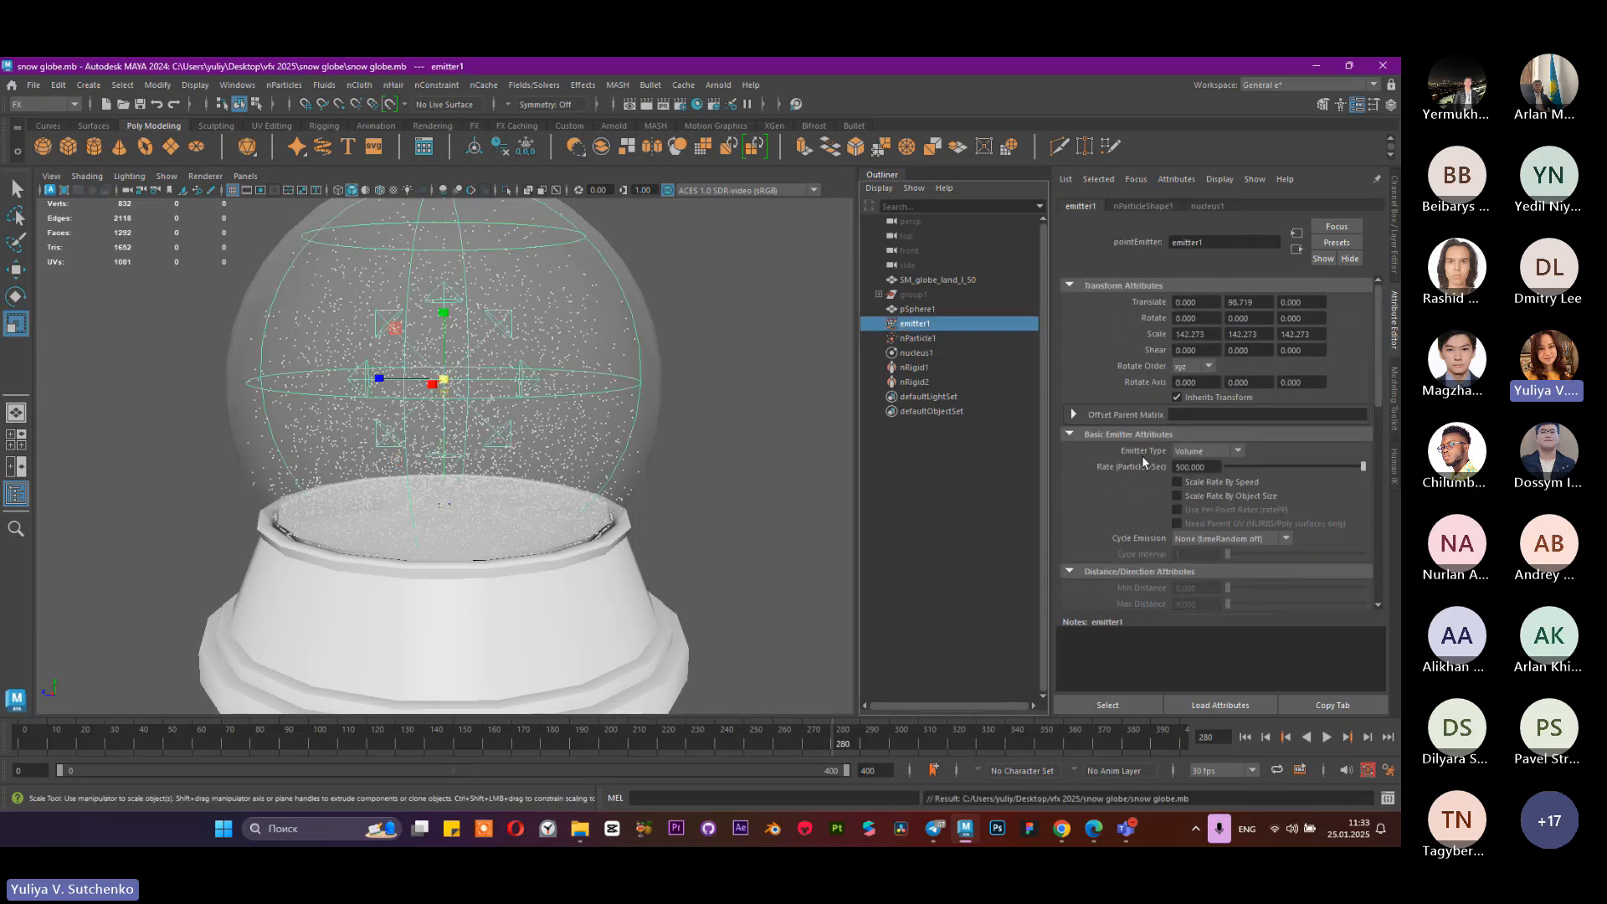
pyautogui.click(1177, 467)
pyautogui.press('Return')
# Step: Replay the simulation from the first frame to check the lower emission rate
pyautogui.click(1245, 736)
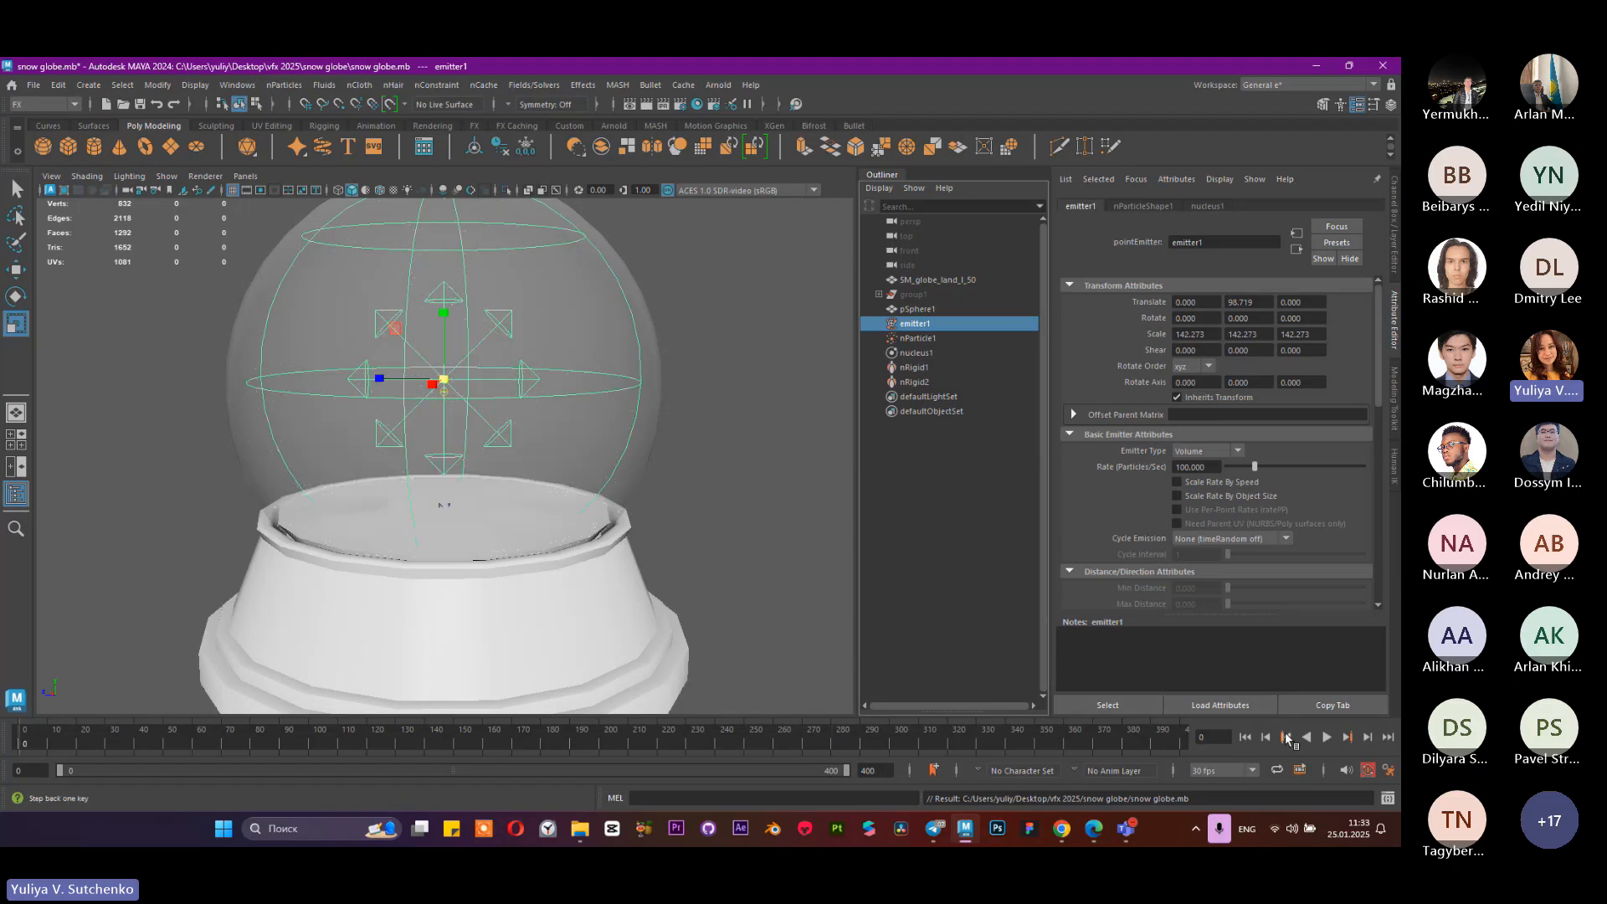
pyautogui.click(1326, 736)
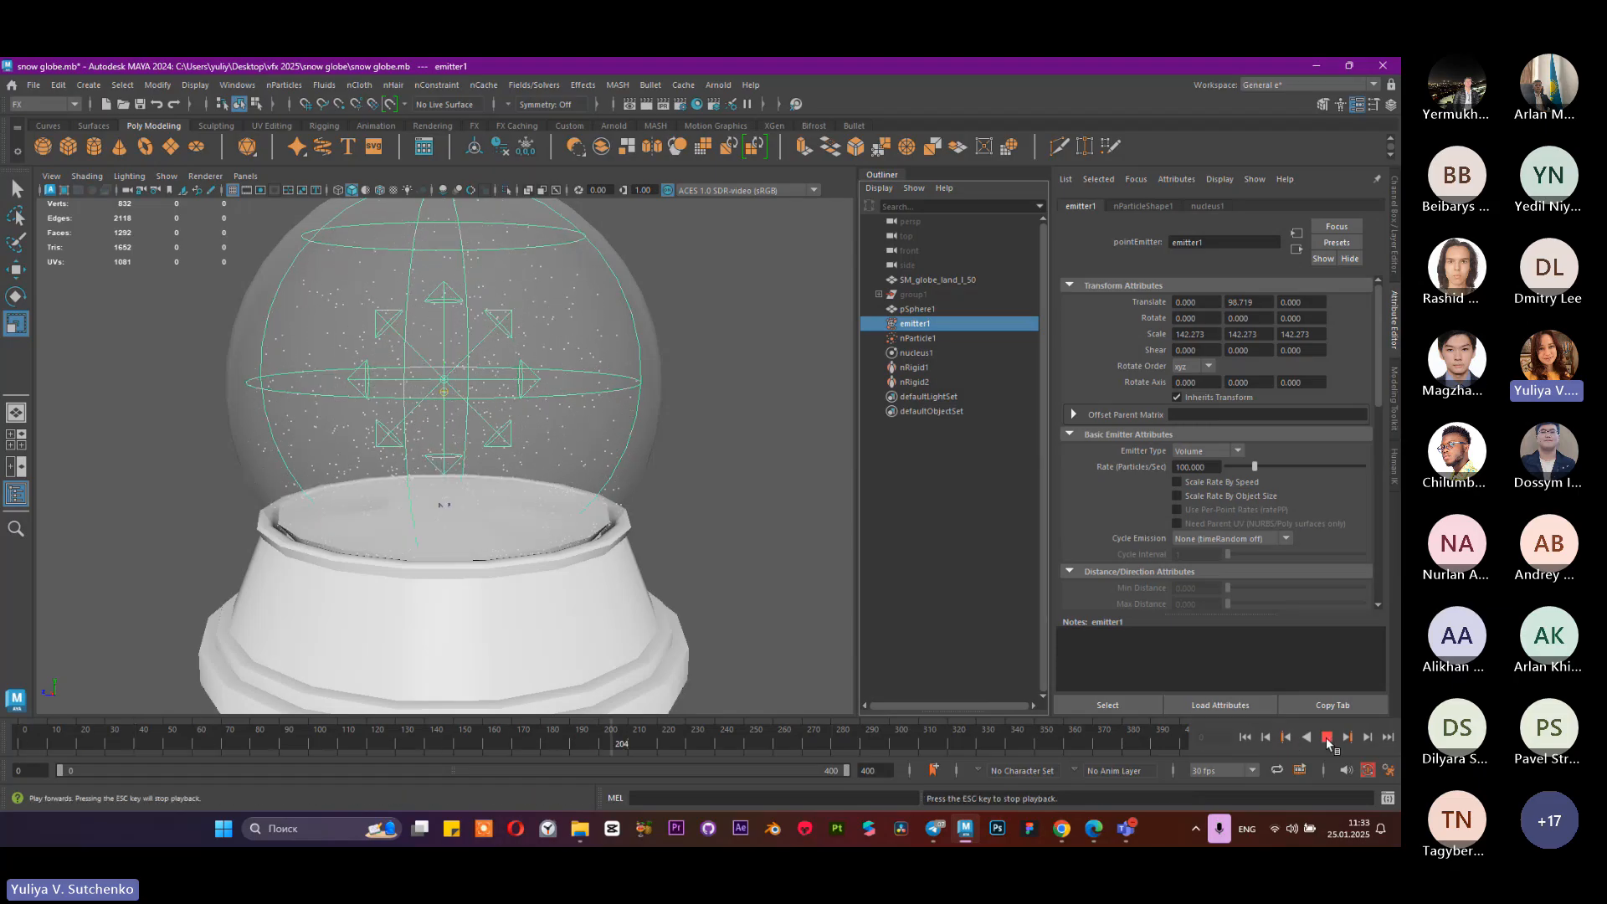
pyautogui.click(1327, 737)
# Step: Change the snow particles' Particle Render Type to Spheres in their Shading attributes
pyautogui.click(951, 338)
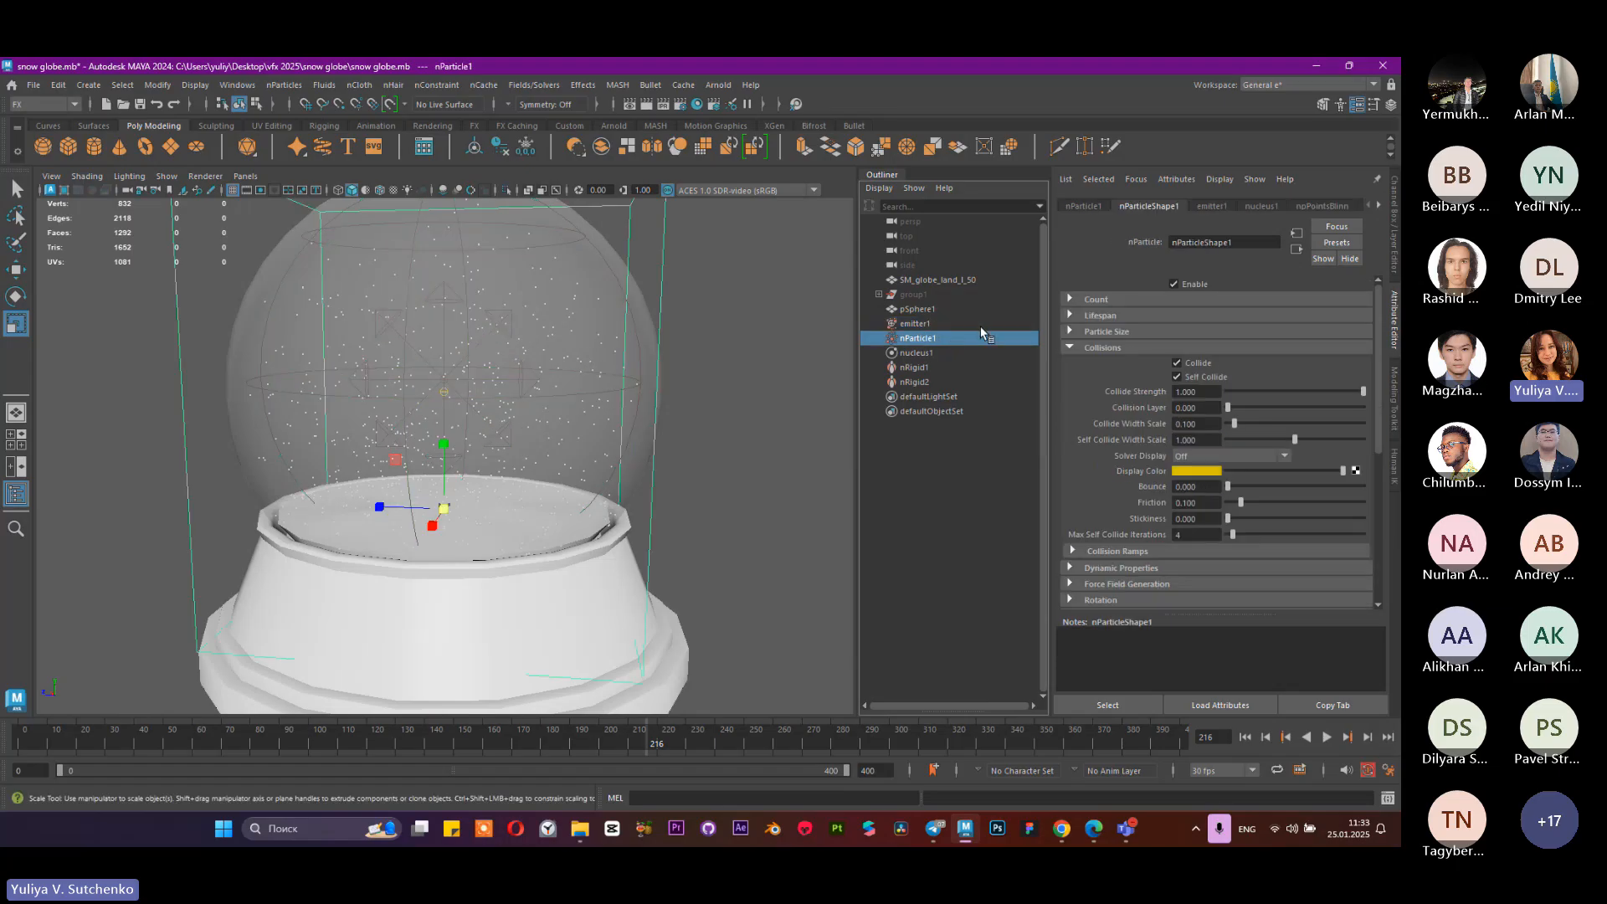
pyautogui.scroll(-4, 1157, 474)
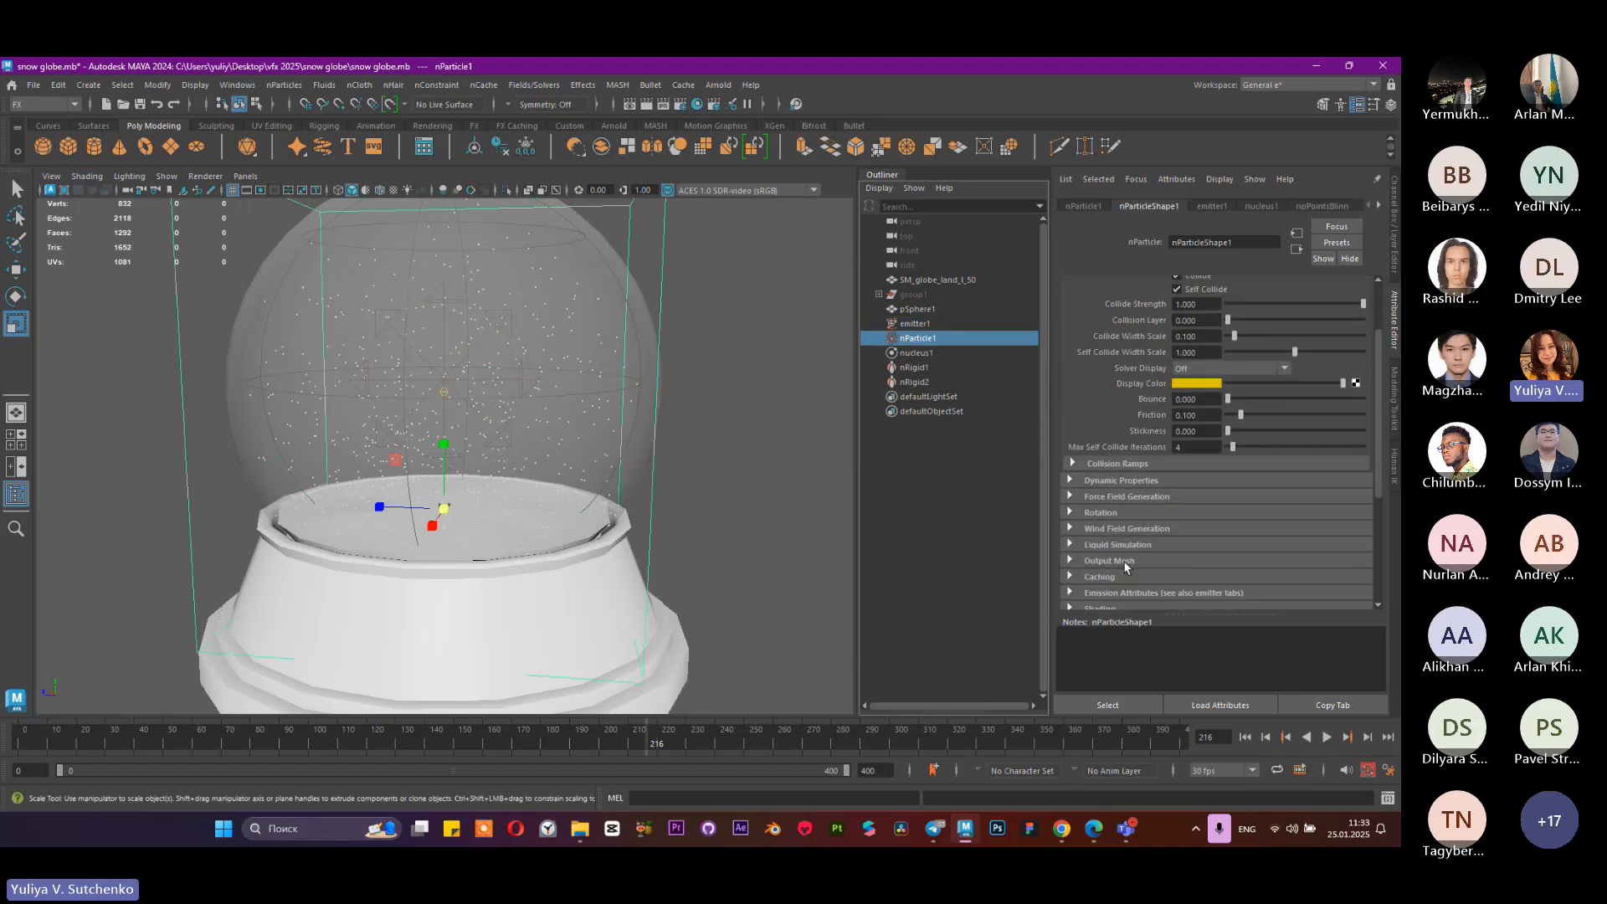
pyautogui.scroll(-1, 1127, 564)
pyautogui.click(1099, 521)
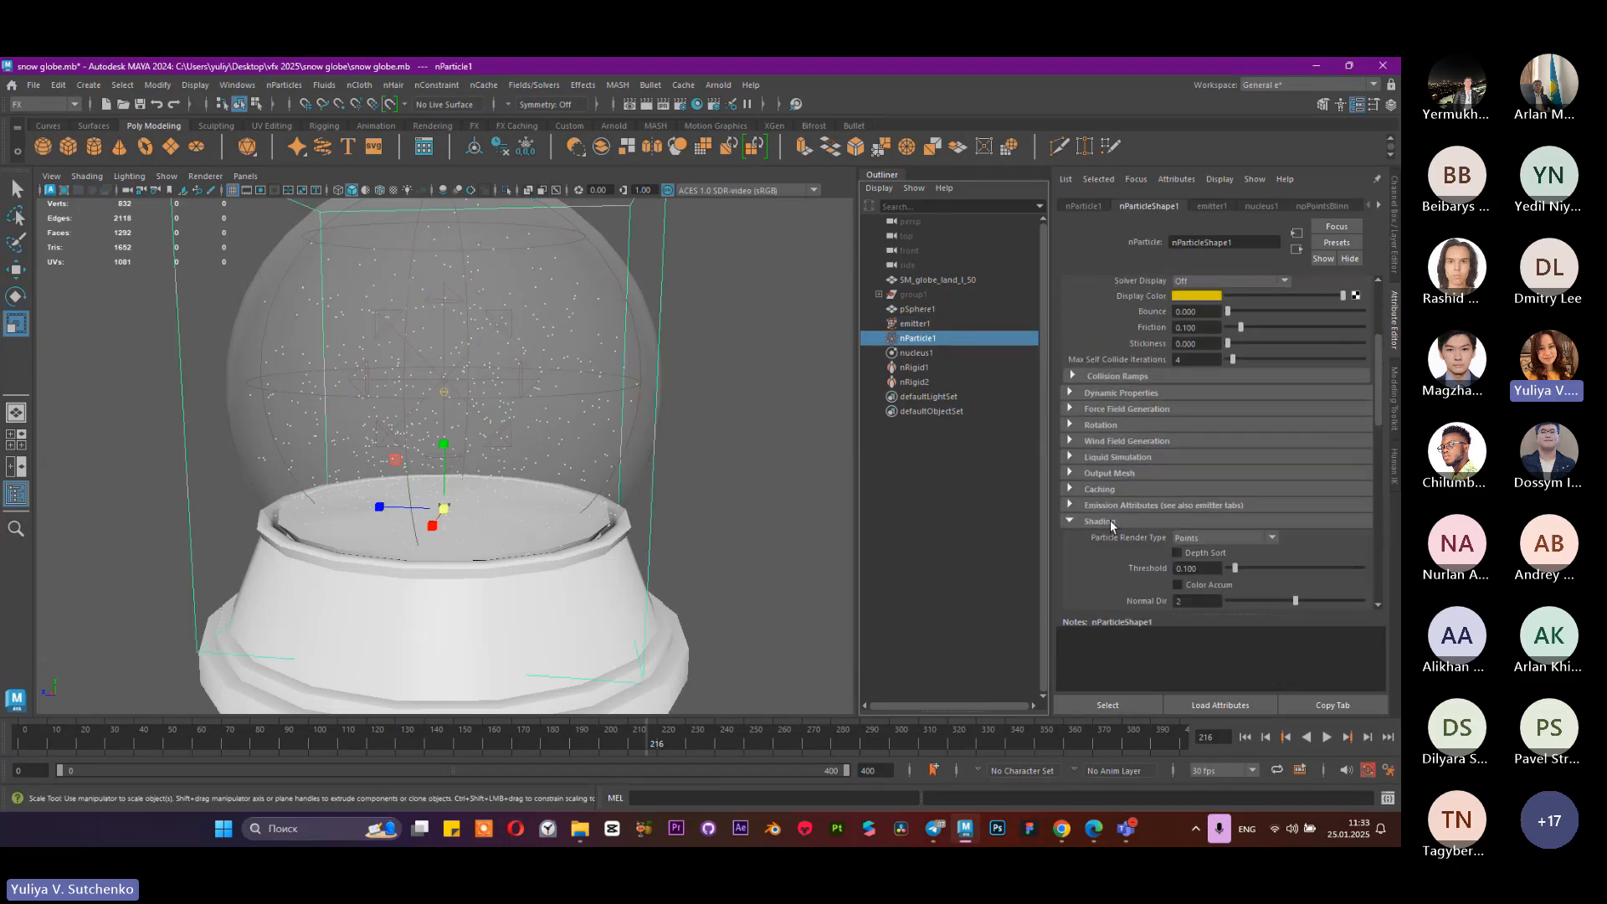
pyautogui.scroll(-4, 1111, 518)
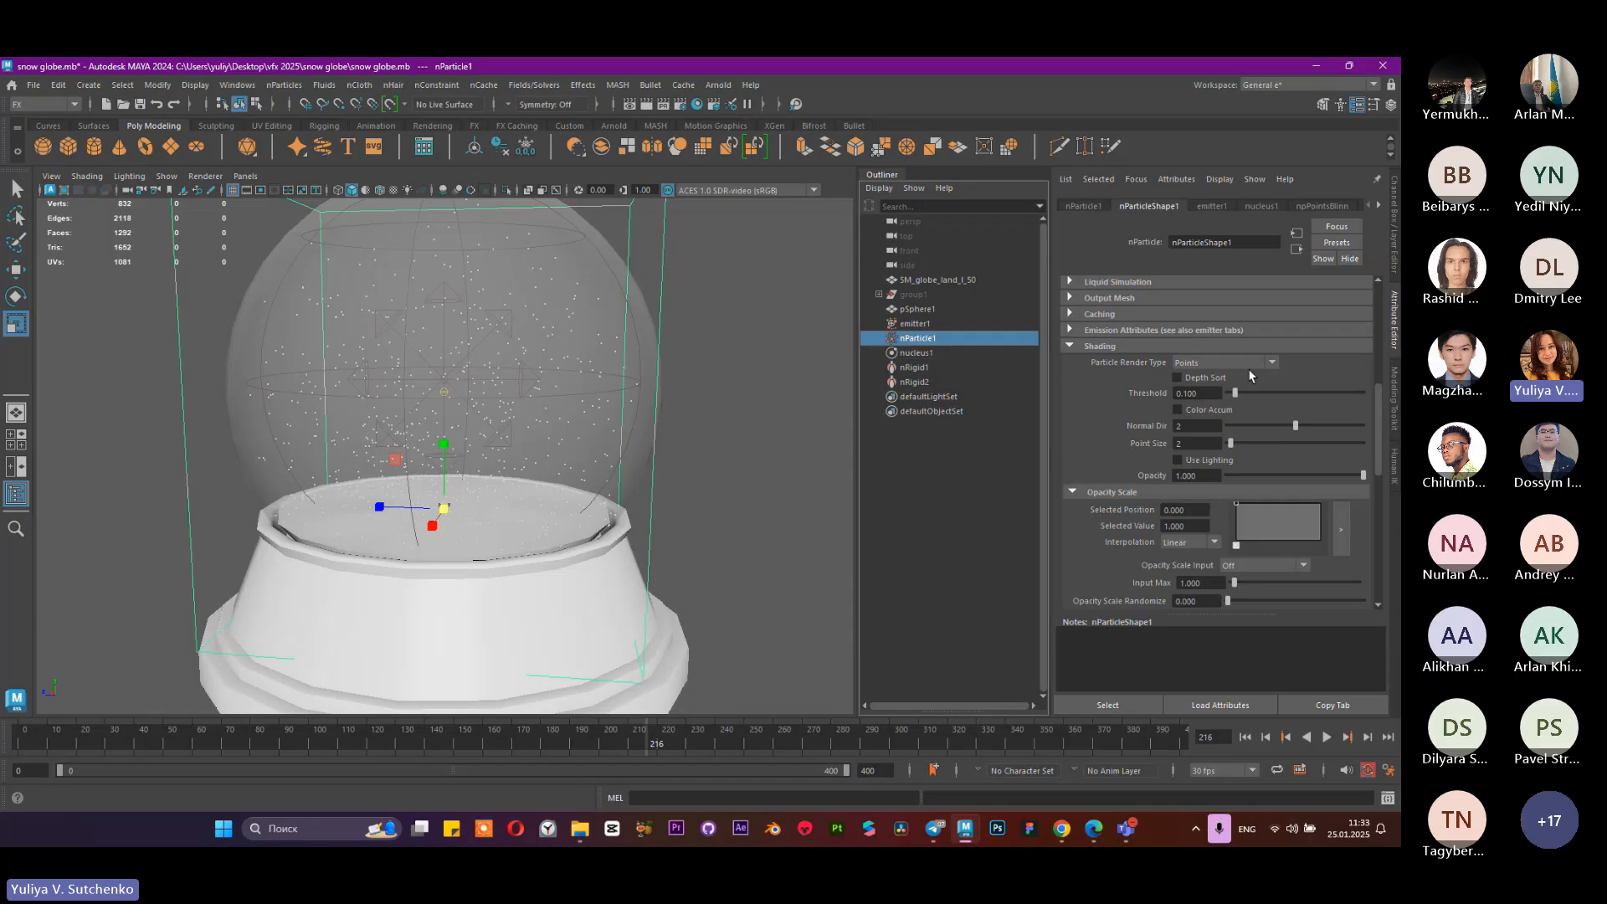
pyautogui.click(1250, 367)
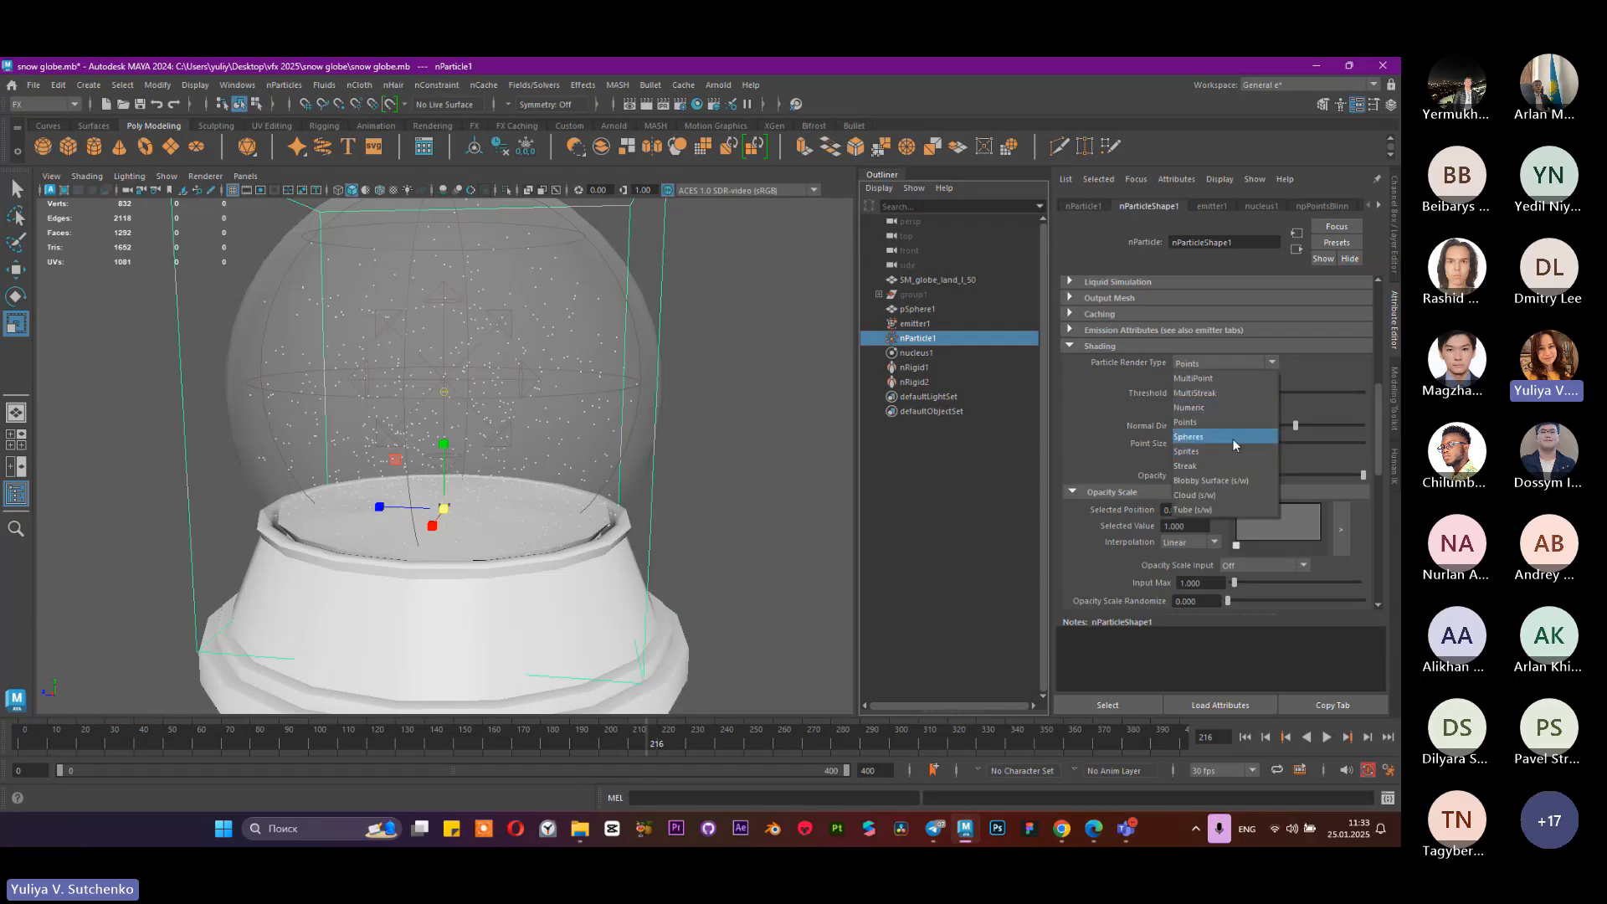
pyautogui.click(1231, 438)
# Step: Set the snow particles' Radius to 2 in their Particle Size attributes
pyautogui.scroll(8, 1187, 430)
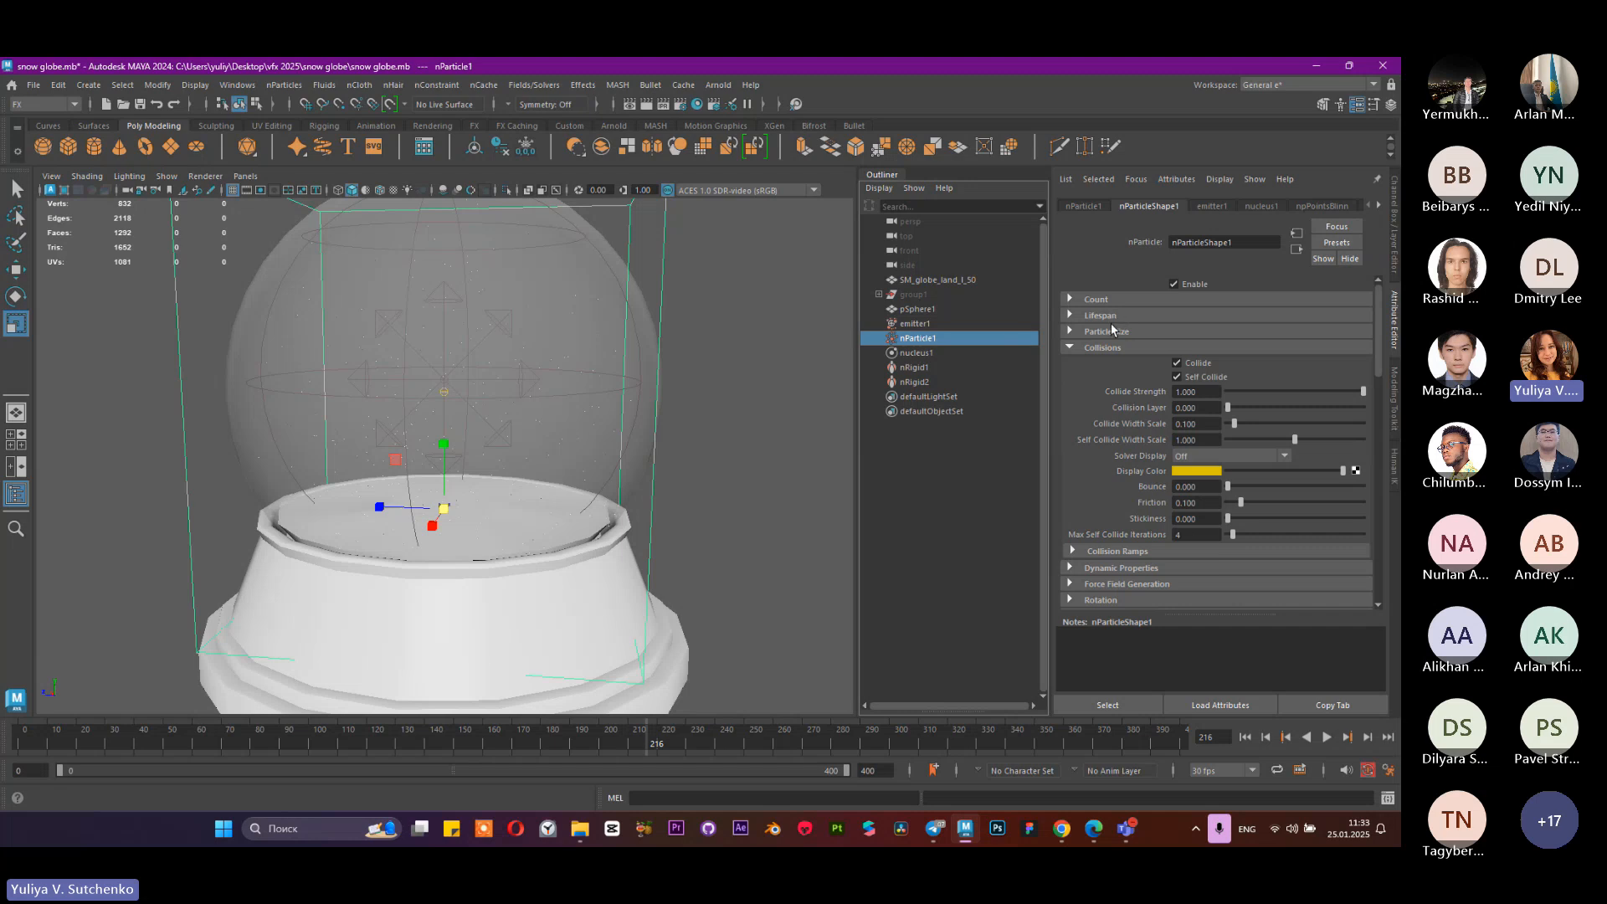
pyautogui.click(1112, 330)
pyautogui.moveTo(1203, 351); pyautogui.dragTo(1182, 355)
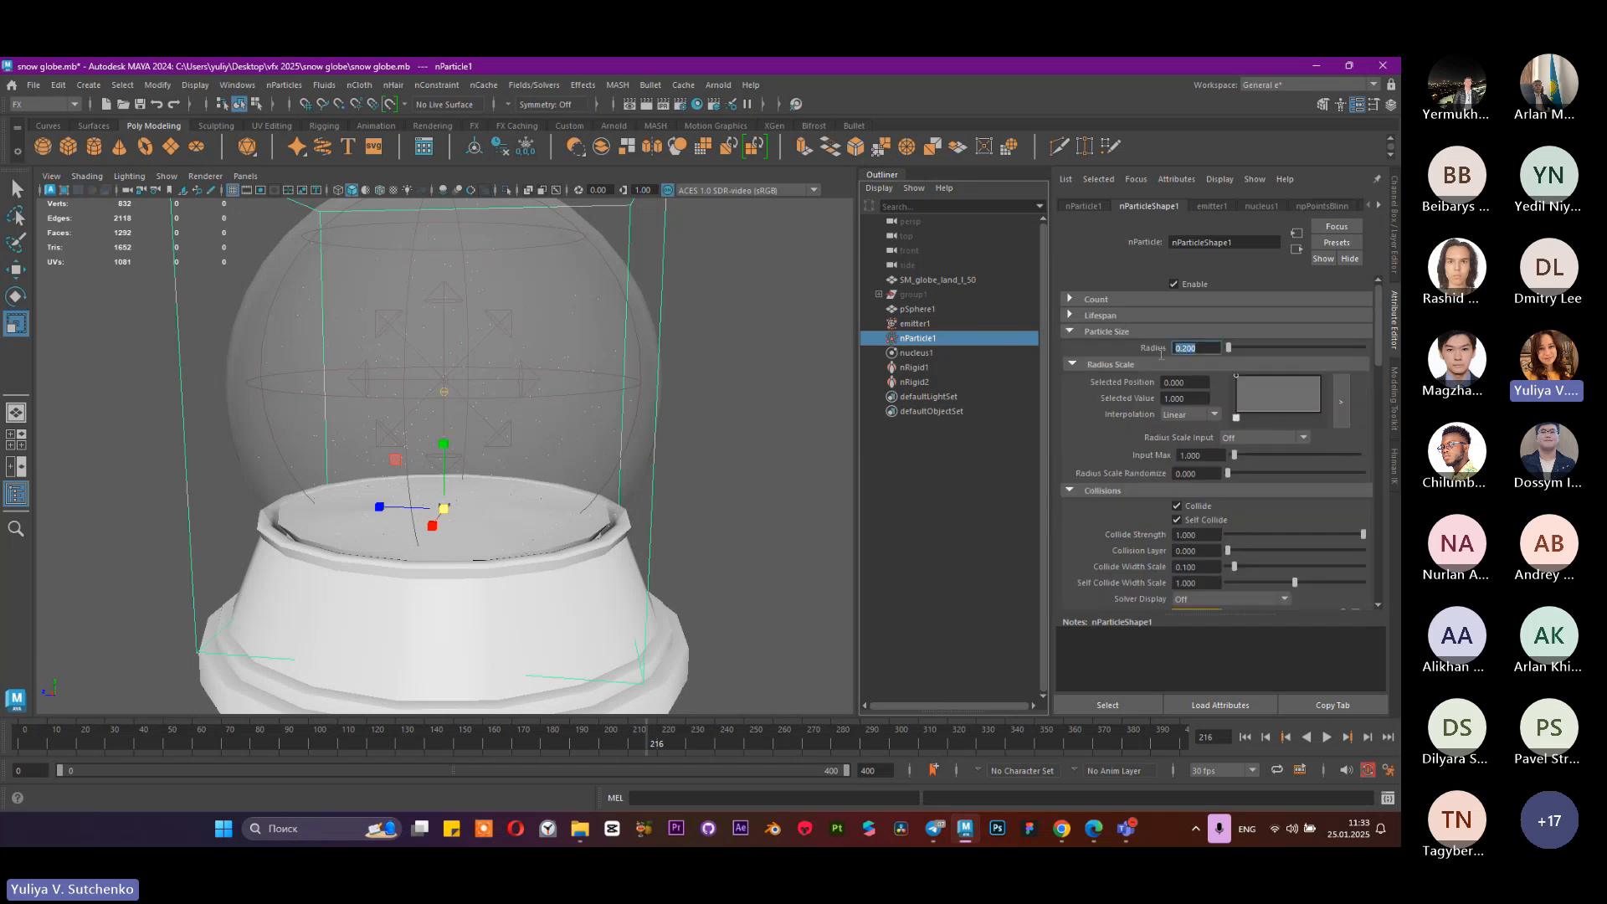
pyautogui.write('2')
pyautogui.press('Return')
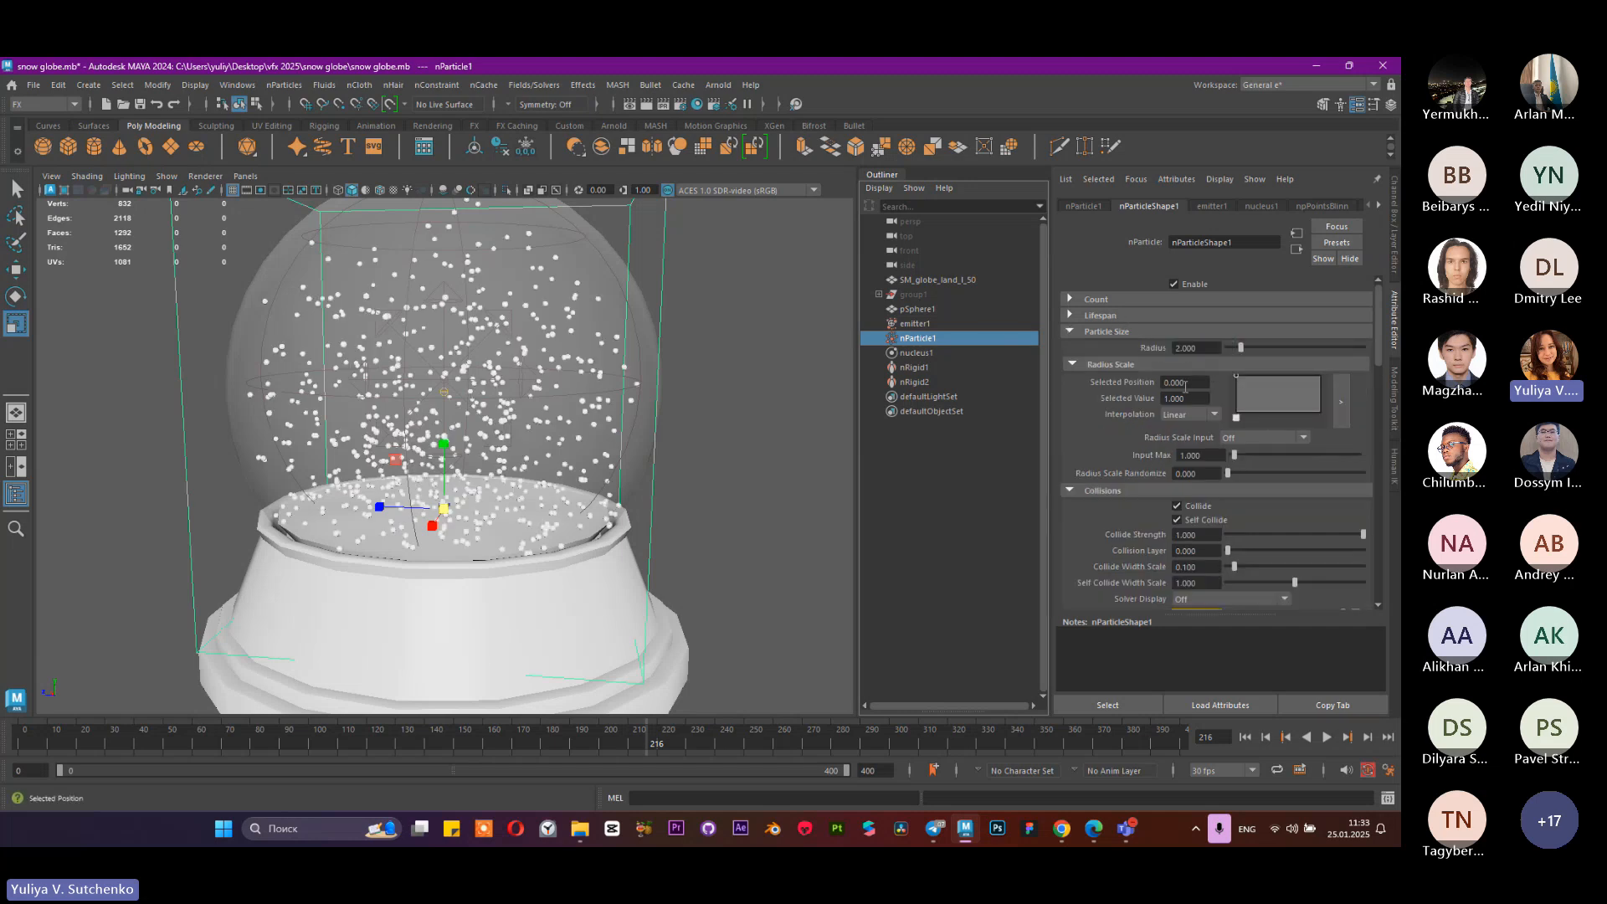
# Step: Inspect the enlarged snow spheres inside the globe from several angles and undo the radius change
pyautogui.keyDown('alt'); pyautogui.moveTo(760, 348); pyautogui.dragTo(497, 354, button='right'); pyautogui.keyUp('alt')
pyautogui.keyDown('alt'); pyautogui.moveTo(497, 354); pyautogui.dragTo(482, 393); pyautogui.keyUp('alt')
pyautogui.keyDown('alt'); pyautogui.moveTo(483, 394); pyautogui.dragTo(1091, 577, button='right'); pyautogui.keyUp('alt')
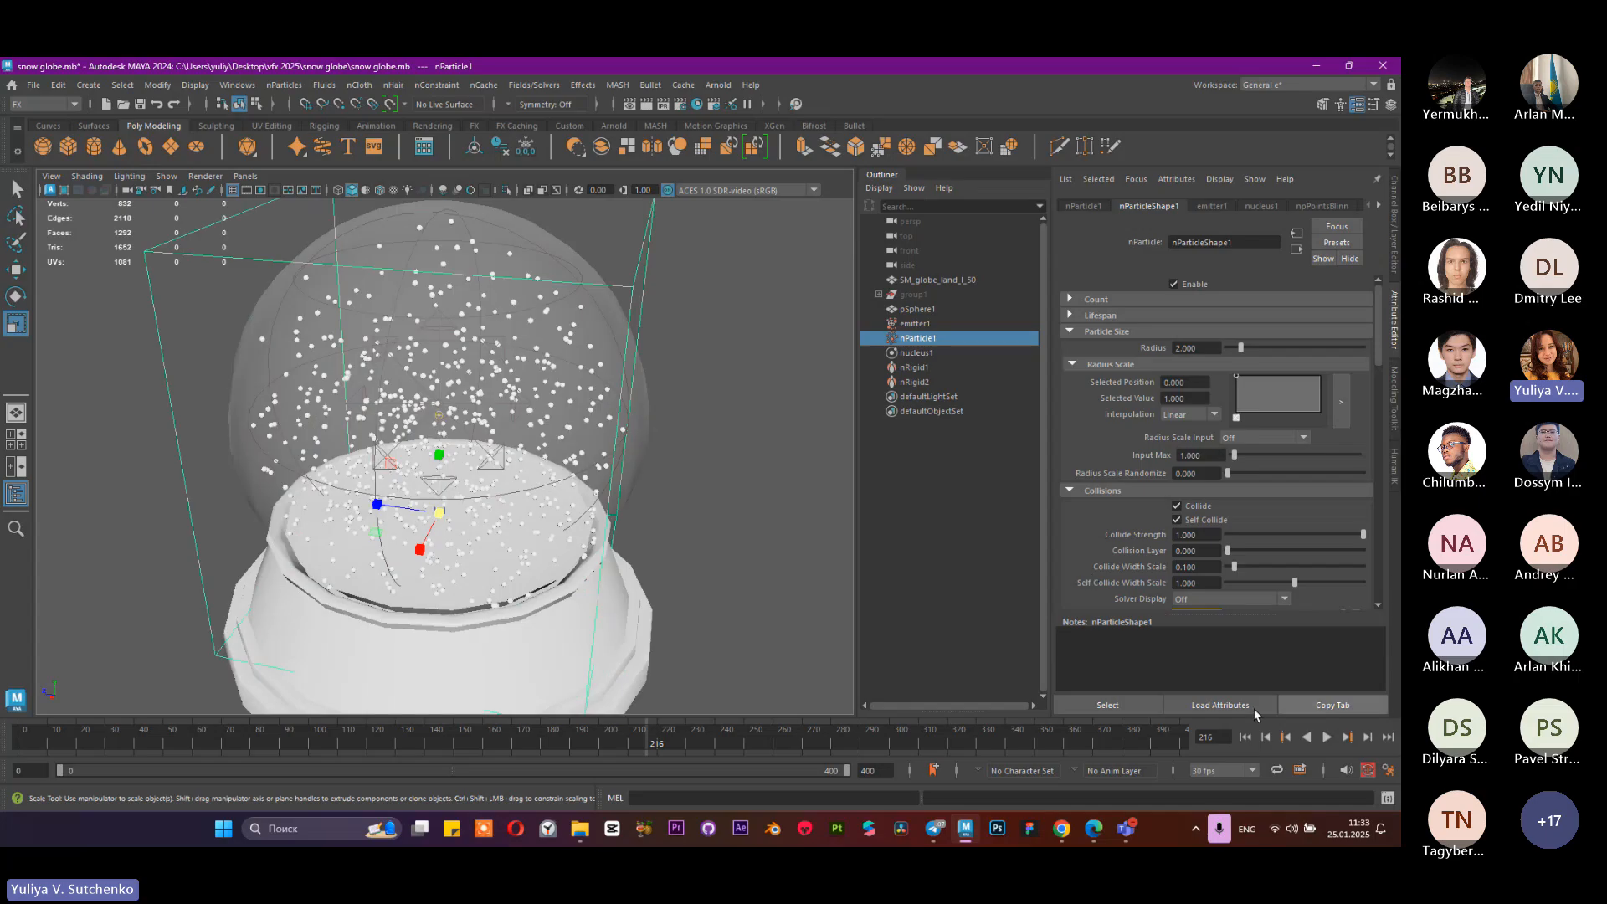
pyautogui.keyDown('alt'); pyautogui.moveTo(771, 505); pyautogui.dragTo(588, 422, button='right'); pyautogui.keyUp('alt')
pyautogui.keyDown('alt'); pyautogui.moveTo(587, 423); pyautogui.dragTo(553, 466); pyautogui.keyUp('alt')
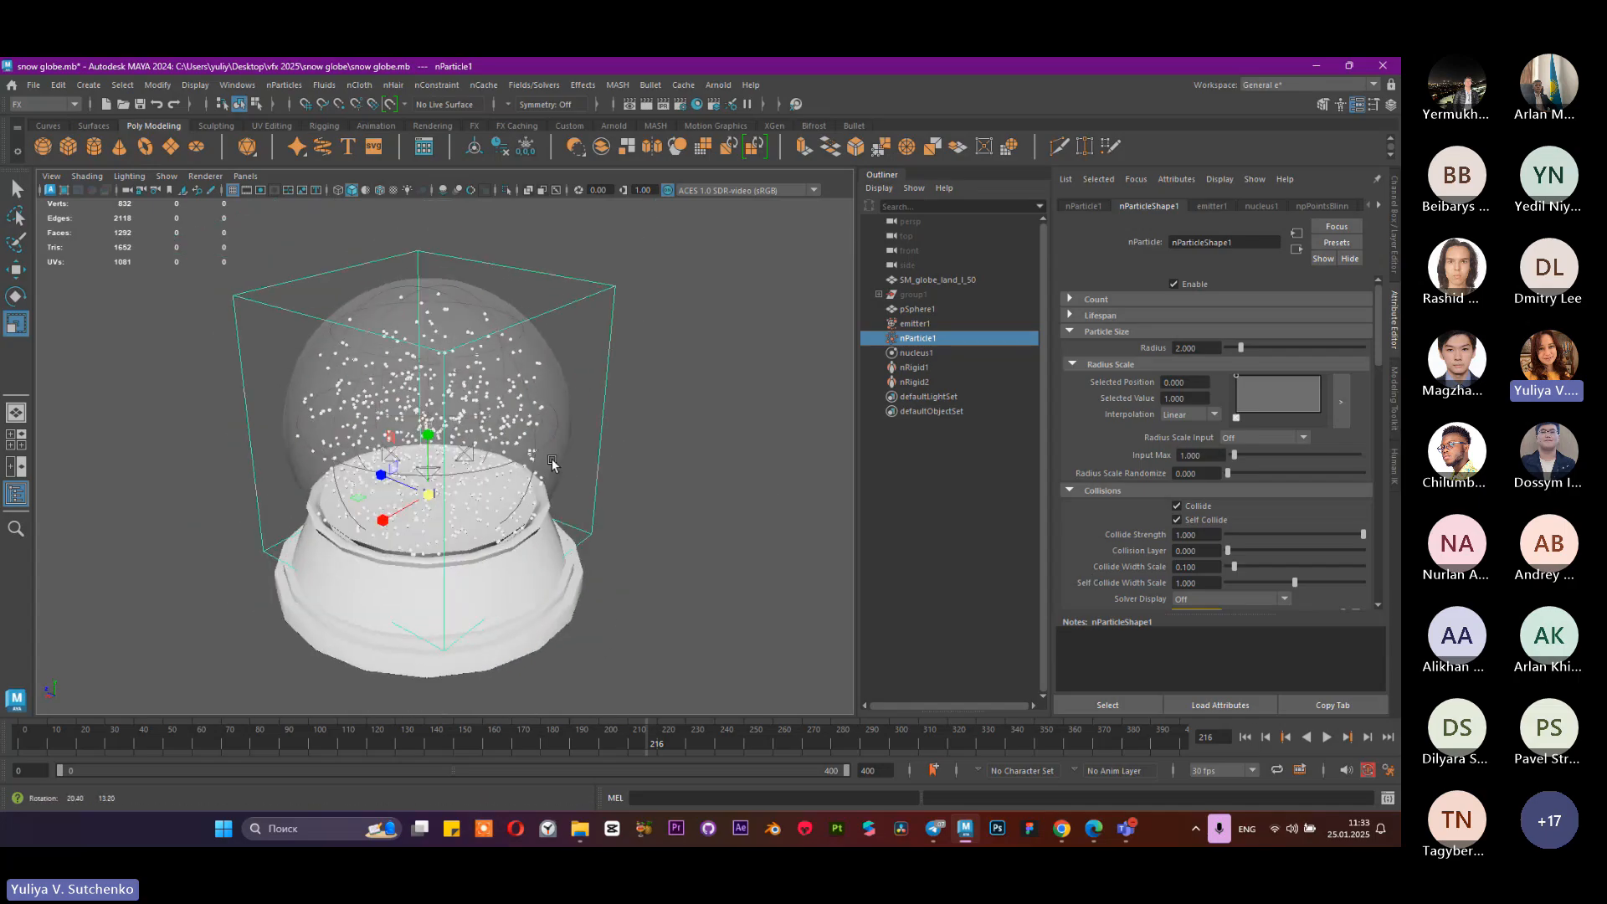
pyautogui.keyDown('alt'); pyautogui.moveTo(552, 466); pyautogui.dragTo(494, 435, button='right'); pyautogui.keyUp('alt')
pyautogui.moveTo(494, 435)
pyautogui.keyDown('alt'); pyautogui.mouseDown()
pyautogui.moveTo(415, 435)
pyautogui.moveTo(524, 435)
pyautogui.mouseUp(); pyautogui.keyUp('alt')
pyautogui.hotkey('ctrl', 'z')
# Step: Look over the particles' attributes down to Shading and view the whole globe
pyautogui.keyDown('alt'); pyautogui.moveTo(524, 434); pyautogui.dragTo(611, 504, button='right'); pyautogui.keyUp('alt')
pyautogui.scroll(-3, 1190, 466)
pyautogui.scroll(-3, 1189, 466)
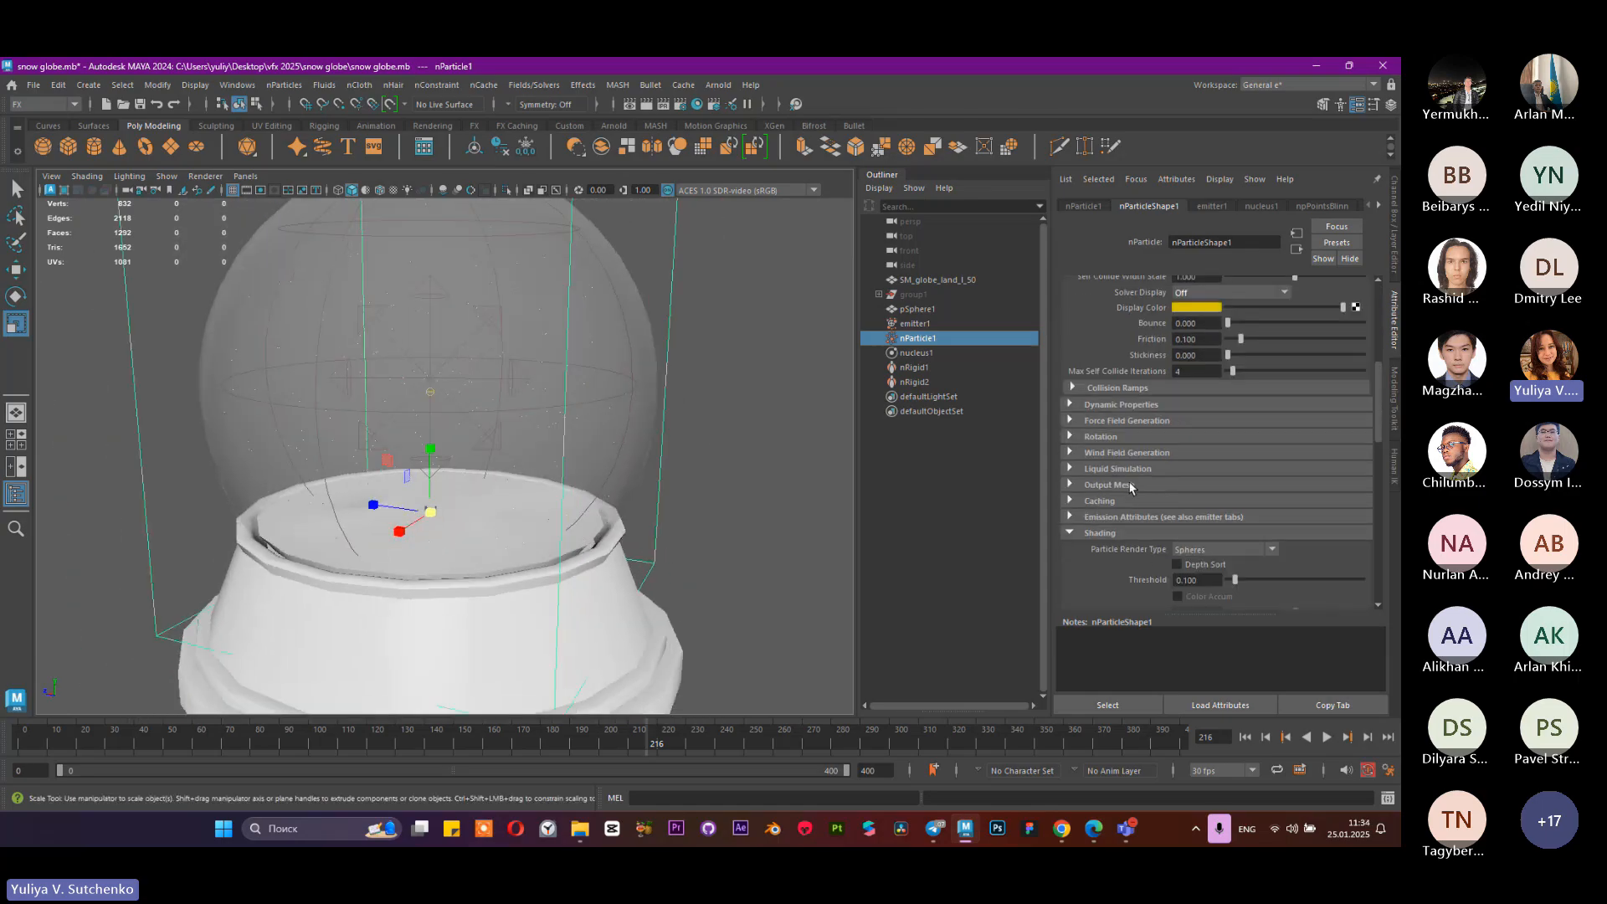
pyautogui.scroll(-5, 760, 467)
pyautogui.keyDown('alt'); pyautogui.moveTo(760, 467); pyautogui.dragTo(711, 486); pyautogui.keyUp('alt')
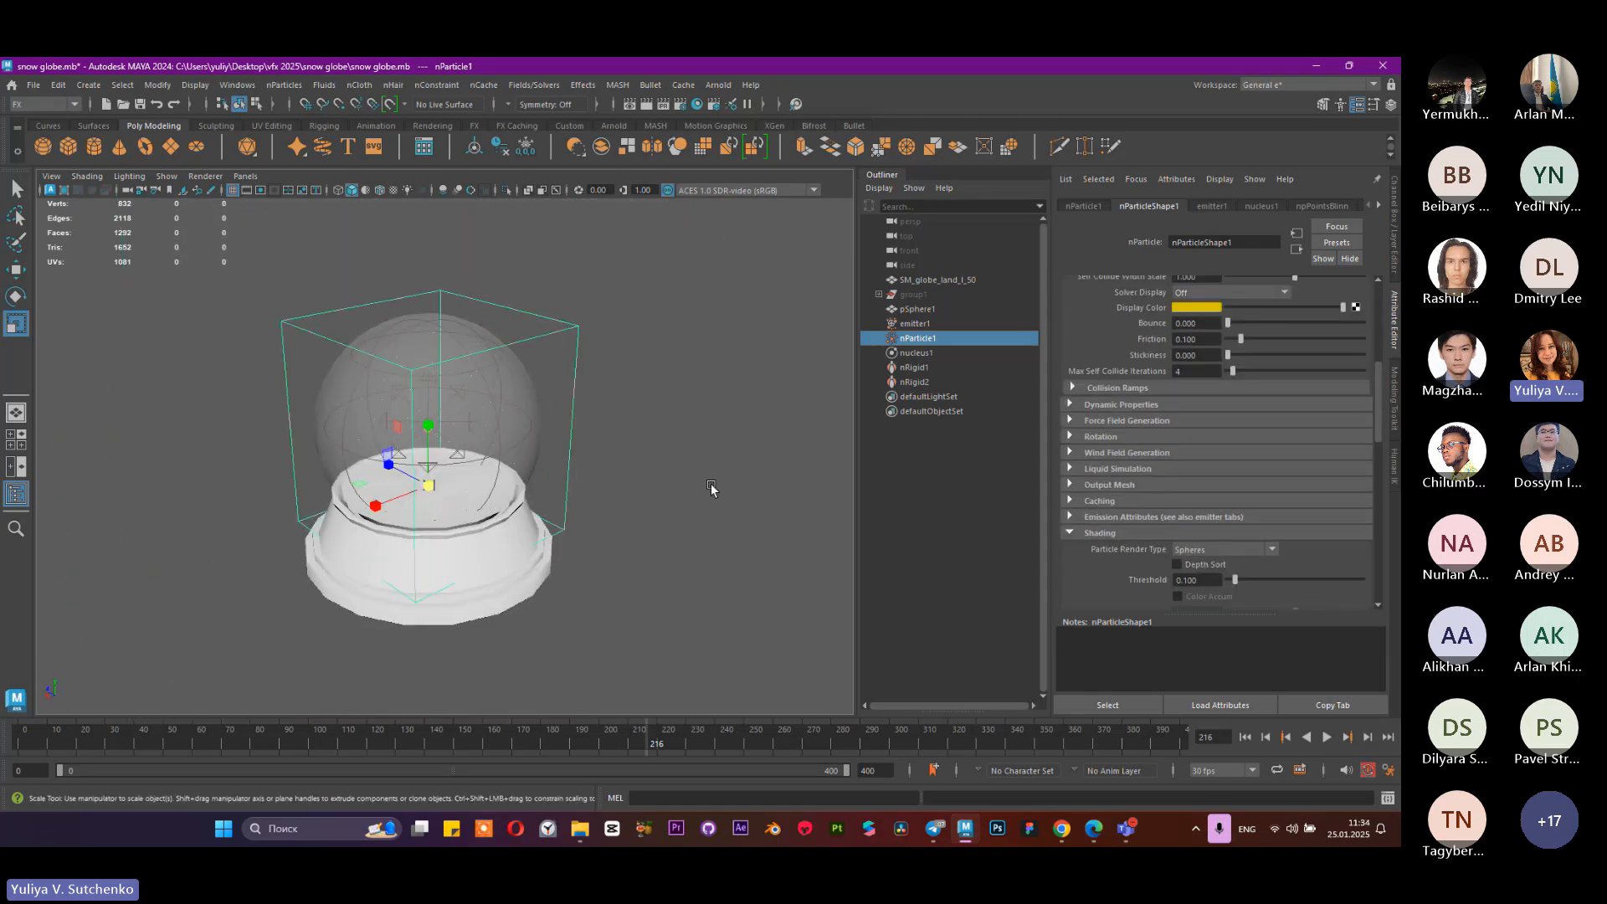
# Step: Check the base and the emitter's scale values, inspect the small particles up close over the base, and clear the selection
pyautogui.click(932, 280)
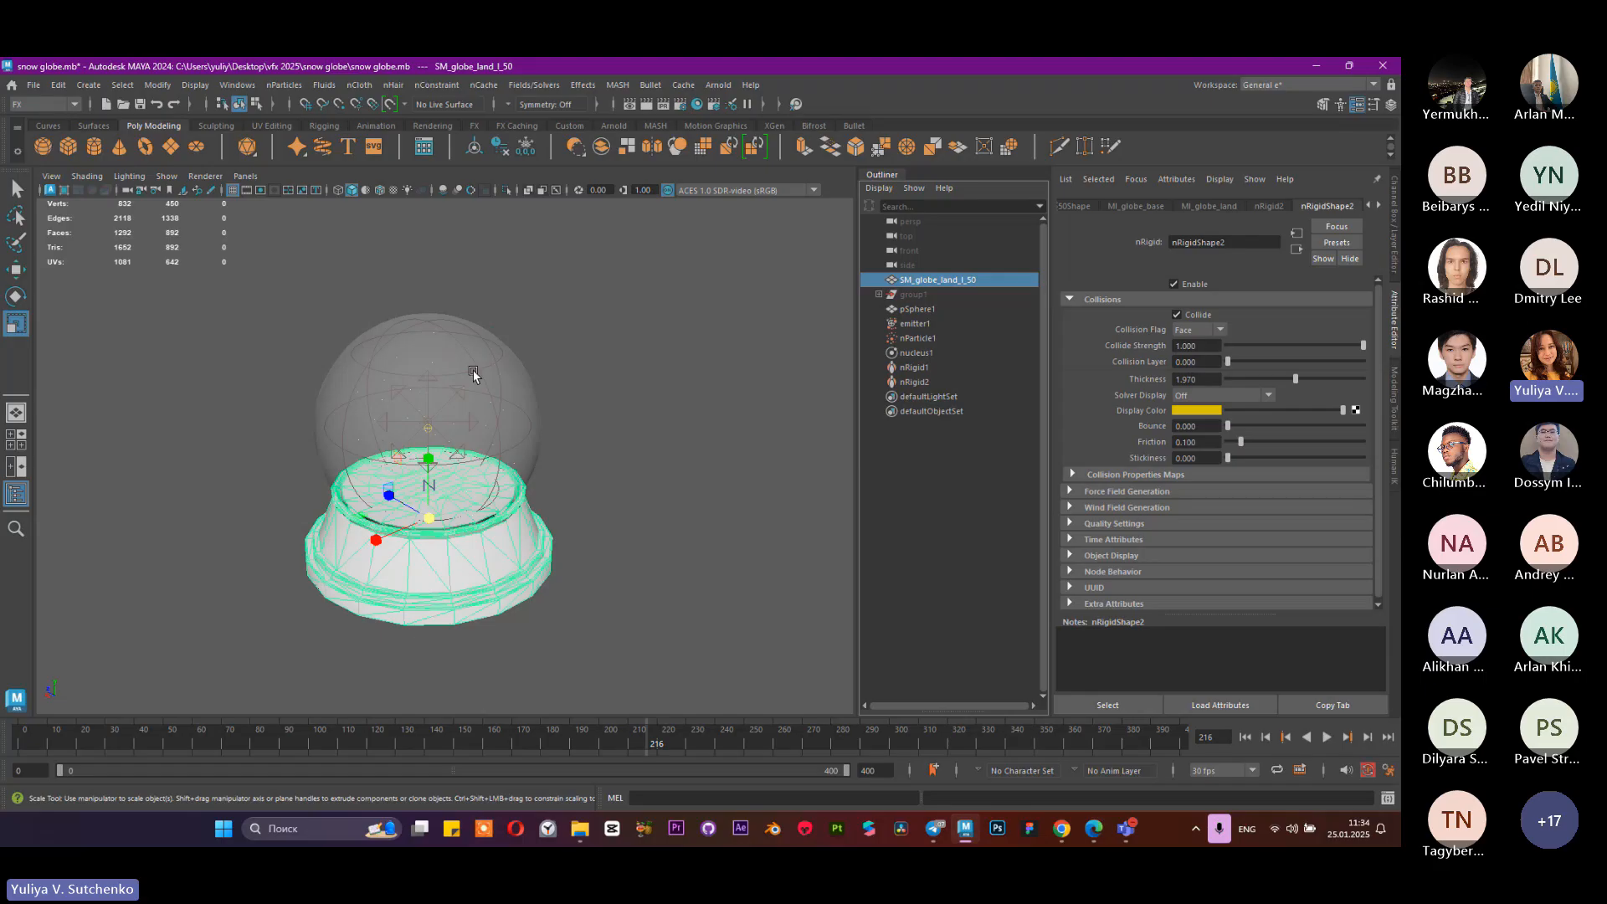
pyautogui.click(920, 323)
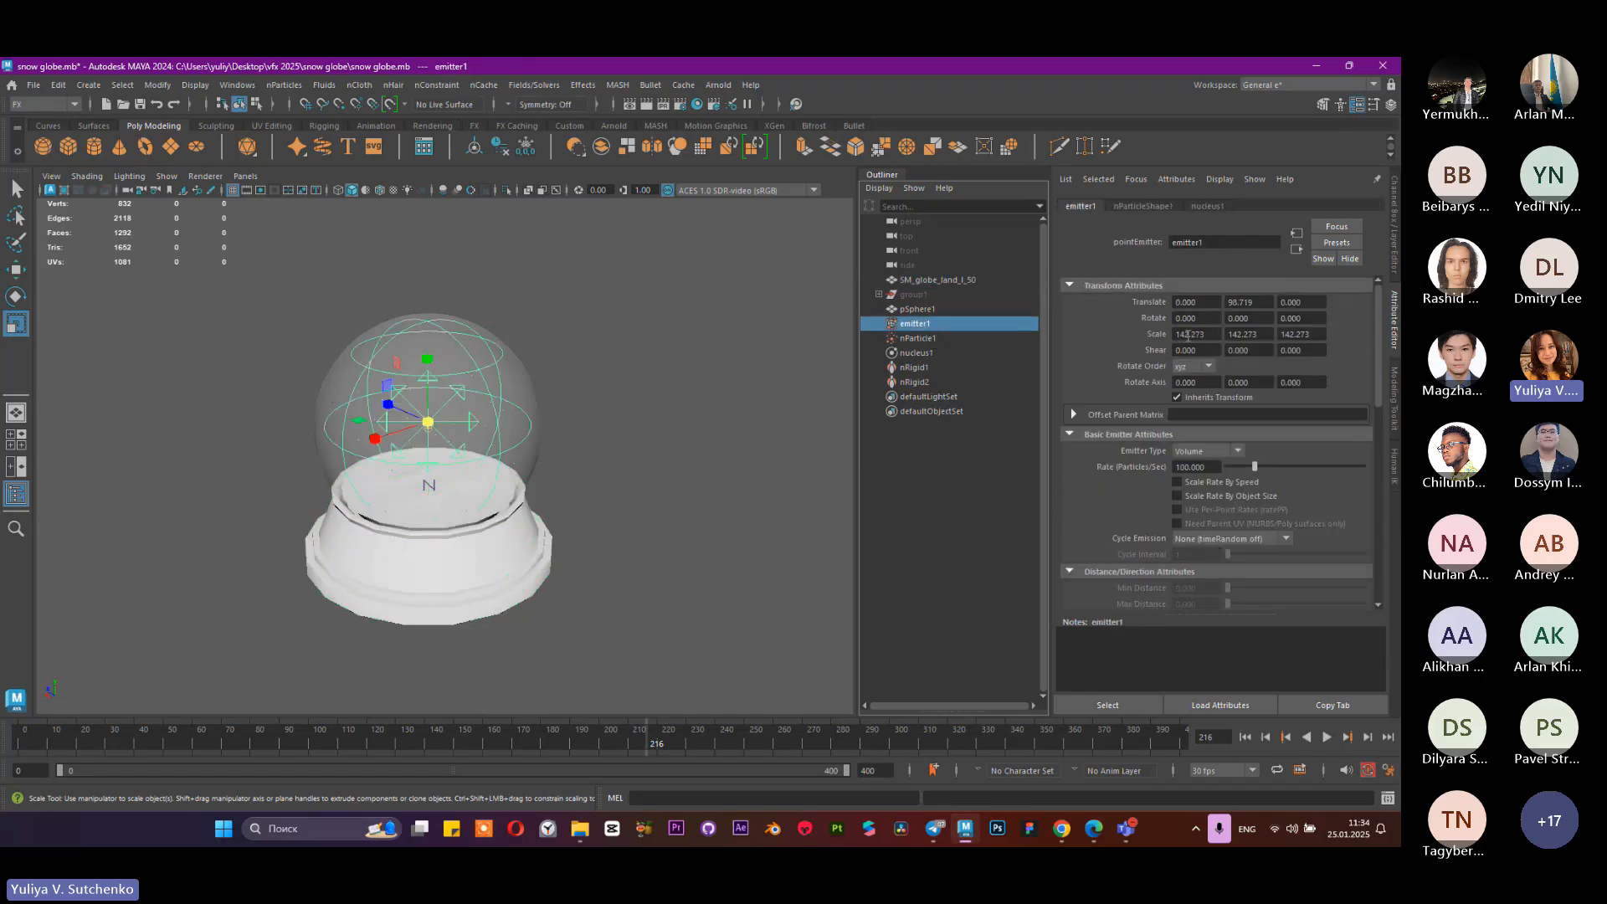
pyautogui.click(1394, 253)
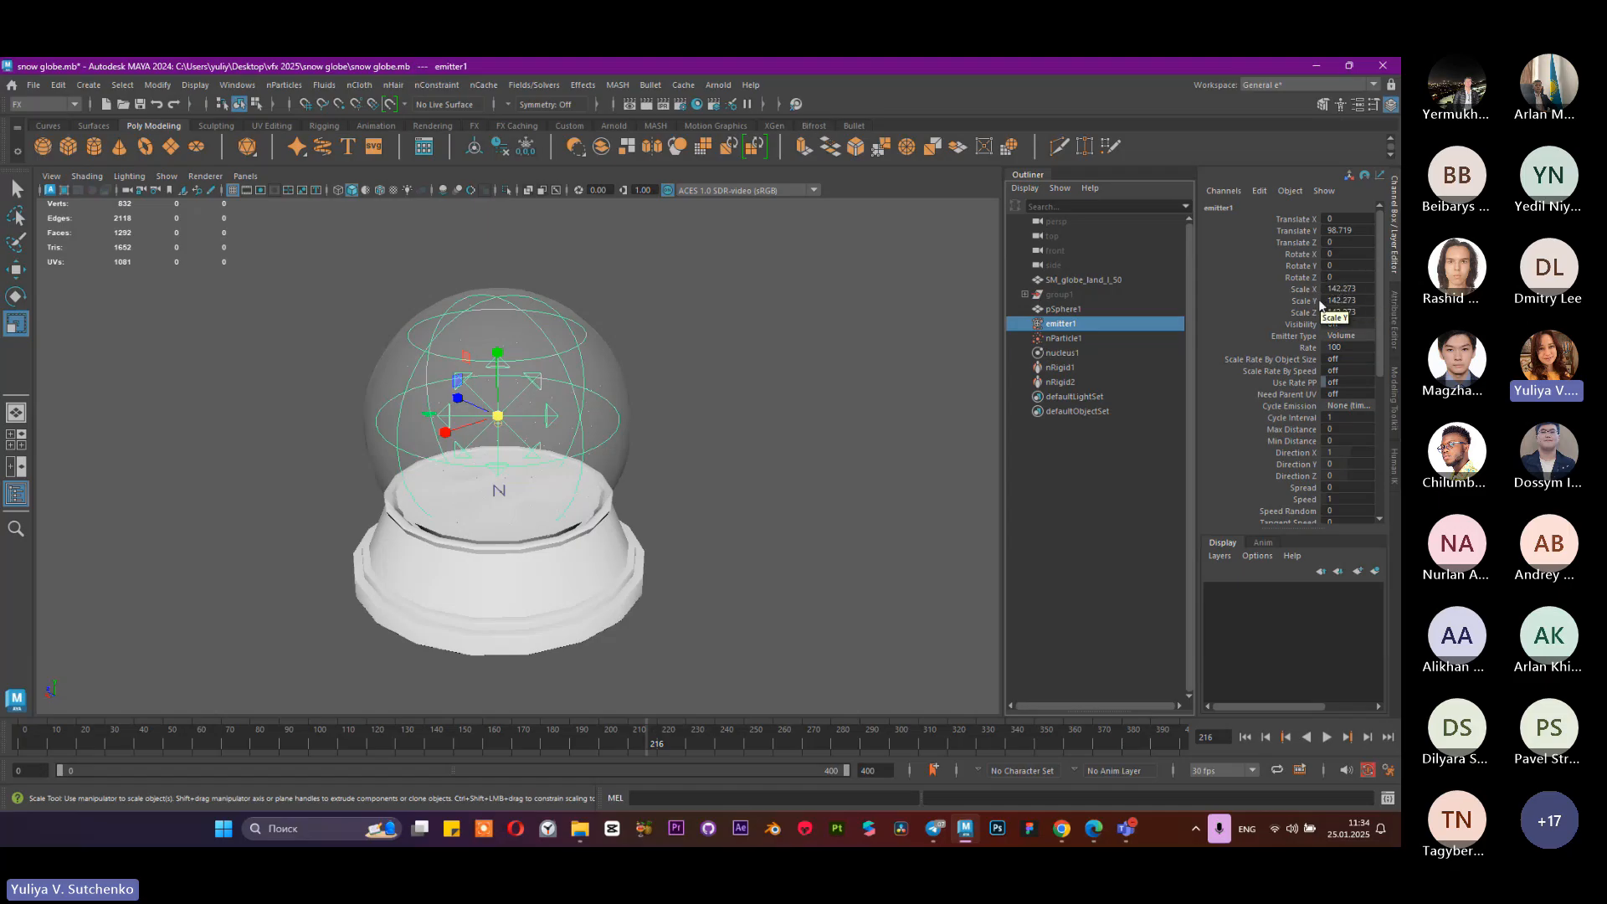
pyautogui.scroll(2, 565, 385)
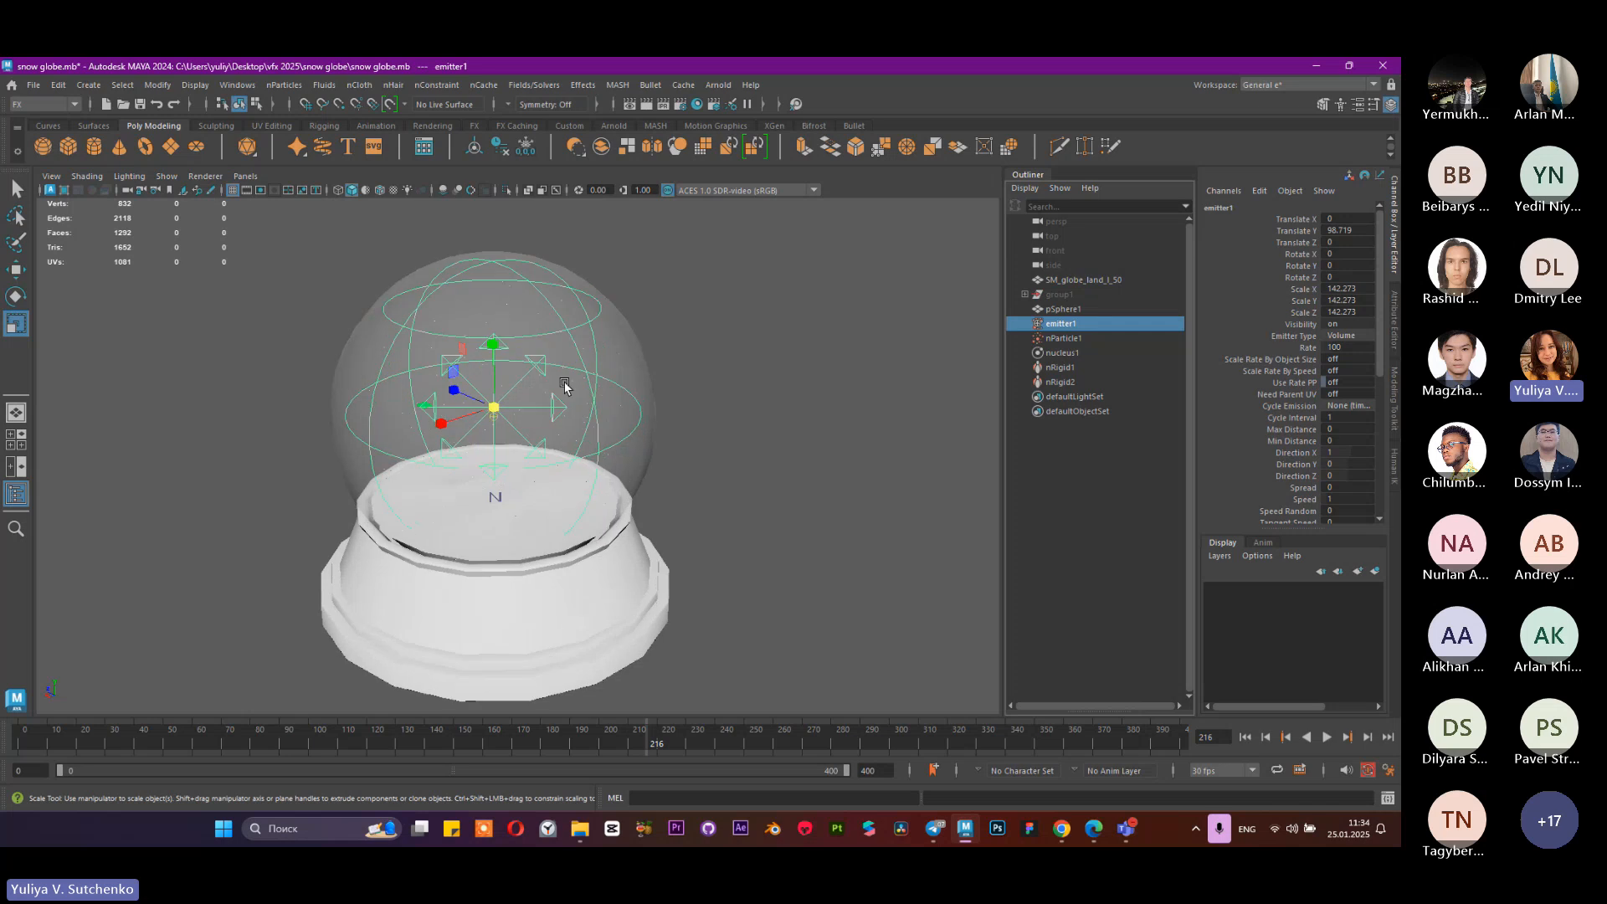
pyautogui.scroll(5, 561, 387)
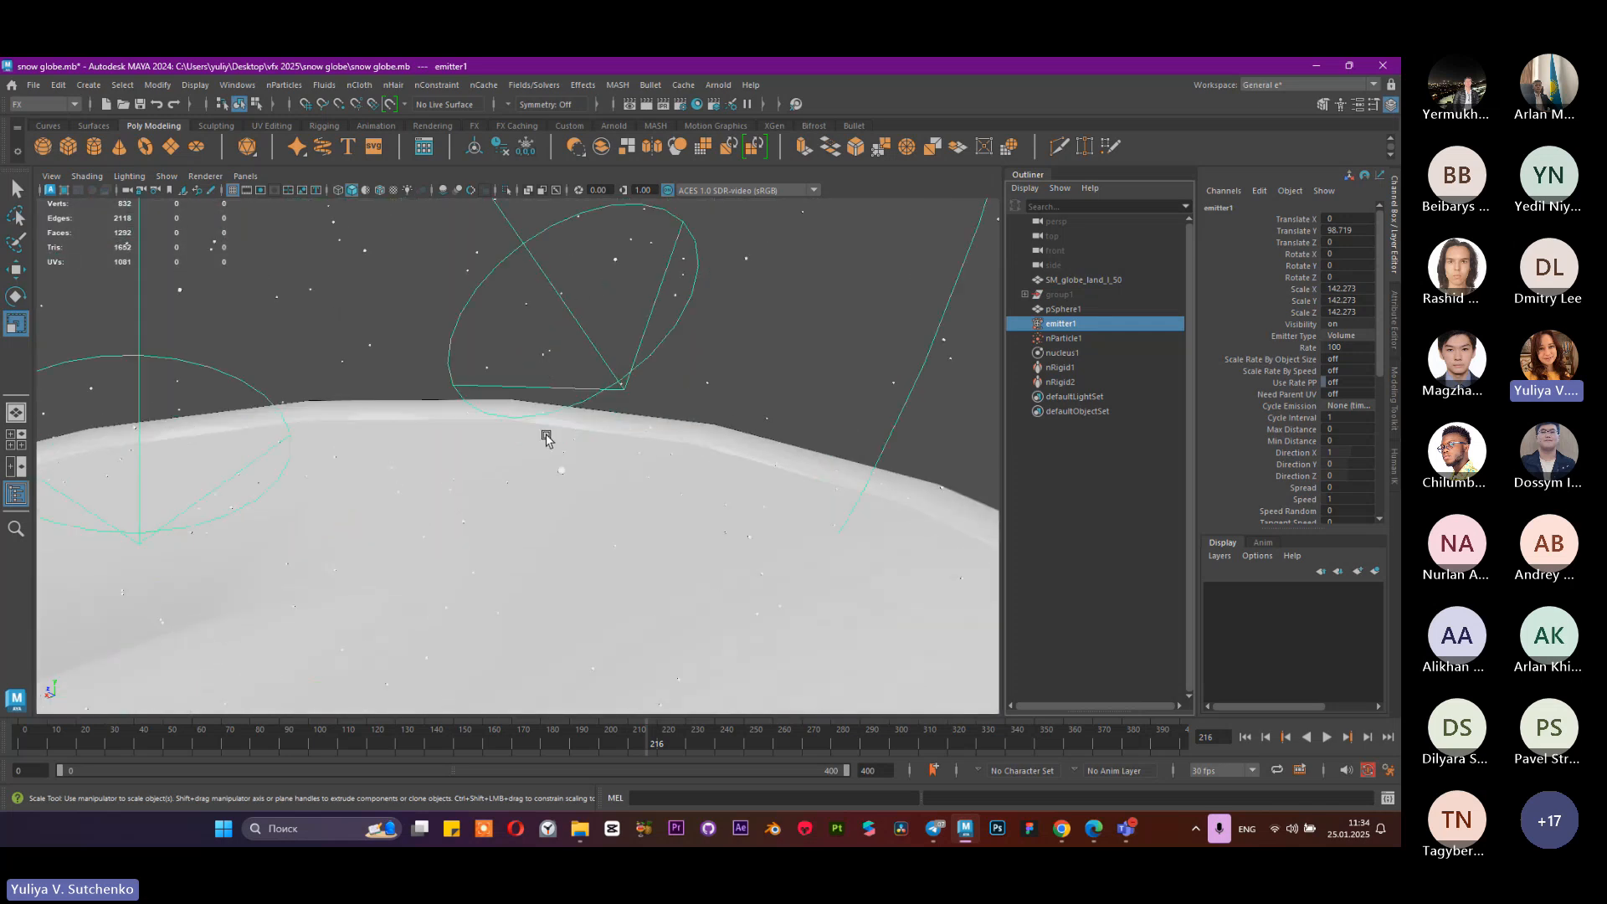
pyautogui.press('f')
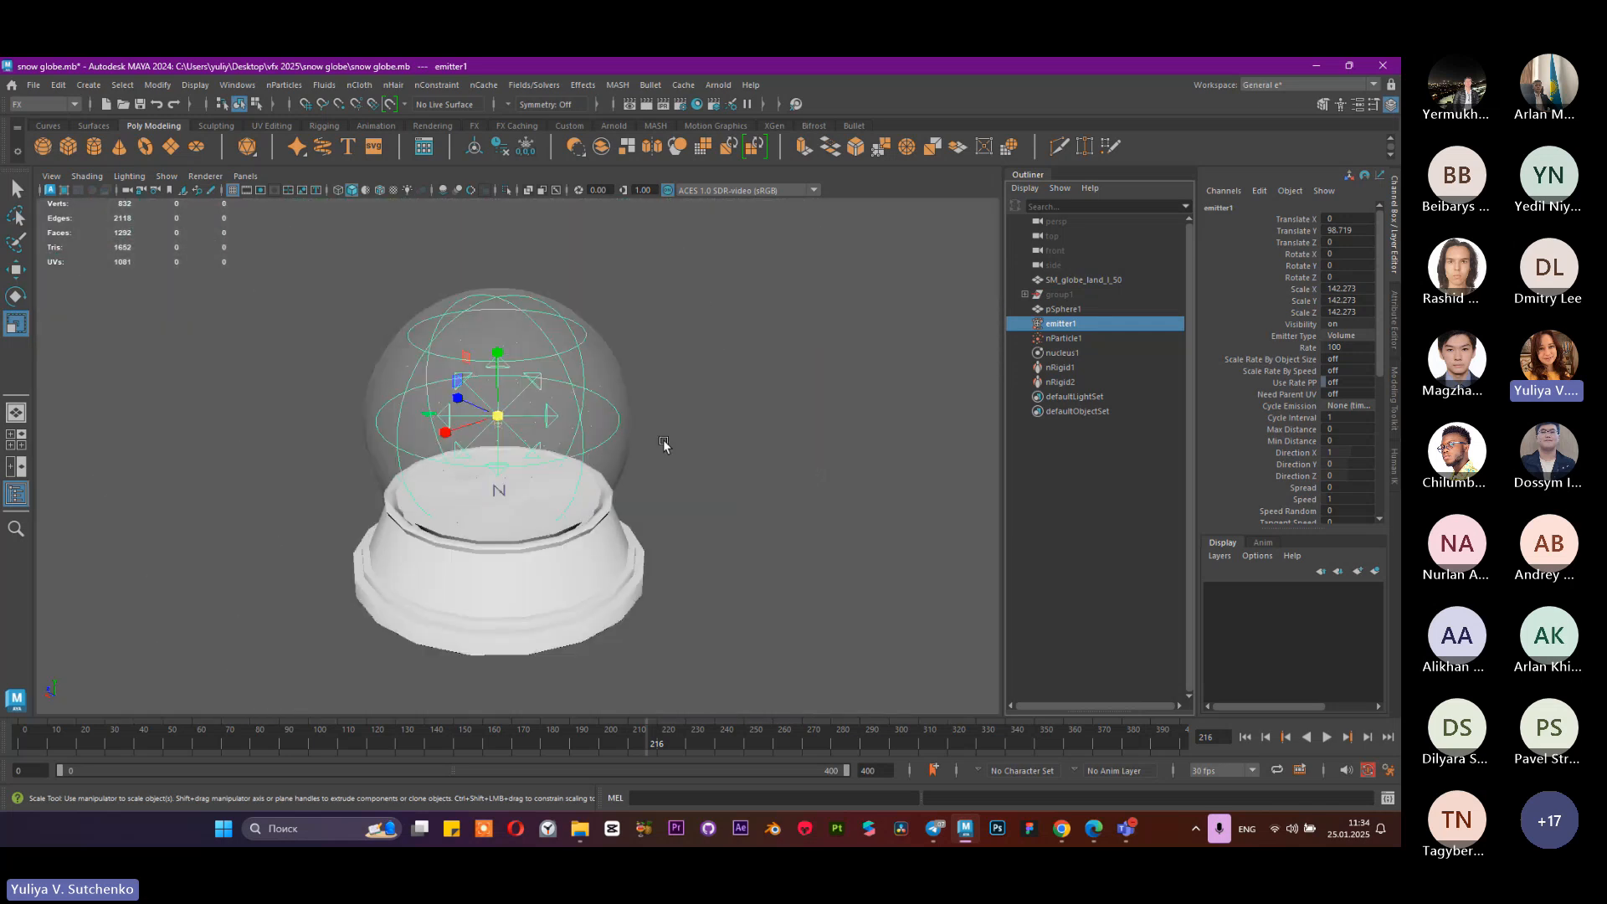
pyautogui.click(664, 442)
pyautogui.scroll(-3, 730, 441)
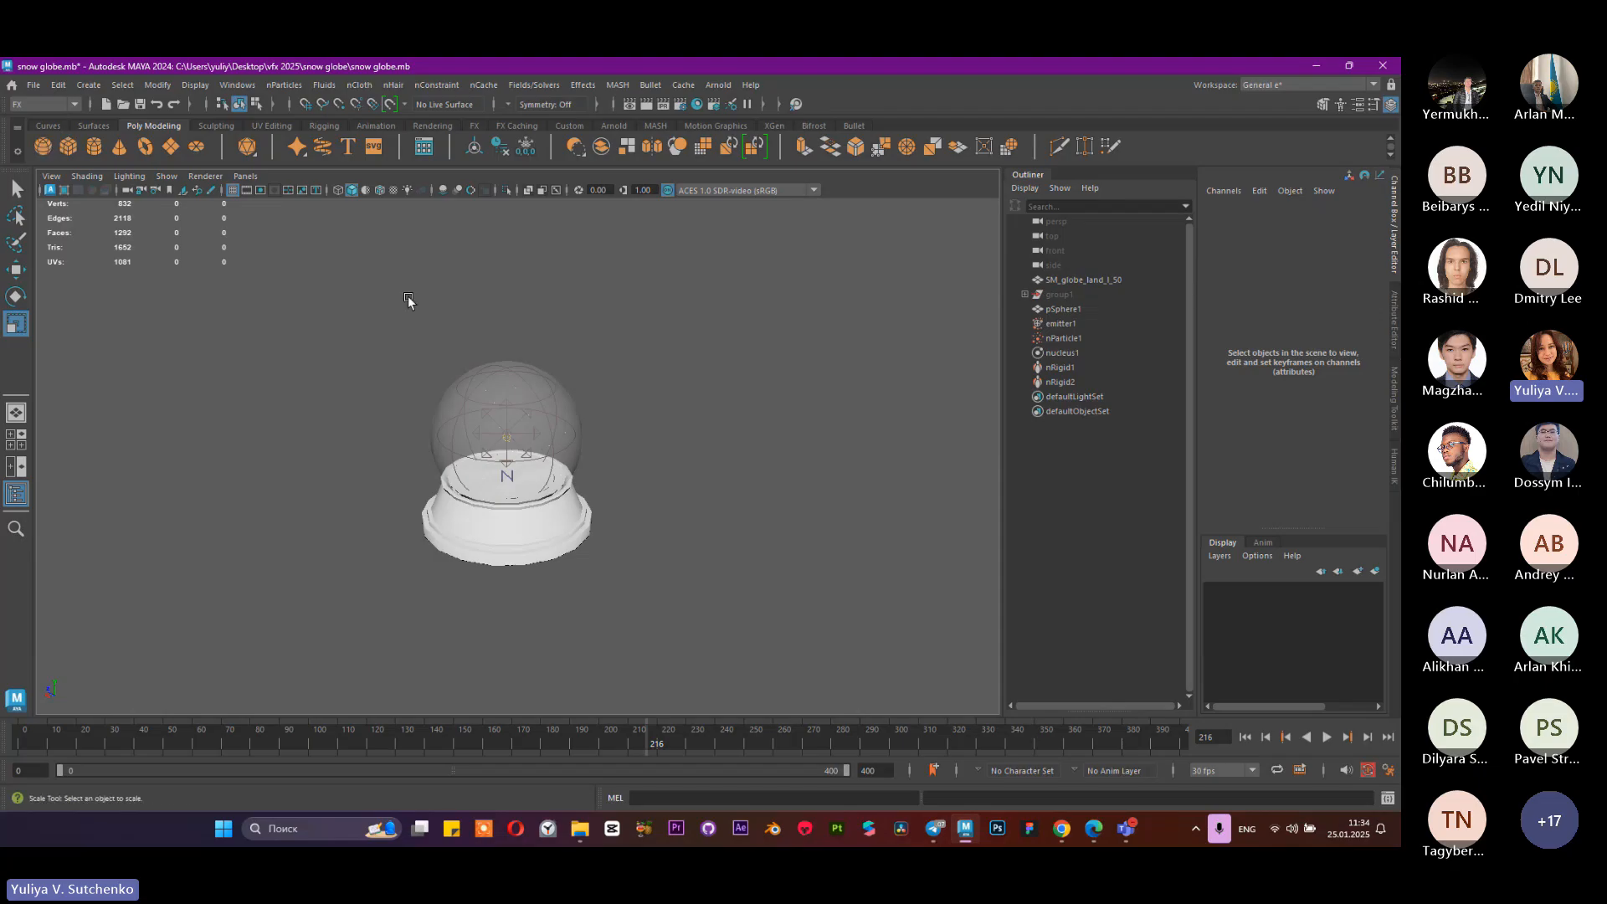
# Step: Create a default polygon sphere at the origin, check it against the snow particles' attributes, and delete it
pyautogui.click(43, 146)
pyautogui.hotkey('ctrl', '1')
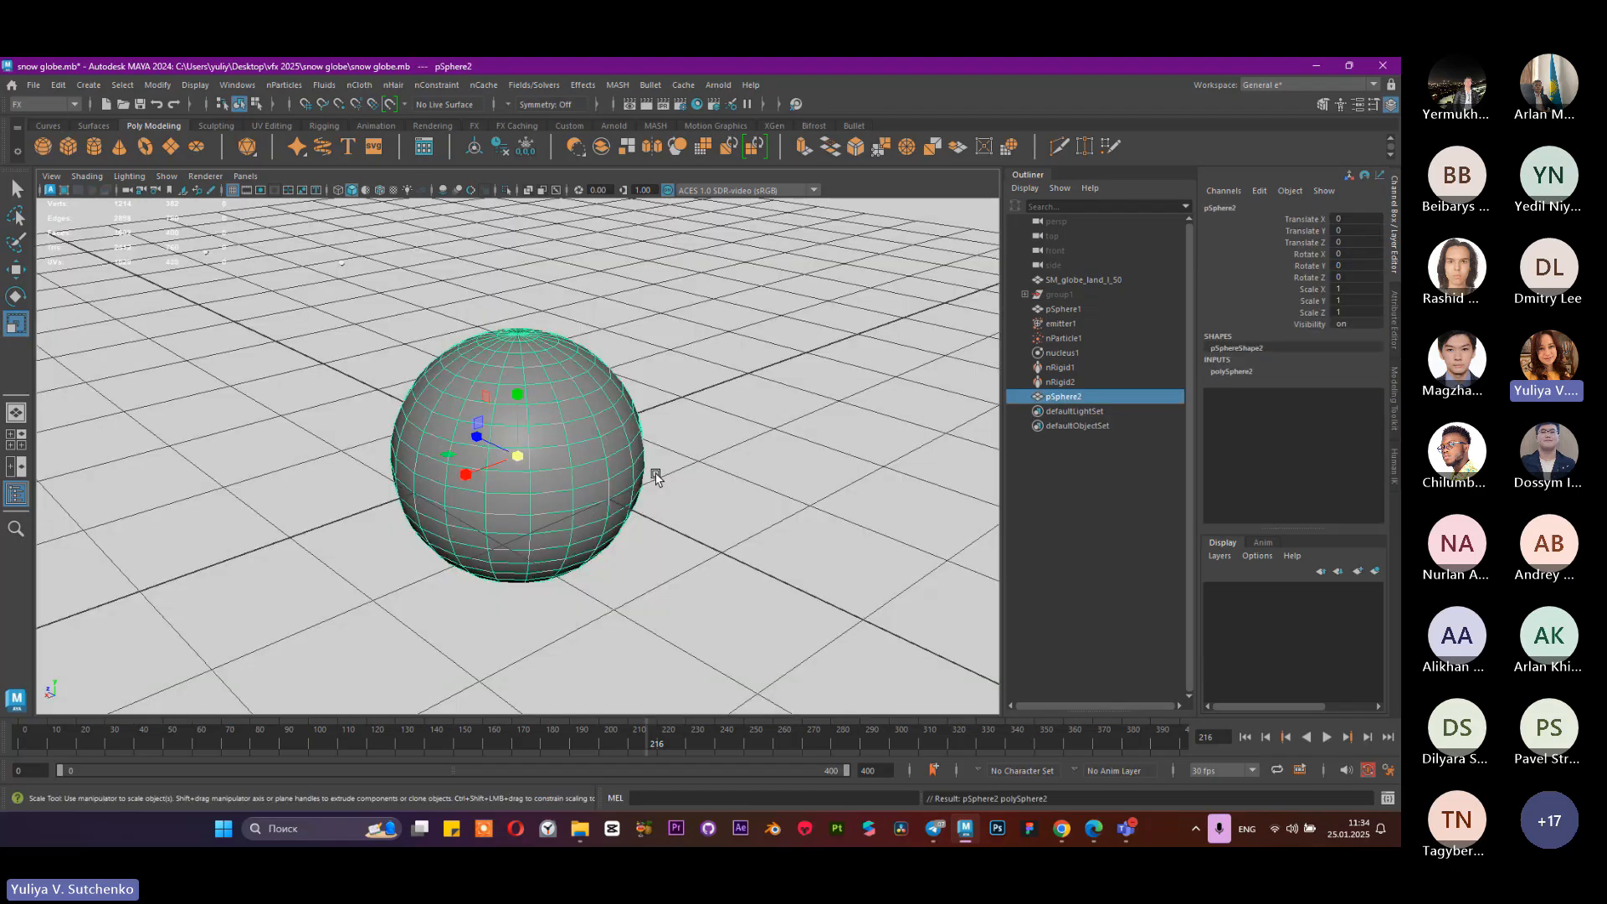
pyautogui.press('f')
pyautogui.keyDown('alt'); pyautogui.moveTo(756, 569); pyautogui.dragTo(635, 549); pyautogui.keyUp('alt')
pyautogui.scroll(3, 624, 556)
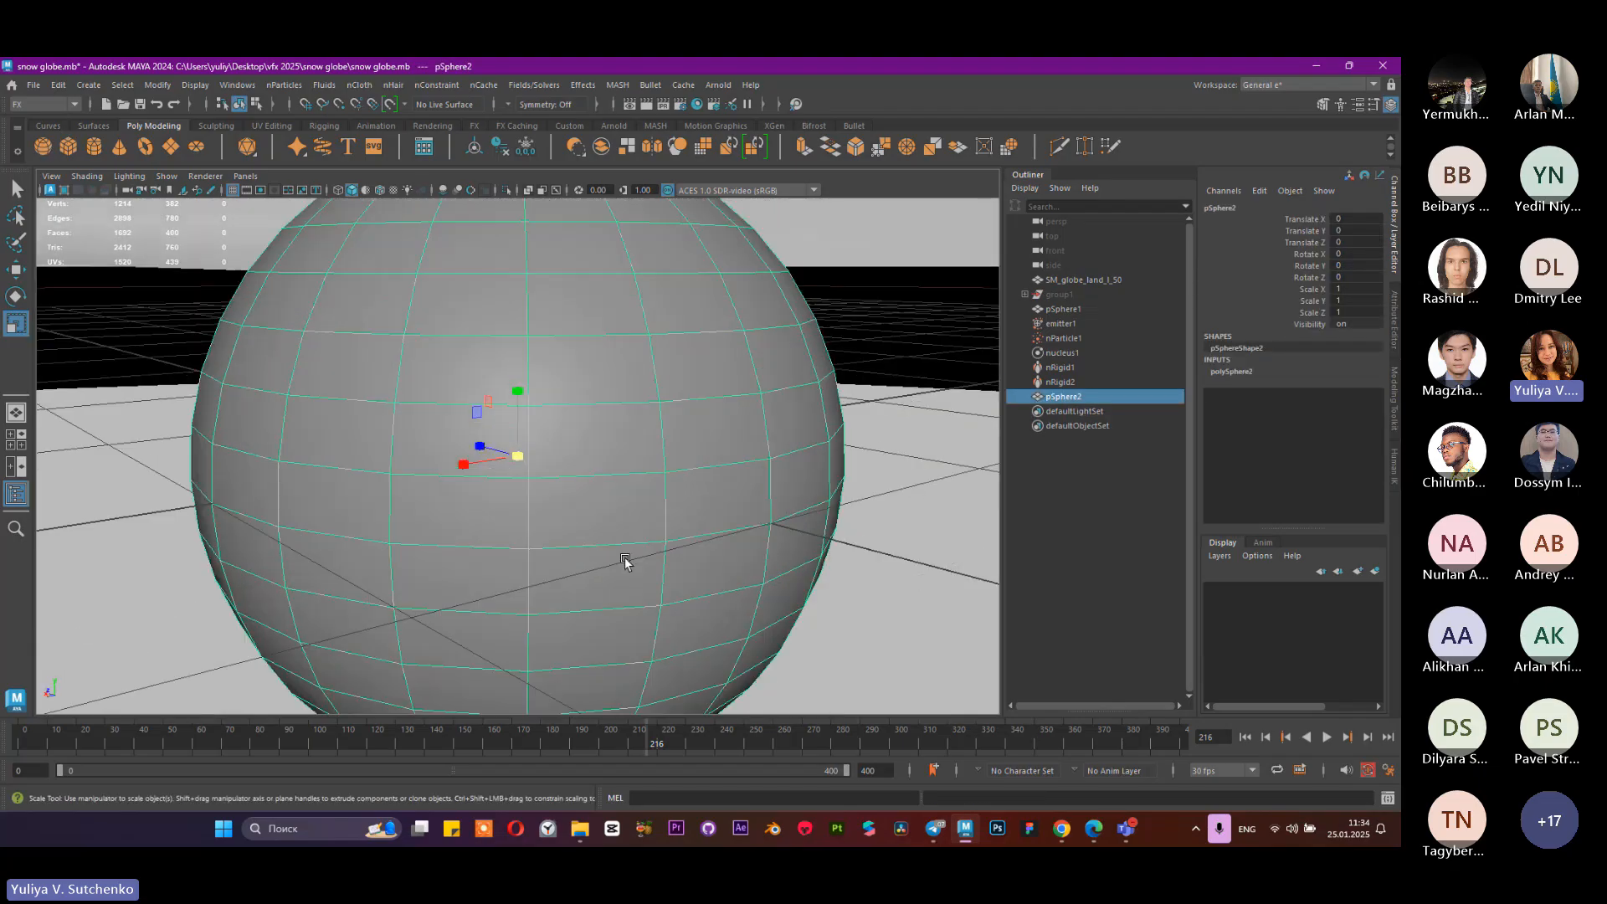
pyautogui.click(1084, 333)
pyautogui.scroll(-5, 1302, 451)
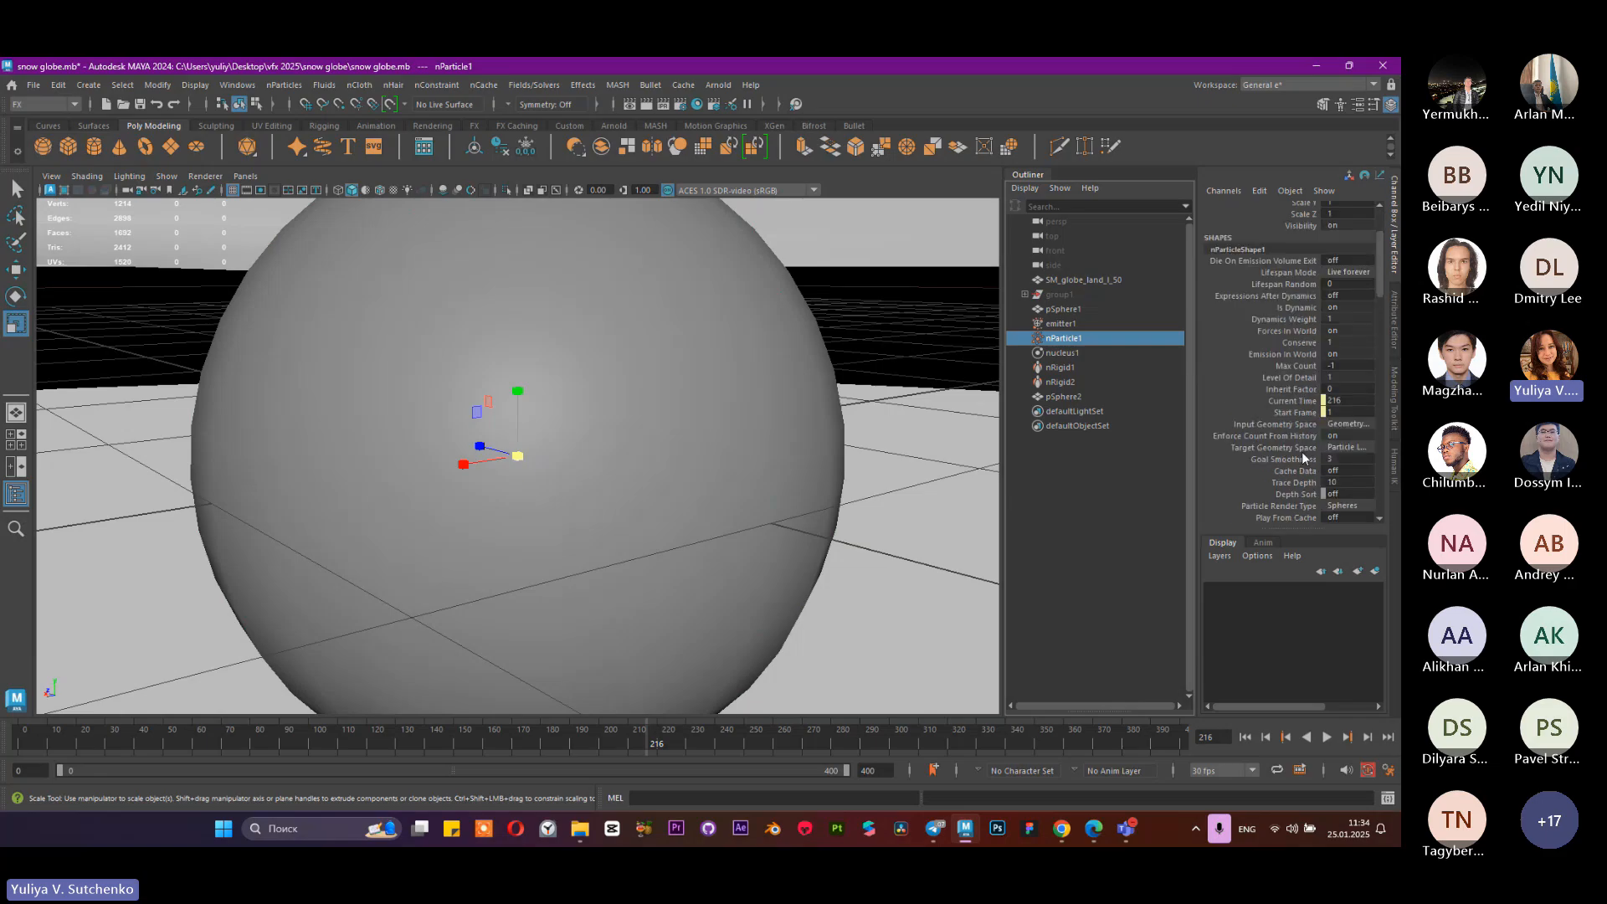
pyautogui.scroll(-2, 1303, 453)
pyautogui.moveTo(540, 379)
pyautogui.keyDown('alt'); pyautogui.mouseDown(button='right')
pyautogui.moveTo(707, 458)
pyautogui.moveTo(952, 529)
pyautogui.moveTo(251, 334)
pyautogui.moveTo(832, 513)
pyautogui.moveTo(611, 456)
pyautogui.moveTo(585, 466)
pyautogui.moveTo(656, 488)
pyautogui.moveTo(550, 450)
pyautogui.moveTo(522, 398)
pyautogui.moveTo(544, 387)
pyautogui.mouseUp(button='right'); pyautogui.keyUp('alt')
pyautogui.click(549, 450)
pyautogui.press('Delete')
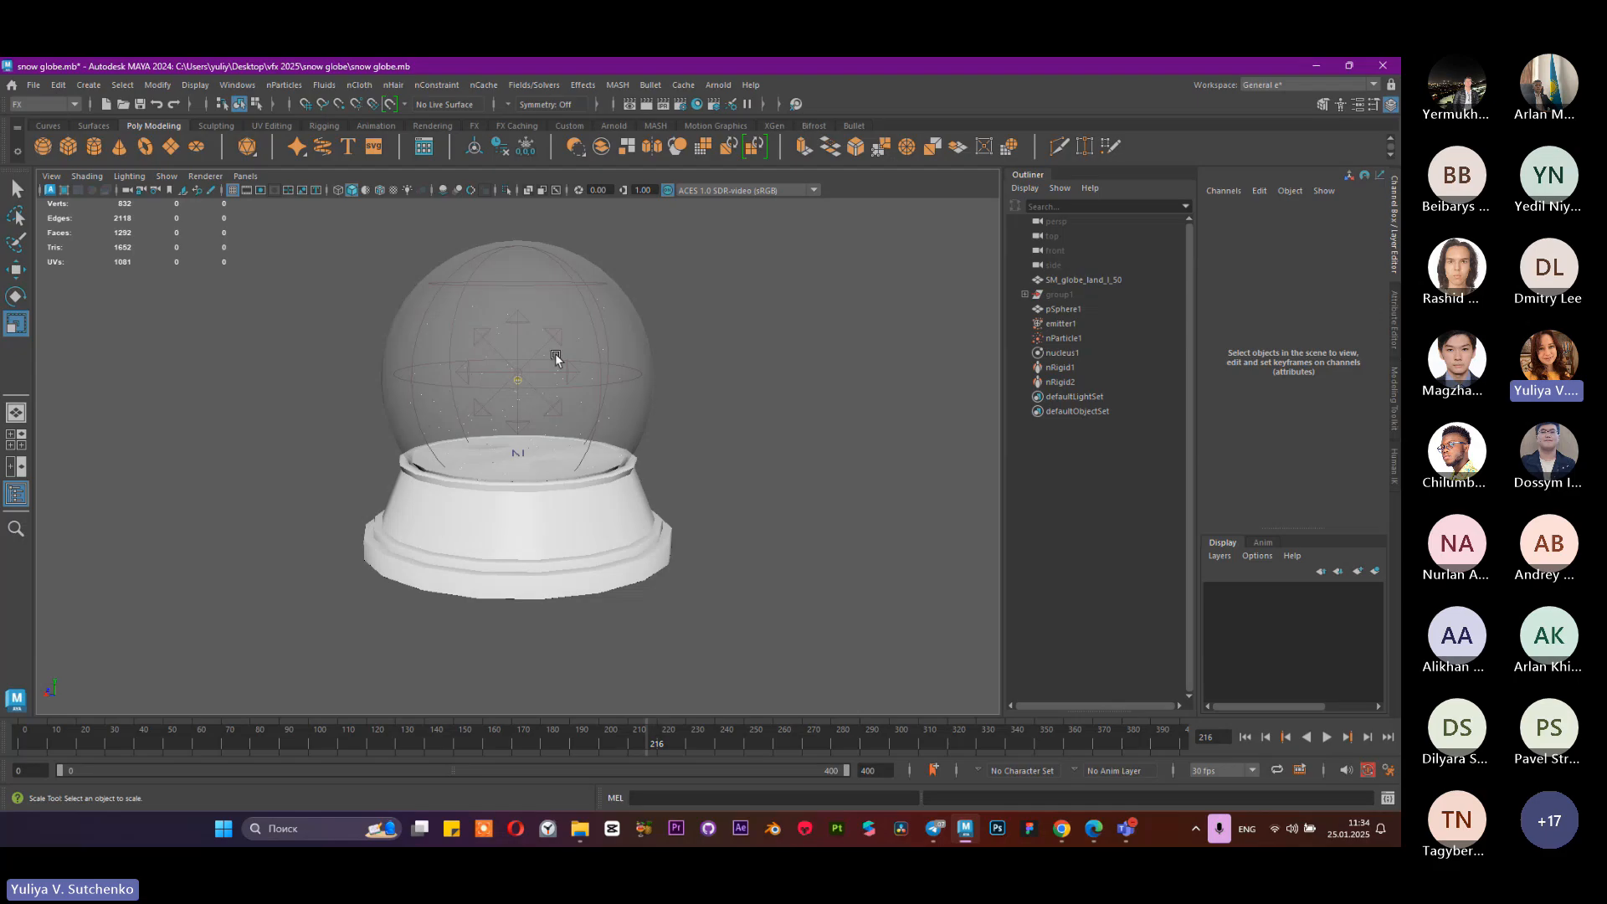
# Step: Unhide the group containing the gazebo and trees inside the globe
pyautogui.keyDown('alt'); pyautogui.moveTo(555, 353); pyautogui.dragTo(505, 390); pyautogui.keyUp('alt')
pyautogui.keyDown('alt'); pyautogui.moveTo(505, 391); pyautogui.dragTo(512, 334, button='right'); pyautogui.keyUp('alt')
pyautogui.keyDown('alt'); pyautogui.moveTo(511, 334); pyautogui.dragTo(440, 219); pyautogui.keyUp('alt')
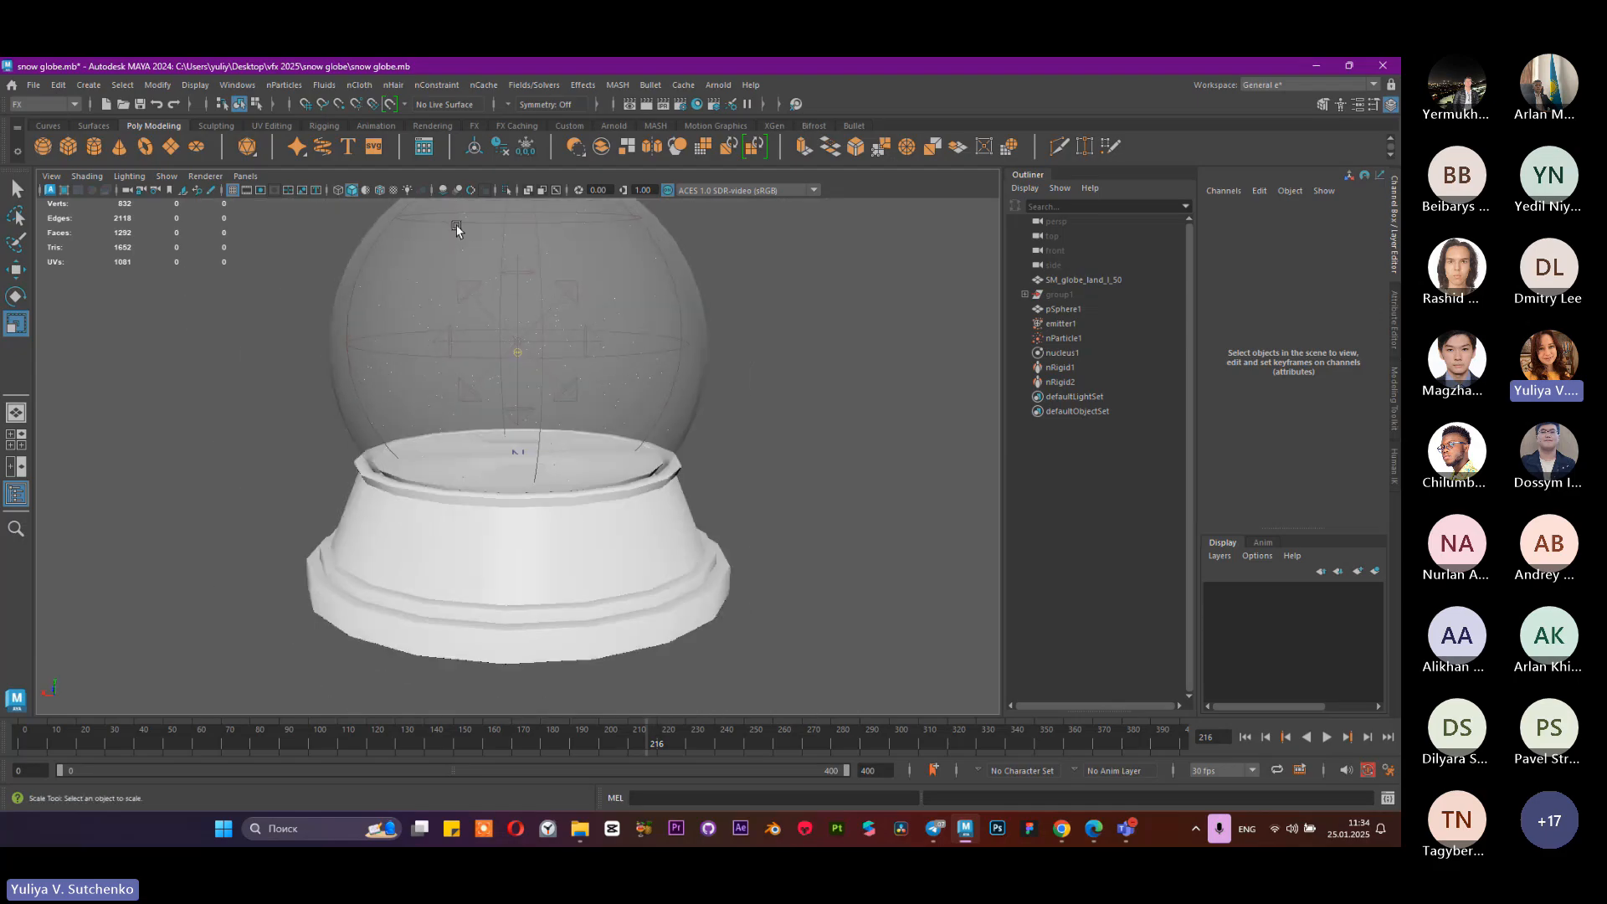
pyautogui.click(1083, 294)
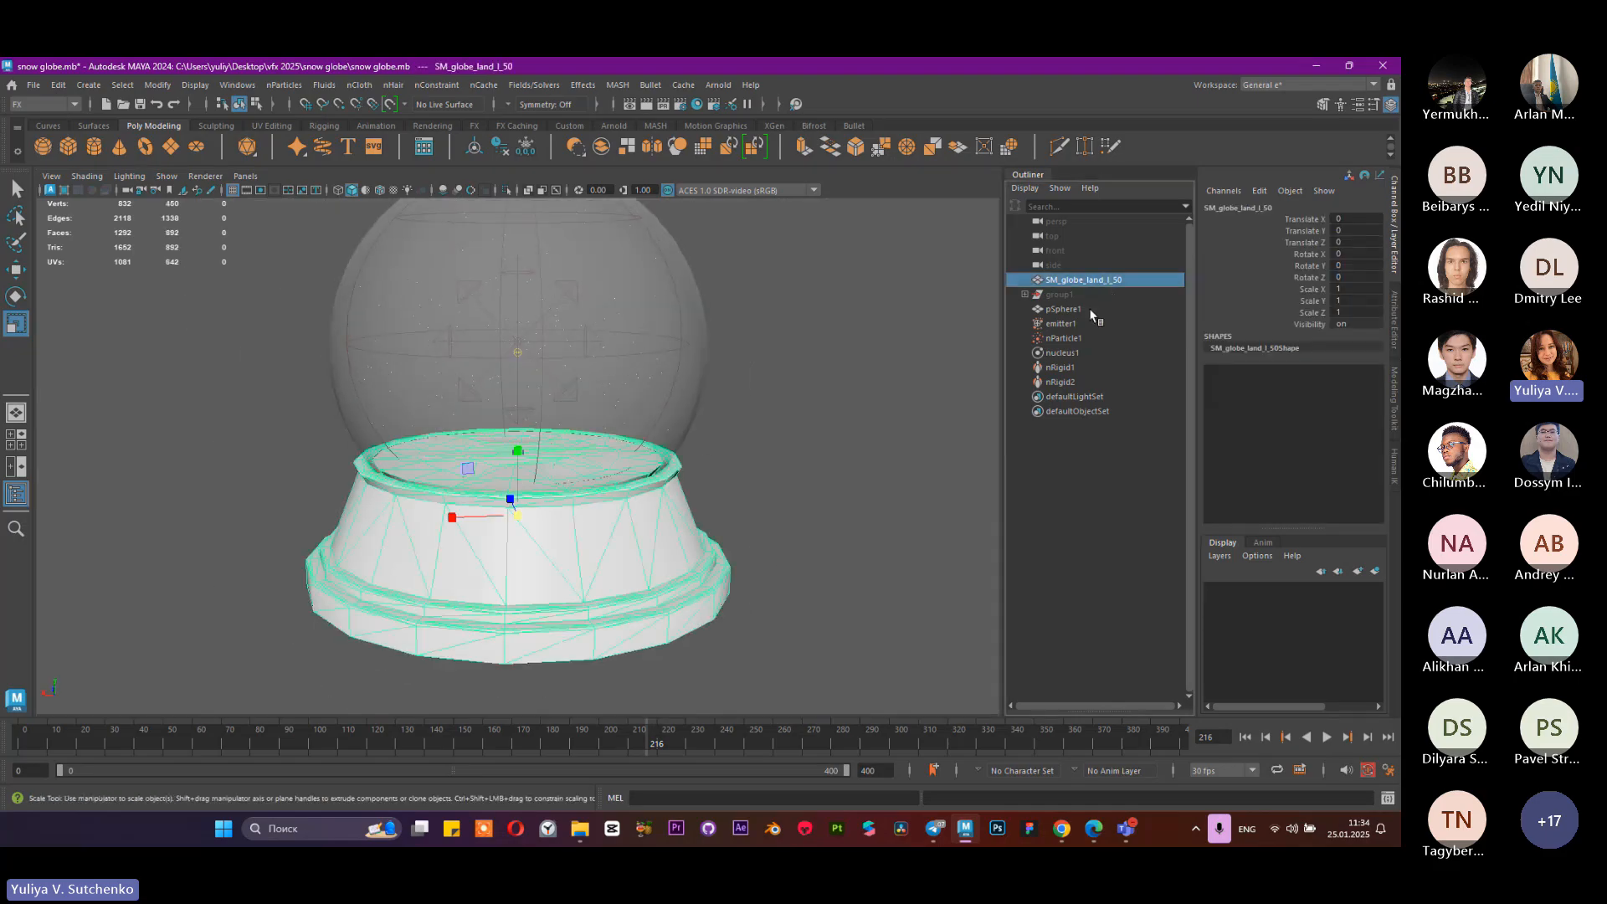
pyautogui.hotkey('shift', 'h')
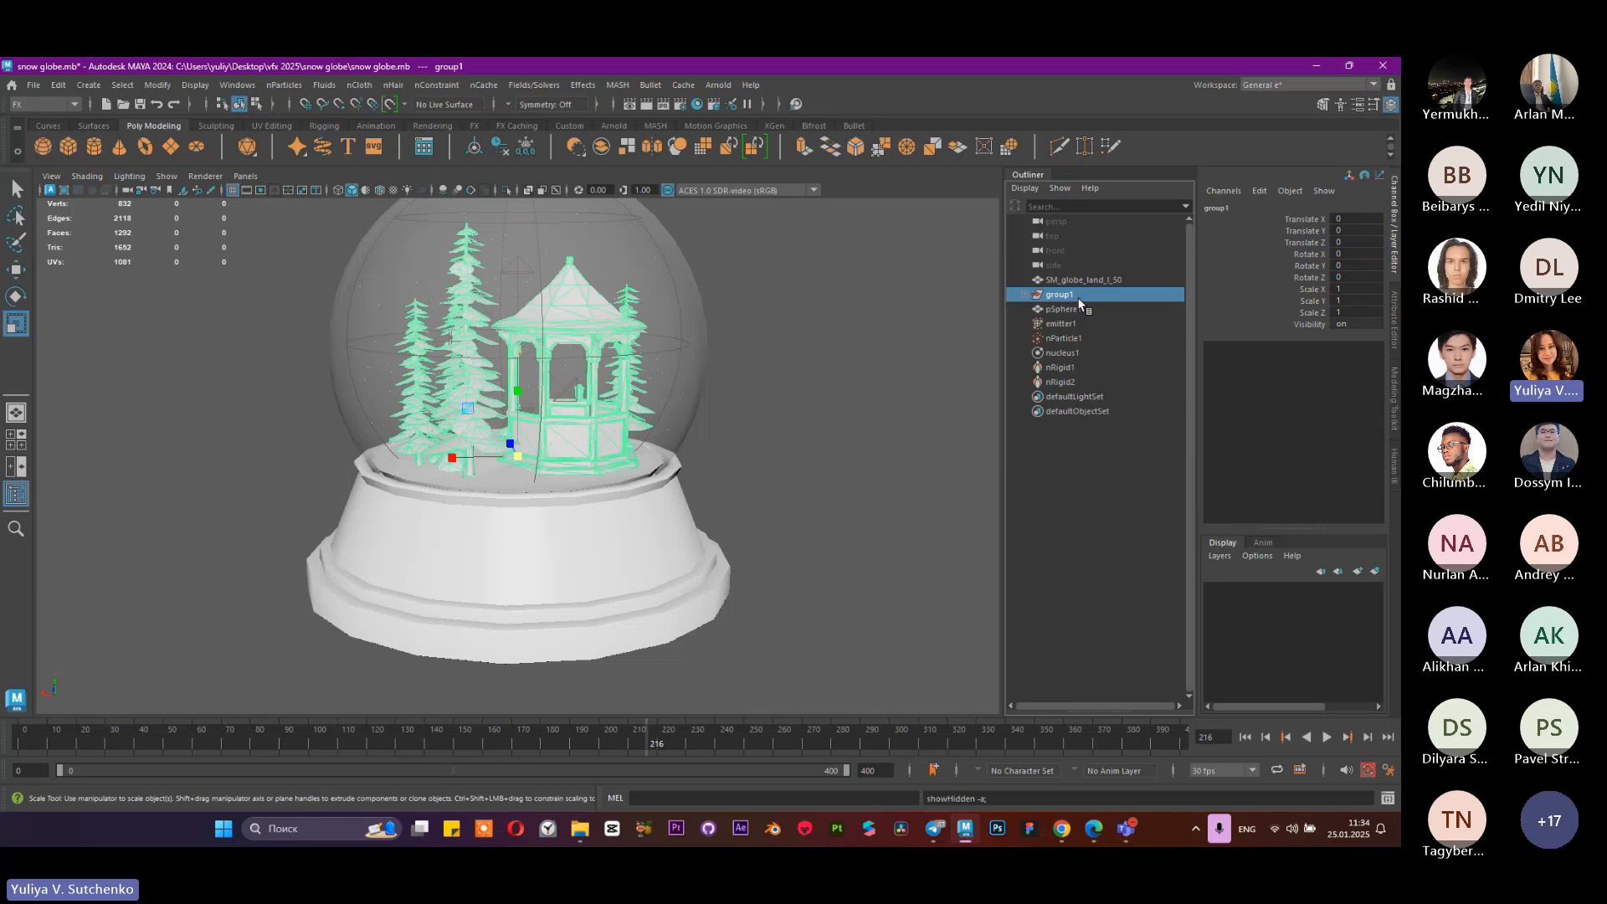
# Step: Select the globe's base and examine the gazebo, trees and ground inside the globe from several angles
pyautogui.click(1091, 279)
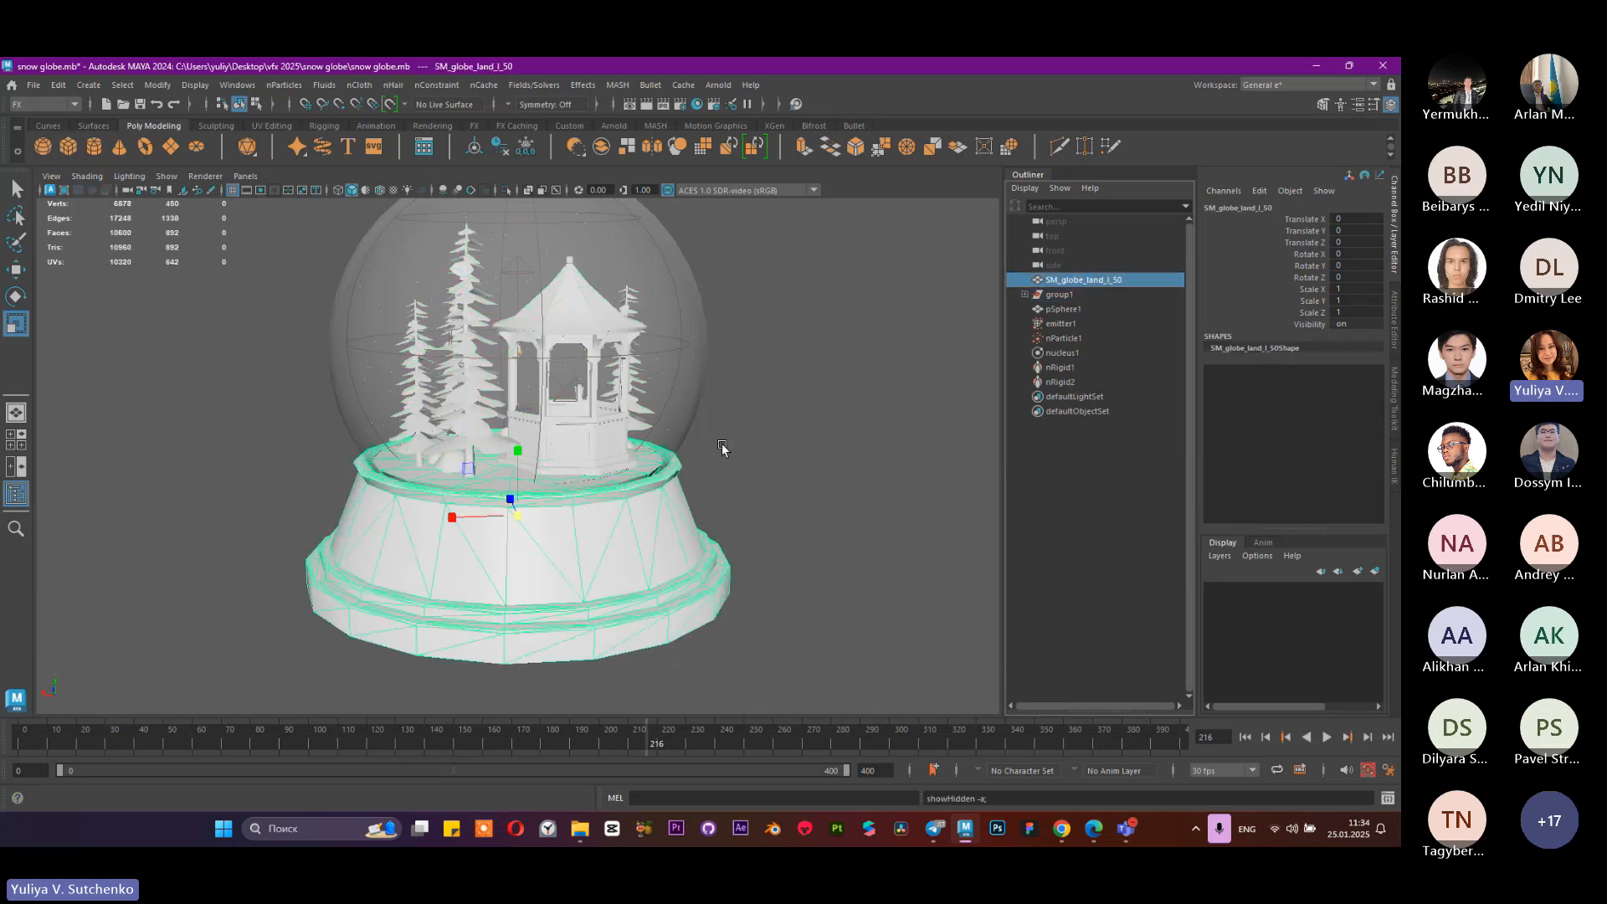
pyautogui.keyDown('alt'); pyautogui.moveTo(721, 448); pyautogui.dragTo(789, 437); pyautogui.keyUp('alt')
pyautogui.scroll(5, 649, 434)
pyautogui.scroll(-5, 602, 502)
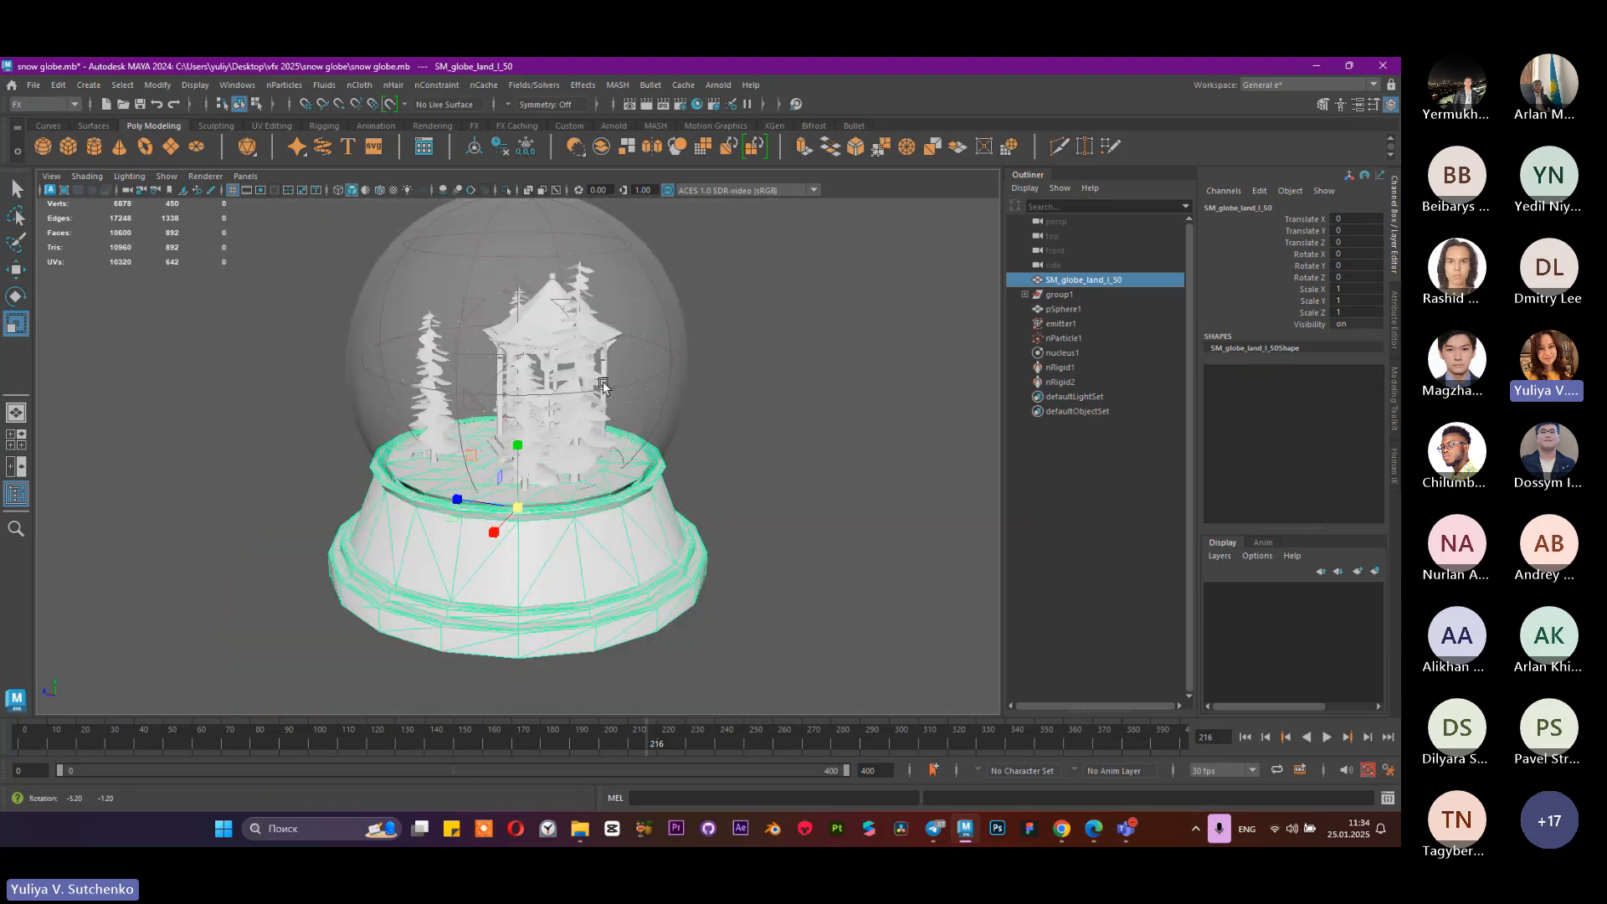
pyautogui.keyDown('alt'); pyautogui.moveTo(591, 508); pyautogui.dragTo(637, 514); pyautogui.keyUp('alt')
pyautogui.scroll(6, 637, 514)
pyautogui.keyDown('alt'); pyautogui.moveTo(637, 514); pyautogui.dragTo(638, 516, button='middle'); pyautogui.keyUp('alt')
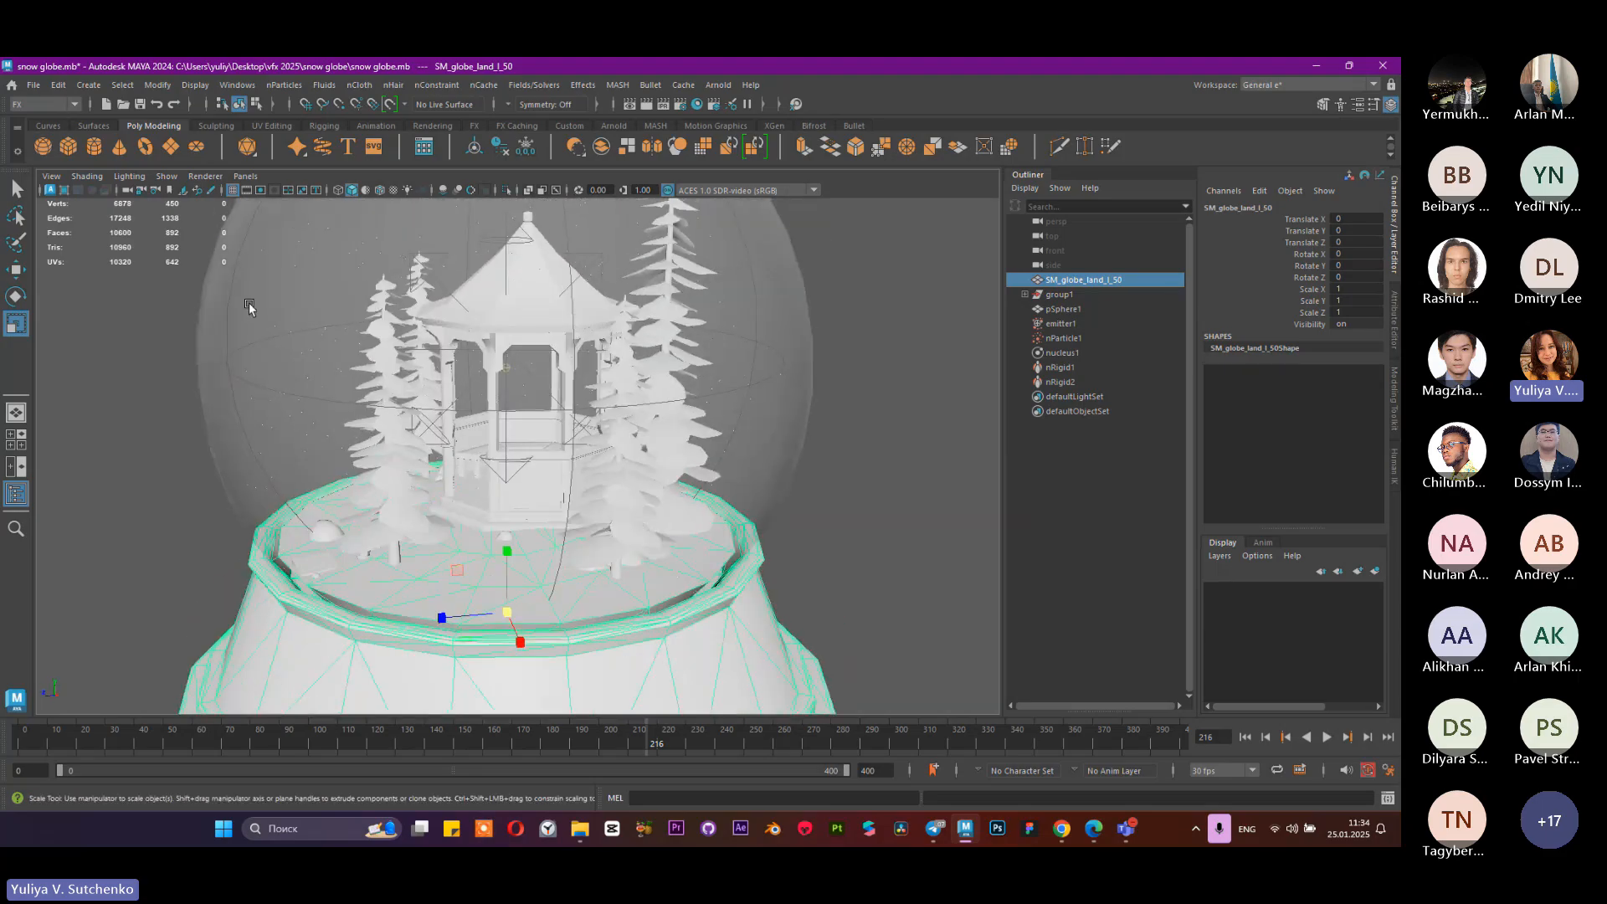
pyautogui.keyDown('alt'); pyautogui.moveTo(420, 362); pyautogui.dragTo(480, 347); pyautogui.keyUp('alt')
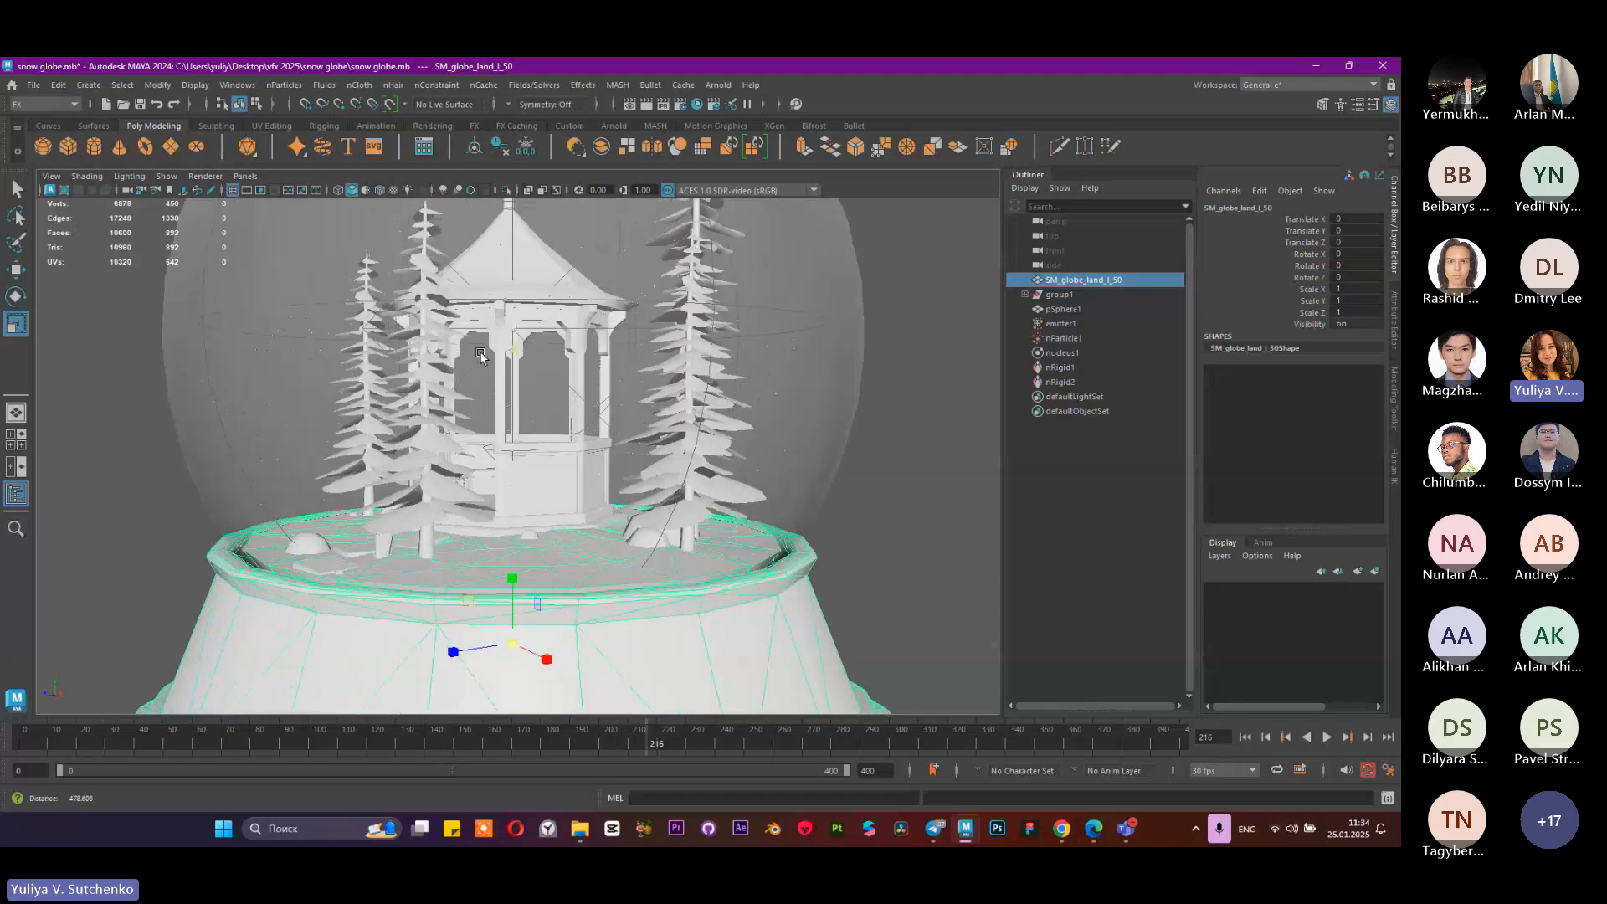
pyautogui.scroll(6, 481, 346)
# Step: Open the snow particles' shape attributes and set their Particle Size Radius to 3
pyautogui.click(1063, 338)
pyautogui.keyDown('alt'); pyautogui.moveTo(753, 394); pyautogui.dragTo(885, 429); pyautogui.keyUp('alt')
pyautogui.scroll(-10, 1329, 379)
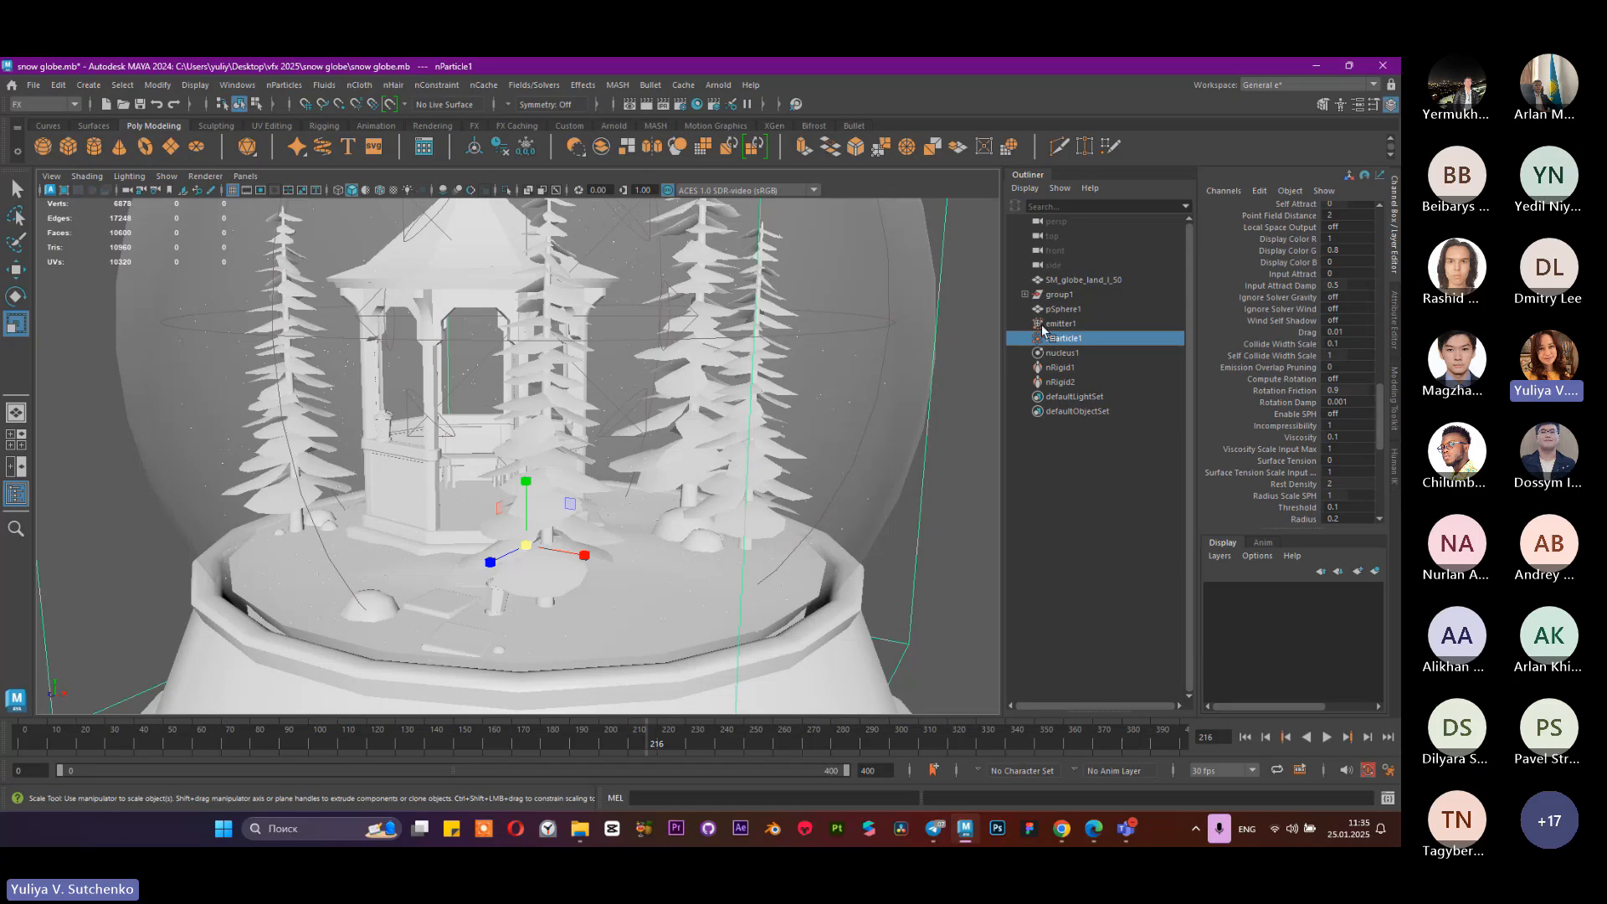
pyautogui.click(1064, 339)
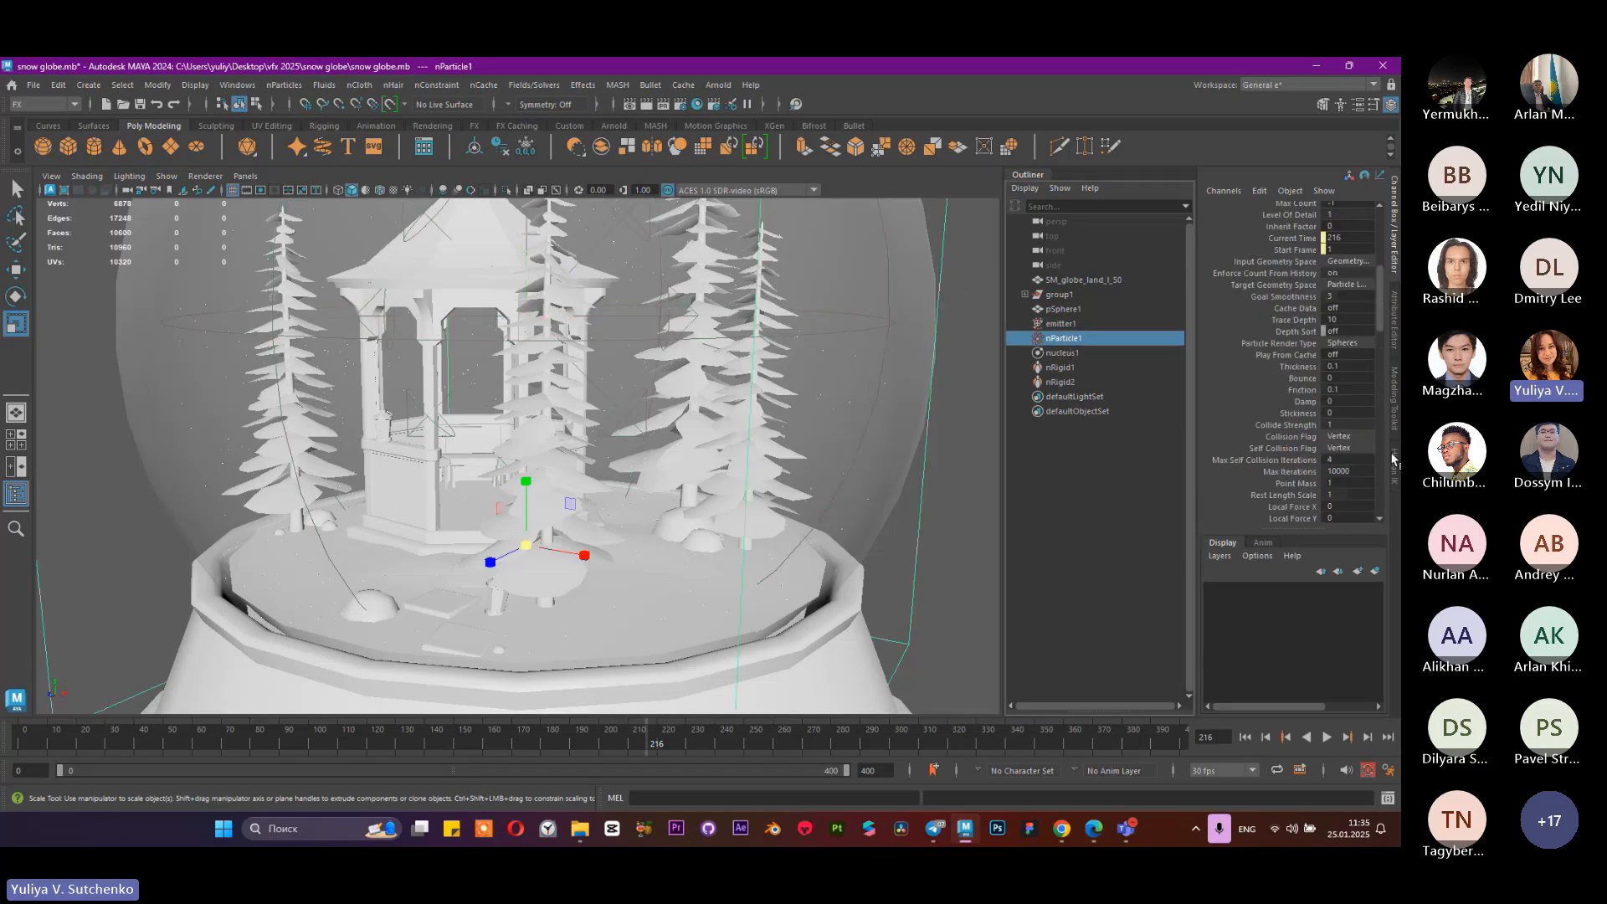
pyautogui.click(1391, 324)
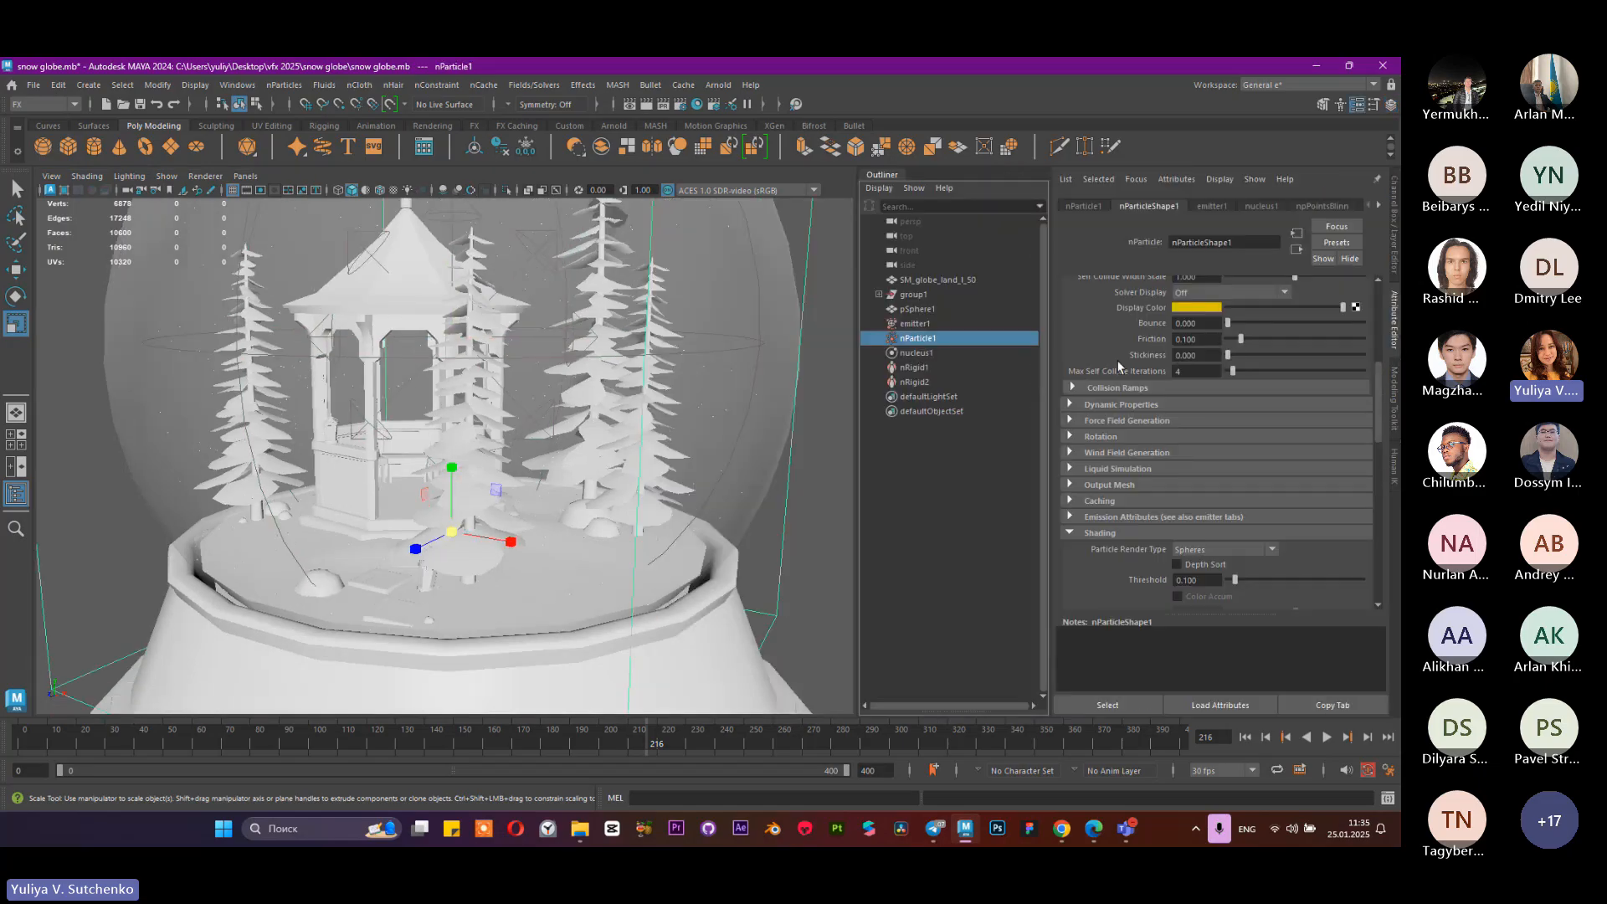
pyautogui.scroll(6, 1120, 366)
pyautogui.moveTo(1201, 348); pyautogui.dragTo(1146, 354)
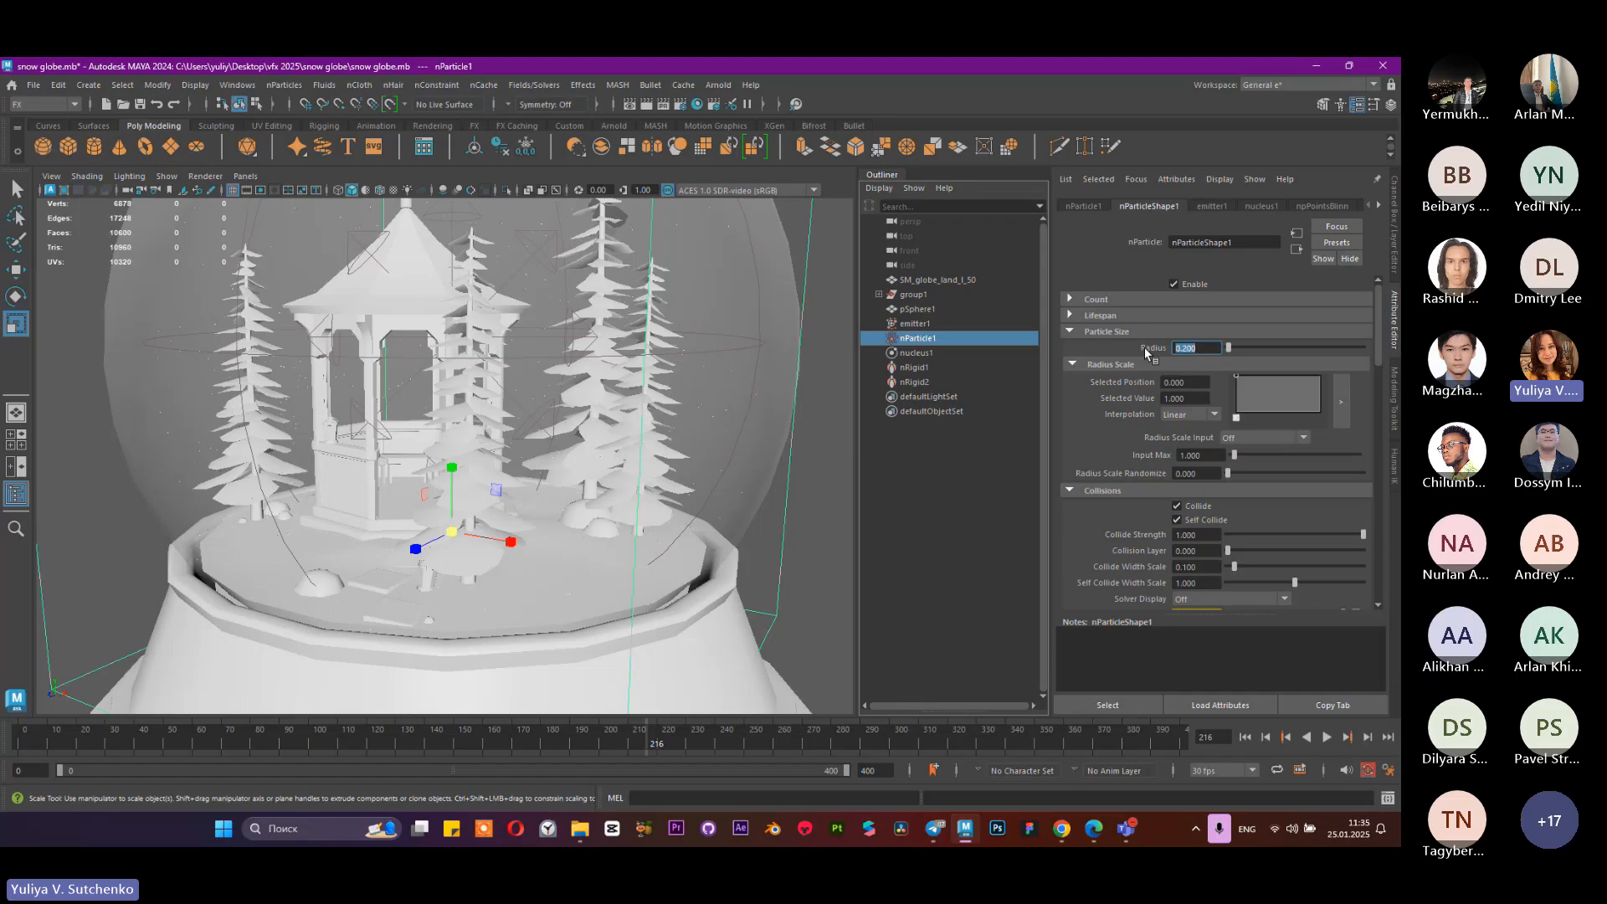
pyautogui.write('3')
pyautogui.press('Return')
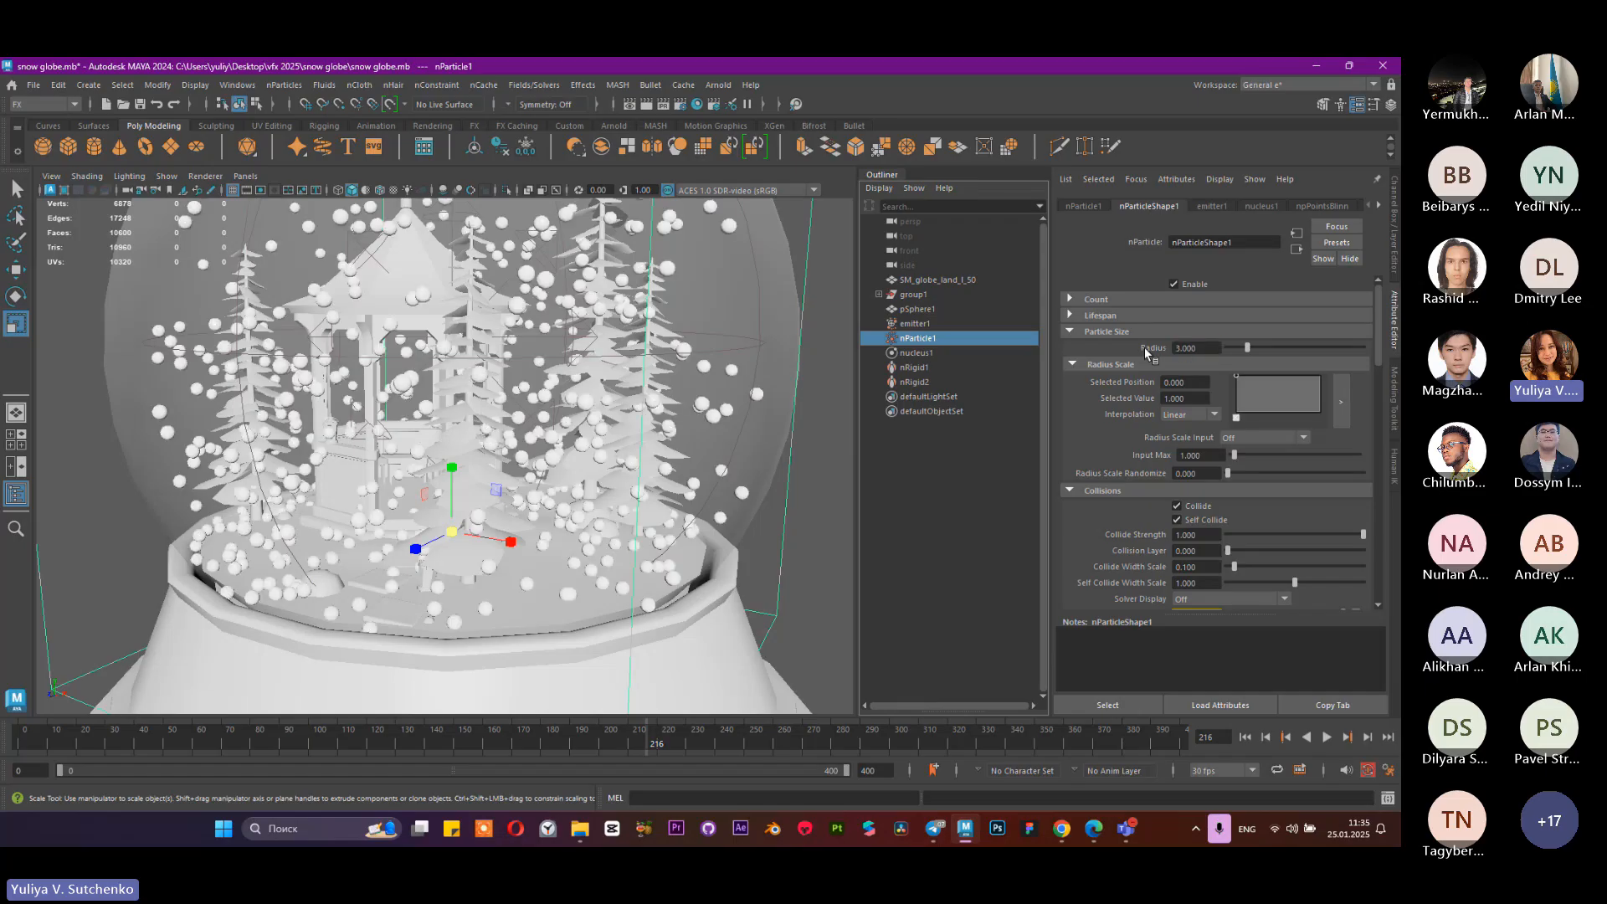
# Step: Try a Radius of 2 for the snow particles and reduce it to 1
pyautogui.moveTo(1197, 348); pyautogui.dragTo(1162, 352)
pyautogui.write('2')
pyautogui.press('Return')
pyautogui.write('1')
pyautogui.press('Return')
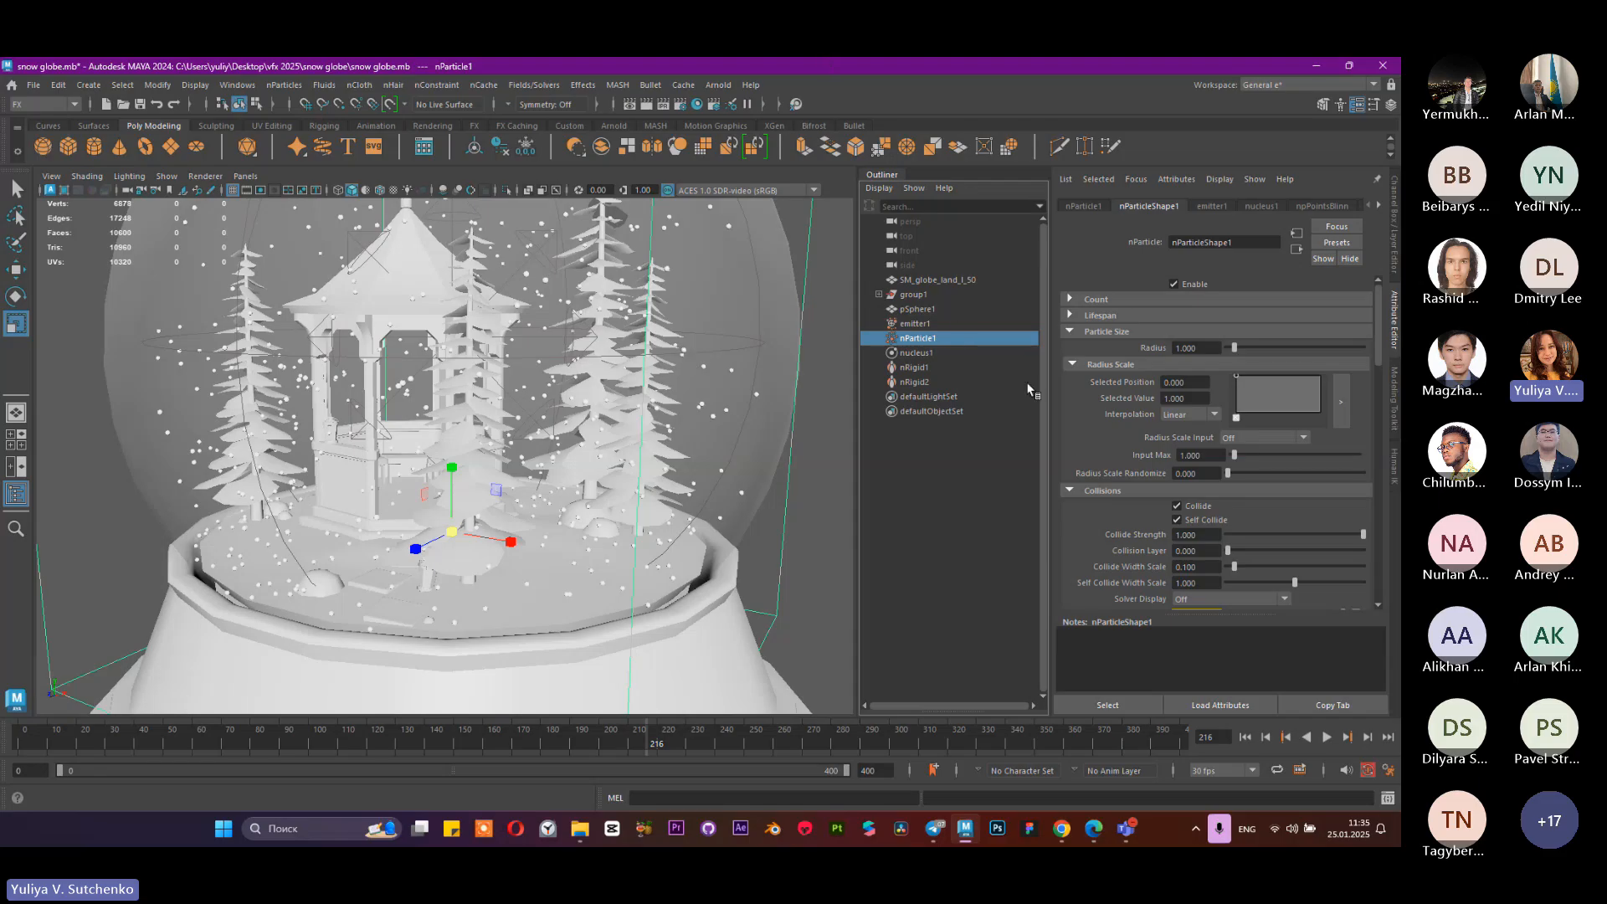
# Step: Look over the snow particles' attributes and examine the resized snow around the gazebo, both up close and across the whole globe
pyautogui.scroll(-4, 566, 538)
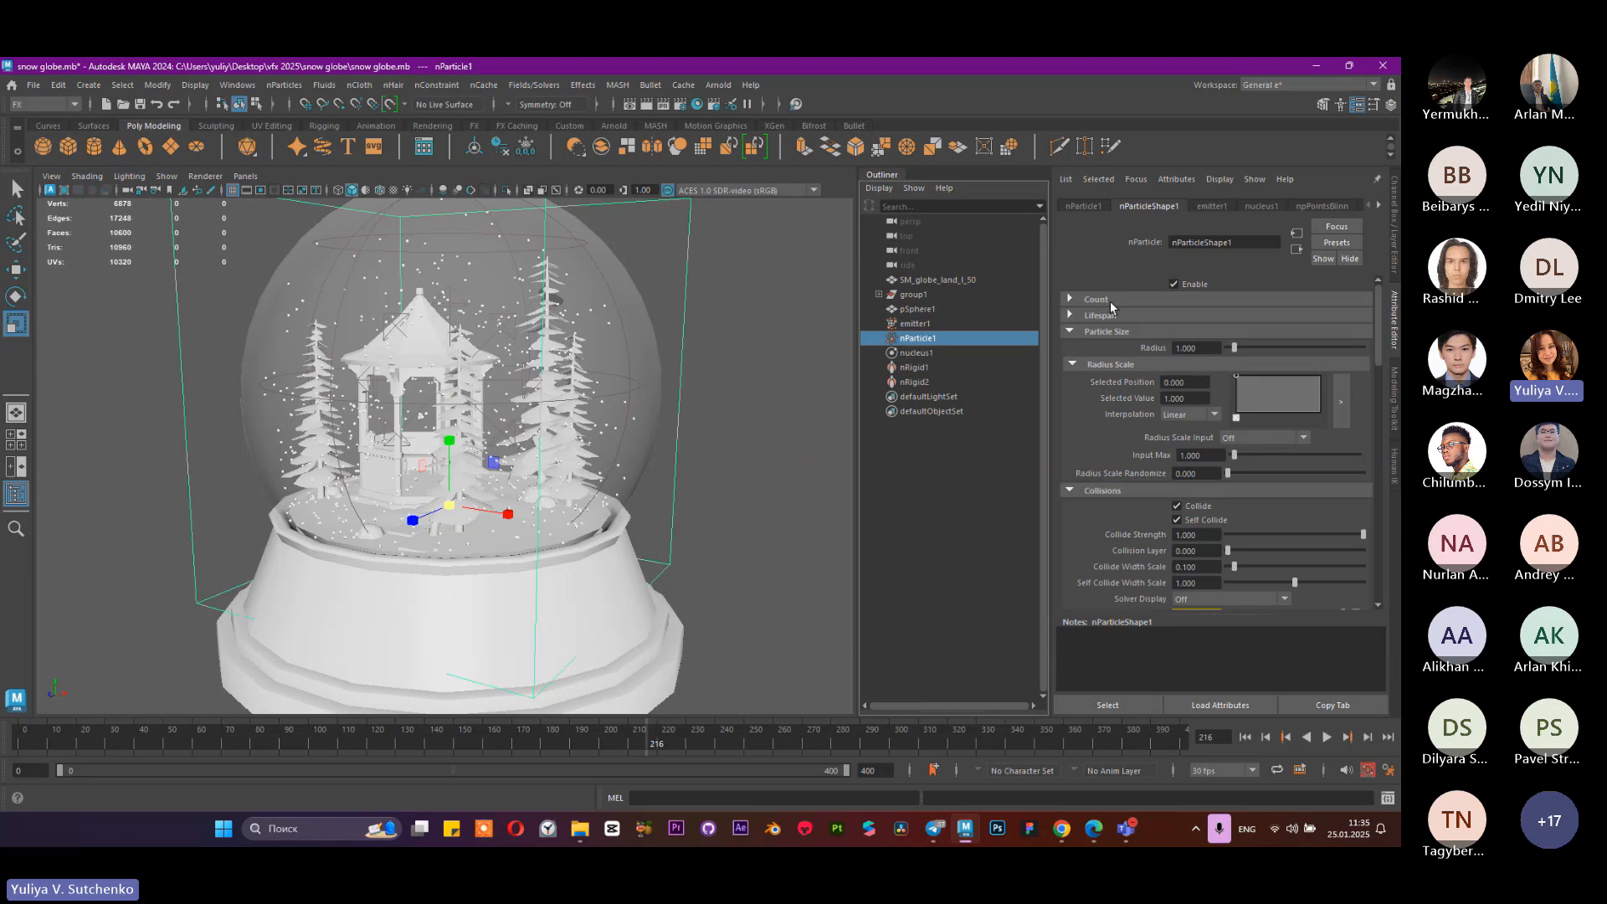
pyautogui.scroll(-2, 1277, 435)
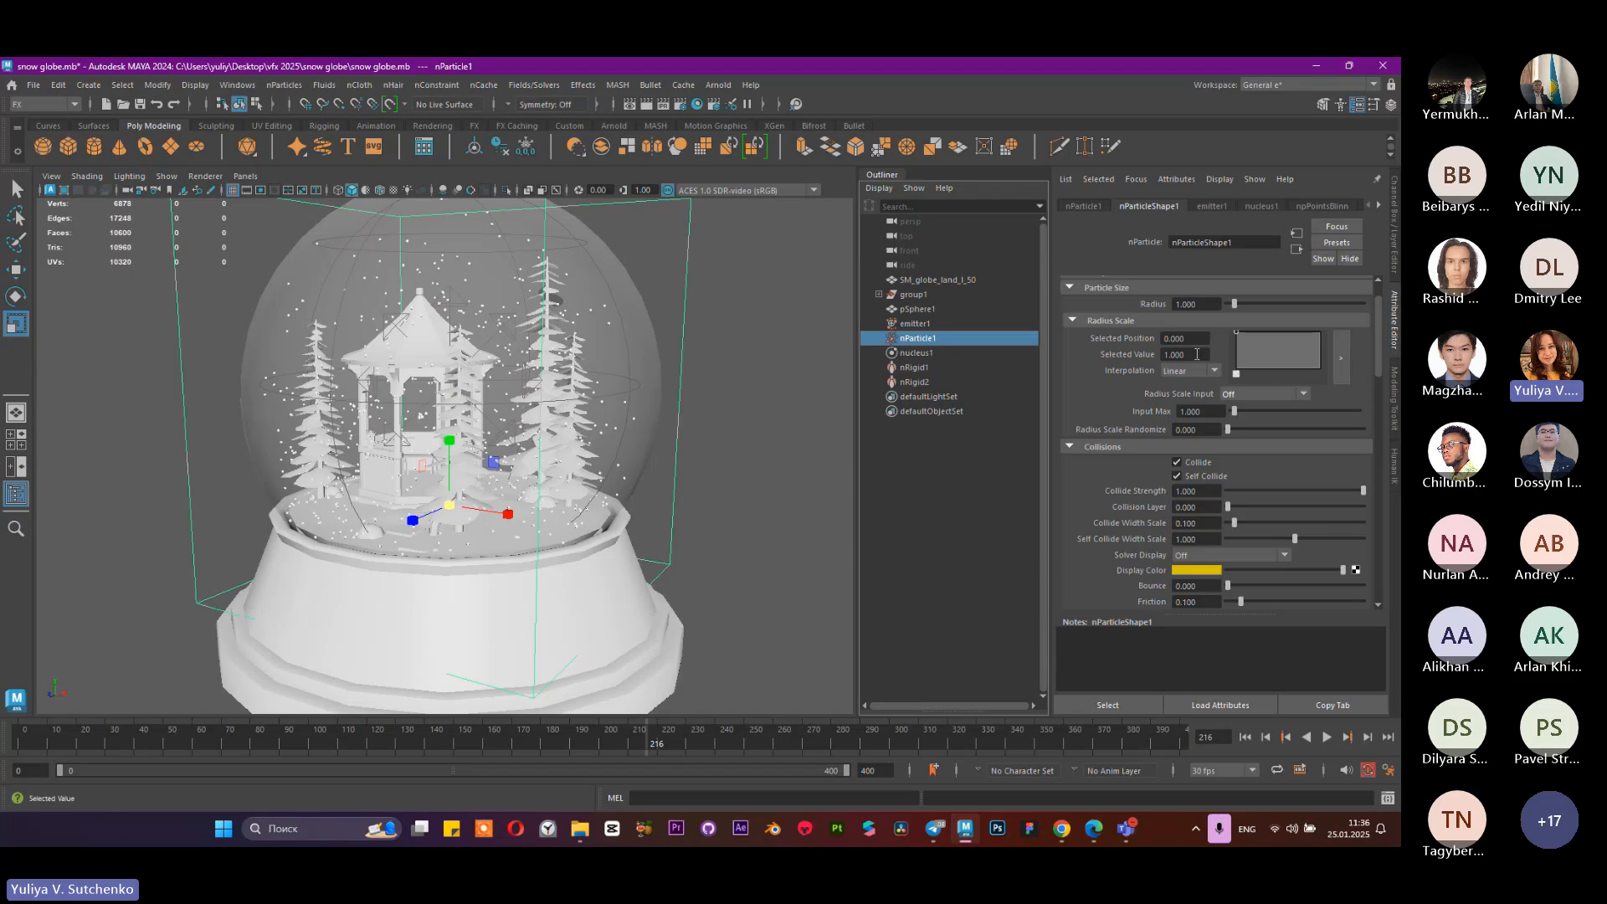
pyautogui.scroll(-10, 1191, 394)
pyautogui.scroll(14, 1185, 441)
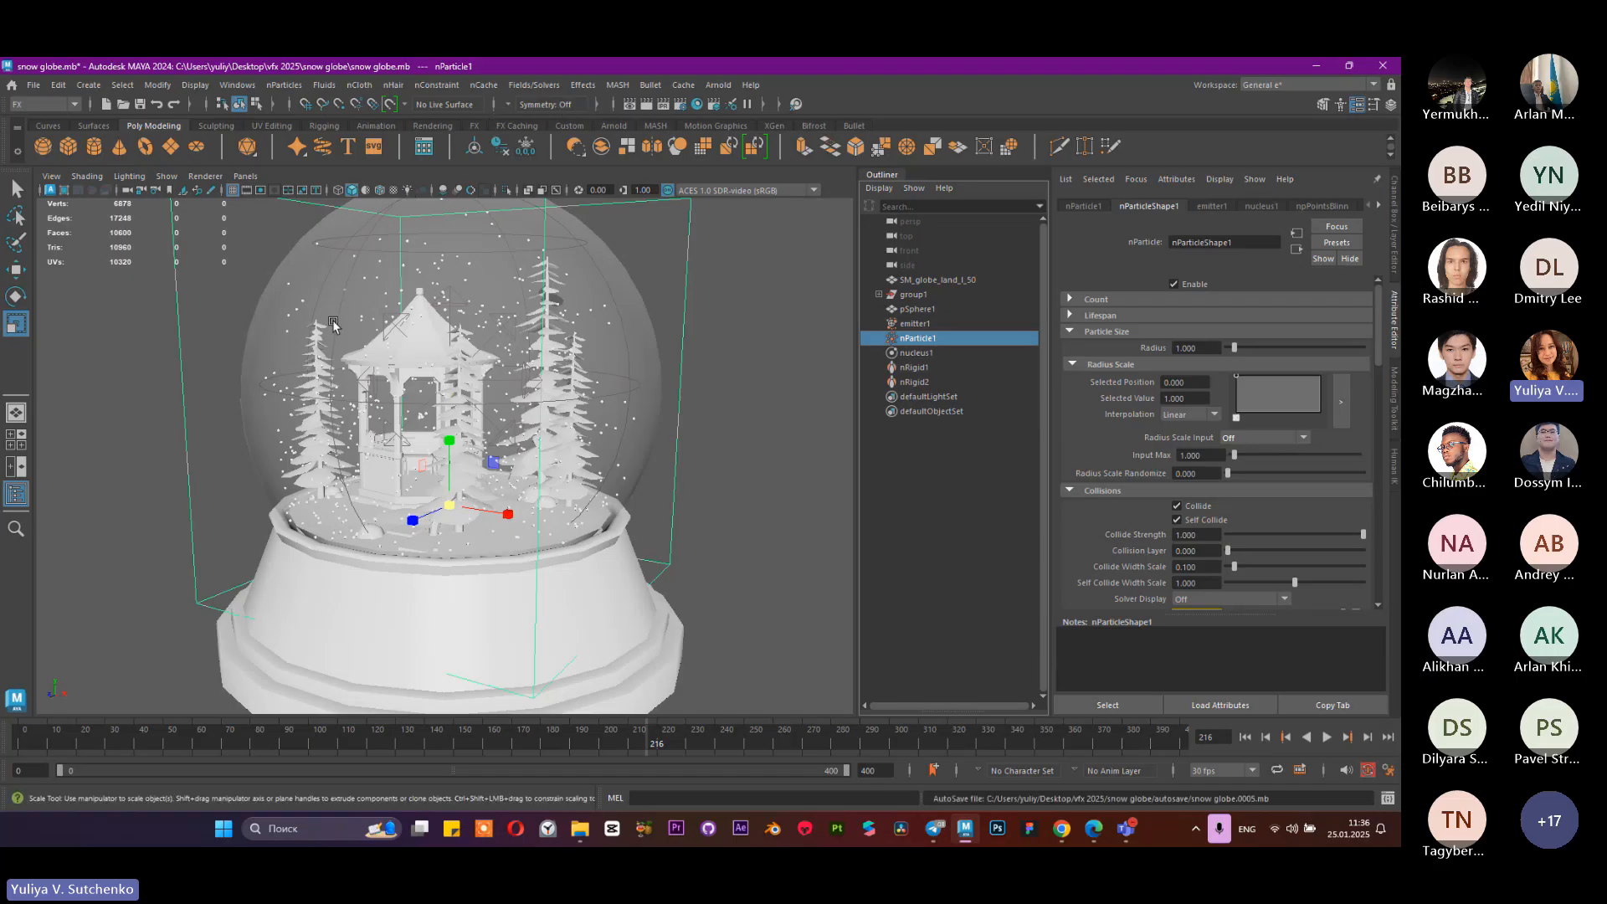
pyautogui.scroll(-5, 557, 366)
pyautogui.scroll(8, 441, 439)
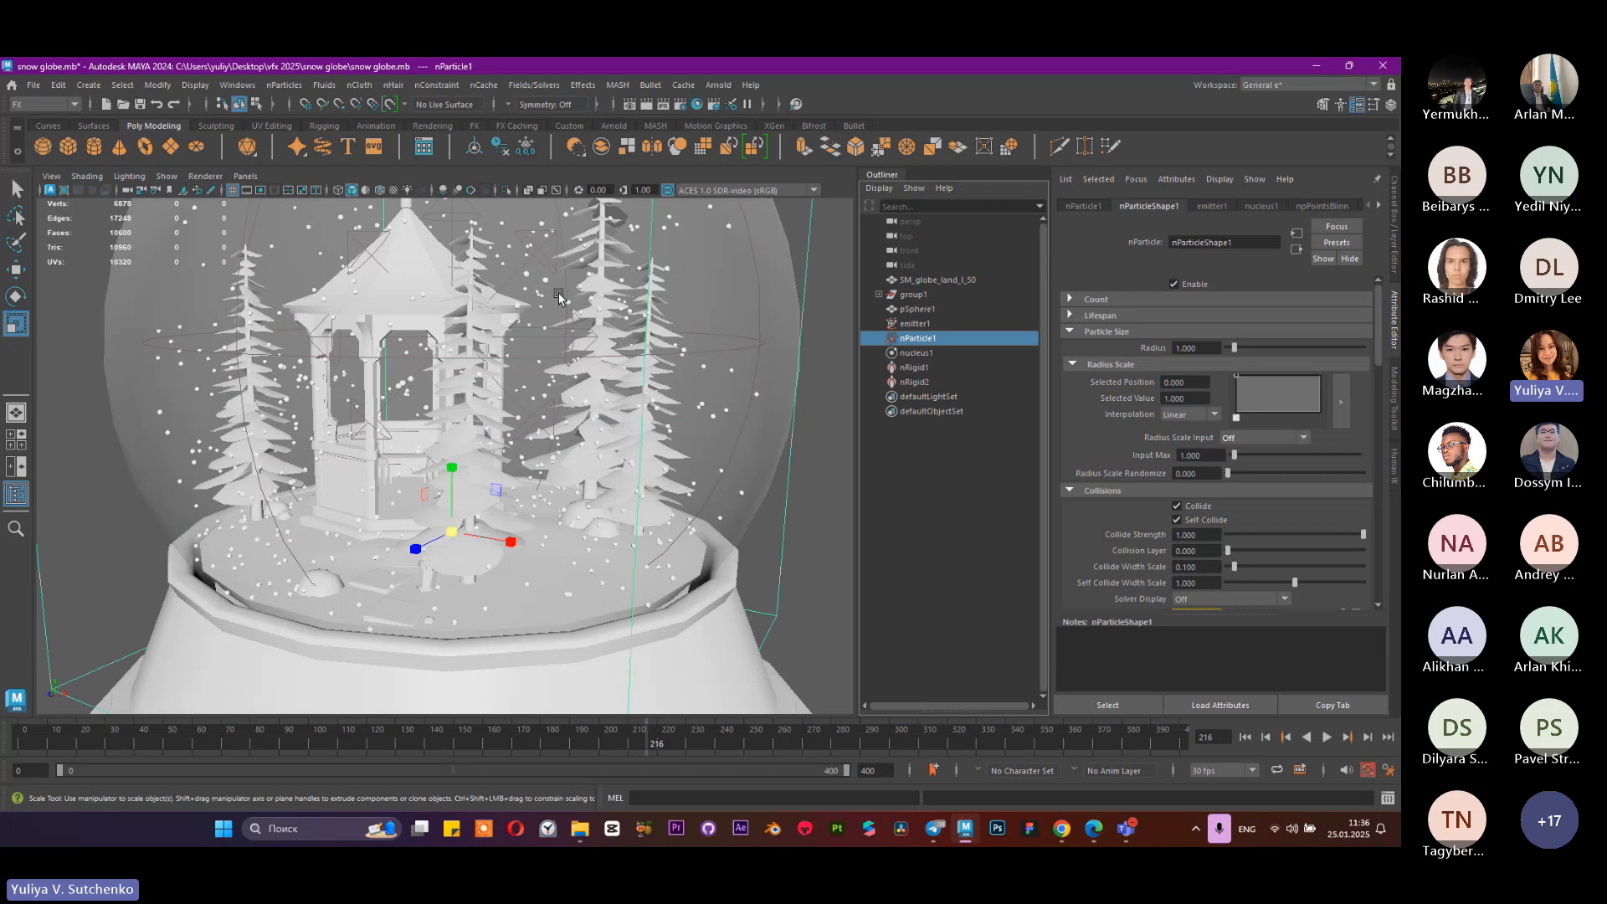
pyautogui.scroll(-7, 590, 406)
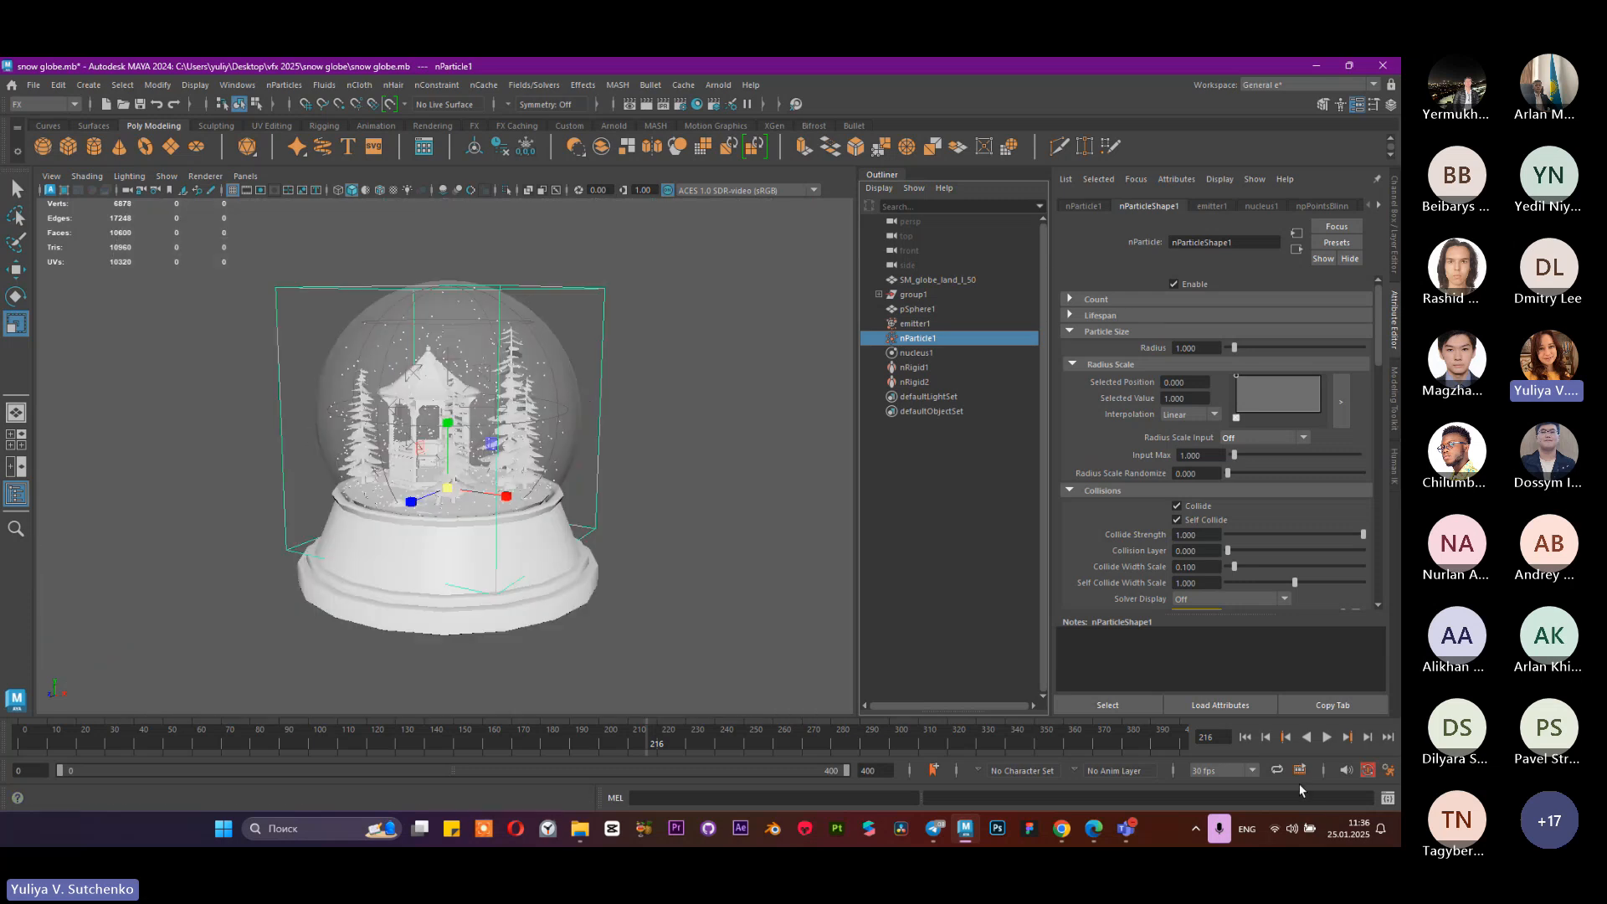
# Step: Continue the snowfall playback from the current frame, and replay its beginning from the start of the timeline
pyautogui.click(1326, 738)
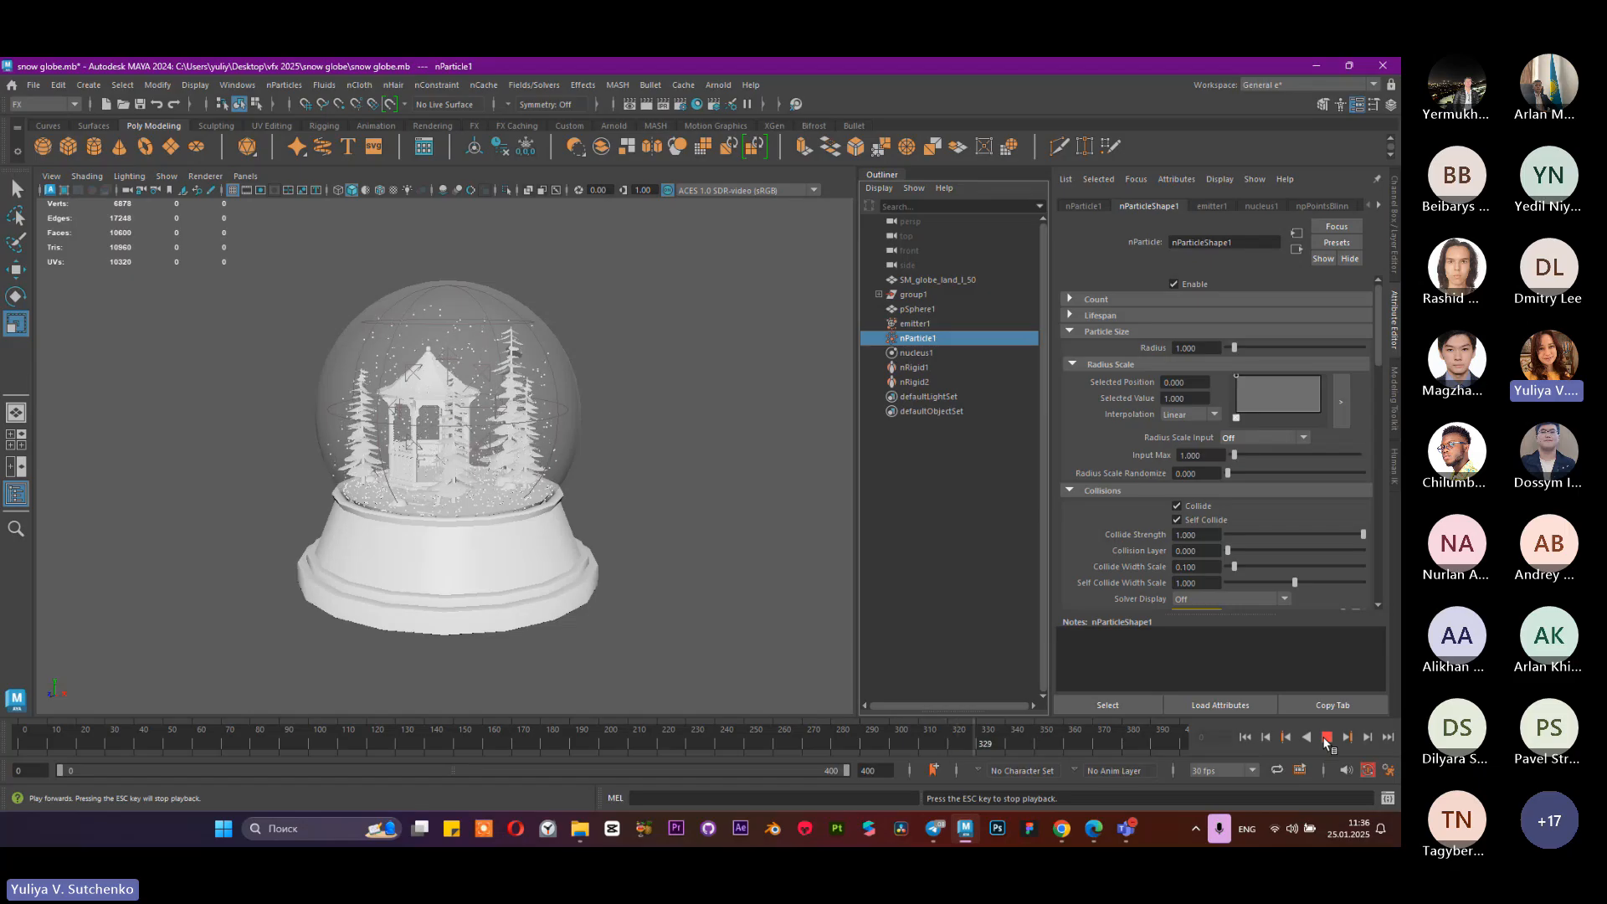
pyautogui.click(1326, 737)
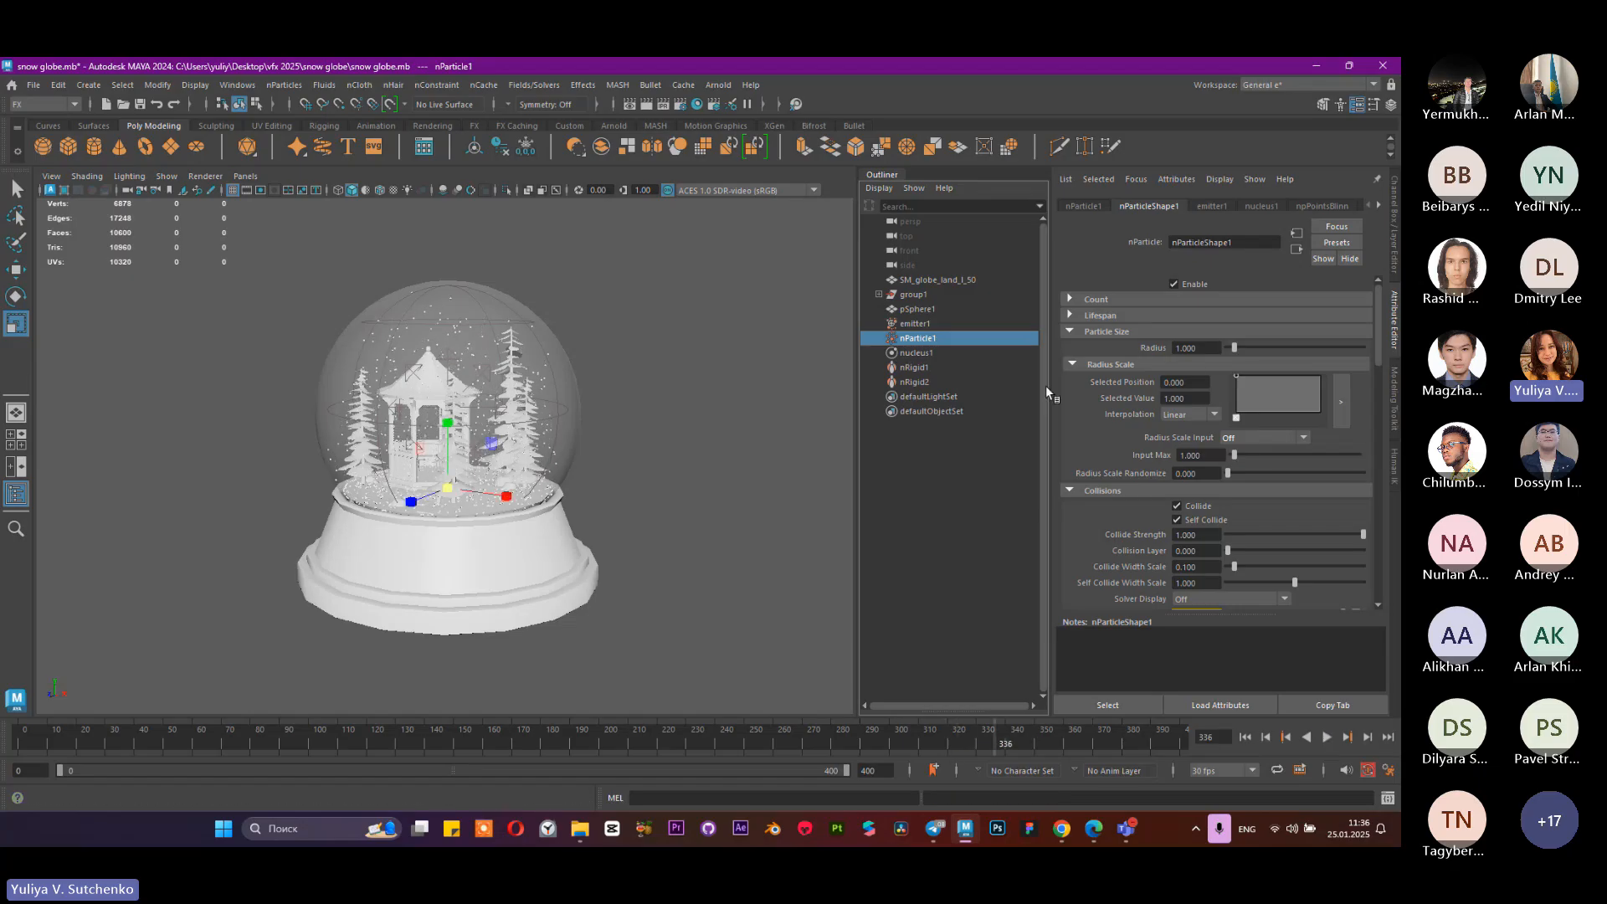
pyautogui.scroll(3, 577, 402)
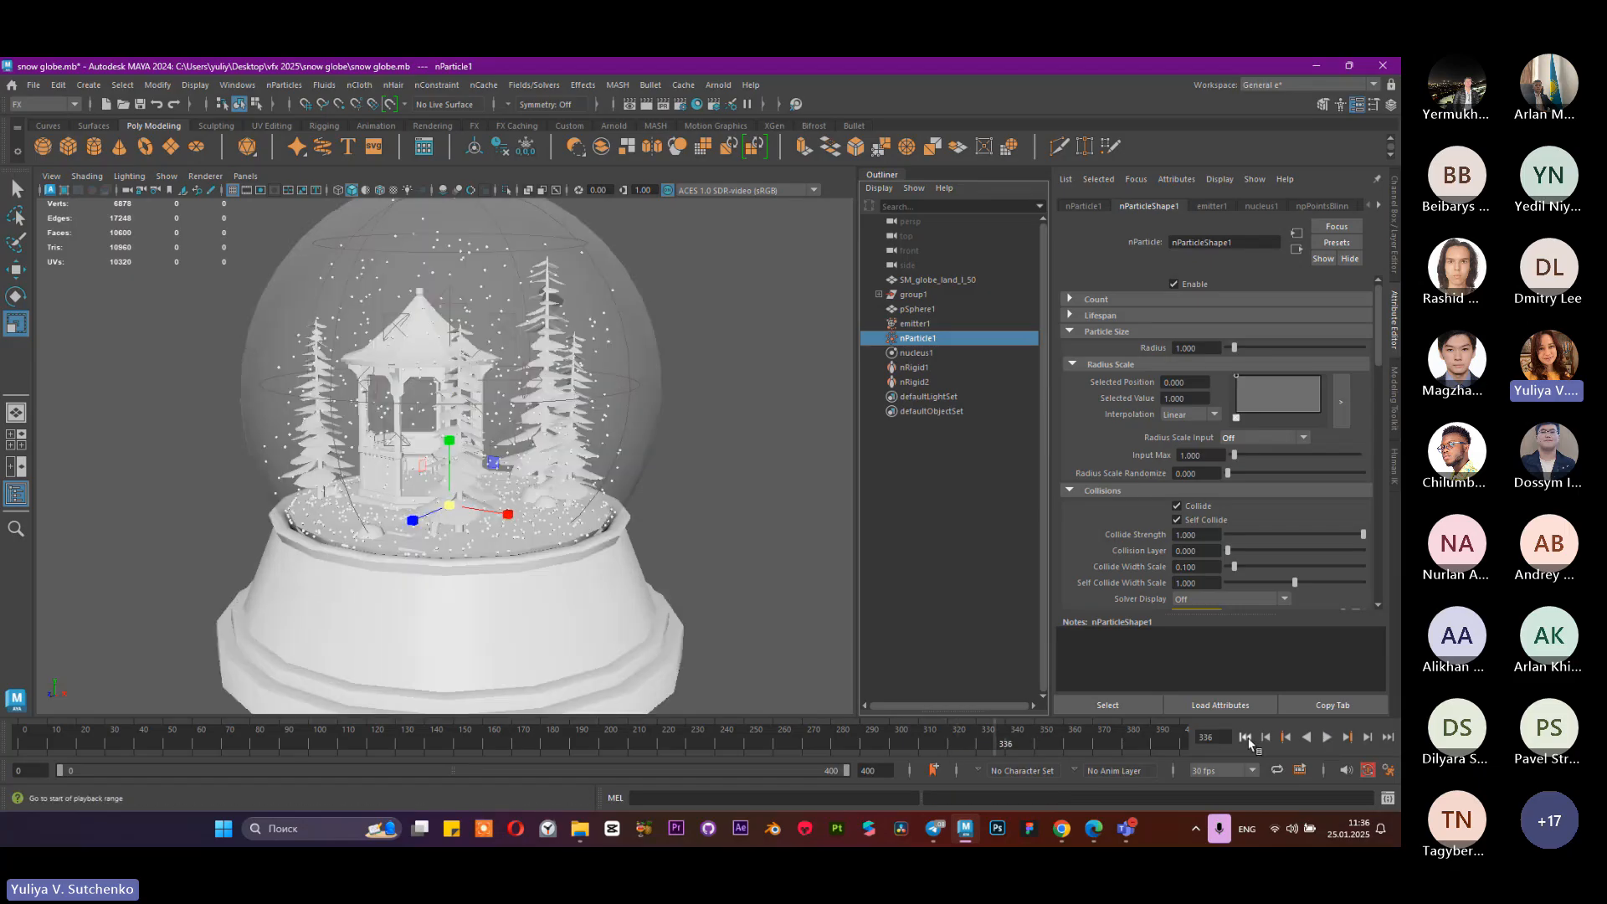
pyautogui.hotkey('alt', 'shift', 'v')
pyautogui.click(1327, 737)
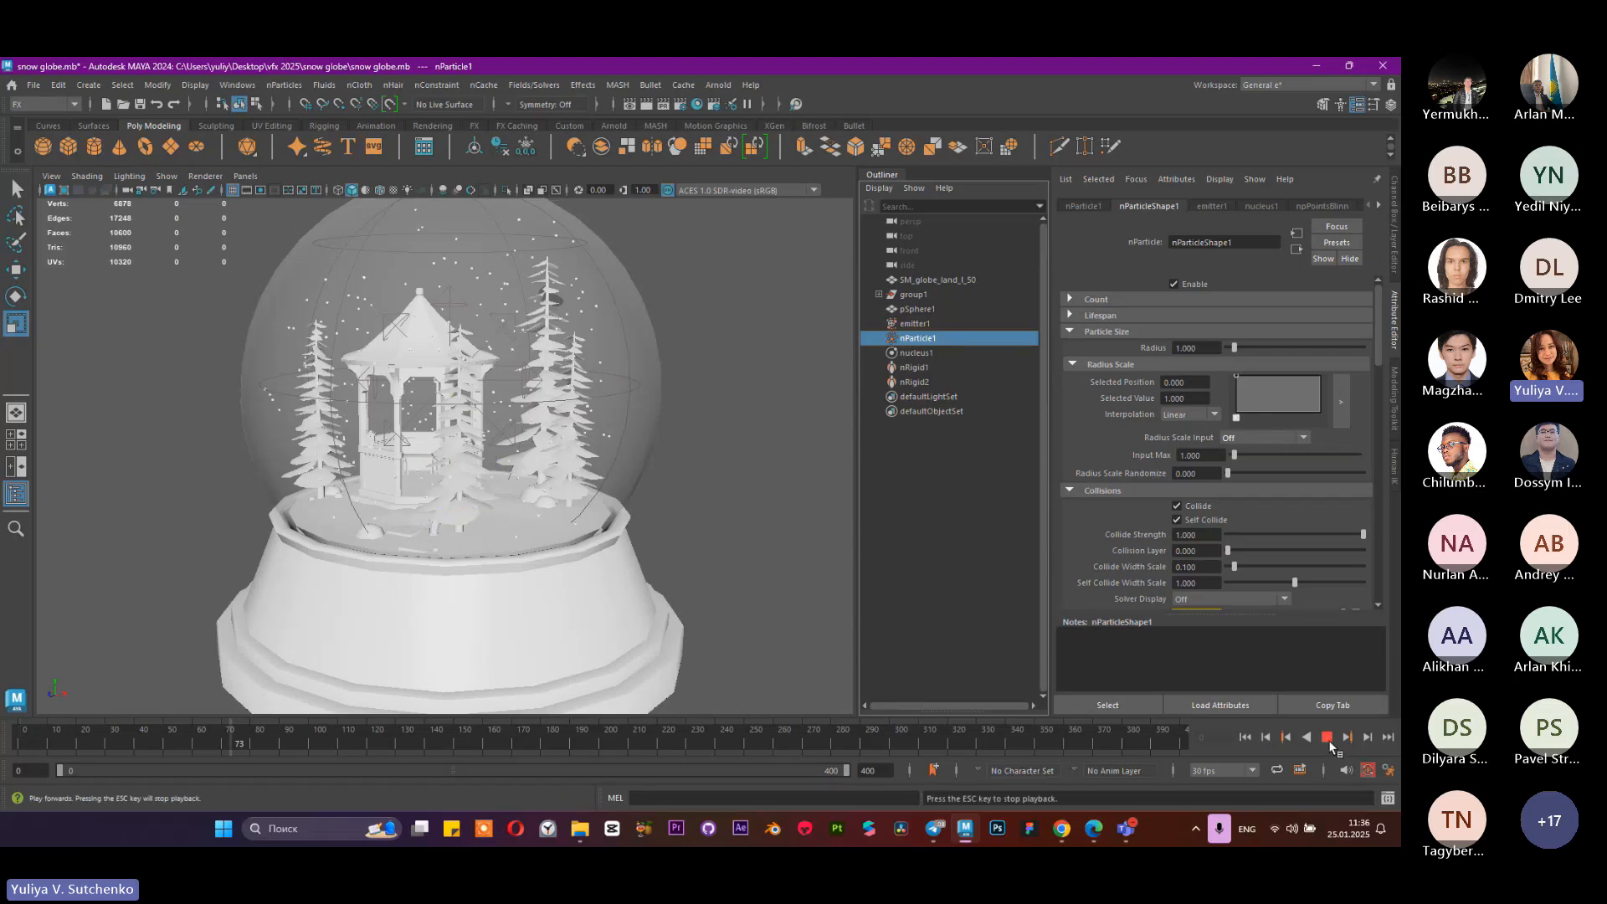
pyautogui.click(1327, 738)
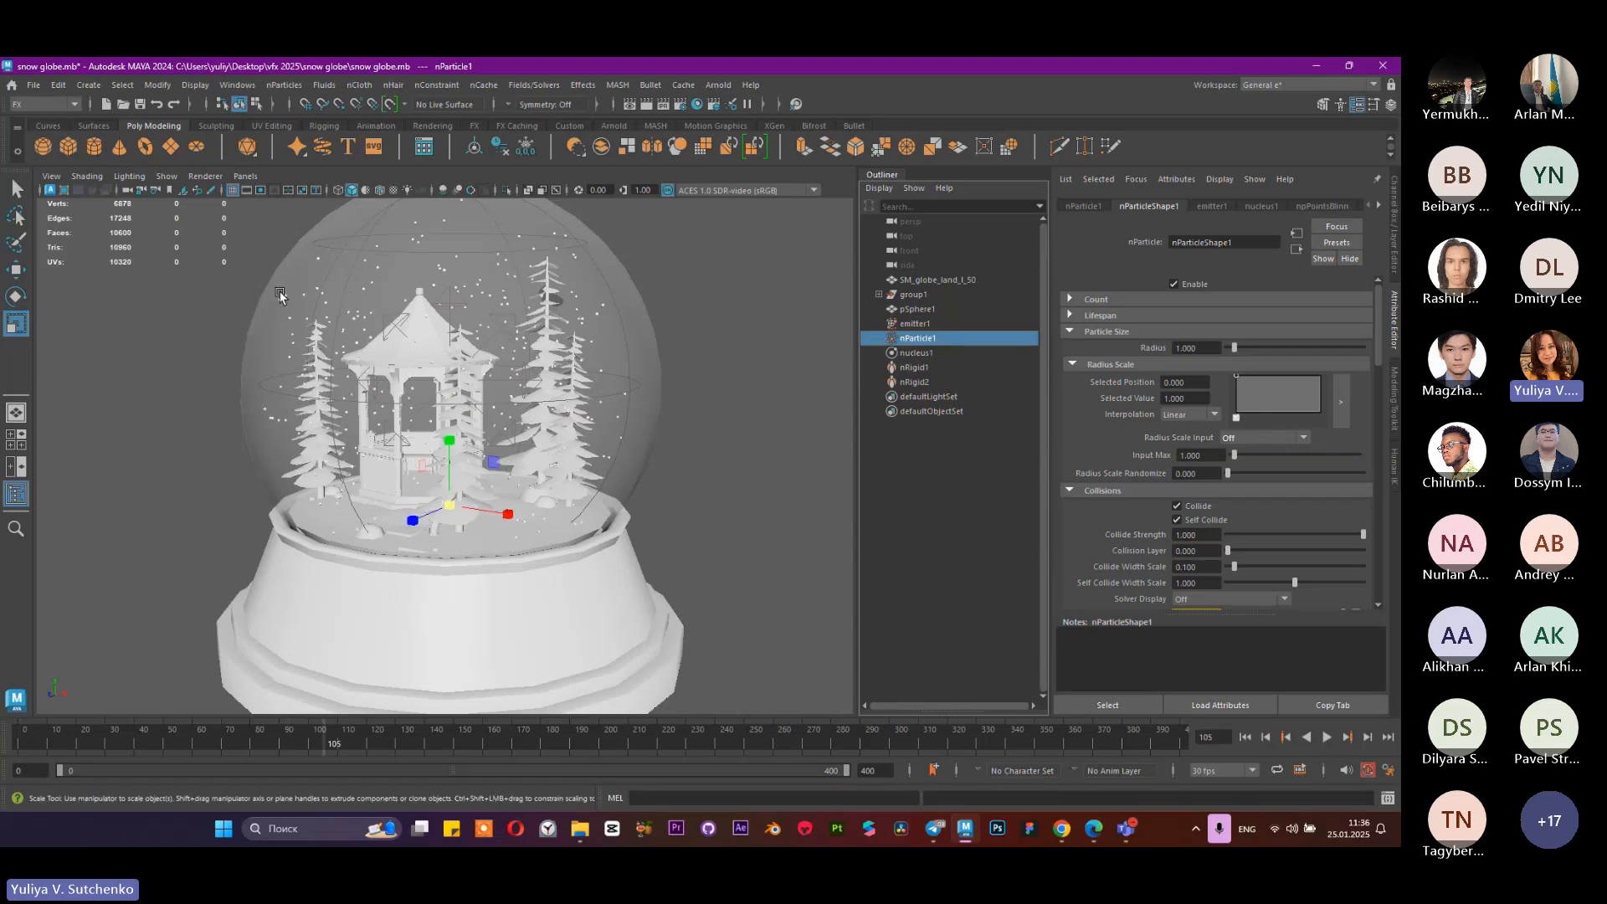
# Step: Run the snowfall simulation from the start, stop it at frame 217, and check the snow from another angle
pyautogui.click(1245, 738)
pyautogui.click(1327, 737)
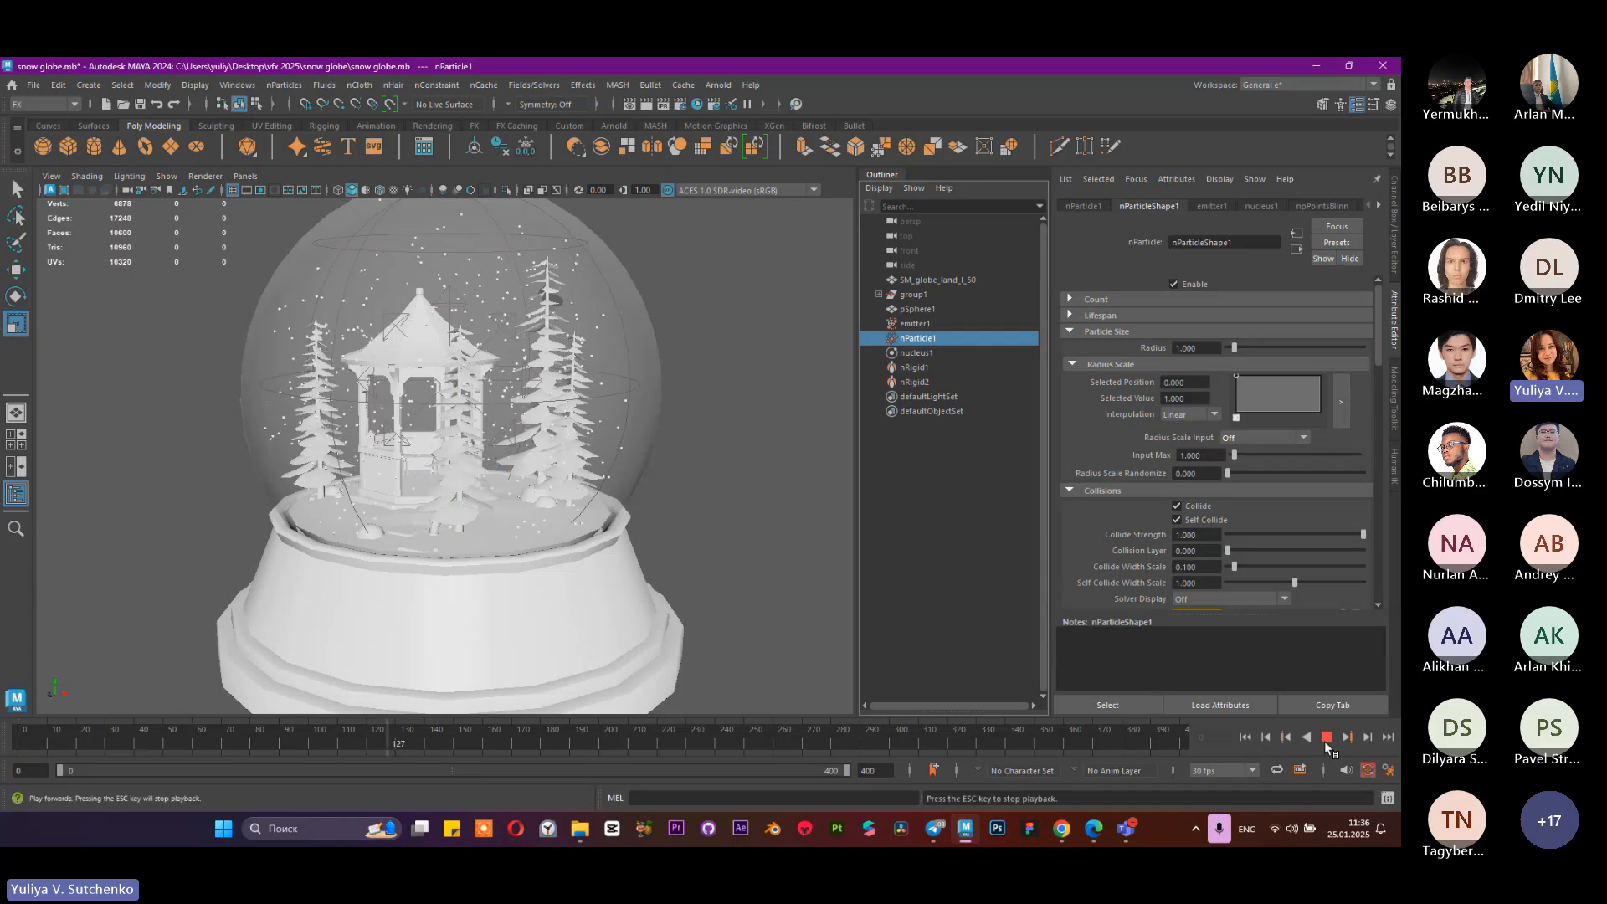
pyautogui.click(1326, 738)
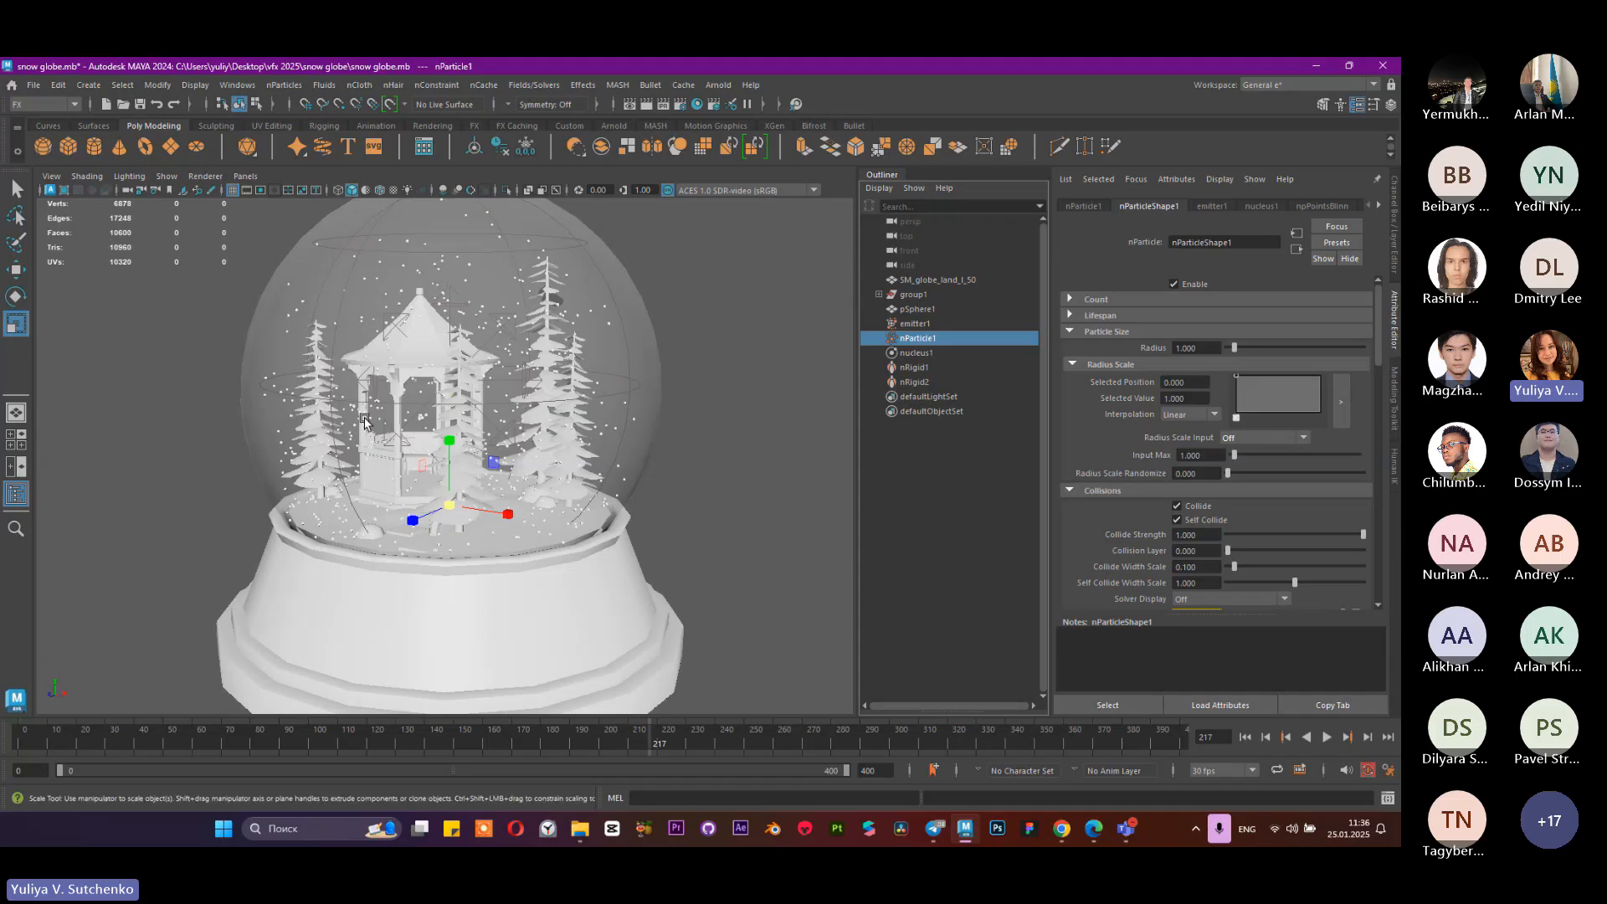
pyautogui.keyDown('alt'); pyautogui.moveTo(350, 389); pyautogui.dragTo(335, 382); pyautogui.keyUp('alt')
pyautogui.scroll(2, 335, 382)
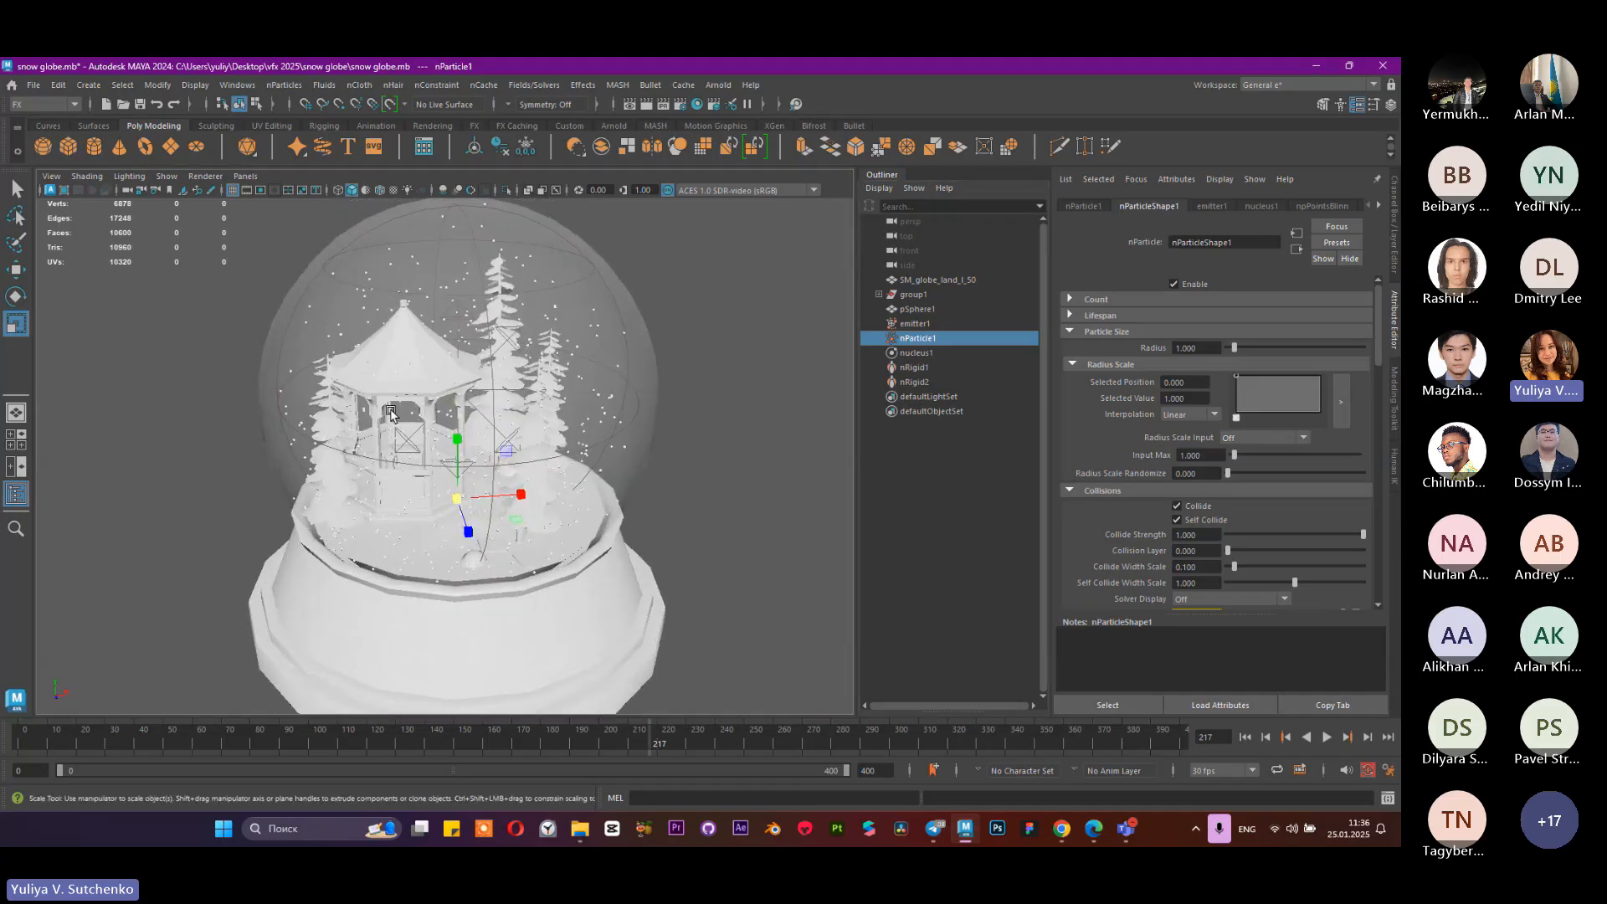
# Step: Set the selected snow particles' state at frame 217 as their initial state
pyautogui.click(283, 85)
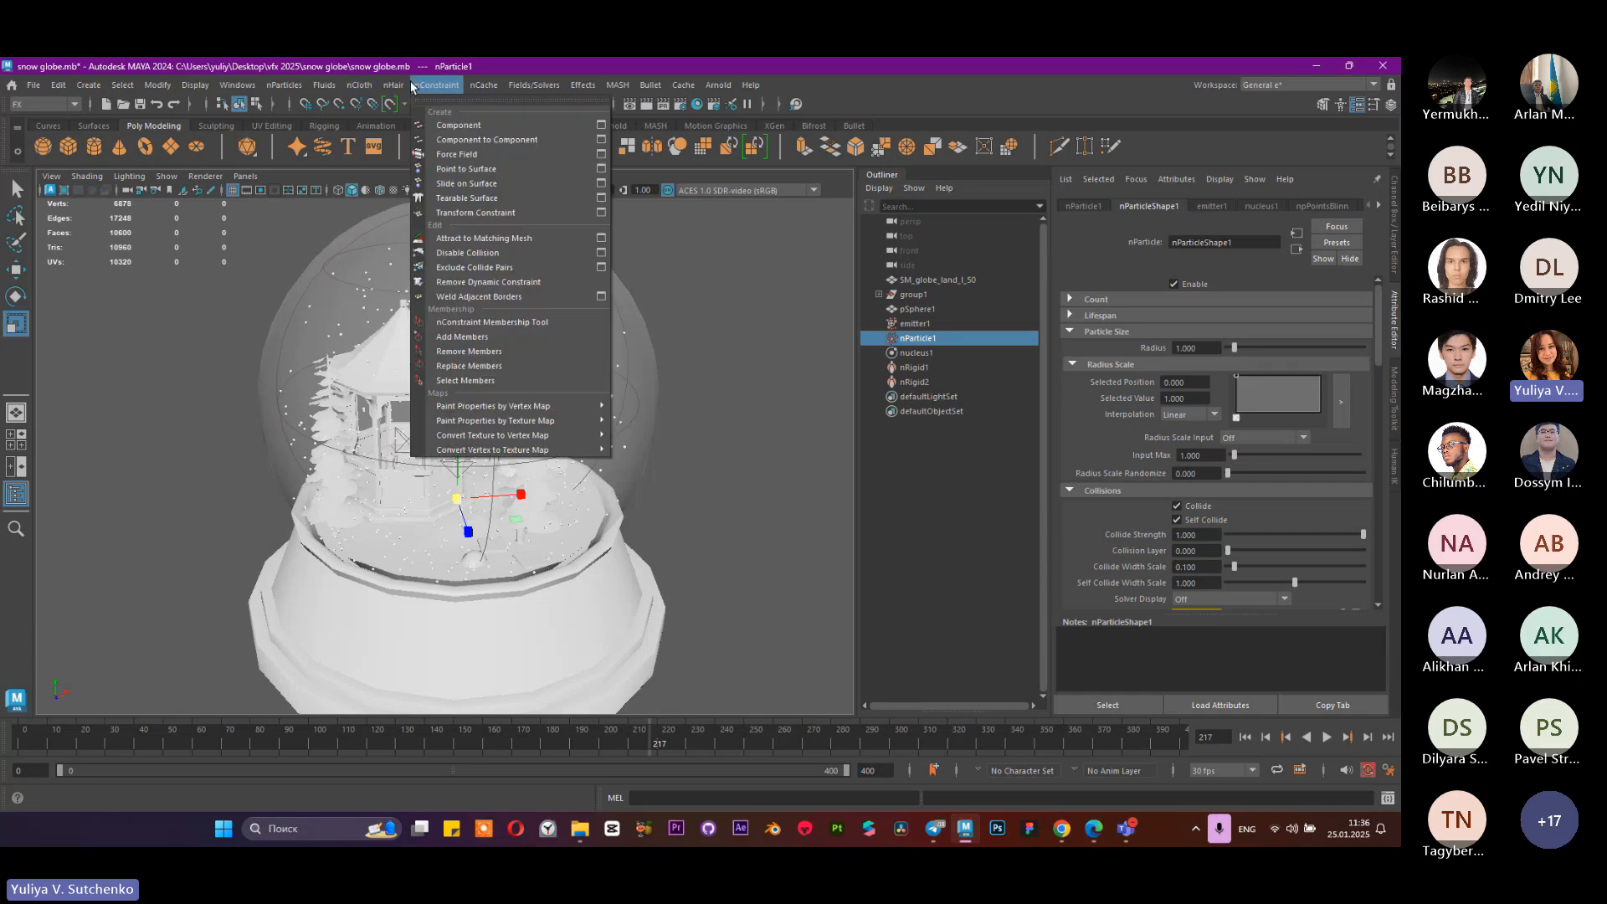
pyautogui.press('Escape')
pyautogui.click(534, 85)
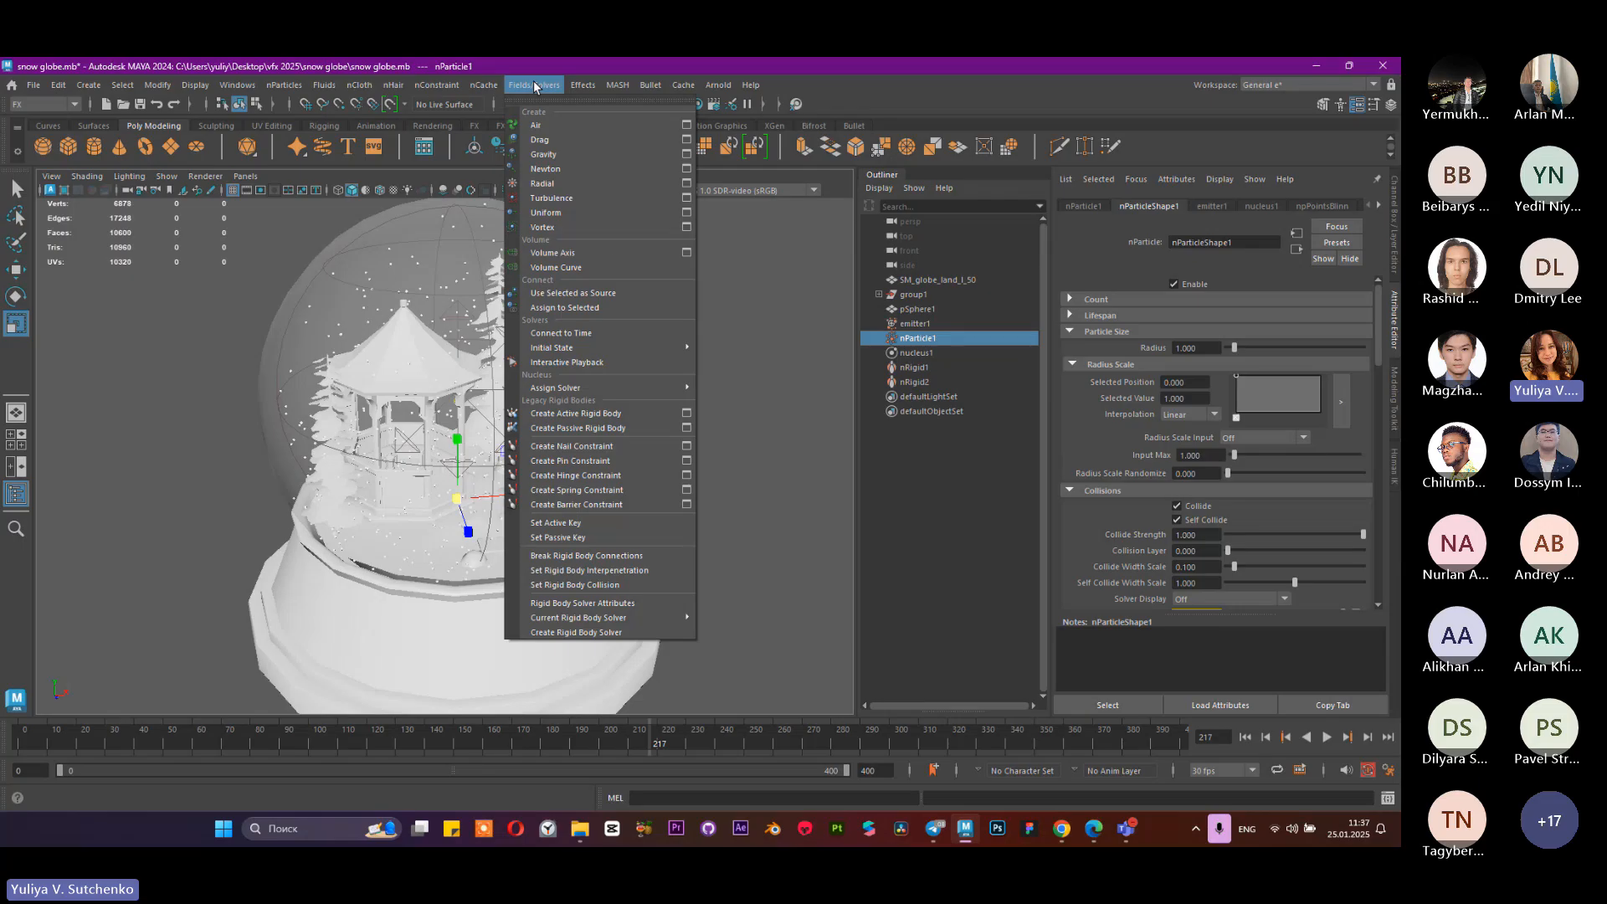
pyautogui.moveTo(597, 352)
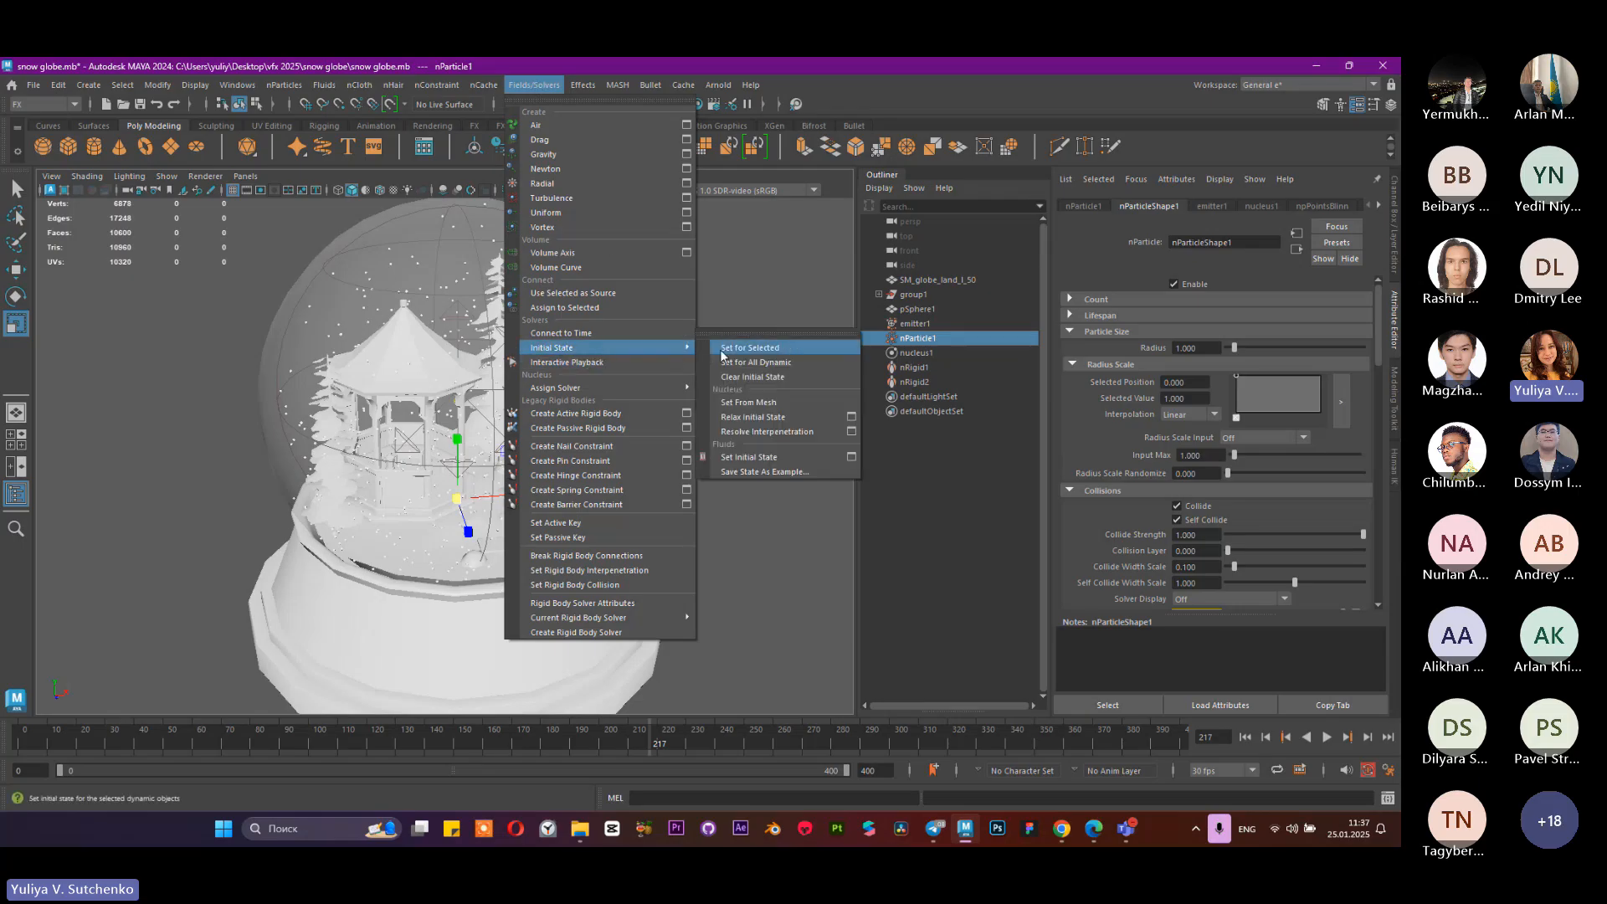
pyautogui.moveTo(674, 348)
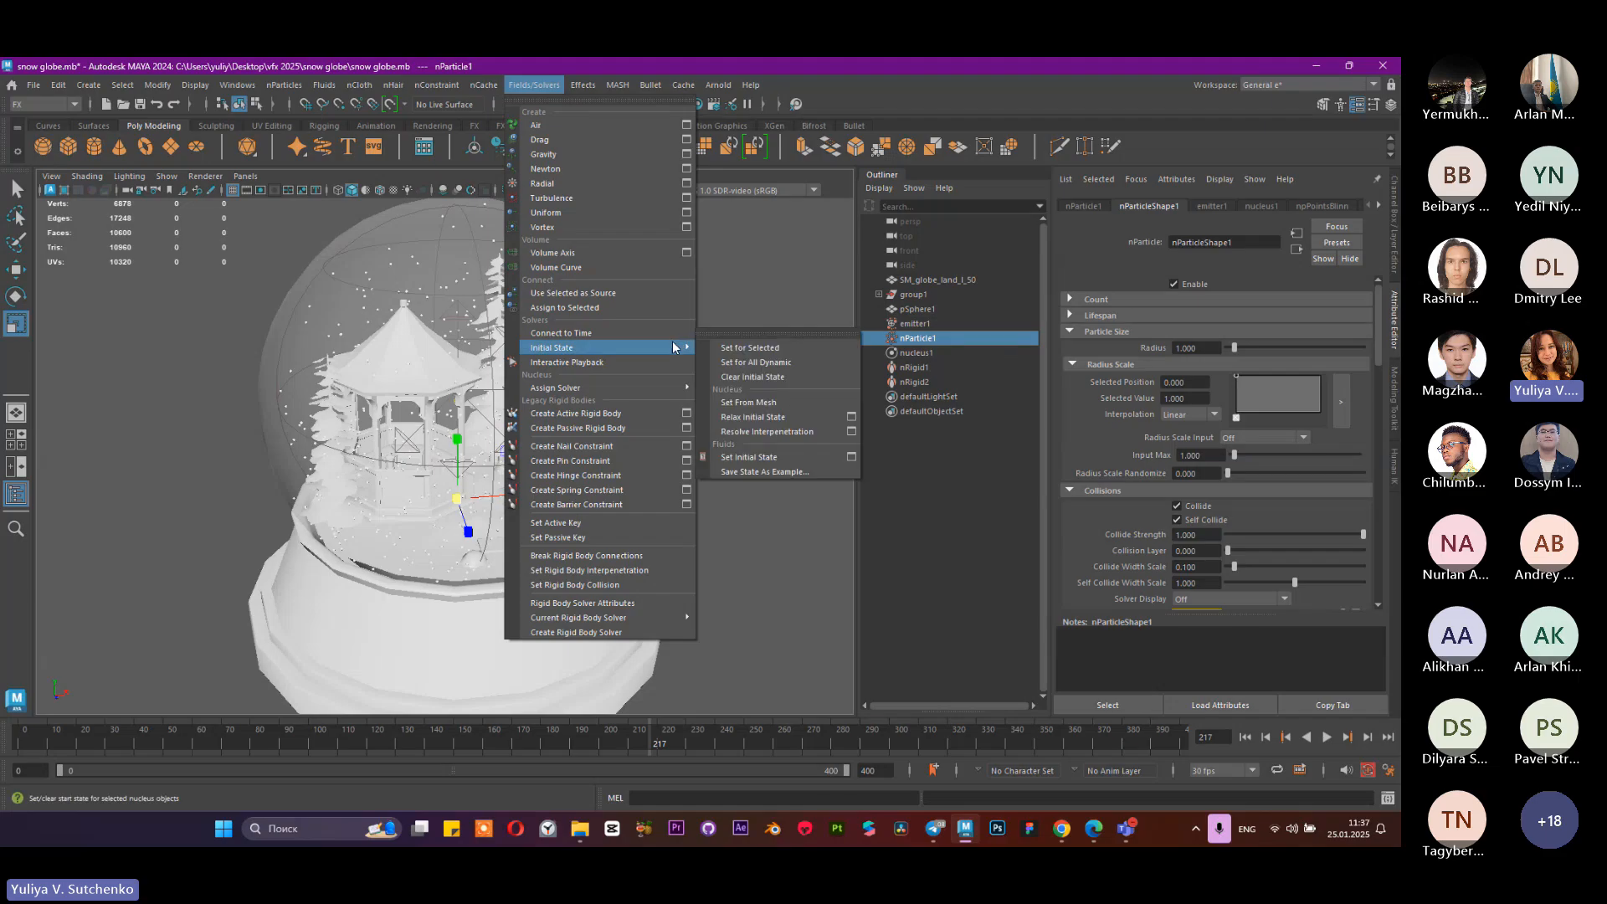
pyautogui.click(733, 349)
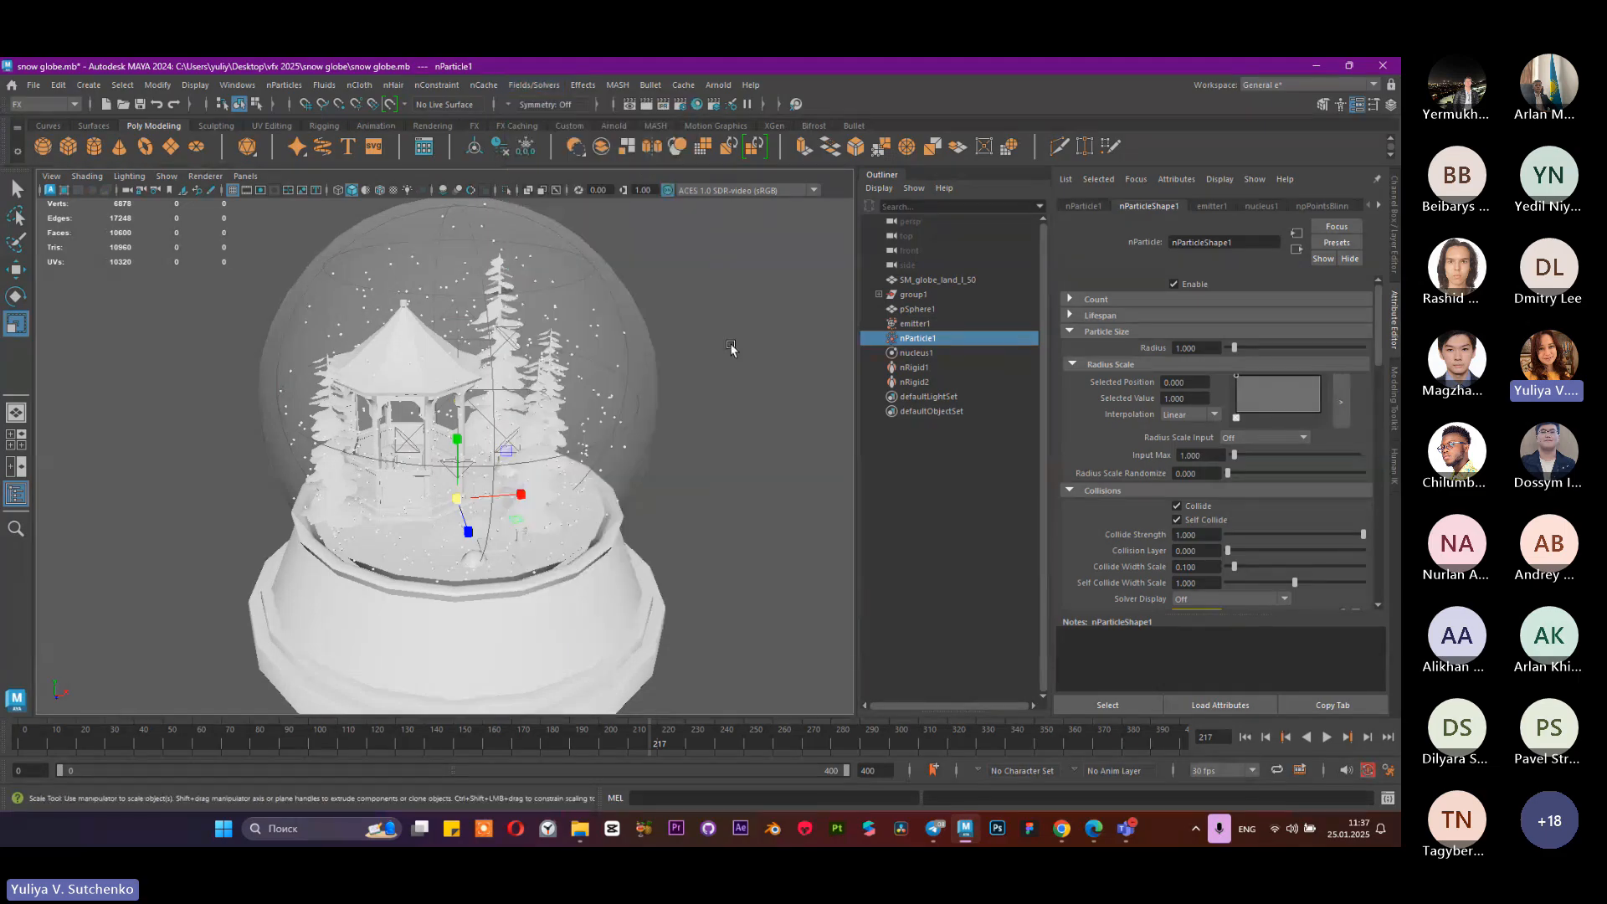
# Step: Replay the snowfall from the start of the timeline and examine the snow in the globe from several distances and angles
pyautogui.click(1247, 738)
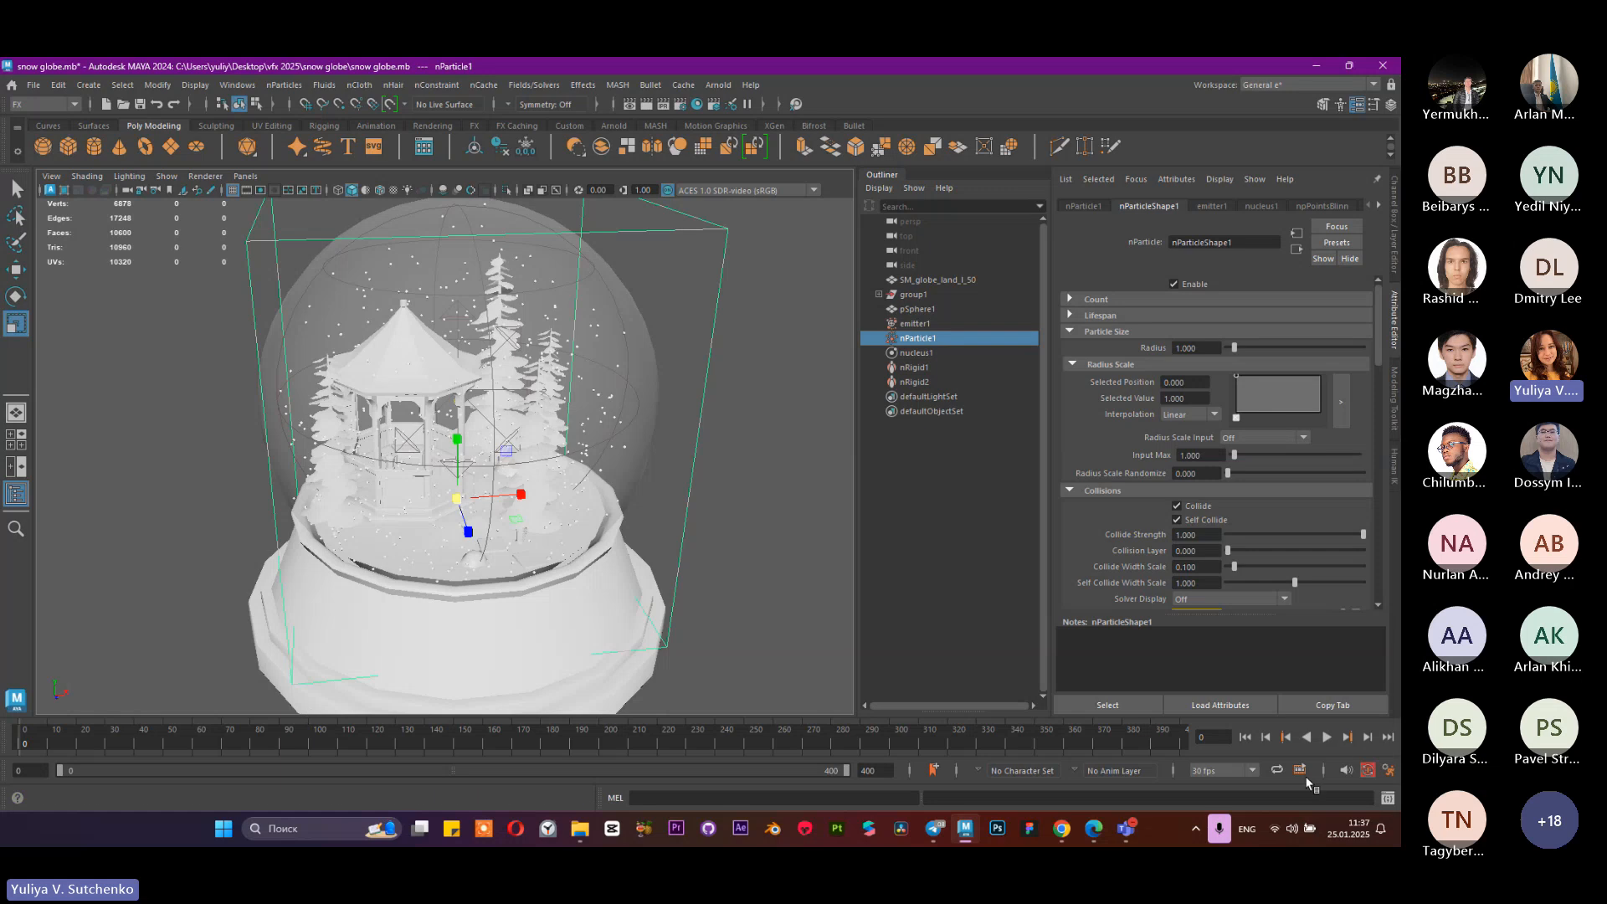
pyautogui.click(1327, 737)
pyautogui.click(689, 513)
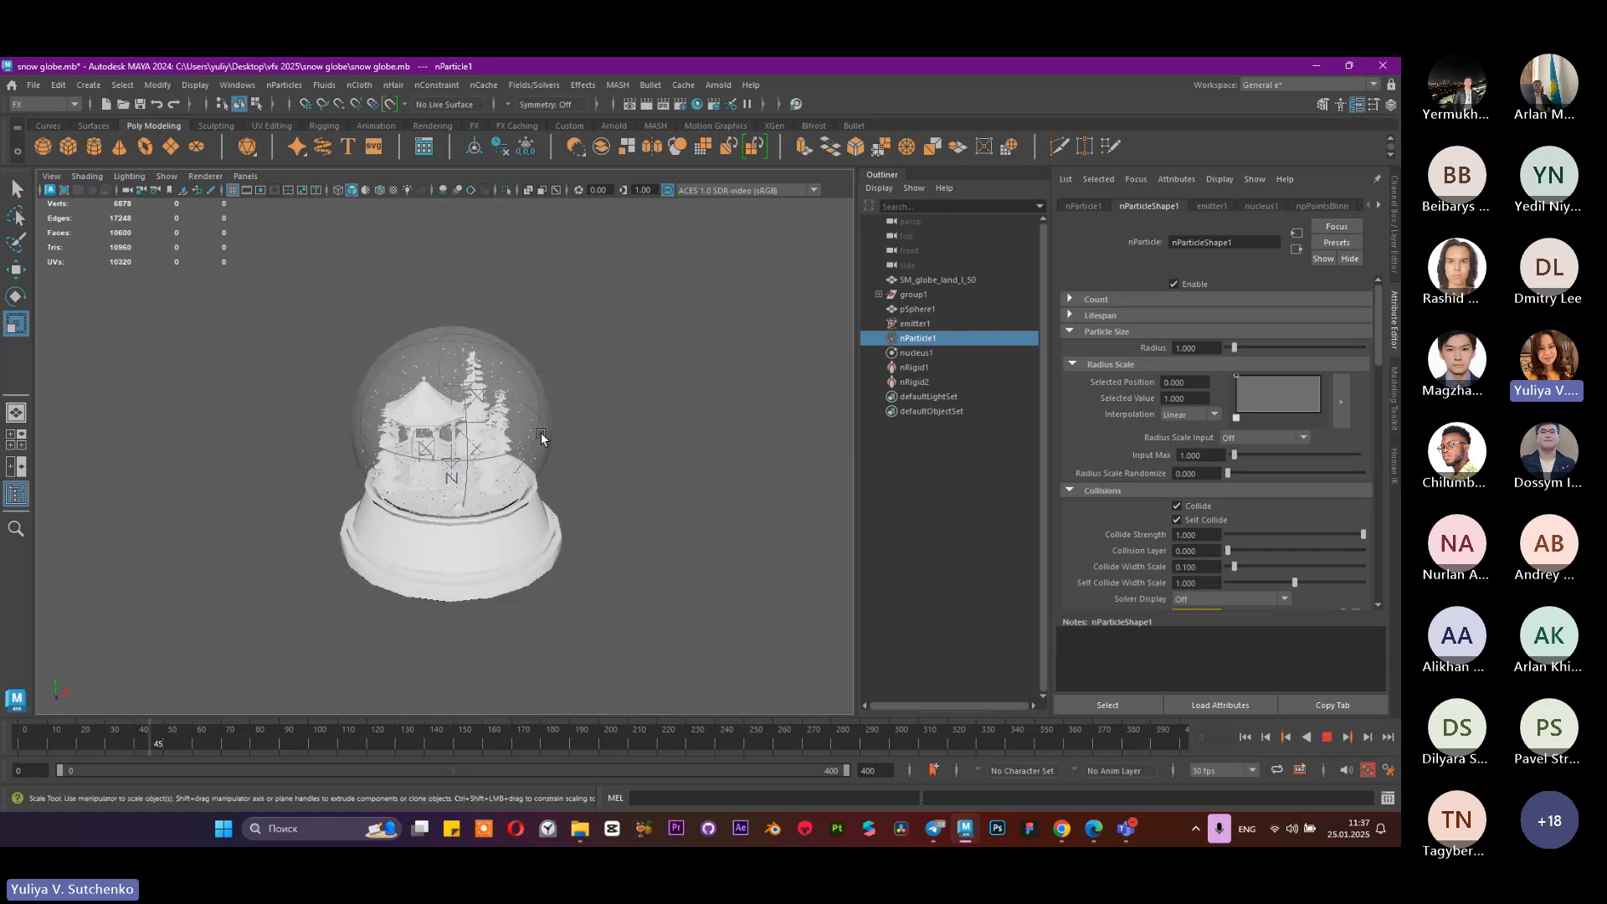
pyautogui.scroll(5, 535, 502)
pyautogui.scroll(-3, 527, 502)
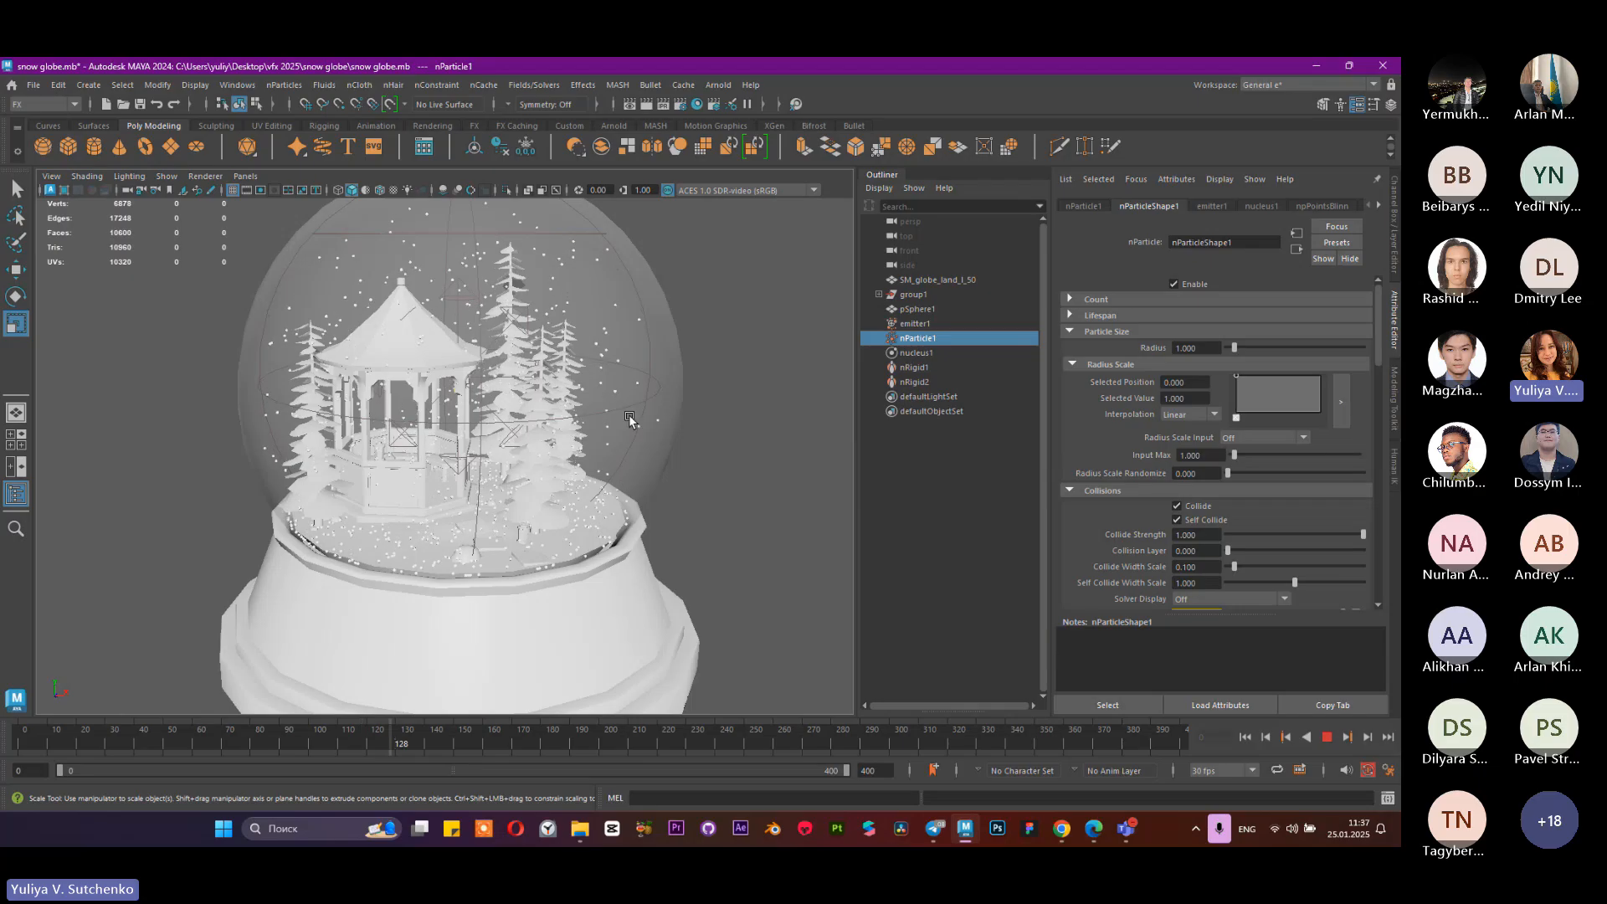
pyautogui.scroll(-3, 642, 466)
pyautogui.keyDown('alt'); pyautogui.moveTo(642, 469); pyautogui.dragTo(542, 462); pyautogui.keyUp('alt')
pyautogui.scroll(4, 543, 462)
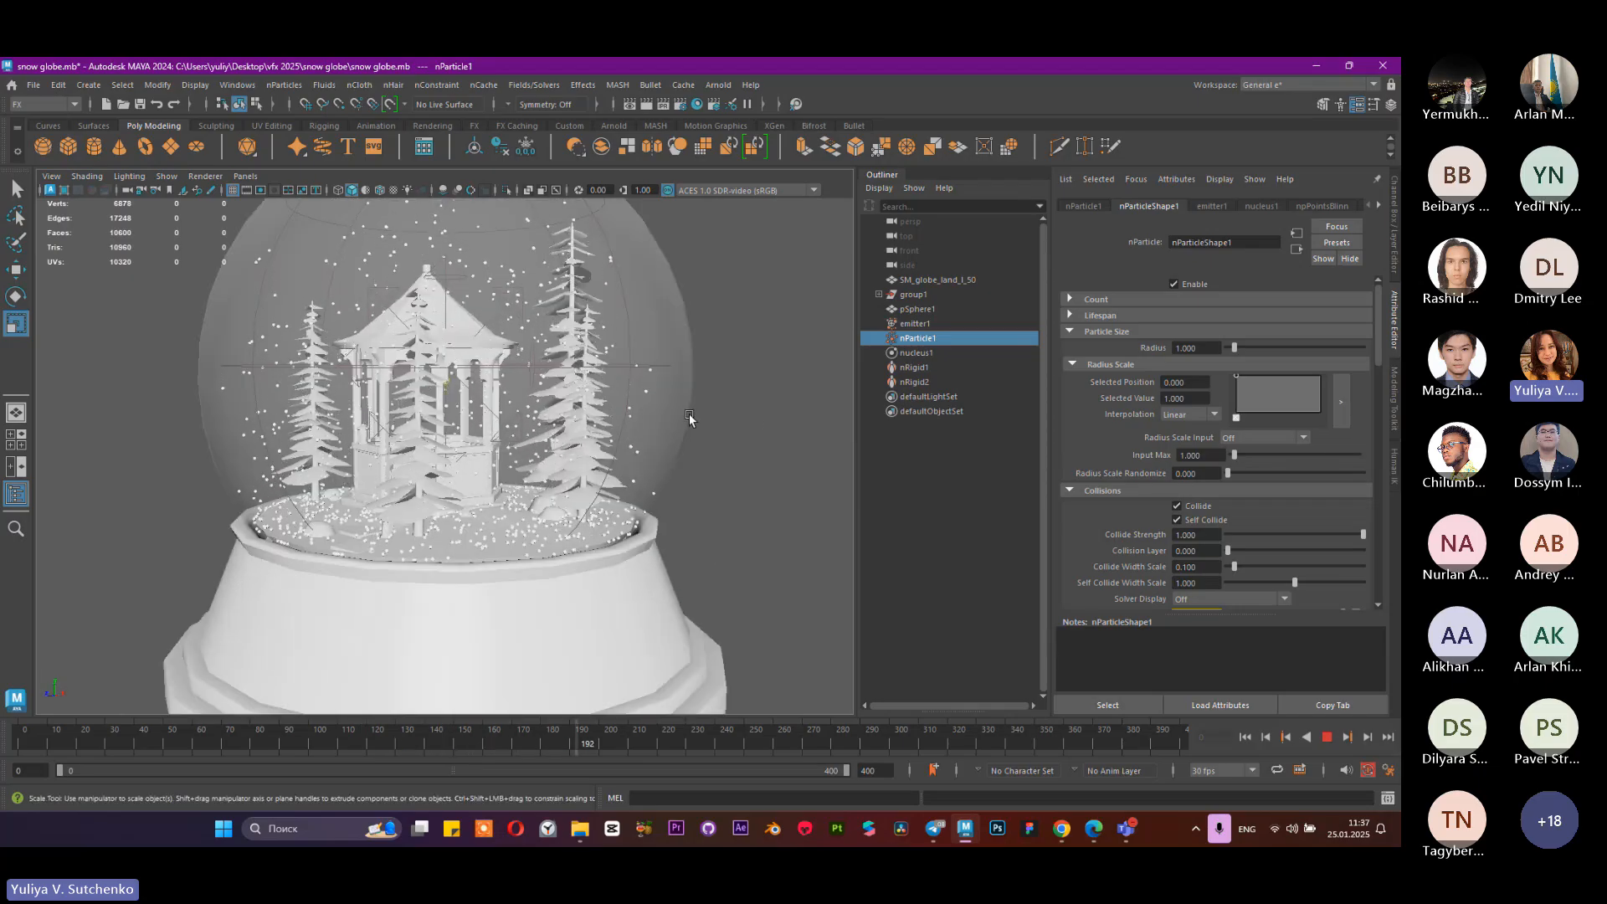
pyautogui.scroll(-3, 586, 426)
pyautogui.click(1329, 733)
# Step: Set the emitter's rate to 200 particles per second and play the snowfall from the first frame
pyautogui.click(1244, 737)
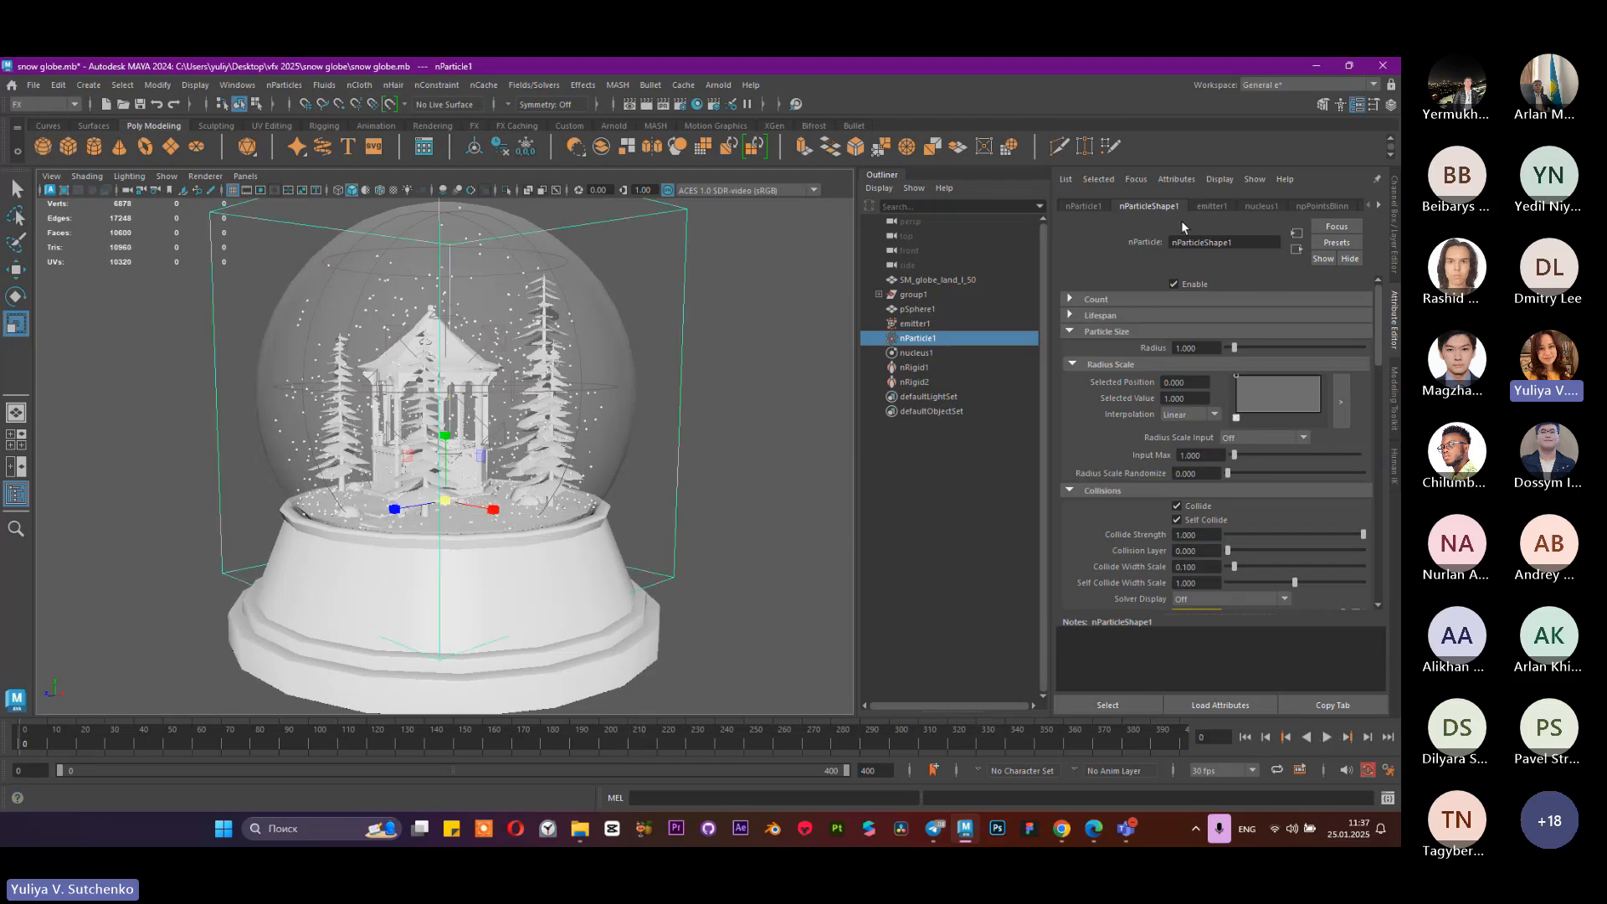
pyautogui.click(1205, 207)
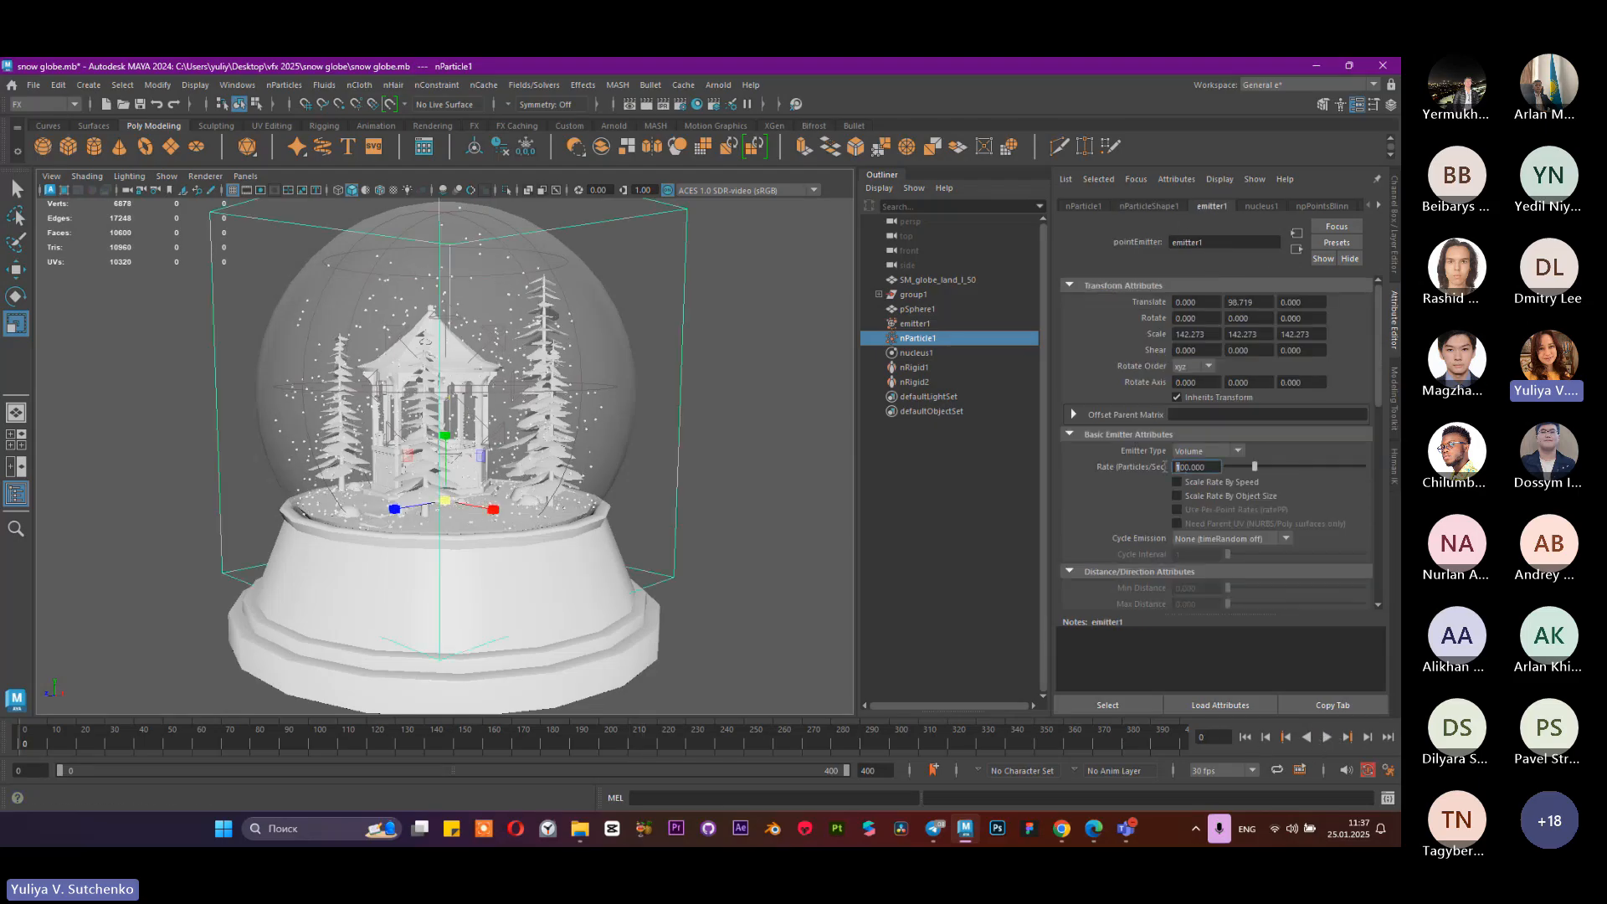
pyautogui.press('Return')
pyautogui.click(1326, 737)
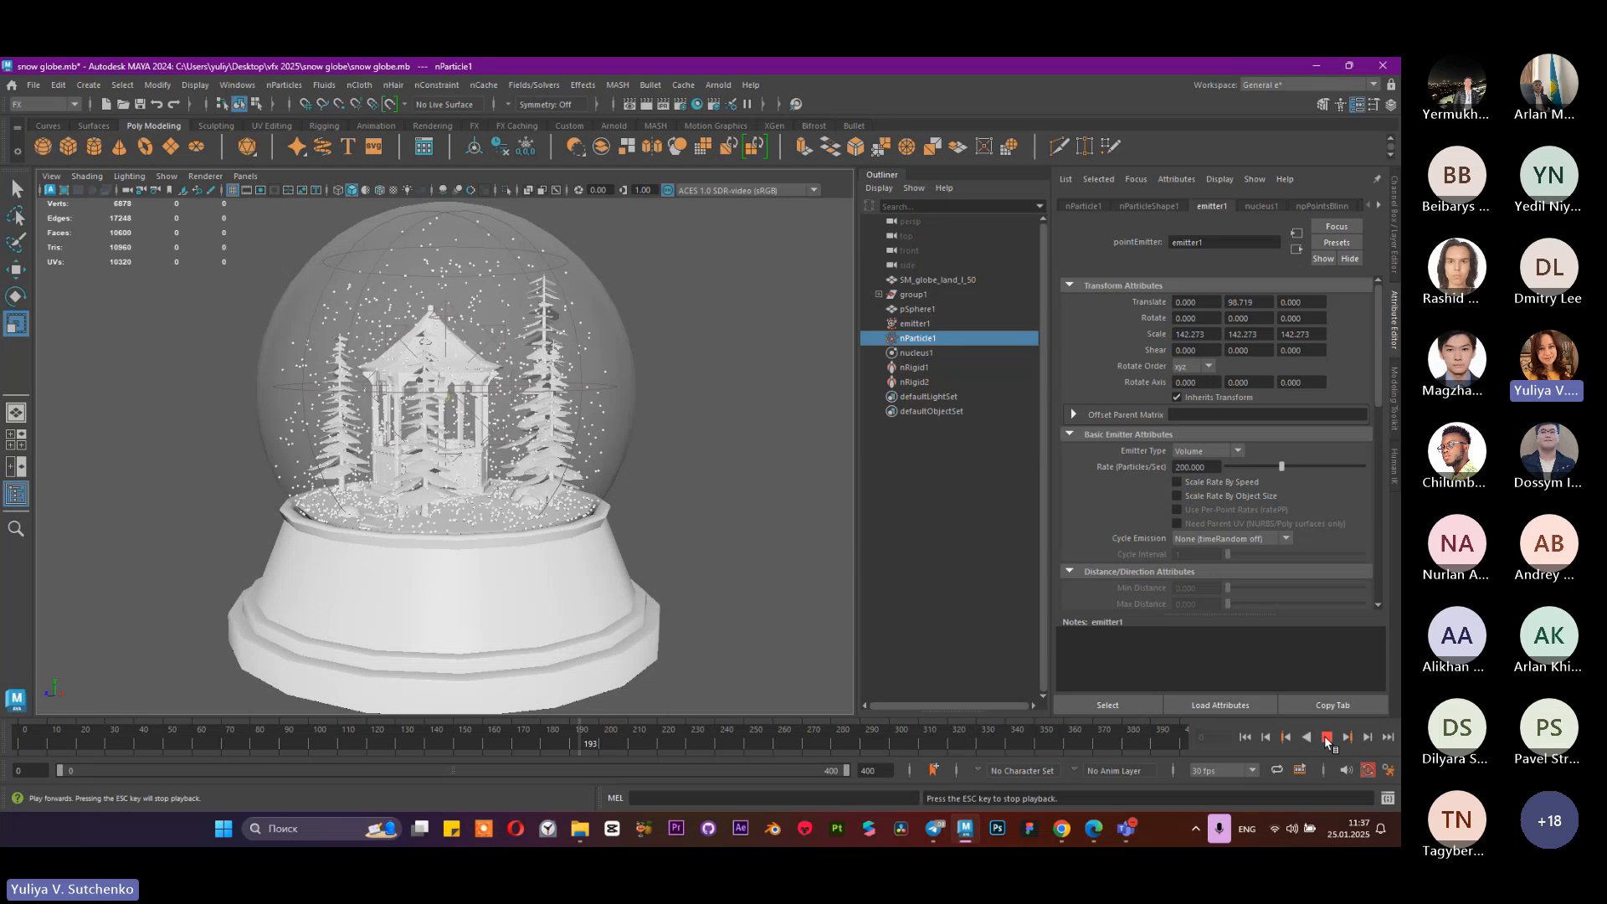
pyautogui.click(1327, 736)
# Step: Look through the emitter's attributes and the snow particles' collision and dynamic properties
pyautogui.scroll(-10, 1132, 421)
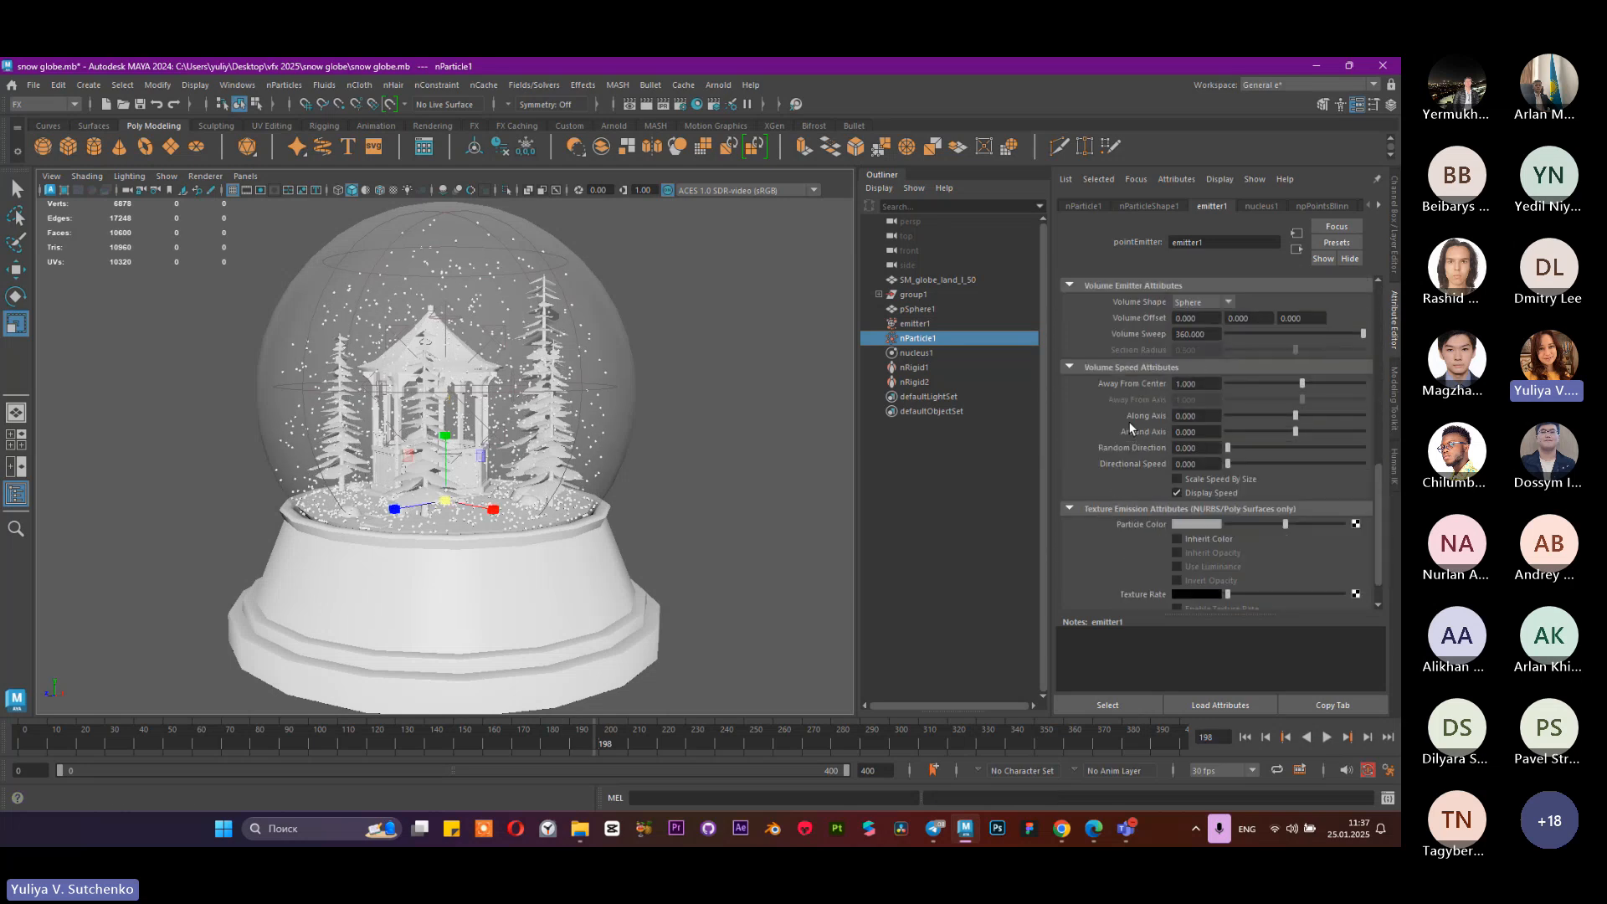
pyautogui.scroll(-1, 1112, 393)
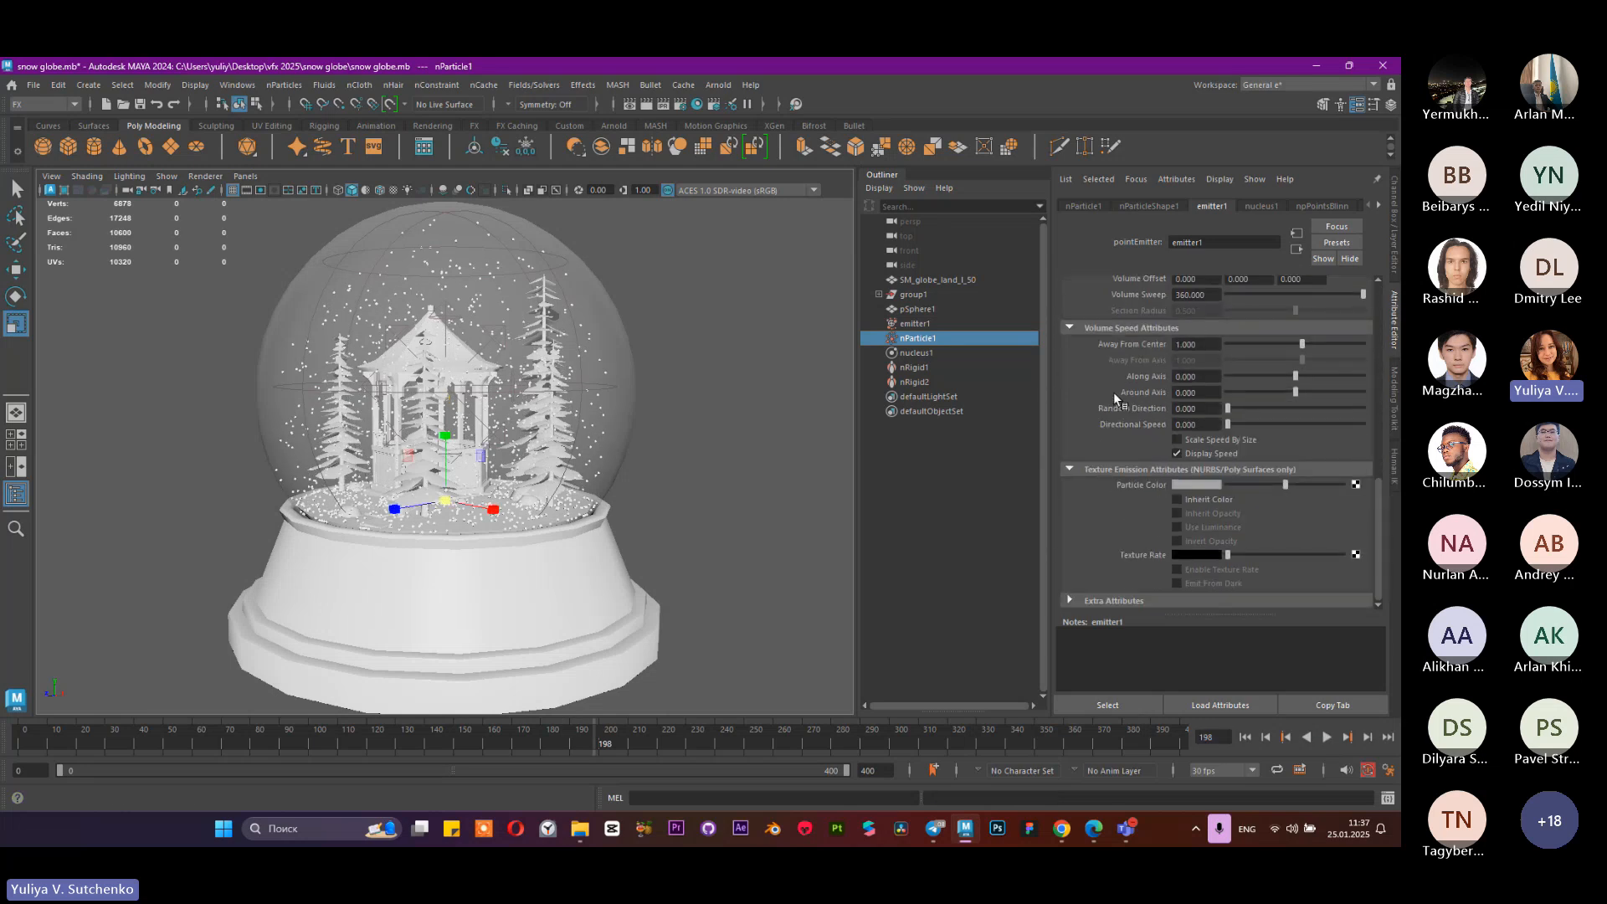
pyautogui.scroll(8, 1113, 392)
pyautogui.scroll(2, 1113, 398)
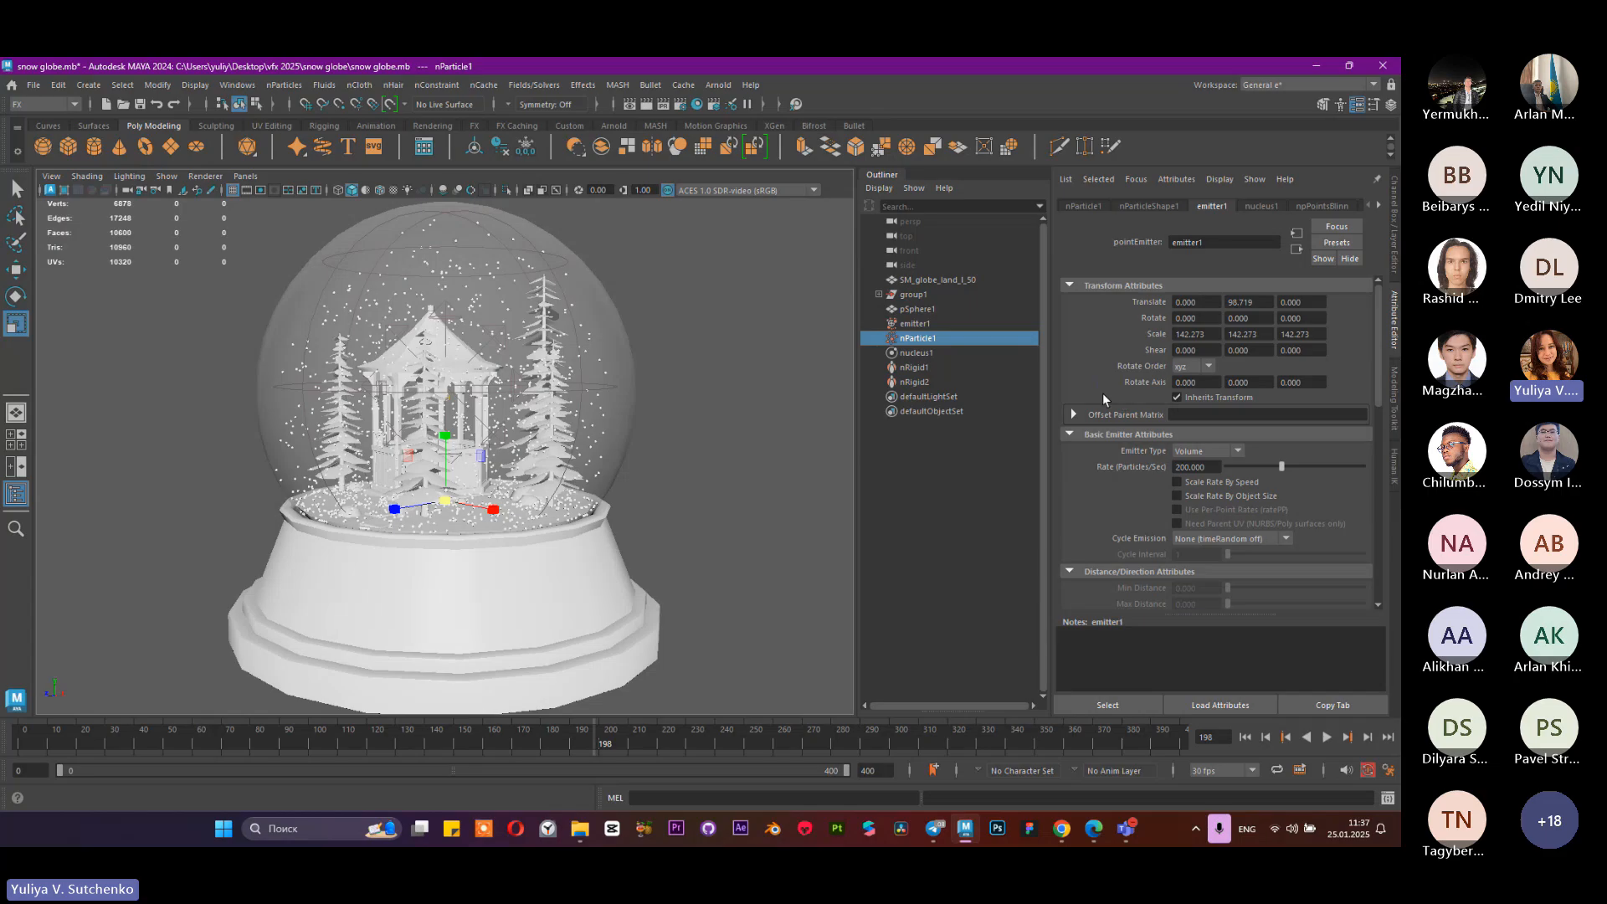
pyautogui.click(915, 324)
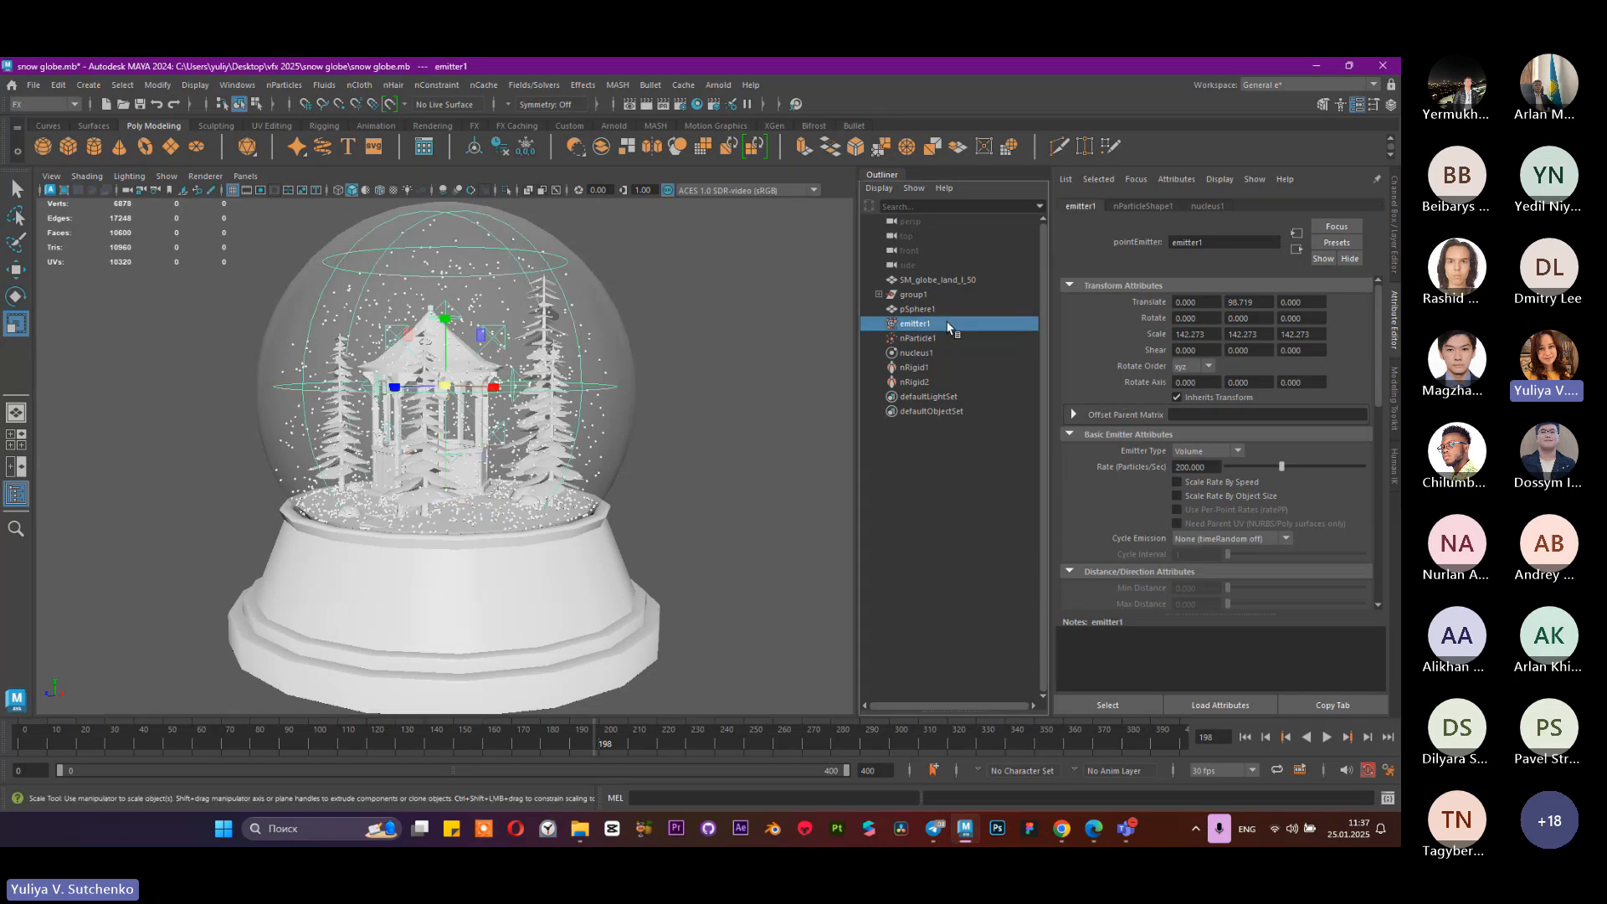
pyautogui.click(1148, 207)
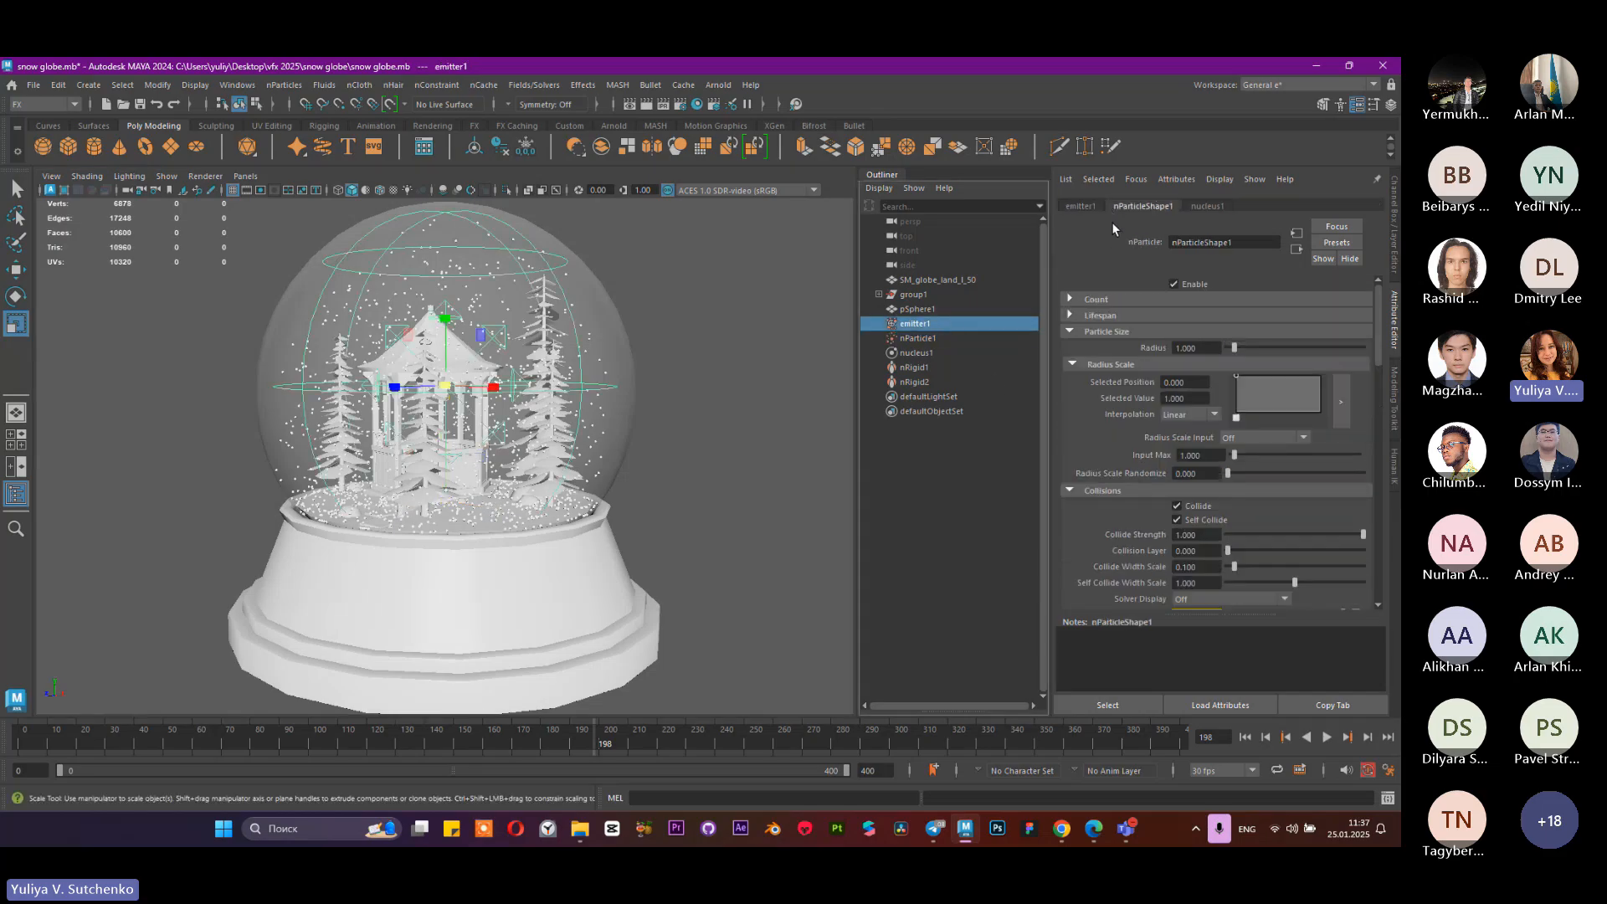
pyautogui.click(1106, 331)
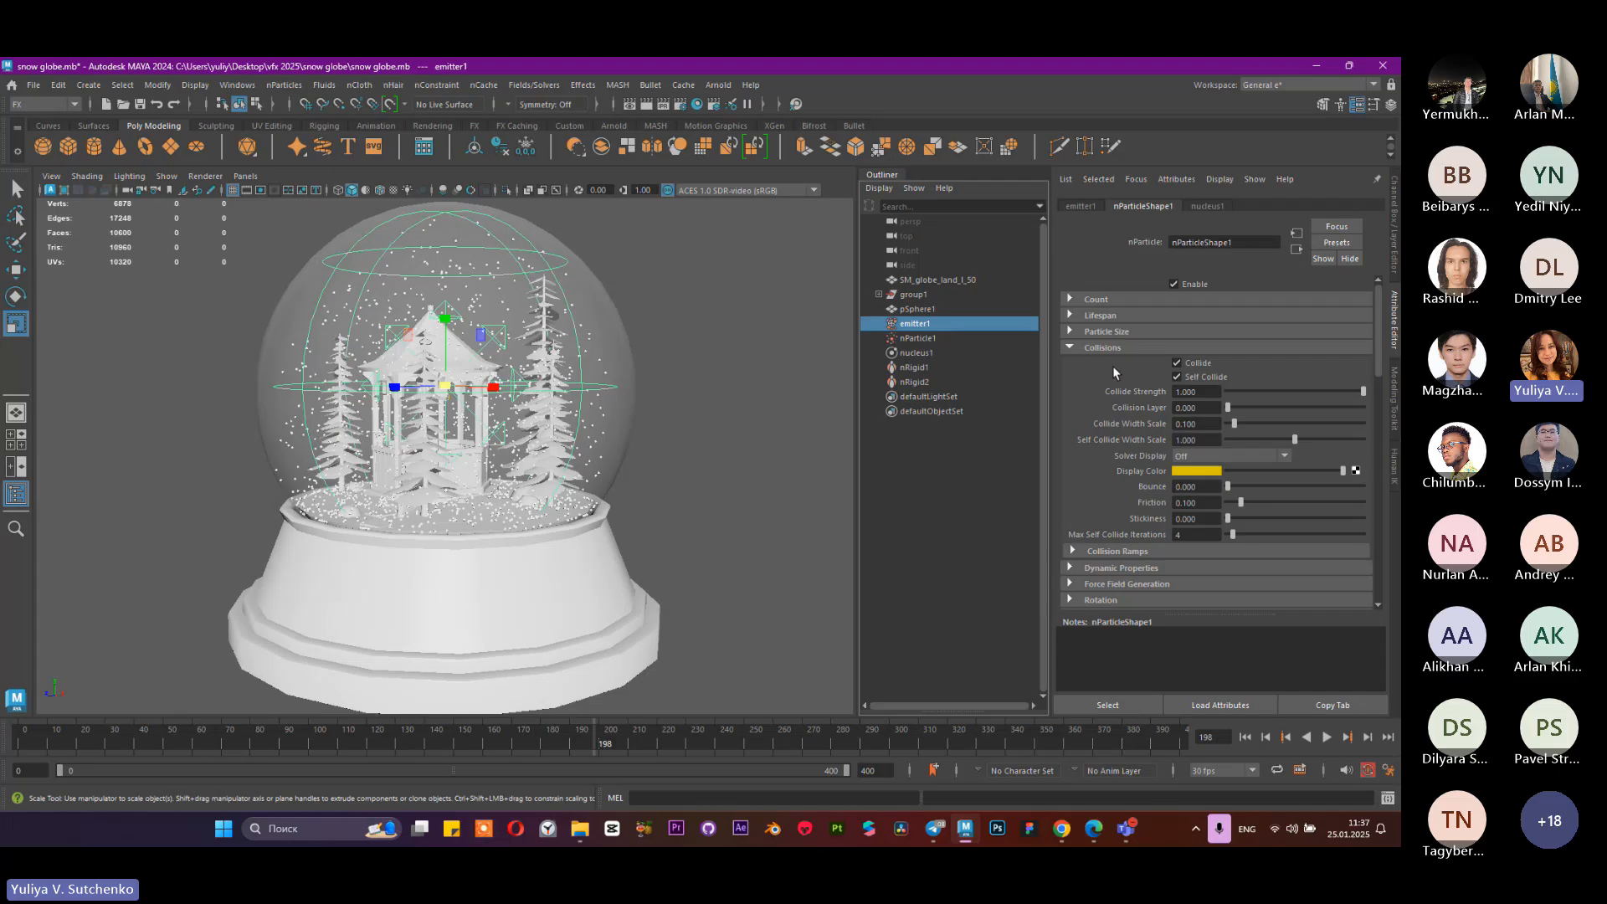
pyautogui.scroll(-2, 1117, 363)
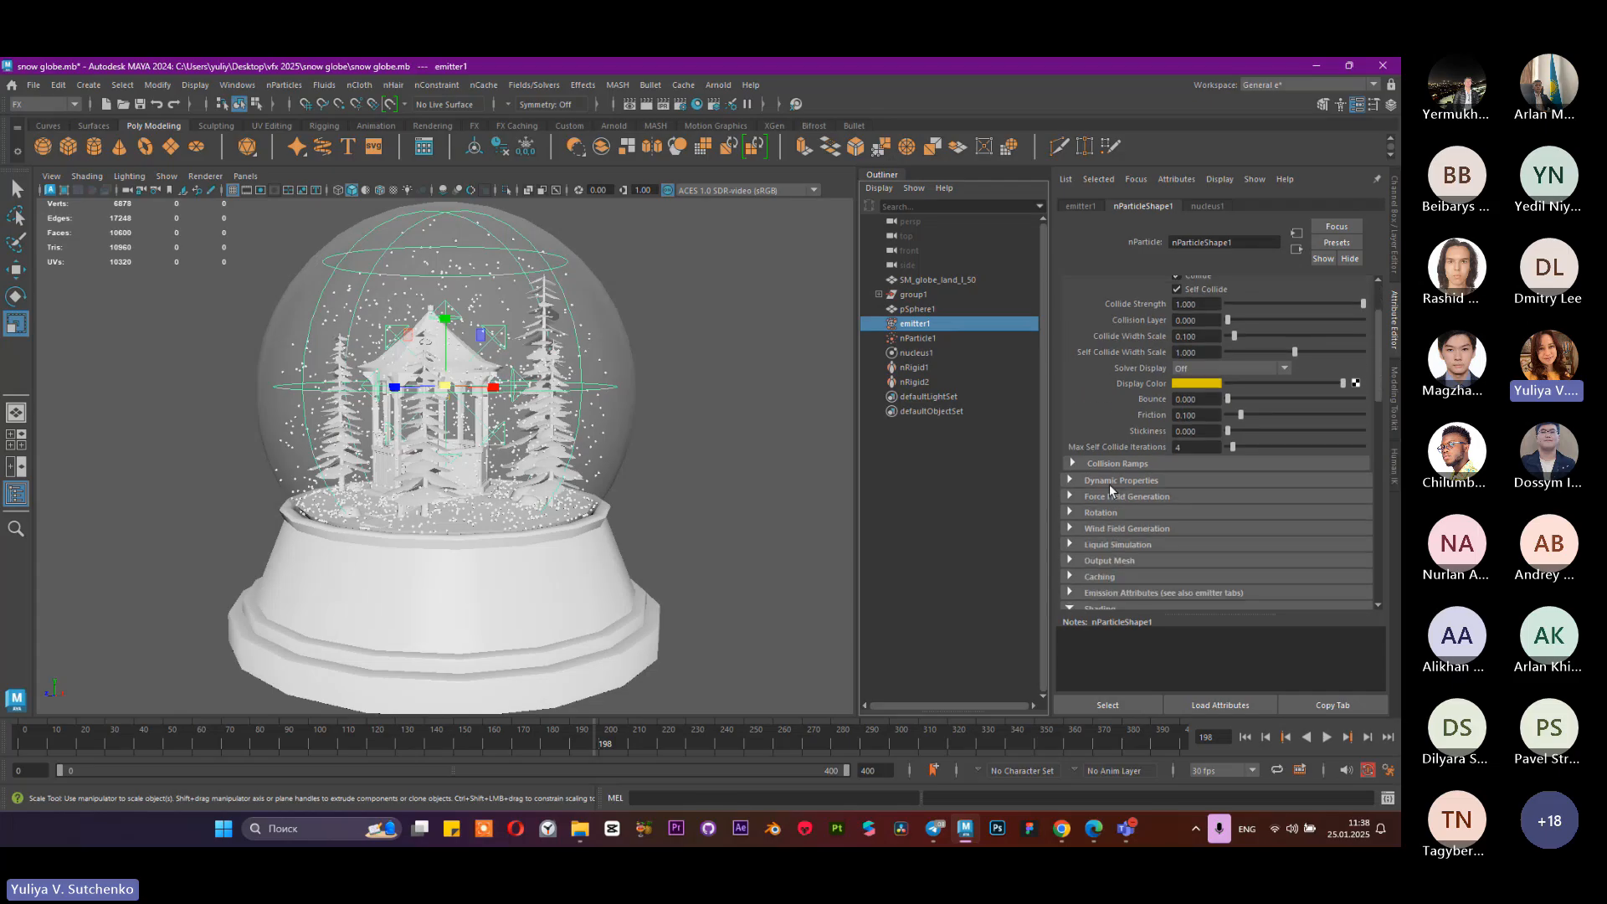
pyautogui.click(1106, 480)
pyautogui.scroll(-3, 1106, 479)
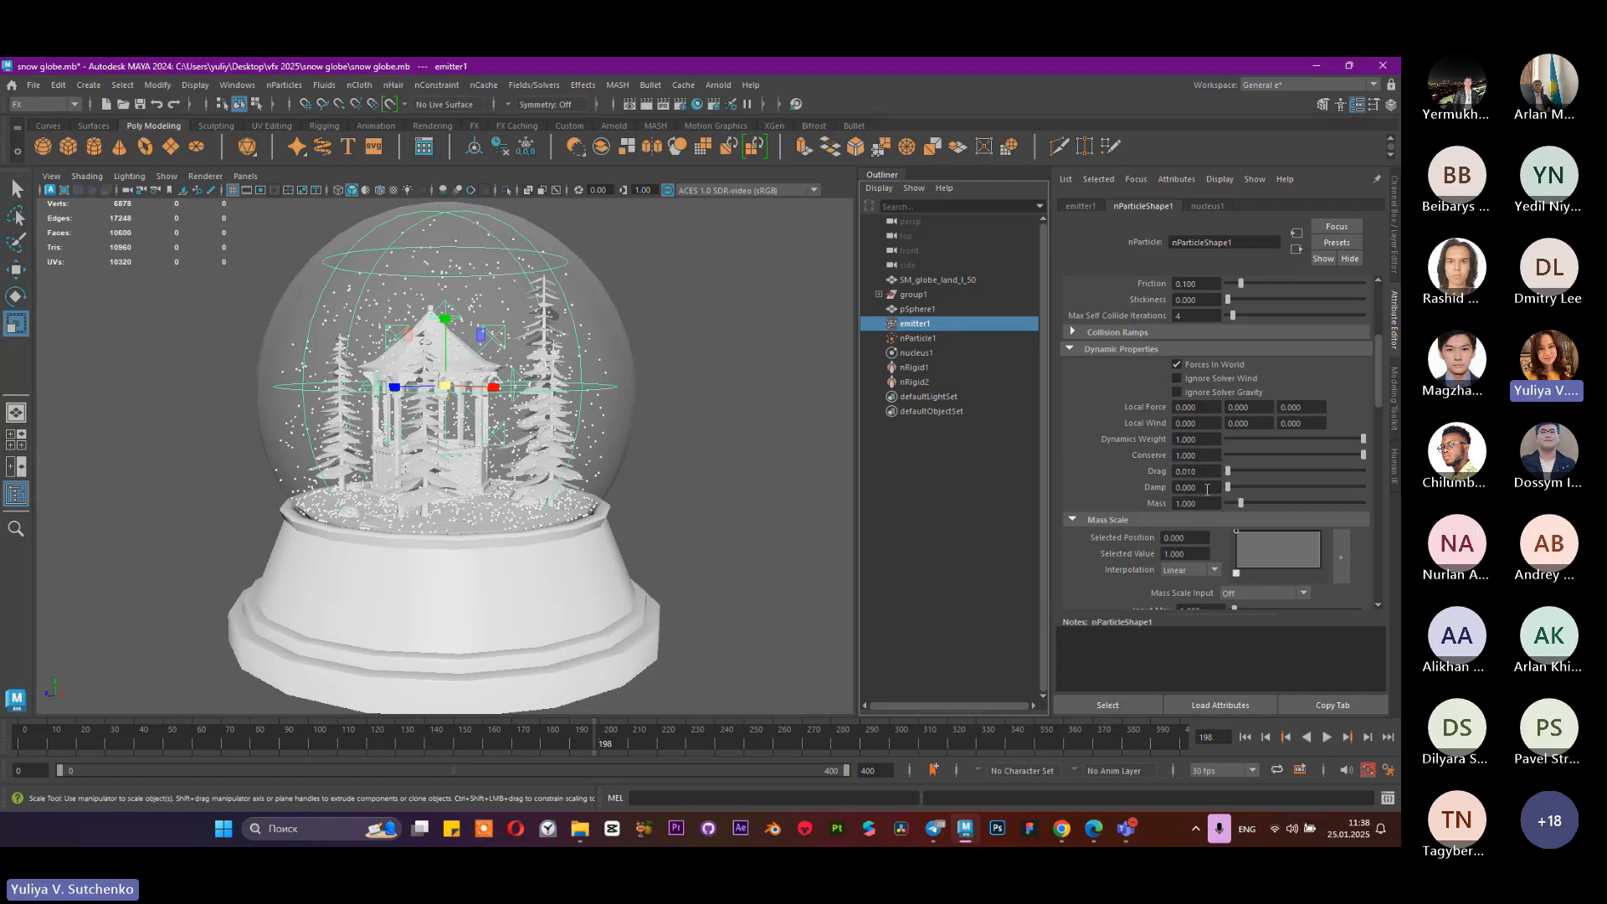
# Step: Set the snow particles' Damp to 0.4 and run the simulation from the first frame
pyautogui.rightClick(1173, 489)
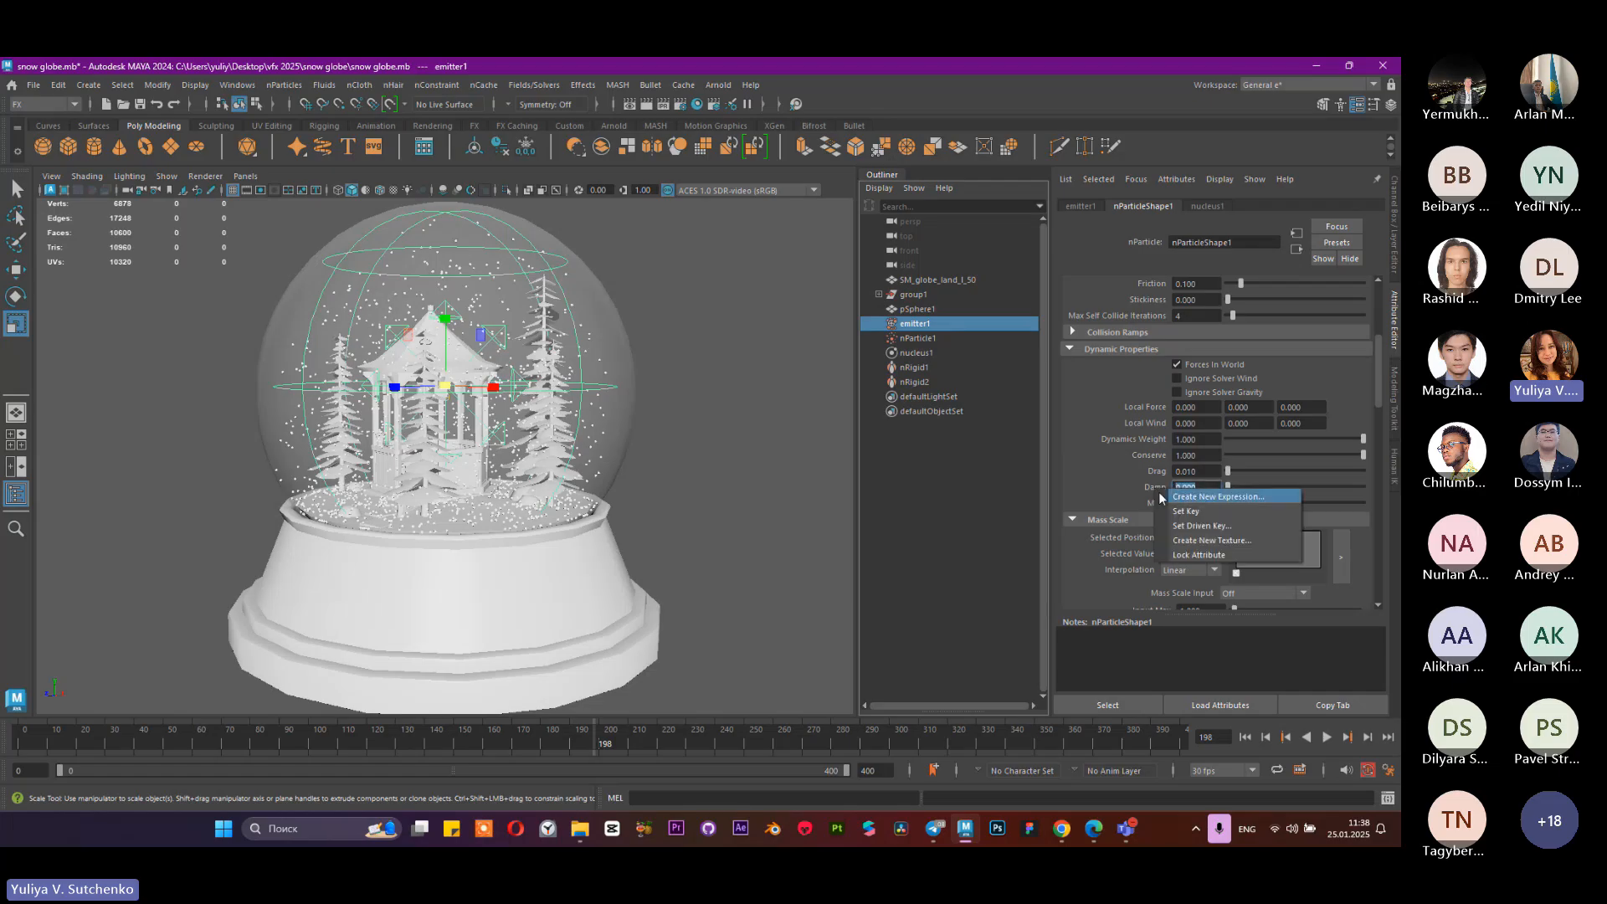
pyautogui.click(1107, 485)
pyautogui.click(1199, 486)
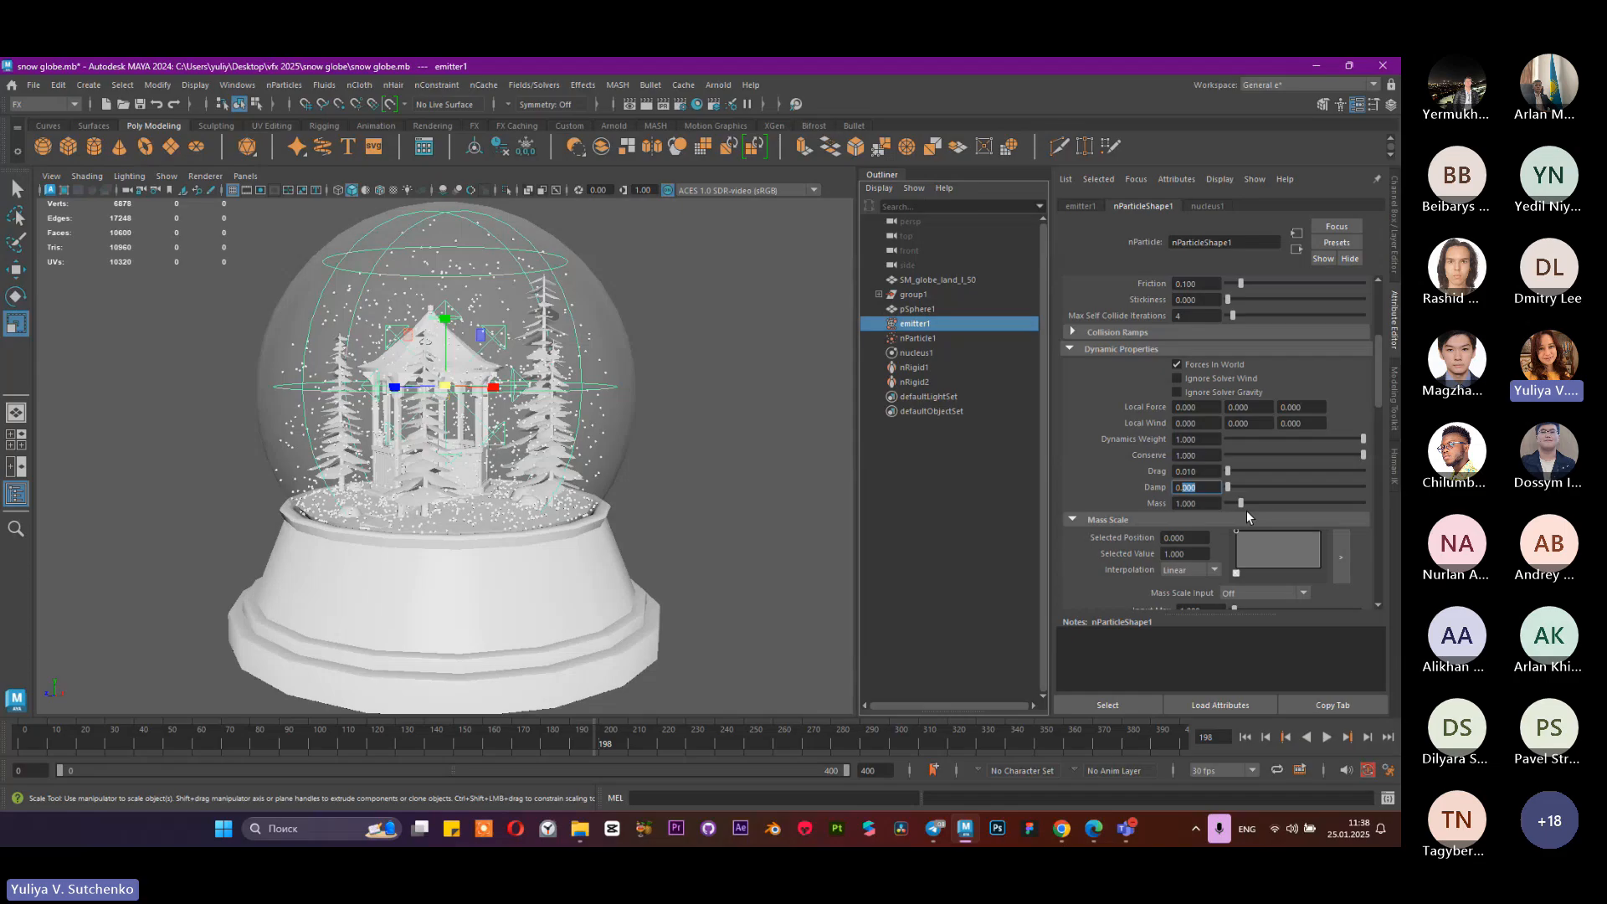
pyautogui.write('0.4')
pyautogui.press('Return')
pyautogui.click(1245, 737)
pyautogui.click(1325, 737)
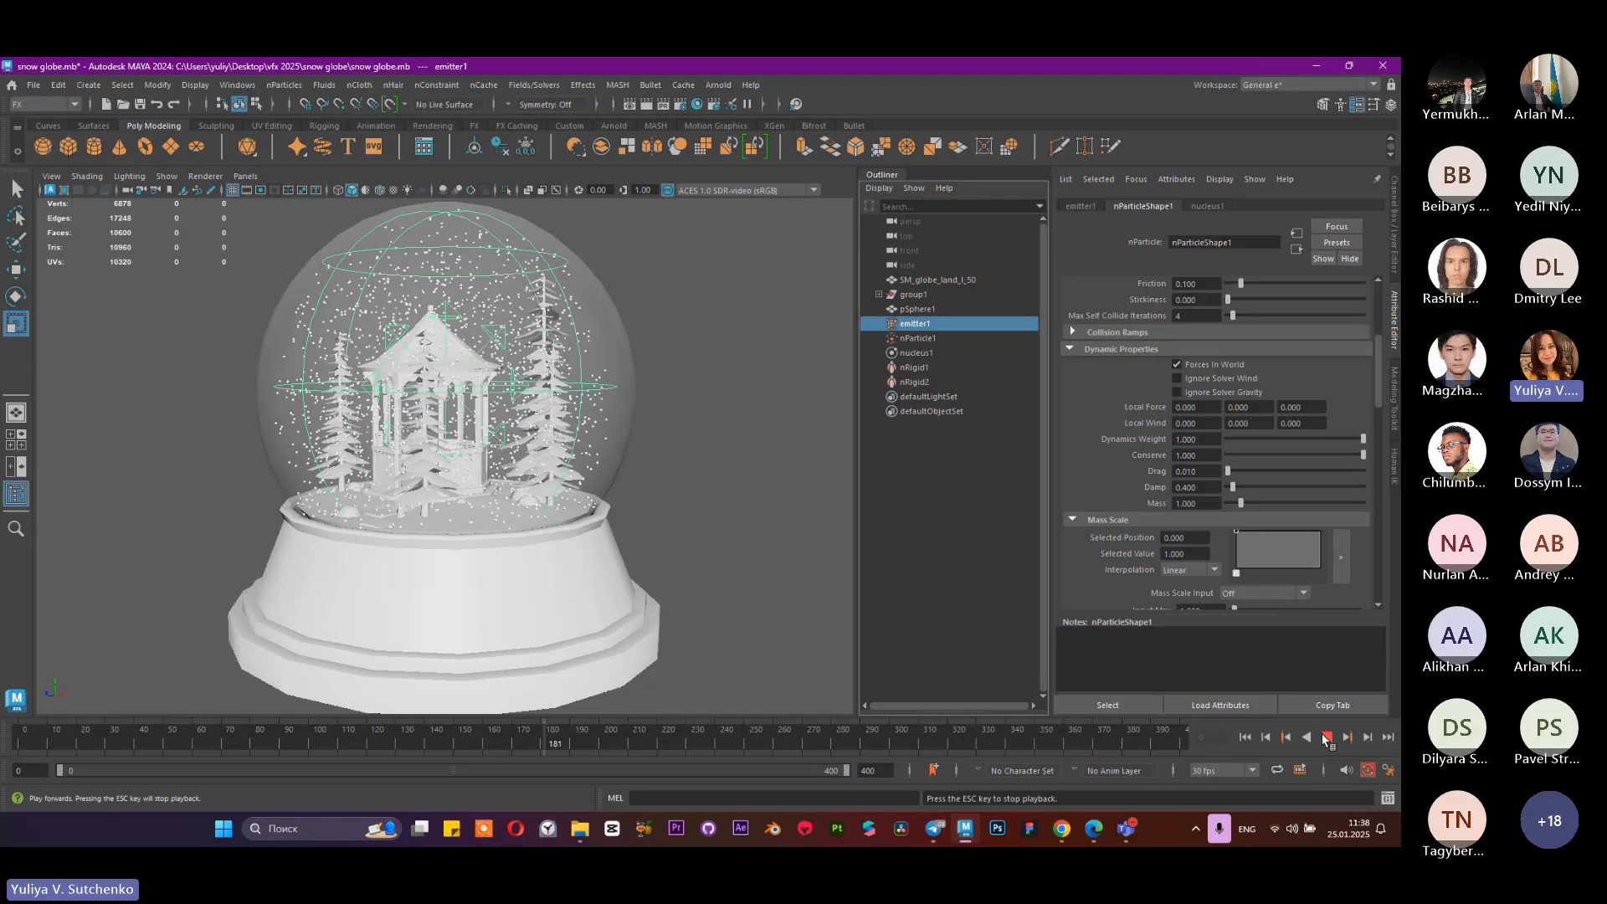
pyautogui.click(1325, 738)
# Step: Lower the snow particles' Damp to 0.2 and replay the snowfall from the start
pyautogui.click(1189, 487)
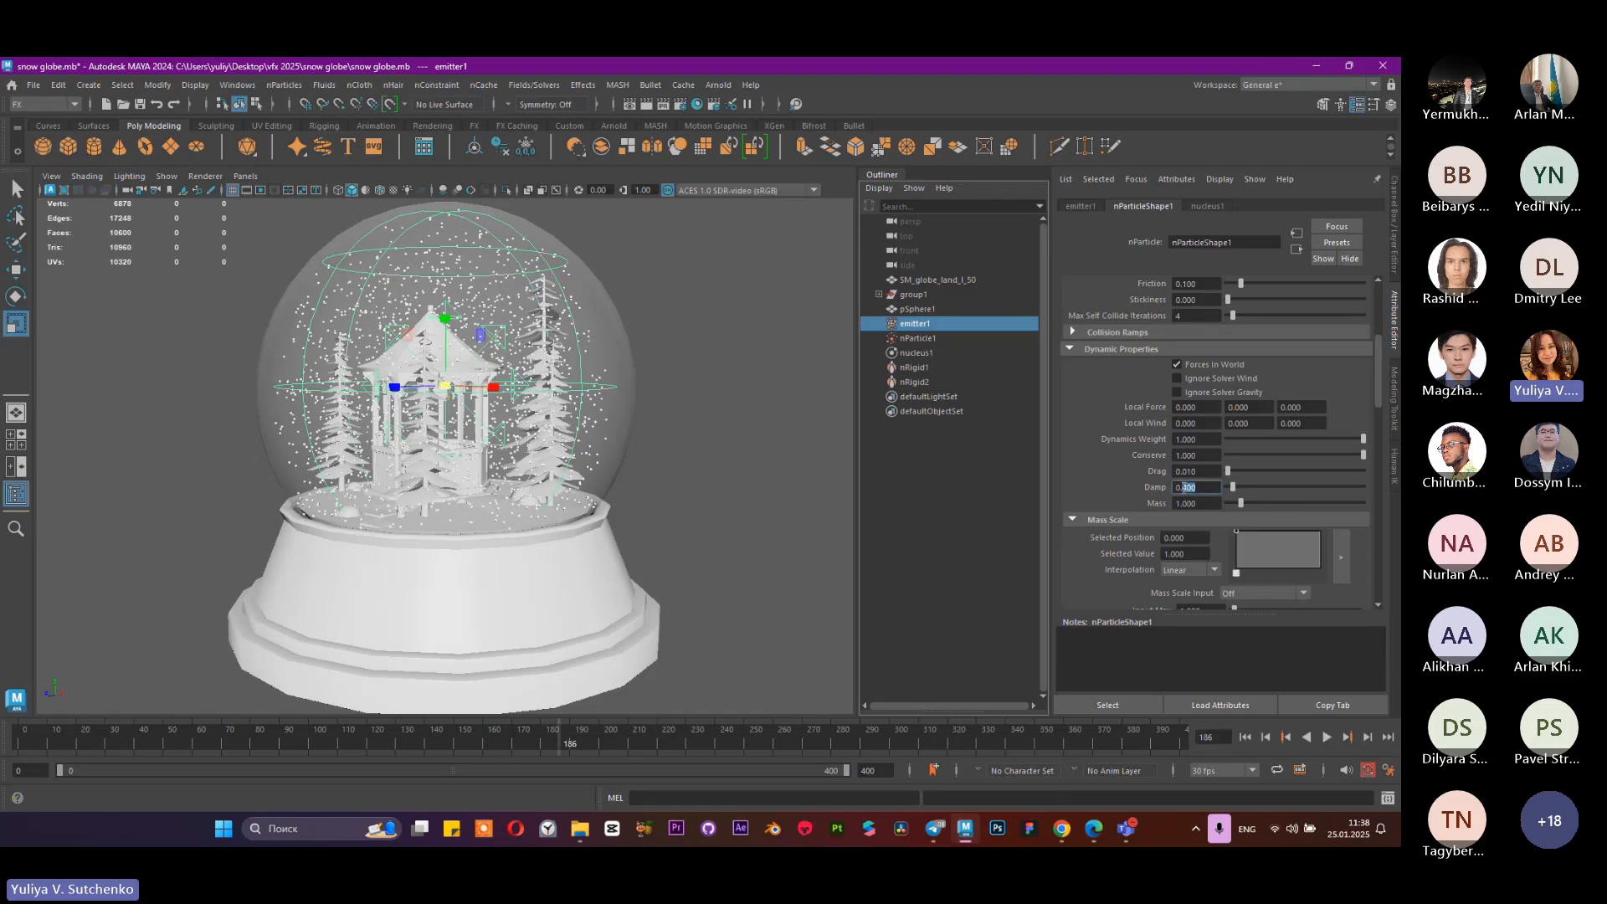
pyautogui.write('2')
pyautogui.press('Return')
pyautogui.click(1244, 737)
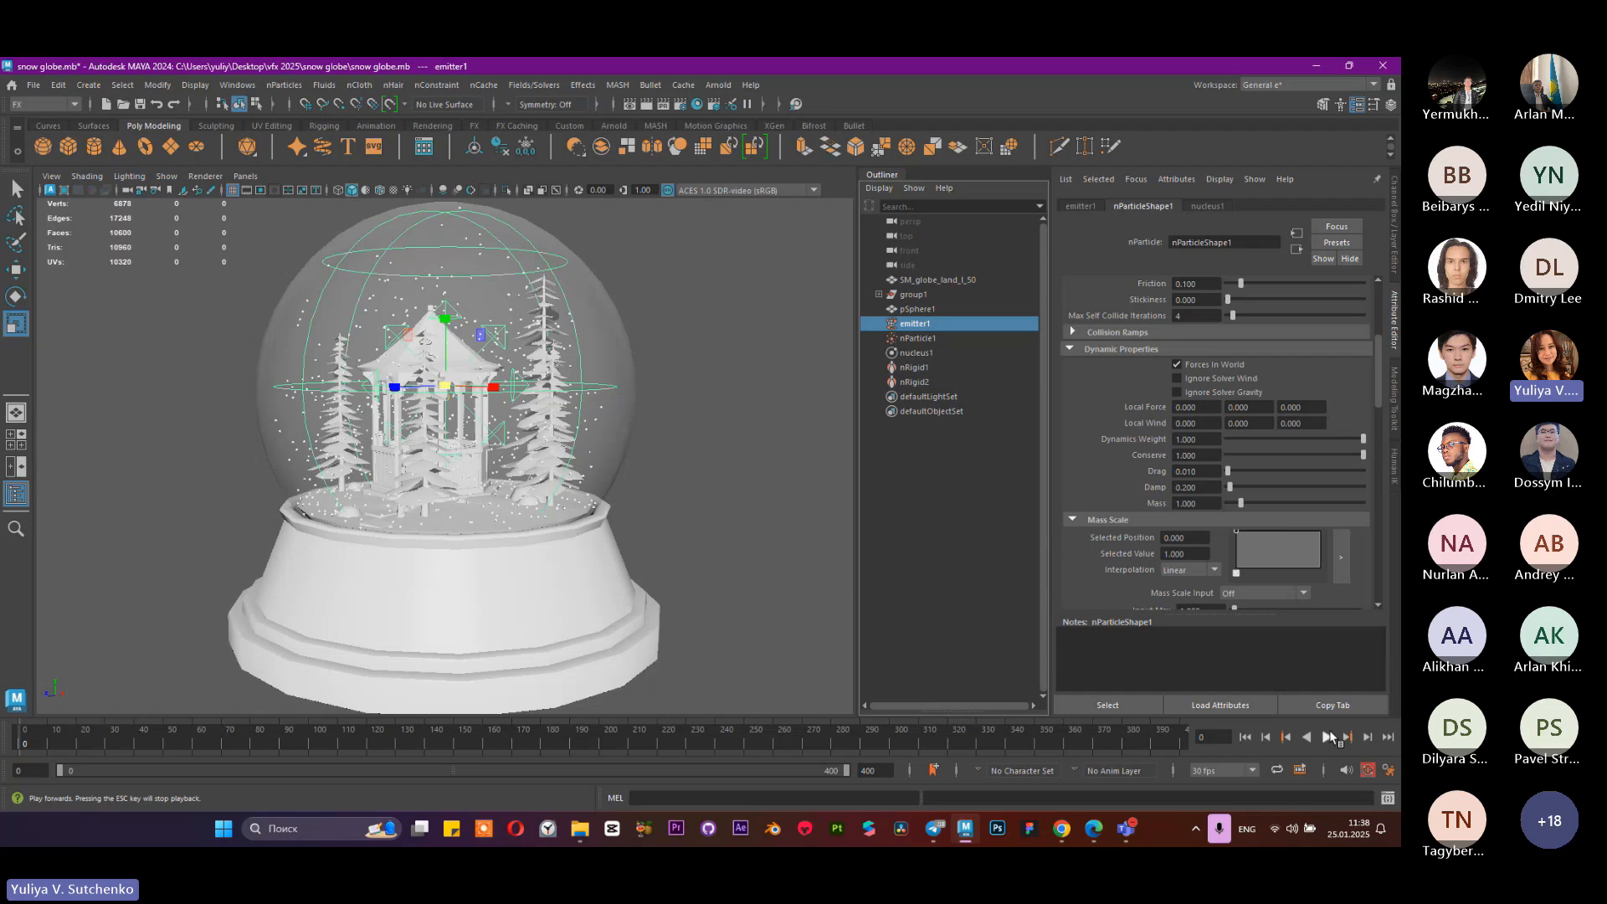
pyautogui.click(1330, 735)
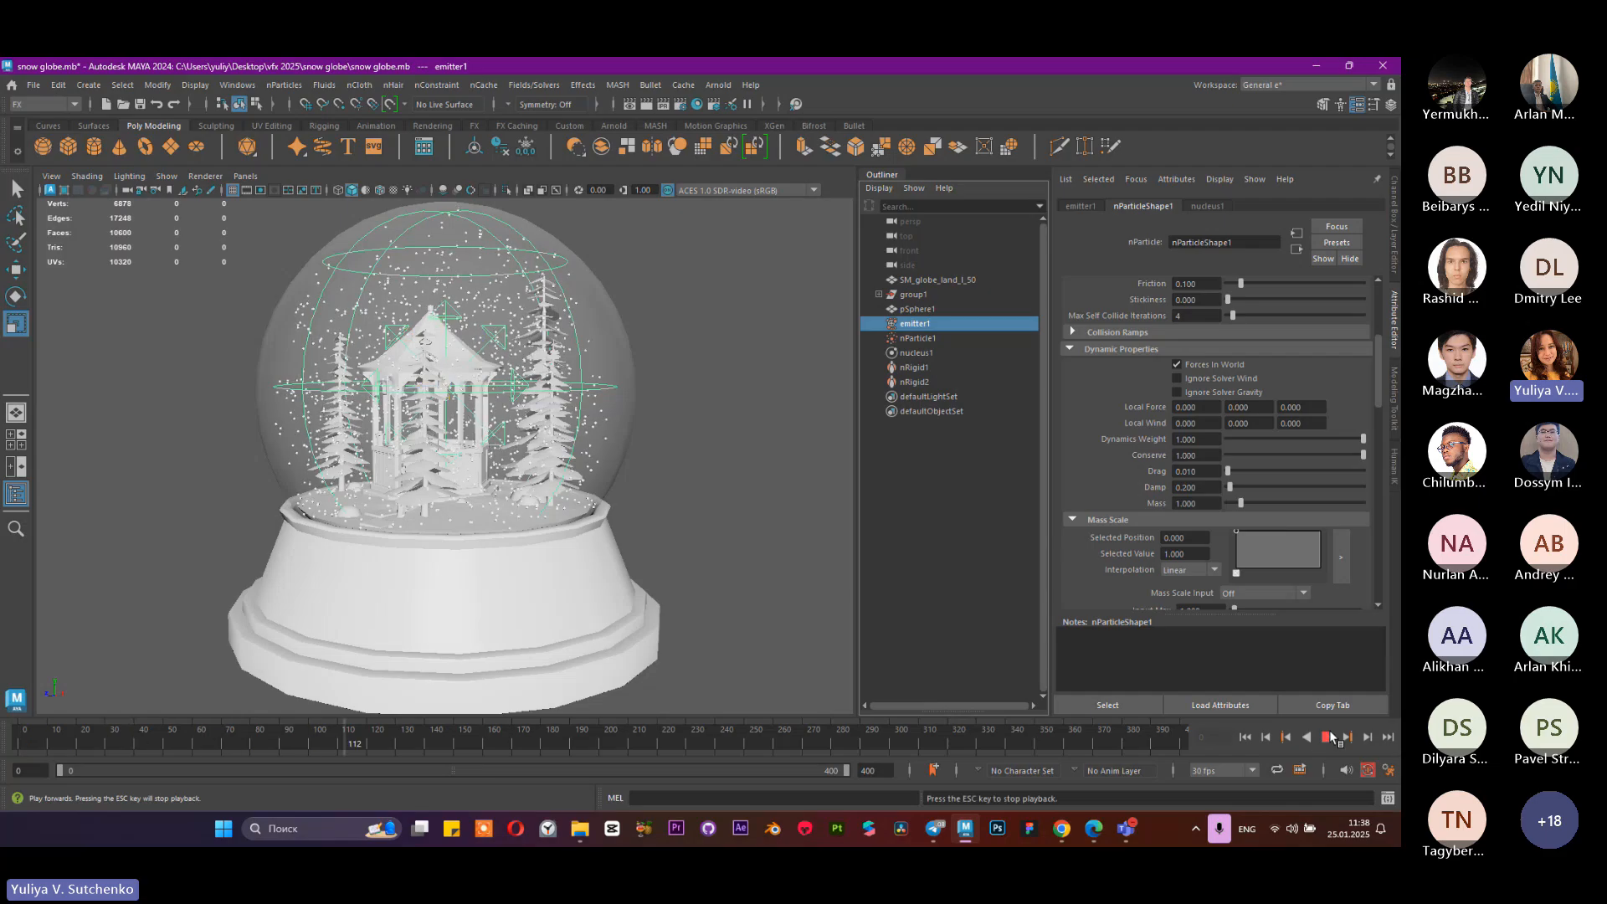
pyautogui.click(1329, 735)
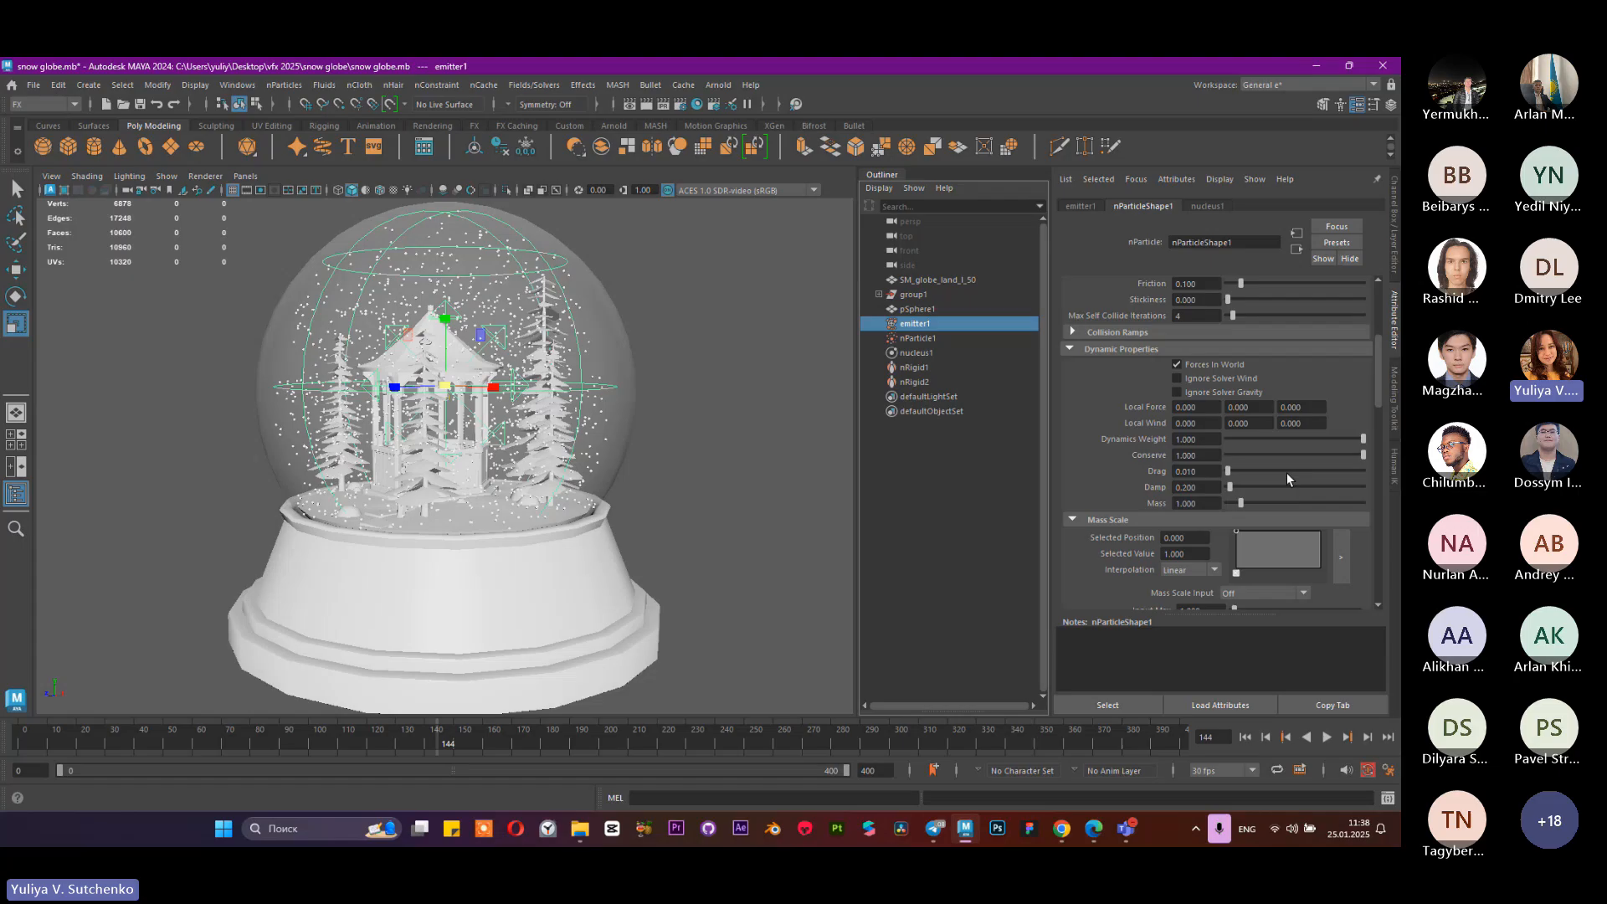
# Step: Reduce the snow particles' Damp to 0.1 and watch the simulation from the first frame
pyautogui.click(1195, 488)
pyautogui.write('0.1')
pyautogui.press('Return')
pyautogui.click(1244, 737)
pyautogui.click(1326, 737)
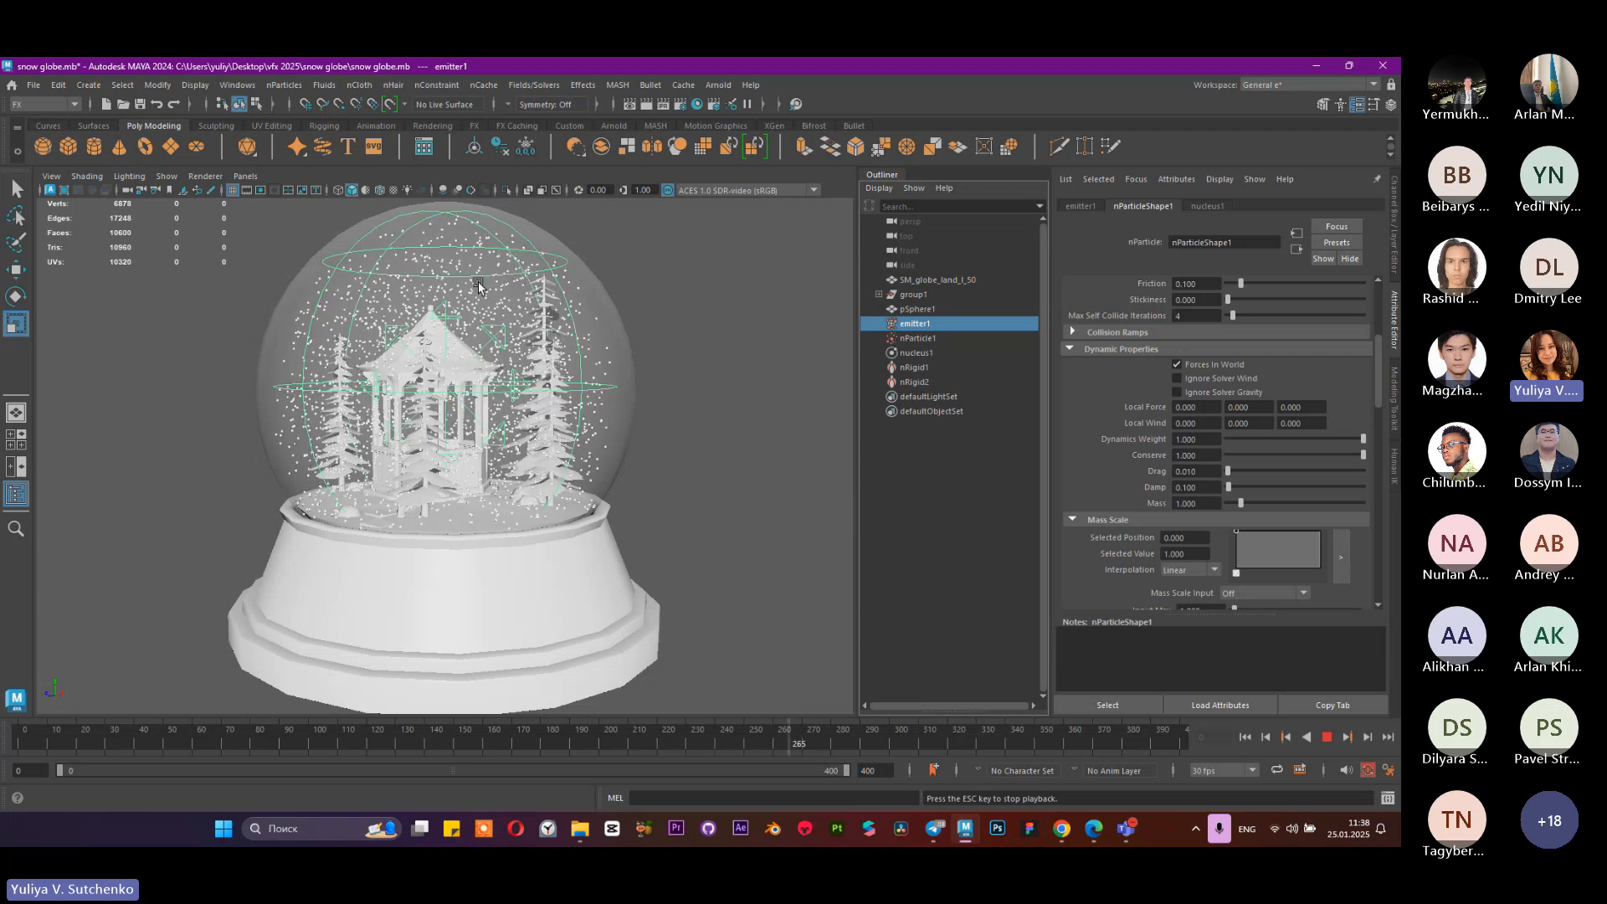
# Step: Stop the playback, set the snow particles' Damp to 0.05 and test the snowfall again
pyautogui.scroll(2, 1177, 474)
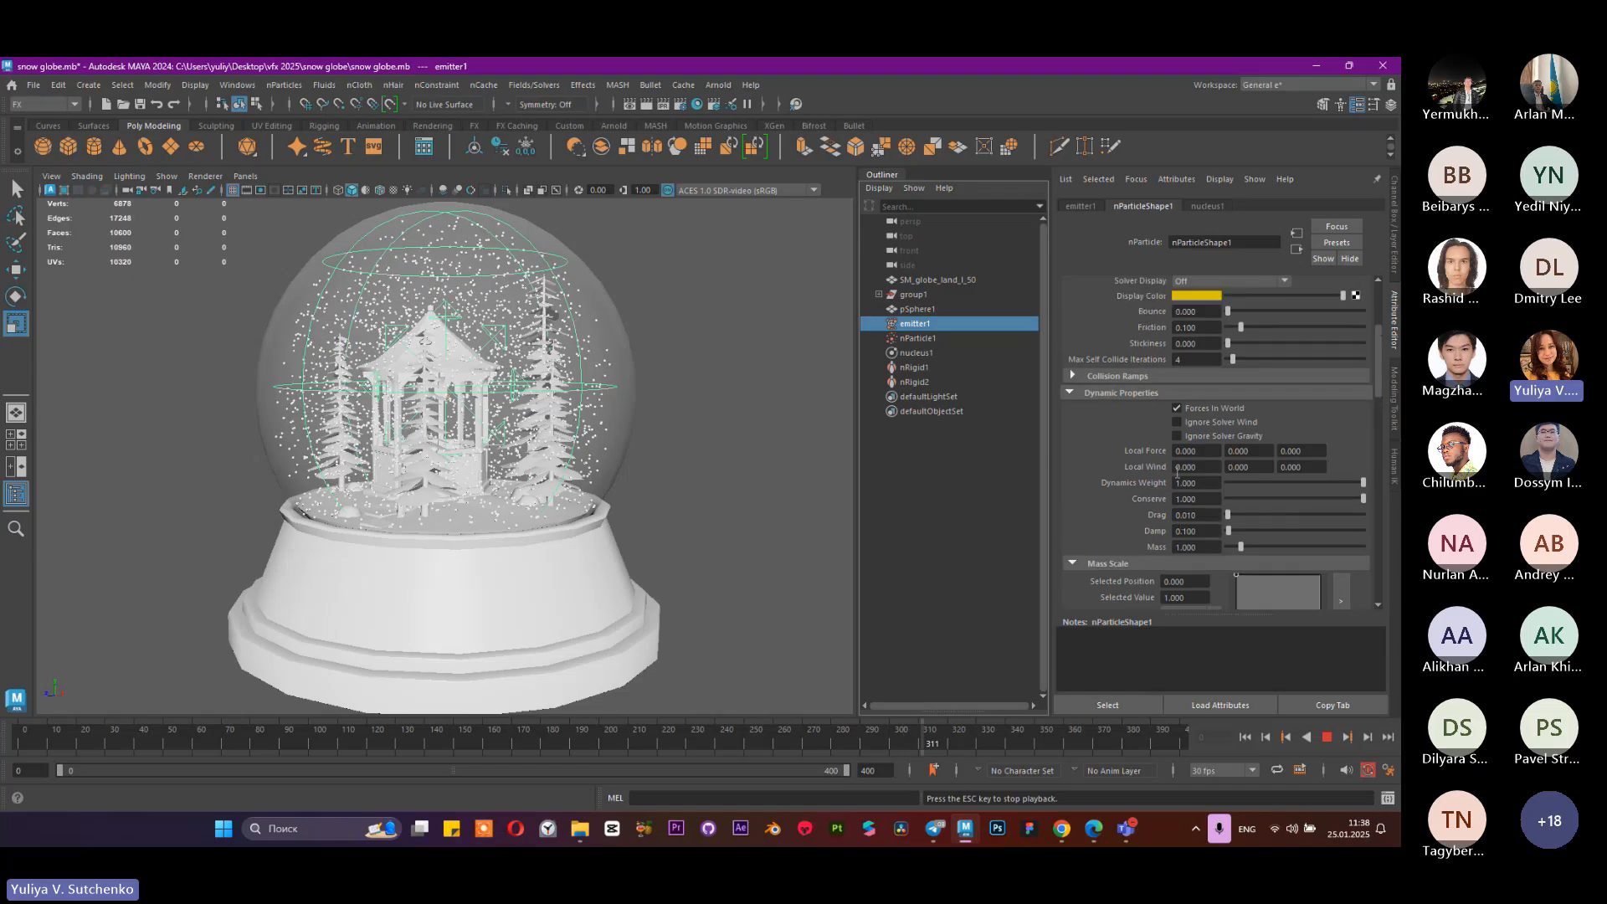
pyautogui.doubleClick(1185, 531)
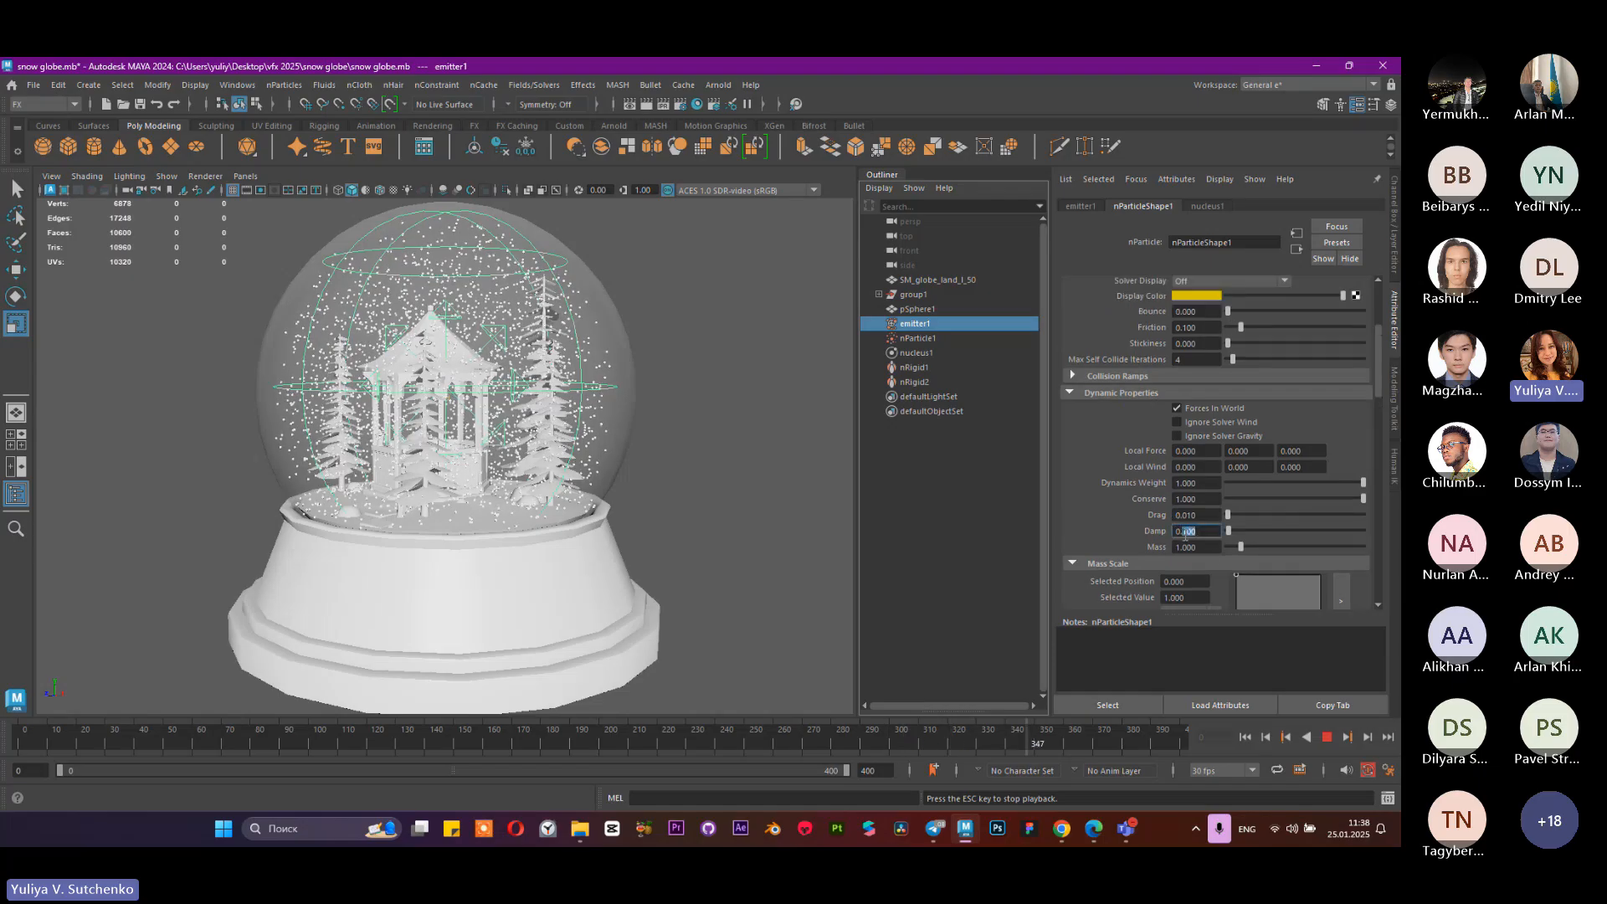
pyautogui.press('Escape')
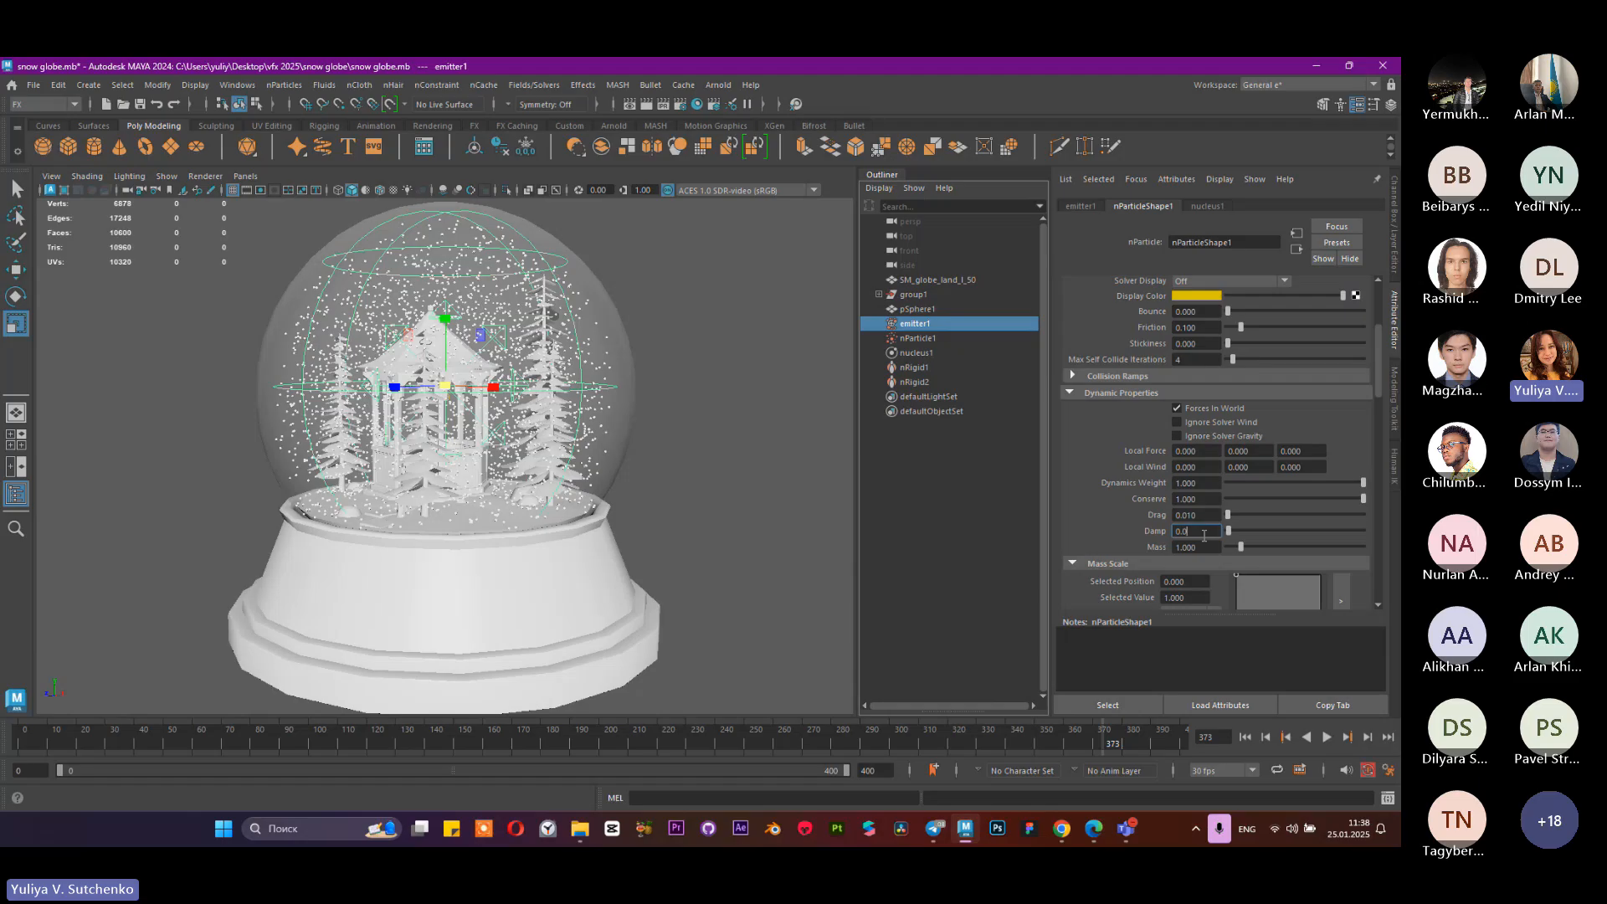
pyautogui.write('05')
pyautogui.press('Return')
pyautogui.click(1327, 737)
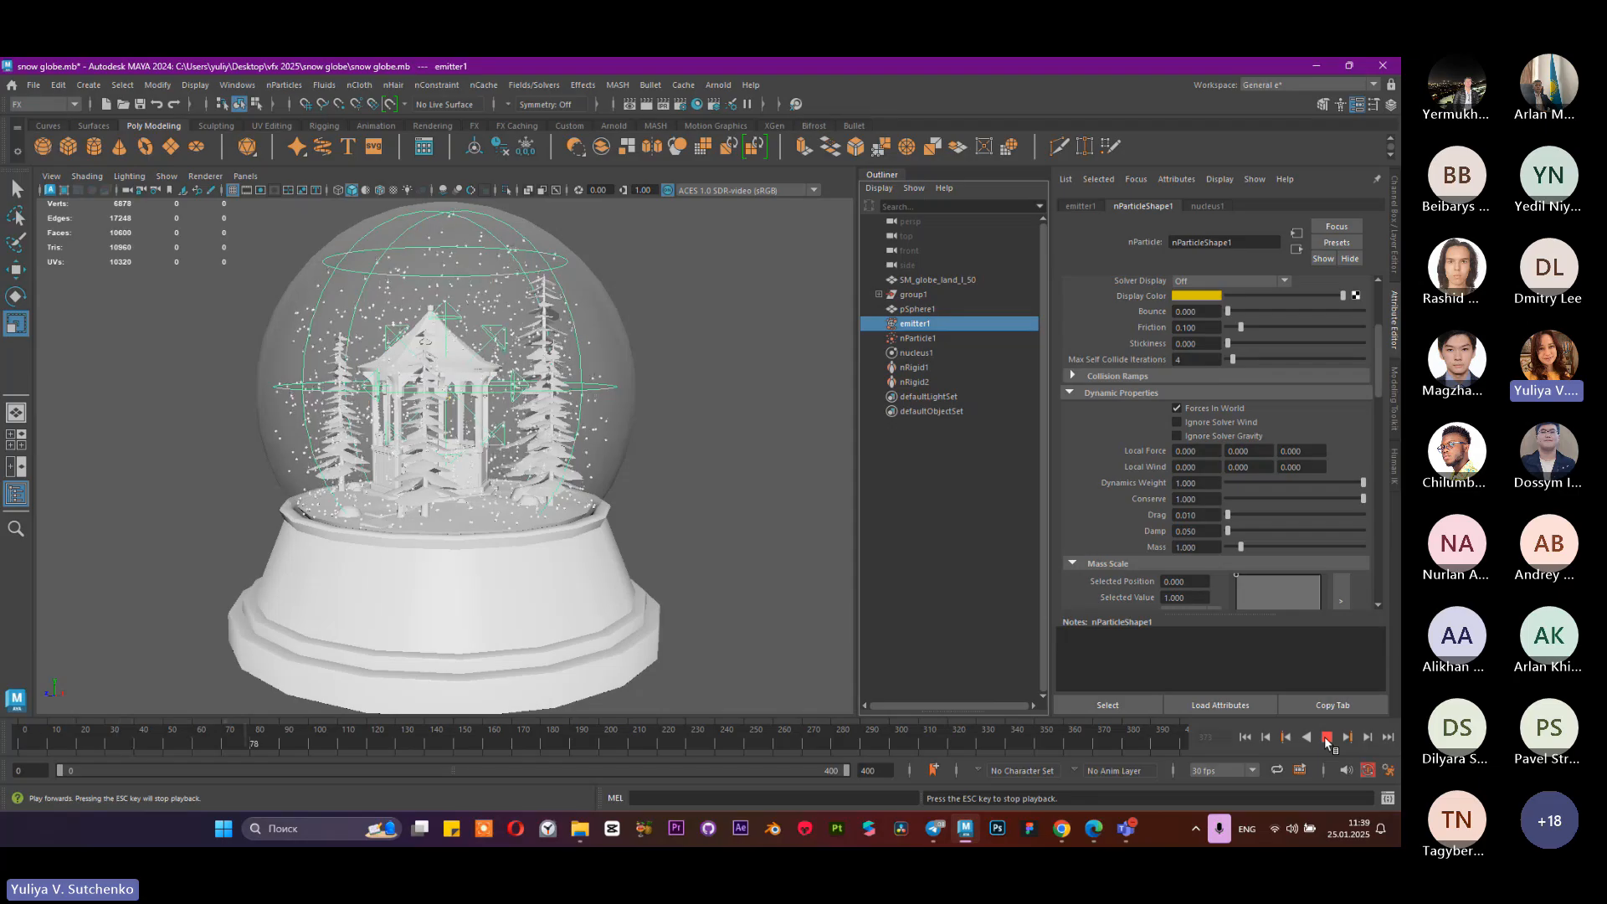
pyautogui.click(1326, 737)
# Step: Set the snow particles' Damp to 0, replay the snowfall from the start and inspect the globe from afar and up close
pyautogui.moveTo(1208, 525); pyautogui.dragTo(1161, 536)
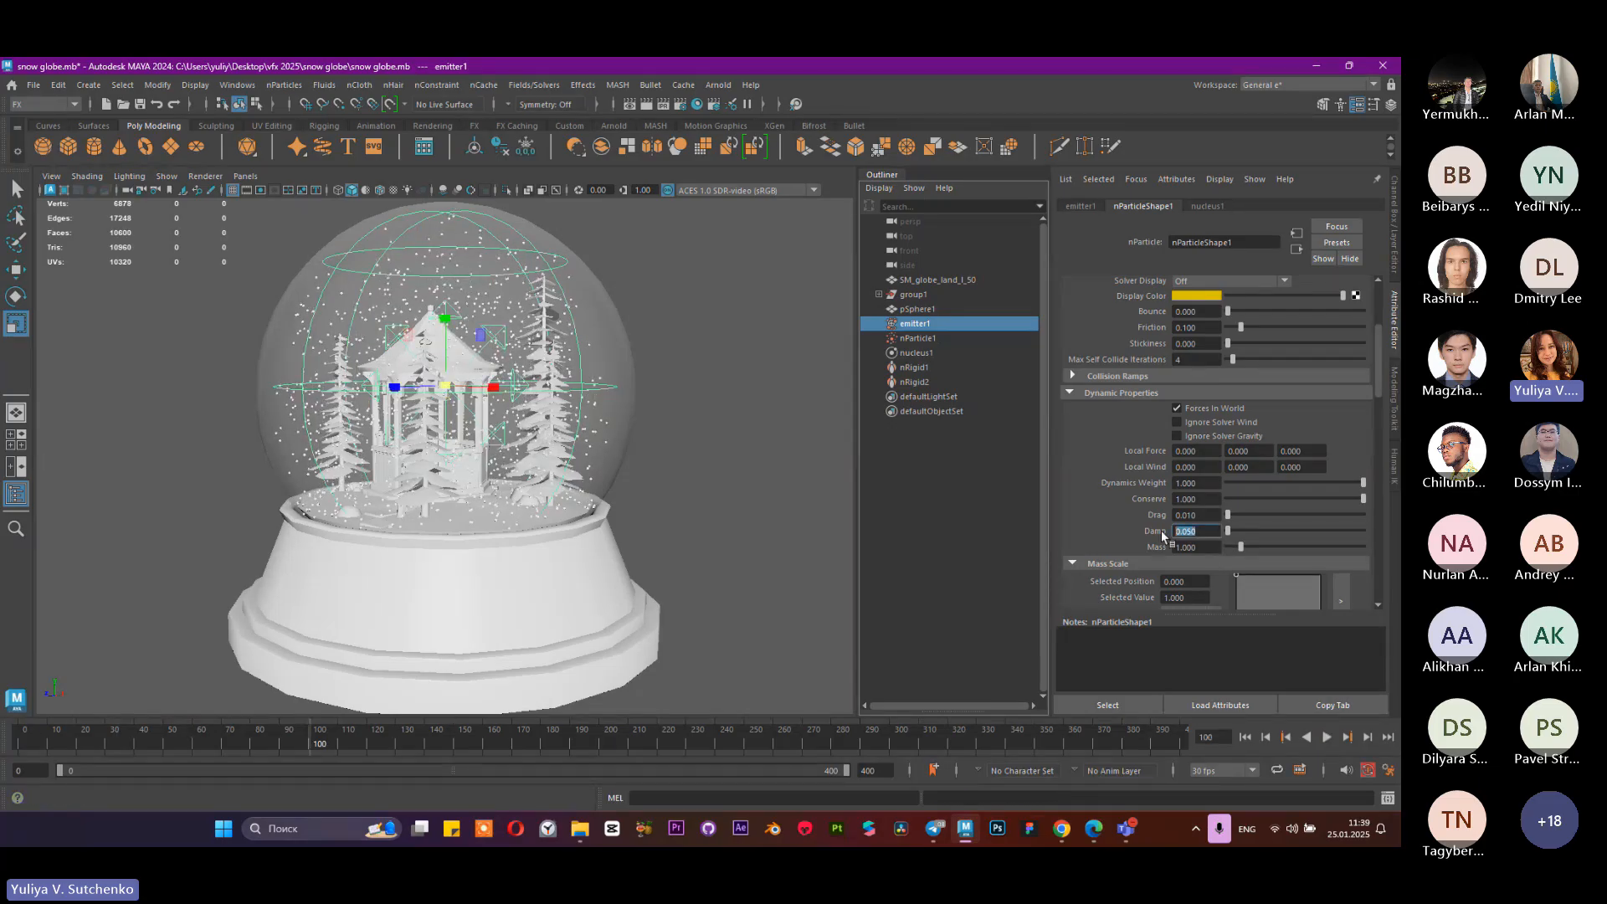
pyautogui.write('0')
pyautogui.press('Return')
pyautogui.click(1244, 737)
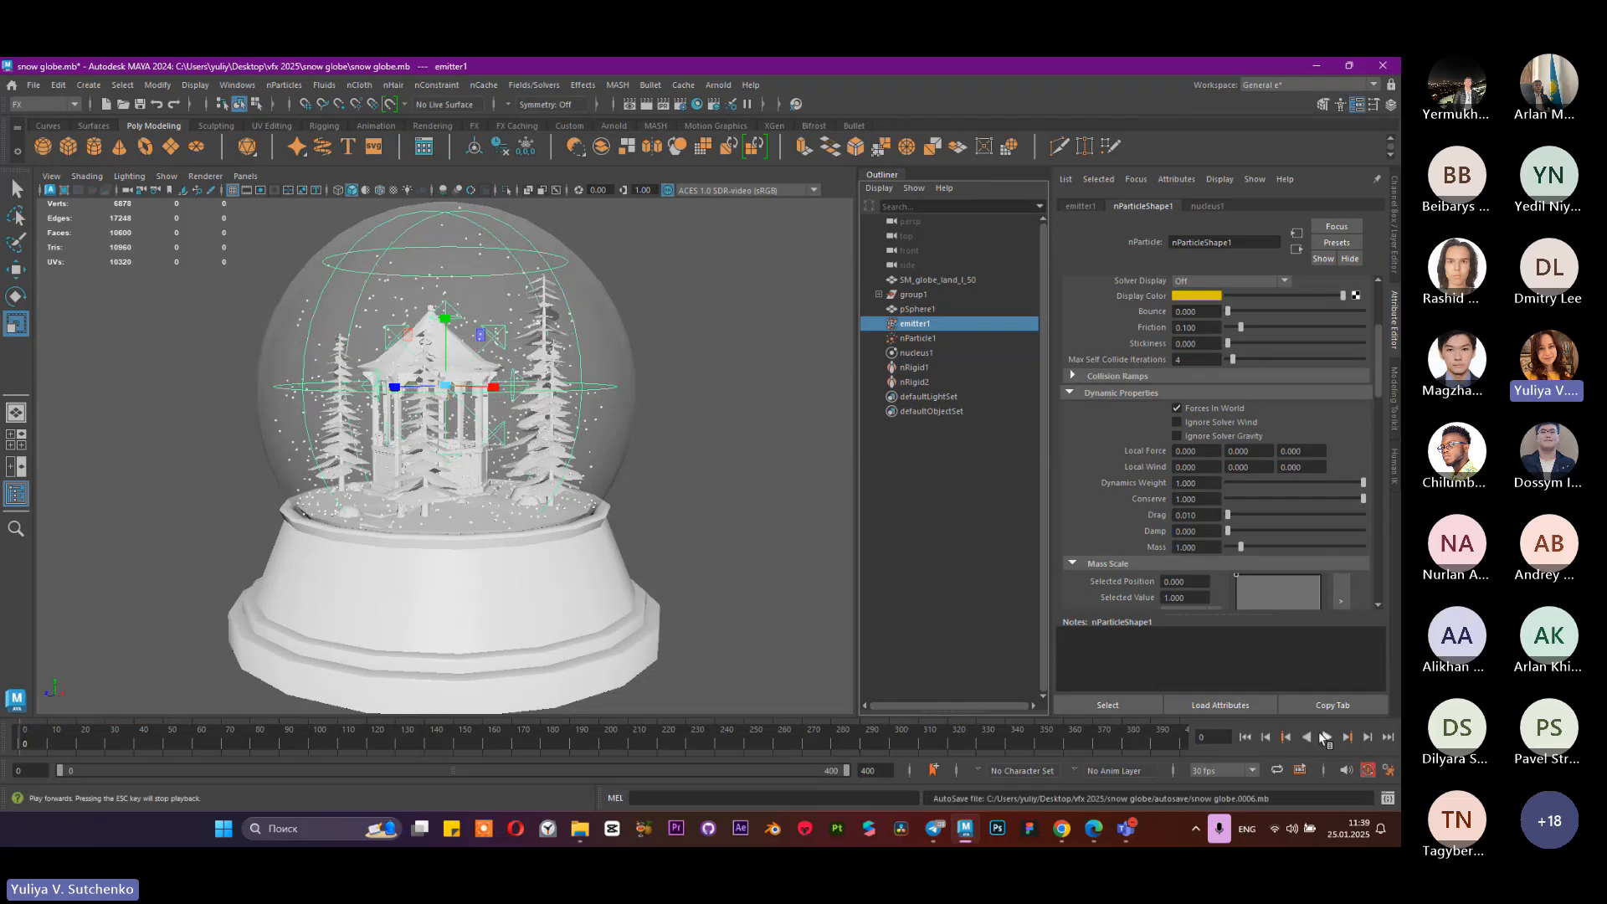
pyautogui.click(1320, 733)
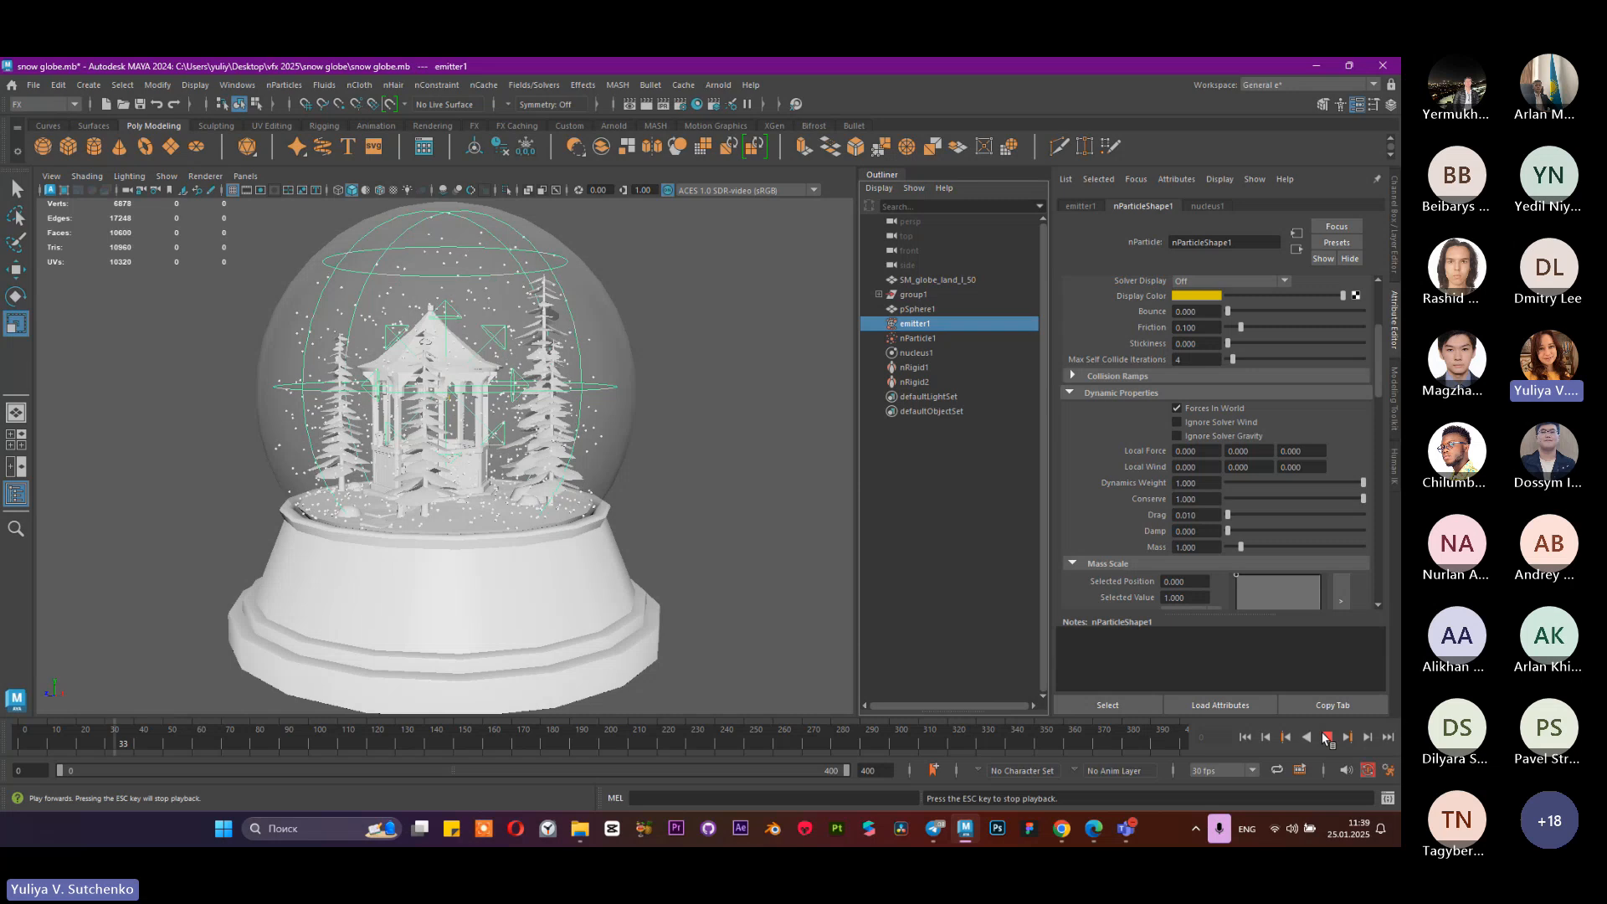
pyautogui.press('Escape')
pyautogui.scroll(-5, 599, 419)
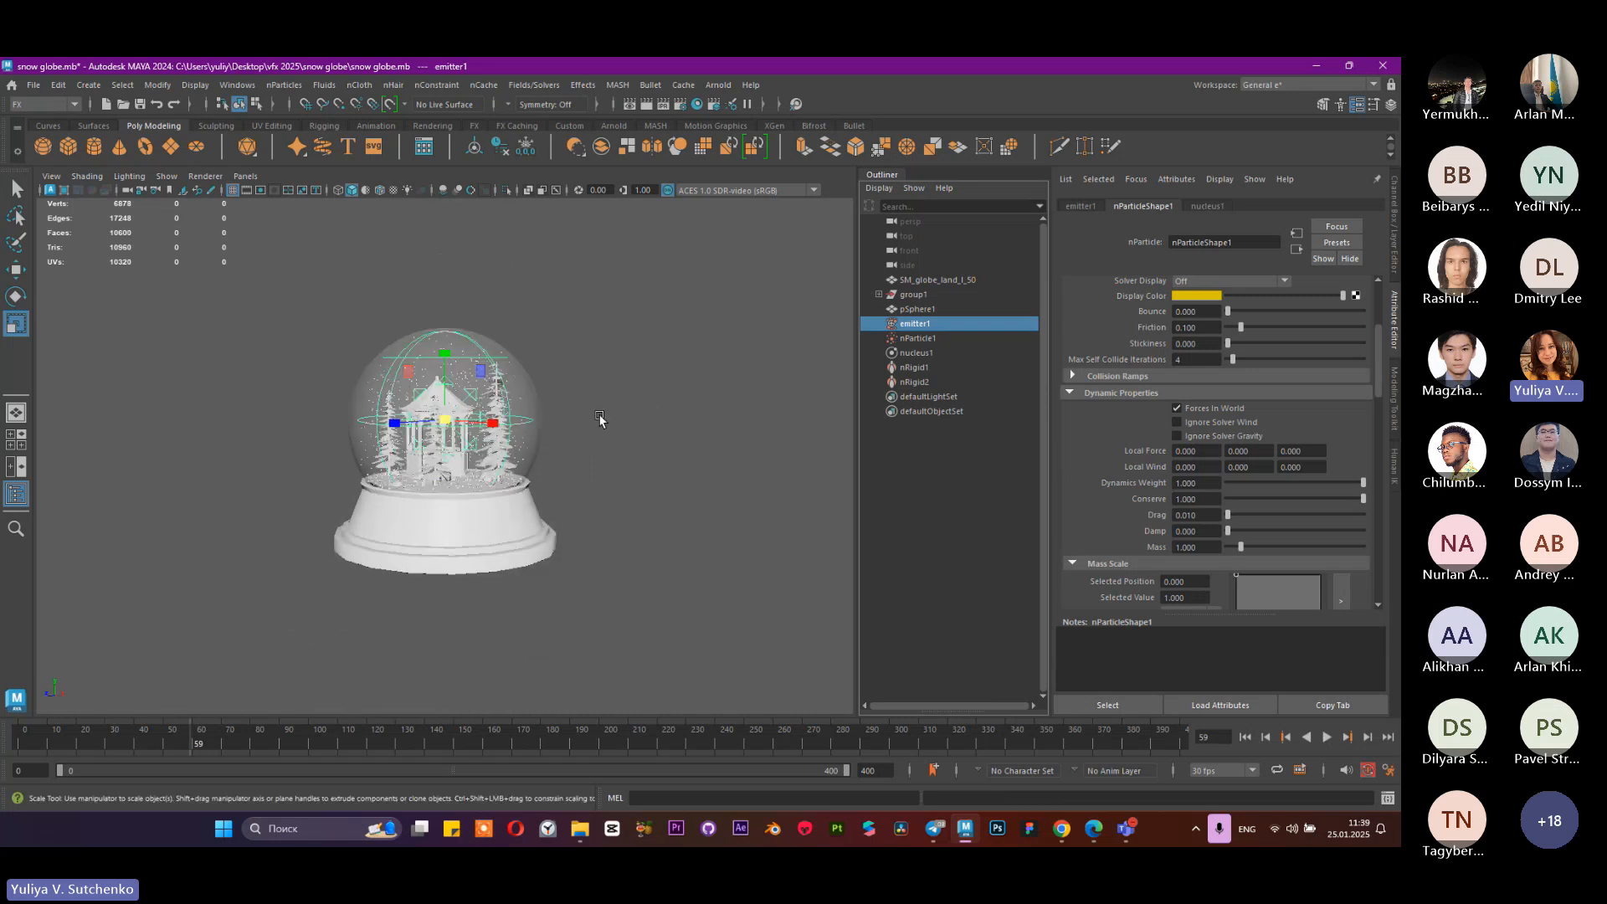
pyautogui.scroll(5, 491, 477)
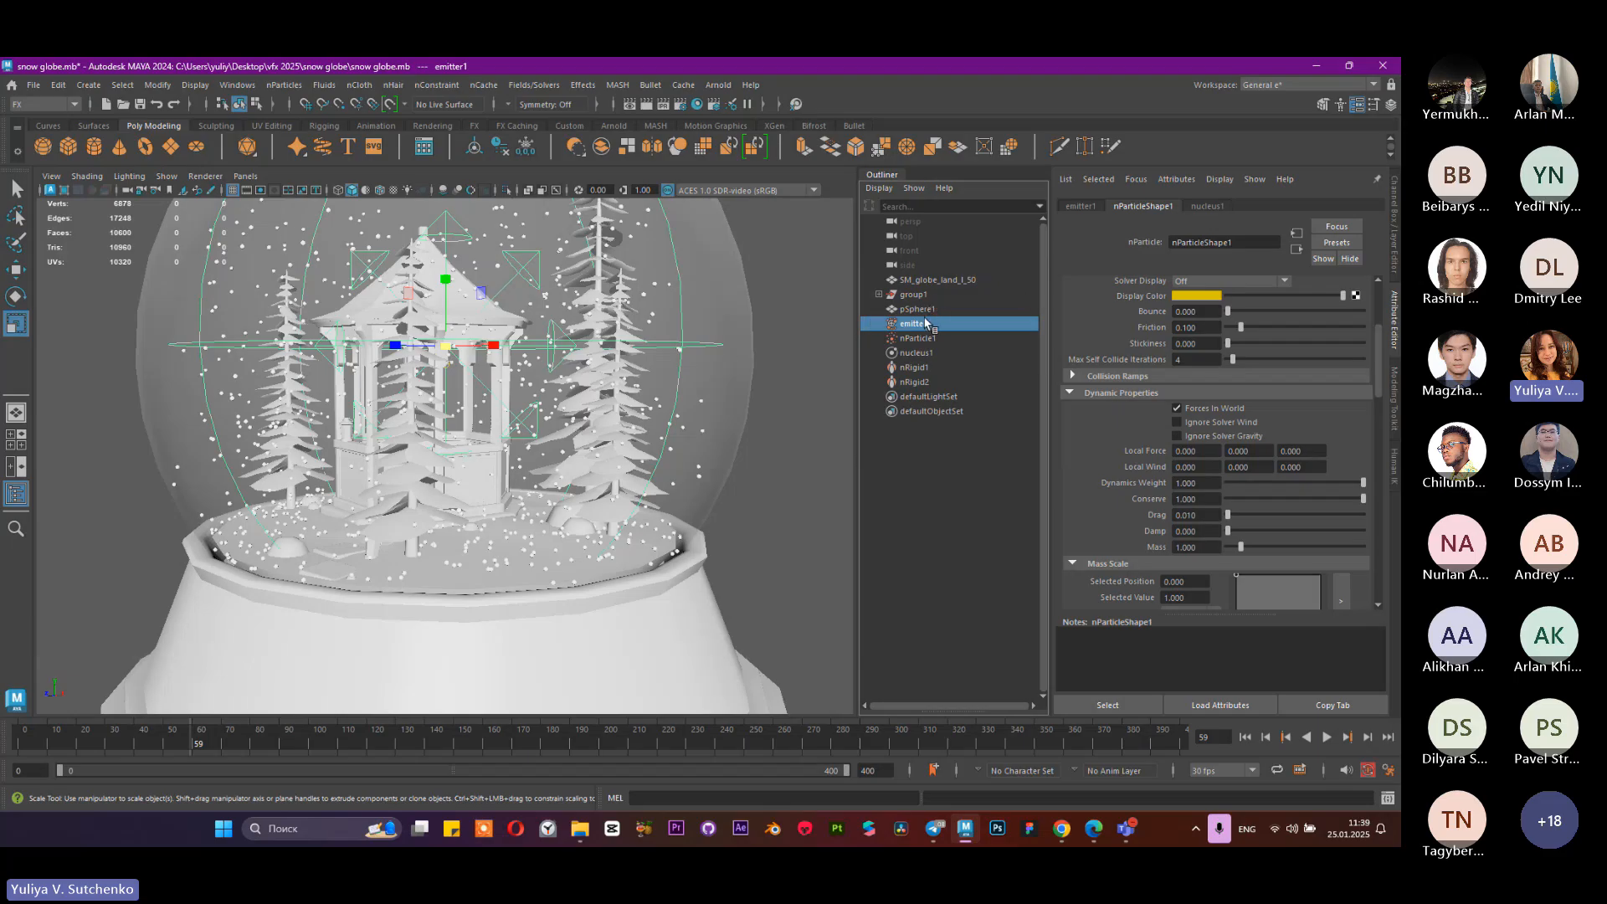
# Step: Create a new polygon sphere and move it about 411 units along X, clear of the snow globe
pyautogui.click(907, 543)
pyautogui.scroll(-5, 676, 475)
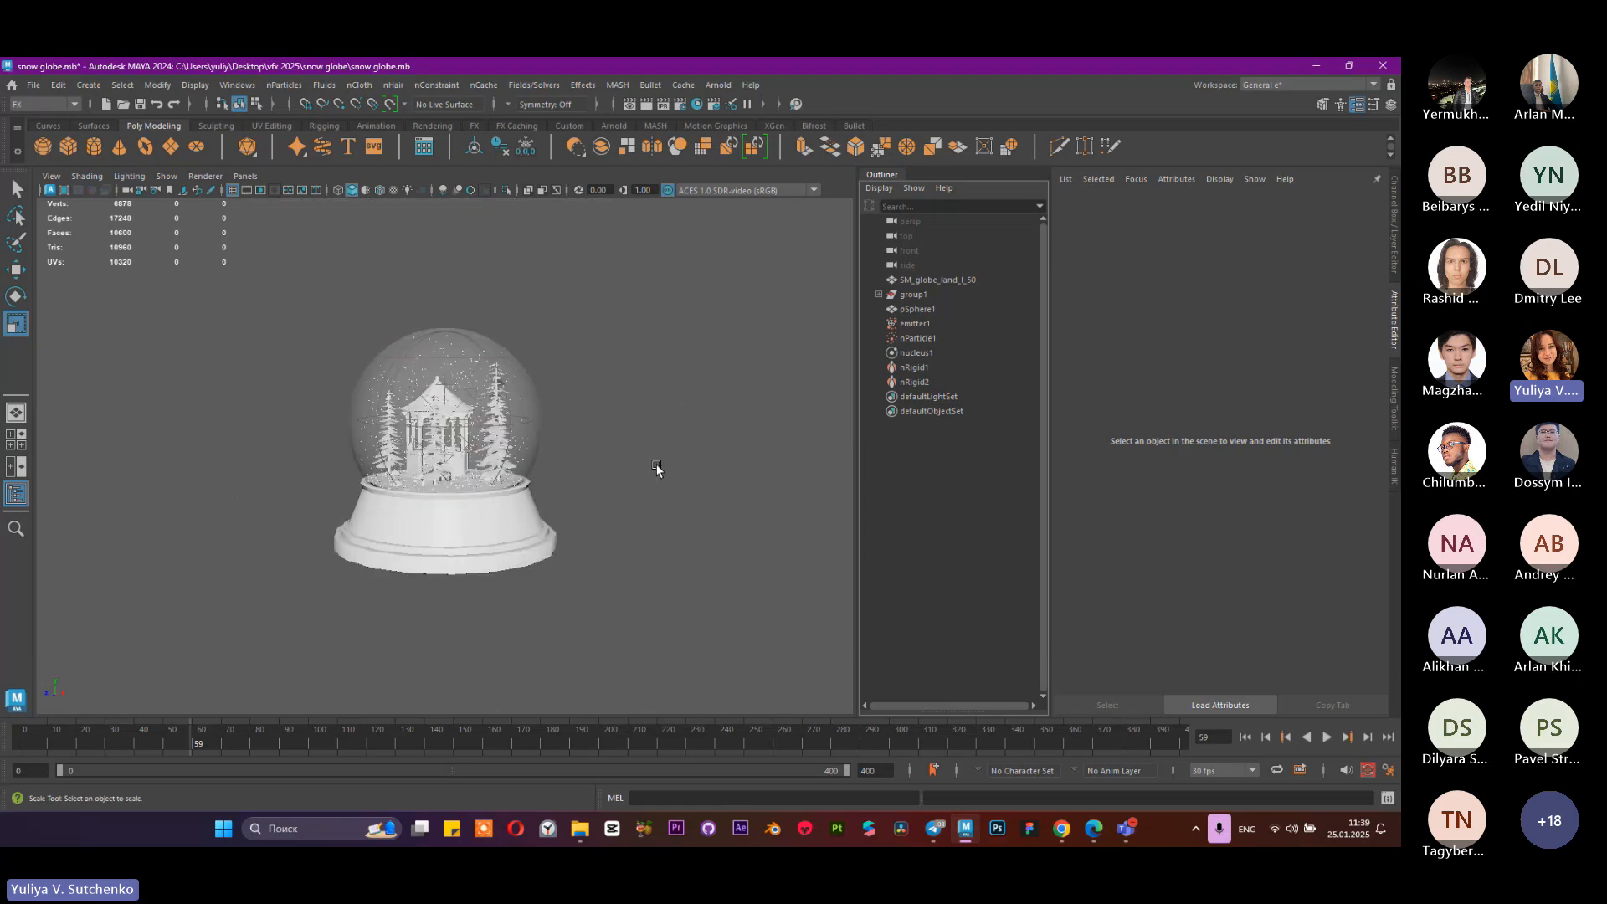
pyautogui.click(42, 147)
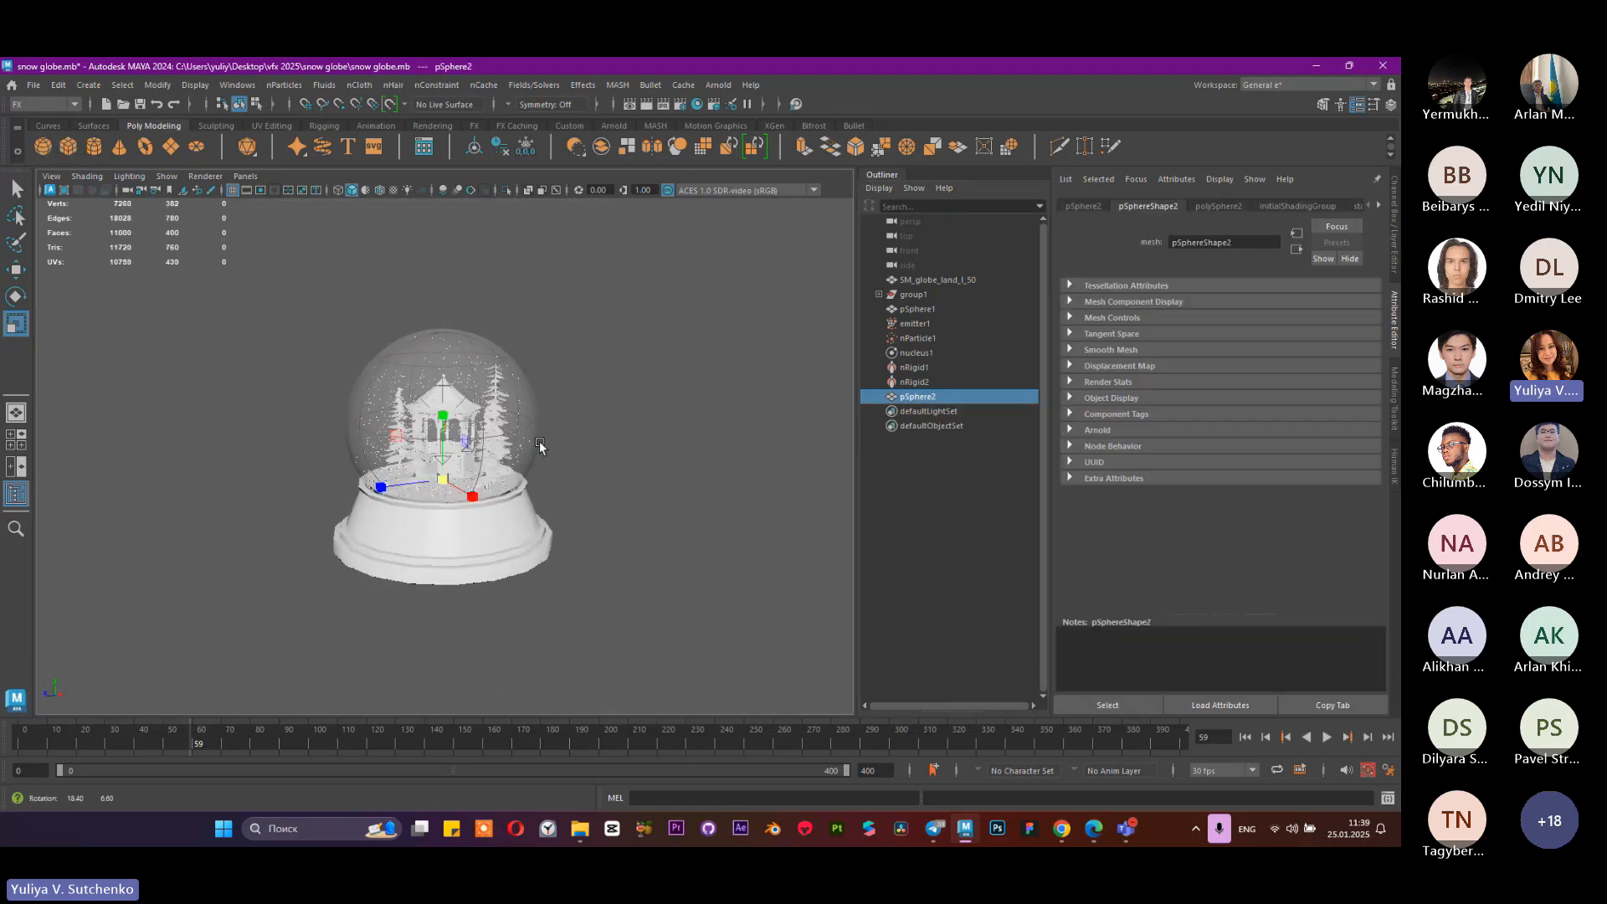
pyautogui.press('w')
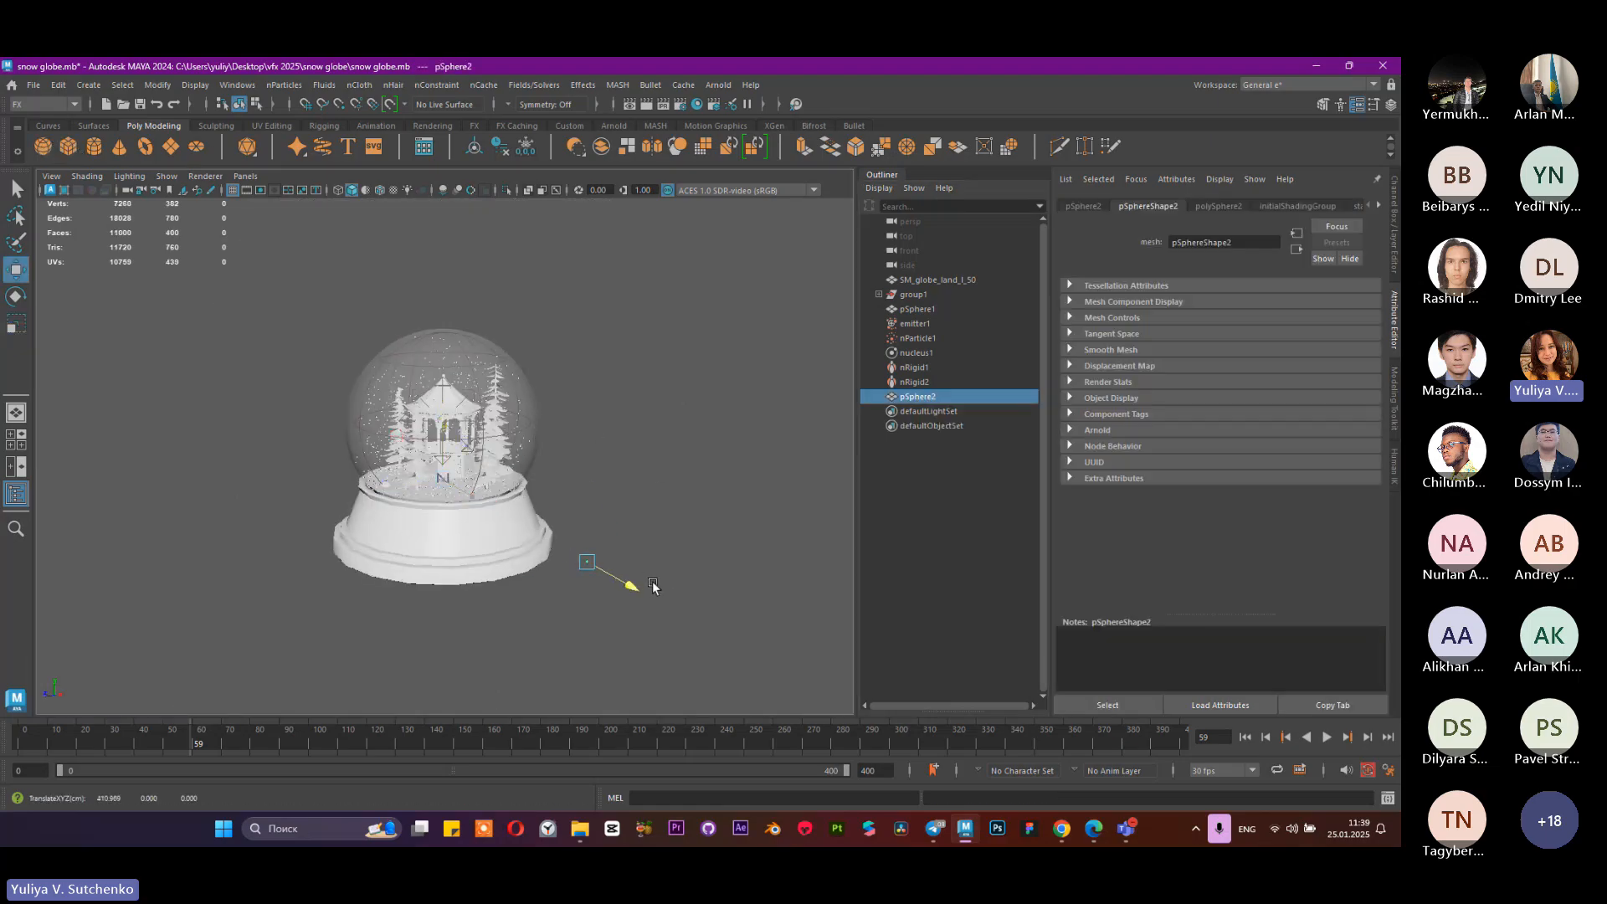
pyautogui.scroll(10, 651, 581)
pyautogui.scroll(-2, 491, 363)
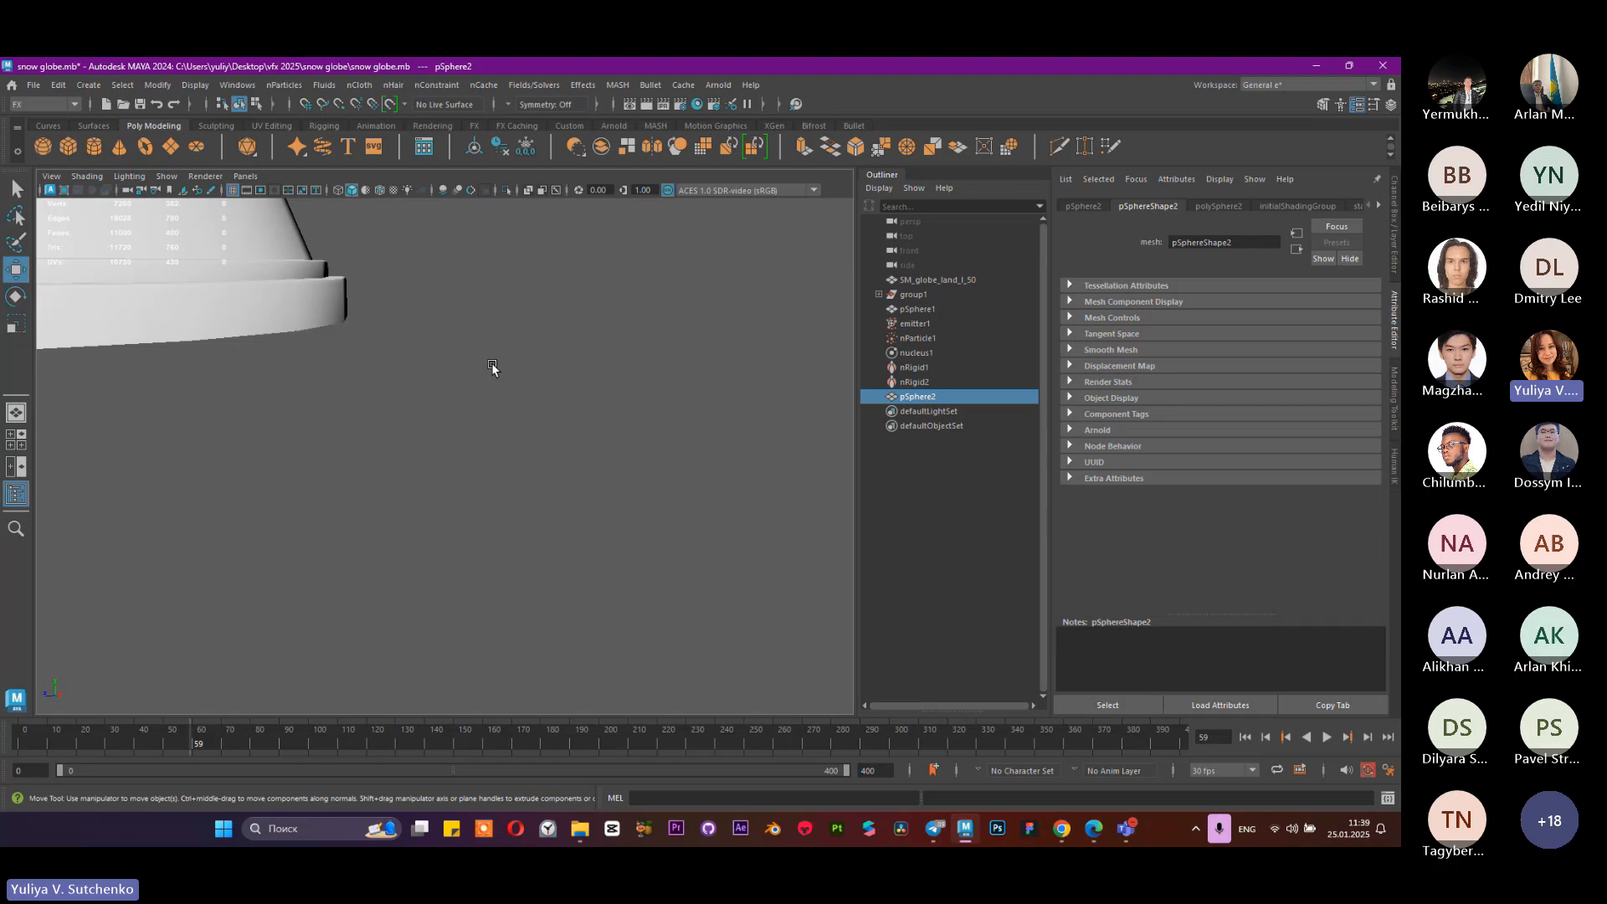
pyautogui.press('f')
# Step: Assign the existing lambert2 material to the new sphere
pyautogui.rightClick(511, 347)
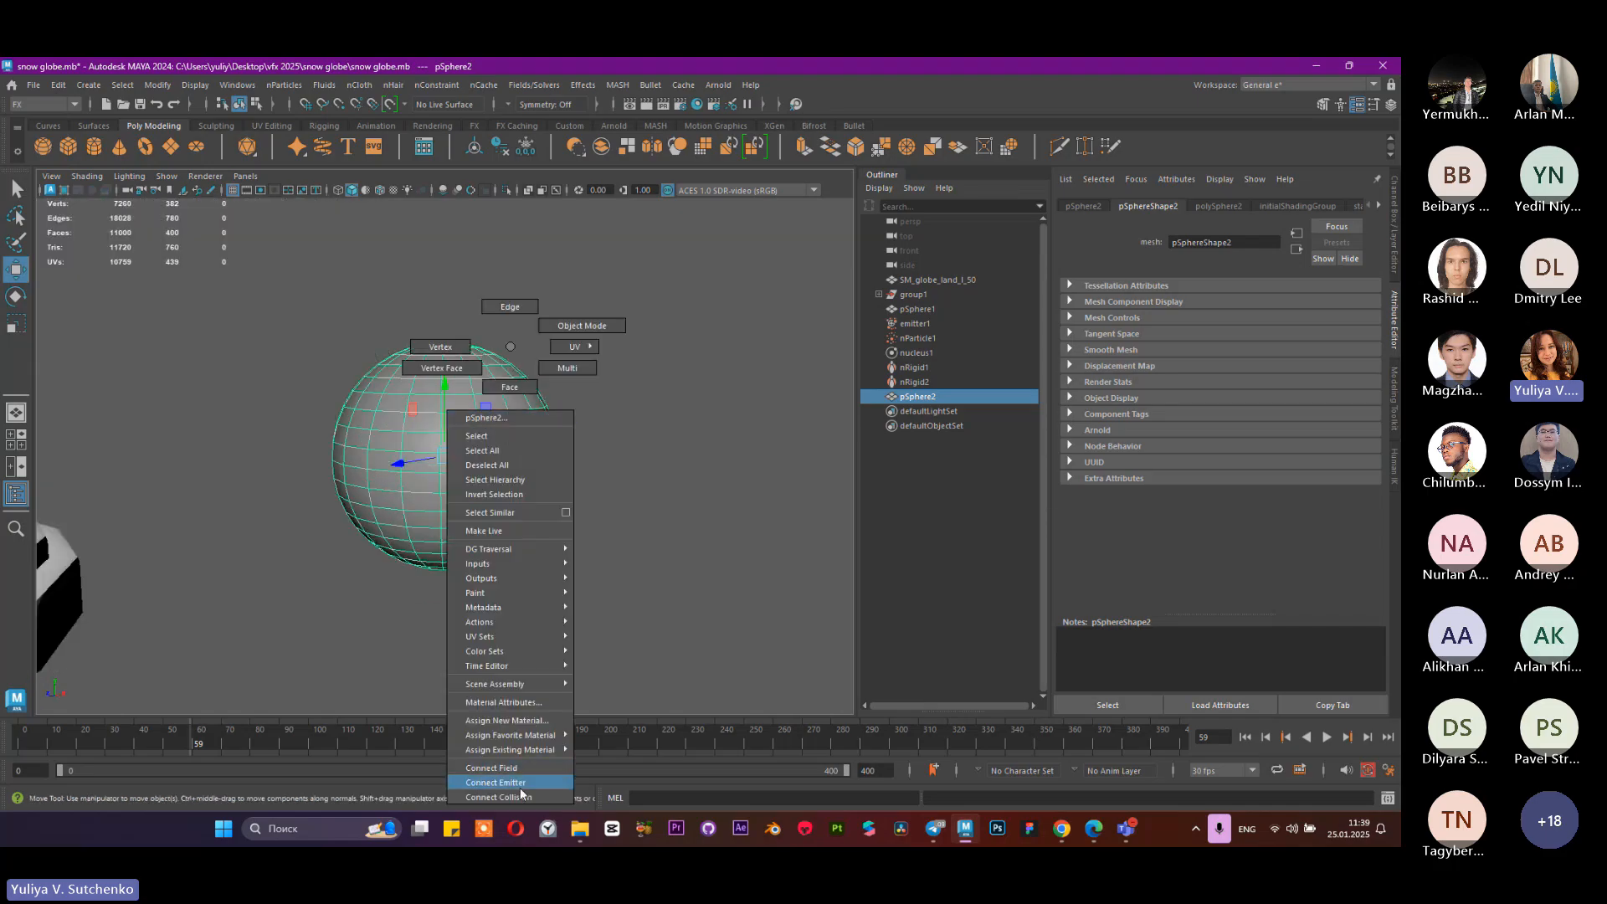
pyautogui.moveTo(536, 749)
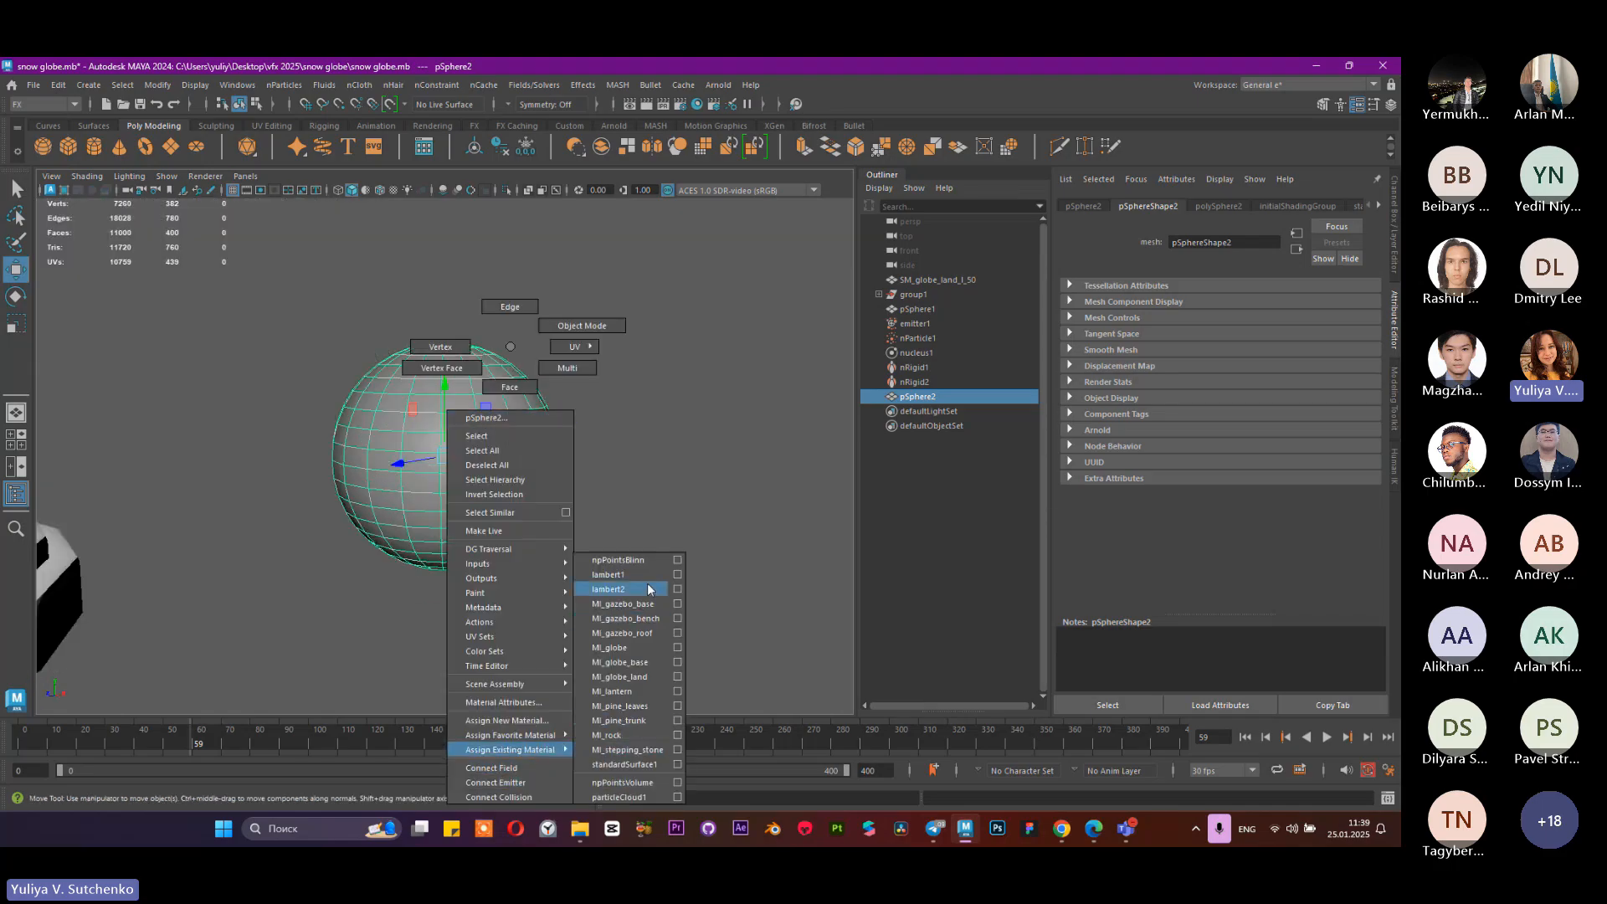
pyautogui.click(609, 590)
# Step: Create a second nParticle emitter and move it about 411 units along X into the new sphere
pyautogui.scroll(2, 504, 428)
pyautogui.scroll(3, 504, 429)
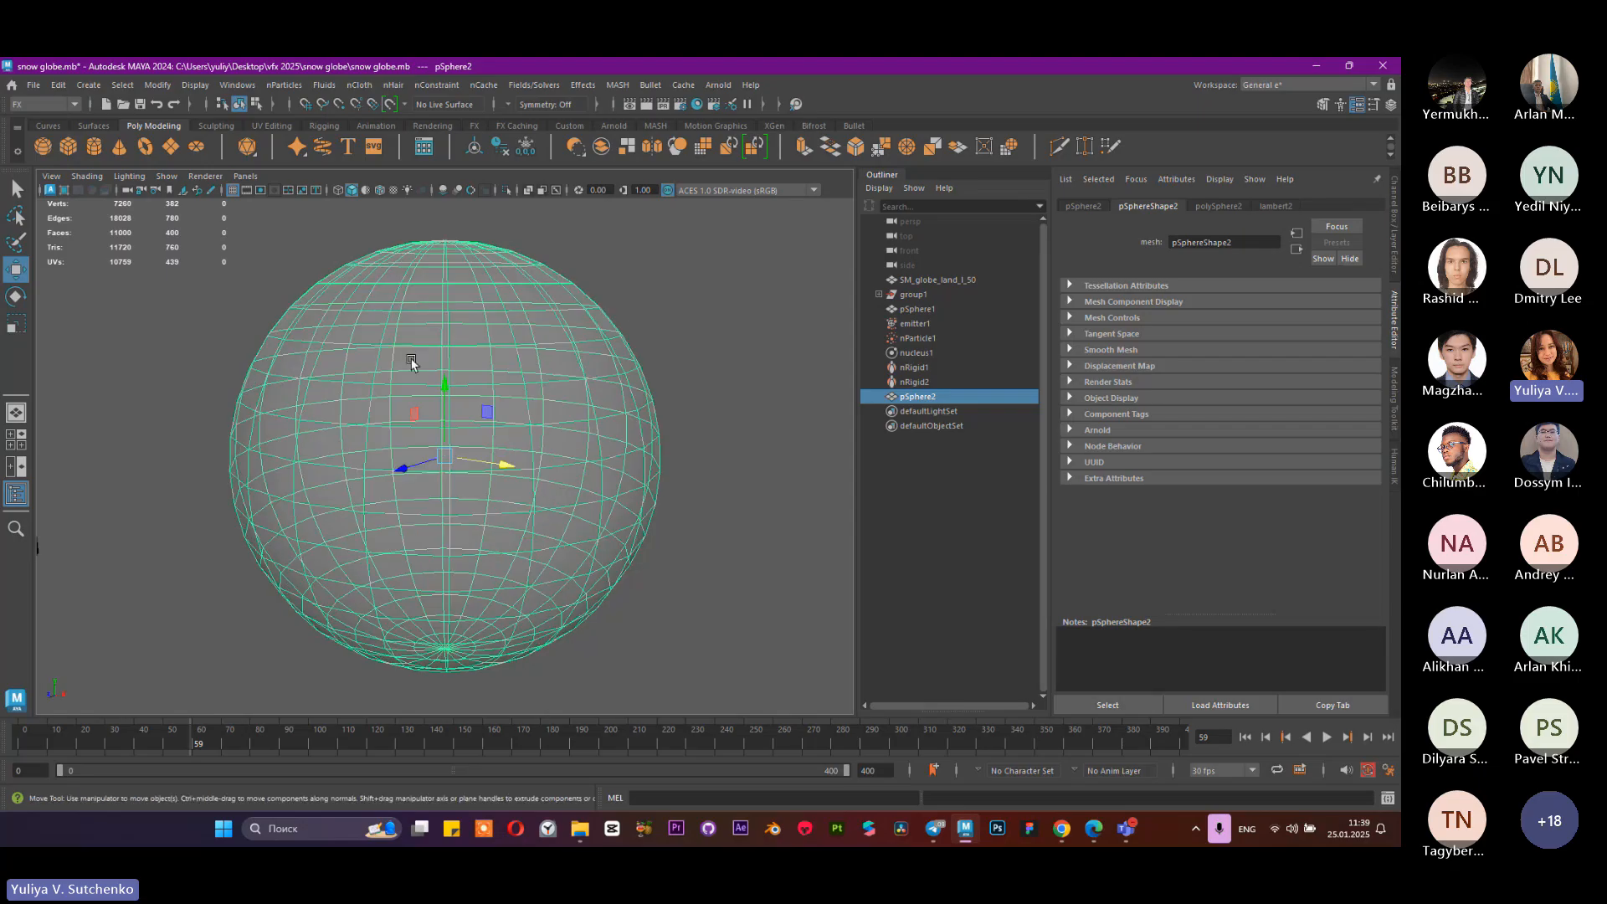
pyautogui.click(285, 86)
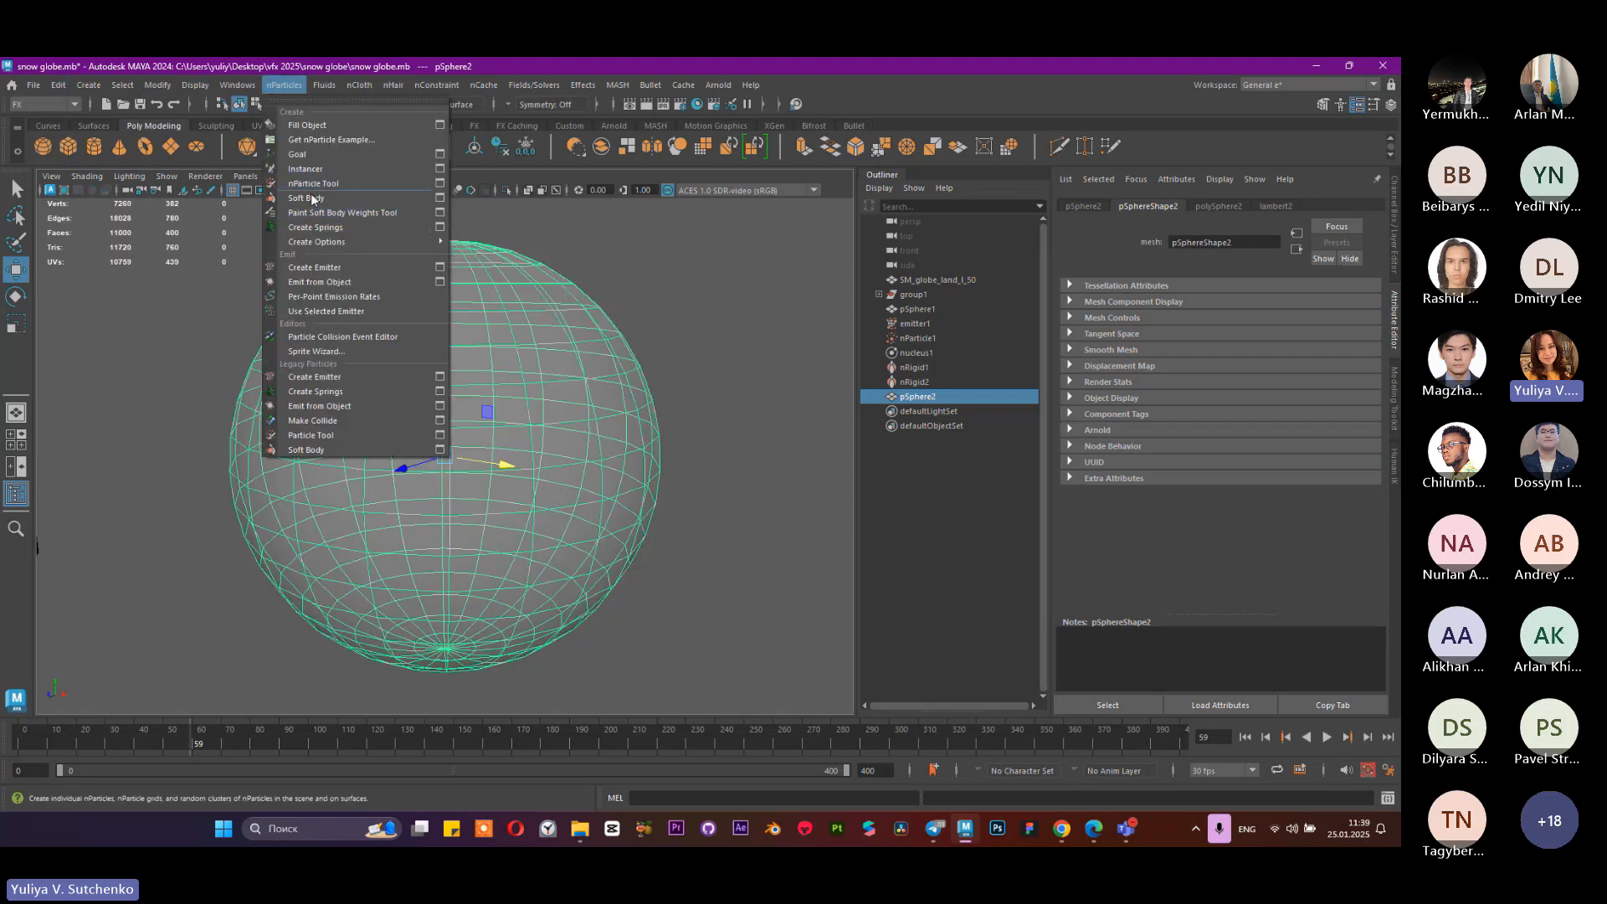
pyautogui.click(307, 281)
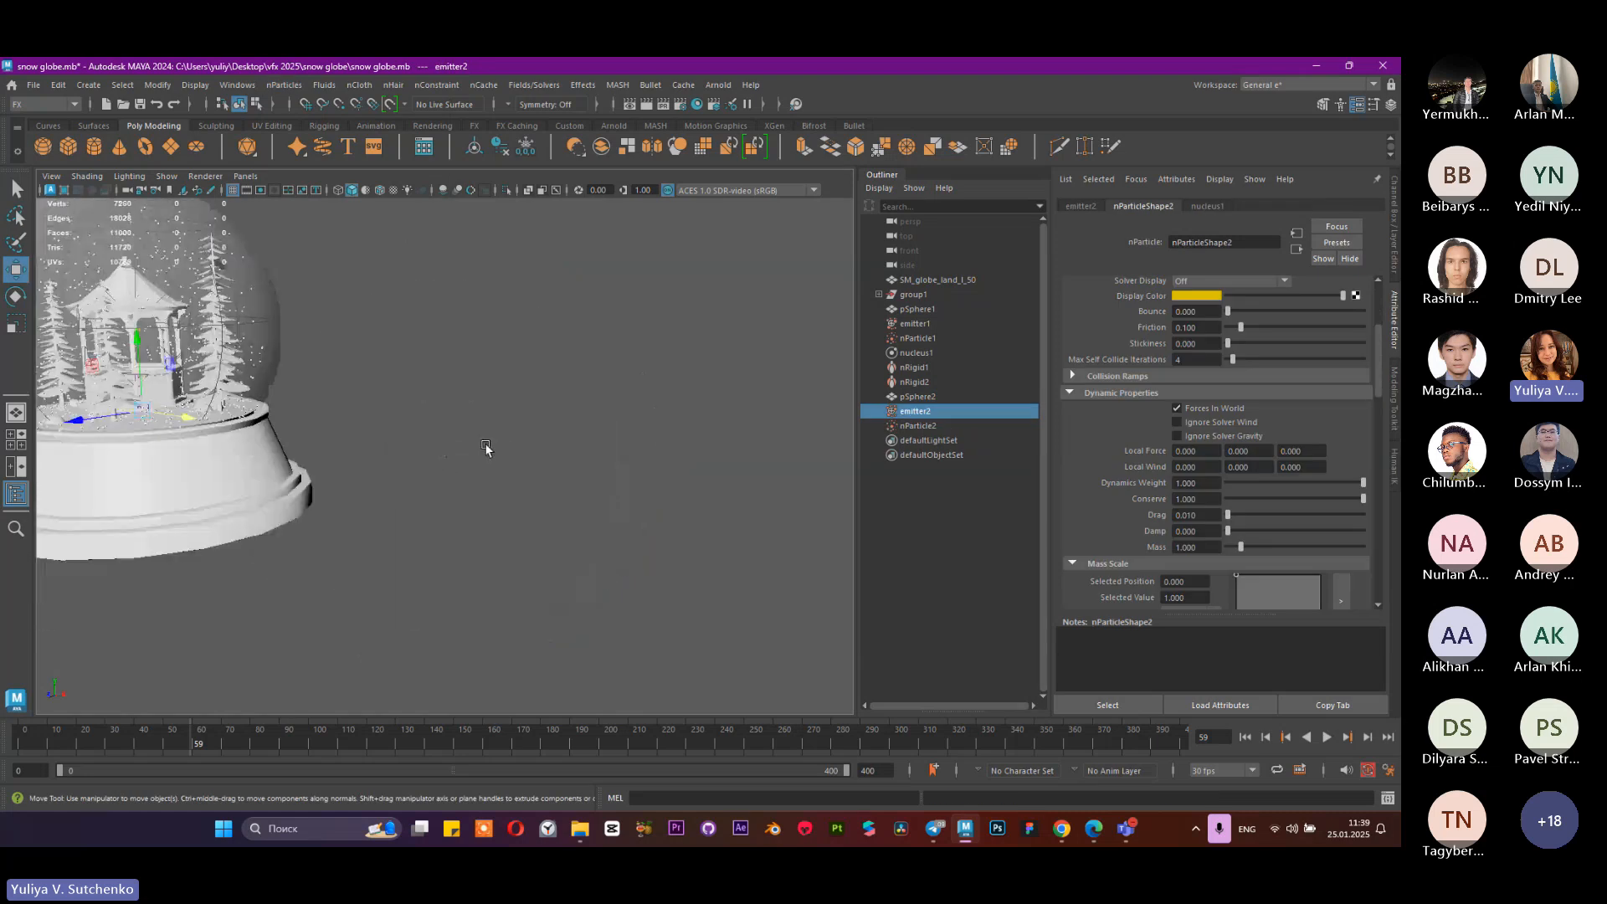
pyautogui.moveTo(190, 417); pyautogui.dragTo(664, 513)
pyautogui.scroll(4, 548, 502)
pyautogui.scroll(-3, 695, 486)
pyautogui.keyDown('alt'); pyautogui.moveTo(498, 492); pyautogui.dragTo(594, 489); pyautogui.keyUp('alt')
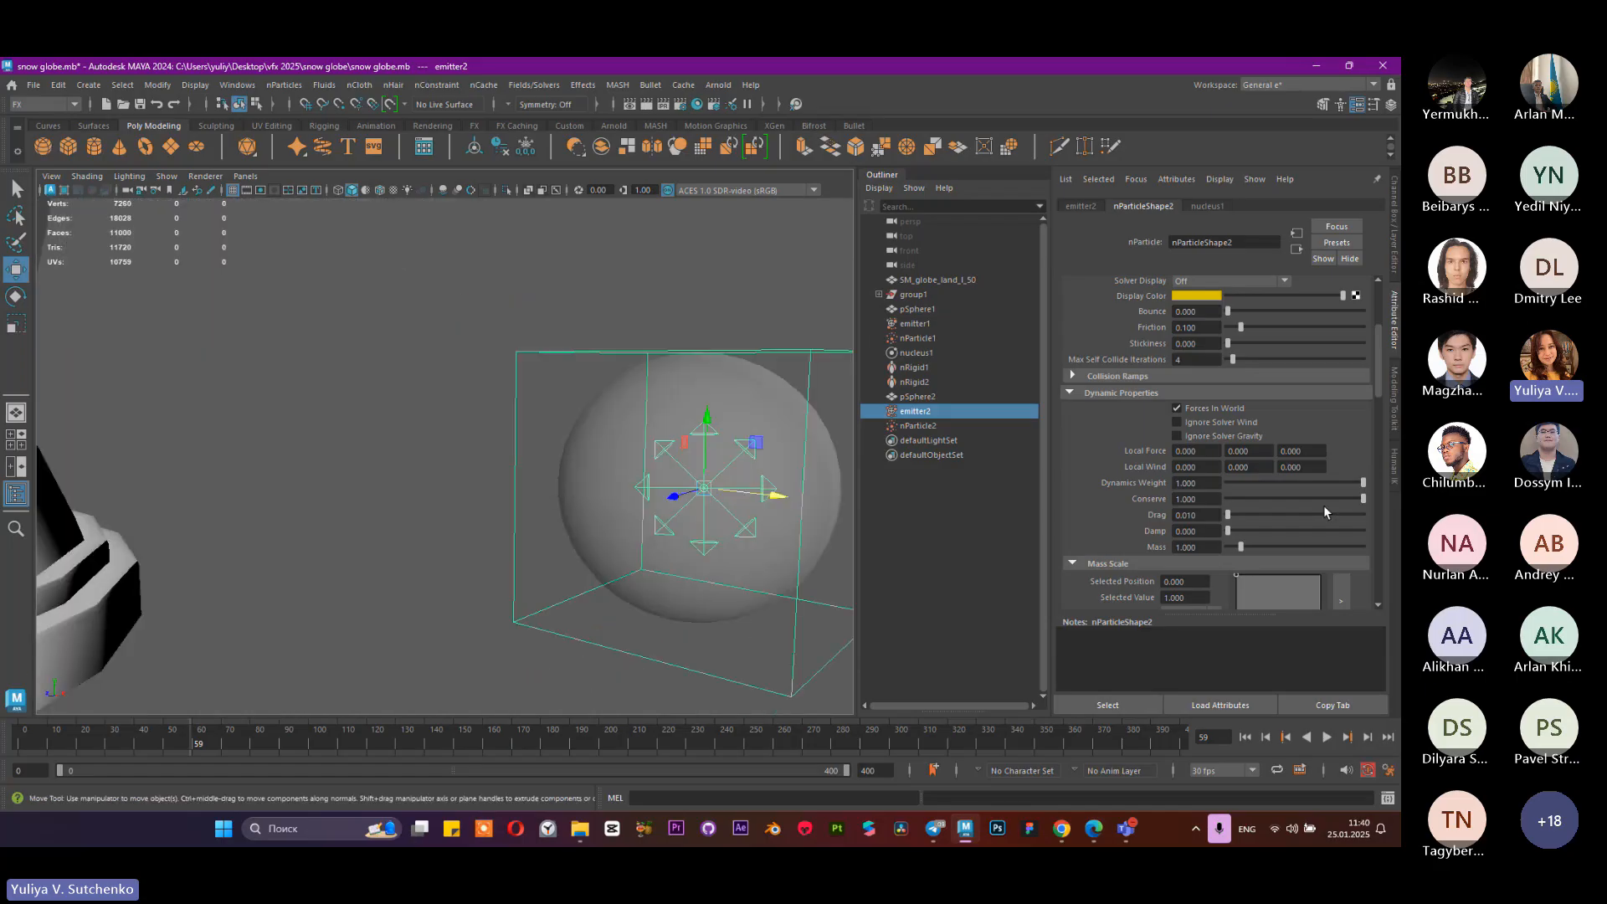
pyautogui.scroll(-5, 1228, 445)
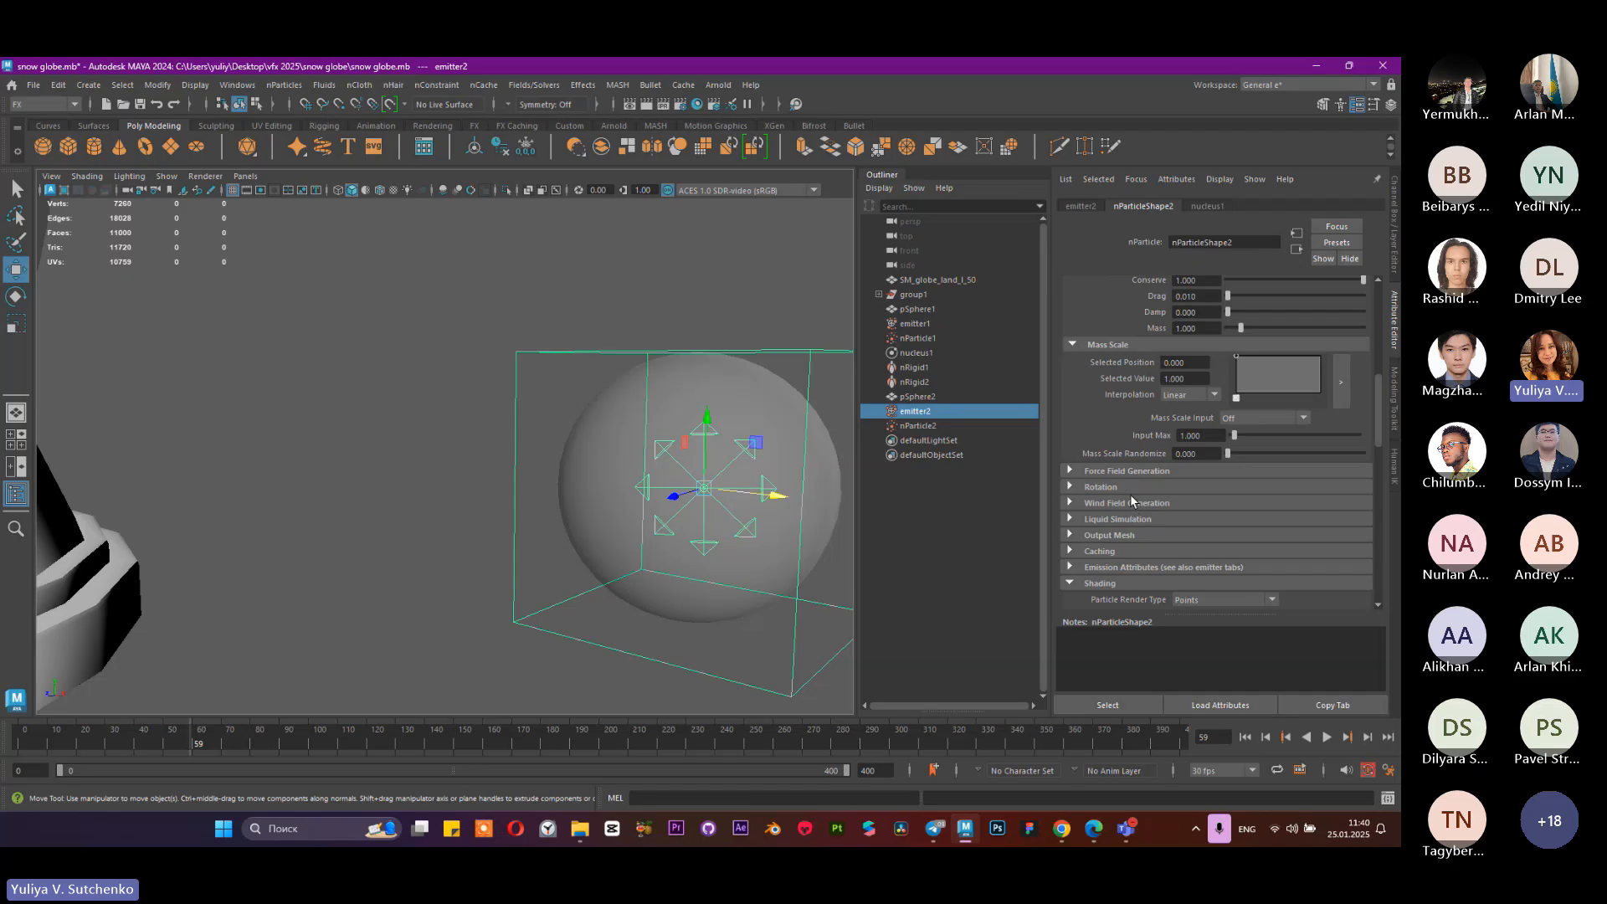
pyautogui.scroll(-2, 1131, 500)
pyautogui.click(1189, 513)
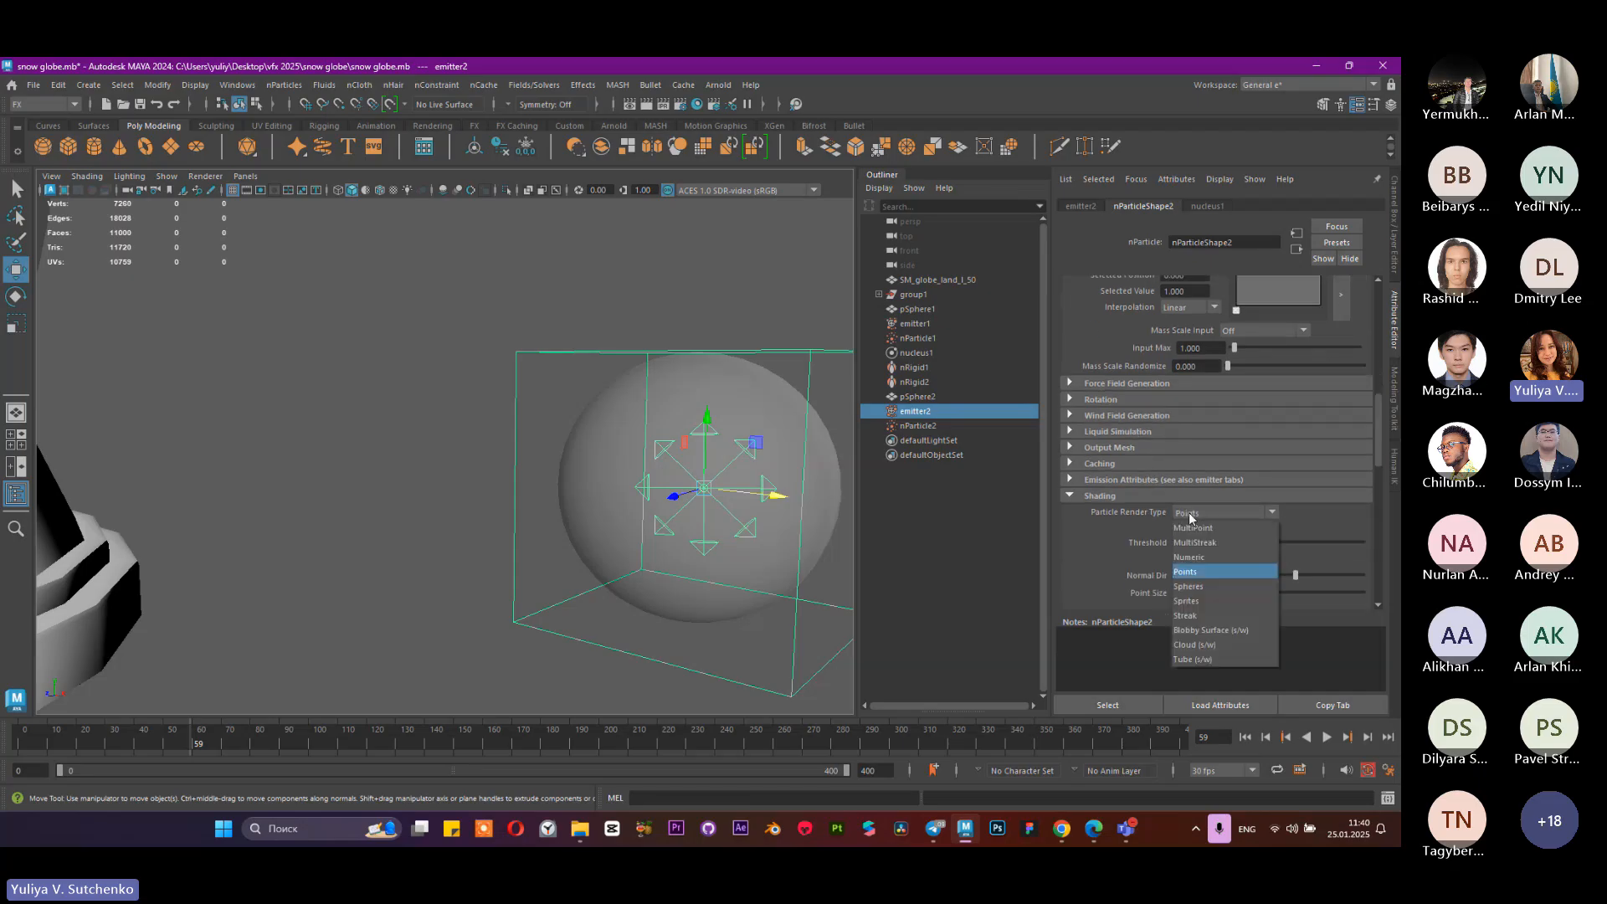
pyautogui.click(1189, 516)
pyautogui.scroll(6, 1177, 468)
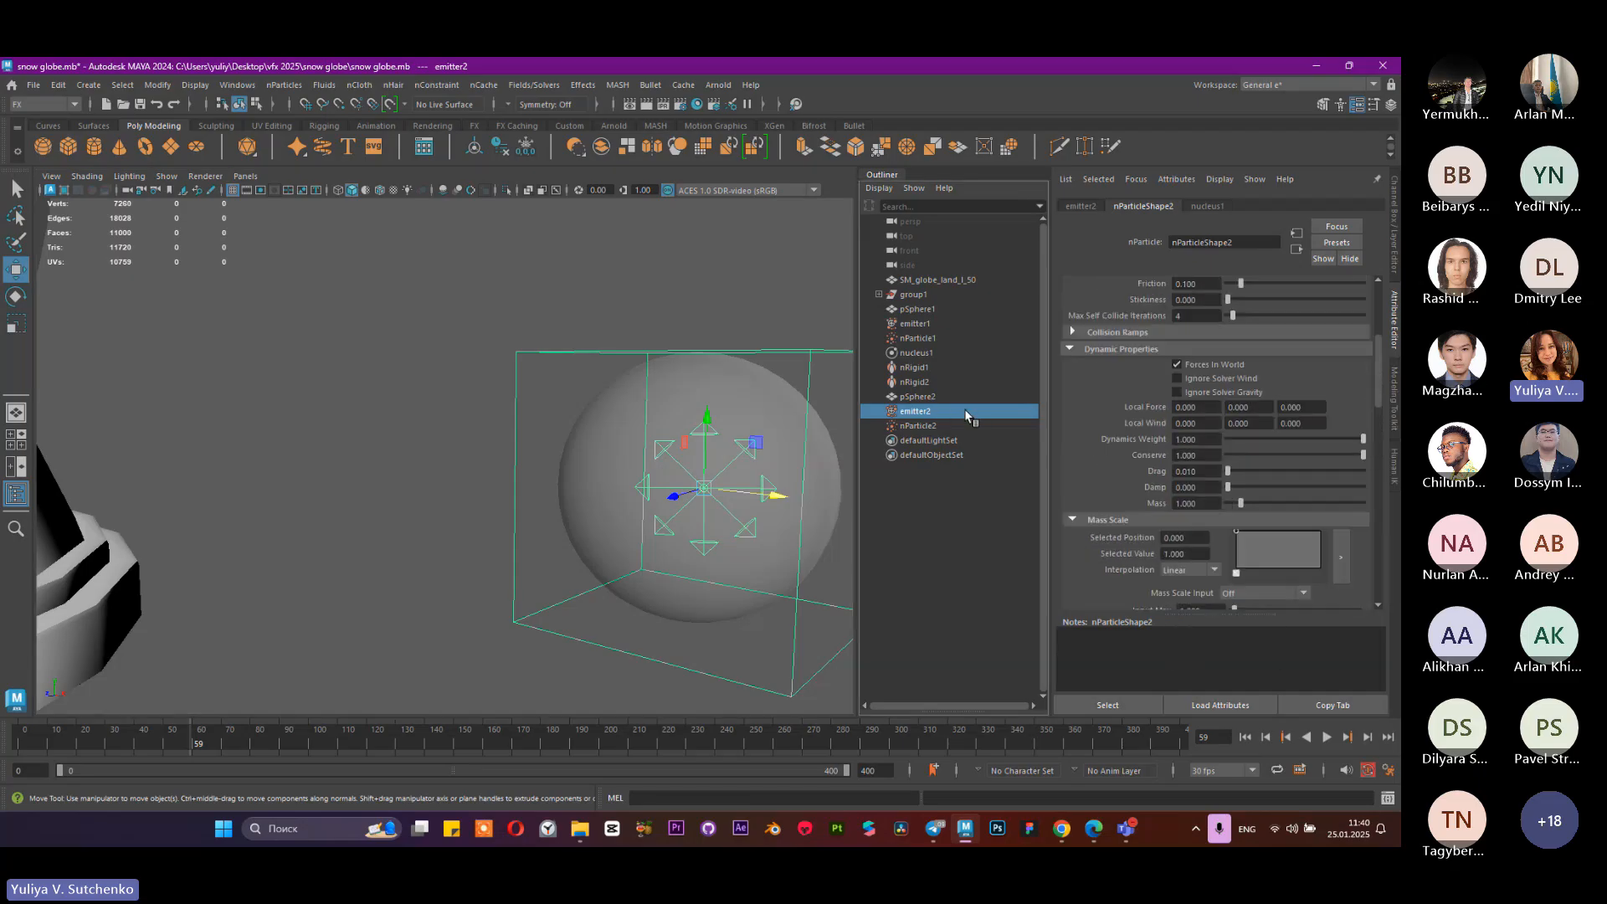
# Step: Set the second emitter's type to Volume and its volume shape to Sphere
pyautogui.click(1082, 207)
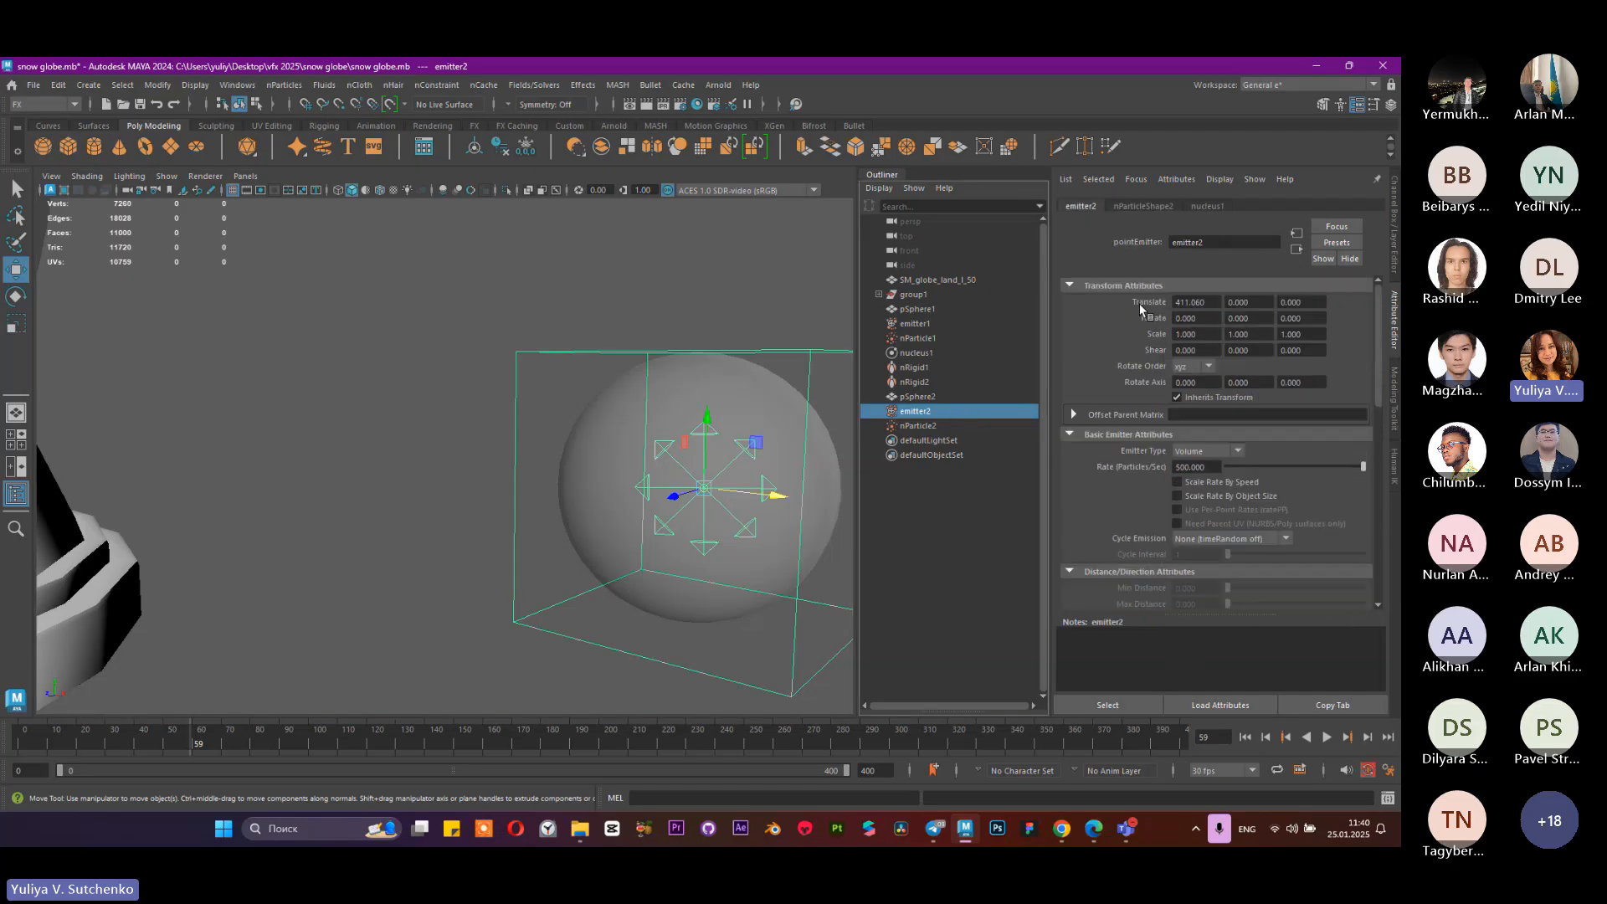
pyautogui.click(1214, 451)
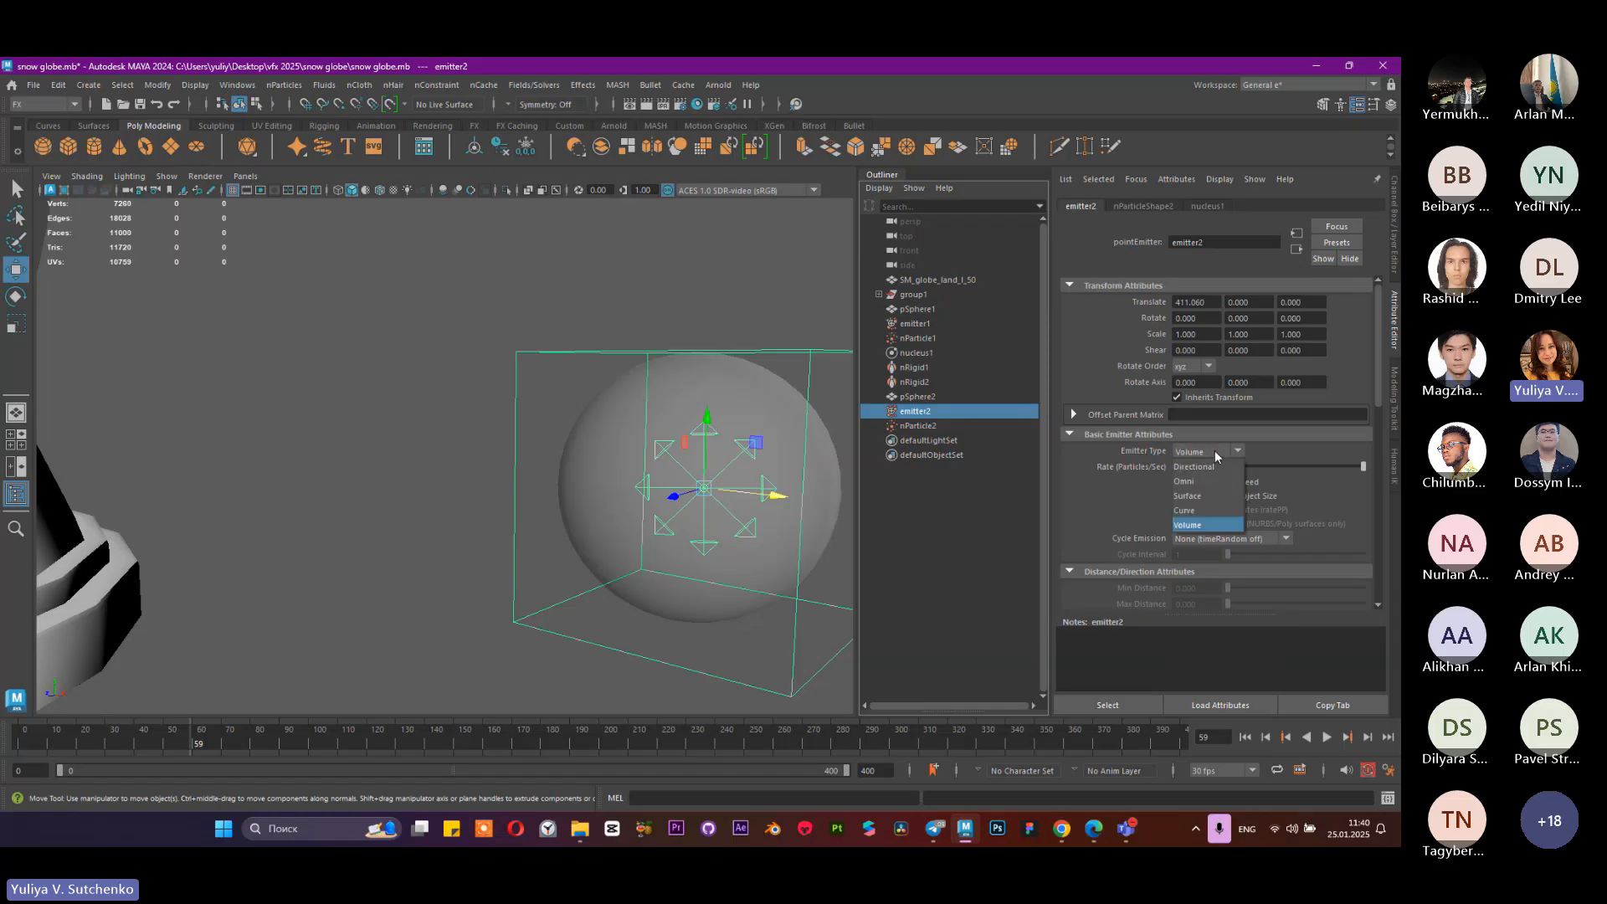
pyautogui.click(1211, 493)
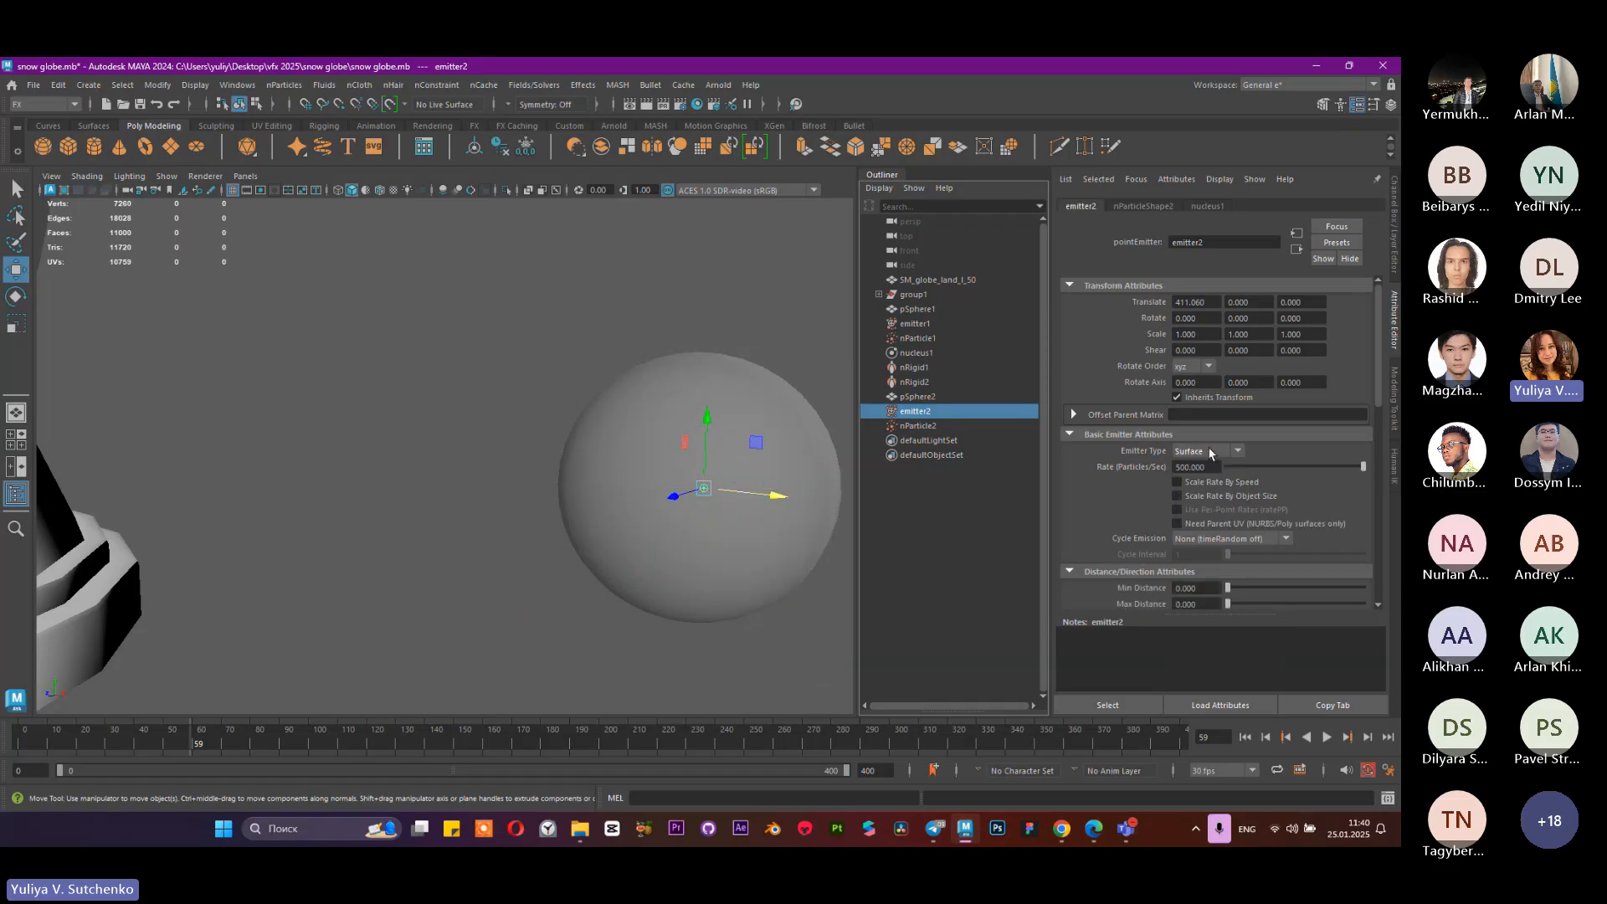
pyautogui.click(1205, 524)
pyautogui.scroll(-5, 1205, 515)
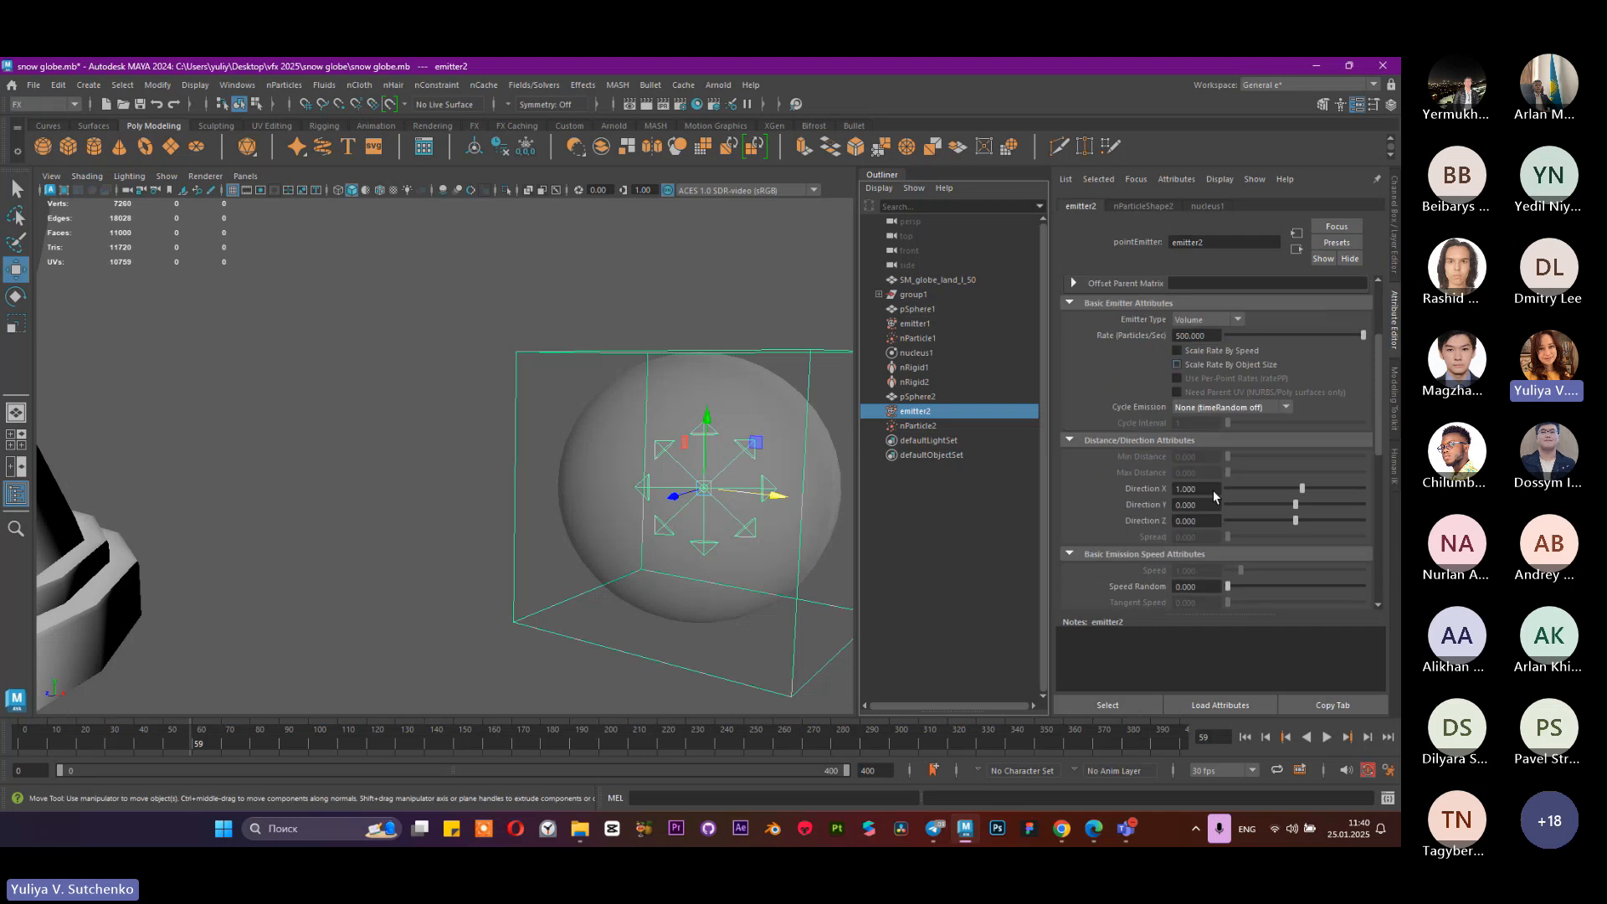
pyautogui.click(1202, 477)
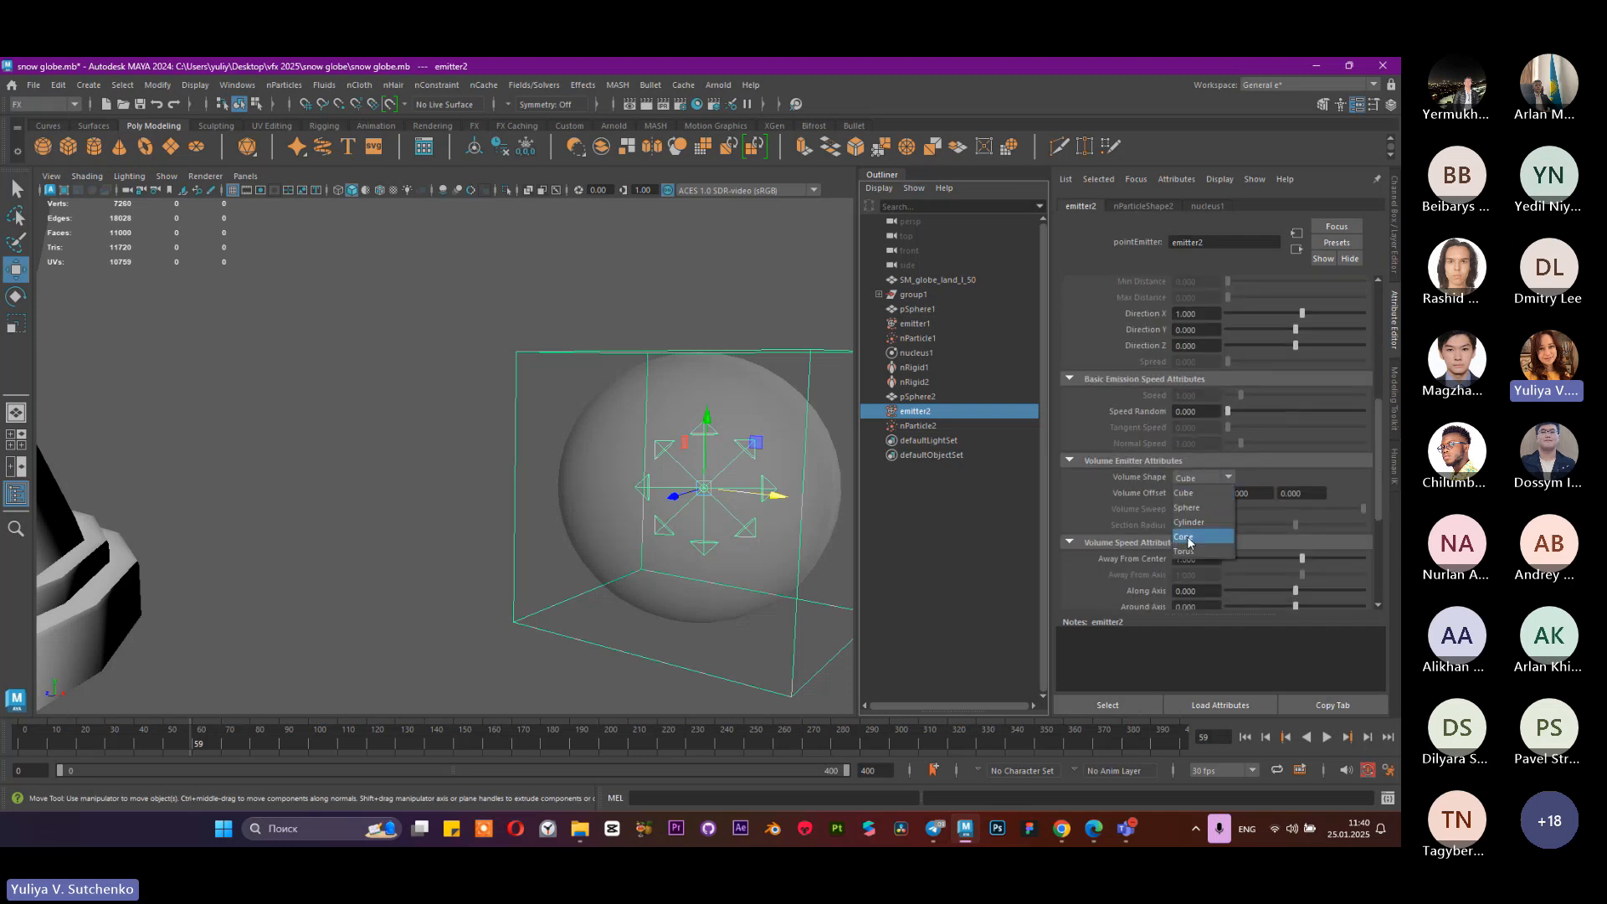
pyautogui.click(1196, 507)
# Step: Try scaling the spherical emitter to fit inside the new sphere
pyautogui.keyDown('alt'); pyautogui.moveTo(831, 469); pyautogui.dragTo(707, 468); pyautogui.keyUp('alt')
pyautogui.scroll(4, 810, 491)
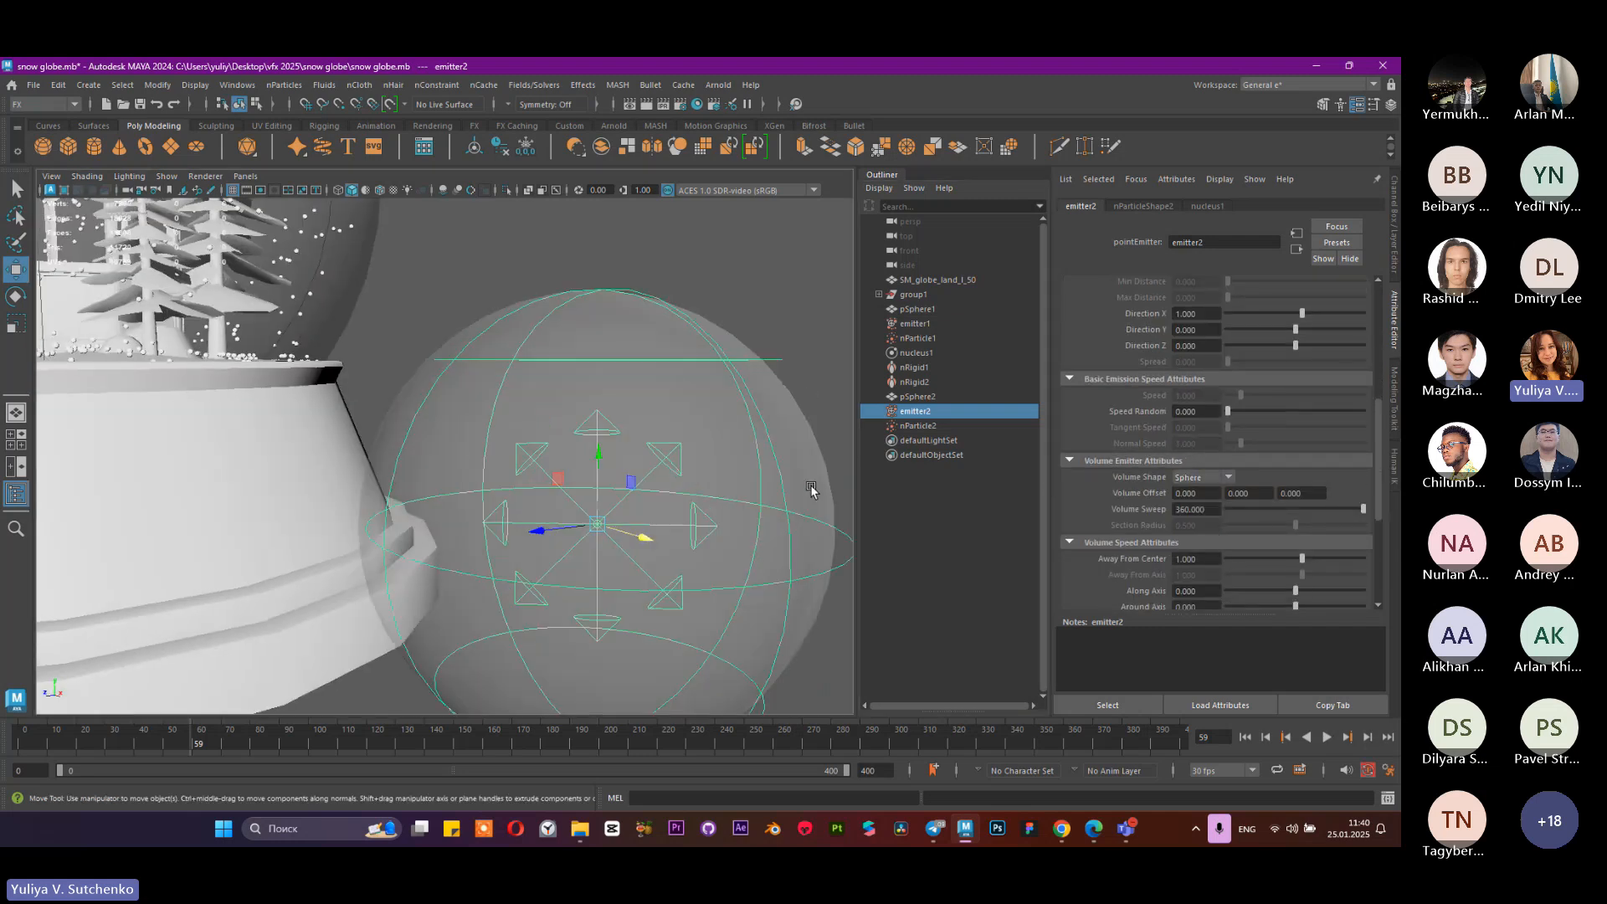
pyautogui.scroll(-1, 837, 515)
pyautogui.scroll(-2, 740, 481)
pyautogui.press('r')
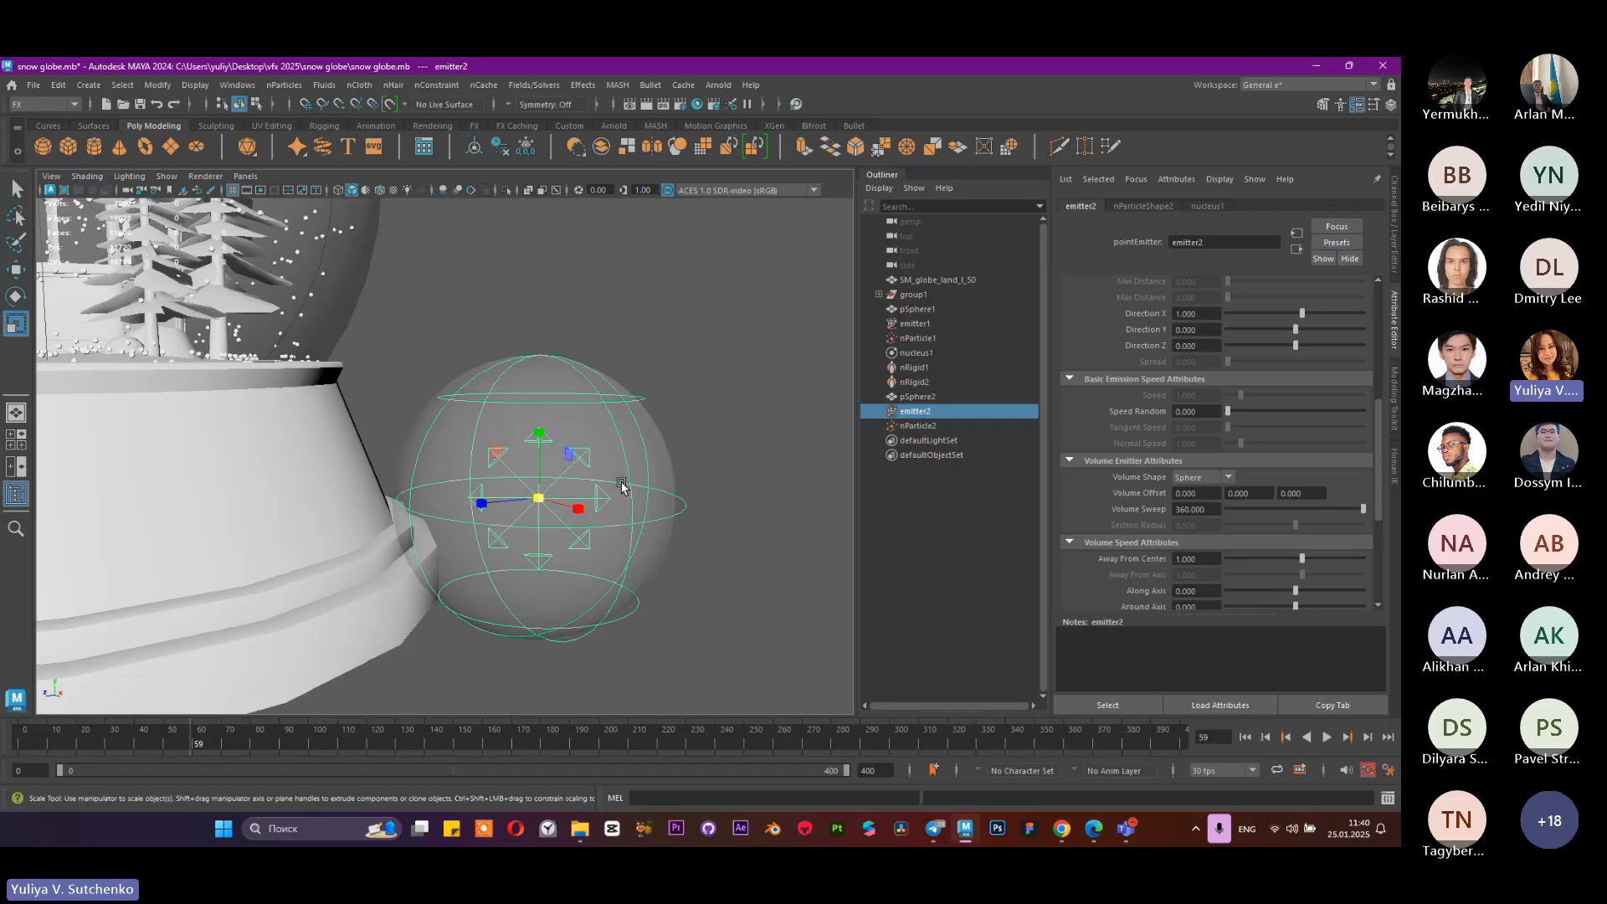
pyautogui.click(539, 498)
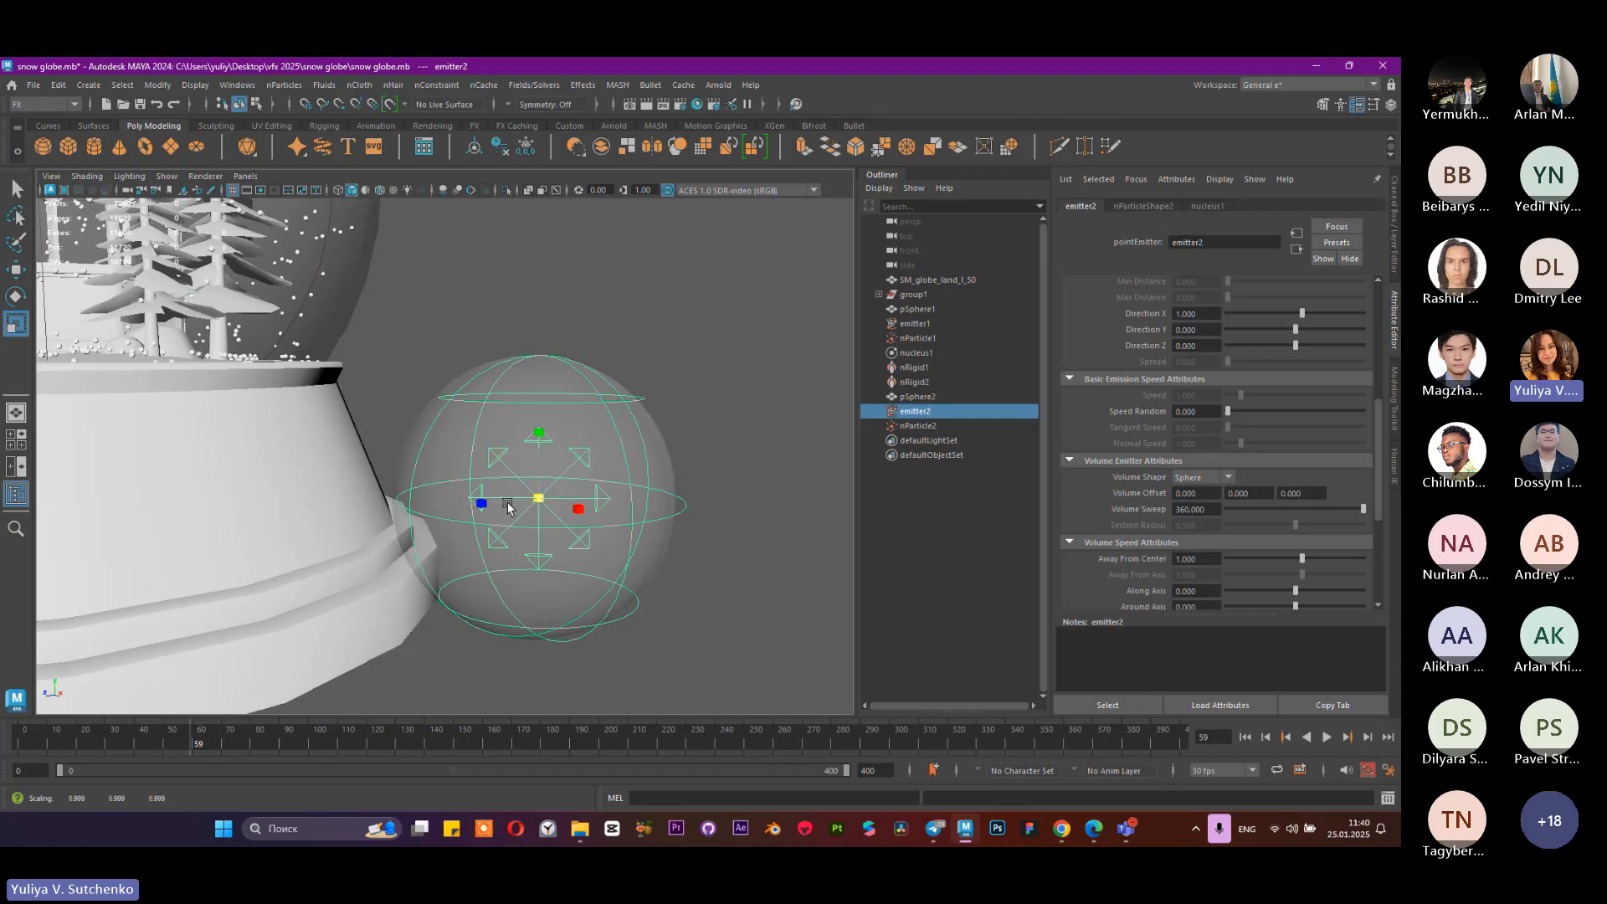
pyautogui.keyDown('alt'); pyautogui.moveTo(598, 456); pyautogui.dragTo(680, 451); pyautogui.keyUp('alt')
pyautogui.keyDown('alt'); pyautogui.moveTo(679, 452); pyautogui.dragTo(544, 441, button='middle'); pyautogui.keyUp('alt')
pyautogui.scroll(3, 615, 480)
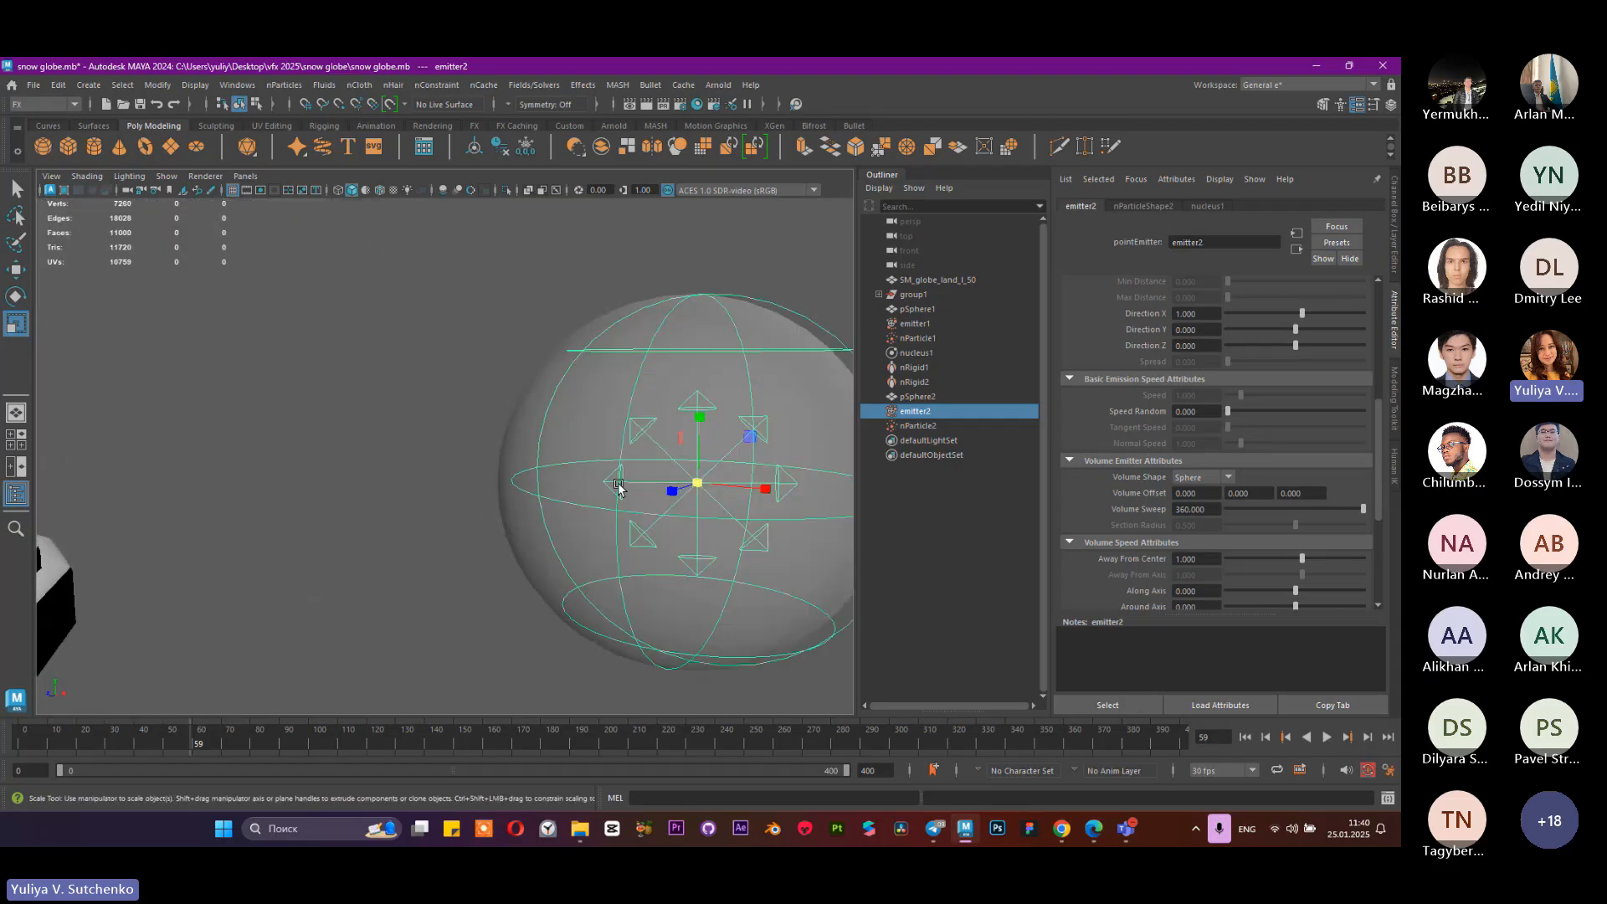
pyautogui.click(698, 480)
pyautogui.keyDown('alt'); pyautogui.moveTo(659, 486); pyautogui.dragTo(586, 444); pyautogui.keyUp('alt')
pyautogui.click(939, 426)
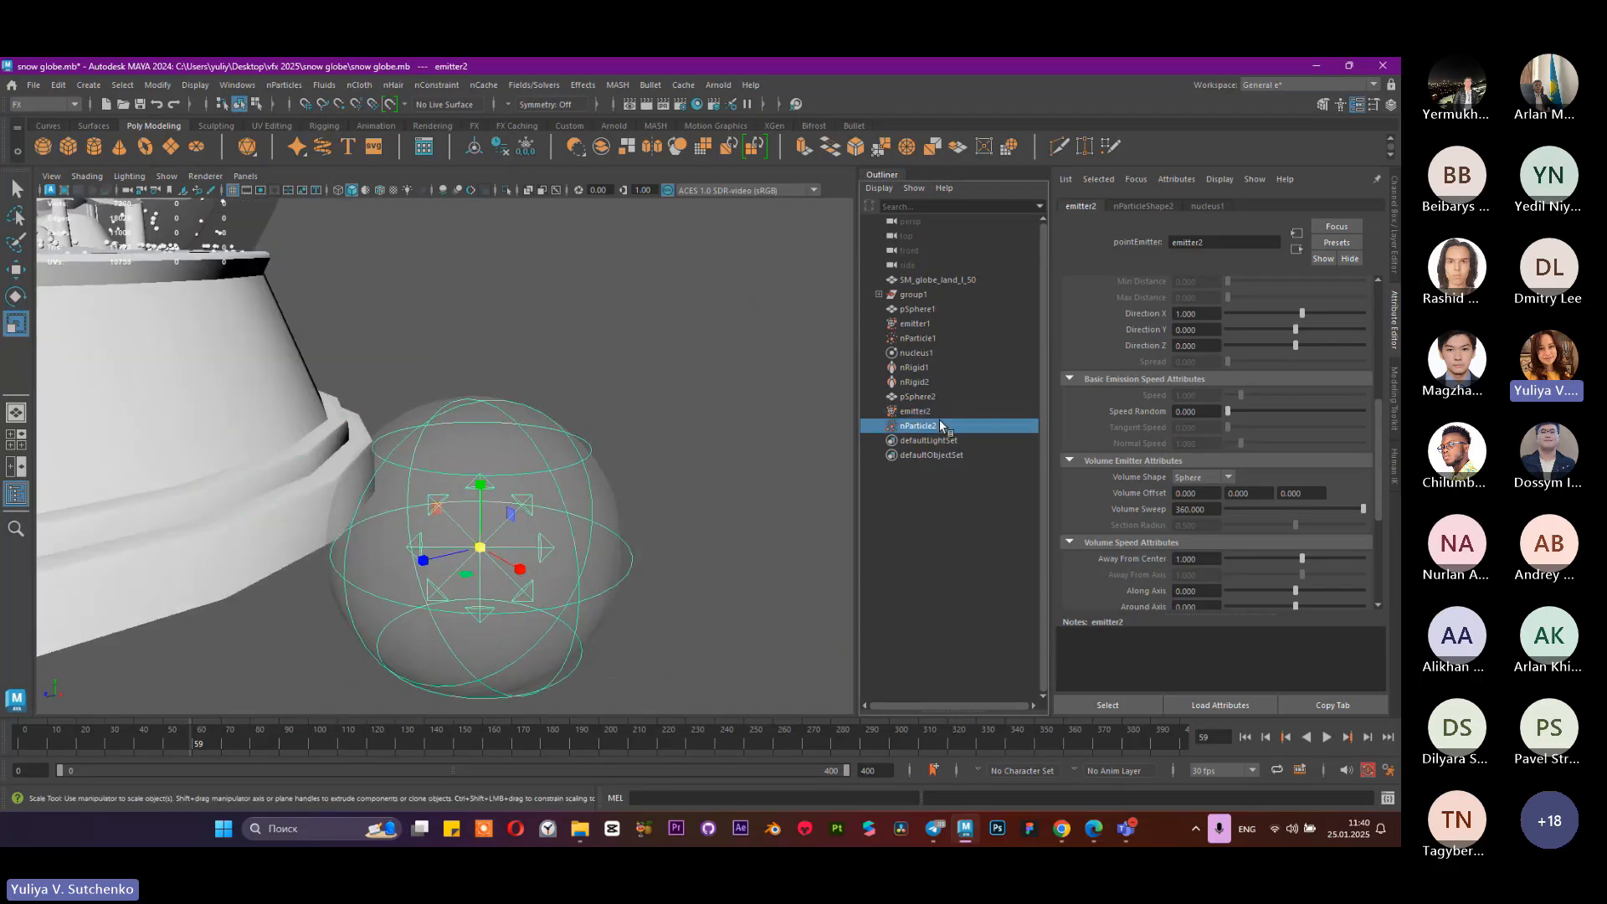
pyautogui.click(530, 456)
pyautogui.moveTo(482, 546); pyautogui.dragTo(439, 535)
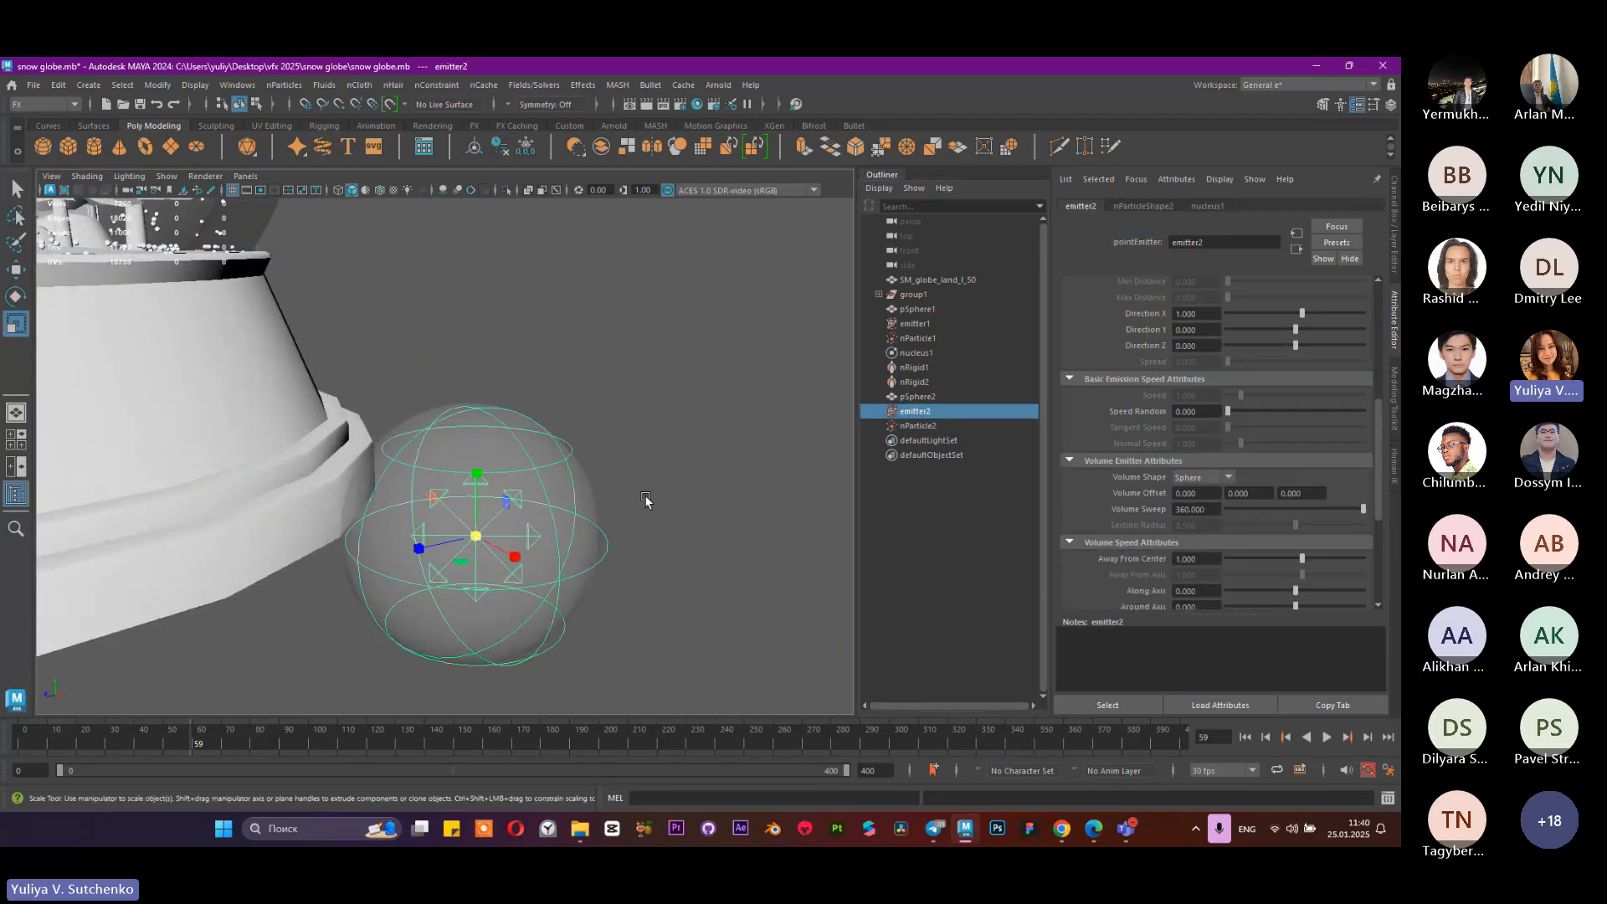
# Step: Scale the new sphere up uniformly to about 1.202 so it encloses the emitter
pyautogui.click(918, 396)
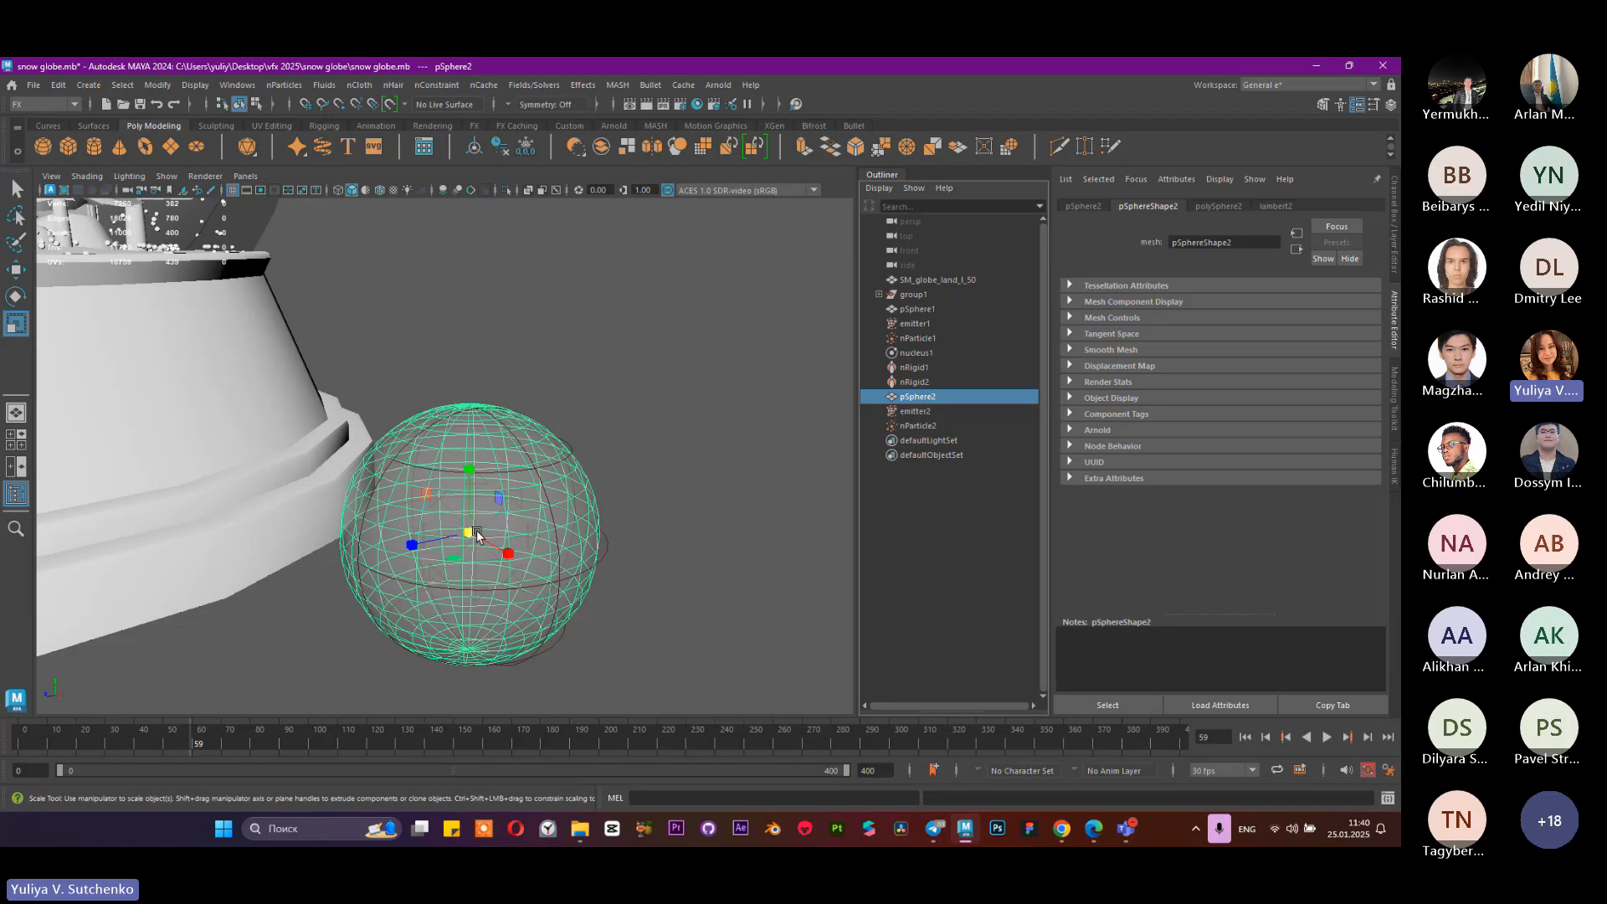
pyautogui.moveTo(474, 531); pyautogui.dragTo(535, 546)
pyautogui.keyDown('alt'); pyautogui.moveTo(506, 544); pyautogui.dragTo(556, 520); pyautogui.keyUp('alt')
pyautogui.moveTo(553, 501)
pyautogui.mouseDown()
pyautogui.moveTo(601, 540)
pyautogui.moveTo(532, 491)
pyautogui.moveTo(556, 491)
pyautogui.mouseUp()
pyautogui.click(532, 490)
pyautogui.click(556, 490)
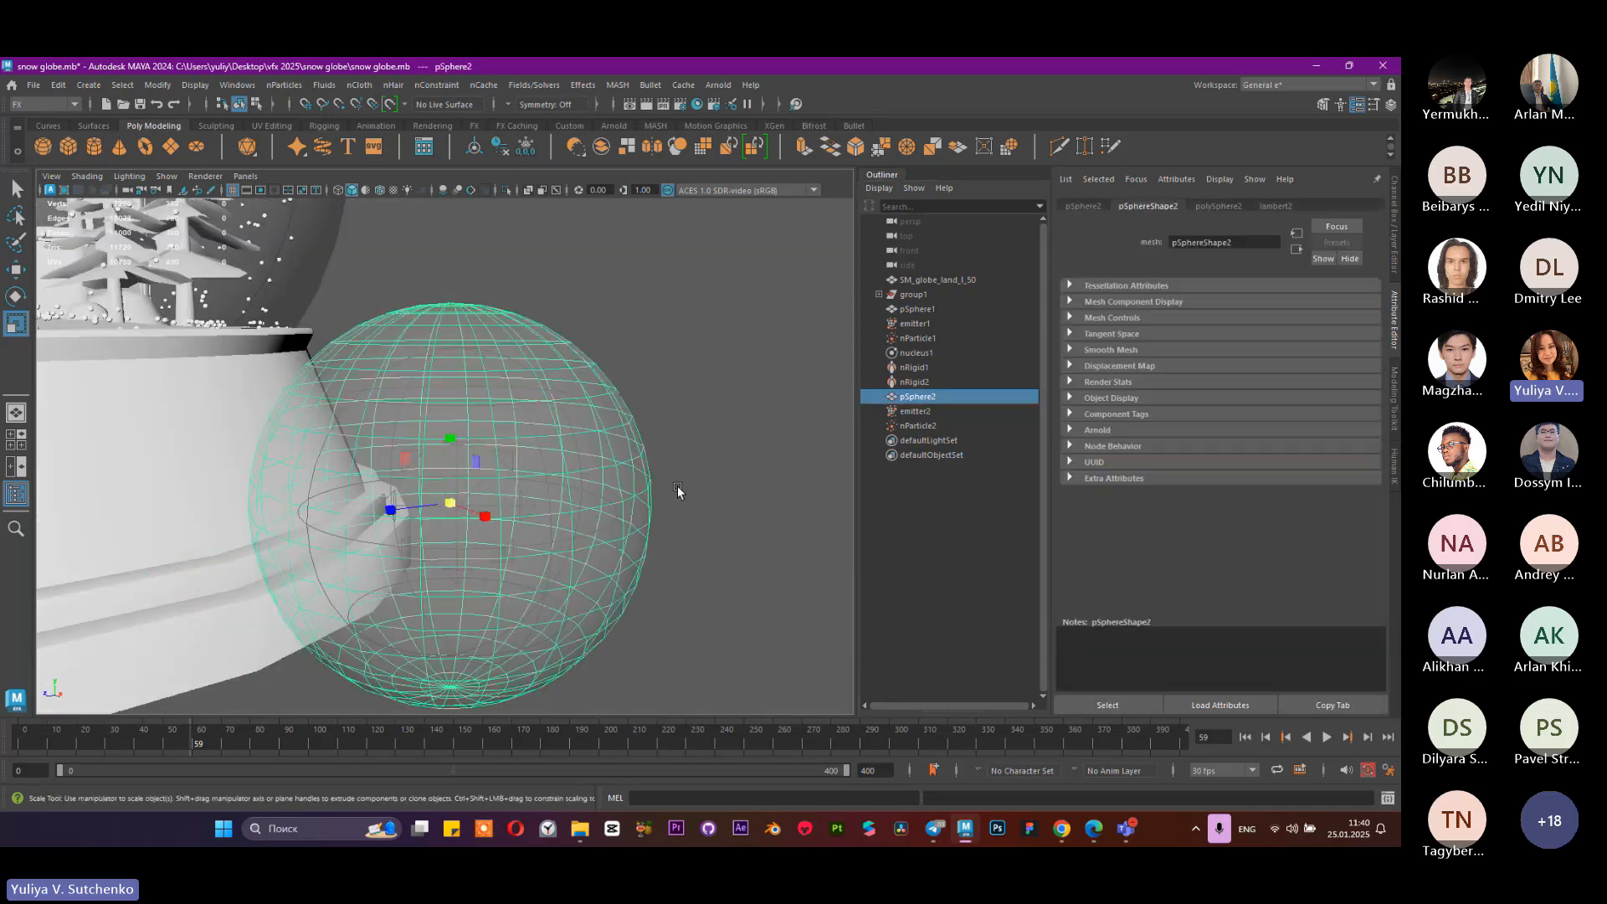
# Step: Set the second emitter's X, Y and Z scale to 1
pyautogui.click(935, 411)
pyautogui.click(457, 505)
pyautogui.click(457, 506)
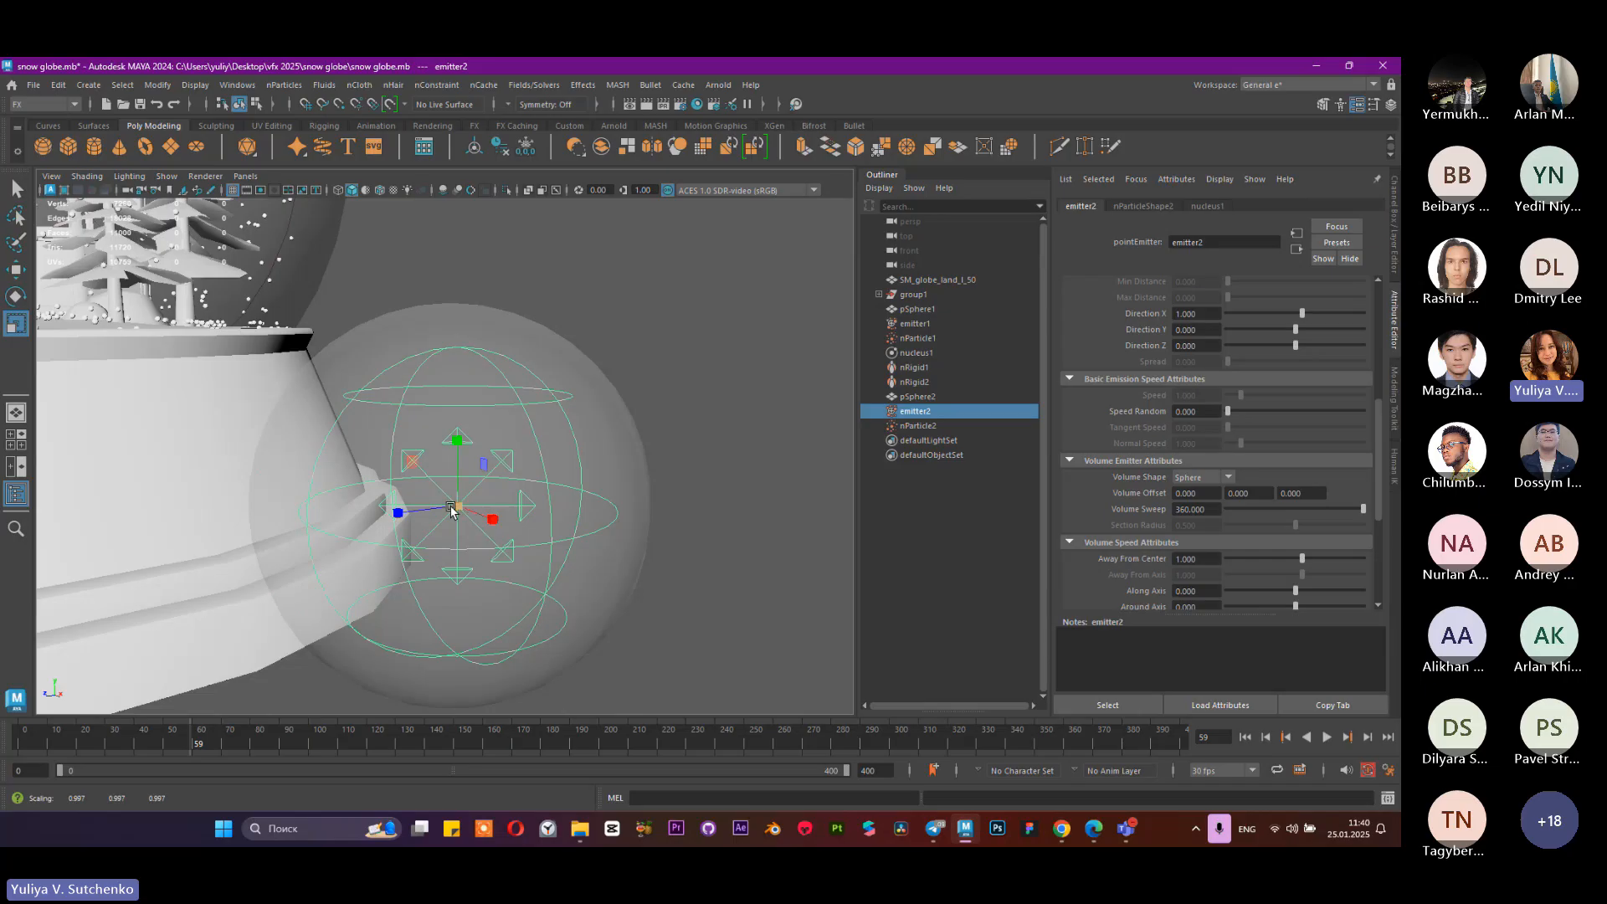
pyautogui.click(460, 501)
pyautogui.click(1394, 224)
pyautogui.moveTo(1358, 281); pyautogui.dragTo(1362, 314)
pyautogui.press('Return')
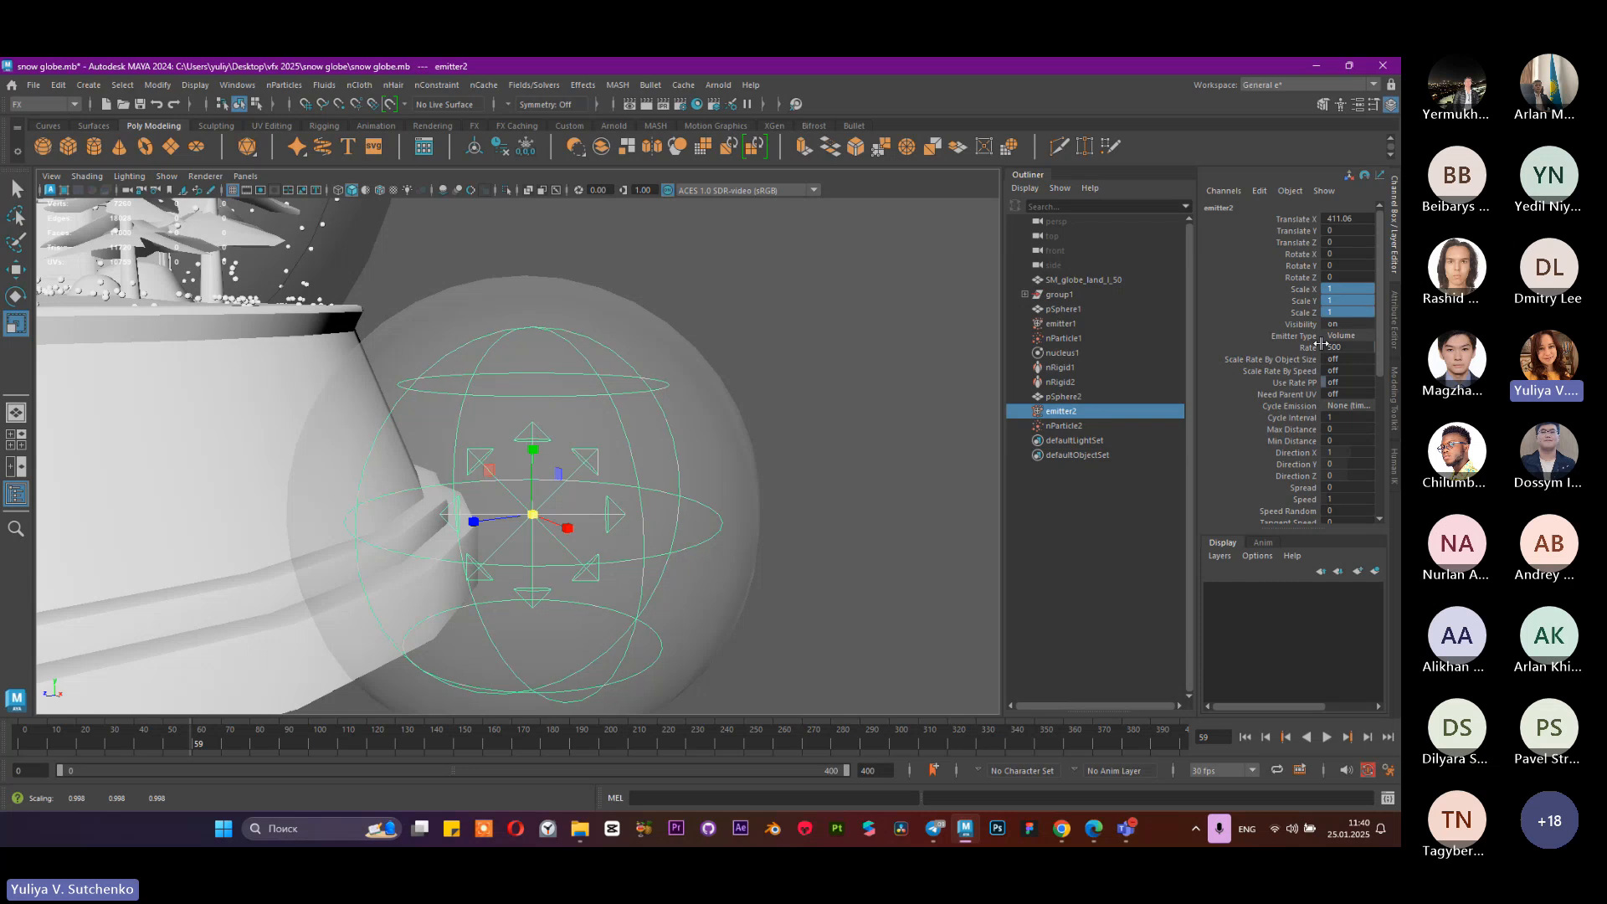
# Step: Select the enlarged sphere around the second emitter and make it a passive collider
pyautogui.click(857, 502)
pyautogui.keyDown('alt'); pyautogui.moveTo(857, 502); pyautogui.dragTo(683, 484); pyautogui.keyUp('alt')
pyautogui.click(716, 444)
pyautogui.press('w')
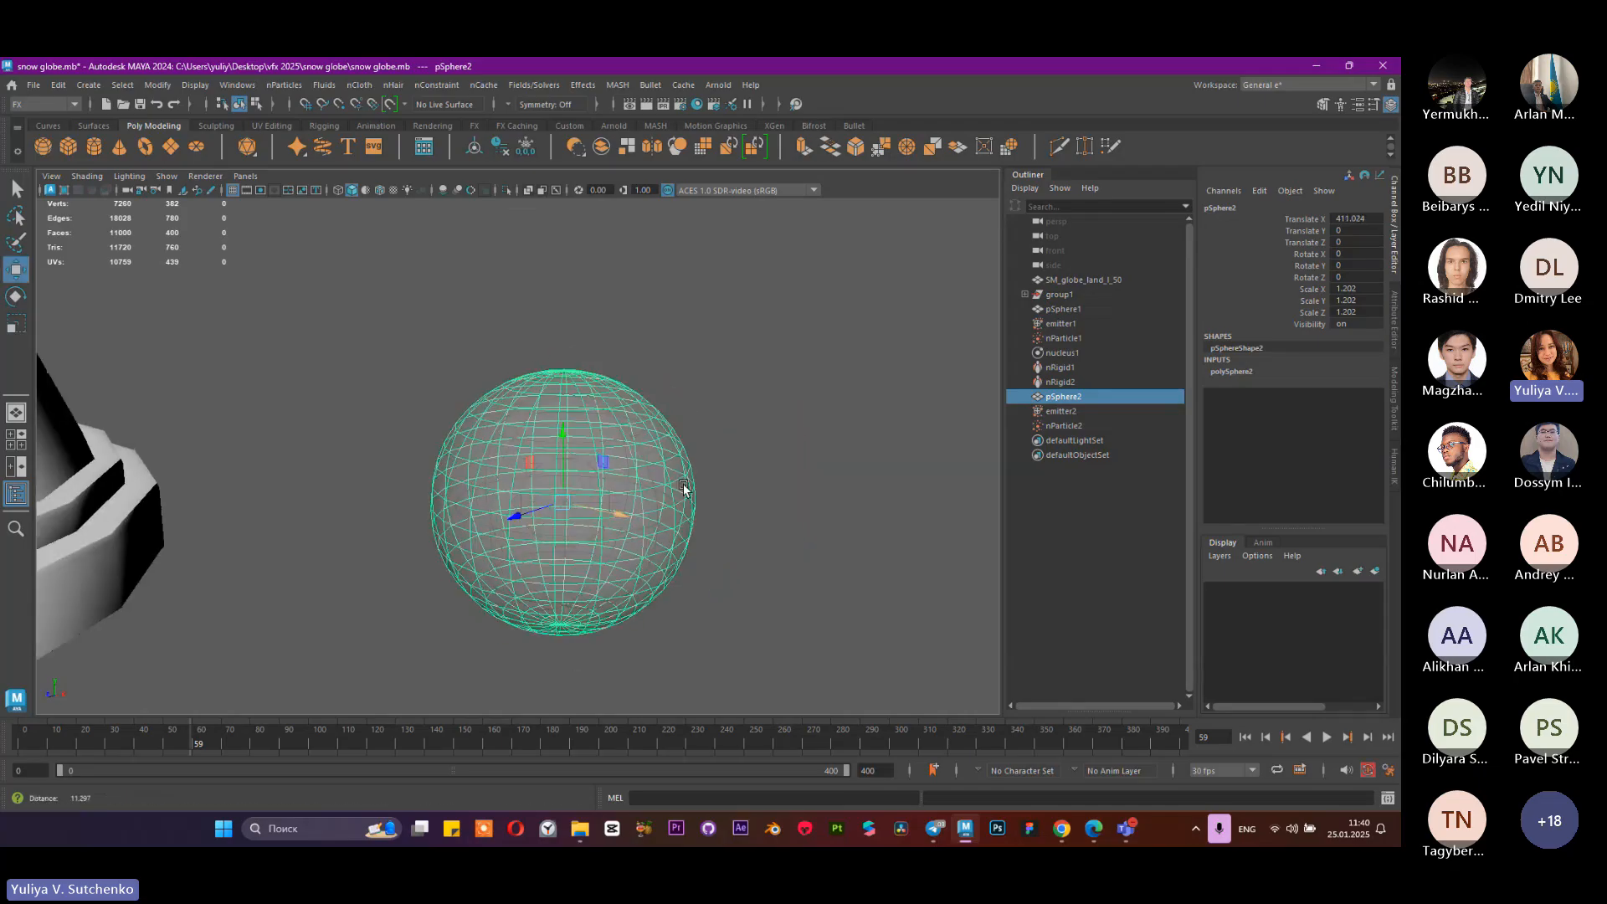
pyautogui.click(1080, 411)
pyautogui.click(1064, 396)
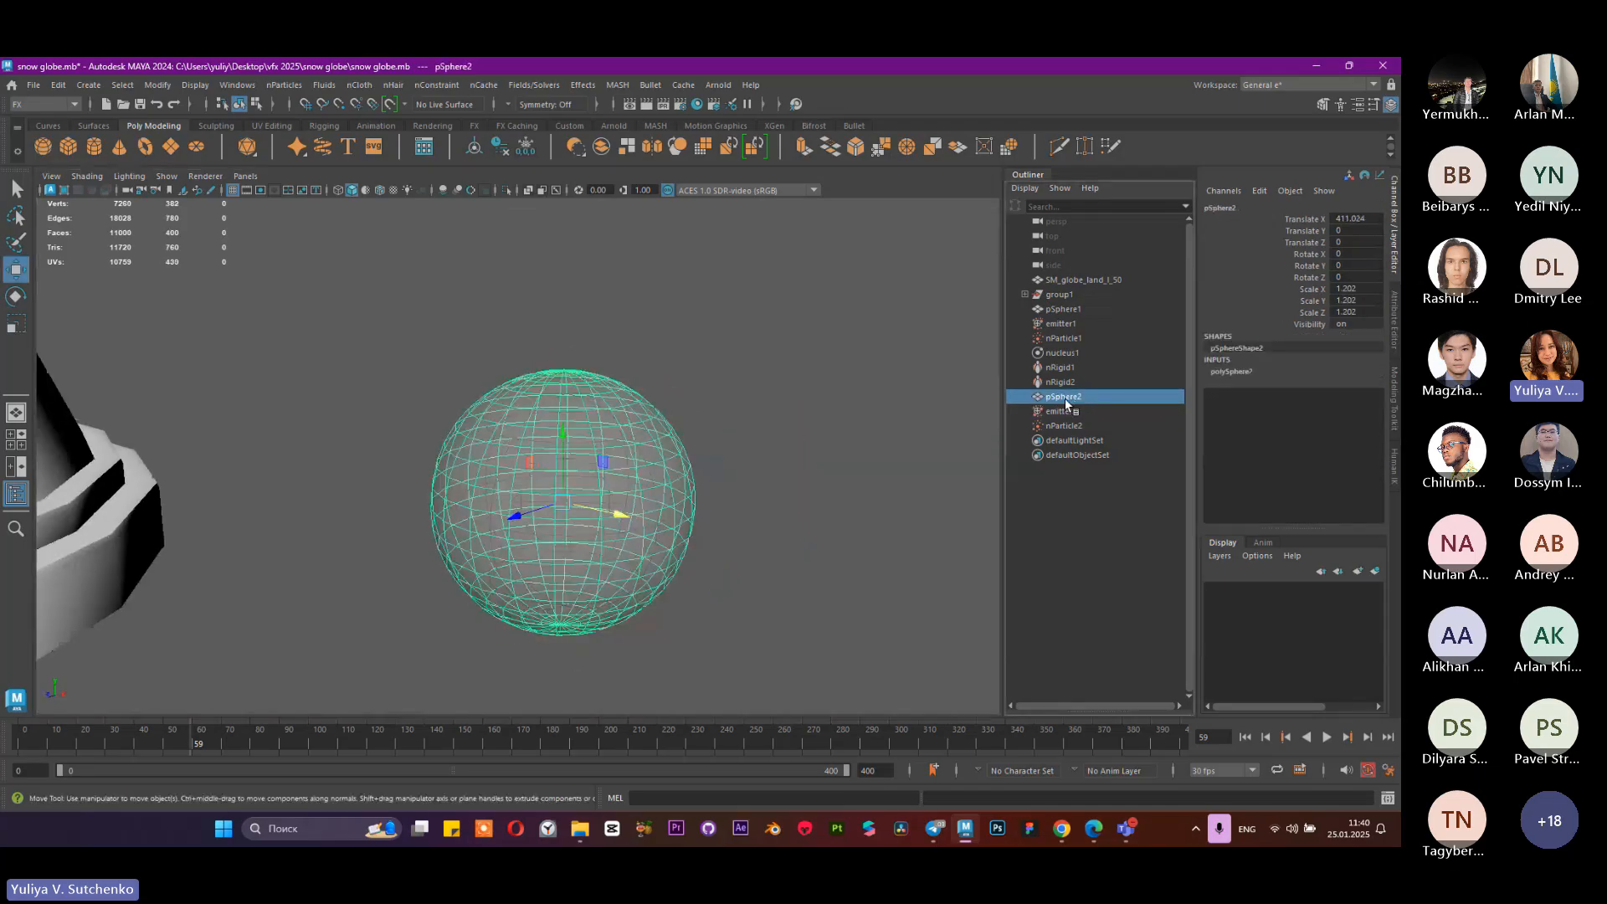
pyautogui.click(437, 84)
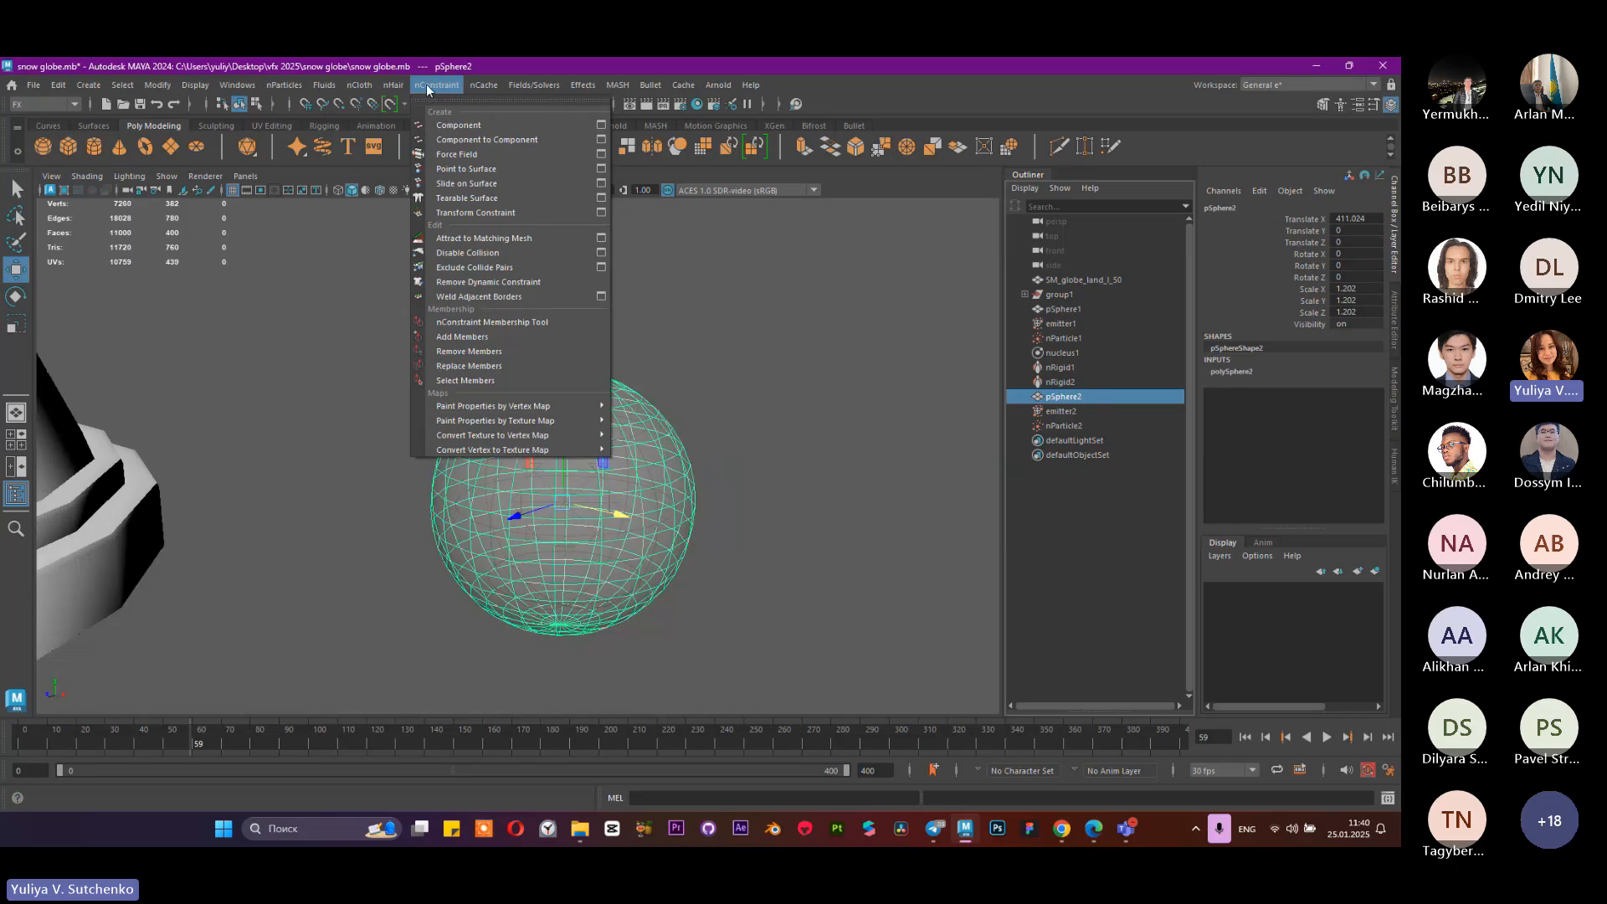
pyautogui.click(393, 139)
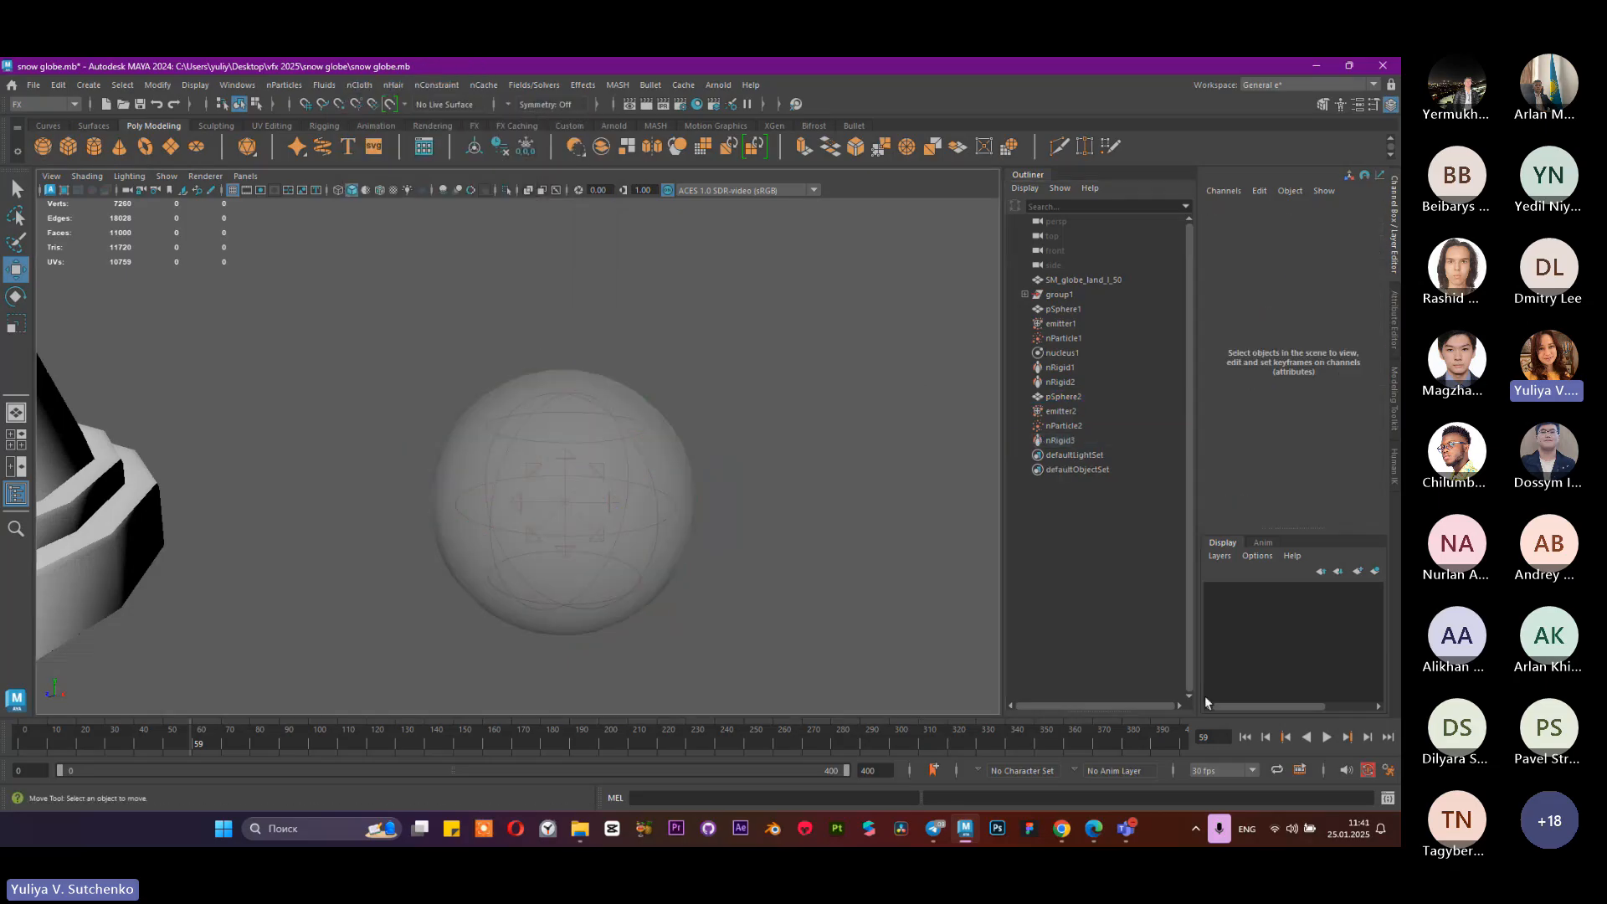
# Step: Play the simulation from the start, stop at frame 31 and inspect the particles inside the new sphere
pyautogui.click(1328, 737)
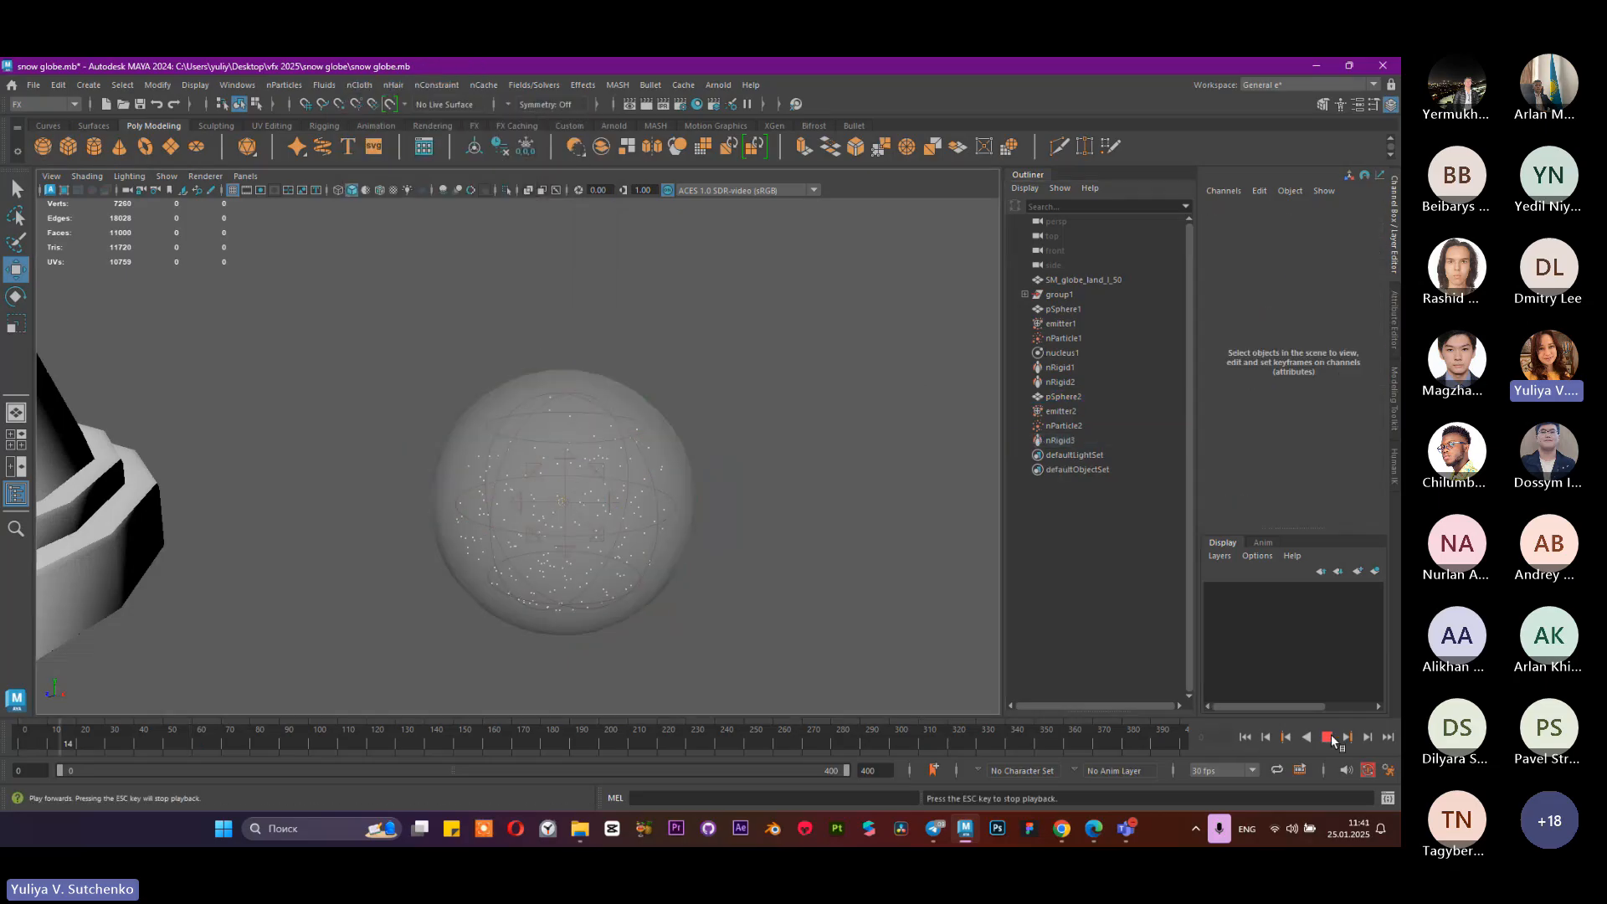
pyautogui.click(1328, 736)
pyautogui.scroll(3, 774, 525)
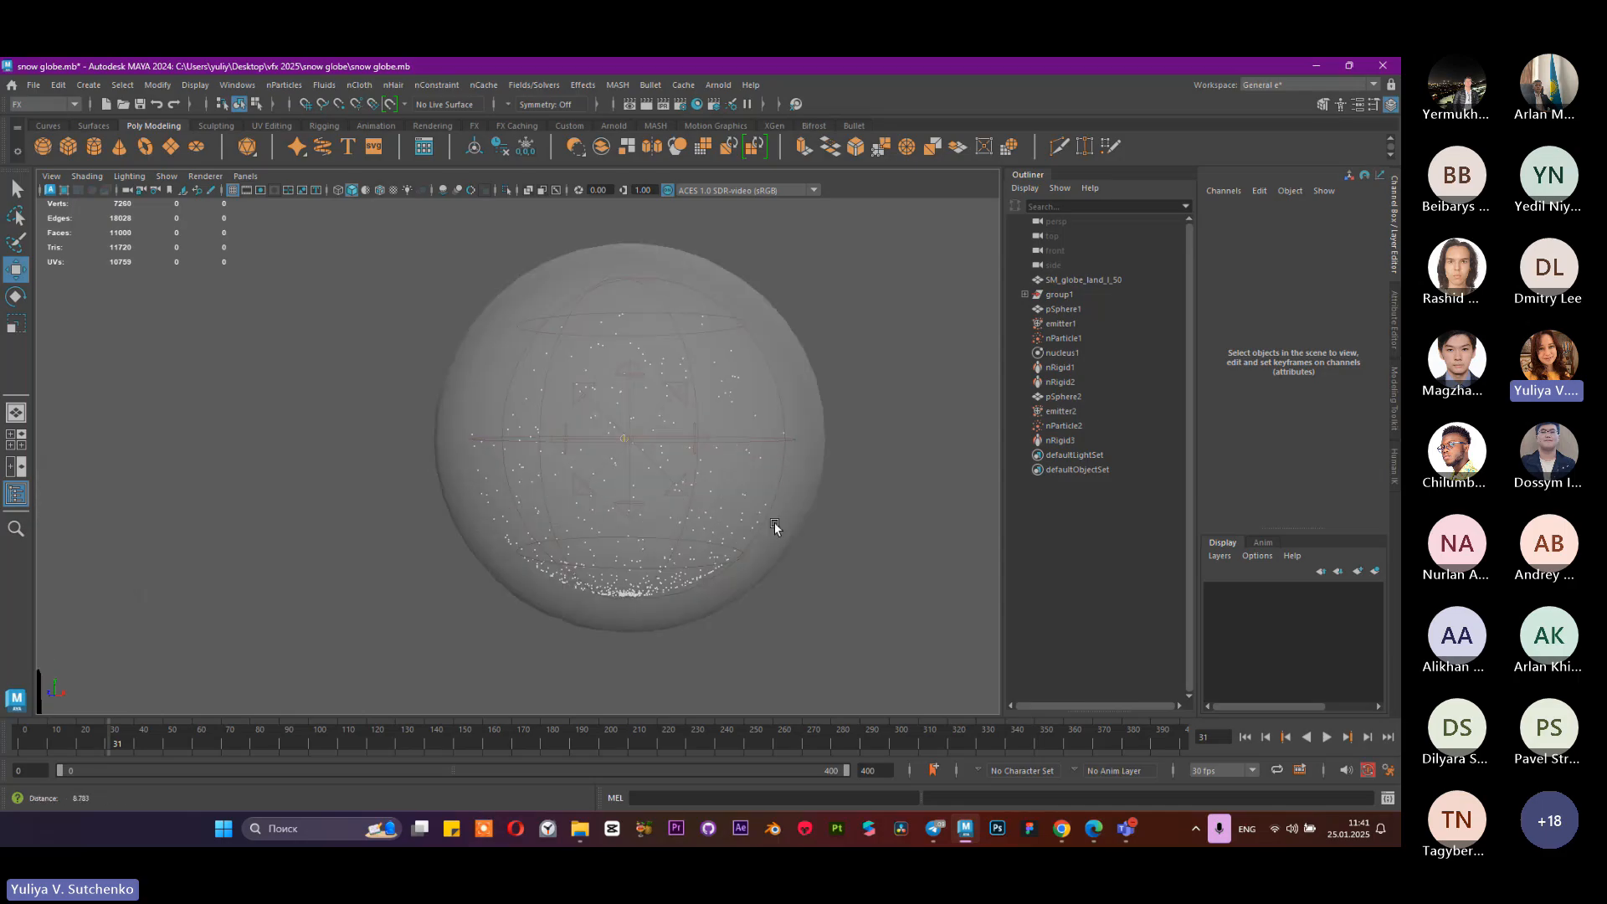
pyautogui.scroll(1, 774, 526)
pyautogui.keyDown('alt'); pyautogui.moveTo(795, 522); pyautogui.dragTo(709, 537, button='middle'); pyautogui.keyUp('alt')
pyautogui.scroll(2, 760, 569)
pyautogui.scroll(-2, 753, 564)
pyautogui.keyDown('alt'); pyautogui.moveTo(686, 545); pyautogui.dragTo(686, 542); pyautogui.keyUp('alt')
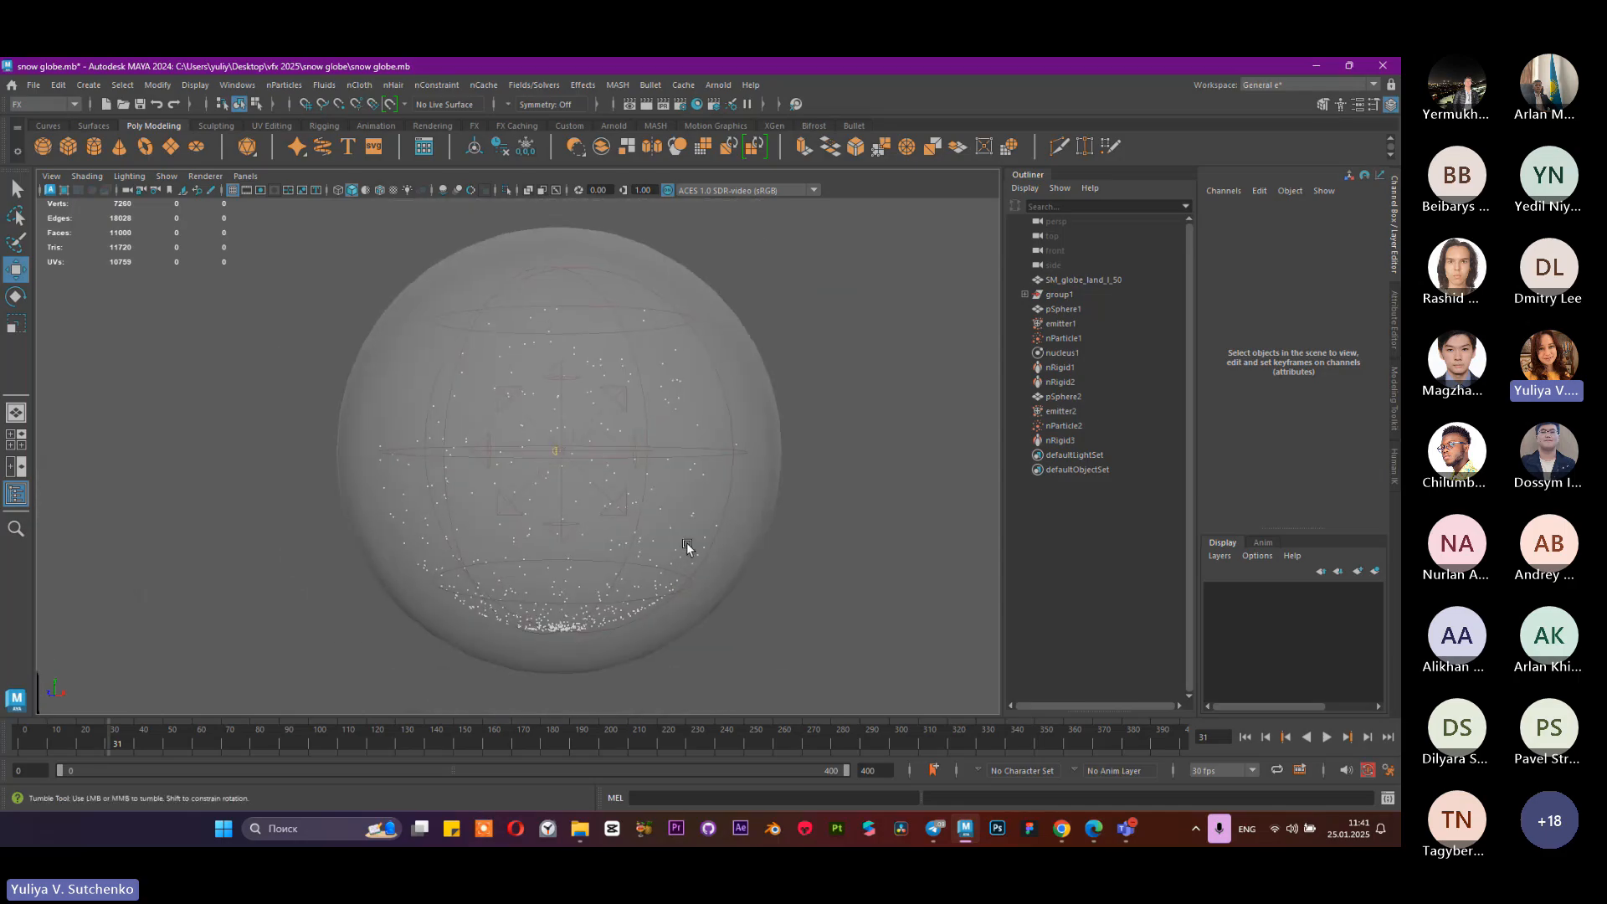
# Step: Resume the simulation from frame 31 and stop at frame 49 to watch the particles collide inside the test sphere
pyautogui.scroll(3, 682, 534)
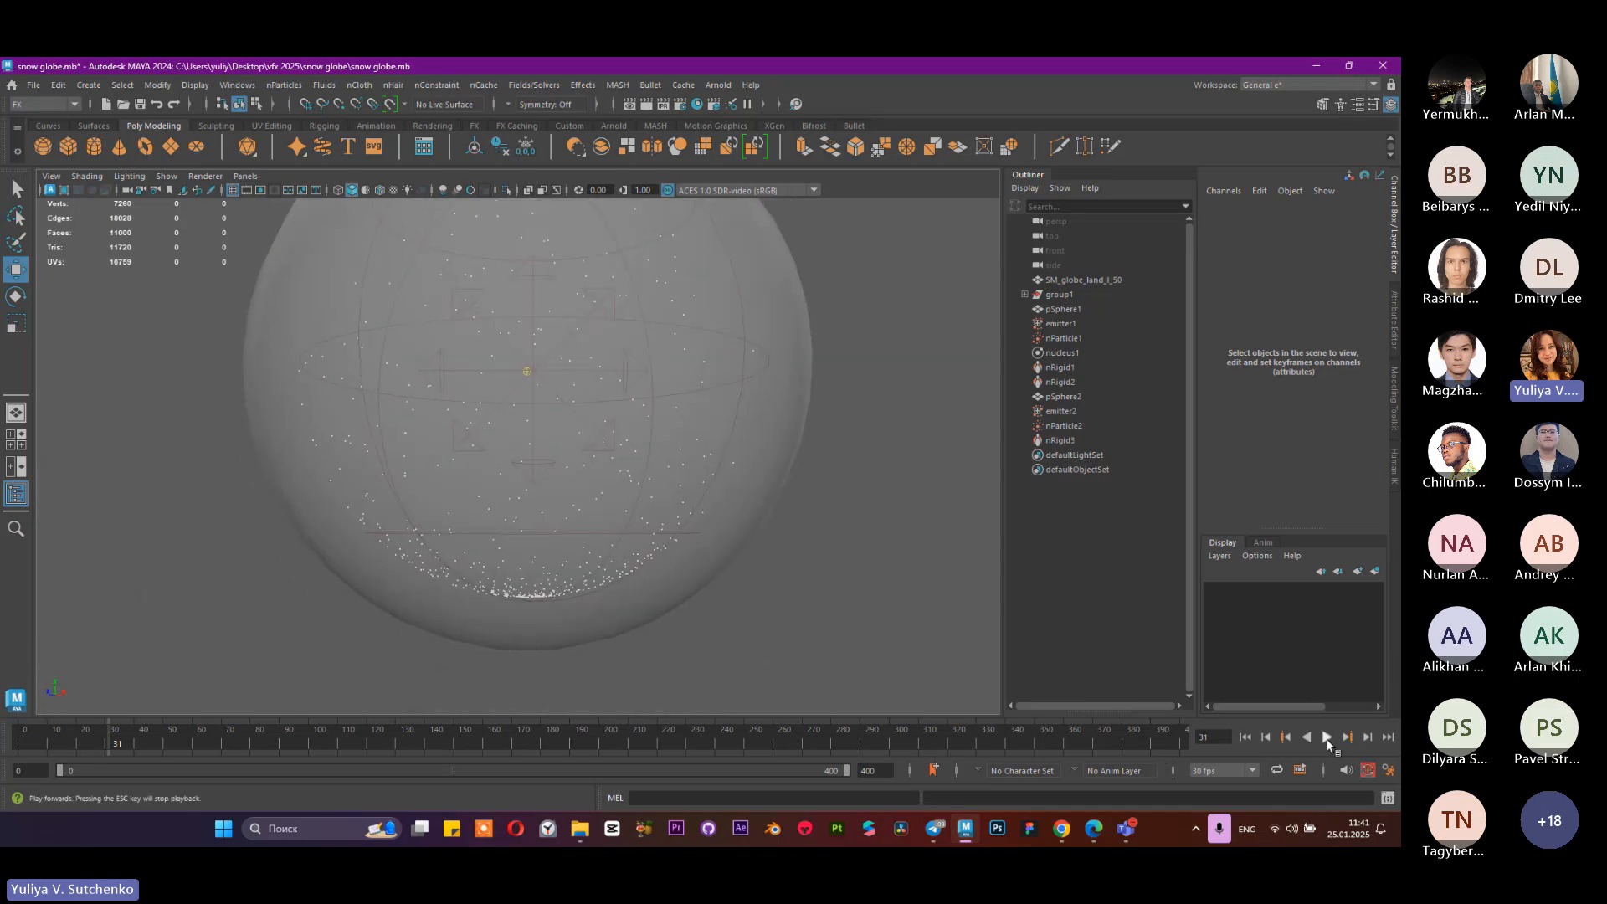
pyautogui.click(1327, 738)
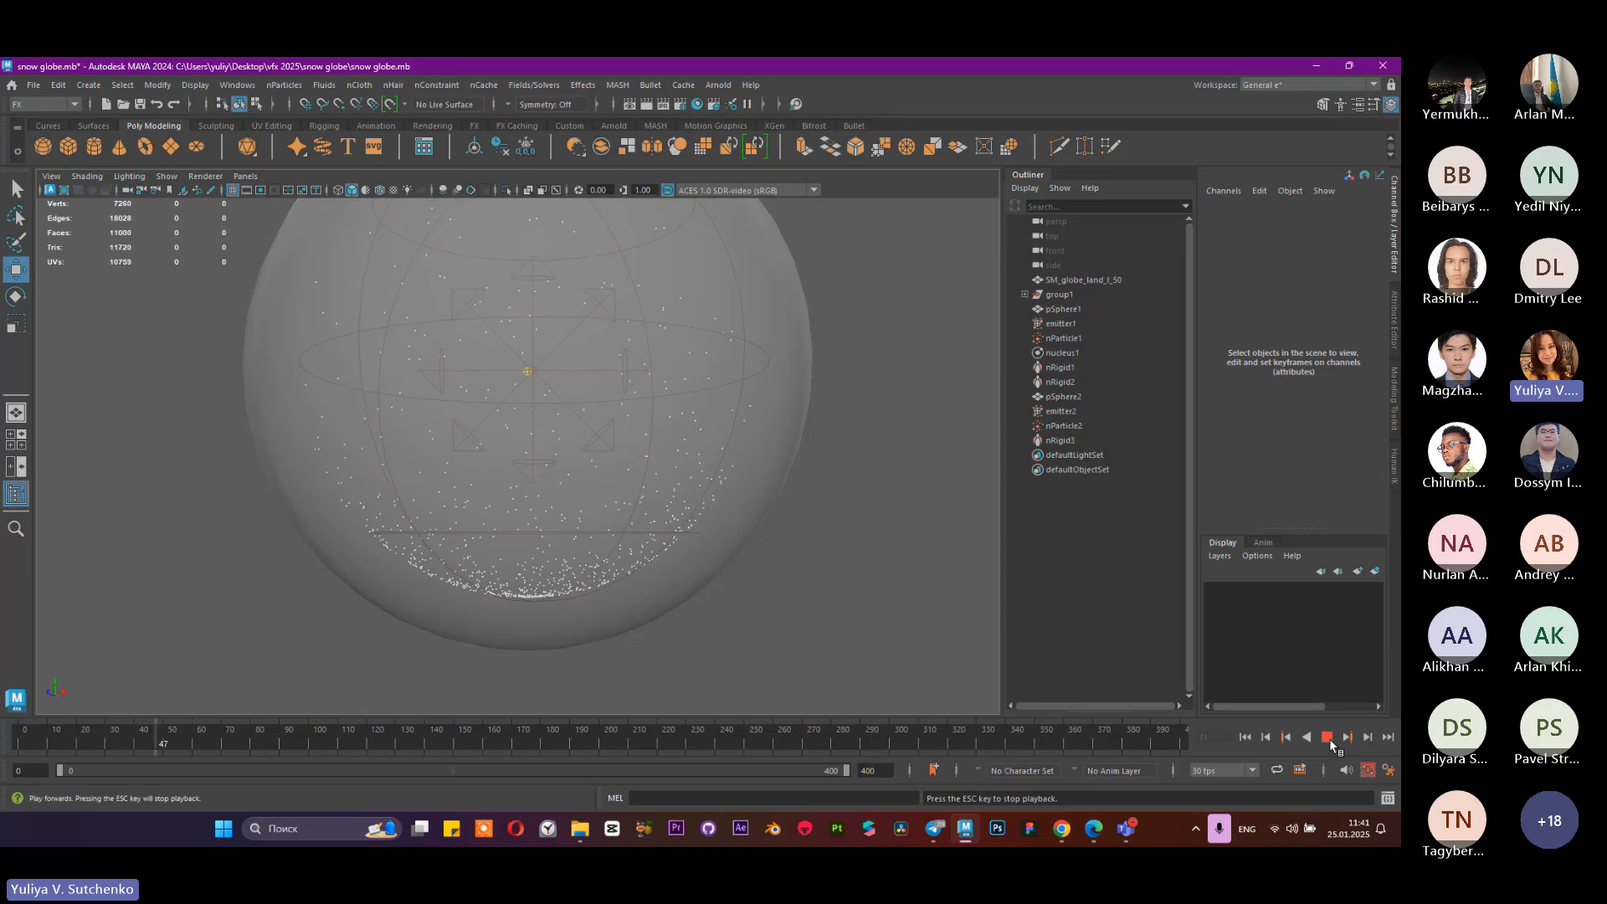
pyautogui.click(1328, 738)
# Step: Select the test sphere's nParticle object and set its Collide Width Scale to 0.1
pyautogui.click(515, 624)
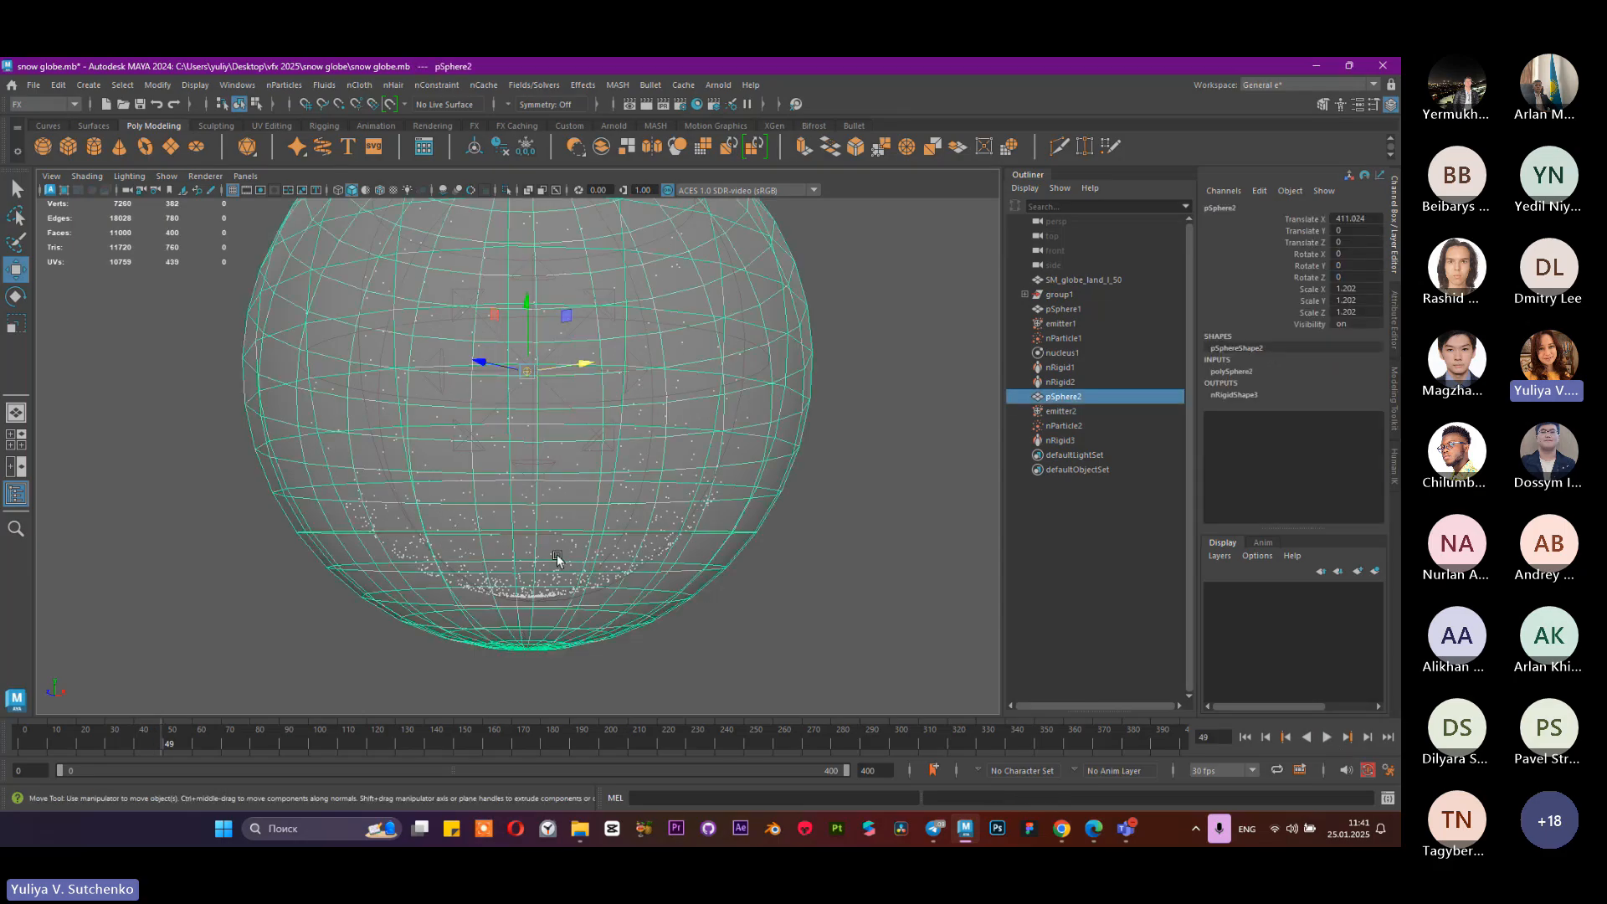
pyautogui.click(1061, 411)
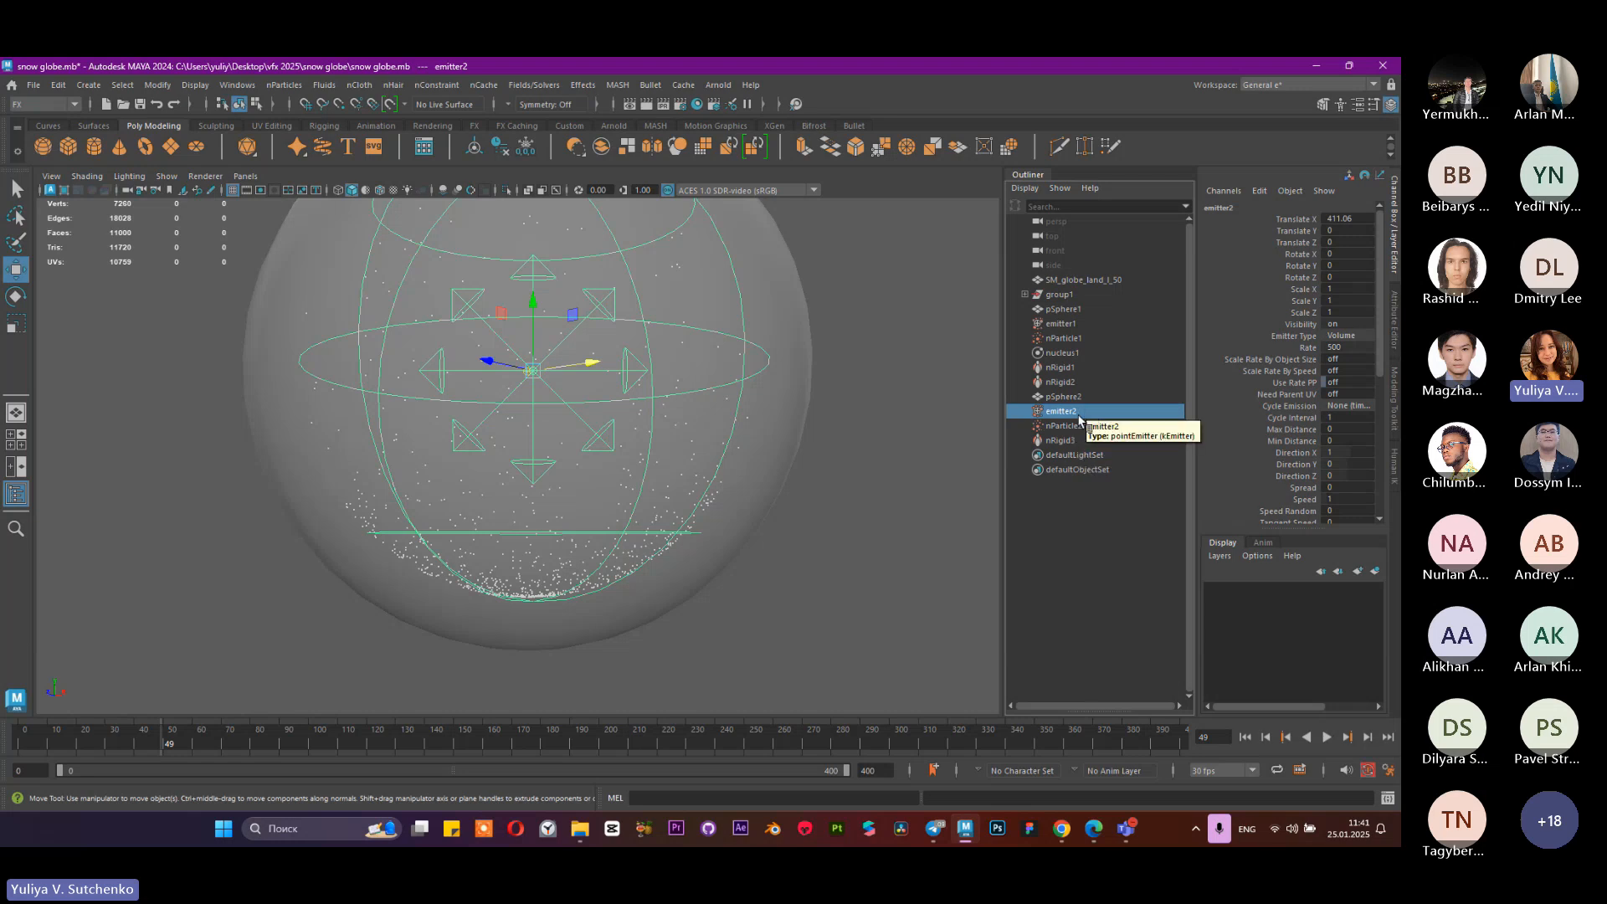
pyautogui.click(1079, 424)
pyautogui.scroll(-10, 1294, 408)
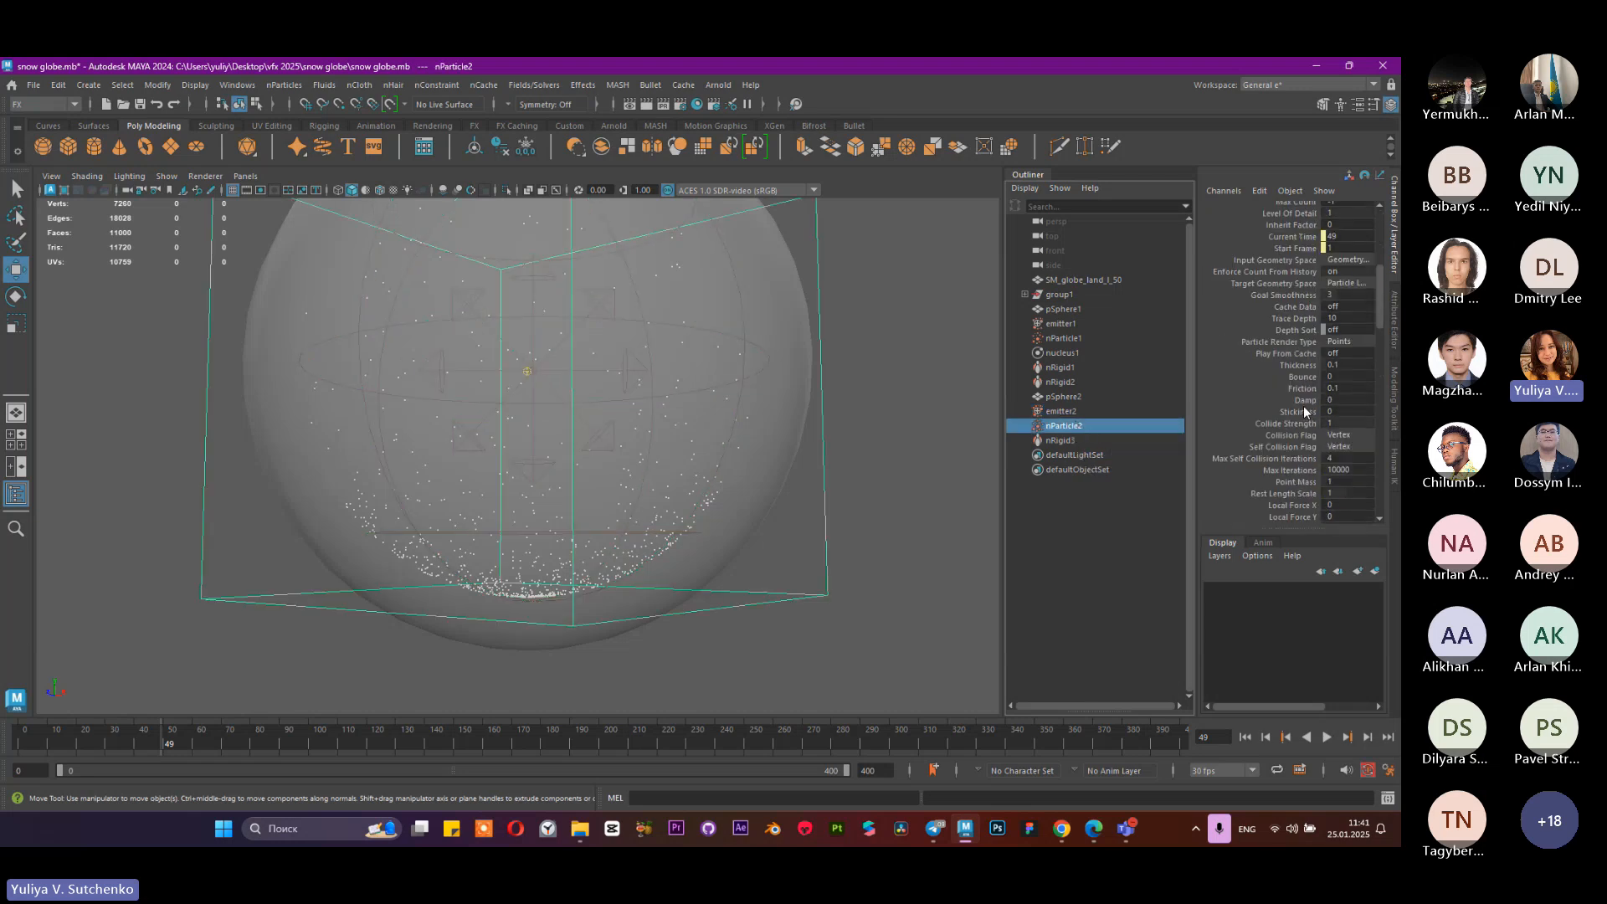
pyautogui.scroll(-3, 1379, 323)
pyautogui.click(1393, 323)
pyautogui.scroll(-10, 1219, 431)
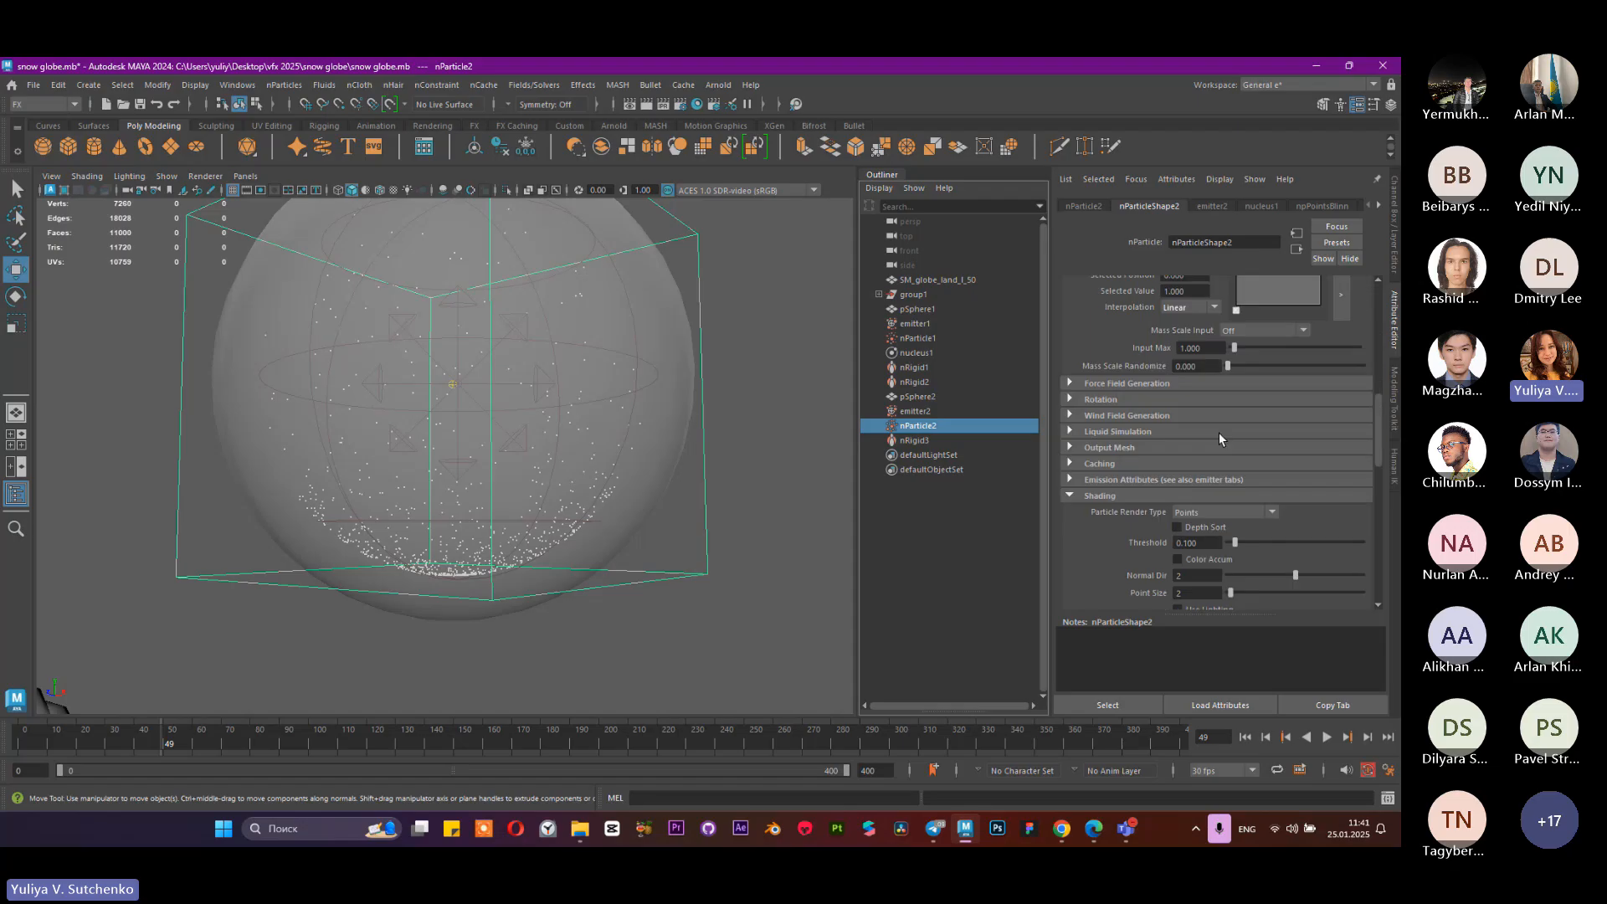
pyautogui.scroll(10, 1190, 402)
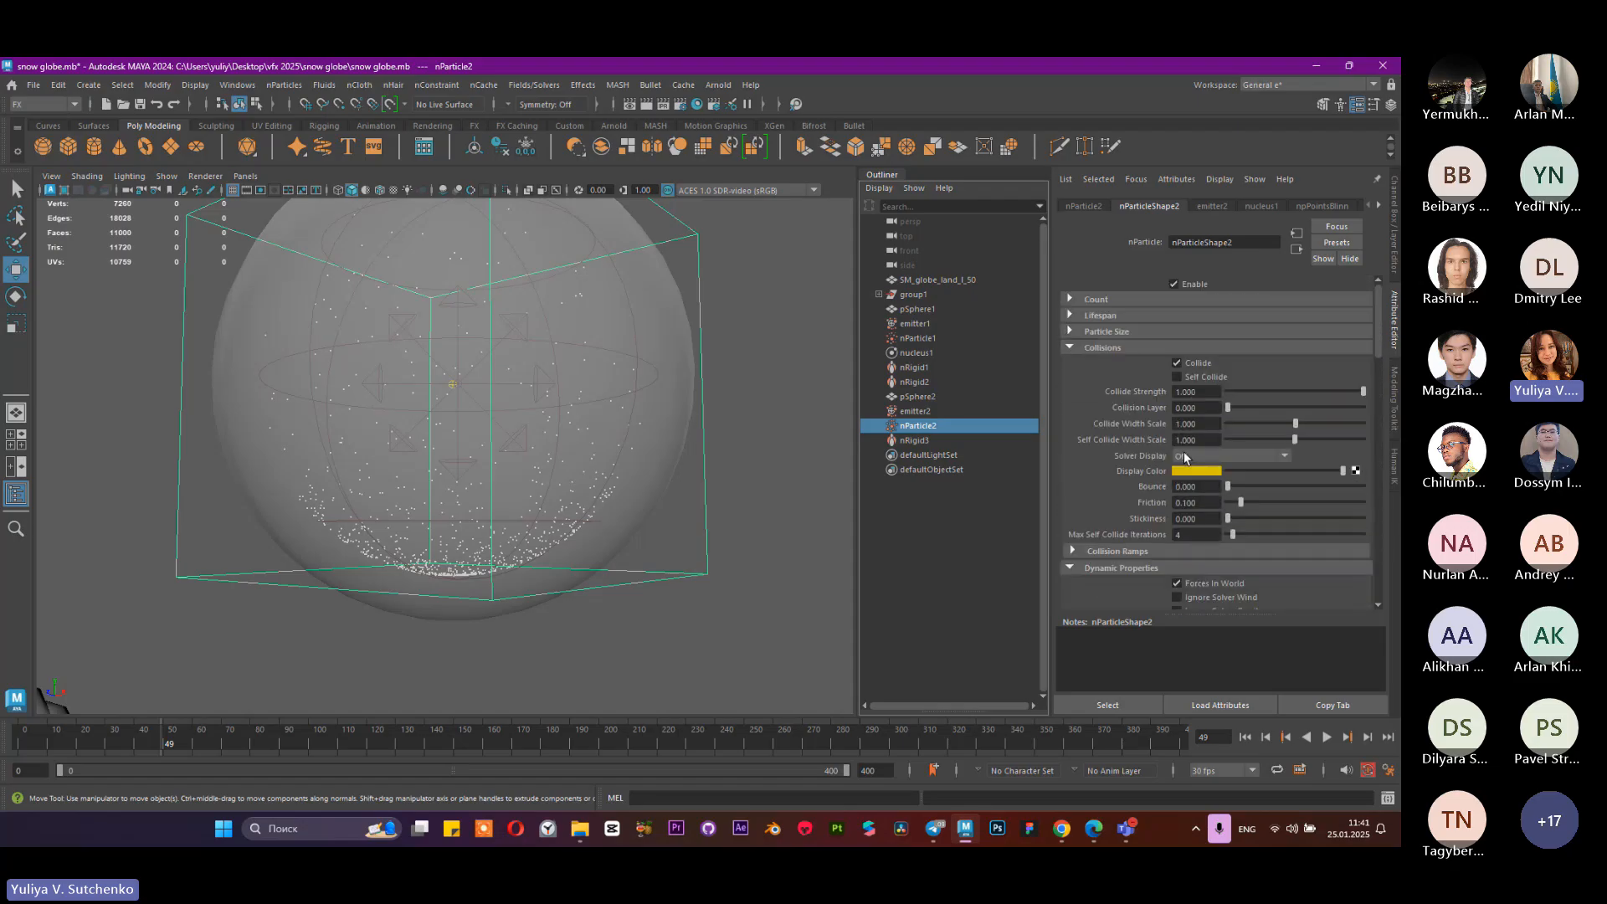
pyautogui.click(1202, 422)
pyautogui.write('0.1')
pyautogui.press('Return')
# Step: Replay the simulation from the start, stop at frame 46 and check how closely the particles settle against the sphere wall
pyautogui.click(1245, 737)
pyautogui.click(1327, 737)
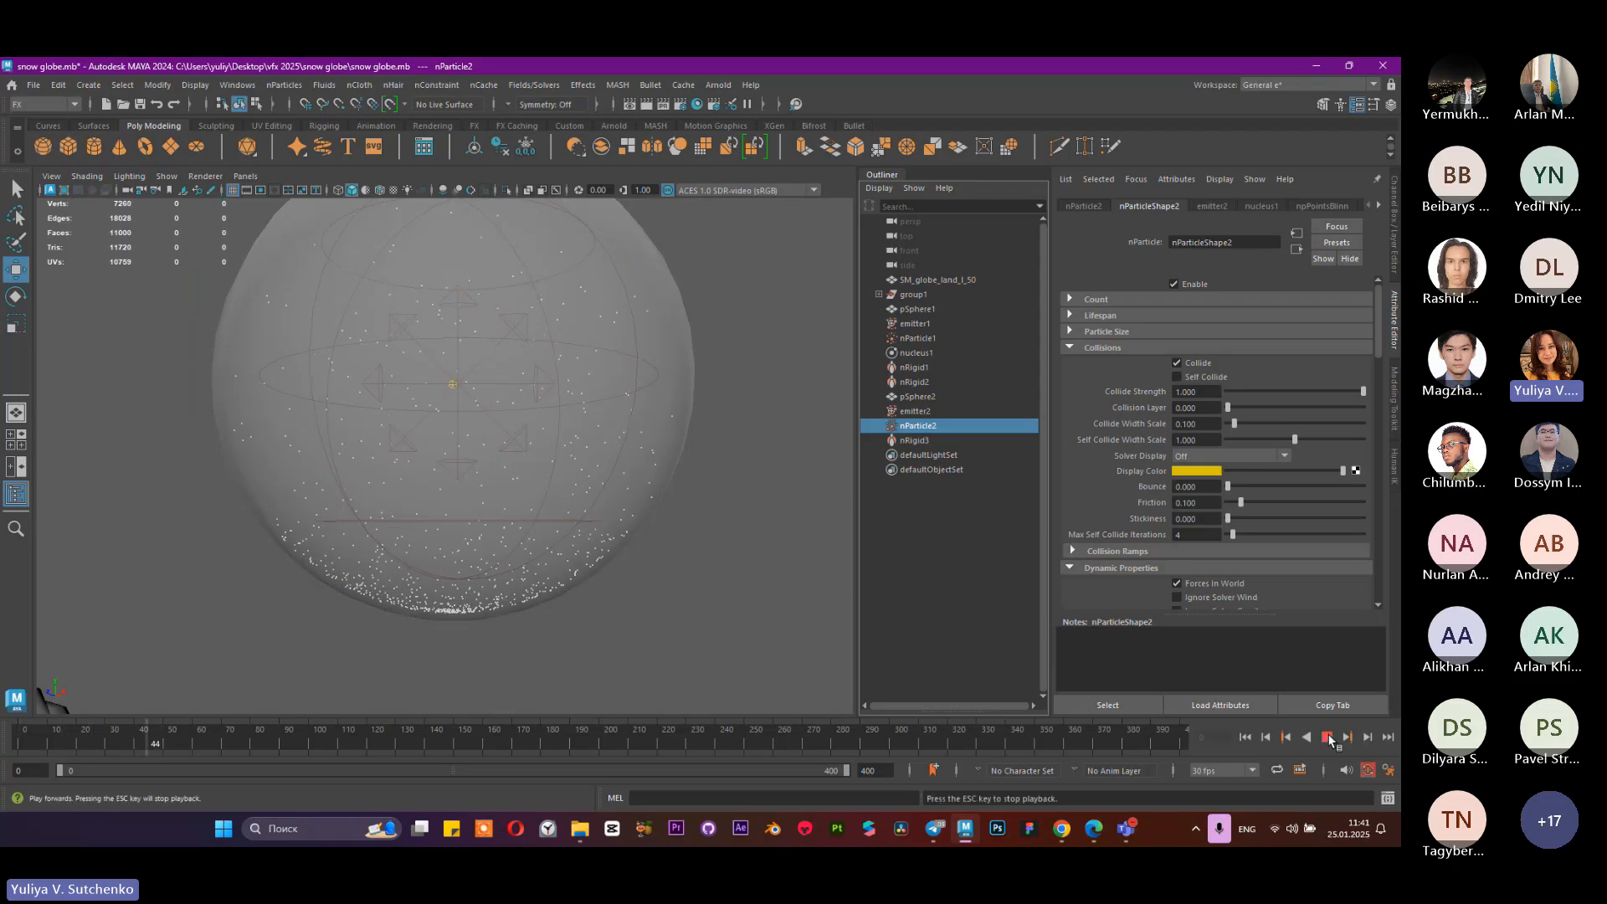
pyautogui.click(1327, 737)
pyautogui.scroll(-3, 531, 413)
pyautogui.scroll(-2, 373, 384)
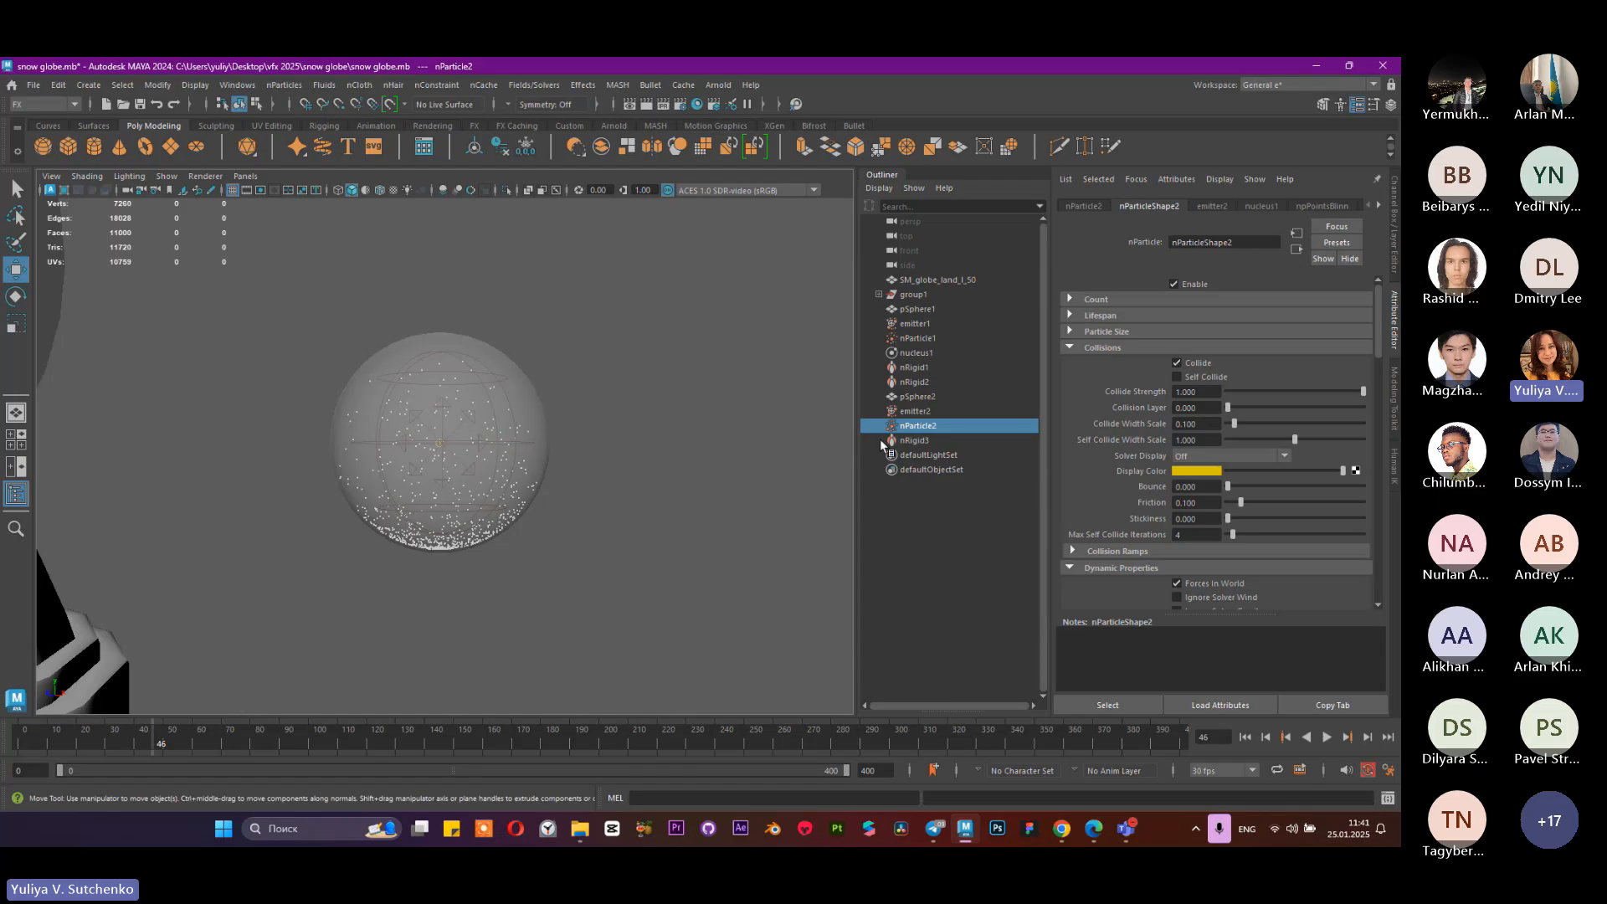
# Step: Set the Damp of the test sphere's nParticle object to 1 in its dynamic properties
pyautogui.click(926, 425)
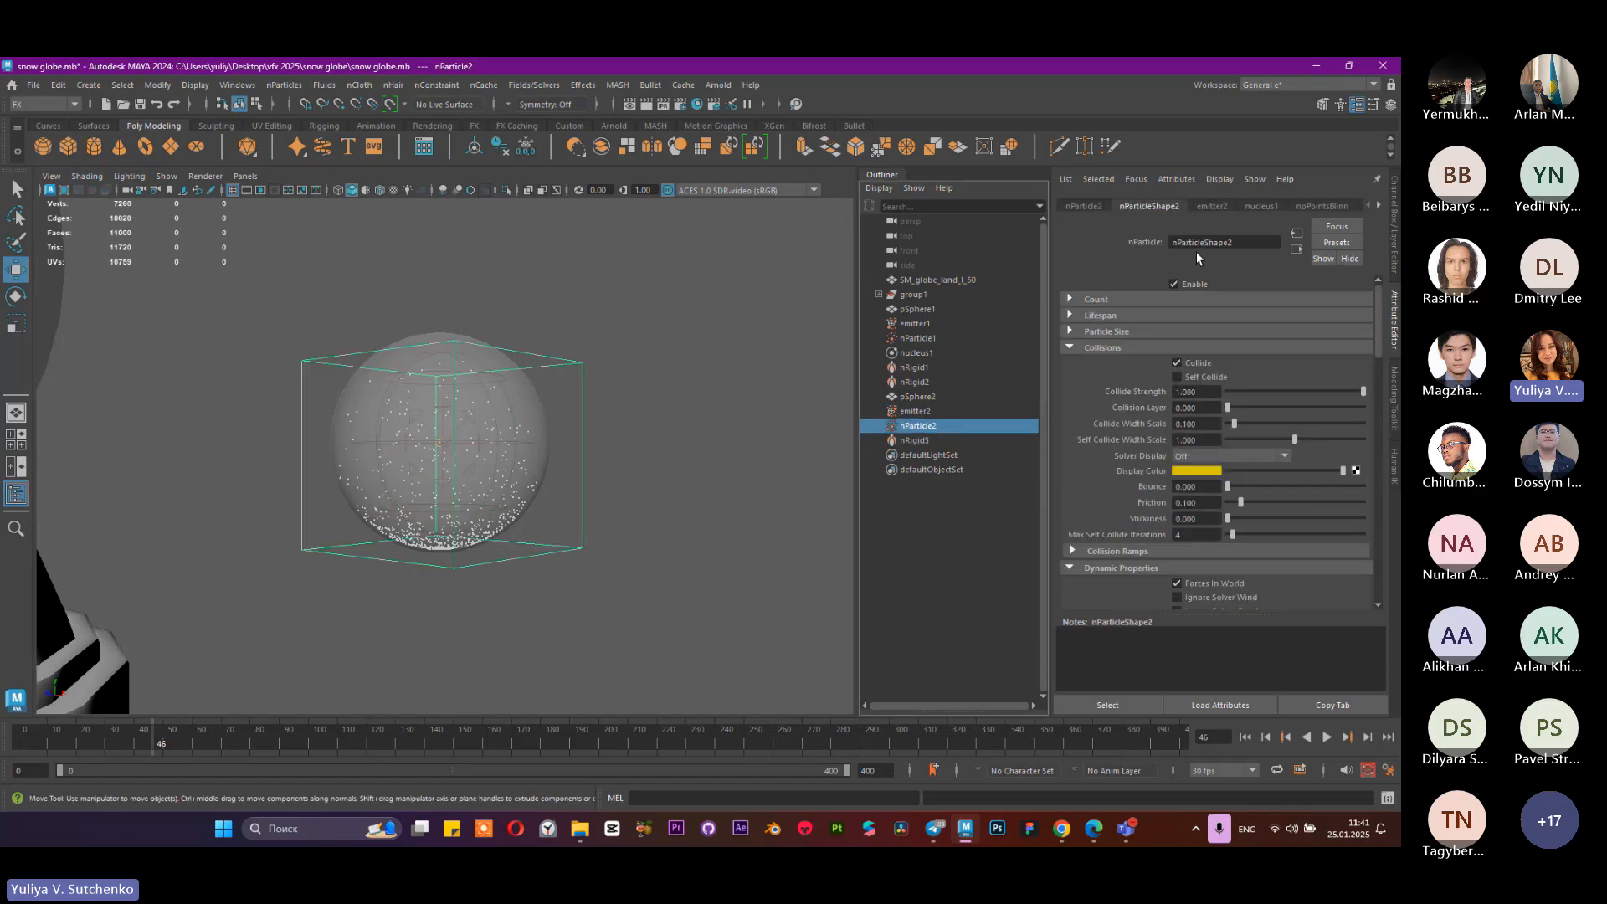
pyautogui.click(1210, 206)
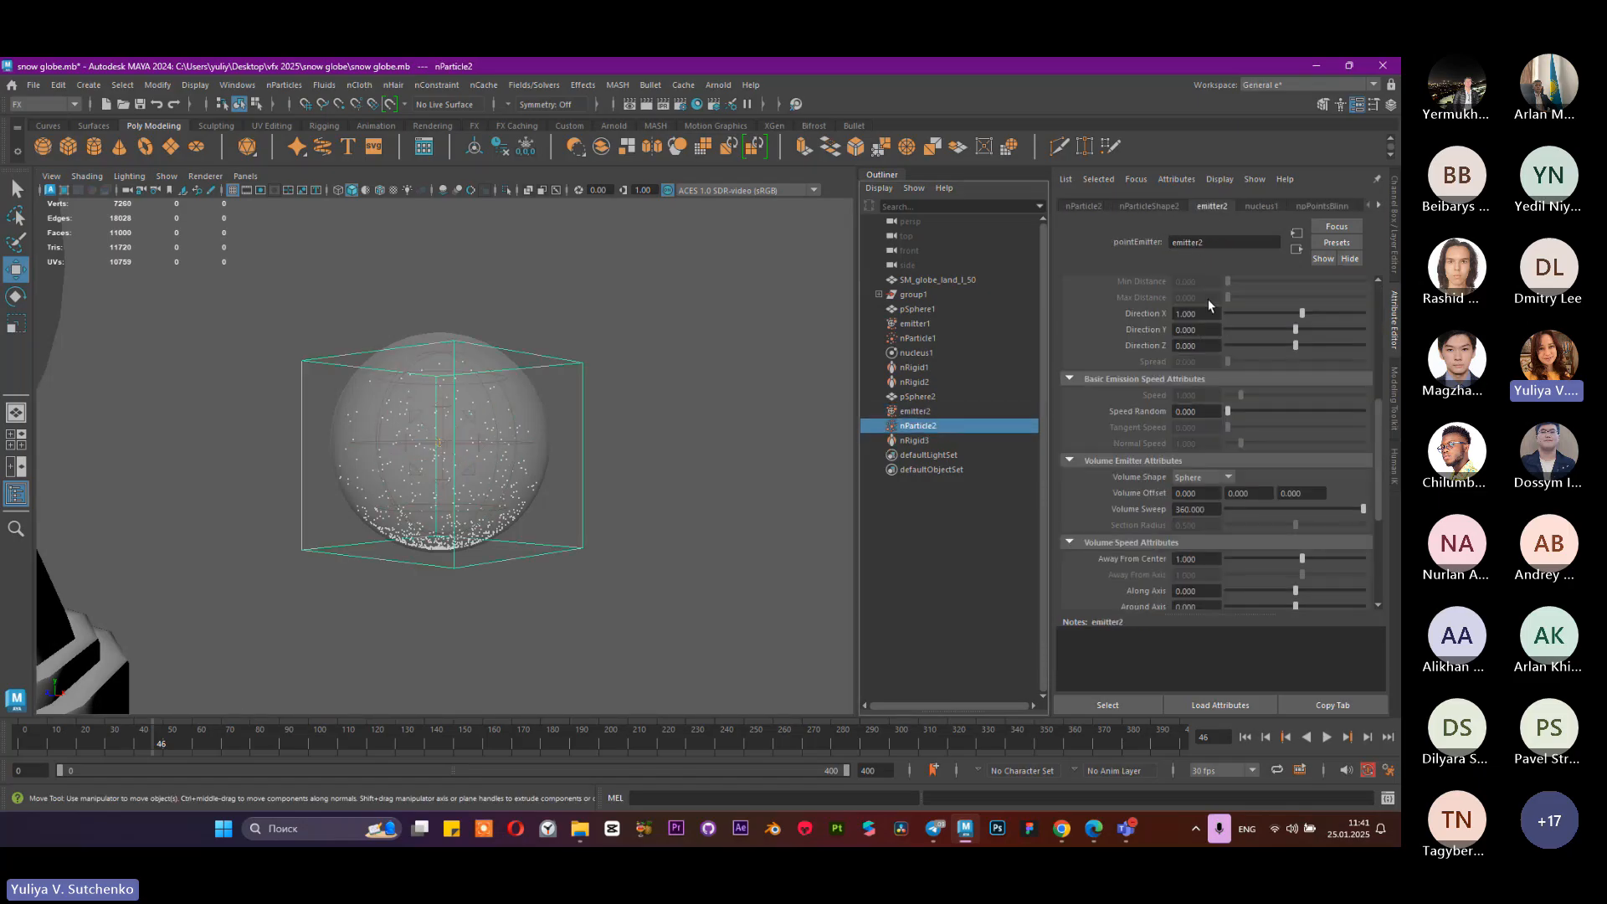
pyautogui.scroll(-2, 1106, 458)
pyautogui.click(1147, 204)
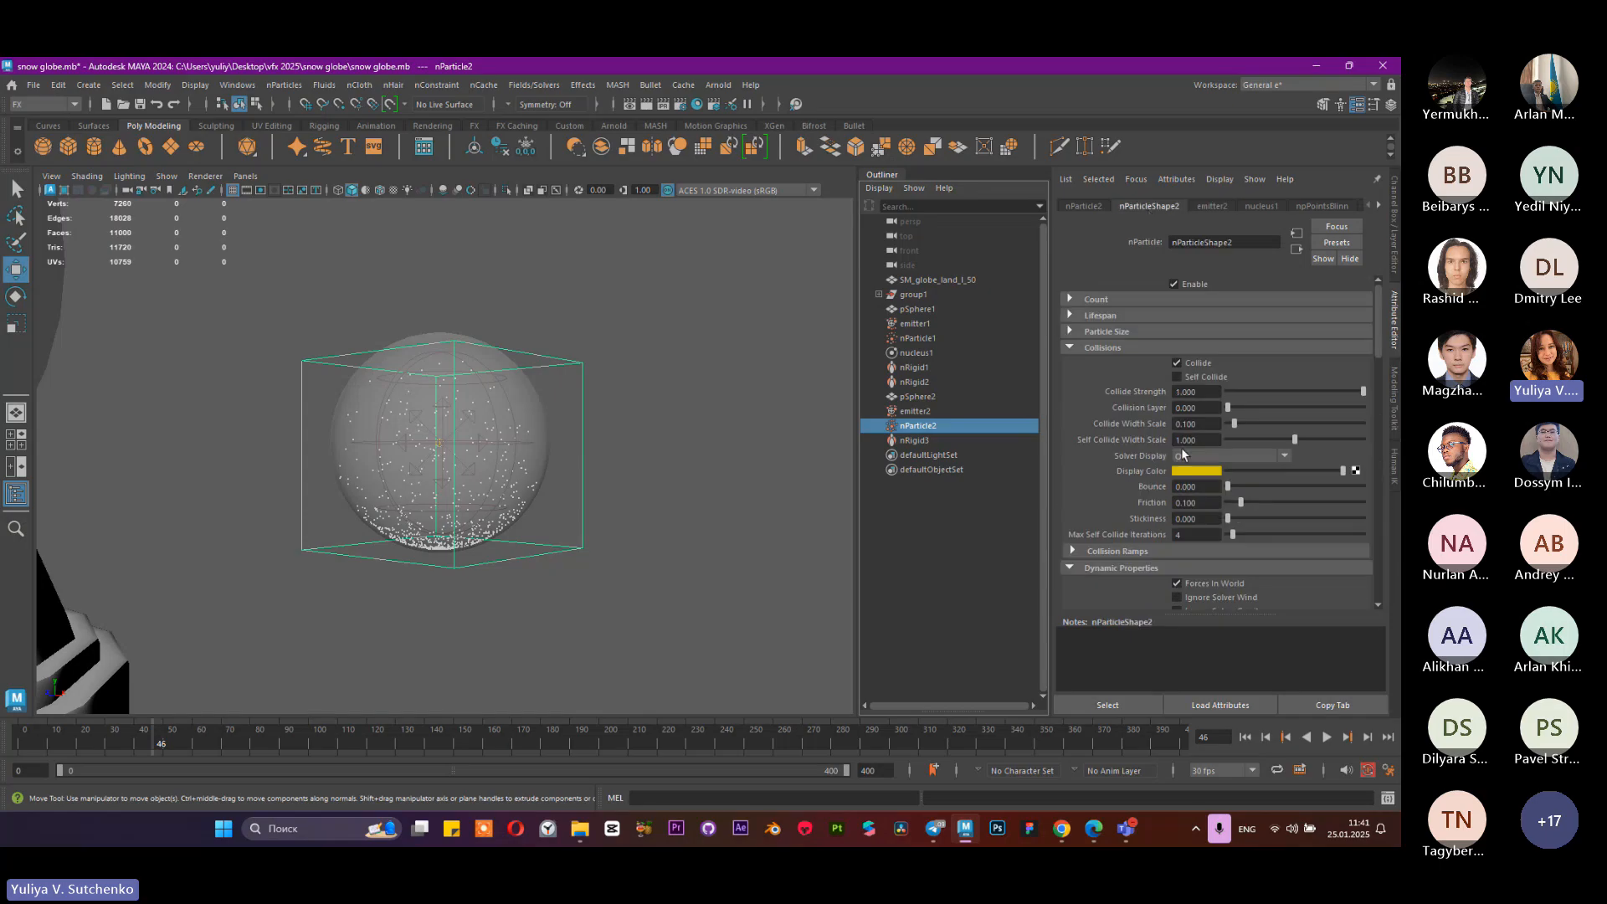
pyautogui.scroll(-5, 1129, 380)
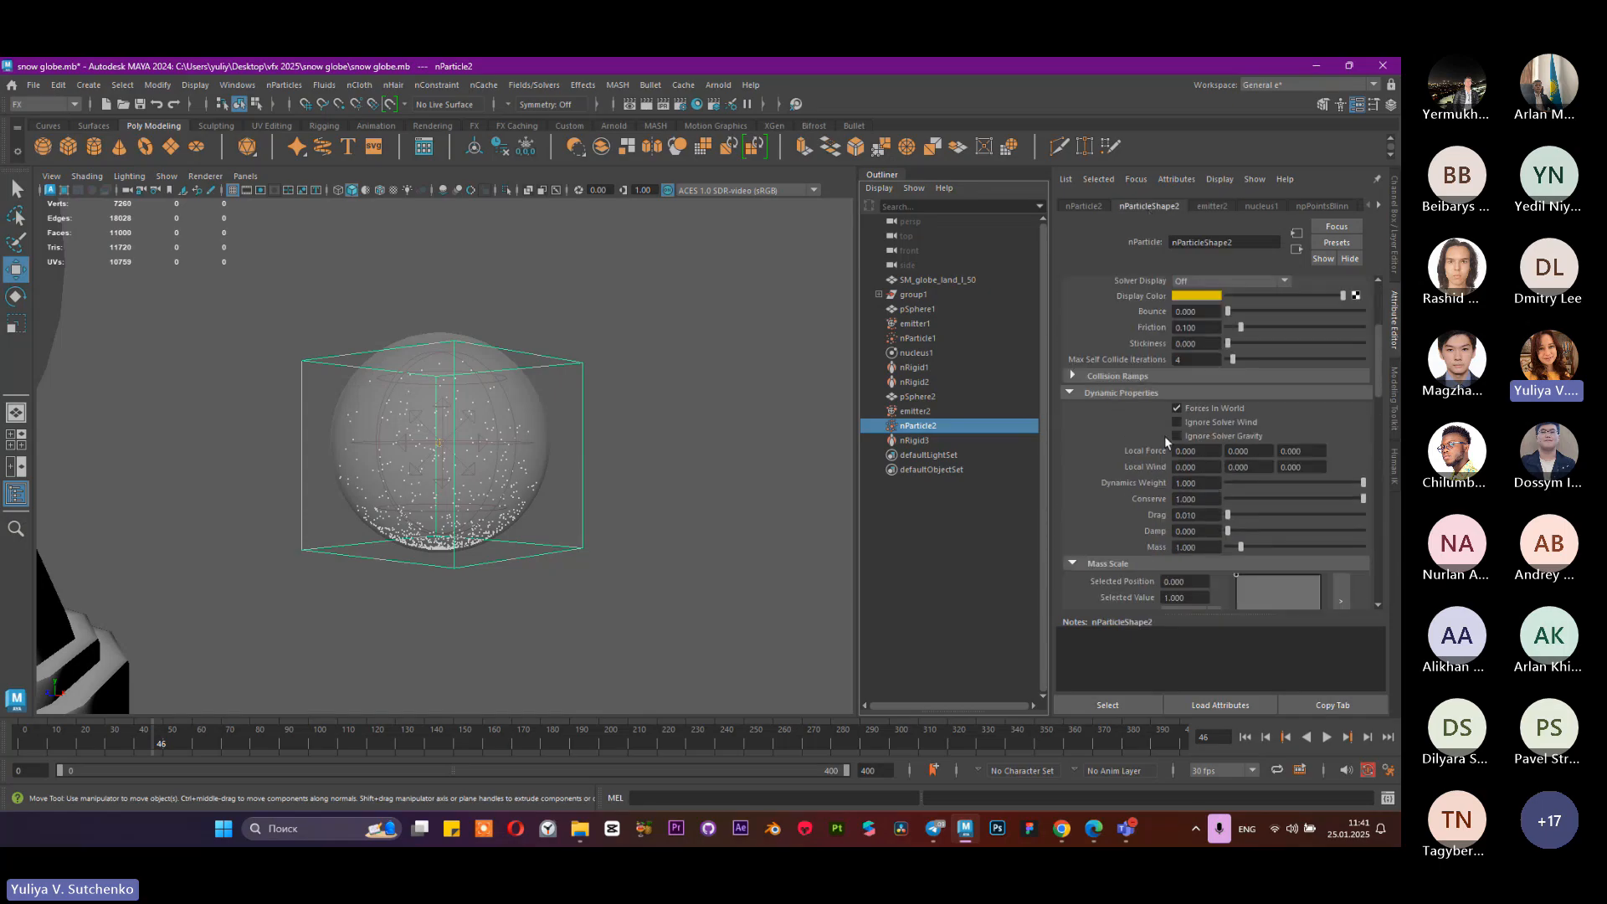
pyautogui.moveTo(1195, 531); pyautogui.dragTo(1155, 531)
pyautogui.write('1')
pyautogui.press('Return')
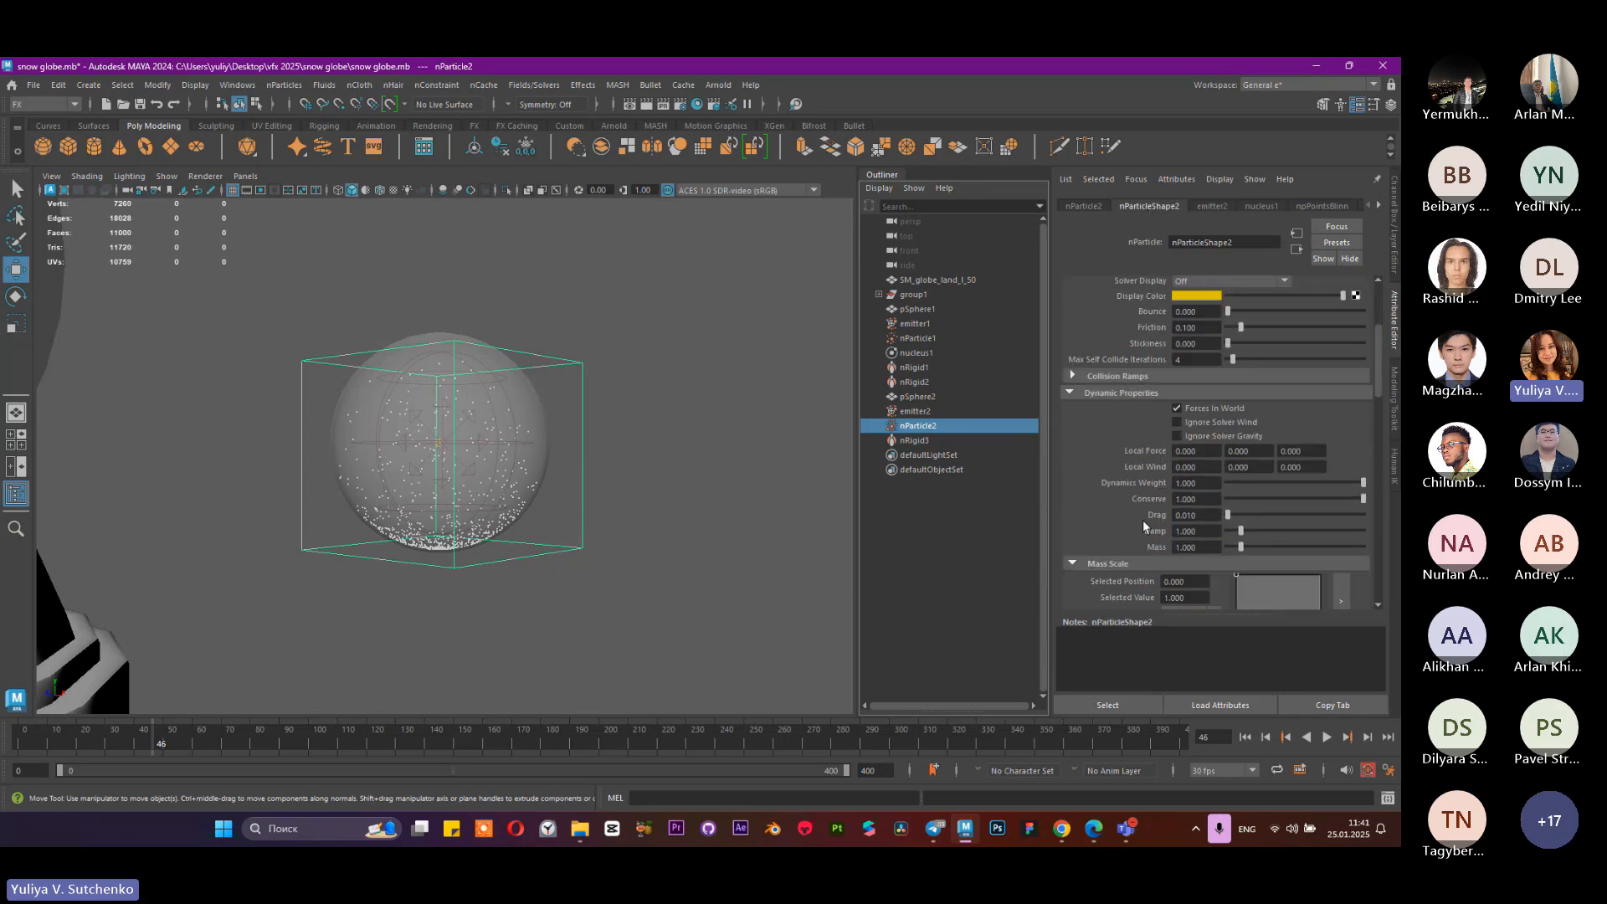
# Step: Replay the simulation from the start, compare particle motion in the snow globe and the test sphere, and stop at frame 218
pyautogui.click(1246, 736)
pyautogui.click(1331, 737)
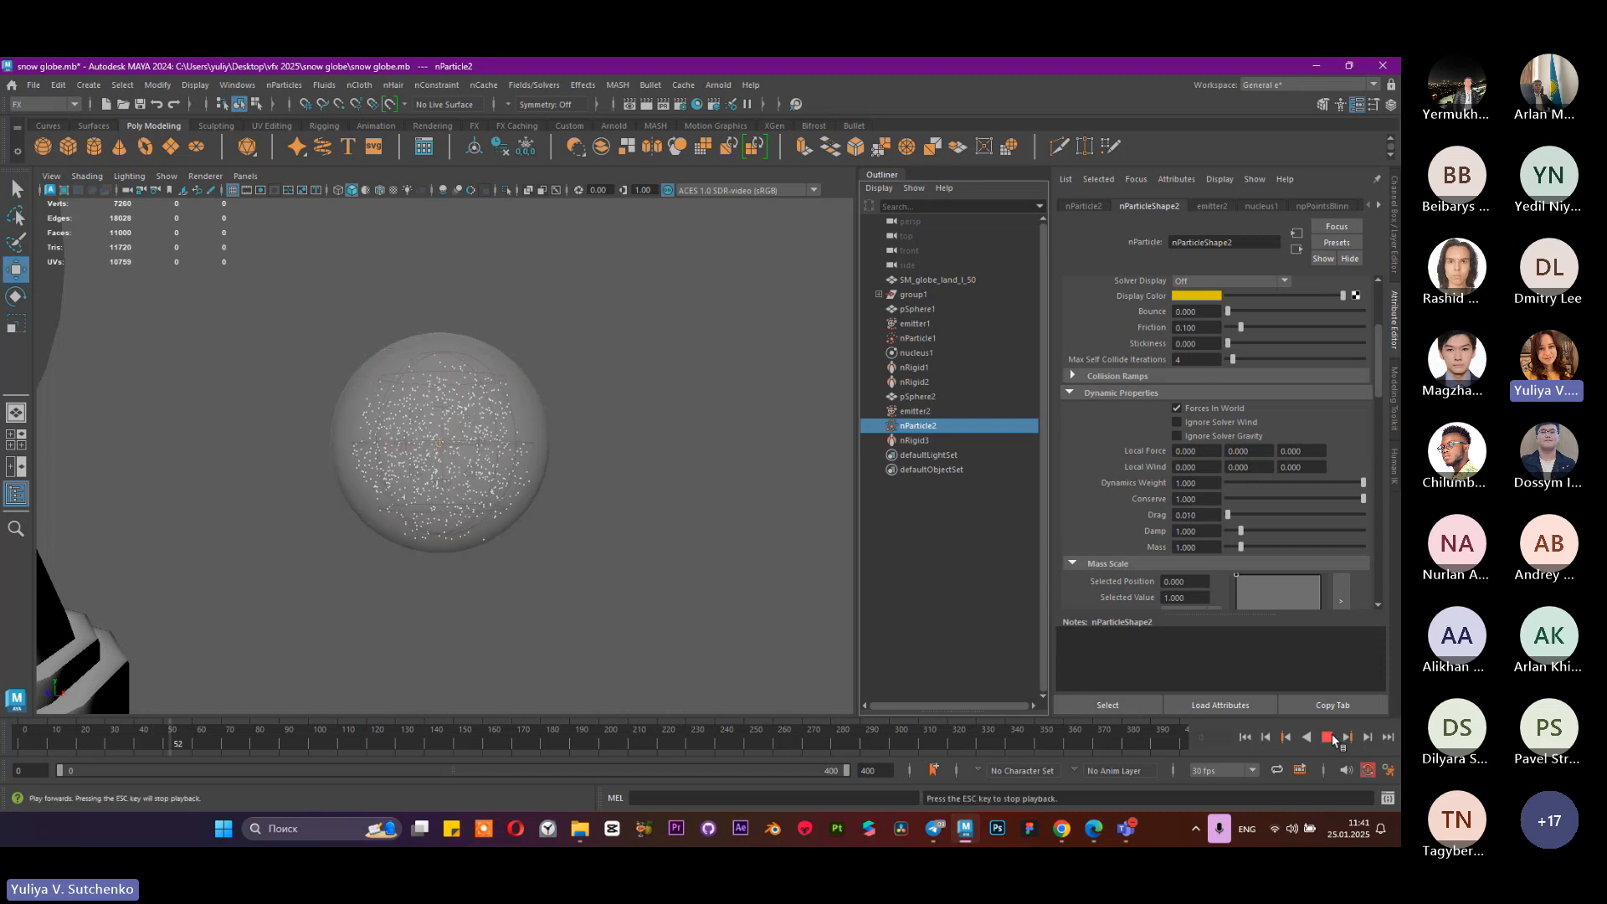
pyautogui.scroll(-10, 477, 453)
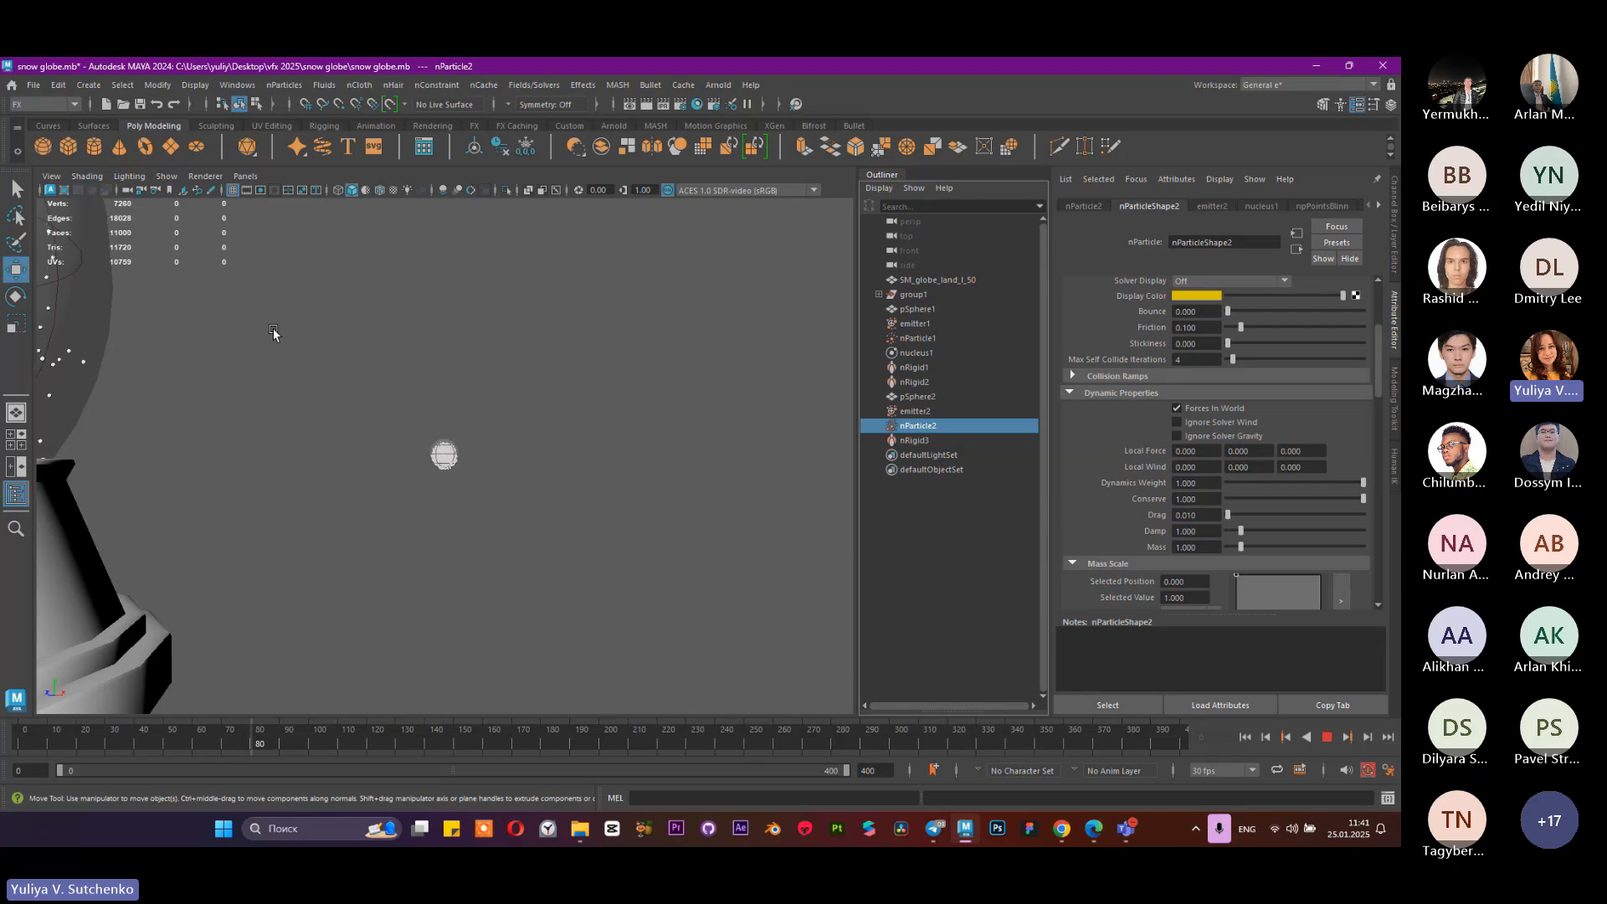
pyautogui.scroll(5, 586, 408)
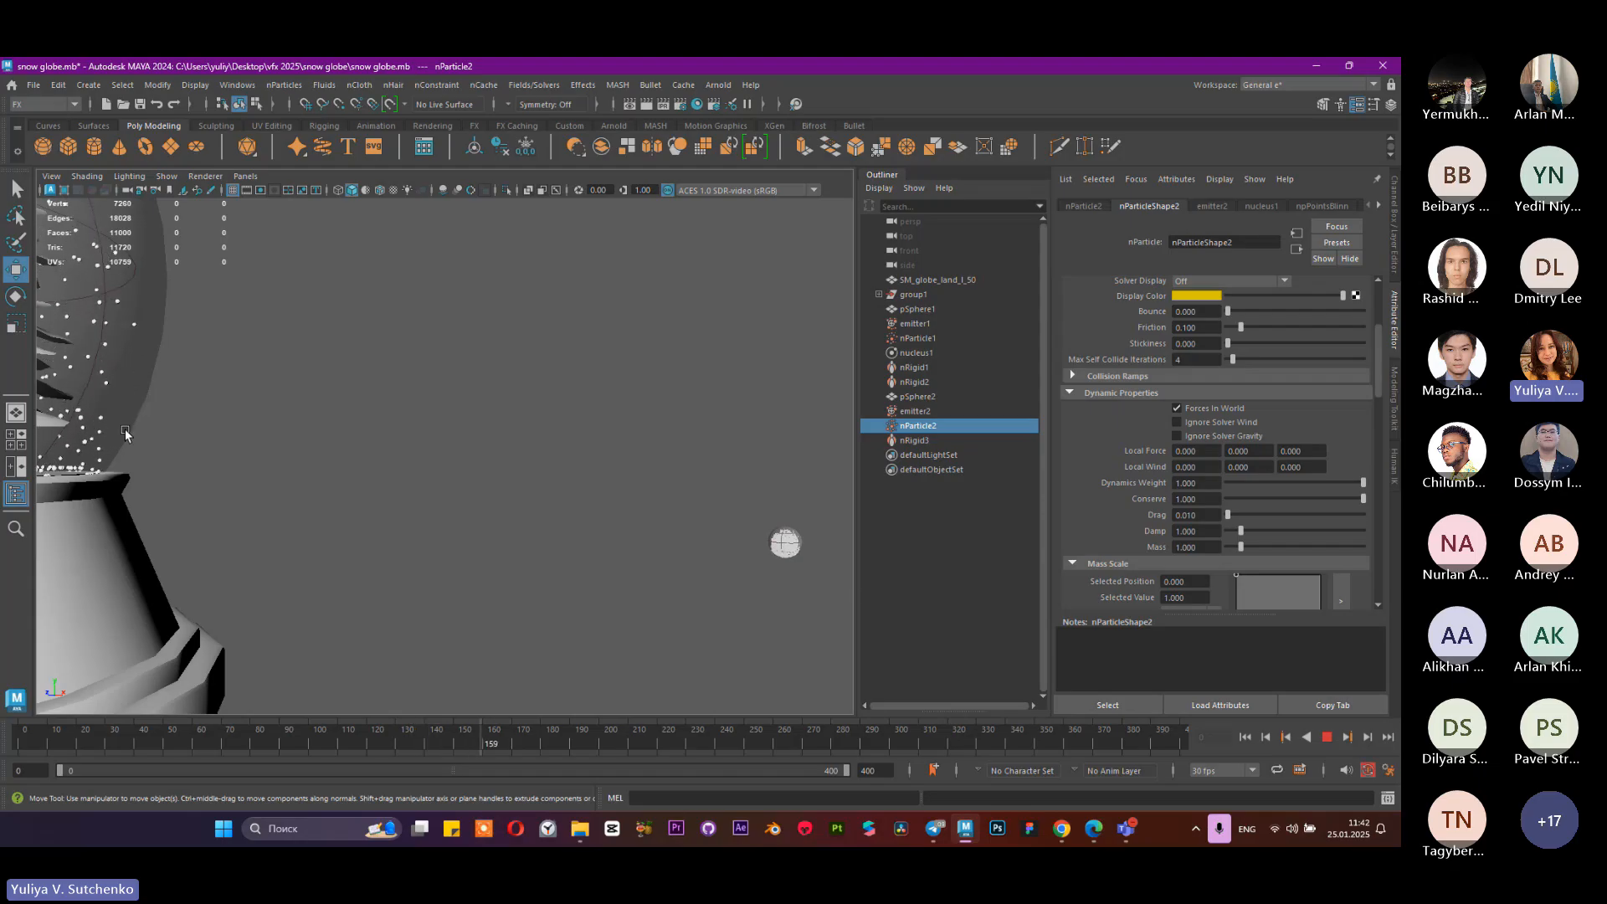
pyautogui.keyDown('alt'); pyautogui.moveTo(513, 513); pyautogui.dragTo(469, 419, button='middle'); pyautogui.keyUp('alt')
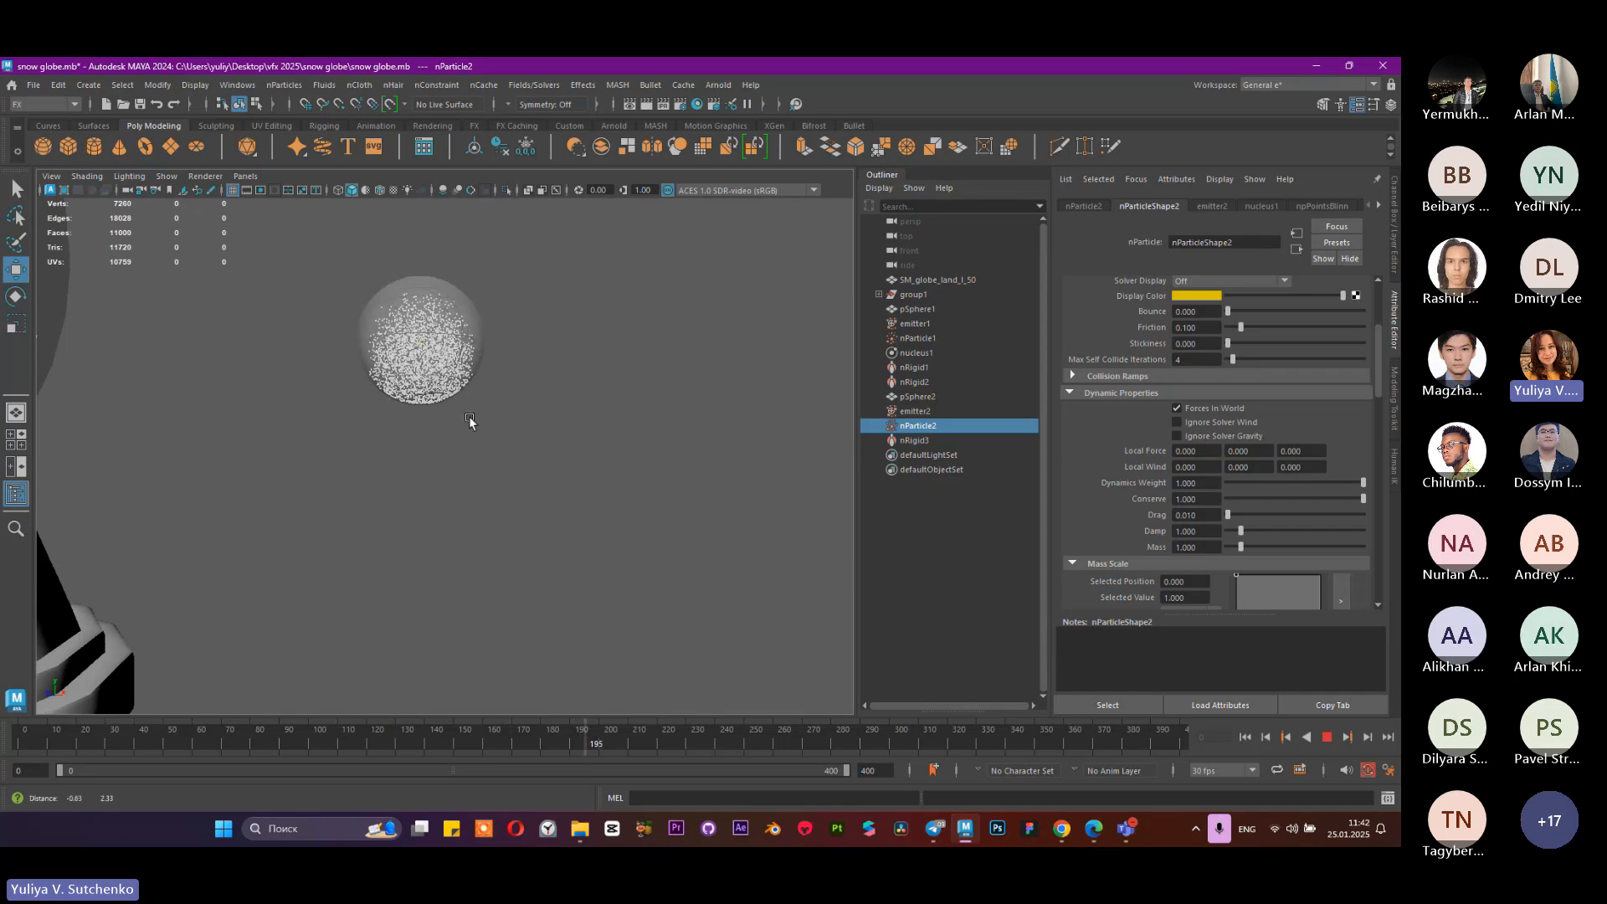
pyautogui.keyDown('alt'); pyautogui.moveTo(469, 415); pyautogui.dragTo(675, 563, button='right'); pyautogui.keyUp('alt')
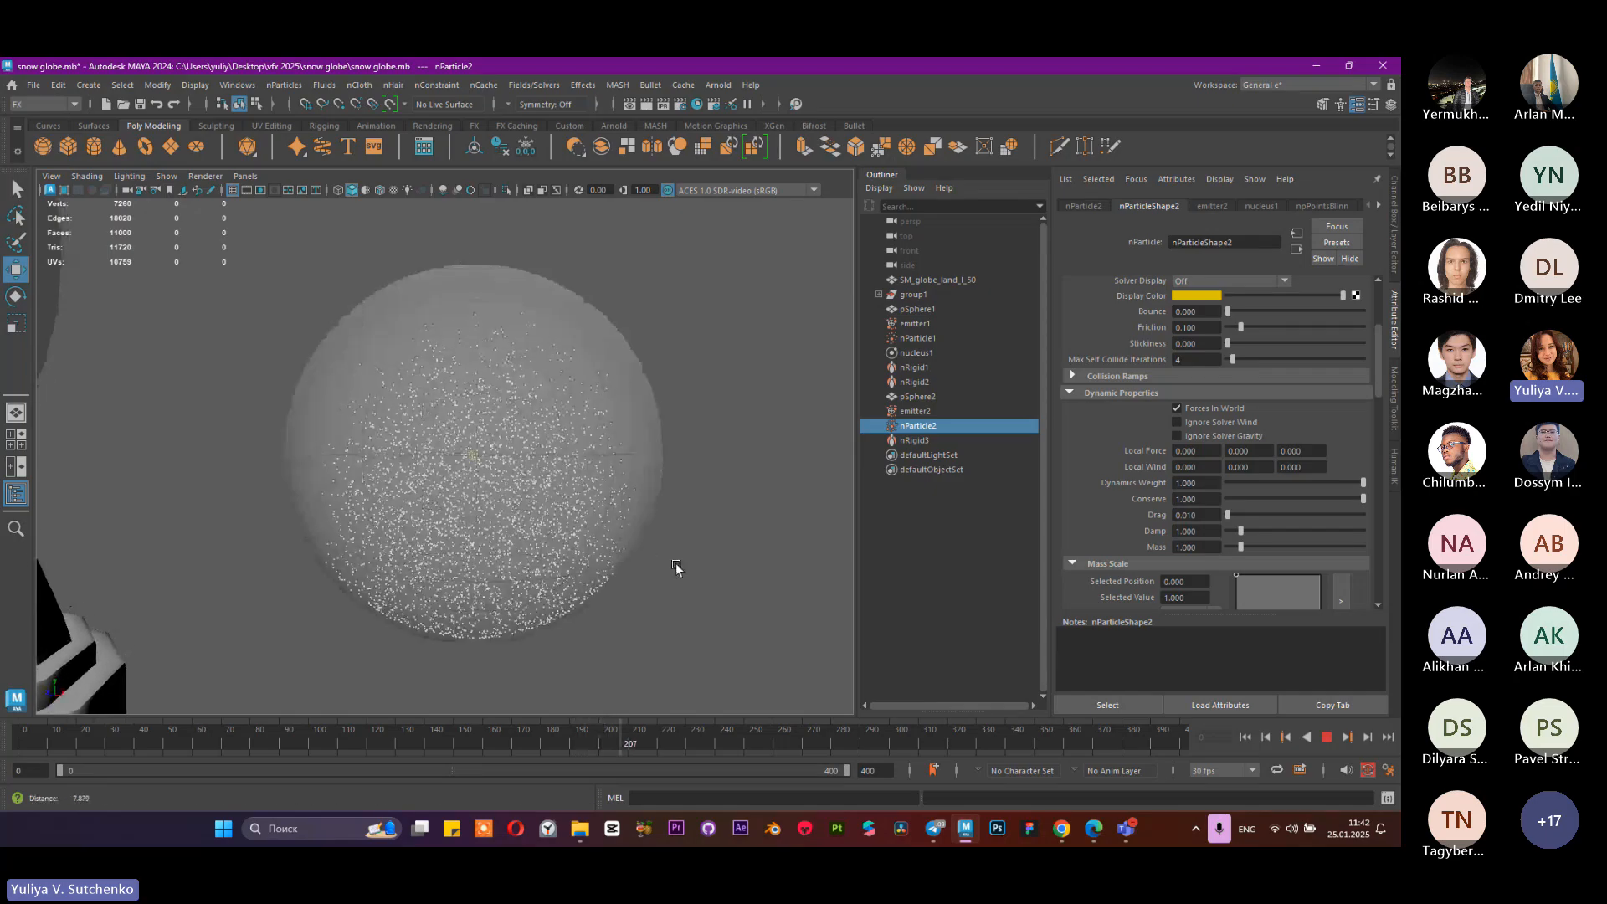
pyautogui.press('Escape')
# Step: Select the emitter inside the test sphere and set its rate to 100 particles per second
pyautogui.click(682, 428)
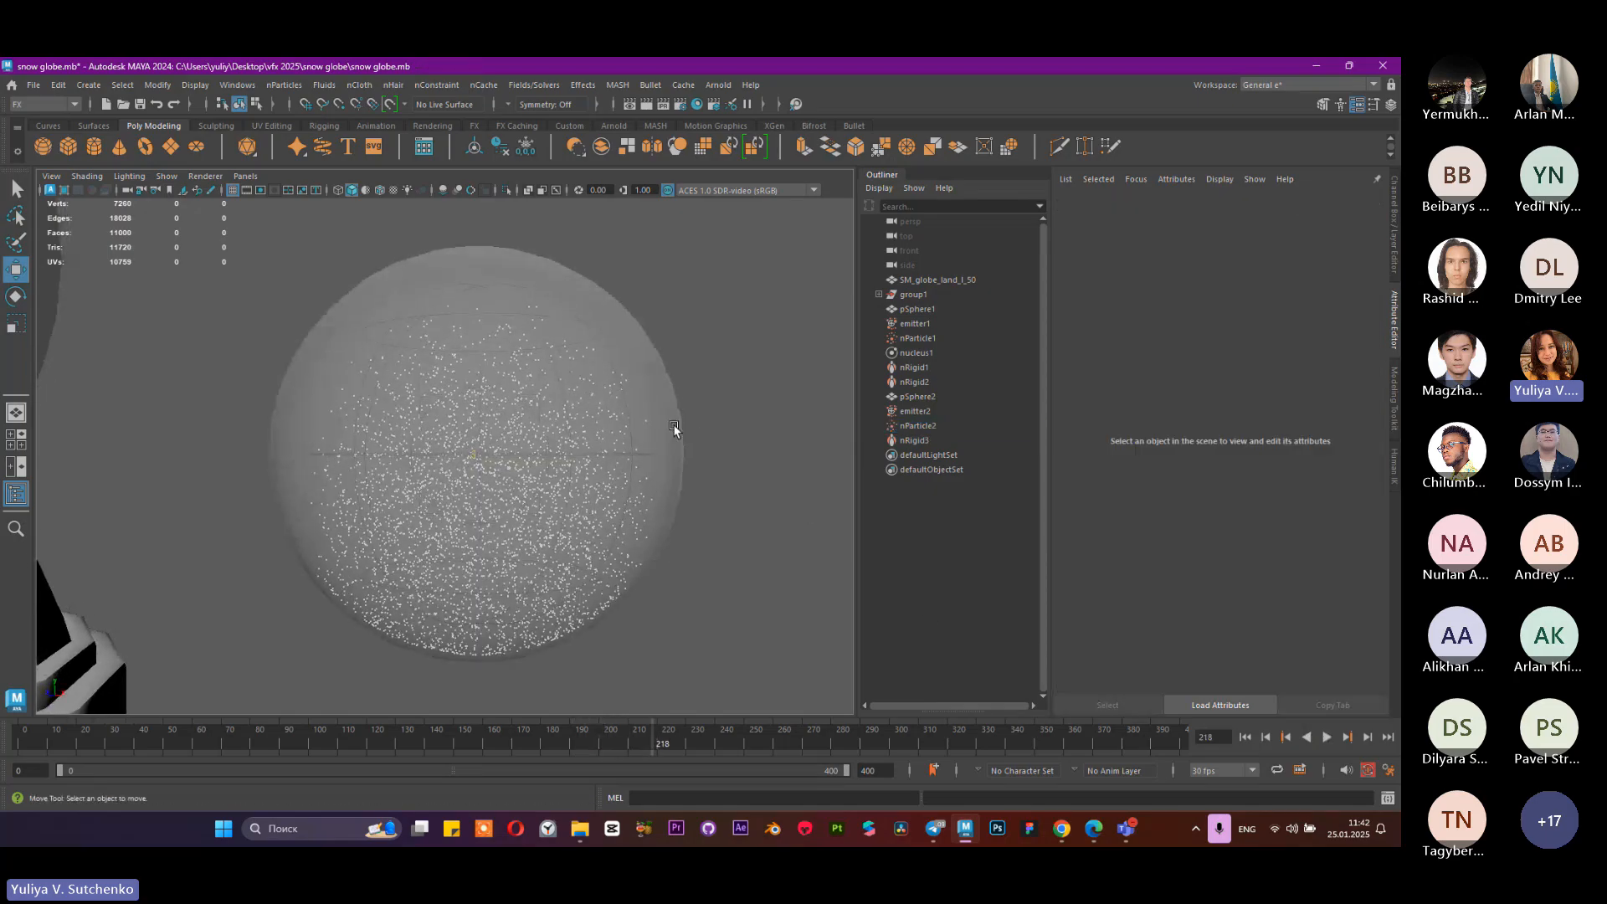
pyautogui.click(642, 428)
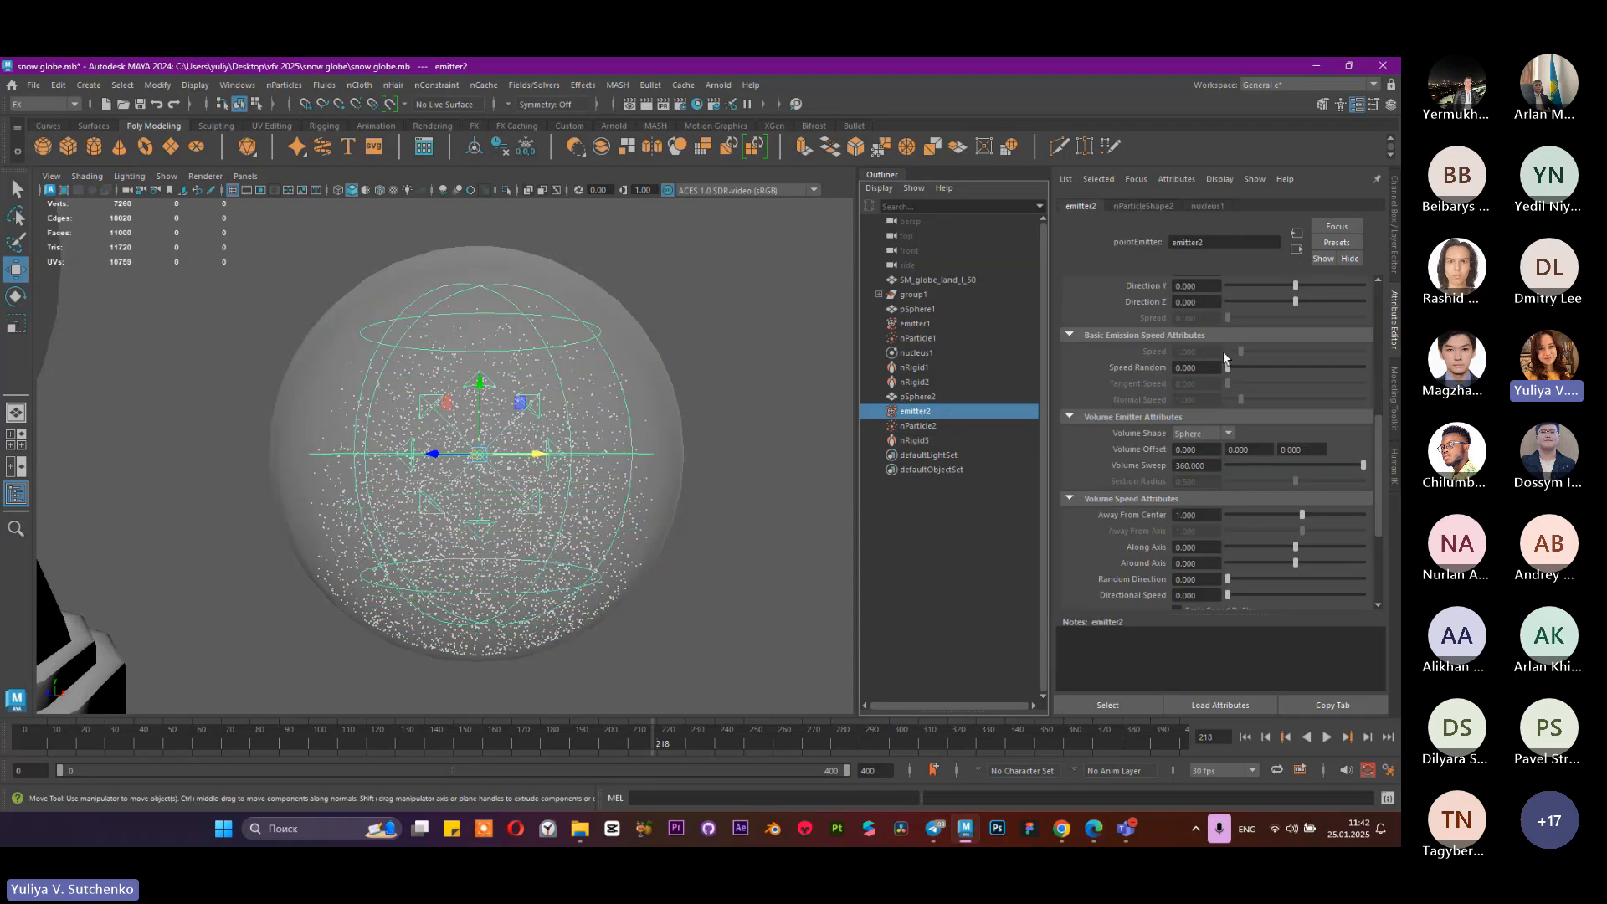
pyautogui.scroll(5, 1157, 397)
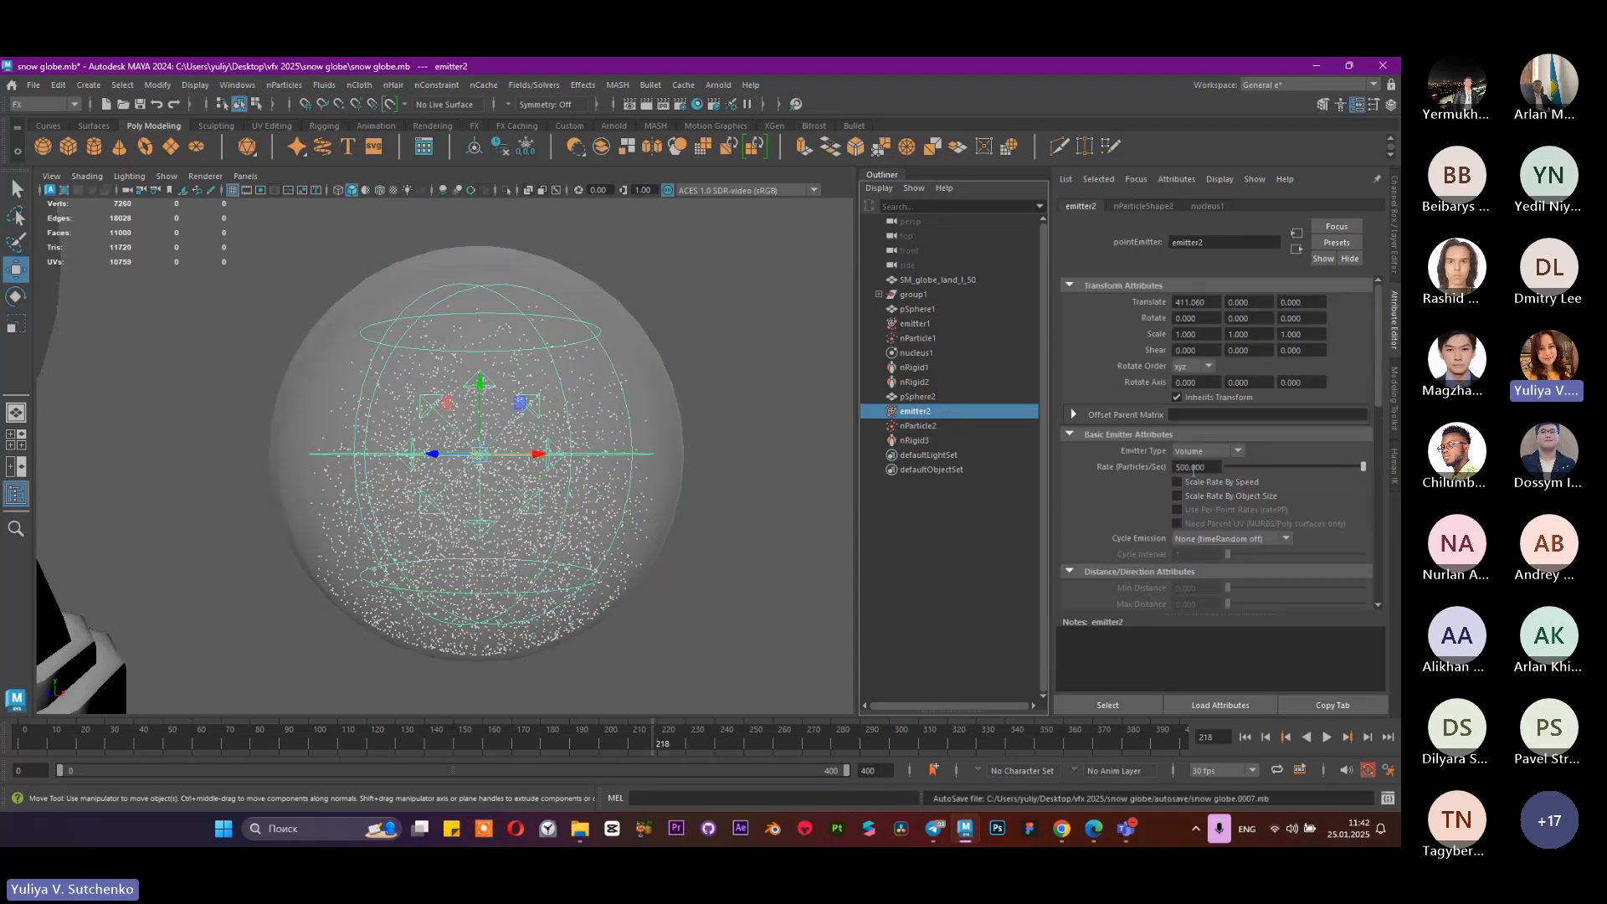
pyautogui.moveTo(1193, 467); pyautogui.dragTo(1165, 467)
pyautogui.write('1')
pyautogui.press('Return')
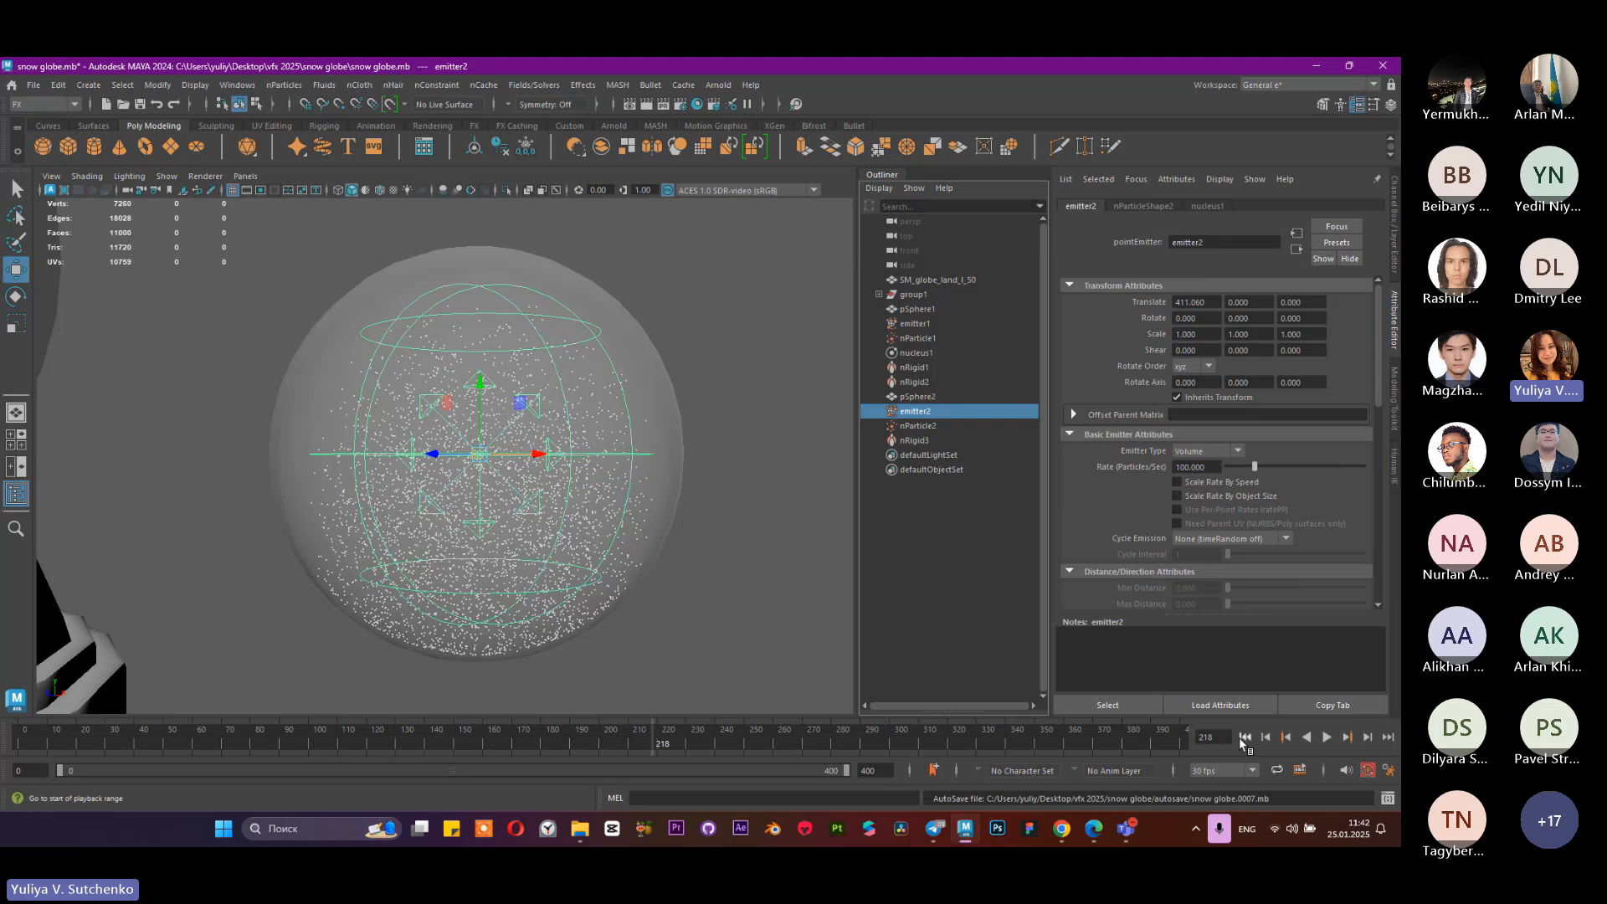
# Step: Replay the simulation from the start with the reduced emission rate and stop at frame 149
pyautogui.click(1244, 736)
pyautogui.click(1327, 737)
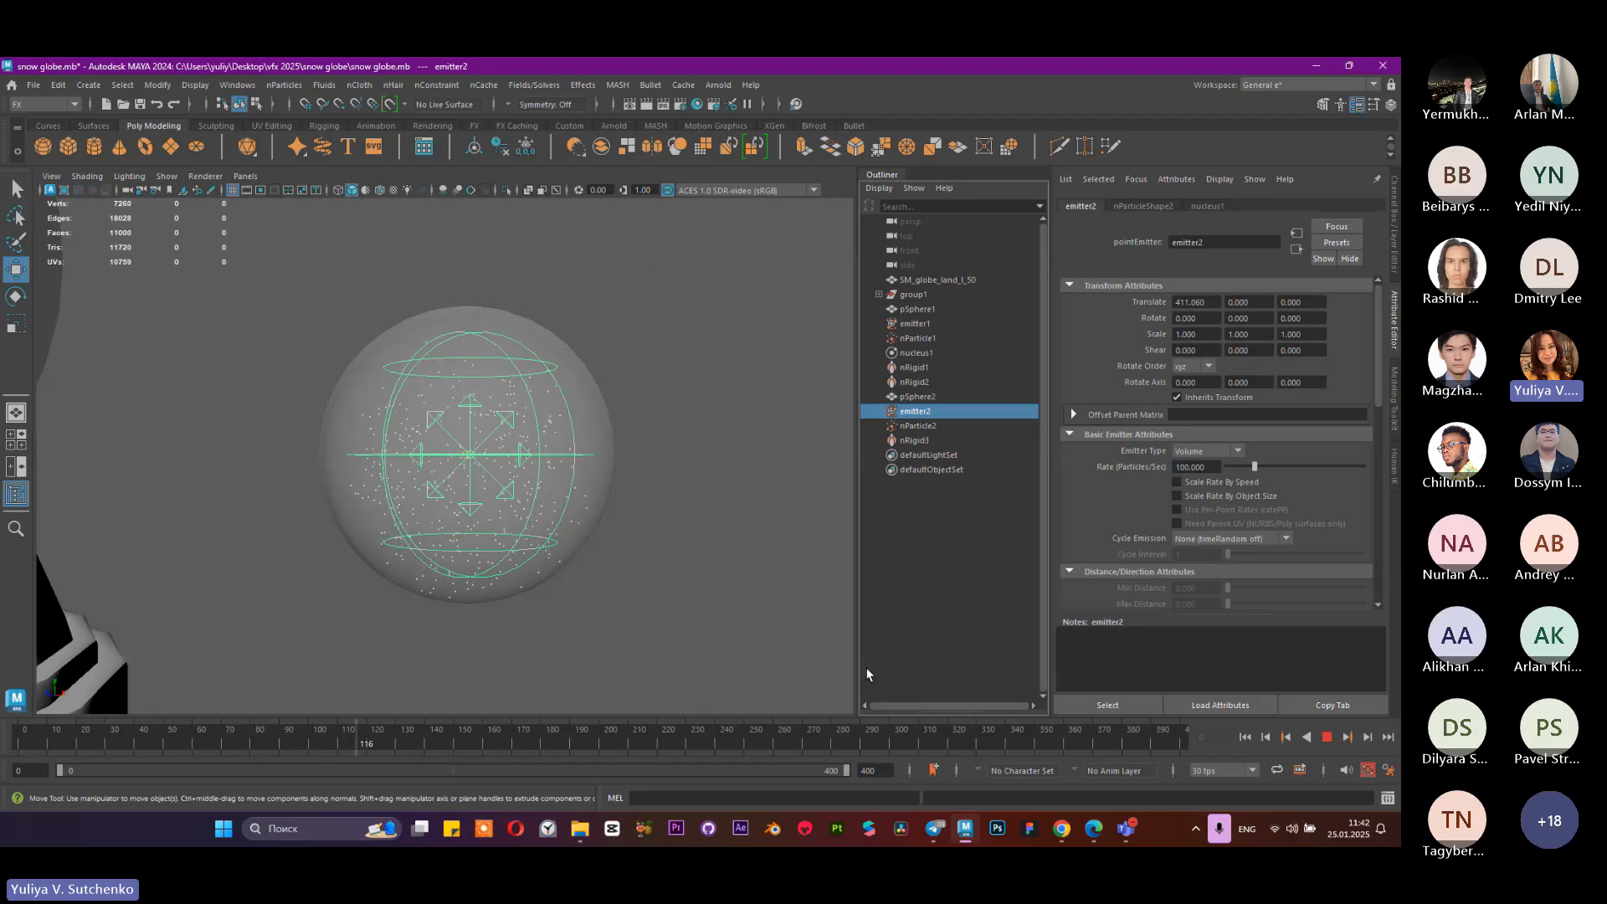
pyautogui.click(1328, 736)
pyautogui.press('f')
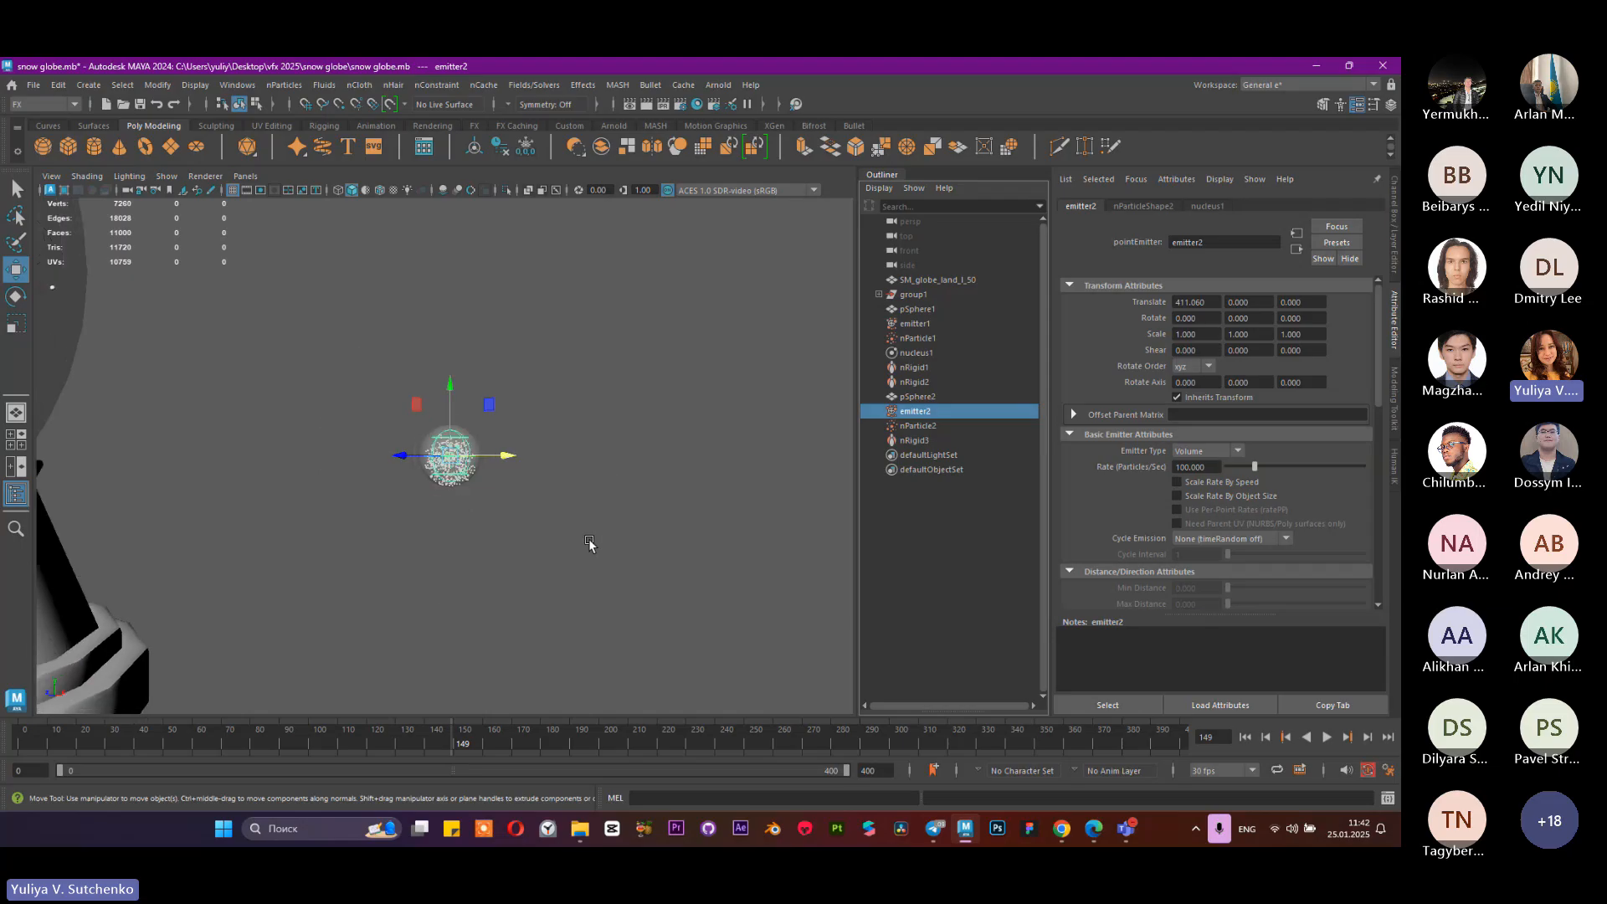
# Step: Examine the snow globe beside the small test sphere, comparing their sizes and the snow distribution from several distances
pyautogui.keyDown('alt'); pyautogui.moveTo(332, 399); pyautogui.dragTo(578, 455, button='middle'); pyautogui.keyUp('alt')
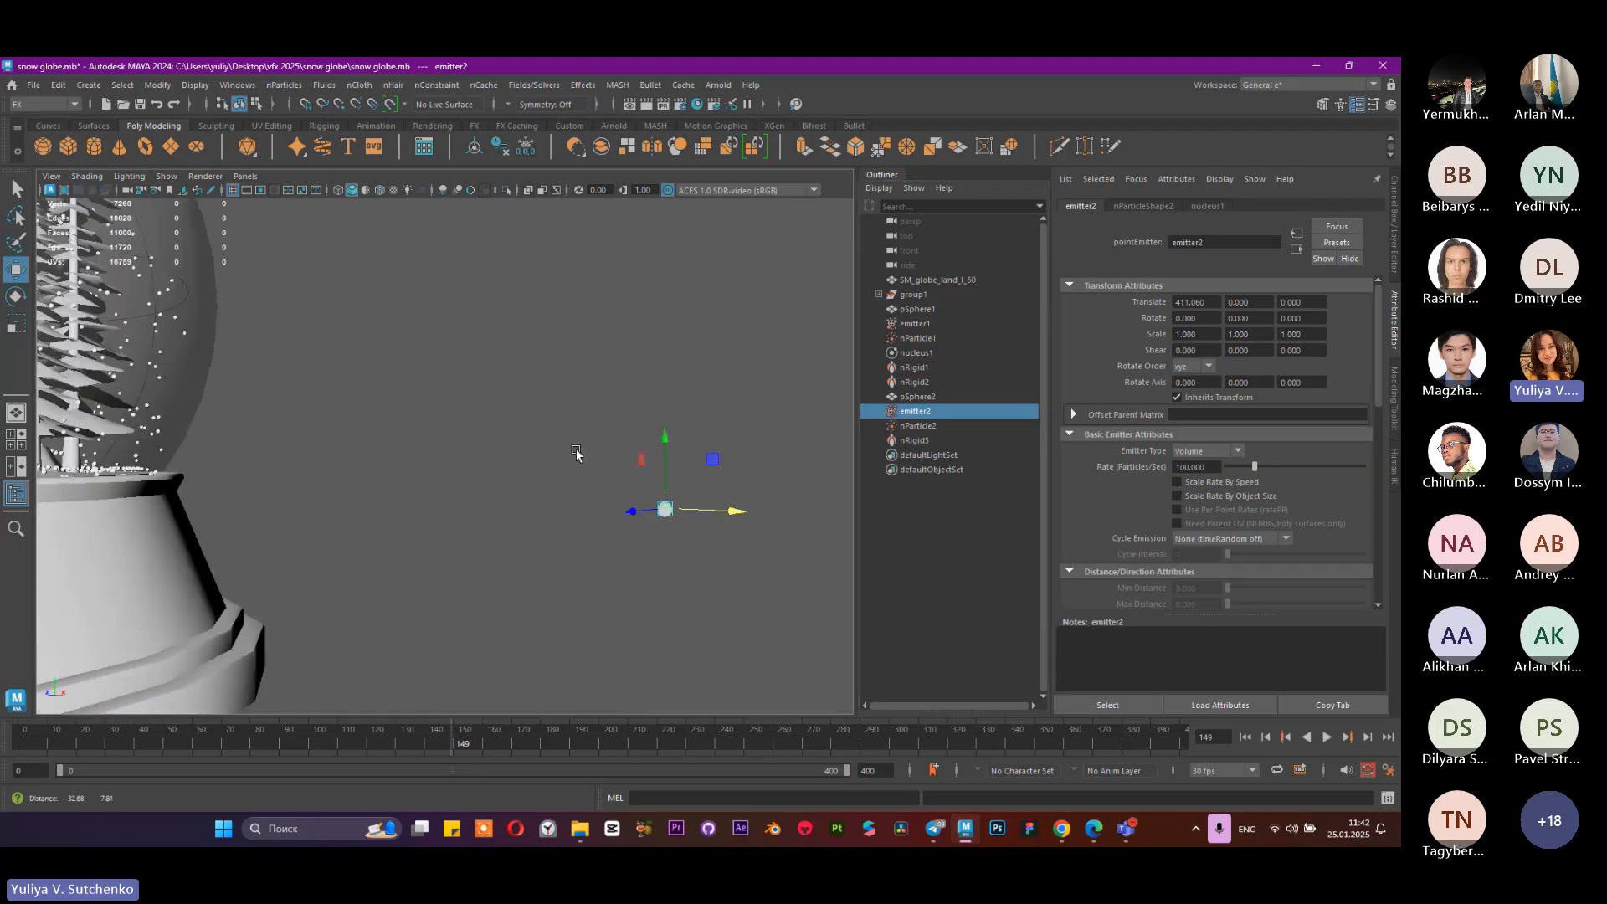
pyautogui.keyDown('alt'); pyautogui.moveTo(577, 455); pyautogui.dragTo(373, 376, button='right'); pyautogui.keyUp('alt')
pyautogui.keyDown('alt'); pyautogui.moveTo(373, 376); pyautogui.dragTo(452, 381); pyautogui.keyUp('alt')
pyautogui.keyDown('alt'); pyautogui.moveTo(452, 381); pyautogui.dragTo(310, 344, button='right'); pyautogui.keyUp('alt')
pyautogui.keyDown('alt'); pyautogui.moveTo(310, 344); pyautogui.dragTo(645, 430, button='middle'); pyautogui.keyUp('alt')
pyautogui.keyDown('alt'); pyautogui.moveTo(645, 430); pyautogui.dragTo(578, 398, button='right'); pyautogui.keyUp('alt')
pyautogui.keyDown('alt'); pyautogui.moveTo(627, 474); pyautogui.dragTo(658, 574, button='right'); pyautogui.keyUp('alt')
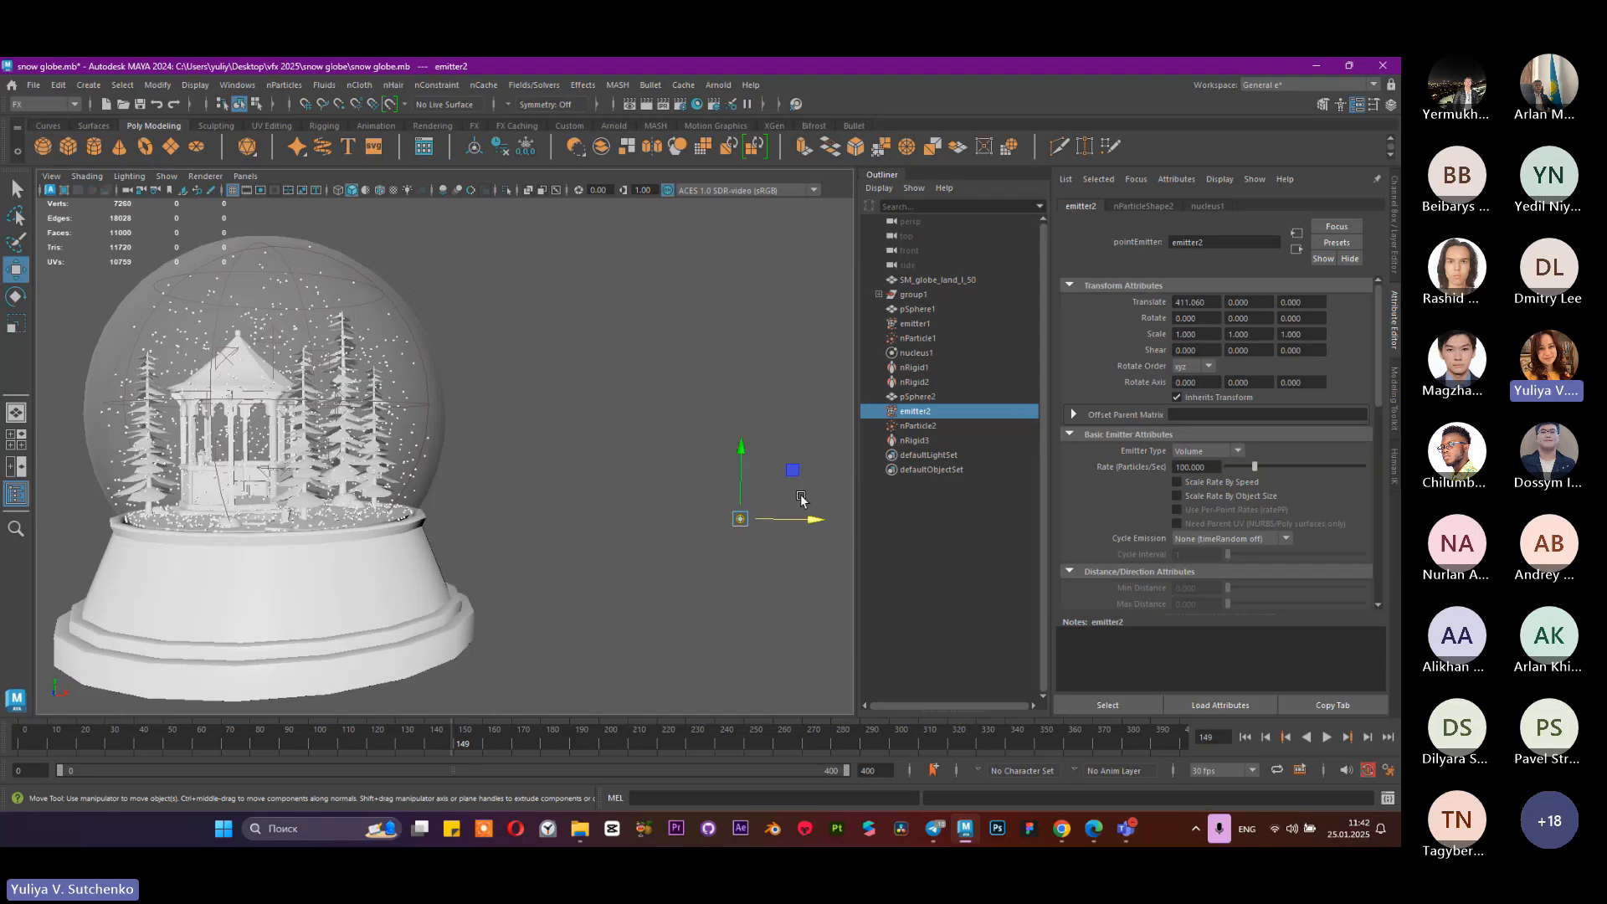
pyautogui.scroll(5, 812, 534)
pyautogui.scroll(-6, 699, 581)
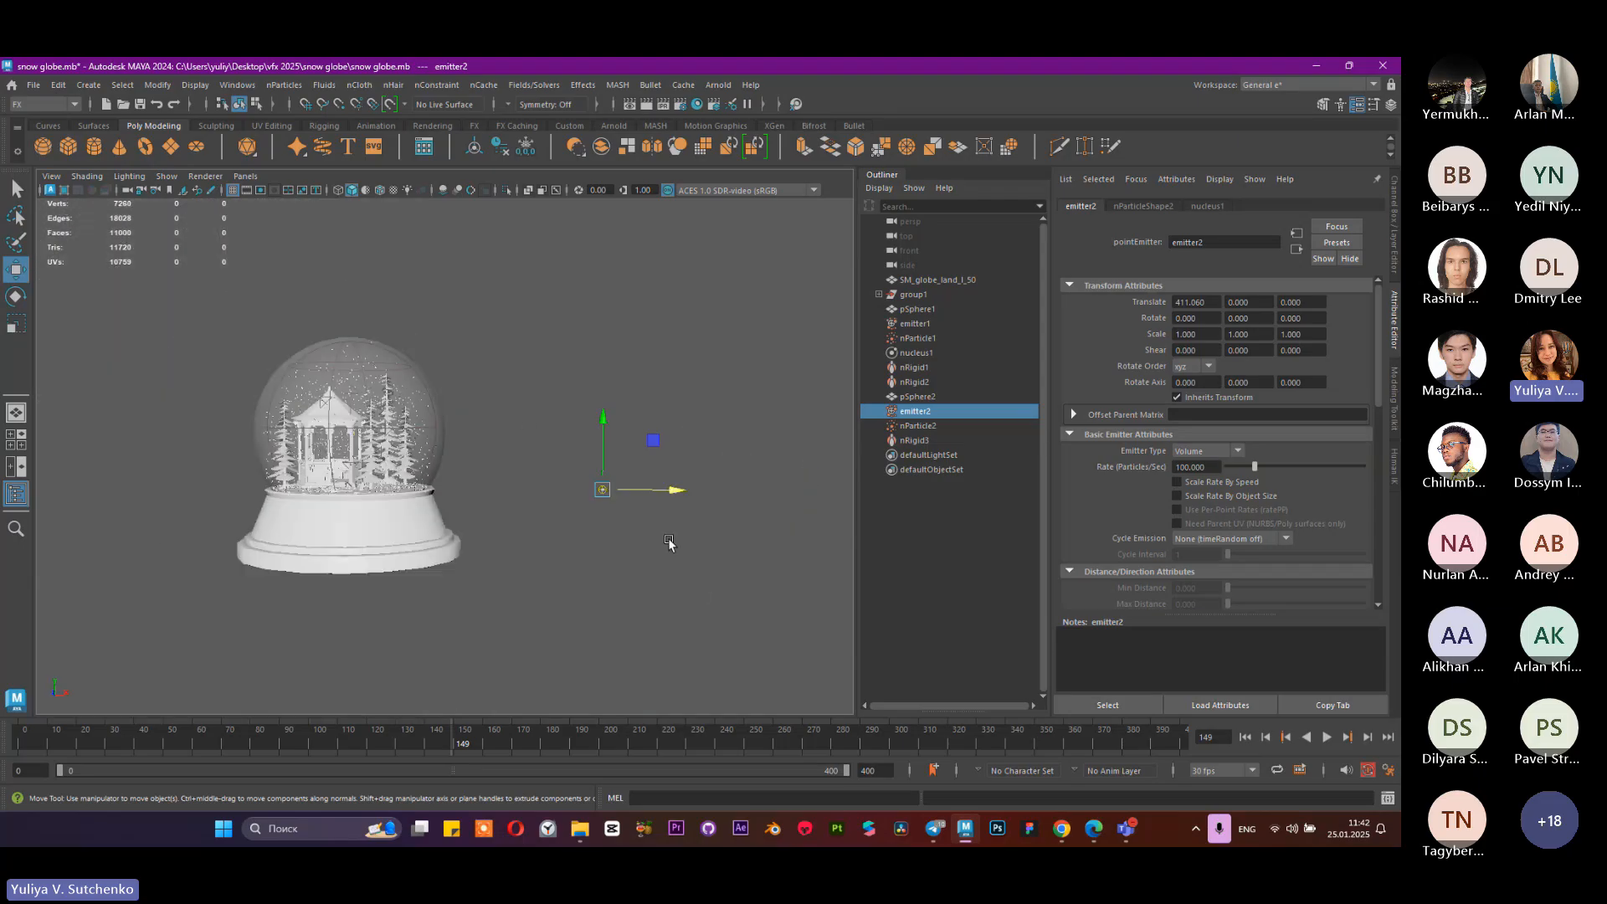
pyautogui.keyDown('alt'); pyautogui.moveTo(696, 569); pyautogui.dragTo(620, 555, button='middle'); pyautogui.keyUp('alt')
pyautogui.keyDown('alt'); pyautogui.moveTo(456, 386); pyautogui.dragTo(519, 517, button='right'); pyautogui.keyUp('alt')
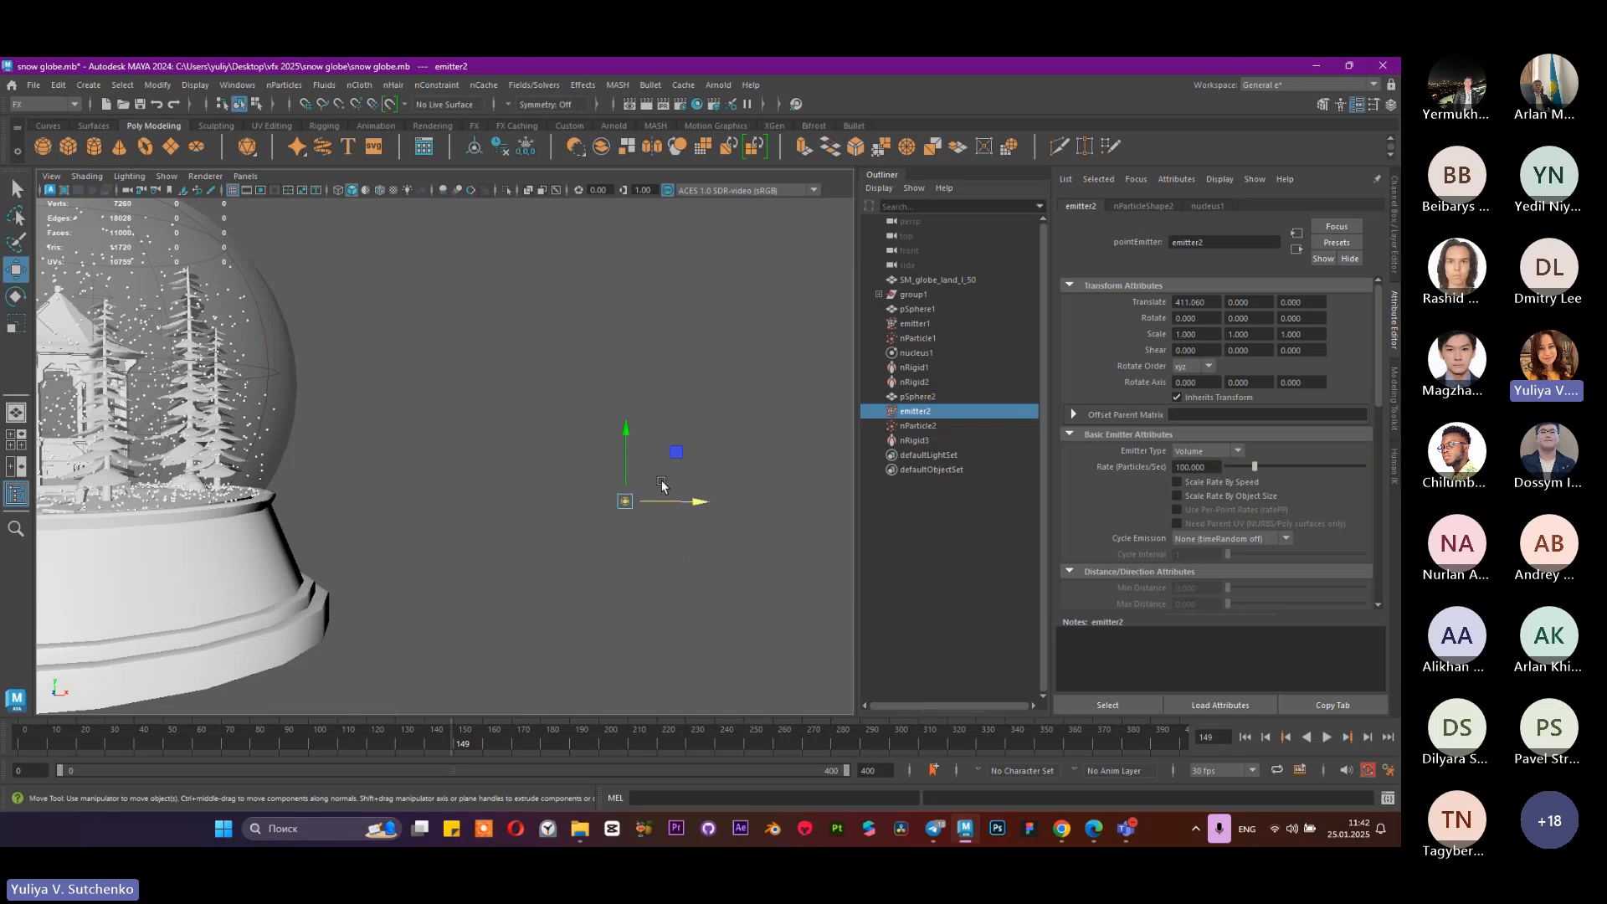
pyautogui.keyDown('alt'); pyautogui.moveTo(481, 510); pyautogui.dragTo(529, 562, button='middle'); pyautogui.keyUp('alt')
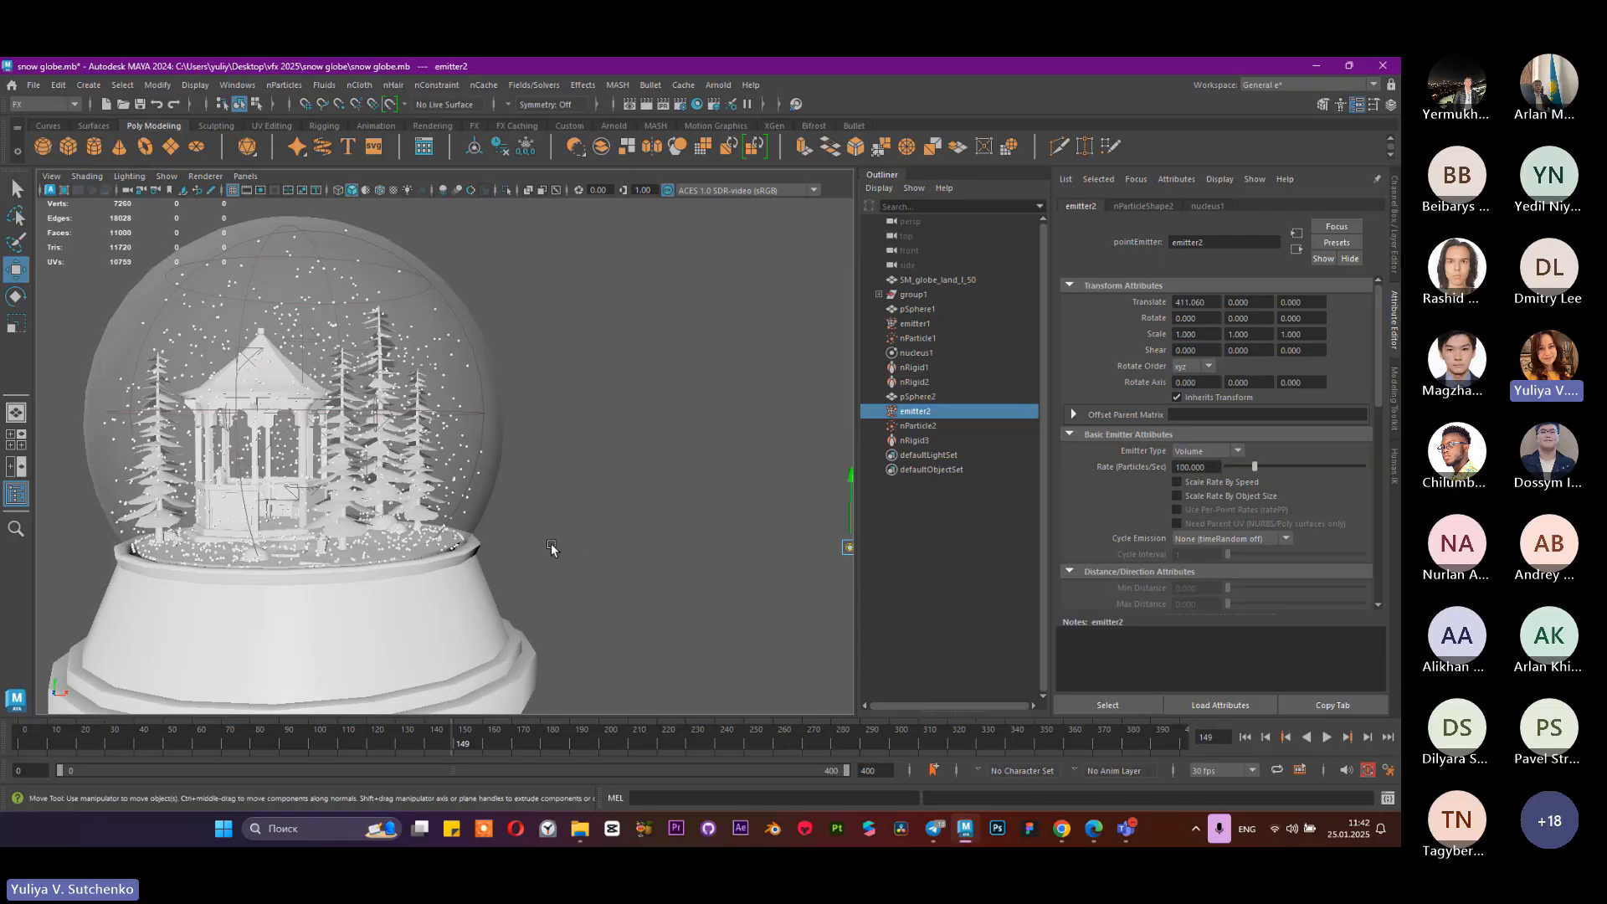
pyautogui.scroll(-4, 550, 548)
pyautogui.scroll(2, 473, 496)
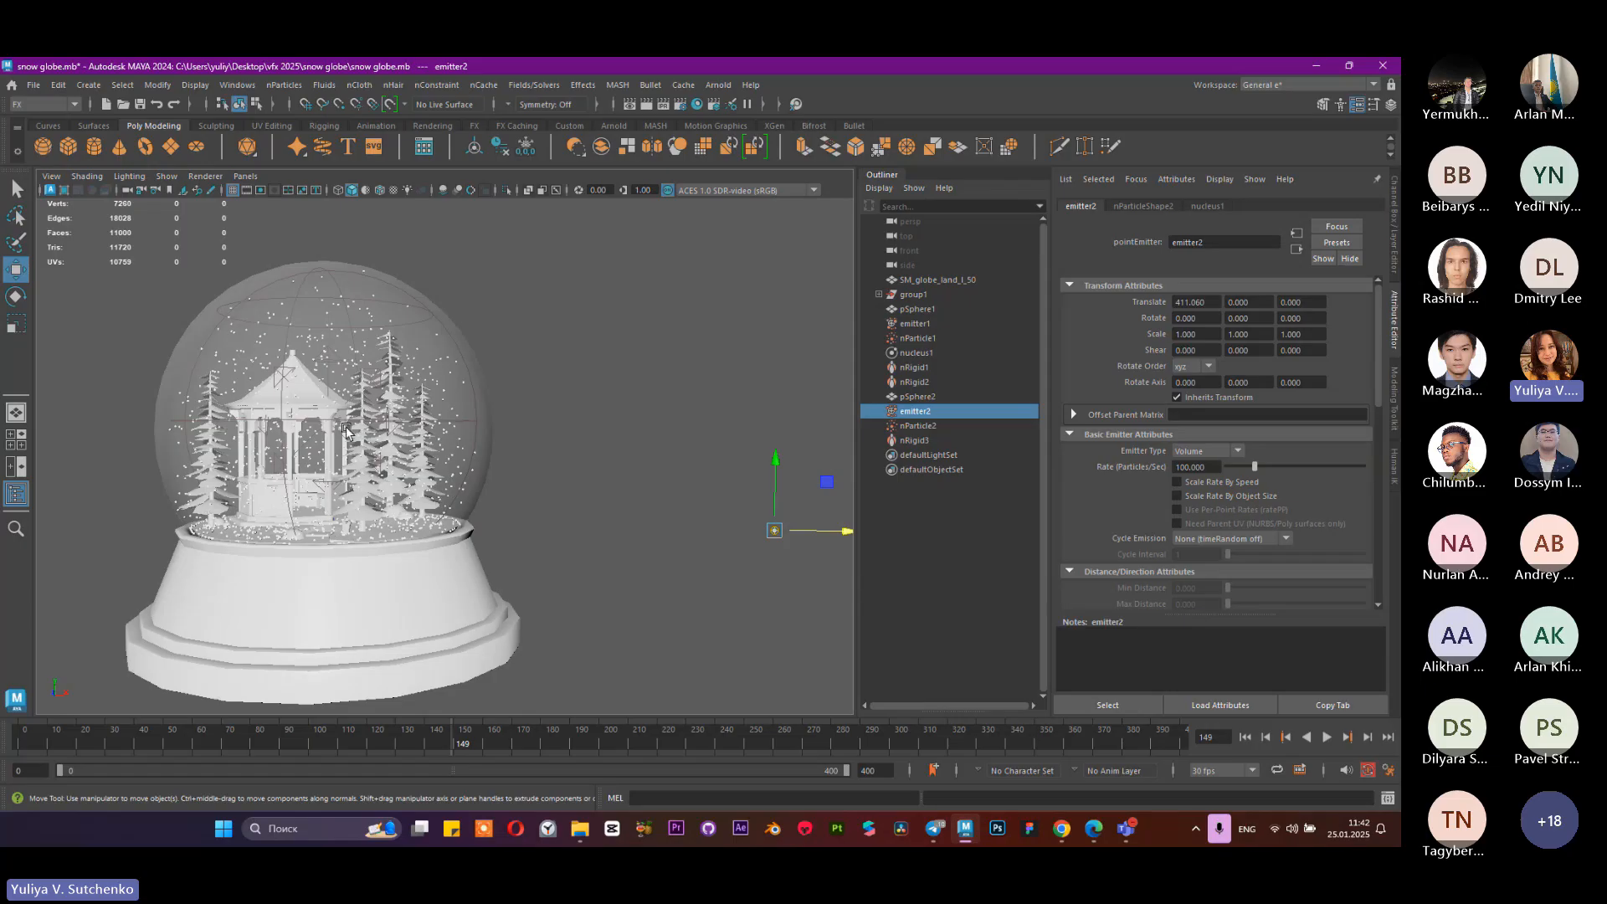
# Step: Delete the test setup: pSphere2, emitter2, nParticle2 and nRigid3
pyautogui.click(726, 419)
pyautogui.scroll(3, 759, 518)
pyautogui.scroll(-3, 780, 555)
pyautogui.keyDown('alt'); pyautogui.moveTo(779, 556); pyautogui.dragTo(506, 555, button='middle'); pyautogui.keyUp('alt')
pyautogui.scroll(5, 636, 534)
pyautogui.scroll(3, 546, 549)
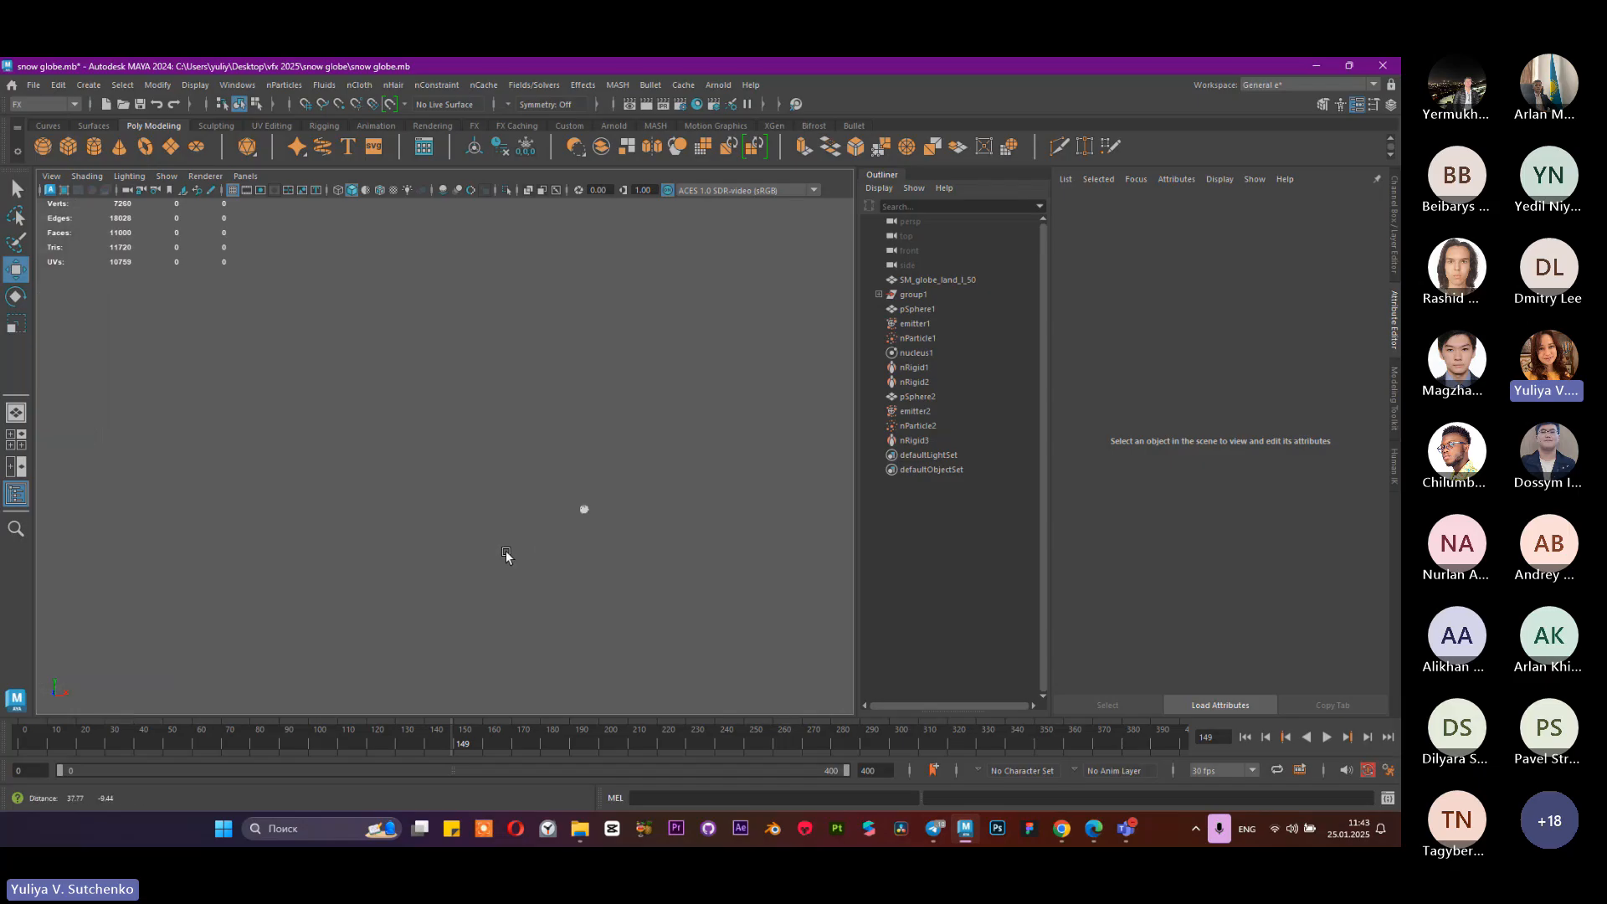
pyautogui.scroll(4, 663, 602)
pyautogui.moveTo(510, 421); pyautogui.dragTo(748, 660)
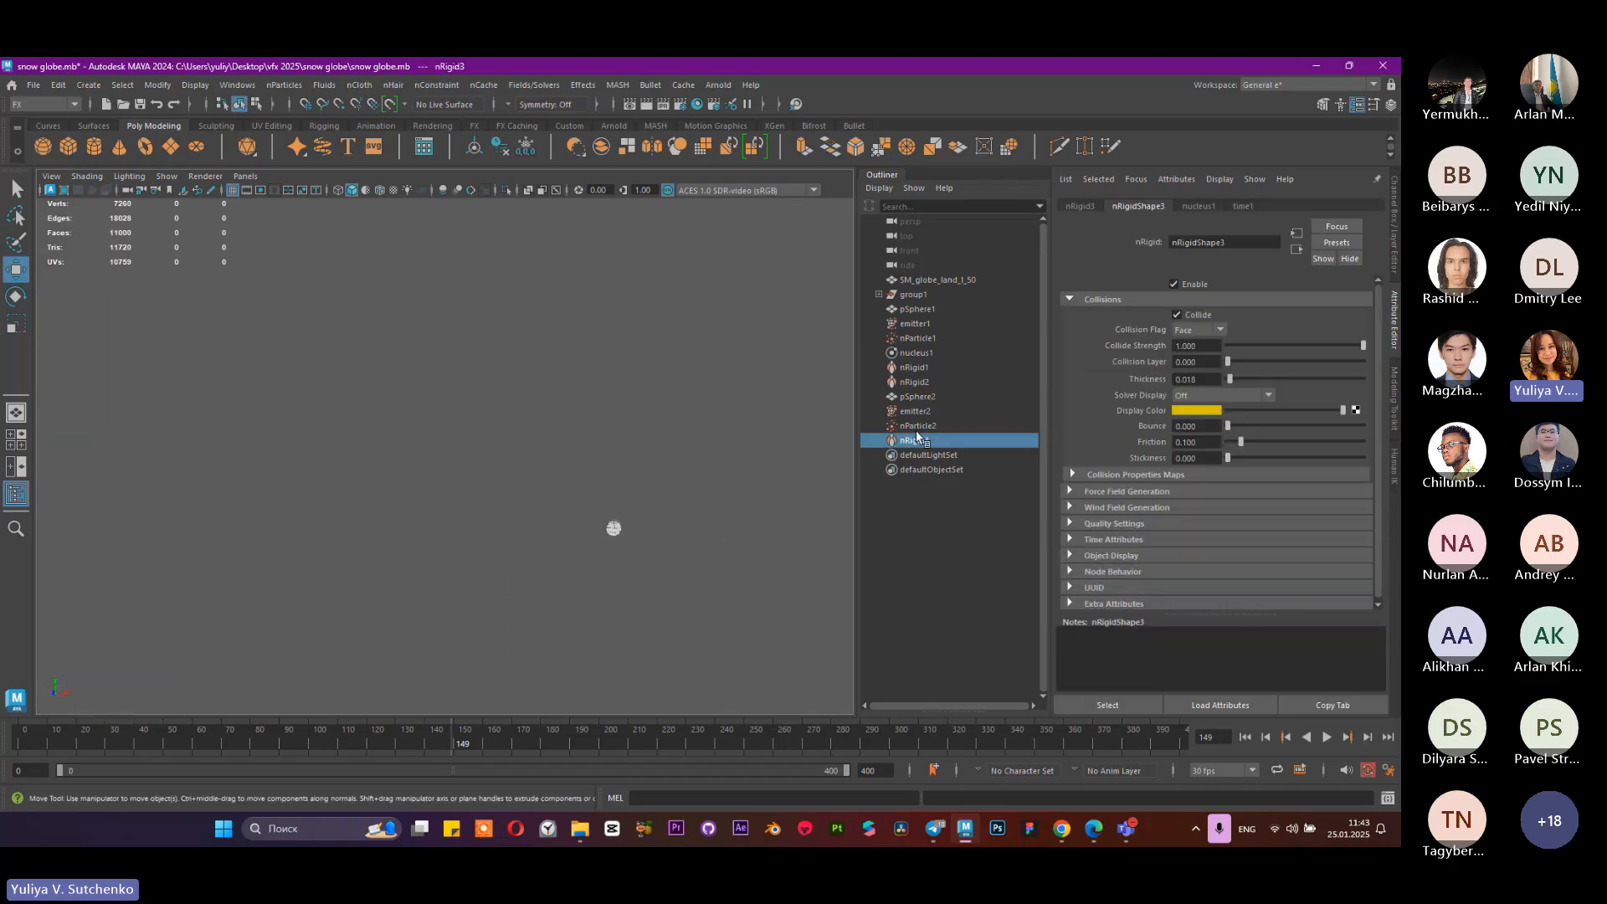
pyautogui.keyDown('shift'); pyautogui.click(925, 402); pyautogui.keyUp('shift')
pyautogui.keyDown('alt'); pyautogui.moveTo(738, 492); pyautogui.dragTo(700, 492, button='middle'); pyautogui.keyUp('alt')
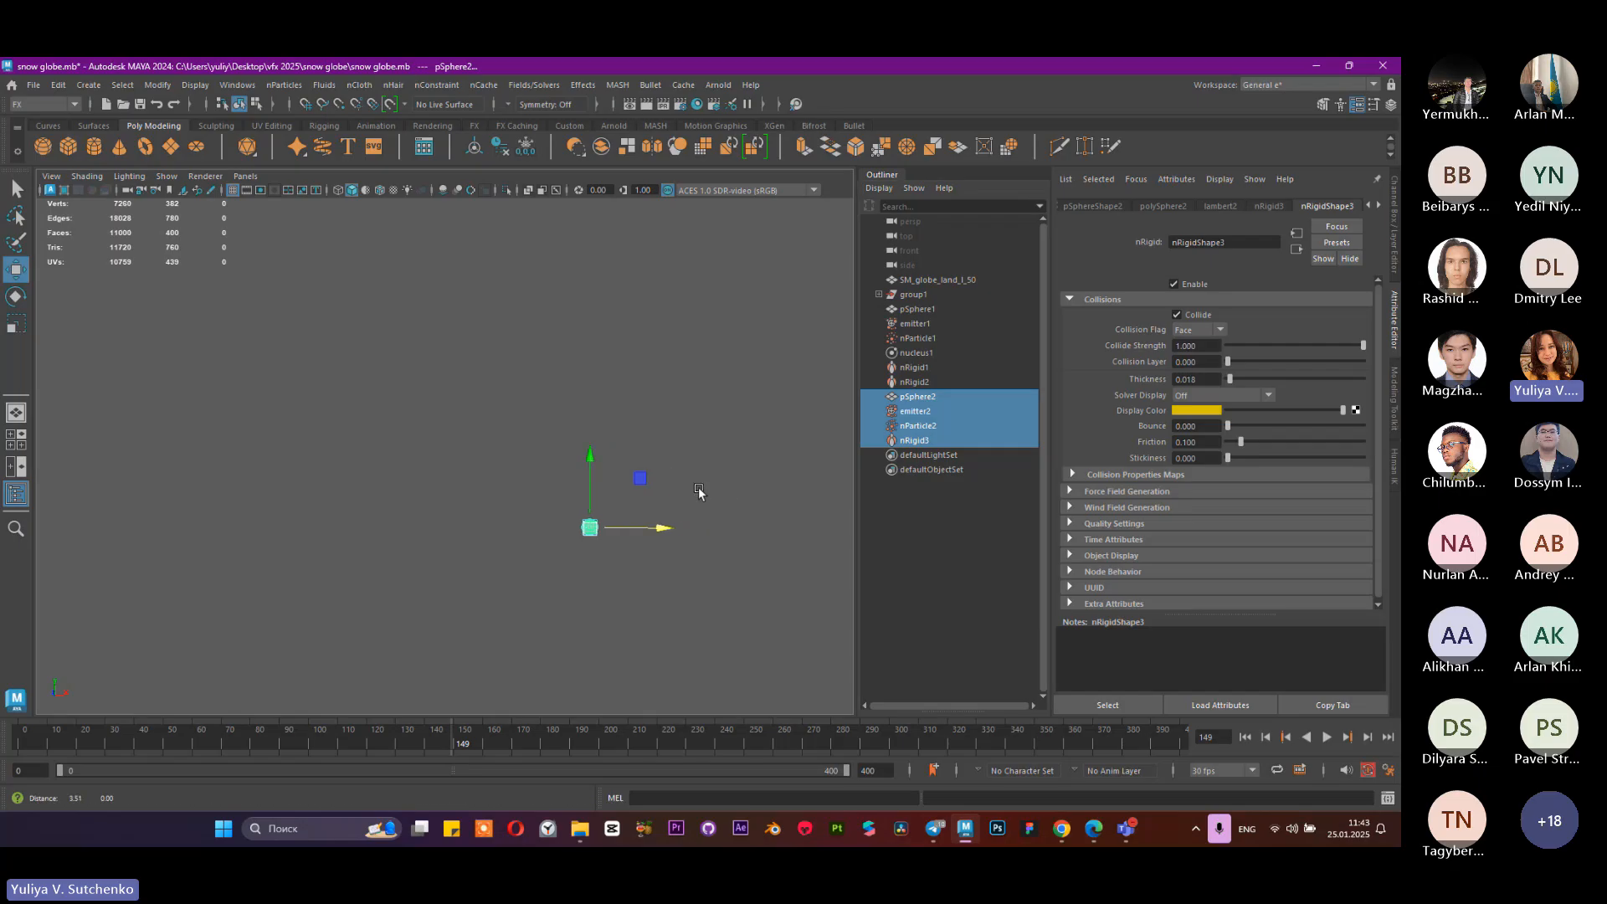
pyautogui.press('Delete')
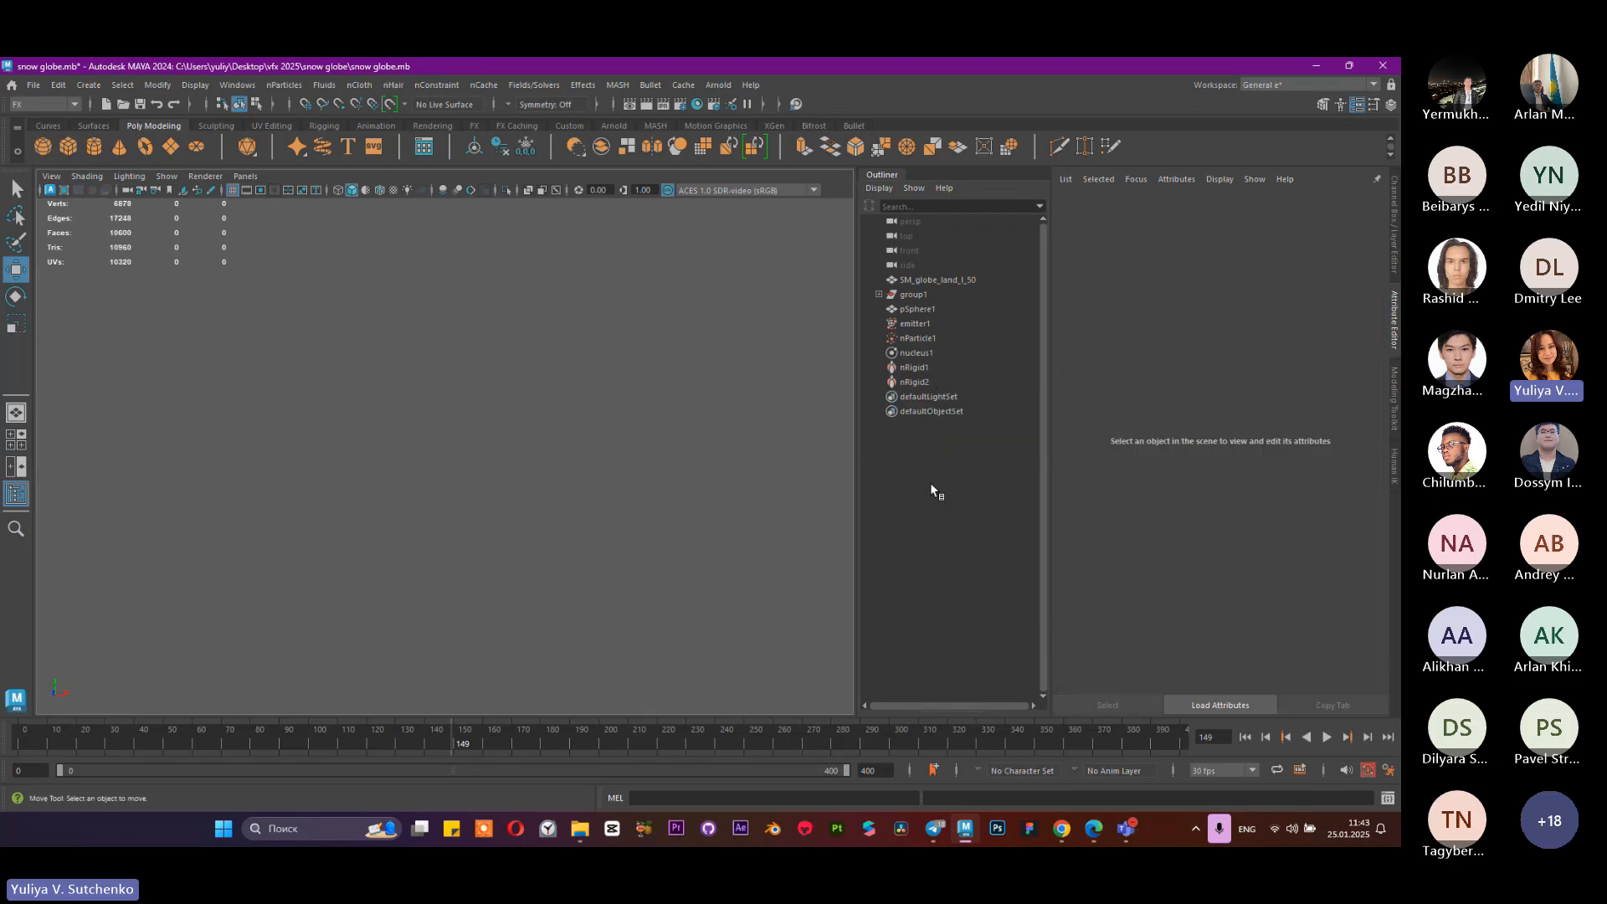
# Step: Save the scene with the snow globe framed in the view
pyautogui.keyDown('alt'); pyautogui.moveTo(109, 376); pyautogui.dragTo(568, 428, button='middle'); pyautogui.keyUp('alt')
pyautogui.scroll(3, 567, 428)
pyautogui.hotkey('ctrl', 's')
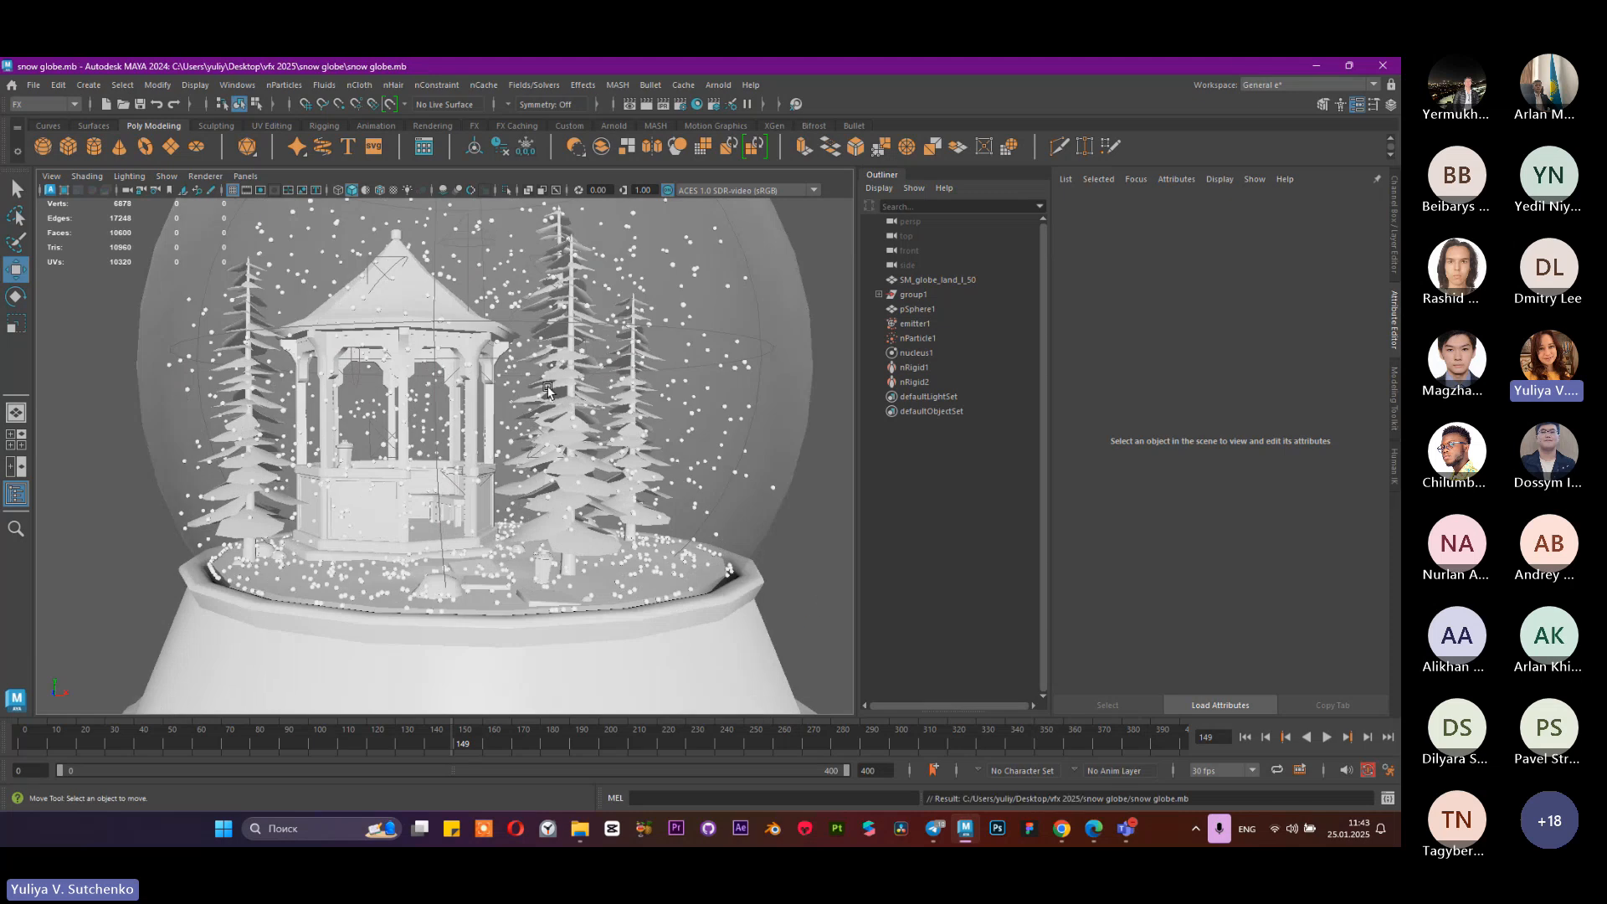
# Step: Replay the simulation from the start, stopping at frame 154, and examine emitter1's rate, direction and volume settings
pyautogui.click(930, 324)
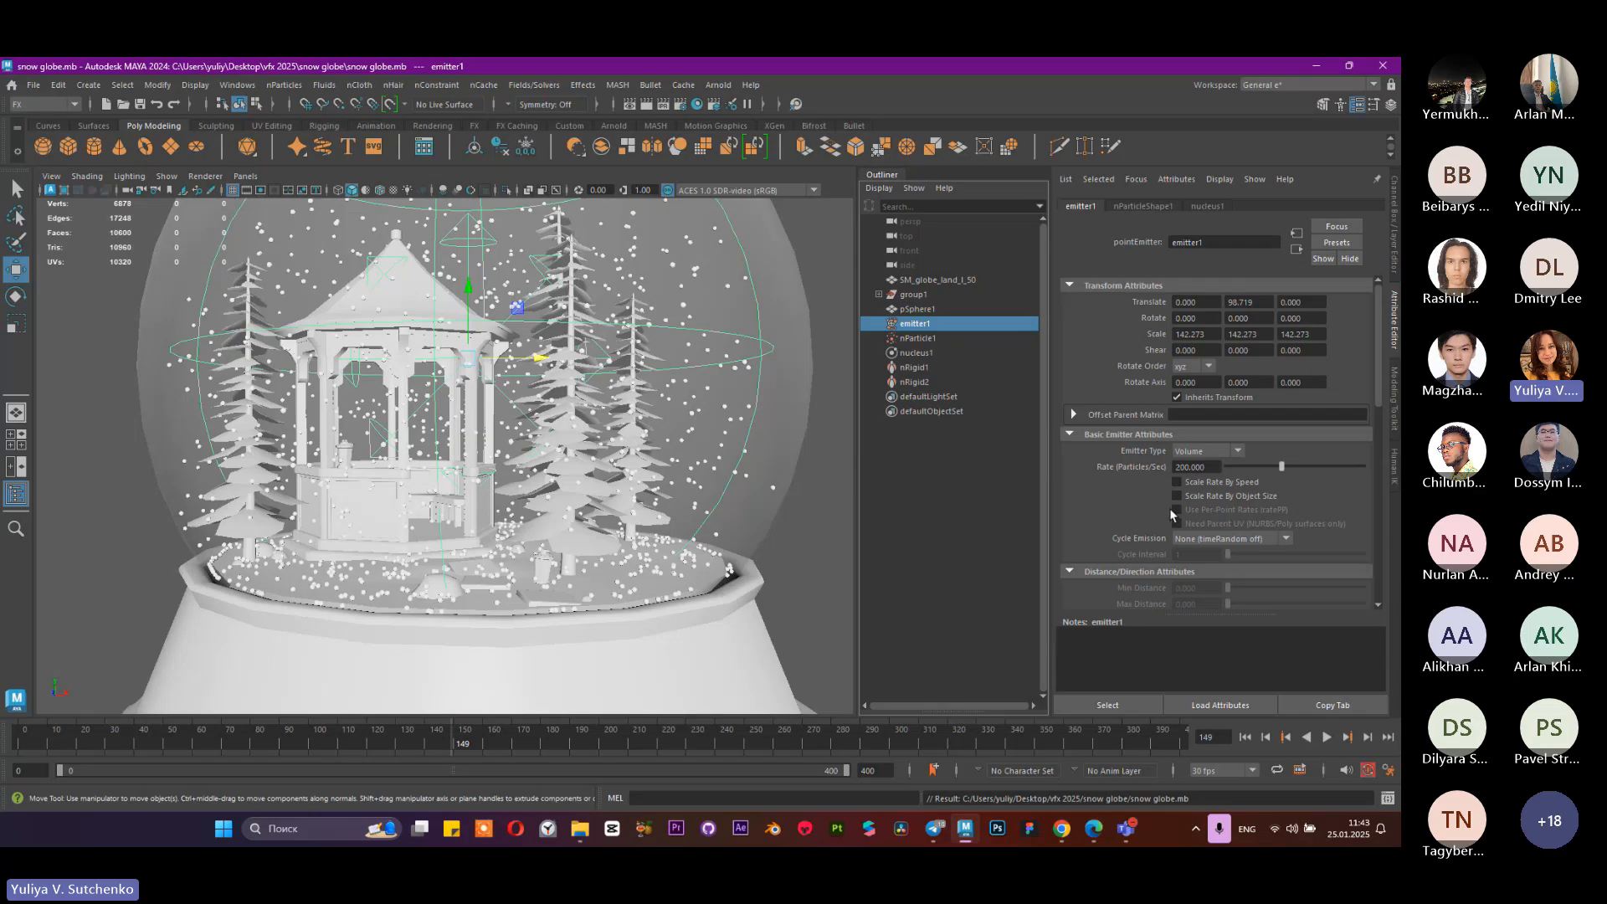
pyautogui.scroll(-3, 1170, 512)
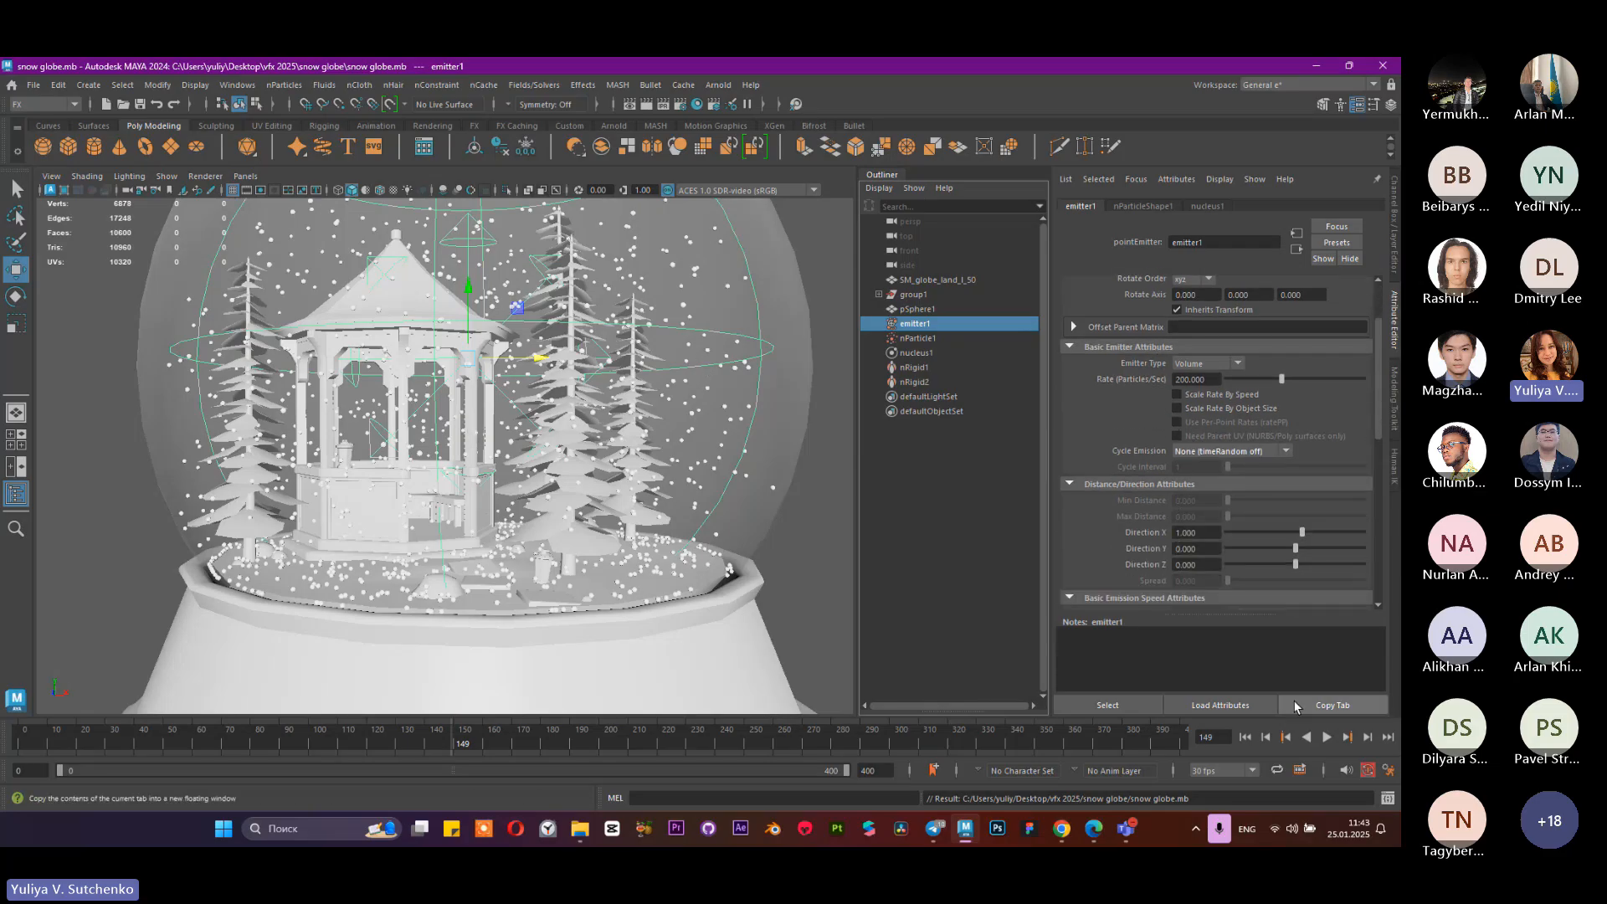
pyautogui.click(1246, 736)
pyautogui.click(1322, 736)
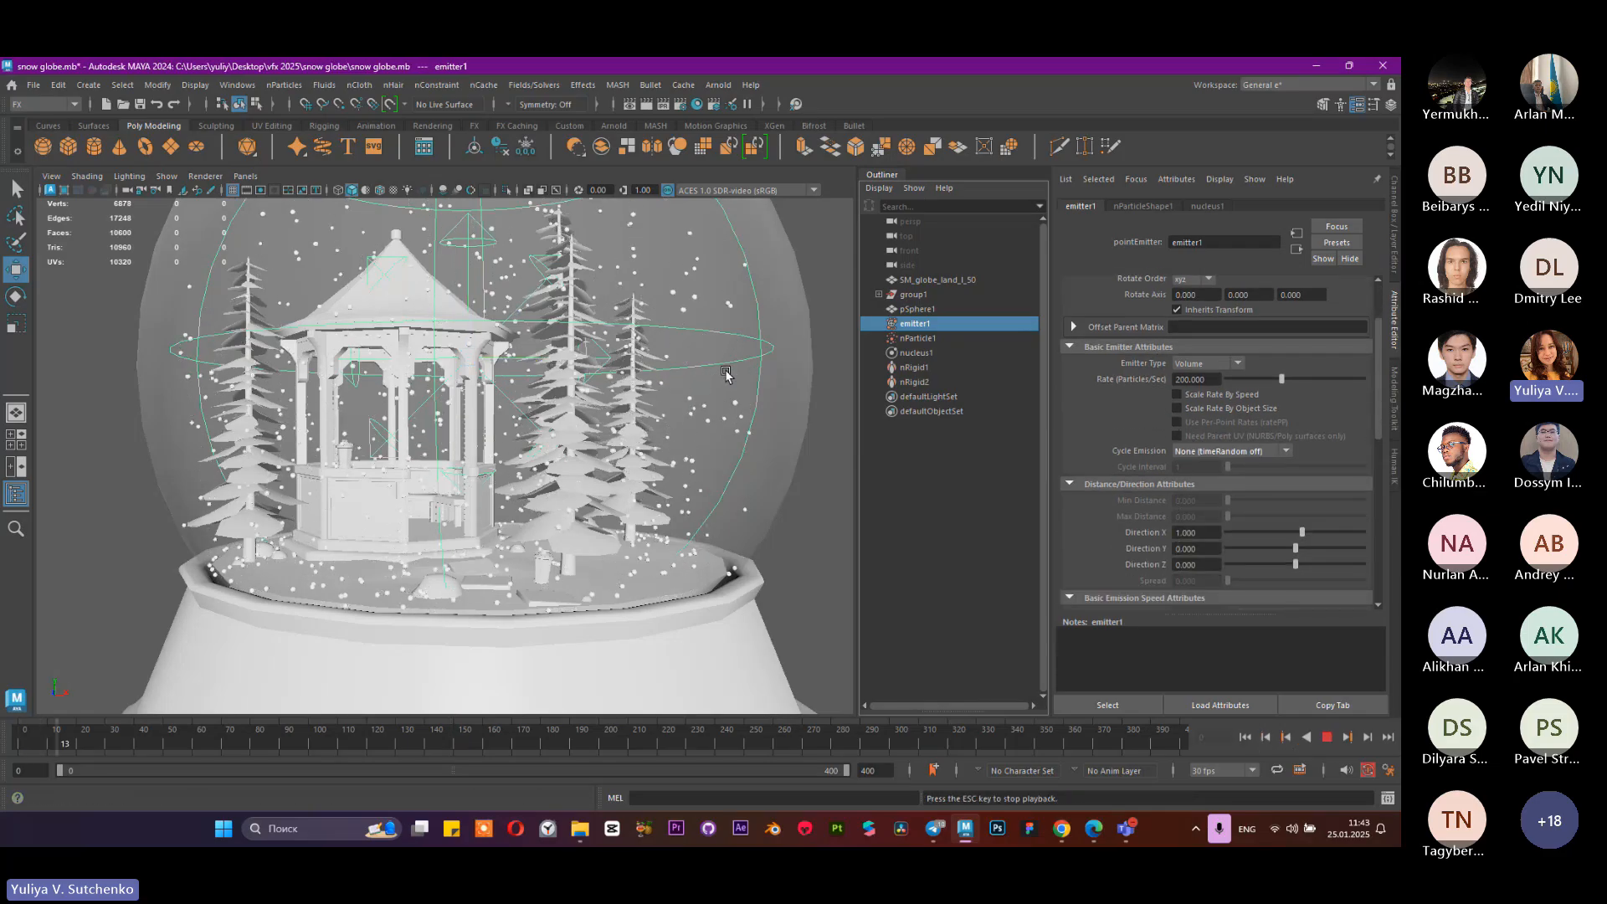
pyautogui.scroll(-3, 526, 314)
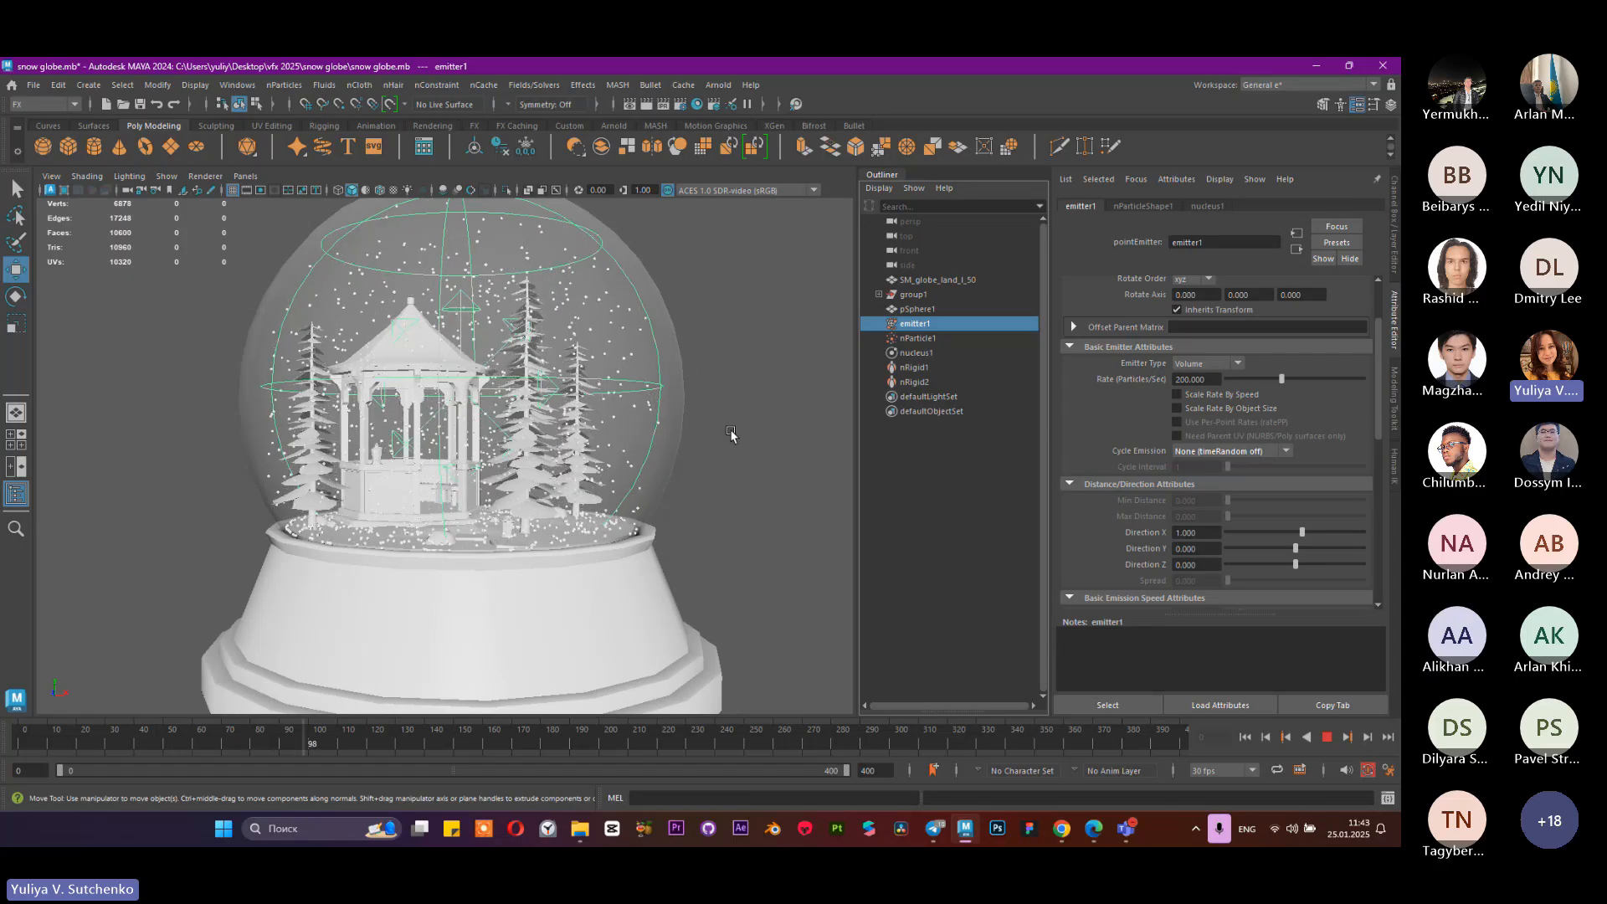
pyautogui.scroll(-5, 1216, 449)
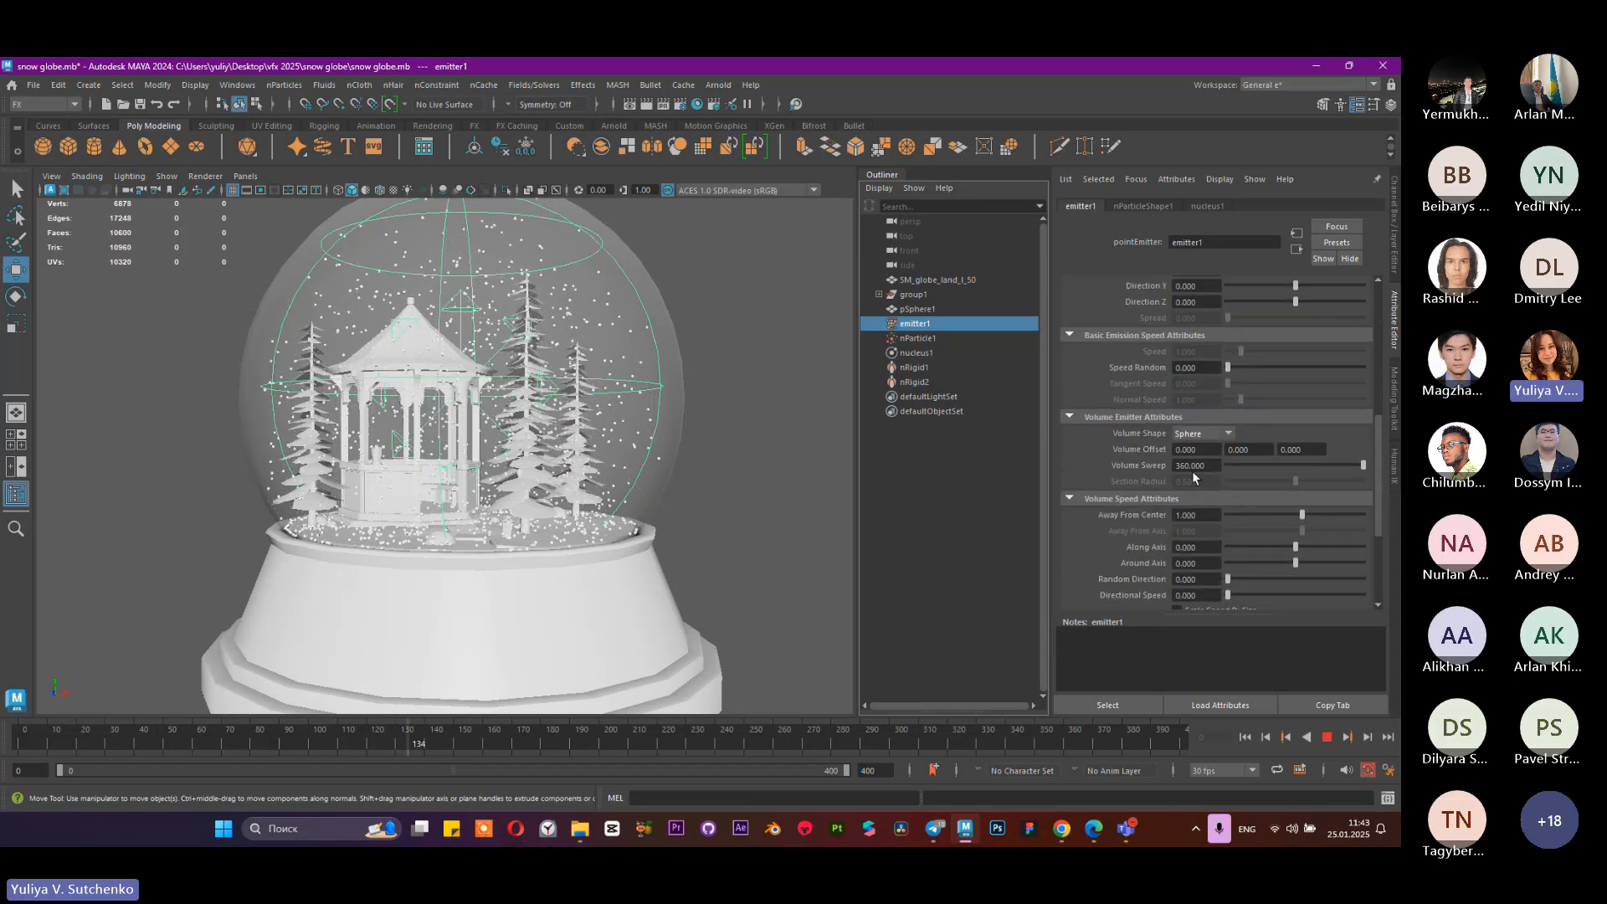
pyautogui.scroll(-5, 1191, 471)
pyautogui.press('Escape')
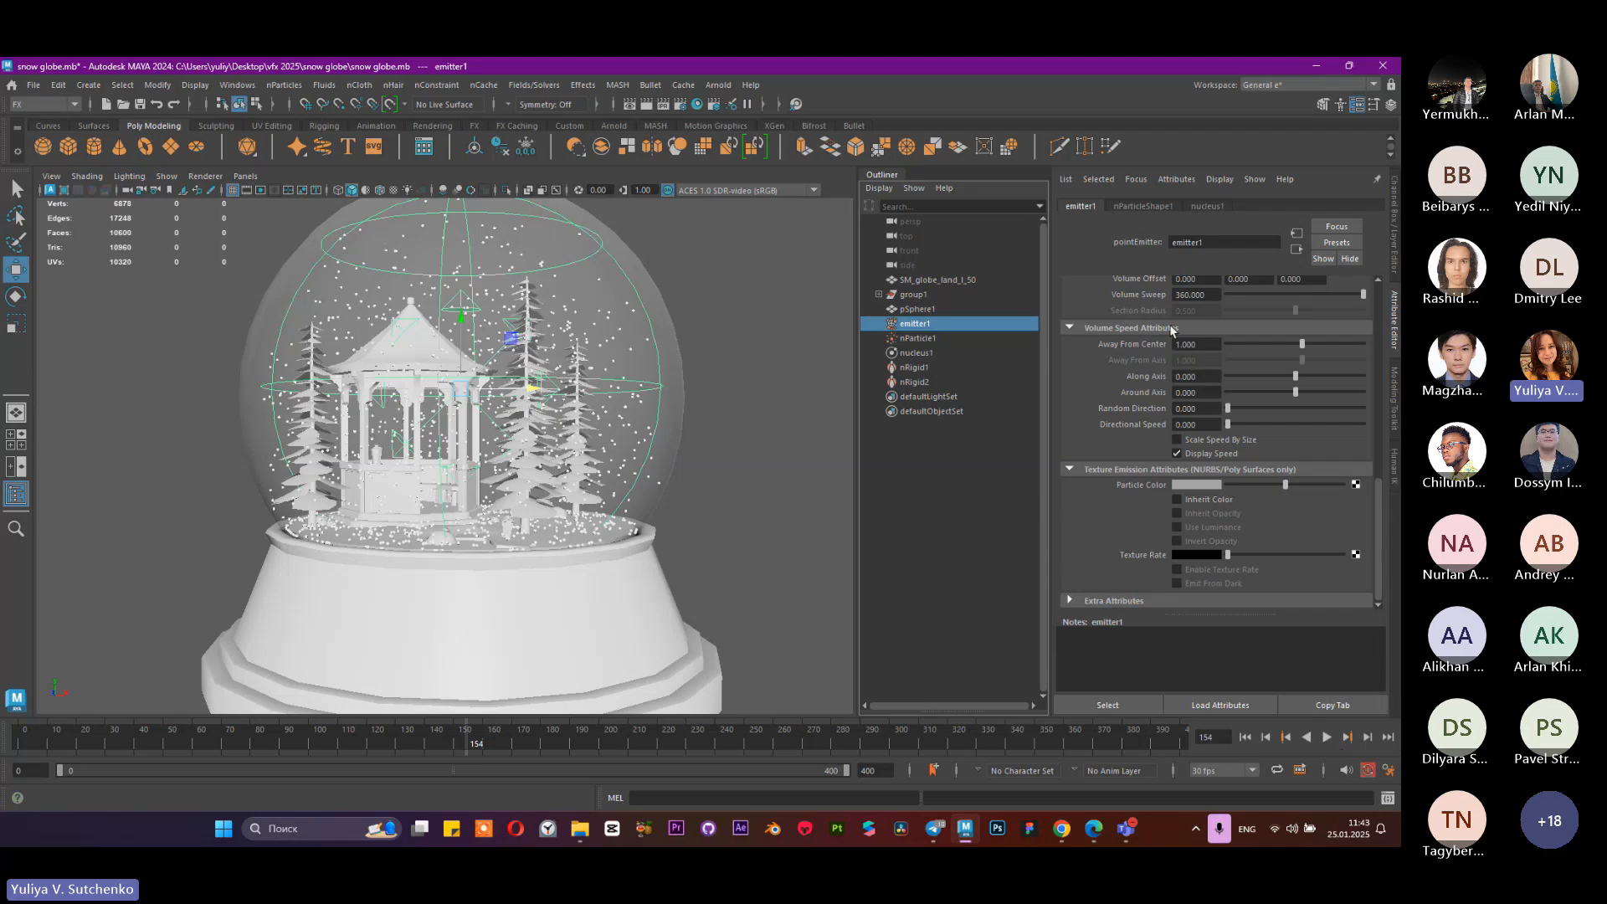
pyautogui.scroll(10, 1165, 414)
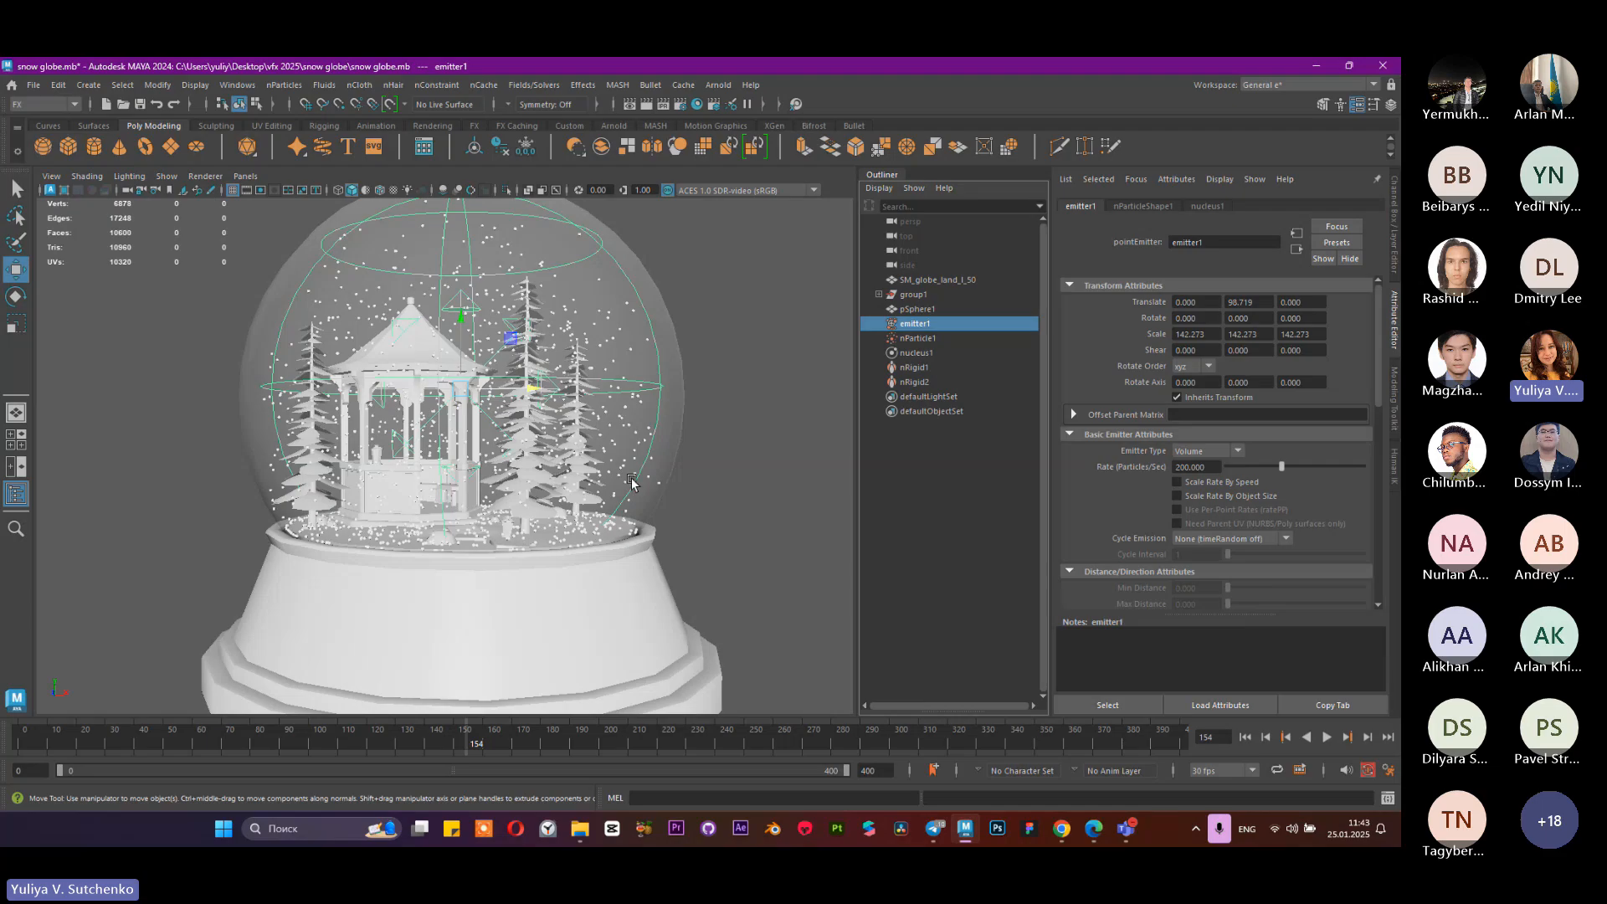
pyautogui.click(284, 84)
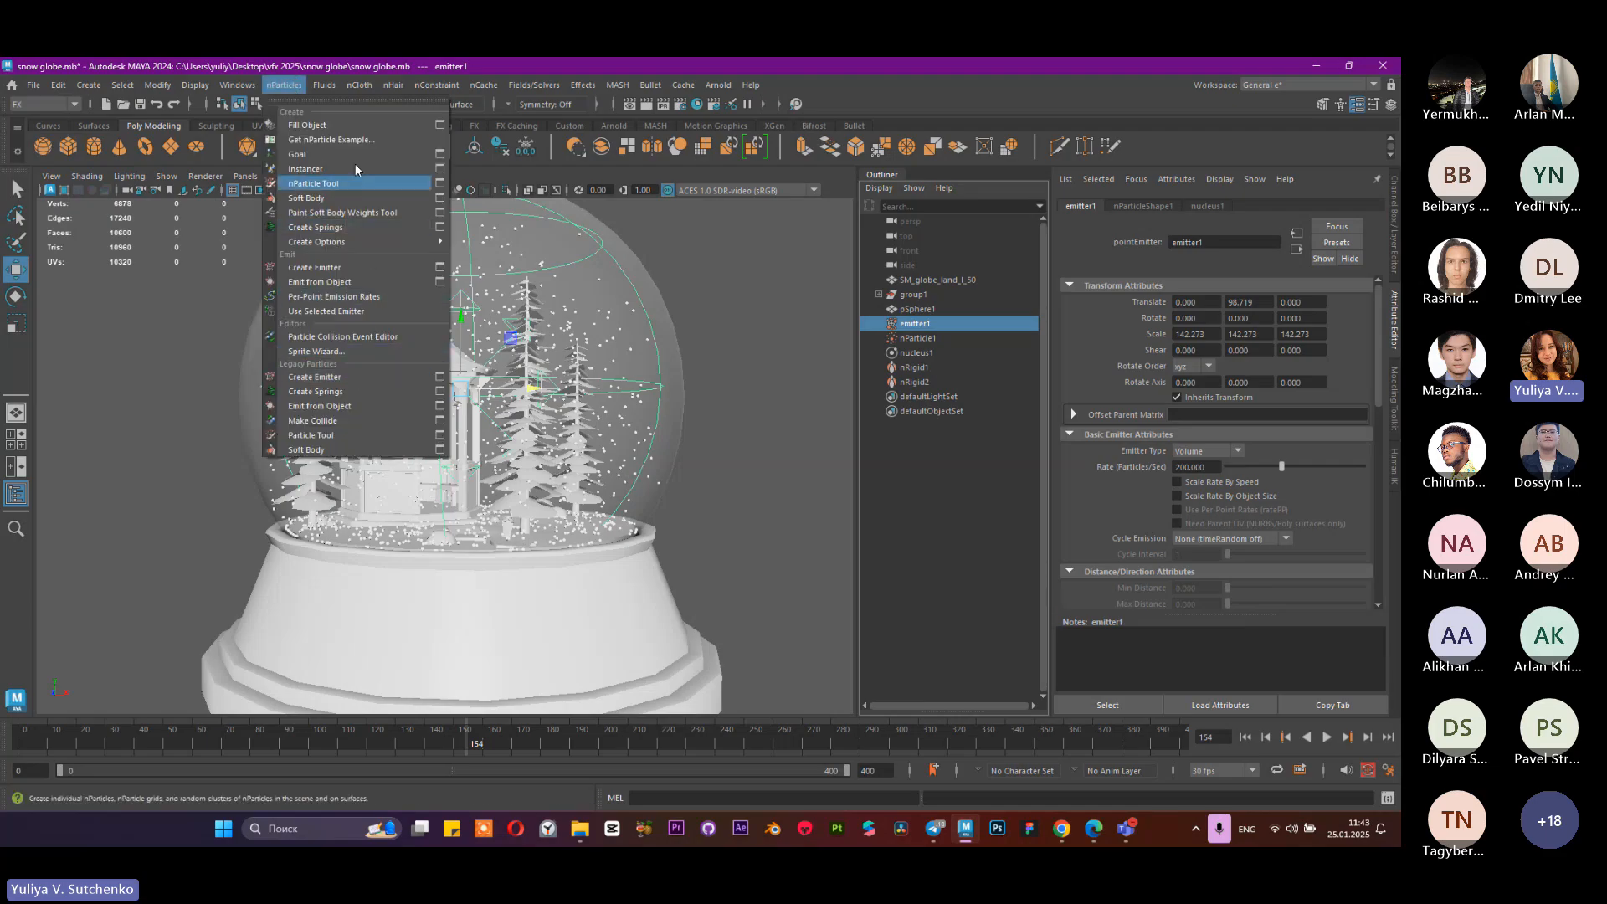
pyautogui.click(318, 87)
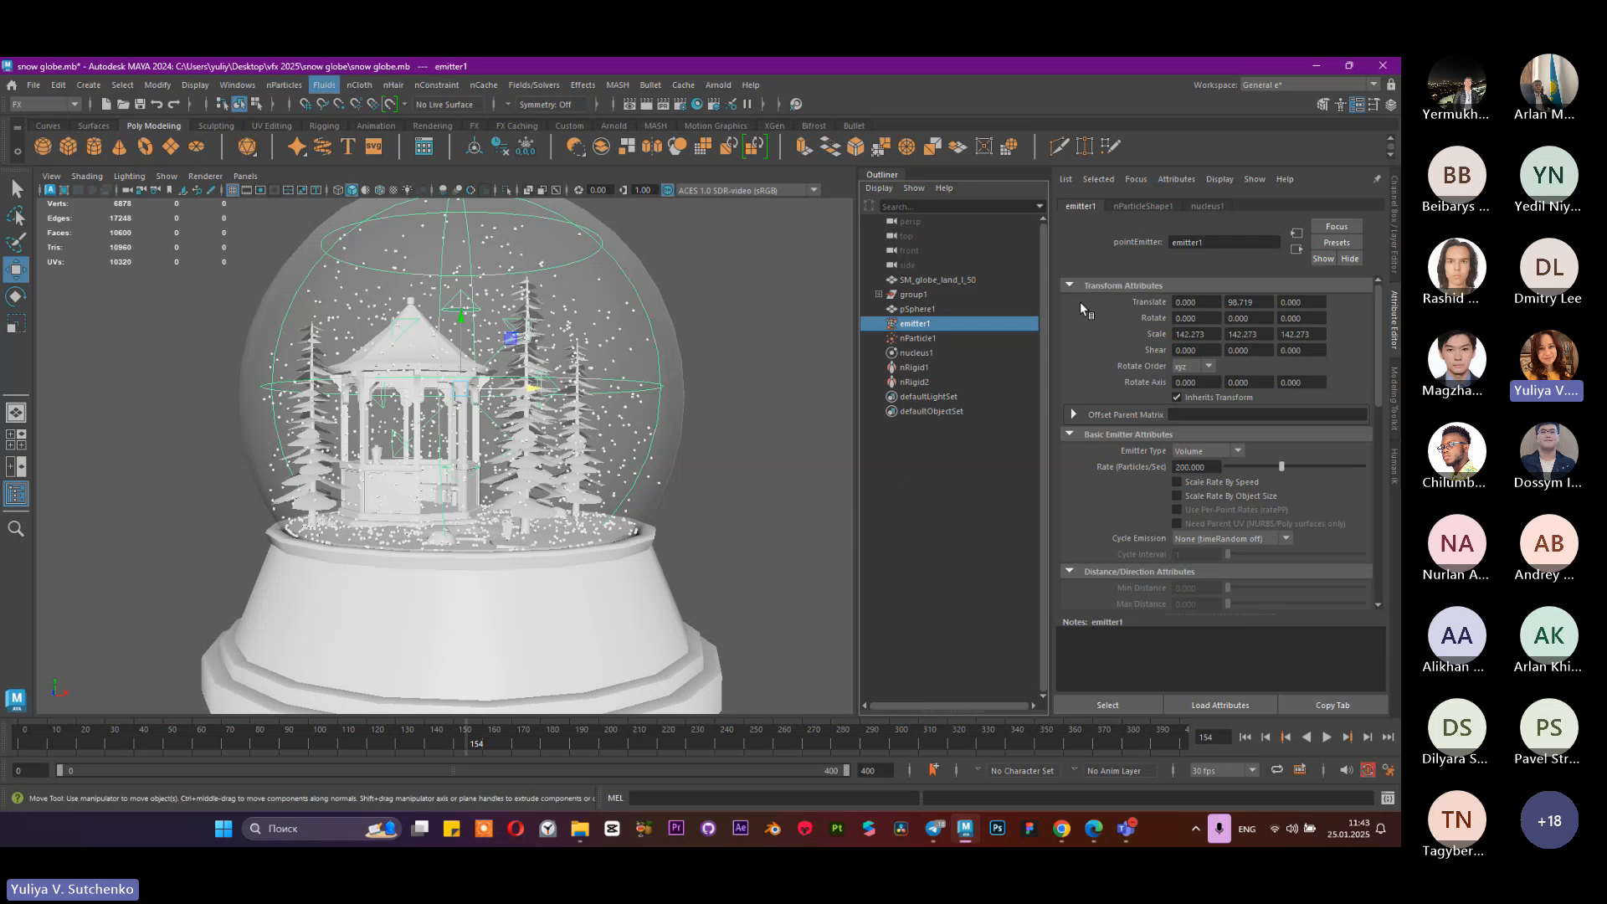
pyautogui.click(910, 499)
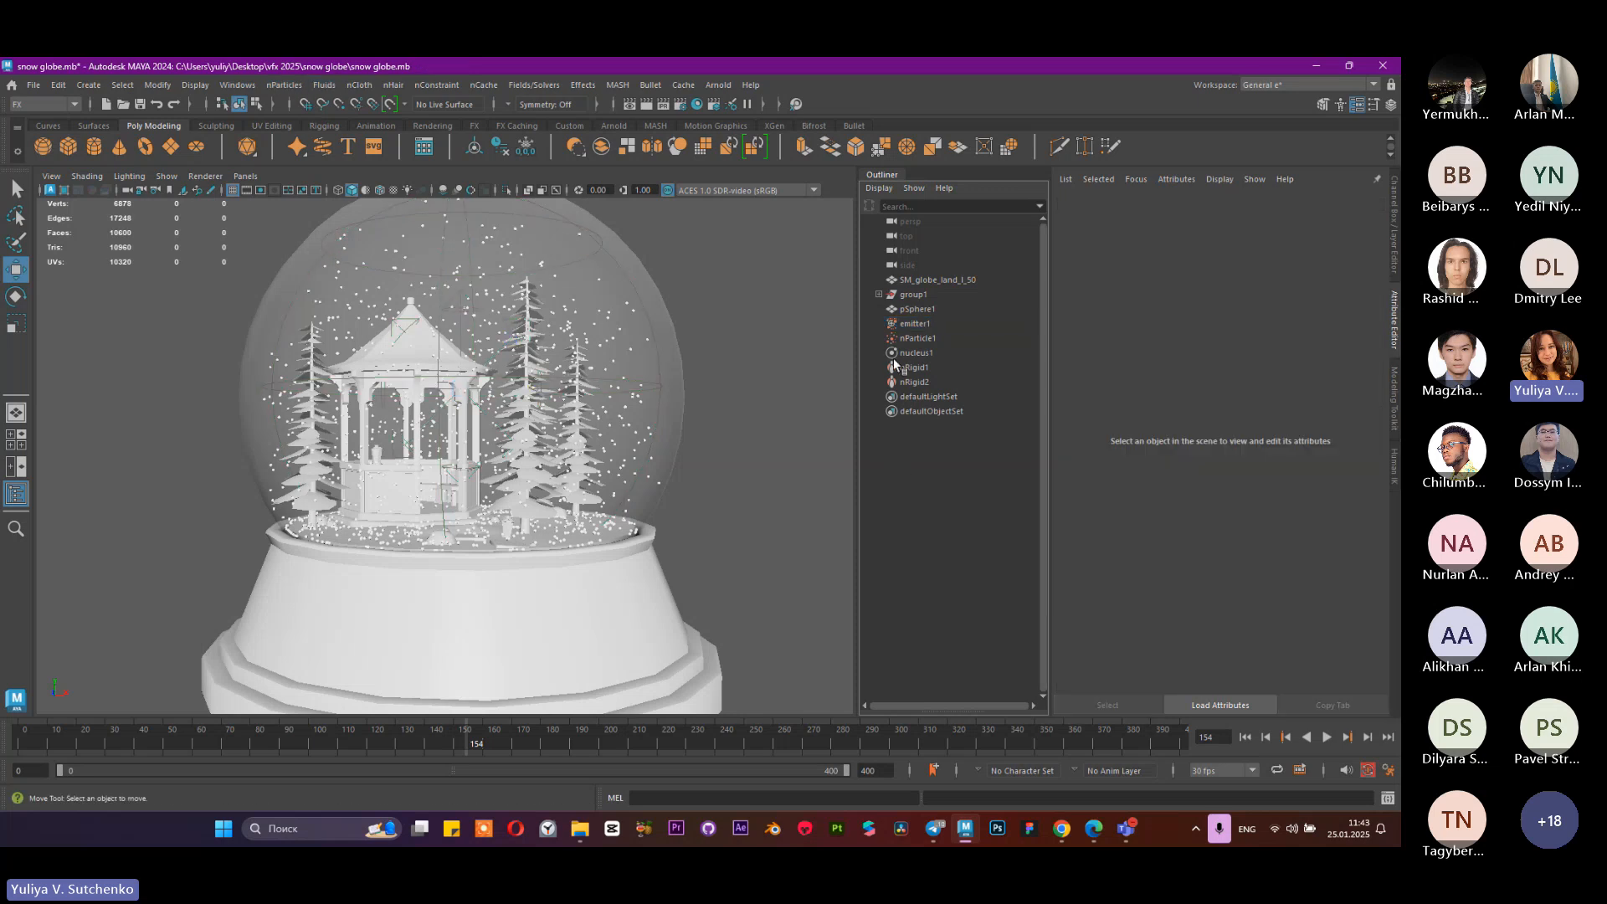
# Step: Show nParticle1's lifespan settings and replay the simulation from the start, stopping at frame 204
pyautogui.click(918, 338)
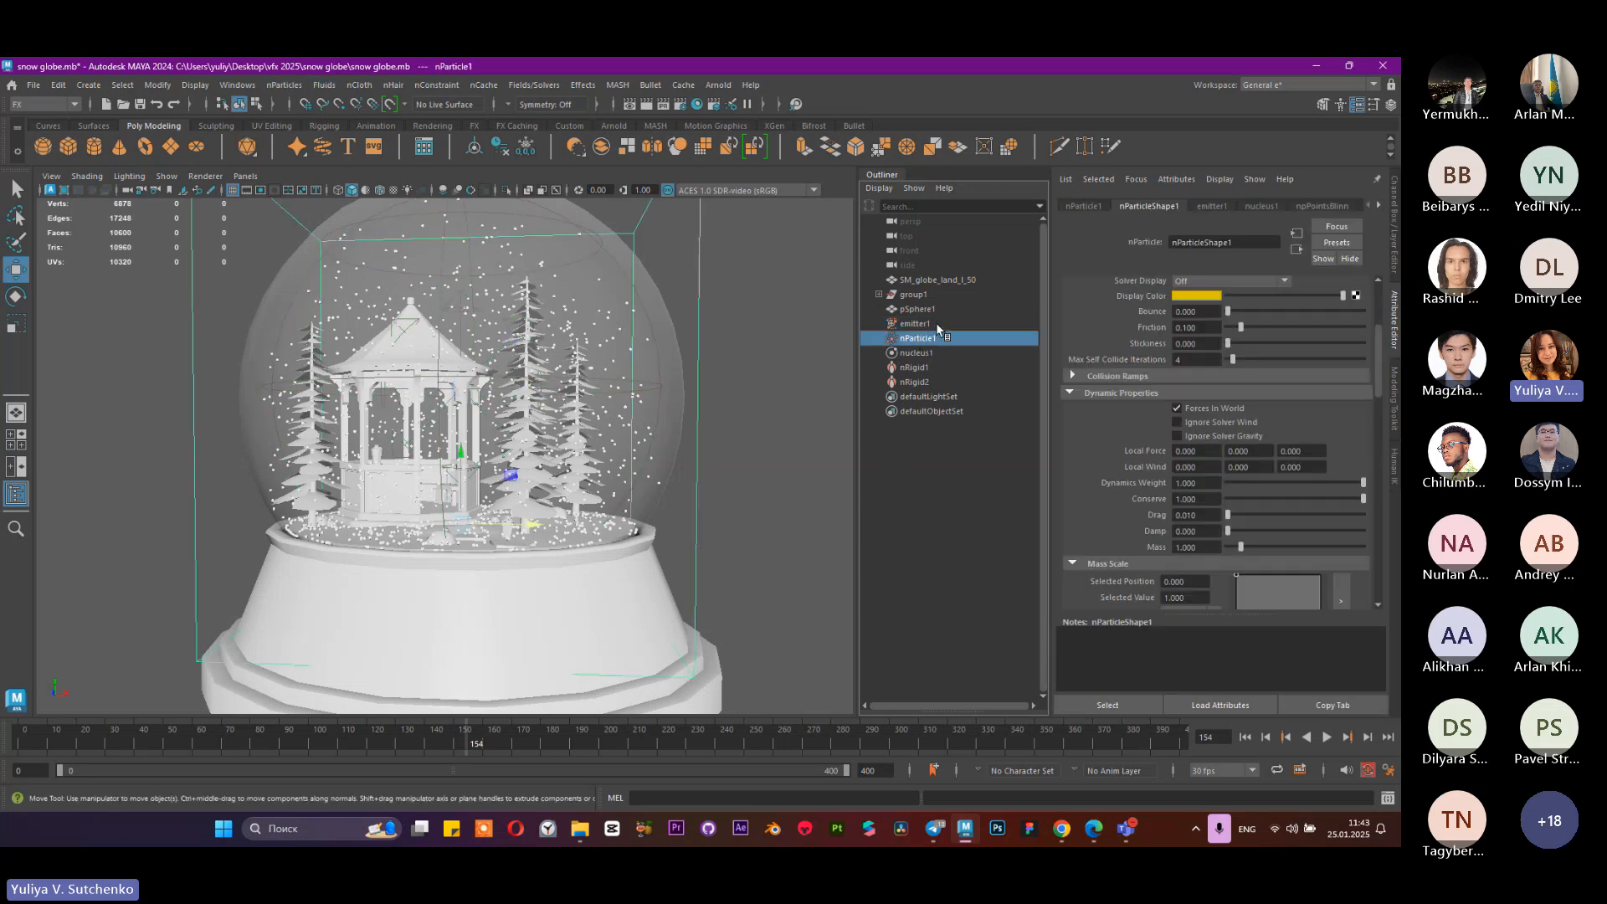
pyautogui.scroll(3, 1189, 385)
pyautogui.click(1100, 315)
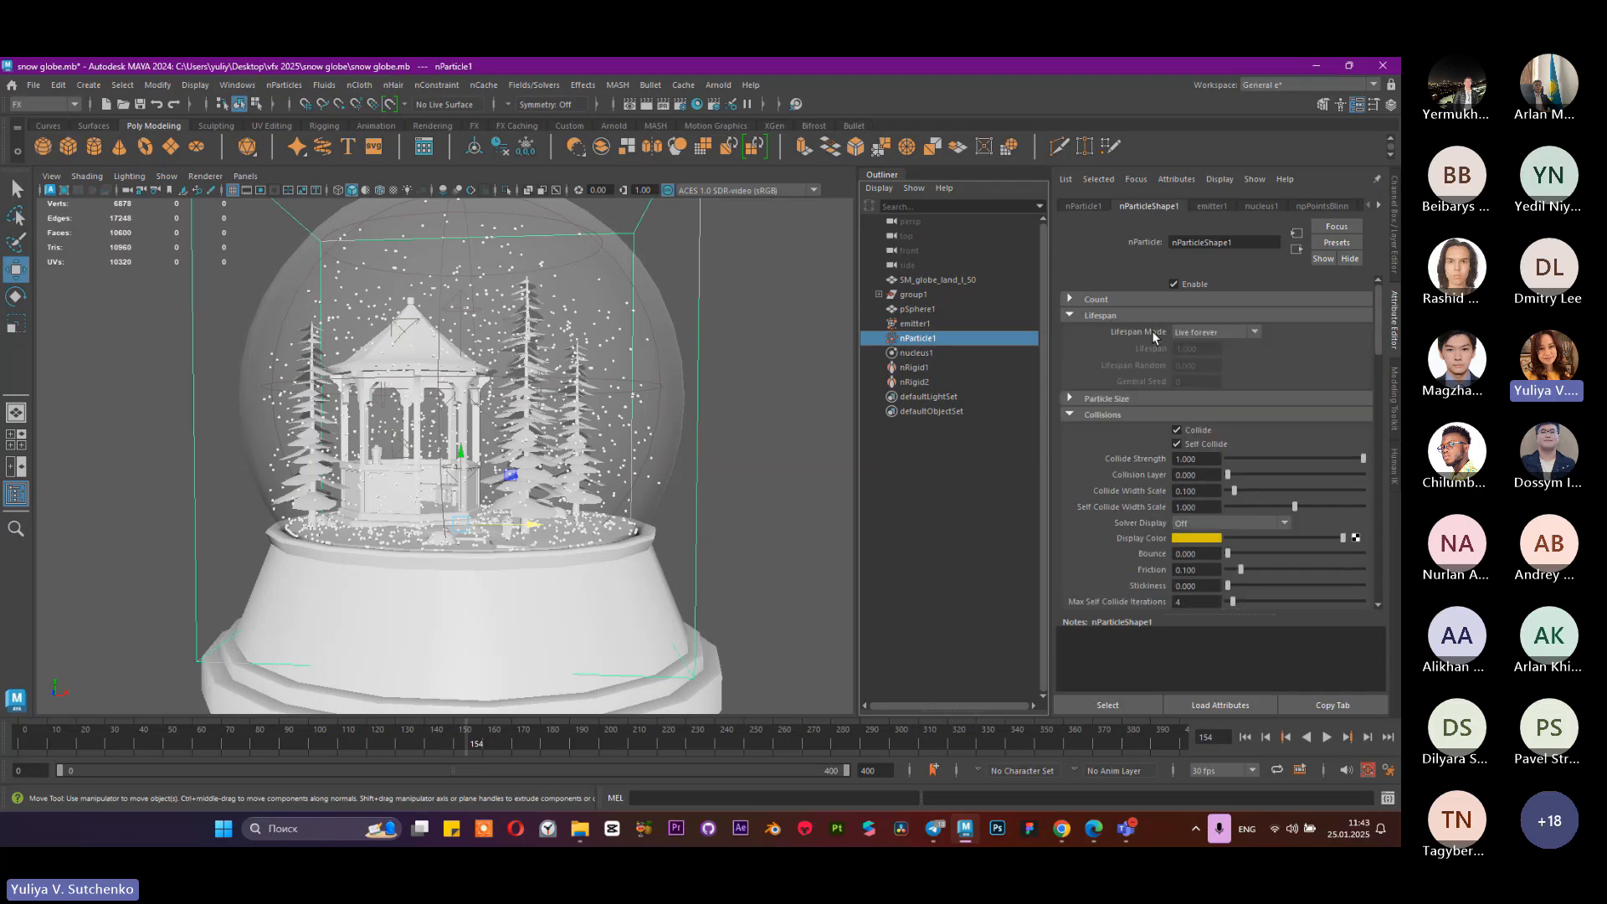
pyautogui.click(1245, 737)
pyautogui.click(1327, 736)
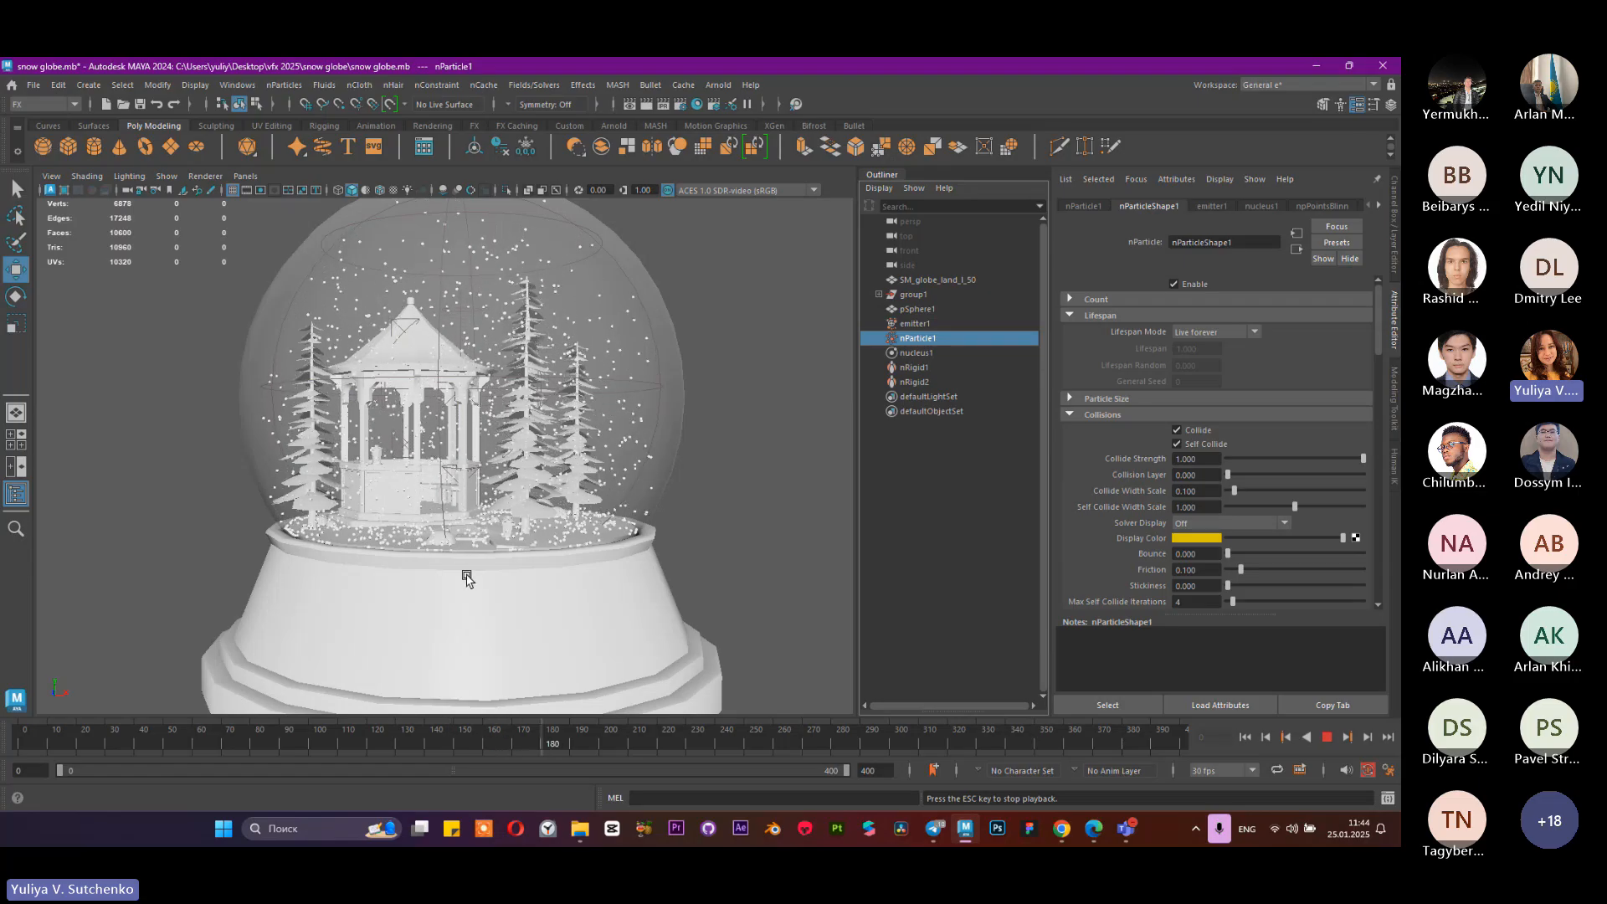
pyautogui.click(1328, 738)
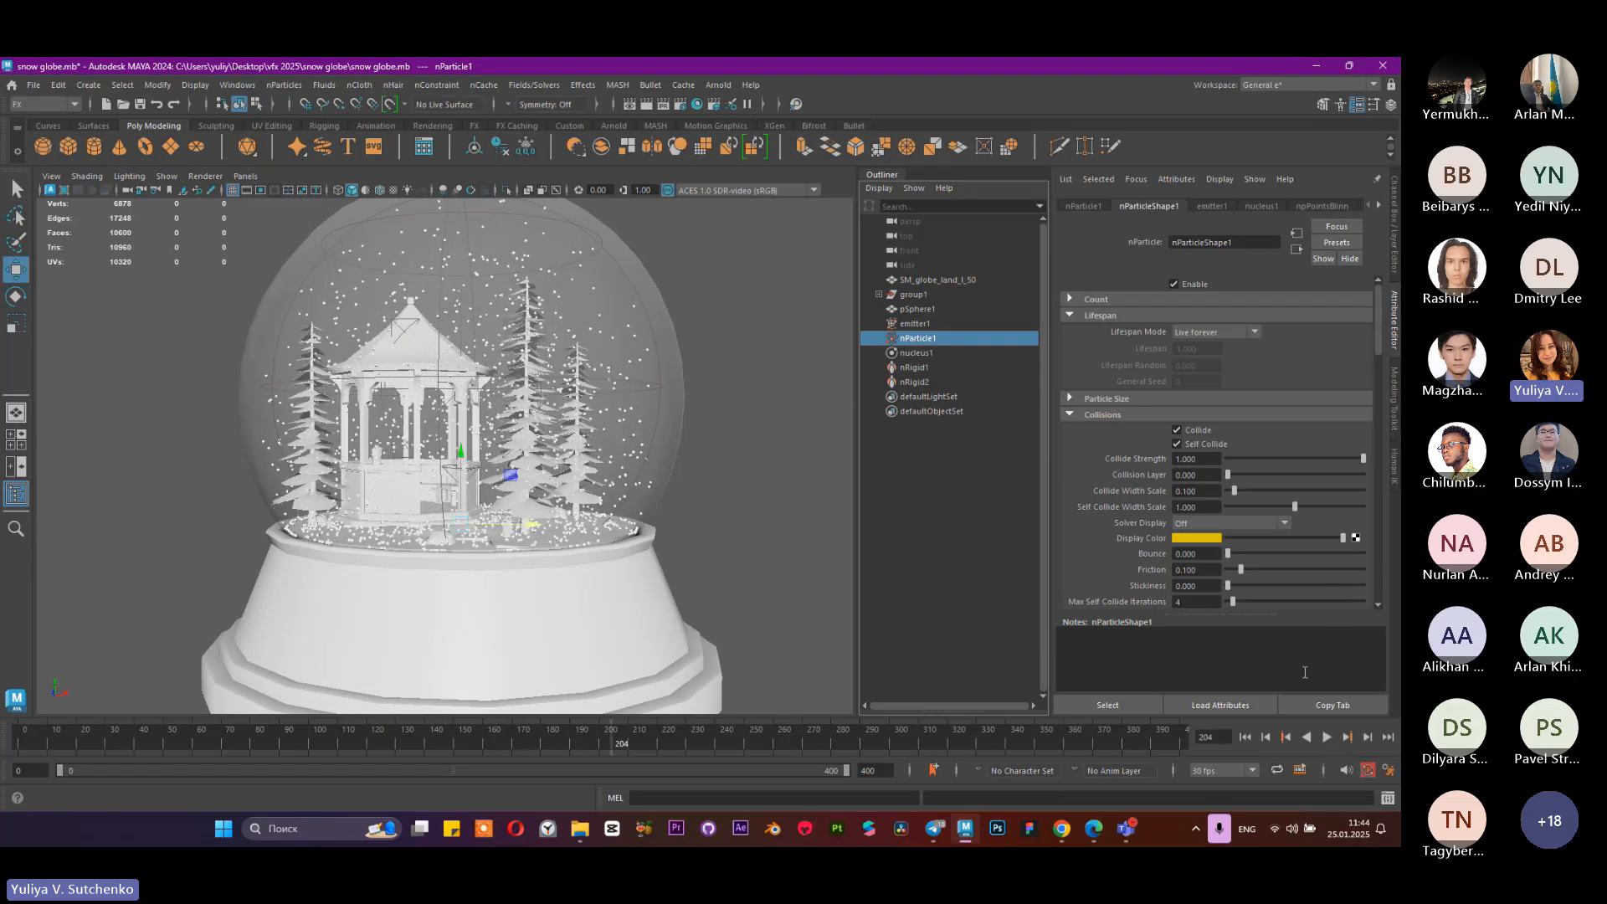
# Step: Set nParticle1's Lifespan Mode to Random range with a Lifespan Random of 2
pyautogui.click(1194, 332)
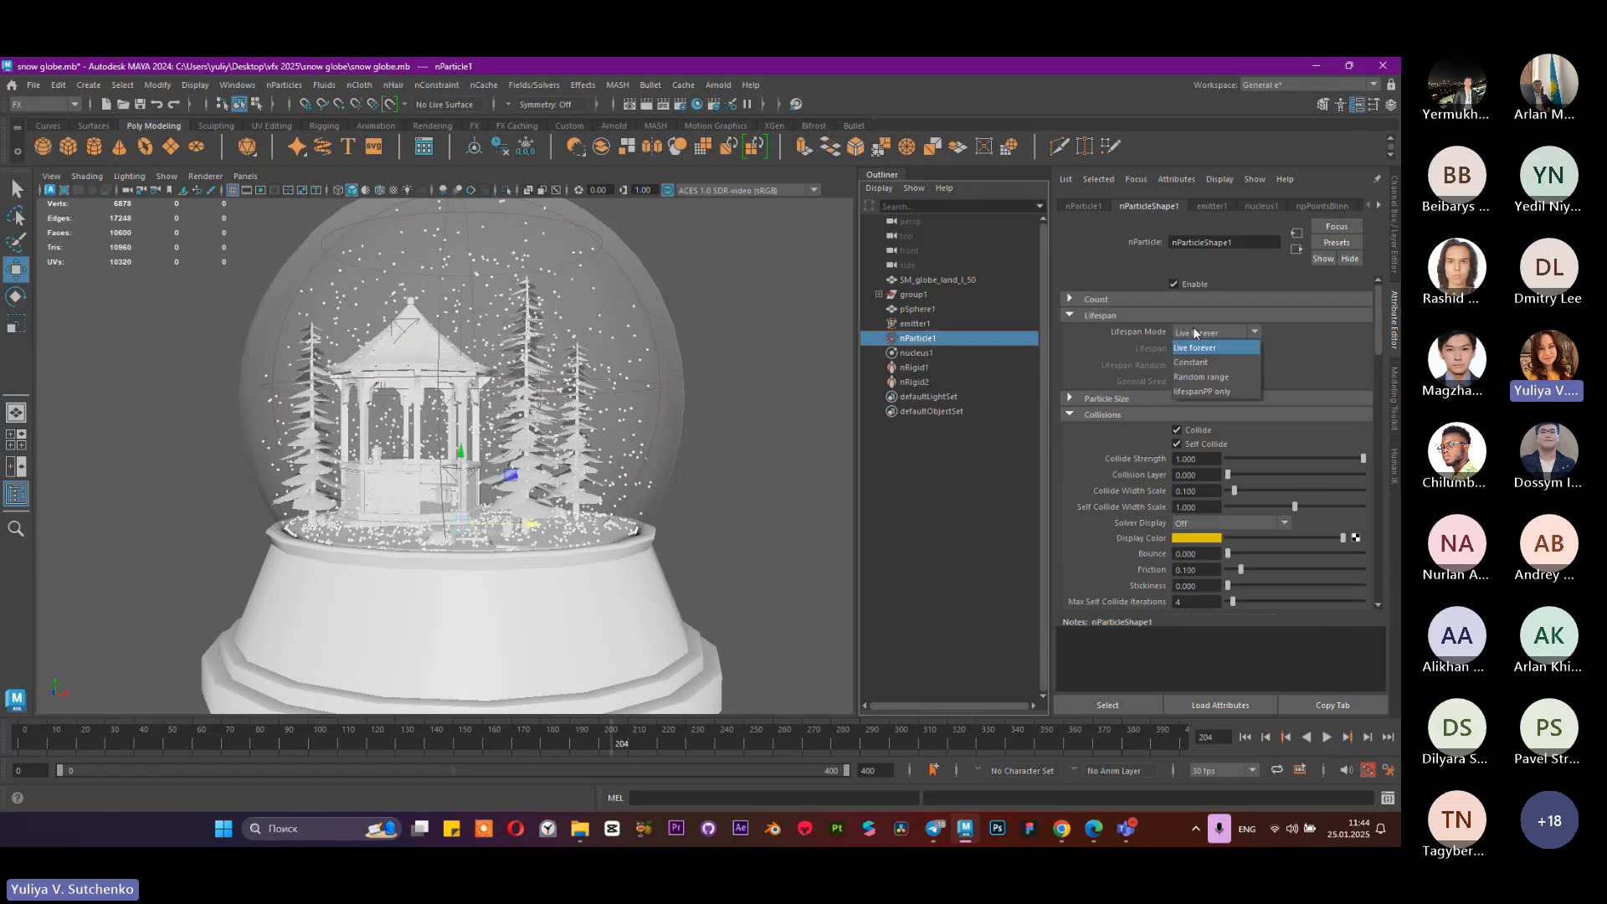
pyautogui.click(1215, 378)
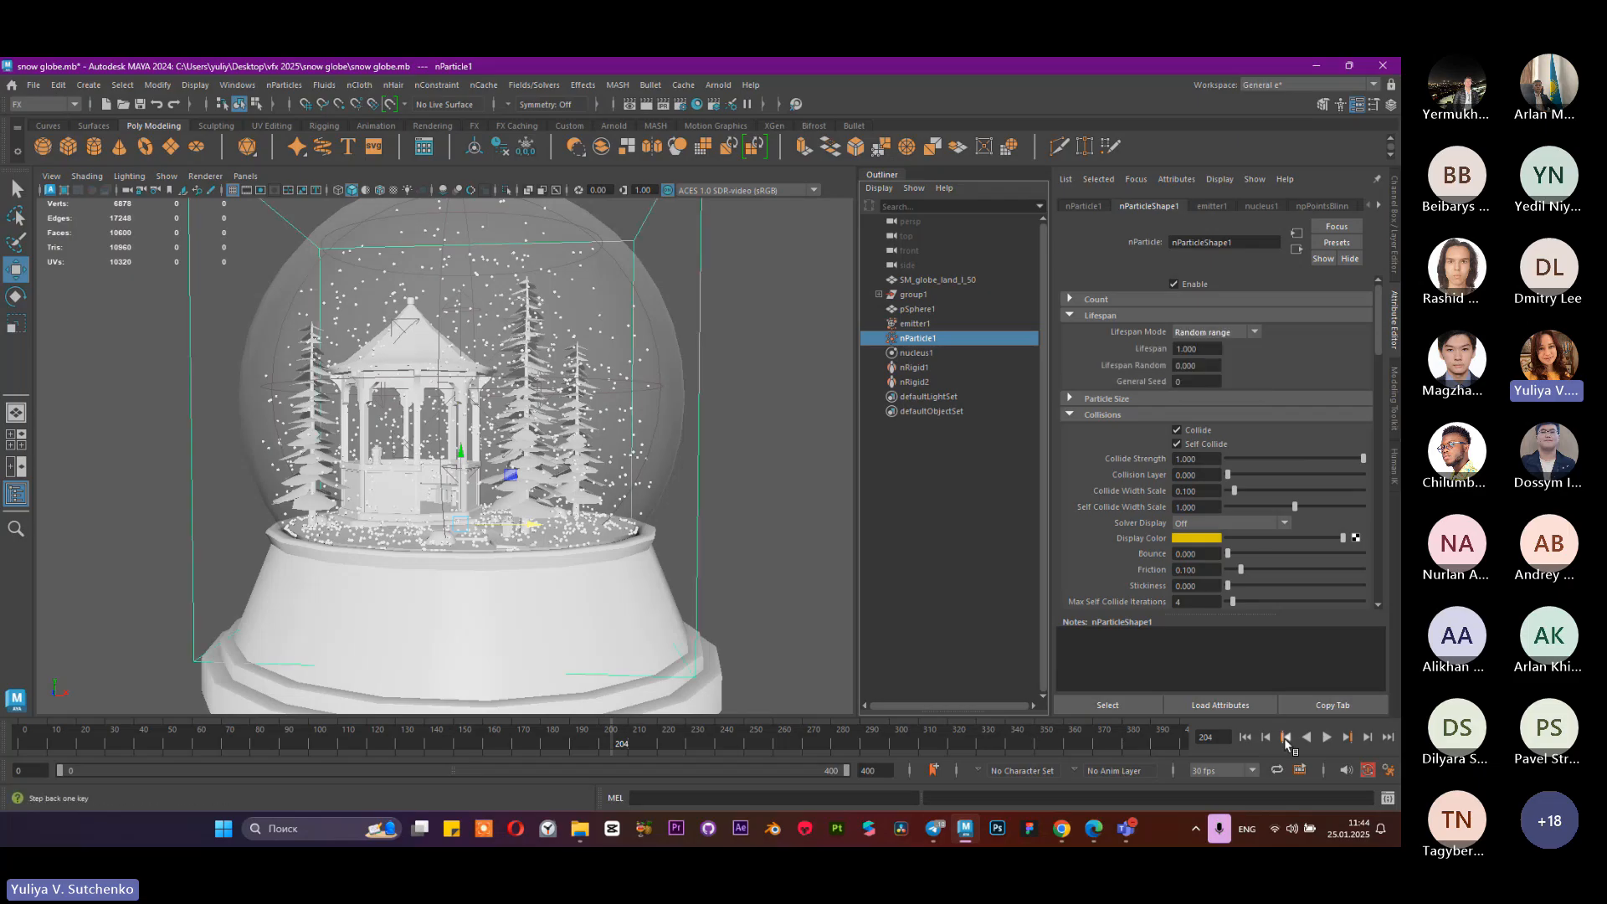
pyautogui.click(1173, 365)
pyautogui.write('2')
pyautogui.press('Return')
# Step: Replay the simulation from the start with the random lifespan and stop at frame 120
pyautogui.click(1245, 737)
pyautogui.click(1326, 737)
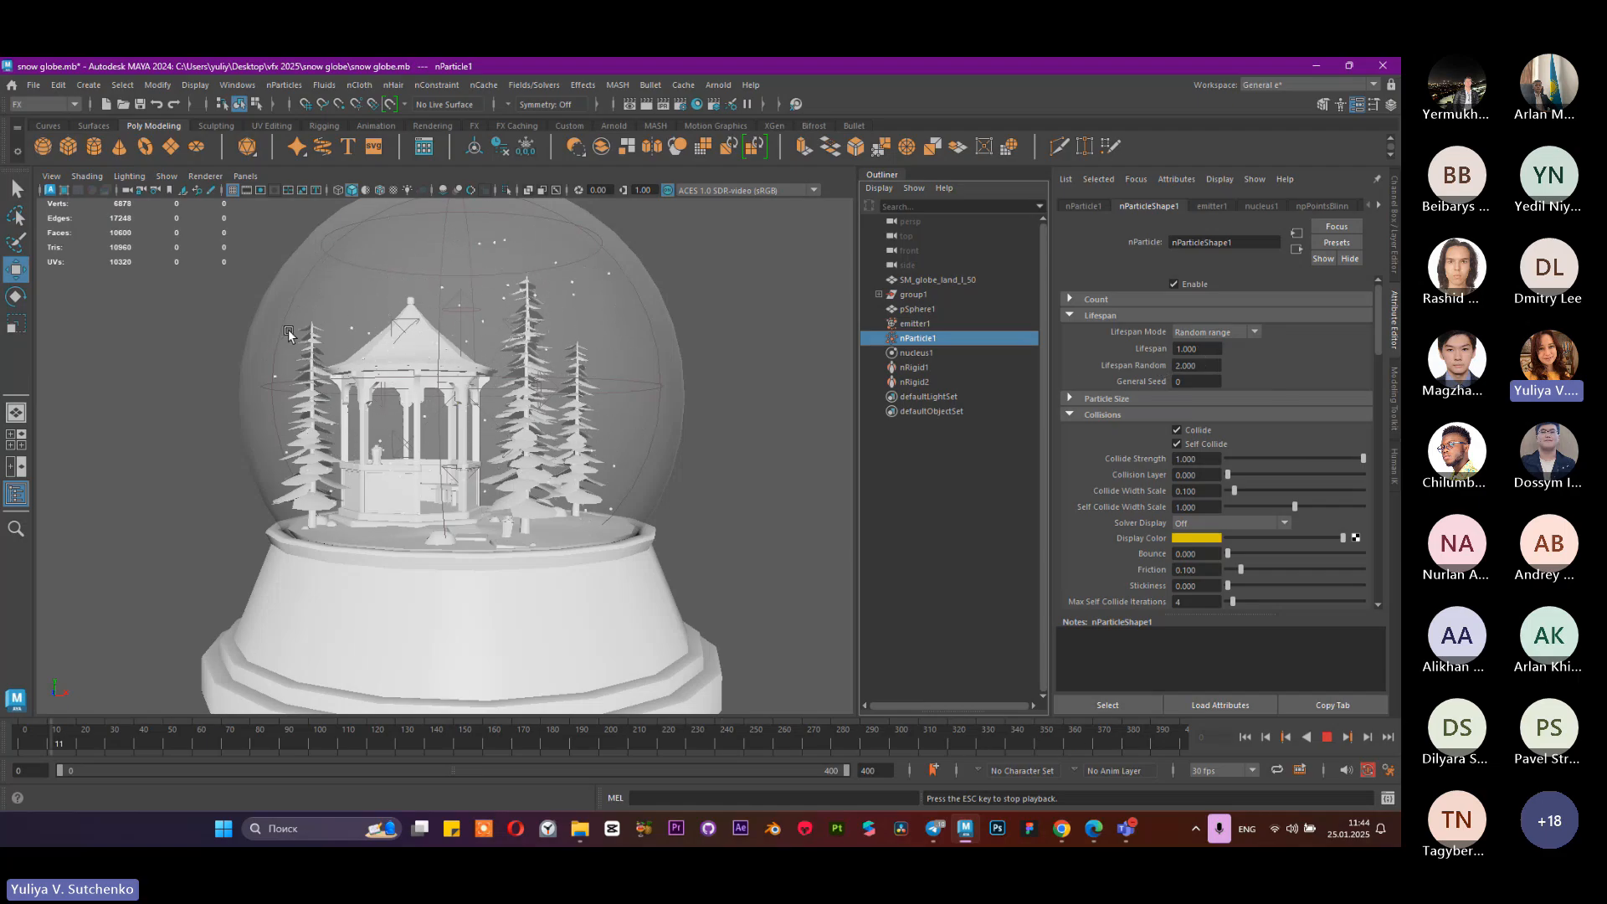
pyautogui.click(1326, 736)
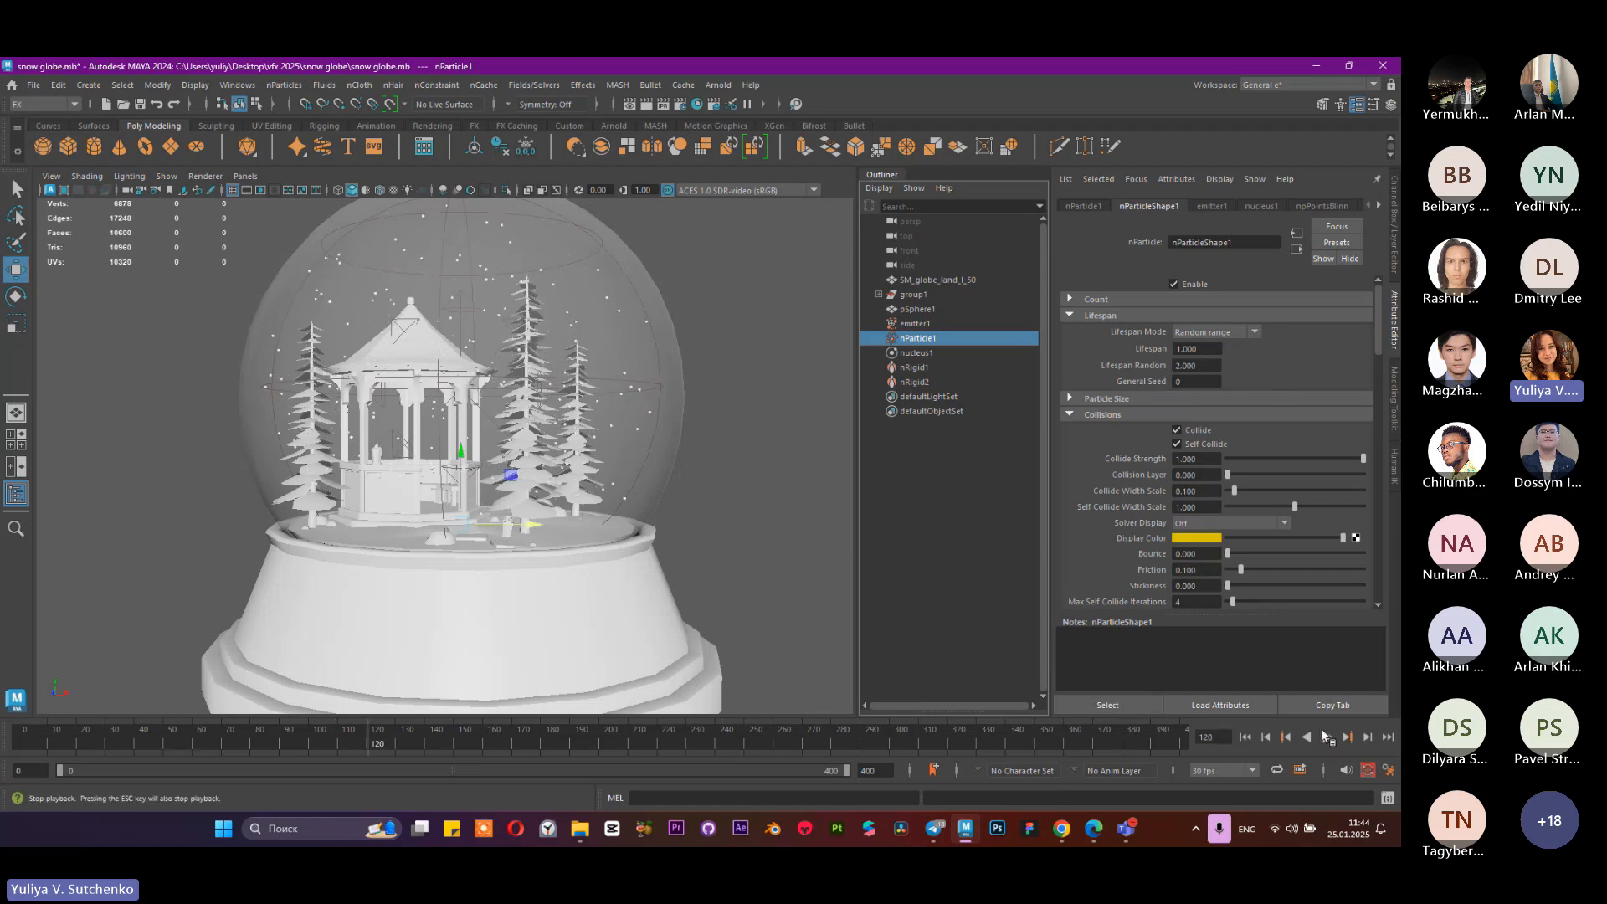
# Step: Set nParticle1's Lifespan to 4 and Lifespan Random to 8
pyautogui.doubleClick(1194, 347)
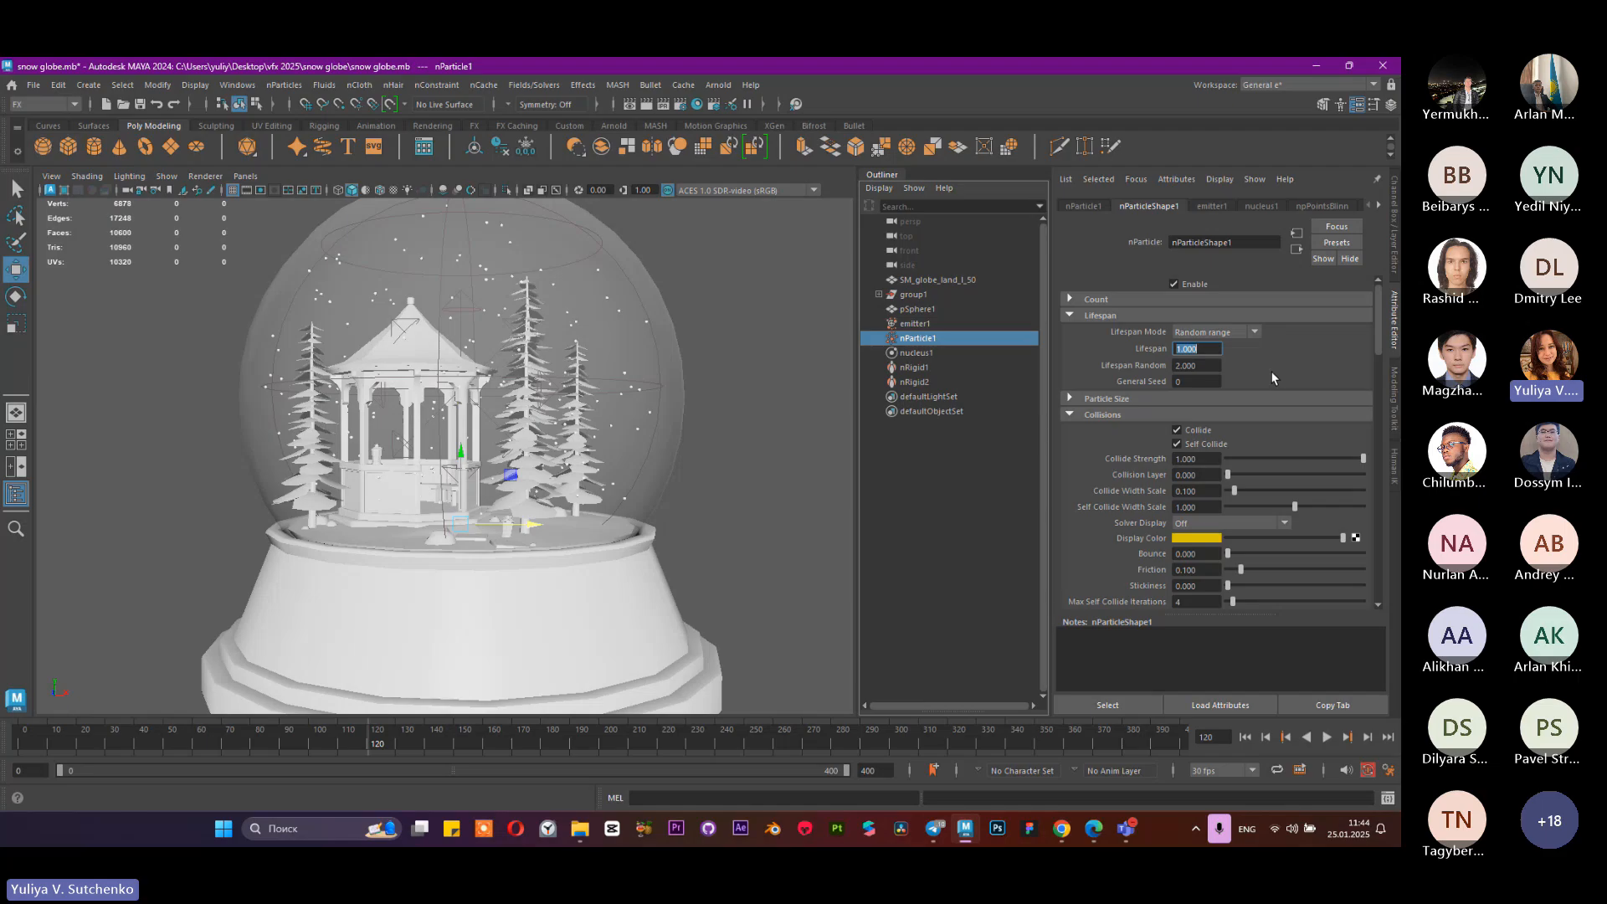
pyautogui.press('Tab')
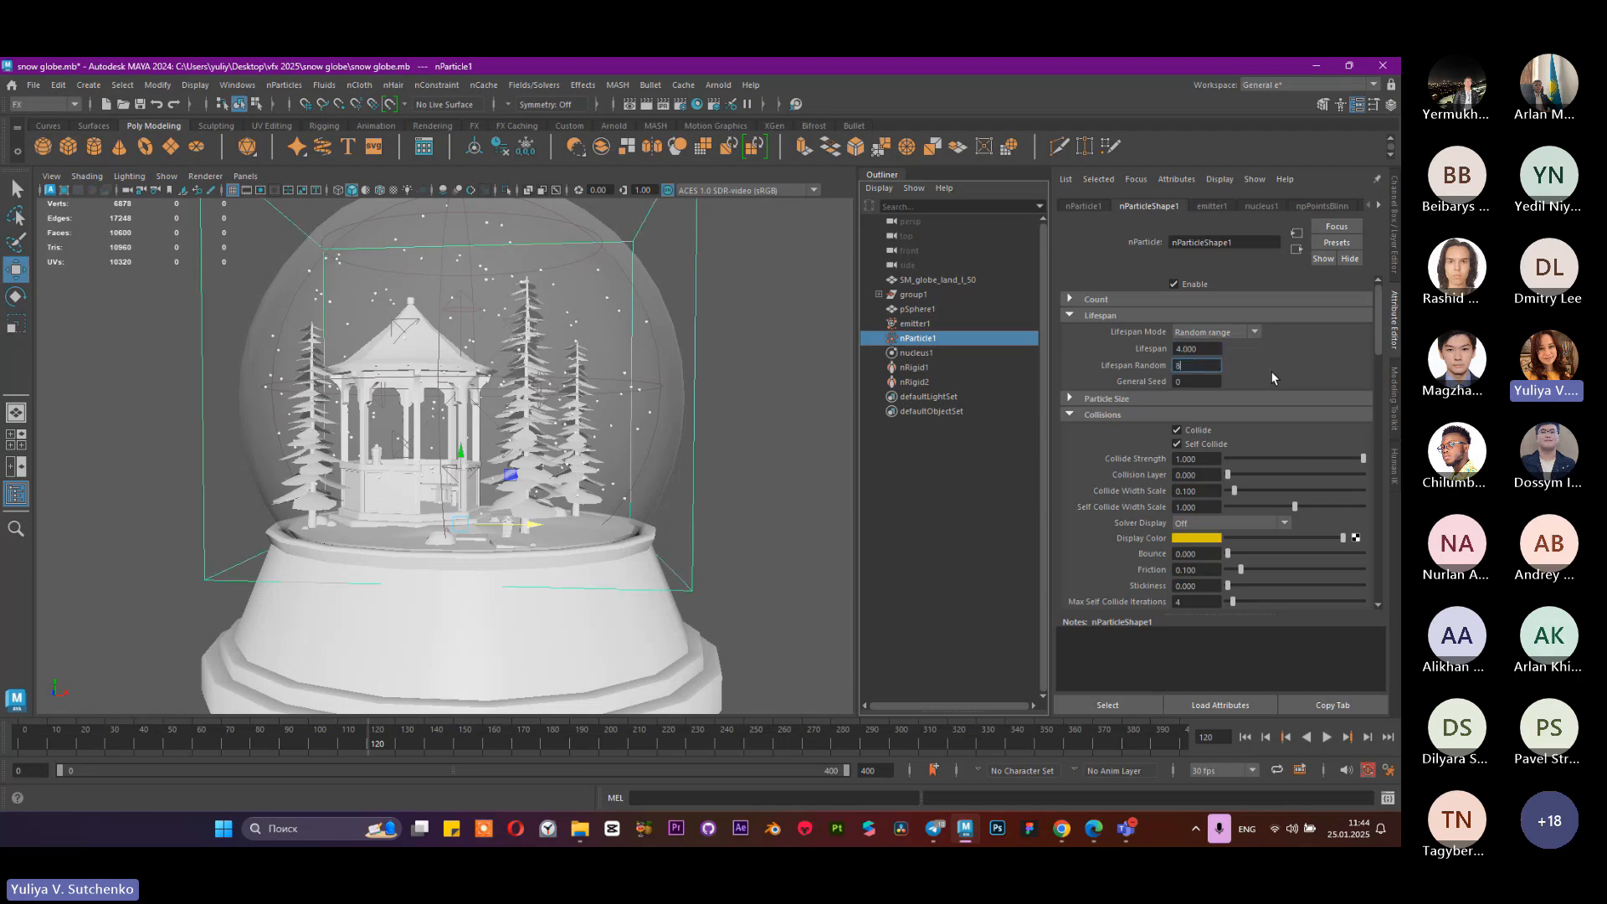
pyautogui.write('8')
pyautogui.press('Return')
# Step: Replay the simulation from the start with the longer particle lifespan, stop at frame 160 and view the whole globe
pyautogui.click(1245, 738)
pyautogui.click(1326, 737)
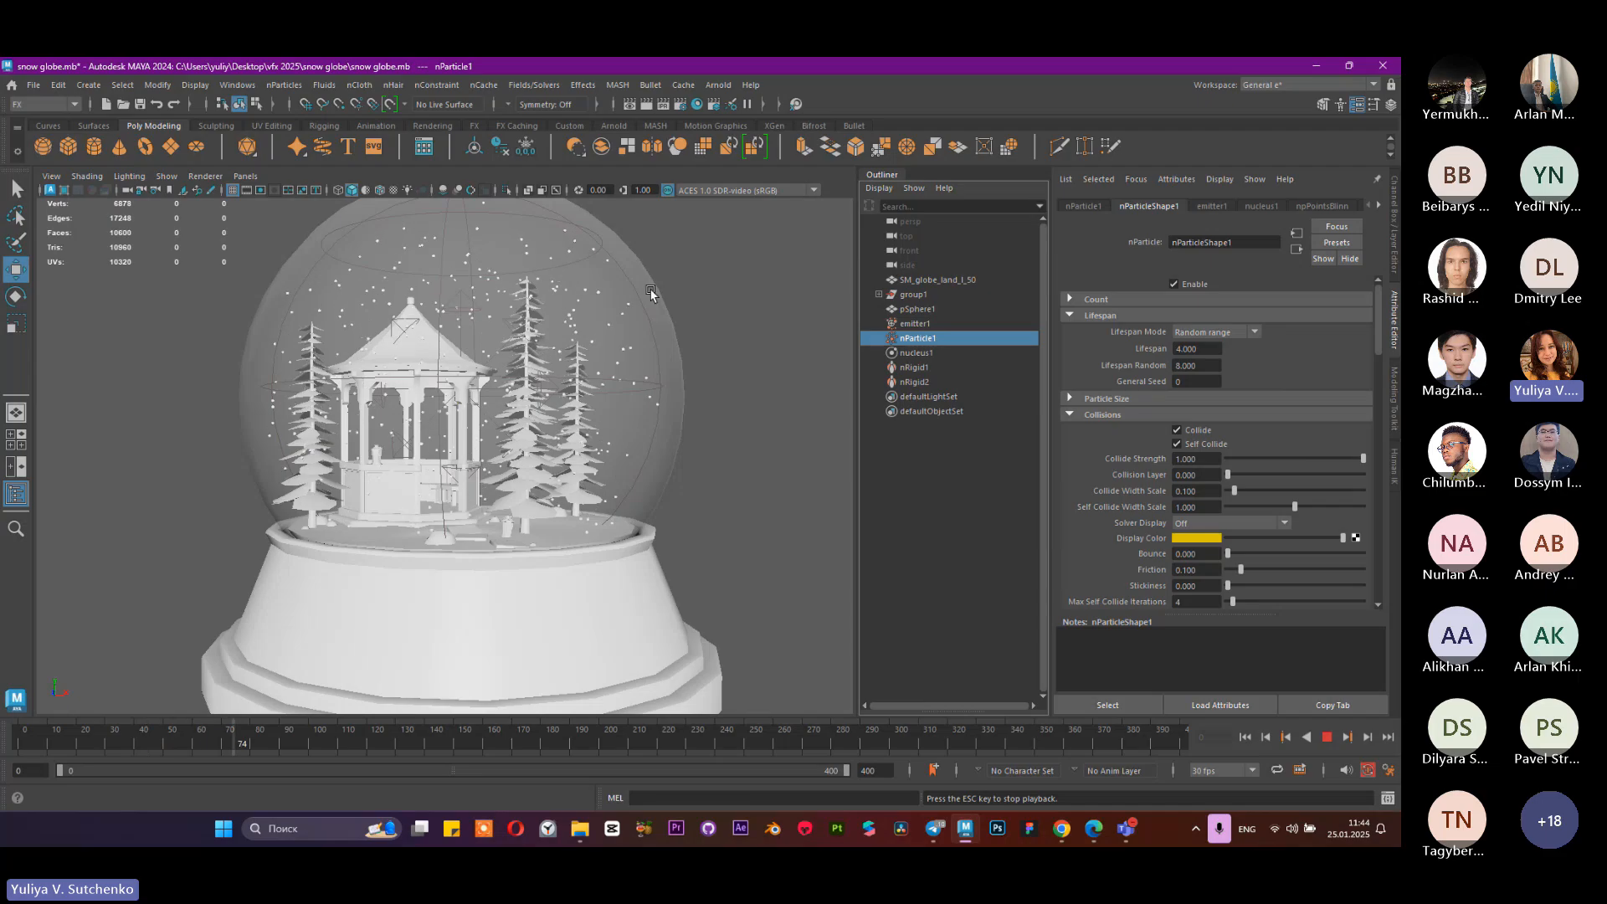
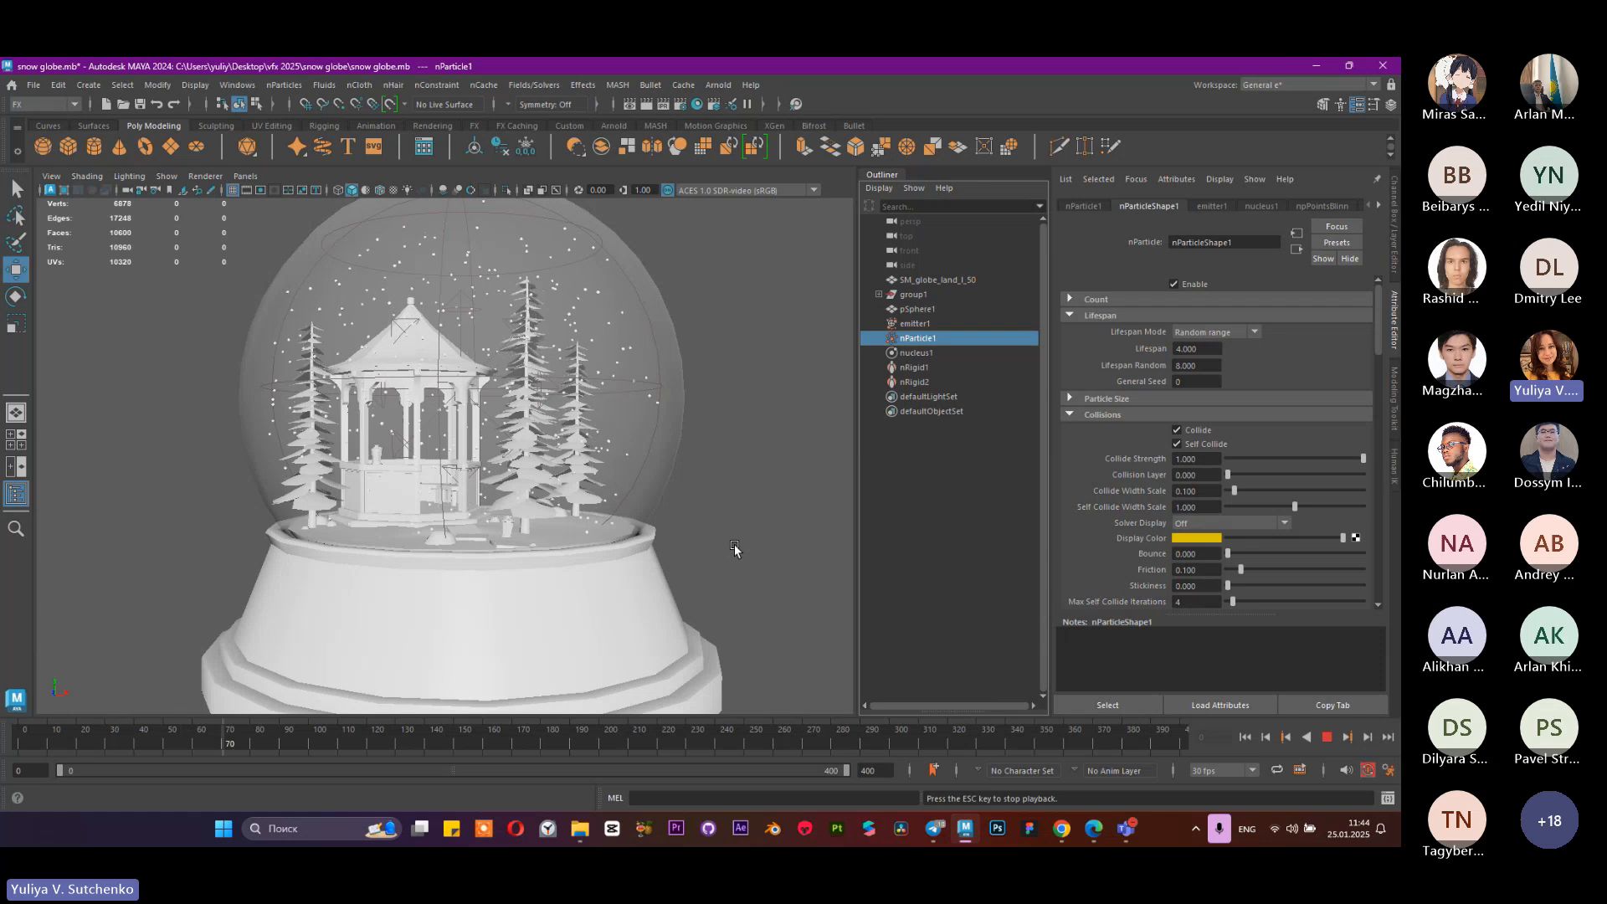
pyautogui.click(1329, 737)
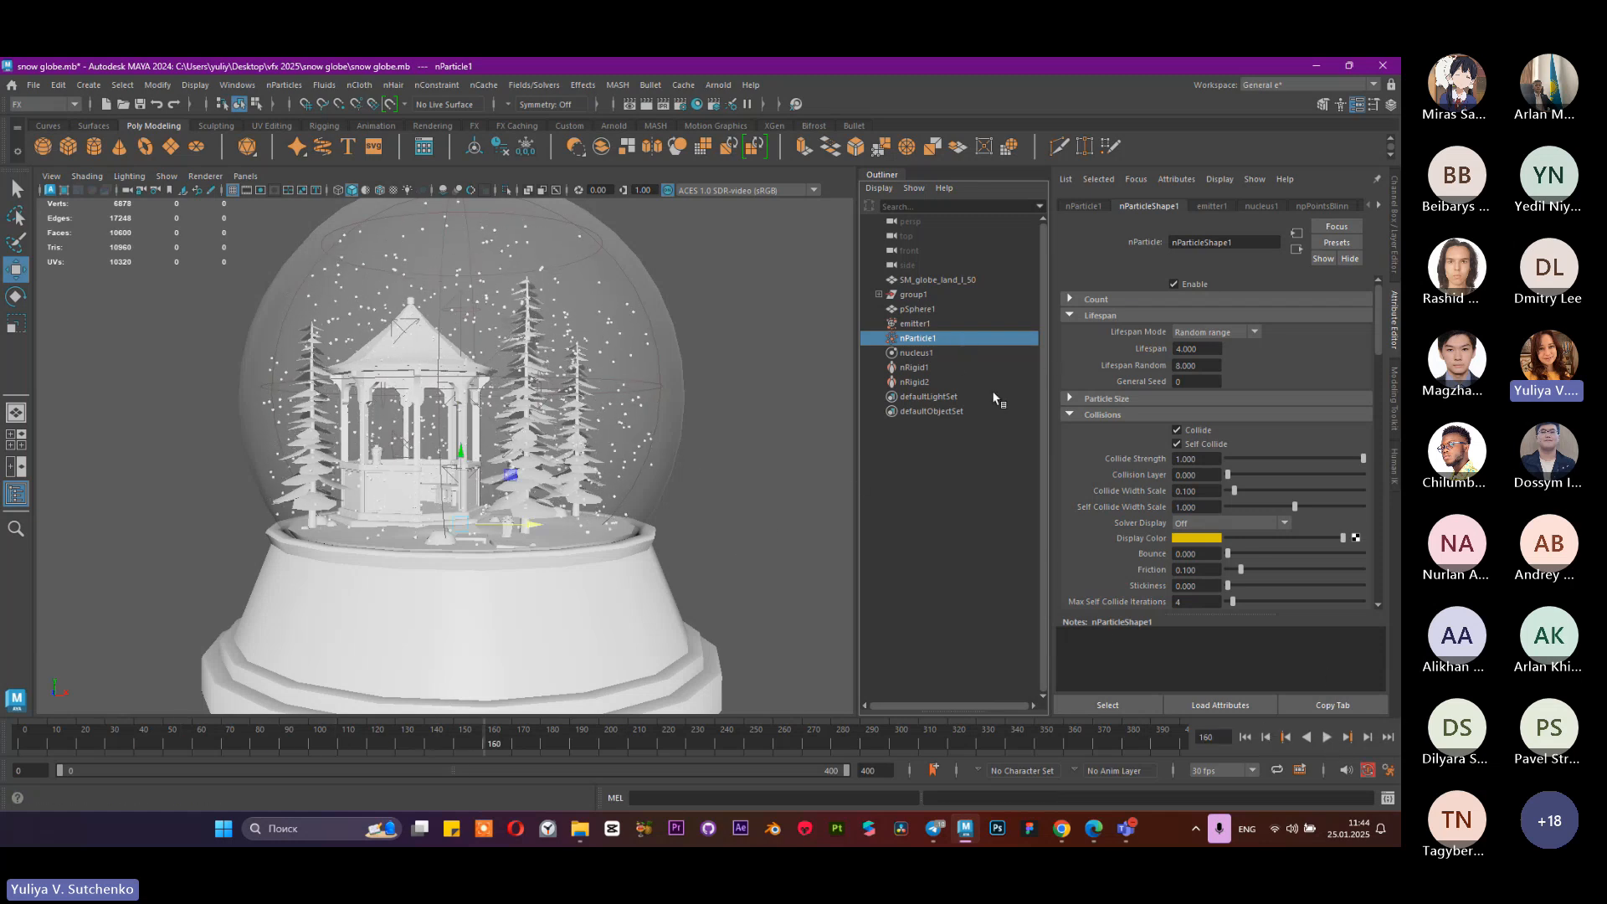
pyautogui.scroll(-3, 542, 266)
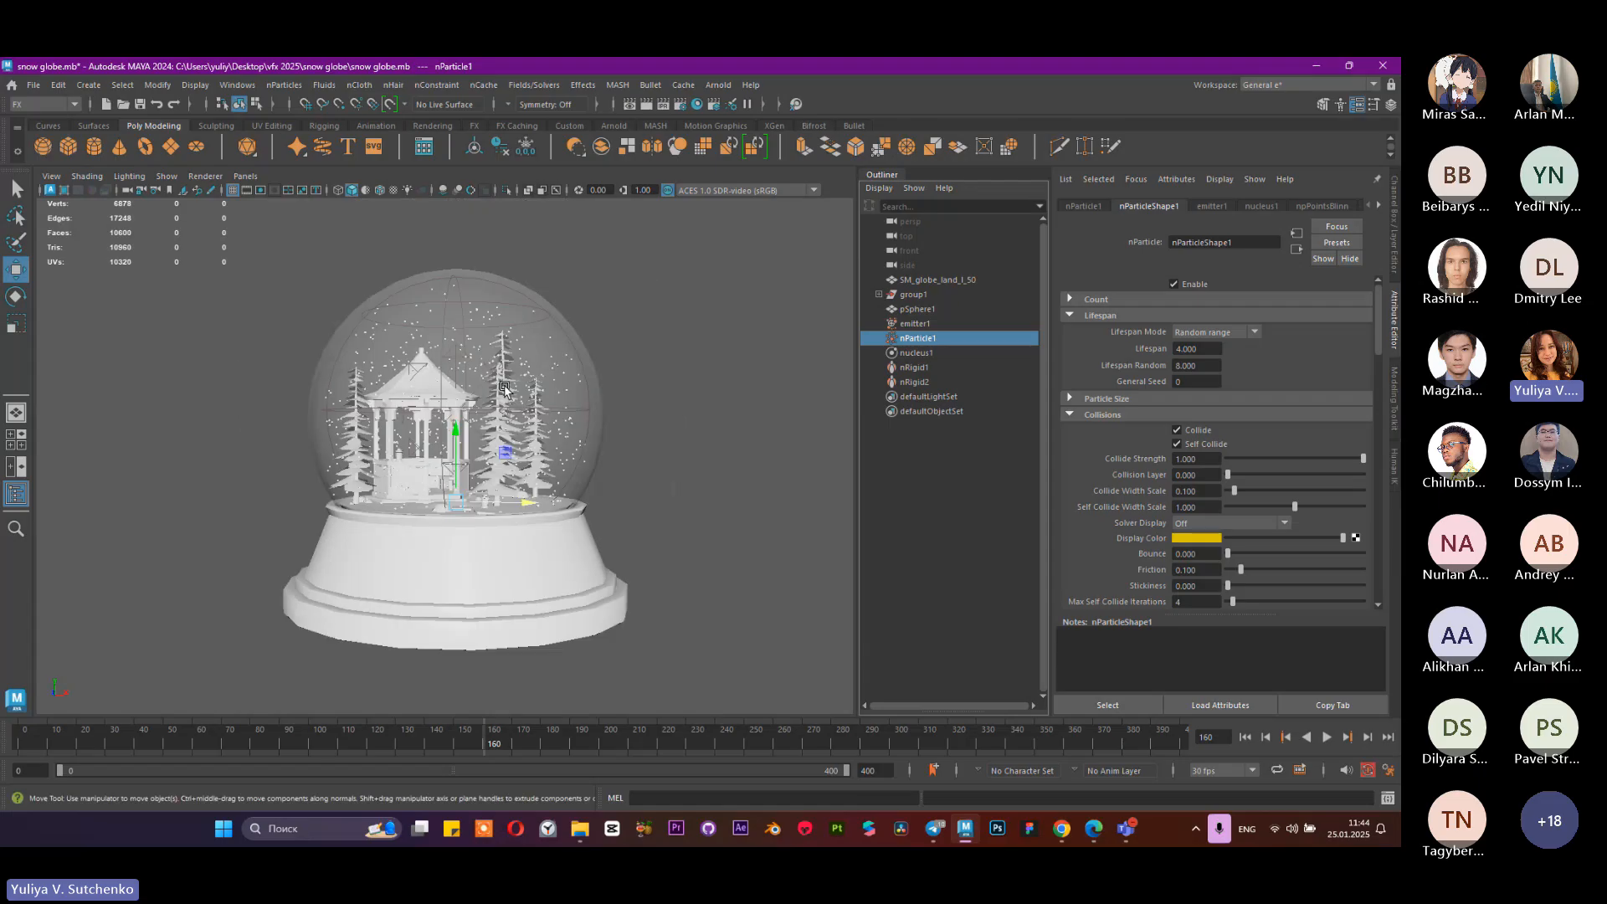
pyautogui.scroll(1, 539, 218)
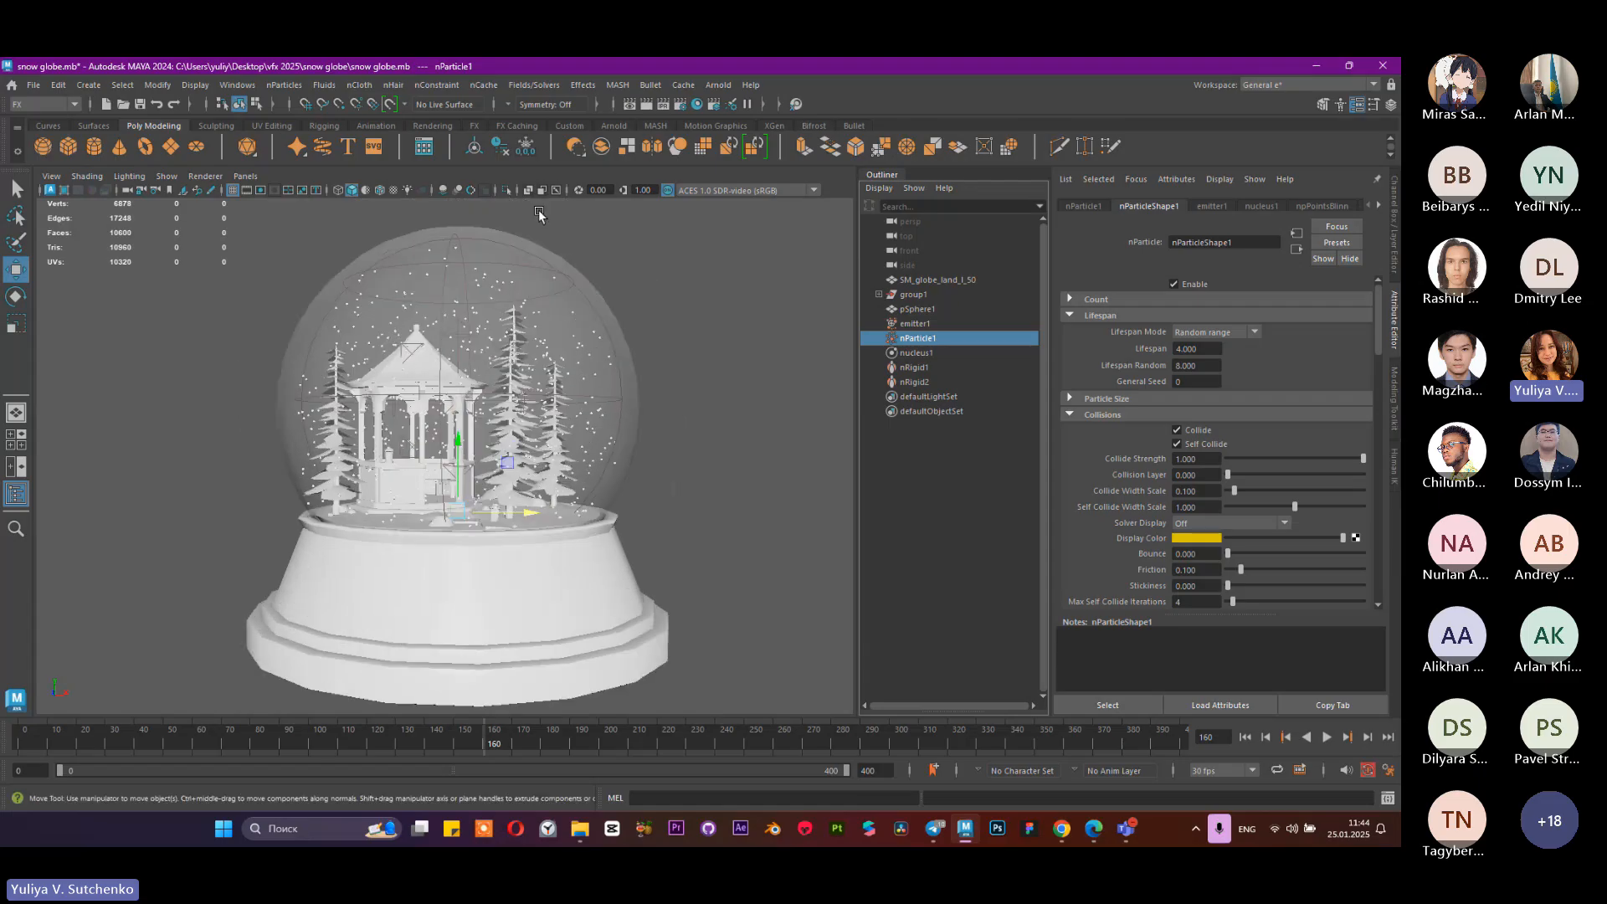
# Step: Add a Turbulence field acting on nParticle1
pyautogui.click(521, 85)
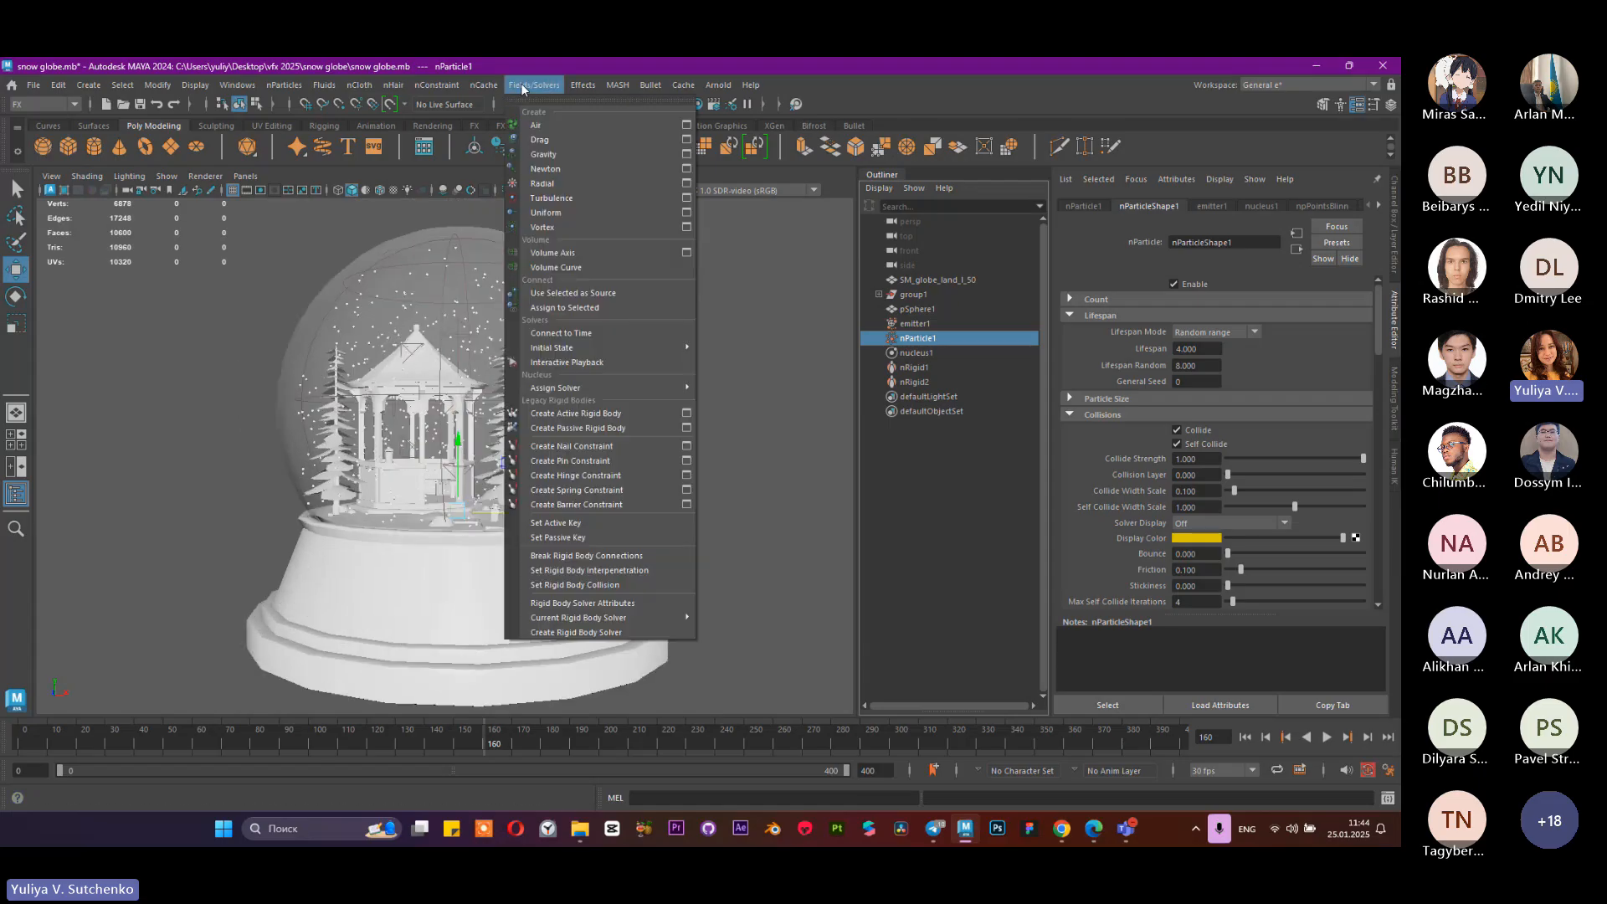
pyautogui.click(891, 284)
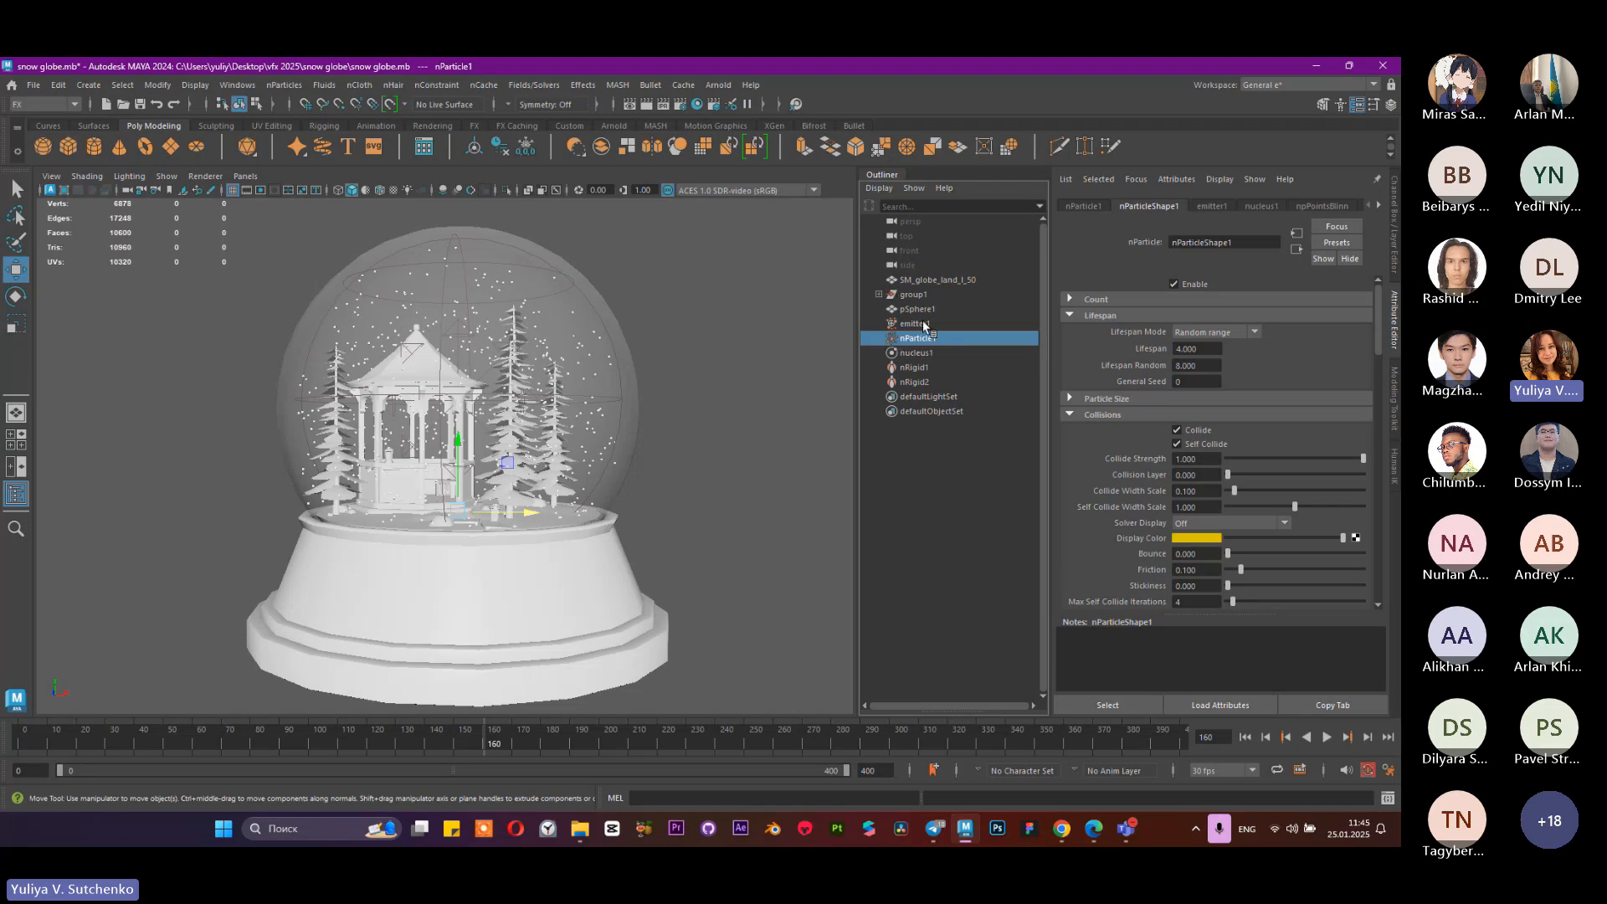
pyautogui.click(546, 86)
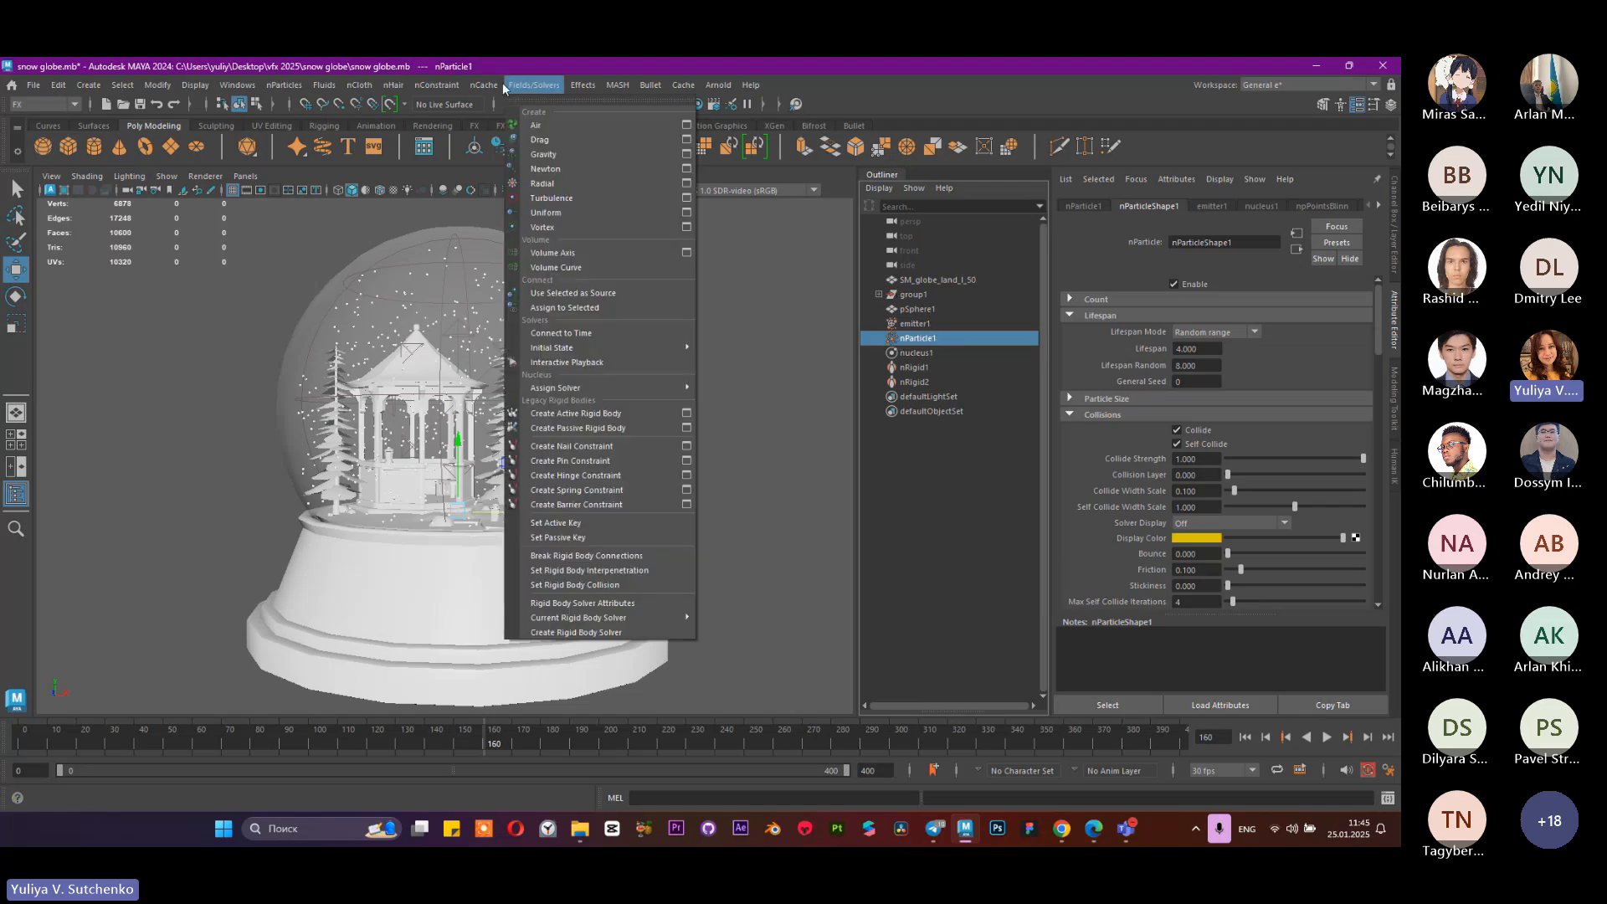
pyautogui.click(518, 86)
pyautogui.click(926, 543)
pyautogui.click(946, 340)
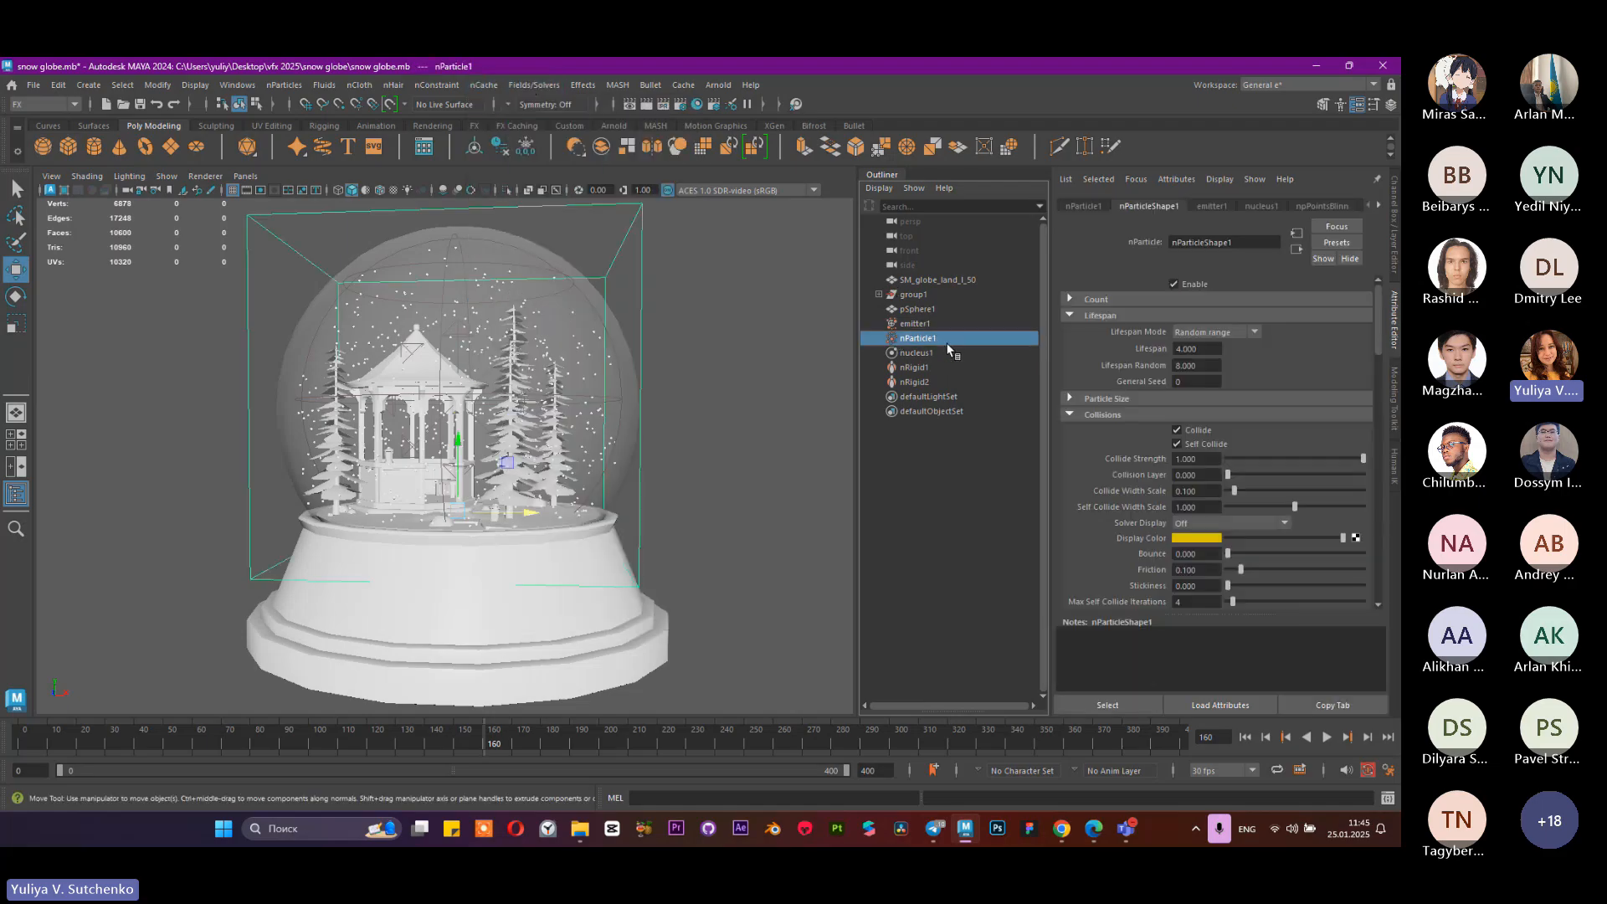
pyautogui.click(539, 86)
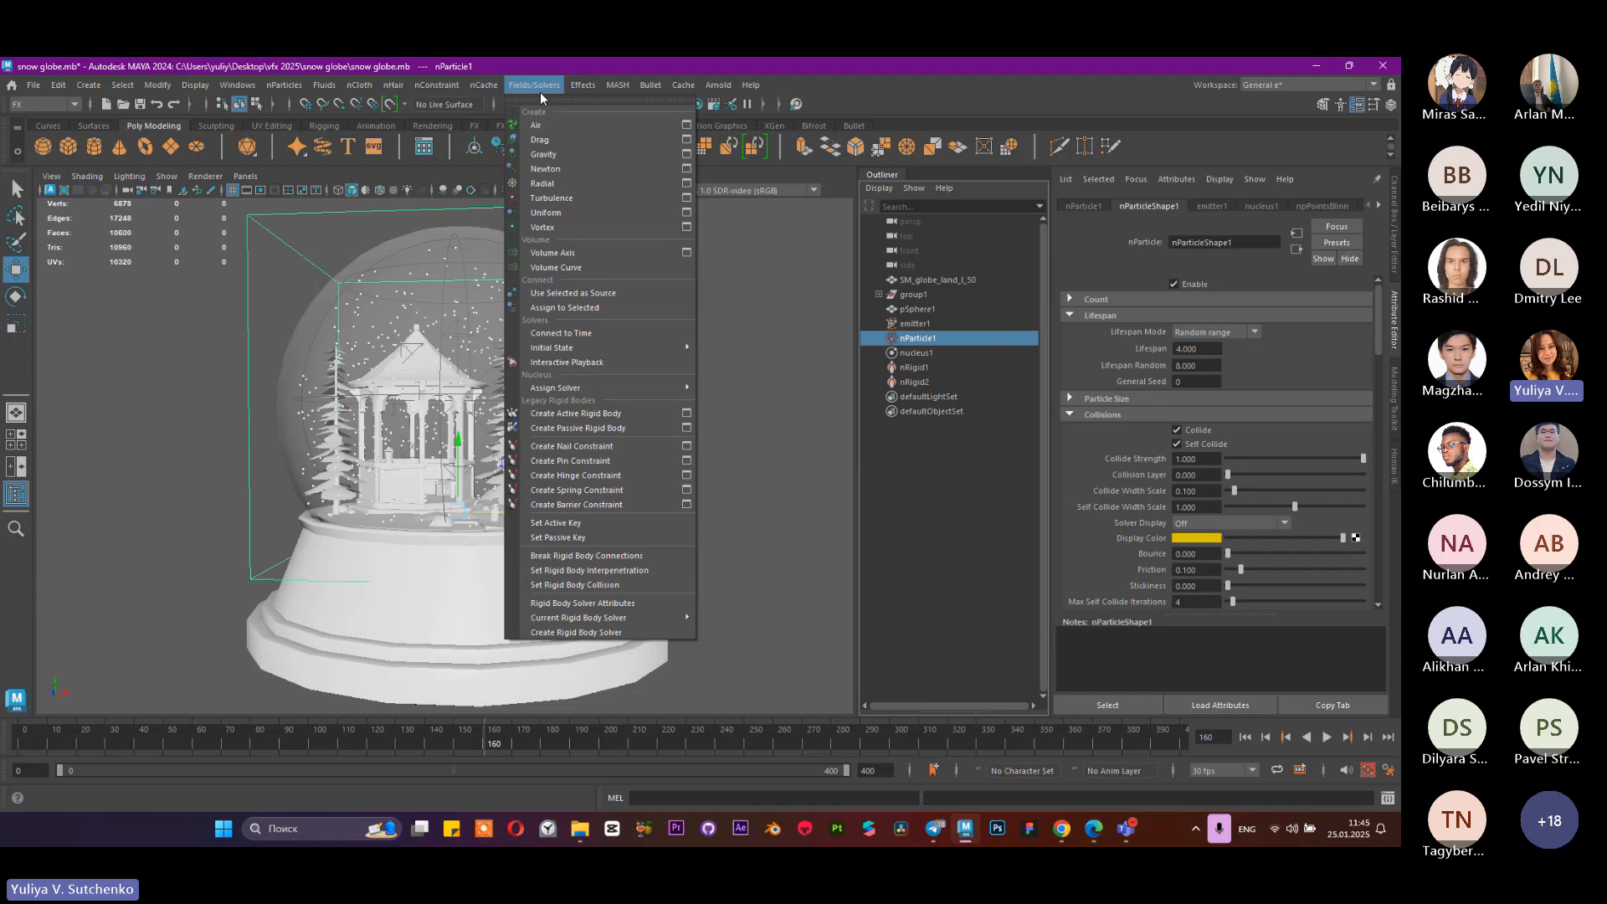
pyautogui.click(546, 199)
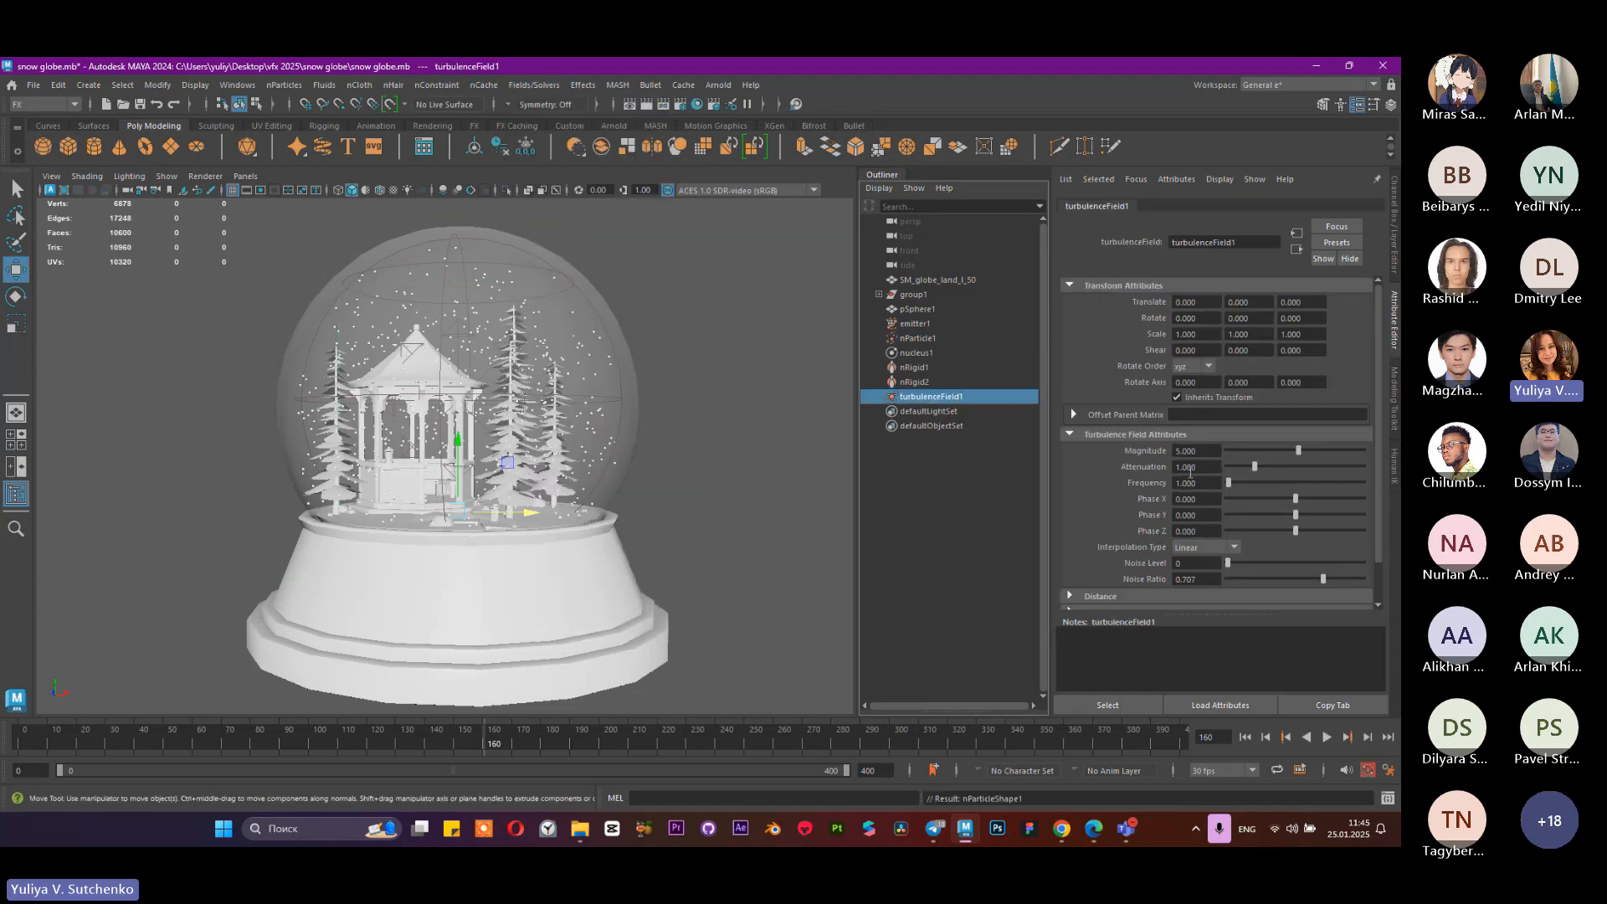
# Step: Raise the turbulence field to about 40.56 on Y and undo the trial sideways move out of the globe
pyautogui.moveTo(459, 441); pyautogui.dragTo(489, 401)
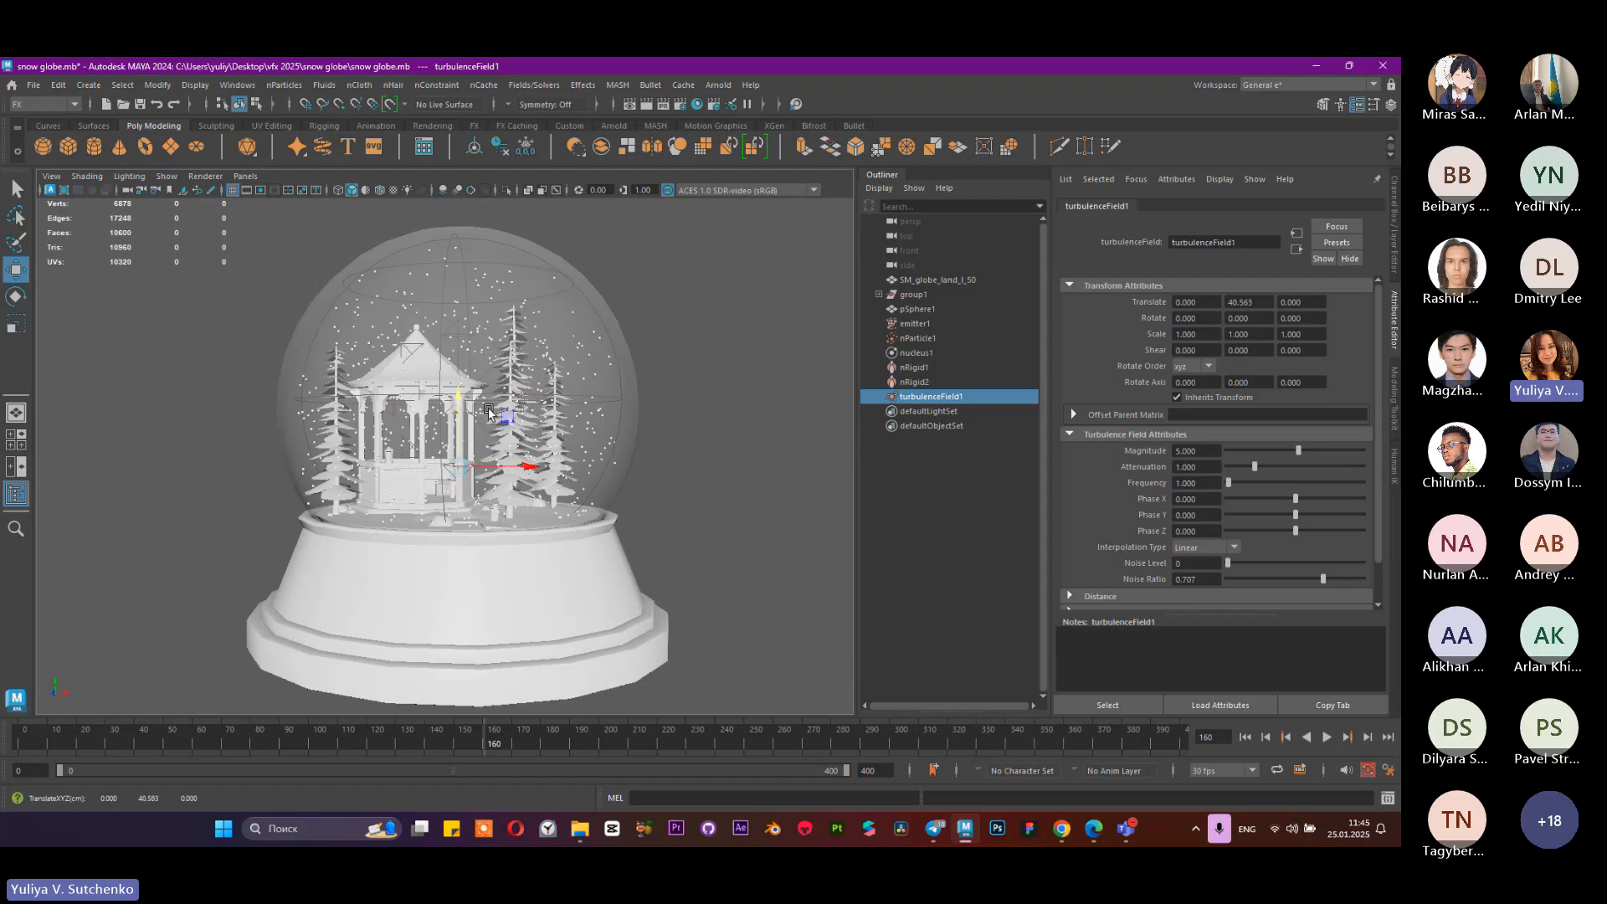
pyautogui.moveTo(539, 471); pyautogui.dragTo(825, 471)
pyautogui.scroll(3, 746, 490)
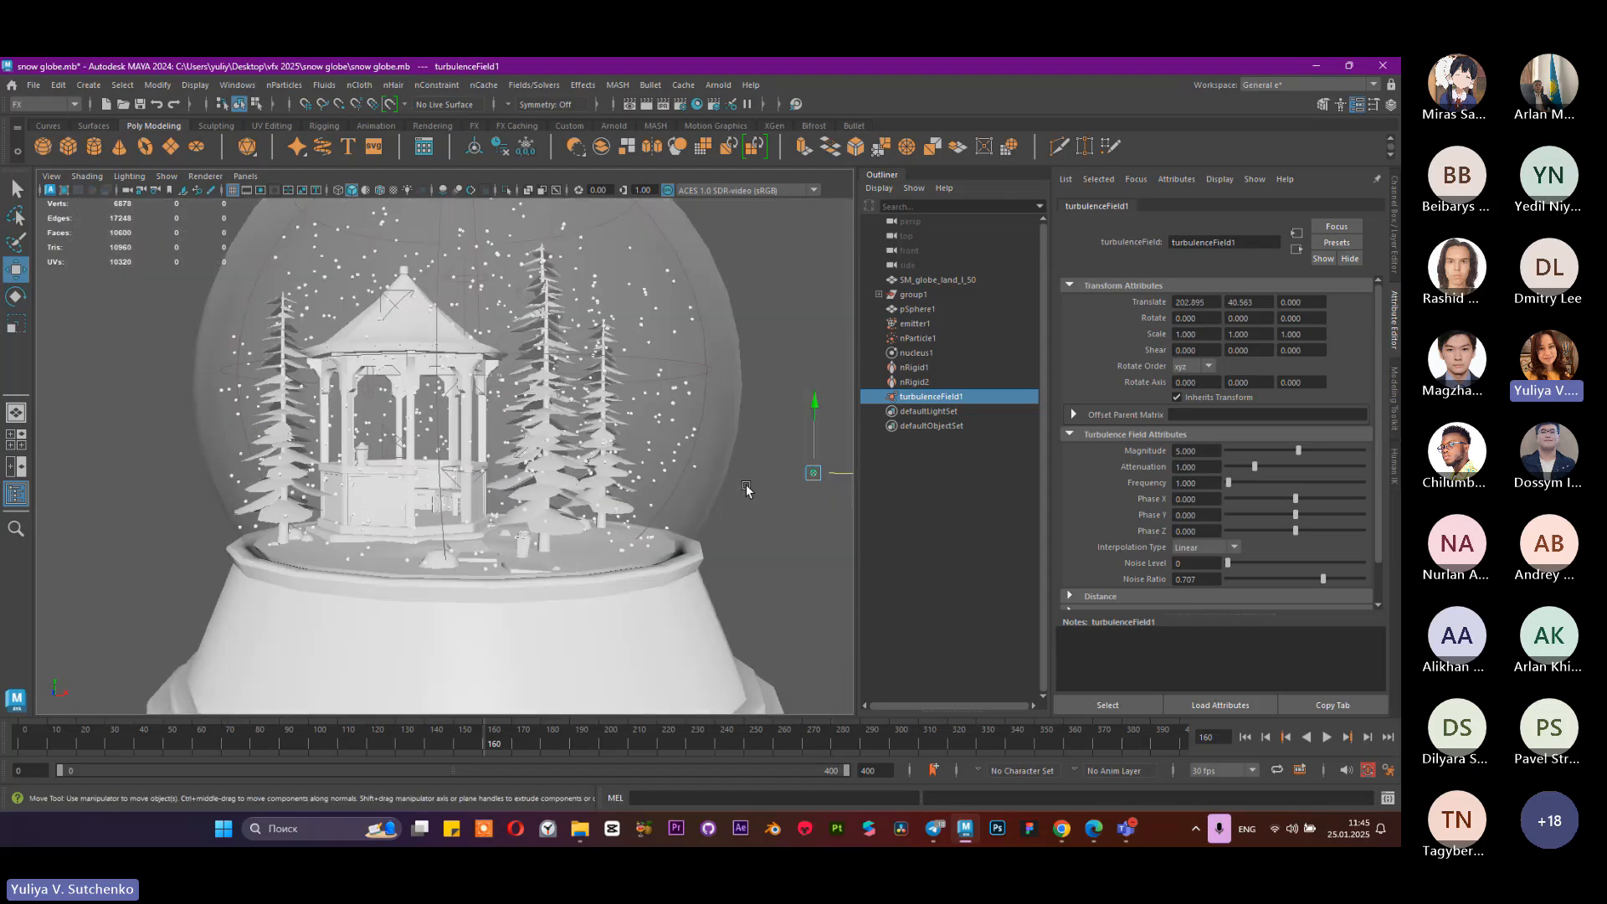
pyautogui.press('f')
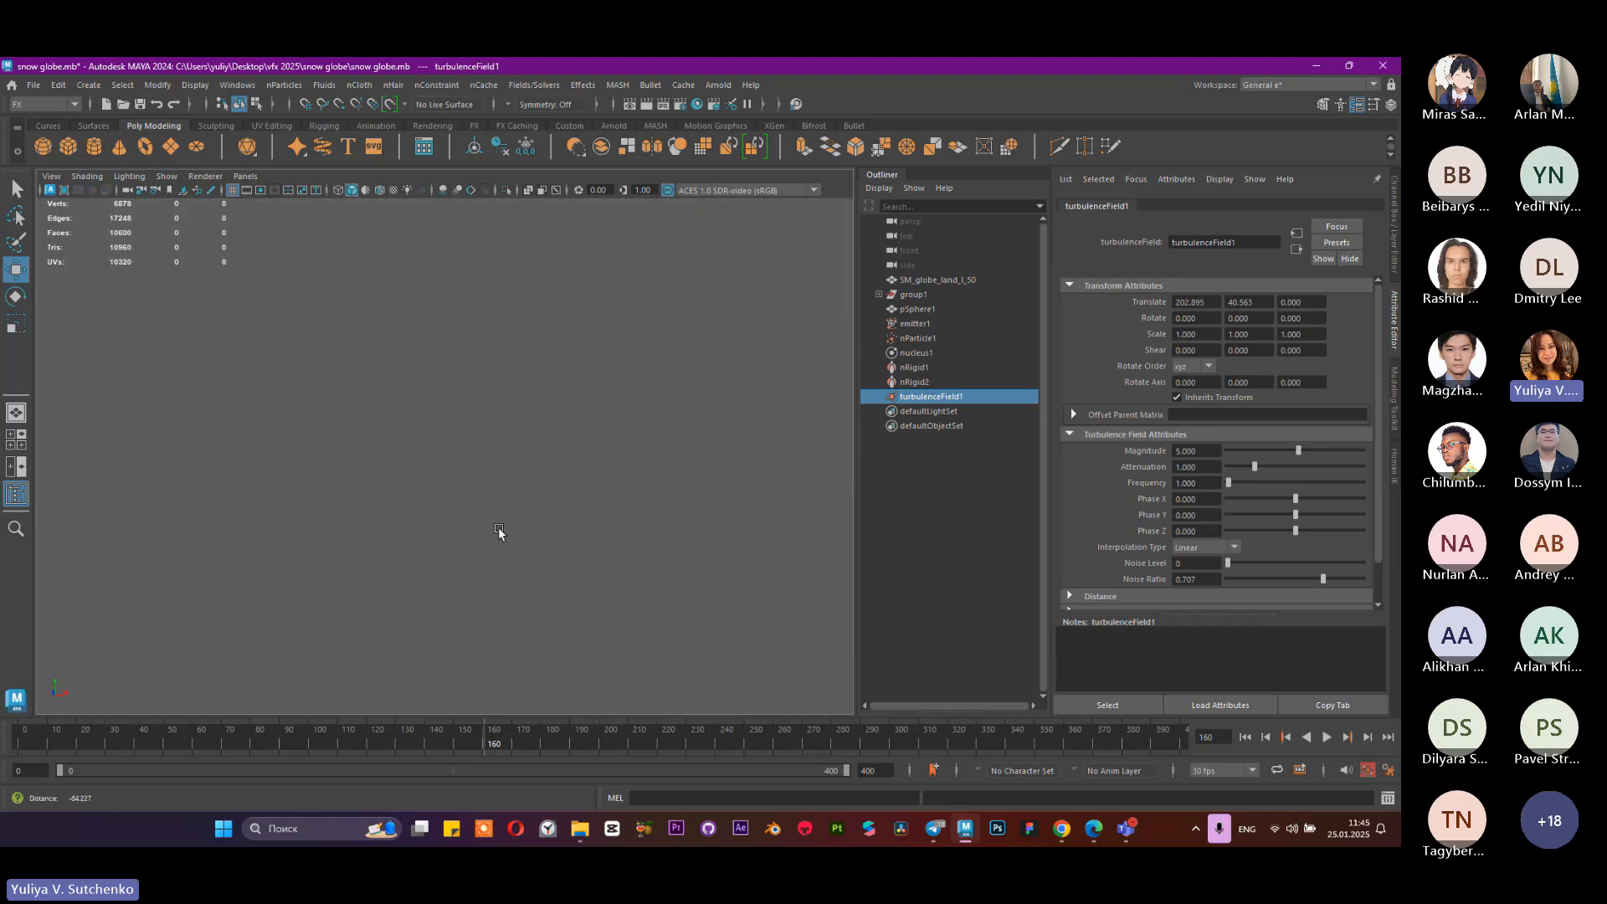
pyautogui.scroll(-5, 499, 527)
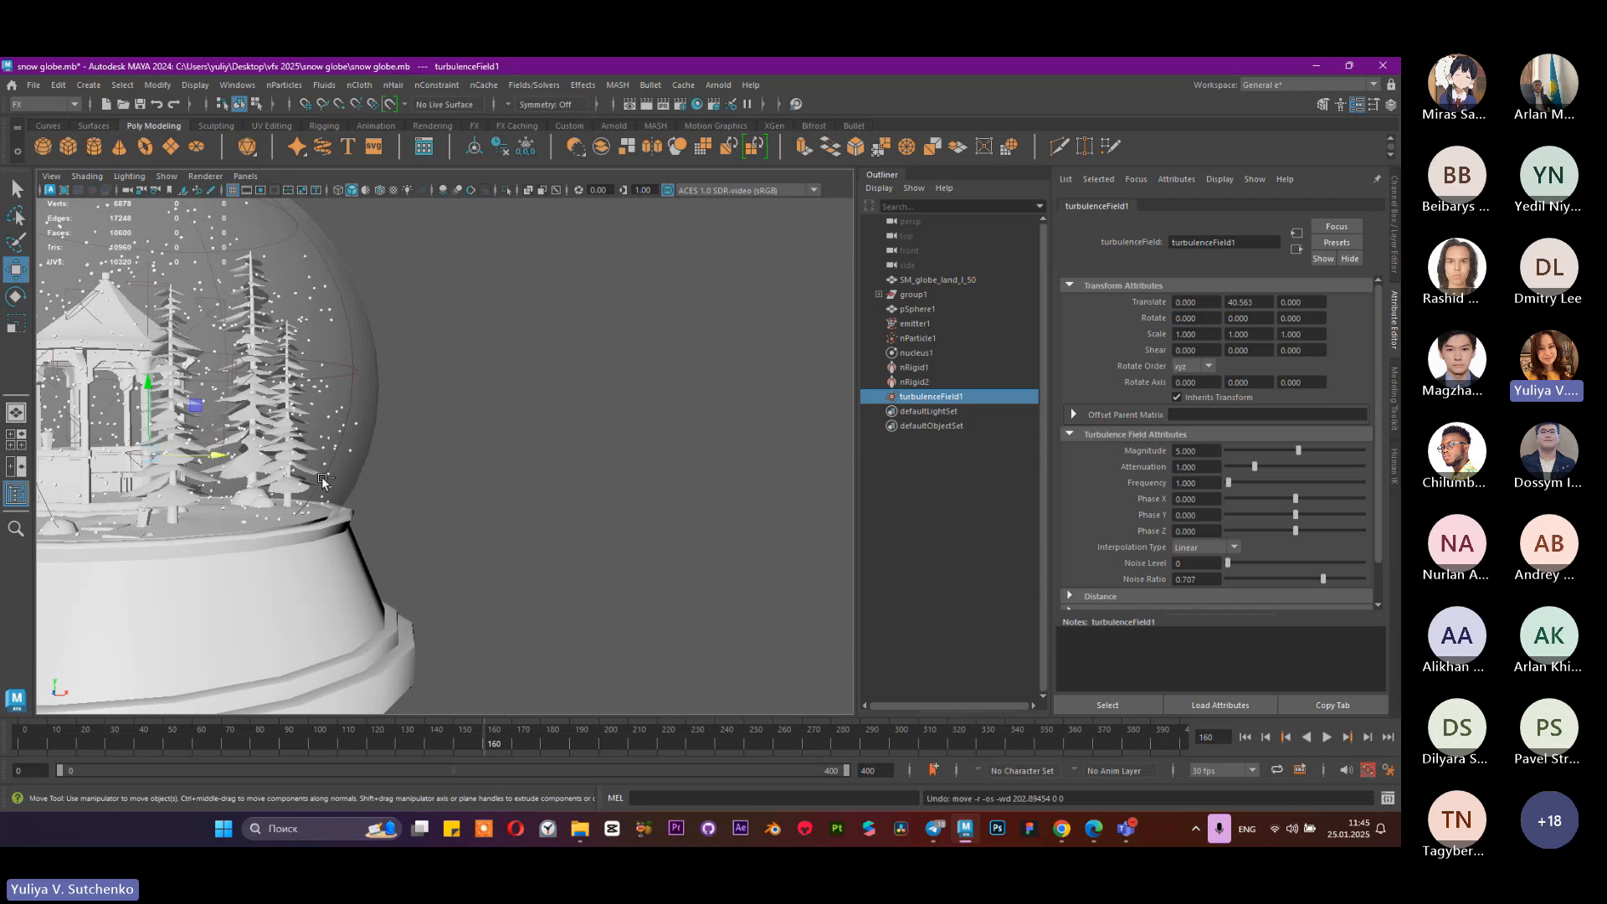
pyautogui.hotkey('ctrl', 'z')
pyautogui.hotkey('ctrl', 'z')
pyautogui.hotkey('ctrl', 'z')
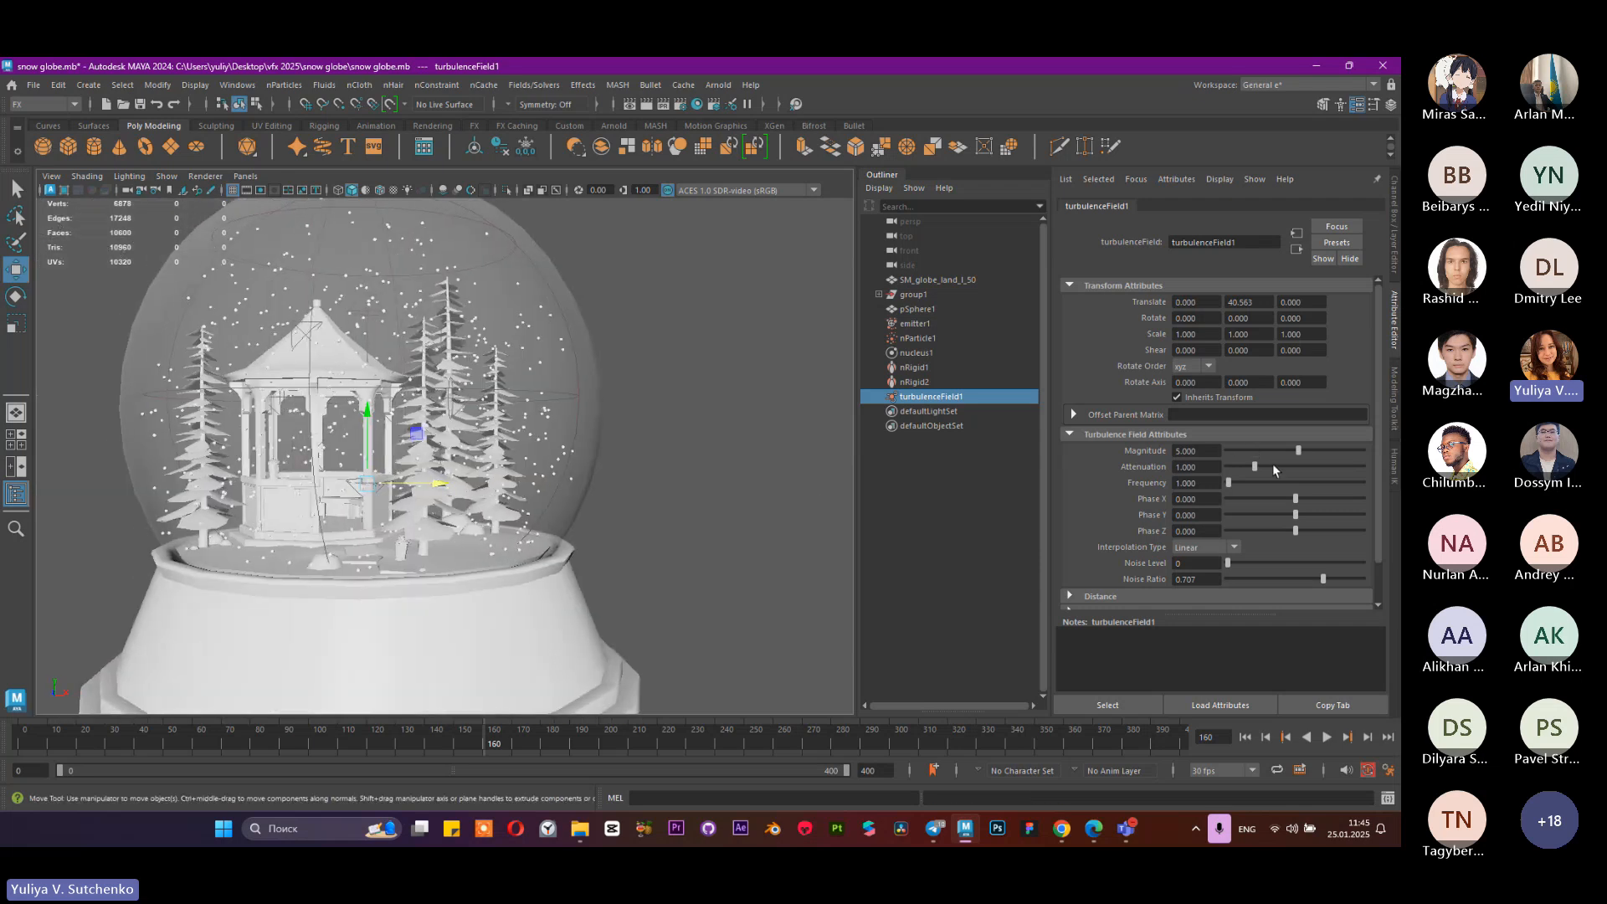
# Step: Preview the snow simulation, set the turbulence field's magnitude to 100, and replay from the first frame
pyautogui.click(1327, 737)
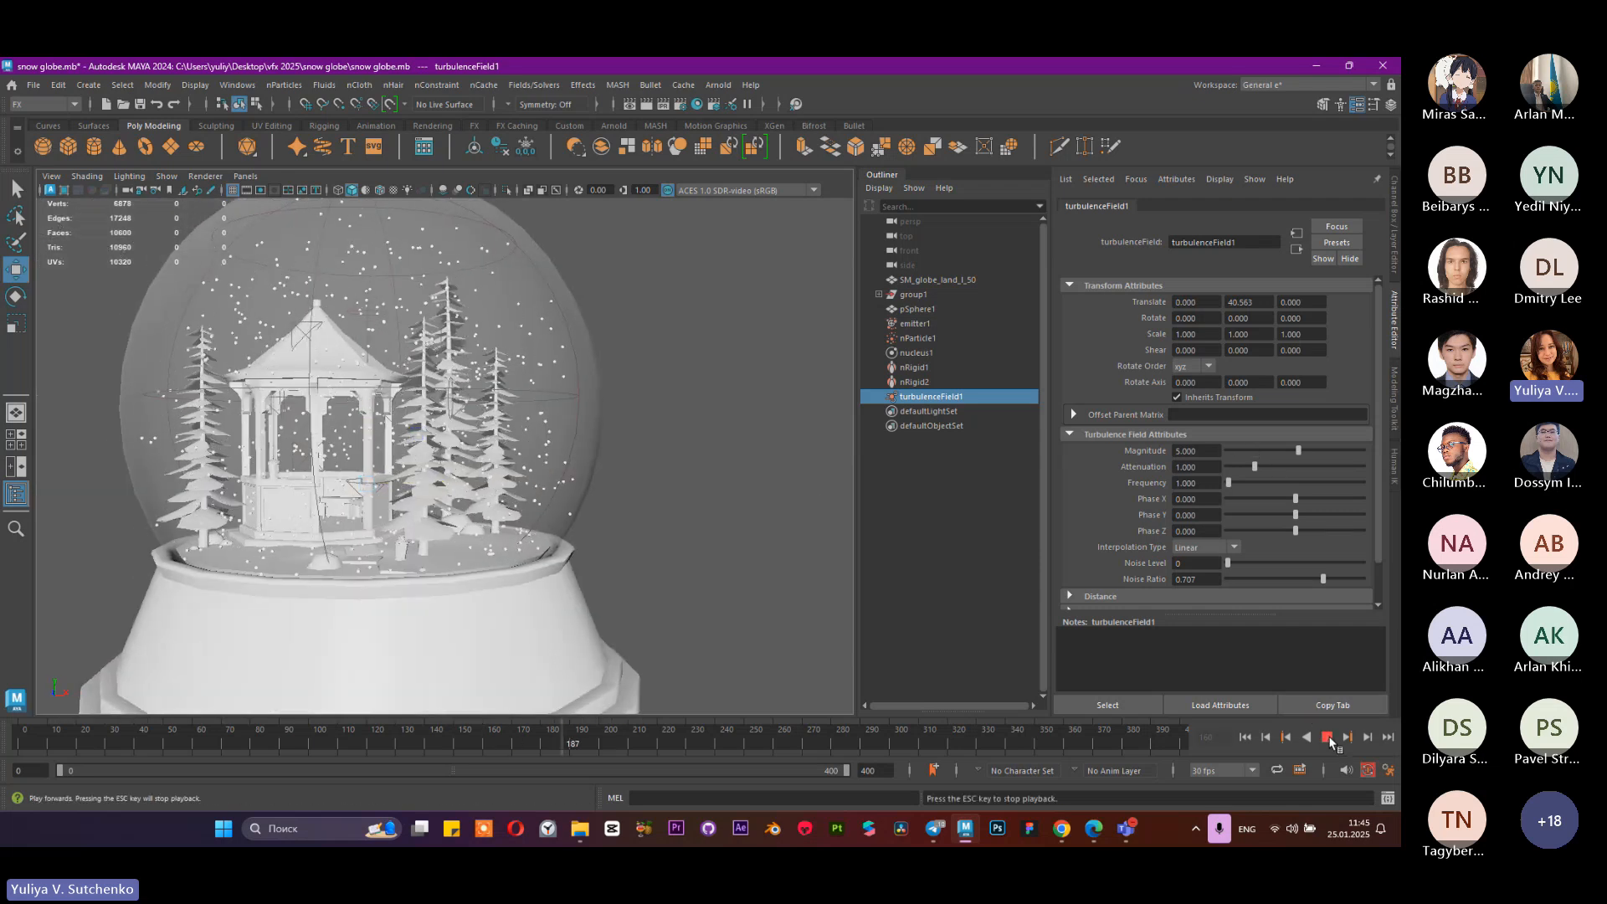
pyautogui.click(1327, 738)
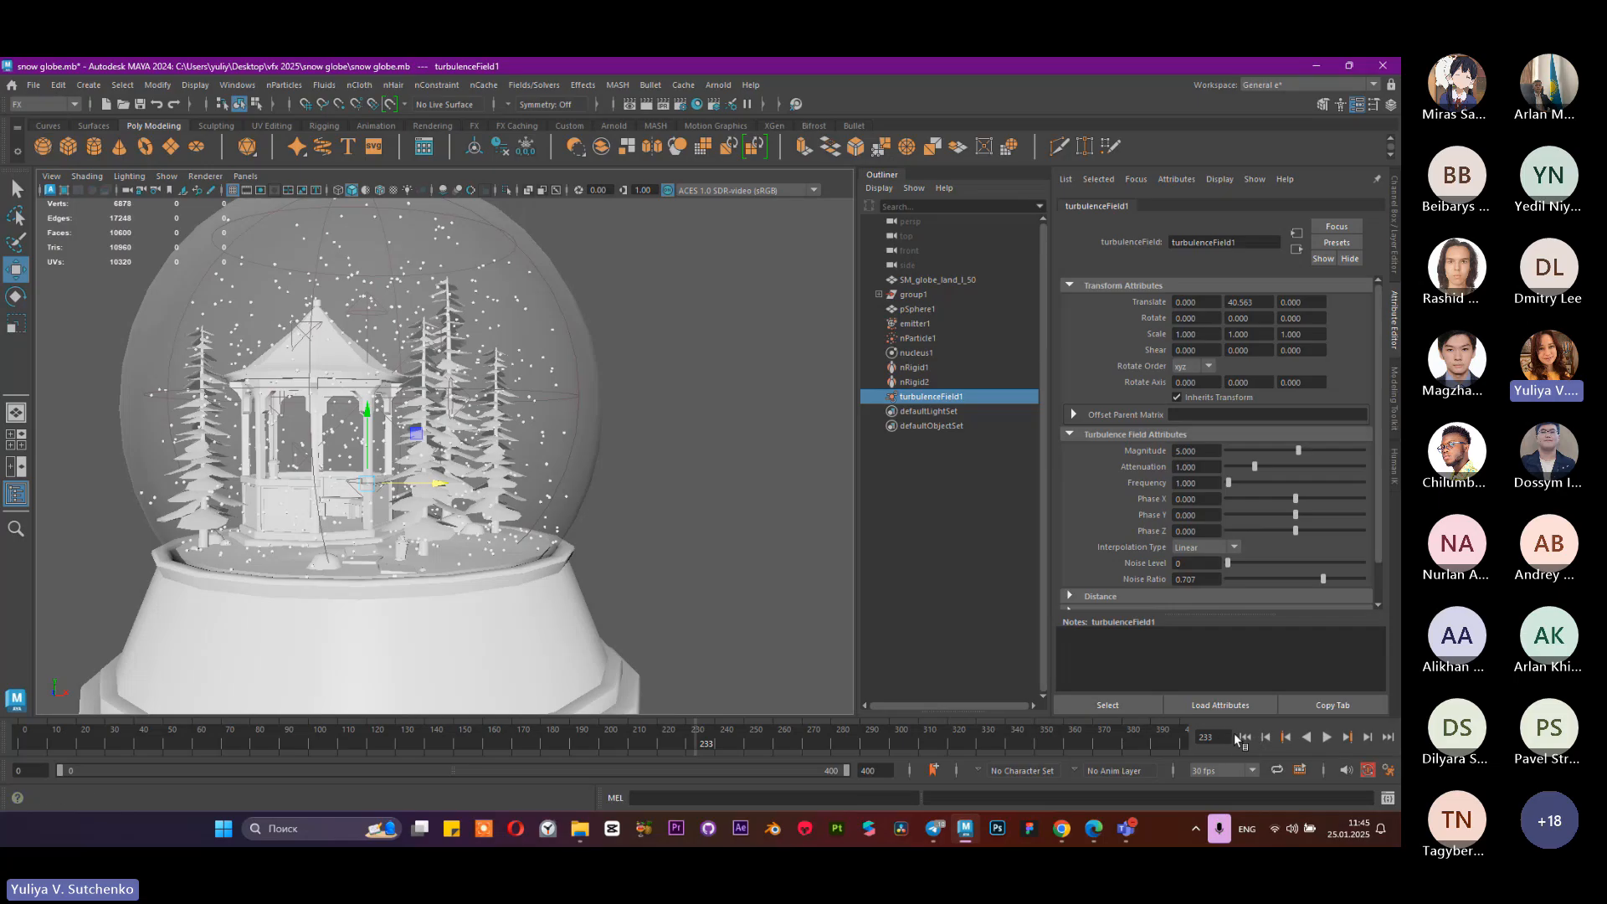
pyautogui.click(1242, 737)
pyautogui.click(1192, 451)
pyautogui.write('100')
pyautogui.press('Return')
pyautogui.click(1326, 738)
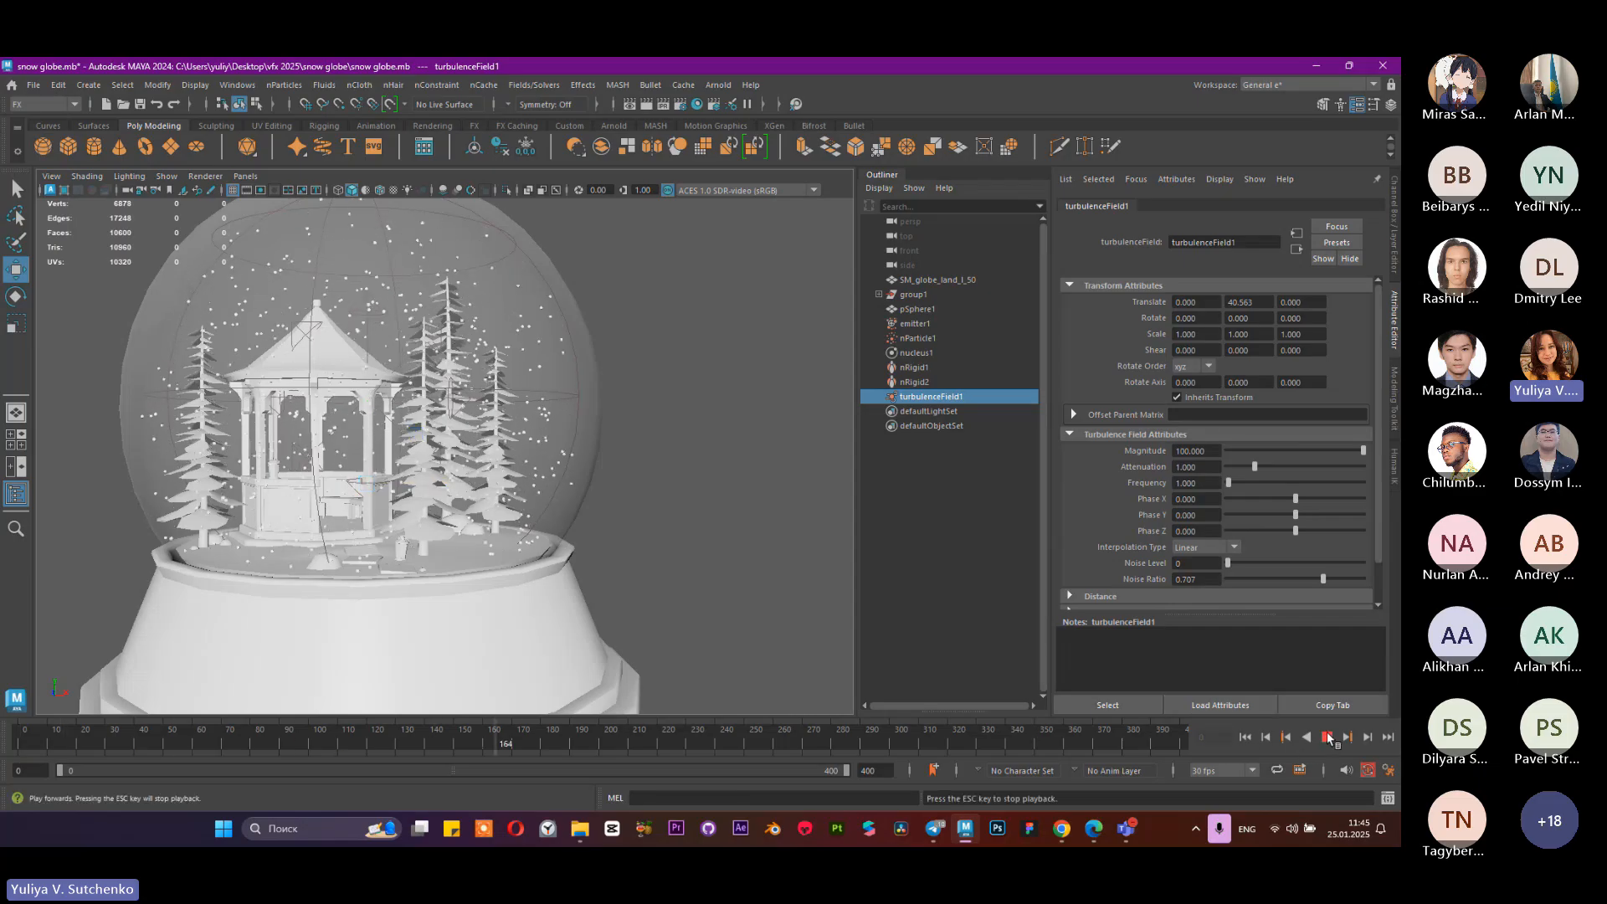
pyautogui.click(1327, 734)
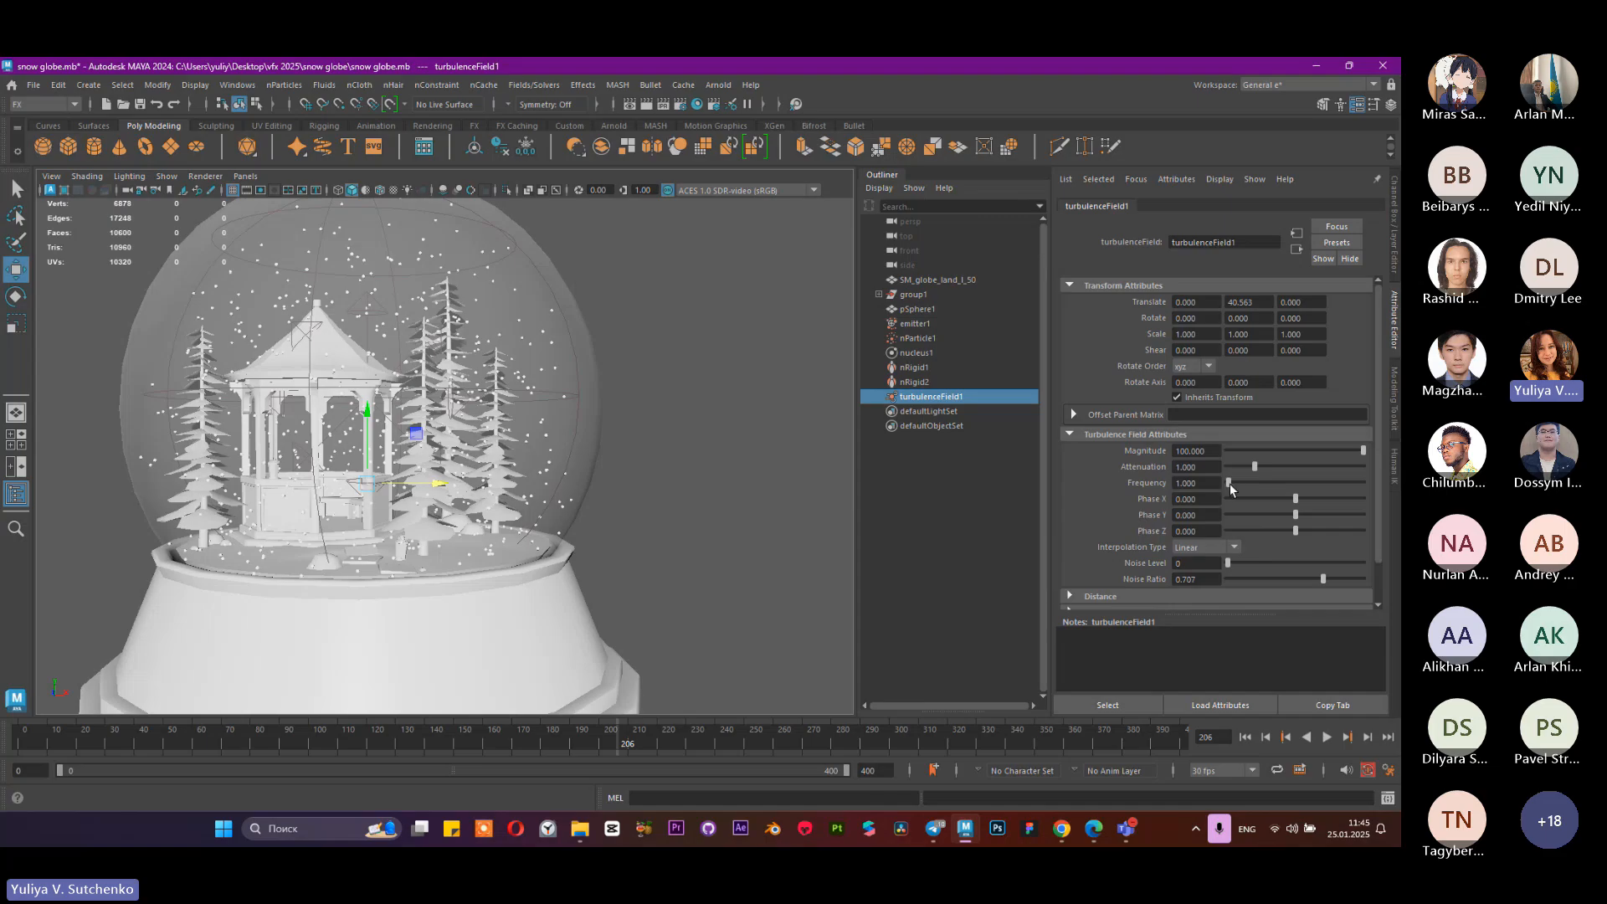
# Step: Raise the turbulence field's frequency to about 53.8 and replay the simulation from the first frame
pyautogui.click(1246, 737)
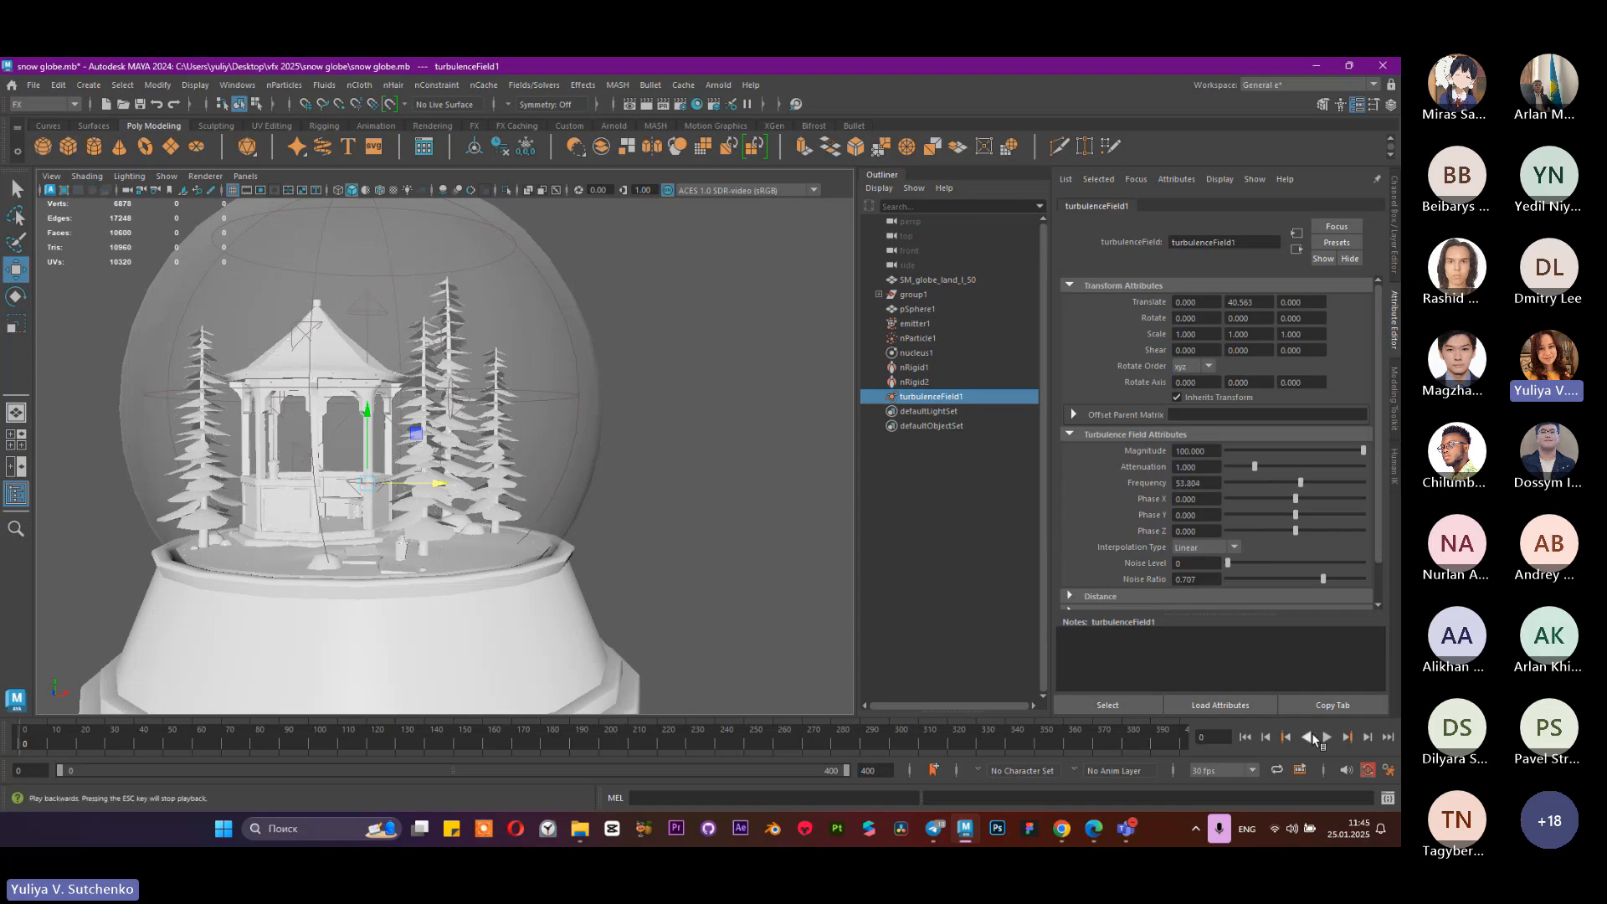
pyautogui.click(1327, 736)
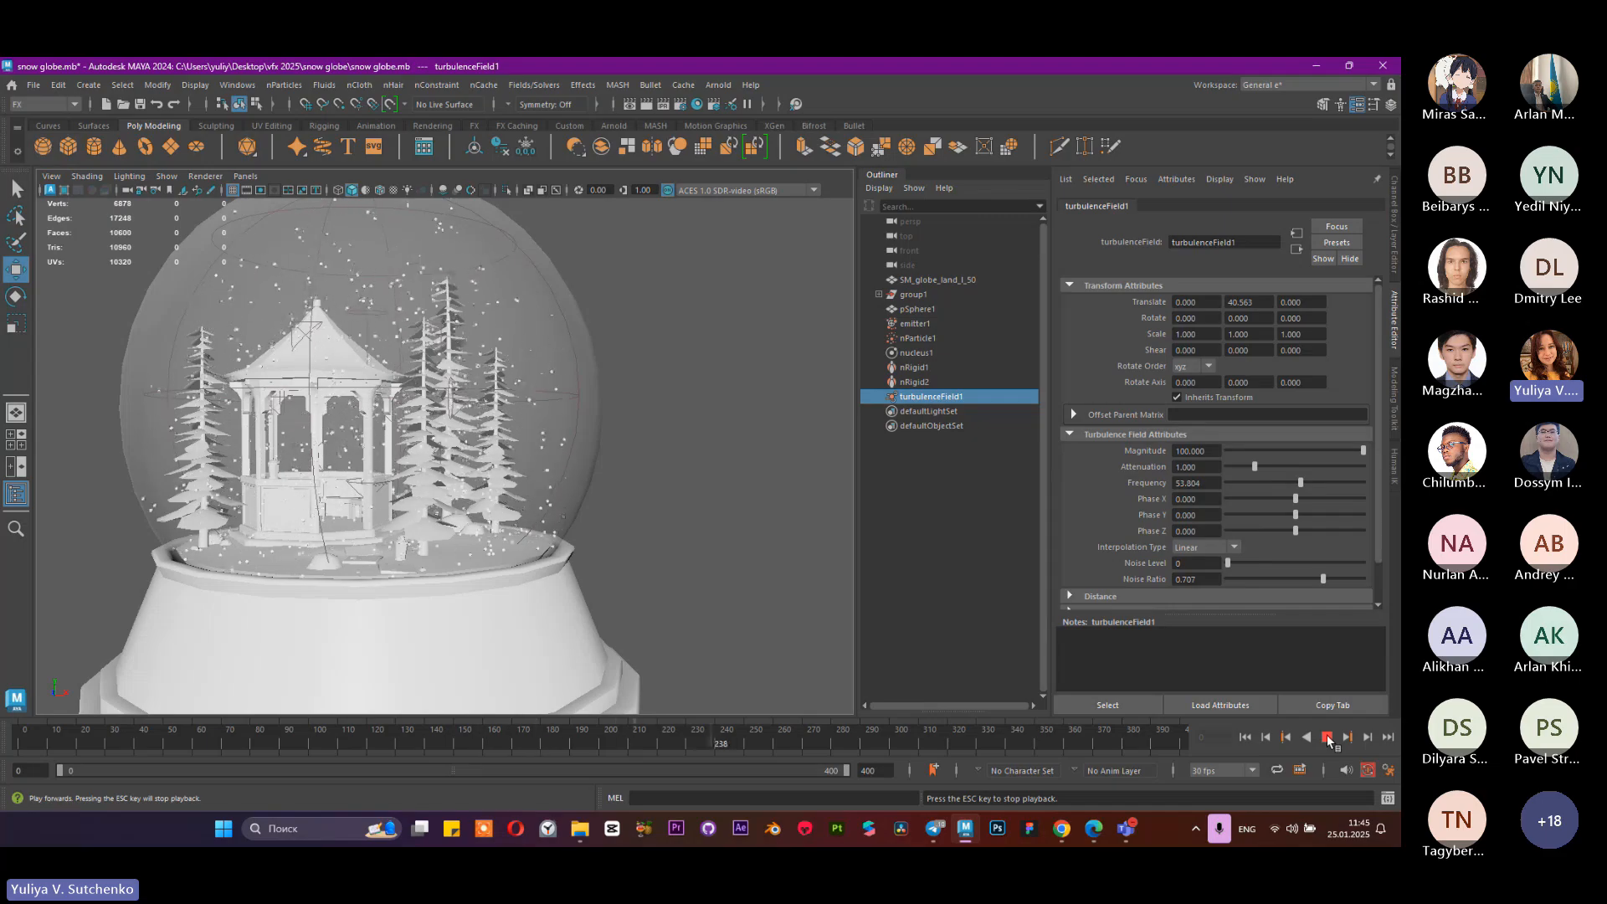
pyautogui.click(1327, 736)
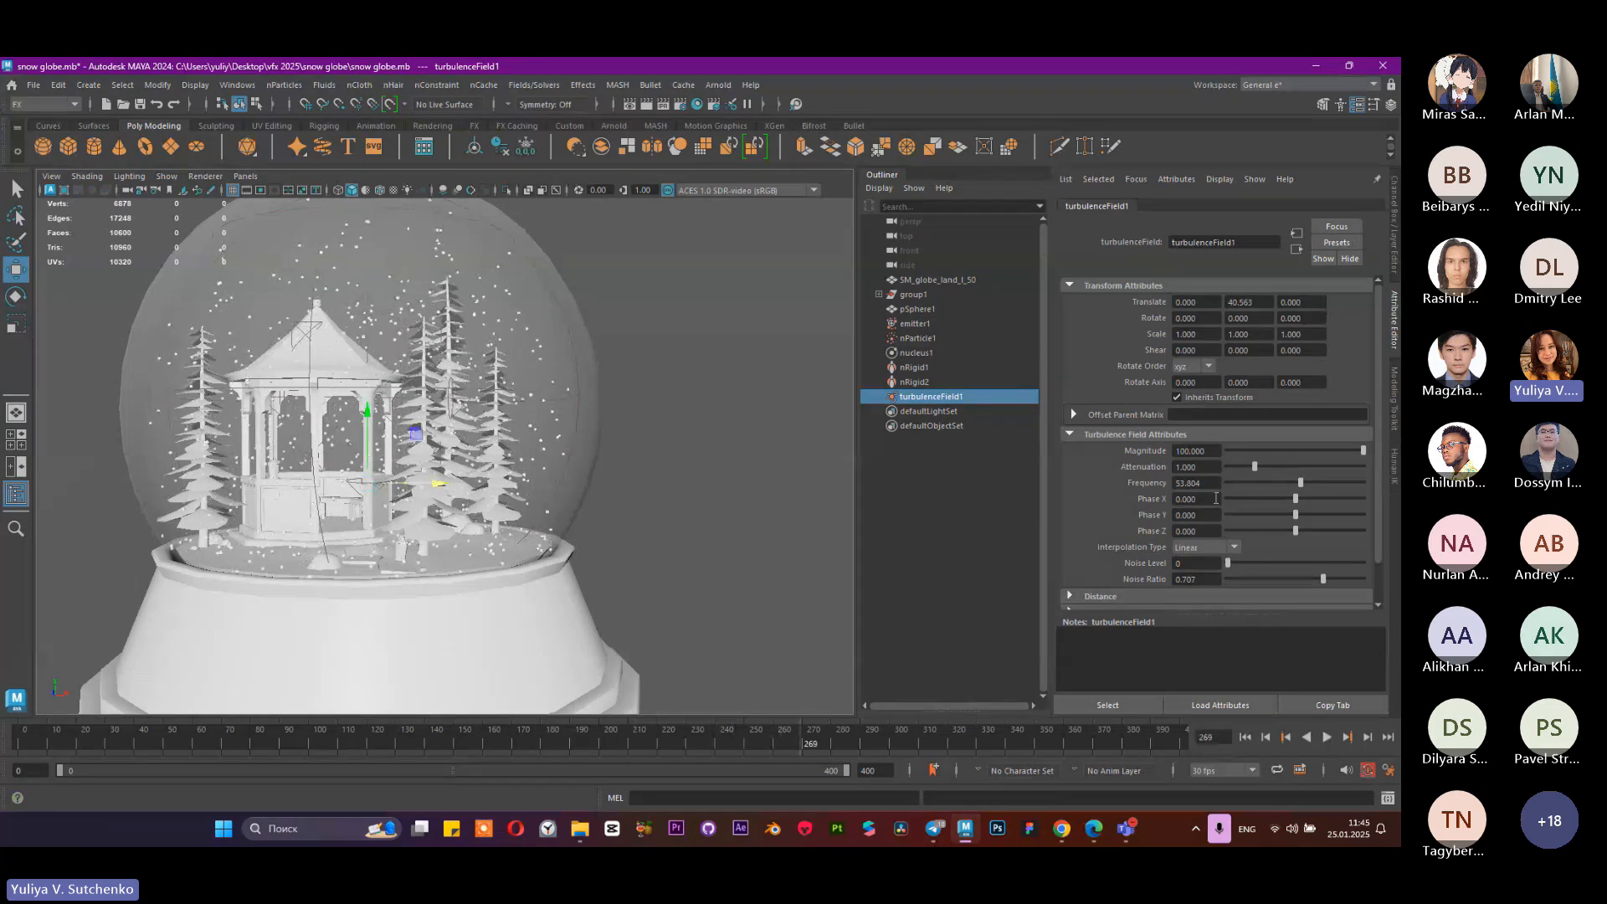
# Step: Increase the turbulence field's attenuation to about 3.587 and replay the simulation from the first frame
pyautogui.scroll(-2, 1216, 499)
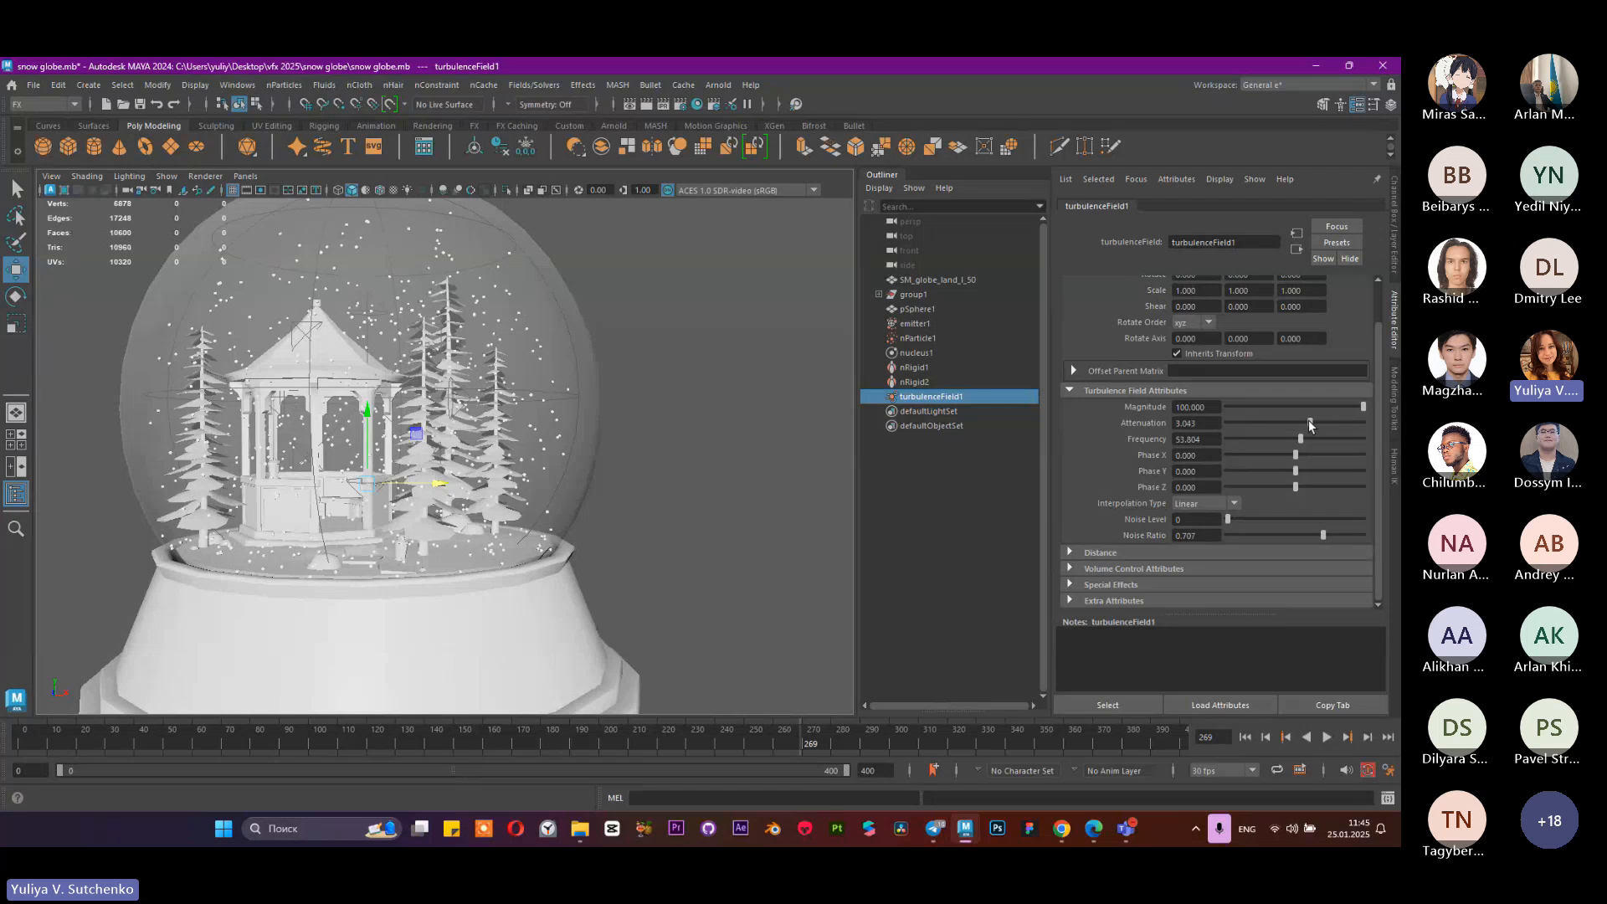
pyautogui.click(1247, 737)
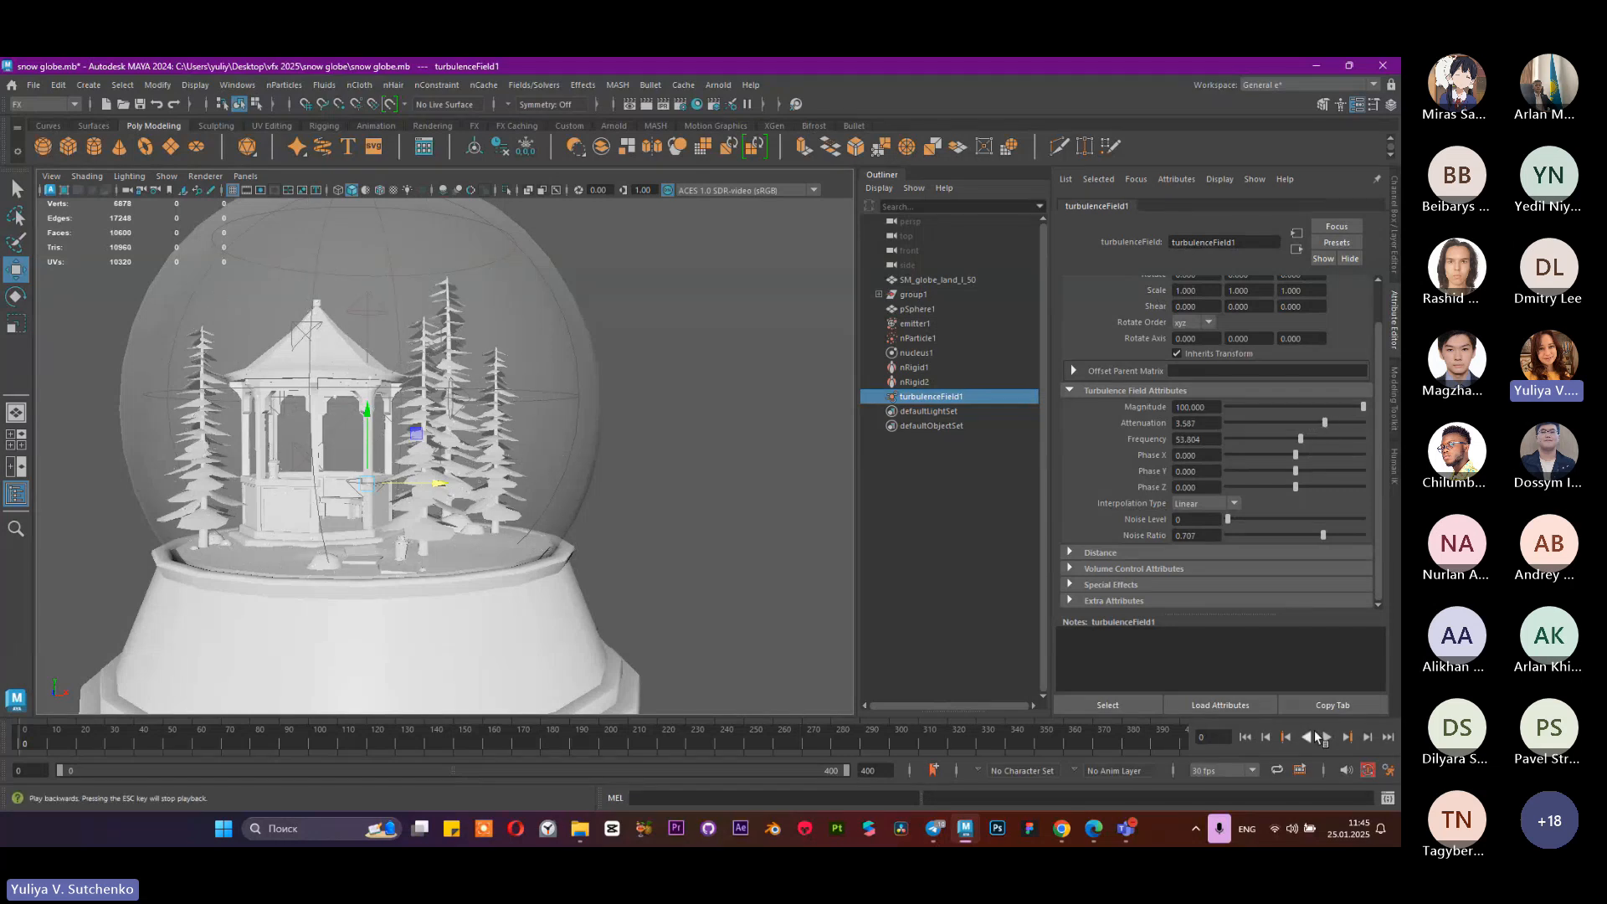
pyautogui.click(1327, 736)
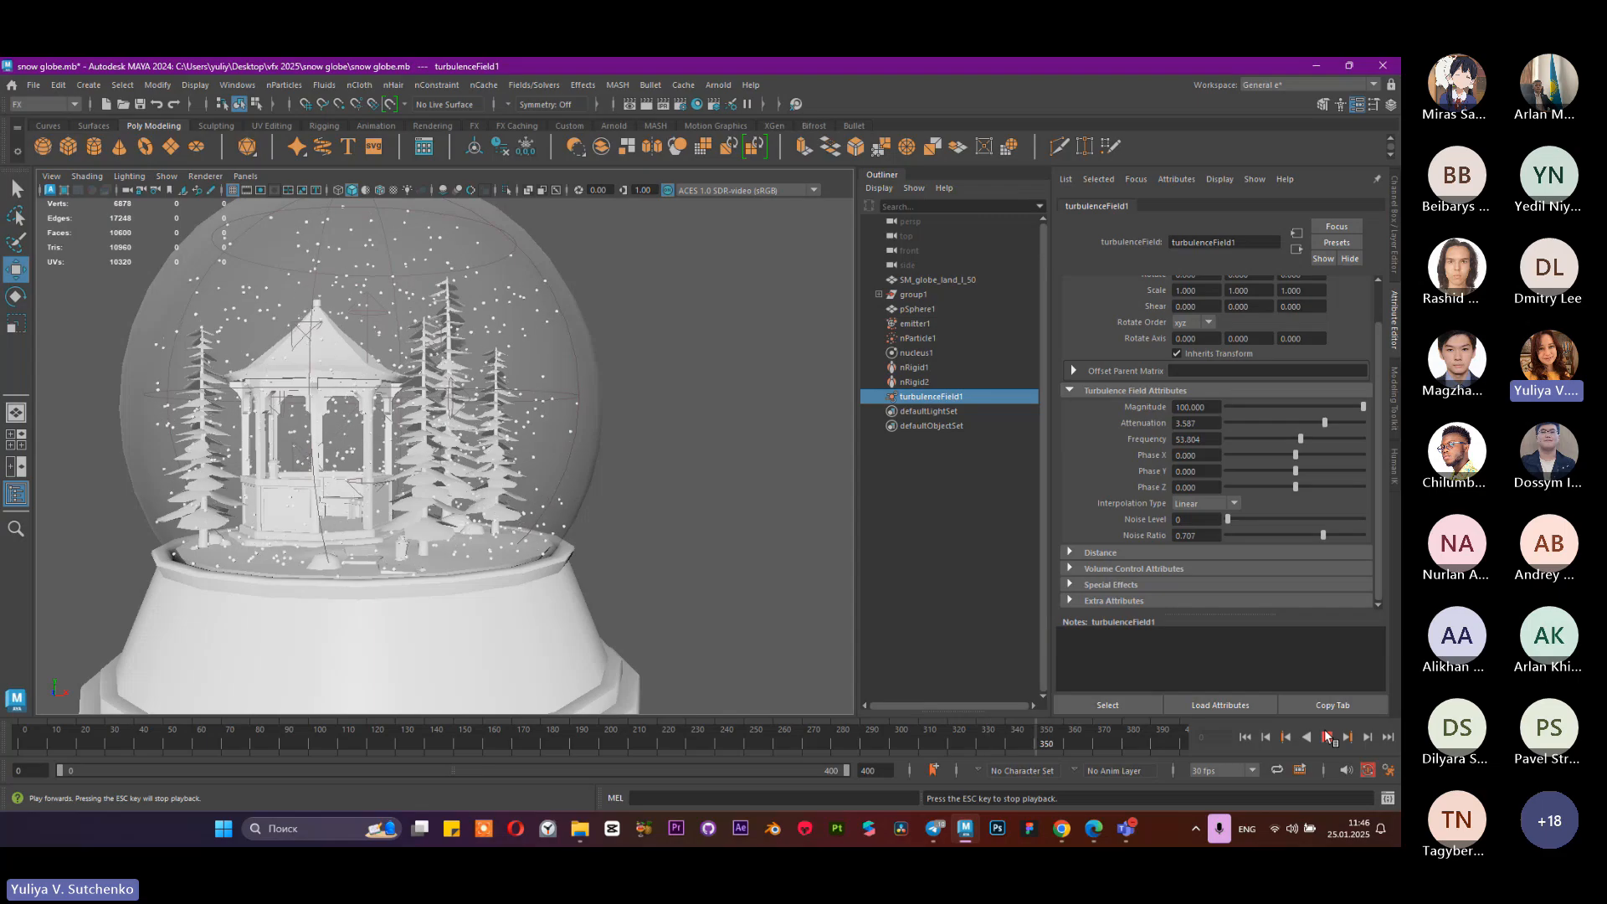
pyautogui.click(1327, 736)
# Step: Delete the turbulence field and play the snow simulation without it
pyautogui.click(959, 384)
pyautogui.click(959, 396)
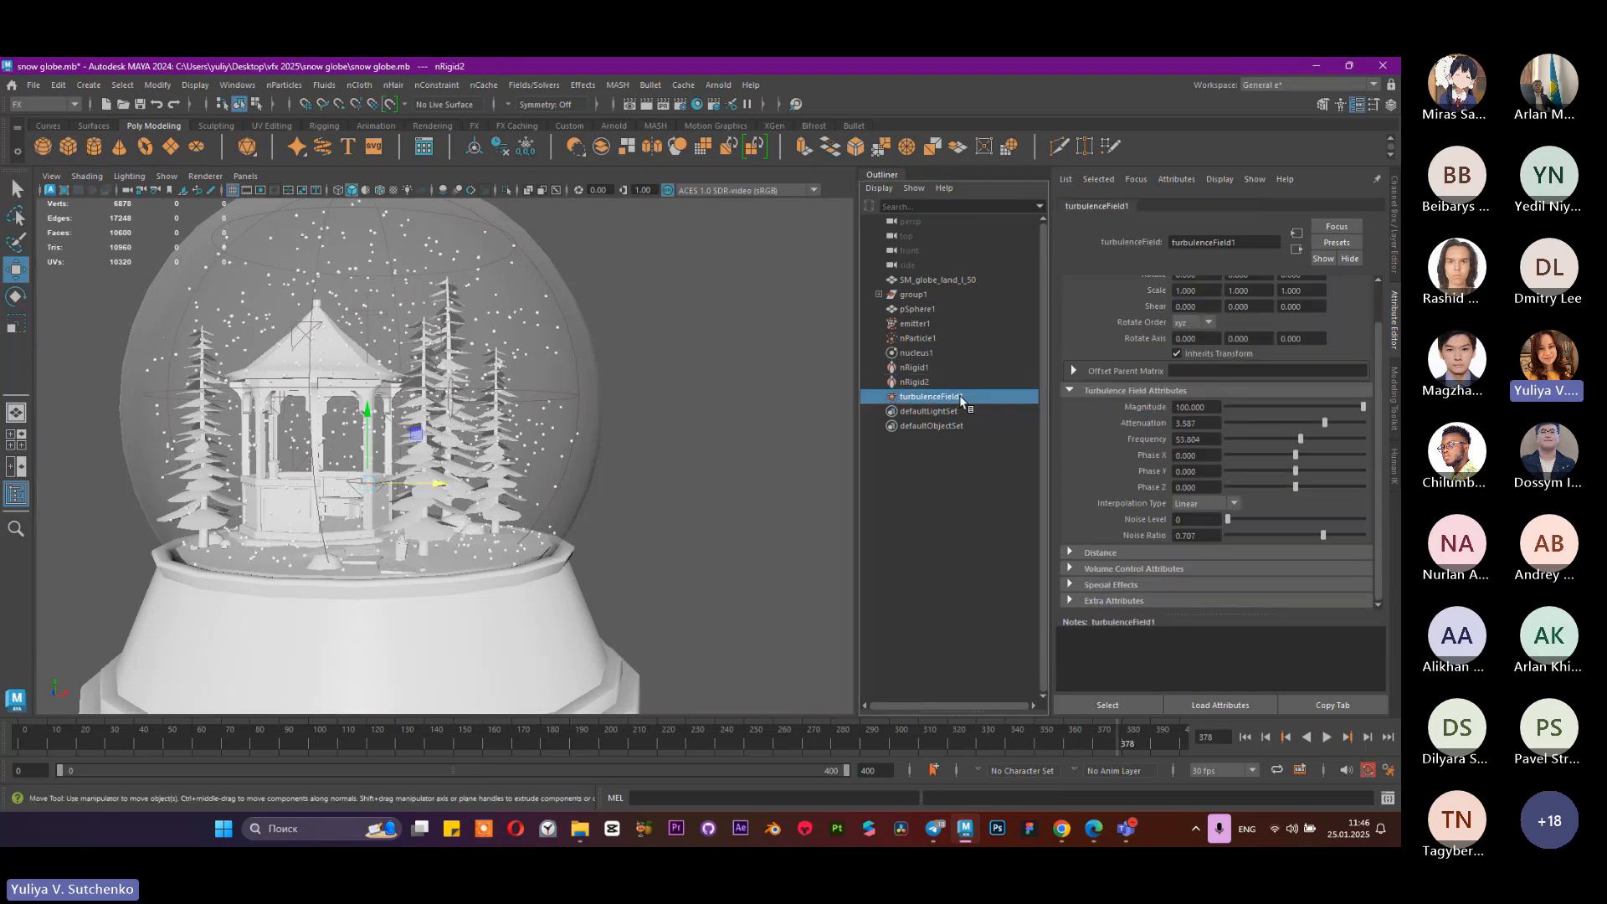
pyautogui.press('Delete')
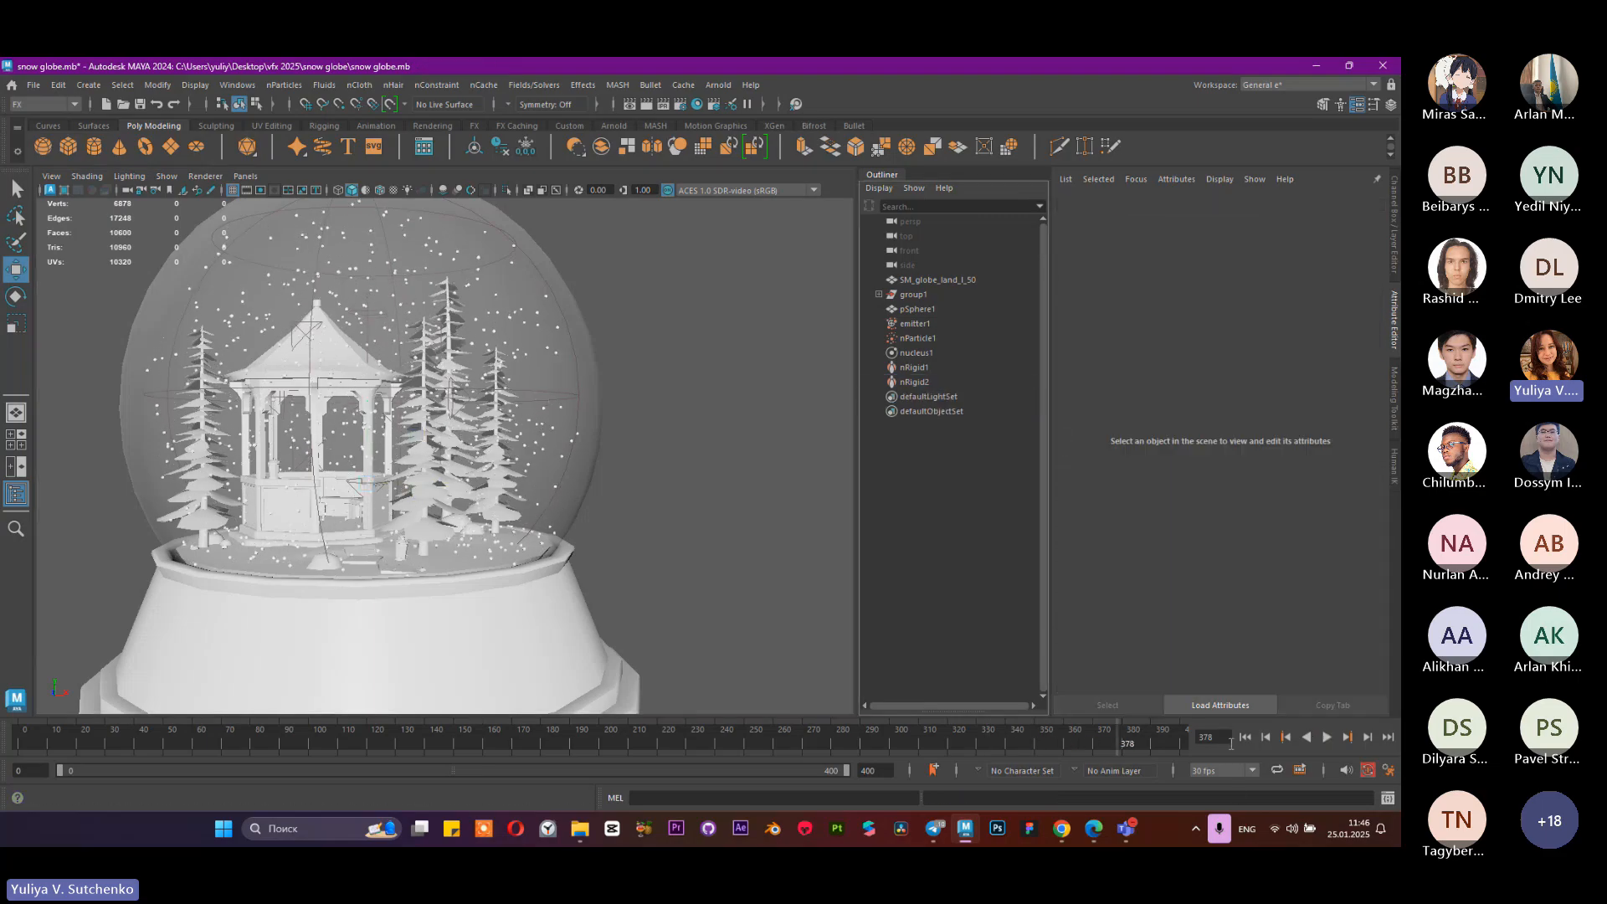
pyautogui.click(1325, 735)
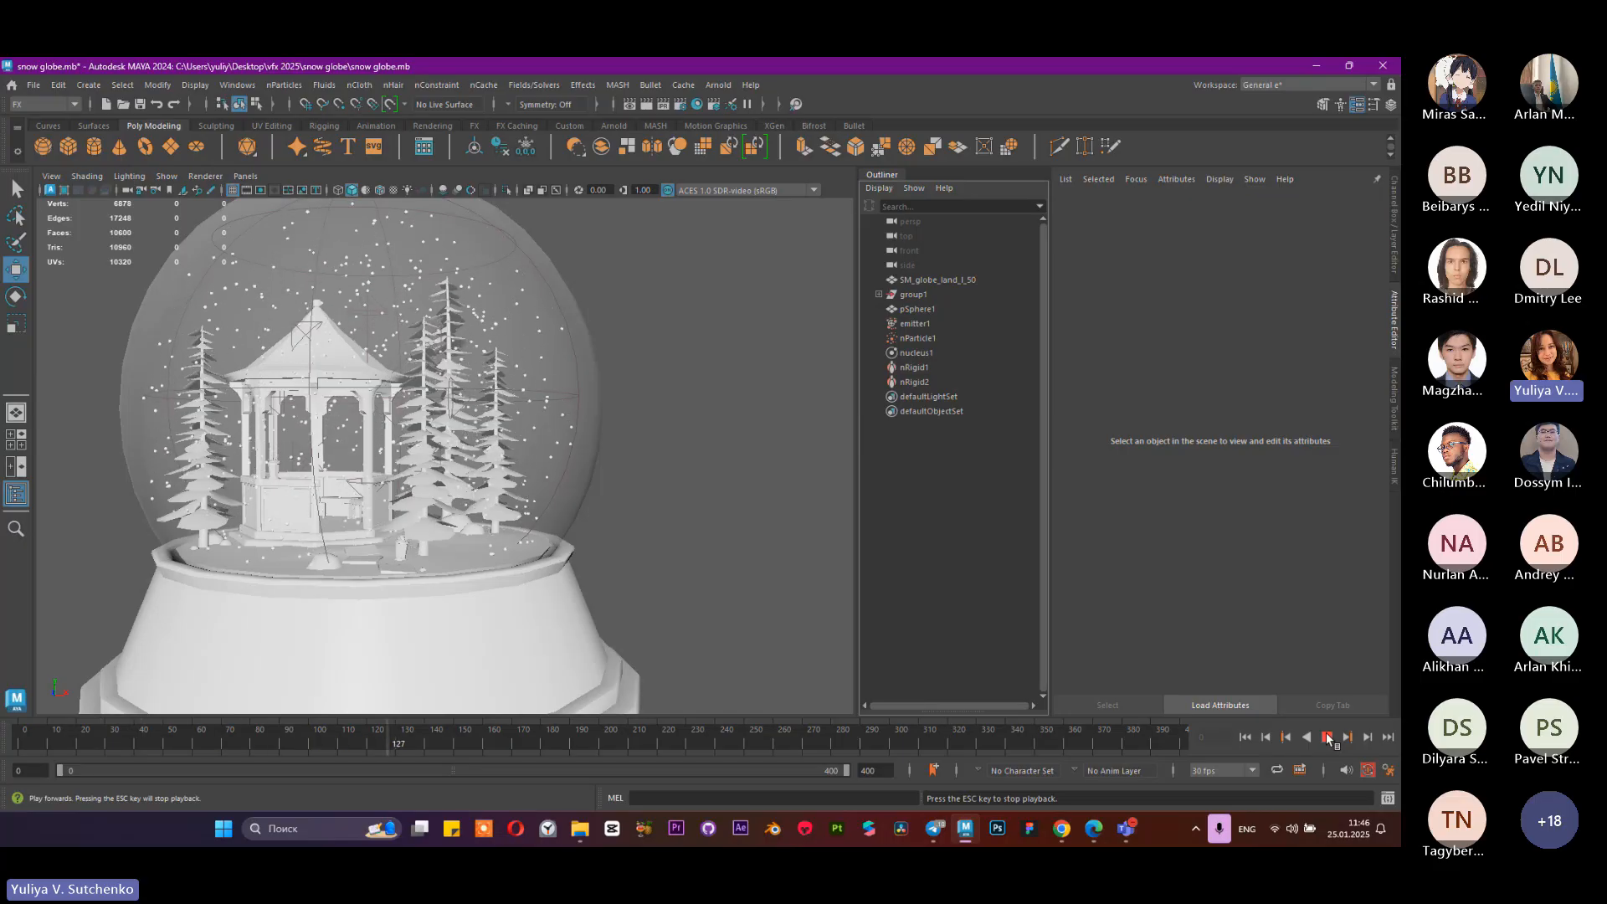
pyautogui.click(1327, 734)
pyautogui.scroll(-5, 666, 502)
pyautogui.keyDown('alt'); pyautogui.moveTo(646, 444); pyautogui.dragTo(605, 480); pyautogui.keyUp('alt')
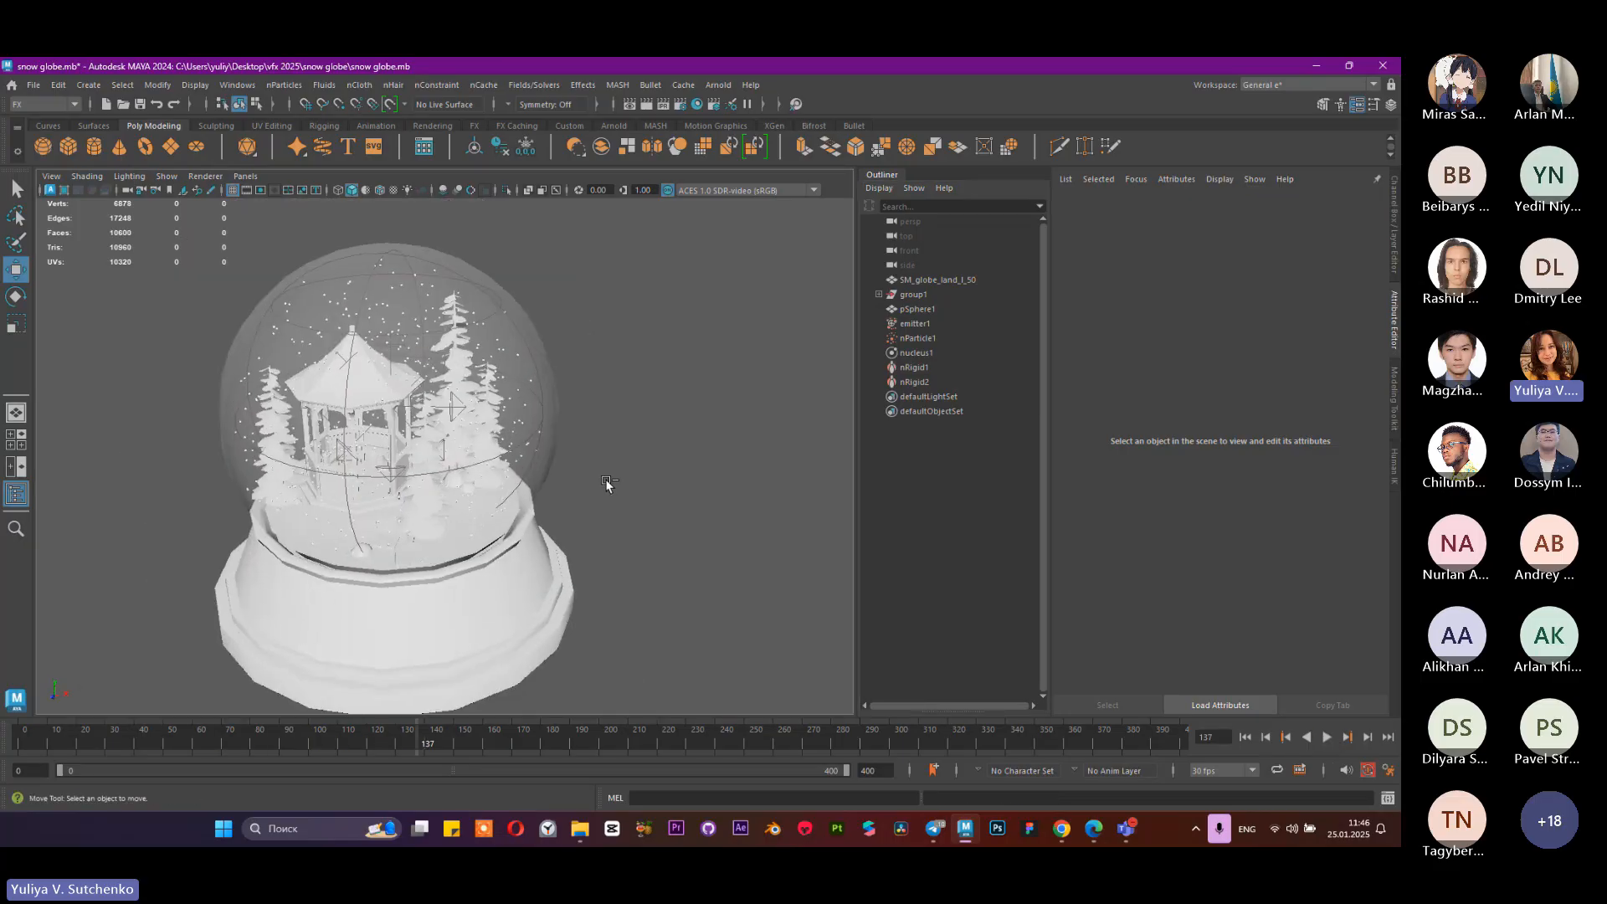
# Step: Save the snow globe scene and launch a second Maya 2024 instance
pyautogui.hotkey('ctrl', 's')
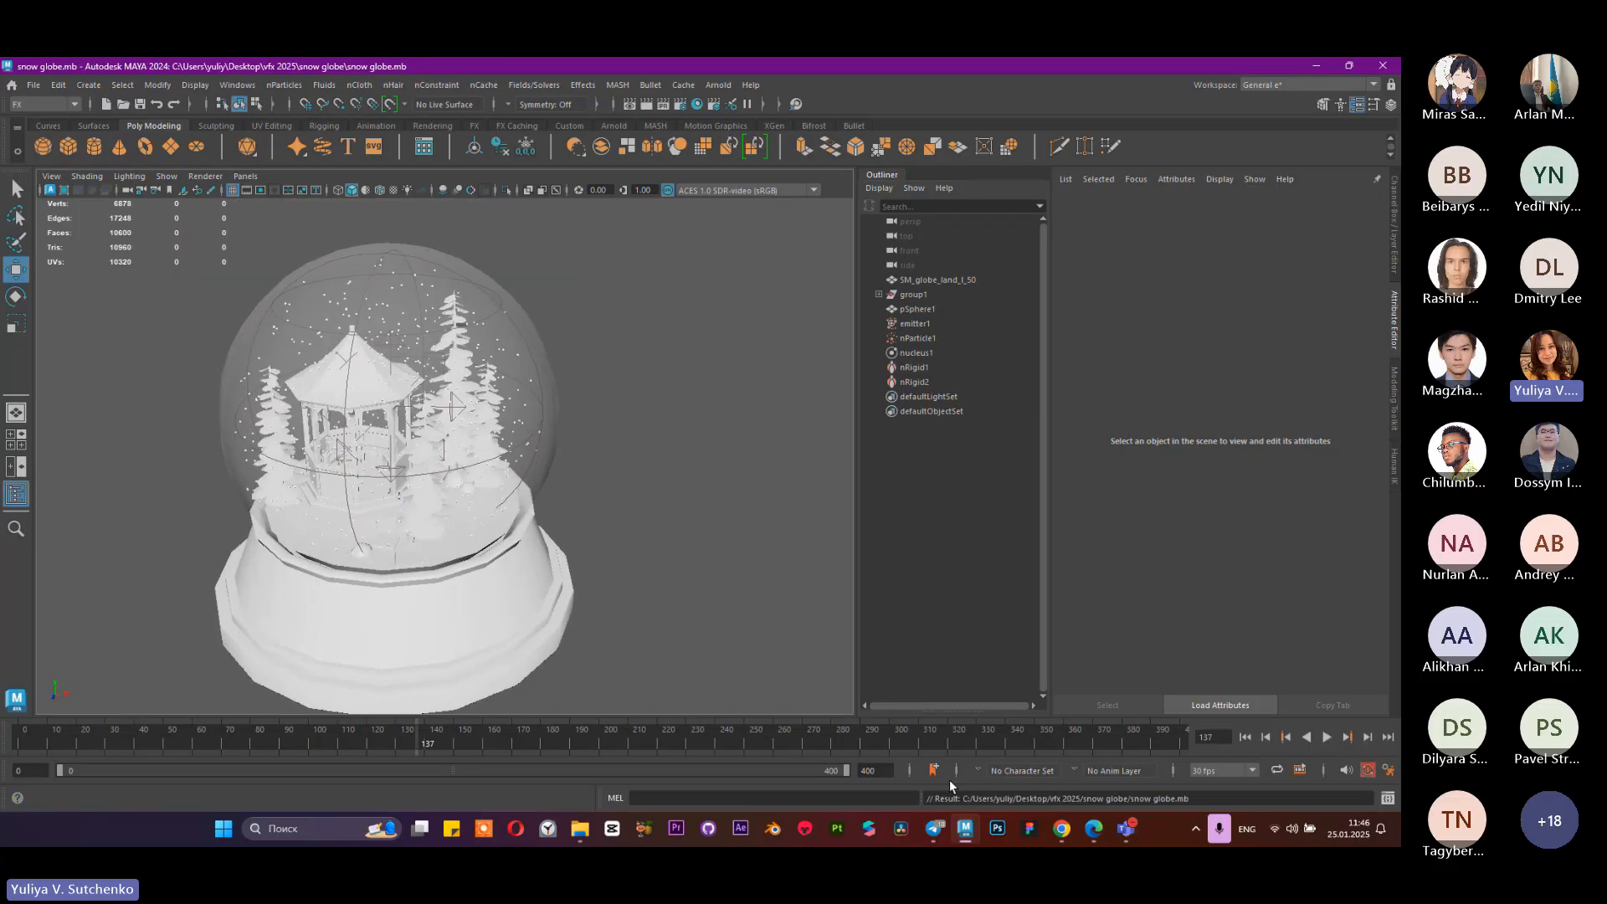
pyautogui.rightClick(967, 829)
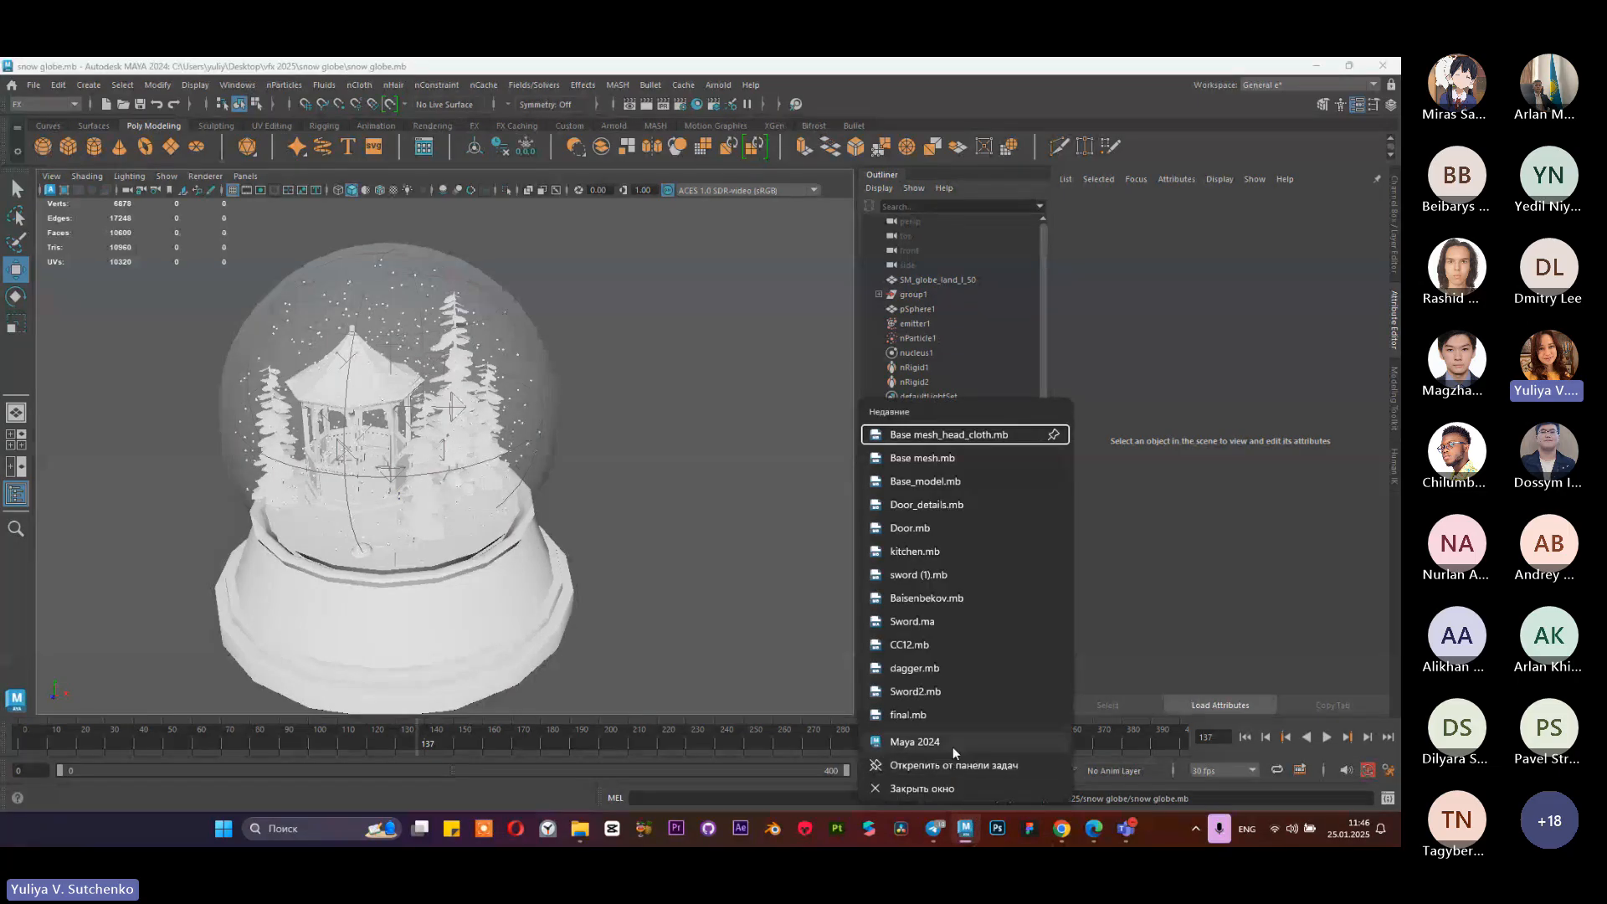
pyautogui.click(672, 397)
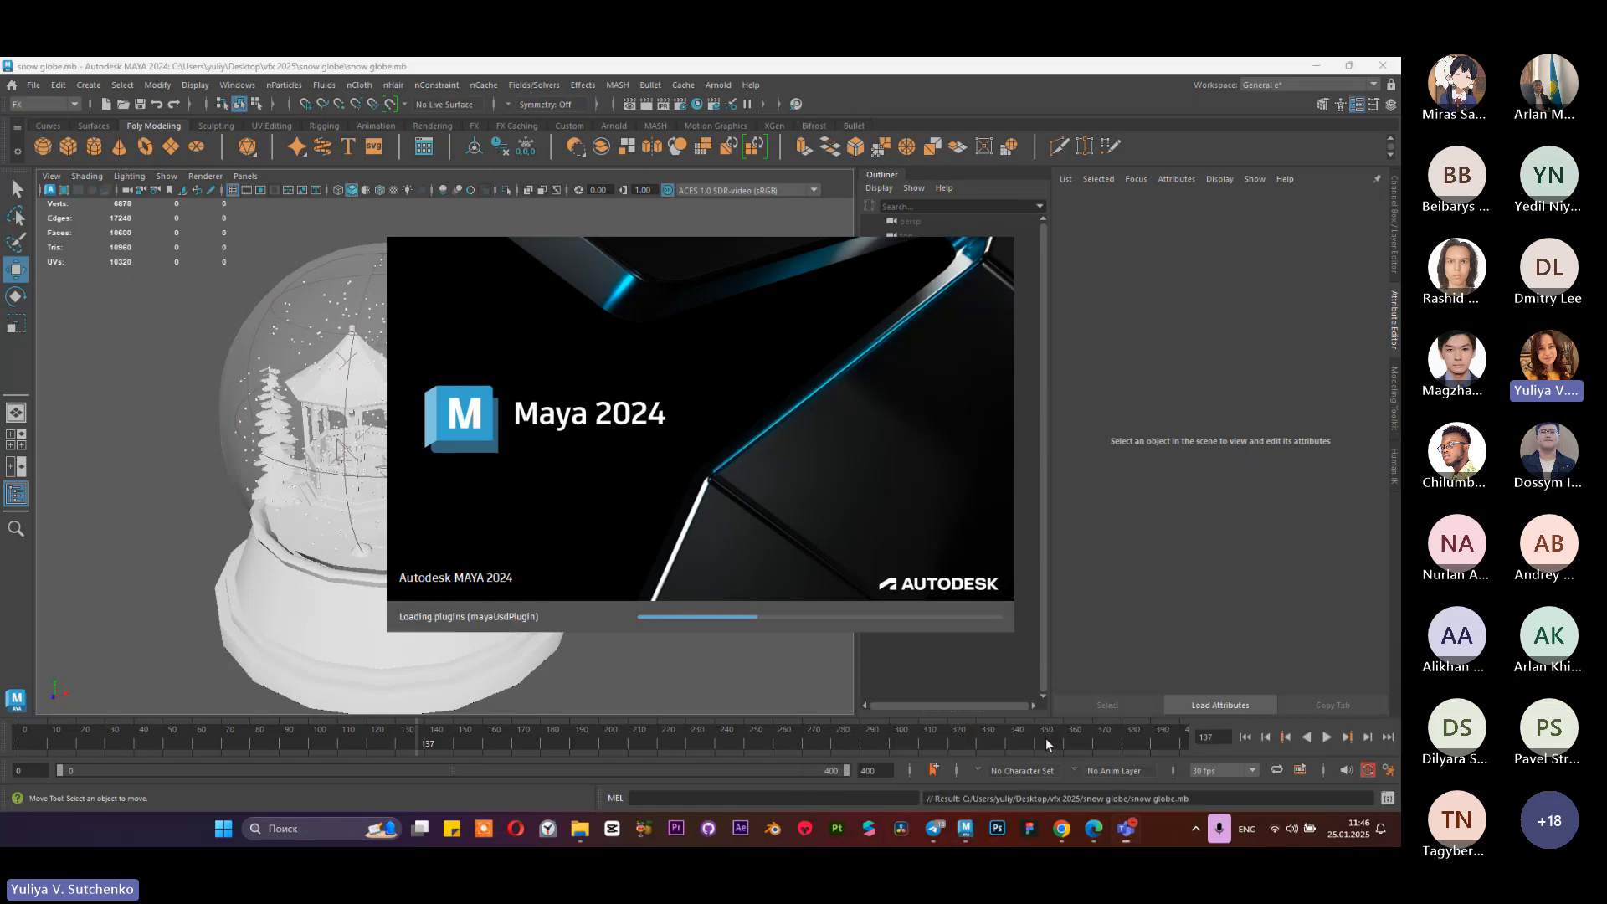
# Step: Switch to the Teams meeting, look through the participant list, and minimize the meeting window
pyautogui.click(1126, 828)
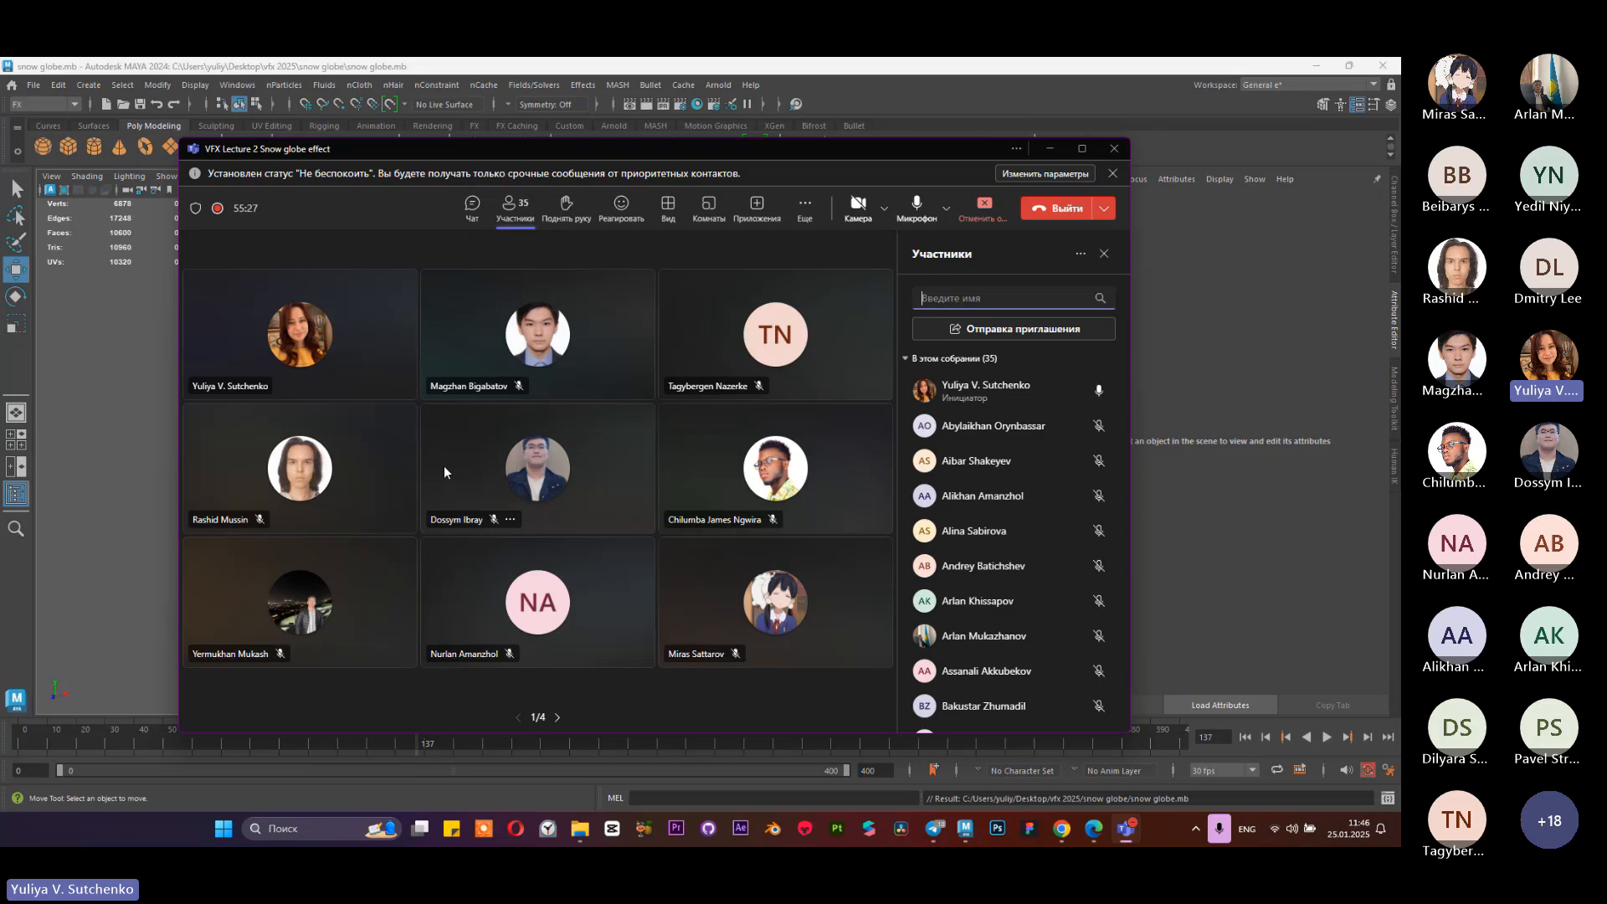
pyautogui.scroll(-2, 1057, 524)
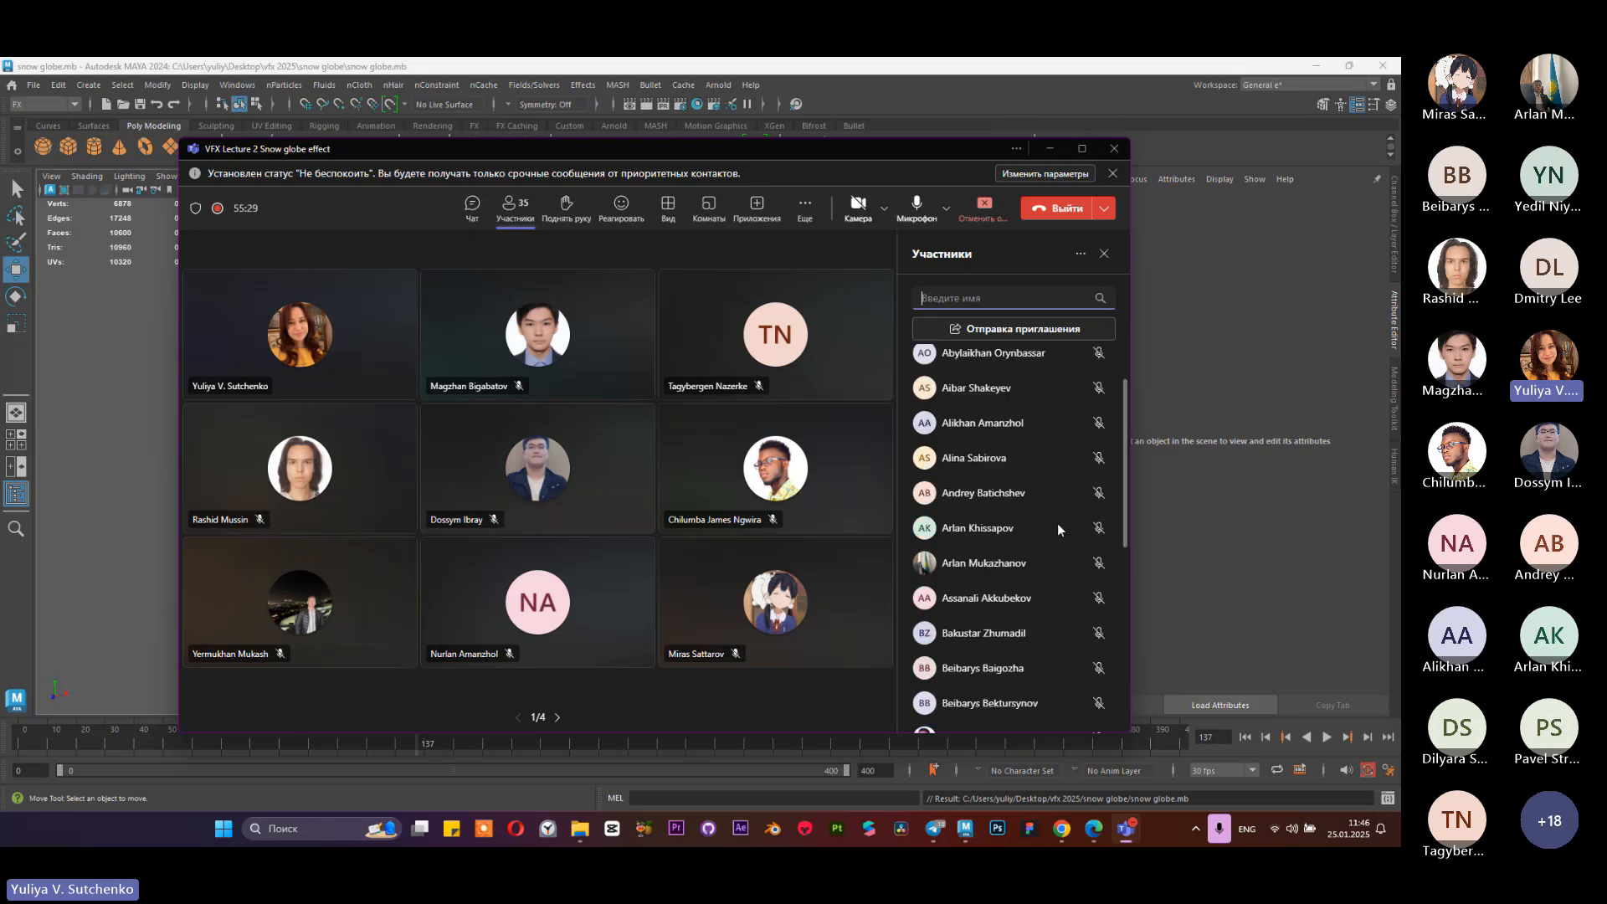
pyautogui.scroll(-5, 1057, 524)
pyautogui.scroll(8, 1054, 521)
pyautogui.scroll(1, 1053, 519)
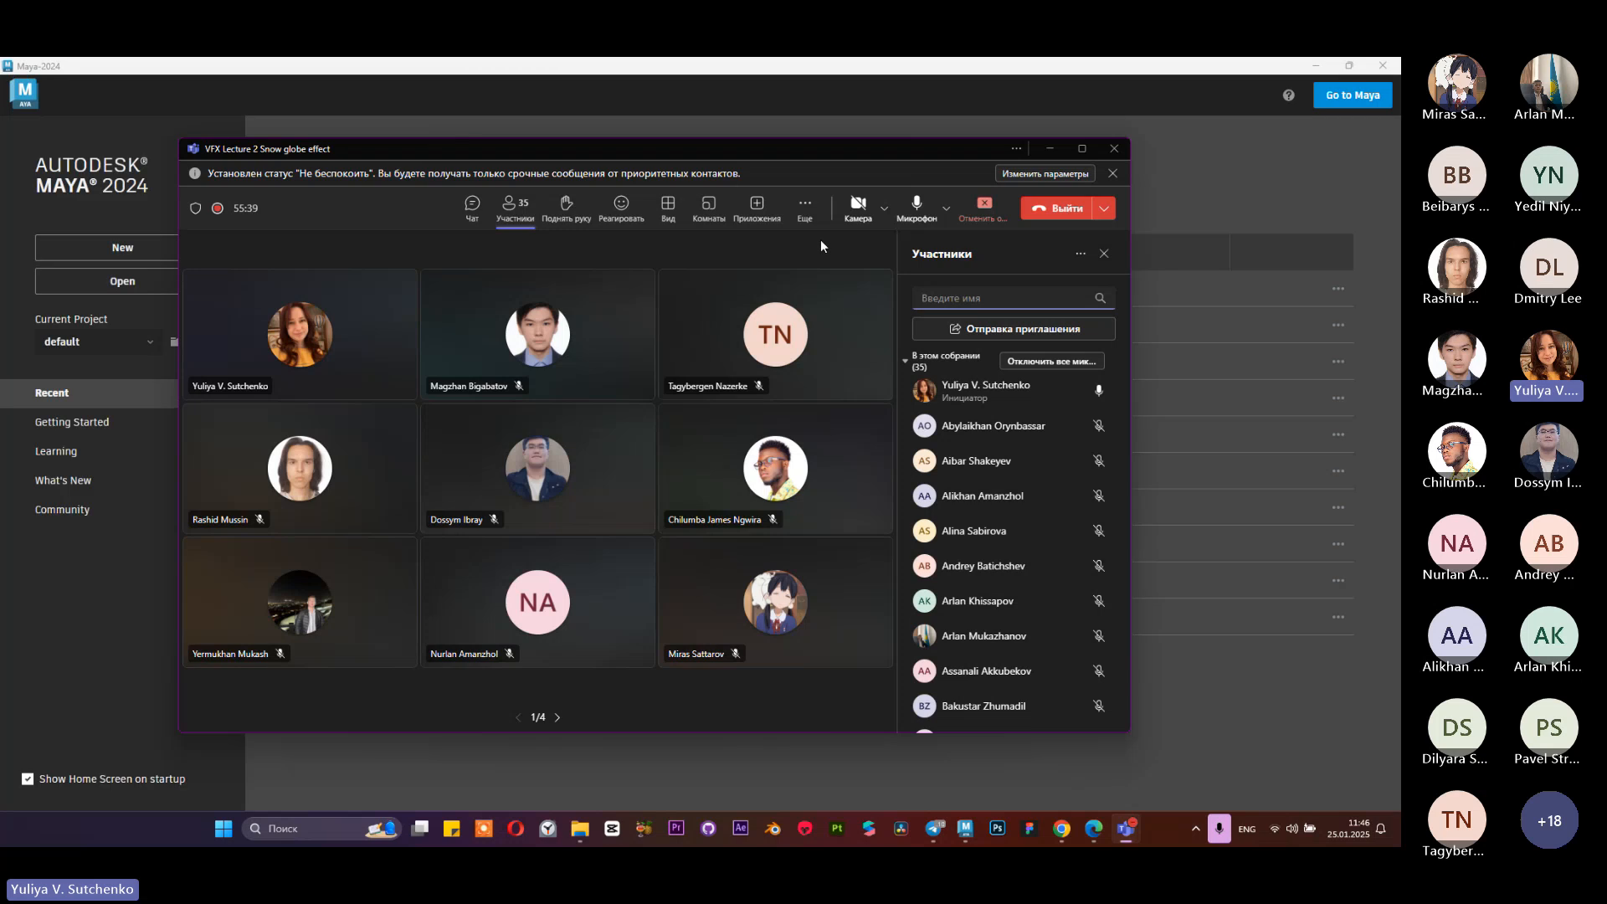
pyautogui.click(1050, 149)
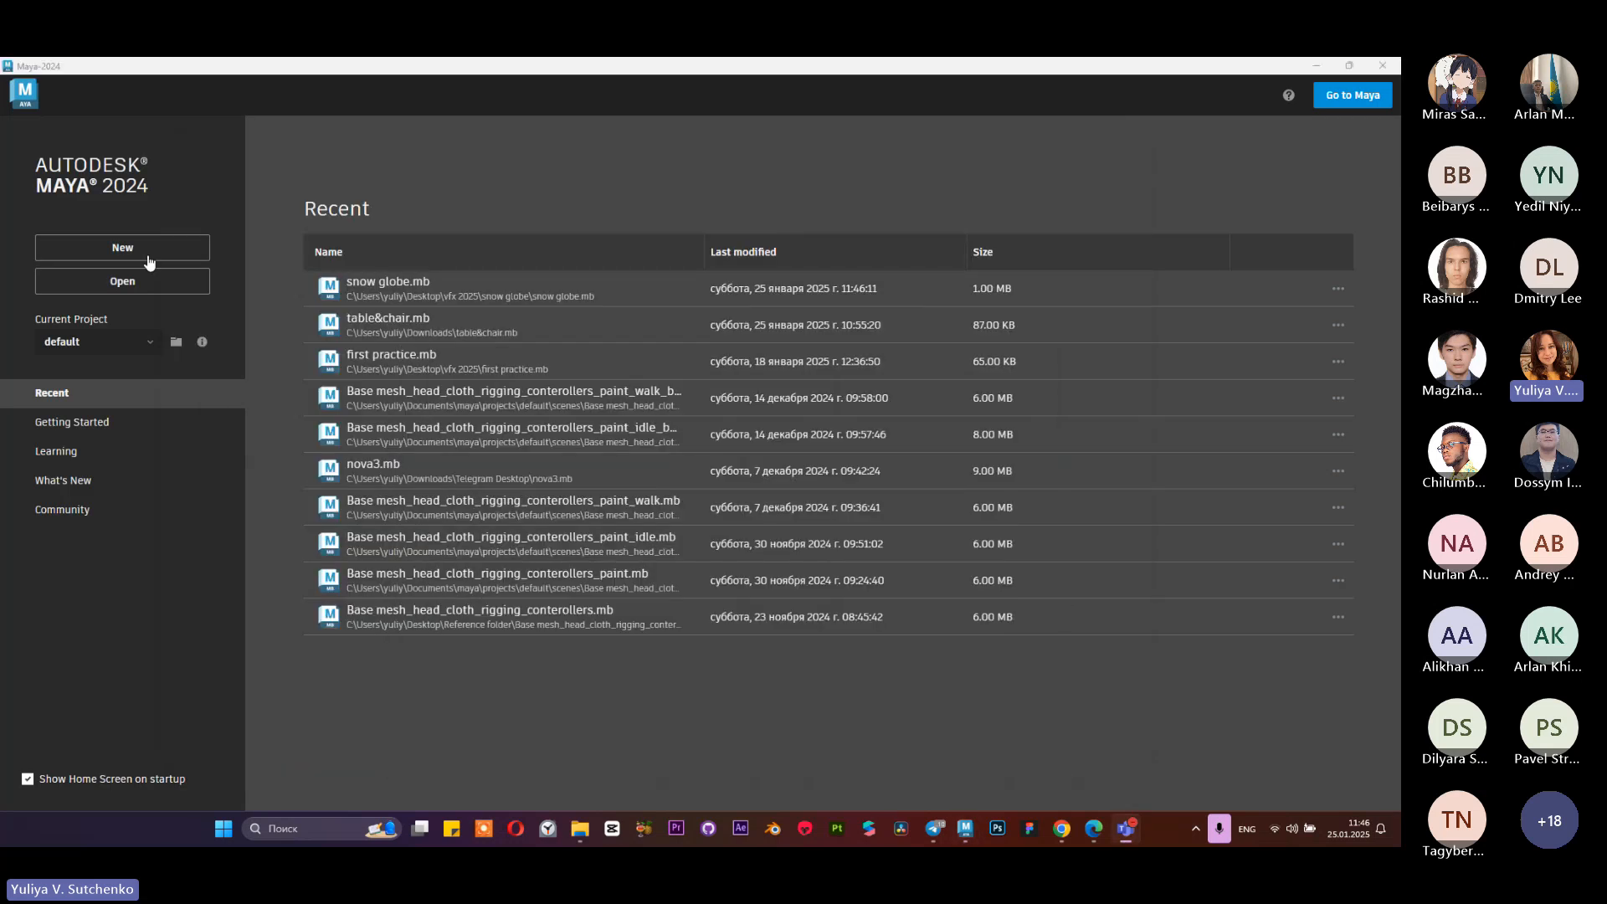
# Step: Create a new empty scene in the second Maya instance and switch it to FX mode
pyautogui.click(469, 337)
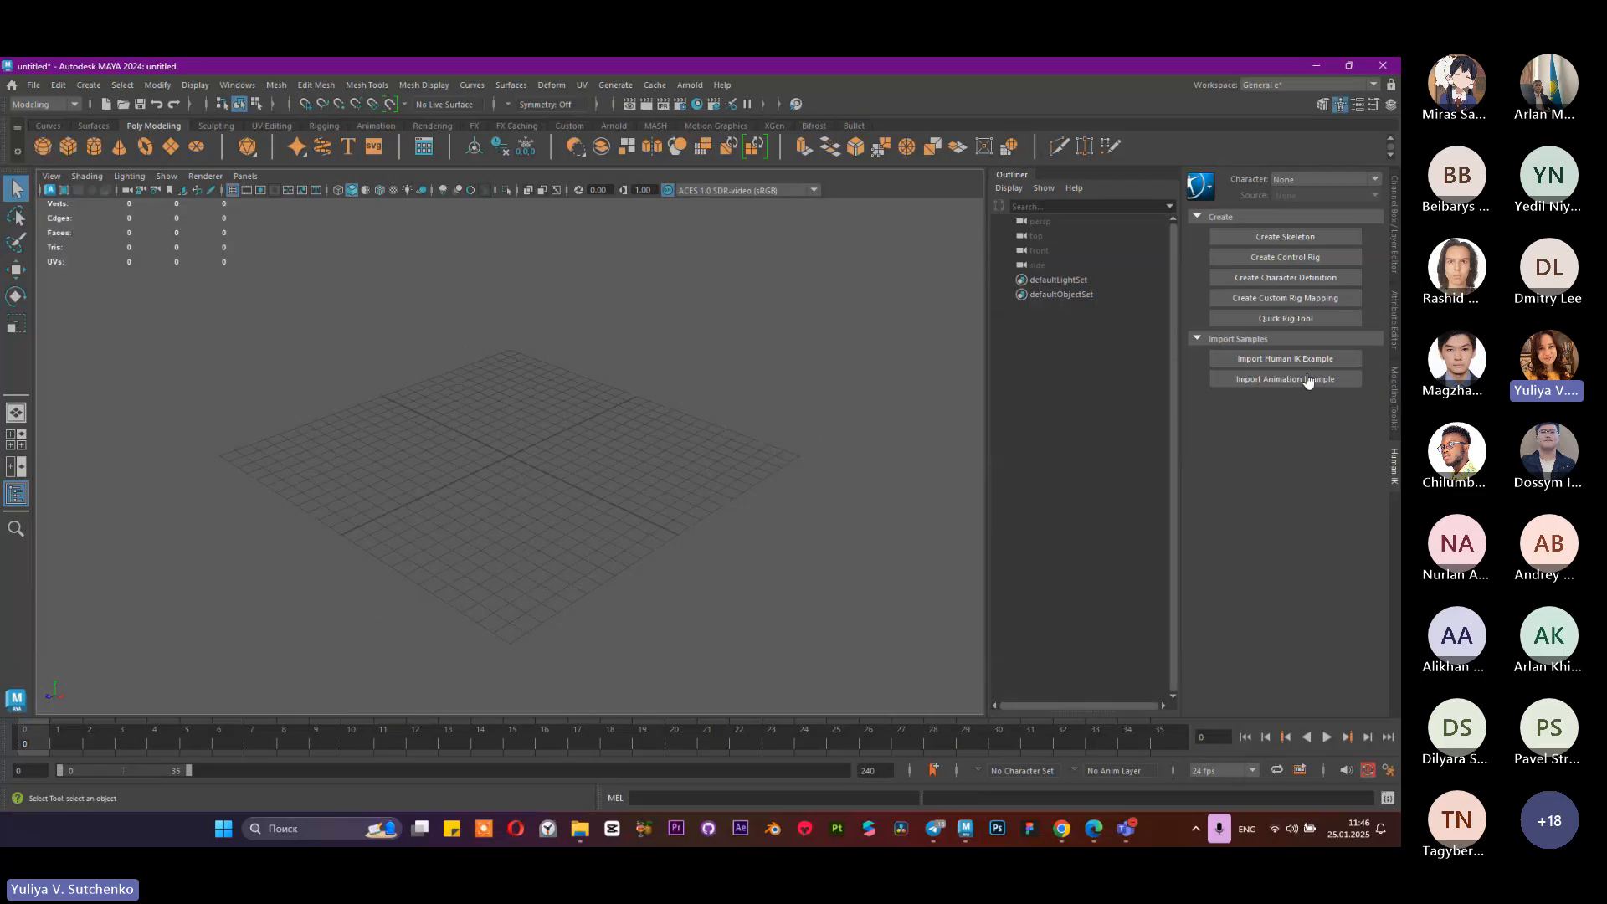
pyautogui.keyDown('alt'); pyautogui.moveTo(574, 388); pyautogui.dragTo(535, 405); pyautogui.keyUp('alt')
pyautogui.click(33, 87)
pyautogui.click(35, 88)
pyautogui.click(38, 106)
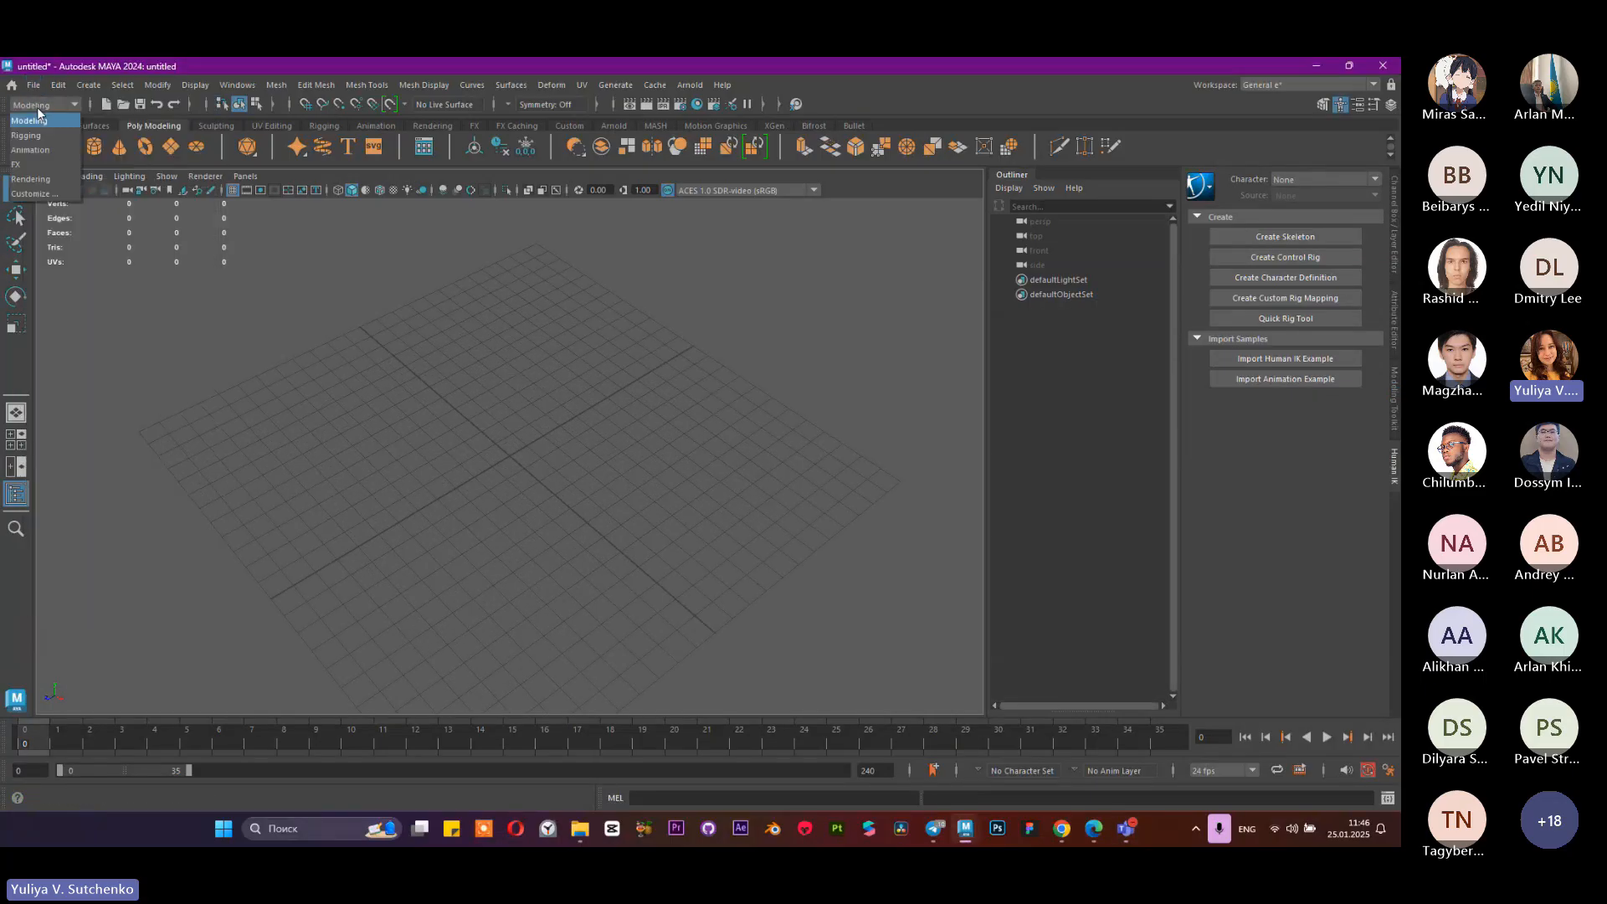
pyautogui.click(57, 169)
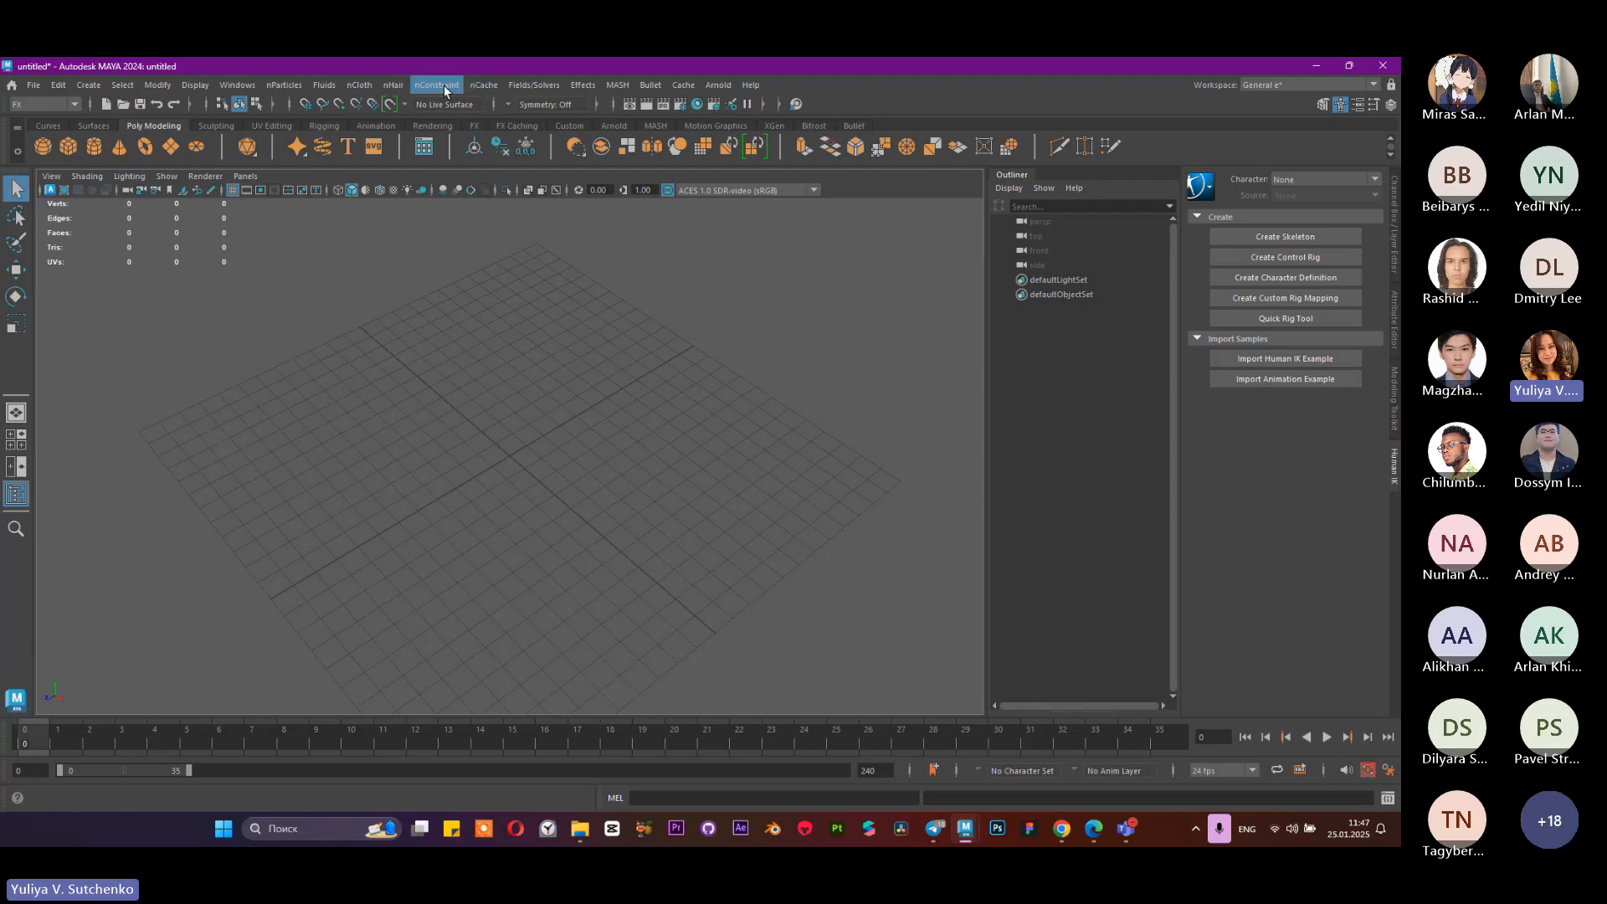
# Step: Create a cube-shaped nParticle volume emitter at the origin and briefly play its emission
pyautogui.click(281, 84)
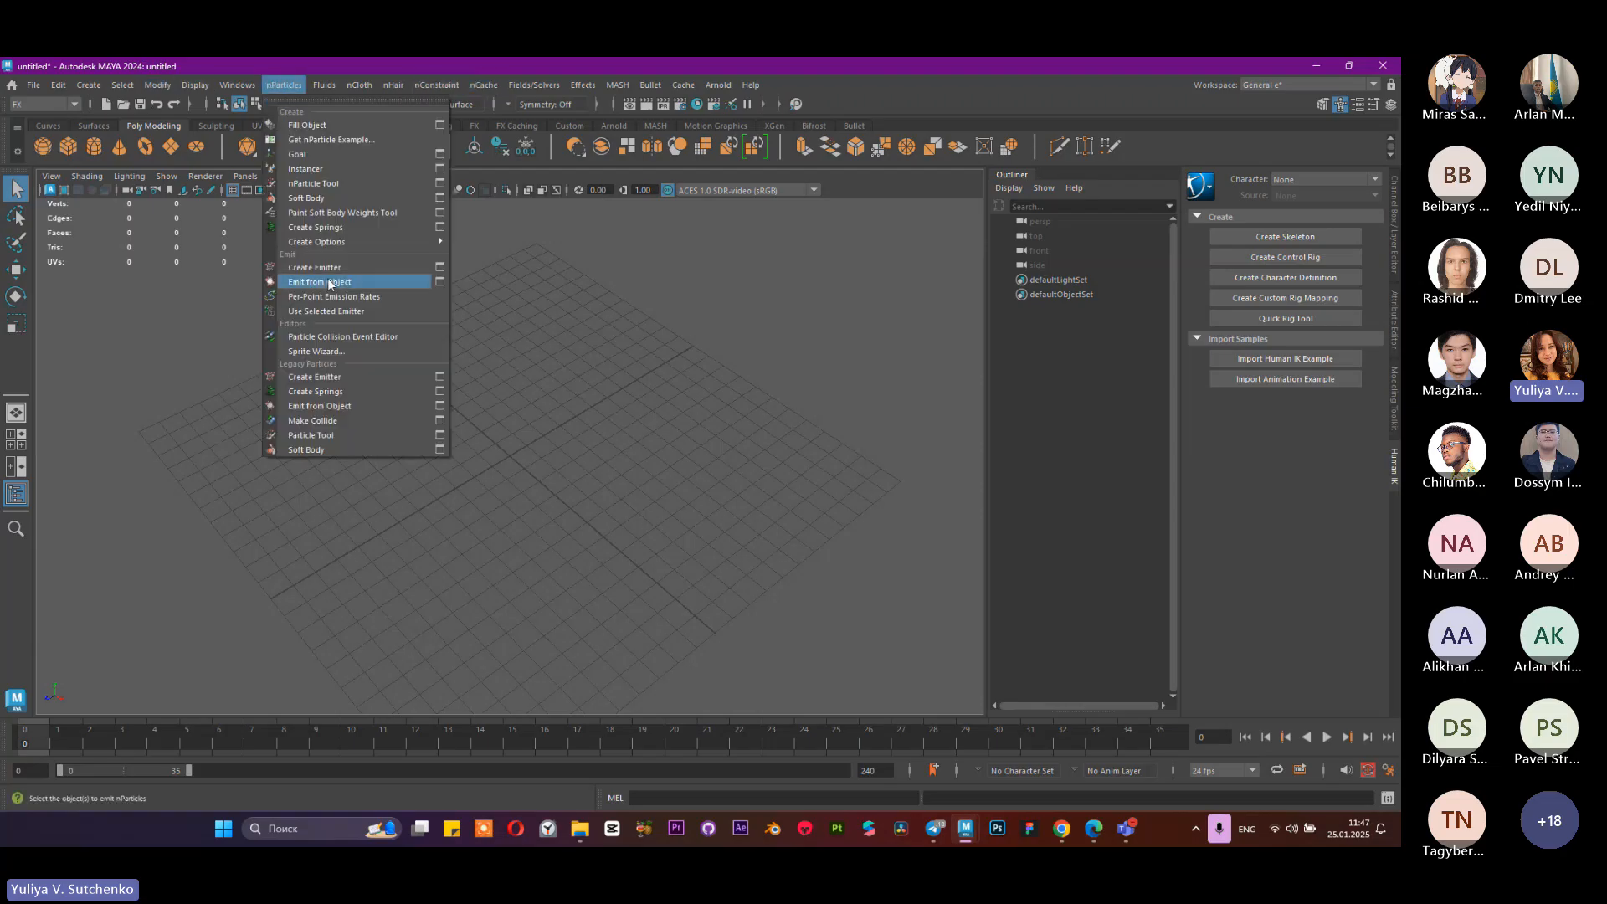
pyautogui.click(329, 282)
pyautogui.keyDown('alt'); pyautogui.moveTo(335, 268); pyautogui.dragTo(994, 528, button='right'); pyautogui.keyUp('alt')
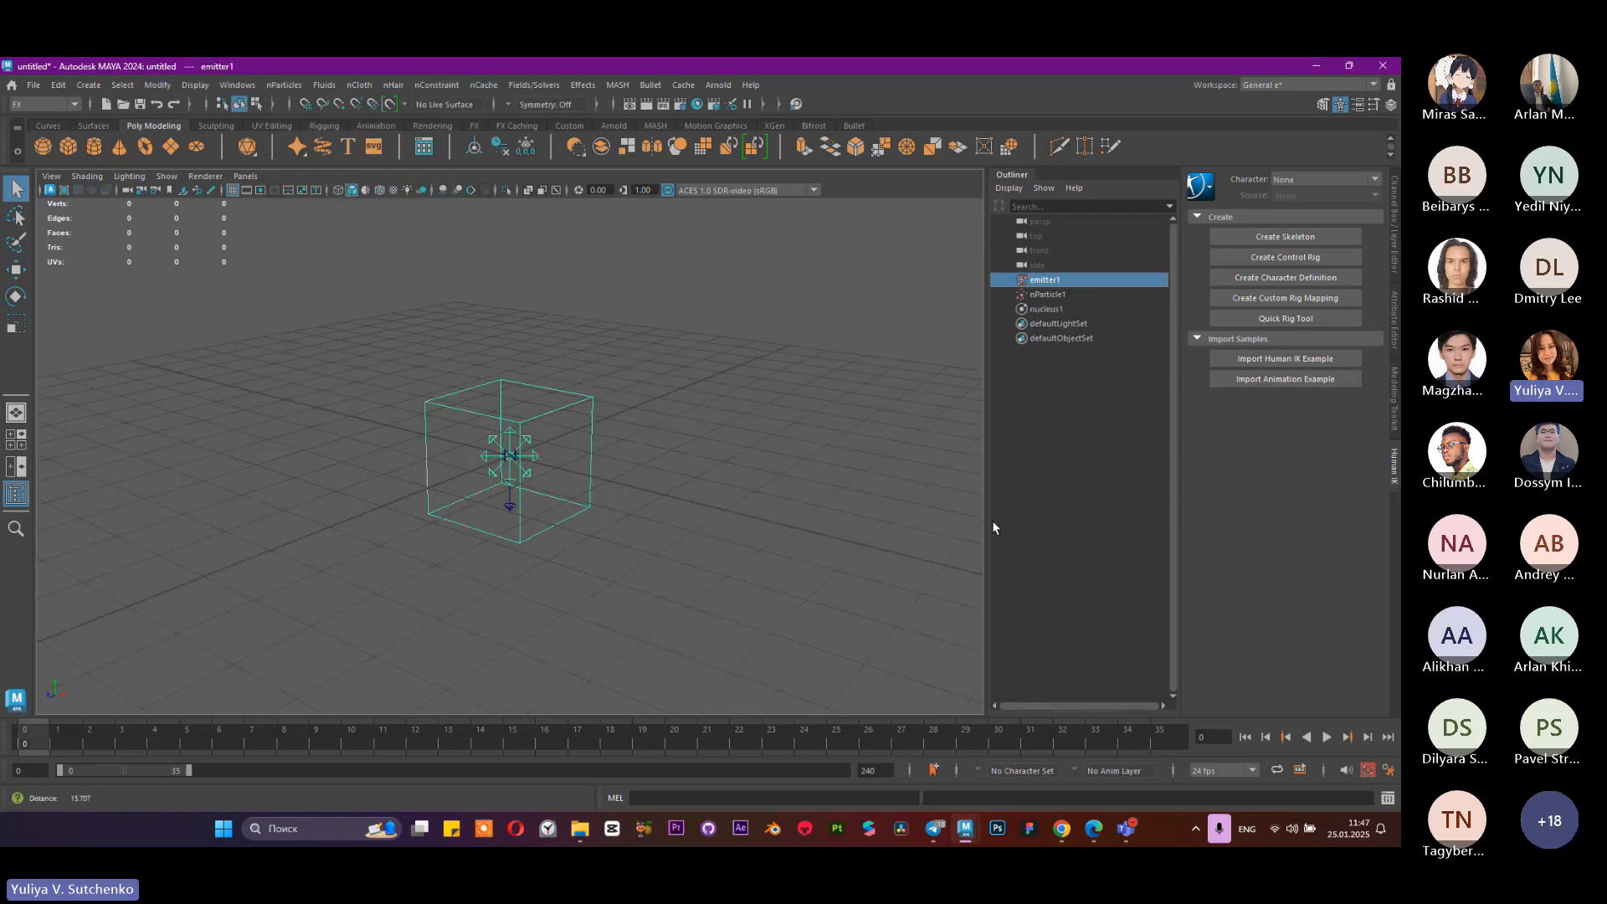
pyautogui.scroll(2, 872, 481)
pyautogui.click(1326, 736)
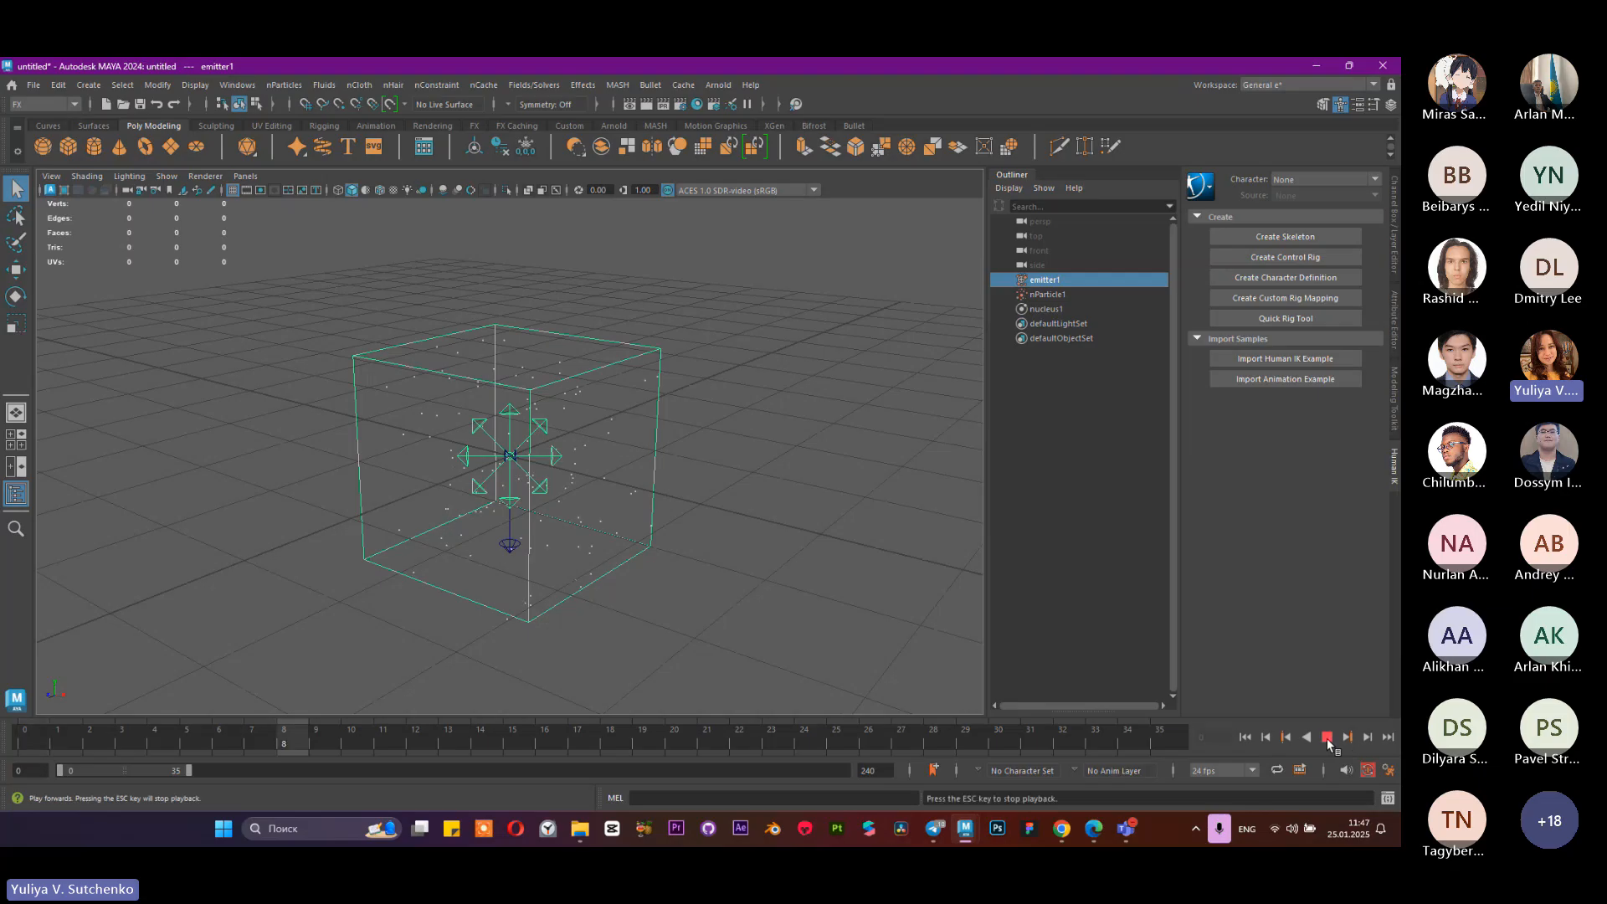
pyautogui.click(1326, 737)
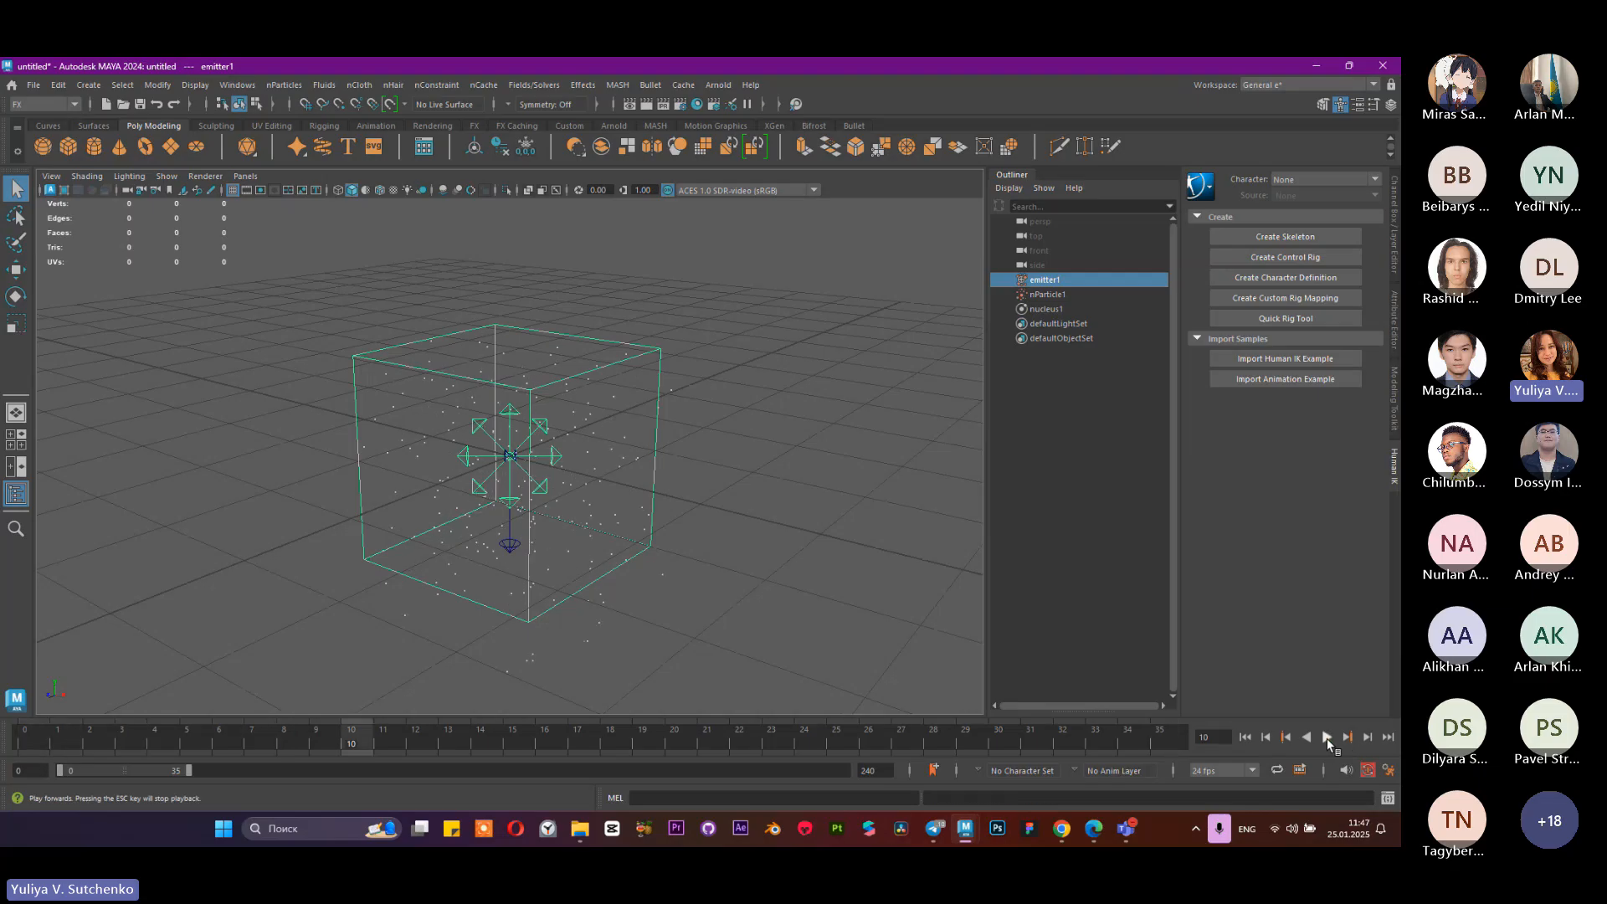
# Step: Extend the playback range to frame 240 and play the particle emission
pyautogui.moveTo(189, 770); pyautogui.dragTo(907, 790)
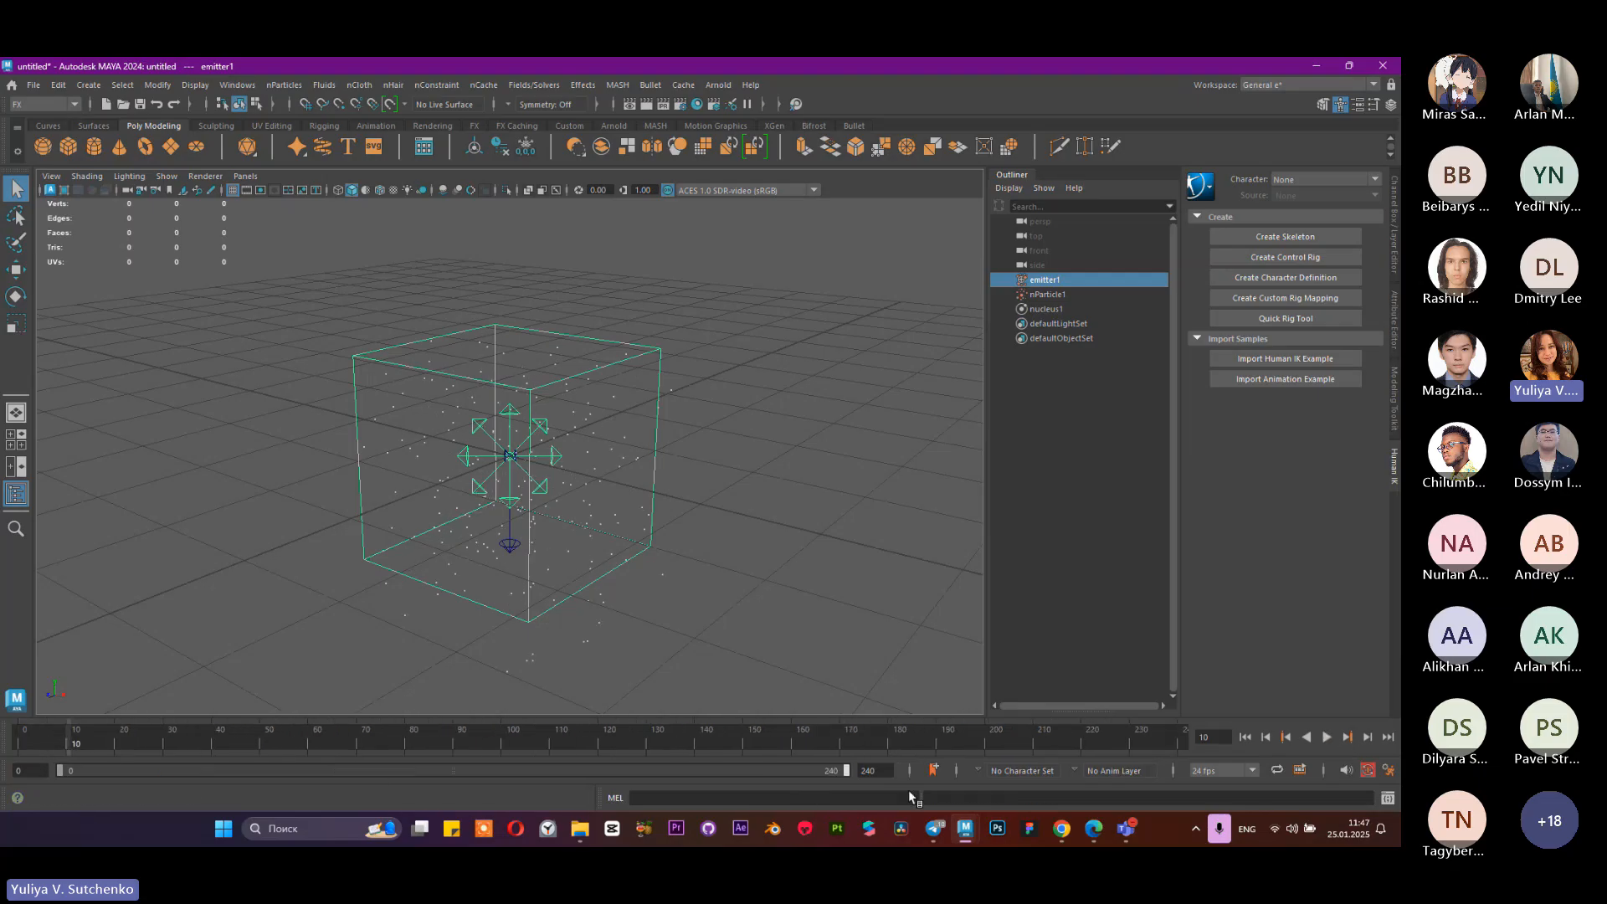
pyautogui.click(1327, 736)
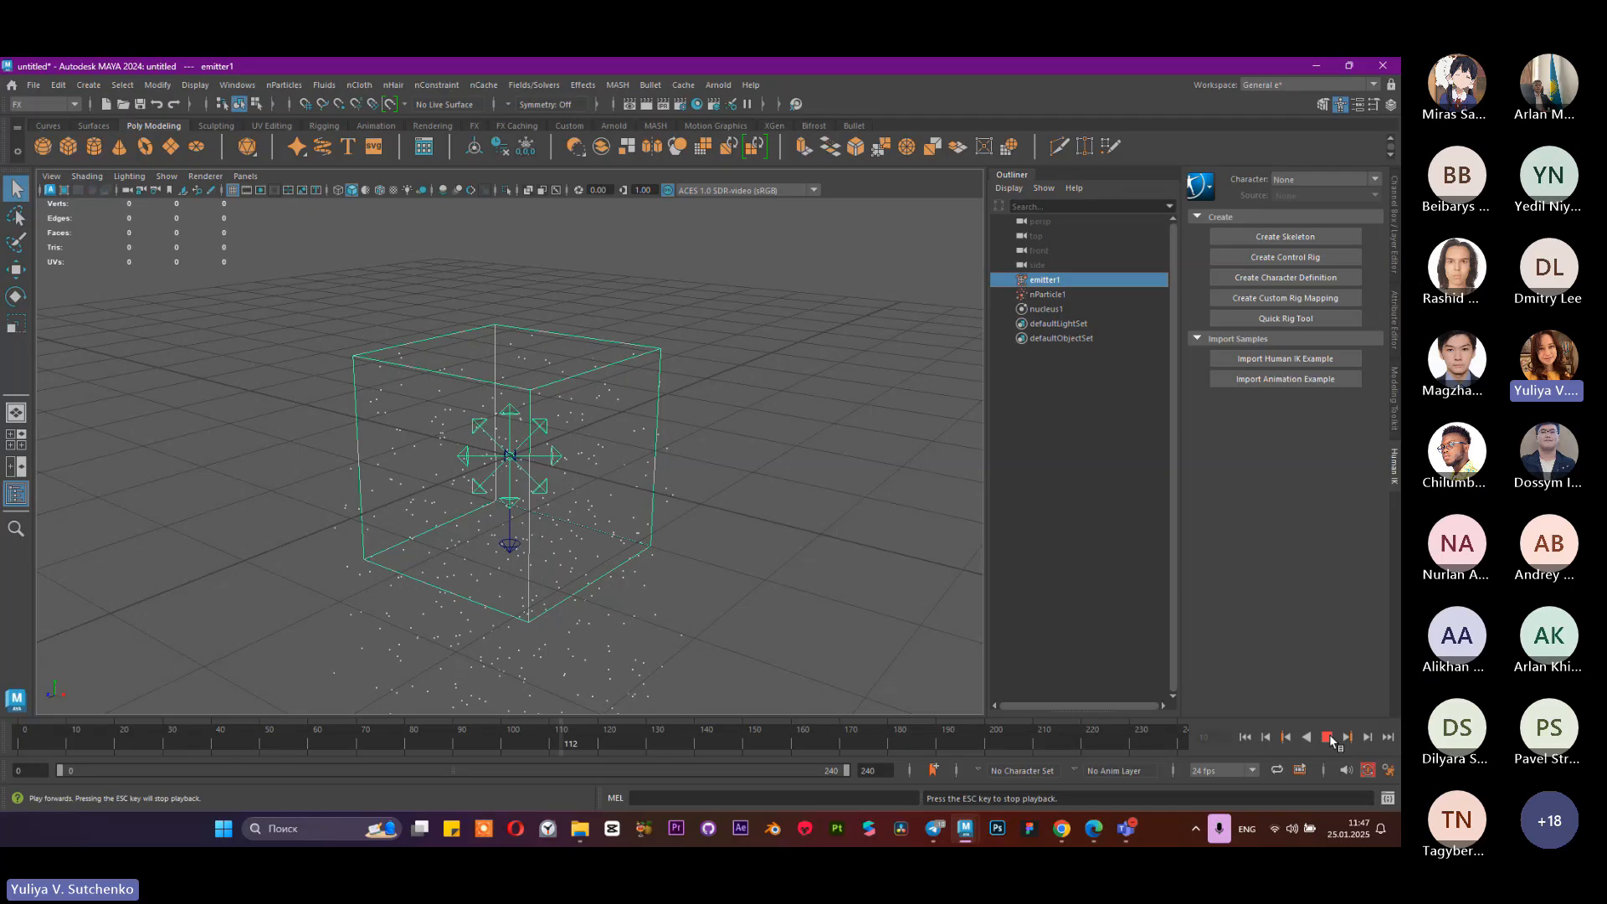
# Step: Stop the playback, select the emitted nParticles and add a turbulence field to them
pyautogui.click(1326, 737)
pyautogui.keyDown('alt'); pyautogui.moveTo(815, 527); pyautogui.dragTo(527, 416, button='right'); pyautogui.keyUp('alt')
pyautogui.keyDown('alt'); pyautogui.moveTo(527, 416); pyautogui.dragTo(456, 373); pyautogui.keyUp('alt')
pyautogui.keyDown('alt'); pyautogui.moveTo(455, 373); pyautogui.dragTo(689, 514, button='right'); pyautogui.keyUp('alt')
pyautogui.click(466, 435)
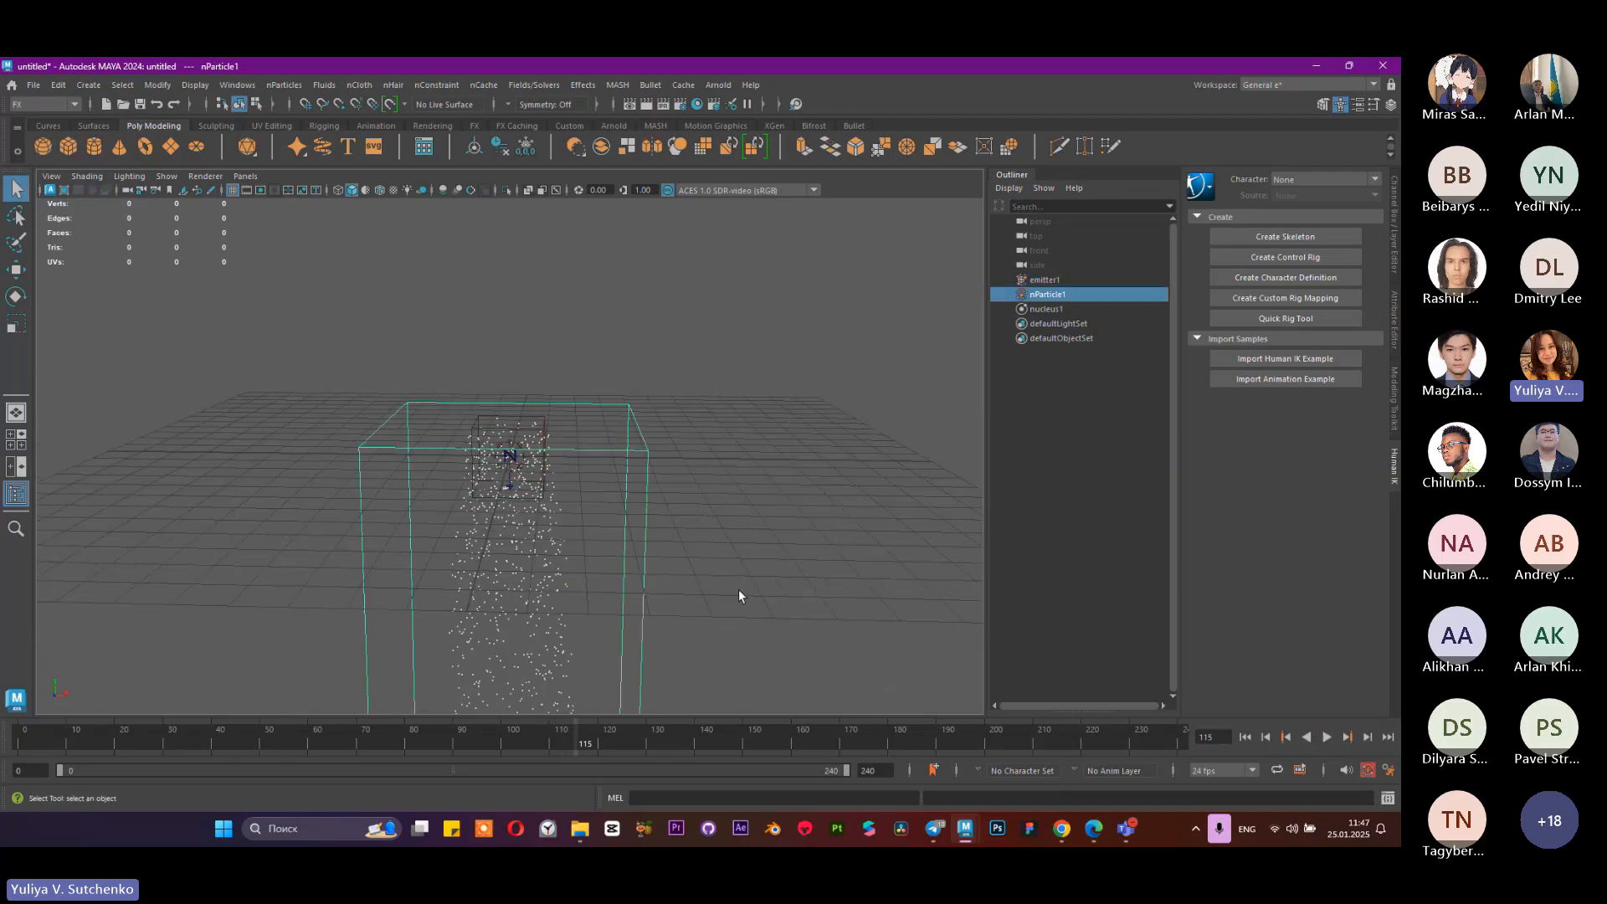
pyautogui.click(527, 85)
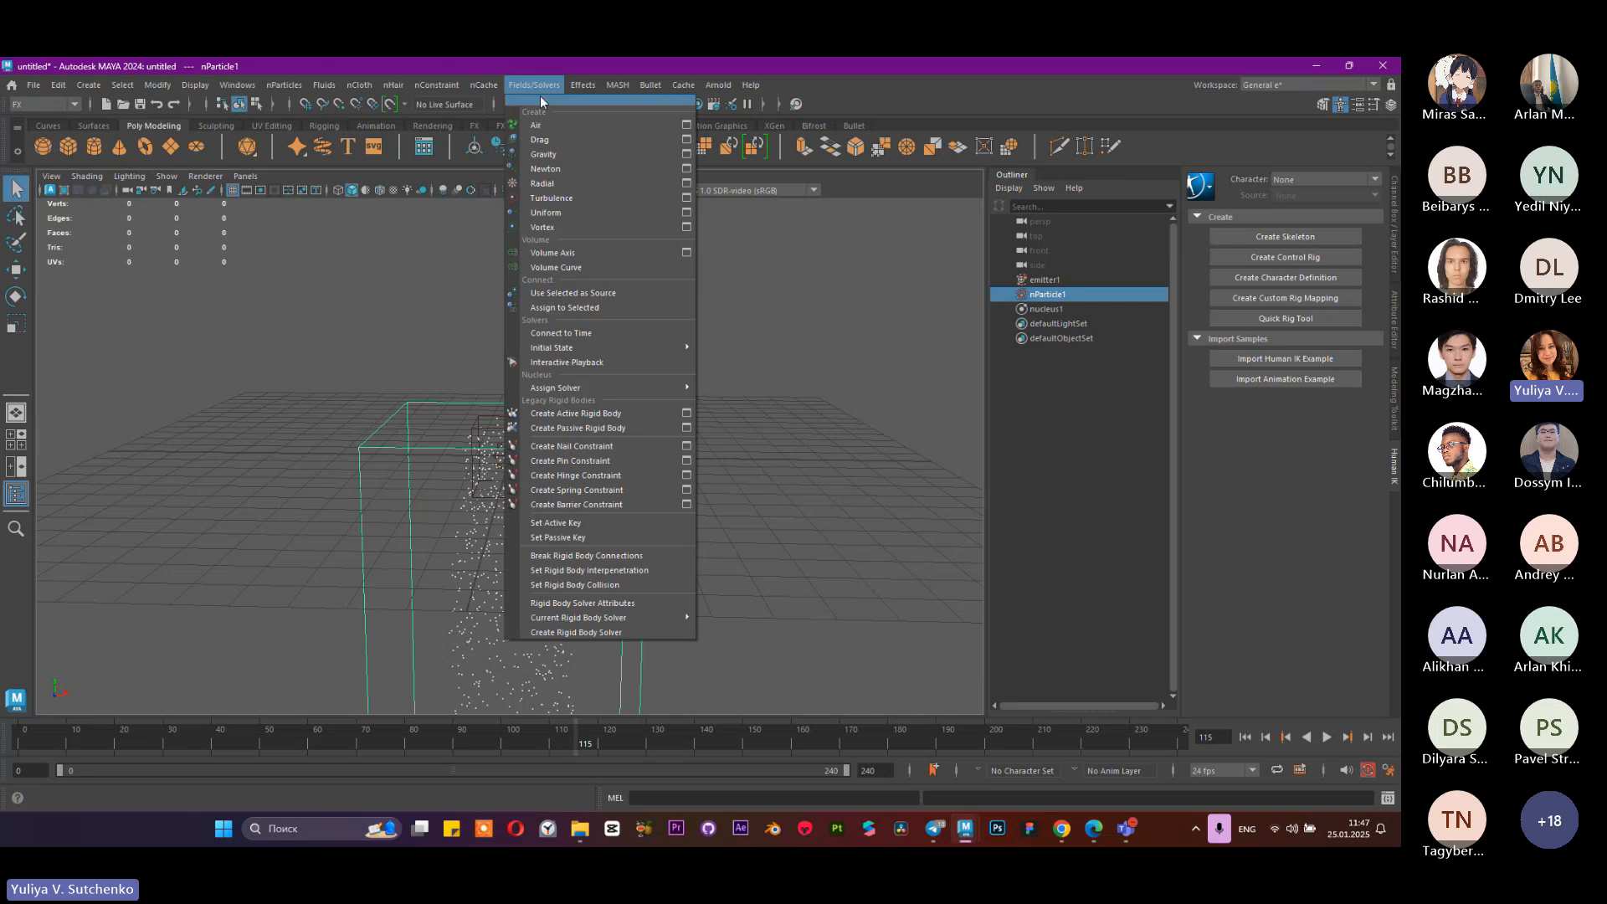
pyautogui.click(549, 197)
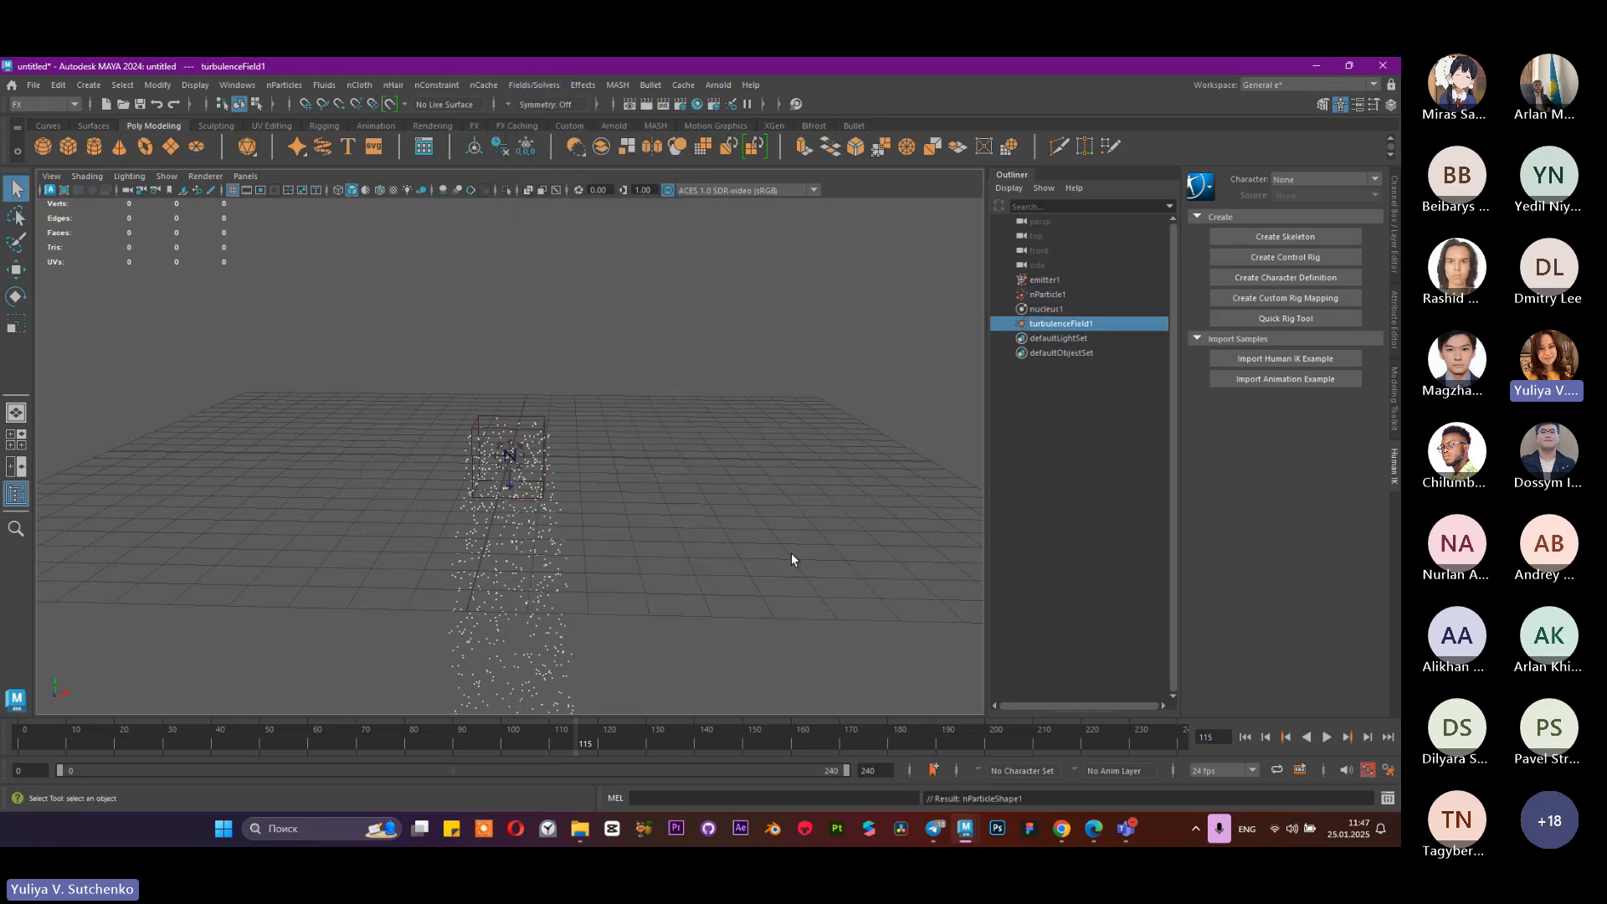
# Step: Play the simulation from the first frame to check the turbulence field's effect, then stop it
pyautogui.click(1245, 736)
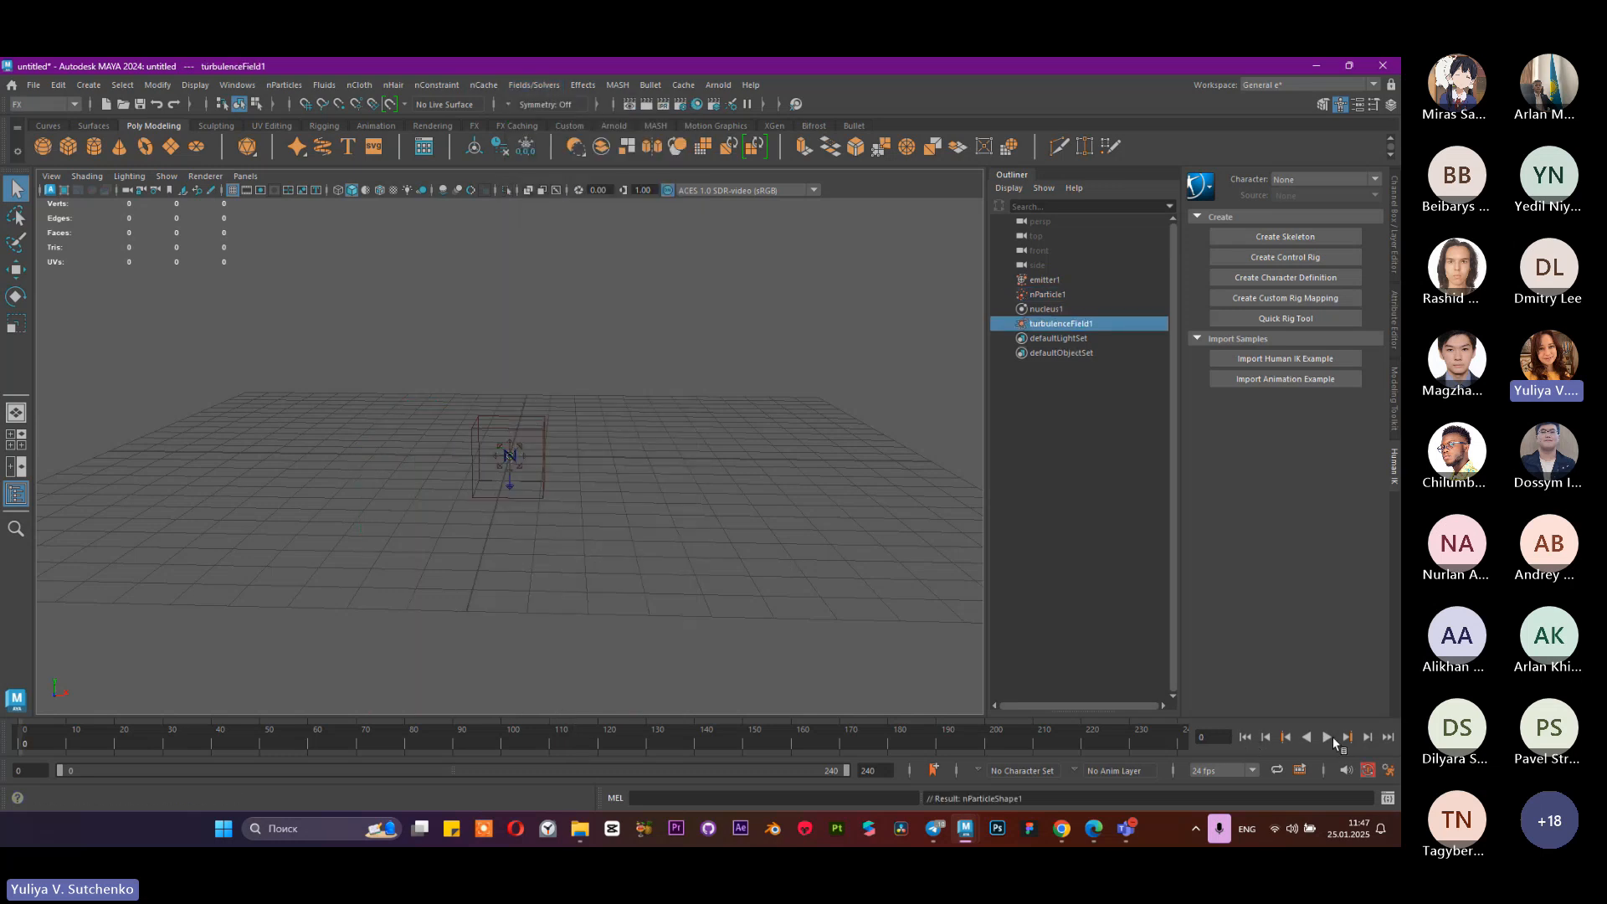
pyautogui.click(1327, 736)
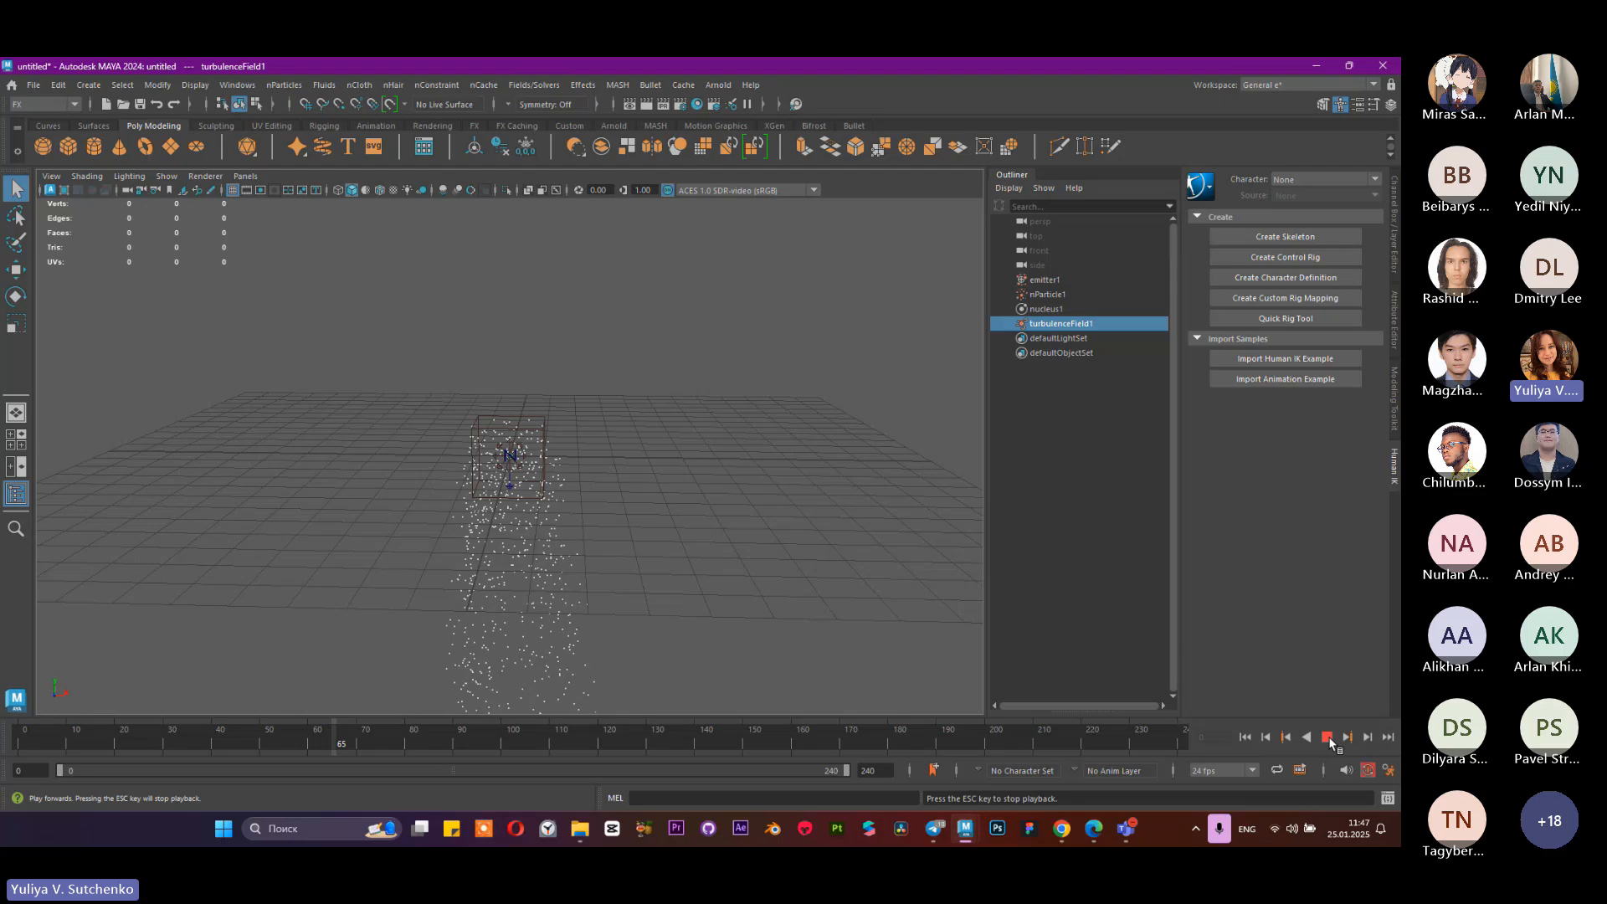
pyautogui.click(1328, 736)
# Step: Set the turbulence field's magnitude to 100 and frequency to 48.913, and replay the emission from the start
pyautogui.click(1390, 320)
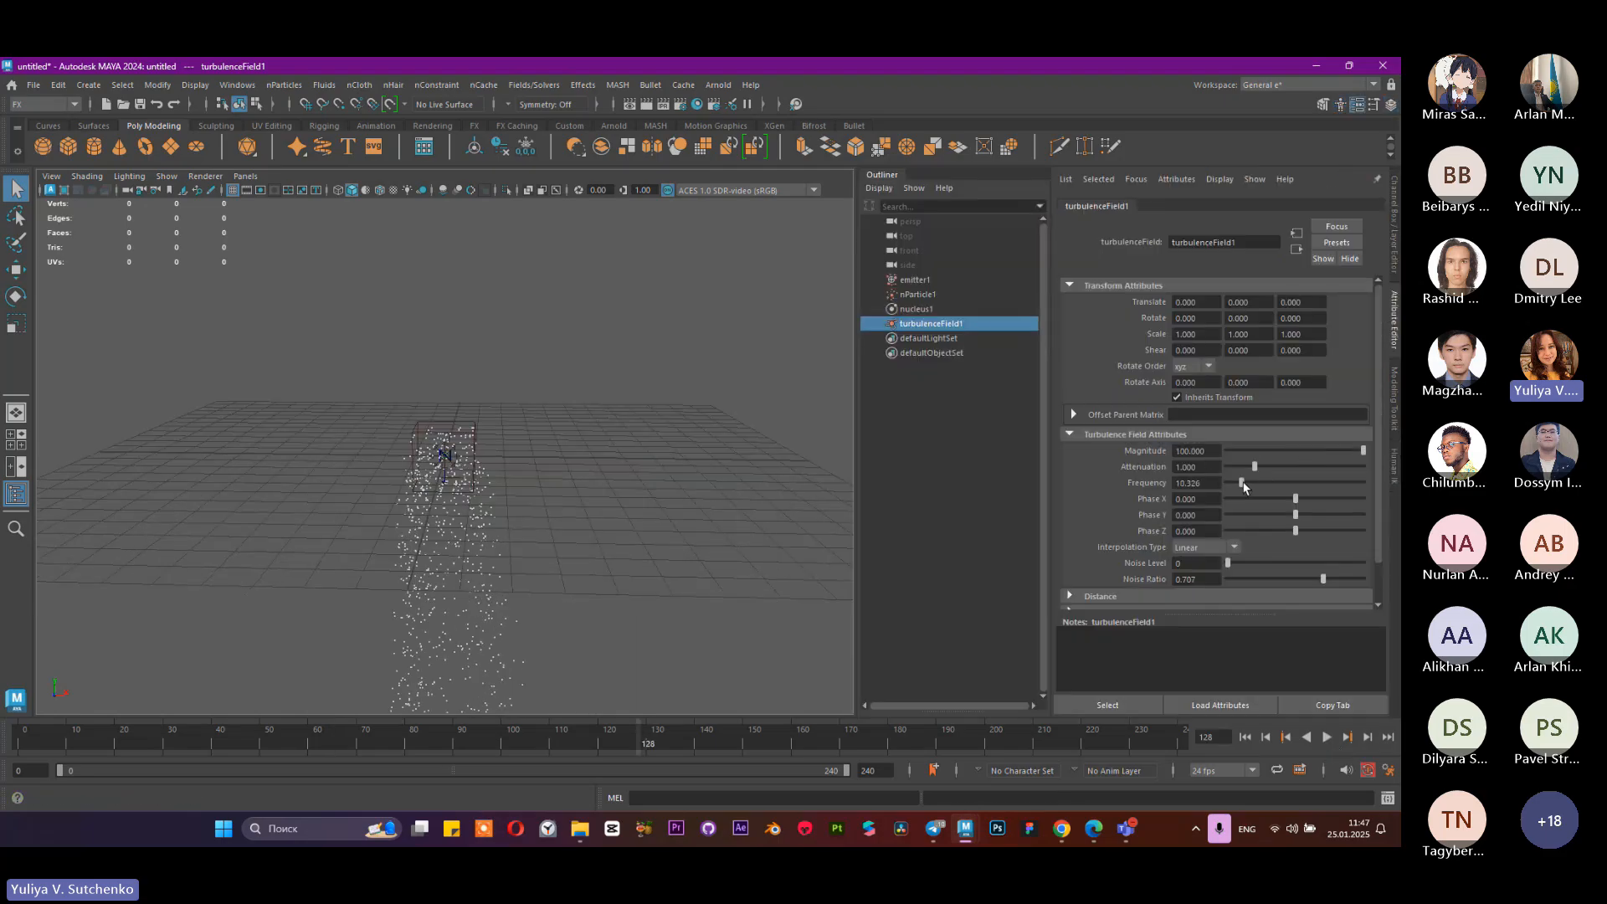
pyautogui.click(1245, 737)
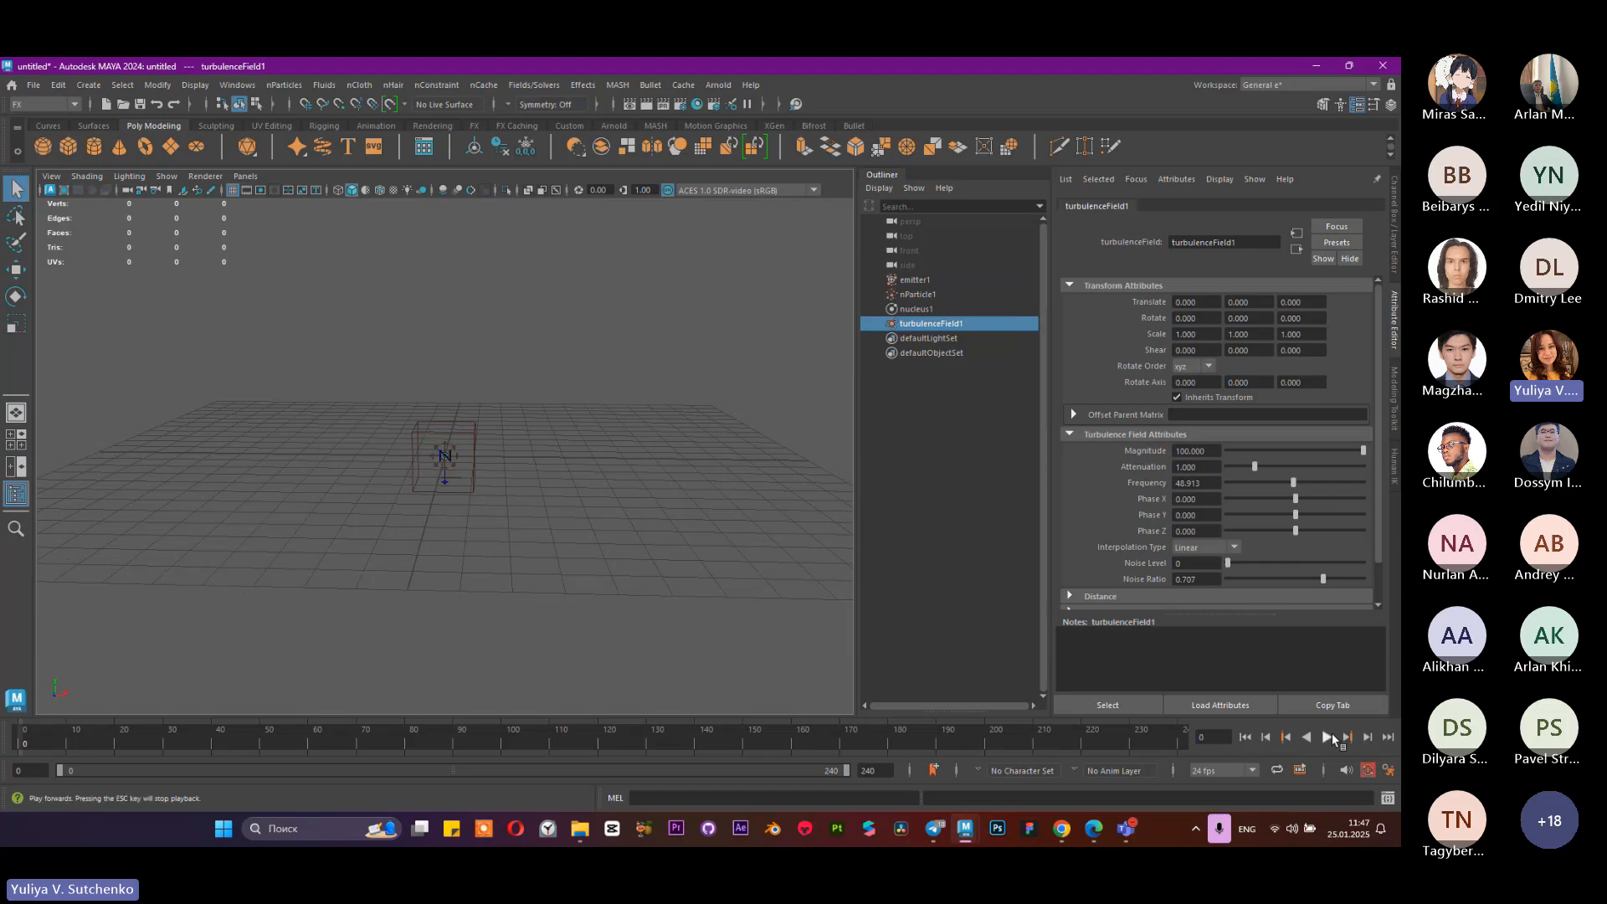
pyautogui.click(1332, 737)
pyautogui.keyDown('alt'); pyautogui.moveTo(602, 418); pyautogui.dragTo(481, 385); pyautogui.keyUp('alt')
pyautogui.scroll(2, 502, 359)
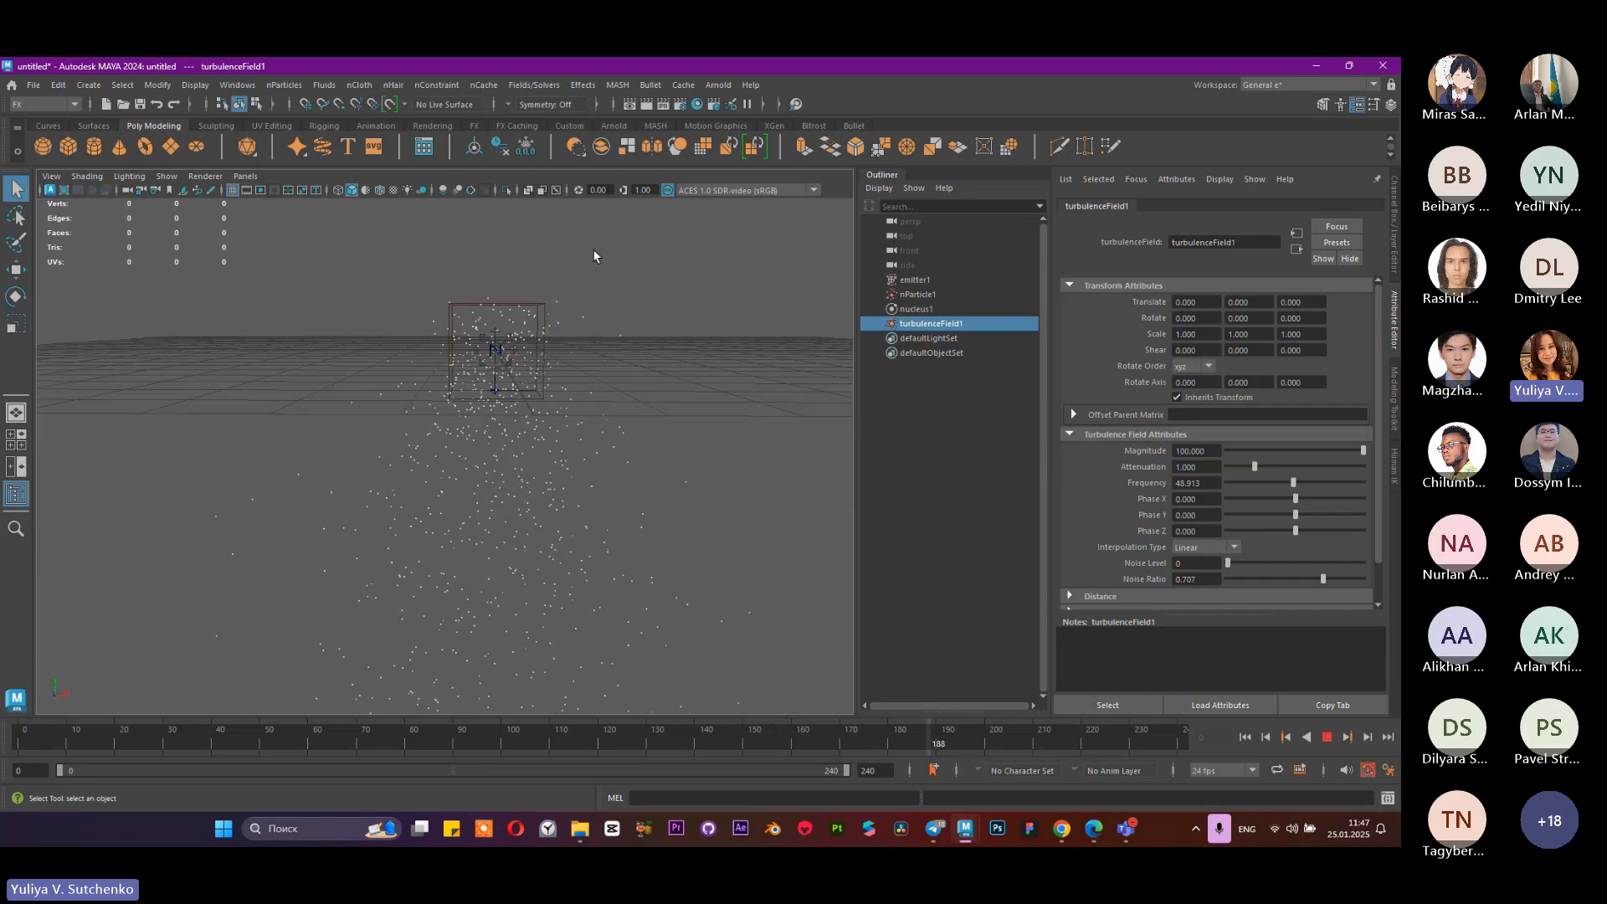
pyautogui.keyDown('alt'); pyautogui.moveTo(607, 402); pyautogui.dragTo(545, 574, button='right'); pyautogui.keyUp('alt')
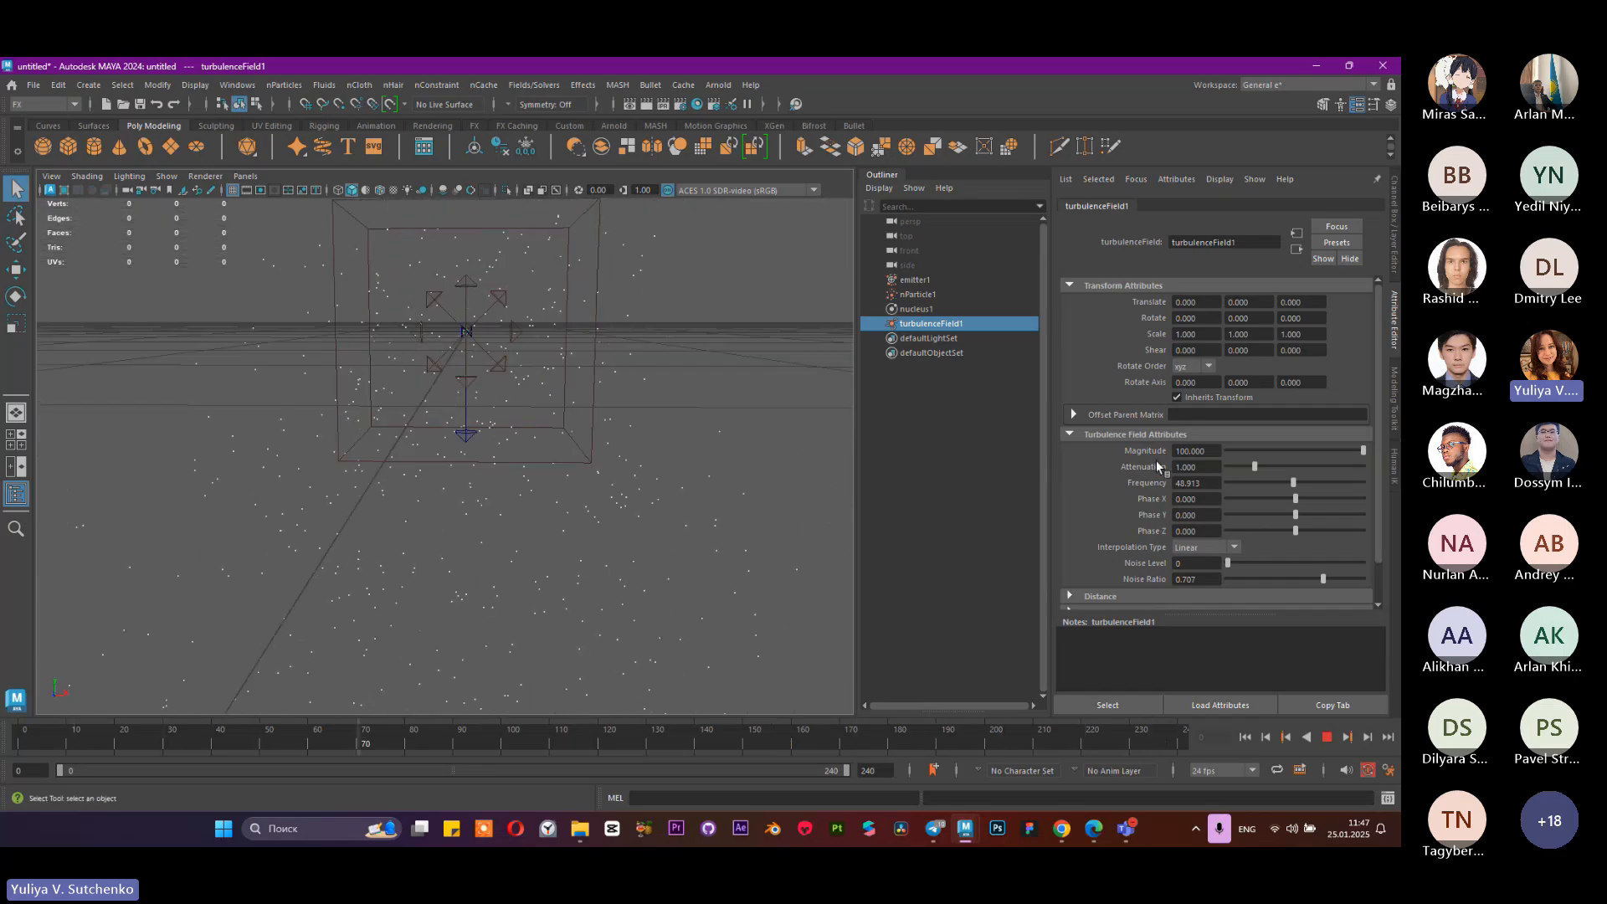
# Step: Change the turbulence field's volume shape to Sphere
pyautogui.scroll(-2, 1186, 510)
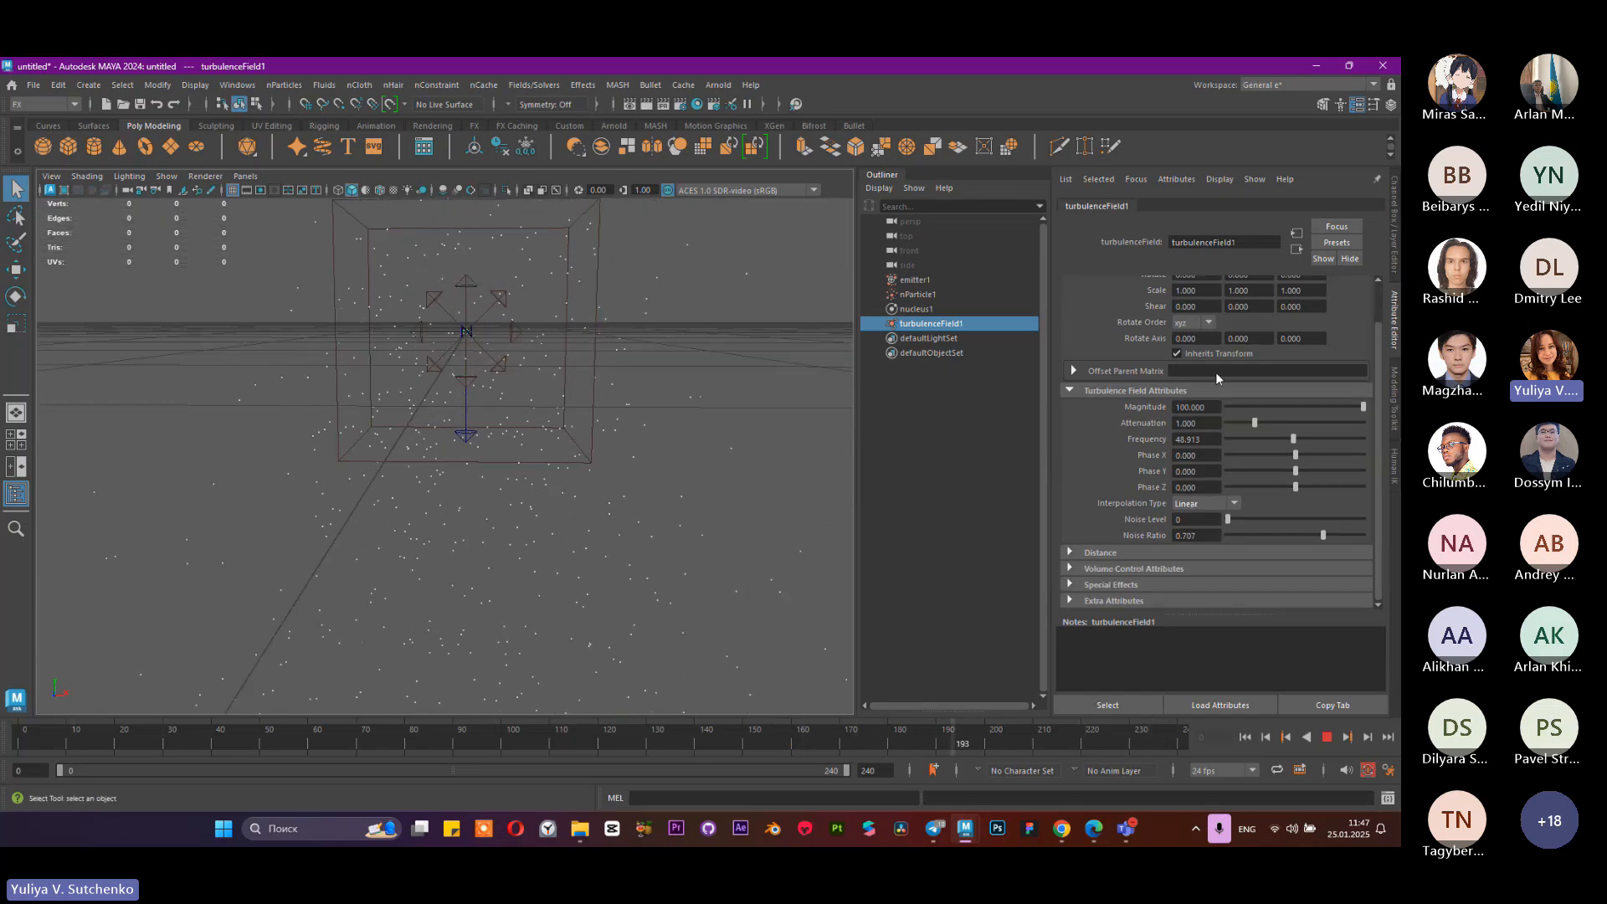
pyautogui.scroll(2, 1215, 371)
pyautogui.scroll(-2, 1184, 481)
pyautogui.click(1123, 566)
pyautogui.click(1202, 541)
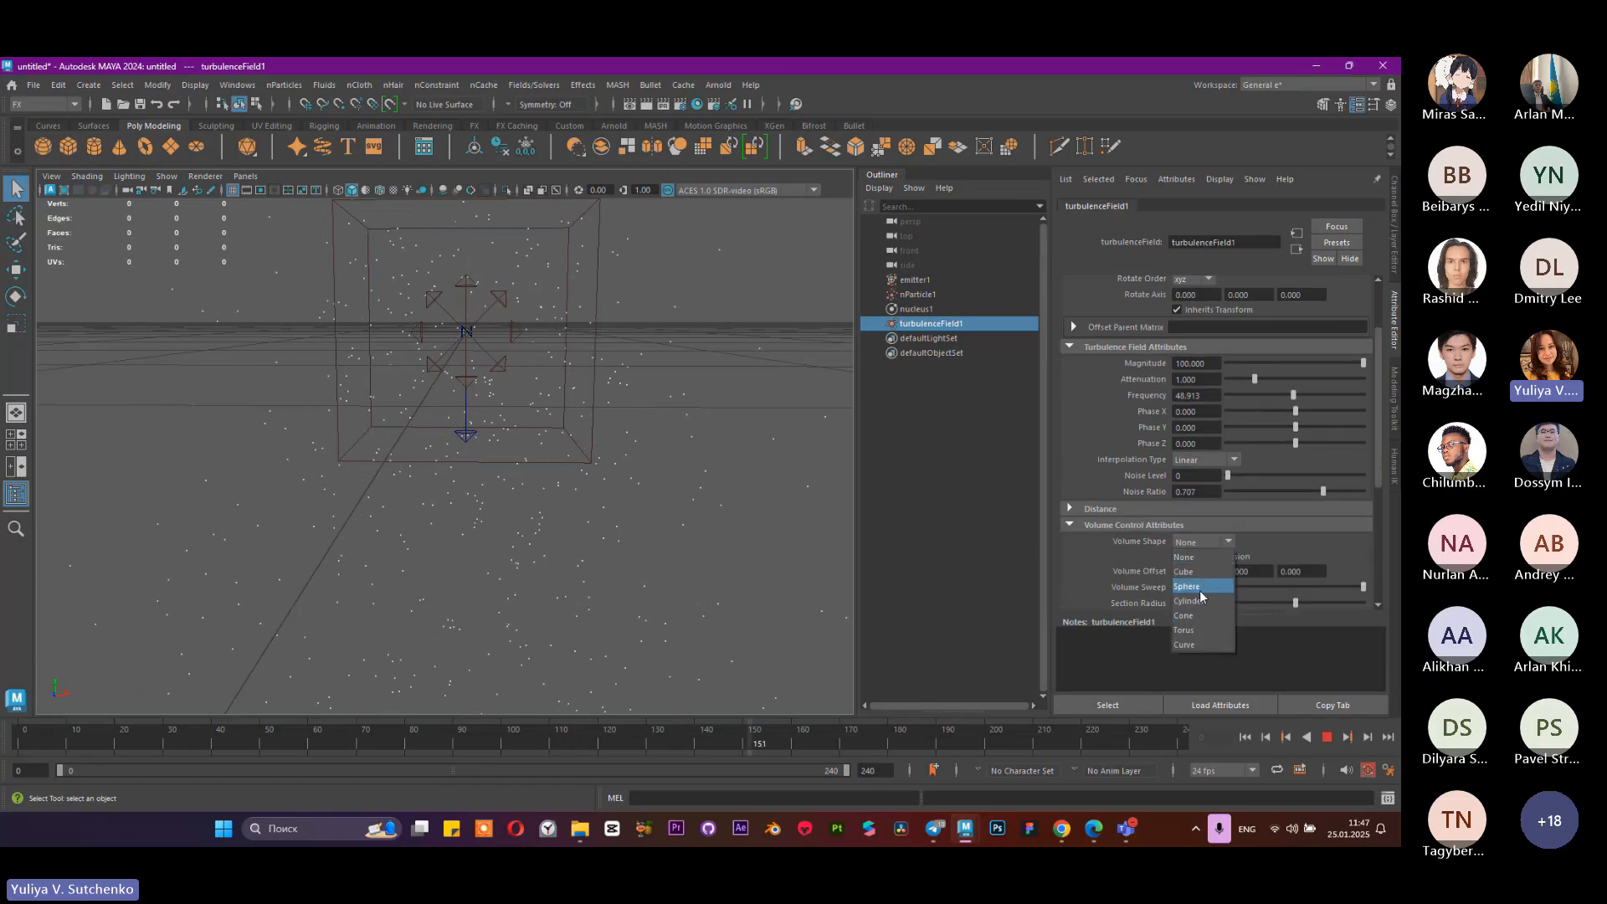
pyautogui.click(1186, 586)
pyautogui.keyDown('alt'); pyautogui.moveTo(639, 356); pyautogui.dragTo(617, 423); pyautogui.keyUp('alt')
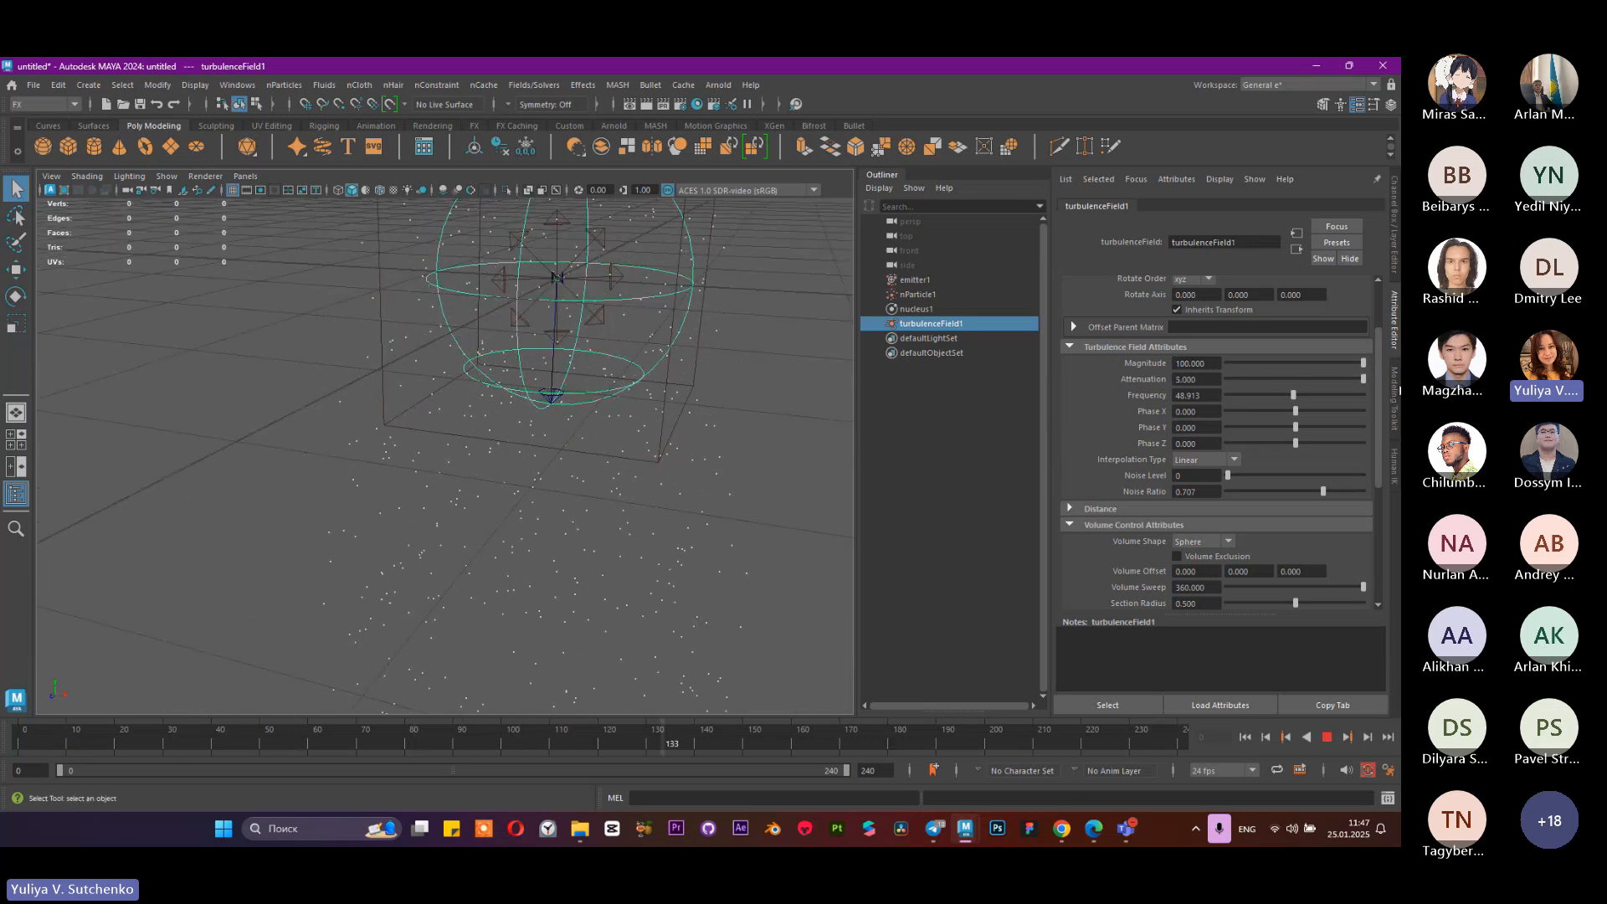
# Step: Set the turbulence field's attenuation to 1.522, frequency to 100, Phase X to -3.261 and max distance to 64.674
pyautogui.moveTo(1363, 378); pyautogui.dragTo(1291, 411)
pyautogui.scroll(-2, 1253, 443)
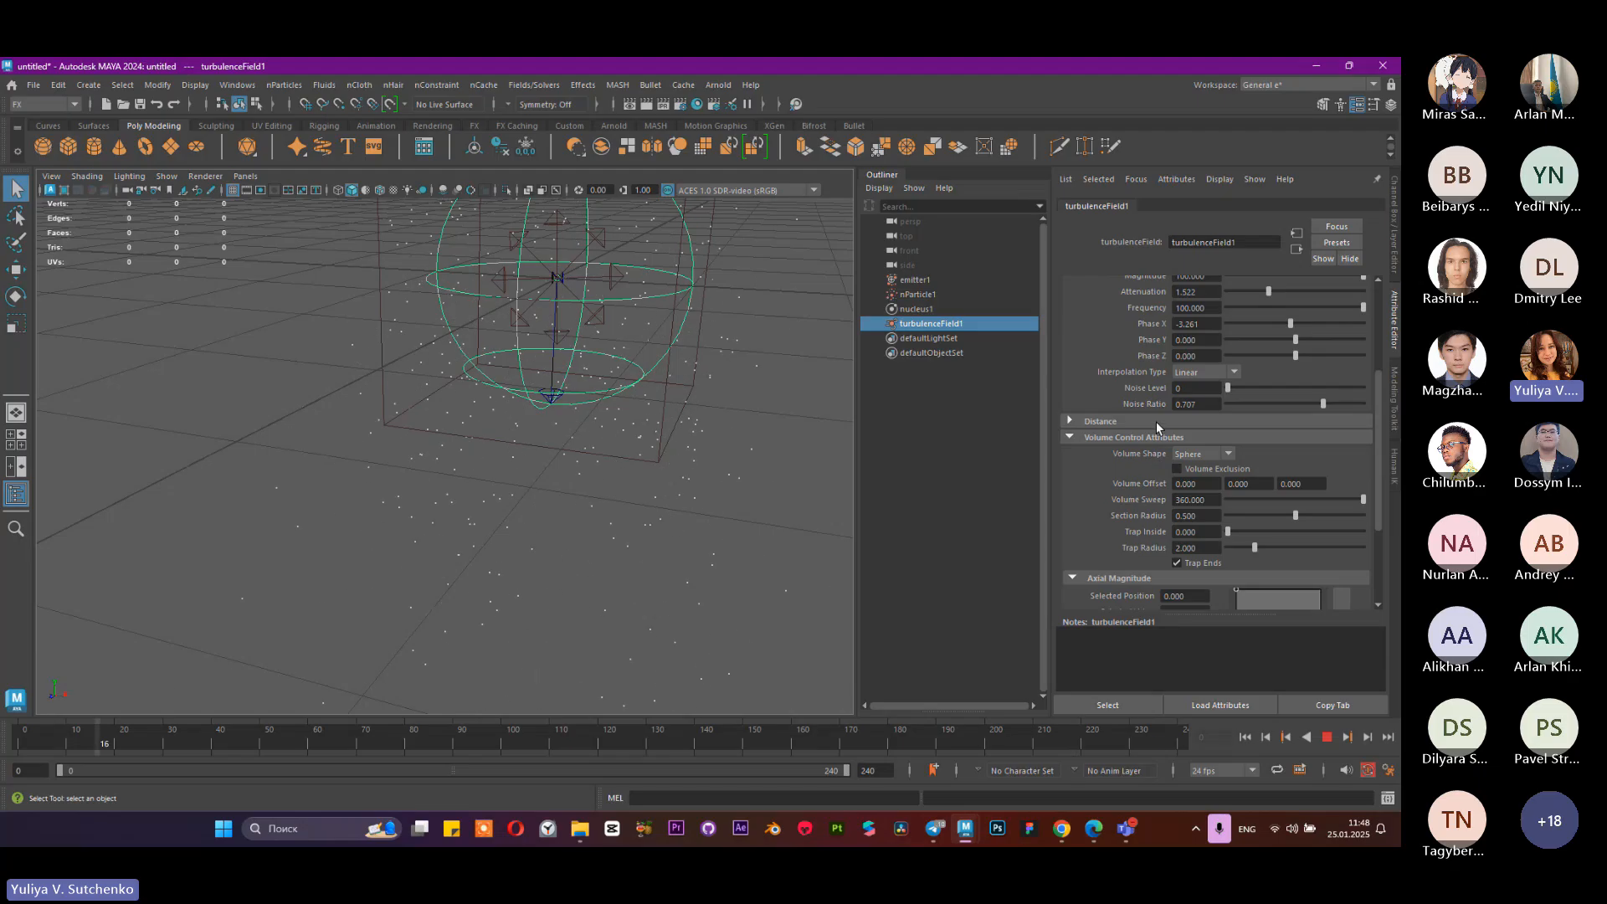
pyautogui.click(1156, 420)
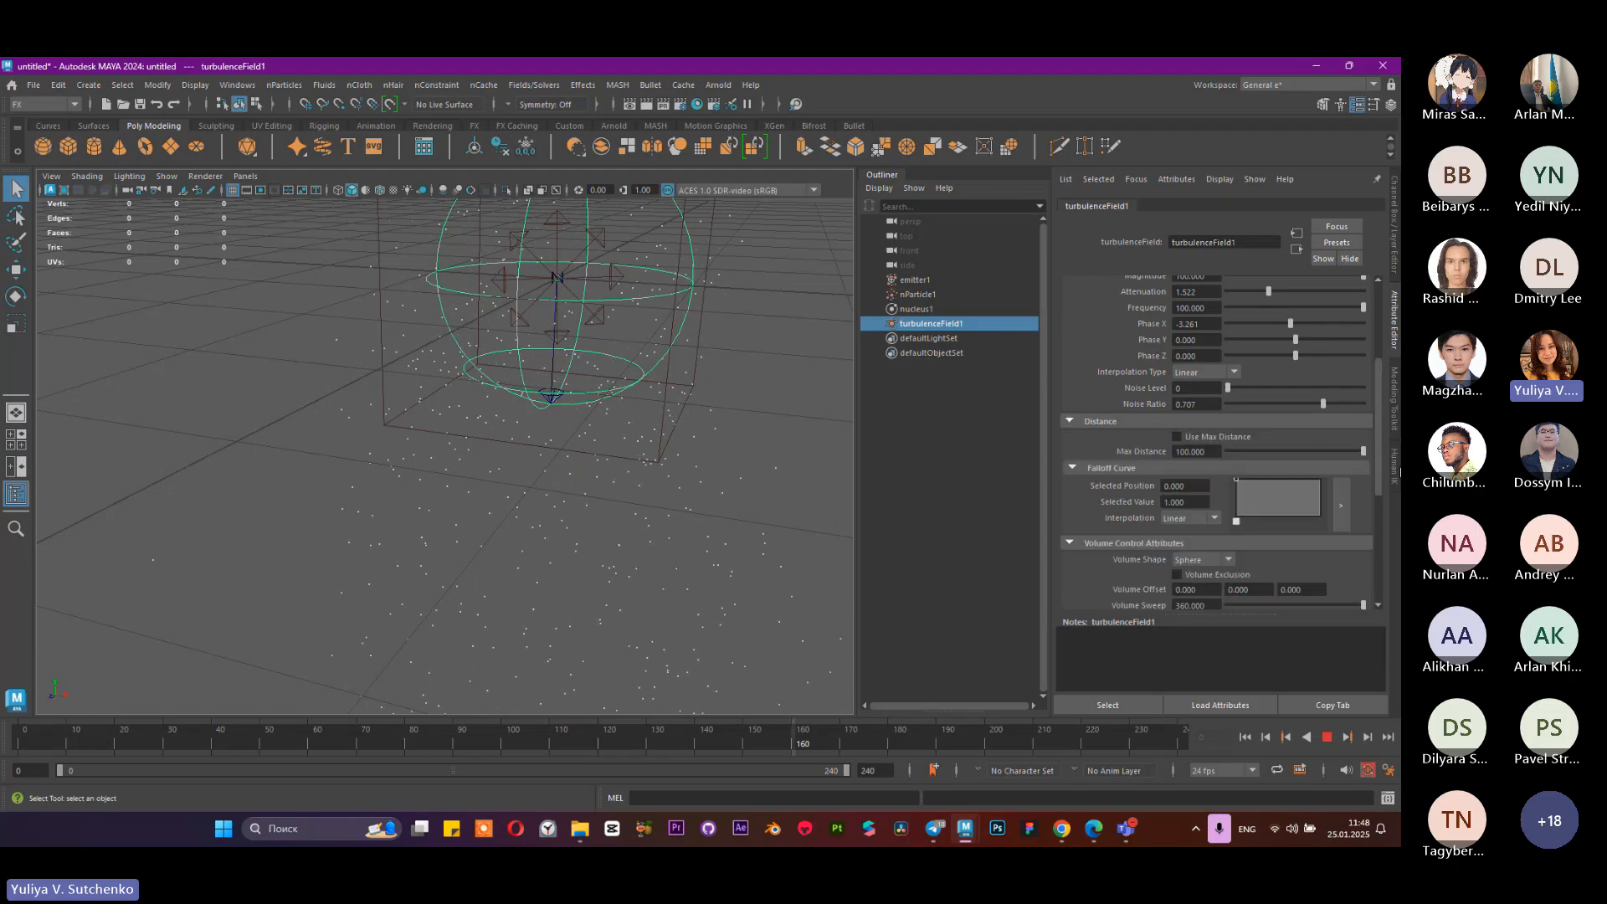
pyautogui.moveTo(1363, 451); pyautogui.dragTo(1318, 473)
pyautogui.scroll(3, 1221, 371)
# Step: Set the turbulence field's magnitude to 200, observe the particles during playback and stop the simulation
pyautogui.click(1192, 407)
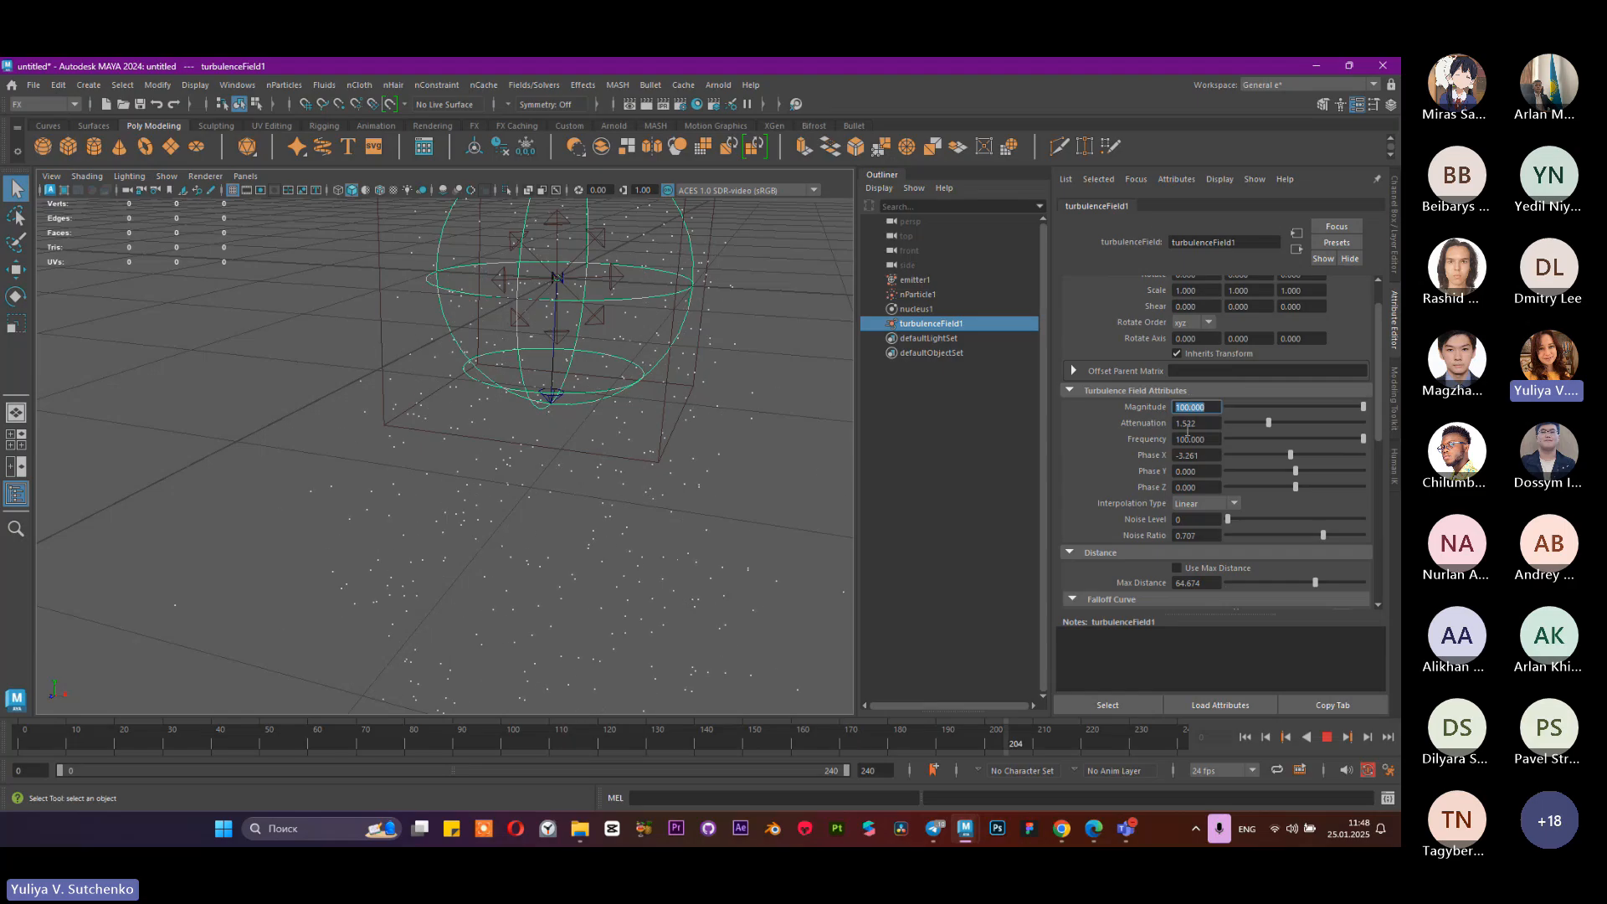
pyautogui.write('200')
pyautogui.press('Return')
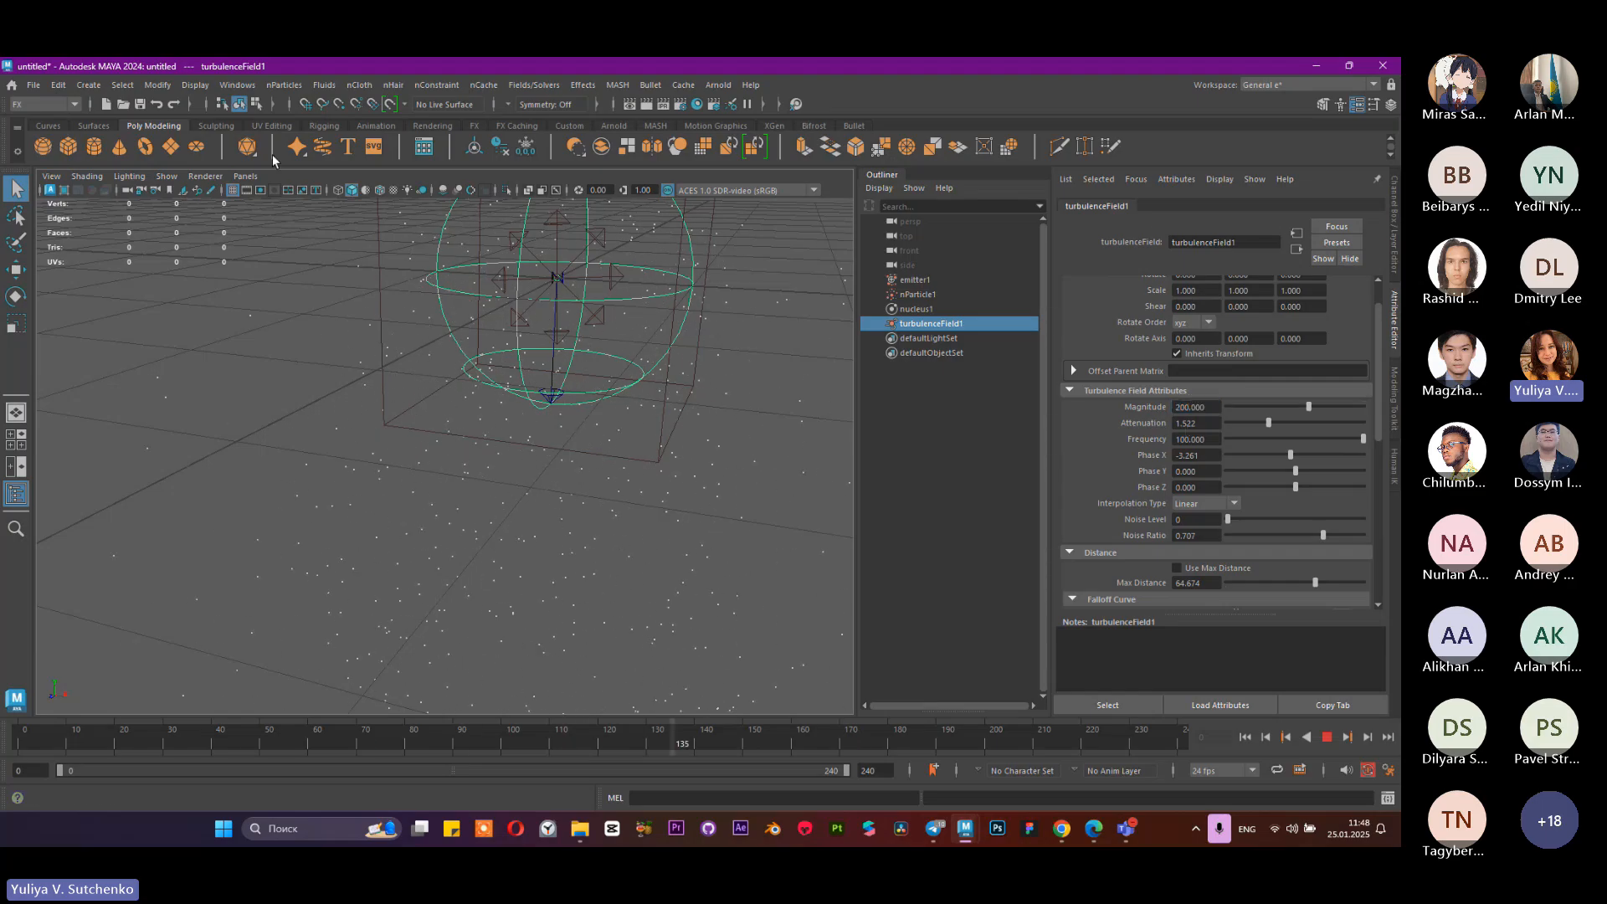
pyautogui.scroll(-3, 474, 370)
pyautogui.keyDown('alt'); pyautogui.moveTo(474, 369); pyautogui.dragTo(532, 351); pyautogui.keyUp('alt')
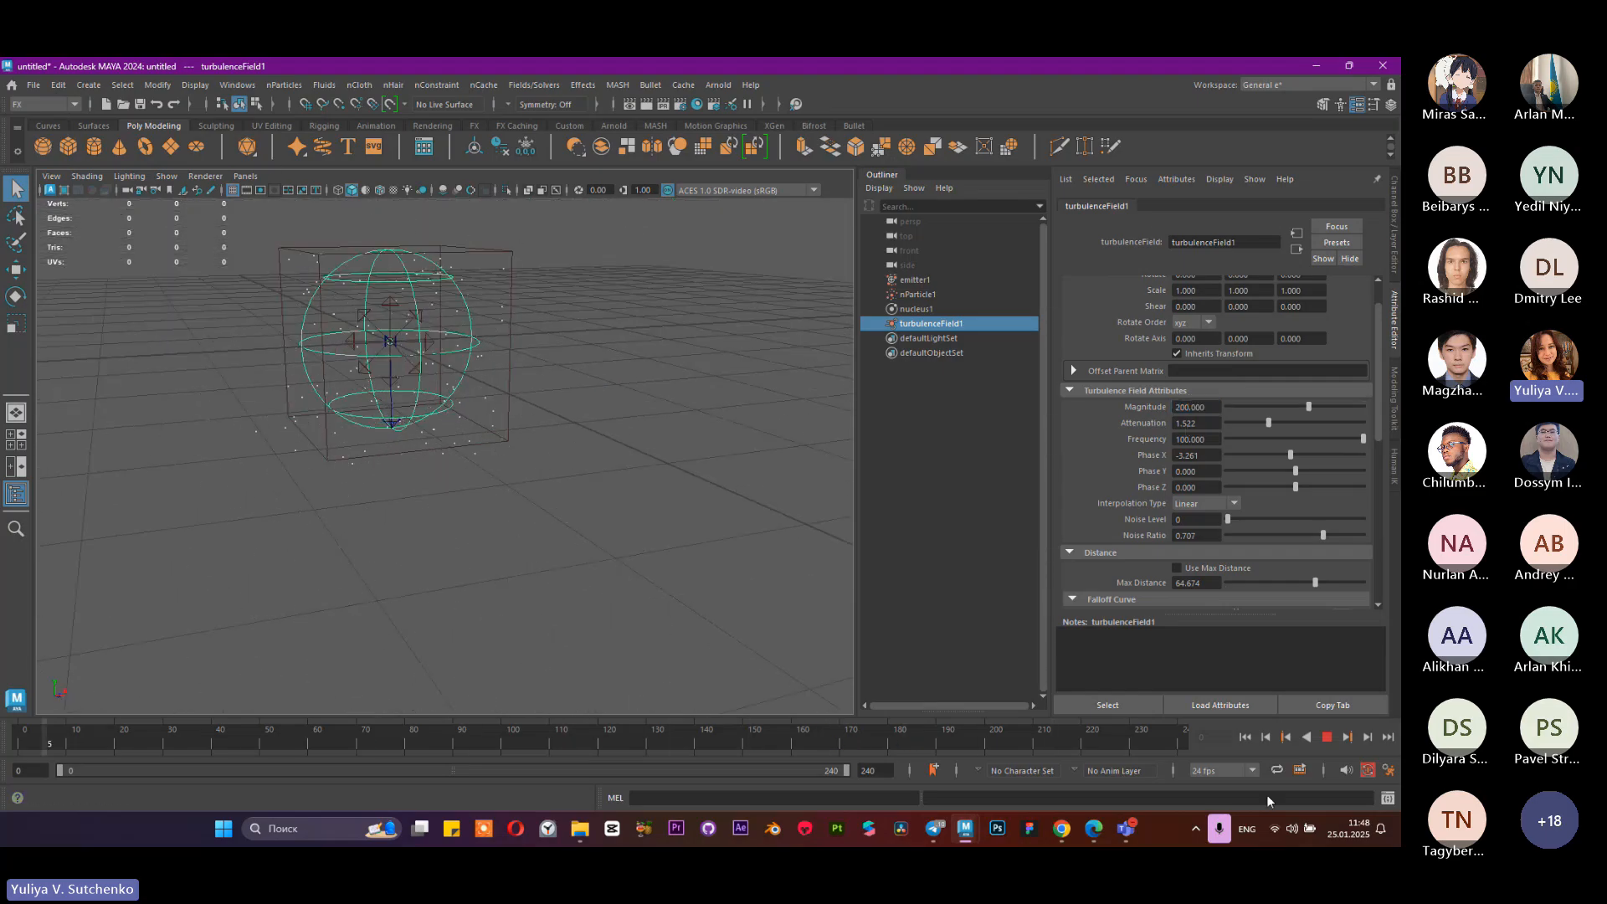
pyautogui.click(1328, 736)
# Step: Inspect the scattered particles around the spherical turbulence field and delete the field
pyautogui.scroll(-3, 351, 405)
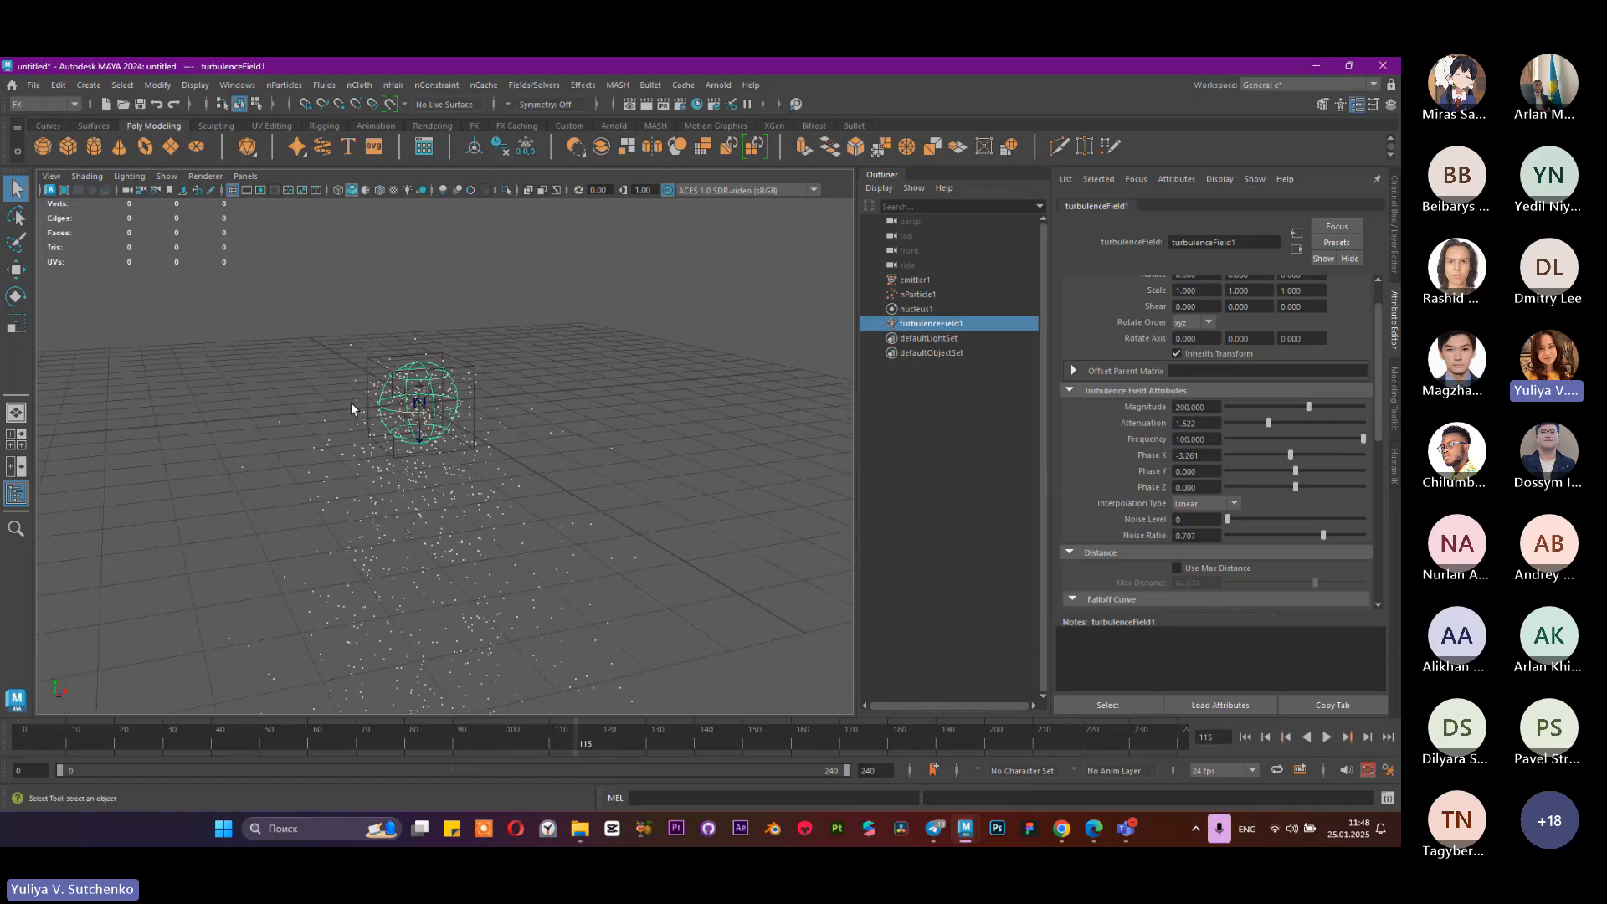
pyautogui.keyDown('alt'); pyautogui.moveTo(351, 405); pyautogui.dragTo(566, 427); pyautogui.keyUp('alt')
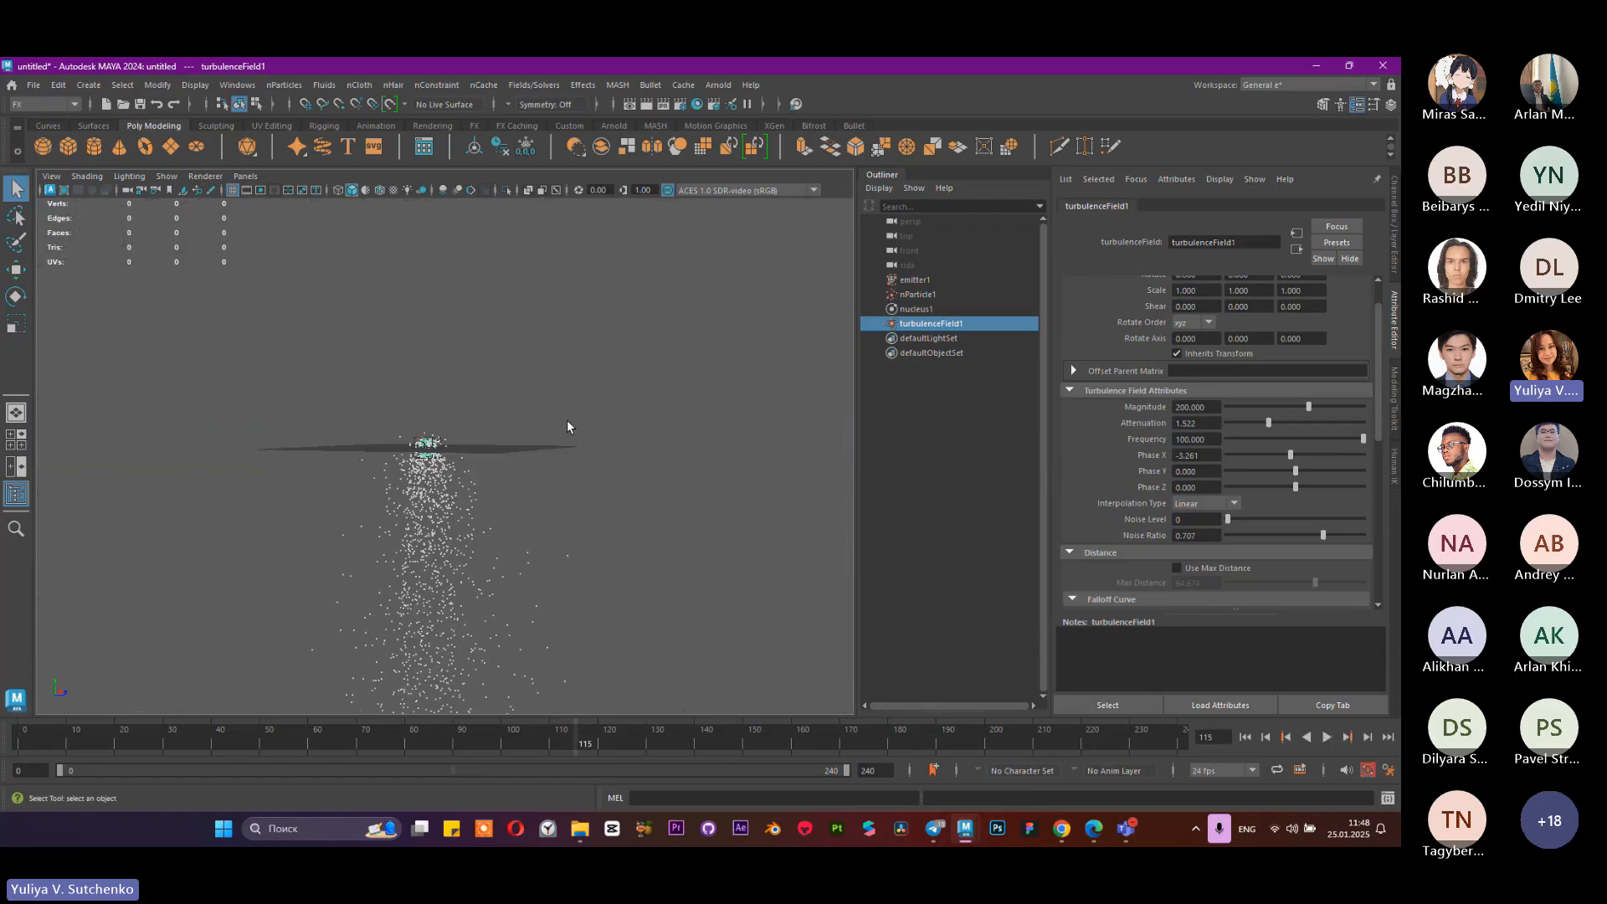
pyautogui.scroll(6, 667, 497)
pyautogui.keyDown('alt'); pyautogui.moveTo(503, 377); pyautogui.dragTo(445, 412); pyautogui.keyUp('alt')
pyautogui.scroll(5, 552, 441)
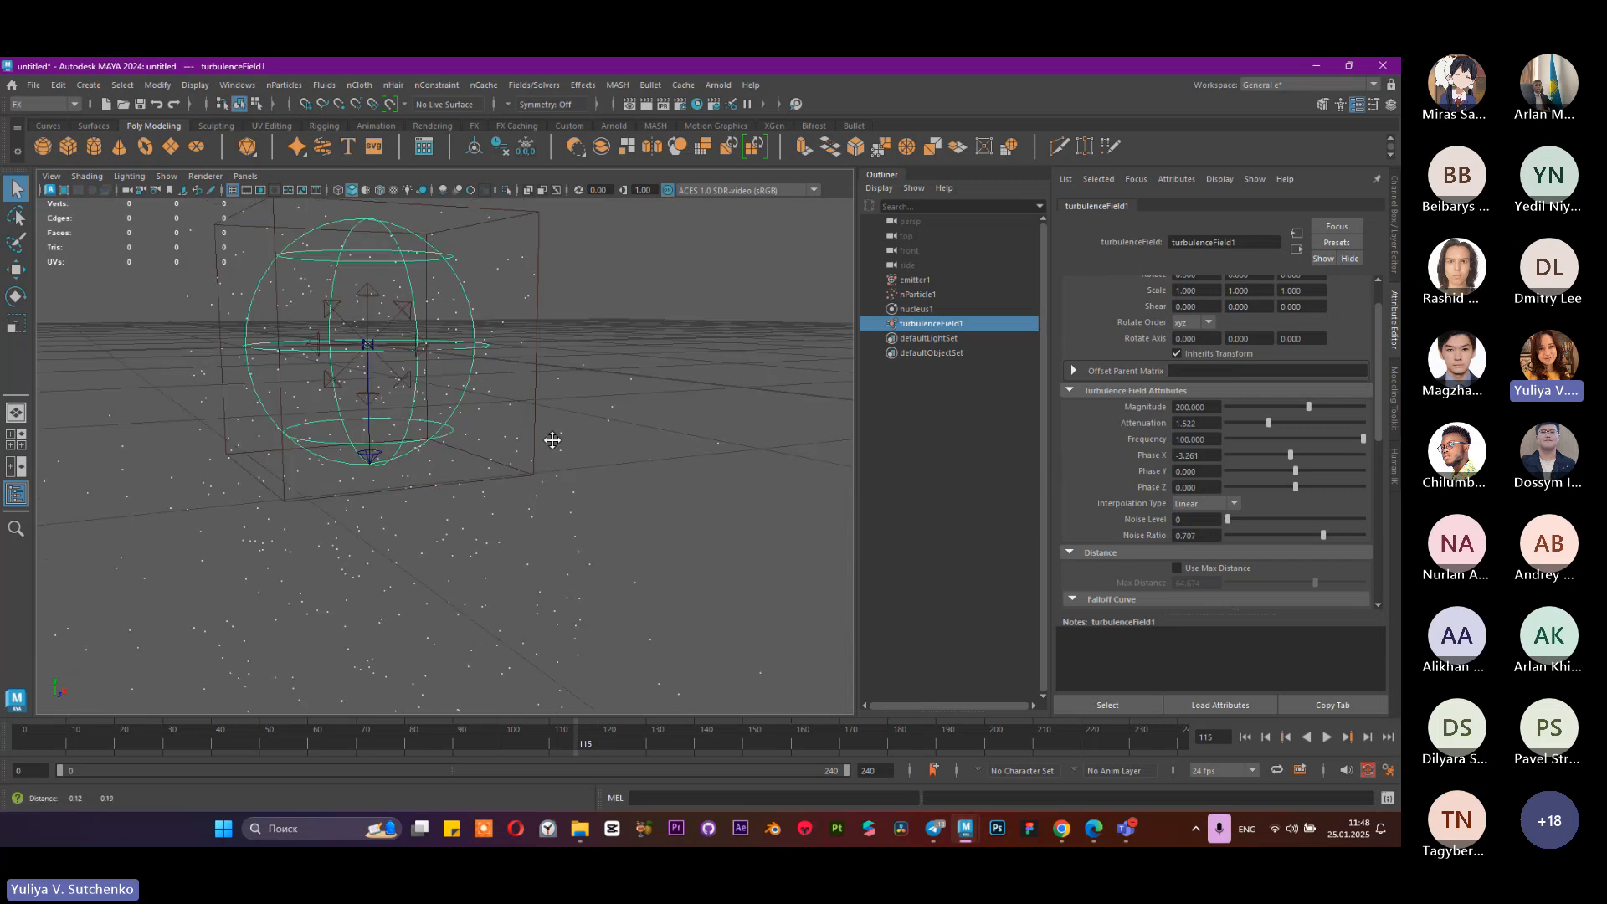
pyautogui.keyDown('alt'); pyautogui.moveTo(552, 441); pyautogui.dragTo(496, 474); pyautogui.keyUp('alt')
pyautogui.scroll(2, 533, 488)
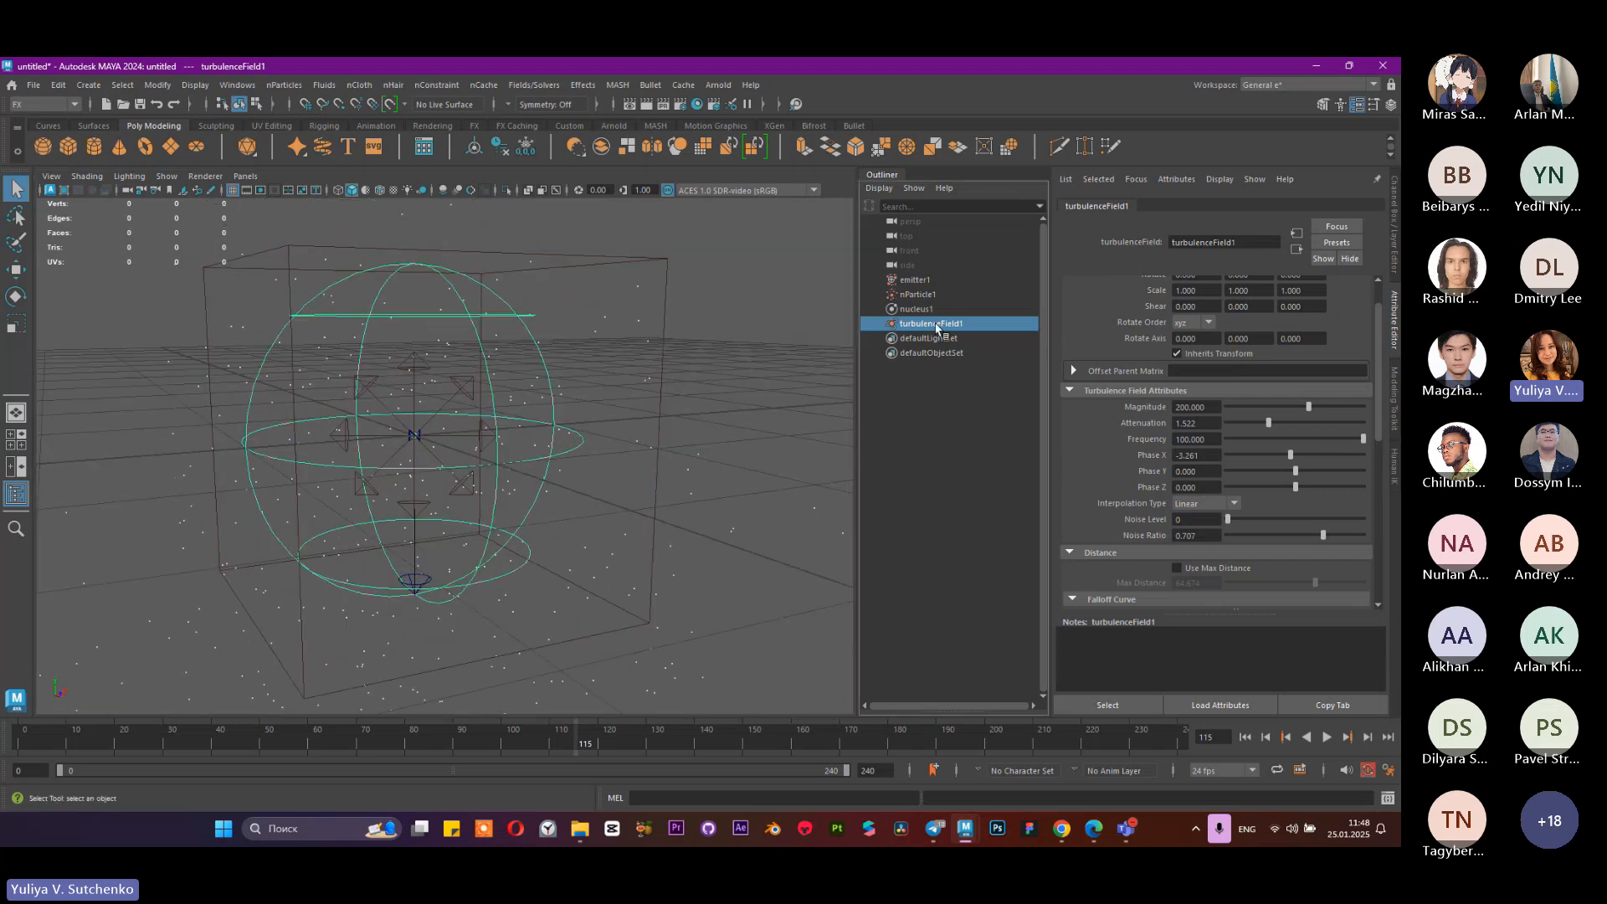
pyautogui.press('Delete')
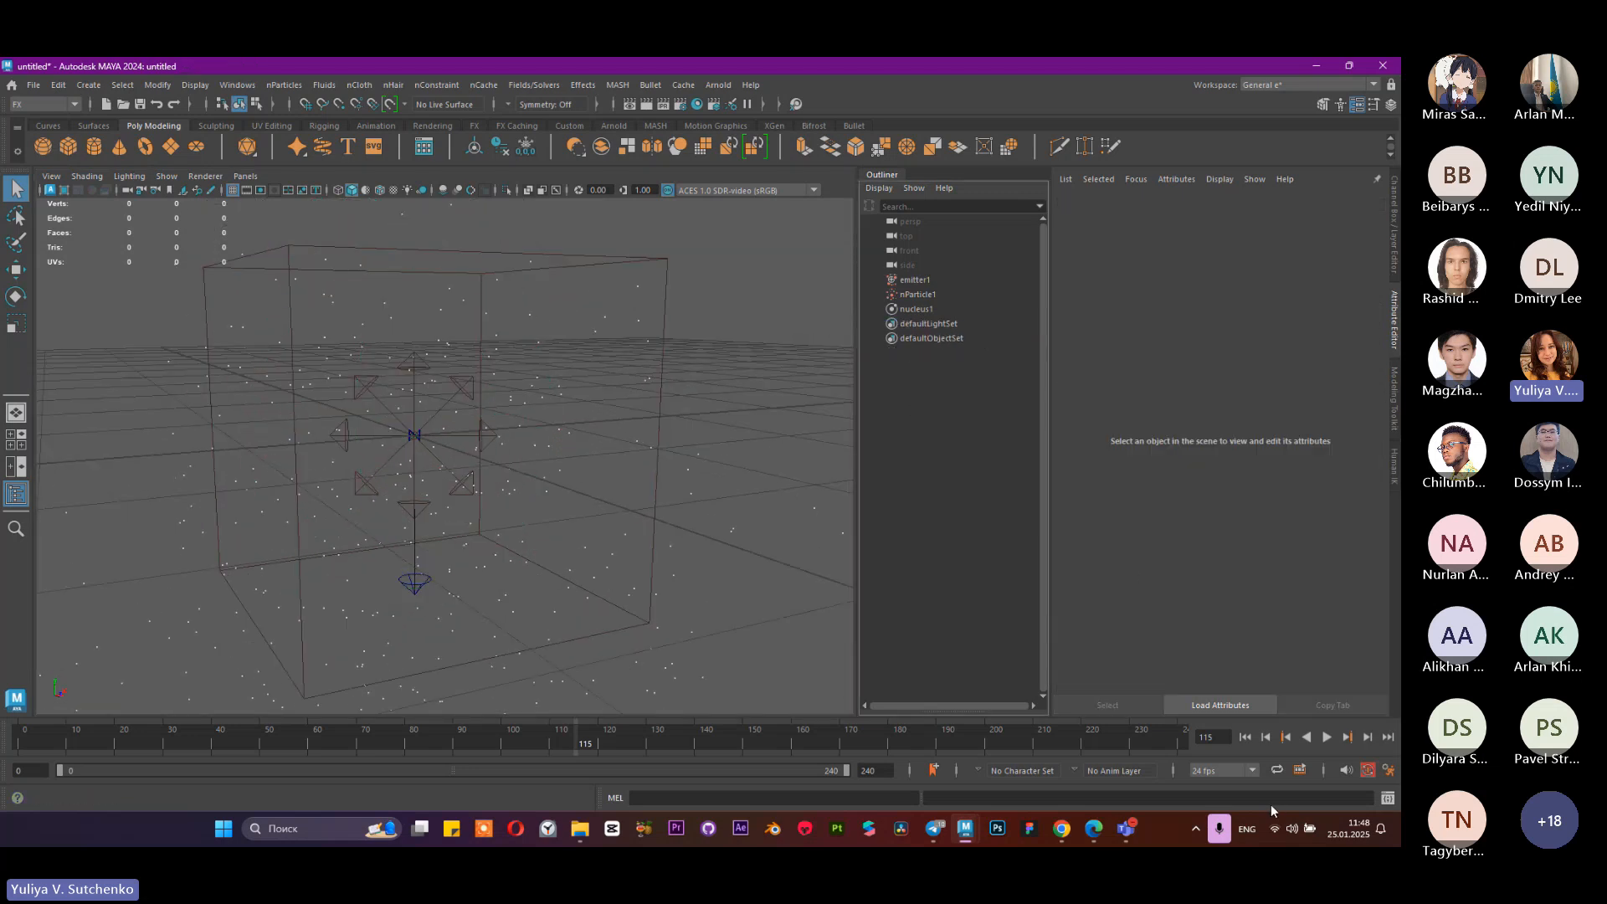
# Step: Replay the particle emission from the first frame without any field
pyautogui.click(1245, 736)
pyautogui.keyDown('alt'); pyautogui.moveTo(646, 479); pyautogui.dragTo(268, 368, button='right'); pyautogui.keyUp('alt')
pyautogui.keyDown('alt'); pyautogui.moveTo(268, 368); pyautogui.dragTo(384, 463); pyautogui.keyUp('alt')
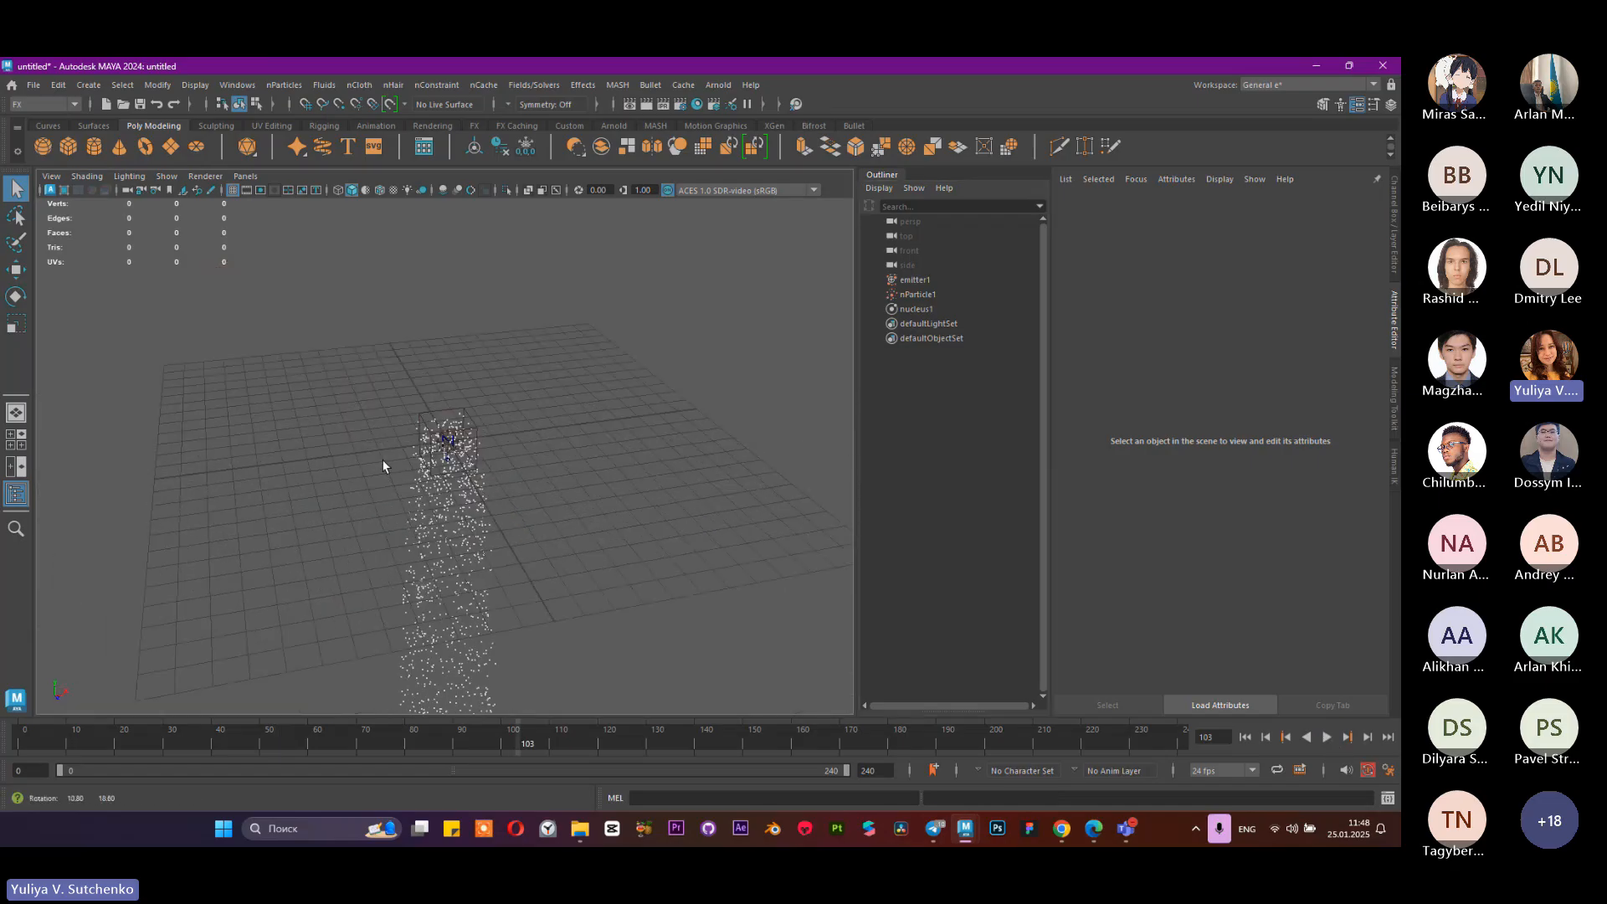
pyautogui.keyDown('alt'); pyautogui.moveTo(384, 462); pyautogui.dragTo(681, 475, button='right'); pyautogui.keyUp('alt')
# Step: Change the emitter's volume shape from Cube to Sphere
pyautogui.click(919, 280)
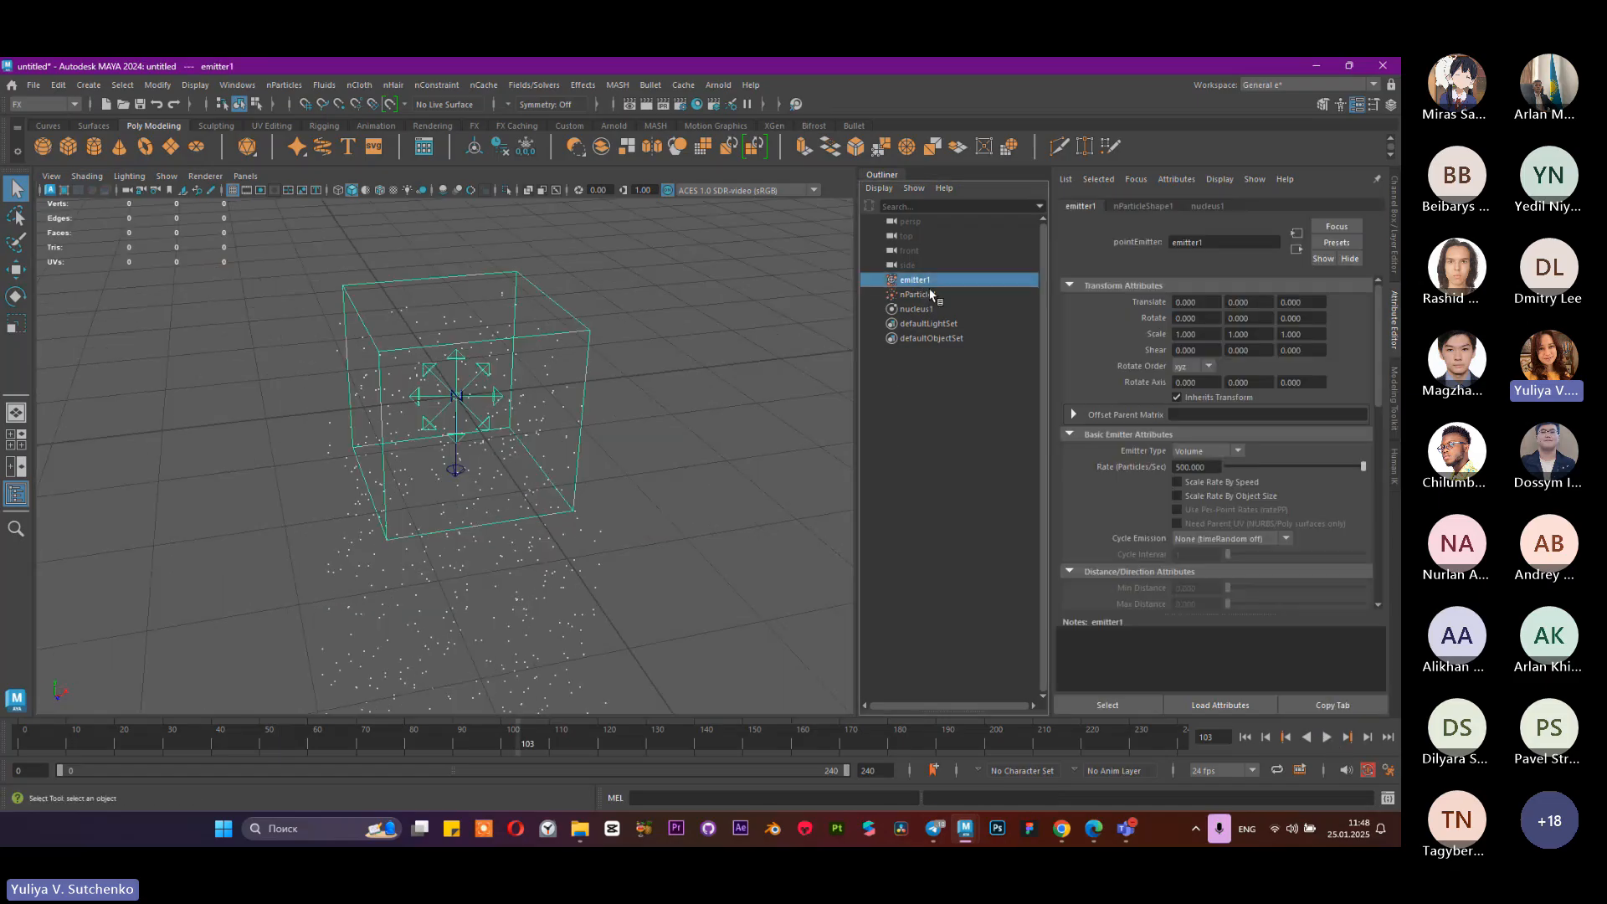
pyautogui.click(932, 294)
pyautogui.click(932, 280)
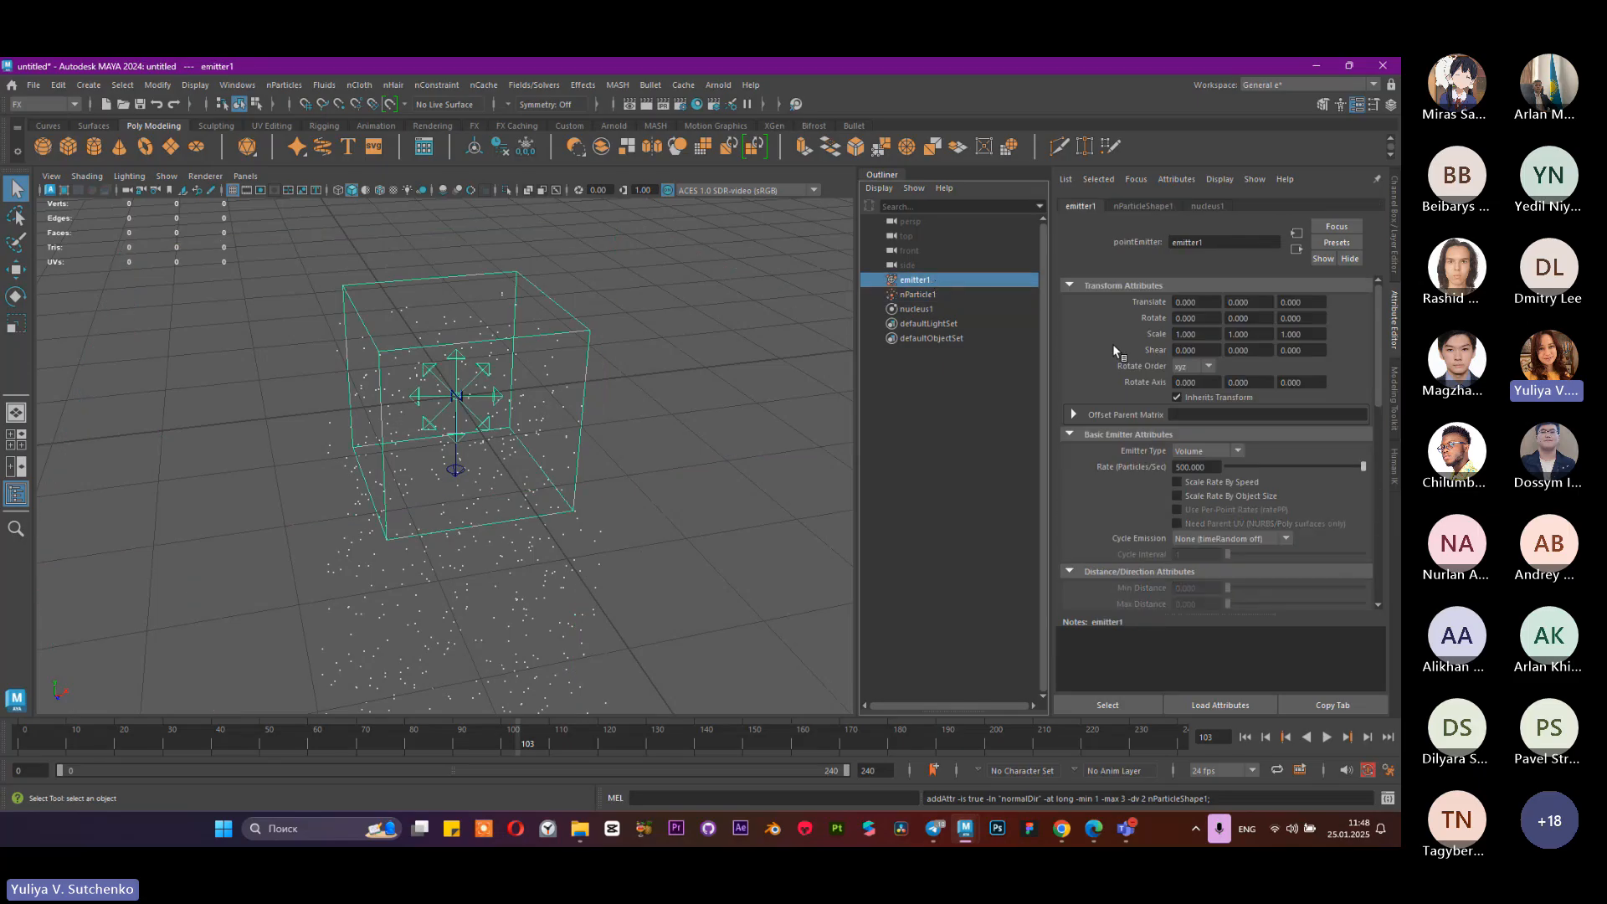
pyautogui.scroll(-10, 1214, 473)
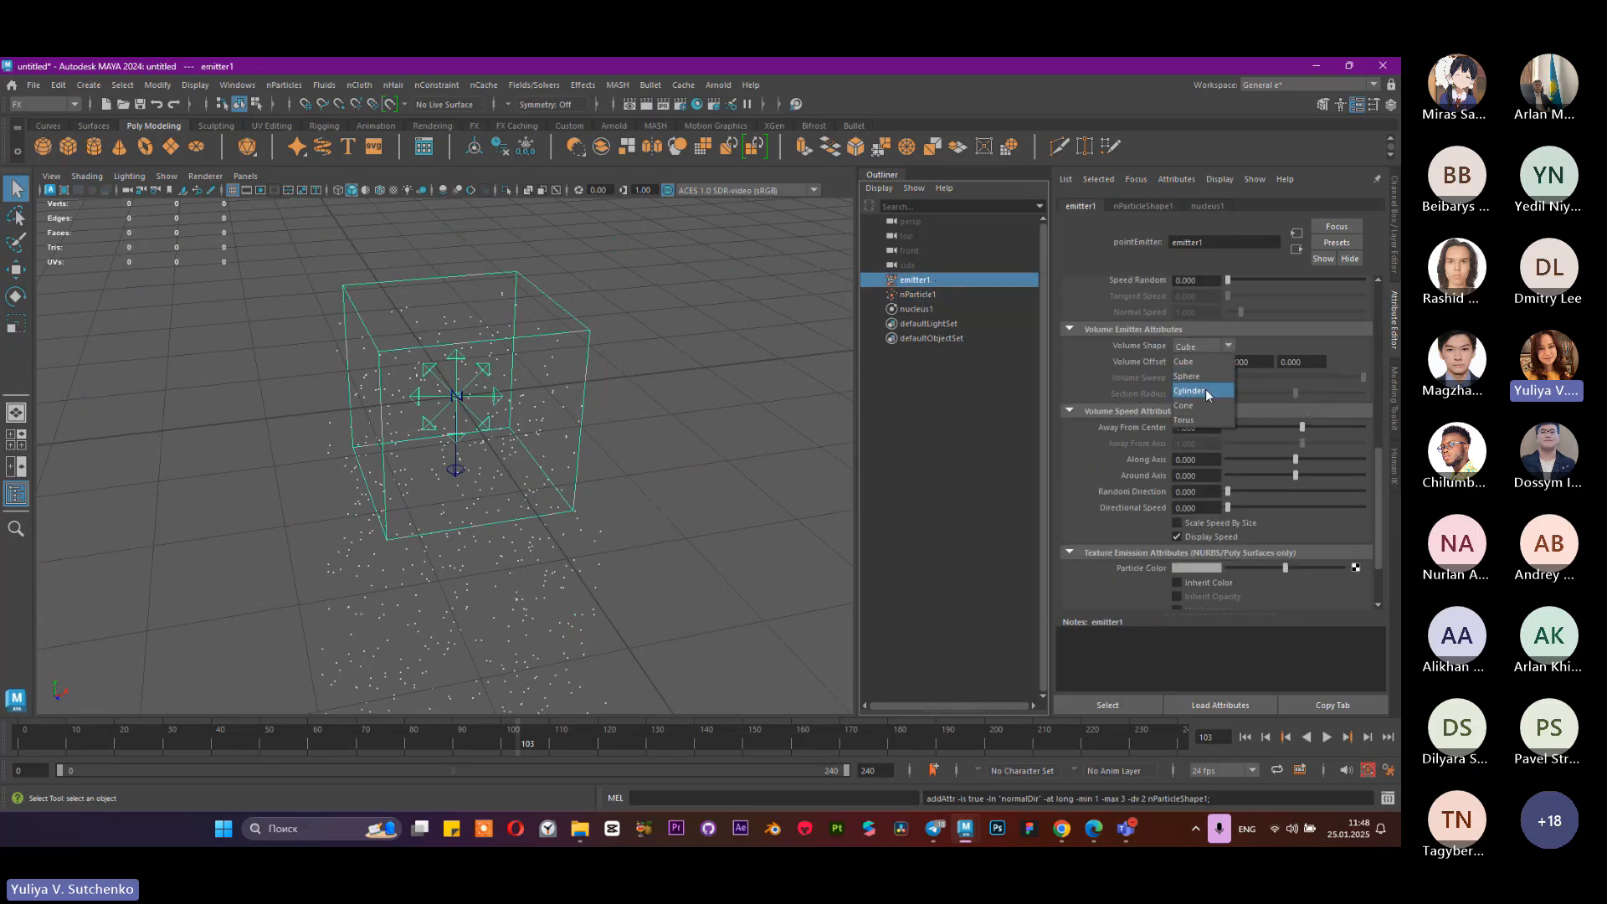
pyautogui.click(1205, 376)
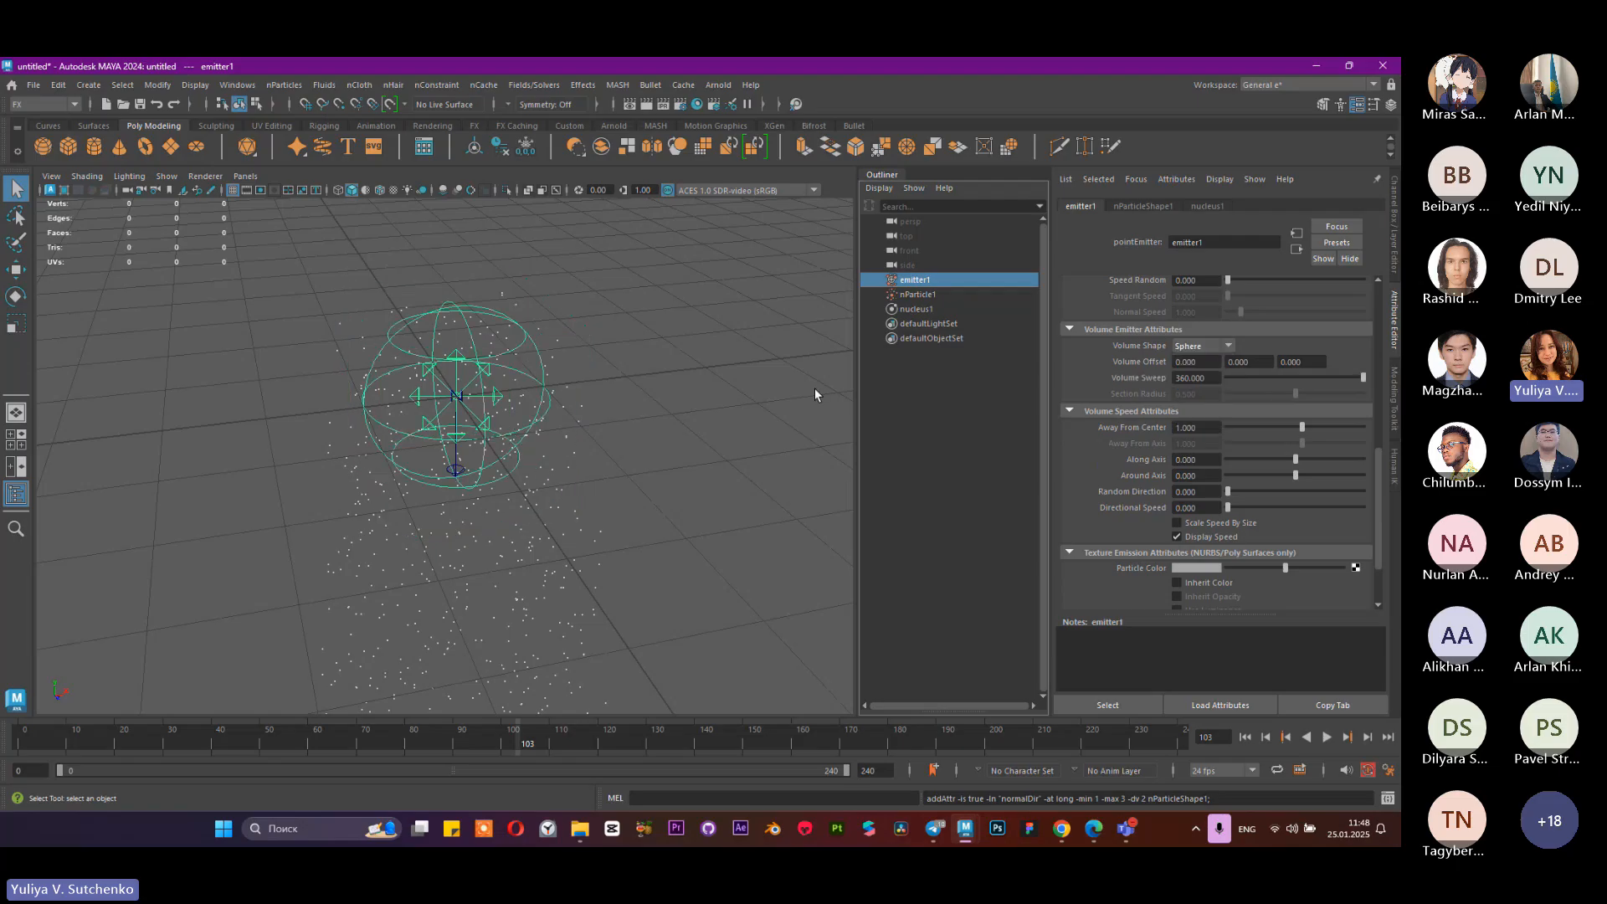
# Step: Play the emission from the first frame to check the spherical emitter
pyautogui.click(1244, 737)
pyautogui.click(1324, 736)
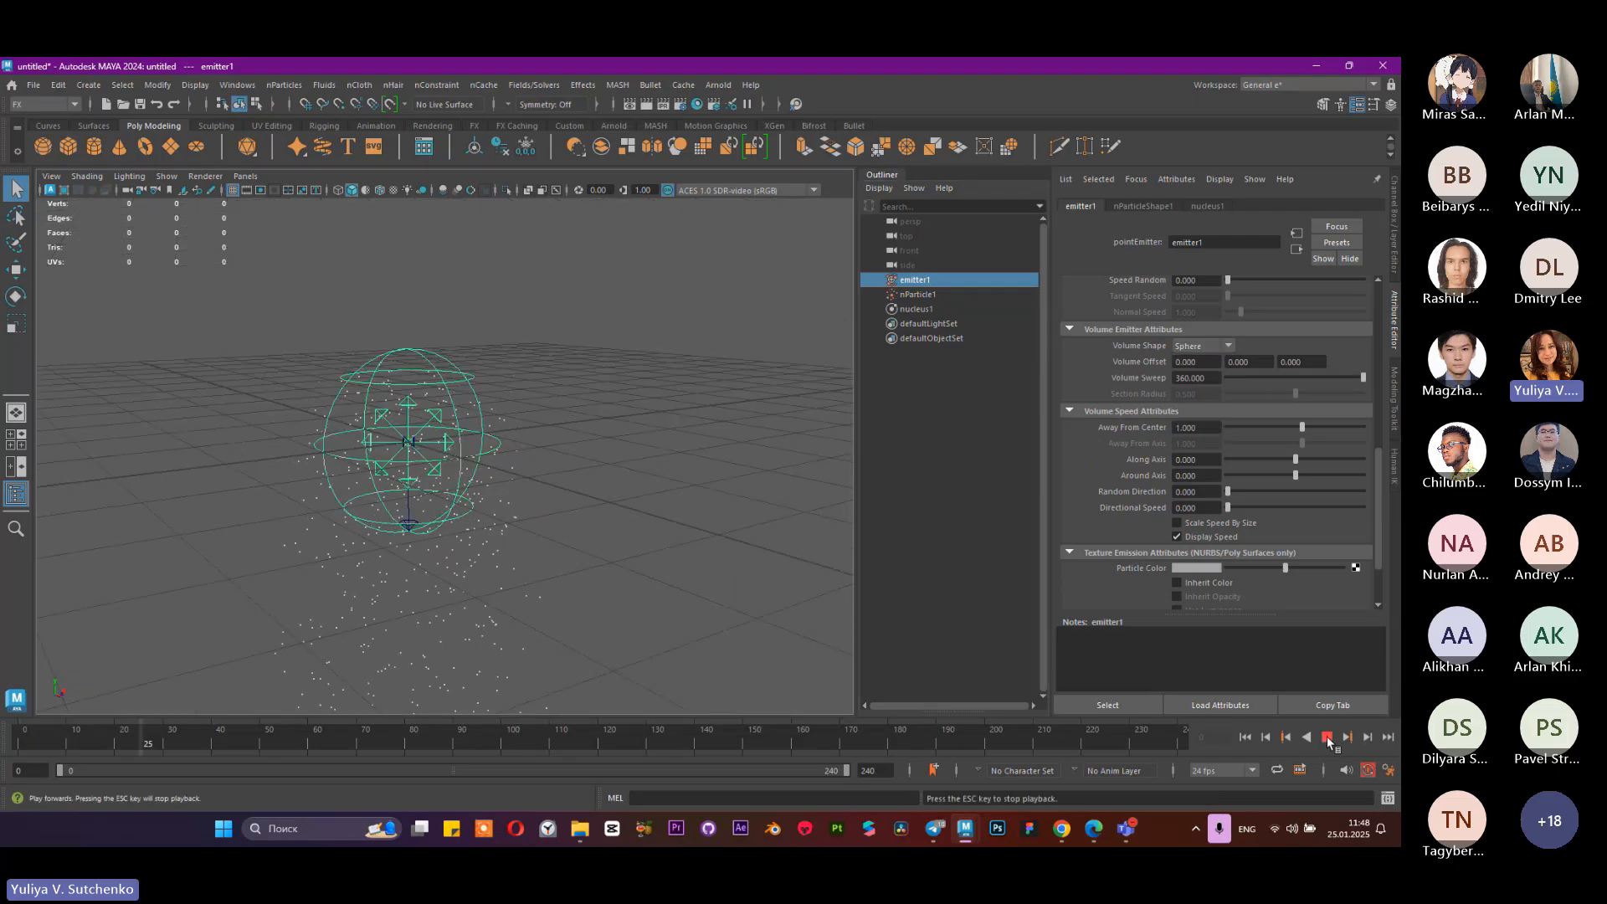
pyautogui.scroll(3, 623, 435)
pyautogui.keyDown('alt'); pyautogui.moveTo(622, 435); pyautogui.dragTo(574, 450, button='middle'); pyautogui.keyUp('alt')
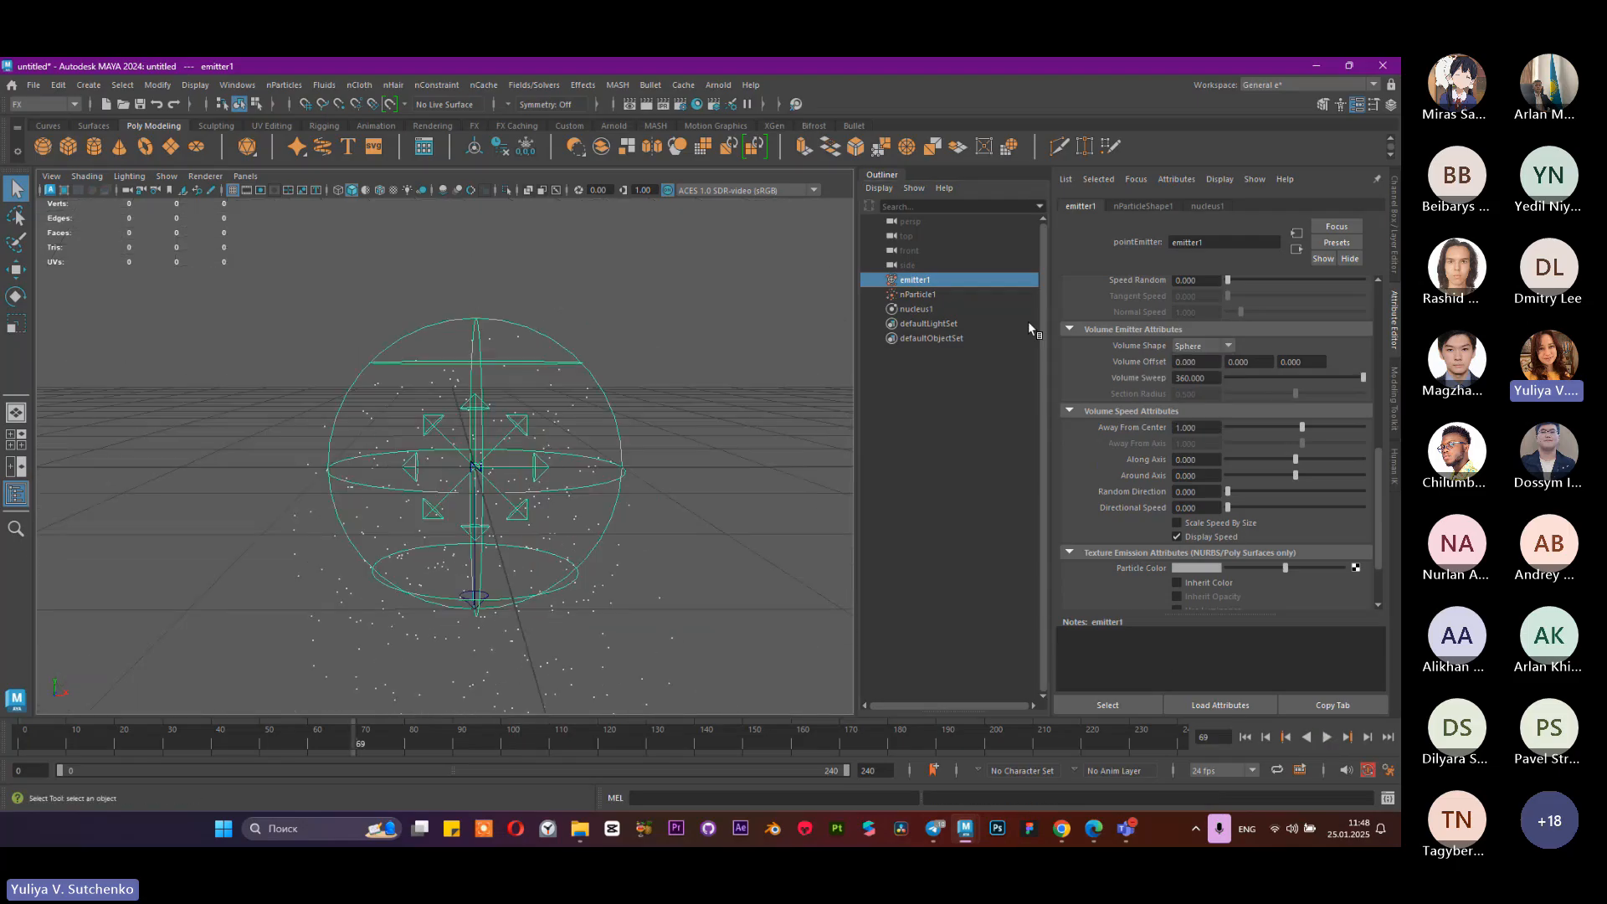
# Step: Select the nParticle object and add a volume axis field to it
pyautogui.click(970, 291)
pyautogui.click(971, 281)
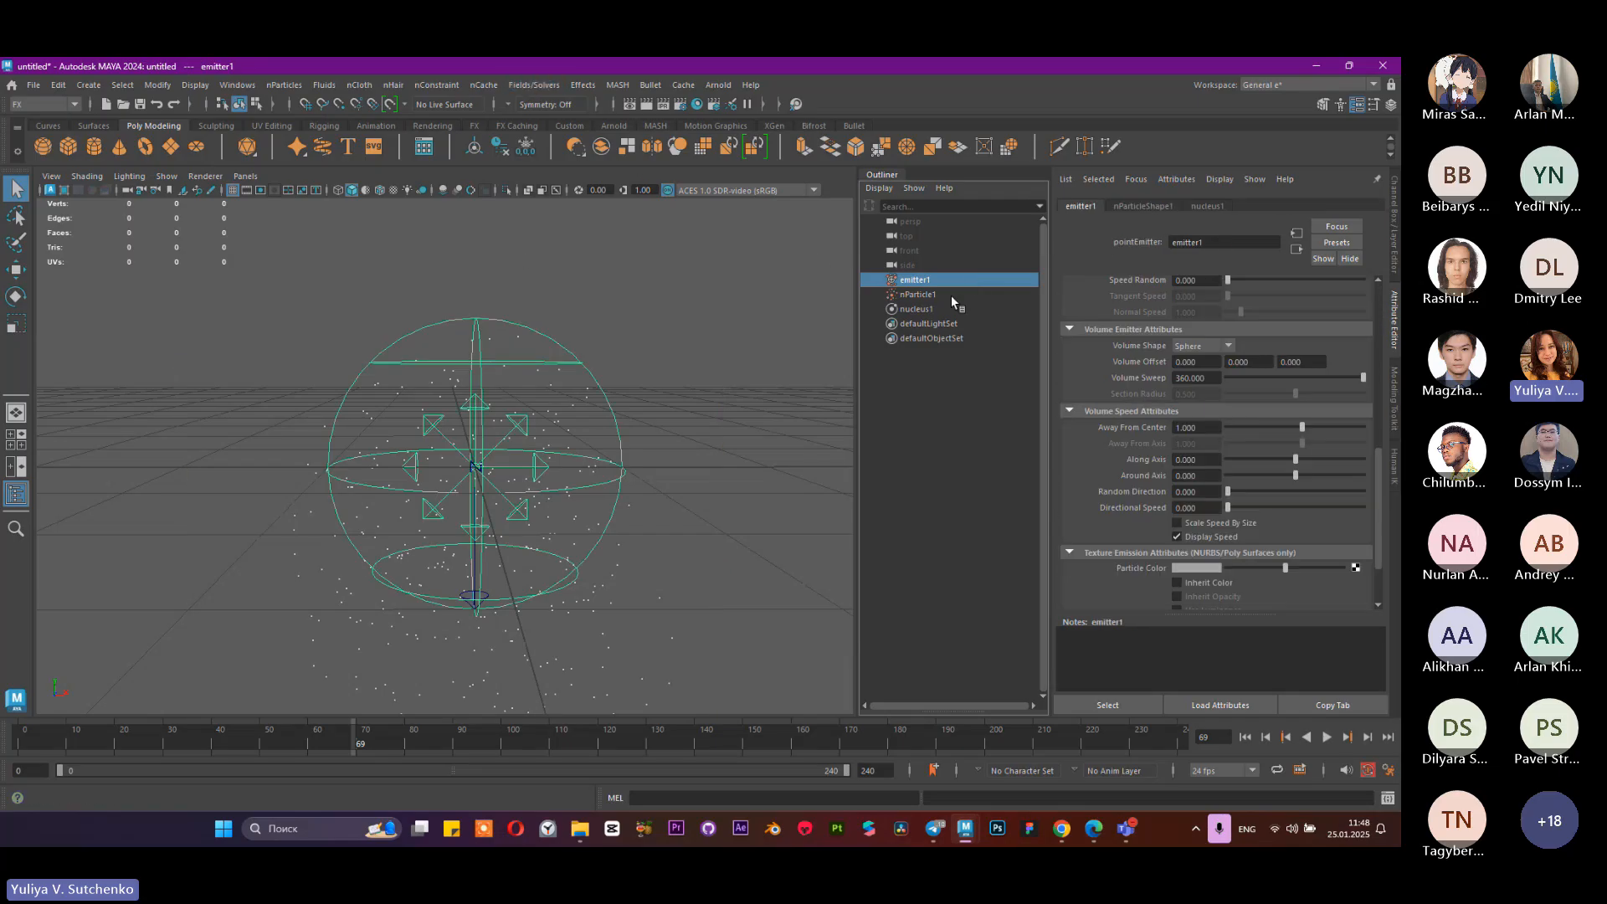
pyautogui.click(950, 294)
pyautogui.click(534, 85)
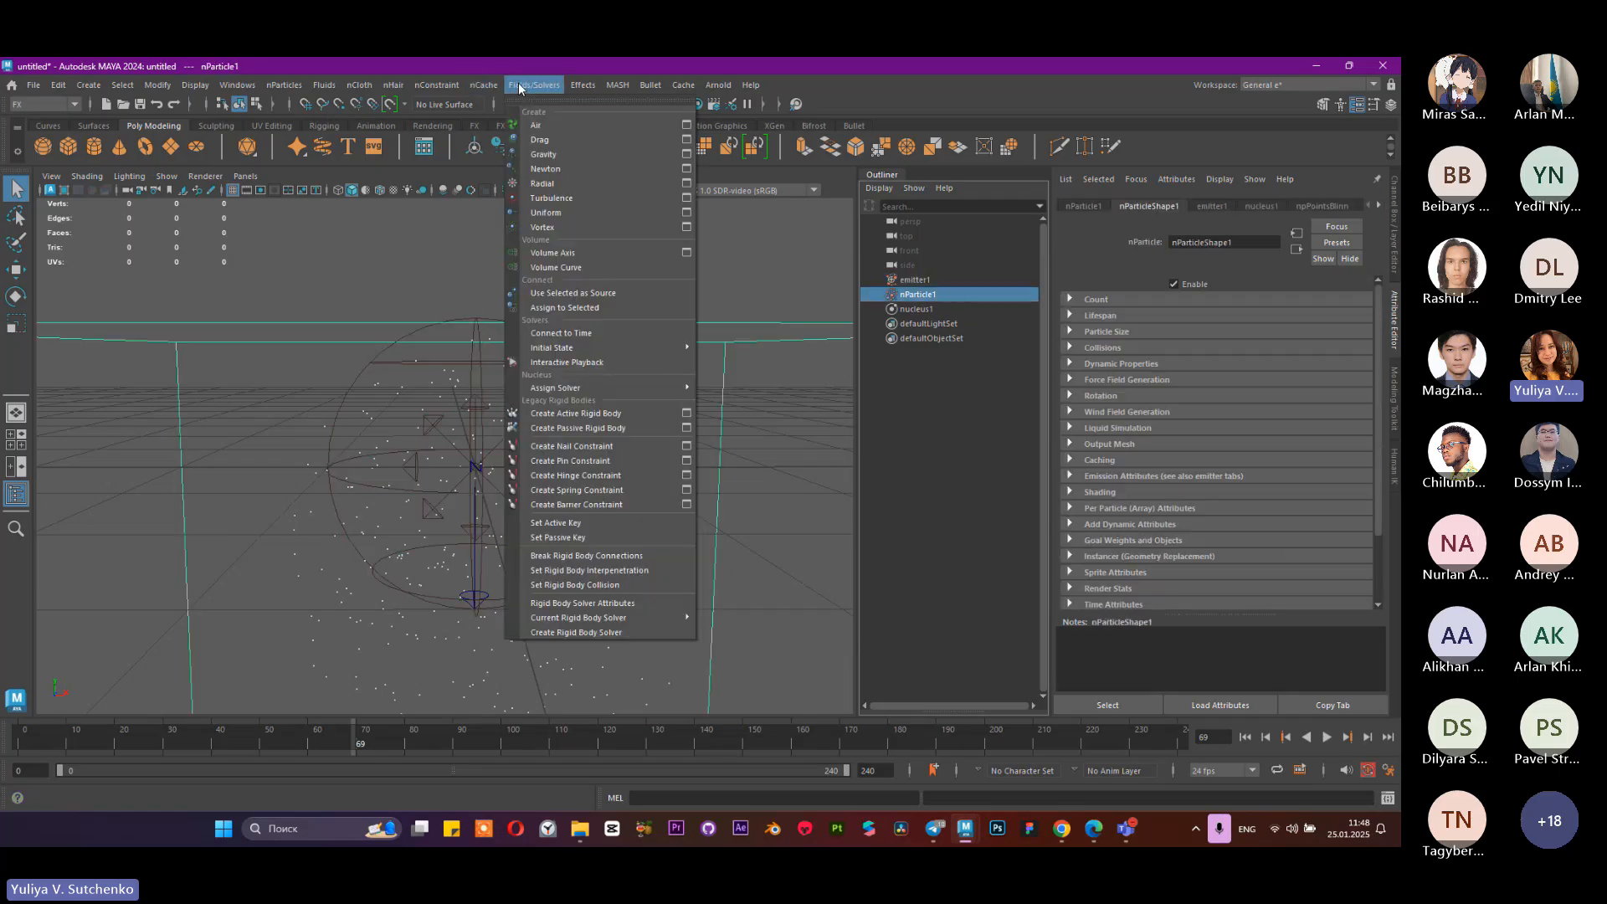
pyautogui.click(573, 253)
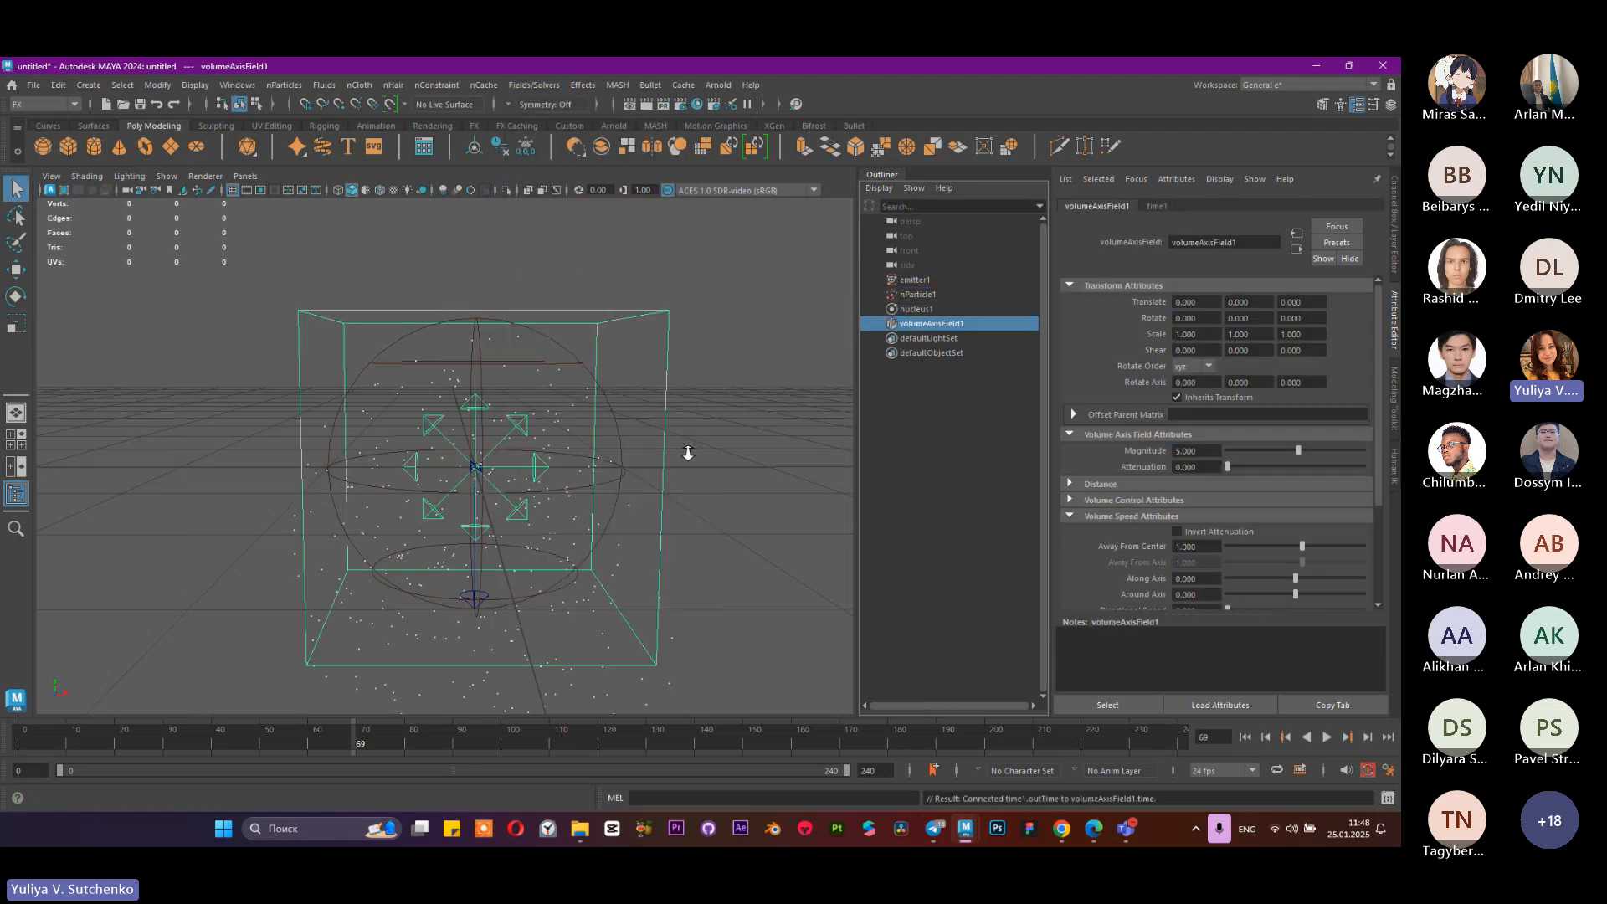
pyautogui.keyDown('alt'); pyautogui.moveTo(689, 449); pyautogui.dragTo(811, 460); pyautogui.keyUp('alt')
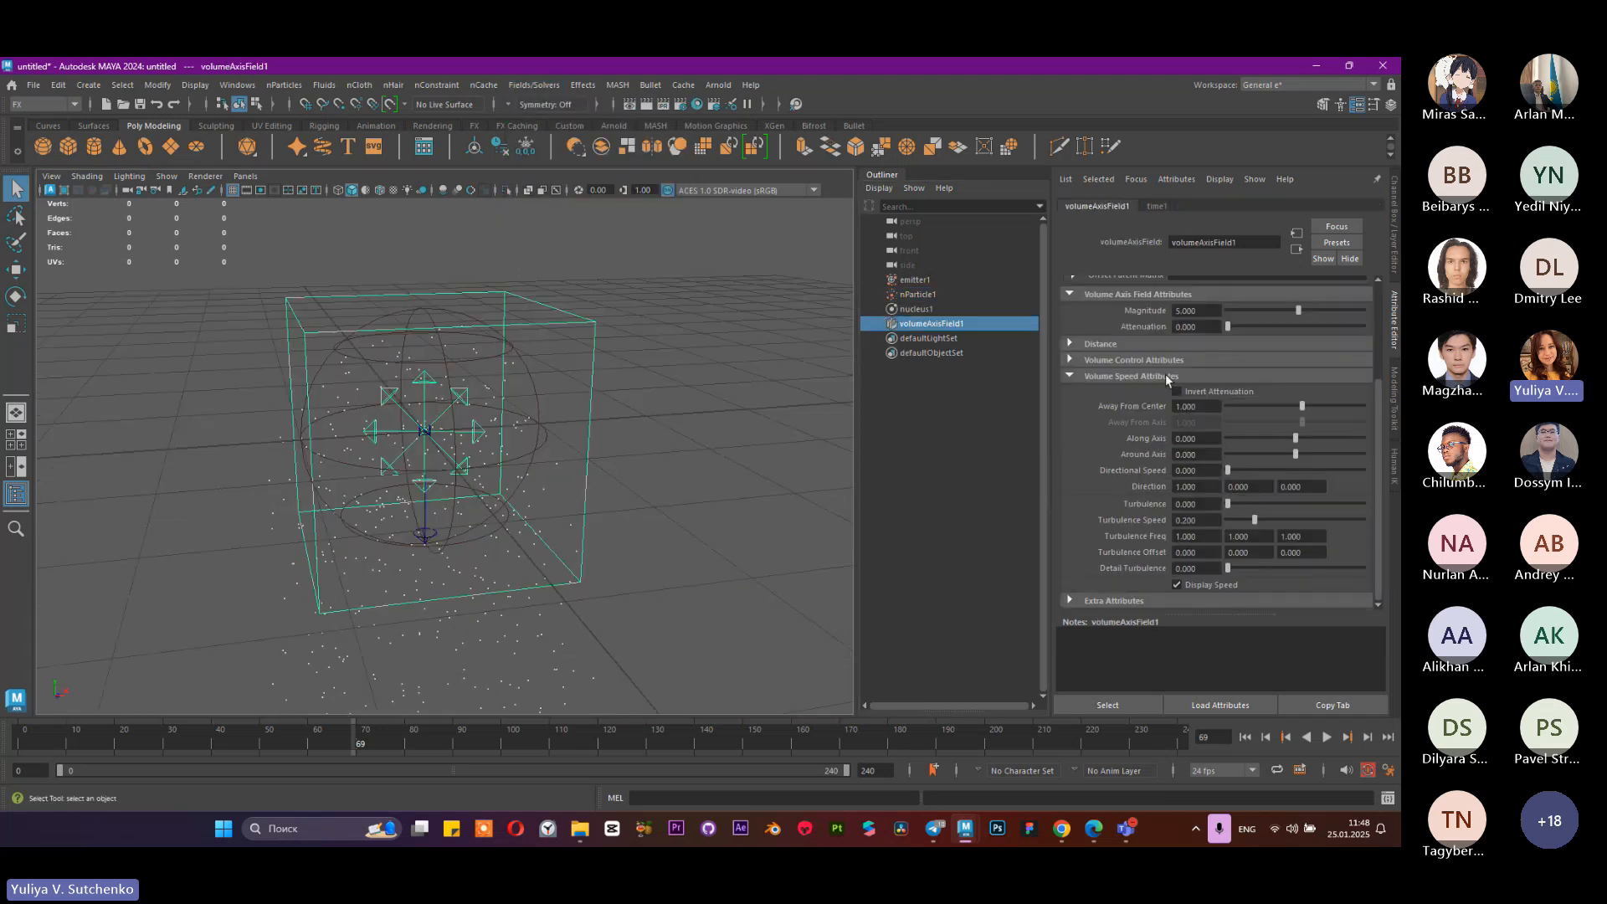
# Step: Set the volume axis field's volume shape to Sphere
pyautogui.click(1164, 360)
pyautogui.click(1196, 379)
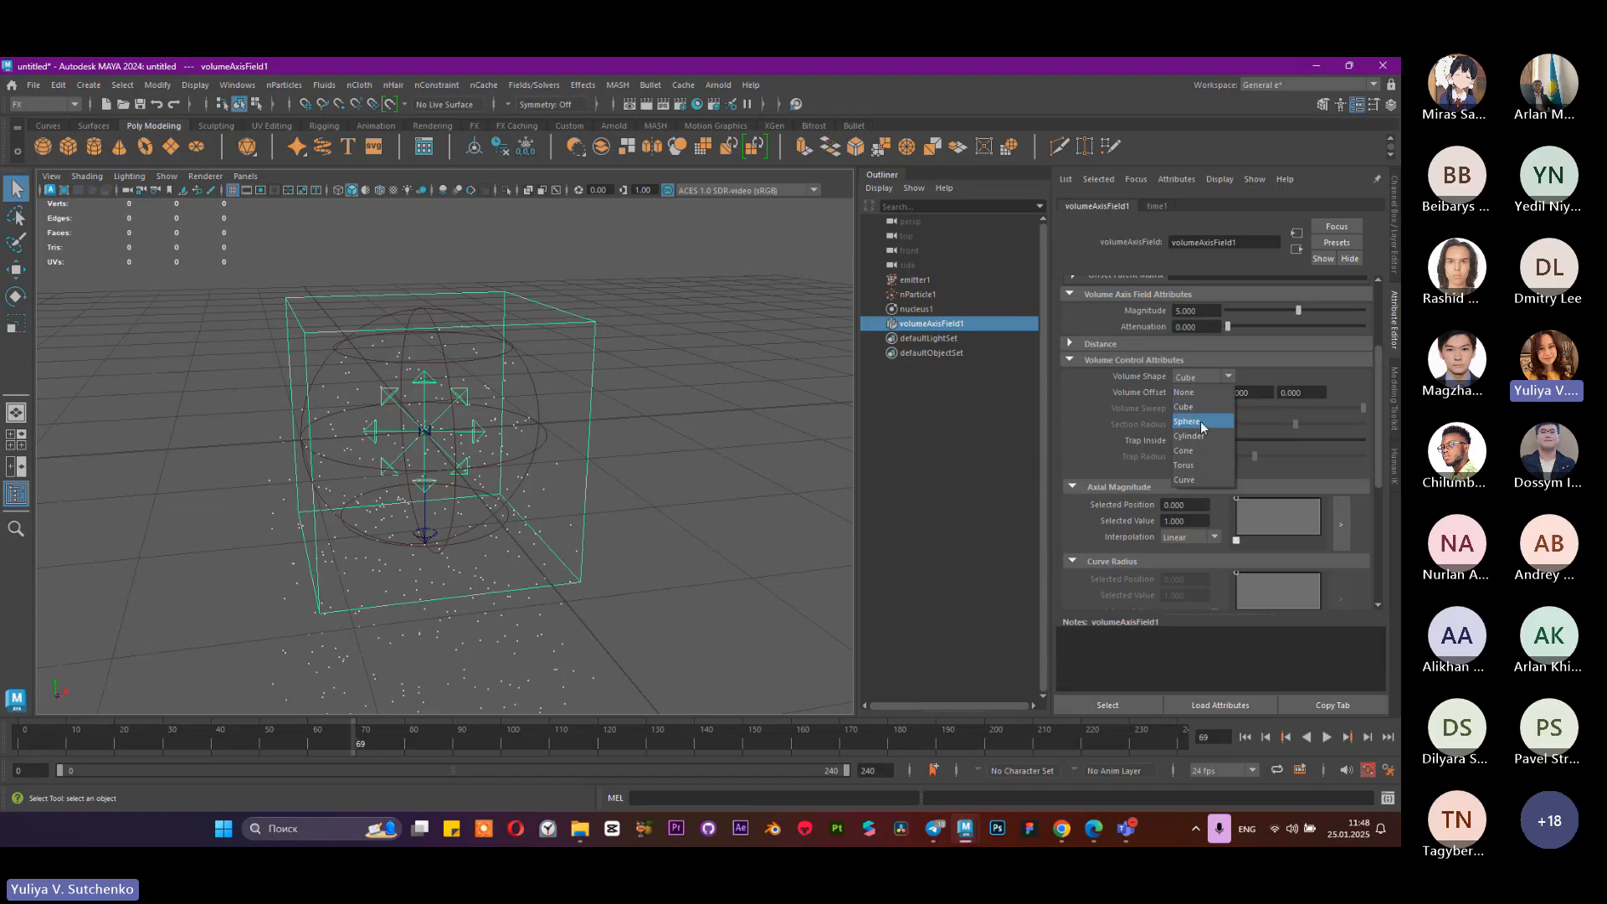
pyautogui.click(1200, 424)
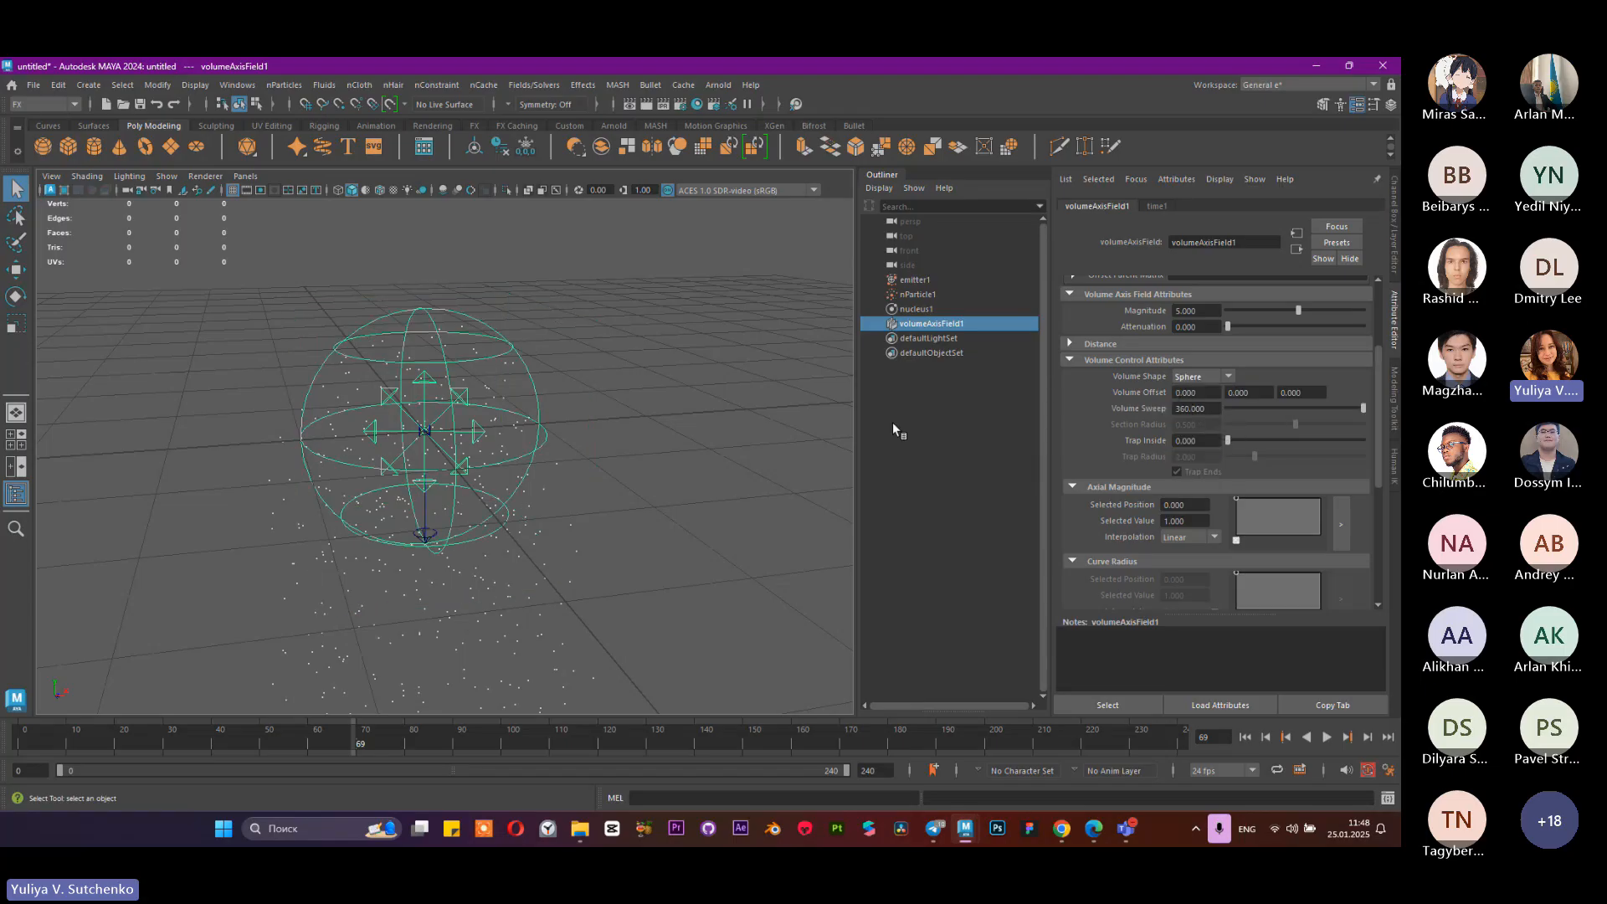
# Step: Scale the volume axis field up uniformly to roughly twice its size so it surrounds the emitter sphere
pyautogui.keyDown('alt'); pyautogui.moveTo(516, 414); pyautogui.dragTo(488, 469); pyautogui.keyUp('alt')
pyautogui.press('r')
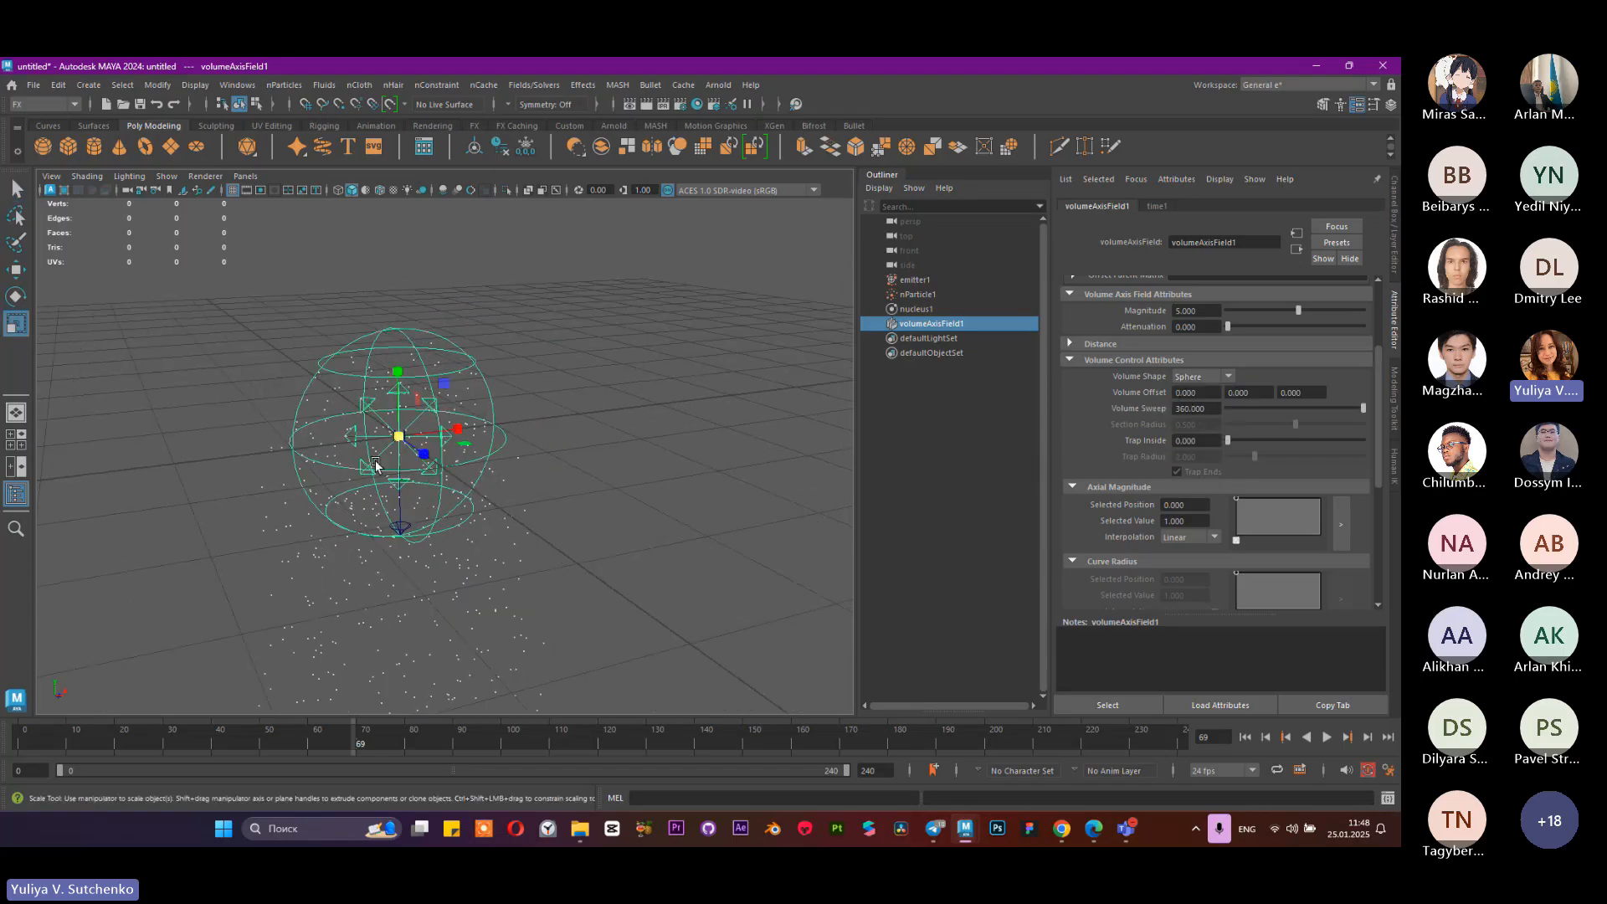
pyautogui.moveTo(400, 437); pyautogui.dragTo(337, 429)
pyautogui.scroll(3, 552, 477)
pyautogui.keyDown('alt'); pyautogui.moveTo(555, 480); pyautogui.dragTo(631, 494); pyautogui.keyUp('alt')
pyautogui.scroll(-1, 633, 493)
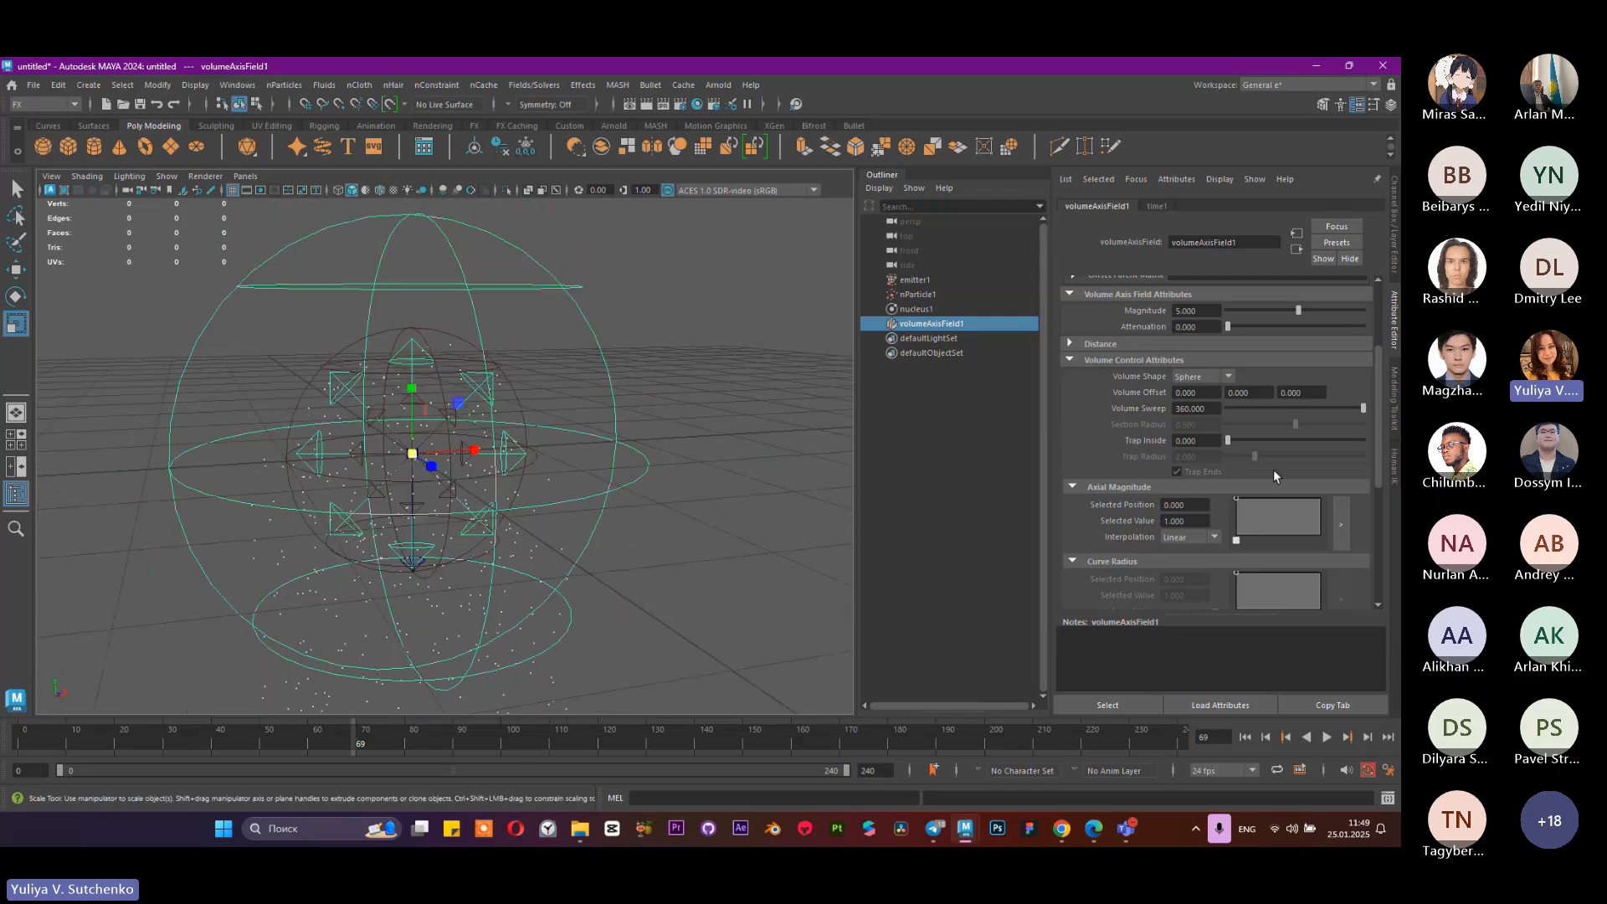
# Step: Play the simulation from the first frame and examine how the enlarged volume axis field moves the particles
pyautogui.scroll(-3, 1244, 465)
pyautogui.scroll(-2, 1244, 464)
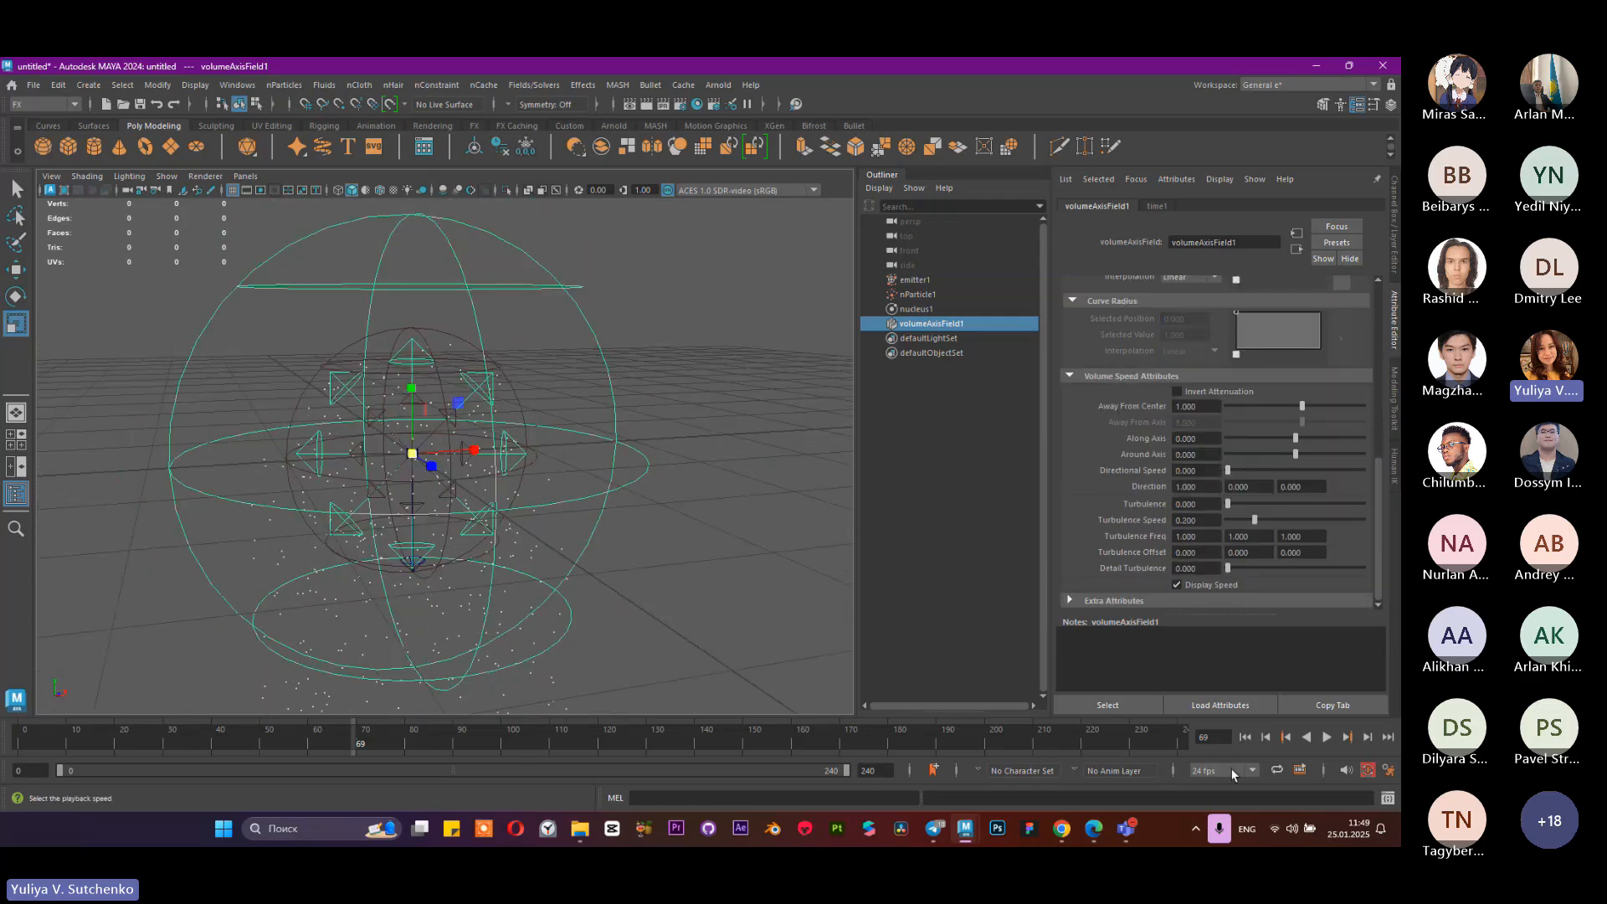
pyautogui.click(1245, 737)
pyautogui.click(1327, 737)
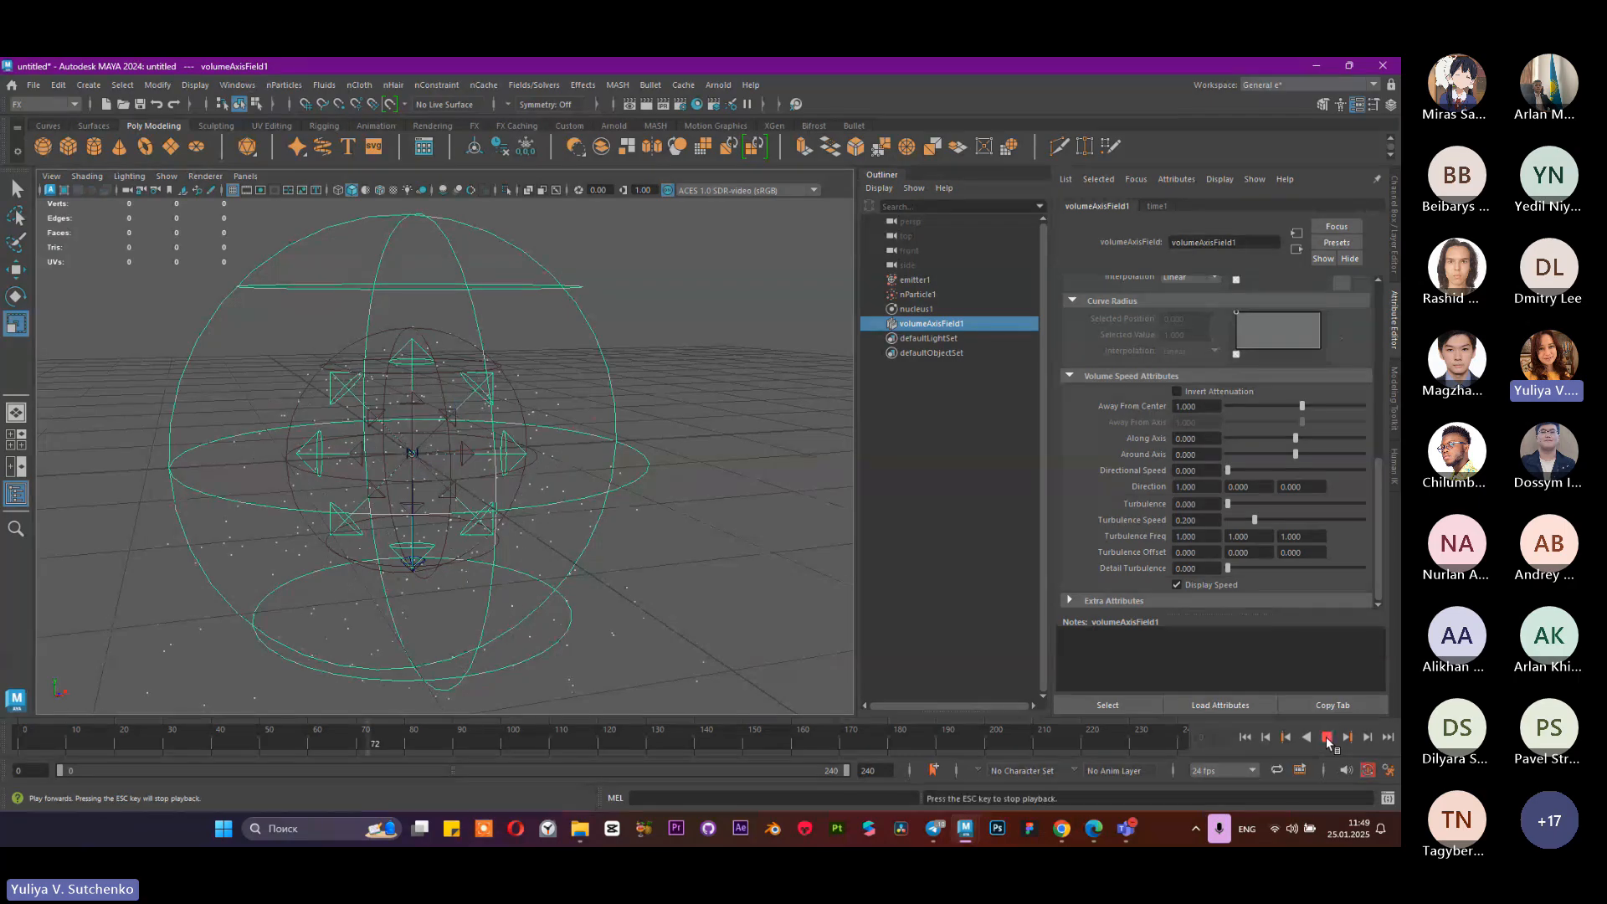
pyautogui.keyDown('alt'); pyautogui.moveTo(640, 508); pyautogui.dragTo(237, 419, button='right'); pyautogui.keyUp('alt')
pyautogui.keyDown('alt'); pyautogui.moveTo(277, 427); pyautogui.dragTo(390, 507); pyautogui.keyUp('alt')
pyautogui.scroll(5, 603, 532)
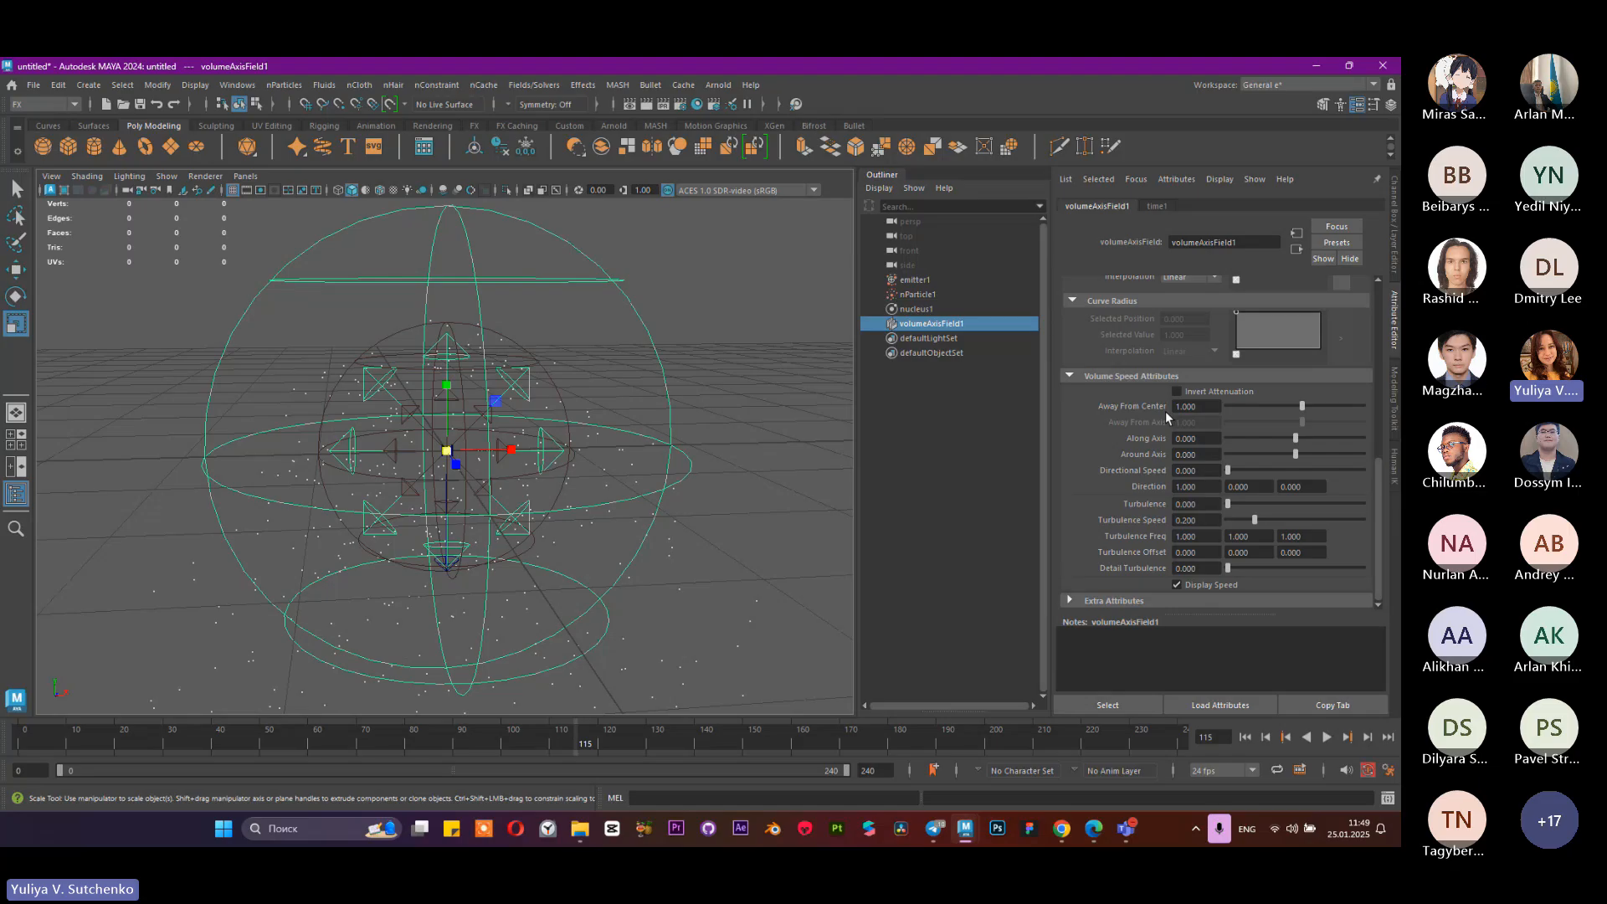
# Step: Set the volume axis field's Away From Center speed to 9.130
pyautogui.scroll(5, 1180, 407)
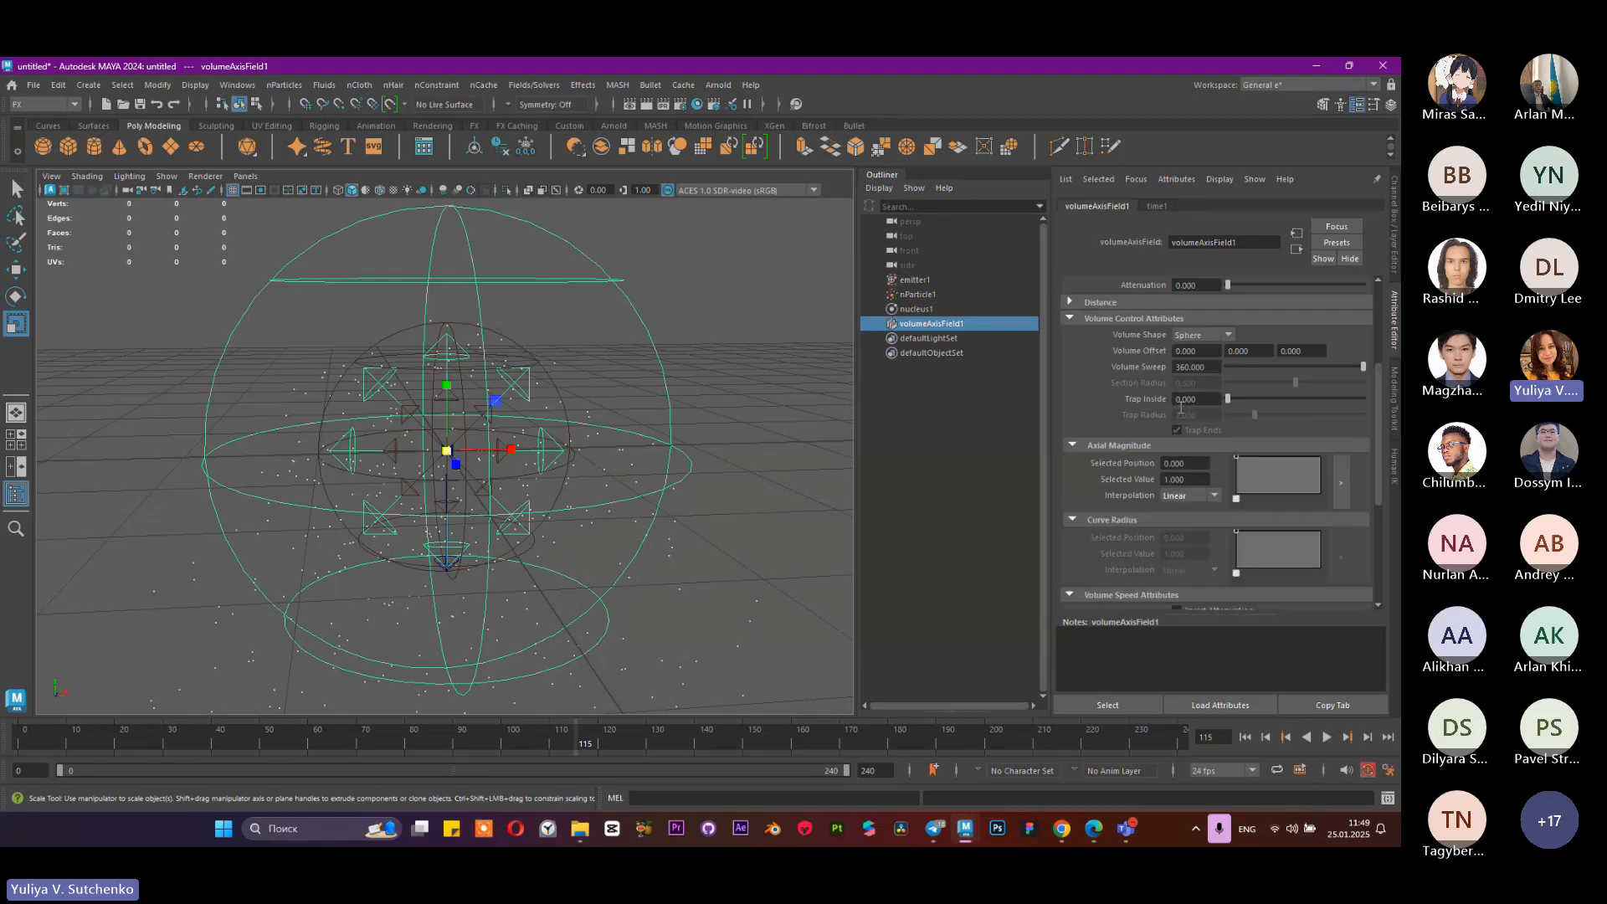
pyautogui.scroll(-3, 1180, 408)
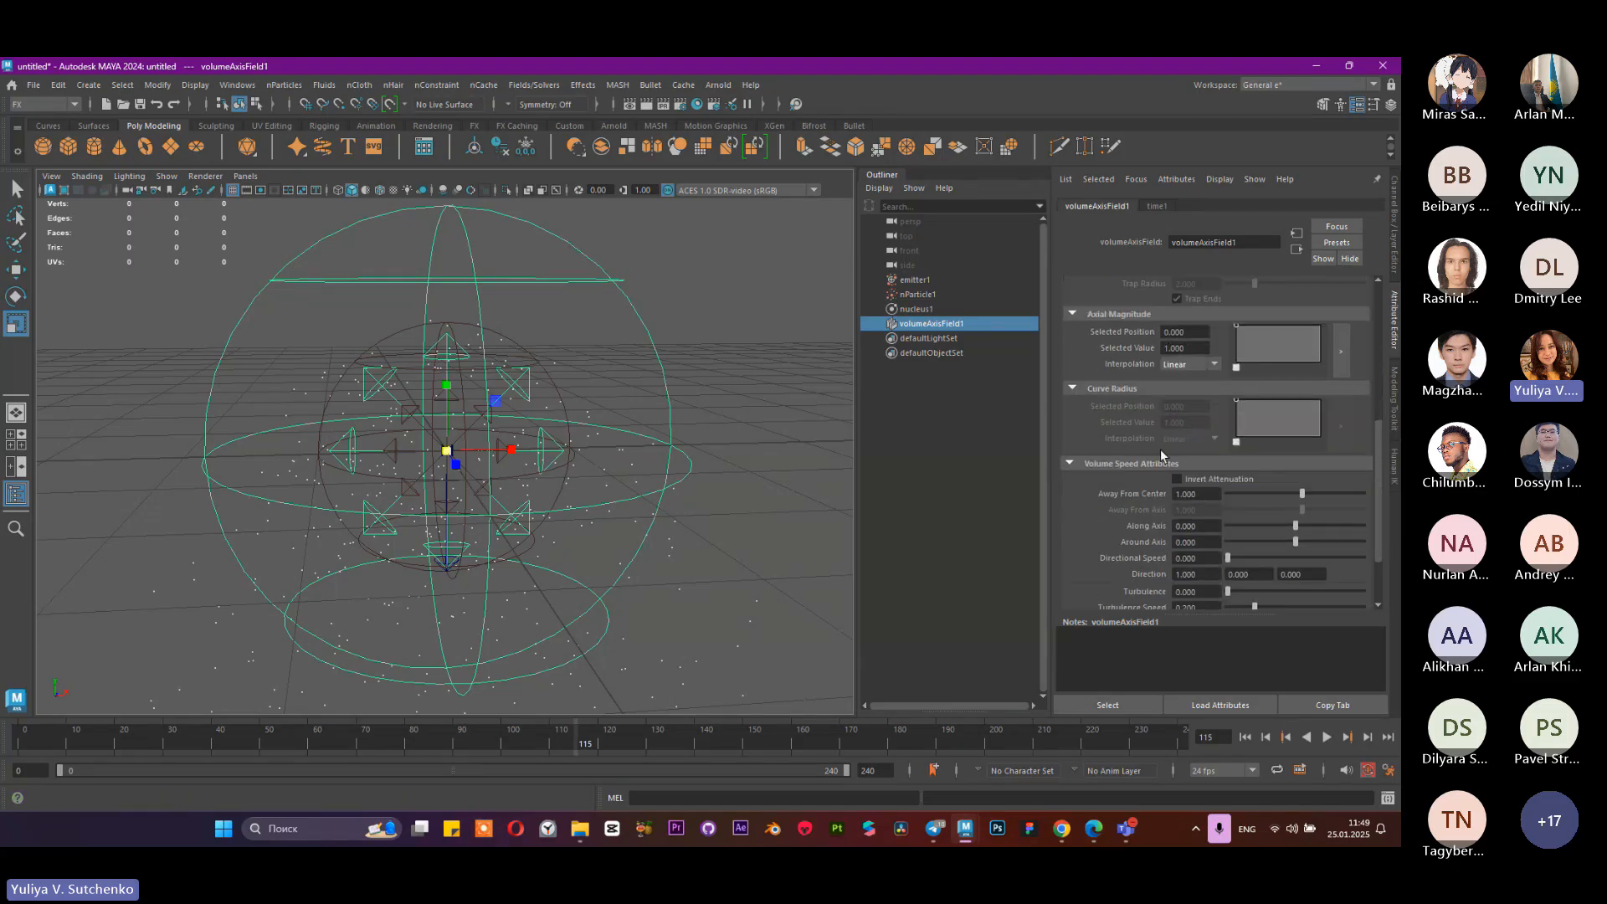
pyautogui.scroll(-2, 1160, 452)
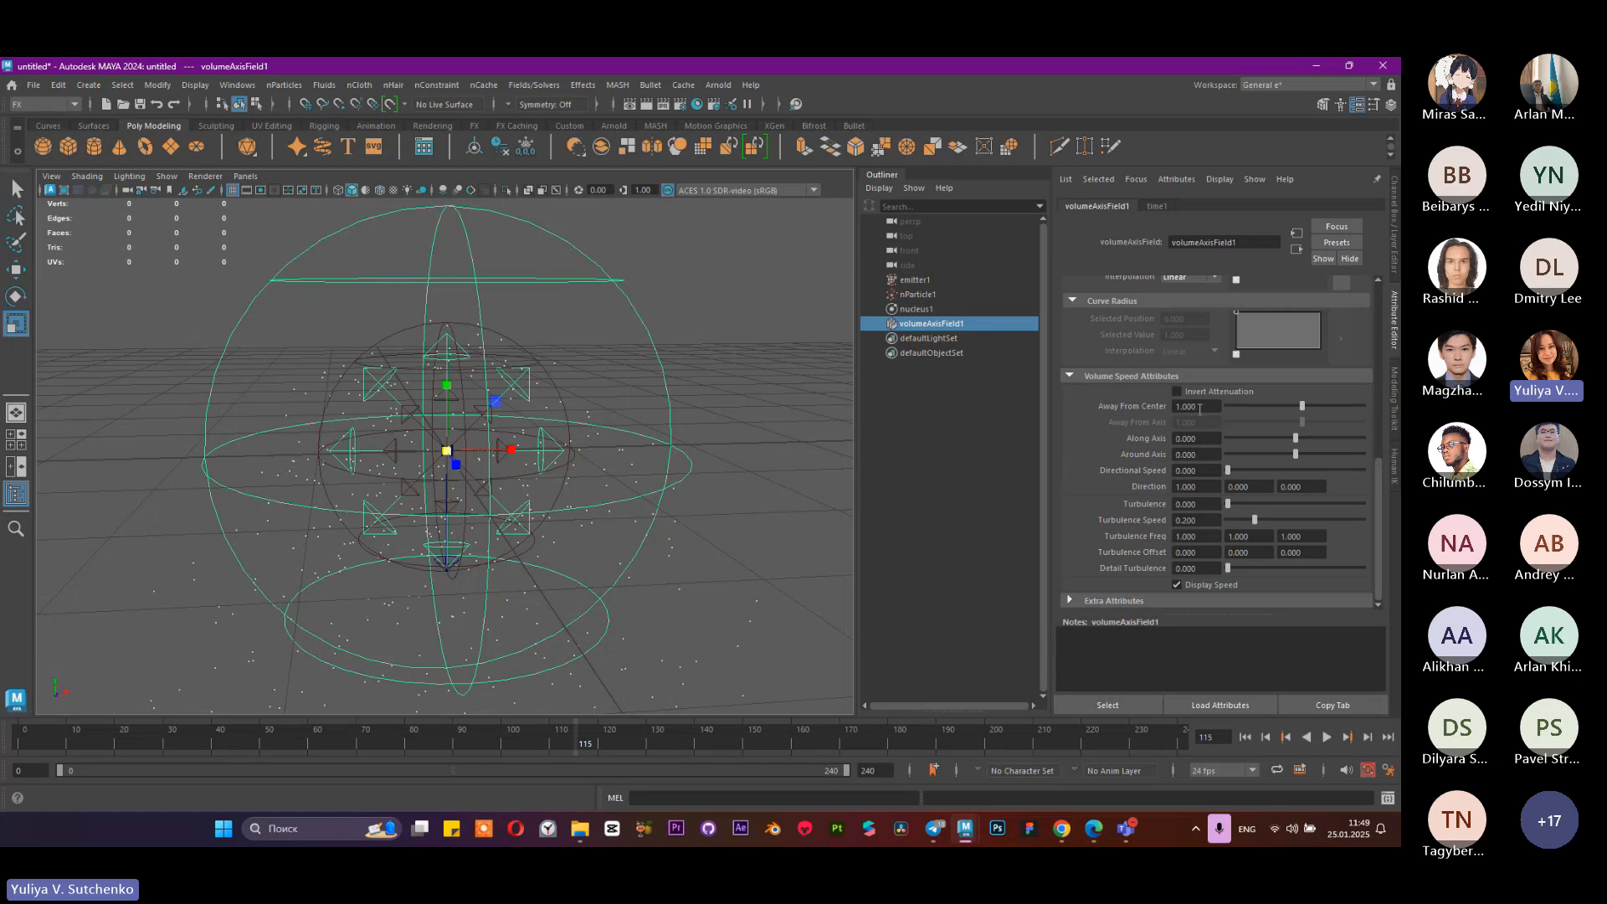
pyautogui.moveTo(1312, 404); pyautogui.dragTo(1357, 405)
# Step: Play from the first frame to check how the particles spread away from the field's center
pyautogui.click(1245, 737)
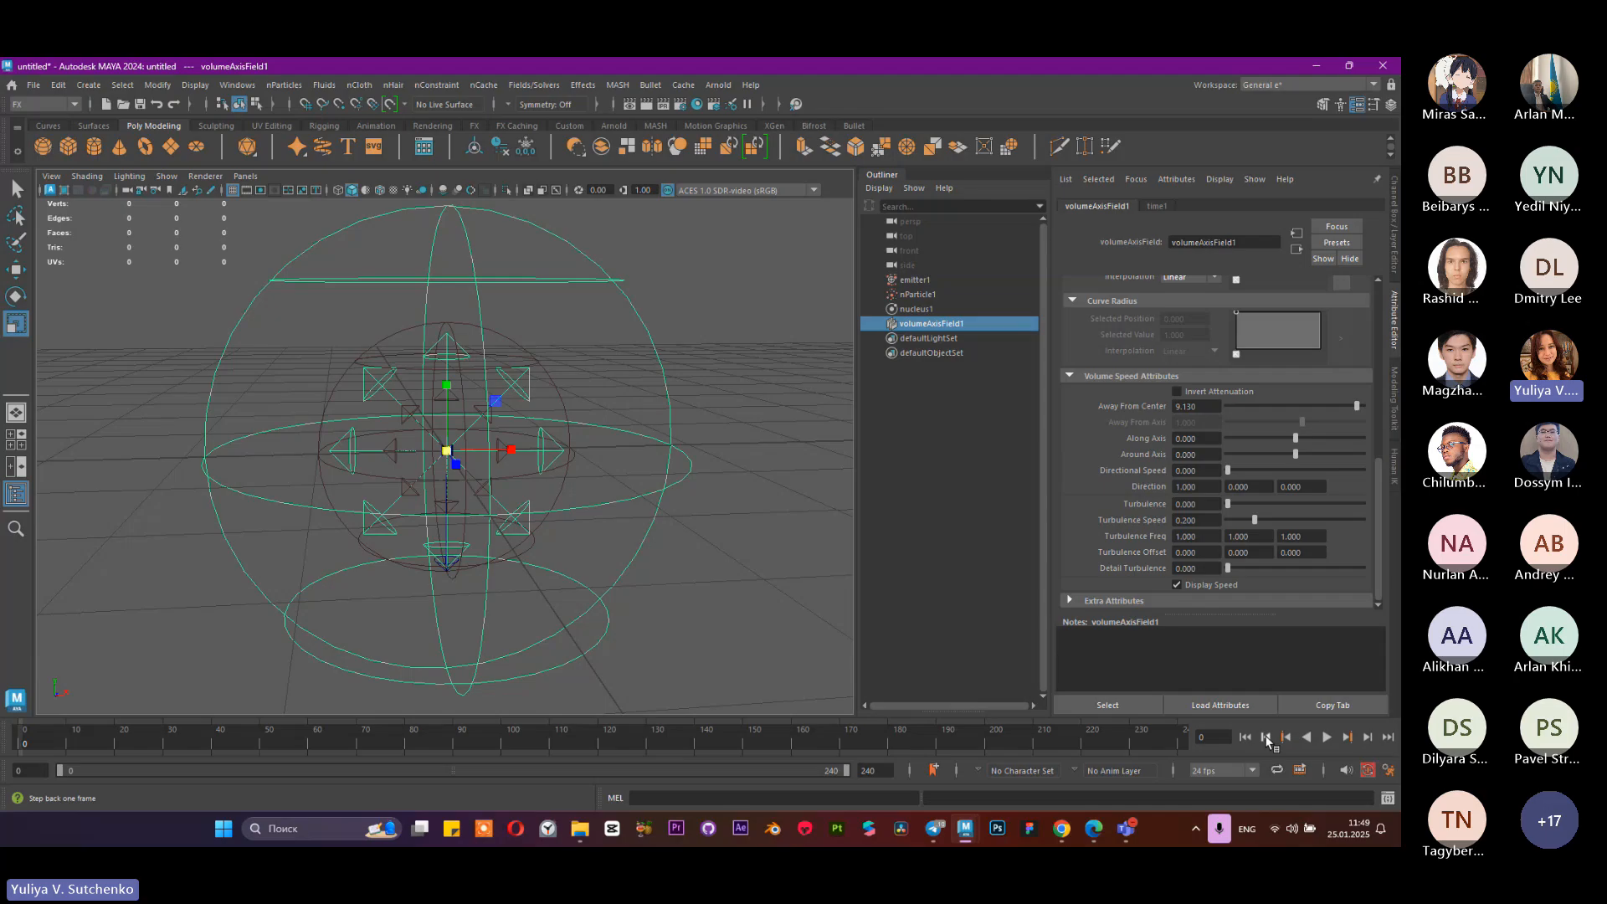
pyautogui.click(1327, 737)
pyautogui.scroll(-5, 753, 518)
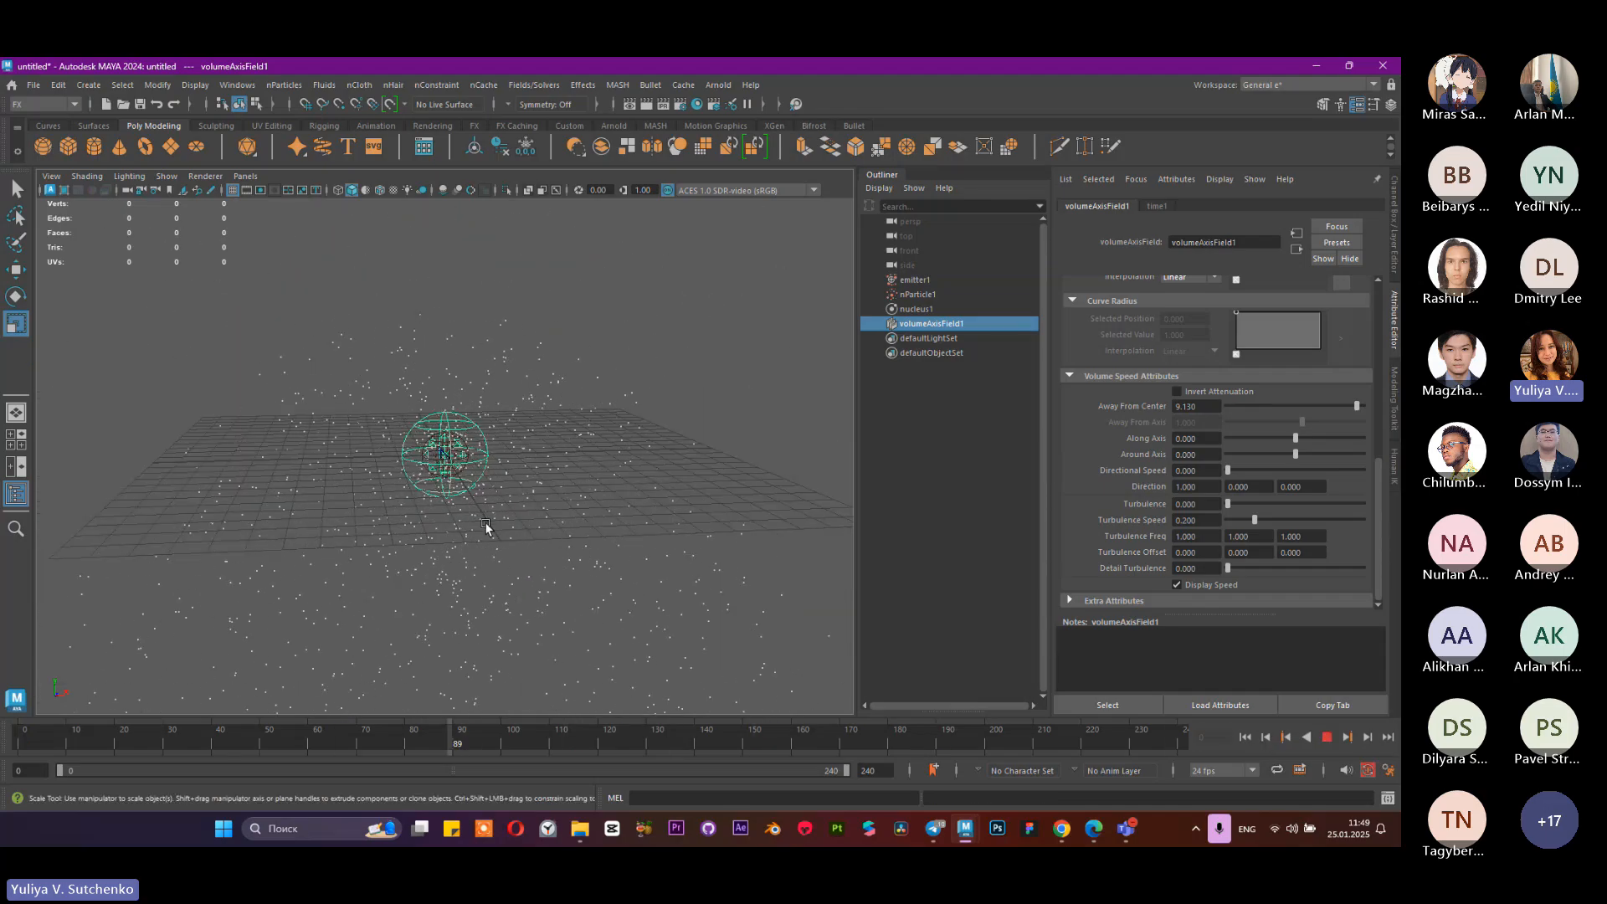
pyautogui.scroll(3, 348, 477)
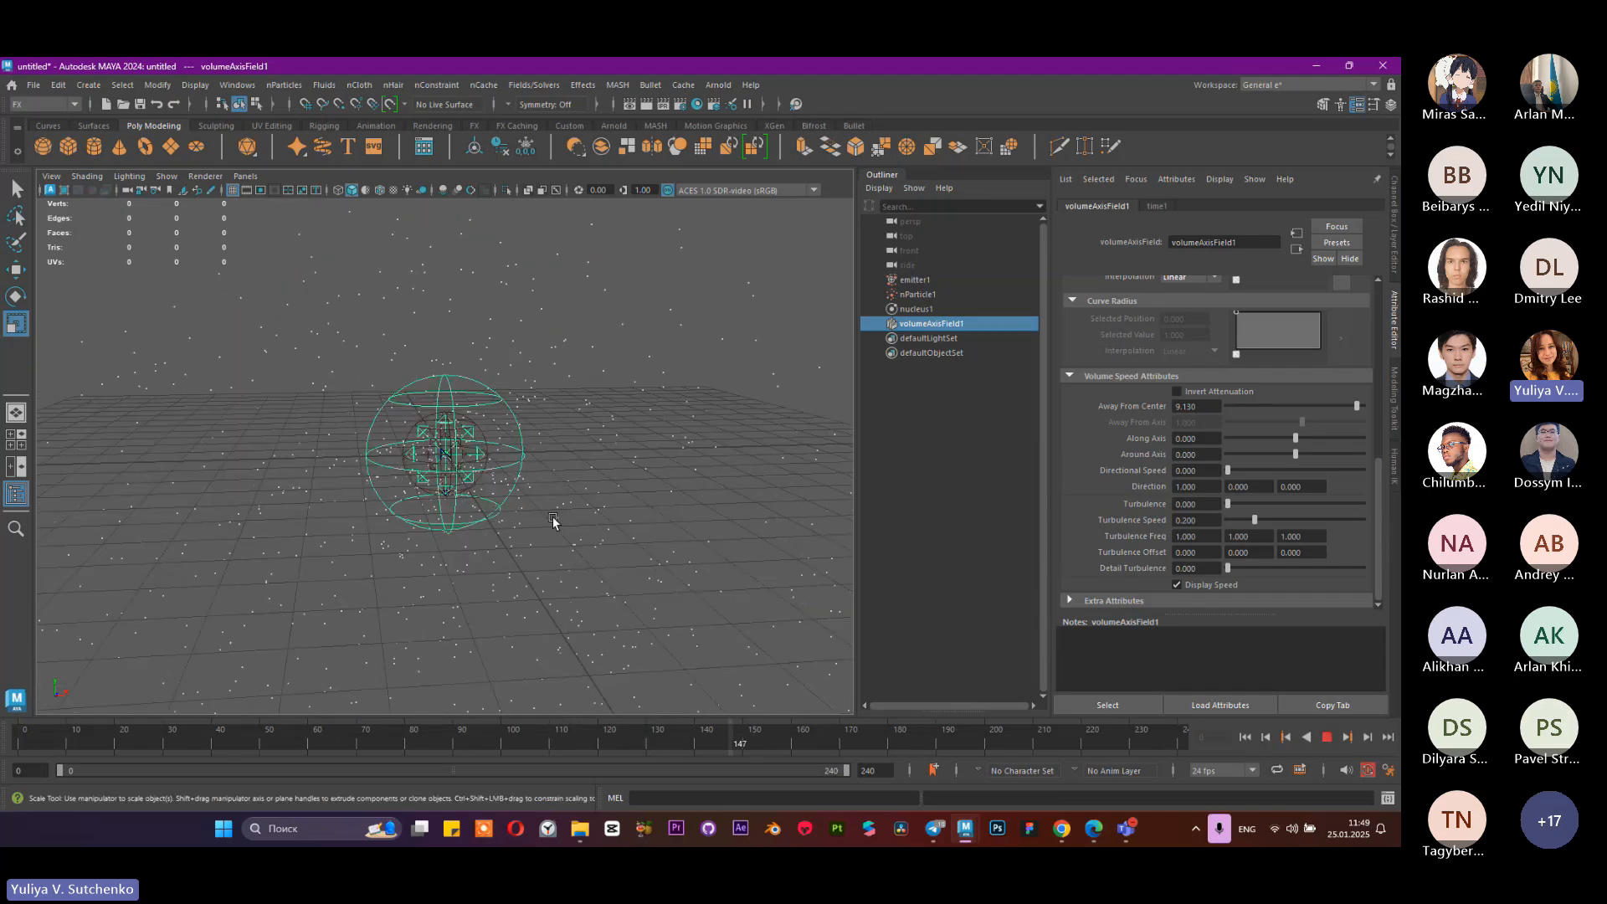
pyautogui.click(1326, 736)
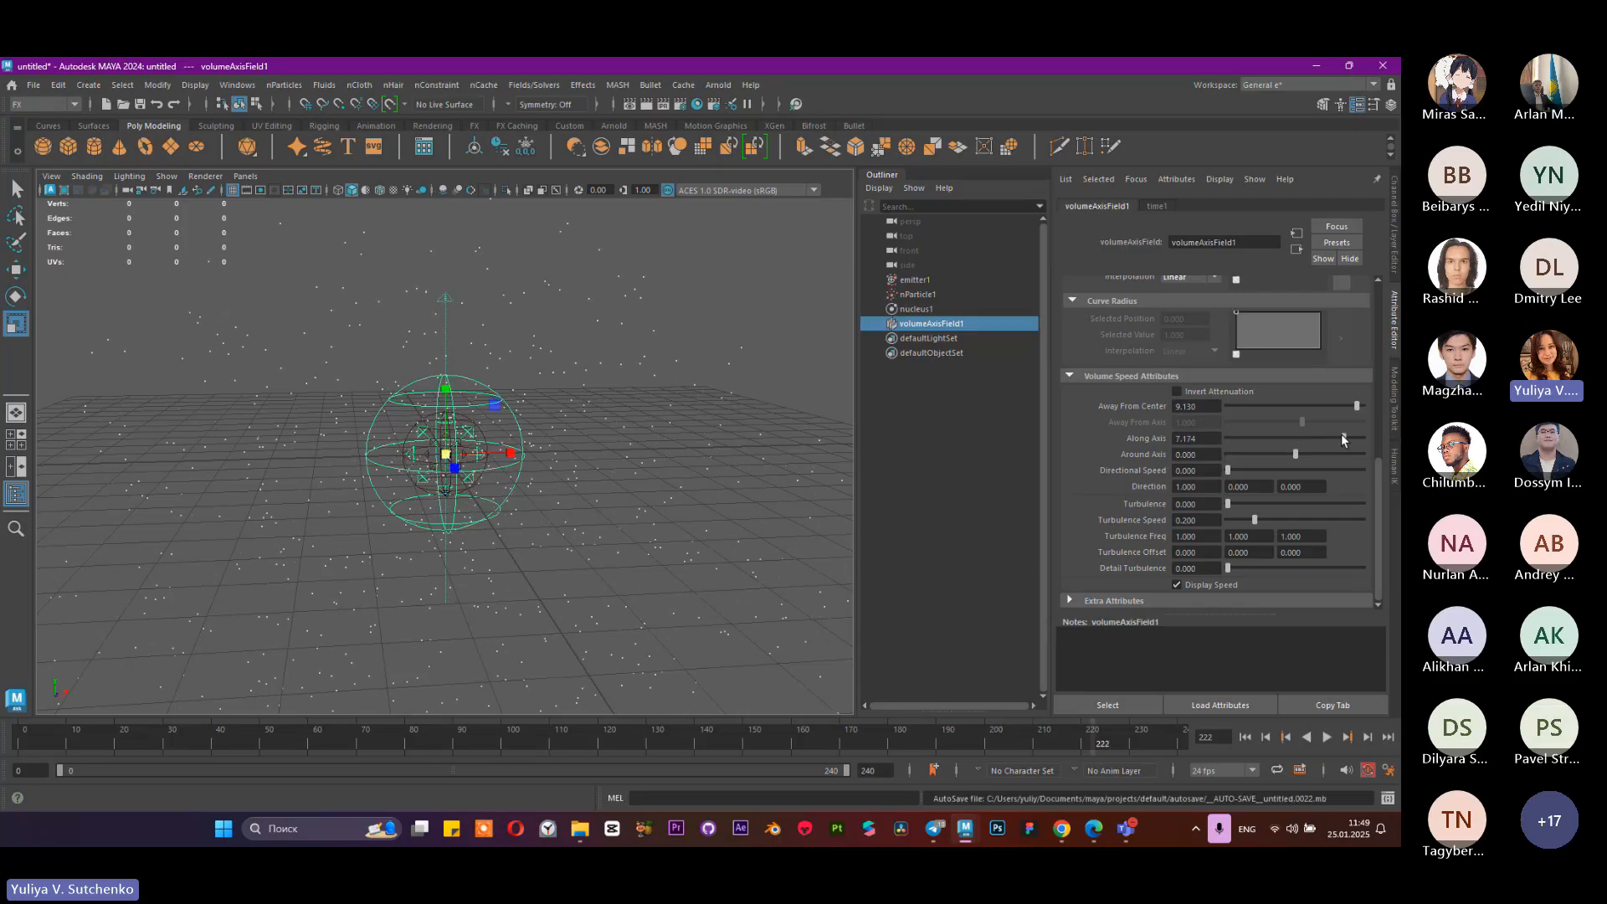
# Step: Set the field's Along Axis speed to 10 and play the simulation to check the motion along the axis
pyautogui.moveTo(1343, 438); pyautogui.dragTo(1366, 438)
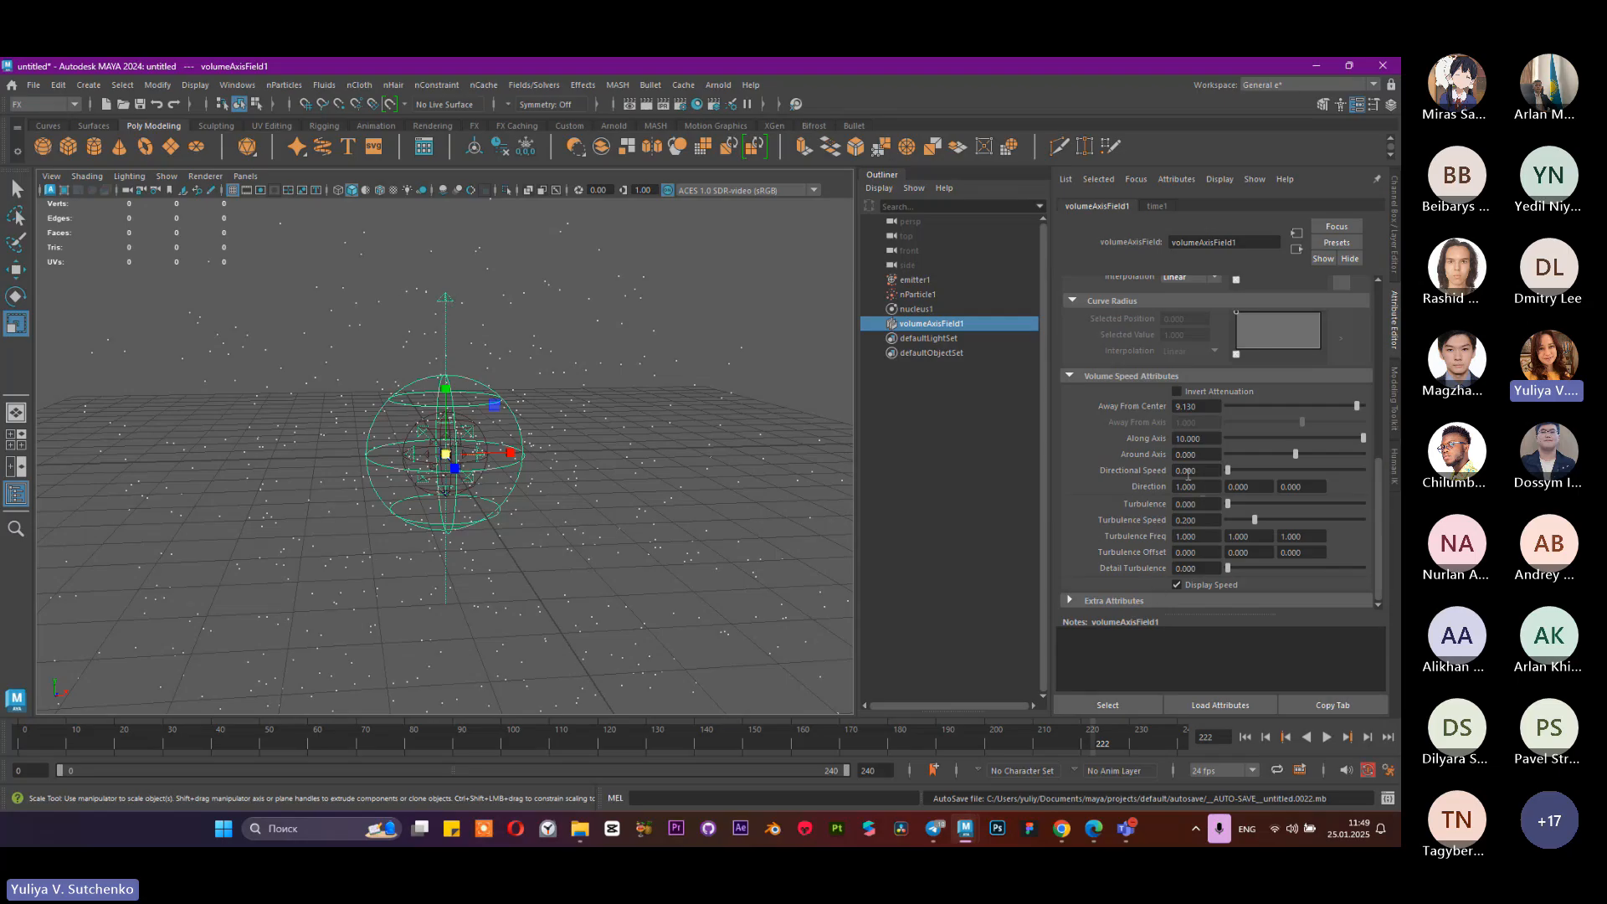
pyautogui.click(1326, 736)
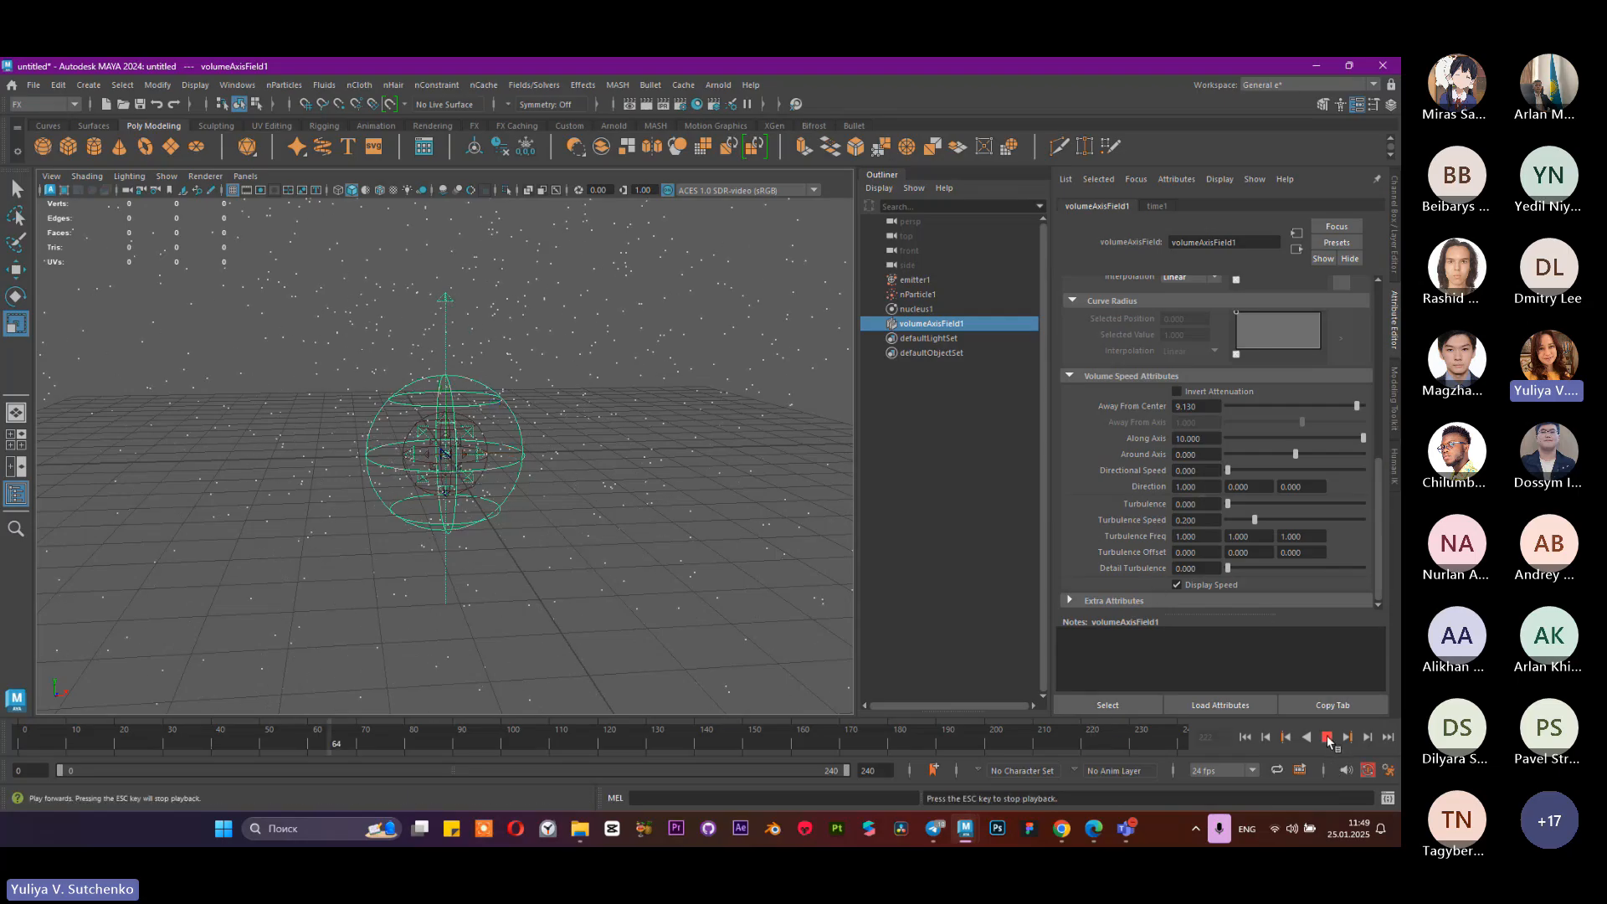
pyautogui.scroll(-3, 494, 516)
pyautogui.scroll(2, 485, 502)
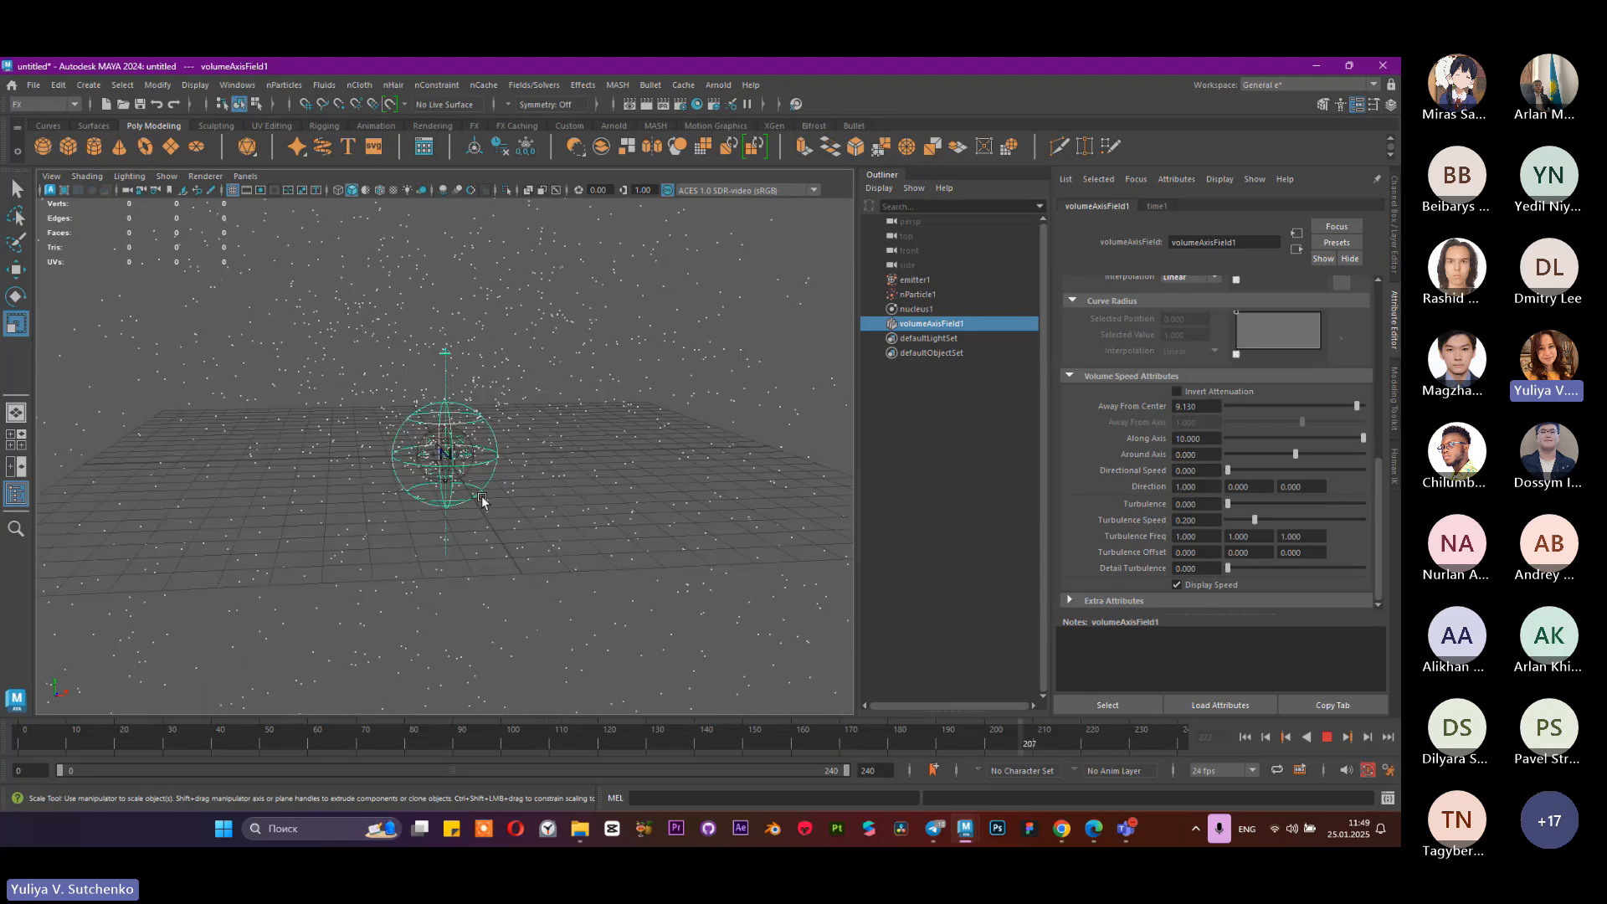
pyautogui.scroll(-3, 478, 498)
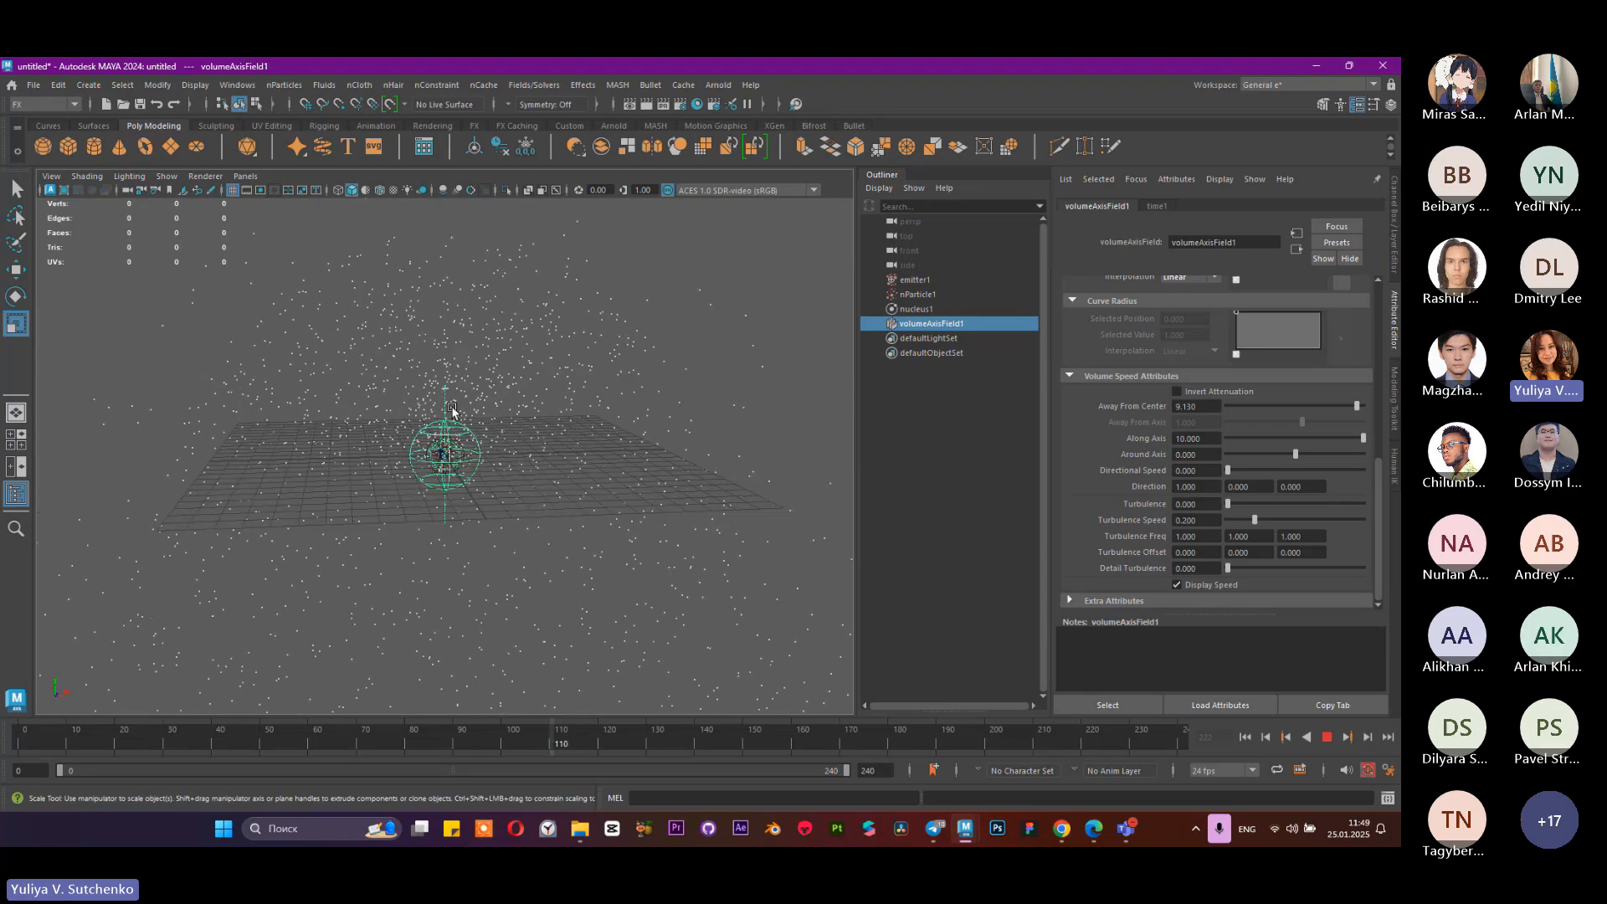
pyautogui.scroll(5, 452, 410)
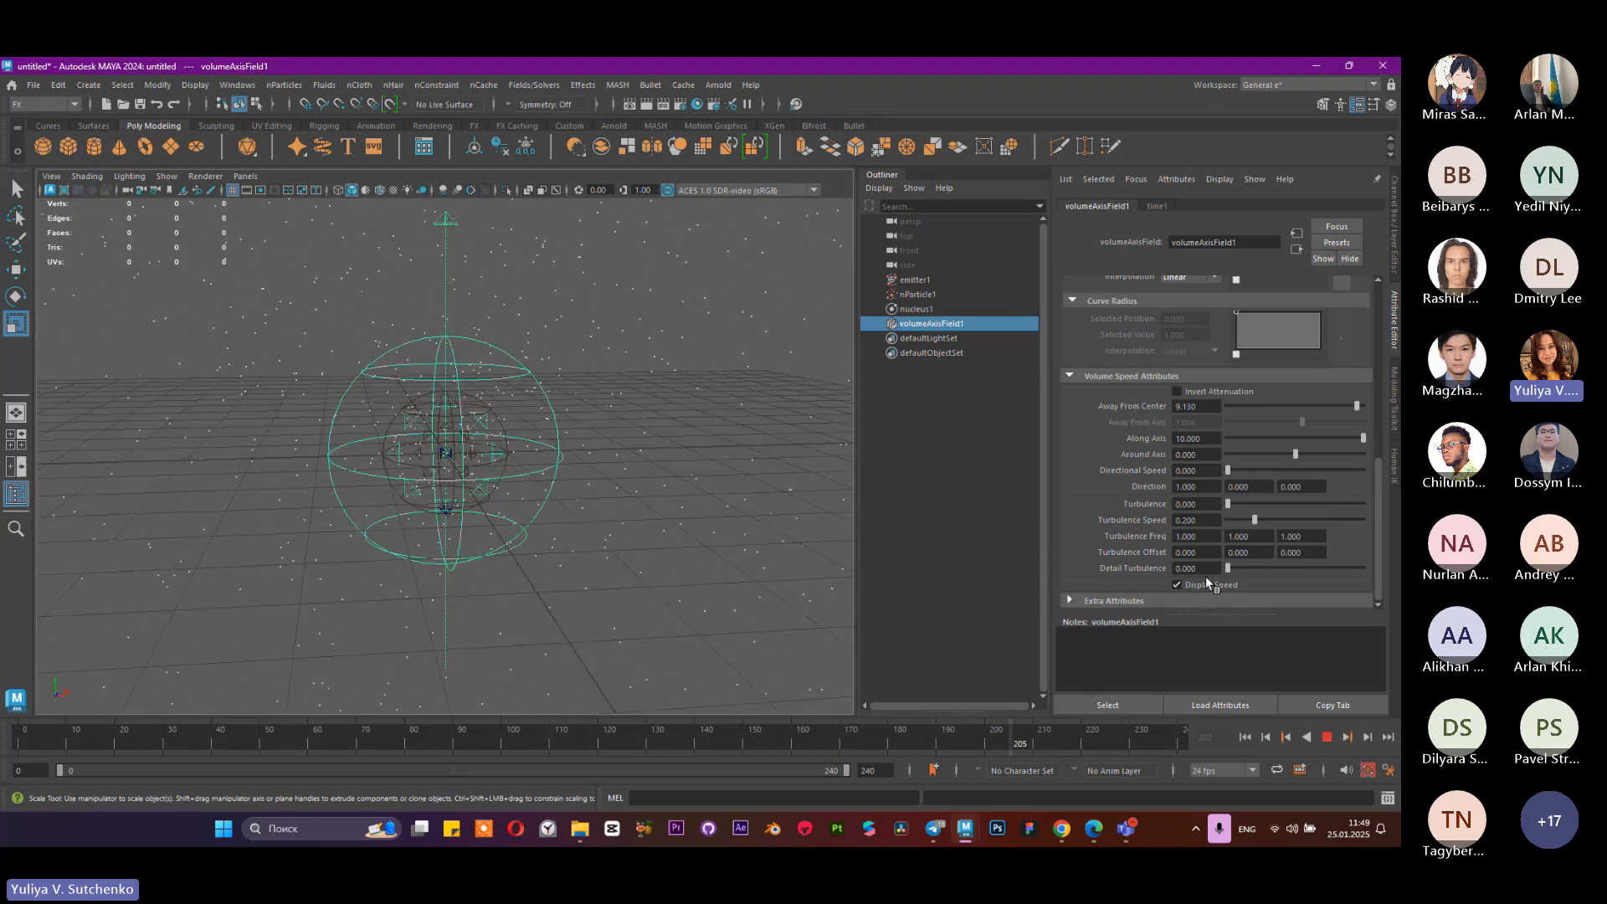
# Step: Set the field's Direction Y to 1 and Around Axis speed to 10, and play the simulation
pyautogui.press('Escape')
pyautogui.click(1250, 486)
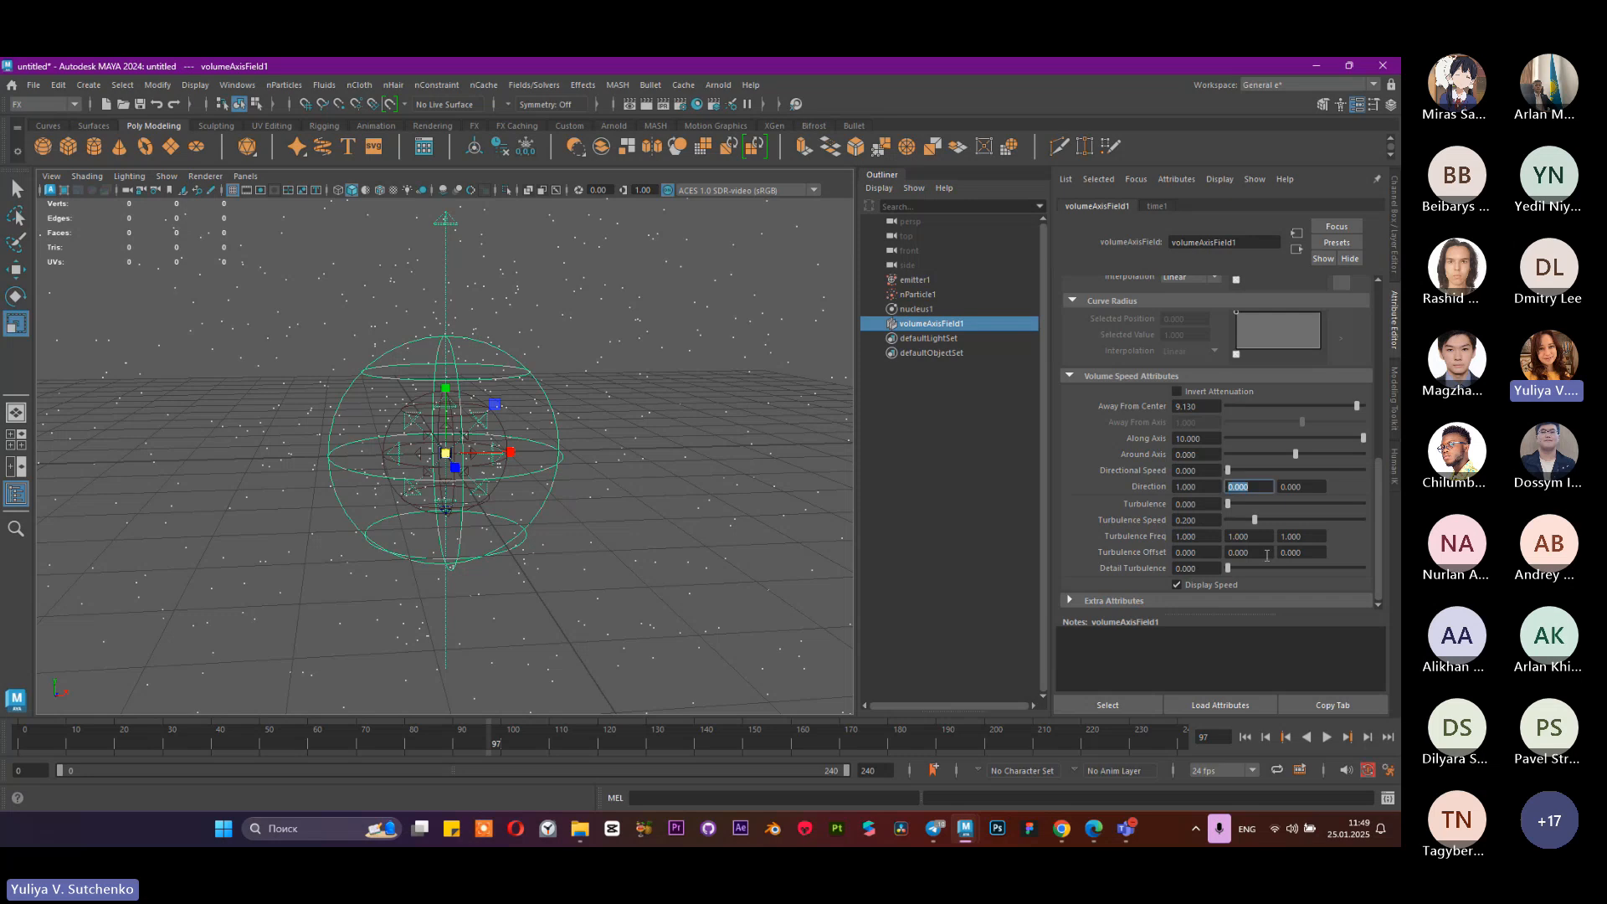
pyautogui.write('1')
pyautogui.press('Return')
pyautogui.click(1327, 736)
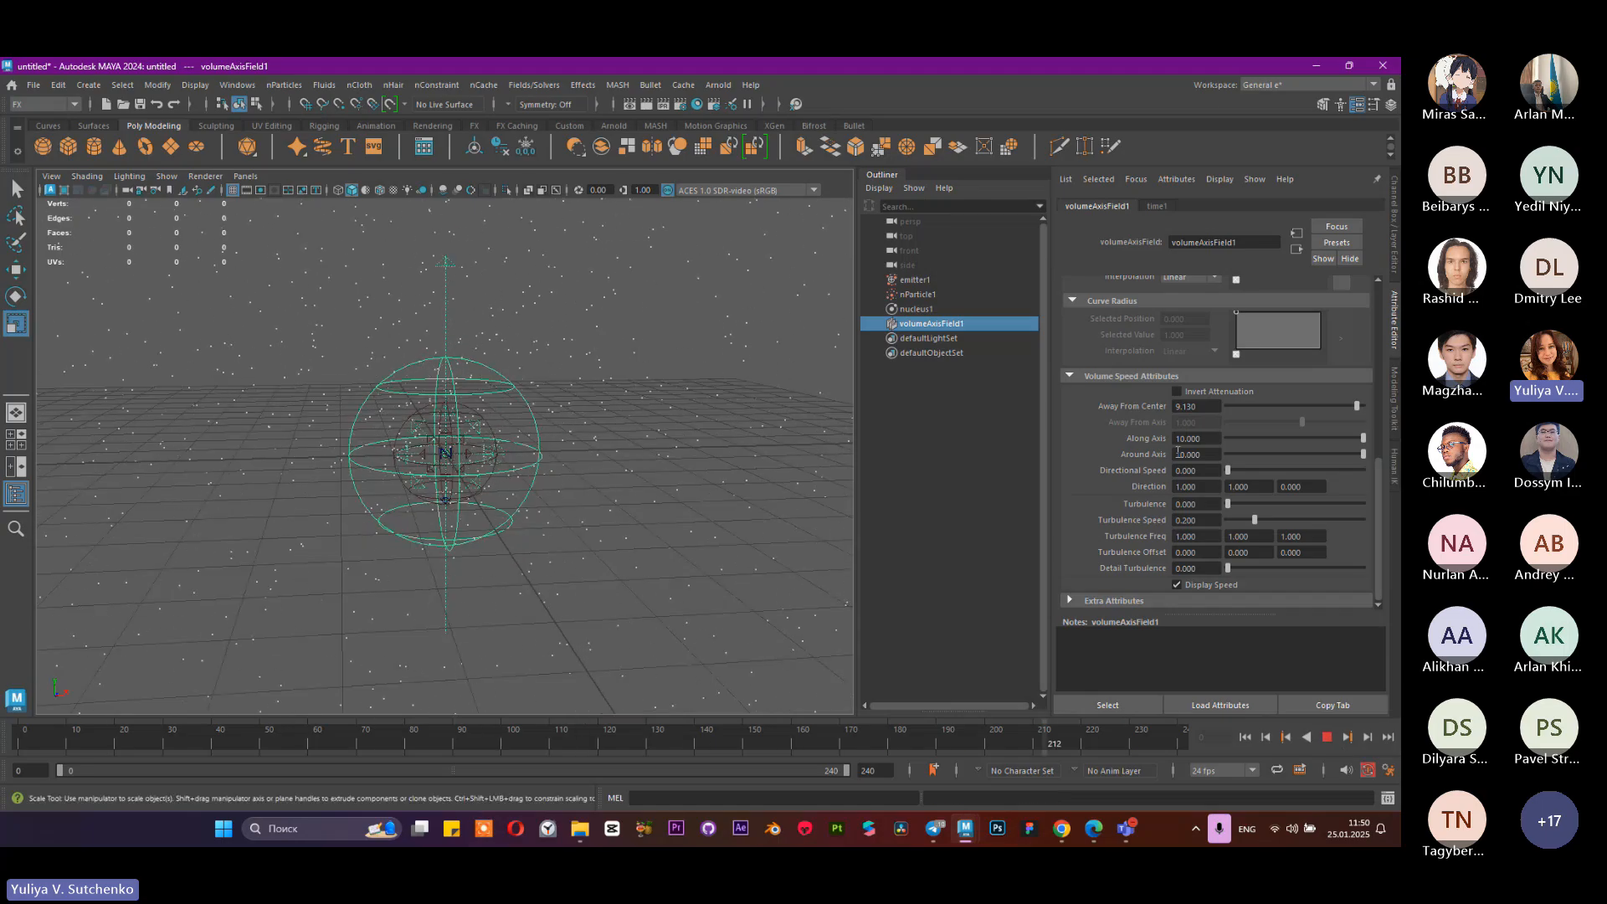
pyautogui.keyDown('alt'); pyautogui.moveTo(574, 377); pyautogui.dragTo(616, 466); pyautogui.keyUp('alt')
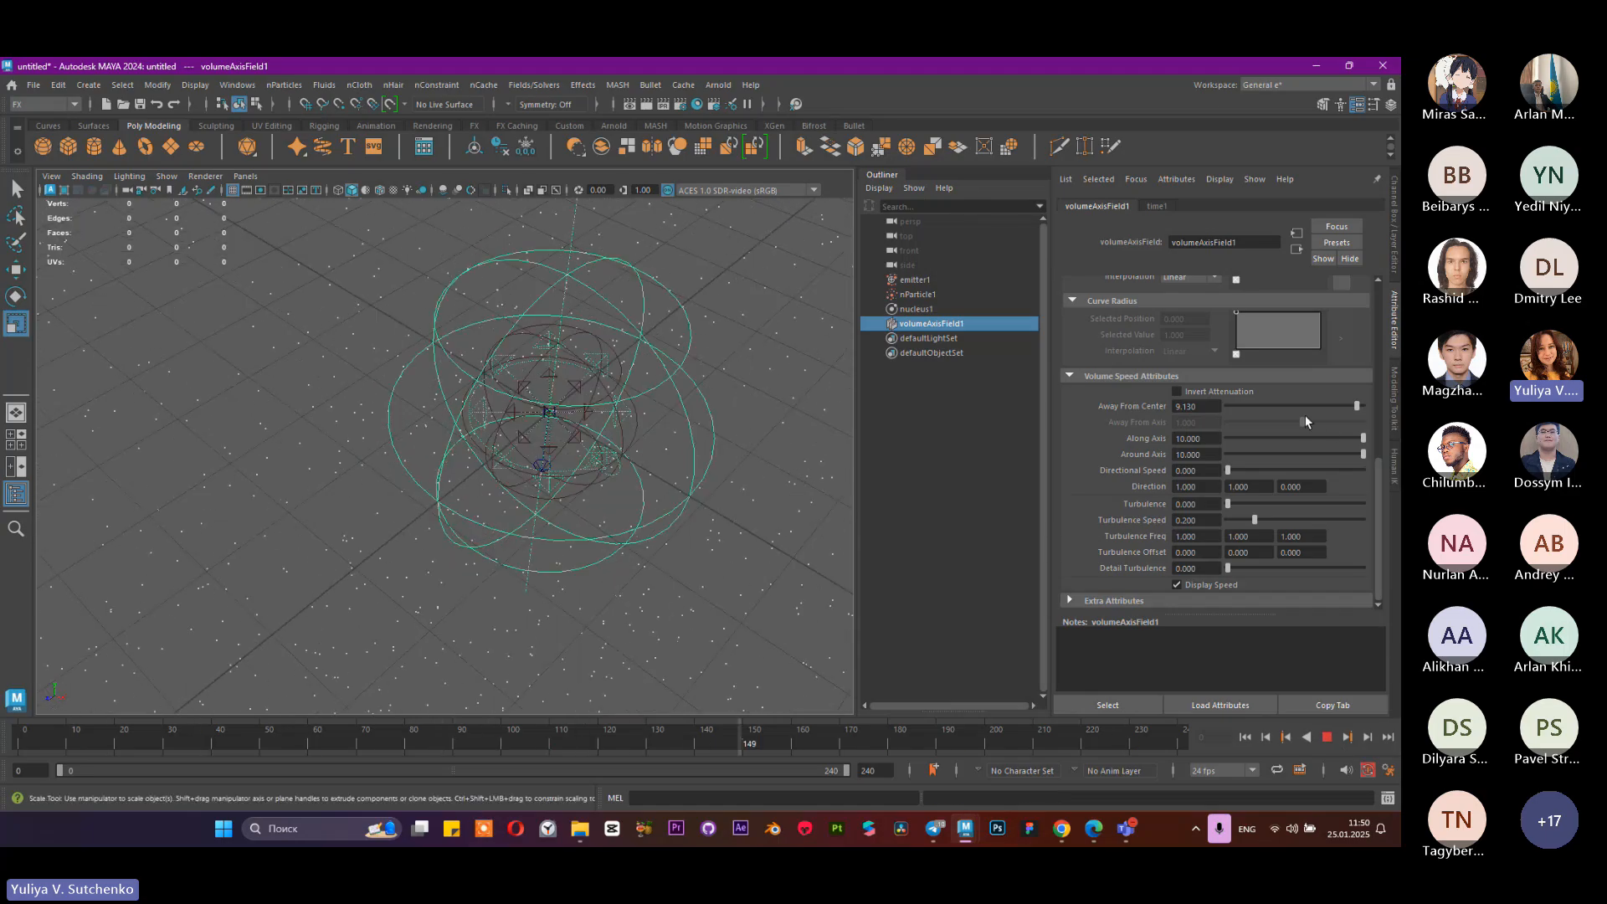
# Step: Set the field's Away From Center and Along Axis speeds to 0 while the simulation plays
pyautogui.click(1280, 407)
pyautogui.moveTo(1212, 407); pyautogui.dragTo(1157, 409)
pyautogui.write('0')
pyautogui.press('Return')
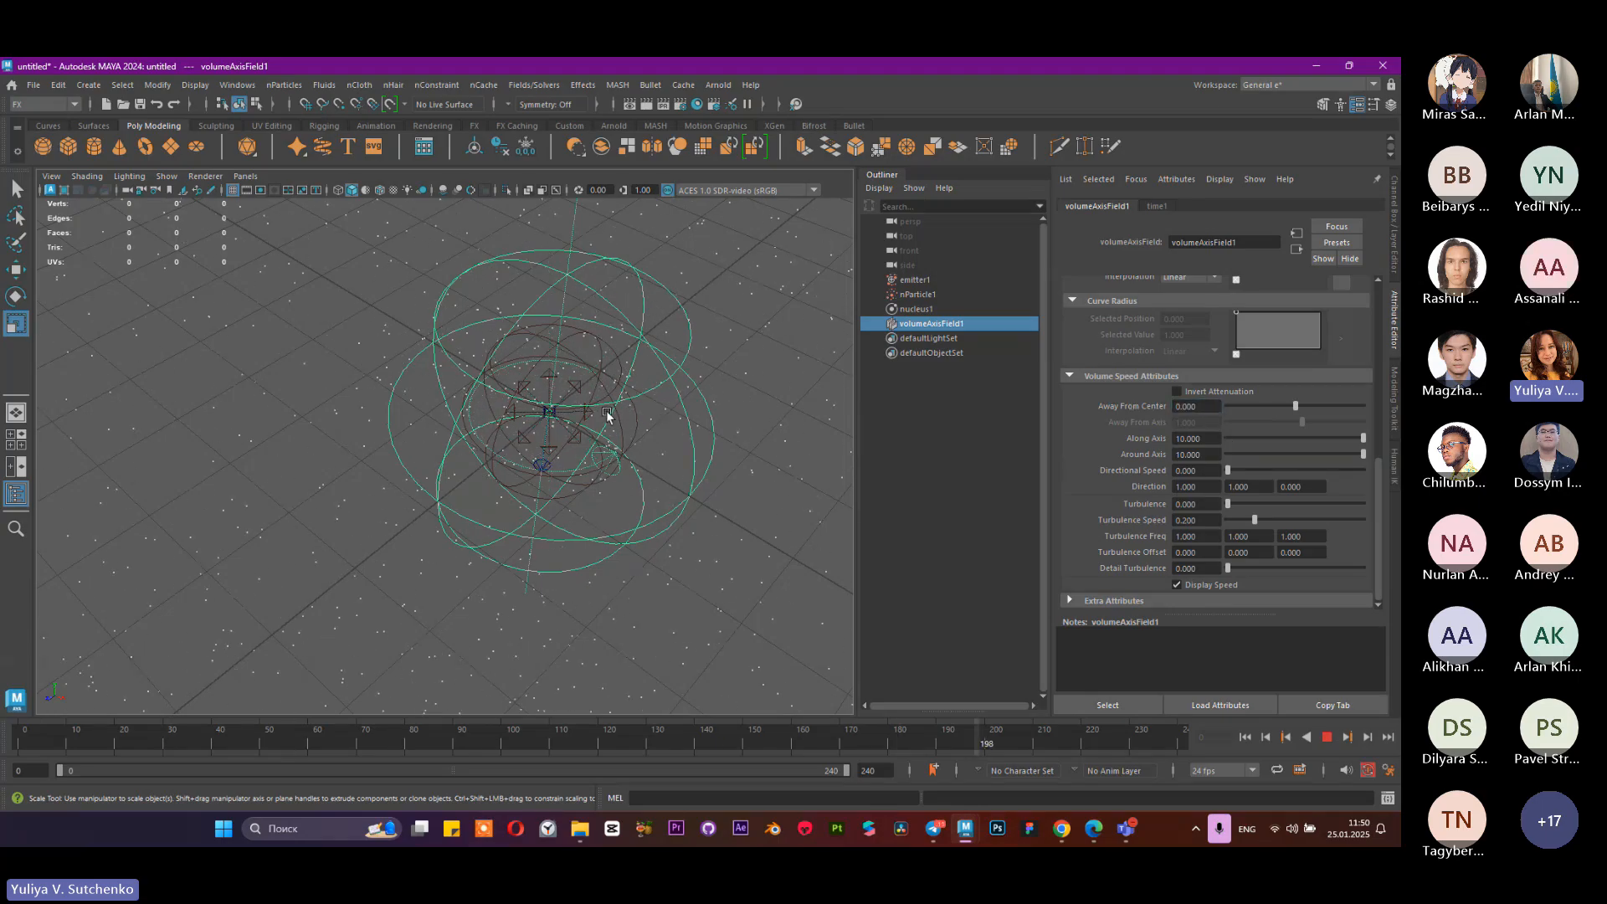
pyautogui.keyDown('alt'); pyautogui.moveTo(608, 415); pyautogui.dragTo(756, 466); pyautogui.keyUp('alt')
pyautogui.moveTo(1205, 438); pyautogui.dragTo(1137, 437)
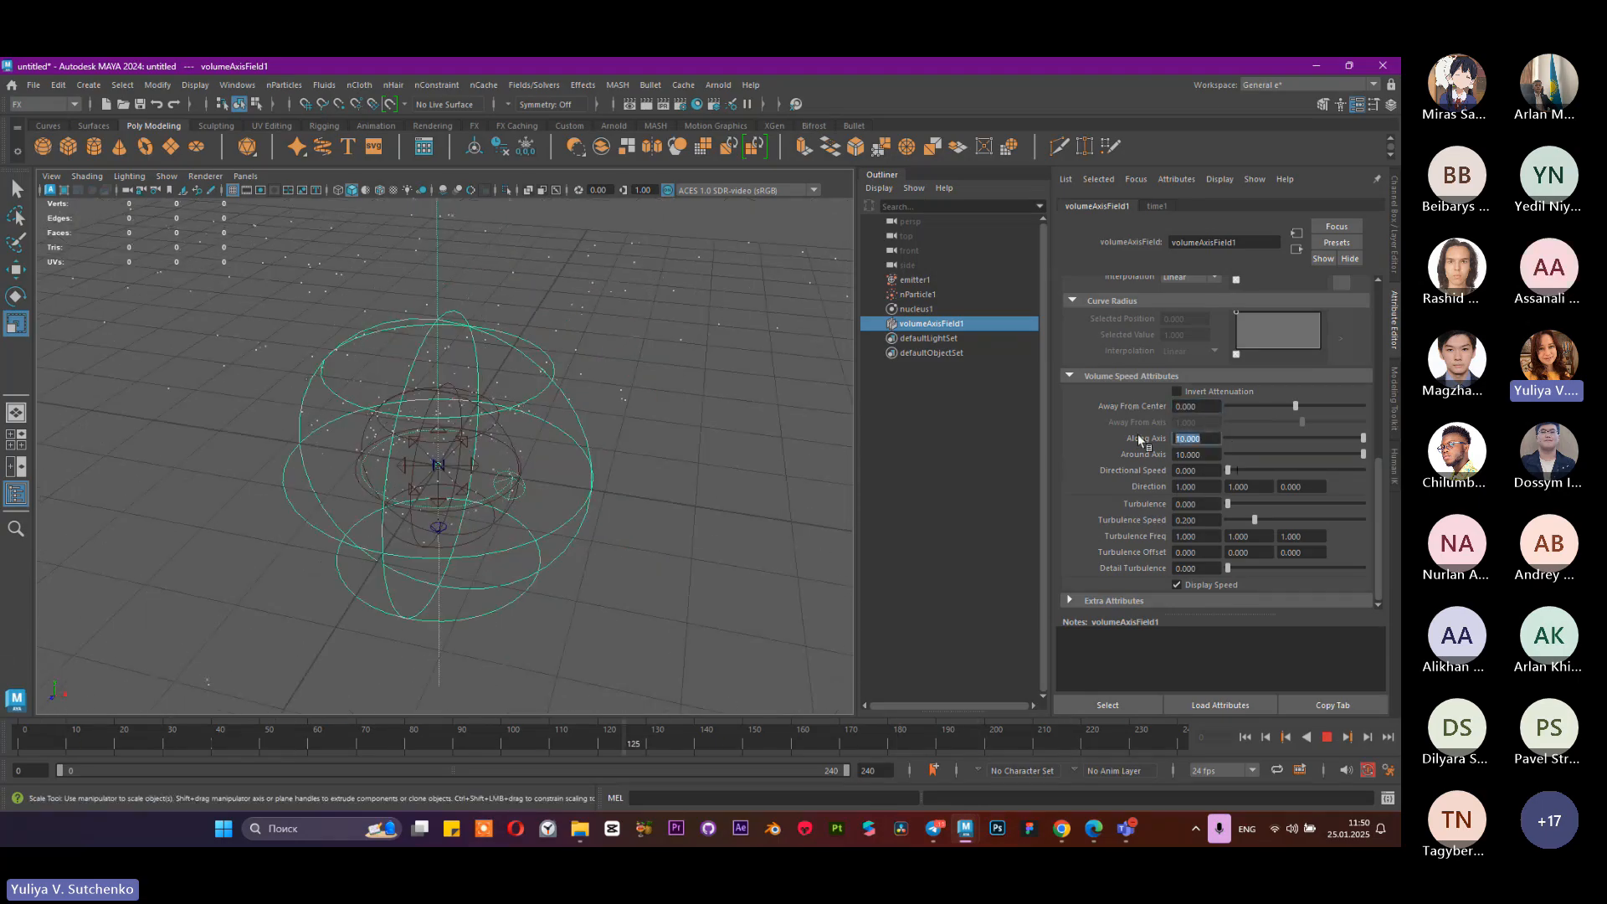
pyautogui.write('0')
pyautogui.press('Return')
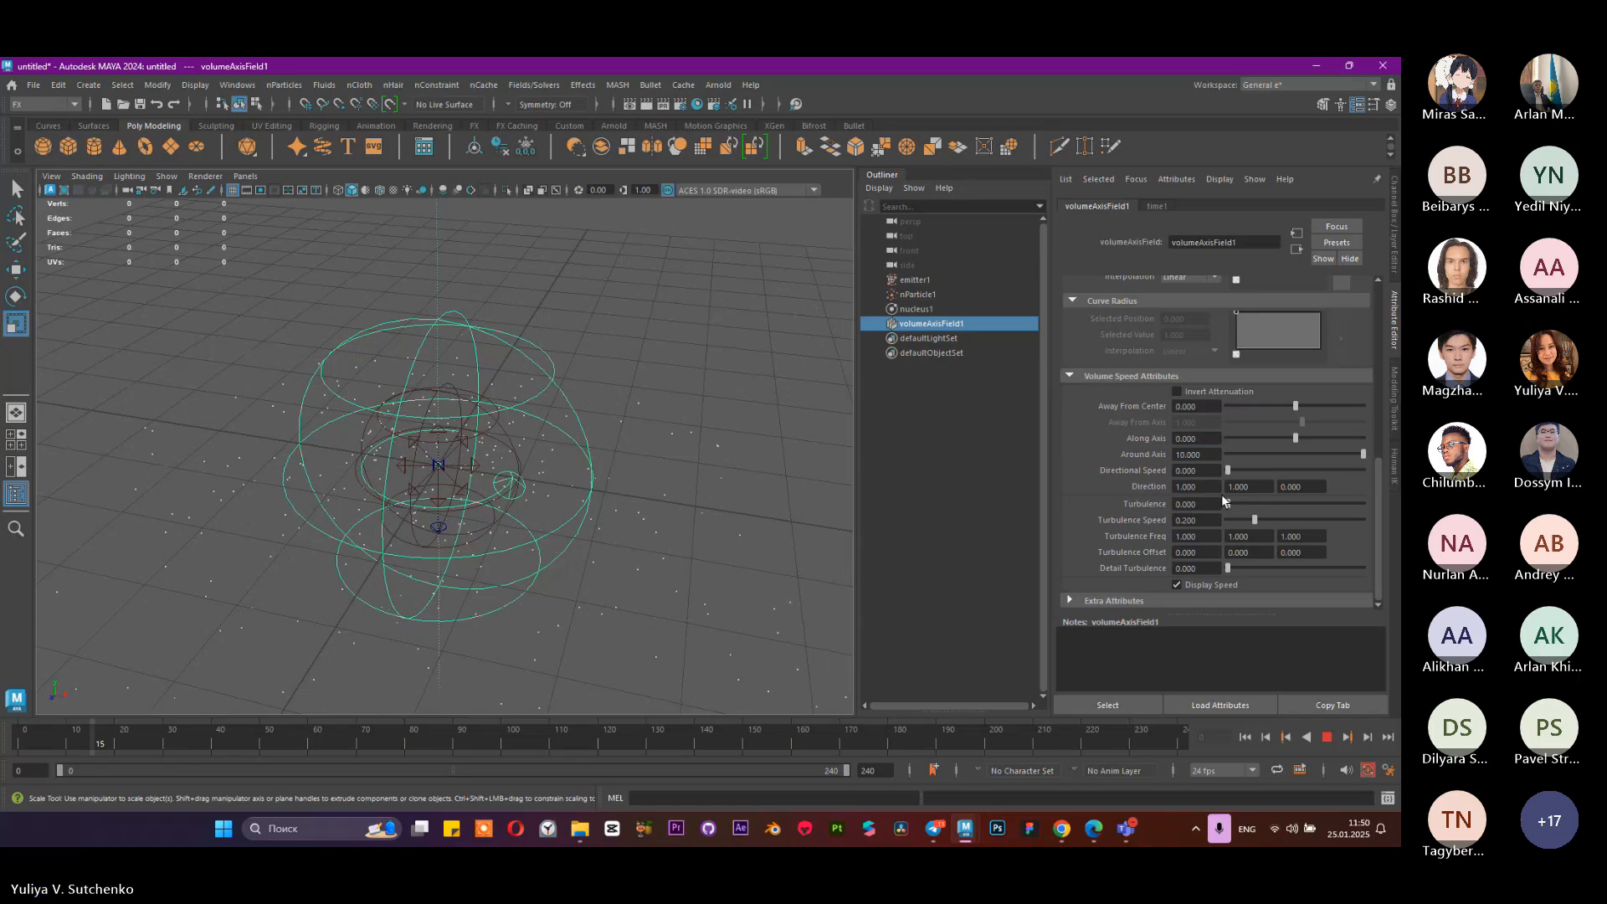
# Step: Examine the particles' rotation around the field's axis from several angles, and stop the playback
pyautogui.keyDown('alt'); pyautogui.moveTo(418, 385); pyautogui.dragTo(423, 426); pyautogui.keyUp('alt')
pyautogui.keyDown('alt'); pyautogui.moveTo(423, 427); pyautogui.dragTo(536, 535, button='right'); pyautogui.keyUp('alt')
pyautogui.keyDown('alt'); pyautogui.moveTo(678, 429); pyautogui.dragTo(222, 316, button='right'); pyautogui.keyUp('alt')
pyautogui.keyDown('alt'); pyautogui.moveTo(222, 315); pyautogui.dragTo(287, 402); pyautogui.keyUp('alt')
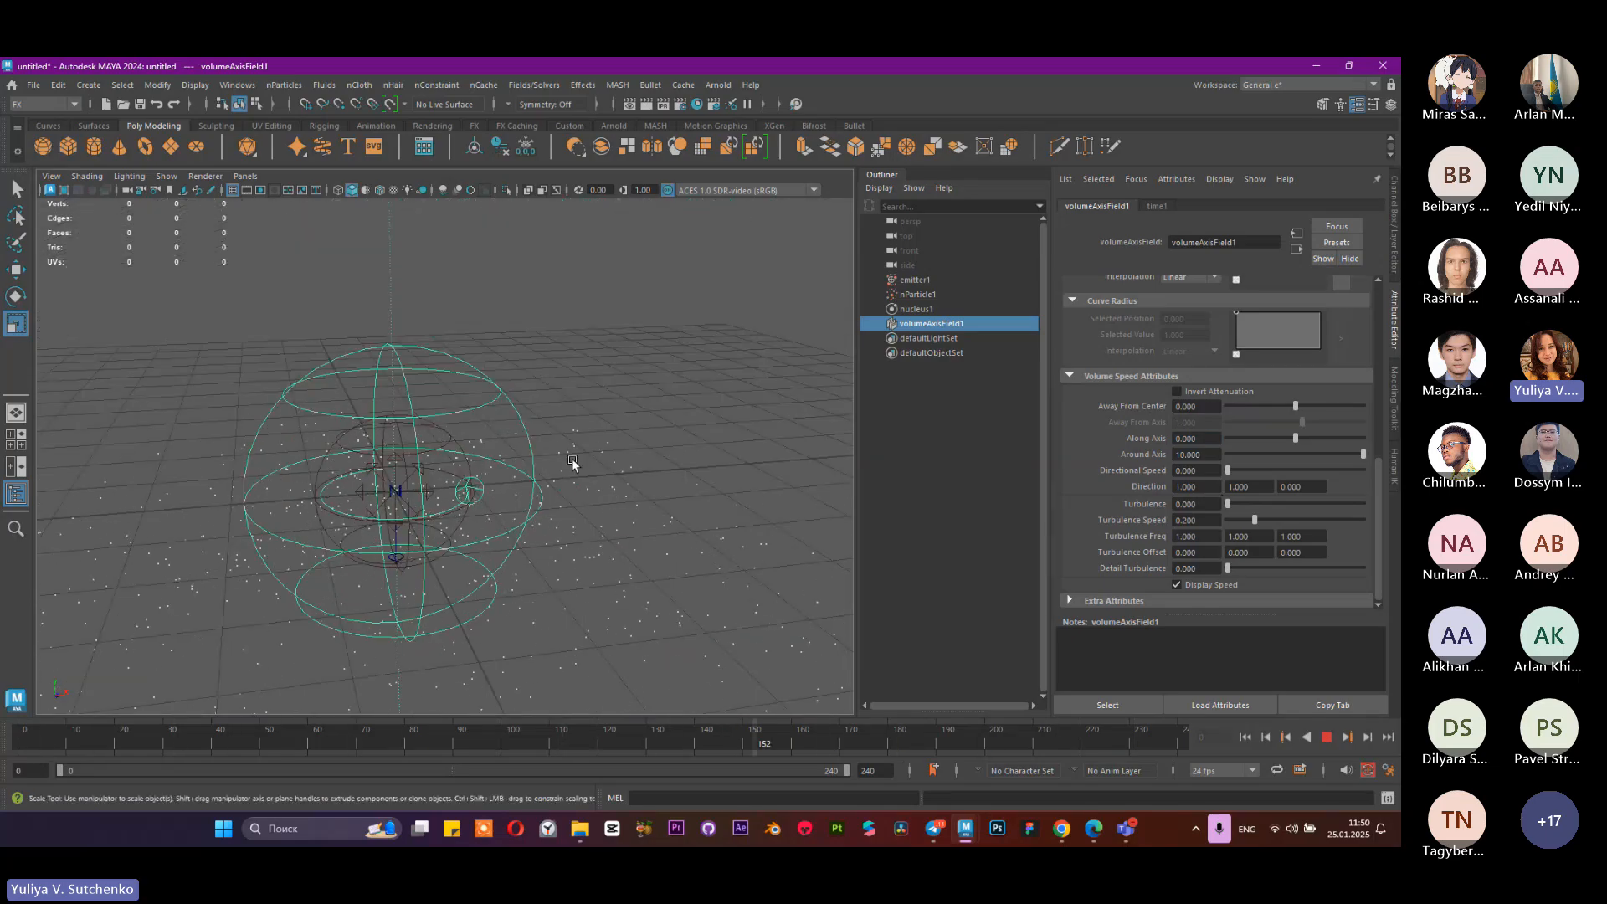
pyautogui.click(1328, 737)
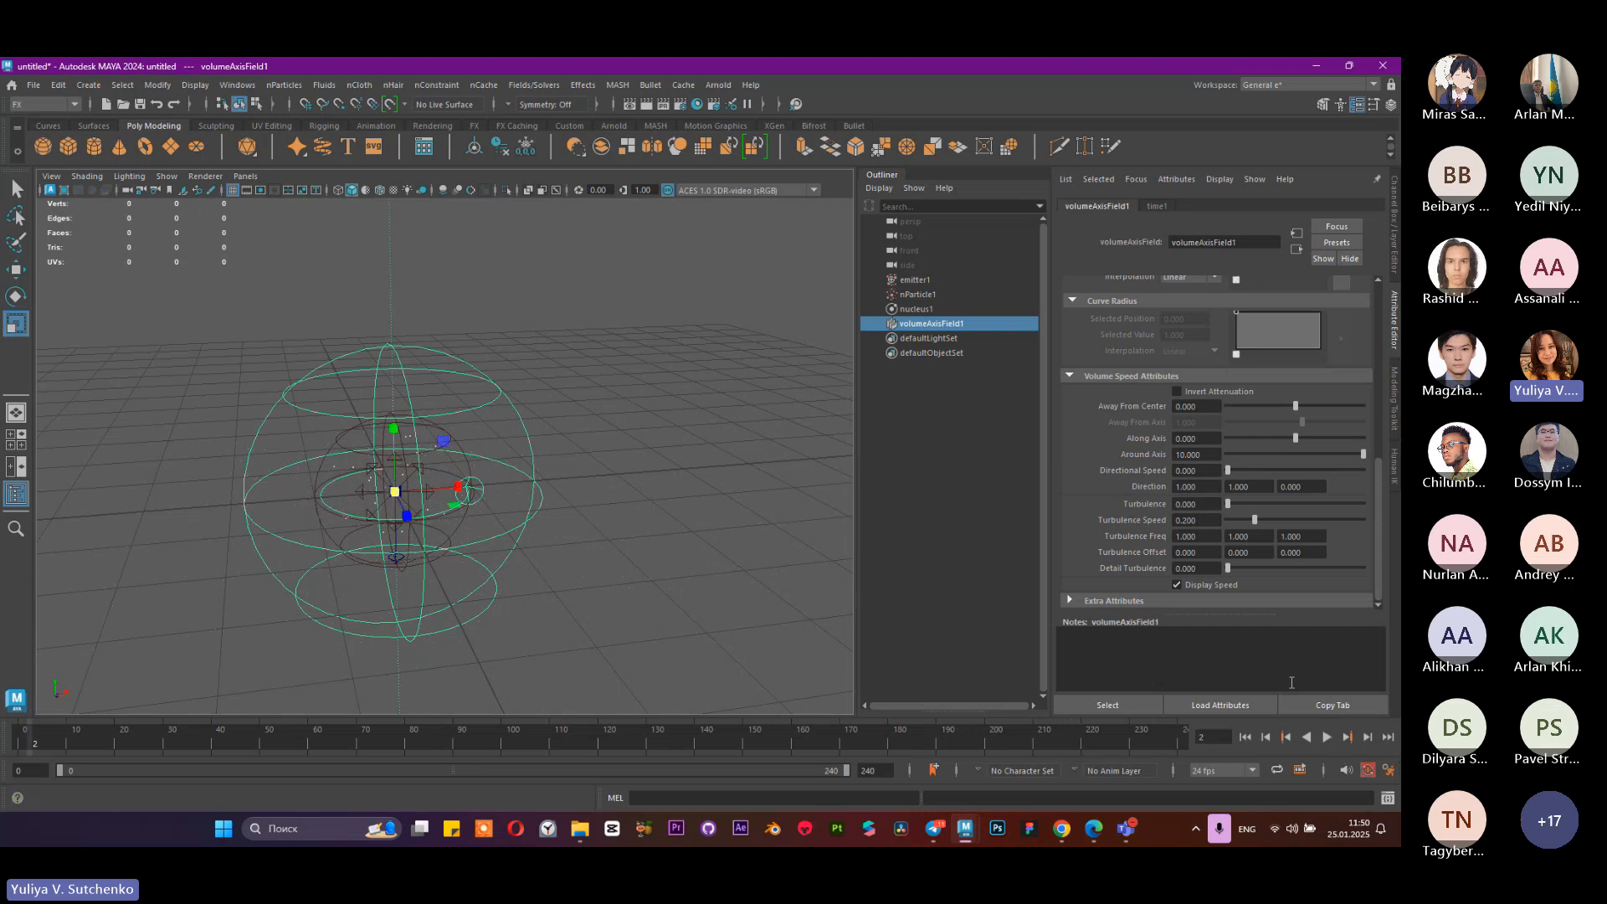
# Step: Set the field's Direction Y to 0 and briefly play the simulation to check the motion
pyautogui.click(1226, 486)
pyautogui.write('0')
pyautogui.press('Return')
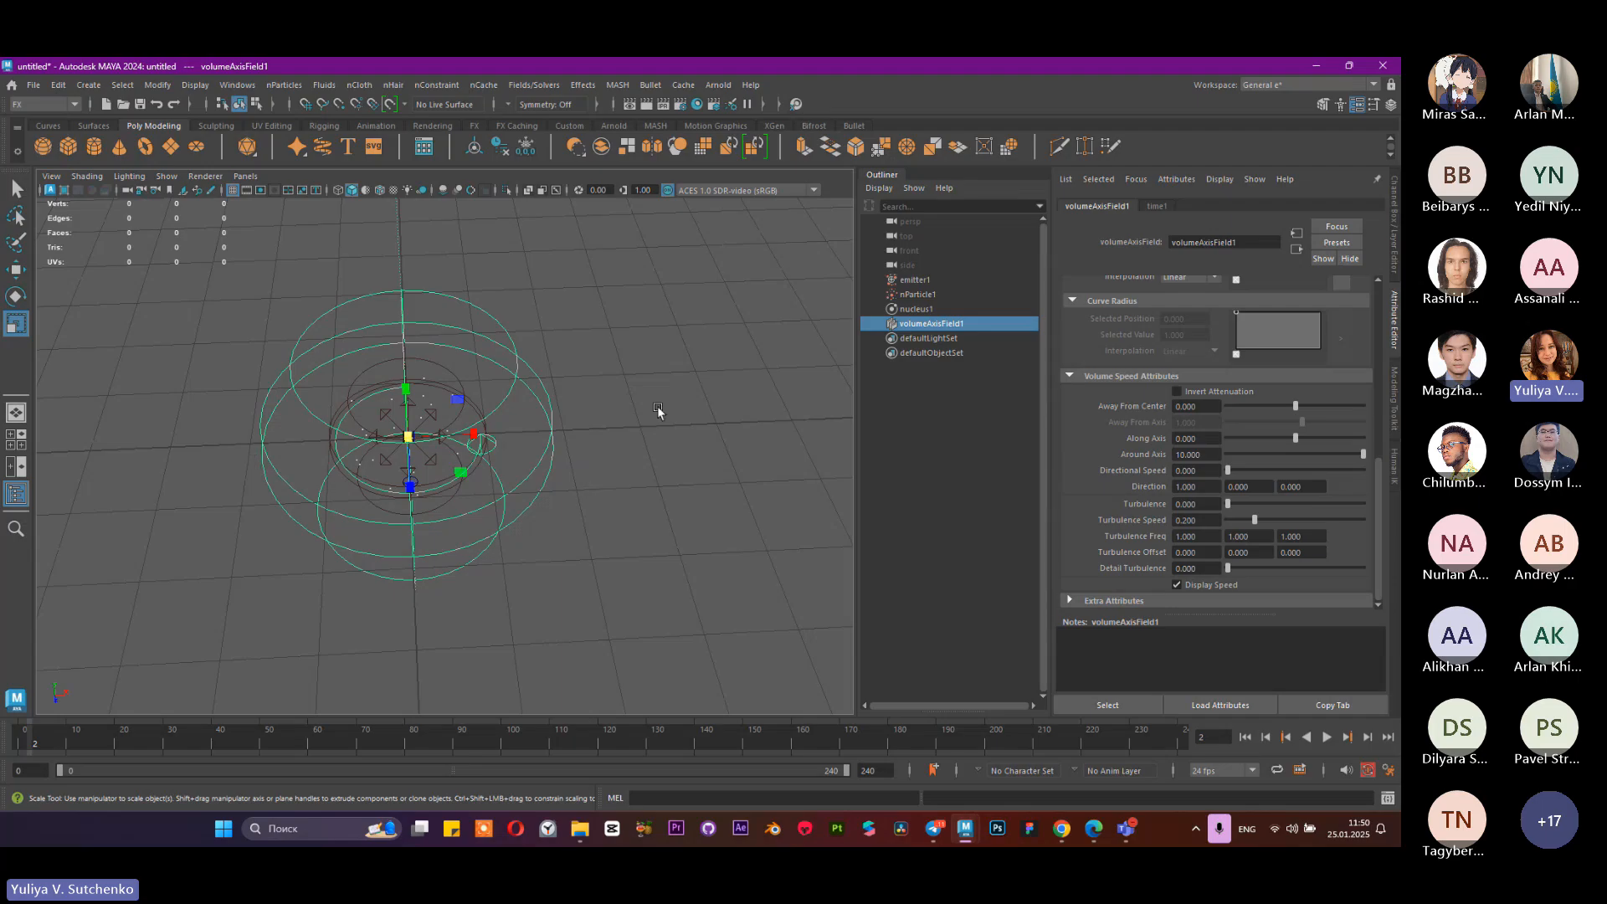
pyautogui.click(1327, 737)
pyautogui.click(1327, 737)
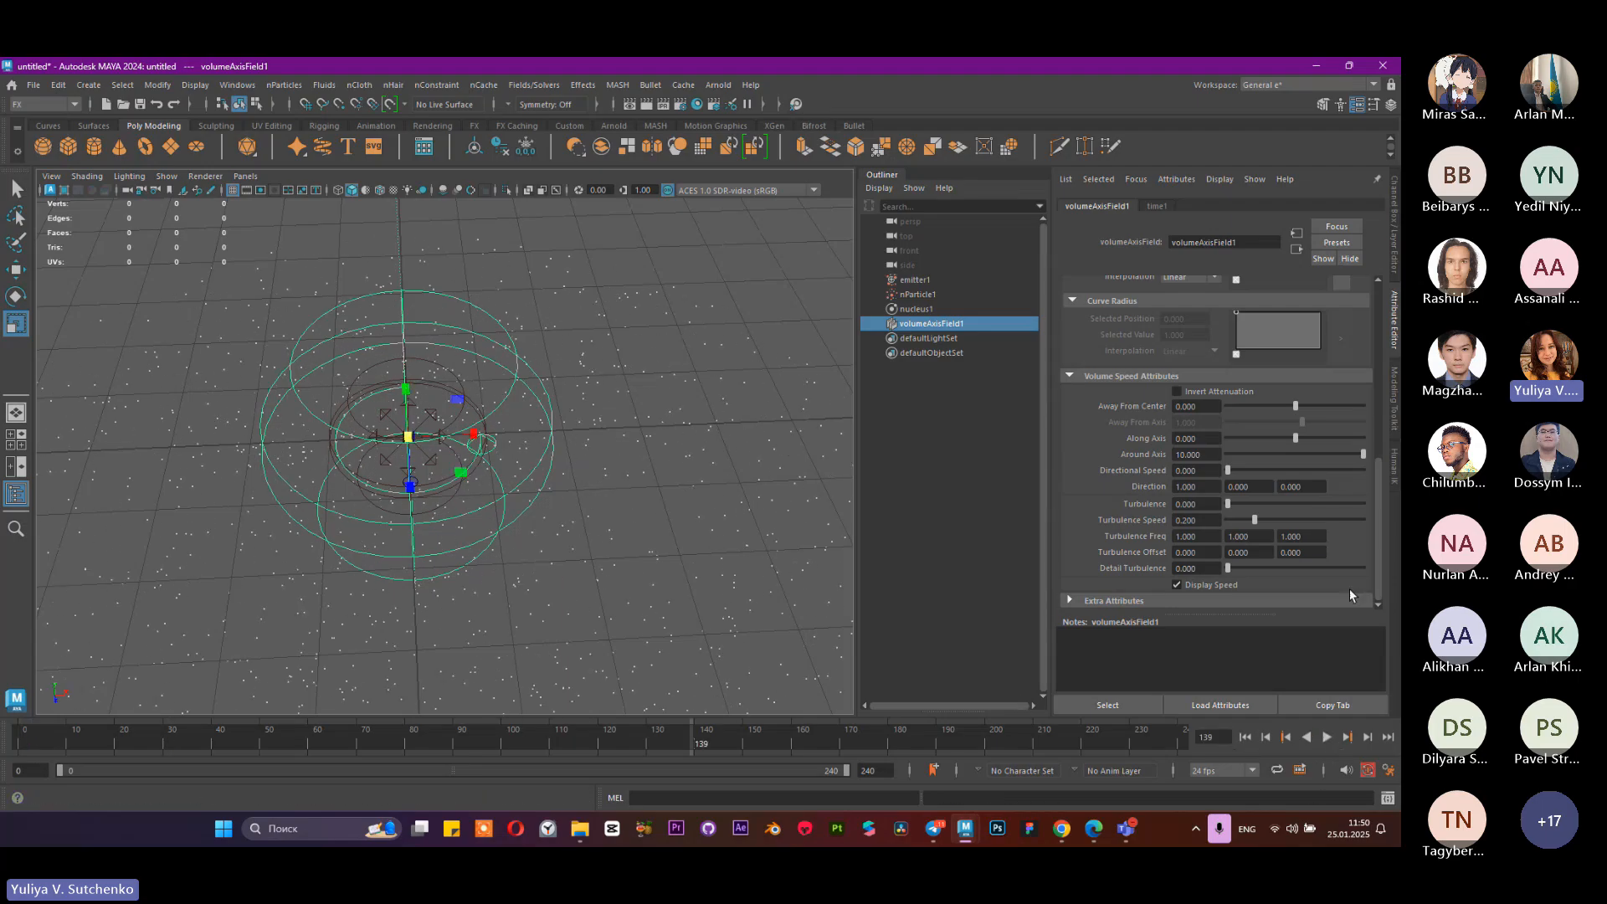
# Step: Set the field's Around Axis speed to 100 and play the simulation from the first frame
pyautogui.moveTo(1215, 456); pyautogui.dragTo(1159, 452)
pyautogui.press('Return')
pyautogui.click(1246, 737)
pyautogui.click(1327, 737)
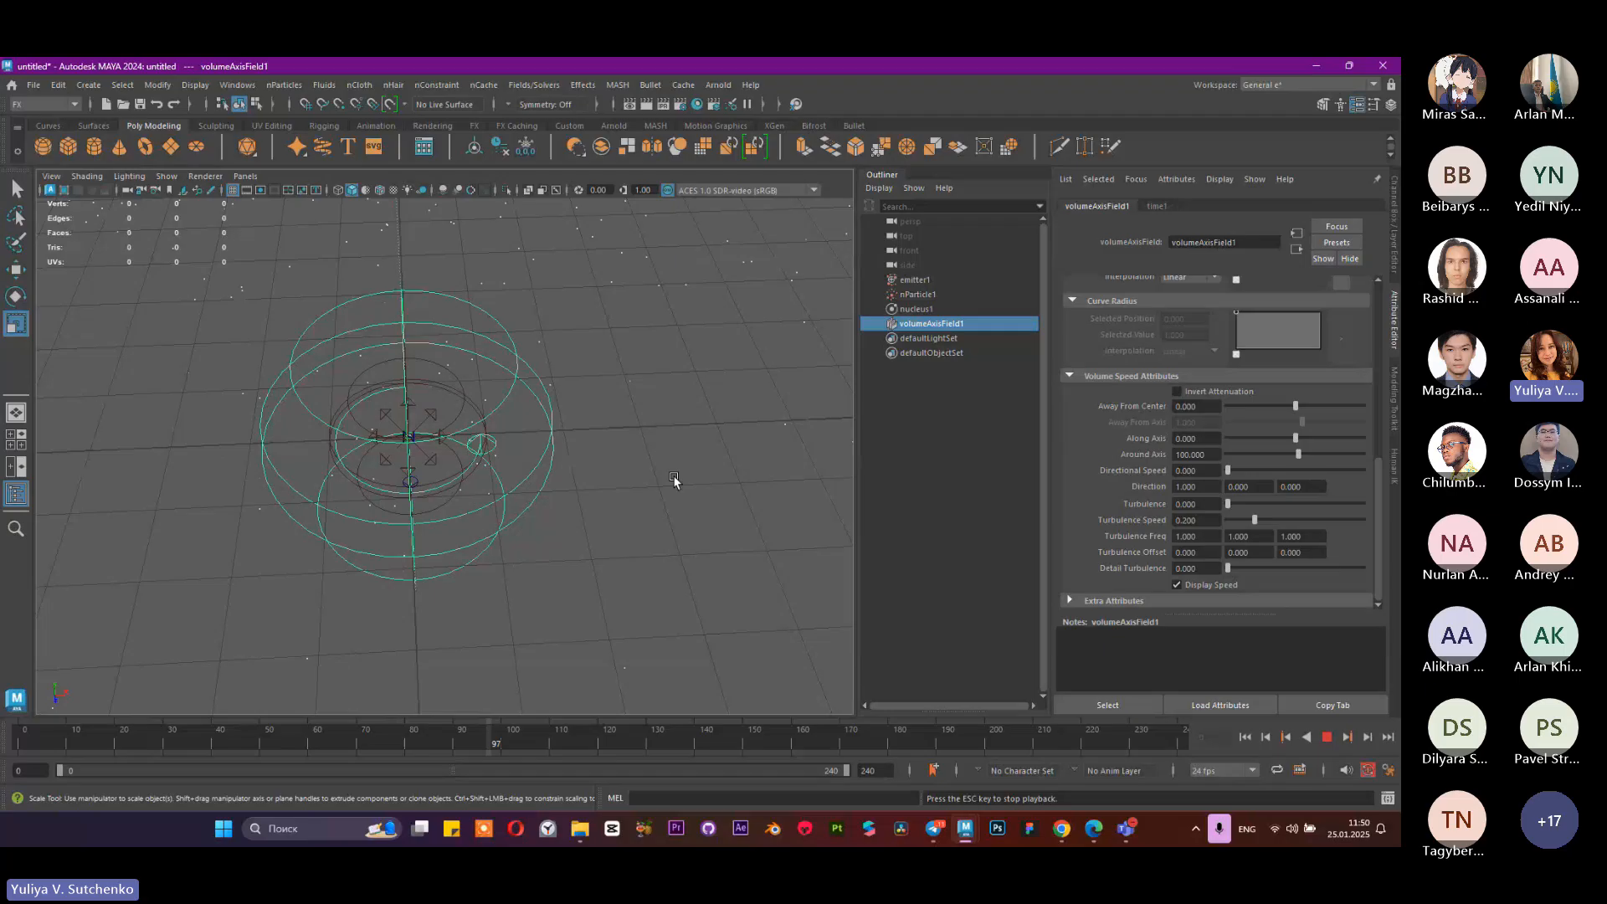
# Step: Examine the fast rotating particle spread from a distance, from above and from the side during playback
pyautogui.scroll(-5, 673, 478)
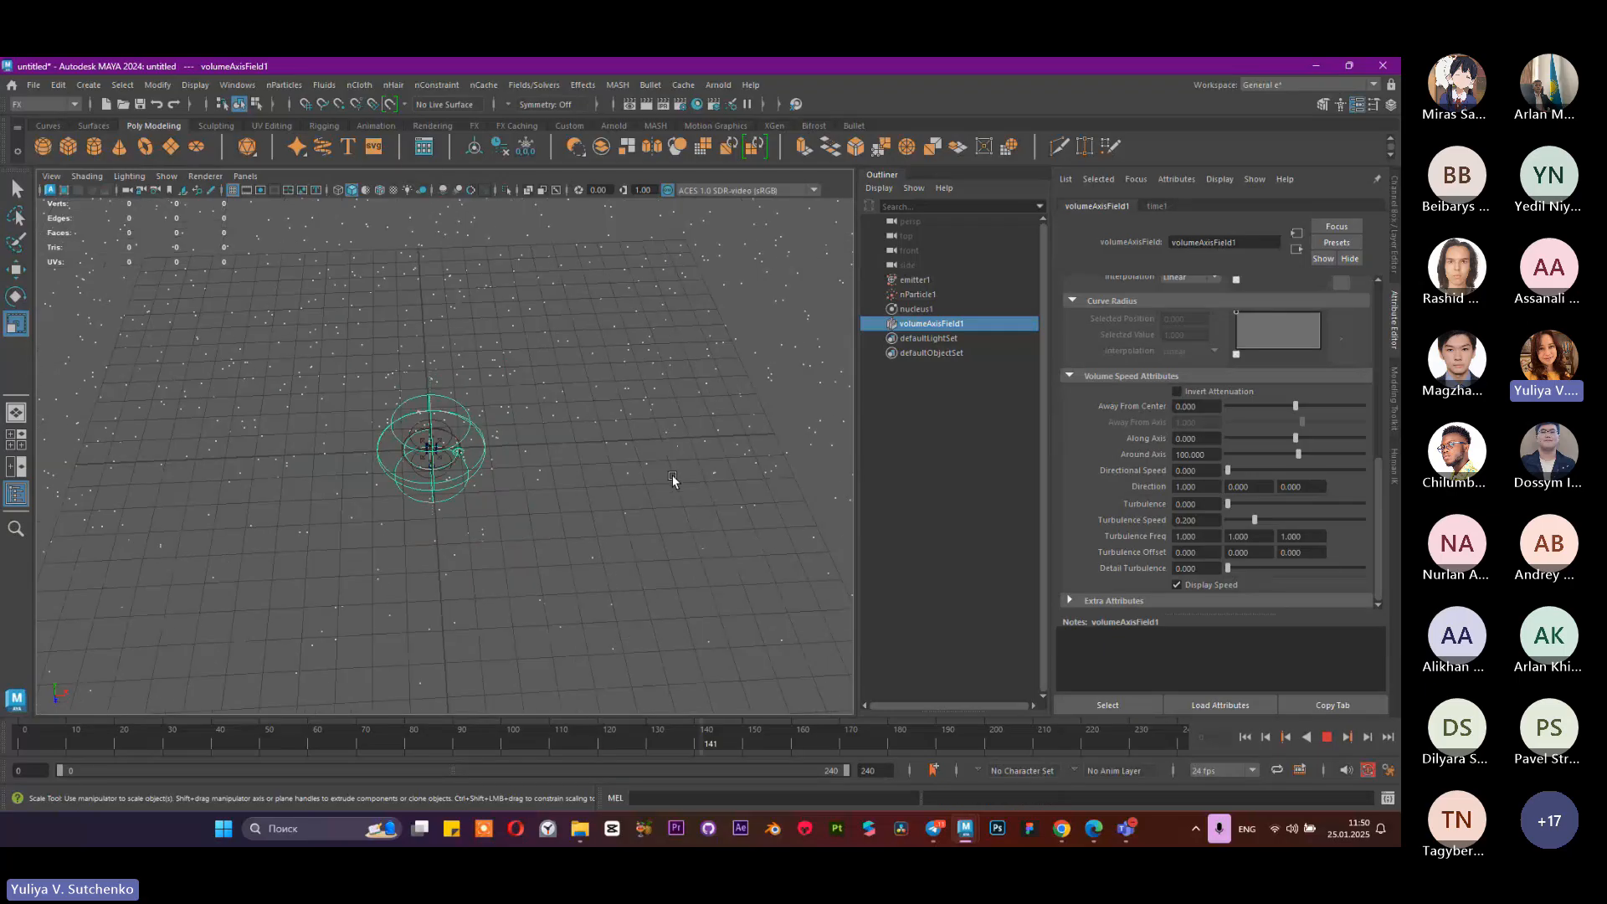
pyautogui.keyDown('alt'); pyautogui.moveTo(671, 475); pyautogui.dragTo(539, 450); pyautogui.keyUp('alt')
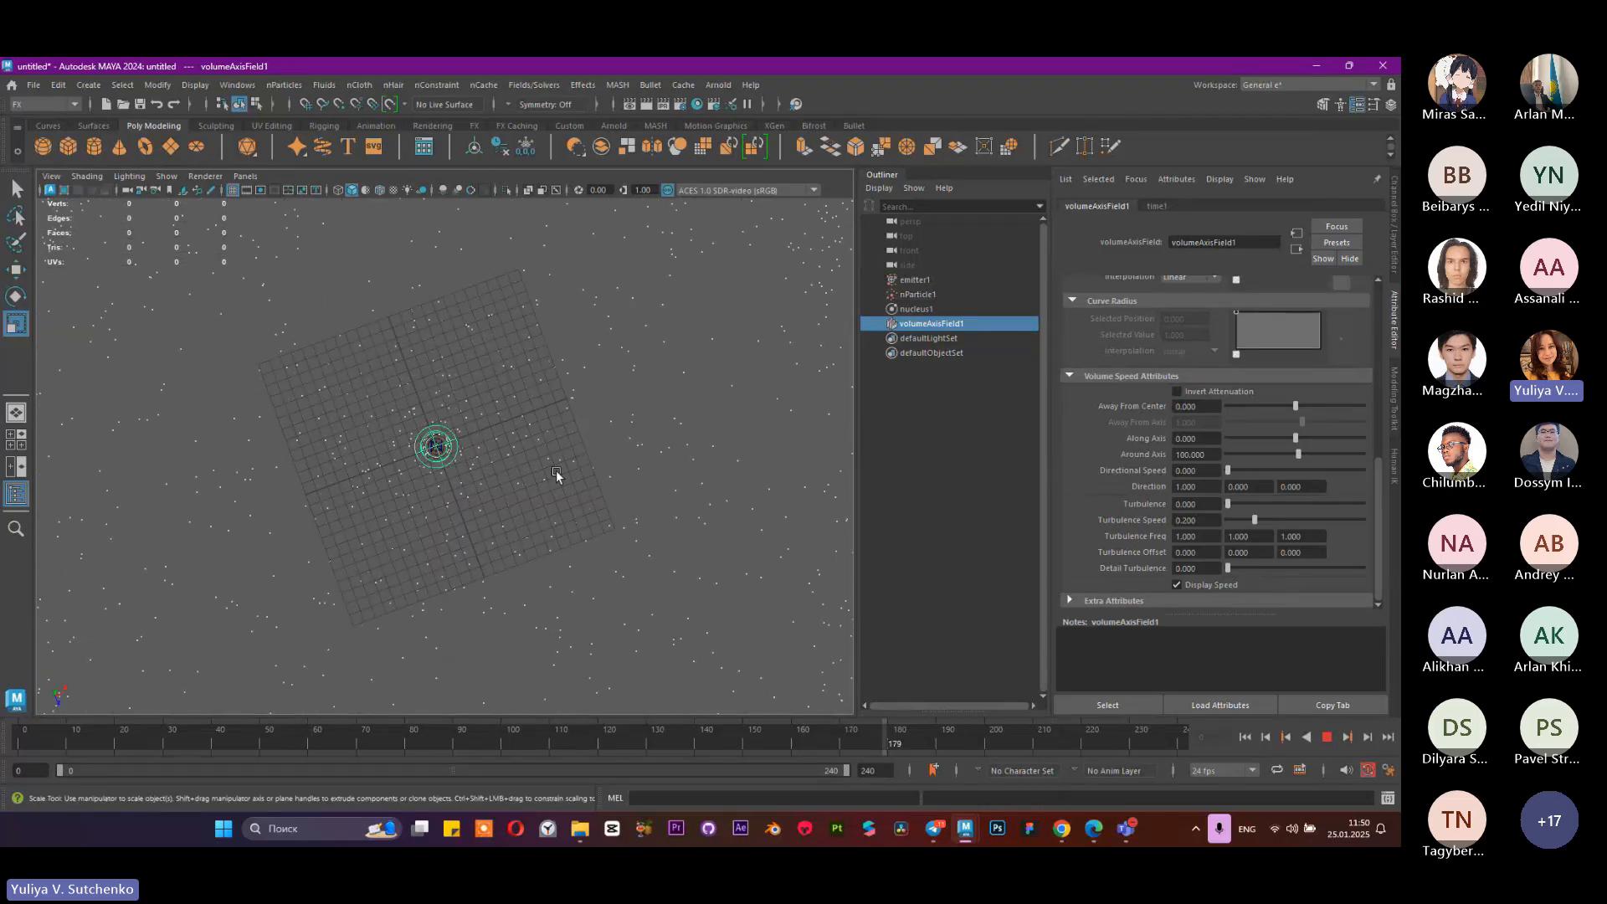
pyautogui.scroll(-5, 262, 411)
pyautogui.keyDown('alt'); pyautogui.moveTo(383, 448); pyautogui.dragTo(427, 348); pyautogui.keyUp('alt')
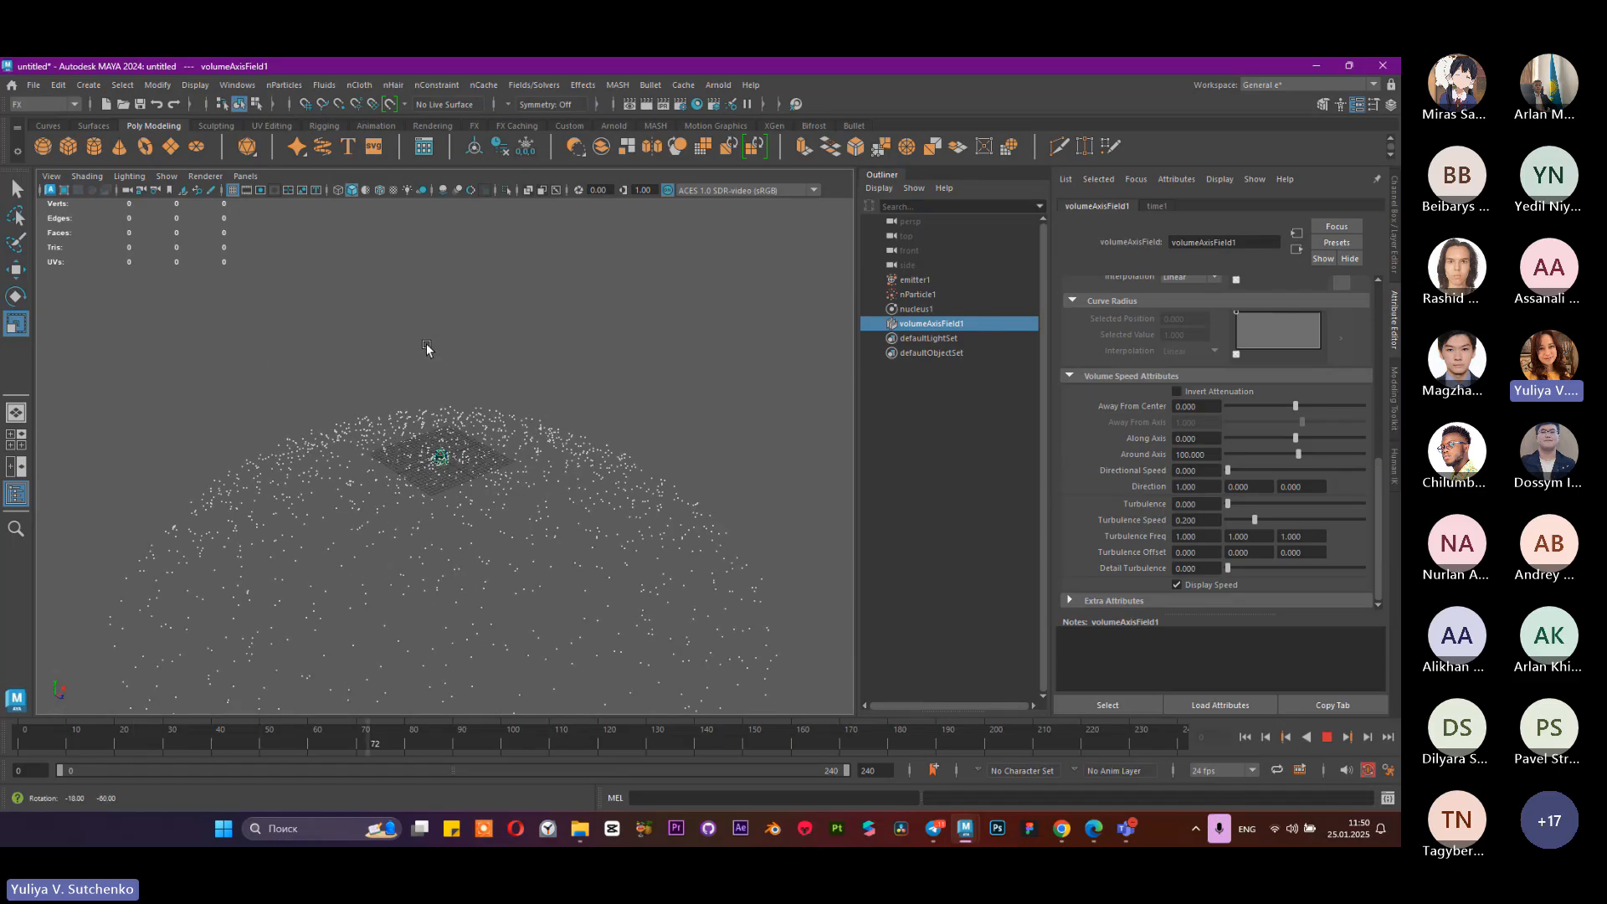
pyautogui.keyDown('alt'); pyautogui.moveTo(380, 374); pyautogui.dragTo(742, 509, button='right'); pyautogui.keyUp('alt')
pyautogui.keyDown('alt'); pyautogui.moveTo(567, 419); pyautogui.dragTo(452, 465); pyautogui.keyUp('alt')
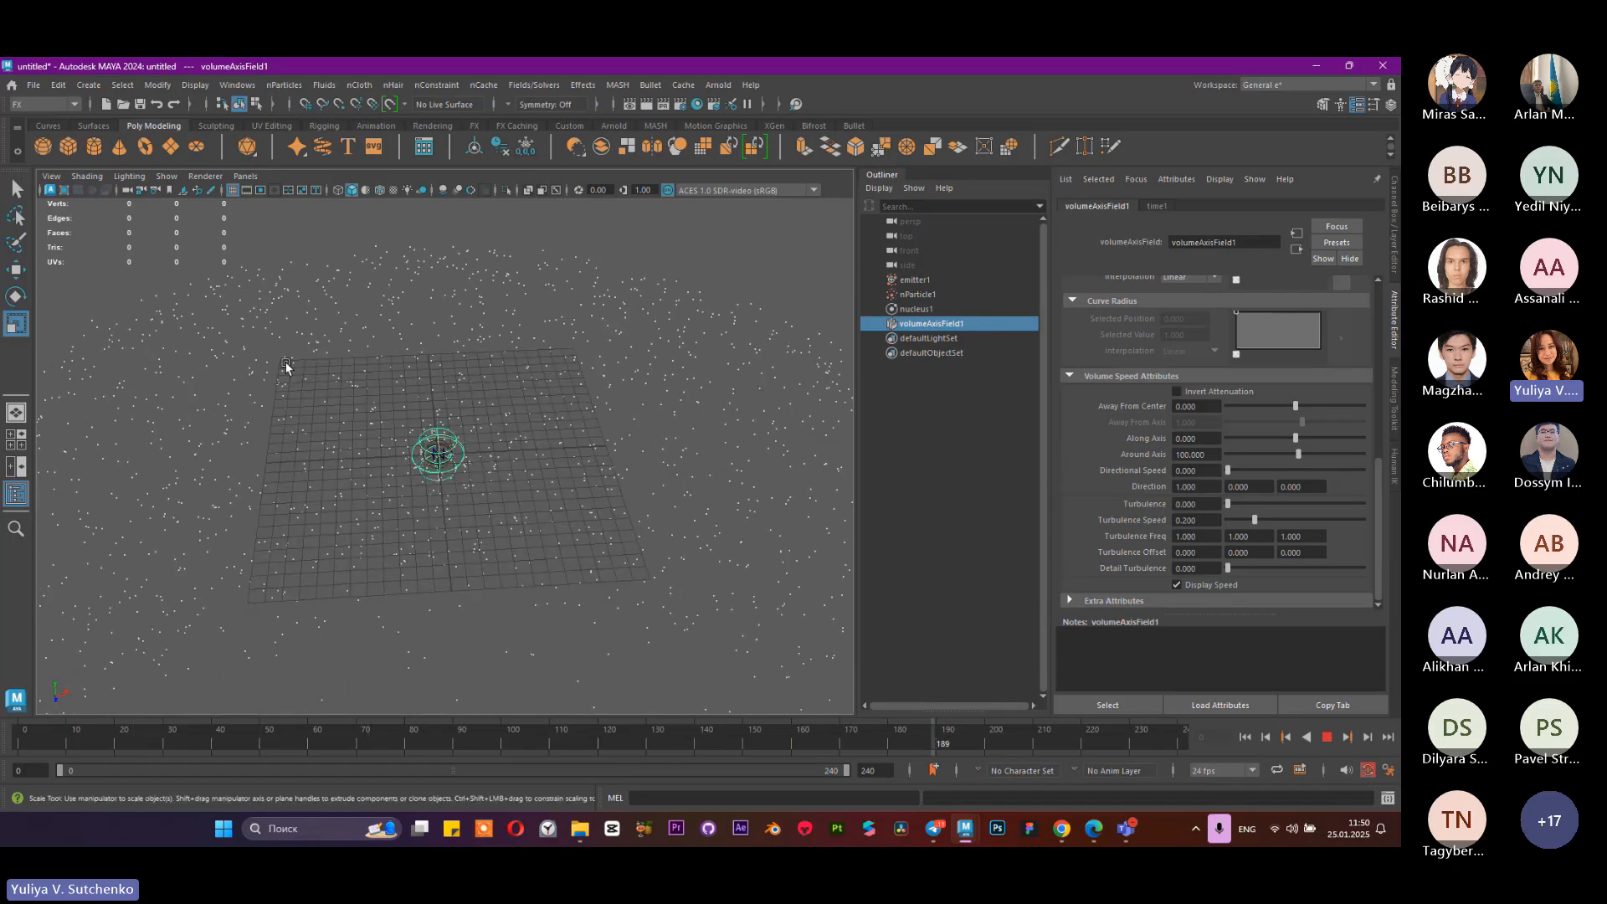
pyautogui.keyDown('alt'); pyautogui.moveTo(287, 366); pyautogui.dragTo(405, 305, button='right'); pyautogui.keyUp('alt')
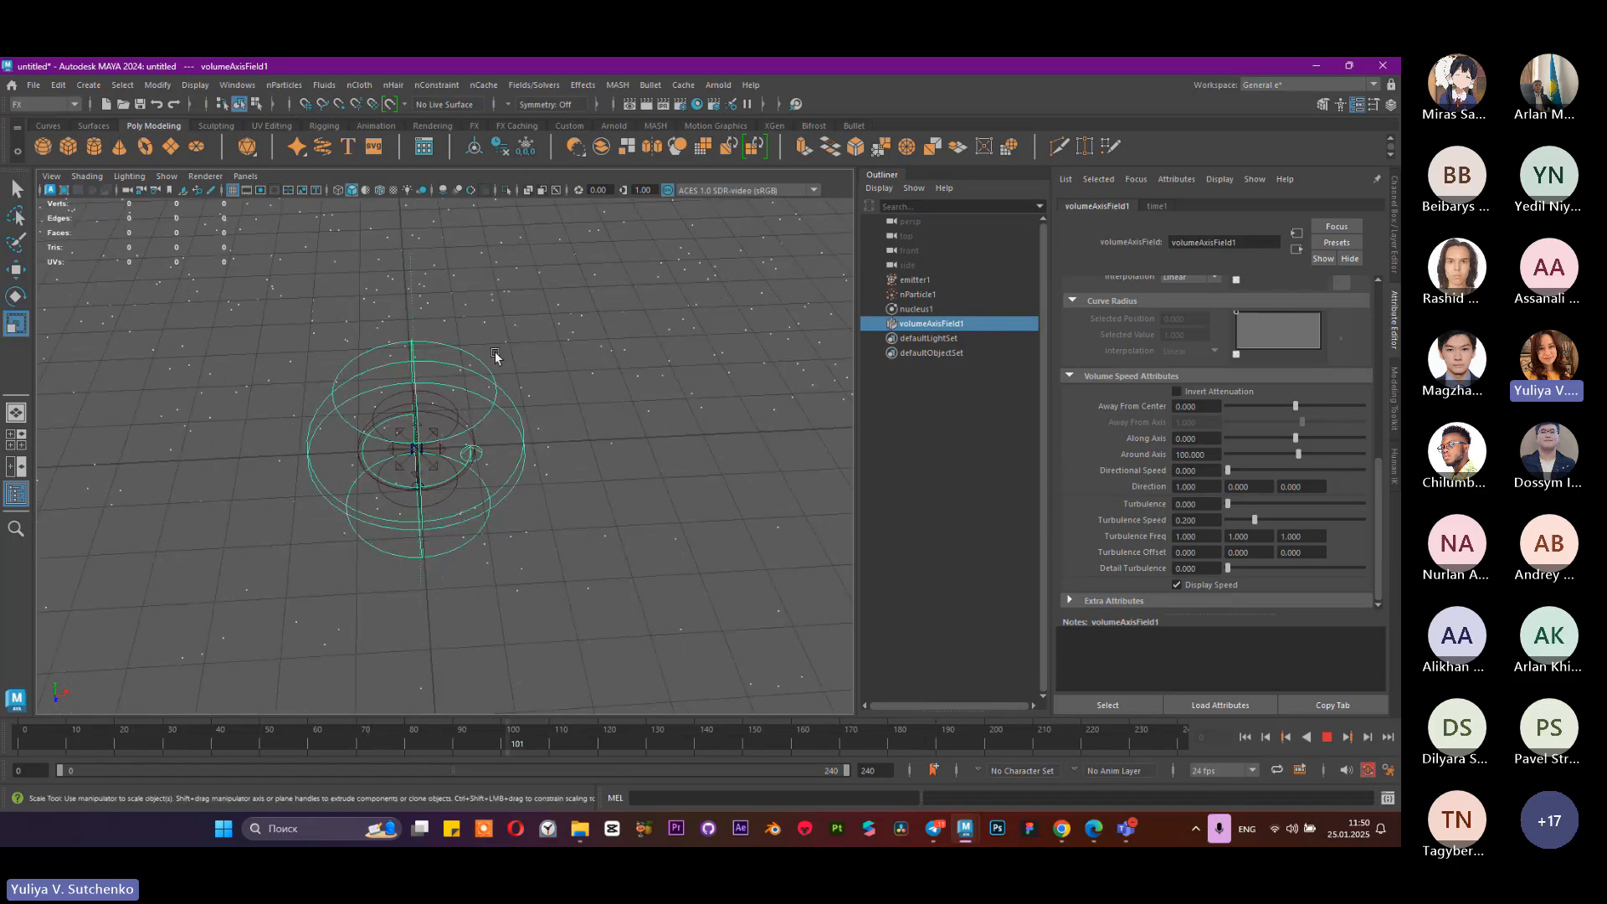
# Step: Set the volume axis field's Turbulence to 3.750 while the simulation plays
pyautogui.keyDown('alt'); pyautogui.moveTo(499, 354); pyautogui.dragTo(464, 394); pyautogui.keyUp('alt')
pyautogui.keyDown('alt'); pyautogui.moveTo(465, 394); pyautogui.dragTo(576, 423, button='right'); pyautogui.keyUp('alt')
pyautogui.keyDown('alt'); pyautogui.moveTo(575, 423); pyautogui.dragTo(667, 420, button='middle'); pyautogui.keyUp('alt')
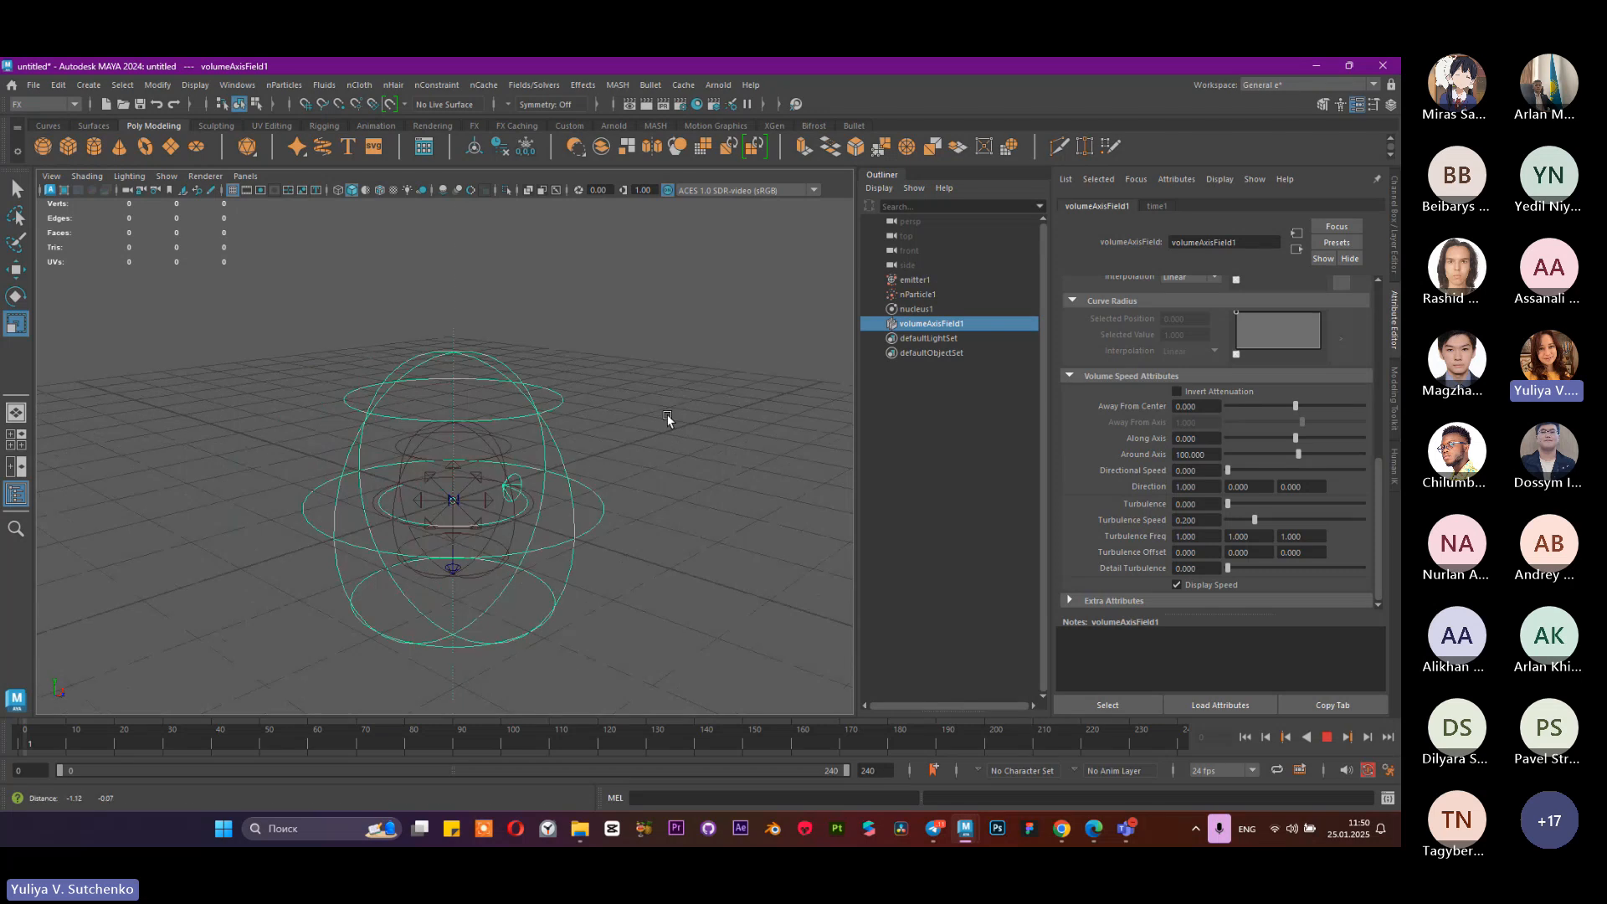
pyautogui.moveTo(1227, 504); pyautogui.dragTo(1278, 502)
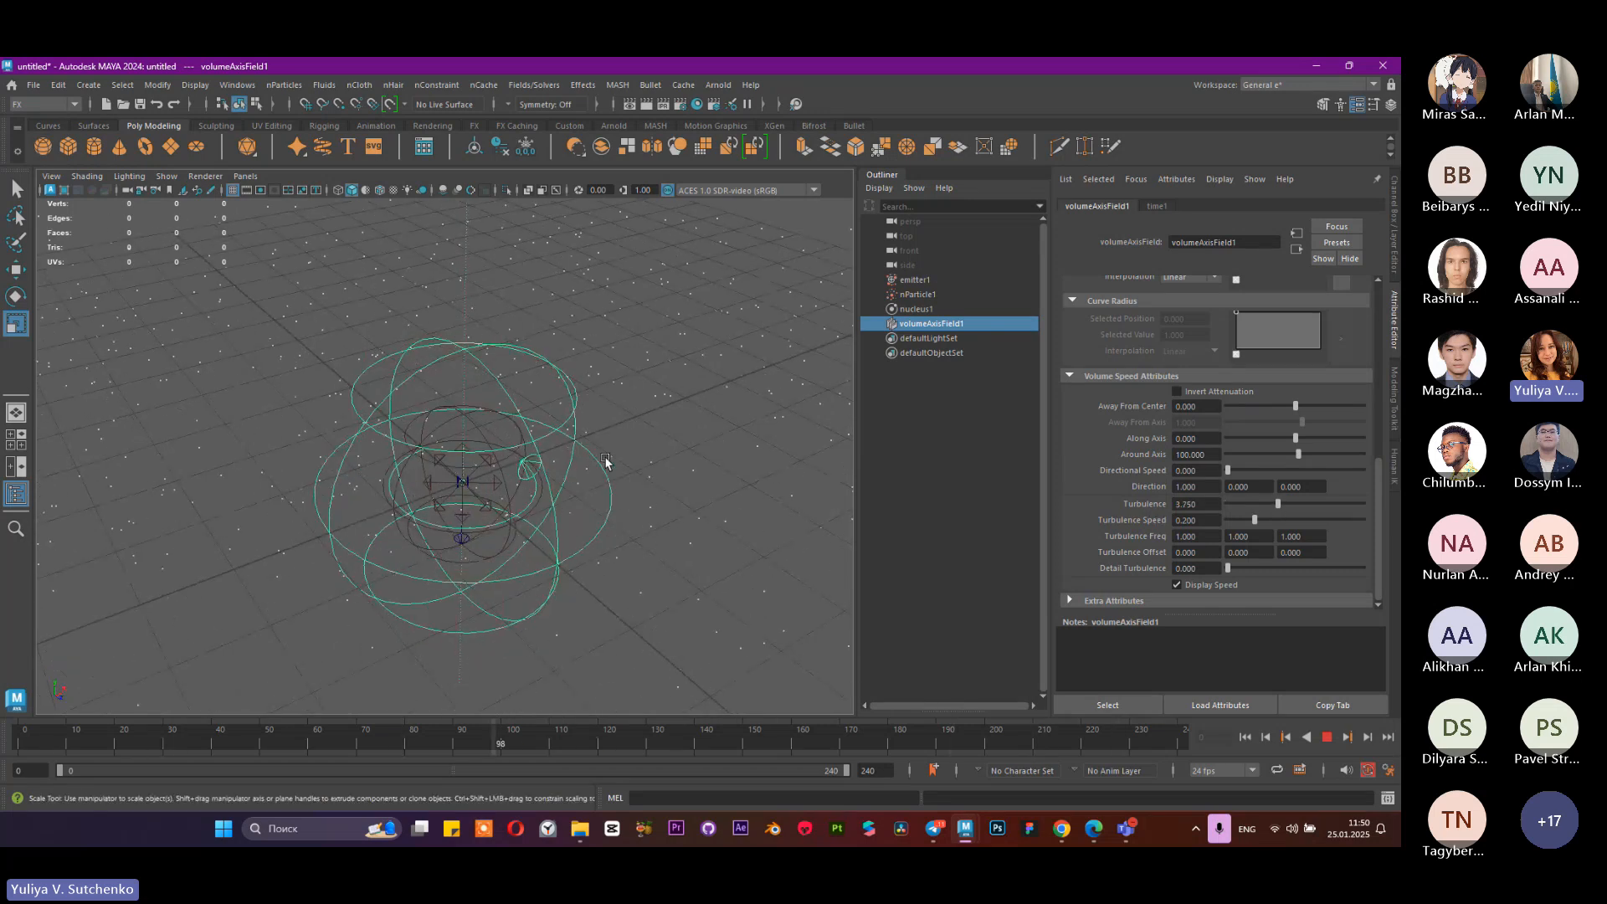
# Step: Set the volume axis field's Turbulence Speed to 0.723 and inspect the playing particles from several angles and distances
pyautogui.moveTo(1252, 519); pyautogui.dragTo(1325, 520)
pyautogui.scroll(-6, 543, 534)
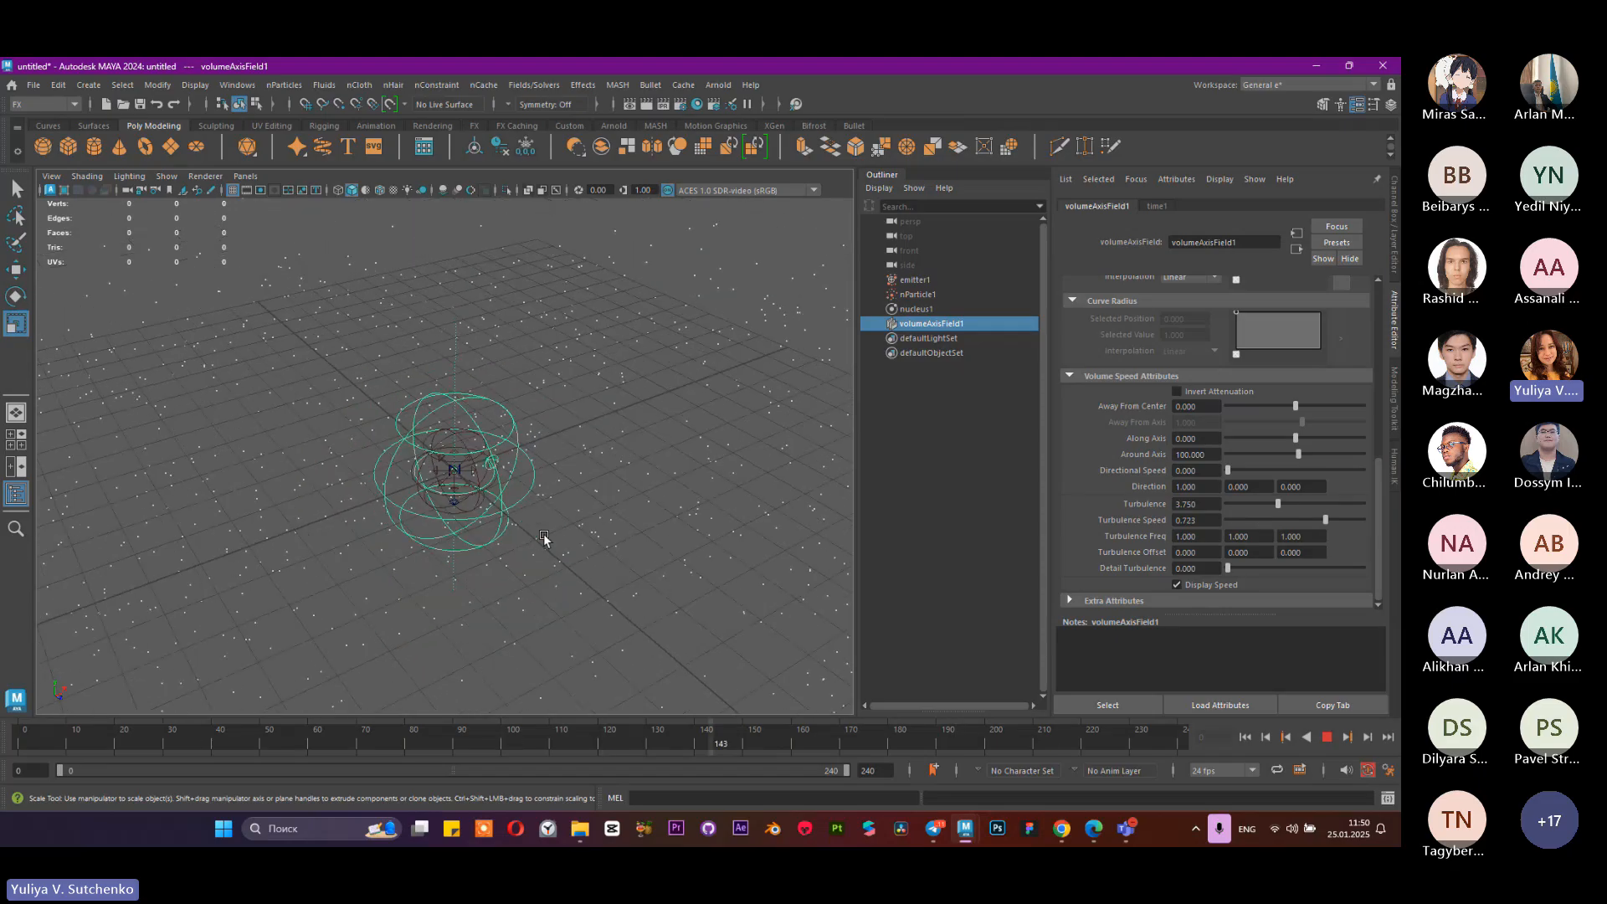
pyautogui.moveTo(544, 534)
pyautogui.keyDown('alt'); pyautogui.mouseDown()
pyautogui.moveTo(540, 566)
pyautogui.moveTo(556, 520)
pyautogui.mouseUp(); pyautogui.keyUp('alt')
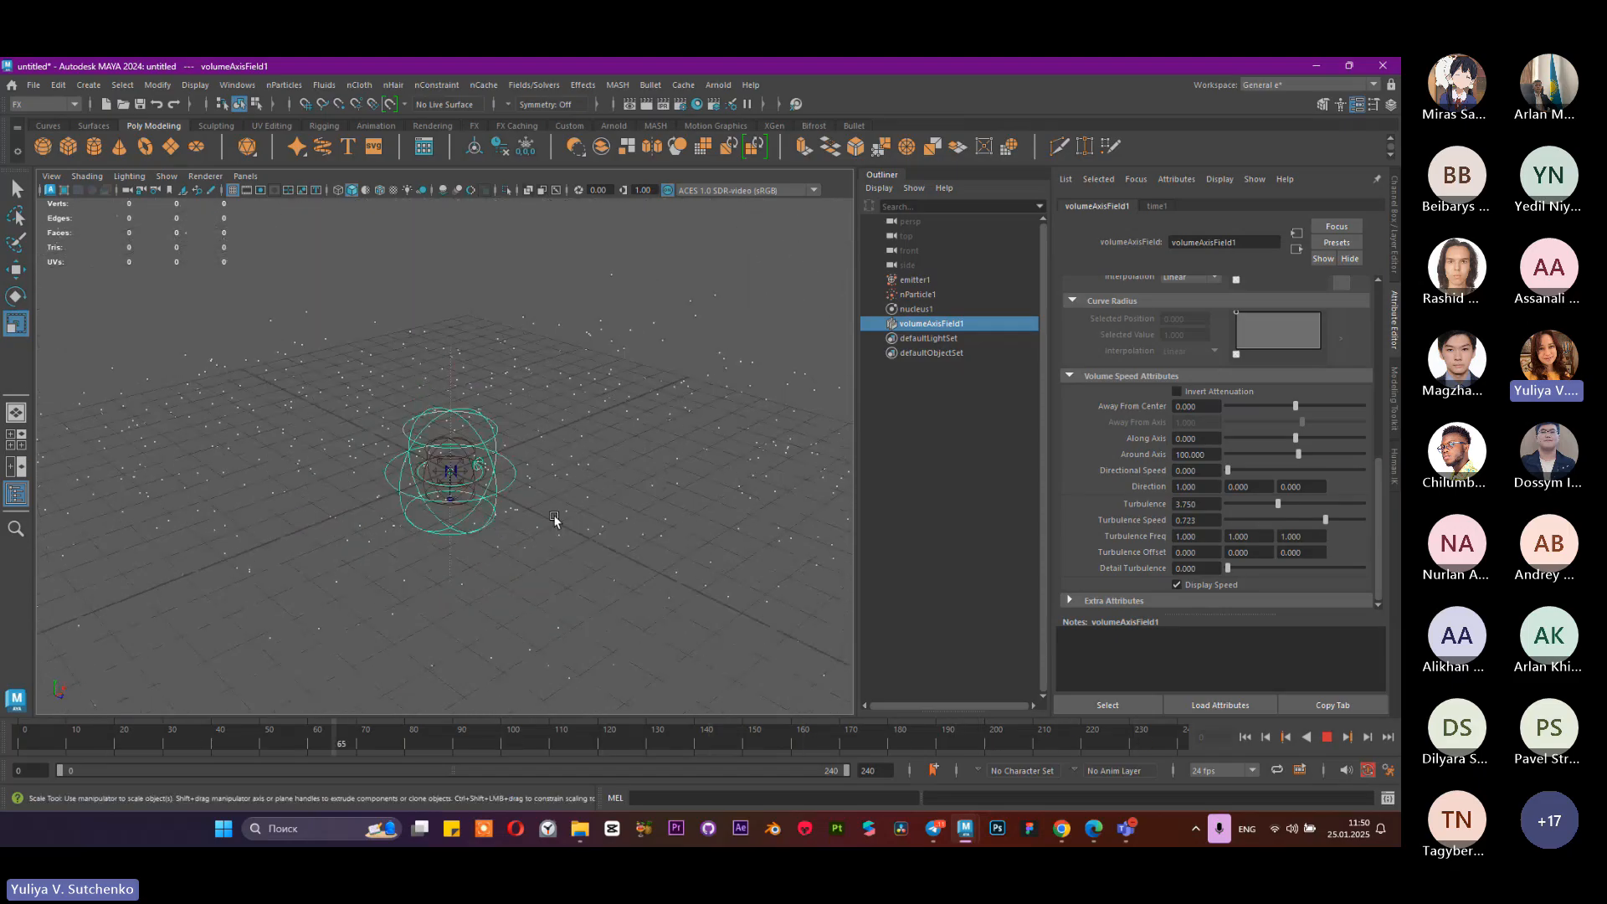
pyautogui.keyDown('alt'); pyautogui.moveTo(556, 520); pyautogui.dragTo(595, 534, button='right'); pyautogui.keyUp('alt')
pyautogui.keyDown('alt'); pyautogui.moveTo(595, 534); pyautogui.dragTo(555, 469); pyautogui.keyUp('alt')
pyautogui.keyDown('alt'); pyautogui.moveTo(556, 470); pyautogui.dragTo(669, 564, button='right'); pyautogui.keyUp('alt')
pyautogui.keyDown('alt'); pyautogui.moveTo(670, 564); pyautogui.dragTo(554, 589); pyautogui.keyUp('alt')
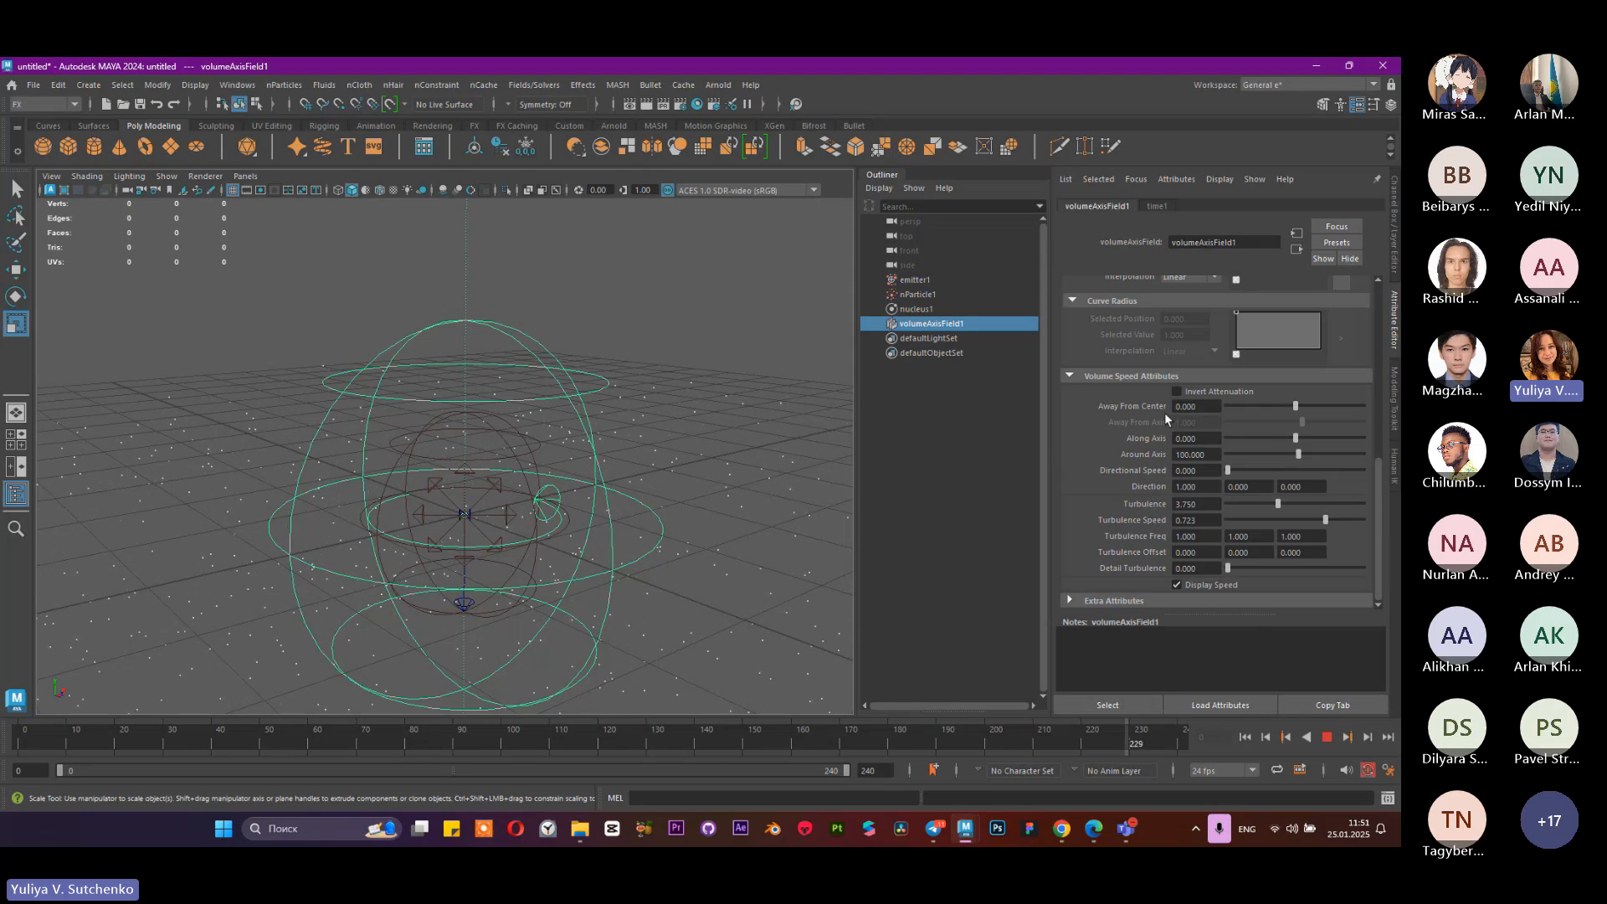
# Step: Raise the field's Magnitude to 80.435 during playback and inspect the particle spread from farther away
pyautogui.scroll(10, 1113, 486)
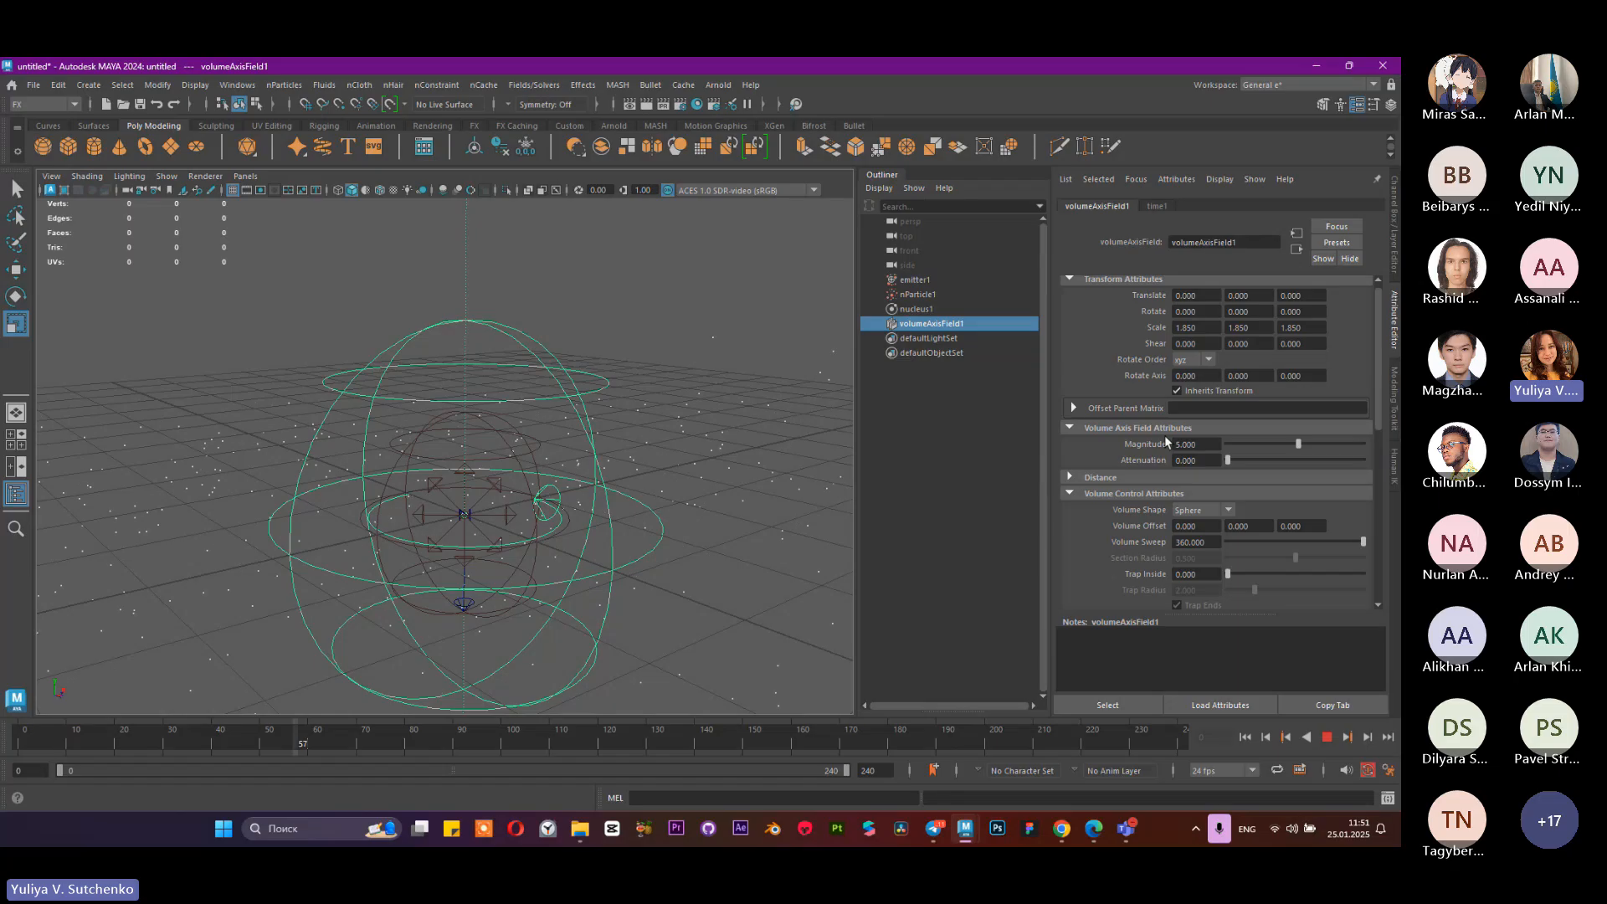
pyautogui.moveTo(1298, 443); pyautogui.dragTo(1347, 449)
pyautogui.scroll(-10, 536, 510)
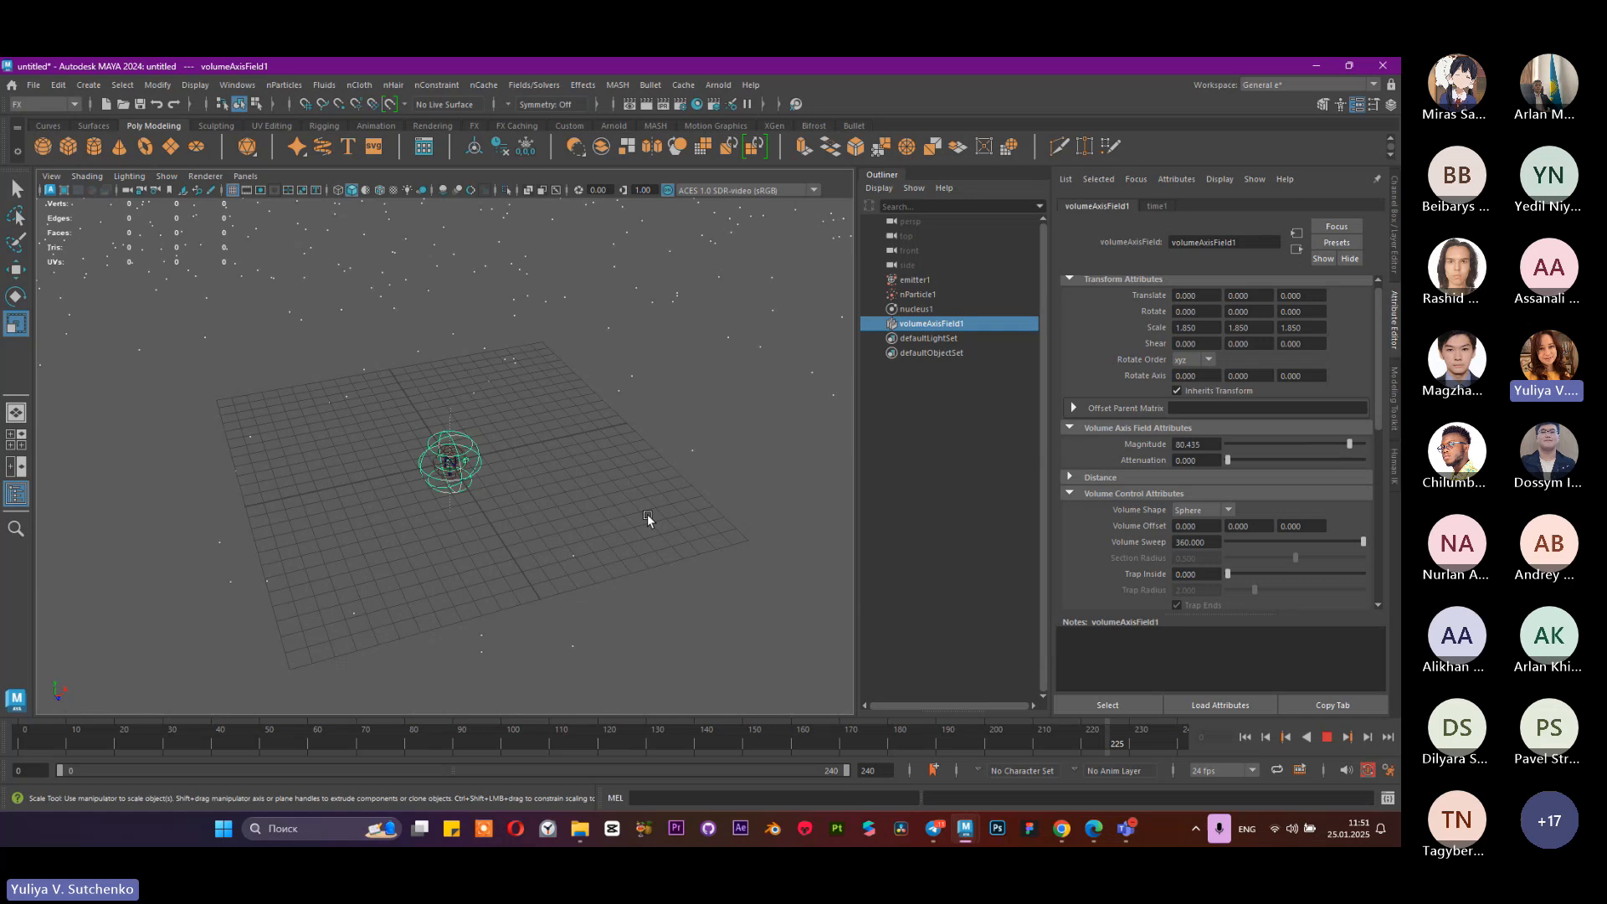
pyautogui.keyDown('alt'); pyautogui.moveTo(646, 513); pyautogui.dragTo(481, 457); pyautogui.keyUp('alt')
pyautogui.scroll(4, 480, 458)
# Step: Set the field's Magnitude to 10, play the simulation from the first frame, and stop it
pyautogui.doubleClick(1196, 445)
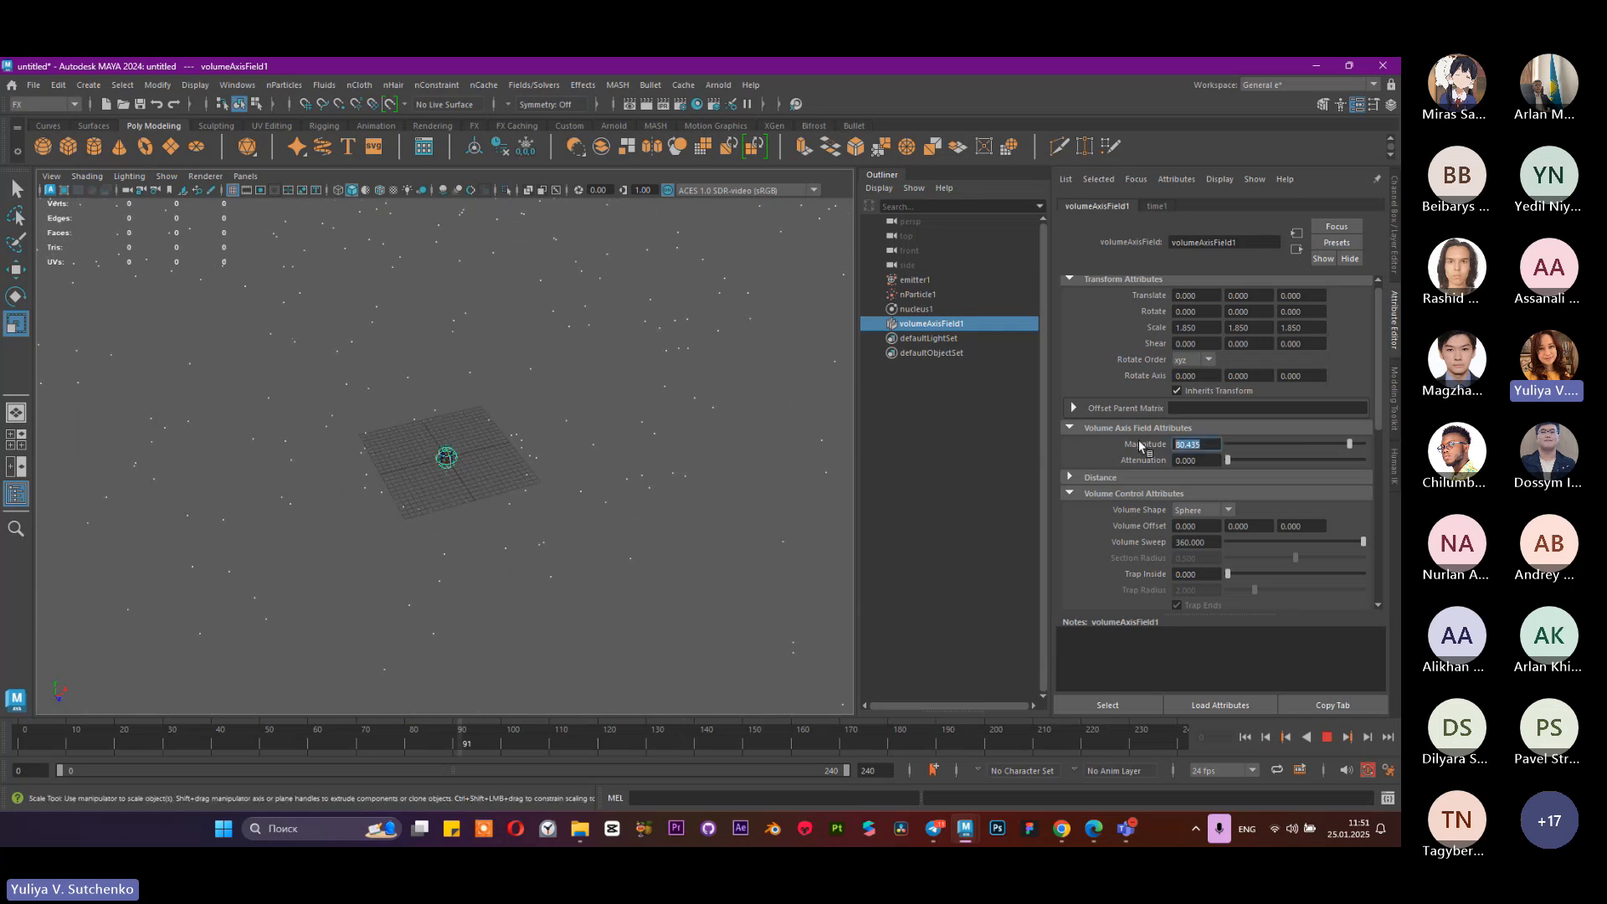
pyautogui.write('10')
pyautogui.press('Return')
pyautogui.click(1326, 737)
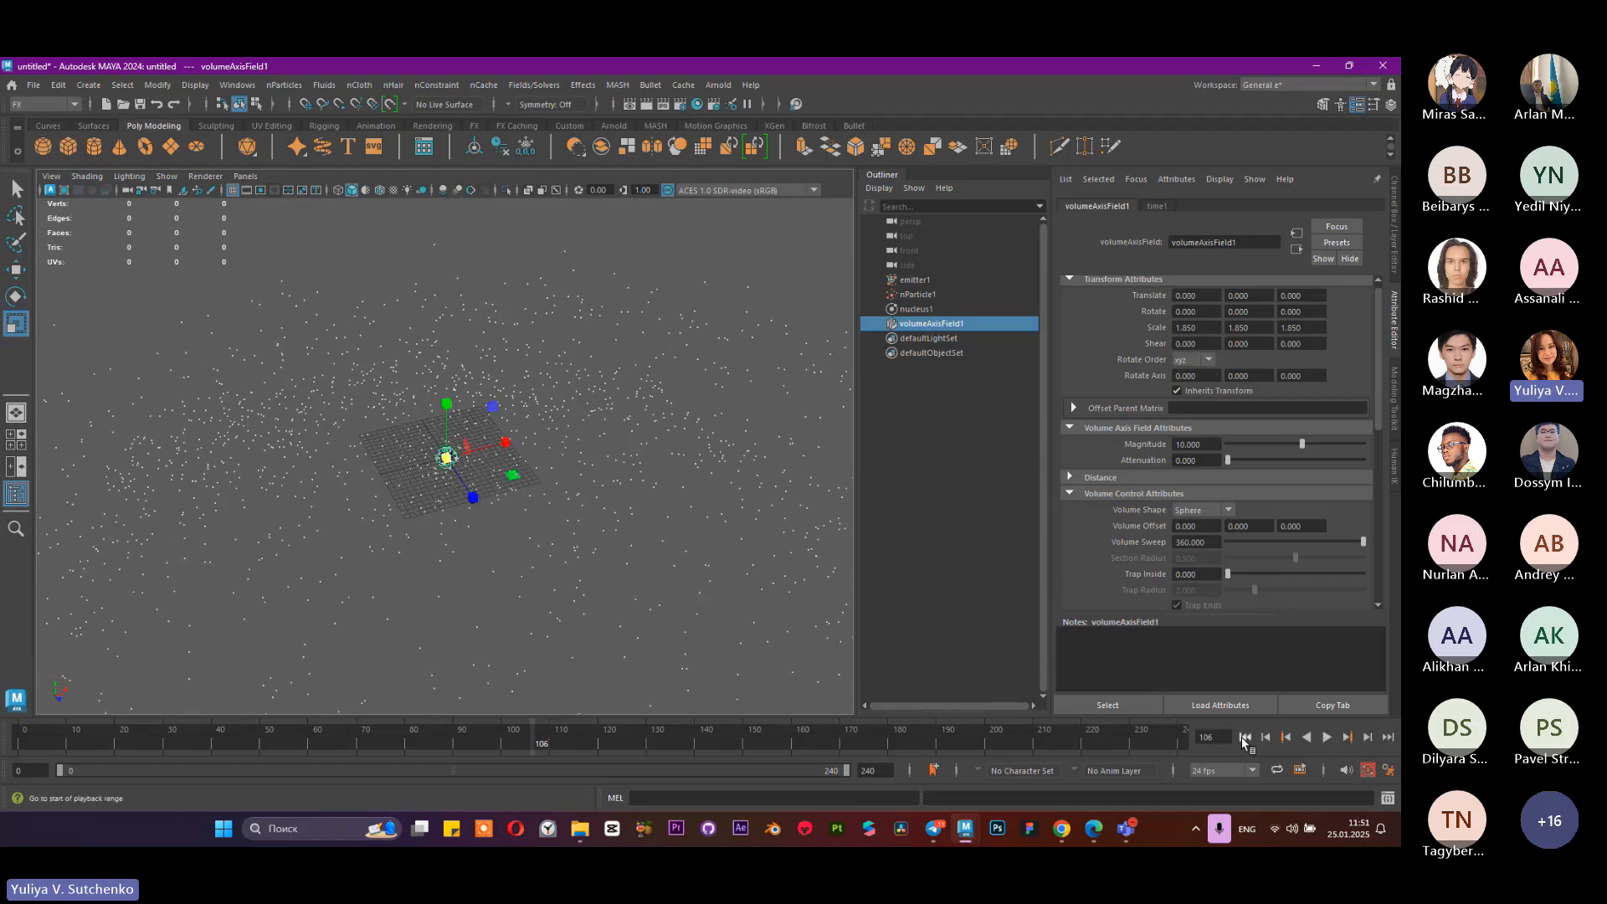
pyautogui.click(1244, 737)
pyautogui.click(1326, 736)
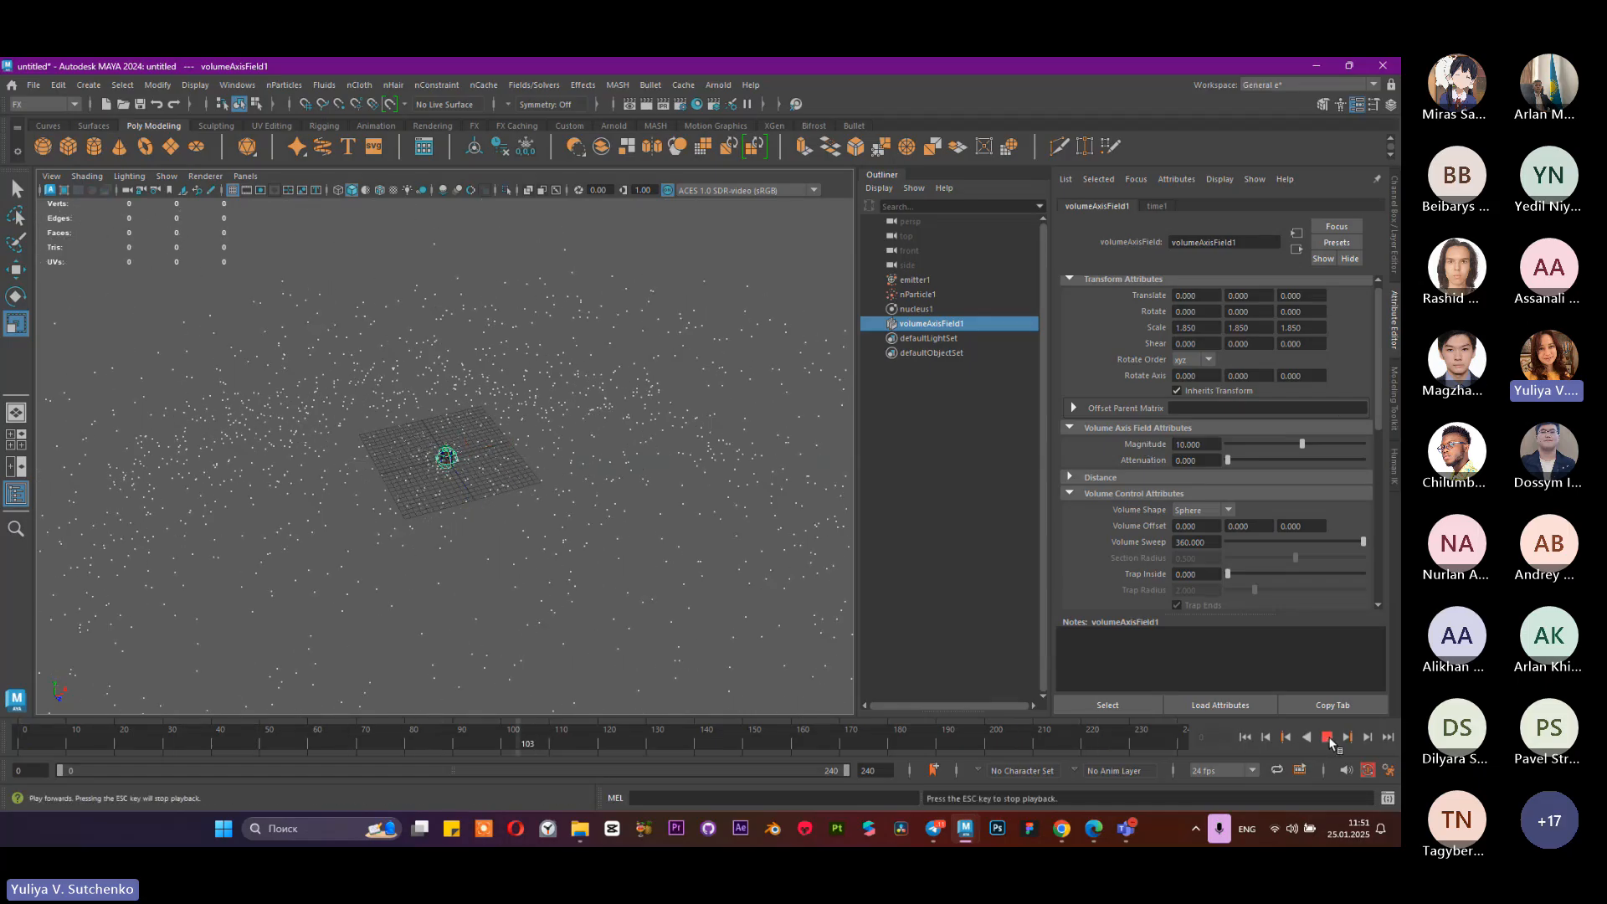
pyautogui.click(1326, 737)
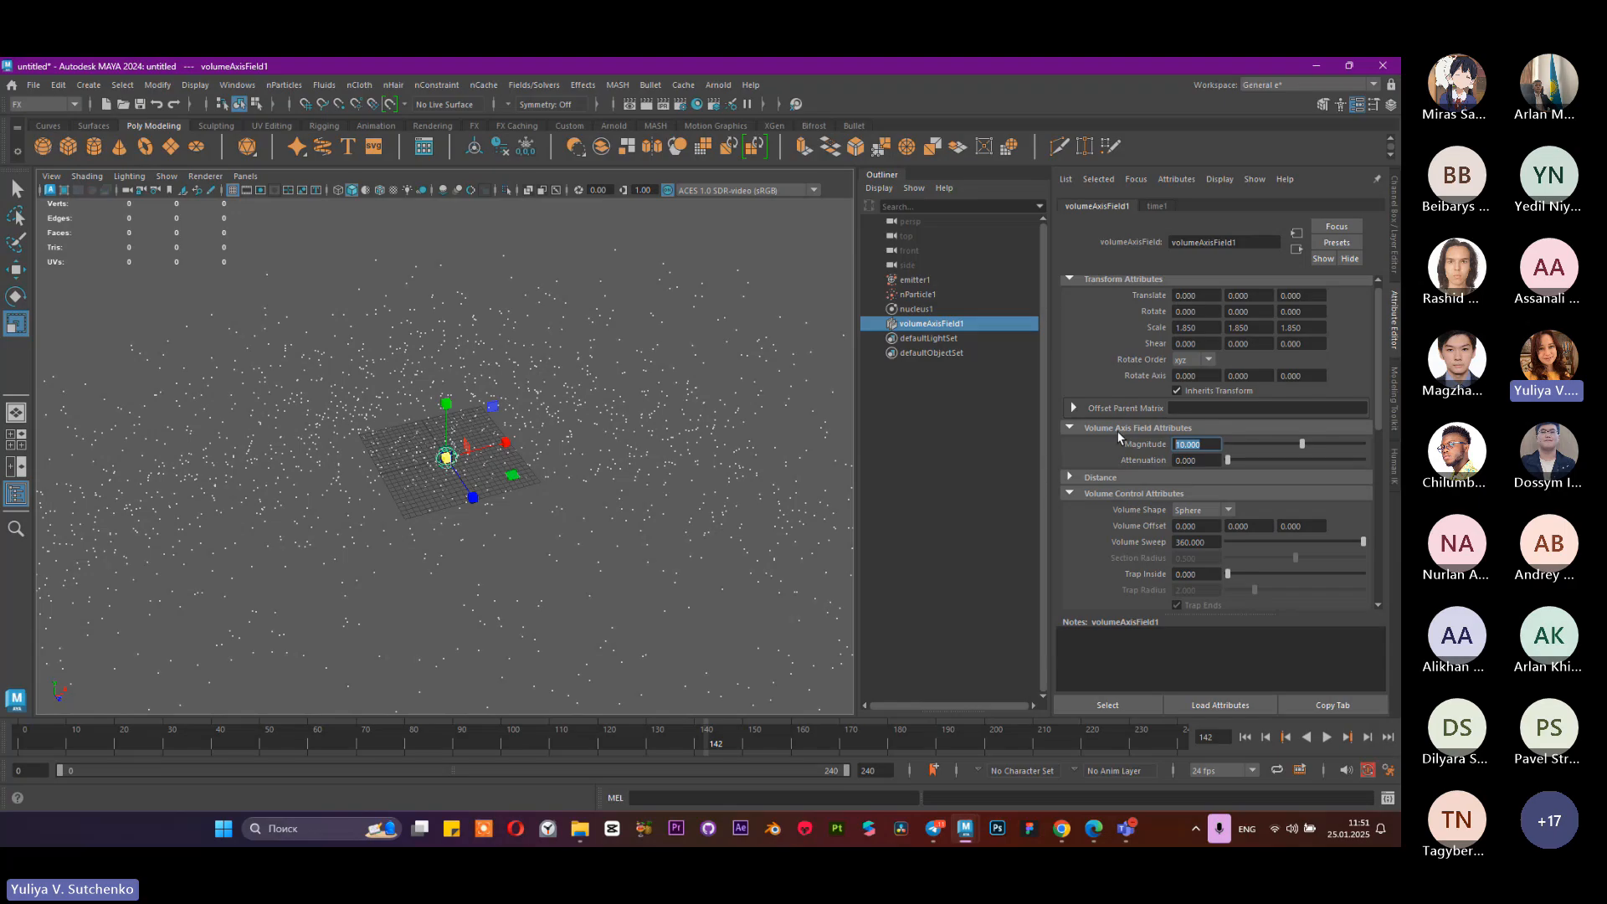
# Step: Set the field's Magnitude to 5 and briefly replay the simulation from the first frame
pyautogui.write('5')
pyautogui.press('Return')
pyautogui.click(1245, 736)
pyautogui.click(1326, 737)
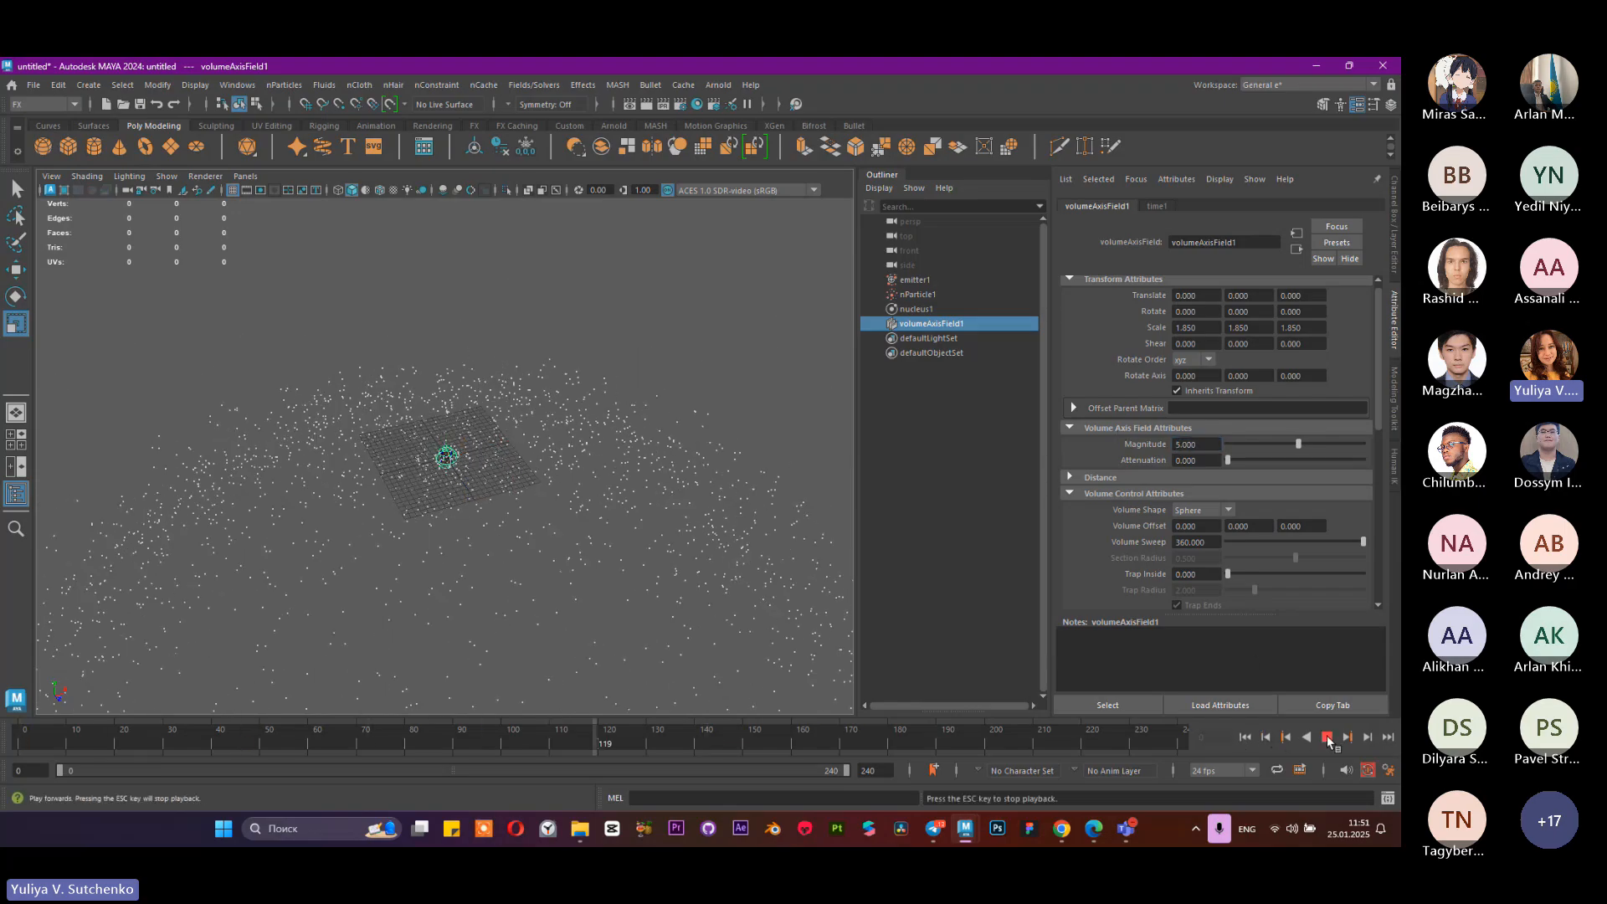
pyautogui.click(1326, 736)
# Step: Set the field's Around Axis speed to 10 and replay the simulation from the first frame to check the particle spread
pyautogui.keyDown('alt'); pyautogui.moveTo(540, 385); pyautogui.dragTo(661, 502, button='right'); pyautogui.keyUp('alt')
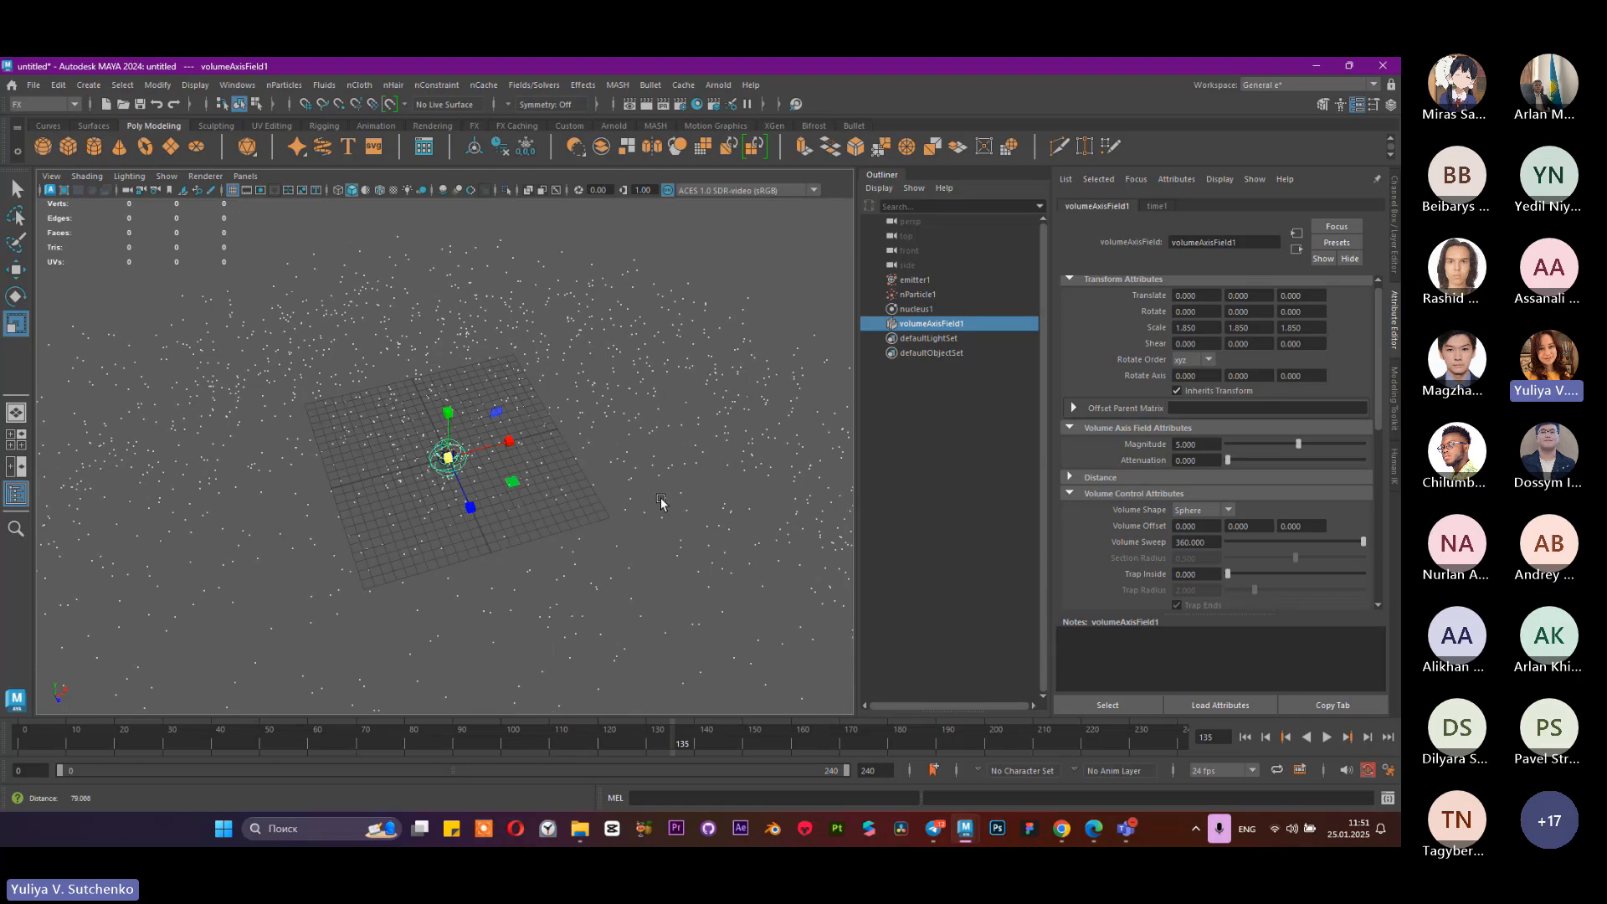
pyautogui.scroll(-2, 1287, 535)
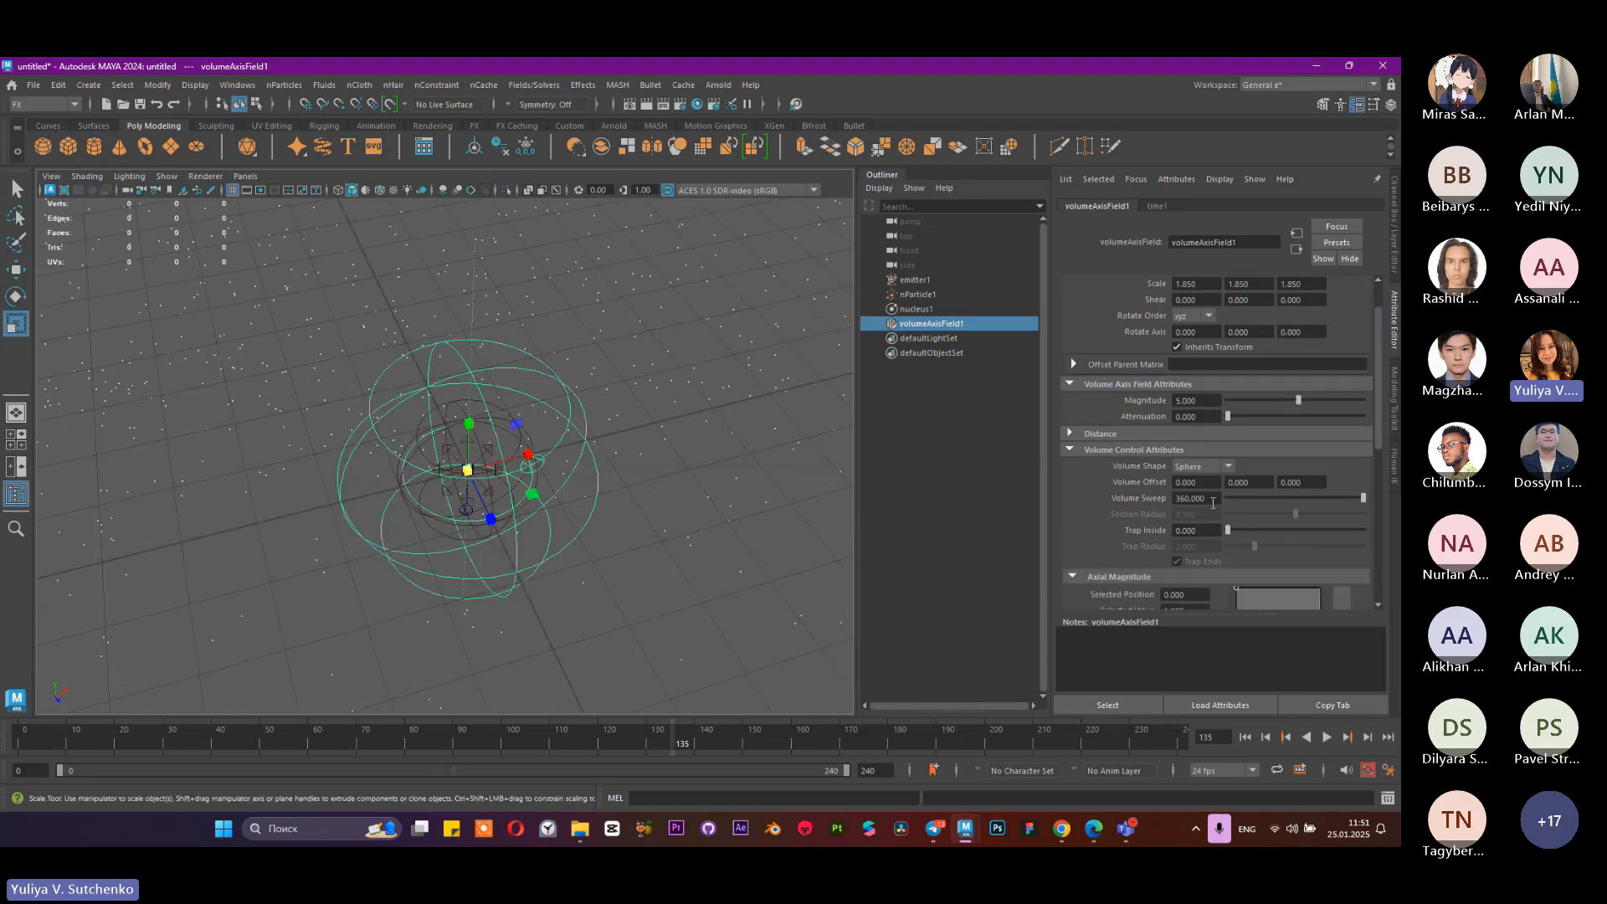
pyautogui.scroll(-10, 1212, 502)
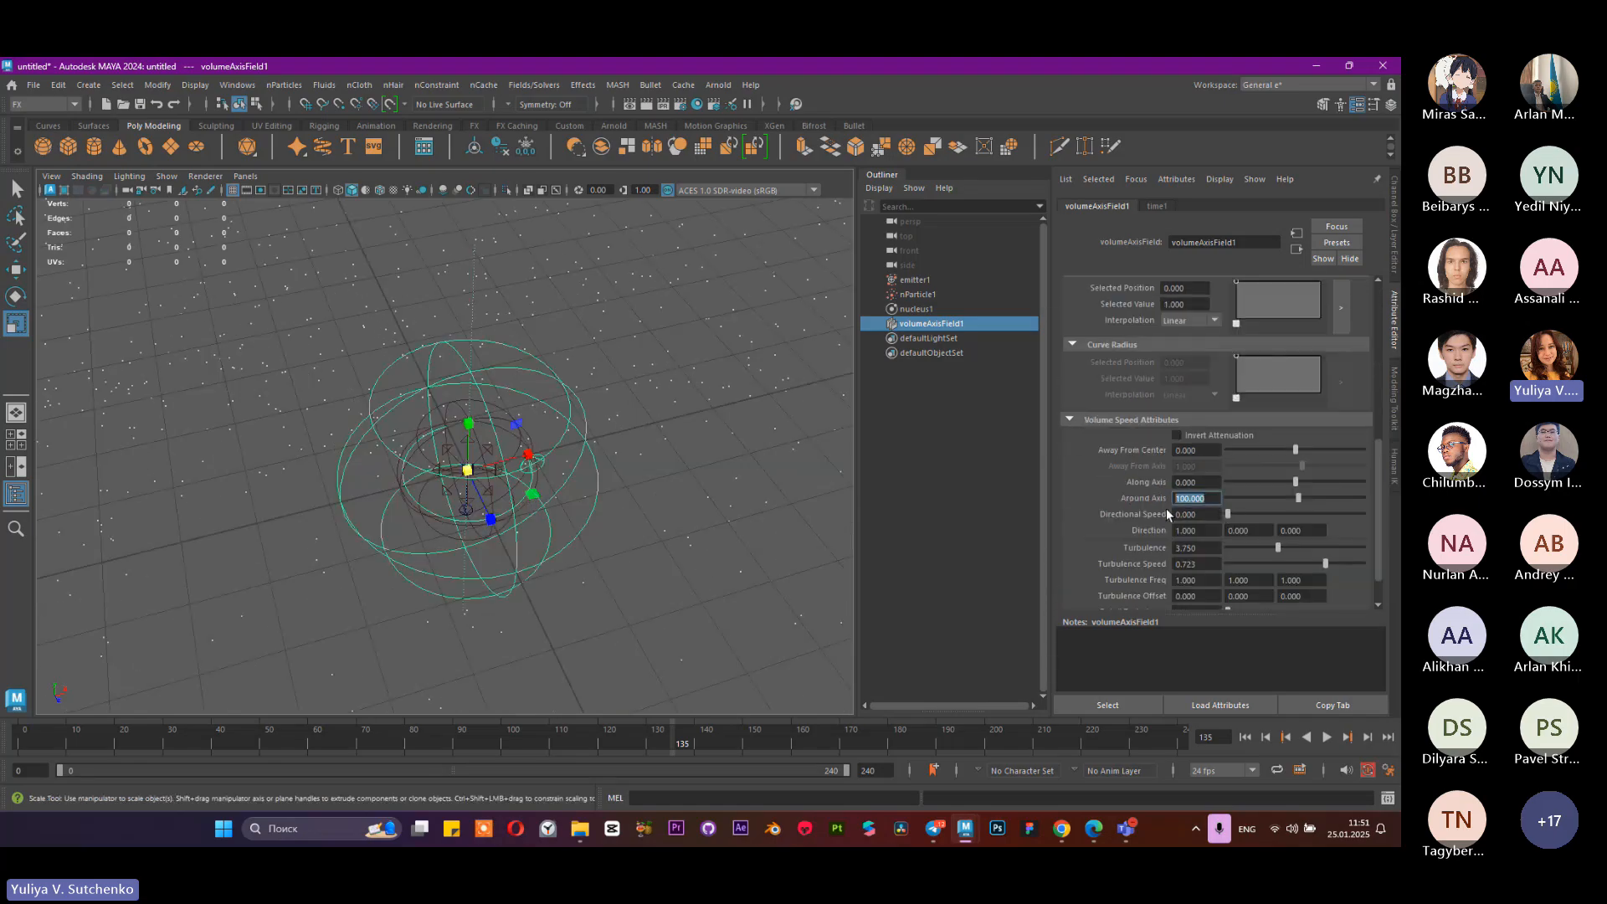
pyautogui.write('10')
pyautogui.press('Return')
pyautogui.click(1245, 737)
pyautogui.click(1328, 736)
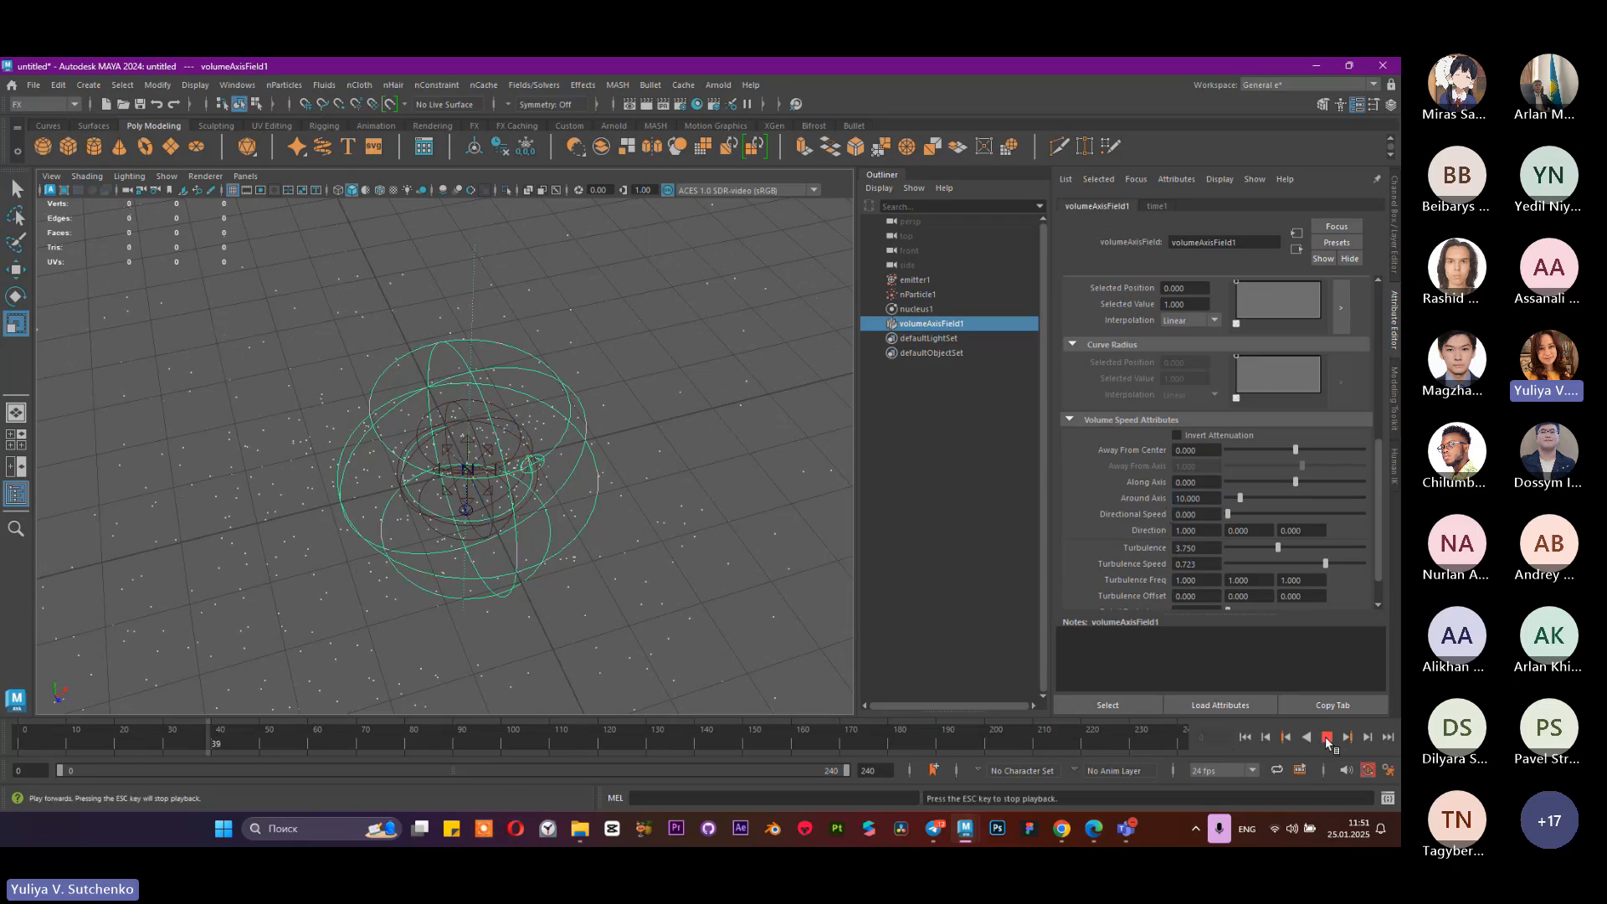
pyautogui.scroll(-9, 582, 425)
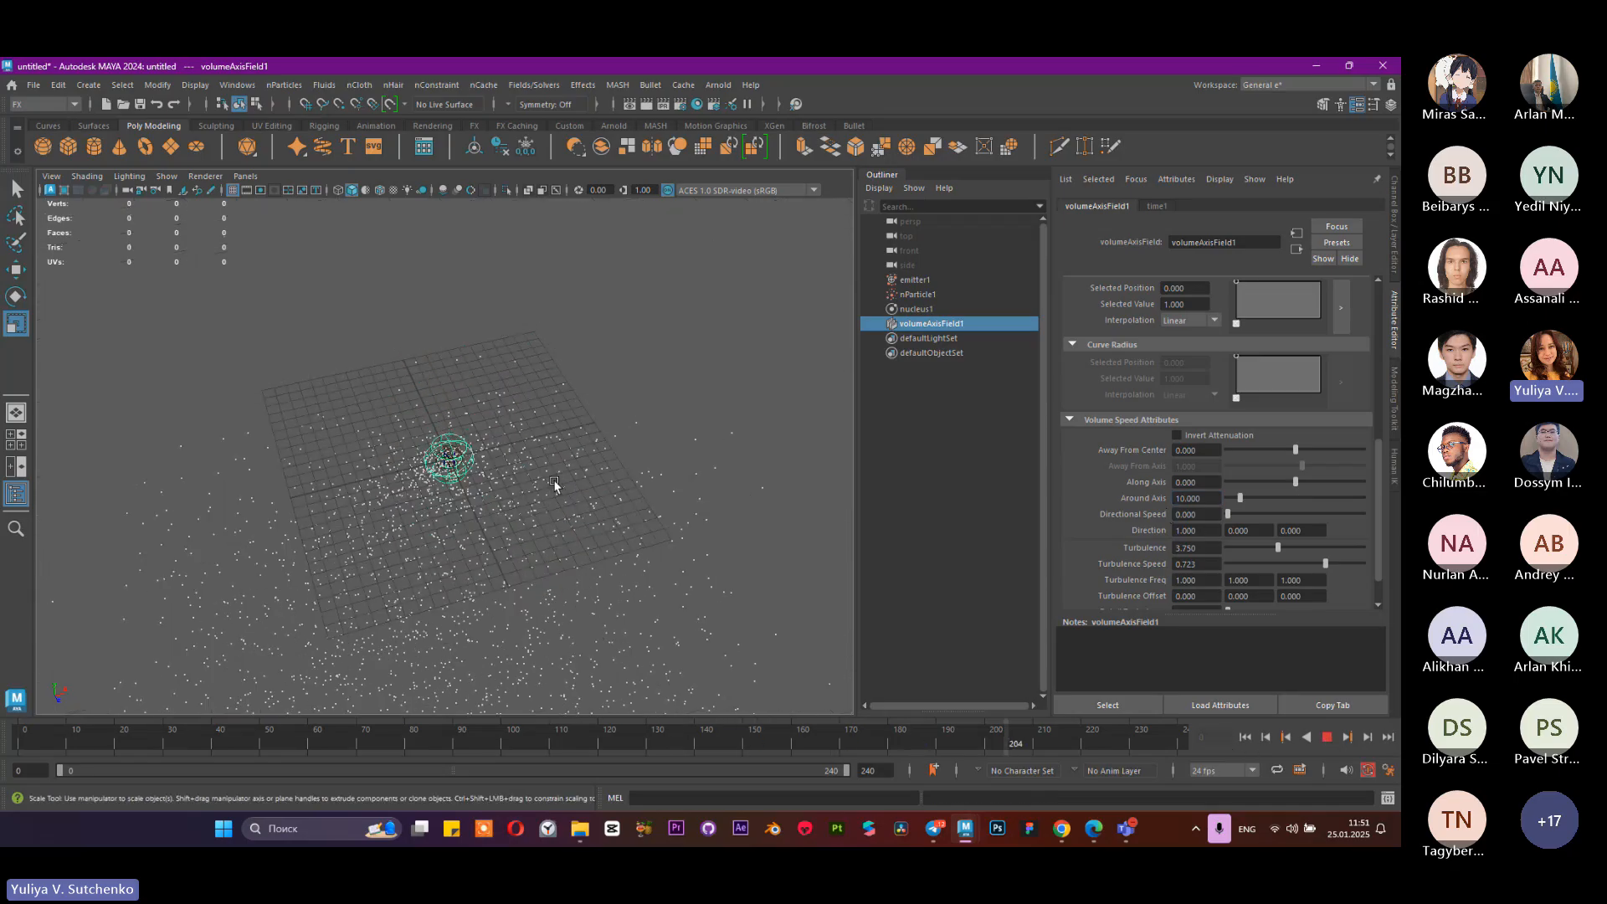
pyautogui.scroll(5, 512, 474)
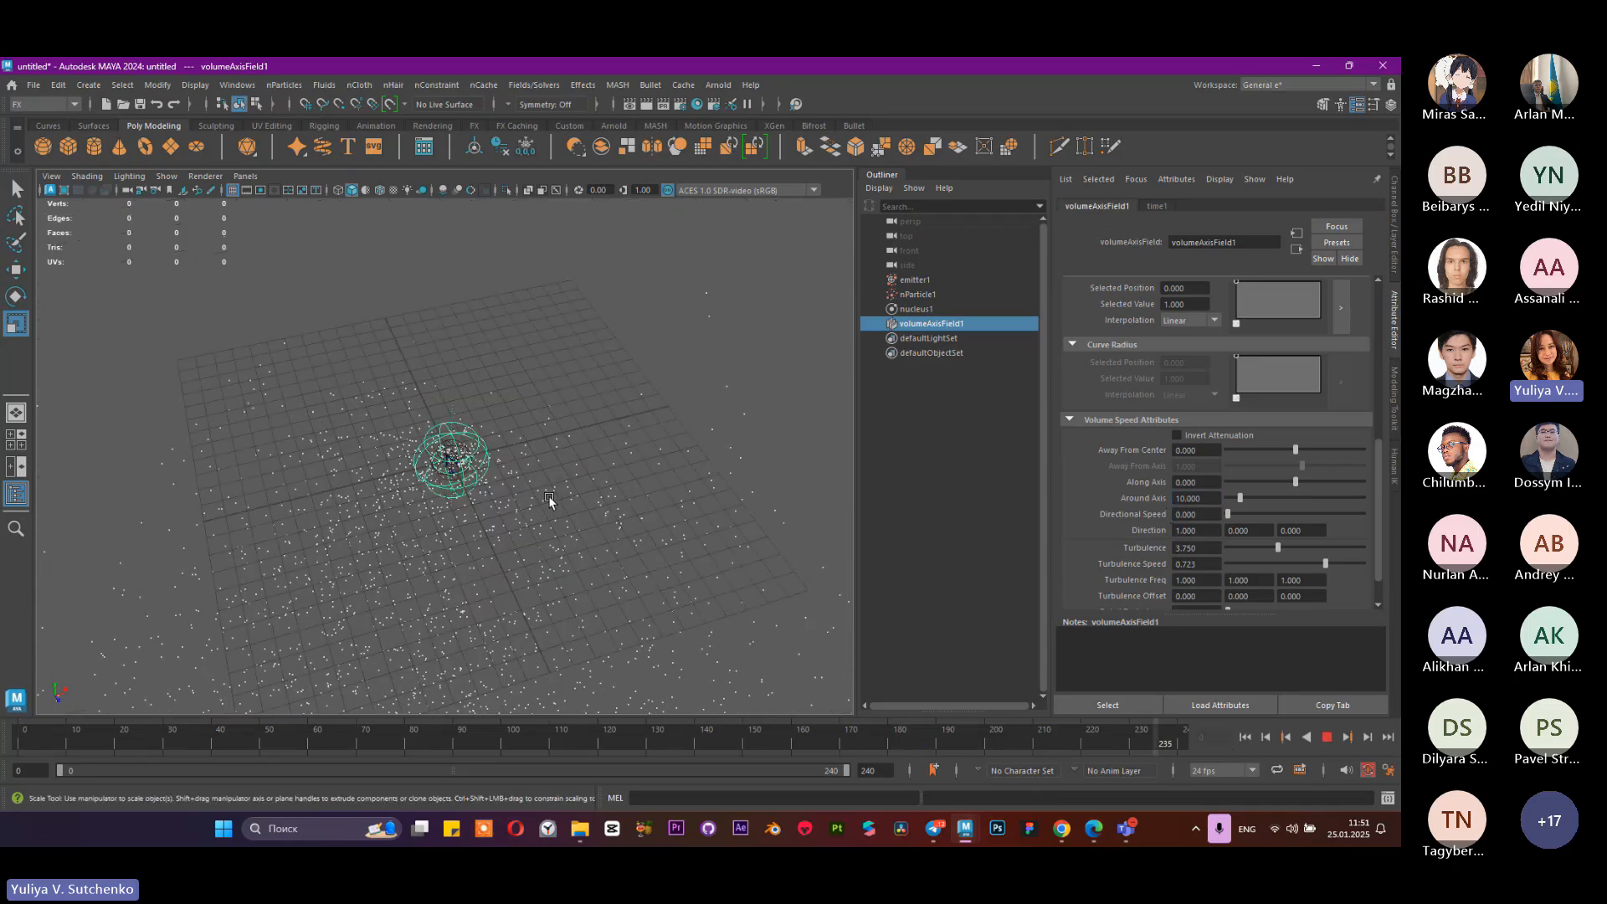
pyautogui.click(1326, 736)
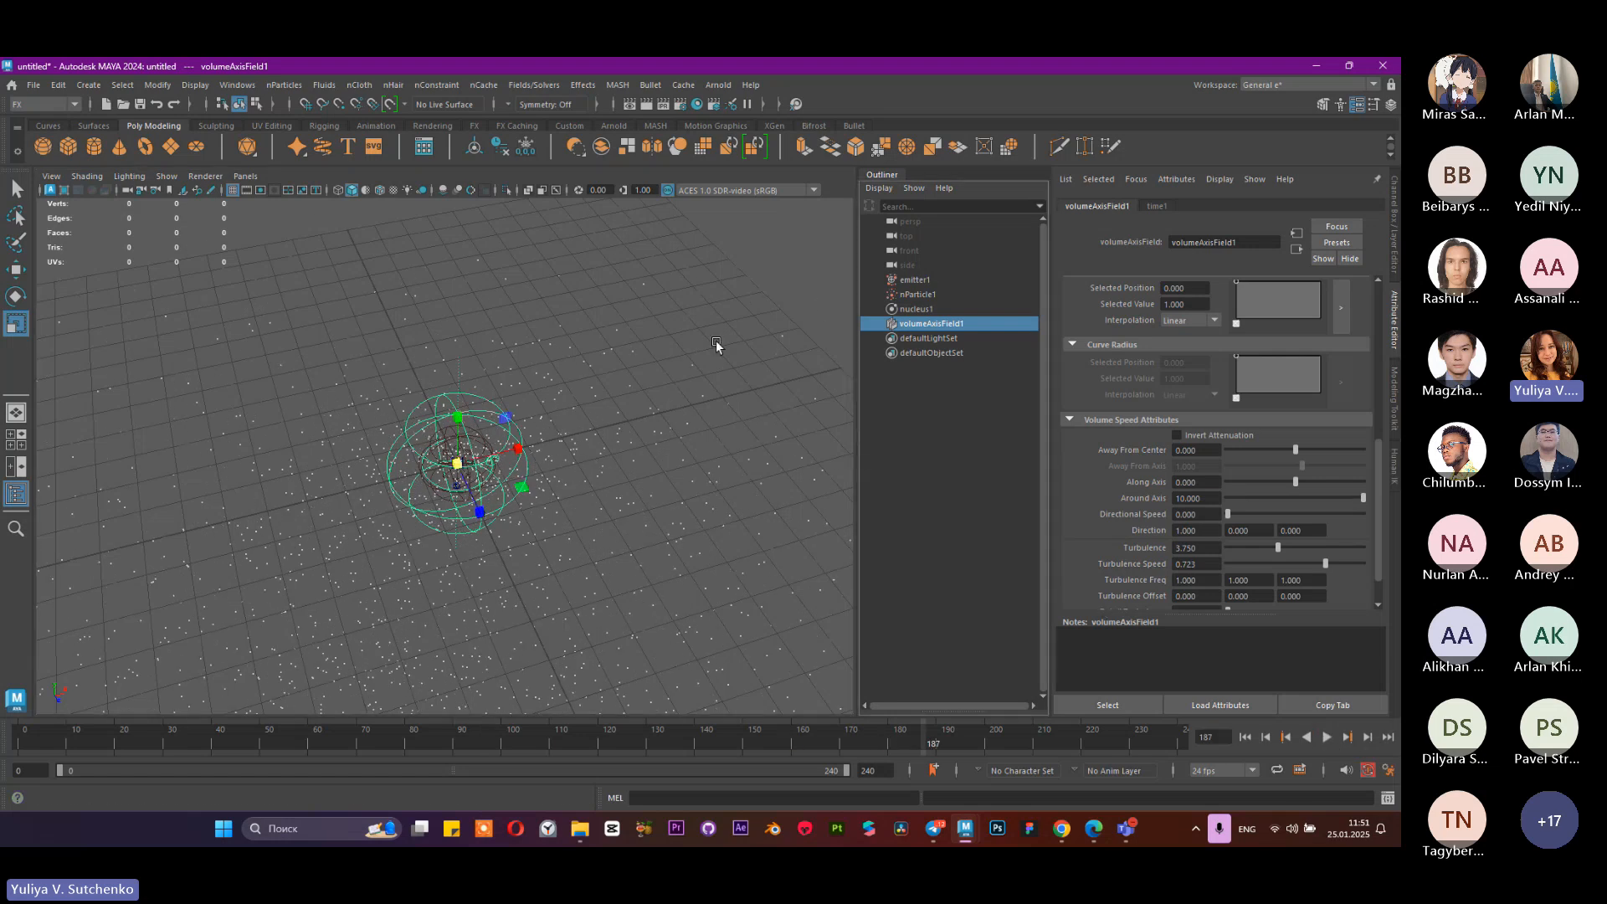
# Step: Create a polygon sphere at the origin and scale it uniformly to about 3.2 so it encloses the emitter and field
pyautogui.click(43, 148)
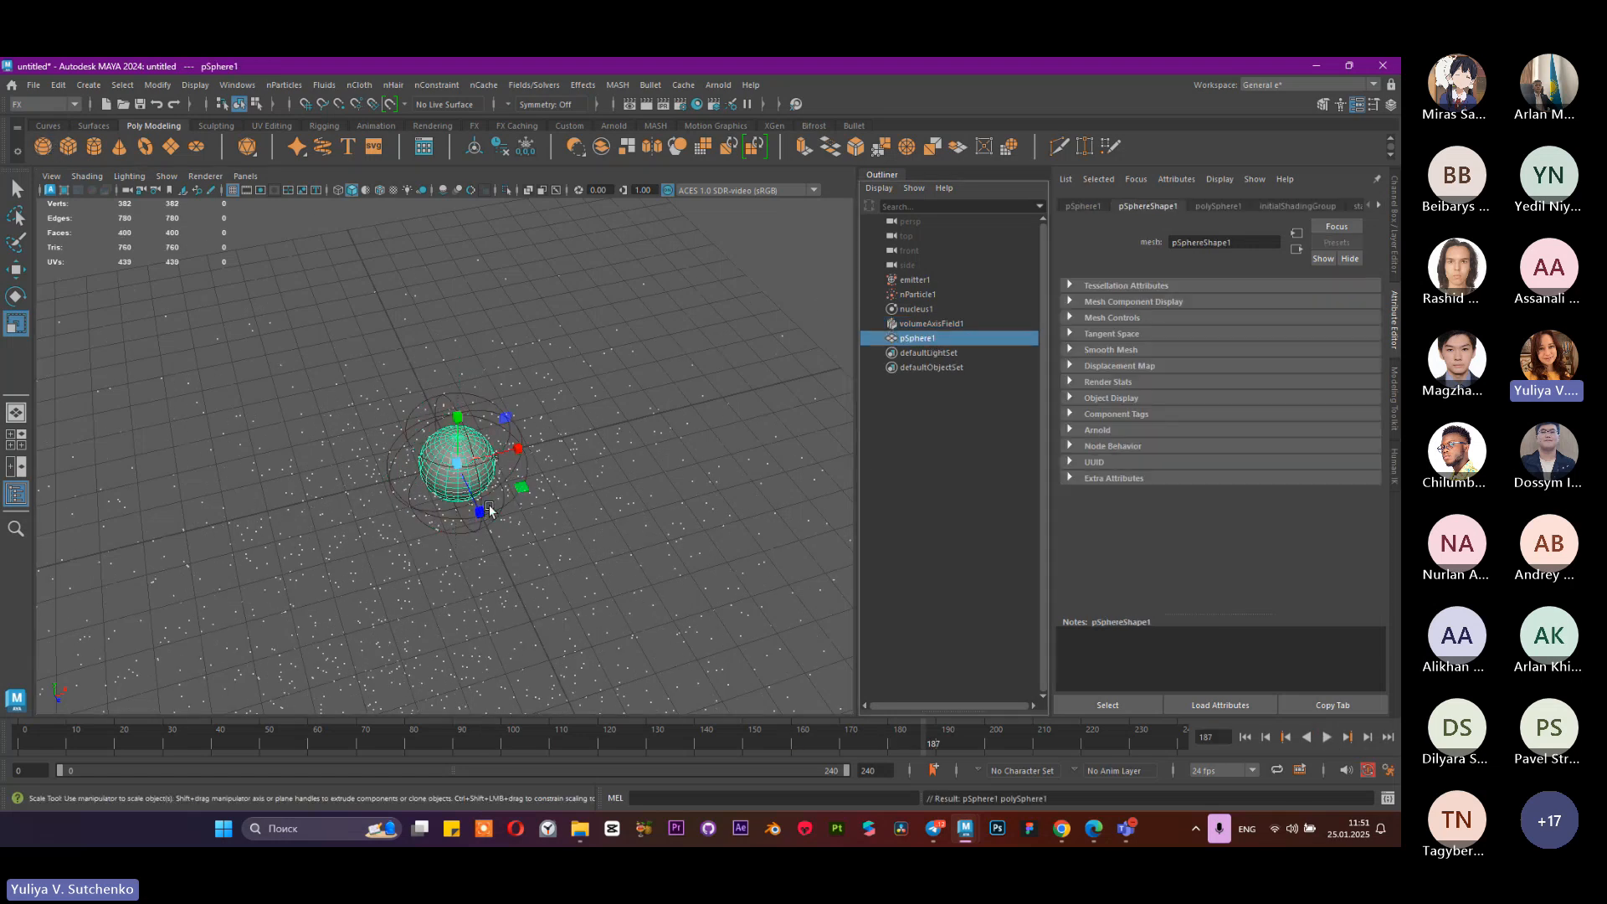
pyautogui.moveTo(458, 463); pyautogui.dragTo(599, 489)
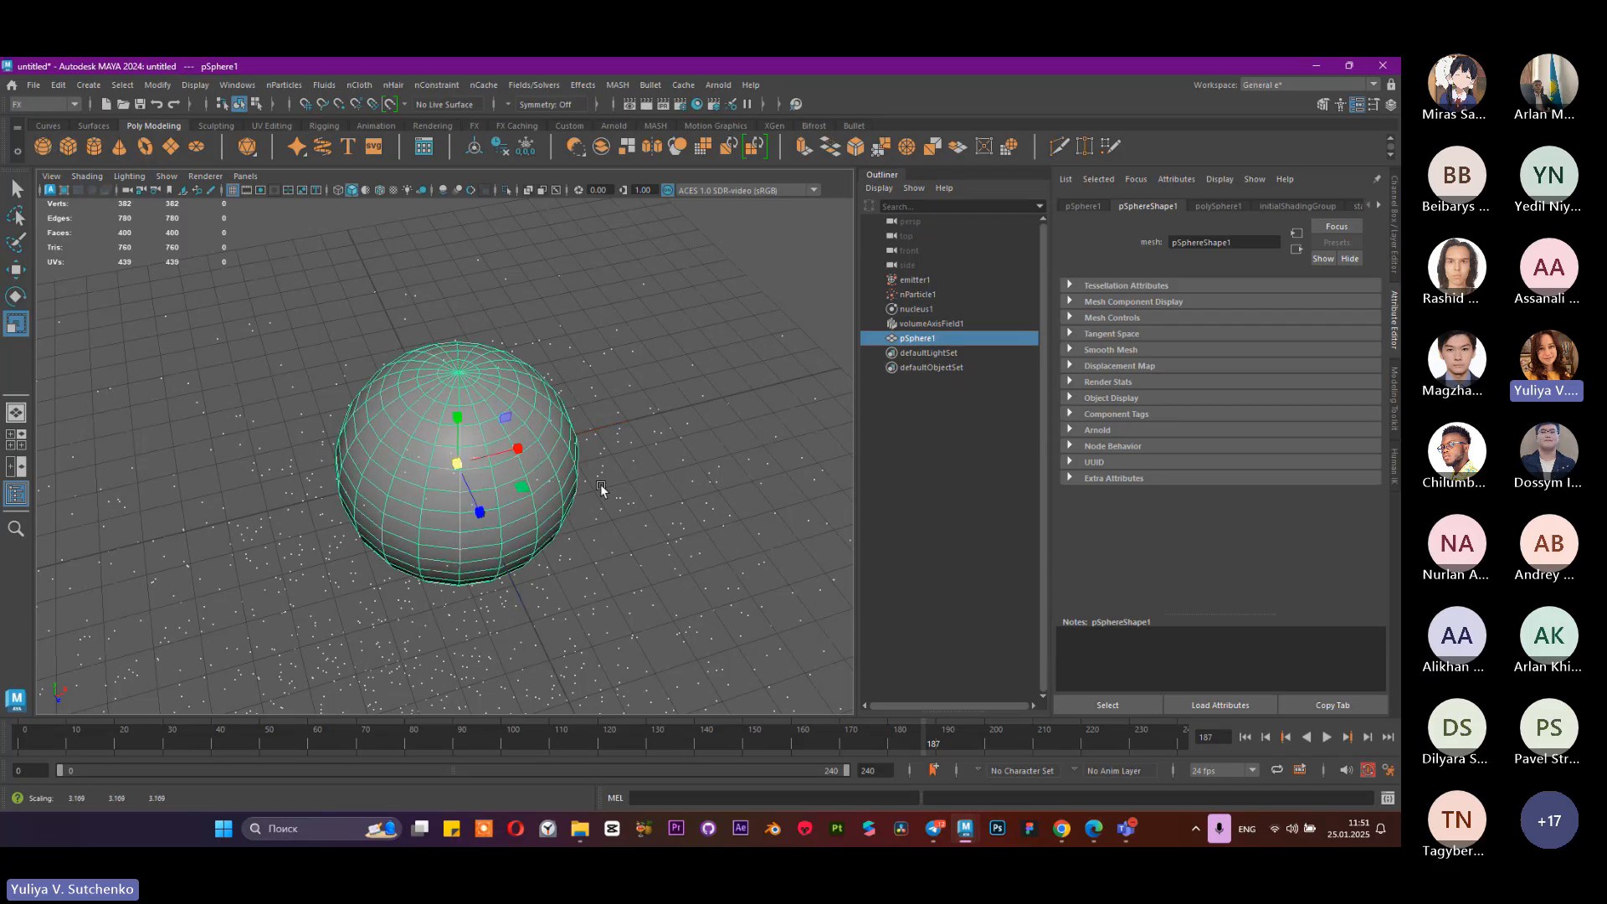
pyautogui.keyDown('alt'); pyautogui.moveTo(485, 536); pyautogui.dragTo(487, 428); pyautogui.keyUp('alt')
pyautogui.scroll(8, 502, 440)
pyautogui.scroll(-1, 592, 504)
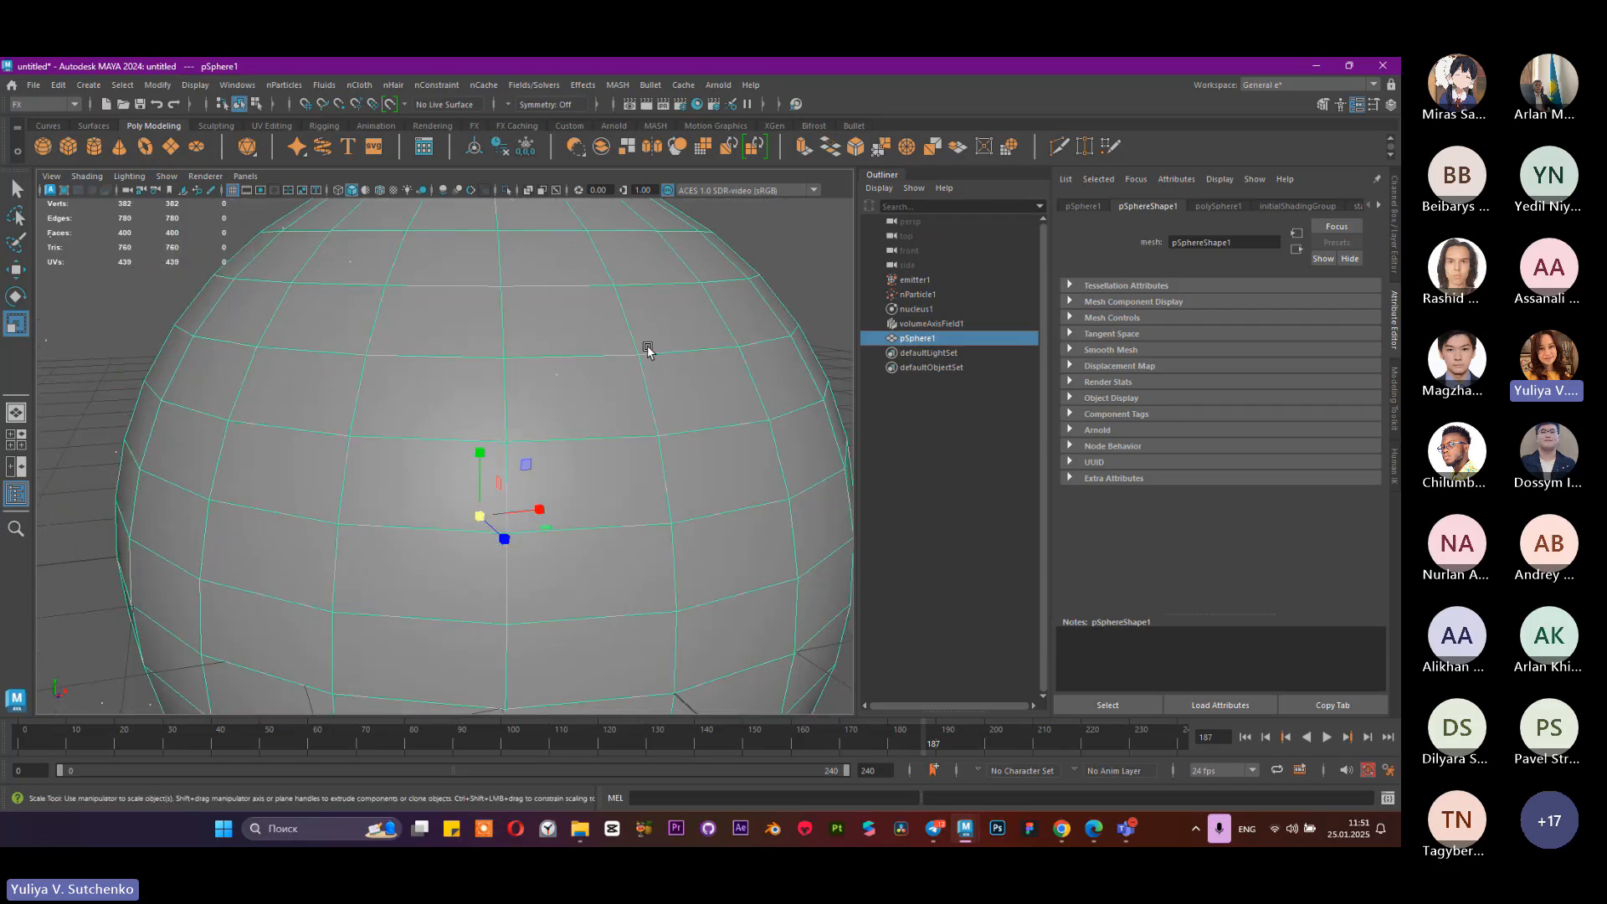
# Step: Assign a new Lambert material to the sphere and raise its Transparency until the particles inside can be seen
pyautogui.moveTo(584, 276); pyautogui.dragTo(589, 651, button='right')
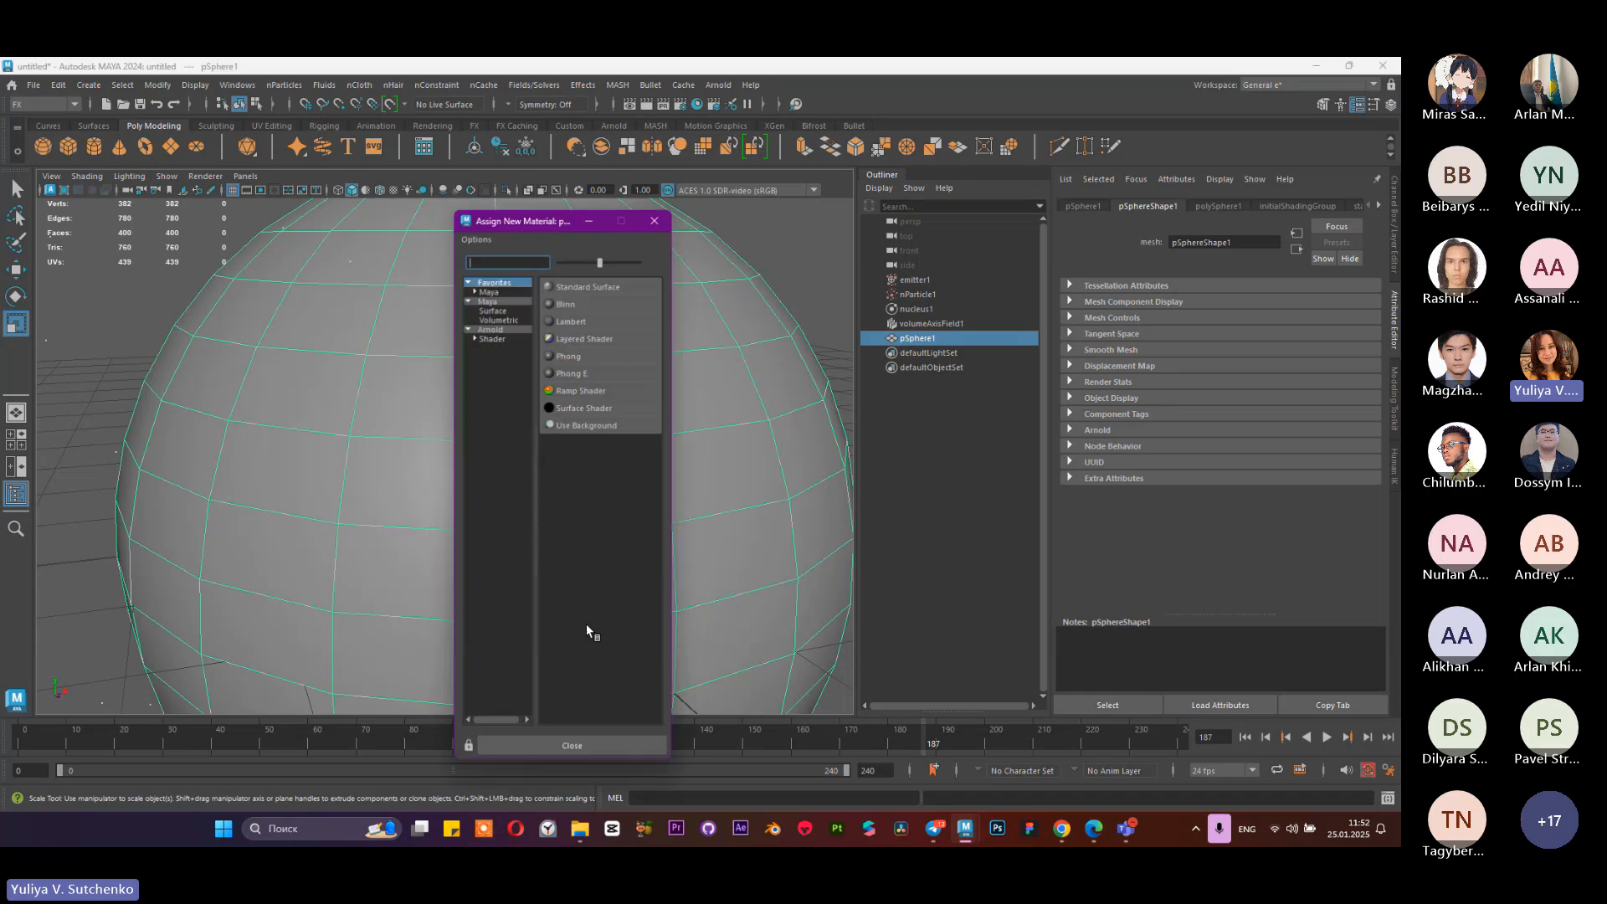
pyautogui.click(583, 325)
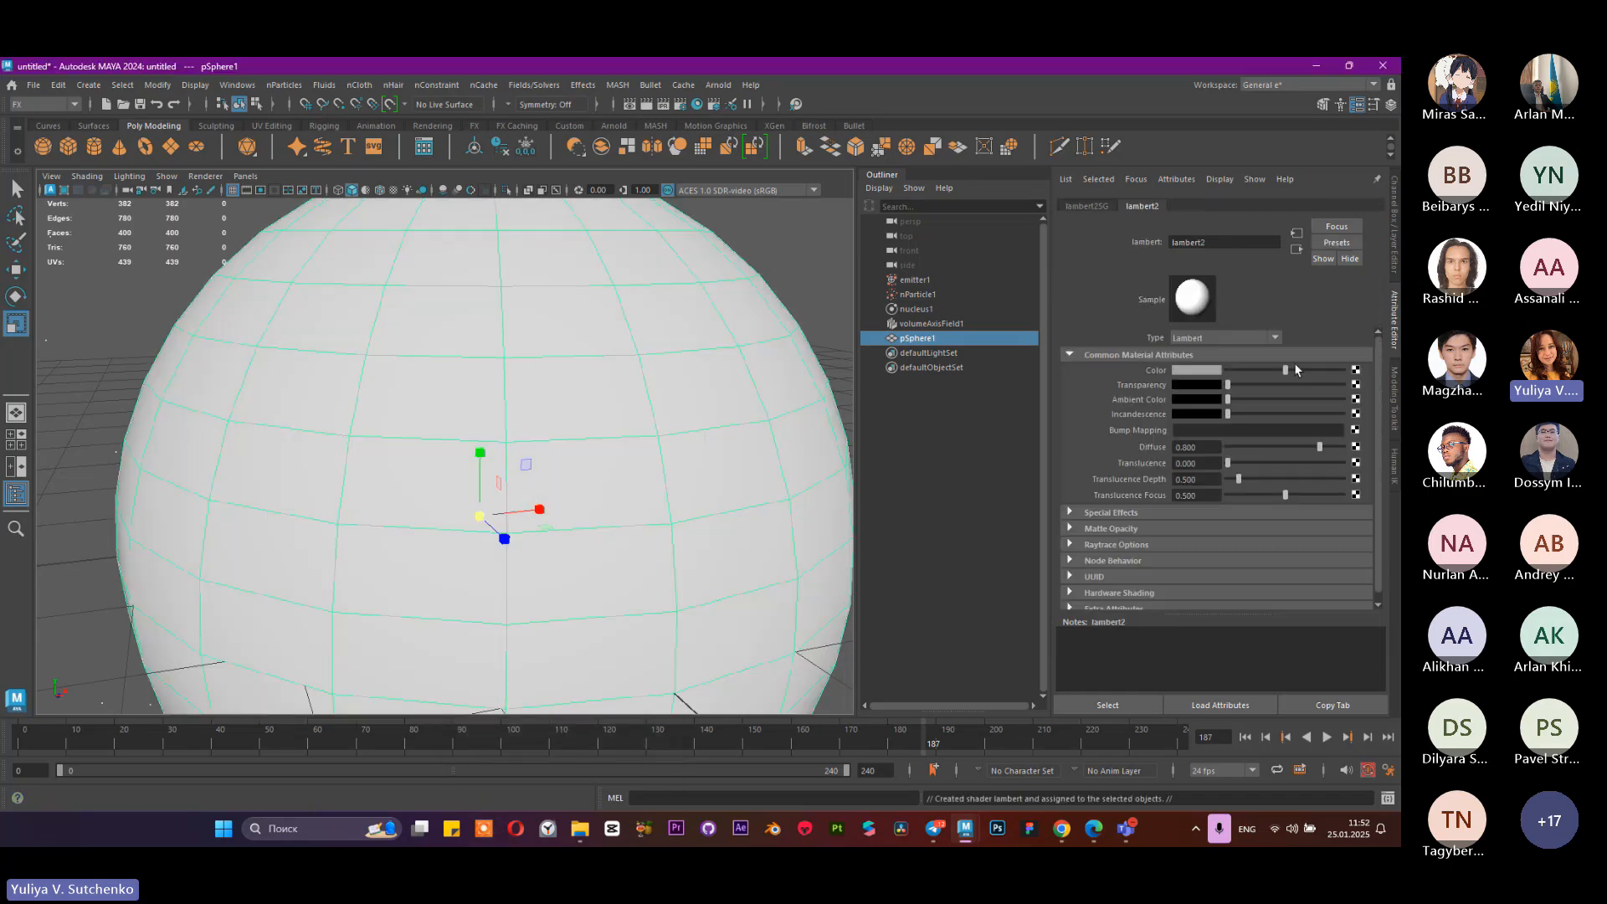
pyautogui.moveTo(1228, 384); pyautogui.dragTo(1342, 385)
pyautogui.keyDown('alt'); pyautogui.moveTo(692, 419); pyautogui.dragTo(745, 431, button='right'); pyautogui.keyUp('alt')
pyautogui.click(1306, 388)
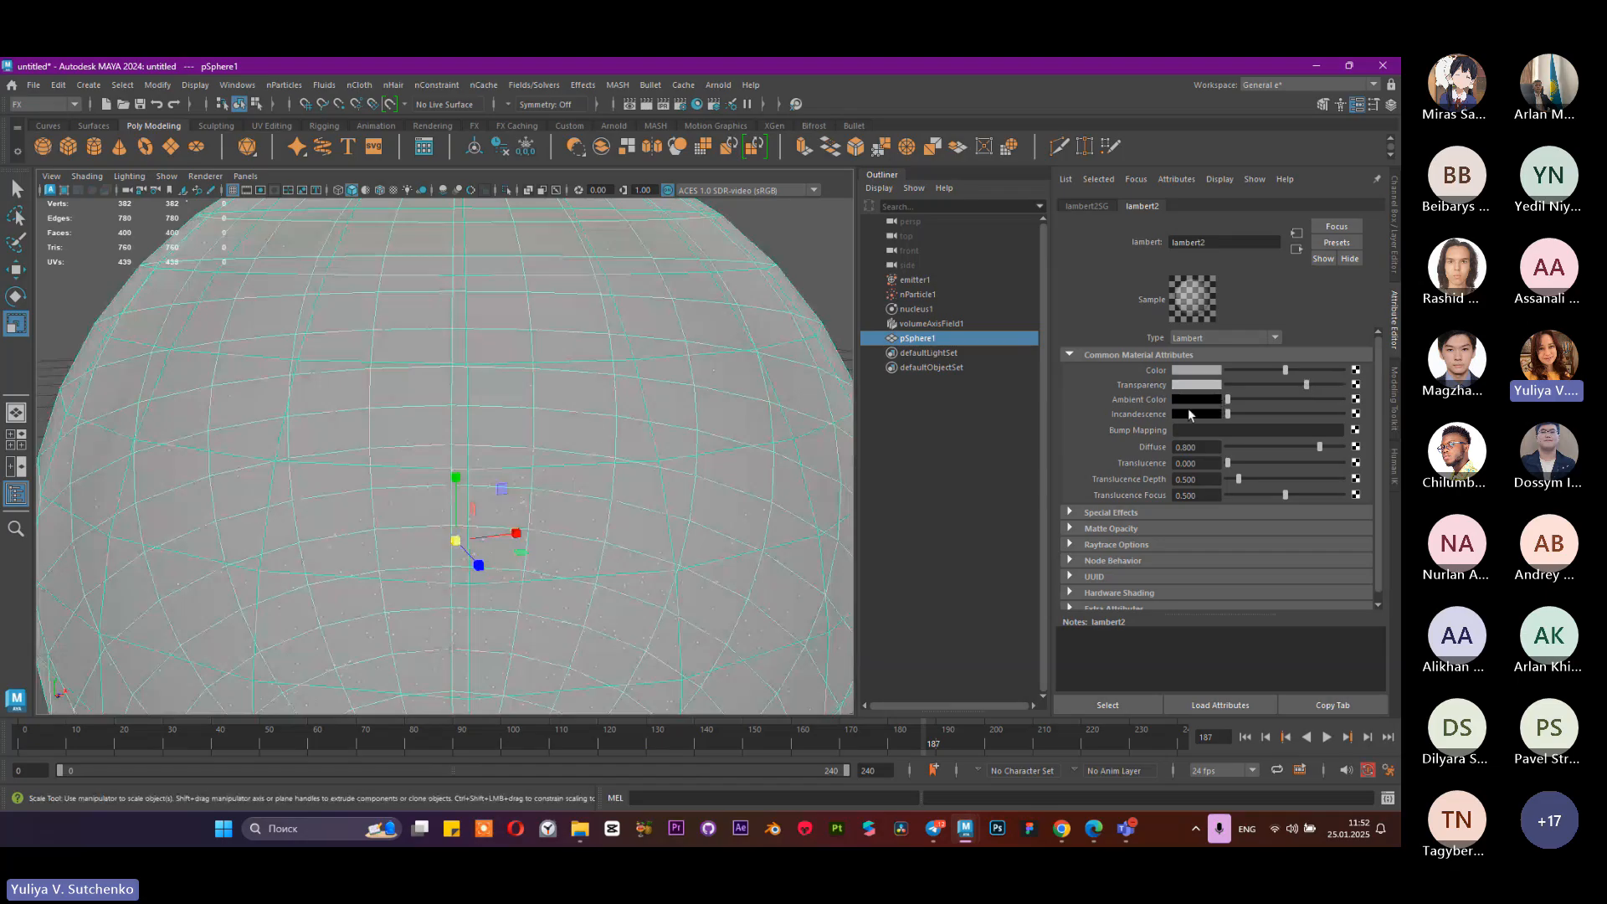
pyautogui.click(1325, 384)
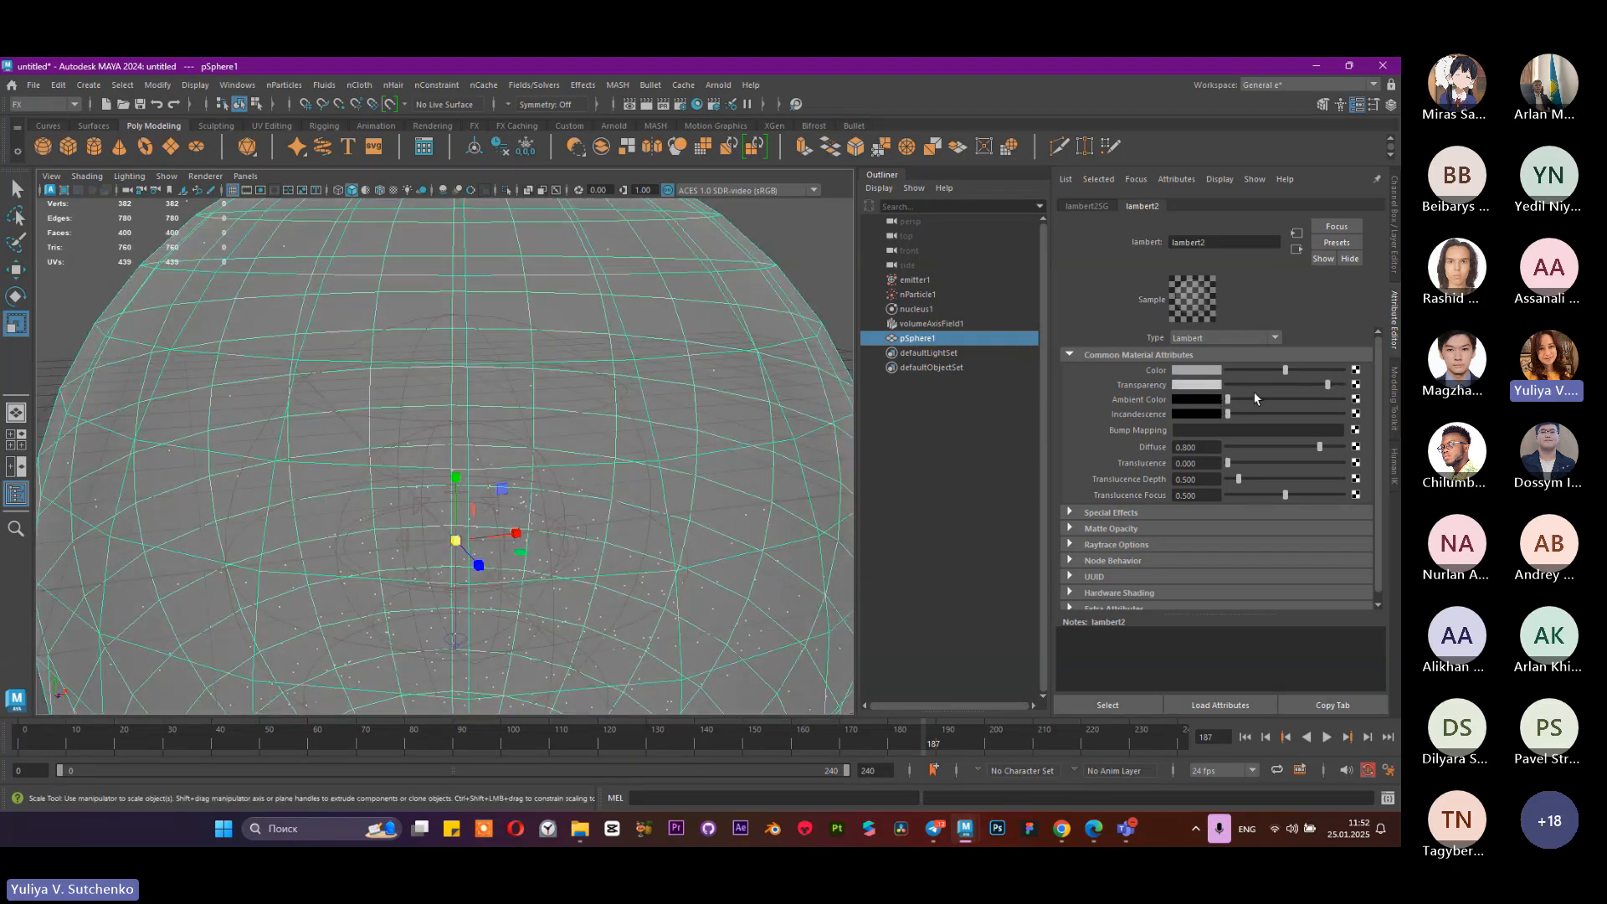
pyautogui.scroll(-3, 513, 329)
pyautogui.click(429, 87)
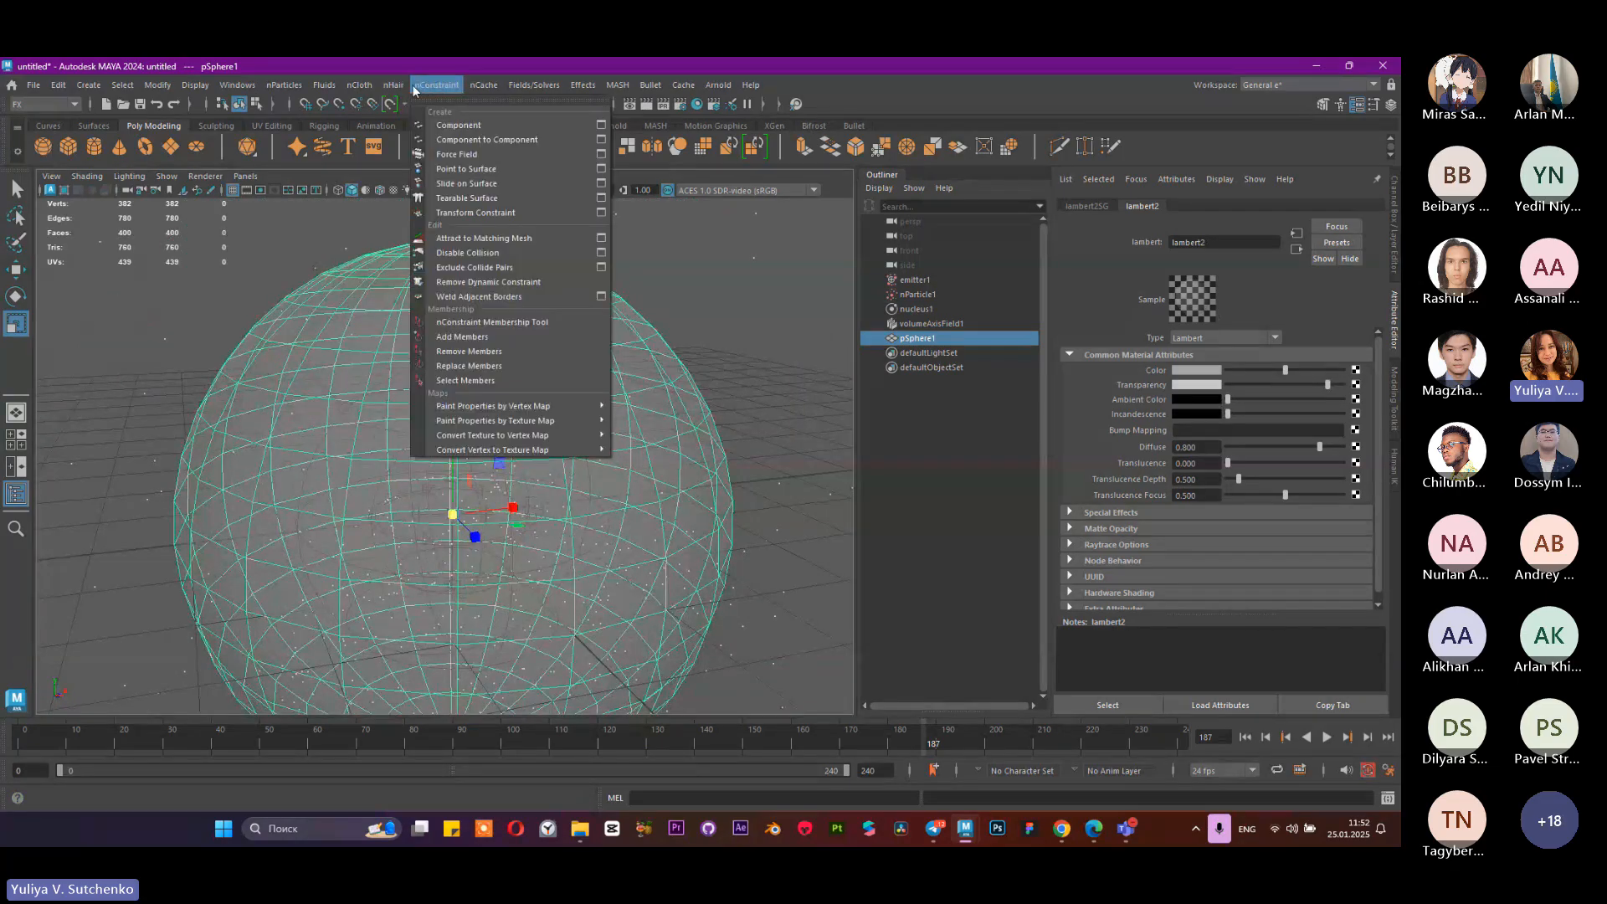
pyautogui.moveTo(359, 85)
pyautogui.click(383, 126)
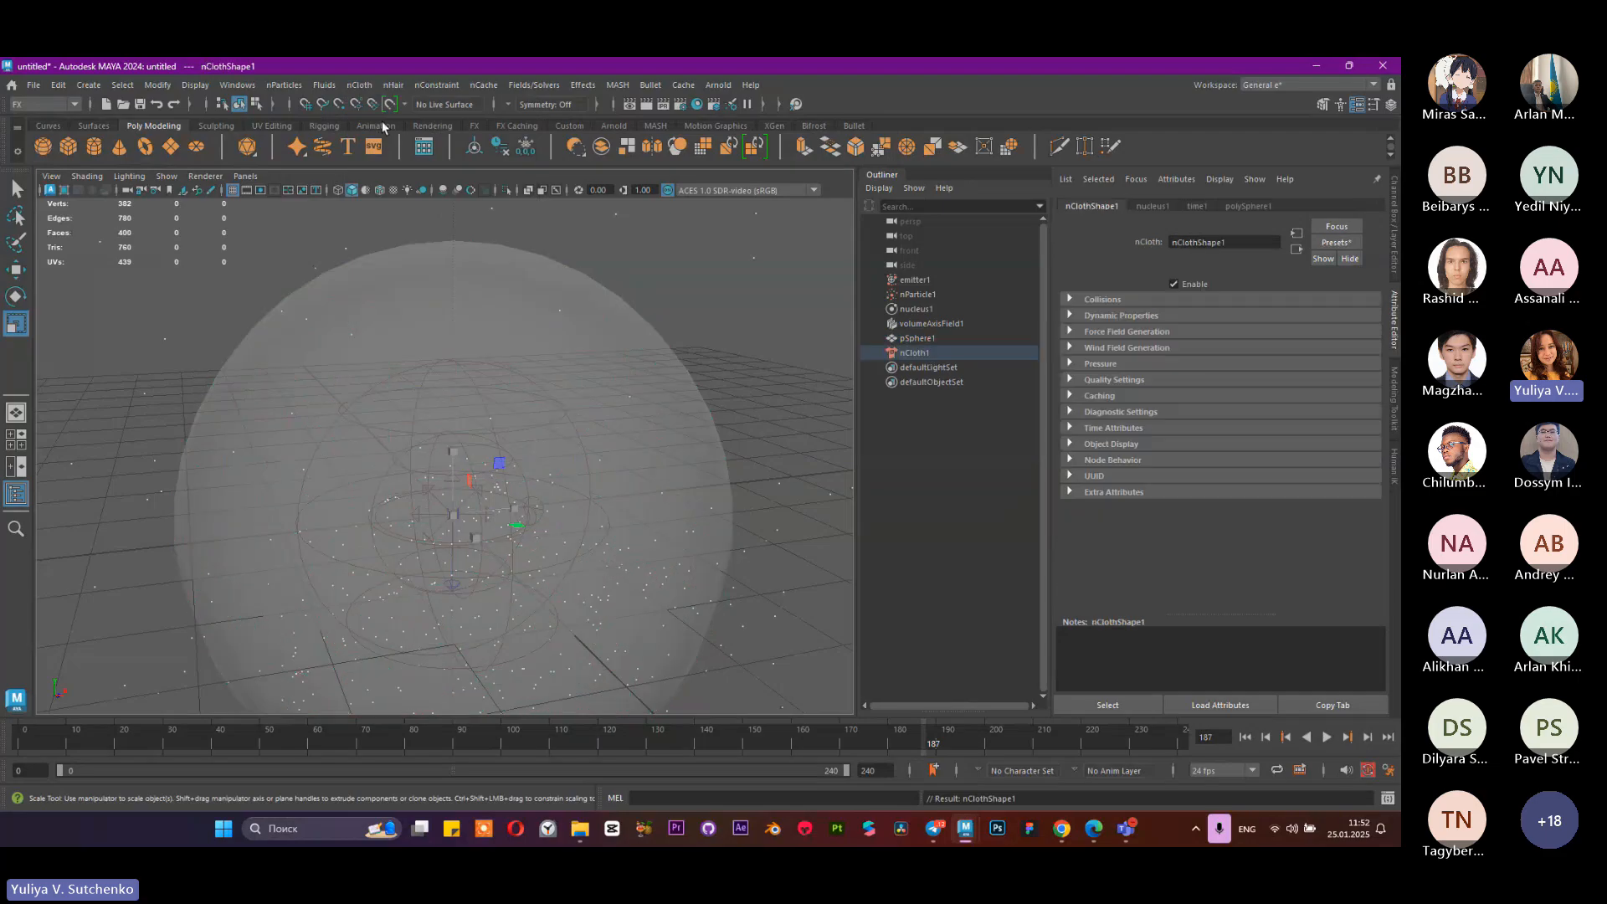
pyautogui.hotkey('ctrl', 'z')
# Step: Make the sphere a passive collider and play the simulation from the first frame to check that it contains the particles
pyautogui.click(369, 84)
pyautogui.click(381, 126)
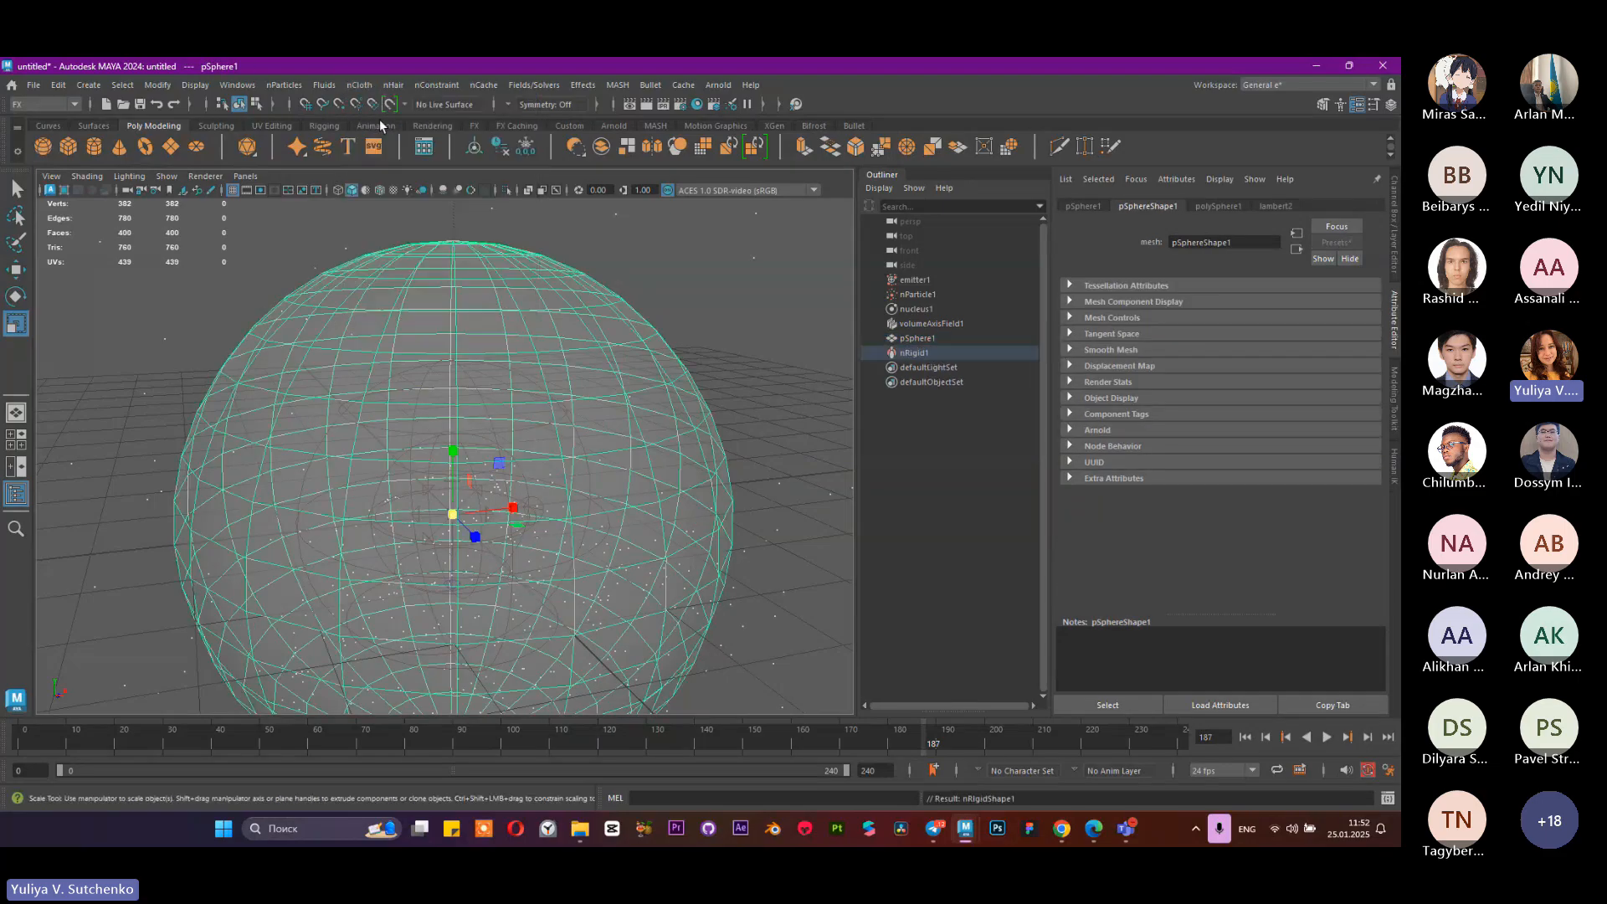
pyautogui.click(1244, 737)
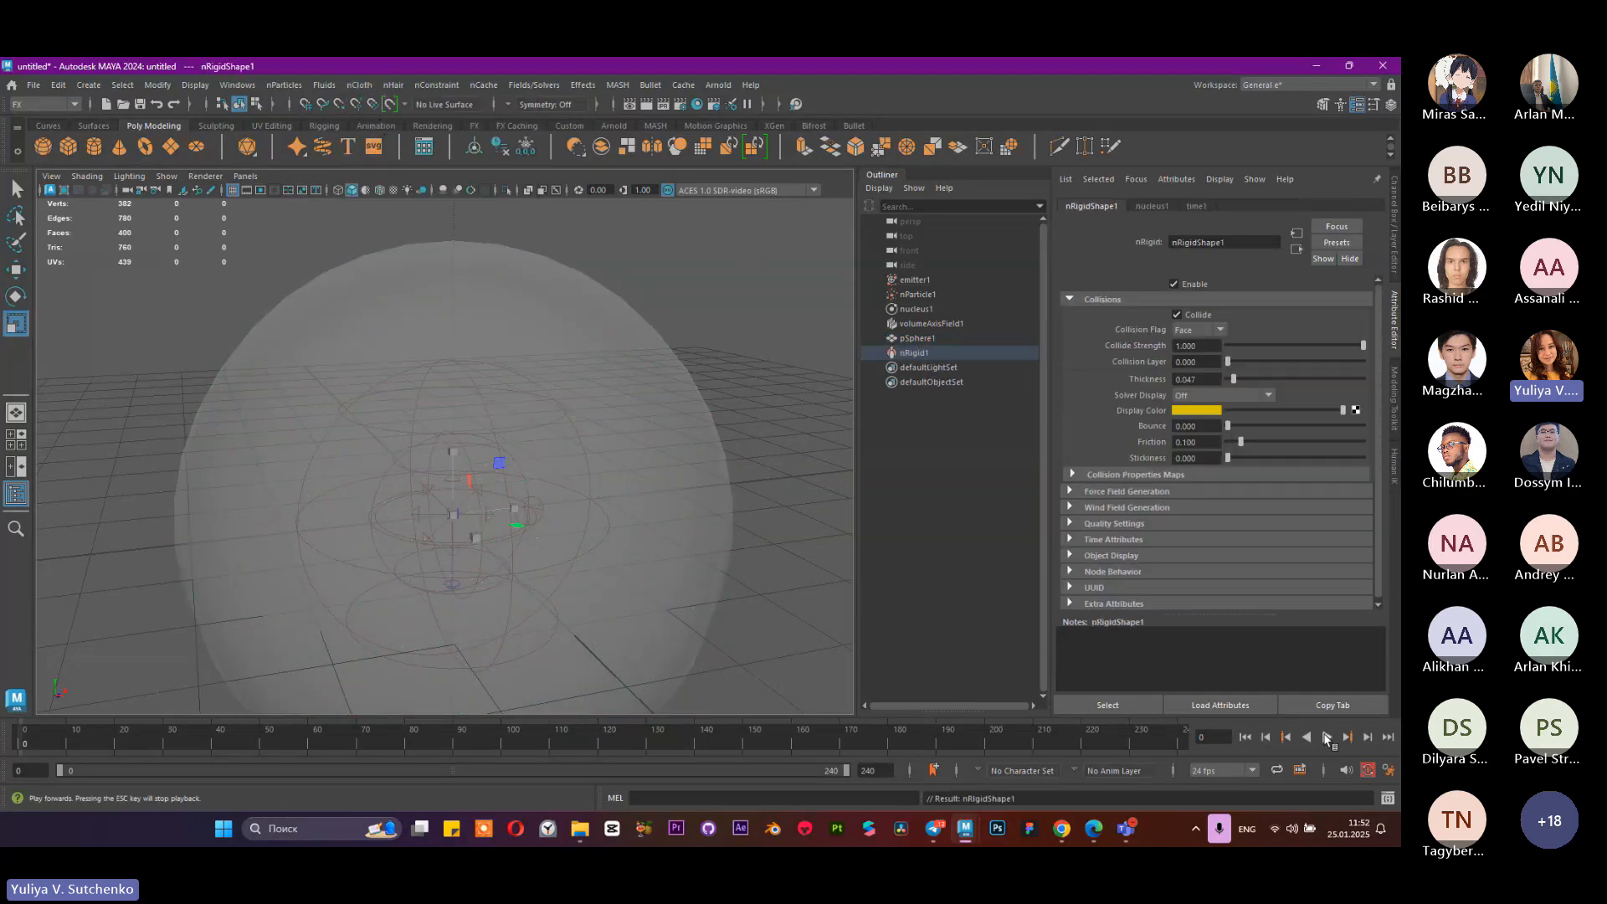
pyautogui.click(1327, 737)
pyautogui.keyDown('alt'); pyautogui.moveTo(671, 545); pyautogui.dragTo(341, 444); pyautogui.keyUp('alt')
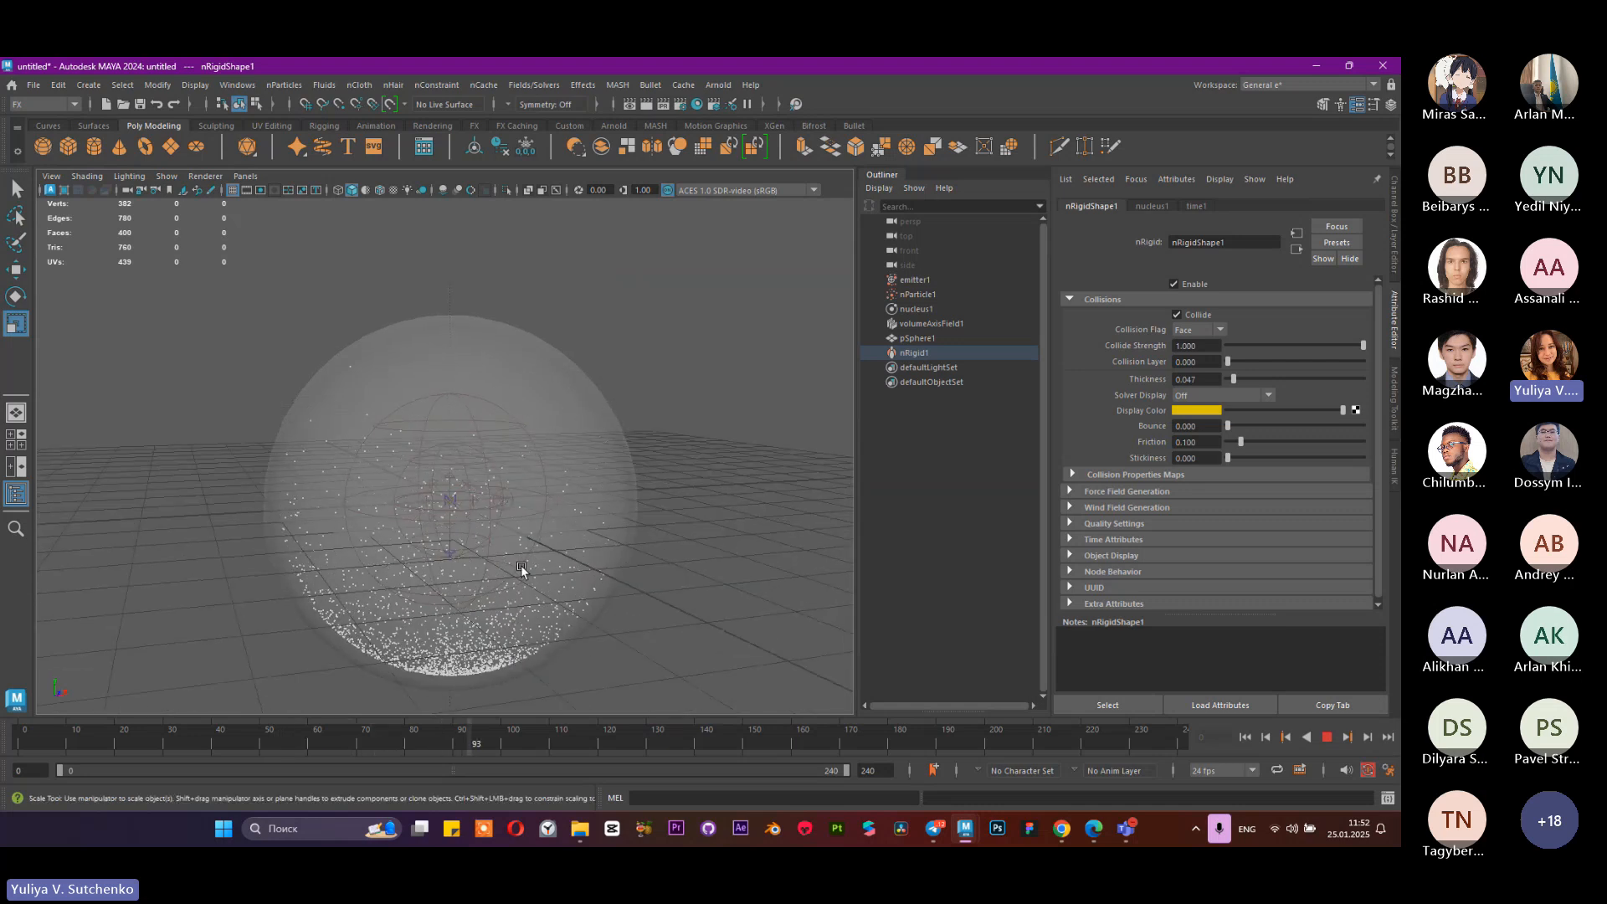
pyautogui.click(1326, 737)
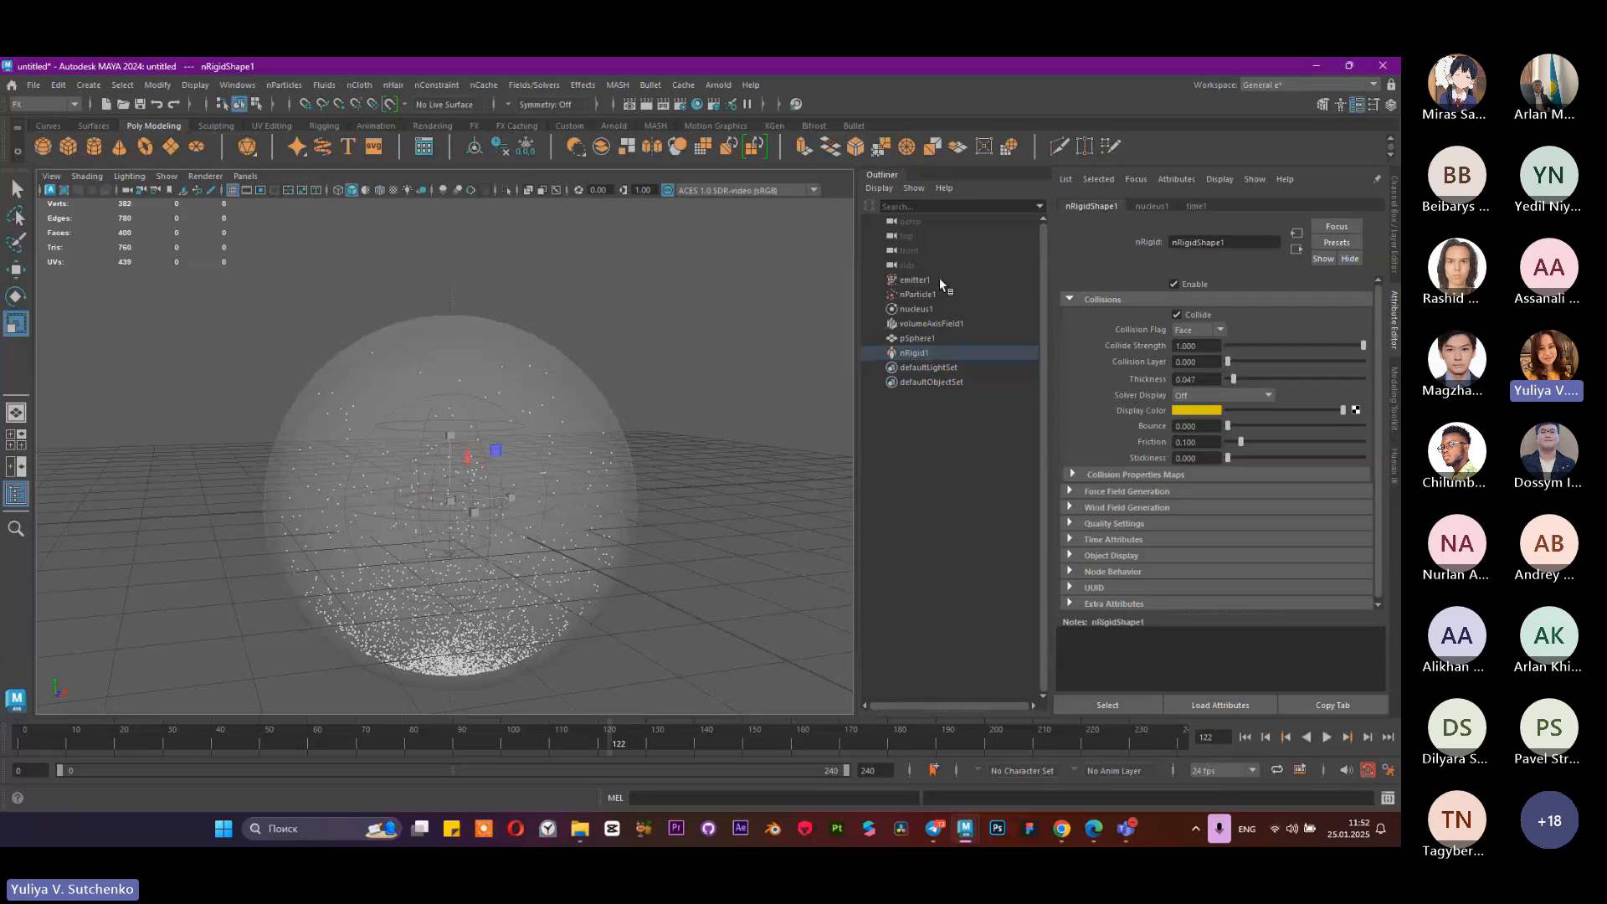
# Step: Scale the volume emitter up uniformly to nearly fill the sphere, then replay the simulation from the first frame and inspect it
pyautogui.click(938, 280)
pyautogui.moveTo(466, 502); pyautogui.dragTo(518, 508)
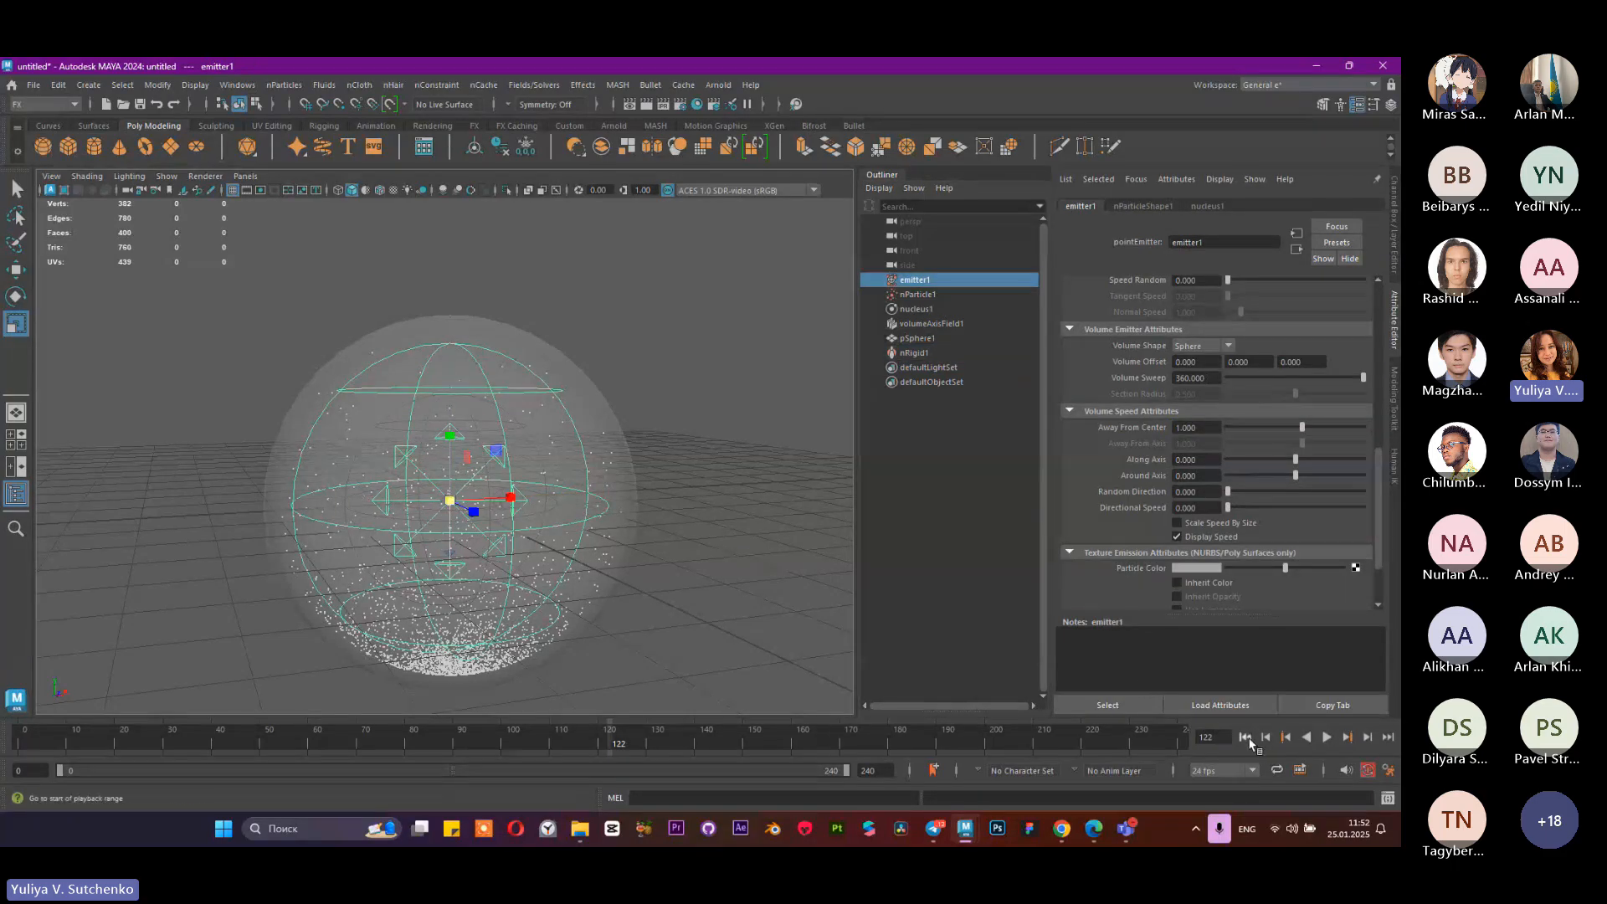
pyautogui.click(1245, 738)
pyautogui.click(1327, 737)
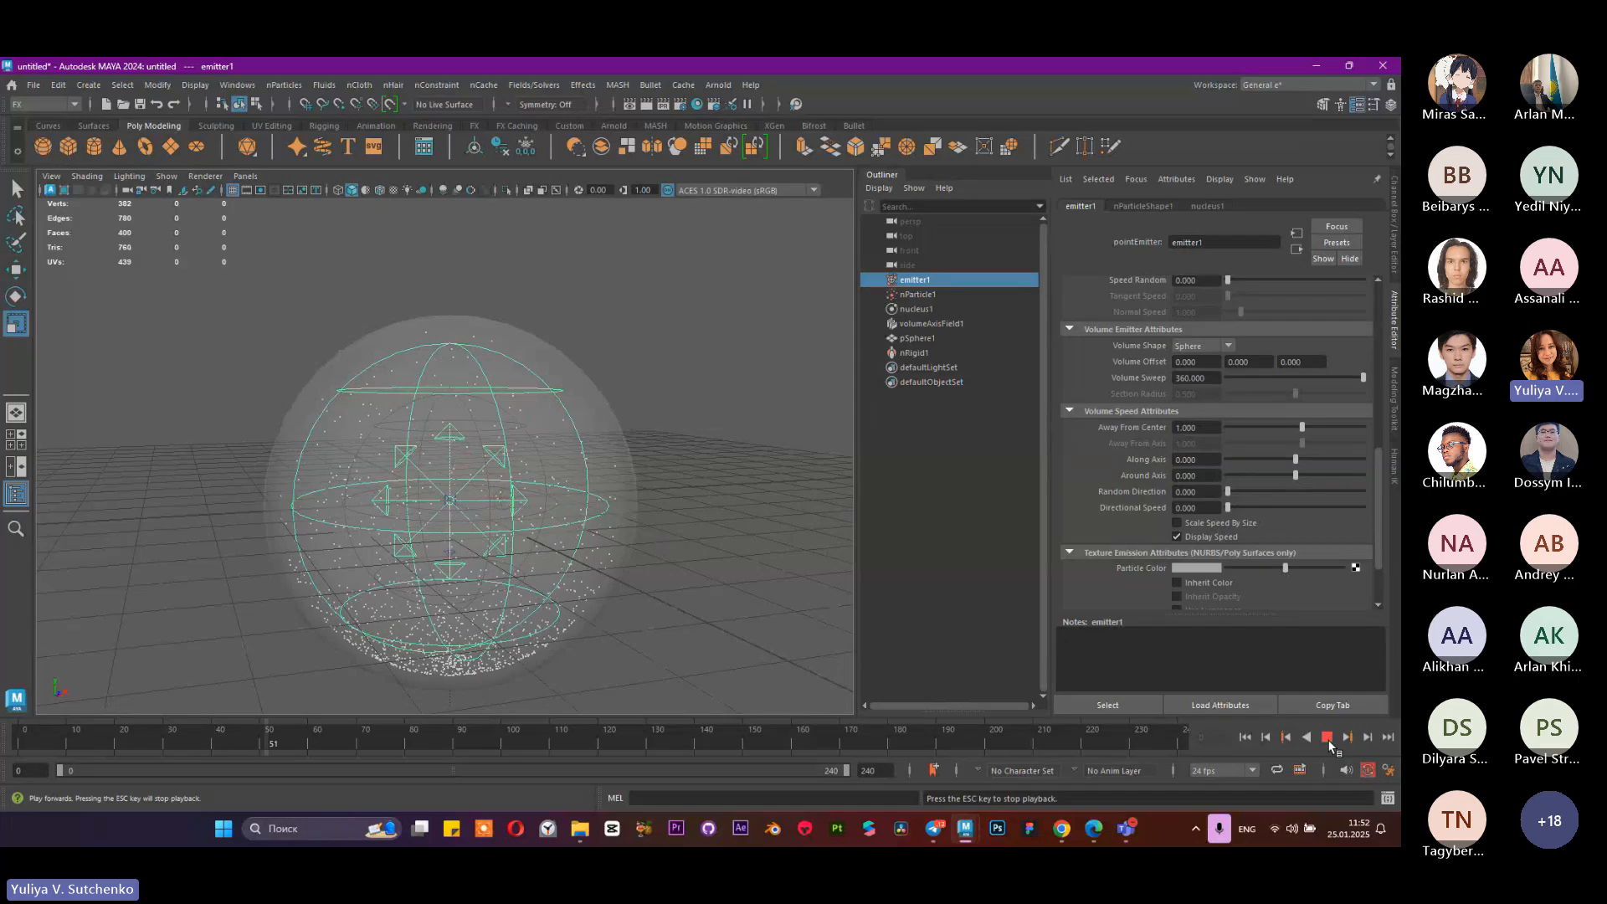
pyautogui.moveTo(585, 530)
pyautogui.keyDown('alt'); pyautogui.mouseDown()
pyautogui.moveTo(517, 492)
pyautogui.moveTo(591, 523)
pyautogui.moveTo(570, 552)
pyautogui.mouseUp(); pyautogui.keyUp('alt')
pyautogui.scroll(4, 591, 561)
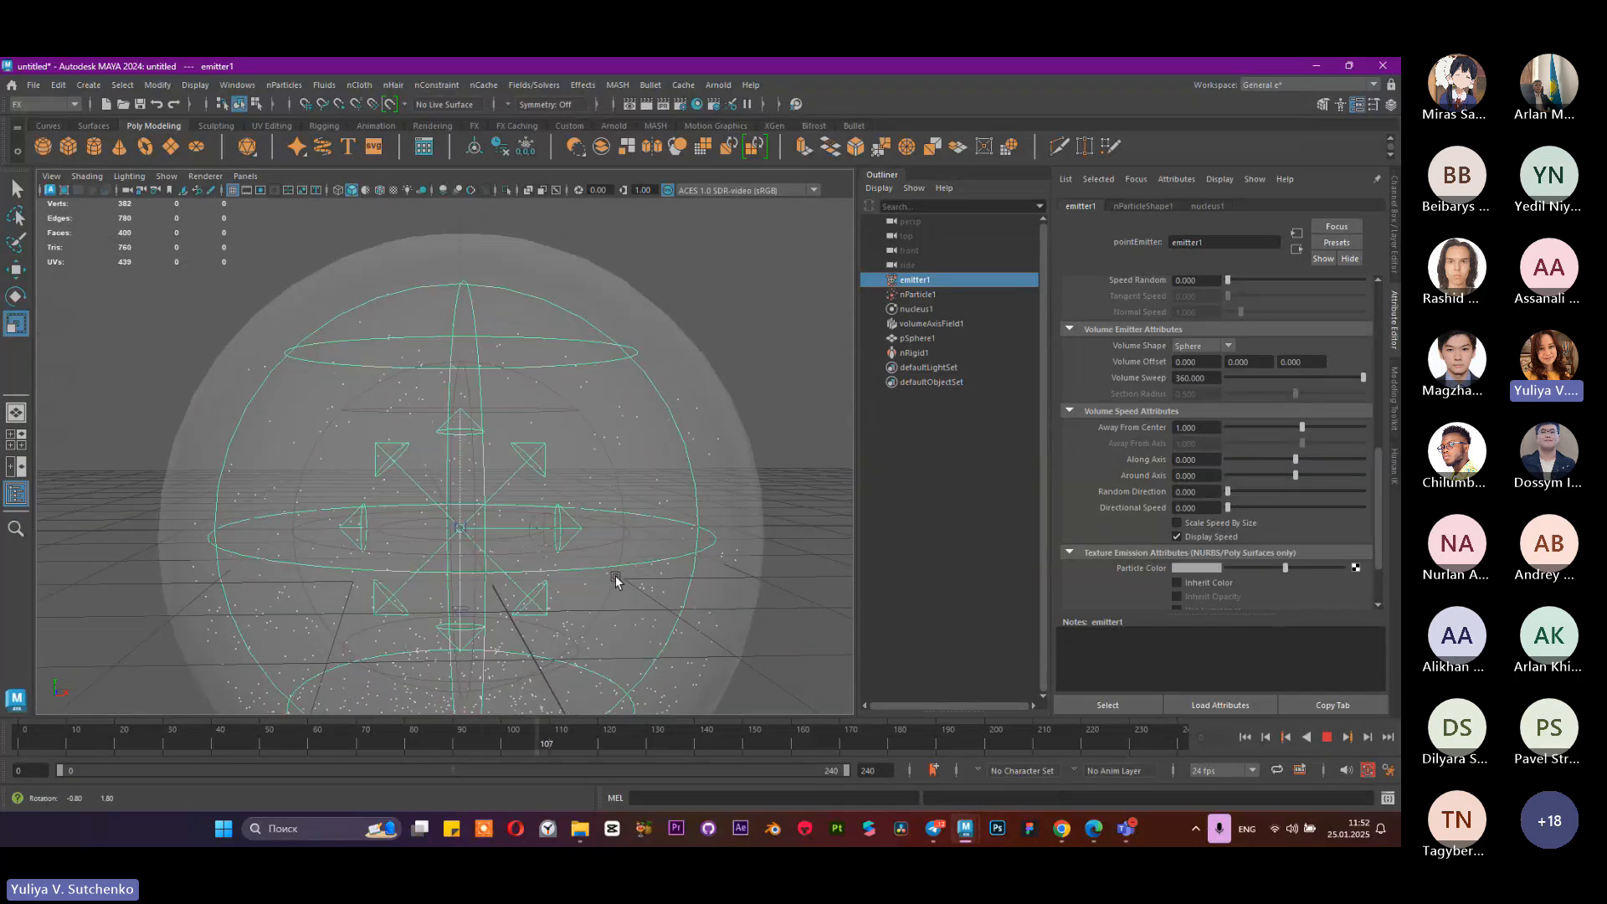
pyautogui.scroll(-6, 615, 575)
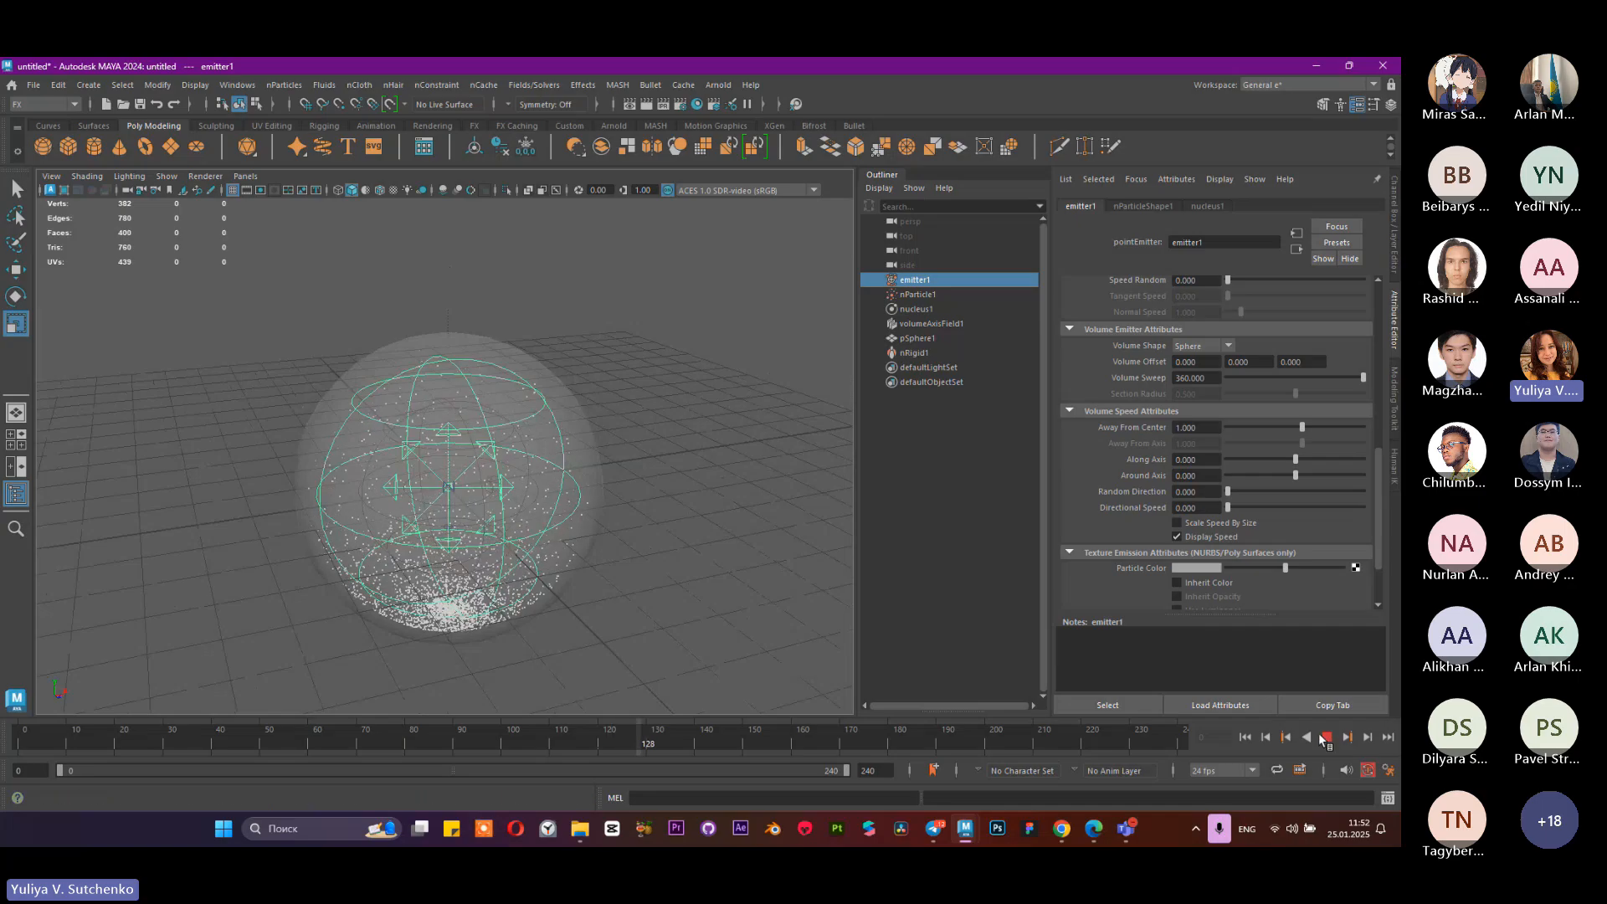
pyautogui.click(1325, 737)
# Step: Set a key on the volume axis field's Magnitude at the first frame of the timeline
pyautogui.click(937, 323)
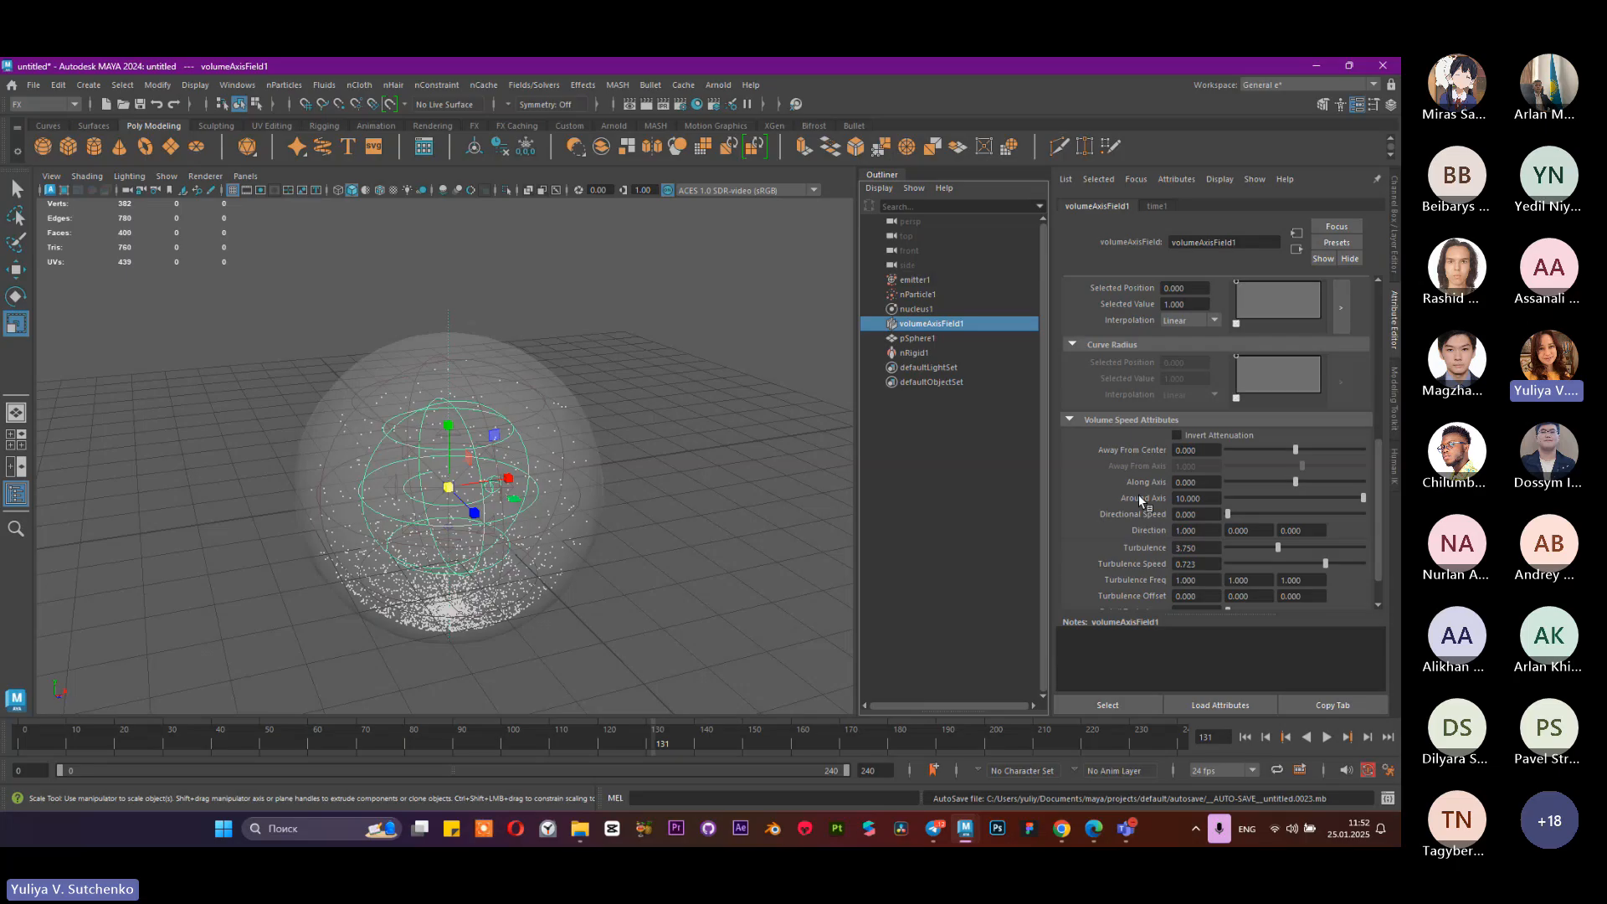
pyautogui.scroll(6, 1138, 497)
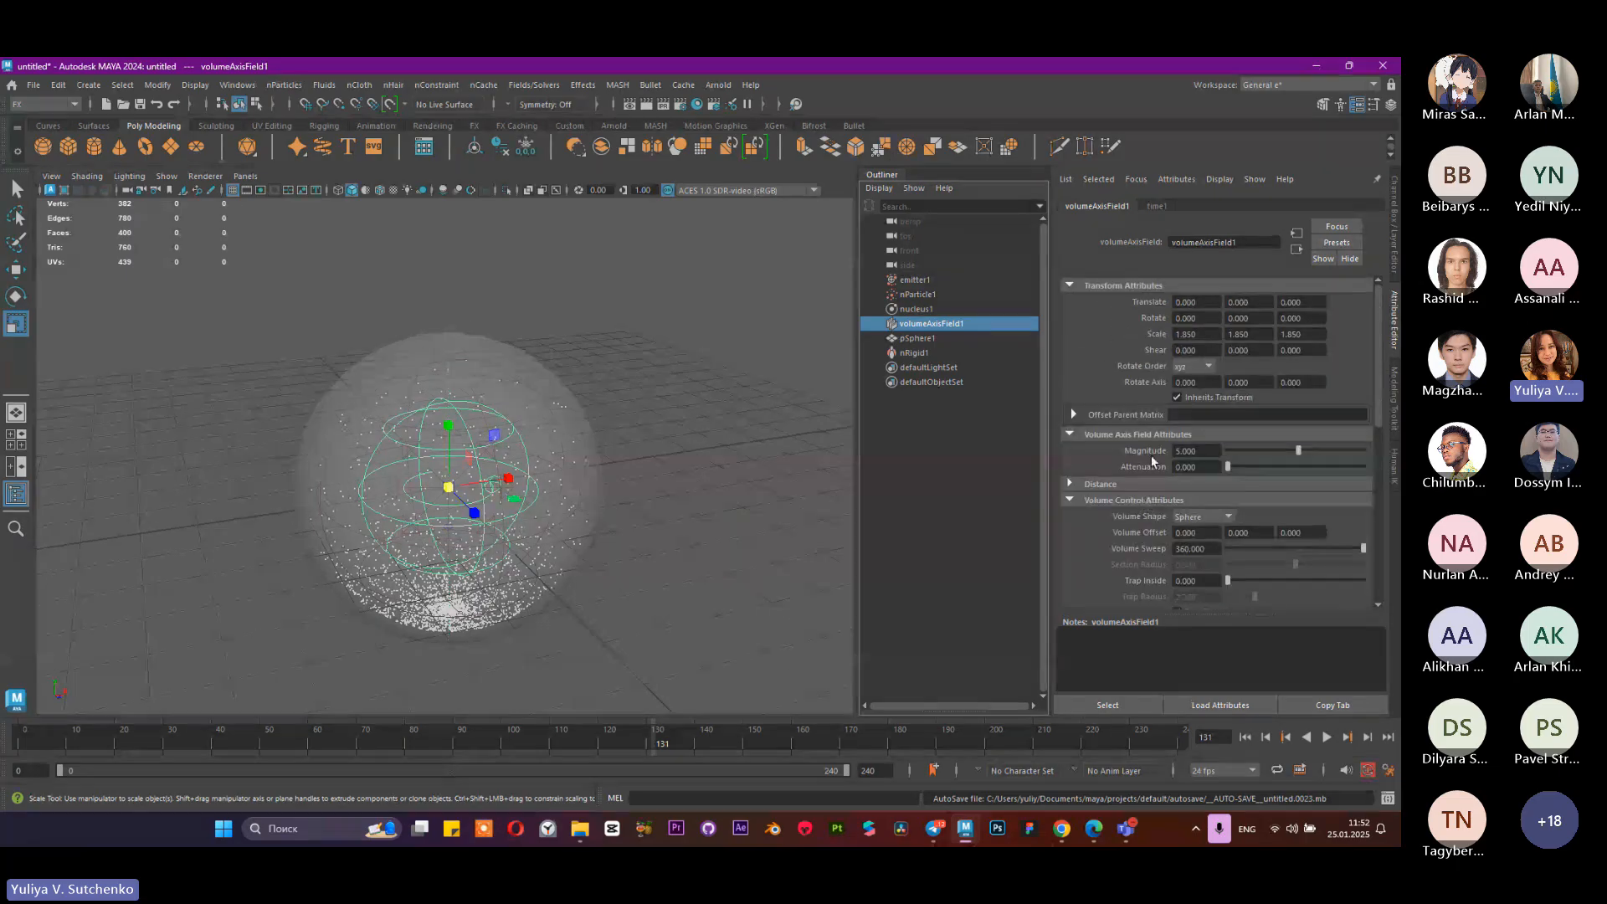
pyautogui.click(1244, 738)
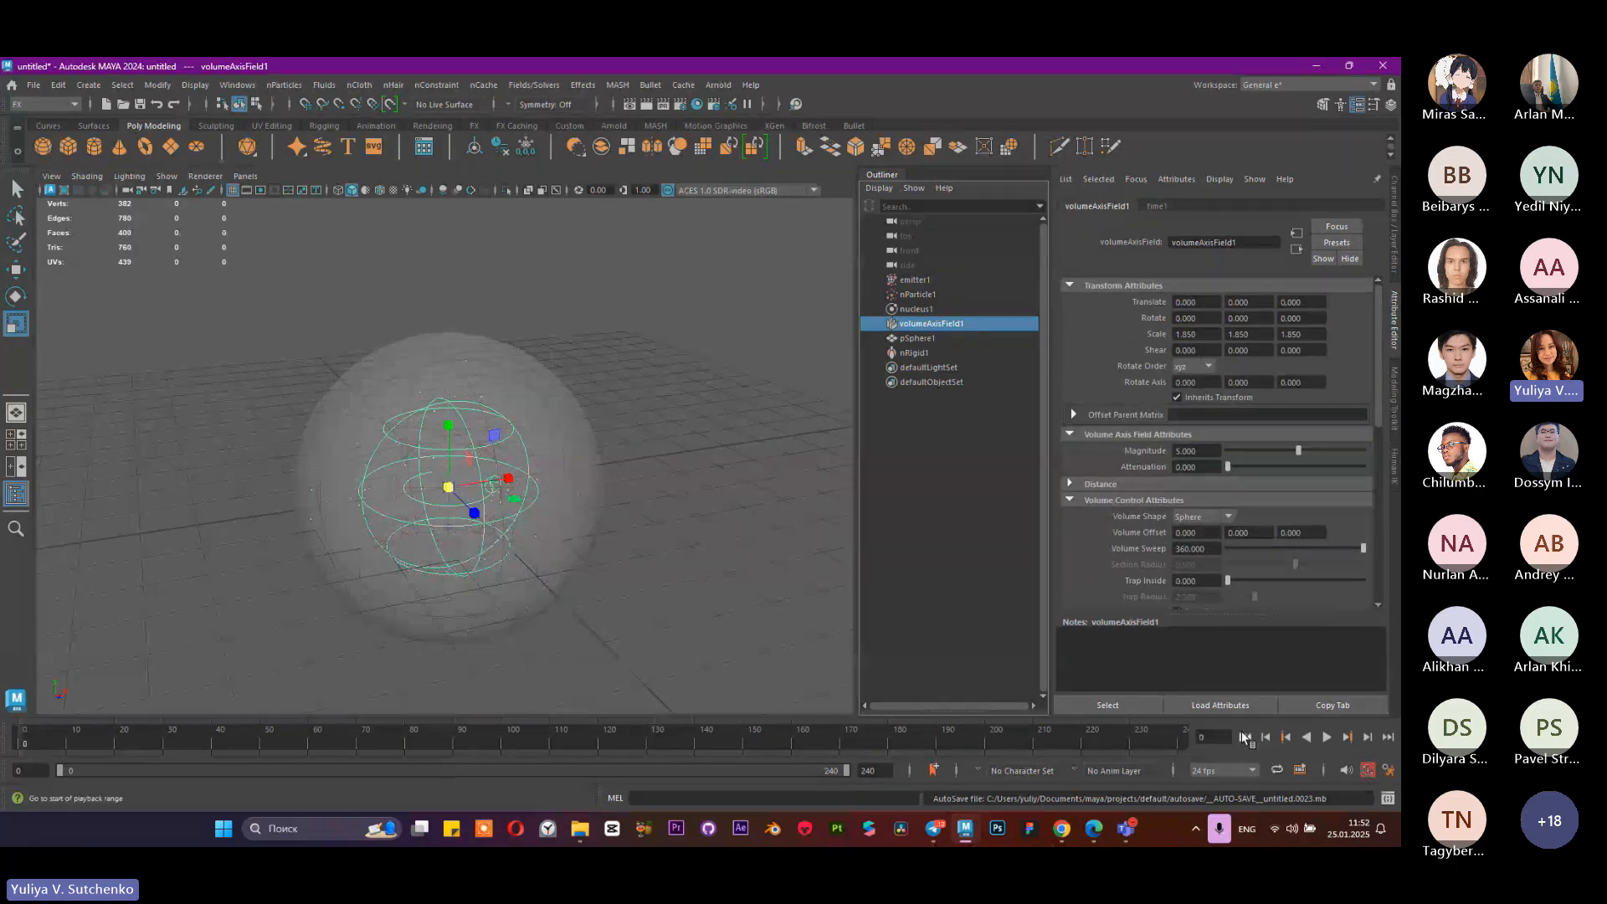
pyautogui.rightClick(1165, 467)
pyautogui.click(1185, 473)
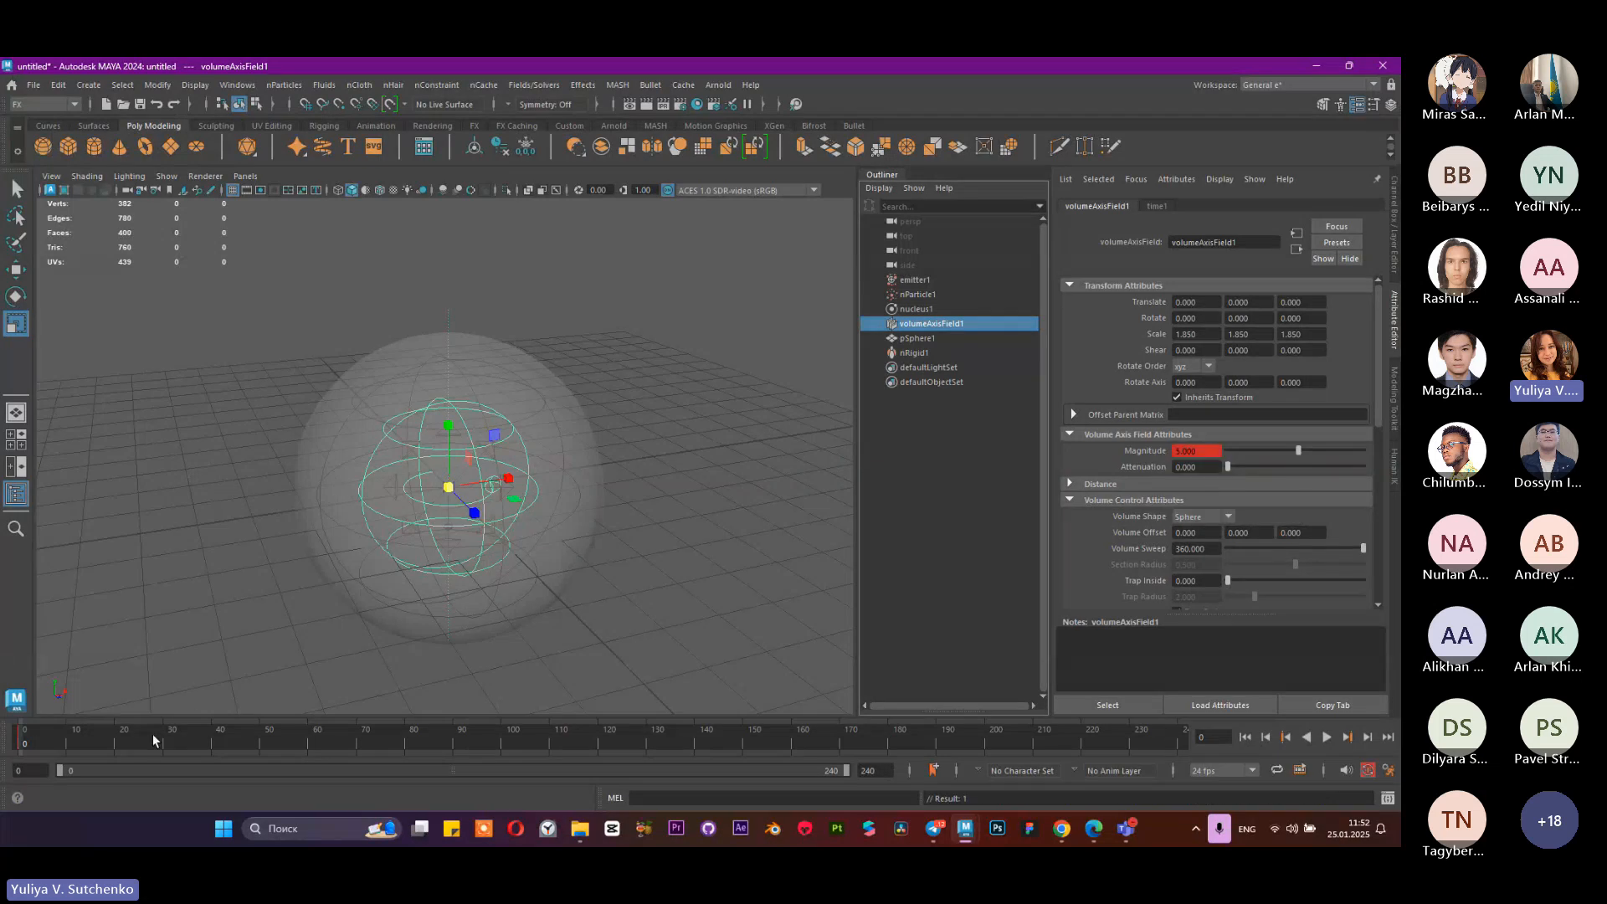
# Step: Key the volume axis field's Magnitude at 50 on frame 59 and at 5 on frame 65
pyautogui.moveTo(200, 738); pyautogui.dragTo(309, 741)
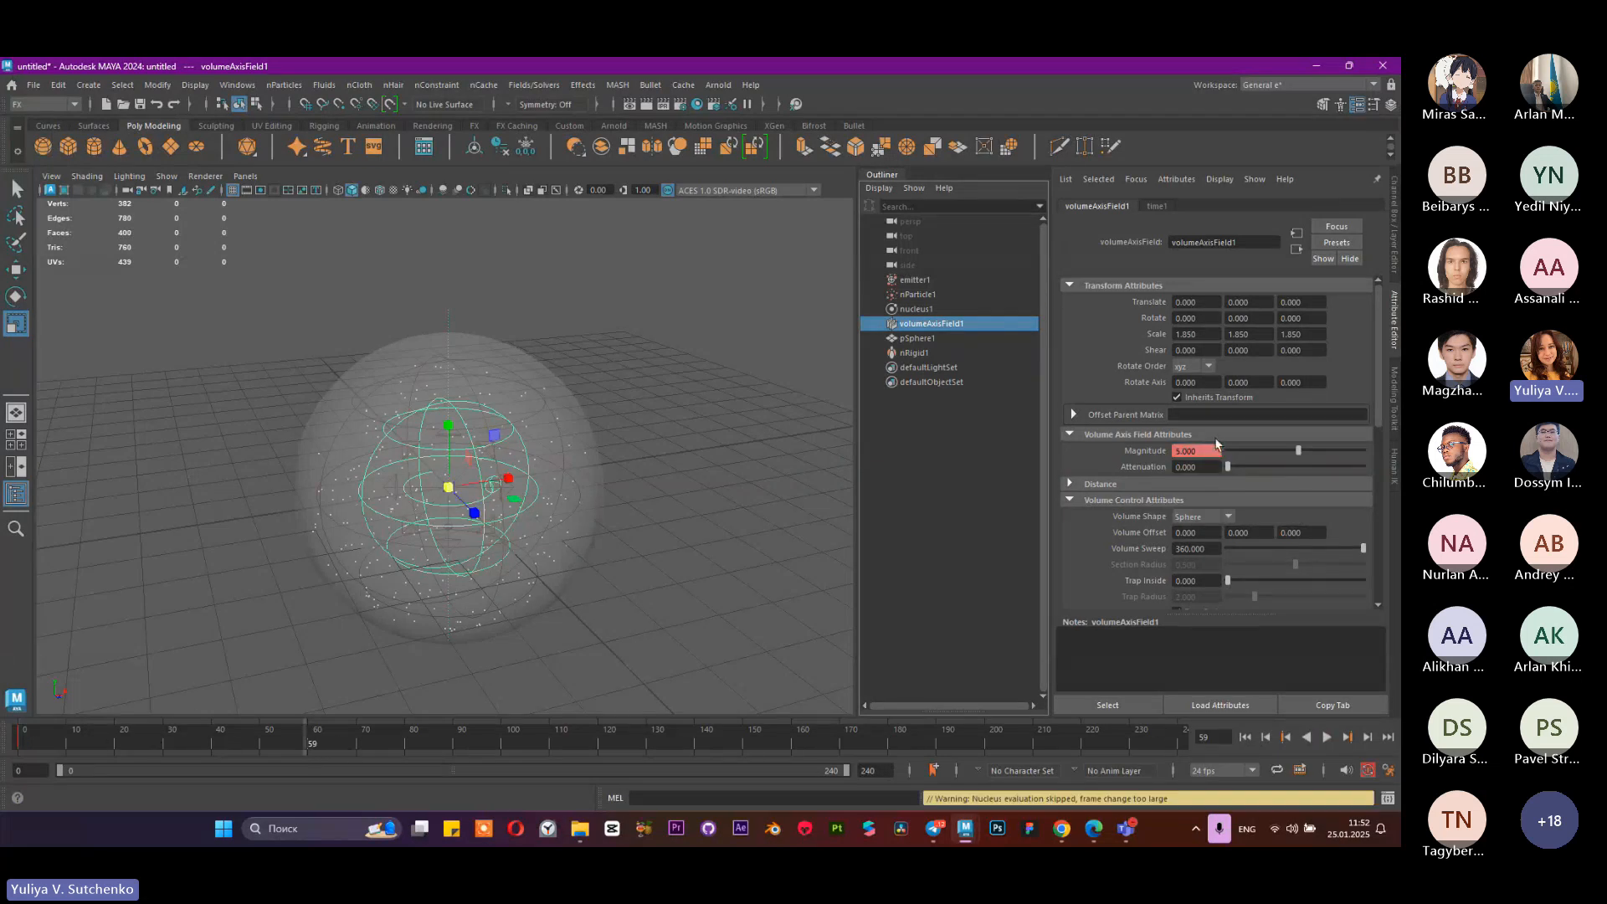
pyautogui.click(1176, 452)
pyautogui.write('50')
pyautogui.press('Return')
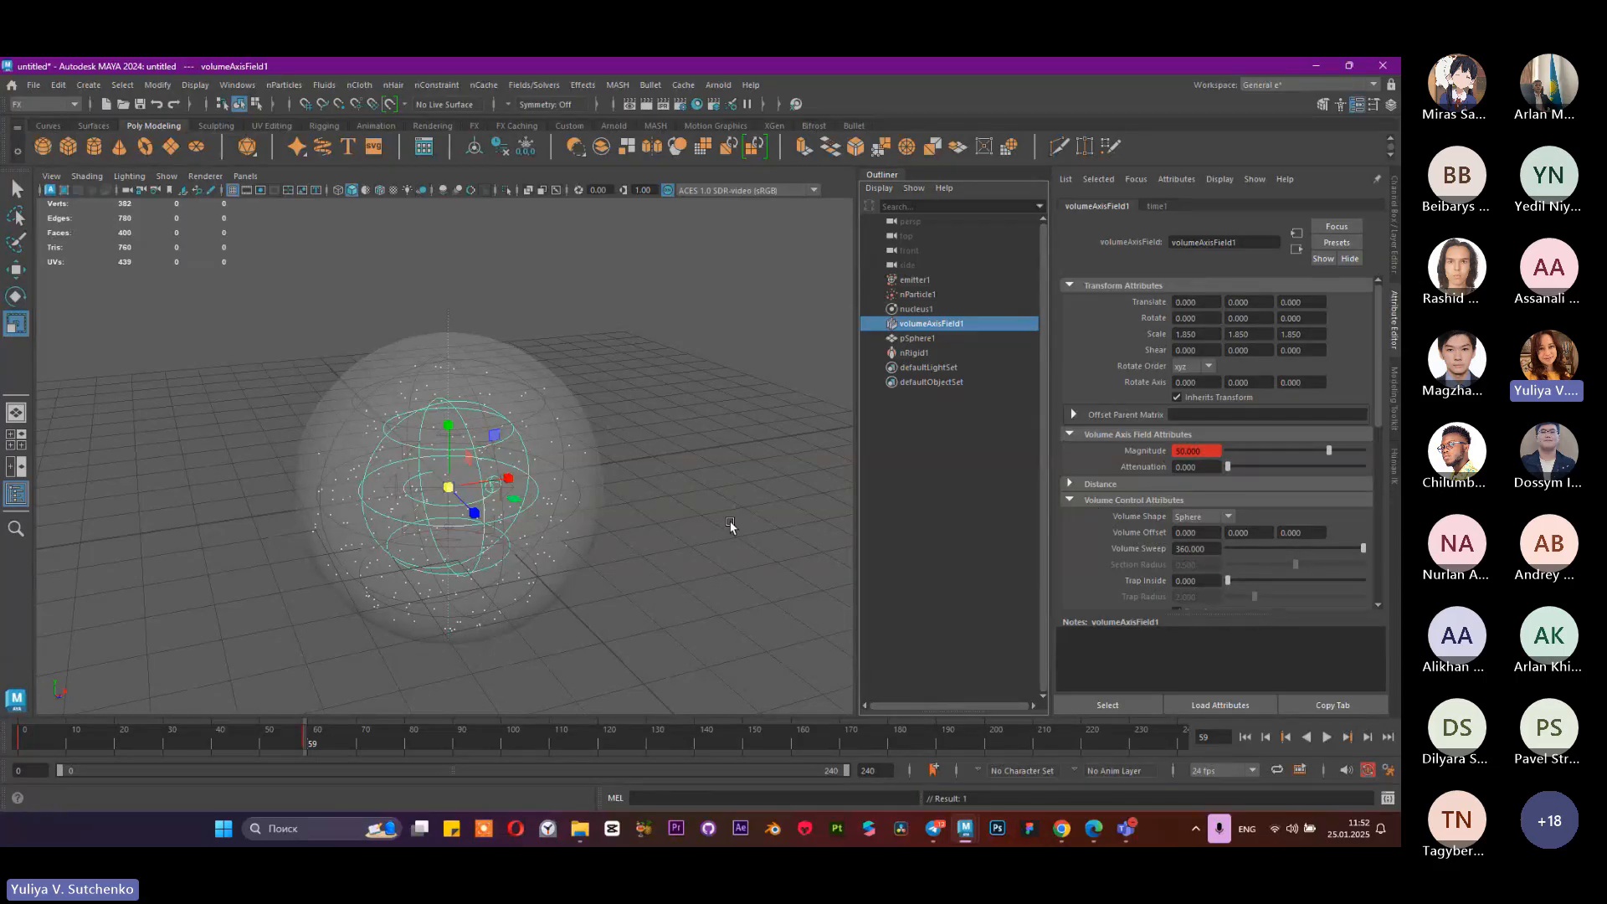
pyautogui.click(337, 736)
pyautogui.click(1263, 450)
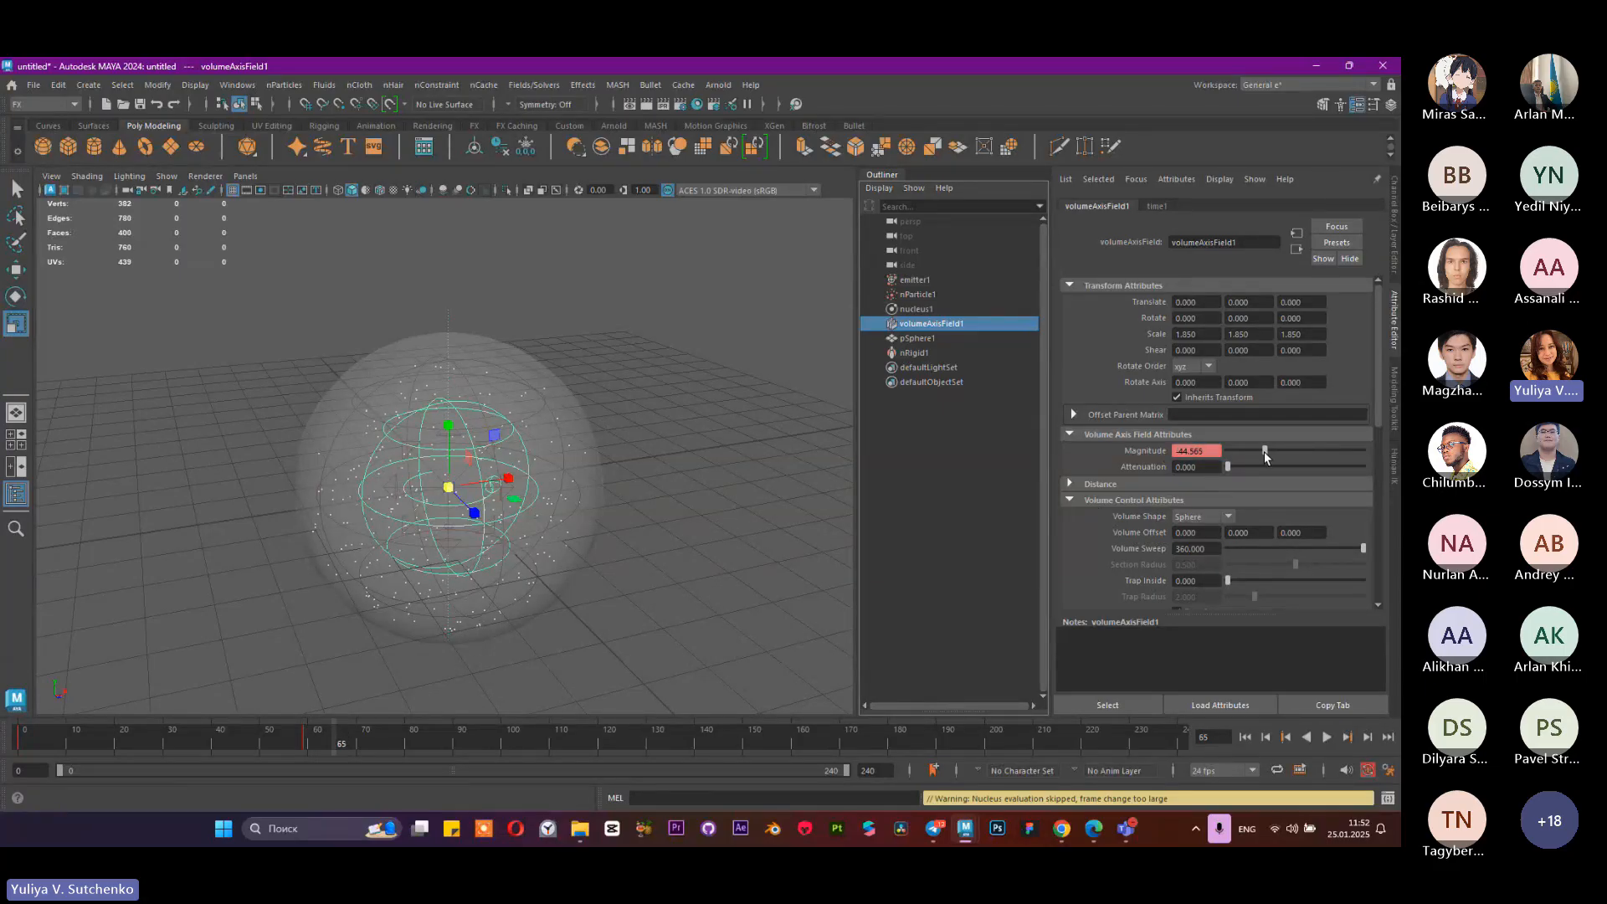
pyautogui.write('5')
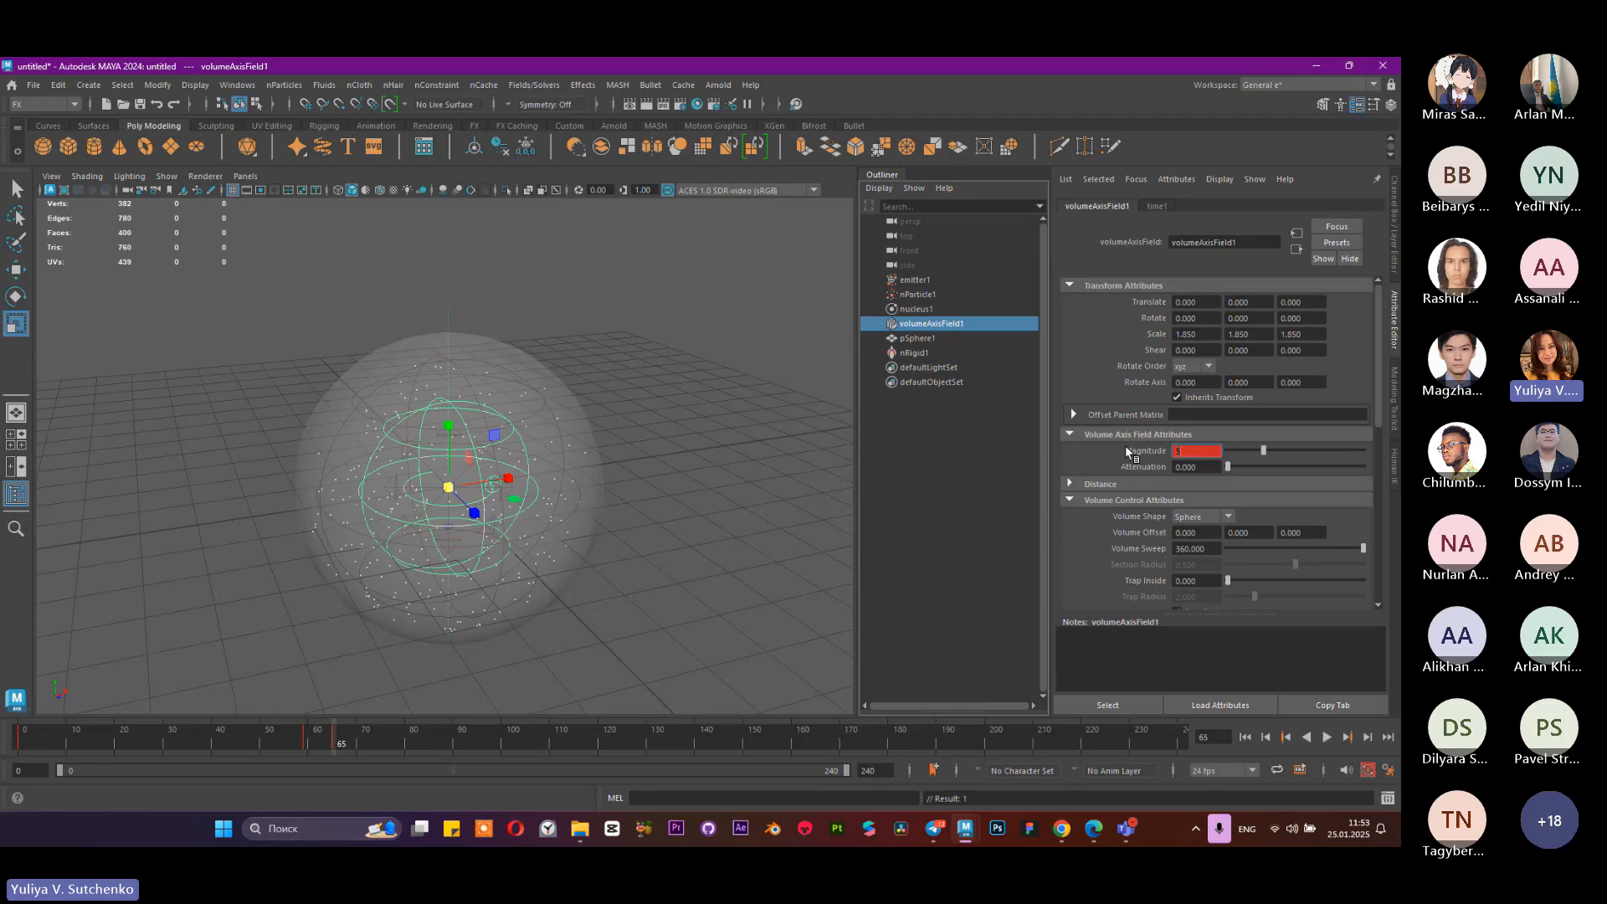
pyautogui.press('Return')
# Step: Play the simulation from the first frame to check how the keyed Magnitude moves the particles
pyautogui.click(1246, 737)
pyautogui.click(1327, 736)
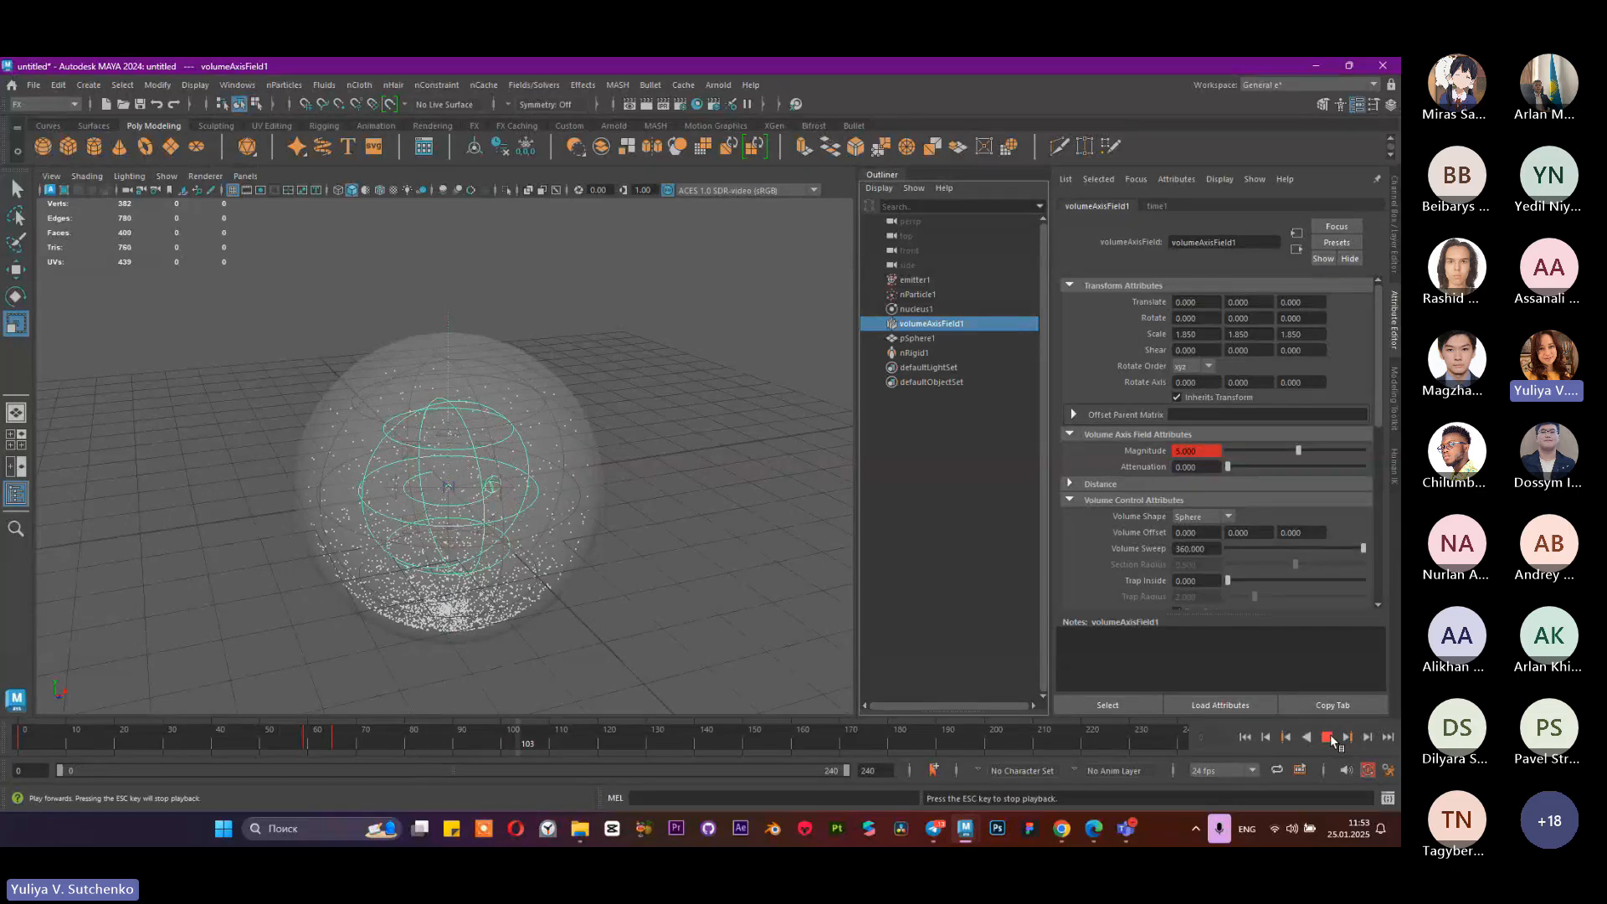
pyautogui.click(1327, 736)
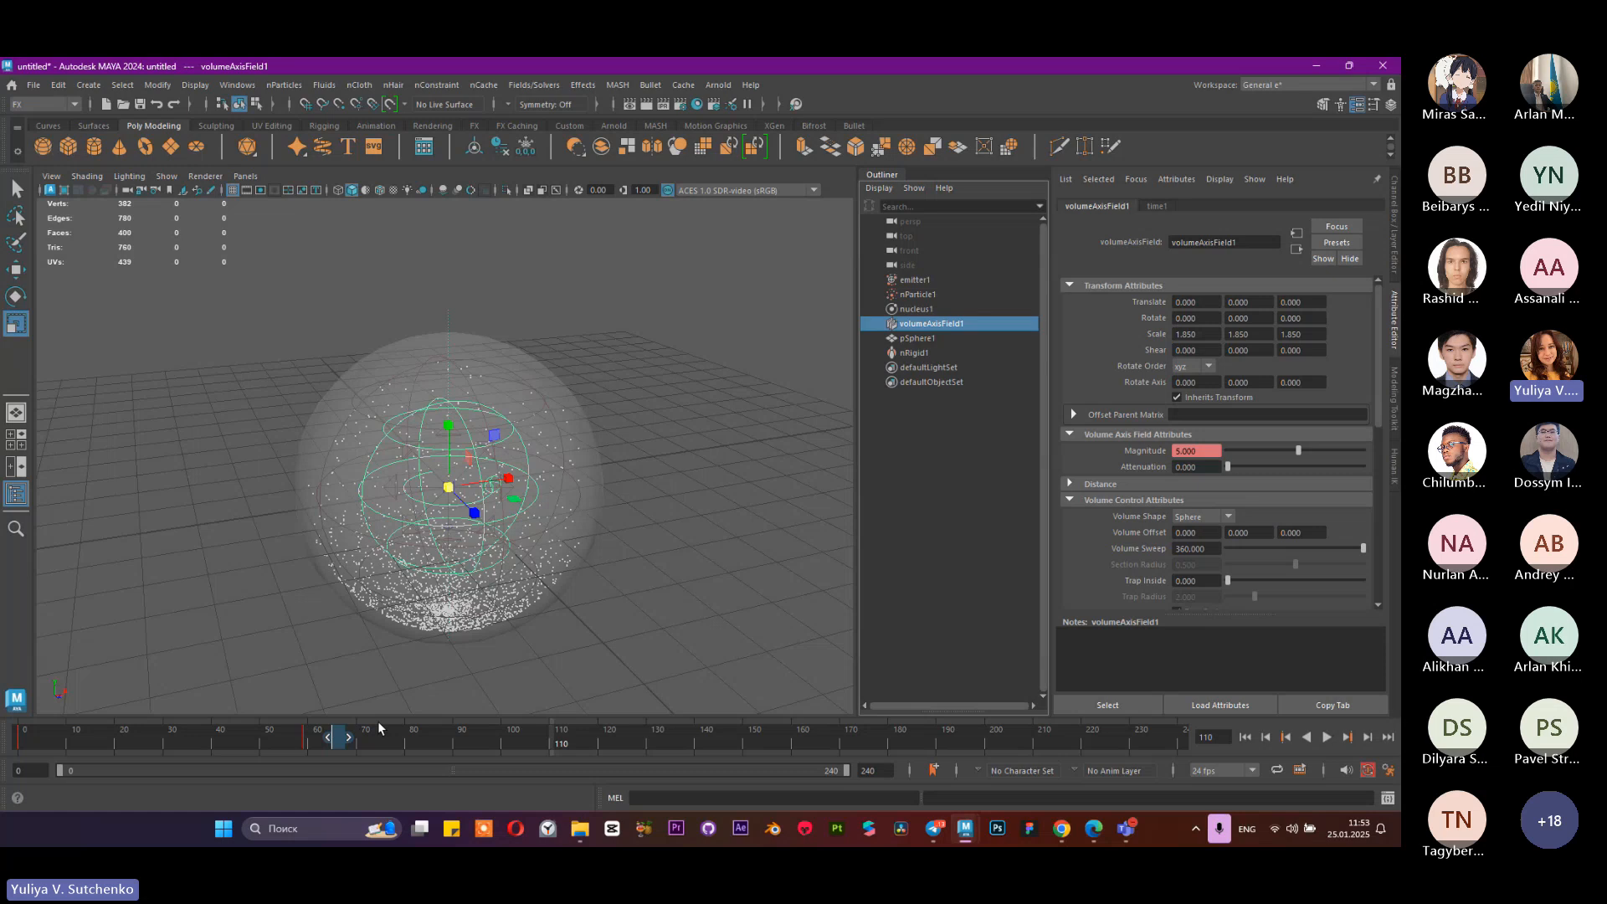
# Step: Delete the volume axis field from the scene
pyautogui.scroll(-10, 1200, 483)
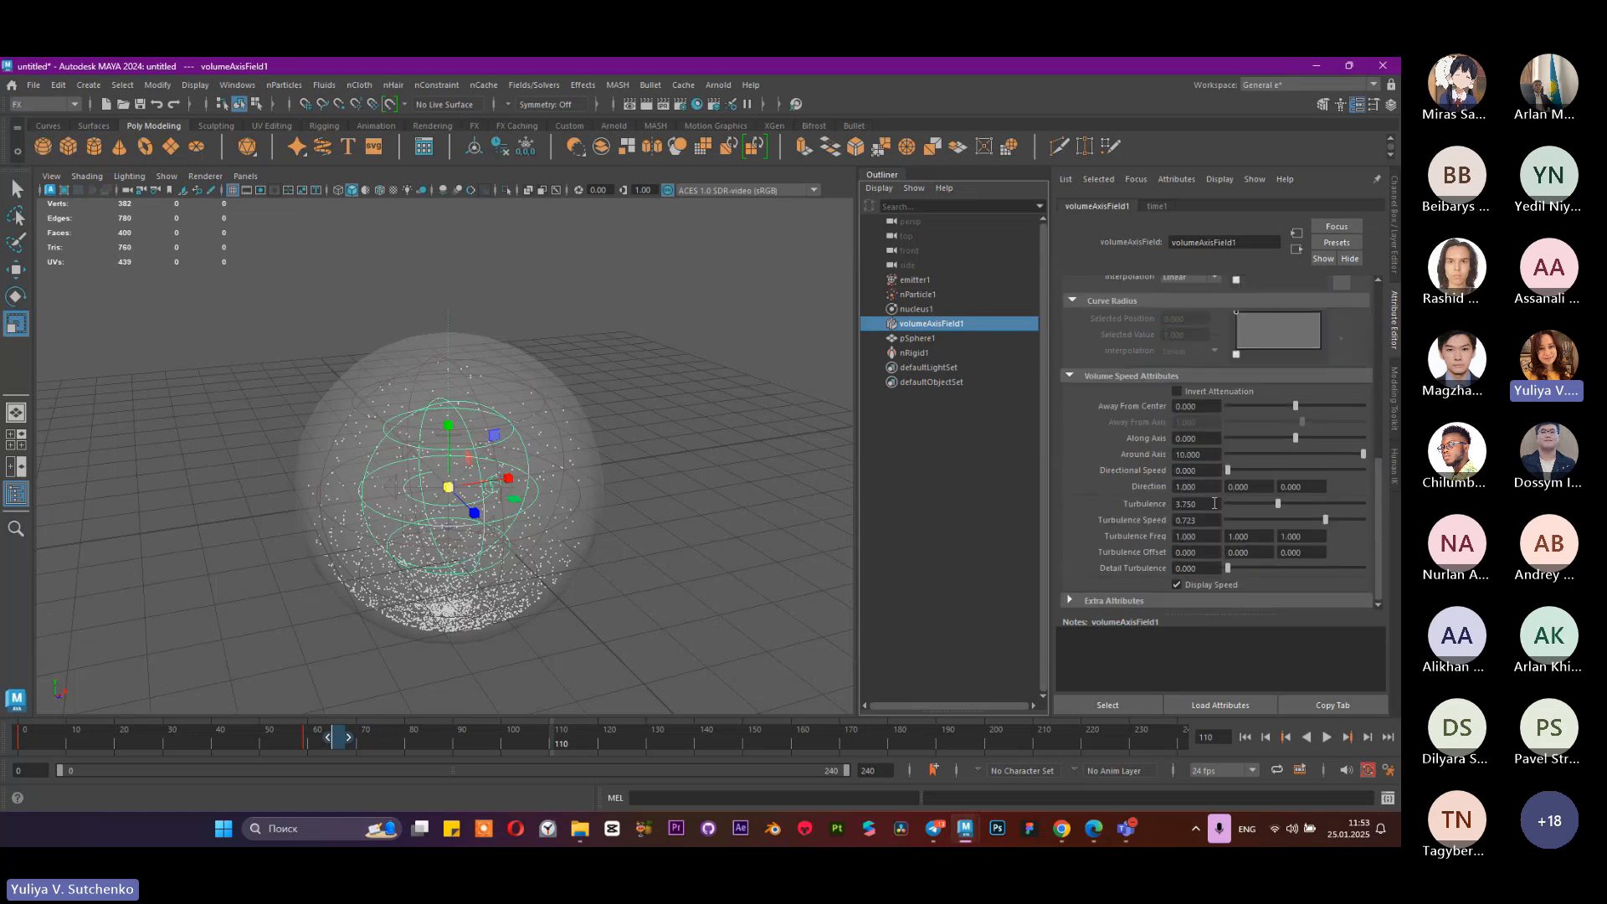
pyautogui.scroll(8, 1207, 516)
pyautogui.click(973, 425)
pyautogui.click(974, 326)
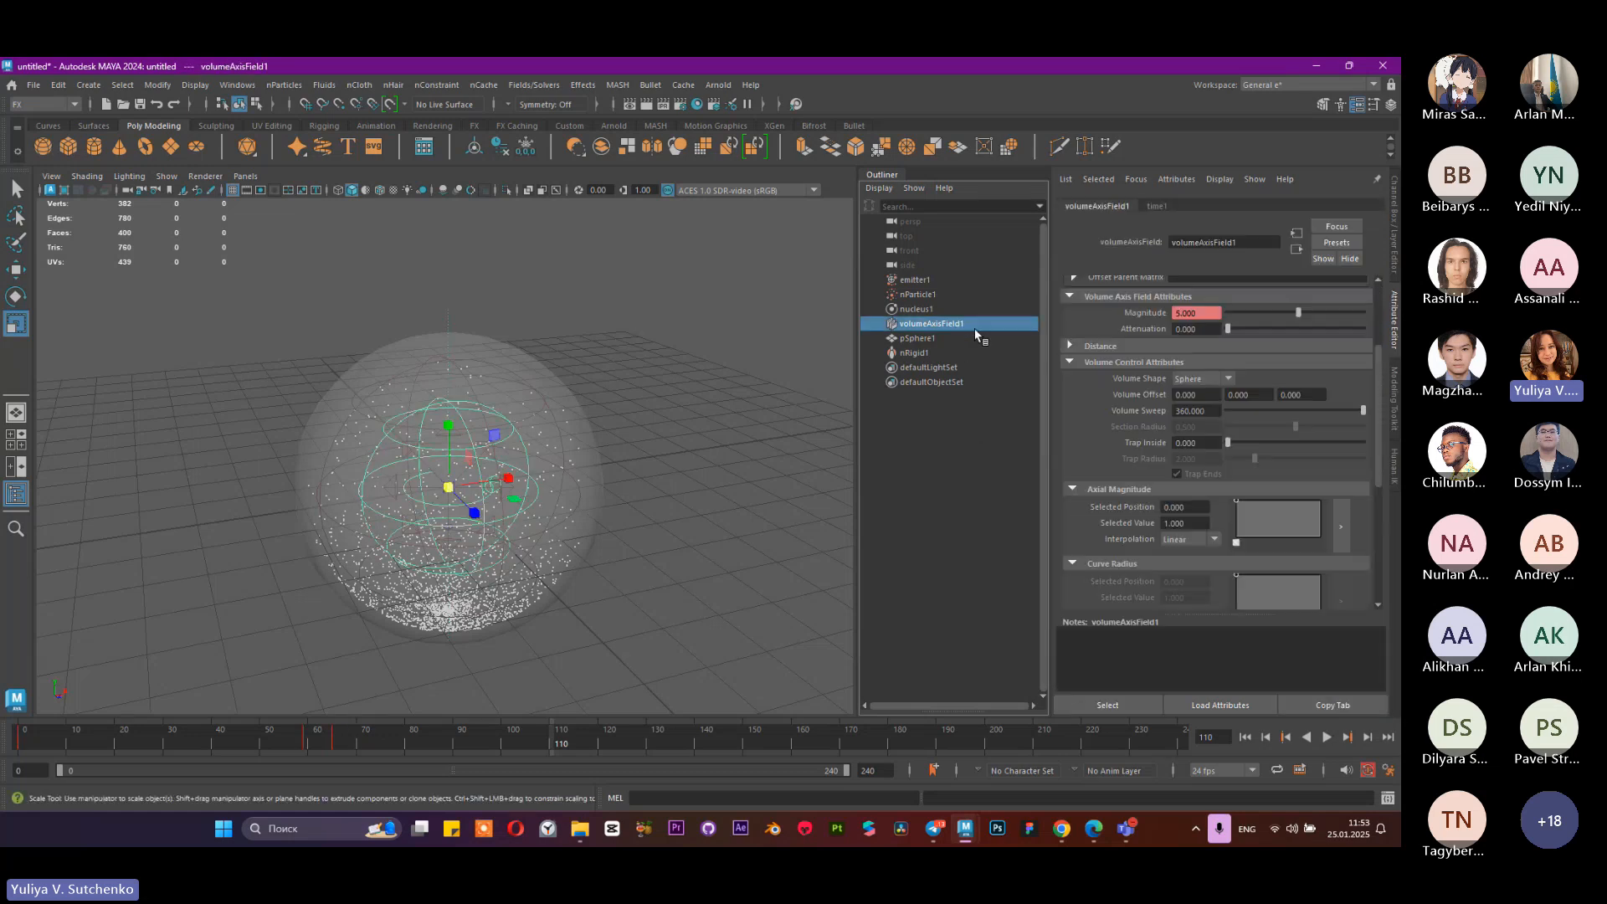
pyautogui.press('Delete')
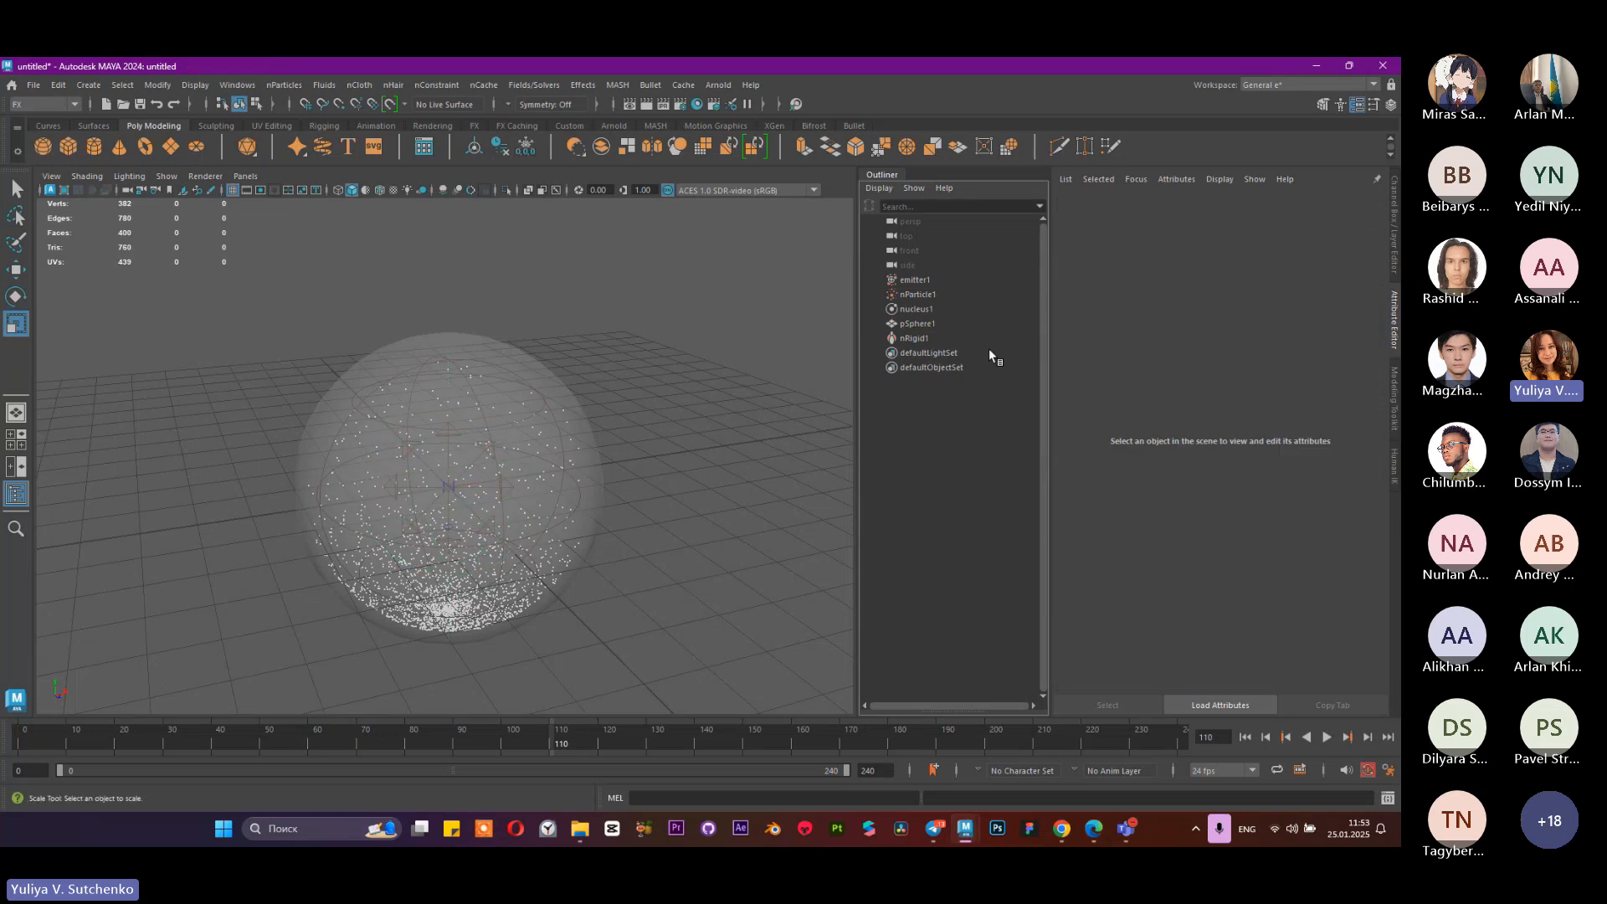
# Step: Apply a Turbulence field to the nParticle object
pyautogui.click(916, 323)
pyautogui.click(936, 293)
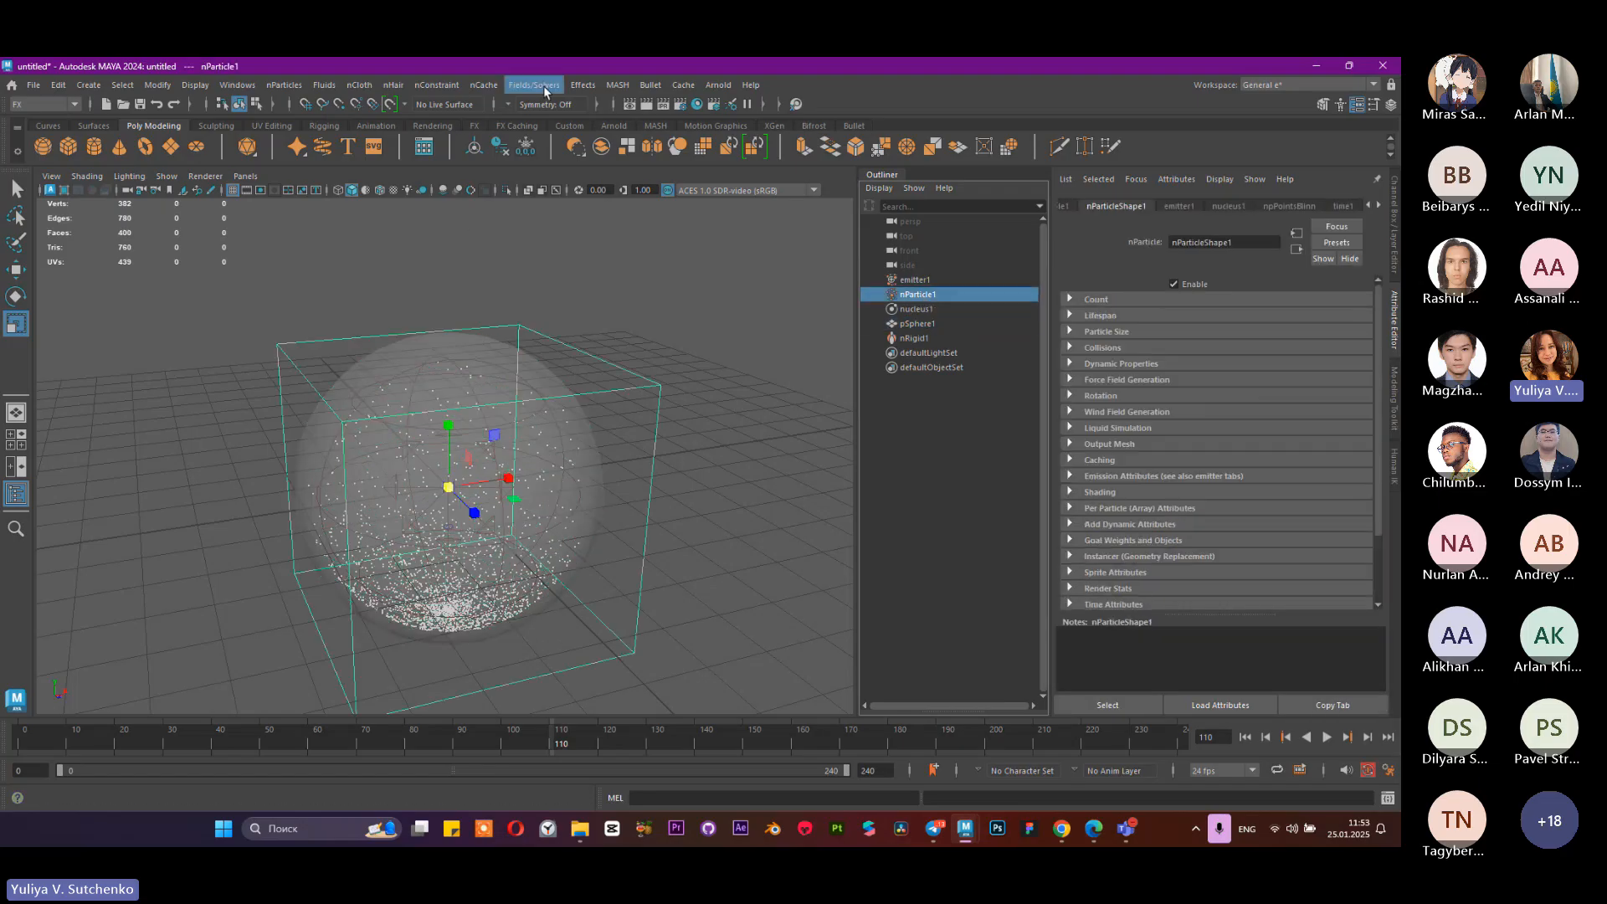
pyautogui.click(481, 84)
pyautogui.moveTo(536, 85)
pyautogui.click(533, 197)
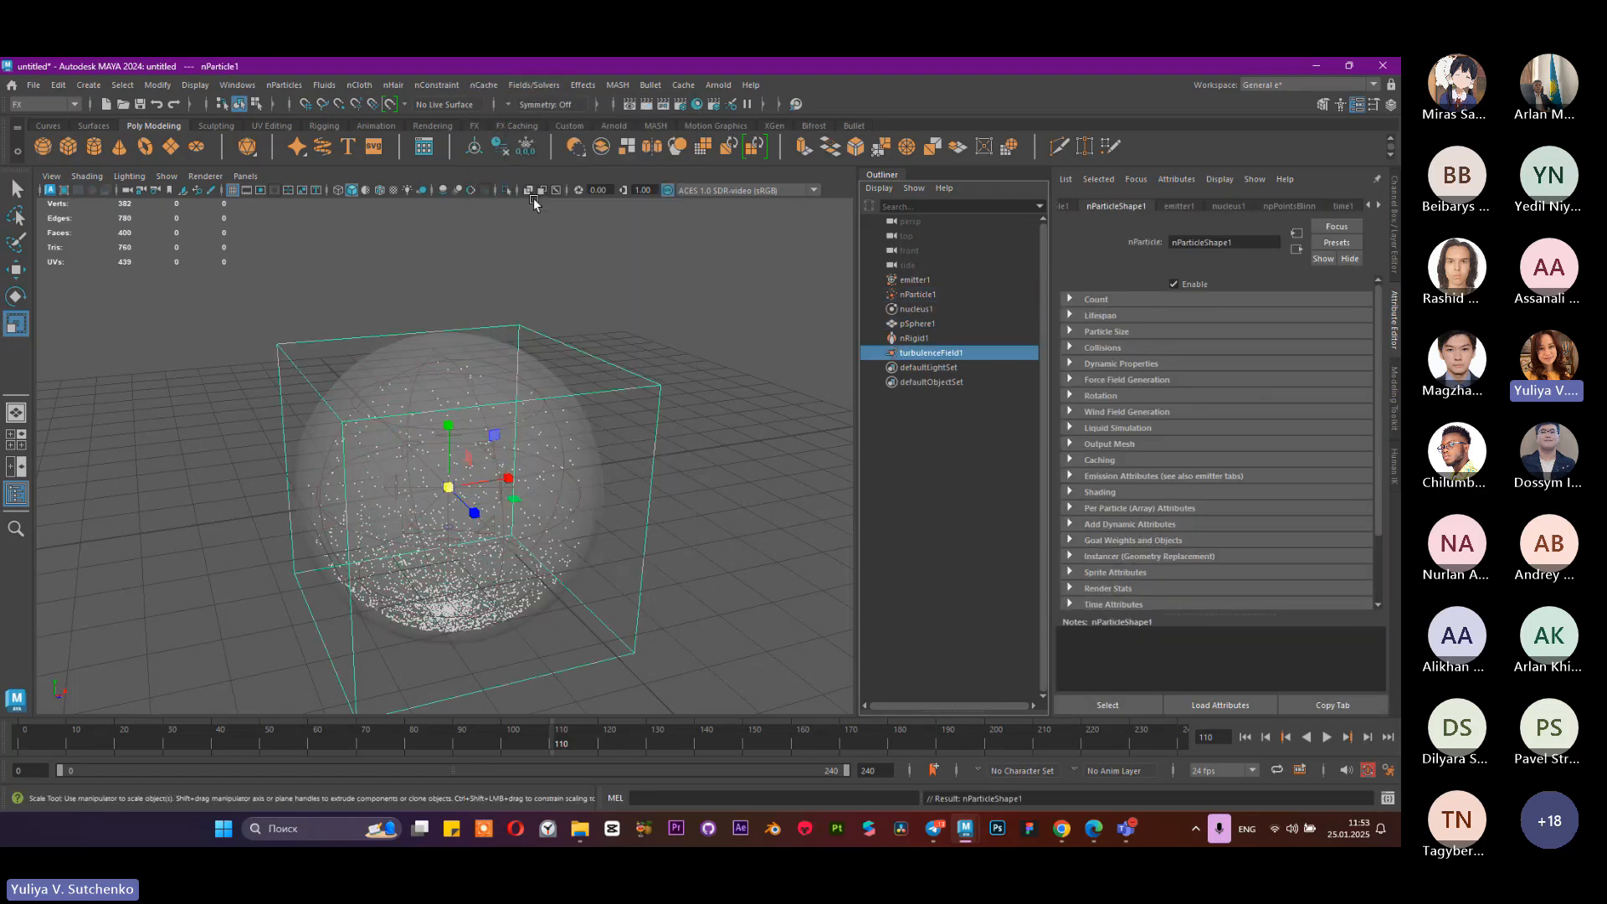
# Step: Set the turbulence field's Volume Shape to Sphere and scale it up uniformly to roughly match the collider sphere
pyautogui.scroll(-1, 1200, 554)
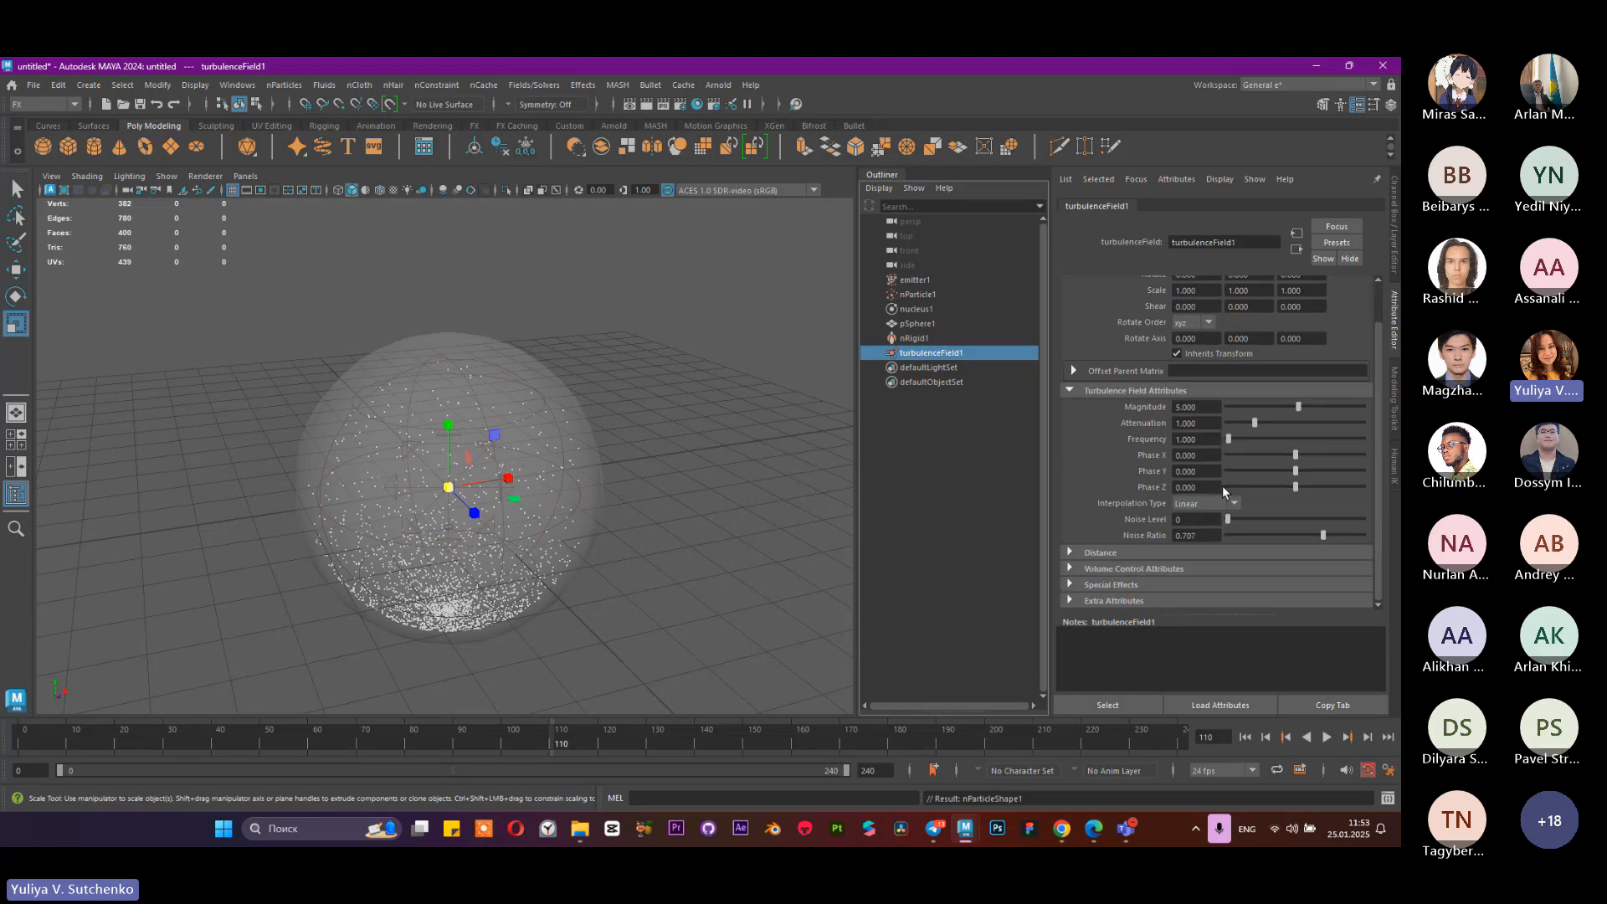
pyautogui.click(1173, 569)
pyautogui.scroll(-1, 1180, 567)
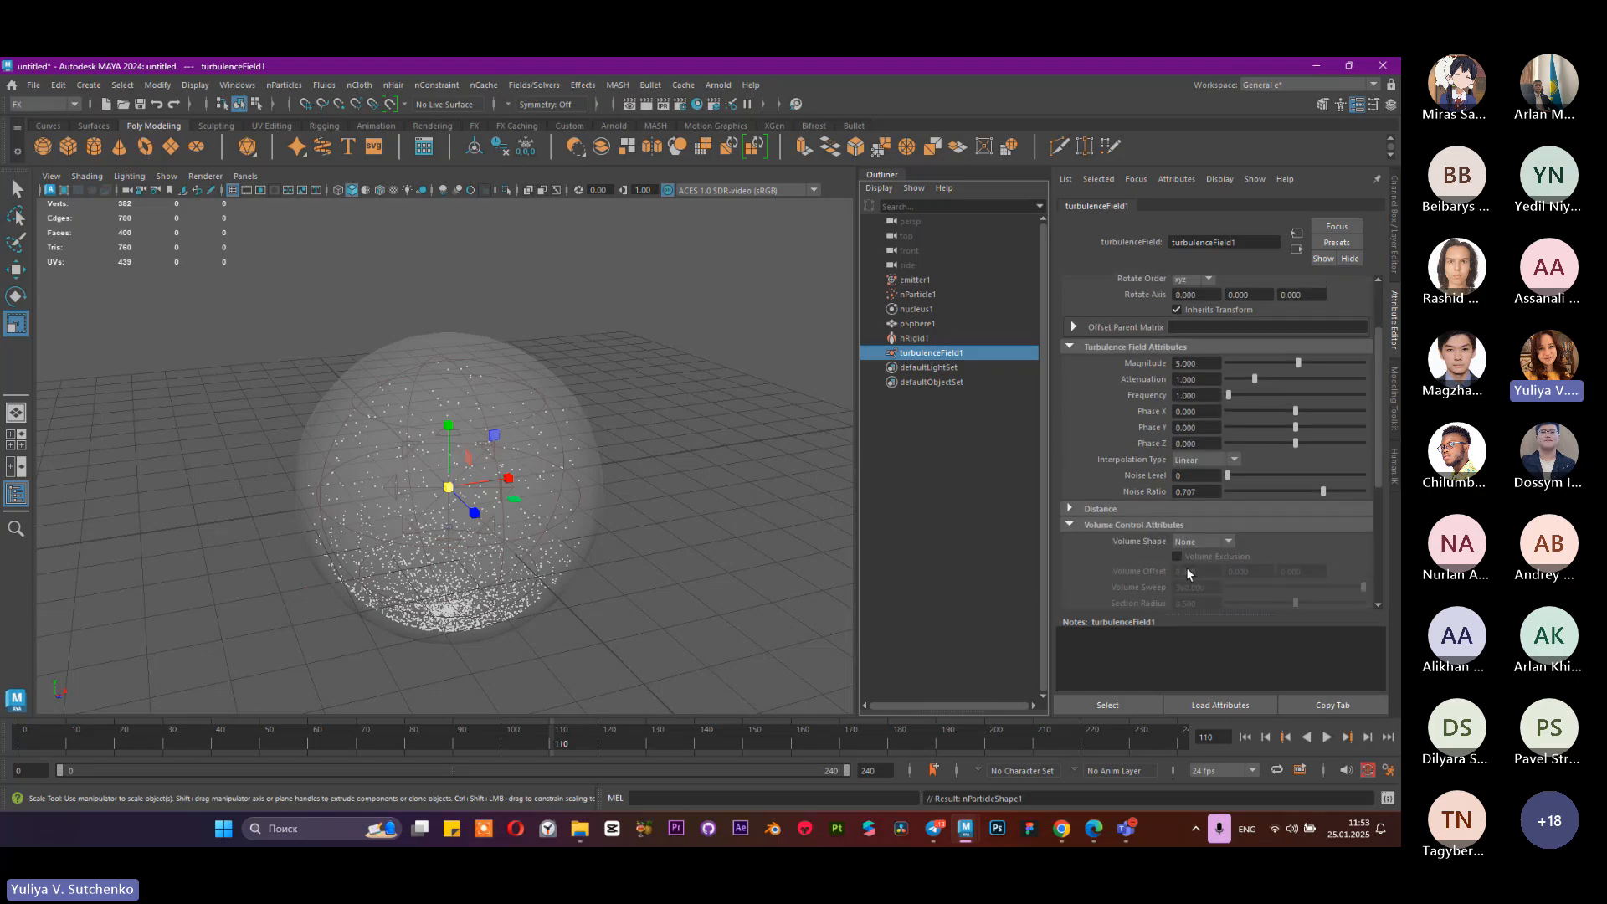
pyautogui.click(1203, 542)
pyautogui.click(1186, 586)
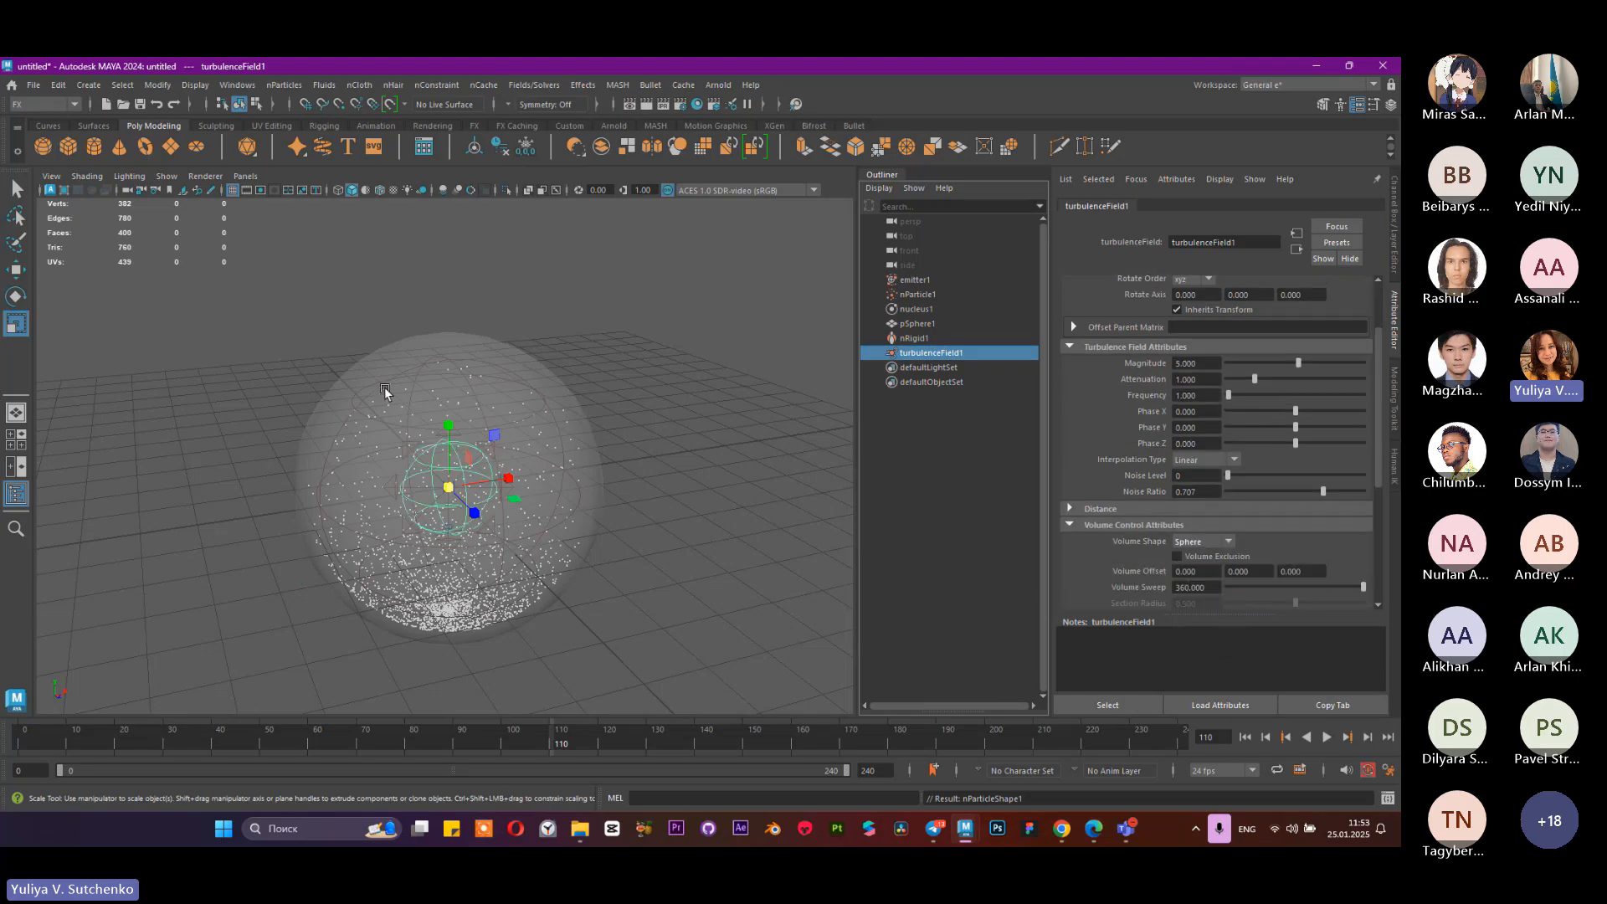
pyautogui.moveTo(448, 485); pyautogui.dragTo(573, 477)
pyautogui.scroll(-2, 572, 476)
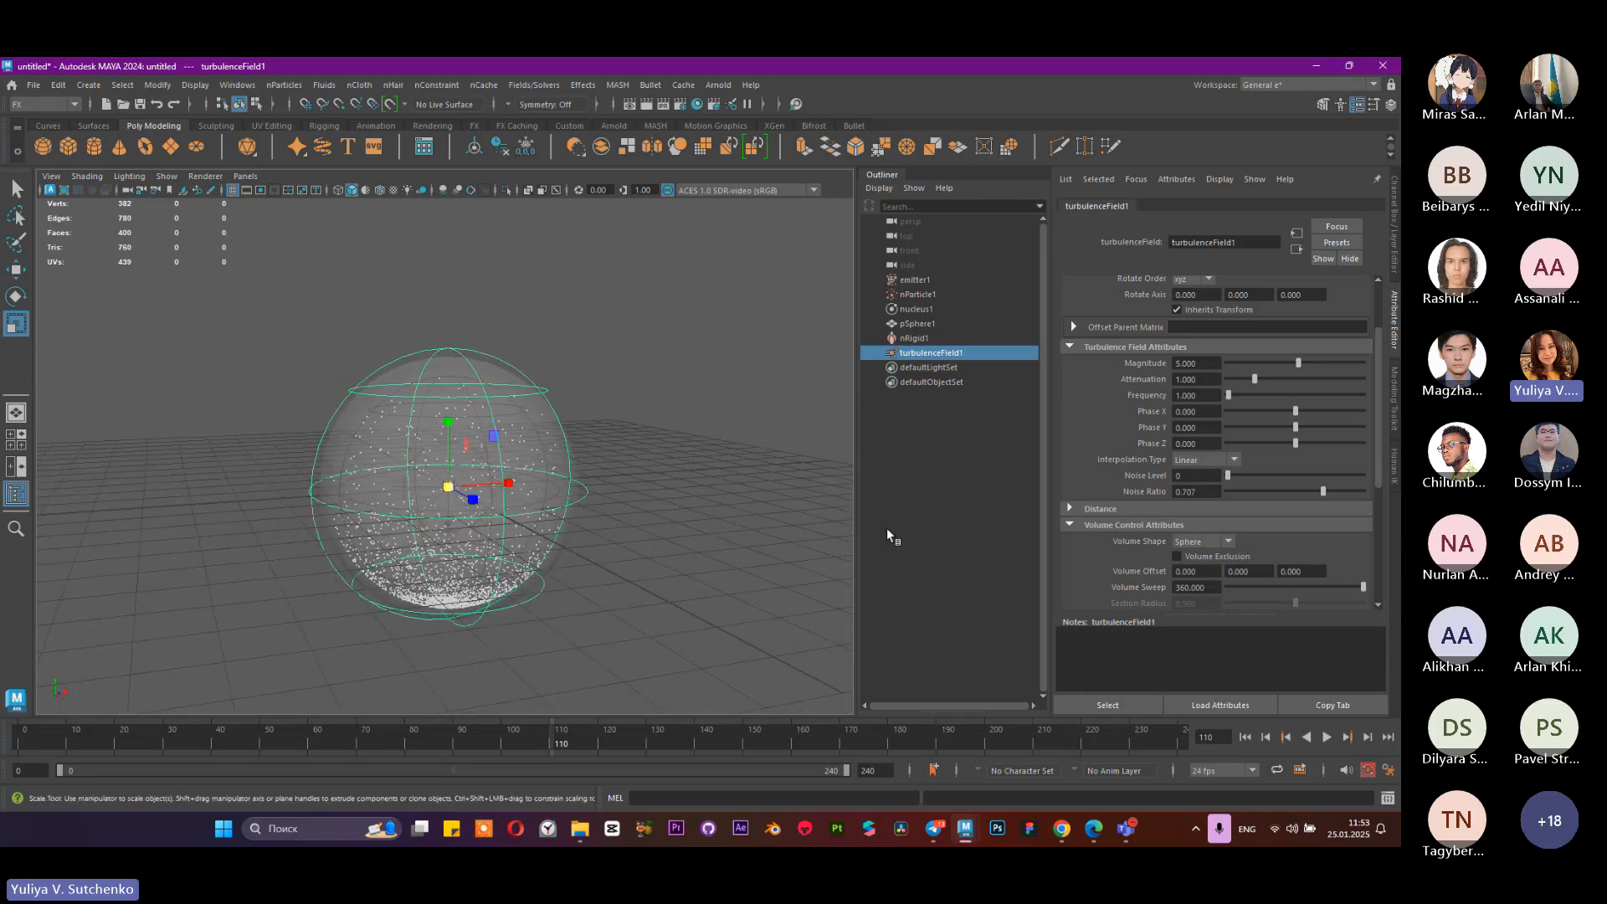
# Step: Play the simulation from the first frame to check the turbulence field's effect on the particles
pyautogui.click(1245, 736)
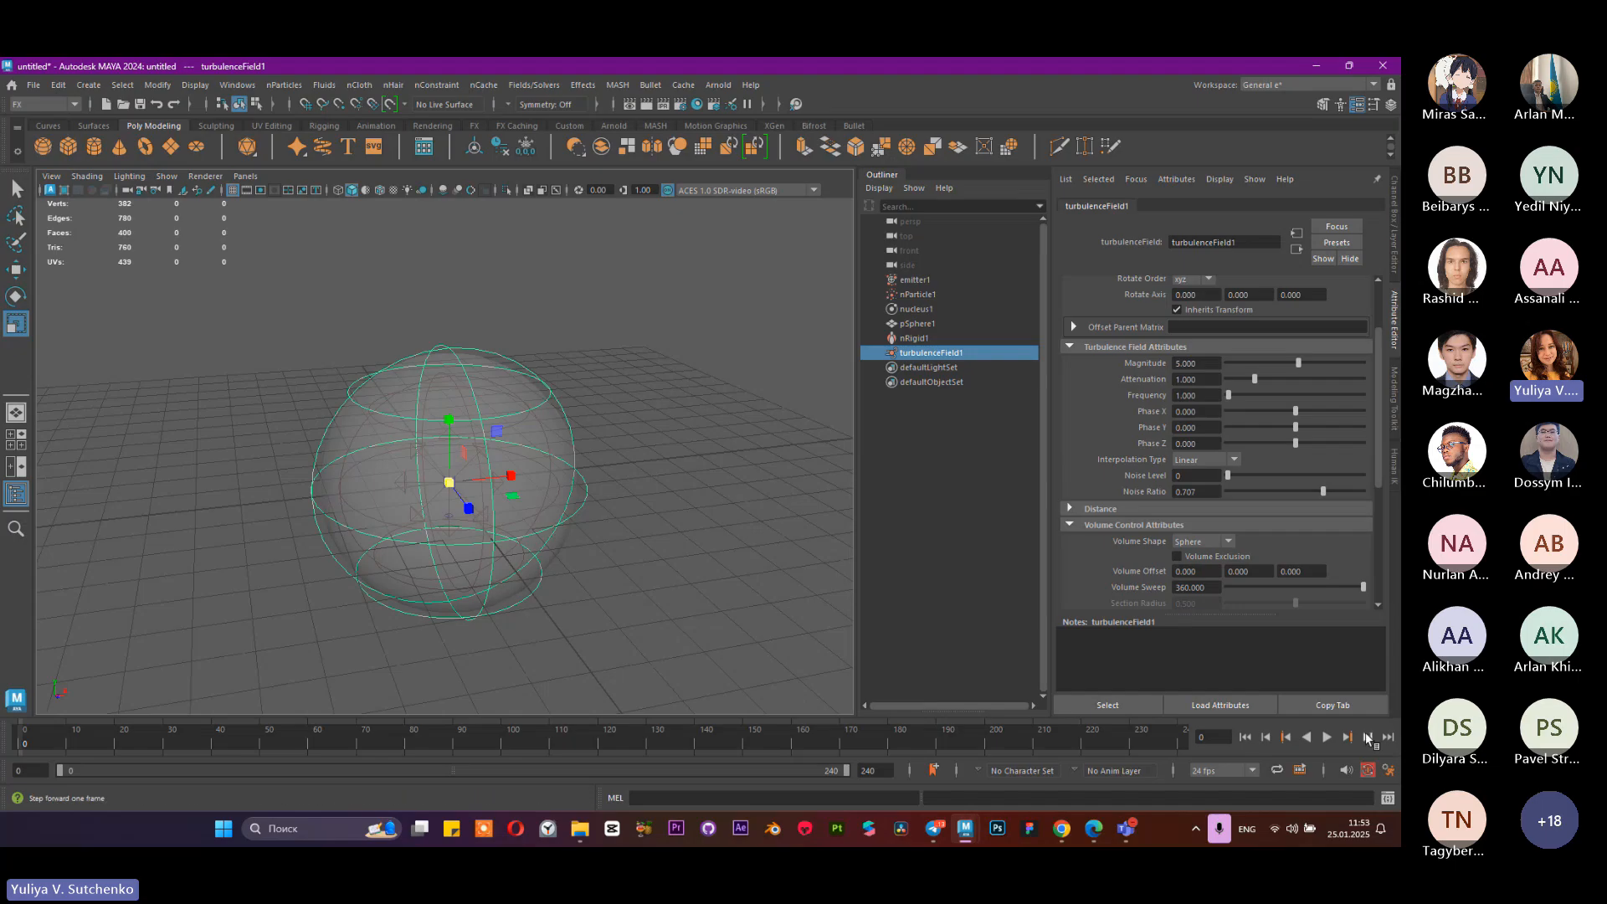
pyautogui.click(1326, 737)
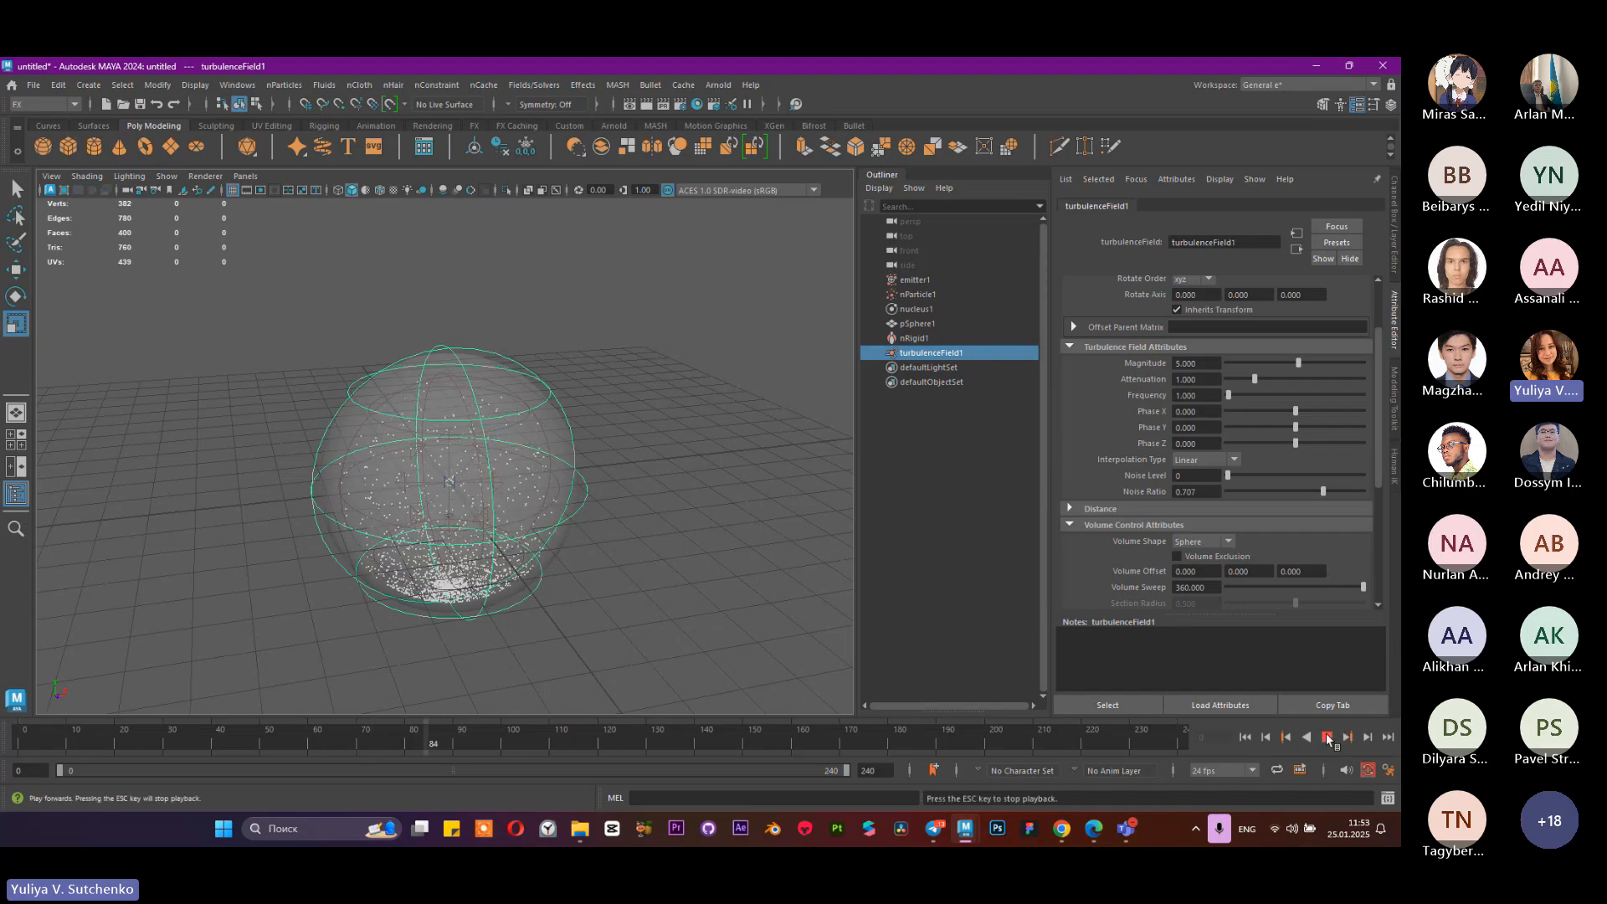
pyautogui.click(1326, 736)
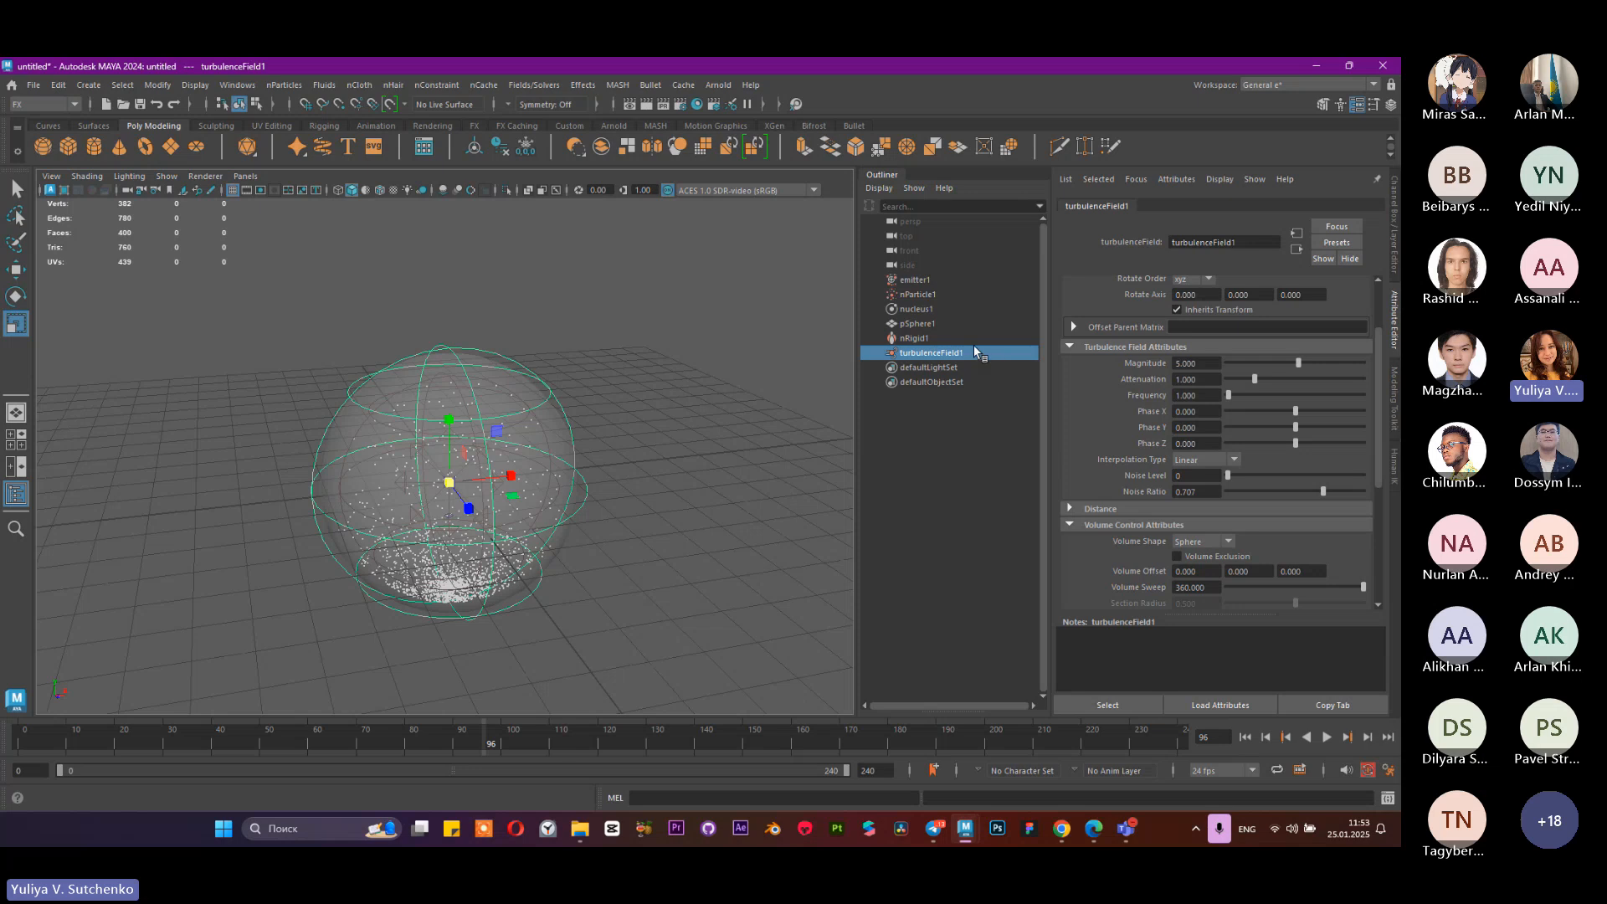
# Step: Key the turbulence field's Magnitude at 5 on frame 96 and at 100 on frame 106
pyautogui.click(1209, 362)
pyautogui.rightClick(491, 738)
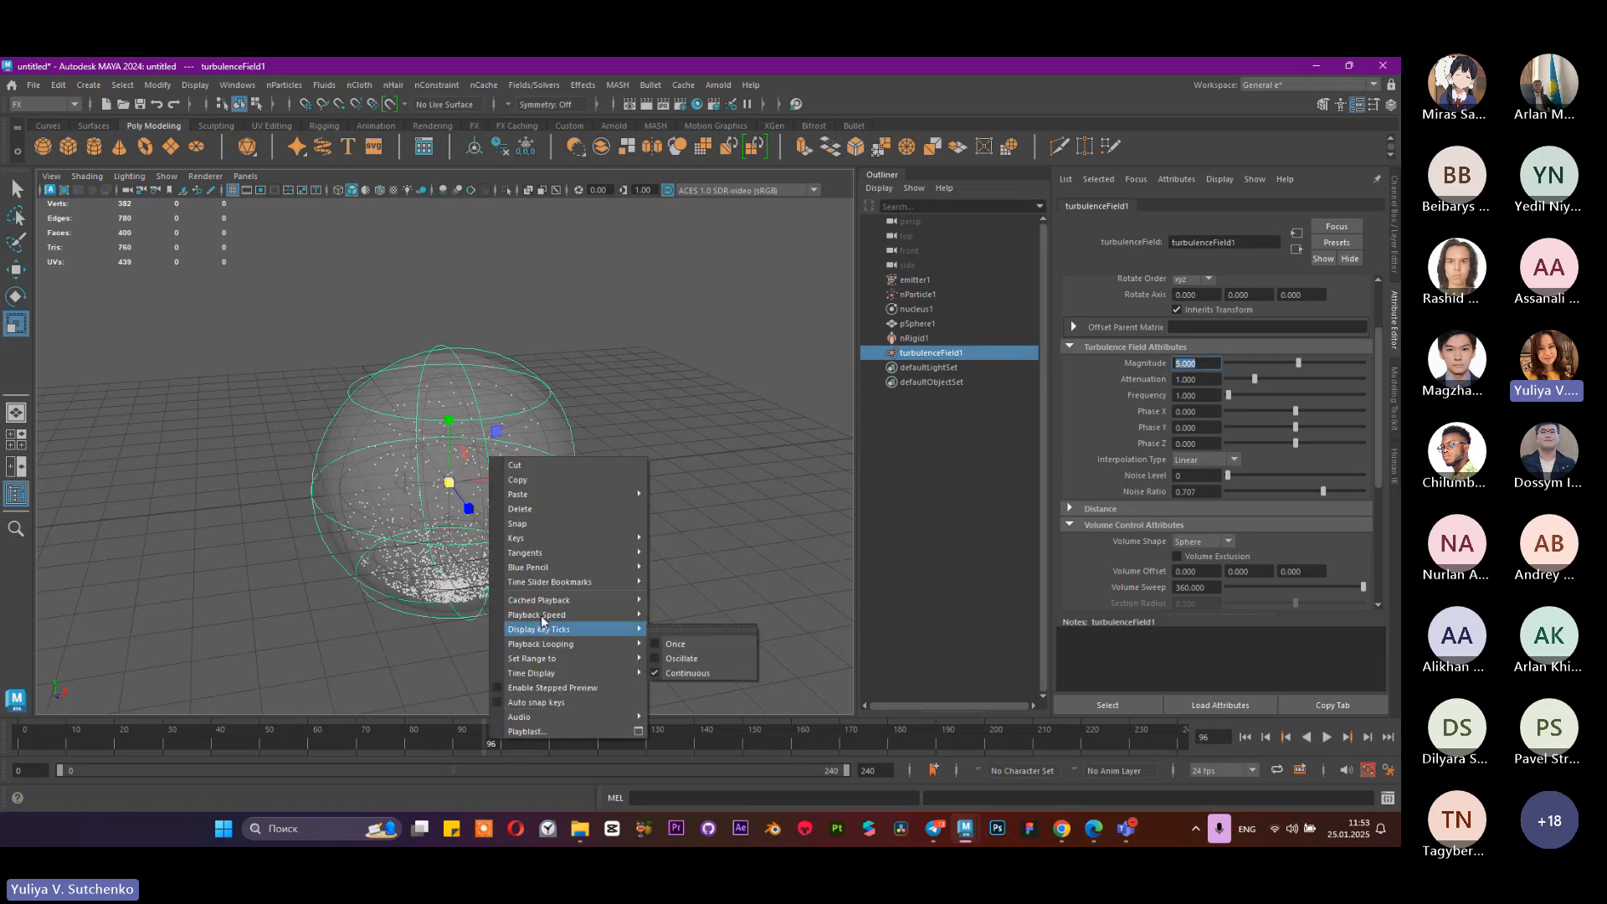
pyautogui.click(1143, 361)
pyautogui.rightClick(1143, 364)
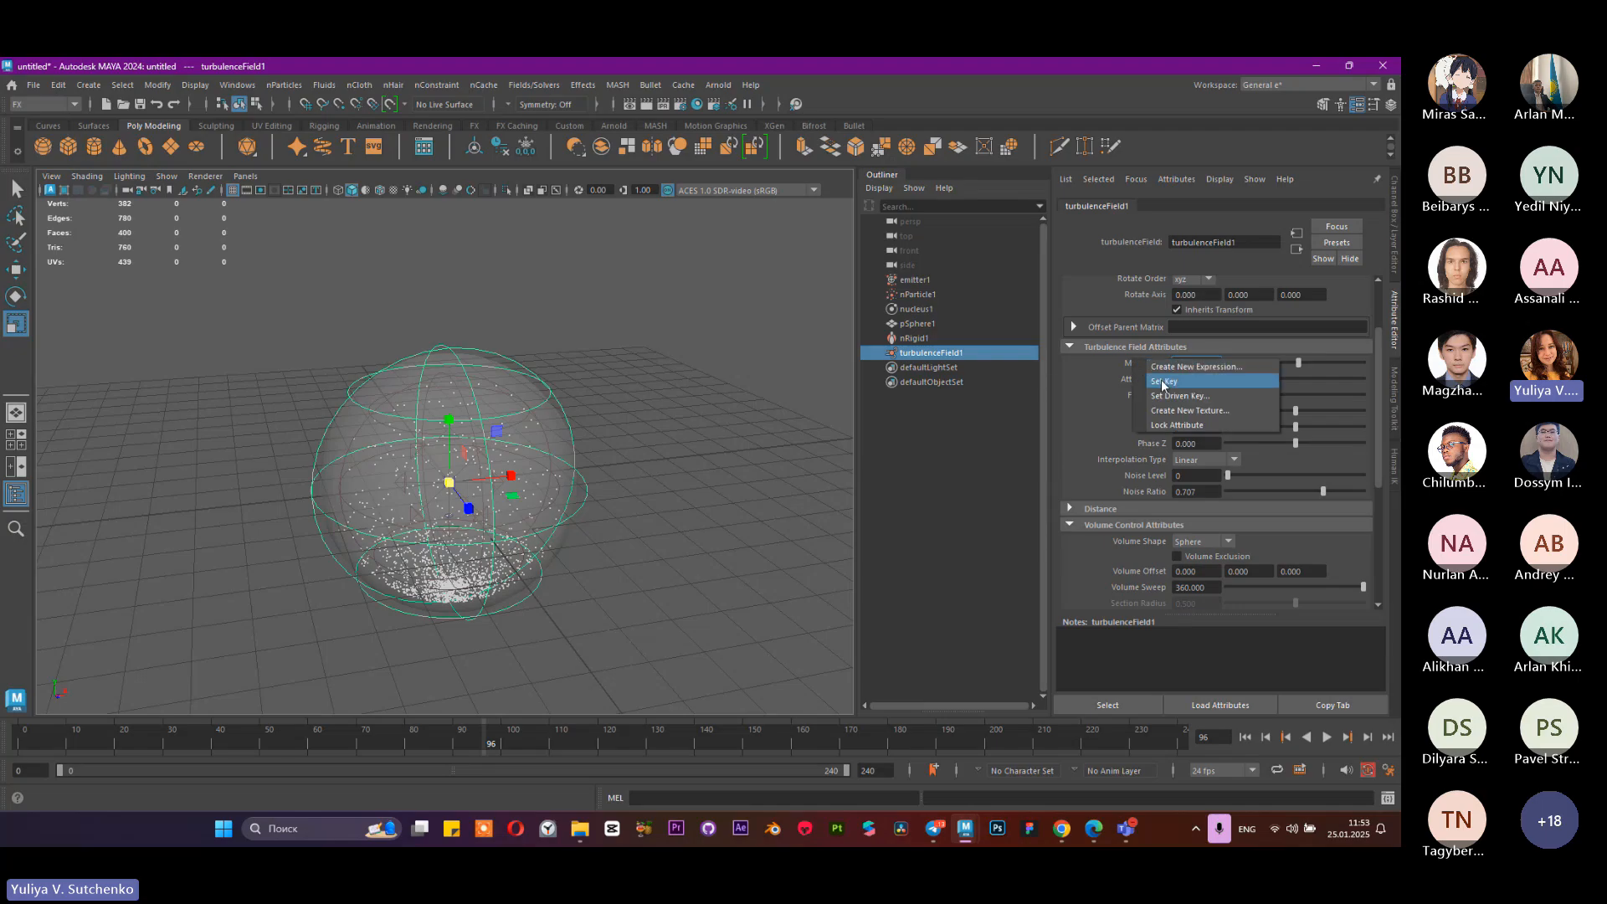
pyautogui.click(1164, 376)
pyautogui.click(532, 751)
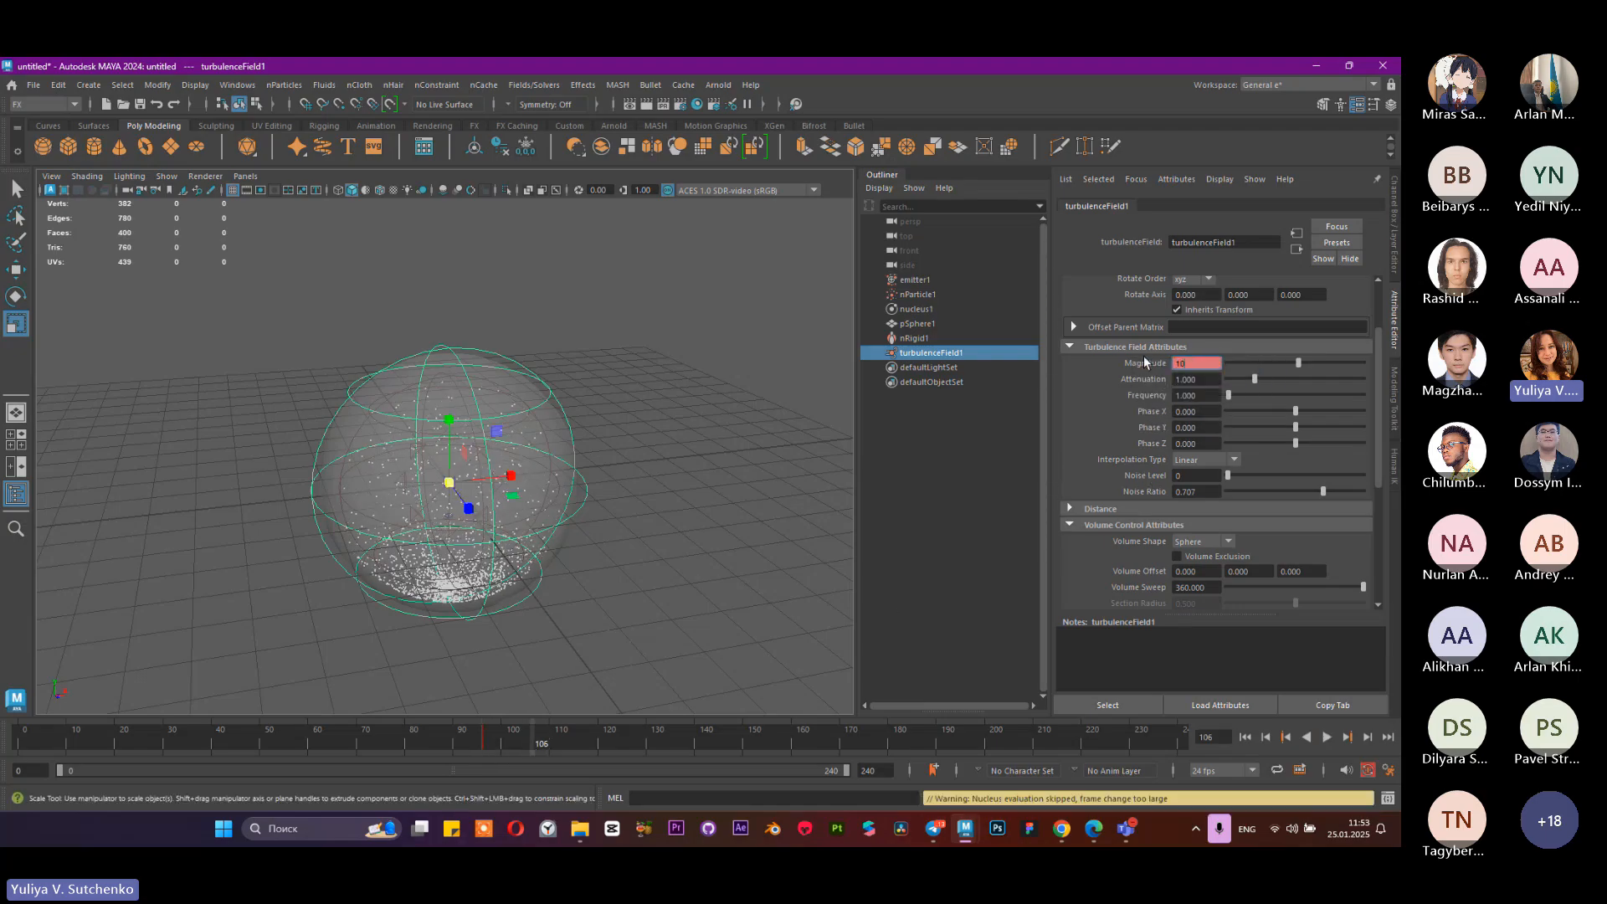
pyautogui.write('10')
pyautogui.press('Return')
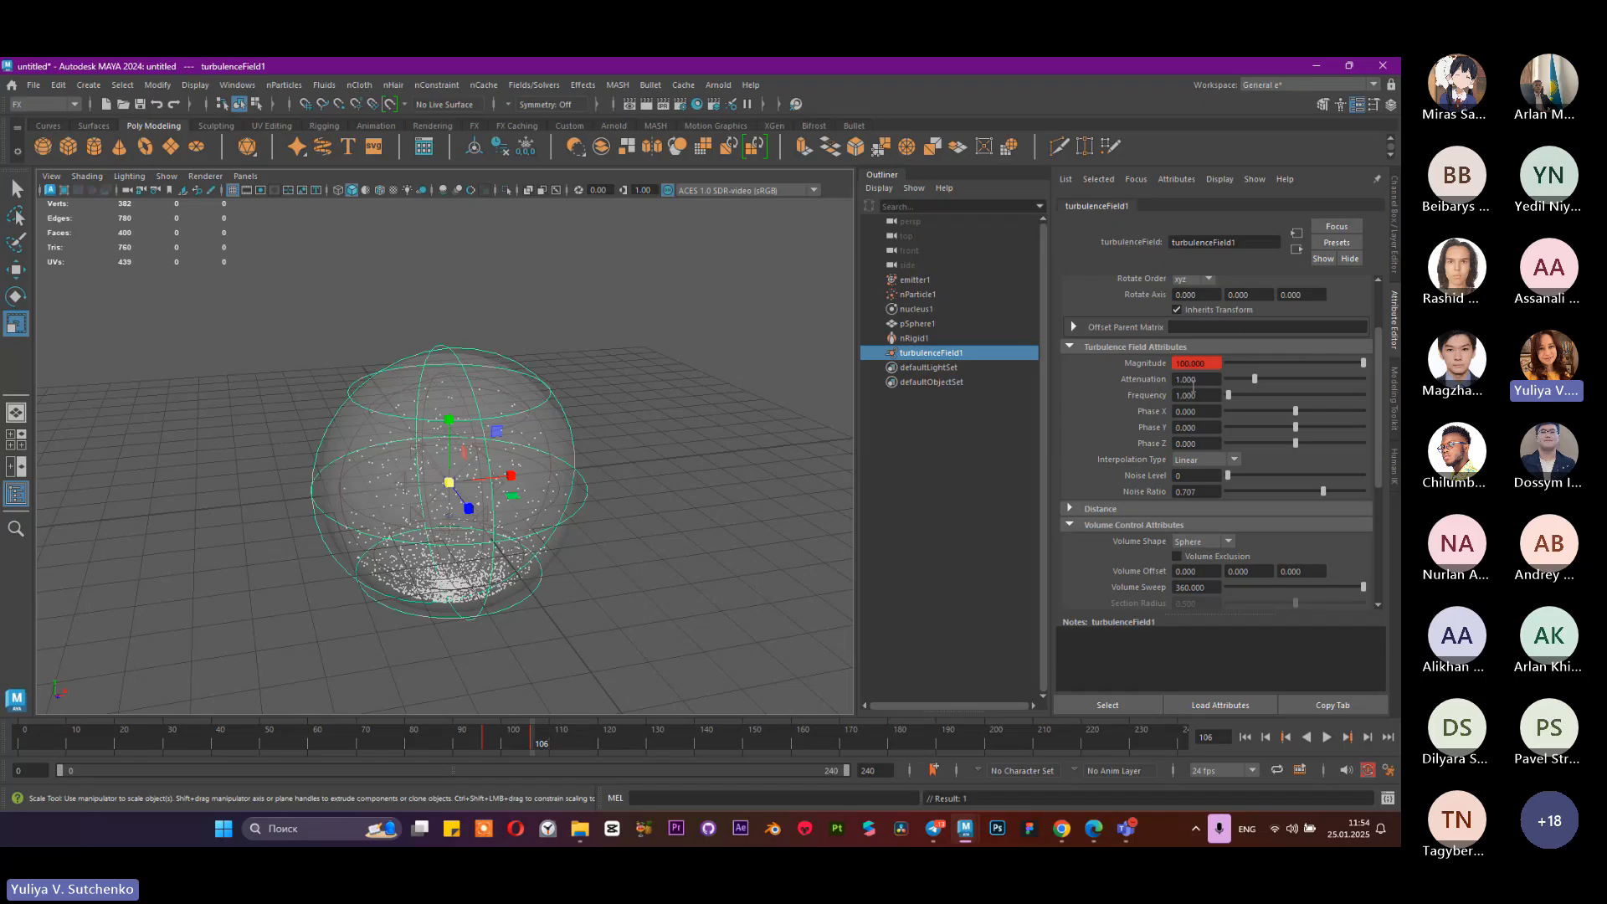
# Step: Raise the turbulence Frequency to about 15.76 and replay the simulation from the first frame
pyautogui.click(1245, 736)
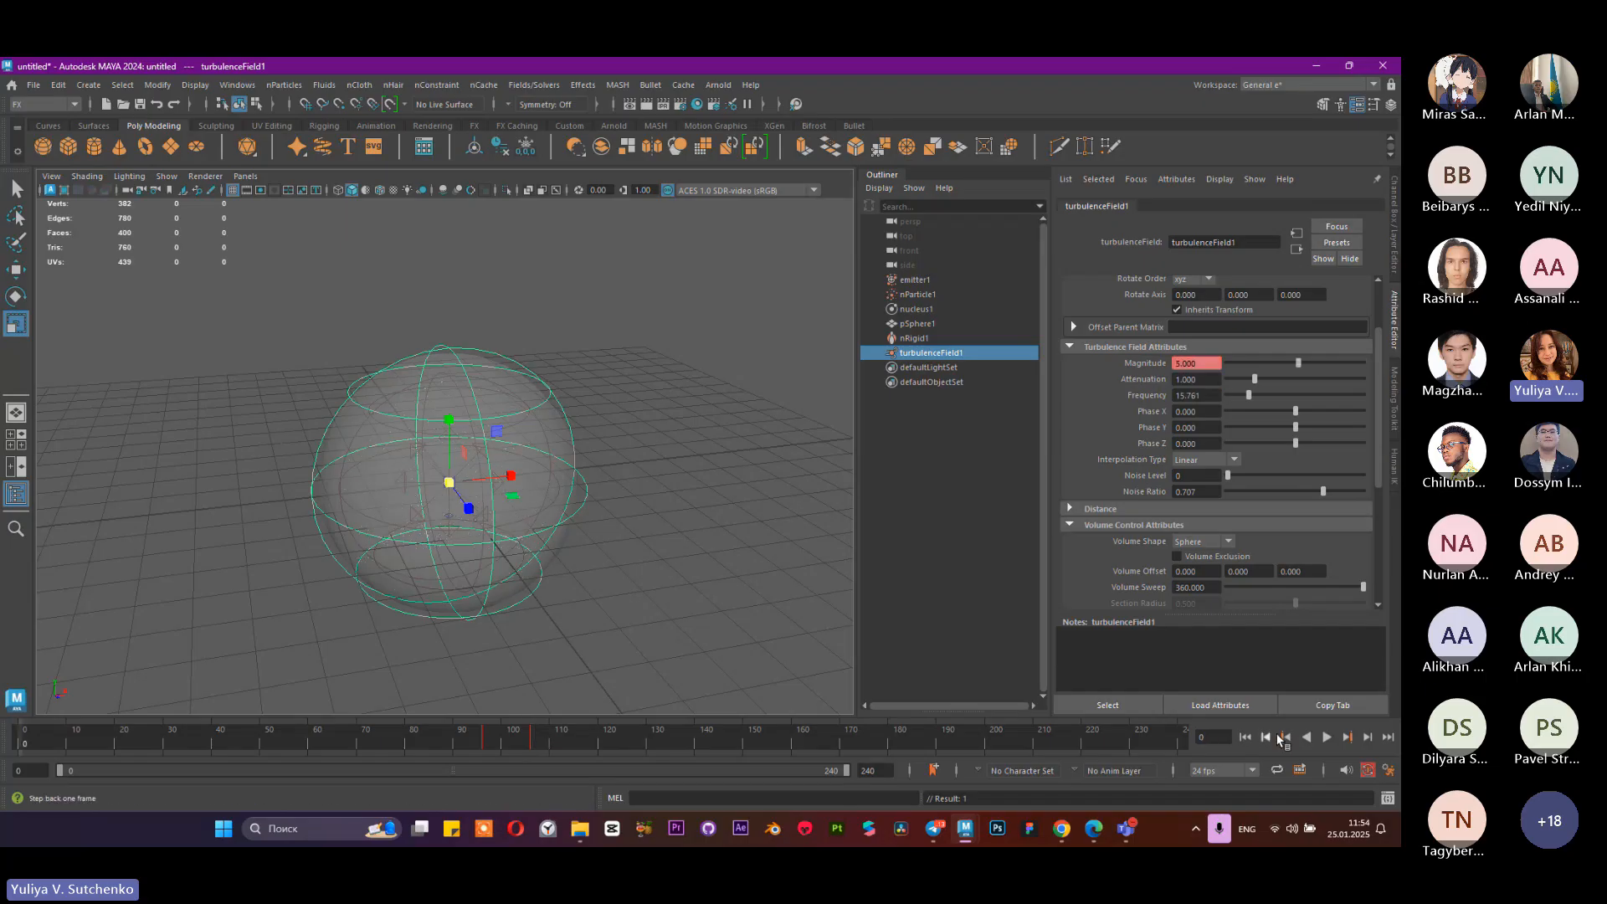
pyautogui.click(1326, 738)
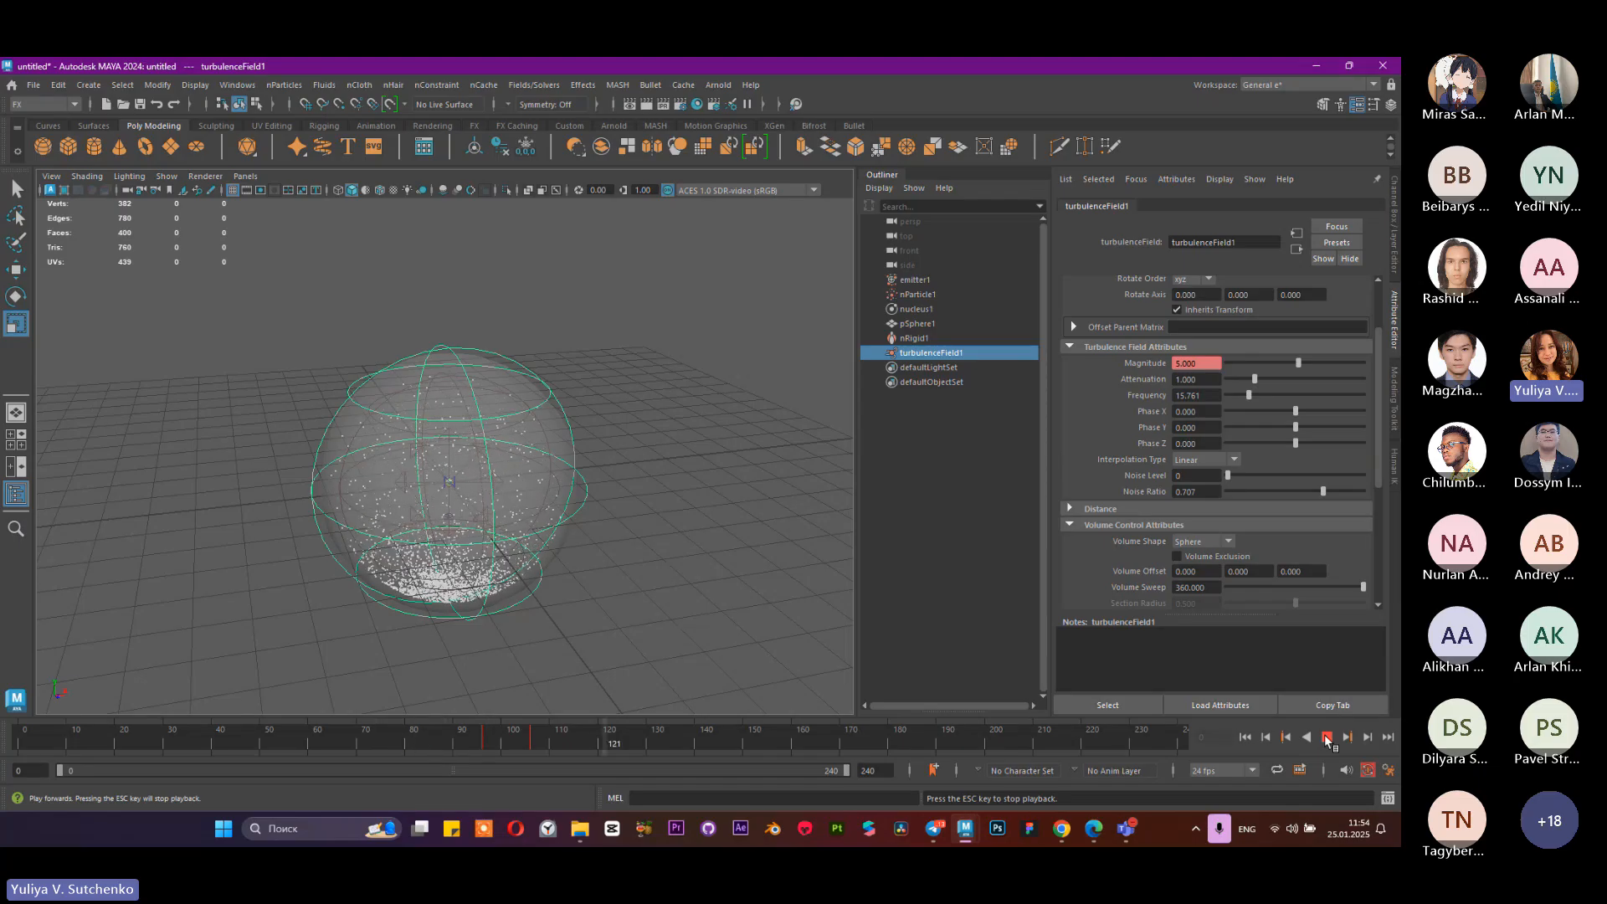
pyautogui.click(1326, 737)
# Step: Raise the turbulence Frequency to about 62, replay the simulation from the first frame and inspect the particles from below
pyautogui.moveTo(1262, 400); pyautogui.dragTo(1311, 390)
pyautogui.click(1245, 737)
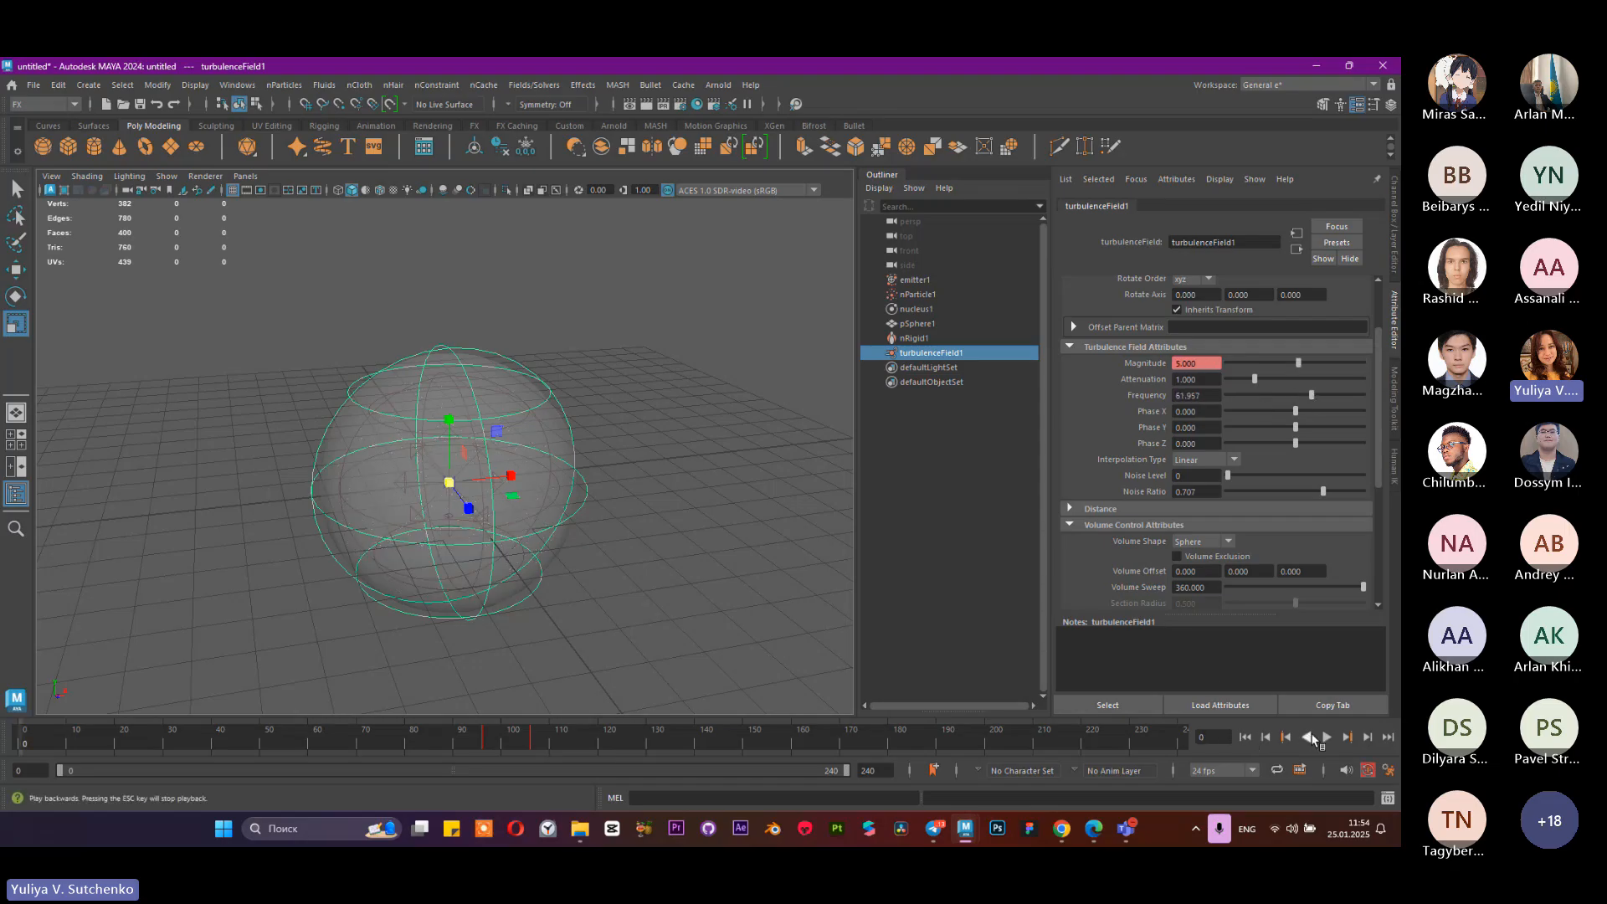
pyautogui.click(1327, 737)
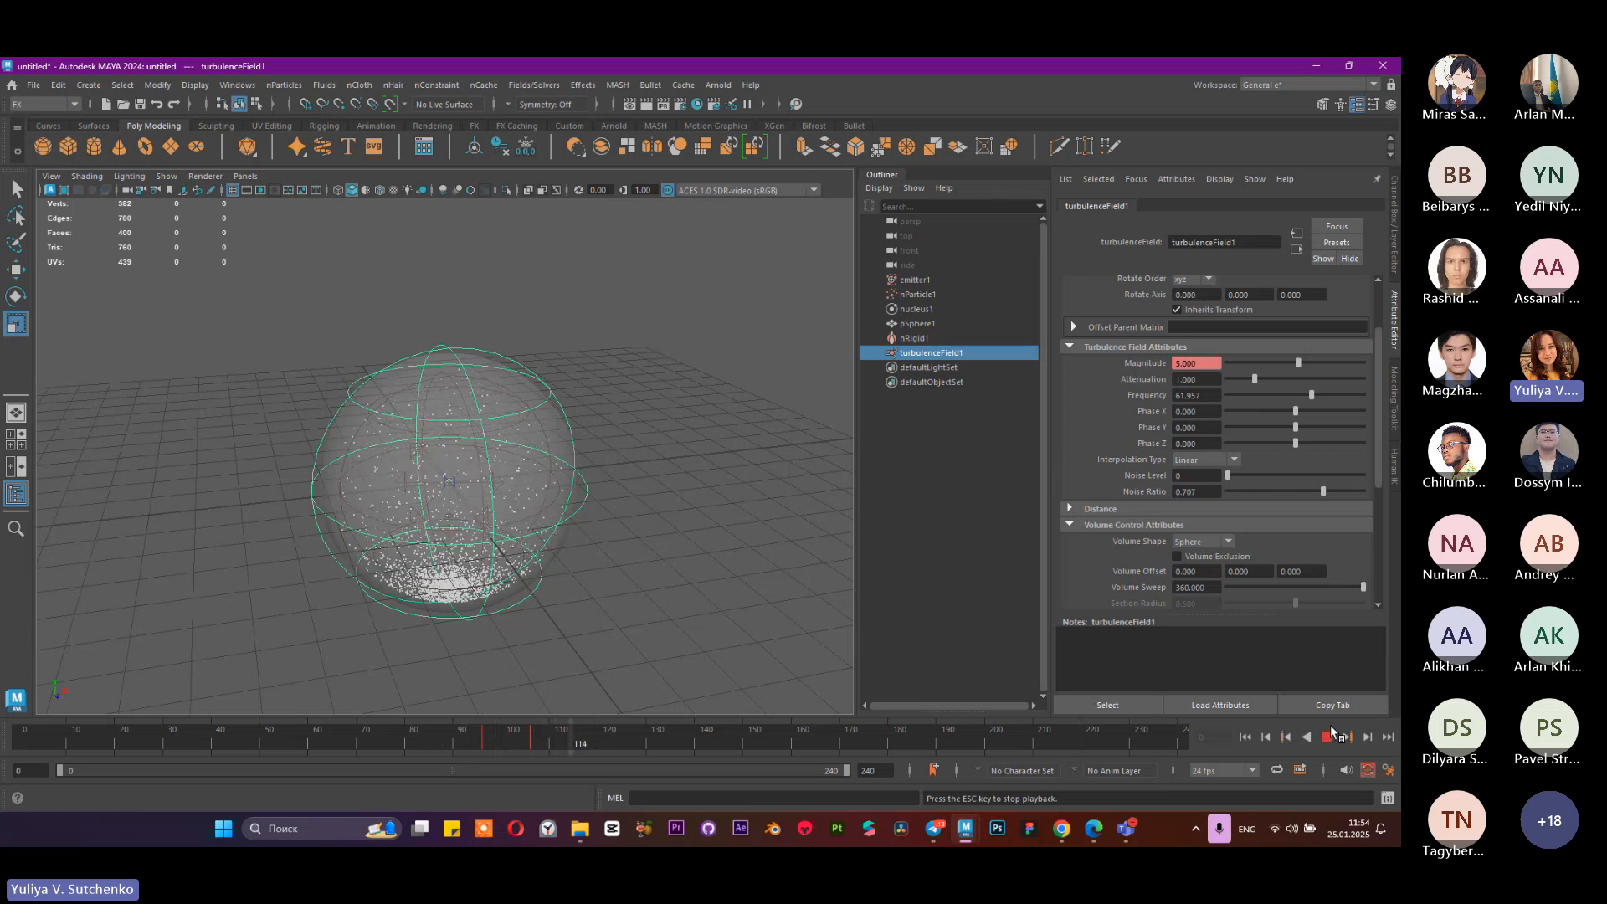
pyautogui.keyDown('alt'); pyautogui.moveTo(692, 470); pyautogui.dragTo(687, 420); pyautogui.keyUp('alt')
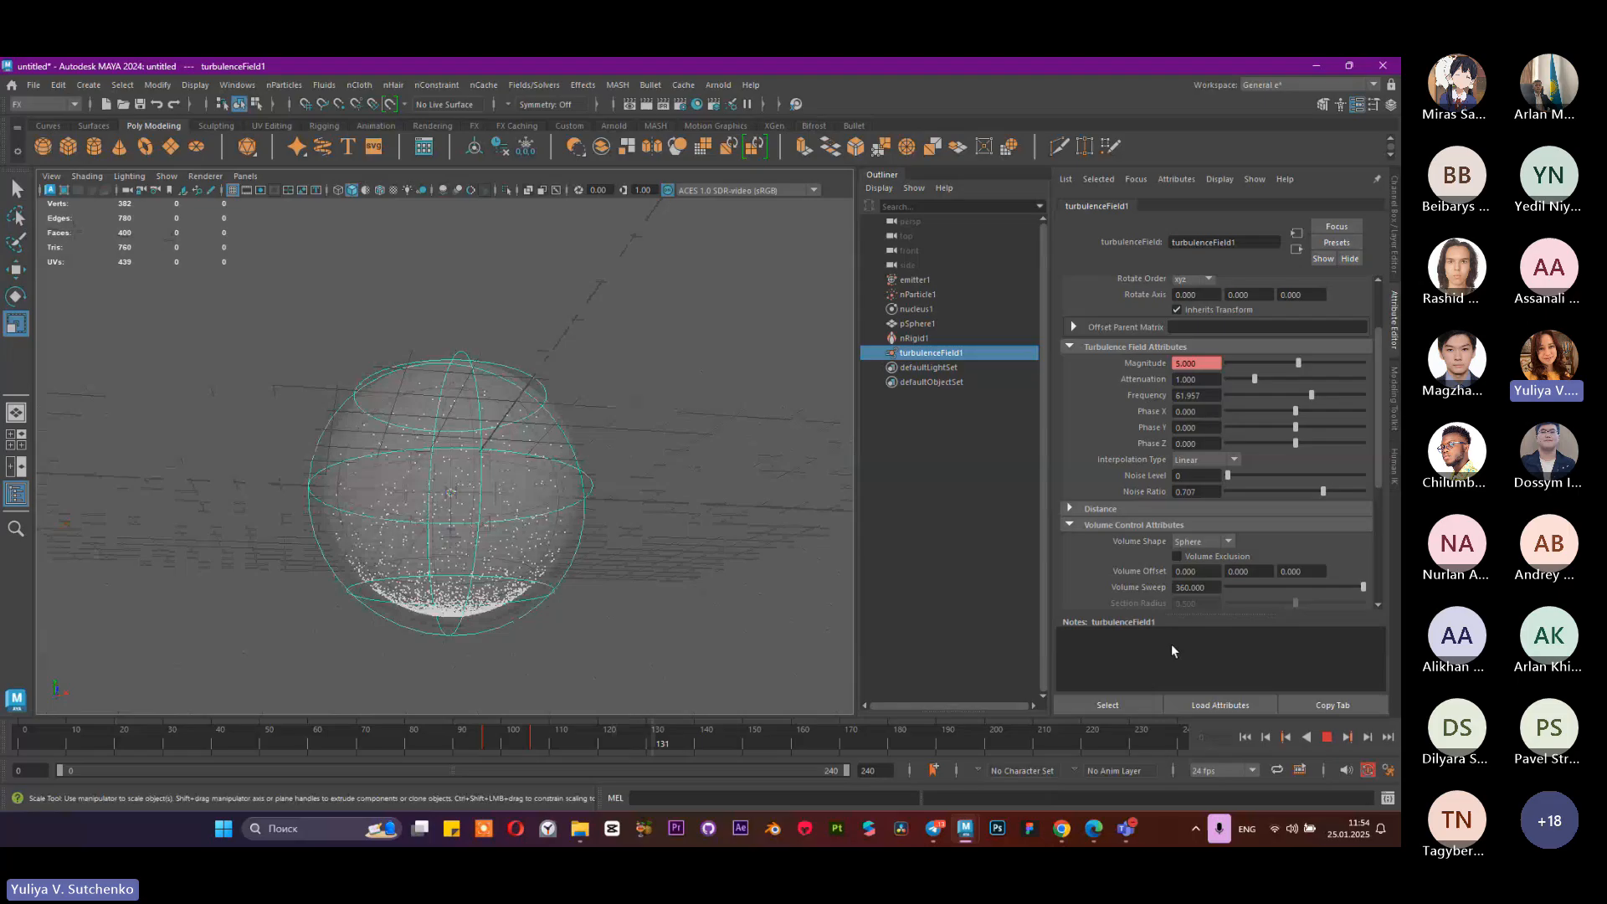
pyautogui.click(1326, 738)
pyautogui.click(878, 478)
pyautogui.scroll(2, 699, 509)
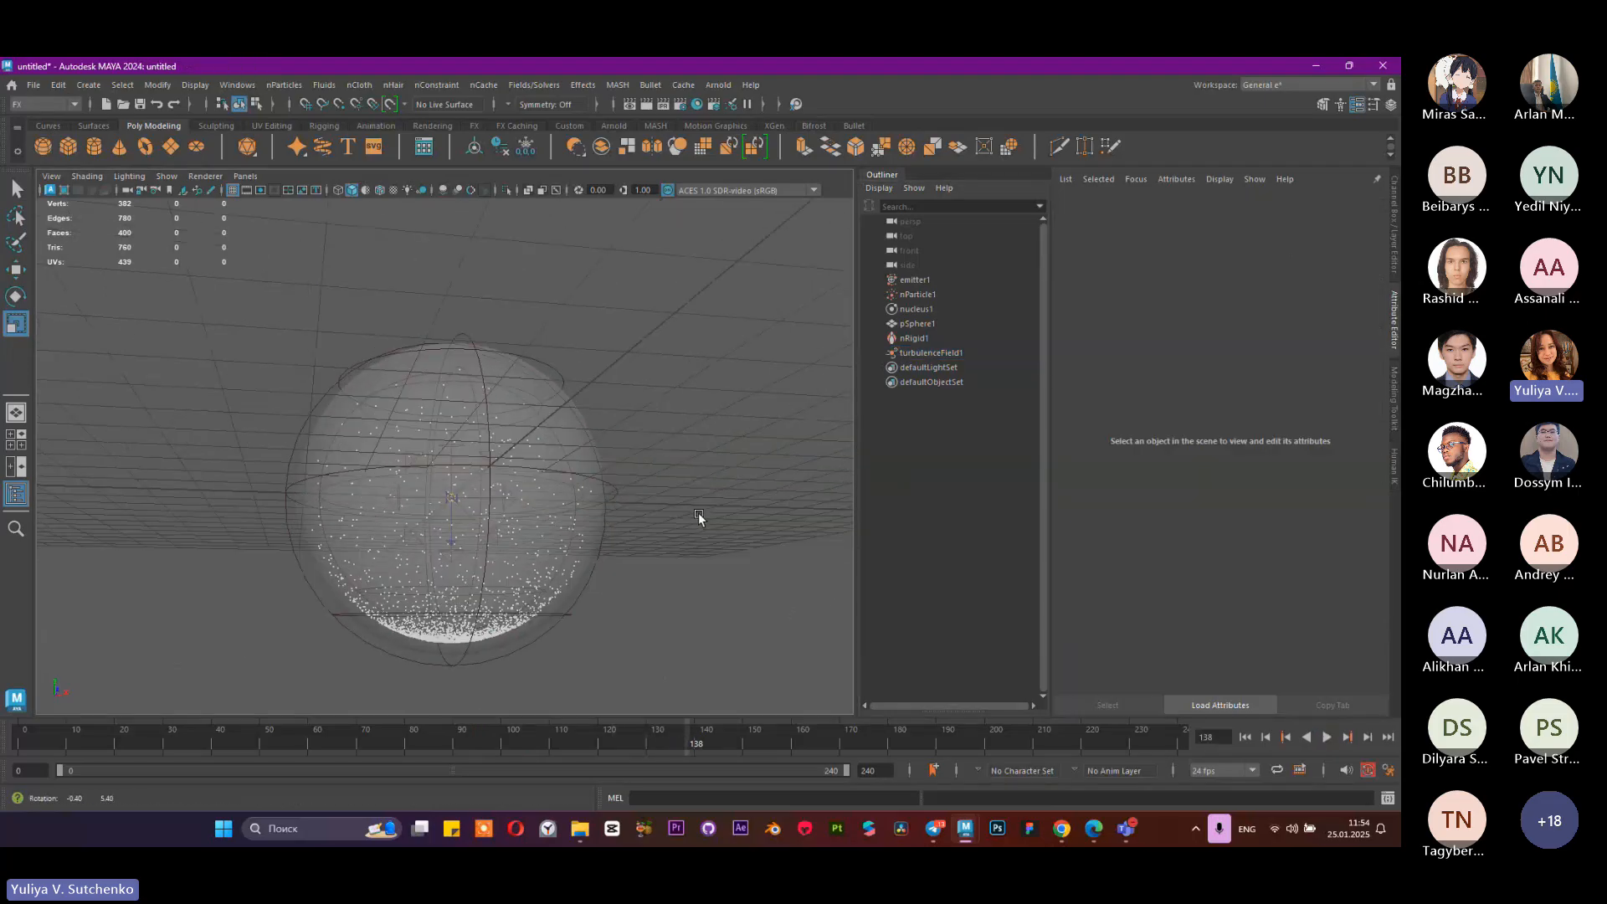
# Step: At the frame 106 key, set the turbulence field's Attenuation to about 2.47 and Magnitude to 200, and replay the simulation
pyautogui.click(931, 352)
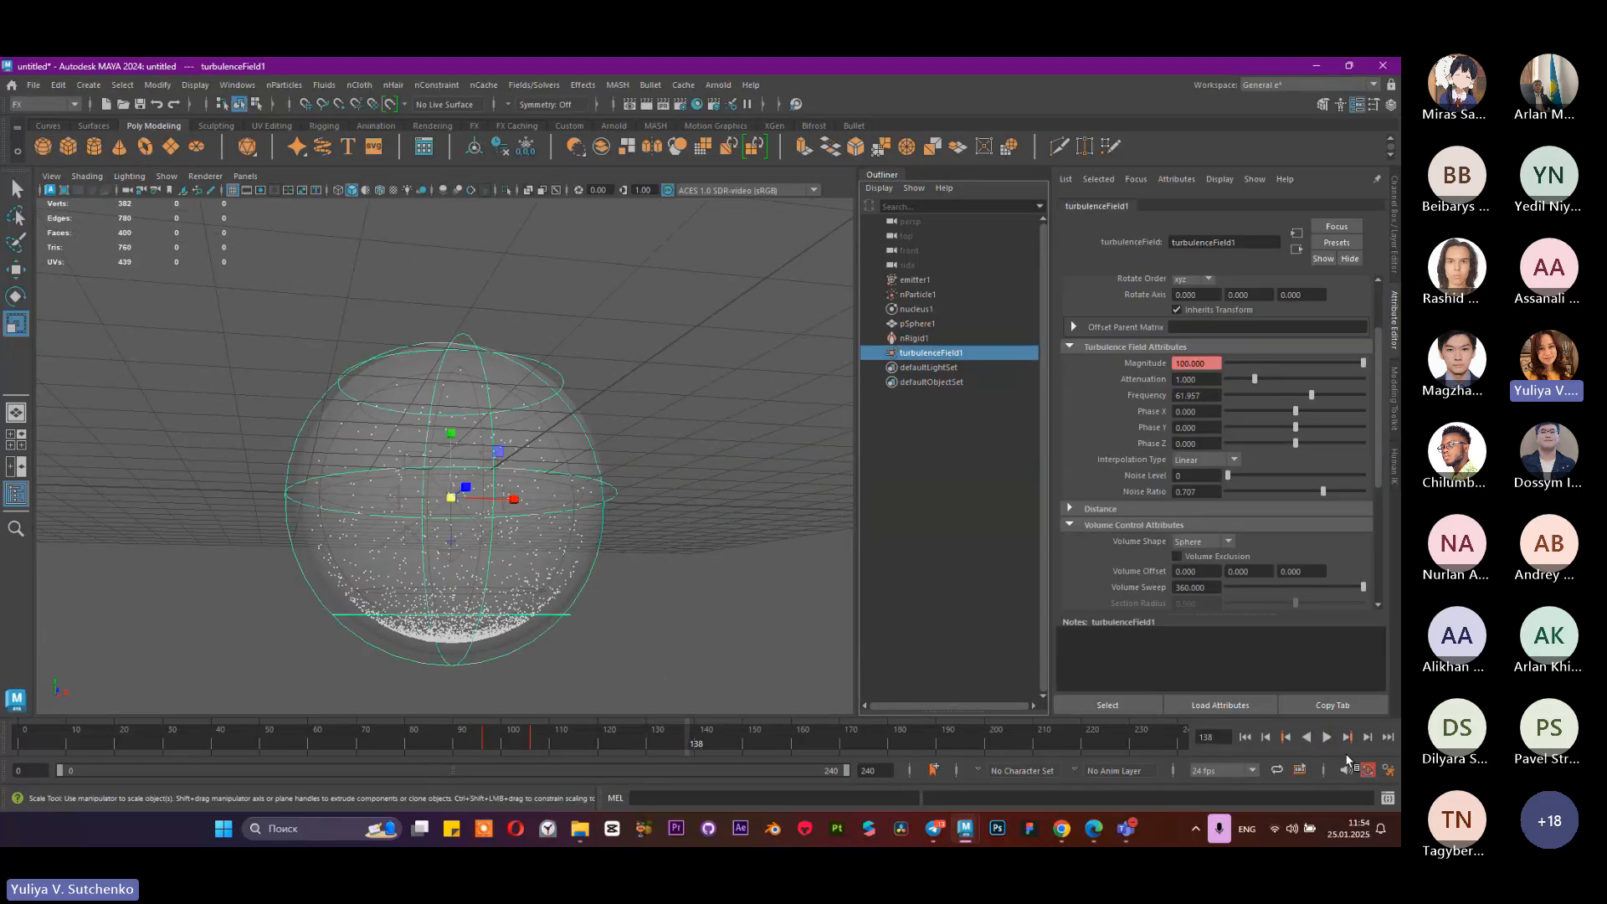
pyautogui.click(1285, 737)
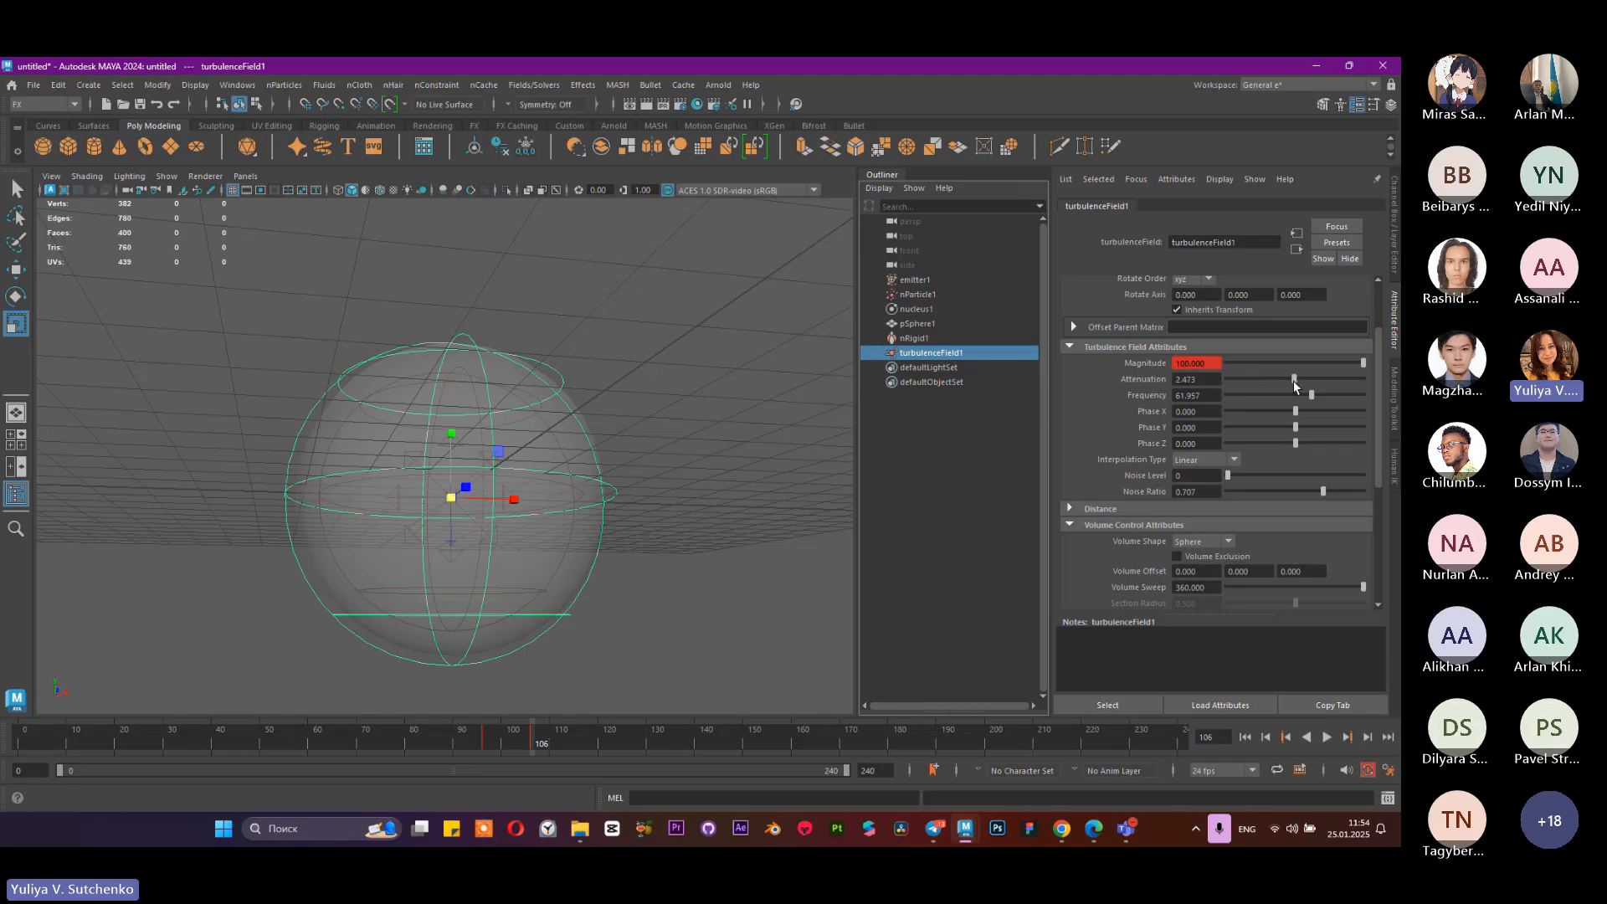
pyautogui.moveTo(1202, 363); pyautogui.dragTo(1153, 365)
pyautogui.write('200')
pyautogui.press('Return')
pyautogui.click(1327, 737)
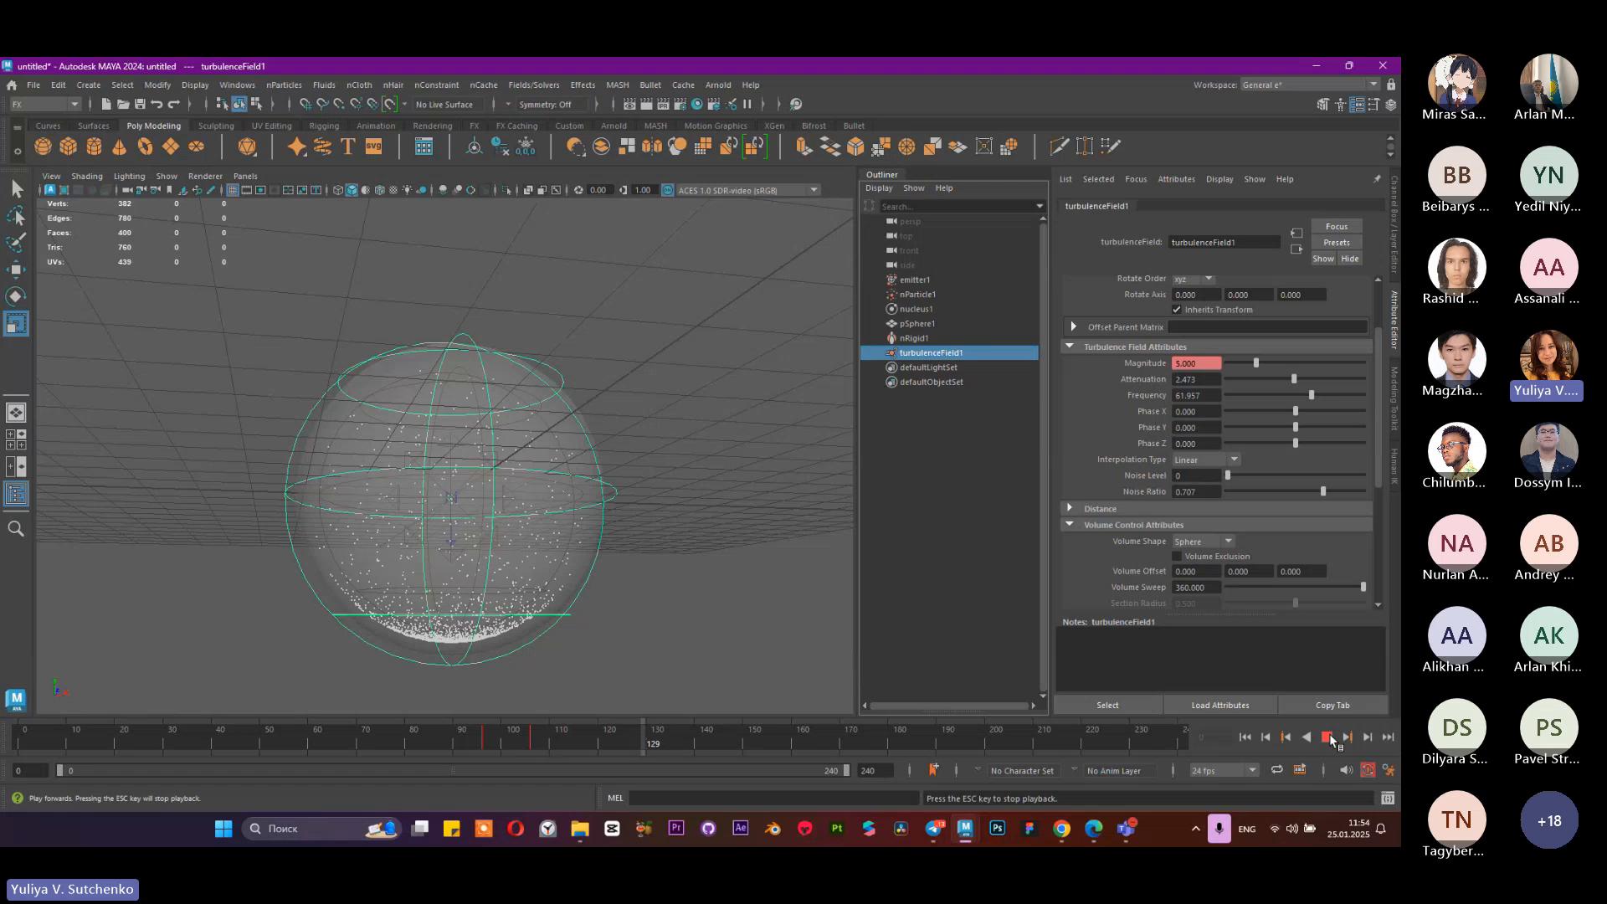
# Step: Stop the playback and delete the turbulence field from the scene
pyautogui.click(1329, 736)
pyautogui.keyDown('alt'); pyautogui.moveTo(676, 547); pyautogui.dragTo(689, 572); pyautogui.keyUp('alt')
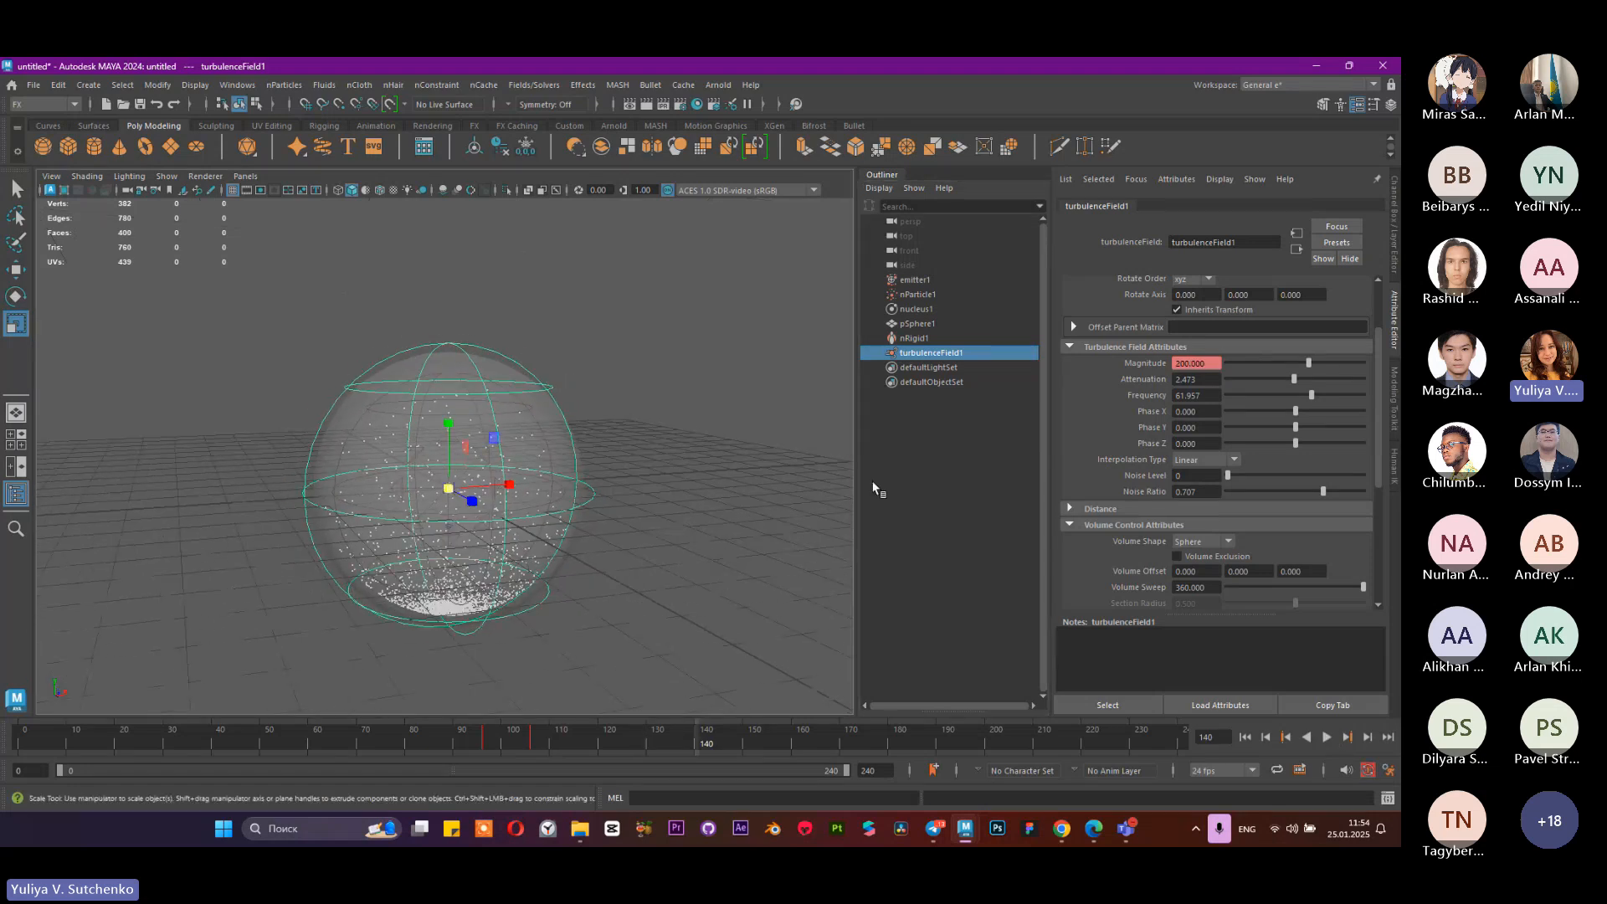
pyautogui.click(875, 488)
pyautogui.click(954, 353)
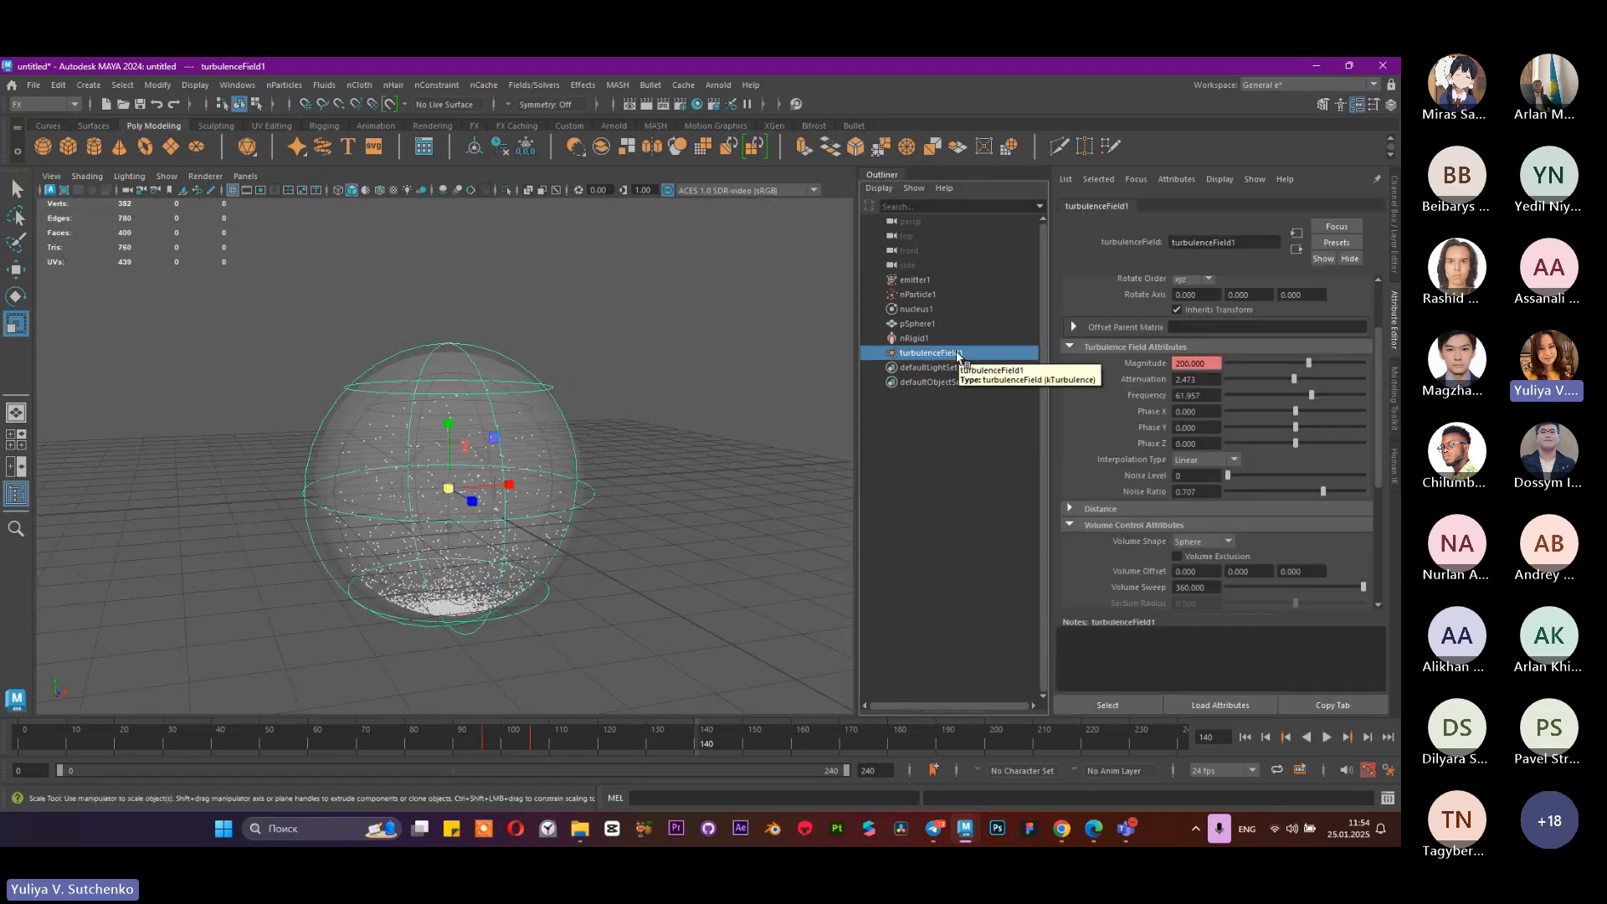
pyautogui.press('Delete')
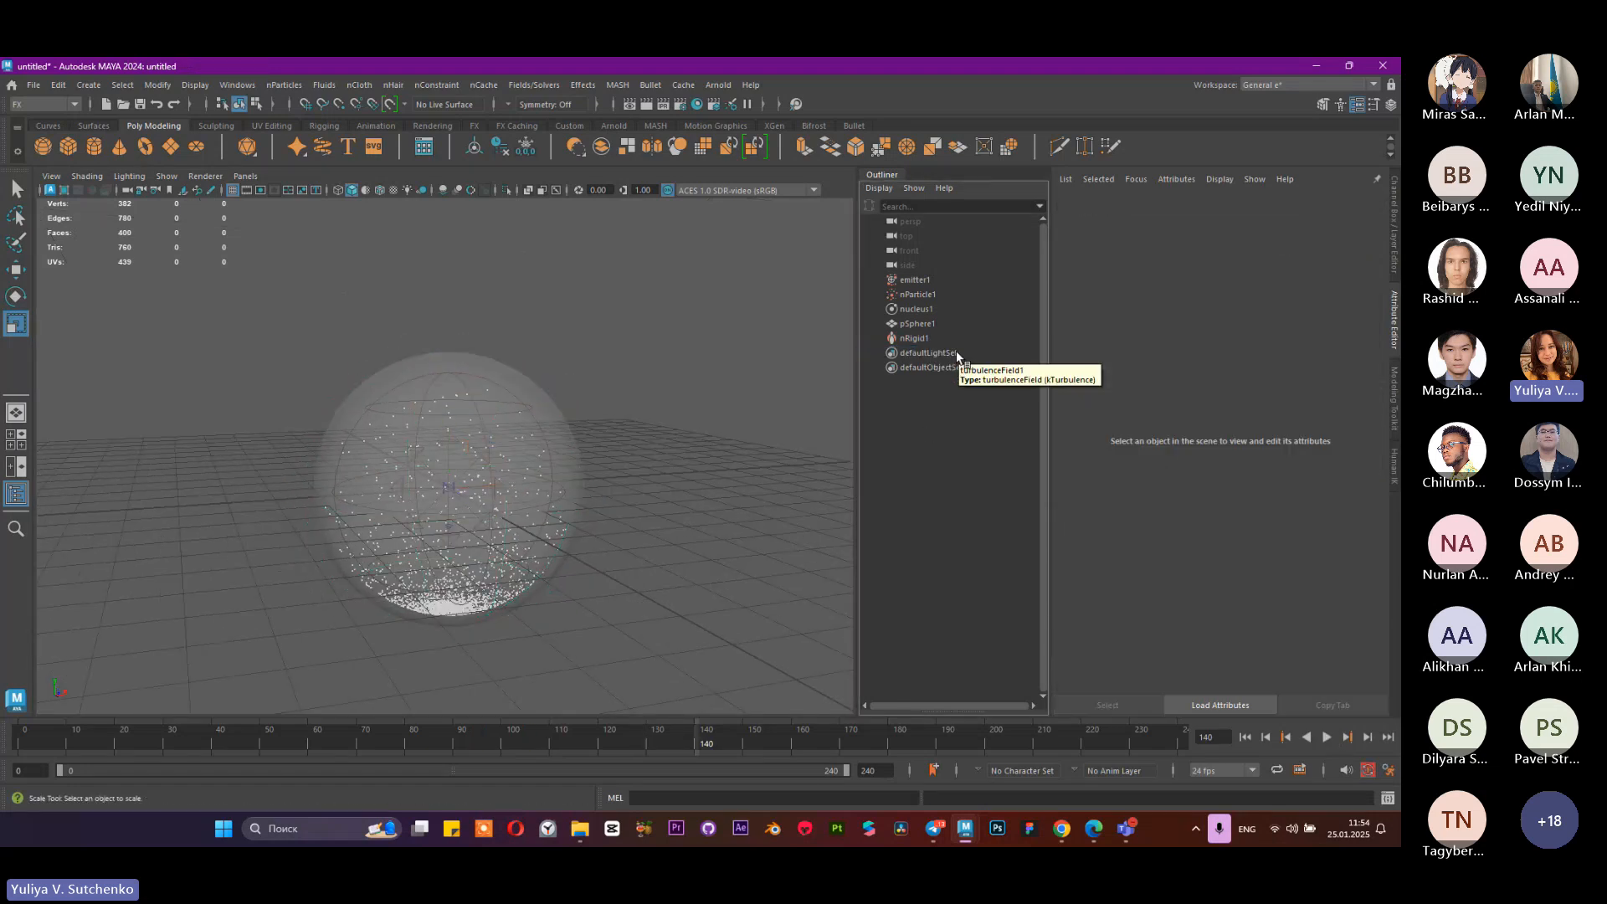
pyautogui.click(436, 85)
pyautogui.click(559, 227)
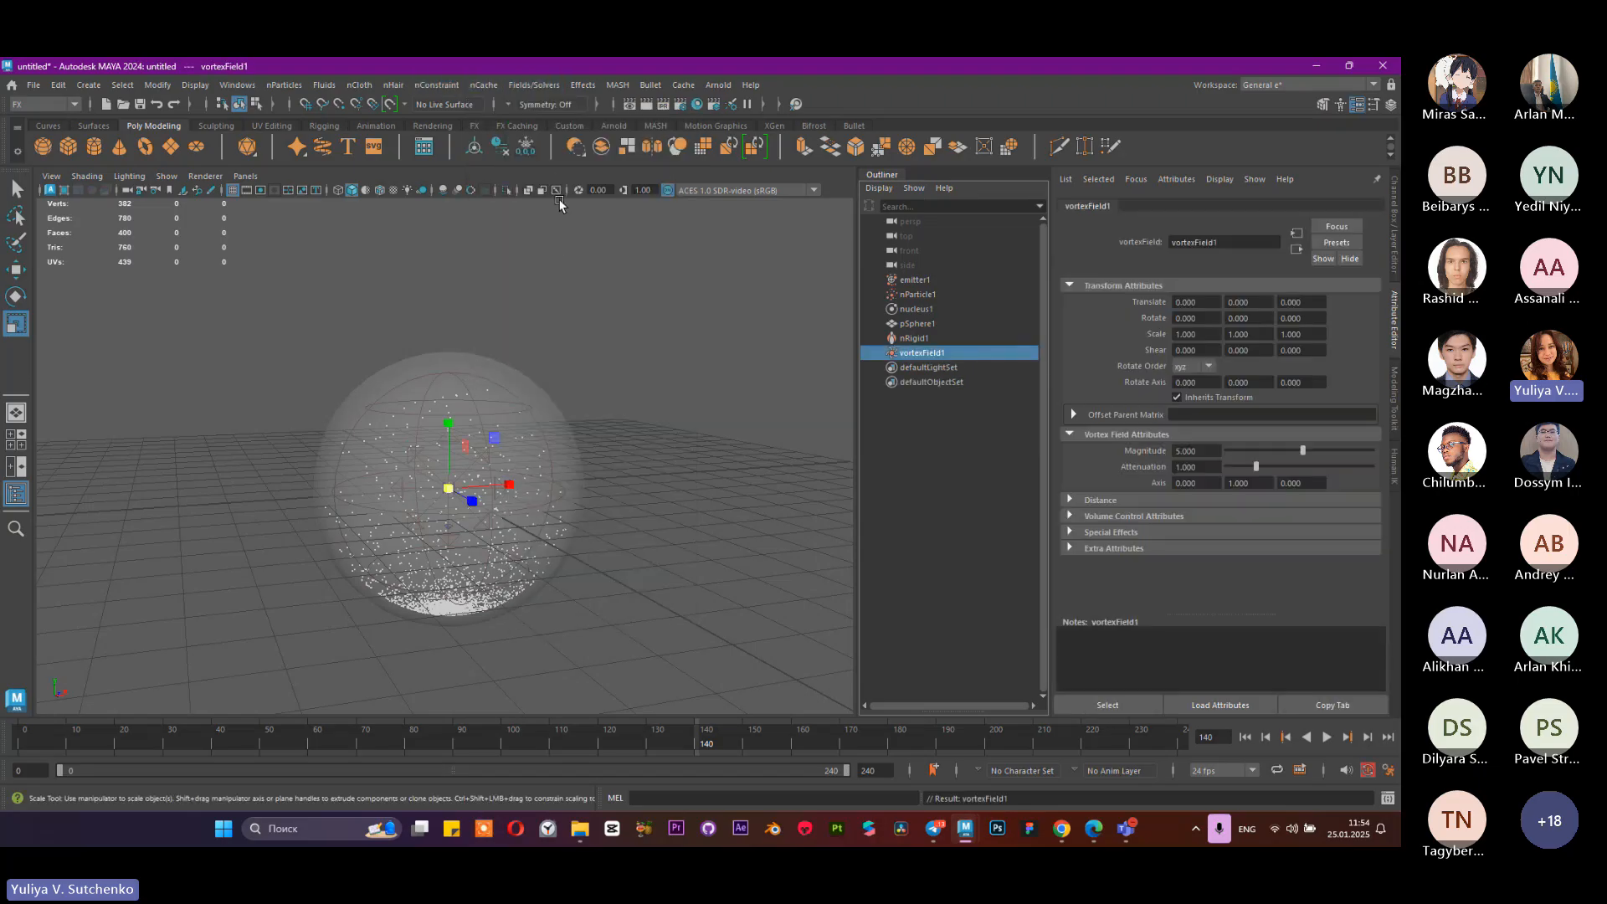
pyautogui.hotkey('ctrl', 'z')
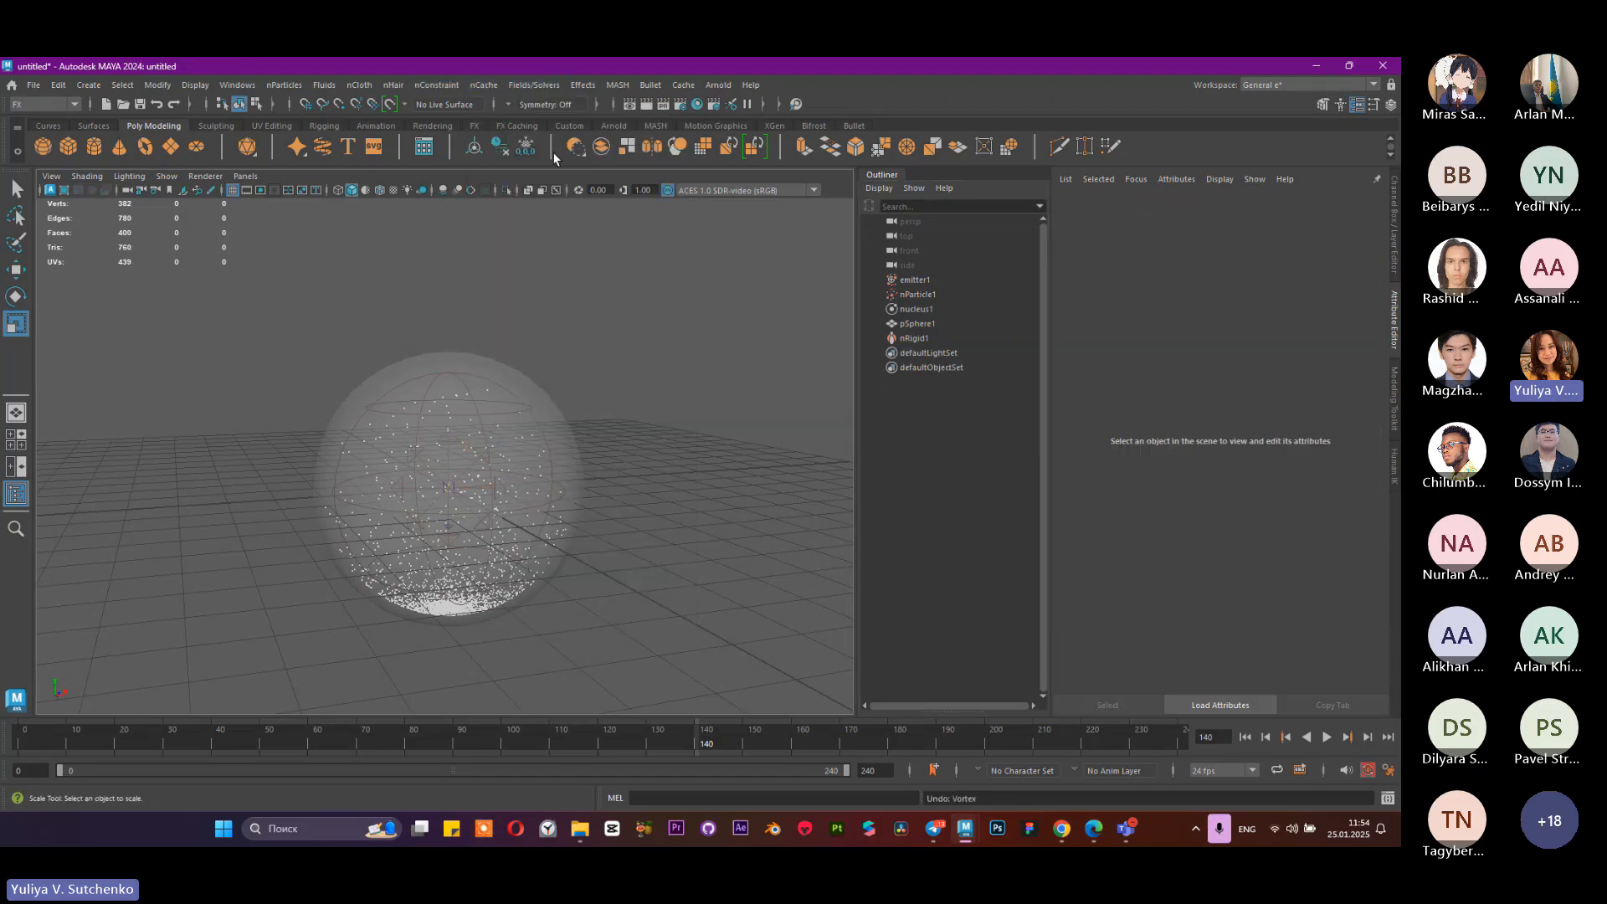
# Step: Apply a Volume Axis field to the nParticles and scale its cube volume up to surround the collider sphere
pyautogui.click(919, 292)
pyautogui.click(534, 84)
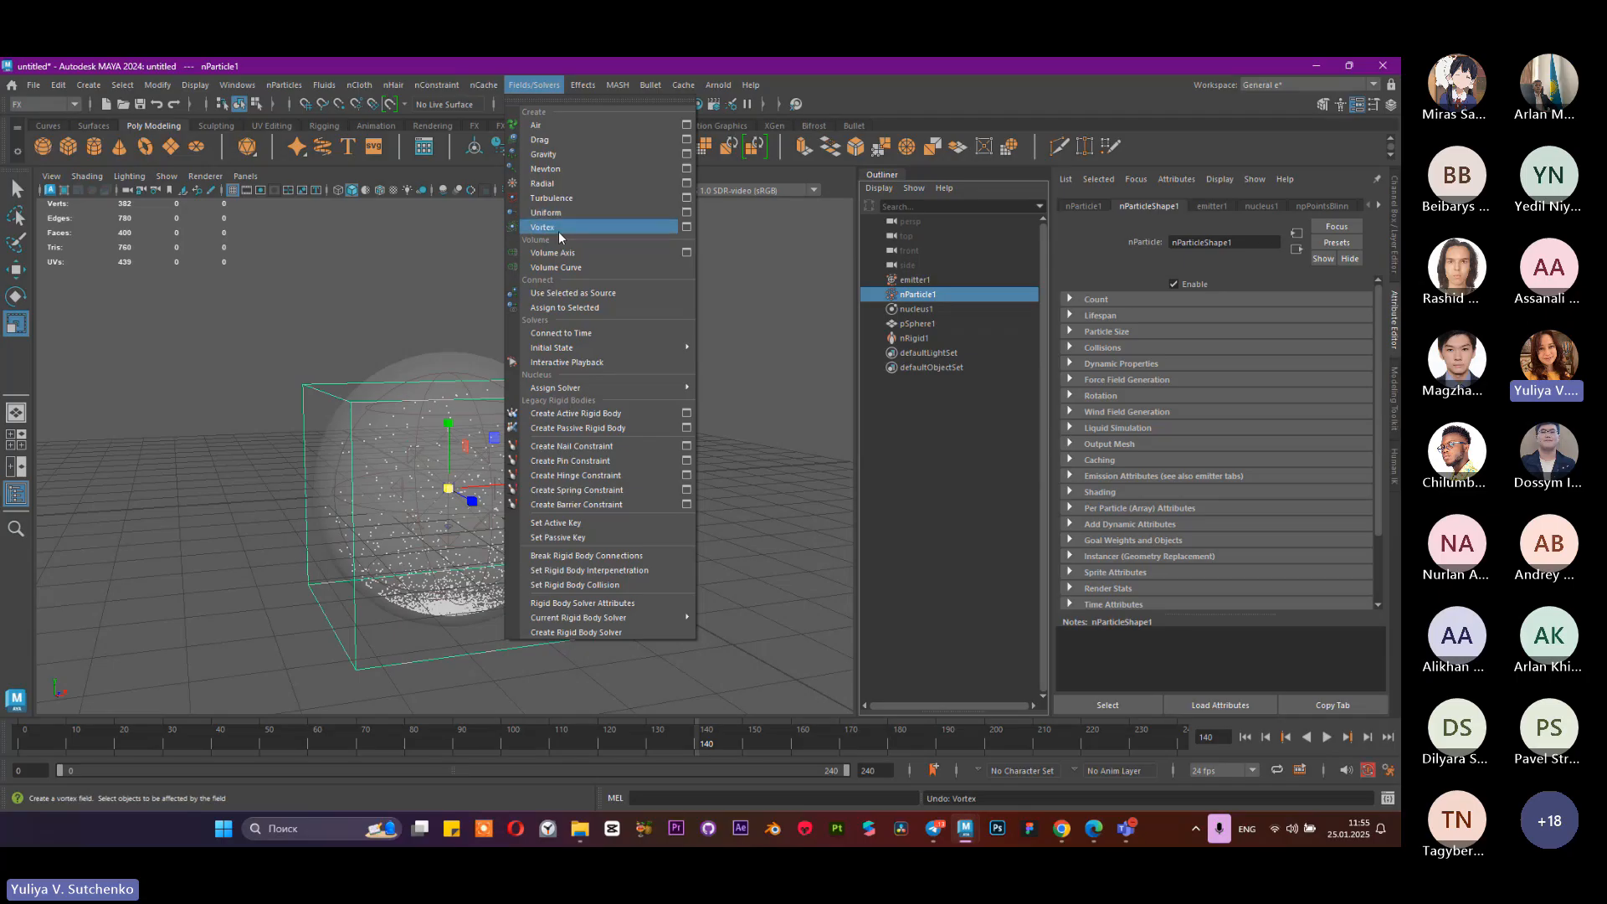
pyautogui.click(559, 253)
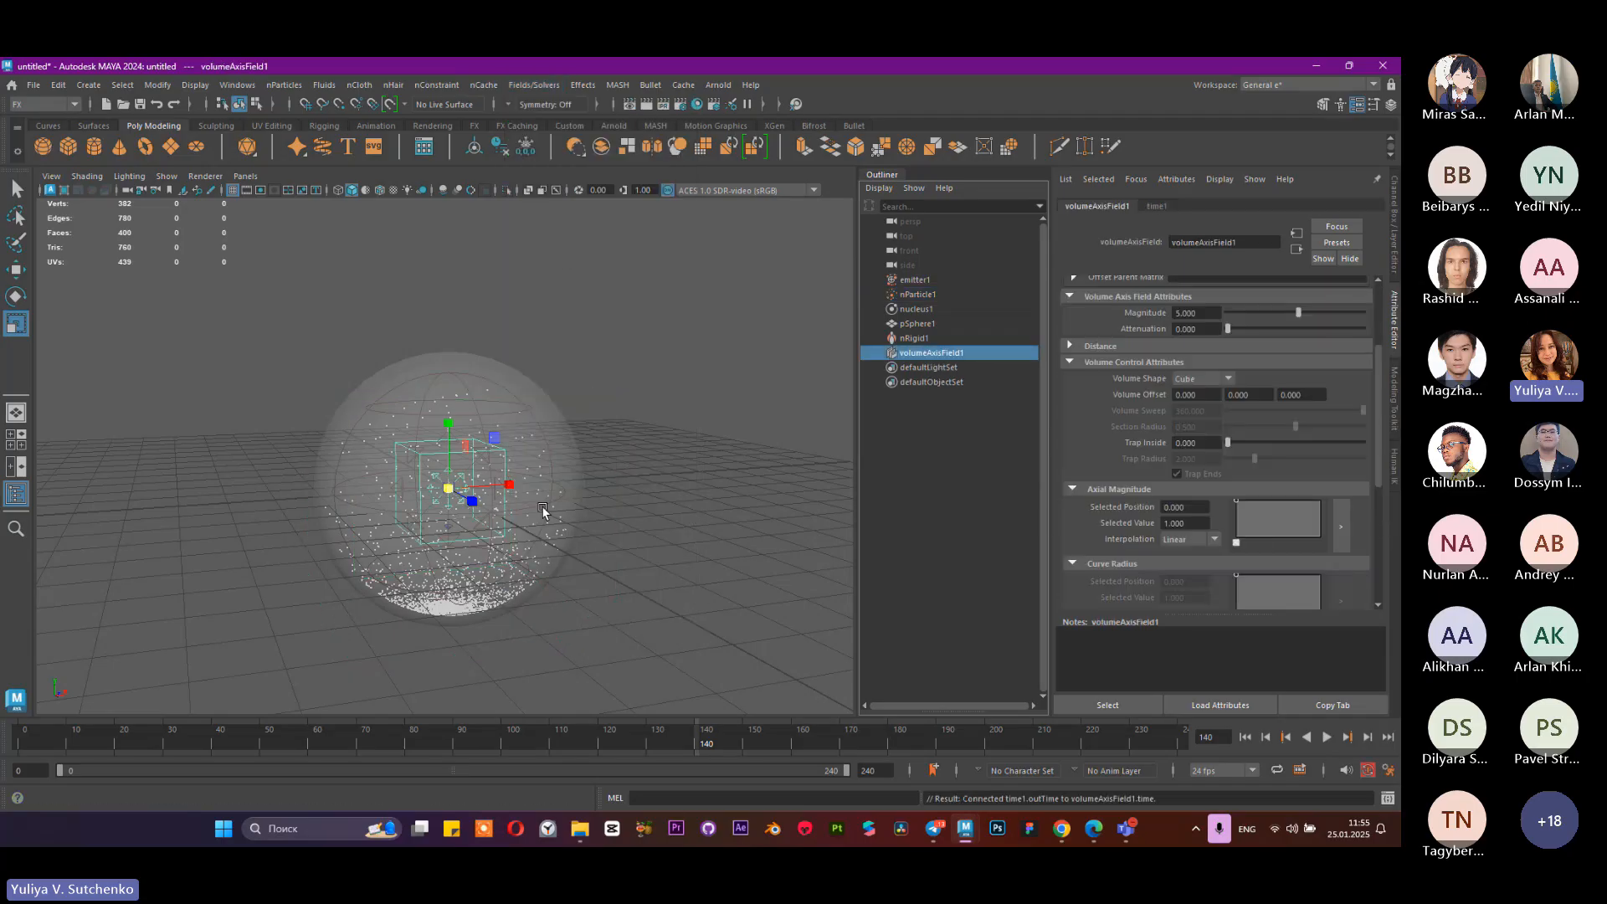
pyautogui.moveTo(448, 488); pyautogui.dragTo(520, 502)
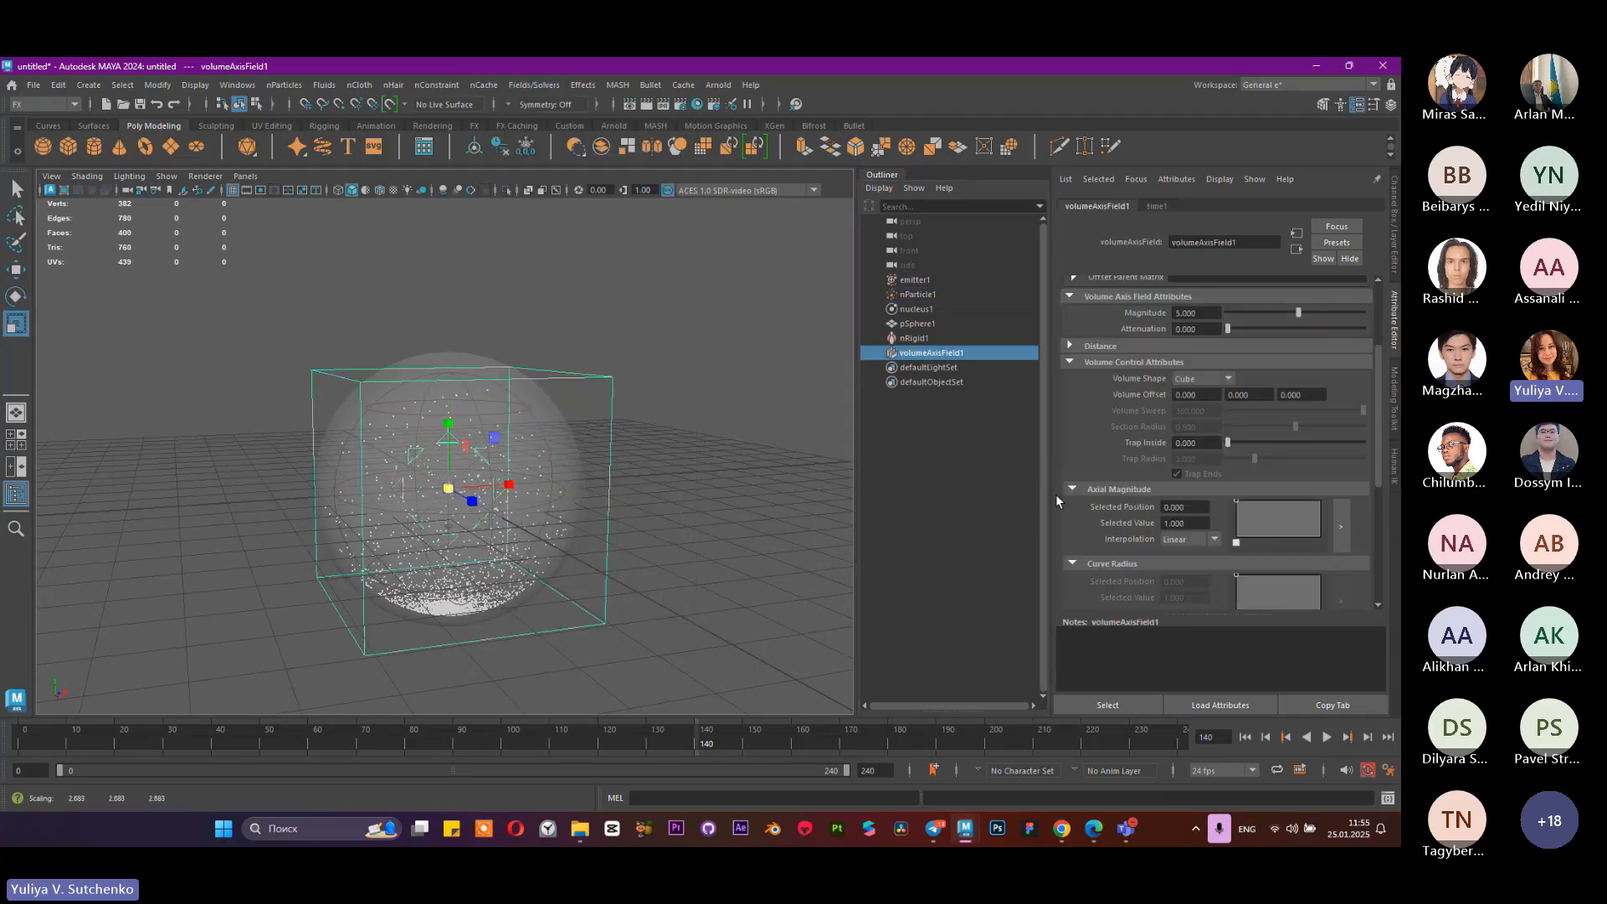
# Step: Set the volume axis field's Volume Shape to Sphere and scale it to about 3.71 on all axes
pyautogui.click(923, 449)
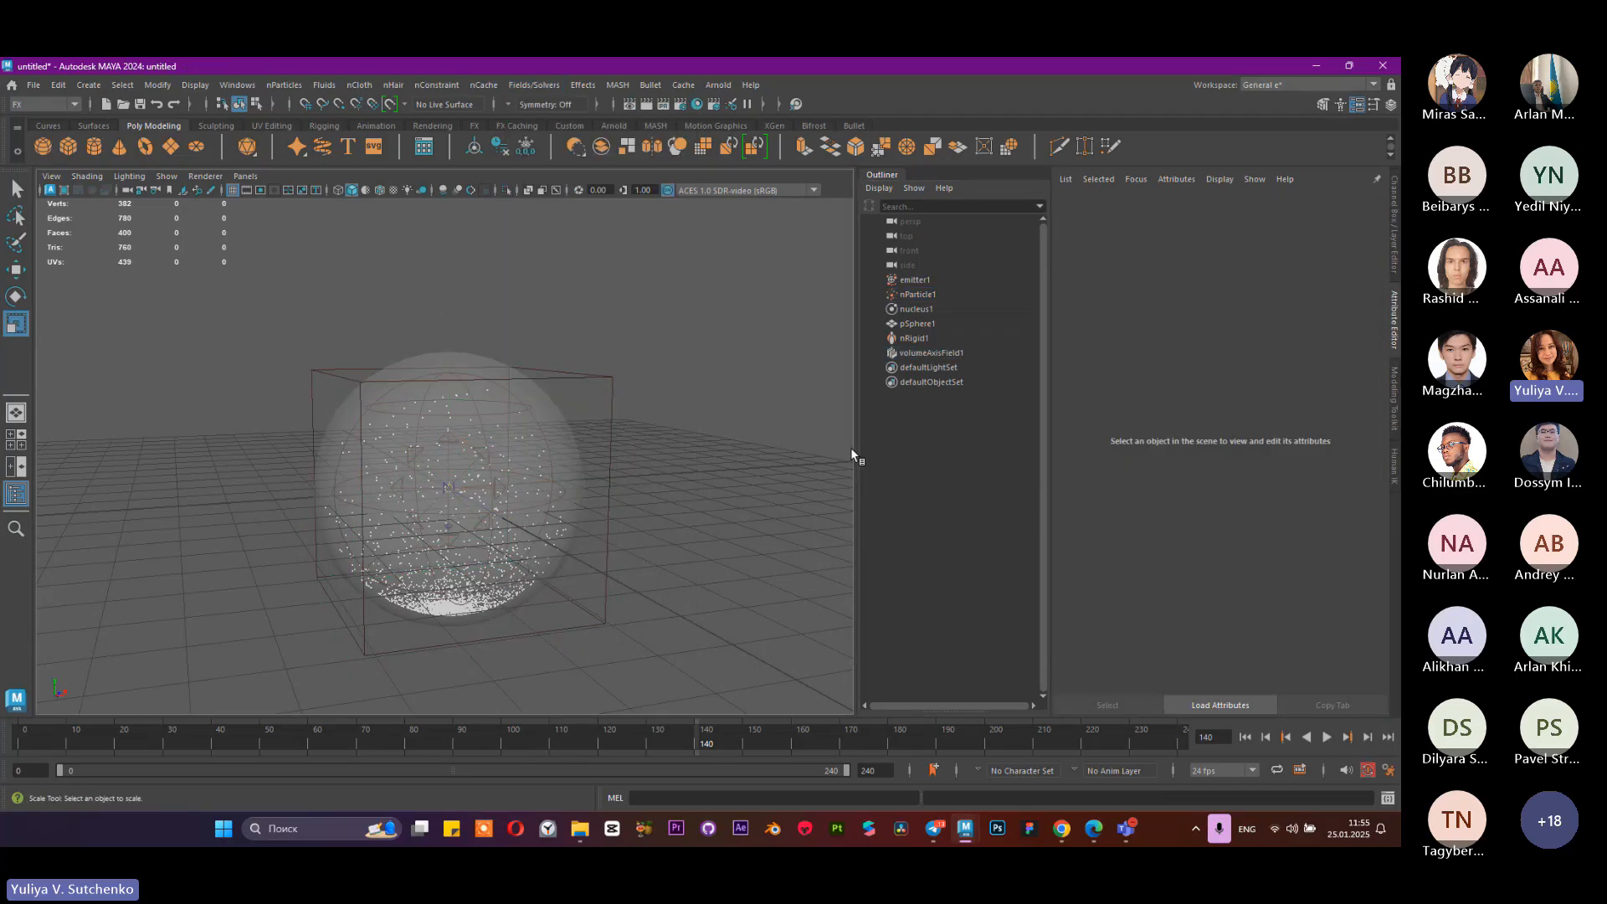
pyautogui.click(614, 382)
pyautogui.click(1206, 381)
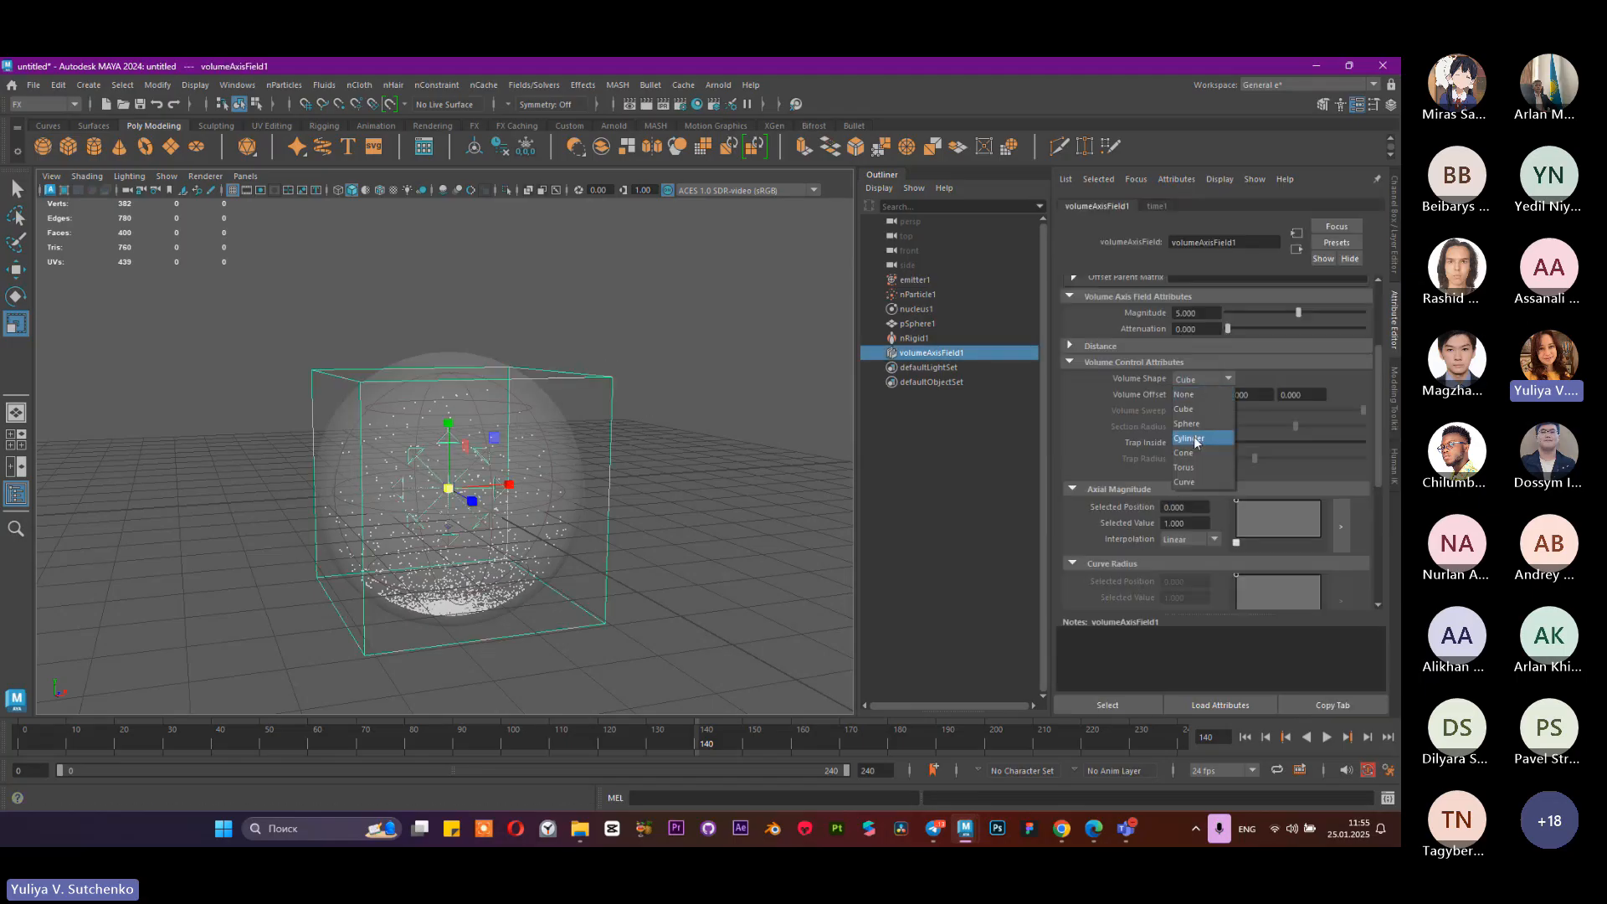
pyautogui.click(1187, 423)
pyautogui.moveTo(452, 488)
pyautogui.mouseDown()
pyautogui.moveTo(477, 496)
pyautogui.moveTo(452, 500)
pyautogui.mouseUp()
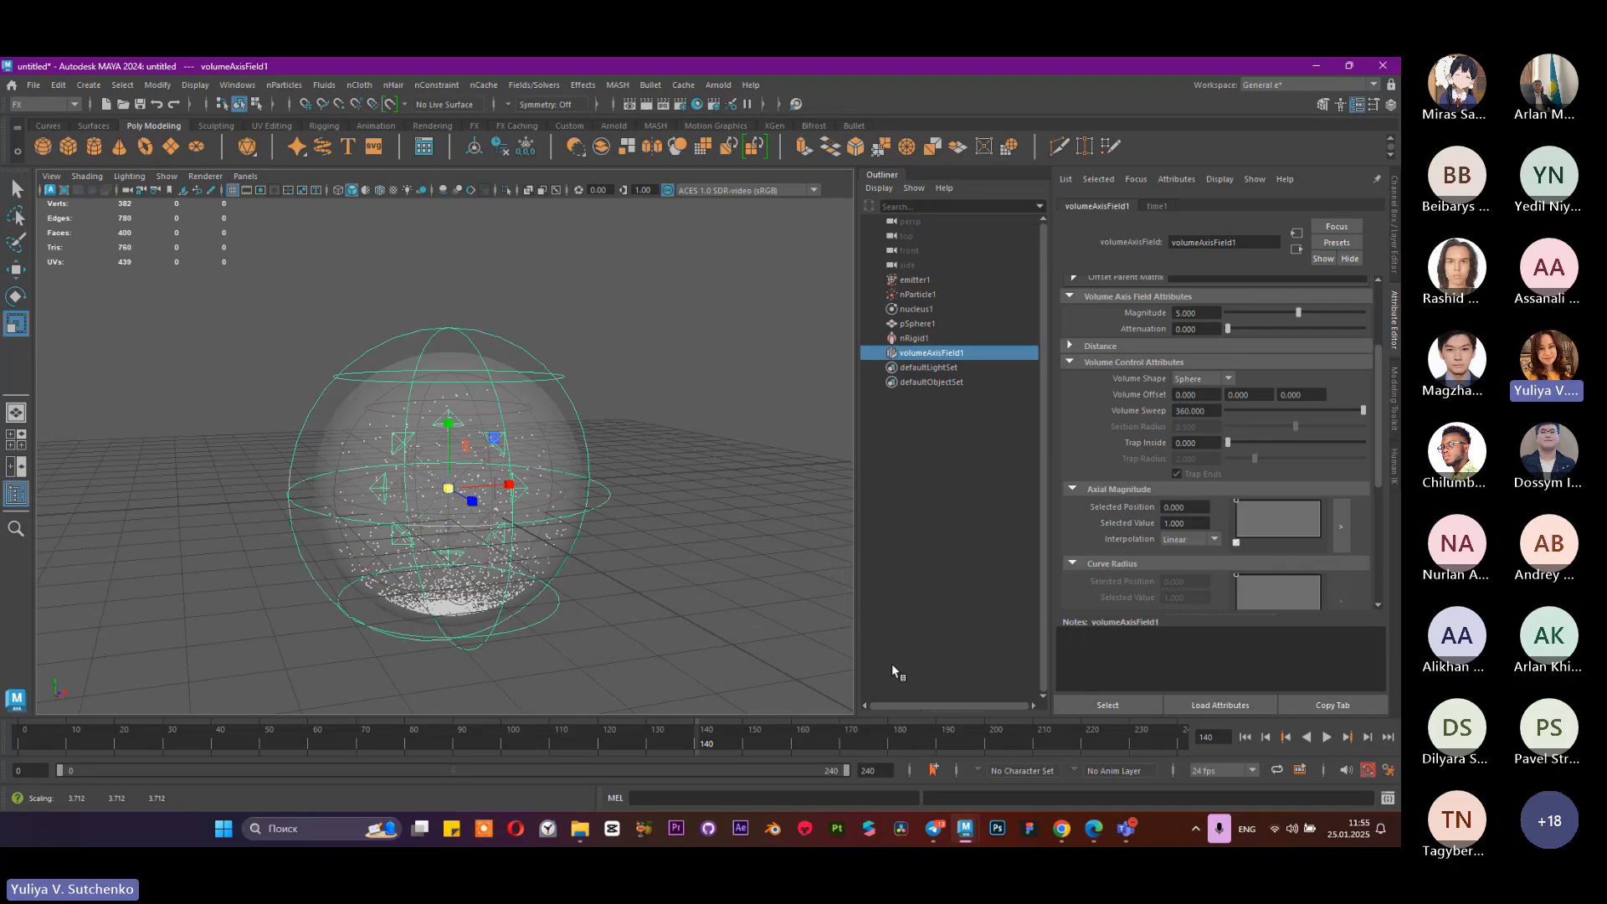
# Step: Return to the first frame and set the volume axis field's Away From Center to 0 and Along Axis to 10
pyautogui.scroll(3, 1173, 425)
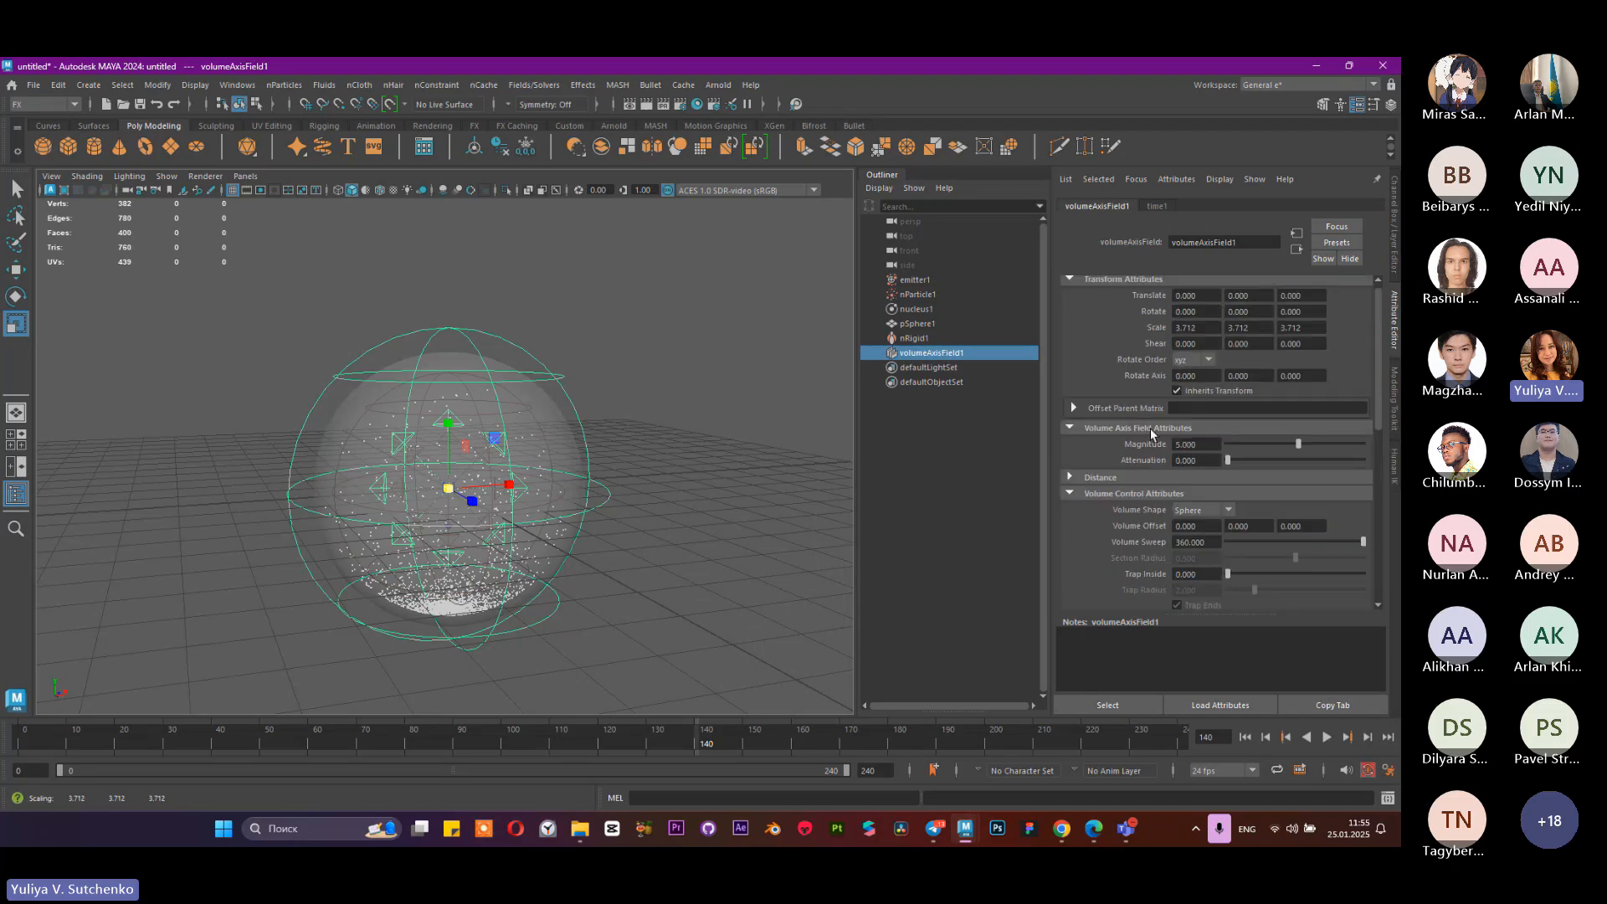
pyautogui.scroll(1, 1152, 432)
pyautogui.click(1244, 736)
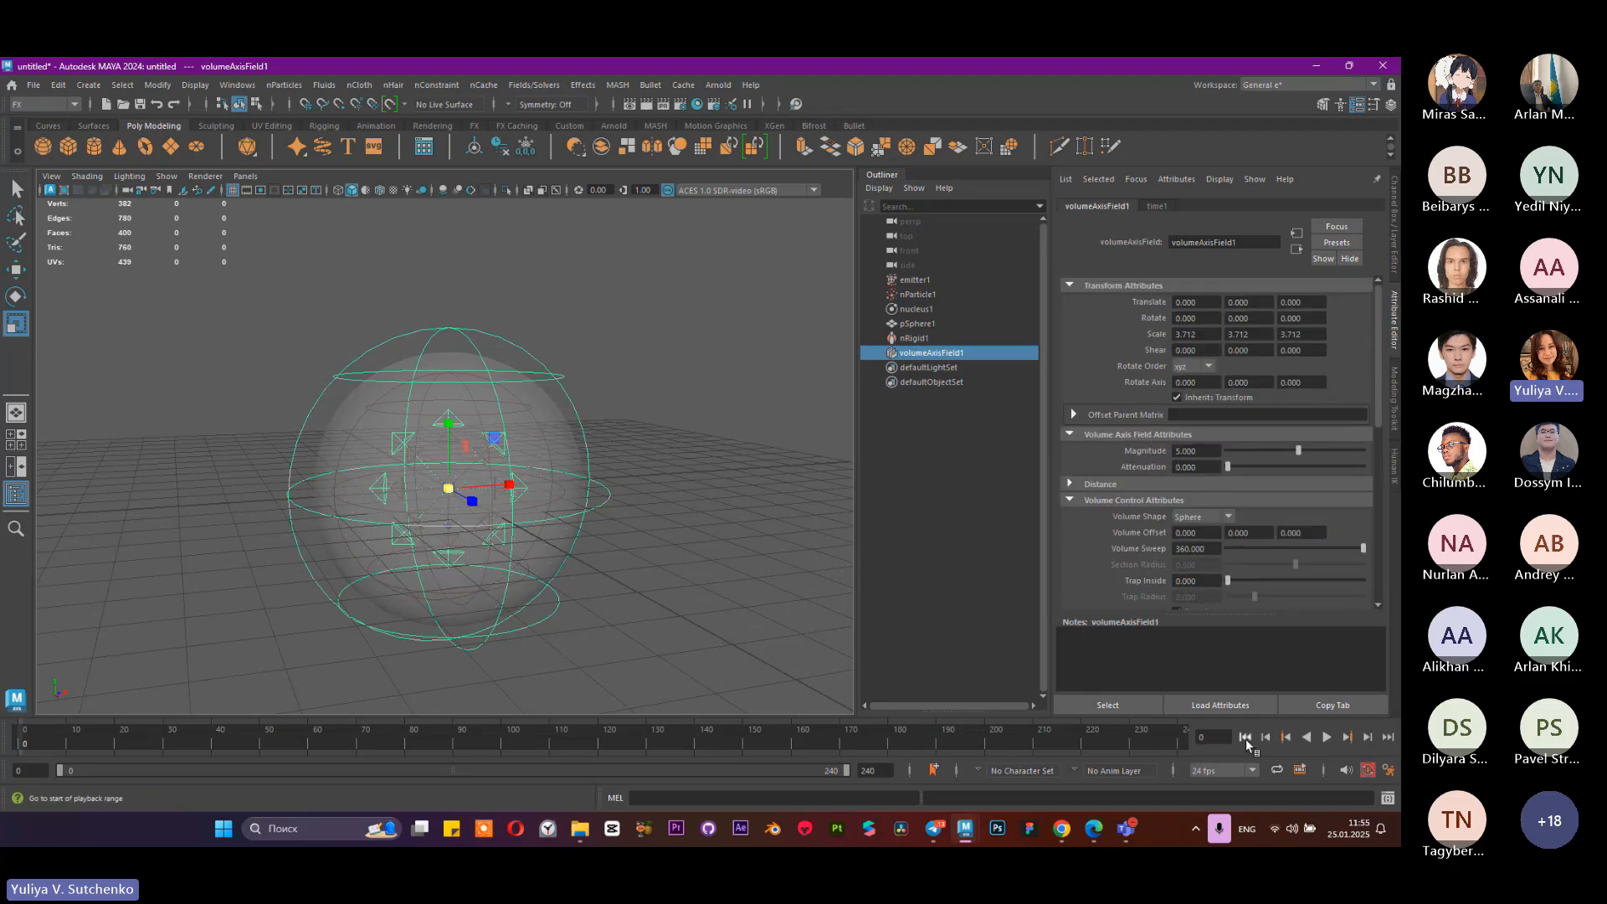
pyautogui.scroll(-10, 1203, 585)
pyautogui.scroll(-1, 1237, 486)
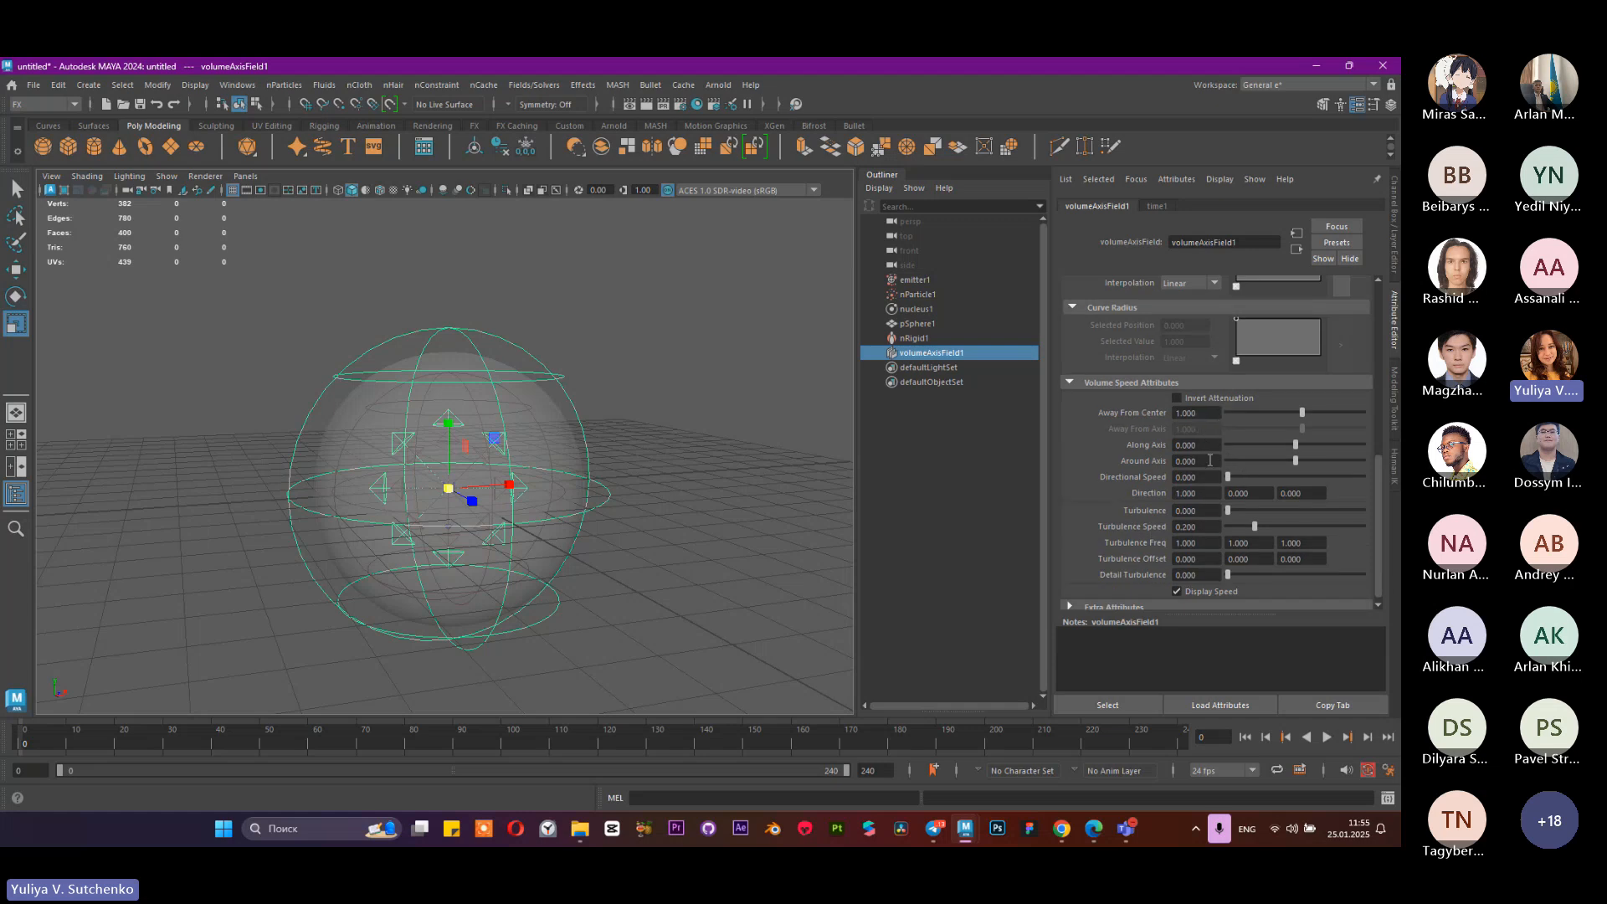
pyautogui.moveTo(1295, 444); pyautogui.dragTo(1364, 446)
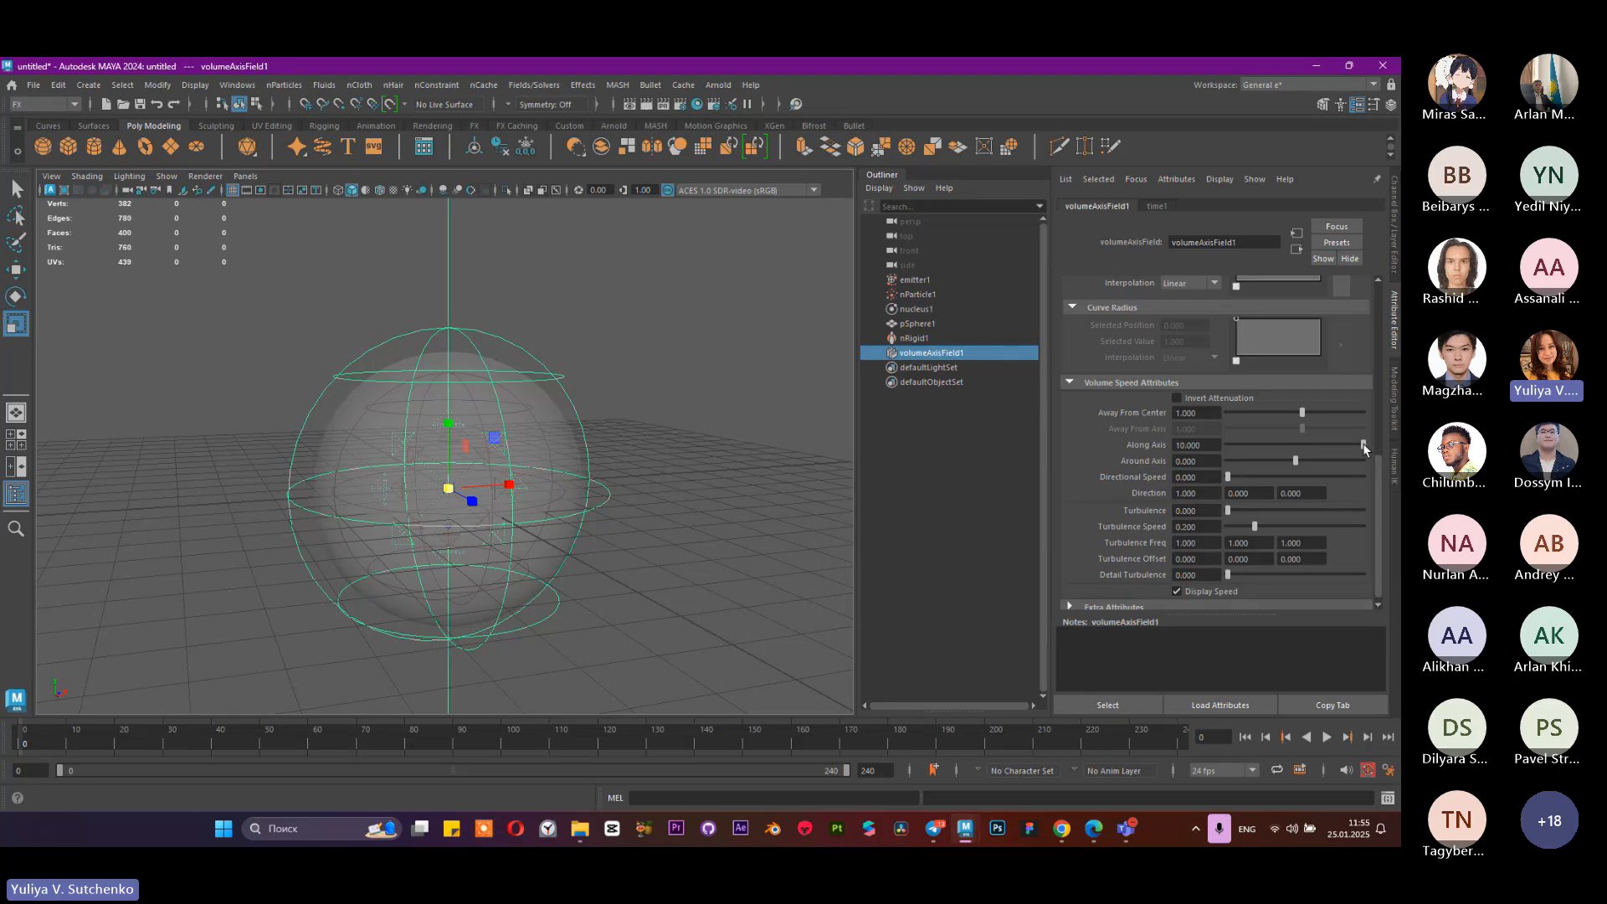
pyautogui.keyDown('alt'); pyautogui.moveTo(840, 446); pyautogui.dragTo(659, 423, button='right'); pyautogui.keyUp('alt')
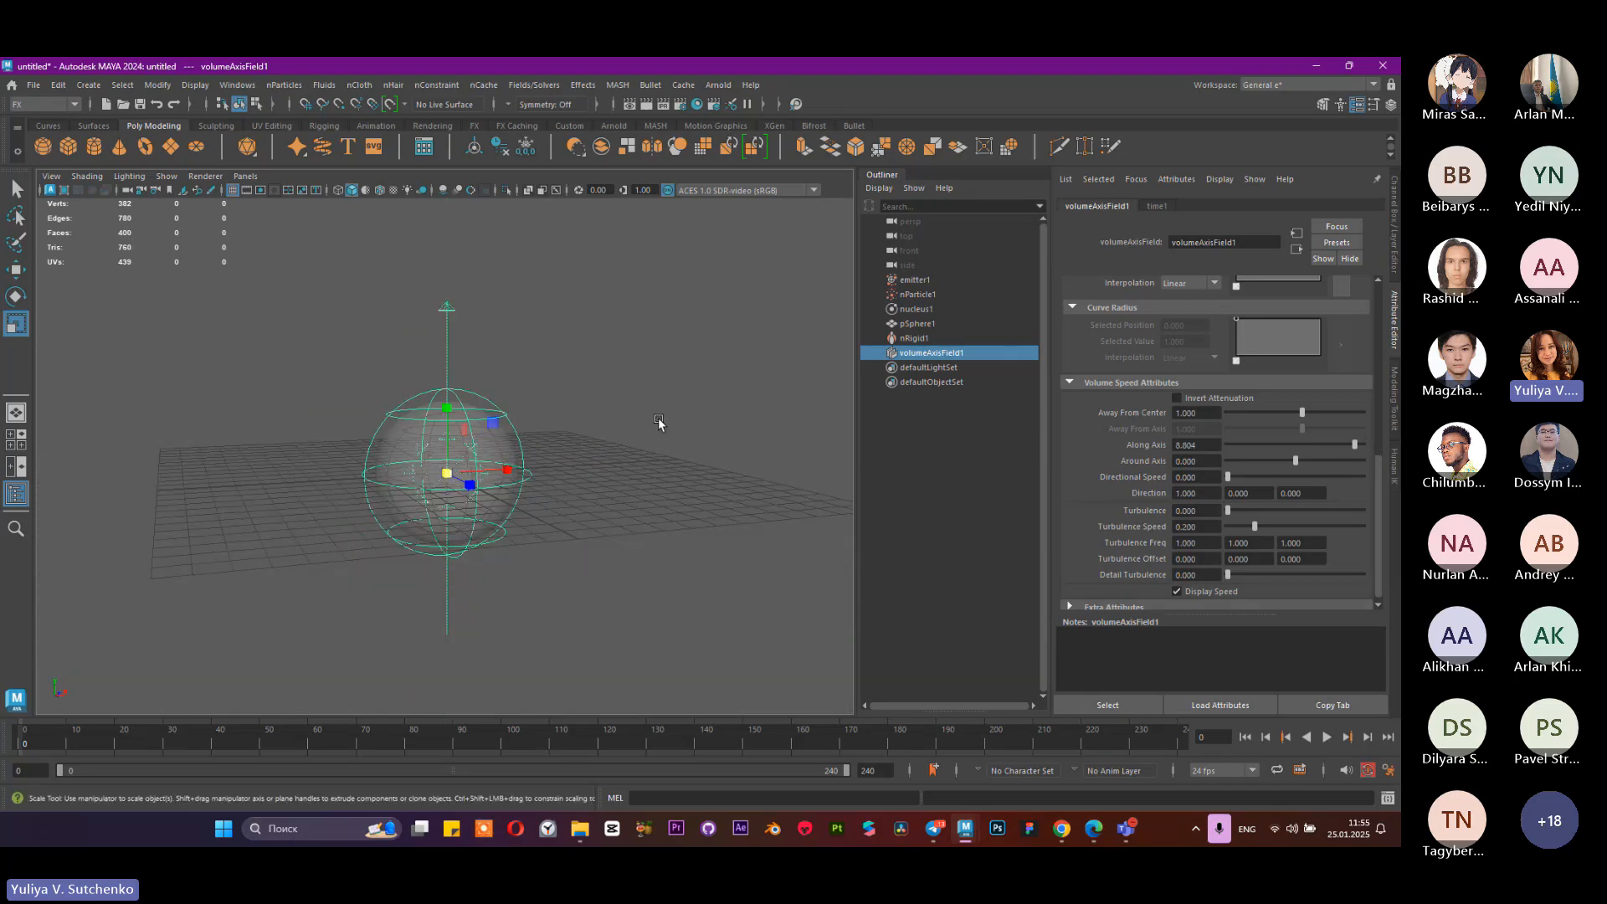
pyautogui.click(1209, 415)
pyautogui.write('0')
pyautogui.press('Return')
pyautogui.moveTo(1354, 443); pyautogui.dragTo(1367, 444)
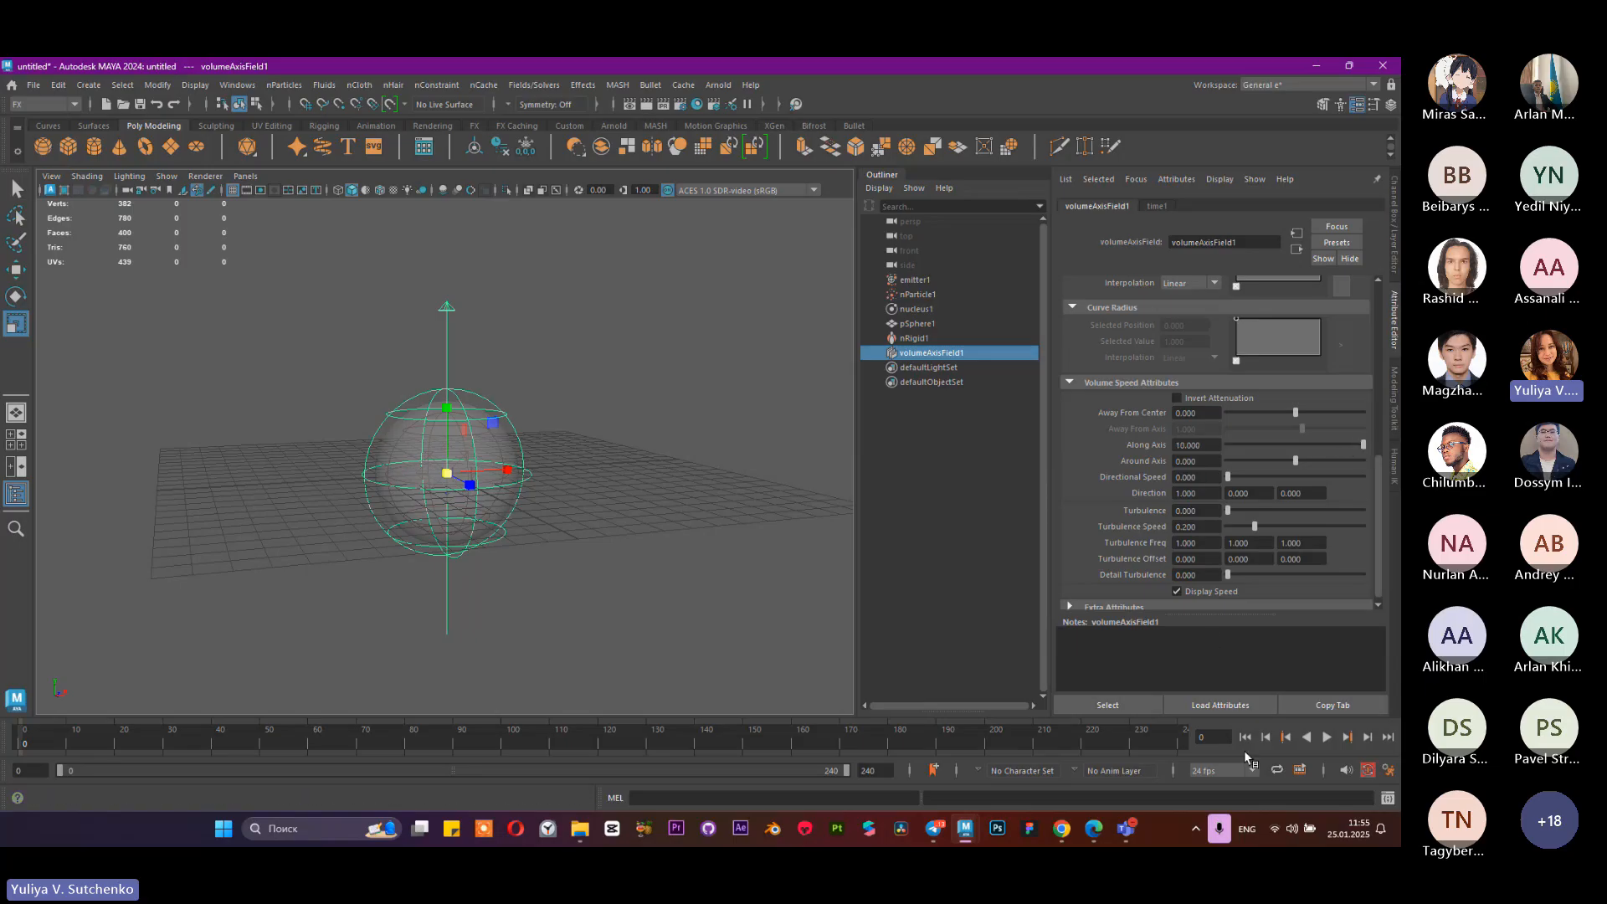
# Step: Play the simulation to about frame 44 and inspect how the particles move inside the sphere from several angles
pyautogui.click(1327, 736)
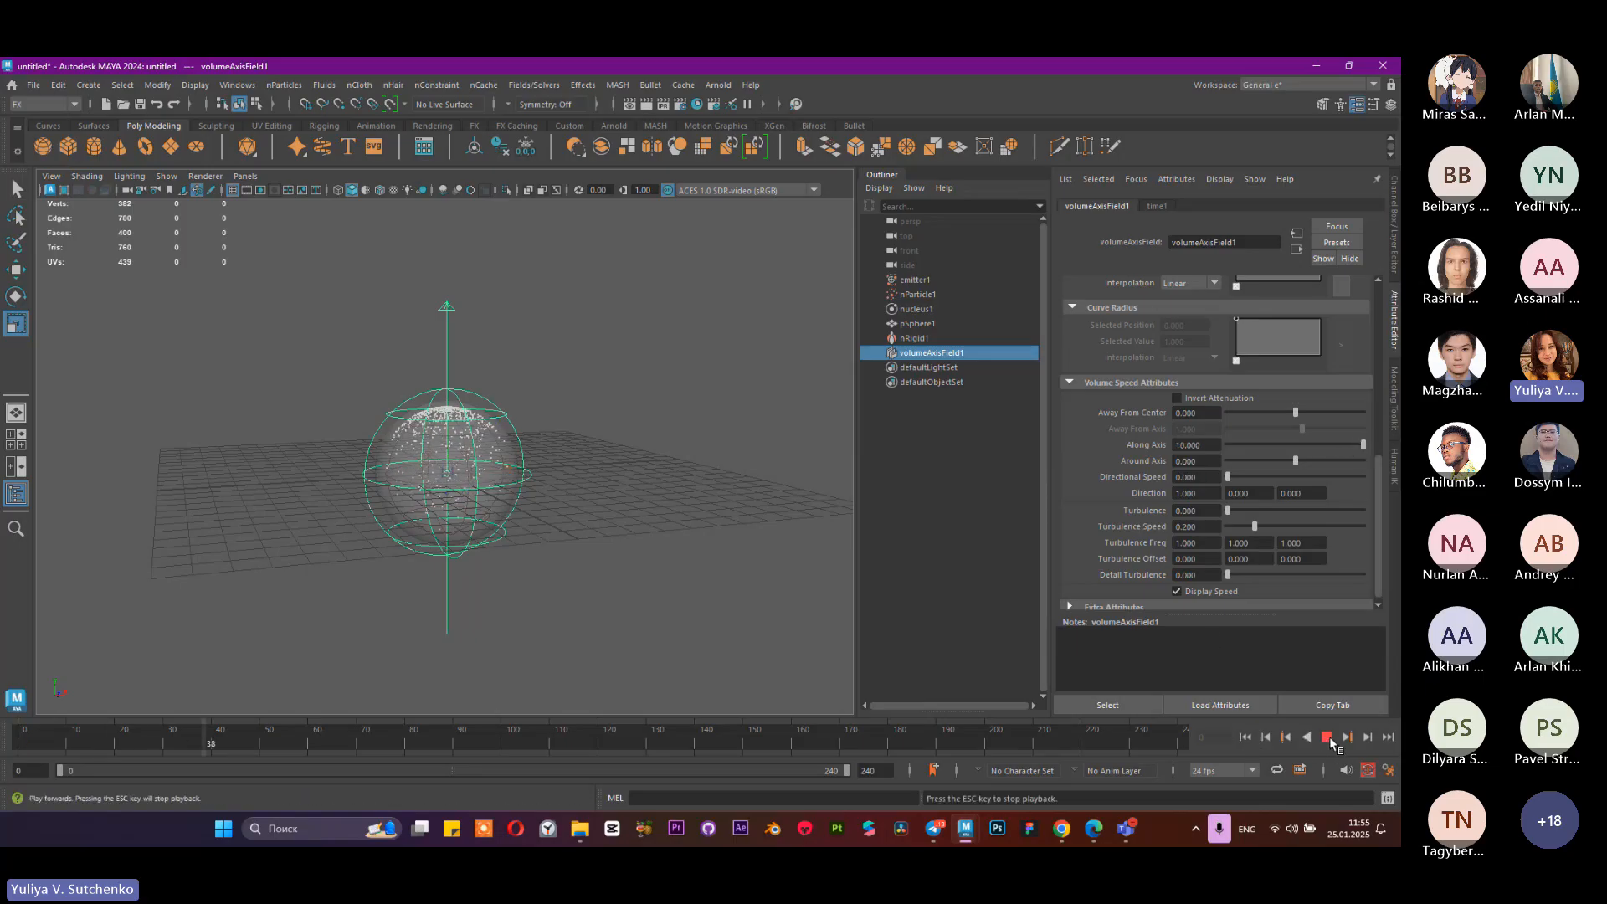
pyautogui.click(1328, 736)
pyautogui.keyDown('alt'); pyautogui.moveTo(559, 468); pyautogui.dragTo(529, 360); pyautogui.keyUp('alt')
pyautogui.scroll(6, 569, 502)
pyautogui.keyDown('alt'); pyautogui.moveTo(579, 557); pyautogui.dragTo(564, 589); pyautogui.keyUp('alt')
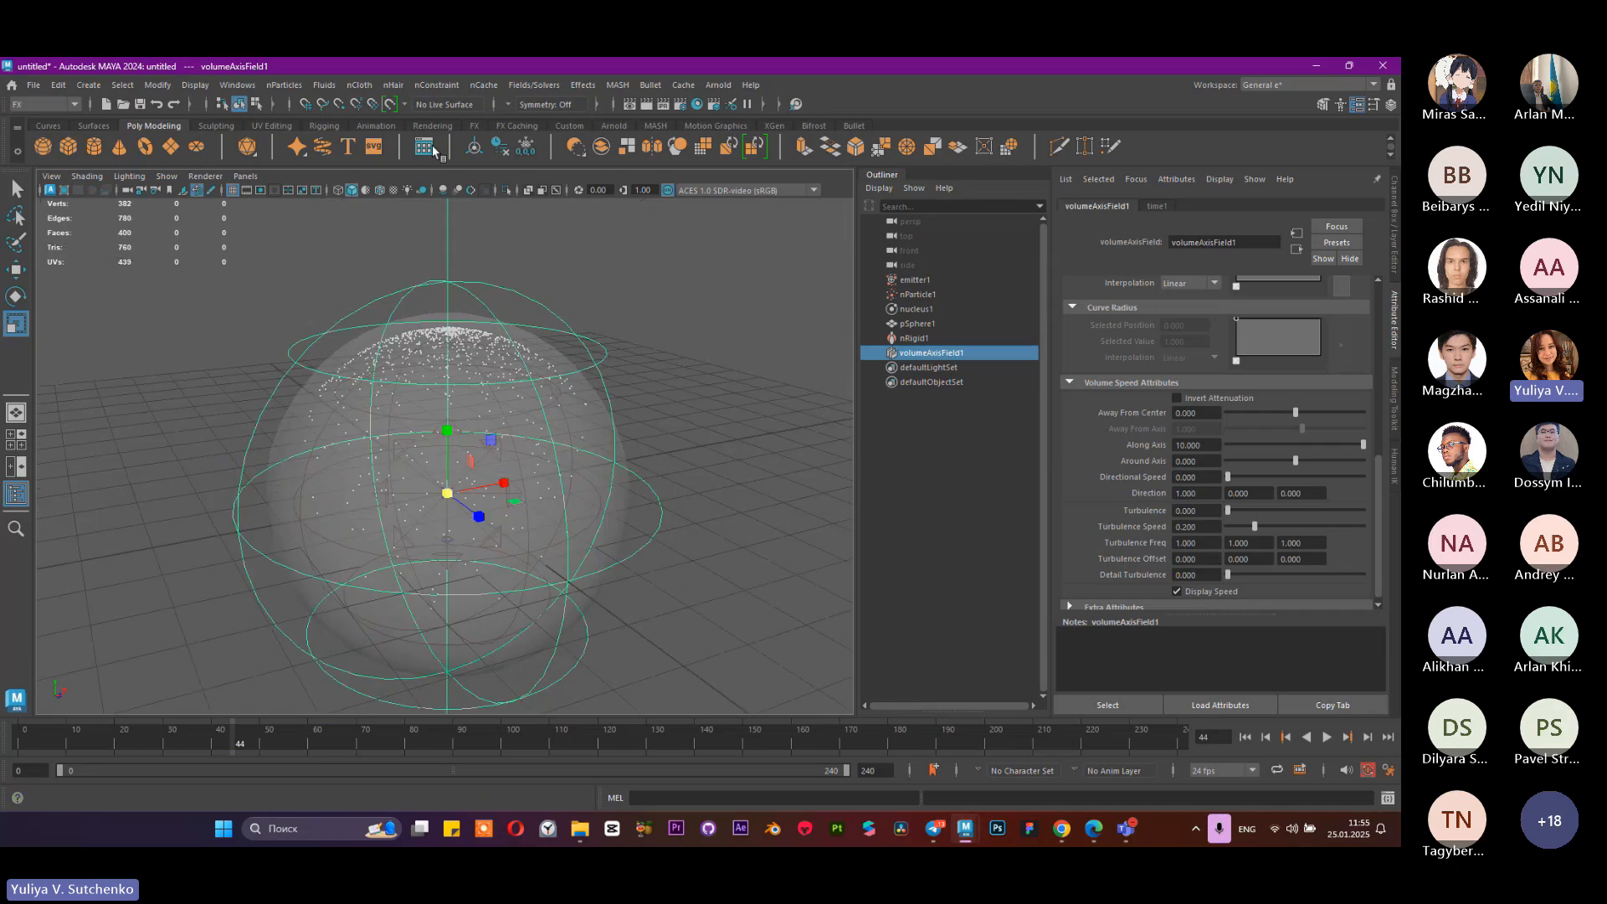
pyautogui.scroll(-5, 542, 444)
pyautogui.keyDown('alt'); pyautogui.moveTo(535, 484); pyautogui.dragTo(531, 435); pyautogui.keyUp('alt')
pyautogui.scroll(4, 574, 499)
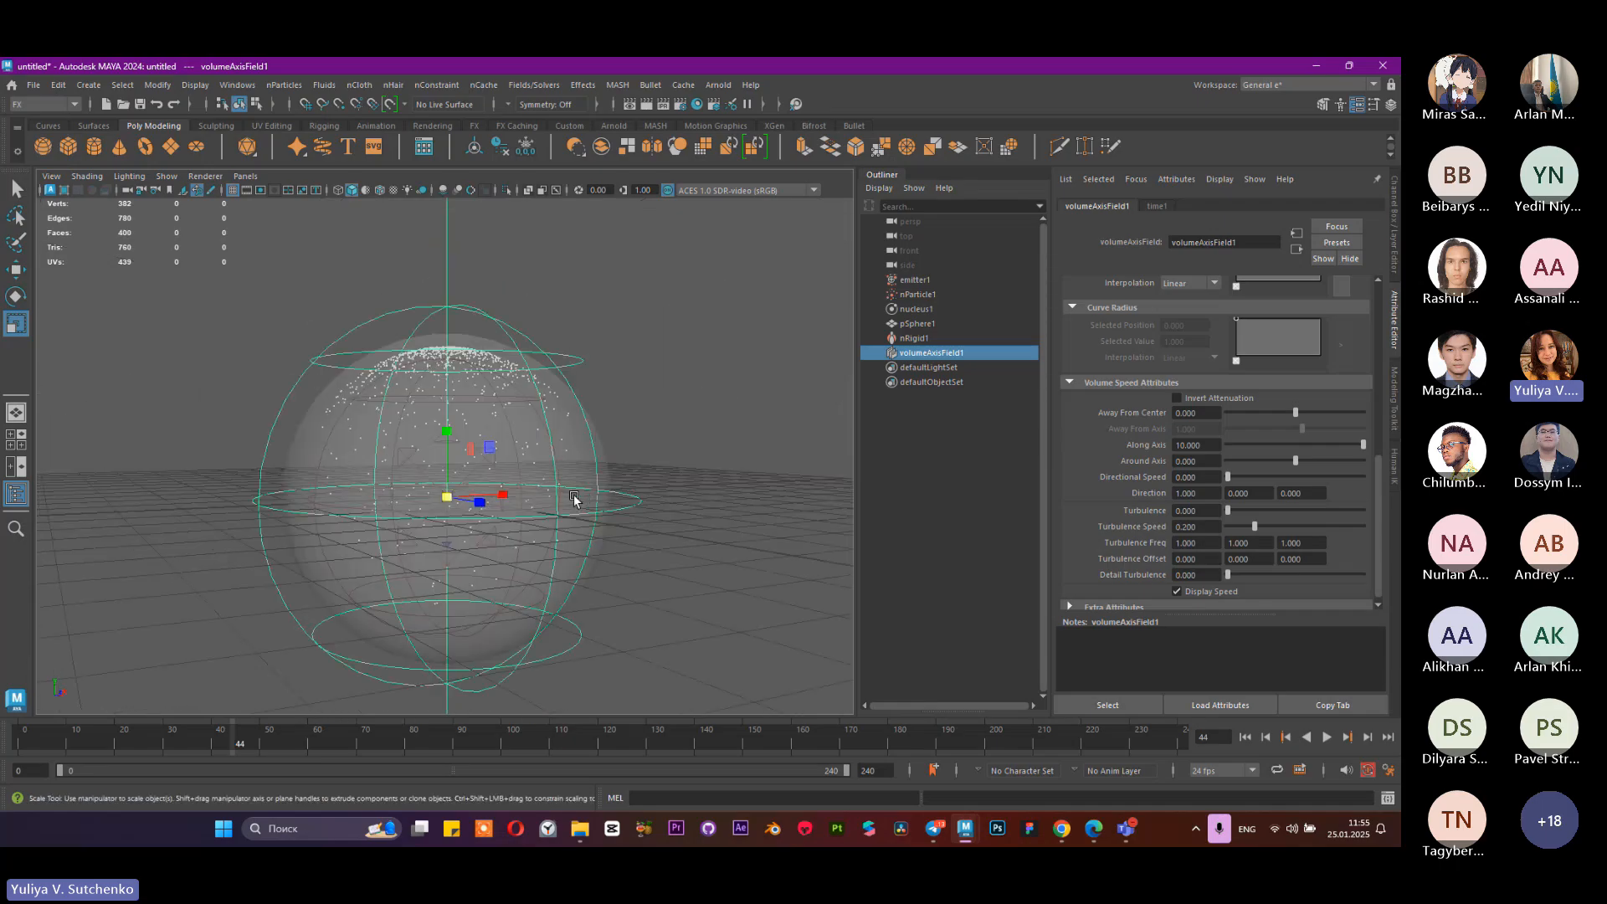
pyautogui.scroll(-1, 574, 499)
pyautogui.keyDown('alt'); pyautogui.moveTo(574, 500); pyautogui.dragTo(598, 471, button='middle'); pyautogui.keyUp('alt')
pyautogui.keyDown('alt'); pyautogui.moveTo(598, 470); pyautogui.dragTo(601, 489); pyautogui.keyUp('alt')
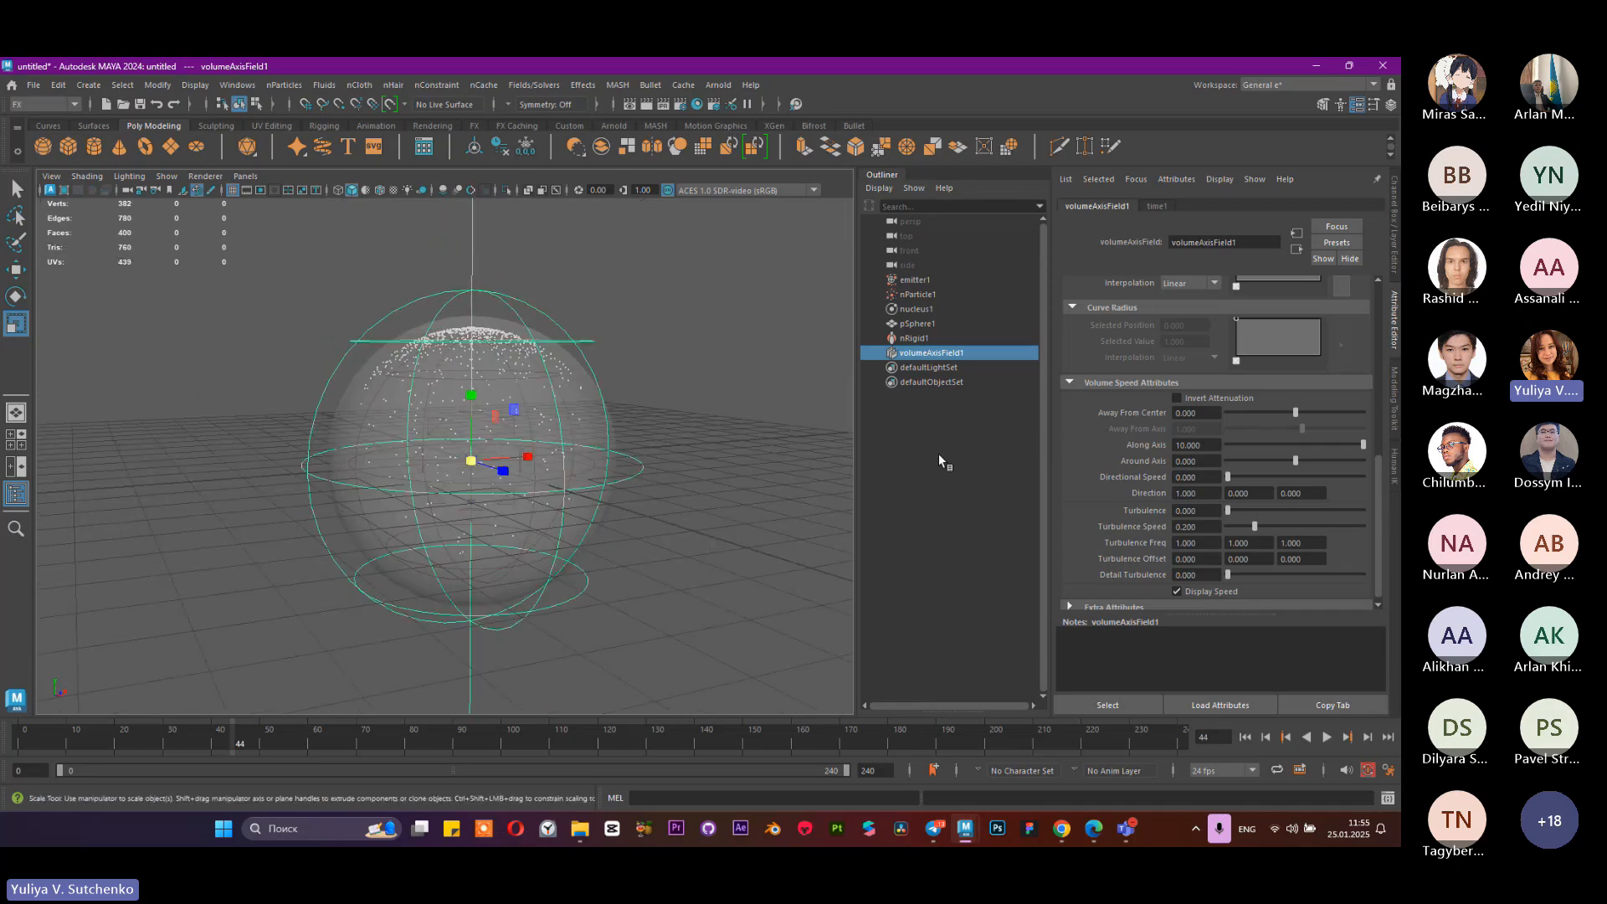
# Step: Rewind, set the volume axis field's Along Axis to 0 and key it on frame 100
pyautogui.click(1245, 737)
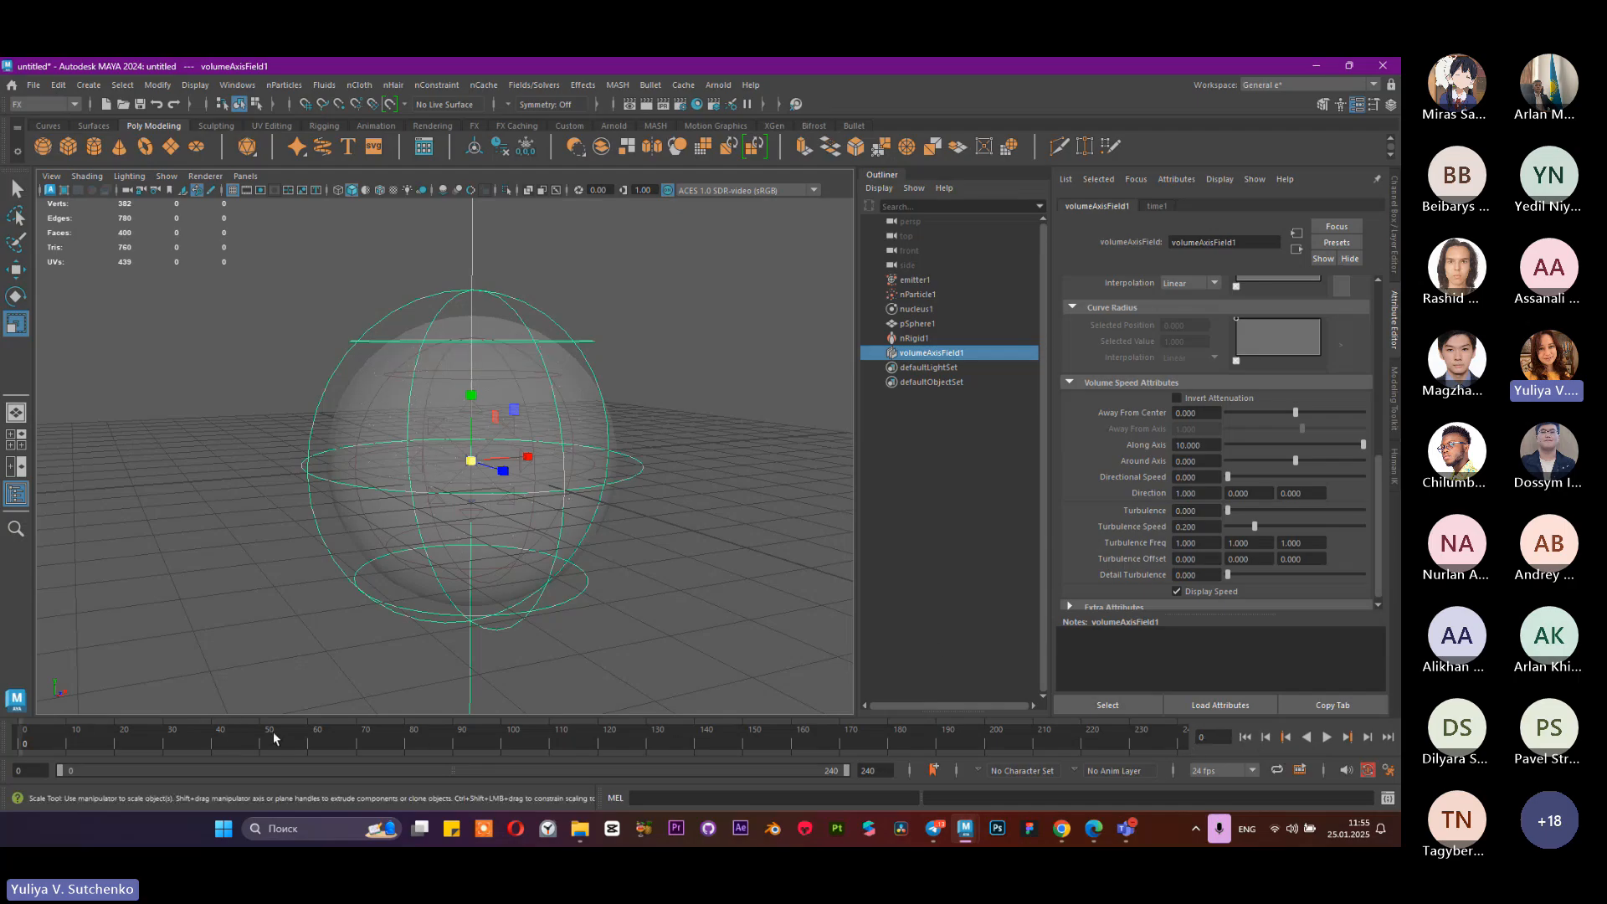
pyautogui.moveTo(1205, 445); pyautogui.dragTo(1162, 444)
pyautogui.write('0')
pyautogui.press('Return')
pyautogui.moveTo(466, 735); pyautogui.dragTo(484, 731)
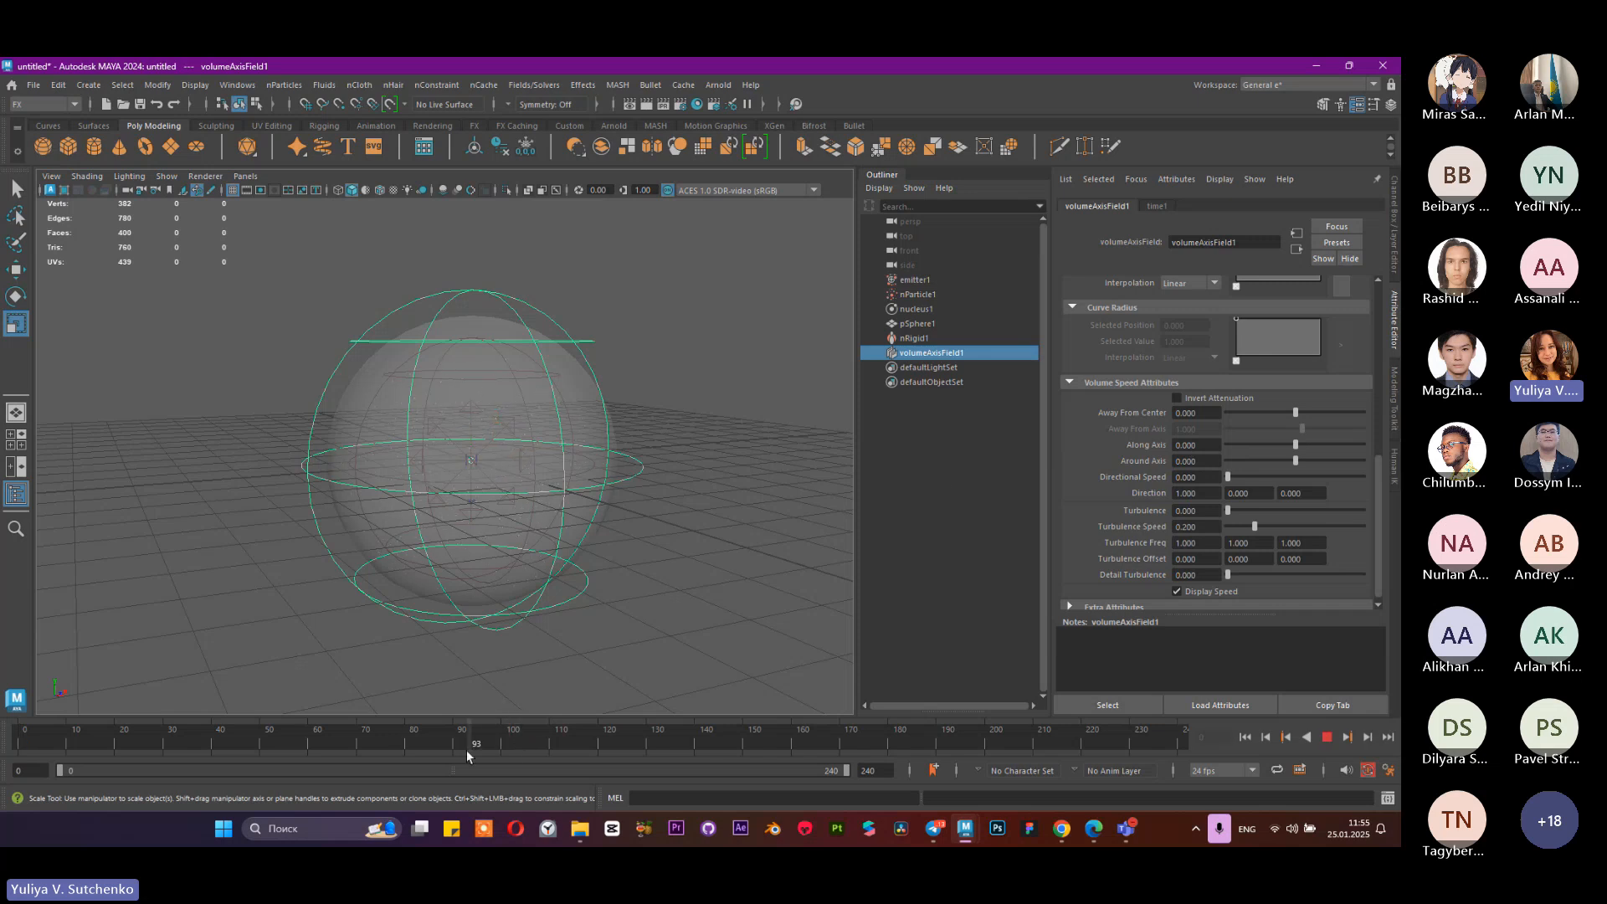
pyautogui.click(504, 748)
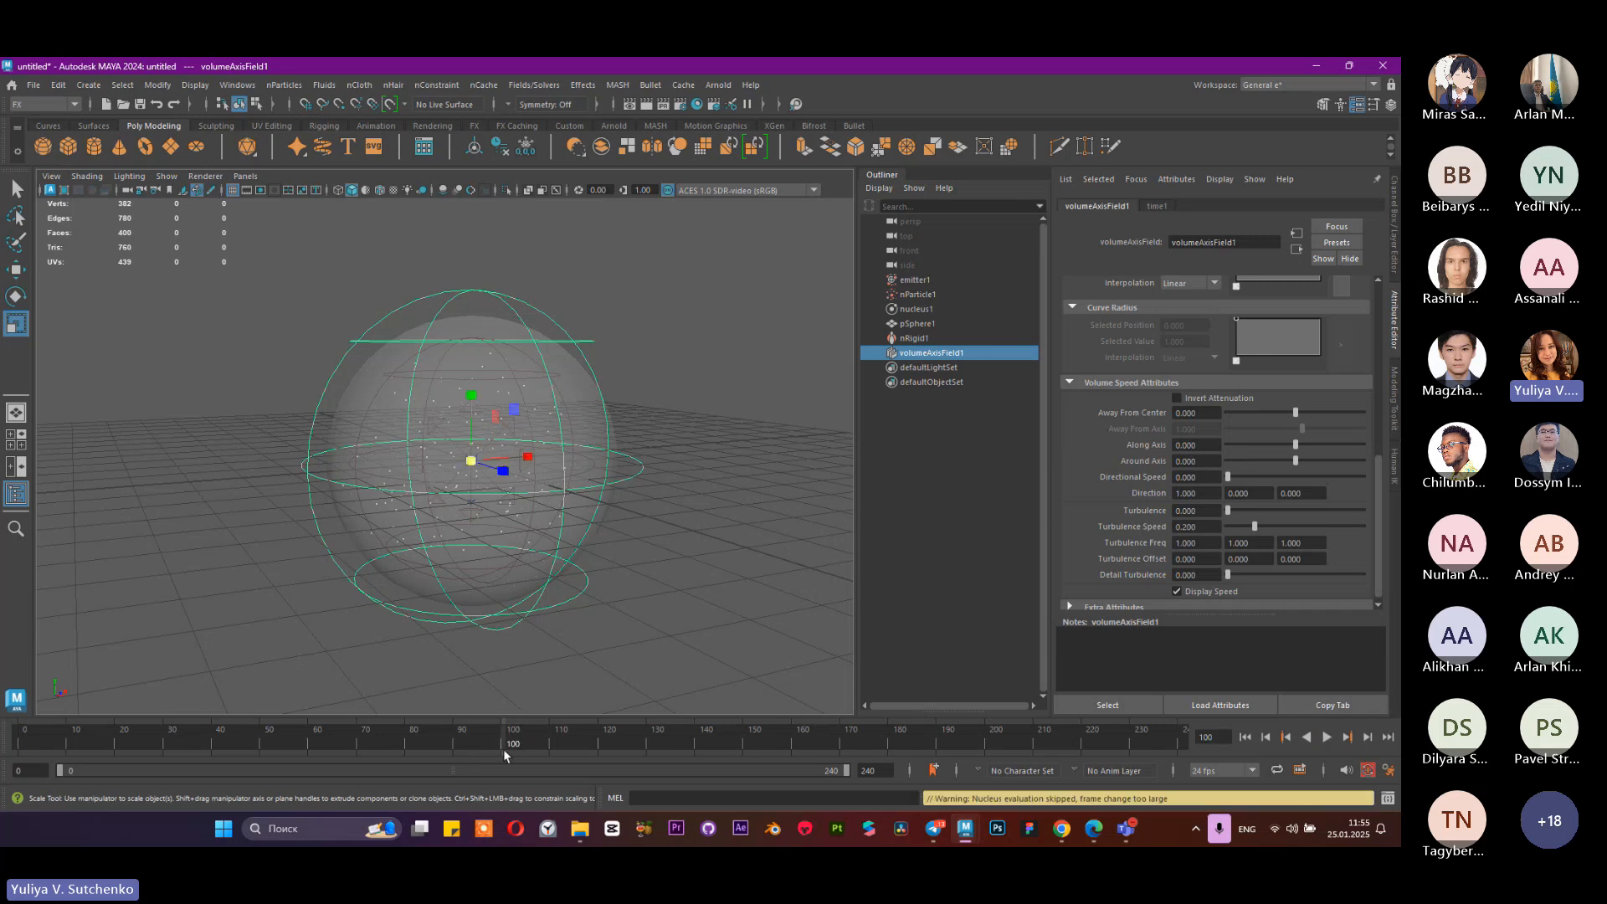
pyautogui.rightClick(1148, 445)
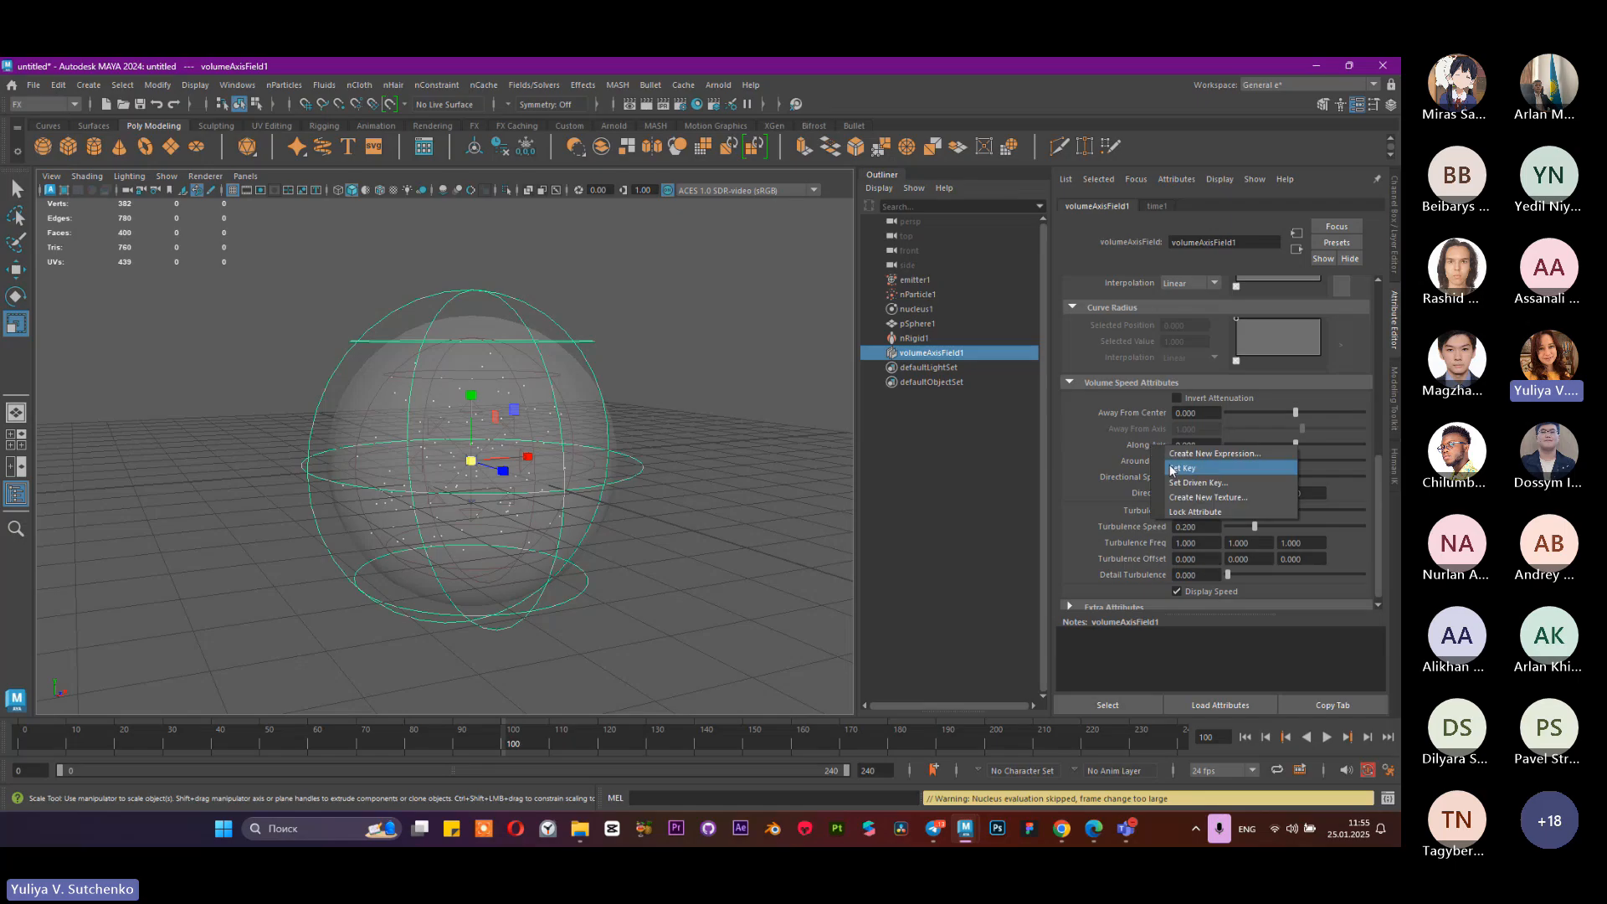
pyautogui.click(1193, 467)
# Step: Key Along Axis at 100 on frame 108 and correct that key's value to 10
pyautogui.click(544, 742)
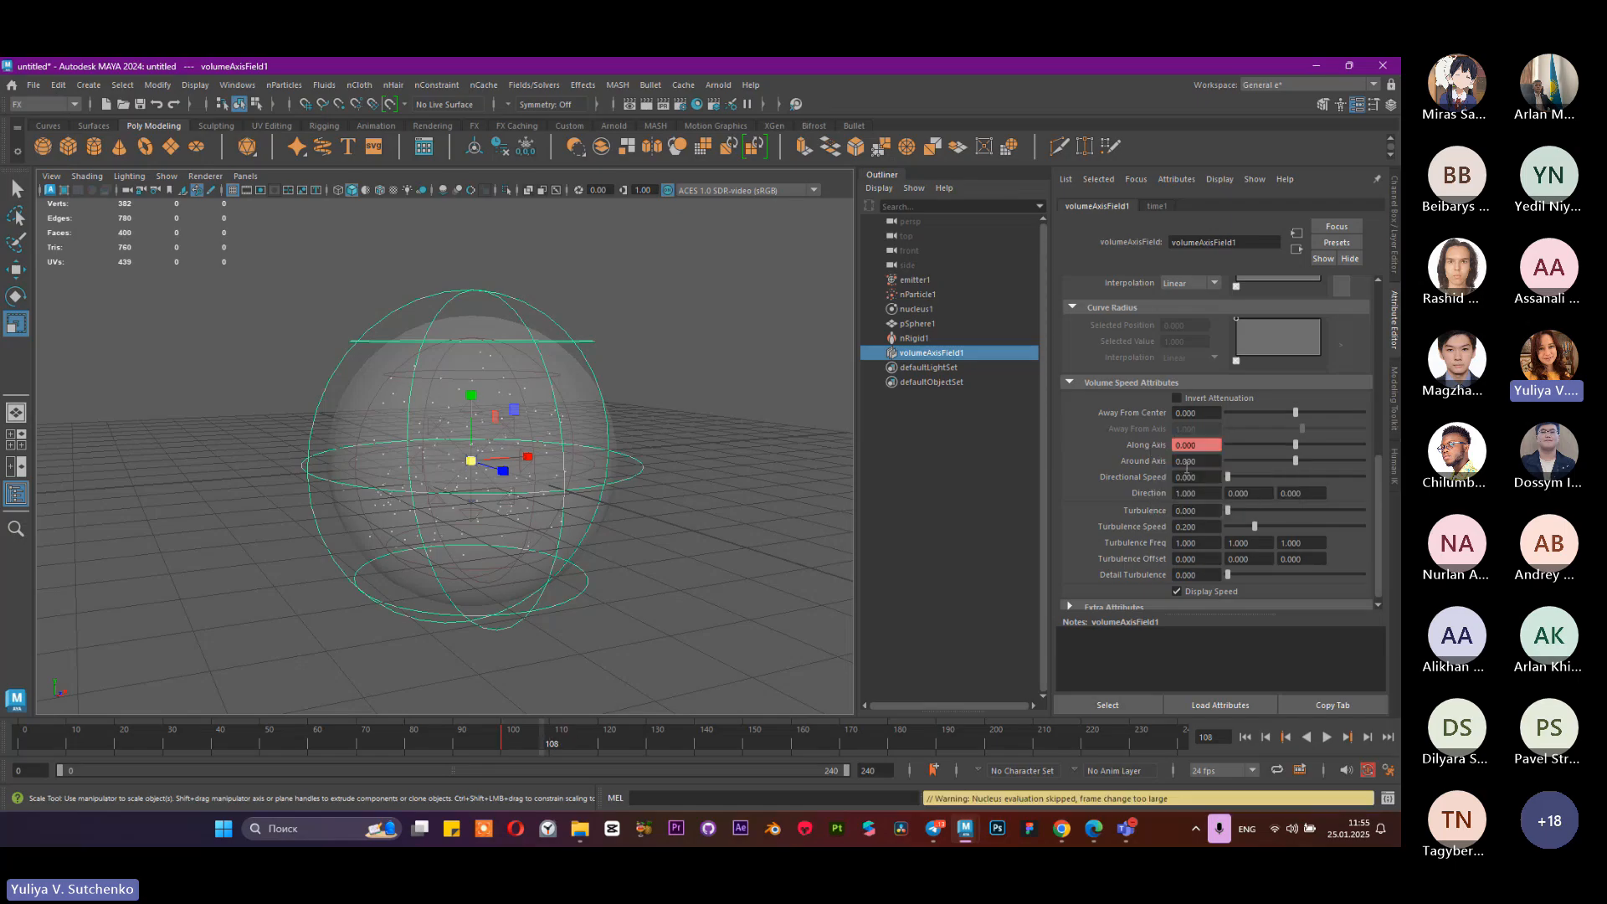
pyautogui.write('100')
pyautogui.press('Return')
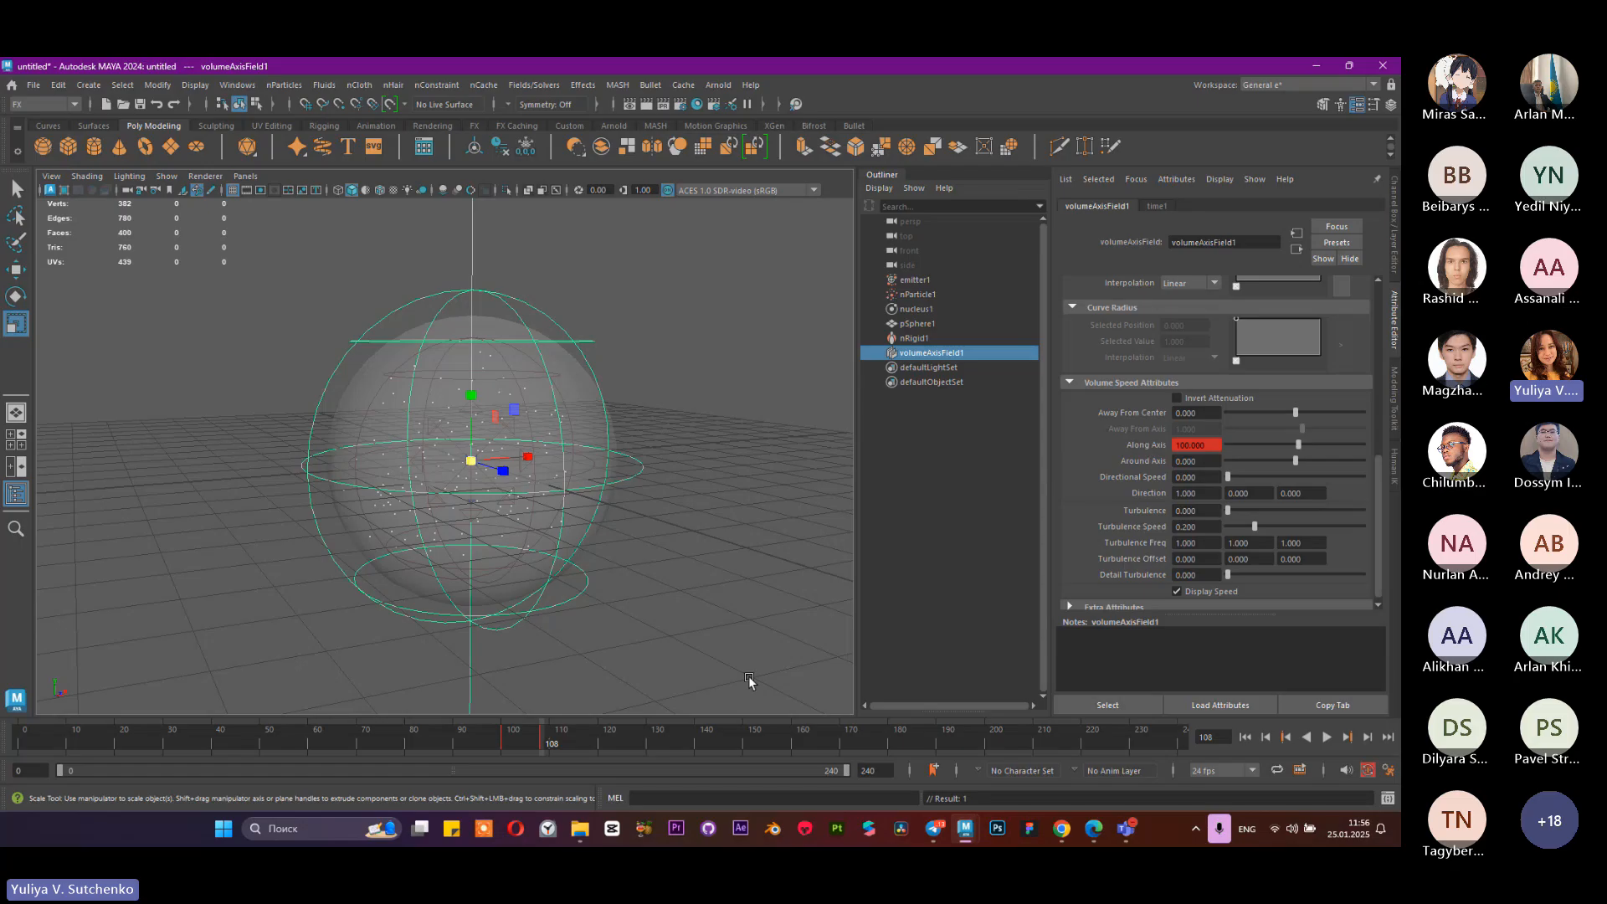
pyautogui.click(1196, 444)
pyautogui.write('10')
pyautogui.press('Return')
# Step: Key Along Axis at 0 on frame 131, and dismiss the save dialog without saving the scene
pyautogui.moveTo(559, 735); pyautogui.dragTo(654, 751)
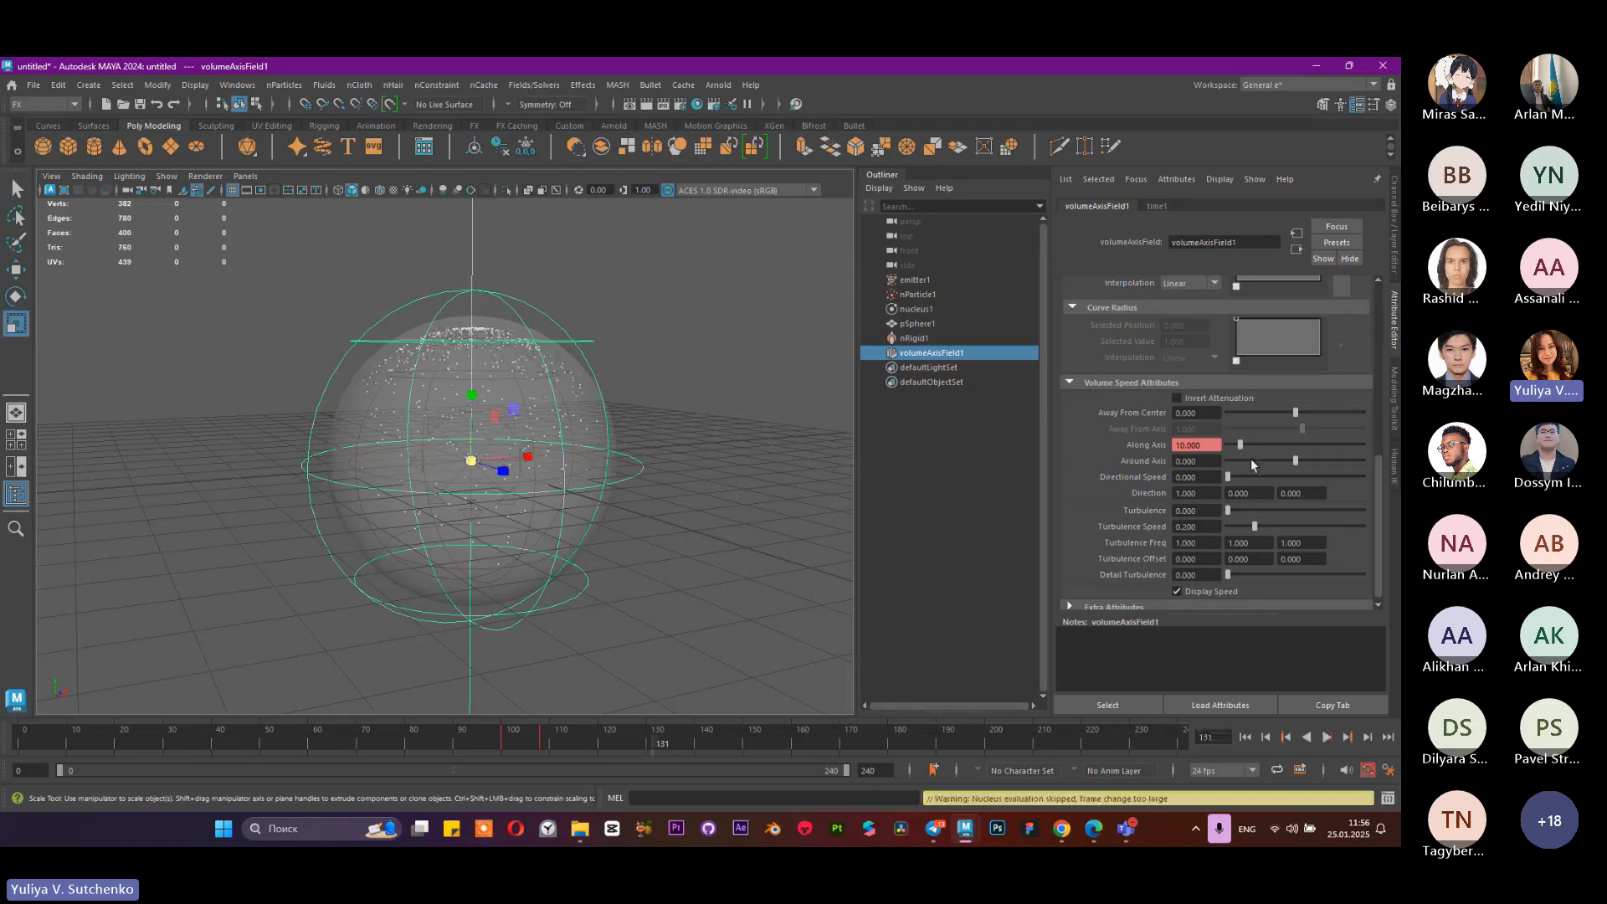
pyautogui.moveTo(1208, 445); pyautogui.dragTo(1146, 445)
pyautogui.write('0')
pyautogui.press('Return')
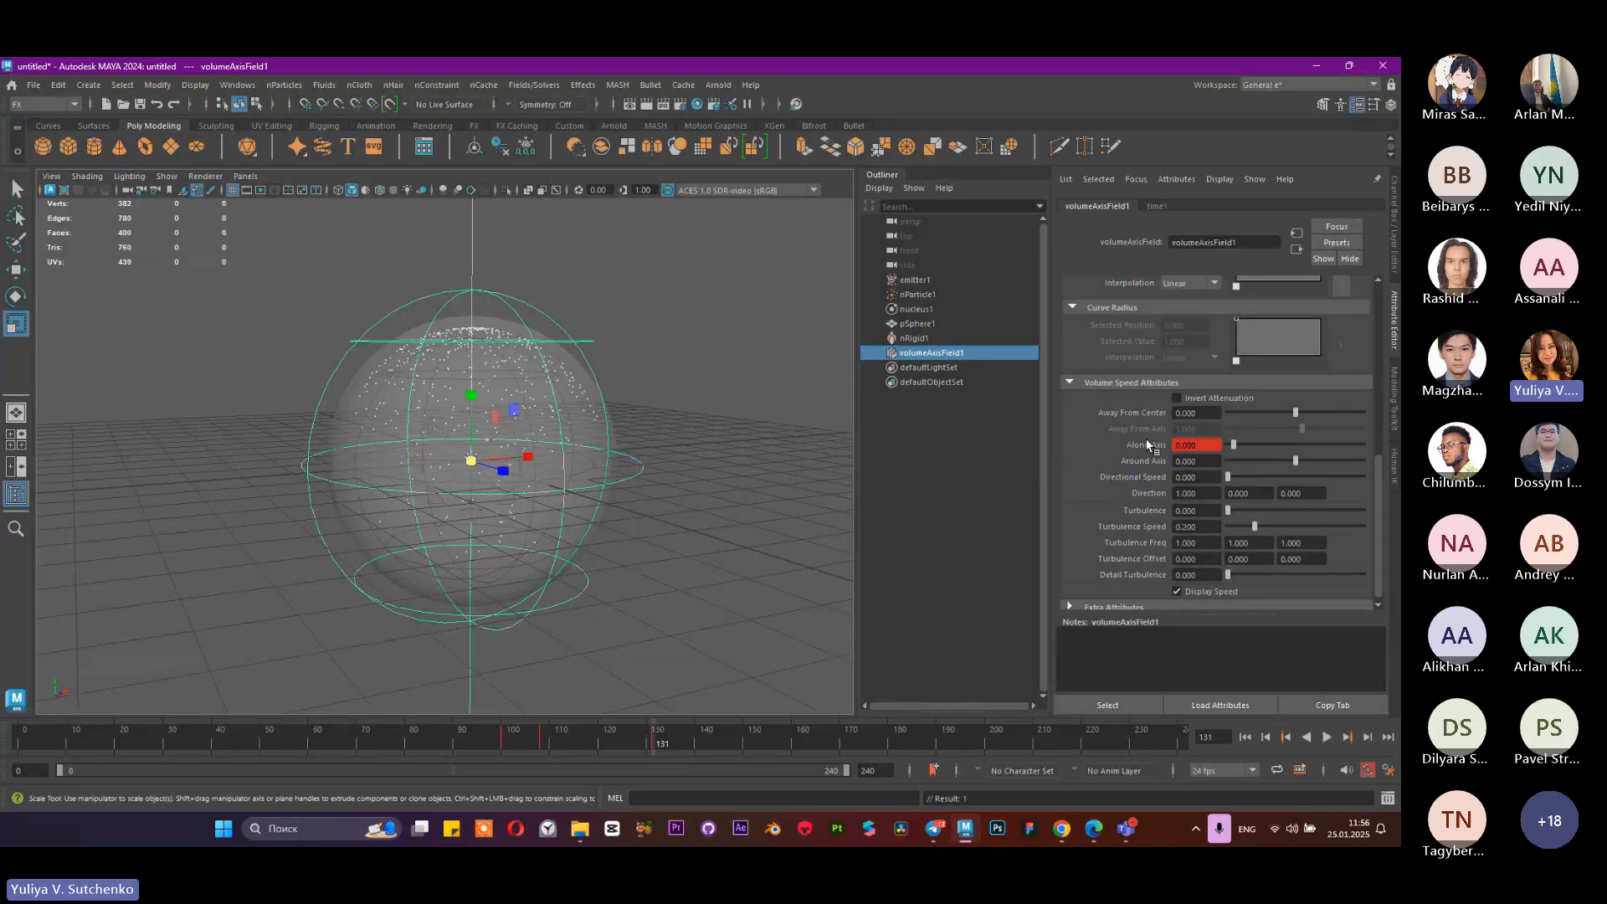
pyautogui.hotkey('ctrl', 's')
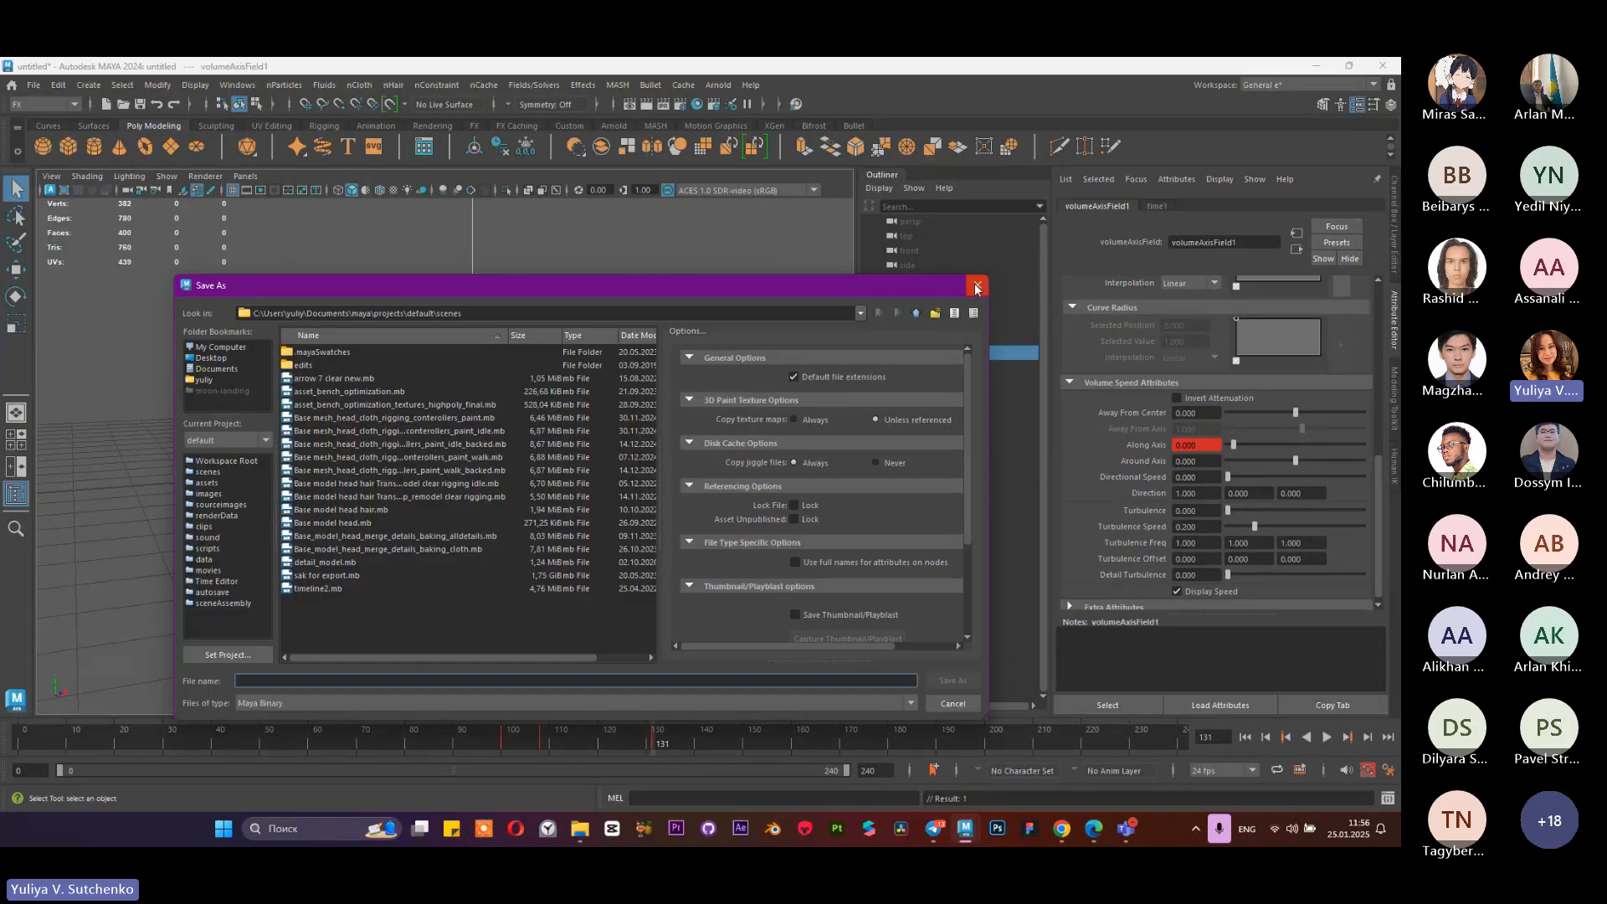
pyautogui.click(976, 288)
# Step: Replay the simulation from the first frame to about frame 192 and inspect the particles around the keyed volume axis field
pyautogui.click(1244, 736)
pyautogui.click(1326, 736)
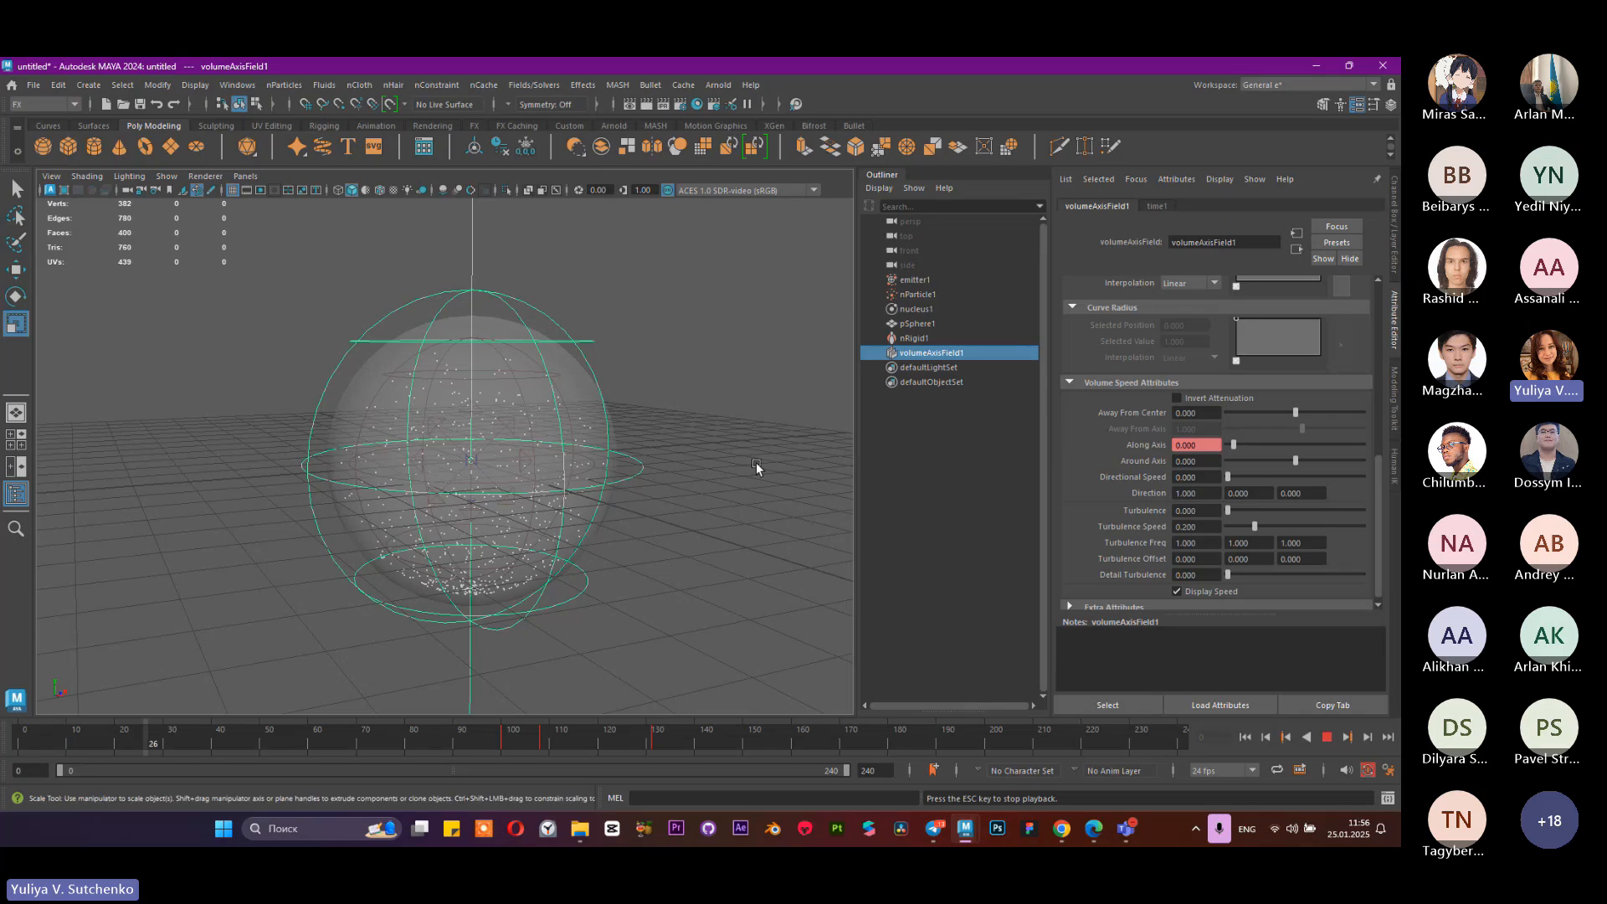
pyautogui.keyDown('alt'); pyautogui.moveTo(757, 474); pyautogui.dragTo(742, 513); pyautogui.keyUp('alt')
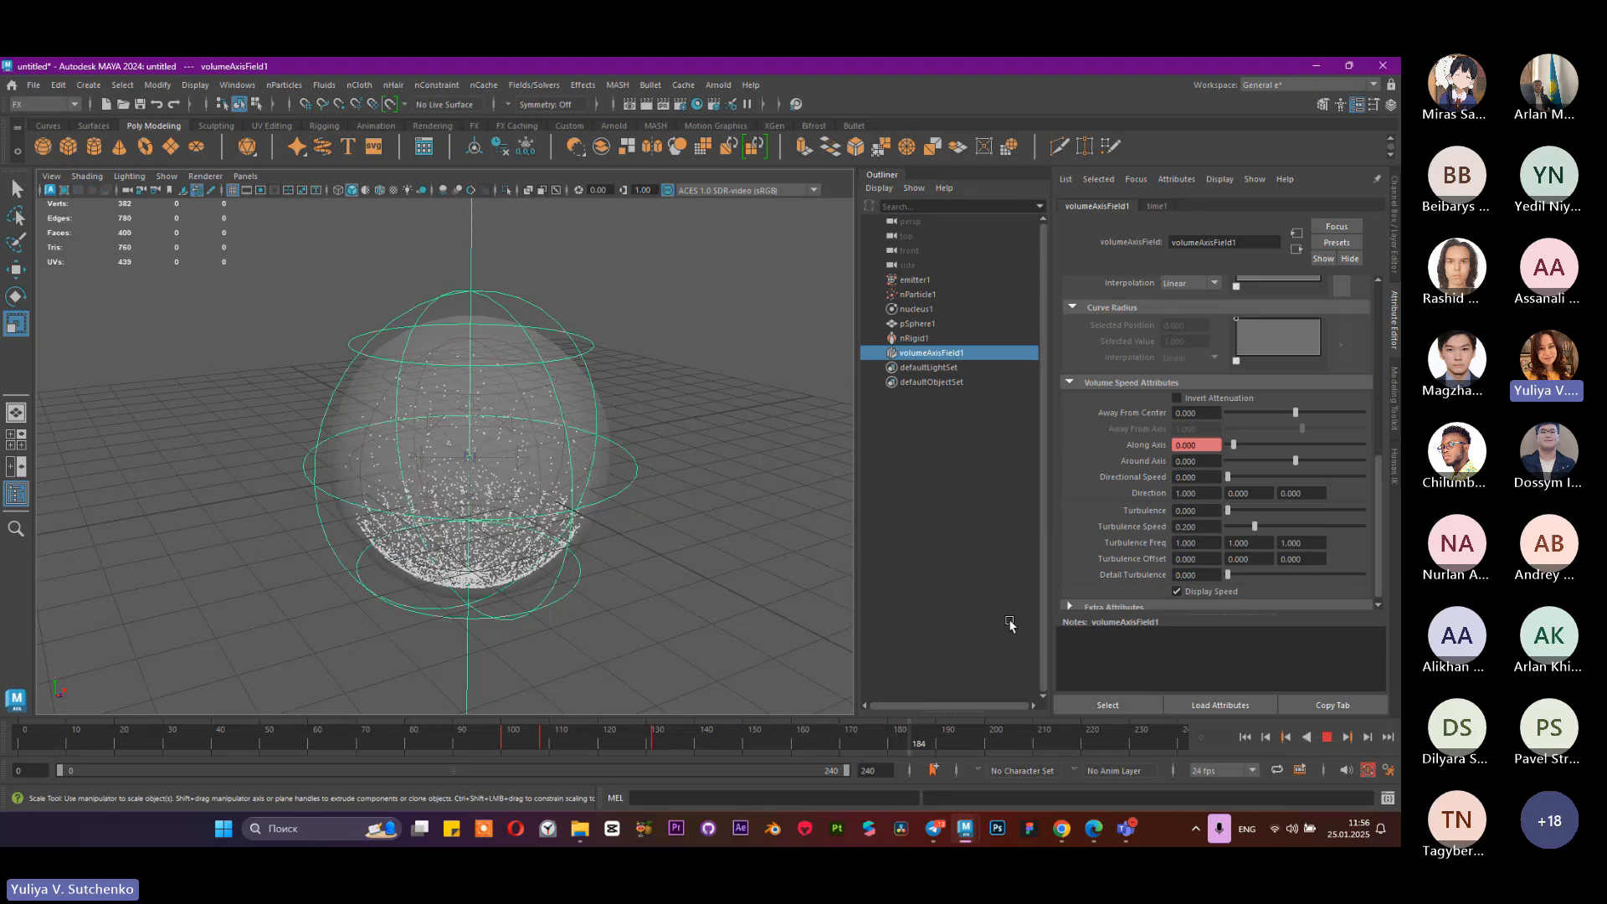
pyautogui.click(1327, 737)
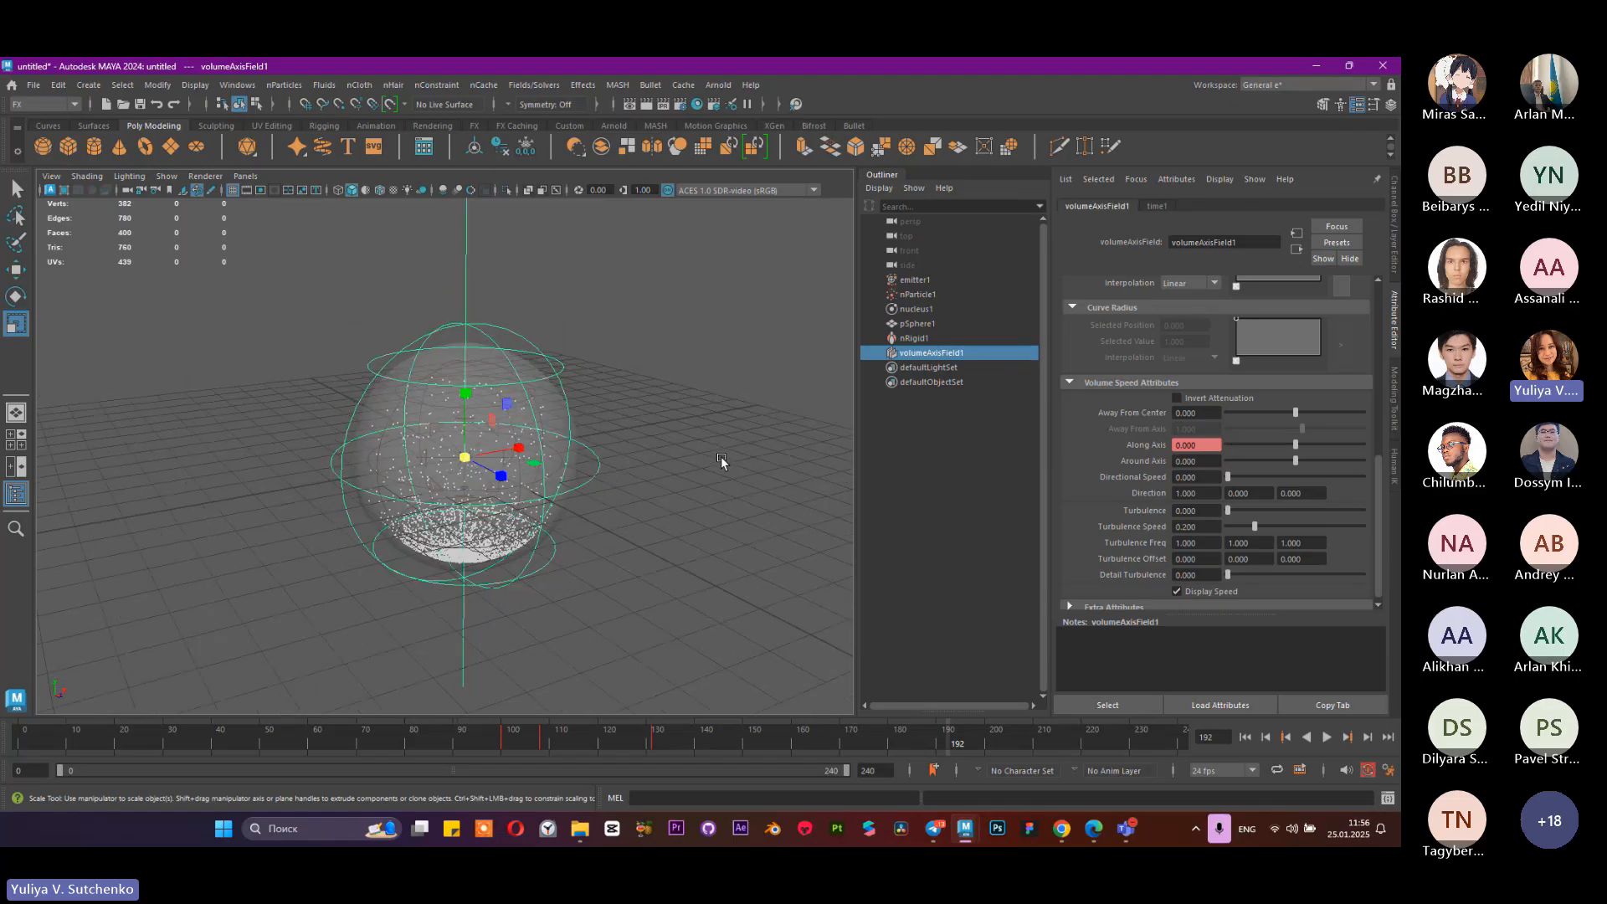
pyautogui.scroll(-2, 721, 455)
pyautogui.keyDown('alt'); pyautogui.moveTo(656, 483); pyautogui.dragTo(540, 495); pyautogui.keyUp('alt')
pyautogui.scroll(4, 424, 474)
pyautogui.scroll(-3, 608, 505)
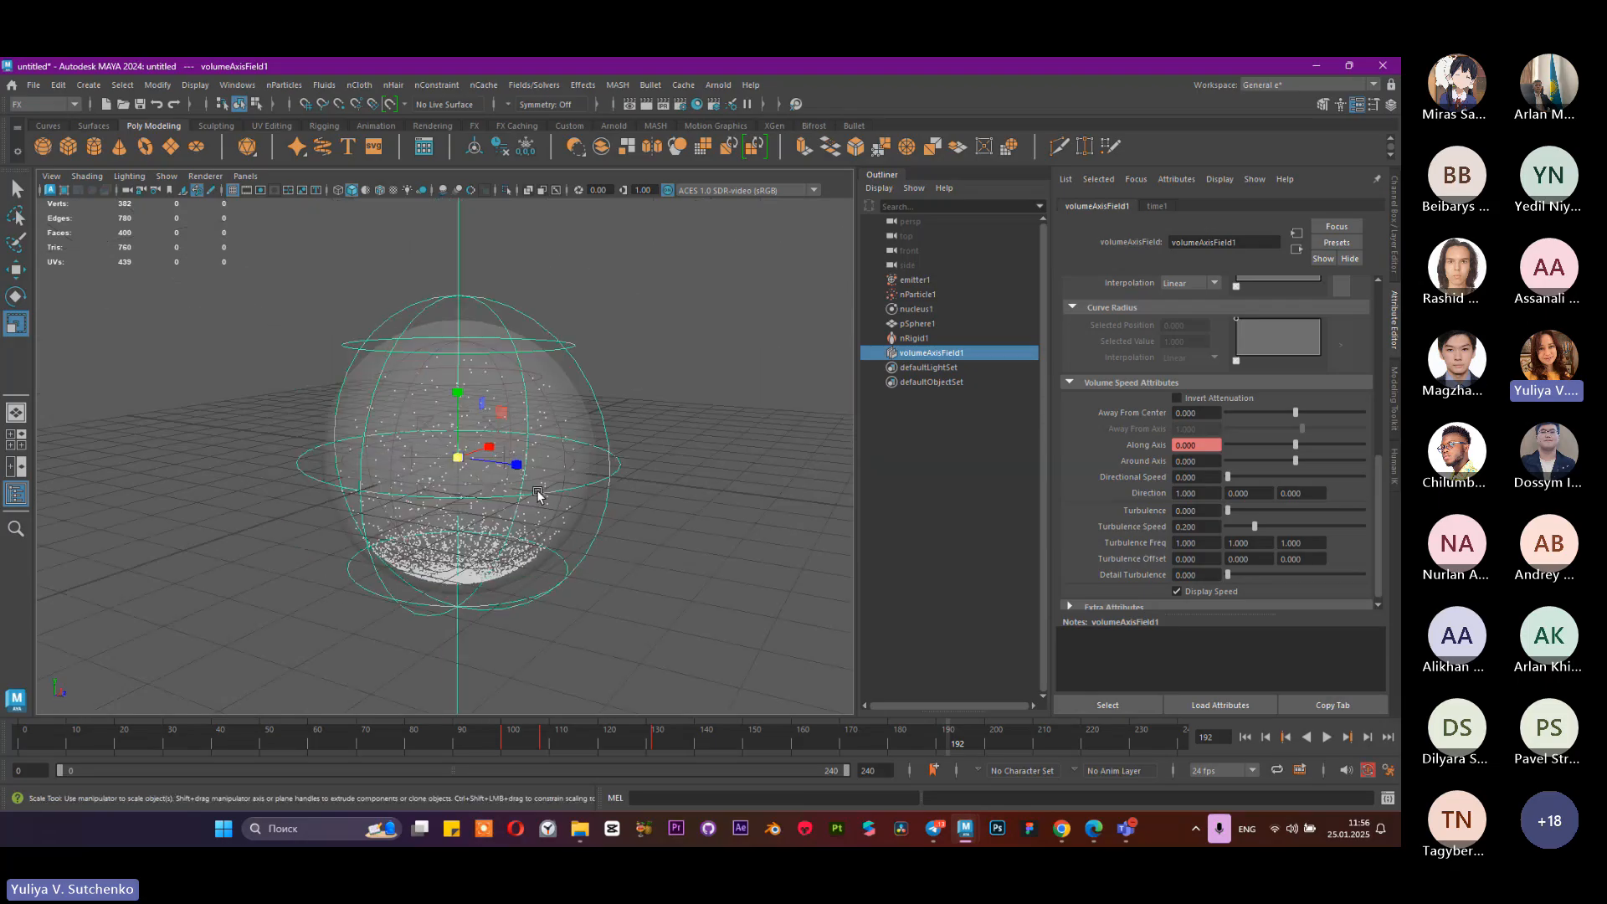
pyautogui.keyDown('alt'); pyautogui.moveTo(539, 495); pyautogui.dragTo(556, 287, button='right'); pyautogui.keyUp('alt')
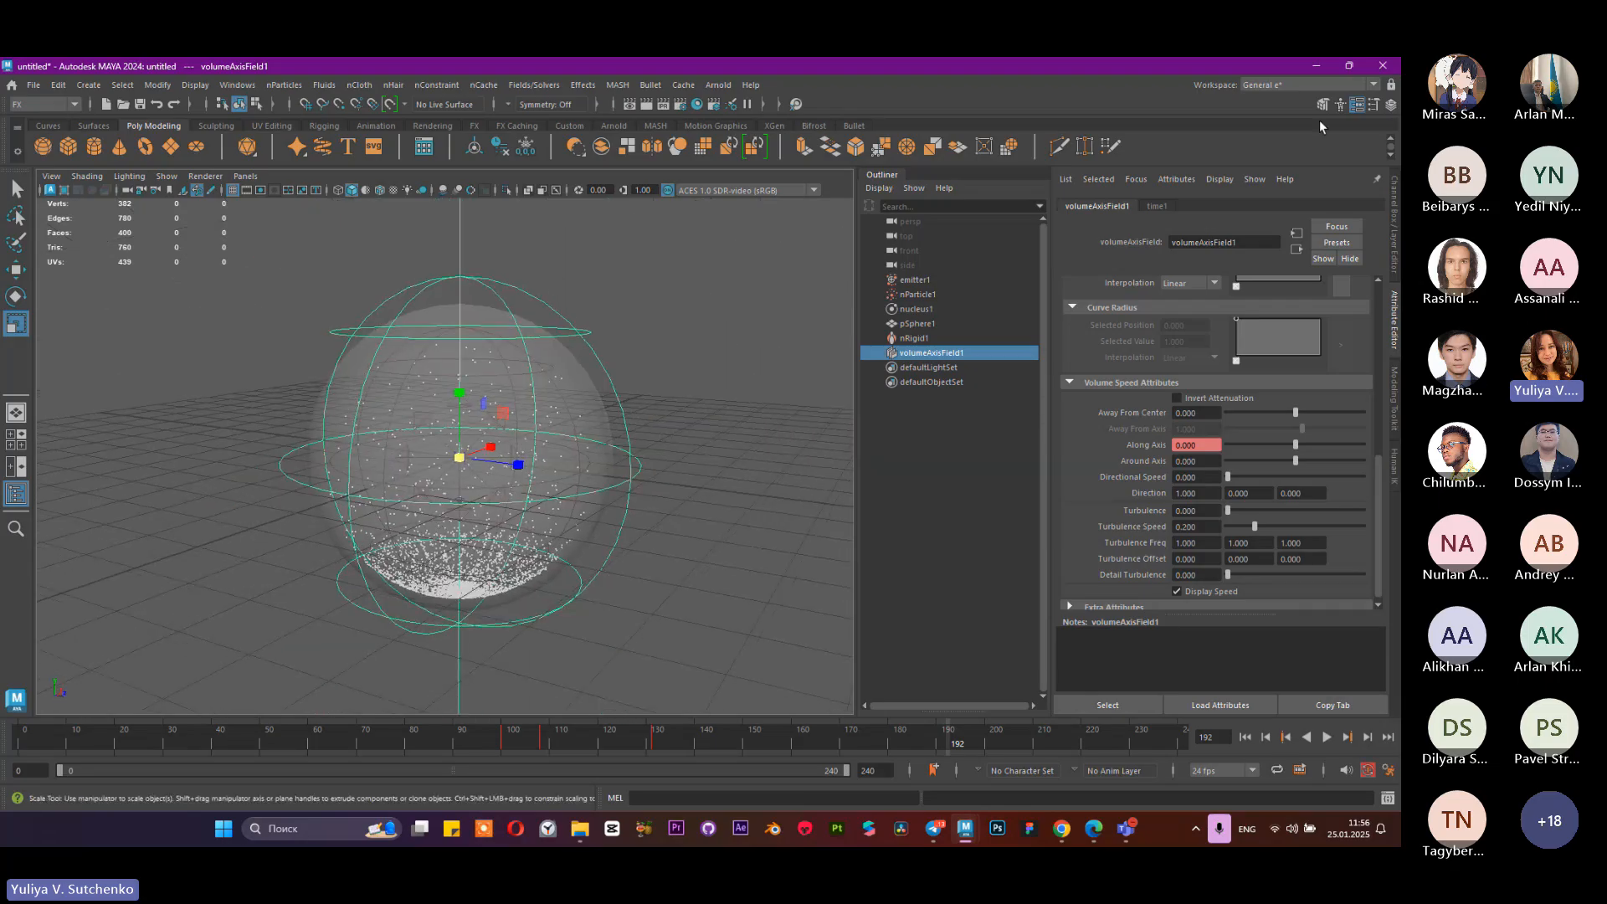
# Step: Switch to the snow globe.mb scene and play its snow simulation from the first frame to about frame 161
pyautogui.click(1316, 66)
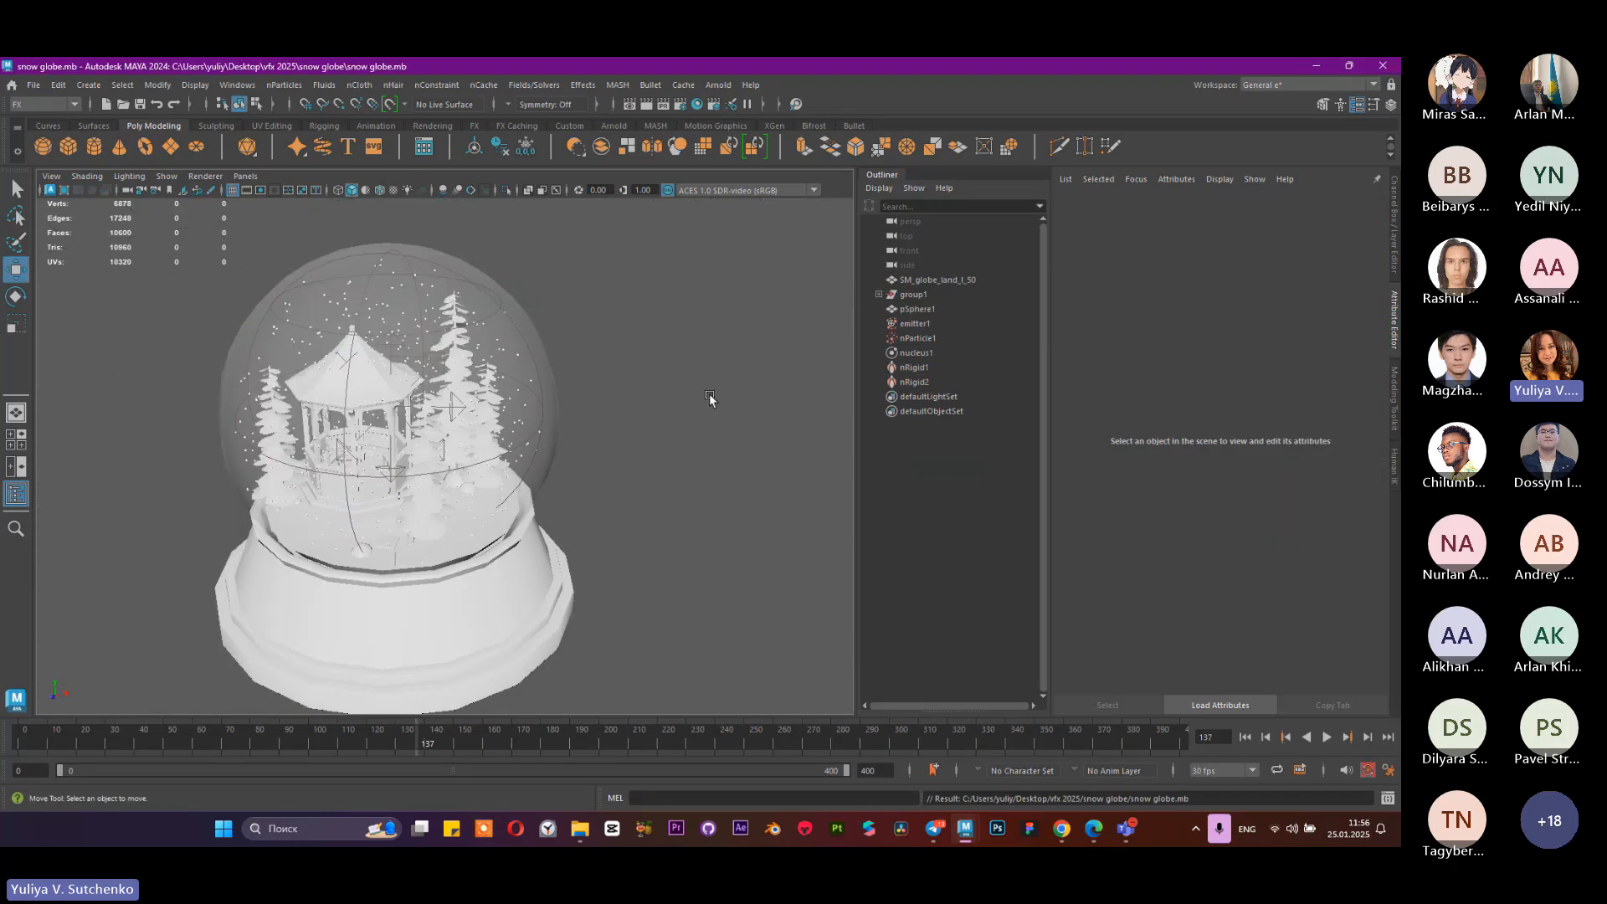
pyautogui.scroll(5, 505, 510)
pyautogui.moveTo(552, 485)
pyautogui.keyDown('alt'); pyautogui.mouseDown()
pyautogui.moveTo(506, 511)
pyautogui.moveTo(531, 509)
pyautogui.mouseUp(); pyautogui.keyUp('alt')
pyautogui.scroll(-2, 606, 511)
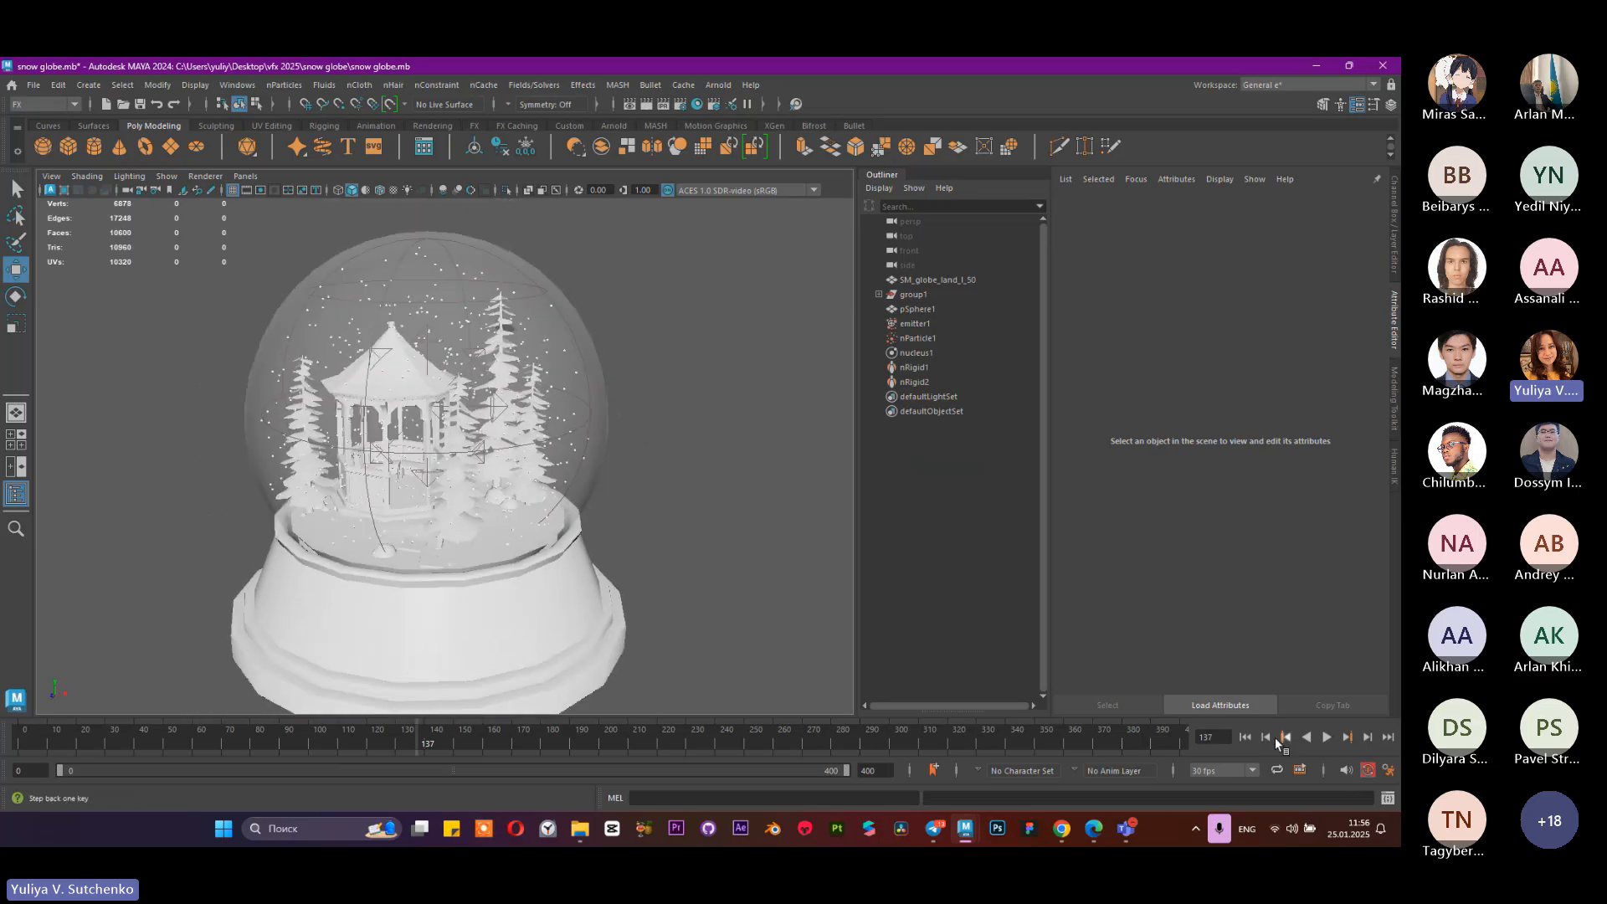
pyautogui.click(1250, 738)
pyautogui.click(1326, 736)
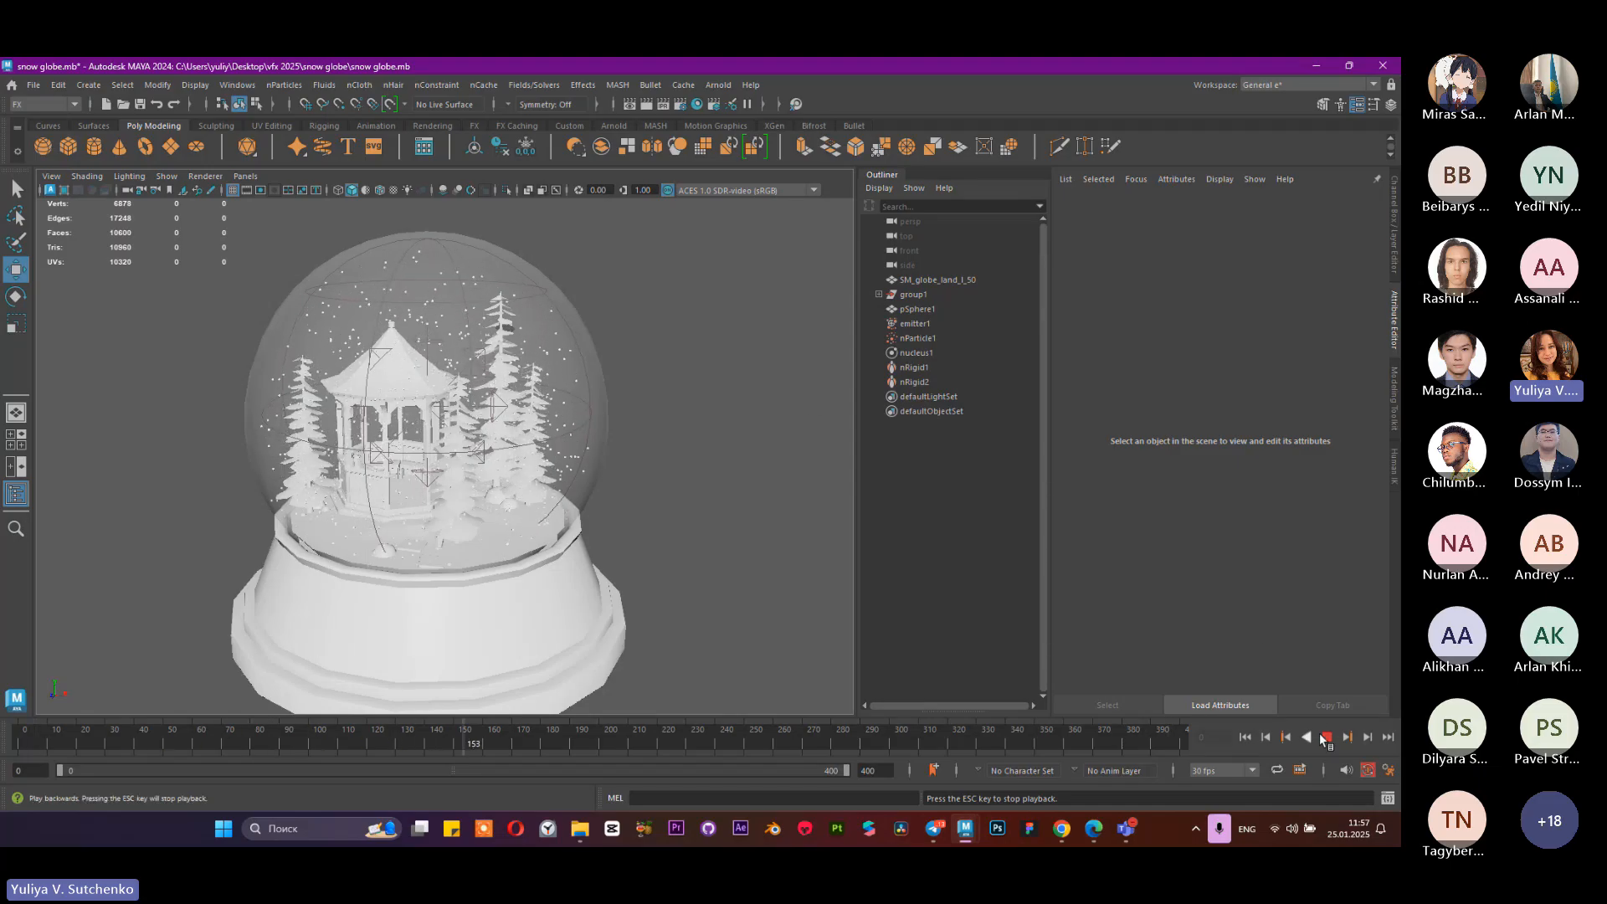
pyautogui.press('Escape')
# Step: Examine how the snow particles are distributed around the gazebo and trees inside the glass sphere from several angles
pyautogui.scroll(-2, 597, 495)
pyautogui.scroll(5, 550, 450)
pyautogui.scroll(-2, 492, 437)
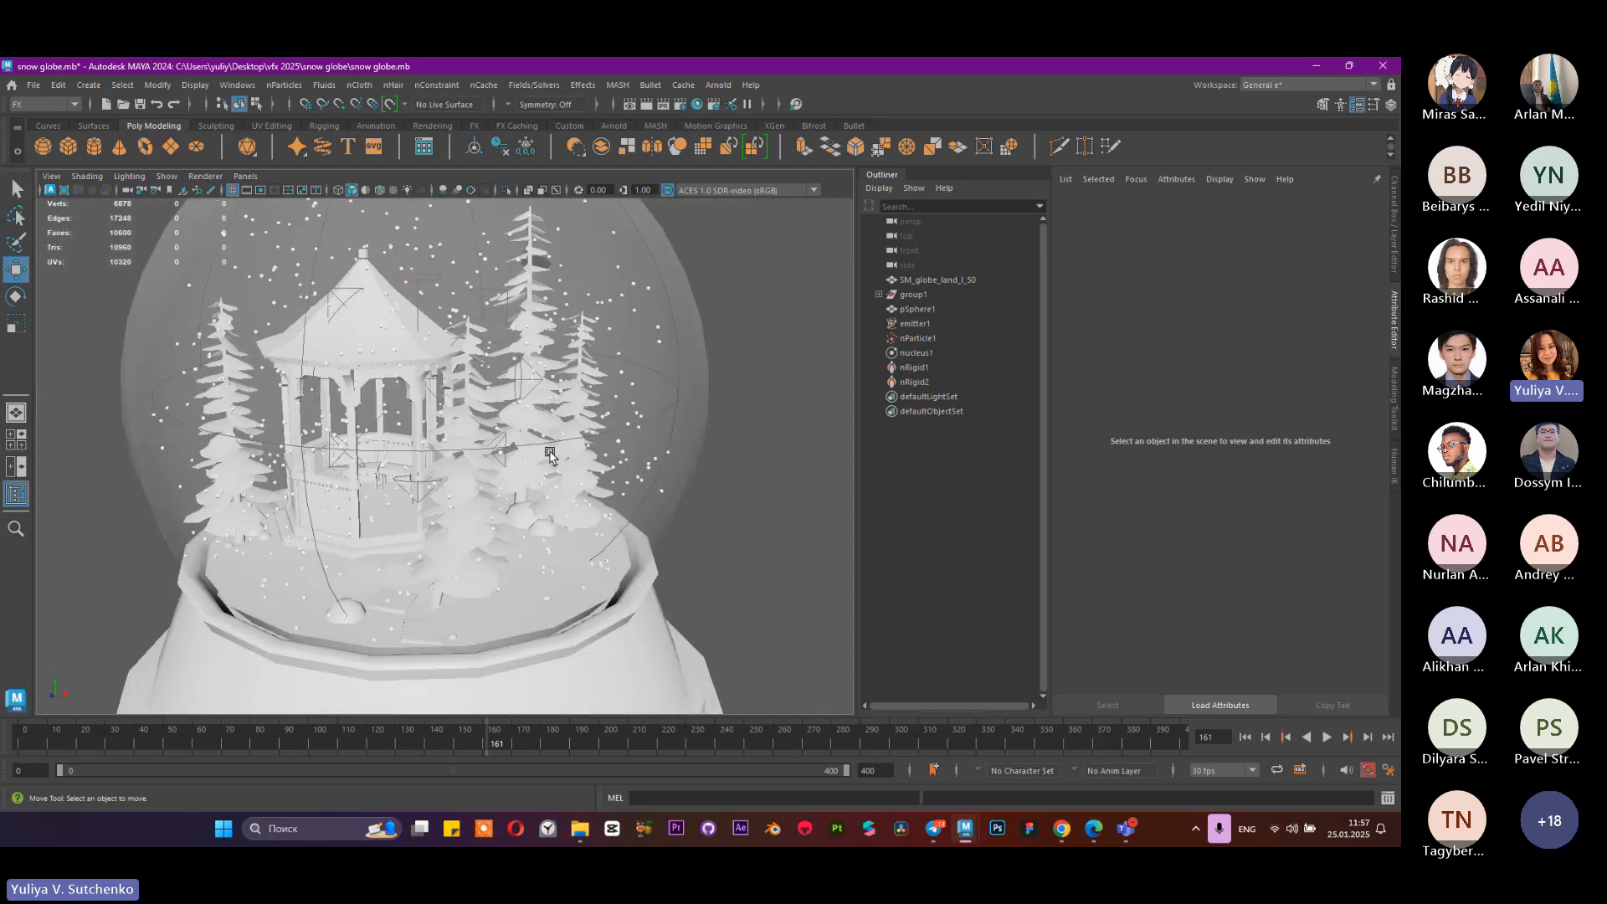
pyautogui.keyDown('alt'); pyautogui.moveTo(468, 432); pyautogui.dragTo(543, 430); pyautogui.keyUp('alt')
pyautogui.scroll(-3, 352, 387)
pyautogui.scroll(5, 323, 393)
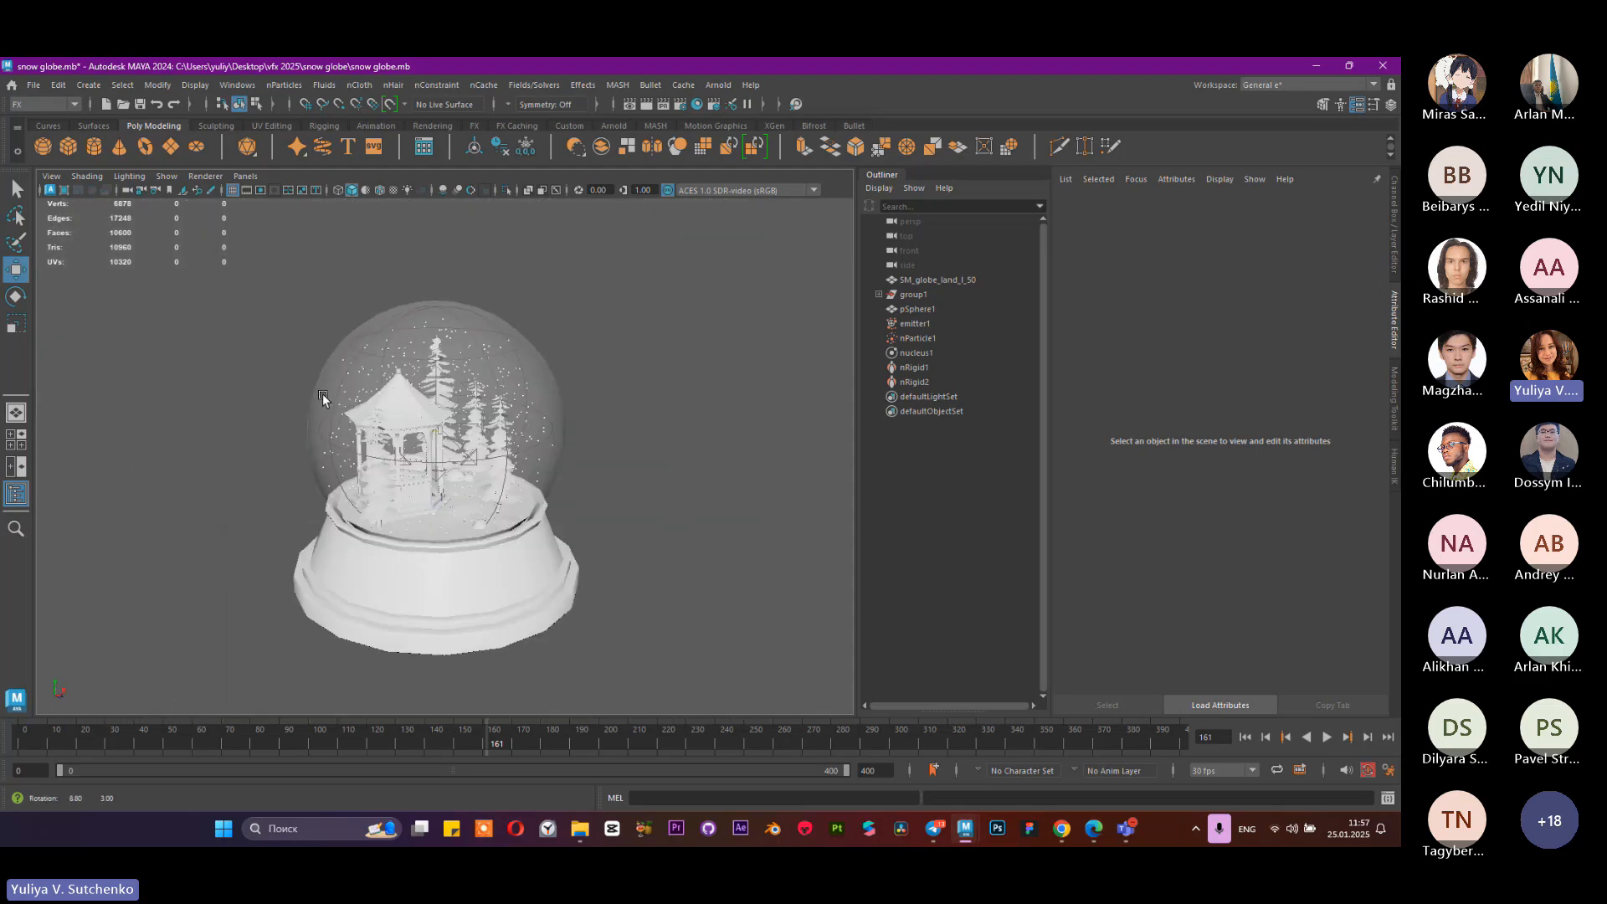
pyautogui.keyDown('alt'); pyautogui.moveTo(601, 500); pyautogui.dragTo(555, 484, button='right'); pyautogui.keyUp('alt')
pyautogui.keyDown('alt'); pyautogui.moveTo(555, 484); pyautogui.dragTo(517, 472); pyautogui.keyUp('alt')
pyautogui.keyDown('alt'); pyautogui.moveTo(516, 471); pyautogui.dragTo(624, 529, button='right'); pyautogui.keyUp('alt')
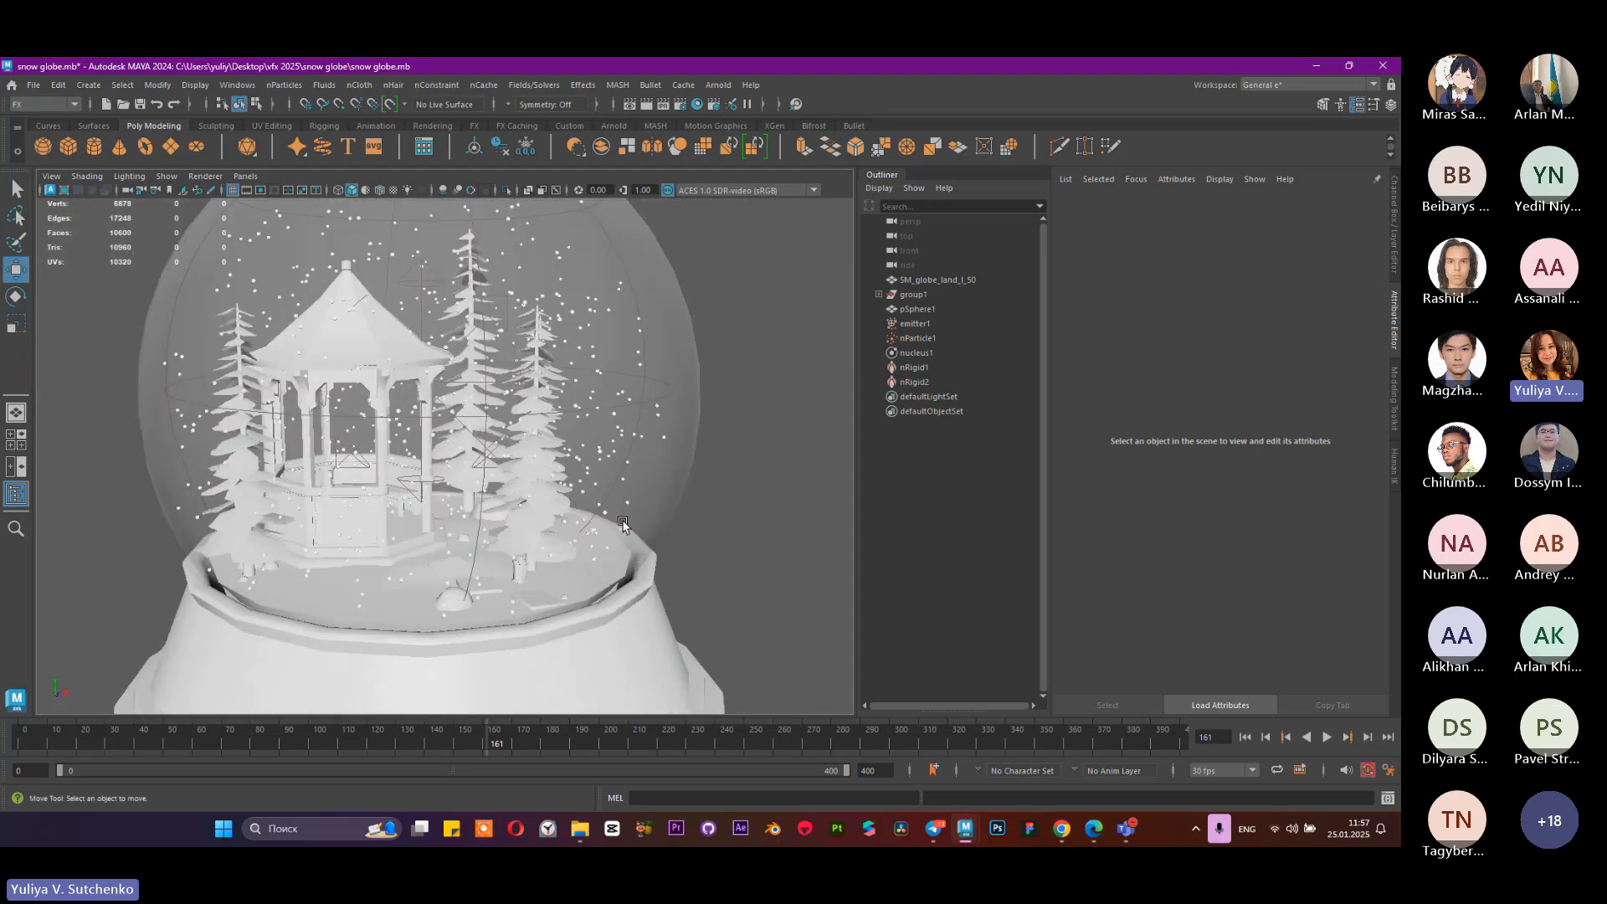
pyautogui.keyDown('alt'); pyautogui.moveTo(624, 529); pyautogui.dragTo(700, 524, button='middle'); pyautogui.keyUp('alt')
pyautogui.keyDown('alt'); pyautogui.moveTo(700, 524); pyautogui.dragTo(591, 506, button='right'); pyautogui.keyUp('alt')
pyautogui.moveTo(591, 507)
pyautogui.keyDown('alt'); pyautogui.mouseDown()
pyautogui.moveTo(569, 353)
pyautogui.moveTo(596, 363)
pyautogui.mouseUp(); pyautogui.keyUp('alt')
# Step: Display the snow globe scene with textures in the viewport, with the gazebo, trees and wooden base in view
pyautogui.press('6')
pyautogui.keyDown('alt'); pyautogui.moveTo(596, 363); pyautogui.dragTo(520, 382, button='right'); pyautogui.keyUp('alt')
pyautogui.keyDown('alt'); pyautogui.moveTo(520, 382); pyautogui.dragTo(478, 409); pyautogui.keyUp('alt')
pyautogui.keyDown('alt'); pyautogui.moveTo(479, 409); pyautogui.dragTo(562, 390, button='right'); pyautogui.keyUp('alt')
pyautogui.keyDown('alt'); pyautogui.moveTo(563, 390); pyautogui.dragTo(496, 385); pyautogui.keyUp('alt')
pyautogui.keyDown('alt'); pyautogui.moveTo(496, 385); pyautogui.dragTo(536, 466, button='right'); pyautogui.keyUp('alt')
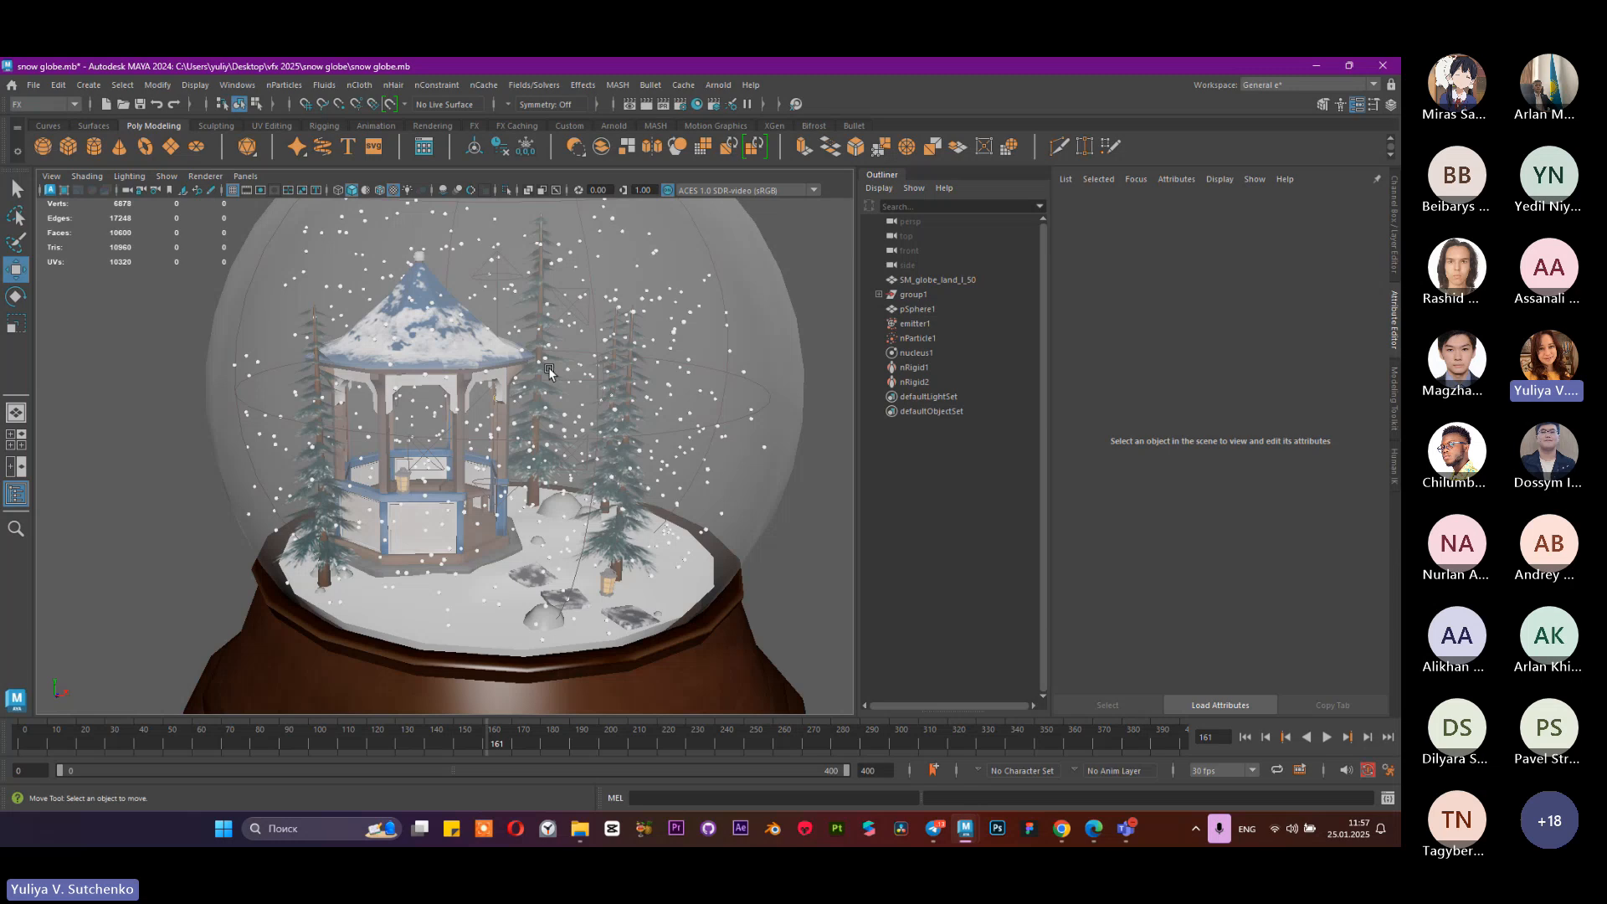
pyautogui.keyDown('alt'); pyautogui.moveTo(805, 339); pyautogui.dragTo(717, 500, button='right'); pyautogui.keyUp('alt')
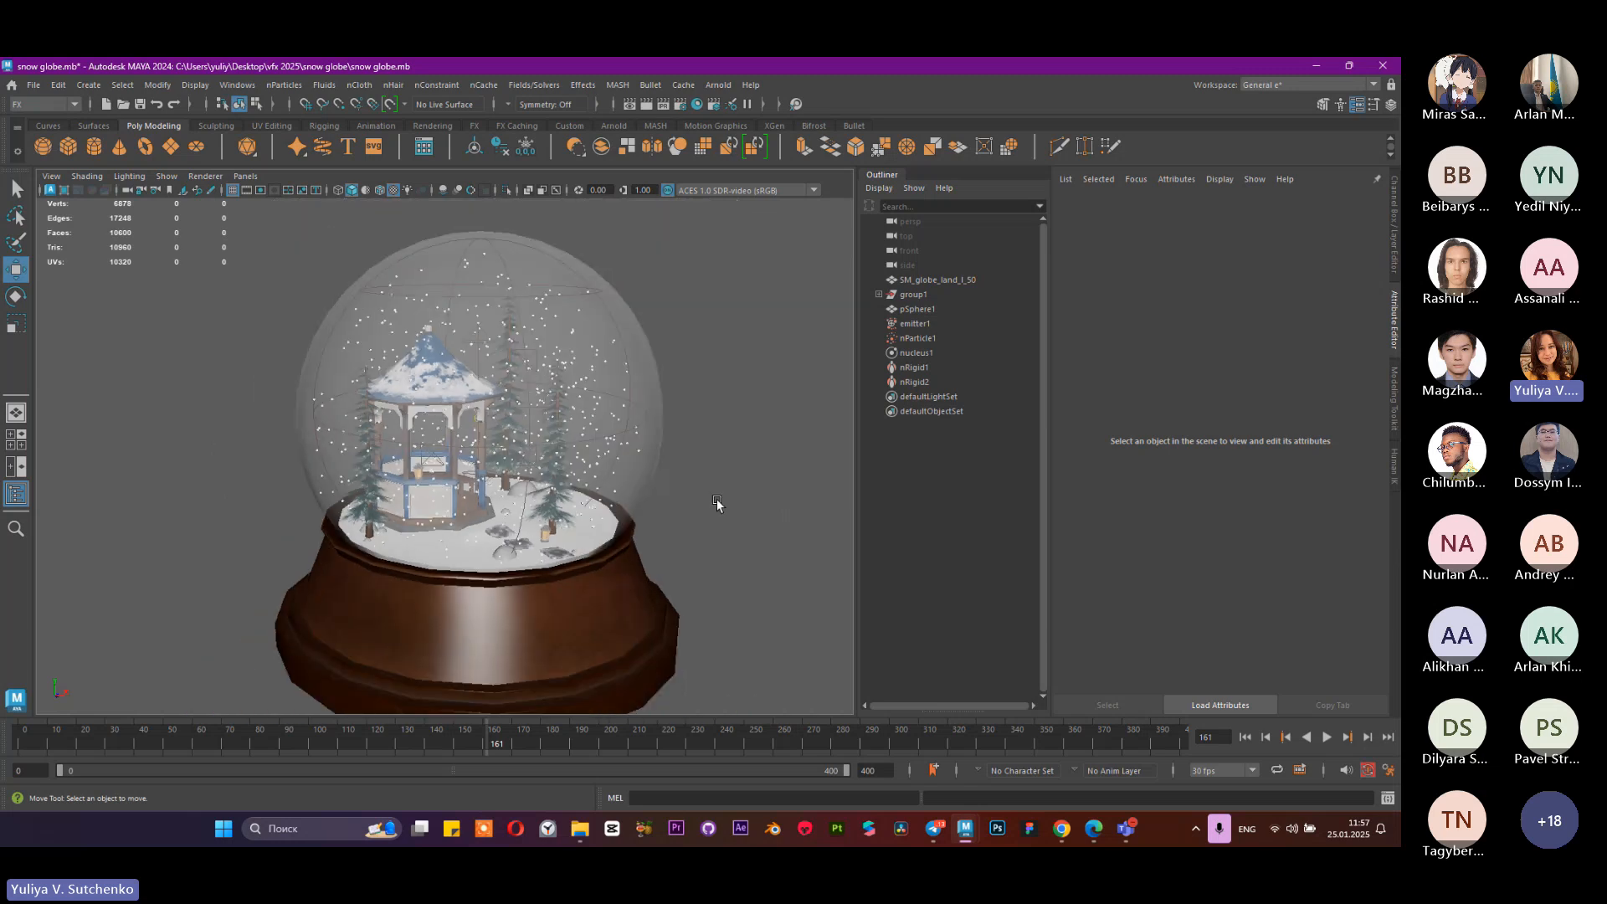
# Step: Leave Maya for the desktop, play the reference video Snow Globe.mp4 from the VFX 2024 folder, and put both windows away
pyautogui.click(1063, 828)
pyautogui.click(1317, 65)
pyautogui.click(1318, 65)
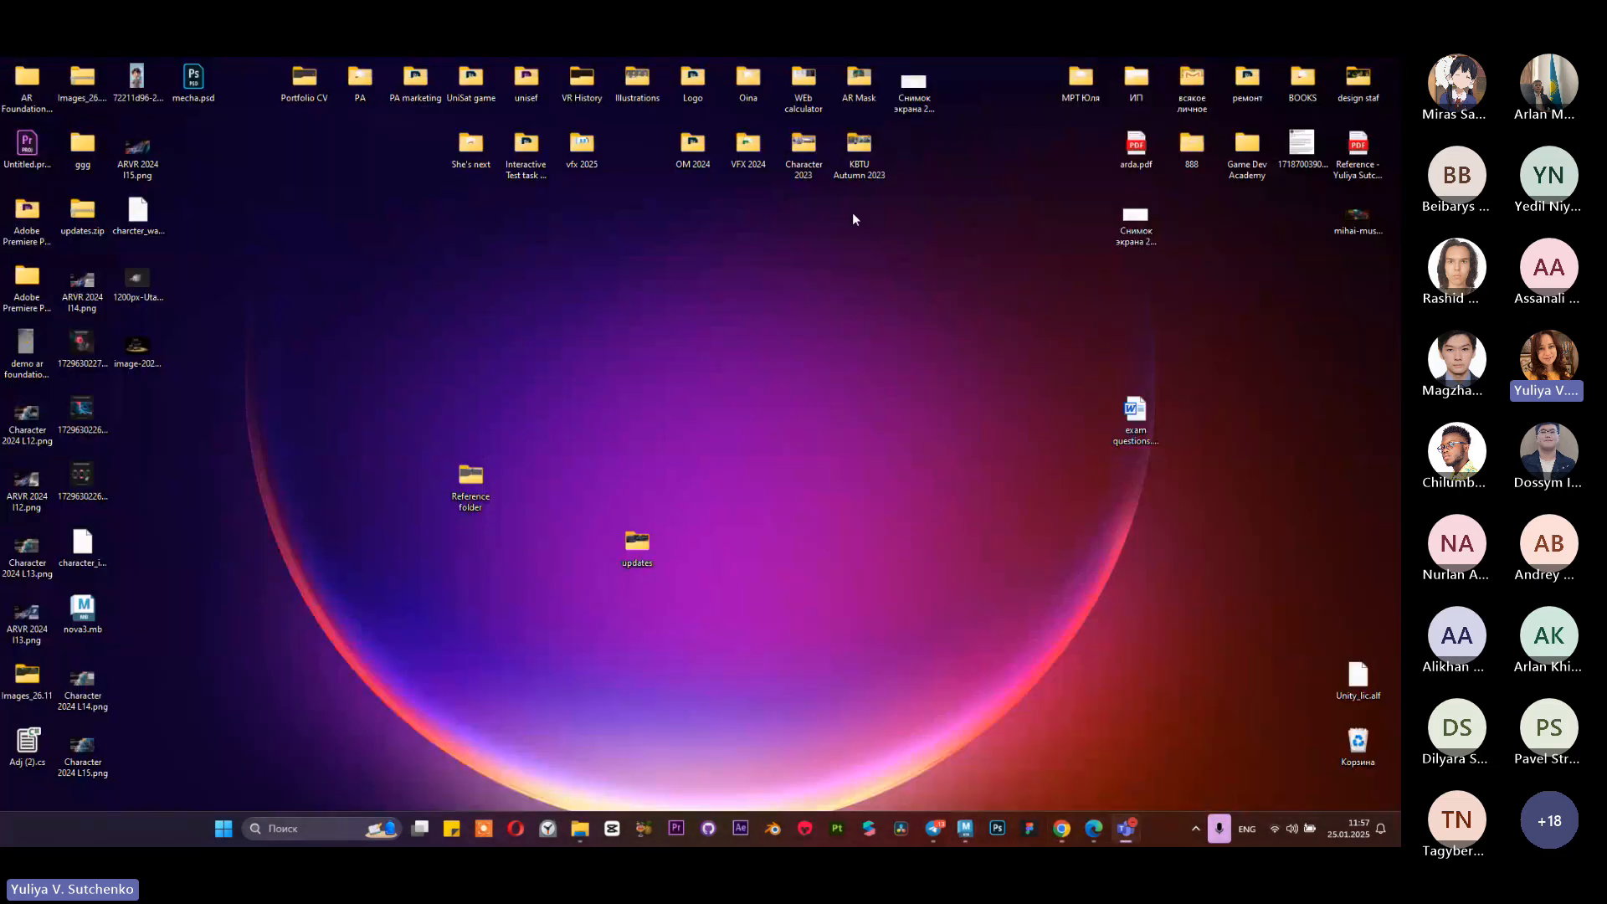
pyautogui.doubleClick(750, 145)
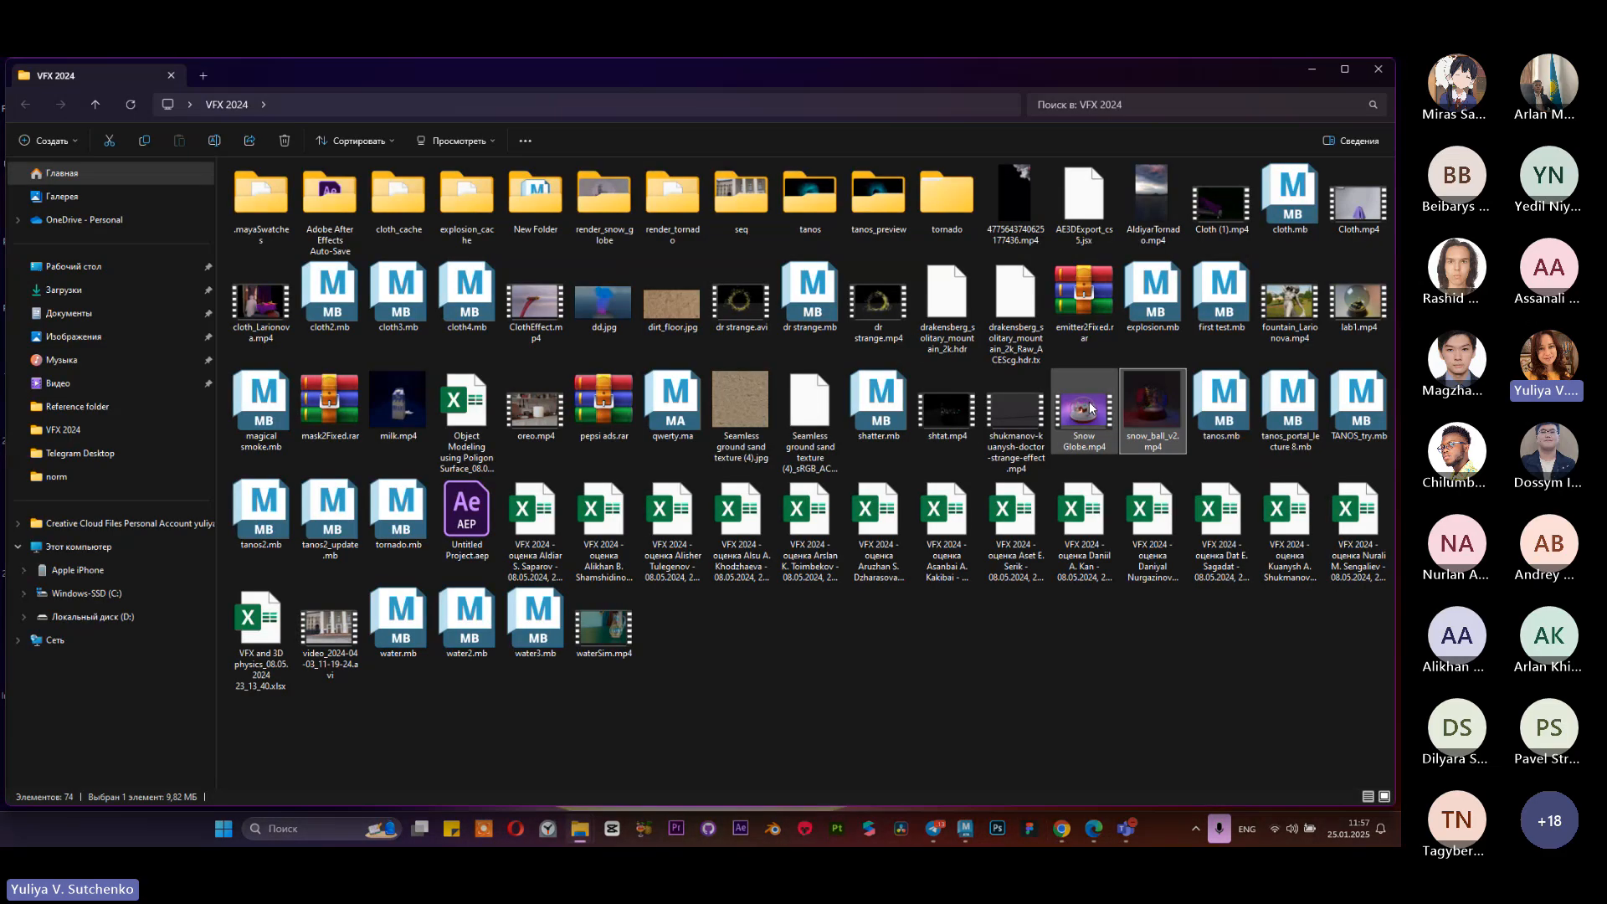
pyautogui.doubleClick(1091, 408)
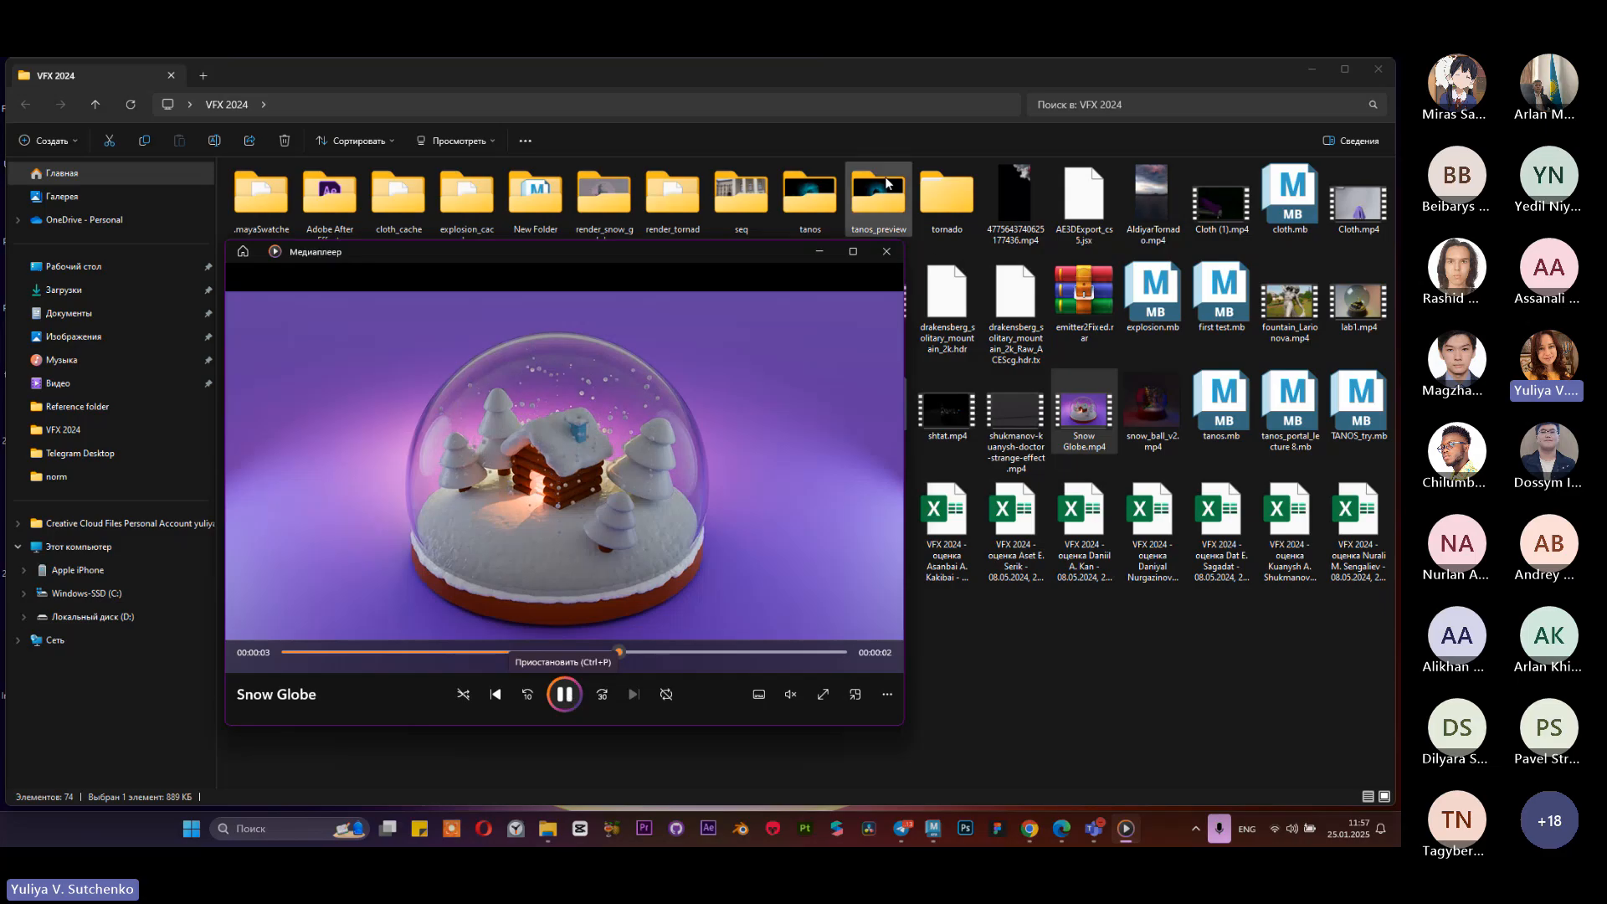
pyautogui.click(818, 252)
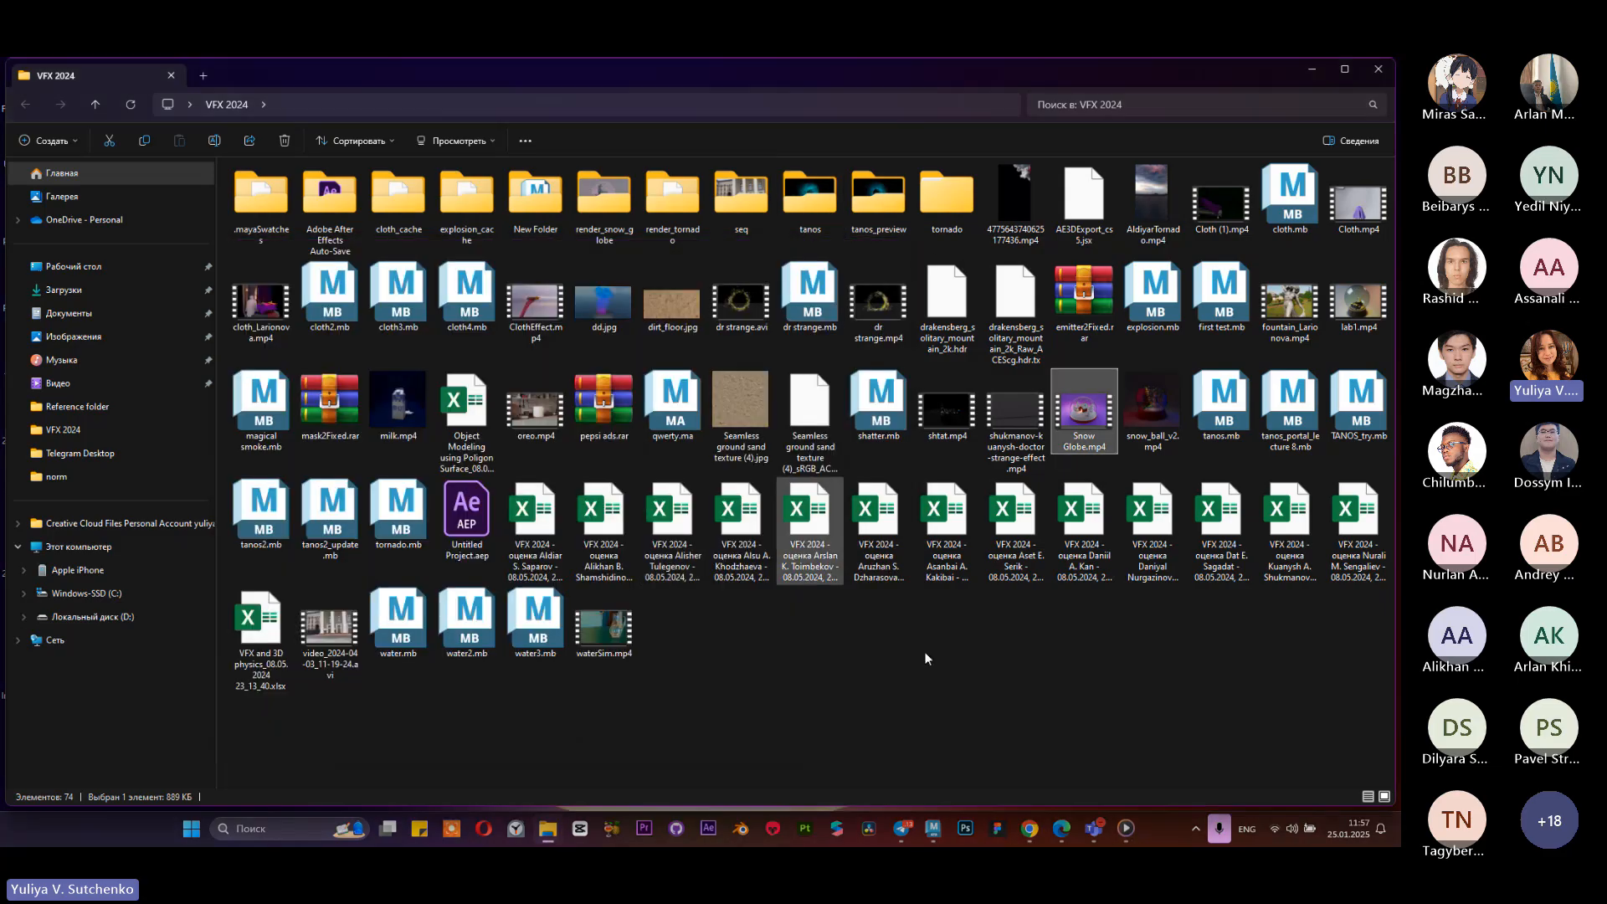
pyautogui.click(1129, 832)
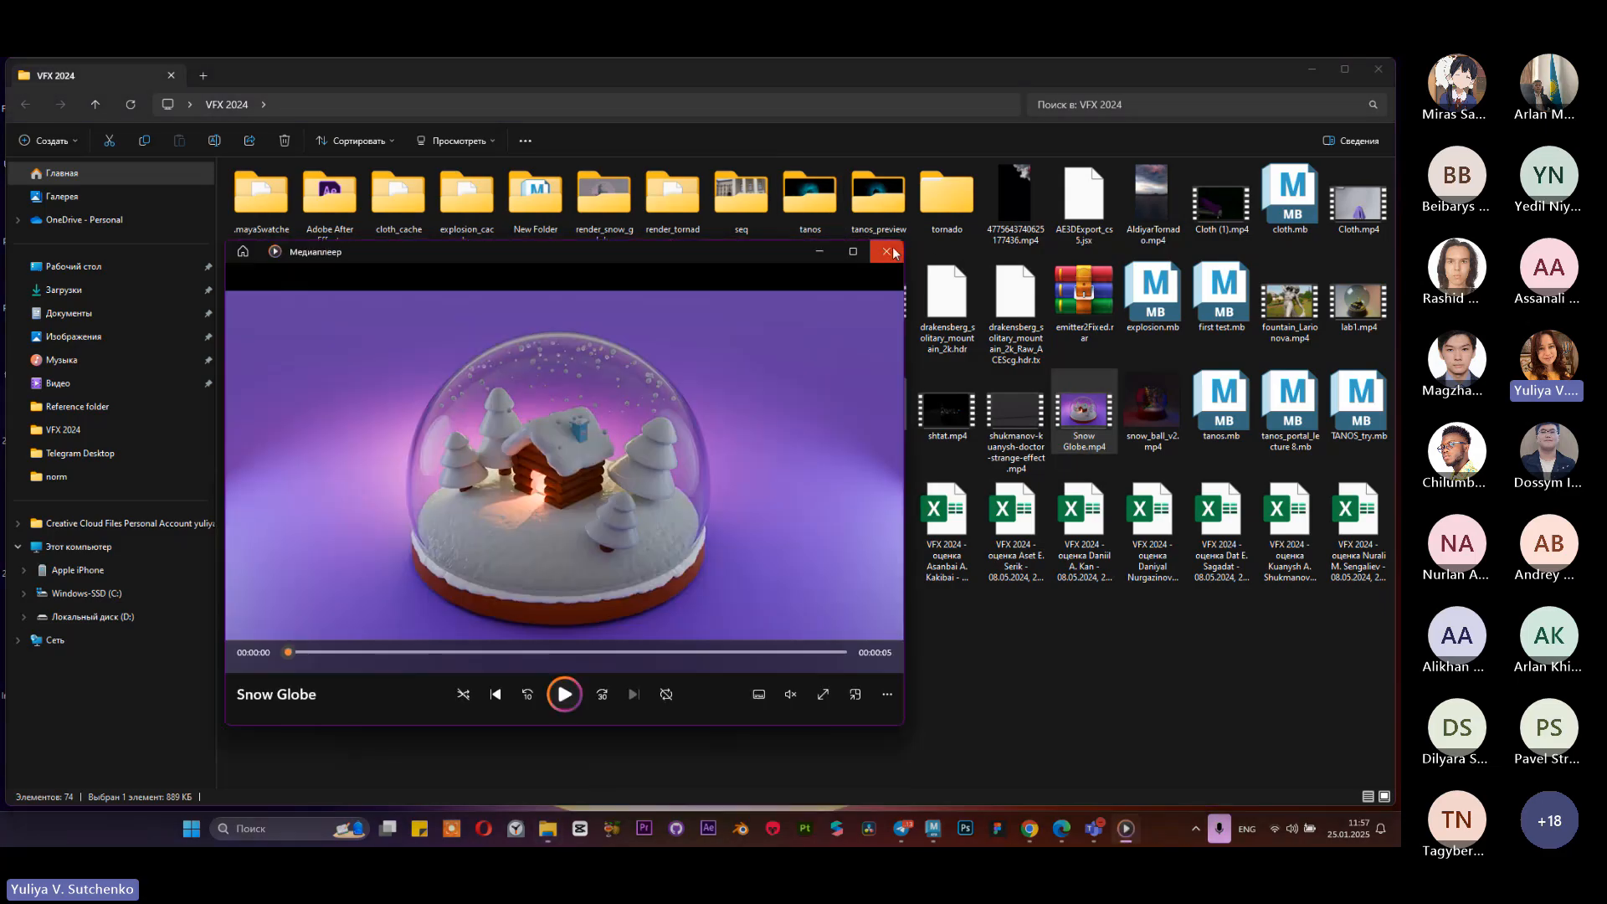
pyautogui.click(888, 253)
pyautogui.click(1314, 69)
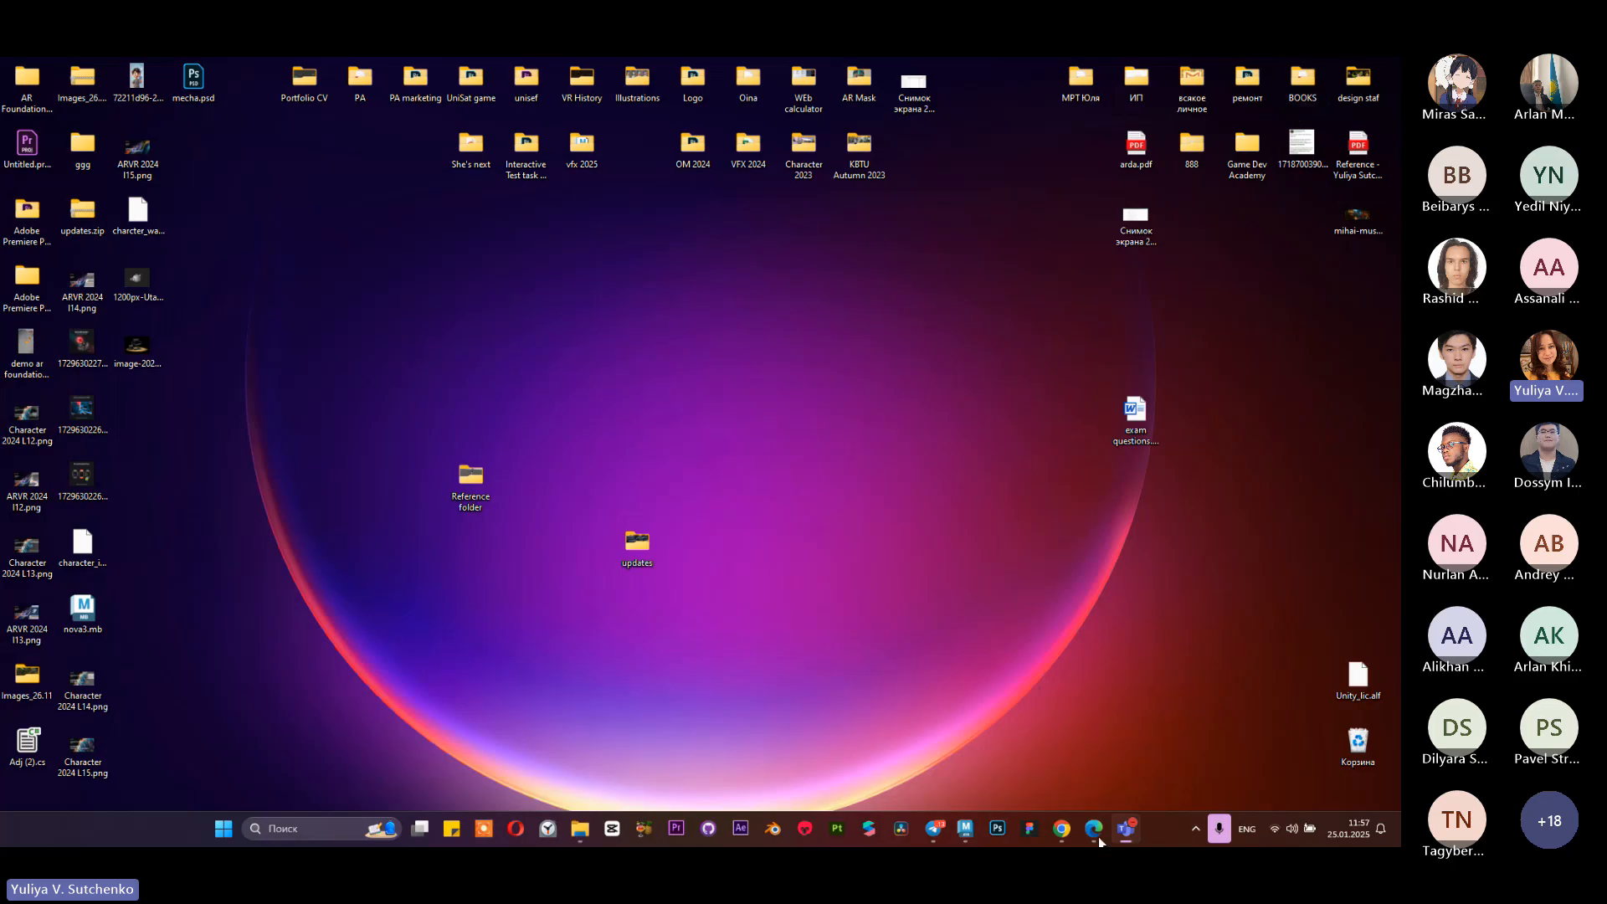
# Step: Close the untitled volume axis field scene, saving it to the Desktop as a Maya Binary file named d
pyautogui.moveTo(962, 828)
pyautogui.click(1029, 740)
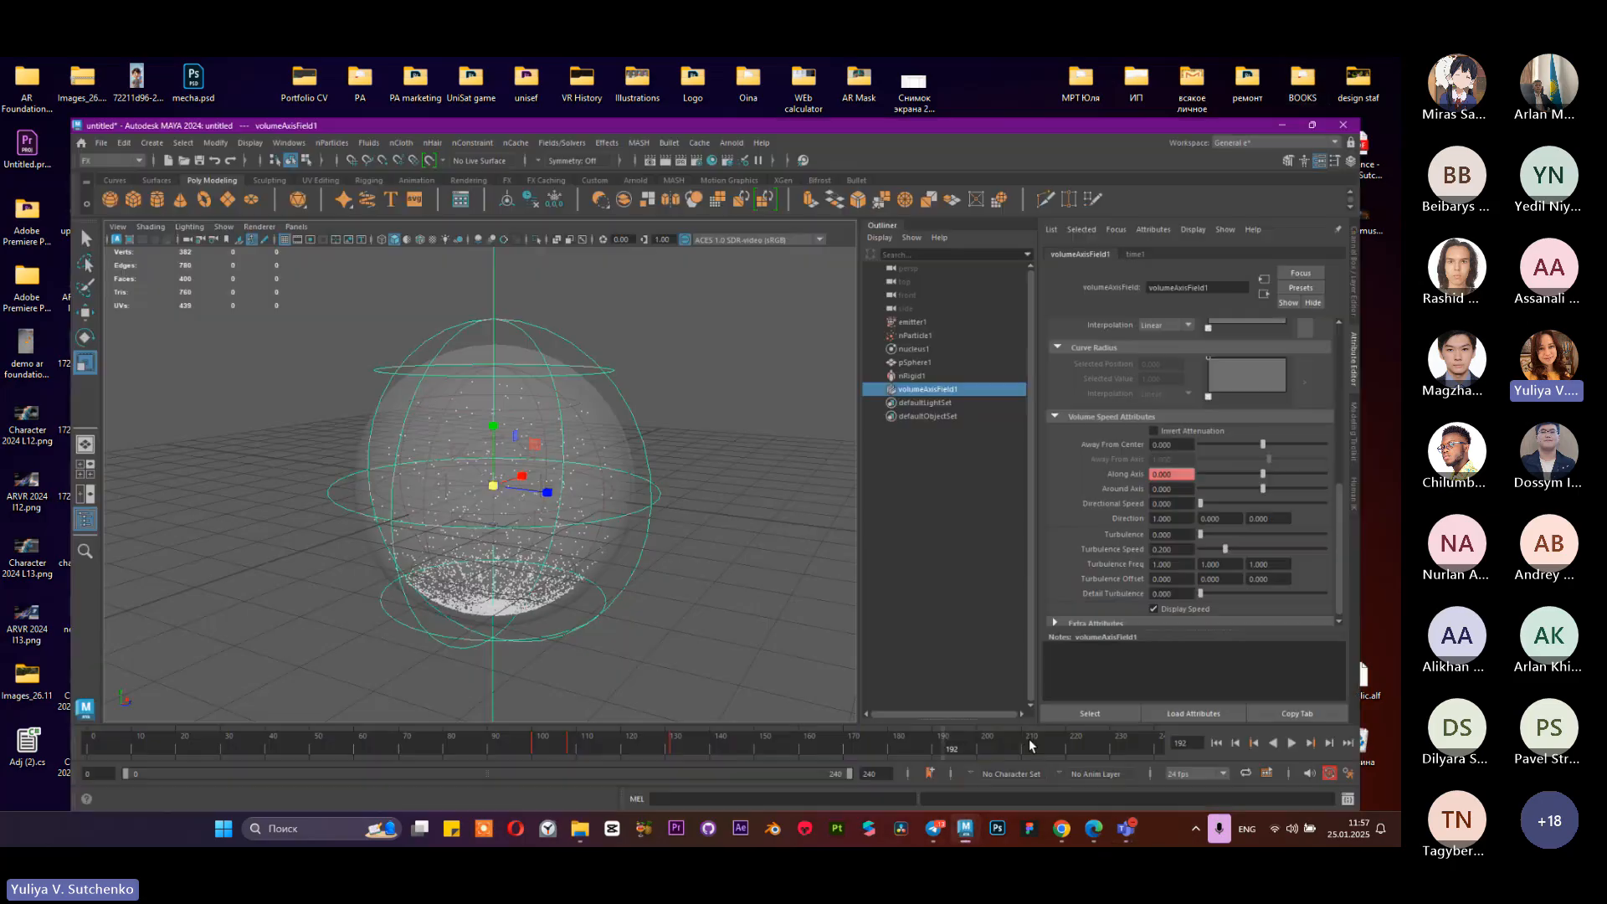
pyautogui.click(1383, 66)
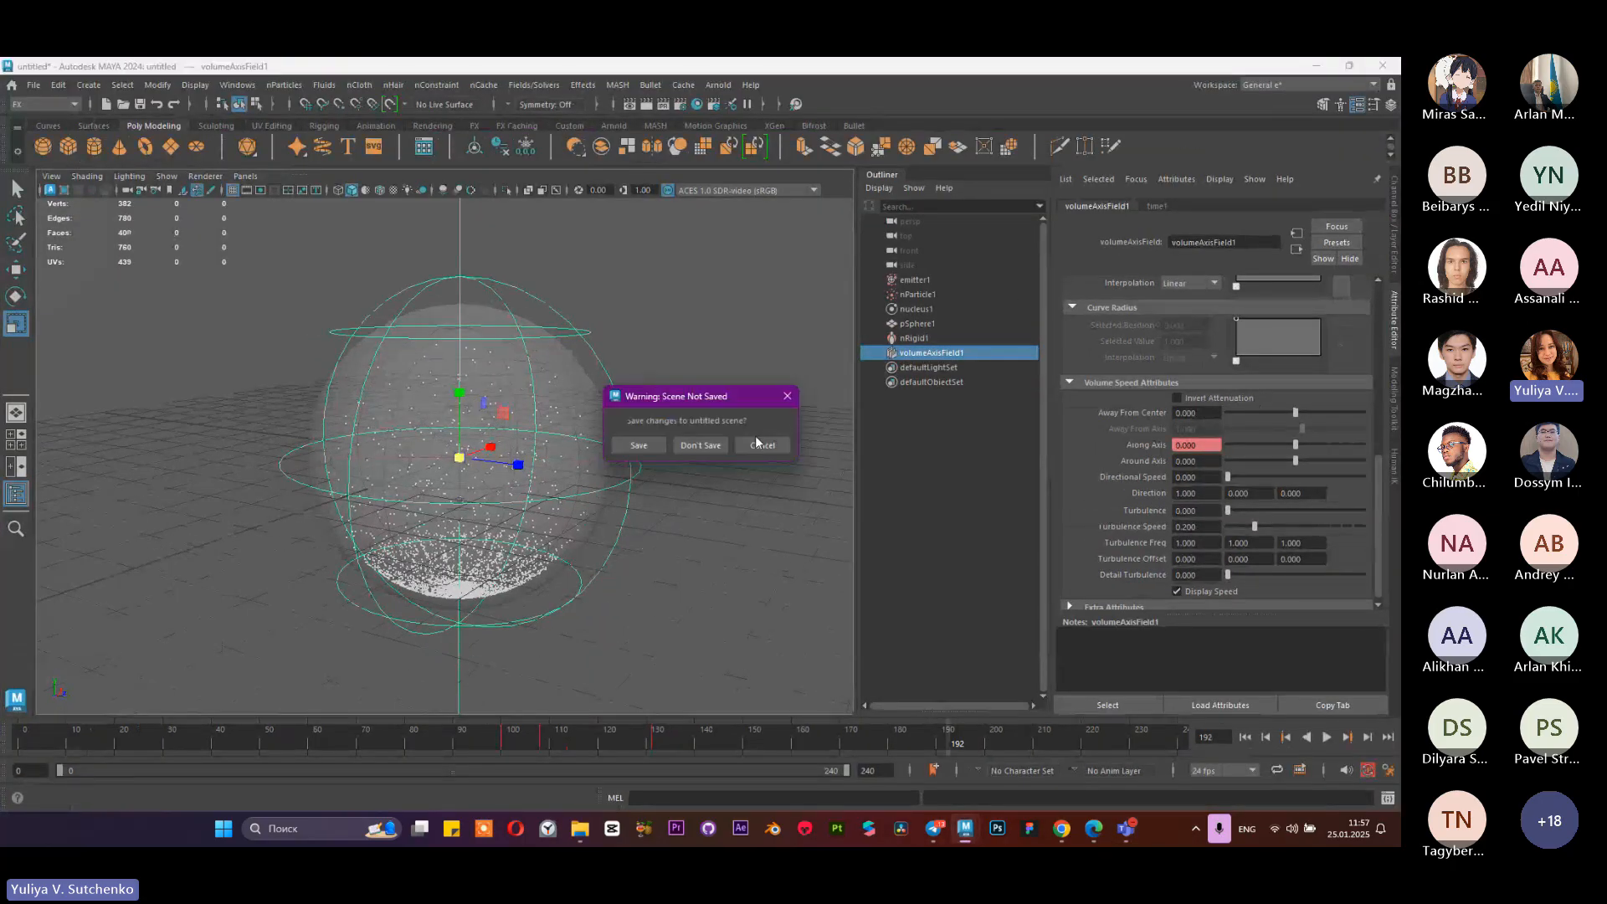
pyautogui.click(651, 445)
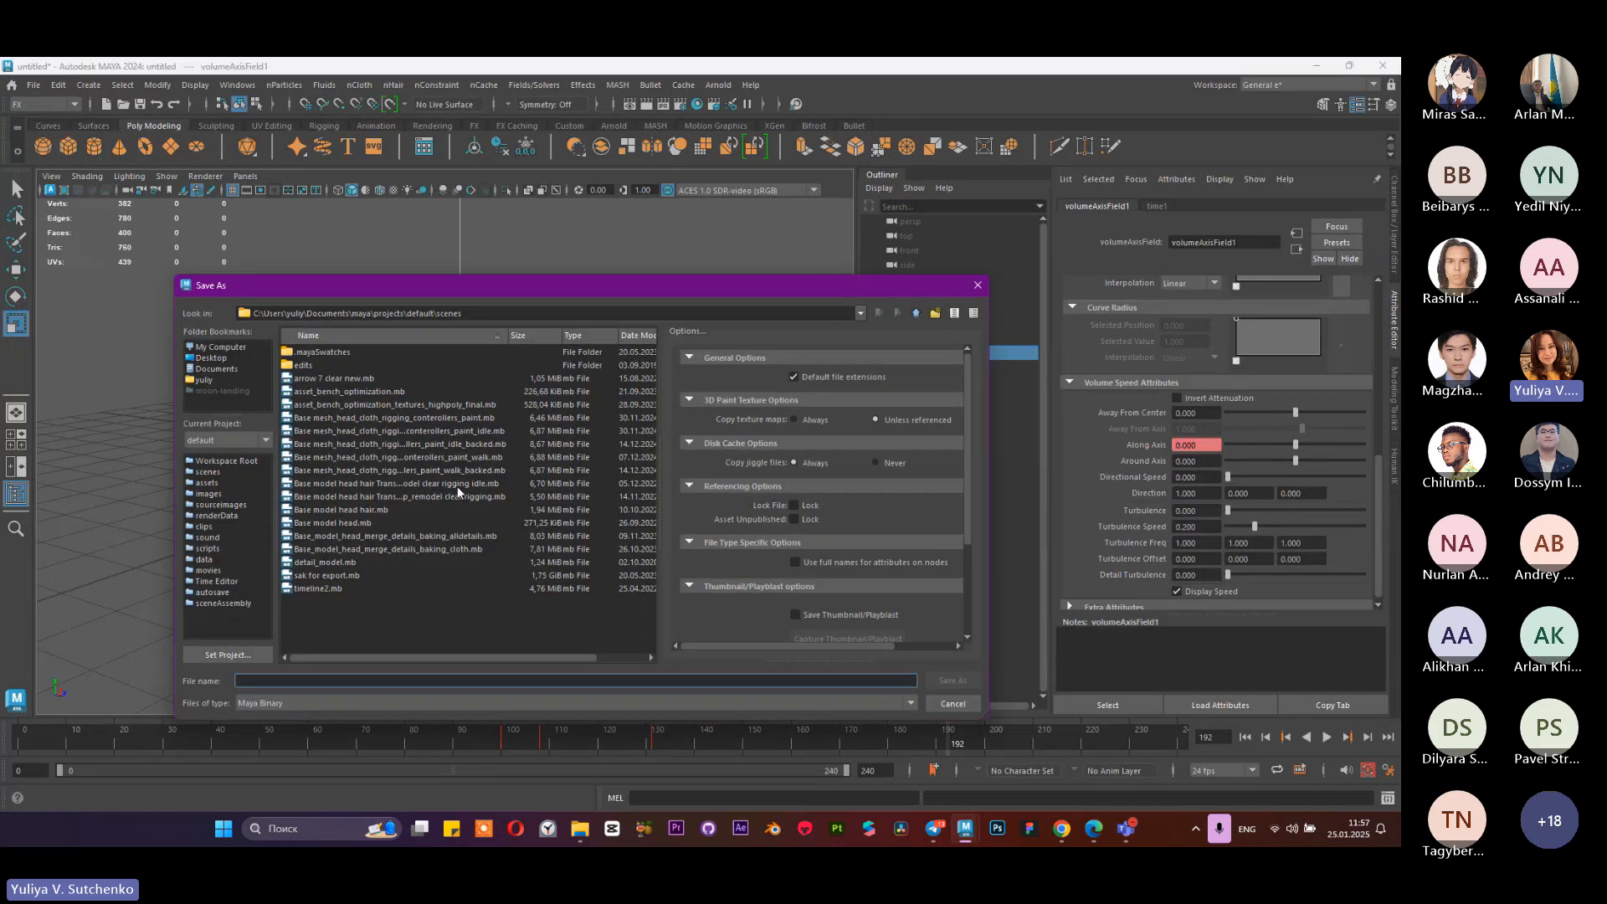
pyautogui.write('d')
pyautogui.click(209, 358)
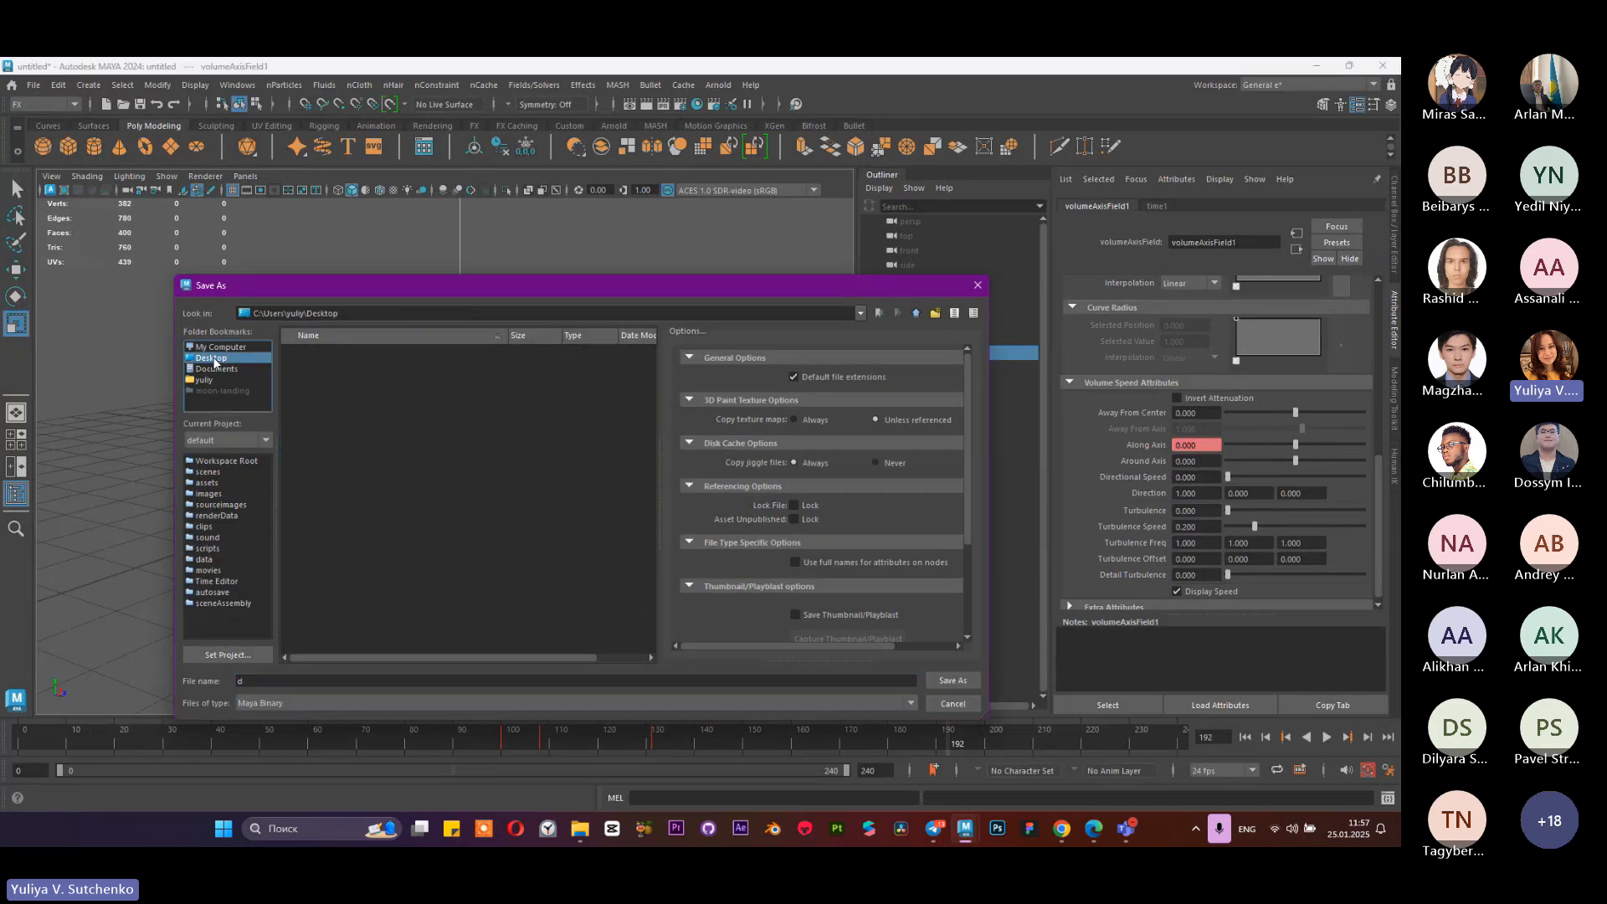
pyautogui.click(952, 680)
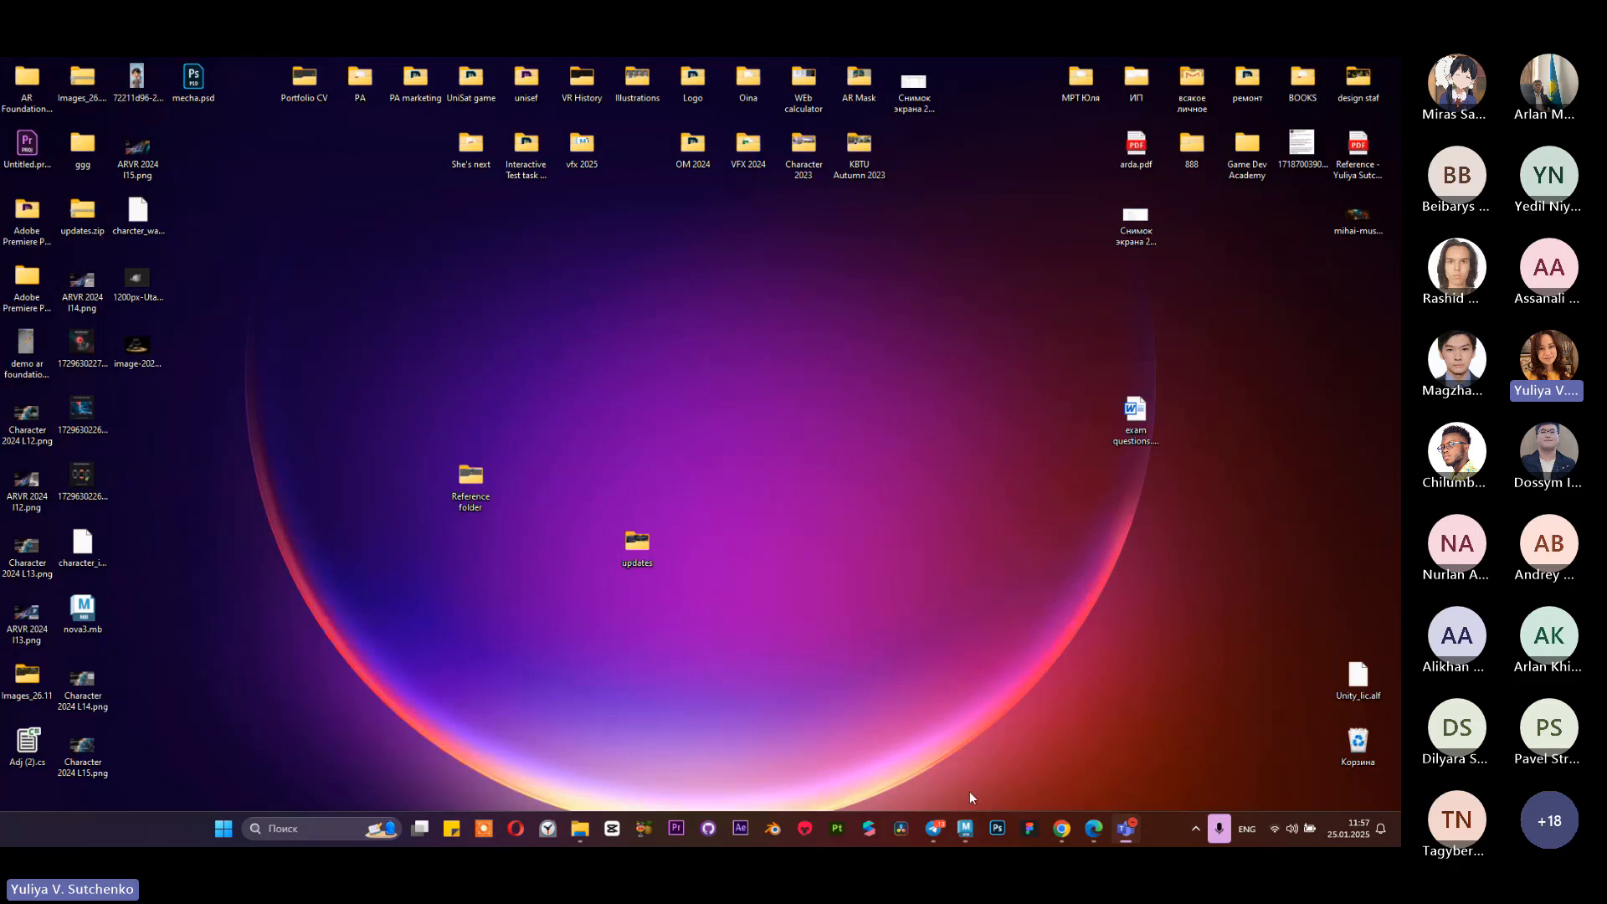
# Step: Return to the snow globe scene in Maya and bring up the Arnold shaders for assigning a new material to the glass sphere
pyautogui.click(966, 829)
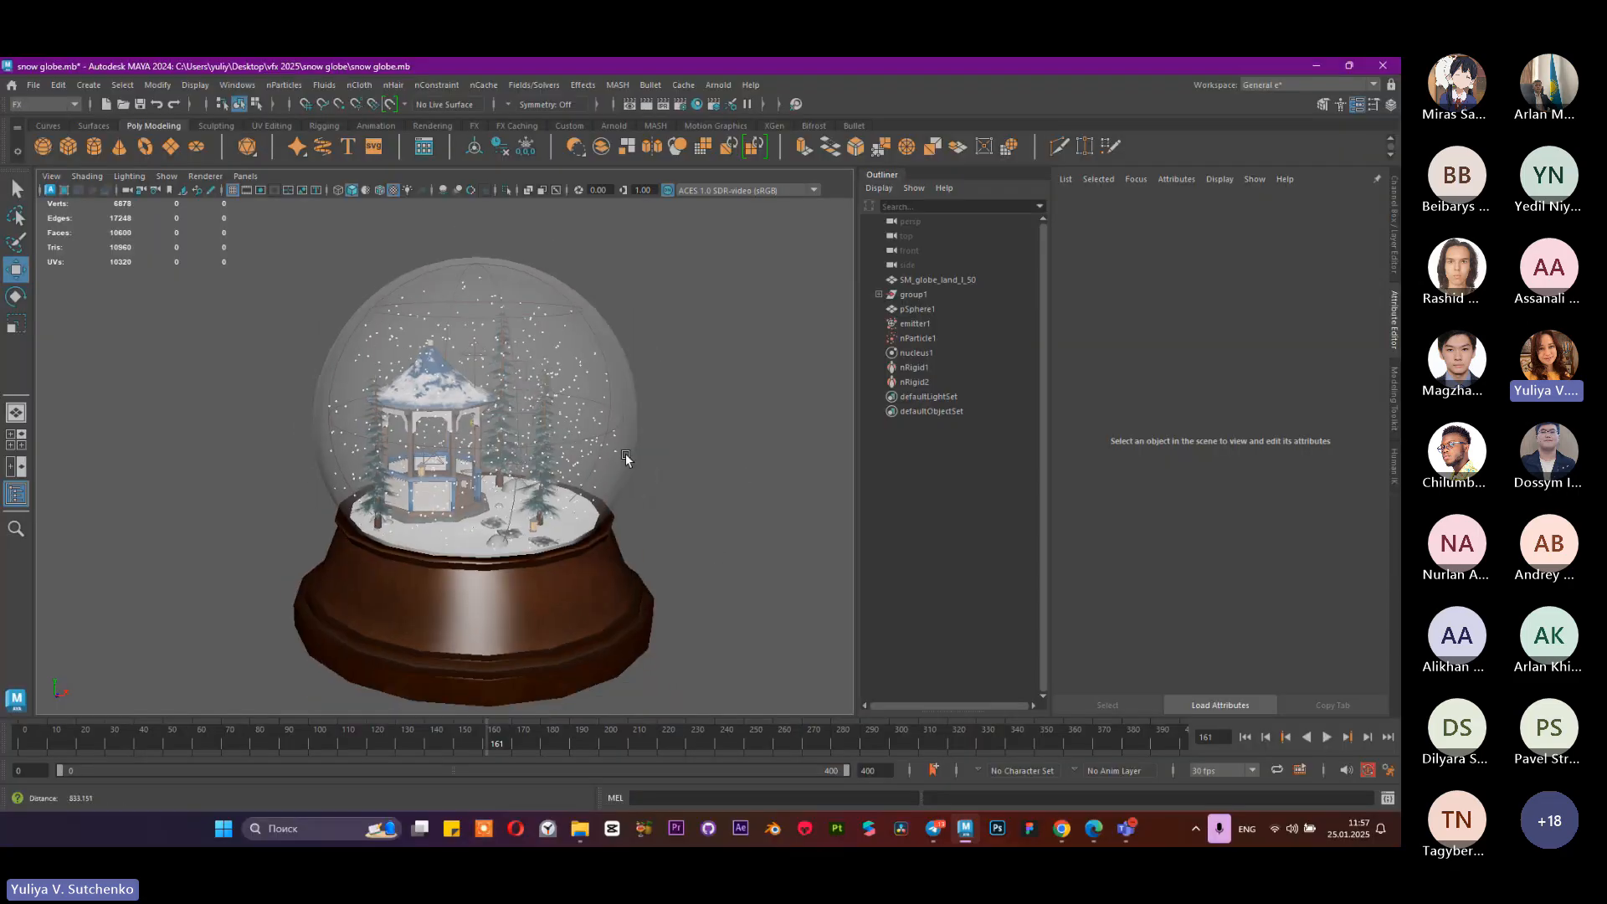
pyautogui.scroll(-3, 625, 454)
pyautogui.scroll(8, 422, 459)
pyautogui.keyDown('alt'); pyautogui.moveTo(577, 515); pyautogui.dragTo(616, 423); pyautogui.keyUp('alt')
pyautogui.scroll(-7, 581, 527)
pyautogui.scroll(7, 540, 529)
pyautogui.scroll(-3, 535, 528)
pyautogui.click(628, 411)
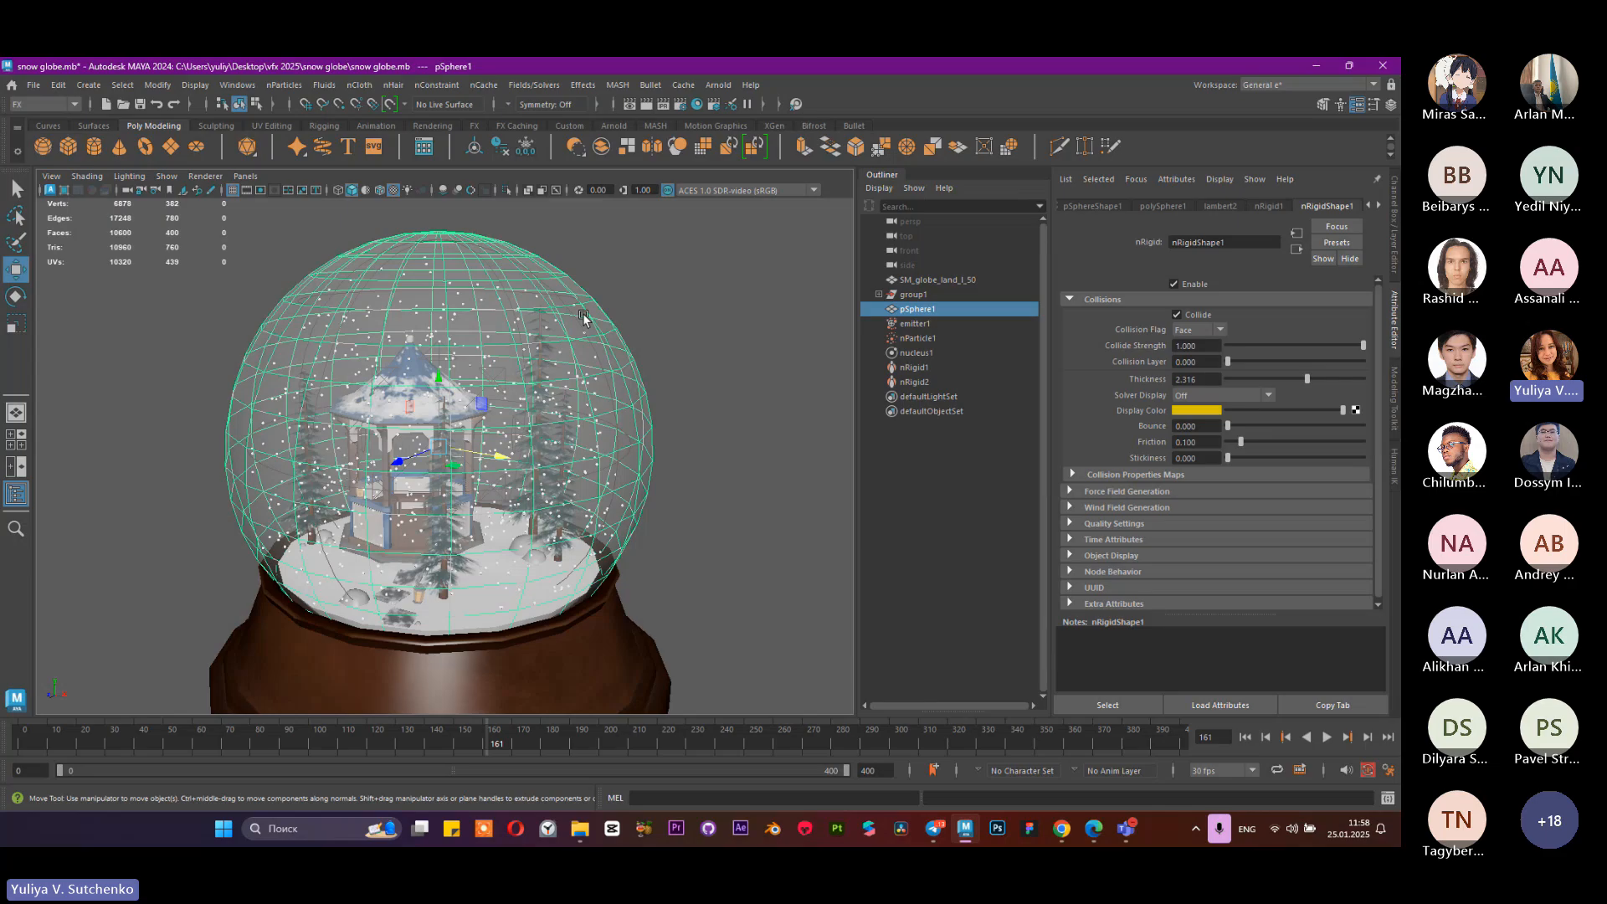
pyautogui.rightClick(609, 325)
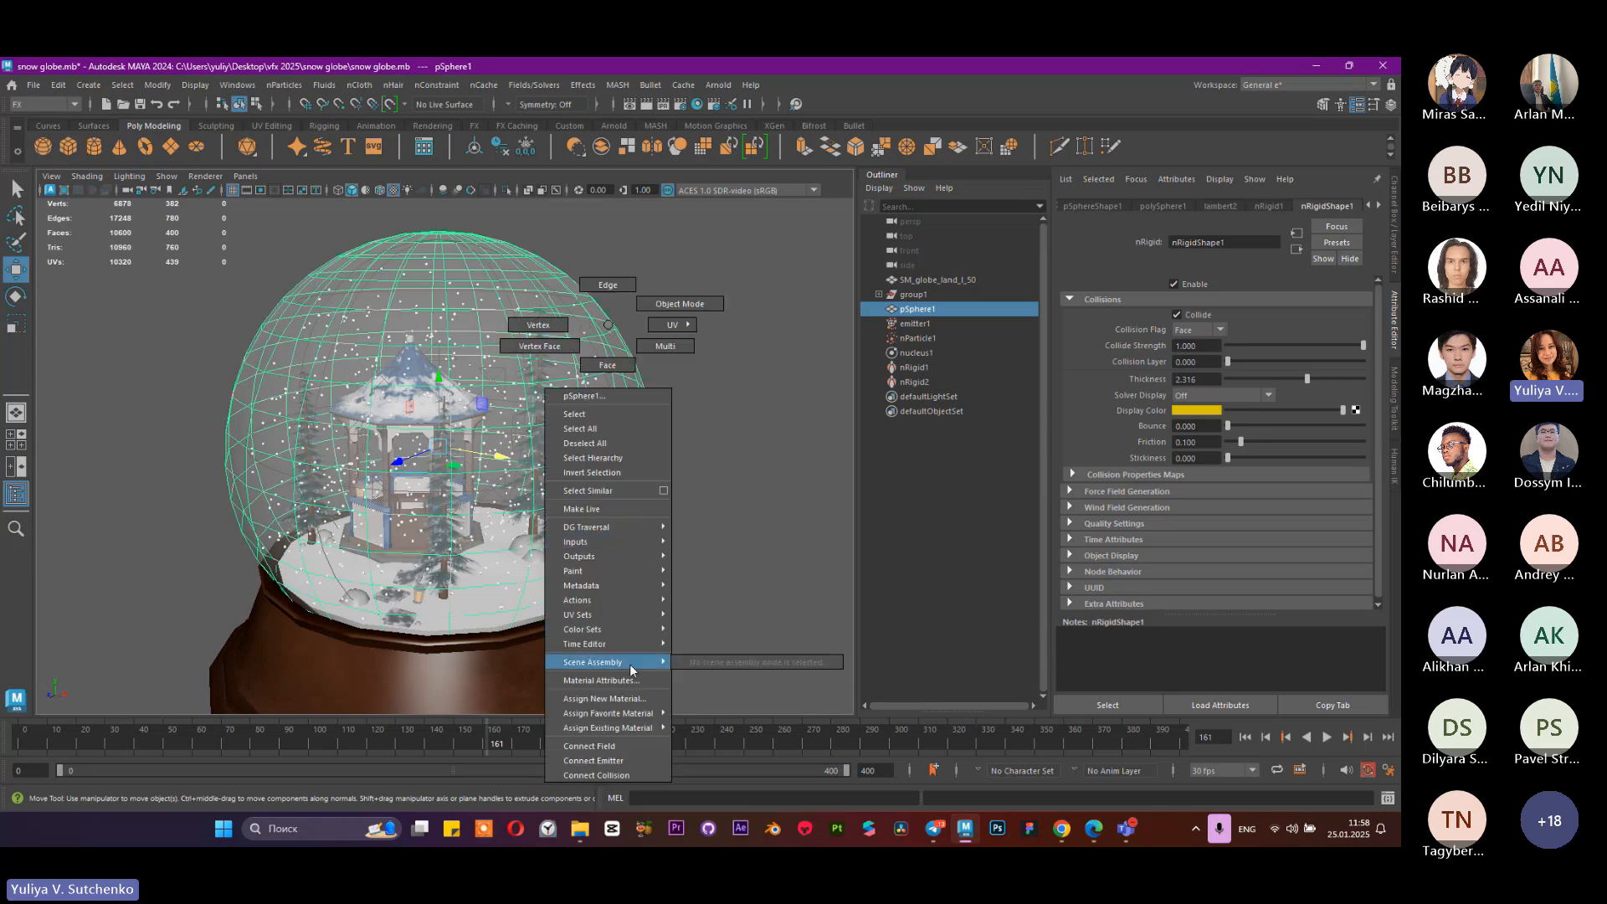
pyautogui.moveTo(633, 725)
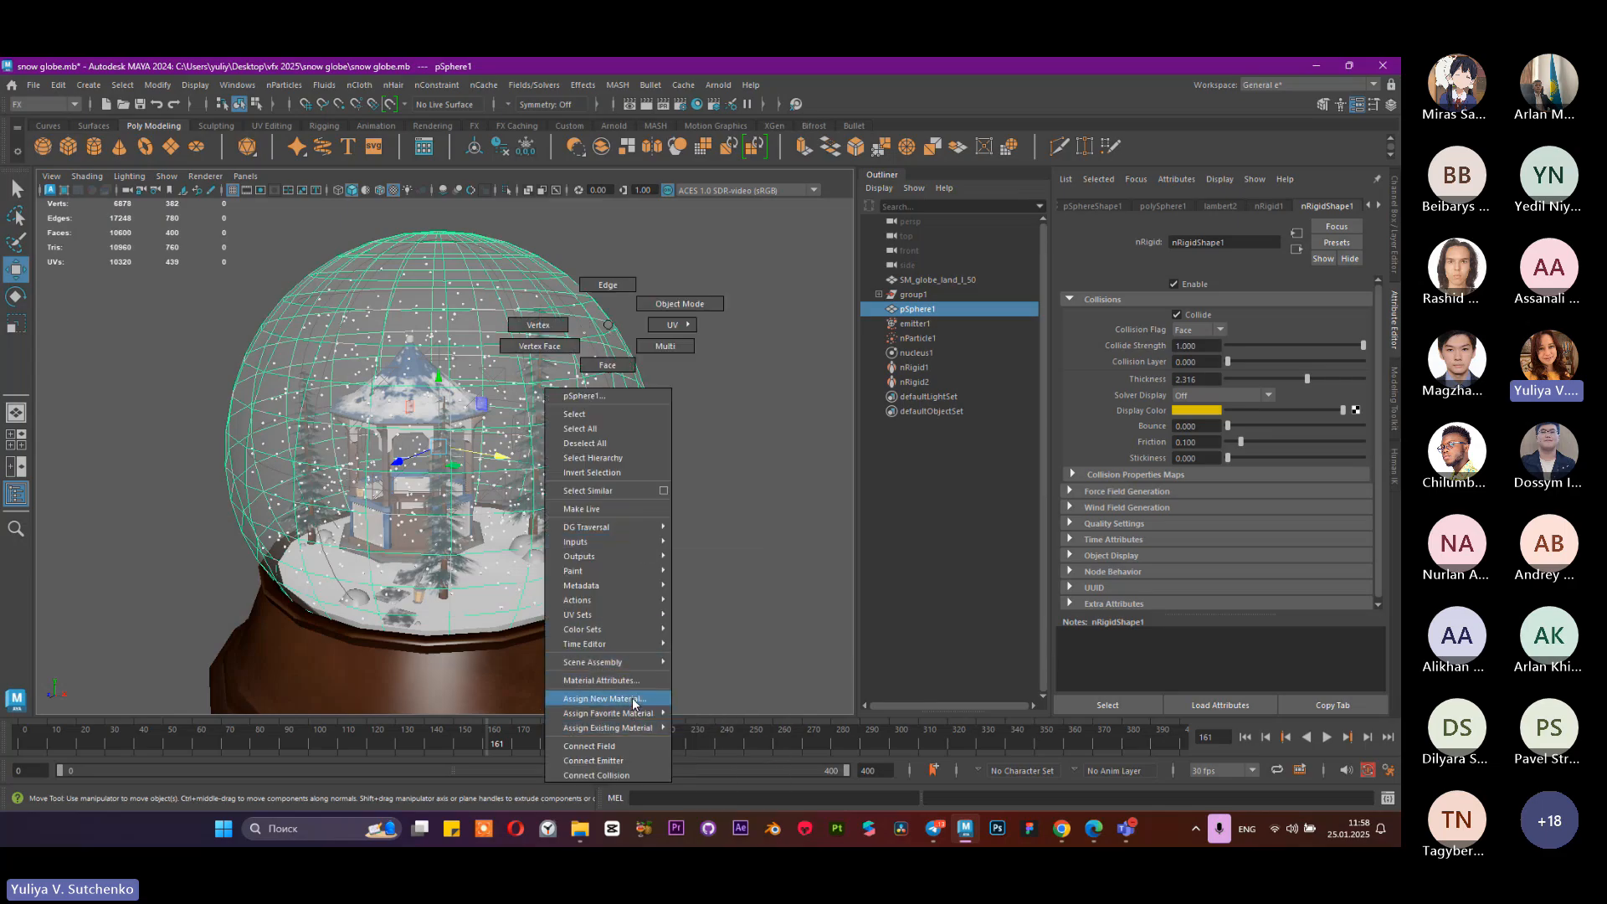
pyautogui.click(605, 698)
pyautogui.click(494, 327)
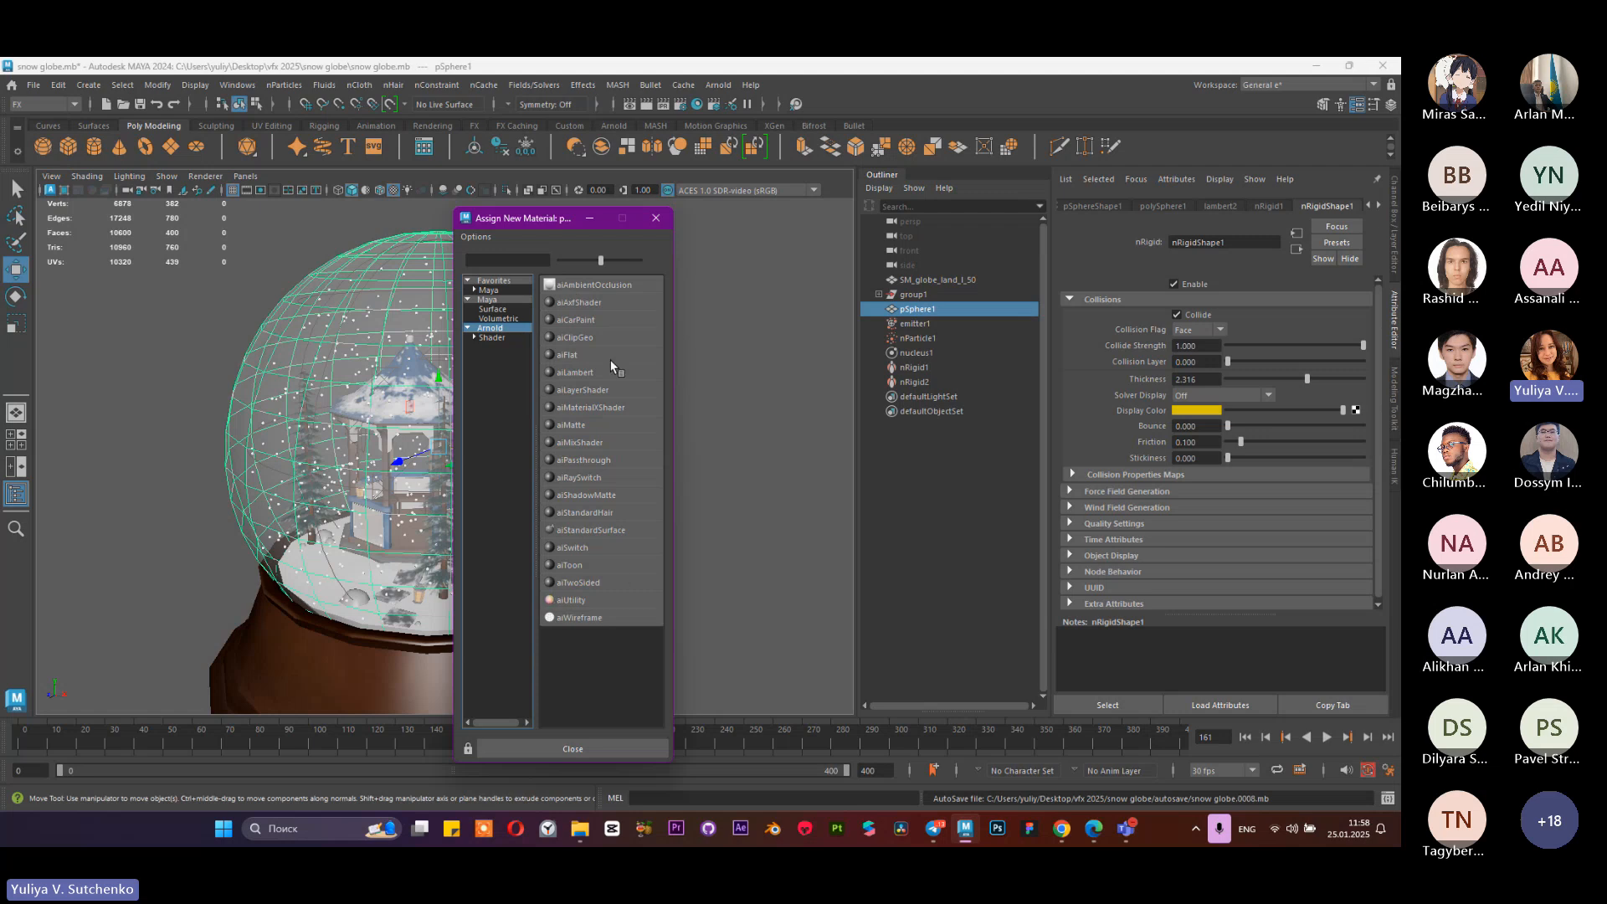
# Step: Check the load and auto-load status of the Arnold plug-in mtoa.mll in the Plug-in Manager, and close the manager
pyautogui.click(238, 84)
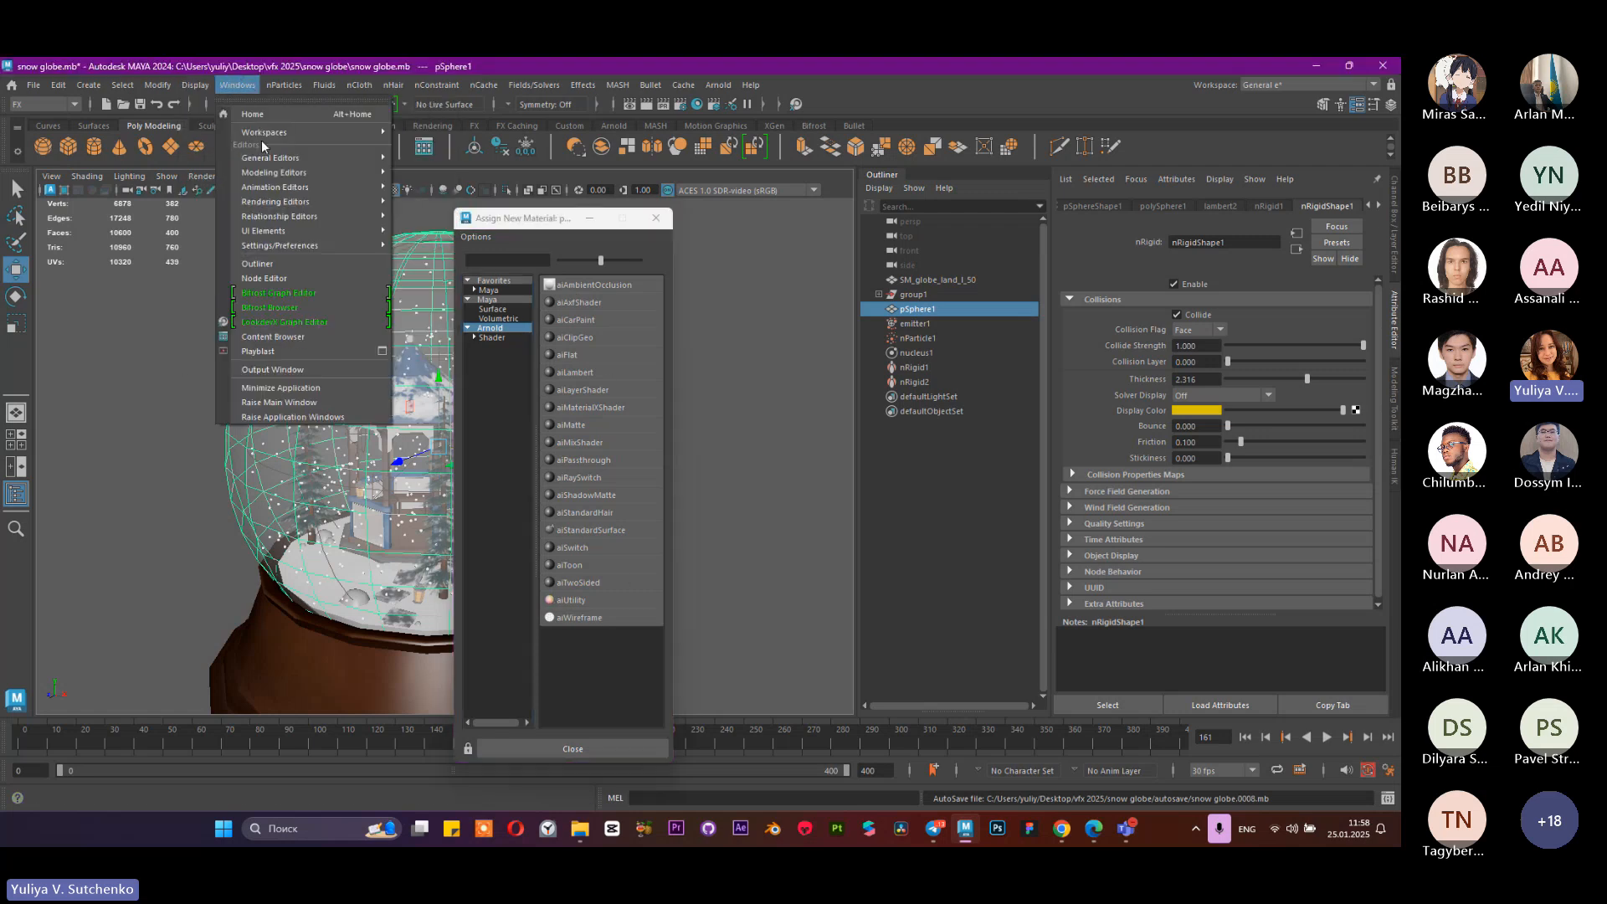
pyautogui.moveTo(297, 245)
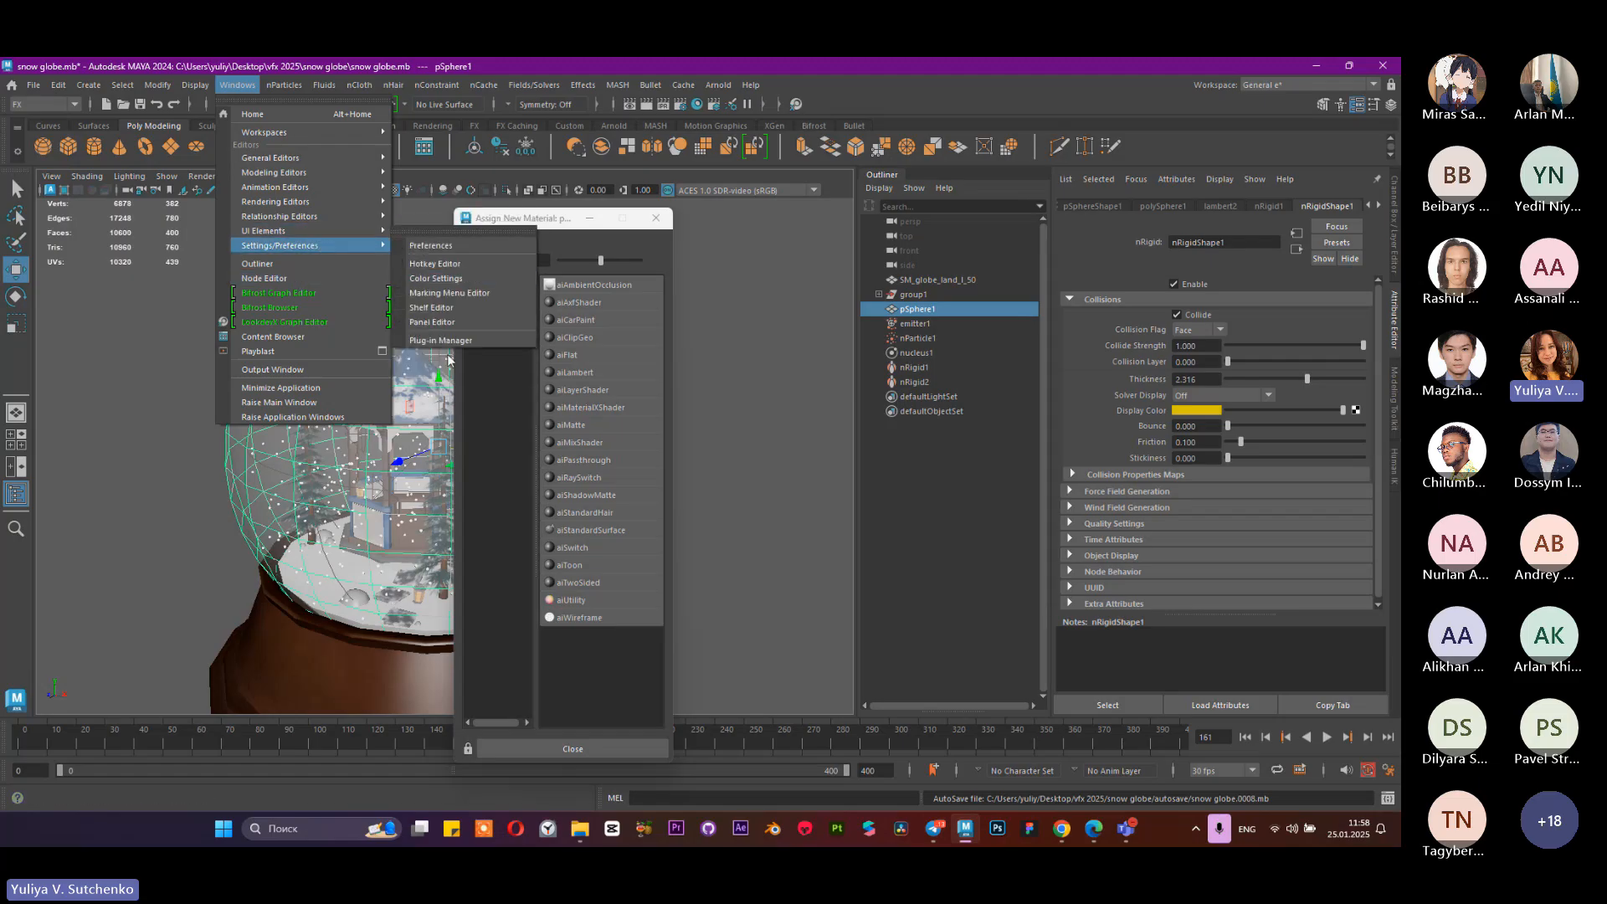
pyautogui.click(450, 339)
pyautogui.scroll(-5, 364, 405)
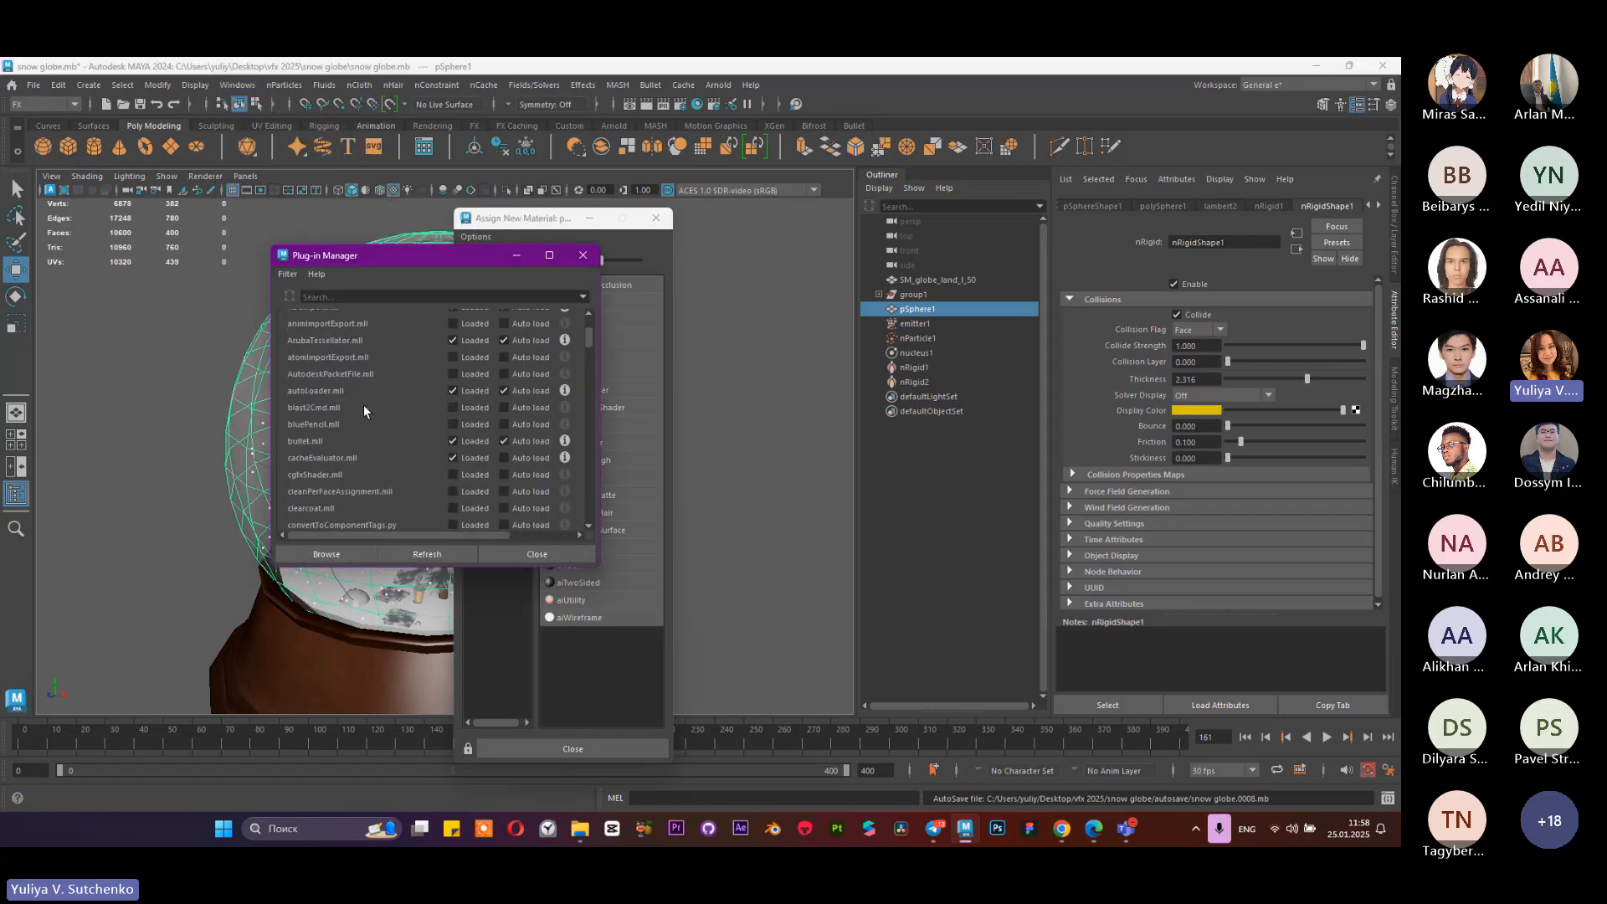
pyautogui.scroll(-10, 370, 396)
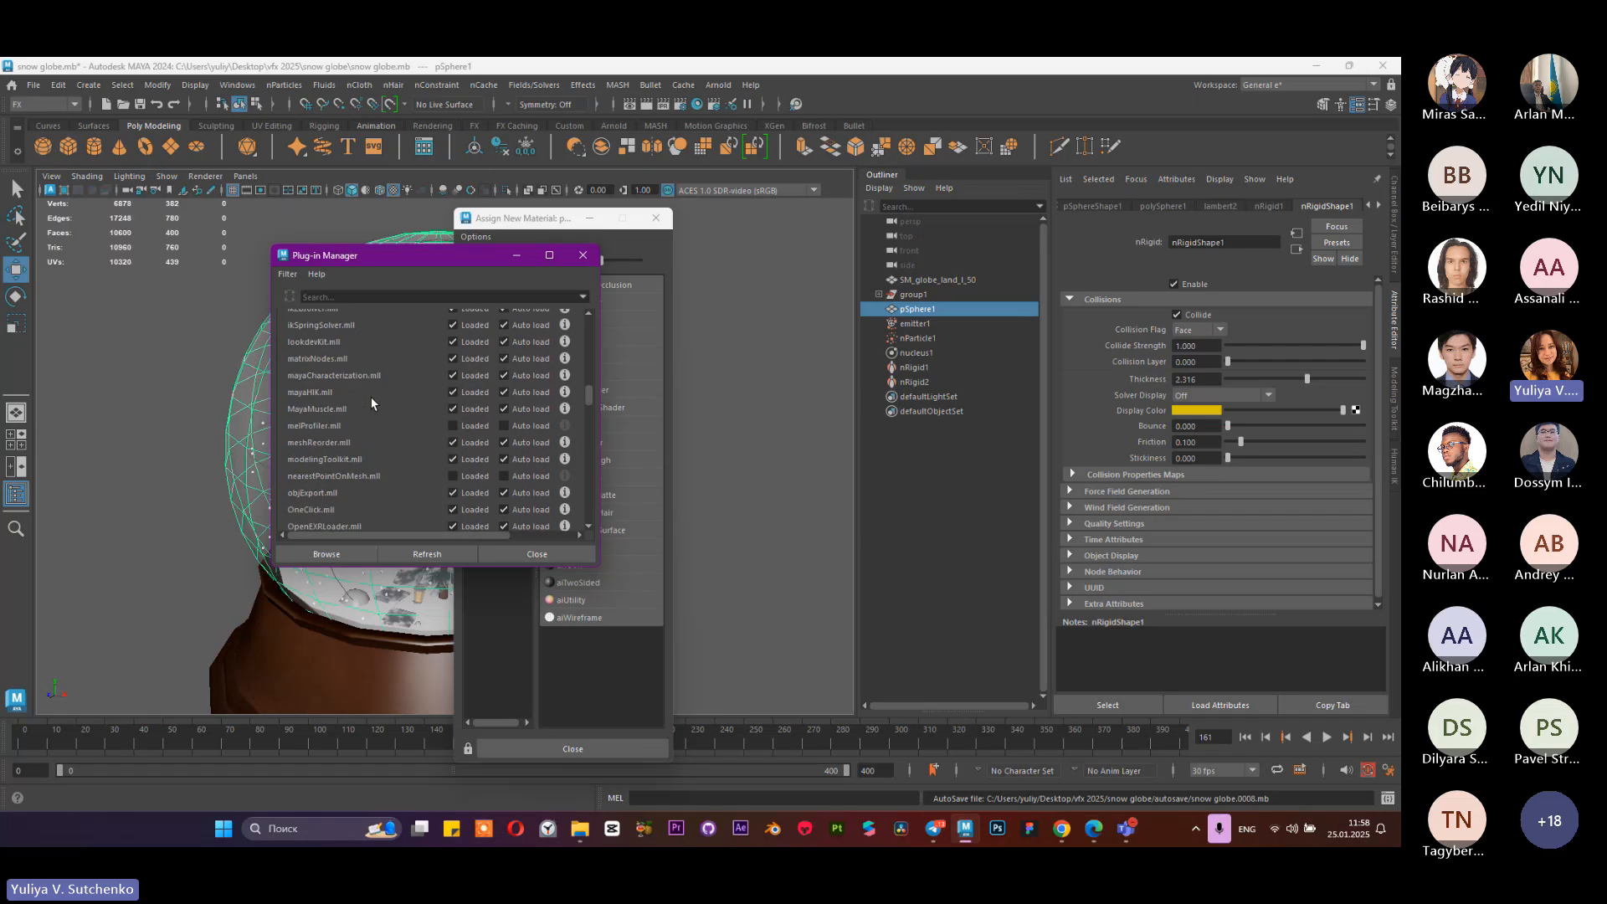
pyautogui.scroll(-8, 370, 403)
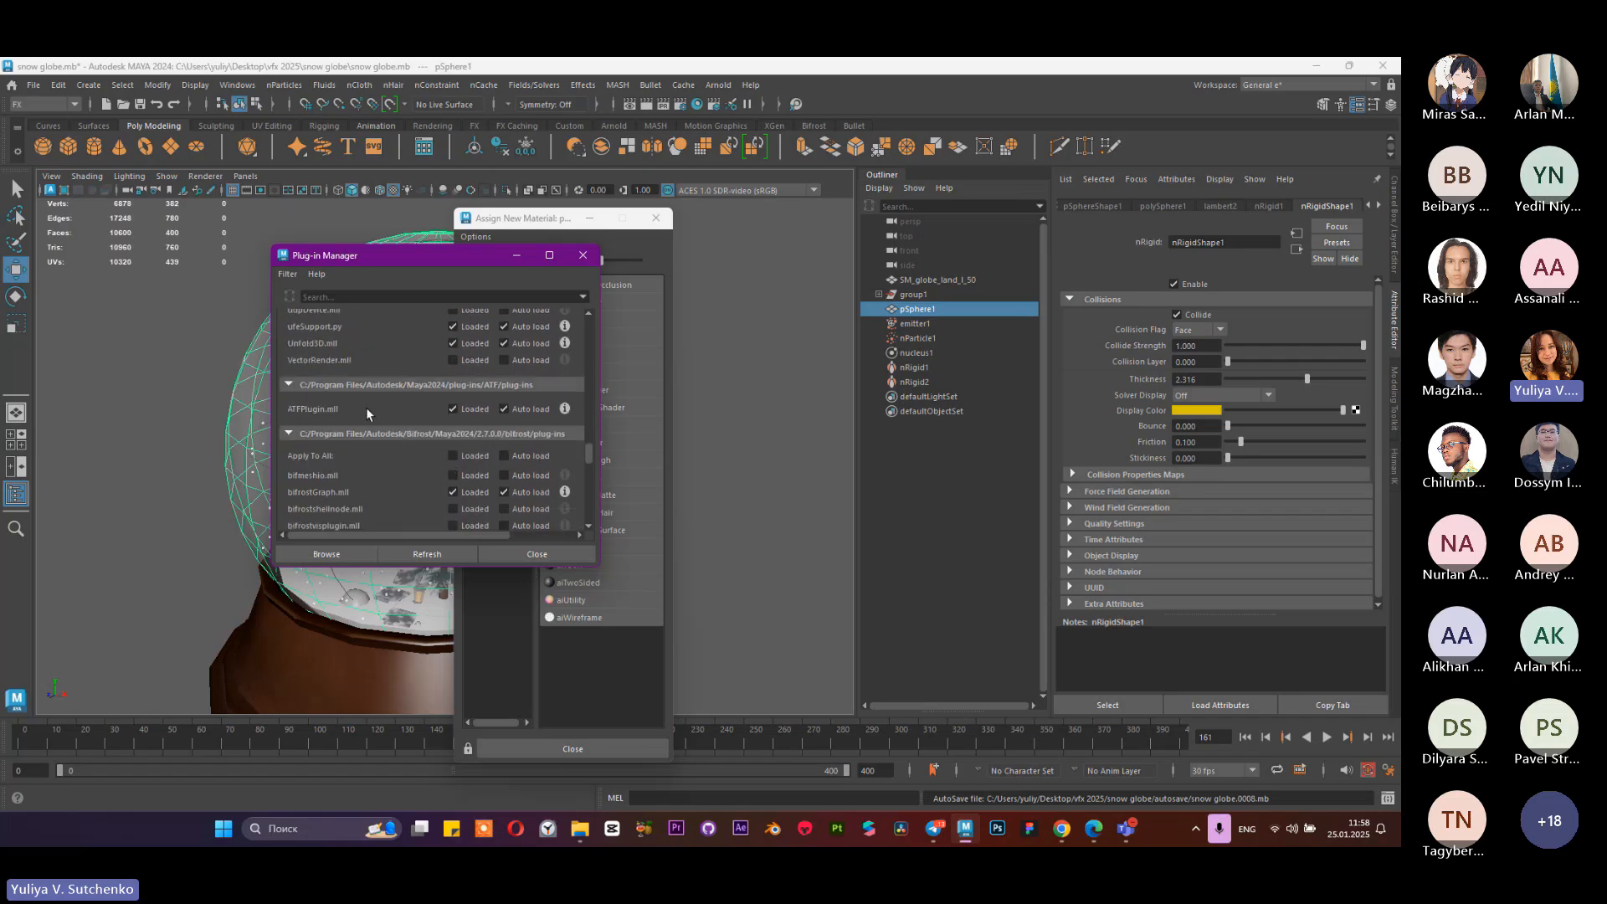
pyautogui.scroll(-6, 364, 409)
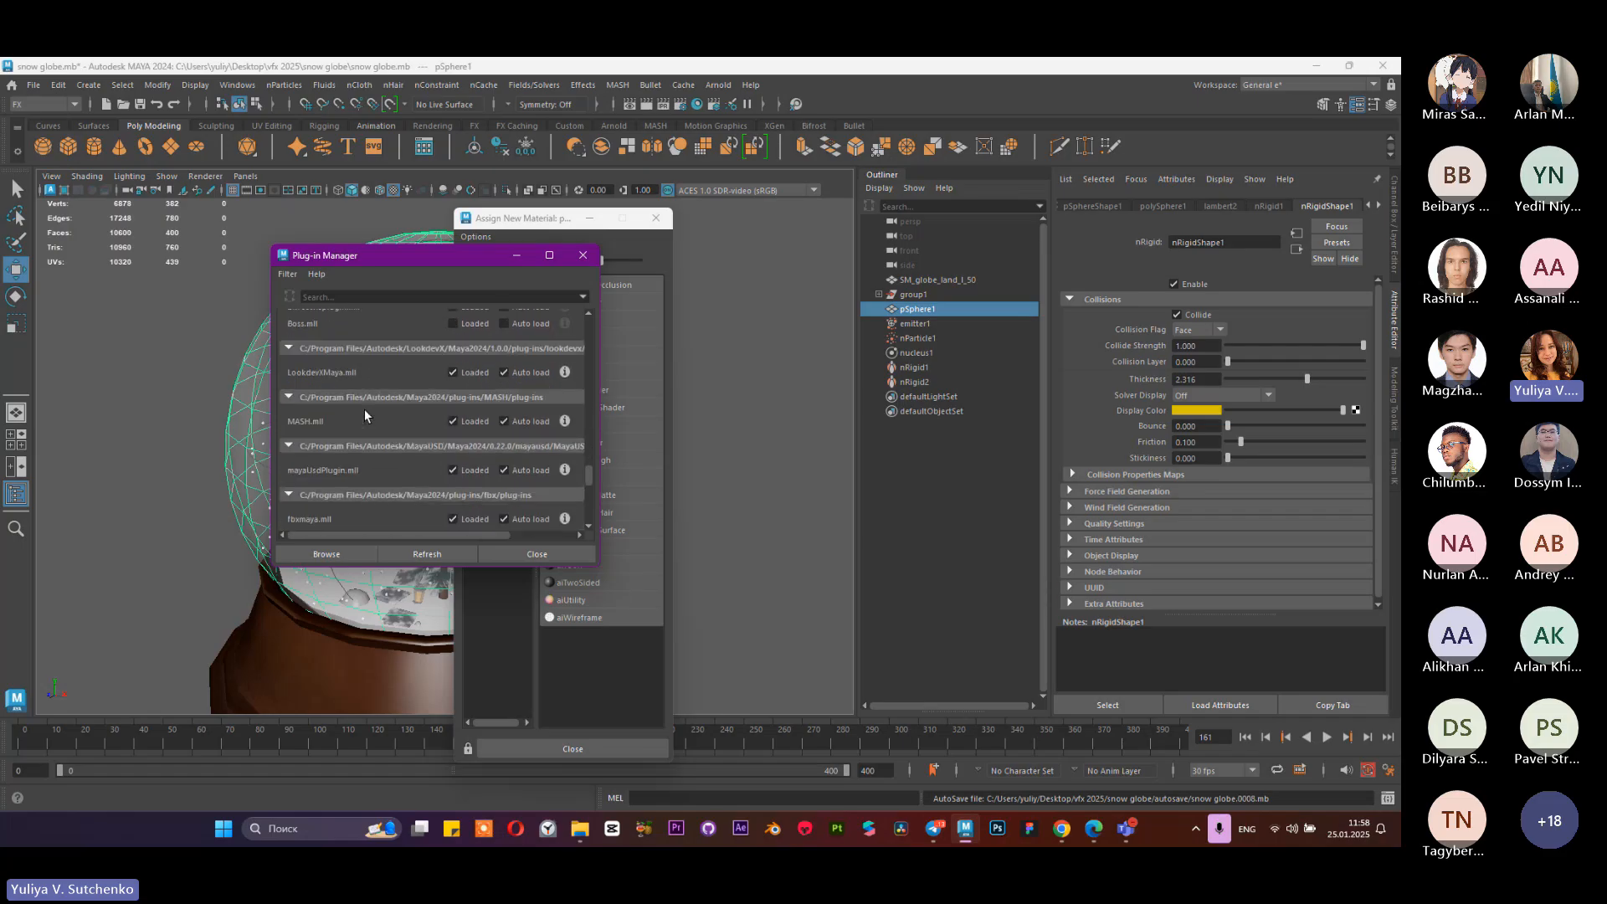
pyautogui.scroll(-3, 364, 408)
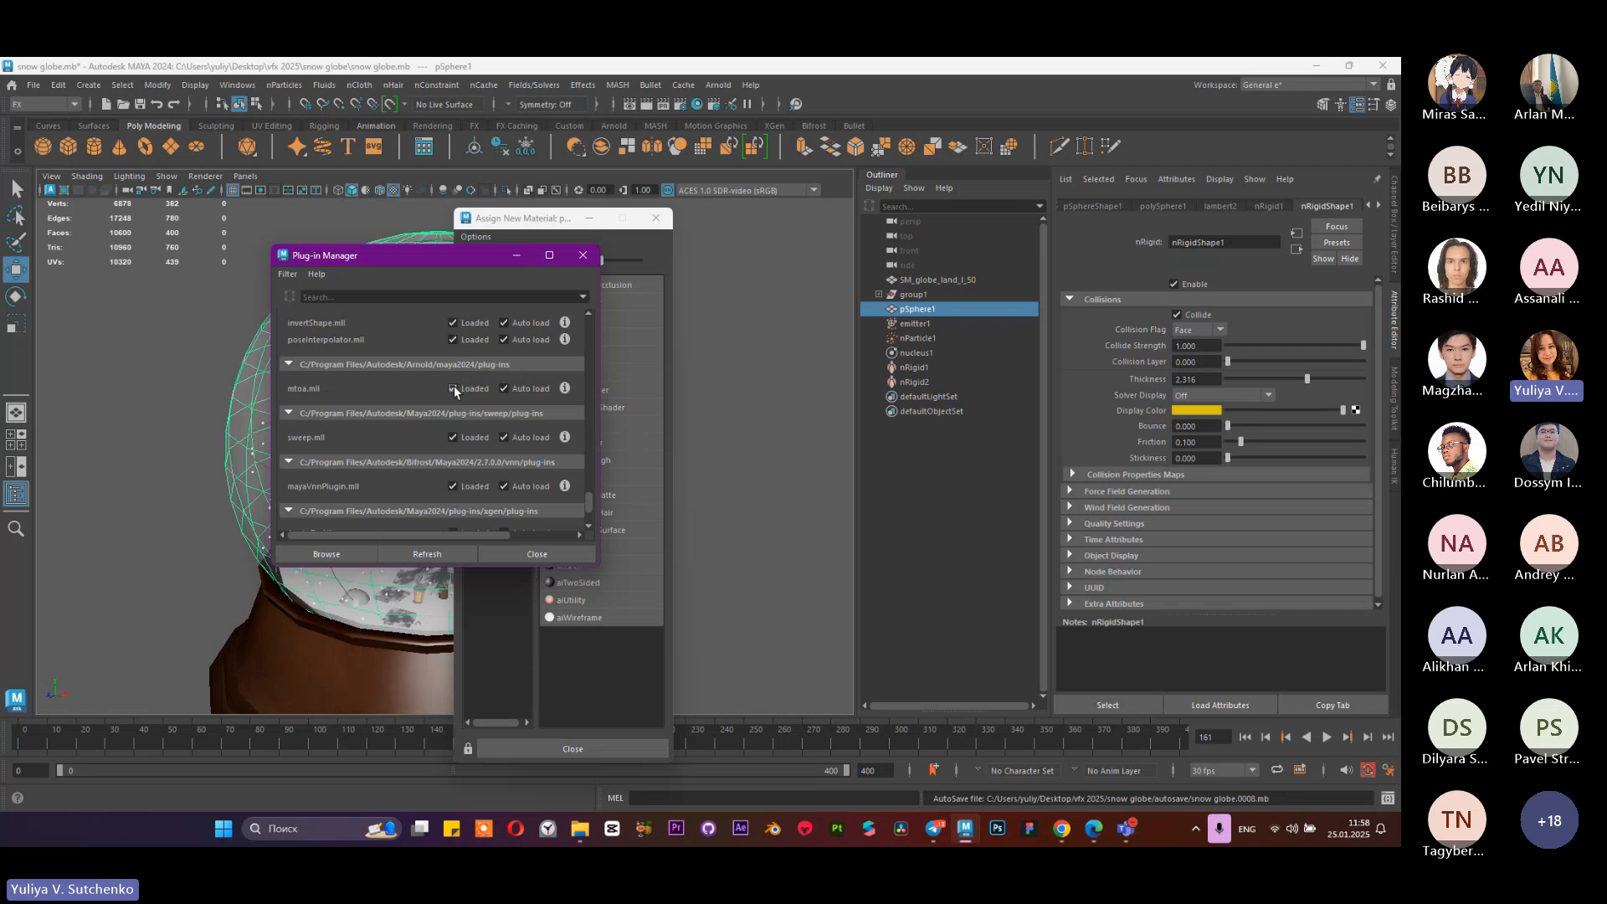
pyautogui.click(583, 254)
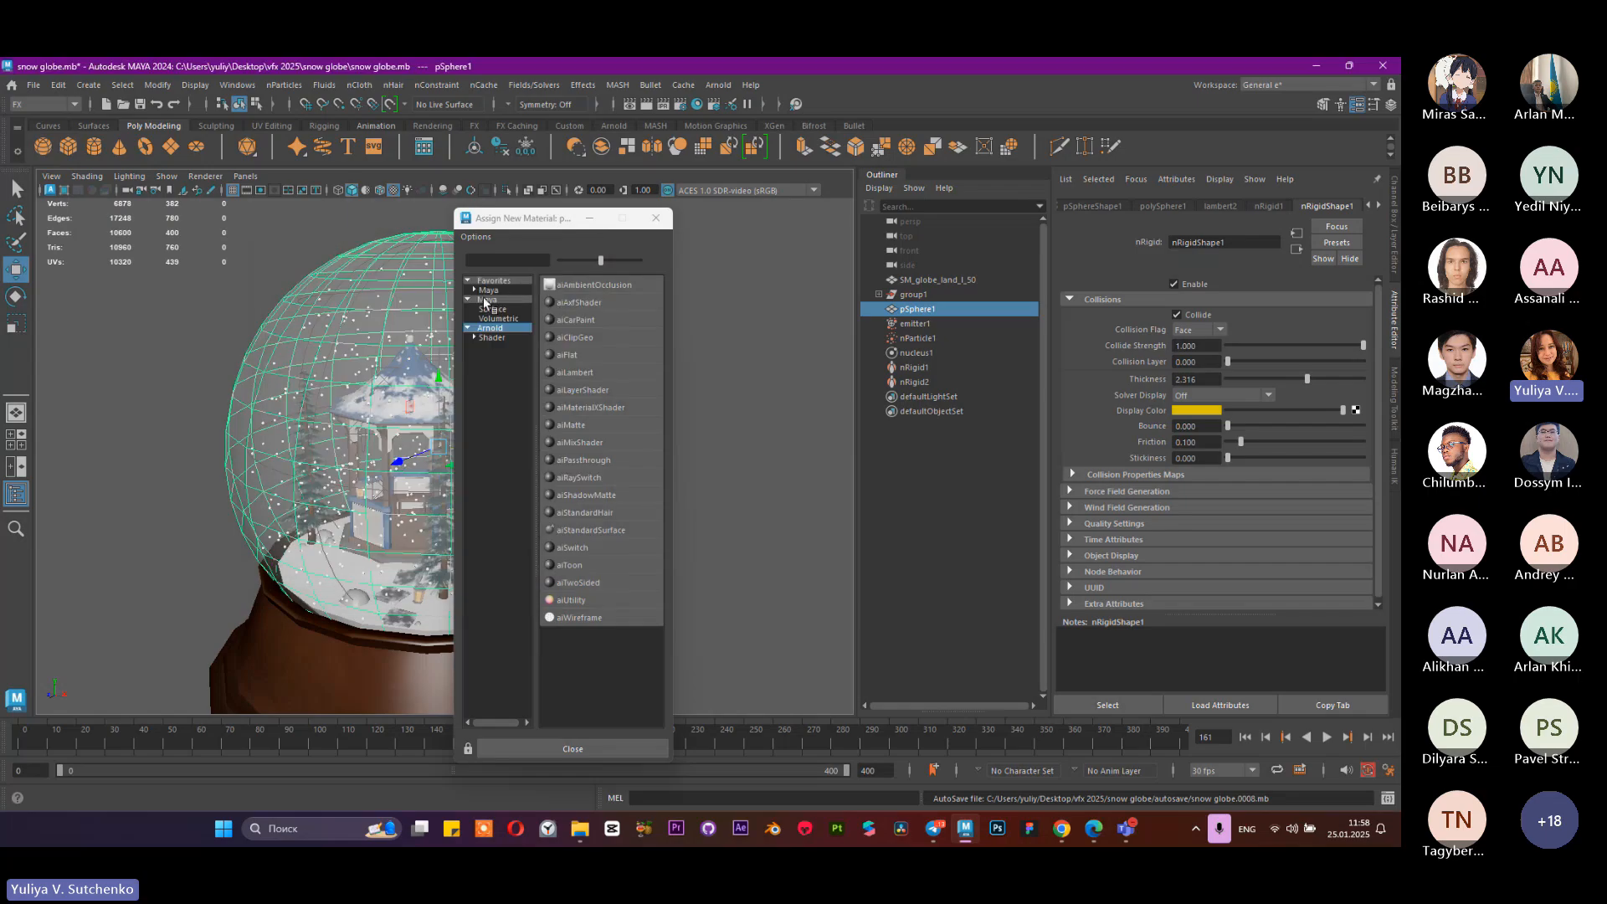
# Step: Review the available renderers and the common output options in the Render Settings, keep Arnold Renderer, and close the settings
pyautogui.click(681, 103)
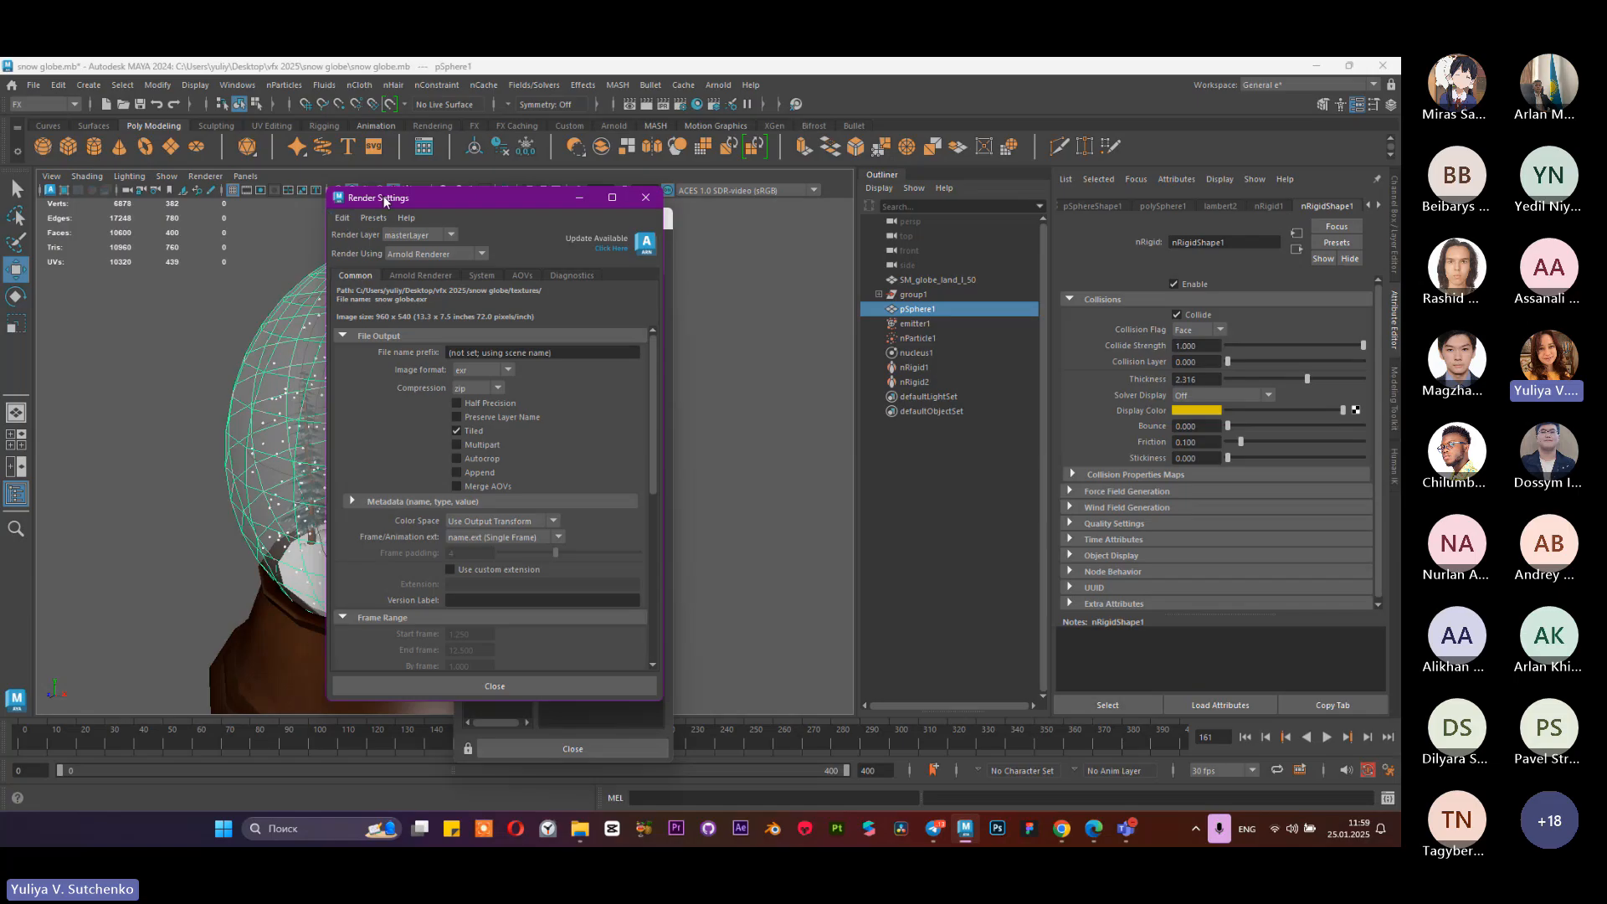
pyautogui.moveTo(383, 196); pyautogui.dragTo(256, 202)
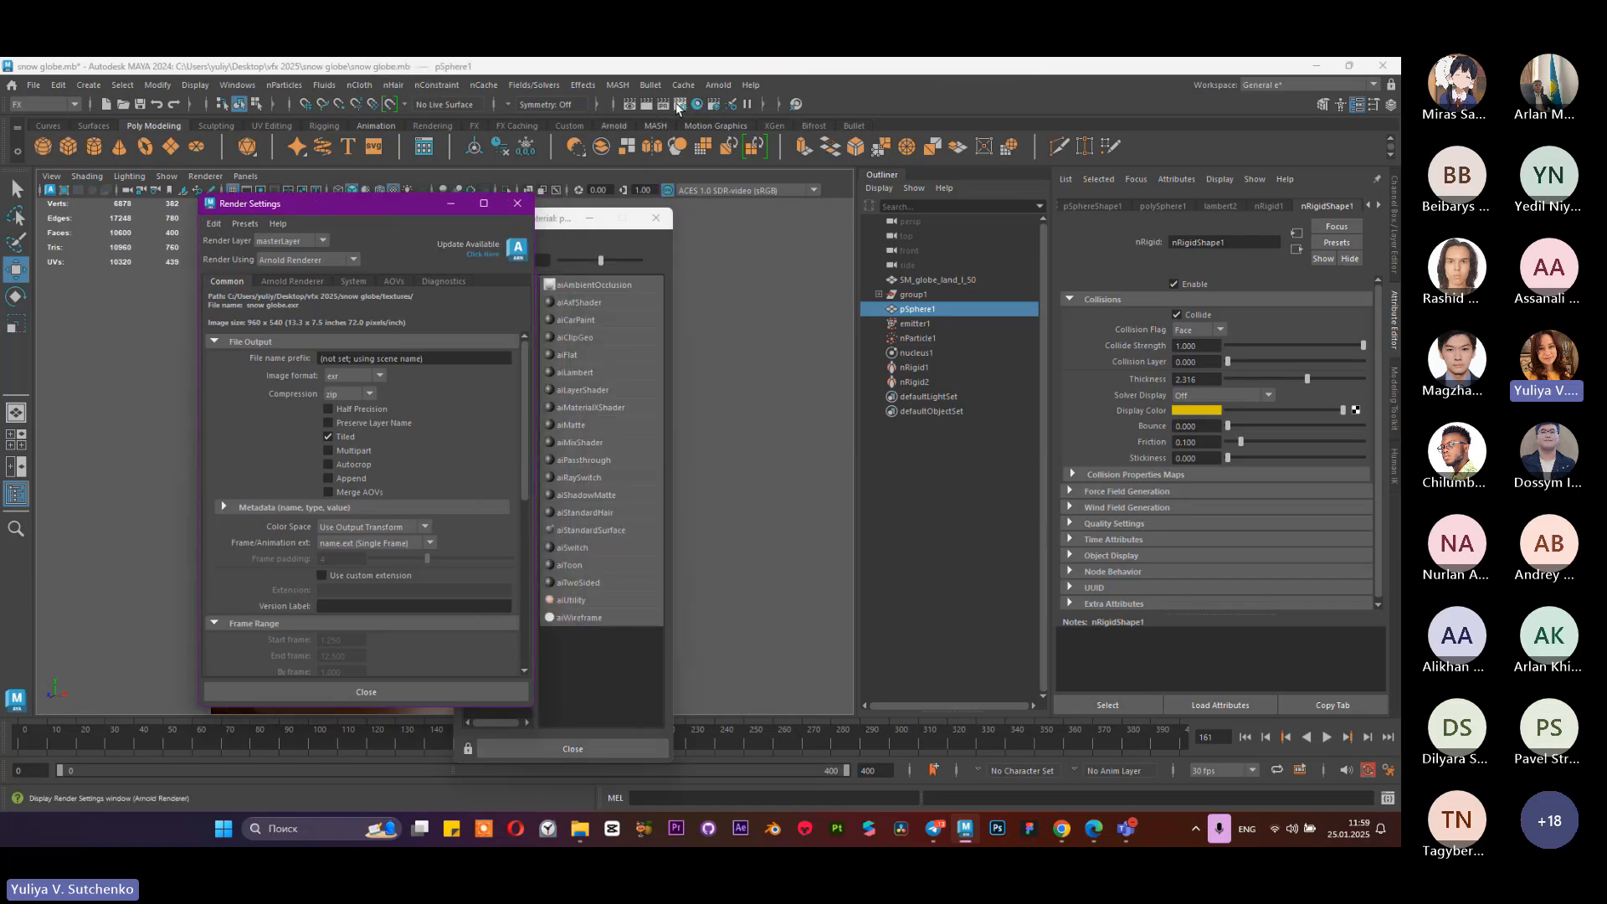
pyautogui.click(263, 259)
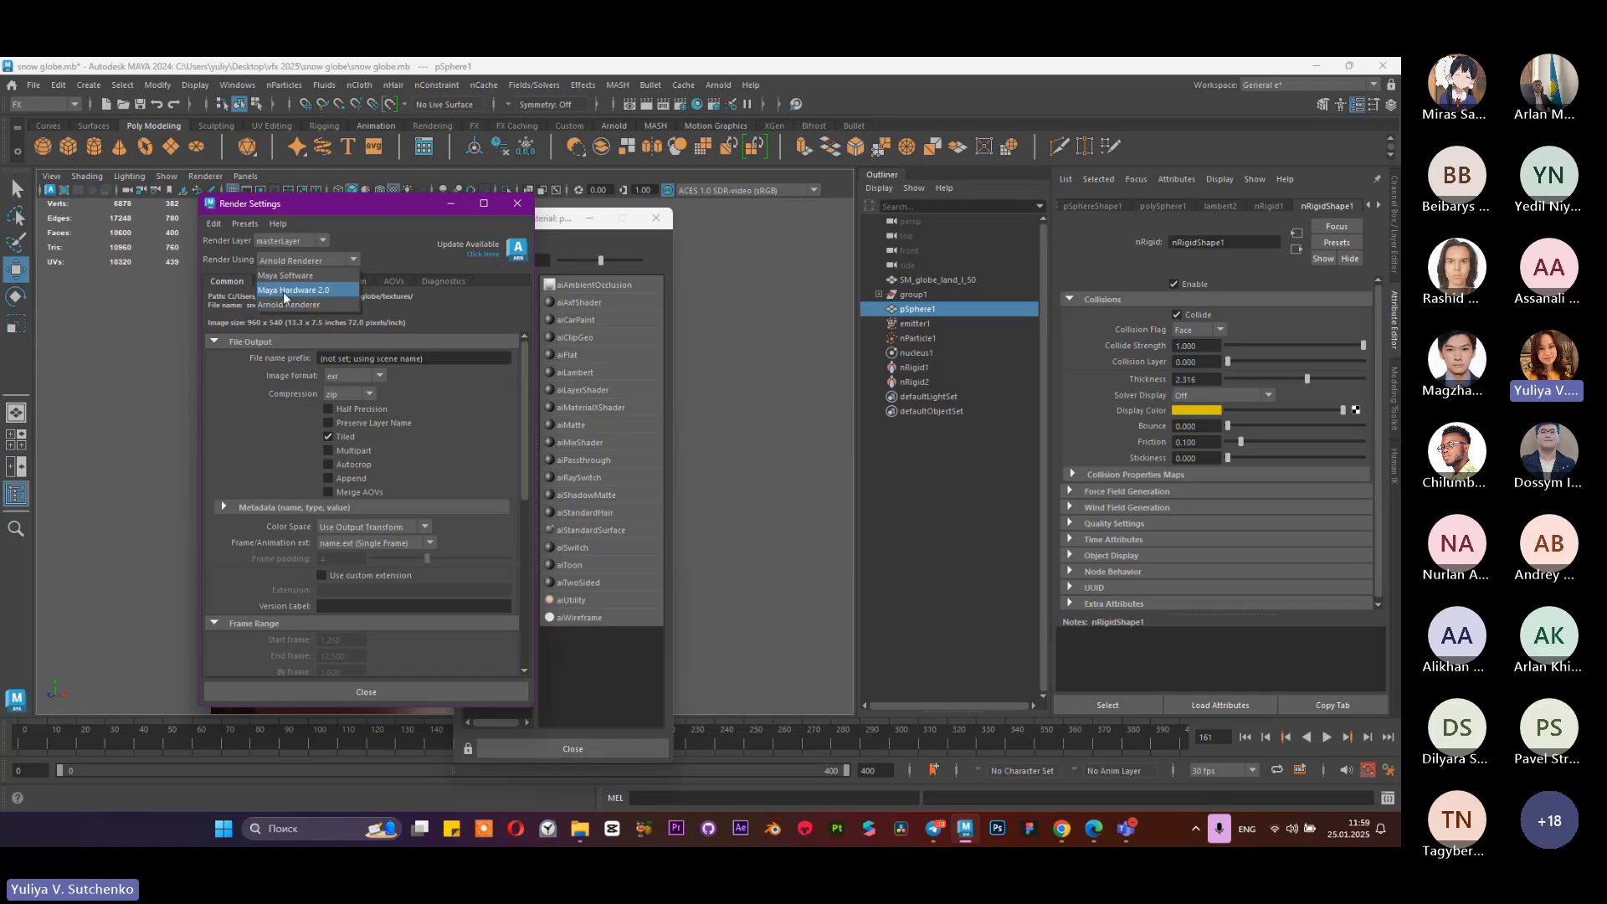
pyautogui.click(288, 275)
pyautogui.click(298, 259)
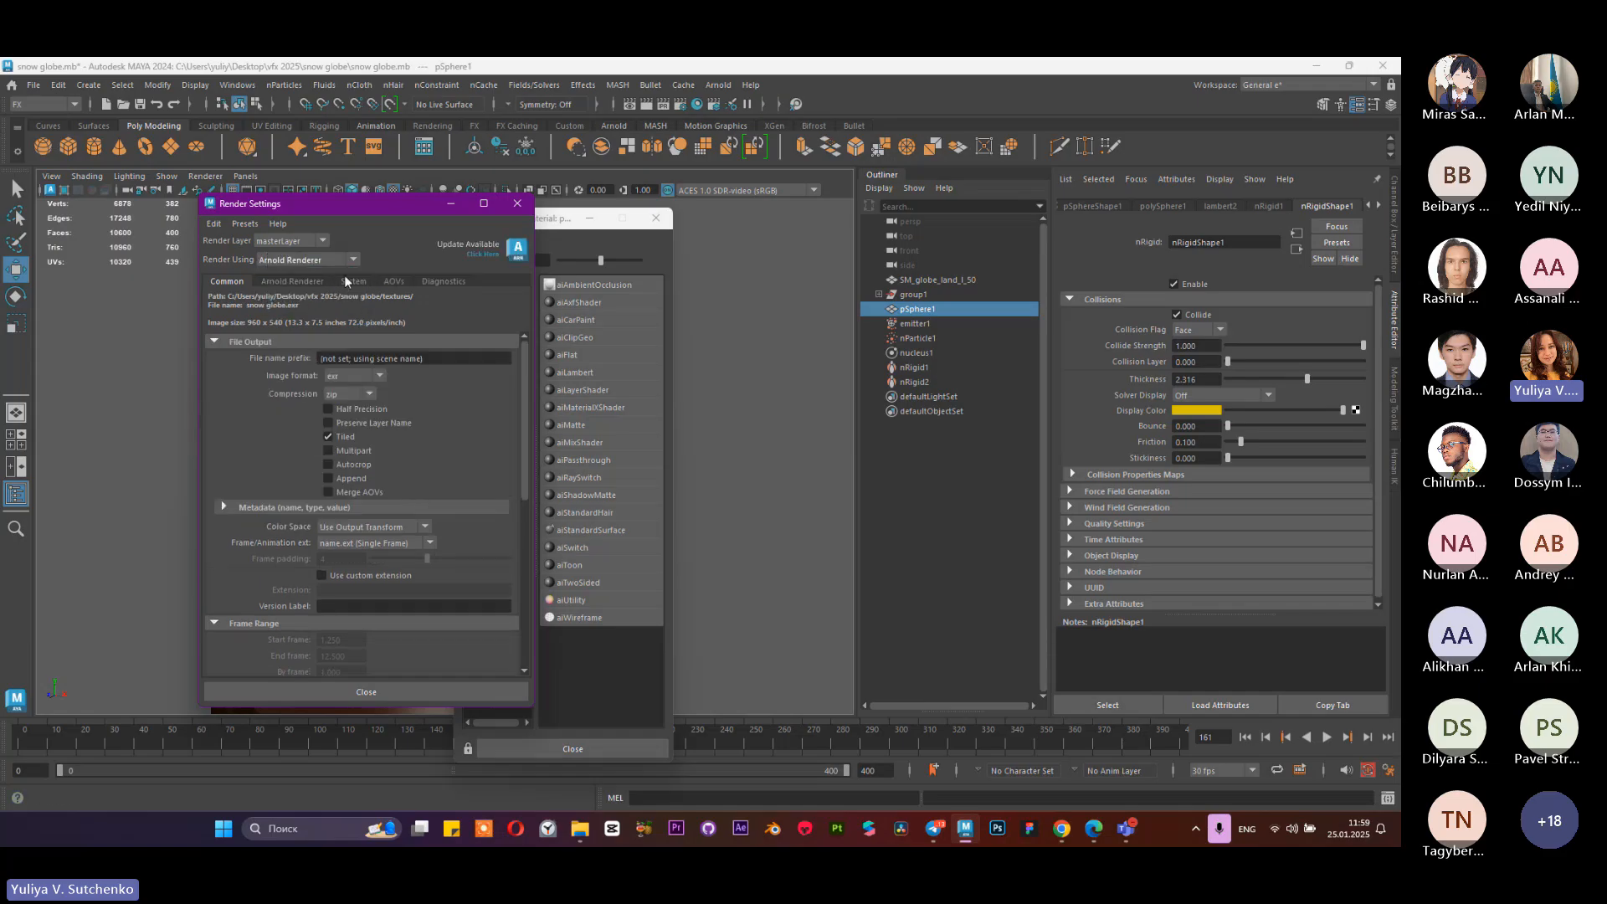
pyautogui.scroll(-3, 416, 472)
pyautogui.scroll(3, 416, 472)
pyautogui.click(517, 204)
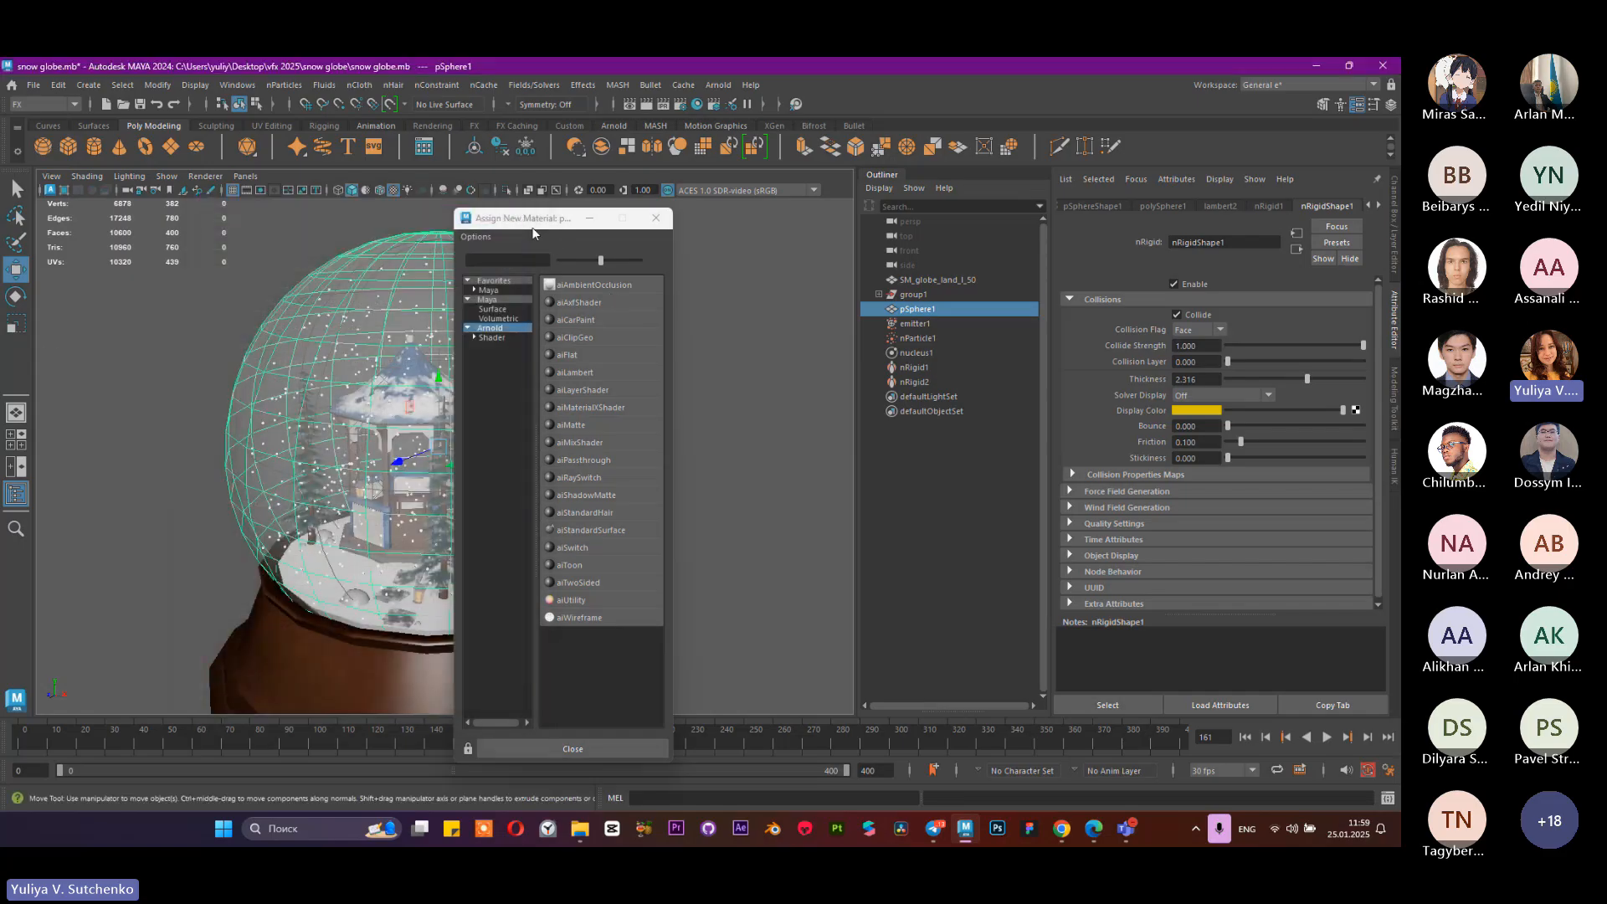
# Step: Assign a new aiStandardSurface material to the glass sphere and replace its settings with the Glass preset
pyautogui.moveTo(521, 218); pyautogui.dragTo(684, 189)
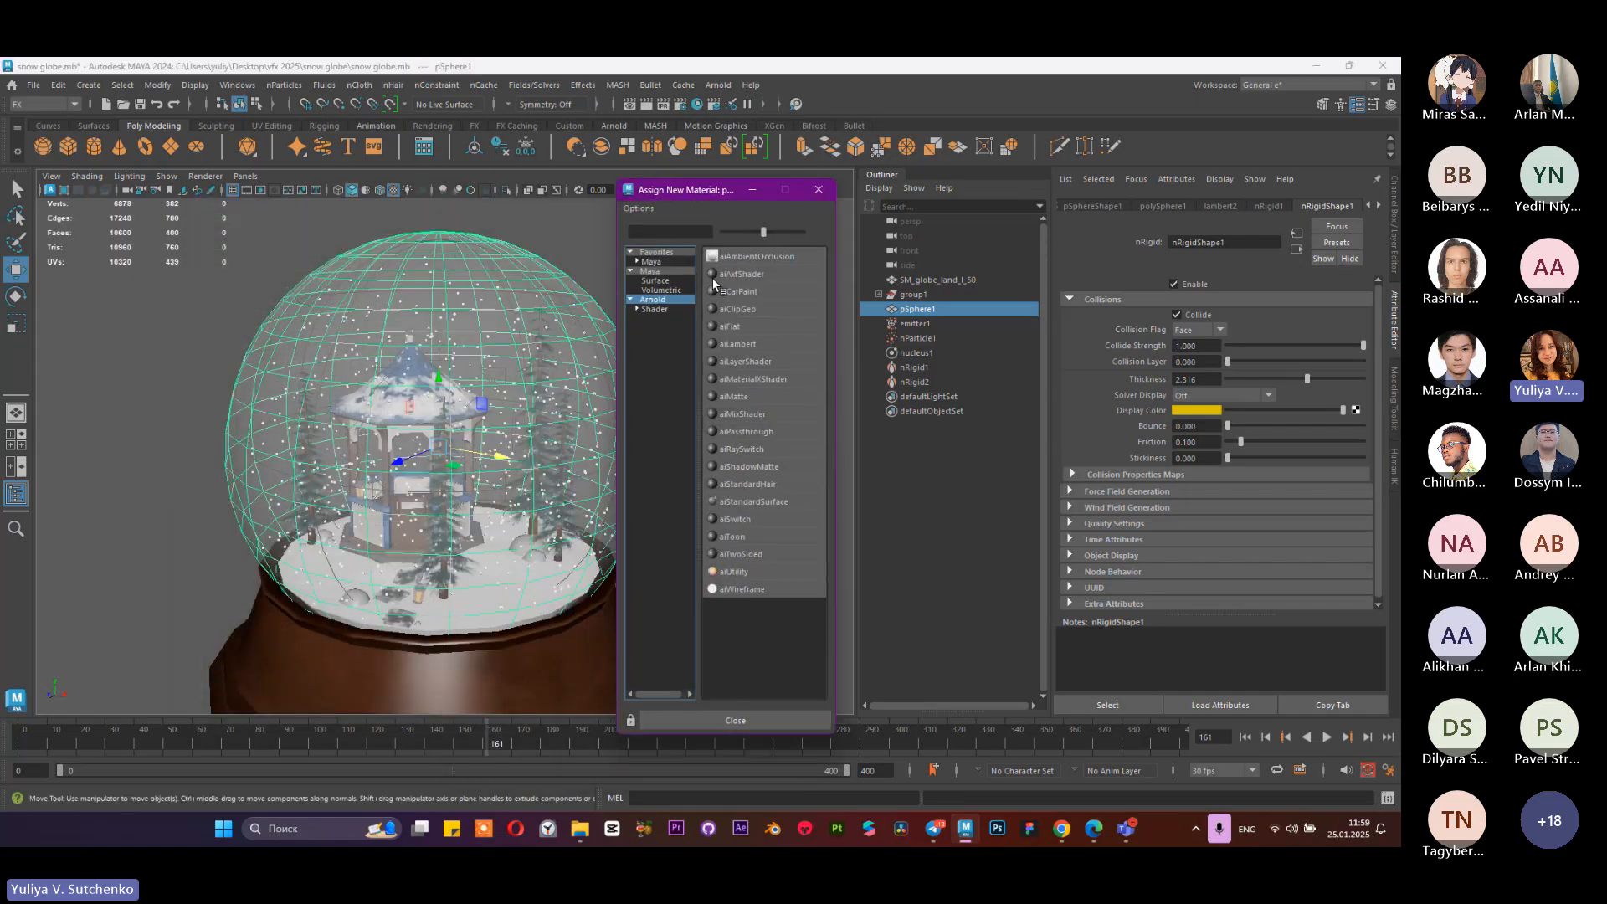
pyautogui.click(753, 502)
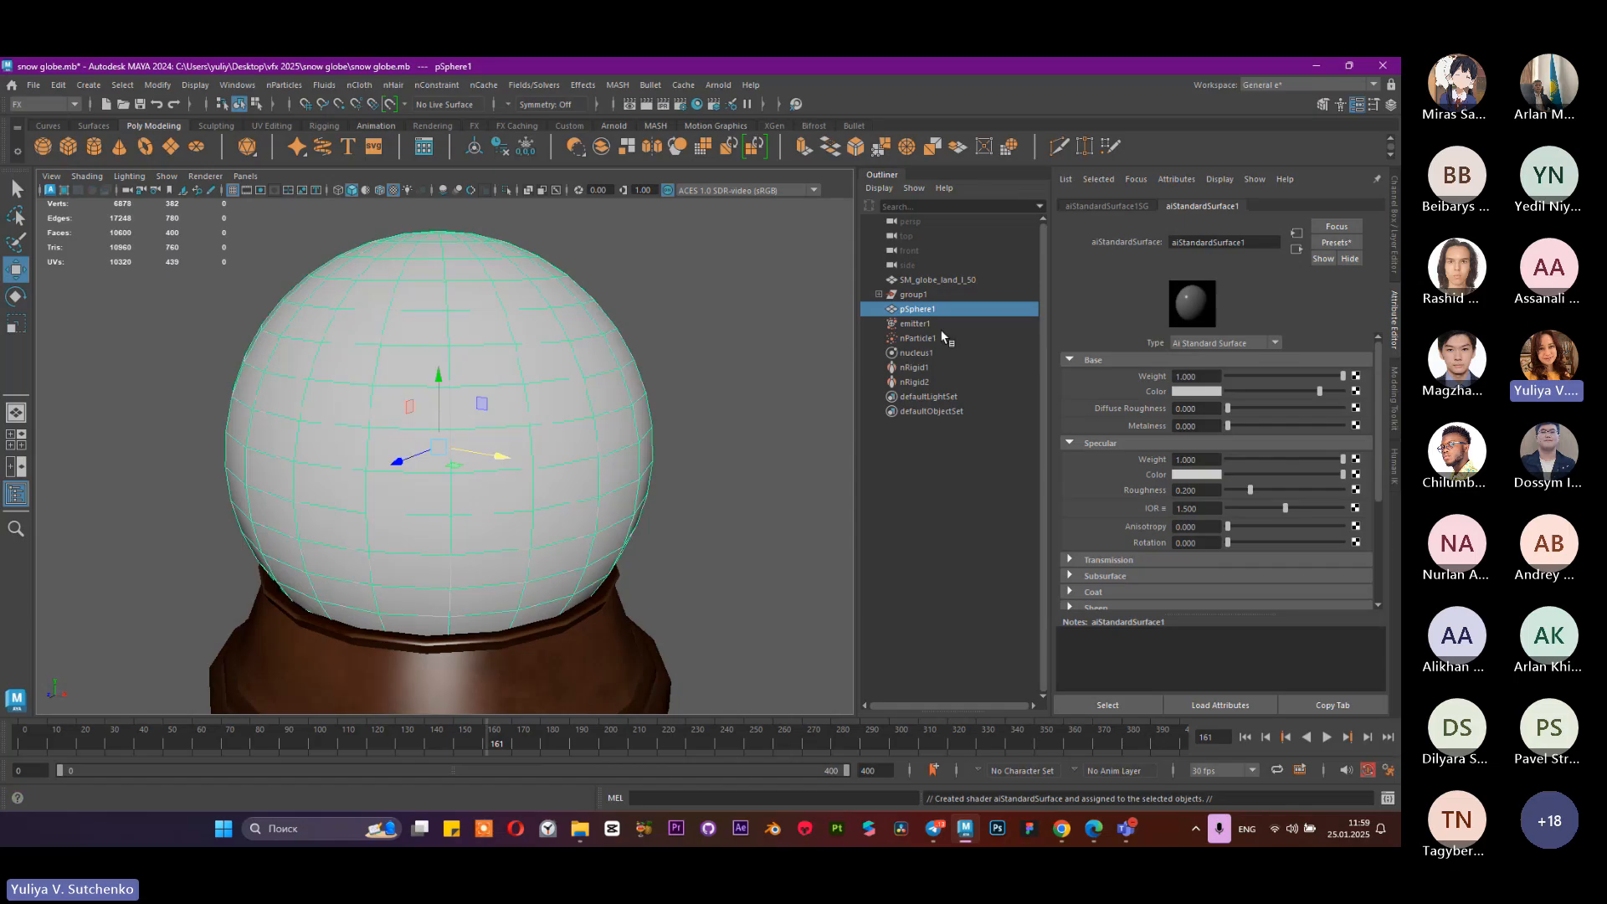
pyautogui.click(1337, 242)
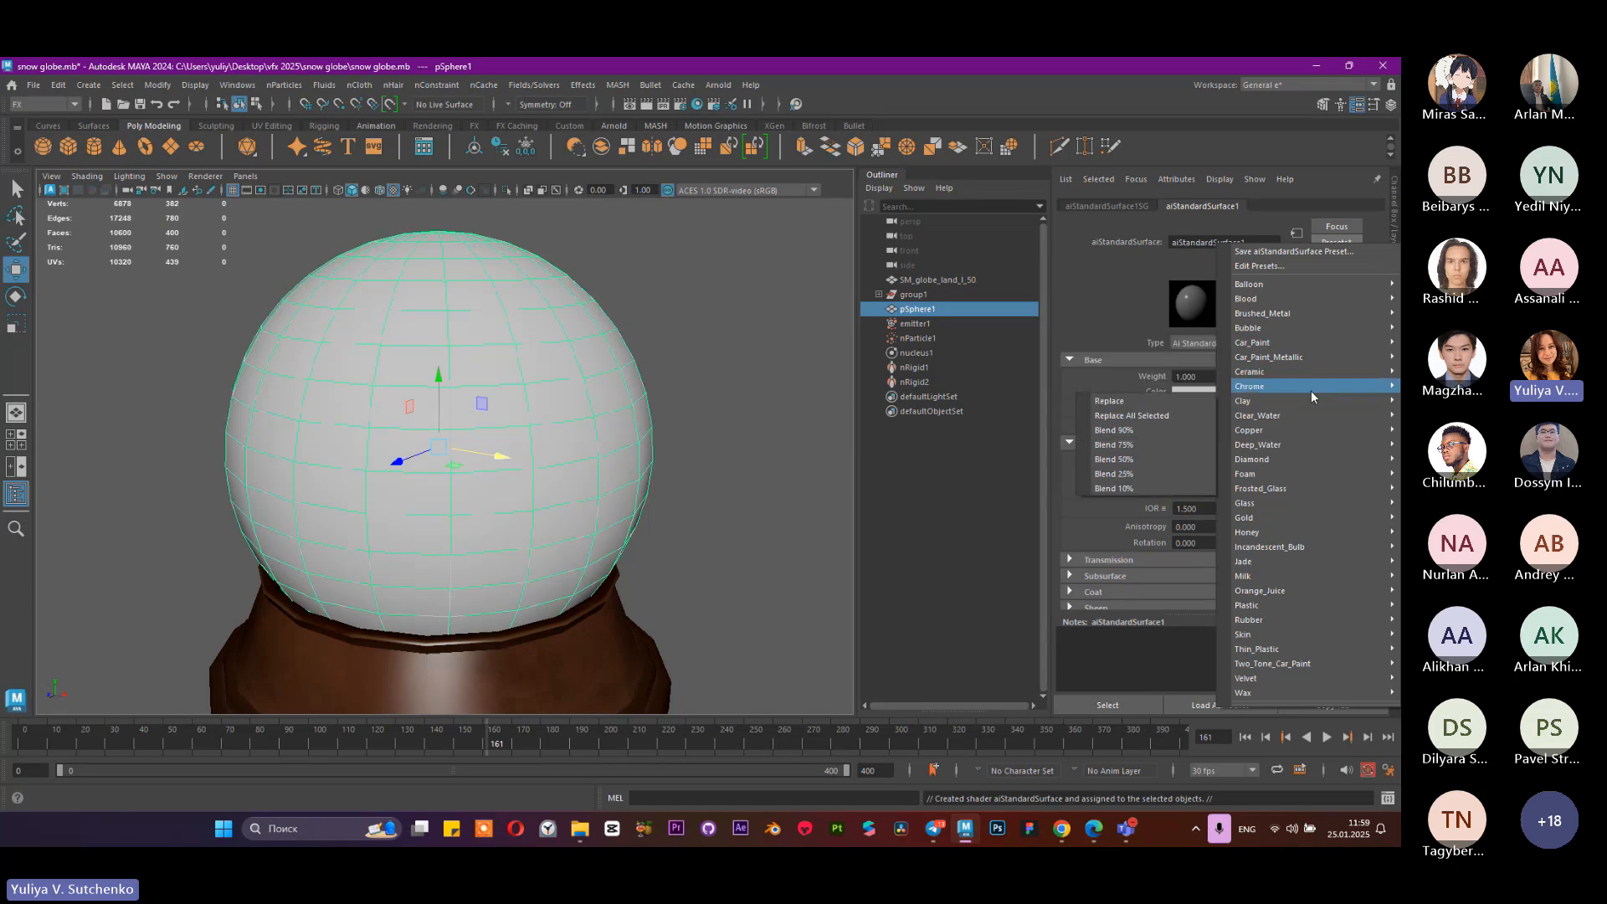
pyautogui.moveTo(1316, 344)
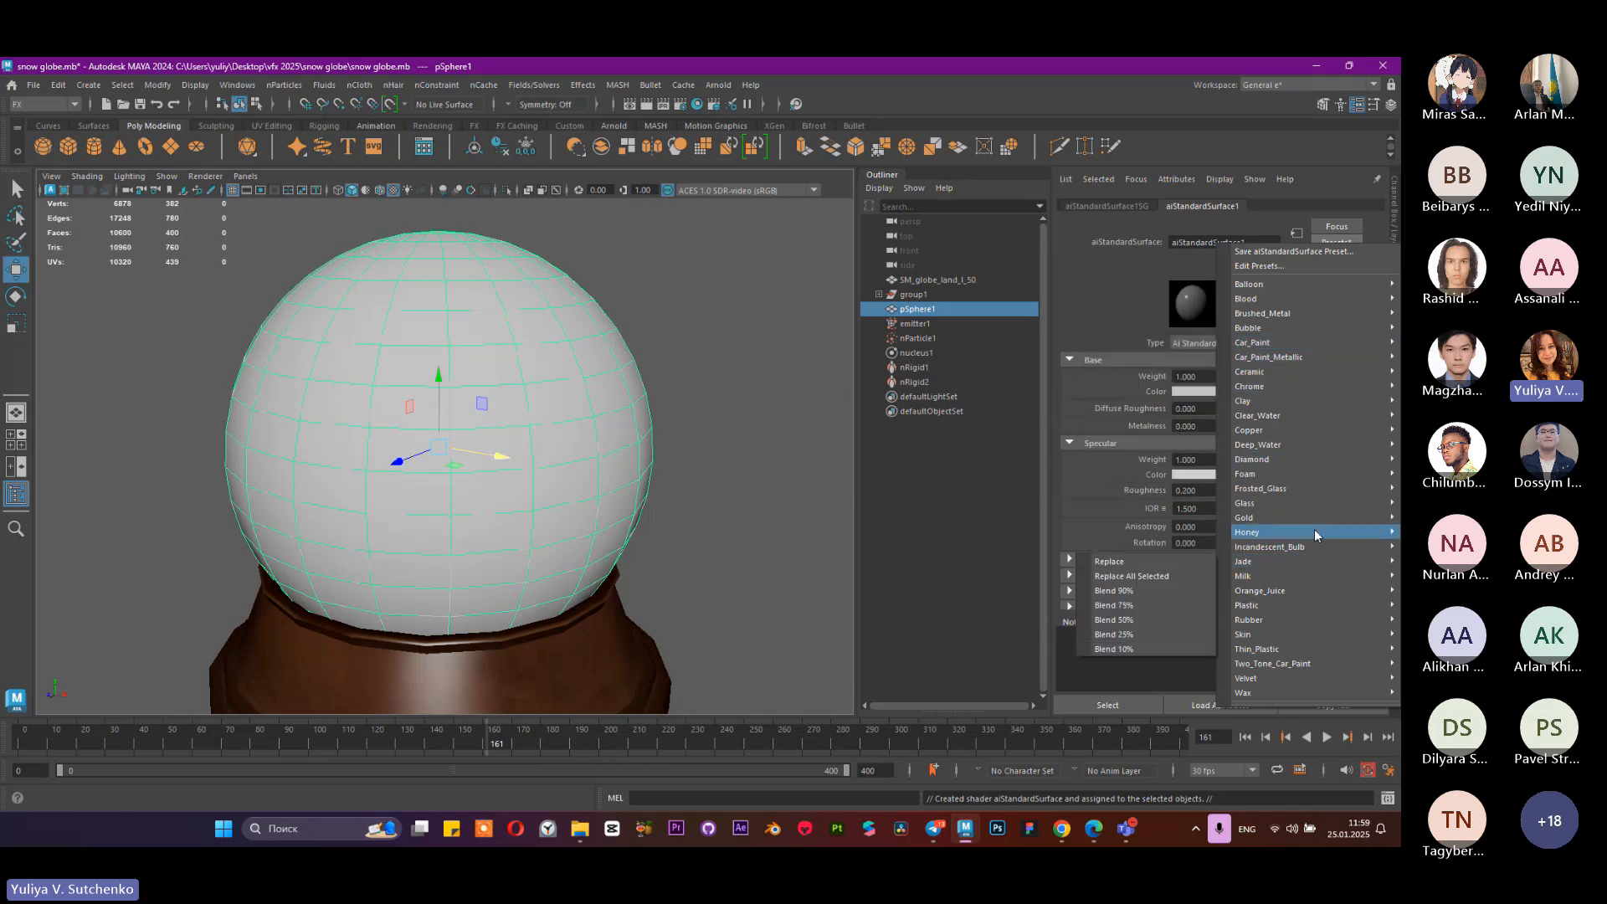
pyautogui.moveTo(1313, 517)
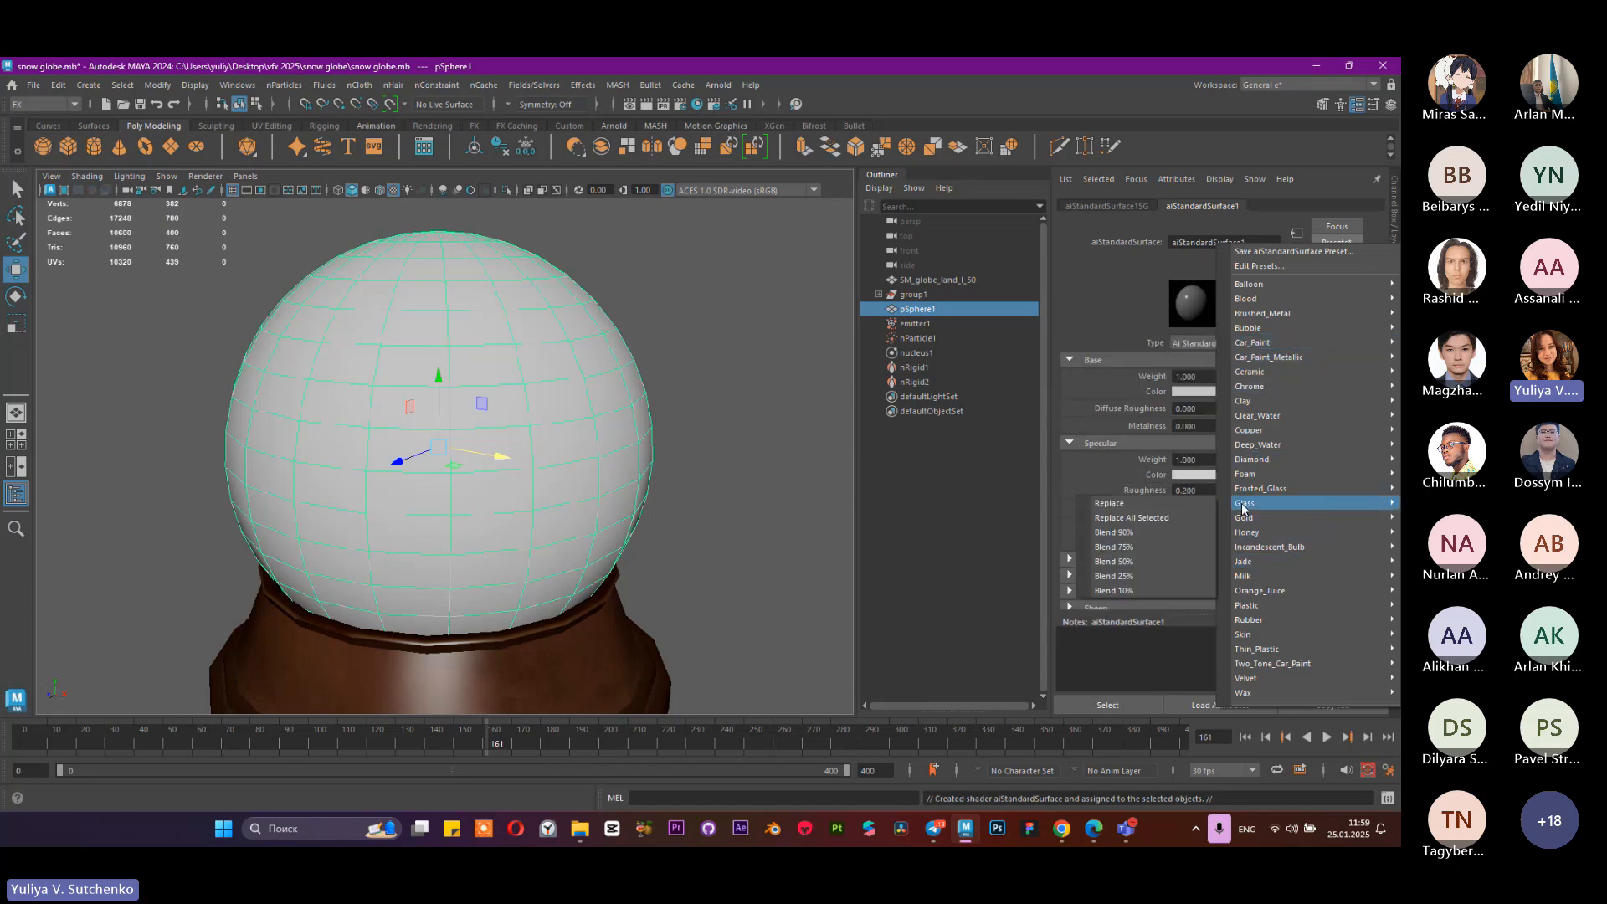
pyautogui.click(1173, 504)
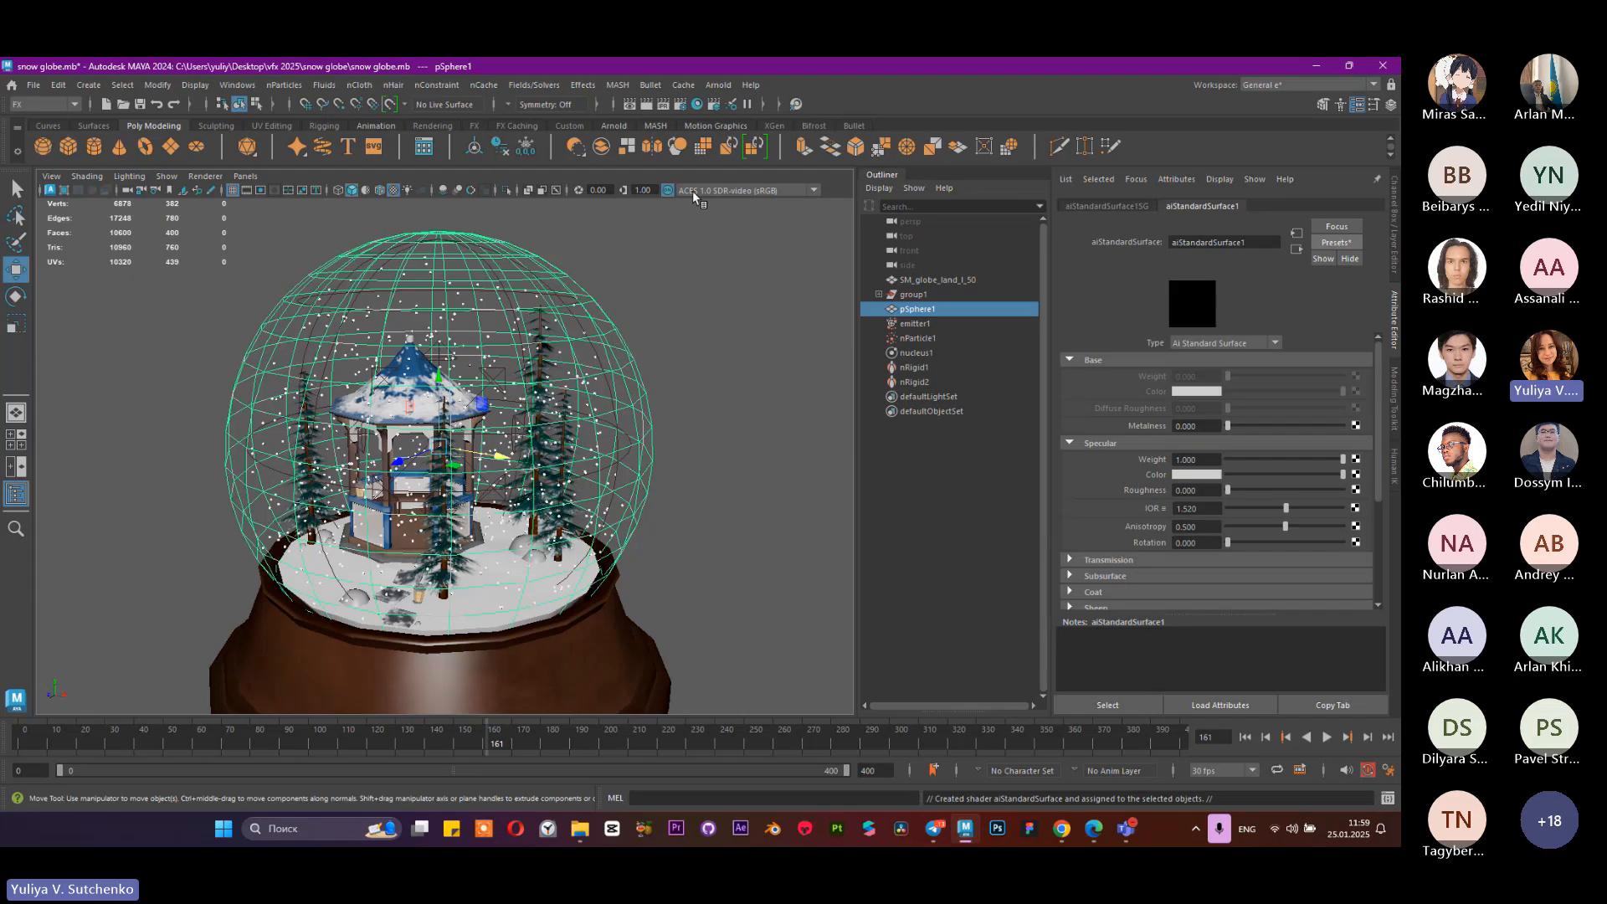
# Step: Run a test render of the perspective view in Arnold RenderView, stop it, and minimize the render window
pyautogui.click(648, 107)
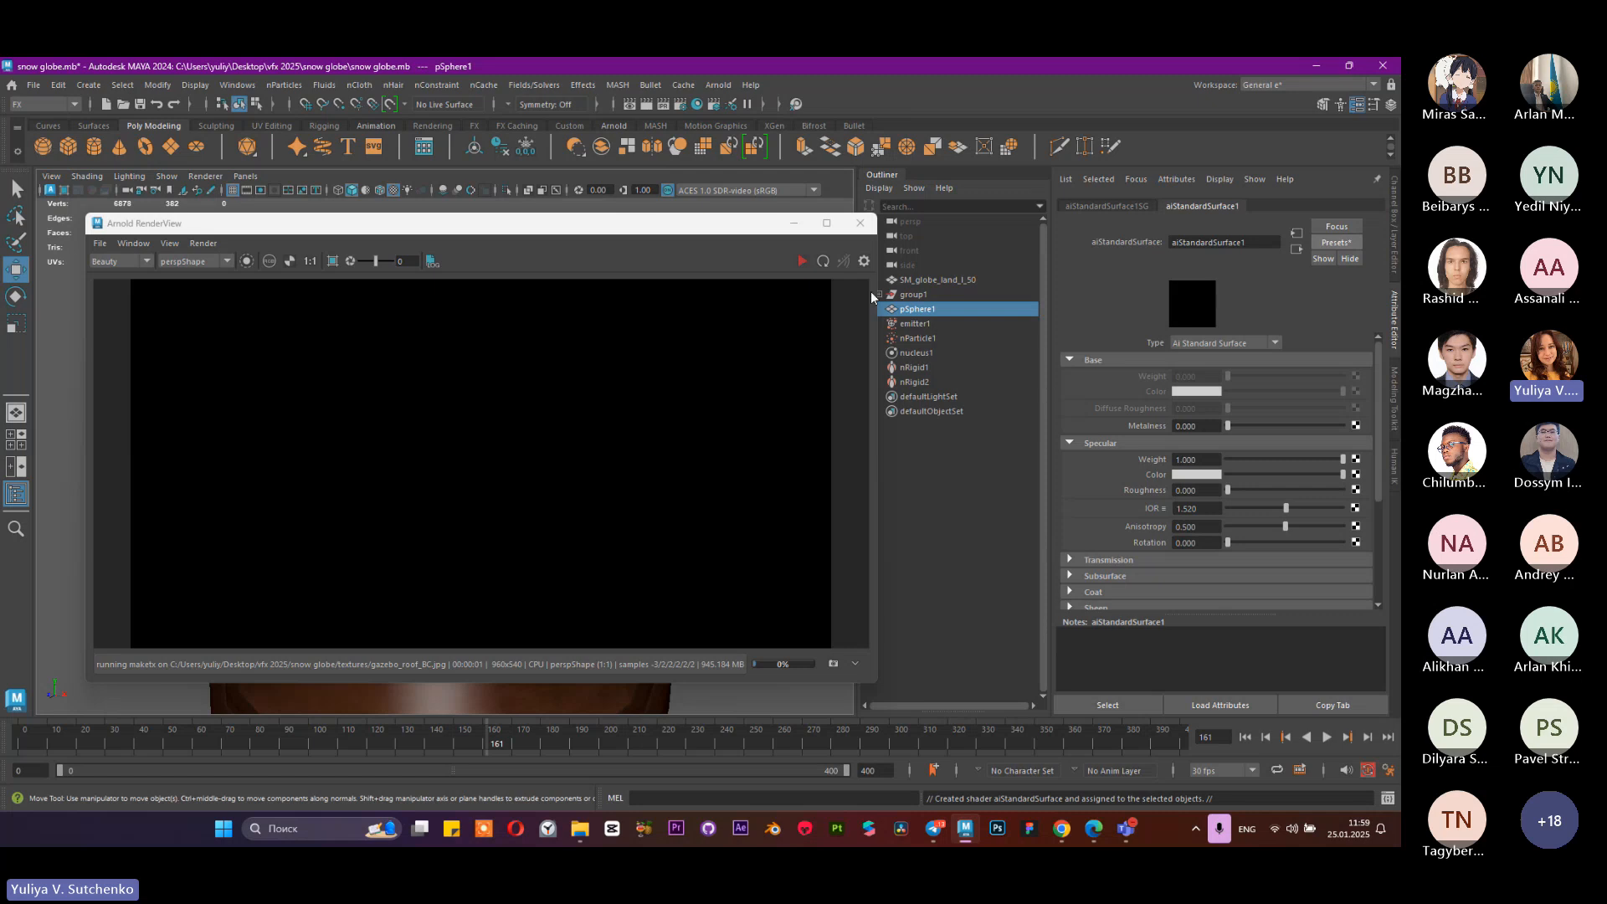
pyautogui.click(804, 262)
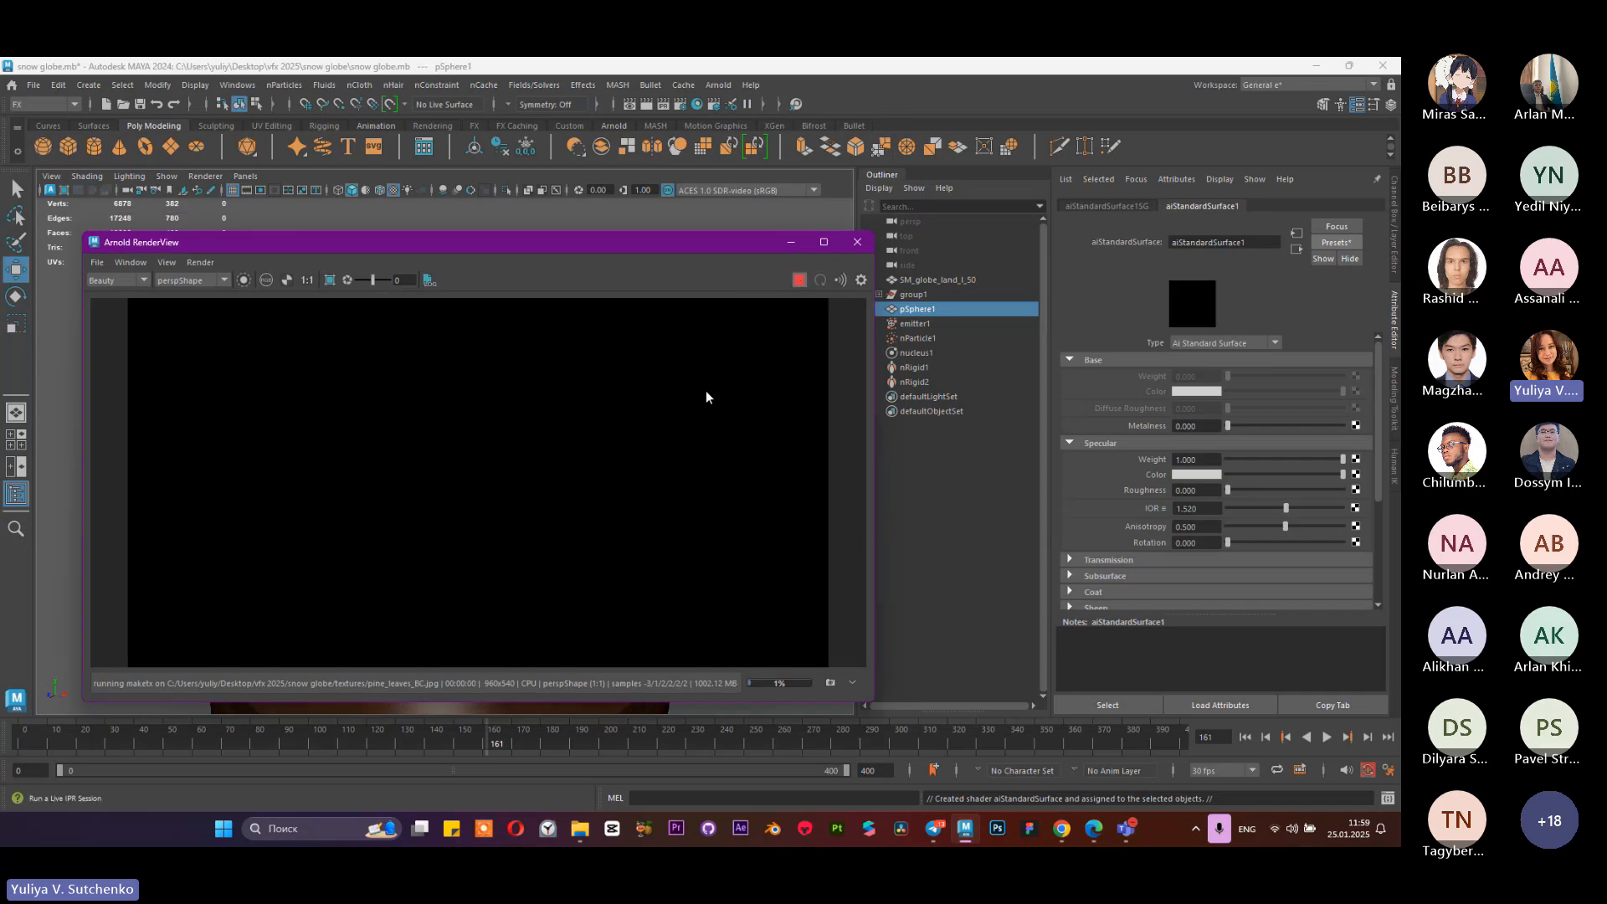
pyautogui.click(800, 281)
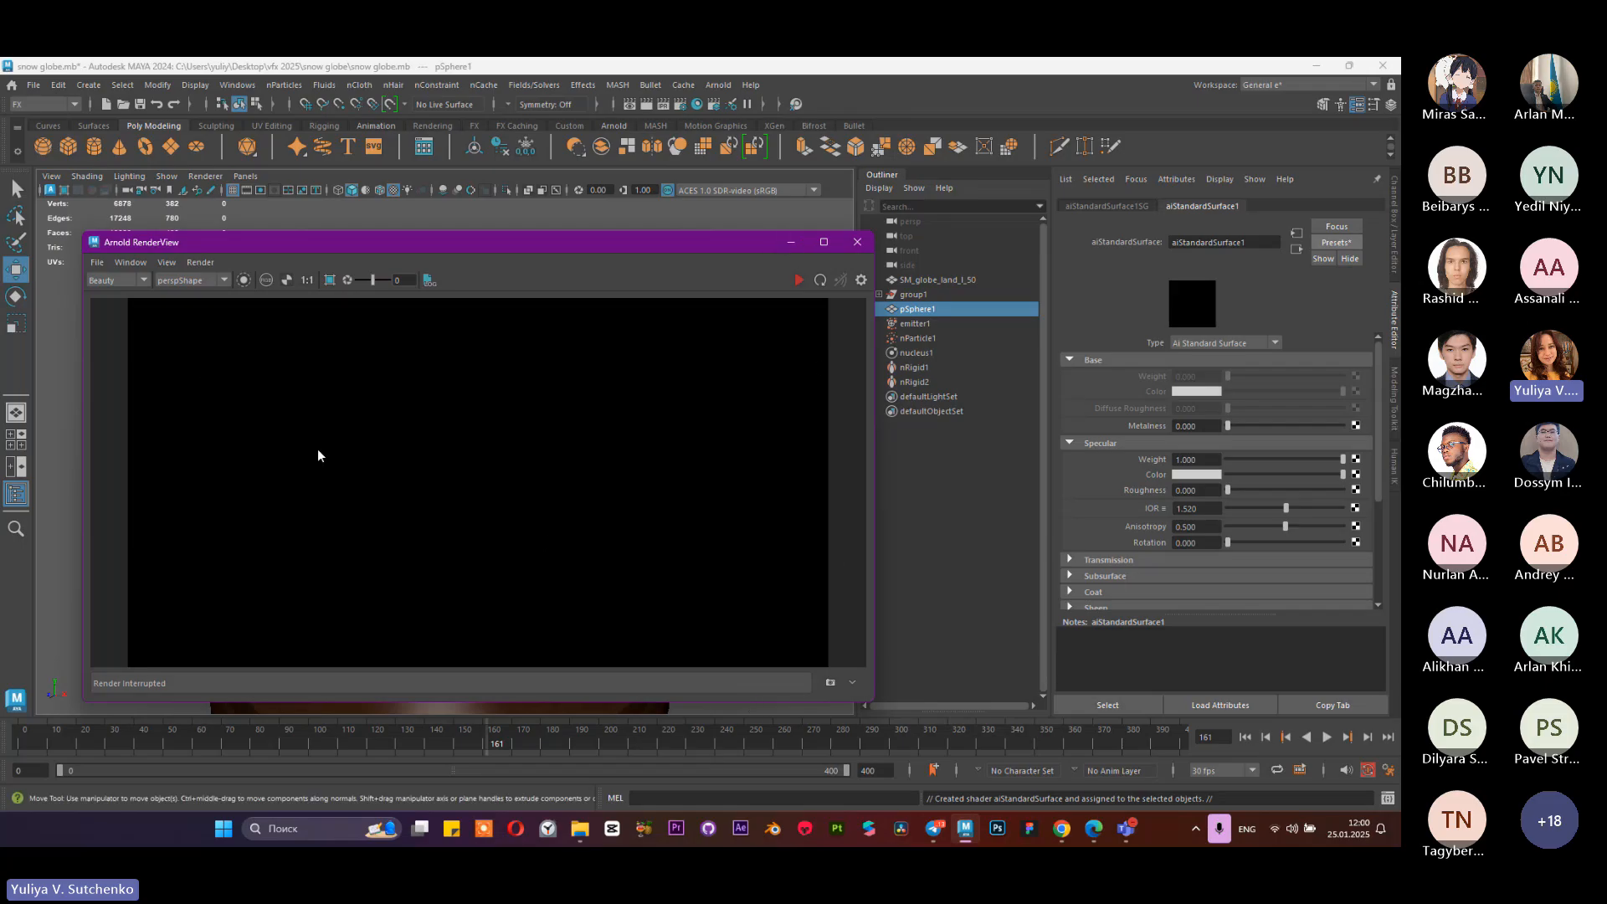
pyautogui.click(793, 245)
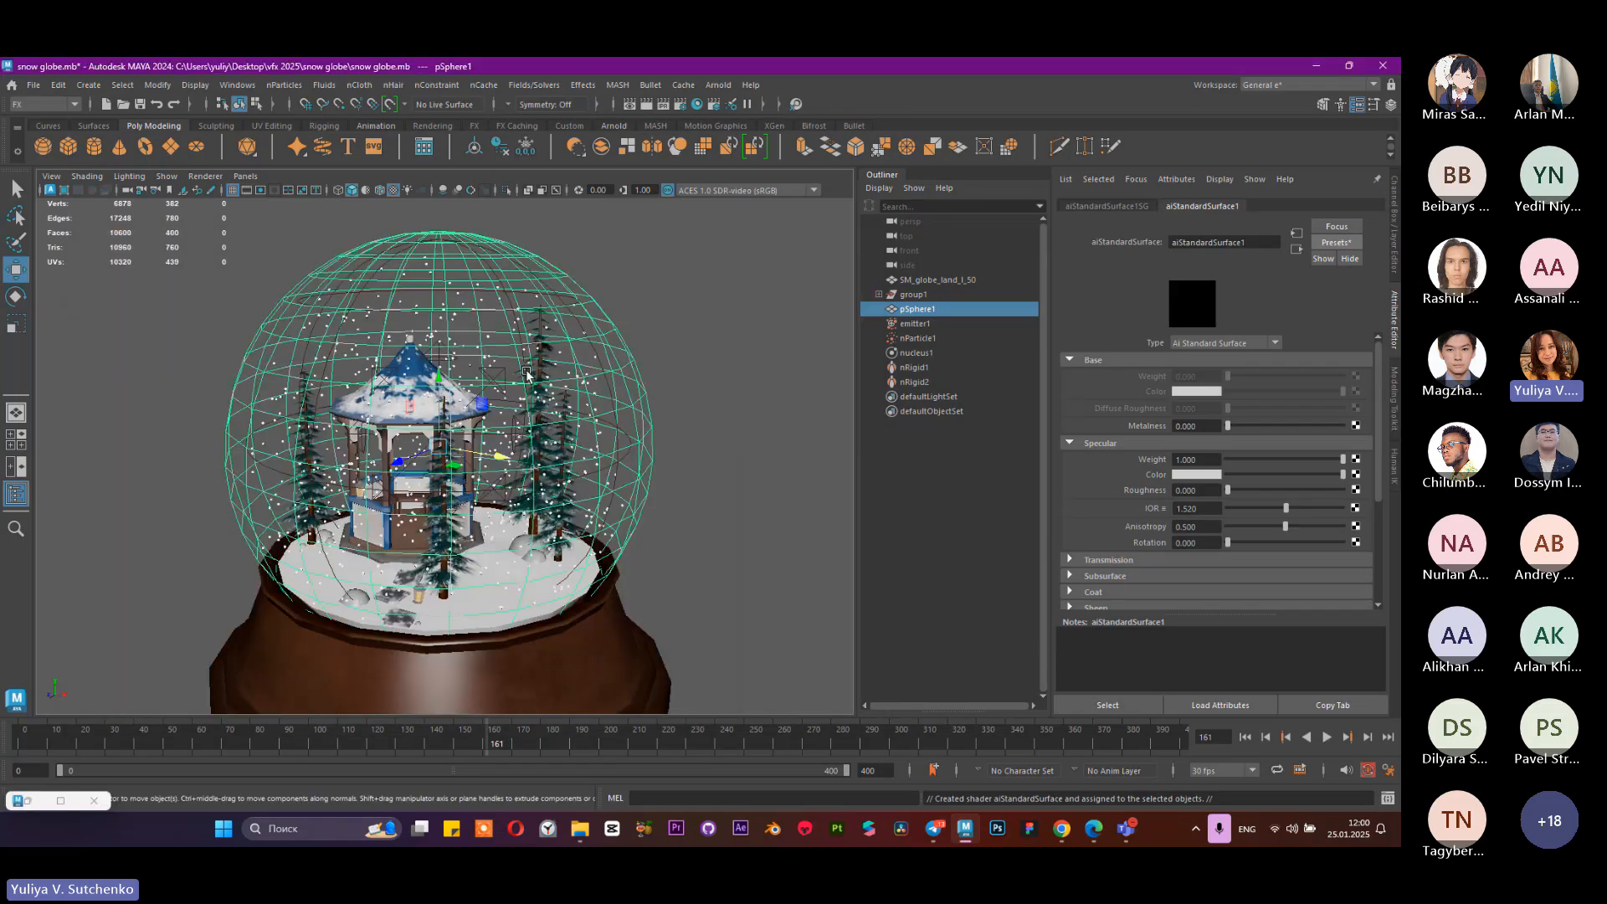
# Step: Switch to the Rendering menu set and add an Arnold Skydome Light to the snow globe scene
pyautogui.scroll(-5, 372, 383)
pyautogui.scroll(2, 374, 384)
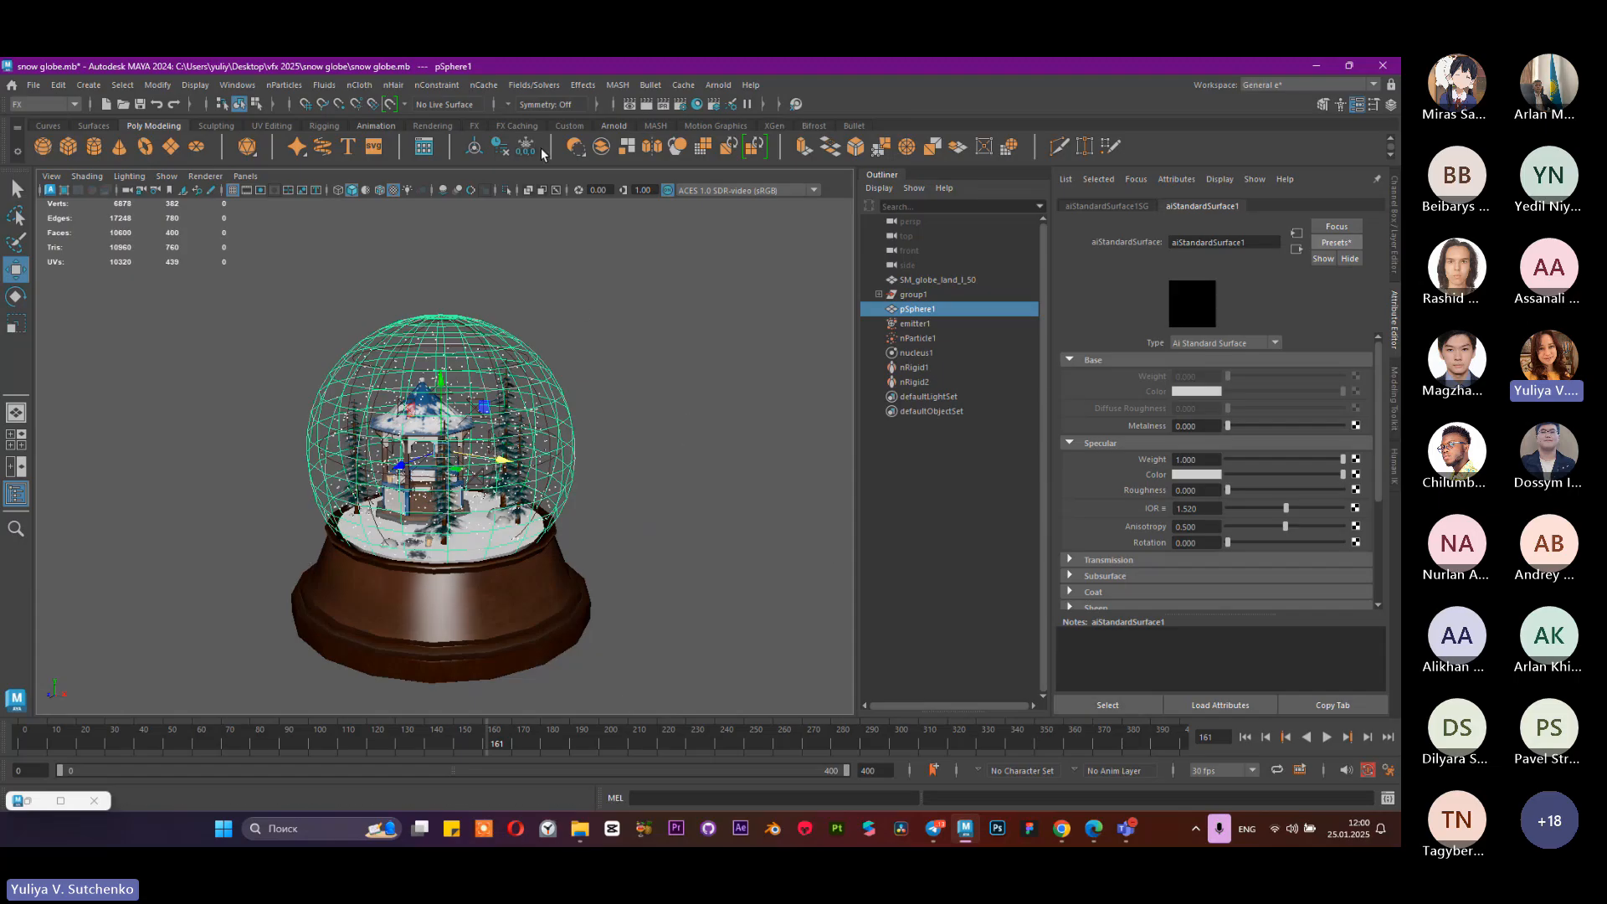
pyautogui.click(612, 126)
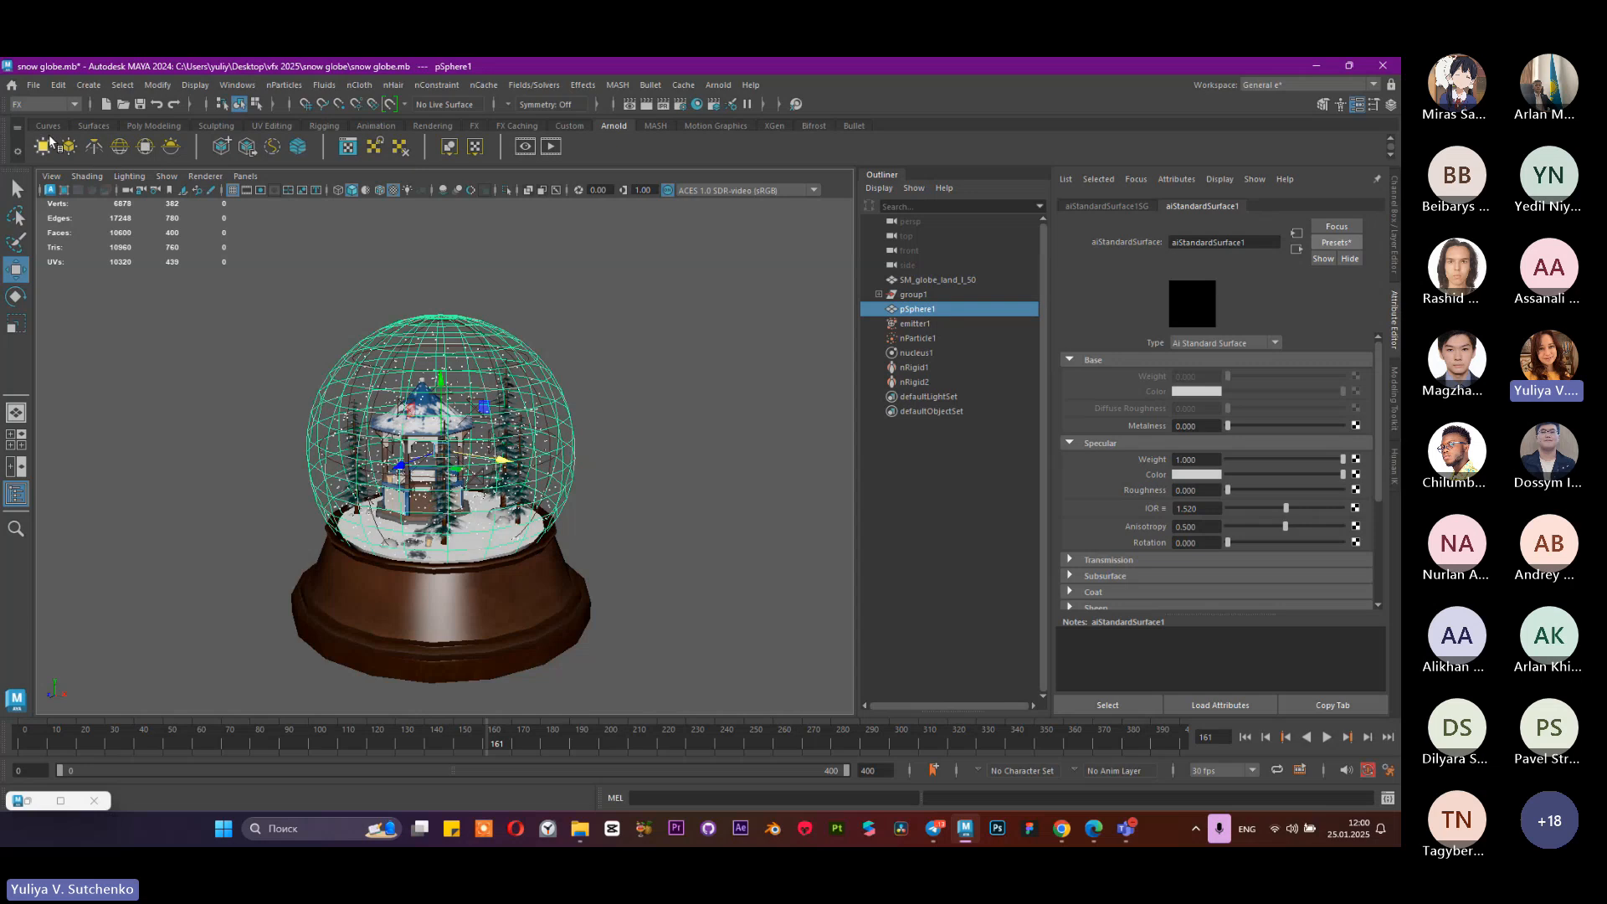
pyautogui.click(44, 104)
pyautogui.click(42, 180)
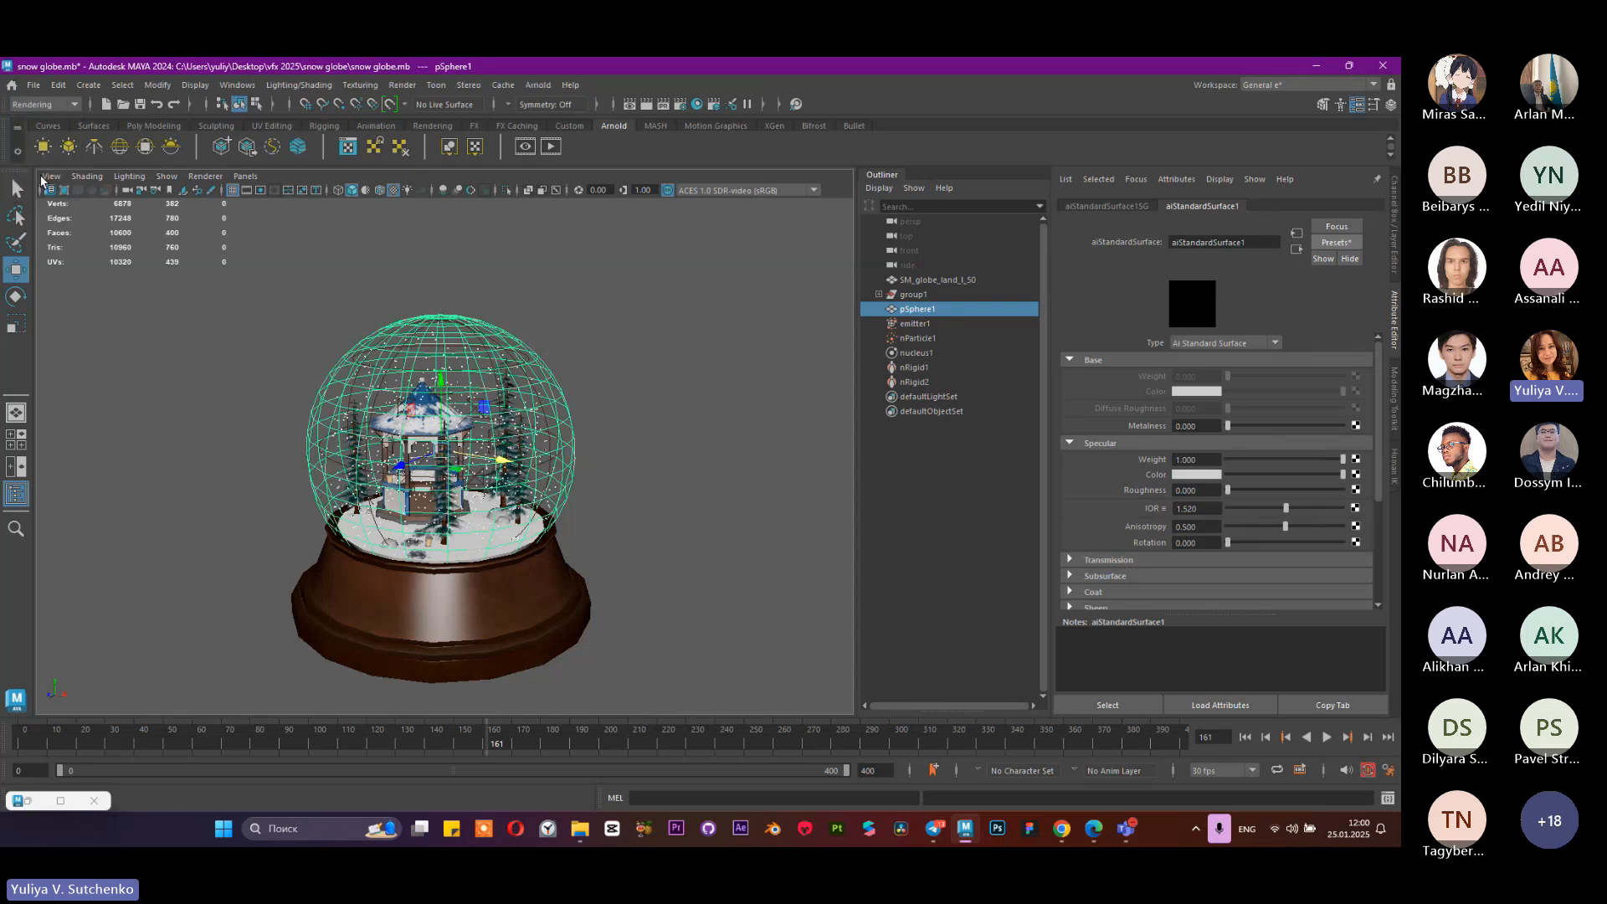
pyautogui.click(538, 86)
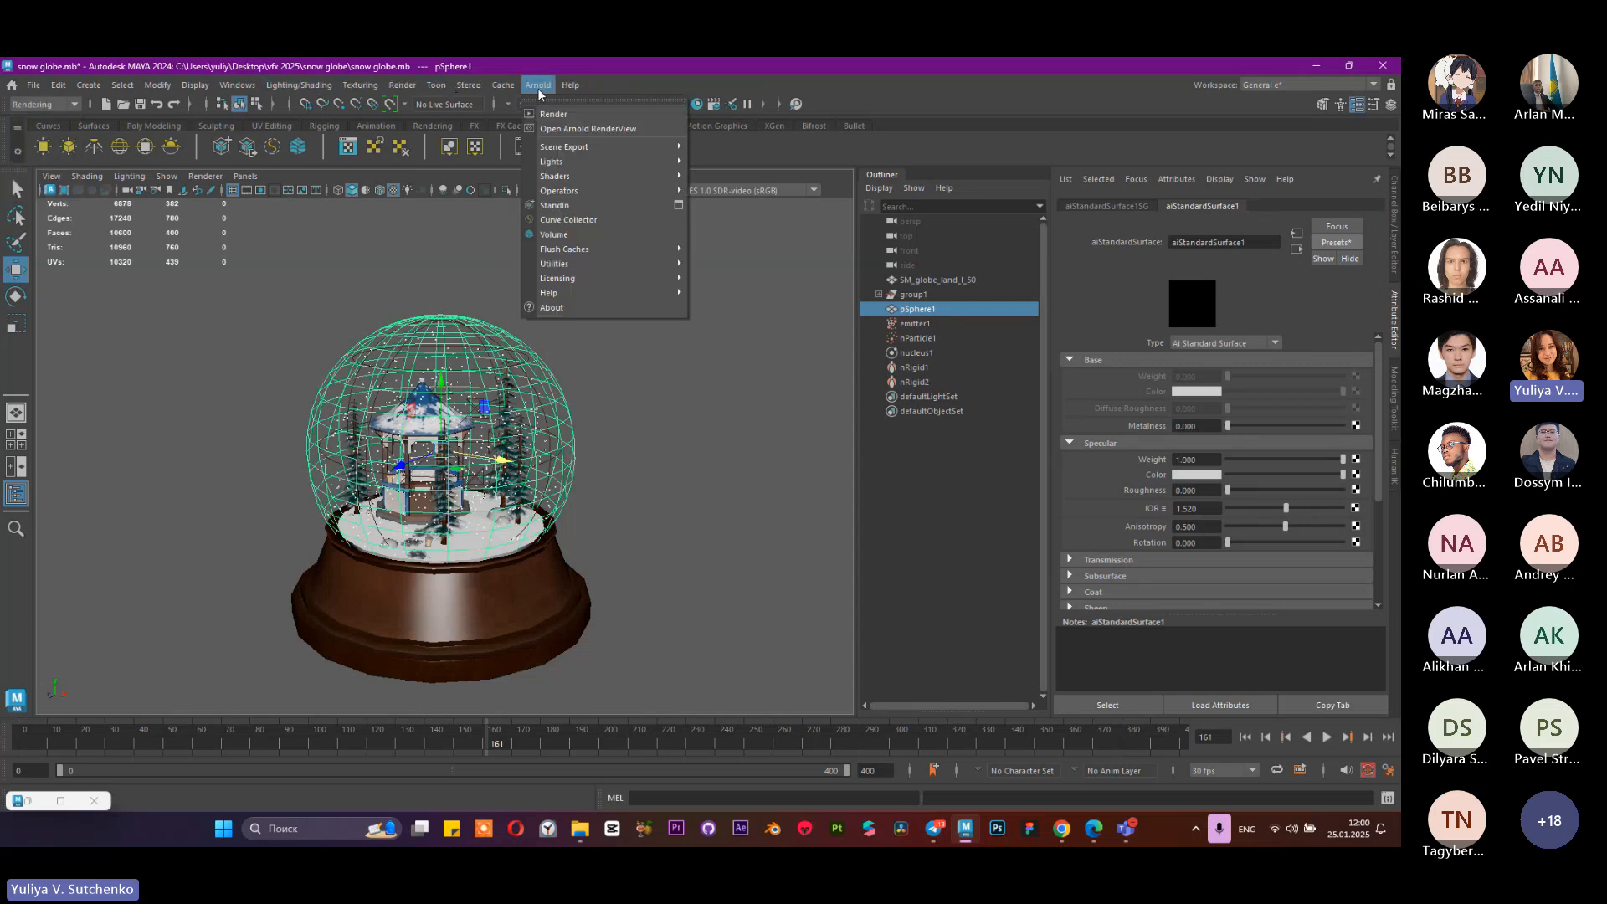
pyautogui.moveTo(569, 164)
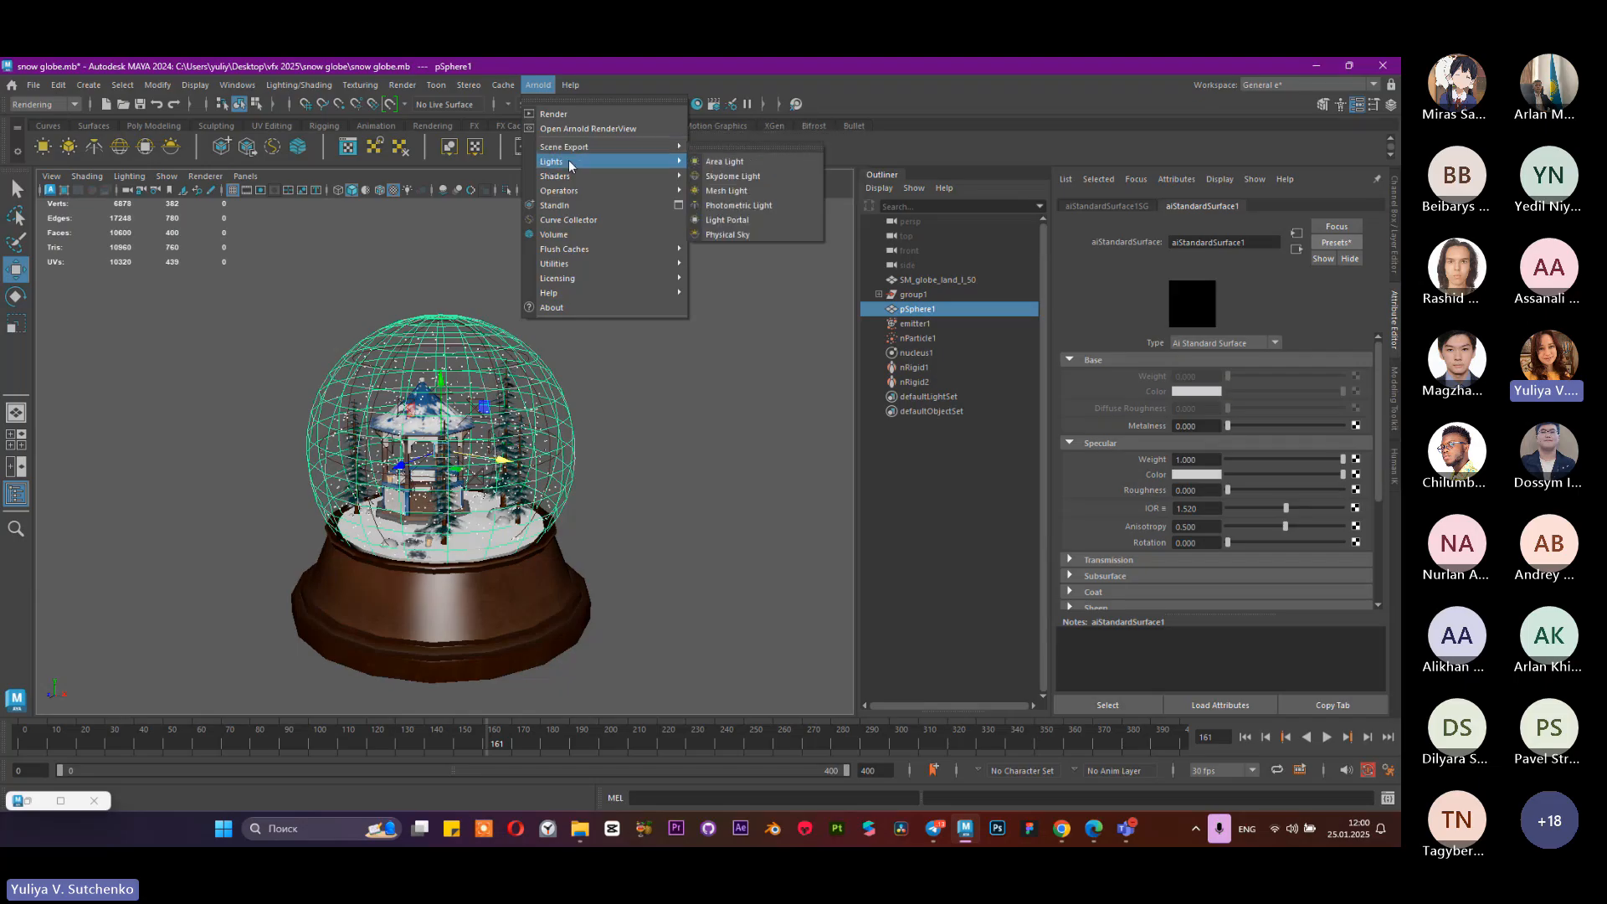
pyautogui.moveTo(659, 178)
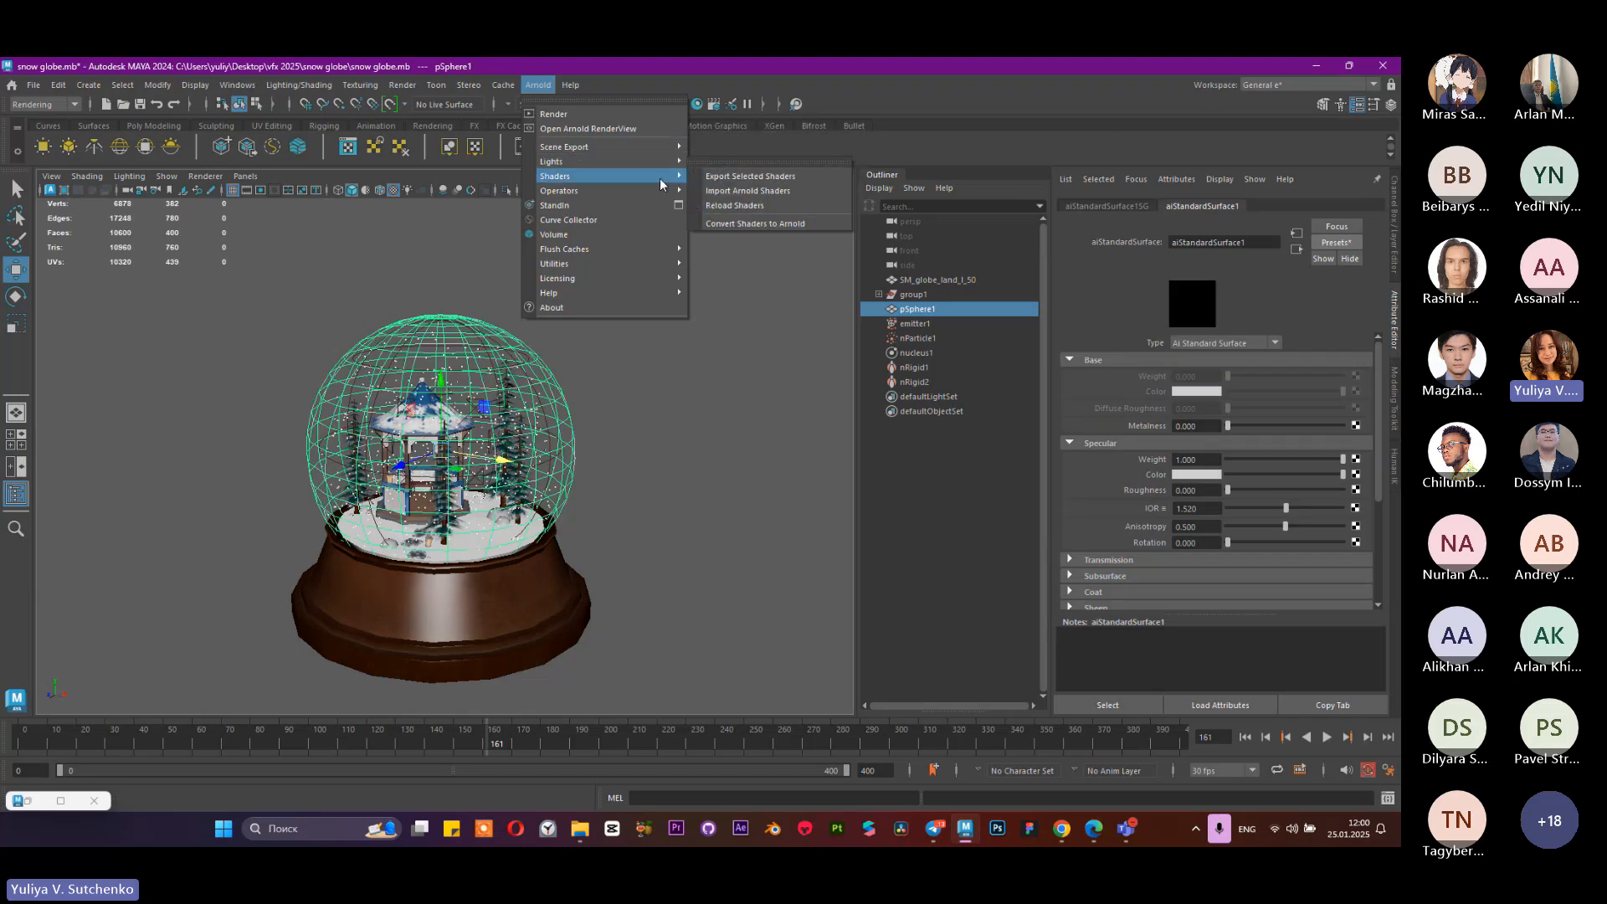
pyautogui.moveTo(649, 149)
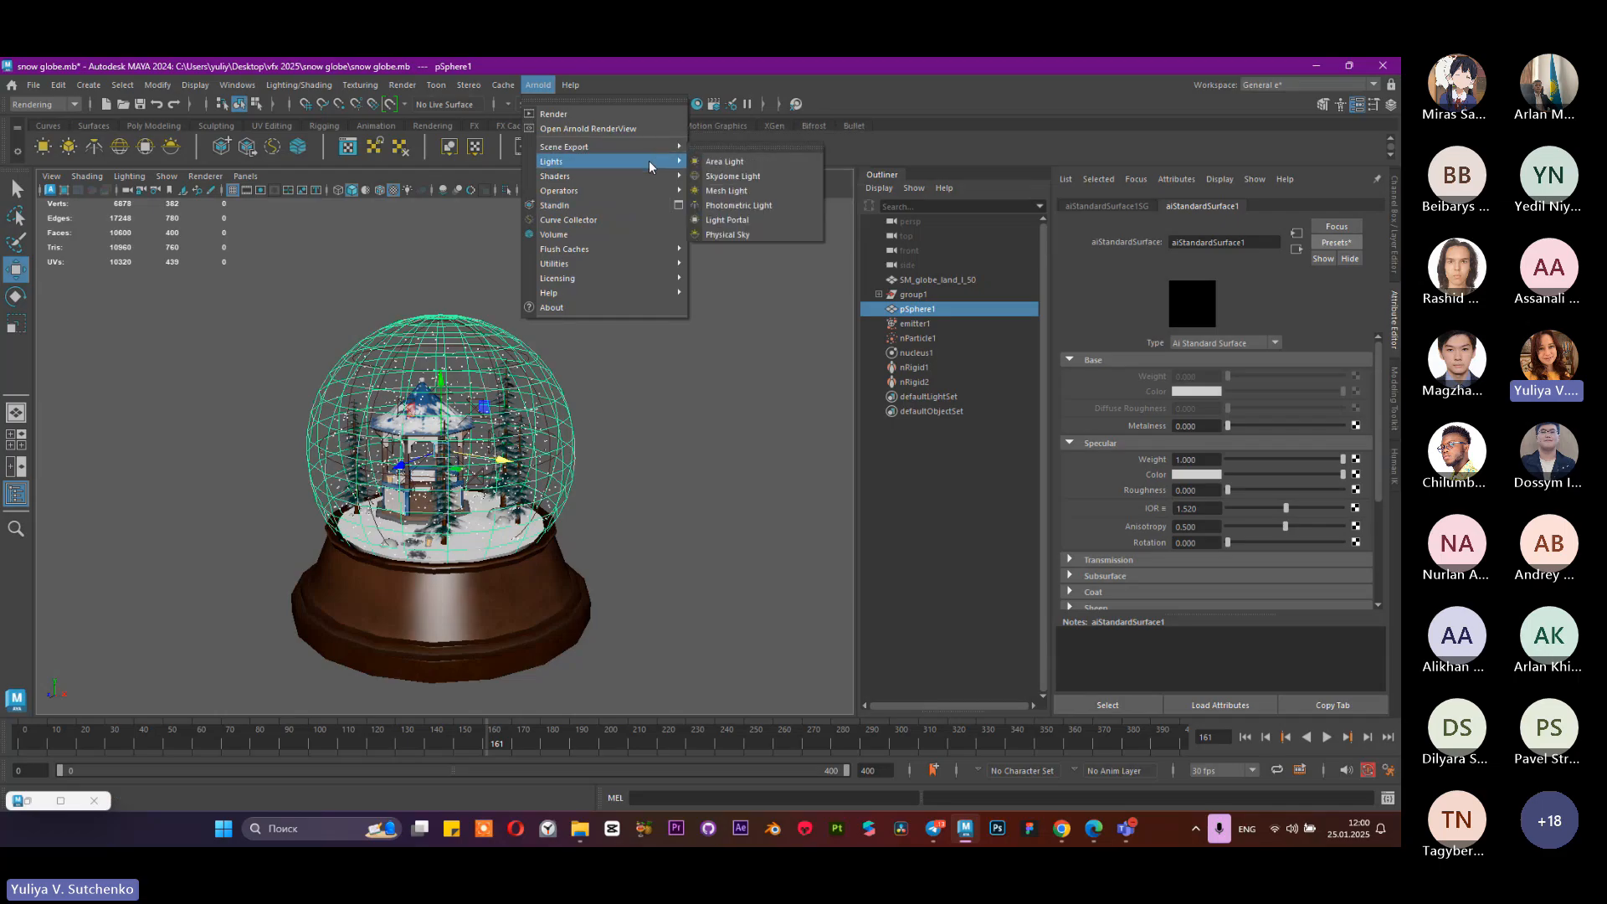
pyautogui.click(721, 178)
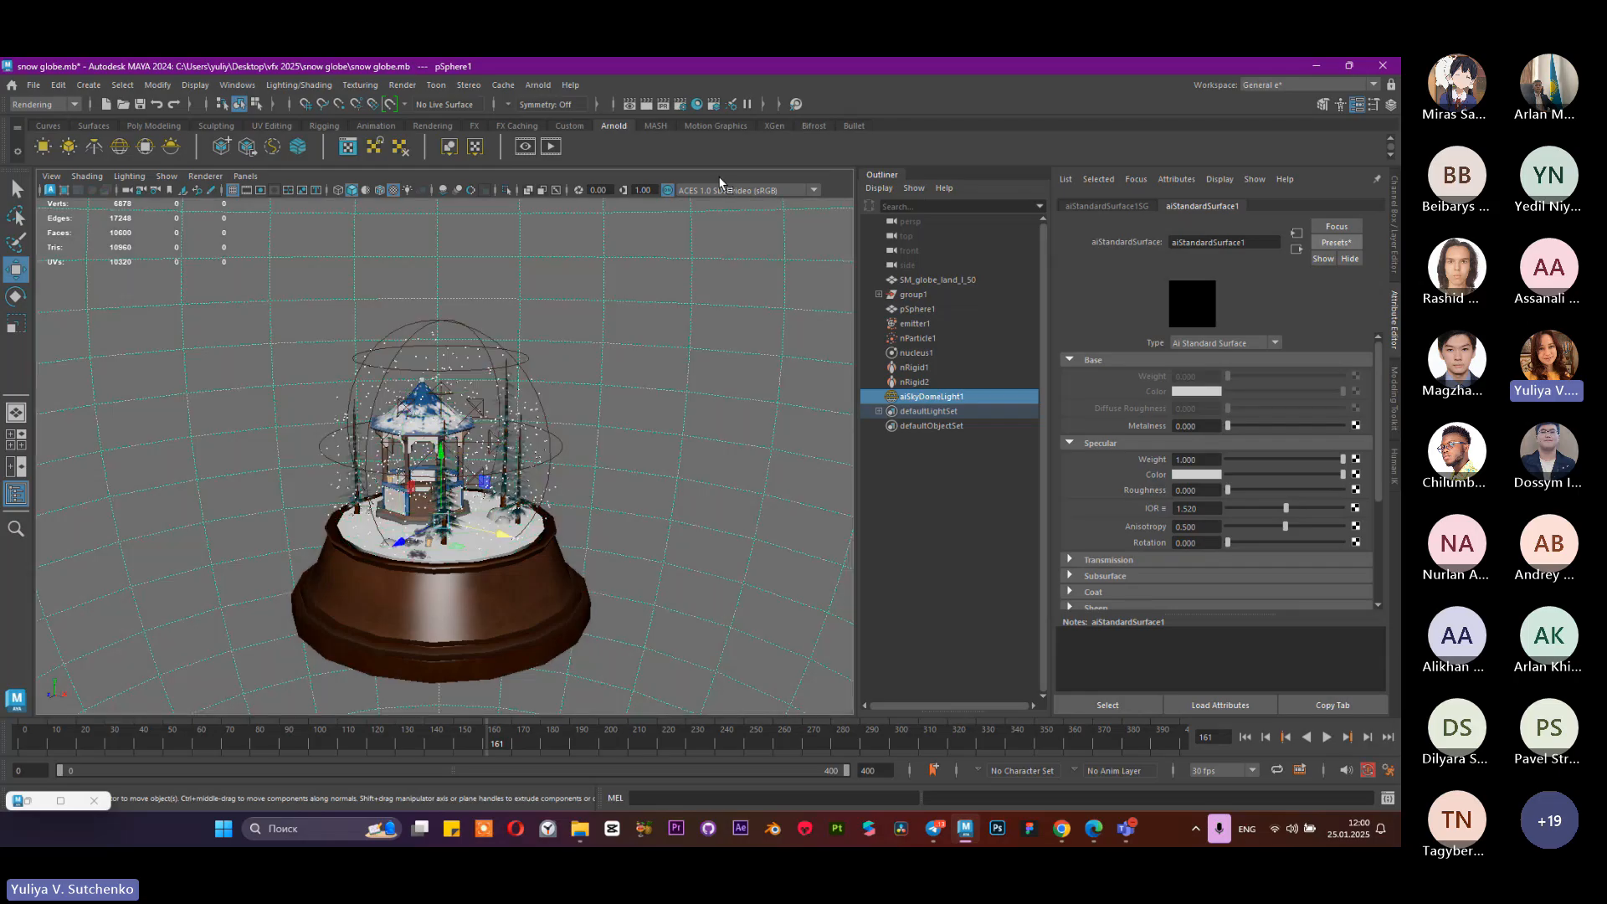
# Step: Restore Arnold RenderView, render the globe with the skydome light, inspect the gazebo up close, and stop the render
pyautogui.click(27, 801)
pyautogui.moveTo(209, 245); pyautogui.dragTo(193, 271)
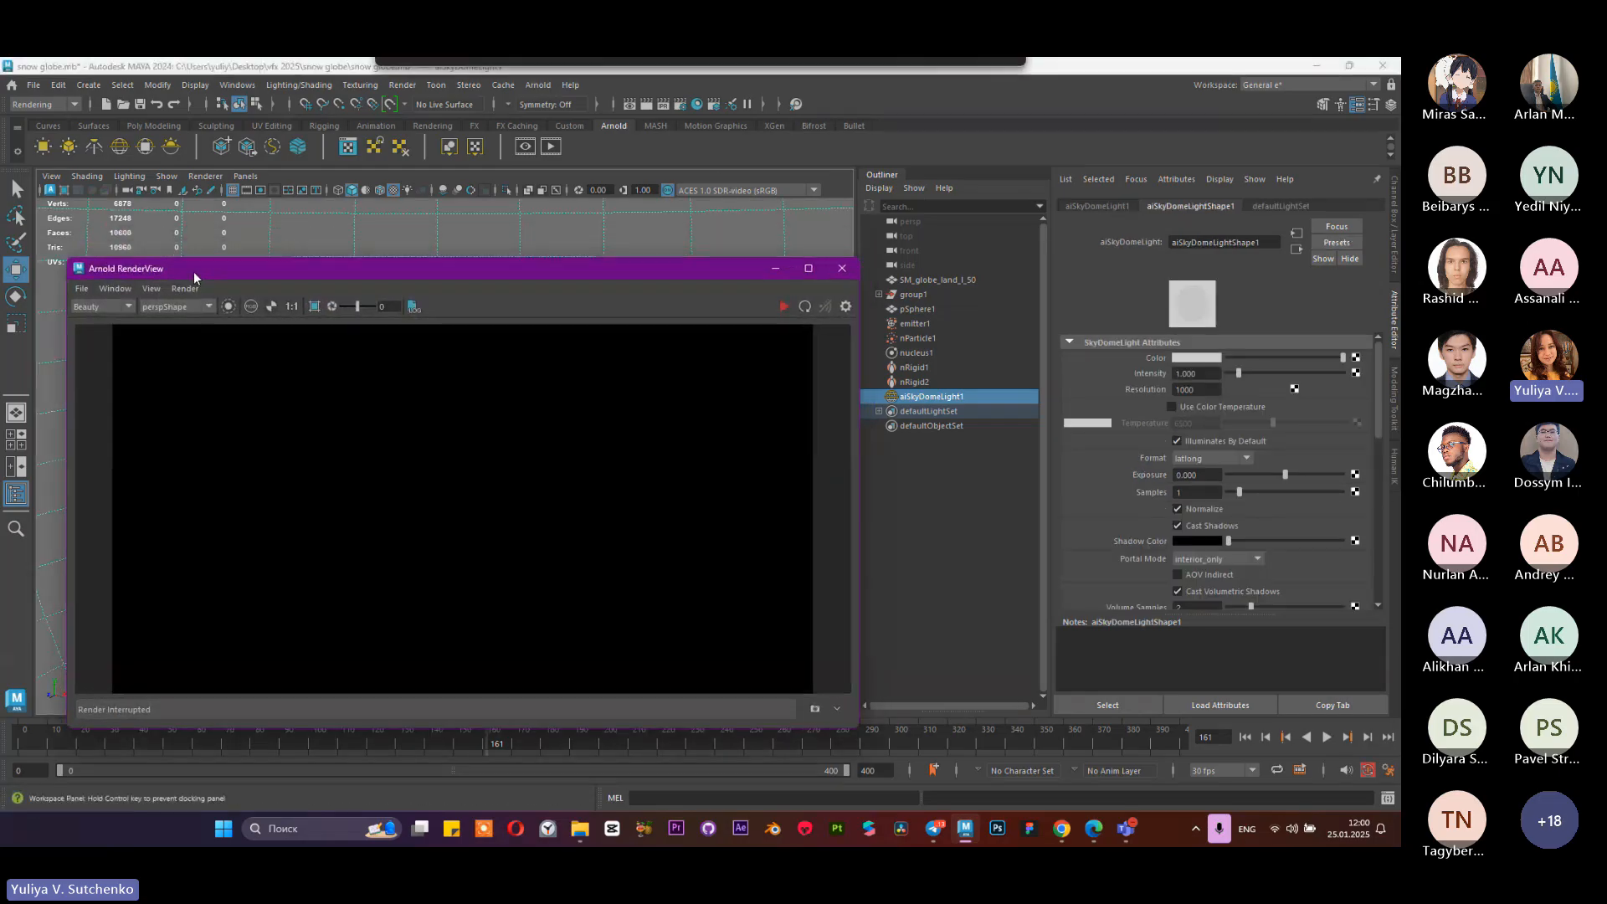
pyautogui.click(782, 306)
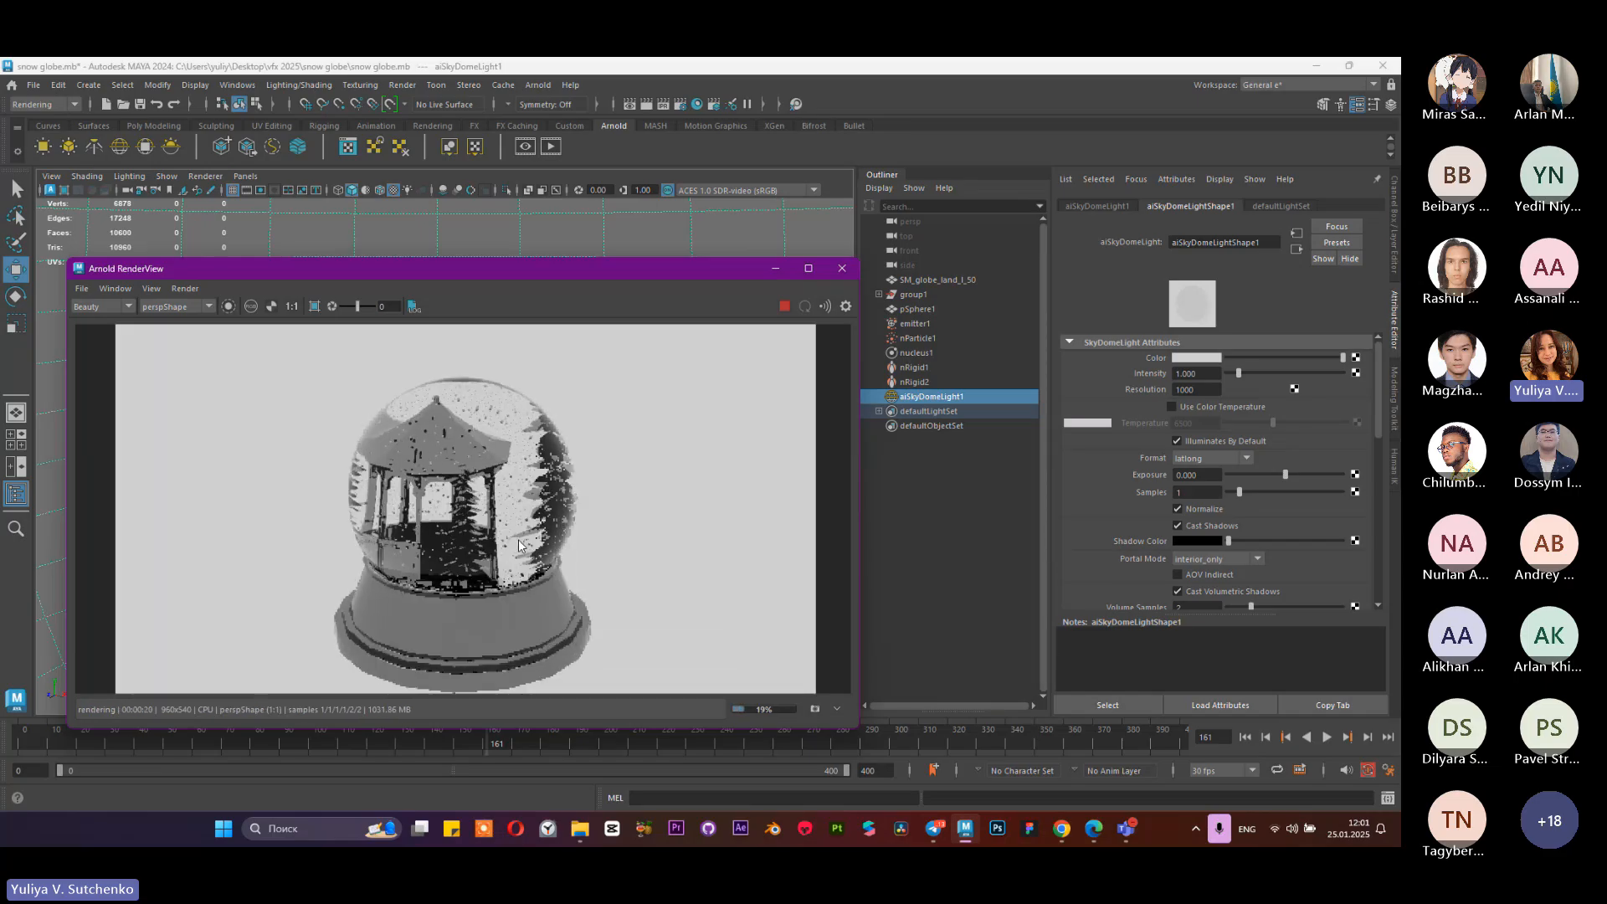
pyautogui.scroll(3, 544, 519)
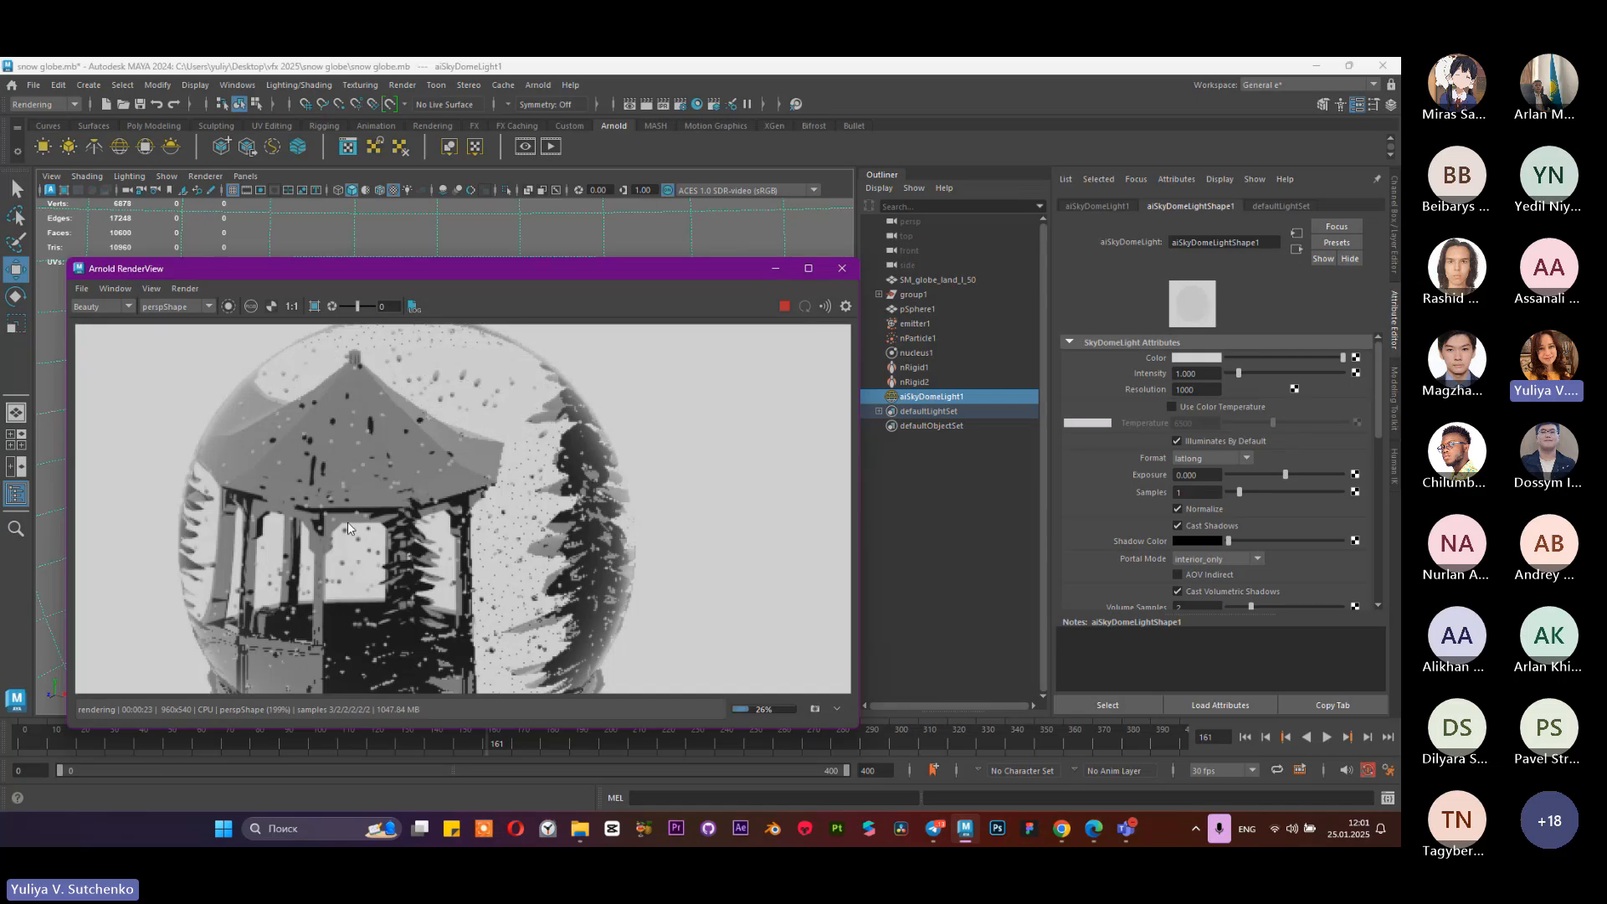
pyautogui.click(784, 306)
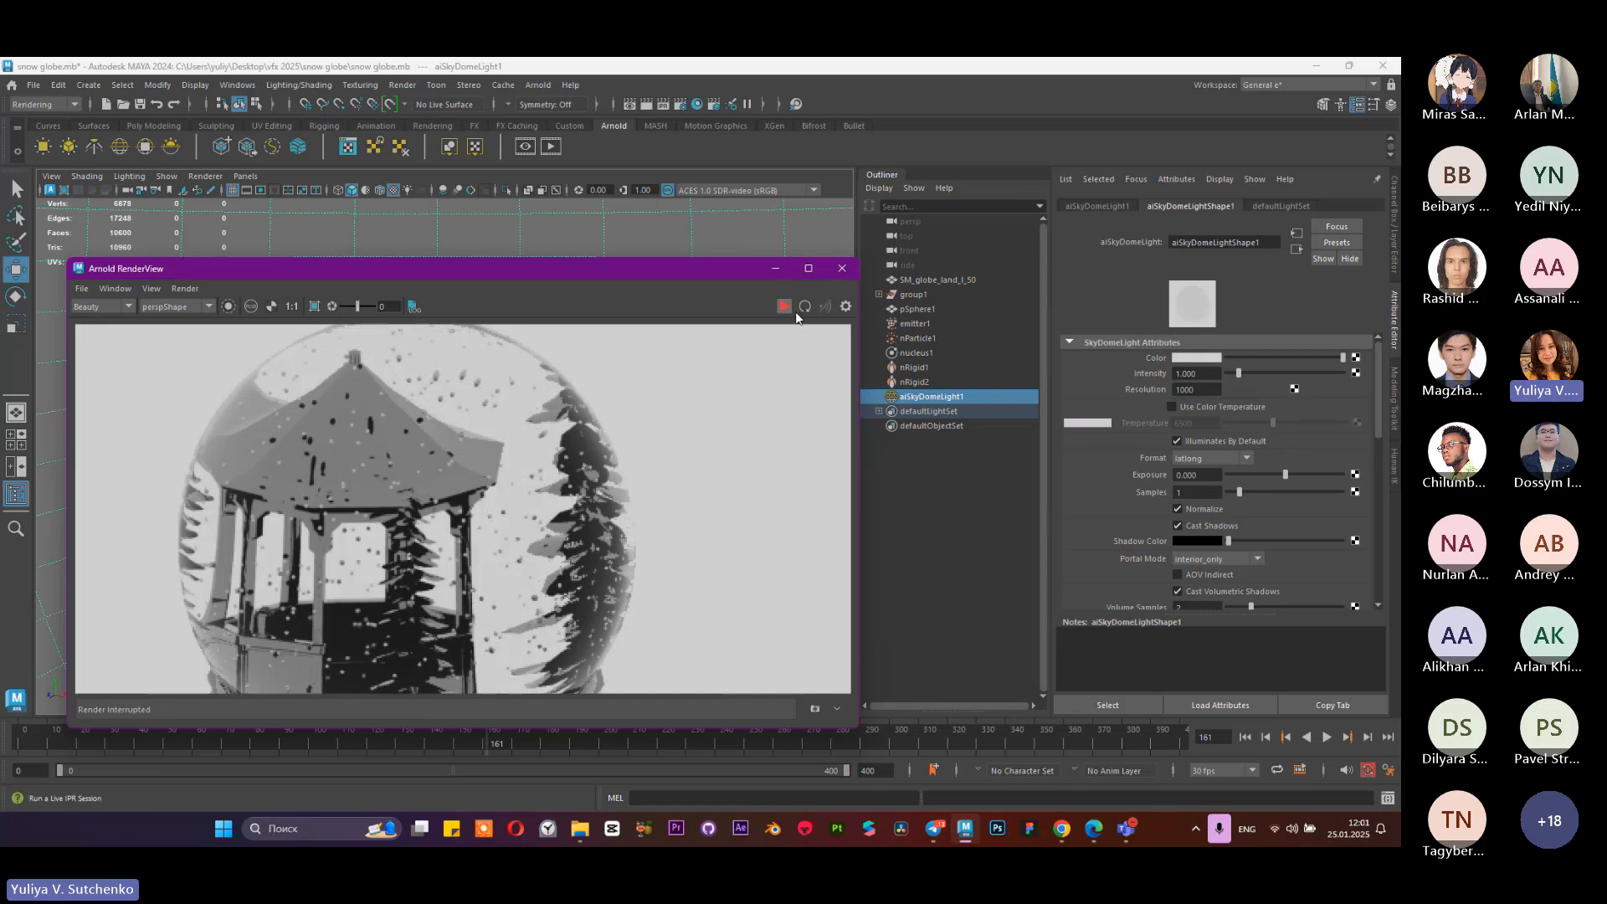
# Step: Minimize Arnold RenderView and bring up the aiStandardSurface1 material attributes of the glass sphere
pyautogui.click(775, 268)
pyautogui.click(544, 385)
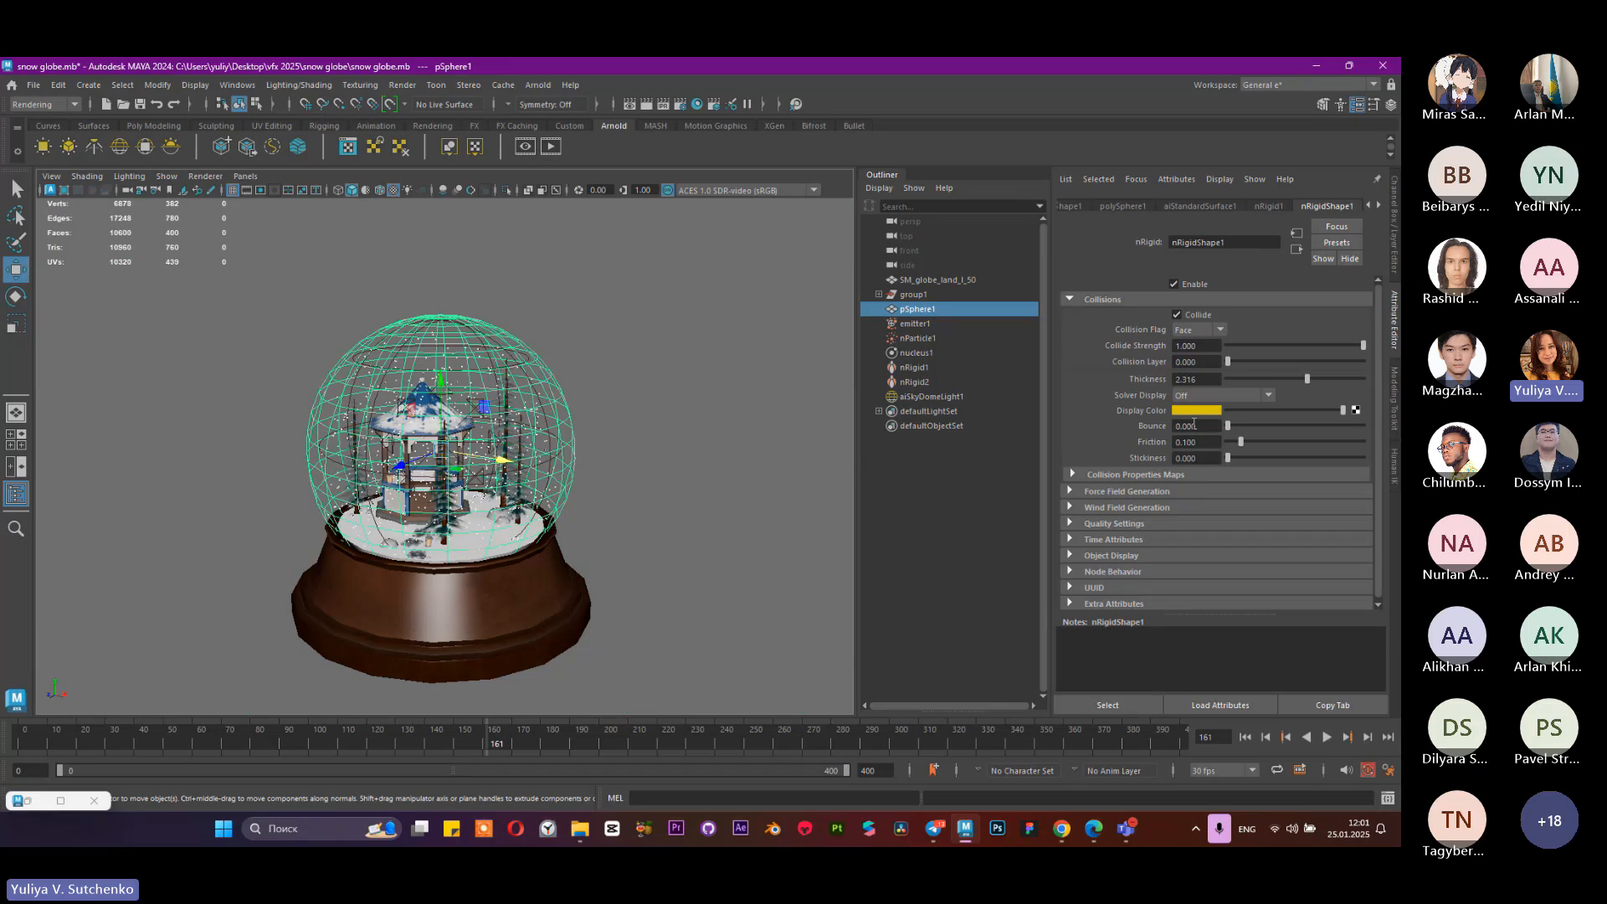
pyautogui.click(1205, 205)
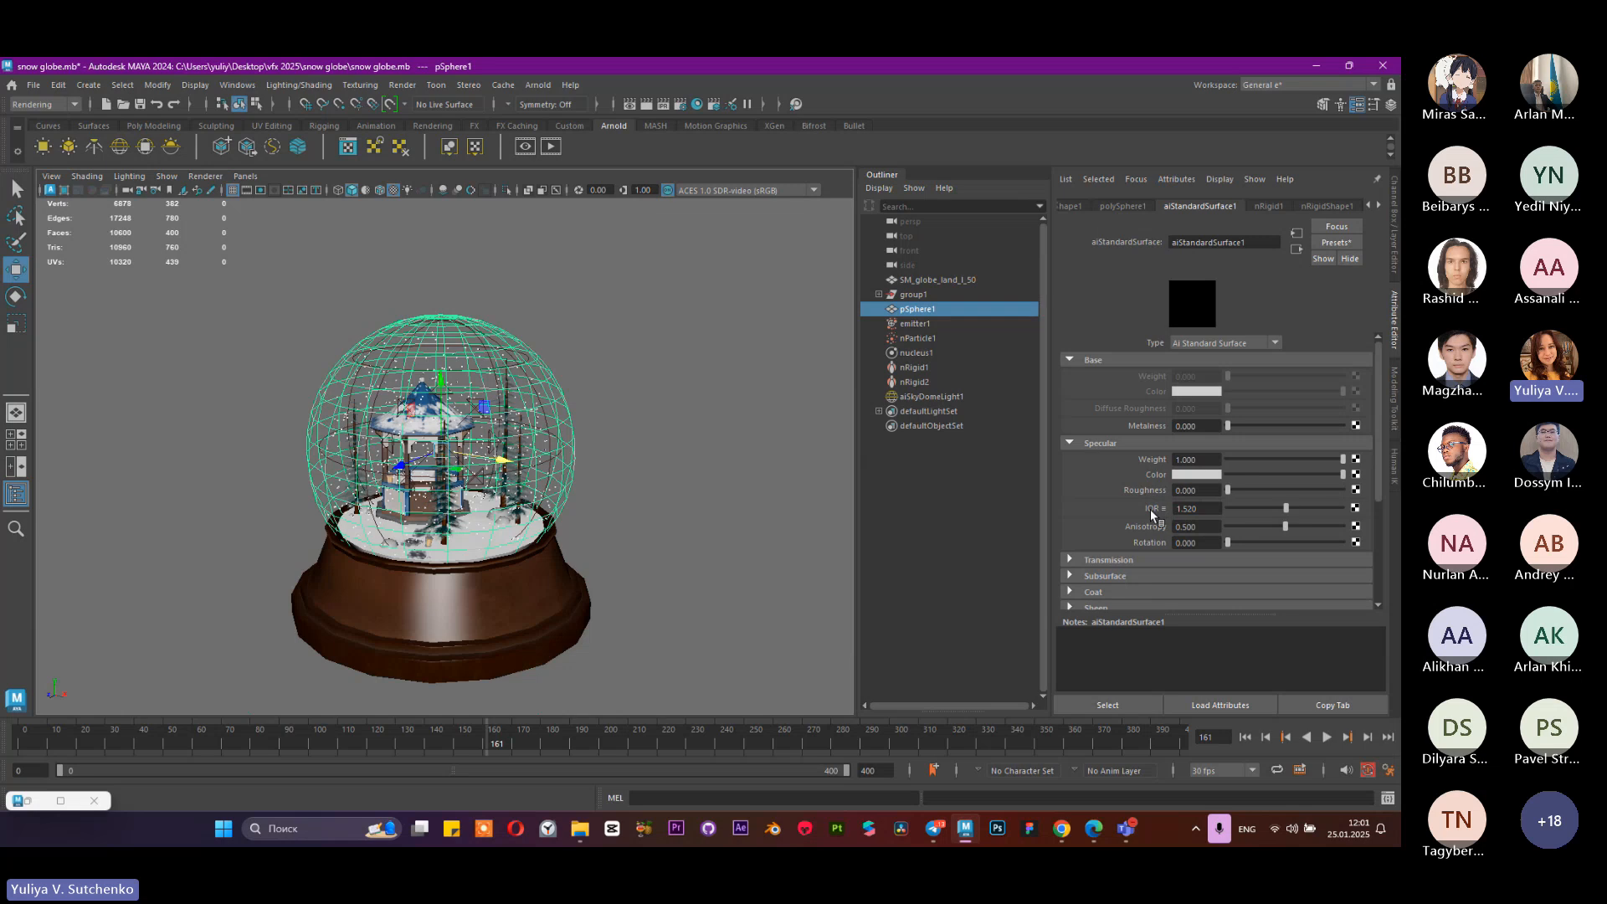
# Step: View the reference videos lab1.mp4 and Snow Globe.mp4 from the VFX 2024 folder, and return to Maya
pyautogui.click(580, 828)
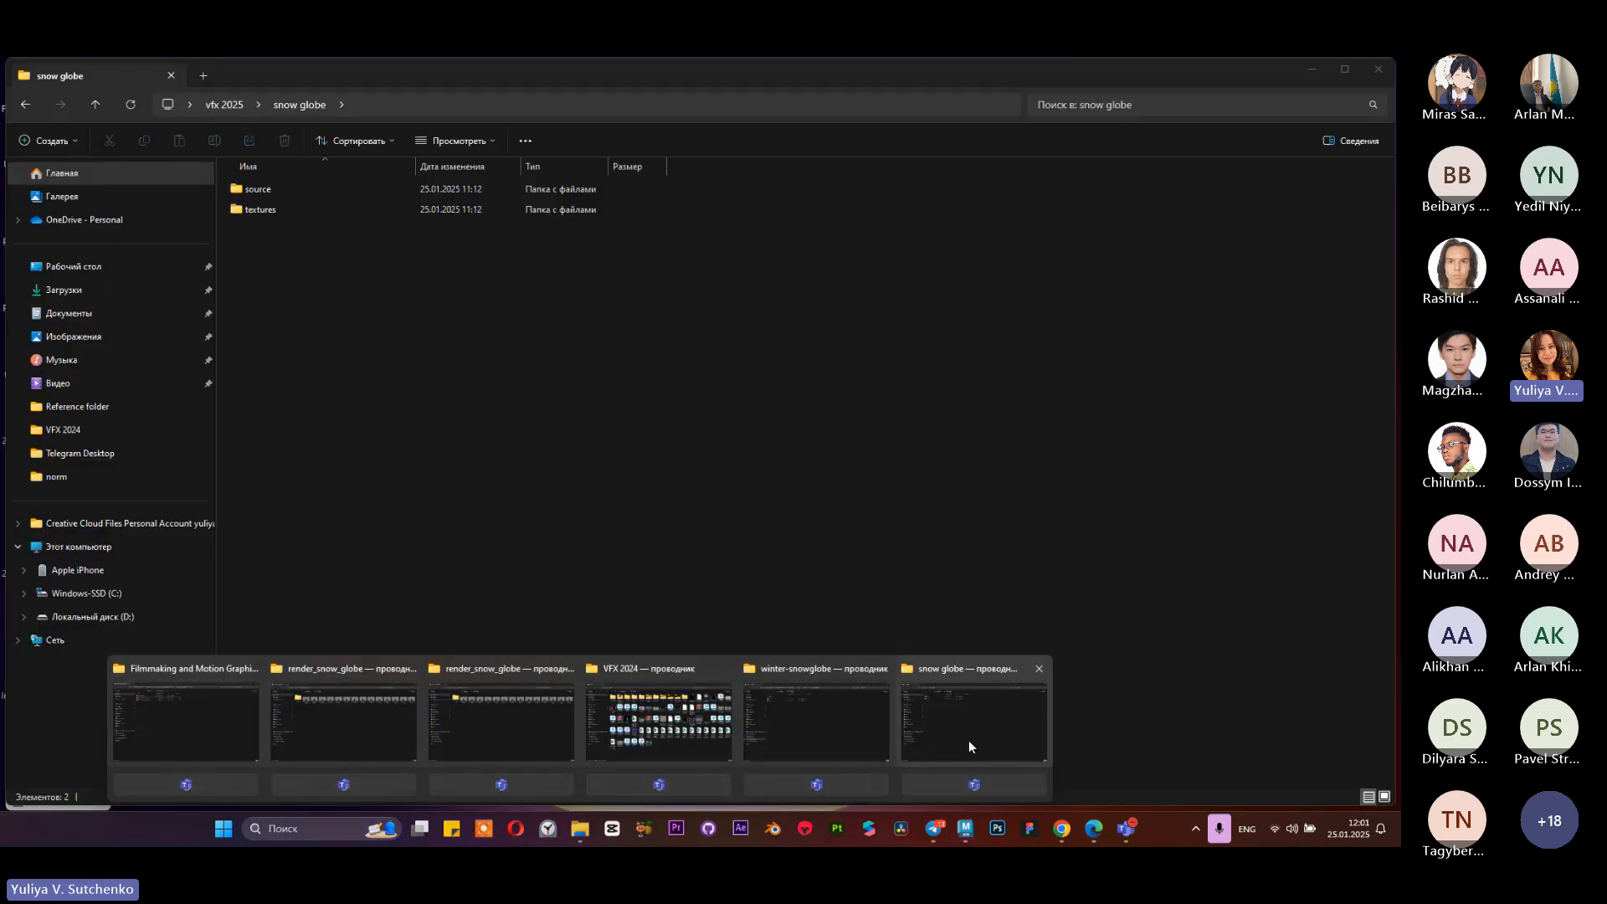
pyautogui.click(642, 721)
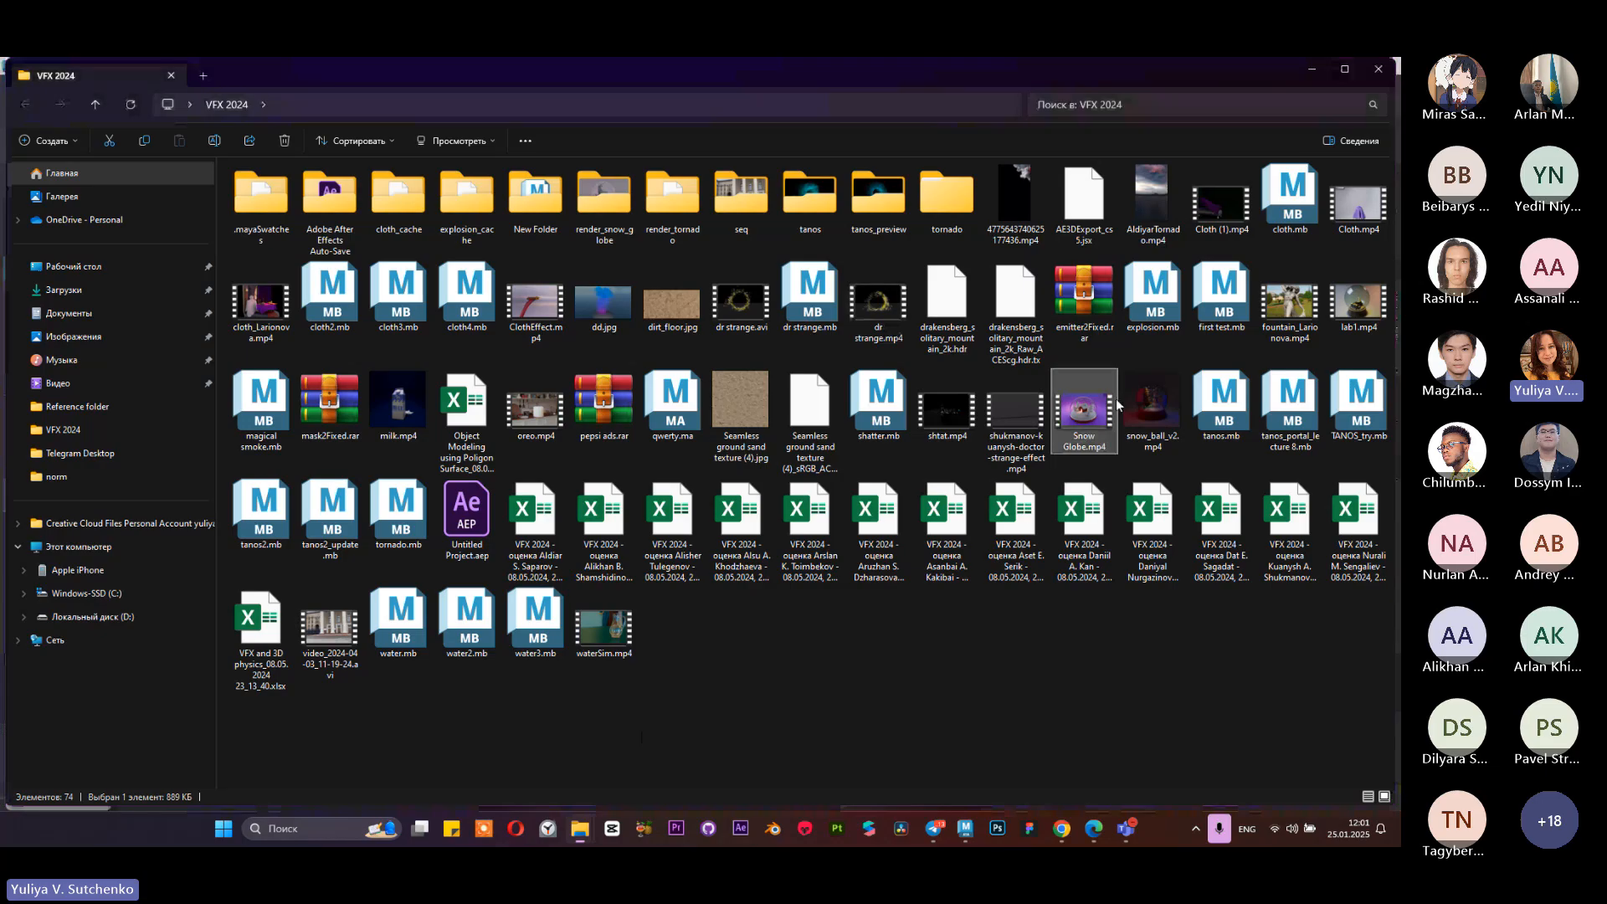
pyautogui.doubleClick(1358, 302)
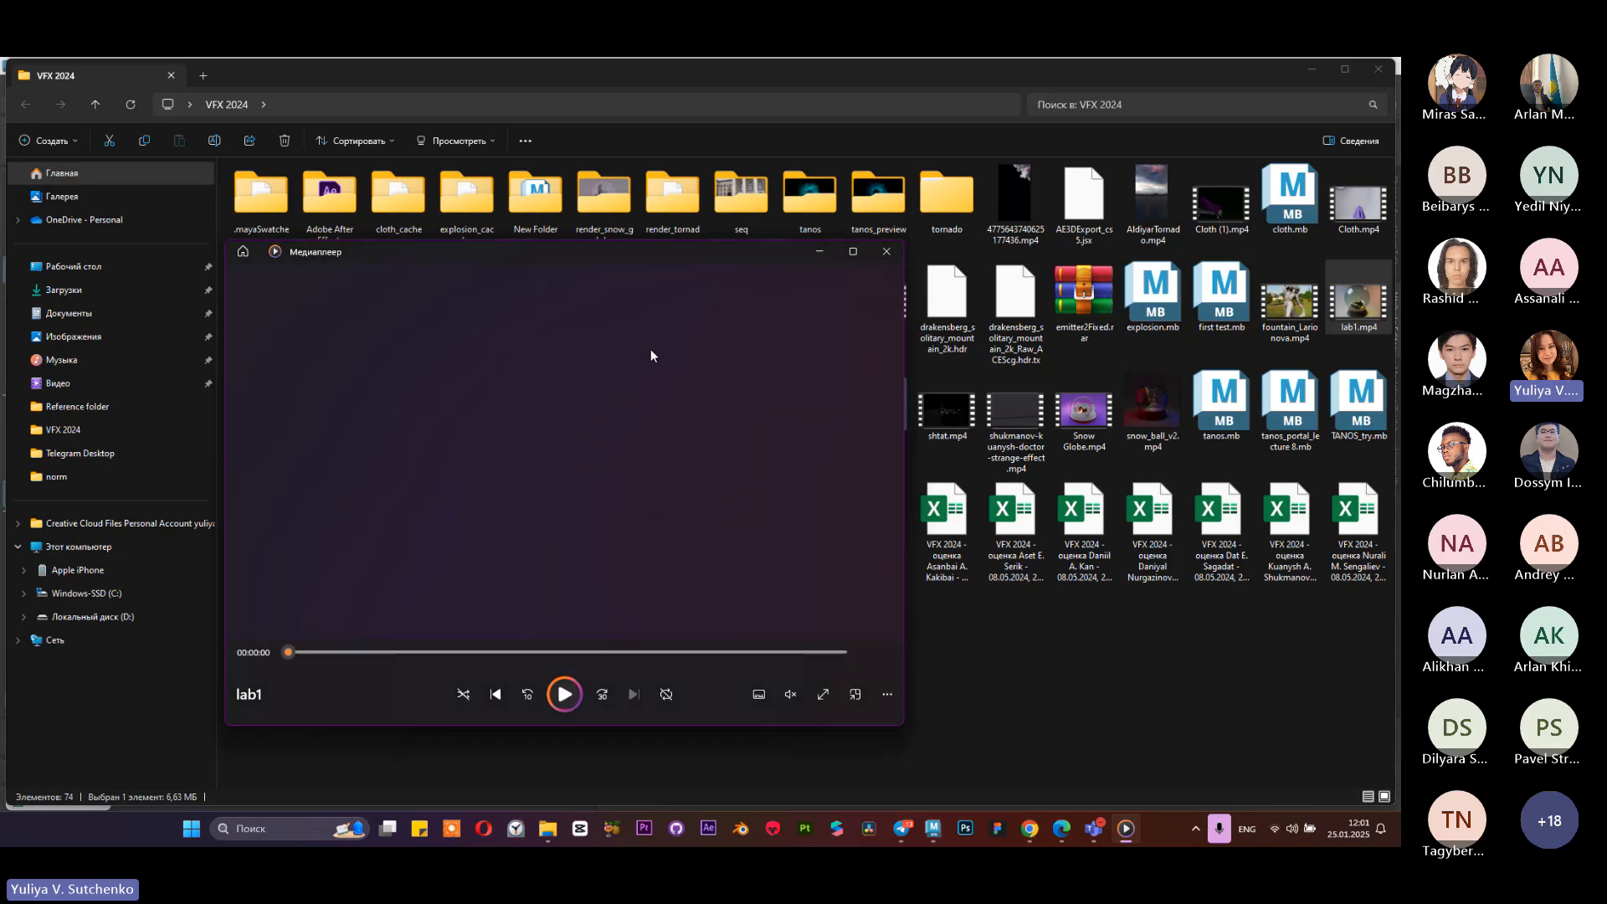
pyautogui.click(886, 251)
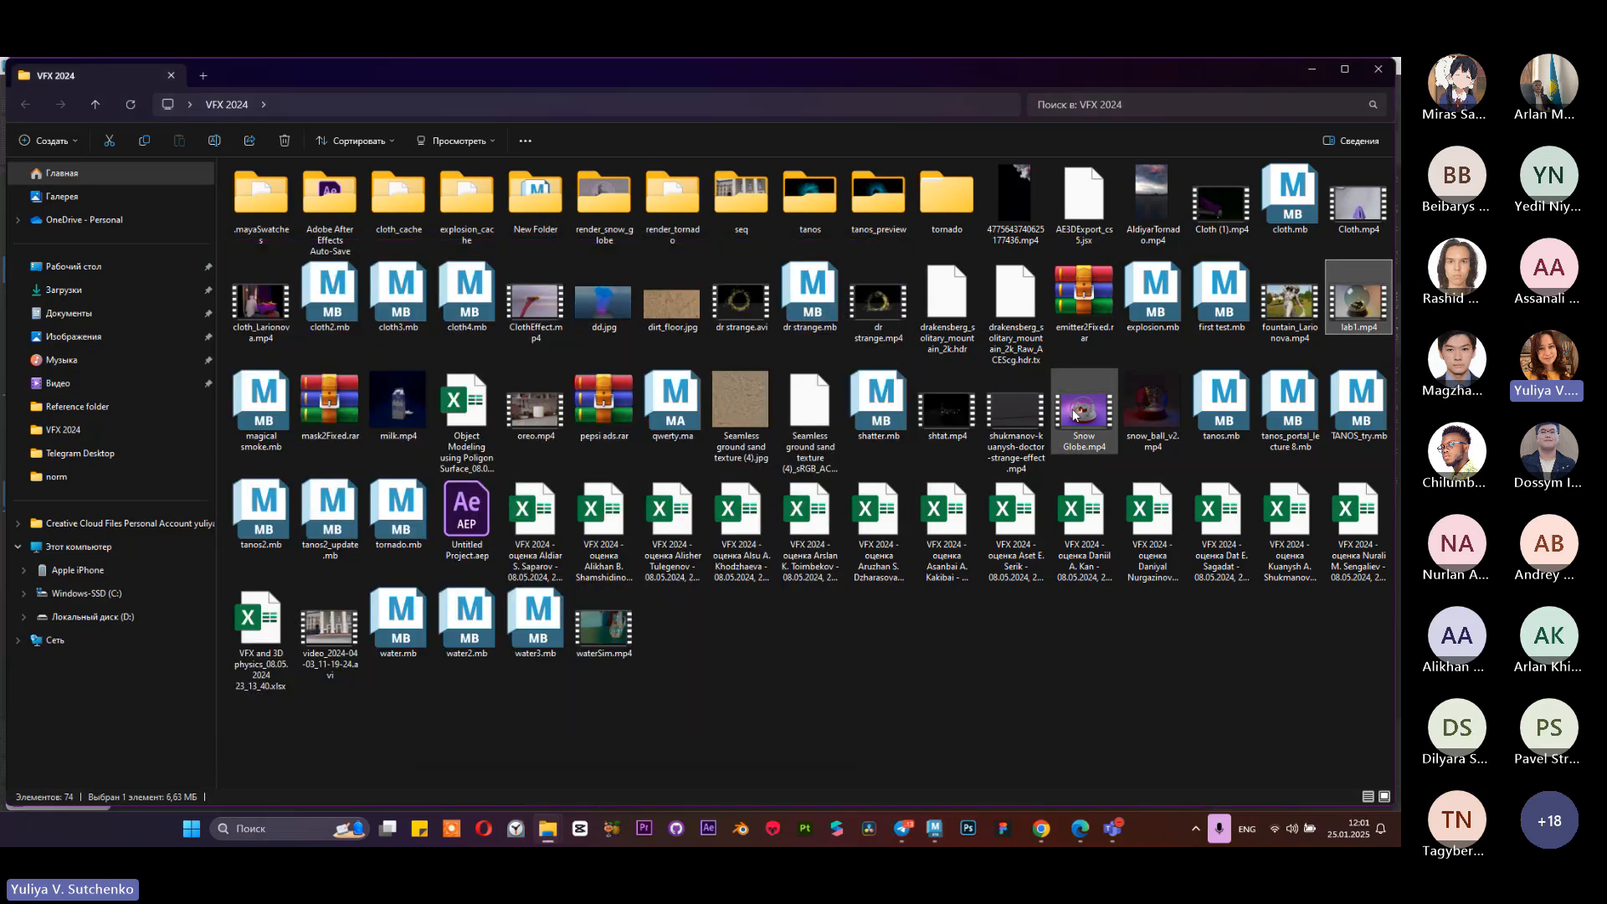
pyautogui.doubleClick(1079, 412)
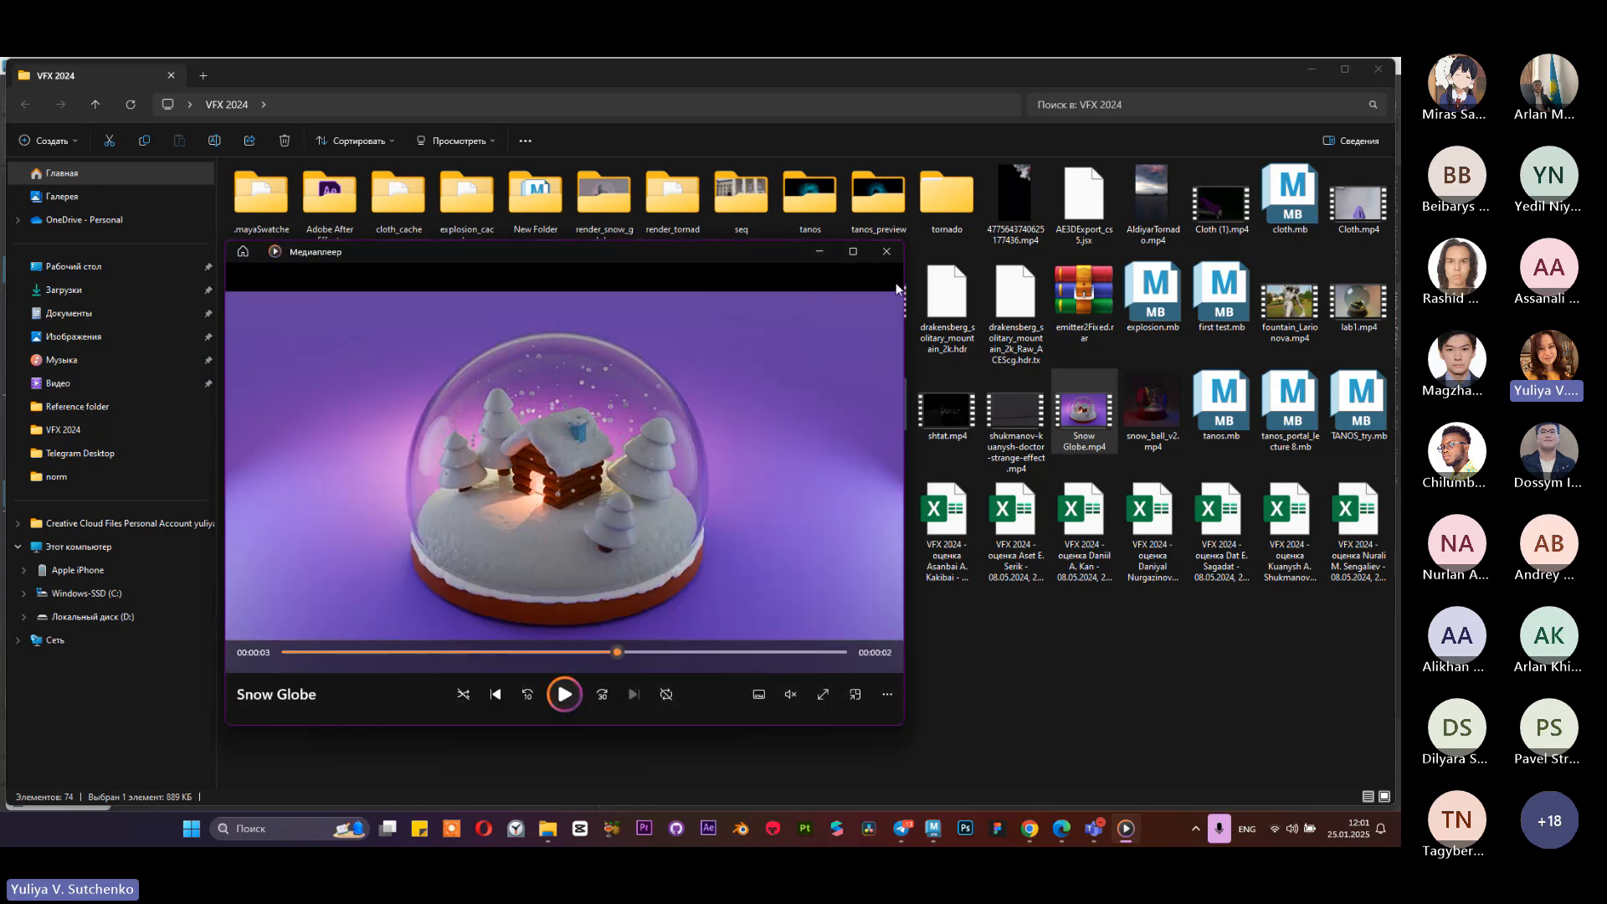
pyautogui.click(886, 251)
pyautogui.click(1316, 69)
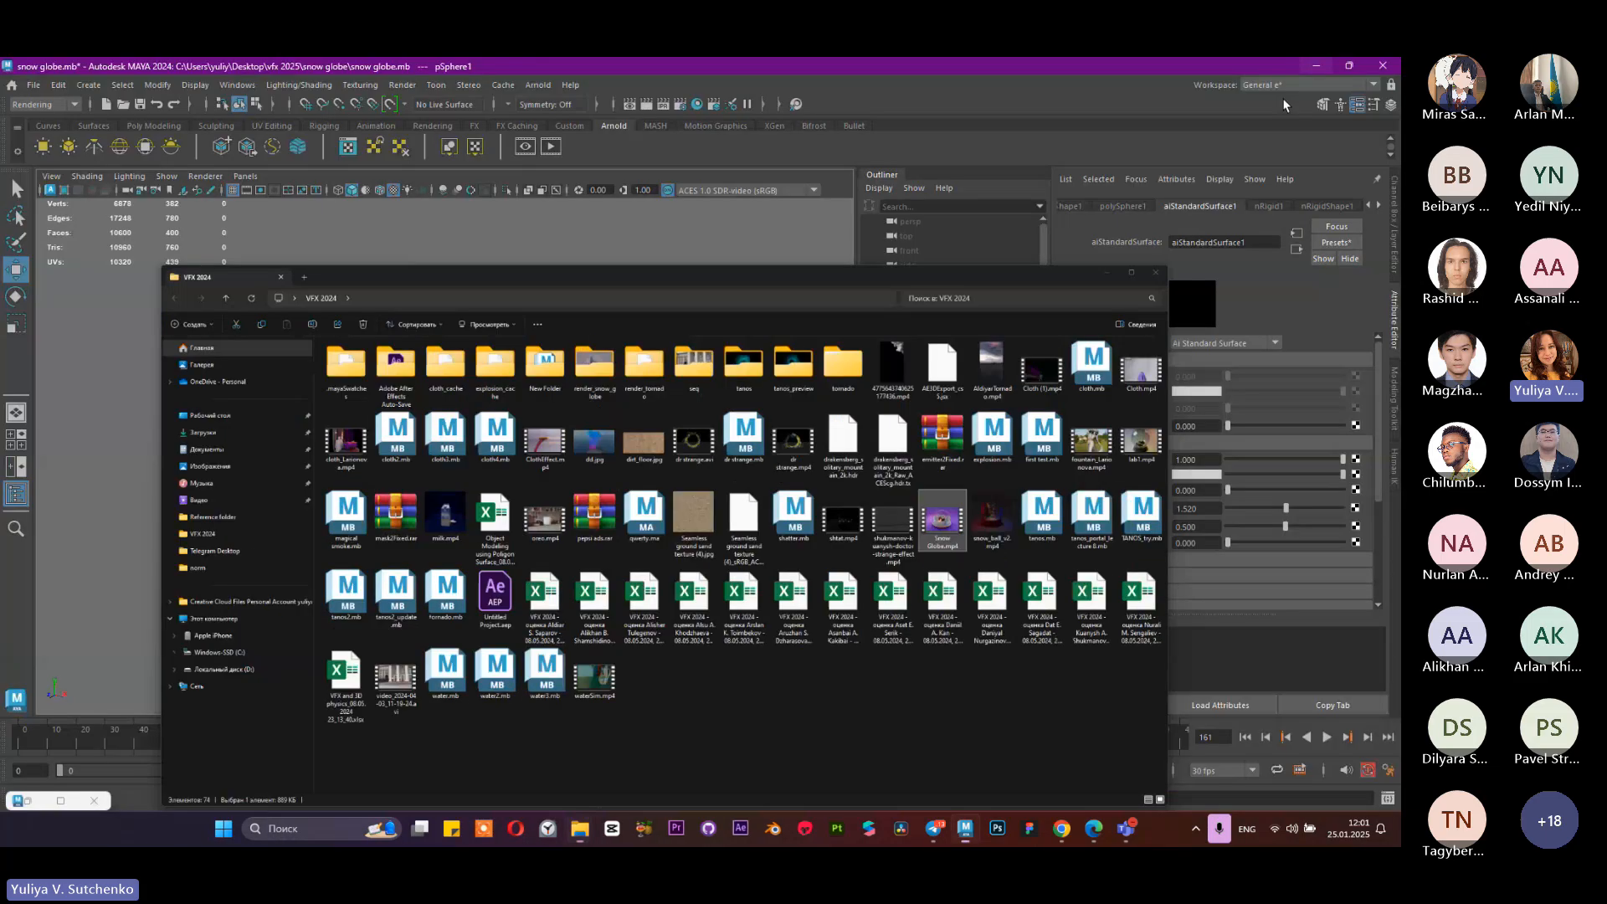
# Step: Try the Glass preset for the specular IOR of the sphere's aiStandardSurface1 material
pyautogui.rightClick(1155, 512)
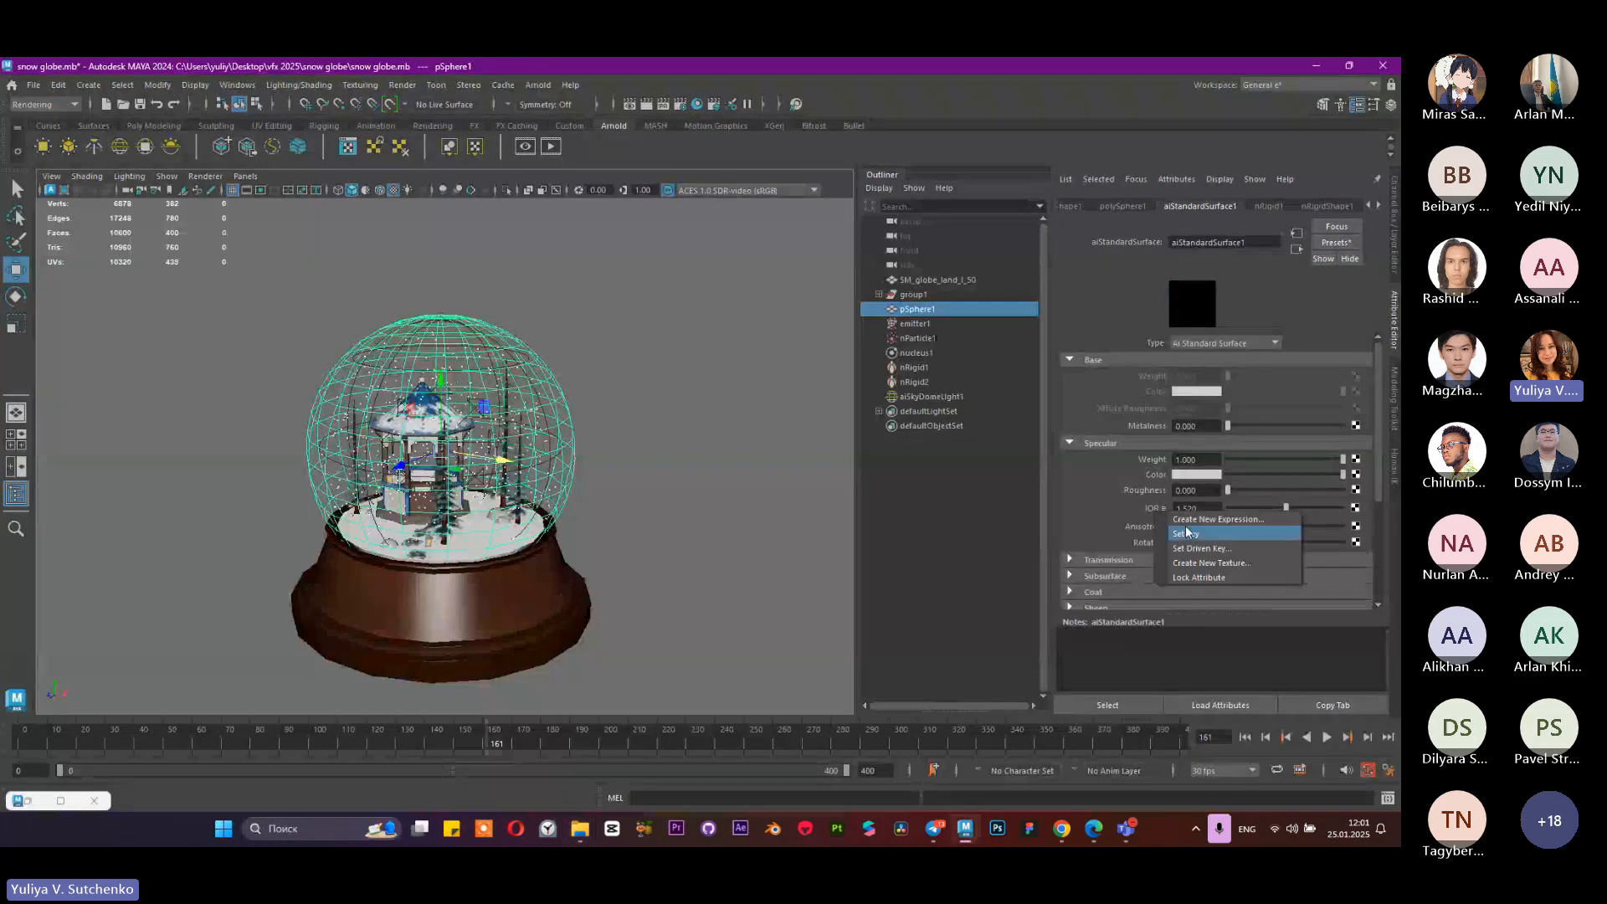
pyautogui.click(1125, 511)
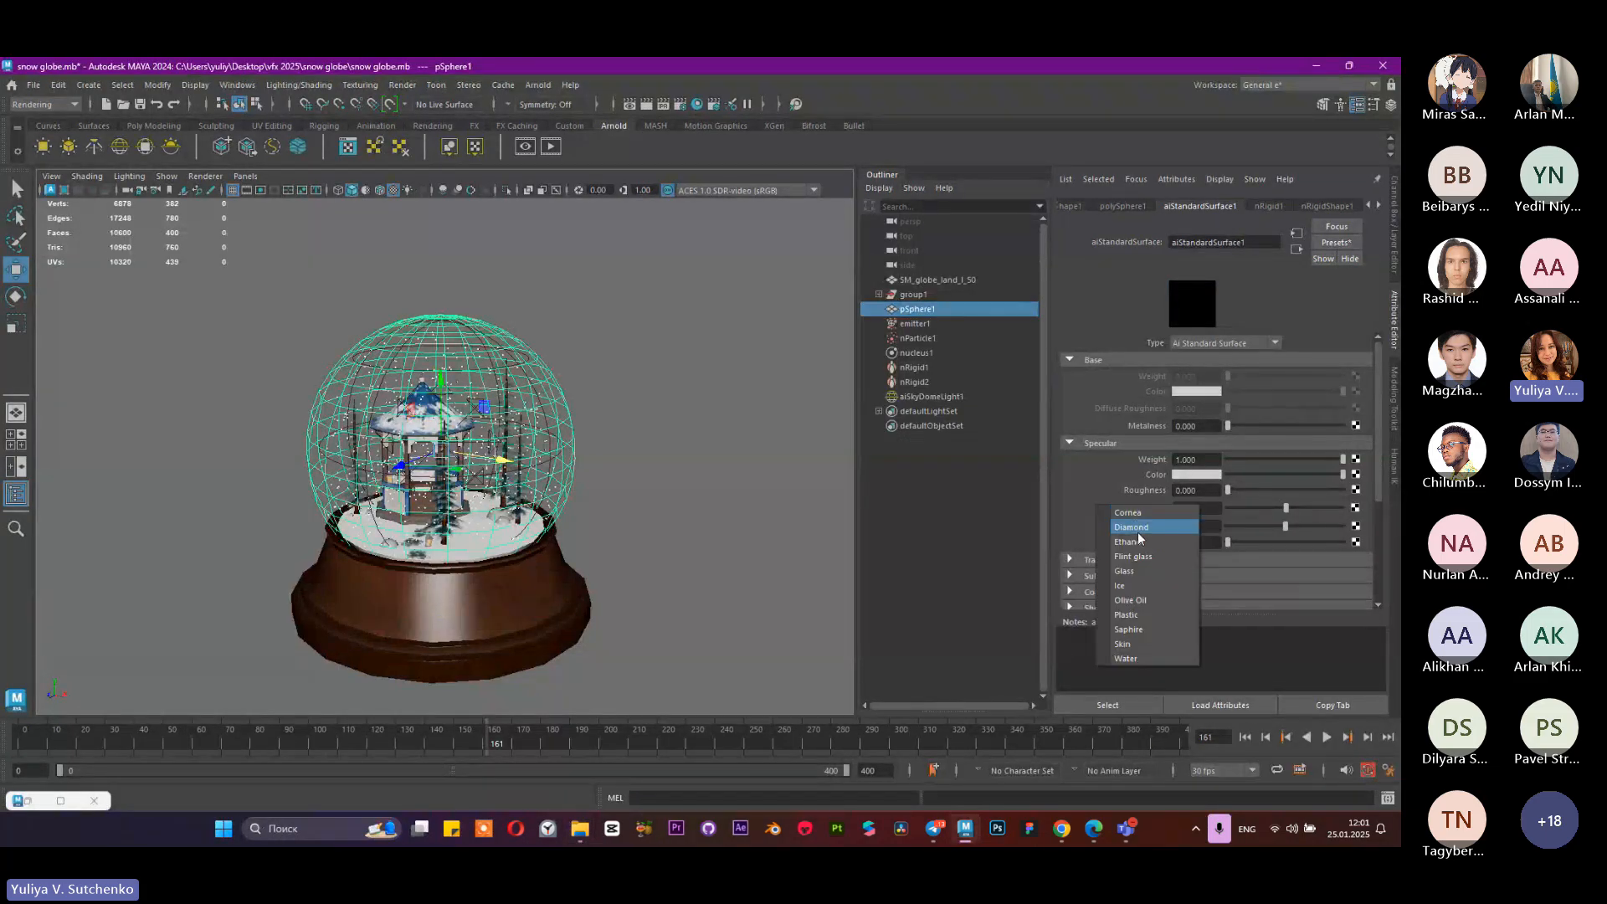
pyautogui.click(1140, 571)
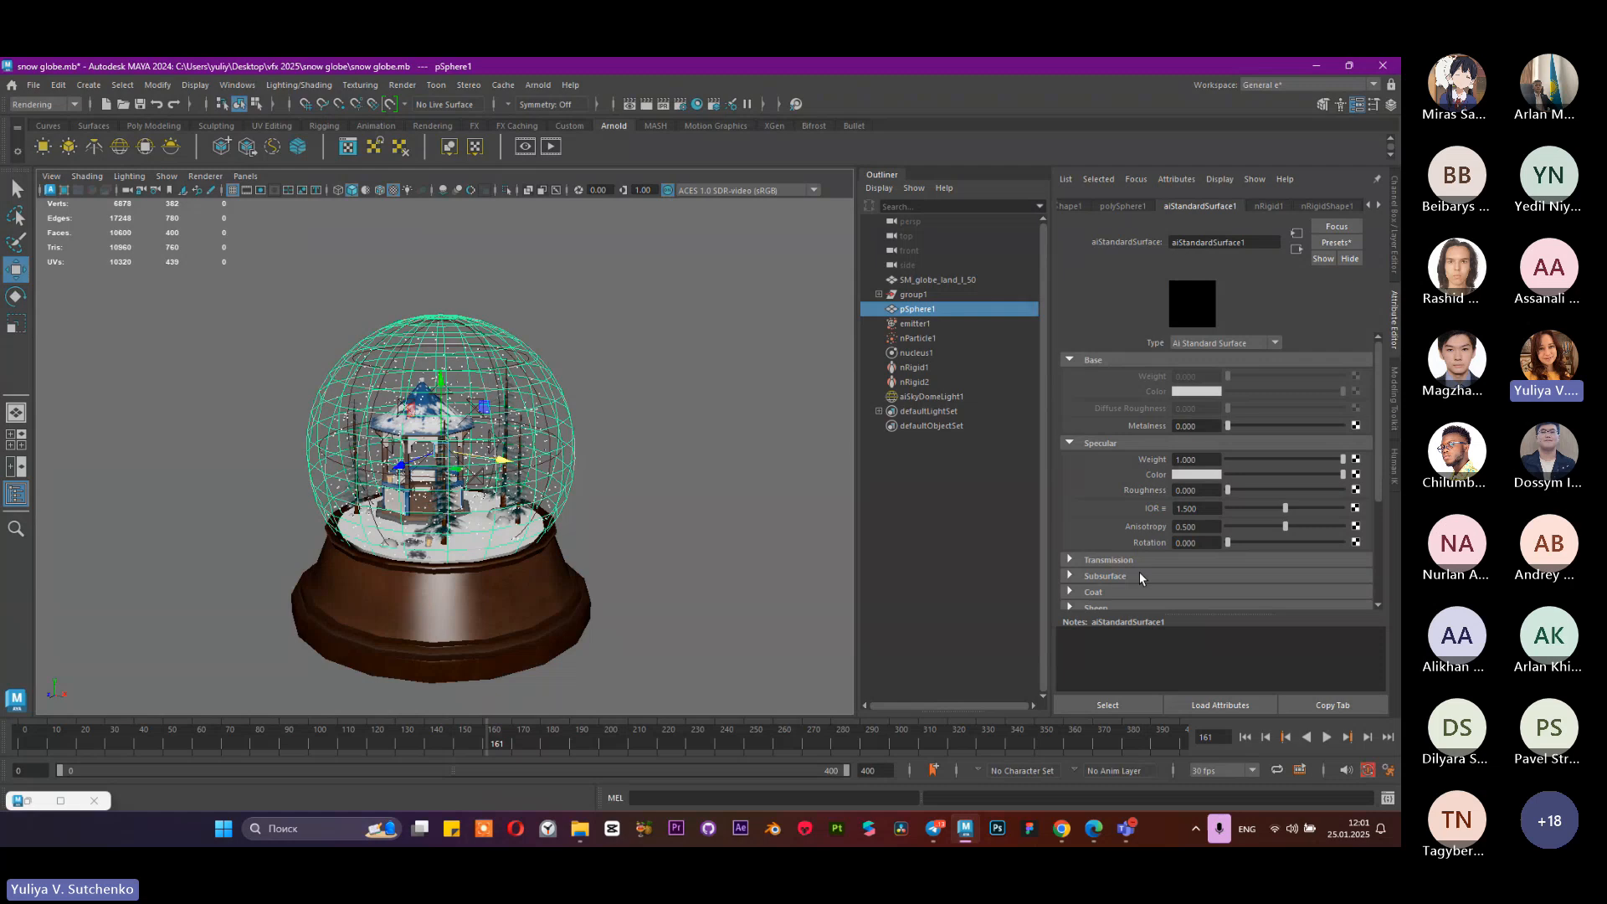
pyautogui.click(1157, 509)
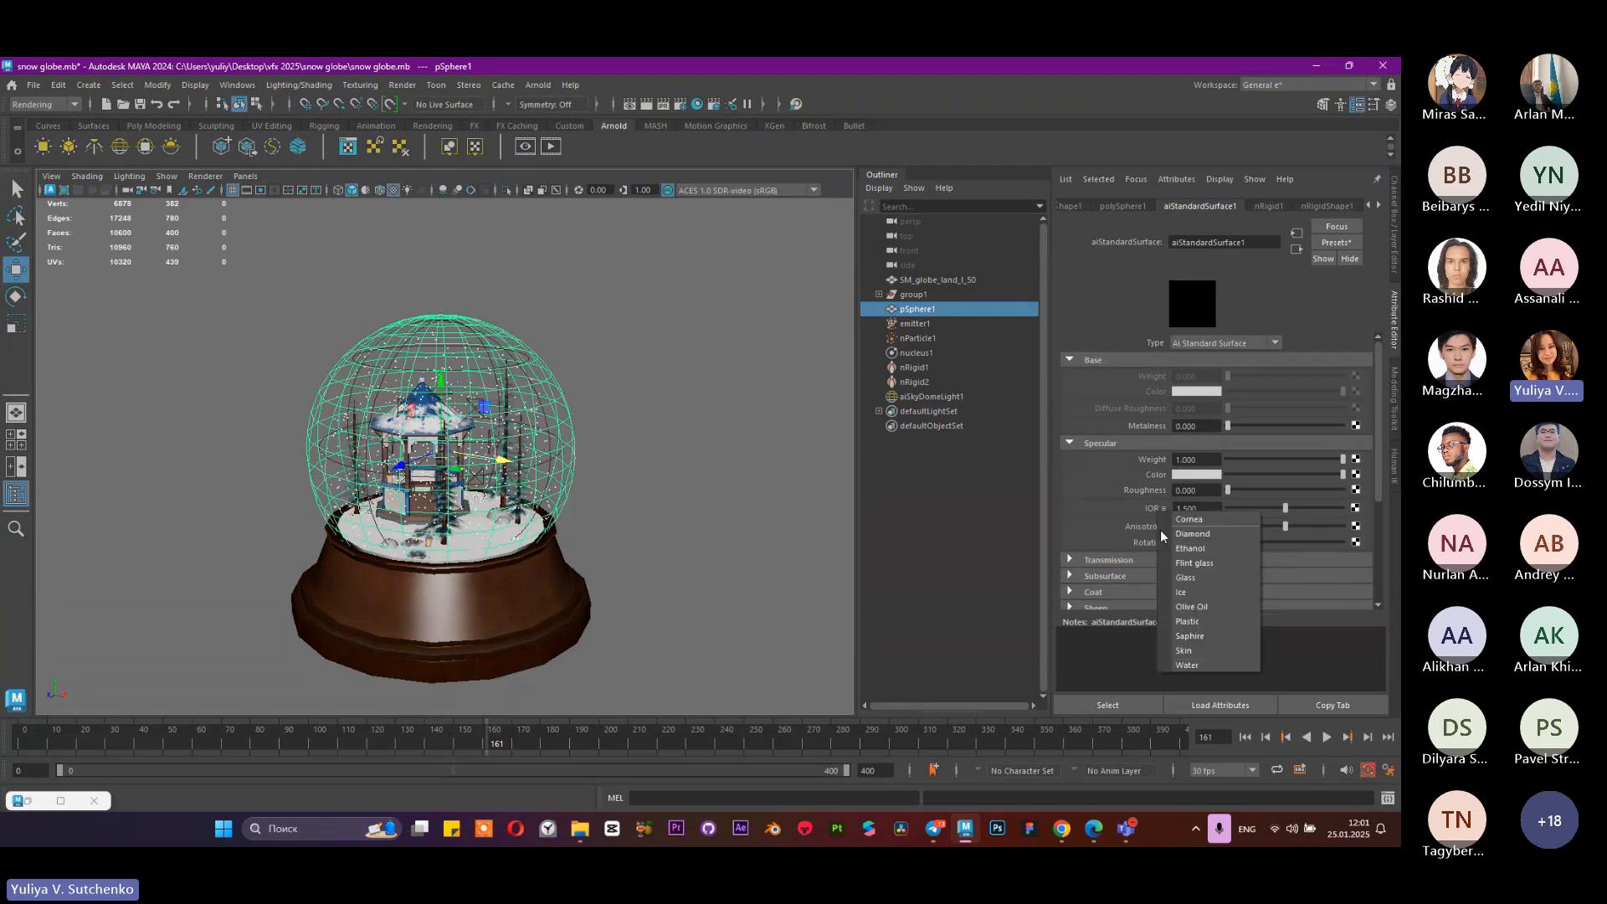
pyautogui.click(1197, 579)
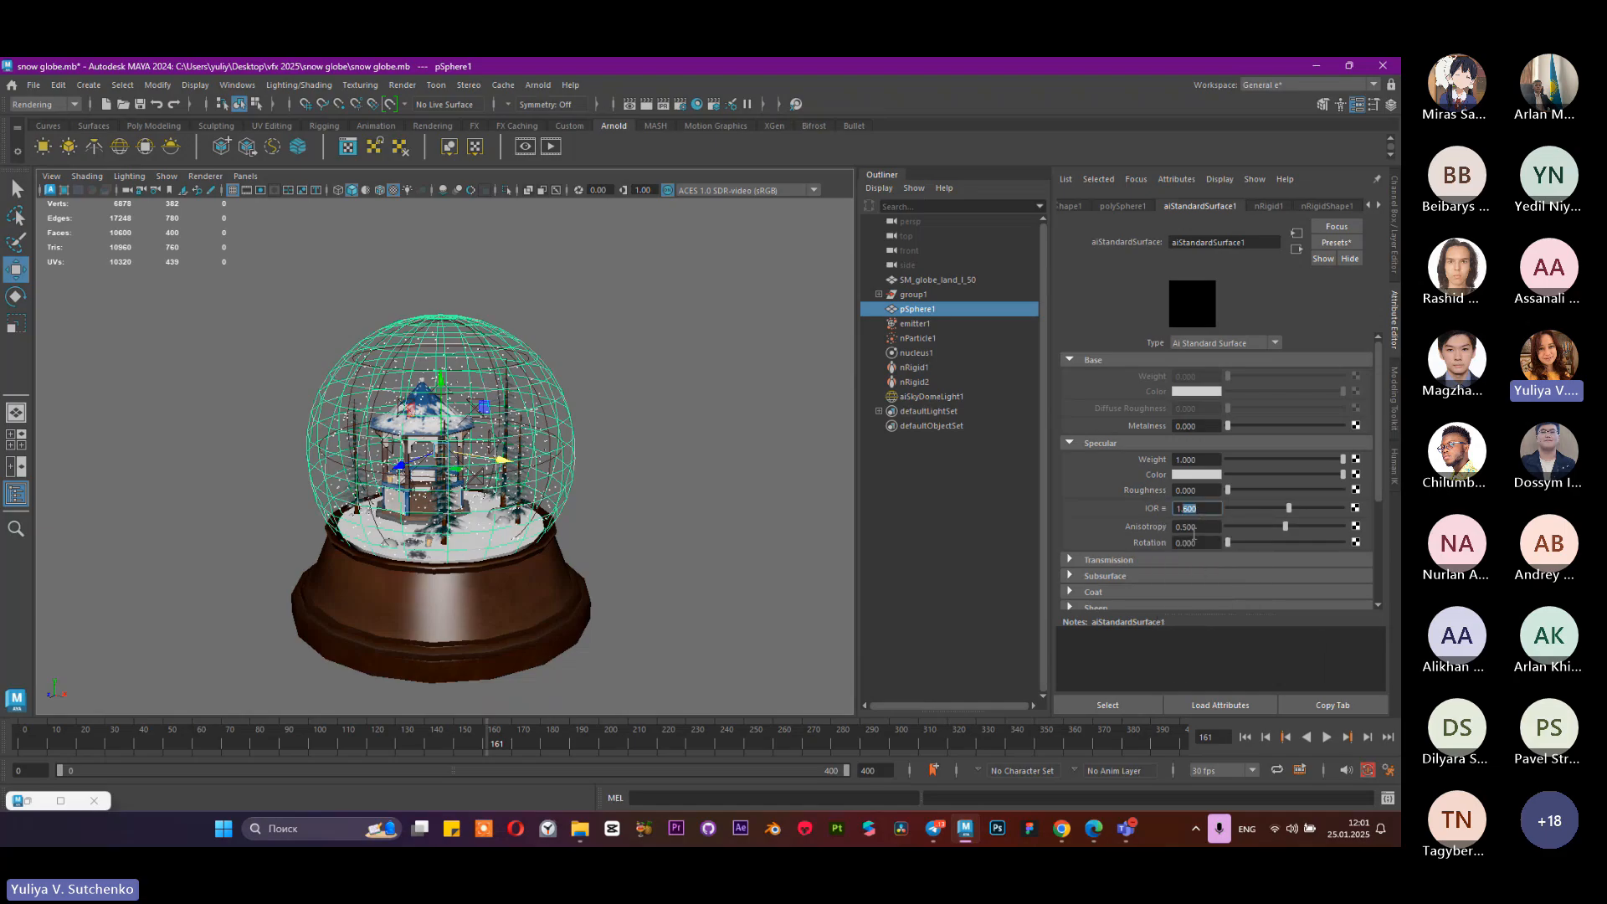
# Step: Set the sphere material's specular IOR to 1.2, re-render the globe in Arnold RenderView, inspect it, and minimize the render window
pyautogui.write('2')
pyautogui.press('Return')
pyautogui.click(60, 800)
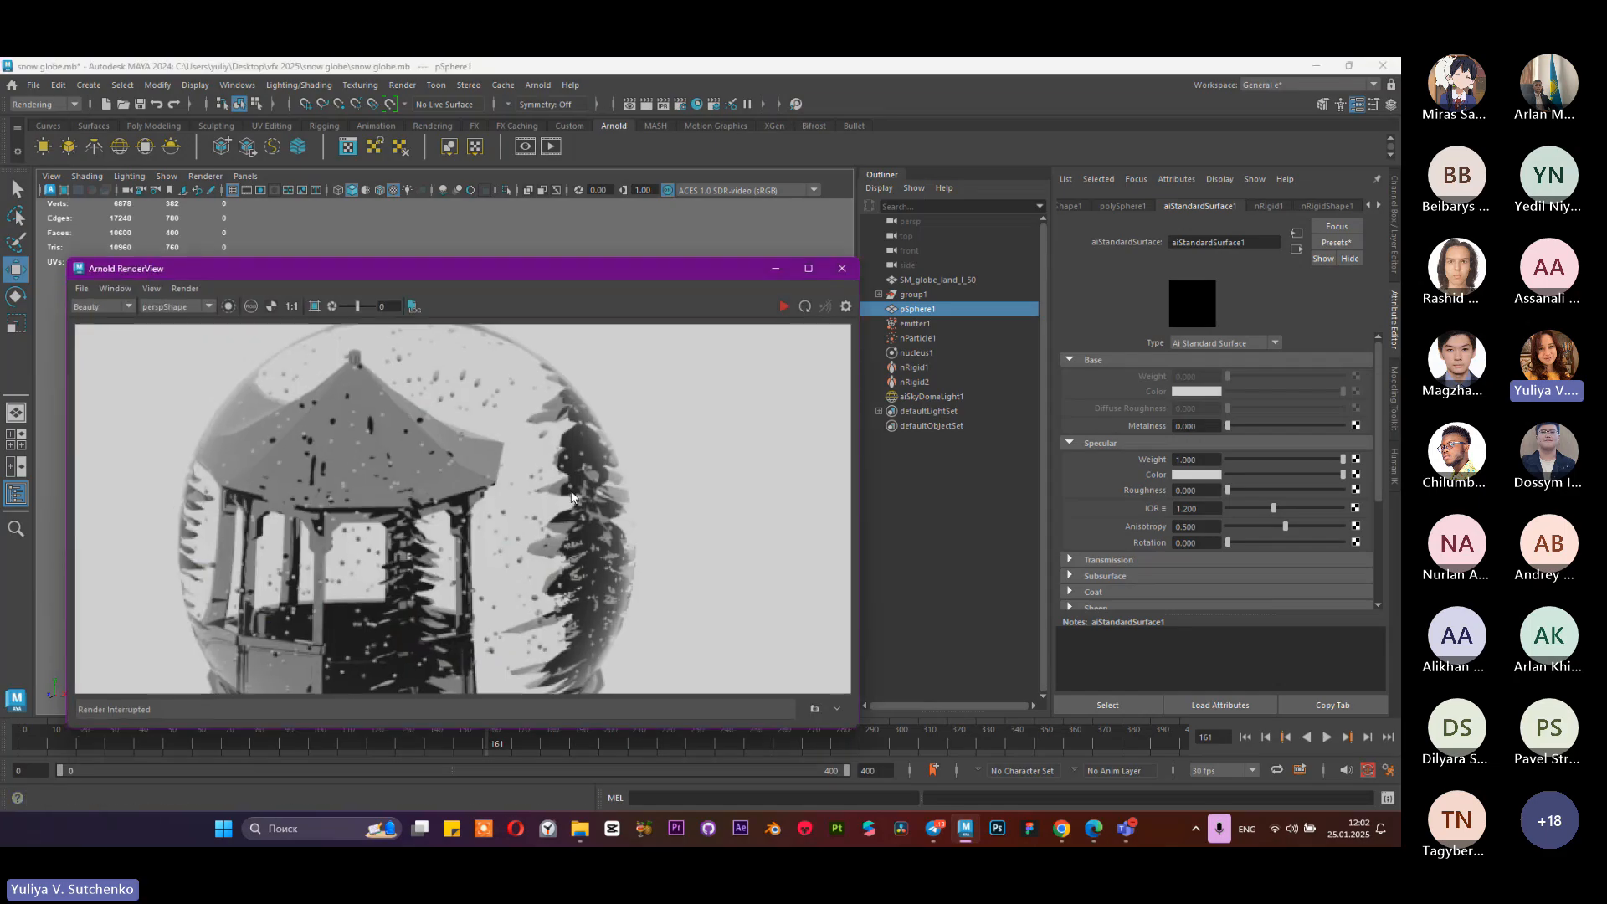
pyautogui.click(805, 306)
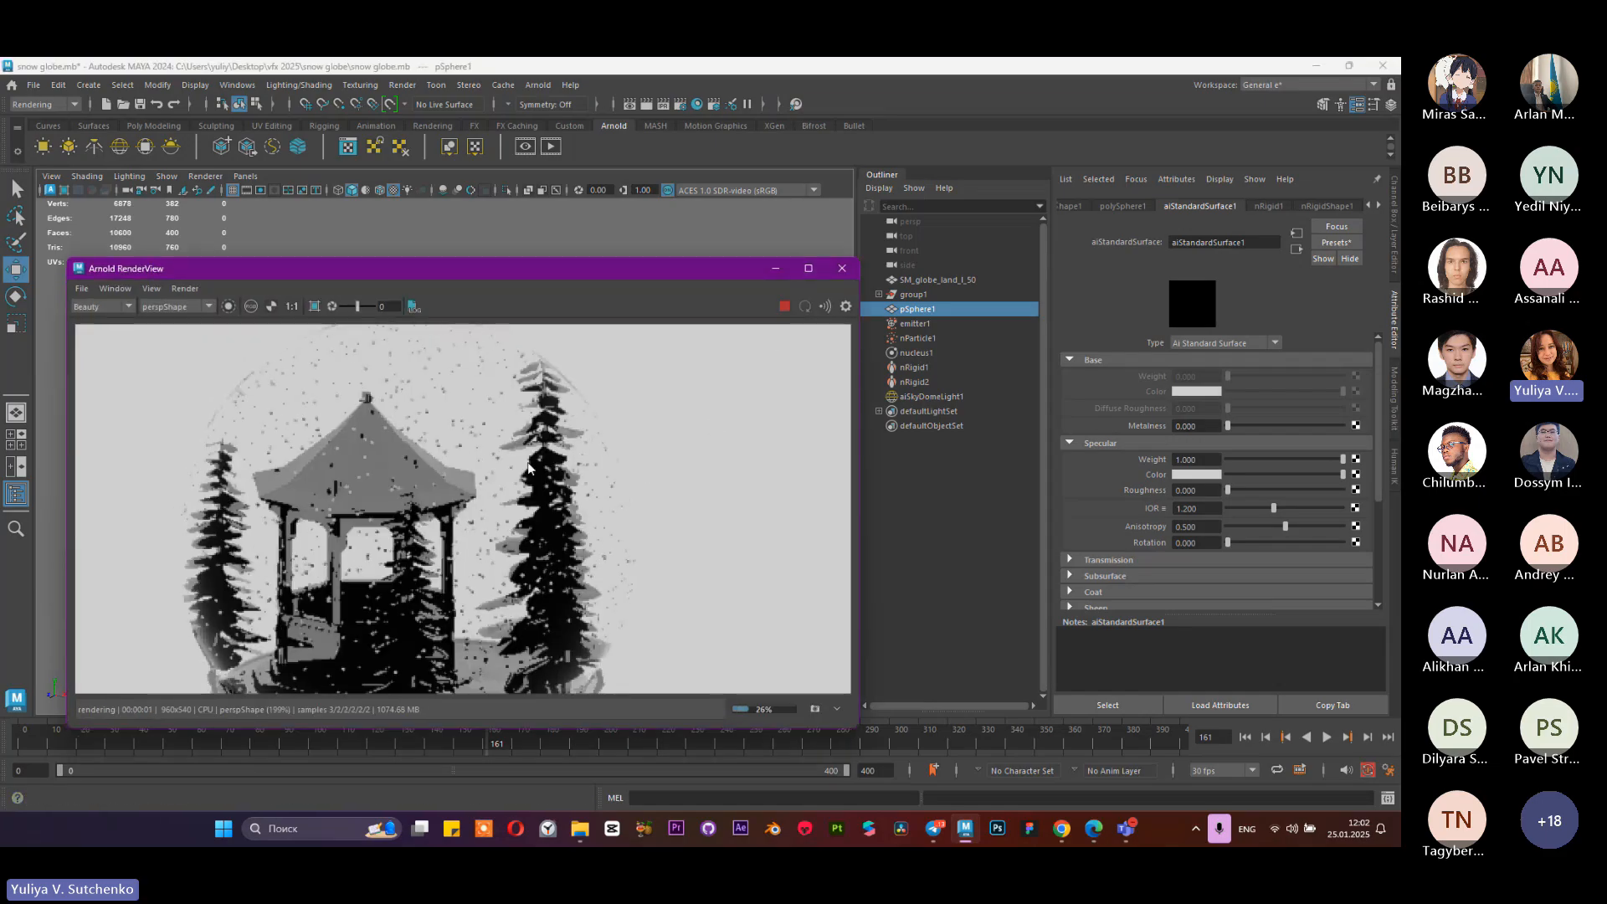
pyautogui.scroll(-5, 494, 532)
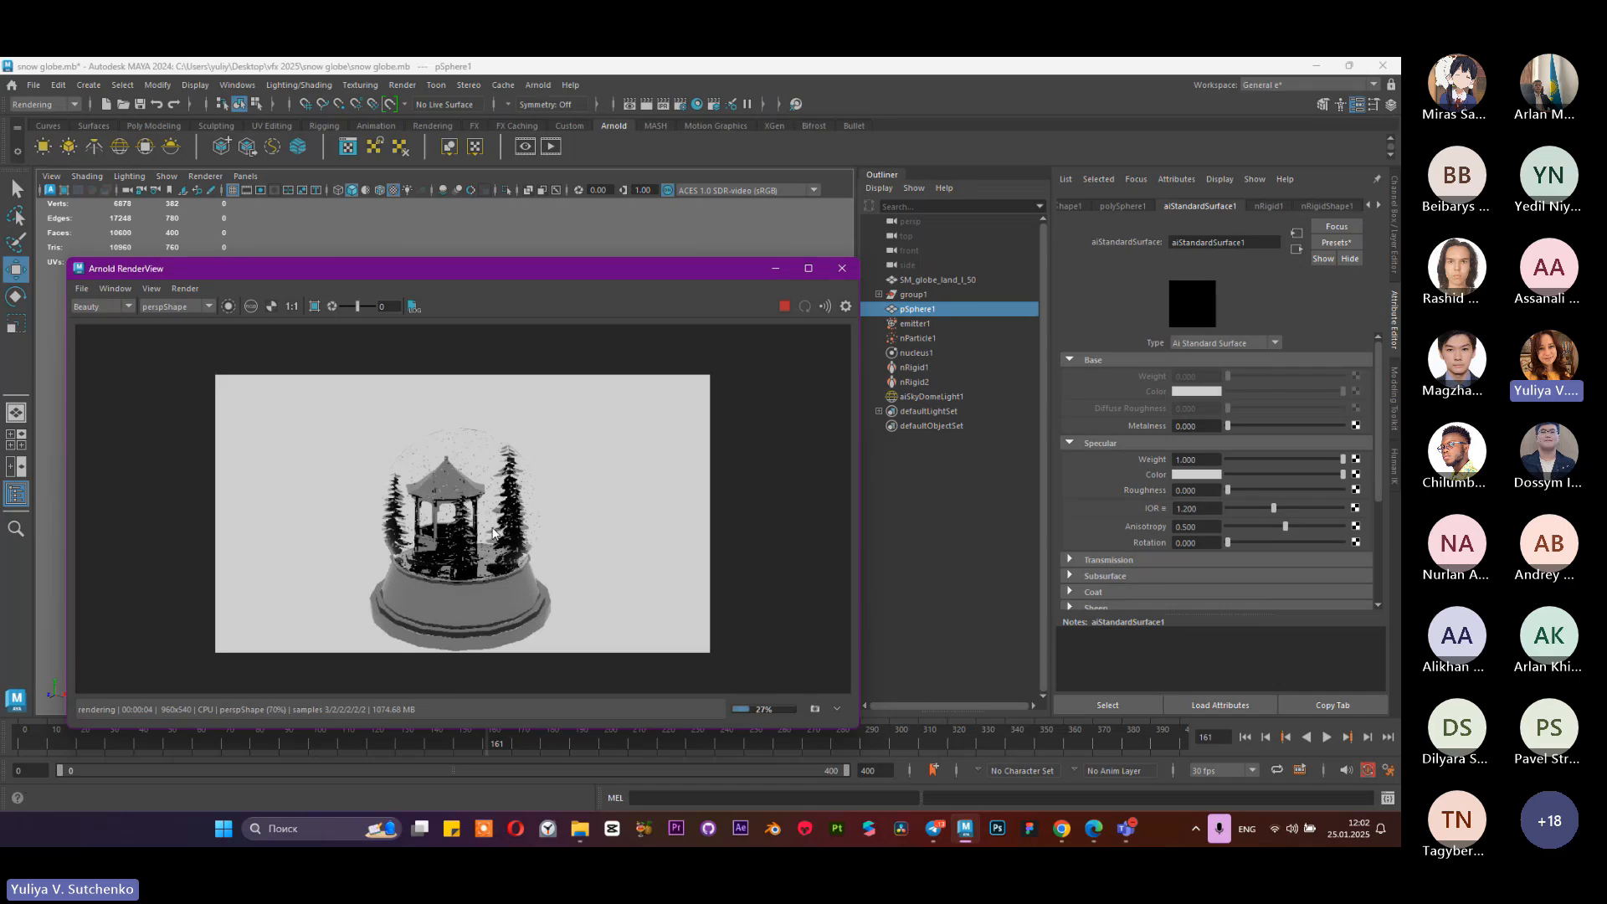
pyautogui.scroll(3, 494, 532)
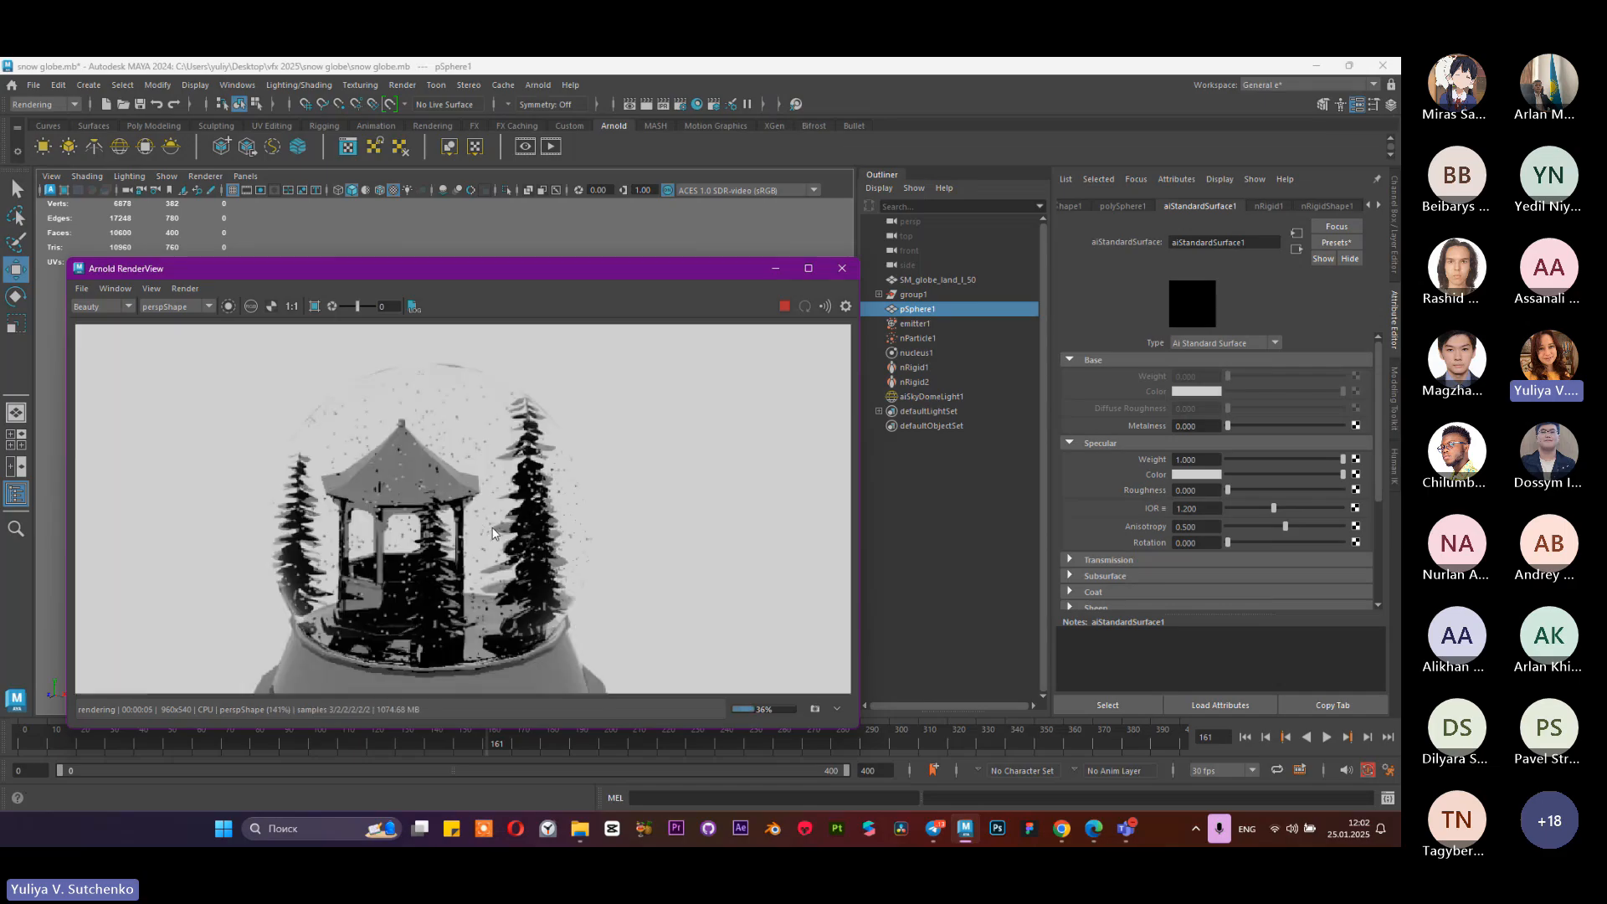
pyautogui.click(776, 268)
# Step: Select the globe base, bring up its MI_globe_base material attributes, and restore Arnold RenderView to inspect the rendered base
pyautogui.click(514, 619)
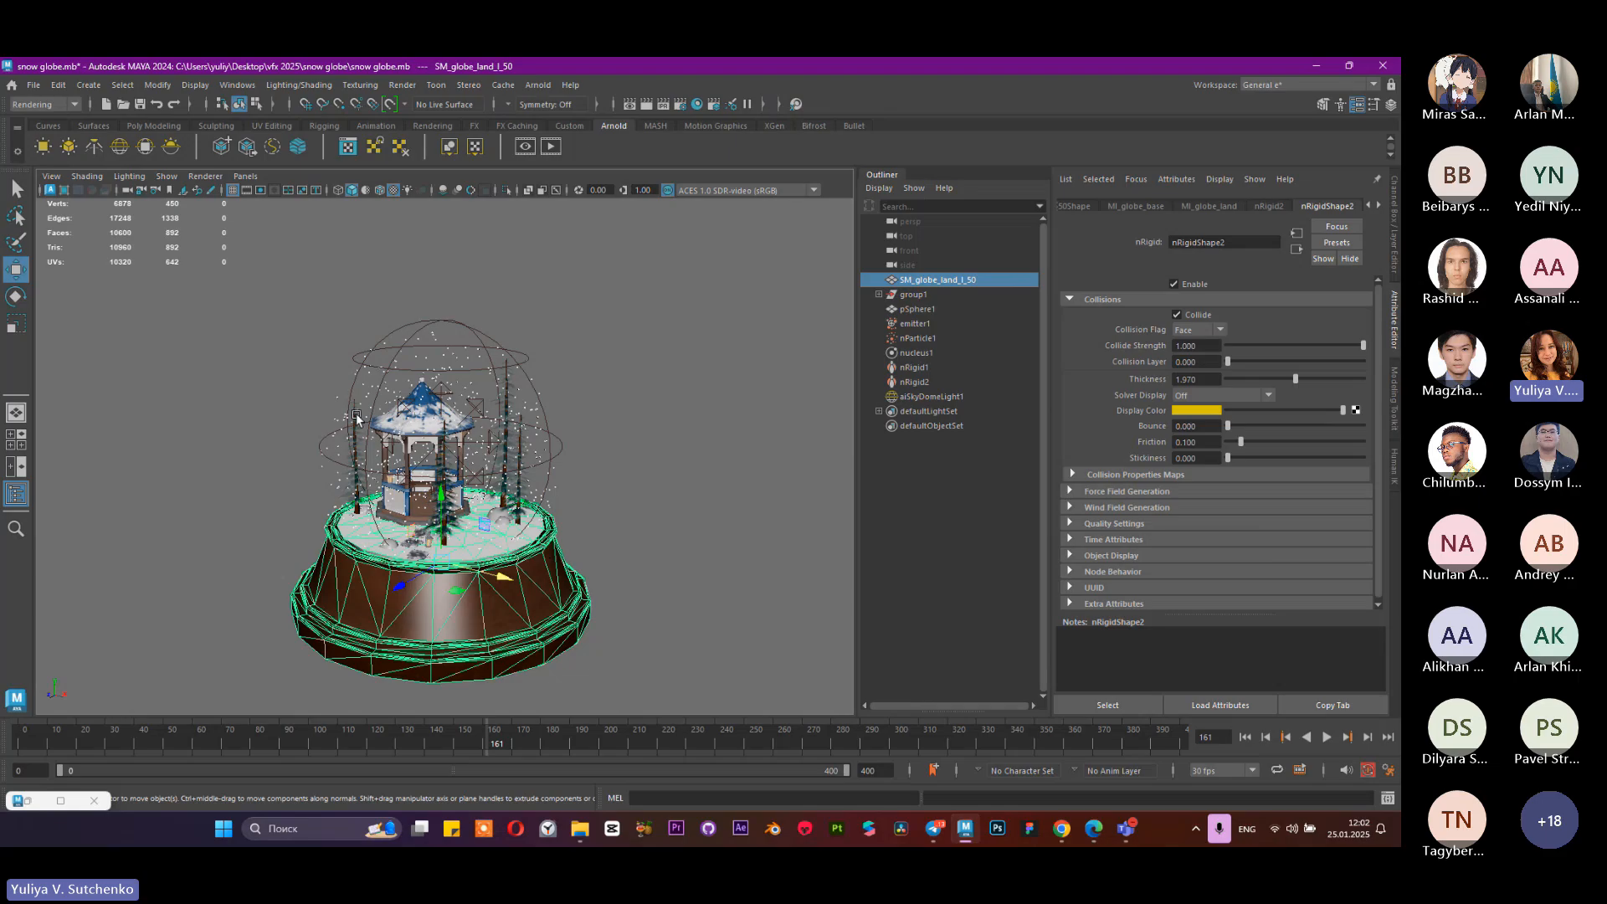
pyautogui.click(1139, 206)
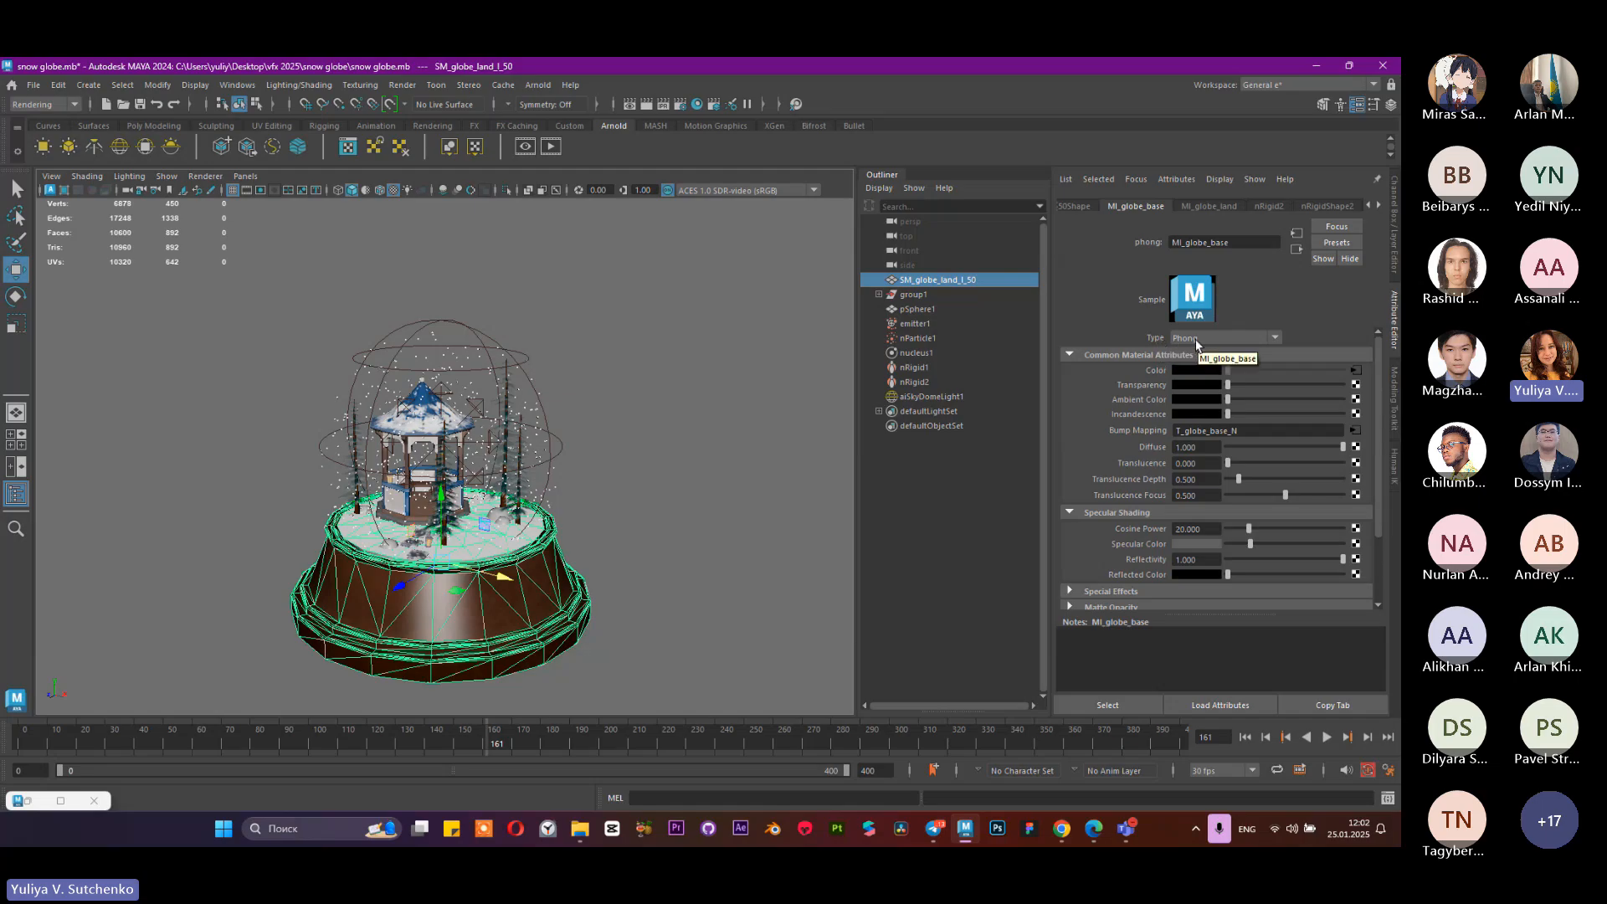
pyautogui.click(29, 800)
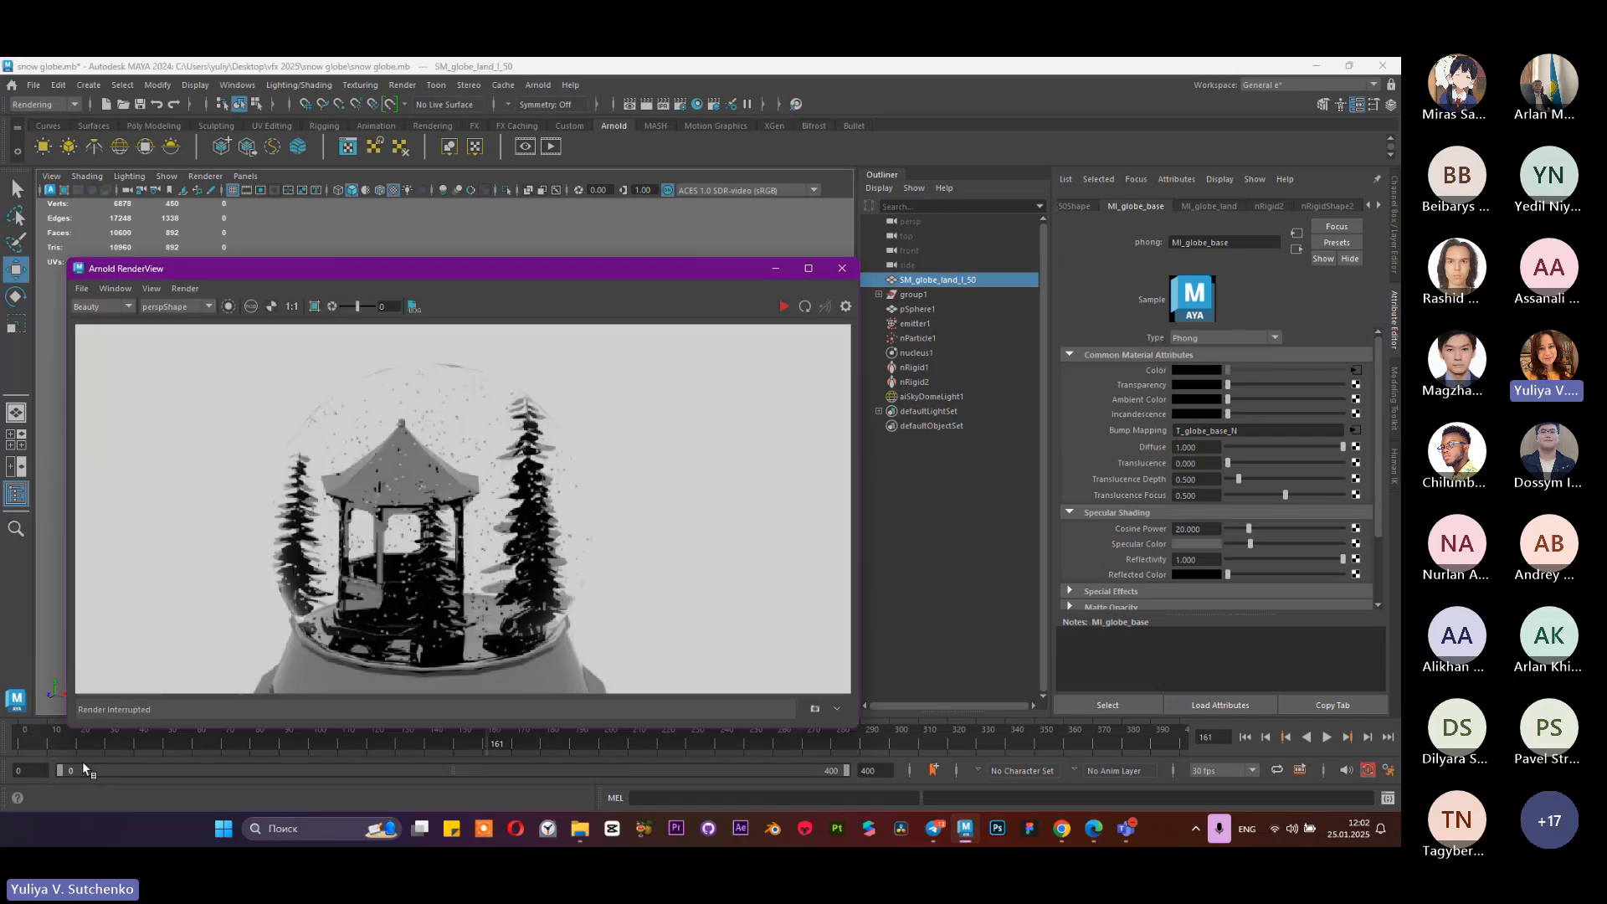
pyautogui.scroll(-3, 542, 632)
pyautogui.scroll(3, 536, 649)
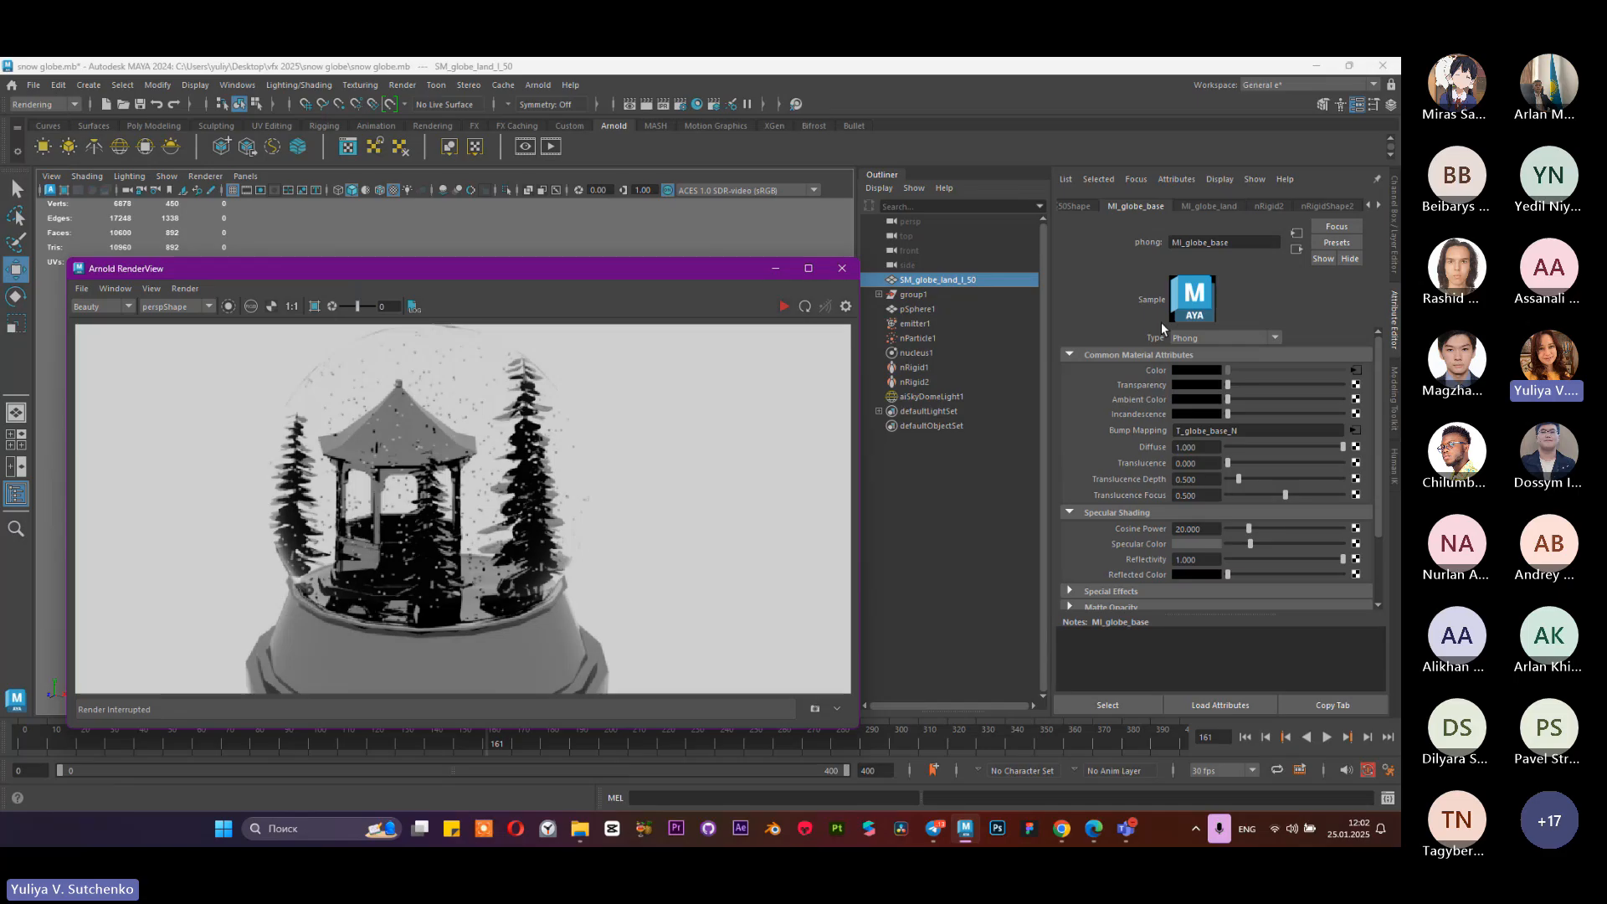
# Step: Change the MI_globe_base material type to Ai Standard Surface, run a test render of the globe, and stop it
pyautogui.click(1221, 334)
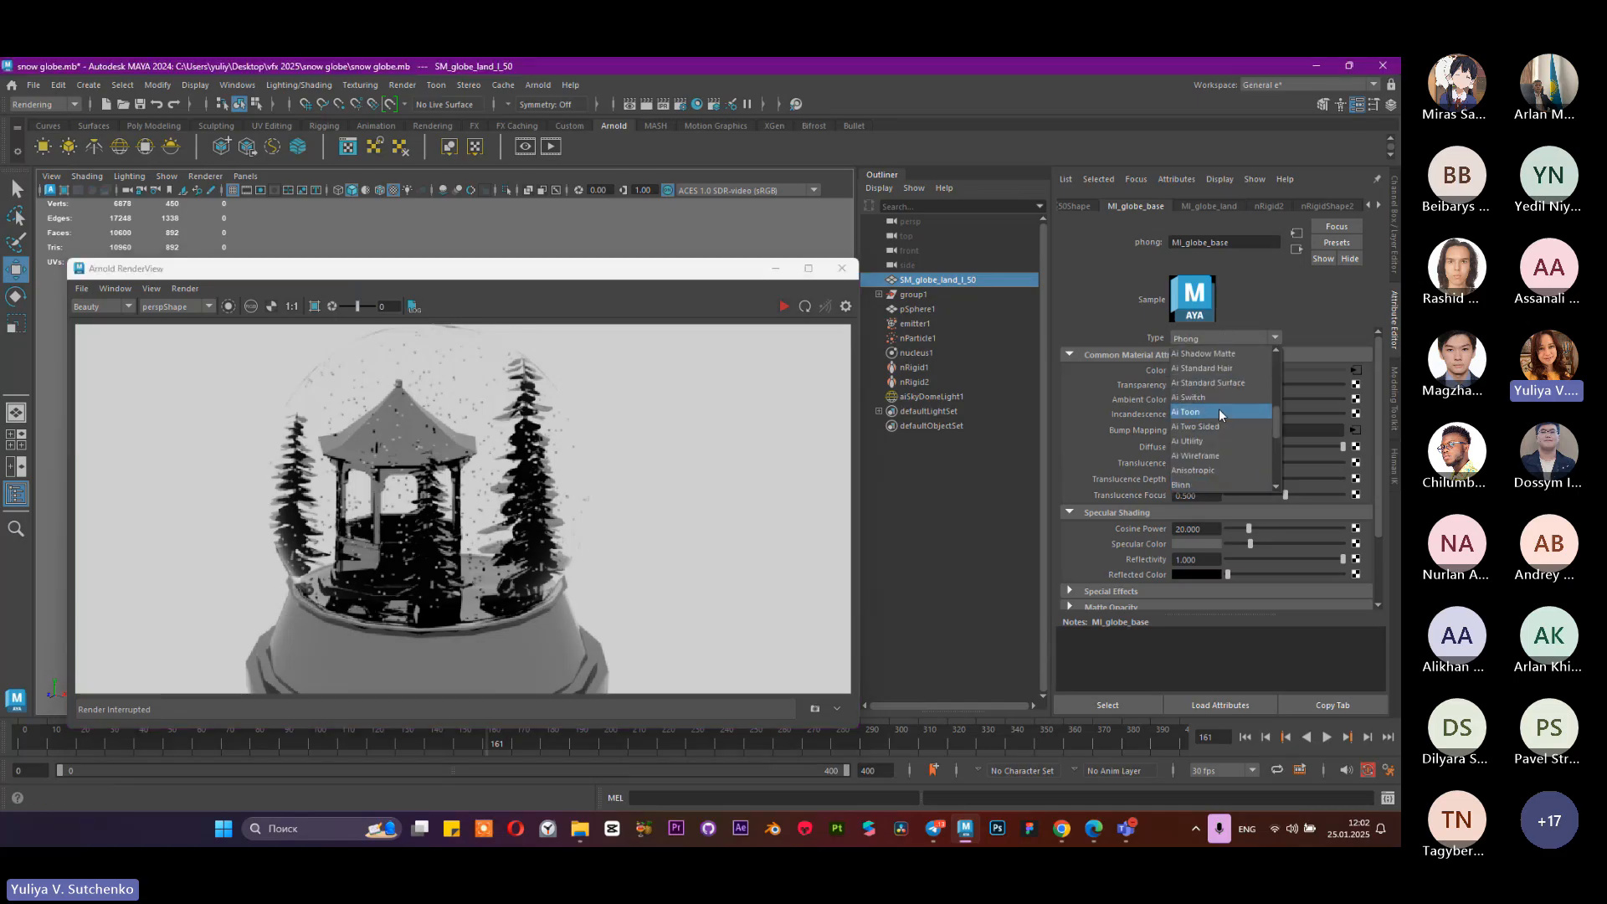
pyautogui.scroll(1, 1218, 408)
pyautogui.click(1216, 428)
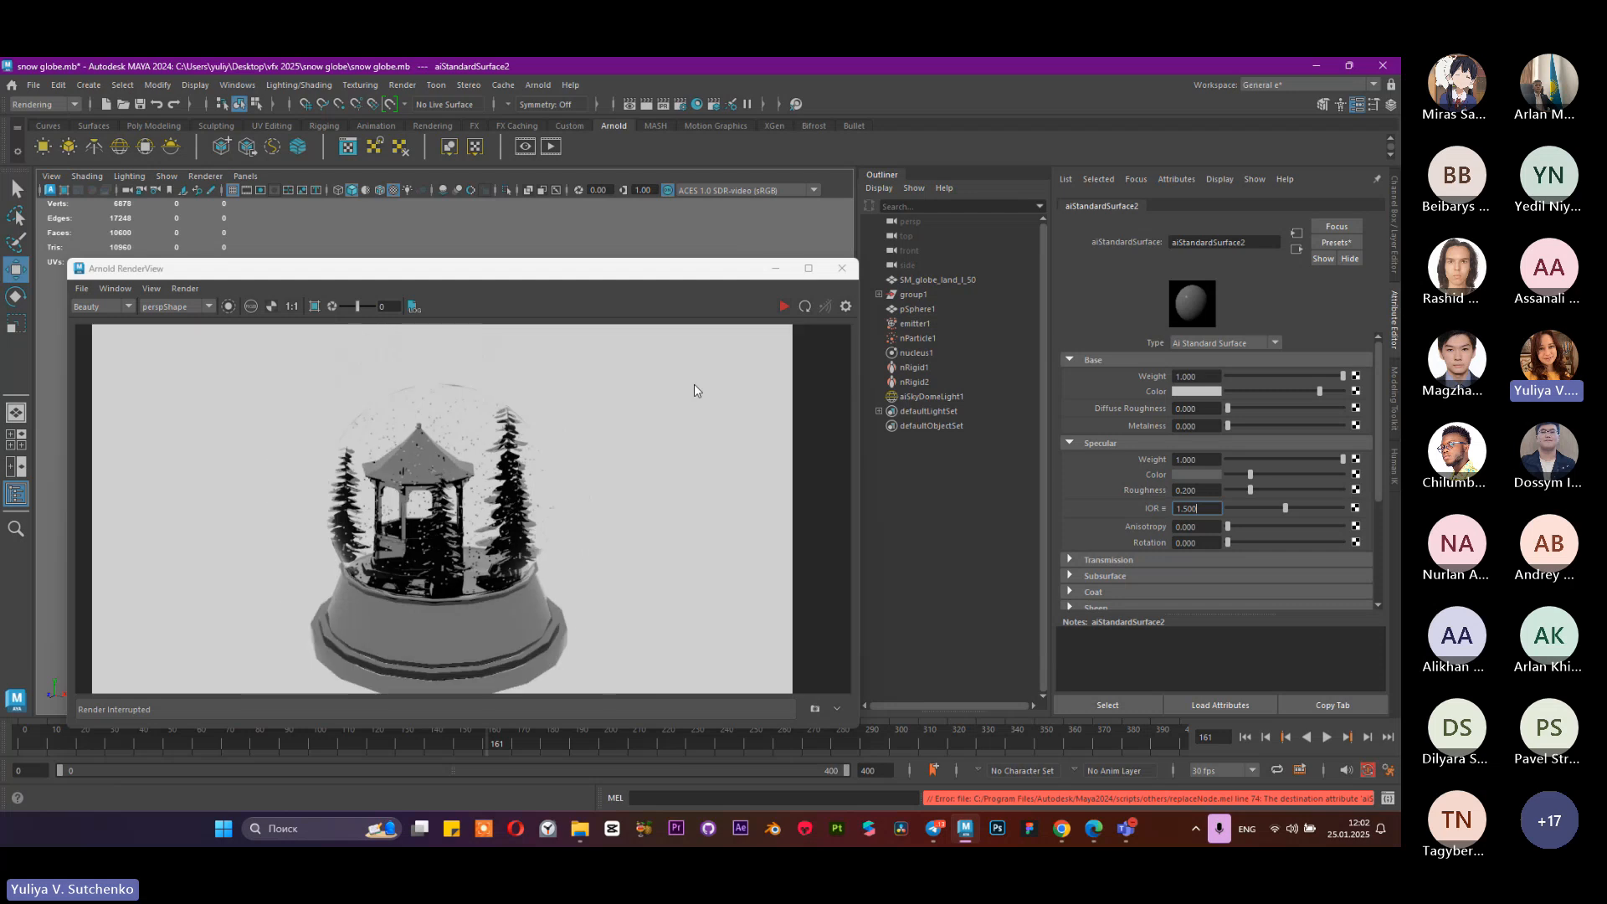
pyautogui.click(779, 307)
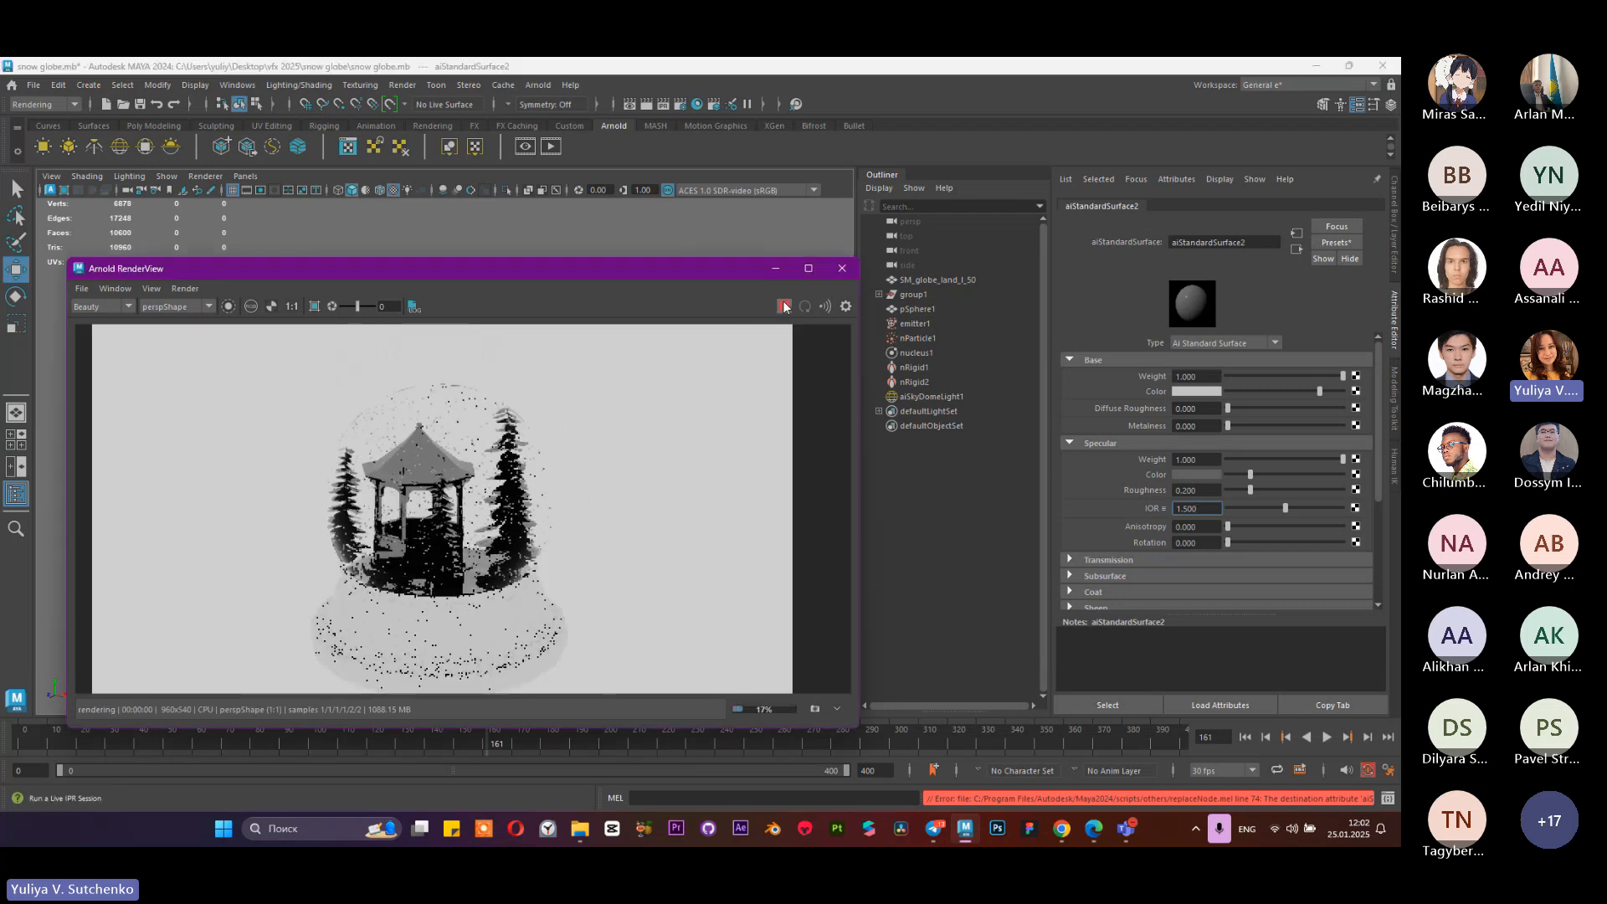
pyautogui.click(784, 307)
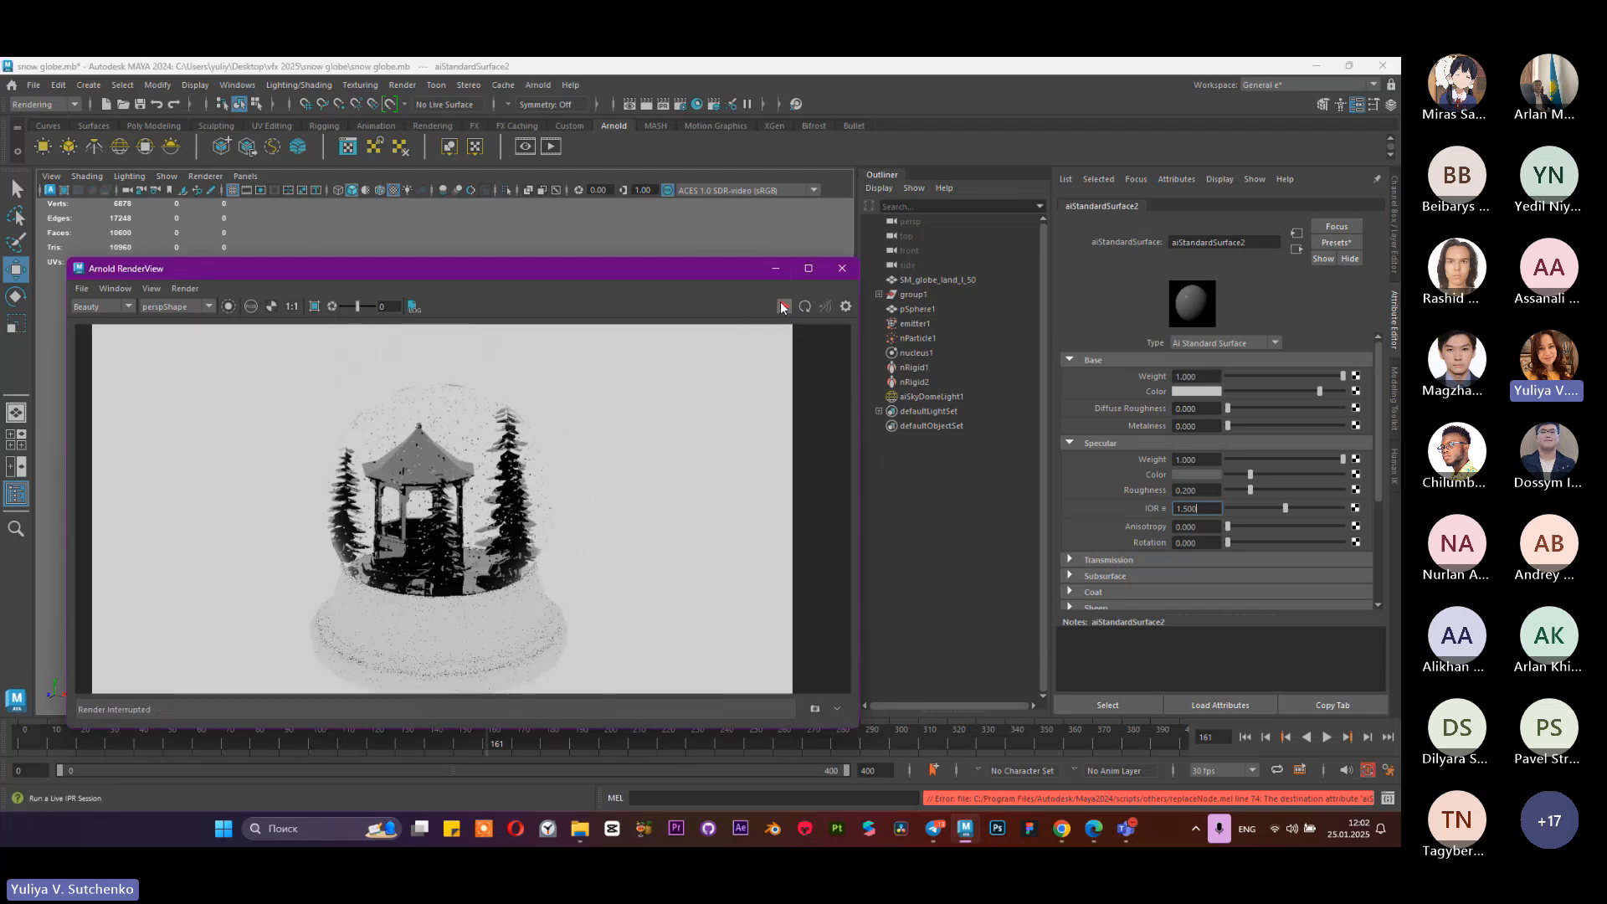
# Step: Connect a File texture to the base color of aiStandardSurface2 and browse for its image in the project's textures folder
pyautogui.click(1354, 390)
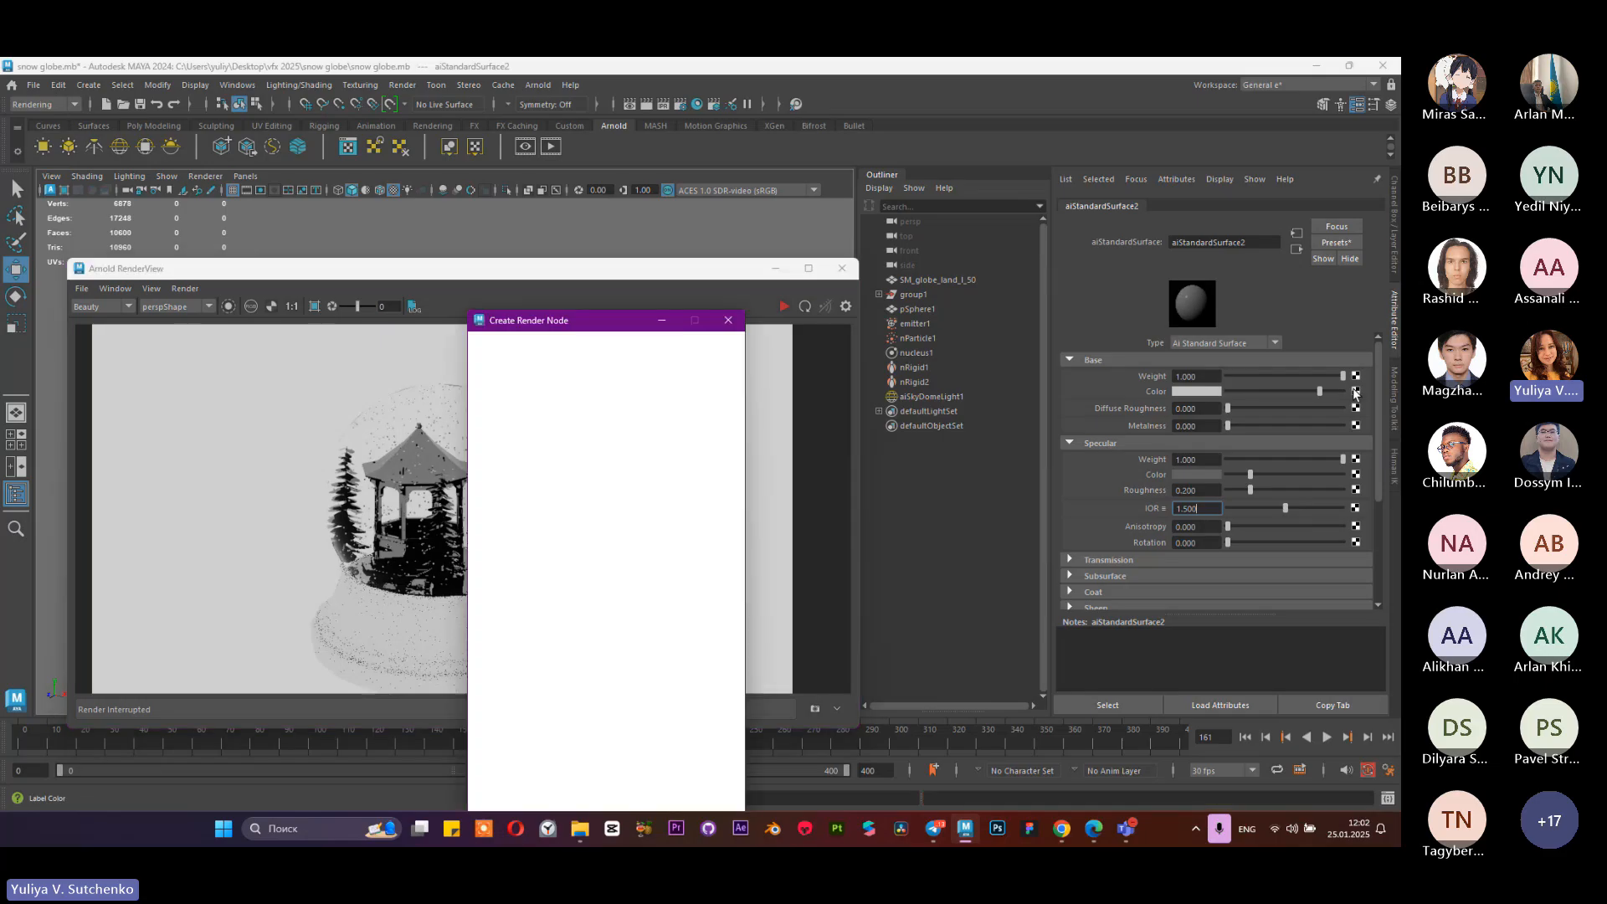
pyautogui.click(629, 441)
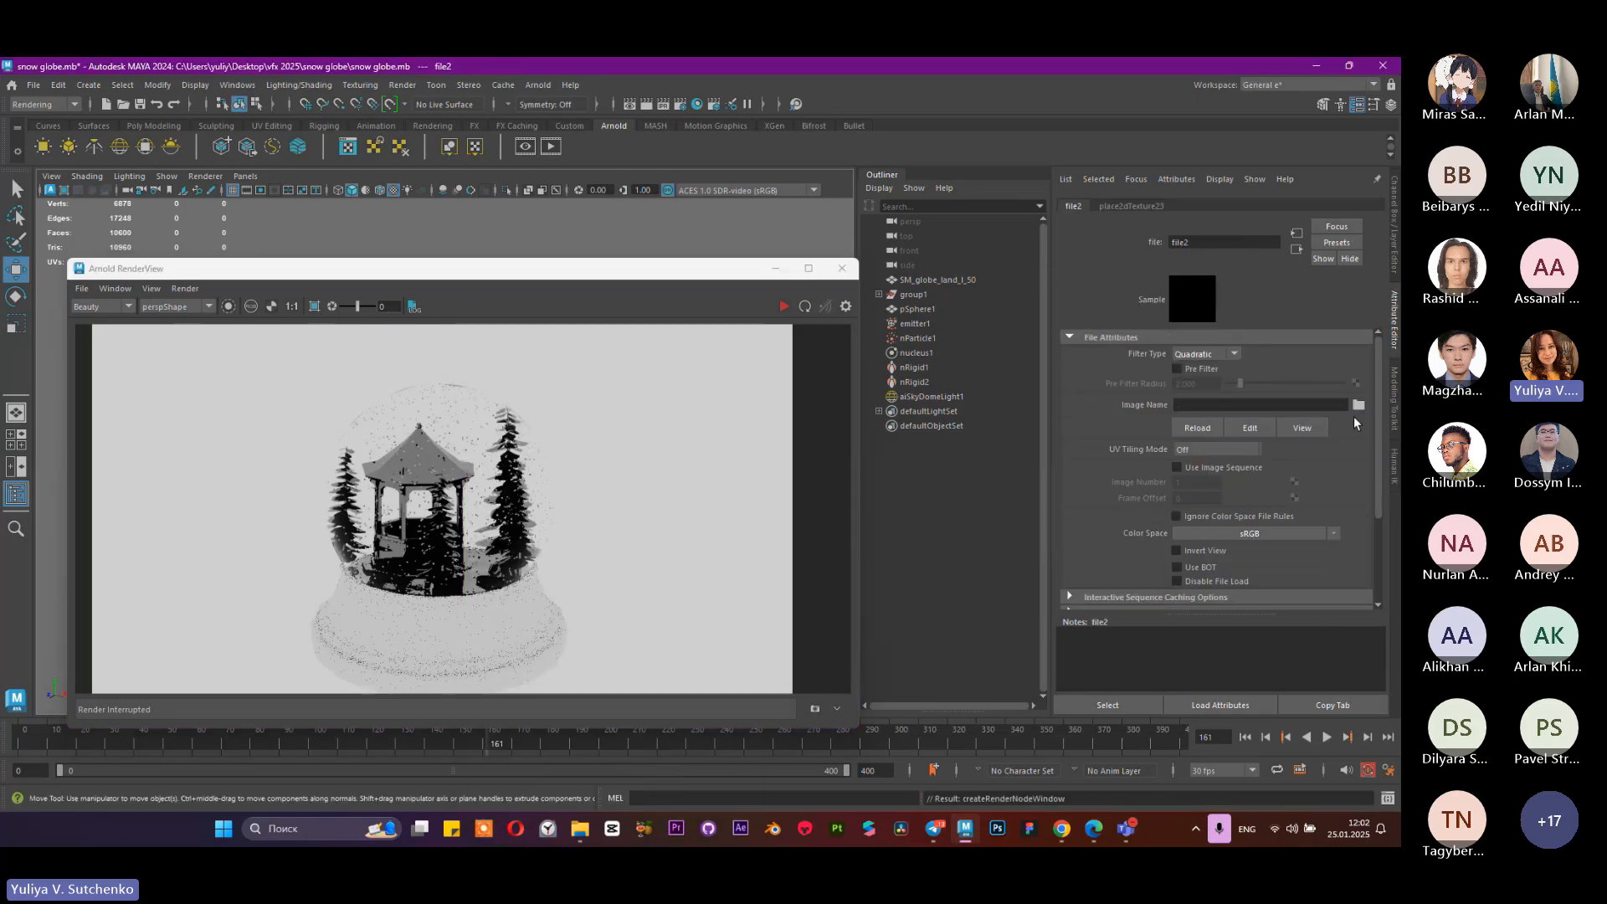
pyautogui.click(1357, 405)
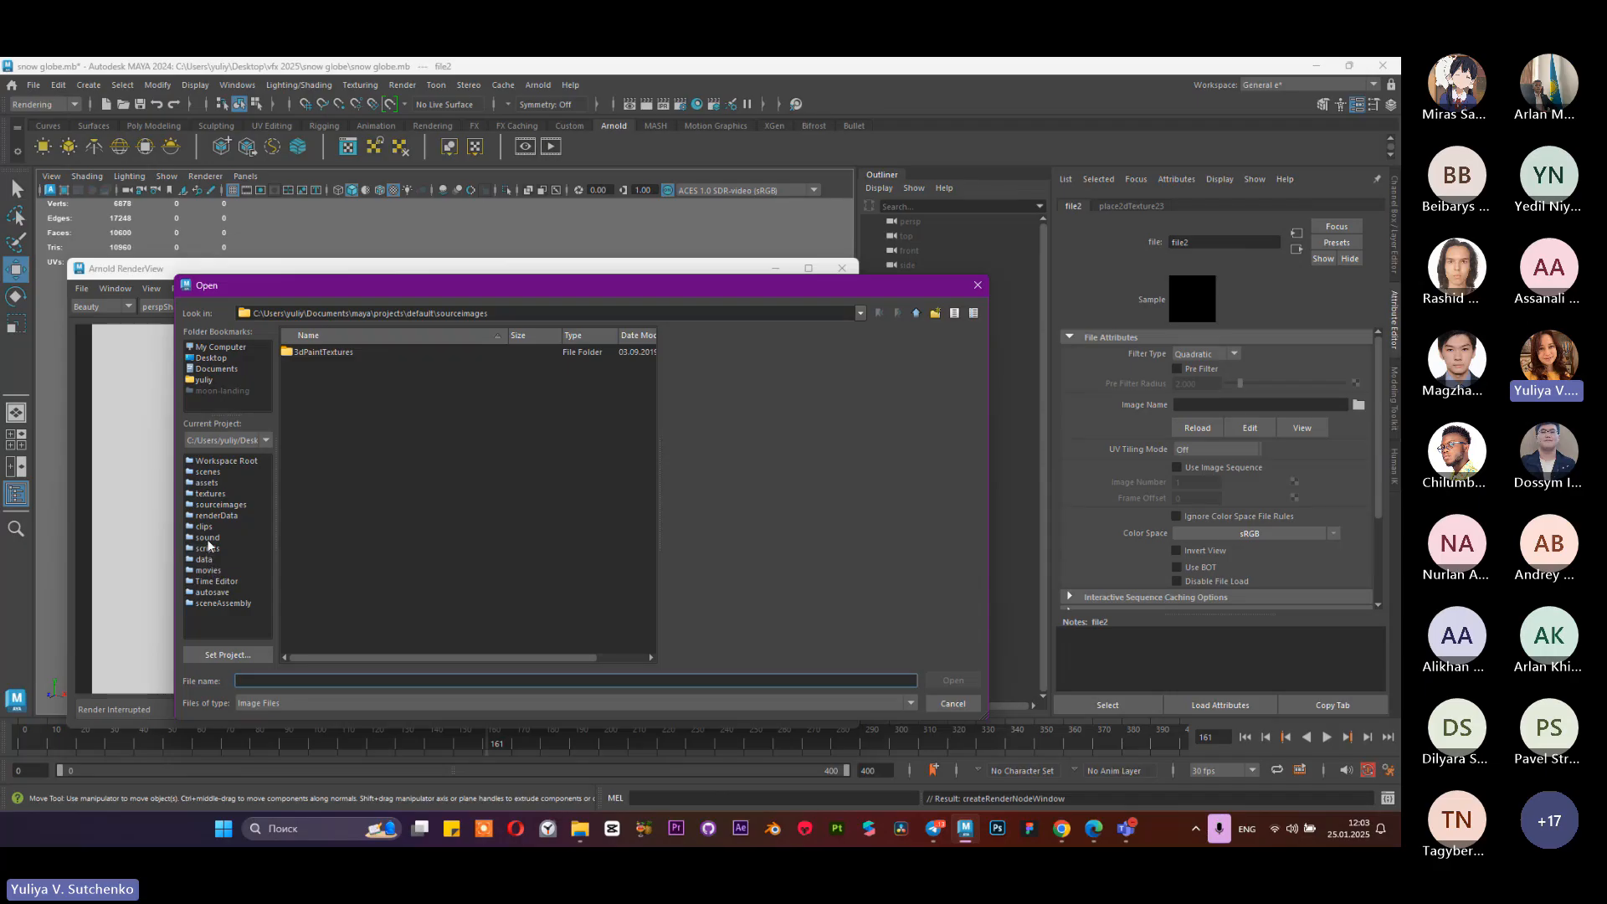
pyautogui.click(206, 493)
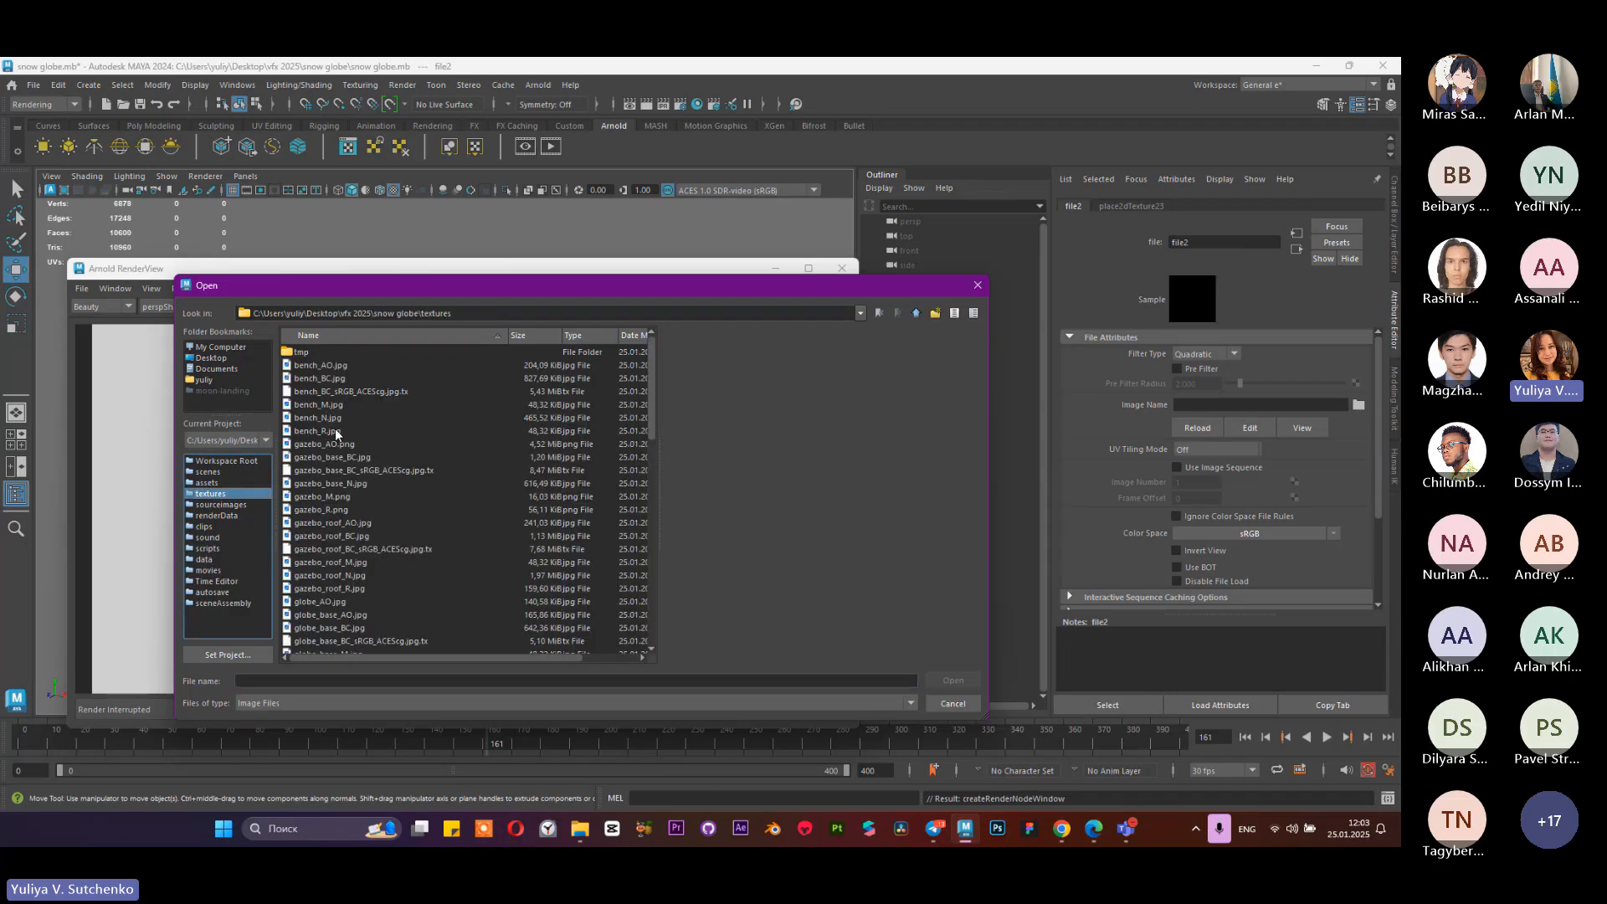
# Step: Look through the textures folder for the base's color map, previewing files such as gazebo_R.png, pine_trunk_M.jpg and globe_R.jpg
pyautogui.scroll(-10, 331, 495)
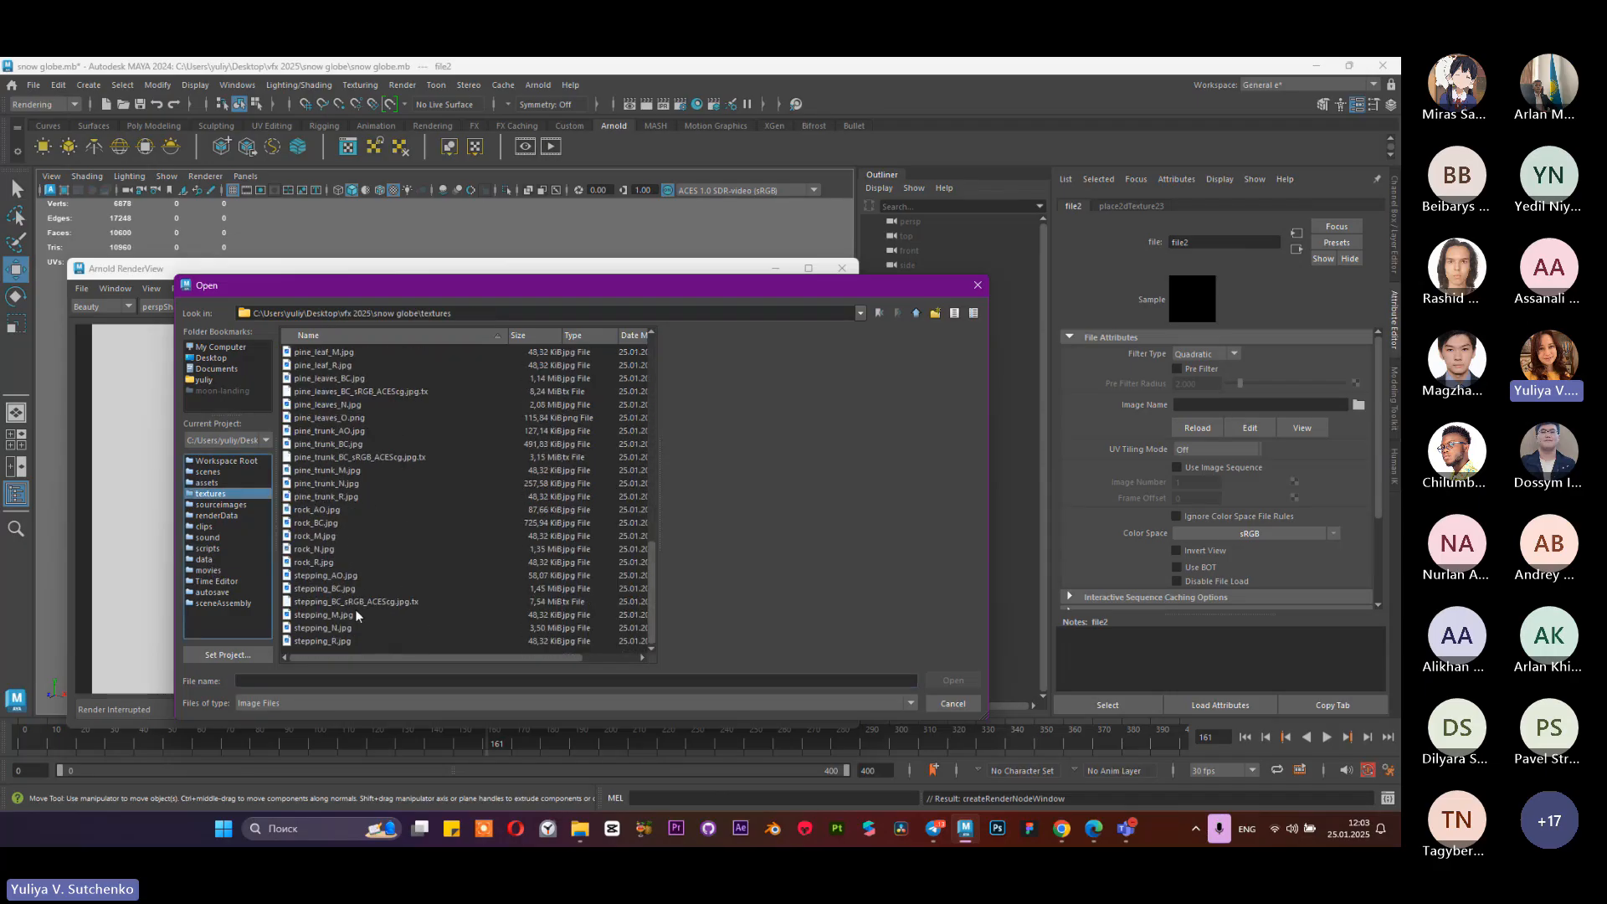
pyautogui.scroll(5, 338, 541)
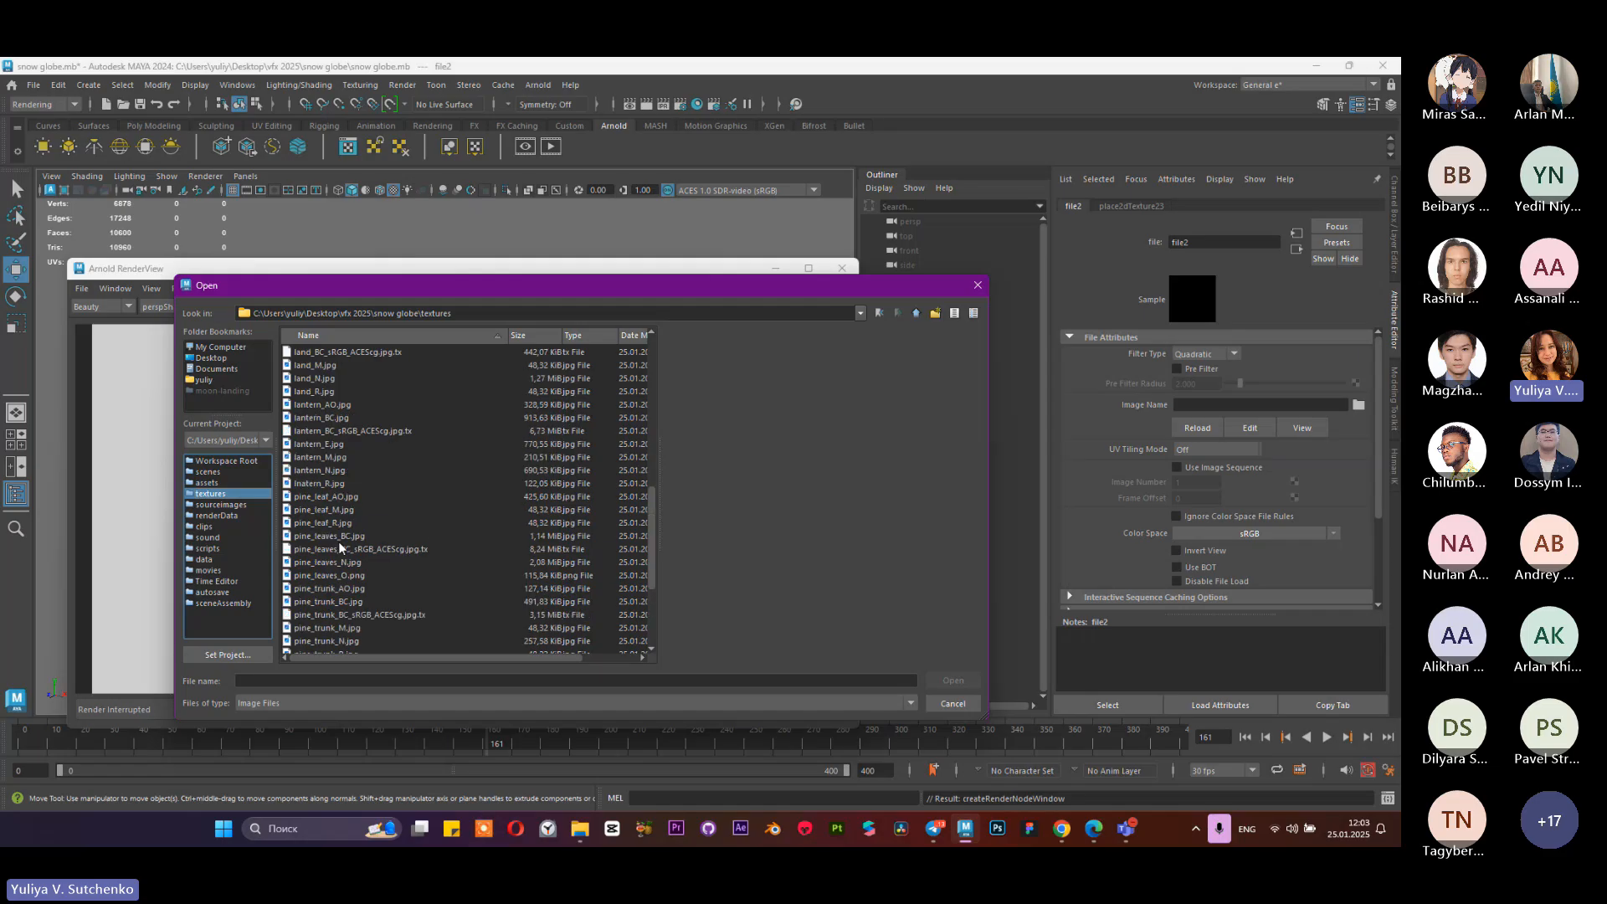
pyautogui.scroll(3, 338, 524)
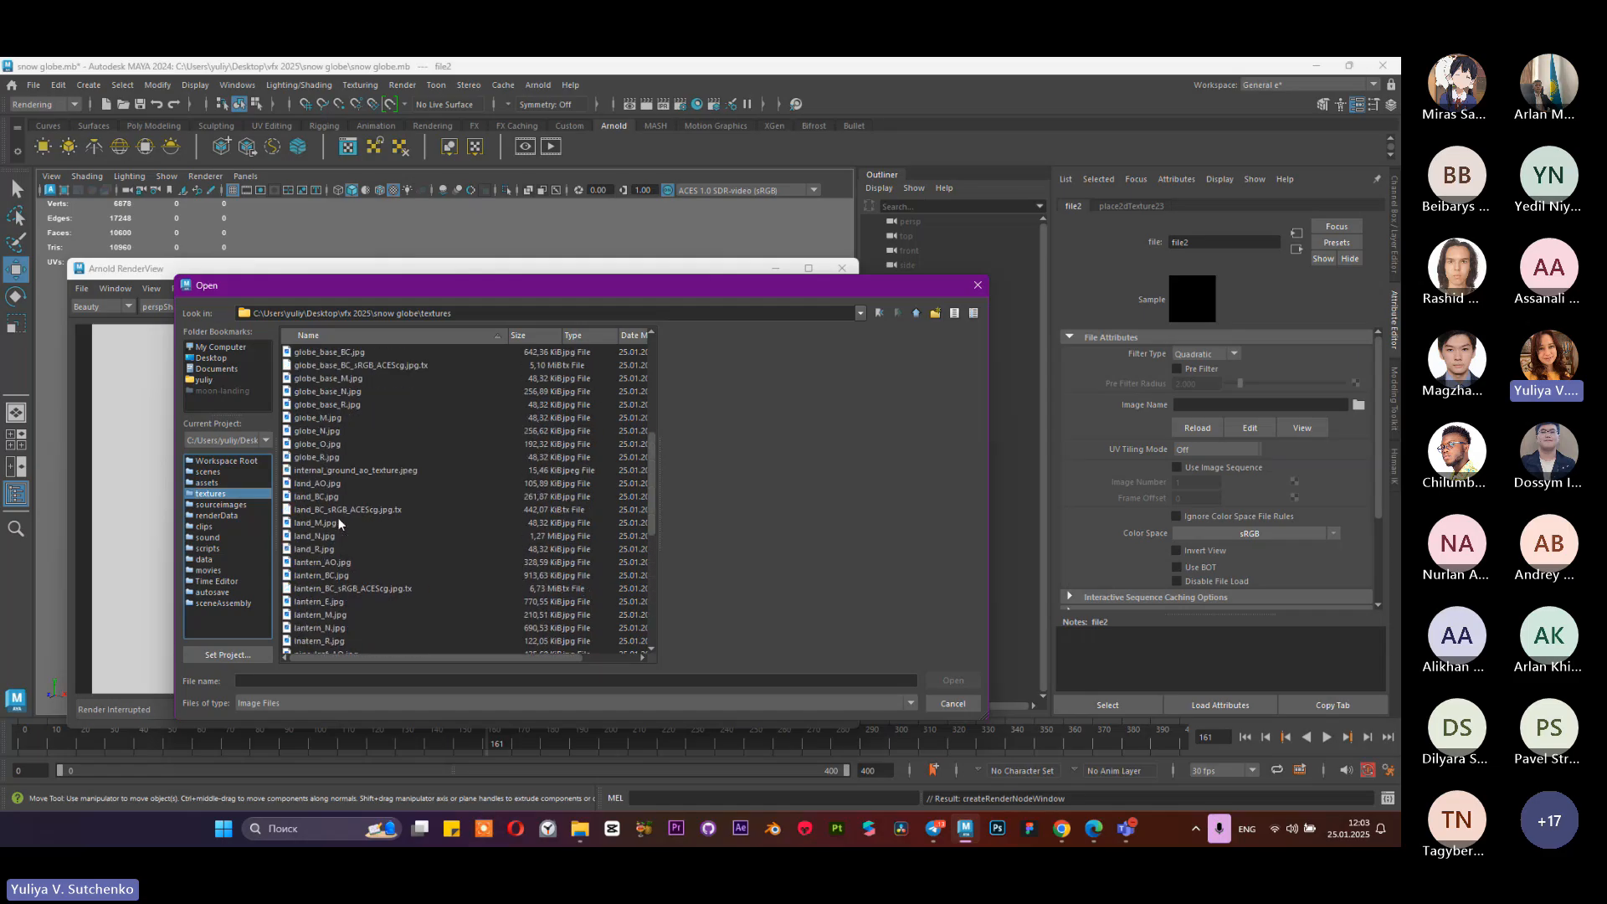
pyautogui.scroll(7, 339, 522)
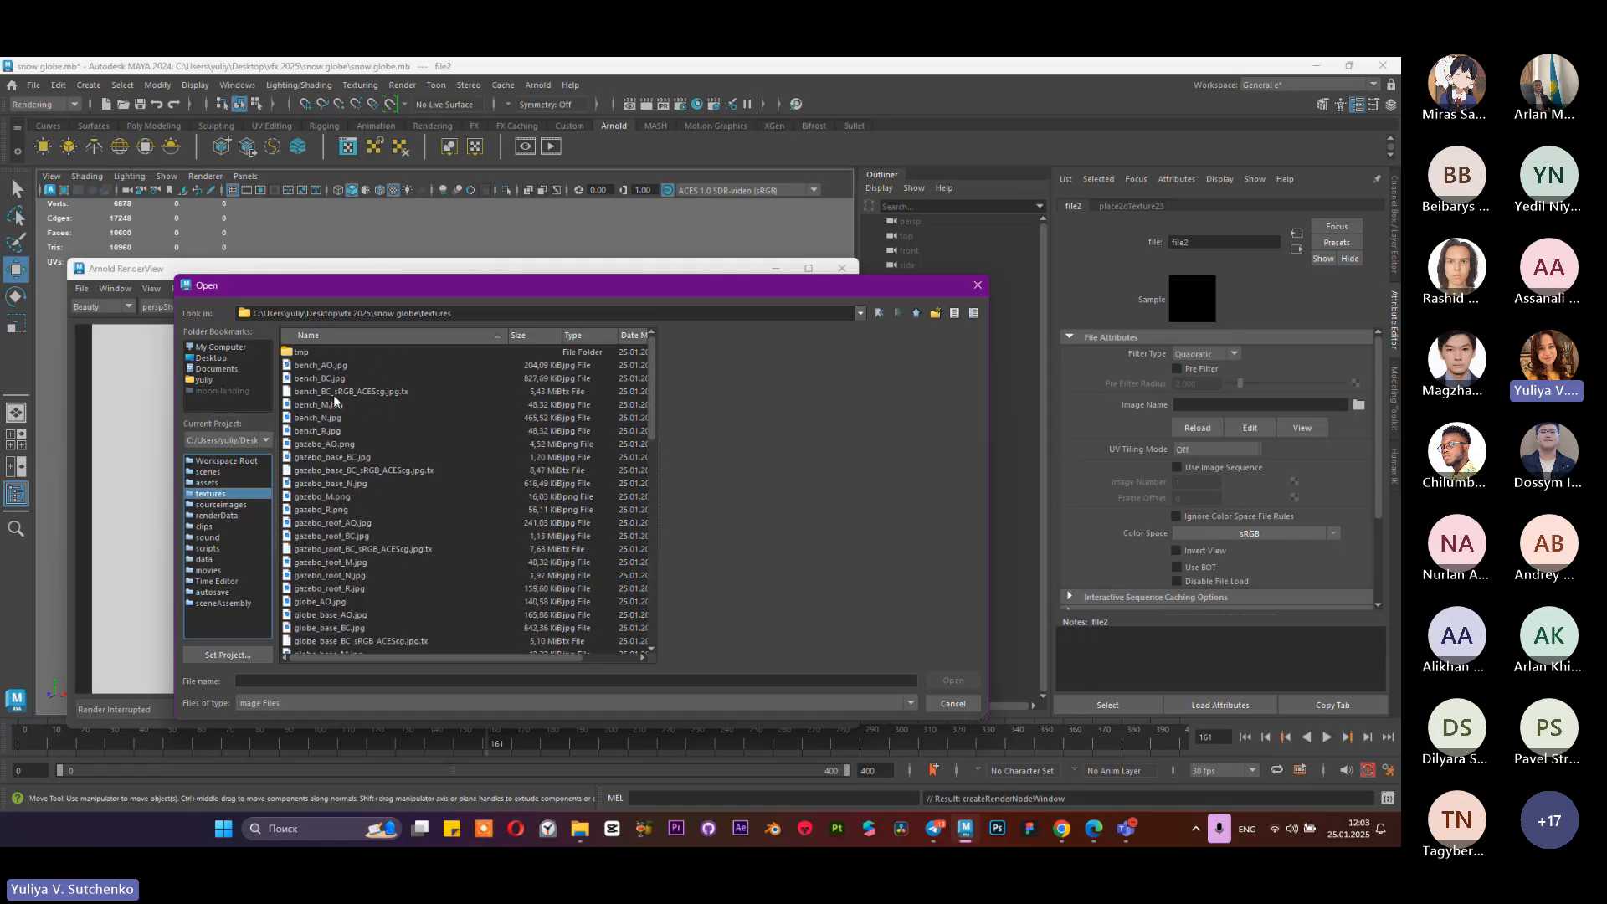
pyautogui.moveTo(333, 394); pyautogui.dragTo(333, 509)
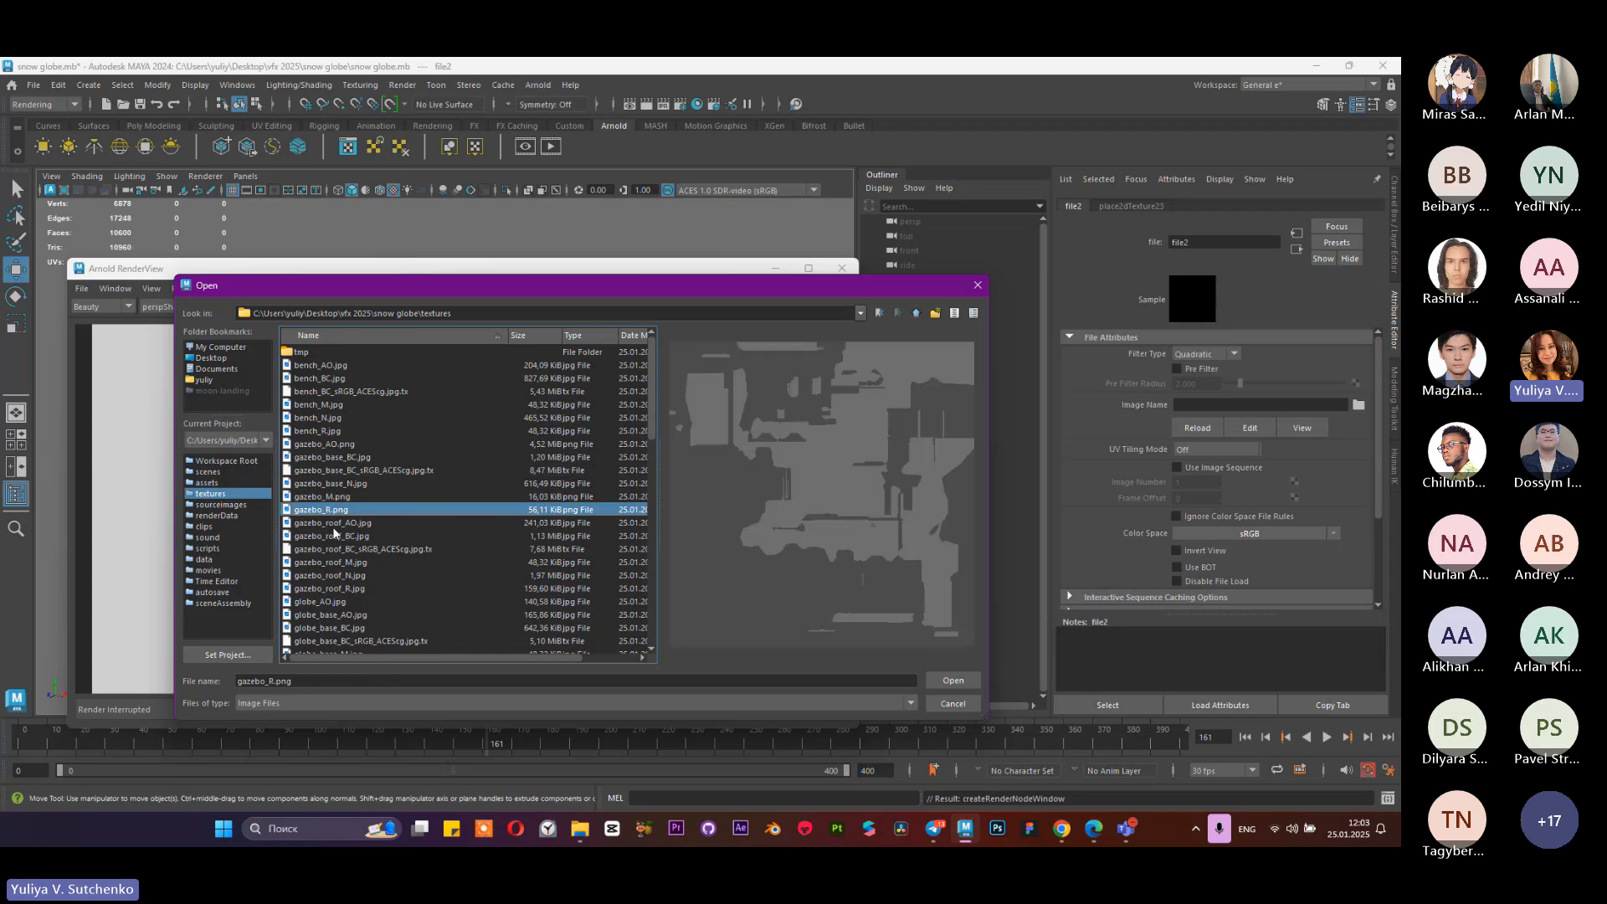
pyautogui.scroll(-10, 358, 410)
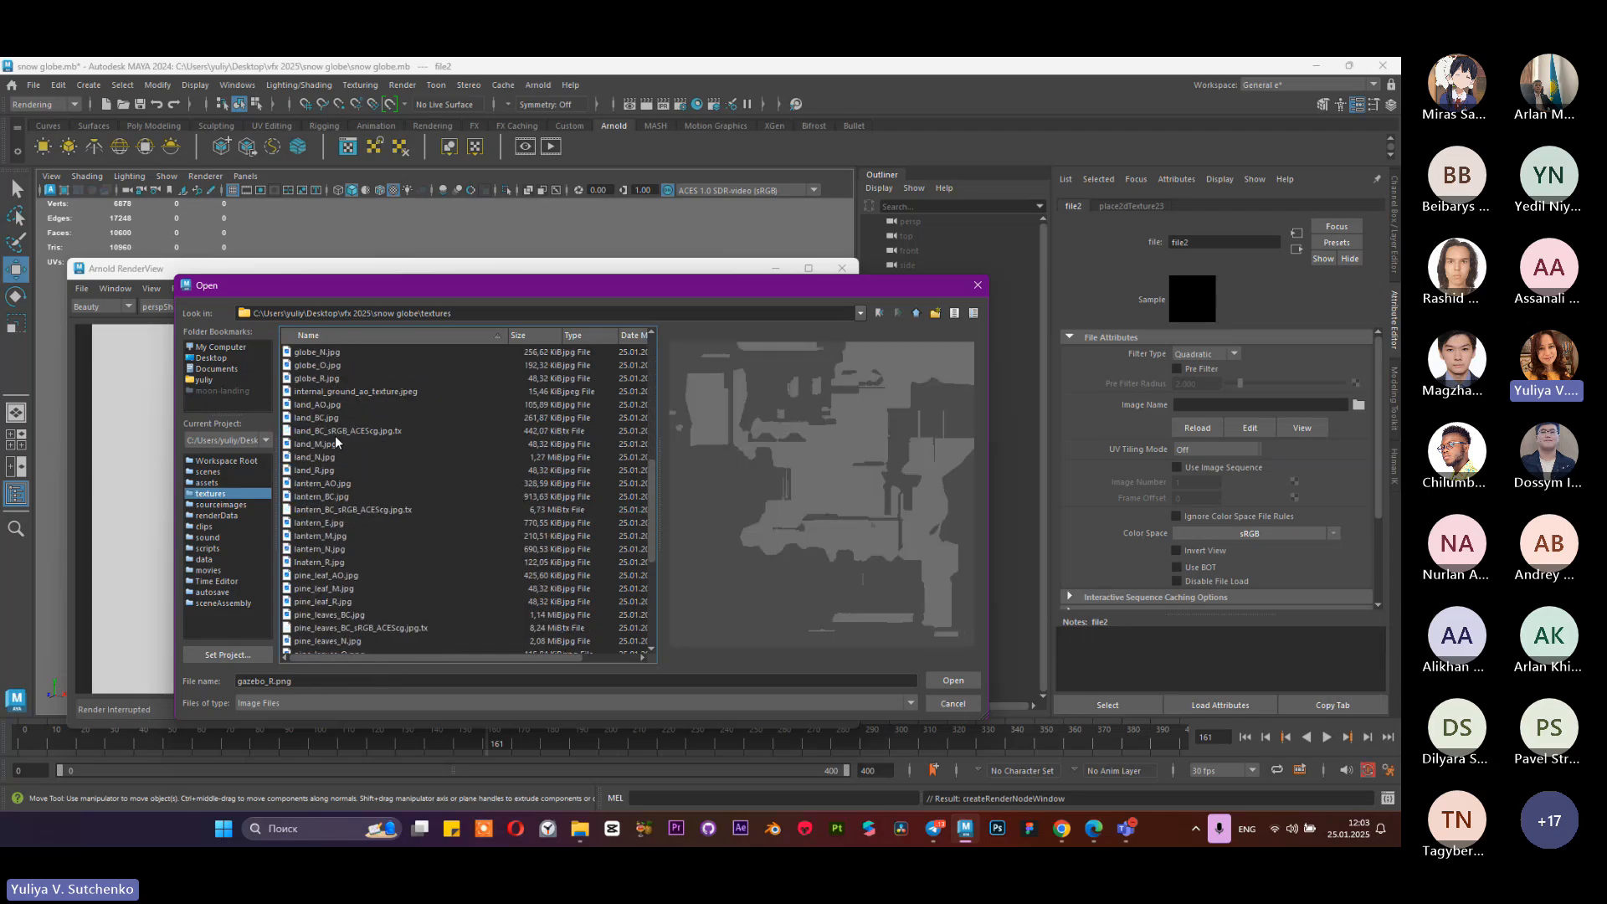
pyautogui.scroll(-5, 335, 469)
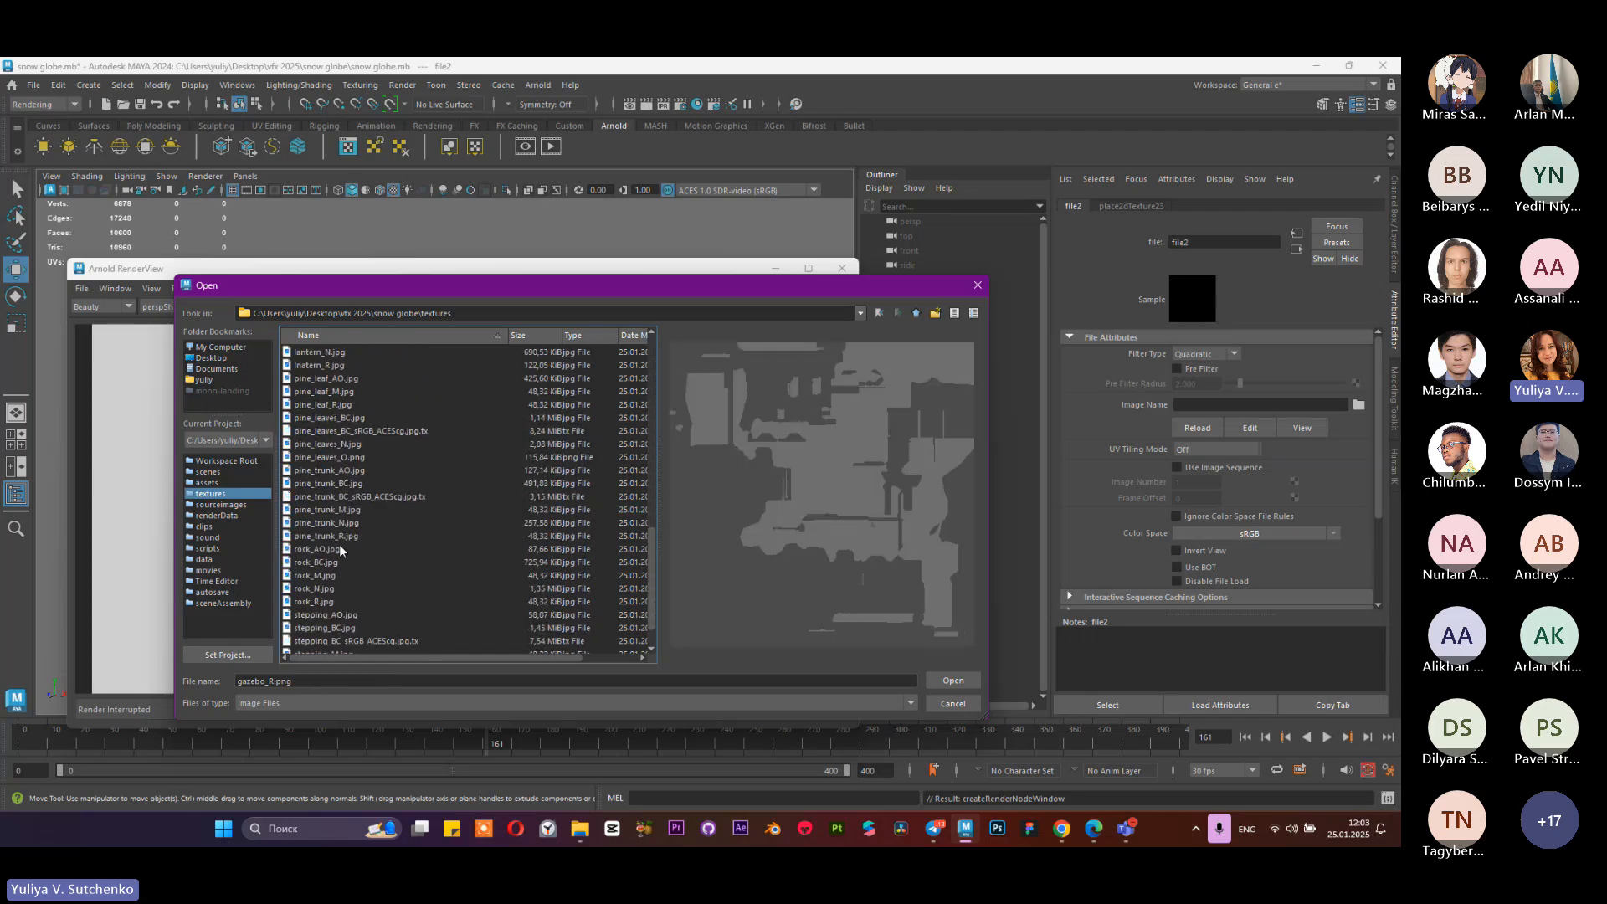
pyautogui.scroll(-1, 339, 553)
pyautogui.click(330, 591)
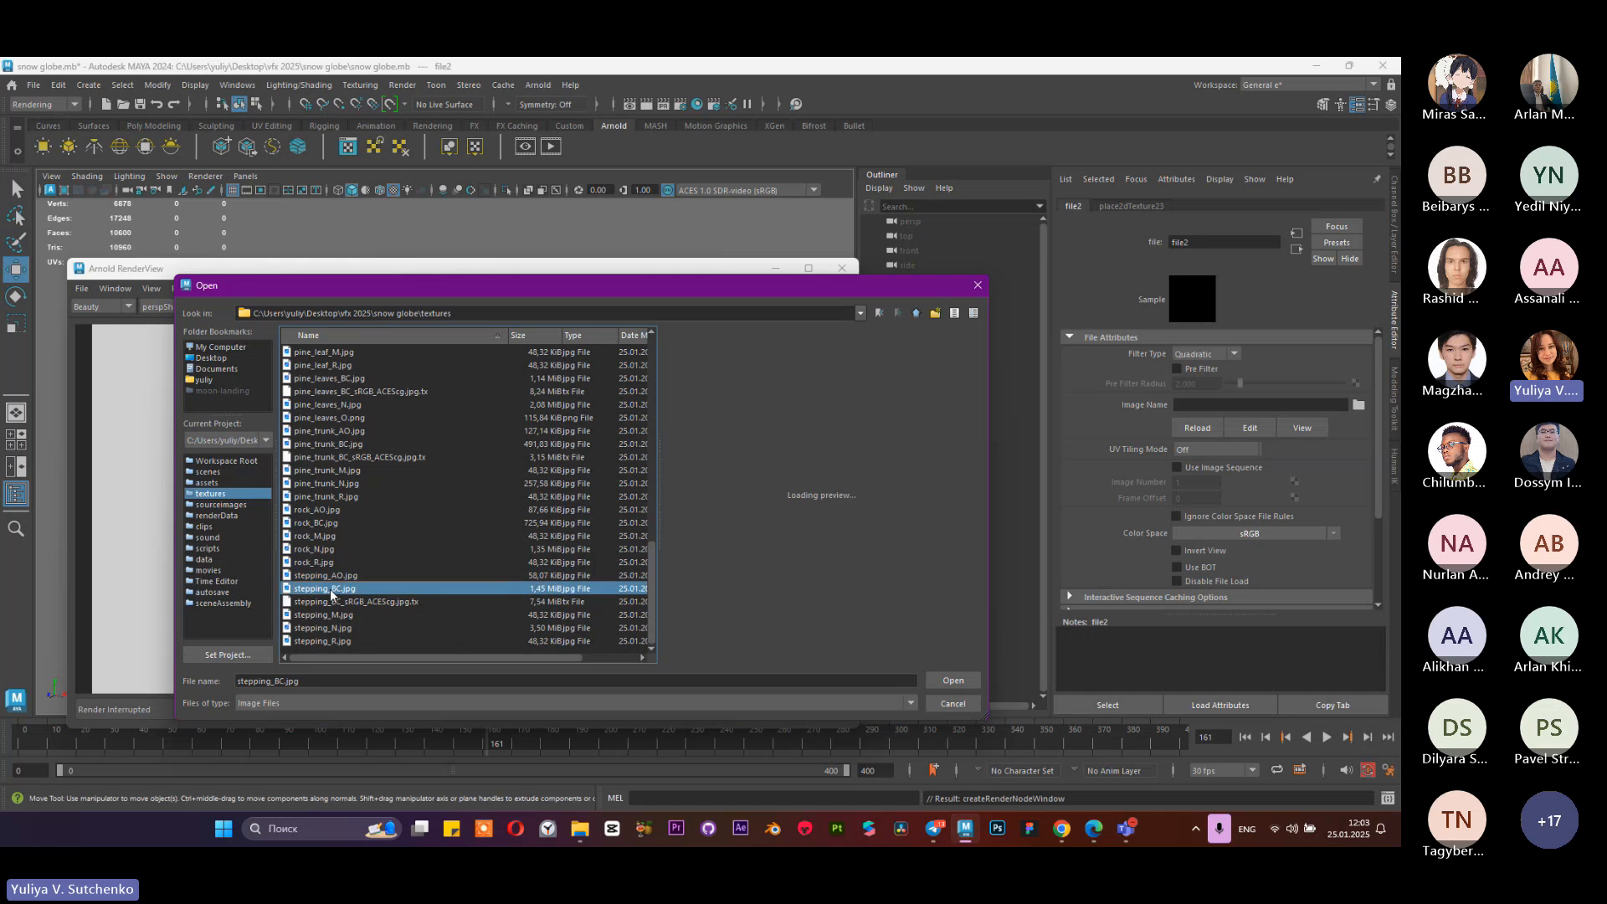
pyautogui.click(333, 627)
pyautogui.click(331, 469)
pyautogui.scroll(2, 345, 452)
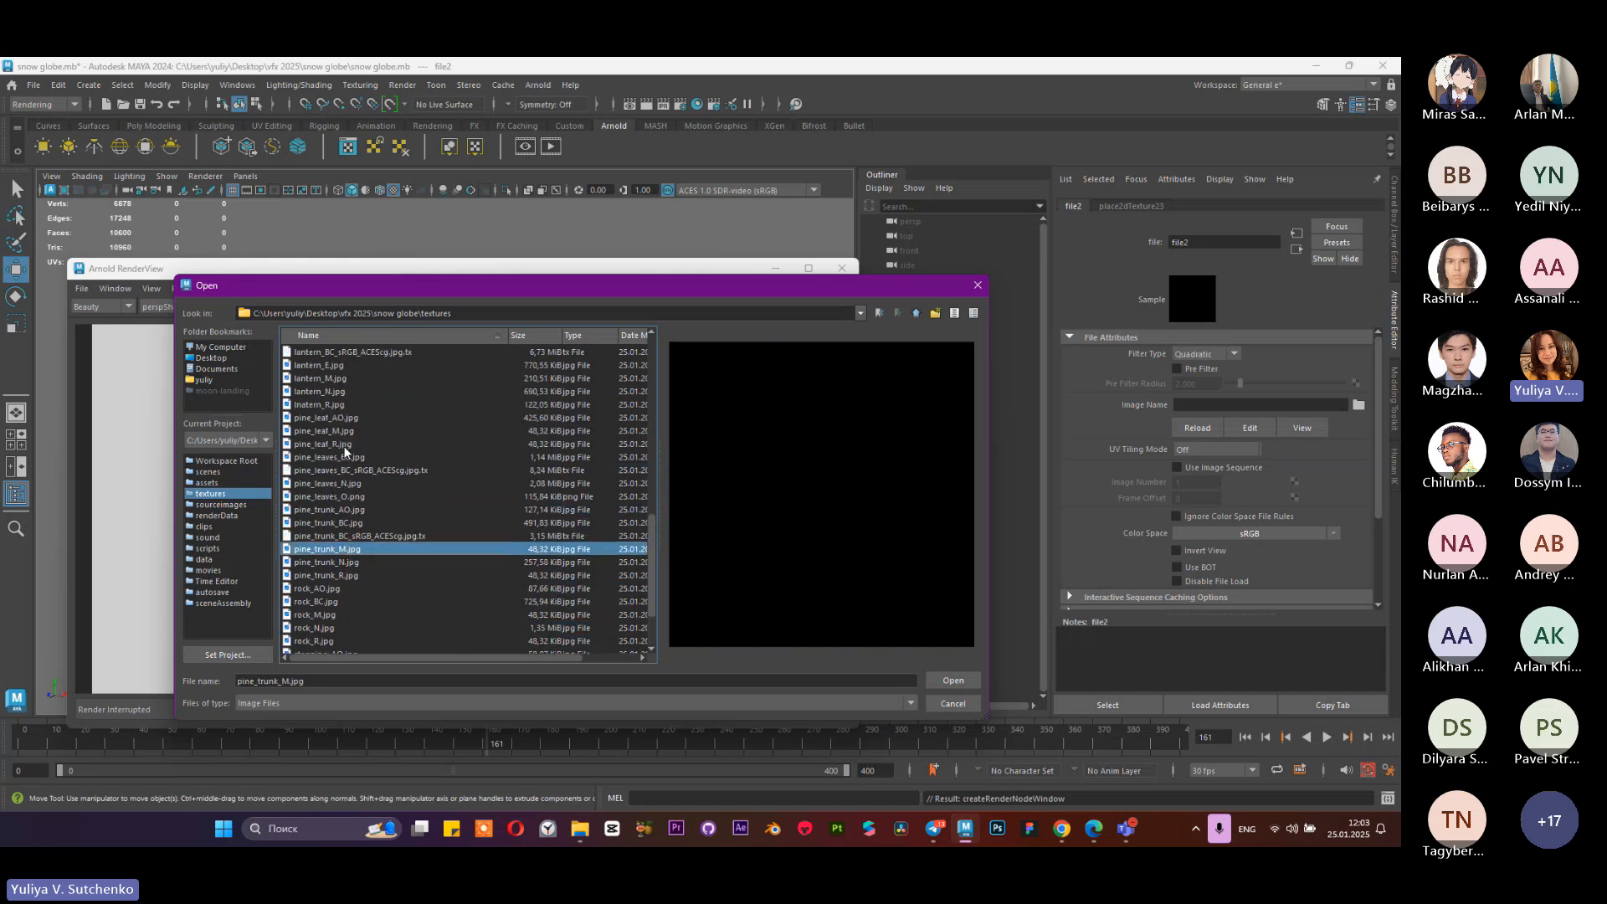
pyautogui.click(339, 406)
pyautogui.scroll(3, 338, 393)
pyautogui.click(337, 391)
pyautogui.scroll(1, 336, 393)
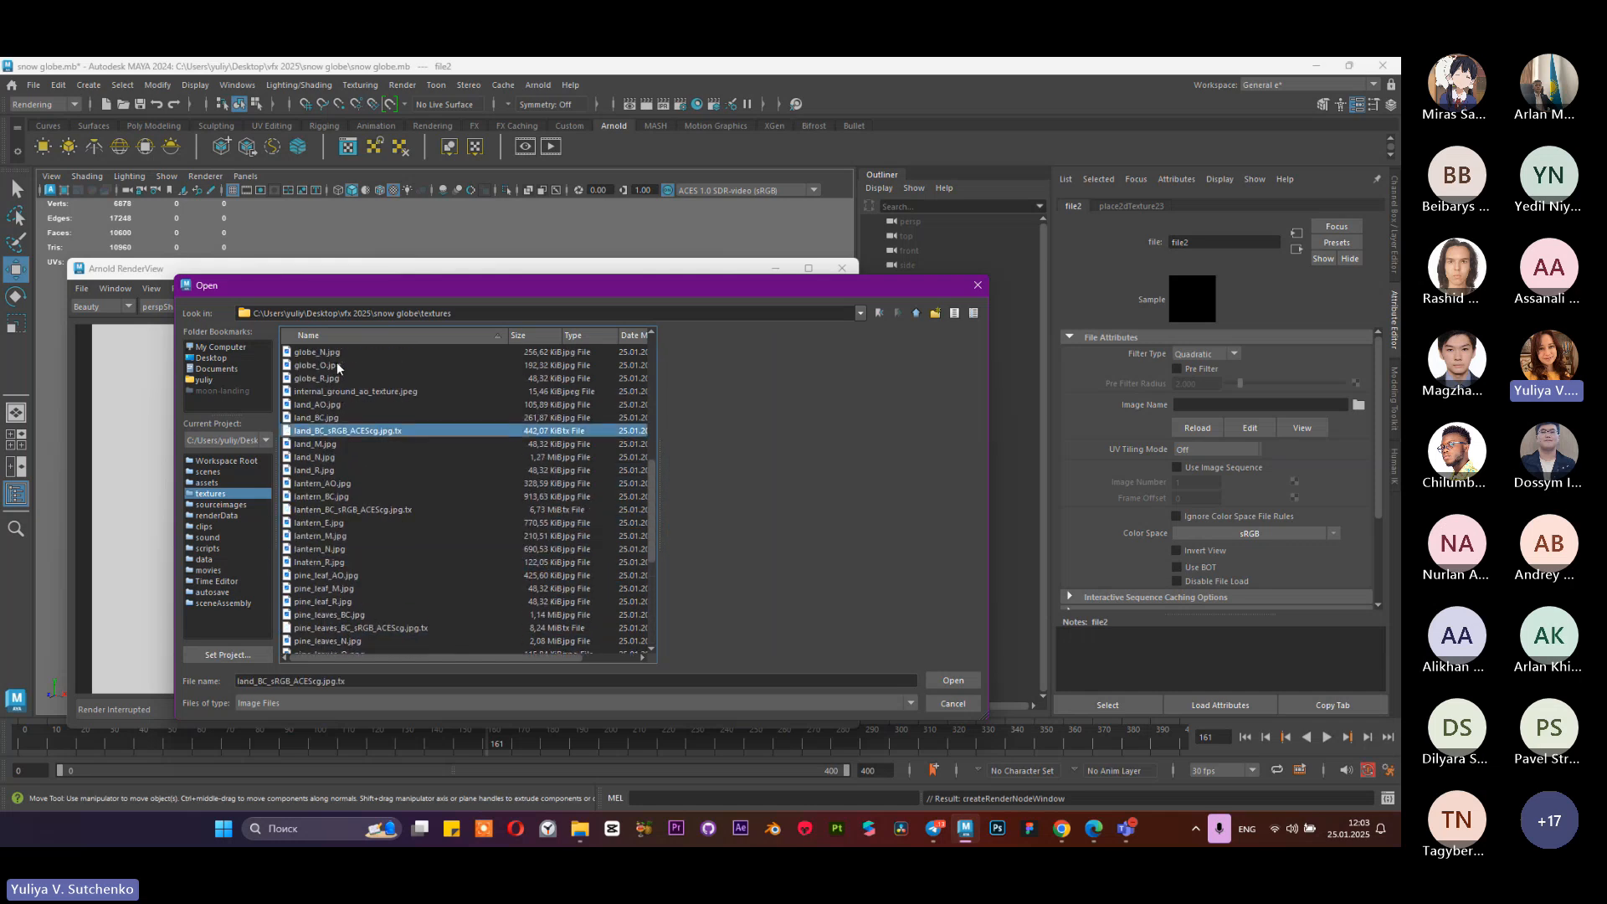
pyautogui.click(333, 380)
pyautogui.click(334, 368)
pyautogui.click(334, 378)
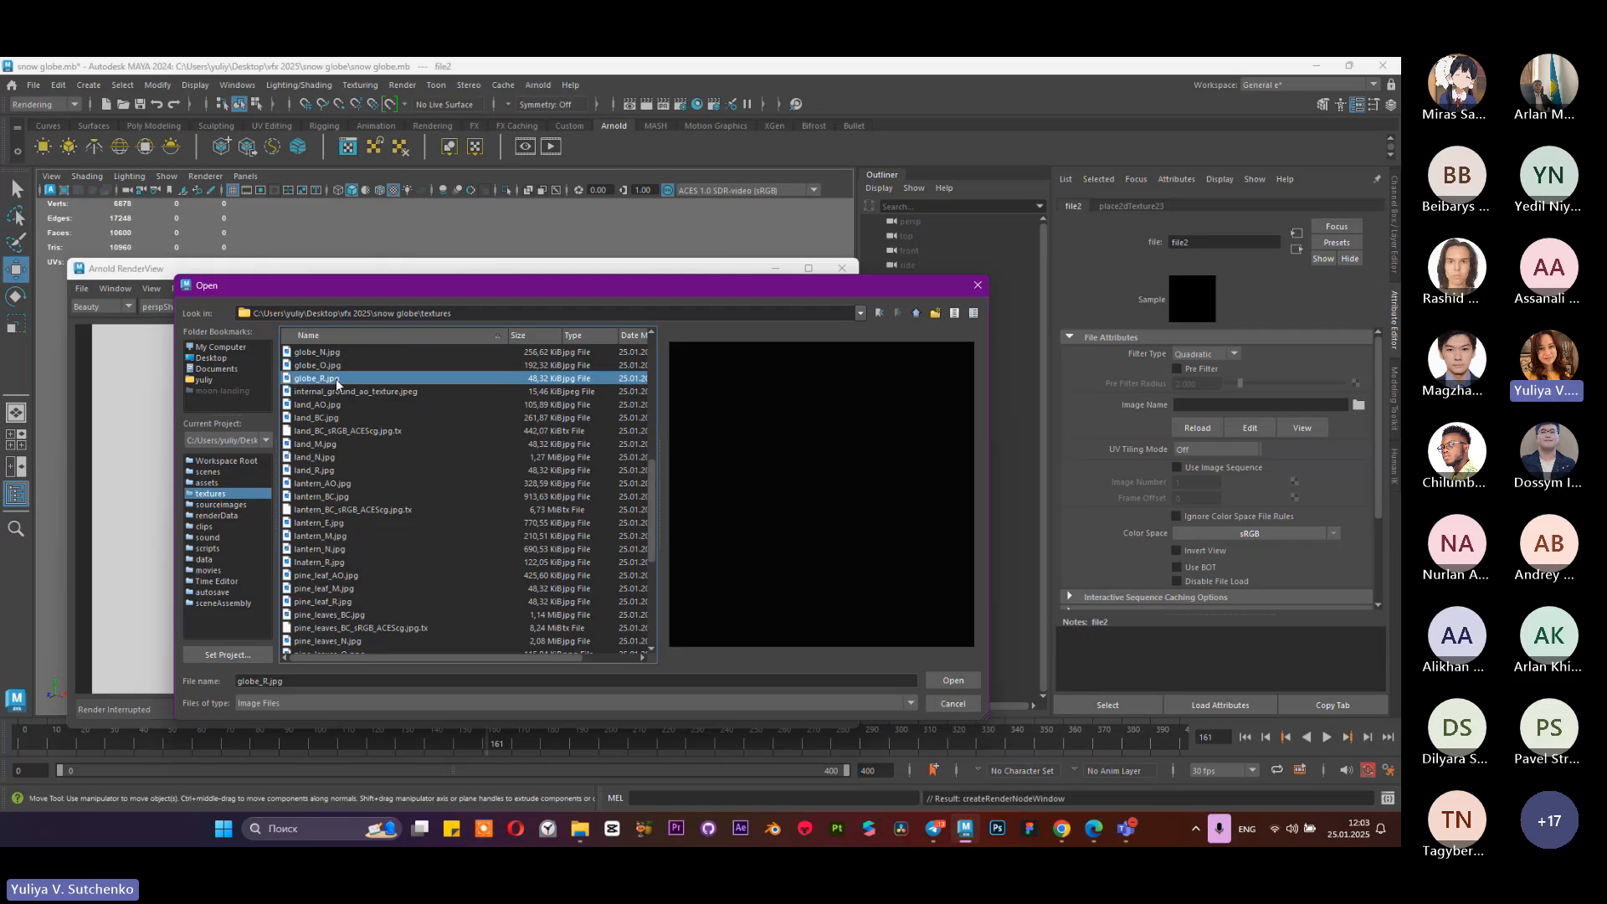
# Step: Preview the globe_base maps in the textures folder, including the BC, M, N and R files
pyautogui.scroll(1, 334, 378)
pyautogui.scroll(2, 333, 363)
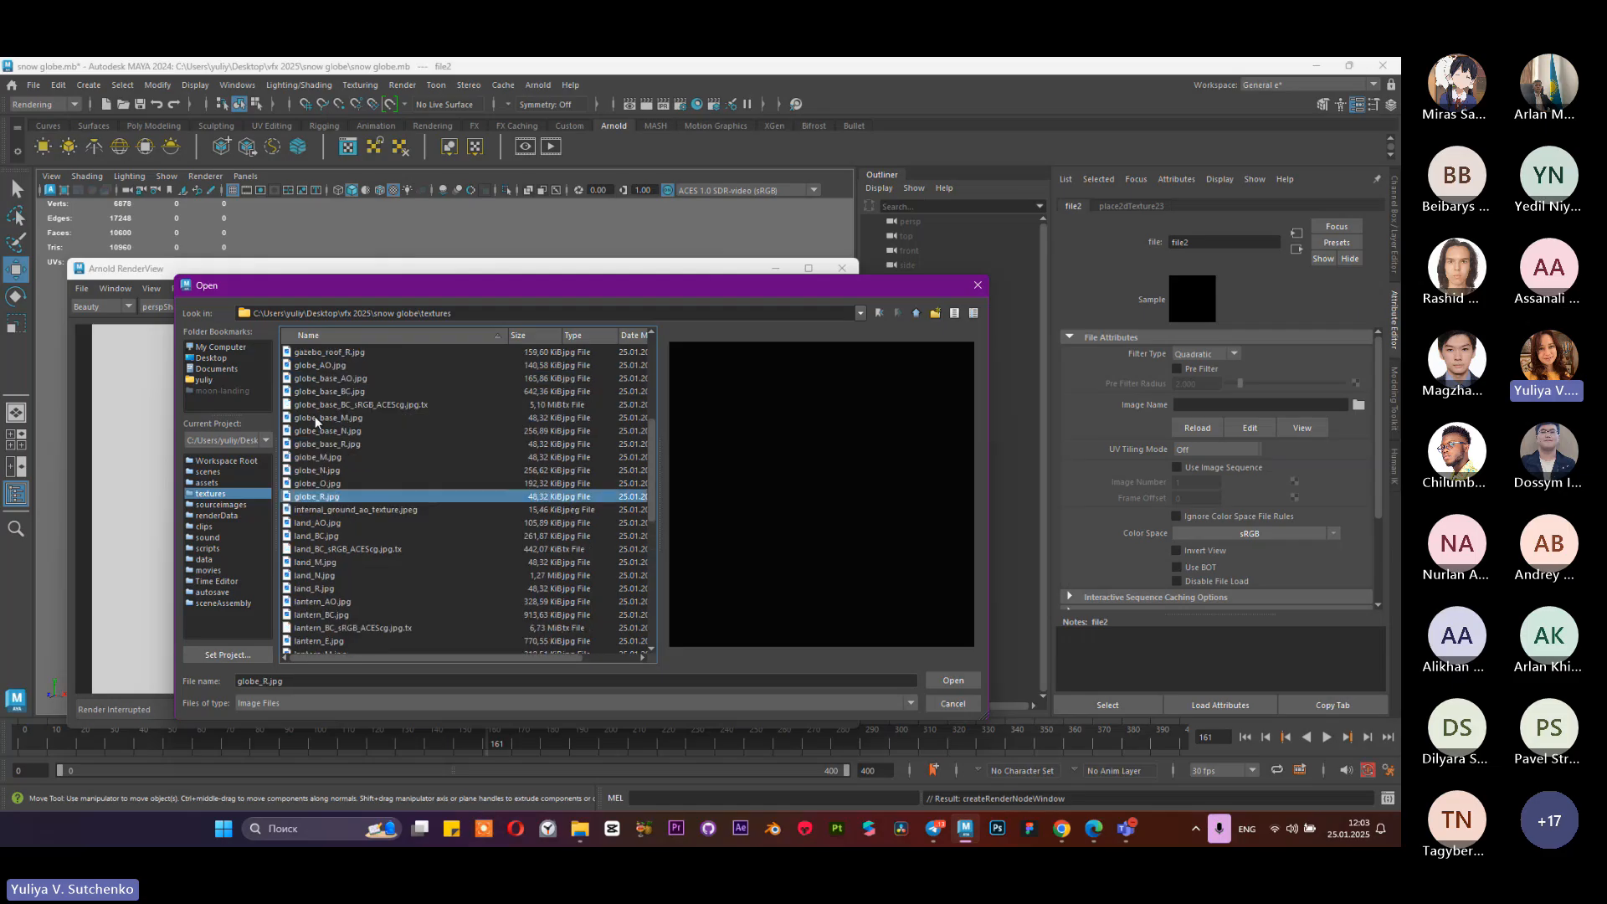
pyautogui.click(333, 390)
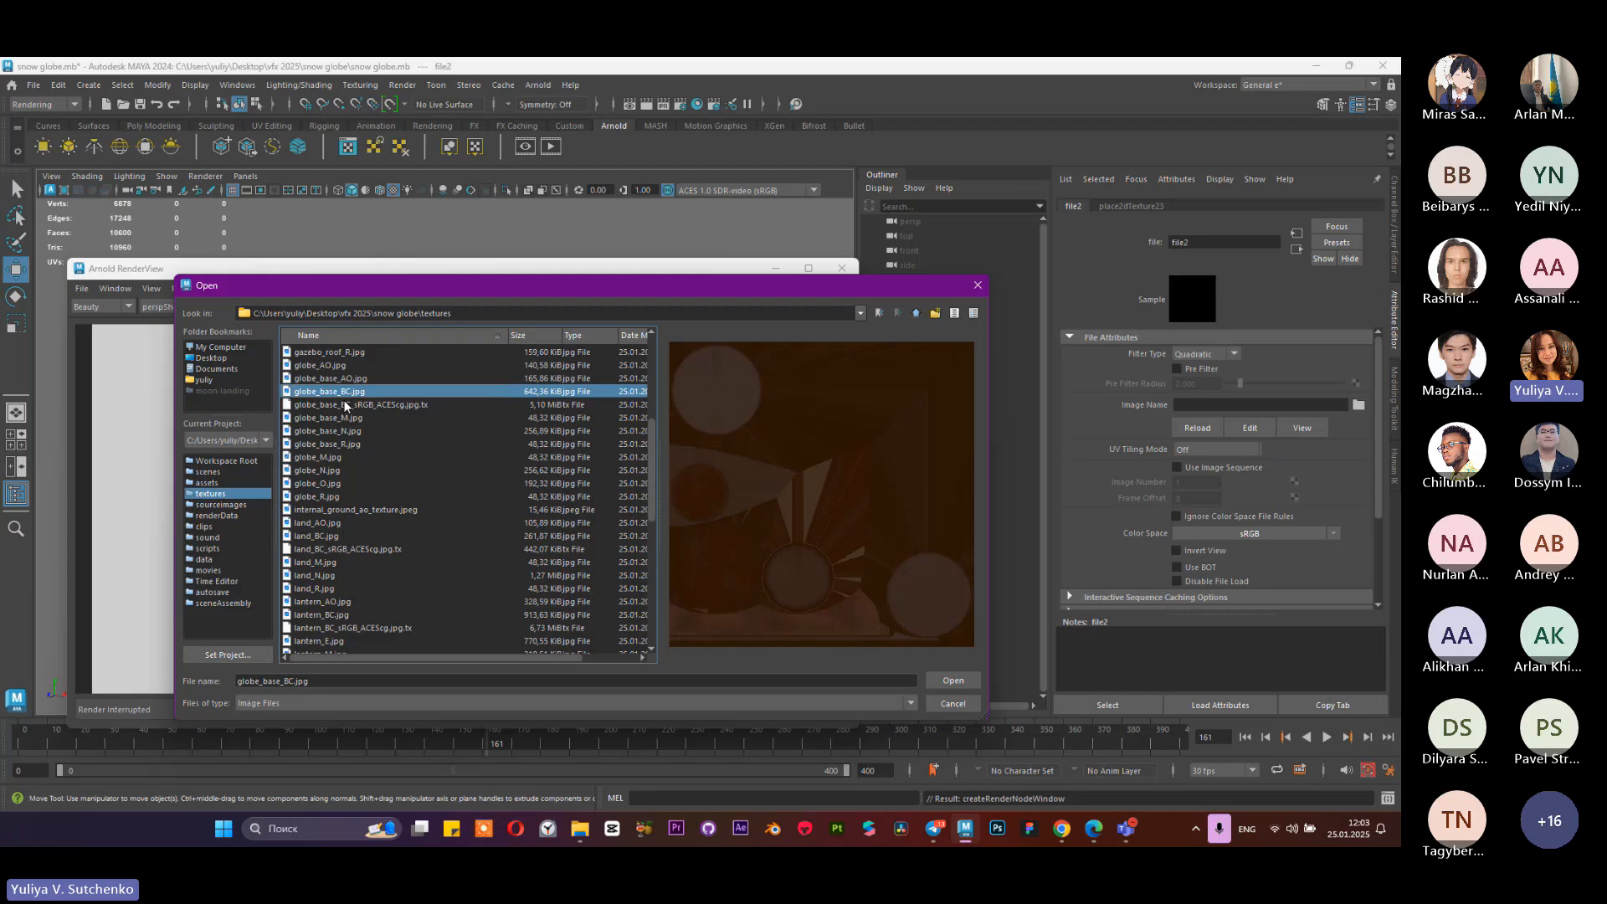
pyautogui.press('Up')
pyautogui.press('Down')
pyautogui.press('Down')
pyautogui.press('Down')
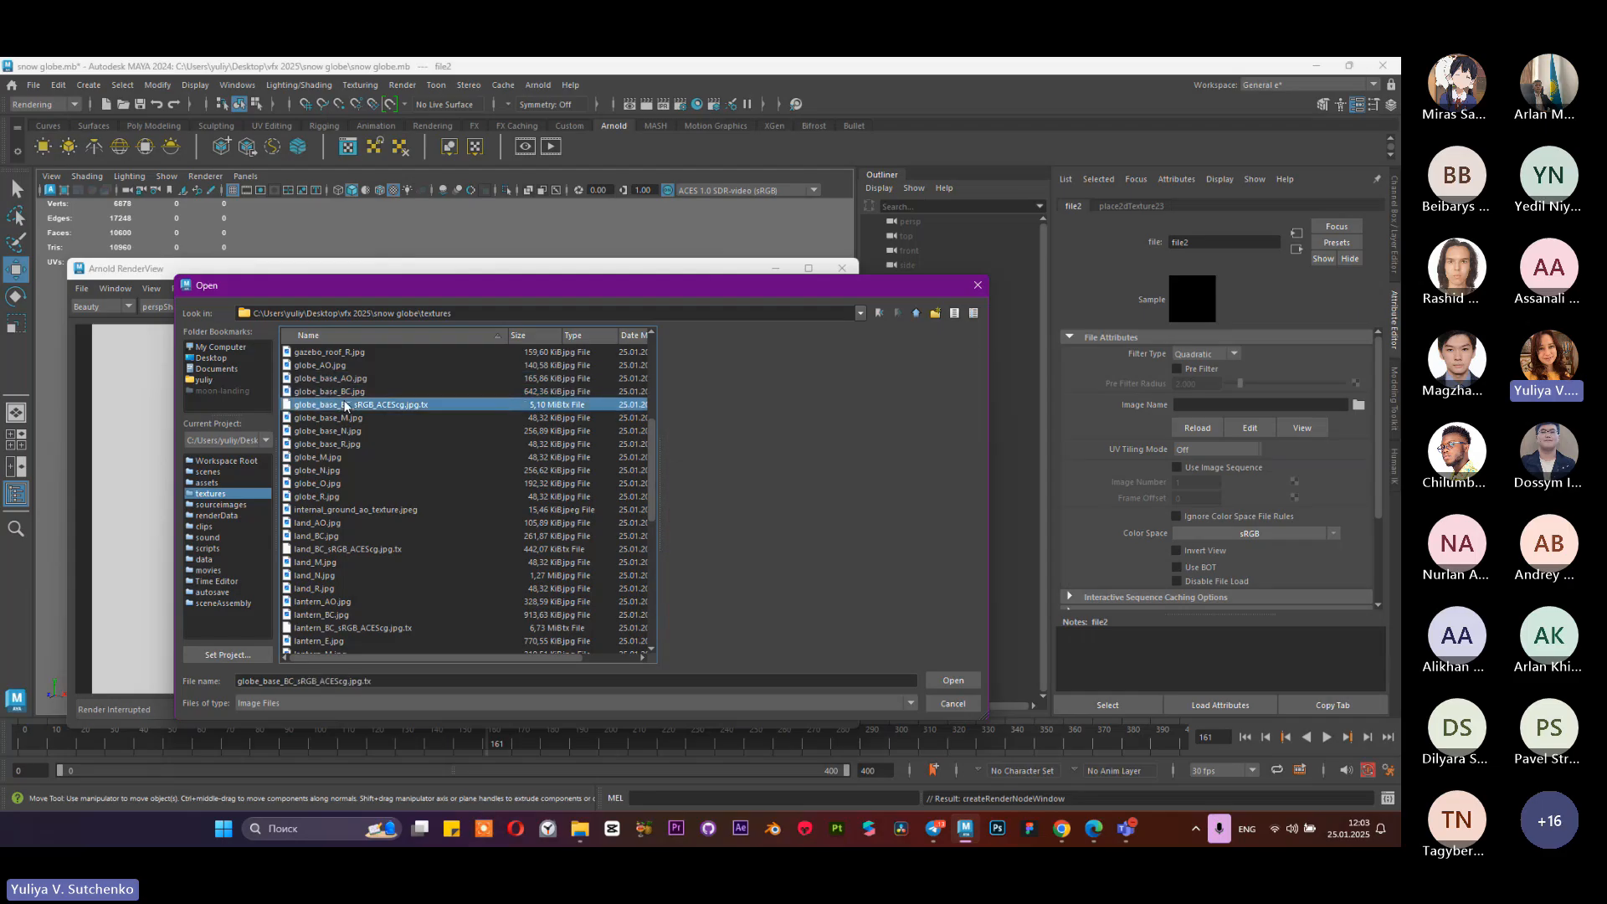
pyautogui.press('Down')
pyautogui.press('Down')
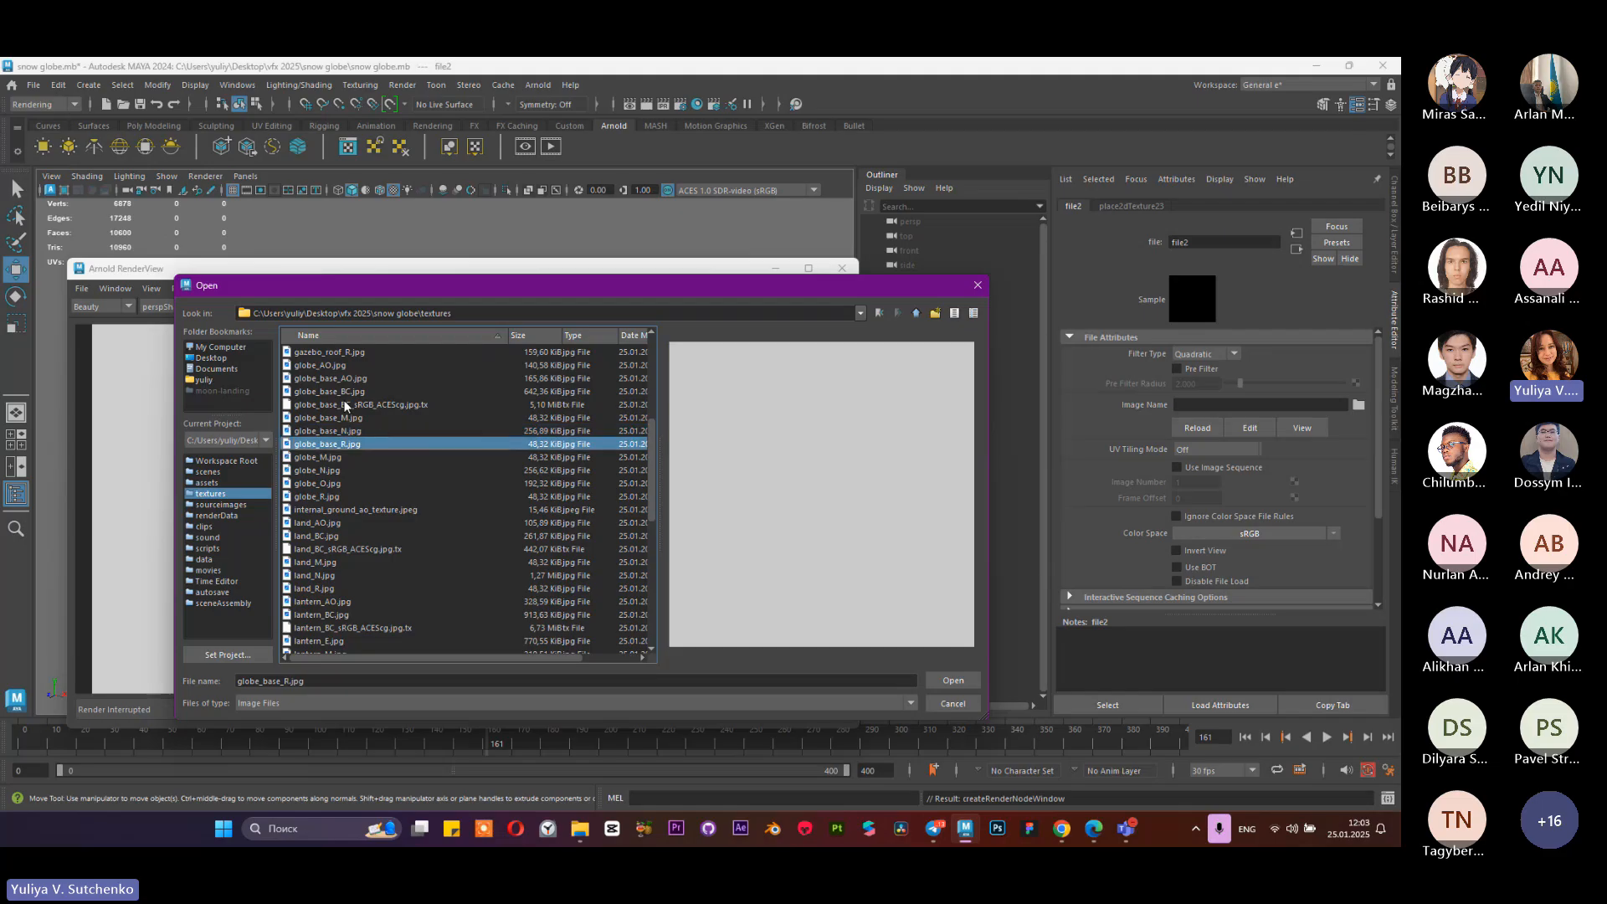
pyautogui.press('Up')
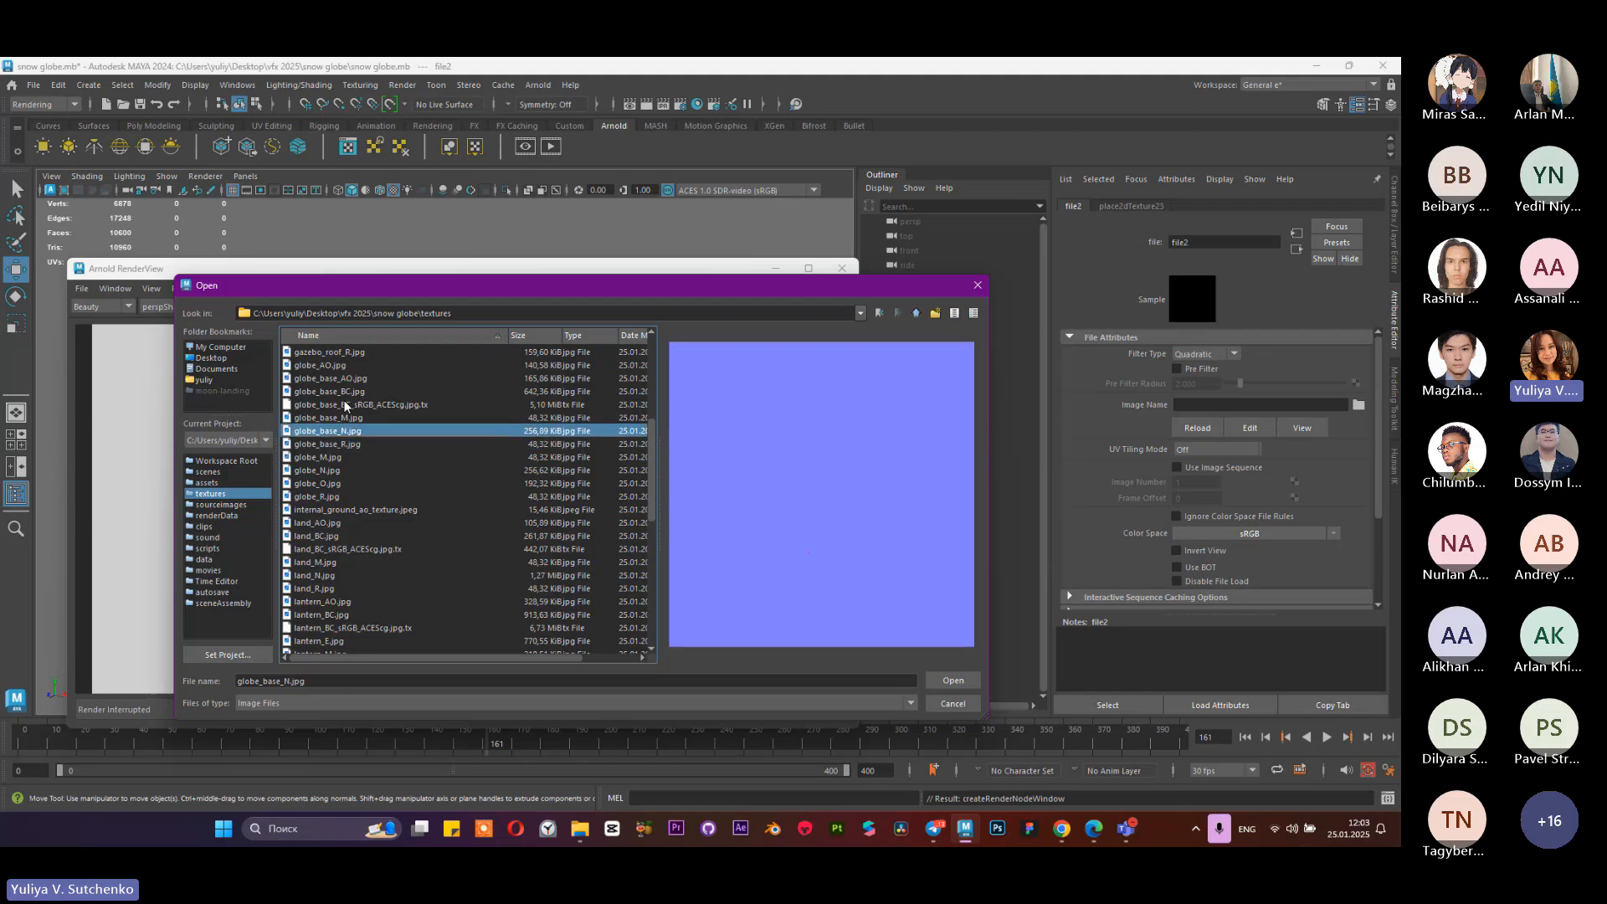
pyautogui.press('Up')
pyautogui.press('Up')
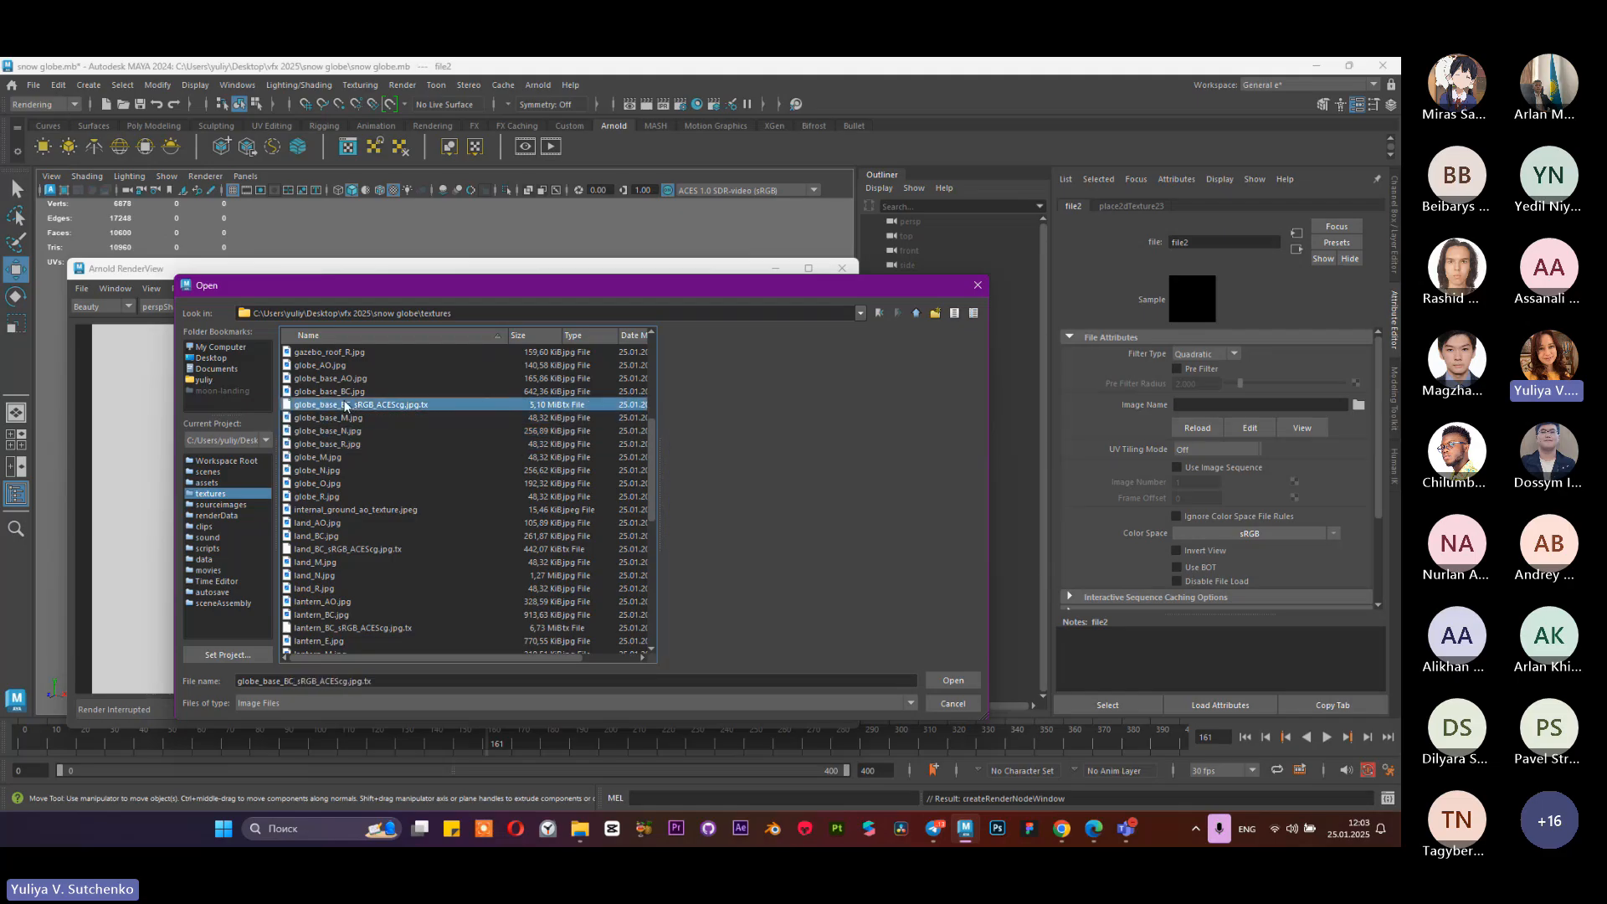
pyautogui.press('Down')
pyautogui.press('Down')
# Step: Load globe_base_BC.jpg as the image of the file2 texture node
pyautogui.press('Up')
pyautogui.press('Up')
pyautogui.press('Up')
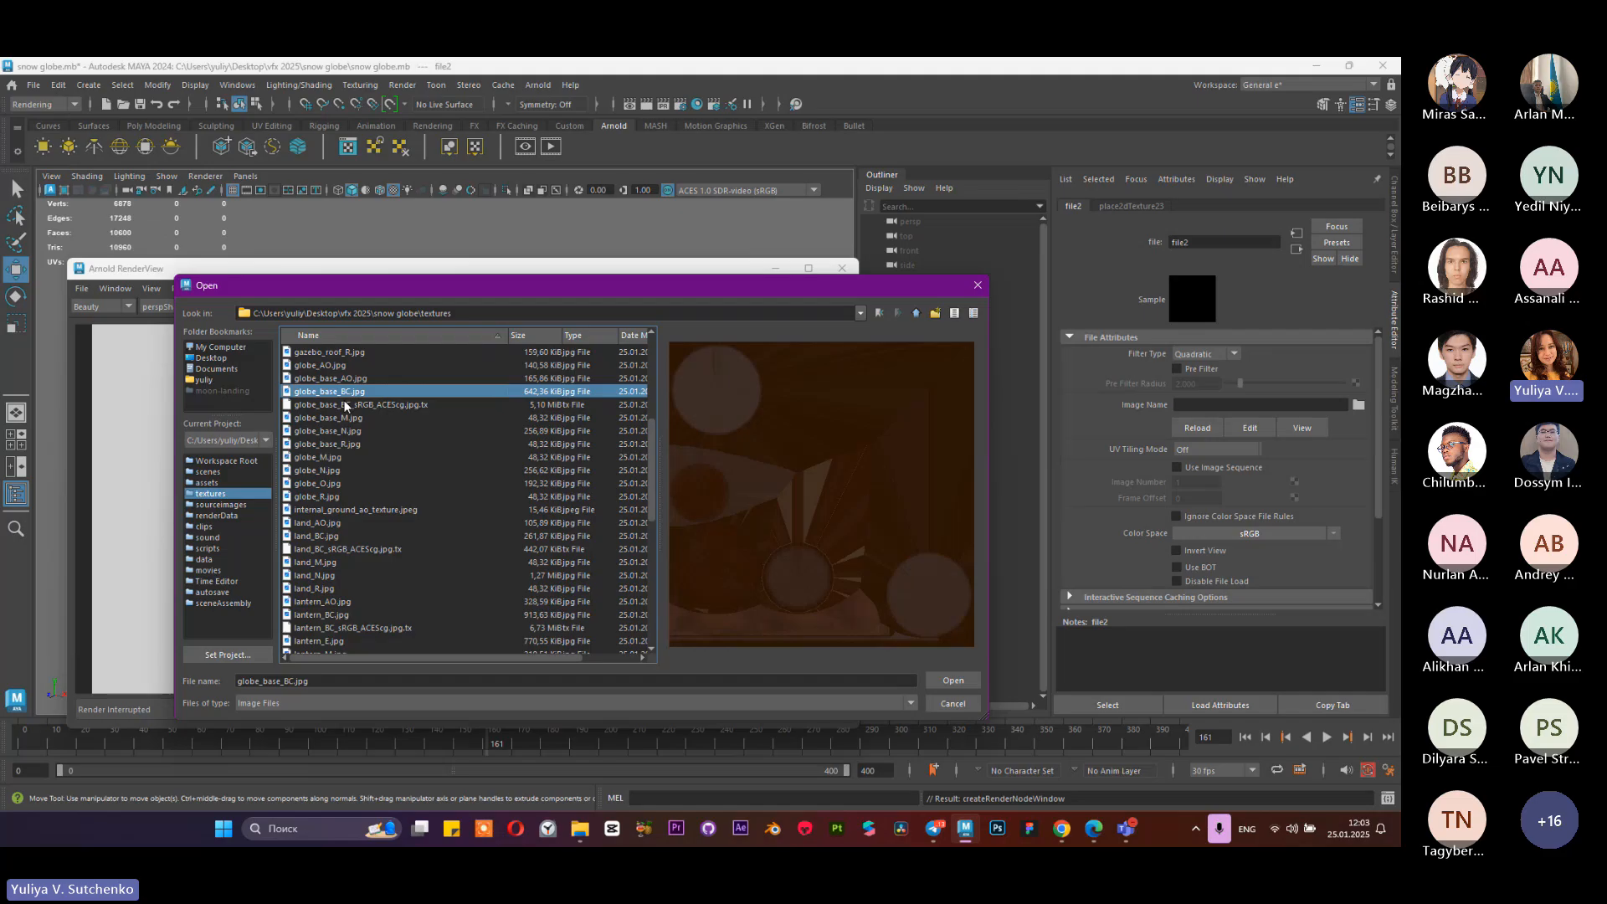
pyautogui.press('Down')
pyautogui.press('Up')
pyautogui.click(952, 680)
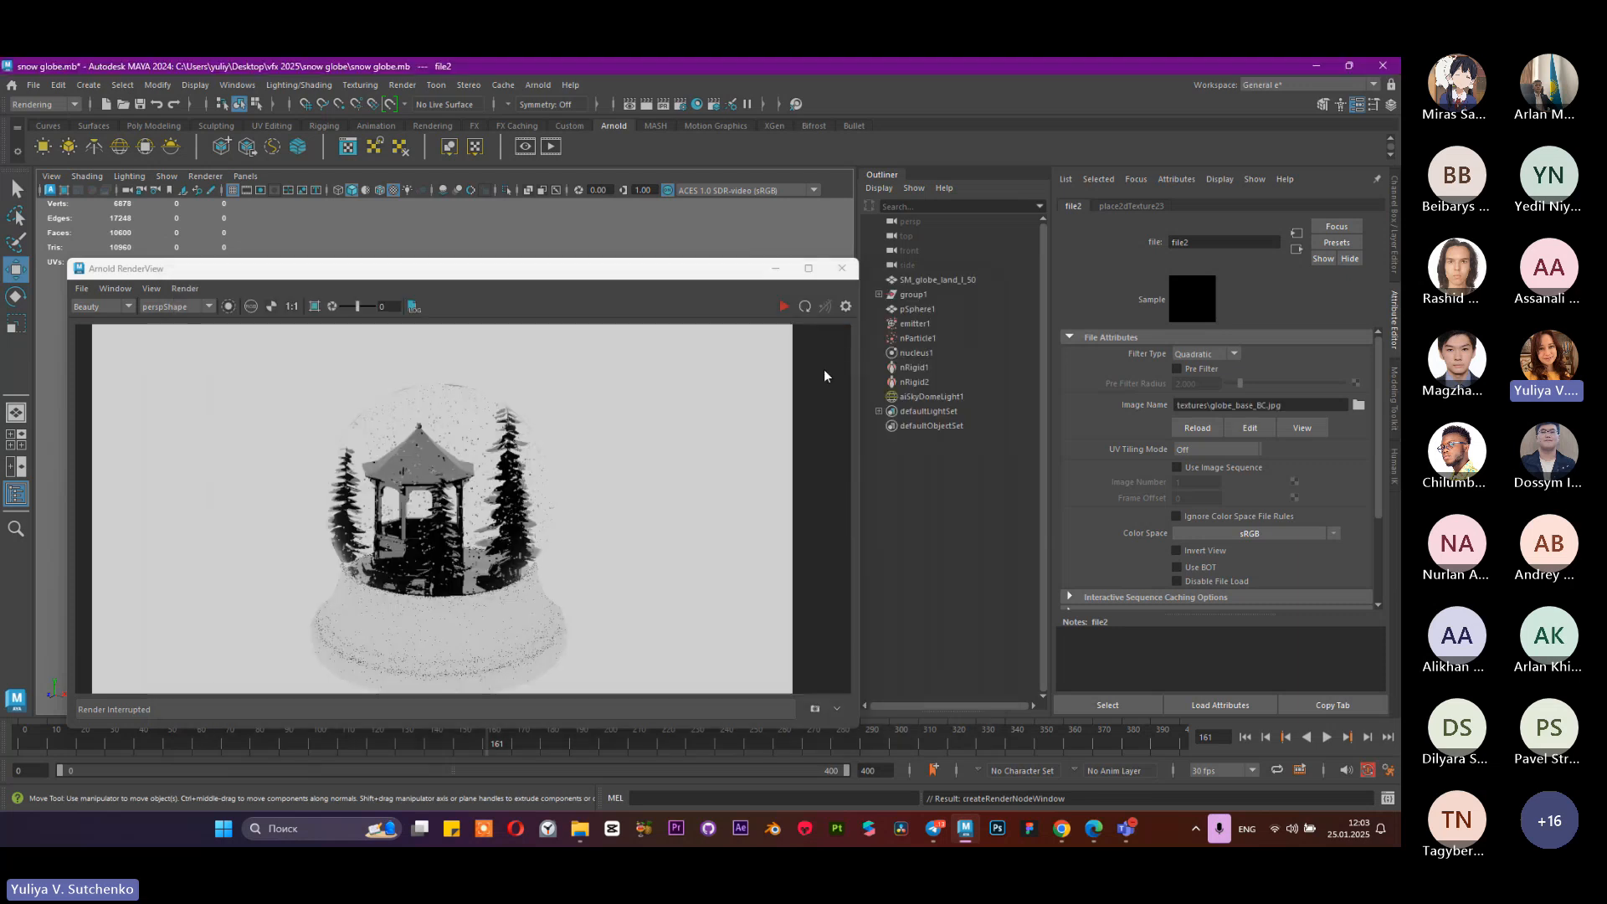
# Step: Run a test render of the textured globe base, stop it, and minimize Arnold RenderView
pyautogui.click(784, 307)
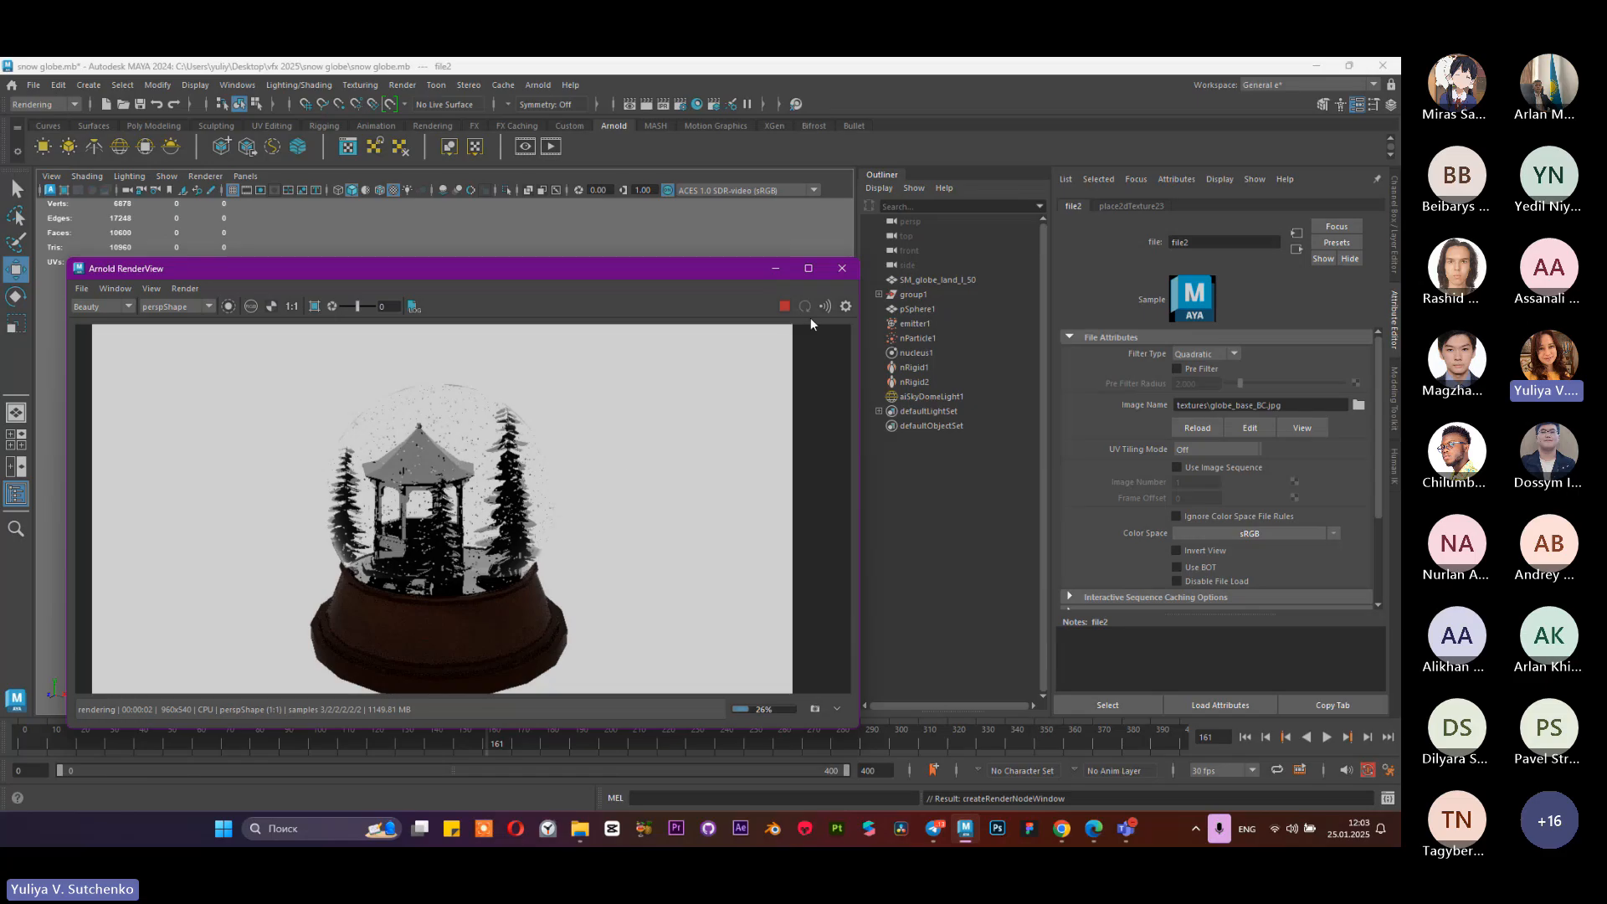
pyautogui.click(783, 307)
pyautogui.click(774, 269)
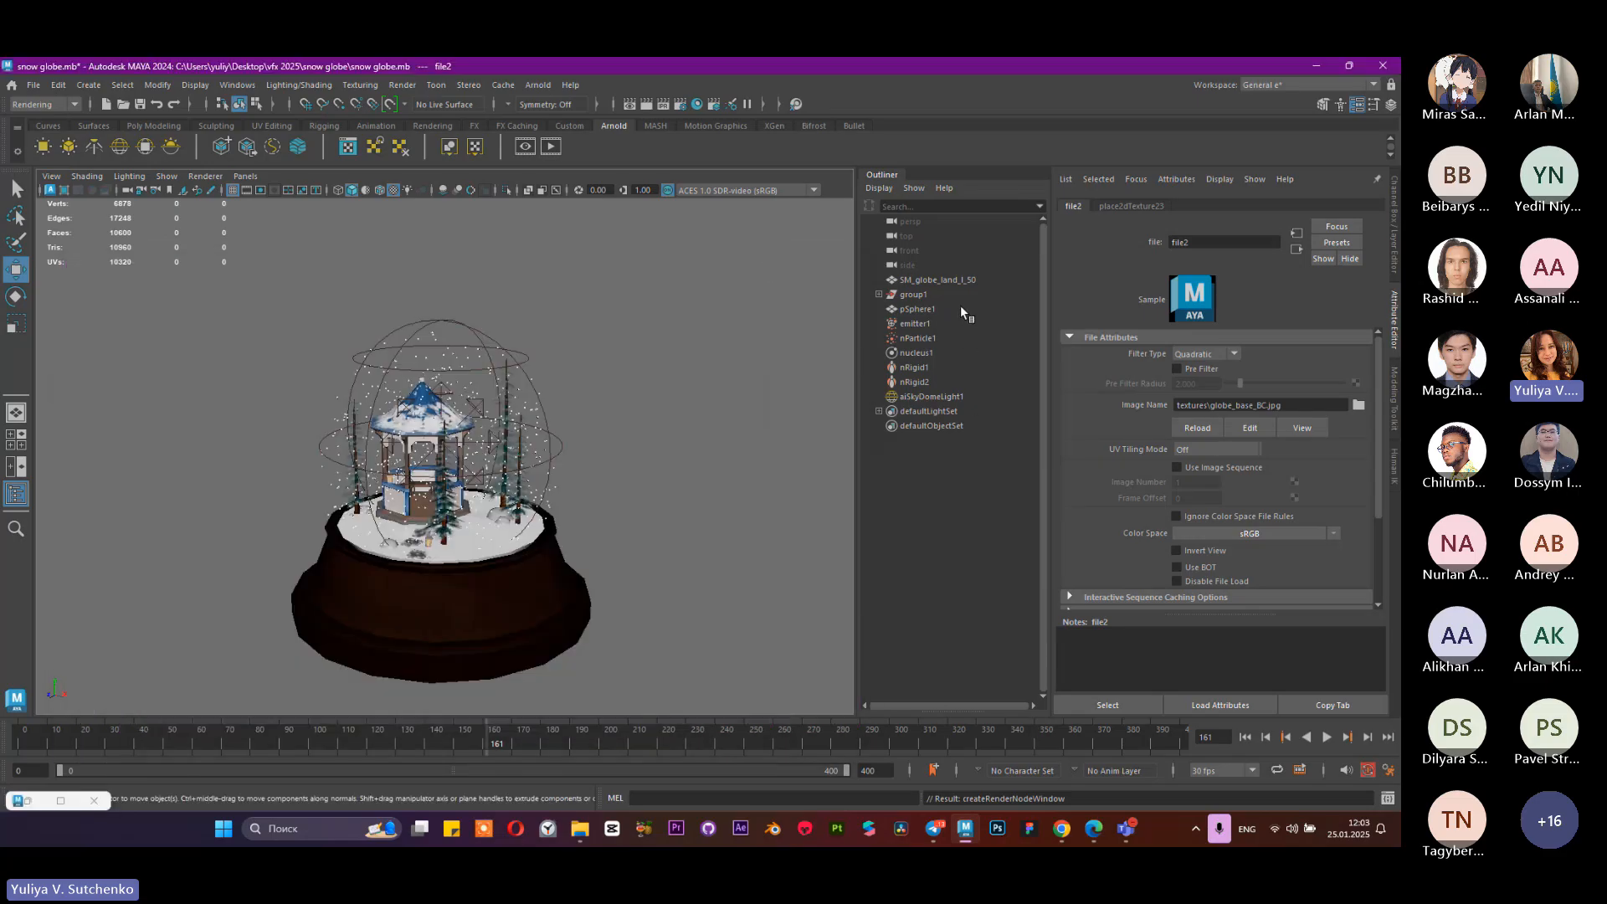
# Step: Select the globe base mesh and rename its aiStandardSurface2 material to base
pyautogui.click(555, 619)
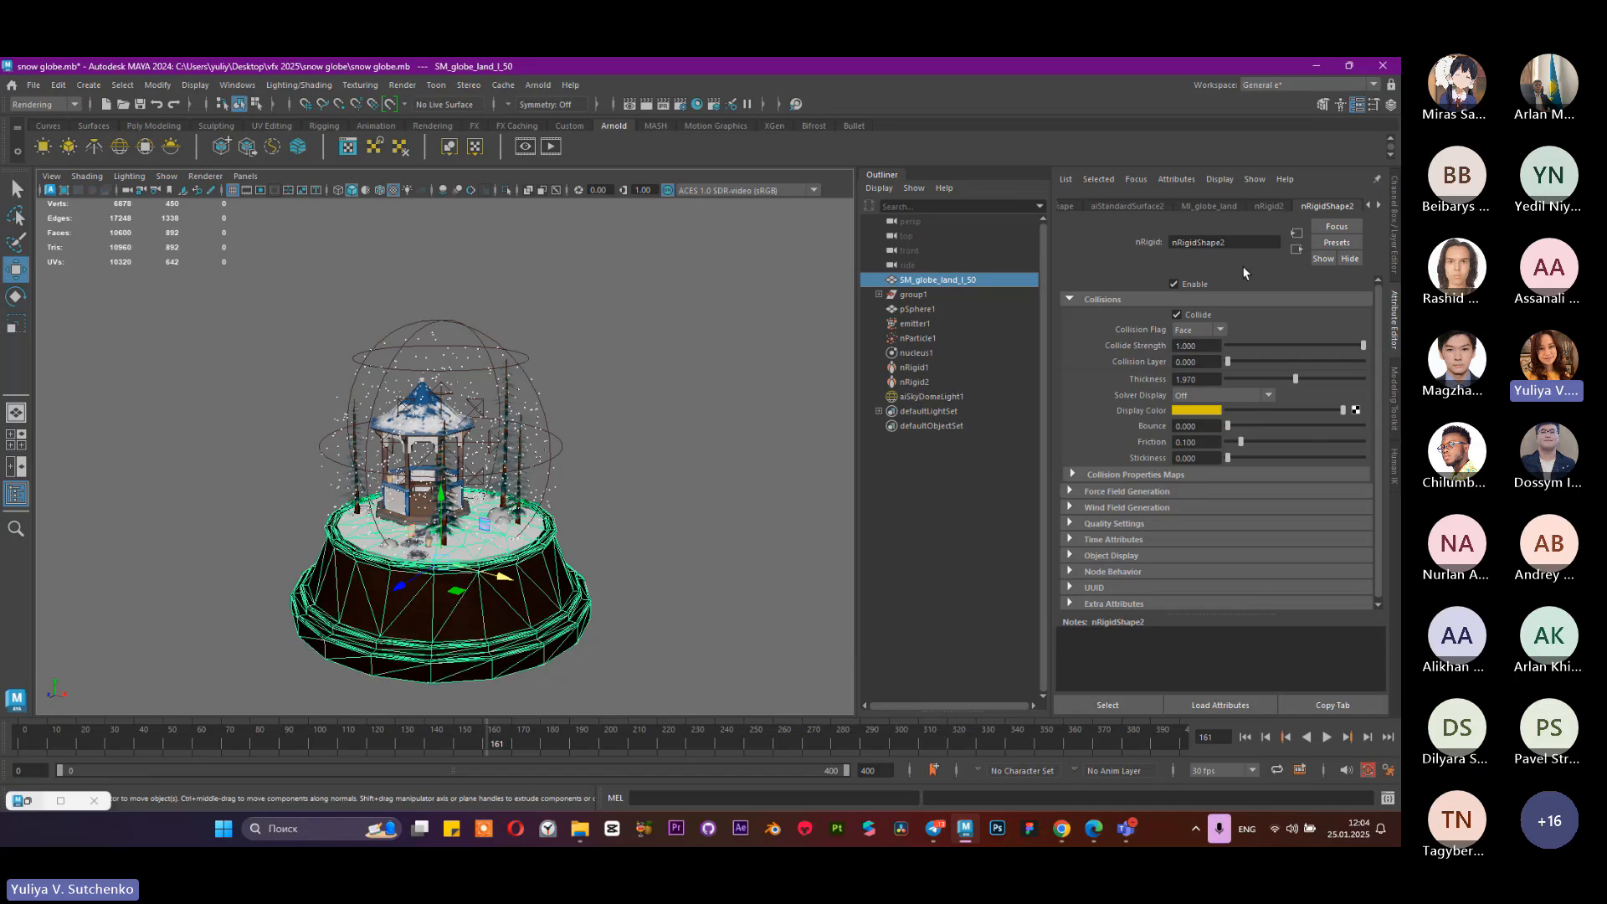
pyautogui.click(1269, 206)
pyautogui.click(1123, 206)
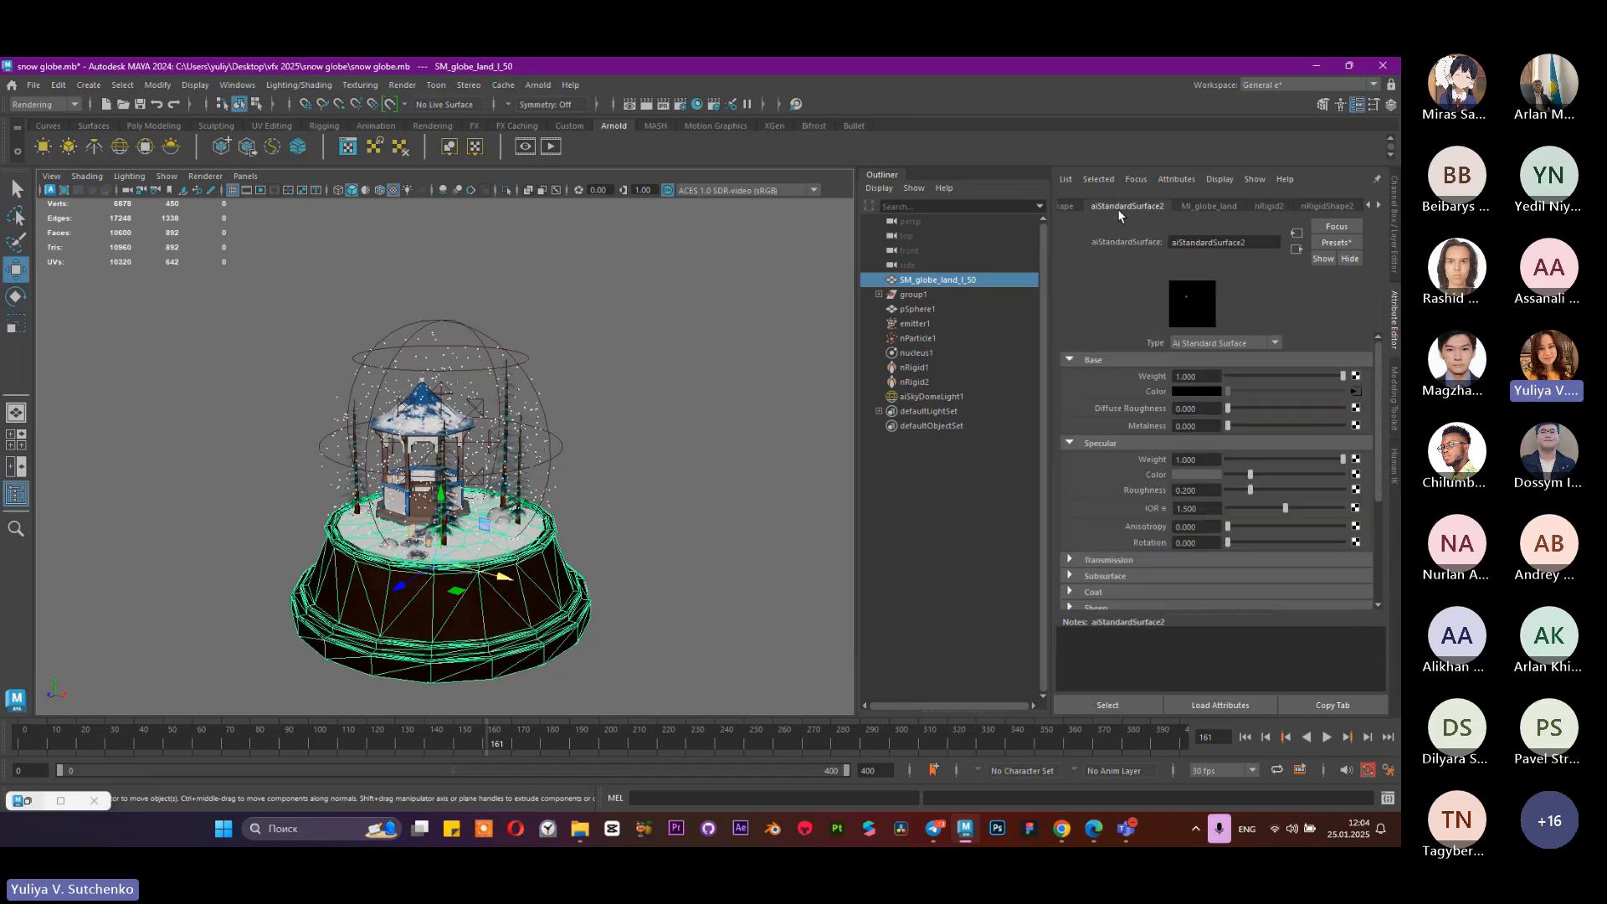
pyautogui.doubleClick(1235, 243)
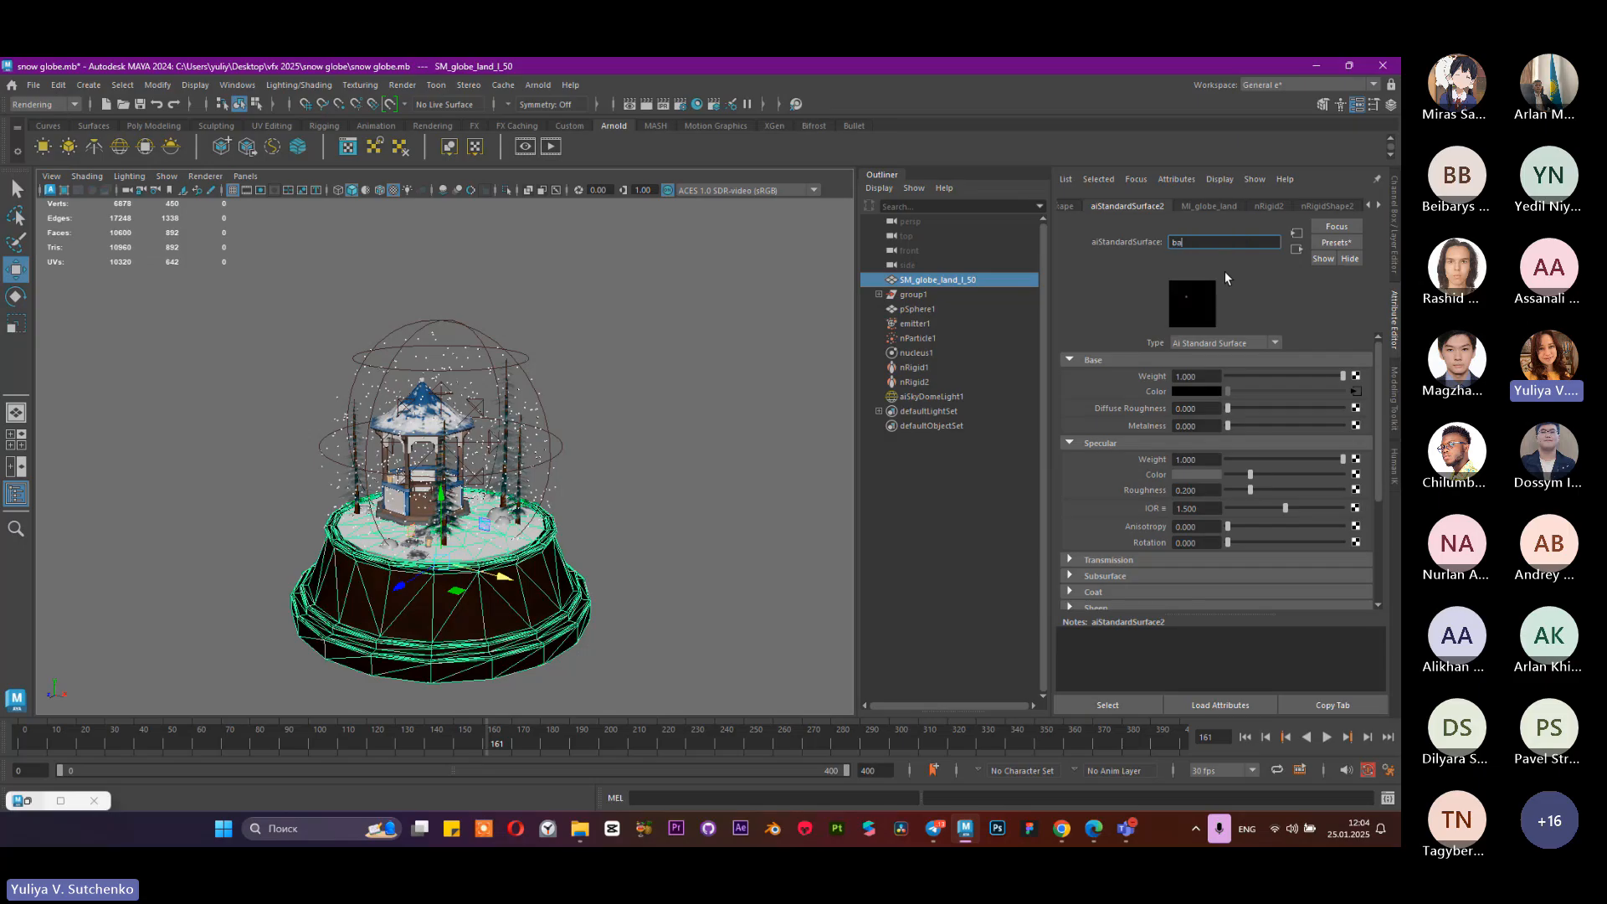
pyautogui.write('base')
pyautogui.press('Return')
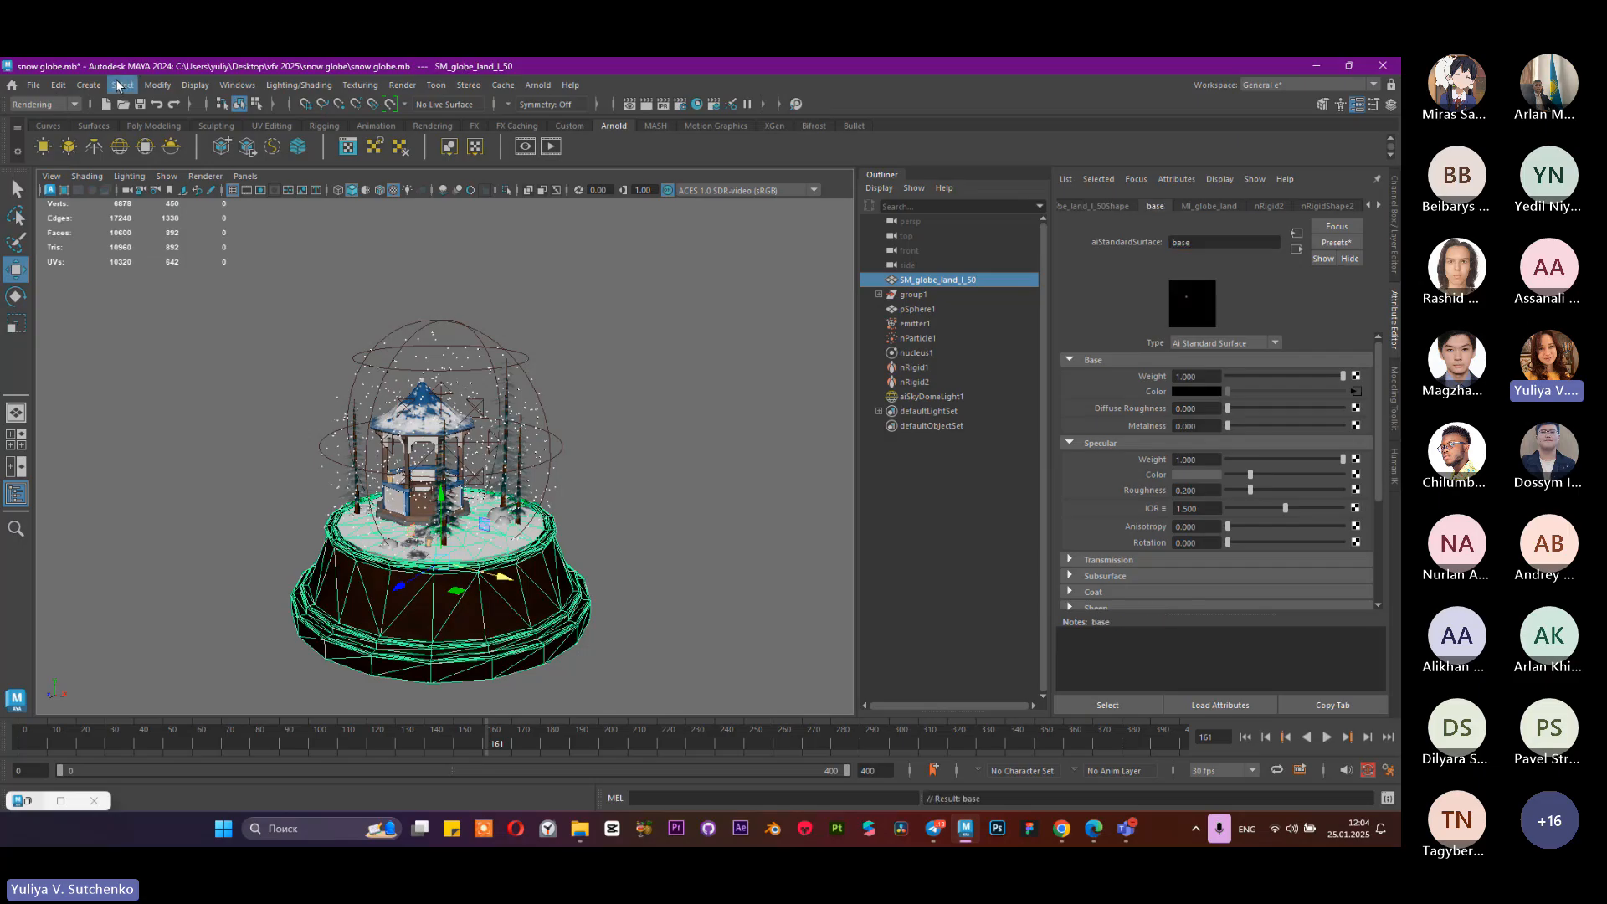
# Step: Bring up Hypershade, enlarge its material browser area, and shorten the window to uncover the viewport
pyautogui.click(237, 85)
pyautogui.moveTo(278, 203)
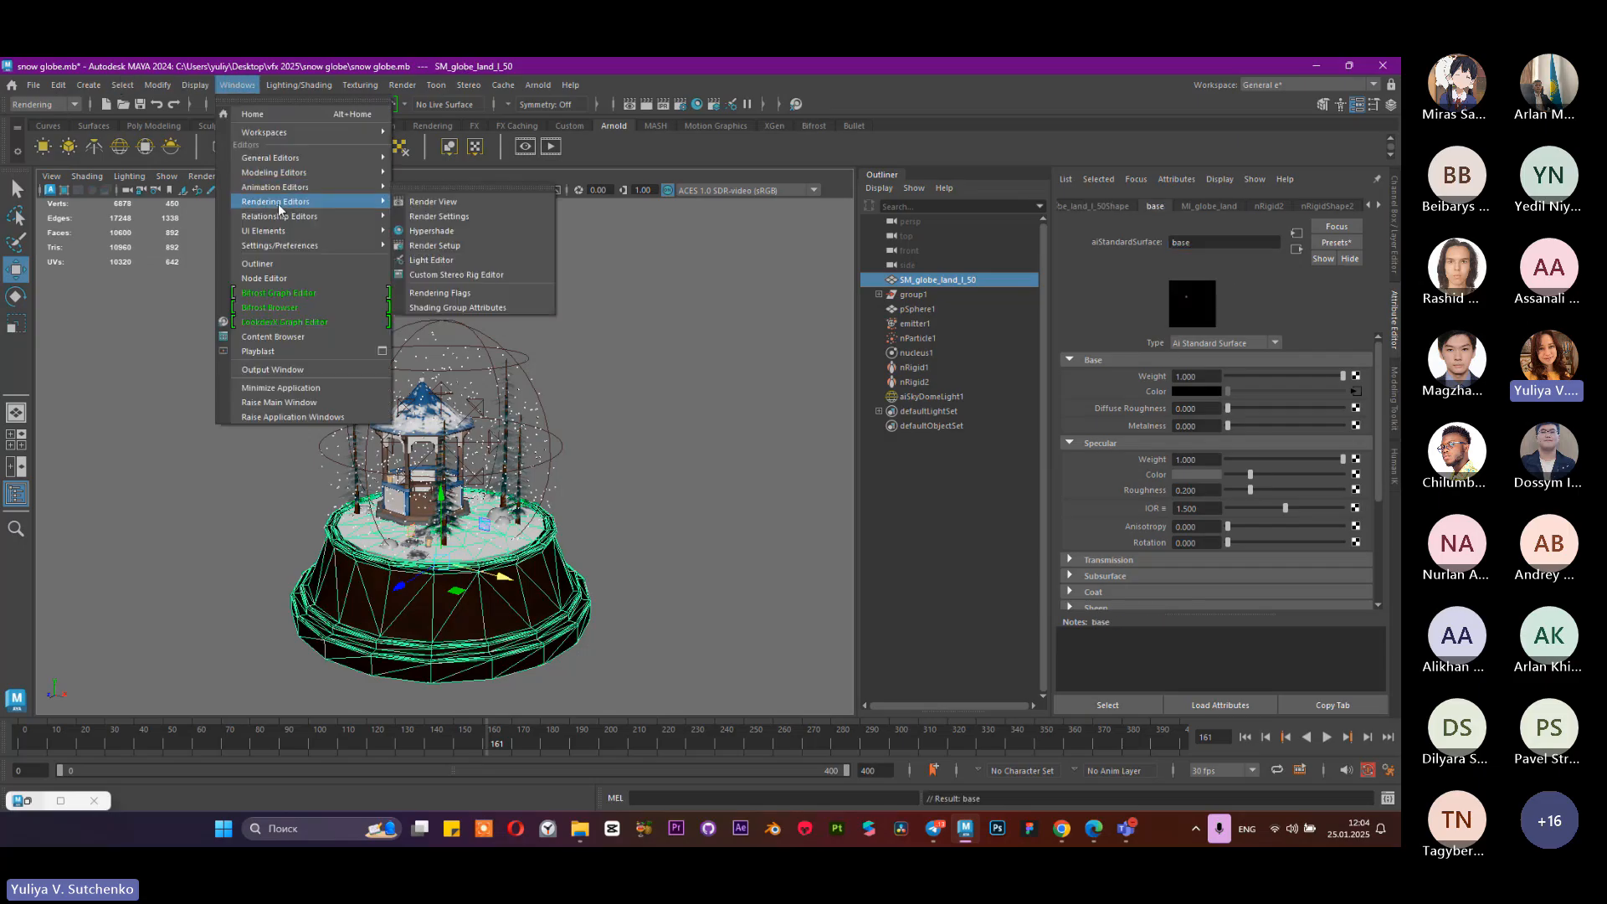
pyautogui.click(430, 231)
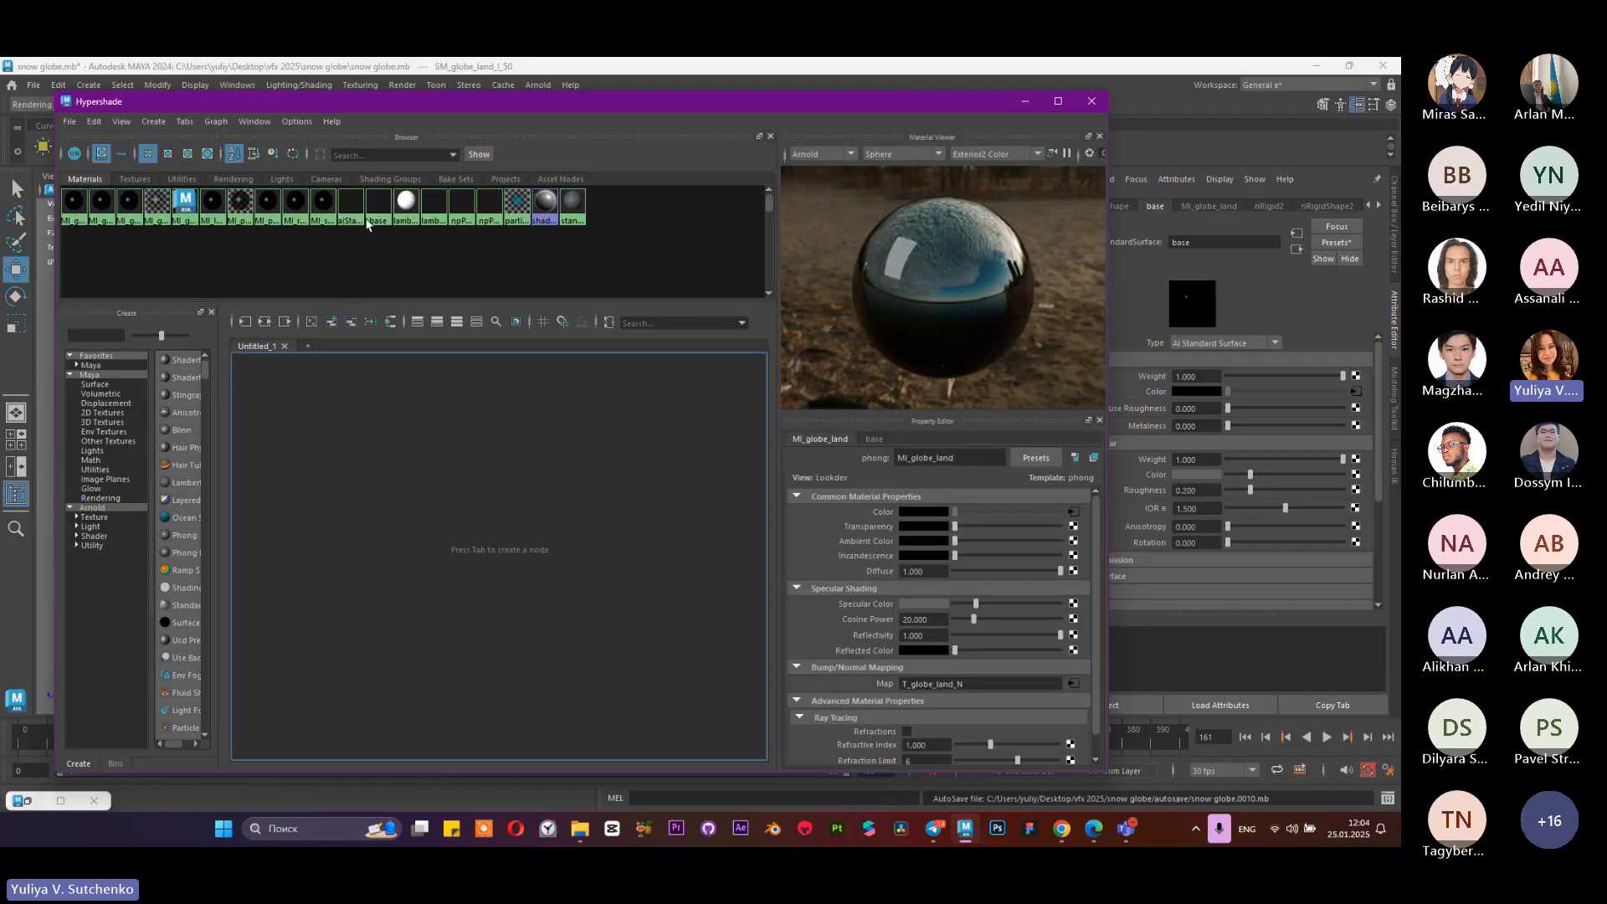
pyautogui.moveTo(325, 301); pyautogui.dragTo(324, 395)
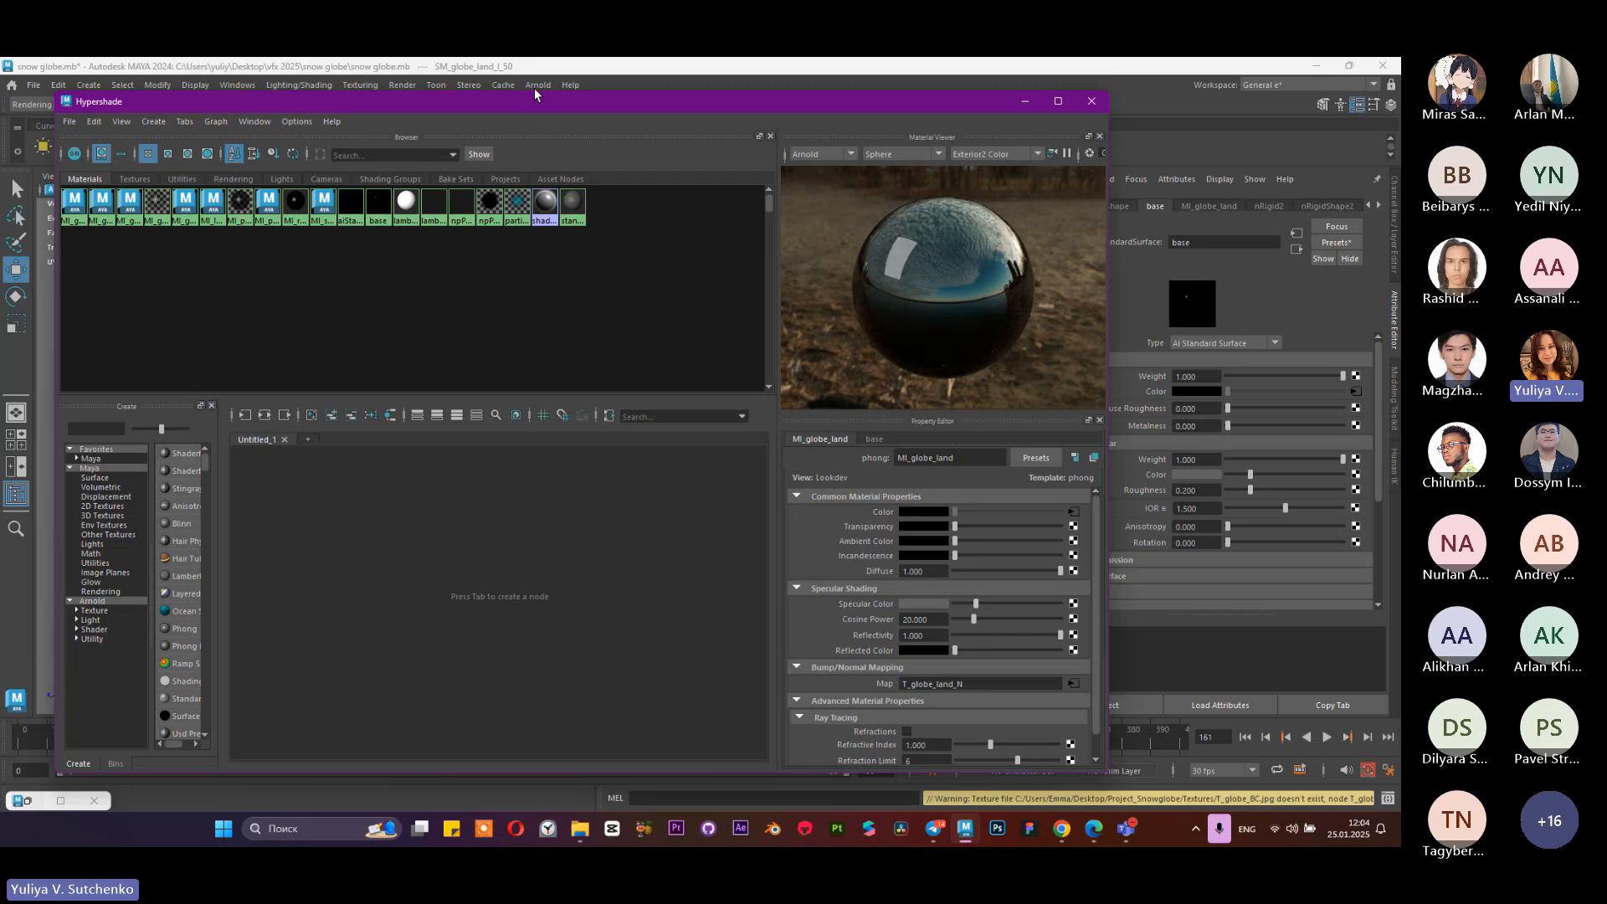
pyautogui.moveTo(536, 94); pyautogui.dragTo(544, 241)
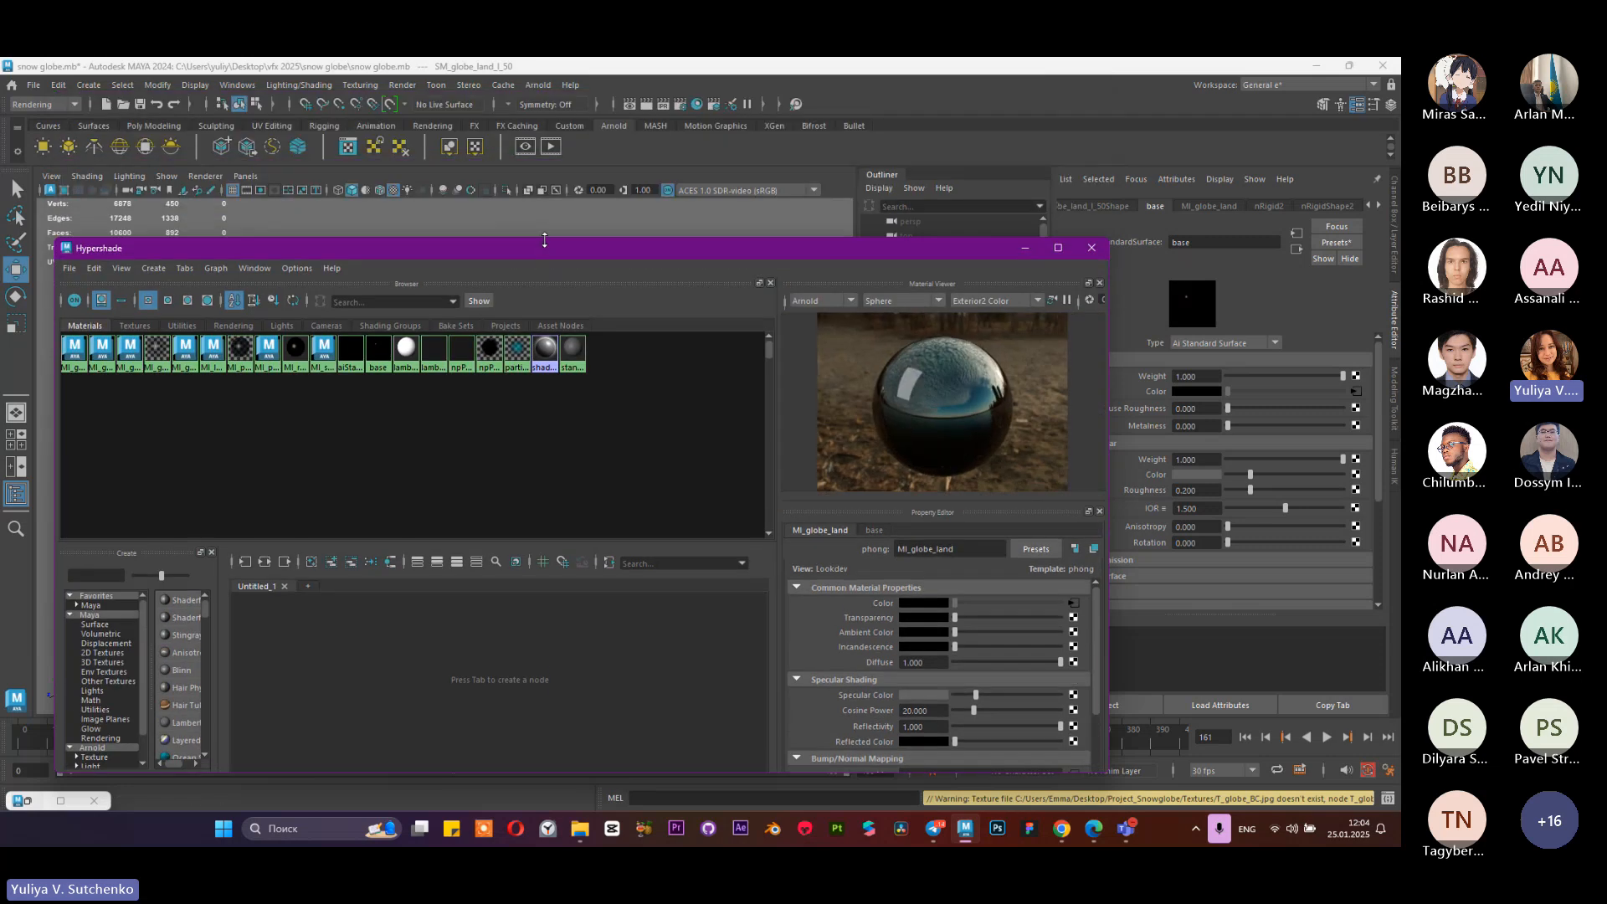
# Step: Look through the scene's materials in Hypershade, inspecting the gazebo, globe, pine, rock, base, lambert2 and npPointsBlinn shaders
pyautogui.click(75, 356)
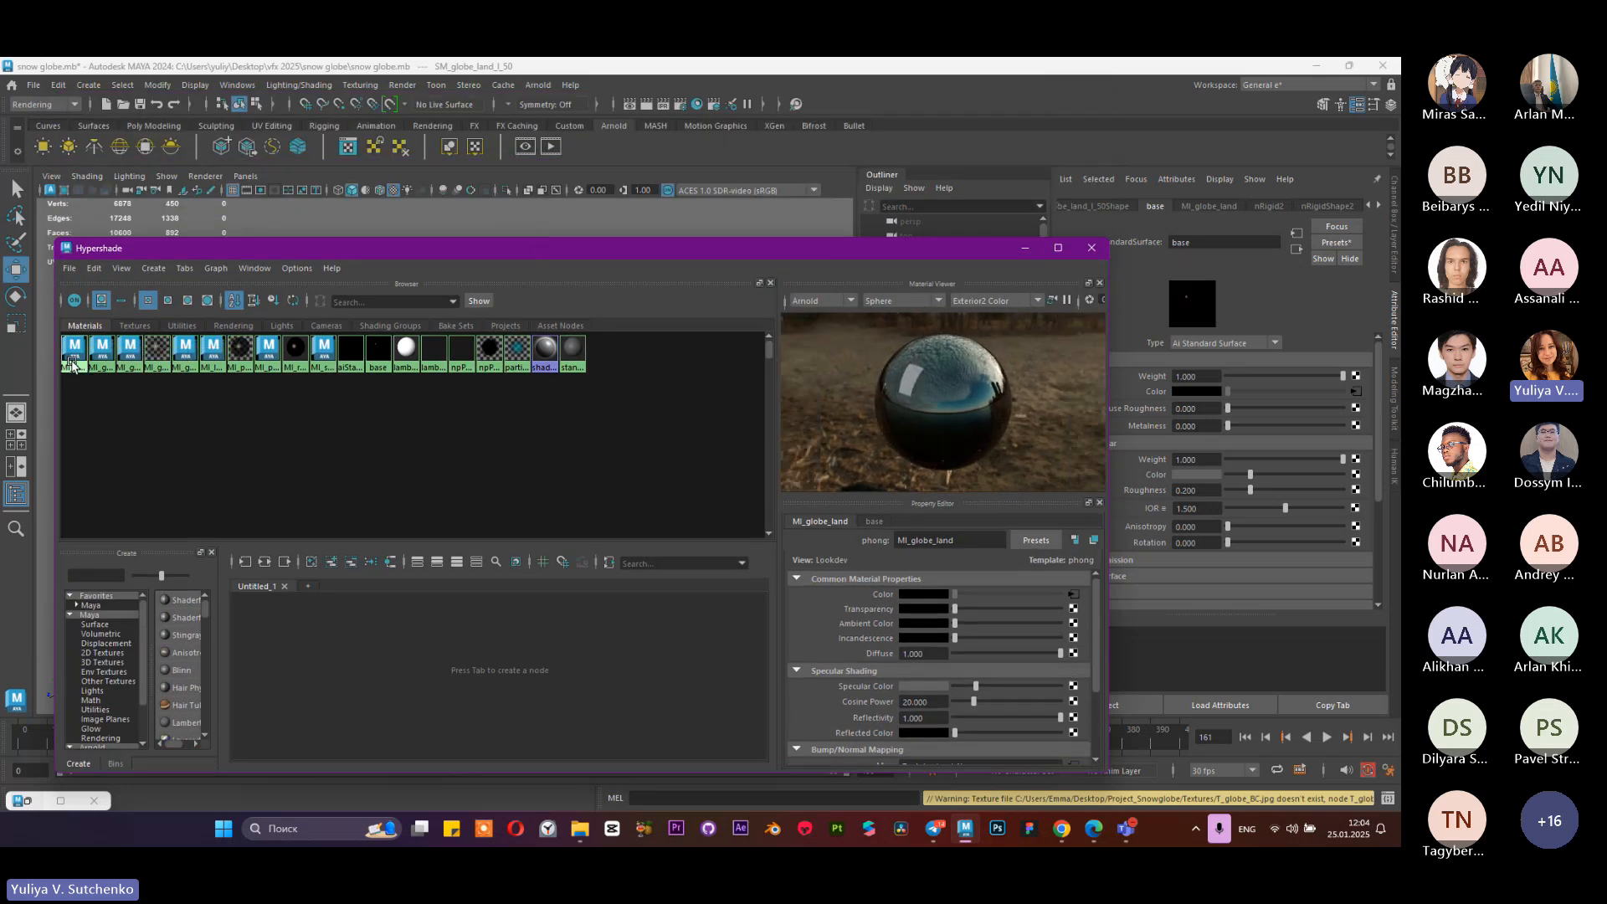
pyautogui.click(132, 358)
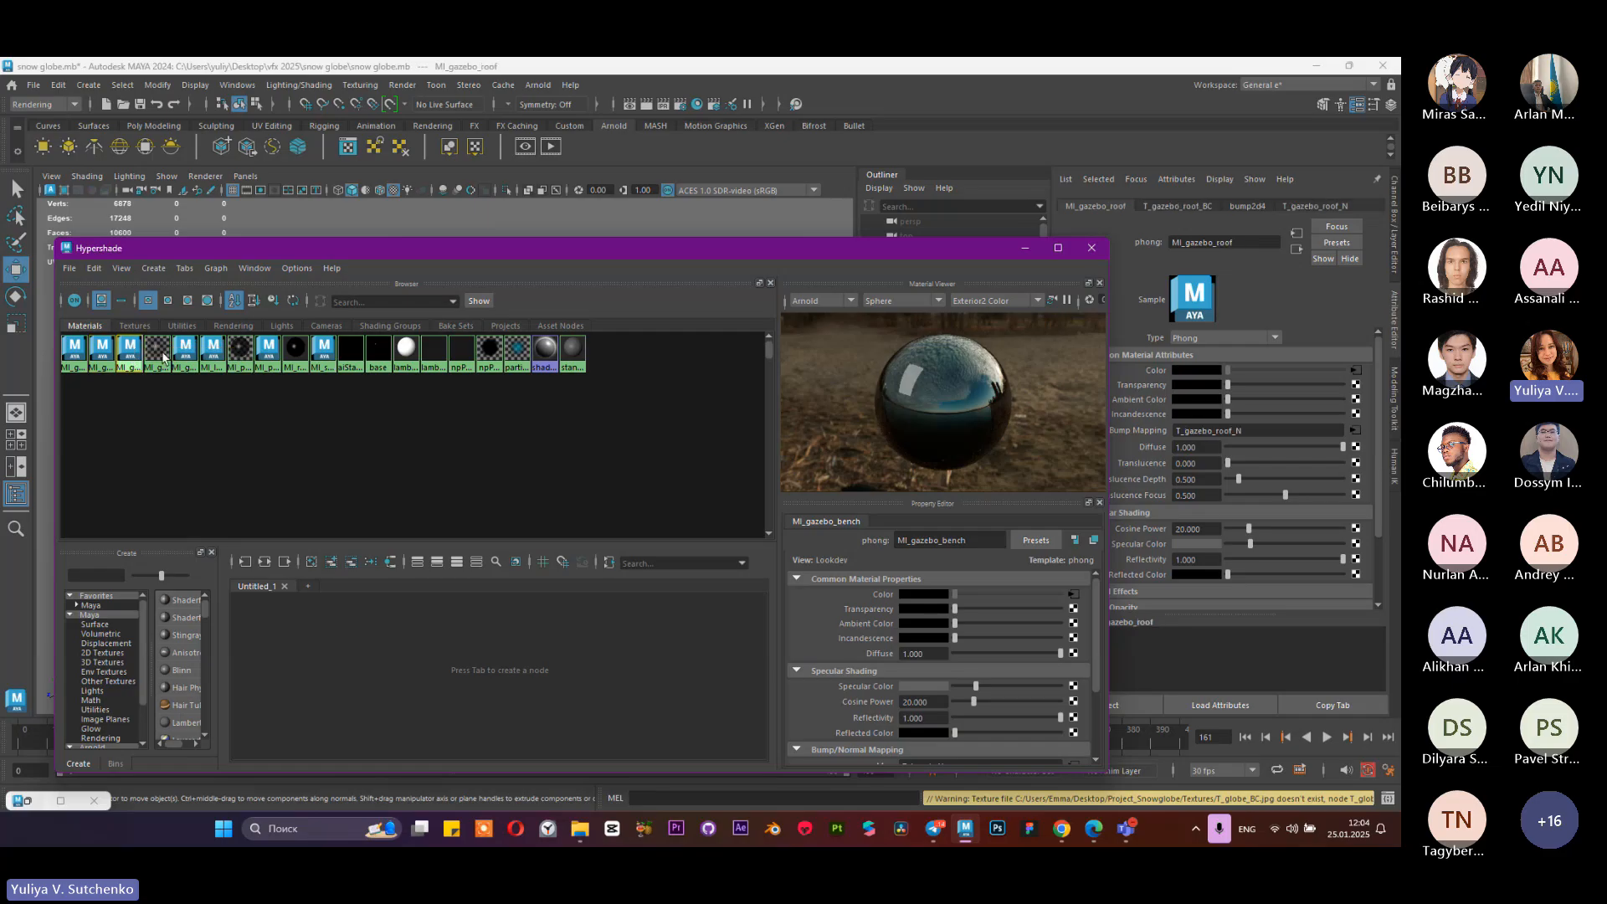
pyautogui.click(159, 357)
pyautogui.click(191, 355)
pyautogui.click(217, 356)
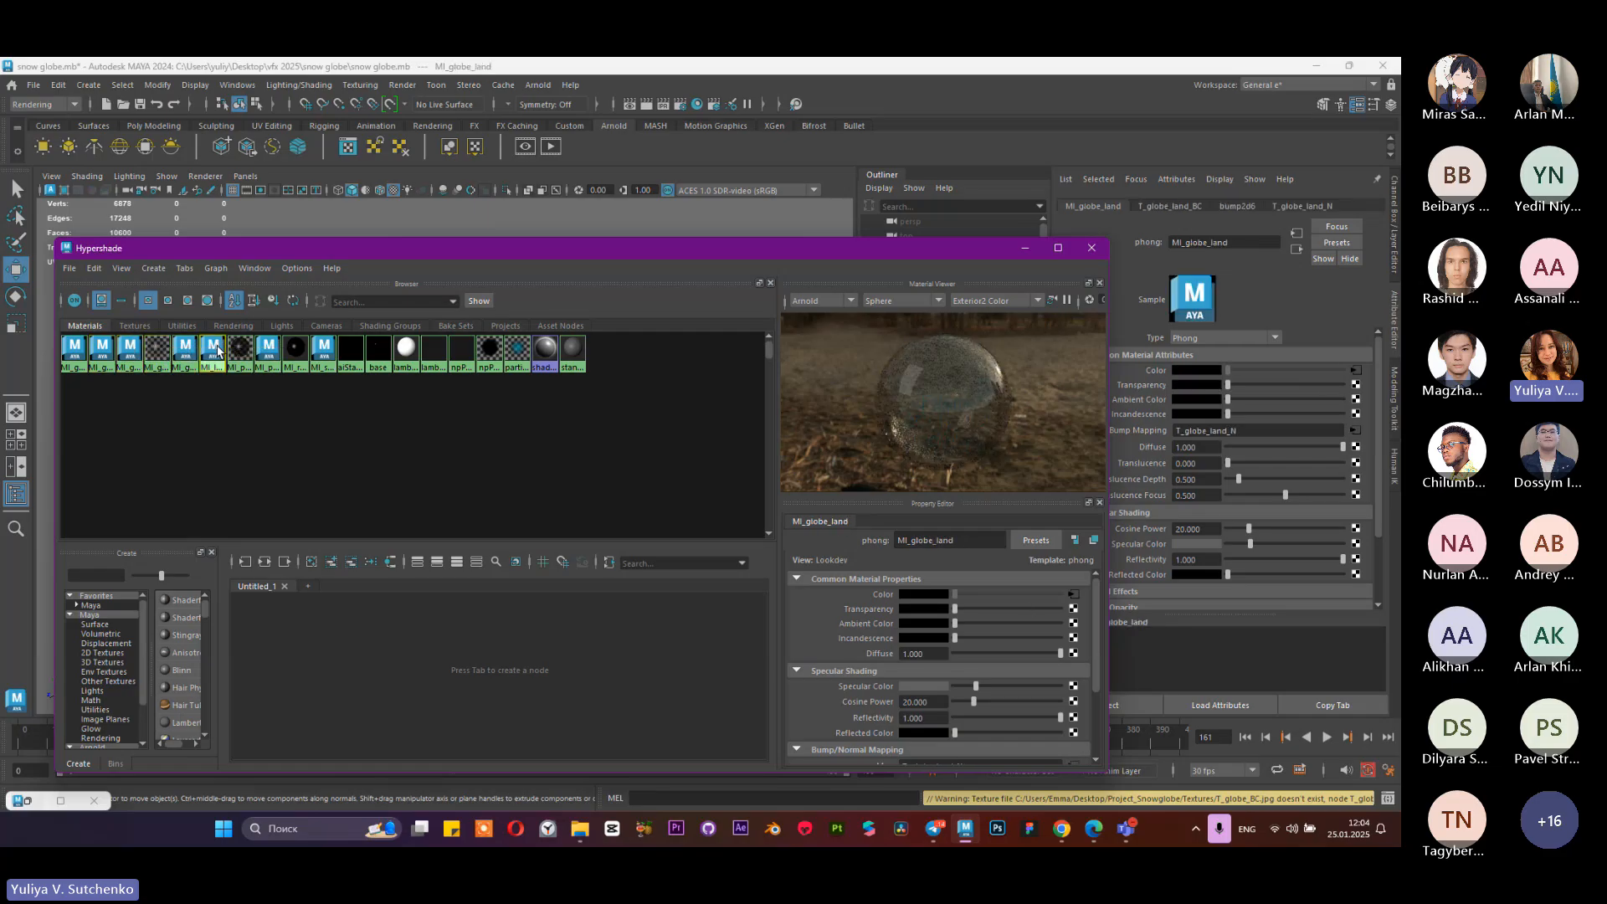
pyautogui.click(265, 356)
pyautogui.click(295, 355)
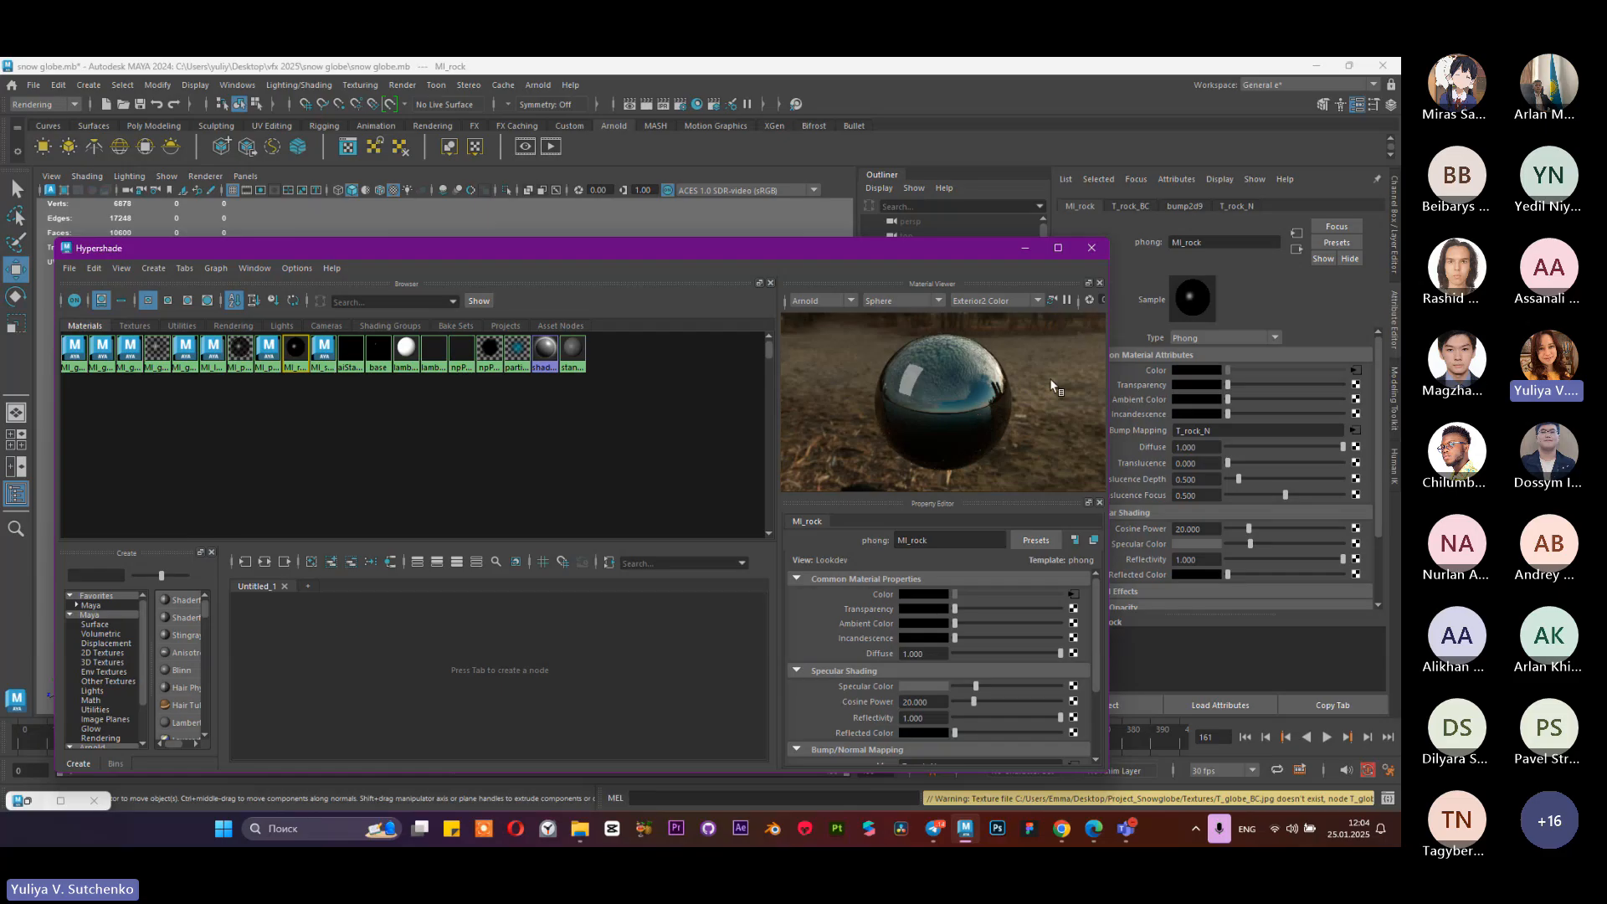
pyautogui.click(351, 354)
pyautogui.click(378, 355)
pyautogui.click(406, 355)
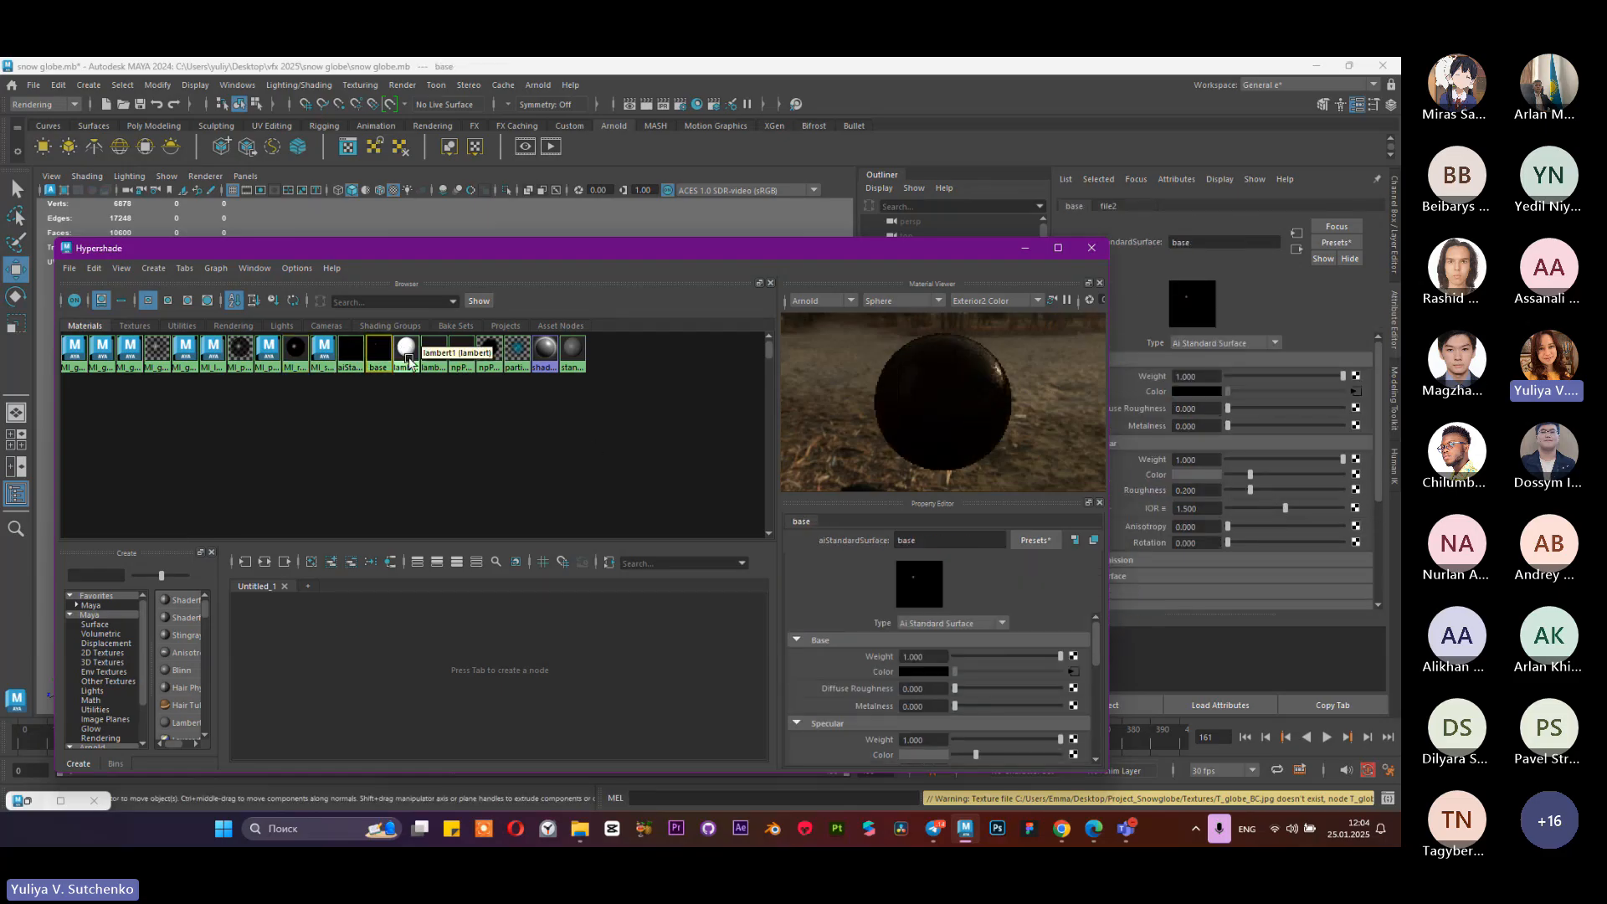
pyautogui.click(434, 355)
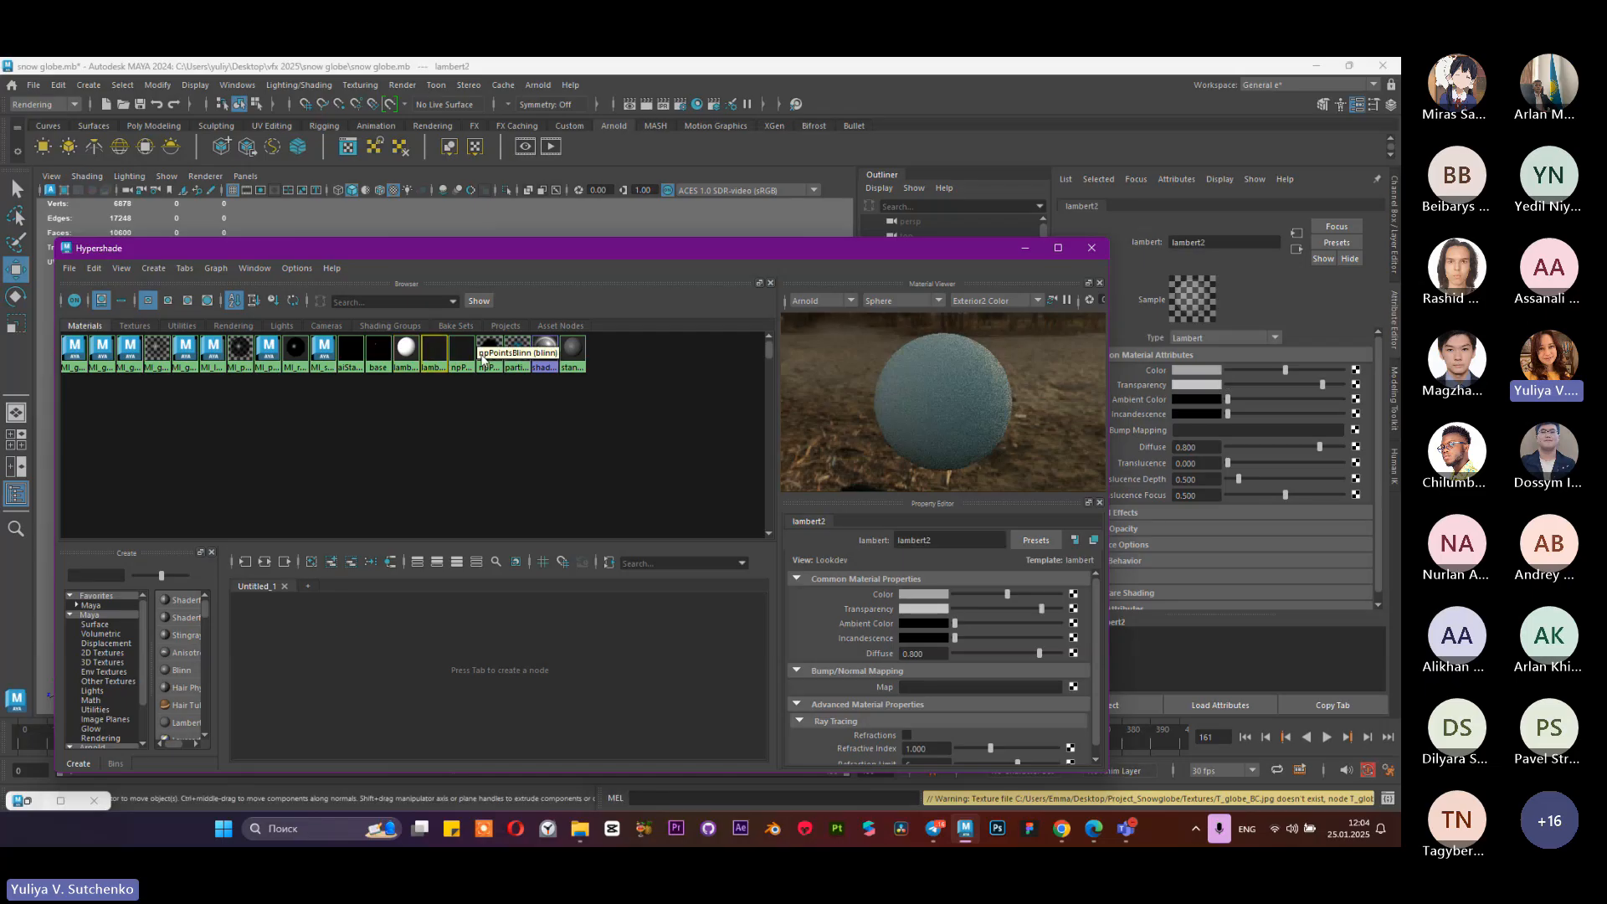
pyautogui.click(461, 355)
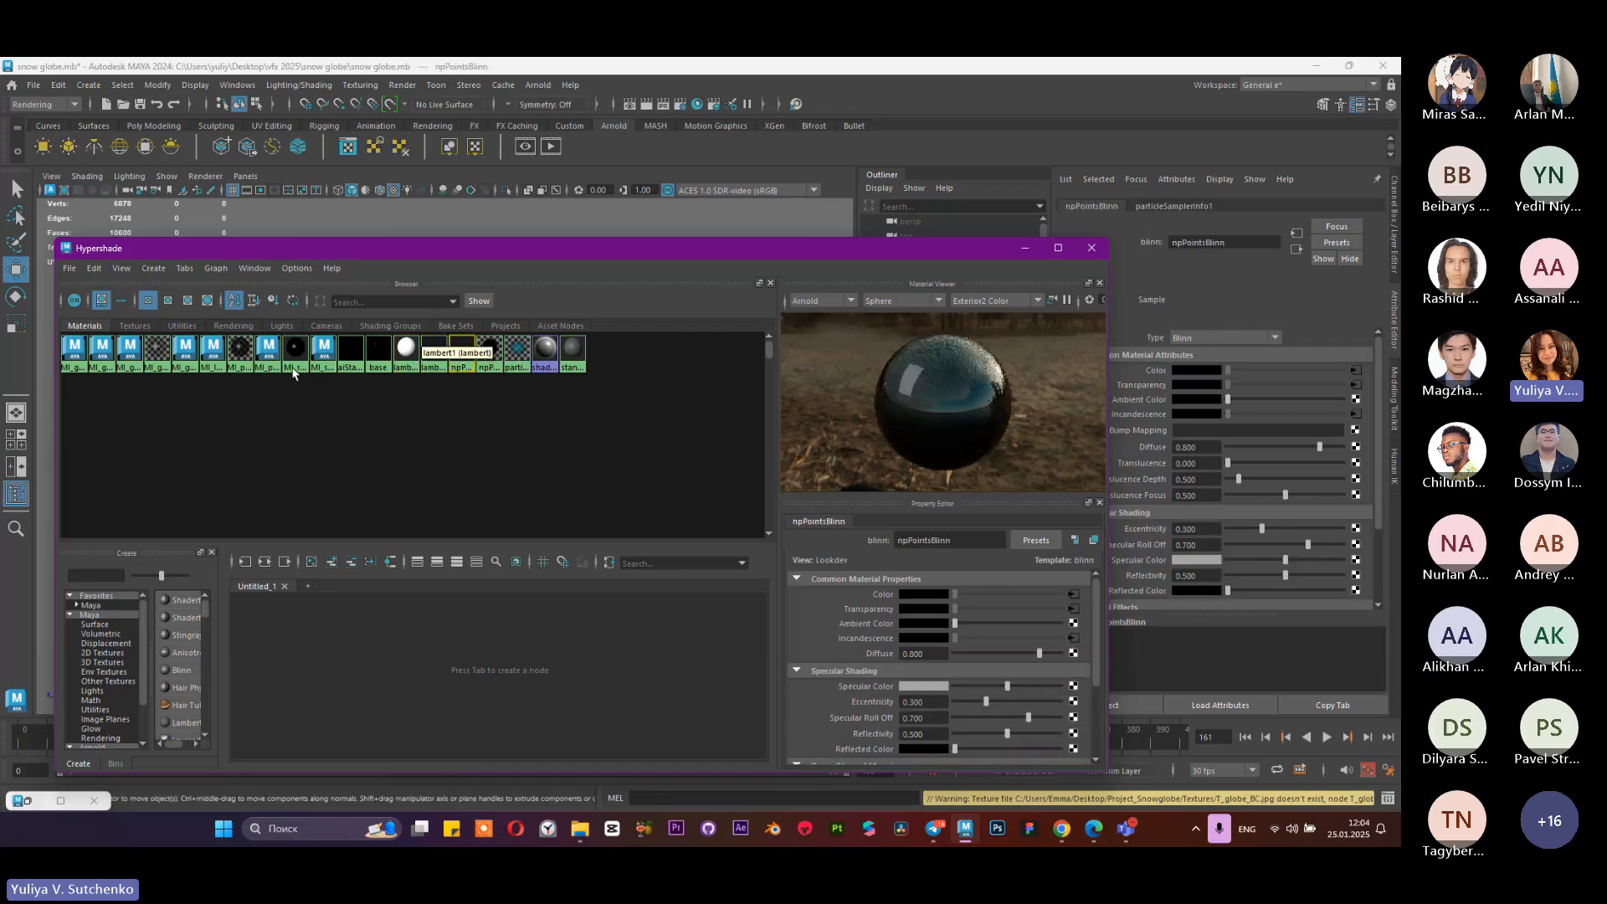
# Step: Show the Hypershade materials as large swatches and extend the browser area to fit more rows
pyautogui.click(208, 300)
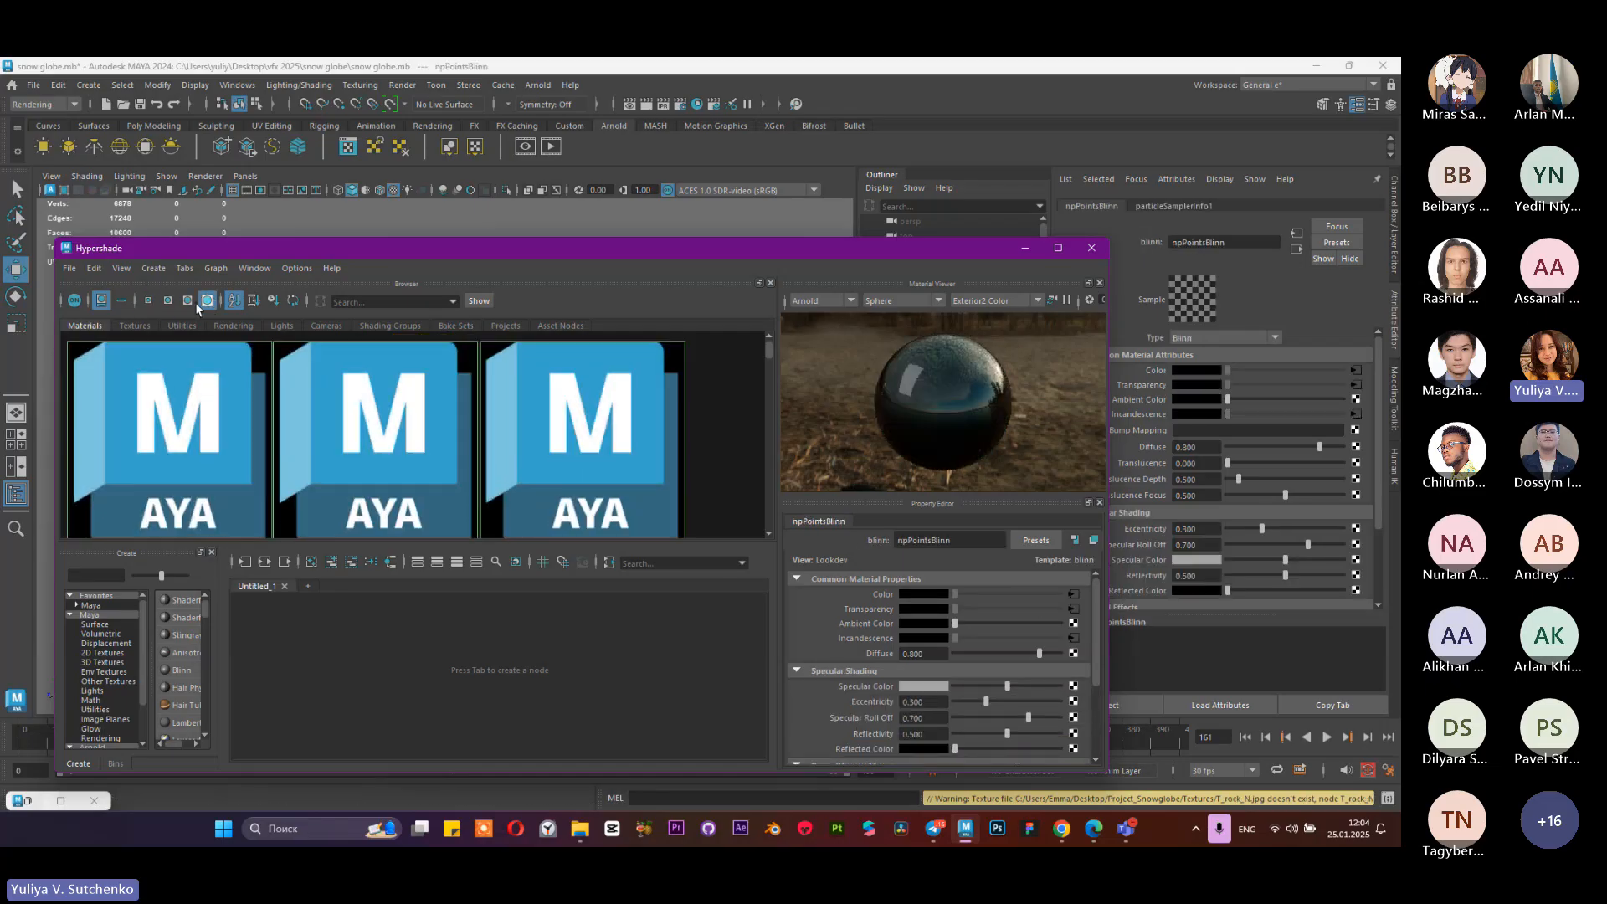
pyautogui.click(187, 301)
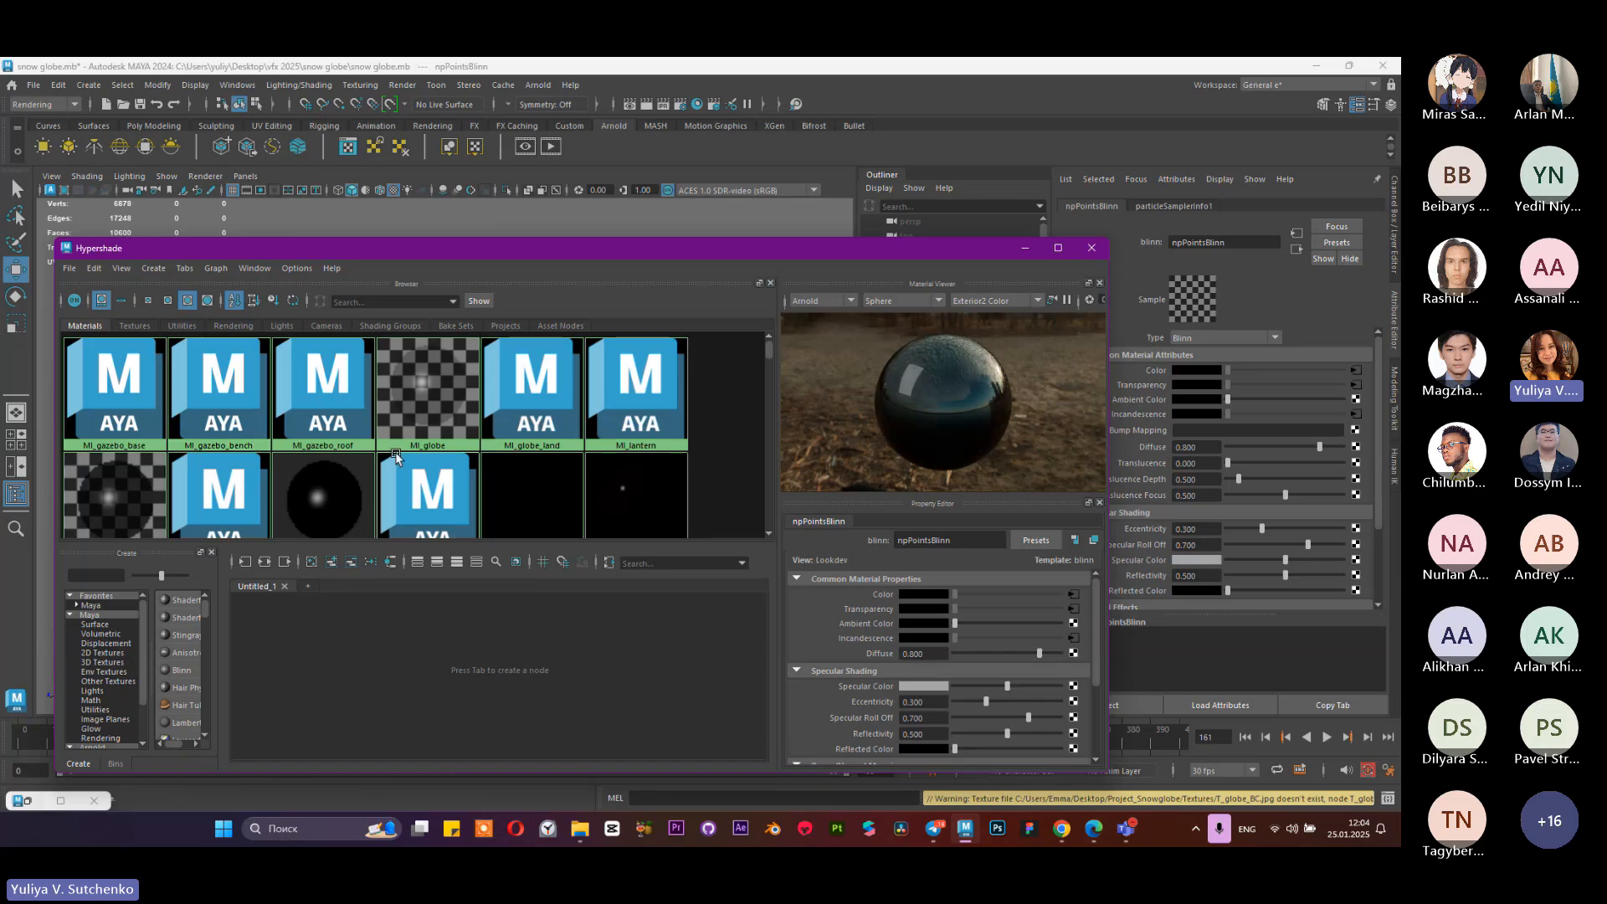
pyautogui.scroll(-5, 408, 445)
pyautogui.scroll(3, 380, 461)
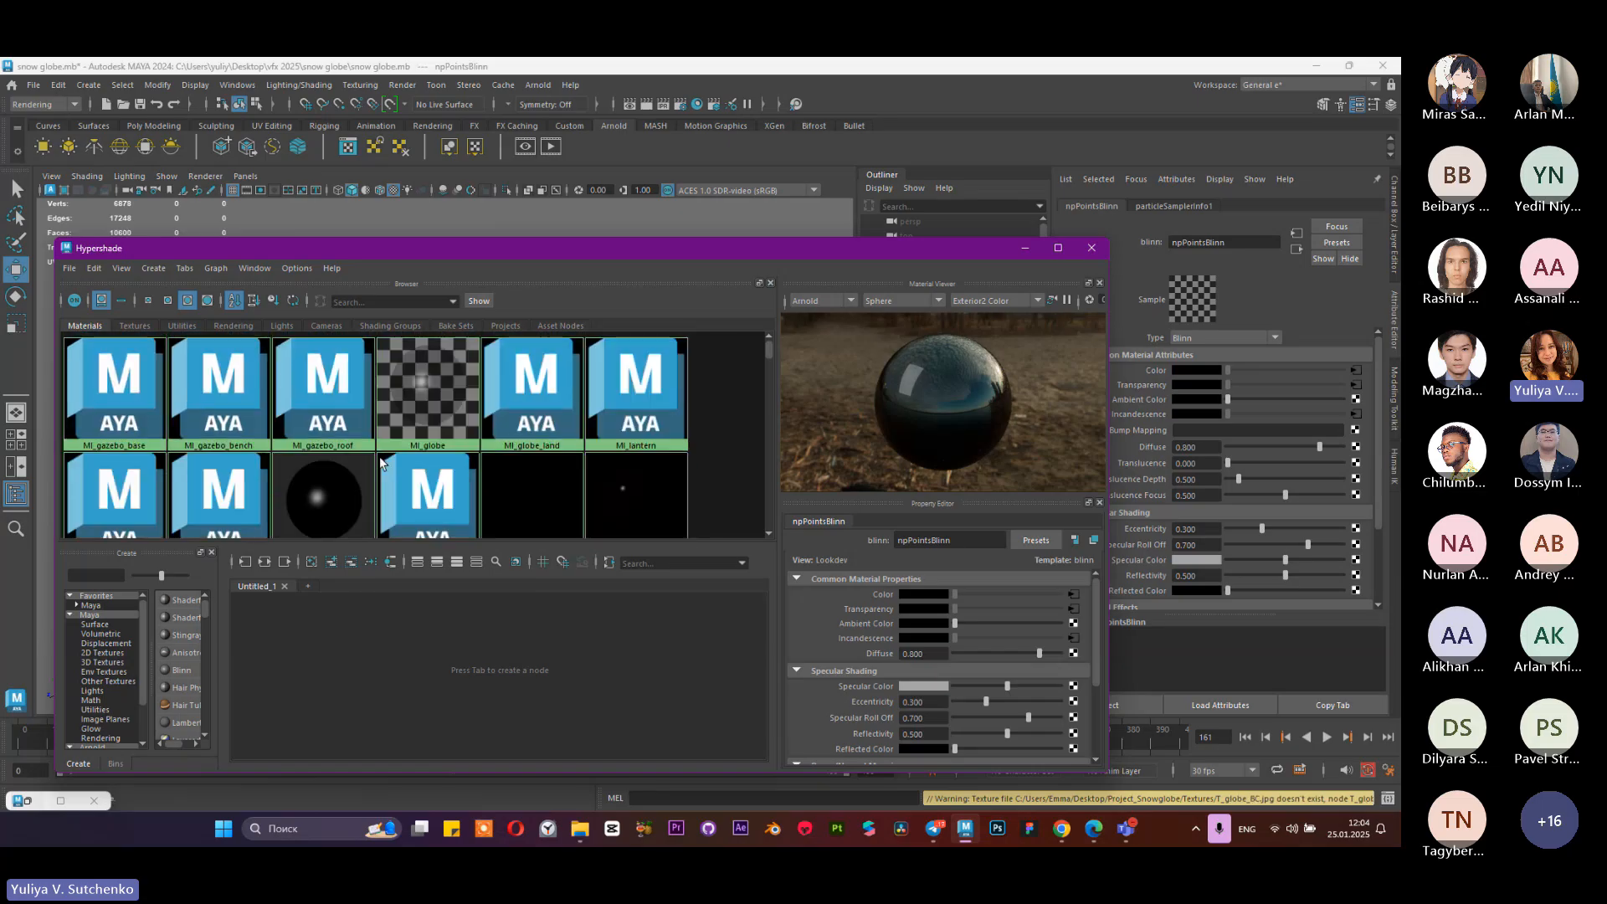
pyautogui.moveTo(550, 548); pyautogui.dragTo(551, 640)
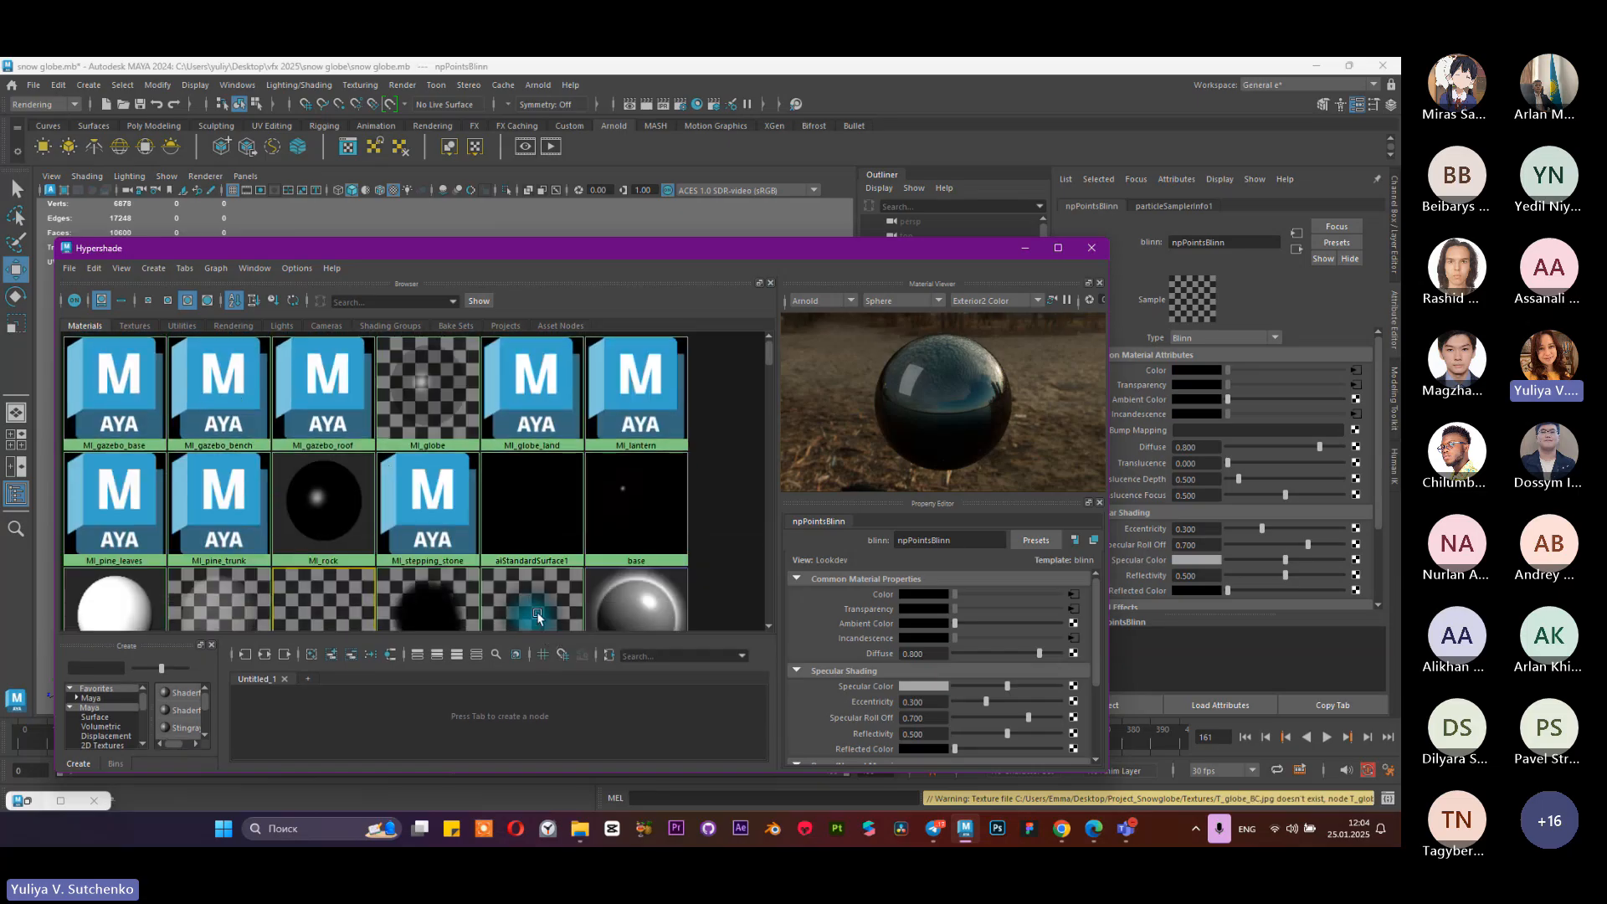
# Step: Minimize Hypershade, reselect the globe base mesh, and examine its MI_globe_land and base materials and the base surface up close
pyautogui.click(1025, 248)
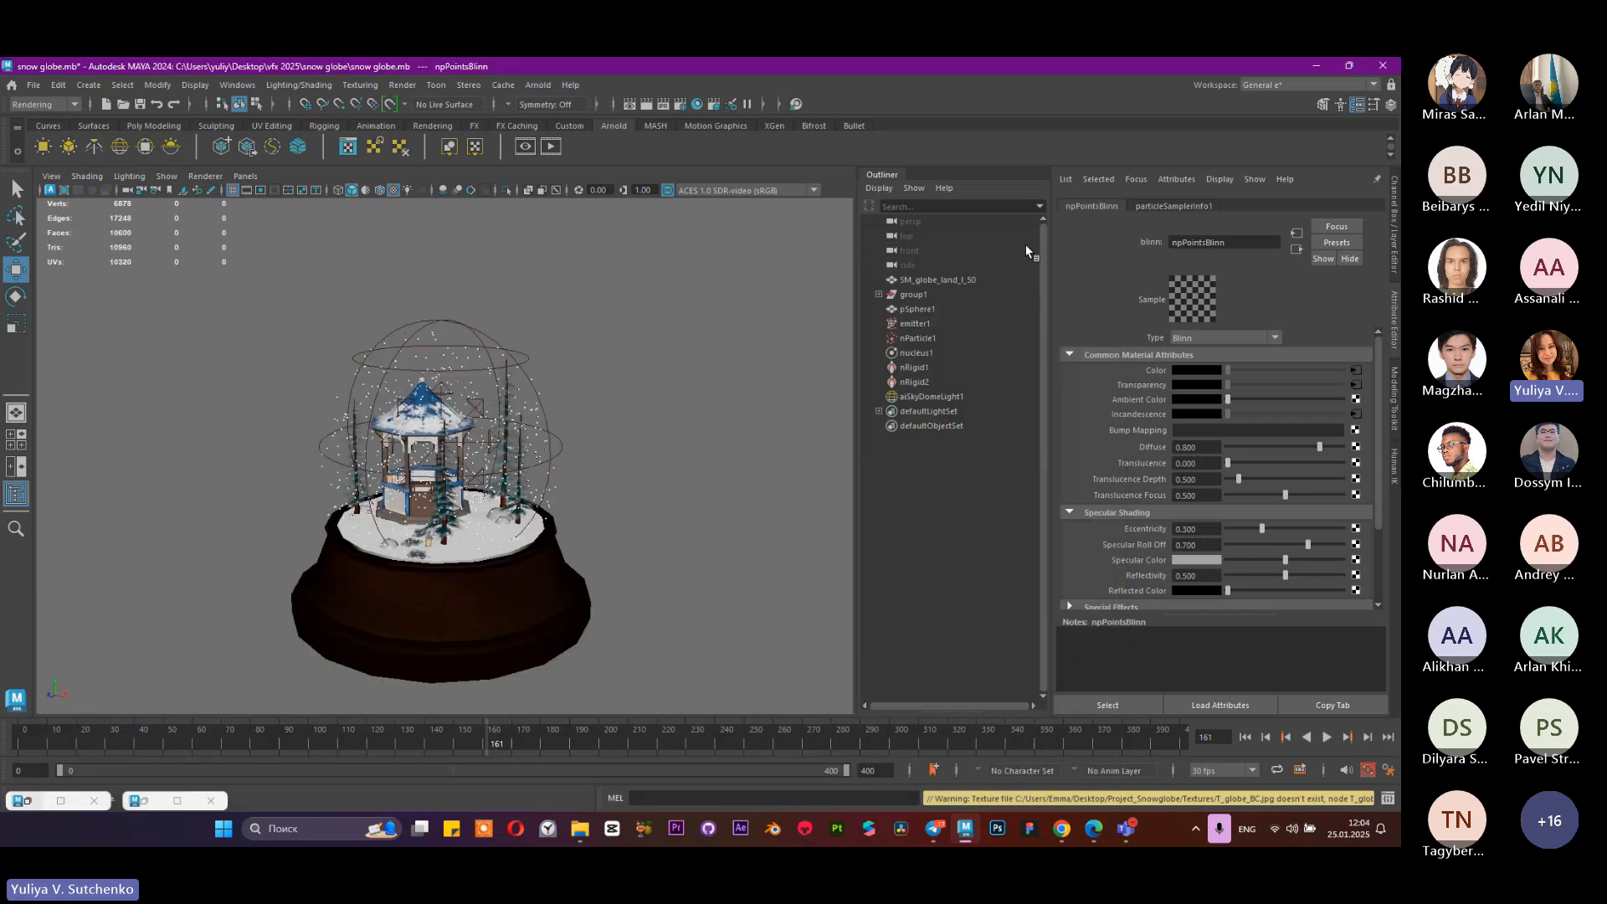
pyautogui.click(578, 587)
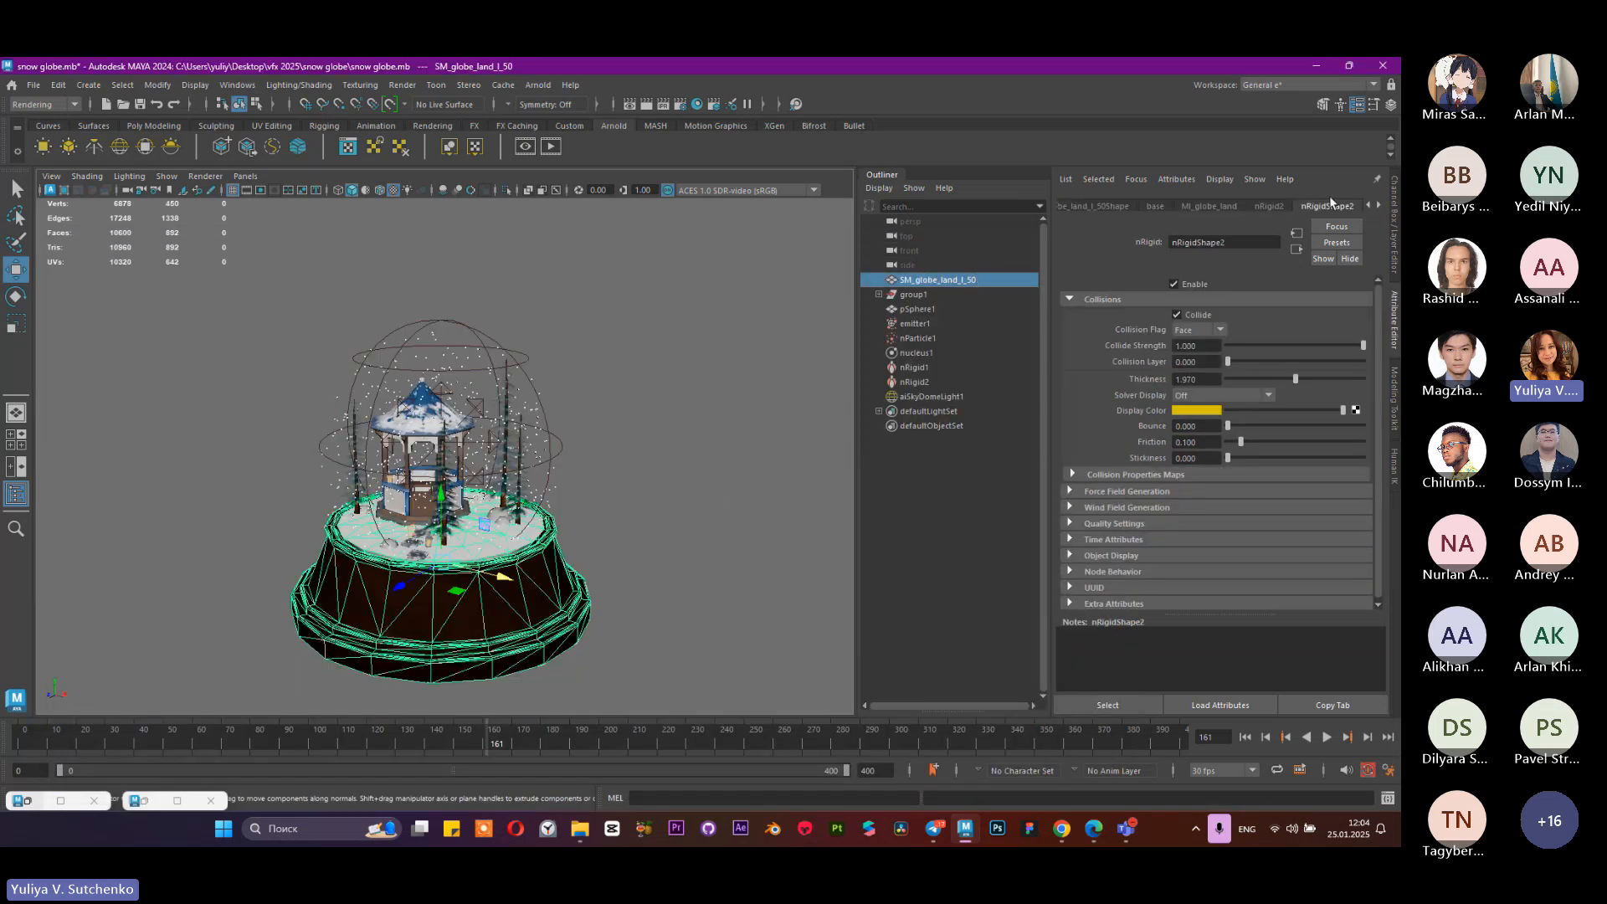
pyautogui.click(1209, 206)
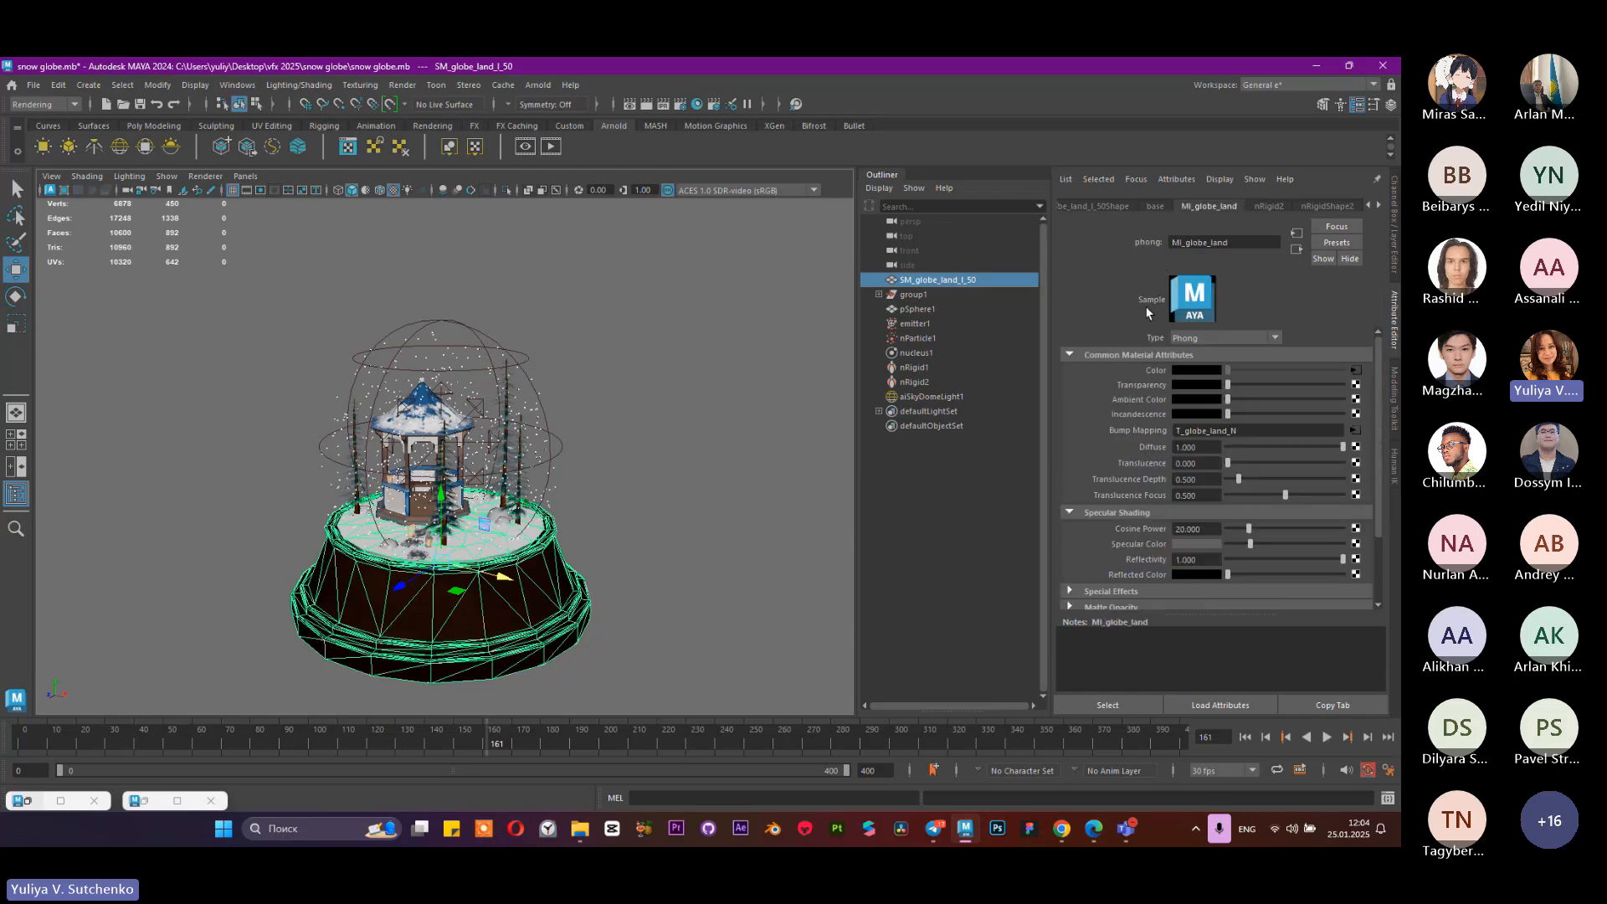
pyautogui.scroll(-3, 1158, 444)
pyautogui.scroll(3, 1159, 463)
pyautogui.click(1148, 206)
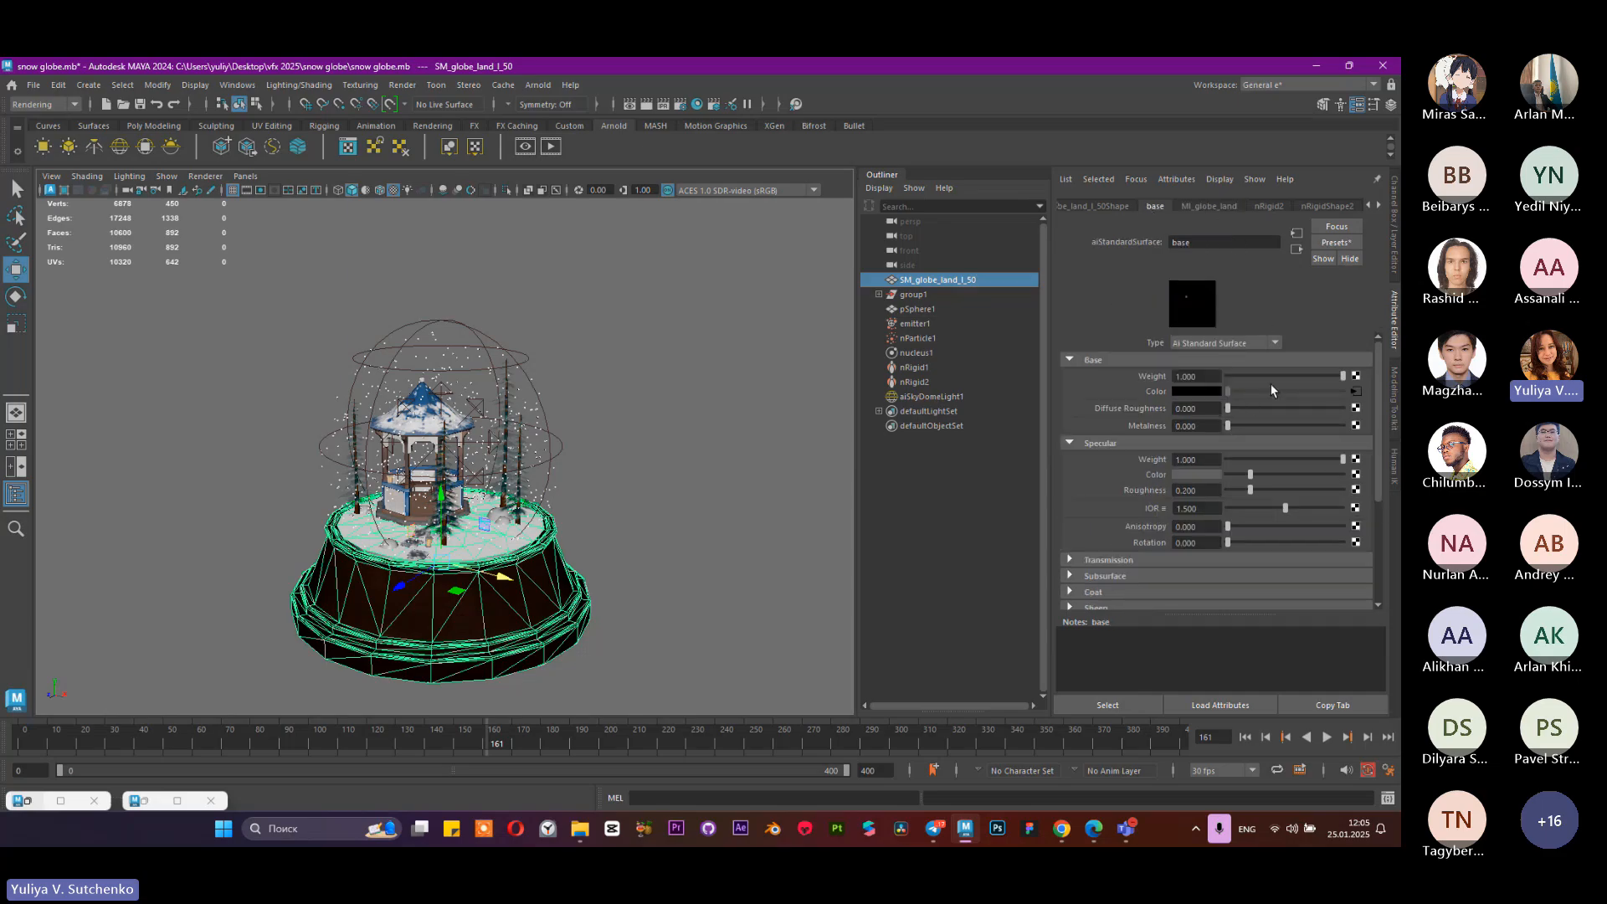
pyautogui.scroll(3, 569, 653)
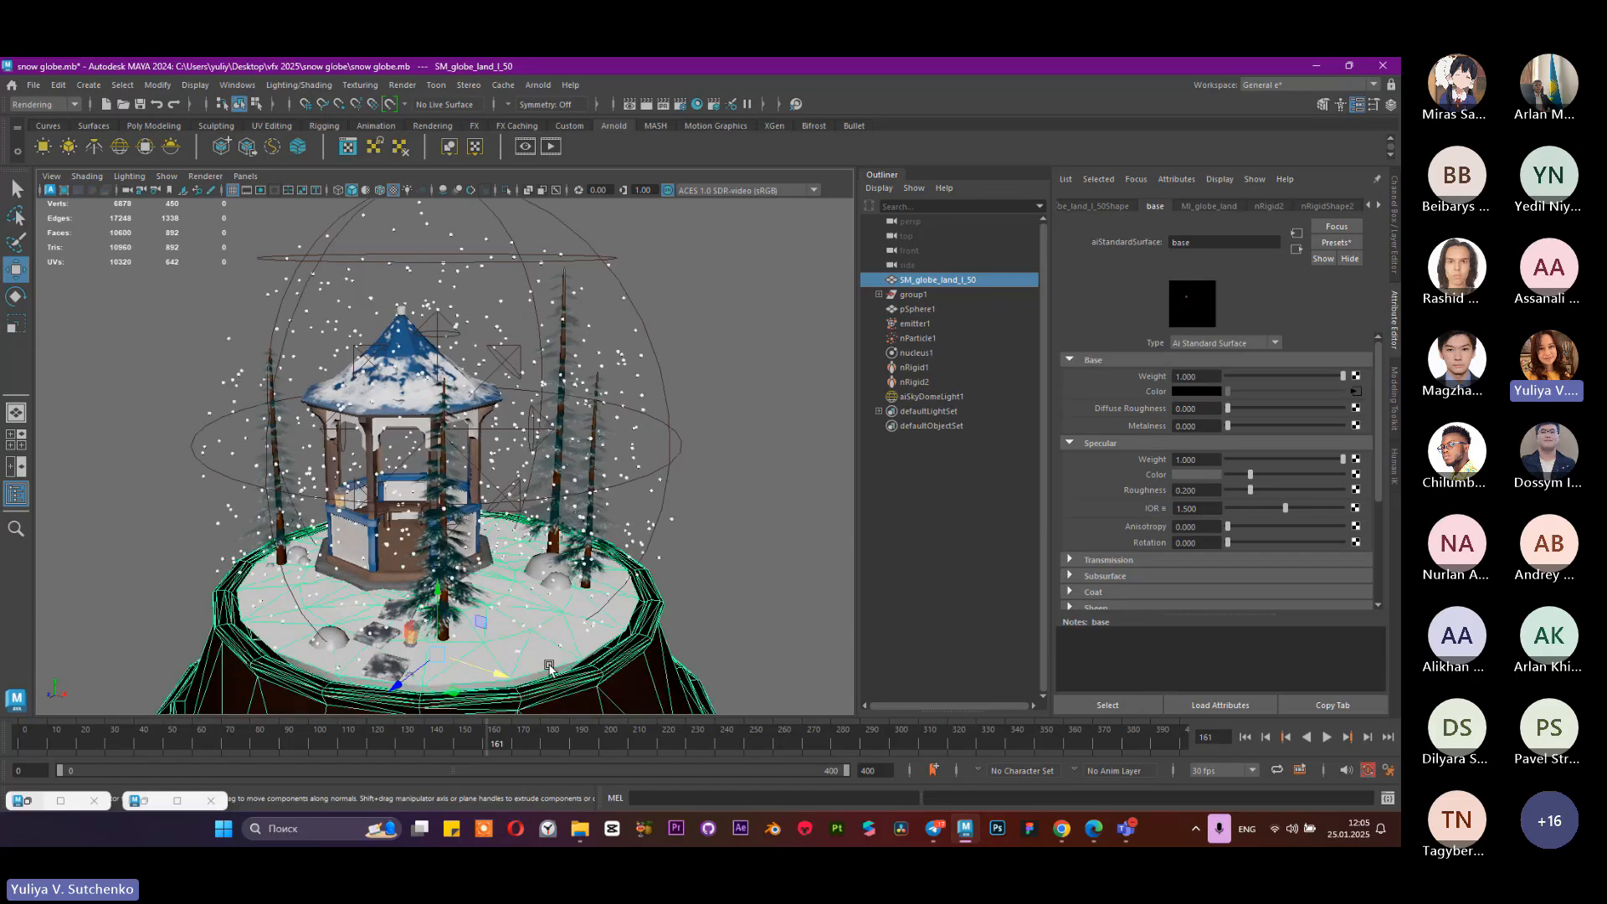
pyautogui.scroll(5, 549, 667)
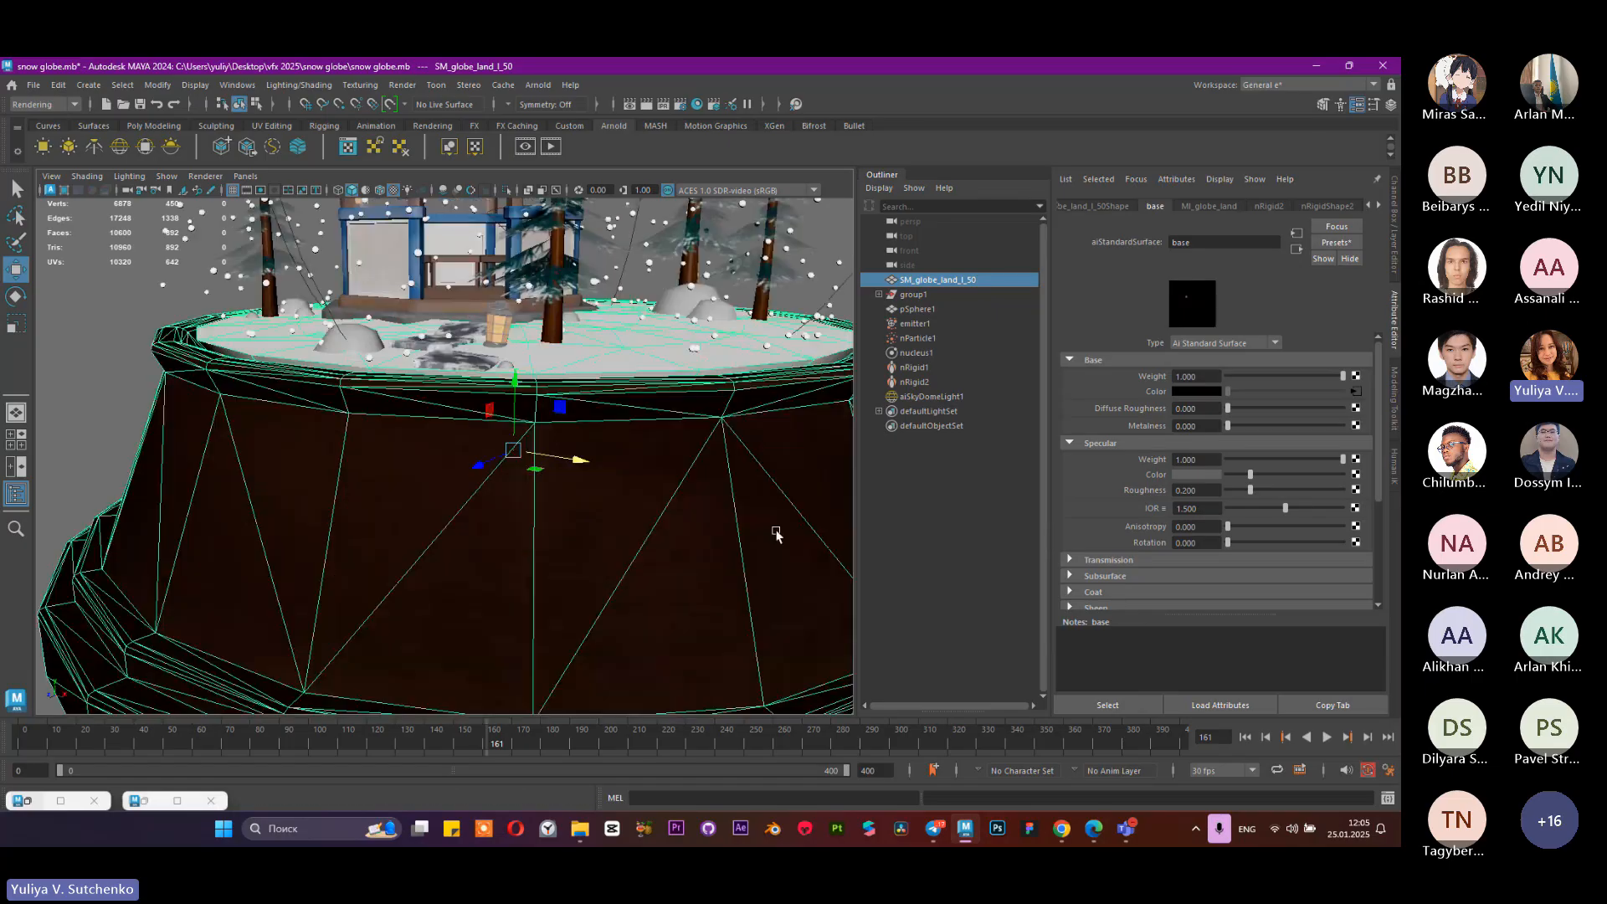
# Step: Replace the base material's settings with the Plastic preset and expand its Subsurface attributes
pyautogui.scroll(-3, 775, 536)
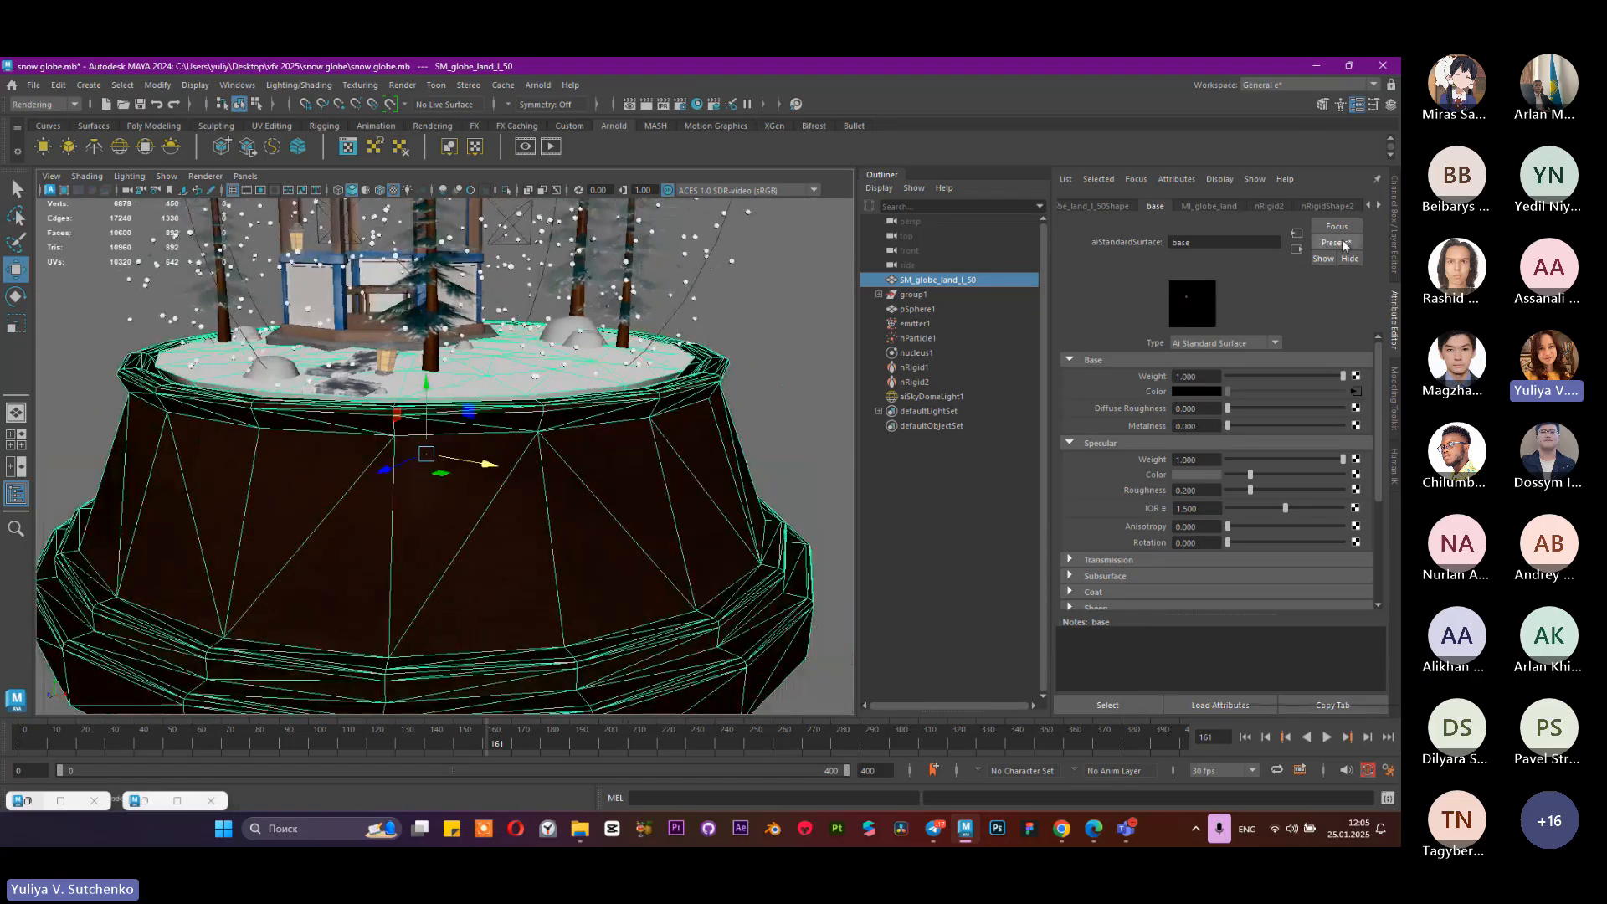
pyautogui.click(1335, 242)
pyautogui.moveTo(1280, 385)
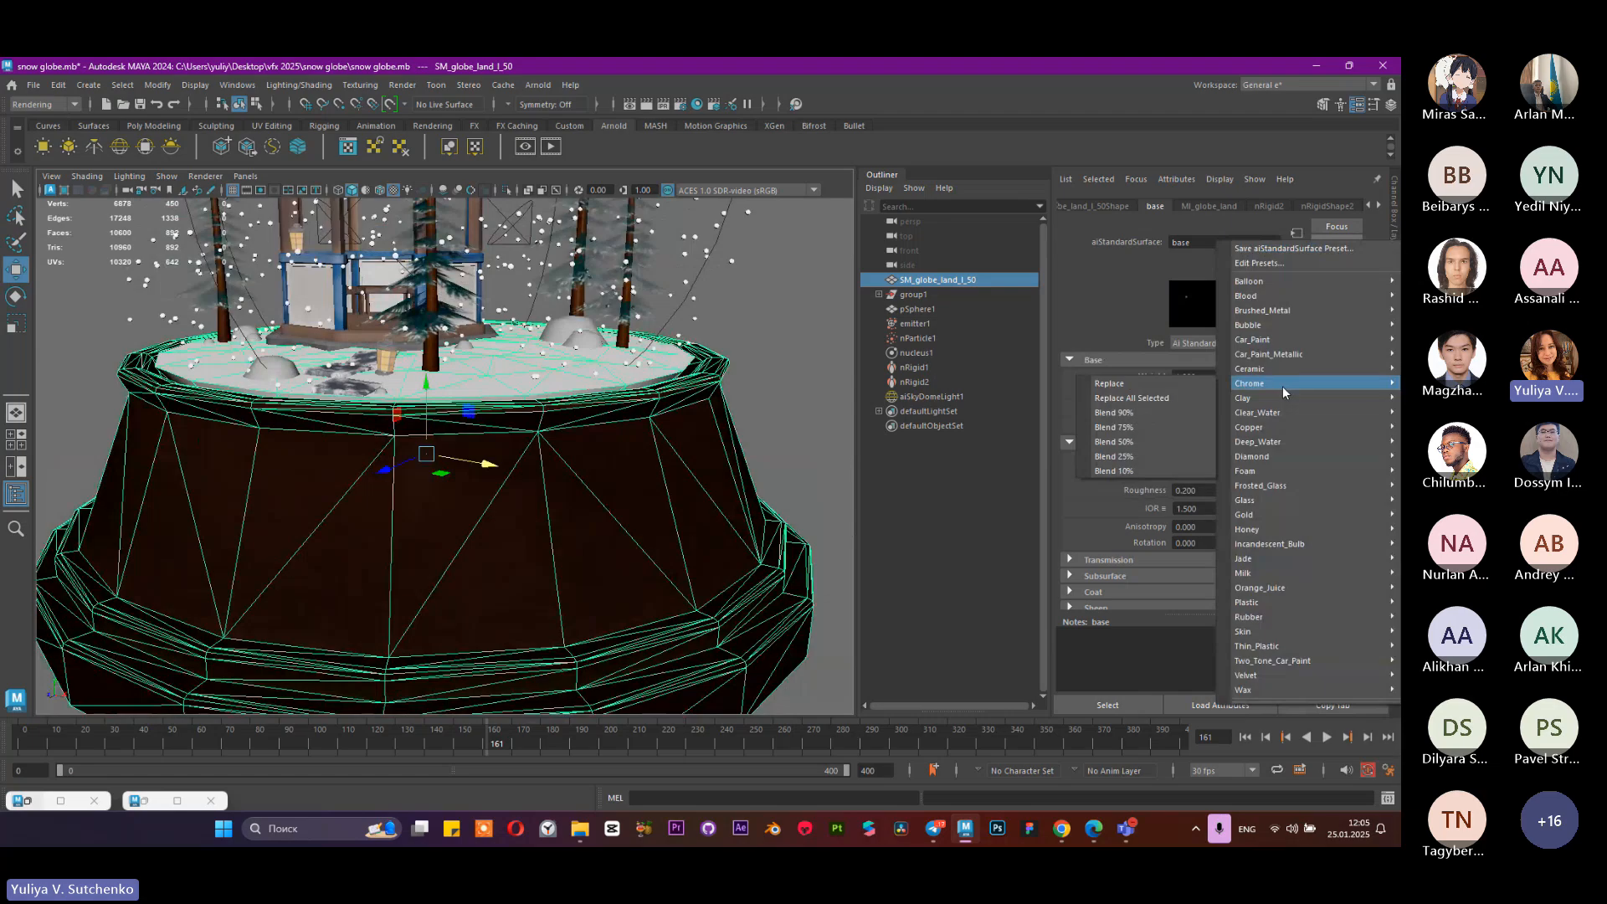
pyautogui.moveTo(1302, 444)
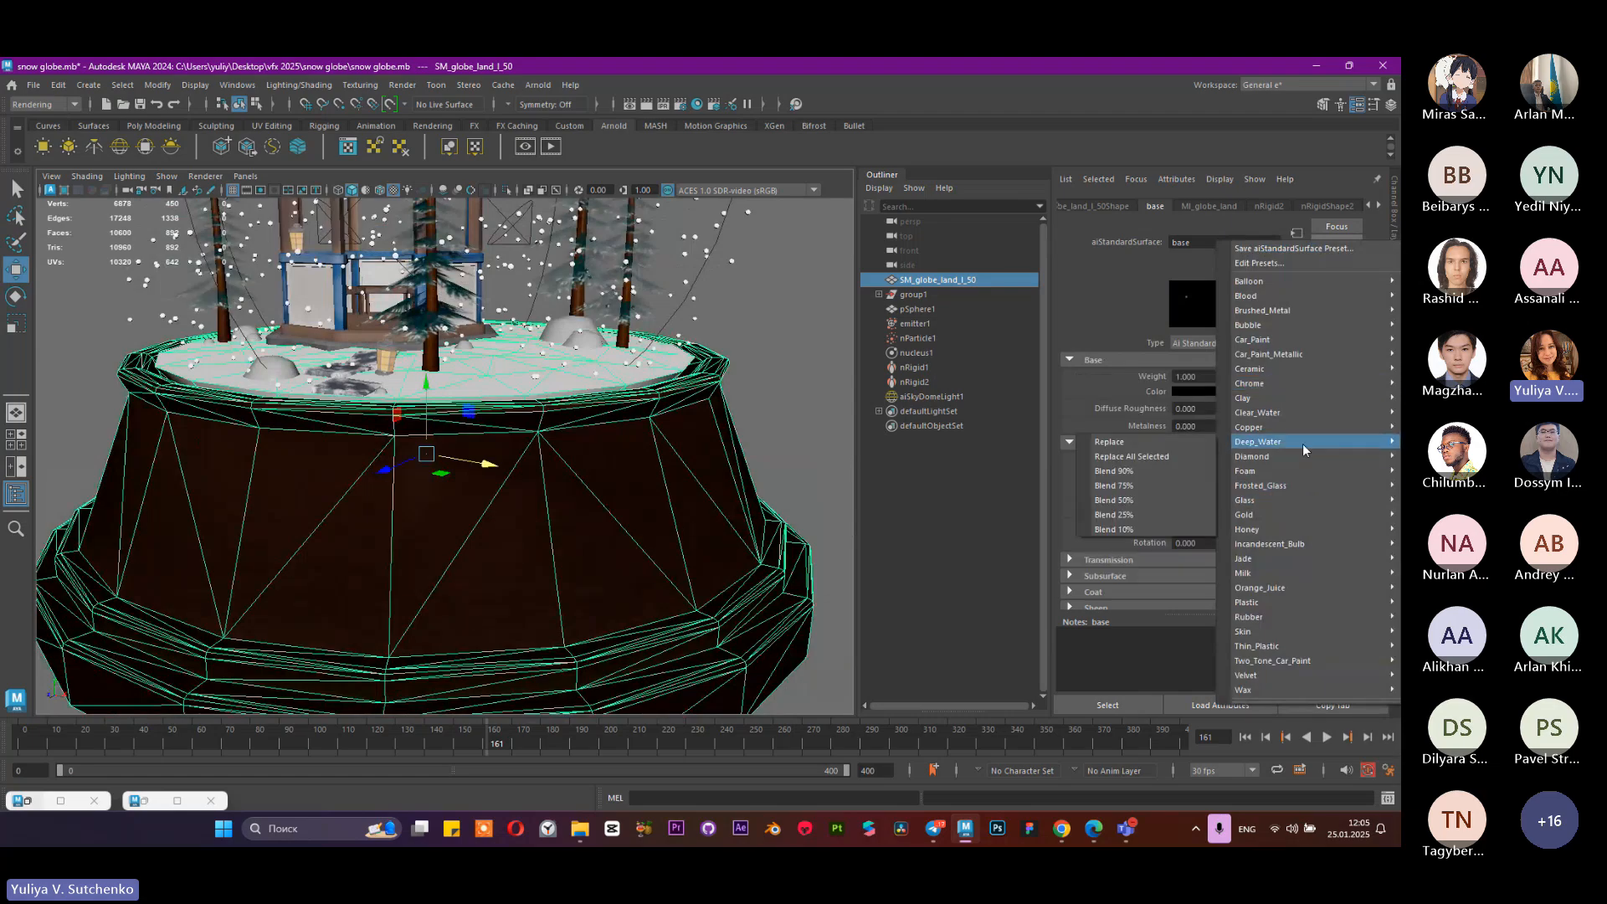
pyautogui.moveTo(1282, 604)
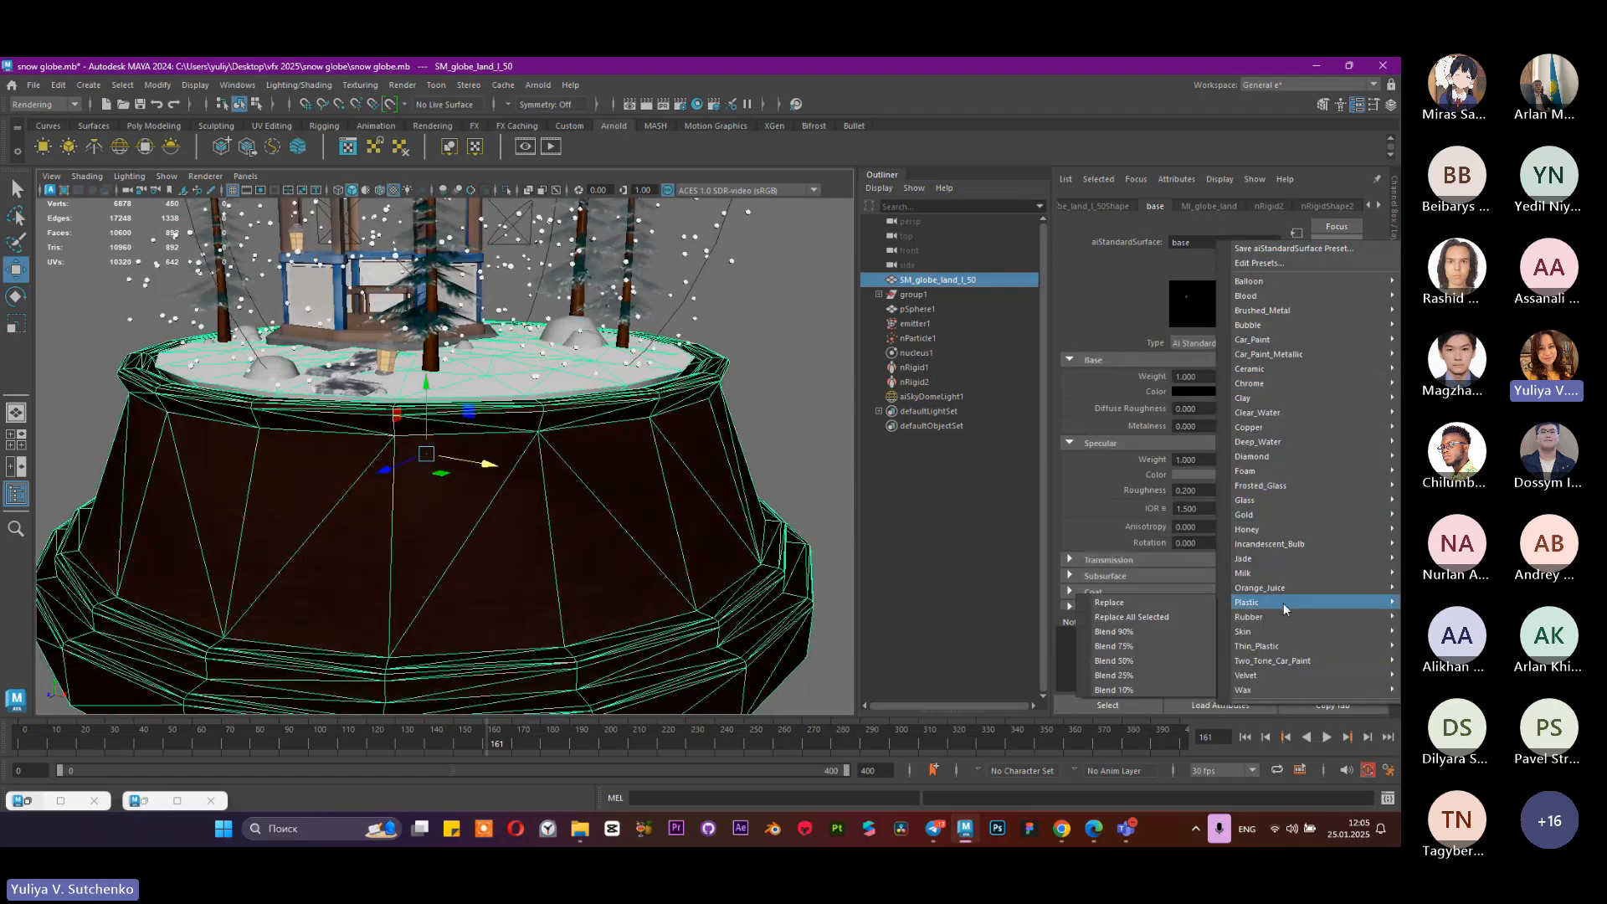
pyautogui.click(1192, 603)
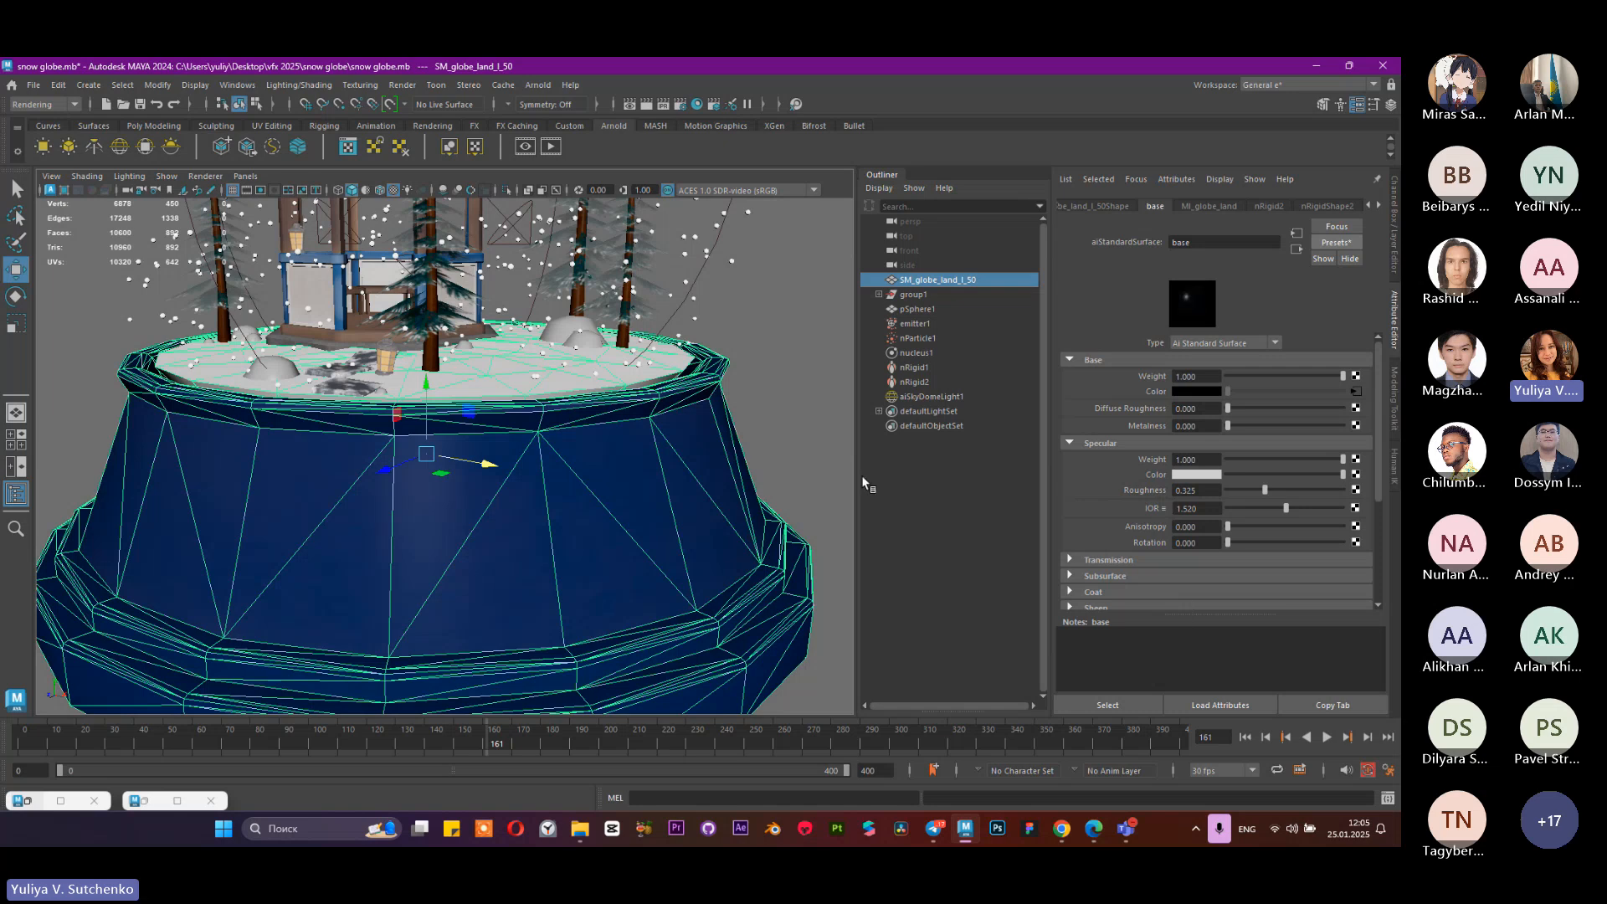
pyautogui.scroll(-3, 1205, 424)
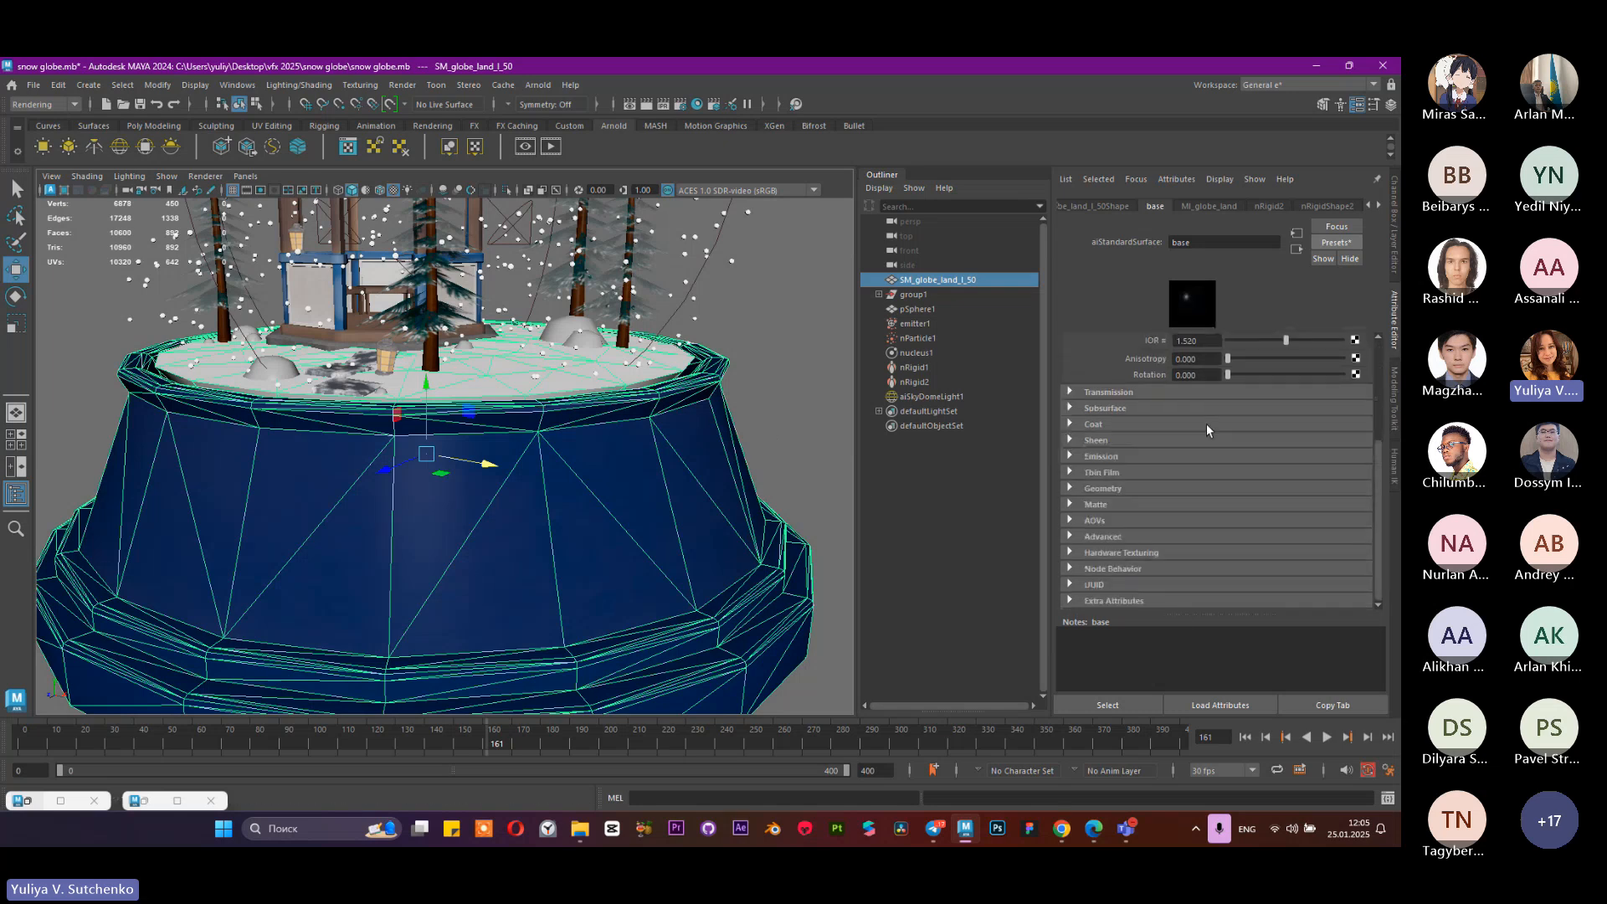
pyautogui.click(1106, 408)
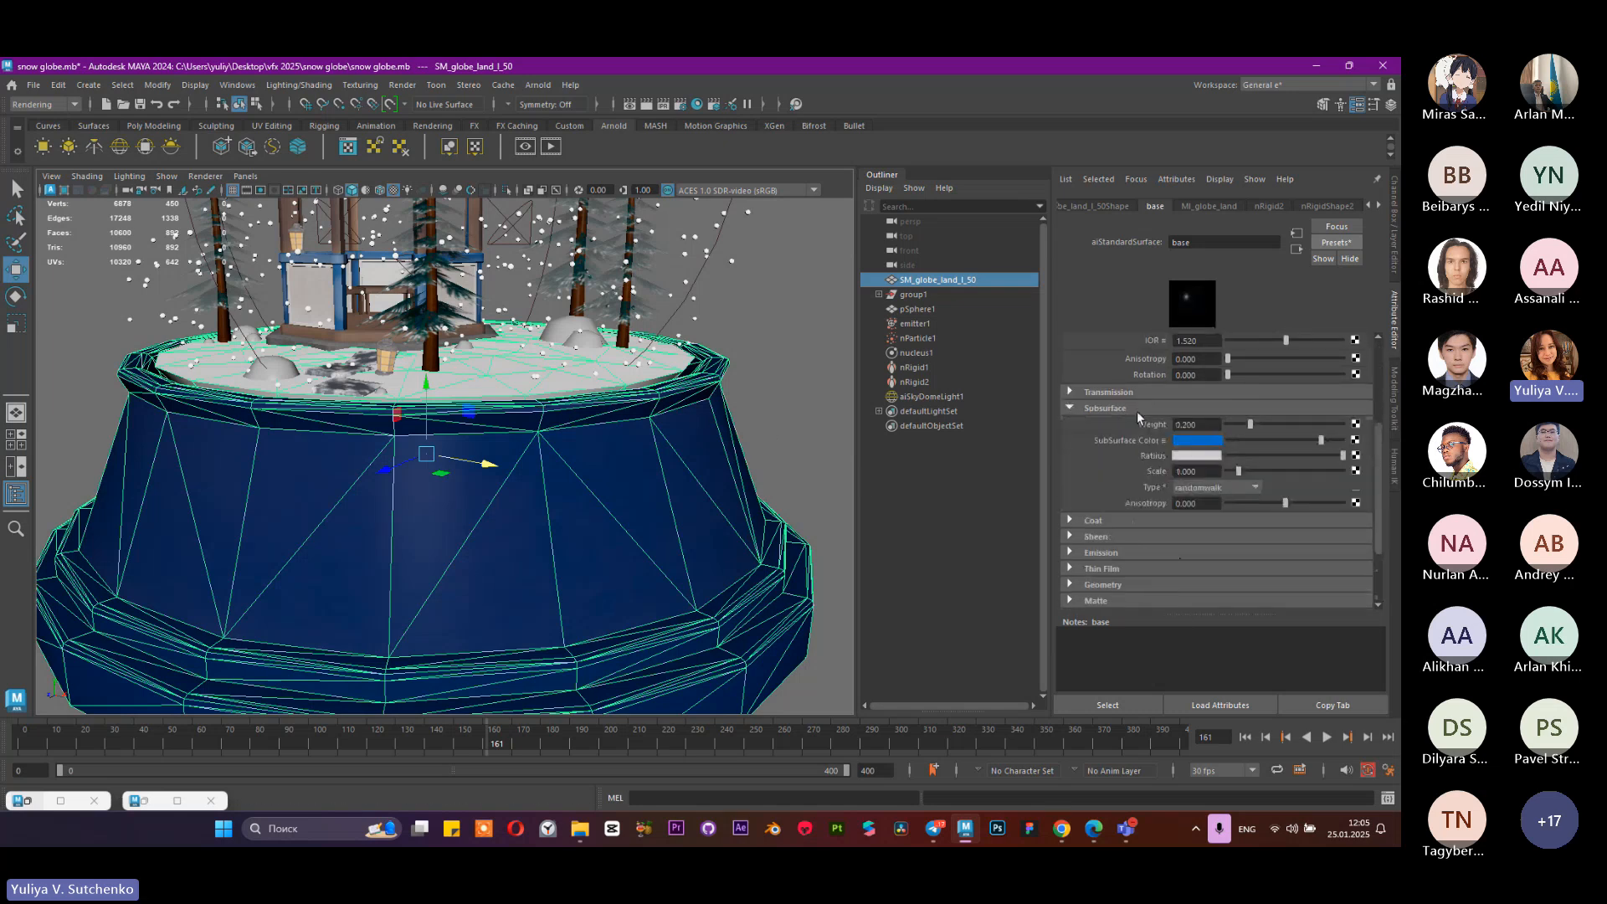
pyautogui.scroll(1, 1137, 412)
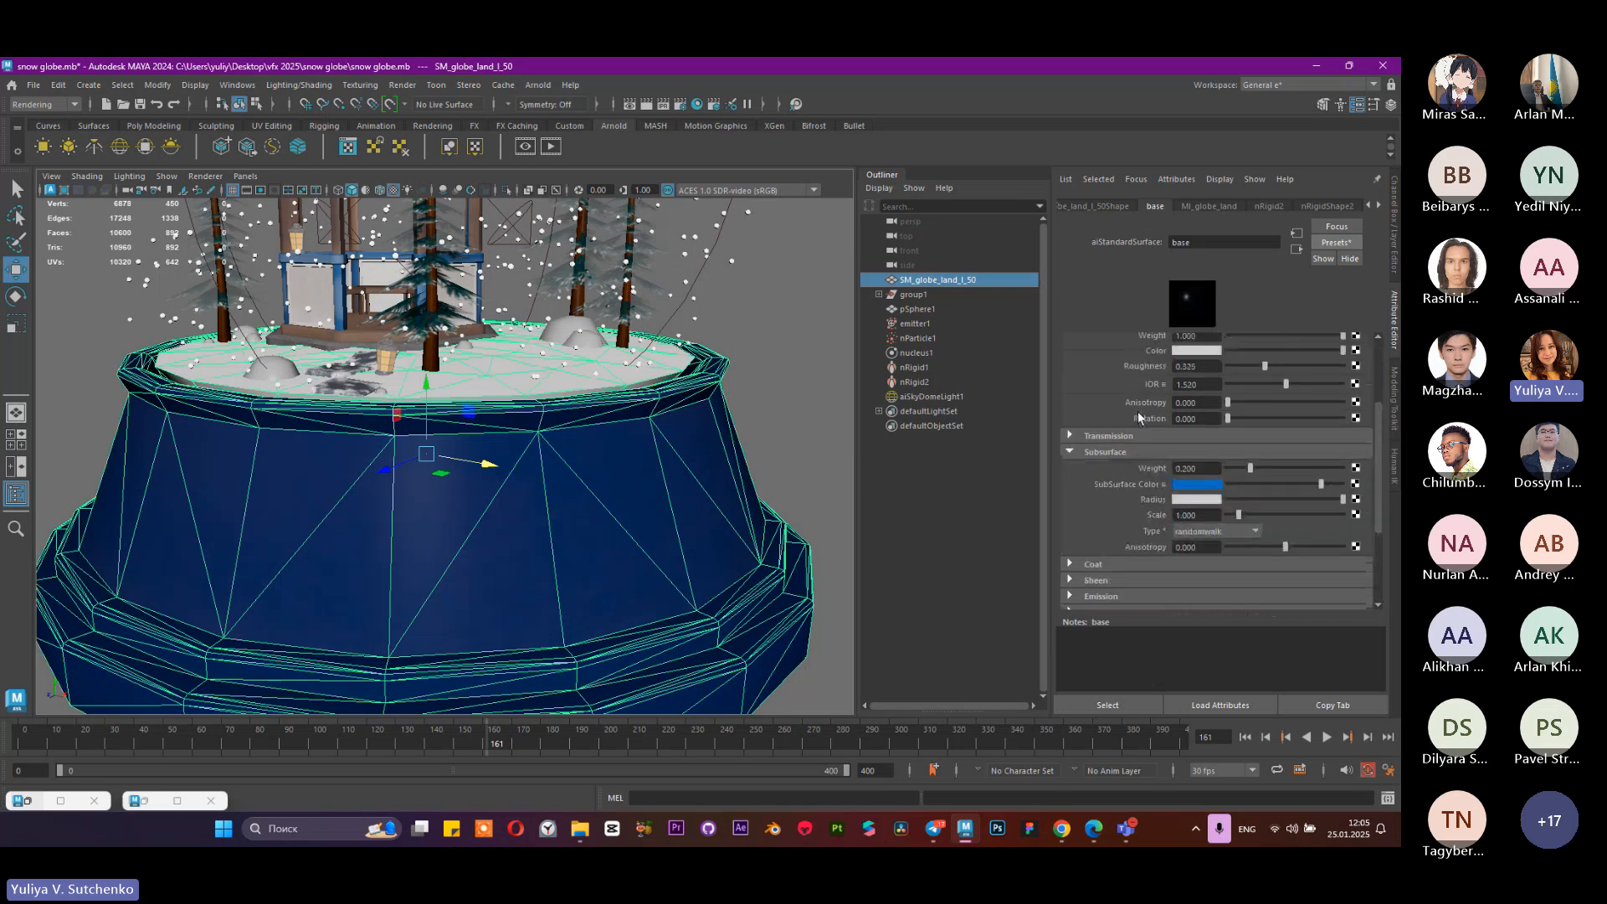
# Step: Restore the Arnold RenderView and run a brief test render of the globe base with the Plastic look
pyautogui.click(142, 803)
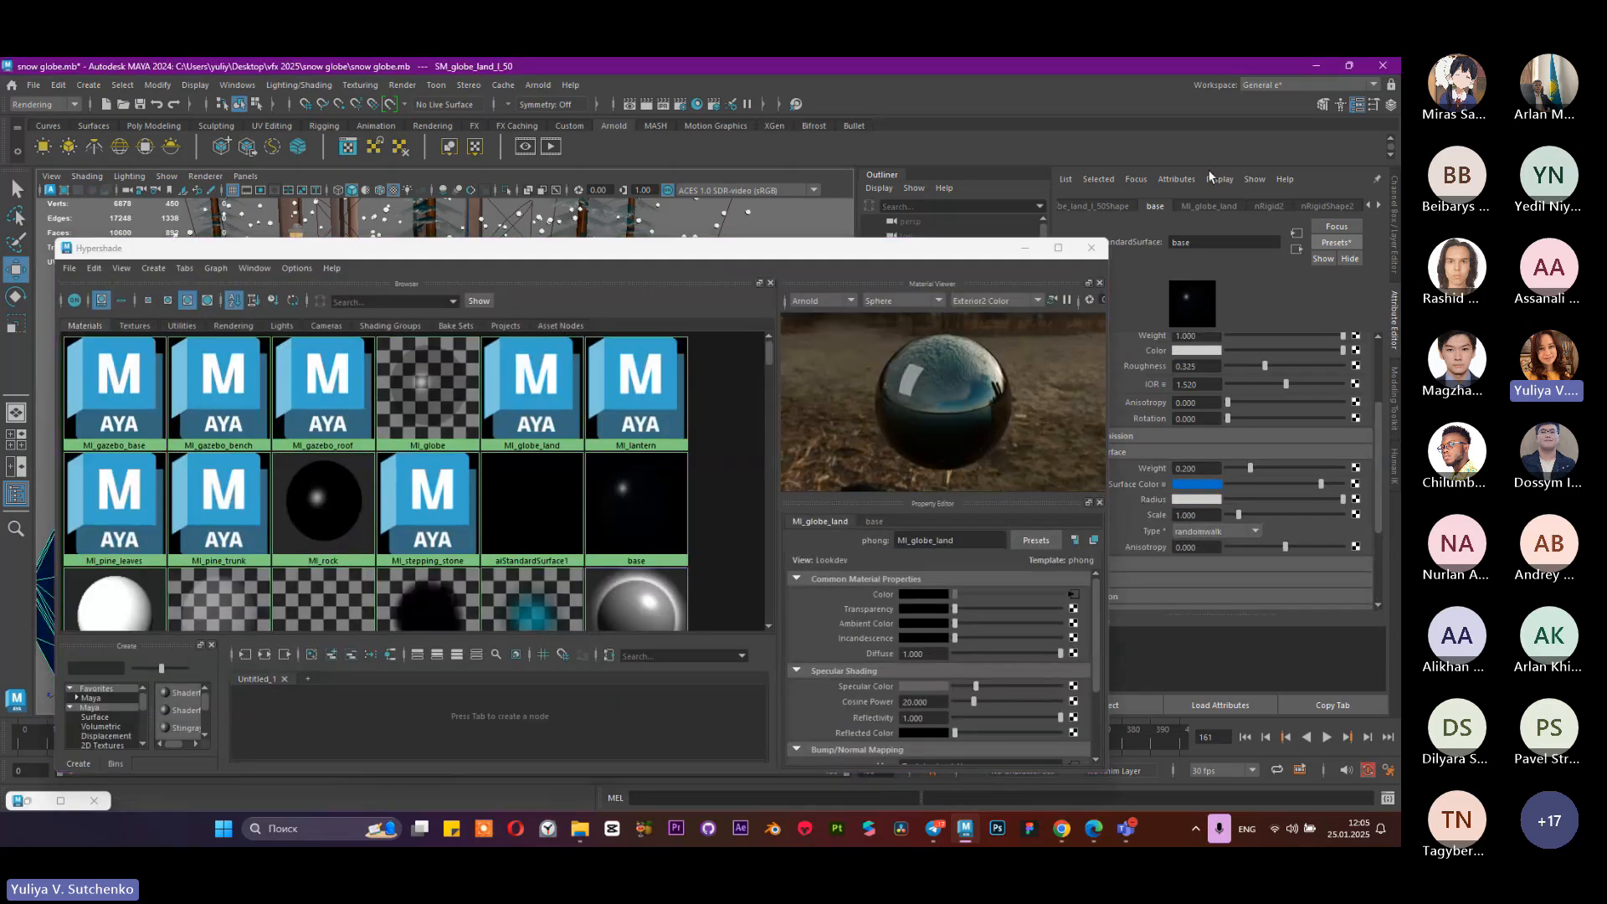
pyautogui.click(27, 802)
pyautogui.click(28, 802)
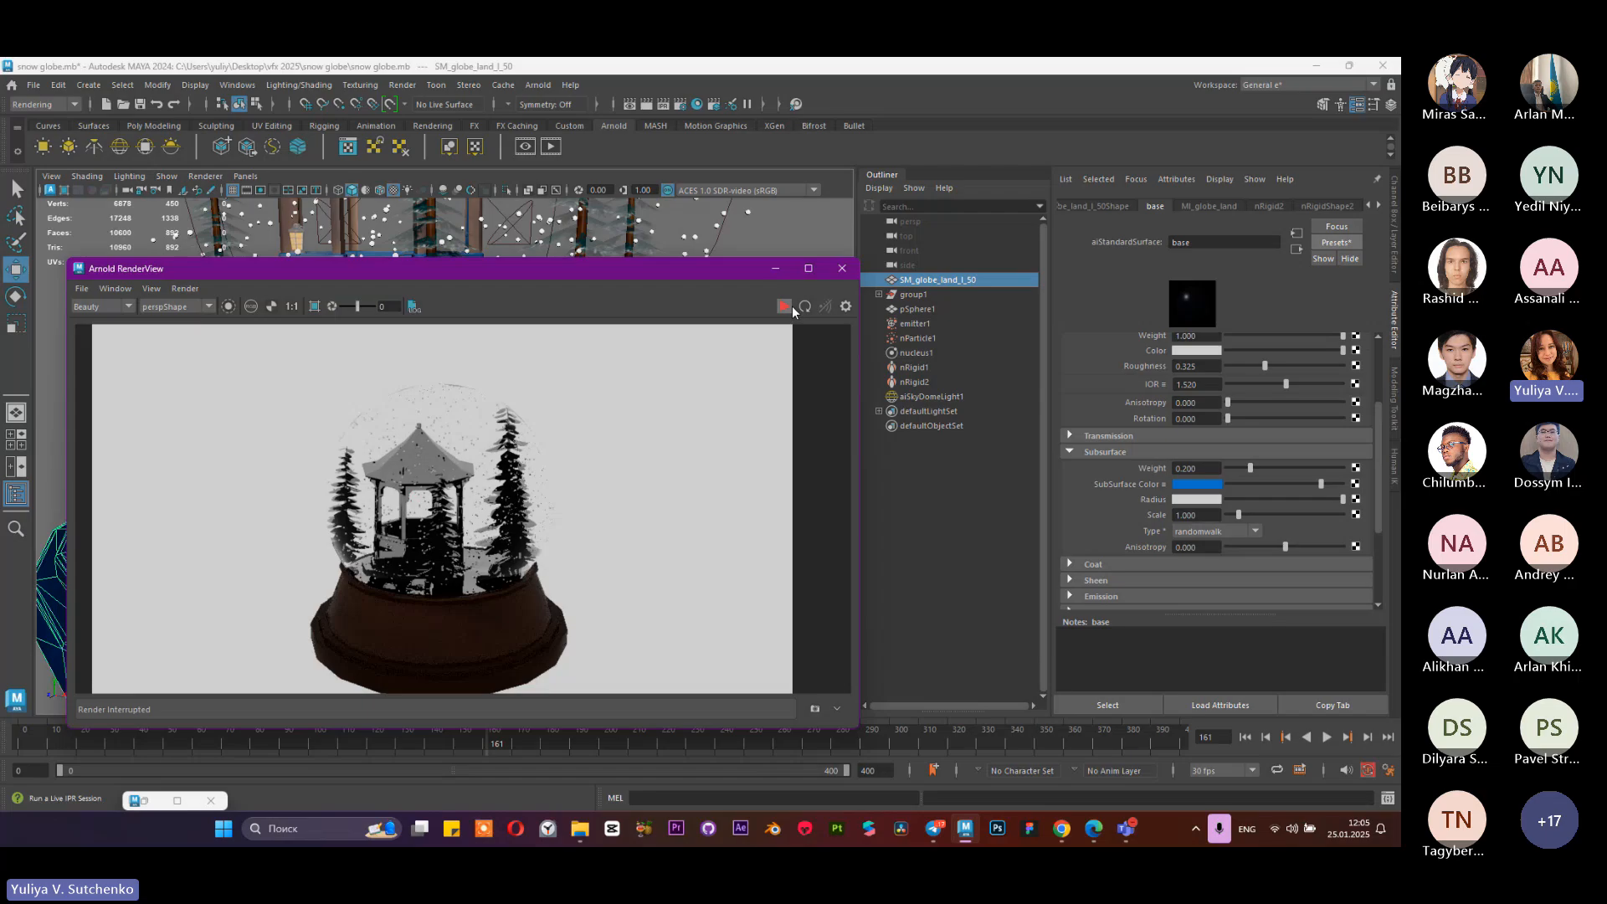
pyautogui.click(784, 305)
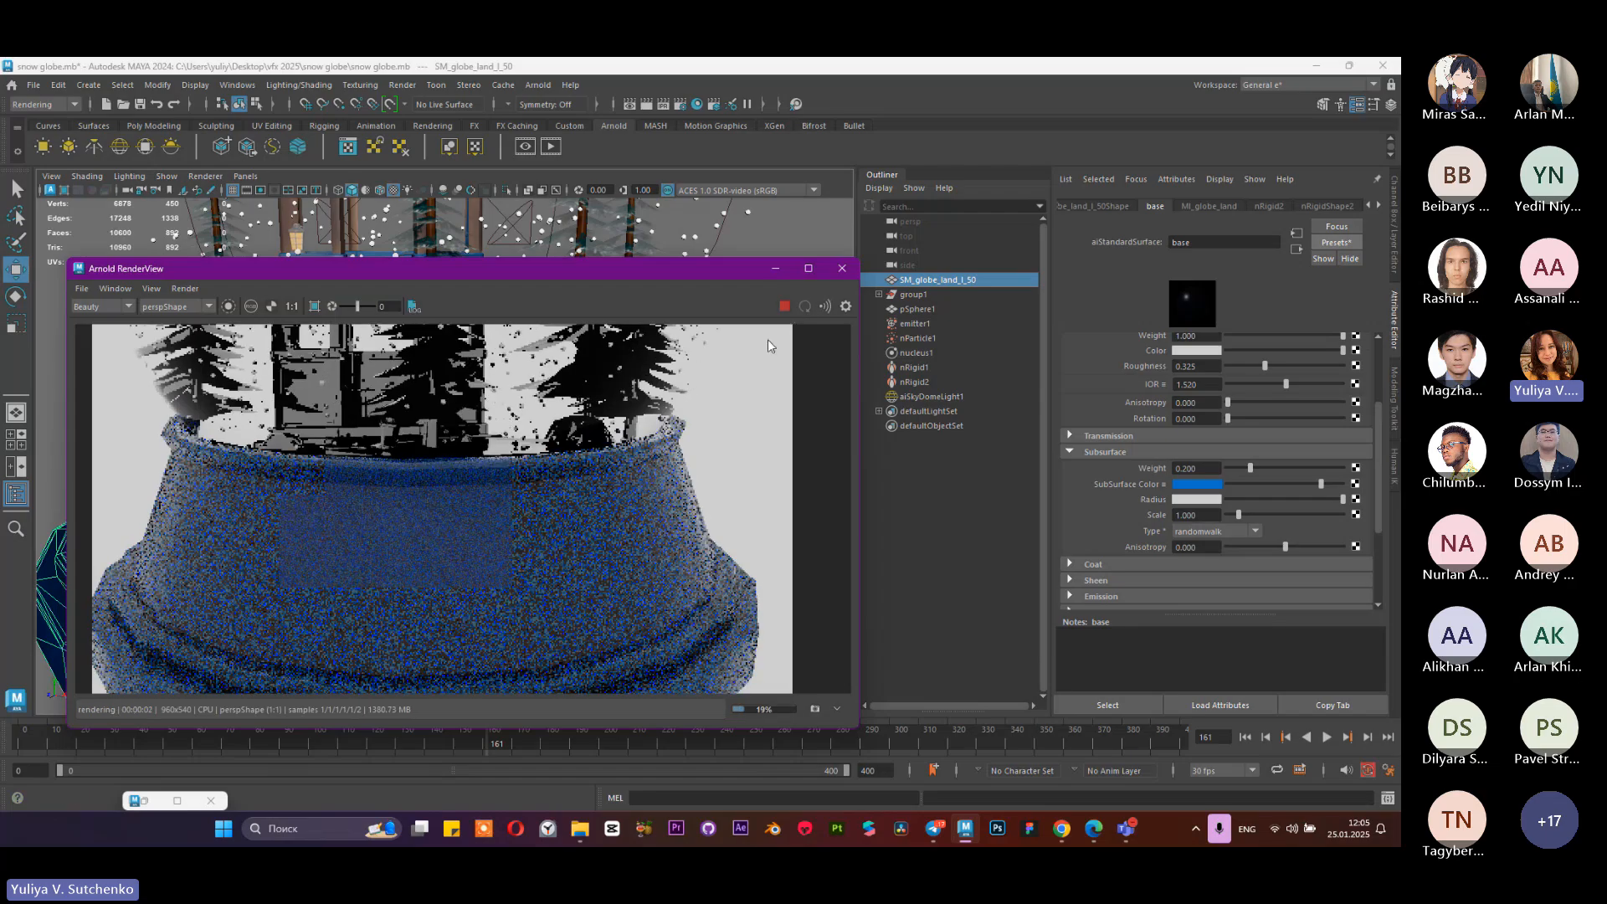
pyautogui.click(785, 305)
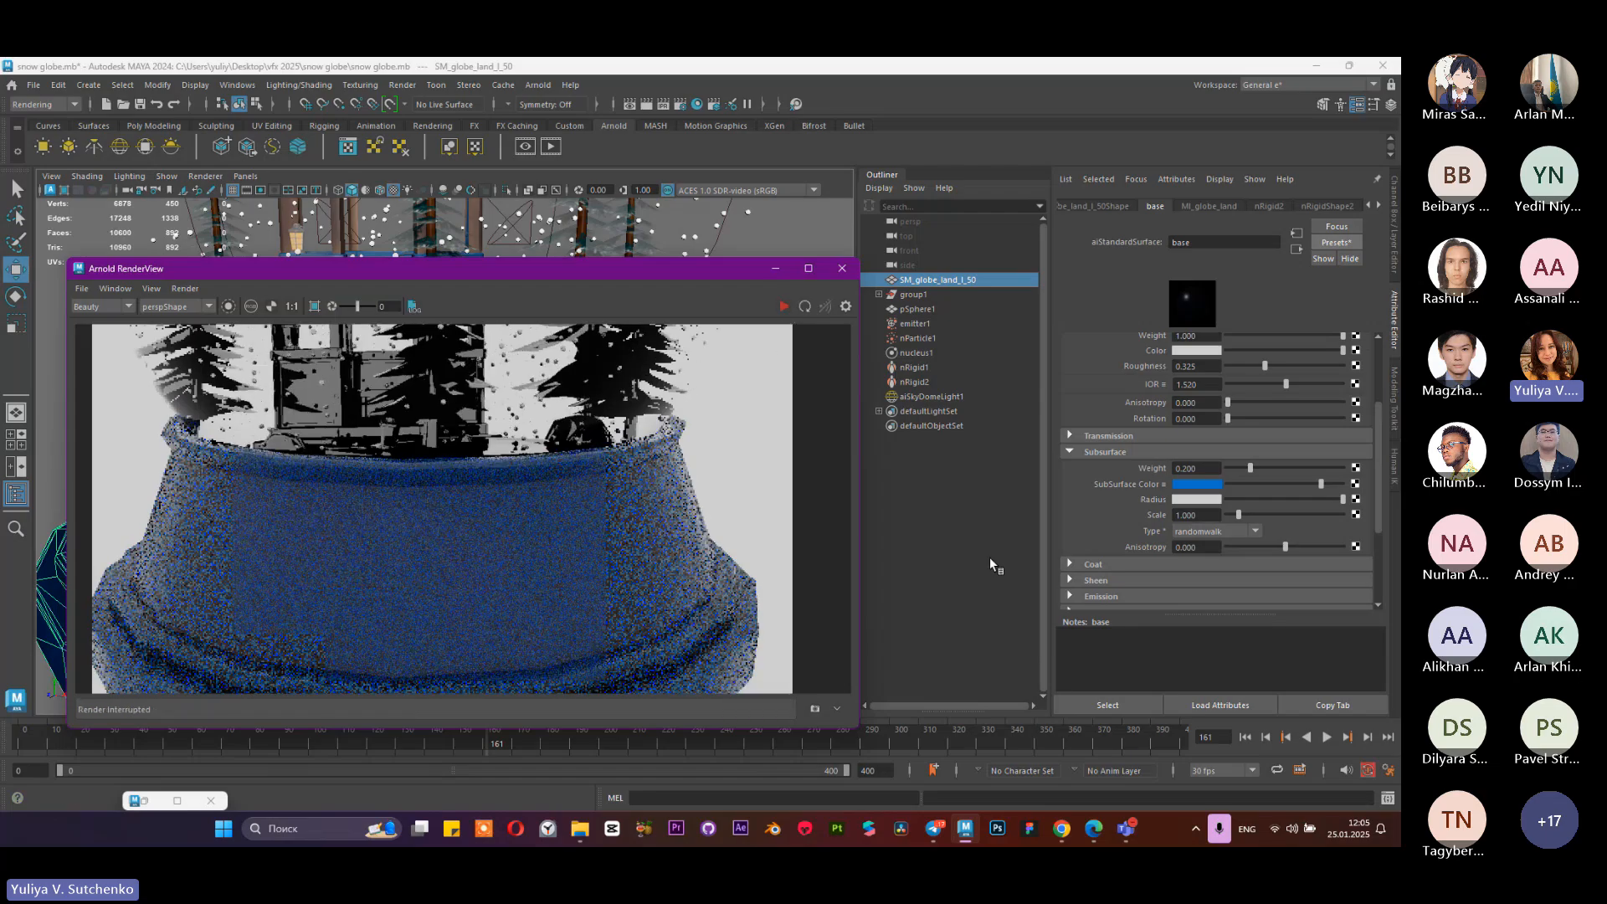
# Step: Undo the Plastic preset on the base material and render the globe base again
pyautogui.hotkey('ctrl', 'z')
pyautogui.scroll(3, 1252, 428)
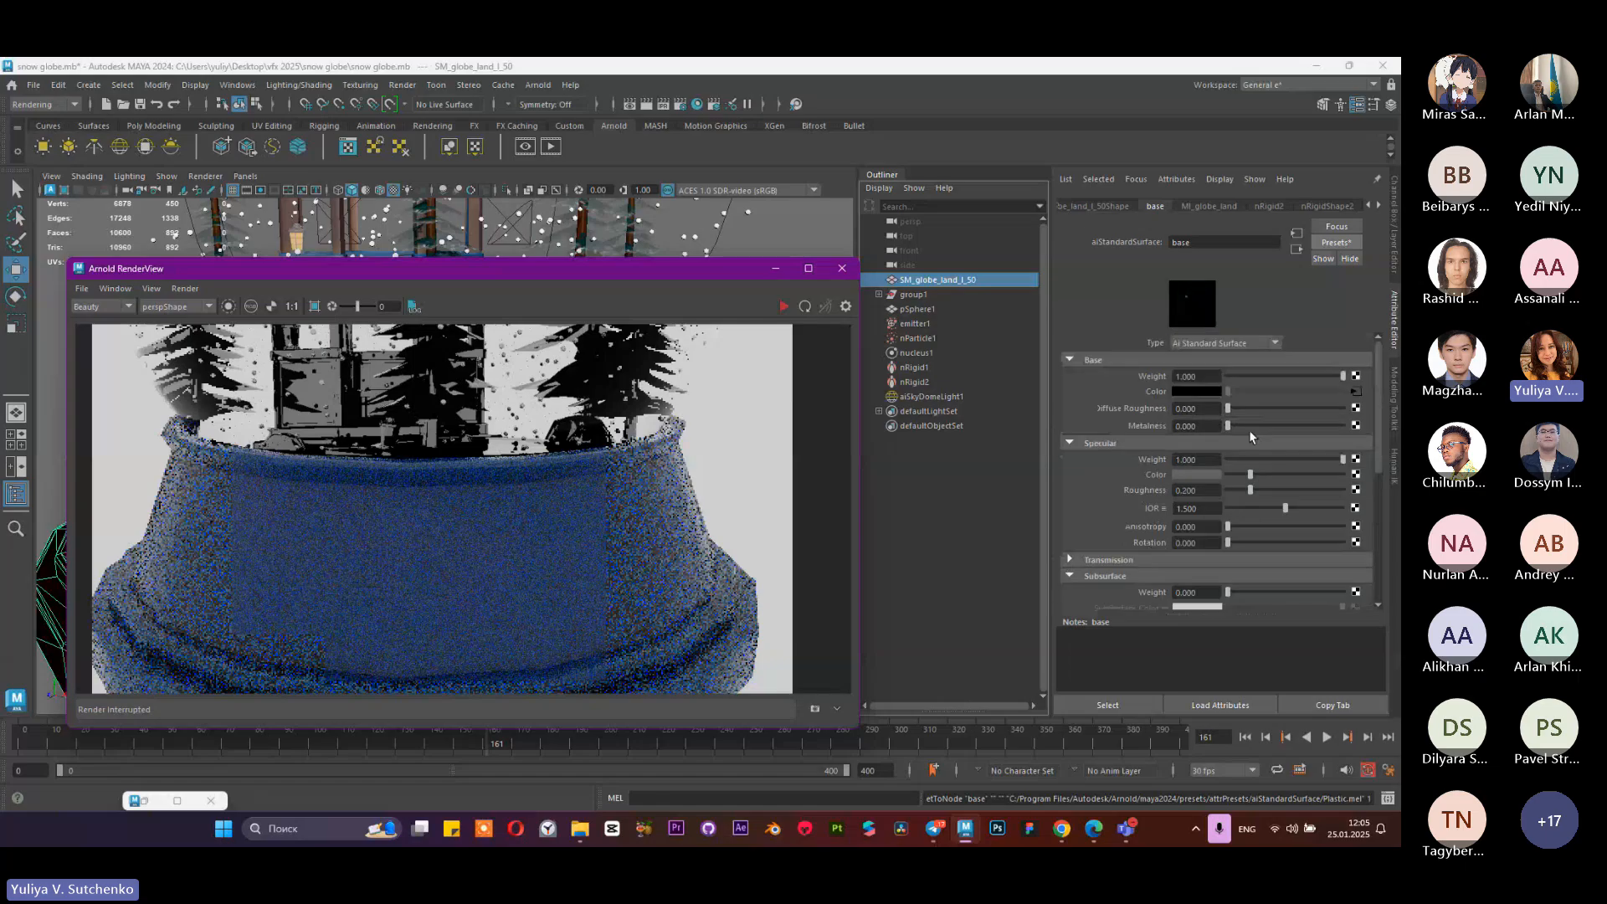
pyautogui.click(784, 306)
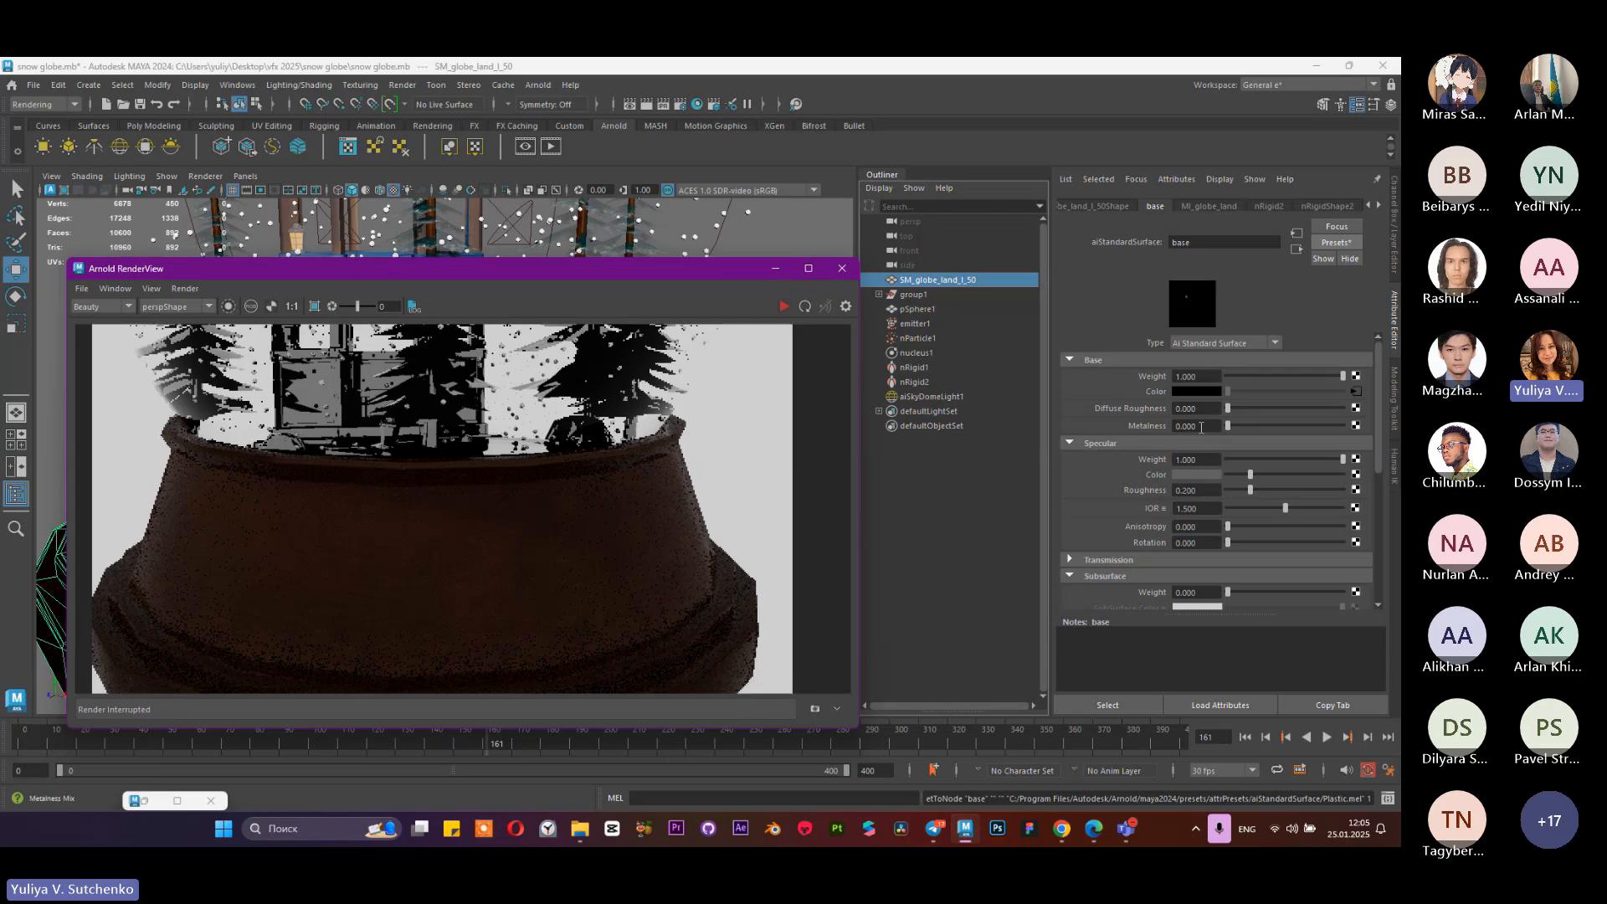
# Step: Try diffuse roughness 0.333 and specular roughness 0.750 on the base material, test-rendering after each change
pyautogui.moveTo(1244, 408); pyautogui.dragTo(1266, 412)
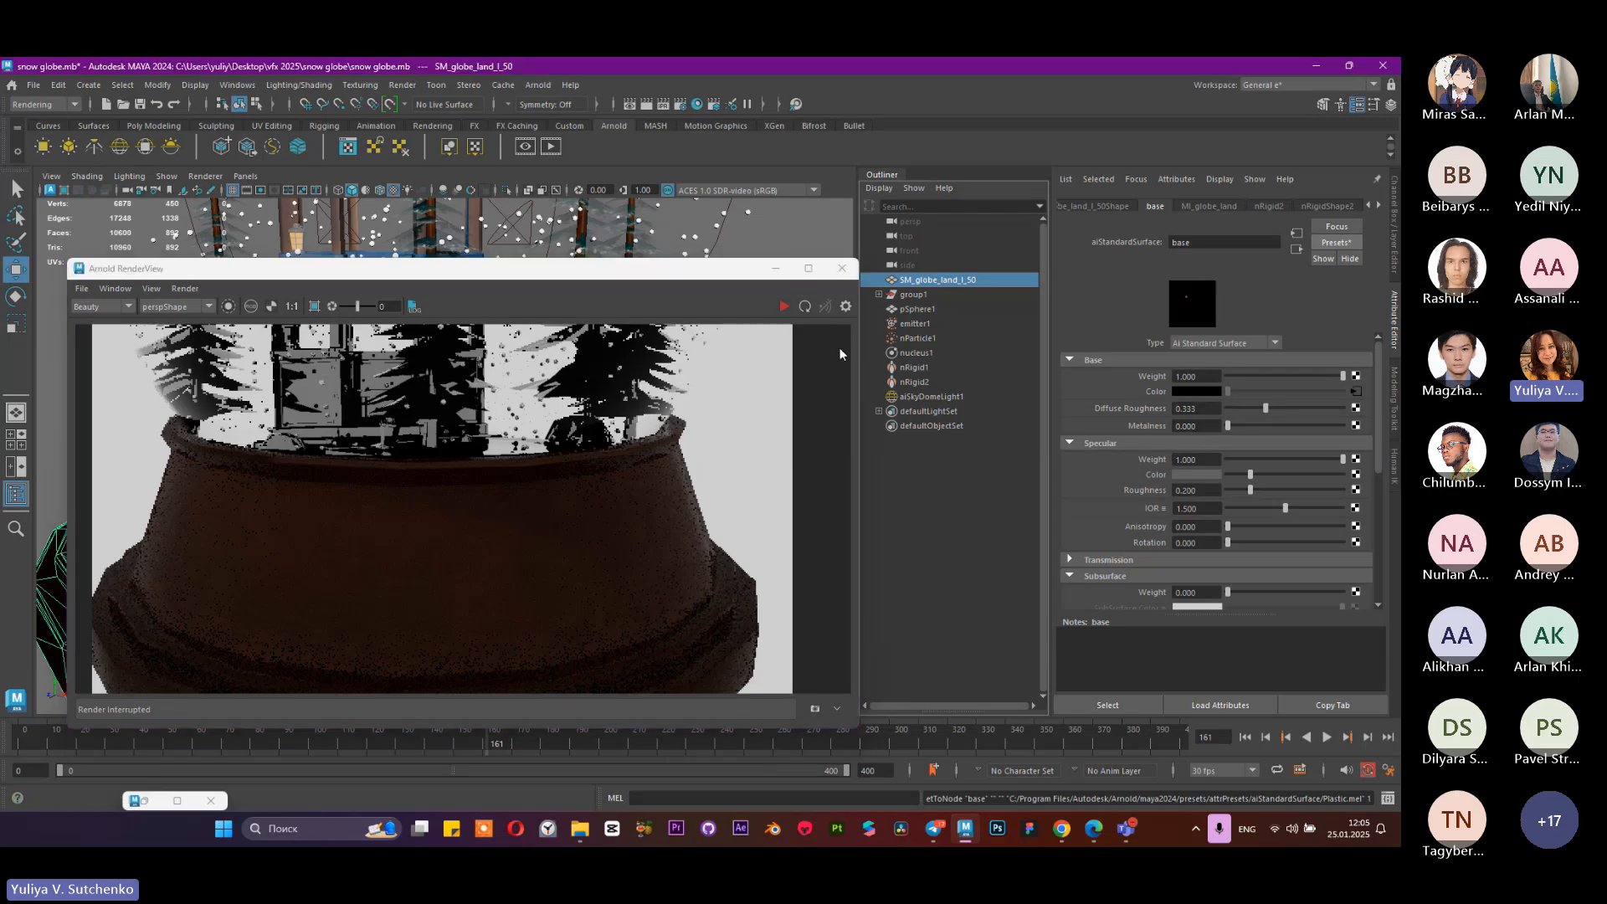
pyautogui.click(784, 306)
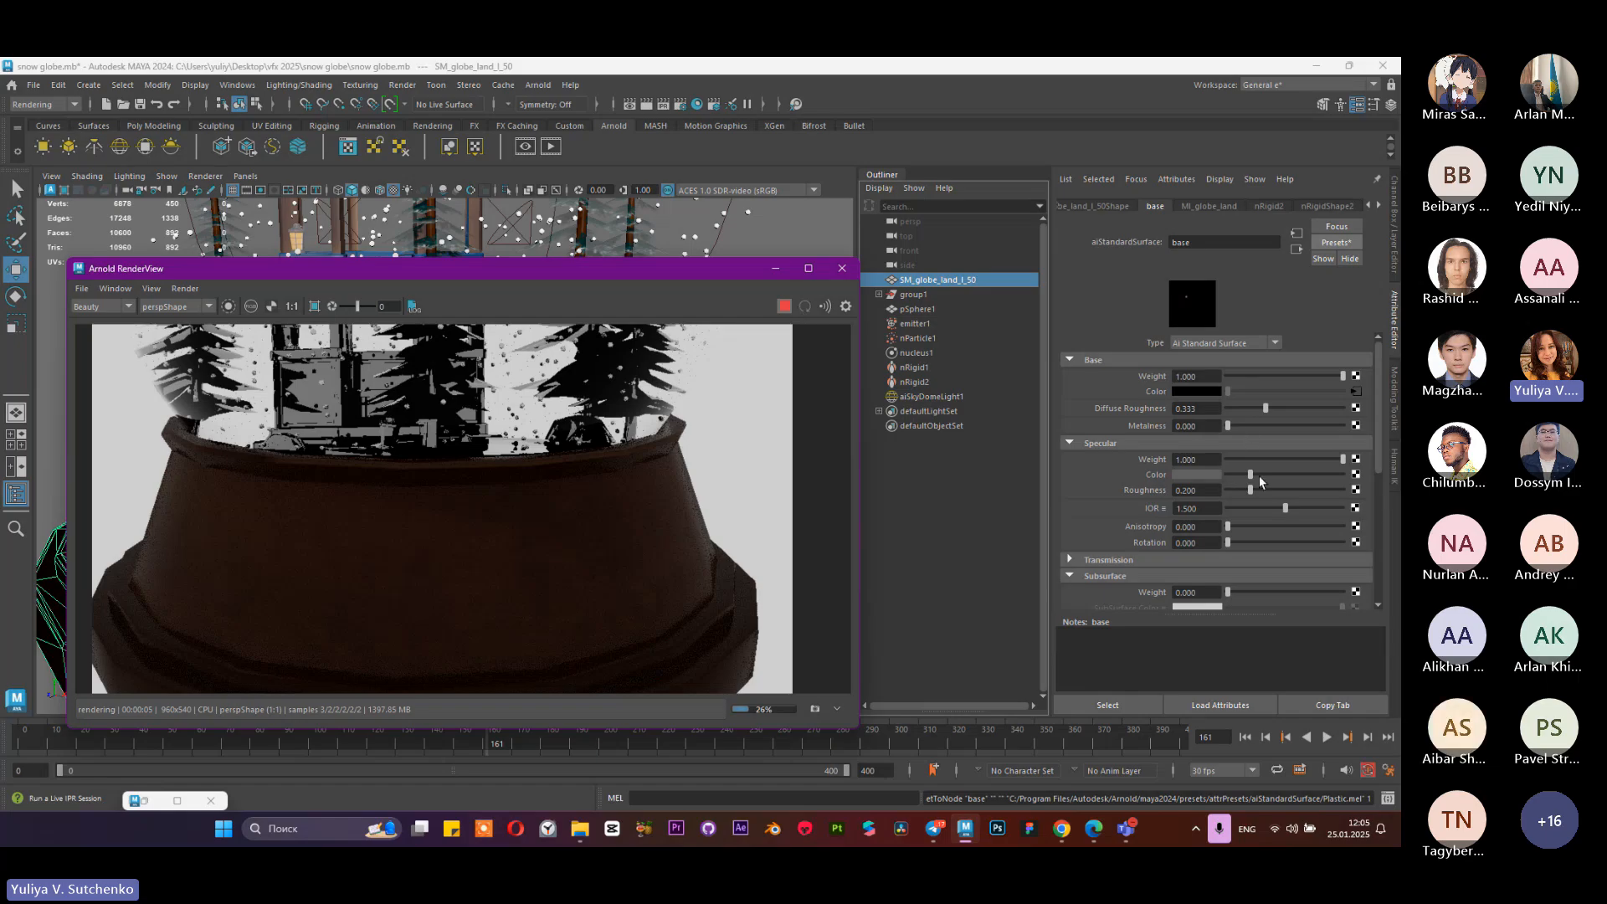
pyautogui.moveTo(1248, 490); pyautogui.dragTo(1315, 490)
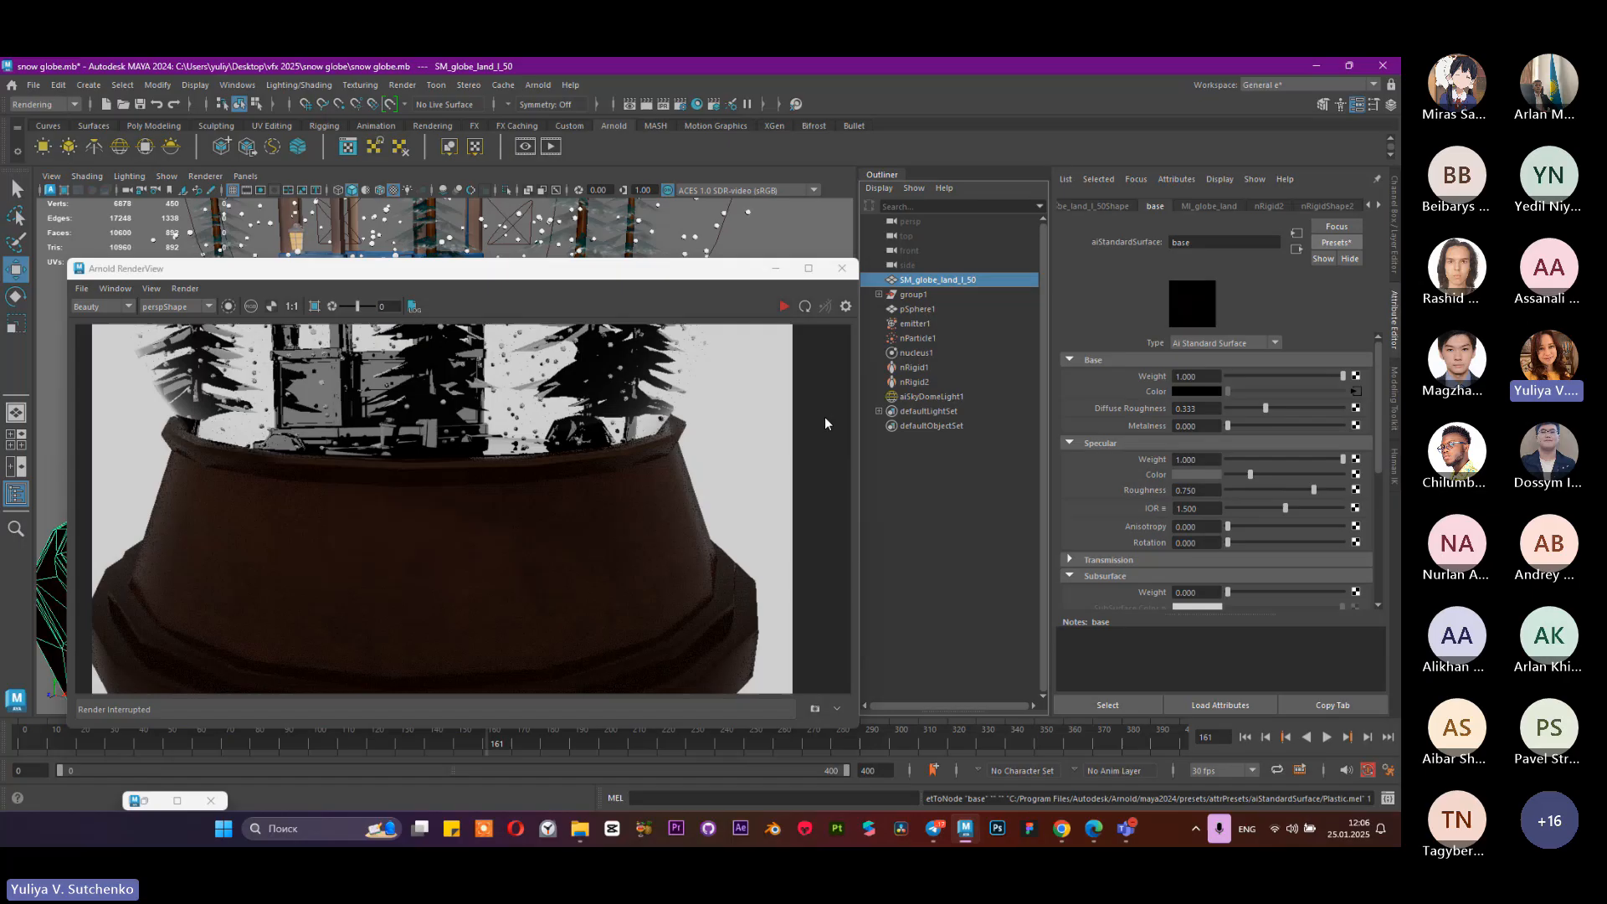
pyautogui.click(785, 307)
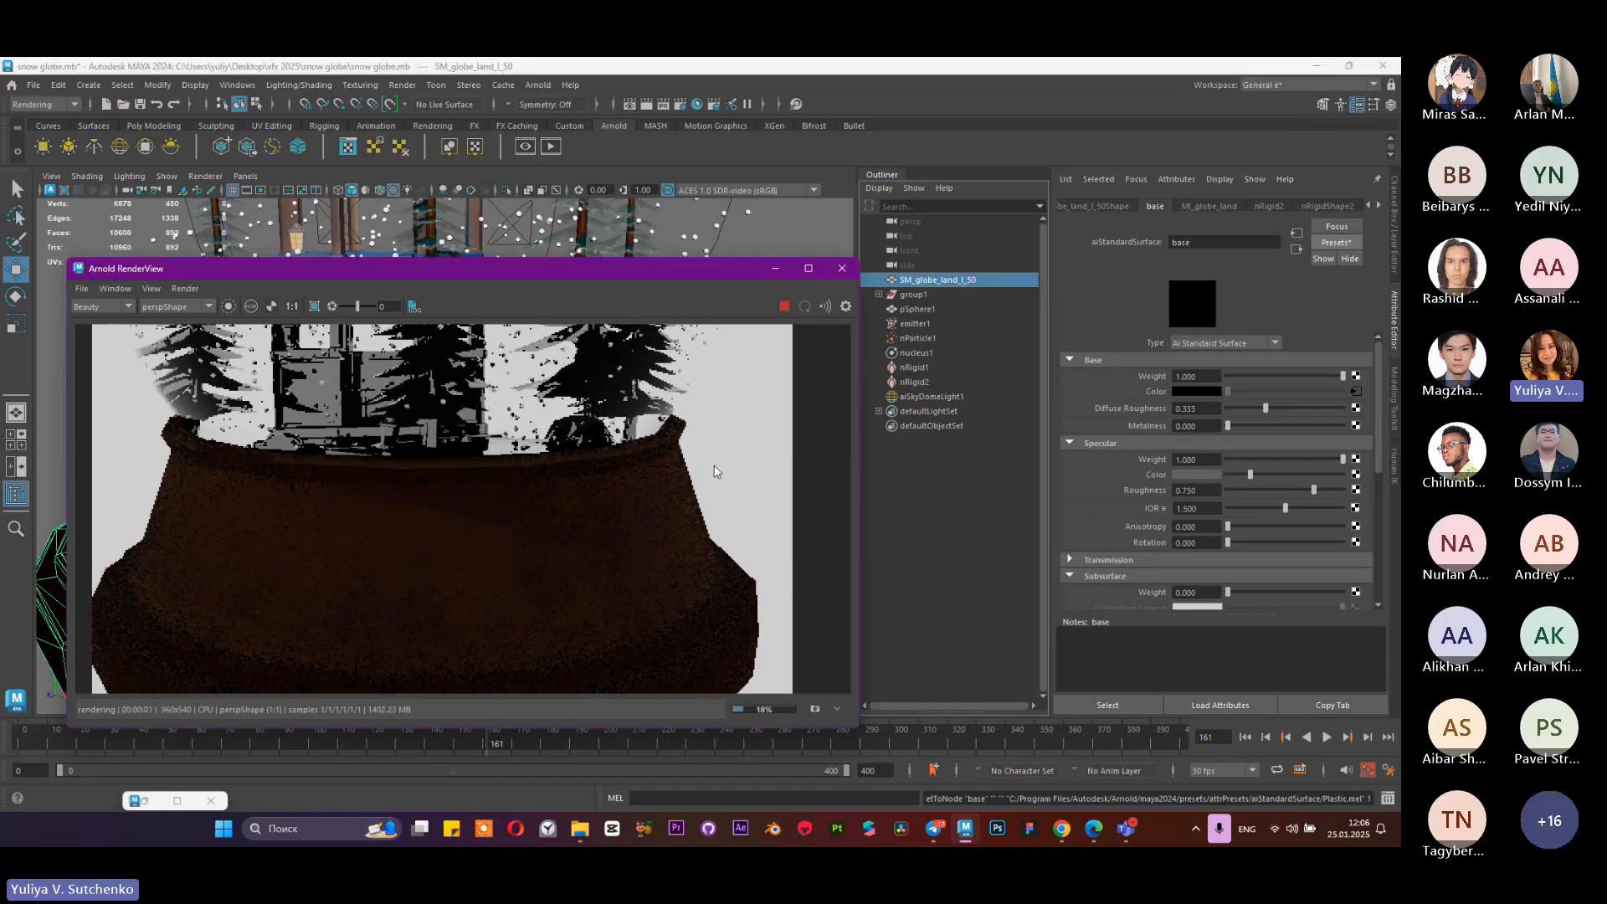
pyautogui.click(784, 307)
# Step: Set the base material's specular roughness to 0.071, diffuse roughness to 0.378 and metalness to 0.372, and start a new render
pyautogui.moveTo(1253, 491)
pyautogui.mouseDown()
pyautogui.moveTo(1229, 491)
pyautogui.moveTo(1295, 491)
pyautogui.moveTo(1236, 491)
pyautogui.mouseUp()
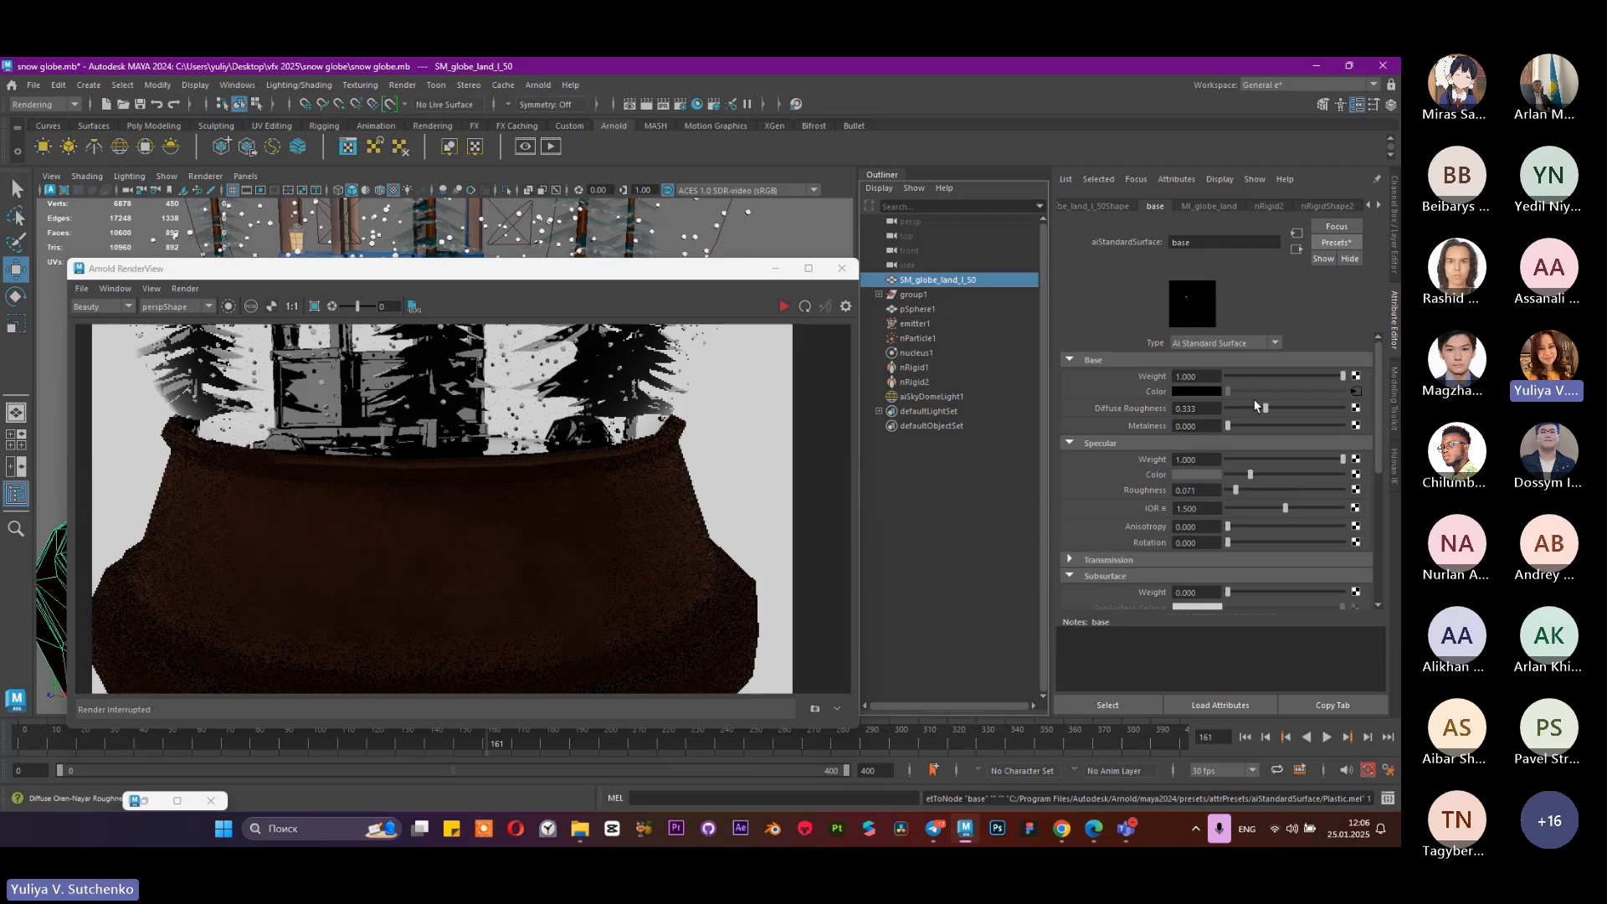
pyautogui.scroll(-3, 1234, 380)
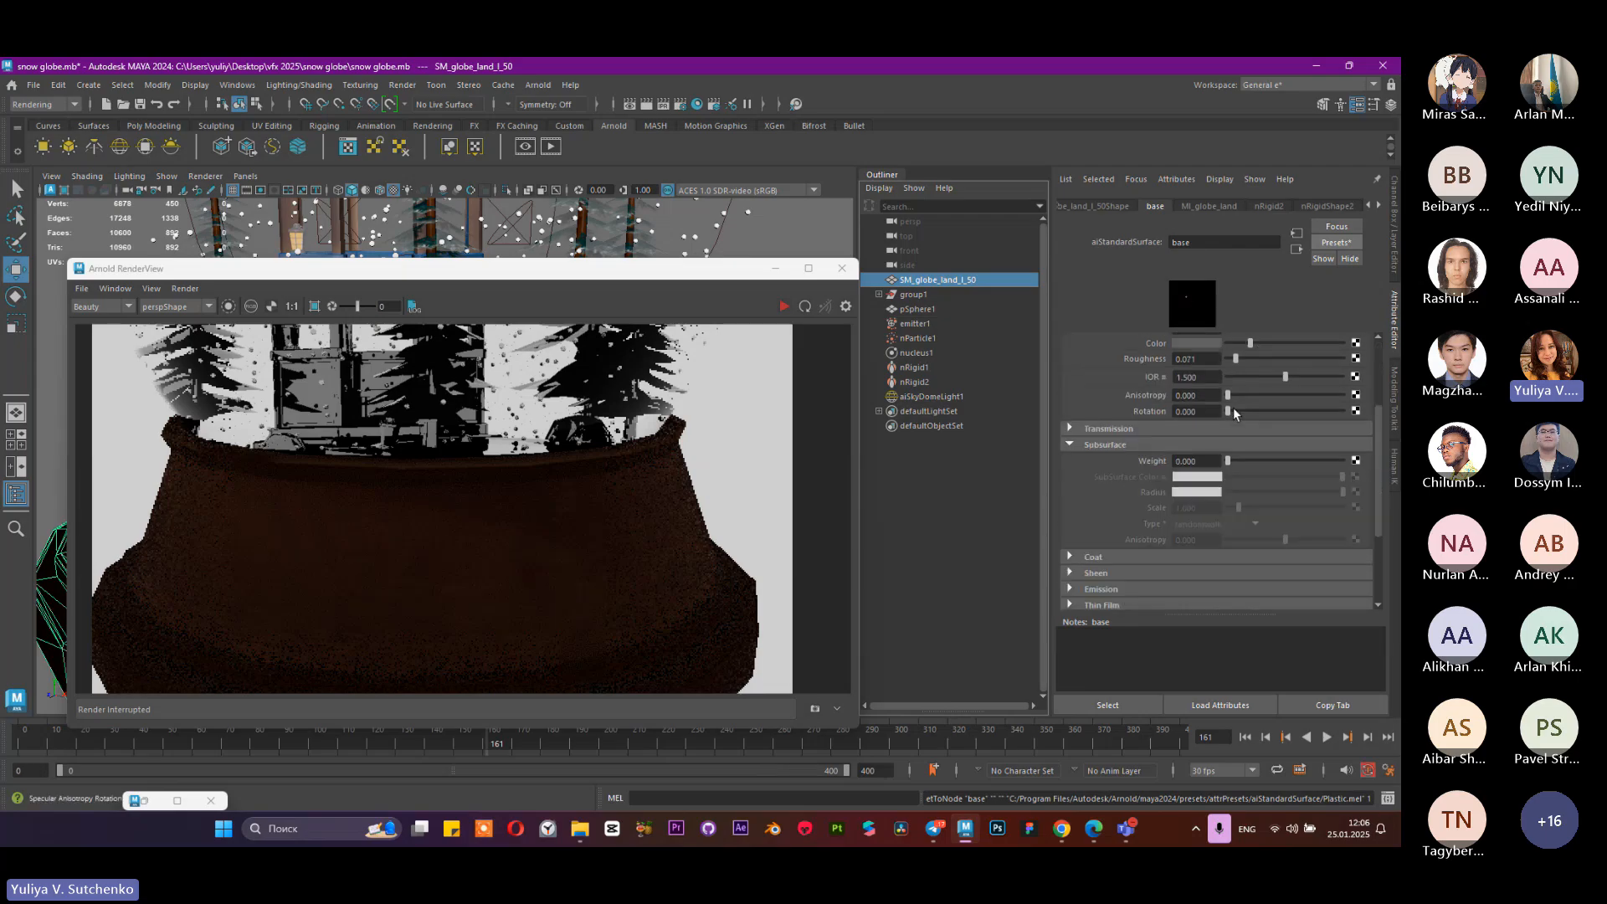
pyautogui.scroll(-1, 1203, 429)
pyautogui.scroll(4, 1198, 435)
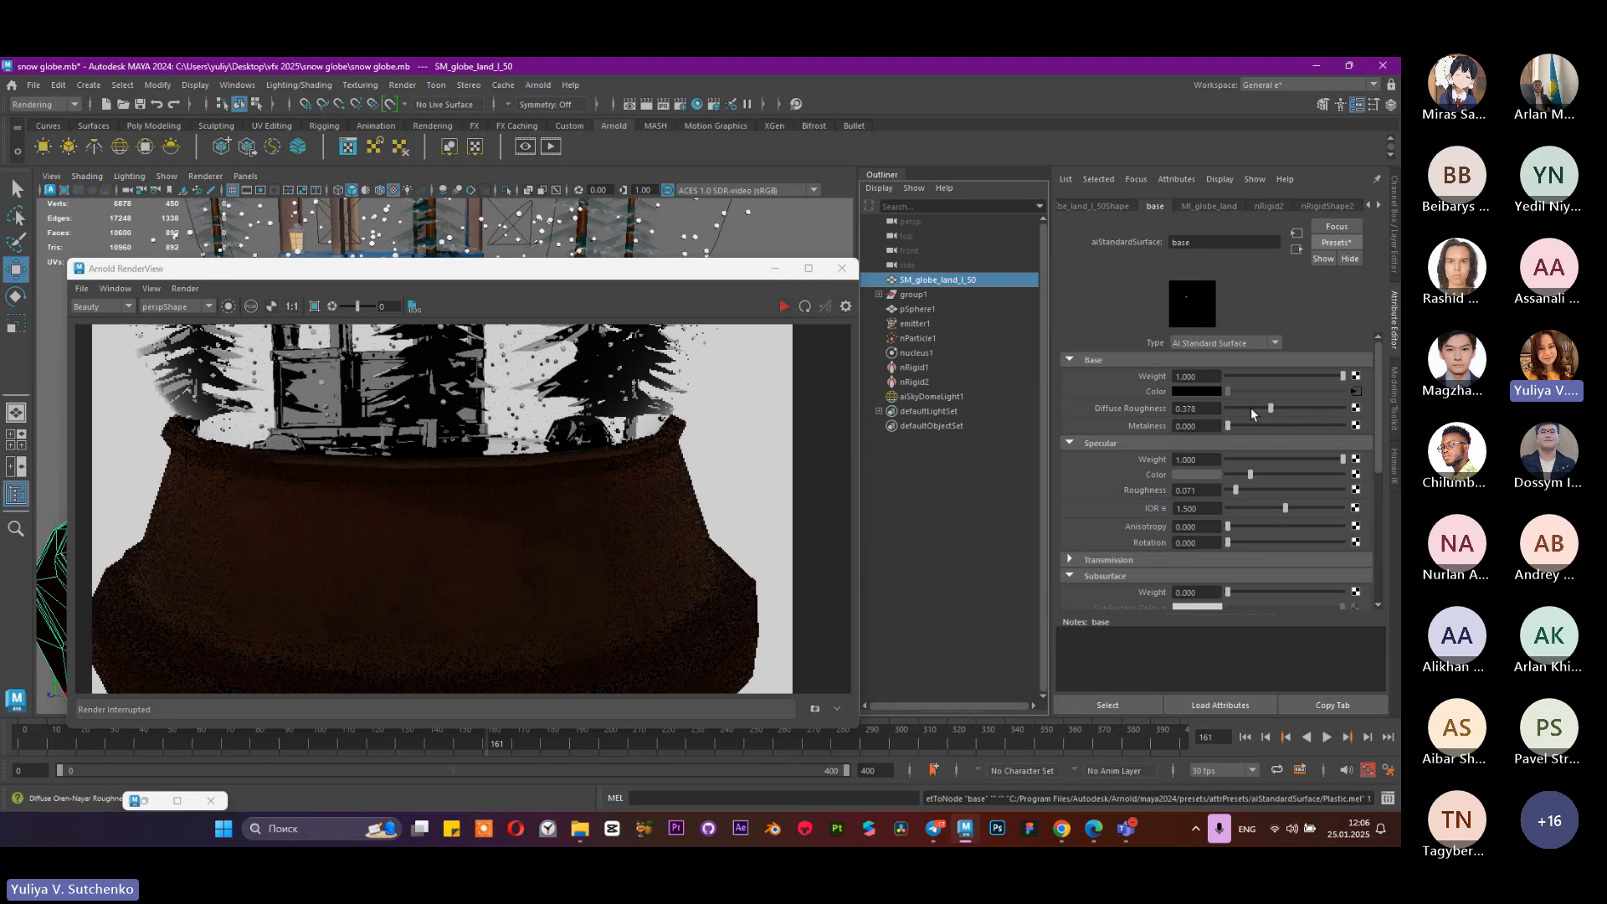
pyautogui.moveTo(1228, 425); pyautogui.dragTo(1239, 425)
pyautogui.click(785, 306)
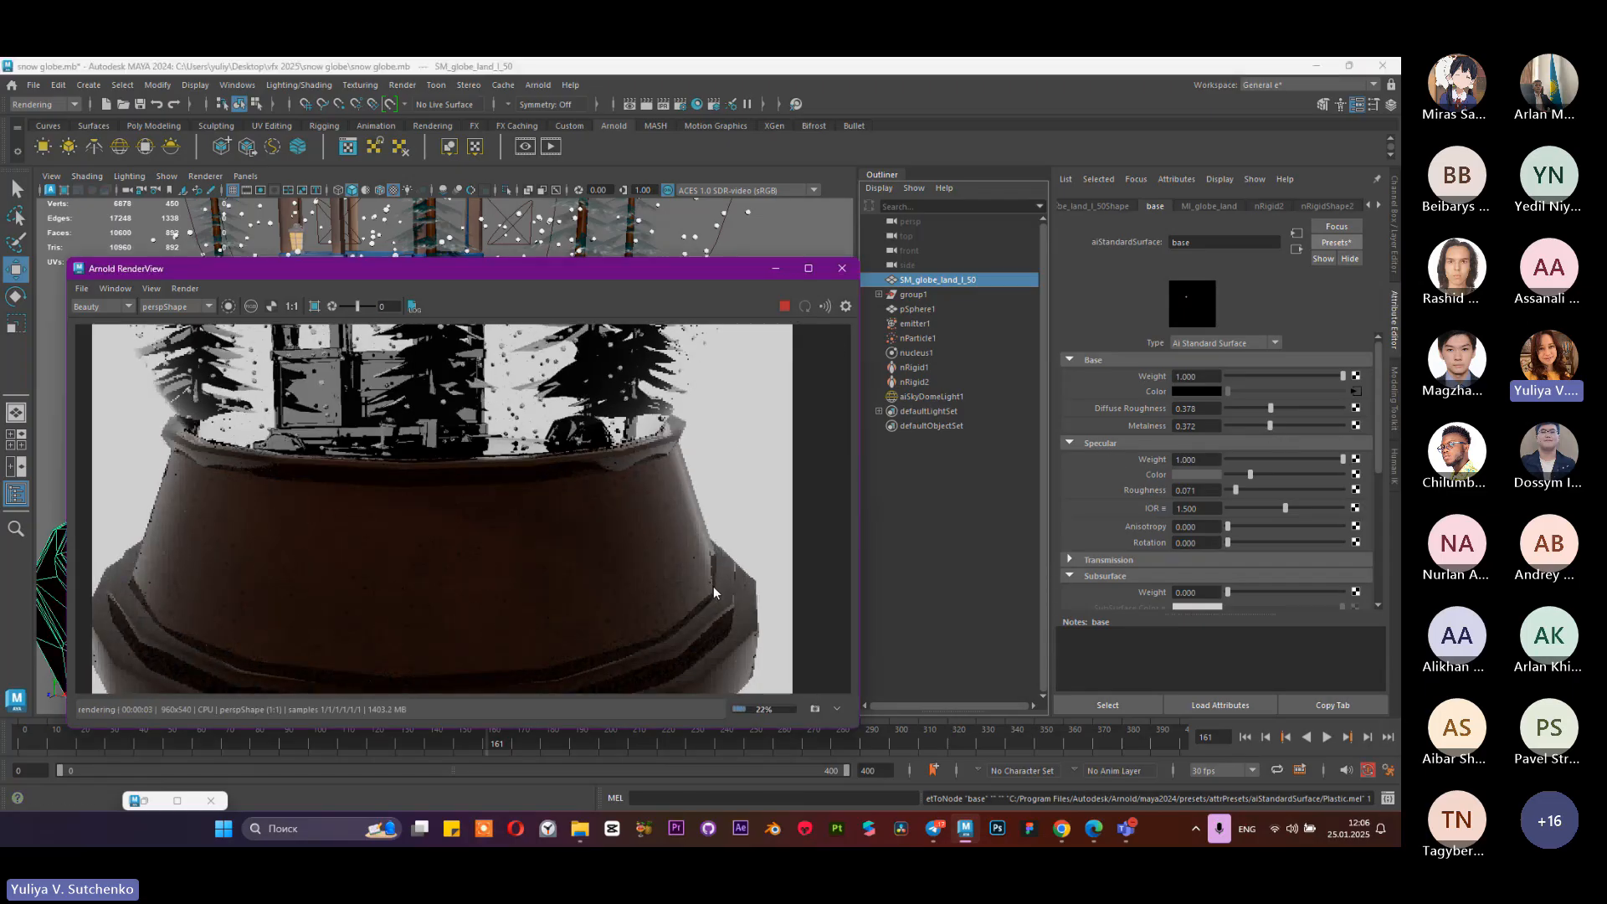
# Step: Examine the rendered globe base near and far, and look through the base material's remaining attribute sections
pyautogui.scroll(-2, 677, 533)
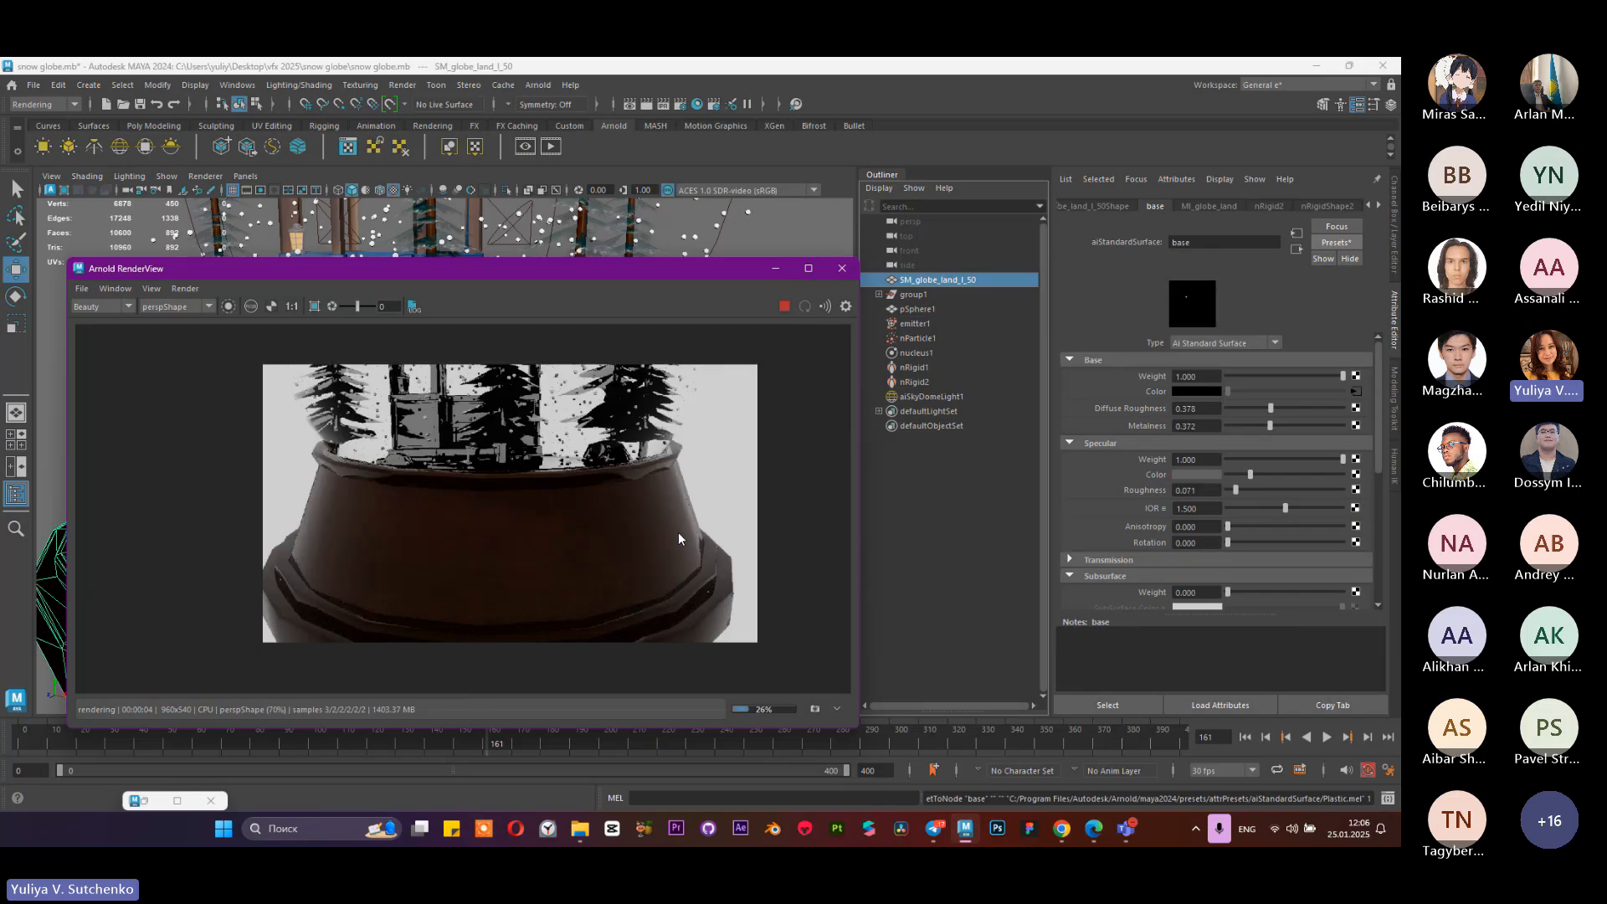
pyautogui.scroll(2, 413, 474)
pyautogui.scroll(-2, 491, 510)
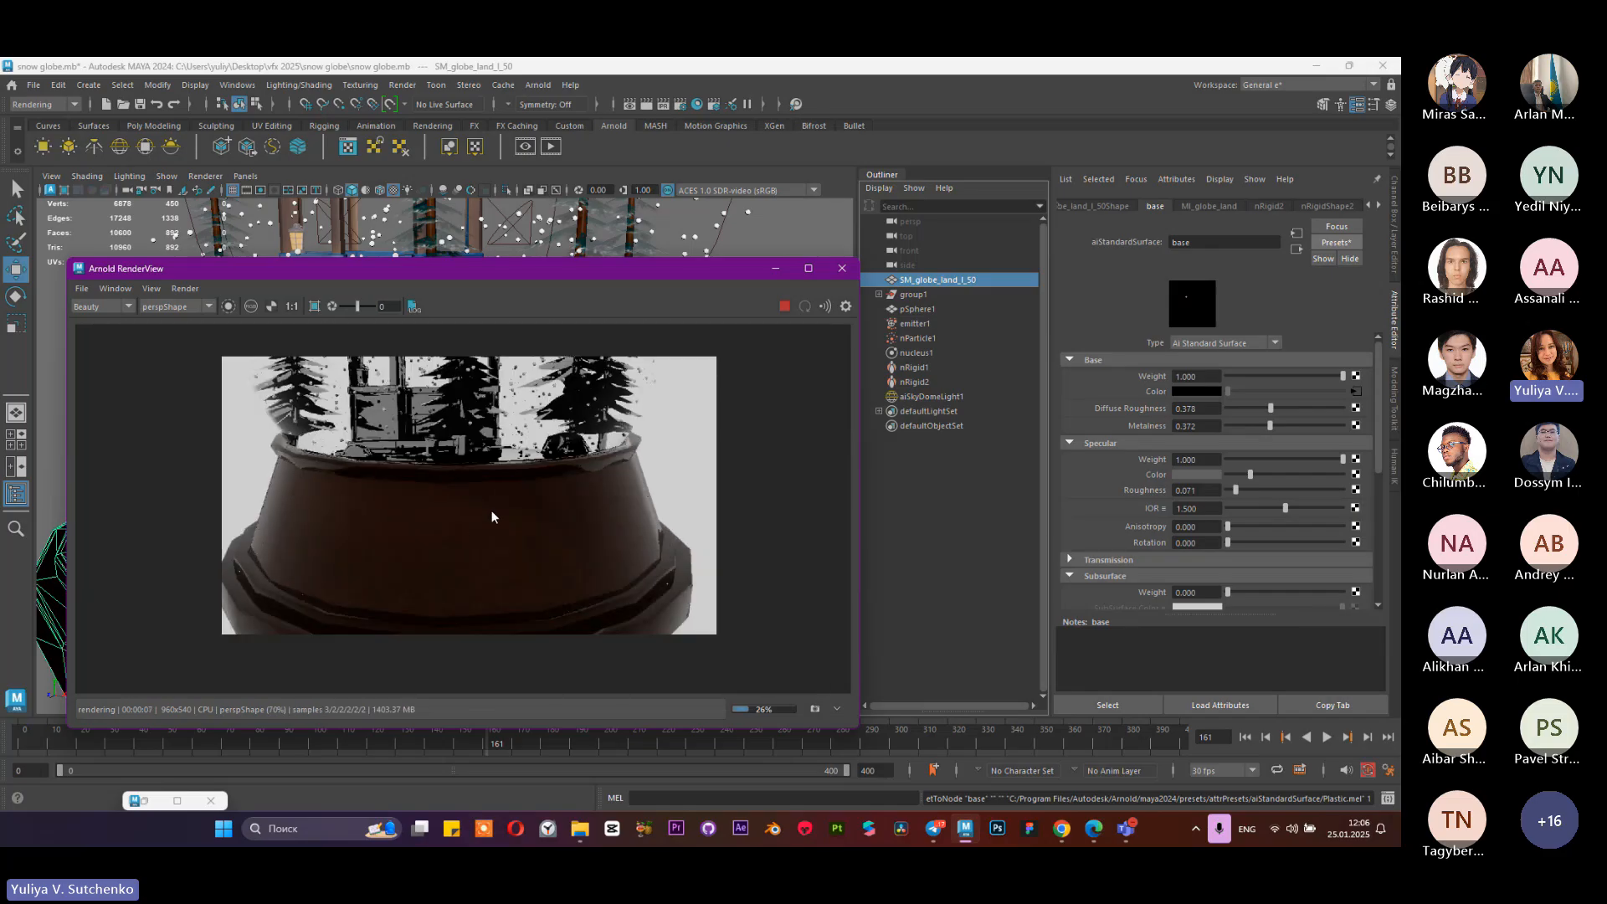
pyautogui.scroll(2, 491, 510)
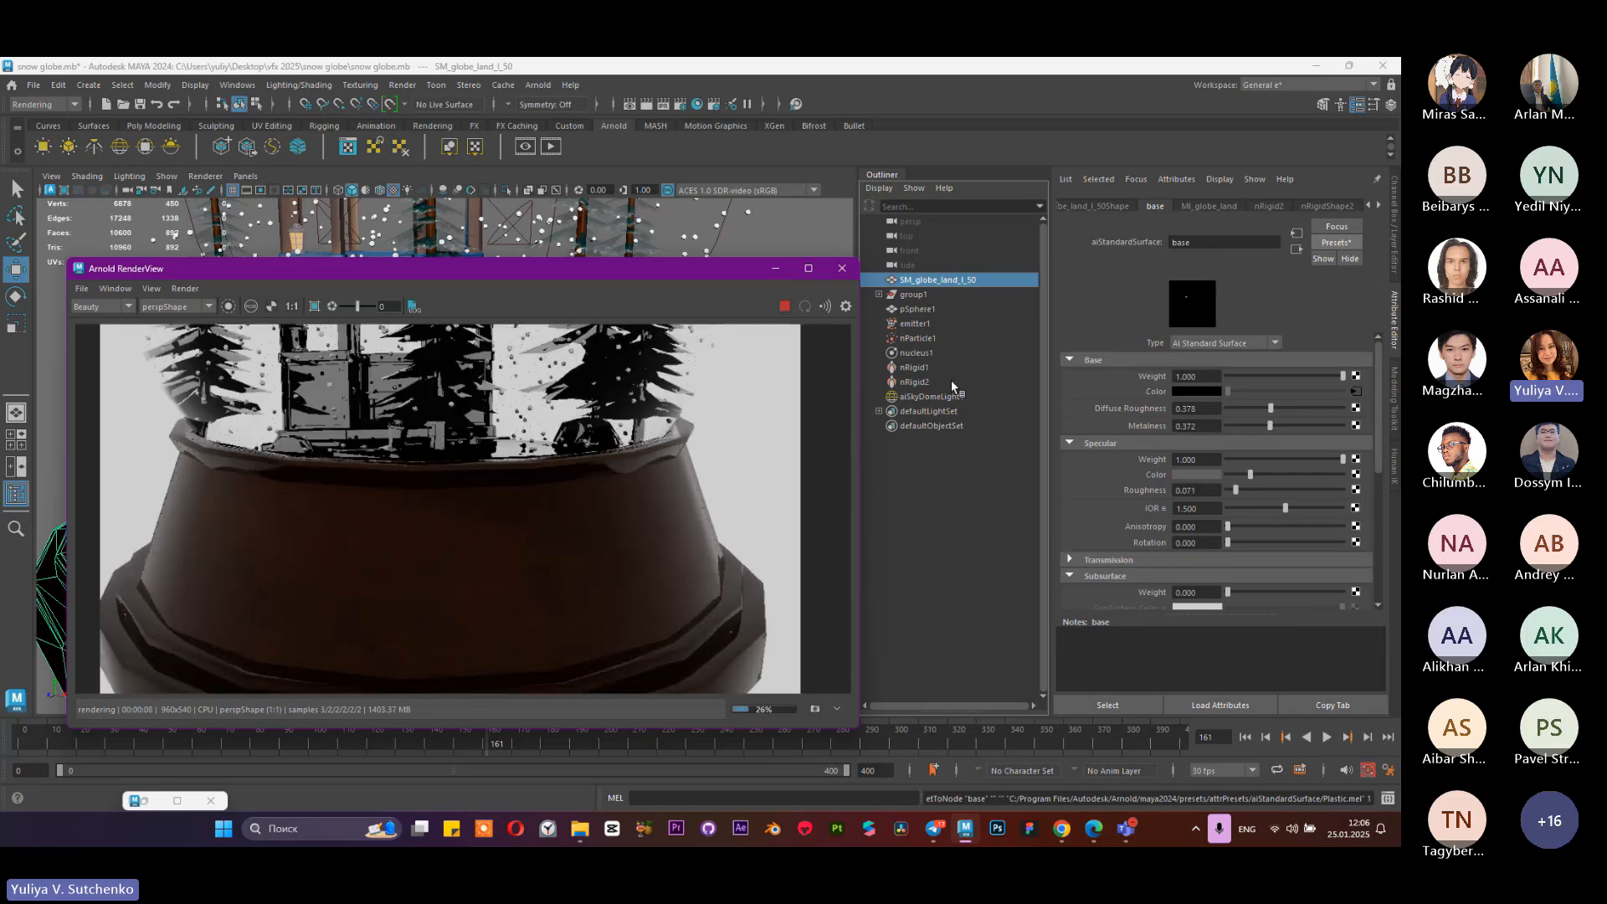
pyautogui.scroll(-4, 1209, 484)
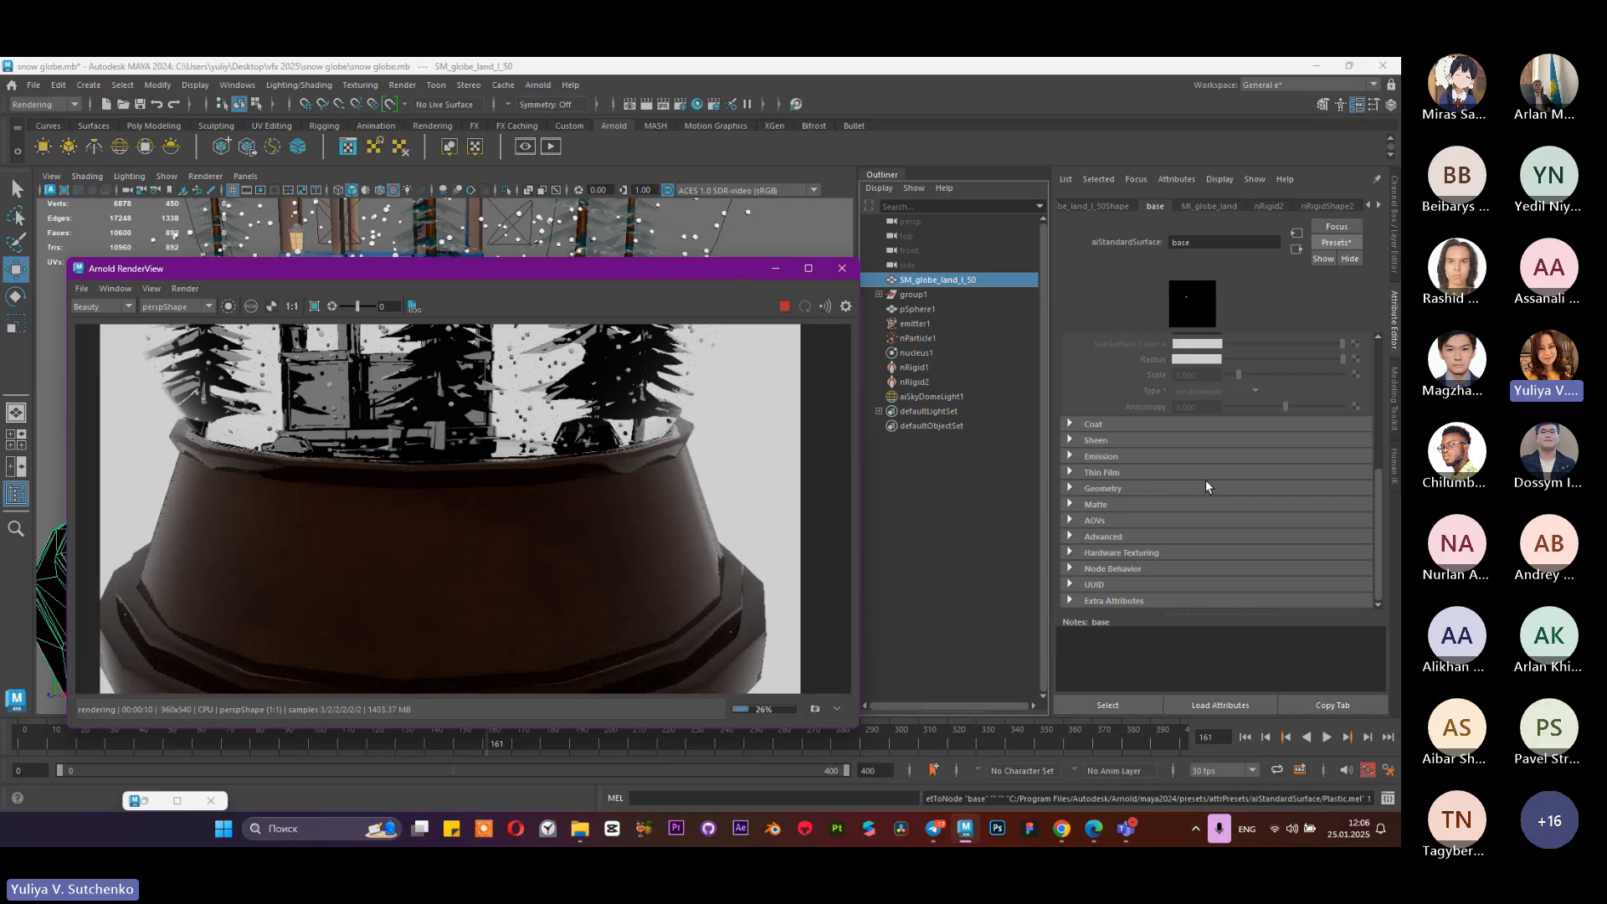
pyautogui.scroll(4, 1195, 484)
pyautogui.scroll(-2, 433, 464)
pyautogui.scroll(1, 410, 483)
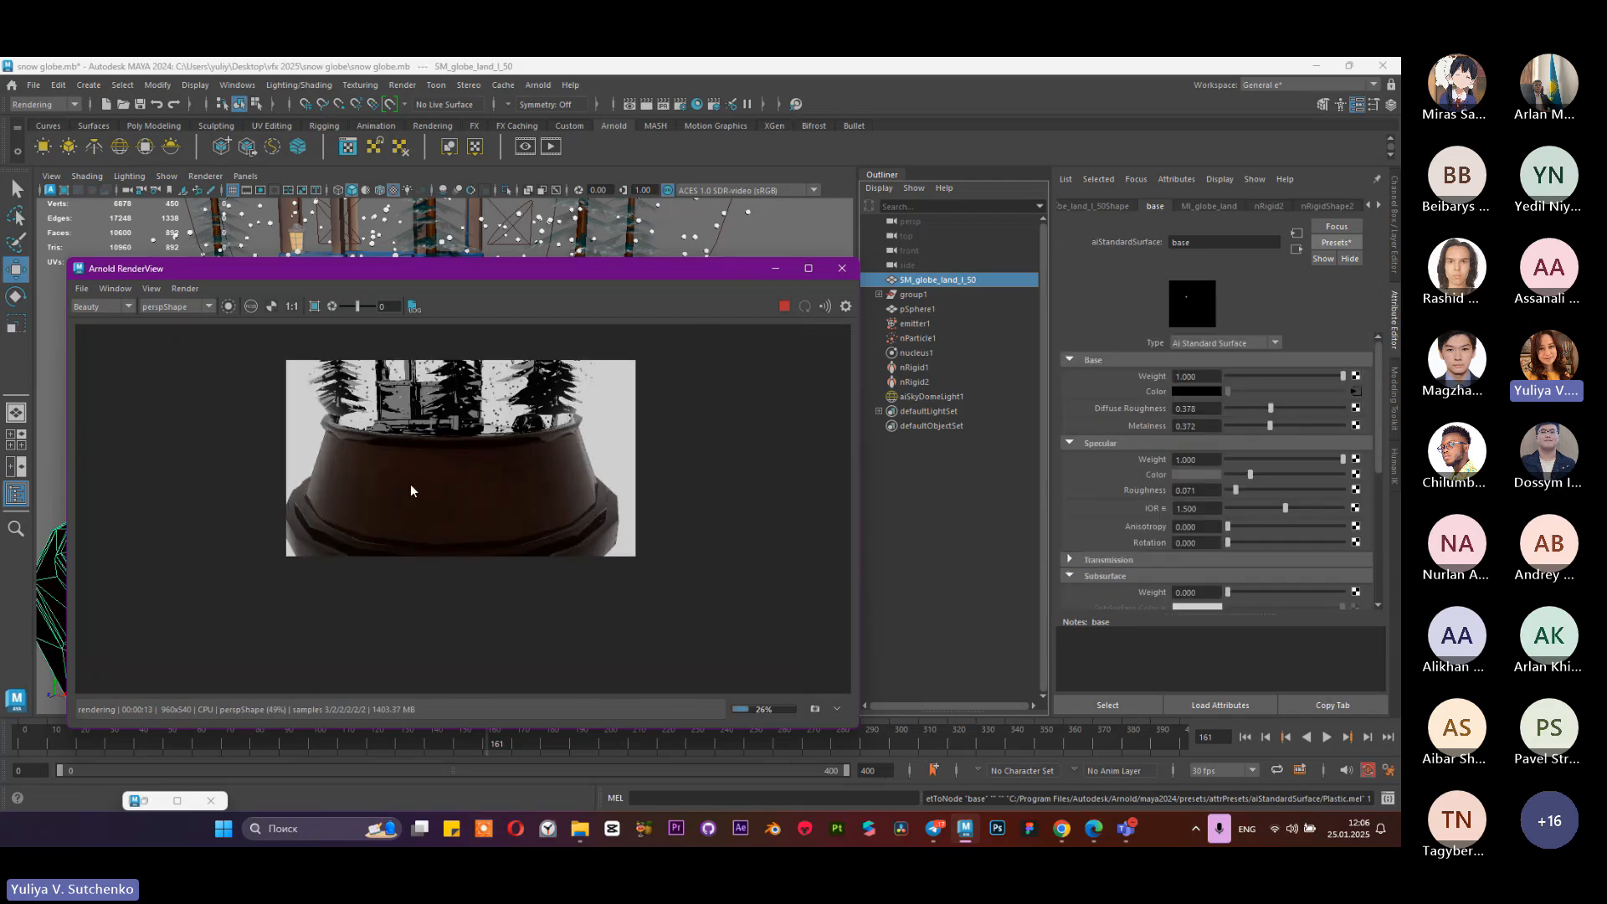
pyautogui.scroll(1, 410, 490)
pyautogui.scroll(1, 455, 484)
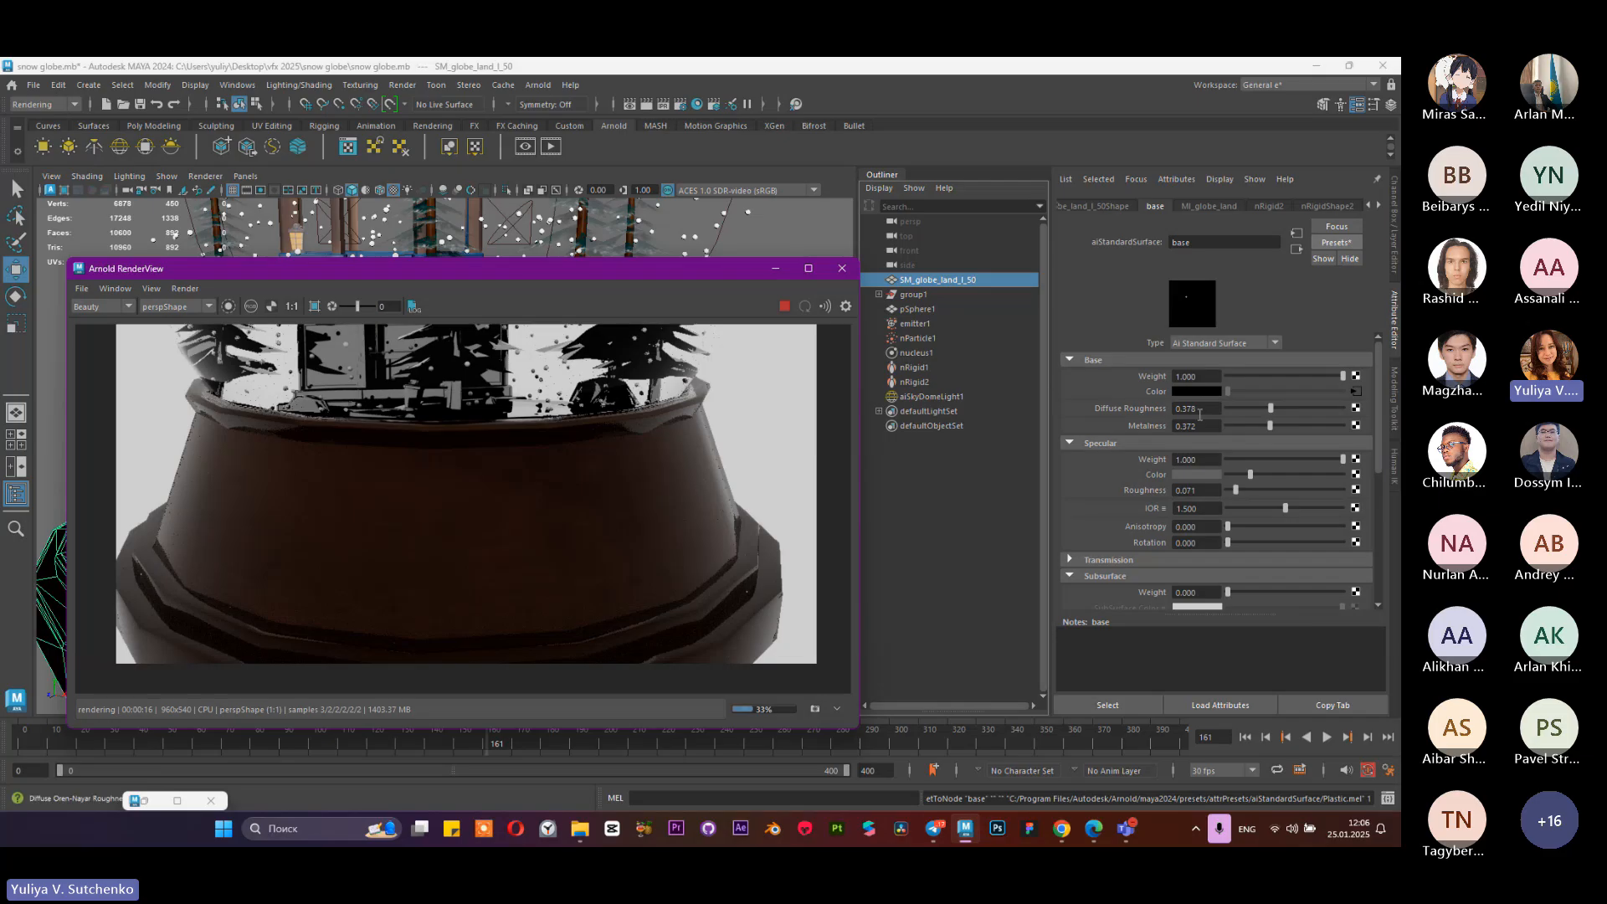
pyautogui.scroll(-6, 1163, 418)
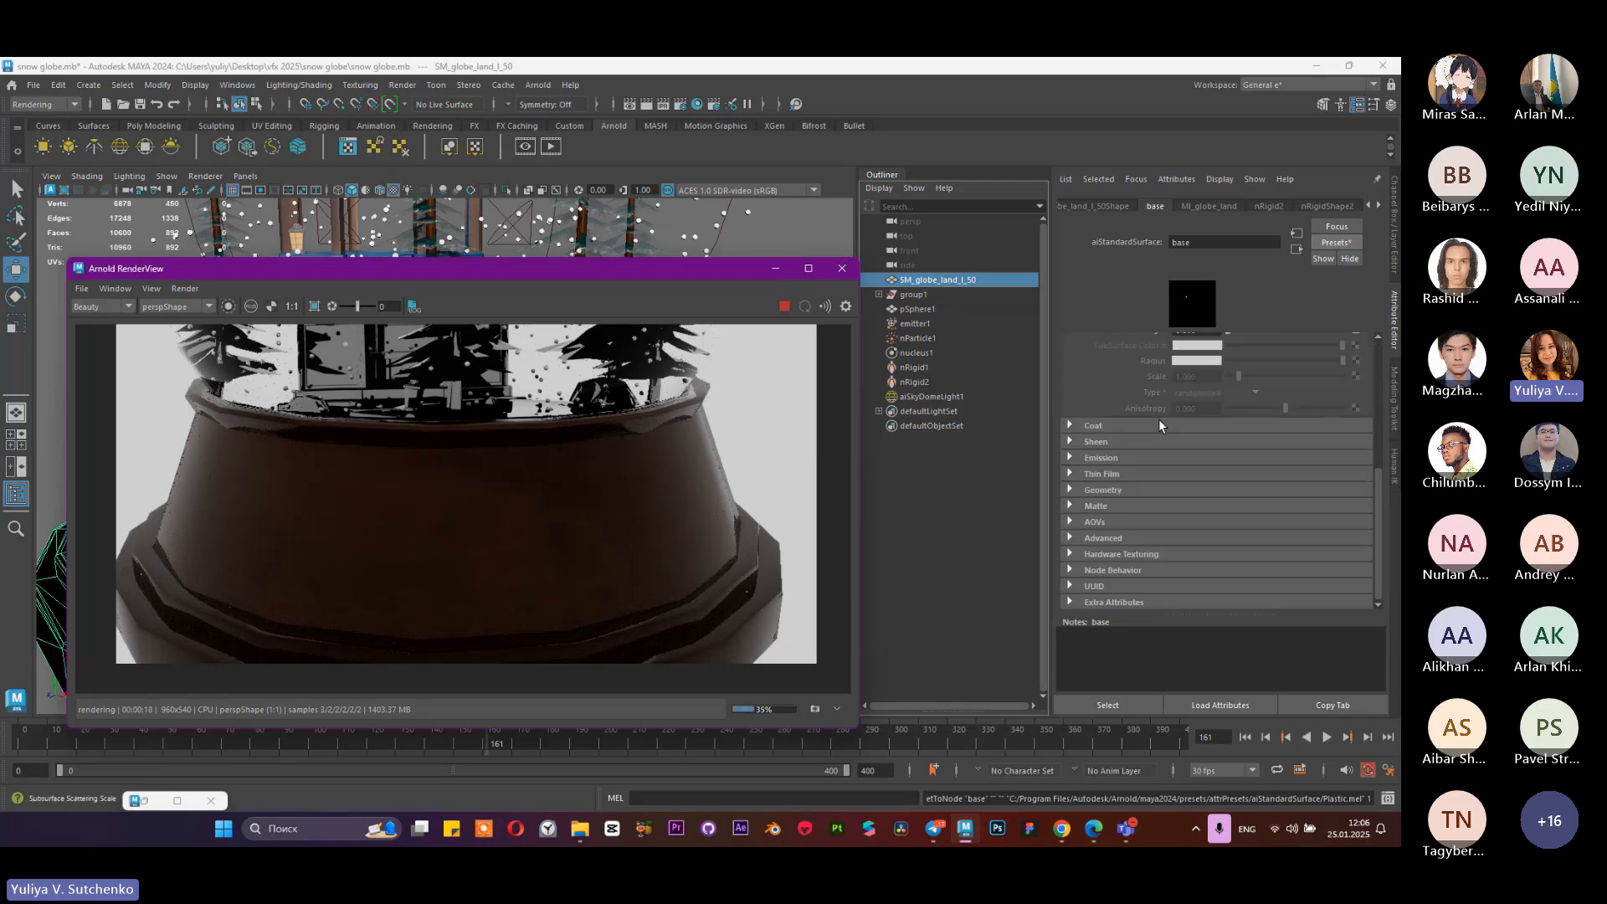
pyautogui.scroll(6, 1106, 459)
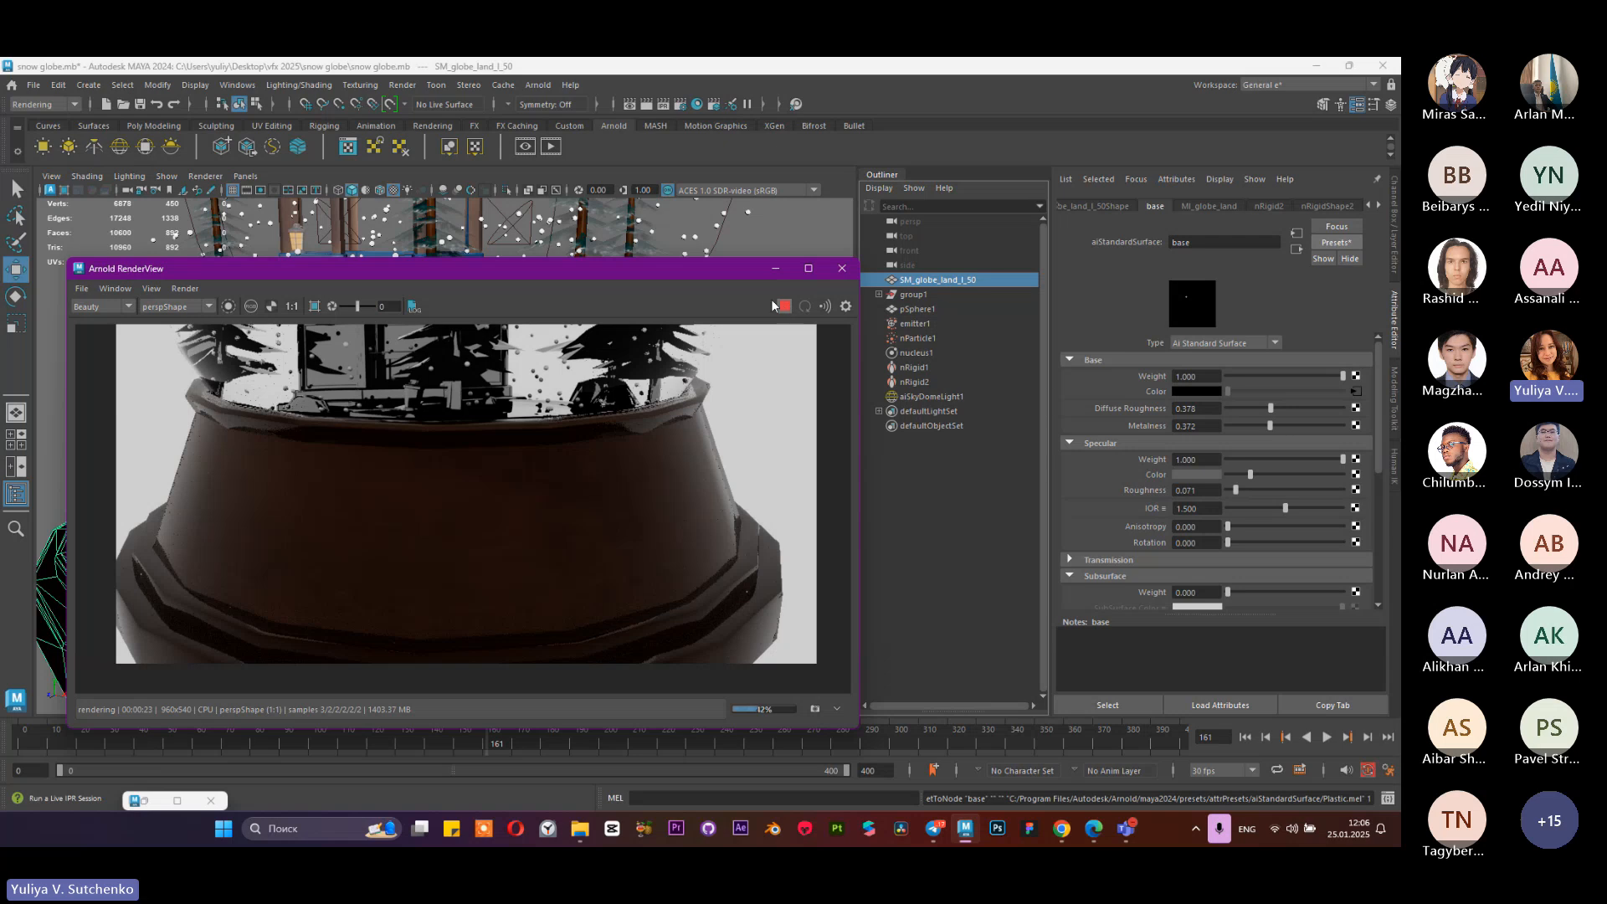
# Step: Minimize the Arnold RenderView, view the snowy ground from above, and restore the Hypershade window
pyautogui.click(775, 268)
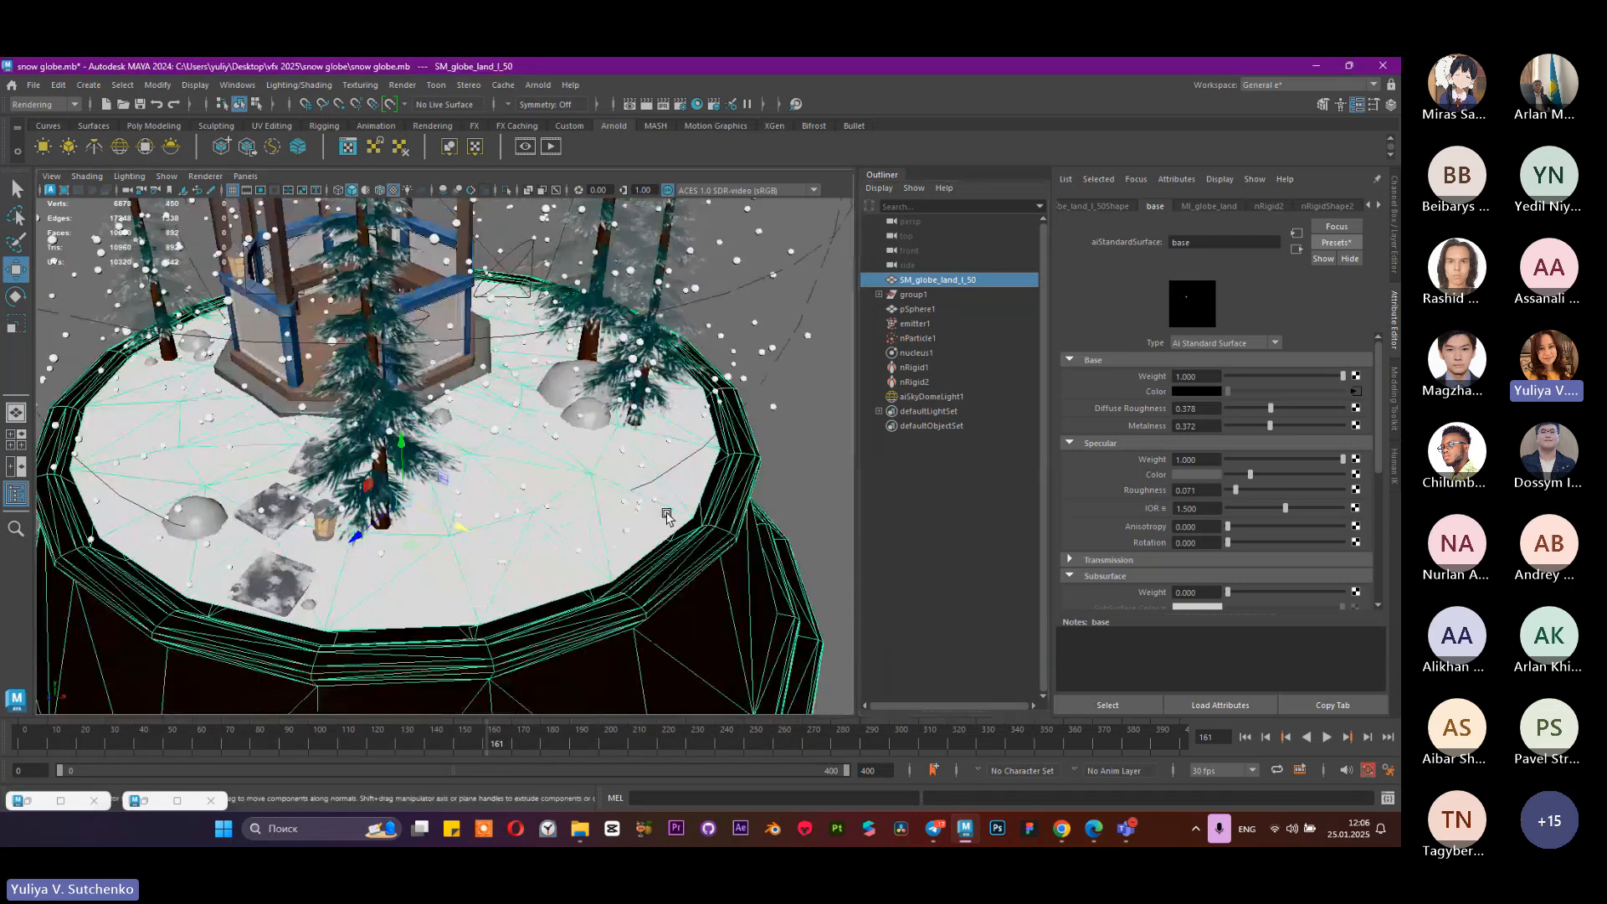
pyautogui.click(137, 802)
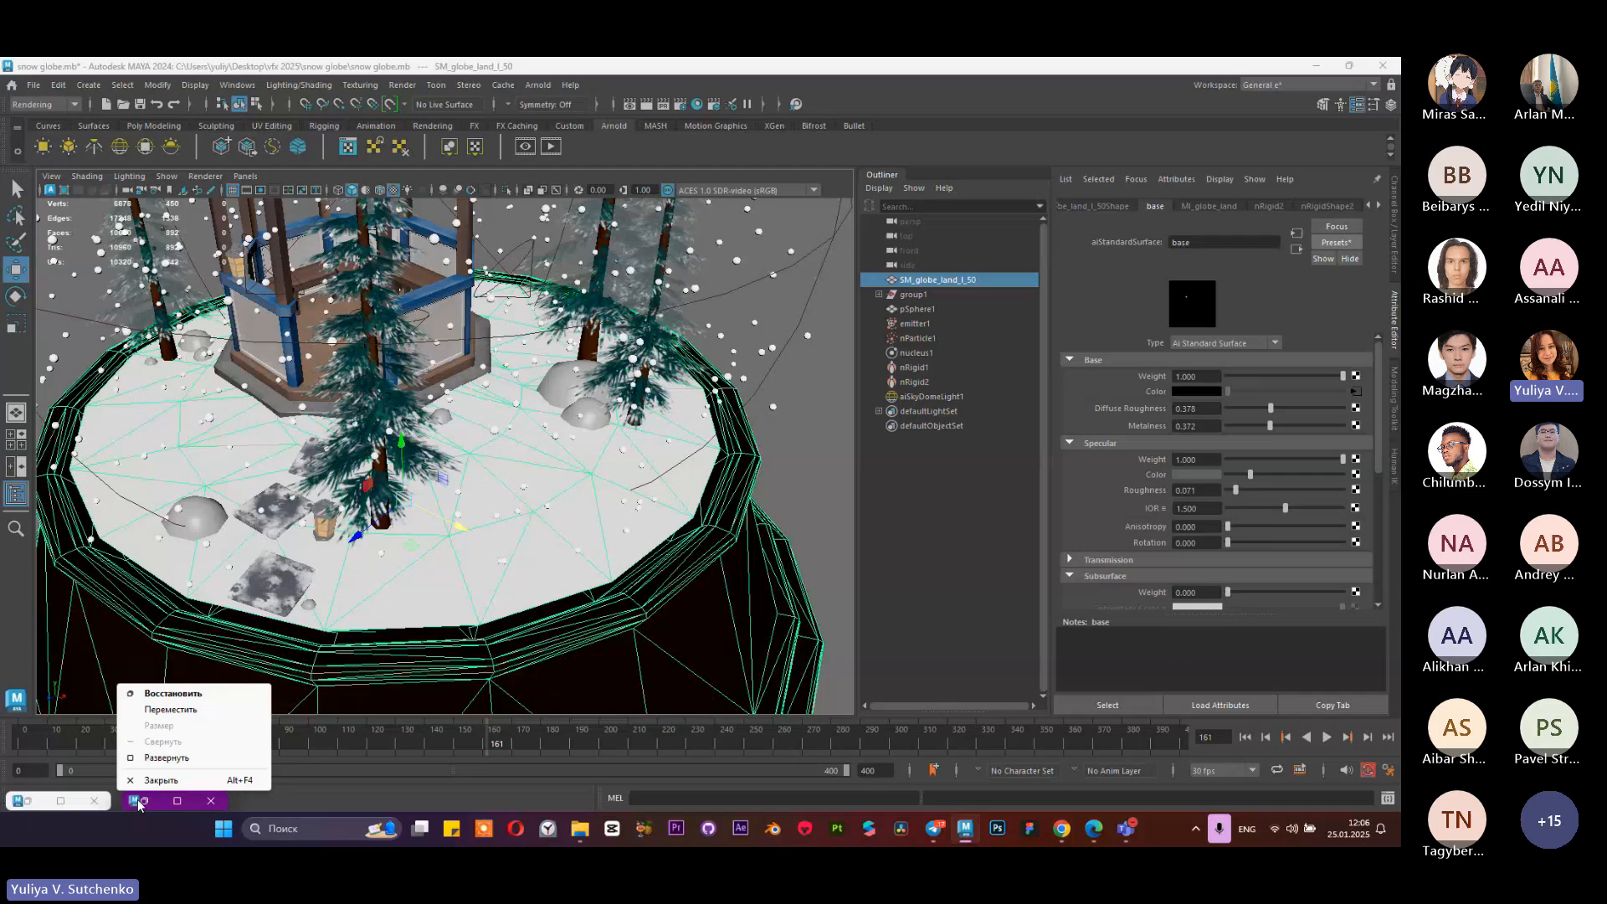
pyautogui.click(173, 693)
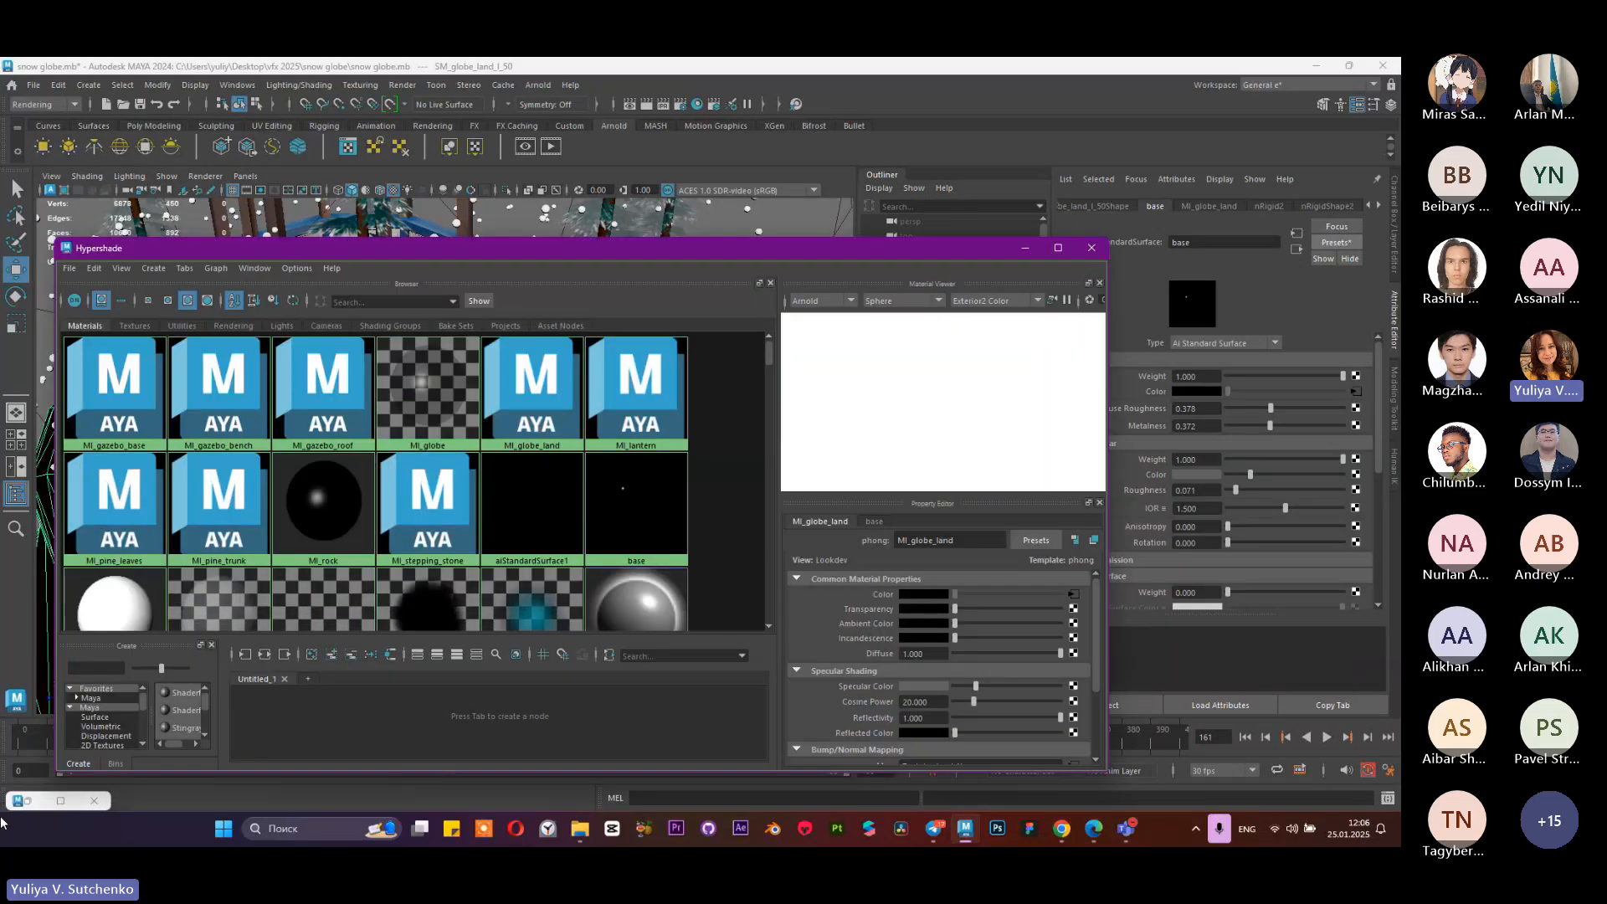
# Step: Close the Hypershade window, check the Arnold render preview and minimize it
pyautogui.click(1091, 248)
pyautogui.click(524, 147)
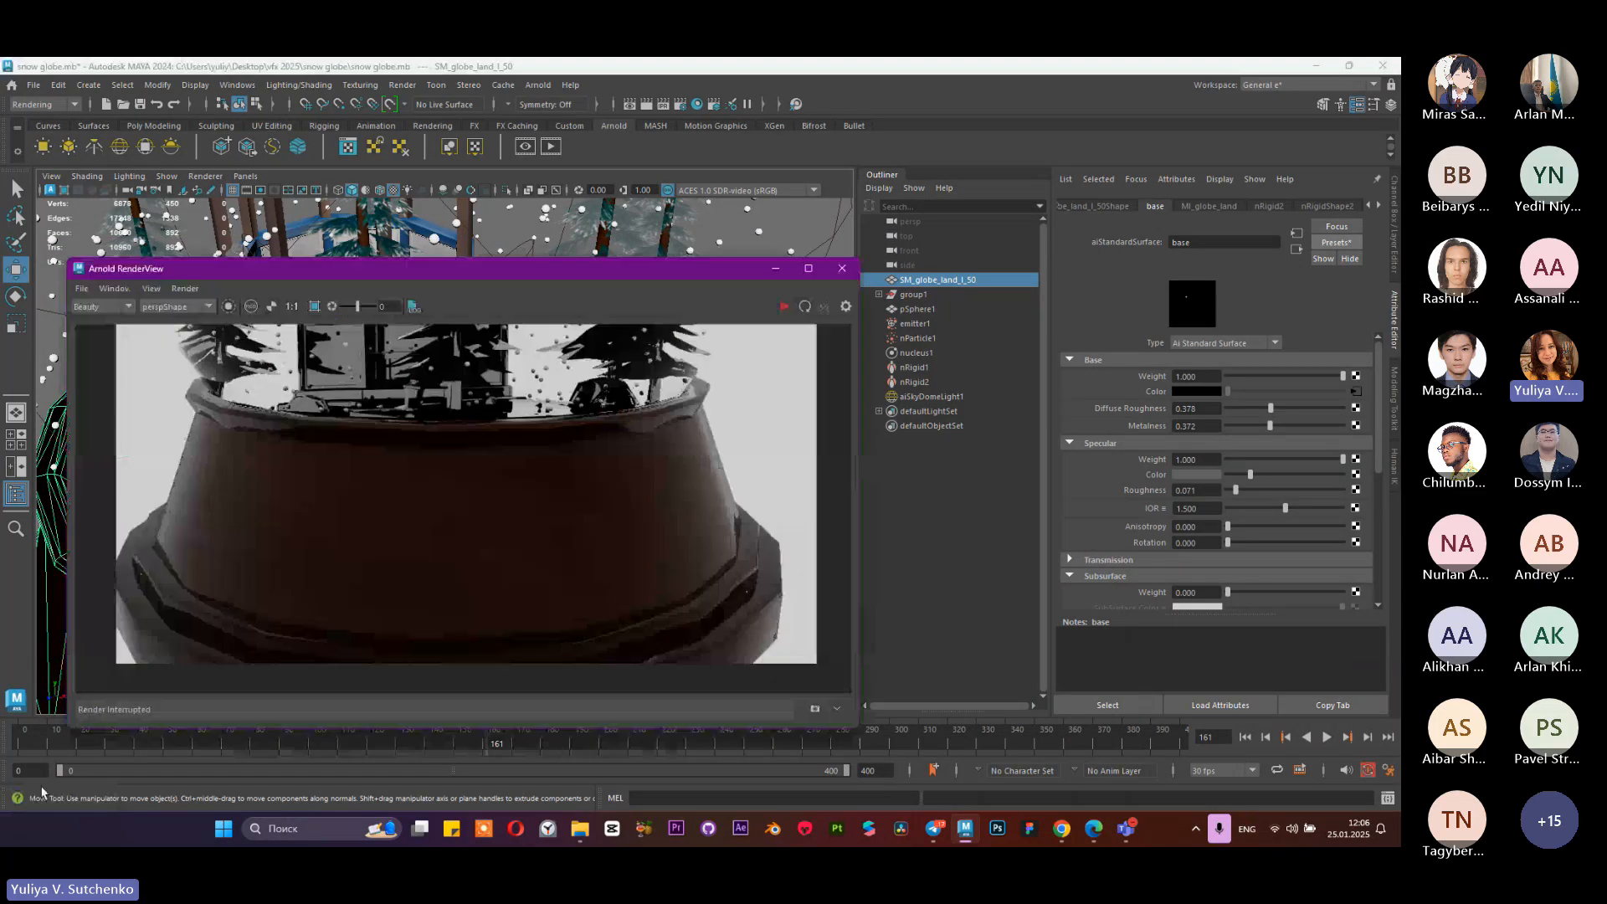
pyautogui.click(776, 273)
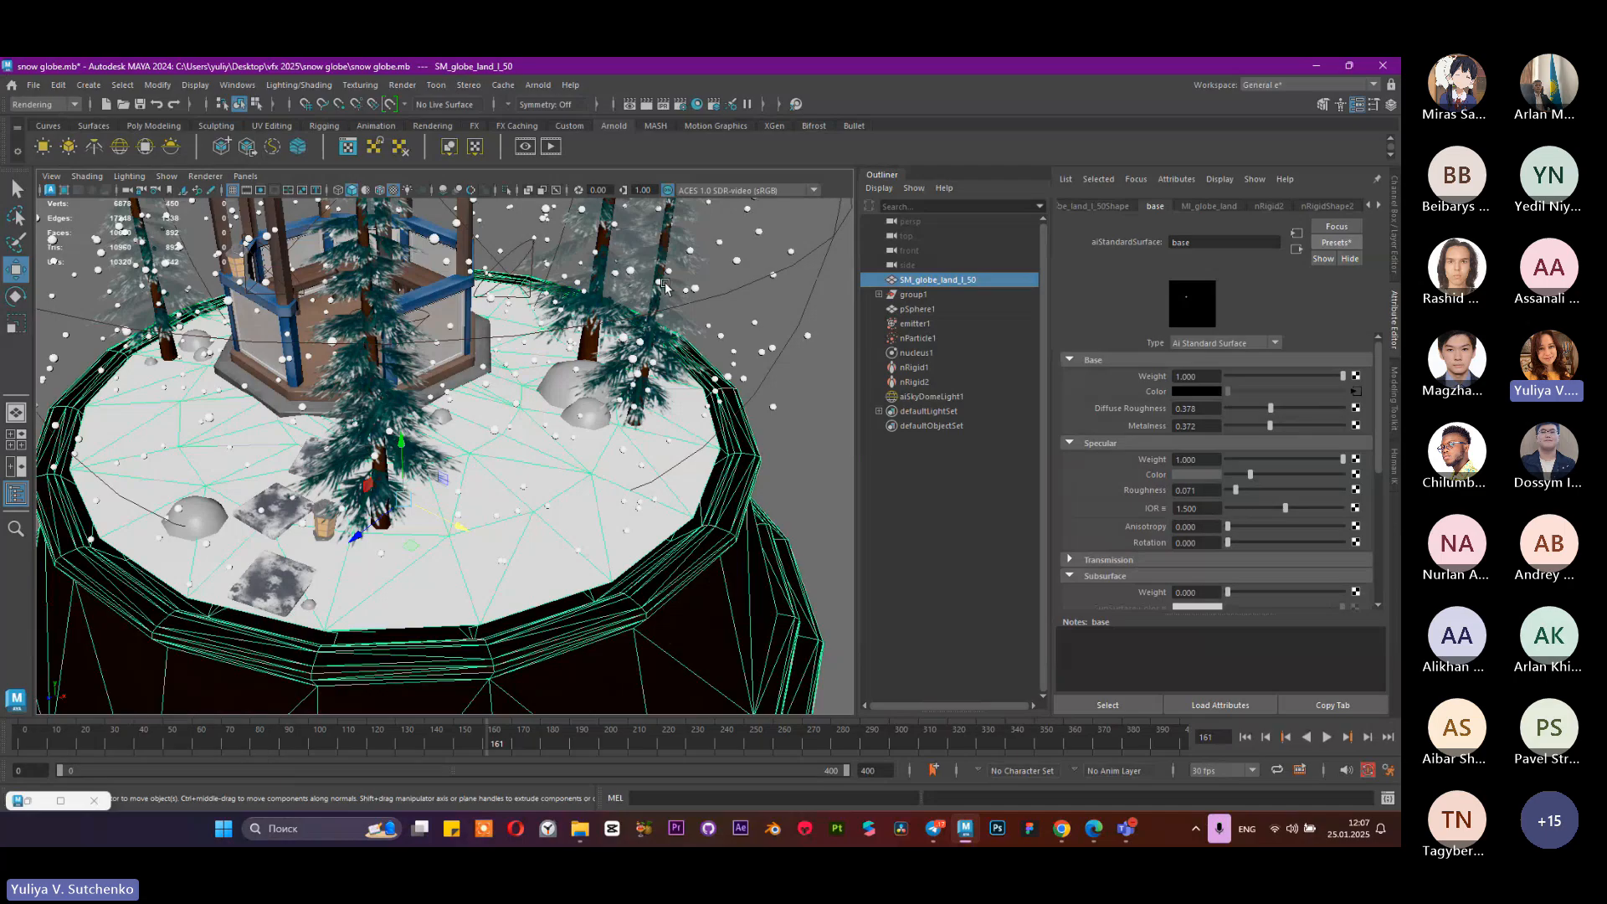
# Step: Examine the objects inside group1, identifying the rocks, pine tree, lanterns and gazebo base in the scene
pyautogui.moveTo(586, 393)
pyautogui.keyDown('alt'); pyautogui.mouseDown()
pyautogui.moveTo(578, 486)
pyautogui.moveTo(594, 419)
pyautogui.mouseUp(); pyautogui.keyUp('alt')
pyautogui.click(934, 380)
pyautogui.click(908, 294)
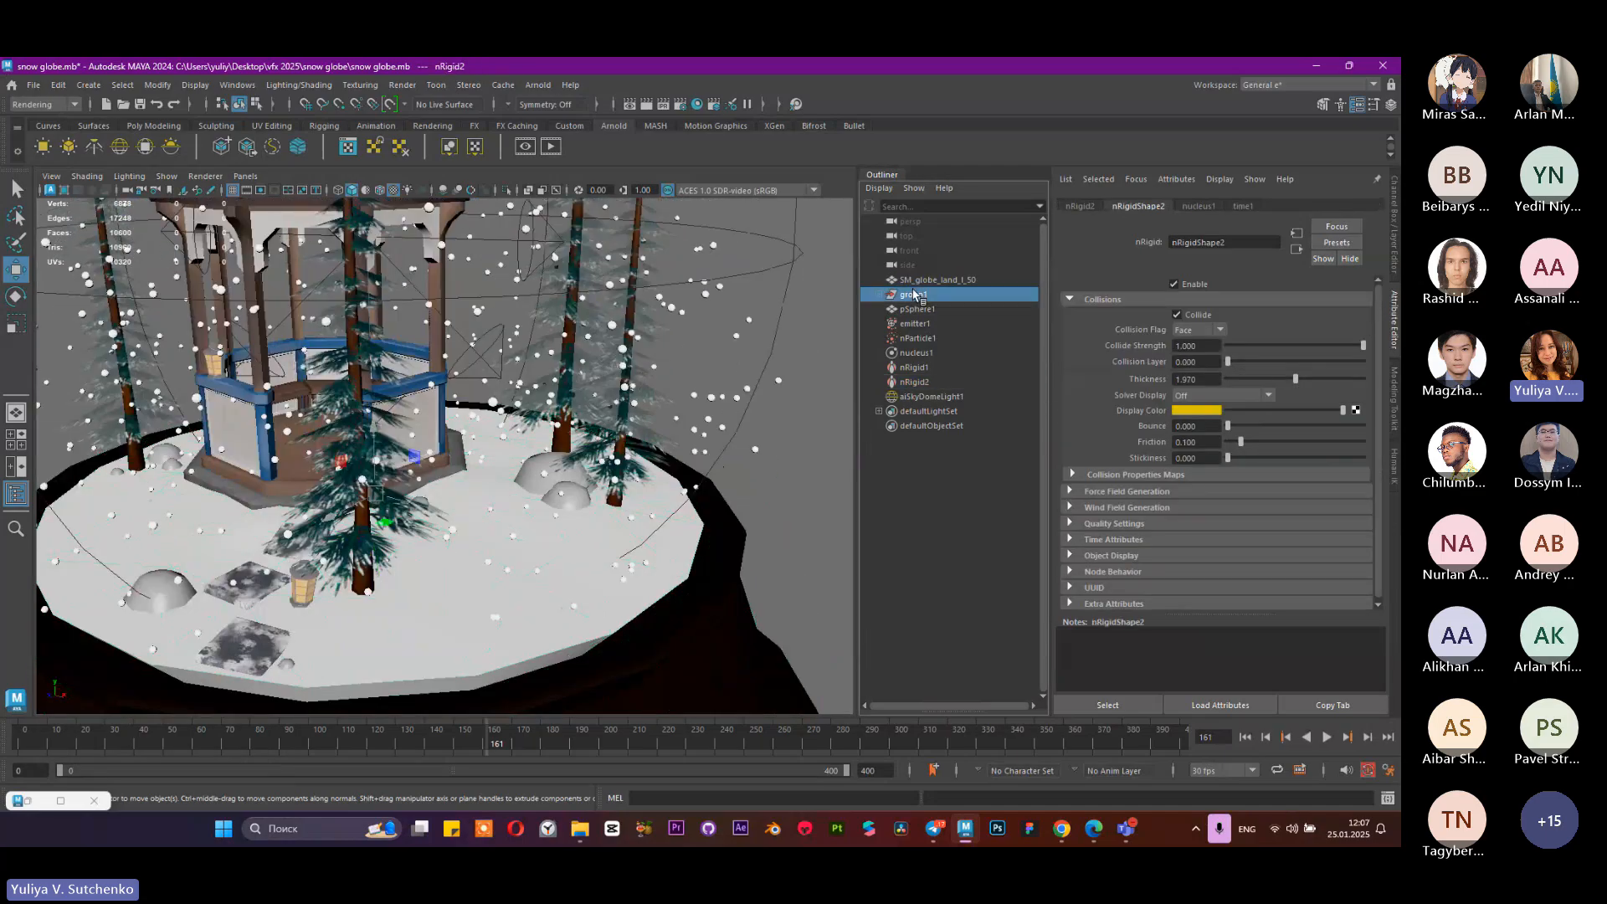
pyautogui.click(878, 294)
pyautogui.click(925, 368)
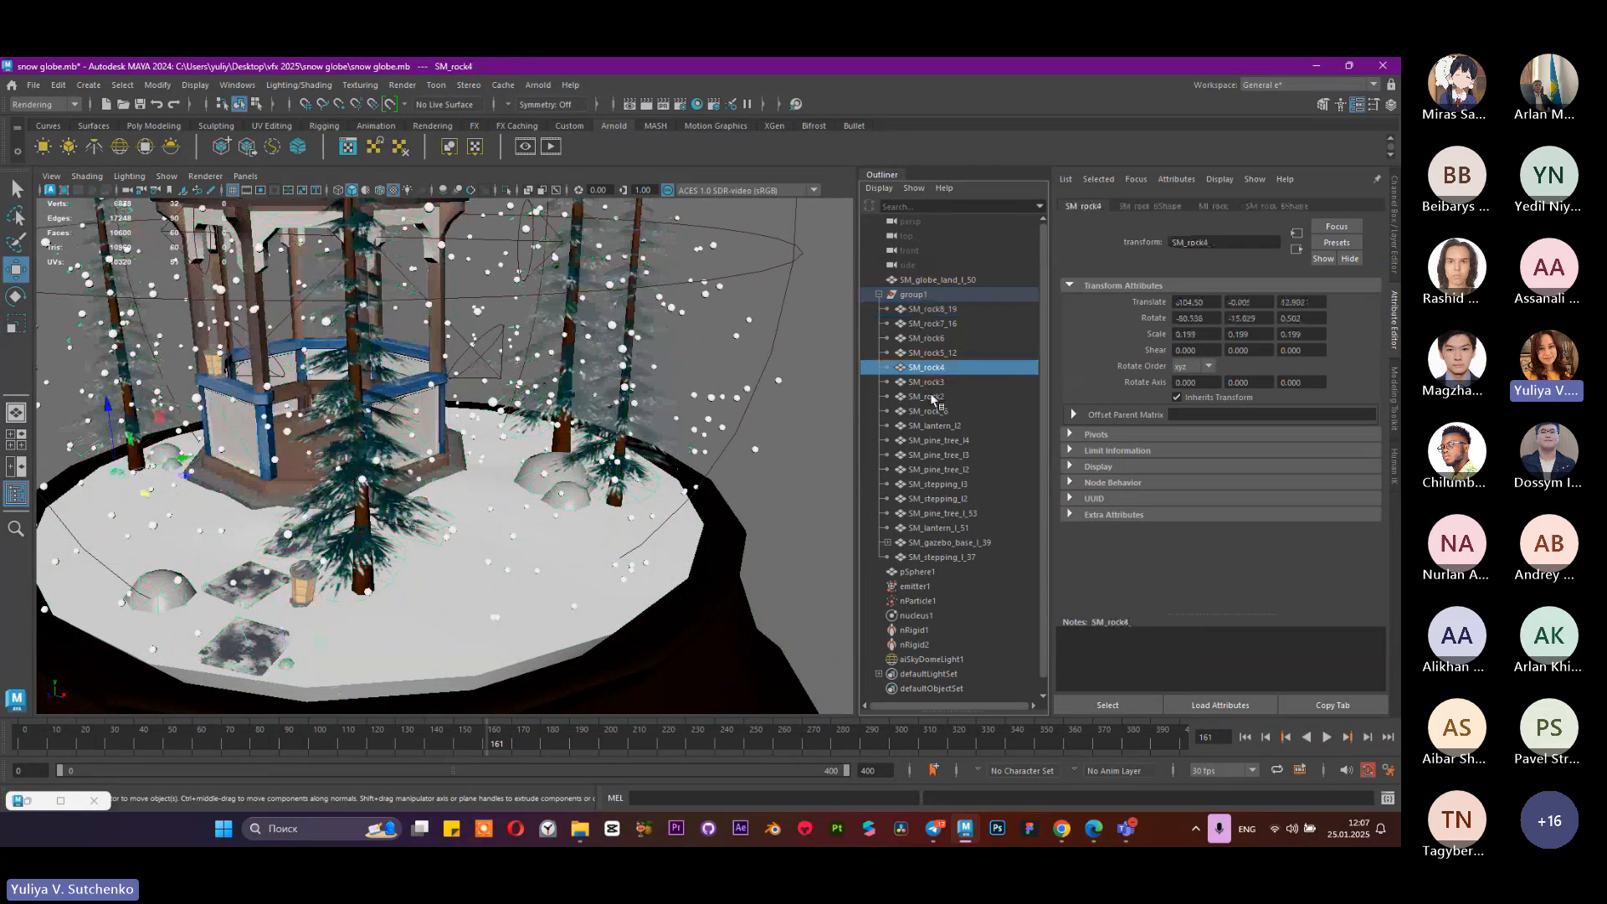
pyautogui.click(926, 397)
pyautogui.click(931, 426)
pyautogui.click(936, 469)
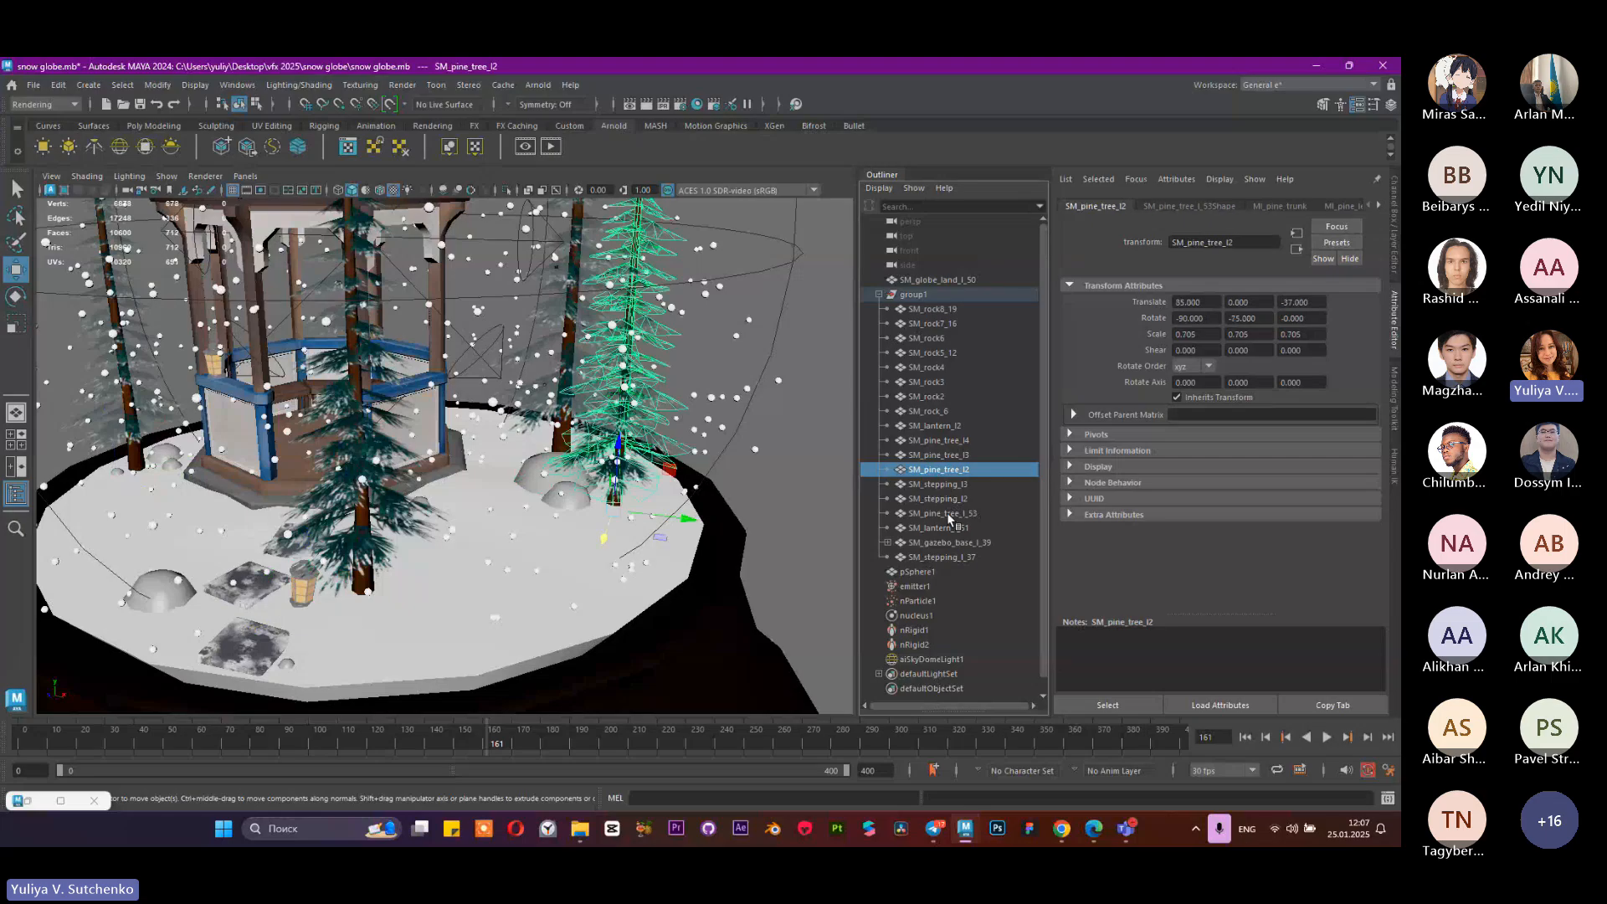
pyautogui.click(938, 513)
pyautogui.click(946, 527)
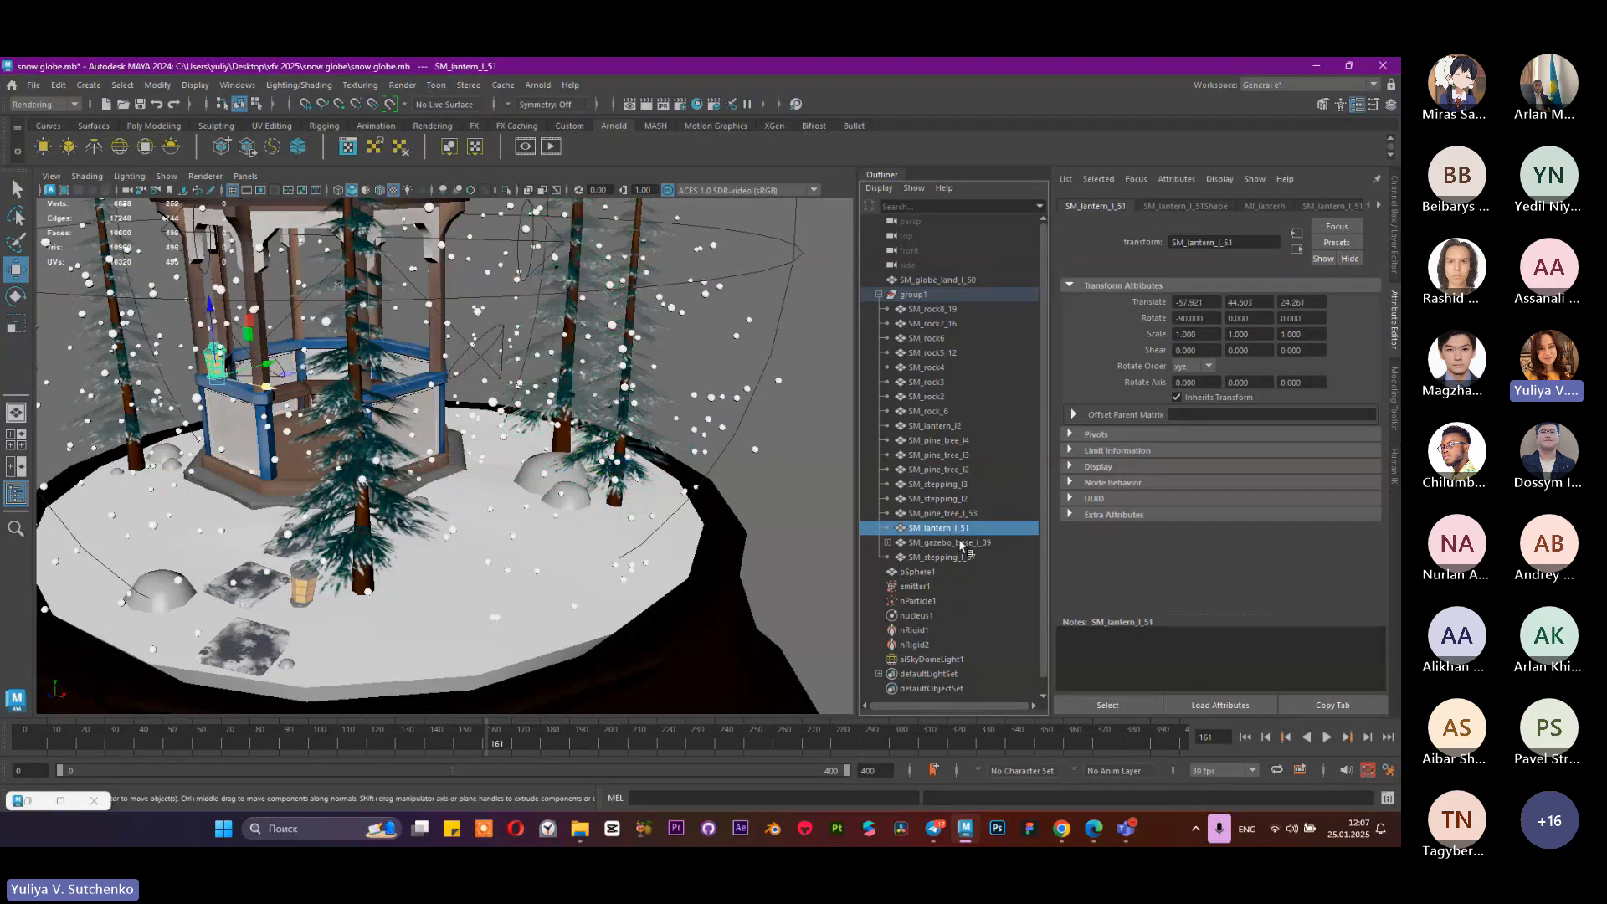
pyautogui.click(957, 543)
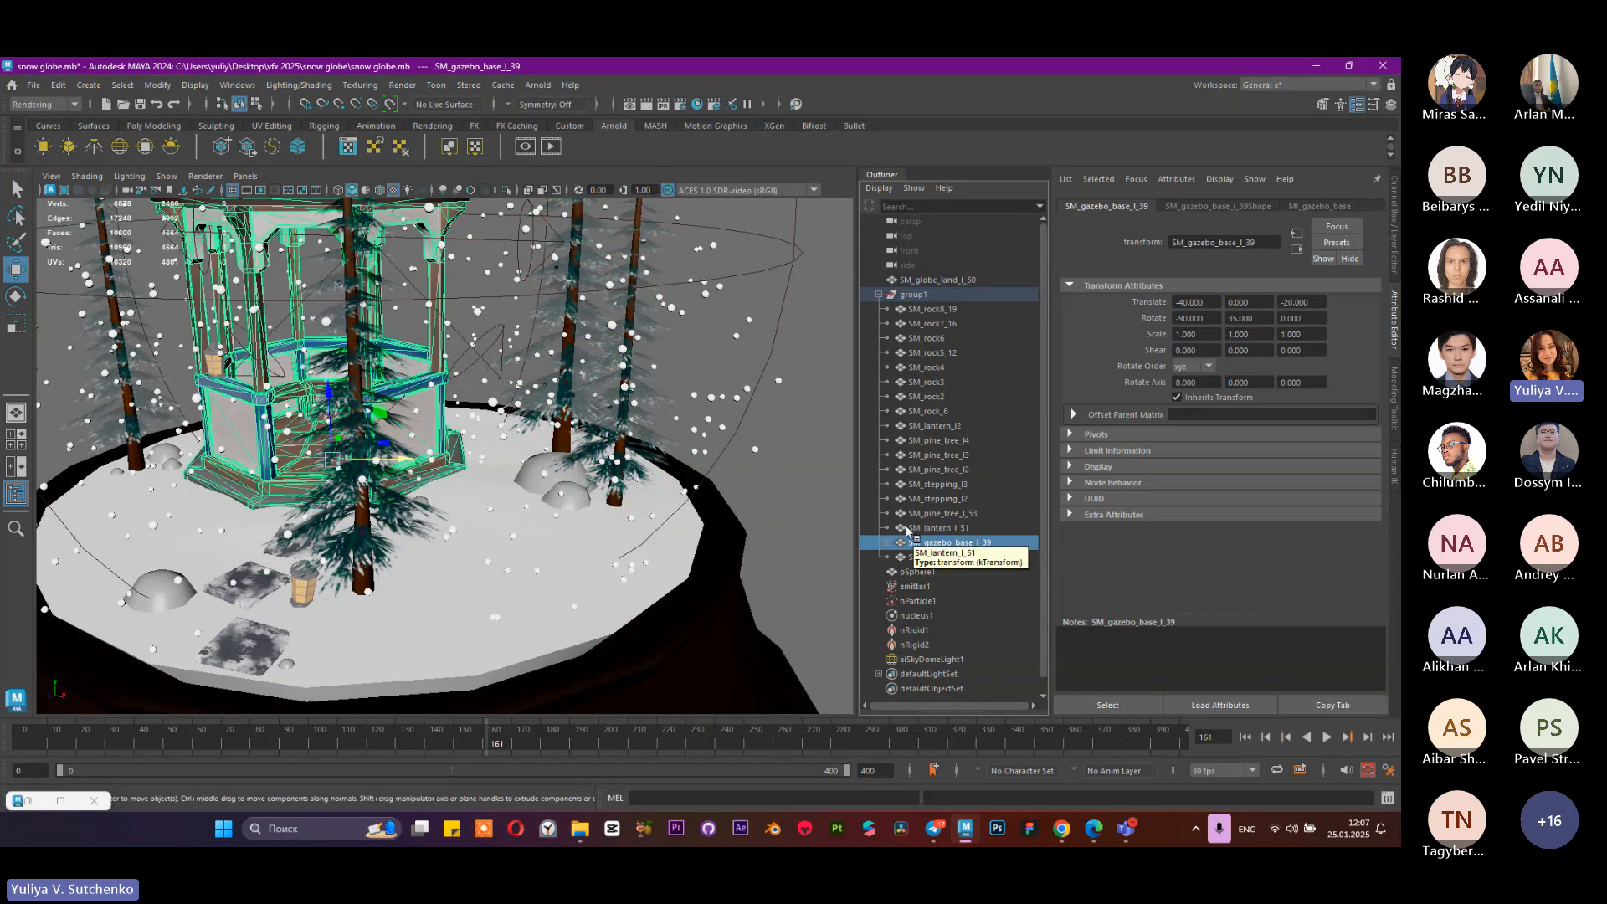
# Step: Switch to the FX toolset and locate the nCloth command for creating passive colliders
pyautogui.keyDown('alt'); pyautogui.moveTo(519, 401); pyautogui.dragTo(619, 440); pyautogui.keyUp('alt')
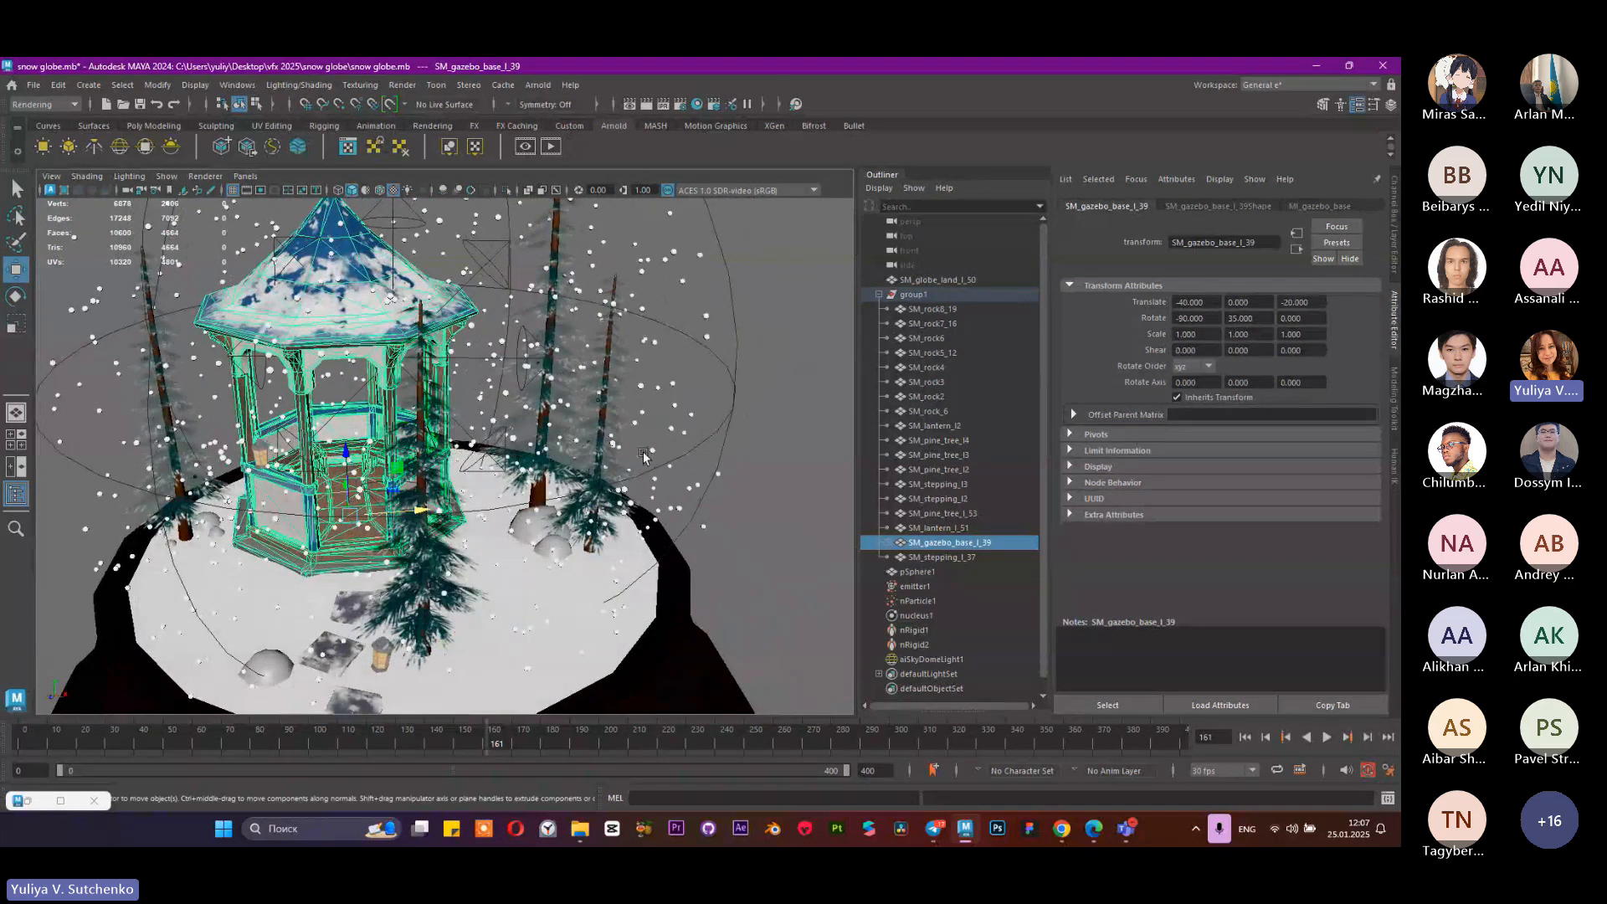
pyautogui.scroll(-5, 644, 456)
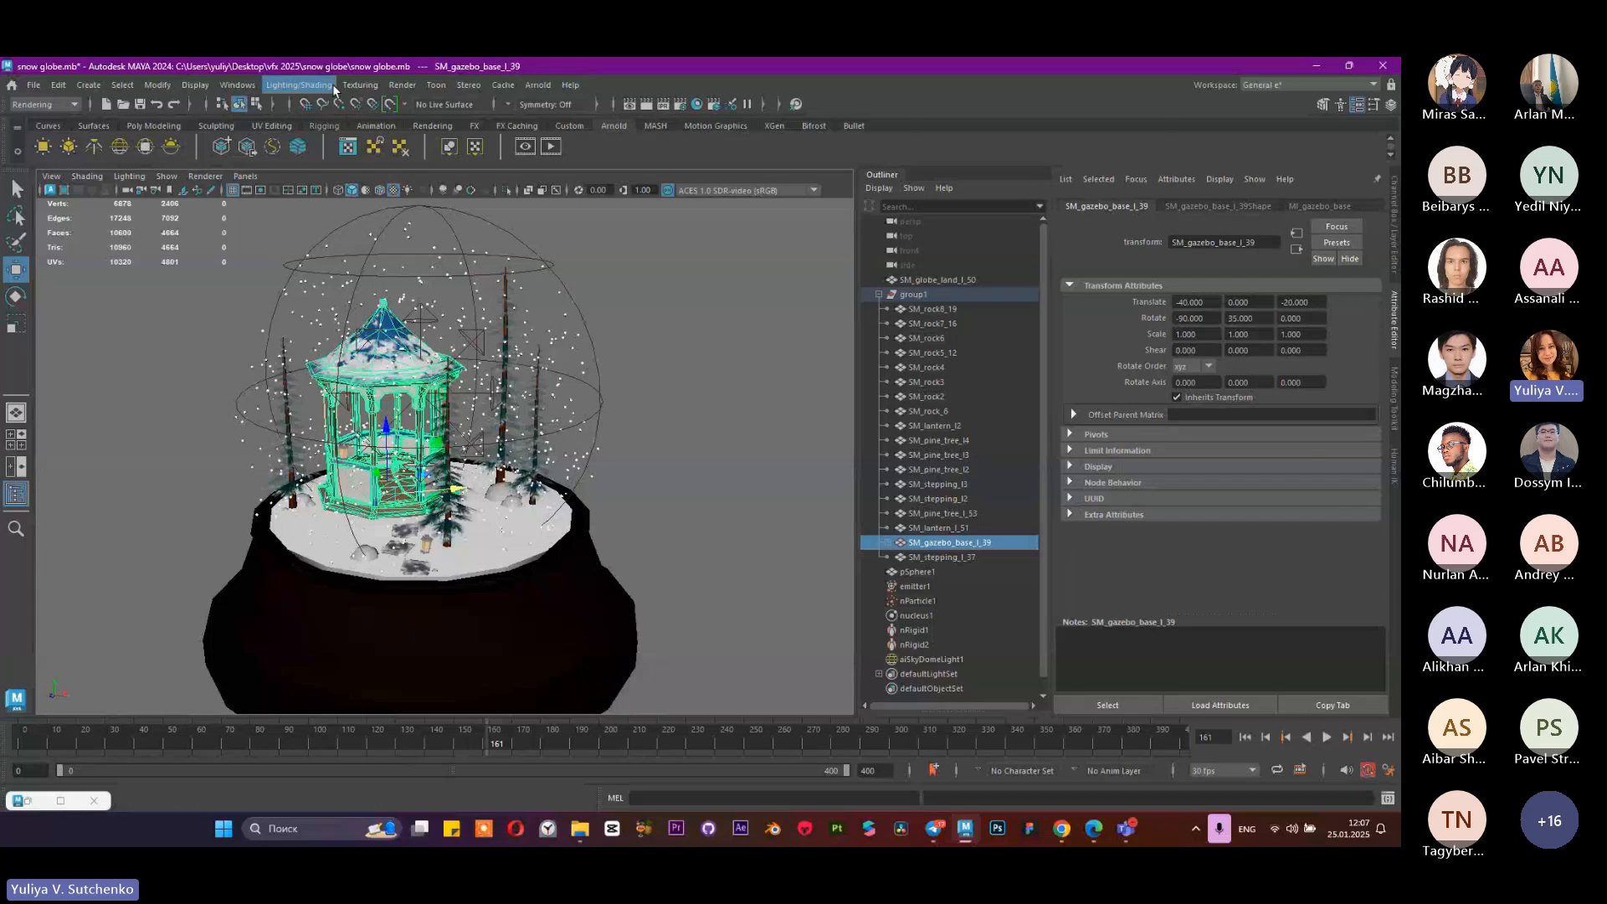
pyautogui.click(43, 104)
pyautogui.click(38, 171)
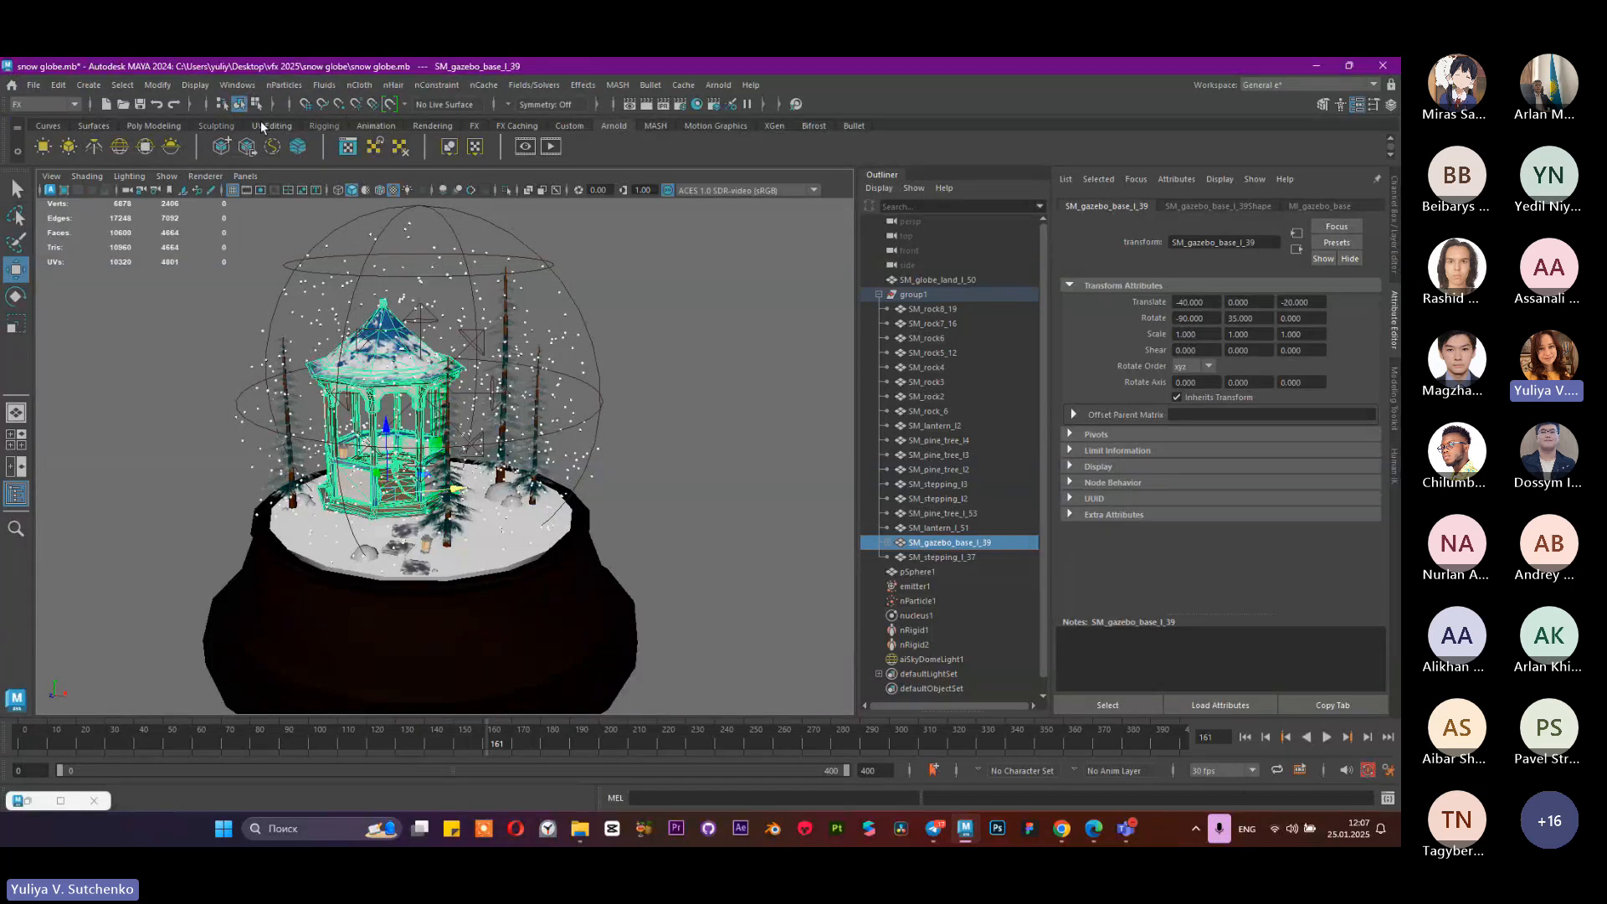
pyautogui.click(285, 84)
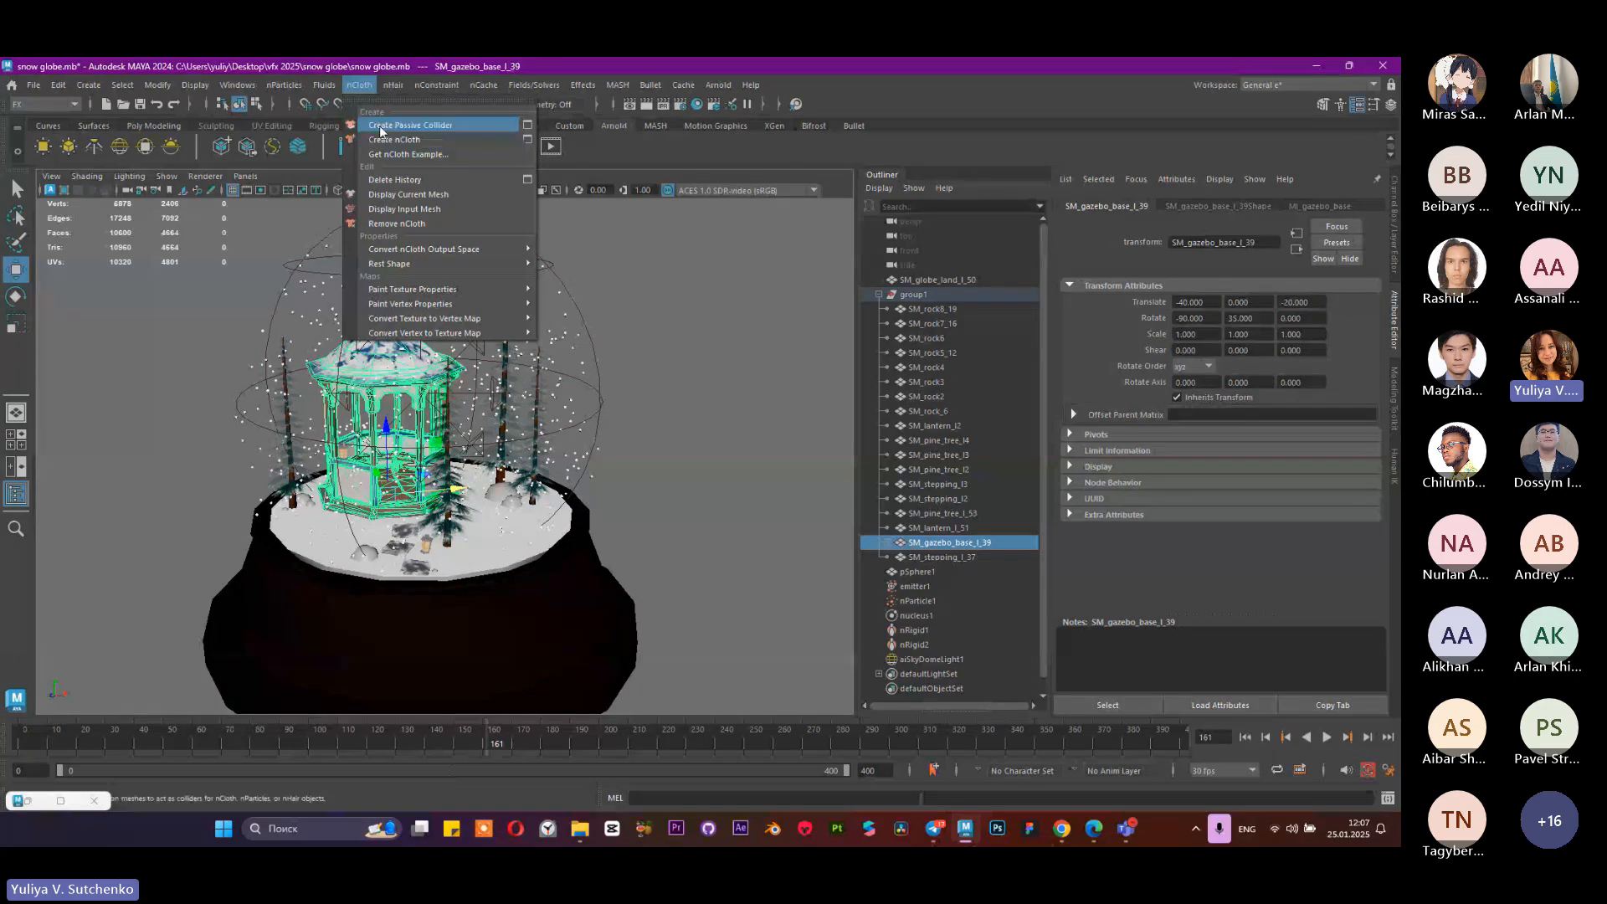
pyautogui.click(369, 87)
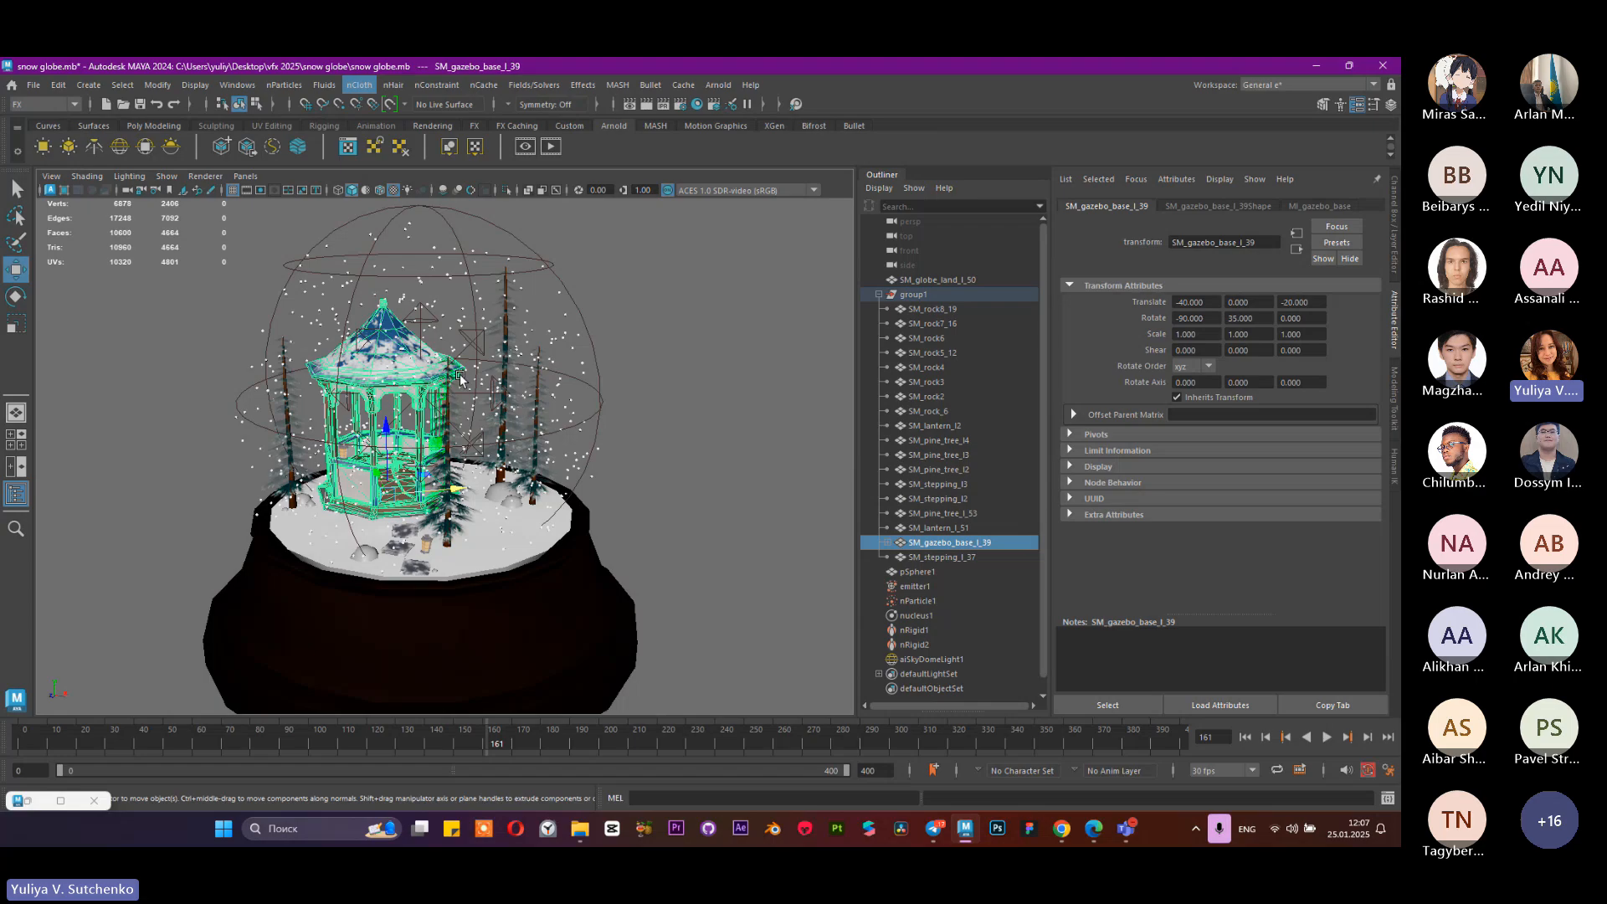
# Step: Examine the bench objects parented under the gazebo base to see which parts they are
pyautogui.click(888, 542)
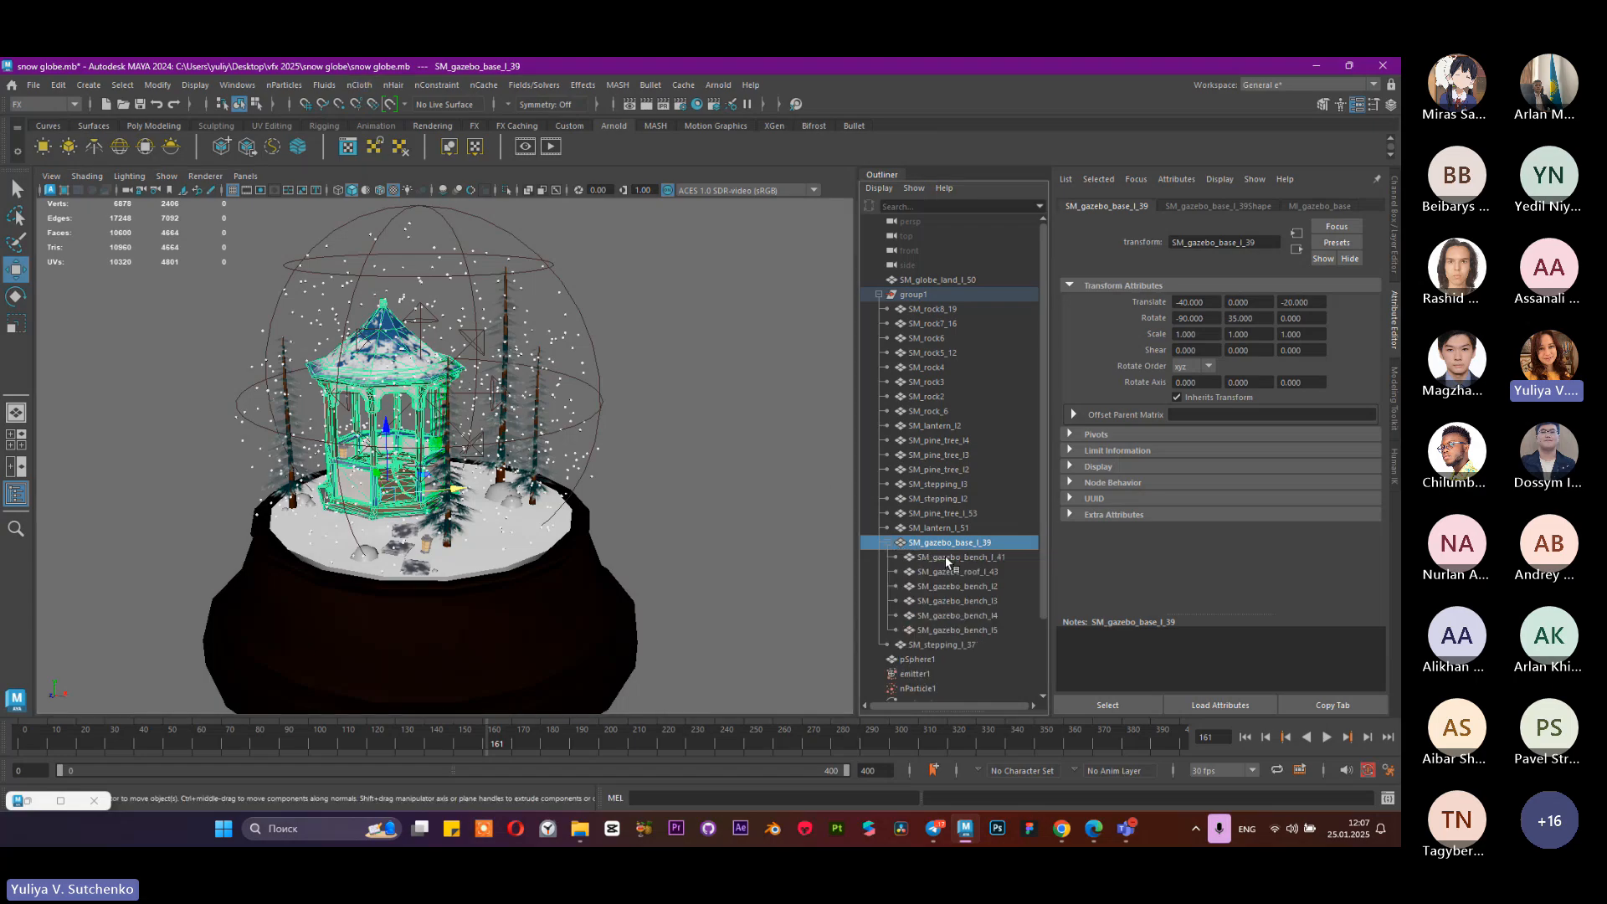
pyautogui.click(946, 557)
pyautogui.click(942, 586)
pyautogui.click(944, 601)
pyautogui.click(945, 629)
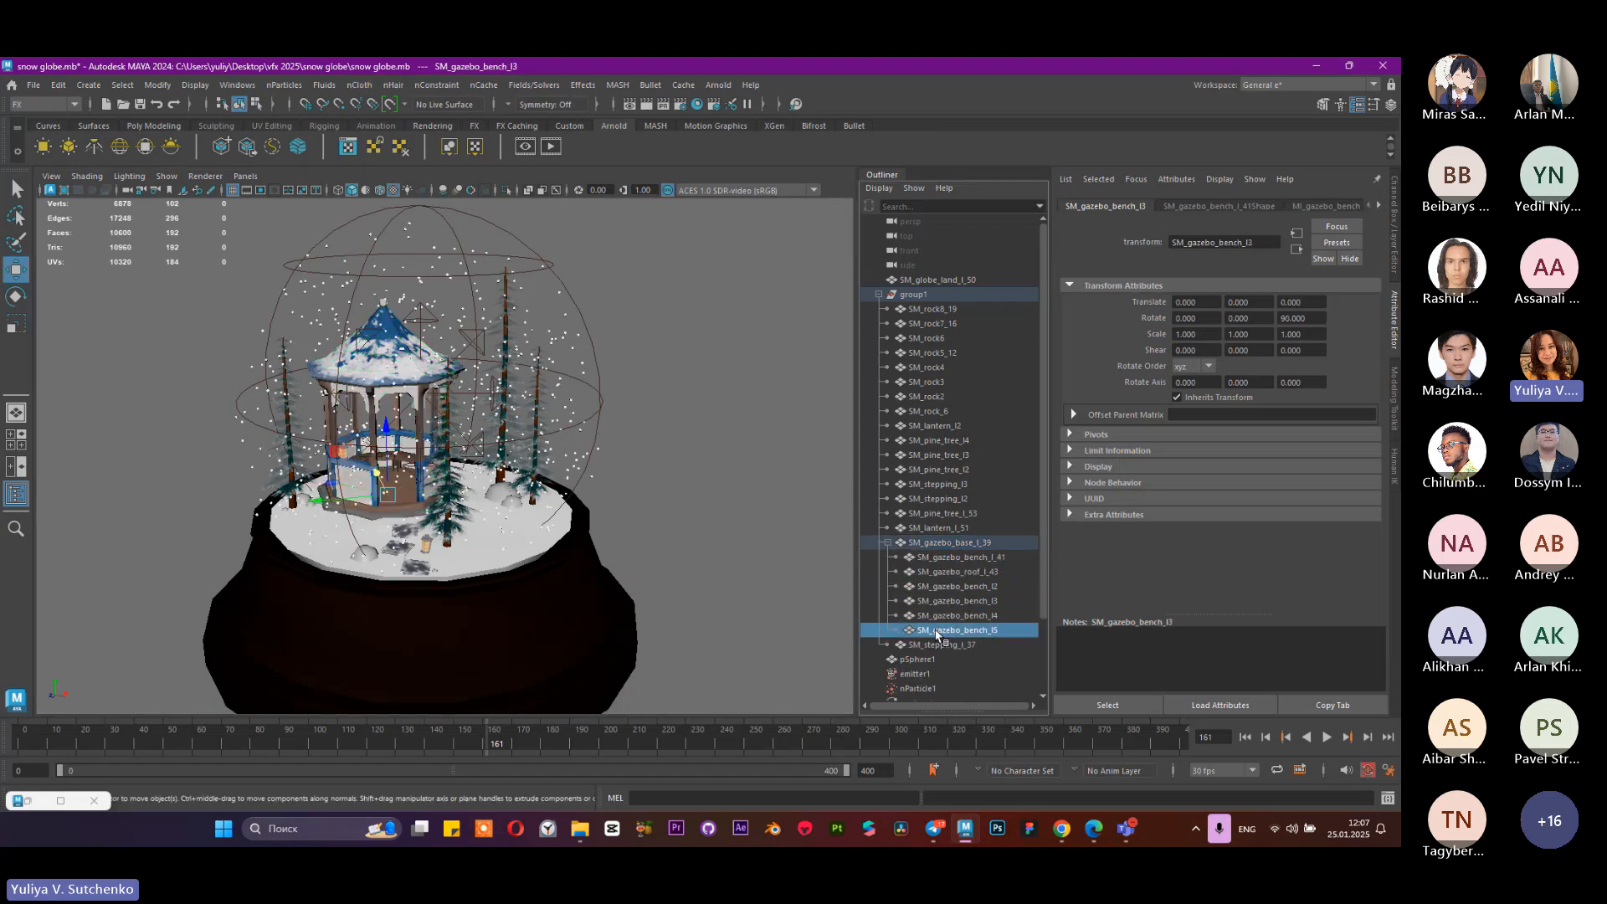
pyautogui.click(946, 644)
pyautogui.click(958, 615)
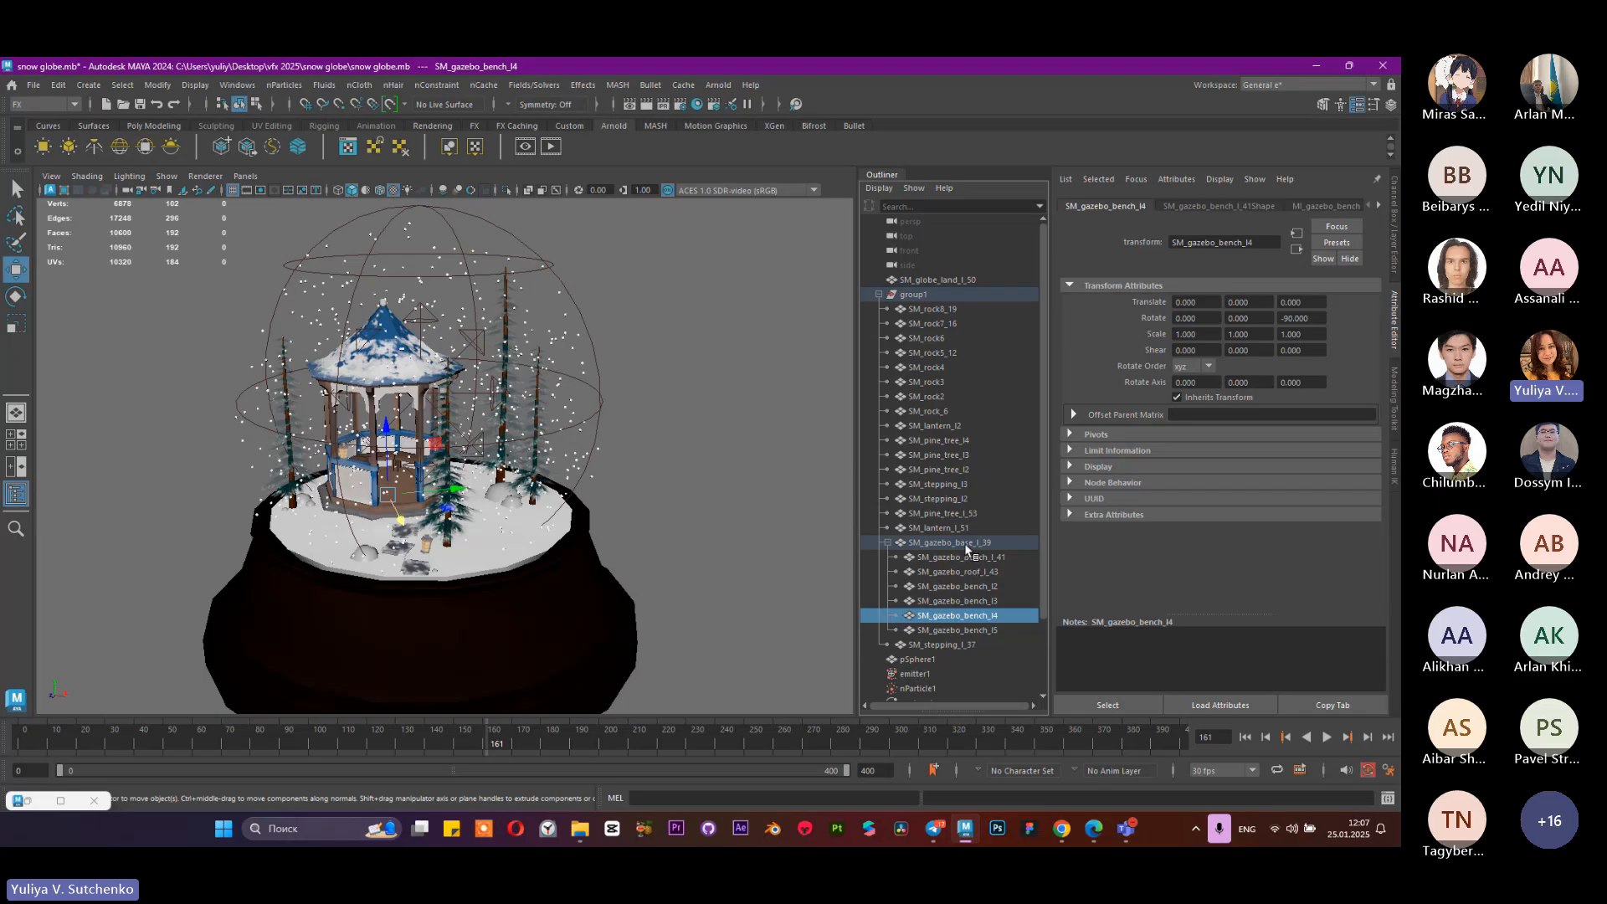
# Step: Make SM_gazebo_base_l_39 a passive collider for the snow particles
pyautogui.click(965, 543)
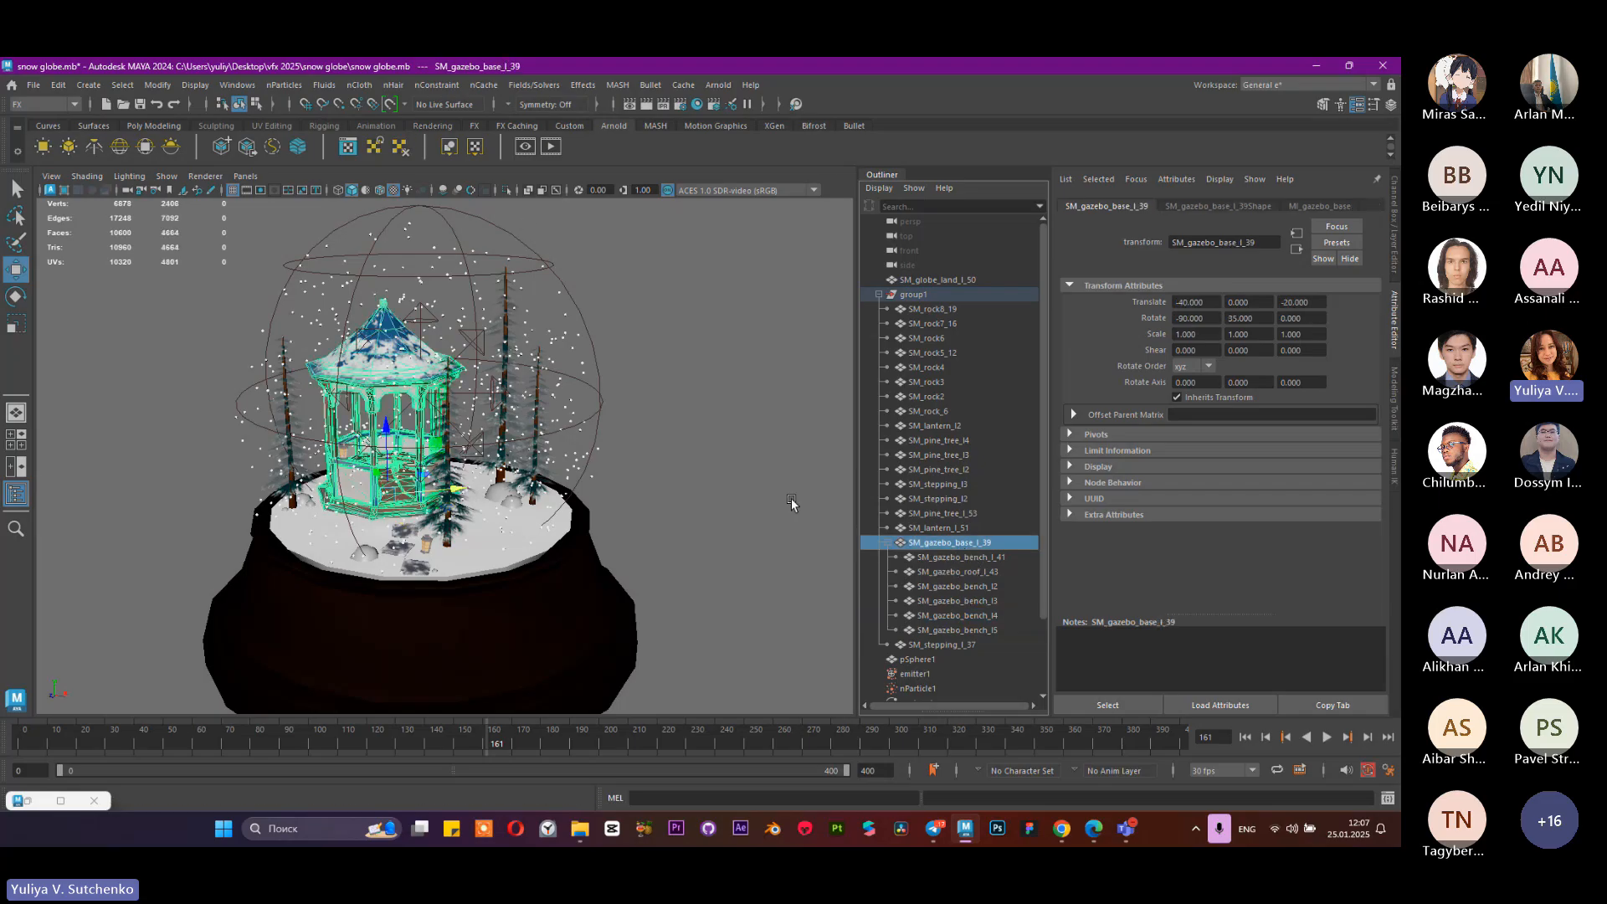
pyautogui.click(324, 85)
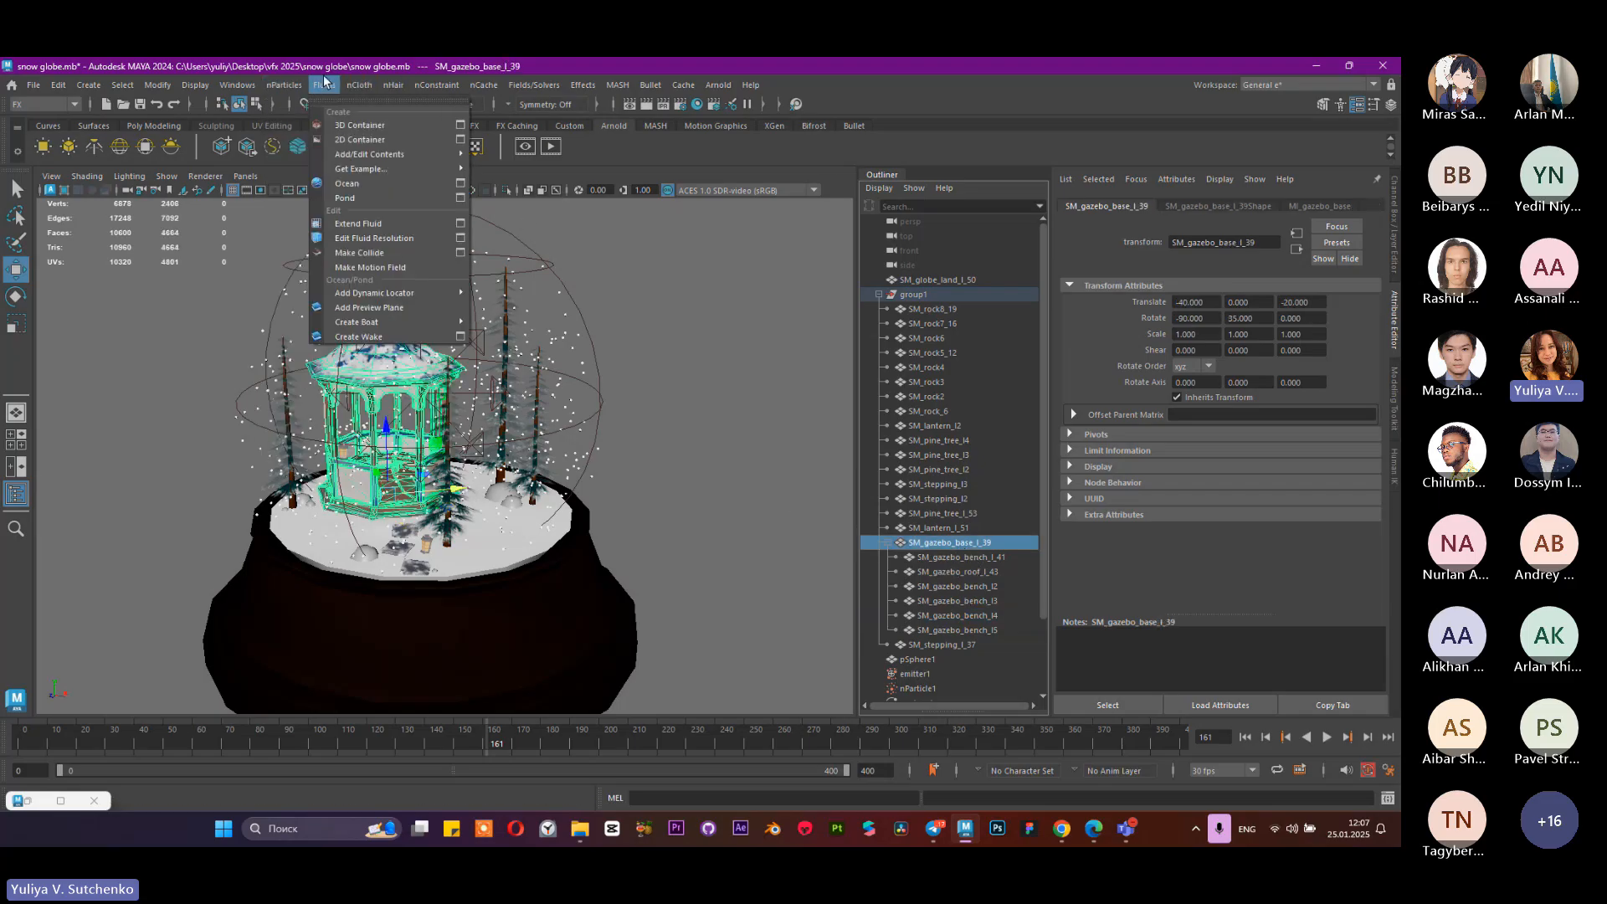
pyautogui.moveTo(359, 84)
pyautogui.click(410, 125)
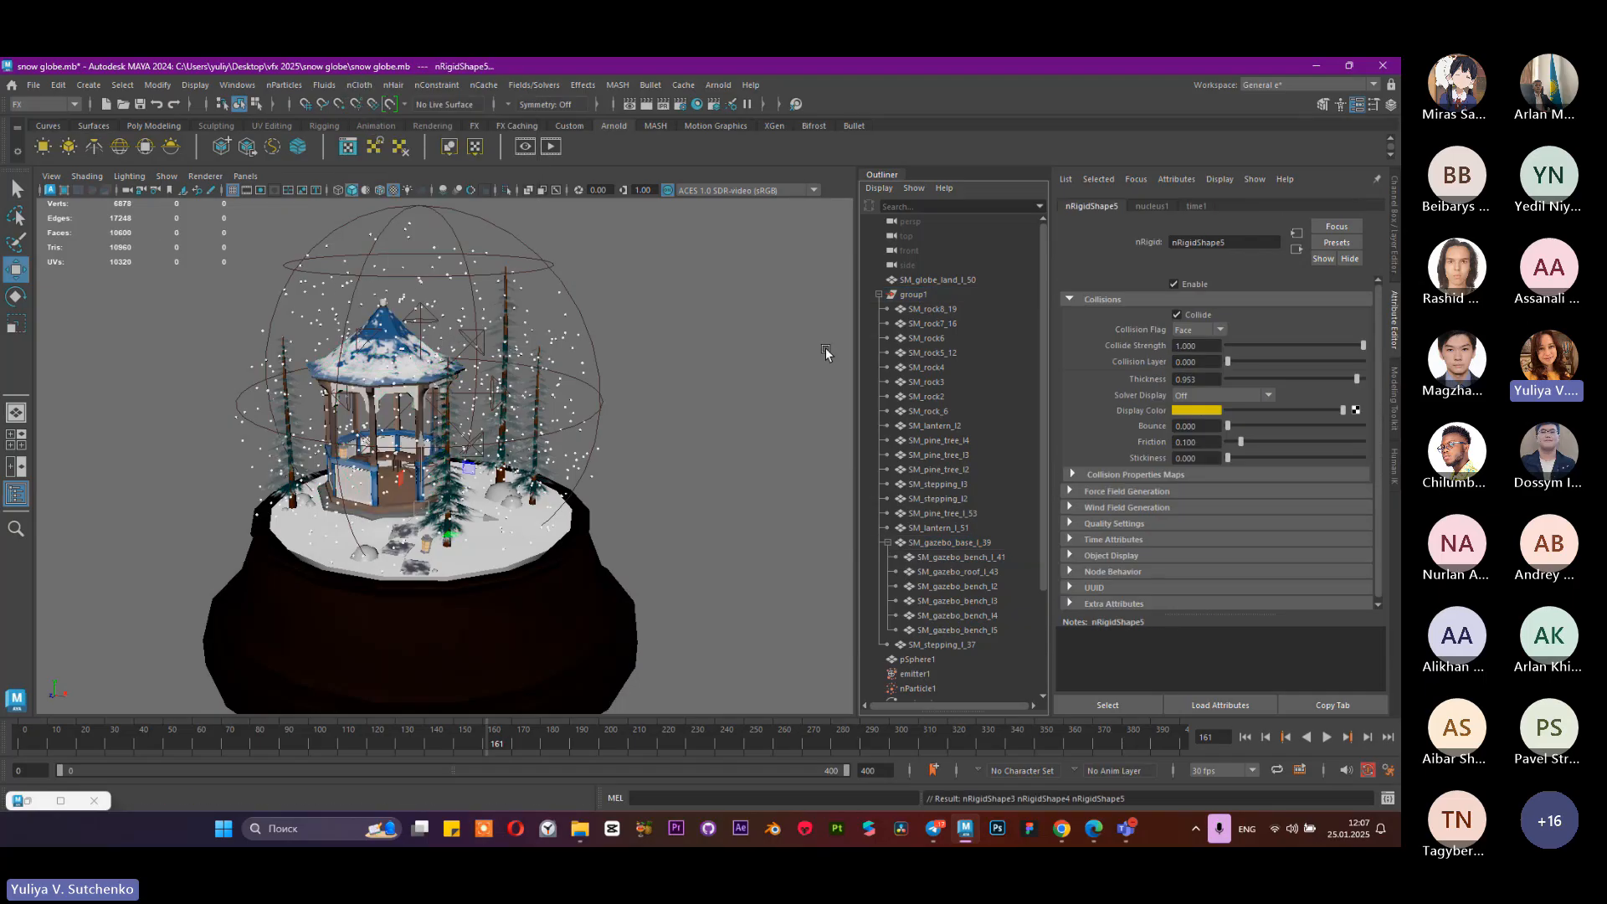
# Step: Play the snow simulation from frame 0 to check how the particles behave around the gazebo, and stop playback
pyautogui.scroll(-3, 969, 467)
pyautogui.click(1245, 736)
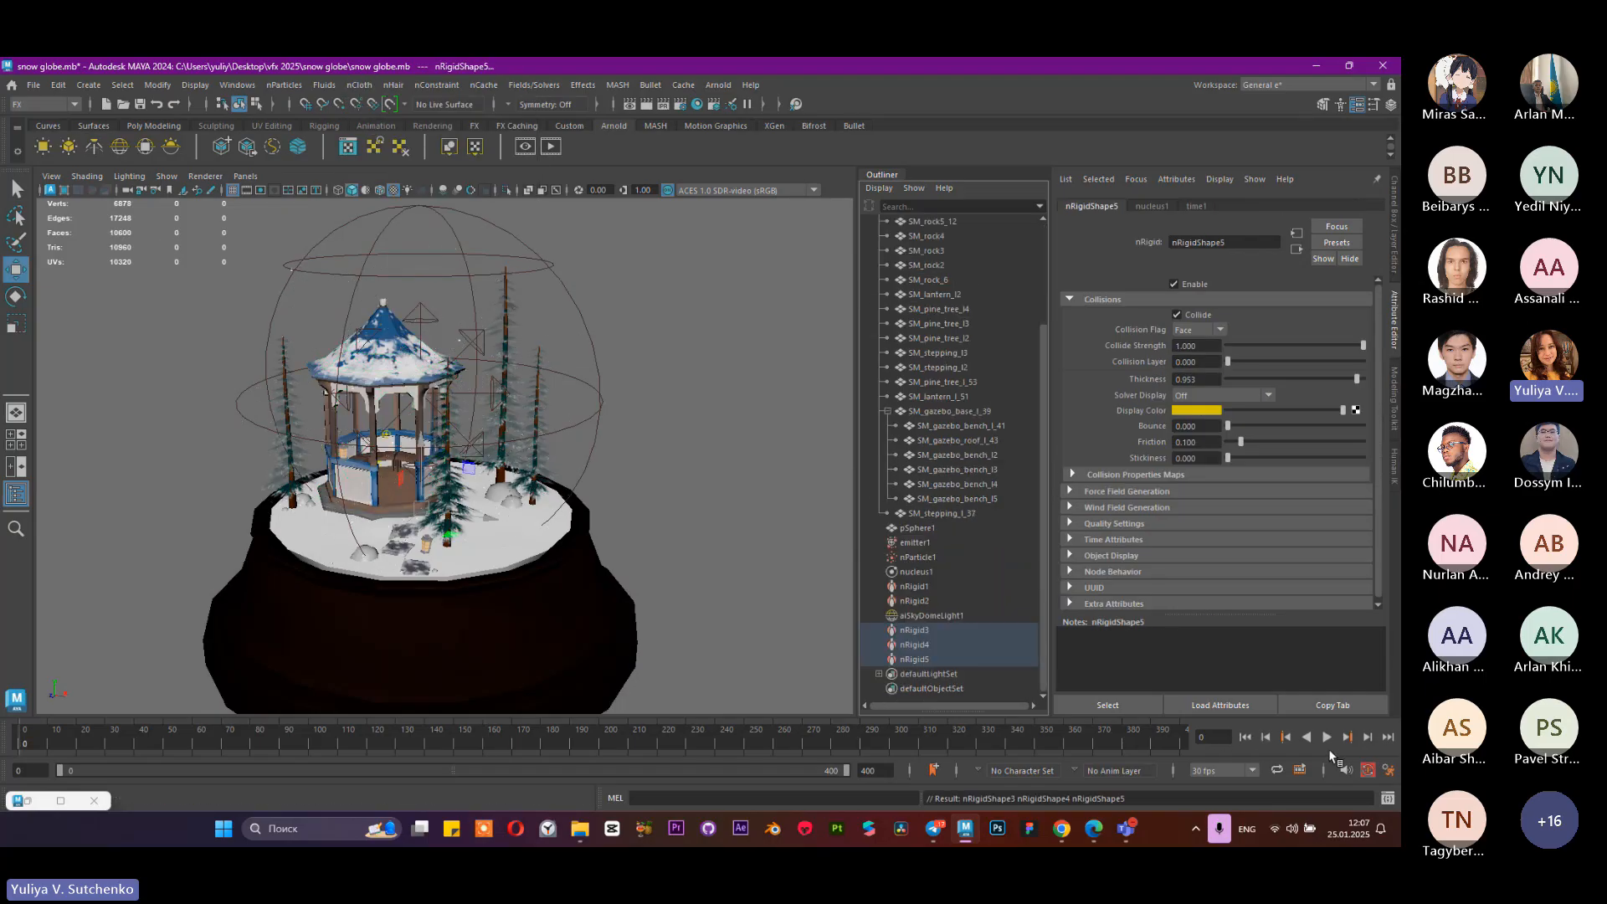
pyautogui.click(1326, 736)
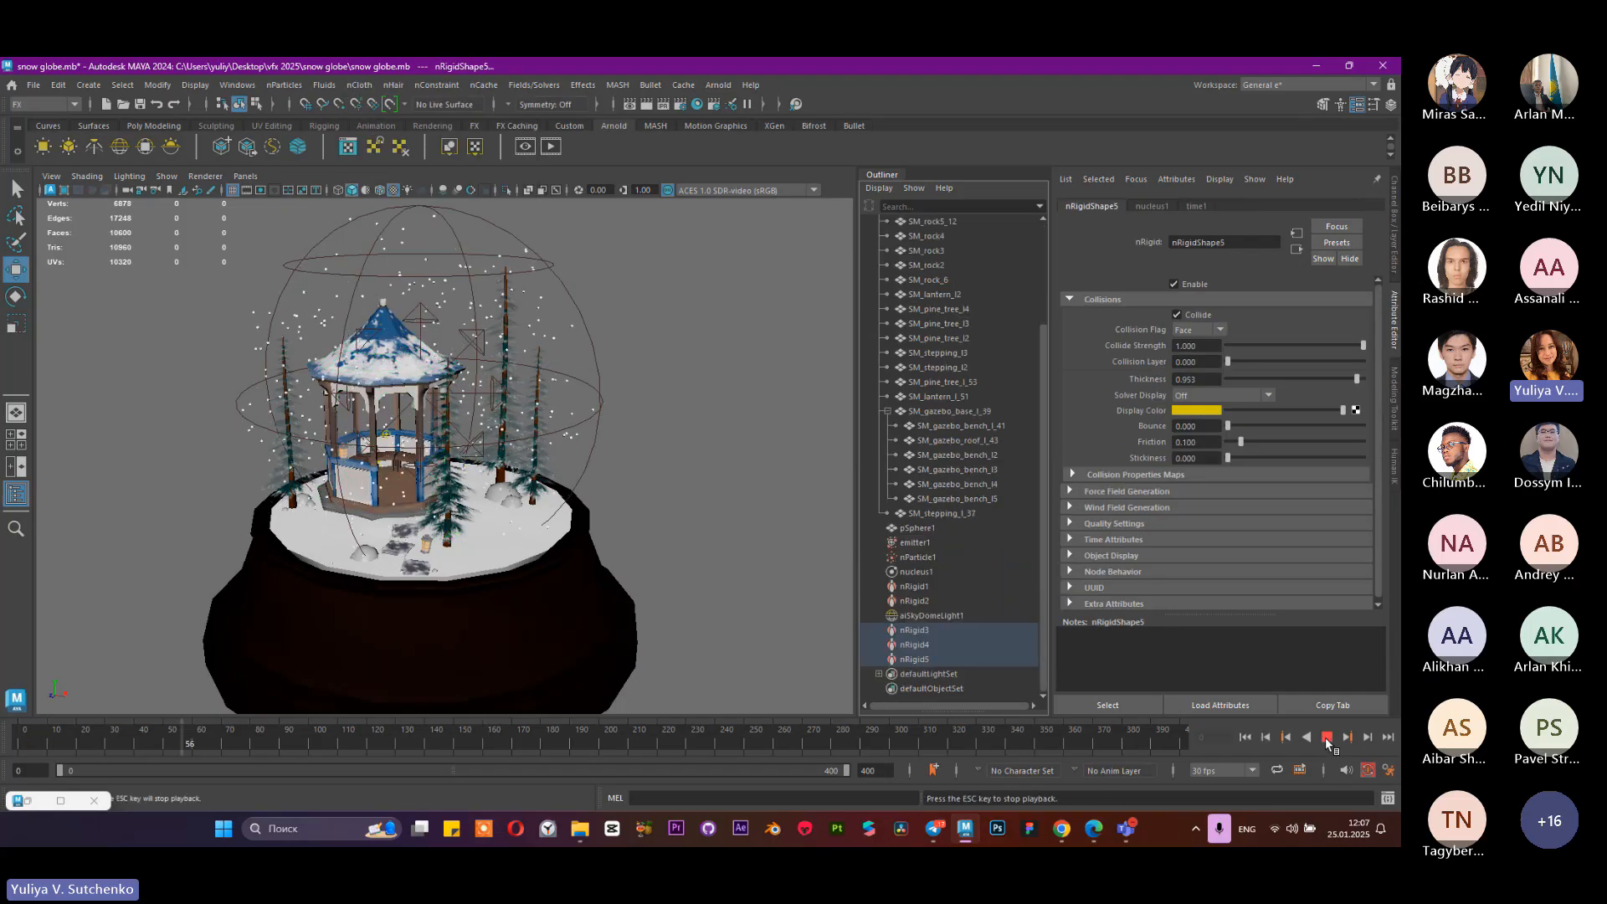
pyautogui.scroll(3, 418, 369)
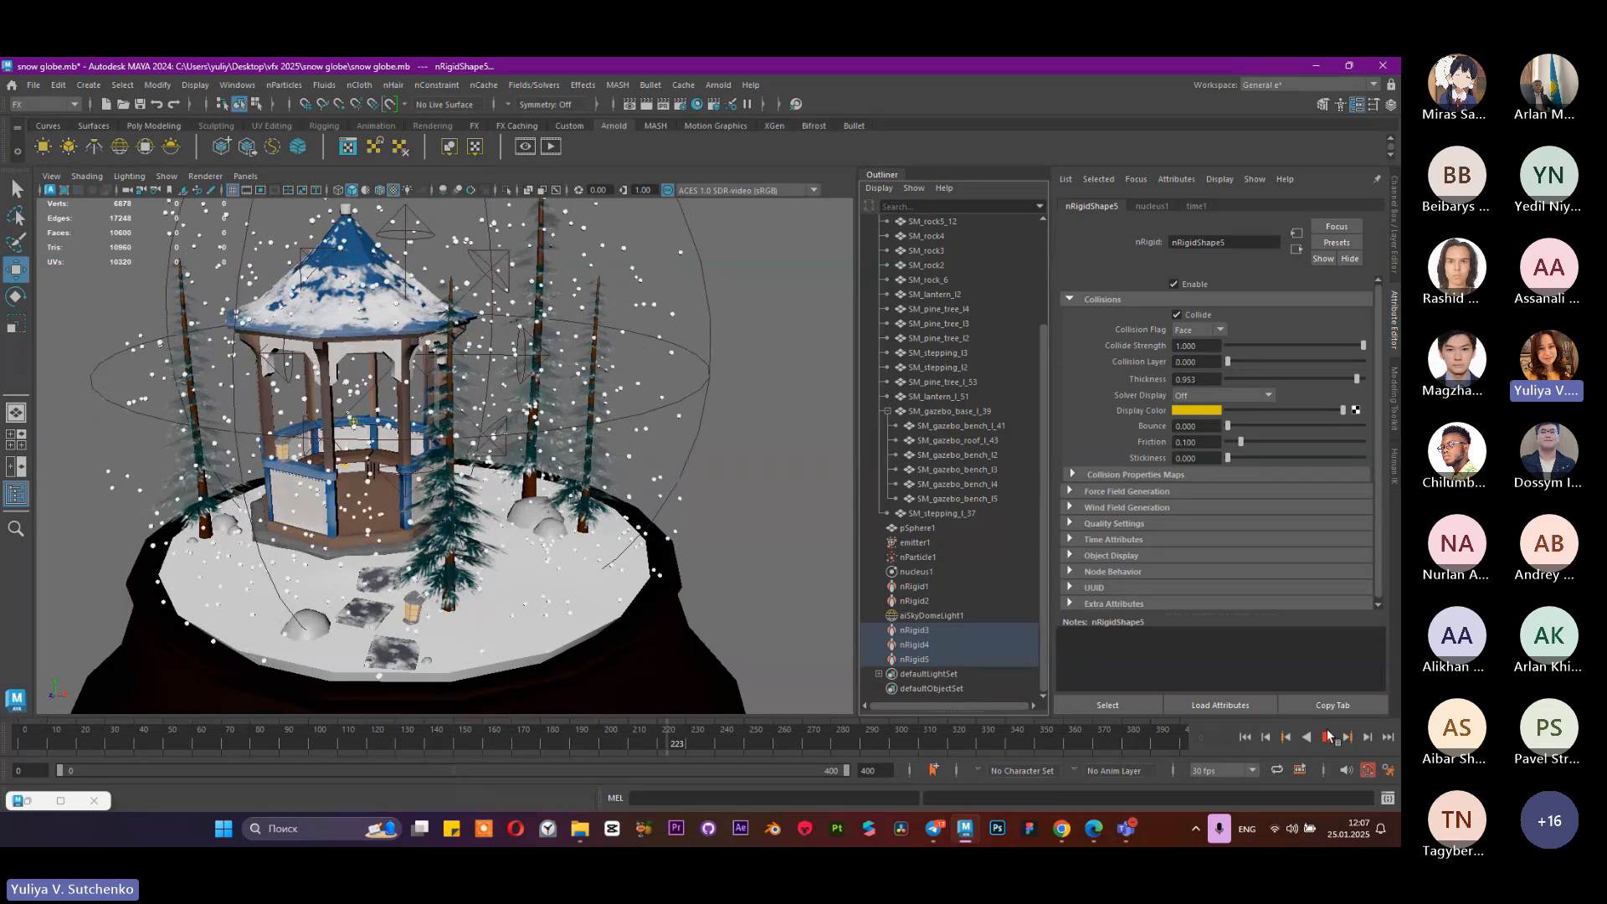
pyautogui.press('Escape')
# Step: Select the gazebo base, render the gazebo close-up in Arnold RenderView, and minimize the render window
pyautogui.keyDown('alt'); pyautogui.moveTo(627, 389); pyautogui.dragTo(532, 428); pyautogui.keyUp('alt')
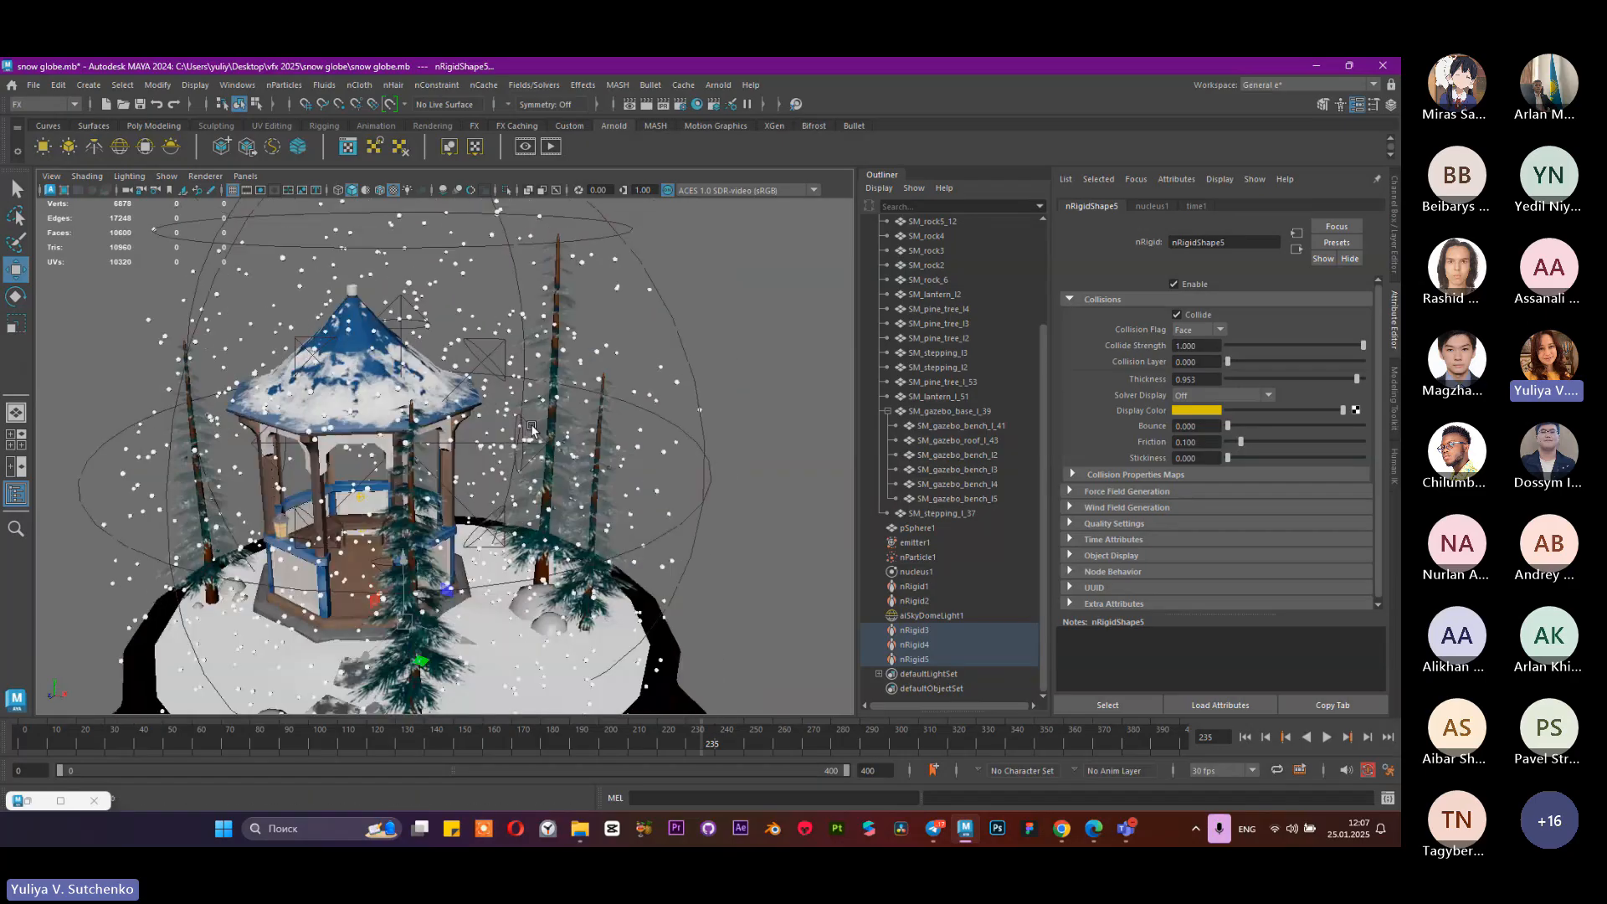
pyautogui.click(957, 412)
pyautogui.scroll(3, 957, 415)
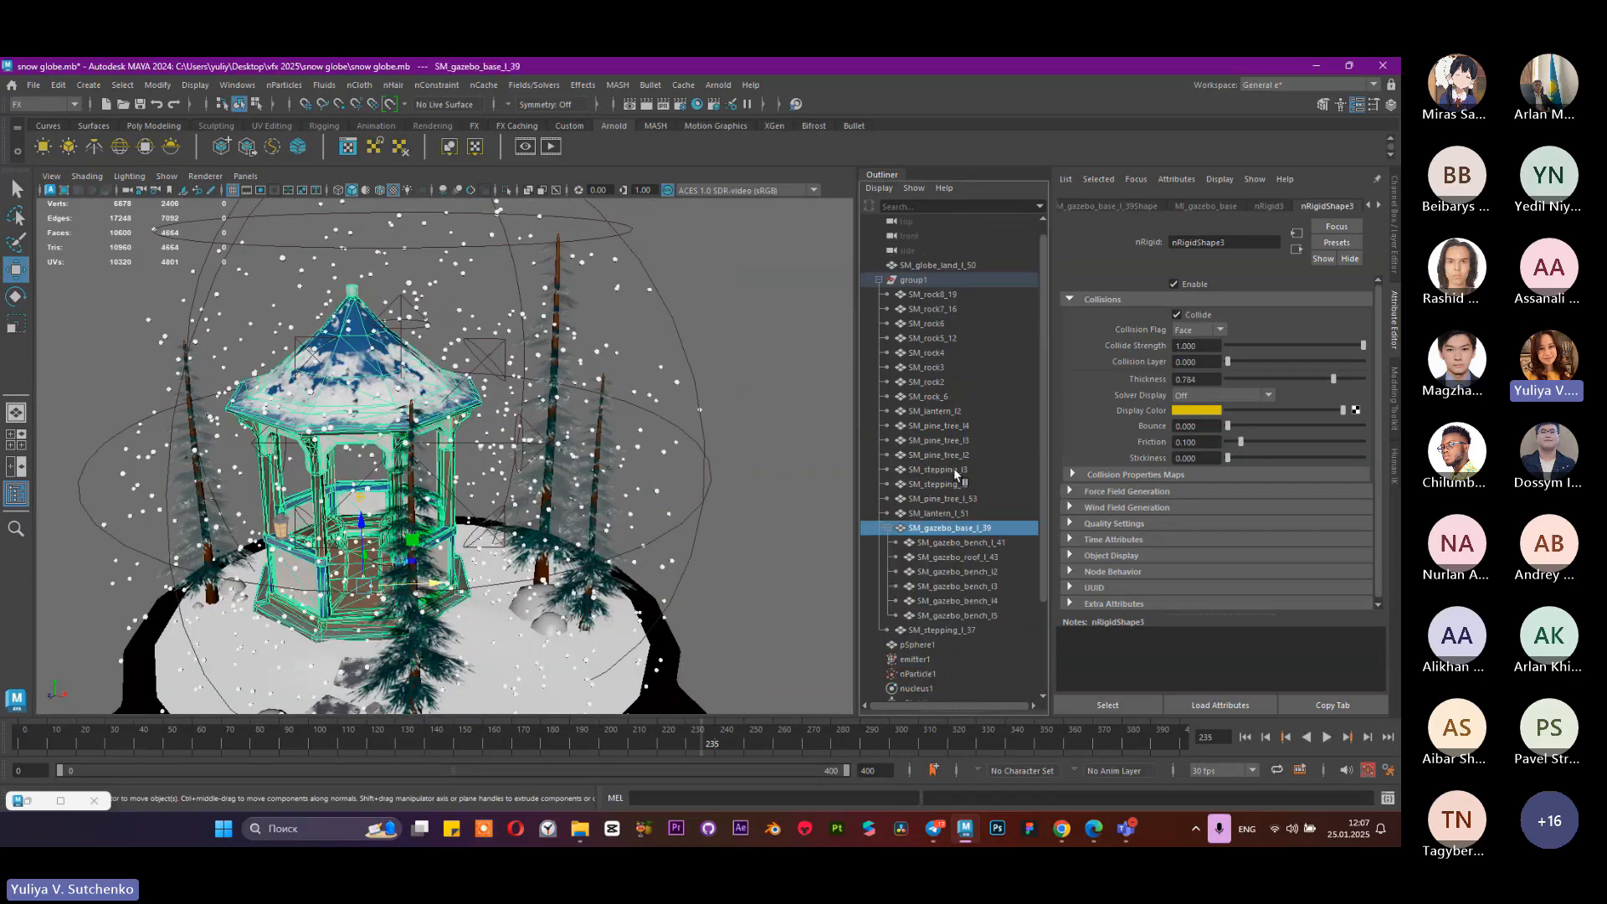
pyautogui.click(27, 801)
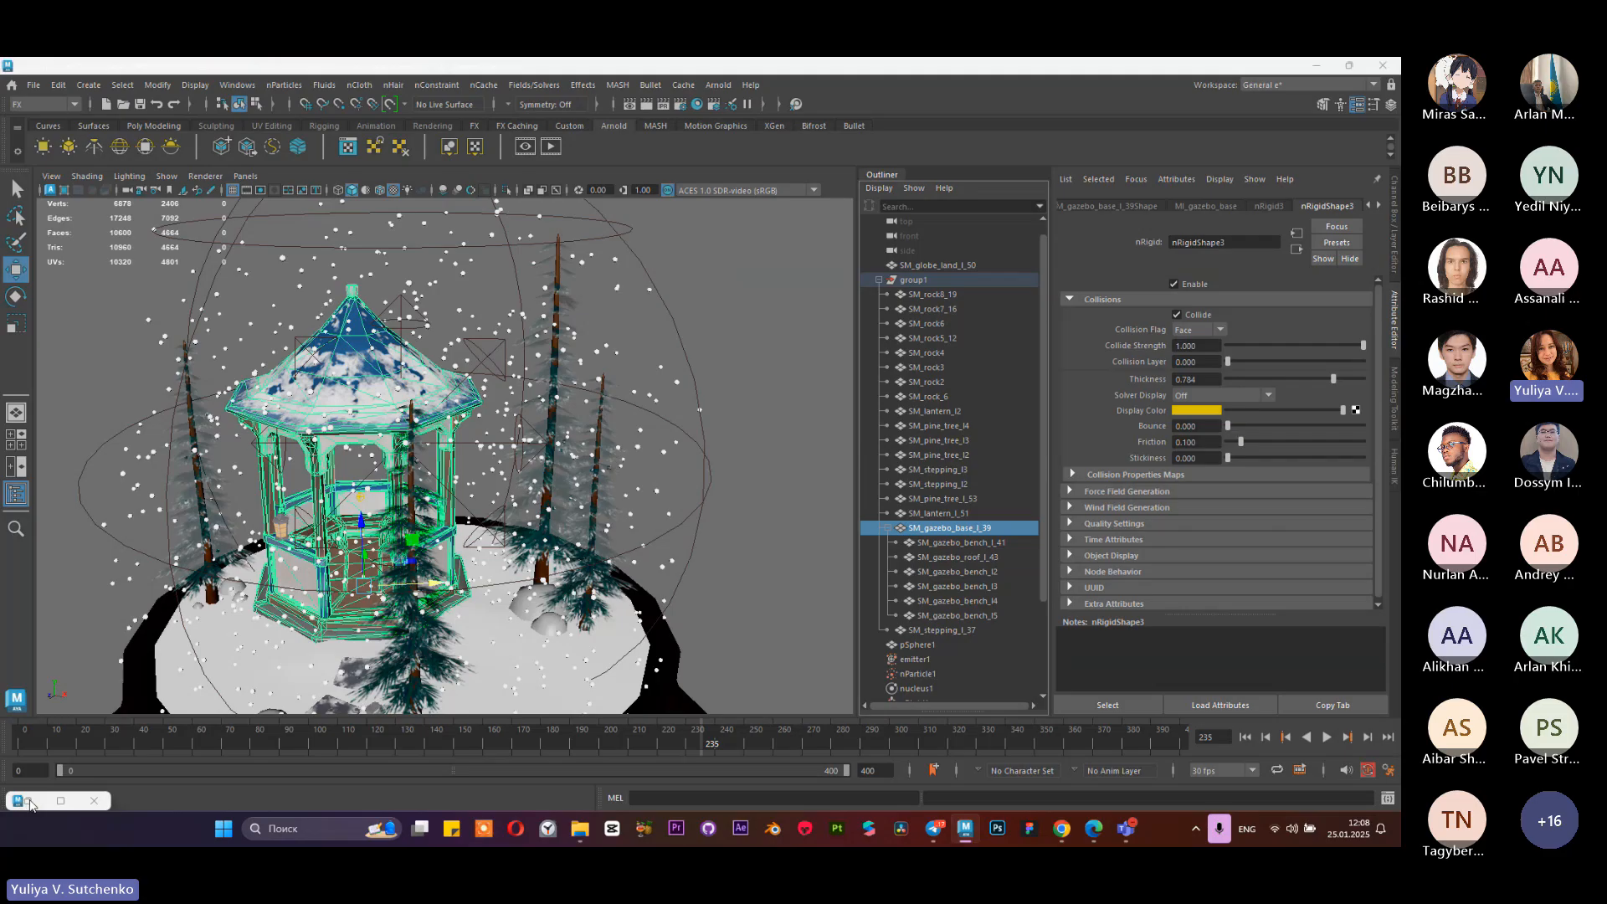
pyautogui.click(783, 308)
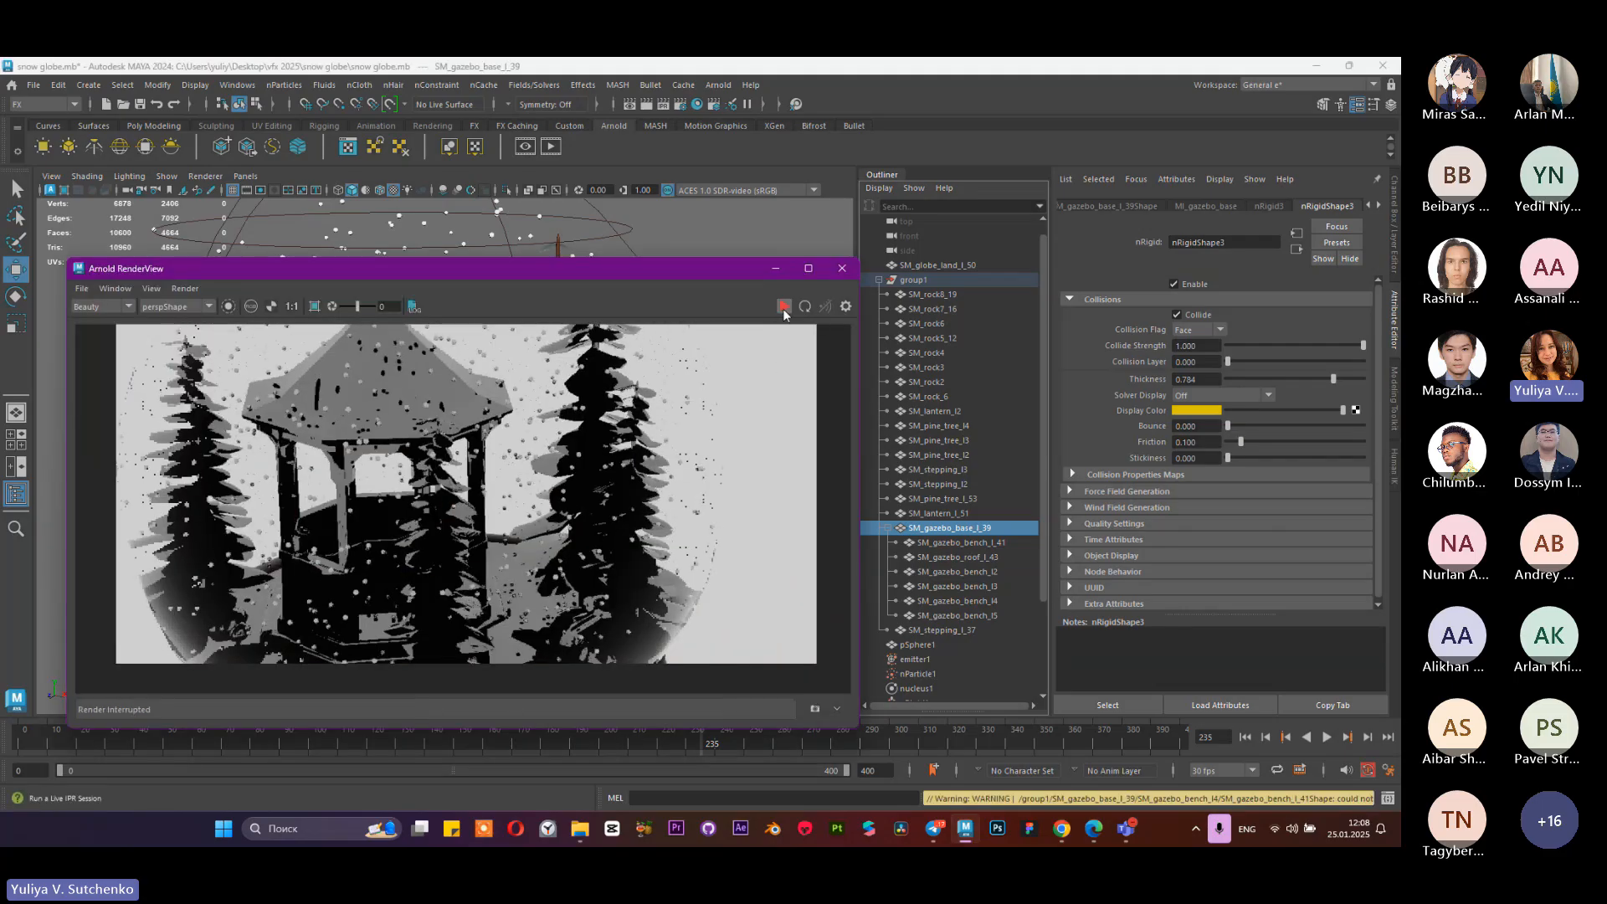
pyautogui.click(774, 269)
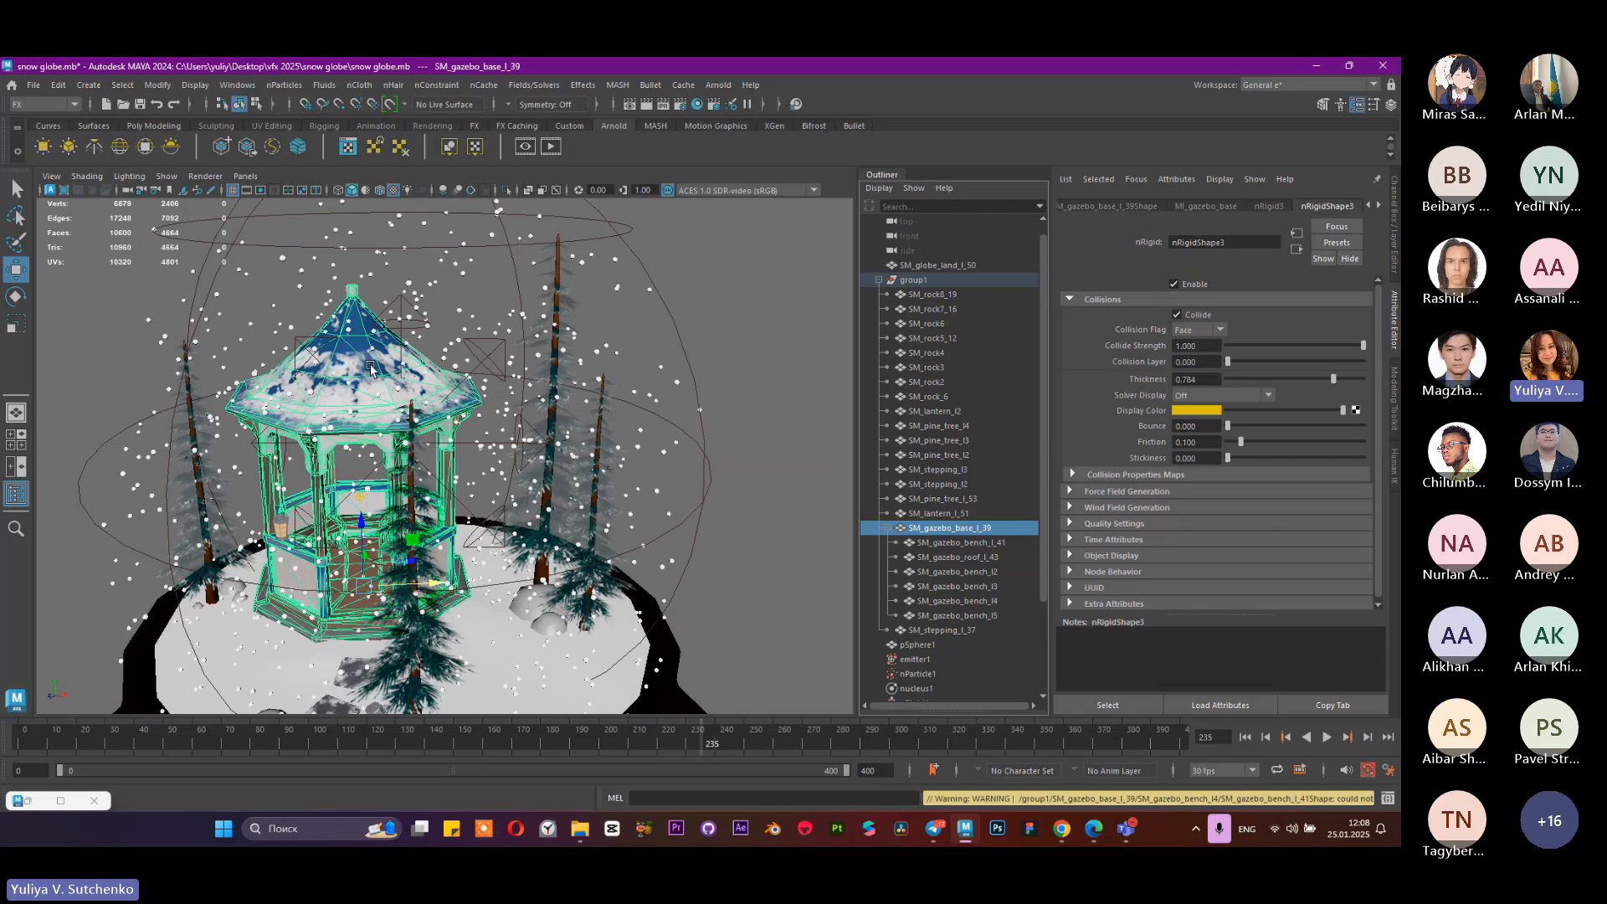
# Step: Change the MI_gazebo_base material type to Lambert and check the gazebo in Arnold RenderView
pyautogui.click(1205, 206)
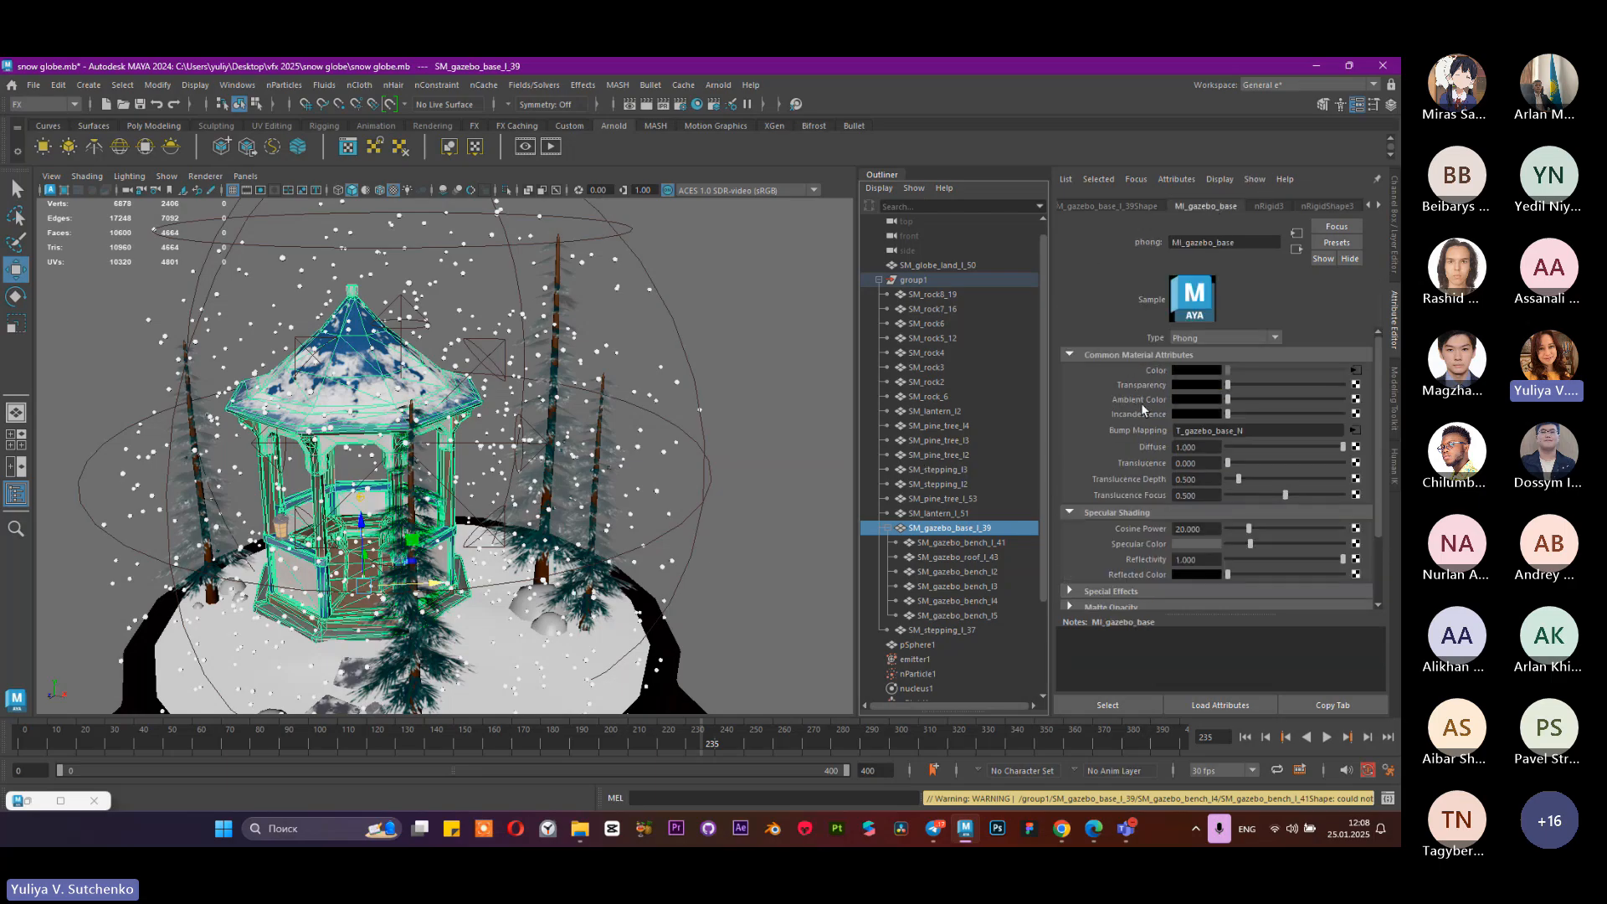
pyautogui.click(1231, 339)
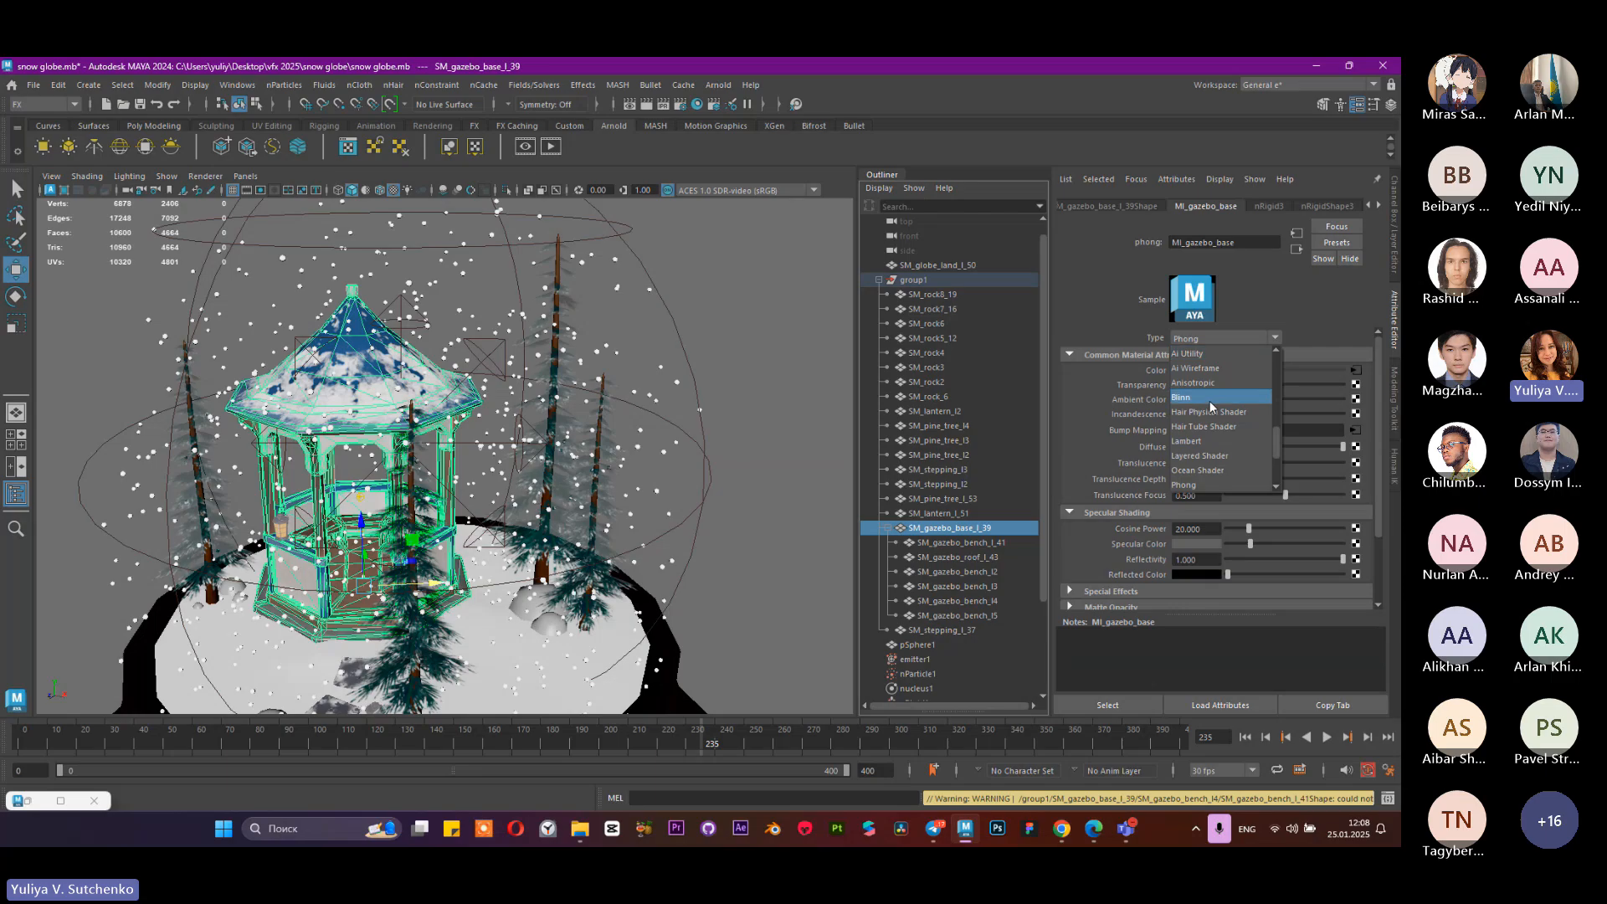
pyautogui.scroll(-3, 1209, 410)
pyautogui.scroll(-1, 1210, 410)
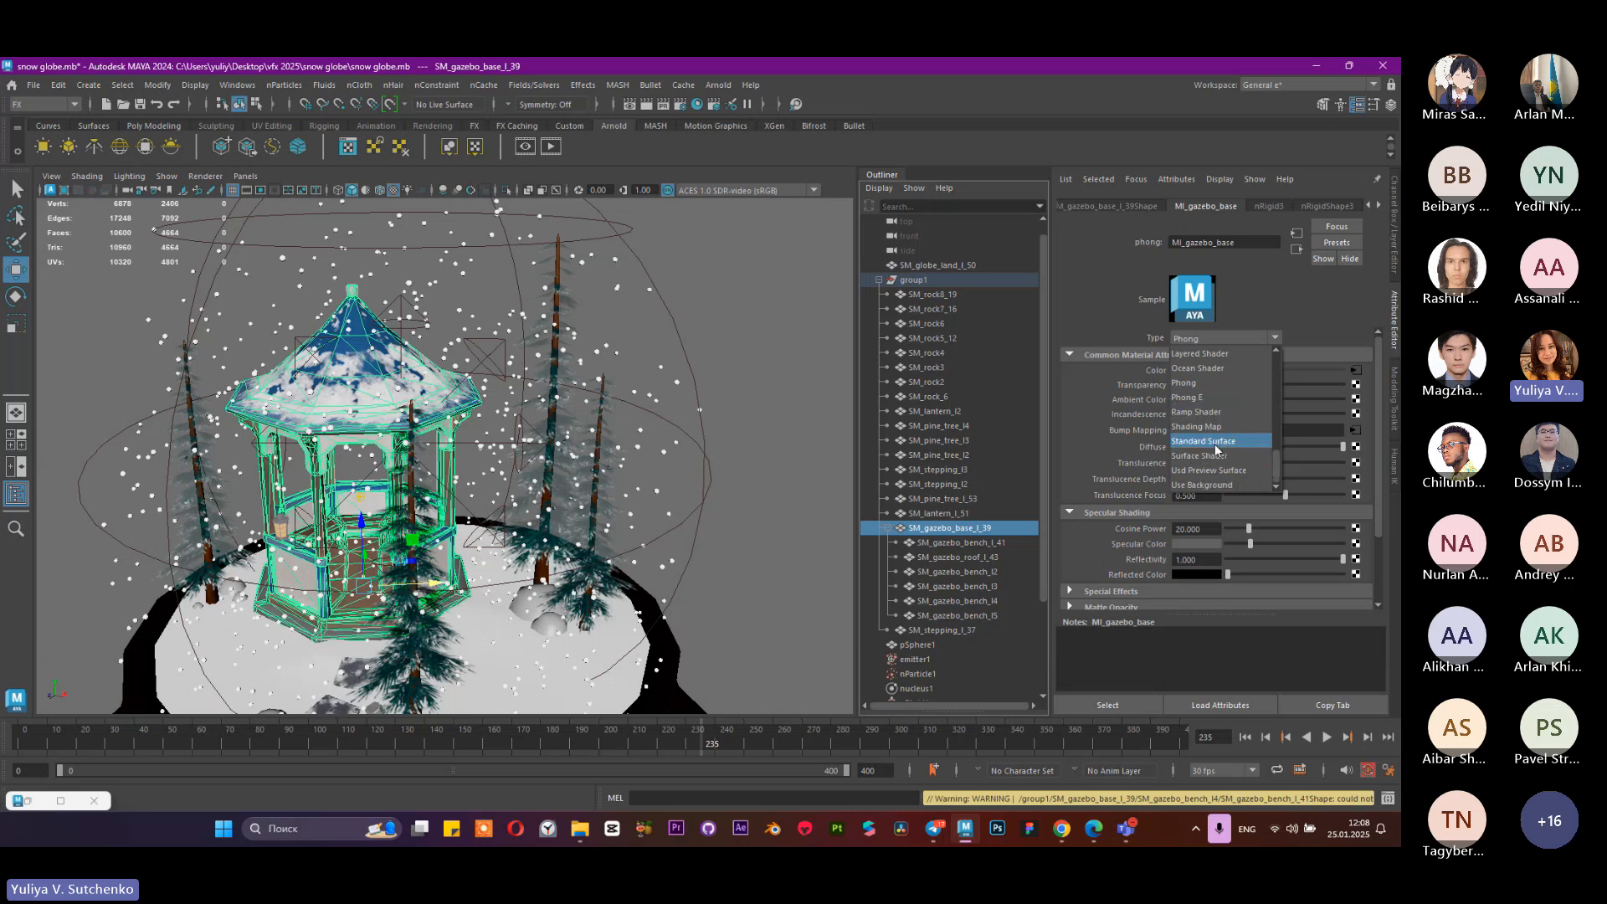
pyautogui.scroll(3, 1213, 412)
pyautogui.click(1200, 456)
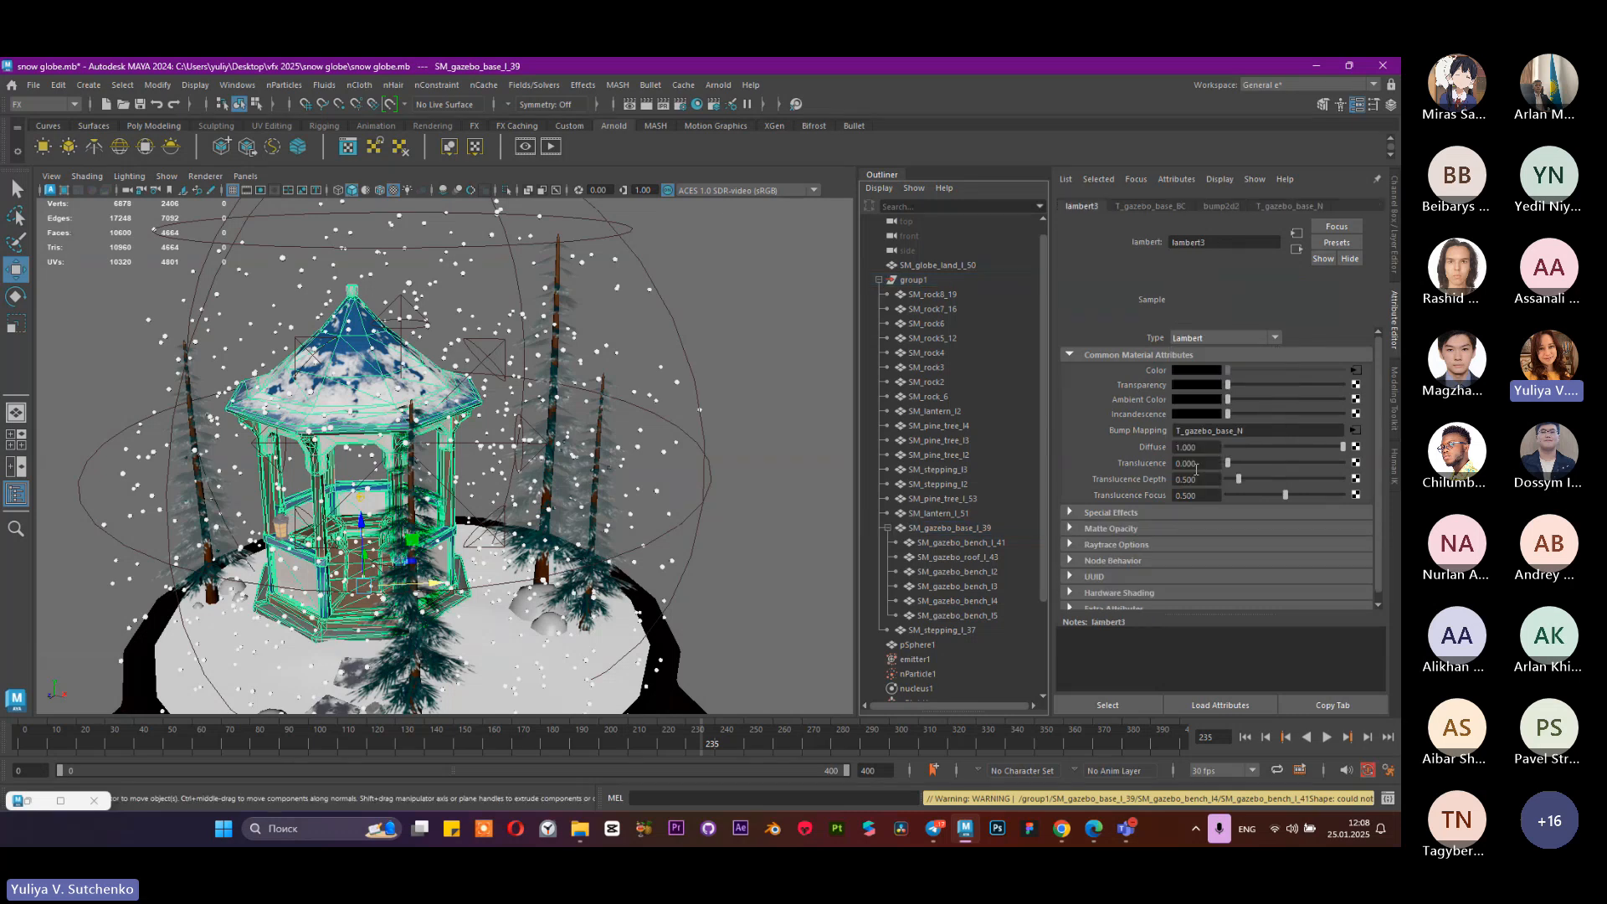
pyautogui.click(28, 802)
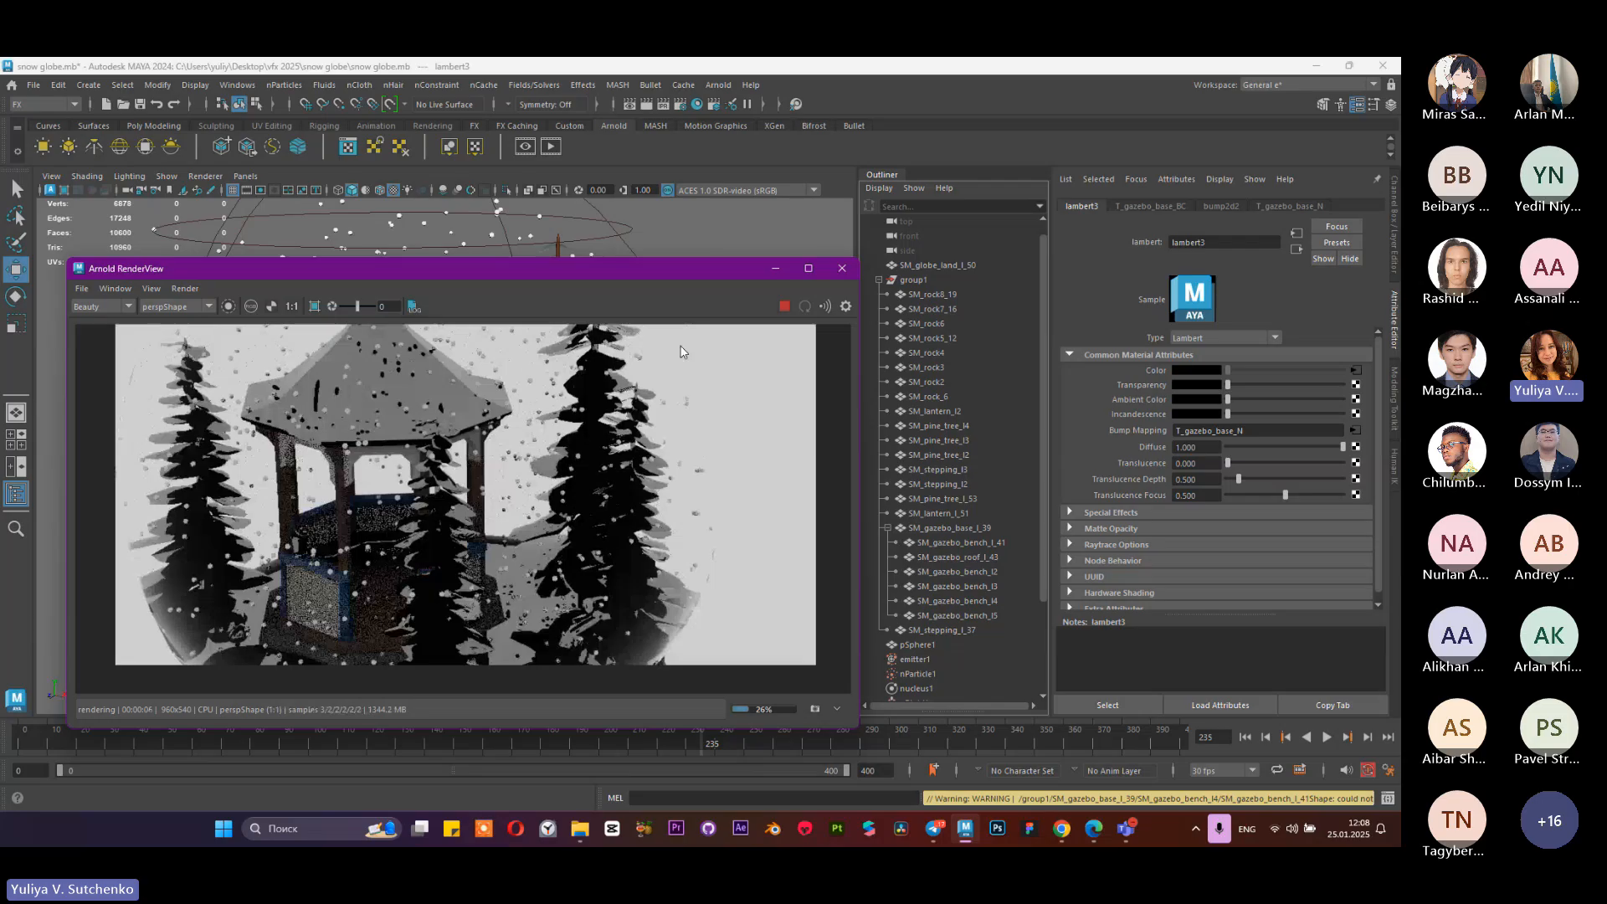
pyautogui.click(775, 268)
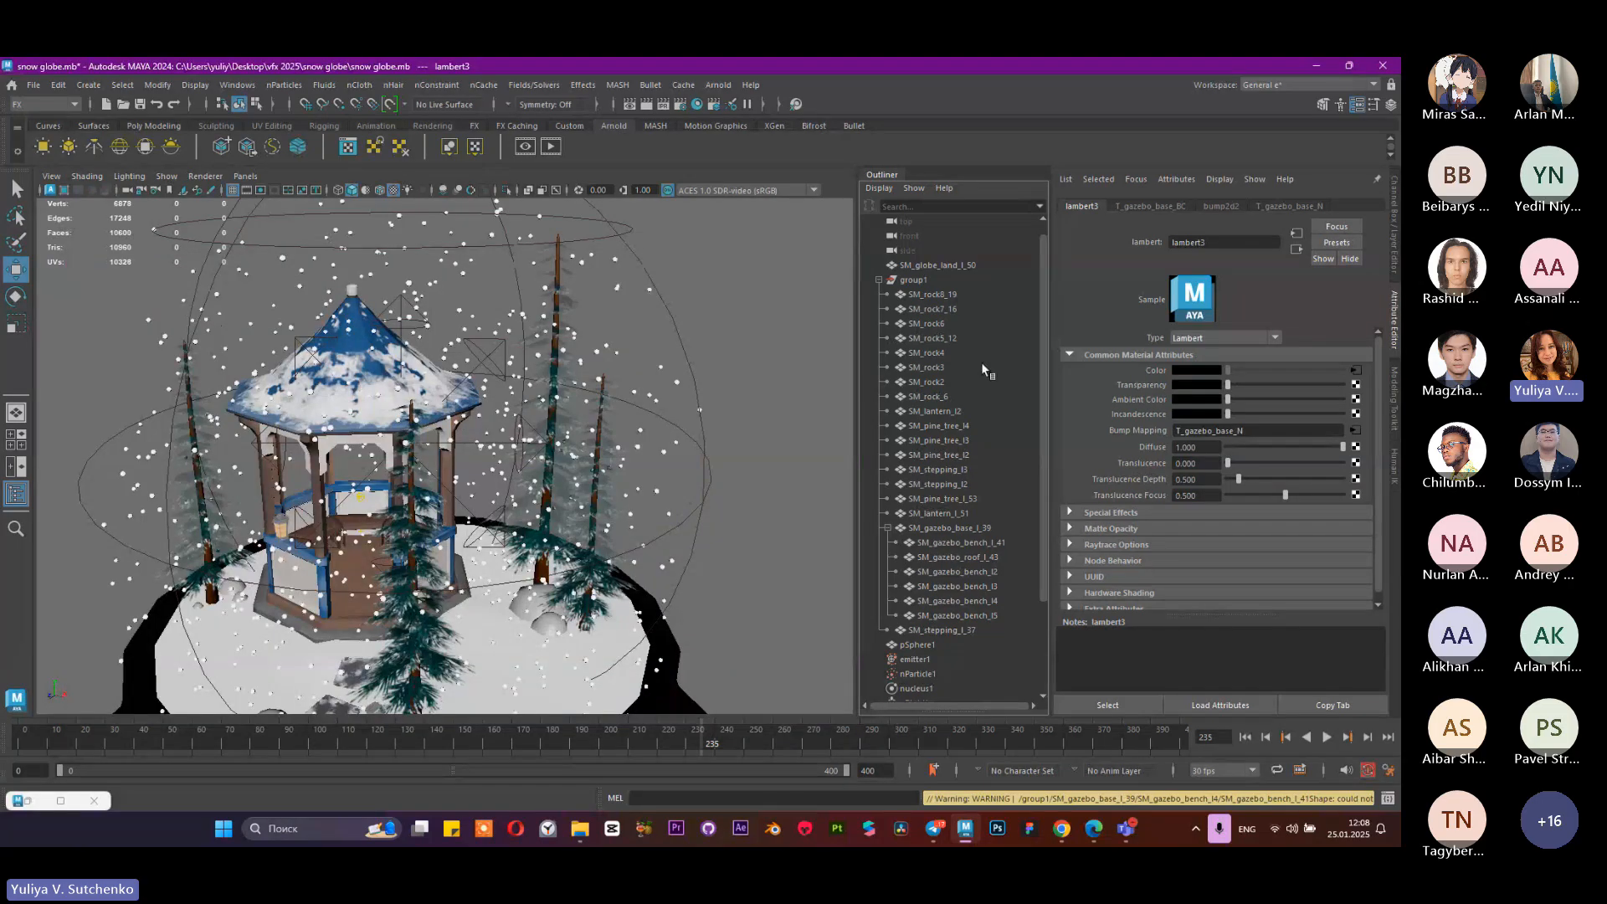
# Step: Inspect the gazebo base's collider, Lambert material and mesh shape attributes
pyautogui.click(941, 525)
pyautogui.click(961, 544)
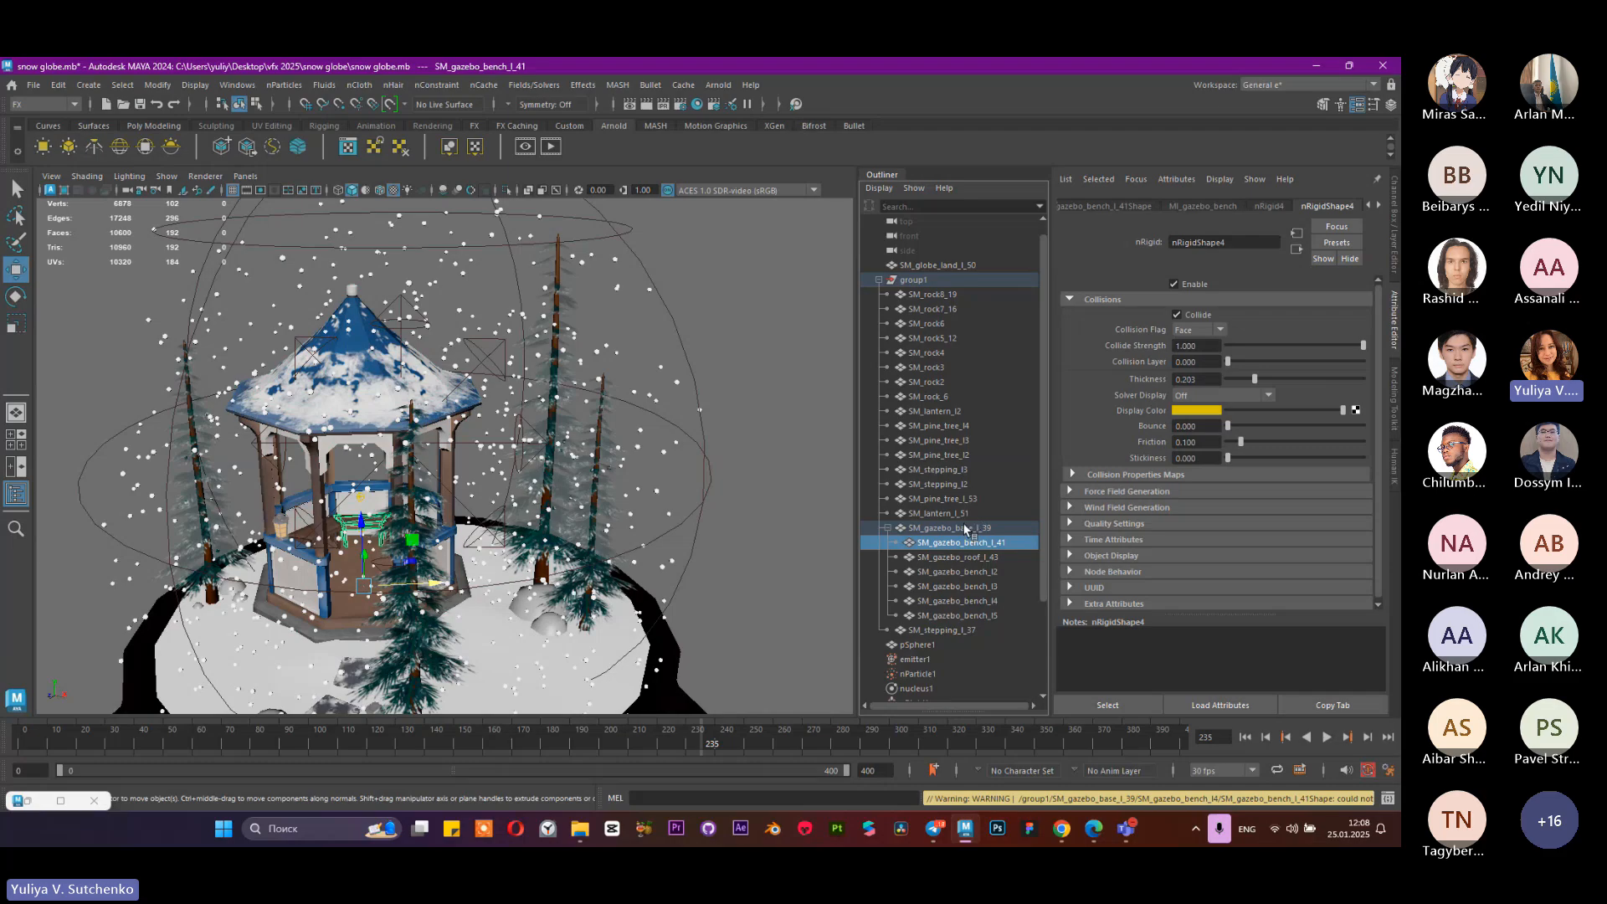
pyautogui.click(969, 528)
pyautogui.click(1269, 205)
pyautogui.click(1222, 206)
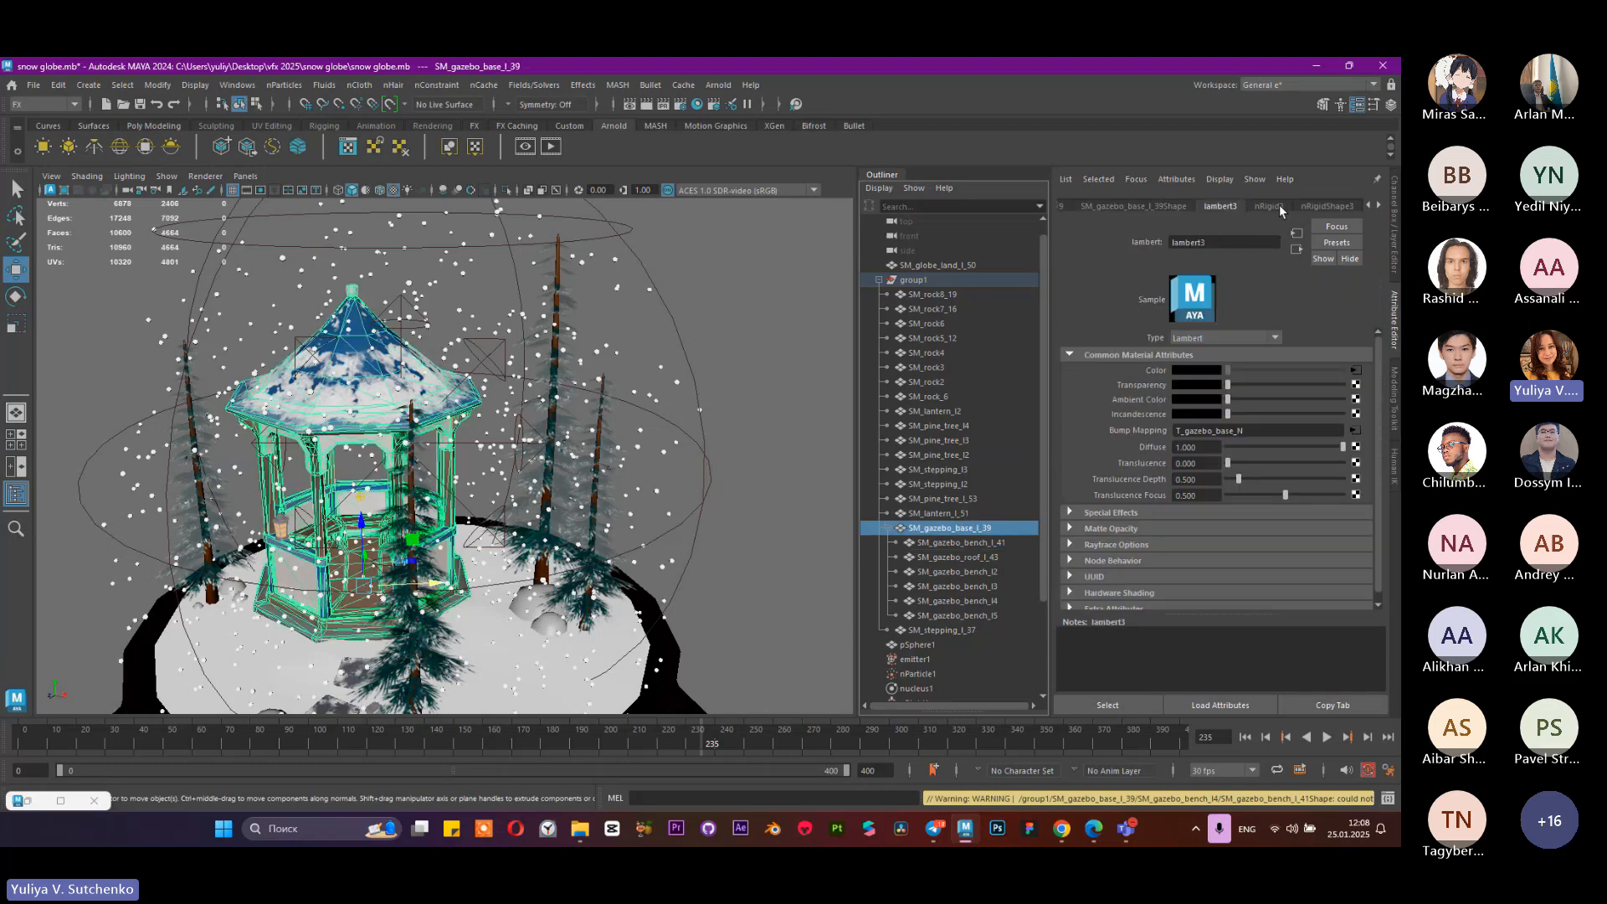
pyautogui.click(1157, 205)
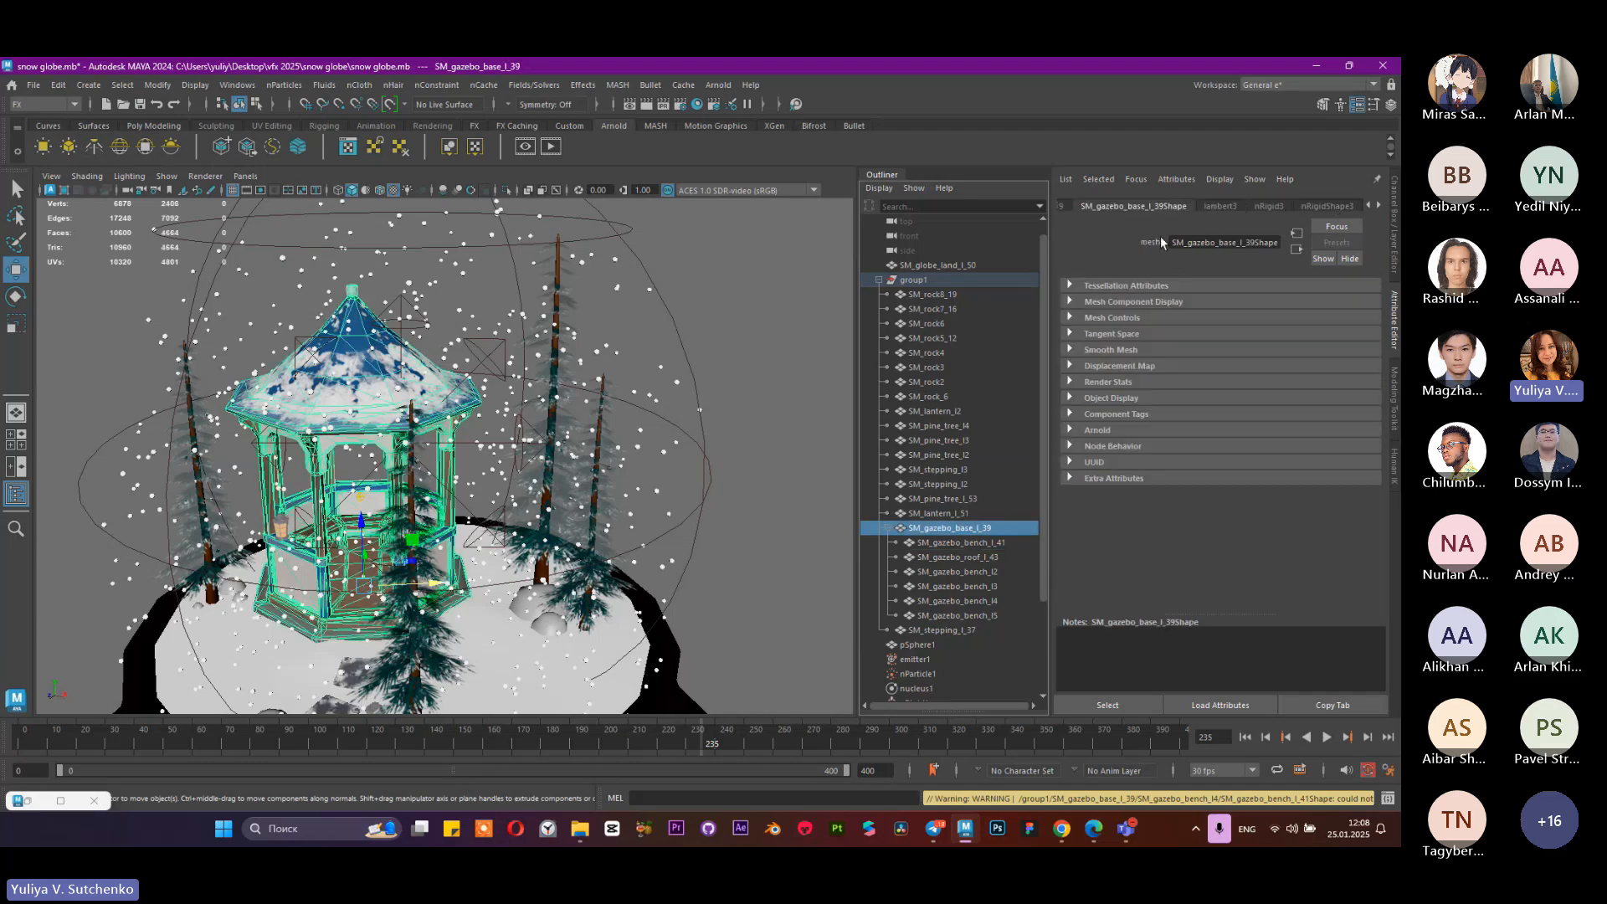
# Step: Change the material type of the gazebo roof's MI_gazebo_roof to Lambert
pyautogui.click(1377, 205)
pyautogui.click(1378, 205)
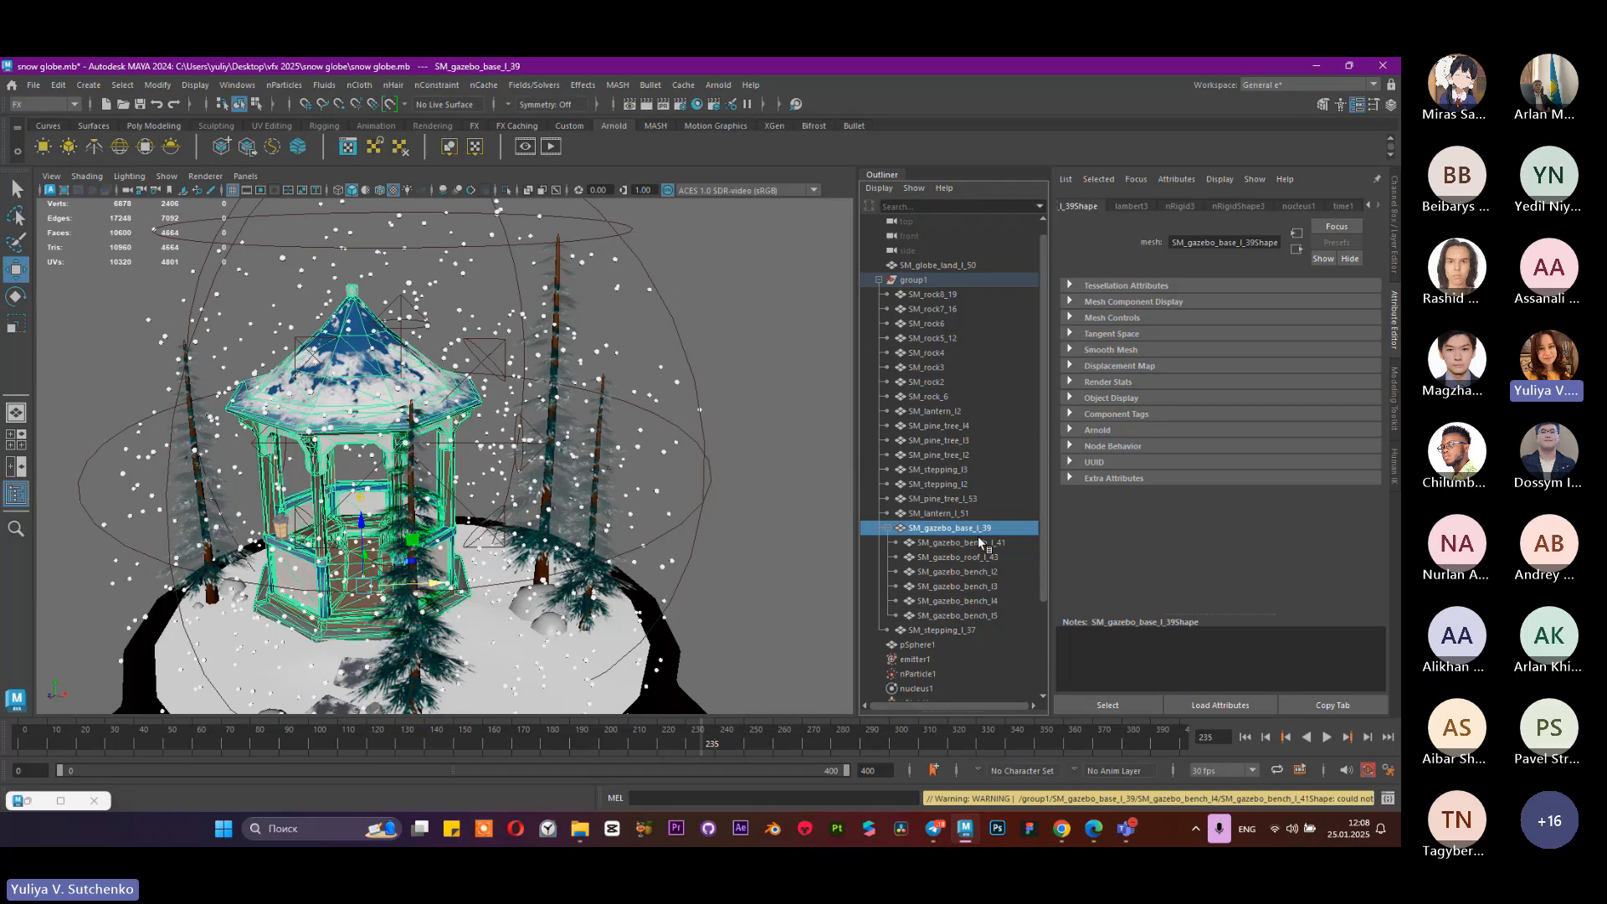
pyautogui.click(963, 543)
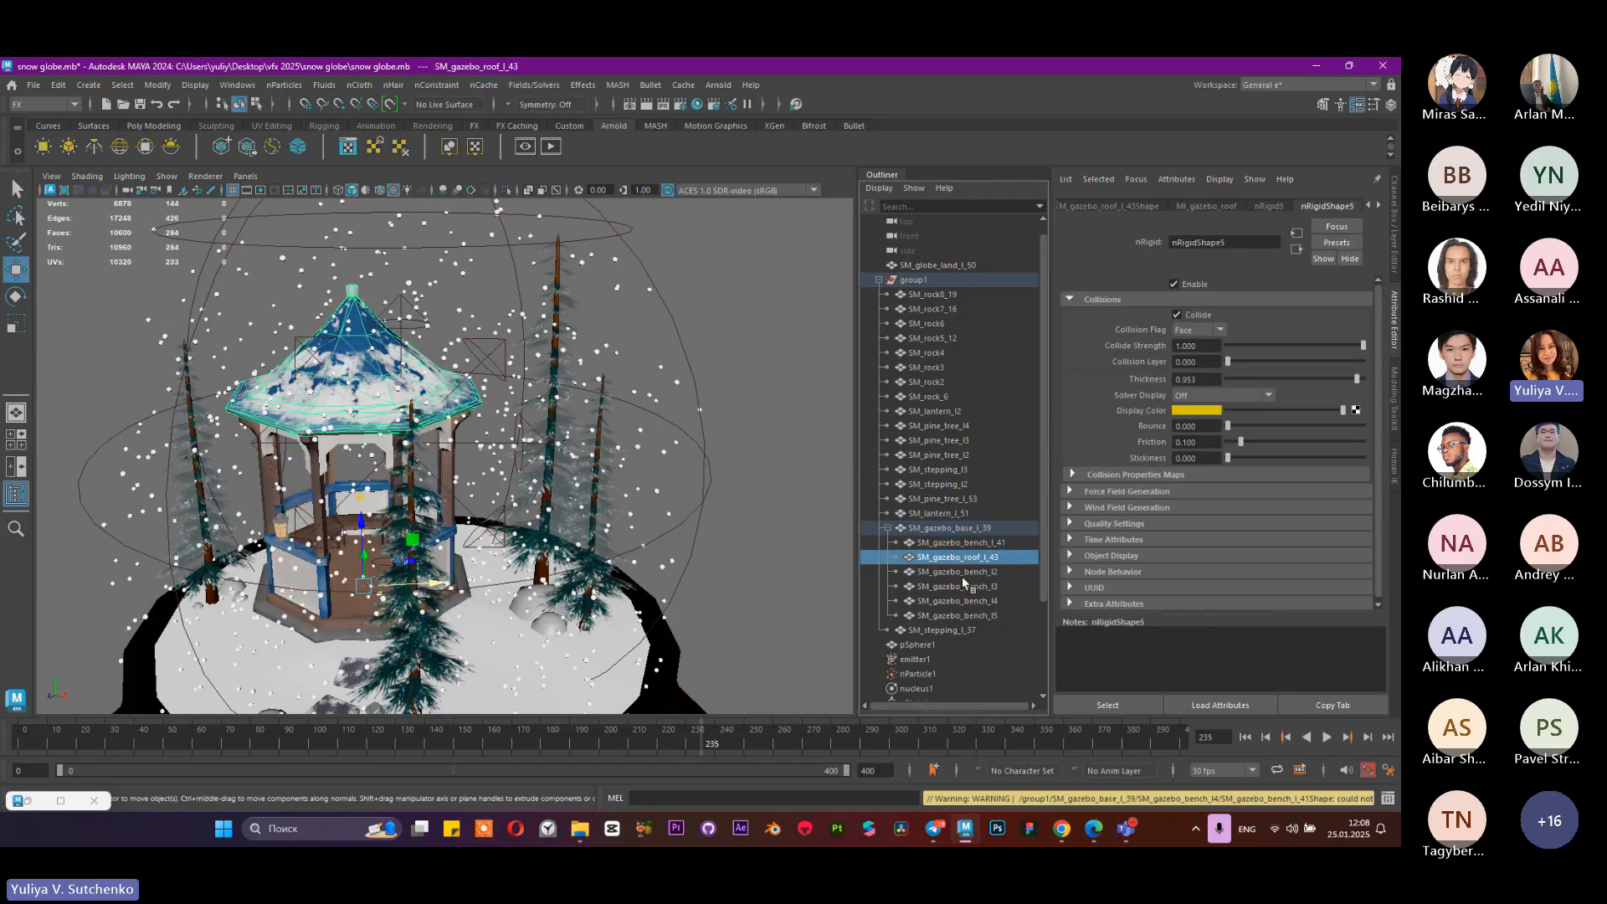
pyautogui.click(988, 557)
pyautogui.click(1207, 209)
pyautogui.click(1243, 337)
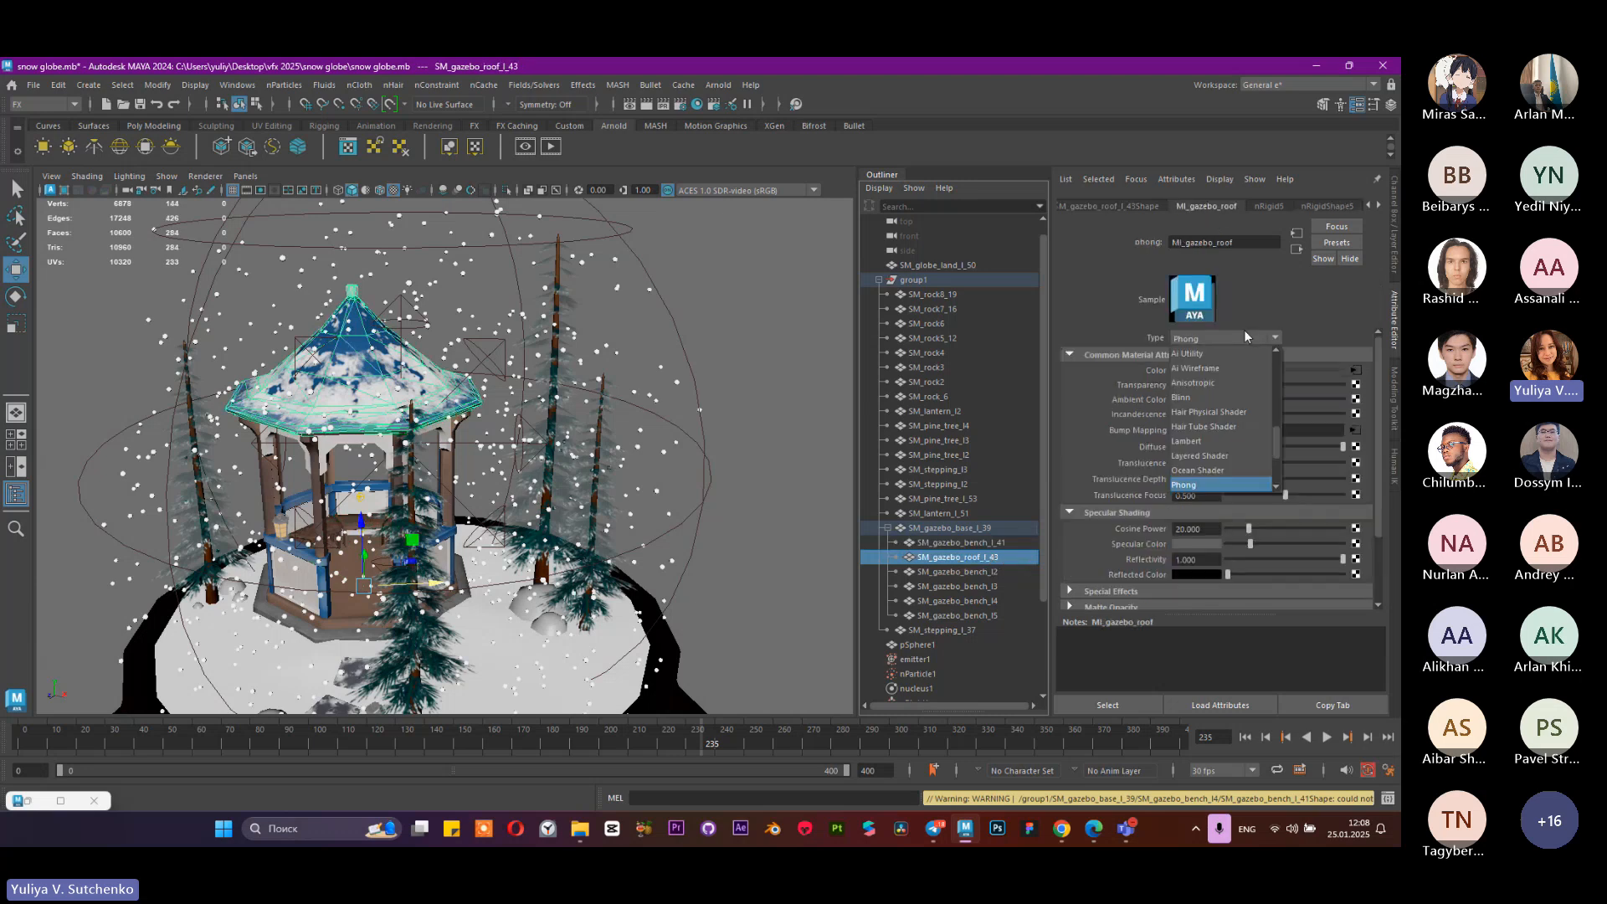
pyautogui.click(1188, 441)
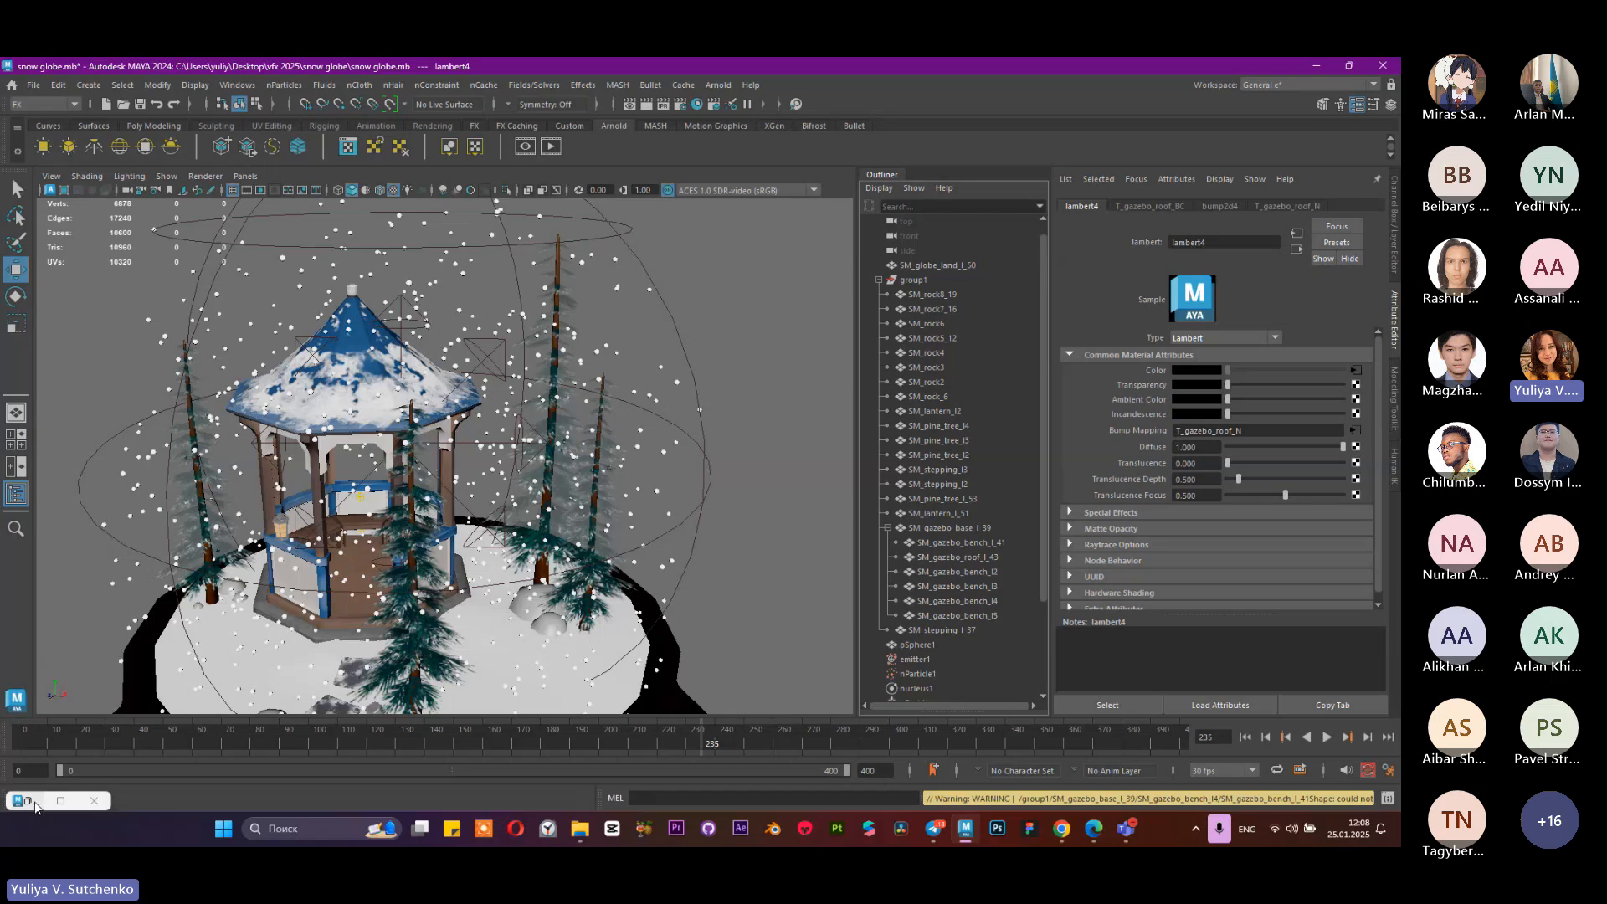
# Step: Check the gazebo roof in Arnold RenderView, stop the render, and minimize the render window
pyautogui.click(33, 803)
pyautogui.click(783, 307)
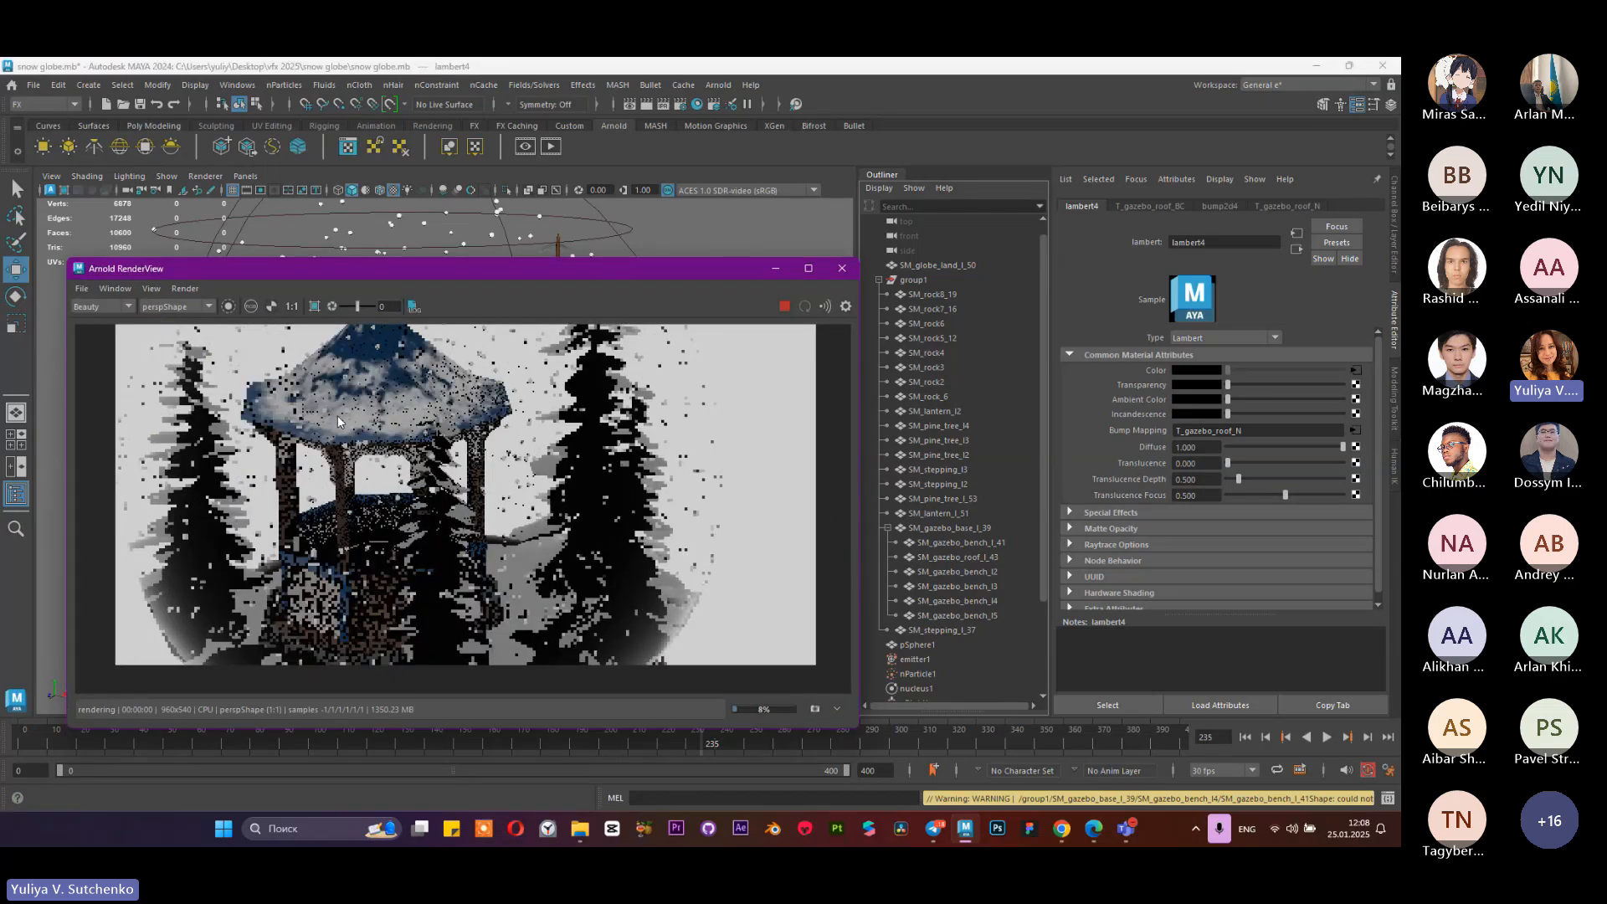
pyautogui.scroll(2, 452, 526)
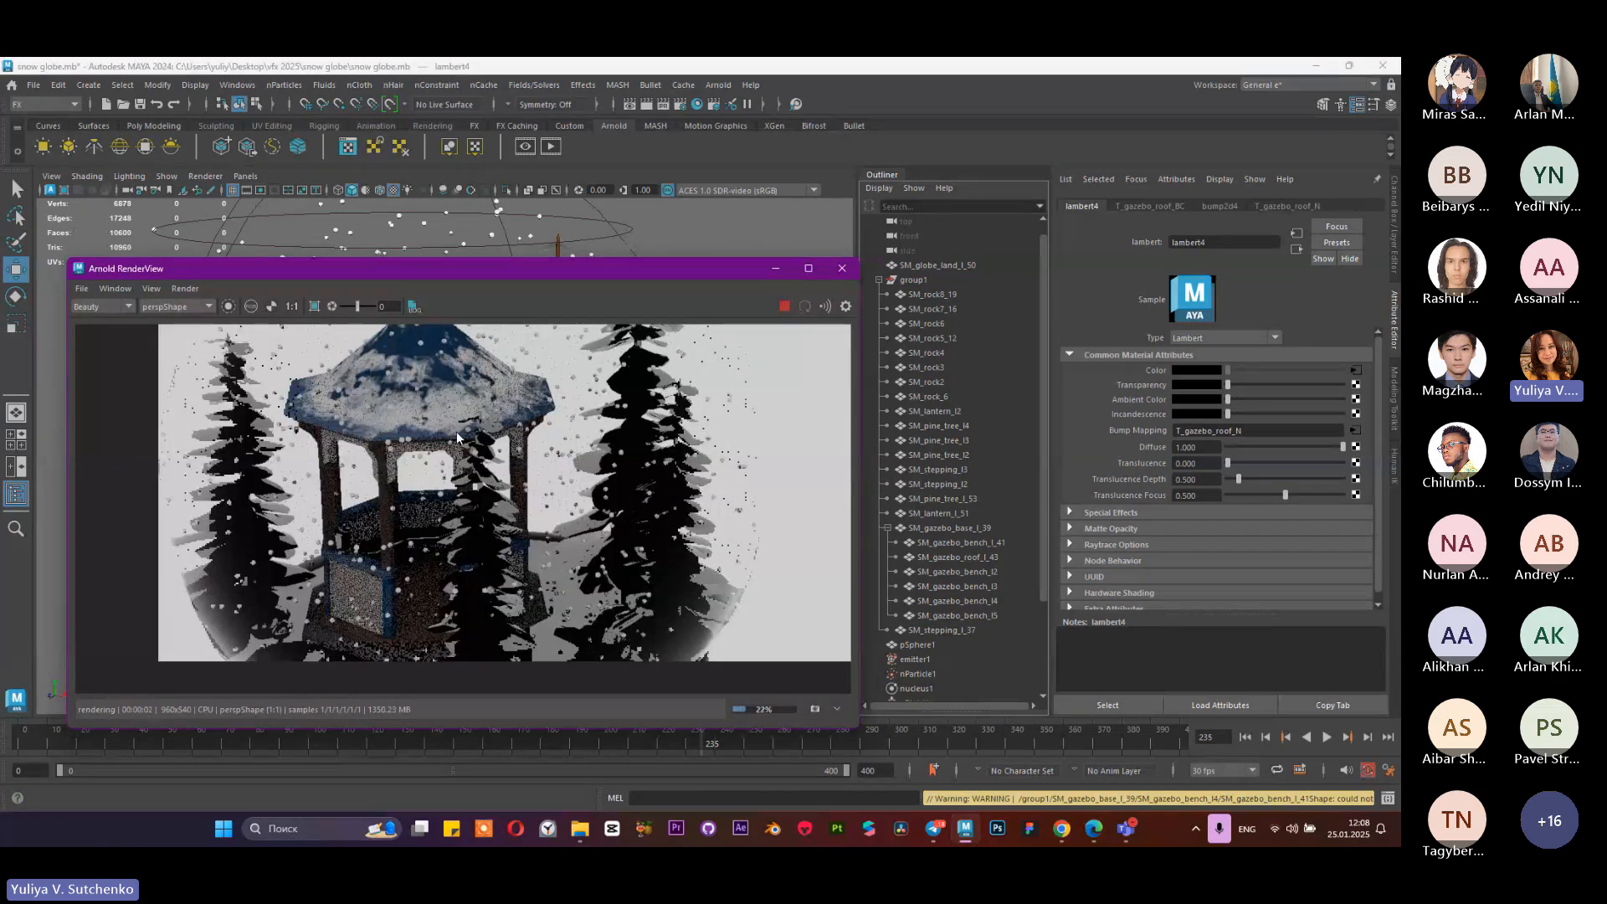
pyautogui.click(782, 306)
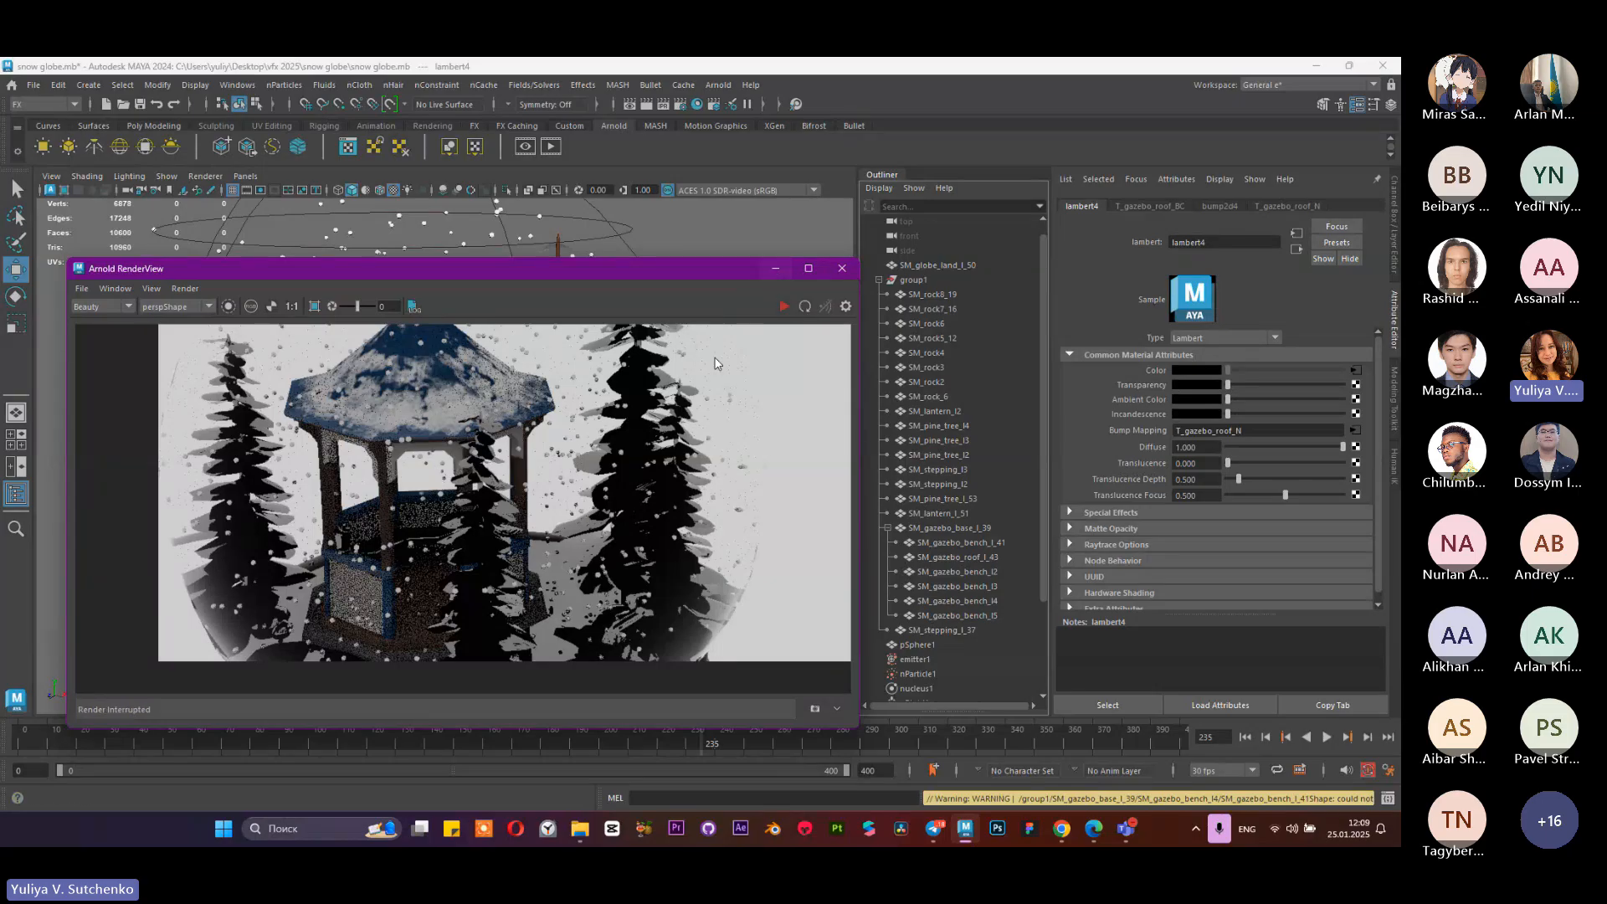
pyautogui.click(777, 270)
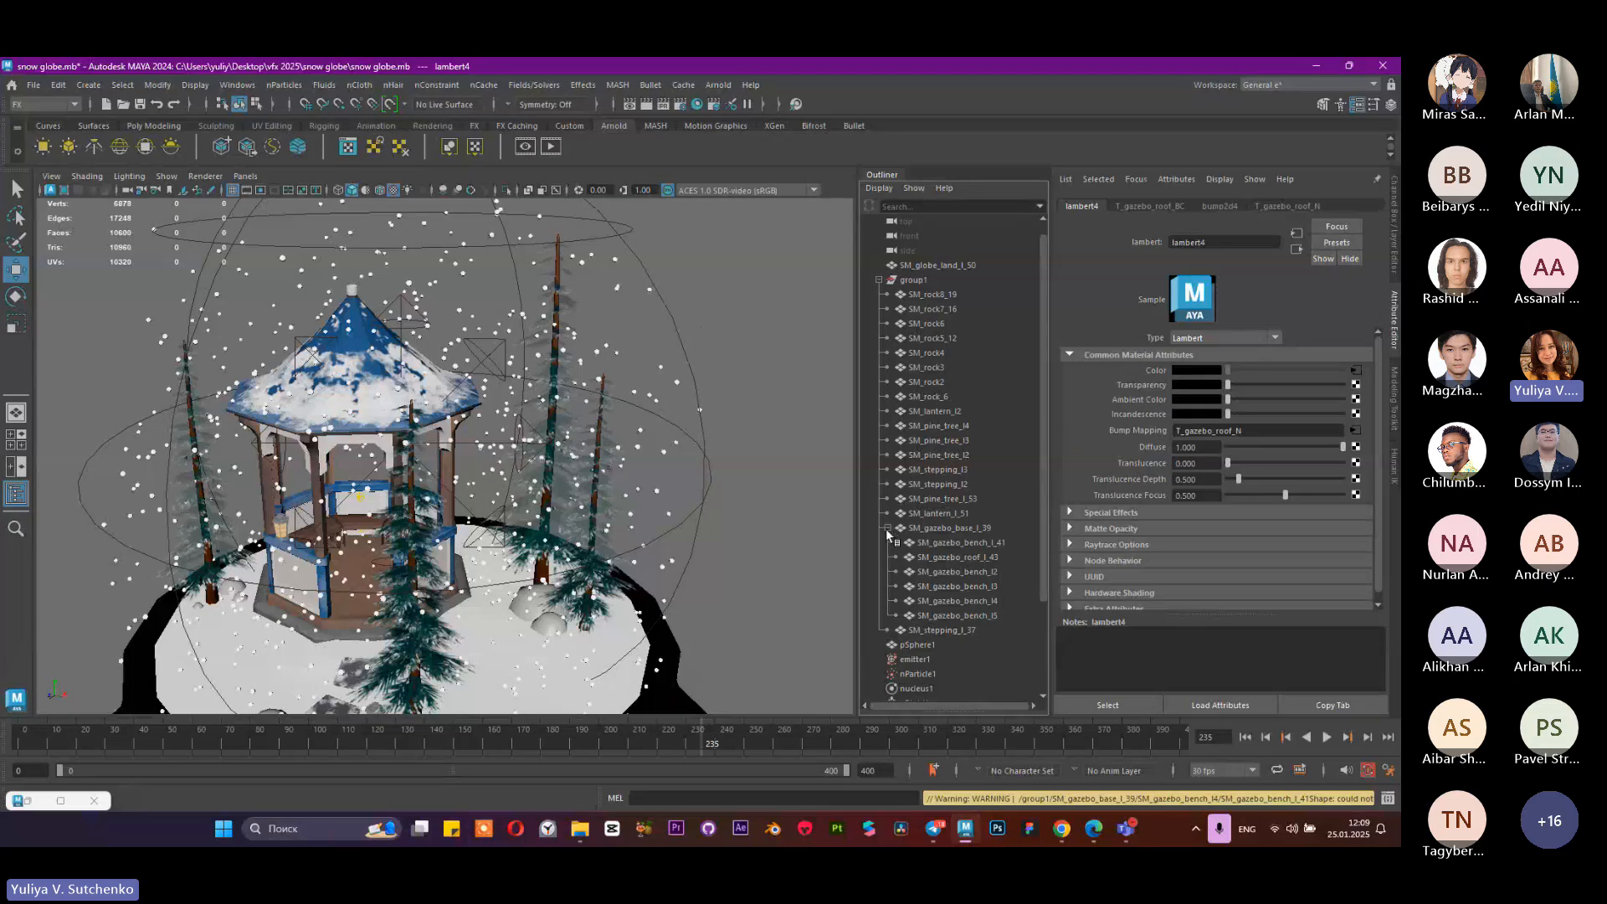
# Step: Select SM_pine_tree_l4 and change its MI_pine_trunk material type to Lambert
pyautogui.click(887, 529)
pyautogui.click(946, 513)
pyautogui.click(957, 483)
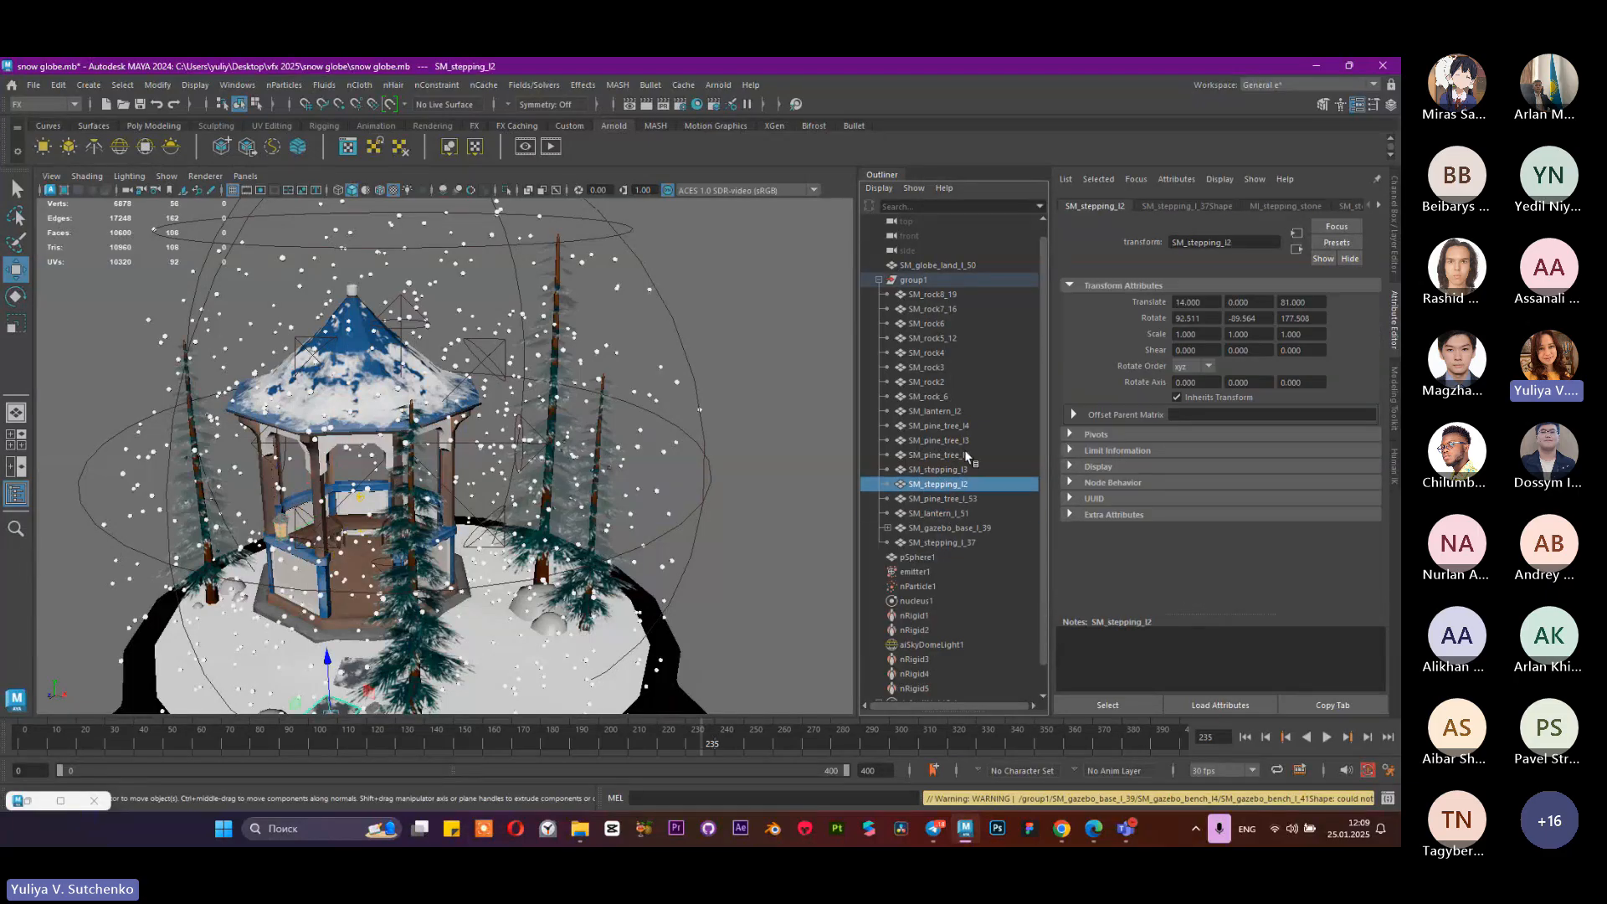
pyautogui.click(954, 440)
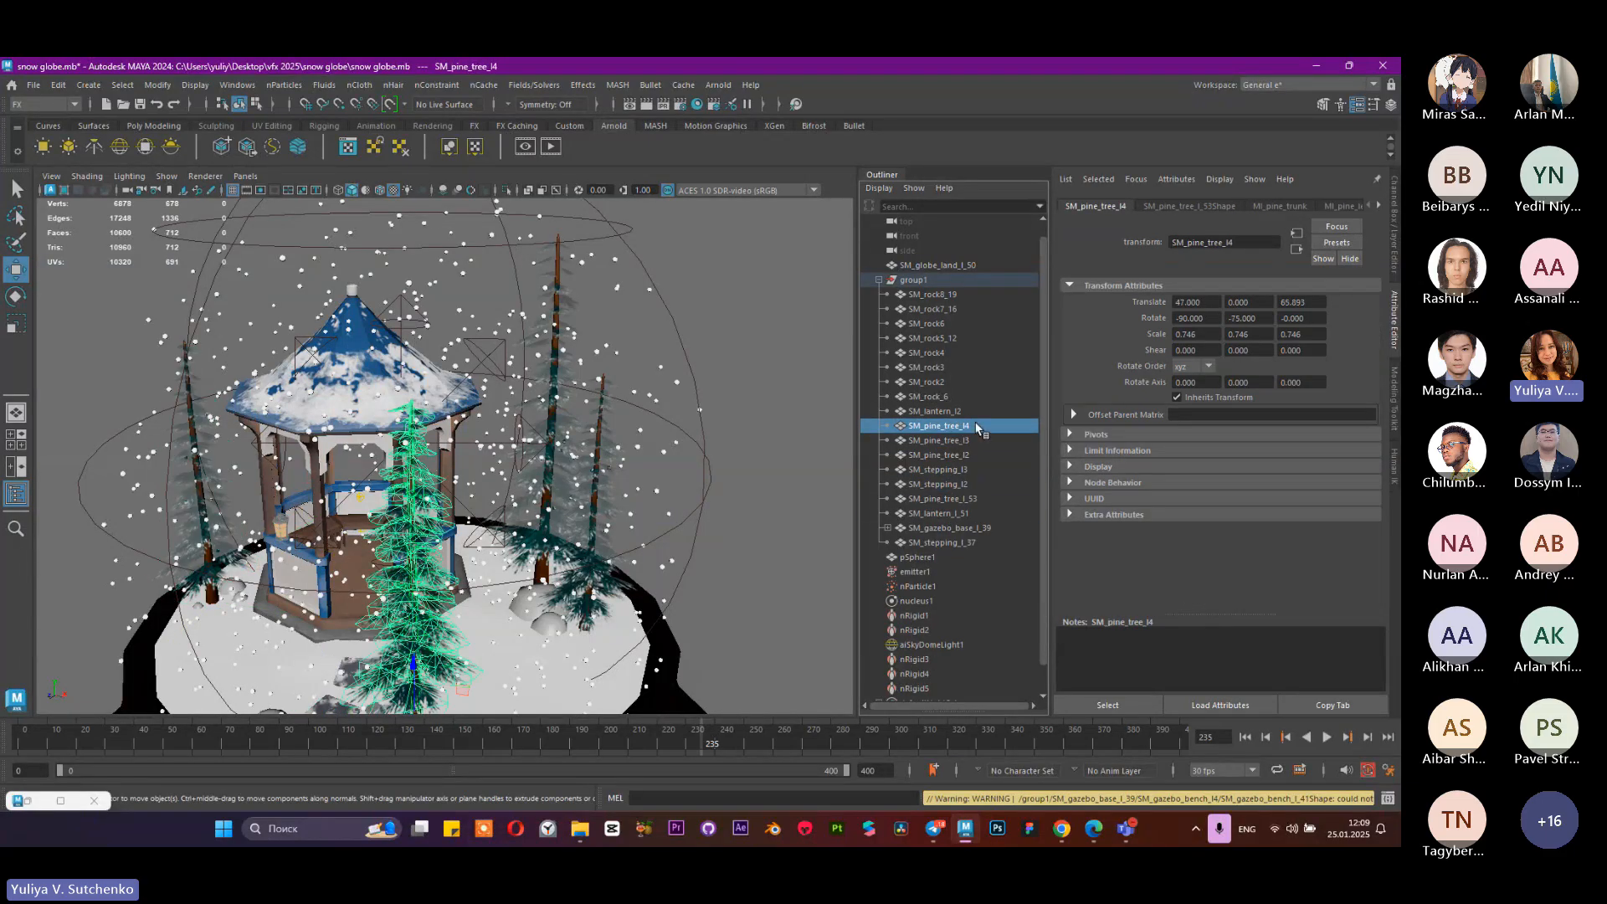
pyautogui.click(1275, 207)
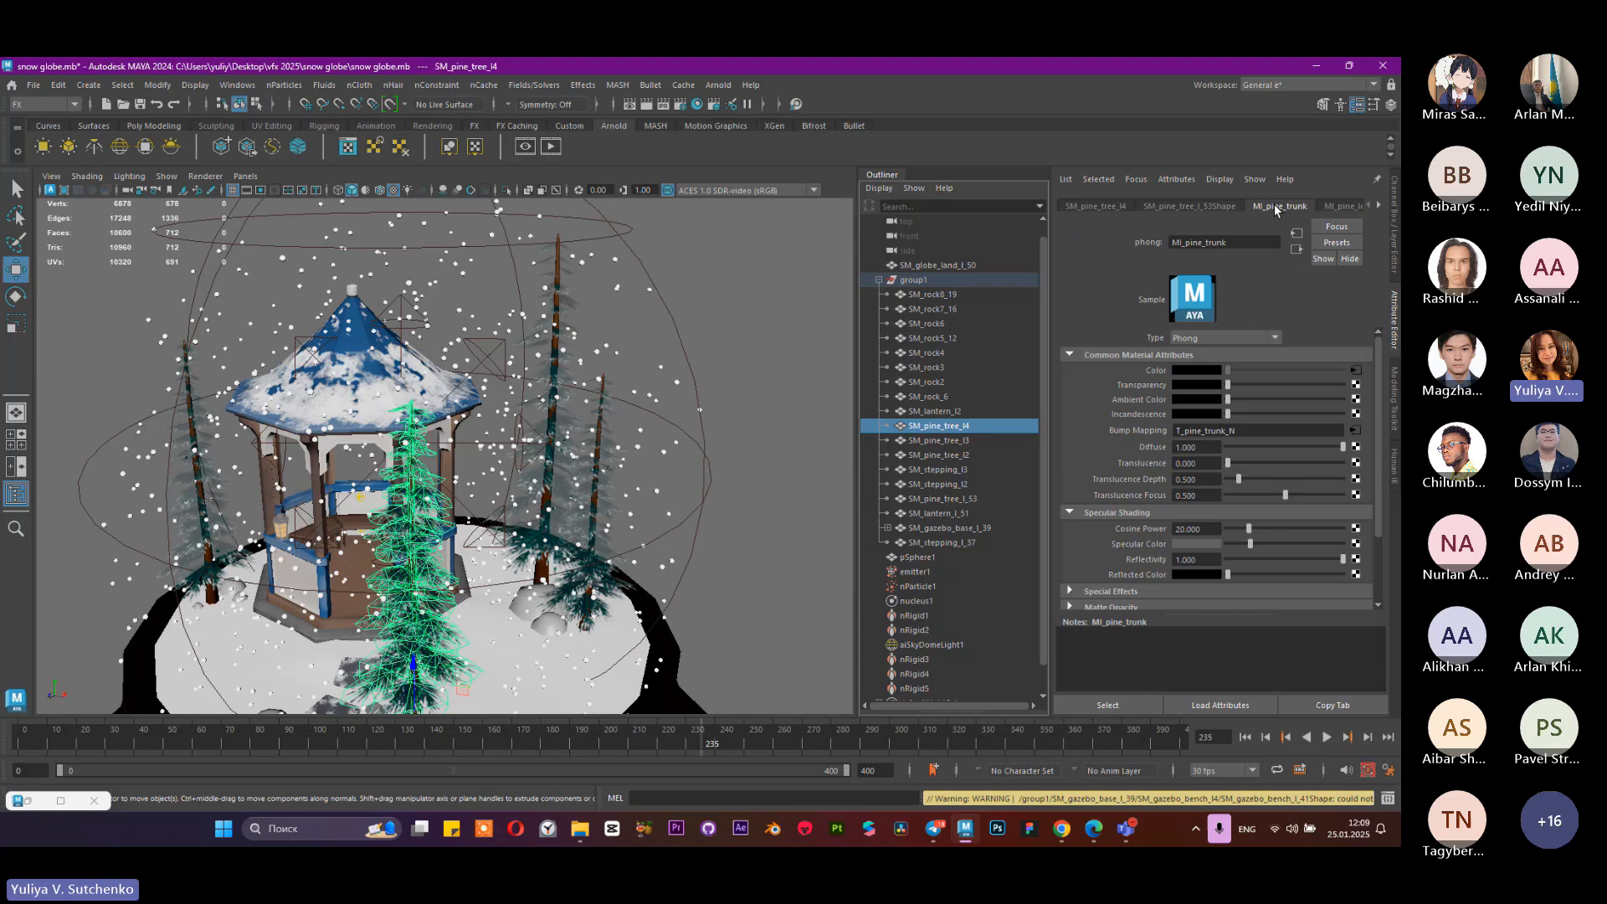
pyautogui.click(1208, 338)
pyautogui.click(1184, 441)
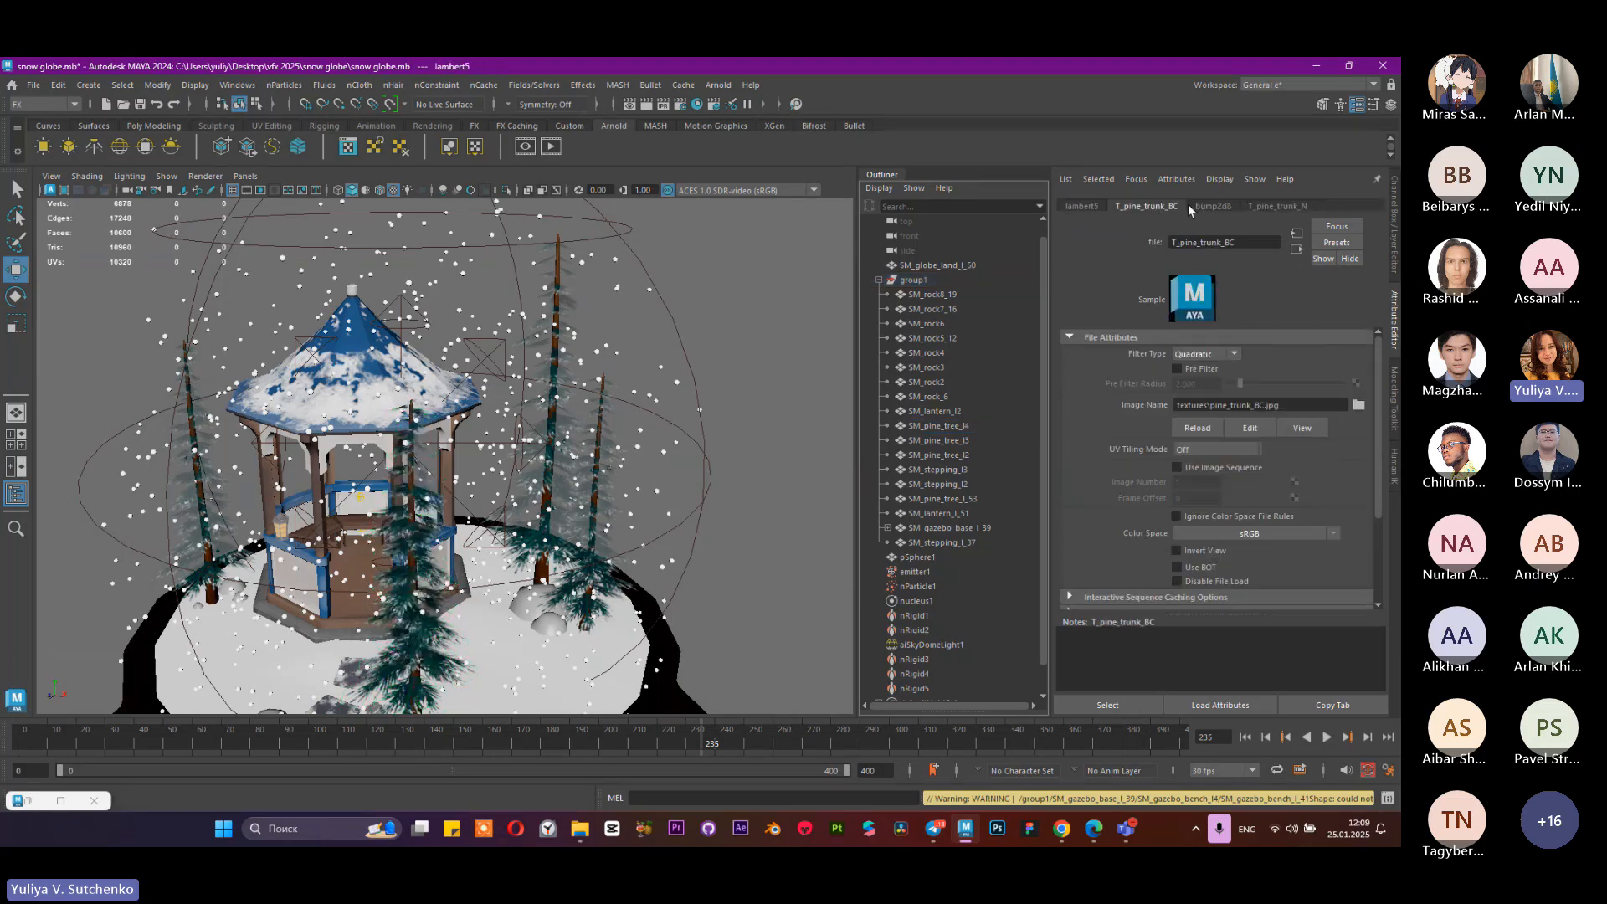
pyautogui.click(1212, 206)
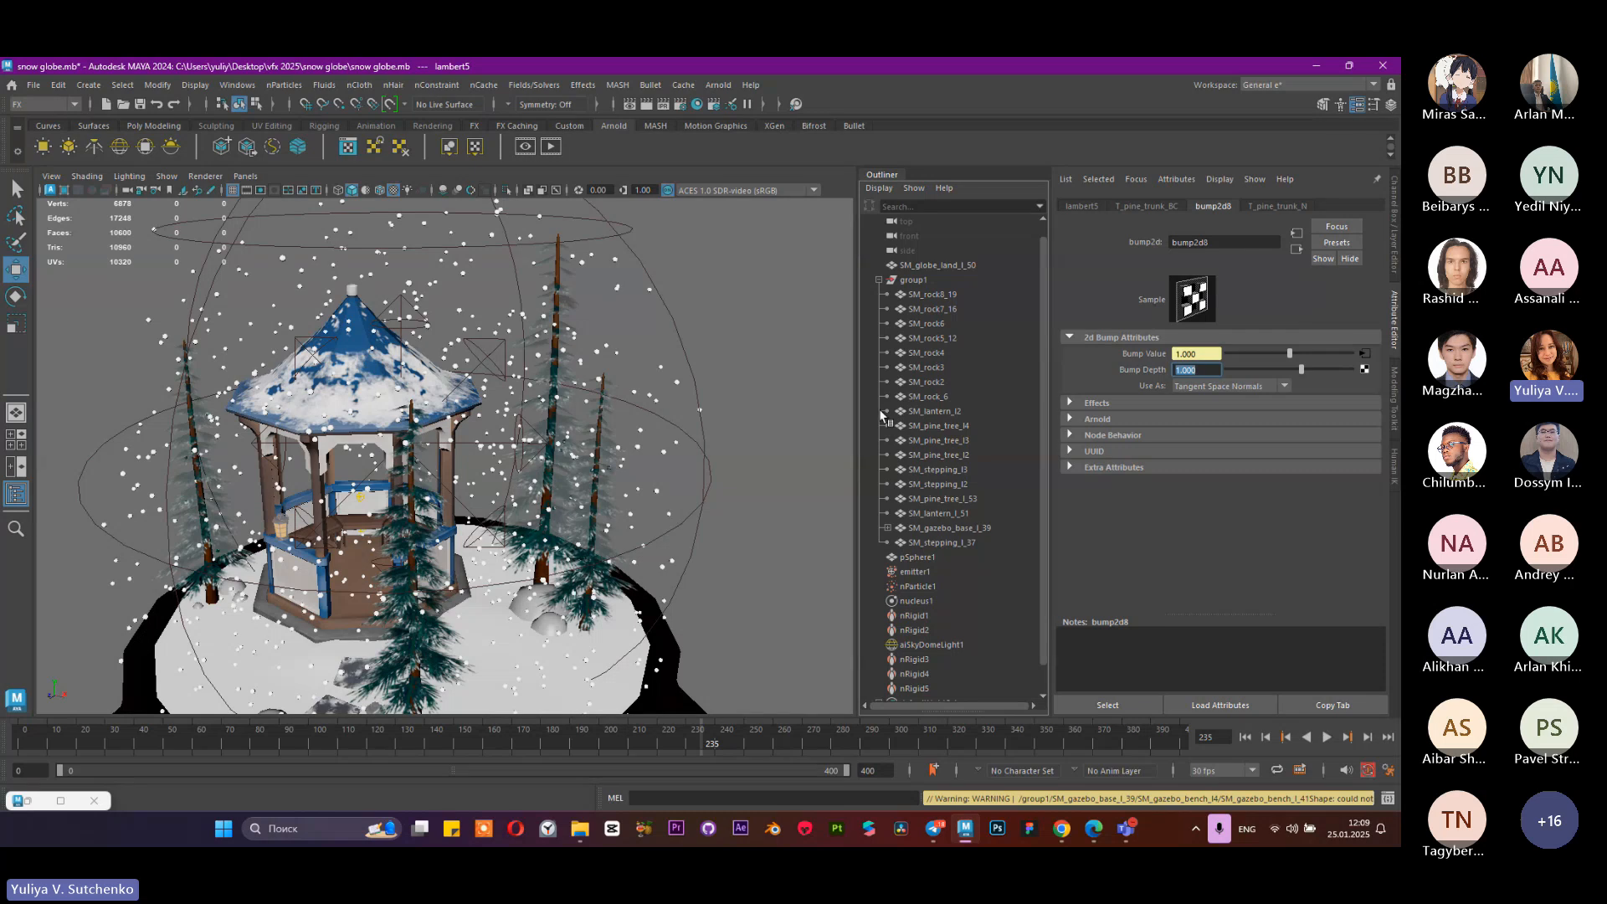
# Step: Change the MI_pine_leaves material type on SM_pine_tree_l4 to Lambert
pyautogui.click(952, 427)
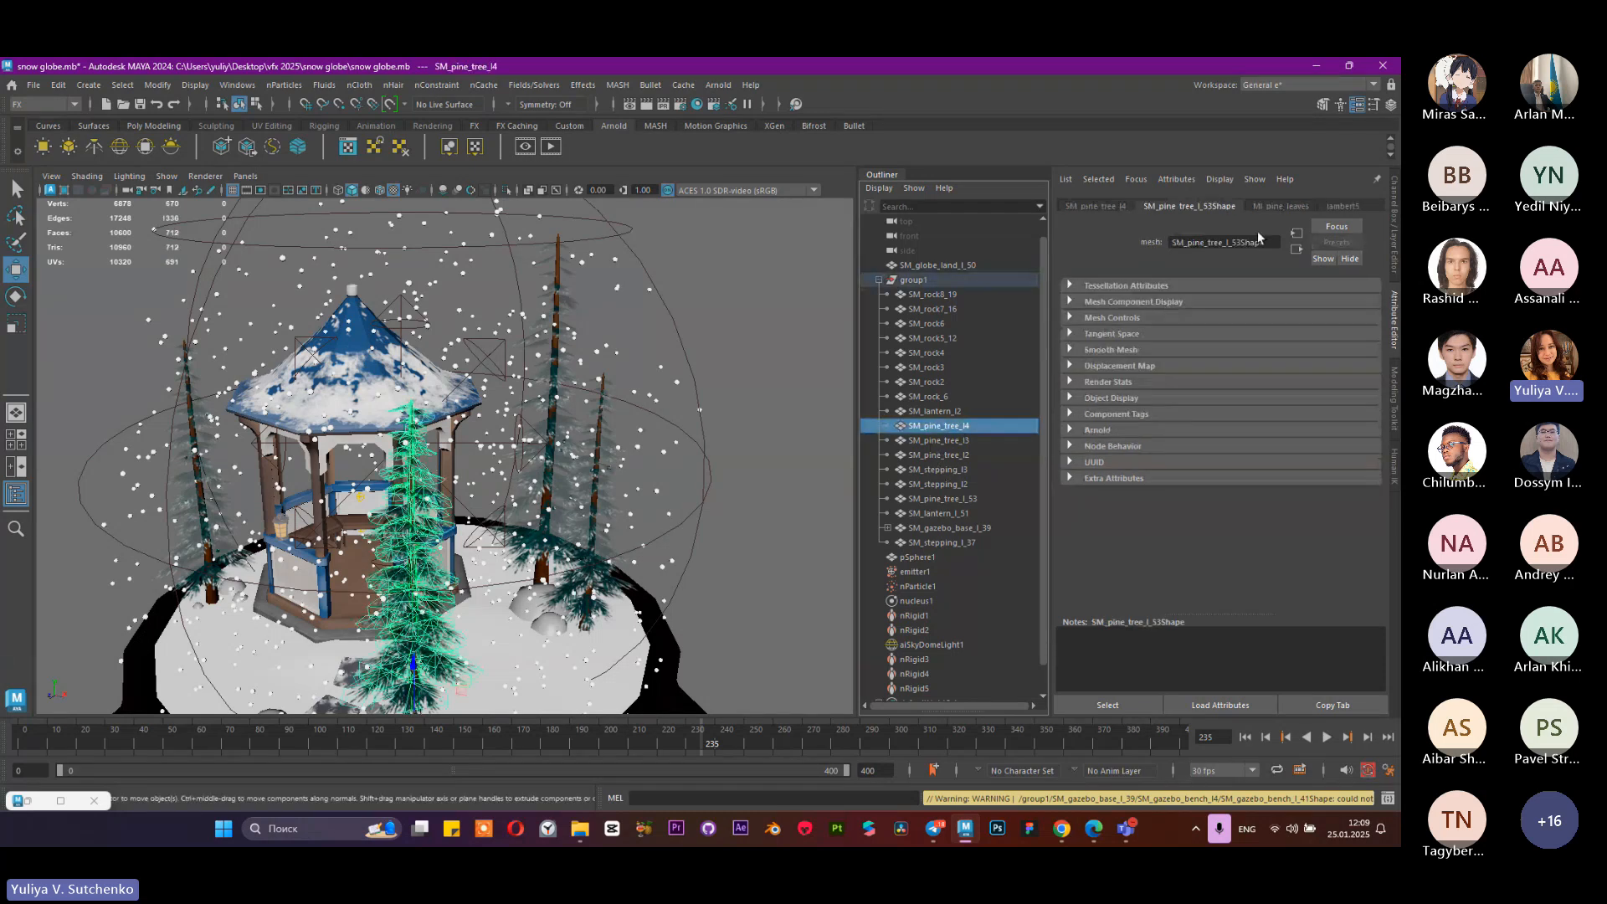
pyautogui.click(1282, 205)
pyautogui.click(1230, 354)
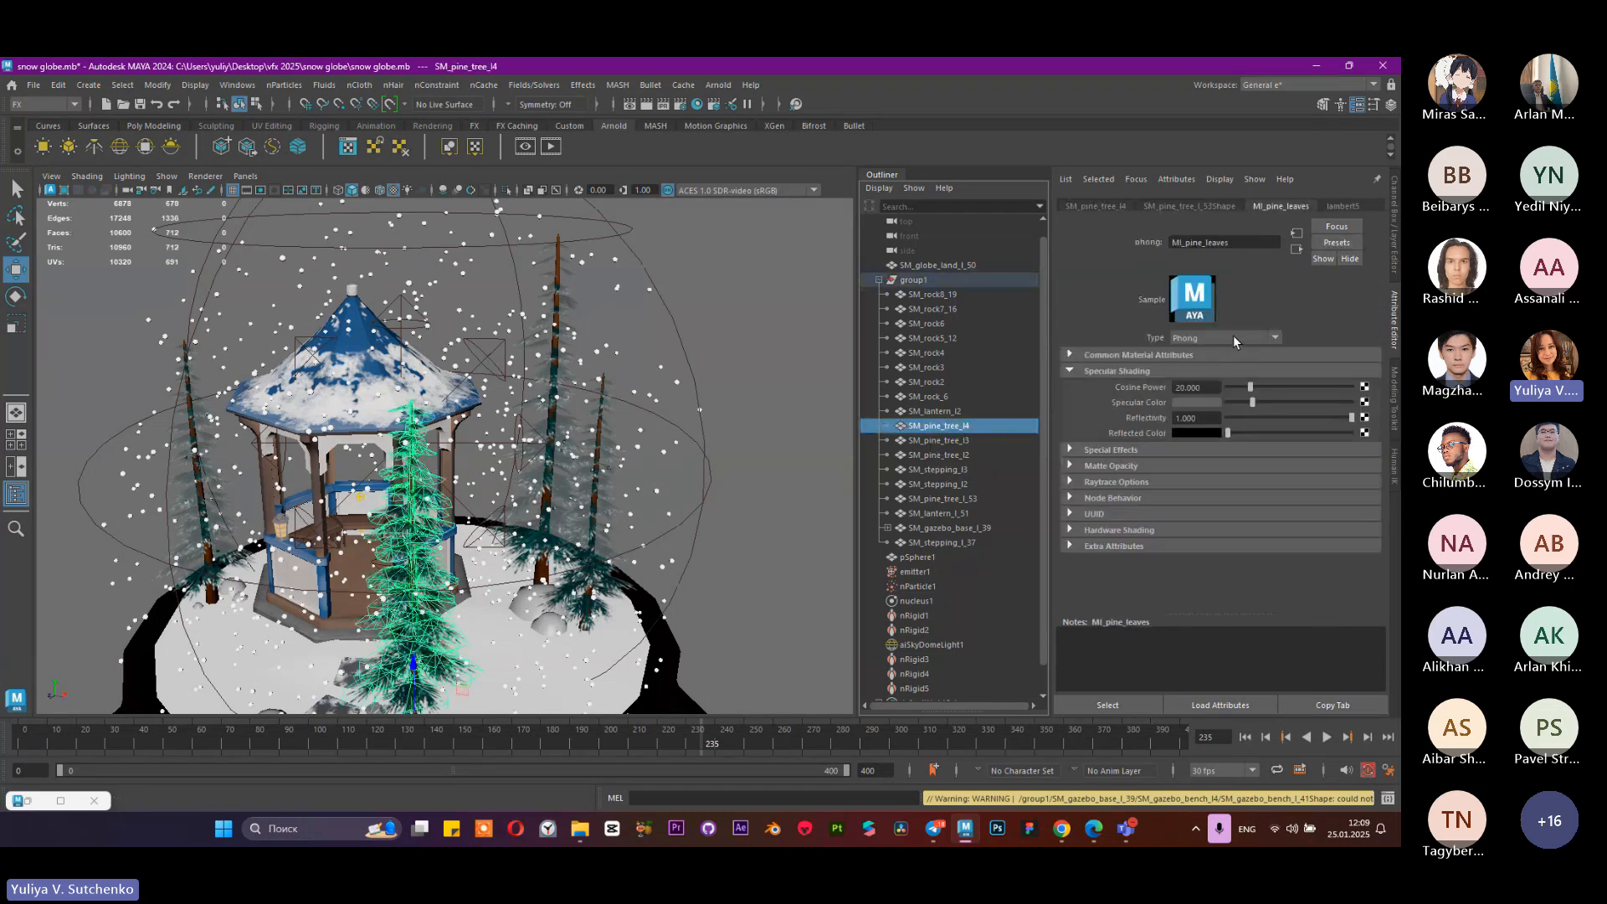
pyautogui.click(1233, 337)
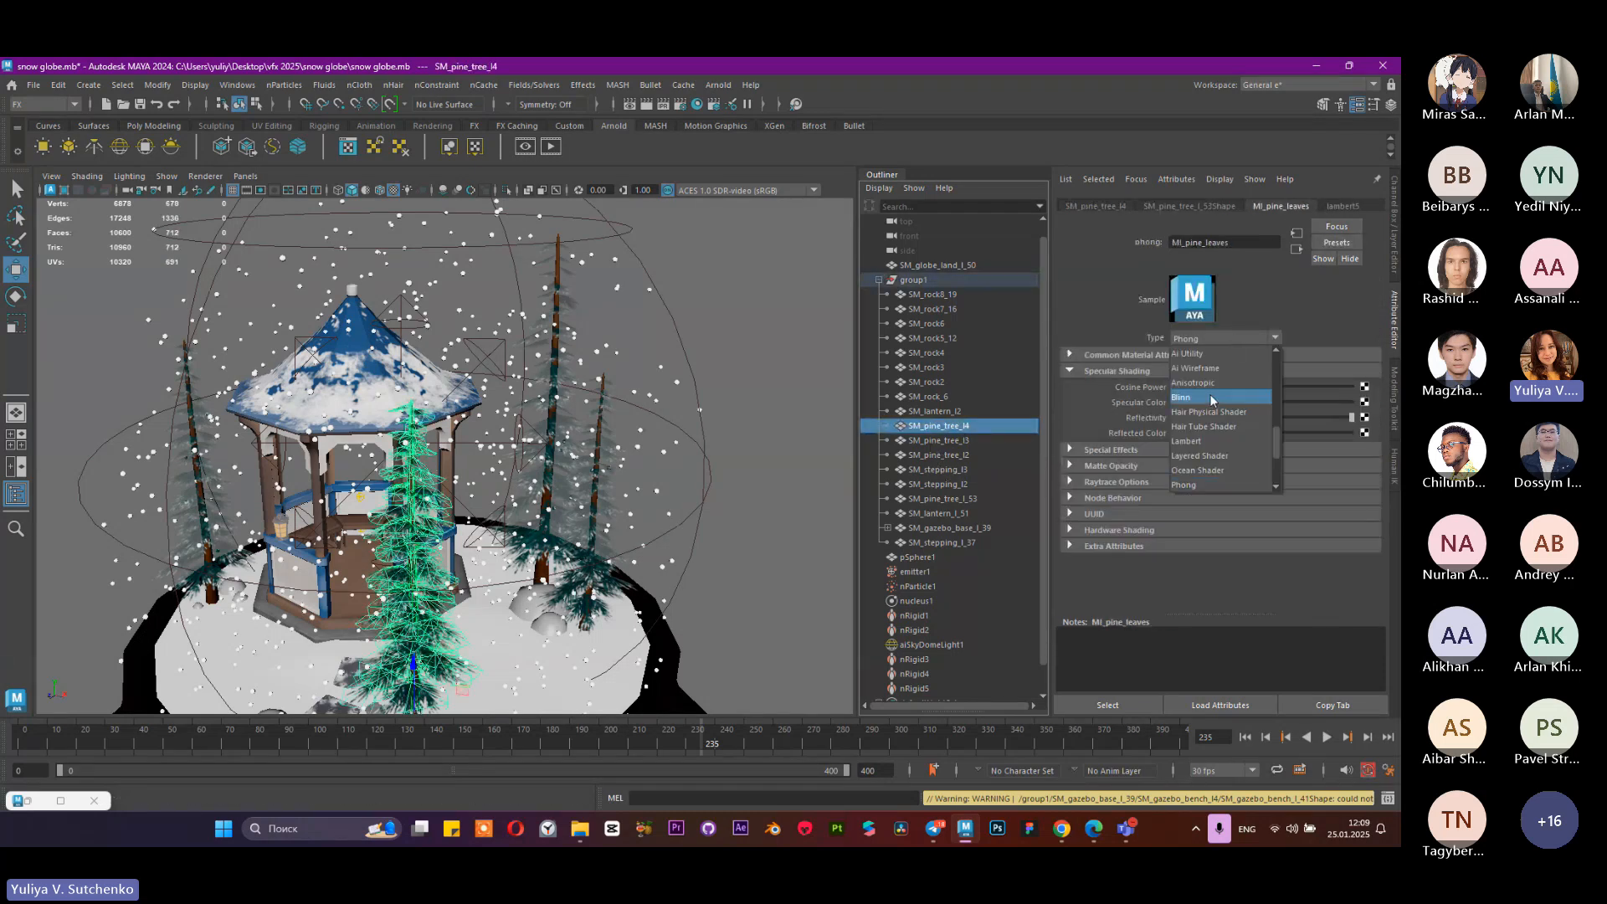
pyautogui.click(1188, 442)
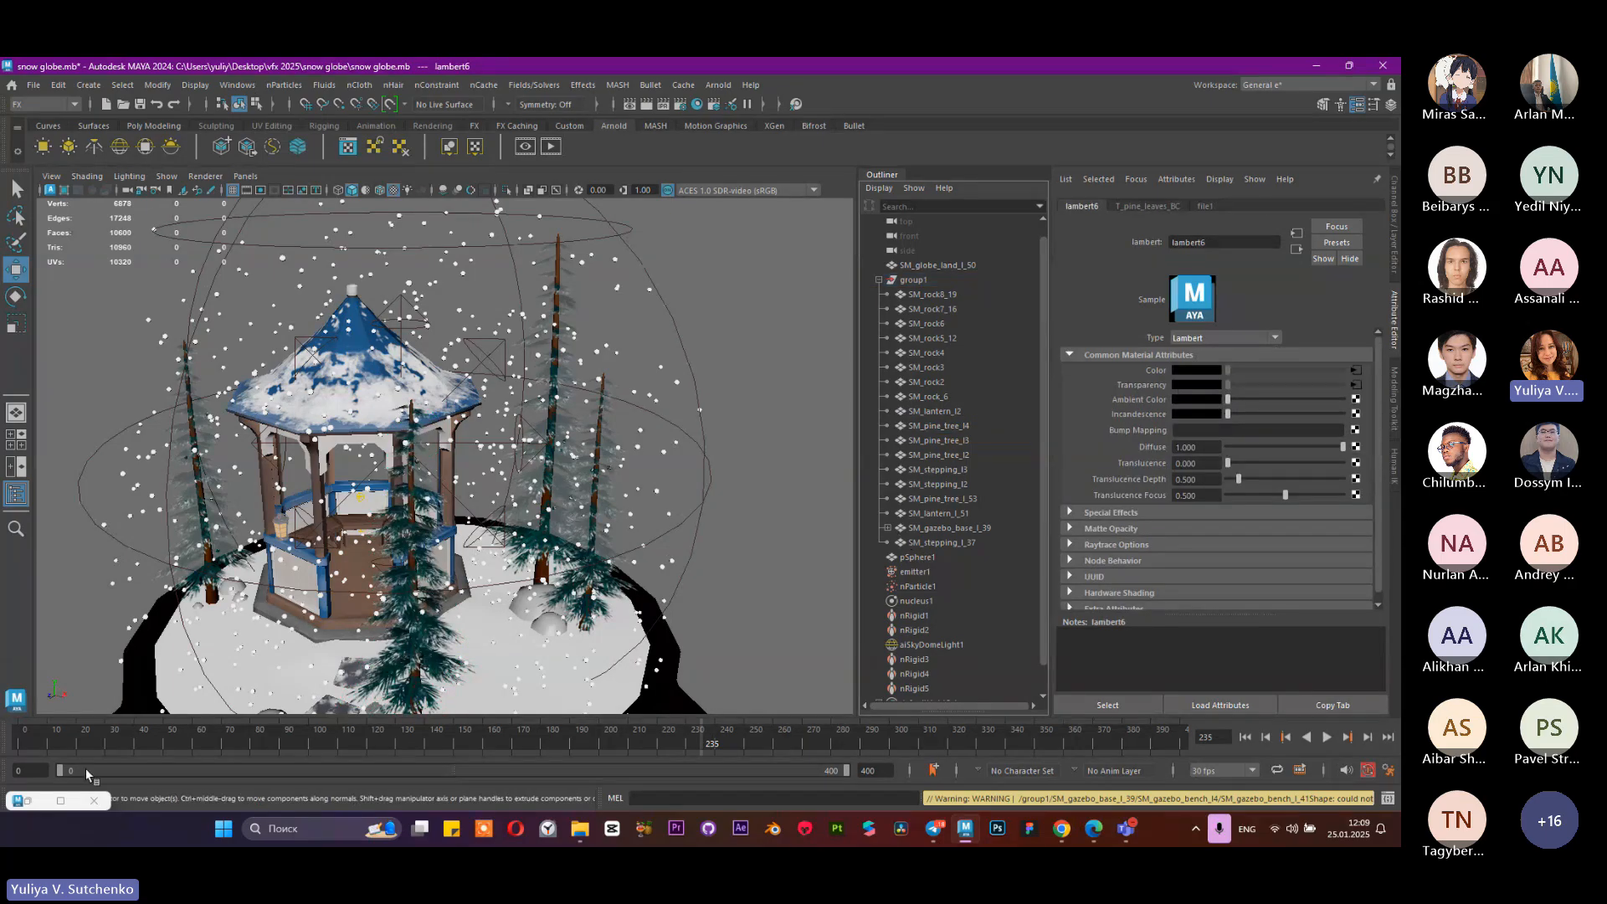
# Step: Render the scene in Arnold RenderView, examine the pine trees up close, then stop the render and minimize its window
pyautogui.rightClick(46, 800)
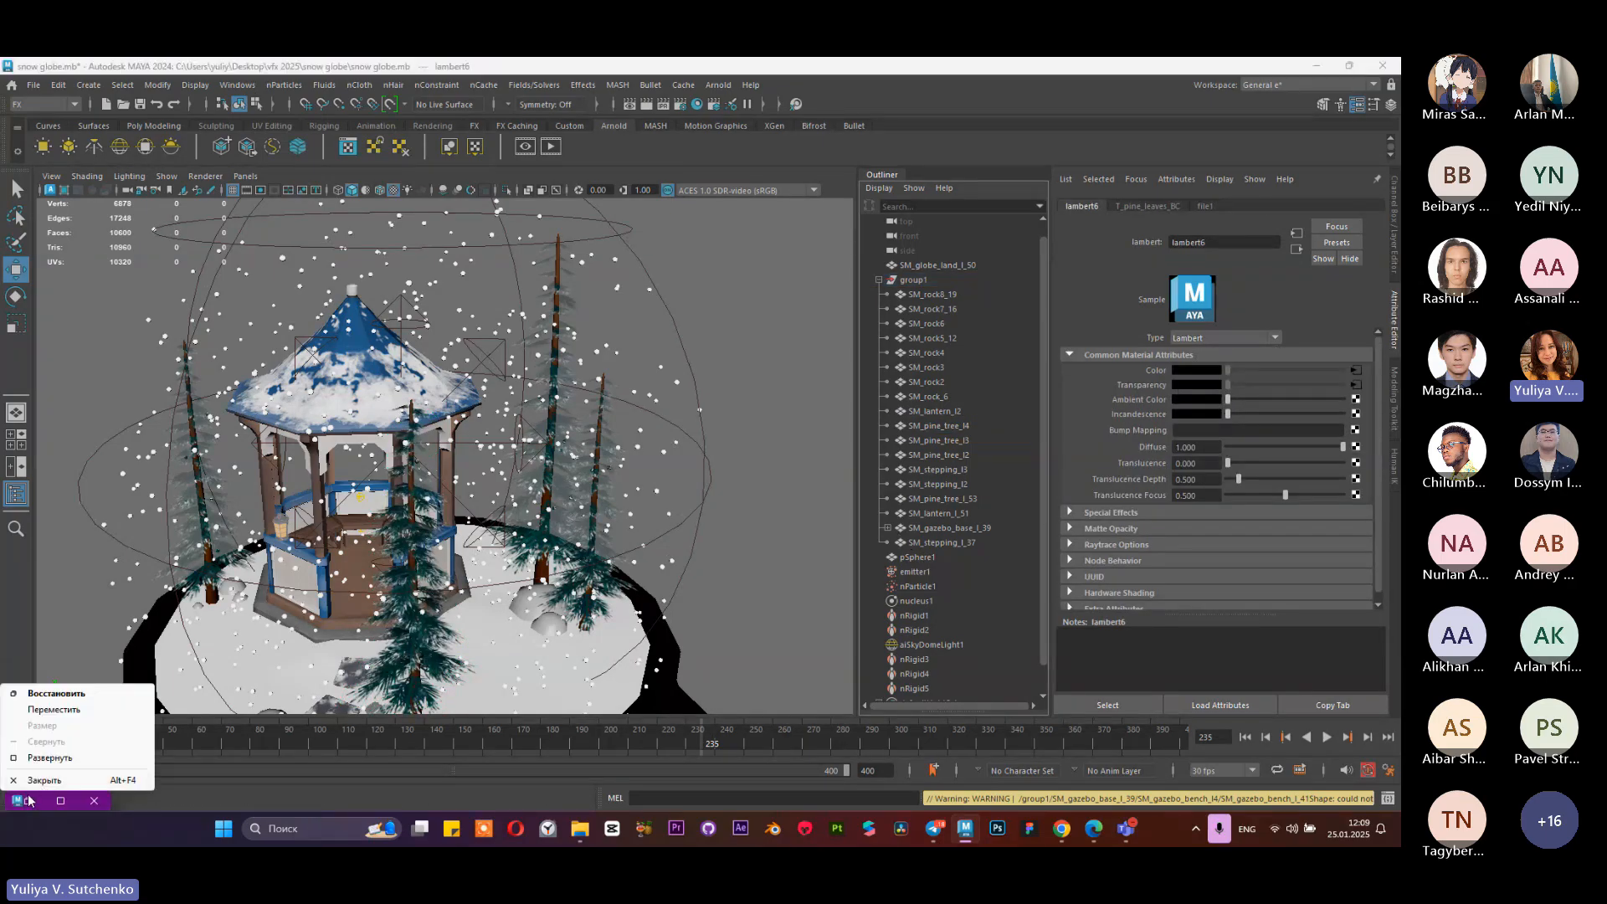
pyautogui.press('Escape')
pyautogui.doubleClick(28, 794)
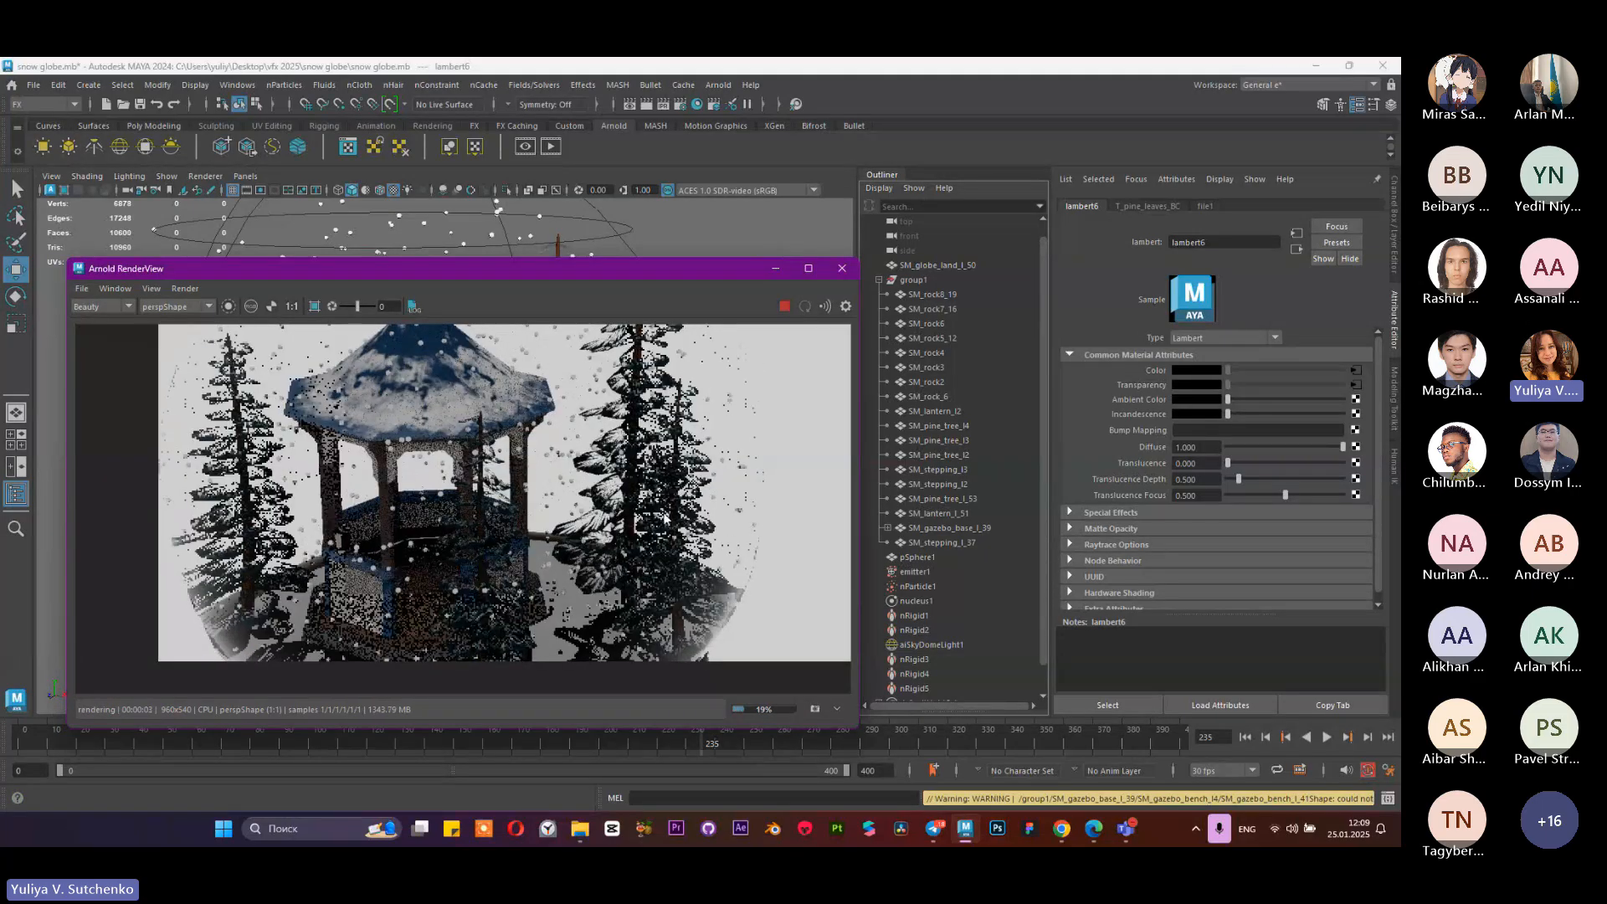
pyautogui.scroll(3, 672, 532)
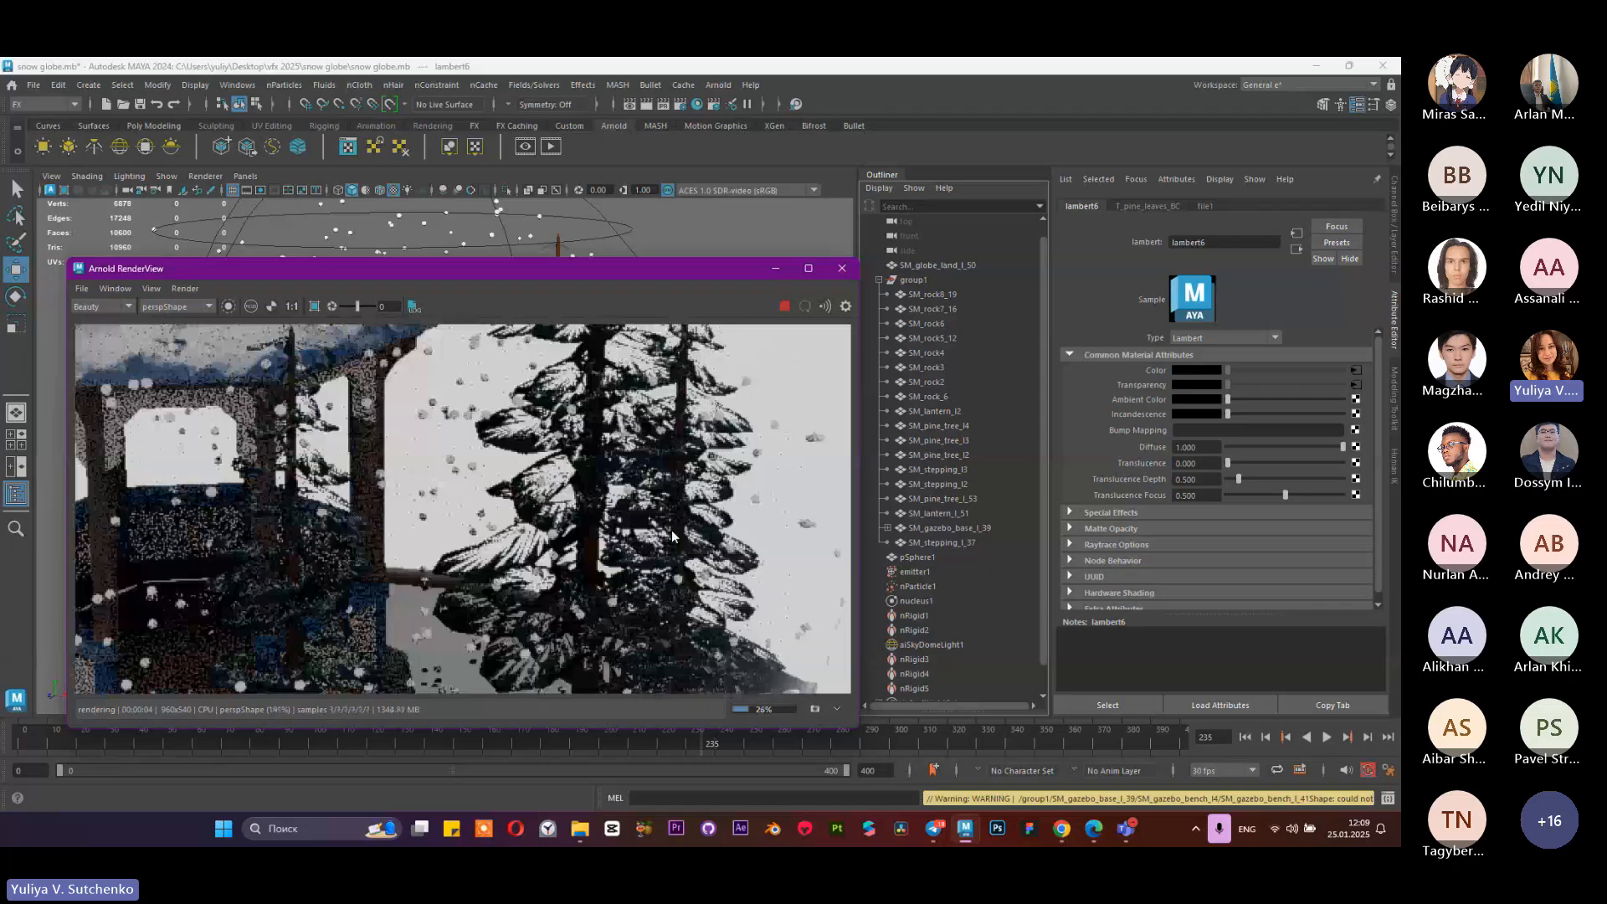
pyautogui.scroll(-4, 672, 536)
pyautogui.scroll(3, 672, 535)
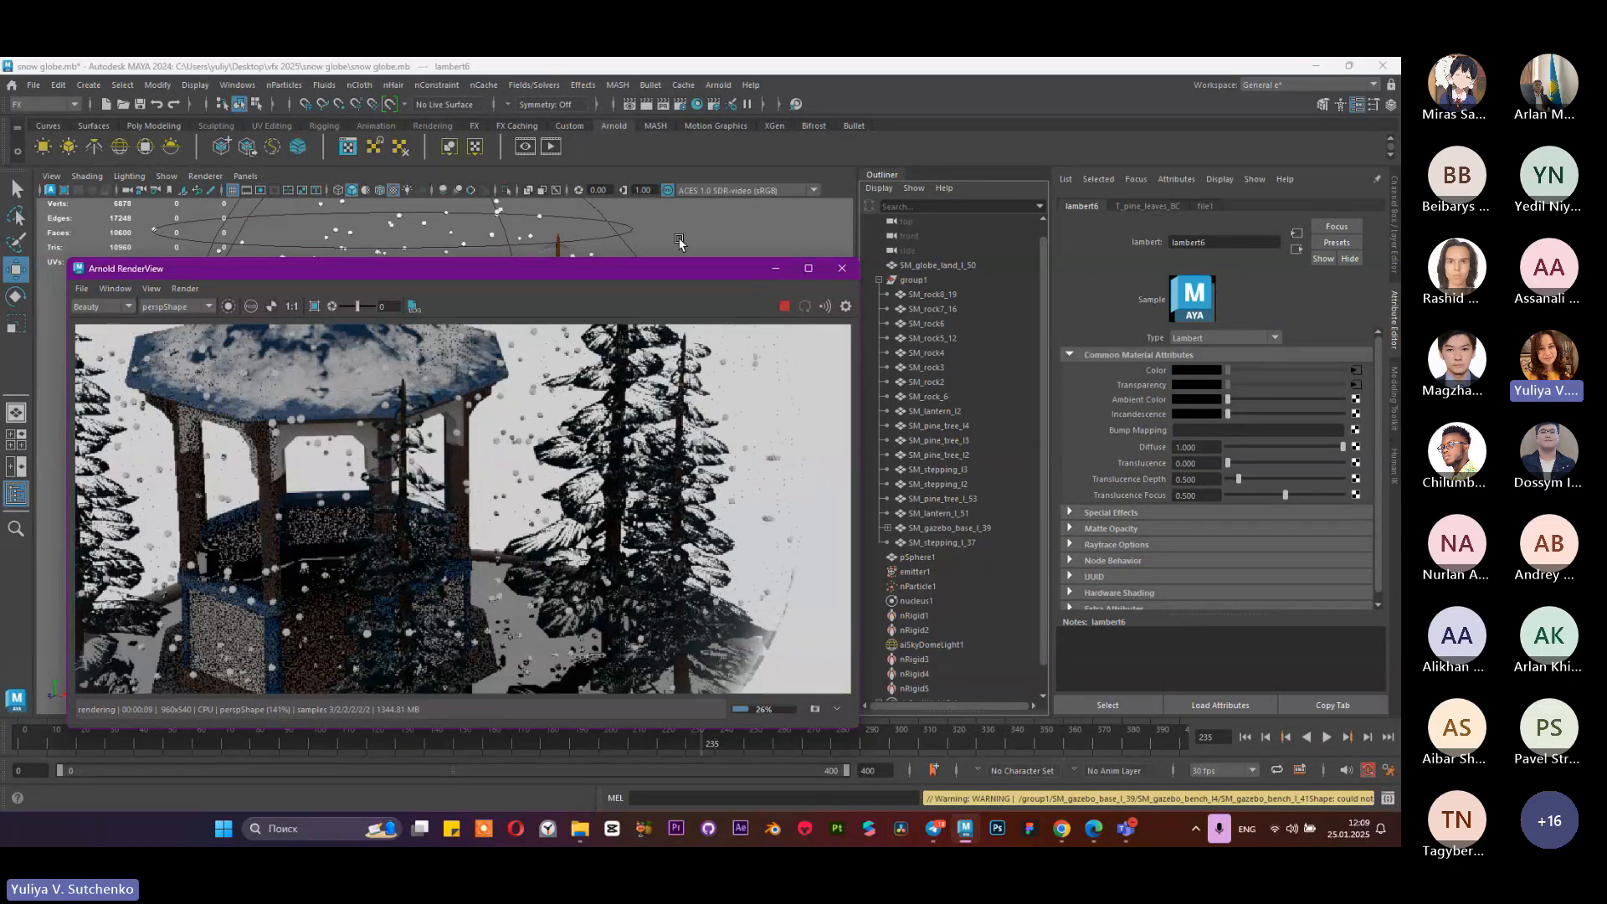
pyautogui.moveTo(650, 269)
pyautogui.mouseDown()
pyautogui.moveTo(621, 440)
pyautogui.moveTo(625, 260)
pyautogui.mouseUp()
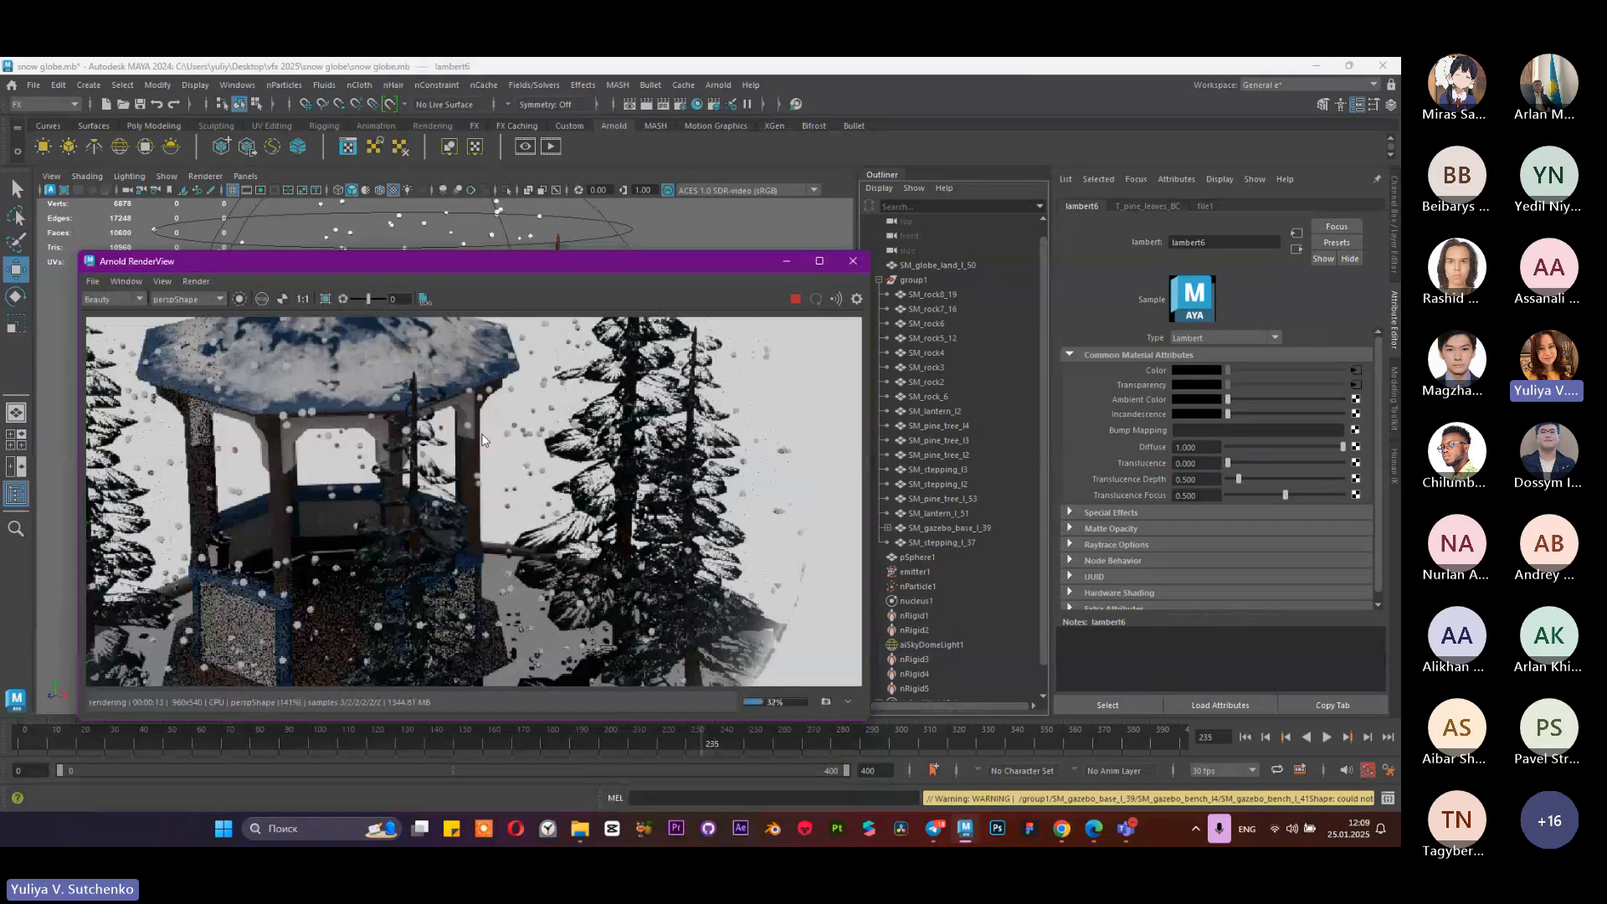
pyautogui.scroll(2, 482, 439)
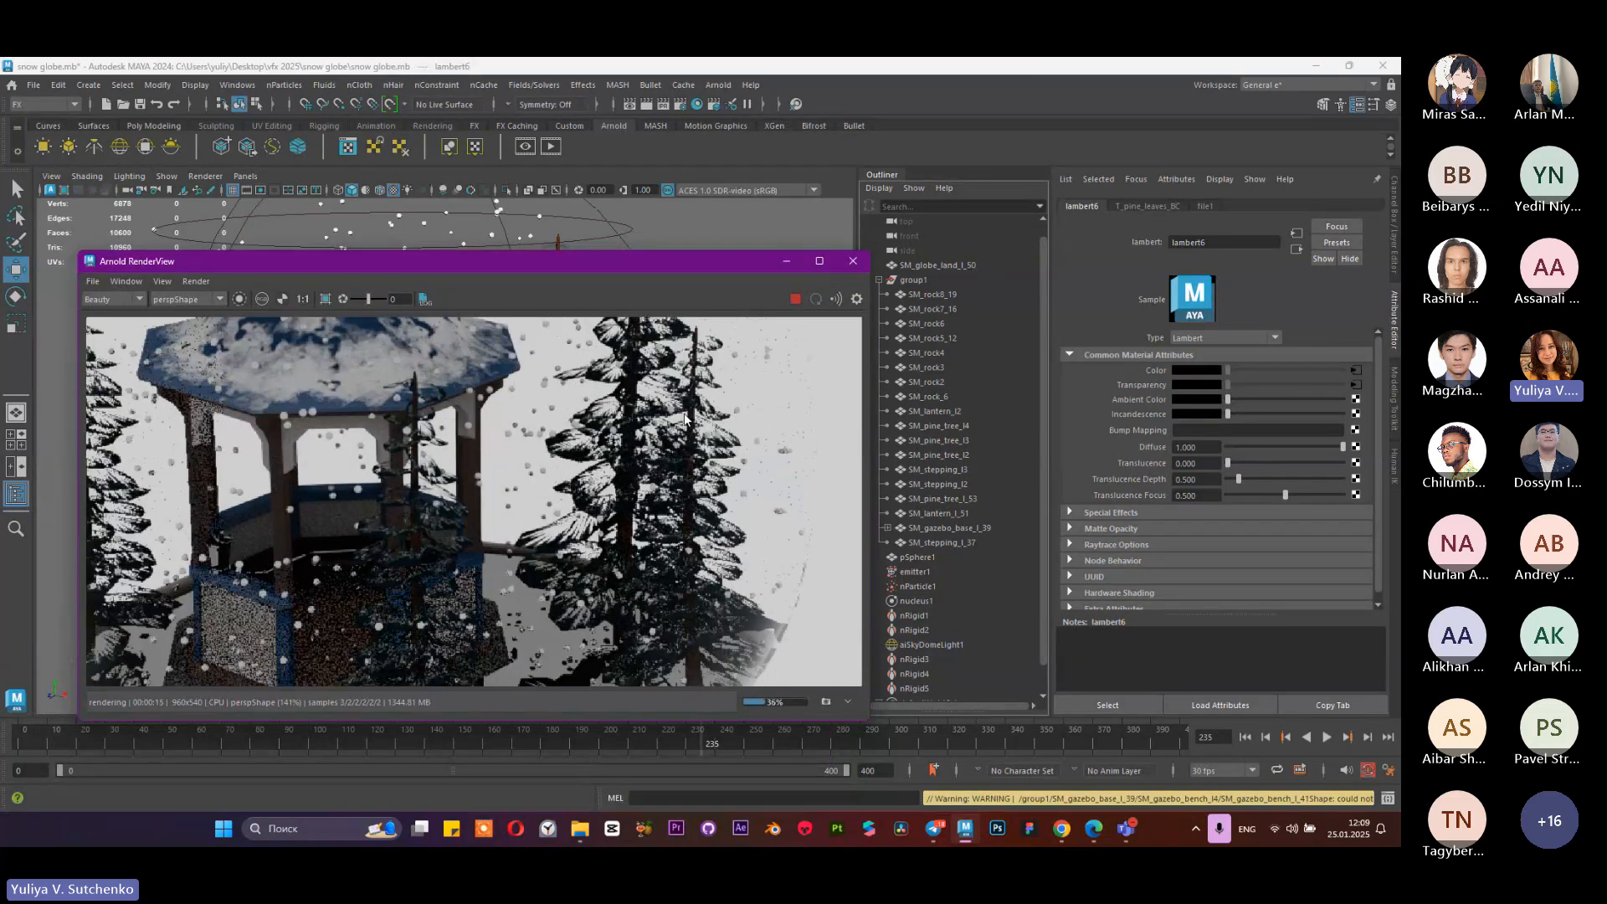
pyautogui.click(796, 301)
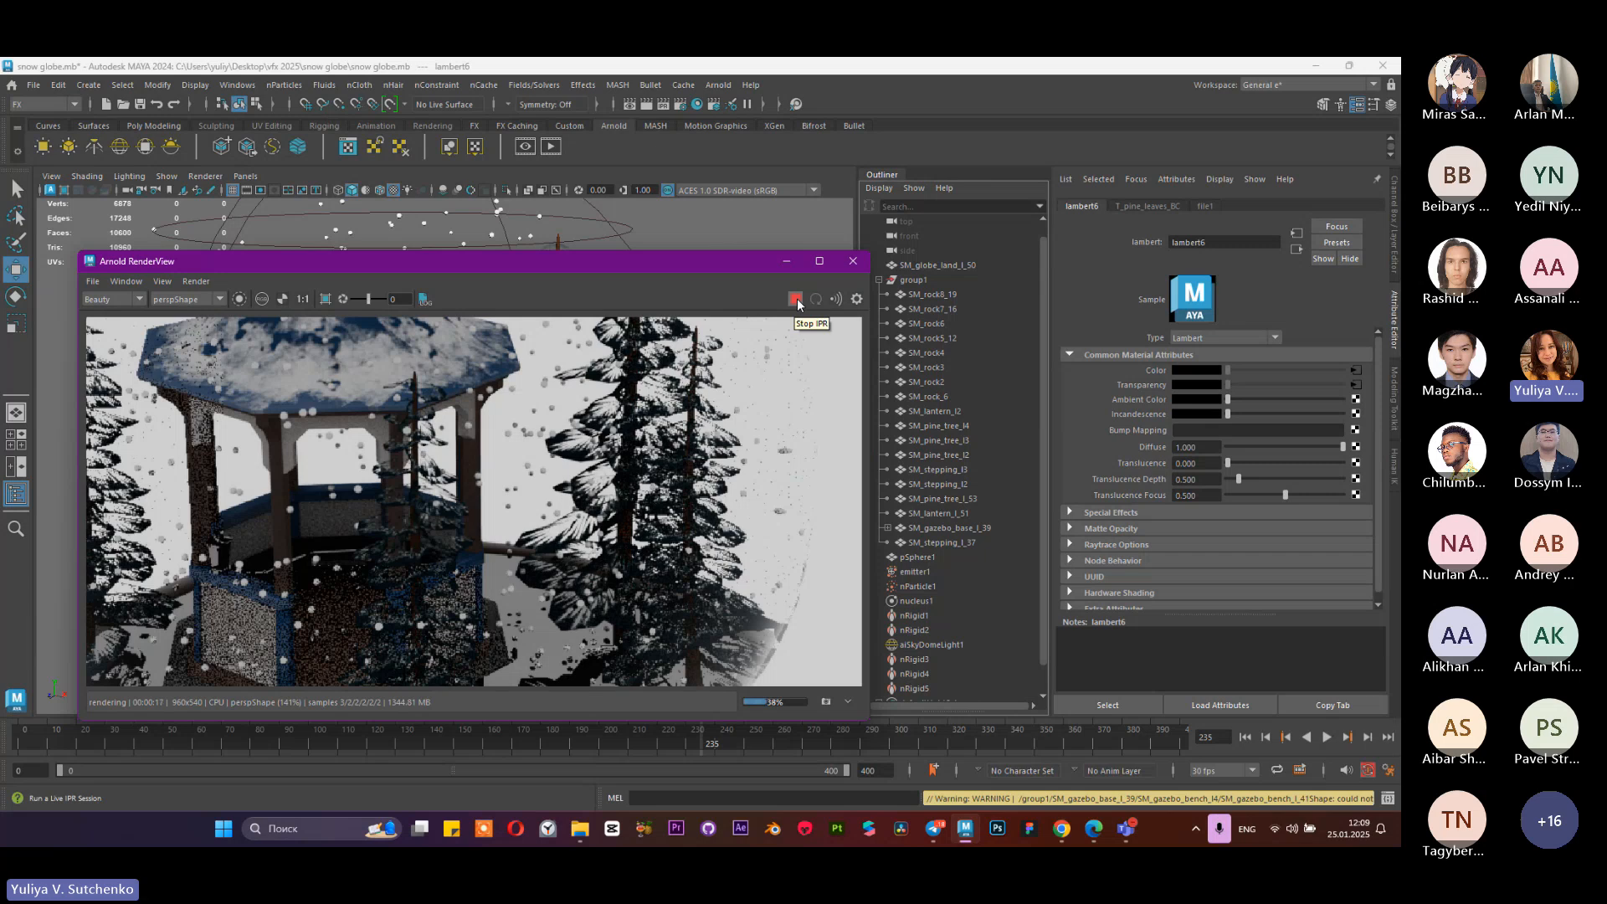
pyautogui.click(785, 263)
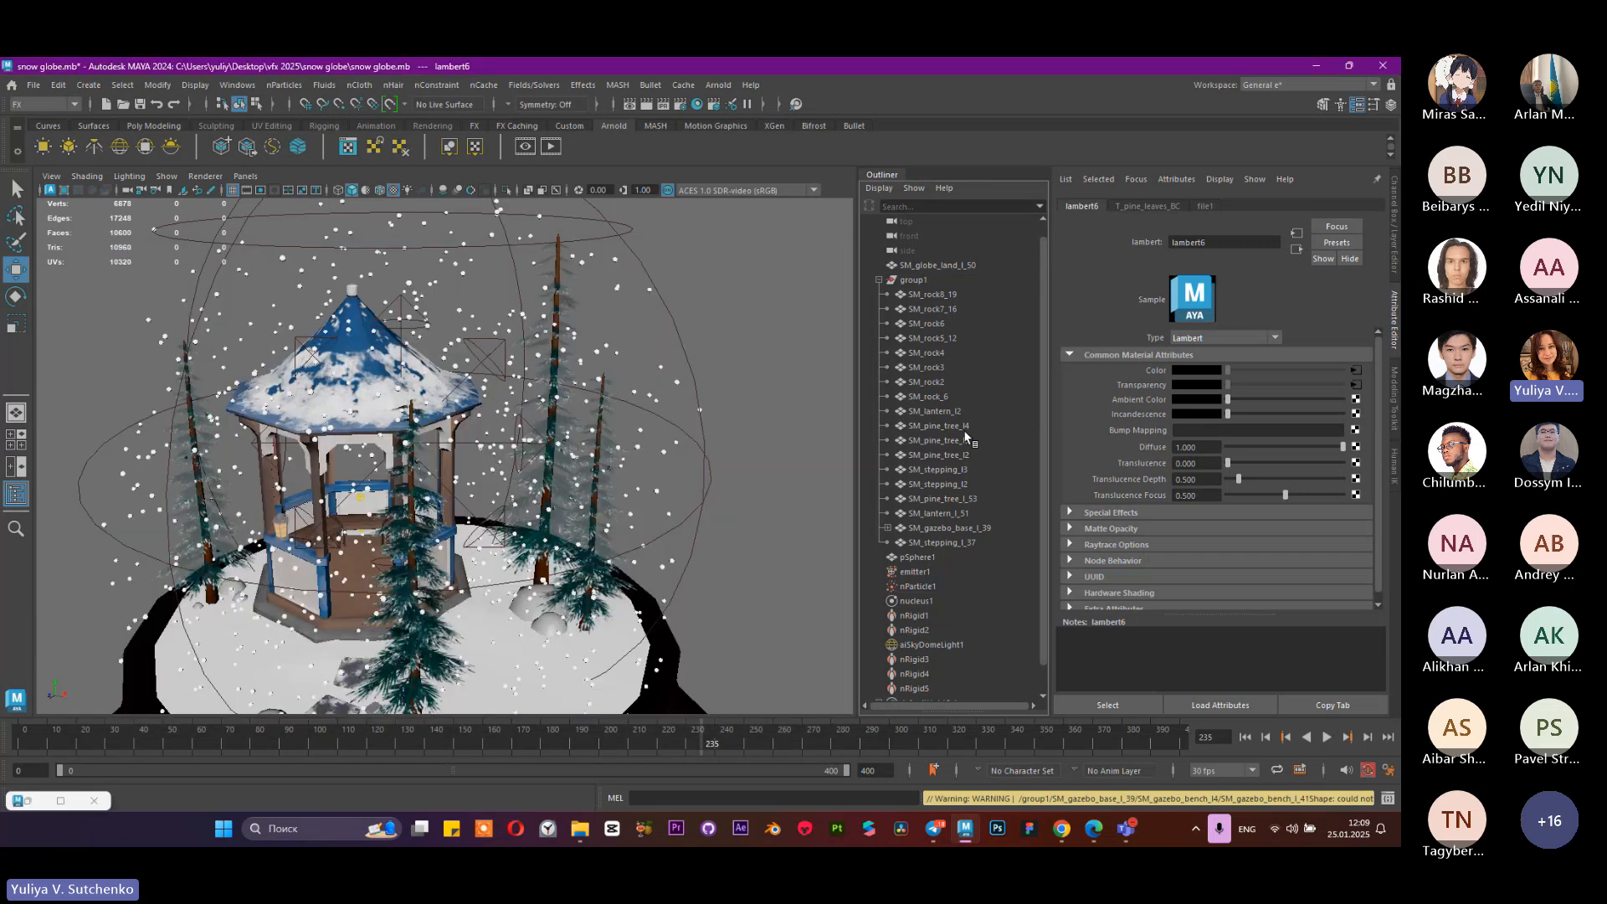
# Step: Rerun the Arnold render of the gazebo and pine trees, select SM_stepping_l2, and stop the render
pyautogui.doubleClick(18, 797)
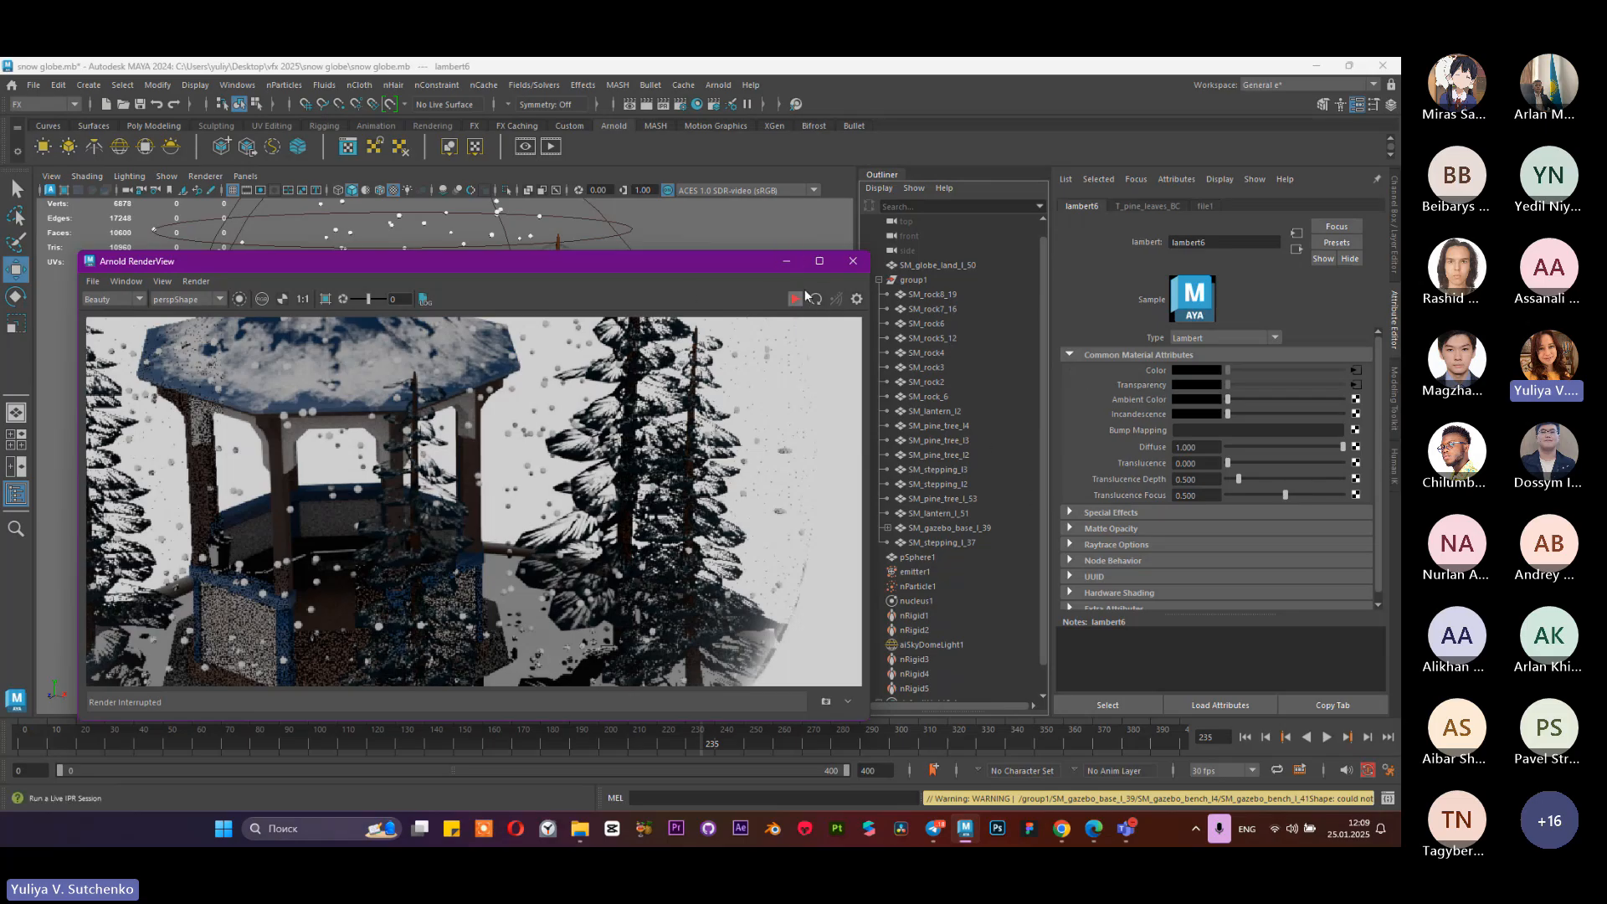
pyautogui.moveTo(726, 259); pyautogui.dragTo(690, 273)
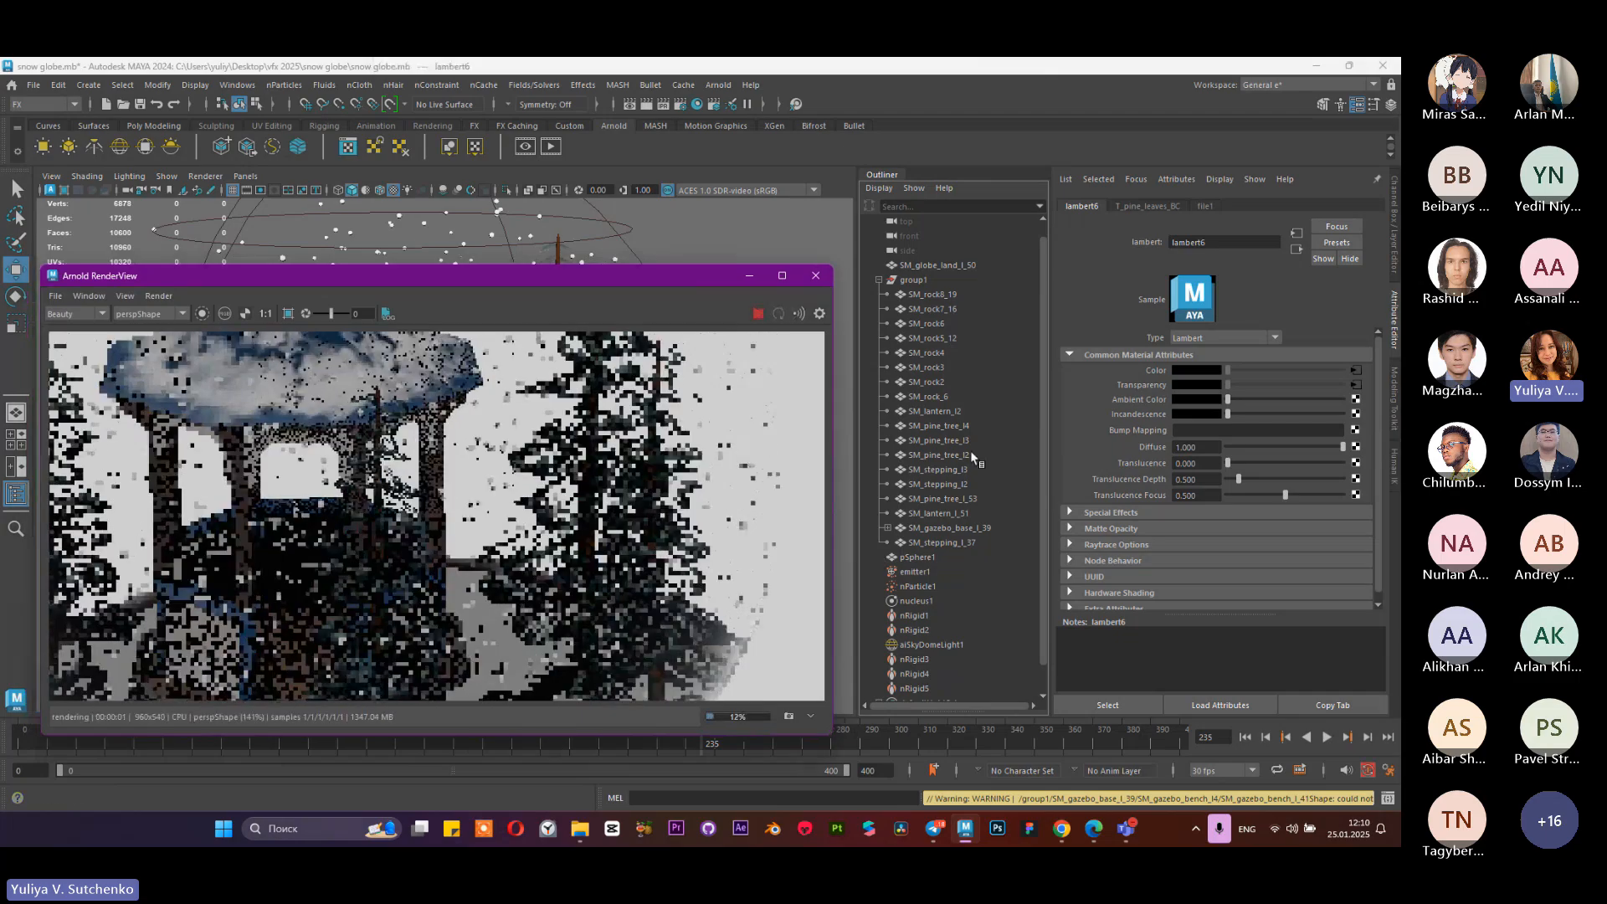
pyautogui.click(936, 484)
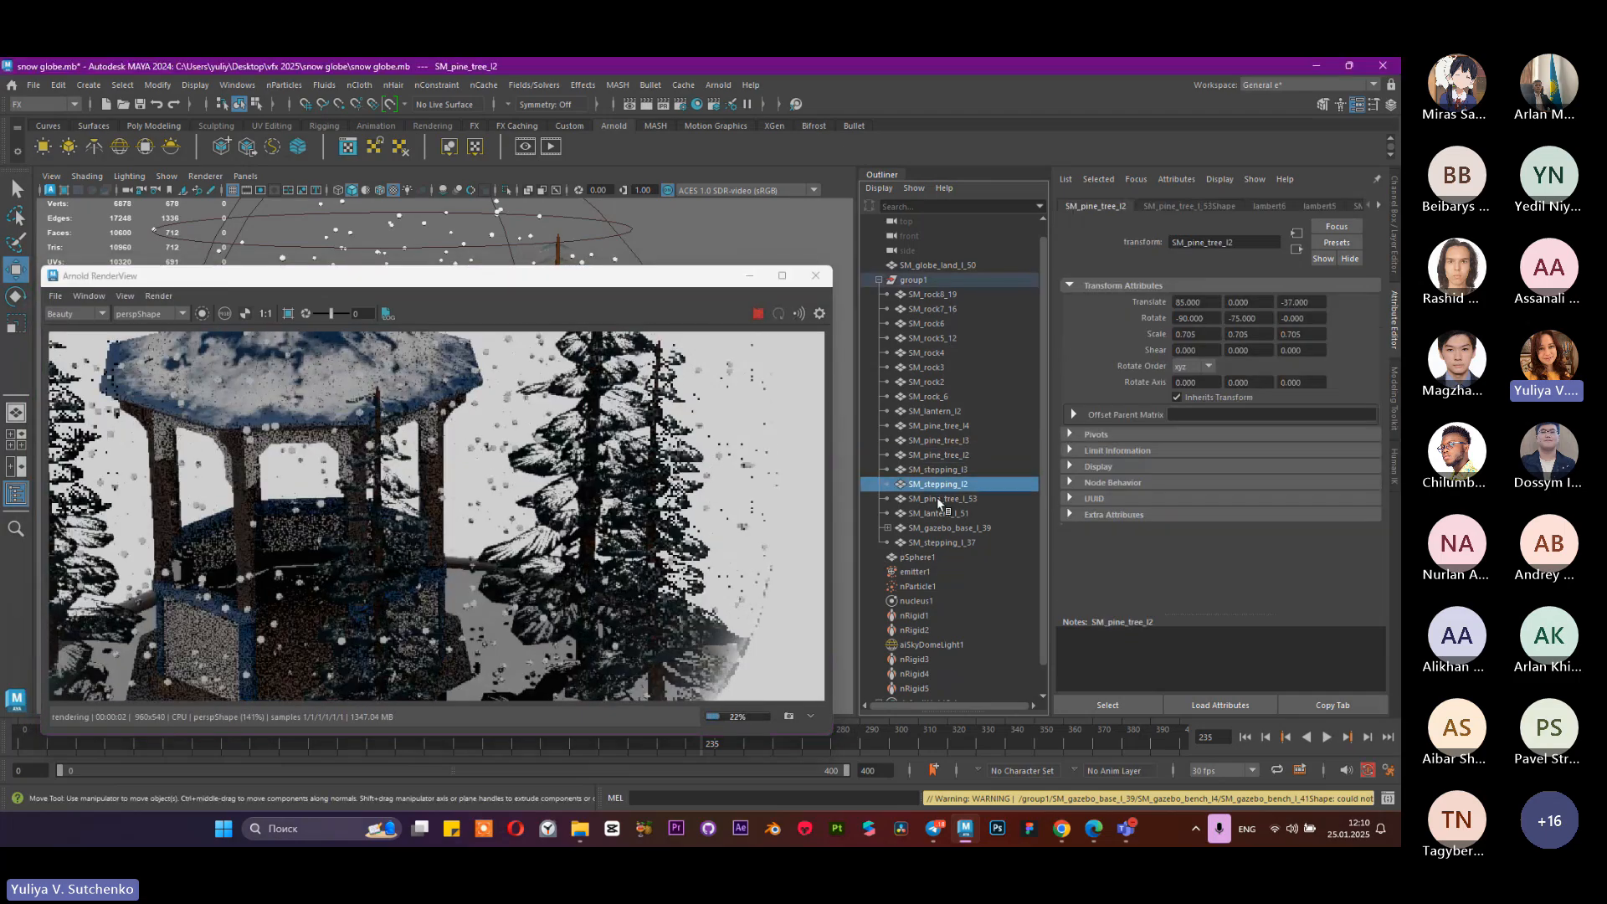
pyautogui.click(757, 315)
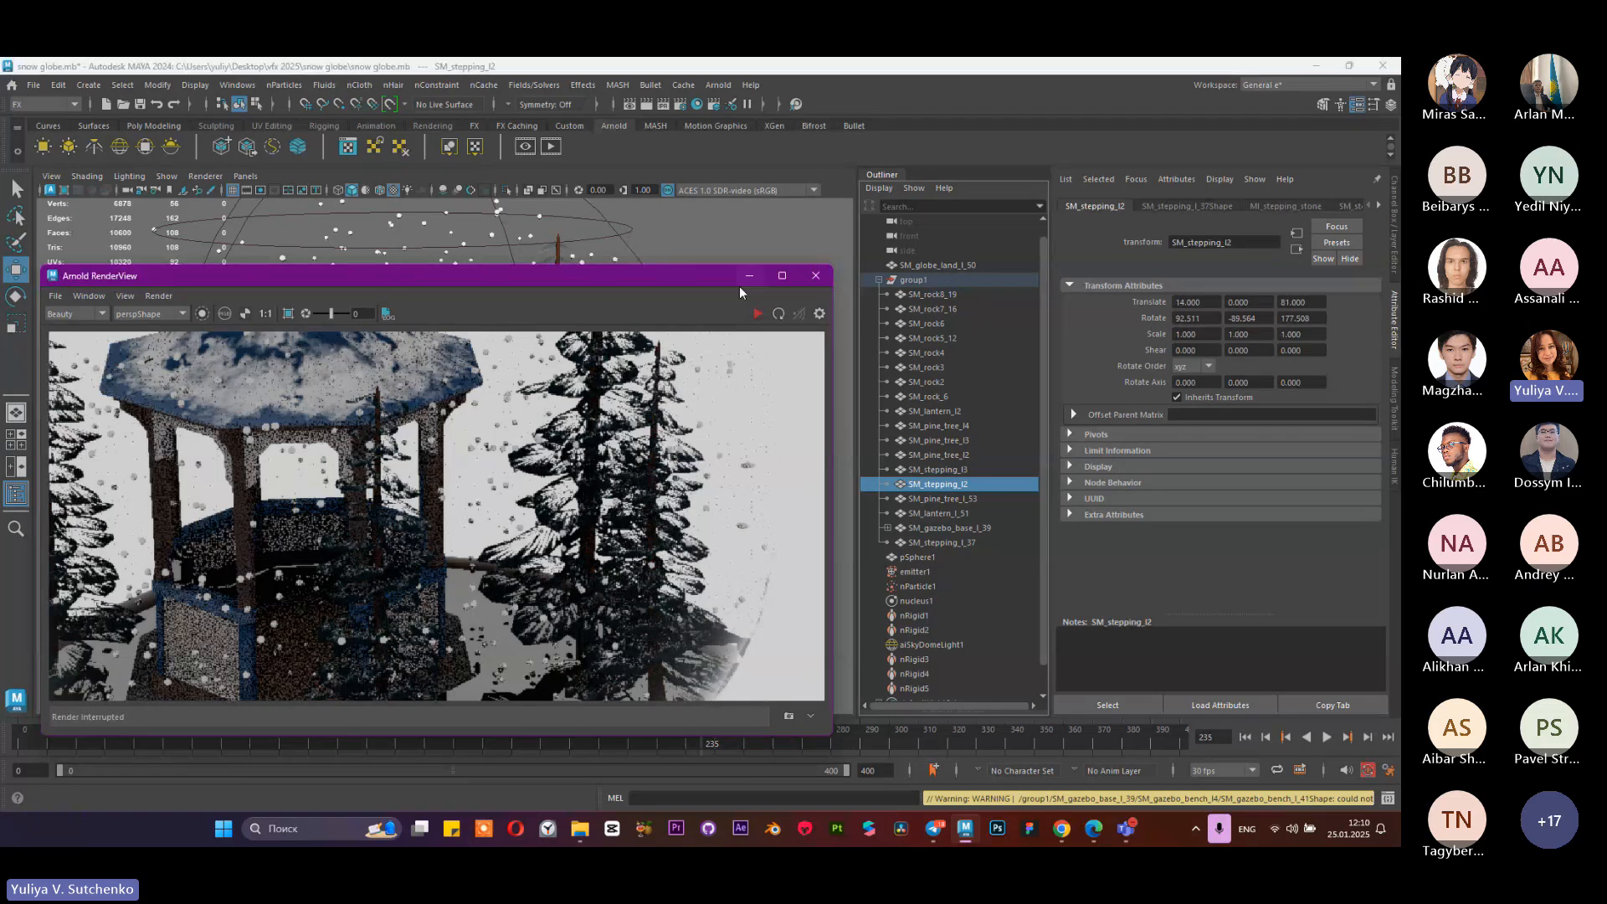
# Step: Save the scene and narrow the Arnold RenderView window to uncover part of the viewport
pyautogui.hotkey('ctrl', 's')
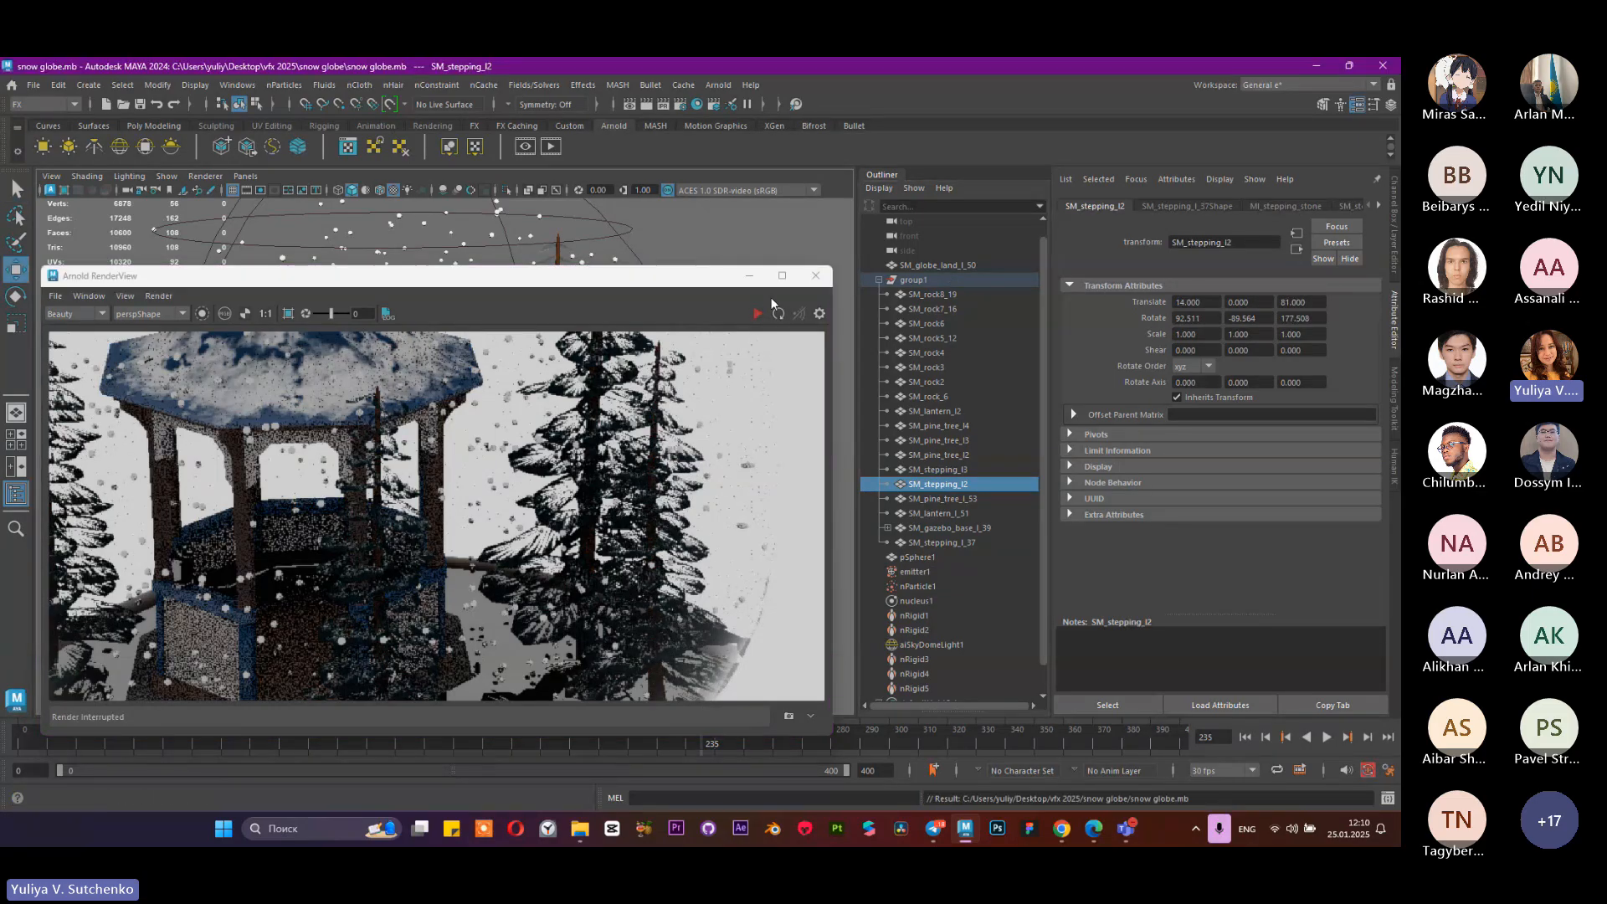
pyautogui.moveTo(686, 282); pyautogui.dragTo(651, 272)
pyautogui.moveTo(795, 379); pyautogui.dragTo(563, 379)
# Step: Inspect the trunk and leaf Lambert materials of SM_pine_tree_l4 and the texture connected to the leaves' transparency
pyautogui.click(937, 426)
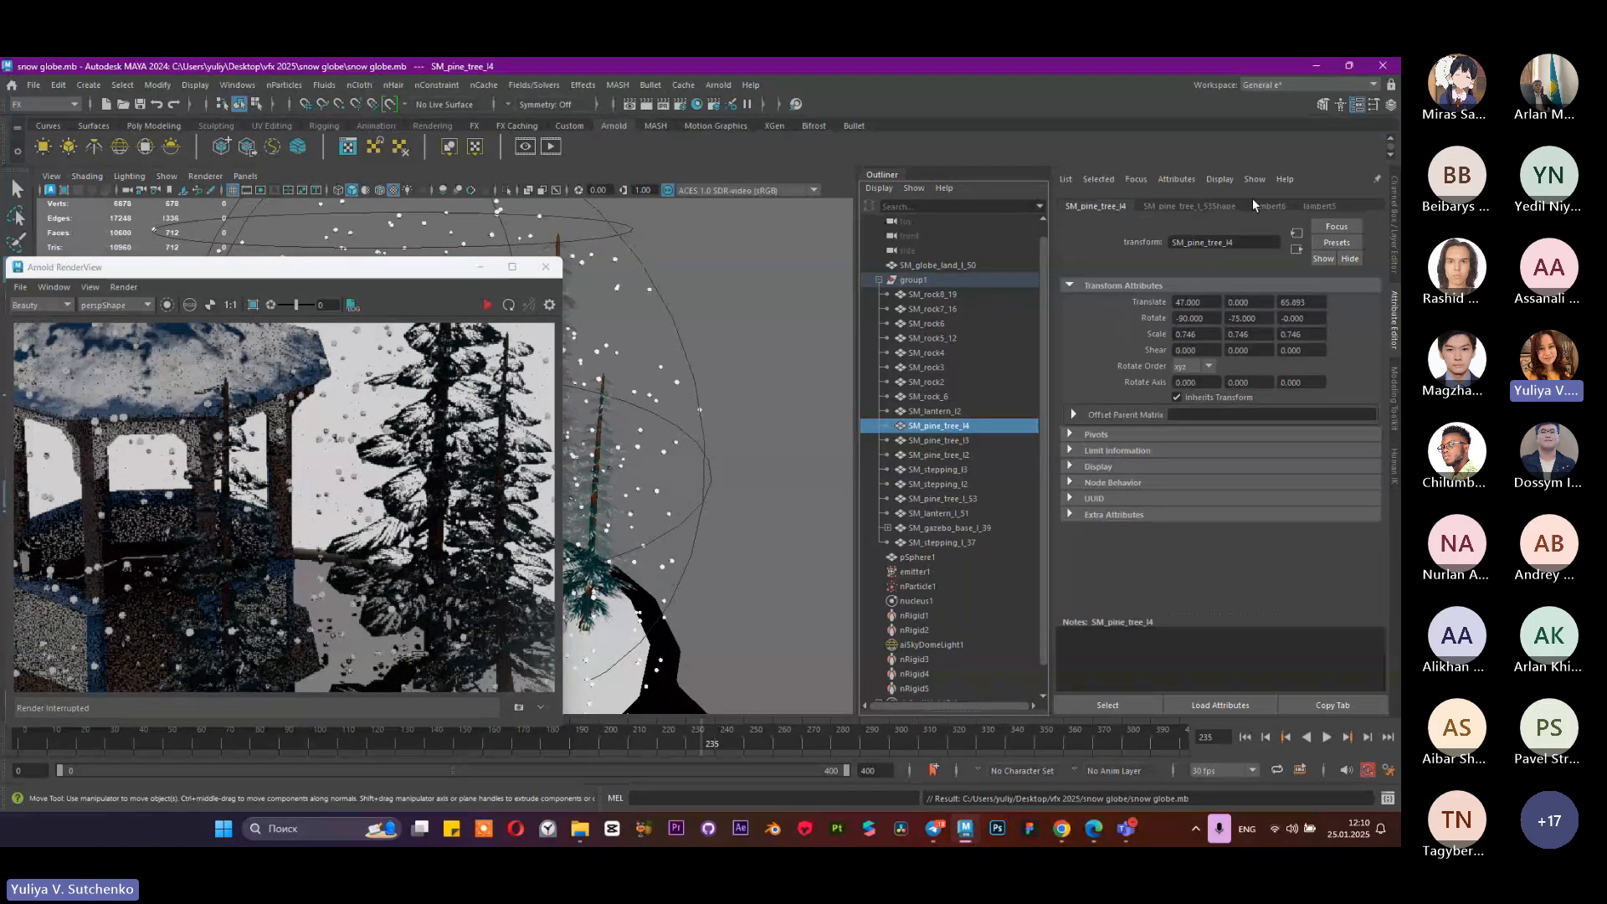
pyautogui.click(1319, 206)
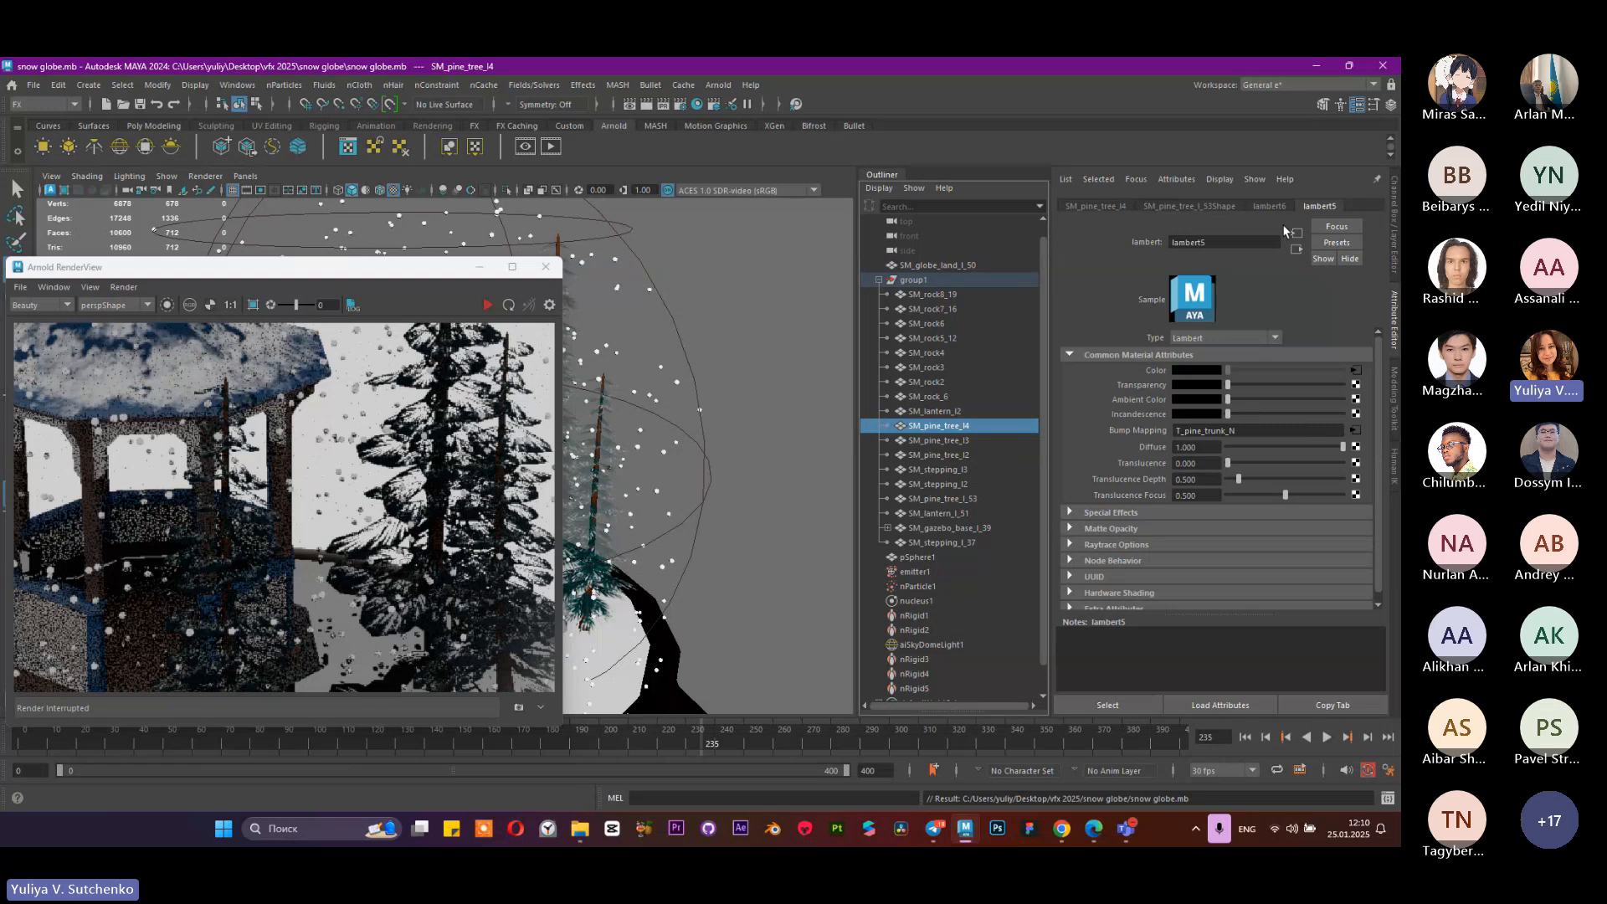
pyautogui.click(1280, 206)
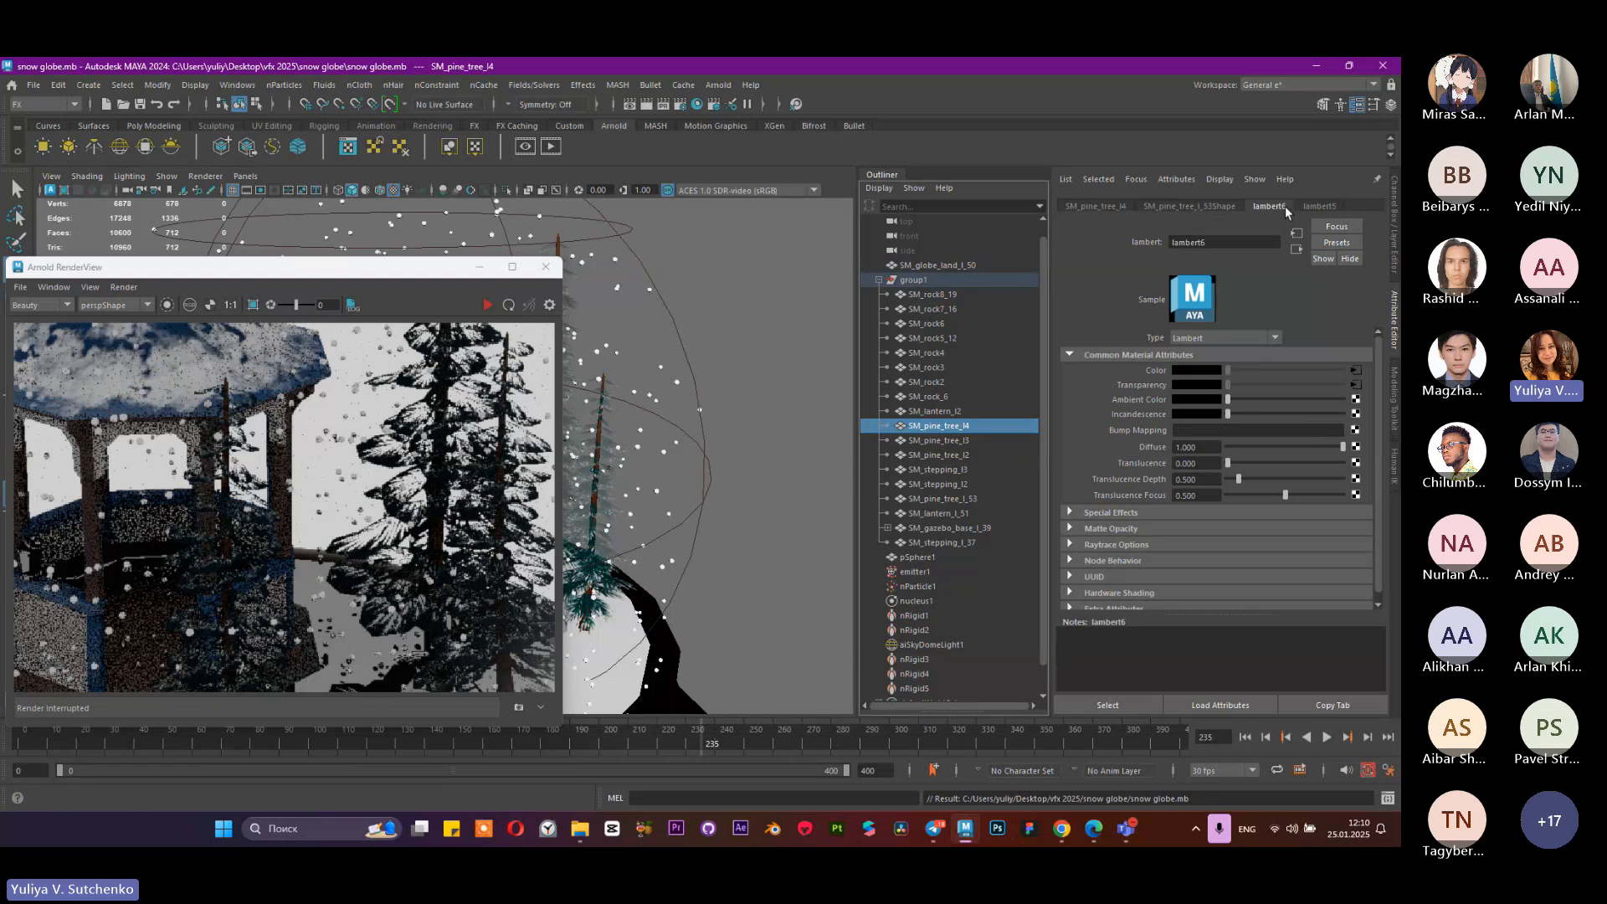
pyautogui.click(1355, 385)
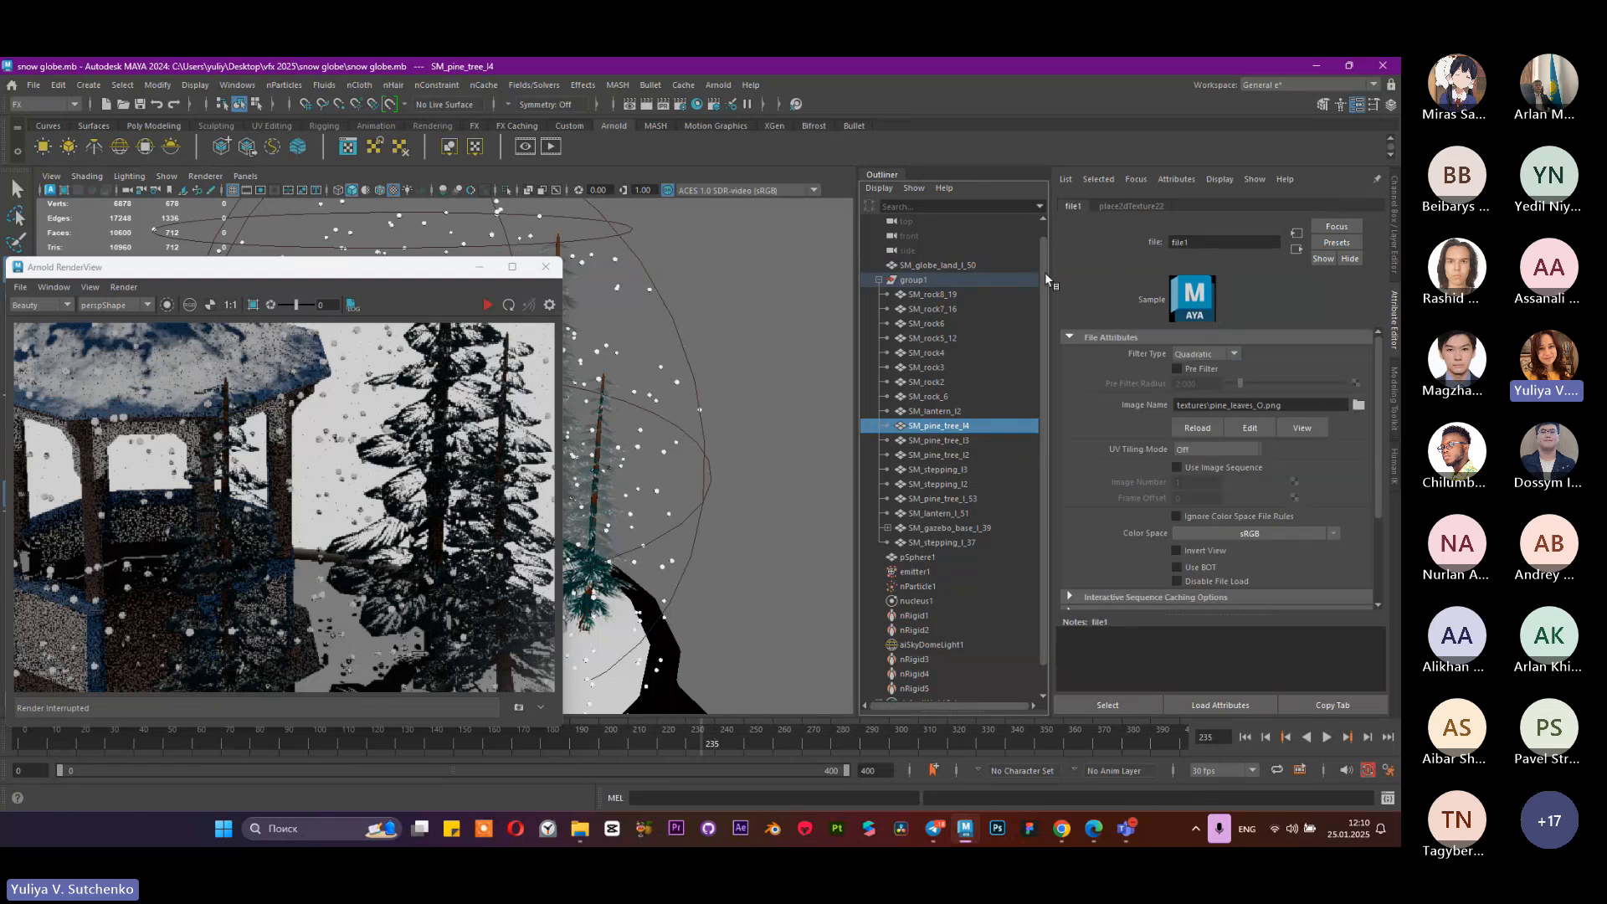
pyautogui.click(939, 425)
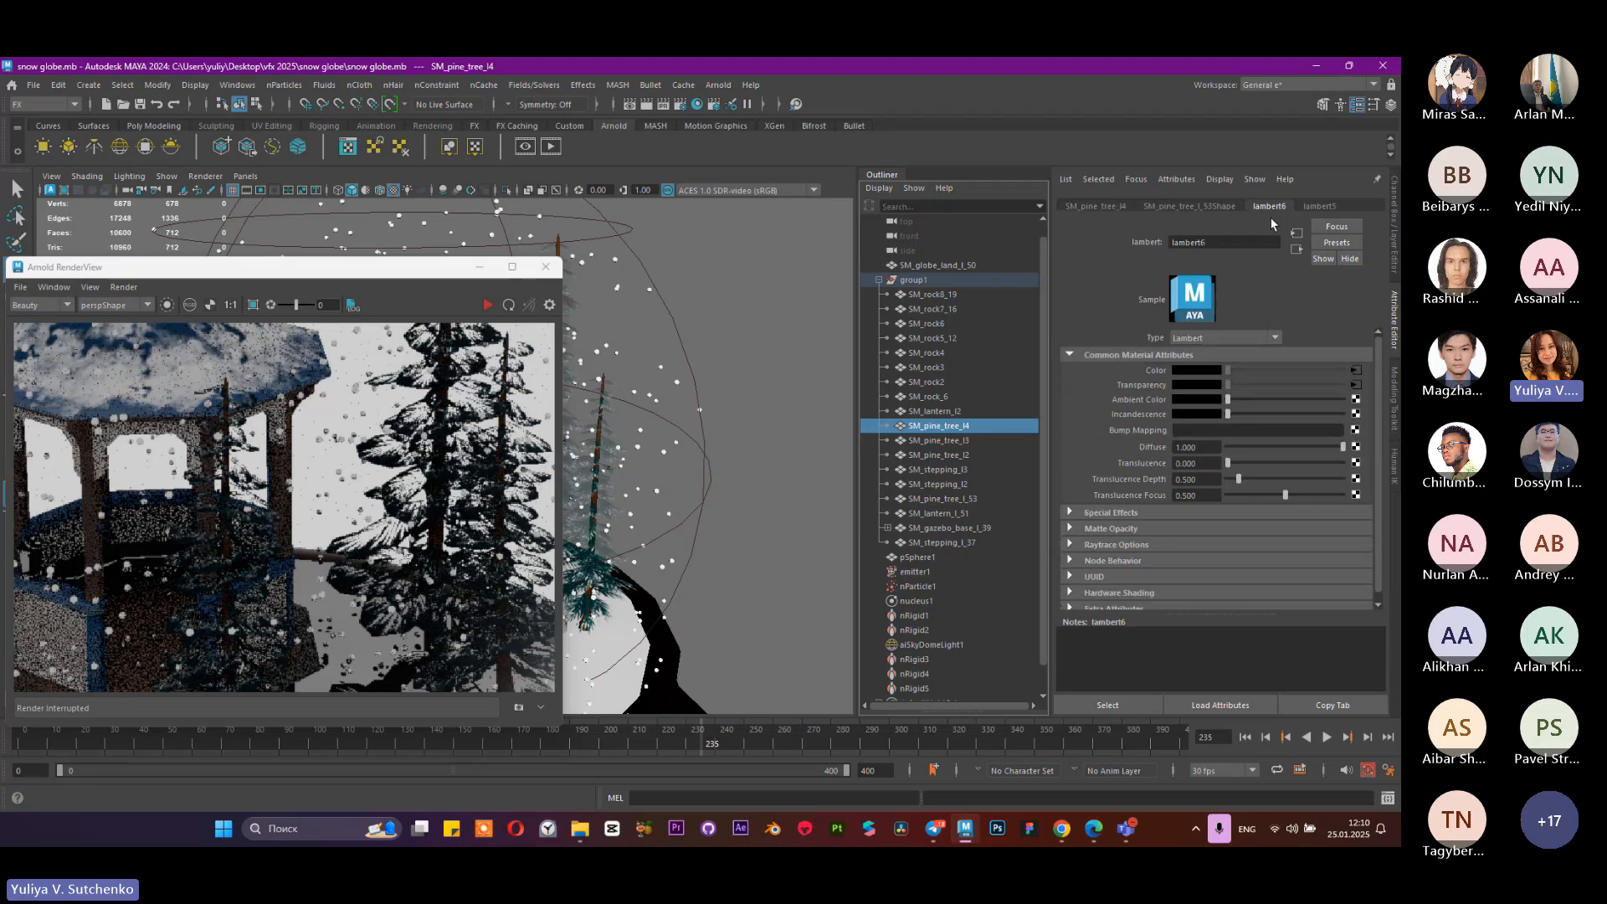
# Step: Change the pine leaves' material from Lambert to Standard Surface and briefly test-render it in Arnold RenderView
pyautogui.click(1210, 336)
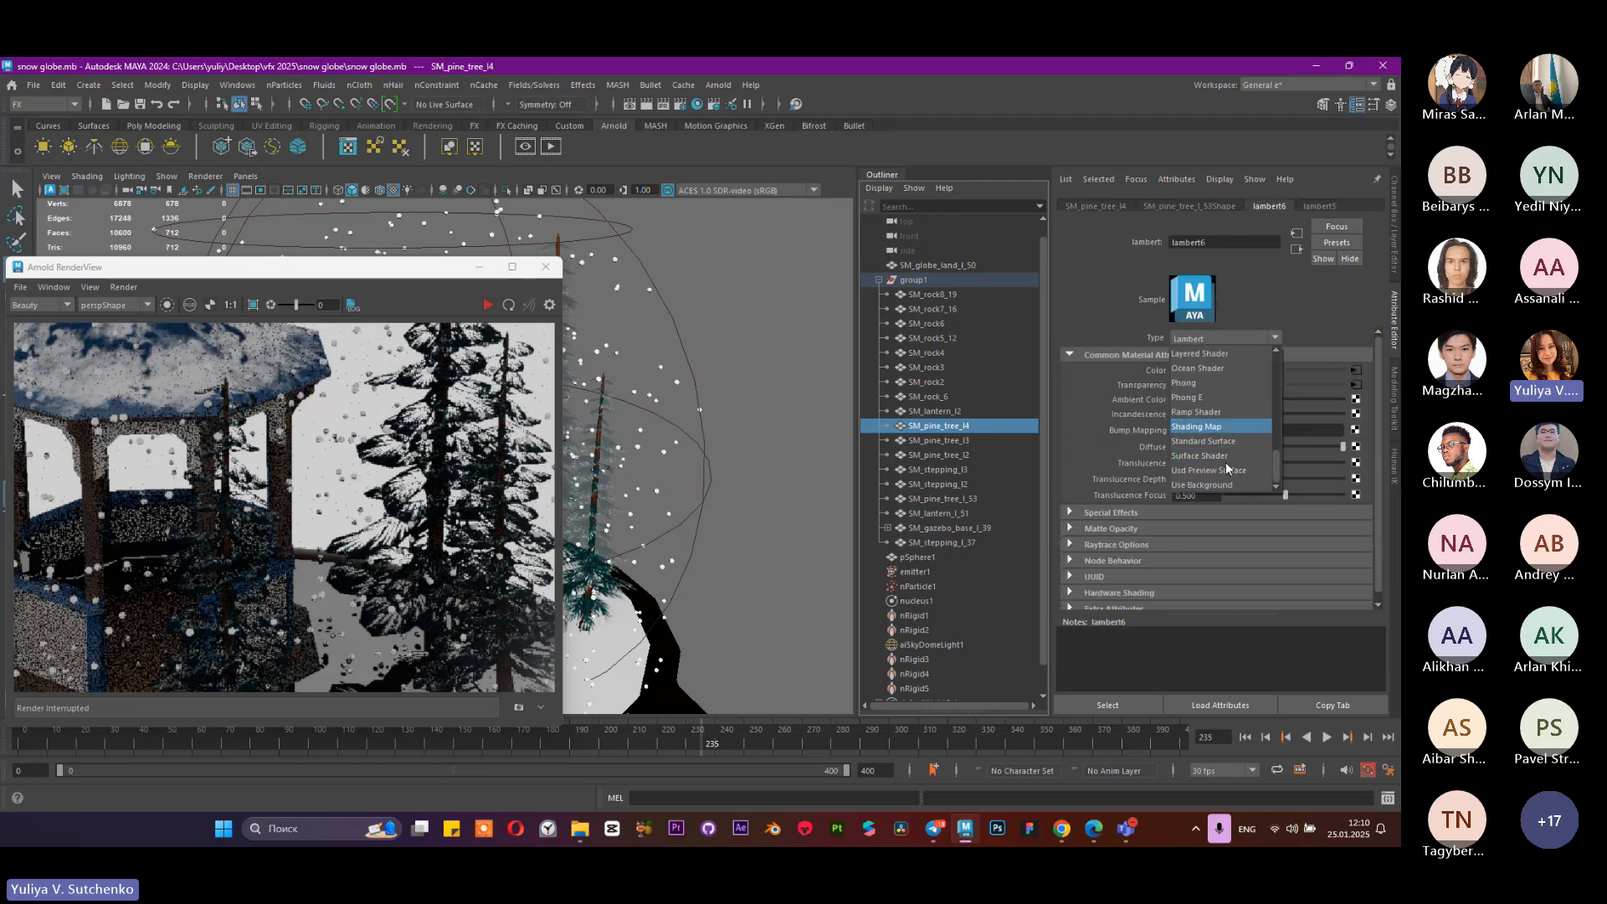
pyautogui.click(1218, 440)
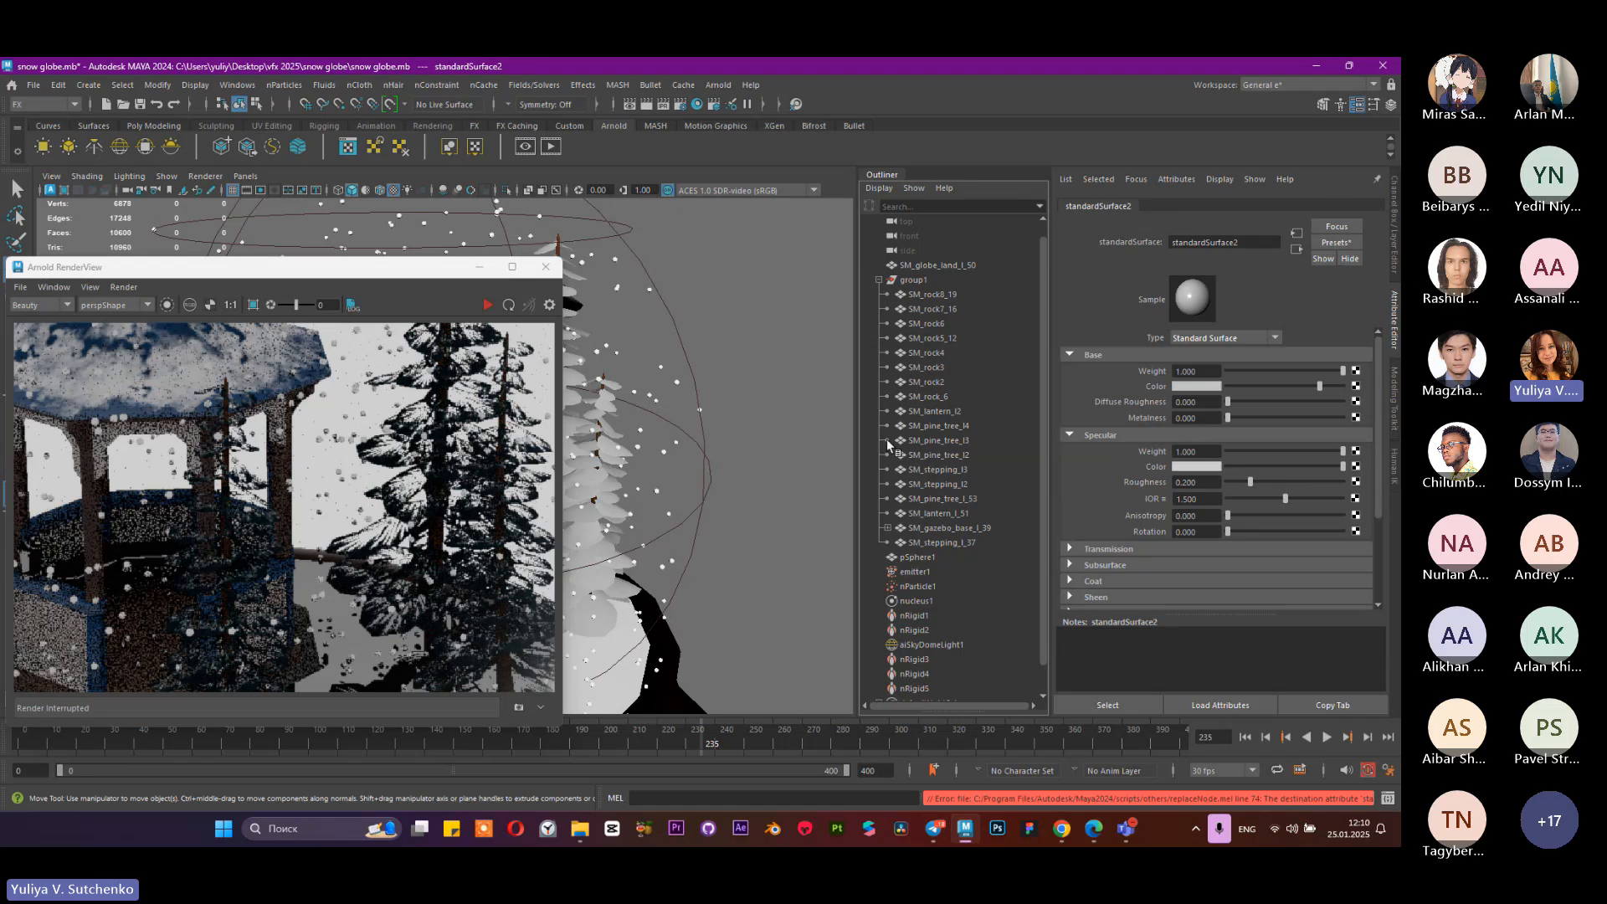
pyautogui.click(487, 305)
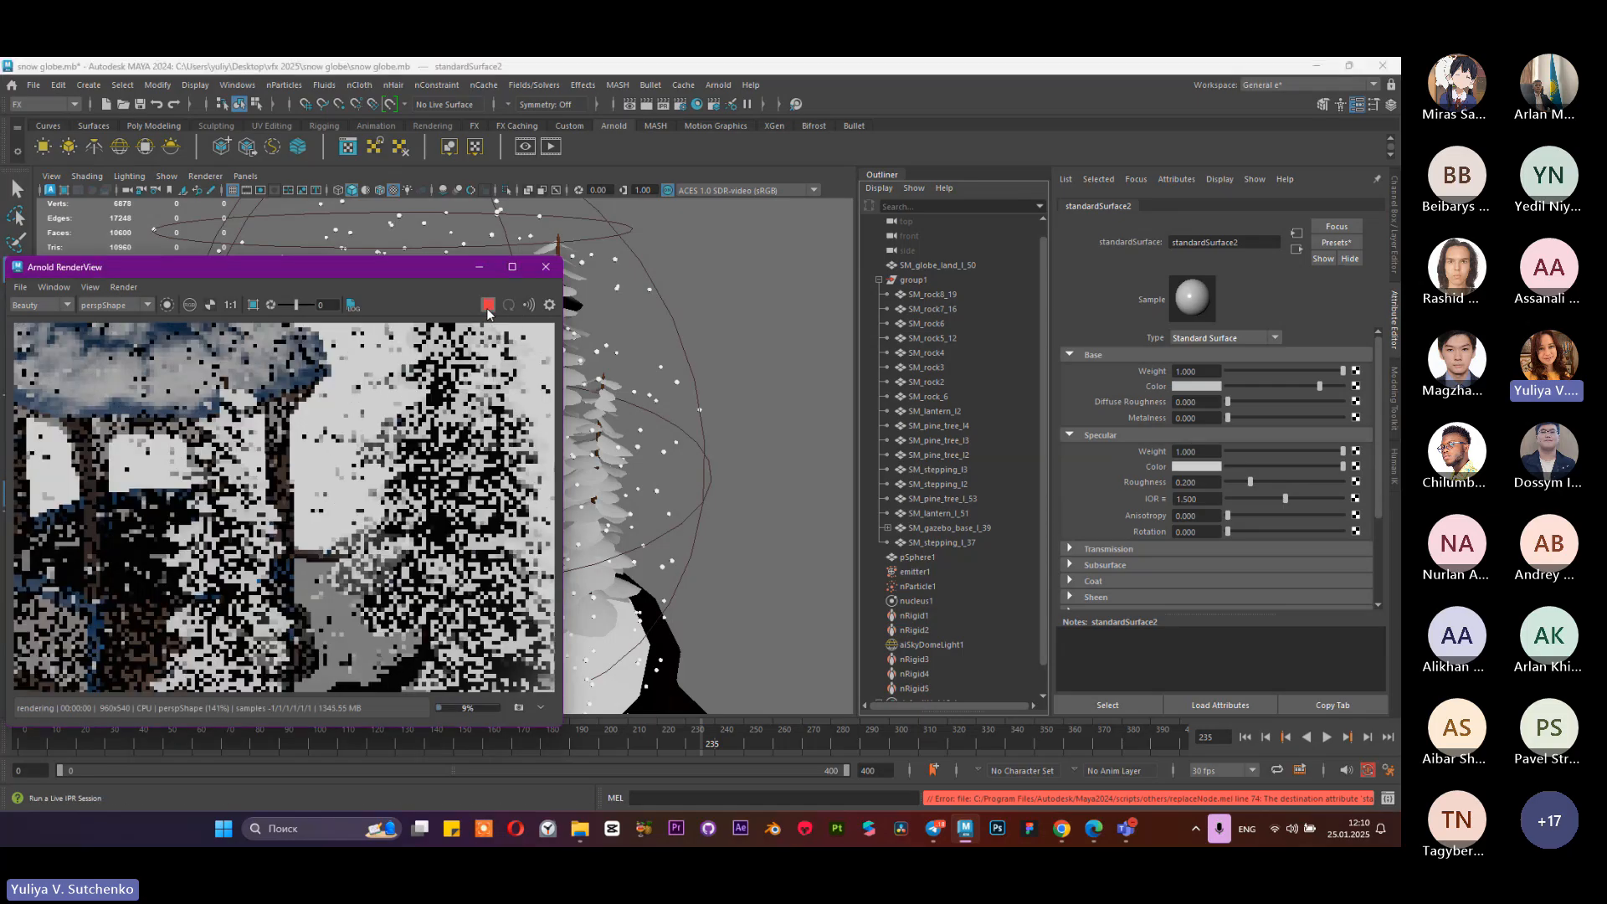
pyautogui.click(488, 305)
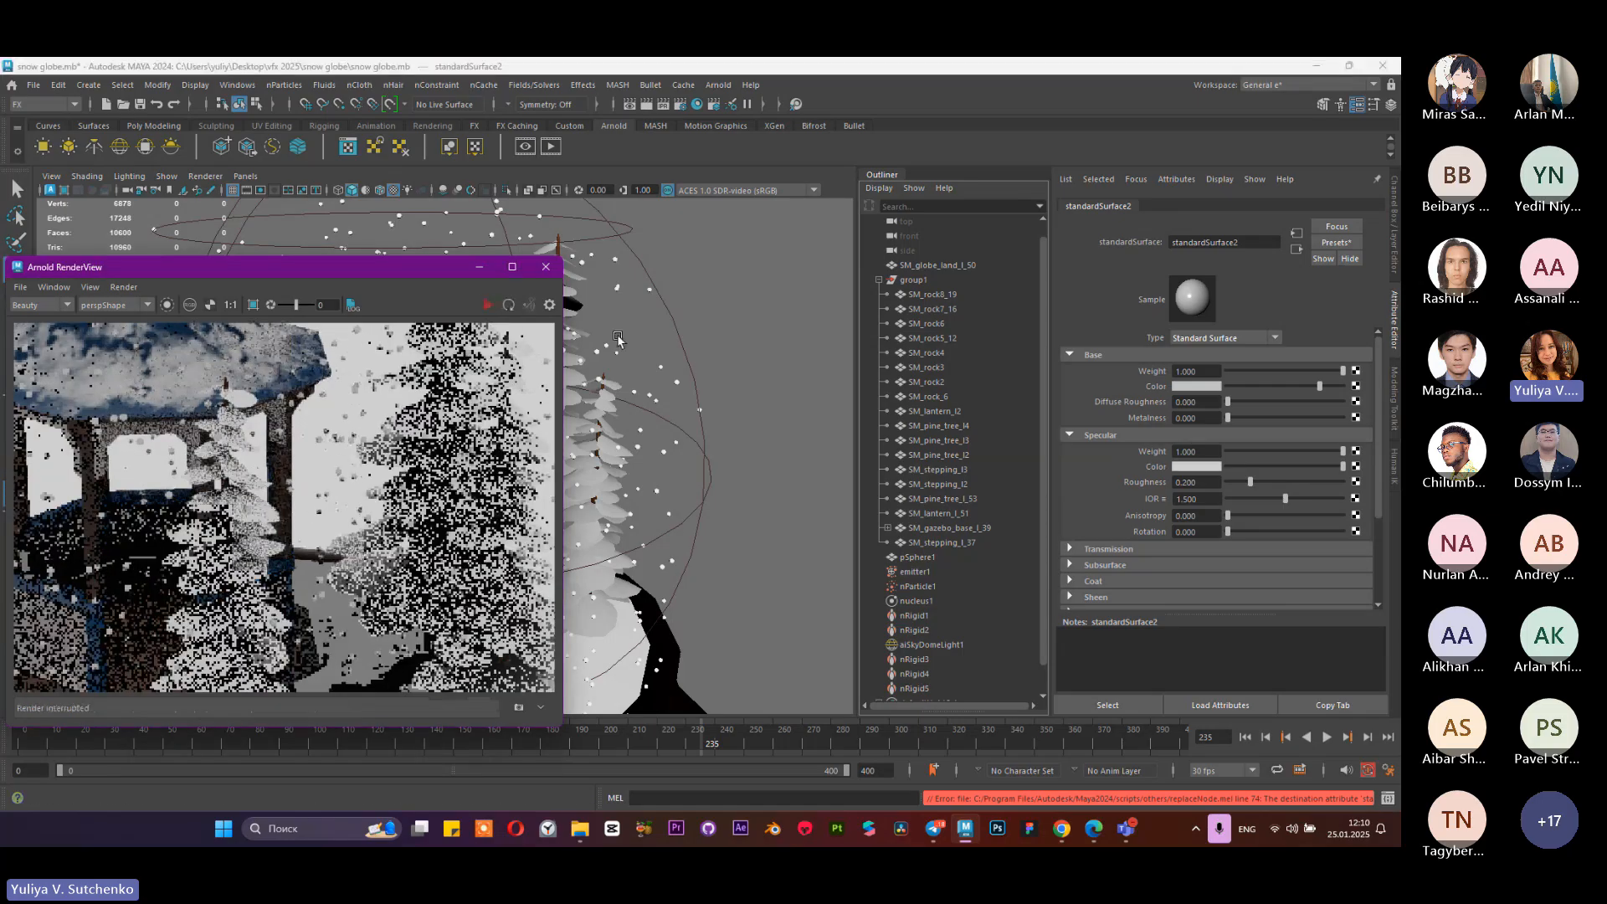
# Step: Map the leaf material's base color to a File texture using pine_leaves_BC.jpg from the project's textures folder, and test-render the trees
pyautogui.click(1356, 386)
pyautogui.click(606, 448)
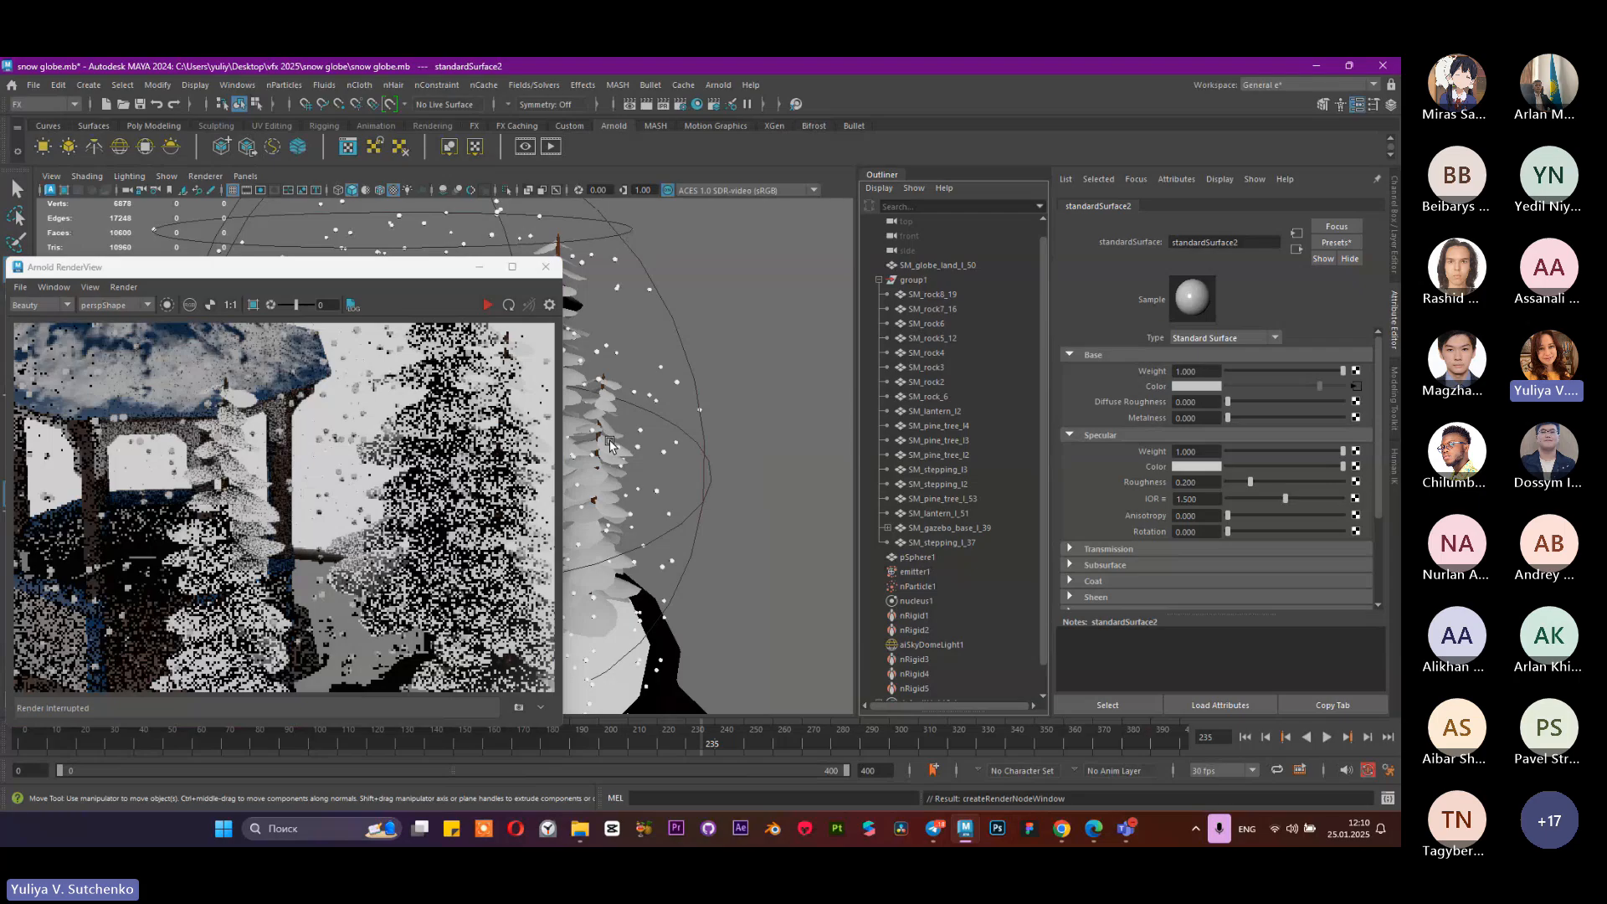
pyautogui.click(1358, 404)
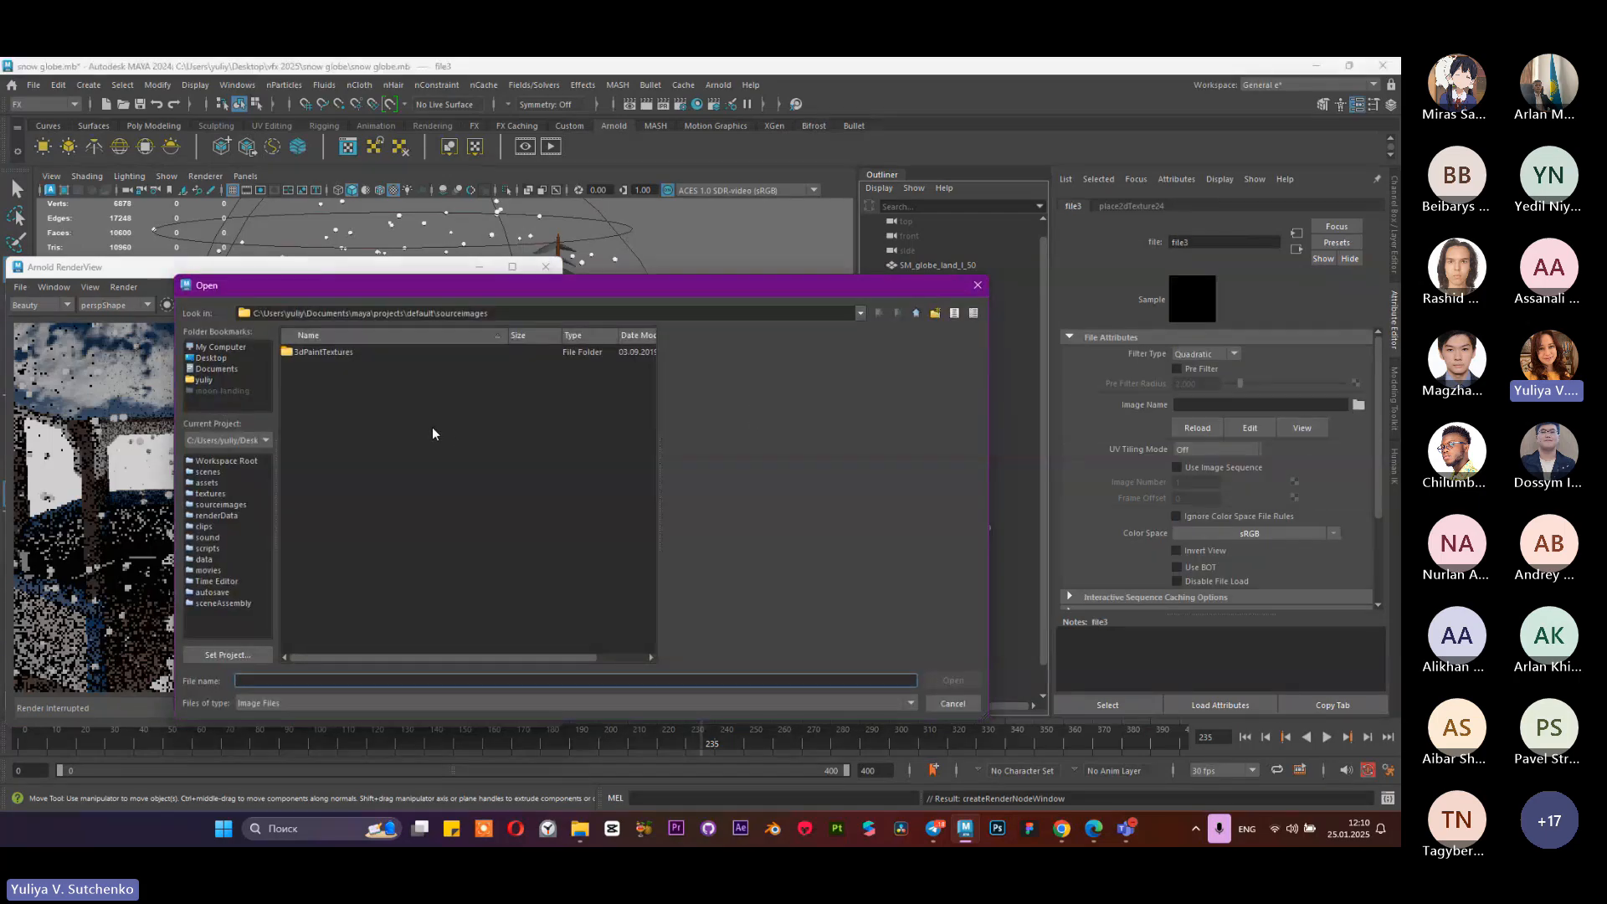
pyautogui.click(211, 357)
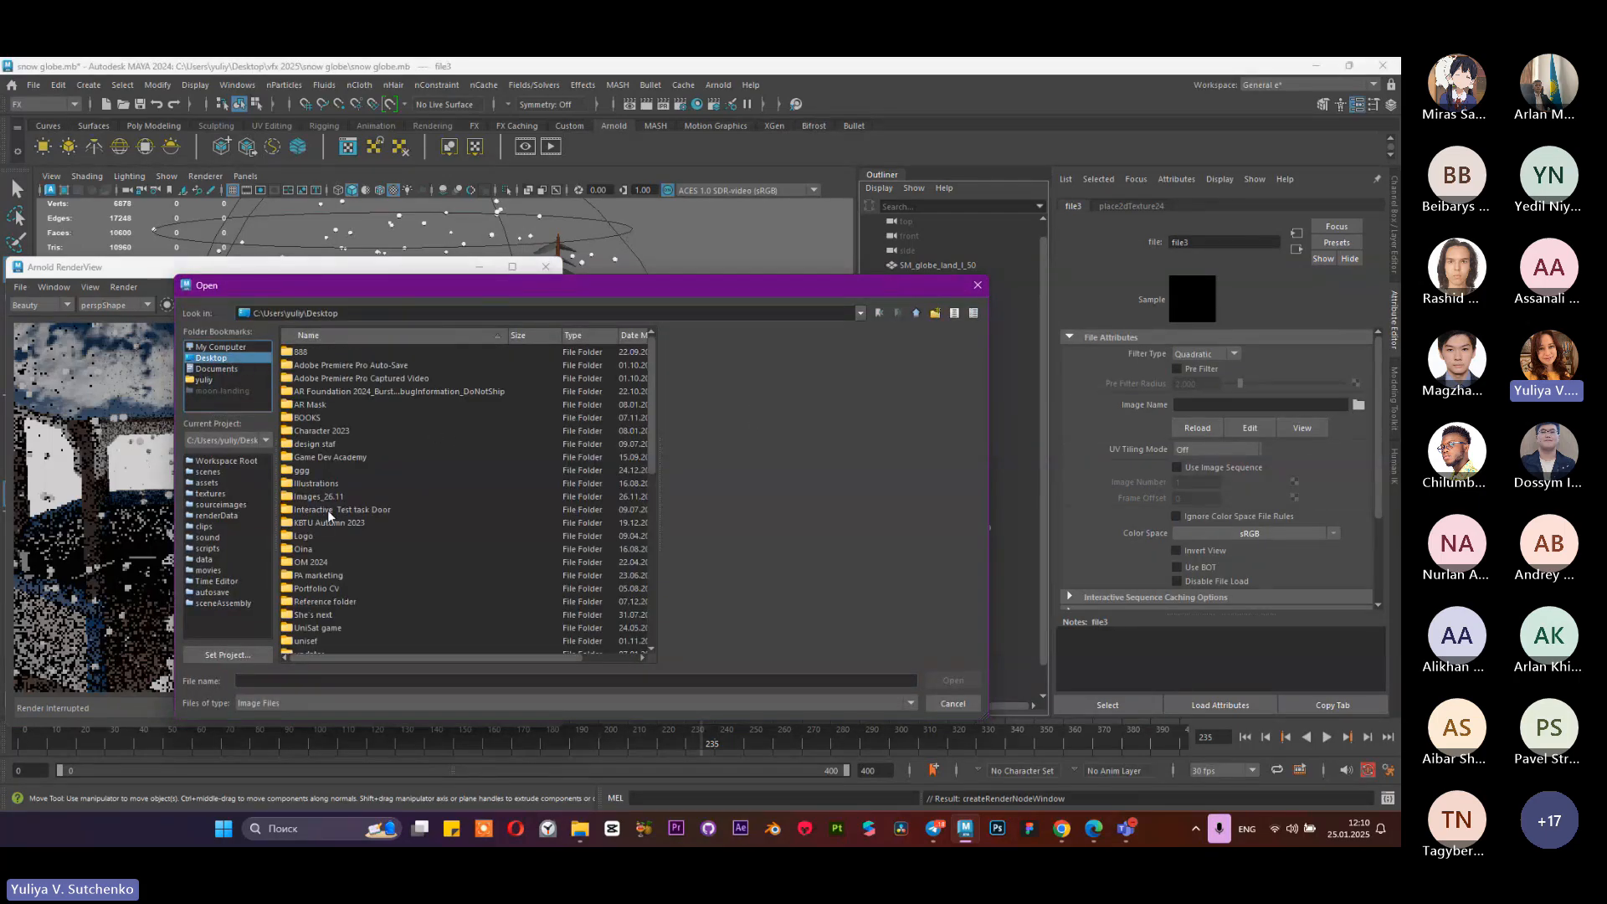
pyautogui.scroll(-4, 315, 505)
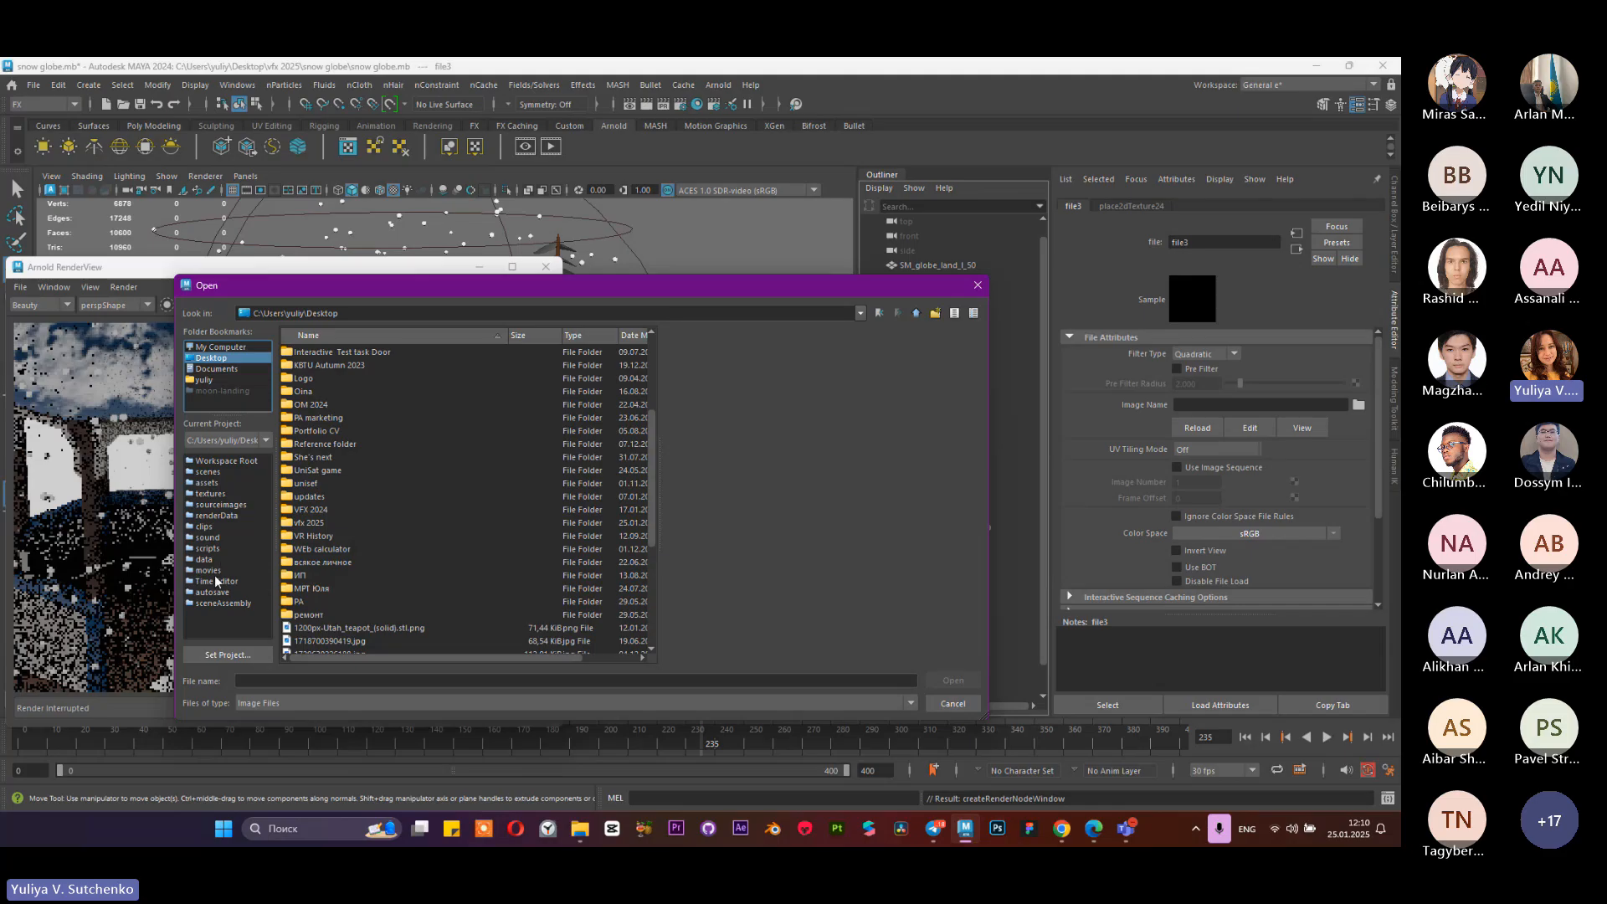
pyautogui.click(215, 495)
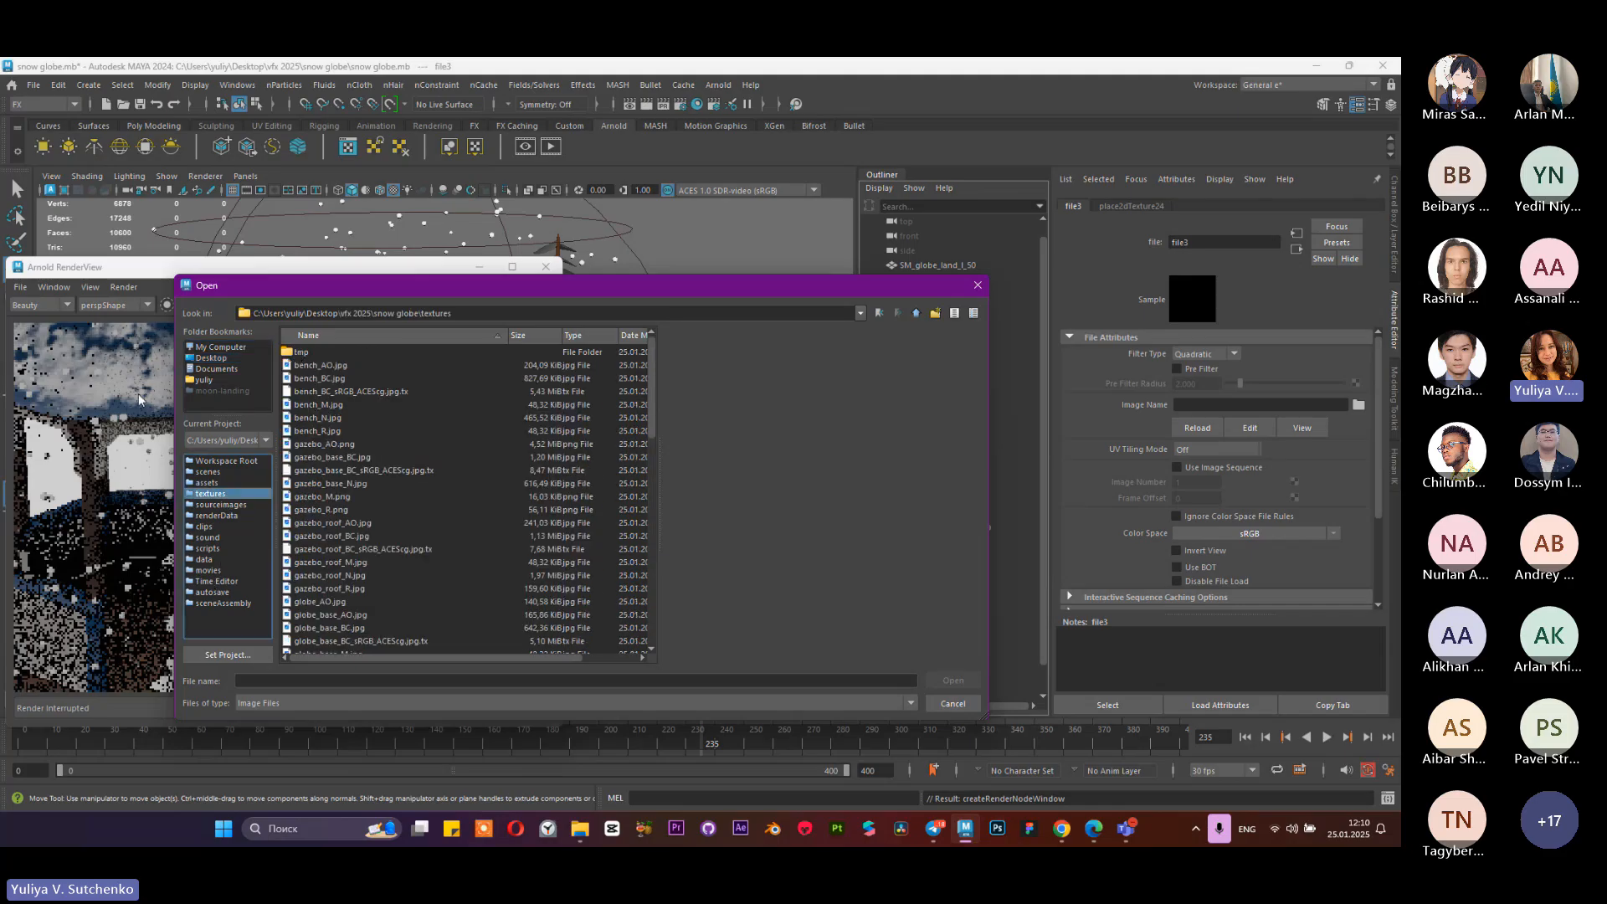
pyautogui.scroll(-3, 364, 500)
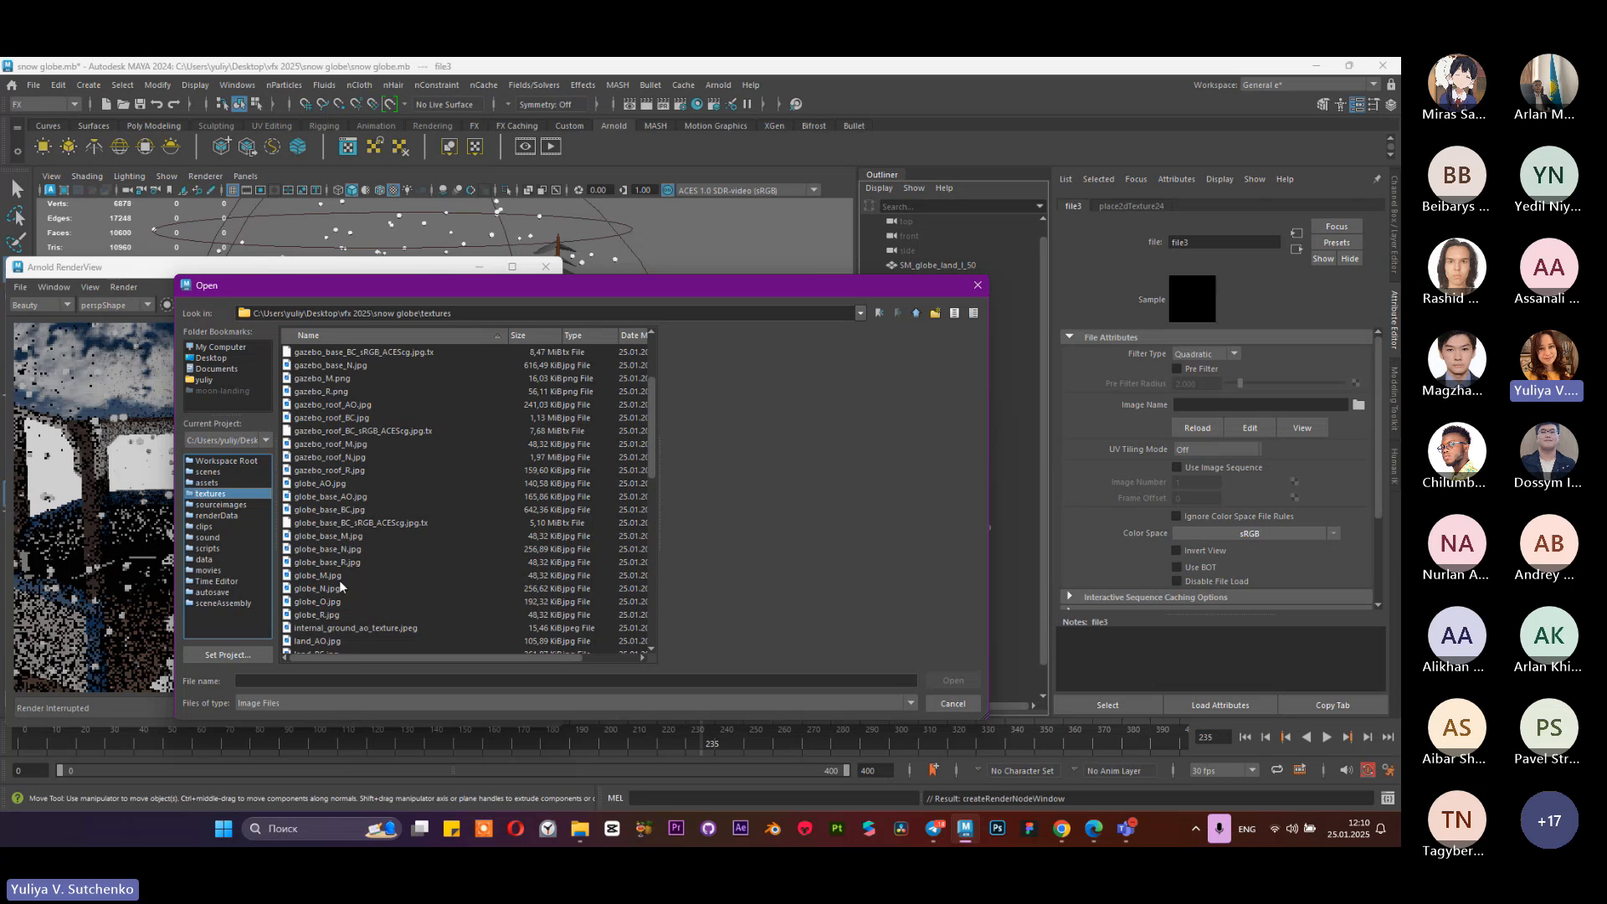
pyautogui.scroll(-8, 339, 580)
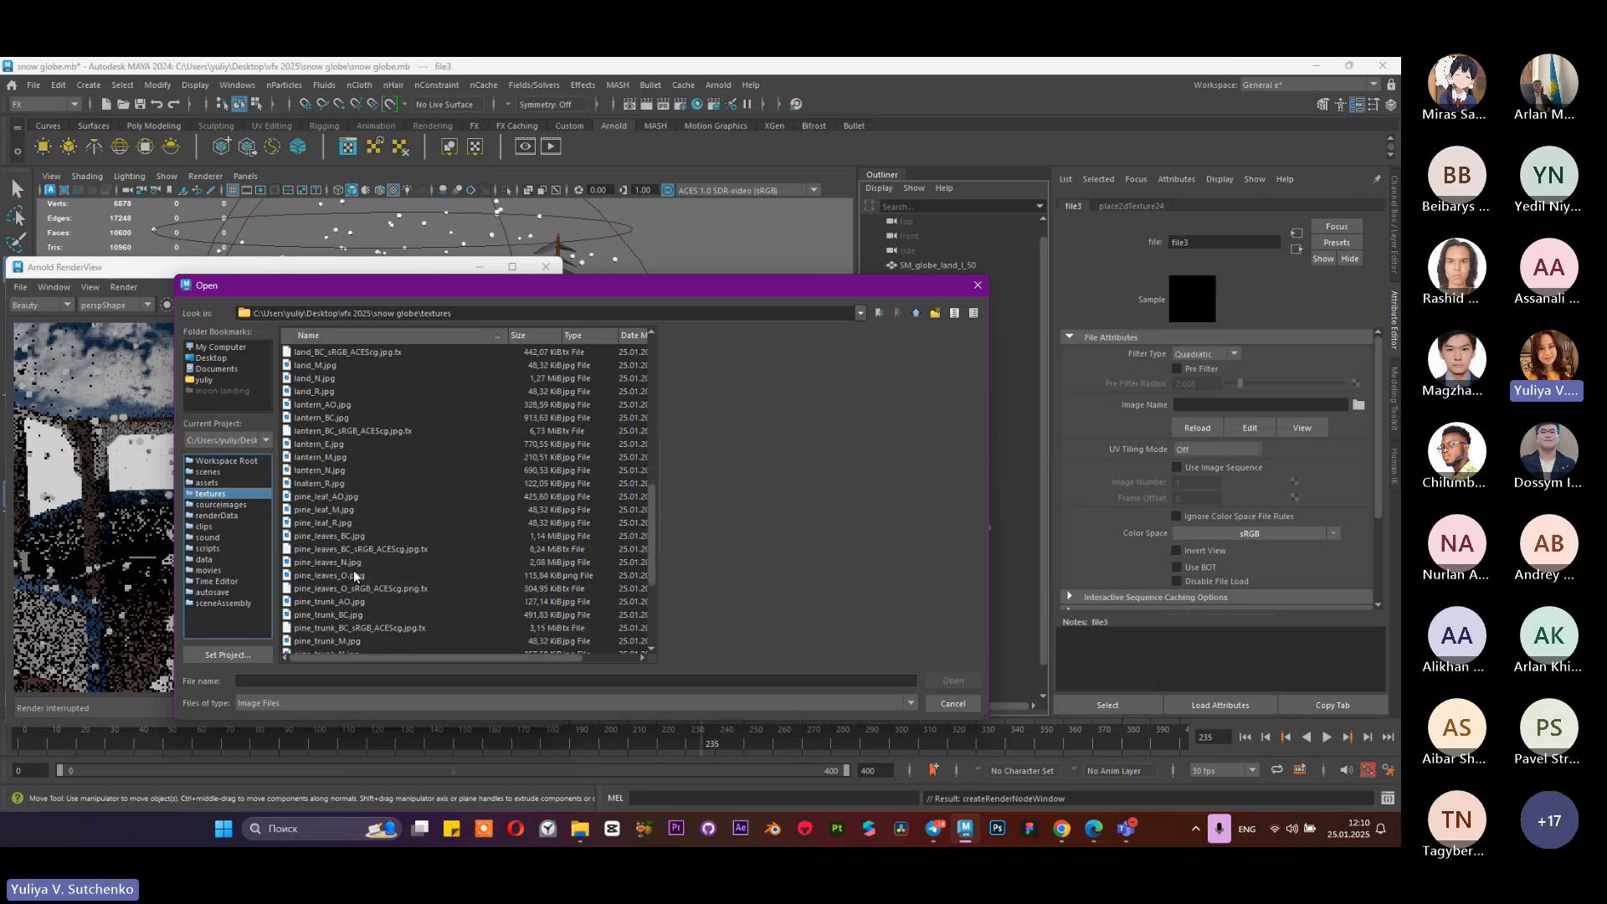
pyautogui.click(349, 574)
pyautogui.click(356, 562)
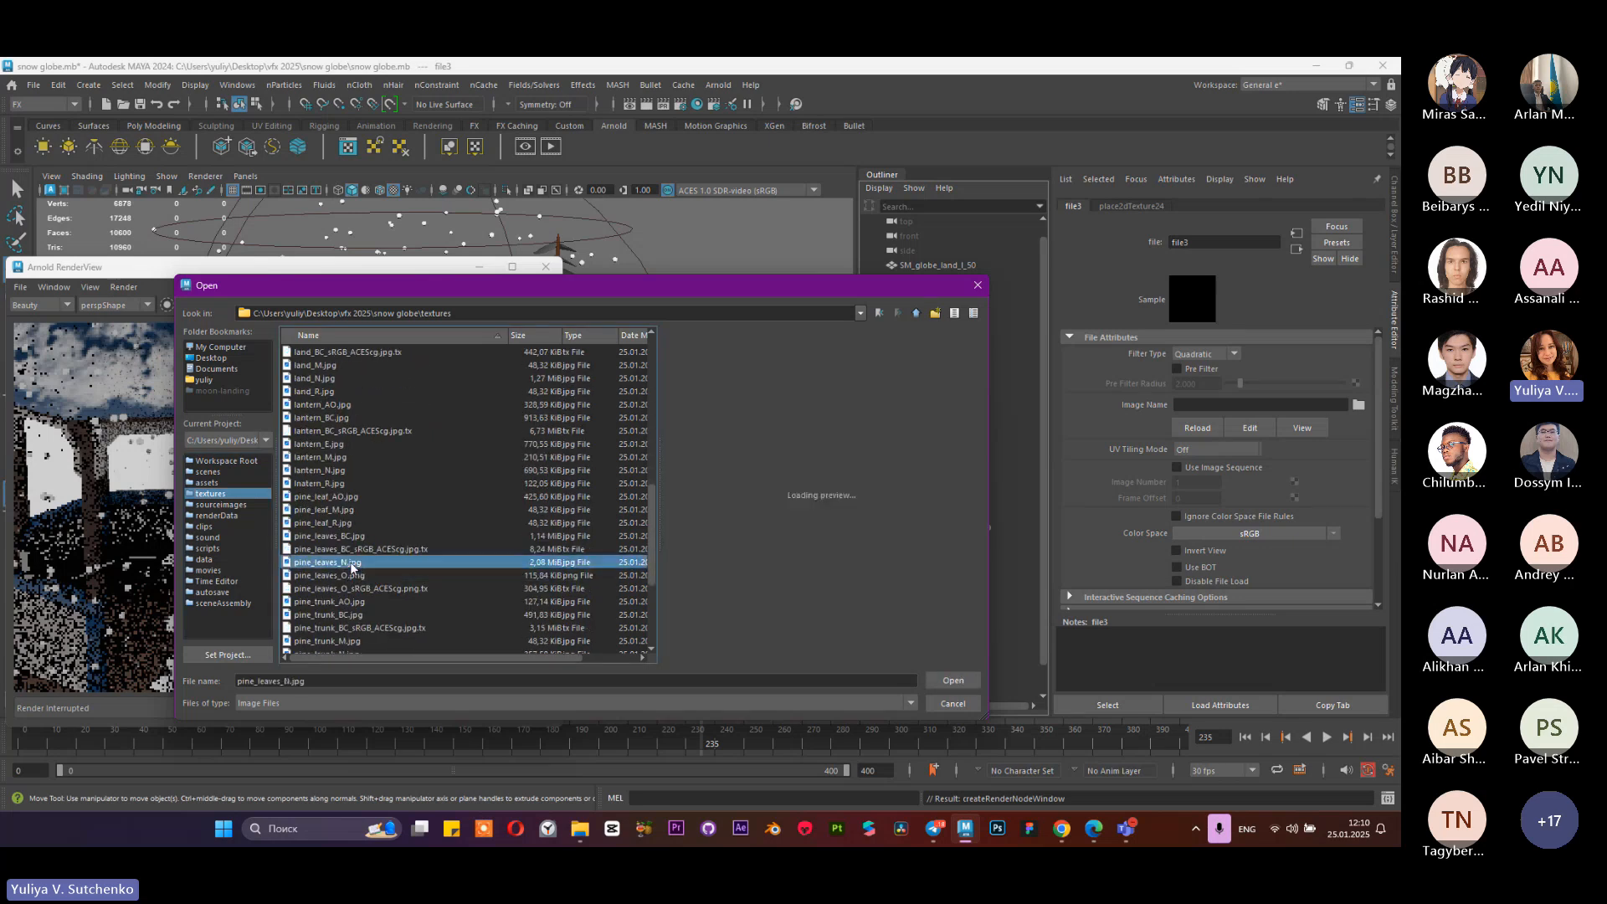
pyautogui.click(360, 537)
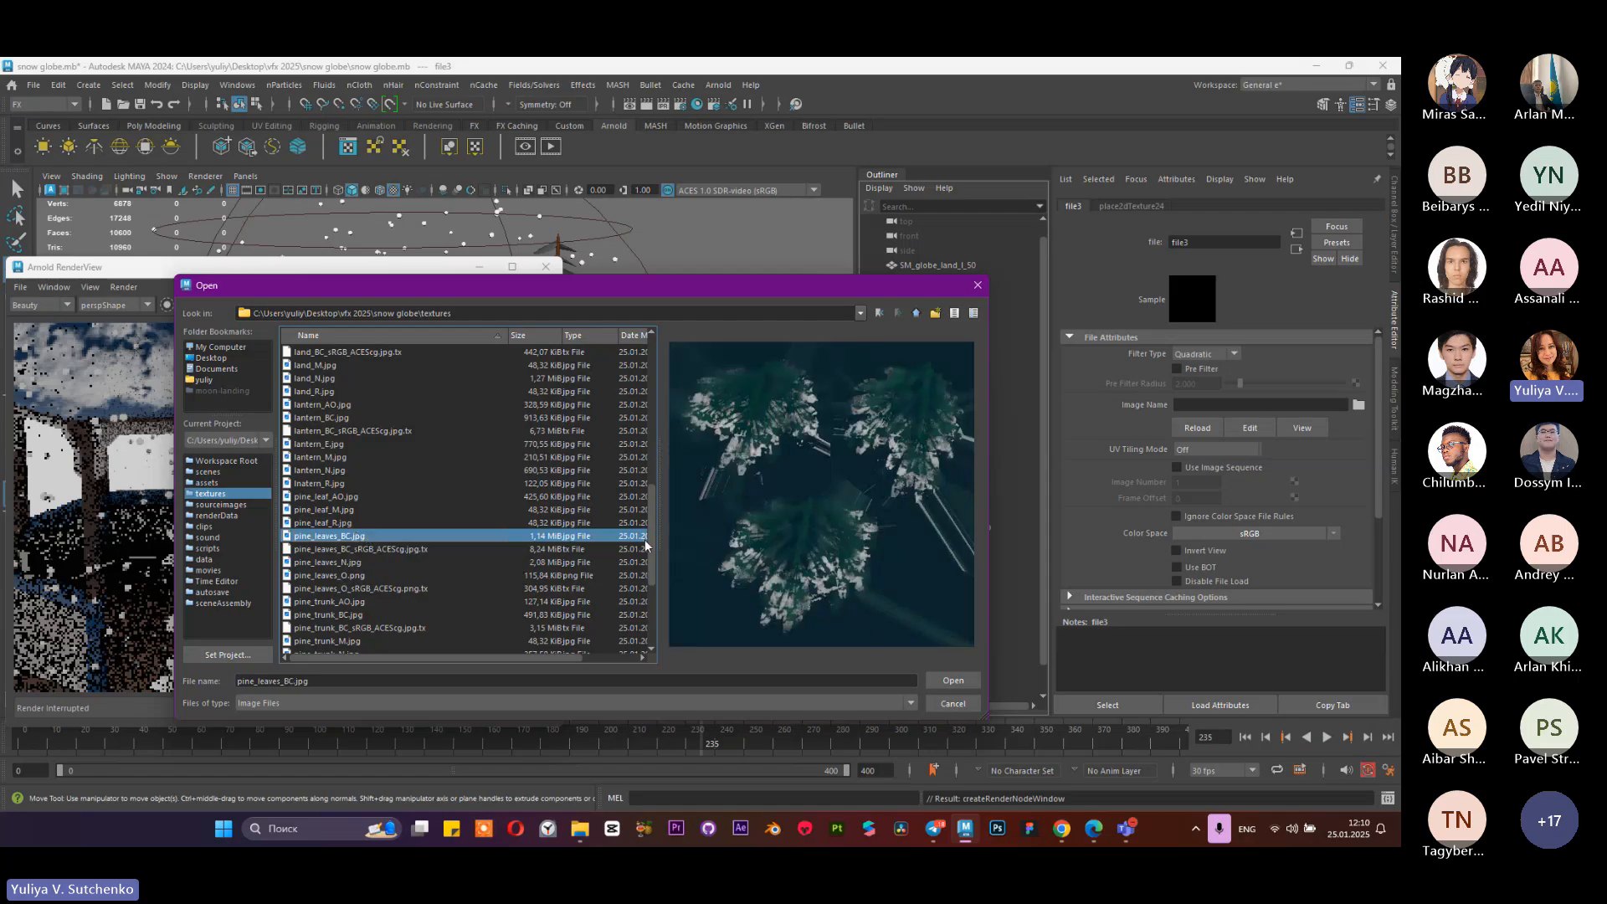
pyautogui.click(947, 678)
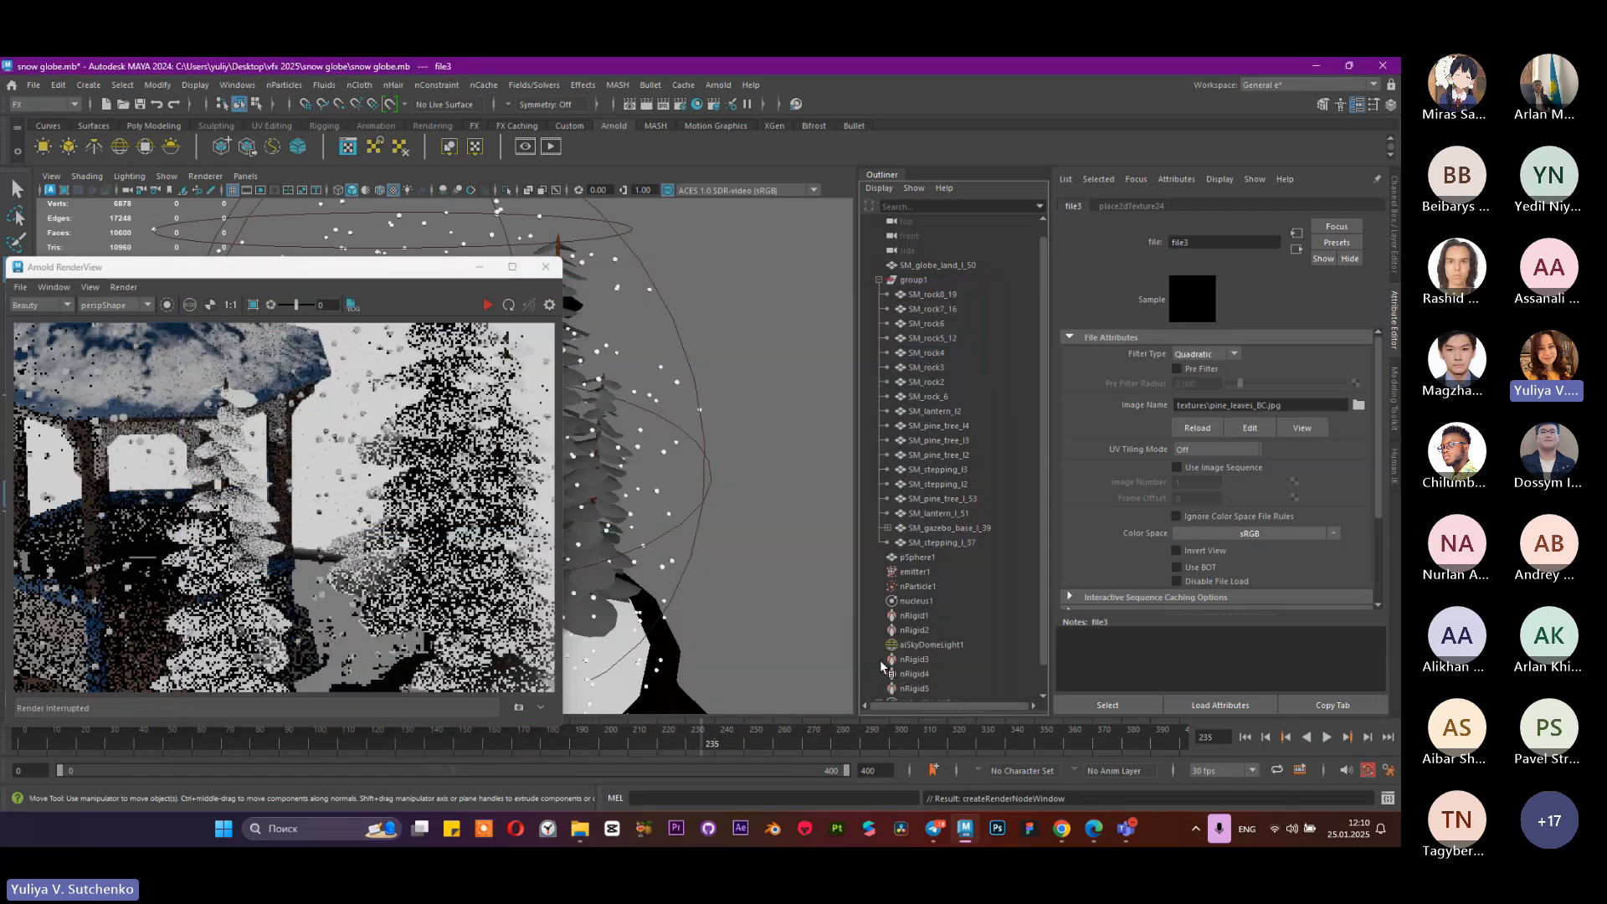
pyautogui.click(379, 438)
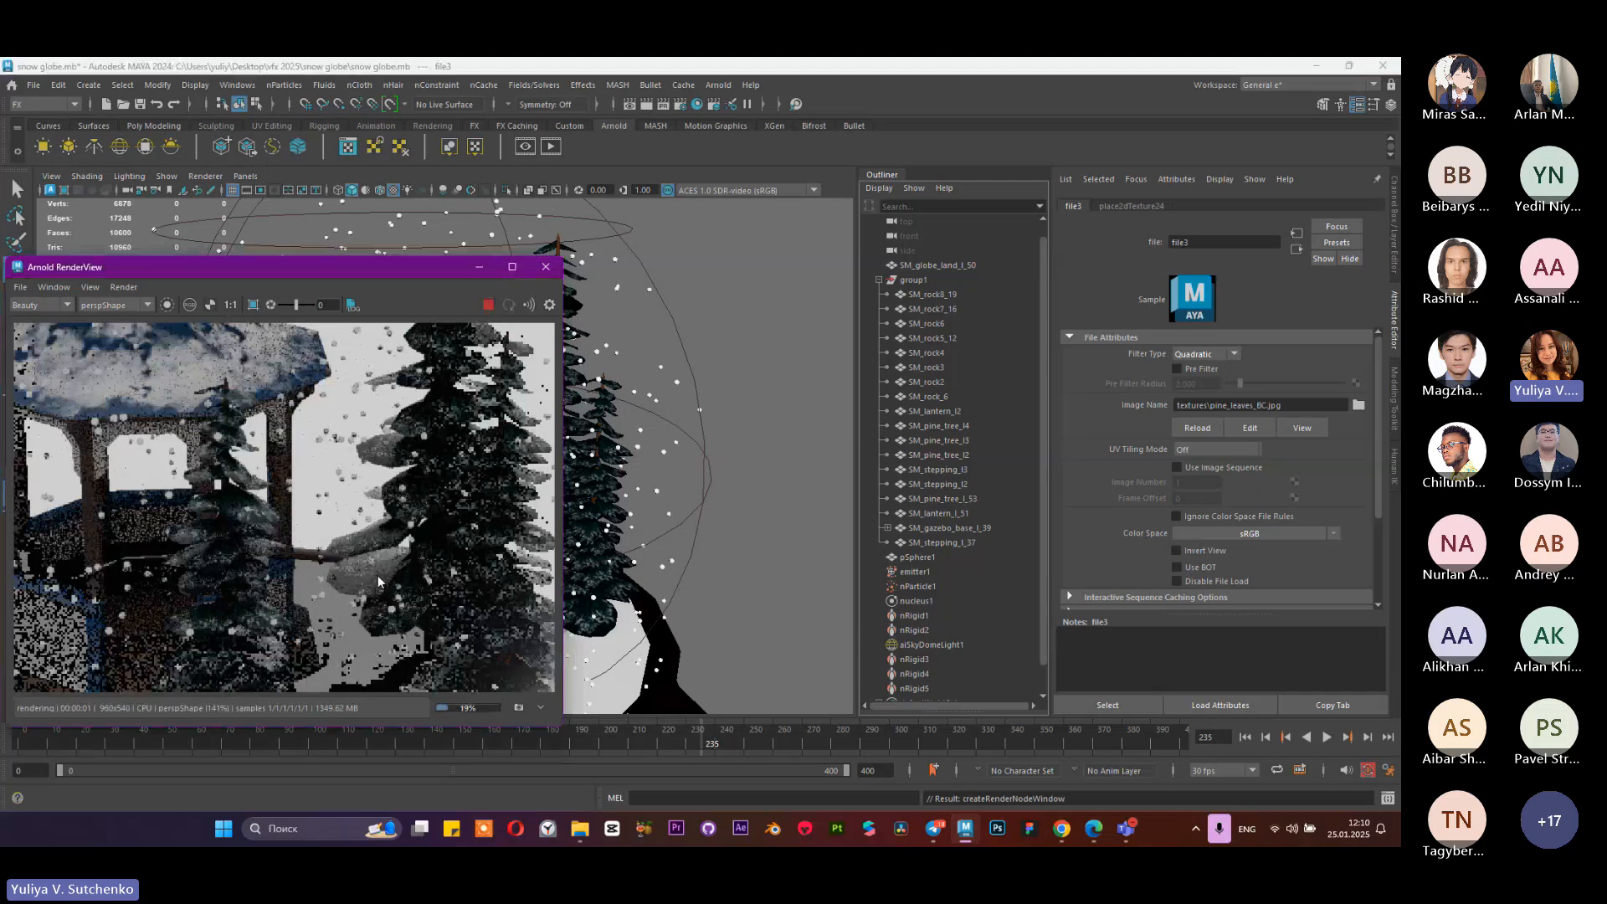
pyautogui.click(488, 304)
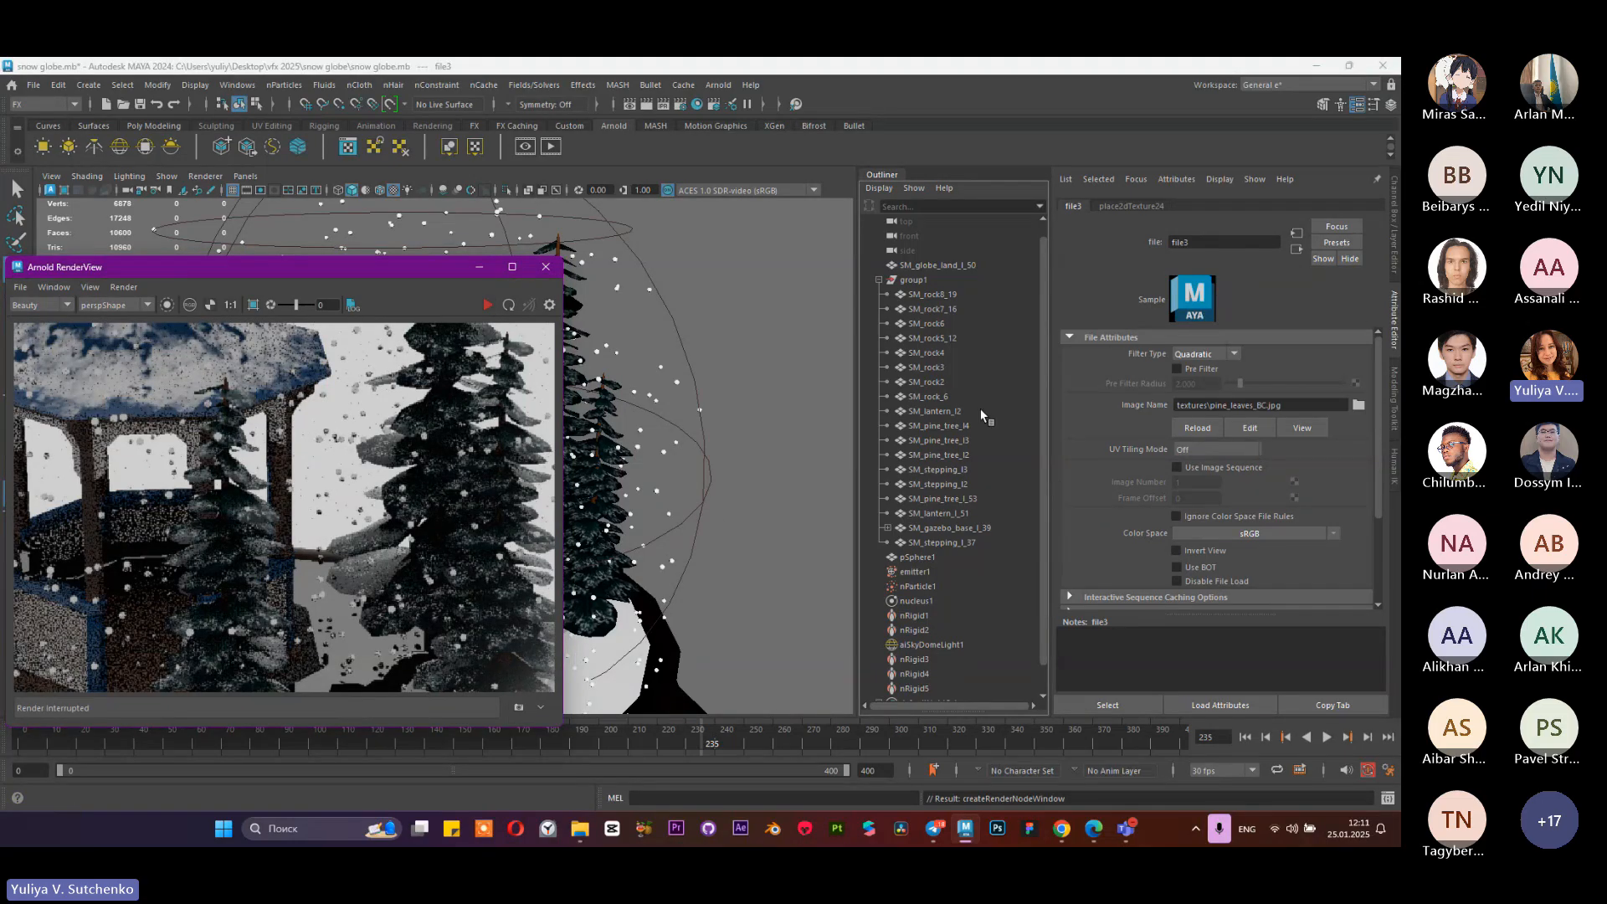
# Step: Connect a File texture to the geometry opacity of the Standard Surface leaf material on SM_pine_tree_l_53
pyautogui.click(957, 497)
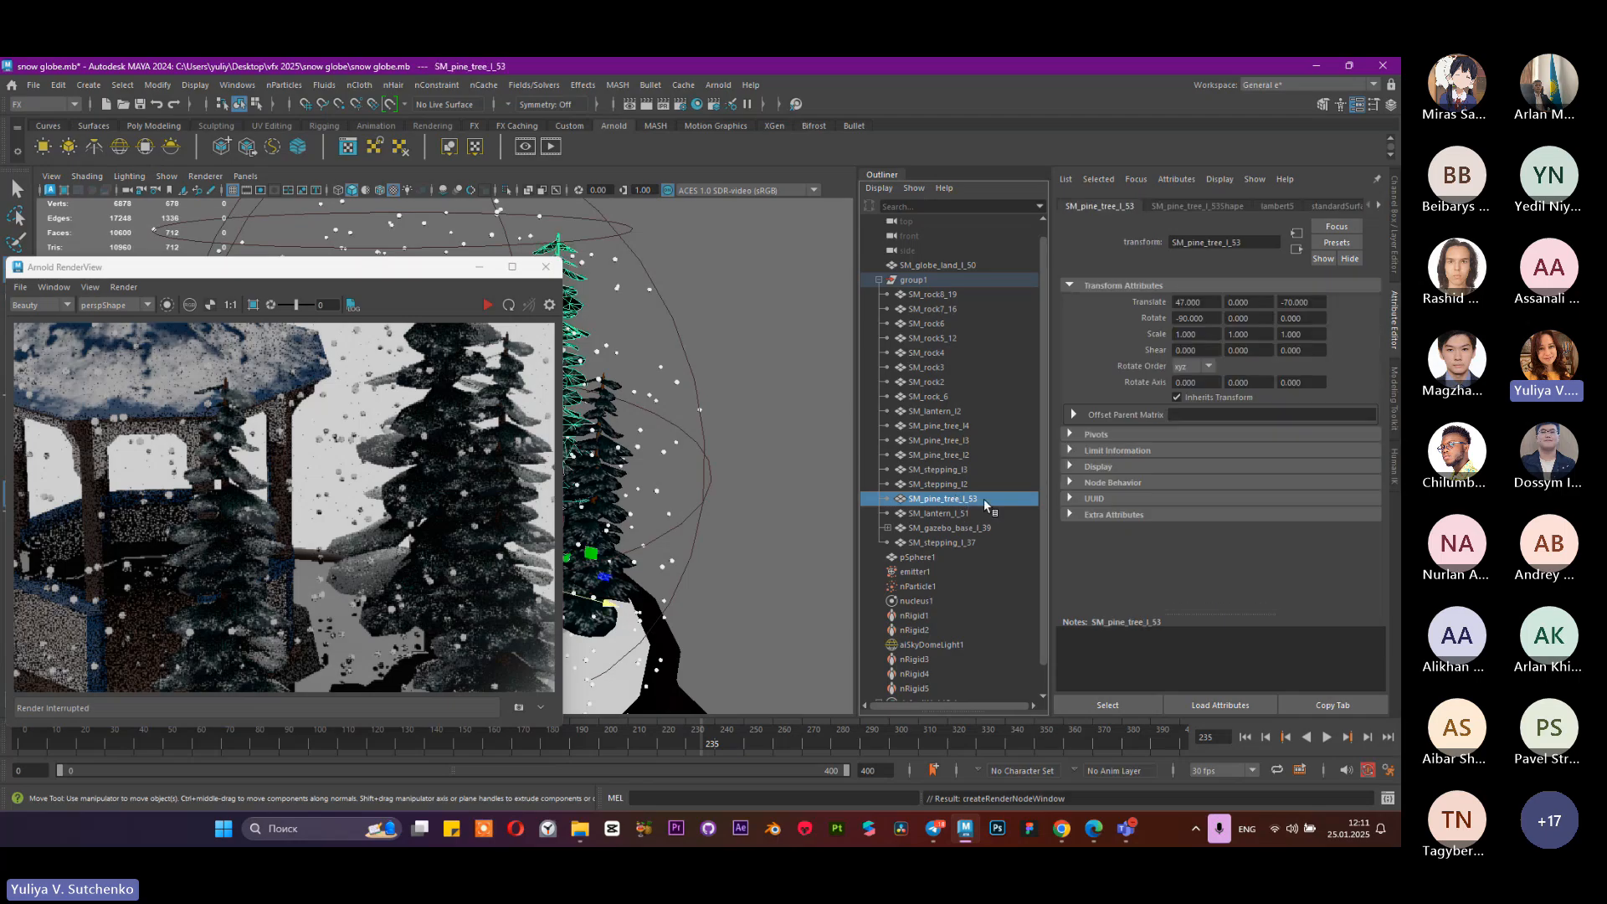
pyautogui.click(1344, 205)
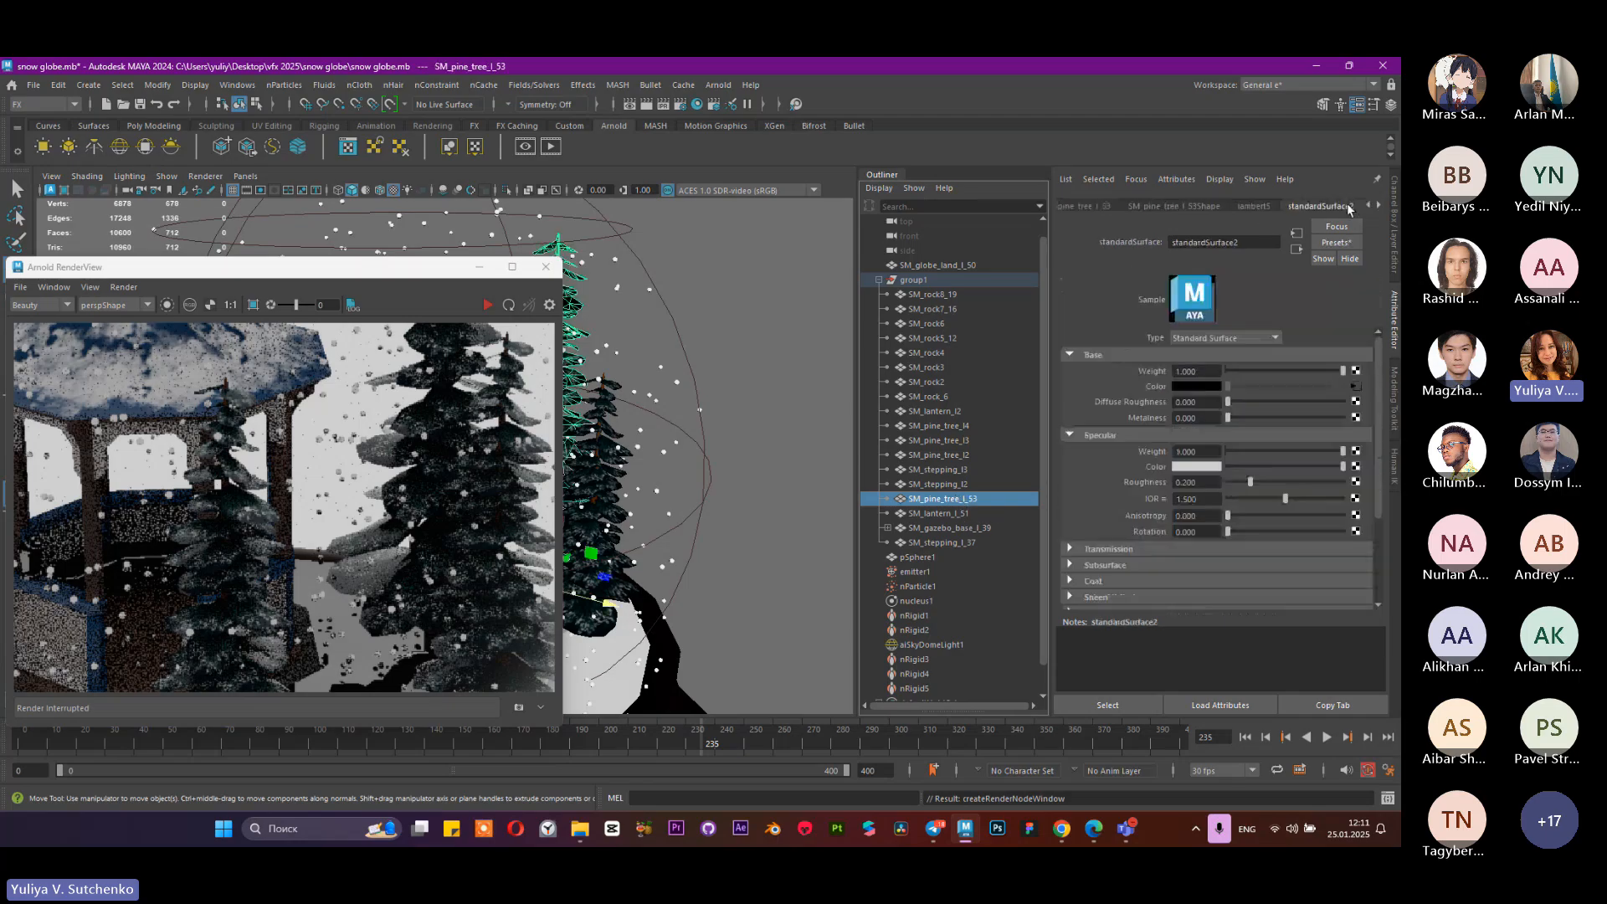
pyautogui.scroll(-3, 1216, 467)
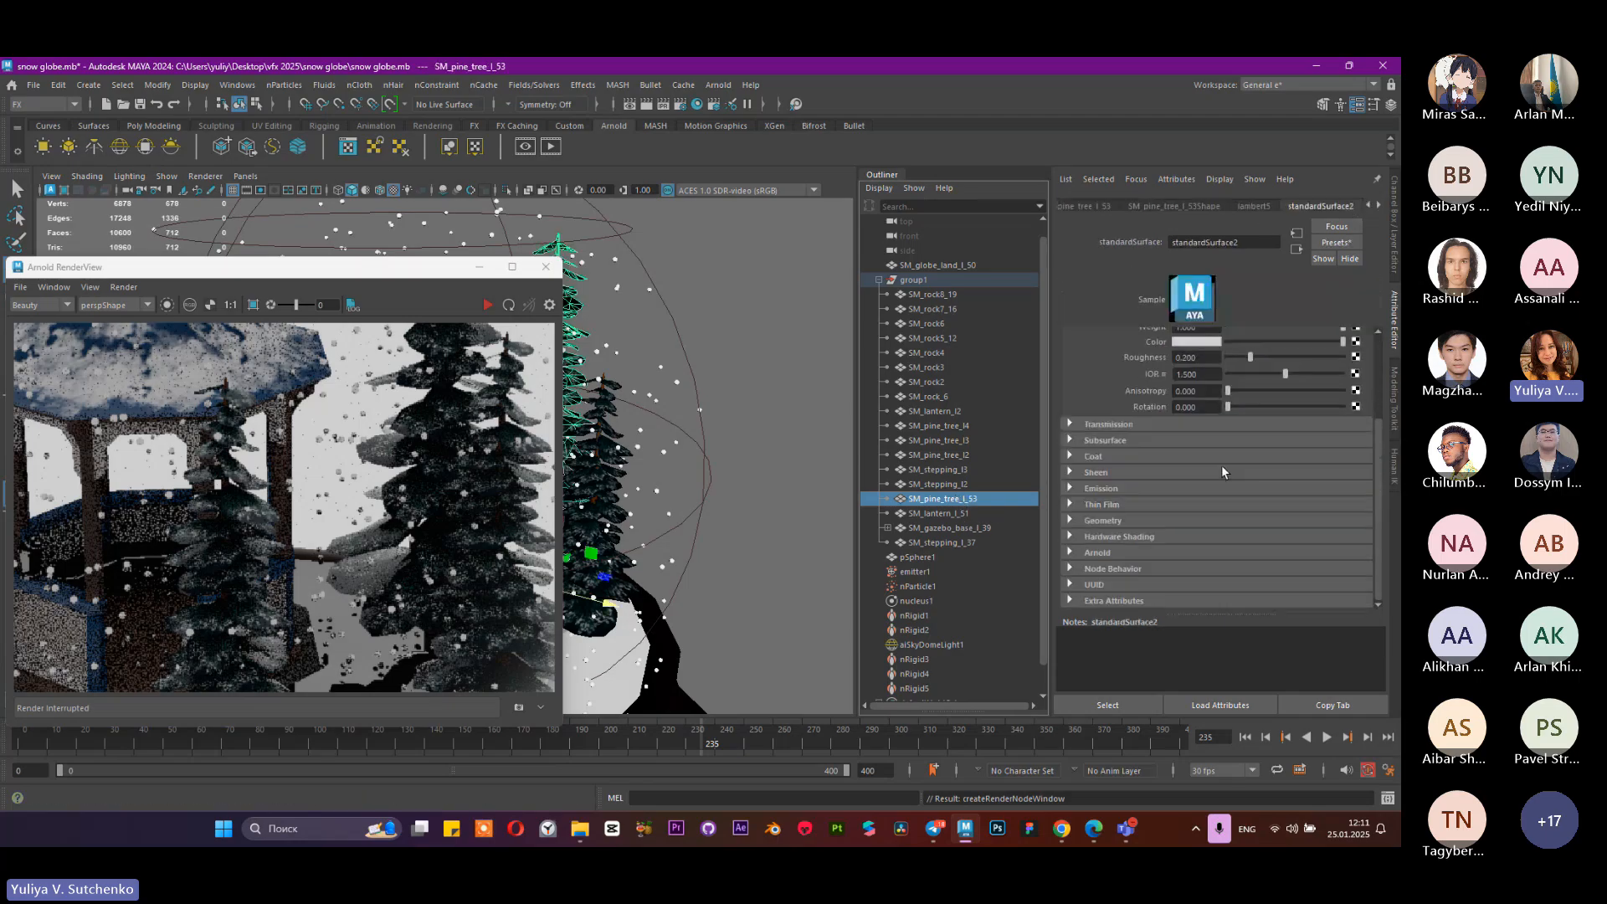
pyautogui.click(1096, 520)
pyautogui.scroll(-1, 1096, 517)
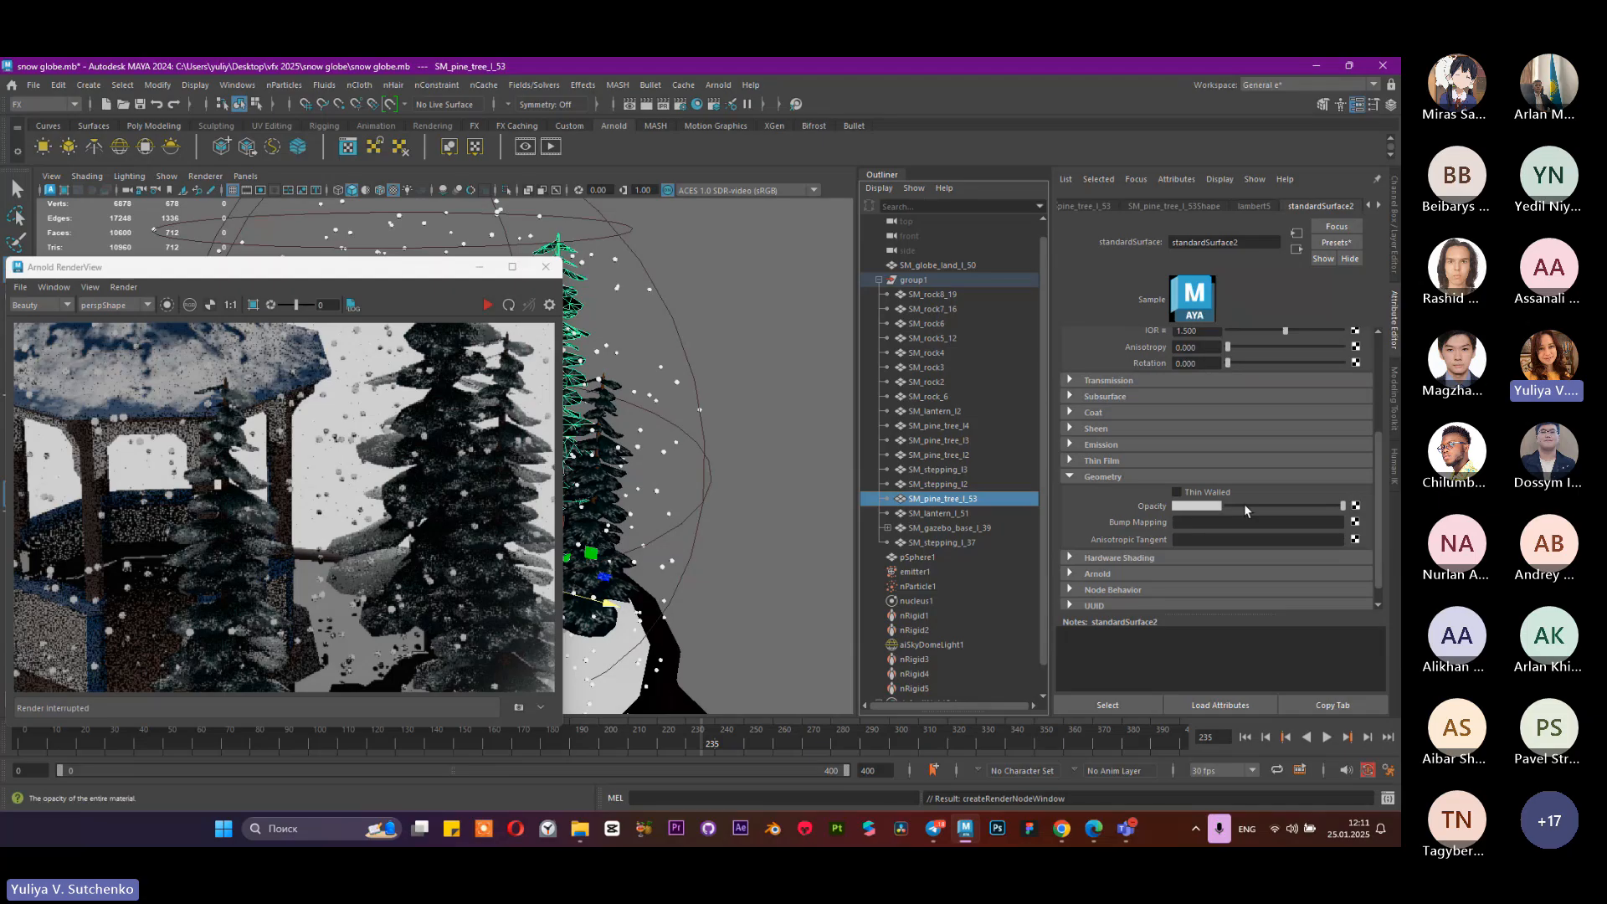
pyautogui.click(1355, 506)
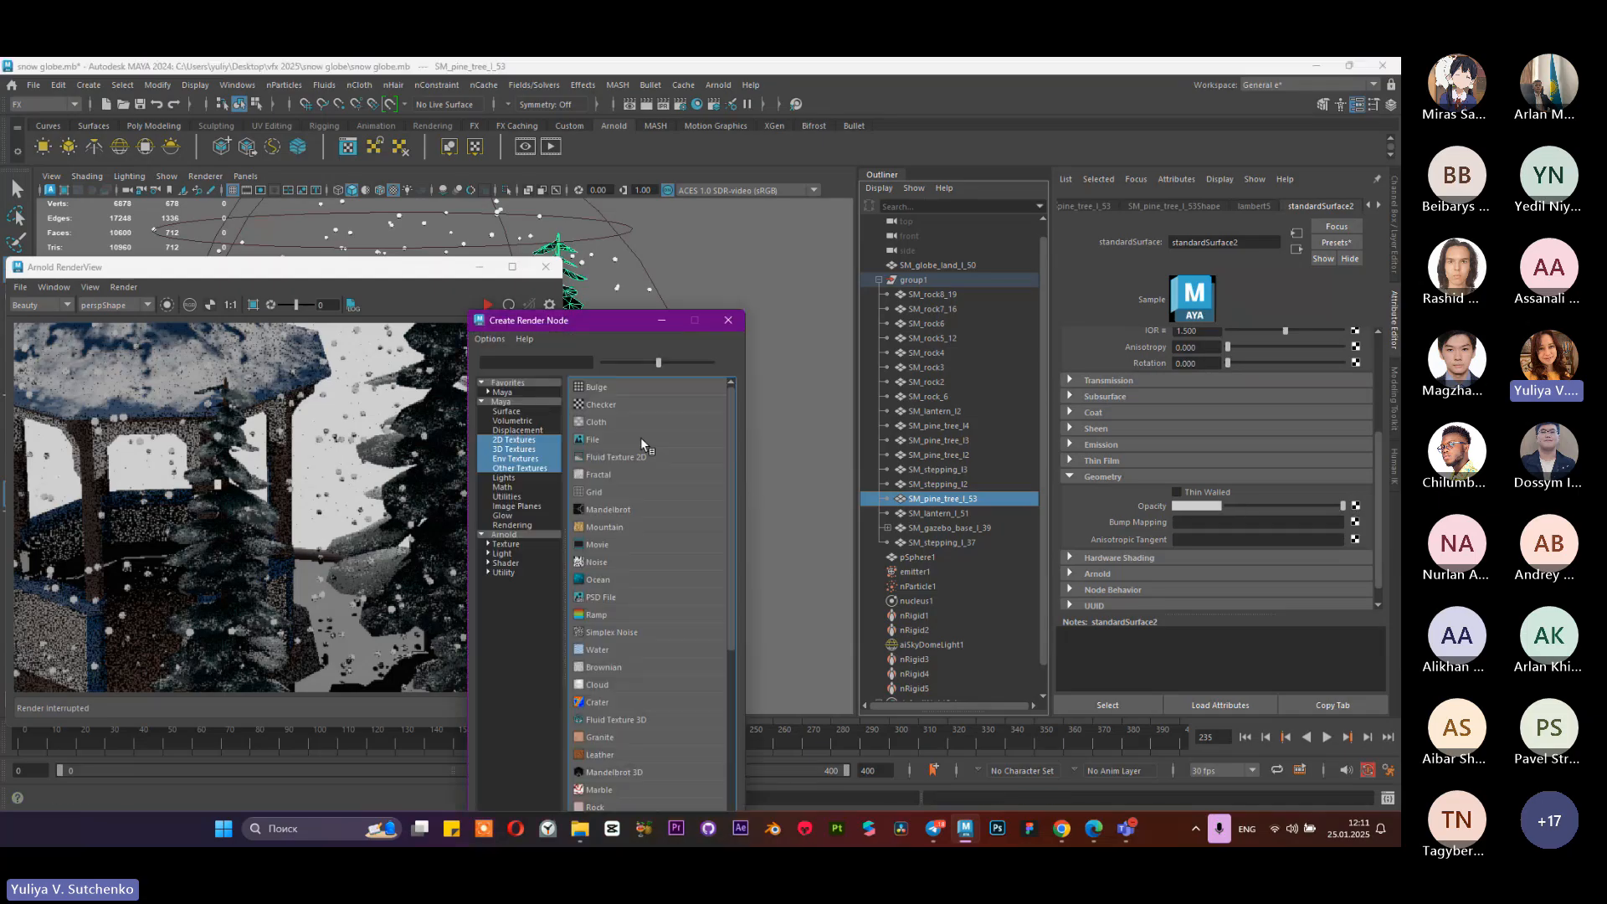
pyautogui.click(649, 448)
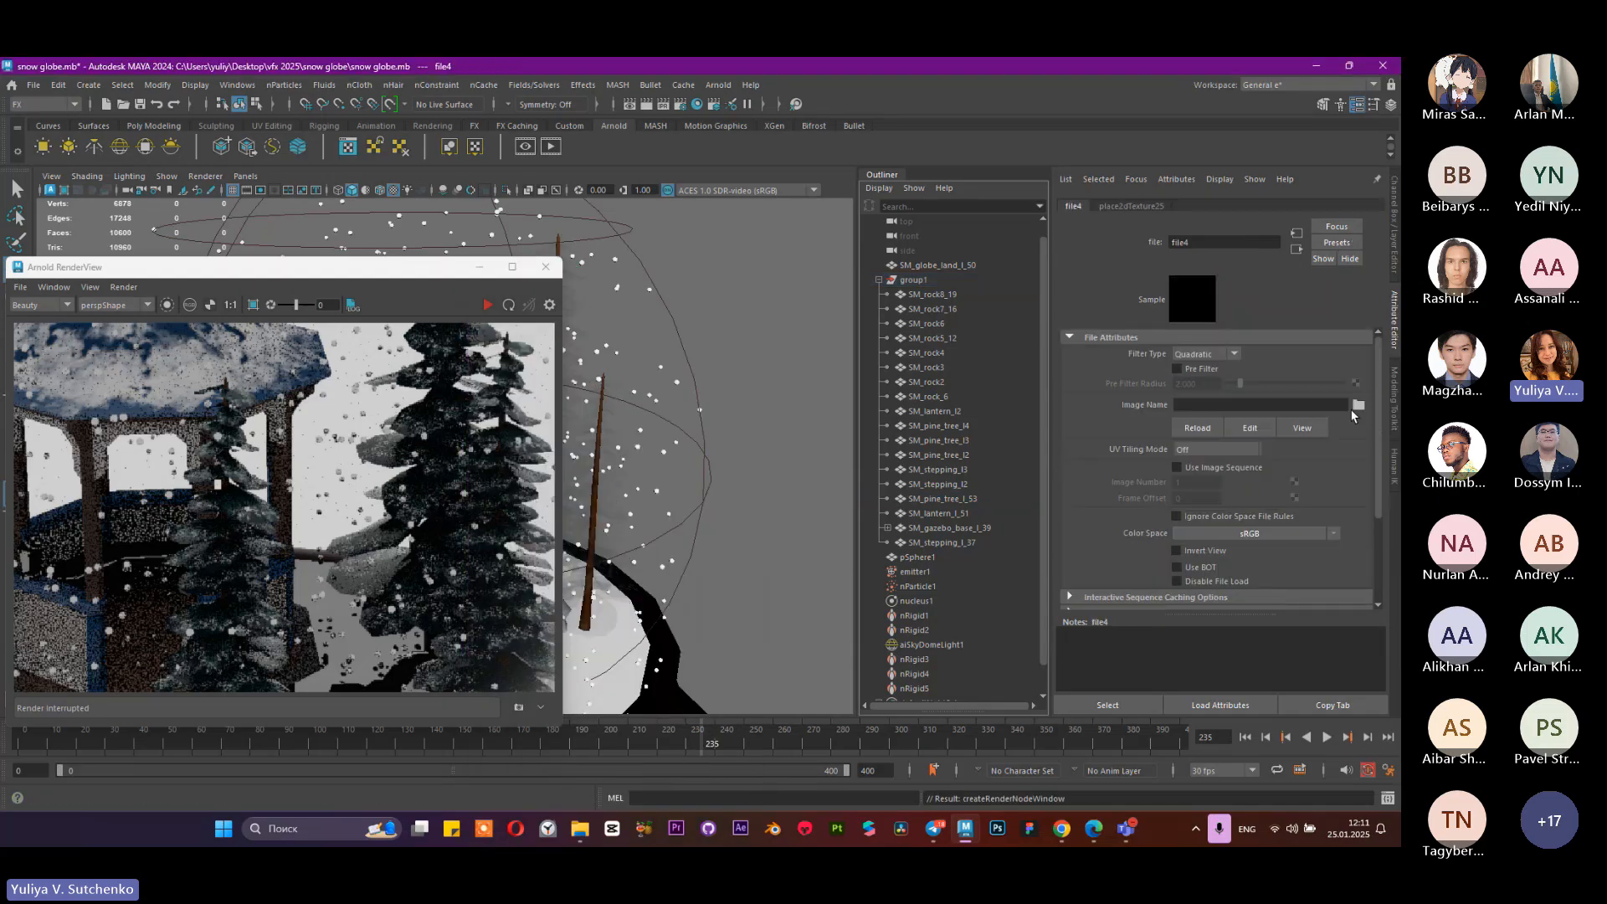
# Step: Preview the pine leaf images in the project's textures folder and load pine_leaves_O.png into the opacity File texture
pyautogui.click(1355, 407)
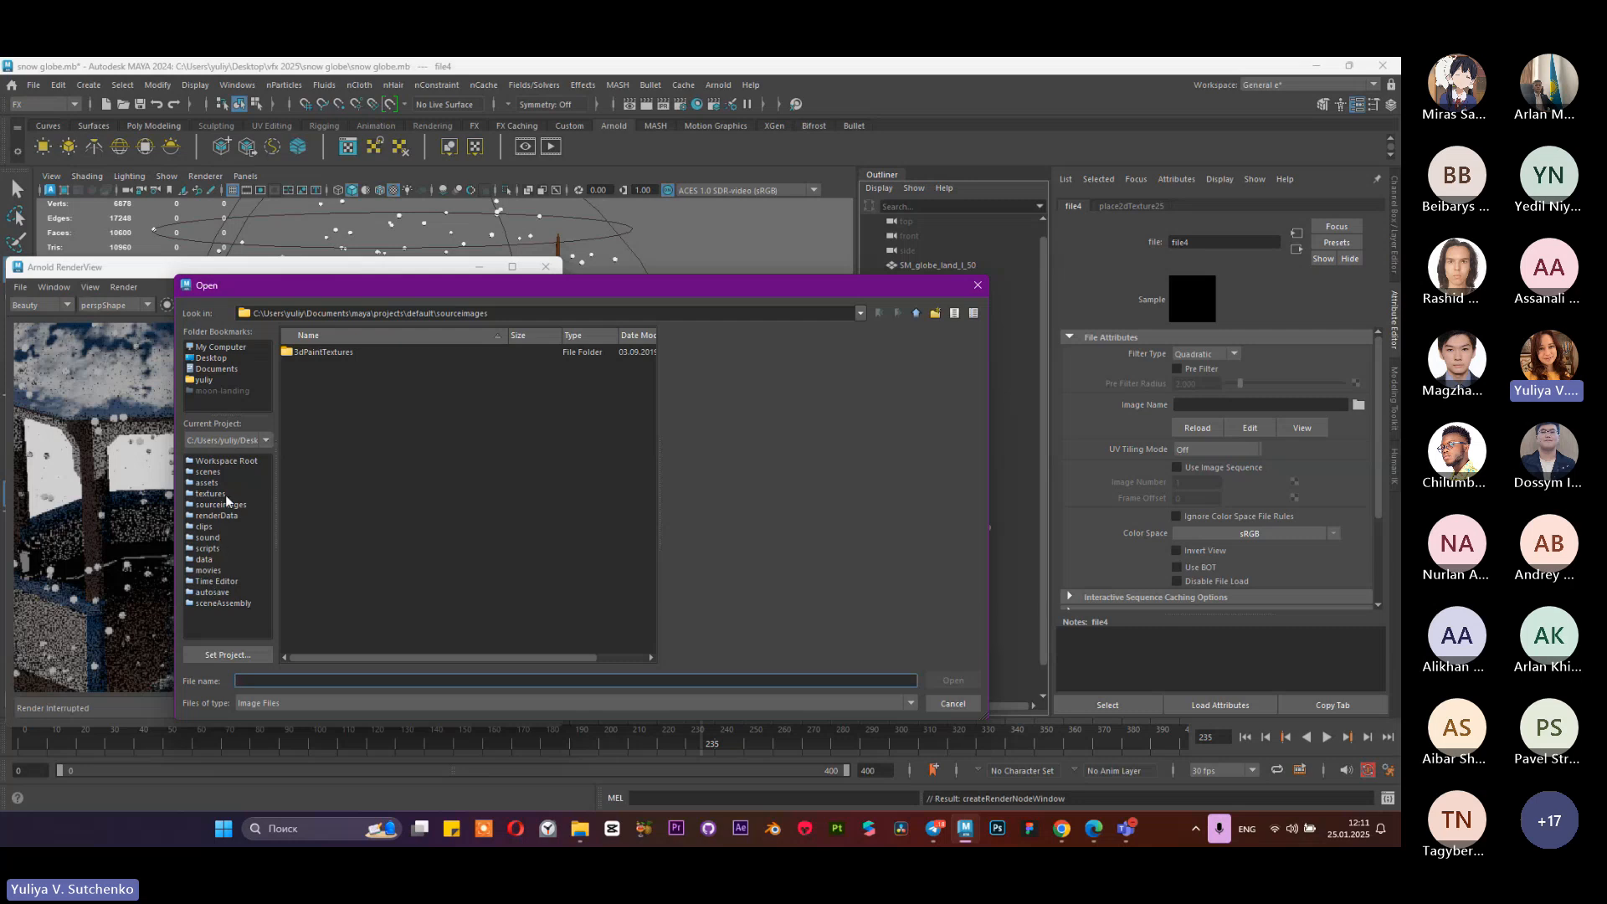
pyautogui.click(210, 493)
pyautogui.scroll(-5, 349, 440)
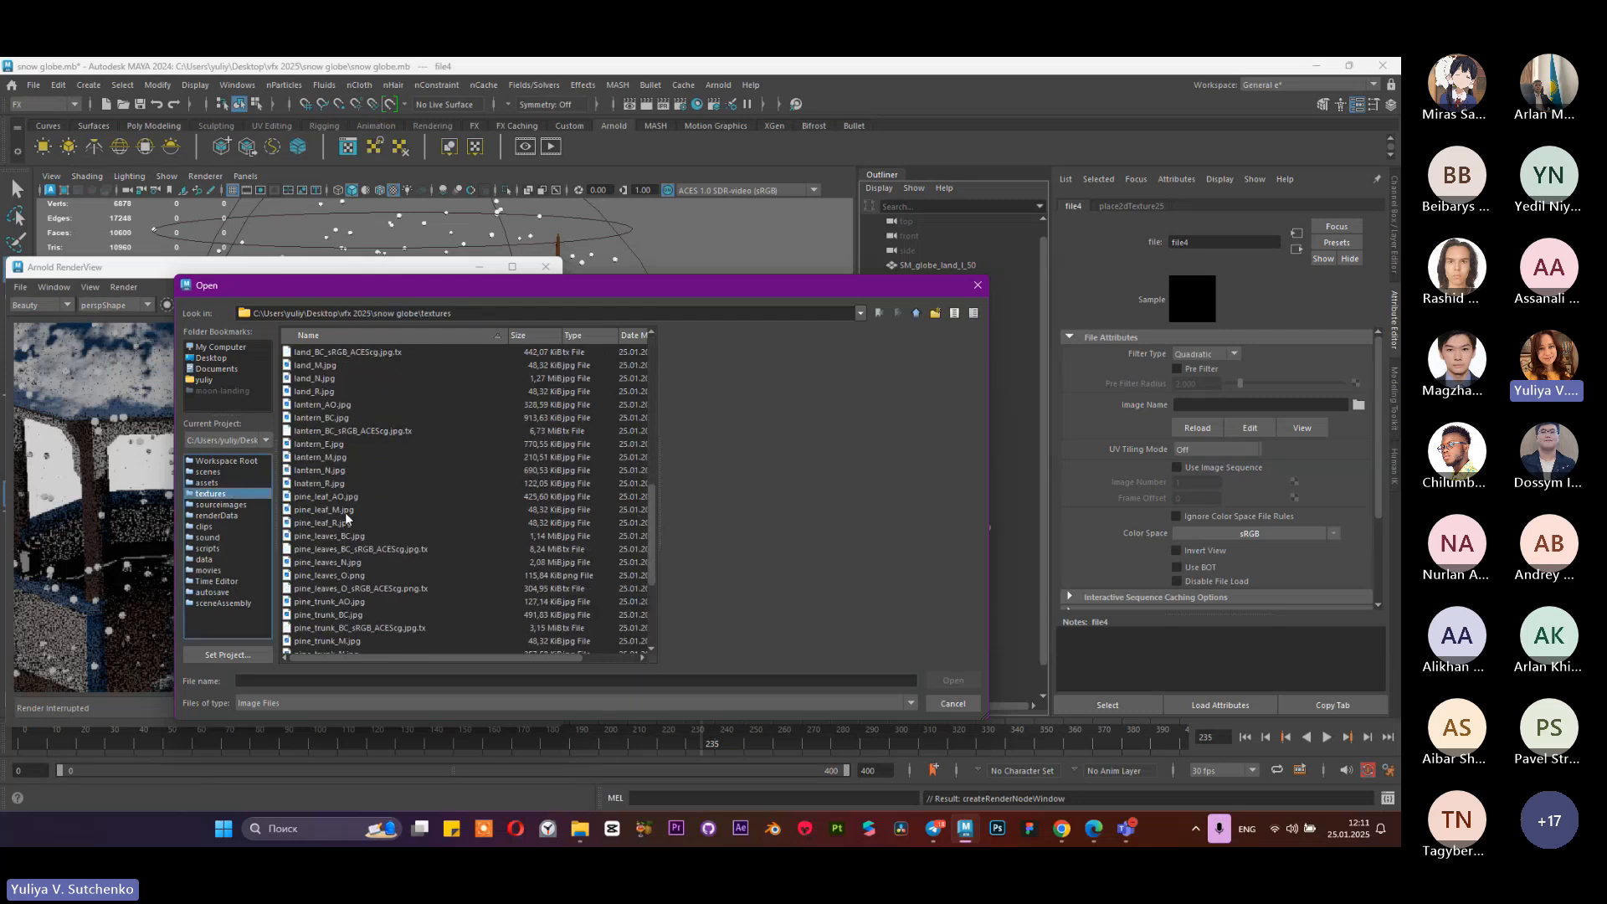
pyautogui.click(340, 522)
pyautogui.click(344, 494)
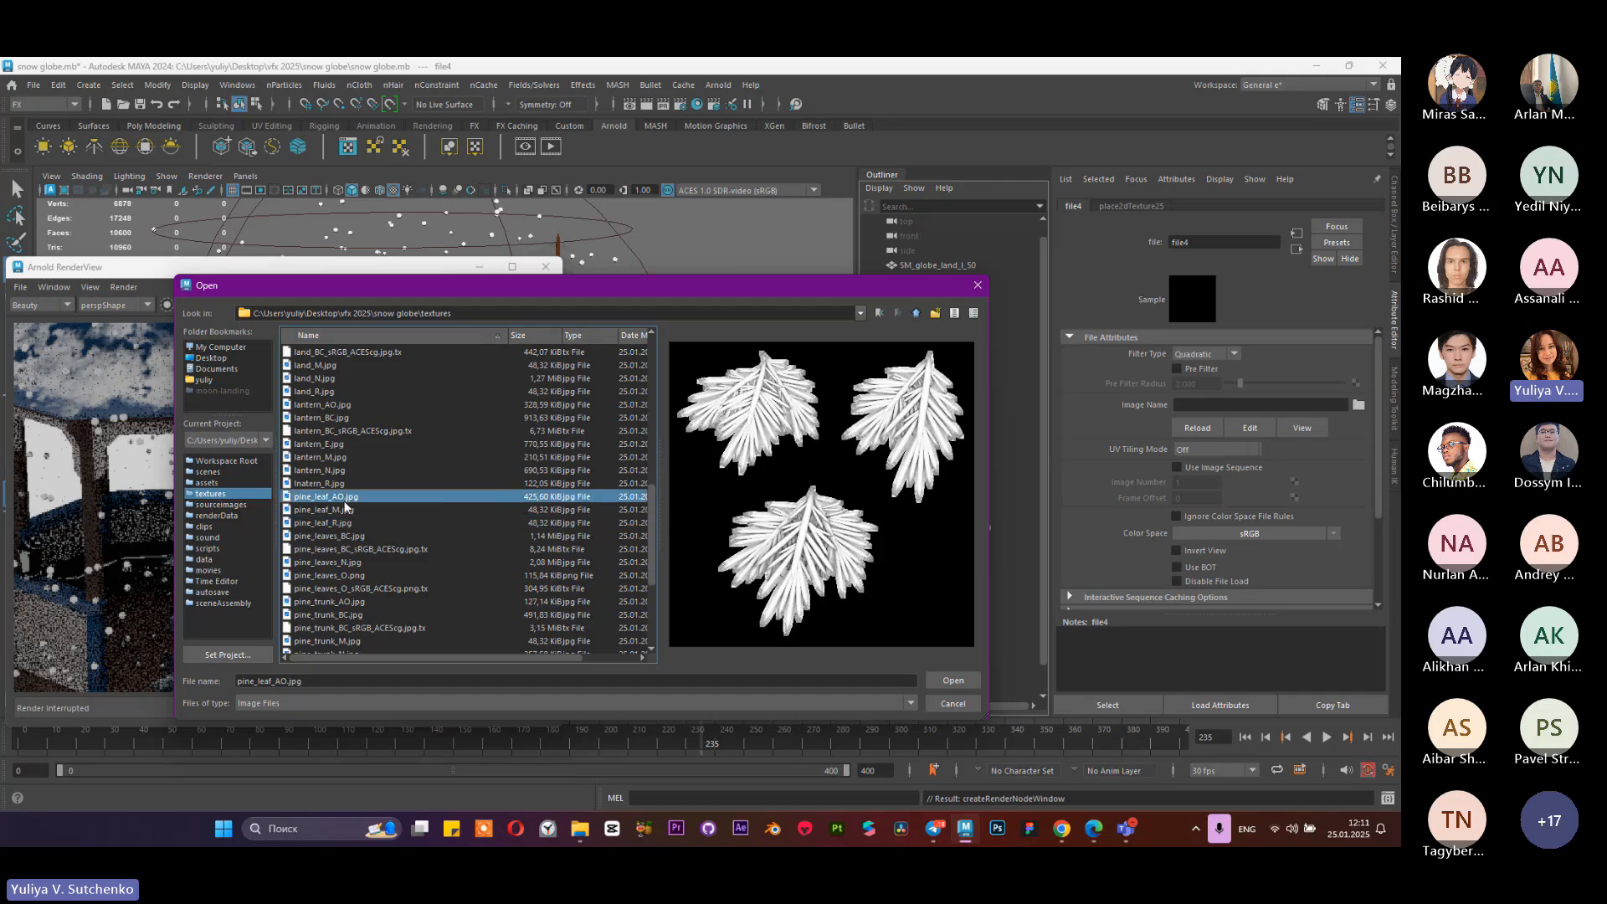
pyautogui.click(342, 509)
pyautogui.click(338, 521)
pyautogui.click(333, 535)
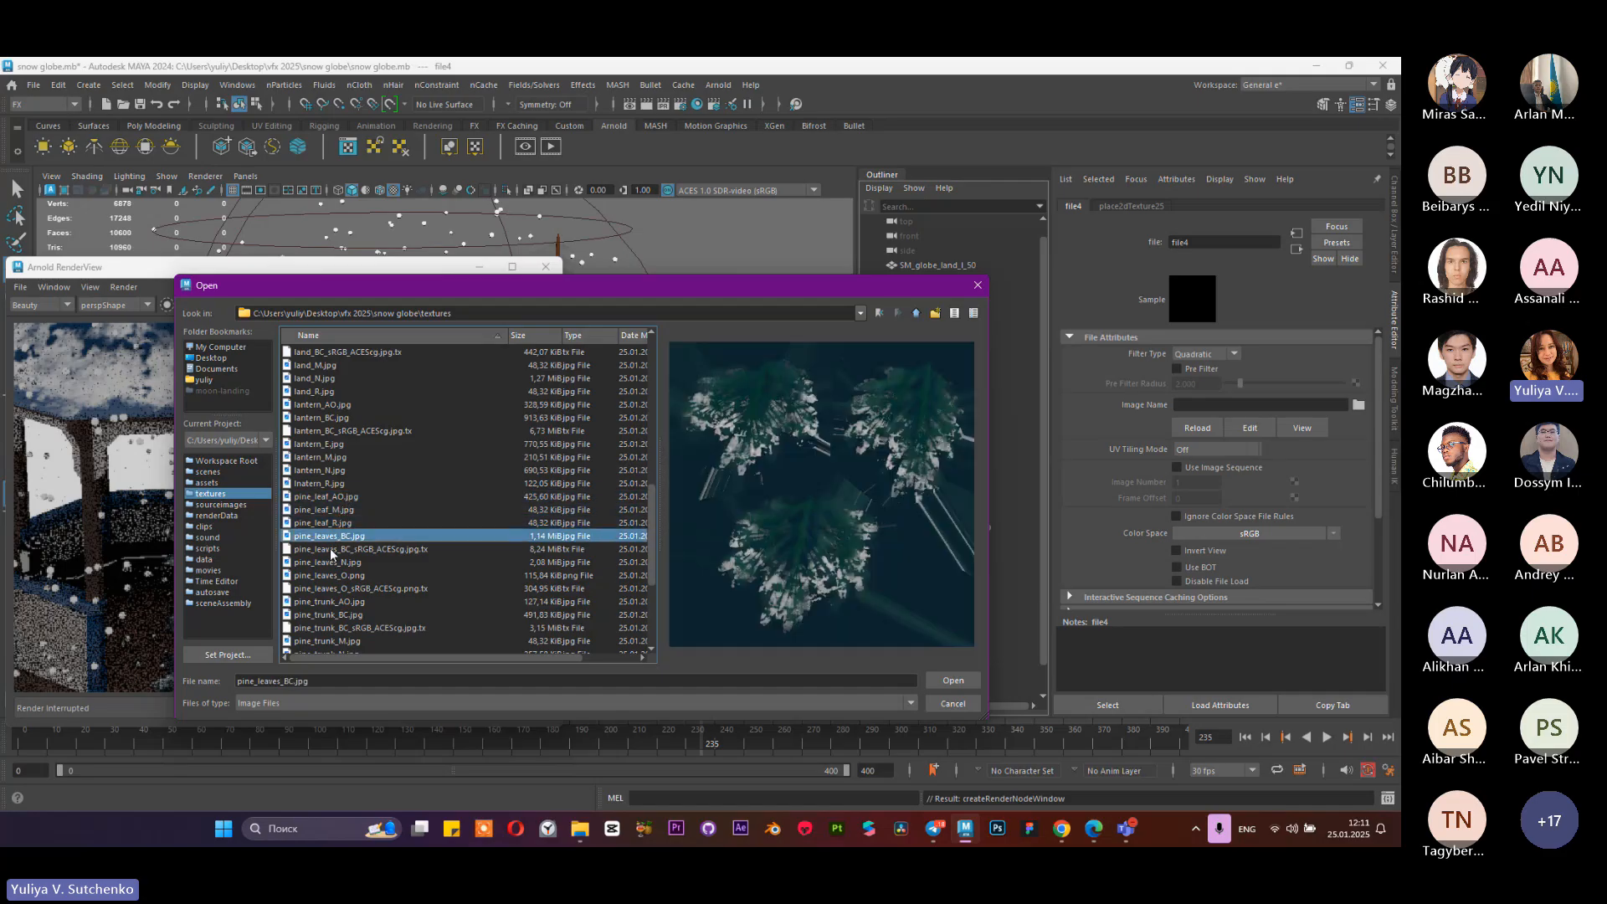
pyautogui.click(330, 549)
pyautogui.click(324, 563)
pyautogui.click(326, 576)
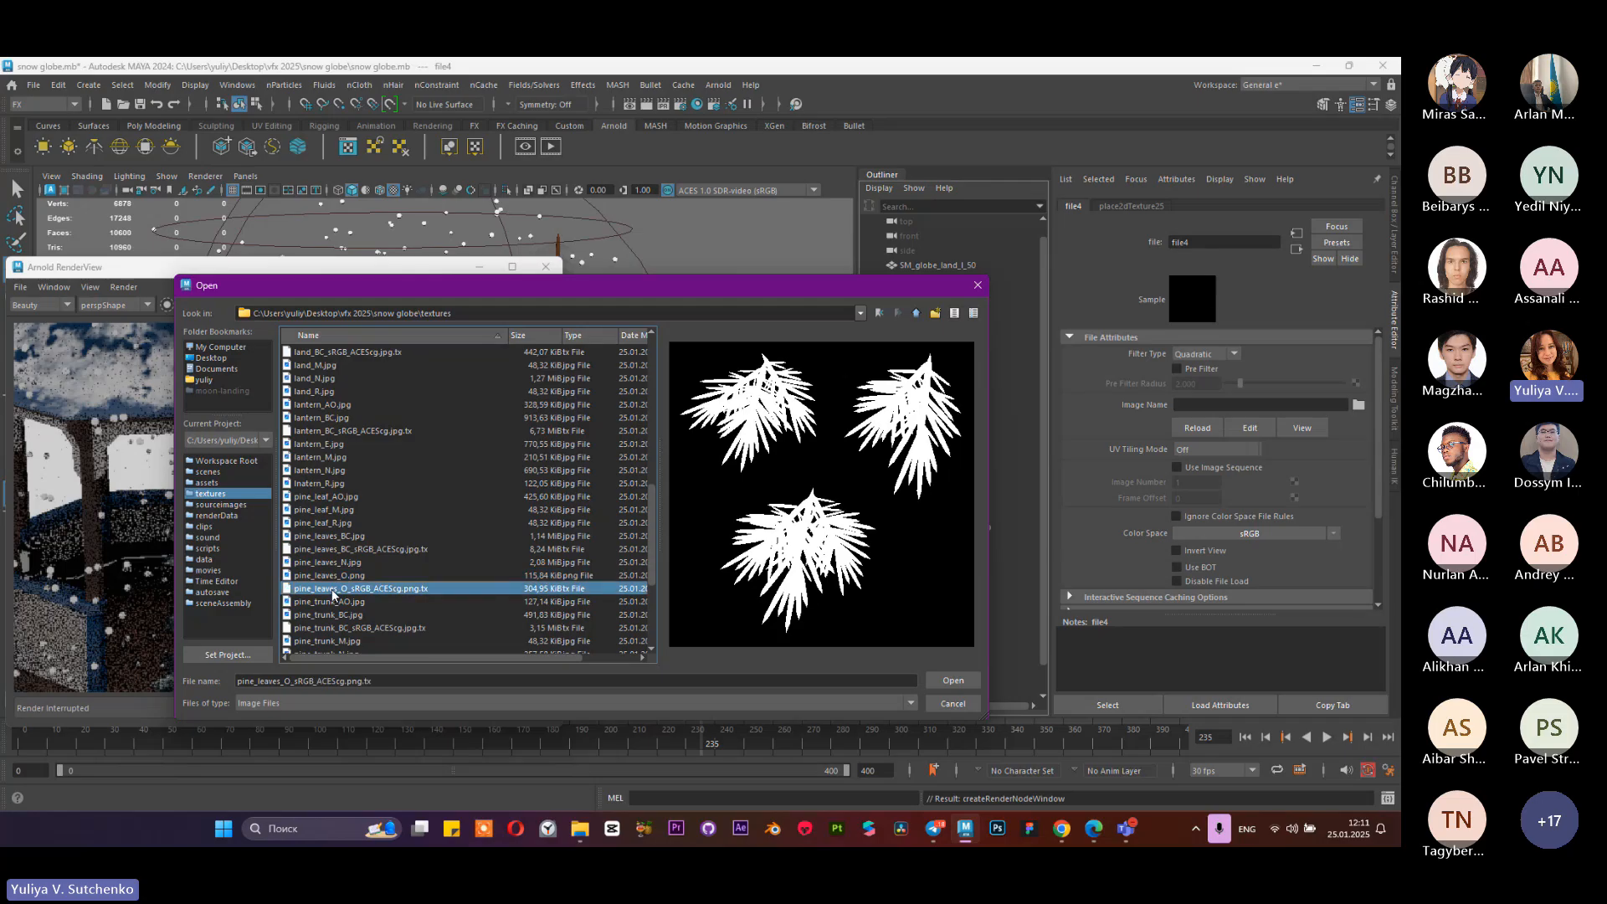
pyautogui.click(330, 600)
pyautogui.click(344, 577)
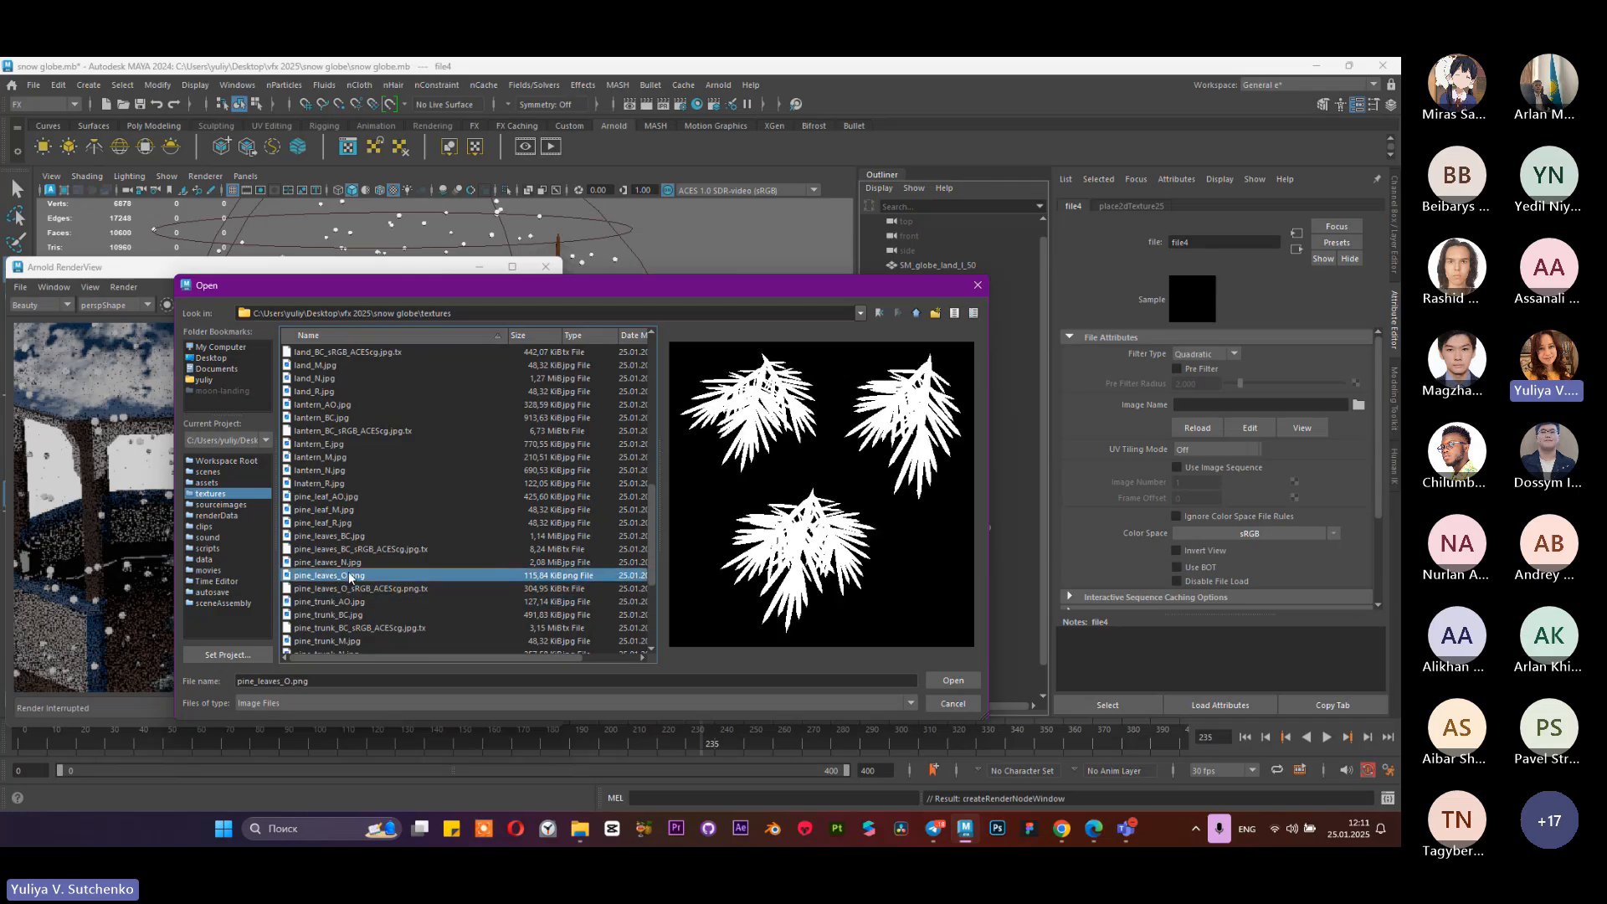
pyautogui.click(968, 684)
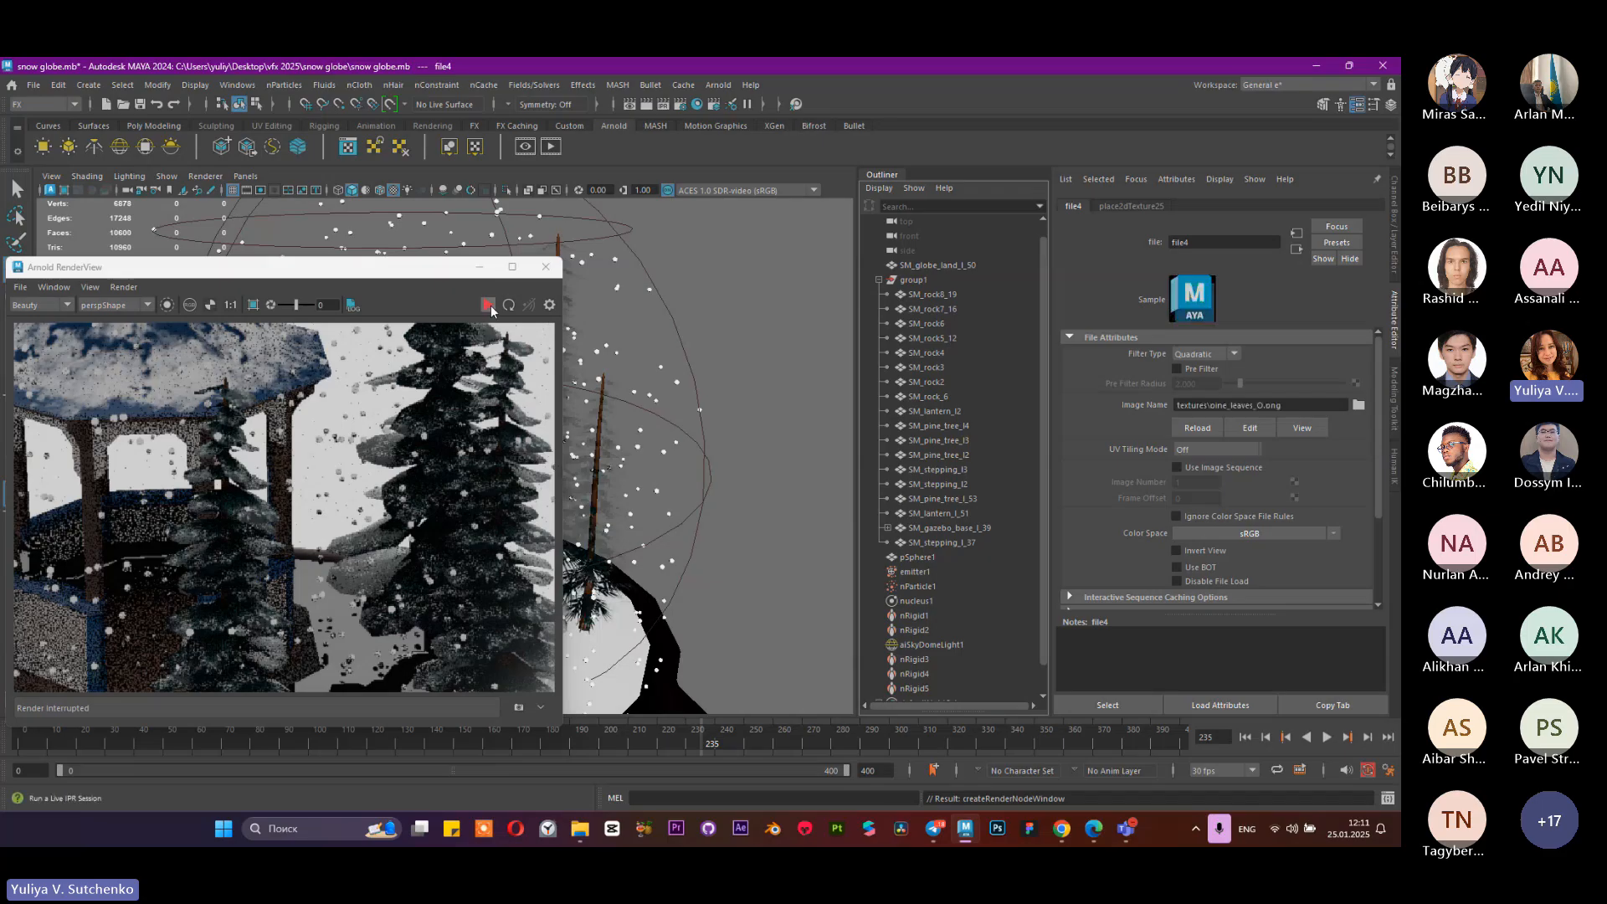
# Step: Rerun the Arnold render, examine the pine needles up close, stop the render, and minimize its window to view the whole snow globe
pyautogui.click(488, 307)
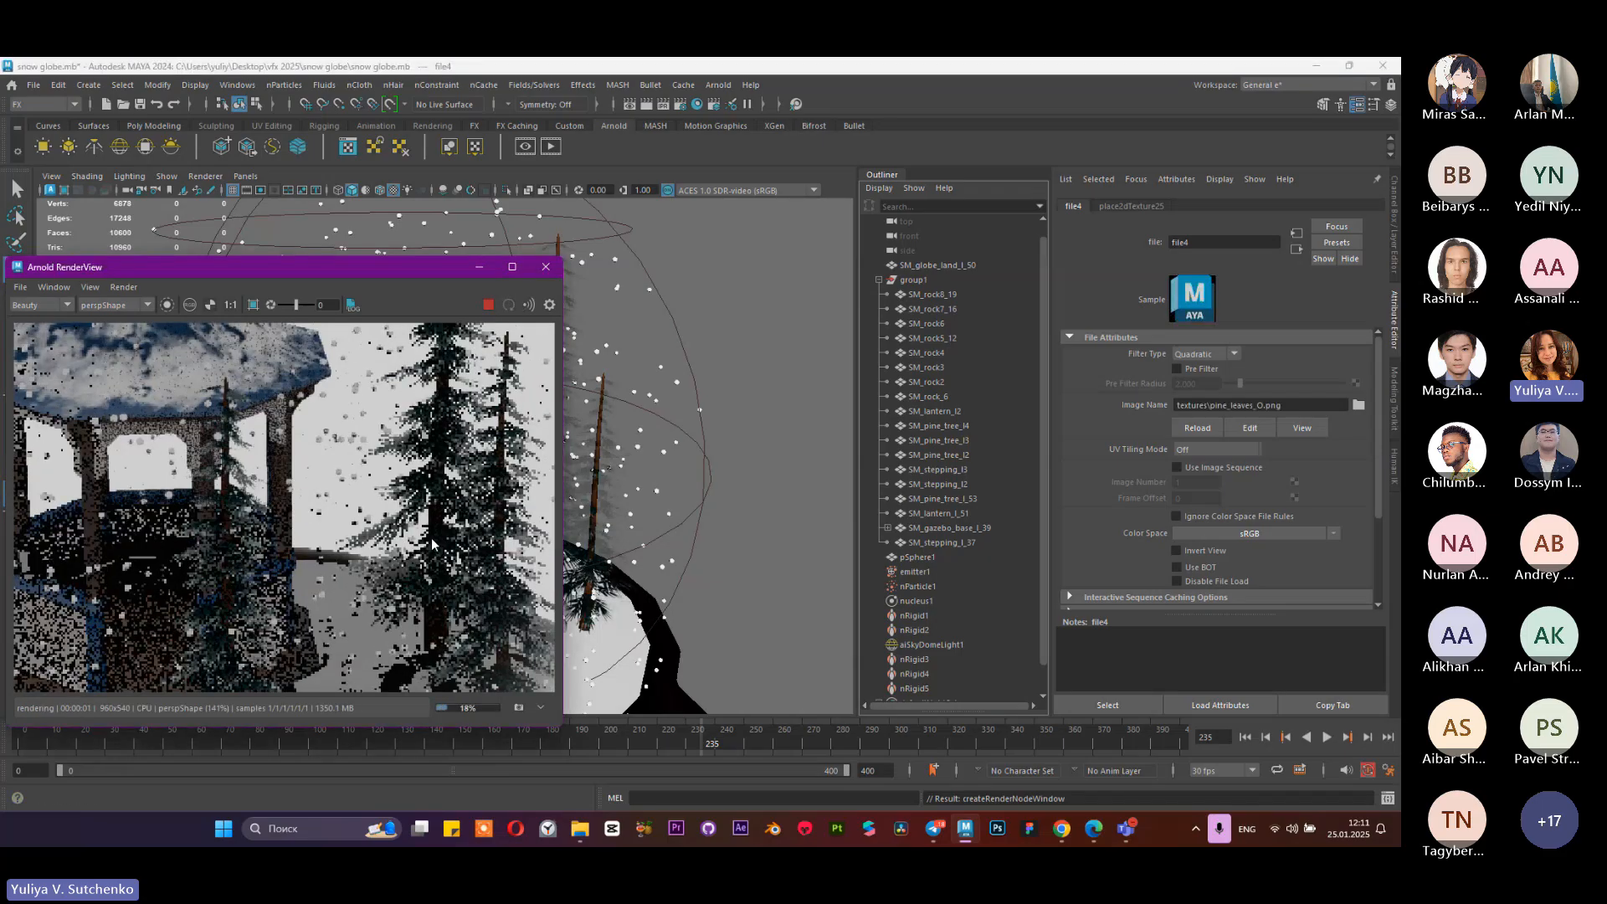
pyautogui.scroll(3, 391, 525)
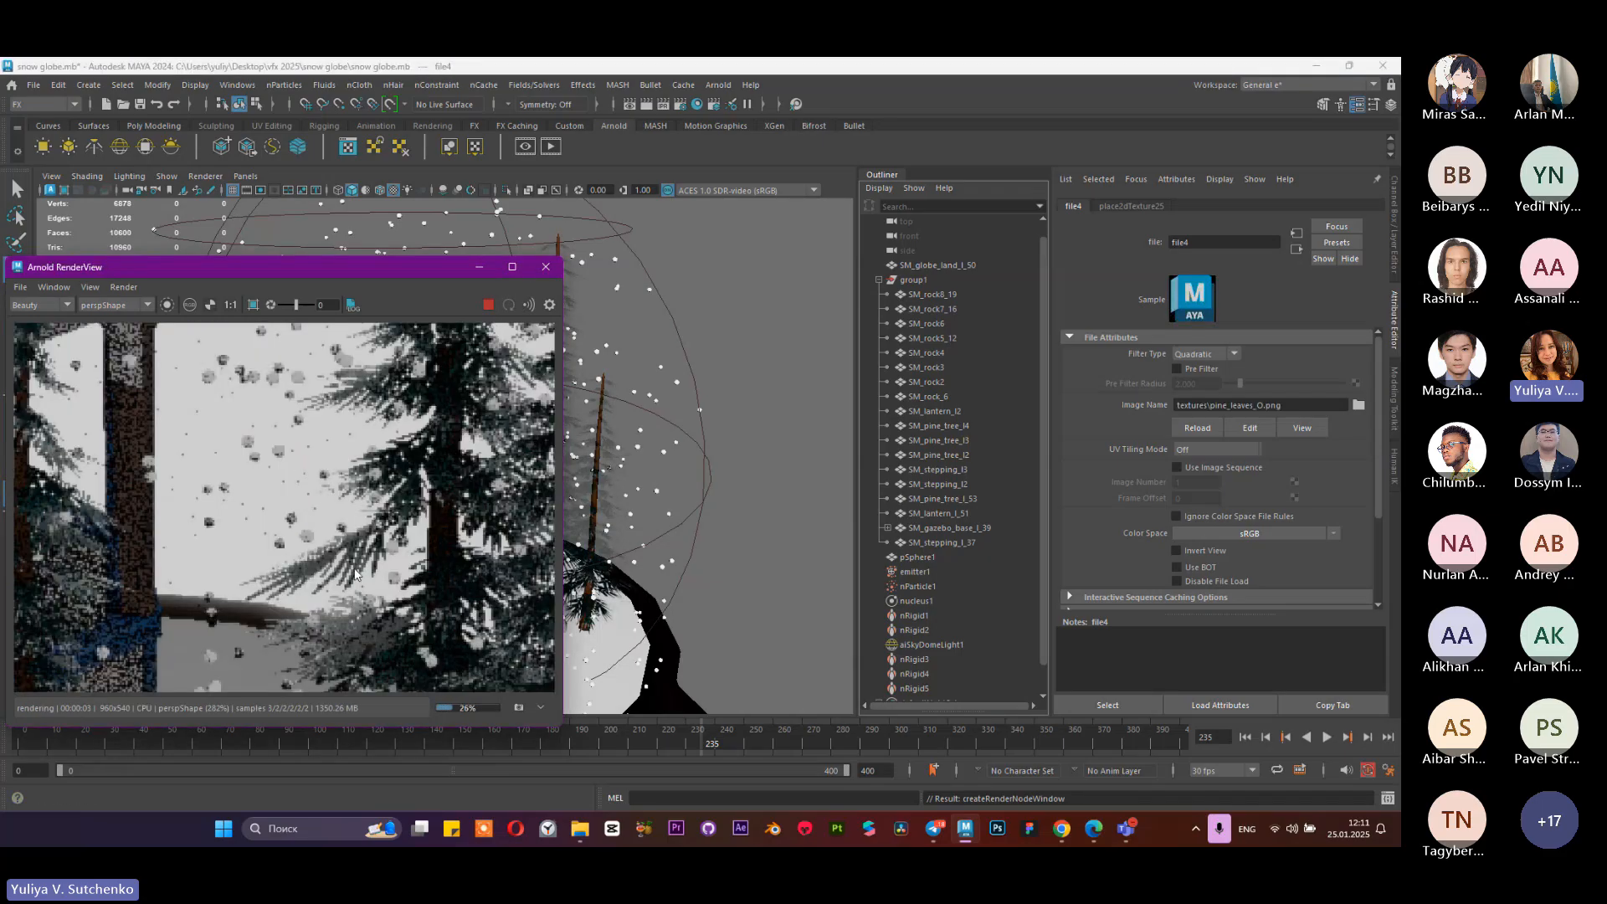
pyautogui.click(489, 306)
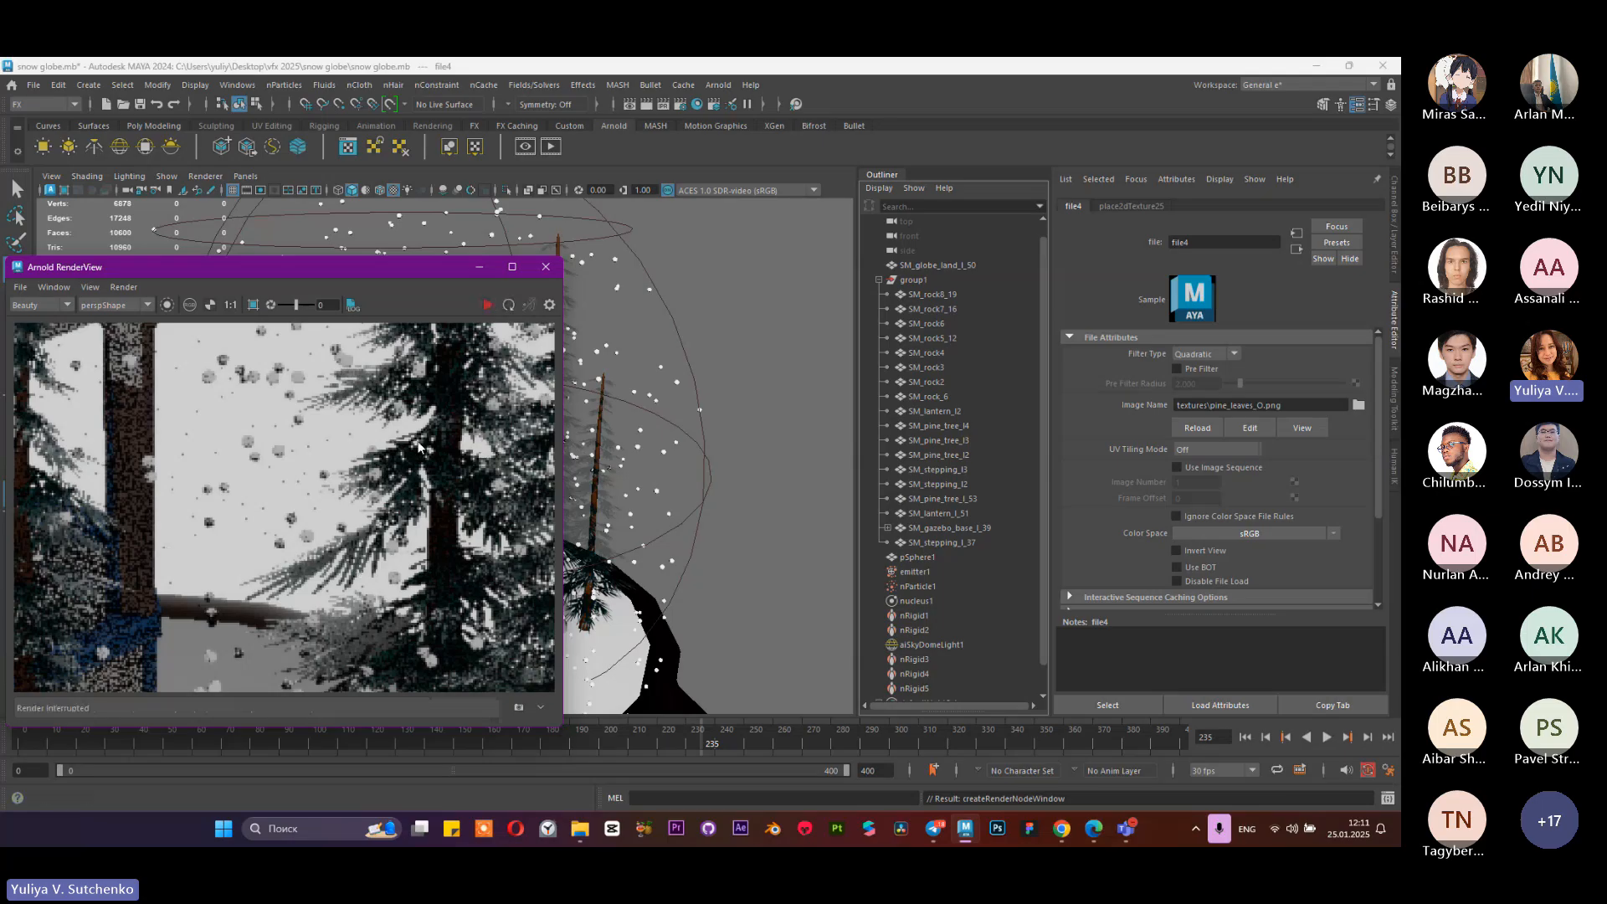
pyautogui.scroll(-1, 389, 477)
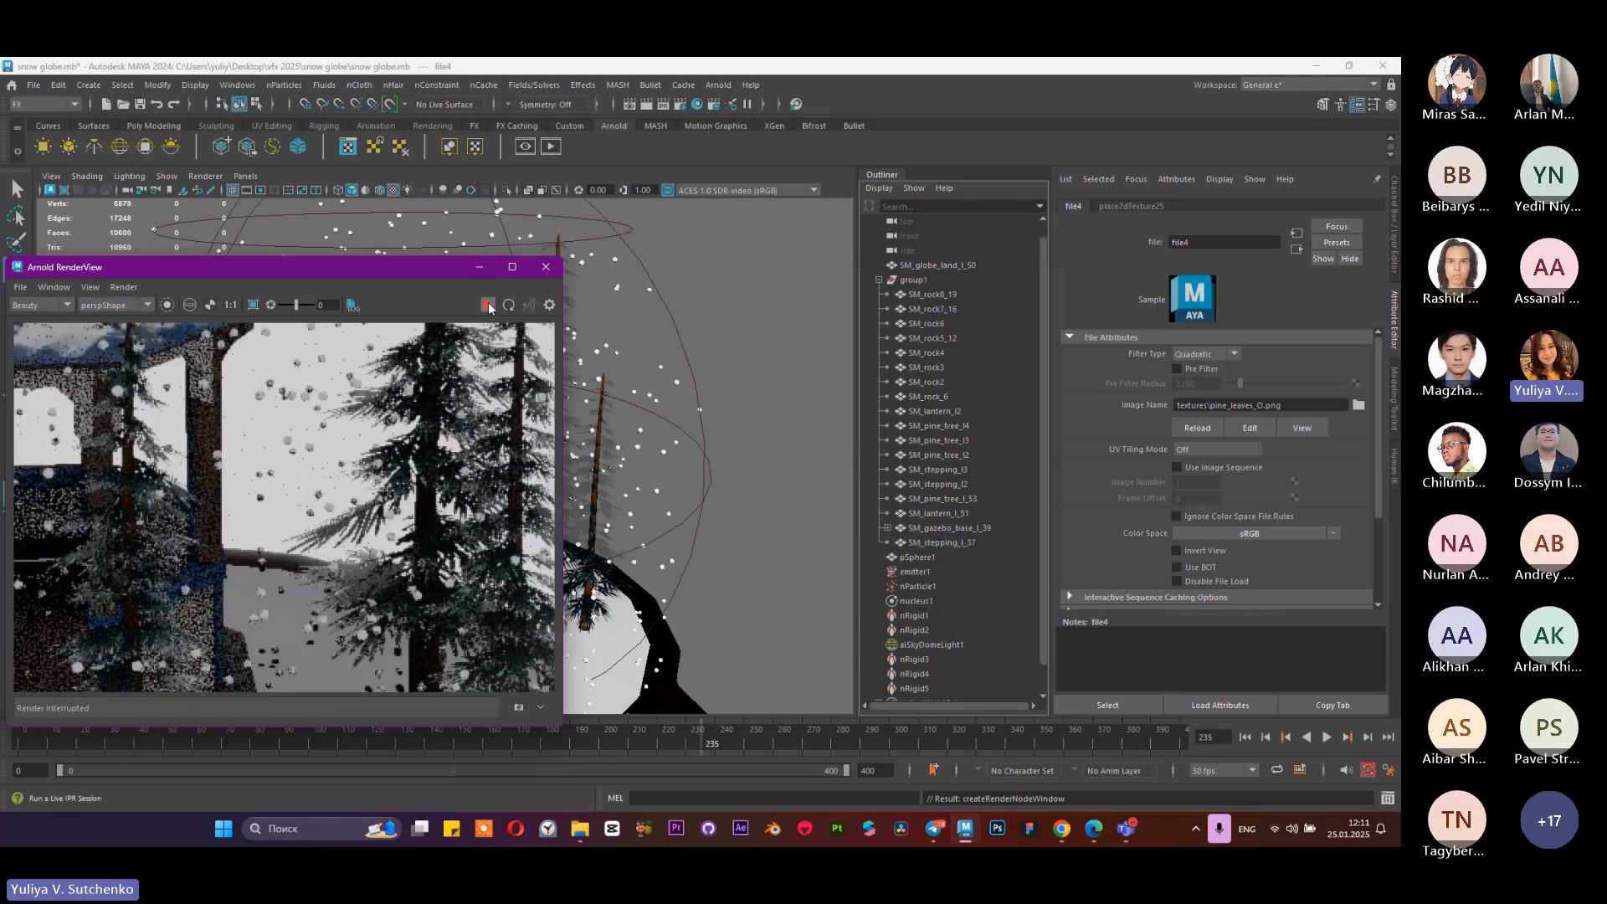
pyautogui.click(479, 269)
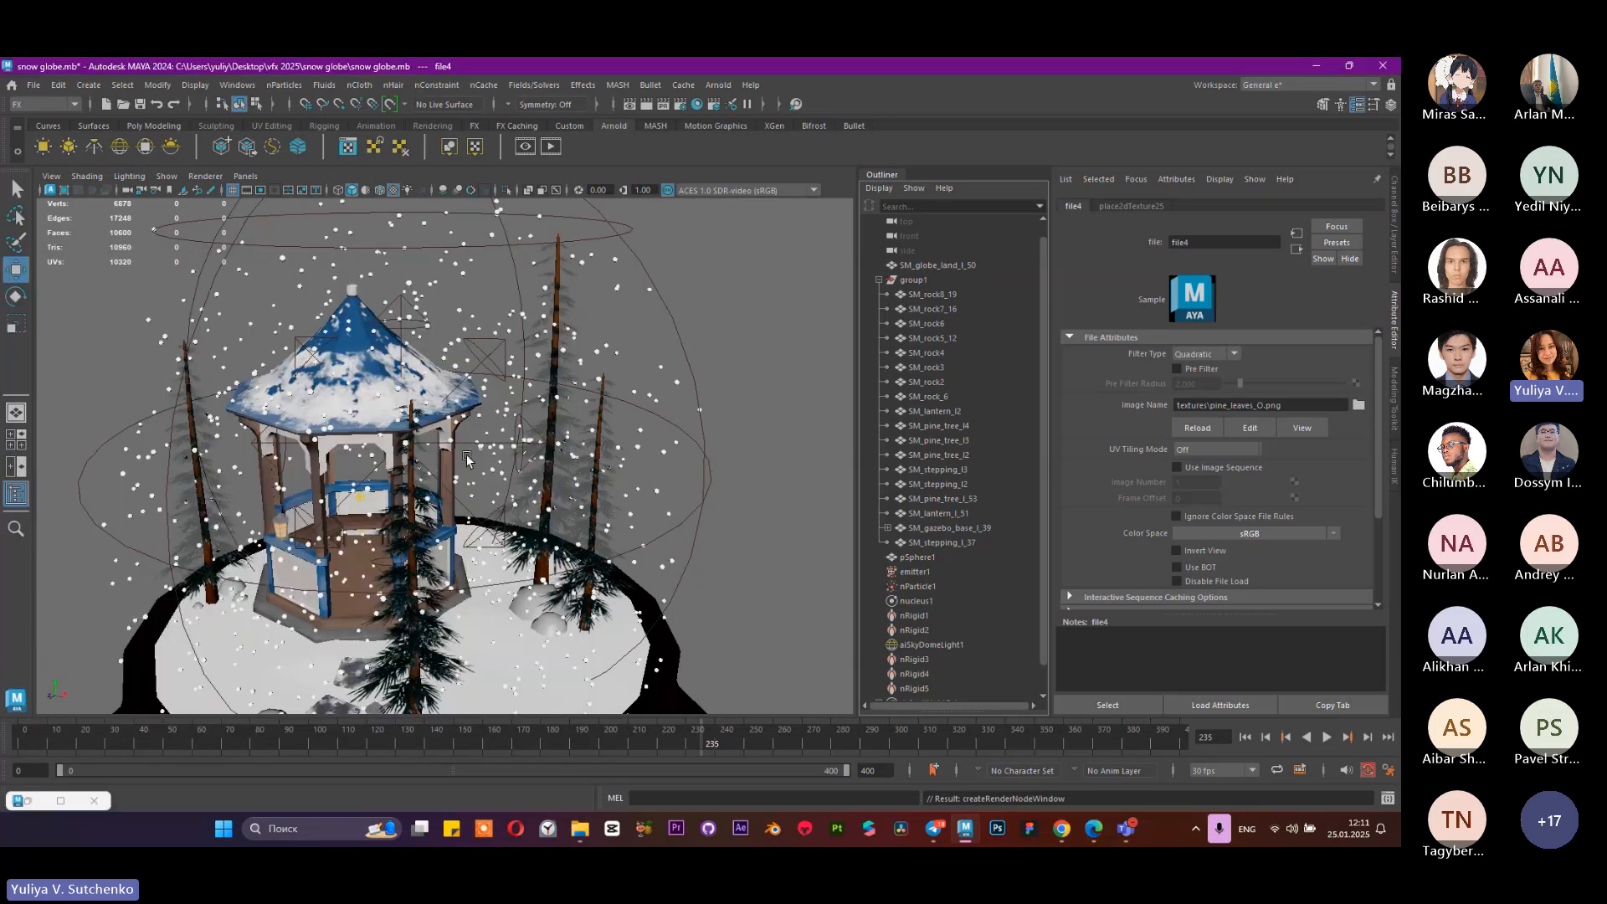
pyautogui.scroll(-4, 466, 454)
pyautogui.scroll(2, 625, 531)
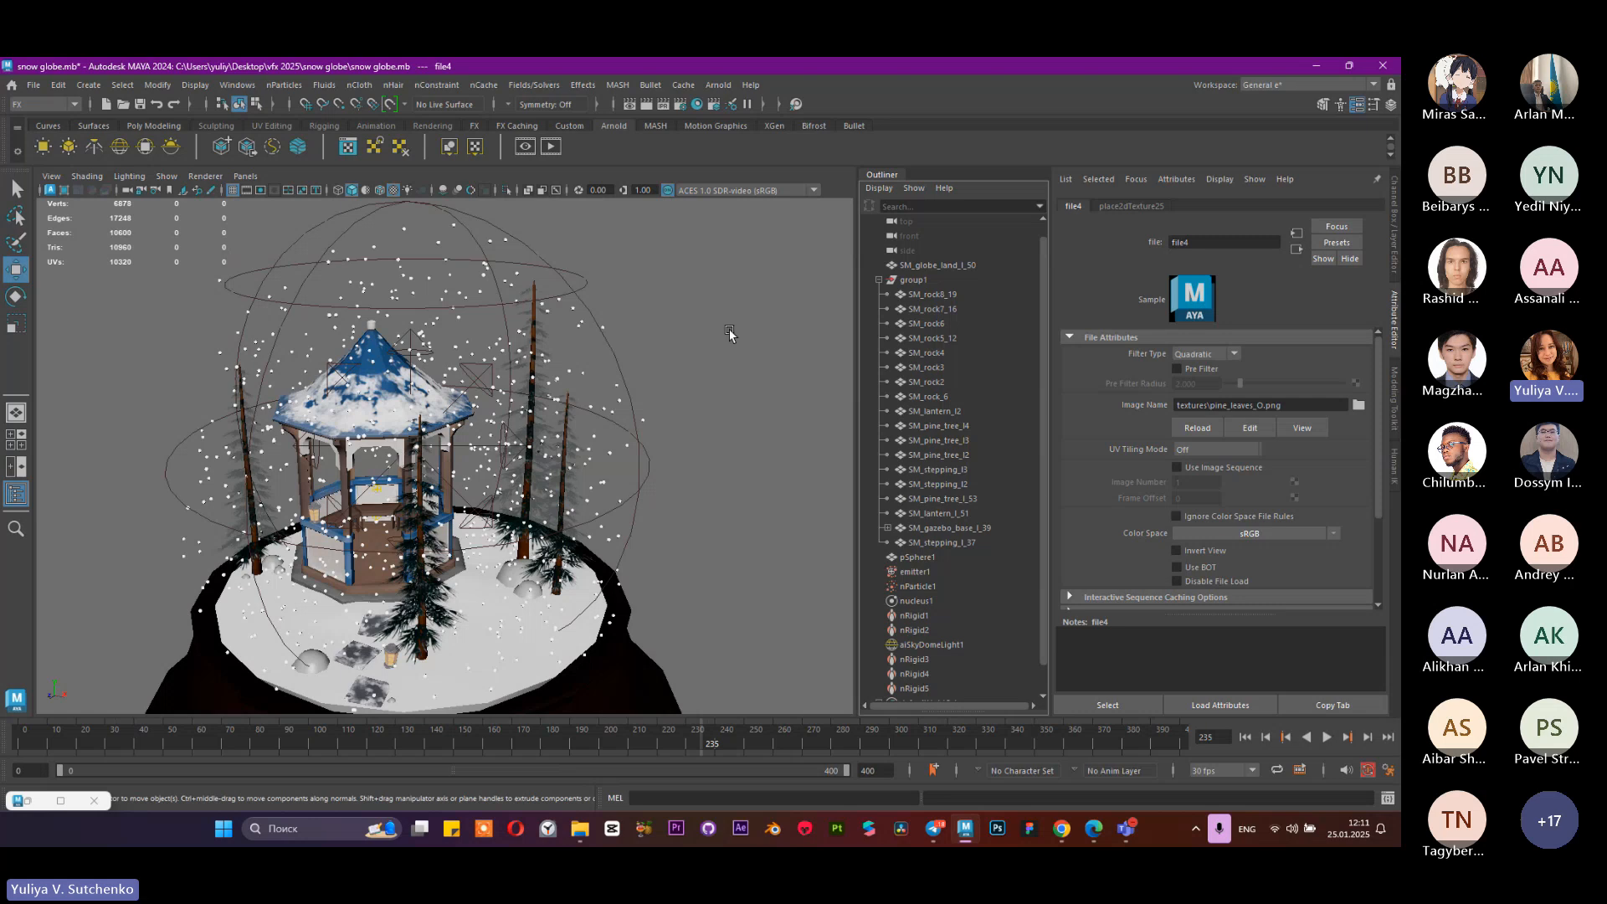
# Step: Look over the snow globe and check which objects the sky dome light, stepping stone, pine tree and rock entries select
pyautogui.scroll(-3, 588, 412)
pyautogui.click(635, 441)
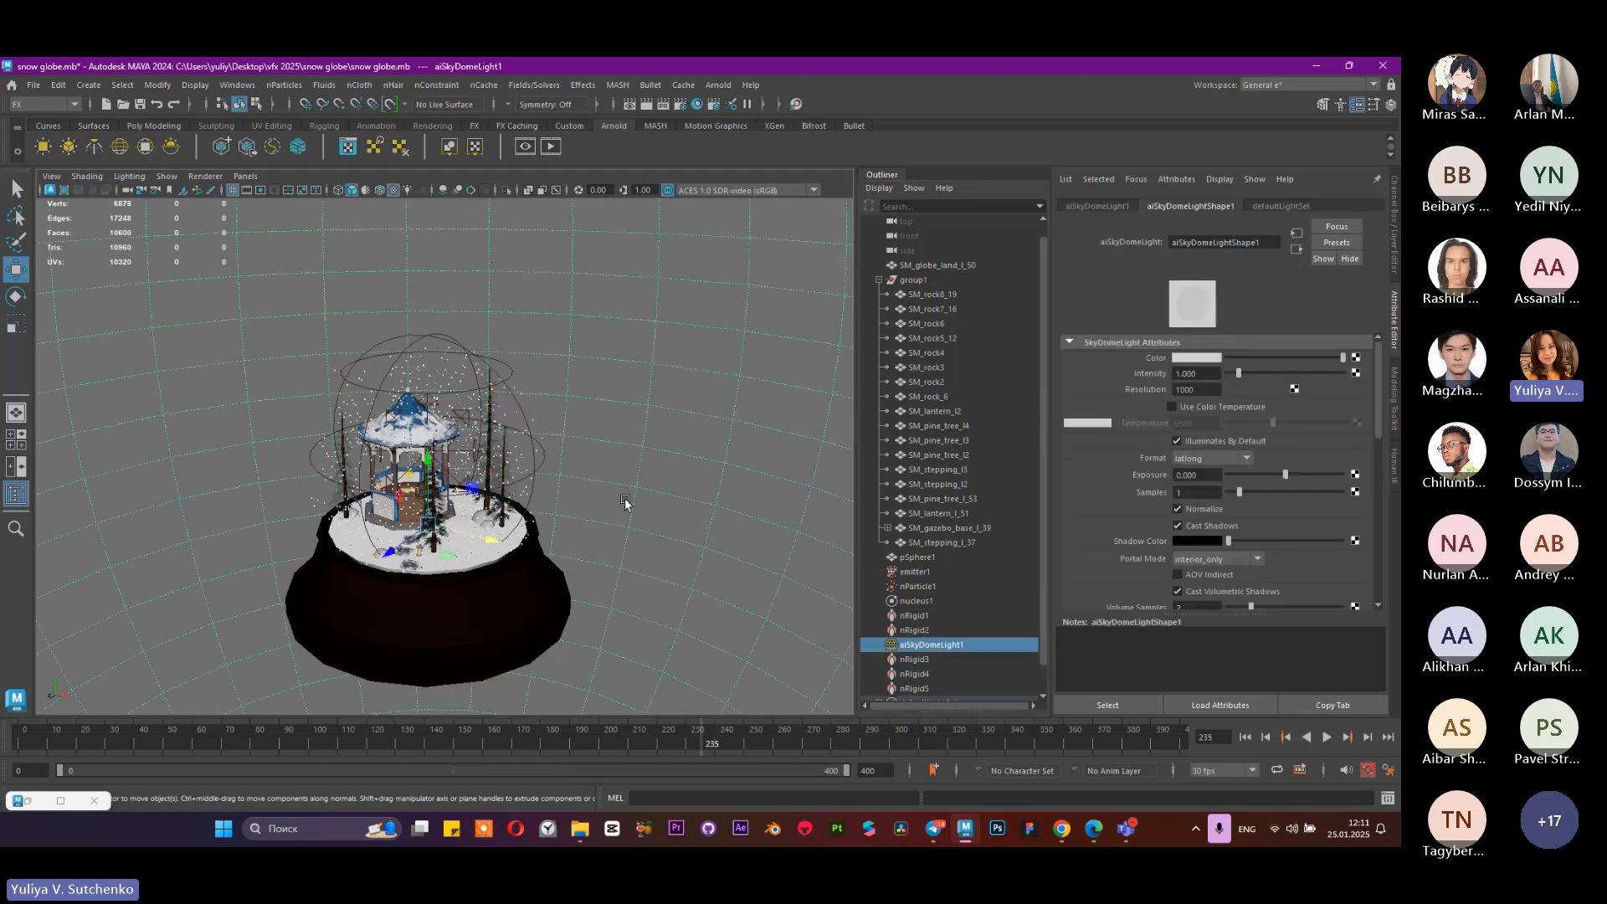
pyautogui.keyDown('alt'); pyautogui.moveTo(625, 499); pyautogui.dragTo(461, 389); pyautogui.keyUp('alt')
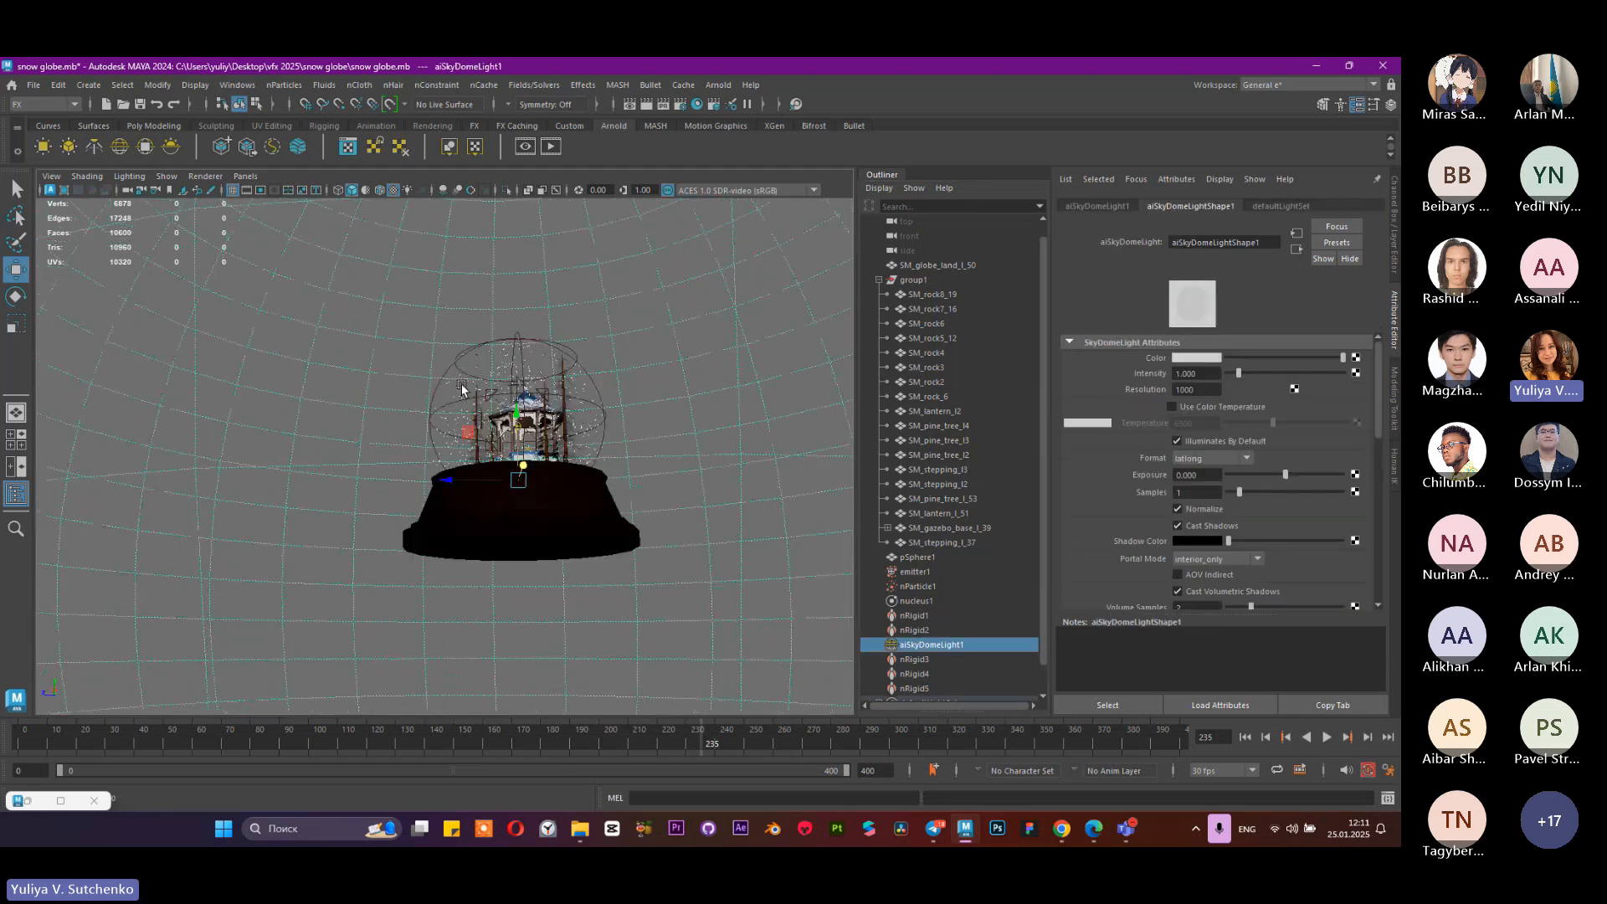
pyautogui.scroll(5, 461, 389)
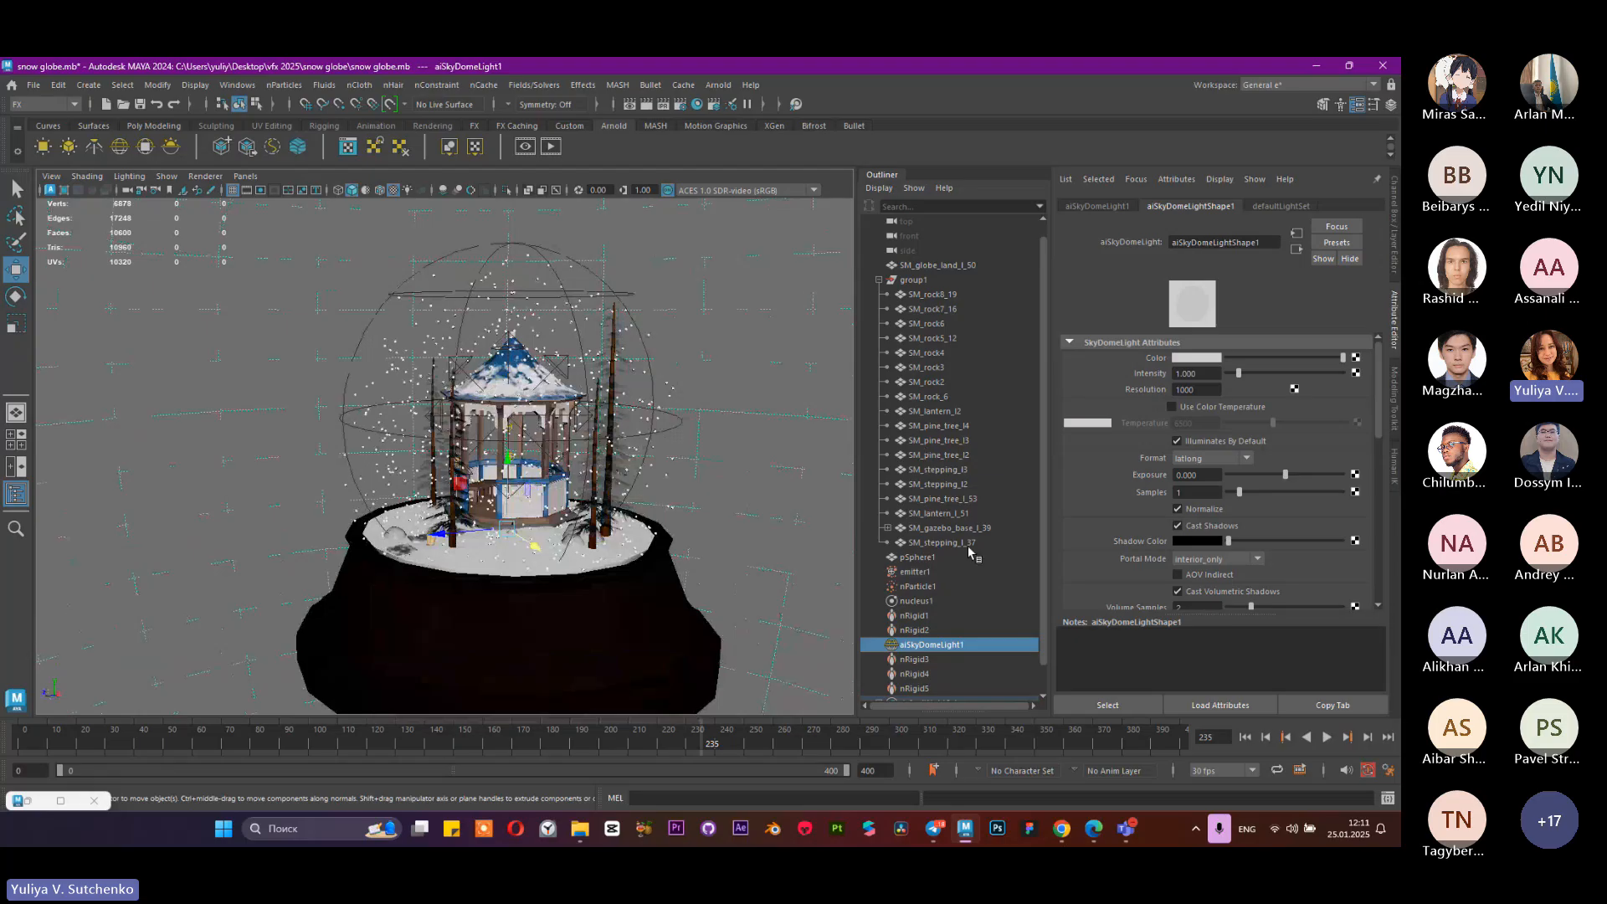
pyautogui.click(937, 512)
pyautogui.click(949, 499)
pyautogui.click(960, 484)
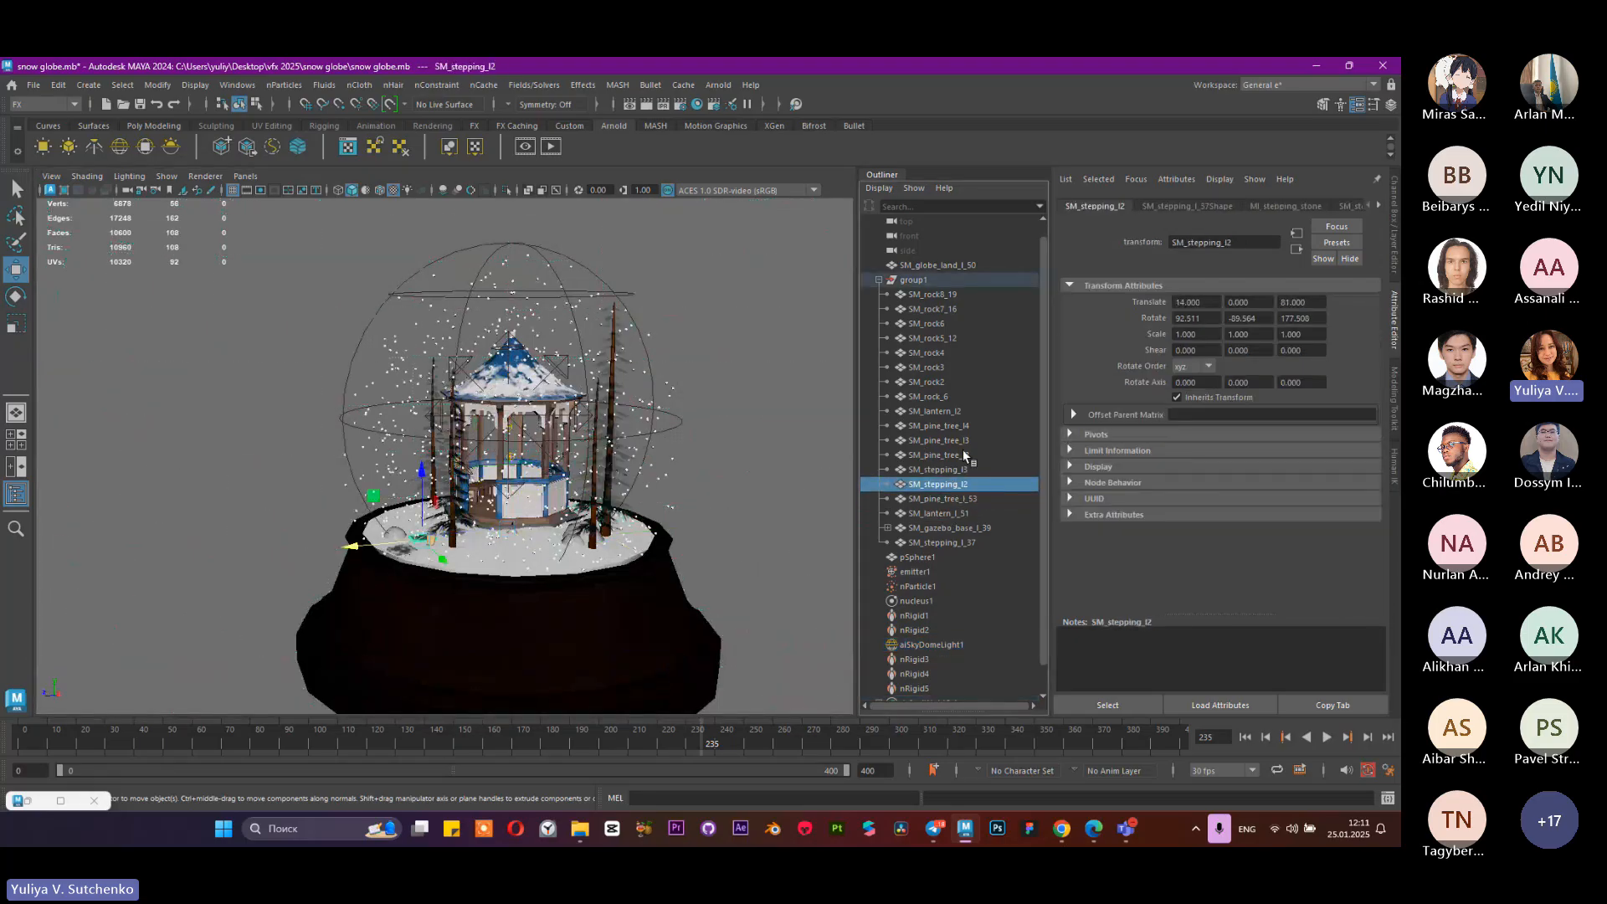
pyautogui.click(962, 455)
pyautogui.click(964, 395)
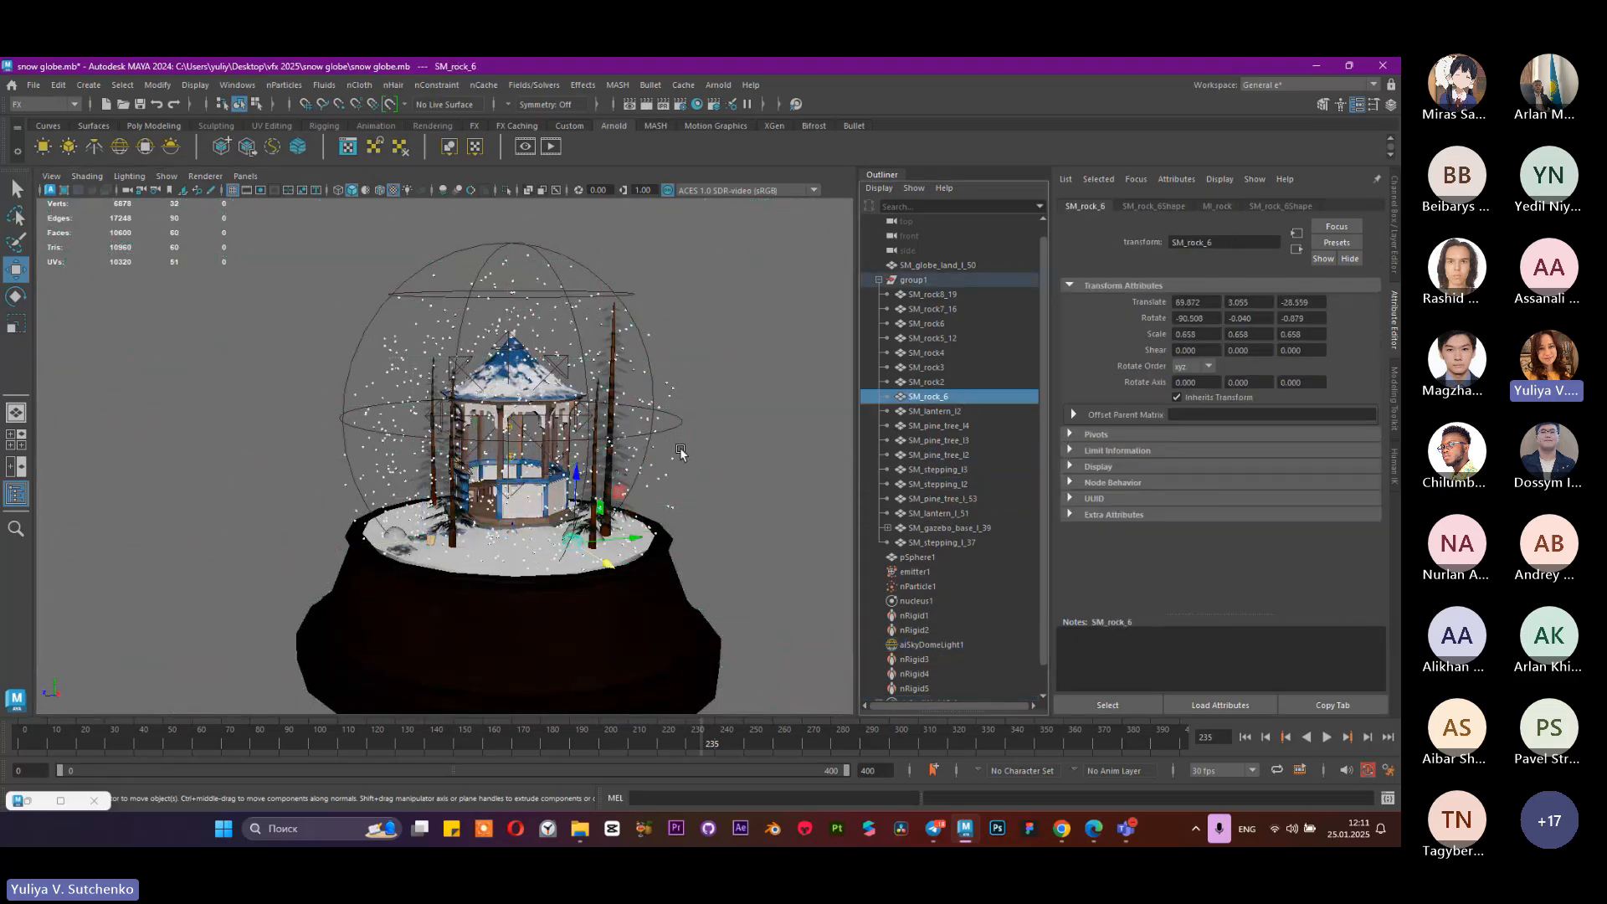
# Step: Examine the gazebo, trees and SM_stepping_l3 from several sides, and view the whole scene with the sky dome light selected
pyautogui.scroll(5, 664, 489)
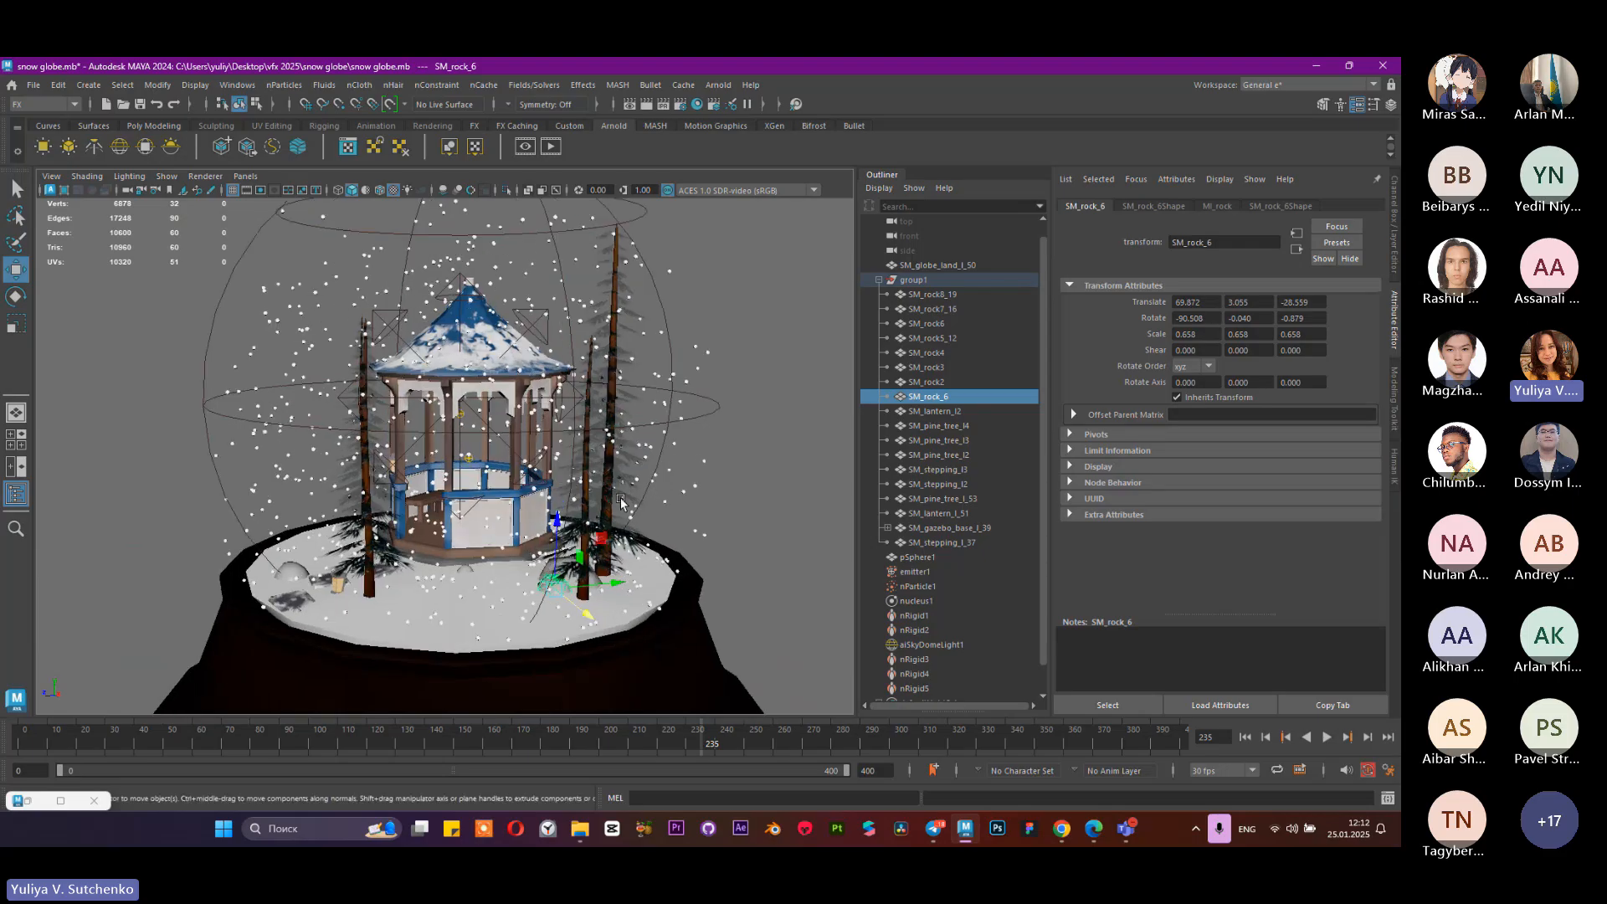
pyautogui.scroll(-4, 620, 500)
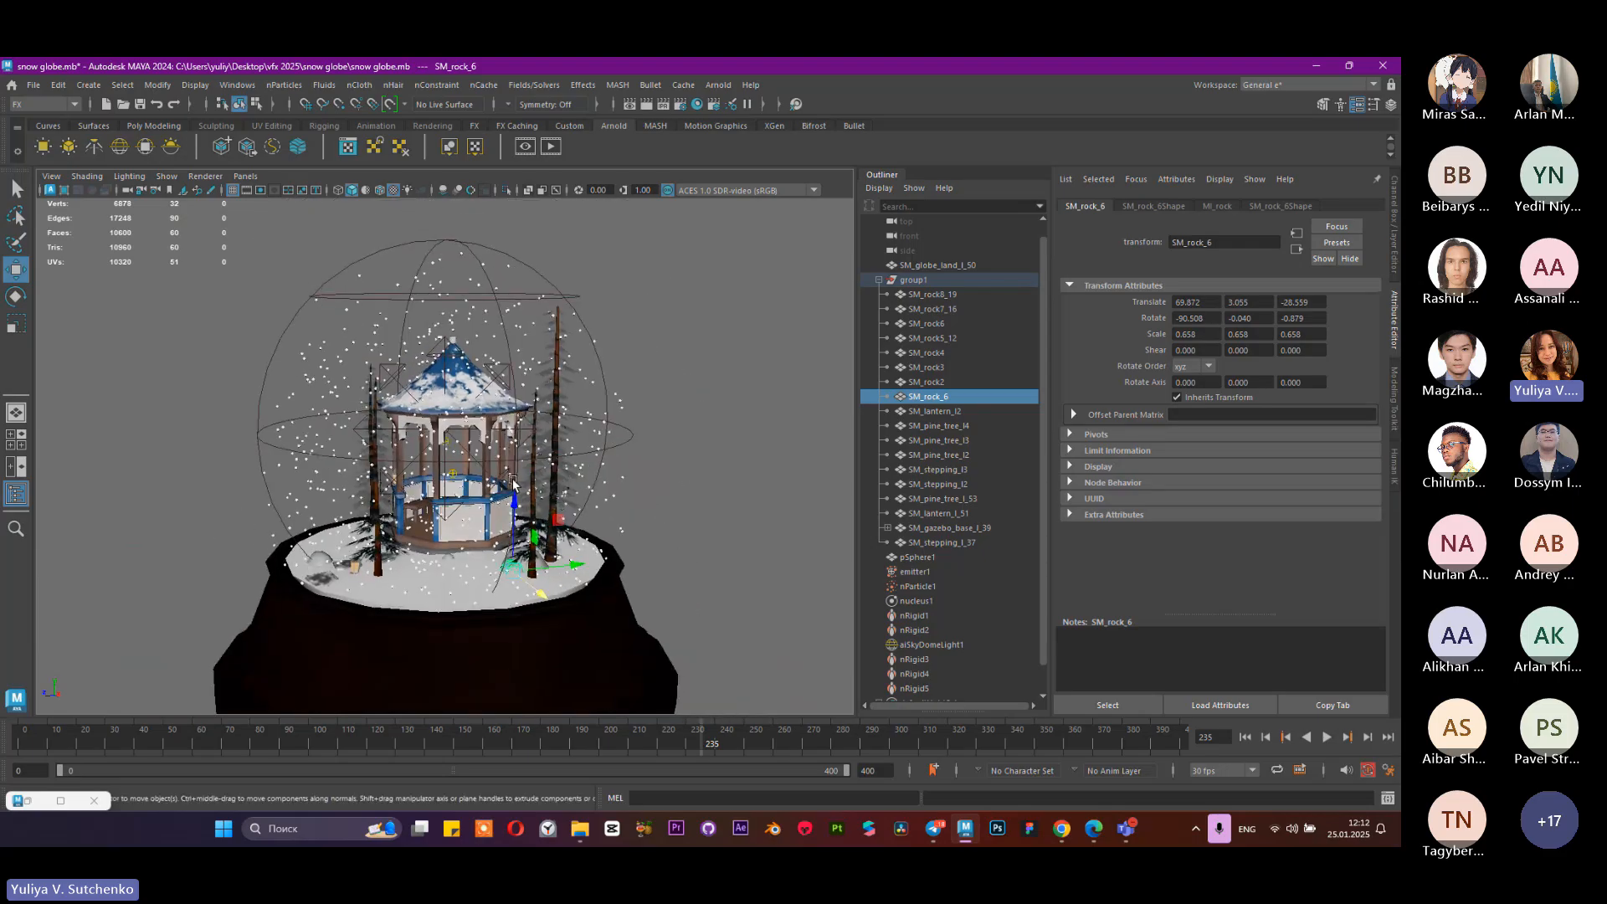
pyautogui.keyDown('alt'); pyautogui.moveTo(646, 469); pyautogui.dragTo(490, 511); pyautogui.keyUp('alt')
pyautogui.scroll(4, 481, 523)
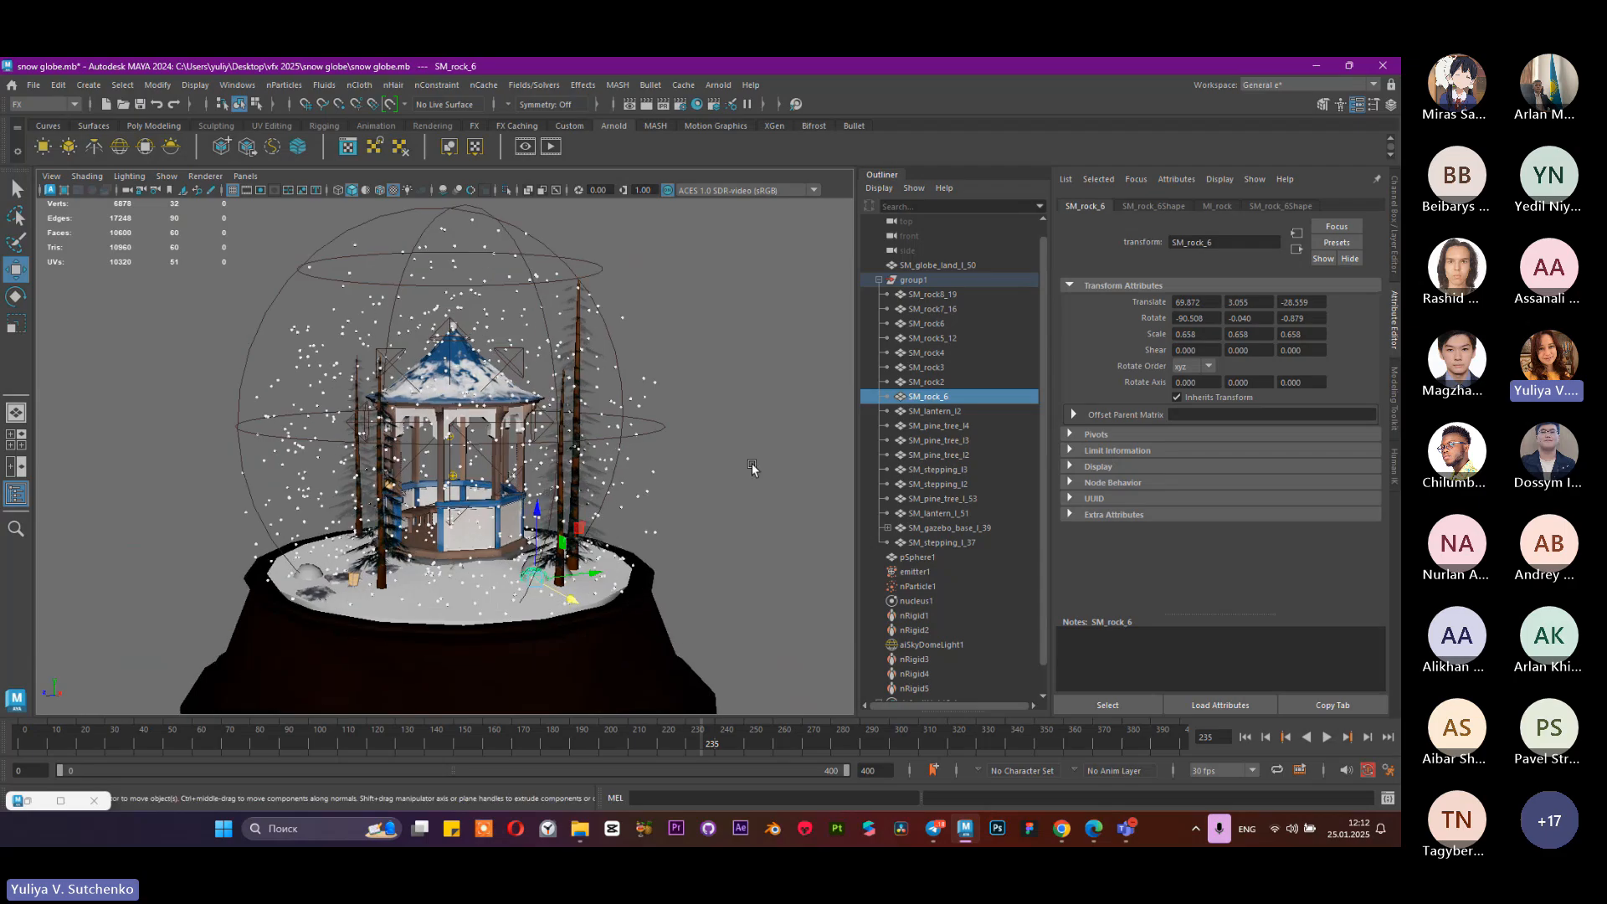
pyautogui.click(933, 469)
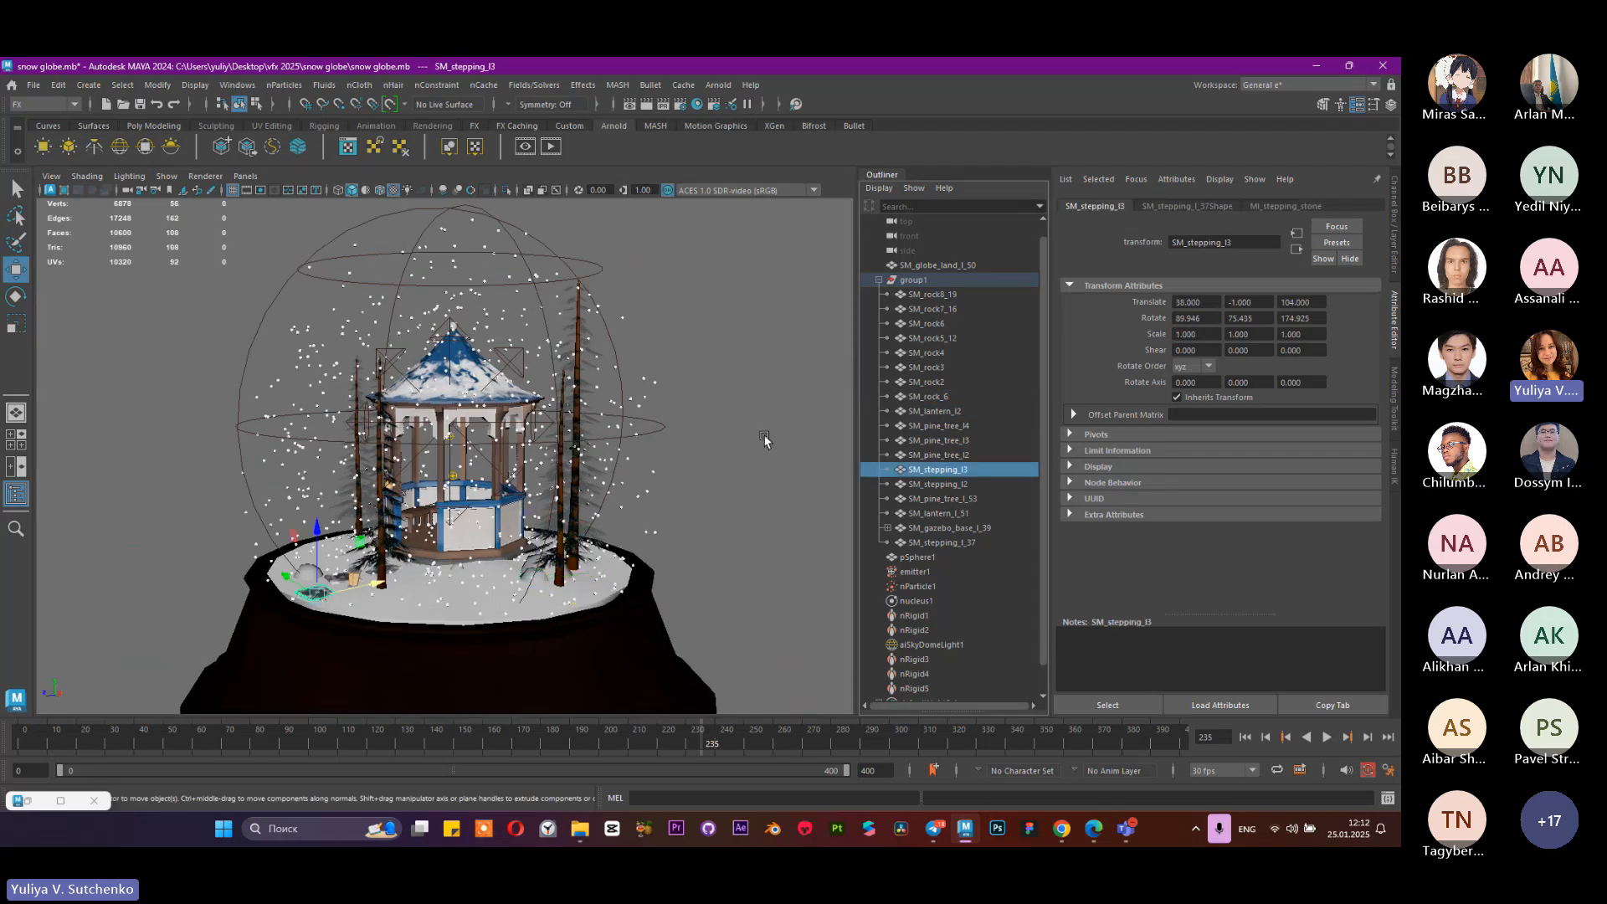
pyautogui.keyDown('alt'); pyautogui.moveTo(764, 441); pyautogui.dragTo(527, 419); pyautogui.keyUp('alt')
pyautogui.scroll(-3, 652, 449)
pyautogui.click(645, 403)
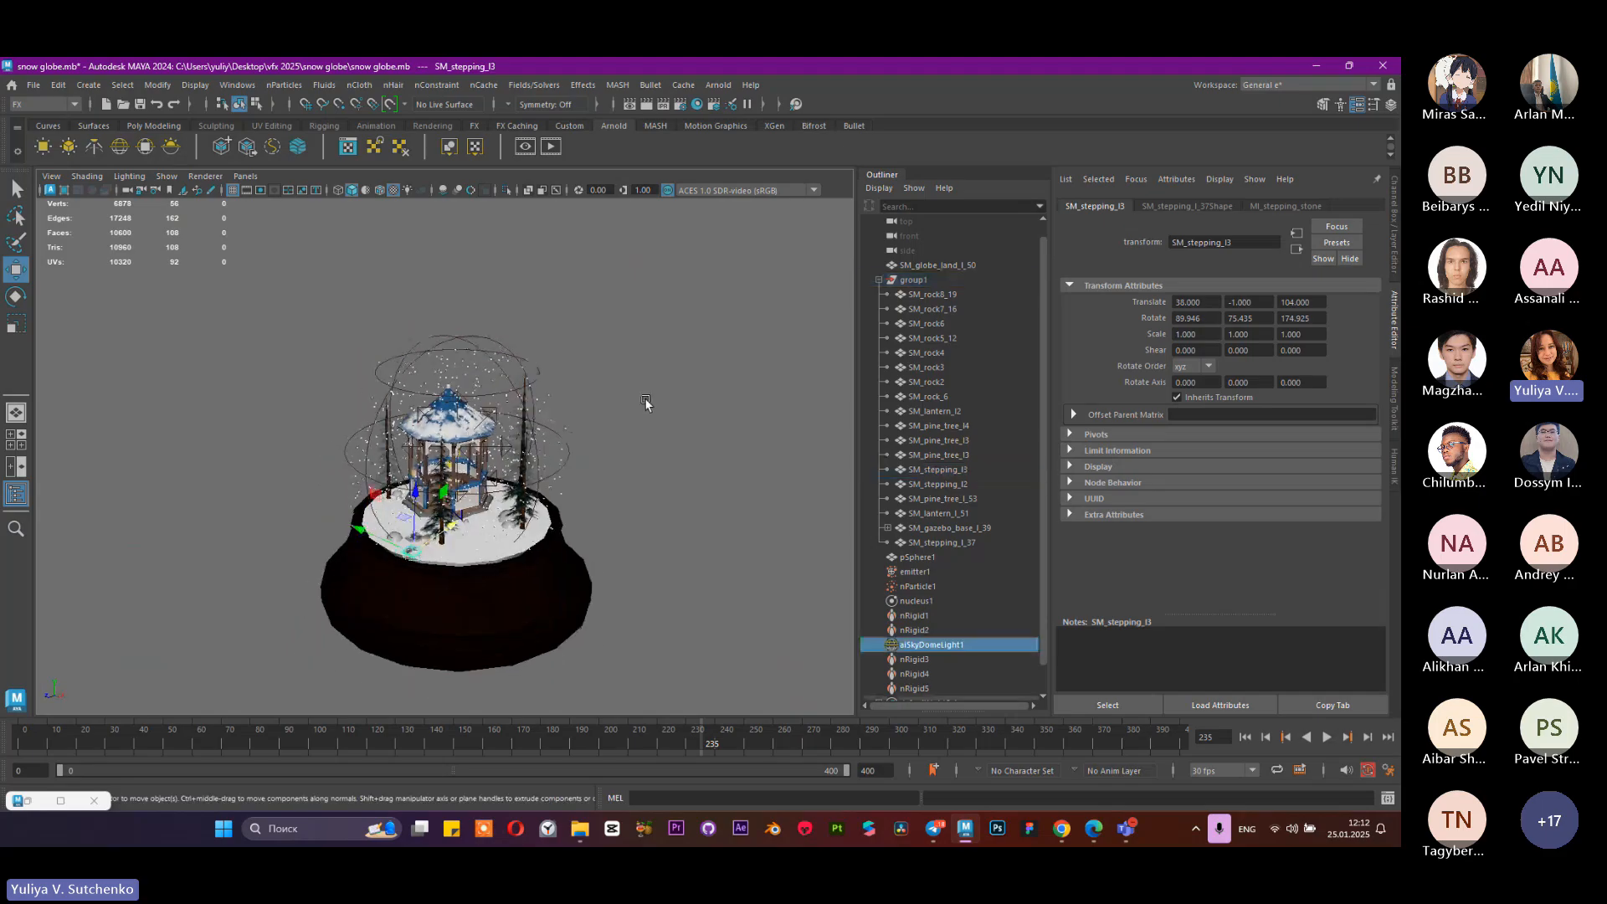
pyautogui.scroll(-5, 645, 402)
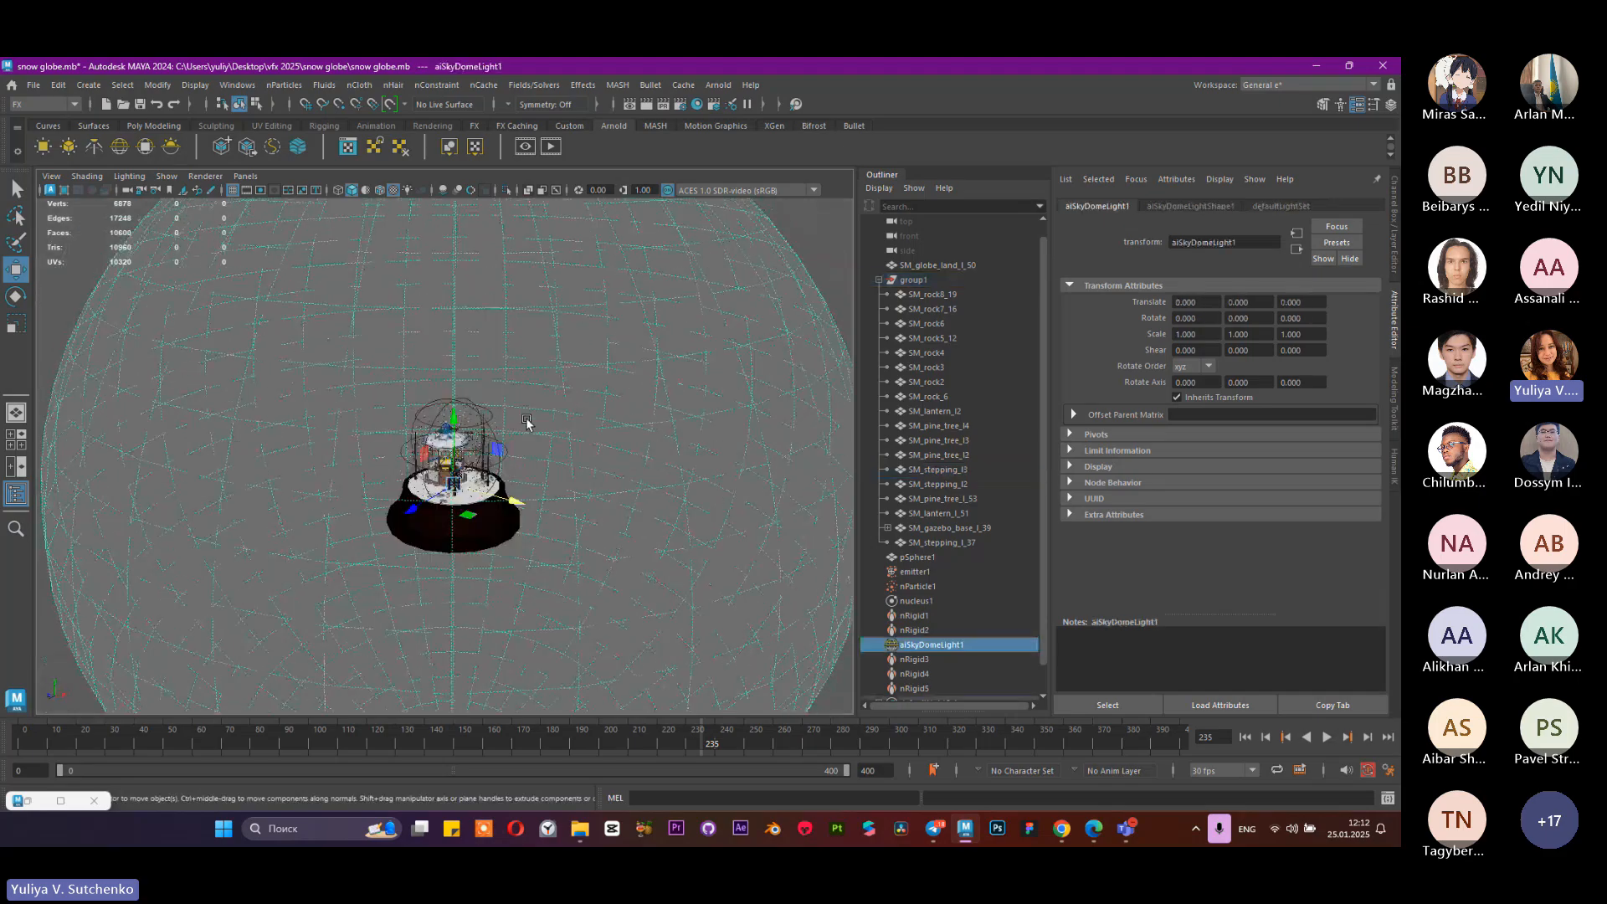
# Step: Stop the live Arnold render and put its window away, and save the snow globe scene
pyautogui.rightClick(20, 801)
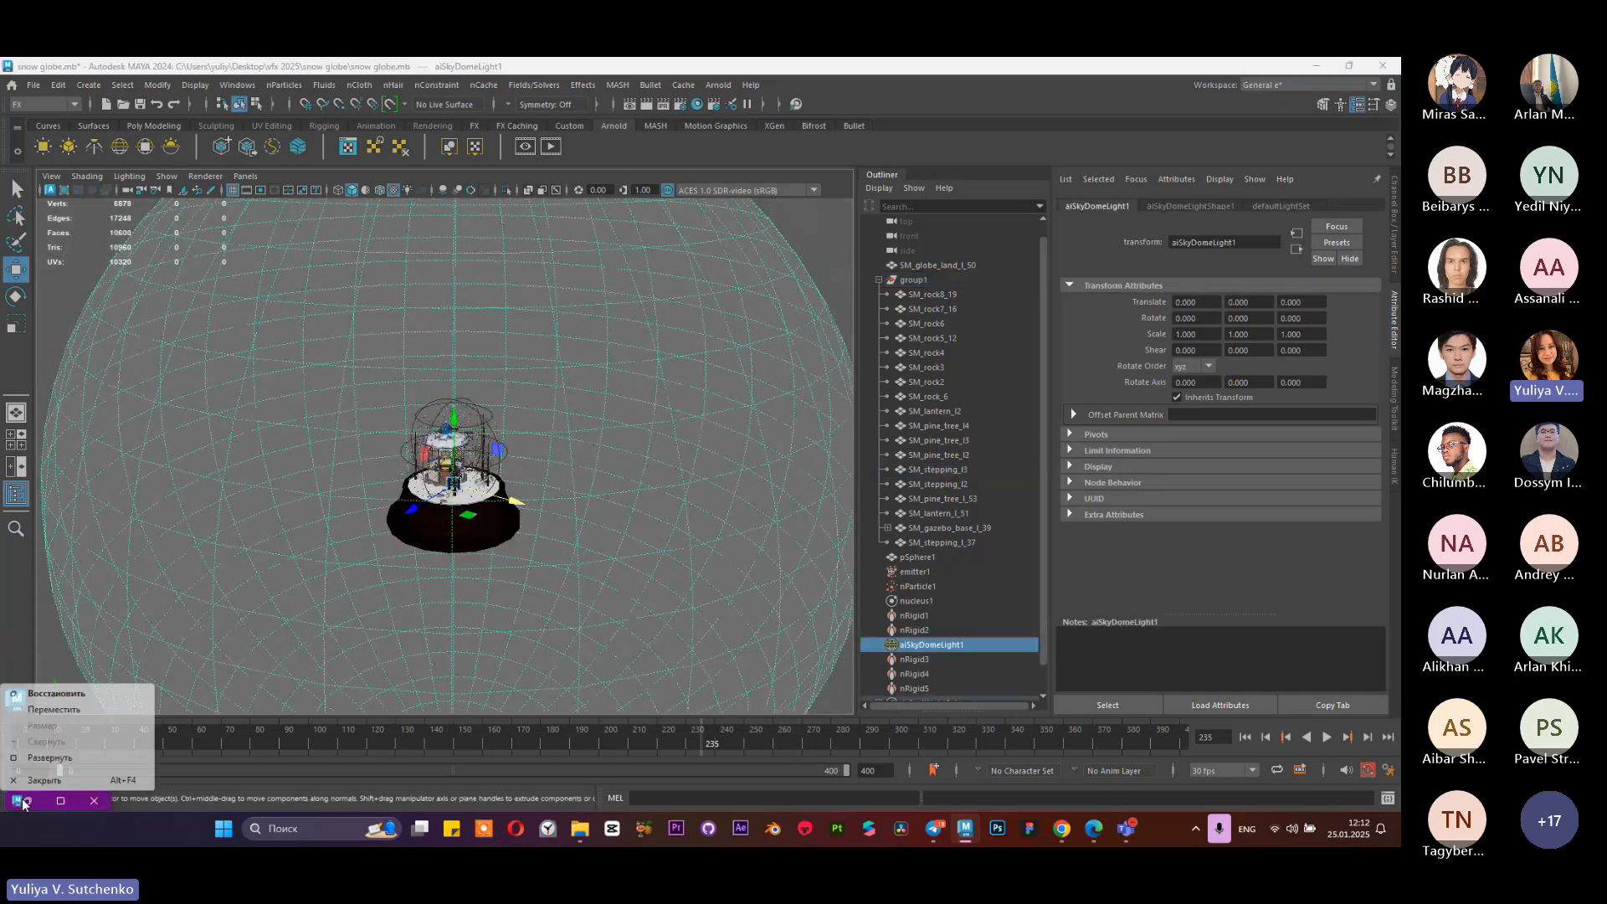
pyautogui.click(86, 698)
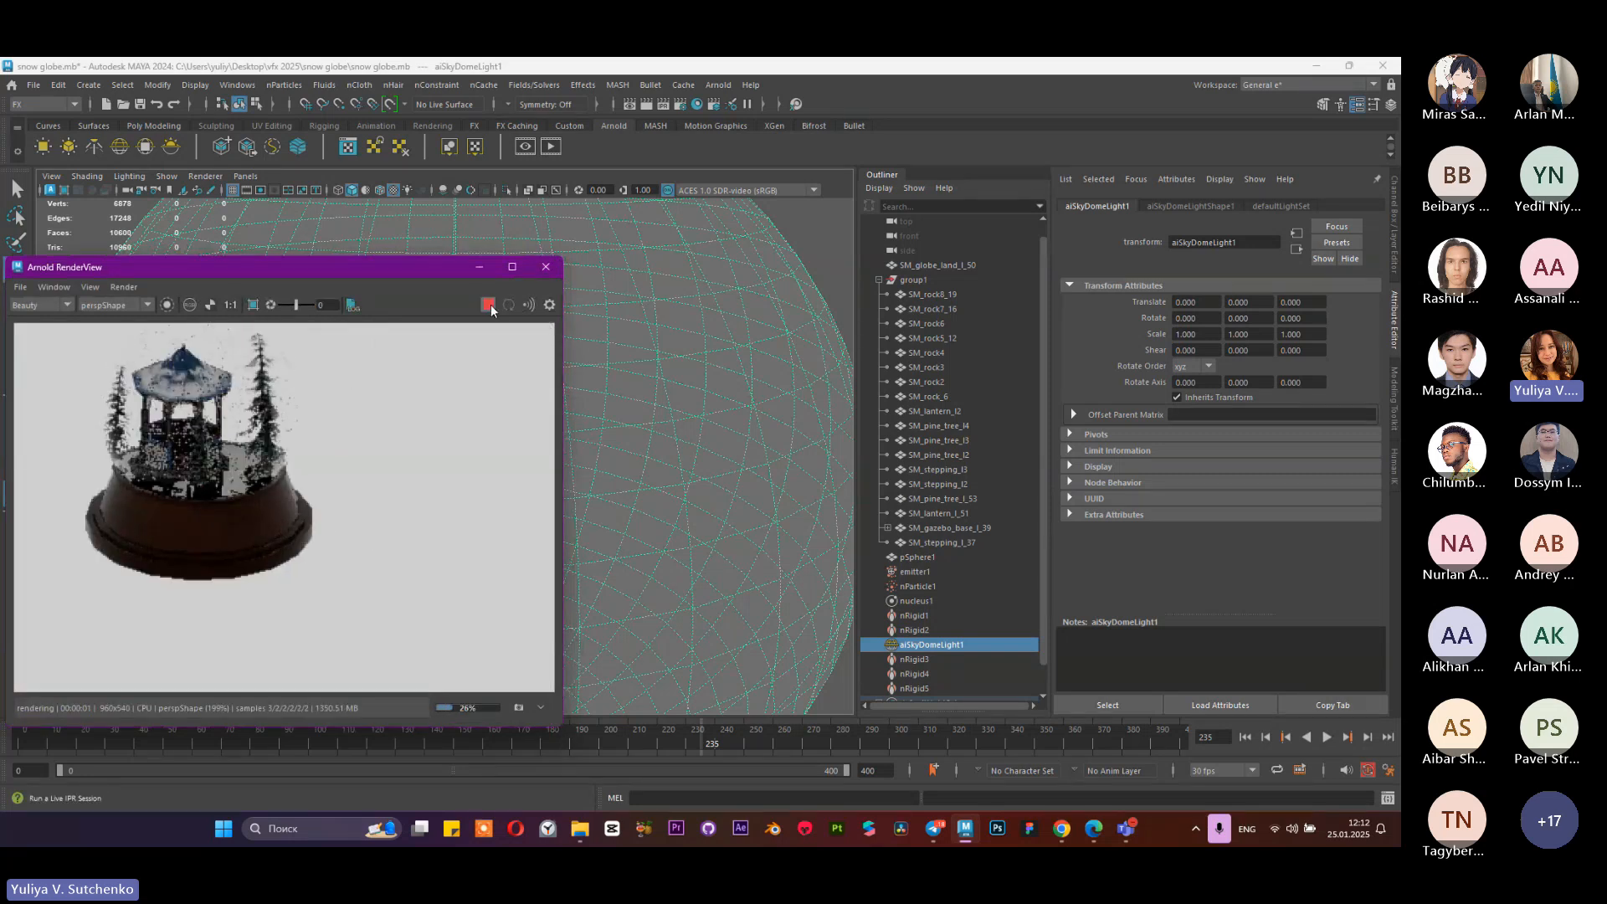
pyautogui.click(489, 304)
pyautogui.click(479, 266)
pyautogui.press('f')
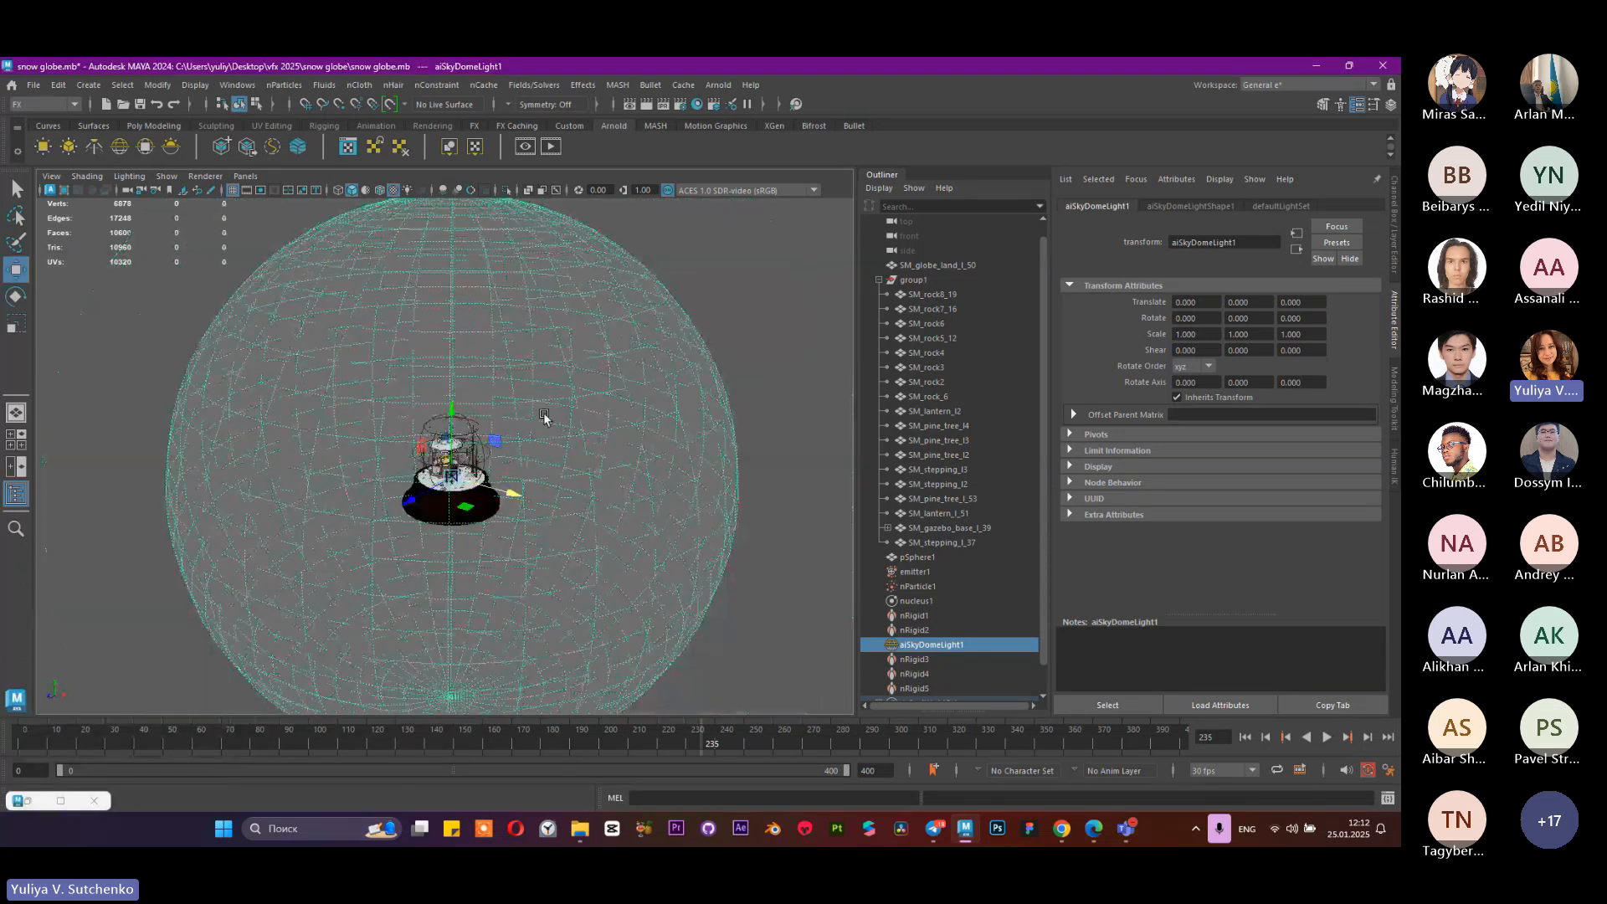
pyautogui.scroll(10, 384, 394)
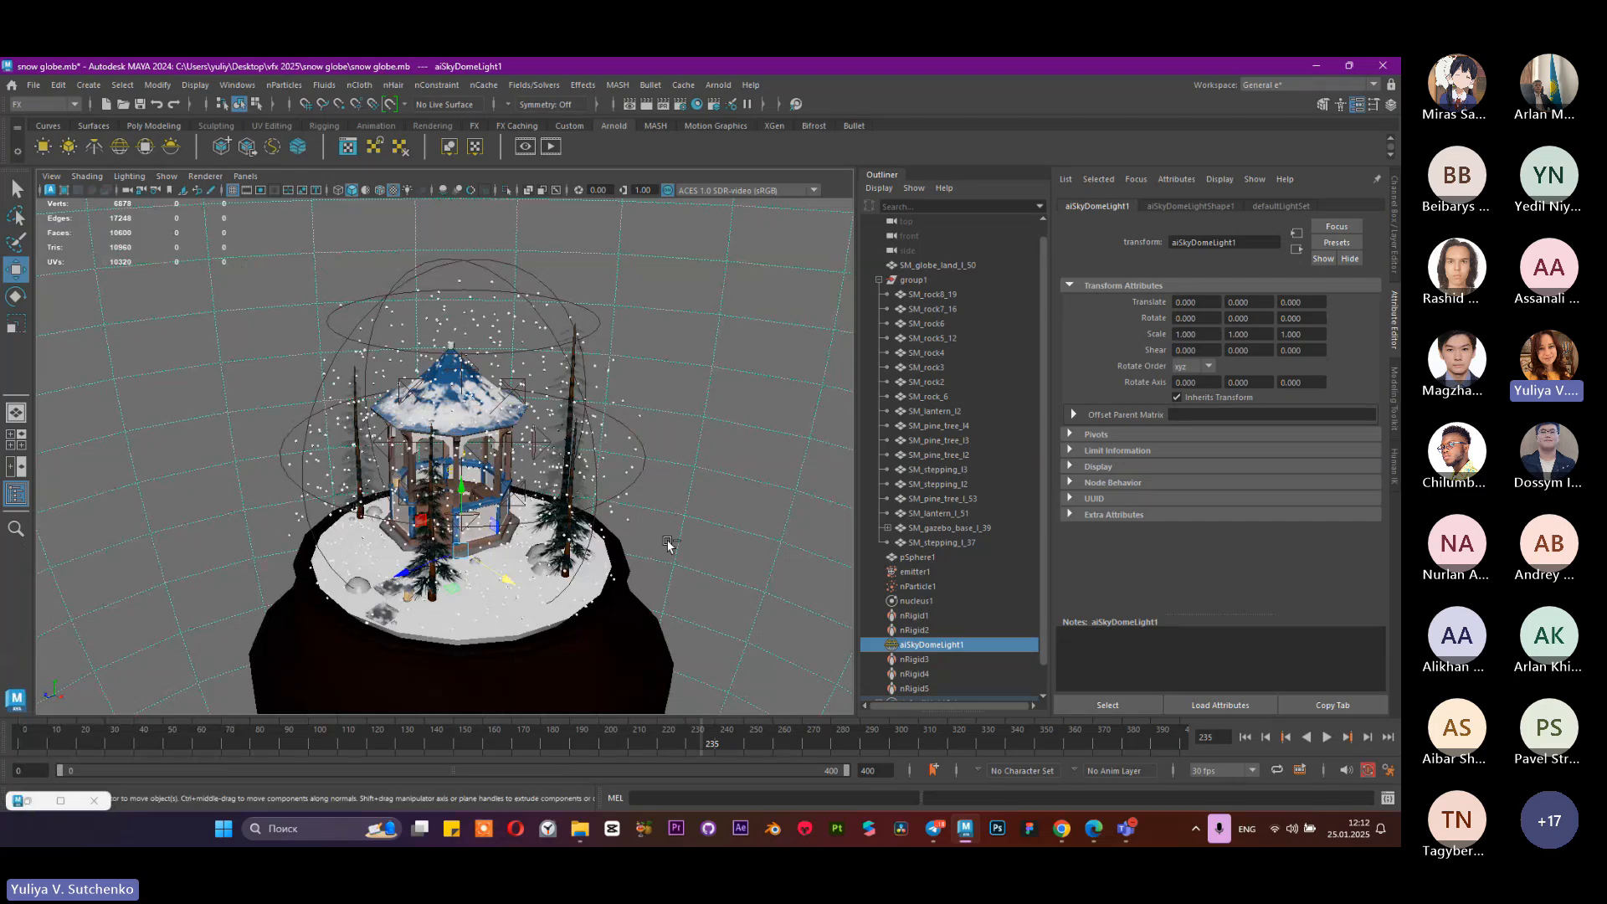
pyautogui.hotkey('ctrl', 's')
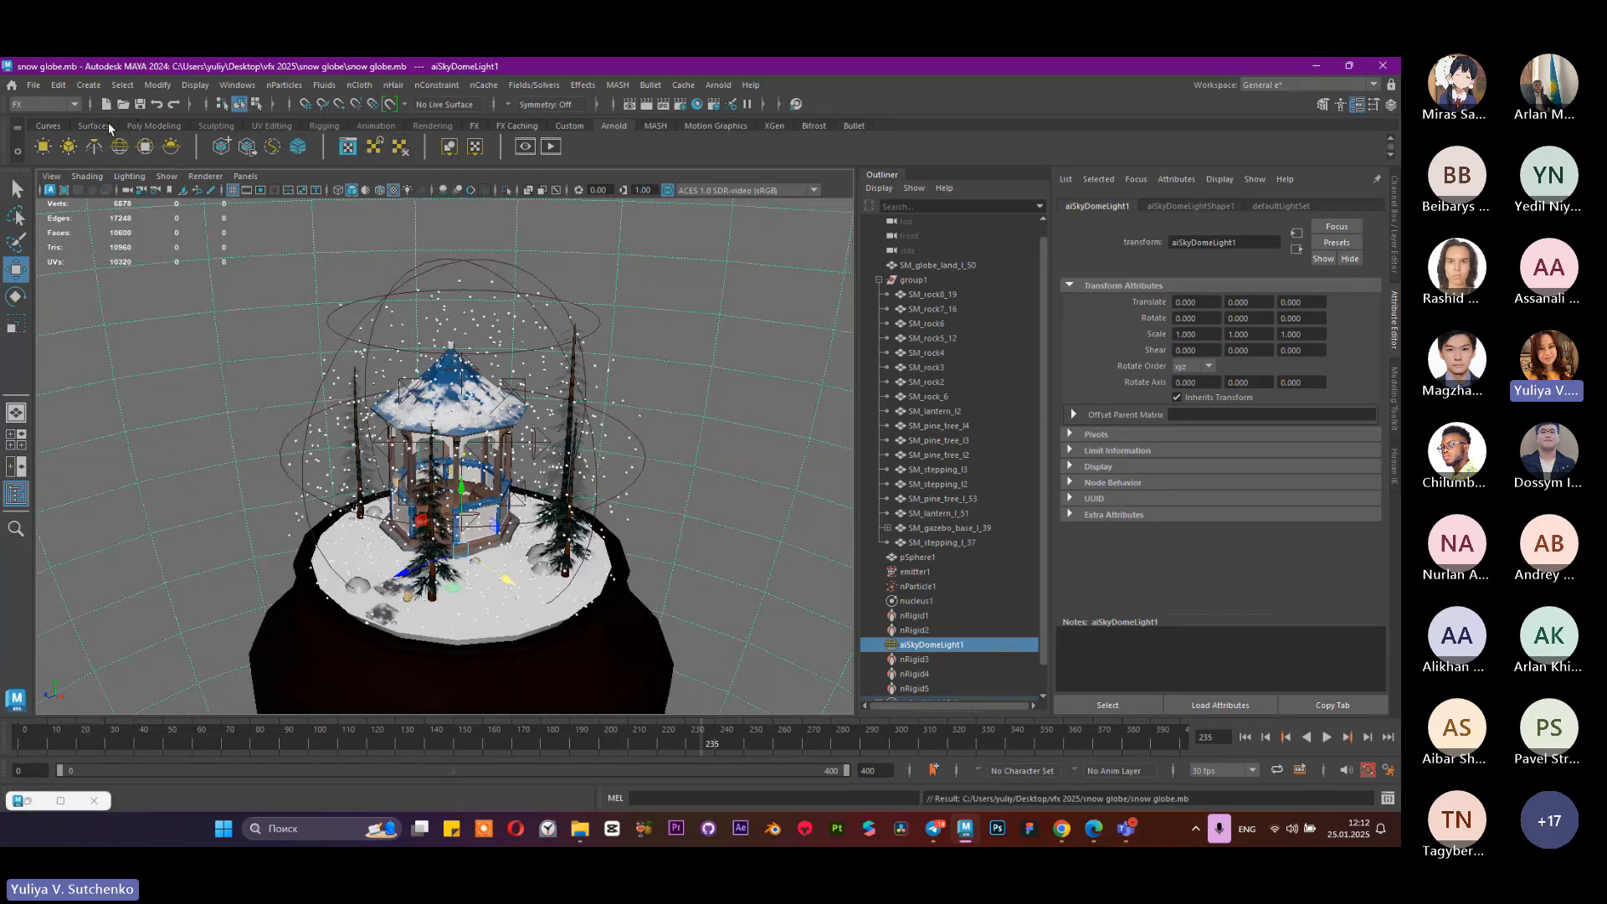
pyautogui.click(153, 125)
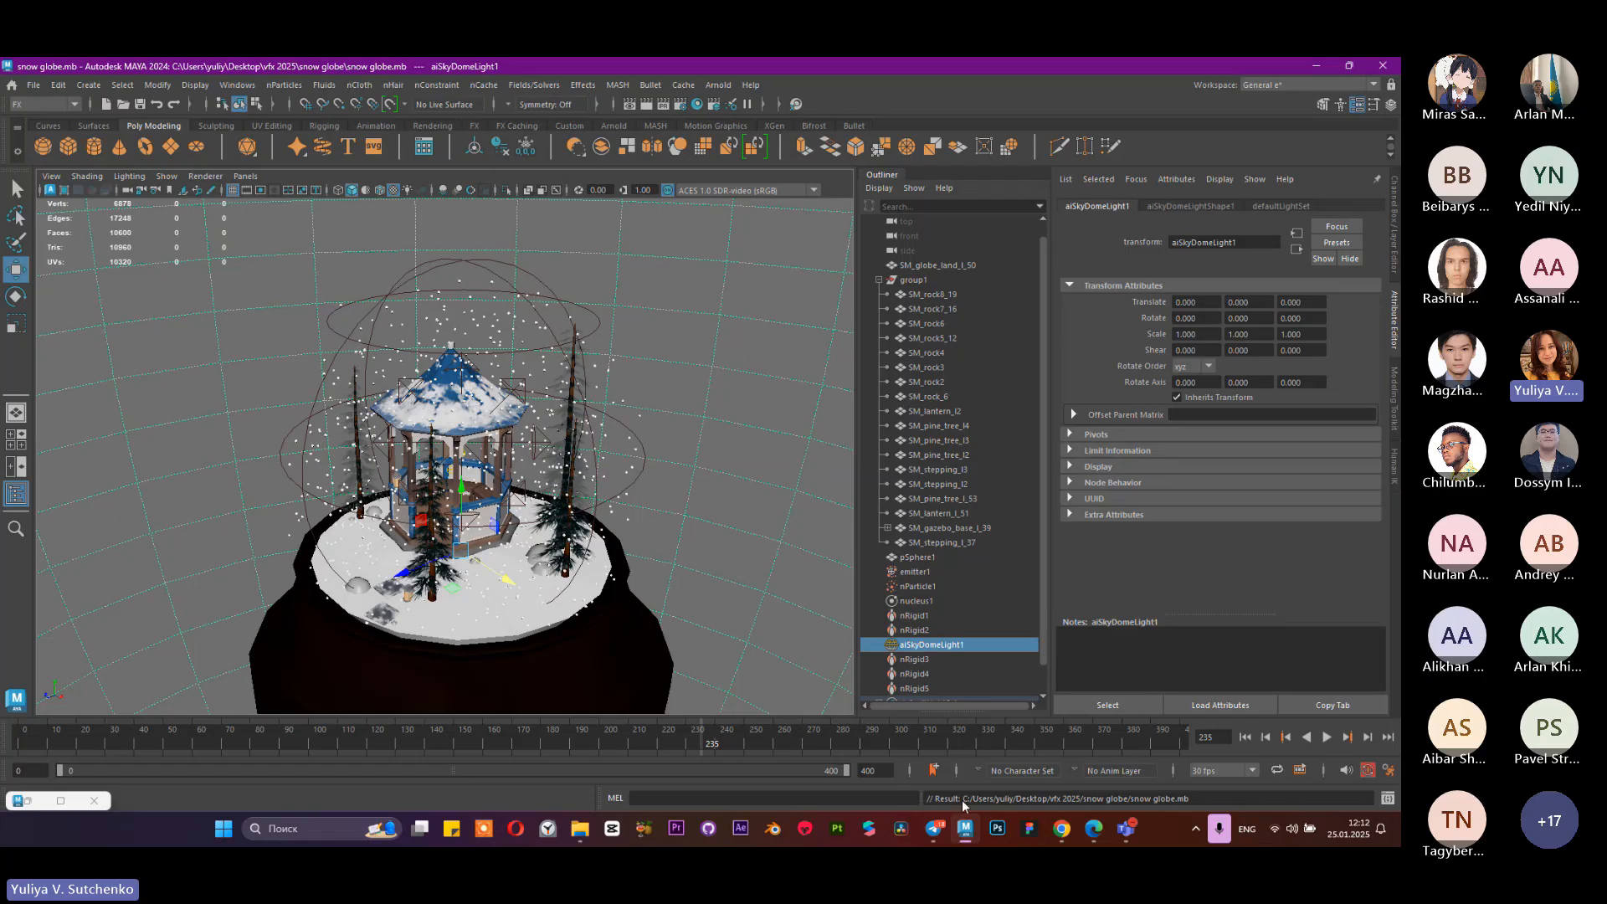
# Step: Switch to Chrome and look through the Pinterest vfx board for snow globe references, viewing the "House 1" and "шар" pins
pyautogui.click(1061, 828)
pyautogui.click(1028, 73)
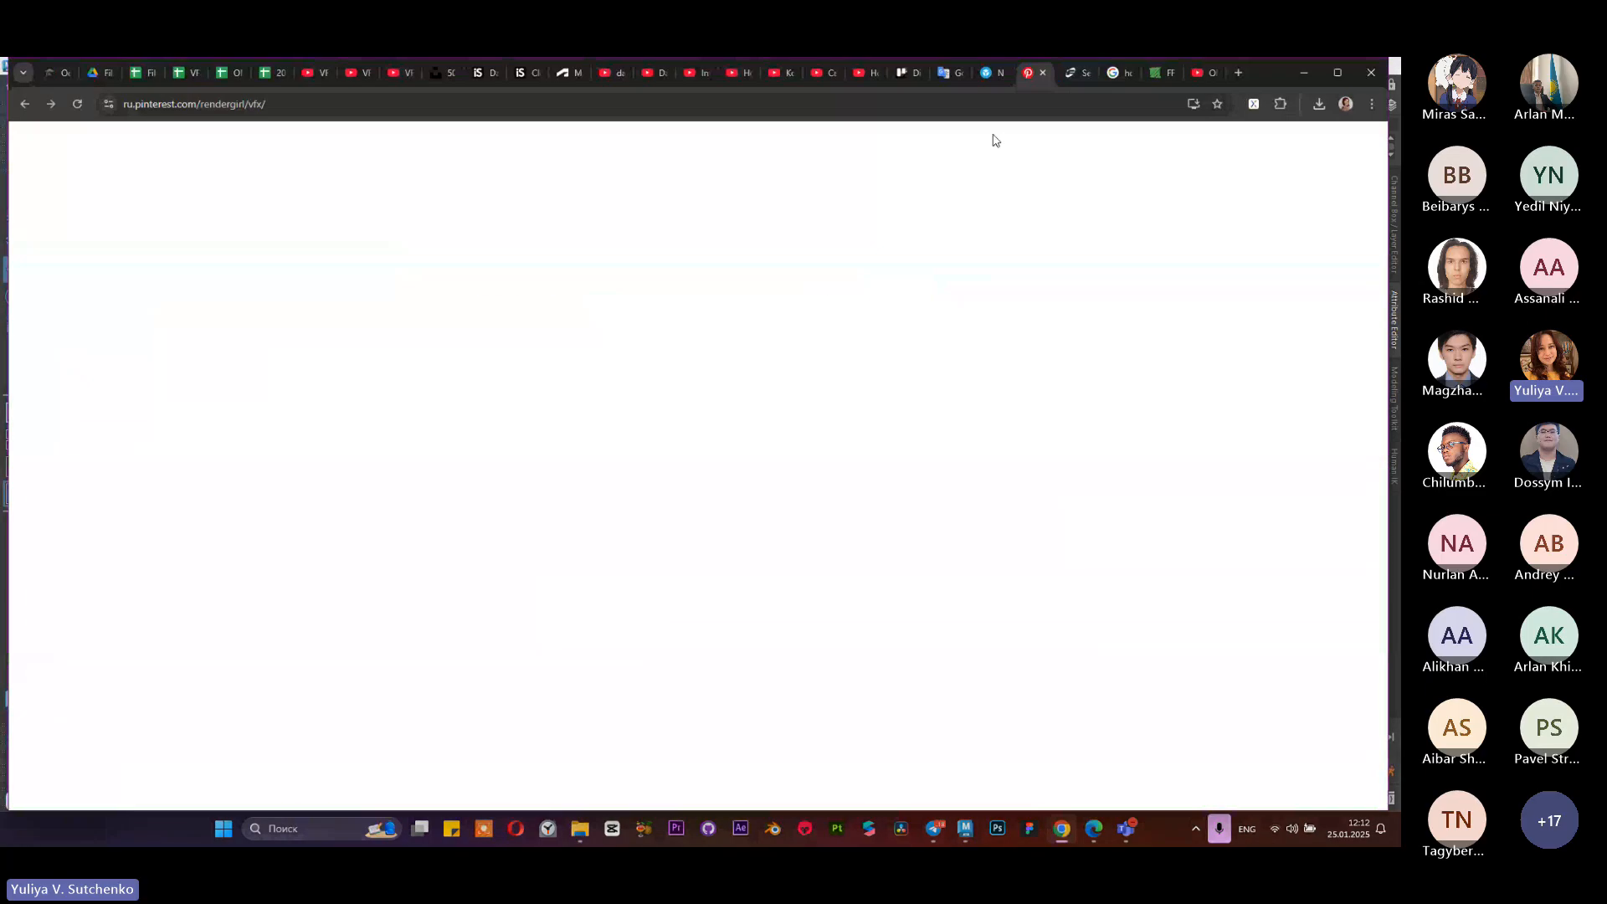
pyautogui.scroll(-20, 732, 465)
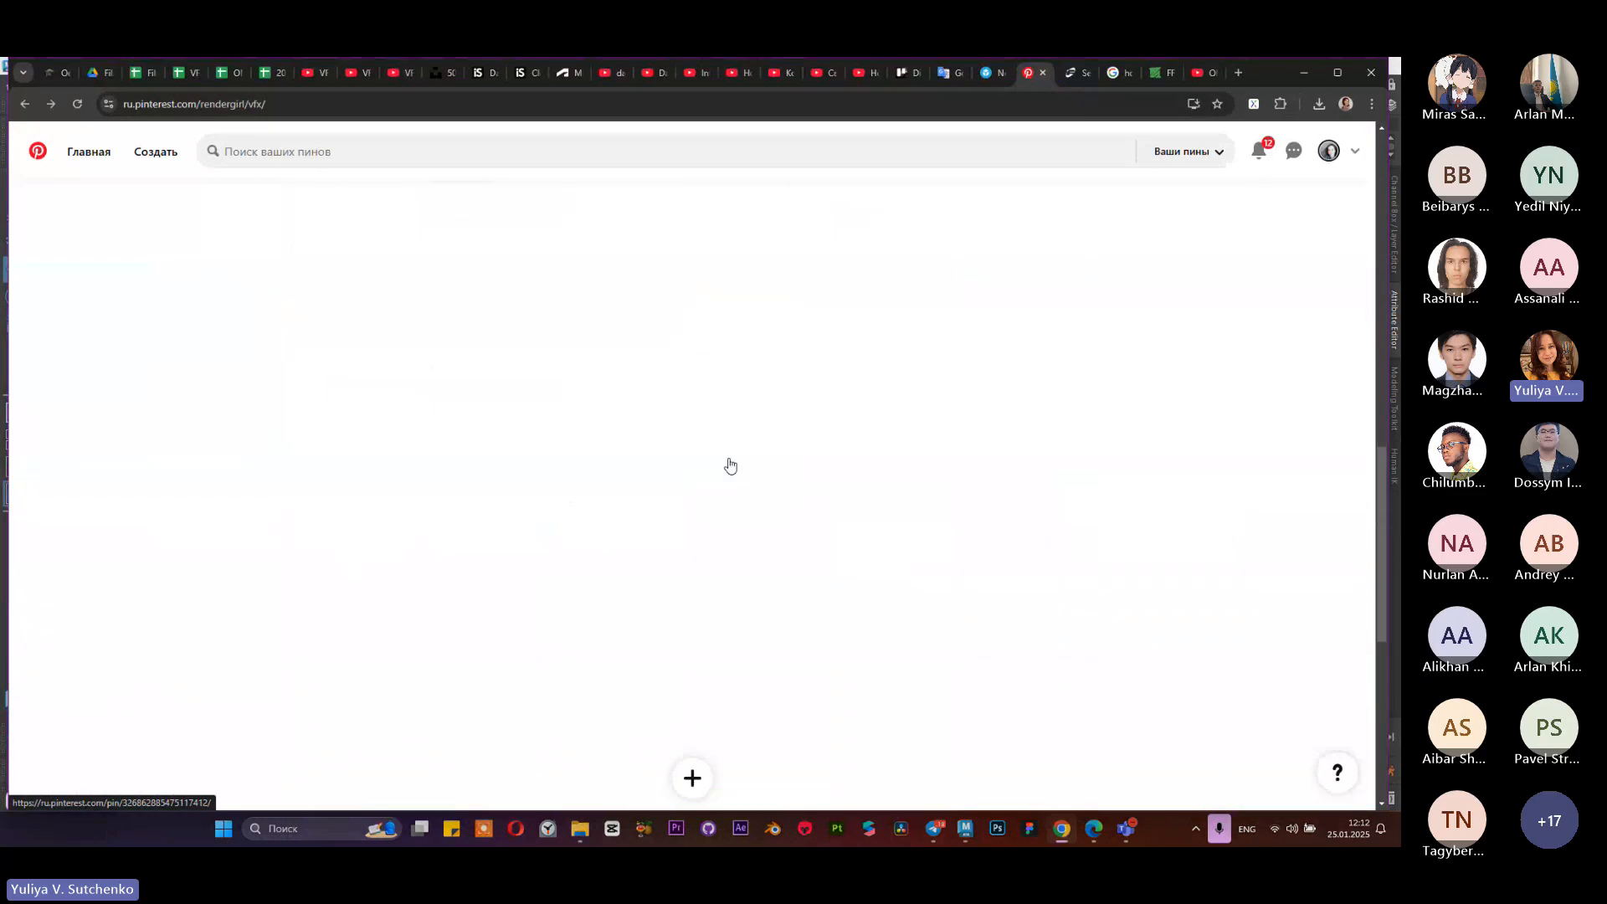
pyautogui.scroll(-1, 703, 476)
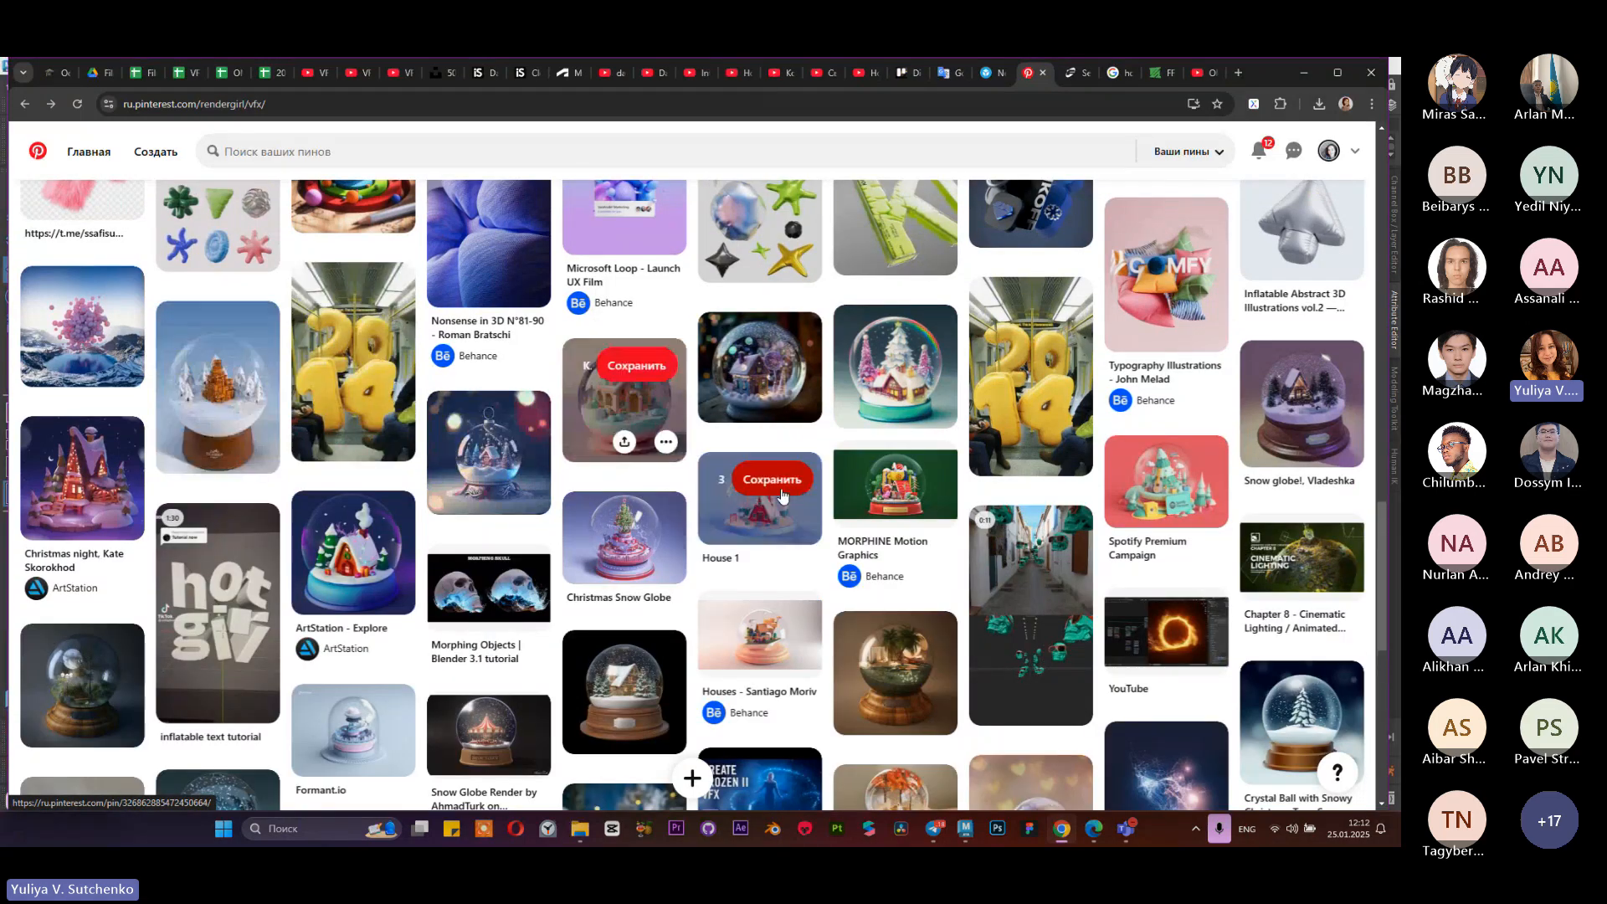
pyautogui.click(777, 493)
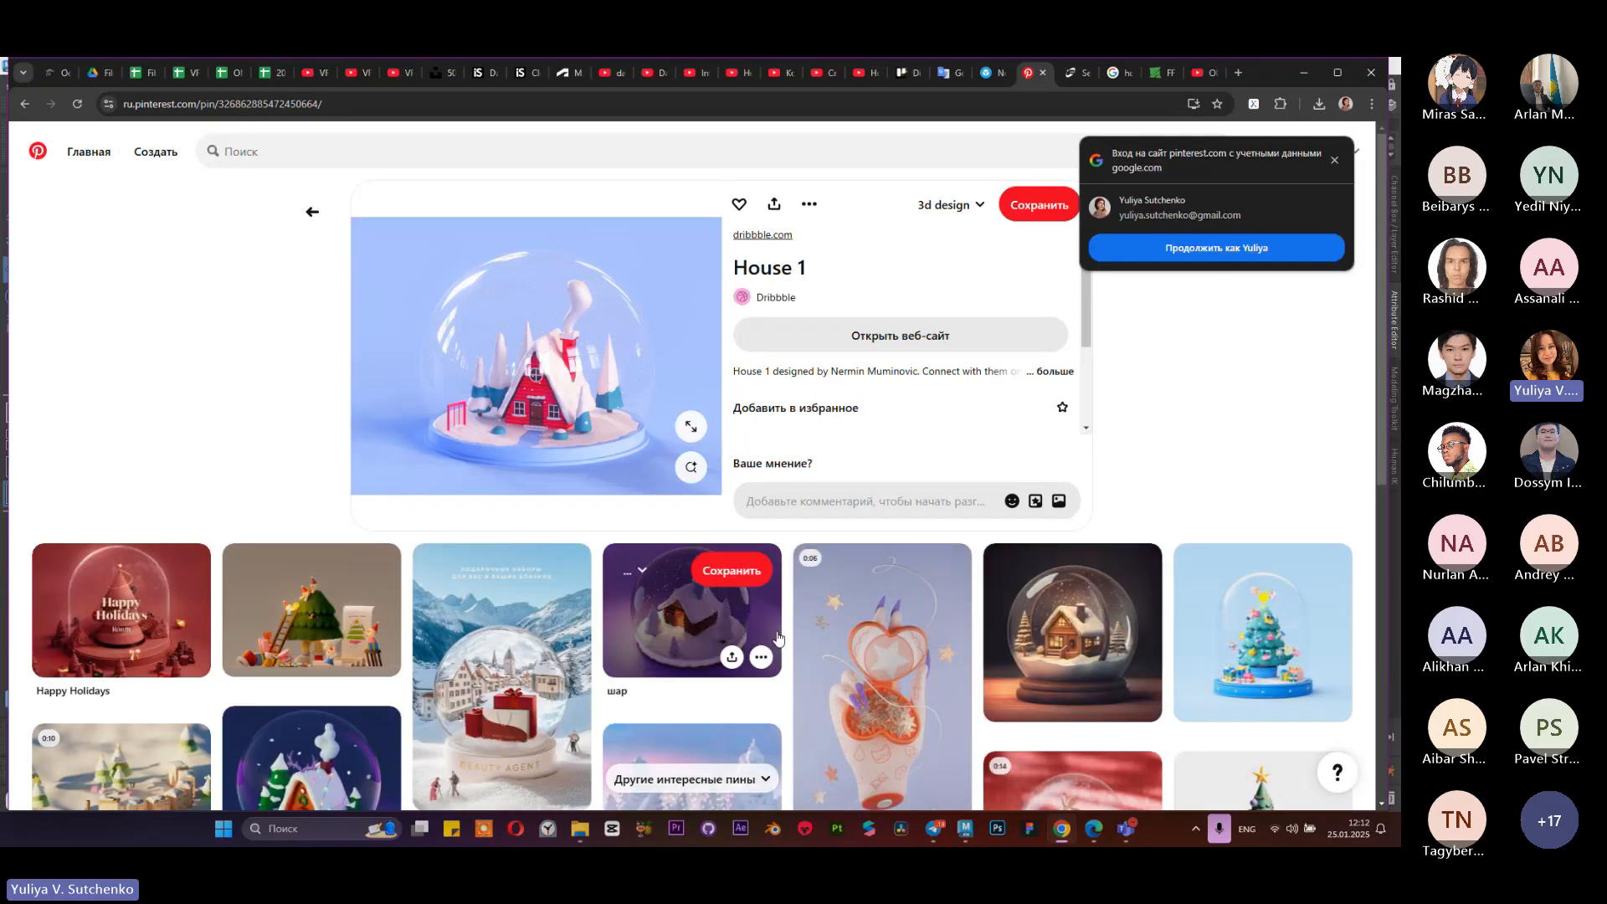
pyautogui.click(778, 638)
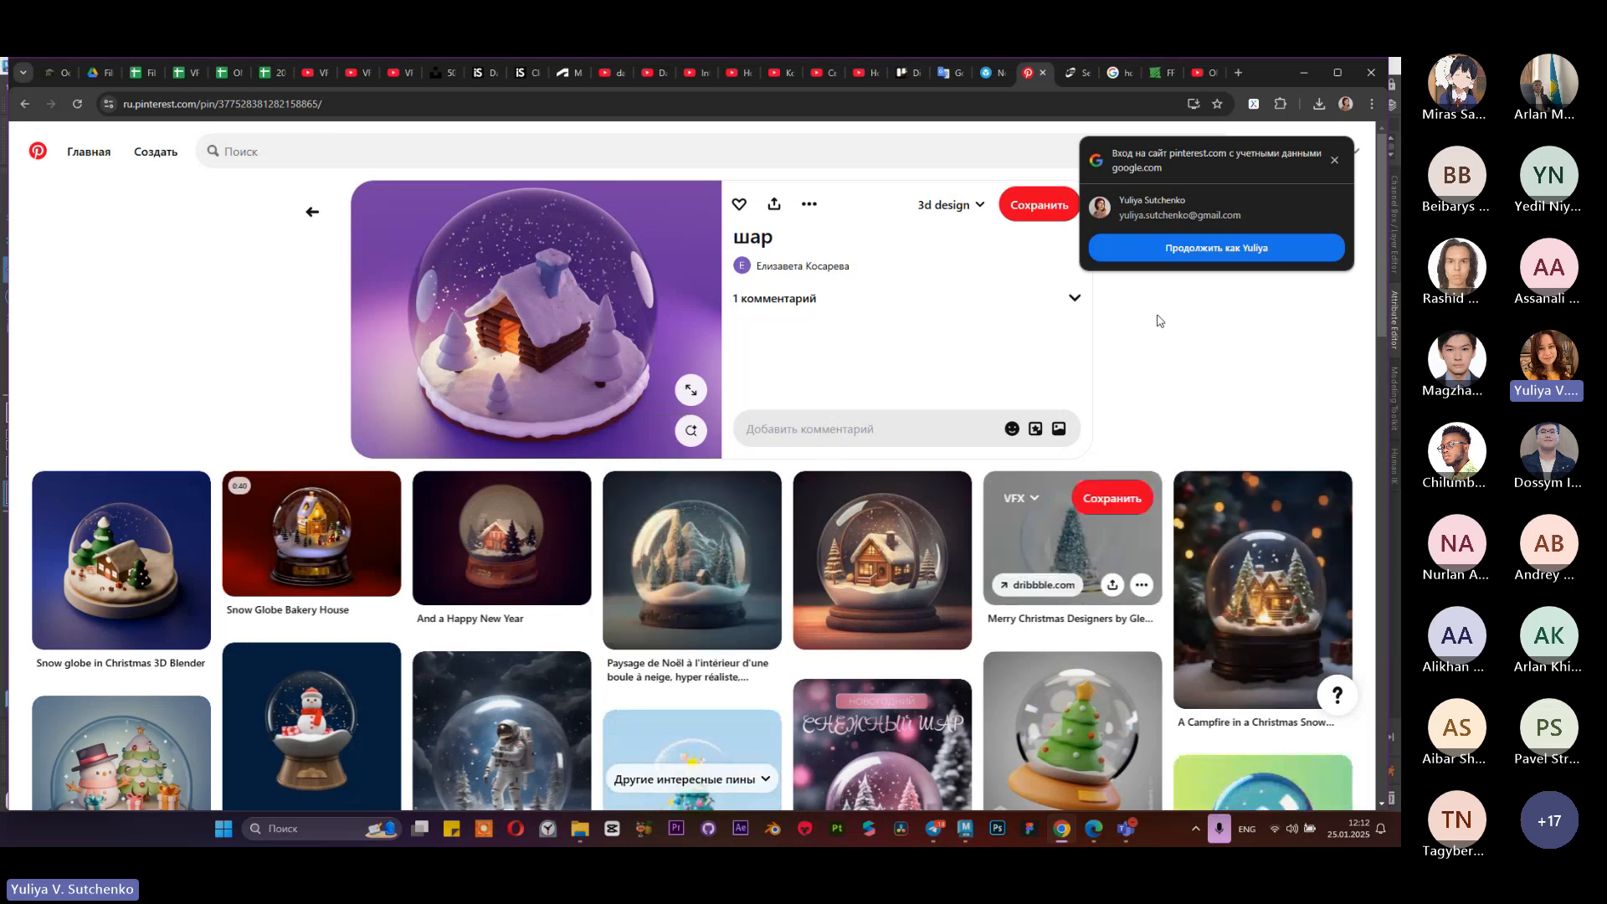
# Step: Watch the "Merry Christmas Designers" and H+ Creative snow globe videos as animation references, and return to Maya
pyautogui.click(1096, 564)
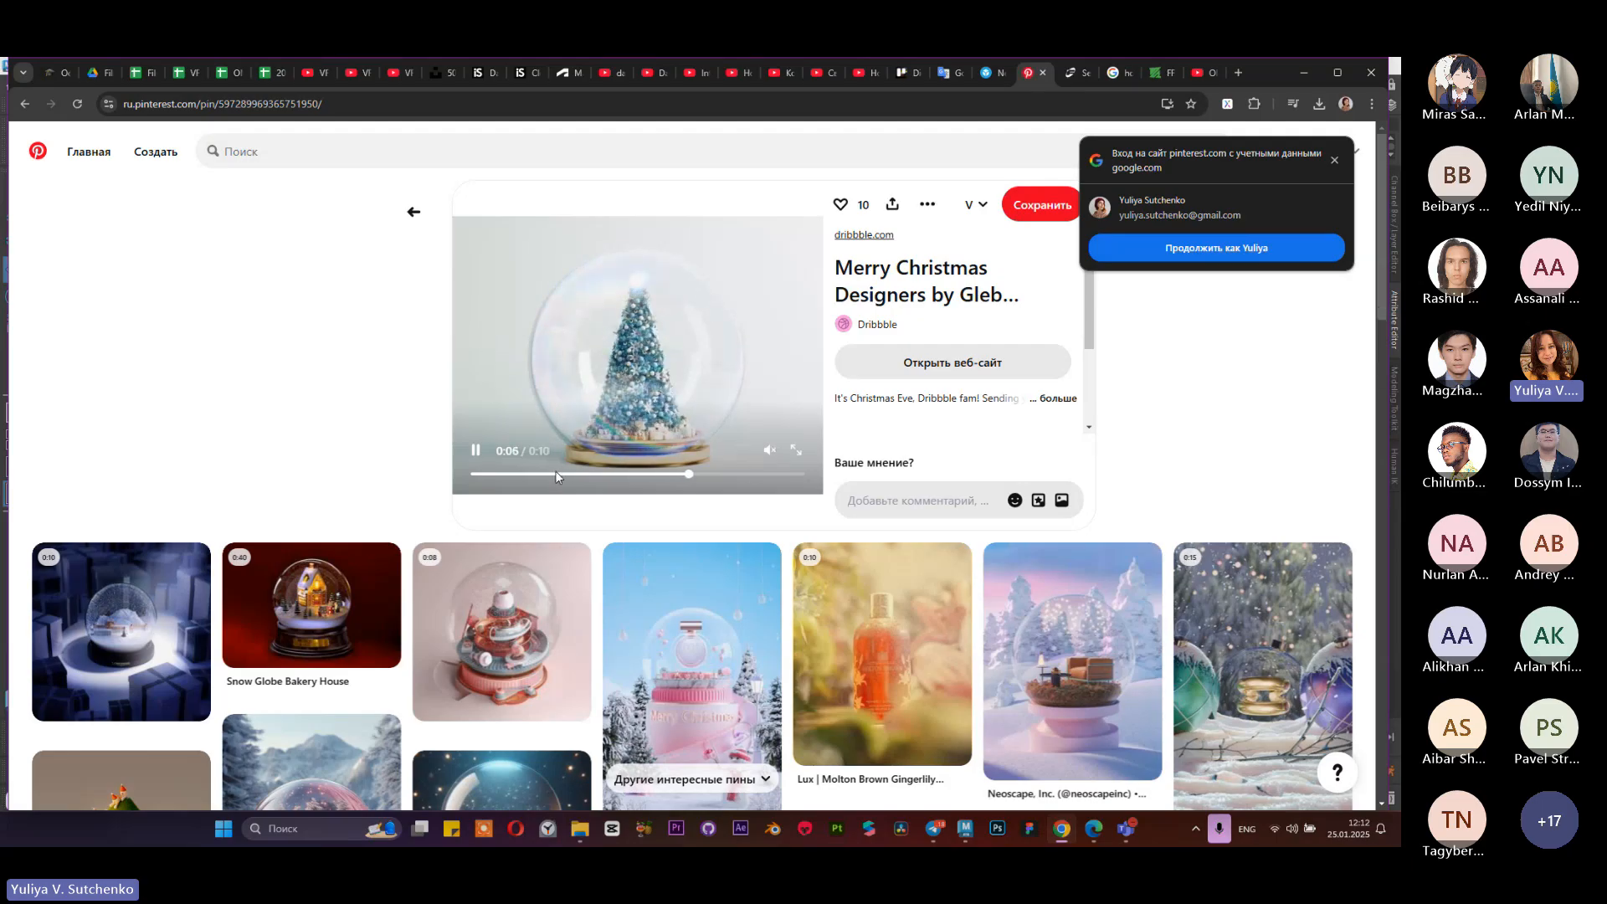
pyautogui.click(504, 641)
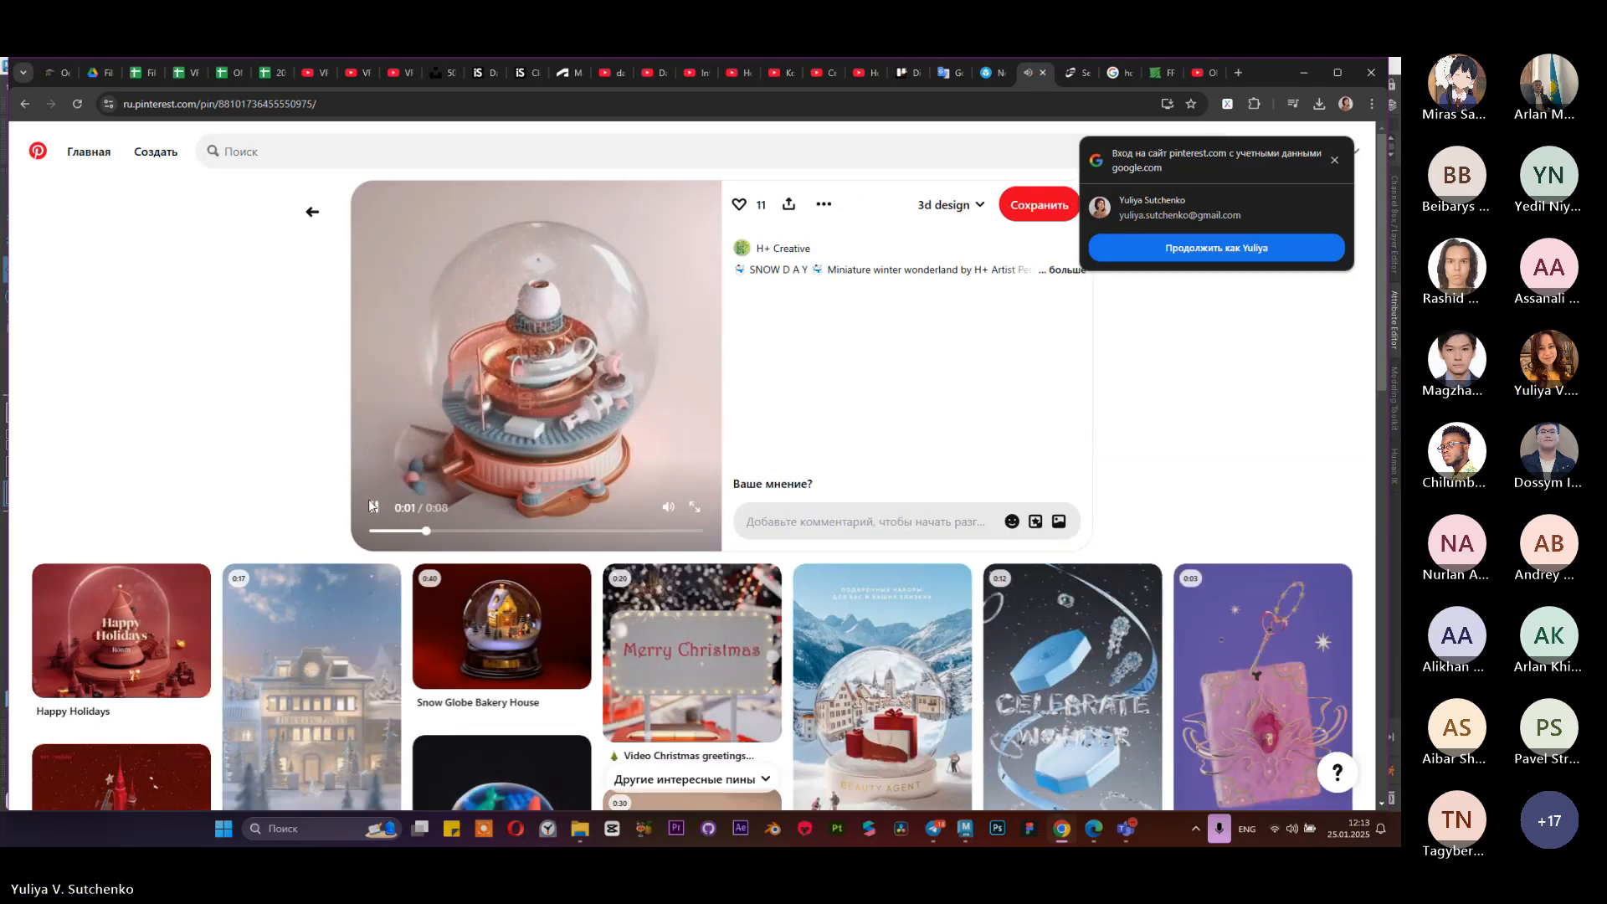
pyautogui.click(484, 502)
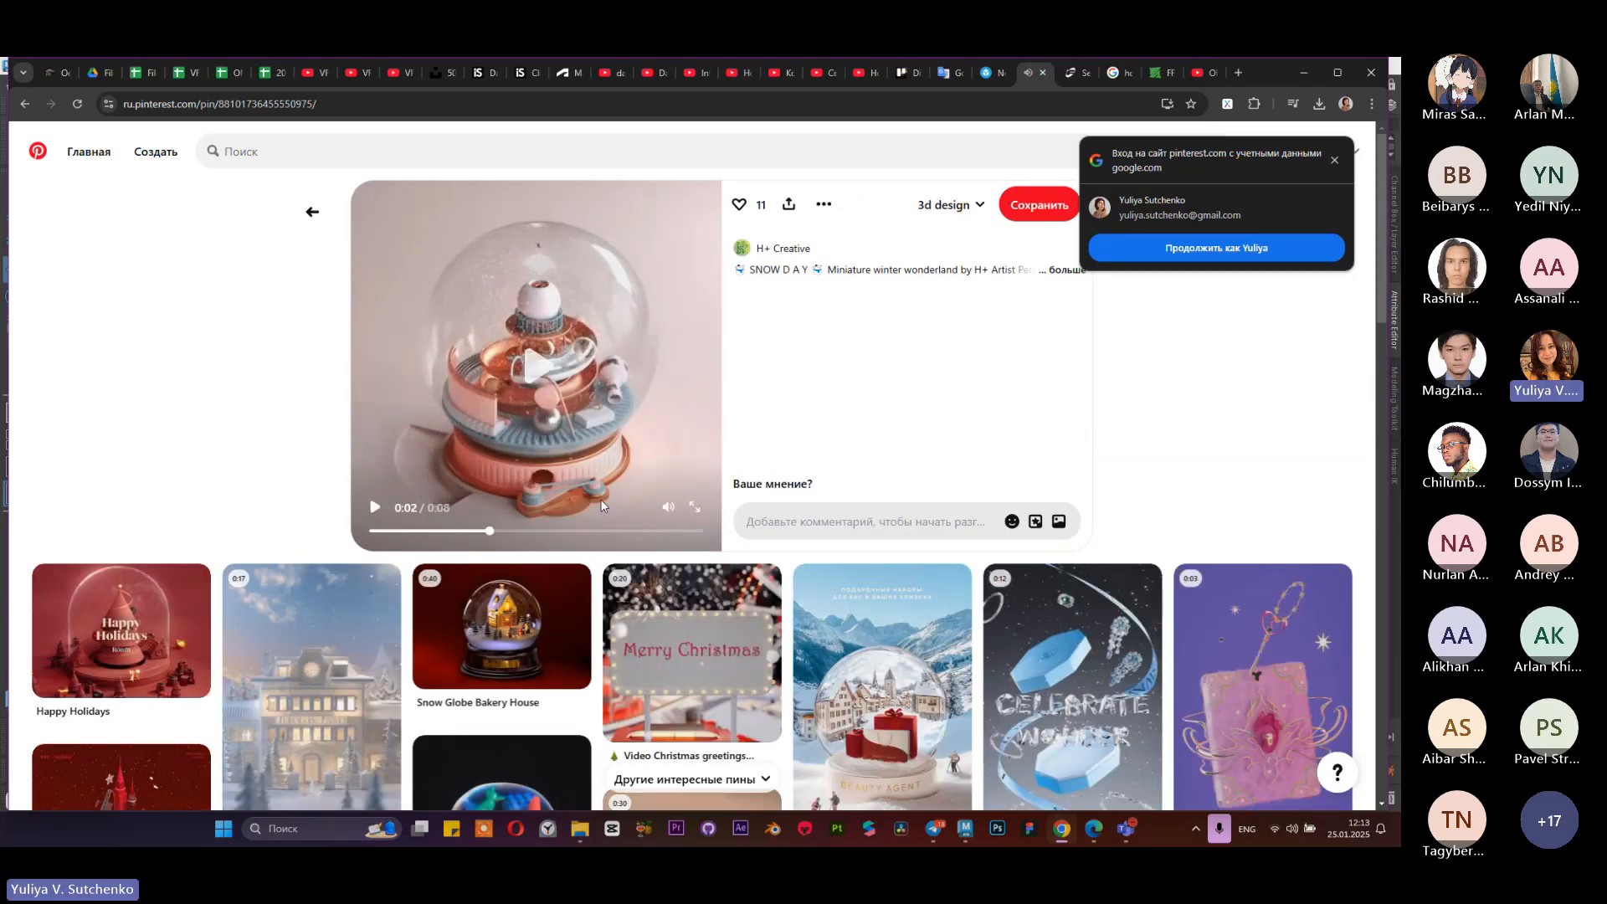
pyautogui.click(668, 507)
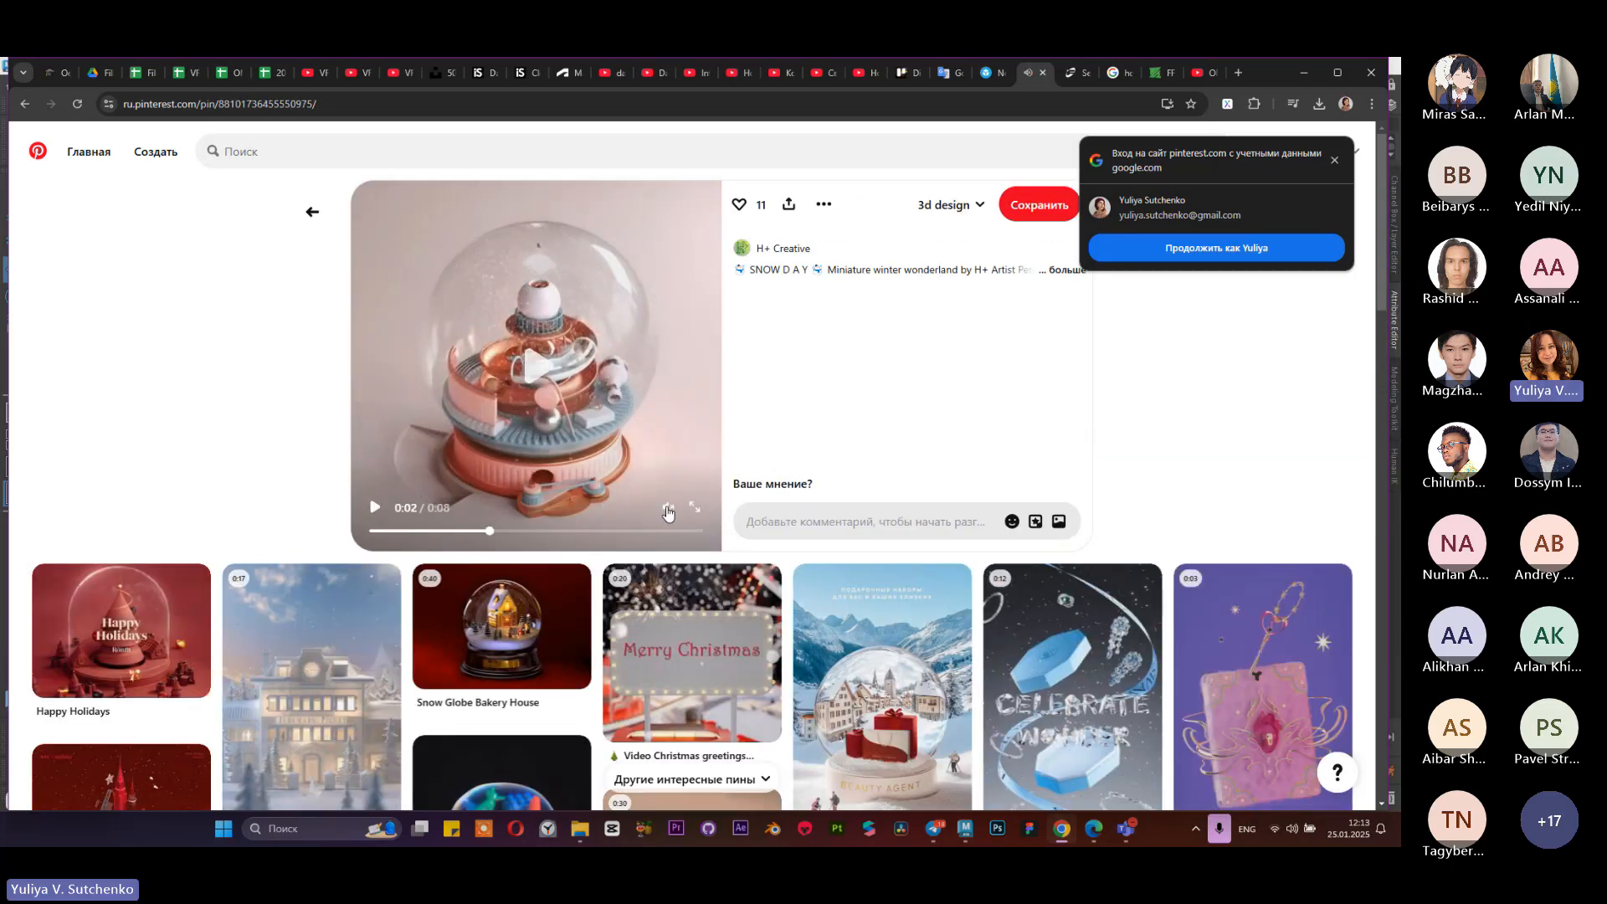
pyautogui.click(1299, 74)
# Step: Create a polygon plane as the ground at the snow globe, scale it uniformly to about 1721.56, and save the scene
pyautogui.scroll(-3, 653, 459)
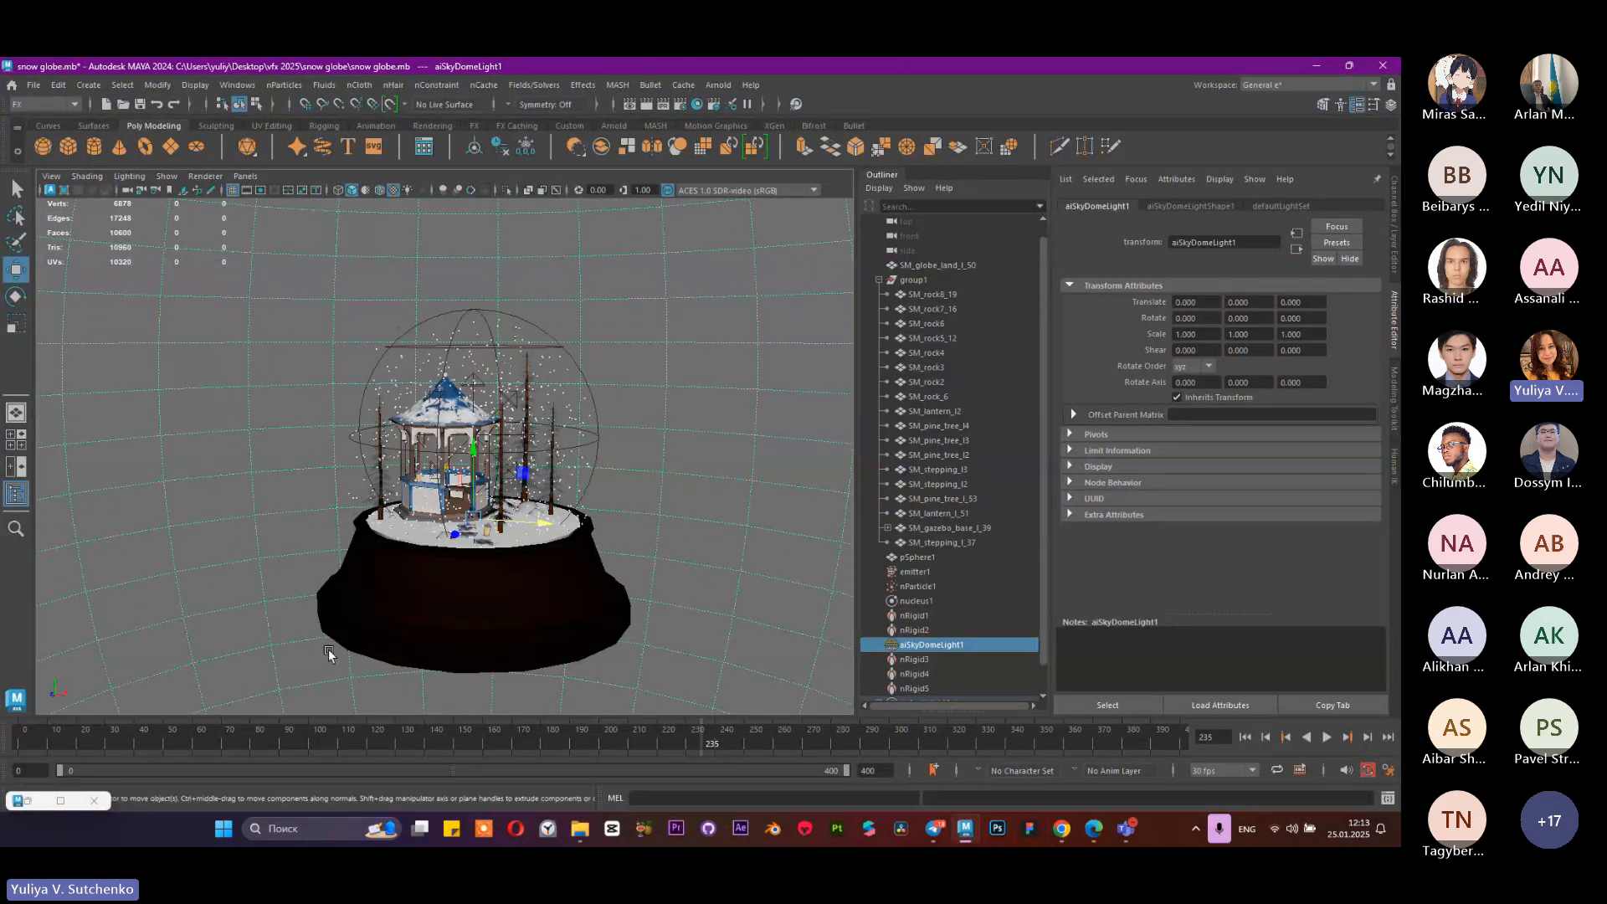
pyautogui.scroll(3, 636, 466)
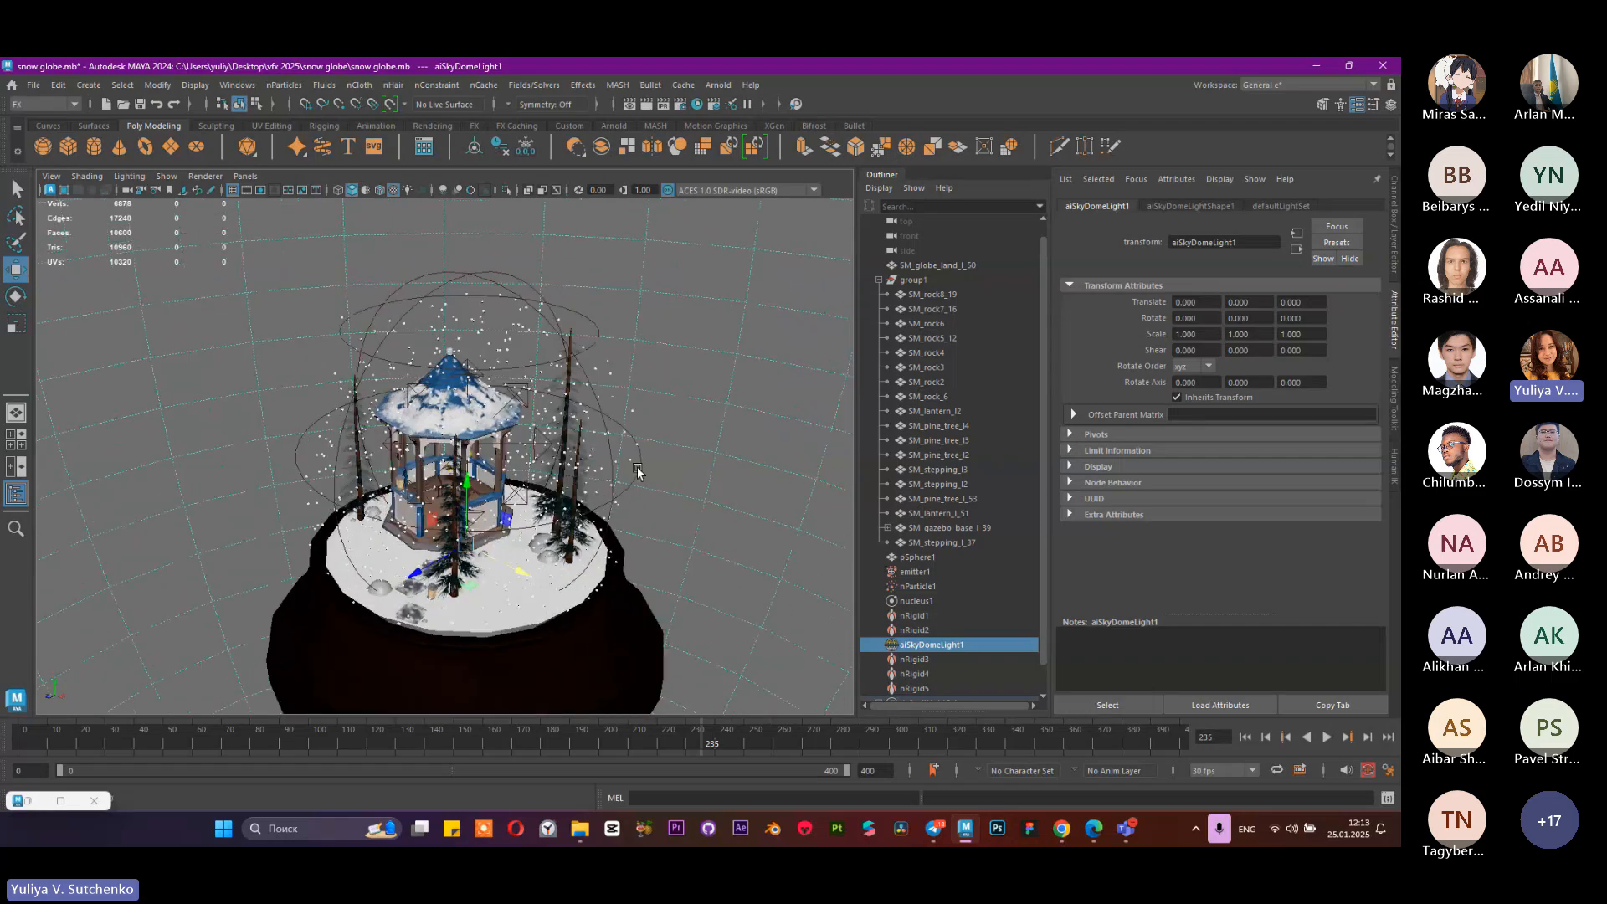
pyautogui.click(173, 146)
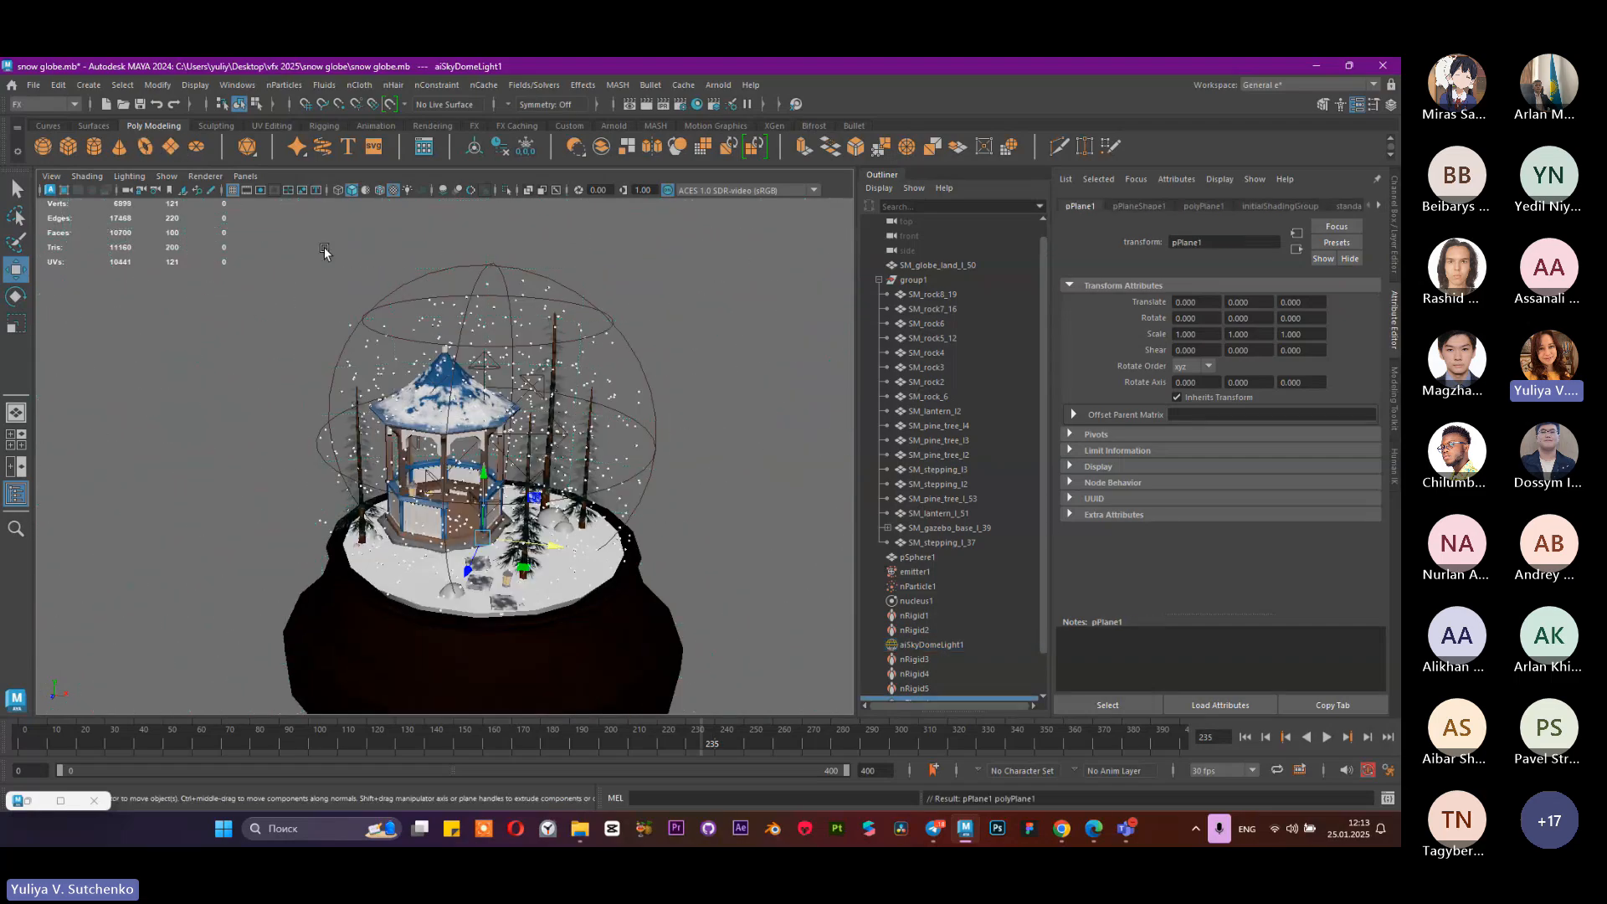
pyautogui.scroll(-3, 464, 352)
pyautogui.press('r')
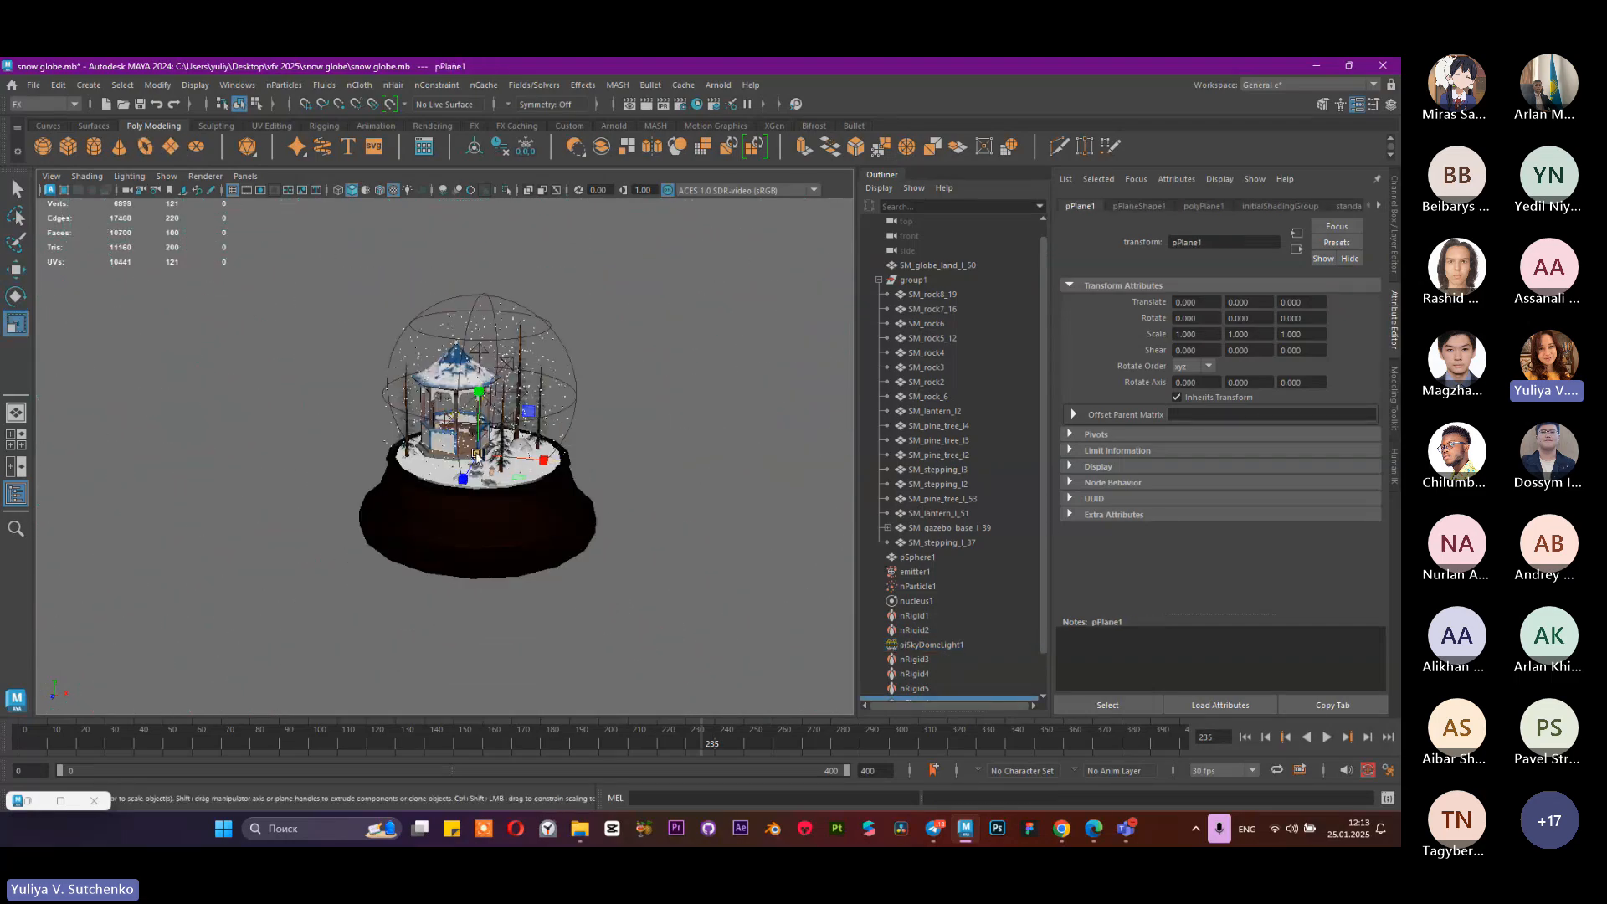
pyautogui.moveTo(477, 455); pyautogui.dragTo(847, 559)
pyautogui.scroll(-3, 636, 519)
pyautogui.keyDown('alt'); pyautogui.moveTo(552, 503); pyautogui.dragTo(730, 528); pyautogui.keyUp('alt')
pyautogui.scroll(-3, 695, 515)
pyautogui.keyDown('alt'); pyautogui.moveTo(596, 478); pyautogui.dragTo(552, 456); pyautogui.keyUp('alt')
pyautogui.scroll(5, 744, 557)
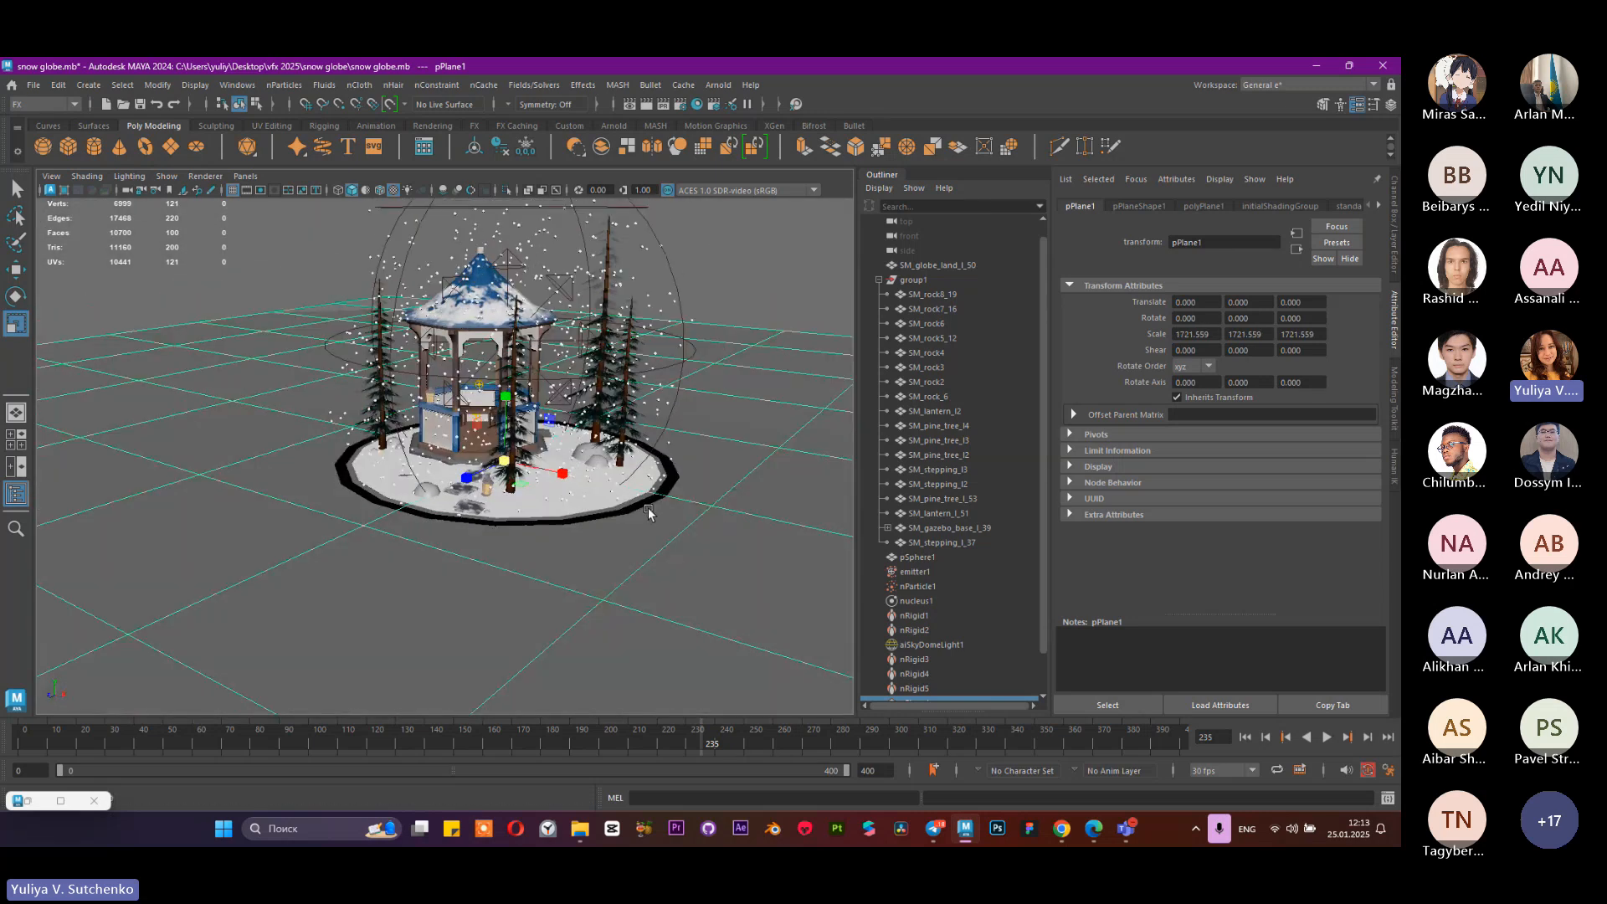
pyautogui.scroll(-3, 619, 502)
pyautogui.hotkey('ctrl', 's')
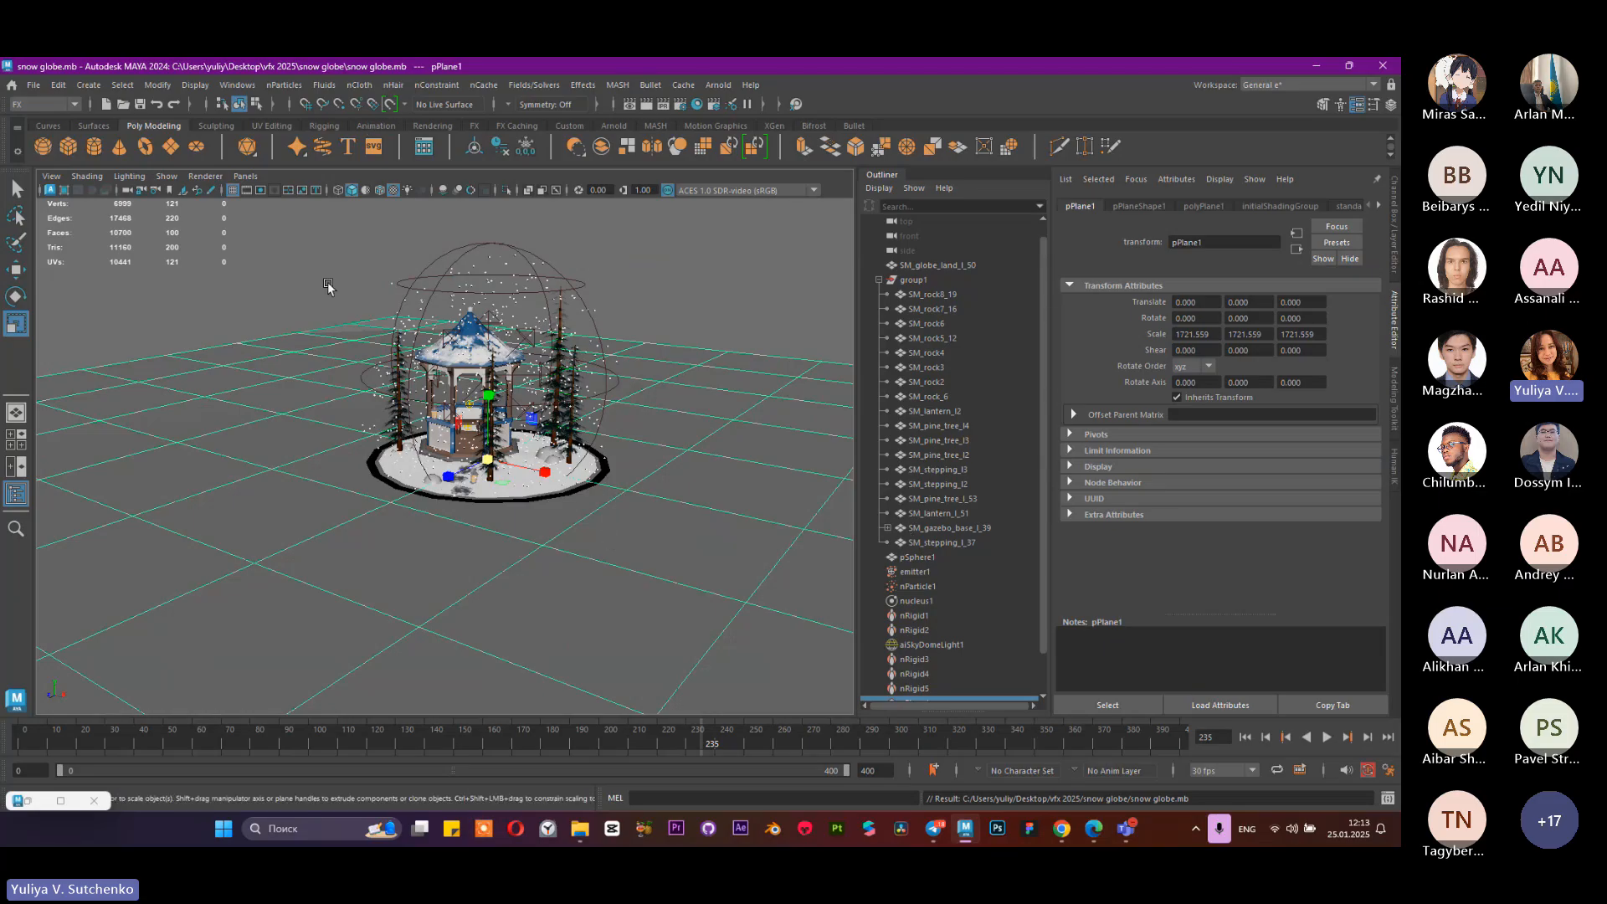
# Step: Switch to Chrome, search Google Images for "photostudio" to view studio backdrop references, and return to Maya
pyautogui.click(1061, 828)
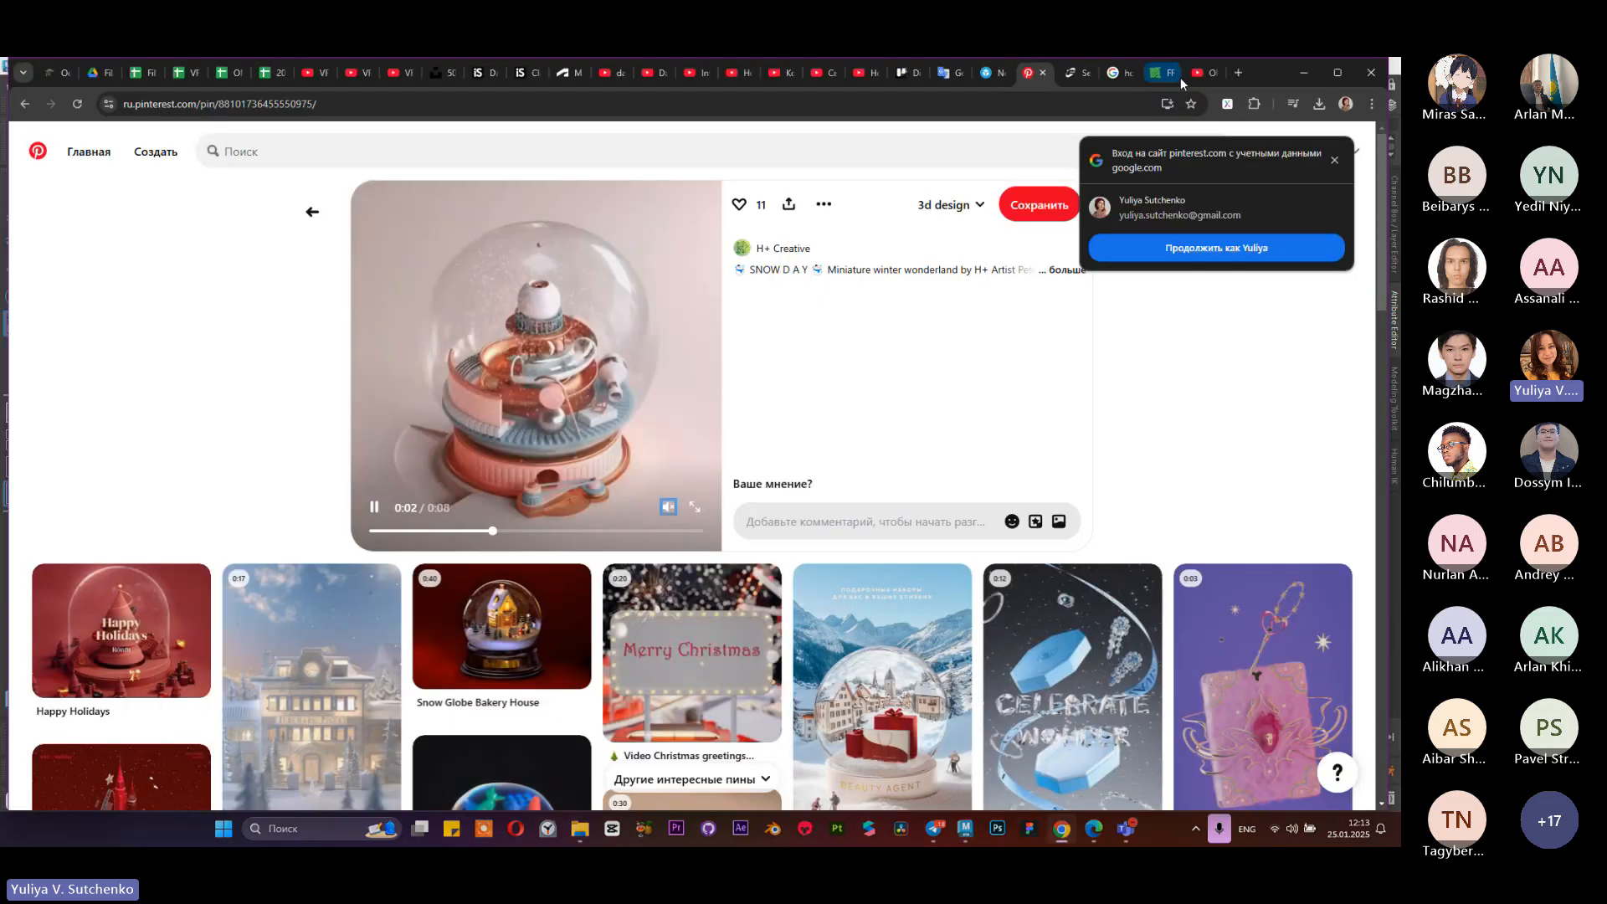
pyautogui.click(1180, 77)
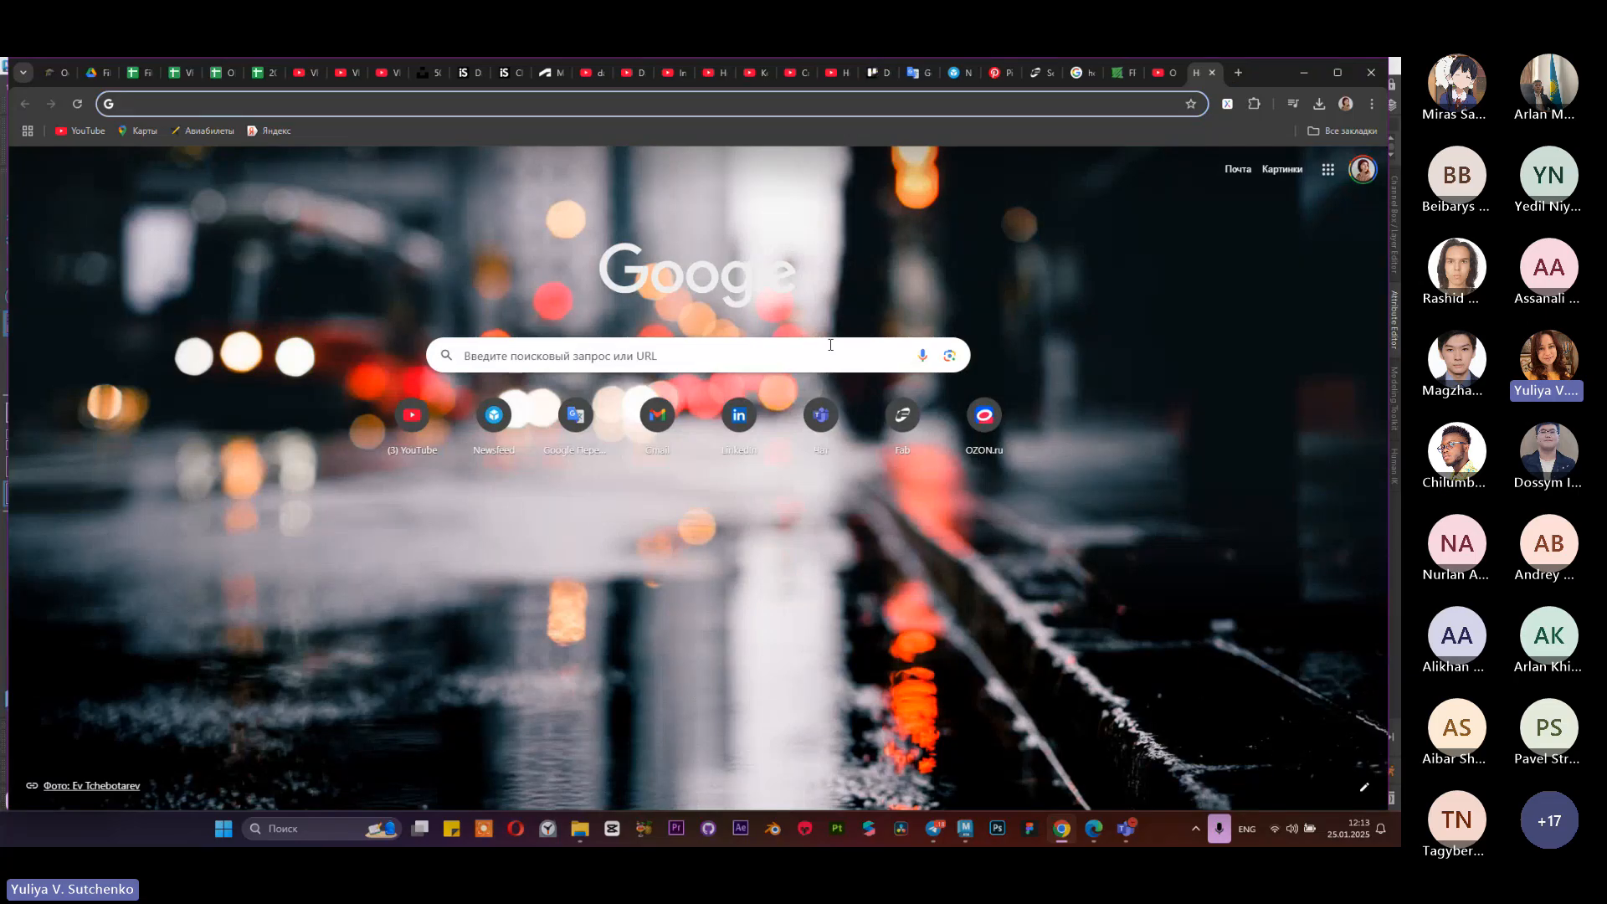
pyautogui.write('stu')
pyautogui.press('BackSpace')
pyautogui.press('BackSpace')
pyautogui.press('BackSpace')
pyautogui.press('BackSpace')
pyautogui.write('photot')
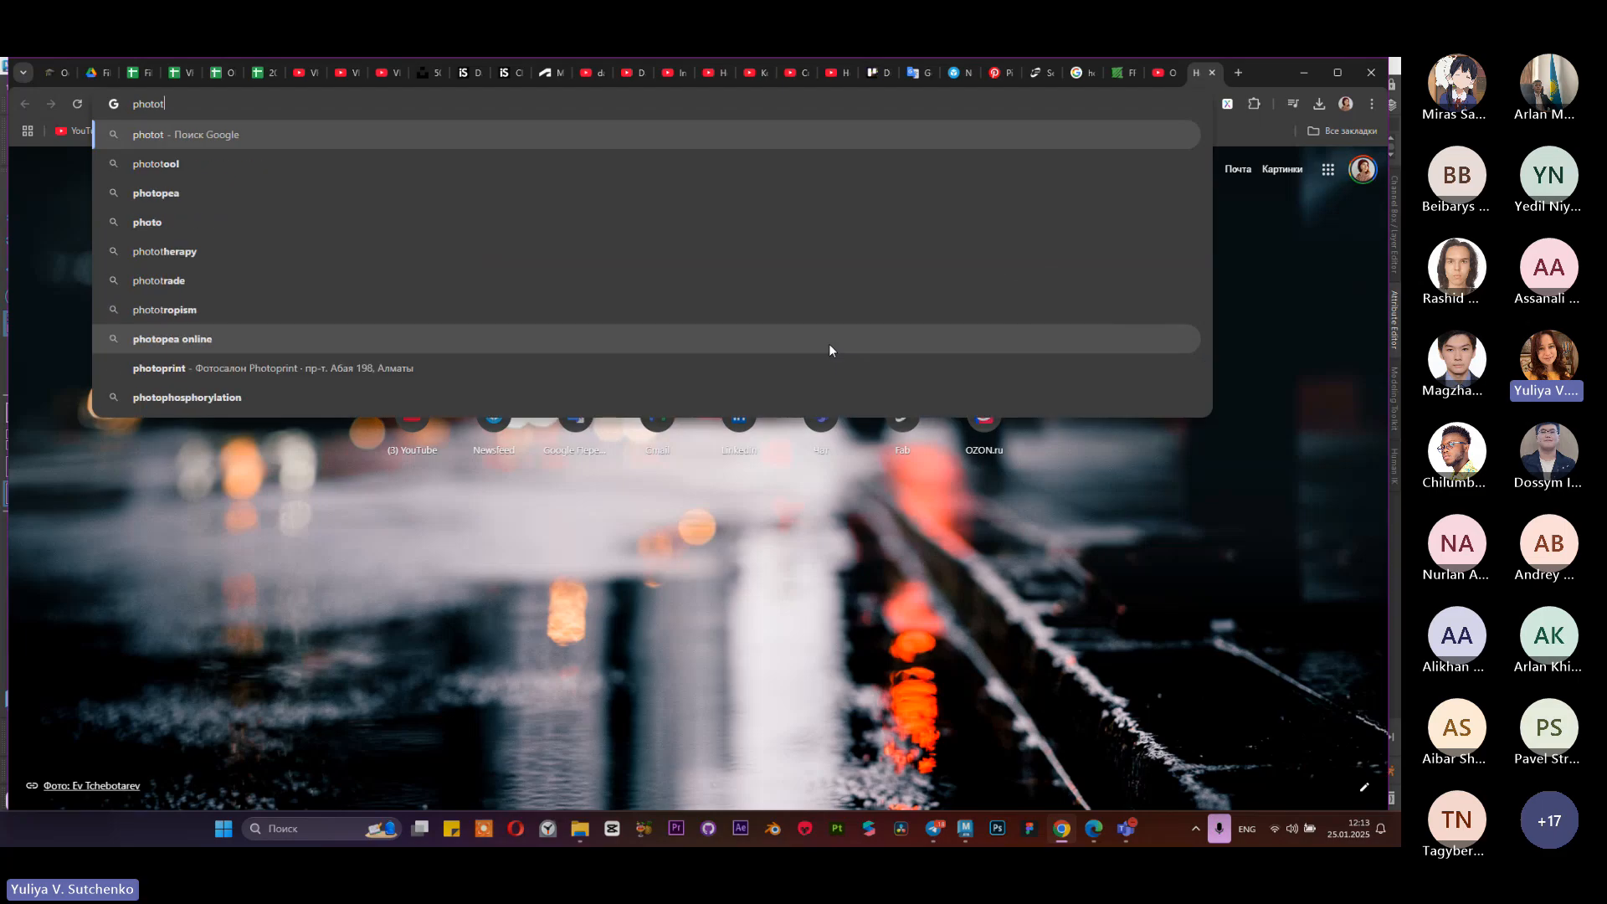
pyautogui.press('BackSpace')
pyautogui.write('stu')
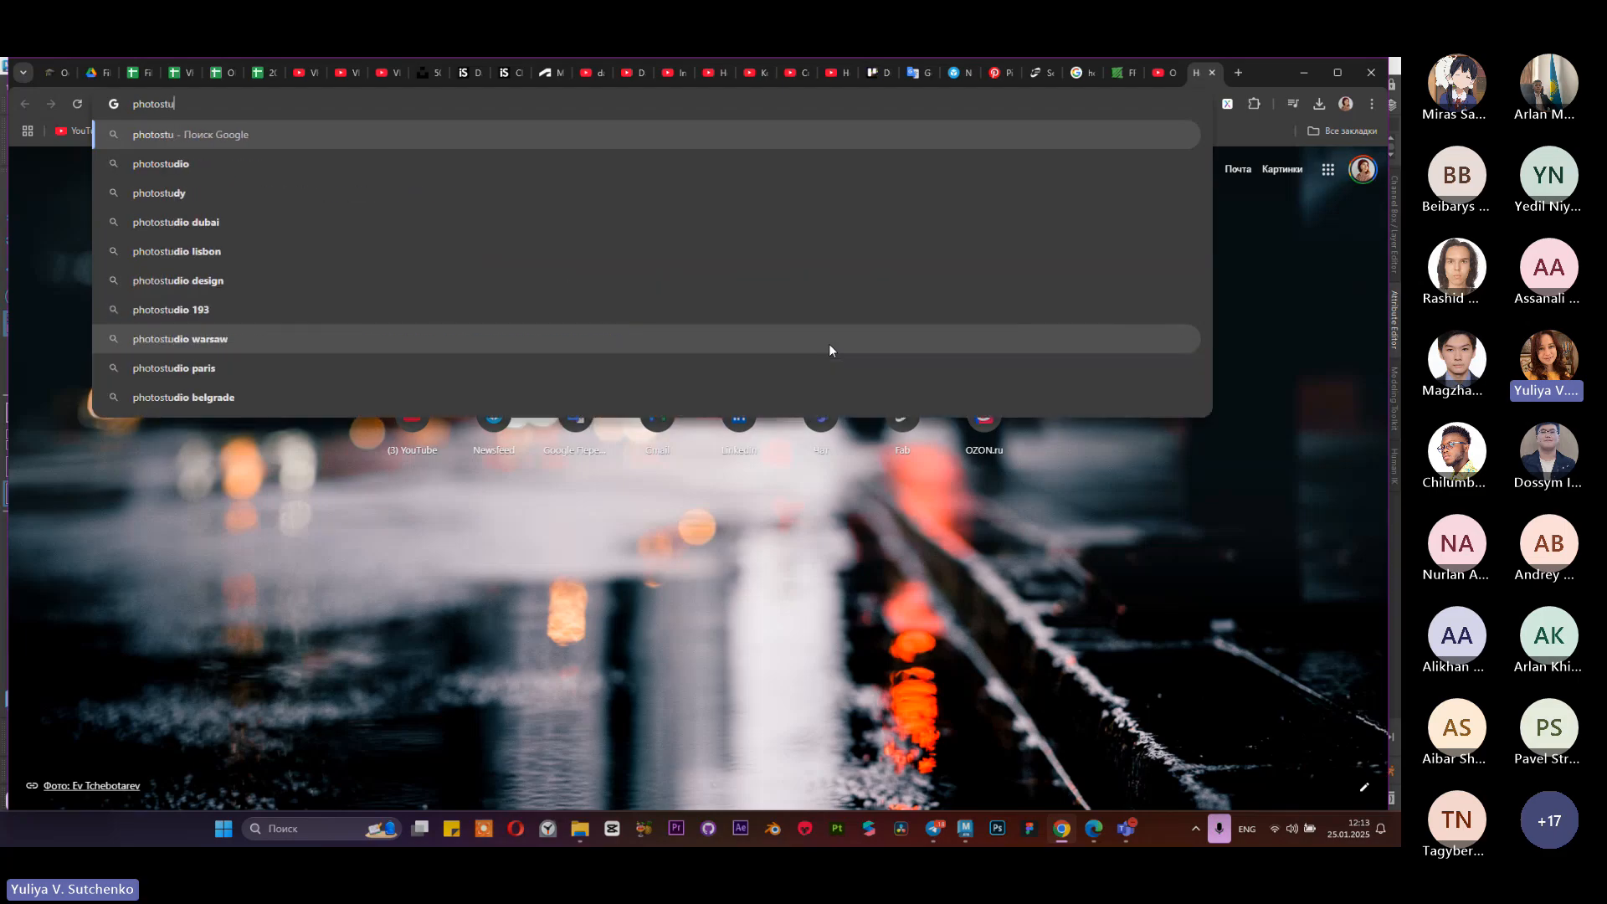
pyautogui.write('dio')
pyautogui.press('Return')
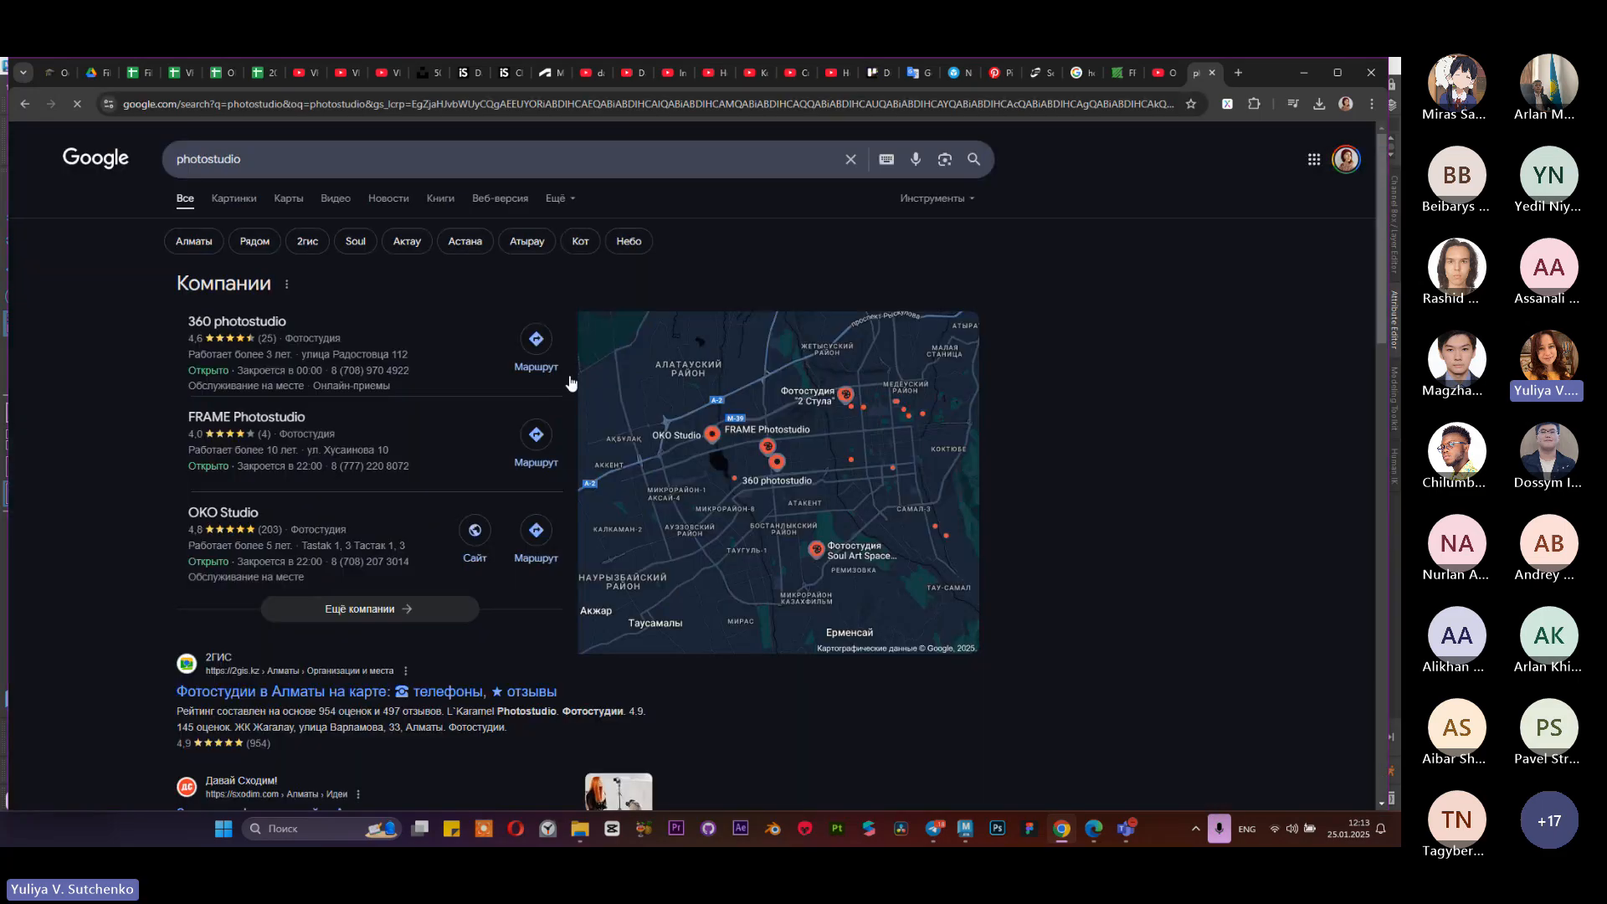
pyautogui.click(251, 199)
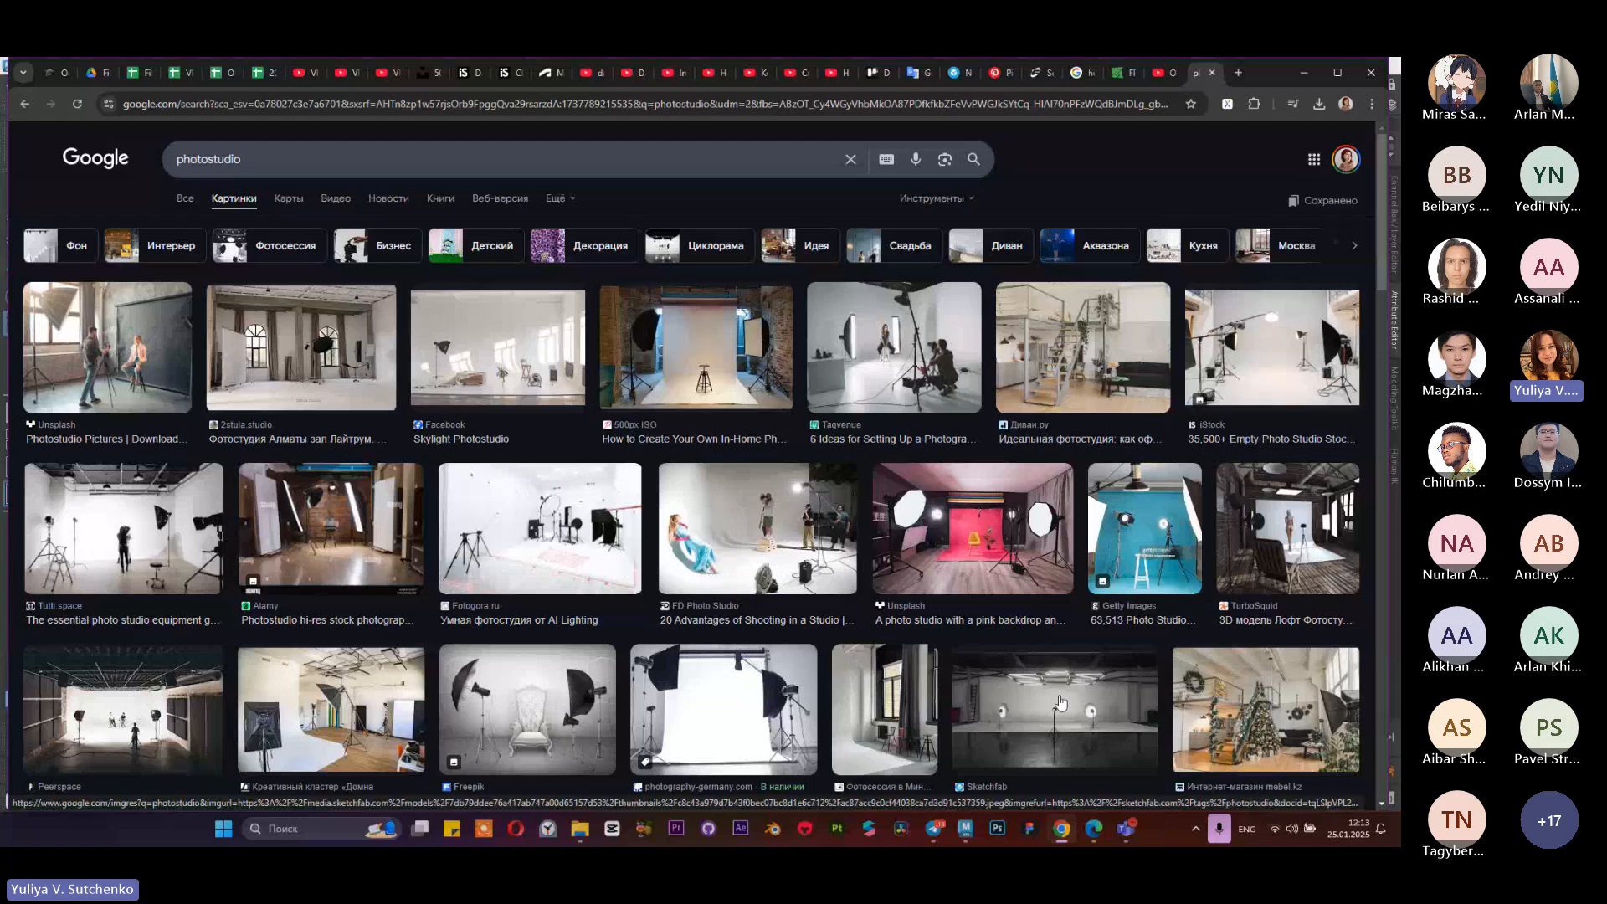
pyautogui.click(1303, 73)
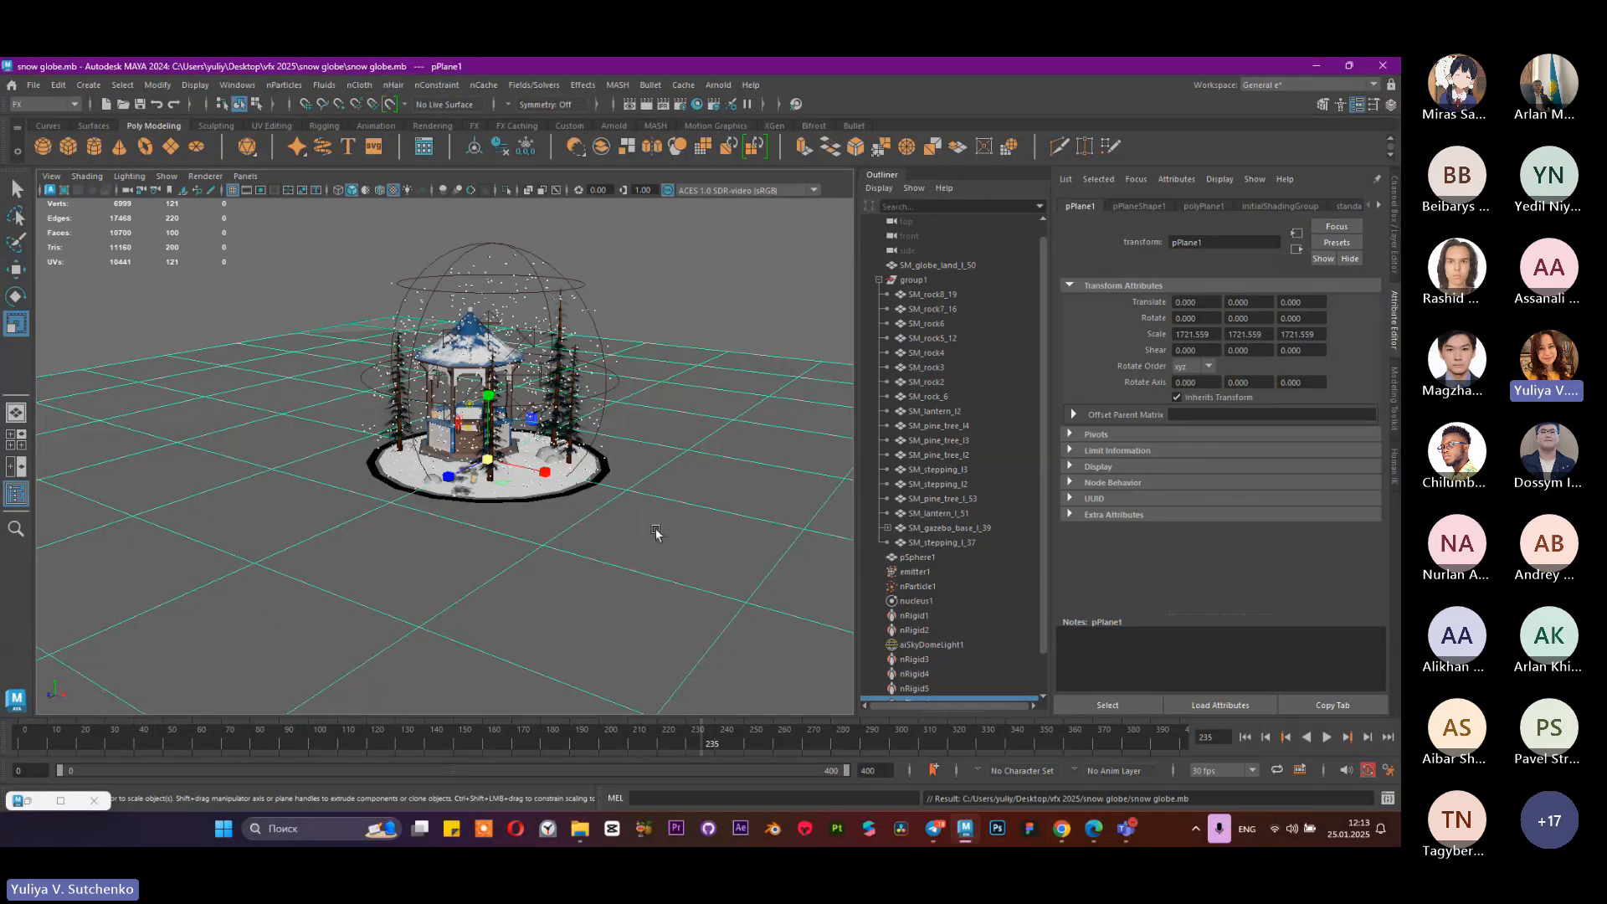
# Step: Switch to the Modeling menu set and apply a nonlinear Bend deformer to the ground plane
pyautogui.keyDown('alt'); pyautogui.moveTo(656, 533); pyautogui.dragTo(549, 566, button='right'); pyautogui.keyUp('alt')
pyautogui.click(44, 103)
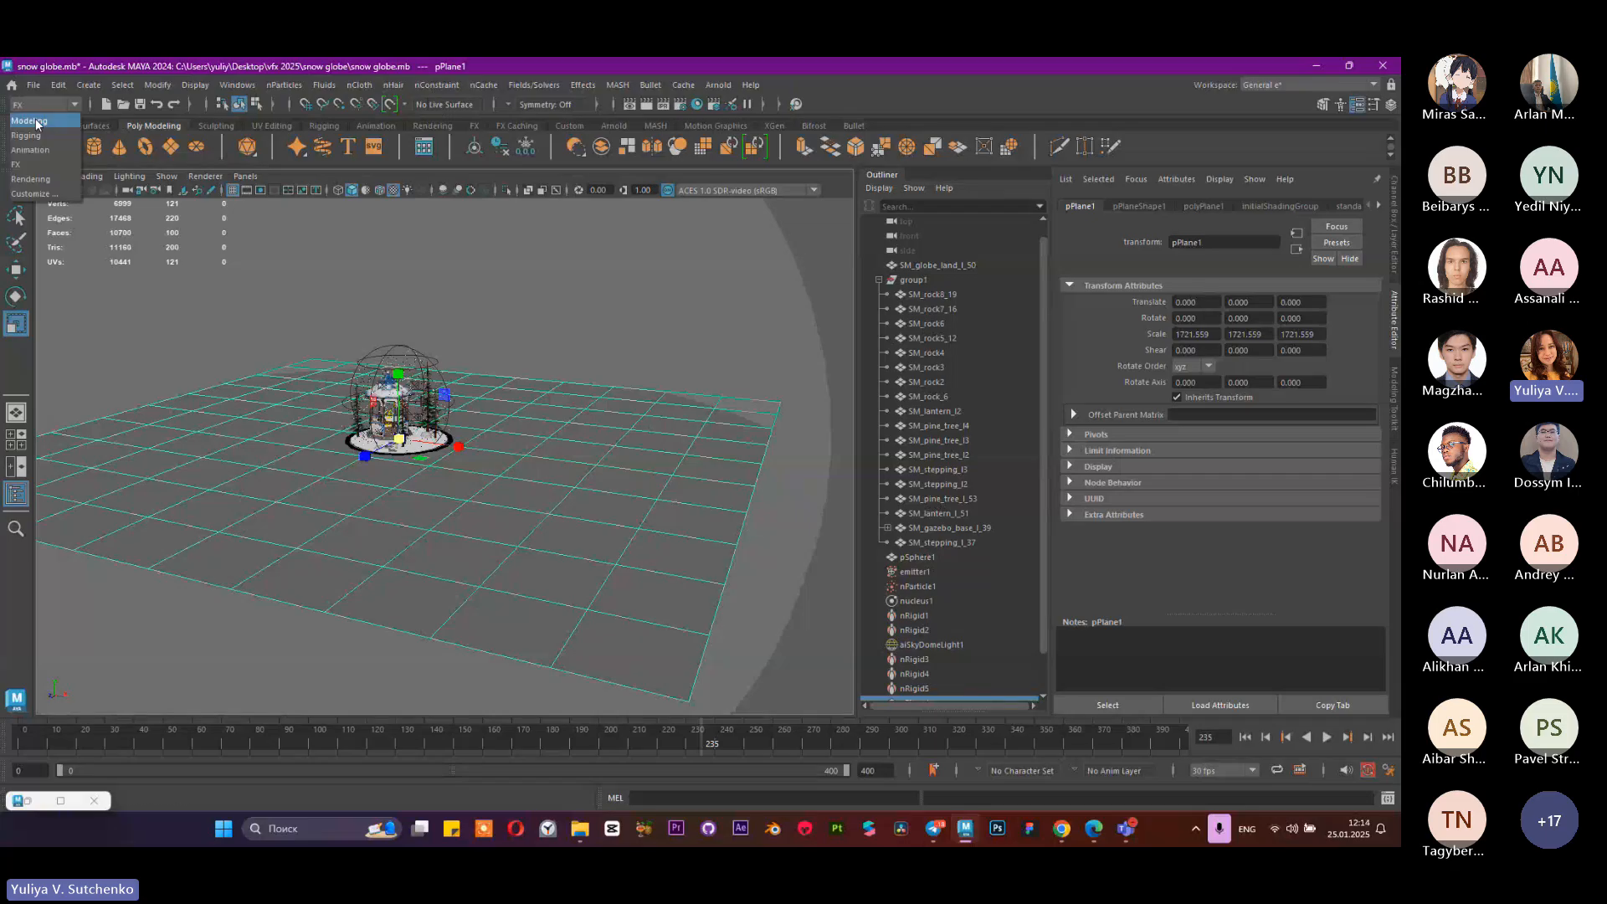
pyautogui.click(37, 126)
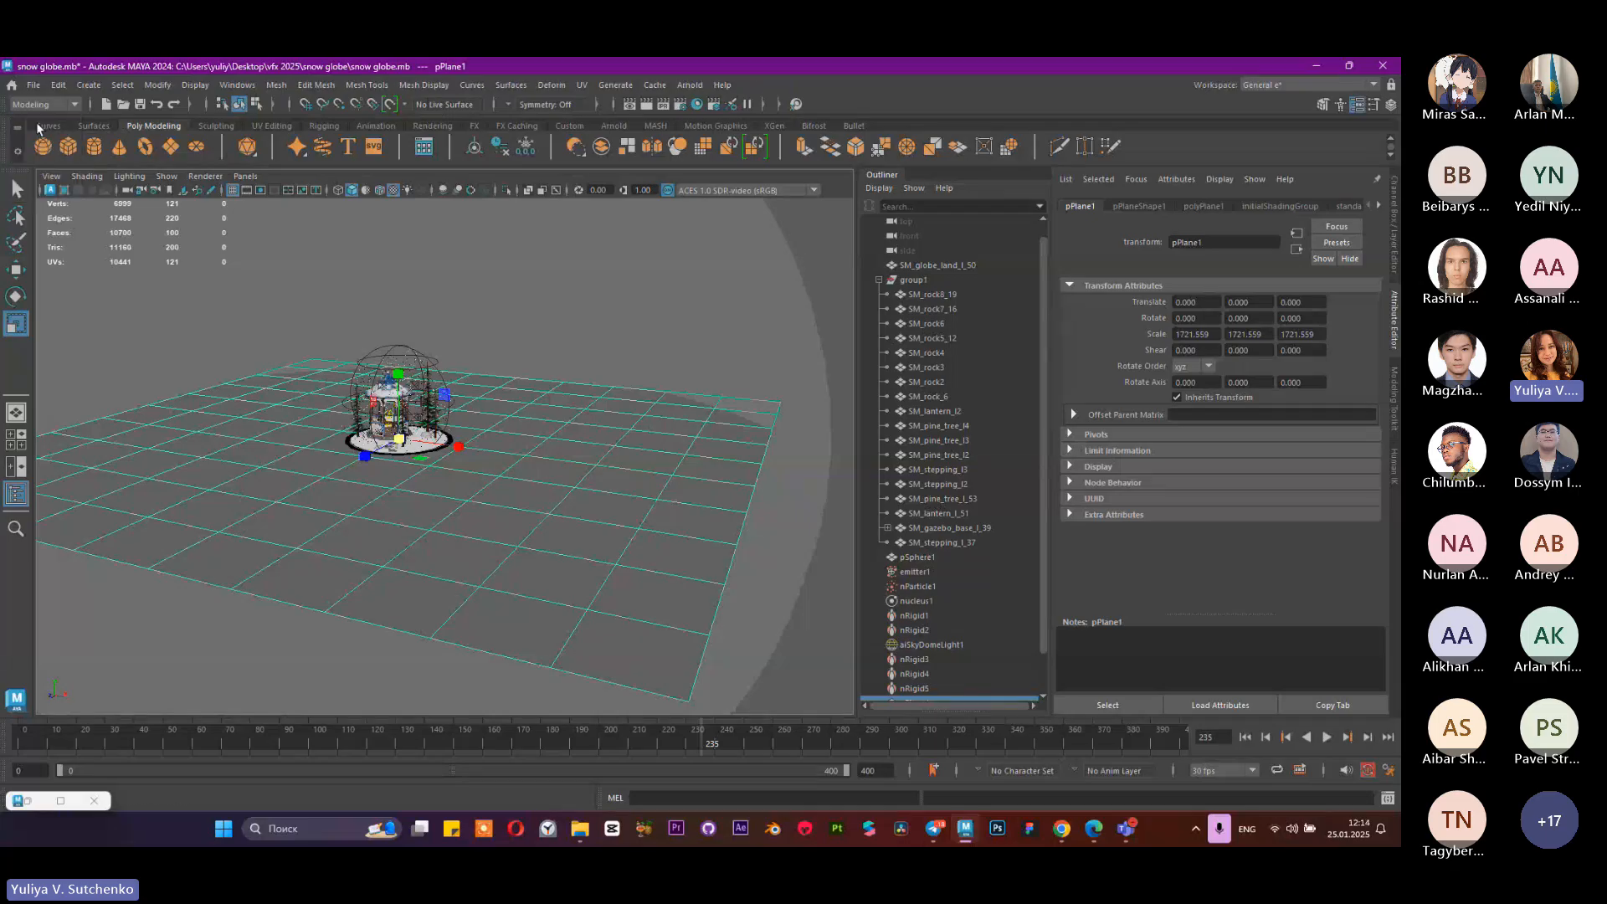
pyautogui.click(552, 85)
pyautogui.moveTo(598, 351)
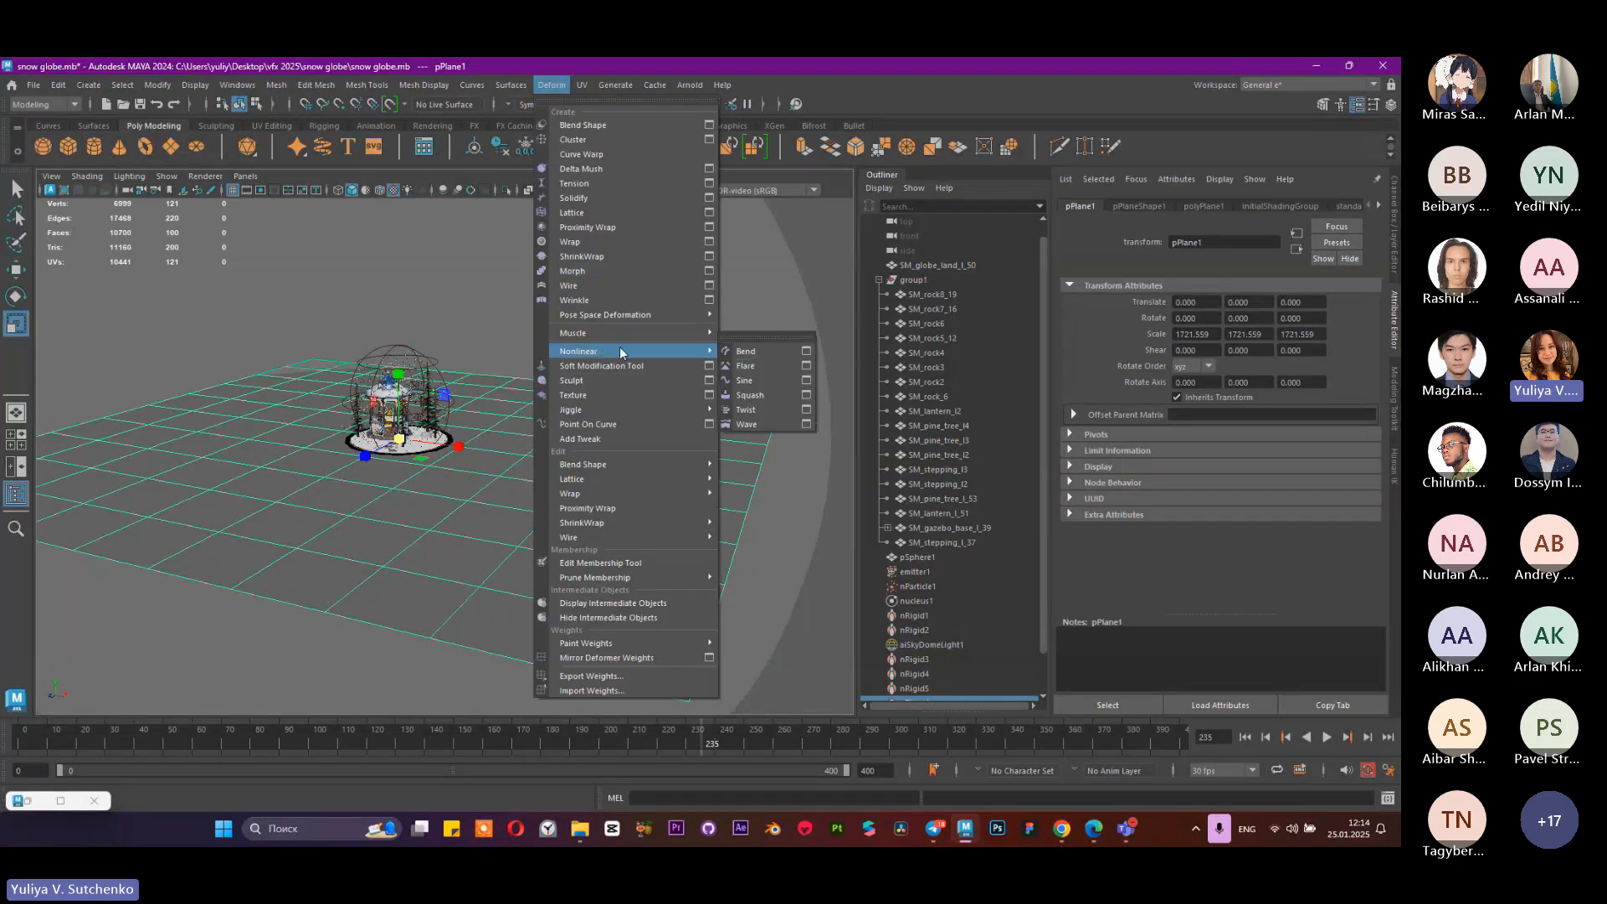
pyautogui.click(763, 352)
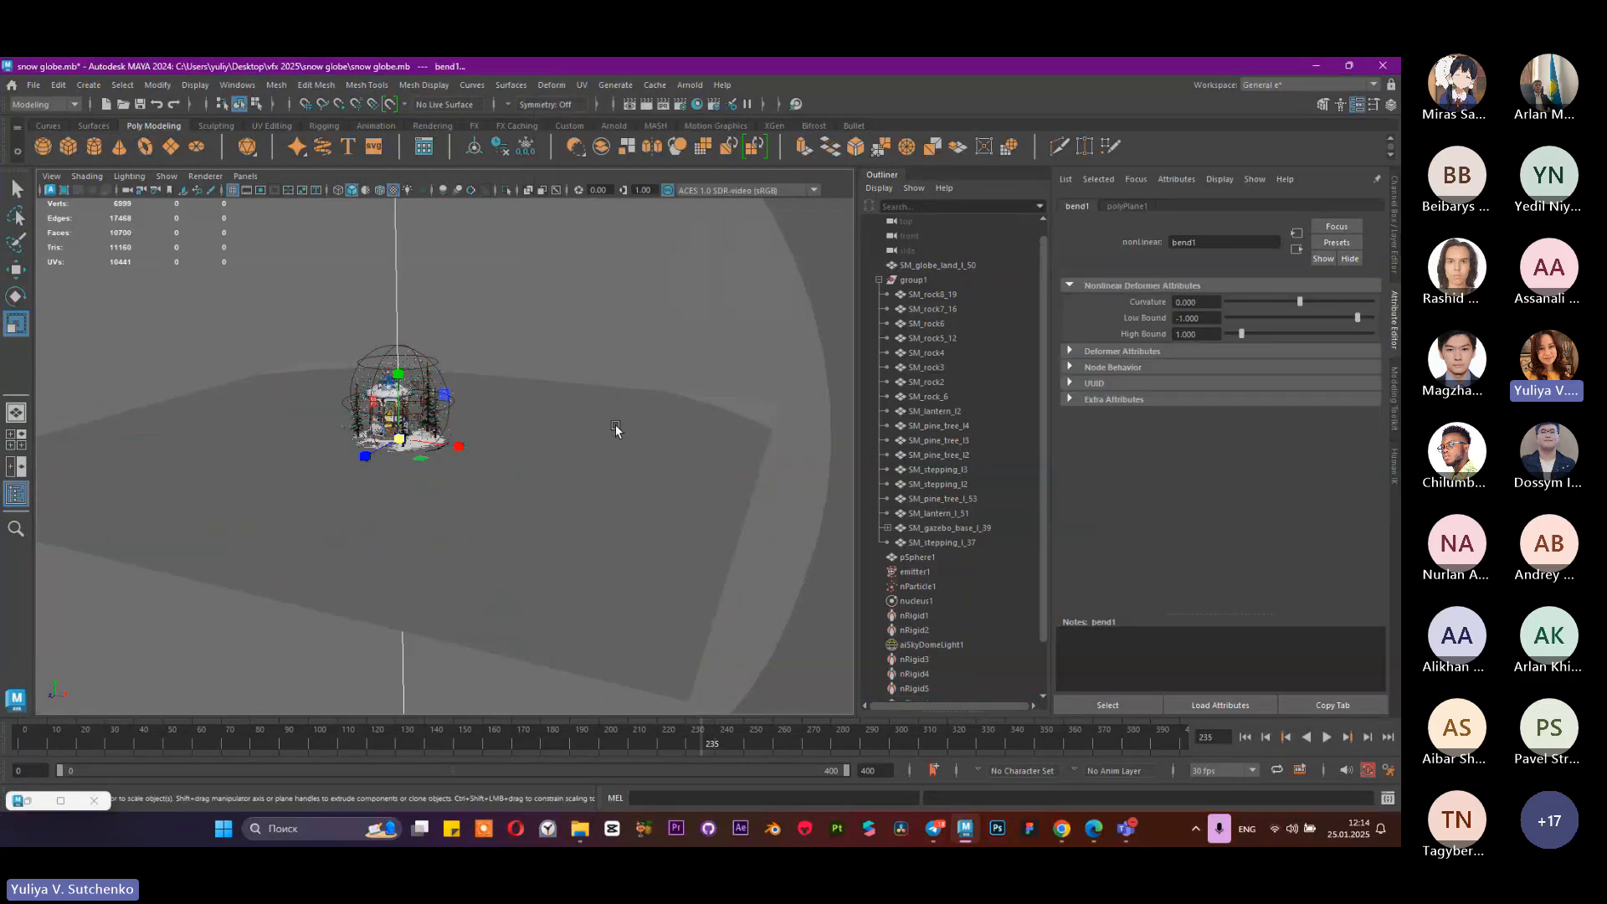
# Step: Try a bend curvature of about 97.4 with the handle upright, and undo it
pyautogui.click(1397, 248)
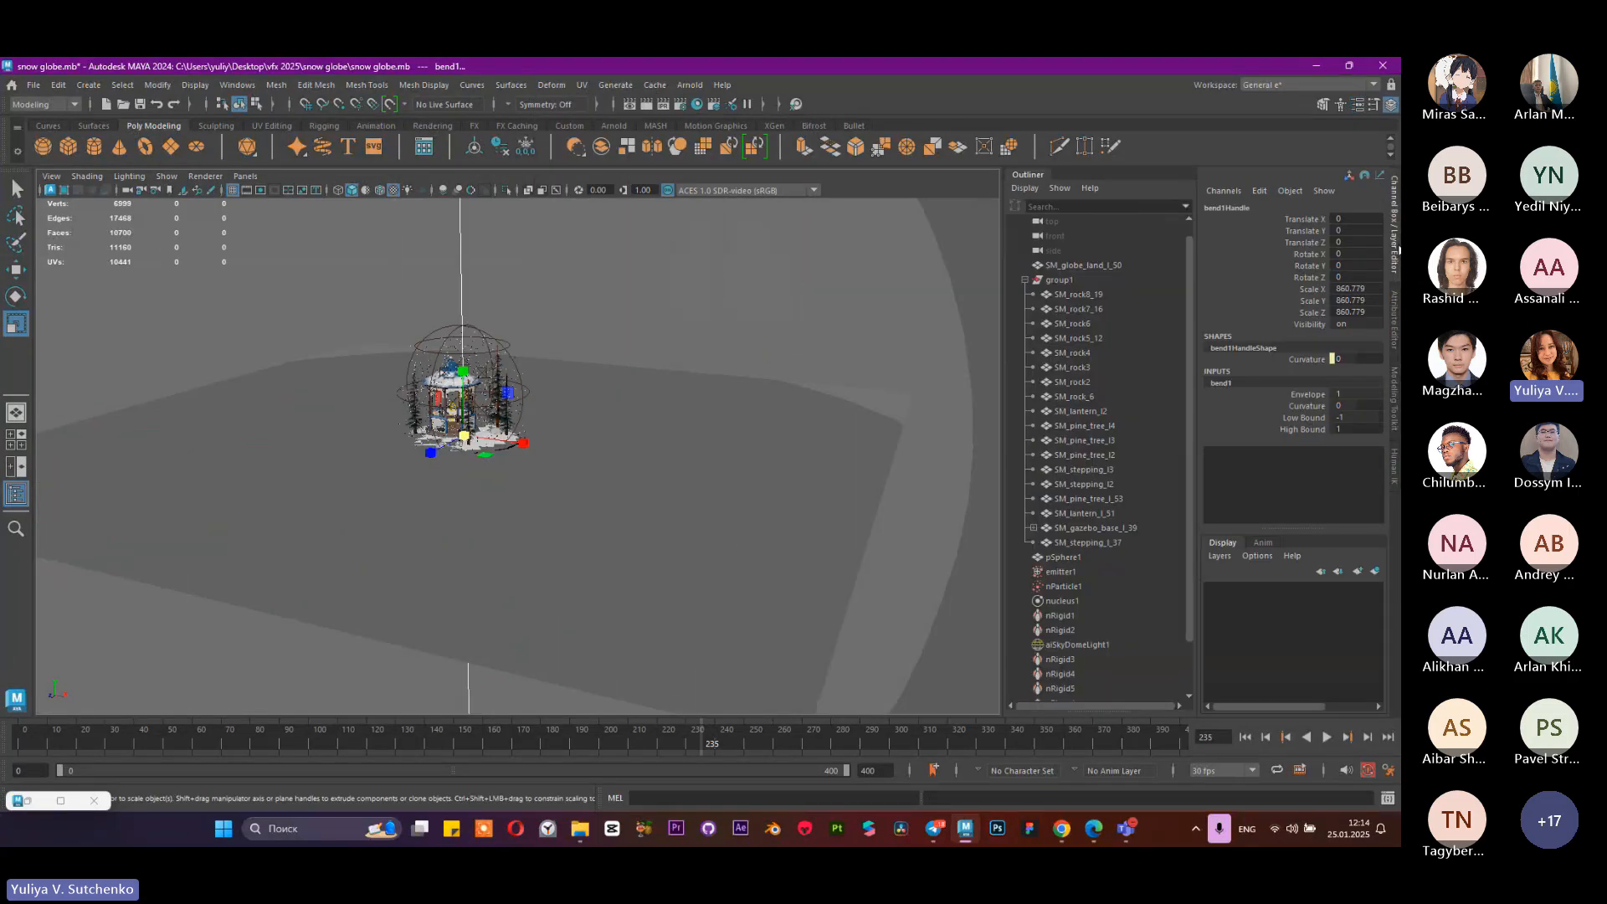
pyautogui.click(1272, 405)
pyautogui.moveTo(731, 405); pyautogui.dragTo(780, 421, button='middle')
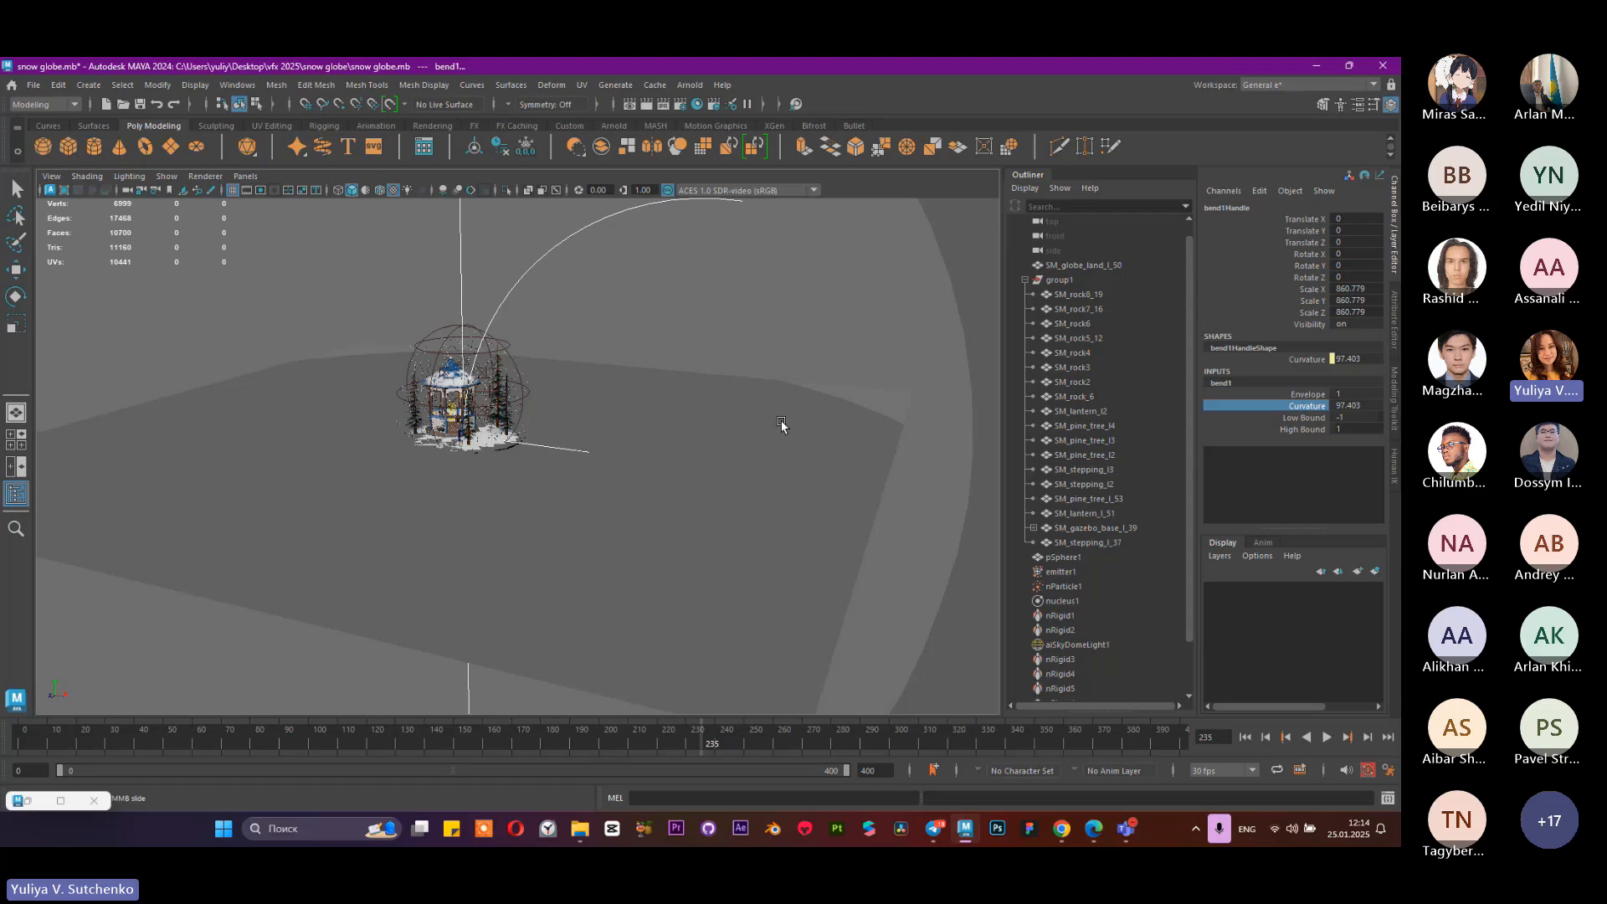
pyautogui.hotkey('ctrl', 'z')
# Step: Undo the bend handle's Y rotation and set its Rotate X to 90
pyautogui.scroll(-4, 696, 423)
pyautogui.keyDown('alt'); pyautogui.moveTo(782, 426); pyautogui.dragTo(670, 410); pyautogui.keyUp('alt')
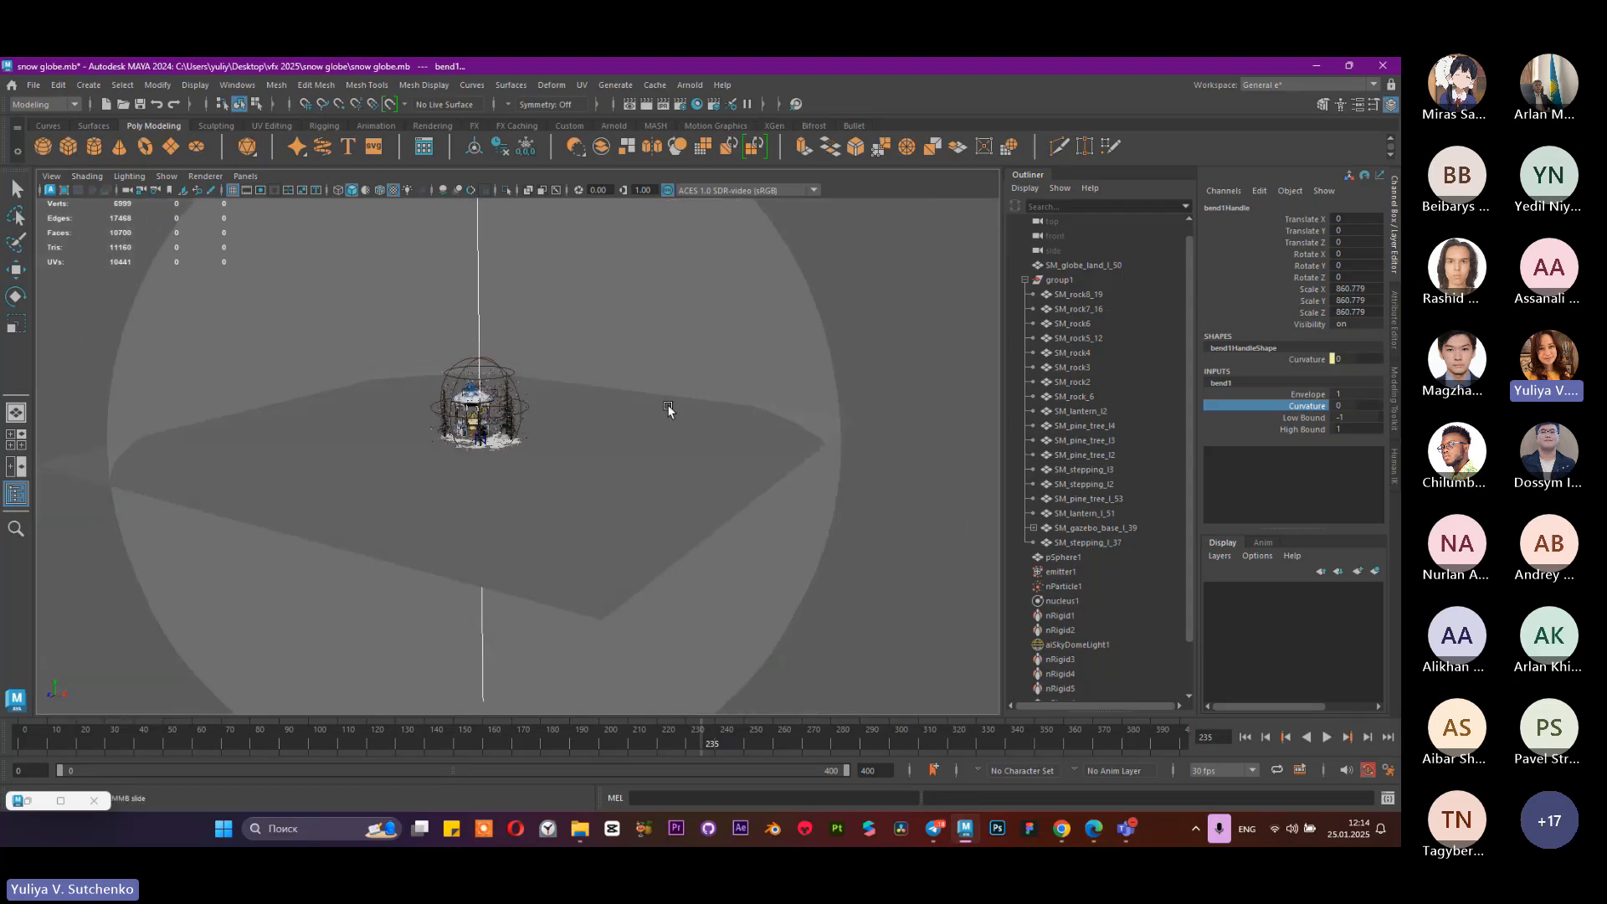
pyautogui.scroll(-1, 670, 410)
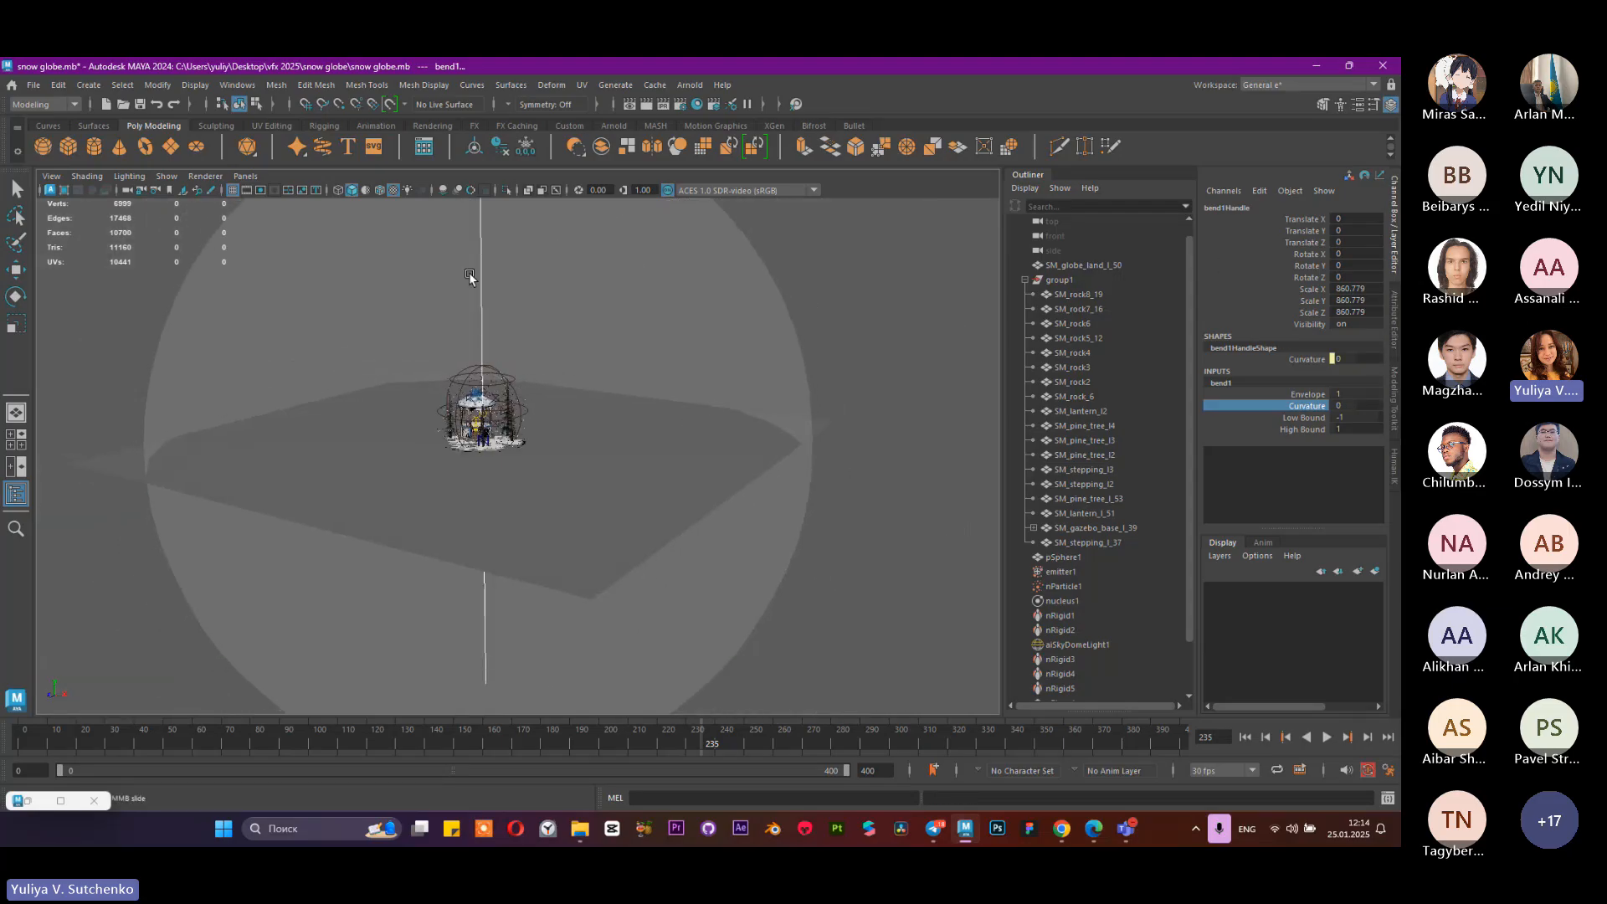
pyautogui.scroll(-2, 1051, 596)
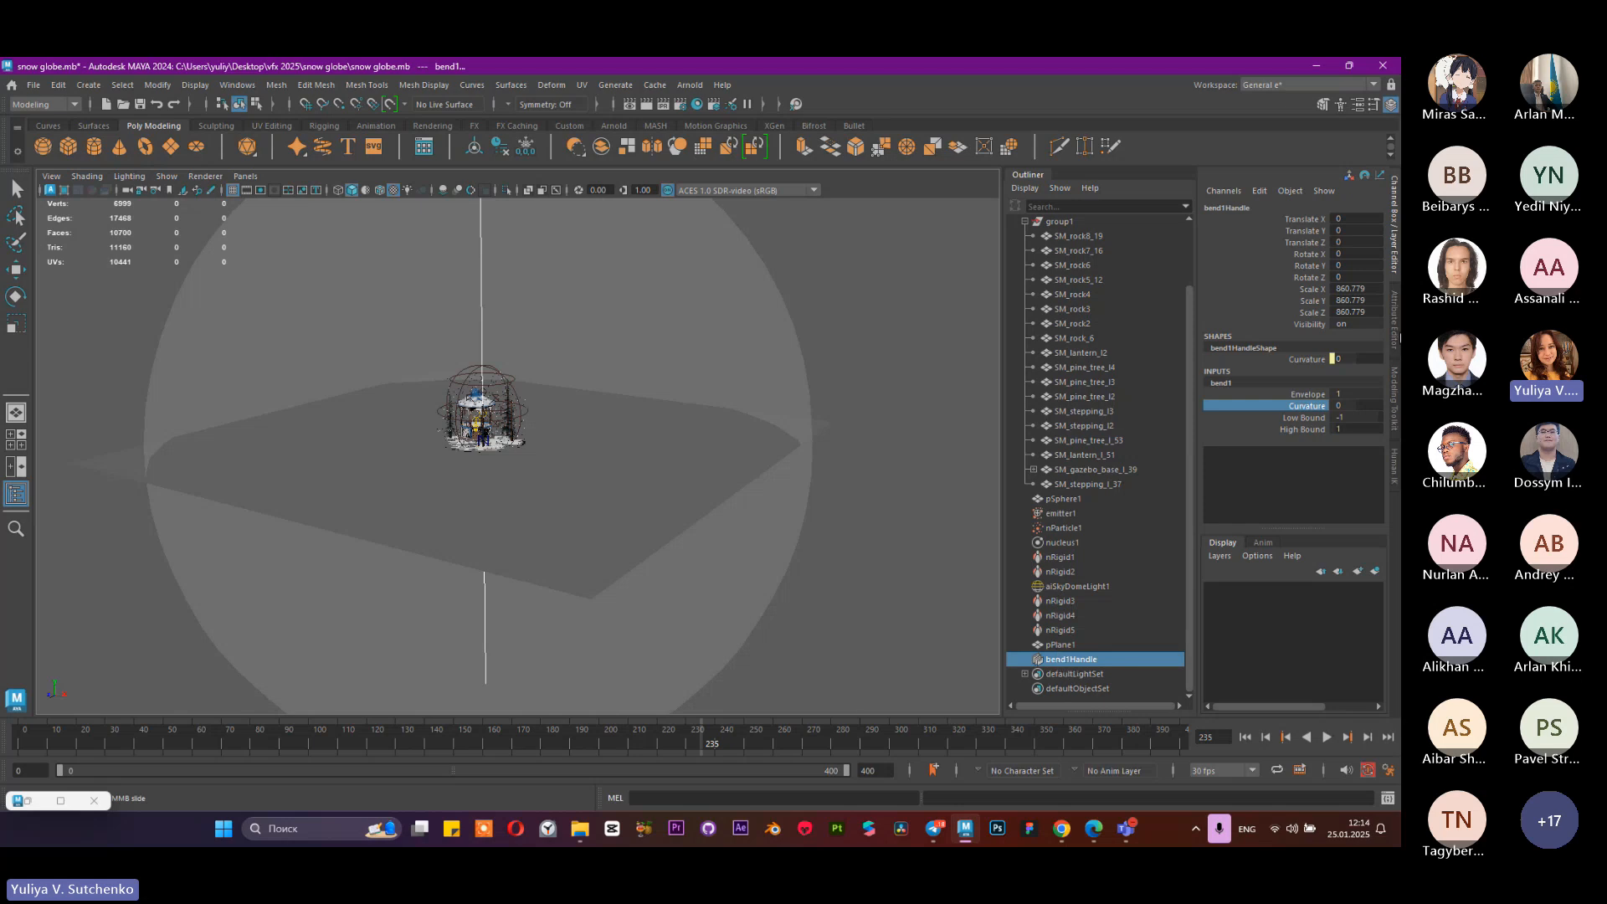
pyautogui.click(1356, 265)
pyautogui.press('Return')
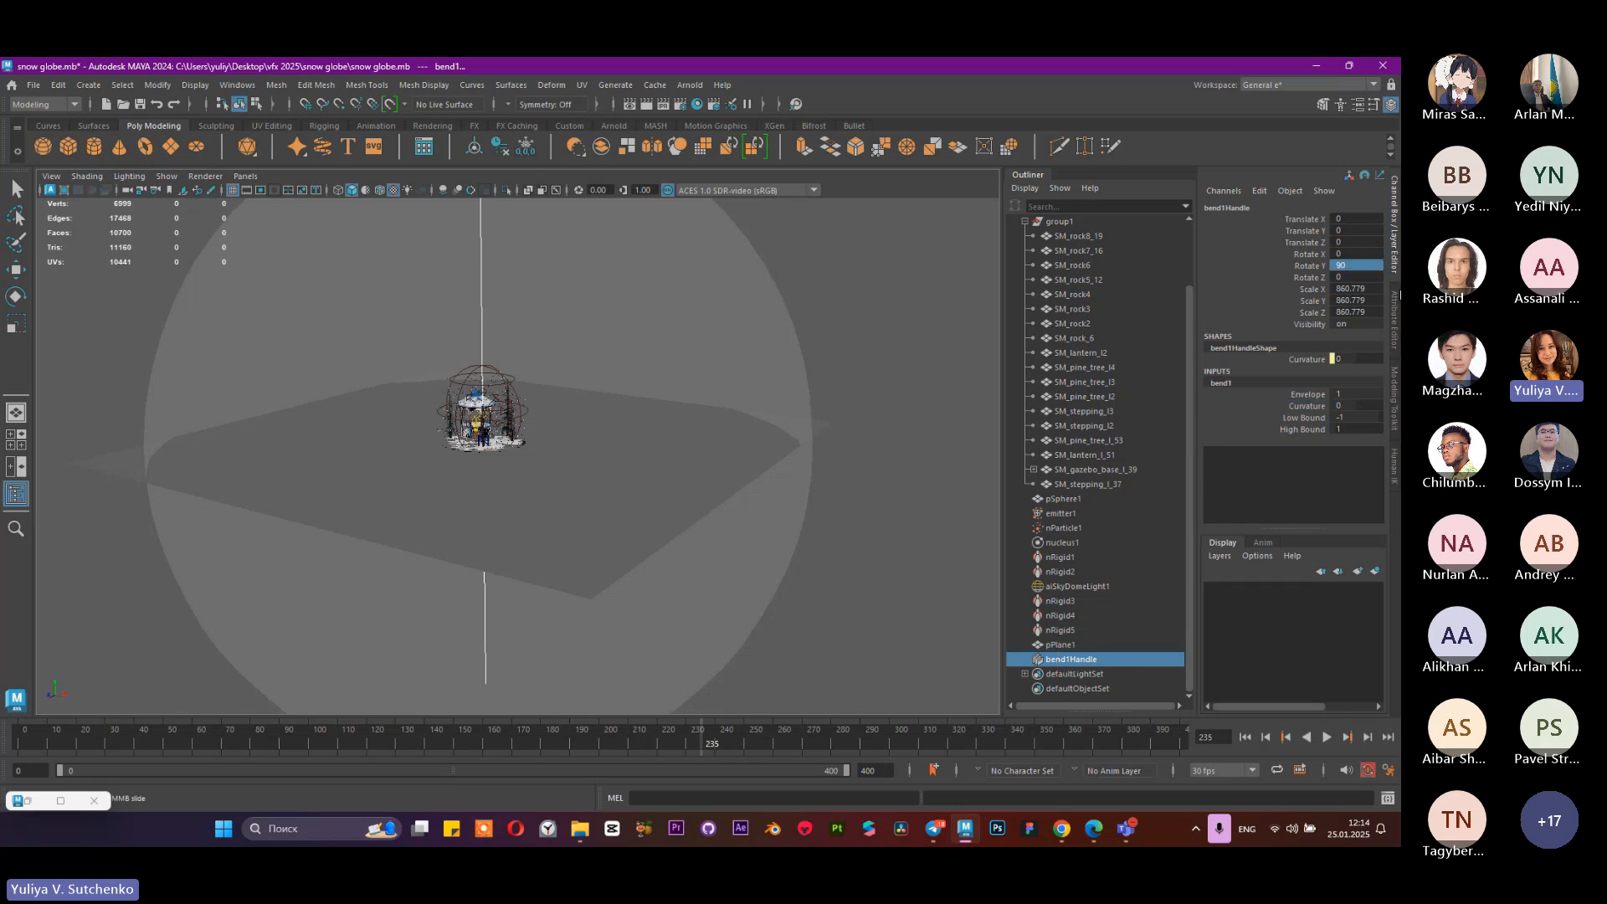
pyautogui.hotkey('ctrl', 'z')
pyautogui.click(1353, 254)
pyautogui.write('90')
pyautogui.press('Return')
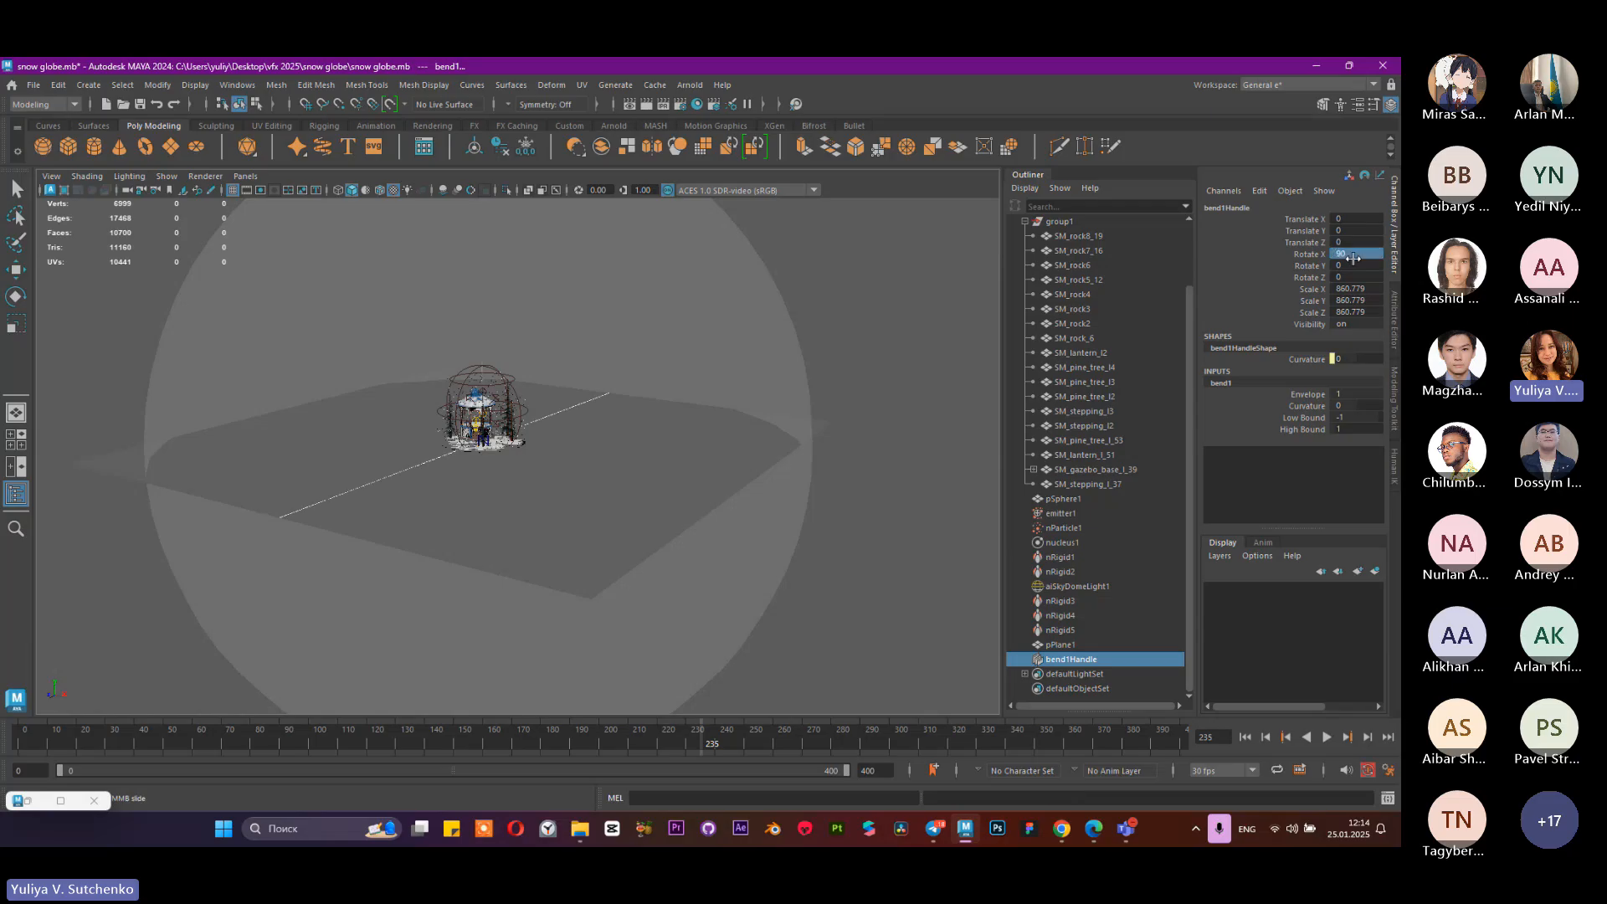
# Step: Test the bend curvature with only Rotate X at 90, and undo the curvature change
pyautogui.click(1277, 408)
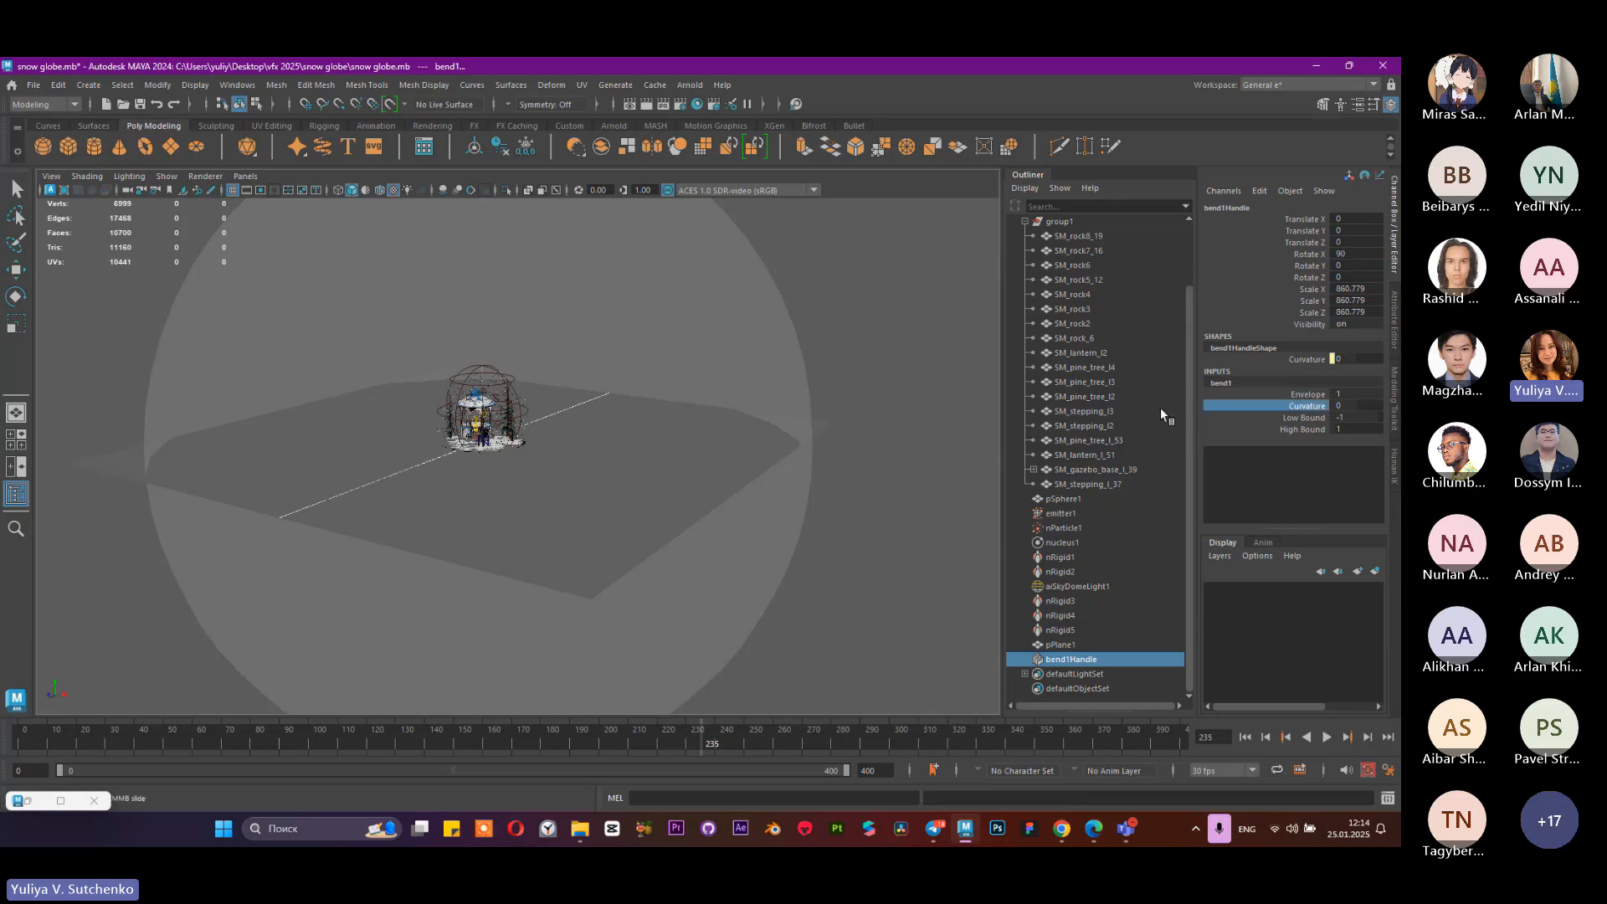
pyautogui.moveTo(806, 409); pyautogui.dragTo(842, 413, button='middle')
pyautogui.hotkey('ctrl', 'z')
# Step: Try the bend handle with Rotate Y at 90, test its curvature, and undo the curvature change
pyautogui.doubleClick(1350, 266)
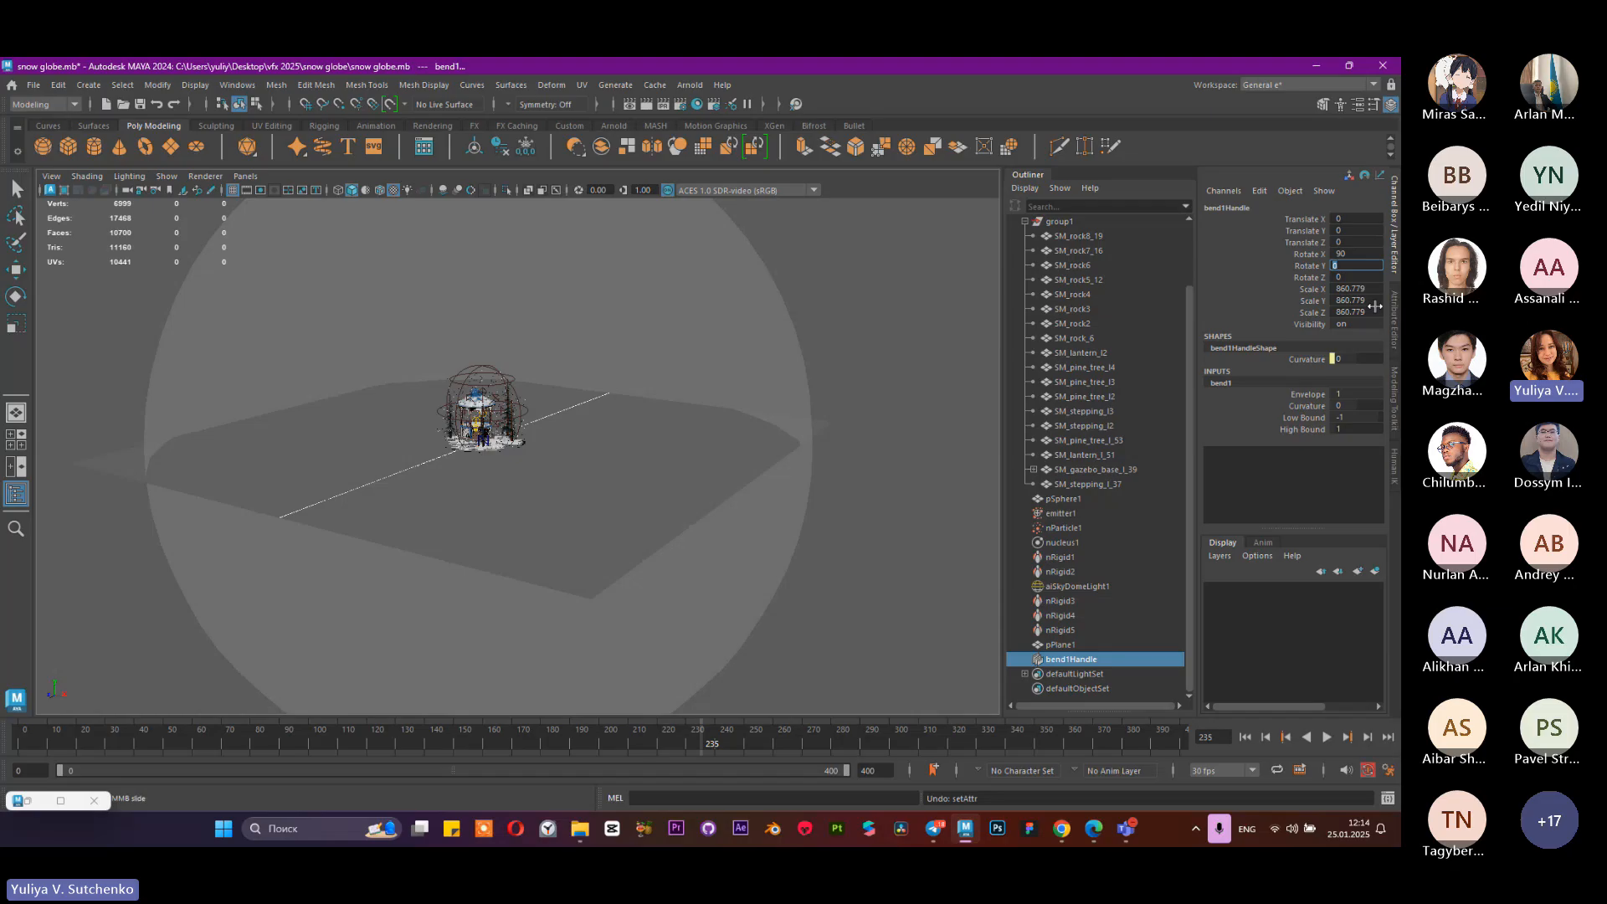
pyautogui.press('Return')
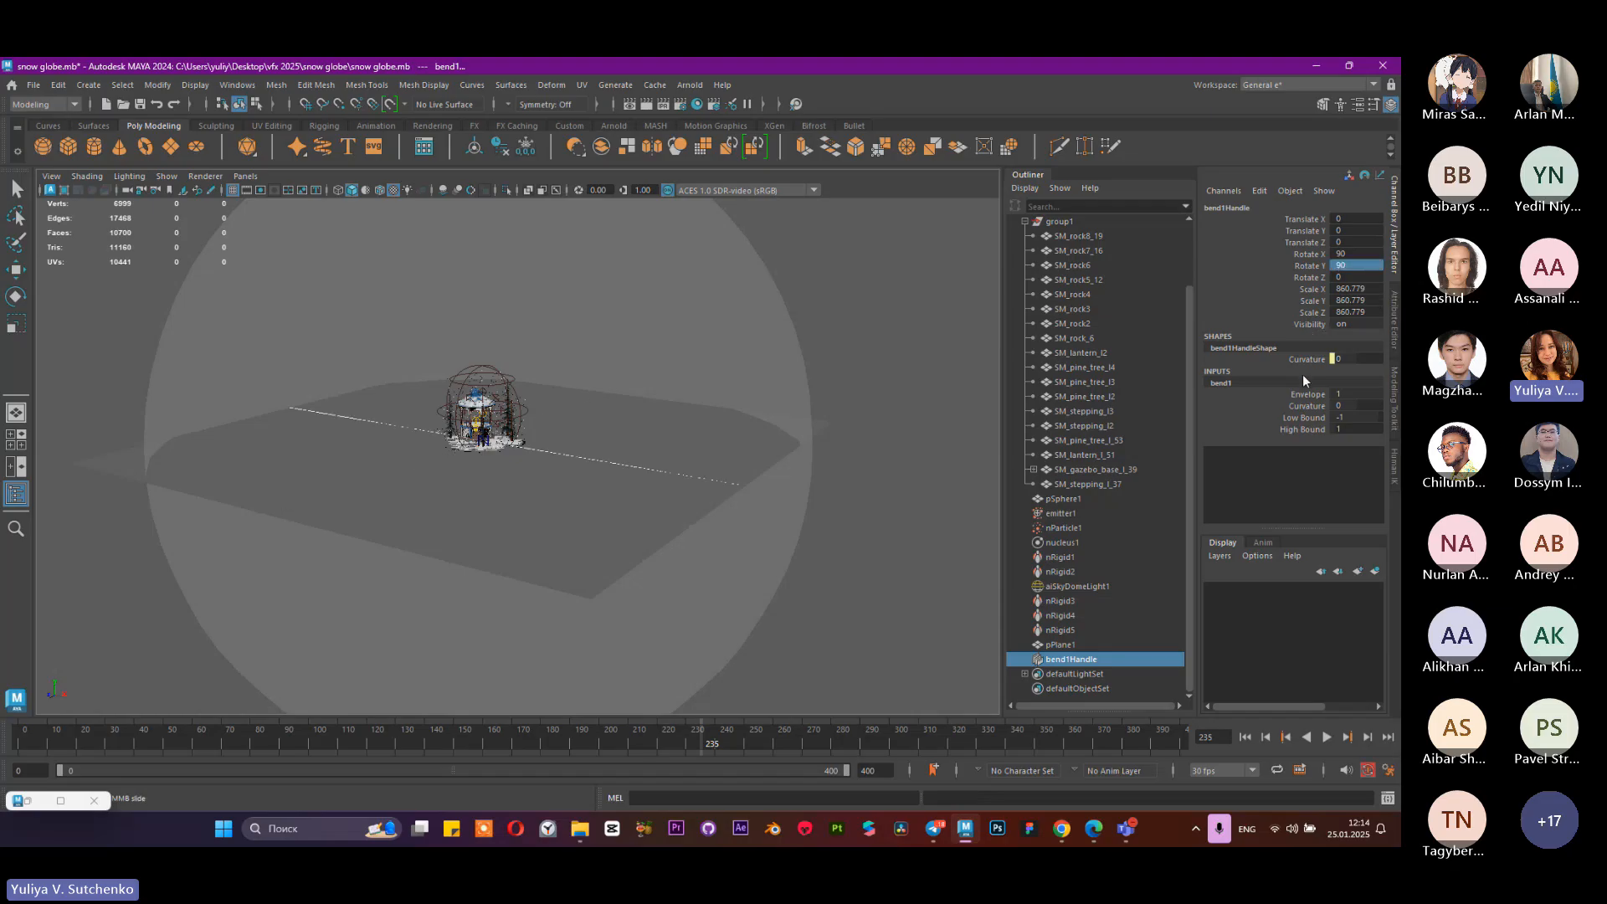
pyautogui.click(1306, 405)
pyautogui.moveTo(845, 389); pyautogui.dragTo(890, 394, button='middle')
pyautogui.hotkey('ctrl', 'z')
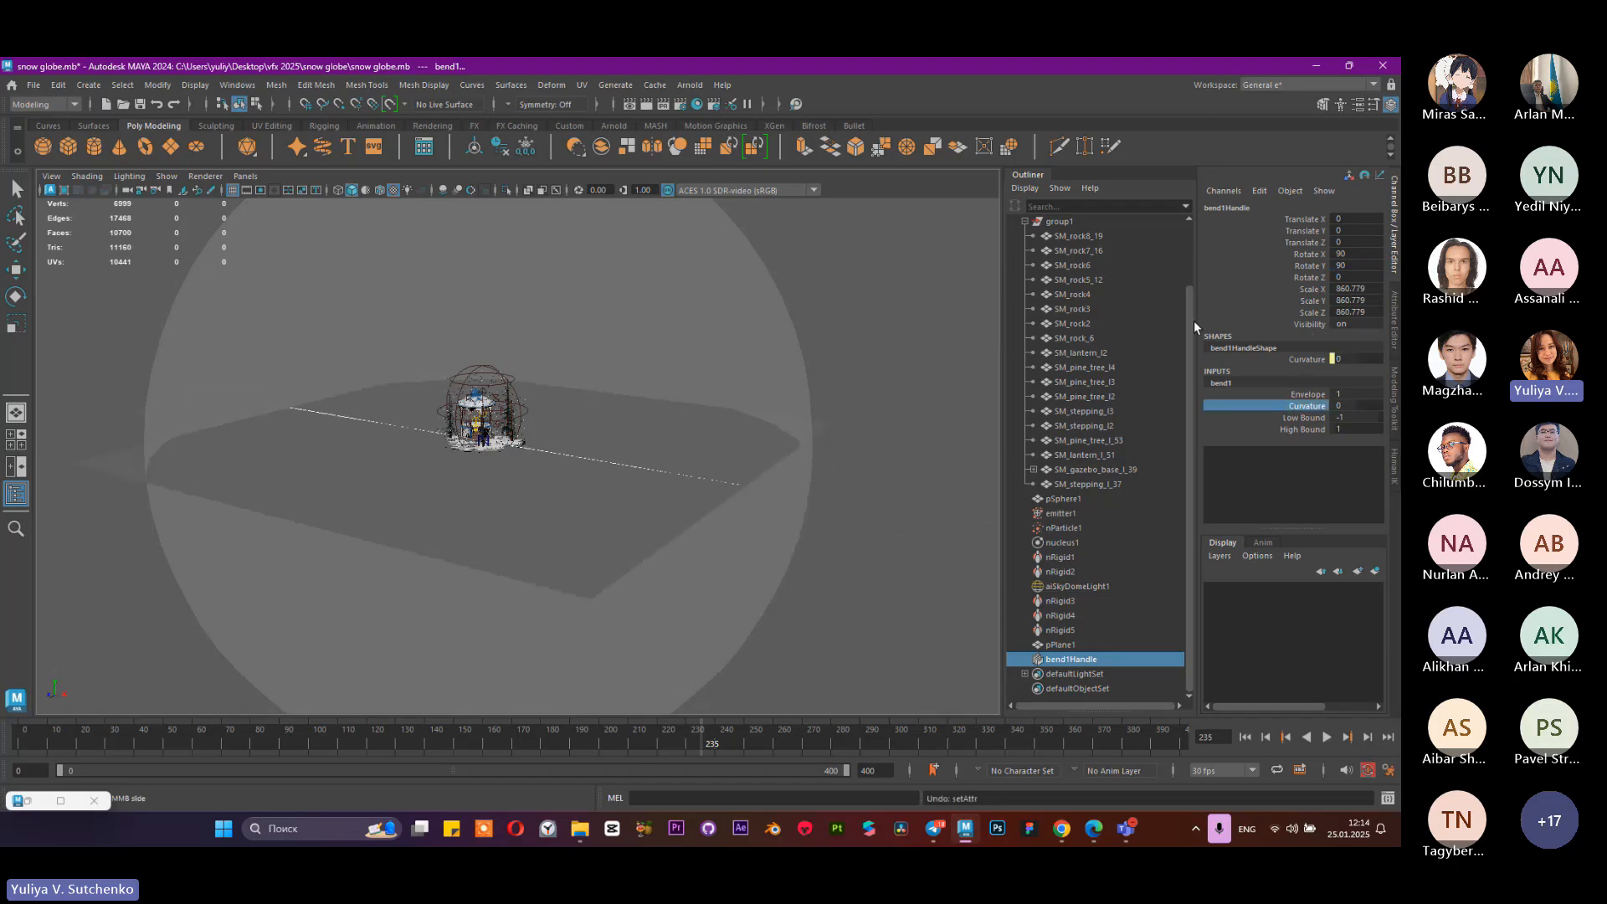
# Step: Set the bend handle's Rotate Z to 90, test the curvature, and undo the curvature change
pyautogui.doubleClick(1360, 277)
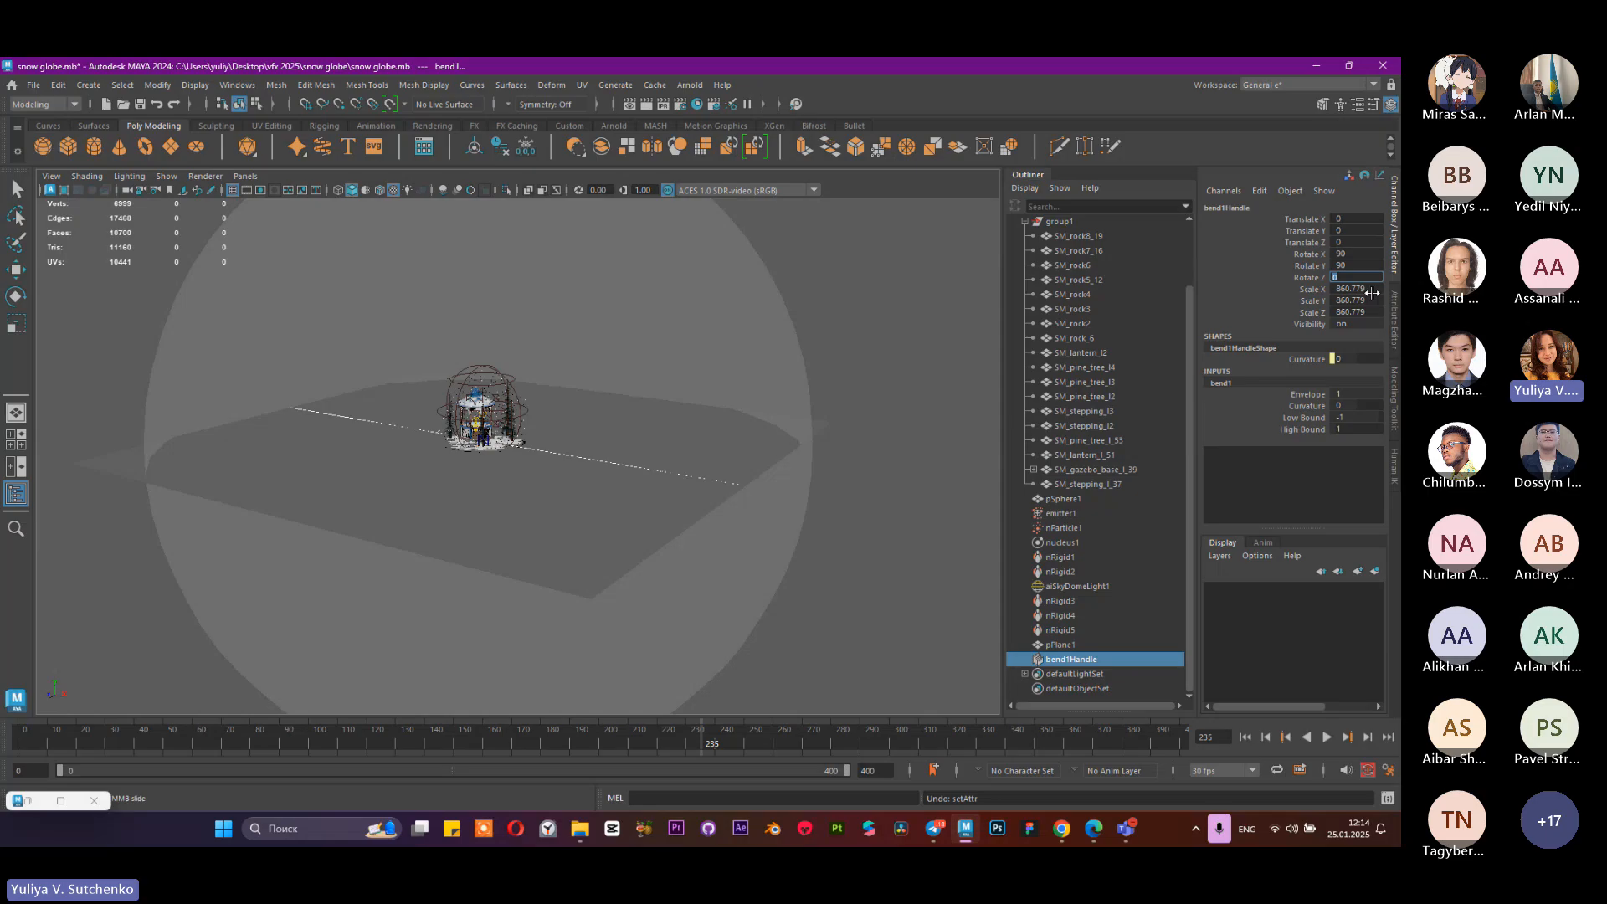
pyautogui.press('Return')
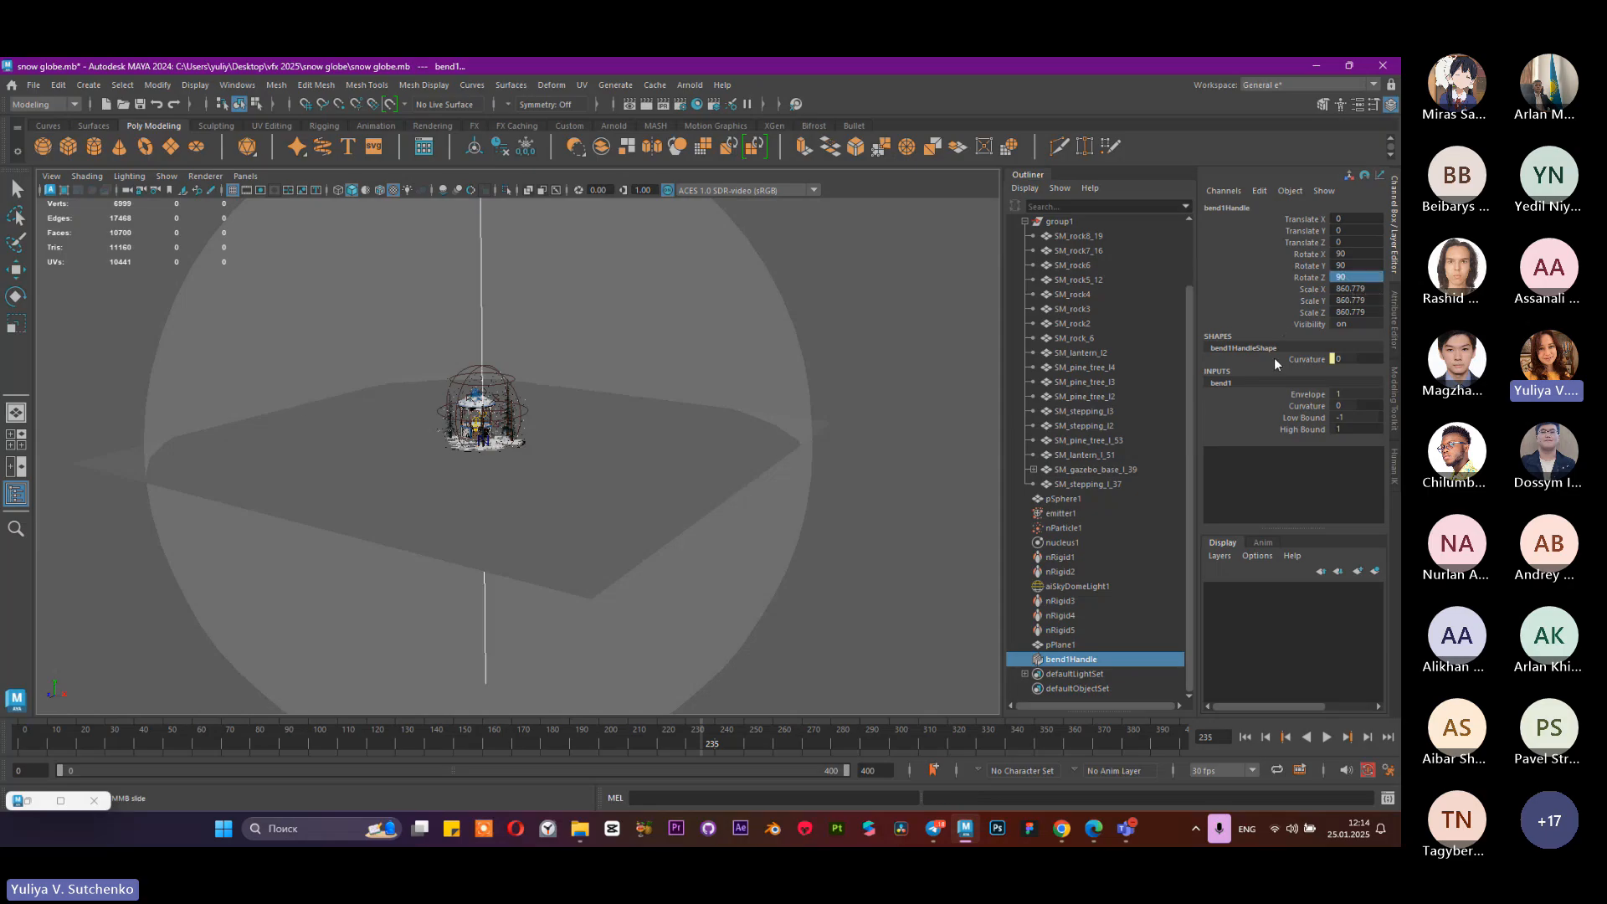
pyautogui.click(1273, 406)
pyautogui.moveTo(798, 407); pyautogui.dragTo(862, 418, button='middle')
pyautogui.hotkey('ctrl', 'z')
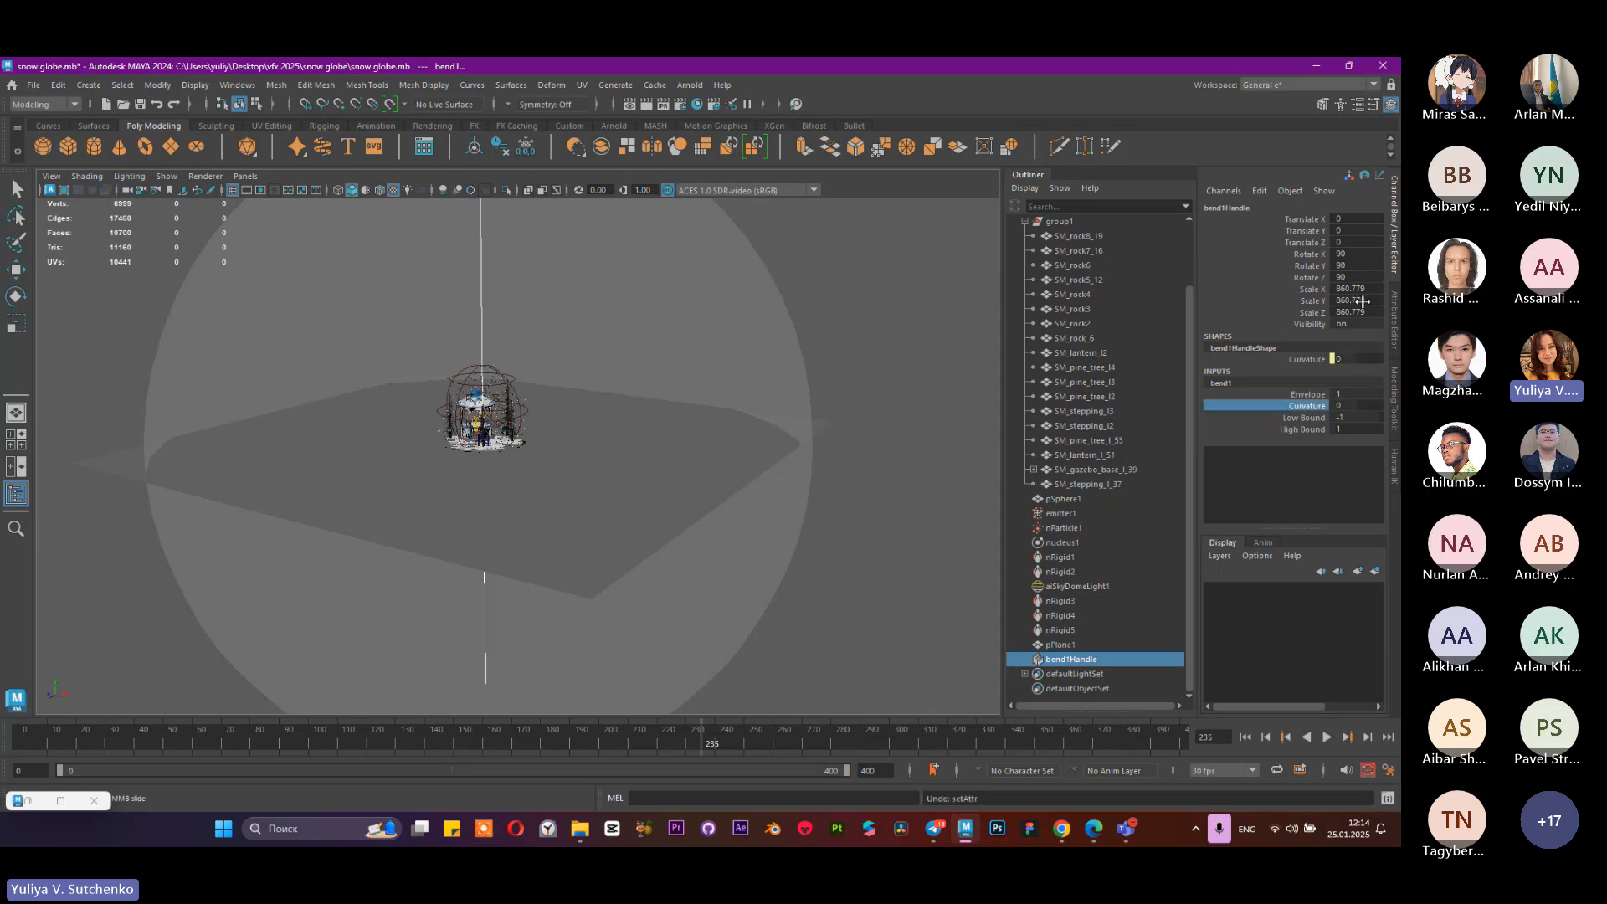
# Step: Reset the bend handle's Rotate Y to 0 and curl the ground plane with a curvature of about 138.66
pyautogui.doubleClick(1360, 265)
pyautogui.write('0')
pyautogui.press('Return')
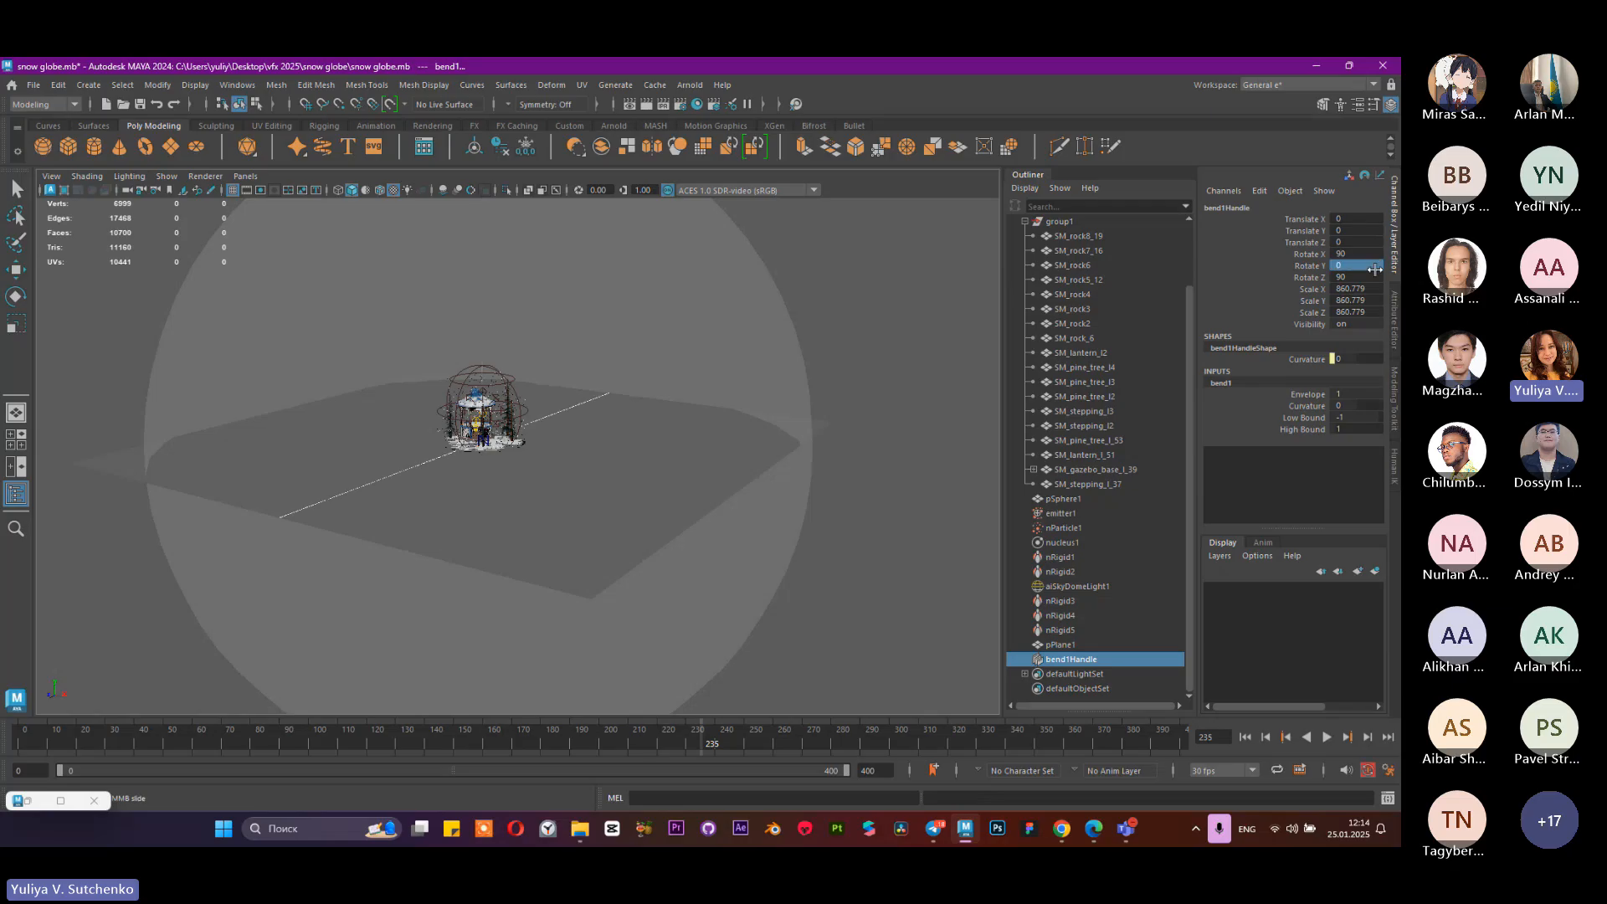
pyautogui.click(1273, 406)
pyautogui.moveTo(546, 405); pyautogui.dragTo(638, 419, button='middle')
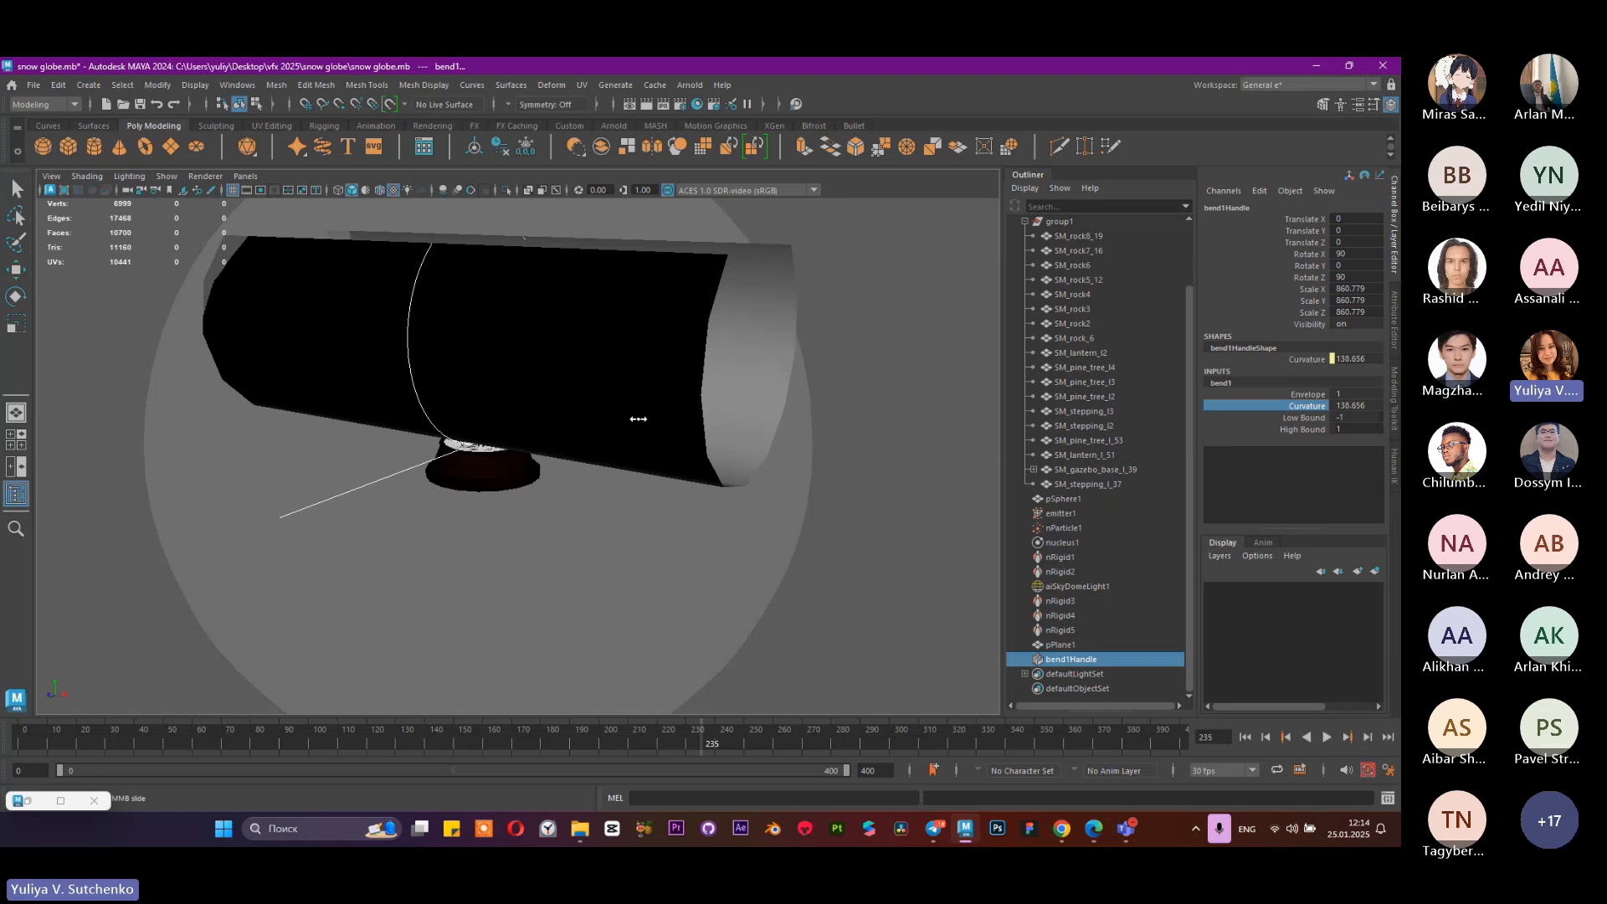
# Step: Raise the bend's Low Bound to 0 so that only one half of the ground plane curves up
pyautogui.keyDown('alt'); pyautogui.moveTo(945, 331); pyautogui.dragTo(841, 344); pyautogui.keyUp('alt')
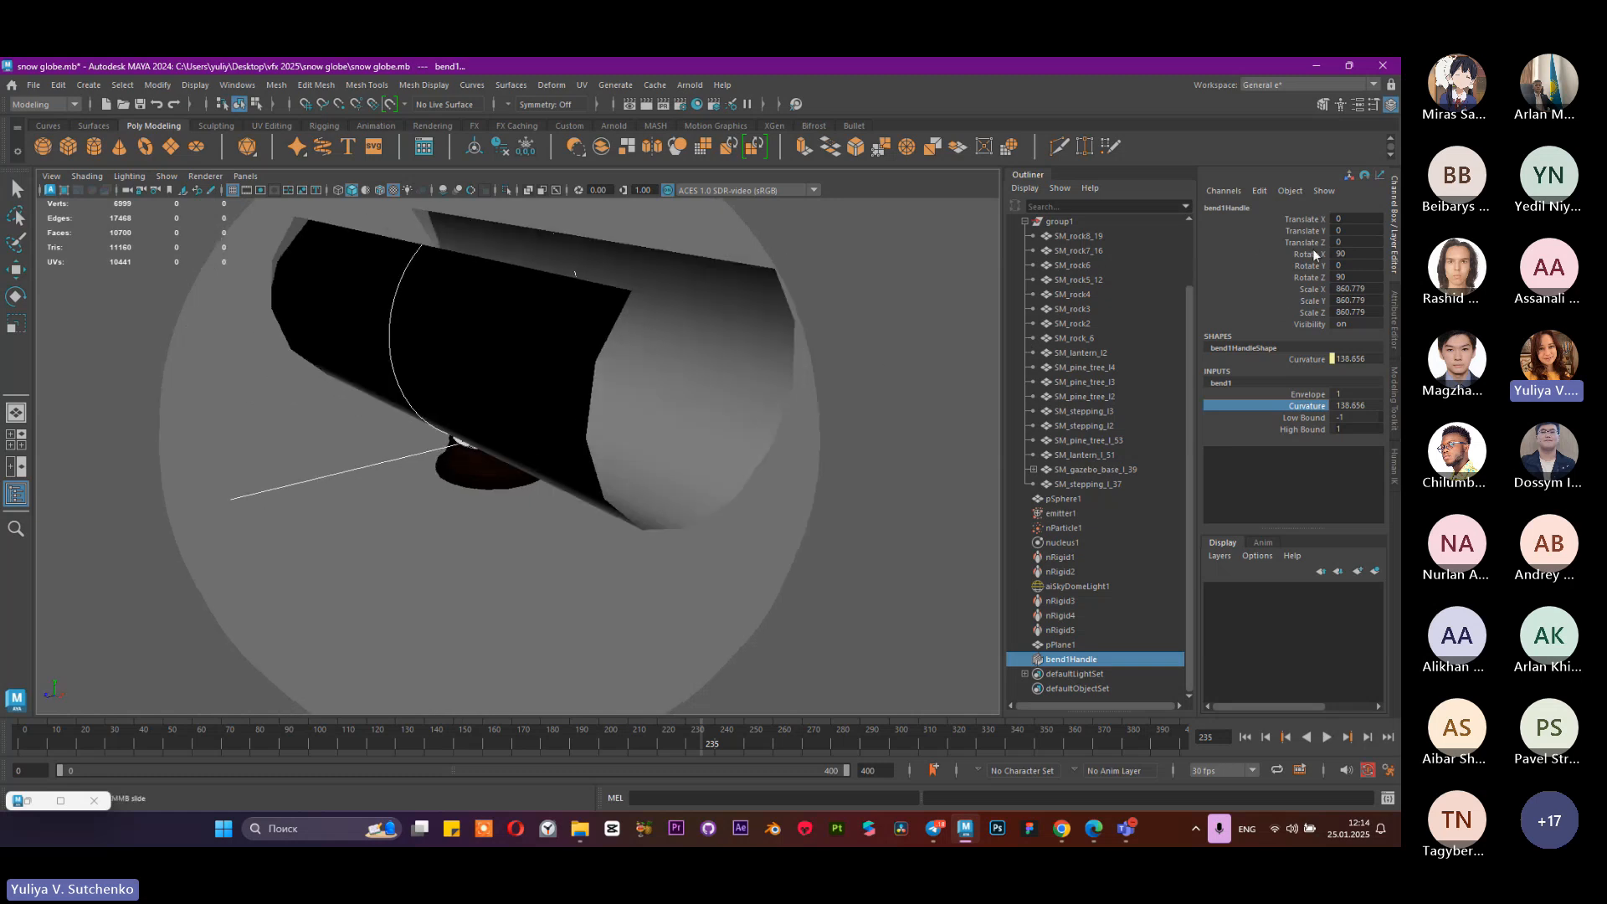
pyautogui.keyDown('alt'); pyautogui.moveTo(784, 488); pyautogui.dragTo(671, 449); pyautogui.keyUp('alt')
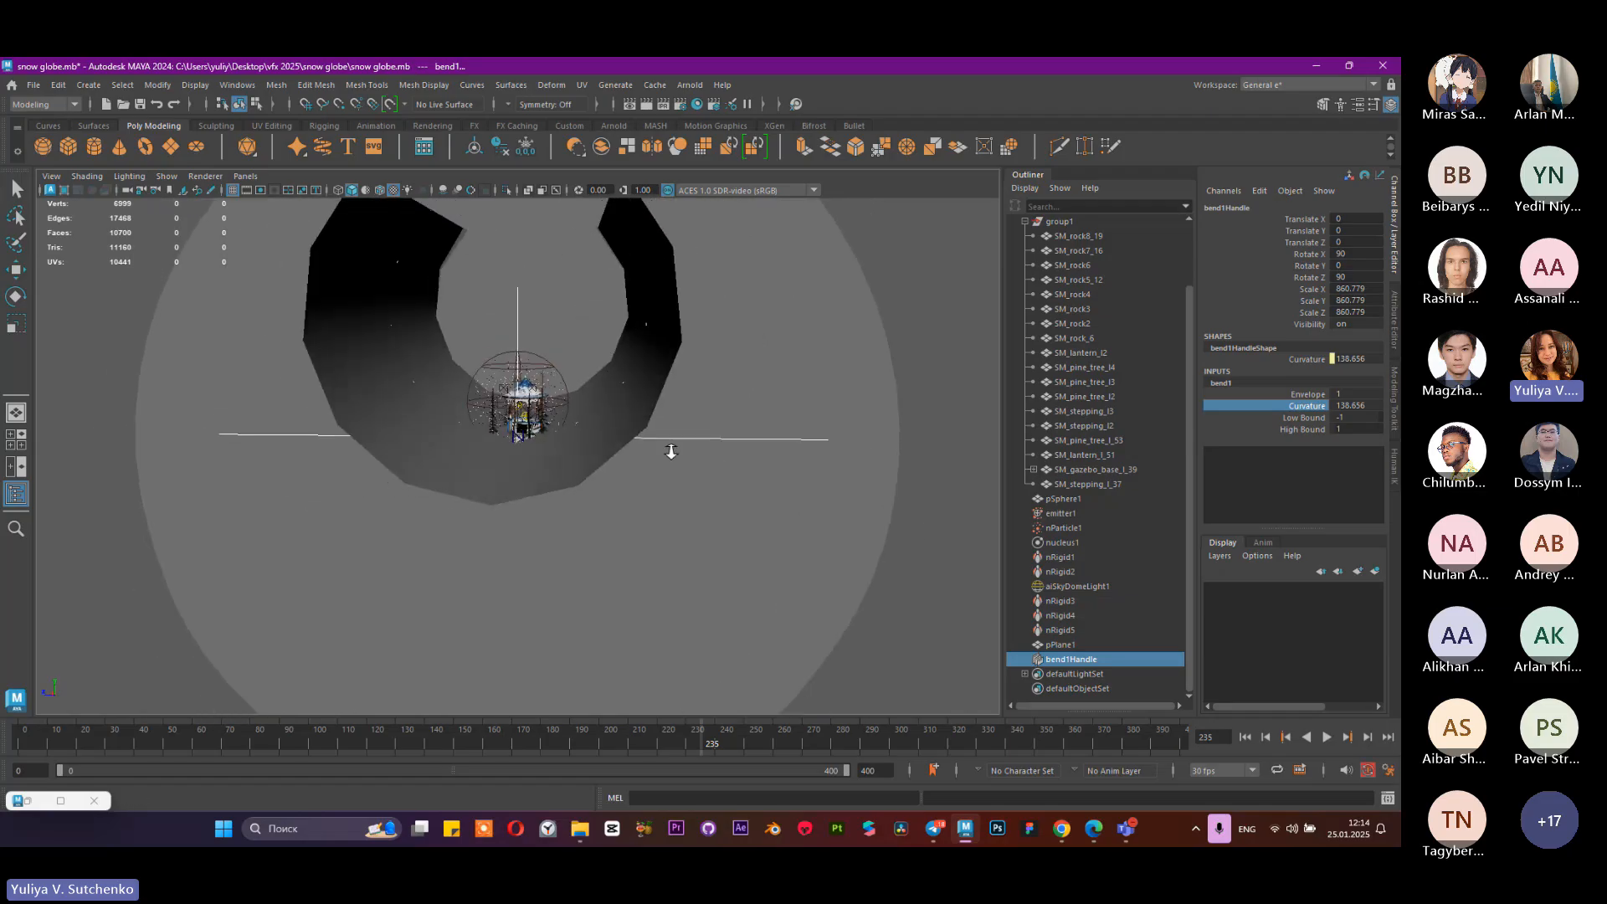
pyautogui.click(1271, 419)
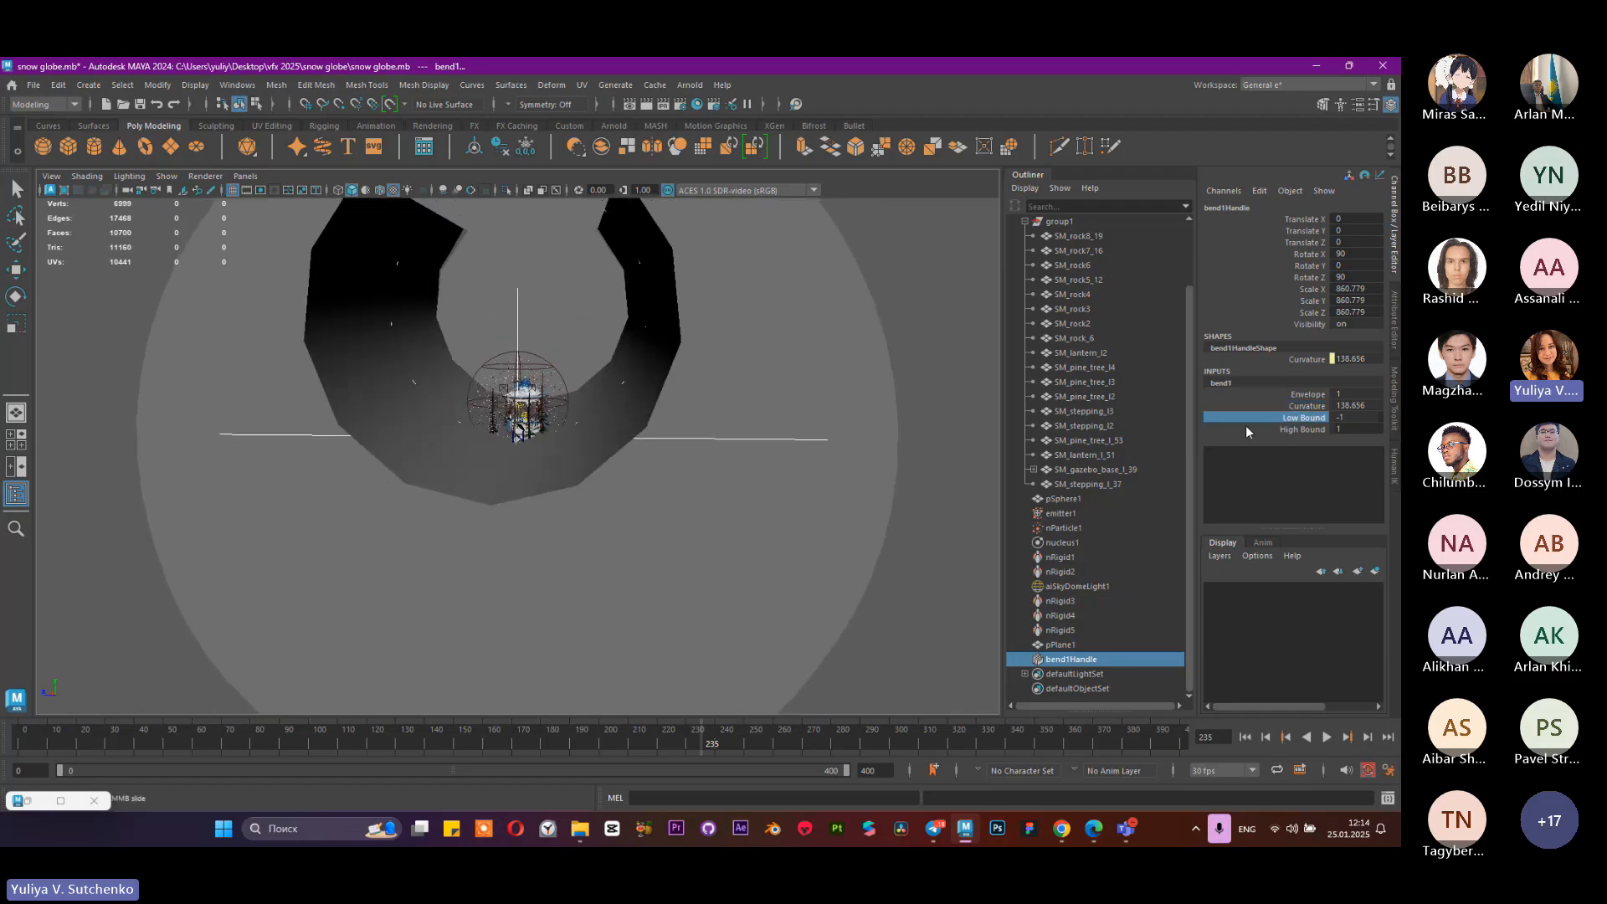
pyautogui.moveTo(829, 427); pyautogui.dragTo(867, 426, button='middle')
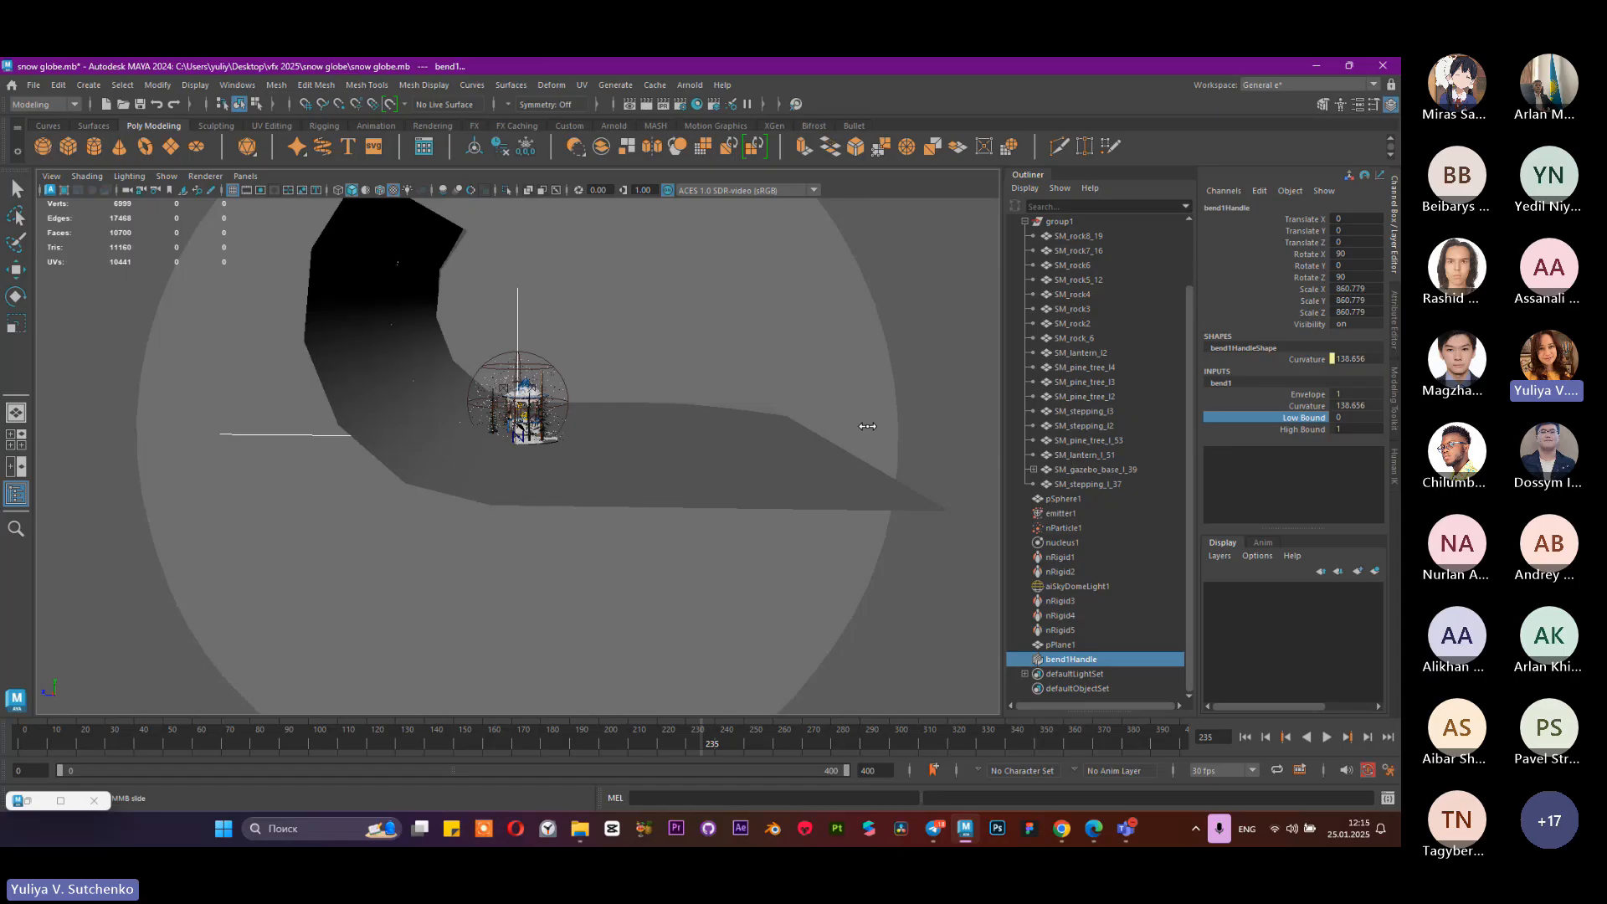
# Step: Adjust the bend curvature of the backdrop behind the snow globe to about 135.22
pyautogui.keyDown('alt'); pyautogui.moveTo(861, 431); pyautogui.dragTo(776, 419); pyautogui.keyUp('alt')
pyautogui.scroll(5, 731, 480)
pyautogui.keyDown('alt'); pyautogui.moveTo(731, 480); pyautogui.dragTo(796, 533); pyautogui.keyUp('alt')
pyautogui.click(1283, 406)
pyautogui.moveTo(874, 387); pyautogui.dragTo(904, 427, button='middle')
pyautogui.keyDown('alt'); pyautogui.moveTo(742, 383); pyautogui.dragTo(764, 365); pyautogui.keyUp('alt')
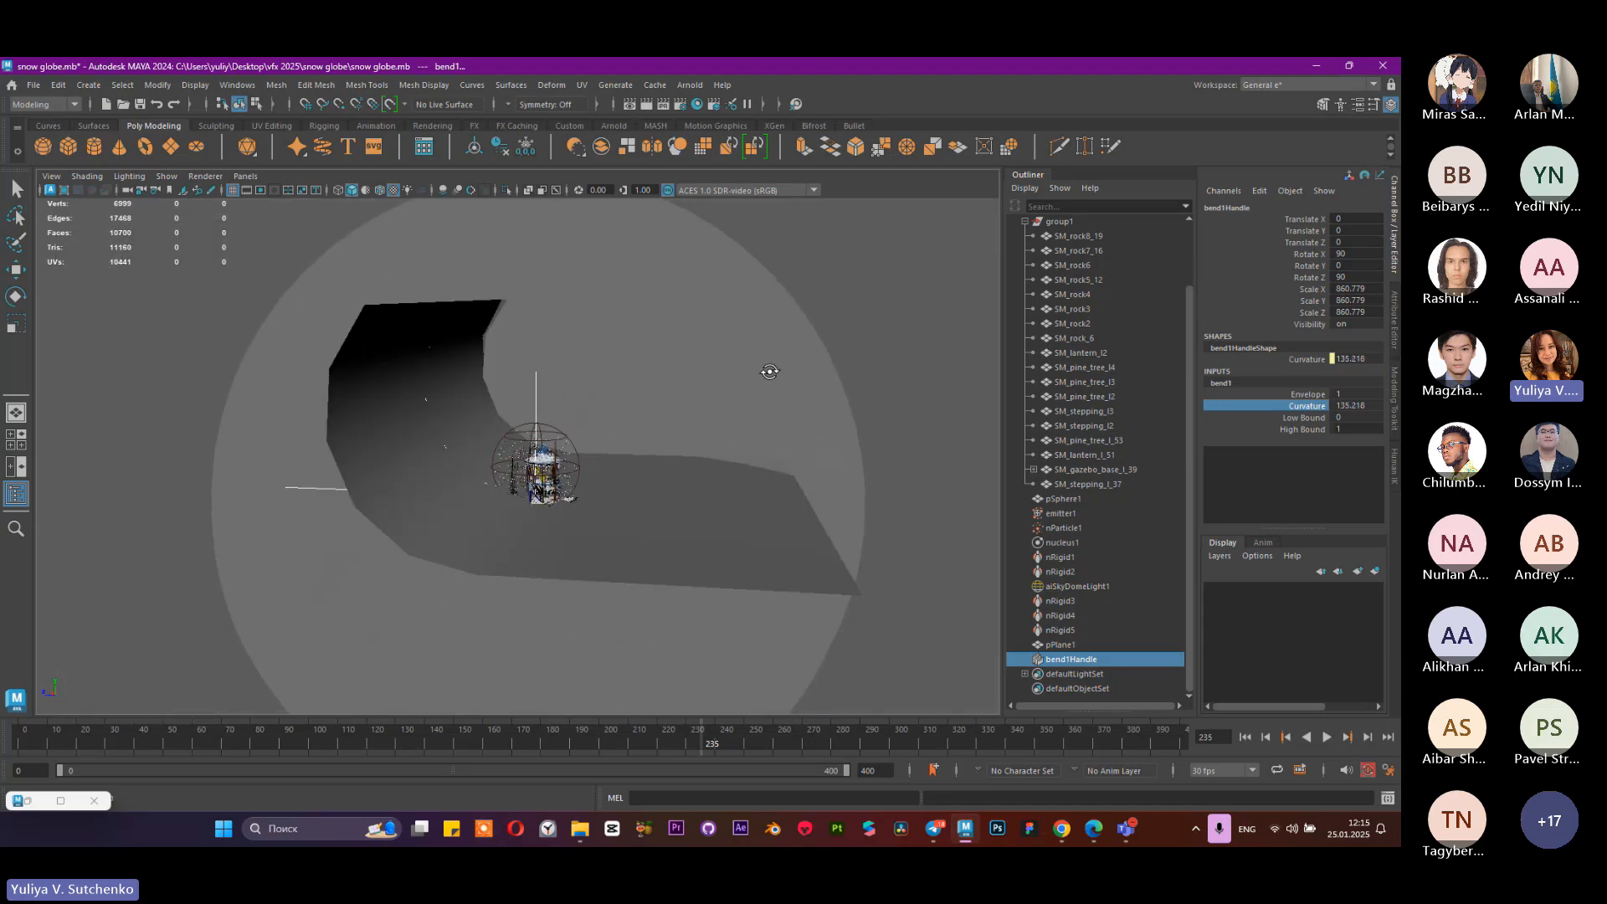
# Step: Select the ground plane and move it along Z to about 76, shifting the curve away from the globe
pyautogui.click(1100, 643)
pyautogui.press('w')
pyautogui.moveTo(470, 495); pyautogui.dragTo(444, 491)
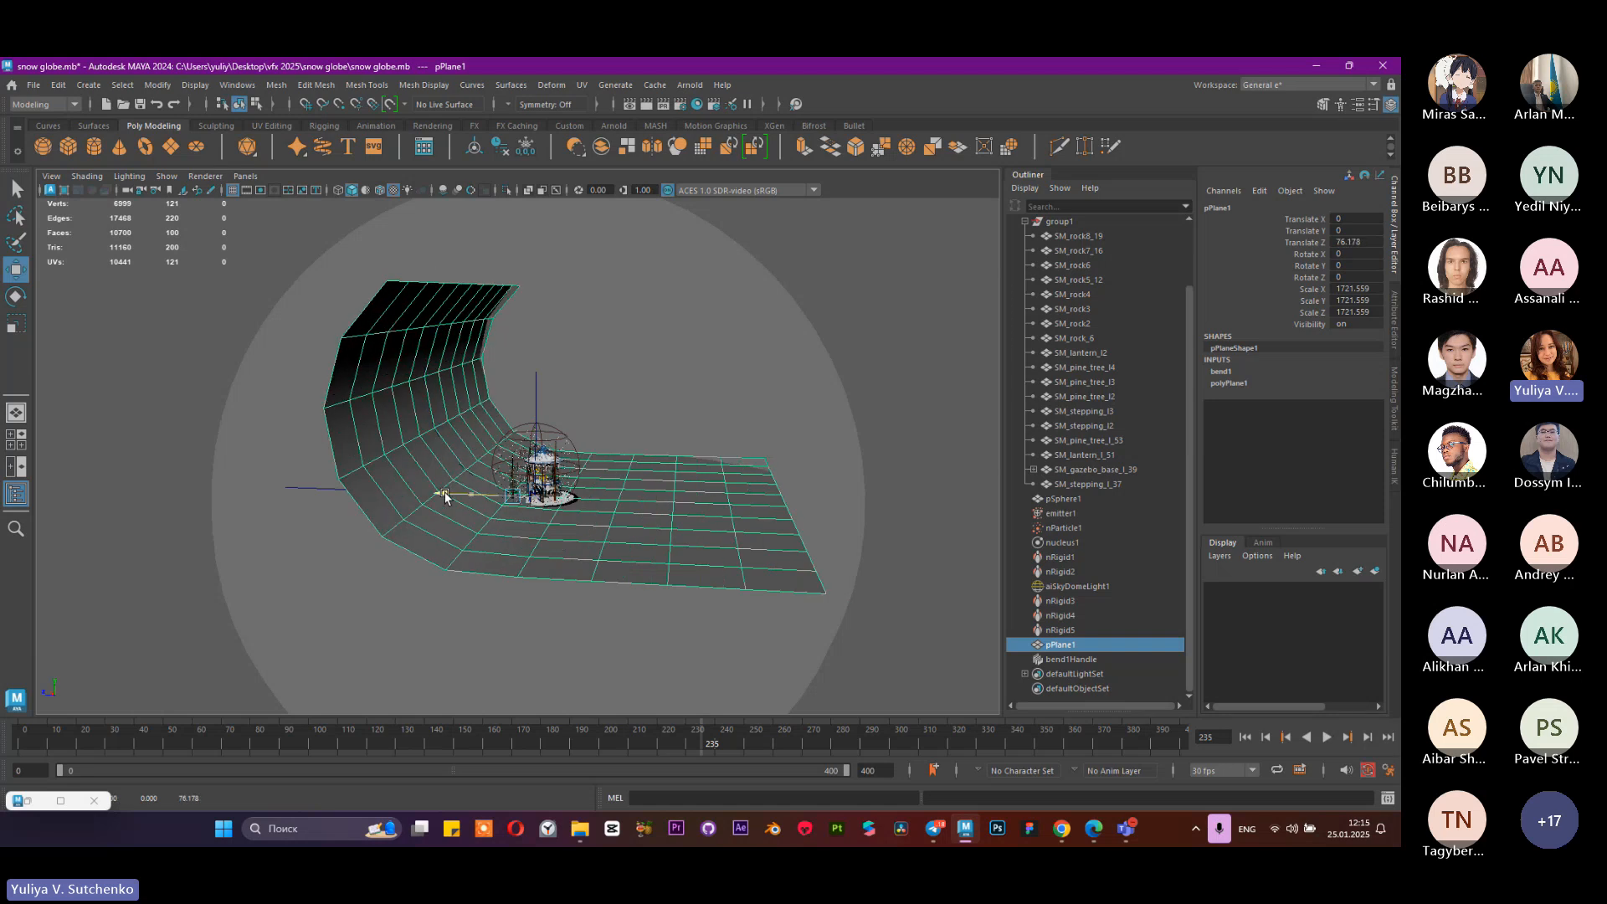
# Step: Select the bend handle again and reduce the bend's curvature to about 120.9
pyautogui.click(1062, 660)
pyautogui.click(1288, 360)
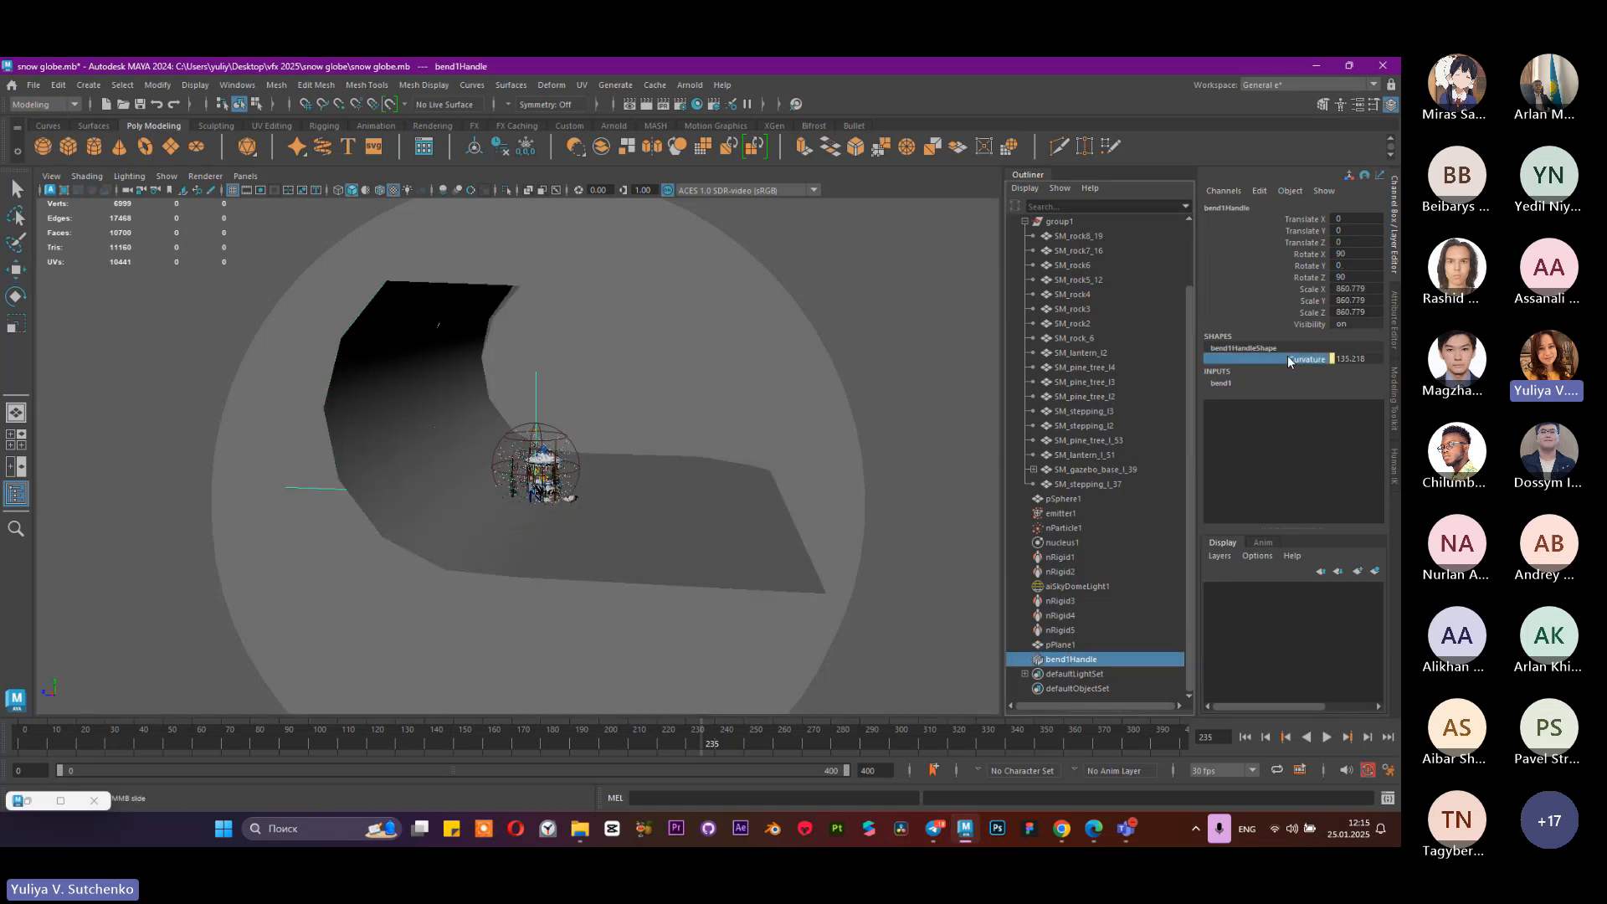
pyautogui.click(1243, 383)
pyautogui.click(1305, 406)
pyautogui.moveTo(771, 454); pyautogui.dragTo(763, 456, button='middle')
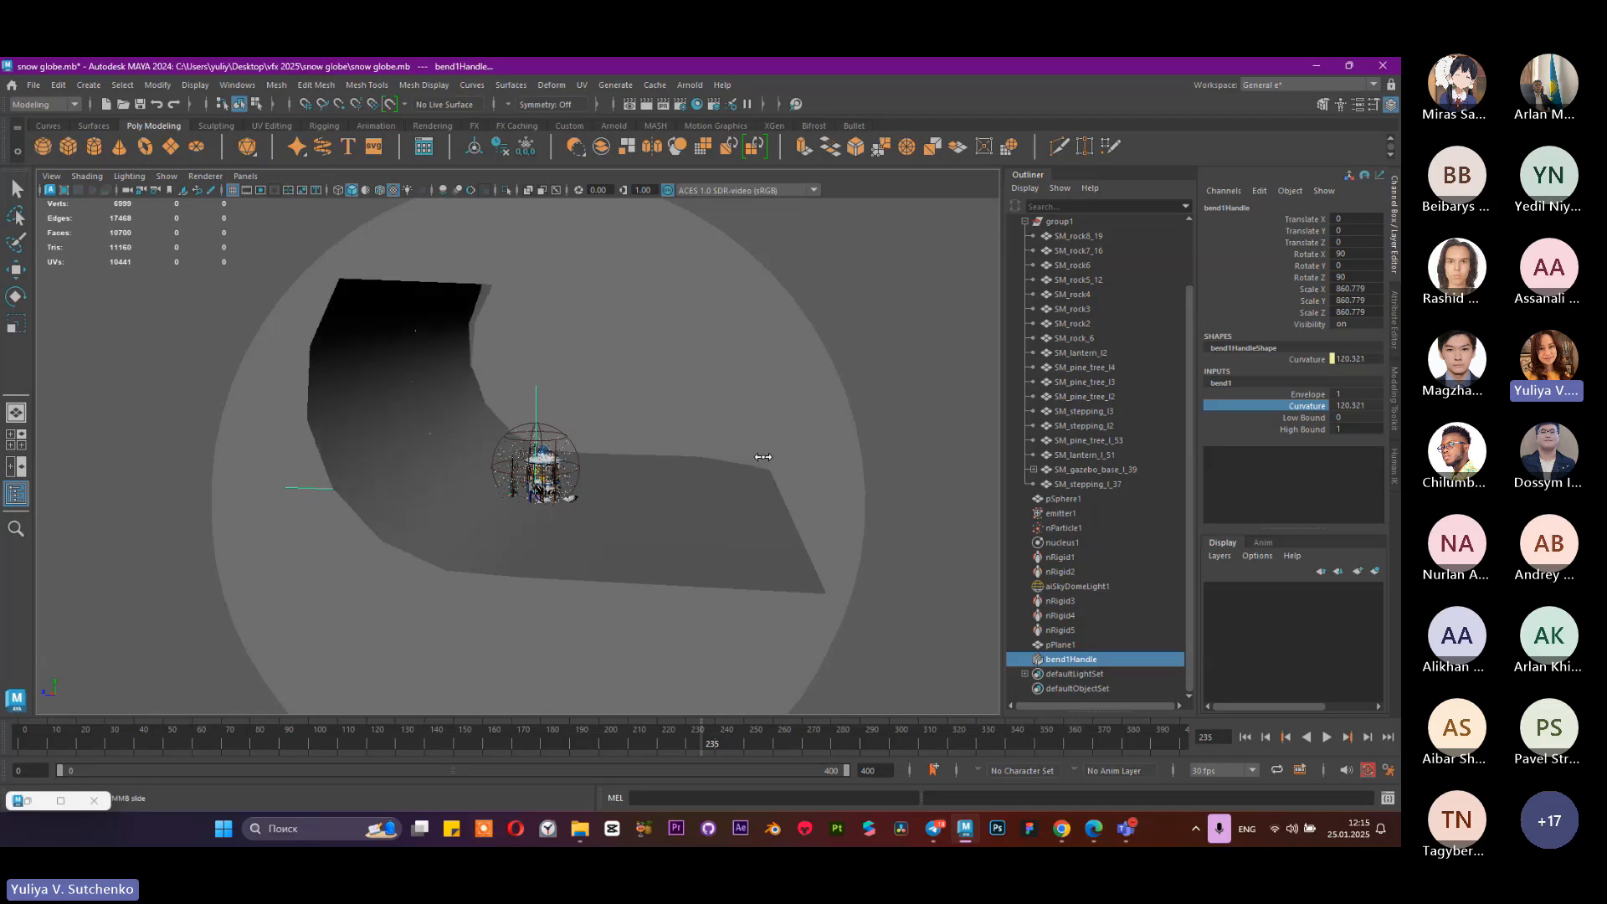
# Step: Select the bent ground plane and delete its history to bake the curve and remove the bend deformer
pyautogui.moveTo(779, 467)
pyautogui.keyDown('alt'); pyautogui.mouseDown()
pyautogui.moveTo(661, 470)
pyautogui.moveTo(771, 491)
pyautogui.mouseUp(); pyautogui.keyUp('alt')
pyautogui.scroll(6, 771, 492)
pyautogui.keyDown('alt'); pyautogui.moveTo(771, 491); pyautogui.dragTo(756, 376, button='middle'); pyautogui.keyUp('alt')
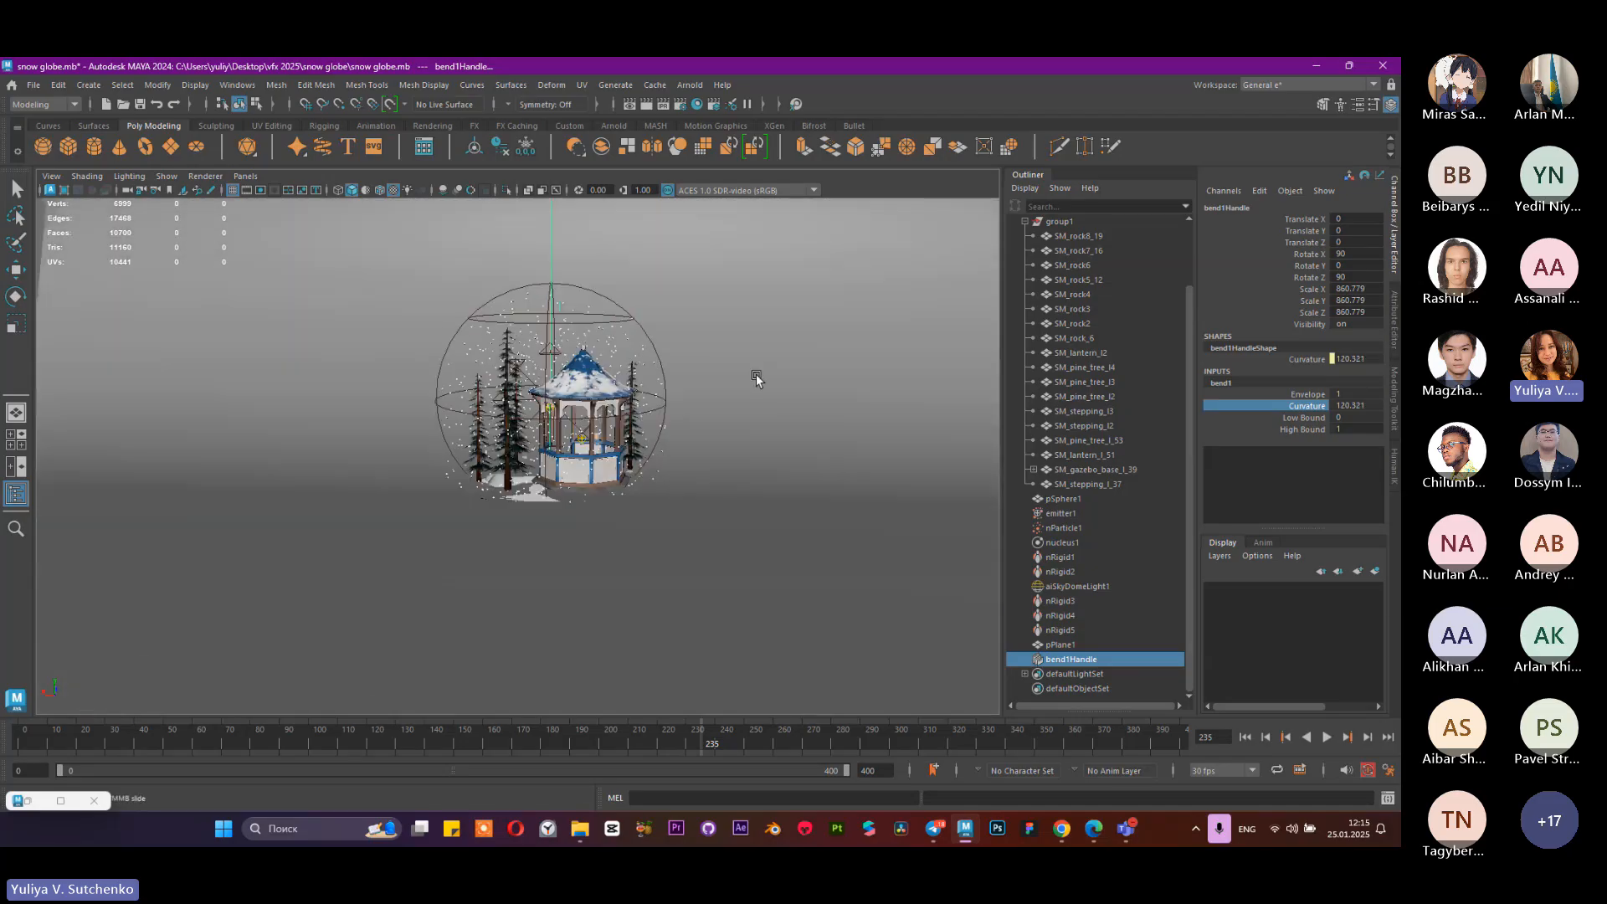
pyautogui.scroll(-8, 645, 466)
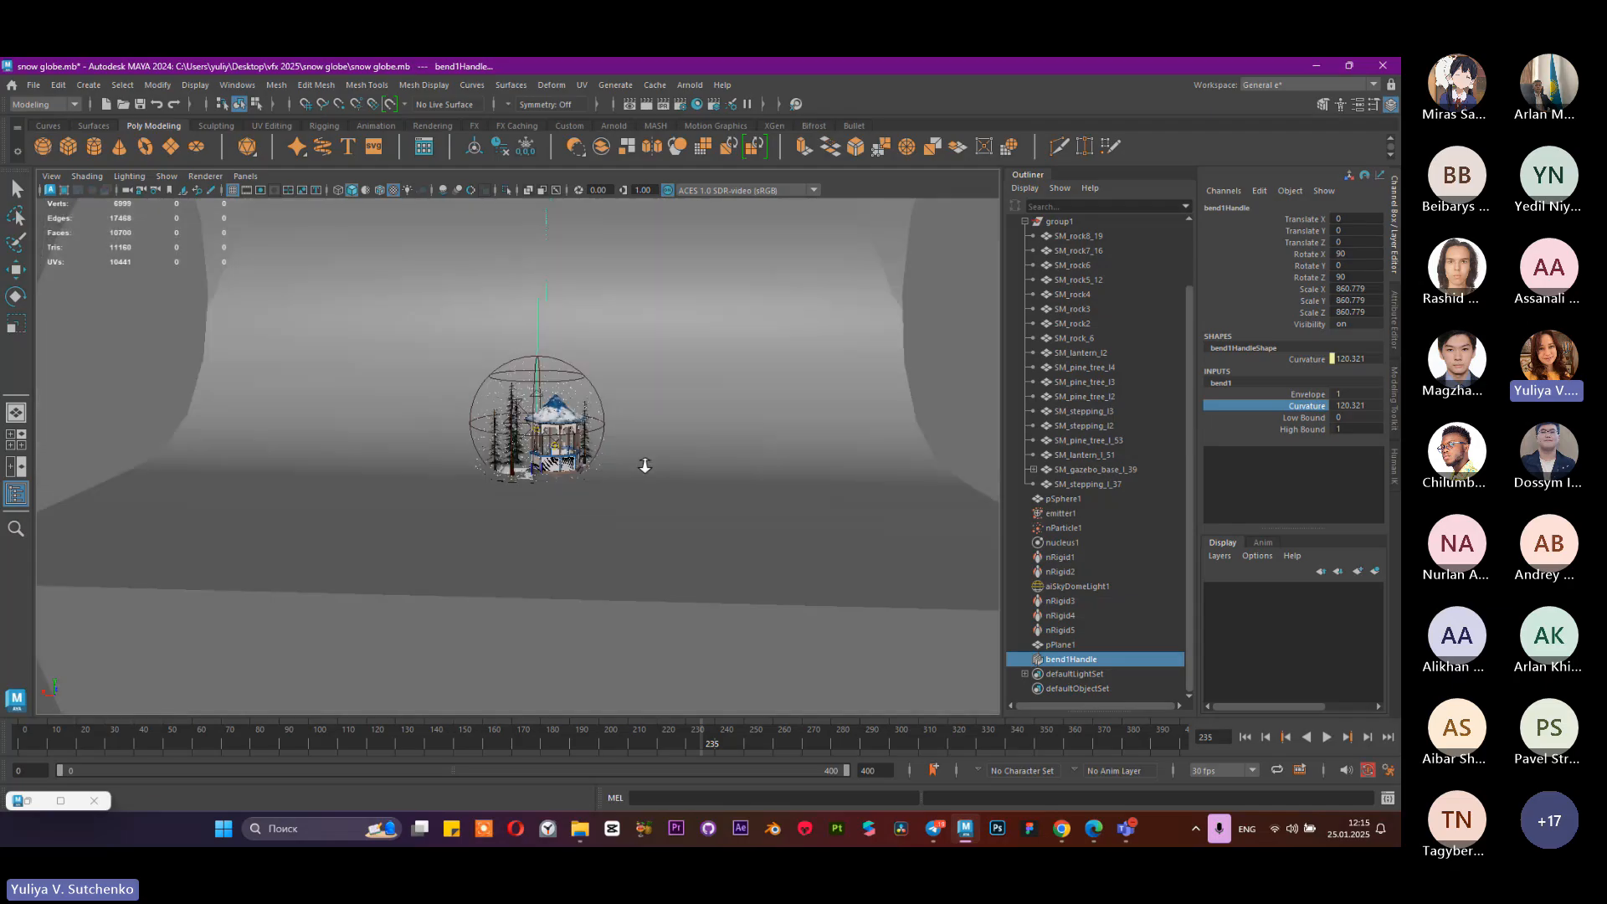
pyautogui.keyDown('alt'); pyautogui.moveTo(649, 469); pyautogui.dragTo(735, 474); pyautogui.keyUp('alt')
pyautogui.click(1051, 646)
pyautogui.press('w')
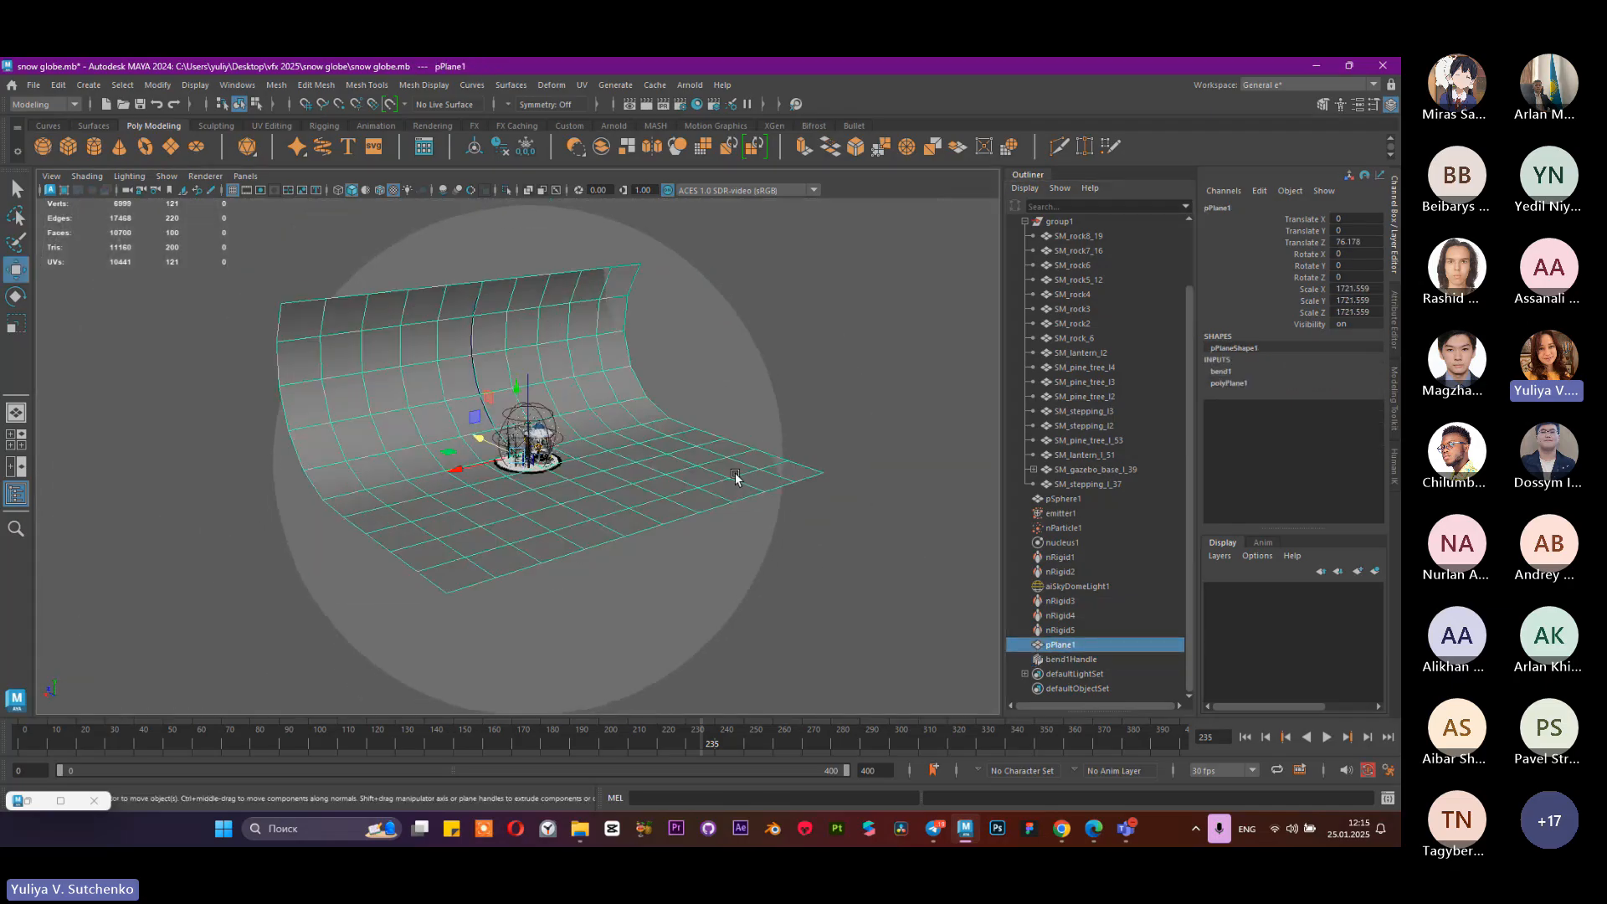
pyautogui.click(60, 85)
pyautogui.moveTo(150, 260)
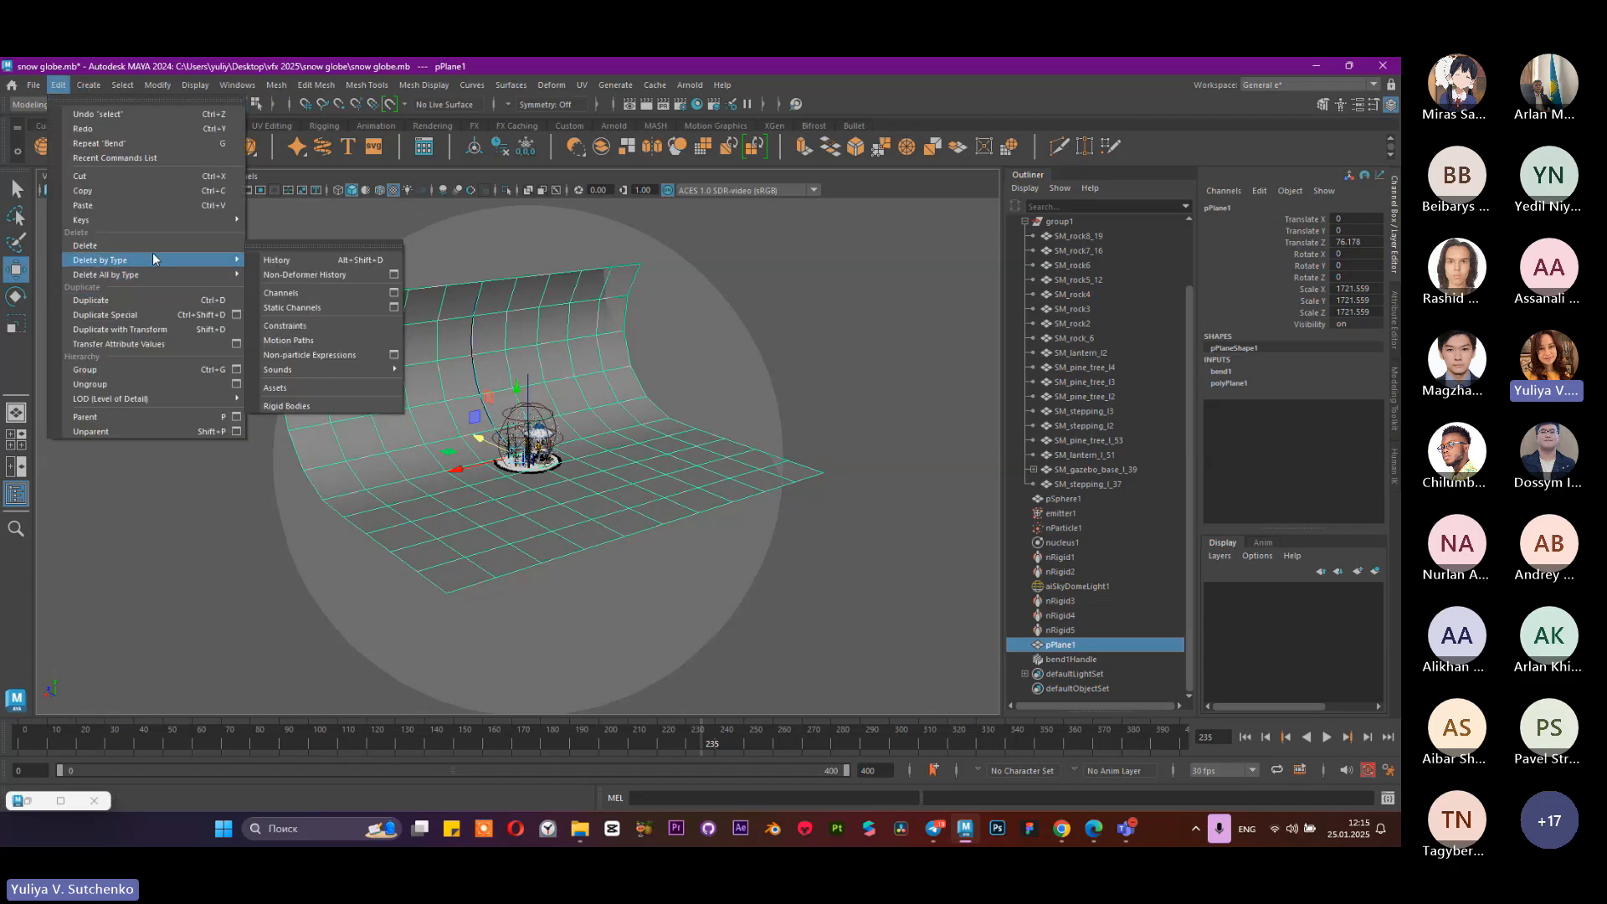
pyautogui.click(289, 261)
# Step: Scale the backdrop uniformly to about 2033.7 and move it to about Y -84 and Z 228.7, below the globe's base
pyautogui.keyDown('alt'); pyautogui.moveTo(636, 450); pyautogui.dragTo(499, 420); pyautogui.keyUp('alt')
pyautogui.moveTo(459, 487); pyautogui.dragTo(536, 500)
pyautogui.press('r')
pyautogui.scroll(-4, 561, 502)
pyautogui.press('w')
pyautogui.moveTo(394, 492); pyautogui.dragTo(338, 477)
pyautogui.keyDown('alt'); pyautogui.moveTo(431, 527); pyautogui.dragTo(649, 569, button='right'); pyautogui.keyUp('alt')
# Step: Rotate the backdrop around Y to about -80.3 so that its curved wall stands behind the globe
pyautogui.press('e')
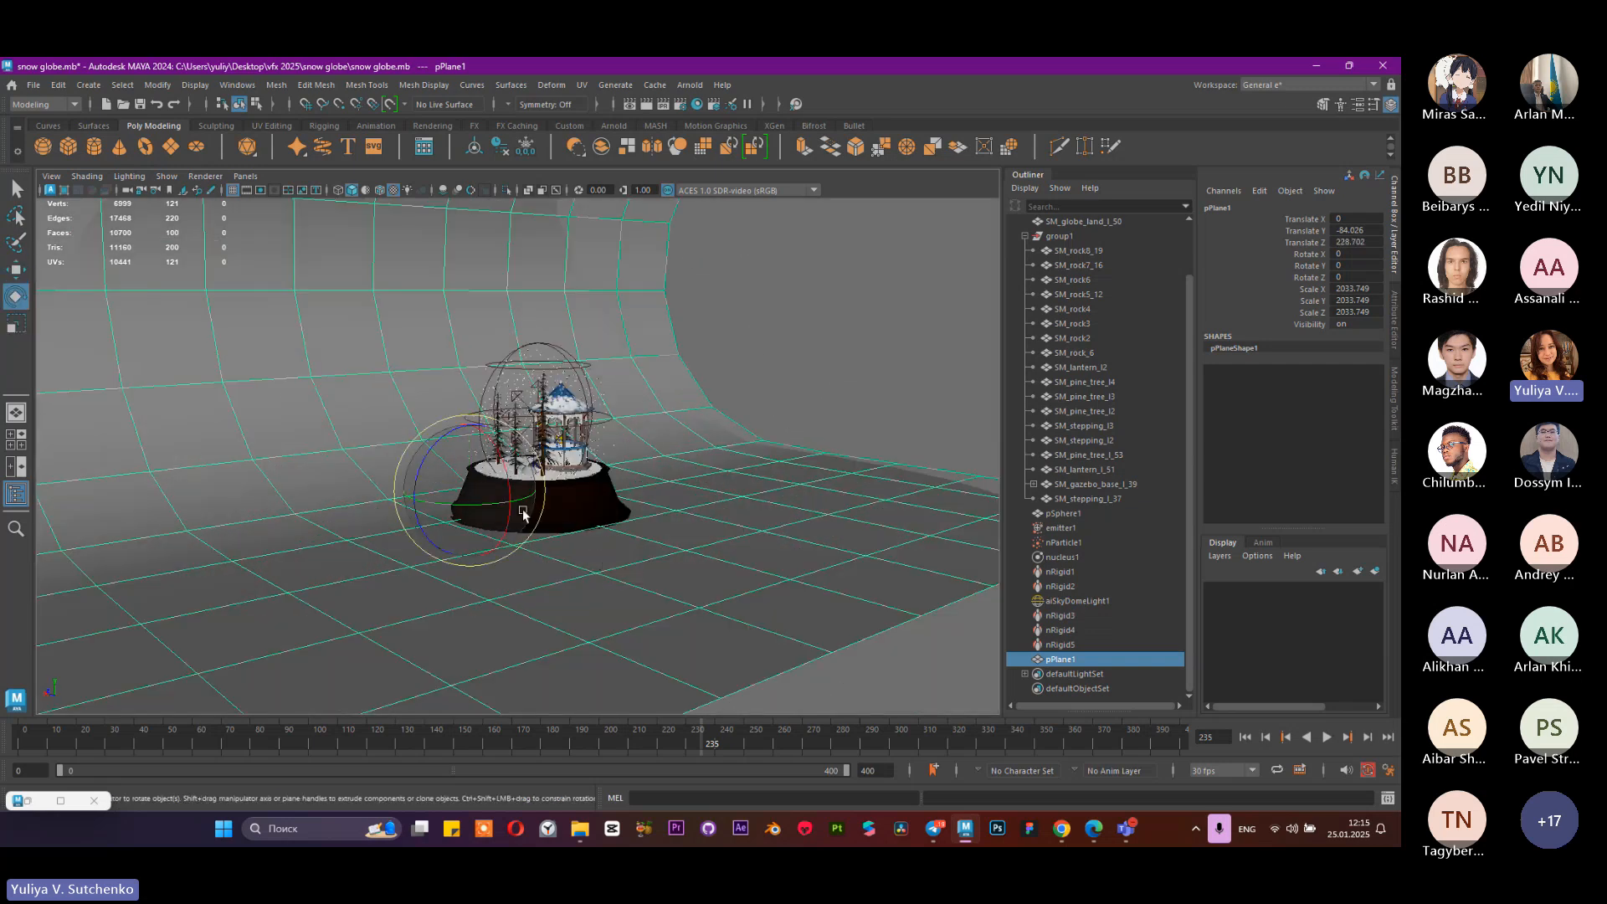
pyautogui.moveTo(502, 501); pyautogui.dragTo(414, 530)
pyautogui.keyDown('alt'); pyautogui.moveTo(414, 530); pyautogui.dragTo(689, 562, button='right'); pyautogui.keyUp('alt')
pyautogui.keyDown('alt'); pyautogui.moveTo(514, 584); pyautogui.dragTo(686, 553); pyautogui.keyUp('alt')
pyautogui.moveTo(363, 554); pyautogui.dragTo(355, 556)
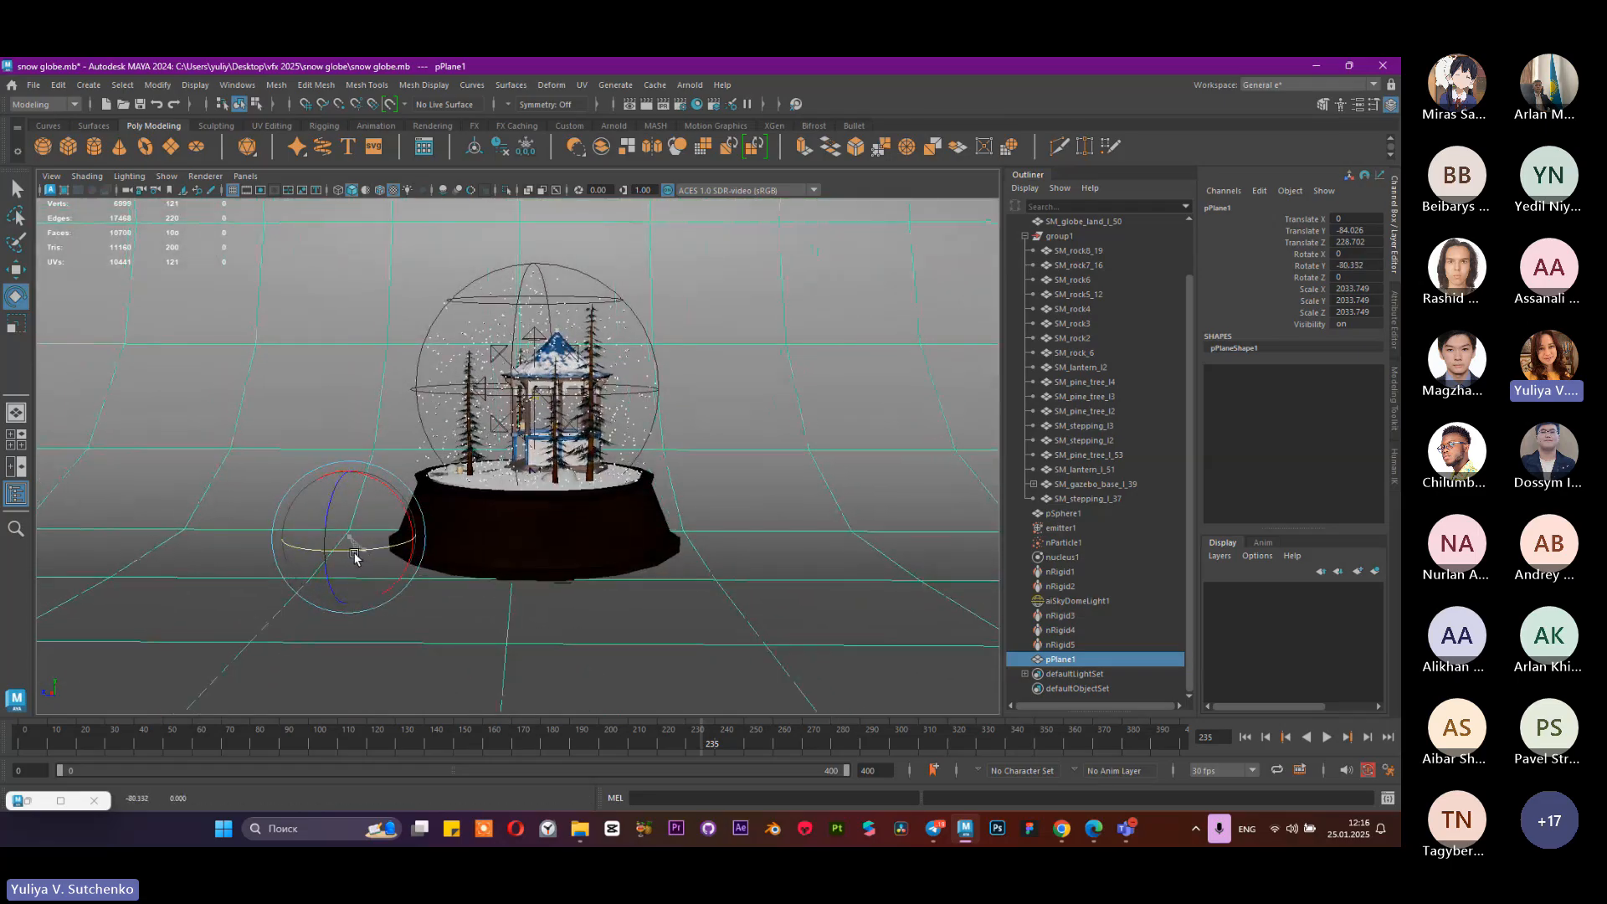
pyautogui.keyDown('alt'); pyautogui.moveTo(373, 556); pyautogui.dragTo(518, 620, button='right'); pyautogui.keyUp('alt')
pyautogui.keyDown('alt'); pyautogui.moveTo(518, 620); pyautogui.dragTo(538, 630); pyautogui.keyUp('alt')
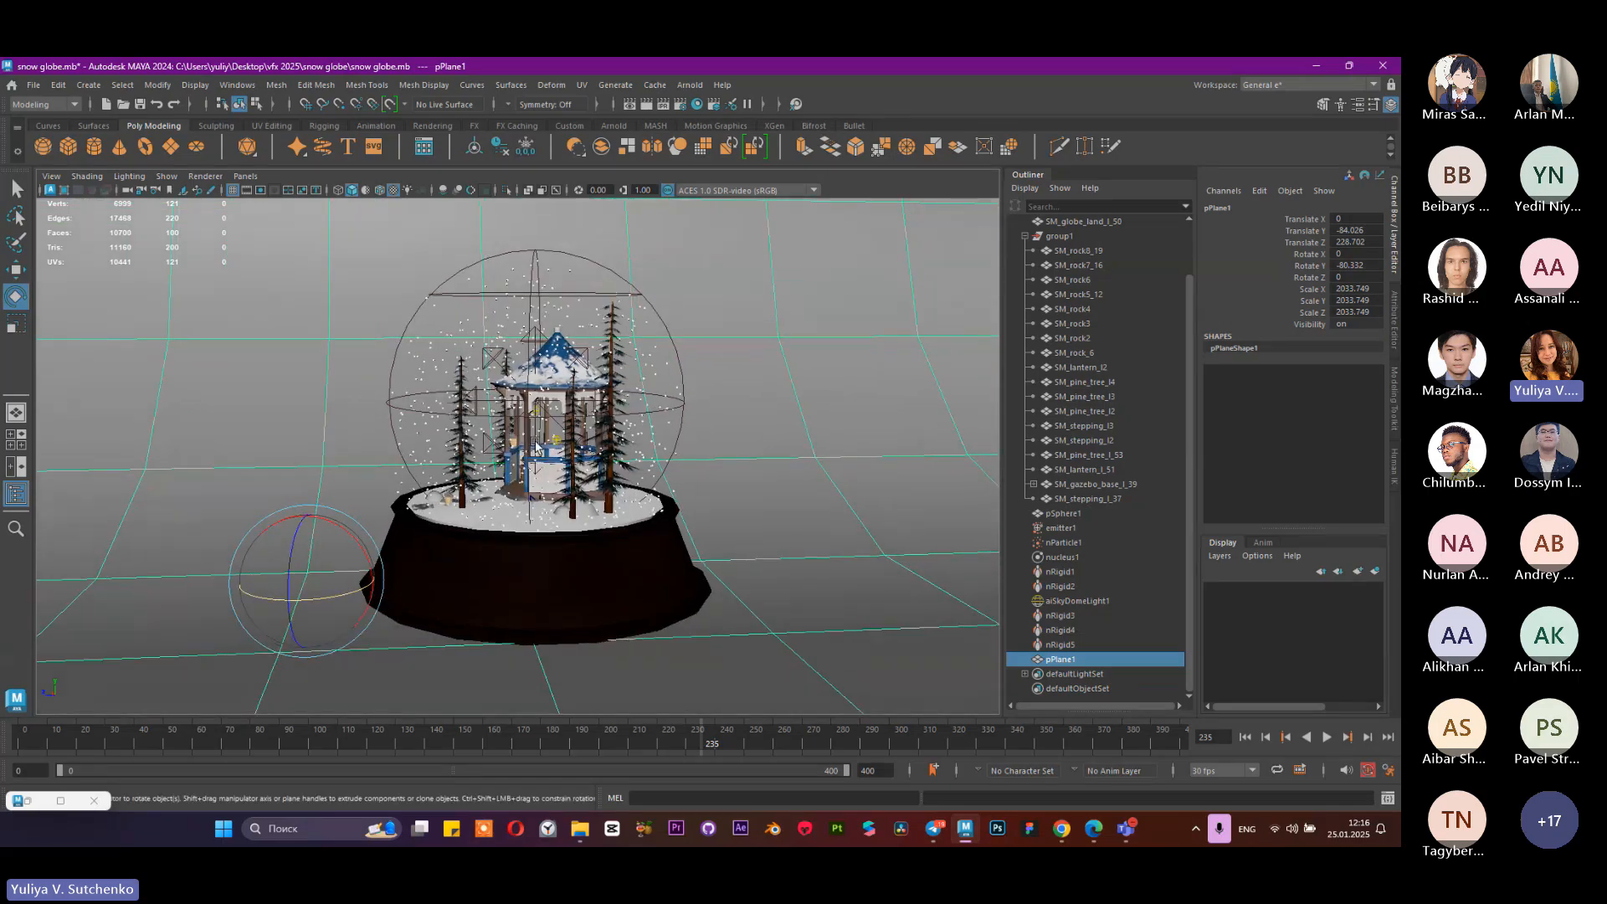
# Step: Frame the whole snow globe in front of the backdrop and save this perspective view as a new camera bookmark
pyautogui.keyDown('alt'); pyautogui.moveTo(536, 446); pyautogui.dragTo(570, 433); pyautogui.keyUp('alt')
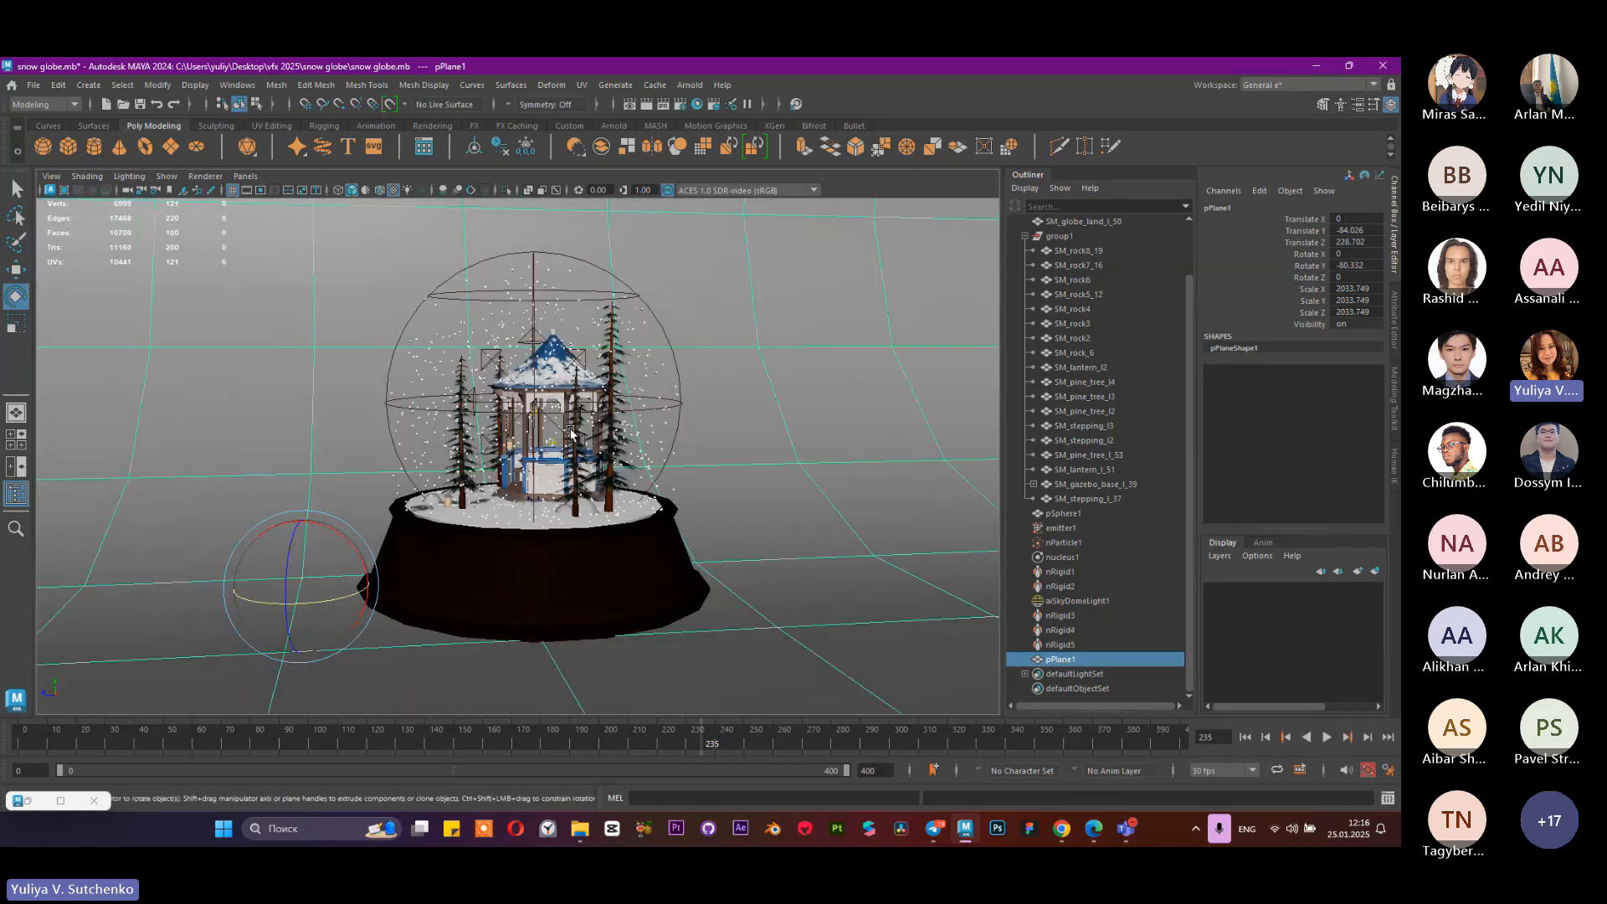
pyautogui.click(49, 177)
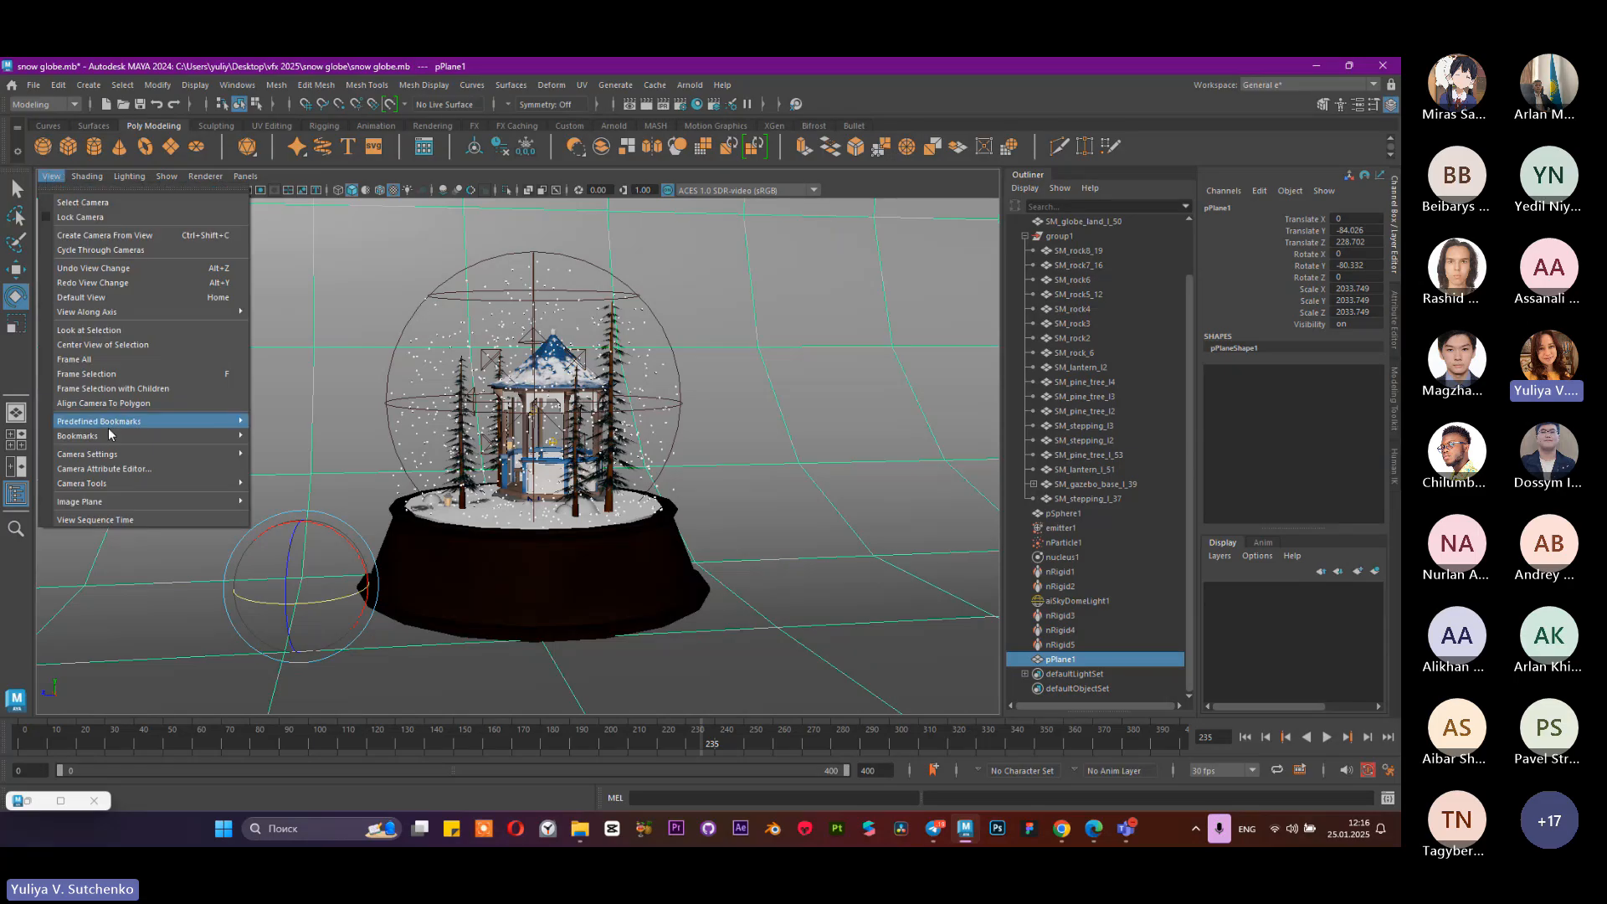
pyautogui.moveTo(178, 440)
pyautogui.click(285, 440)
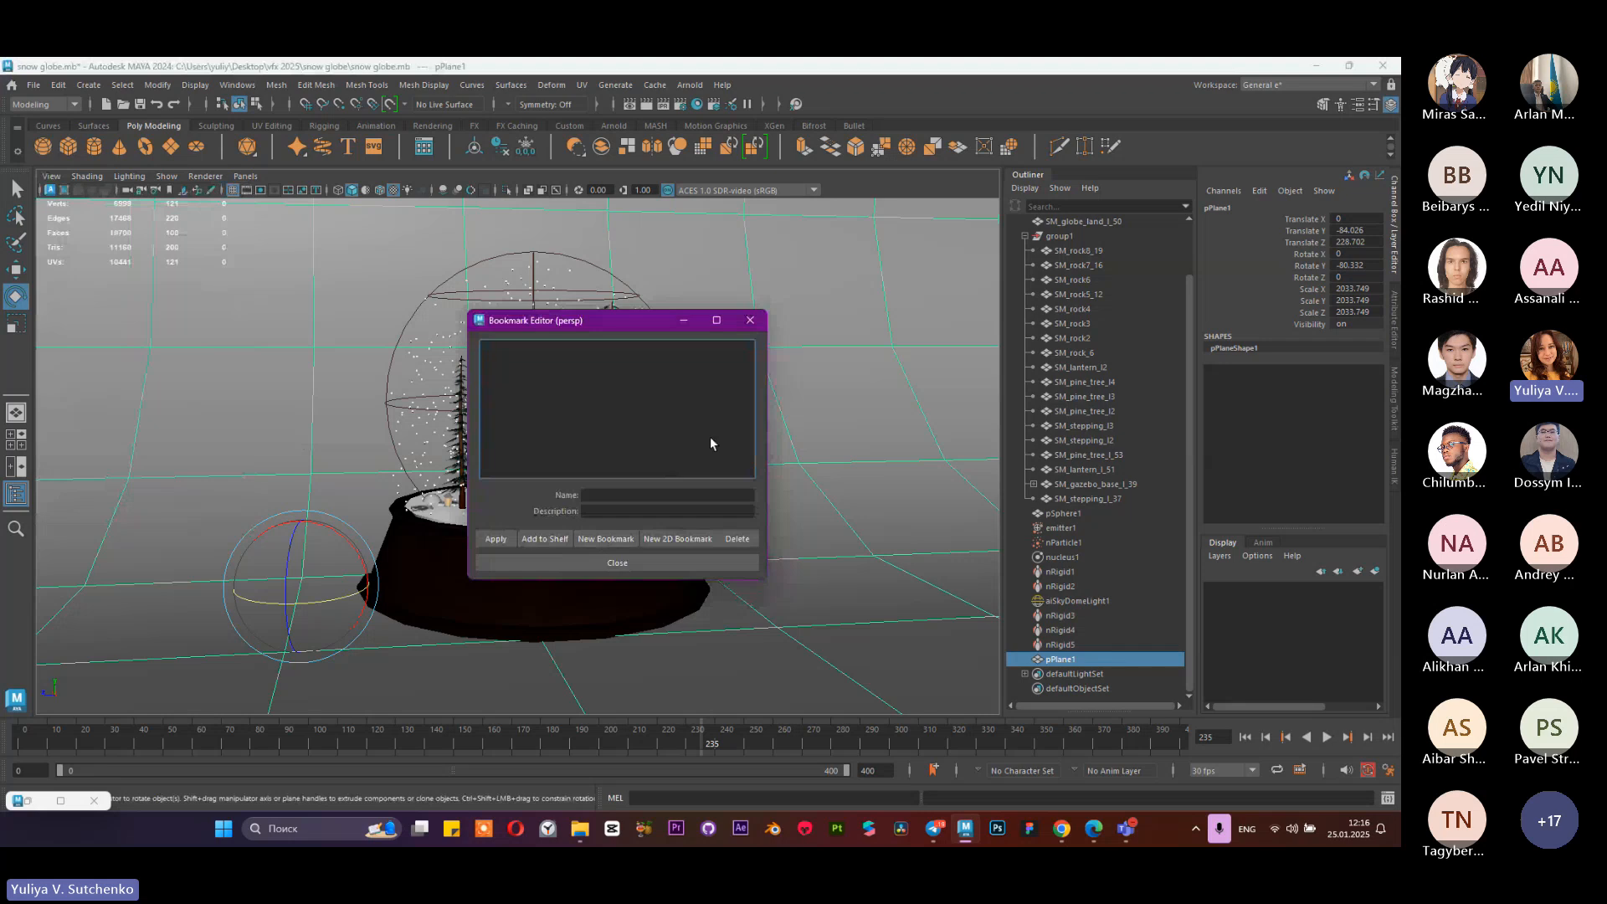
pyautogui.click(602, 538)
pyautogui.click(607, 562)
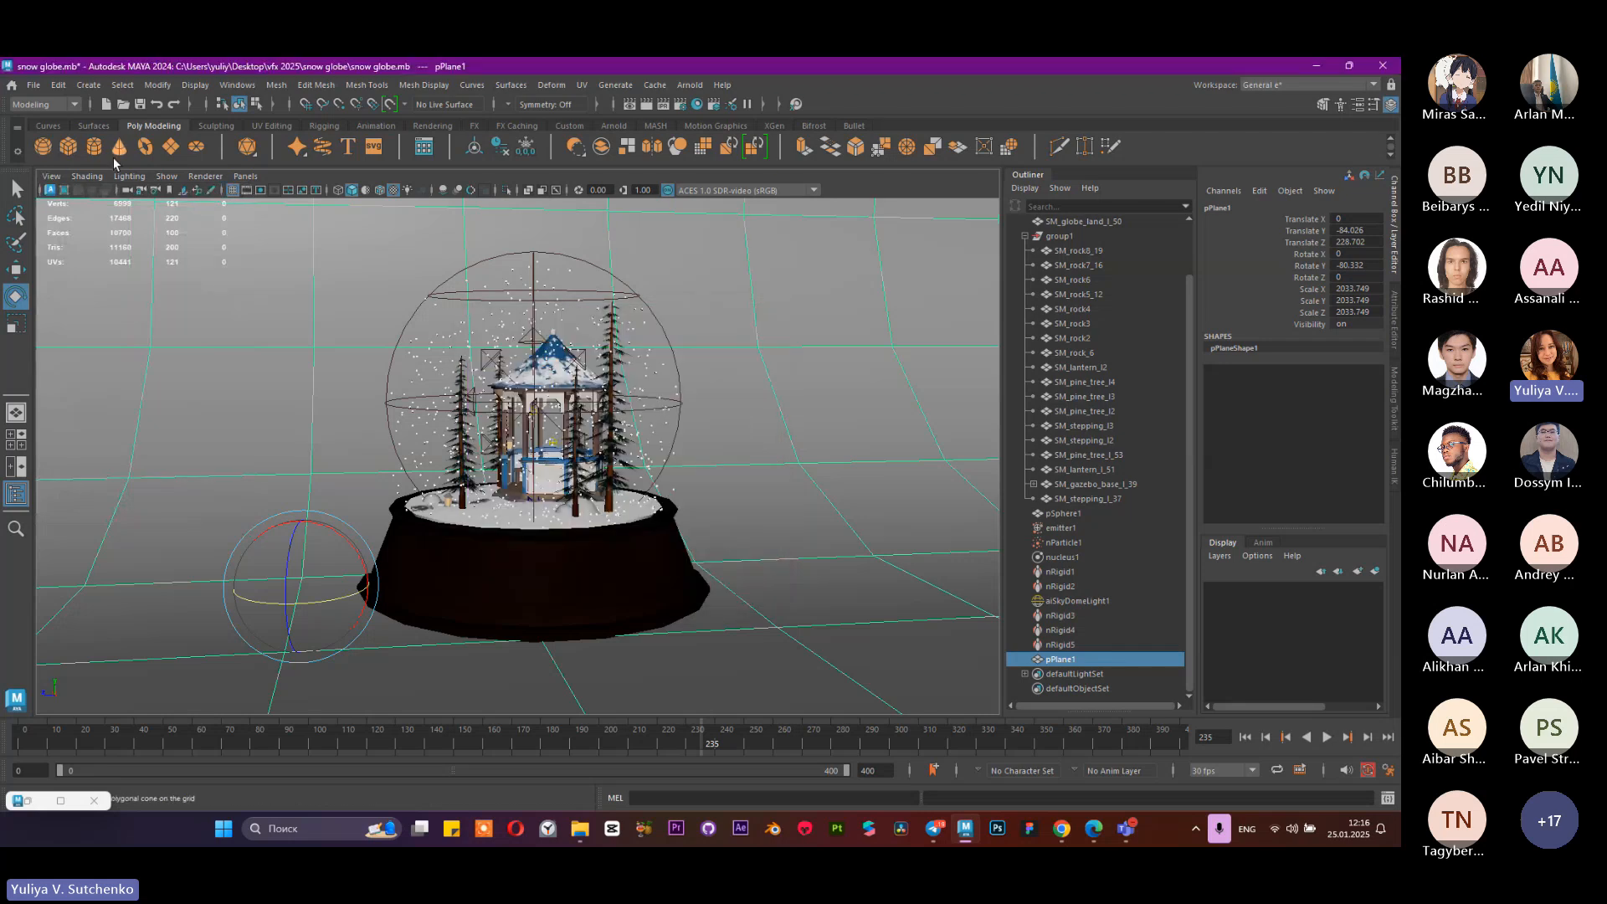
# Step: Add a second camera bookmark from the same perspective view of the globe
pyautogui.click(44, 177)
pyautogui.moveTo(104, 436)
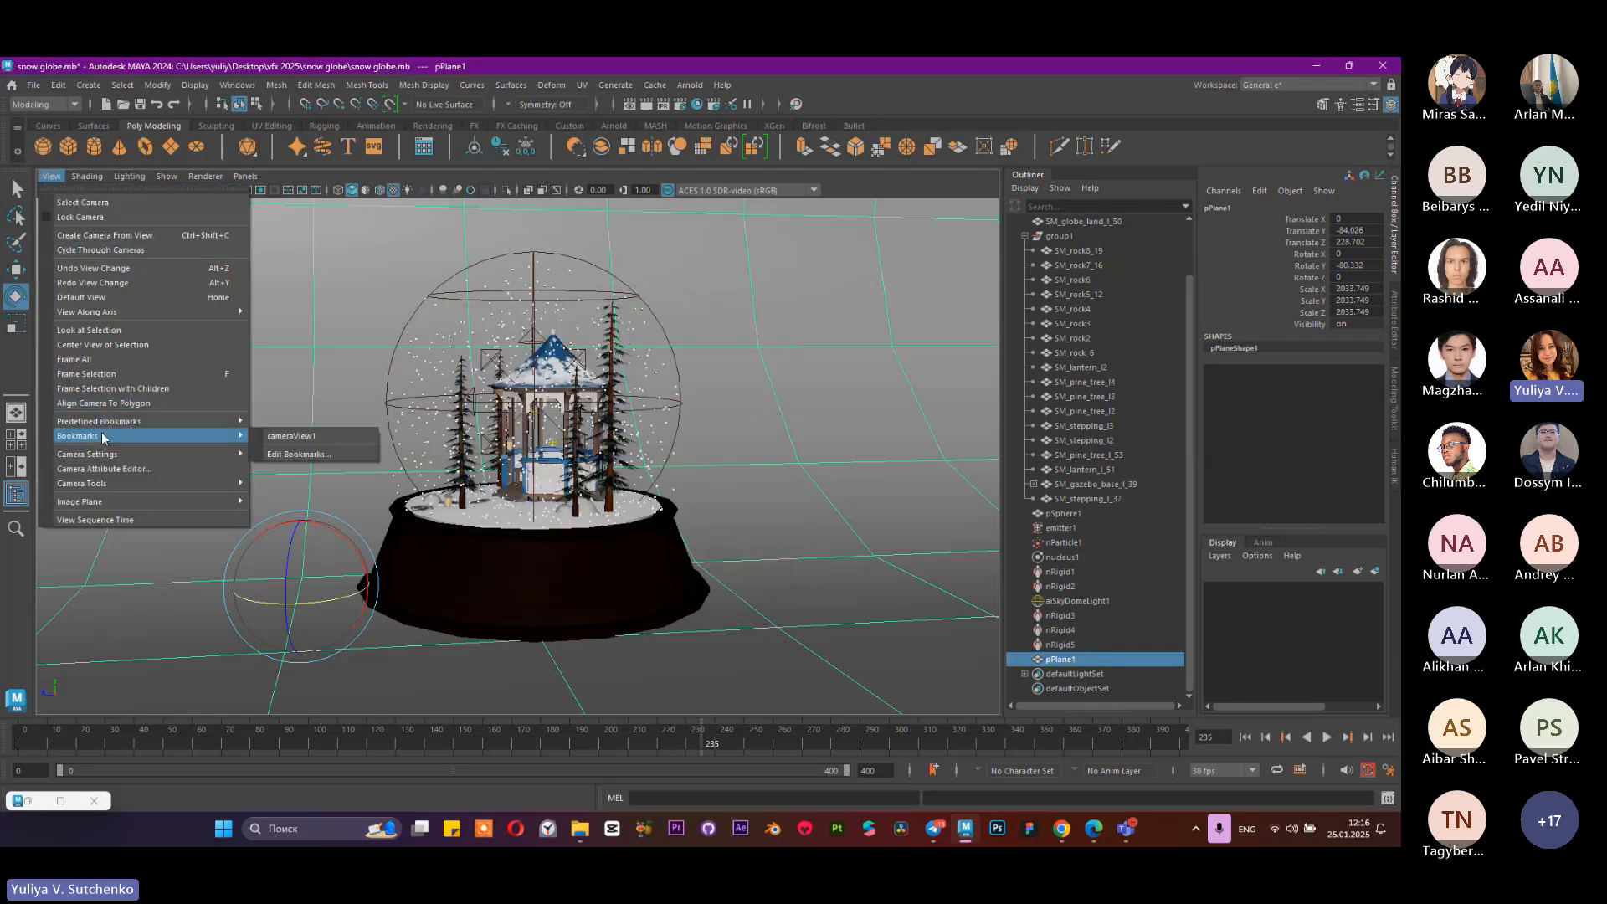
pyautogui.click(277, 455)
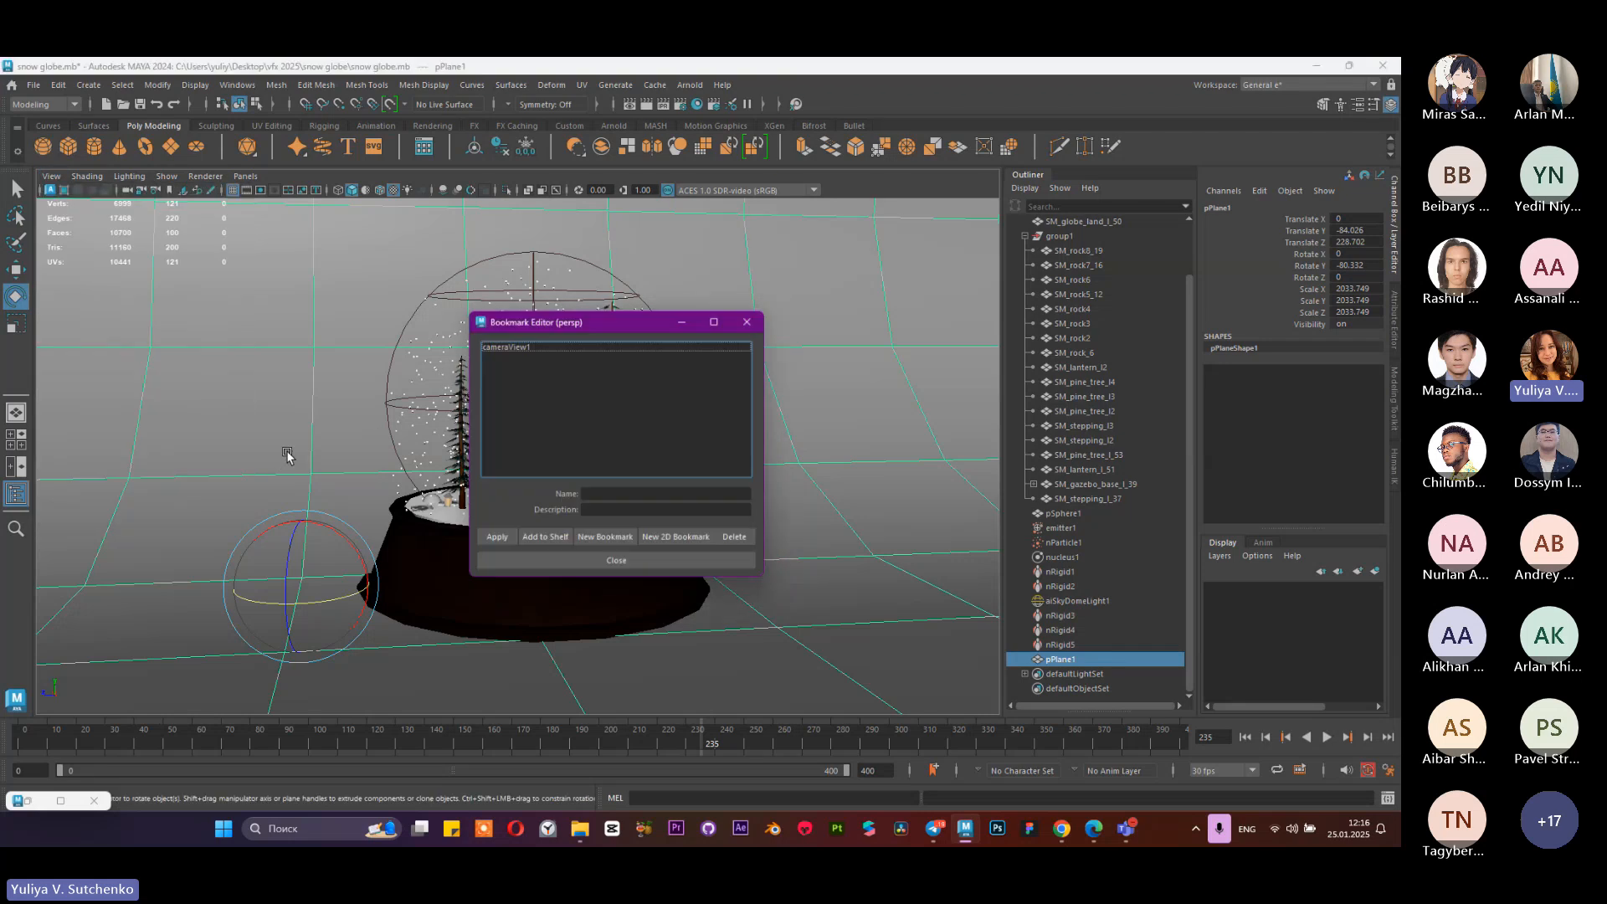
pyautogui.click(612, 540)
pyautogui.click(601, 560)
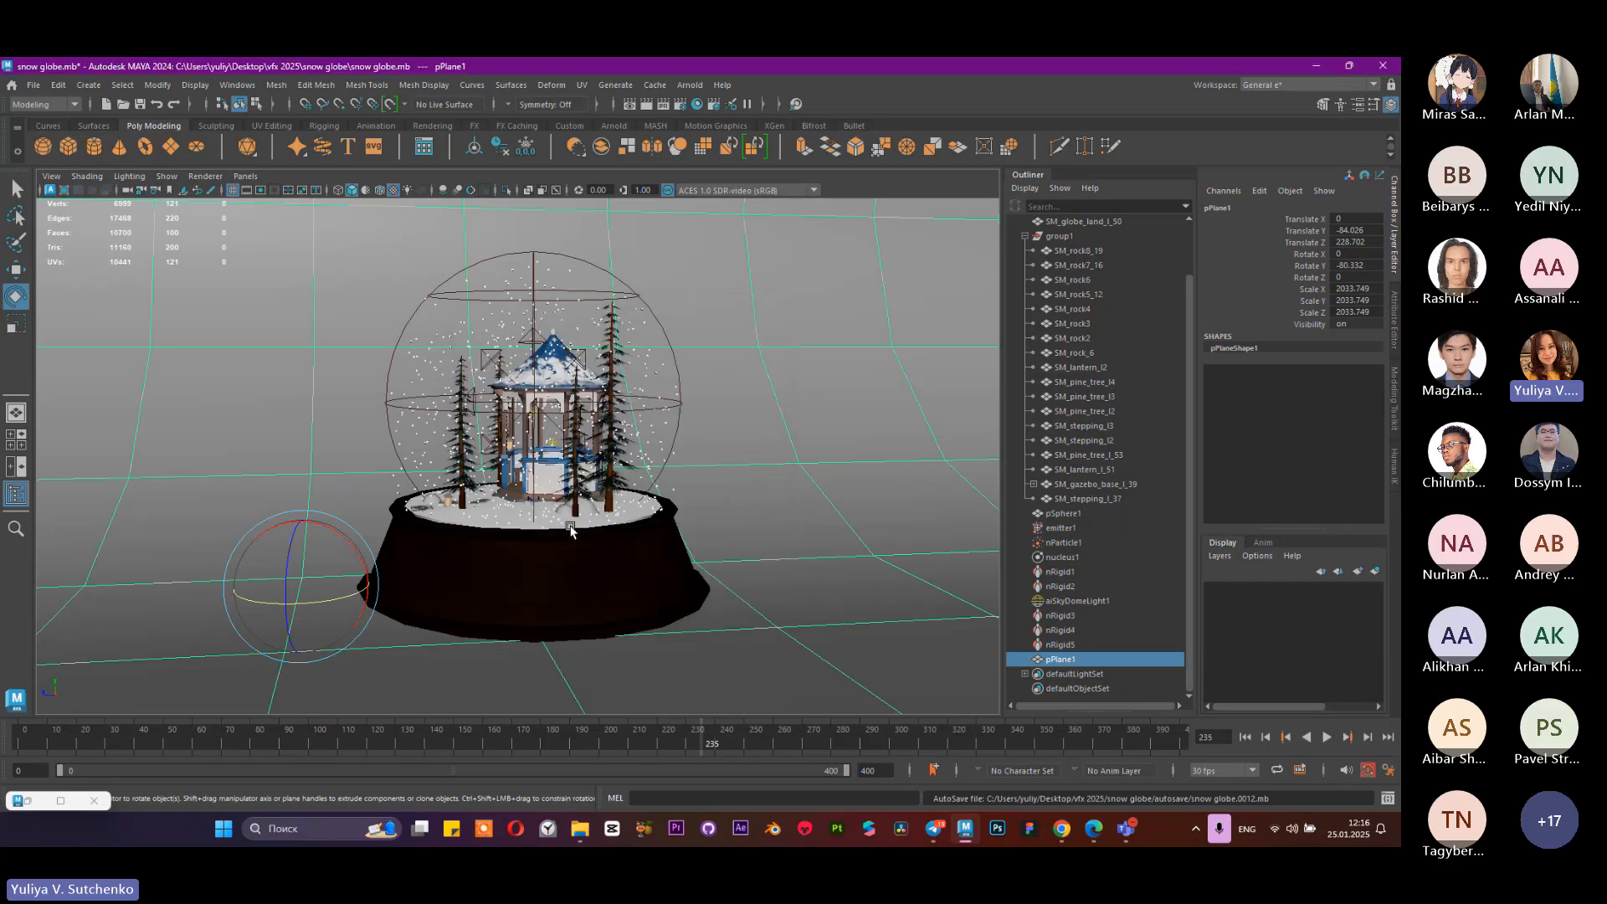
# Step: Test the saved framing by orbiting away from the globe and recalling the cameraView1 bookmark
pyautogui.click(56, 180)
pyautogui.moveTo(104, 416)
pyautogui.click(276, 433)
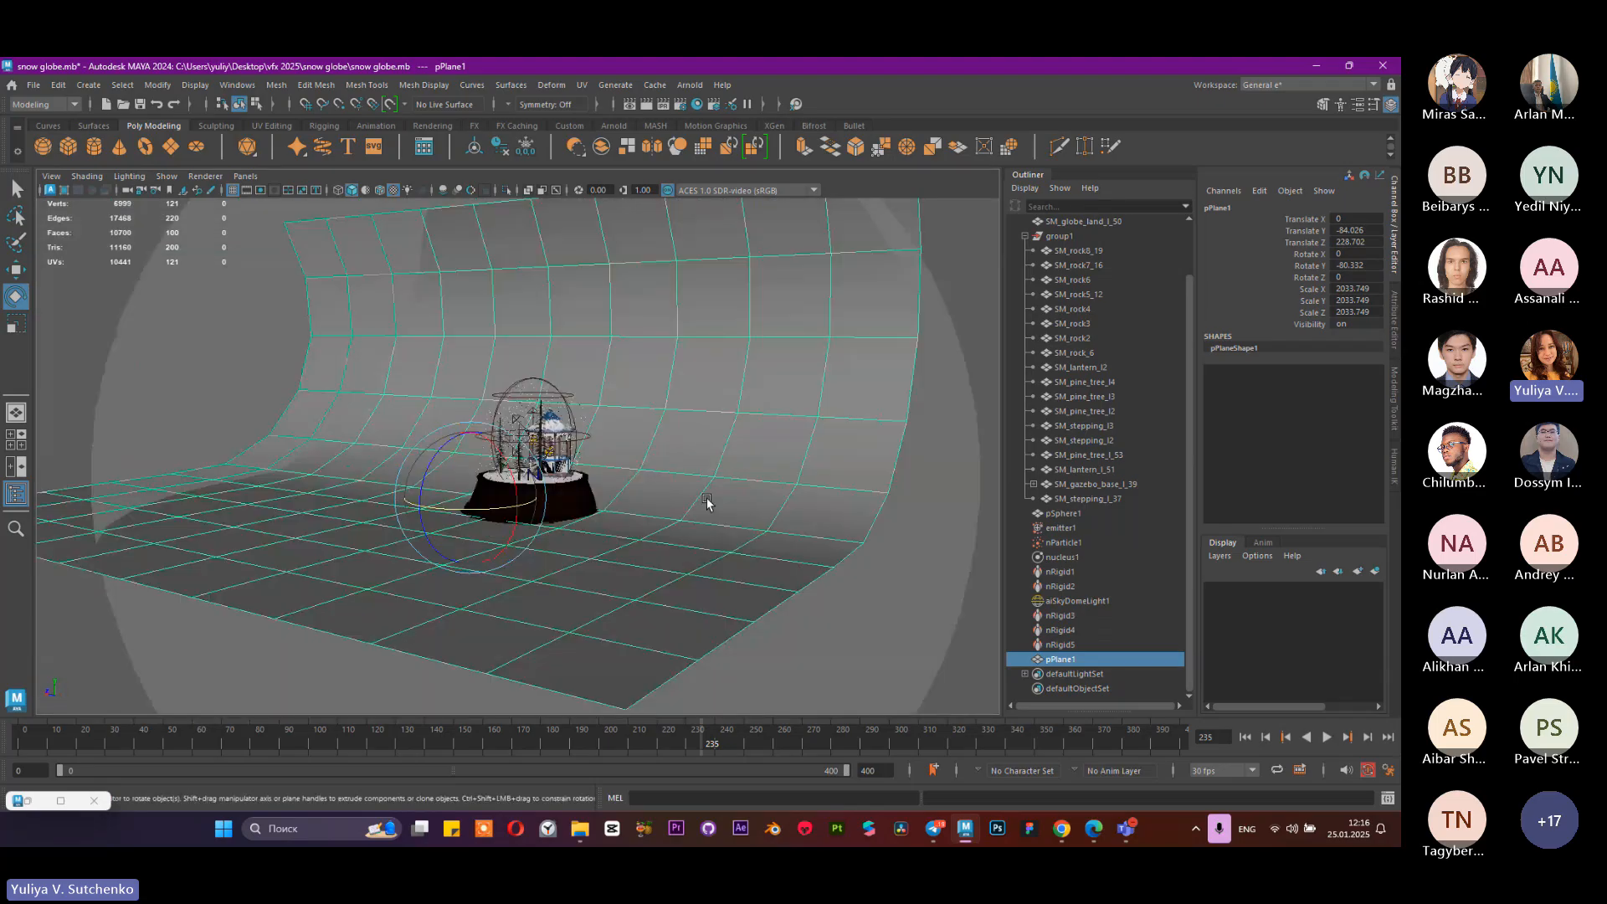
pyautogui.click(43, 176)
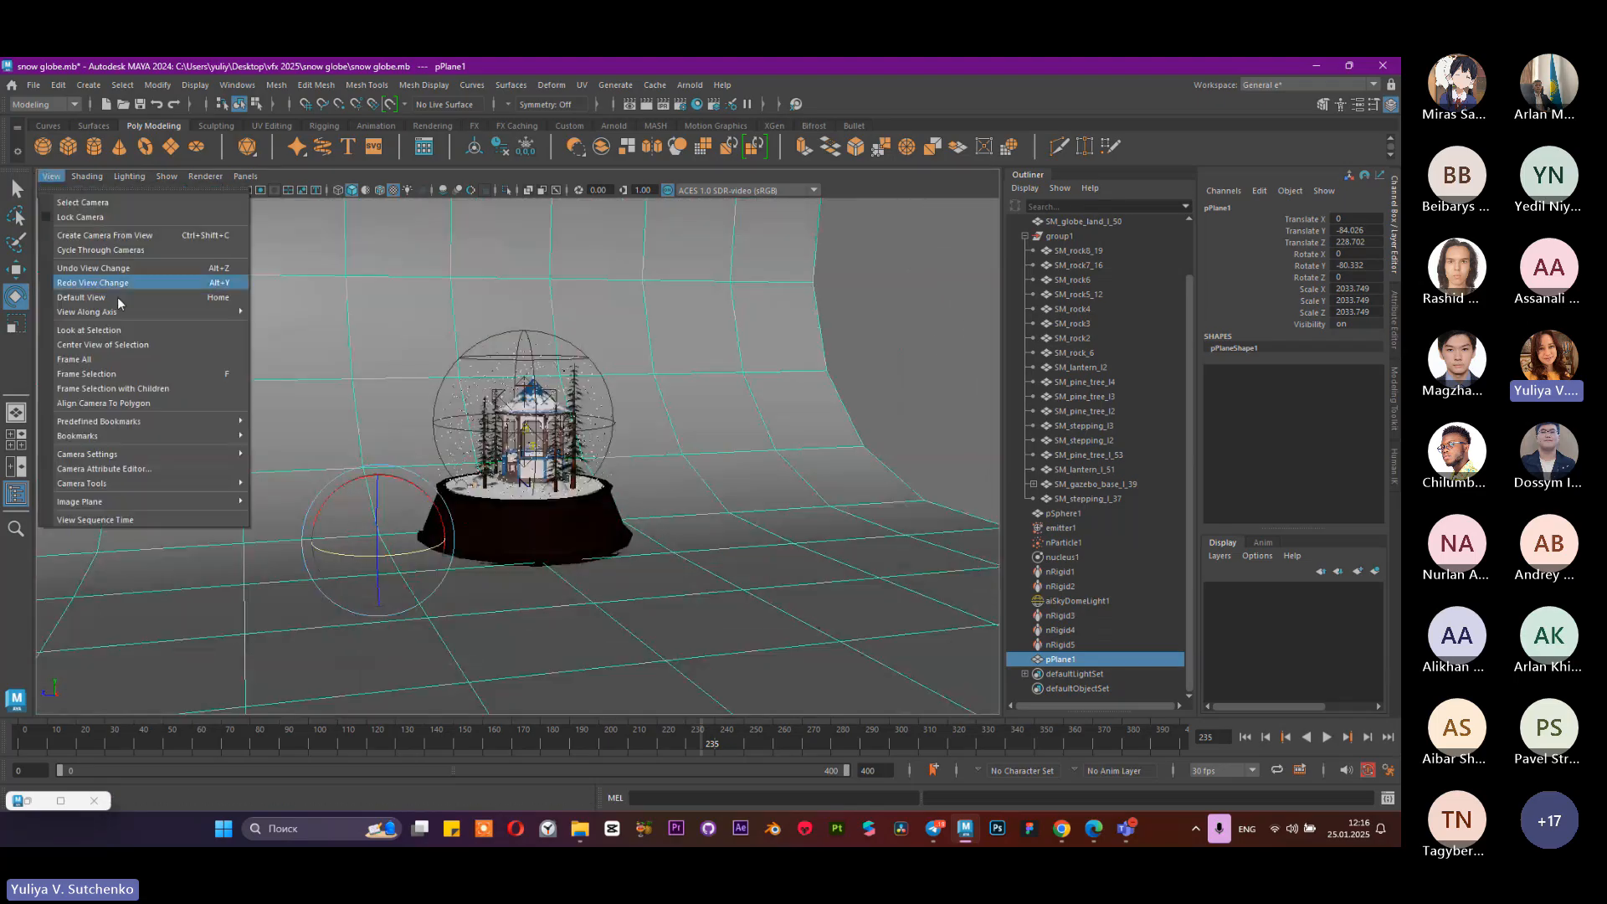
pyautogui.moveTo(171, 436)
pyautogui.click(292, 436)
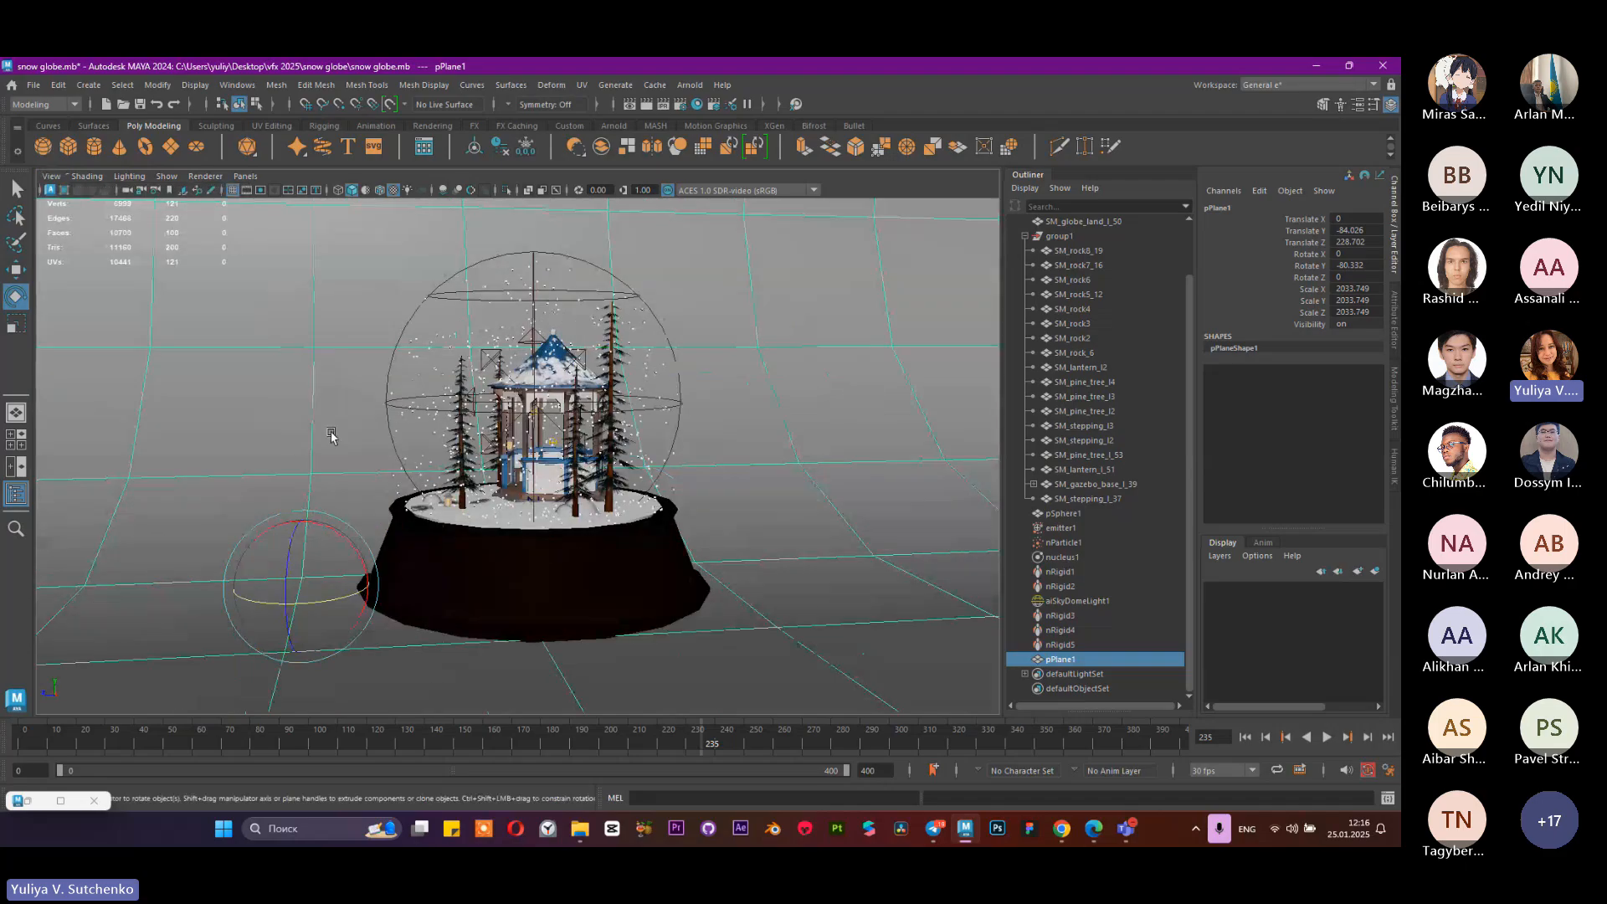
# Step: Render the bookmarked view in the Arnold RenderView, examine the globe and its surroundings, and minimize the render window
pyautogui.click(35, 801)
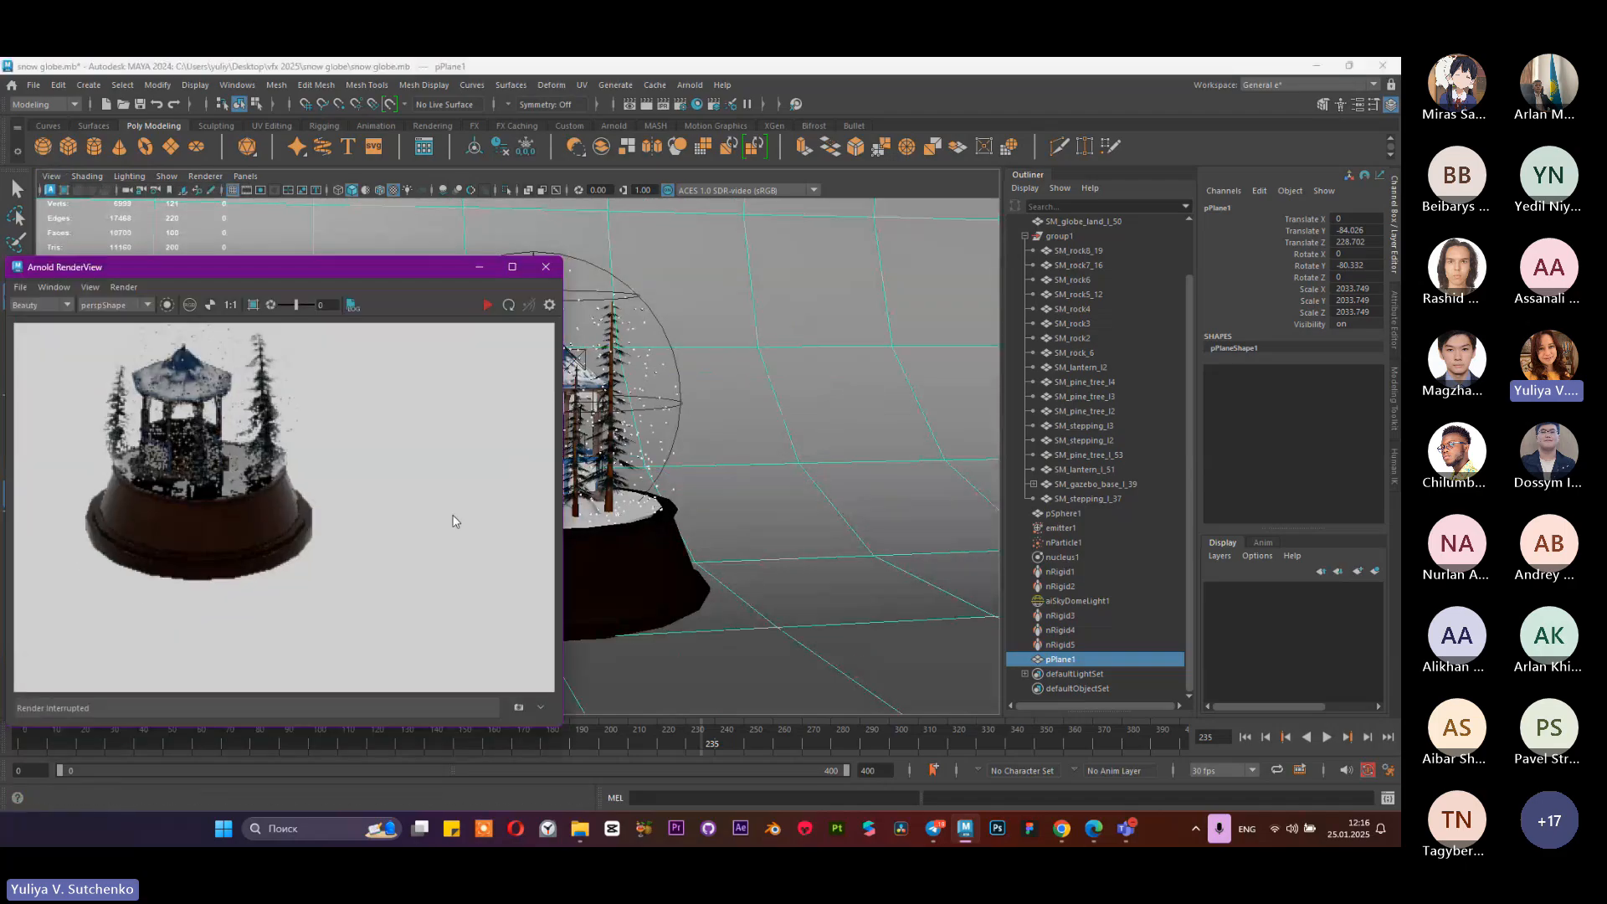
pyautogui.click(489, 304)
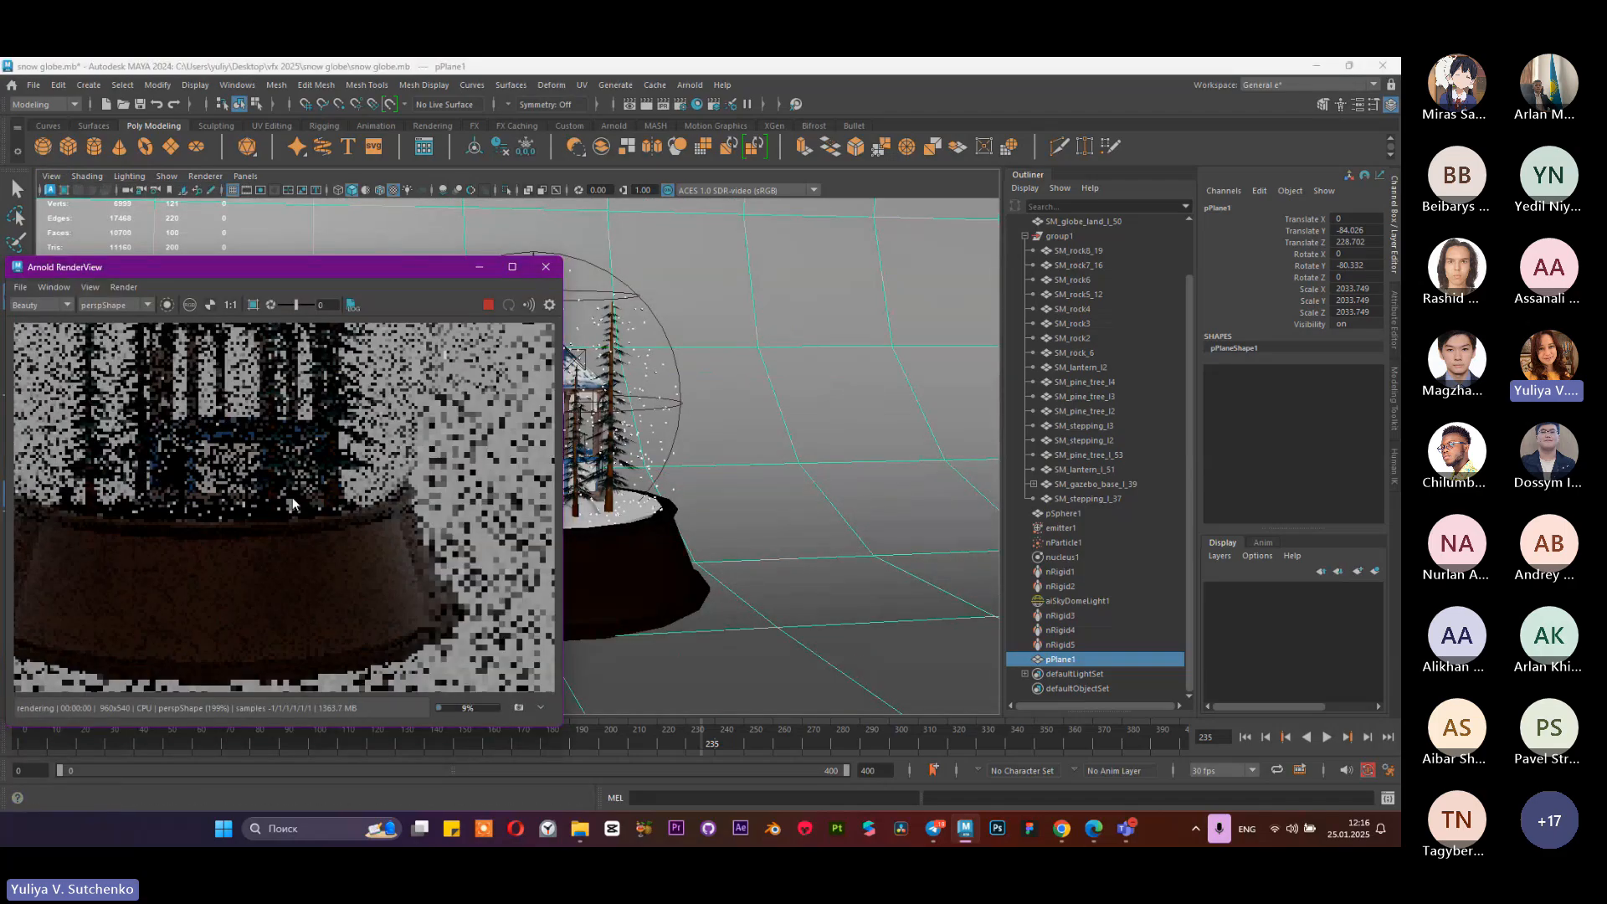
pyautogui.scroll(-3, 305, 492)
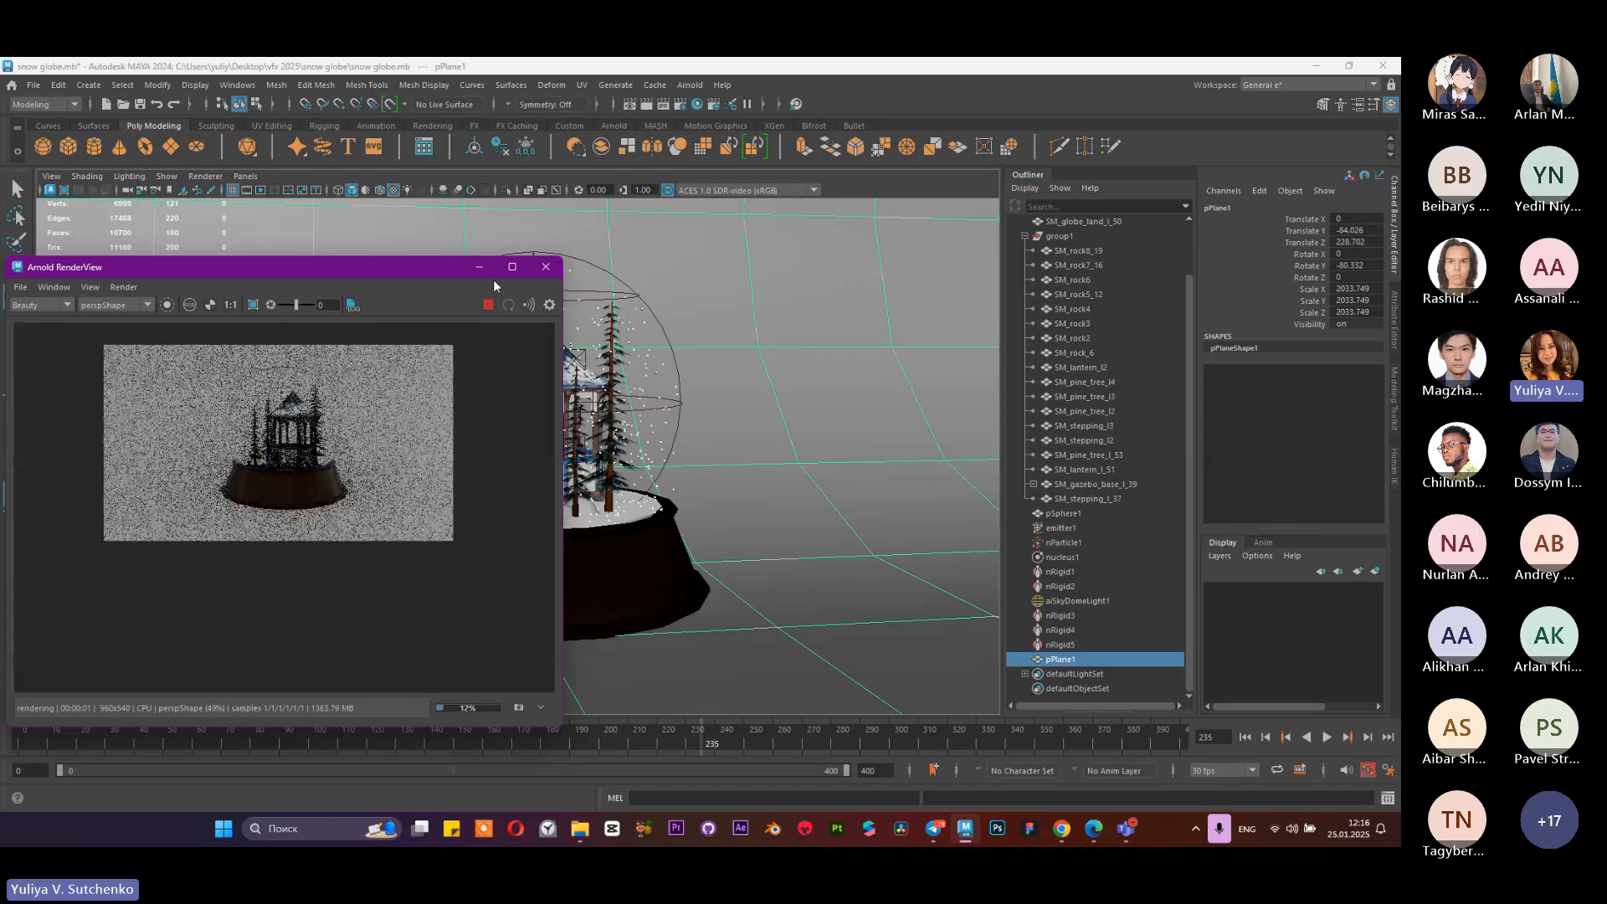
pyautogui.scroll(3, 389, 433)
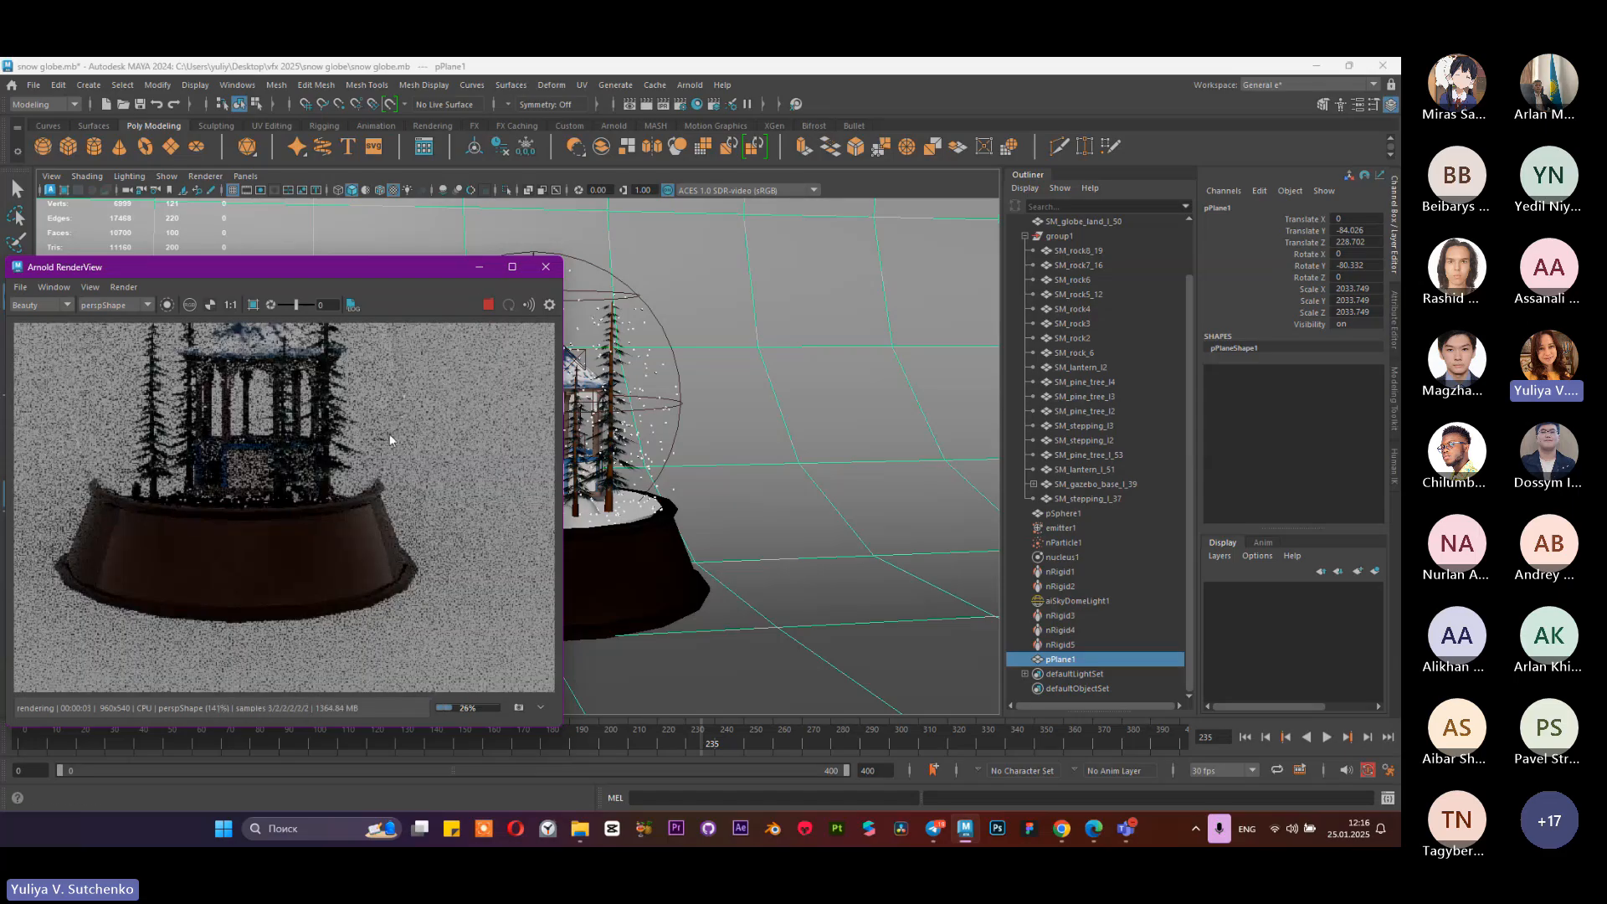
pyautogui.click(479, 266)
# Step: Move the backdrop to about X -379, Y -107.6 and Z 167.3, setting the wall farther behind the globe and the floor under its base
pyautogui.scroll(-3, 660, 479)
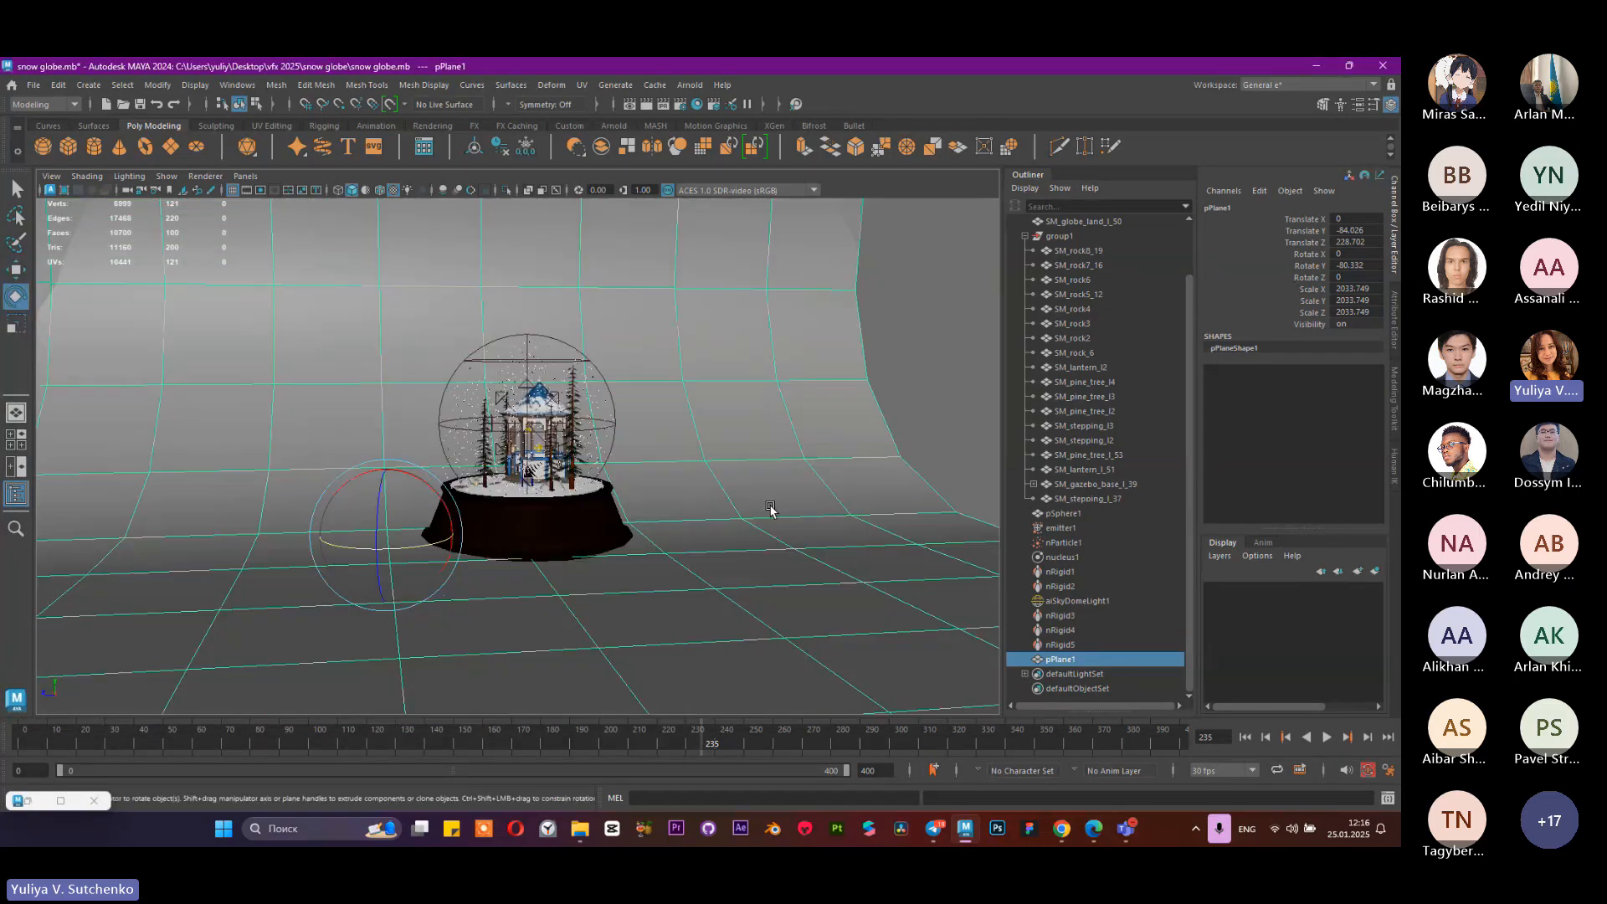
pyautogui.press('w')
pyautogui.moveTo(318, 538); pyautogui.dragTo(397, 535)
pyautogui.keyDown('alt'); pyautogui.moveTo(502, 560); pyautogui.dragTo(593, 556); pyautogui.keyUp('alt')
pyautogui.moveTo(411, 520); pyautogui.dragTo(343, 500)
pyautogui.keyDown('alt'); pyautogui.moveTo(344, 501); pyautogui.dragTo(278, 489); pyautogui.keyUp('alt')
pyautogui.scroll(4, 423, 547)
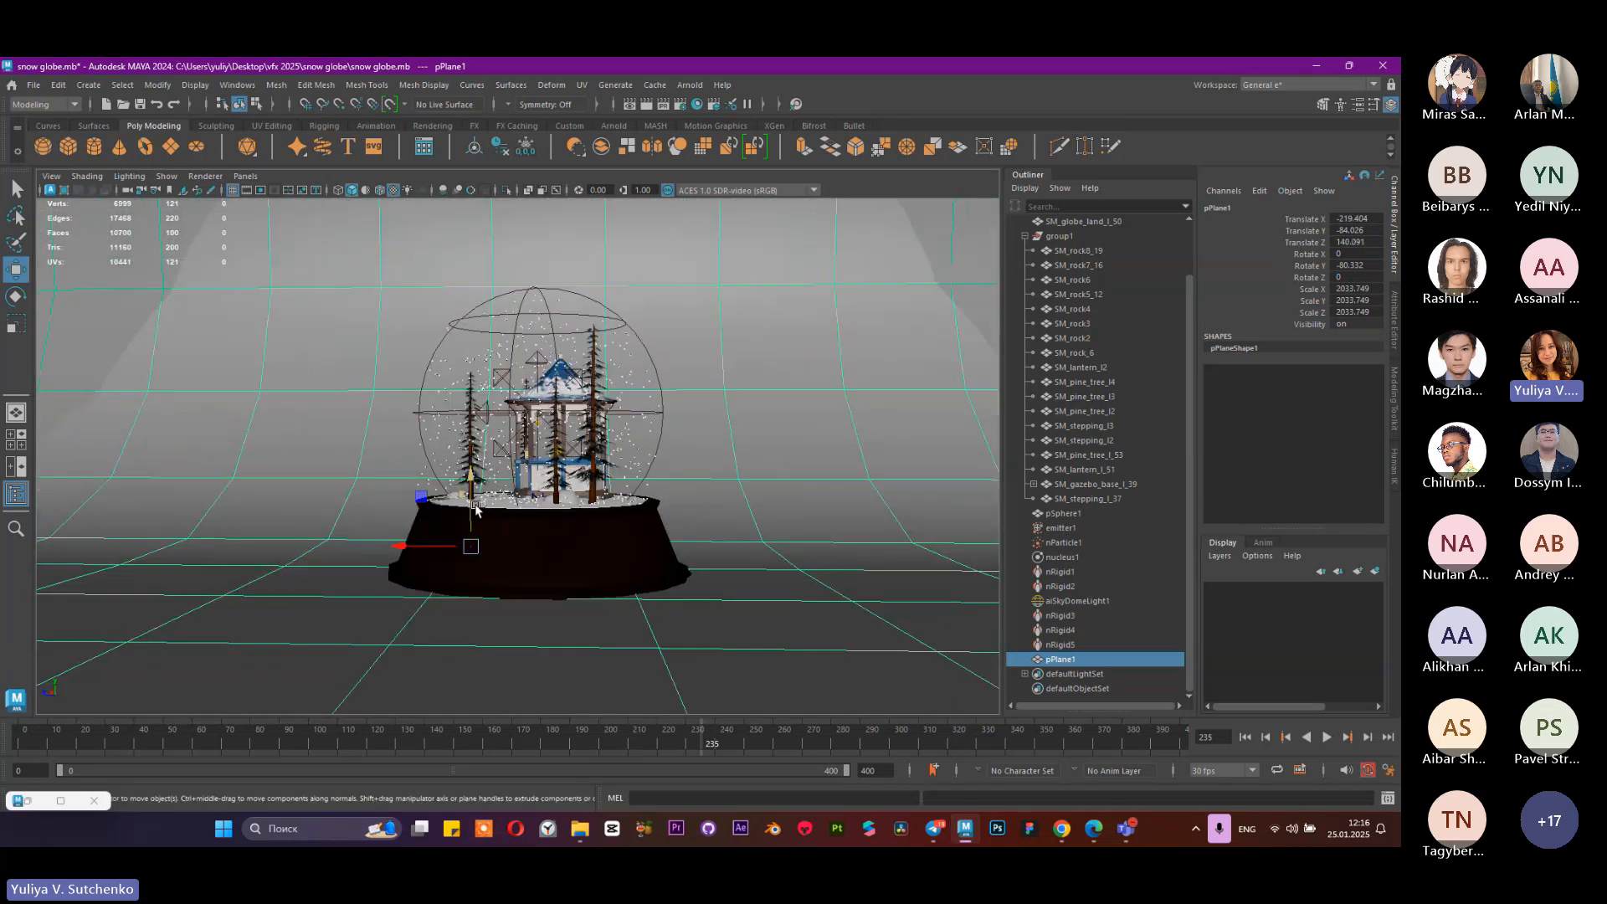
pyautogui.moveTo(470, 474); pyautogui.dragTo(609, 504)
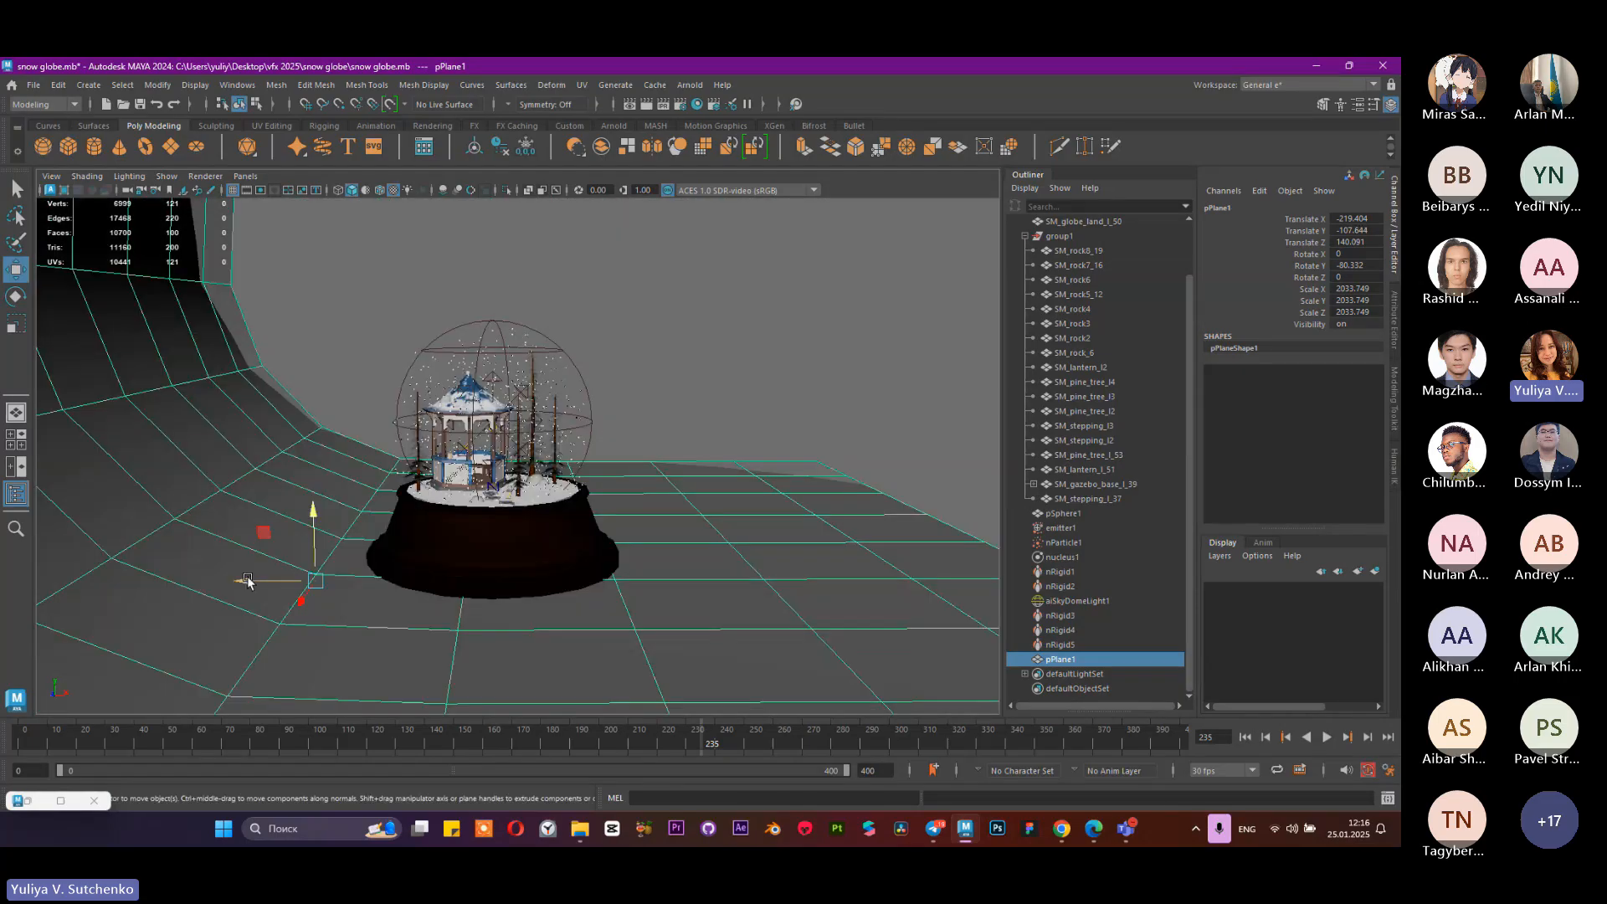
pyautogui.moveTo(248, 577); pyautogui.dragTo(123, 578)
pyautogui.keyDown('alt'); pyautogui.moveTo(415, 518); pyautogui.dragTo(544, 549); pyautogui.keyUp('alt')
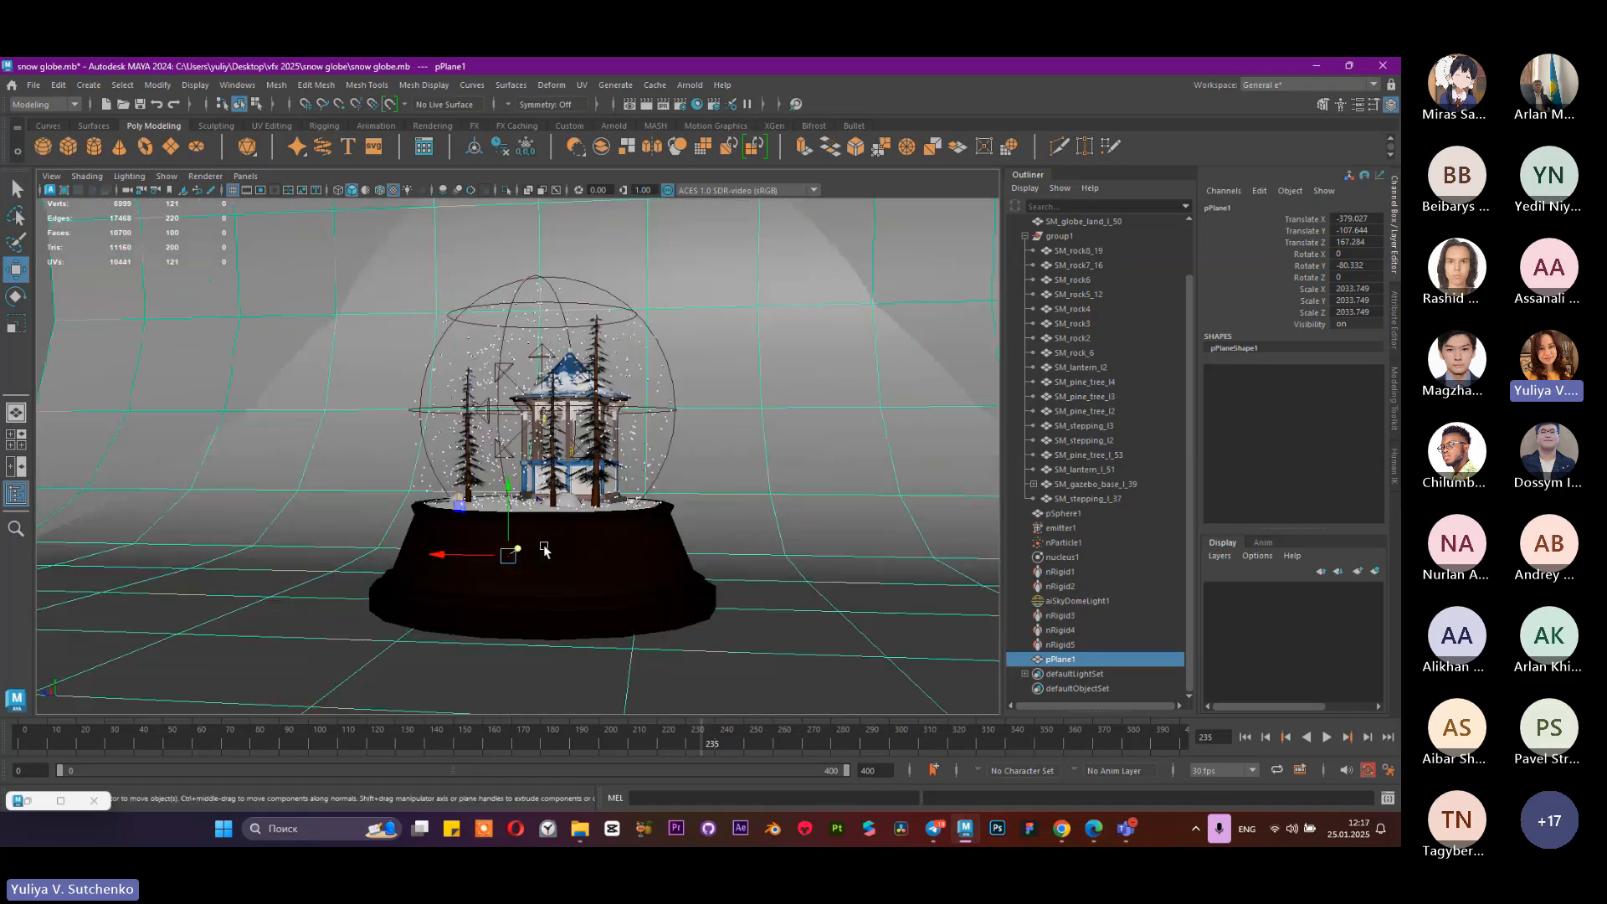
# Step: Scale the Arnold sky dome light uniformly to about 3.92 so that it encloses the backdrop, and check the render view
pyautogui.press('a')
pyautogui.click(1086, 600)
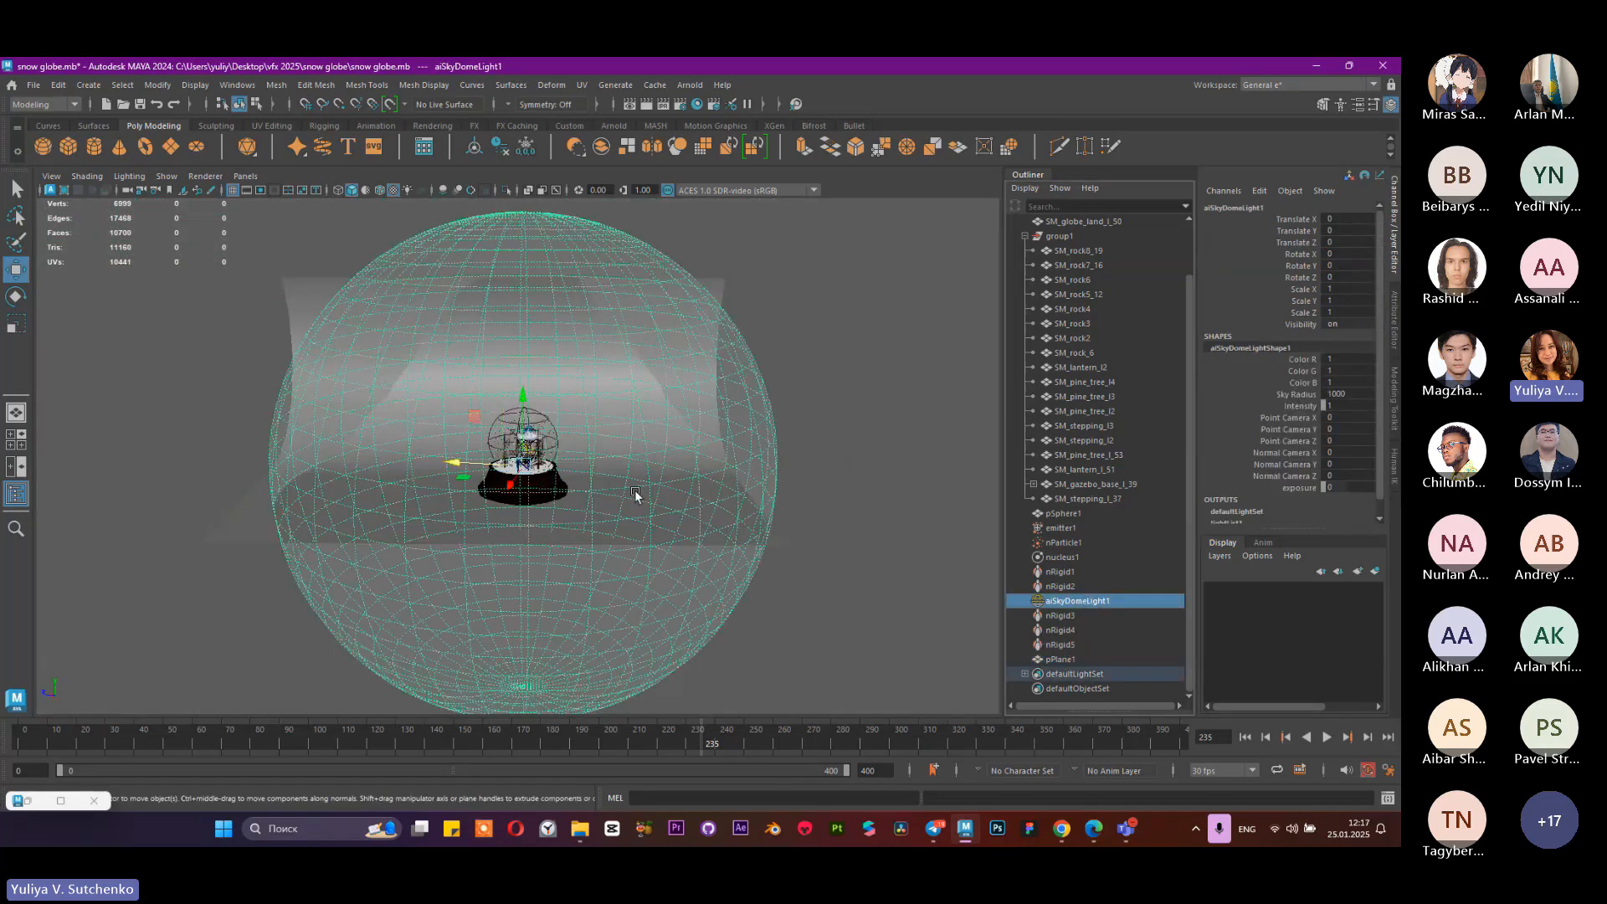
pyautogui.press('r')
pyautogui.moveTo(529, 463); pyautogui.dragTo(979, 468)
pyautogui.scroll(10, 857, 523)
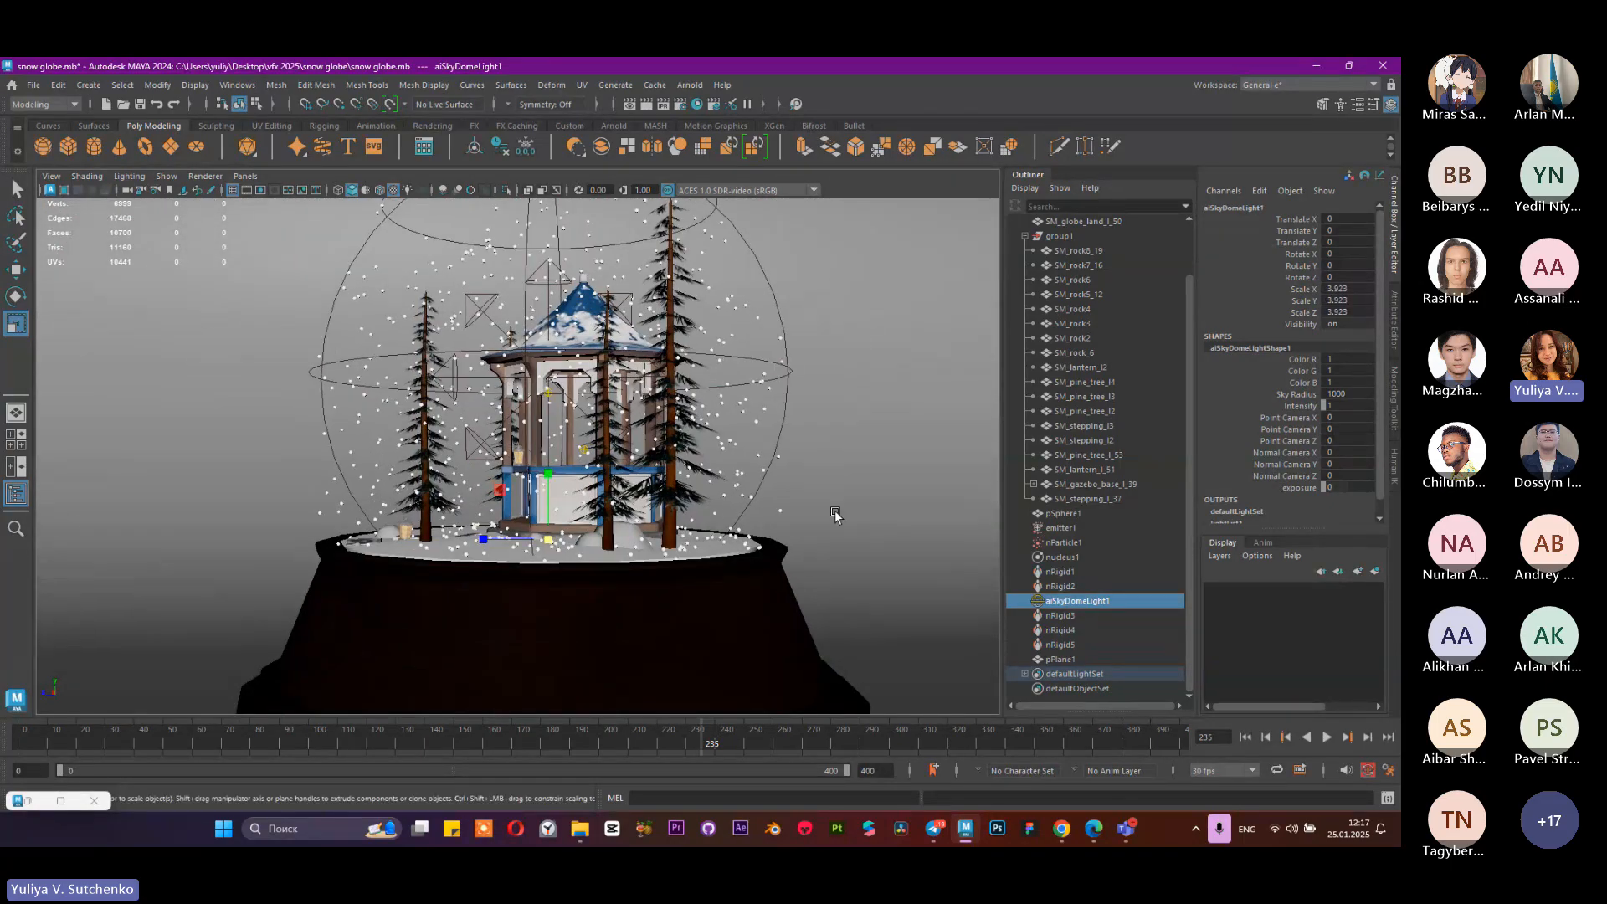
pyautogui.scroll(-5, 835, 514)
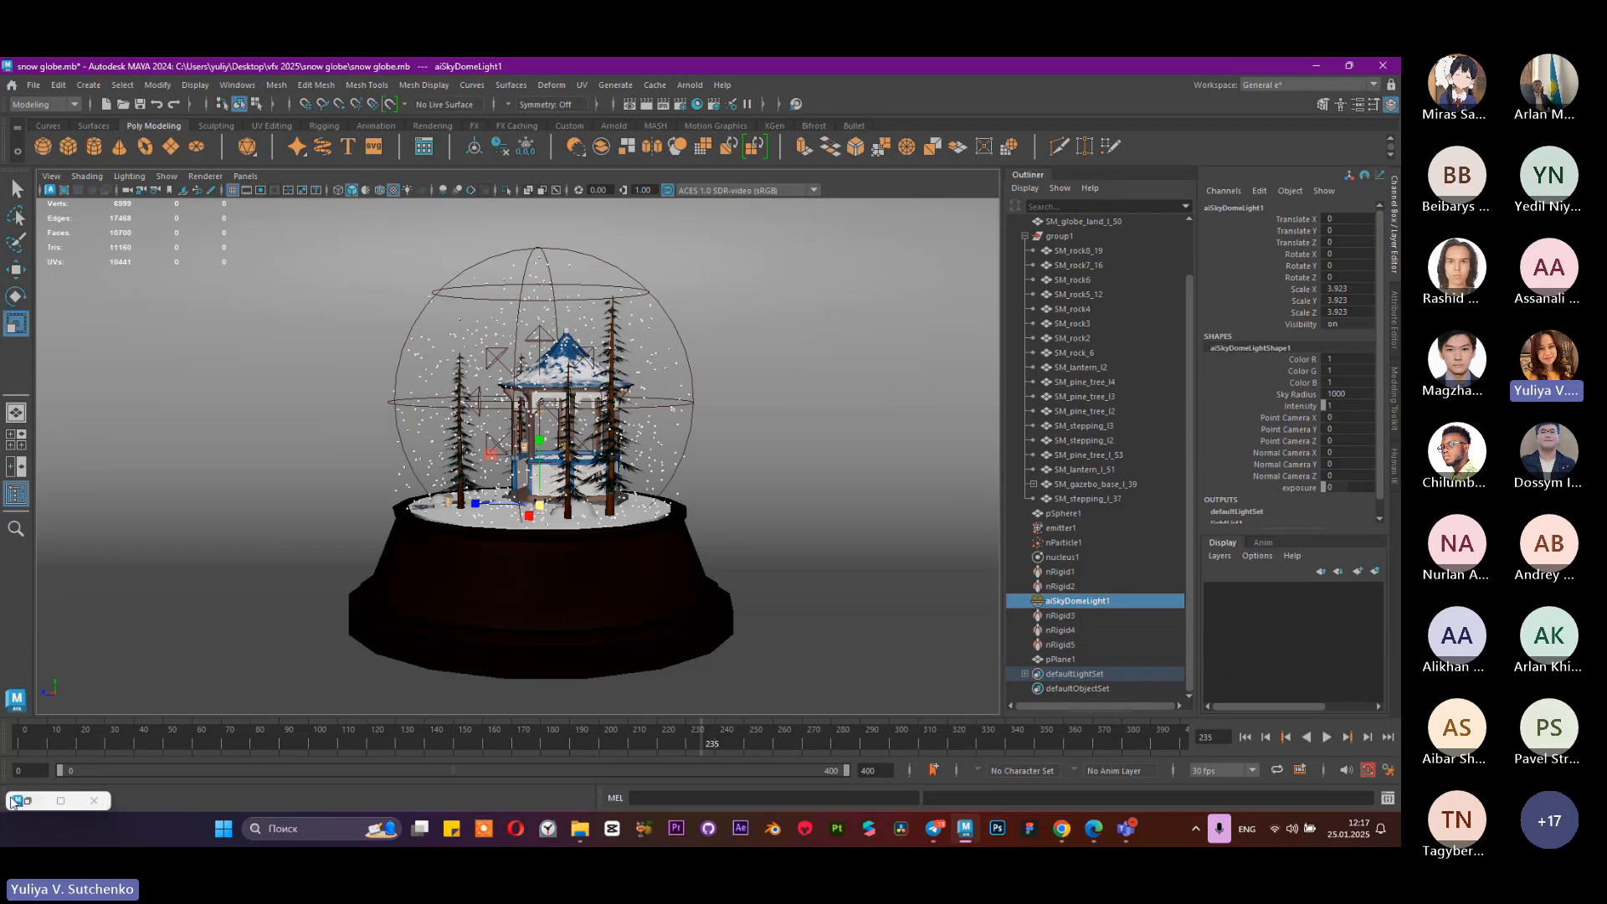
pyautogui.click(60, 801)
pyautogui.click(477, 268)
# Step: Restore the cameraView1 bookmark and rotate the backdrop around Y to about -89.1 to face the camera squarely
pyautogui.click(57, 176)
pyautogui.moveTo(125, 435)
pyautogui.click(335, 435)
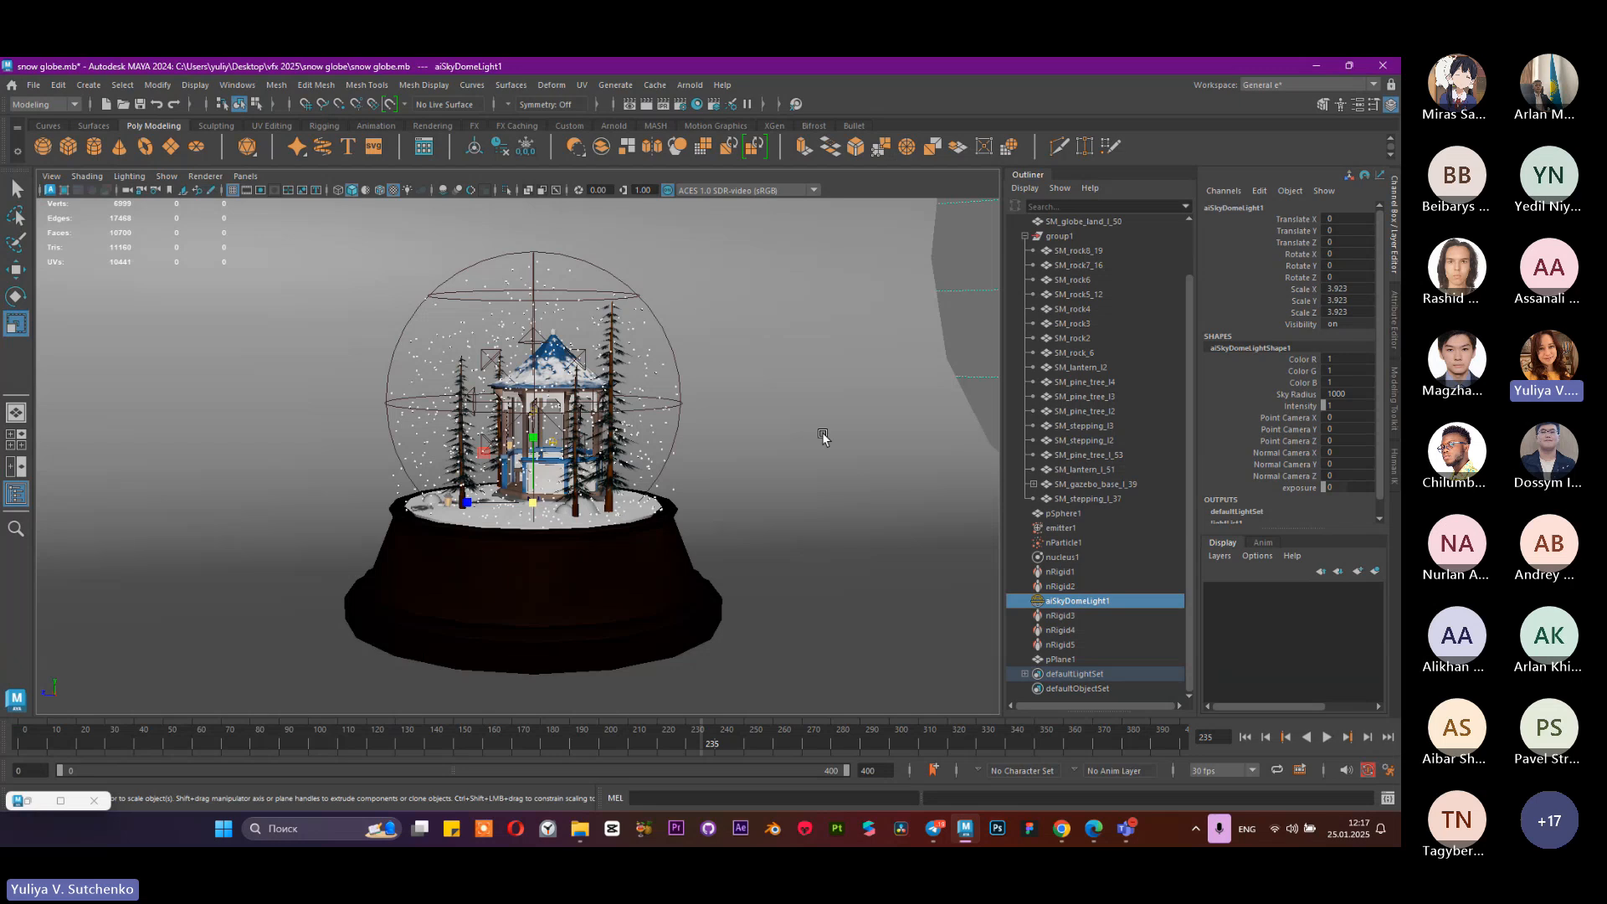
pyautogui.click(882, 500)
pyautogui.press('e')
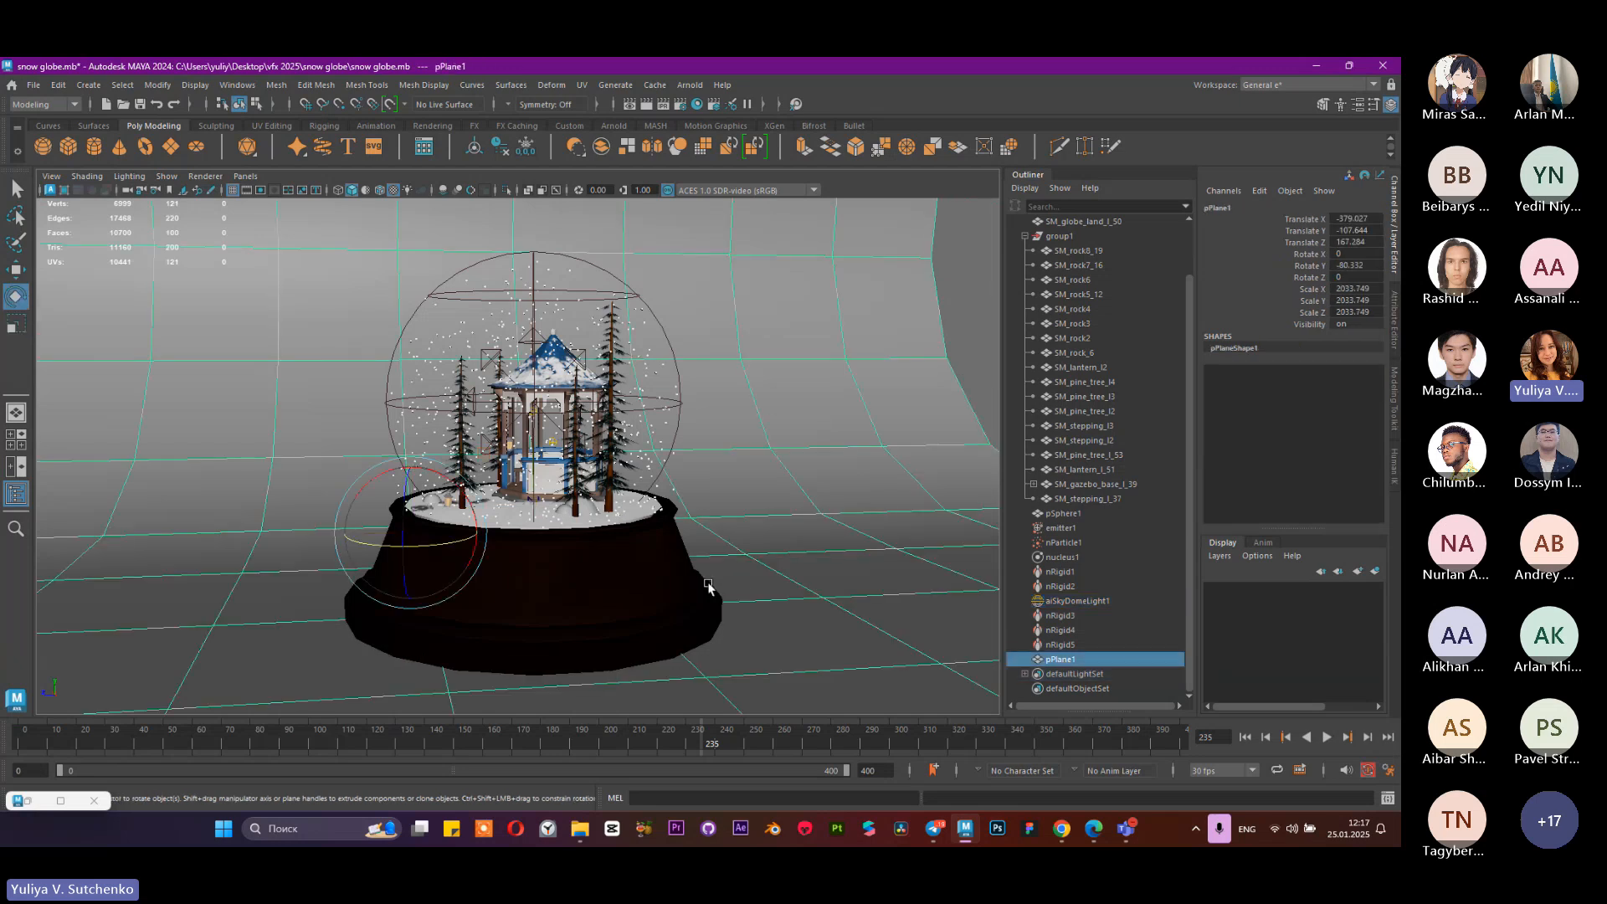
pyautogui.moveTo(452, 542); pyautogui.dragTo(444, 544)
# Step: Move the backdrop to about X -484 and Z 168.9, and scale it uniformly to about 2998.6
pyautogui.press('w')
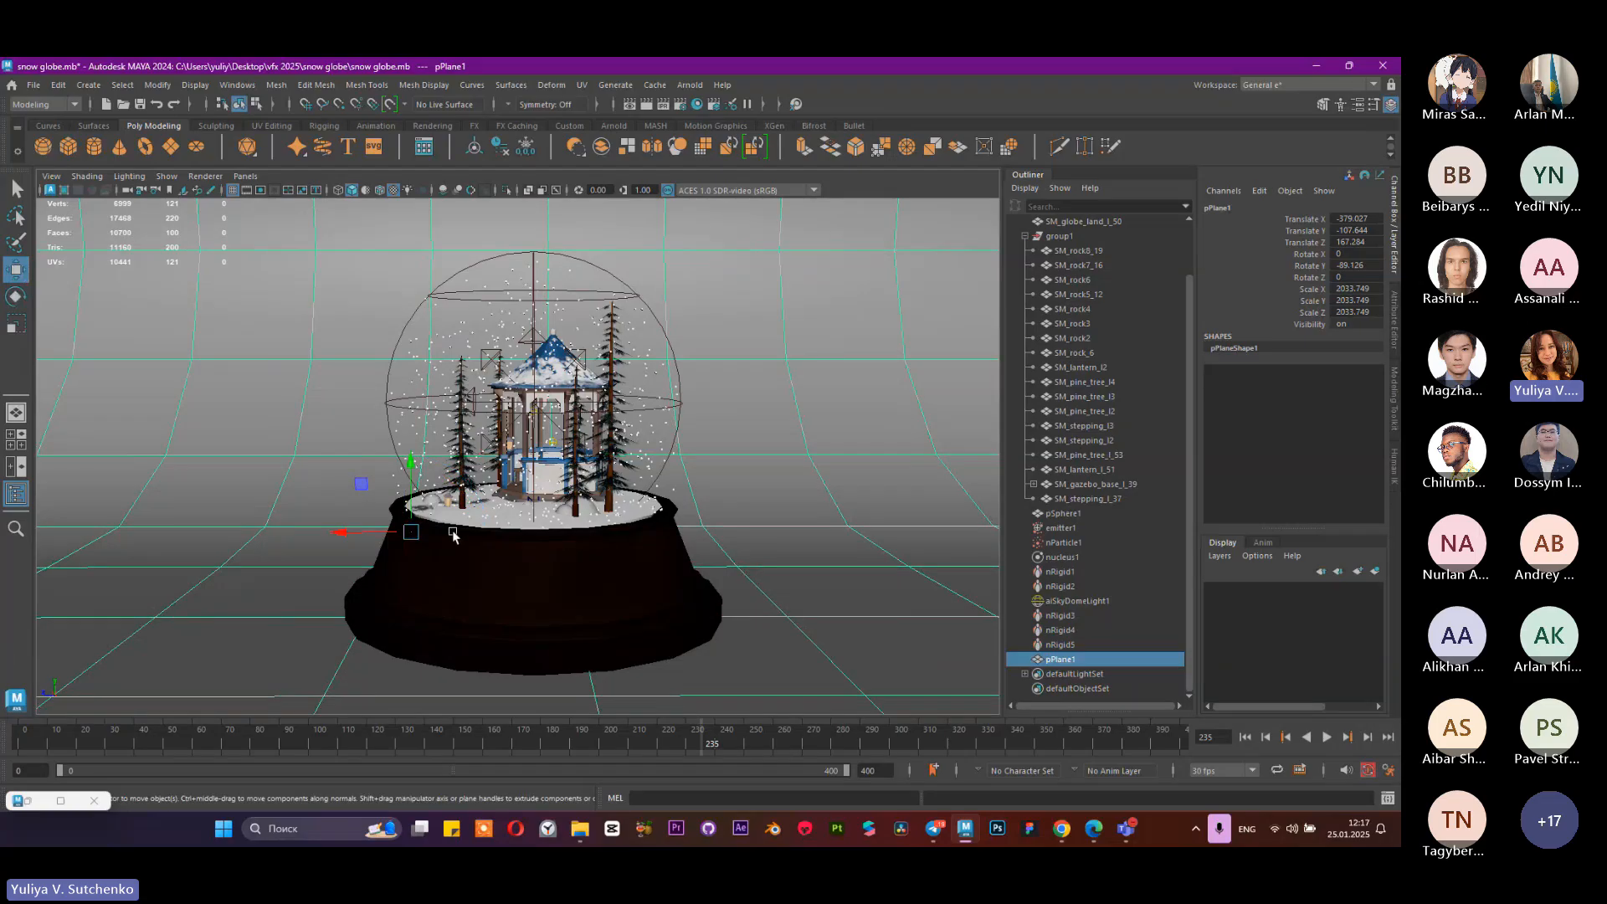
pyautogui.scroll(-1, 591, 546)
pyautogui.keyDown('alt'); pyautogui.moveTo(592, 546); pyautogui.dragTo(301, 491); pyautogui.keyUp('alt')
pyautogui.moveTo(194, 576); pyautogui.dragTo(244, 574)
pyautogui.press('r')
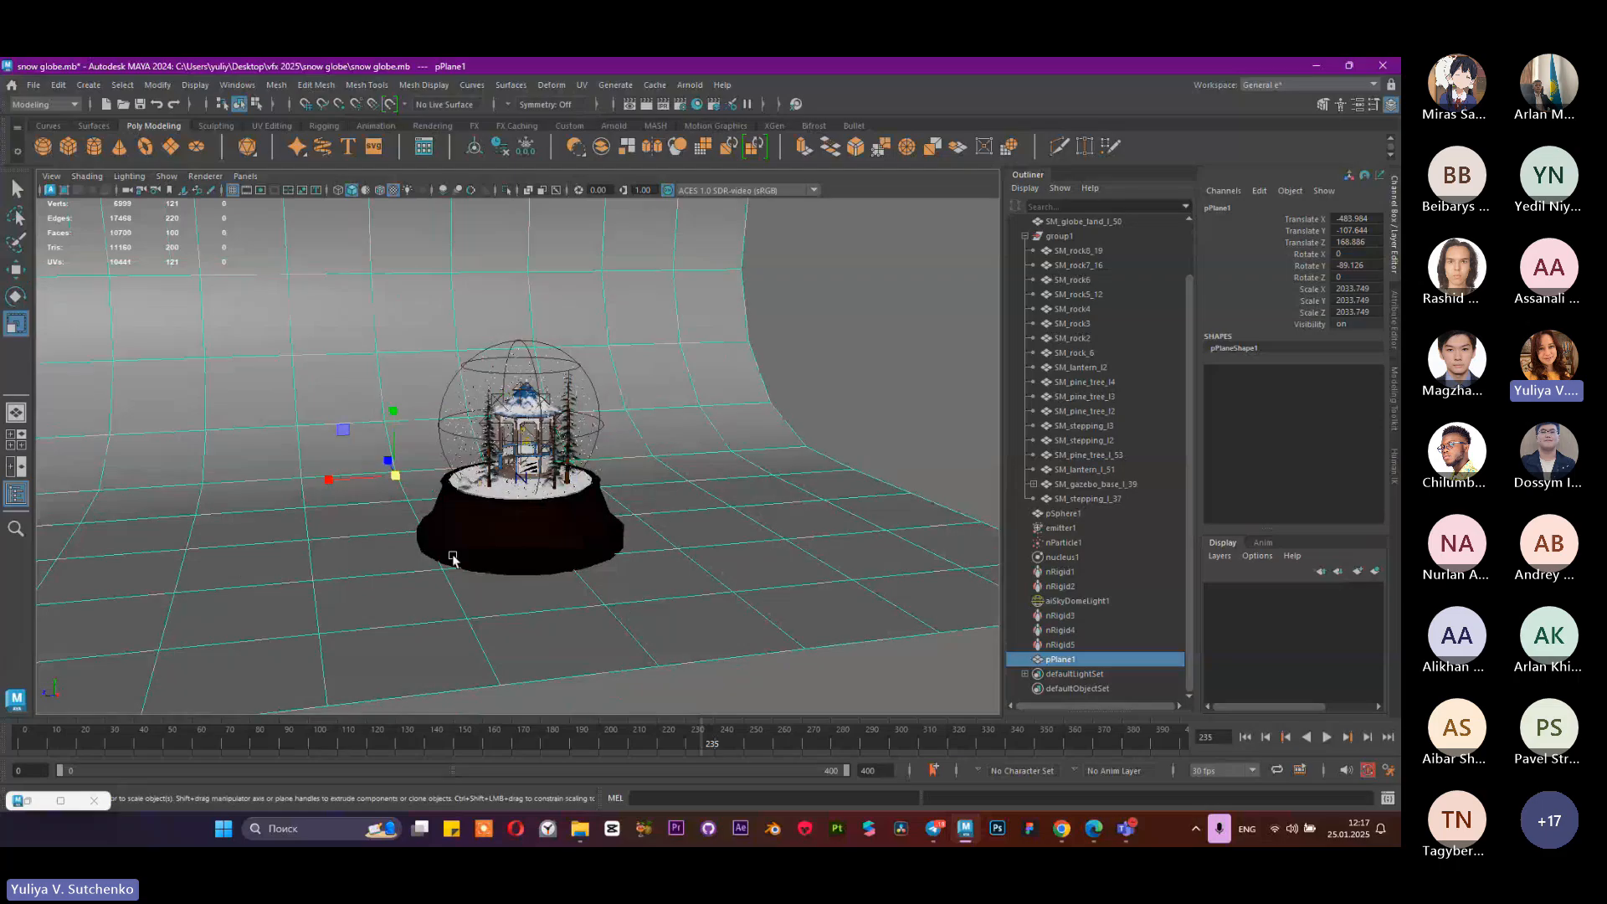
pyautogui.moveTo(395, 475); pyautogui.dragTo(571, 528)
# Step: Recall the cameraView1 bookmark and bring back the Arnold RenderView to check the enlarged backdrop in the render
pyautogui.click(52, 177)
pyautogui.moveTo(111, 436)
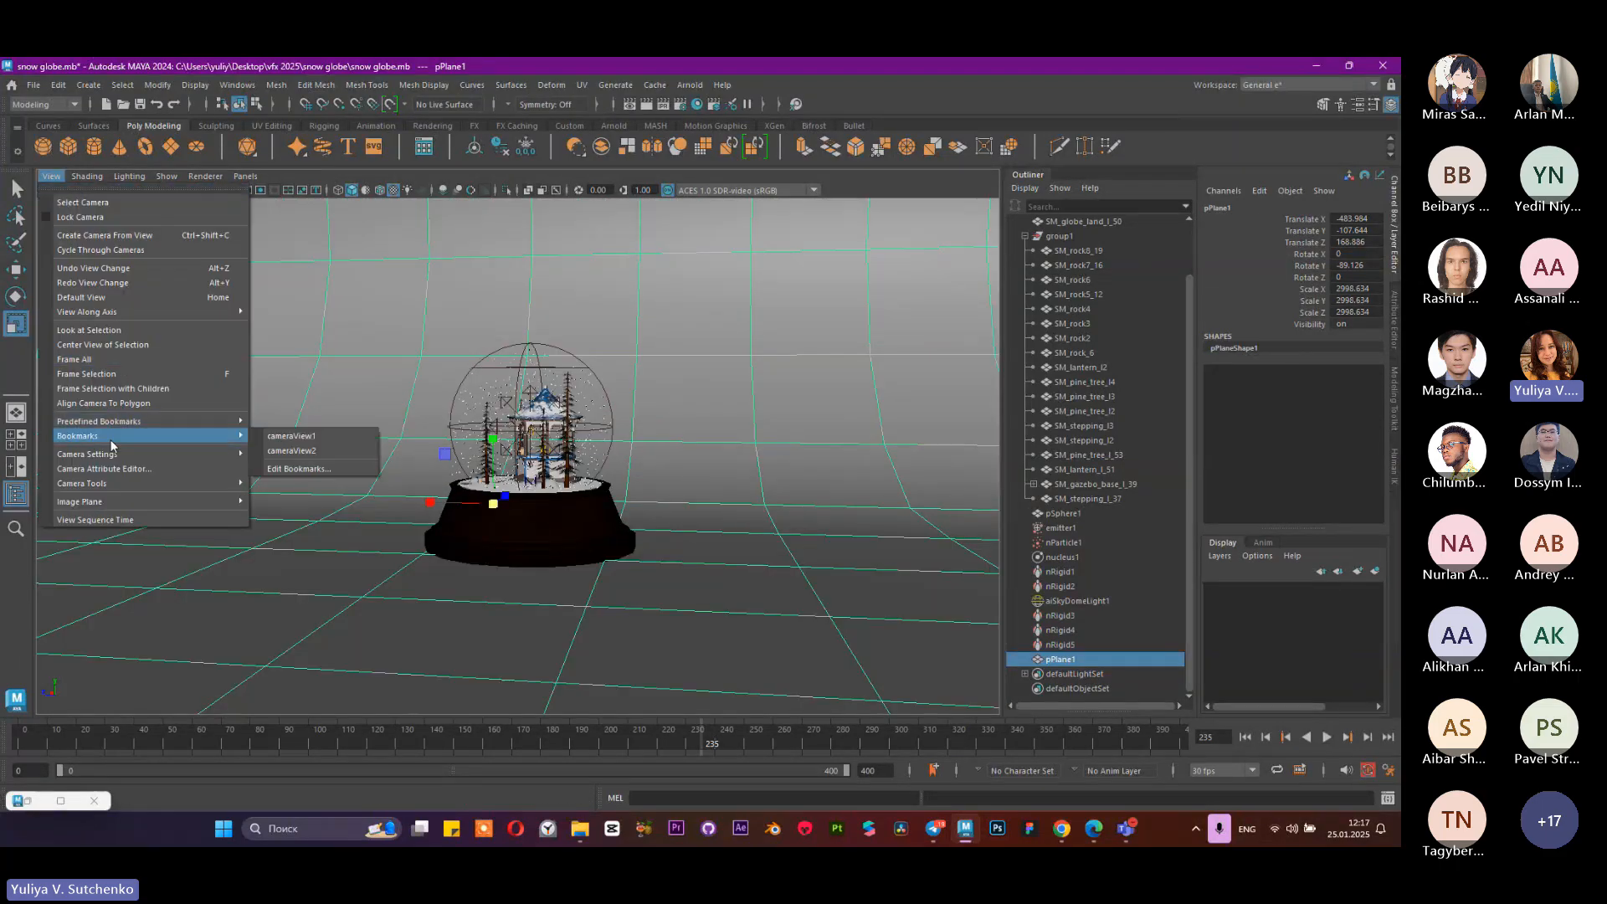
pyautogui.click(308, 437)
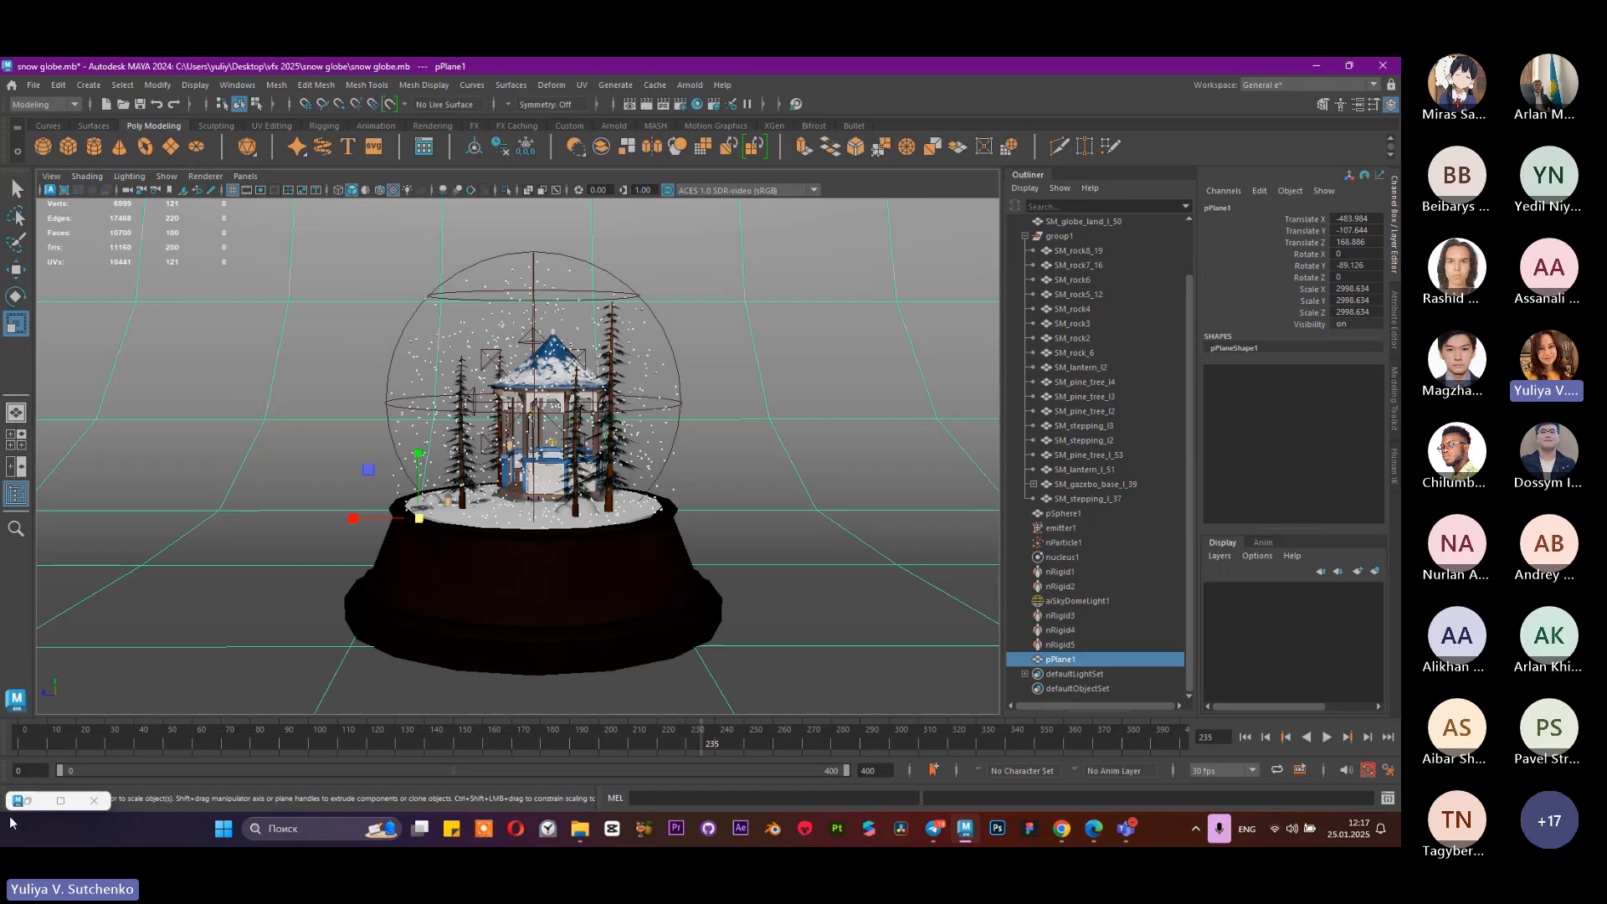
pyautogui.click(61, 800)
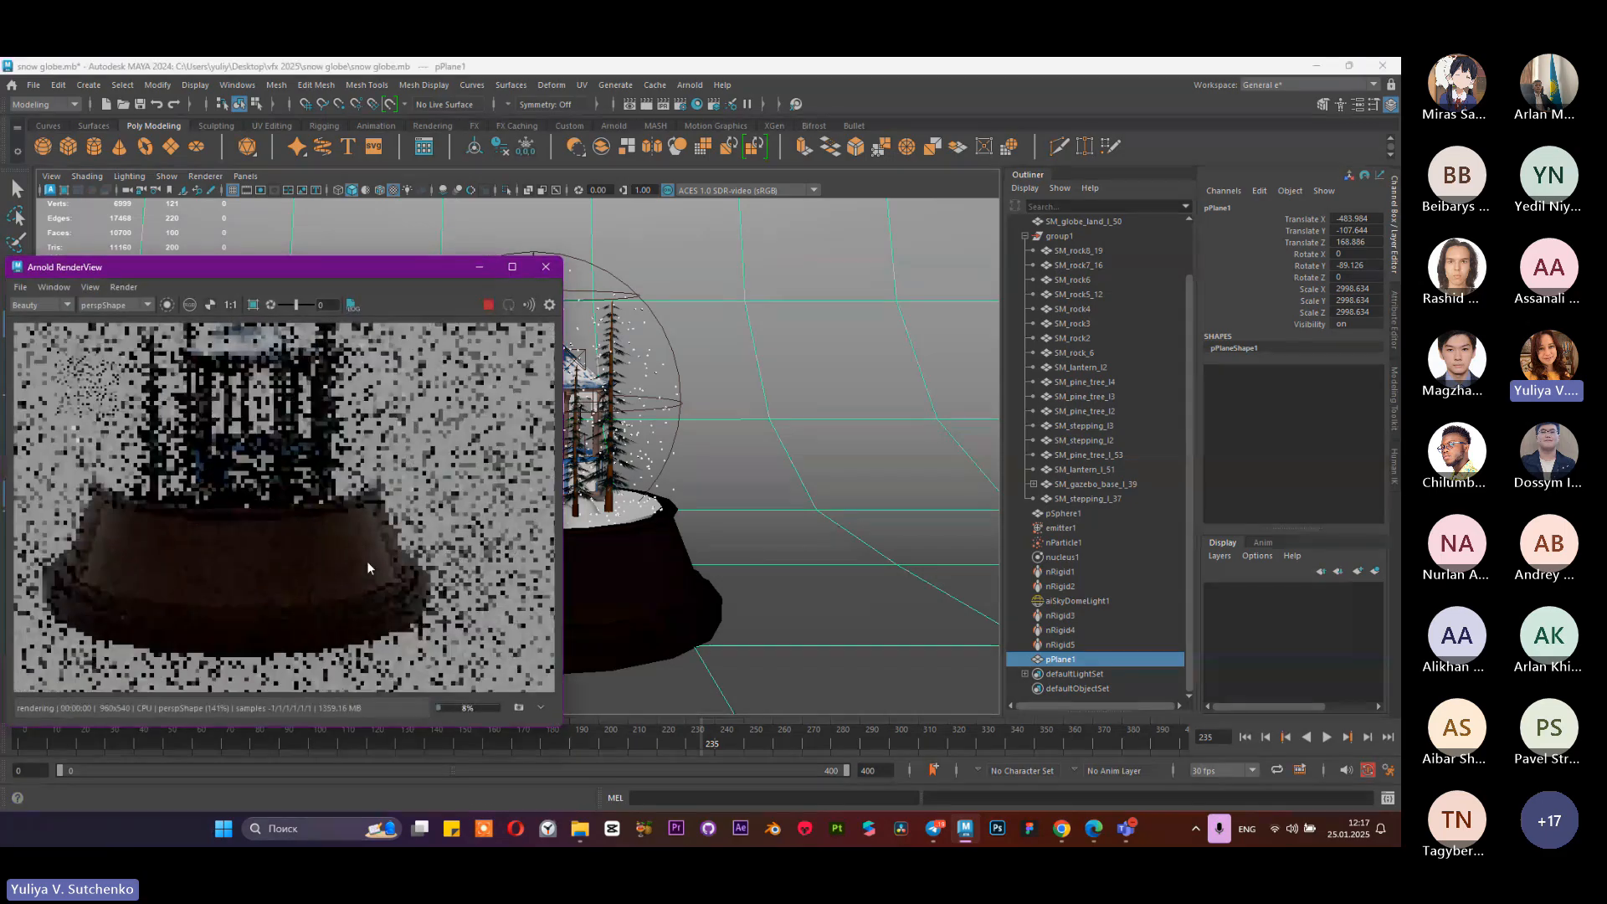
# Step: Check the whole backdrop in the Arnold render, stop rendering, put the render view away and save the scene
pyautogui.scroll(-2, 366, 561)
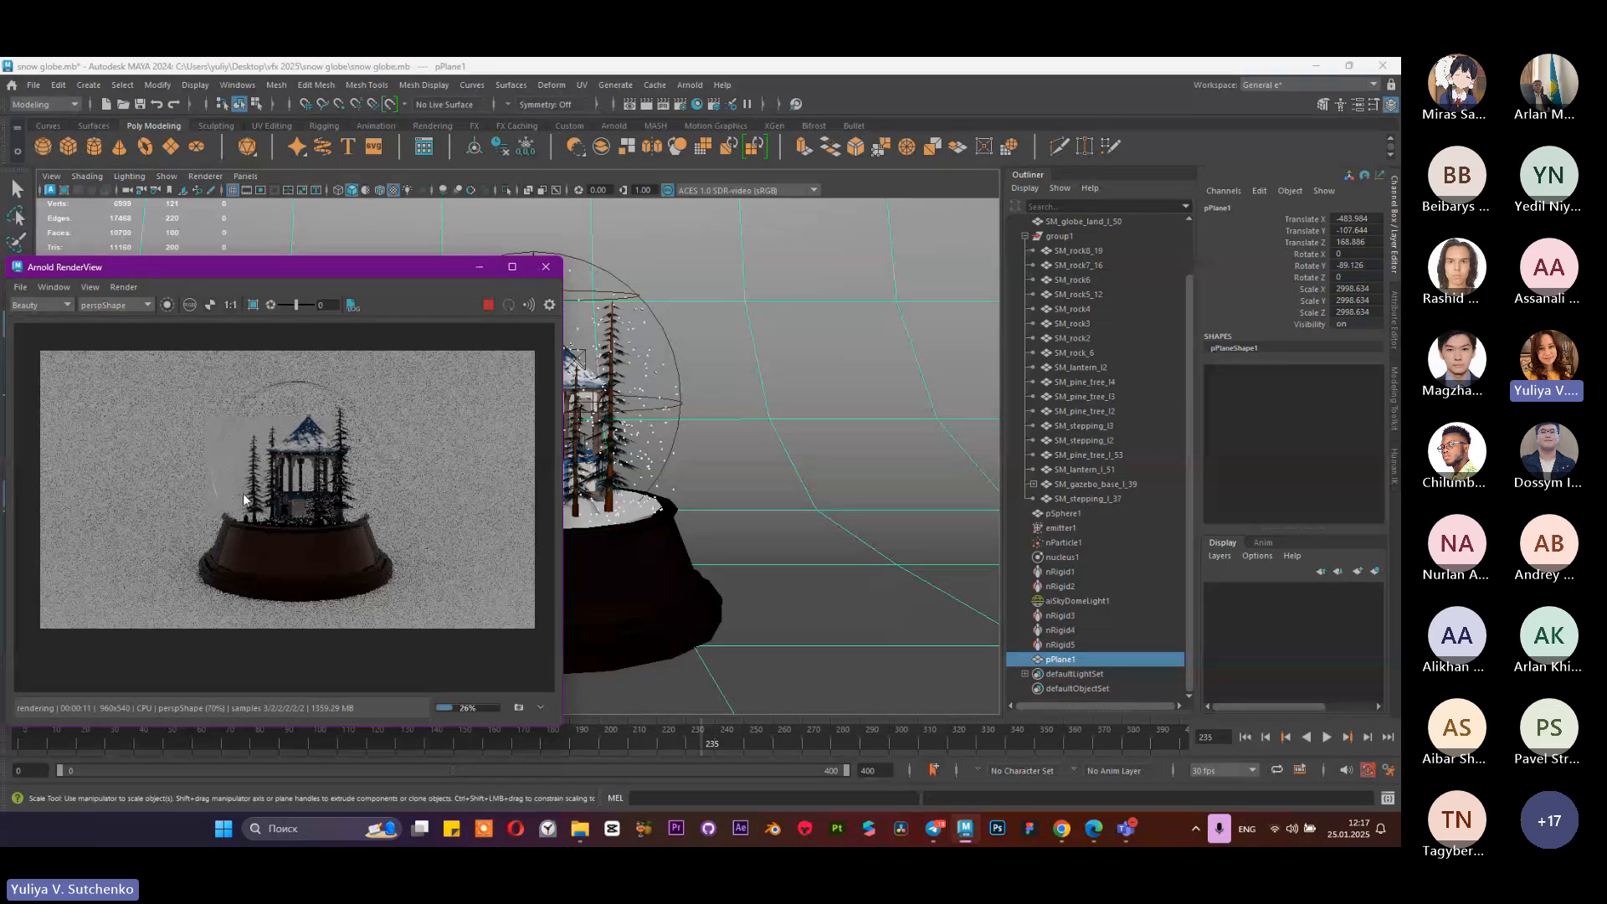
pyautogui.click(488, 304)
pyautogui.click(479, 268)
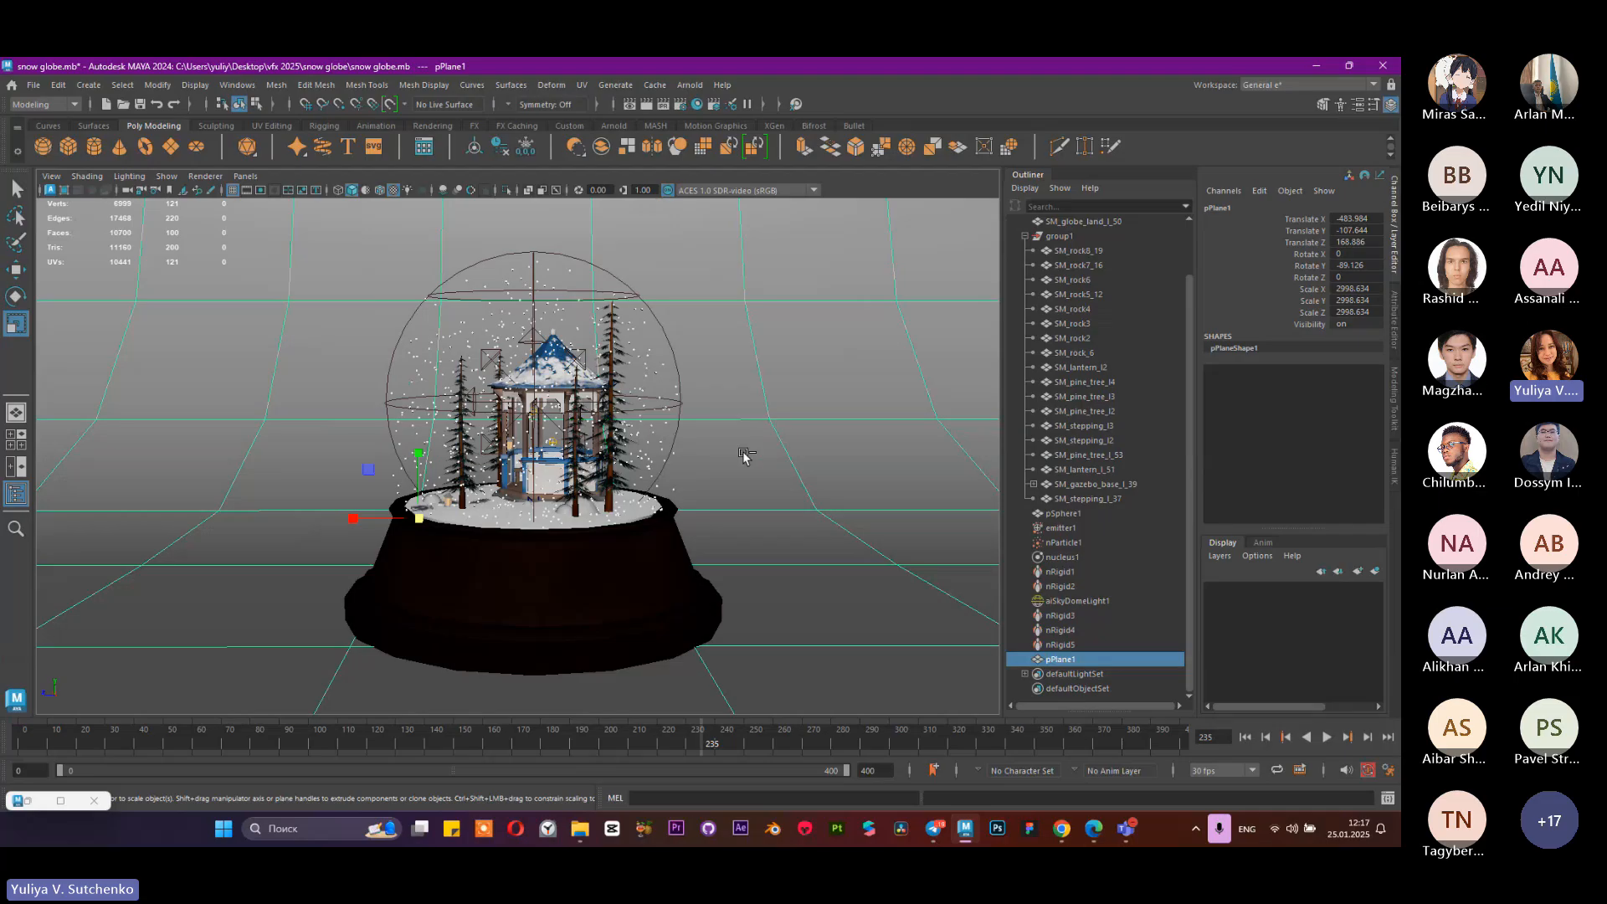
pyautogui.hotkey('ctrl', 's')
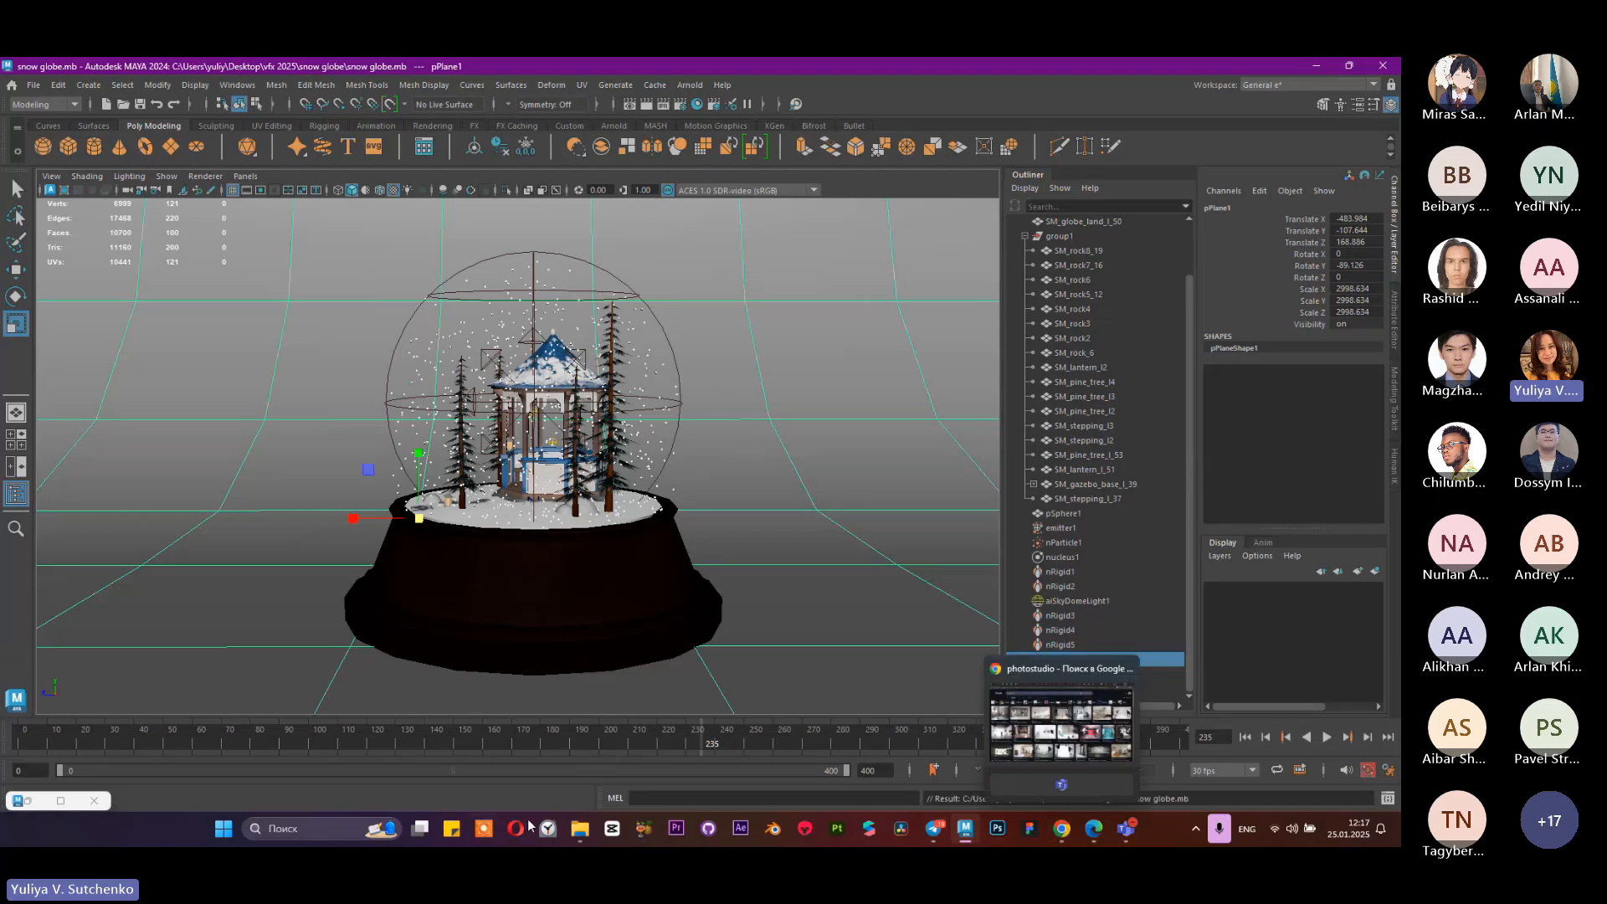
# Step: Review the reference videos Snow Globe.mp4, lab1.mp4 and snow_ball_v2.mp4 in the VFX 2024 folder, and return to the Maya scene
pyautogui.click(580, 828)
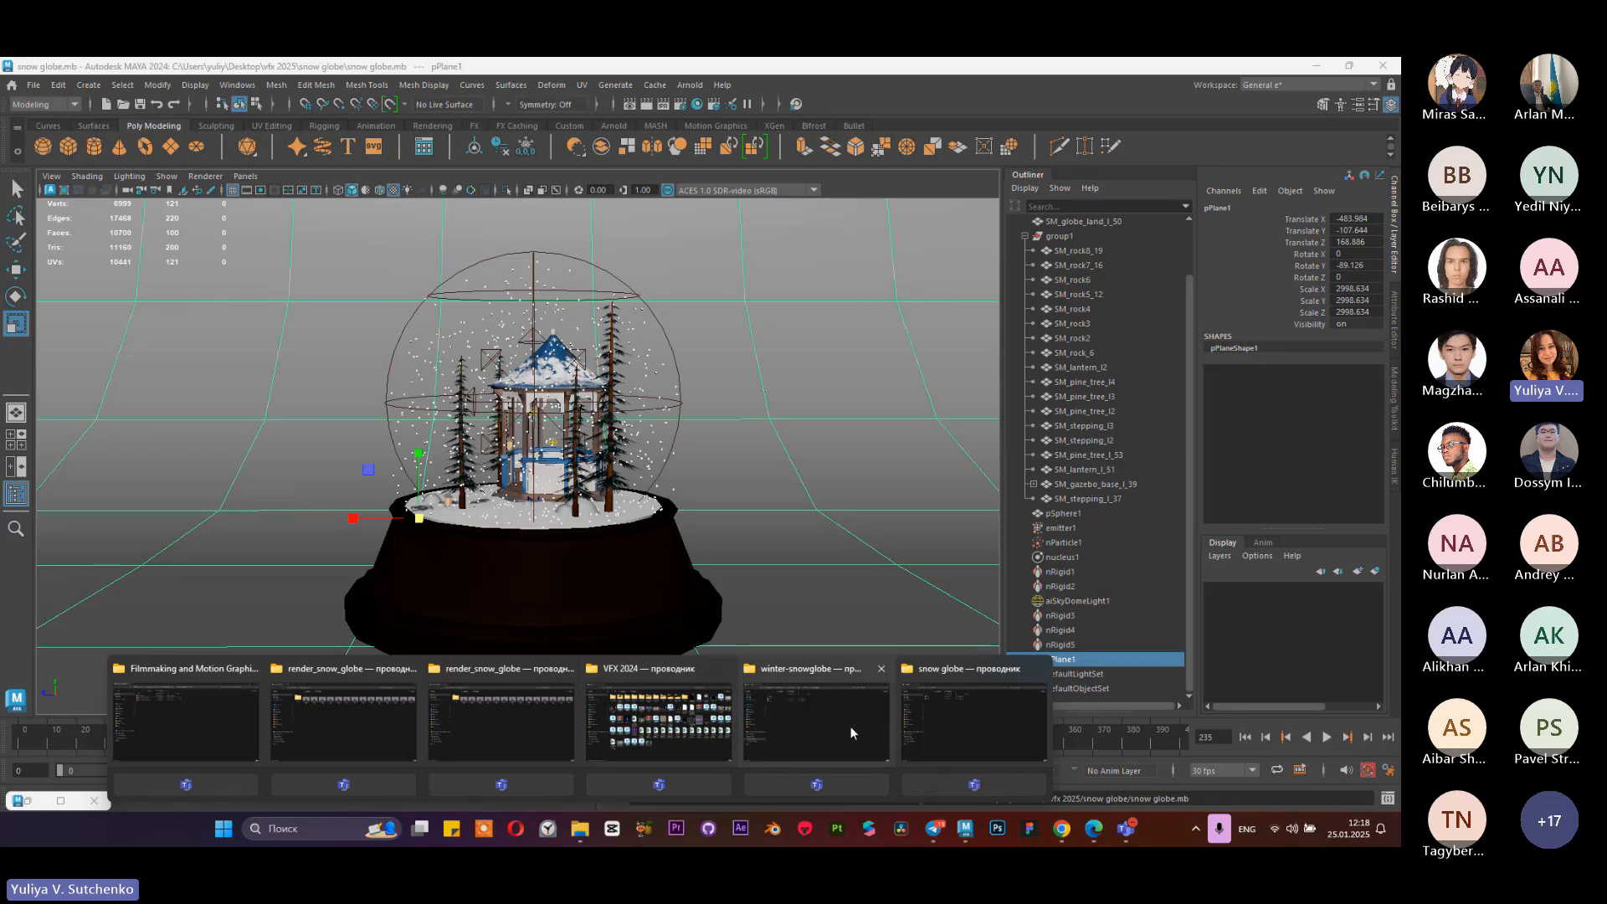
pyautogui.click(686, 702)
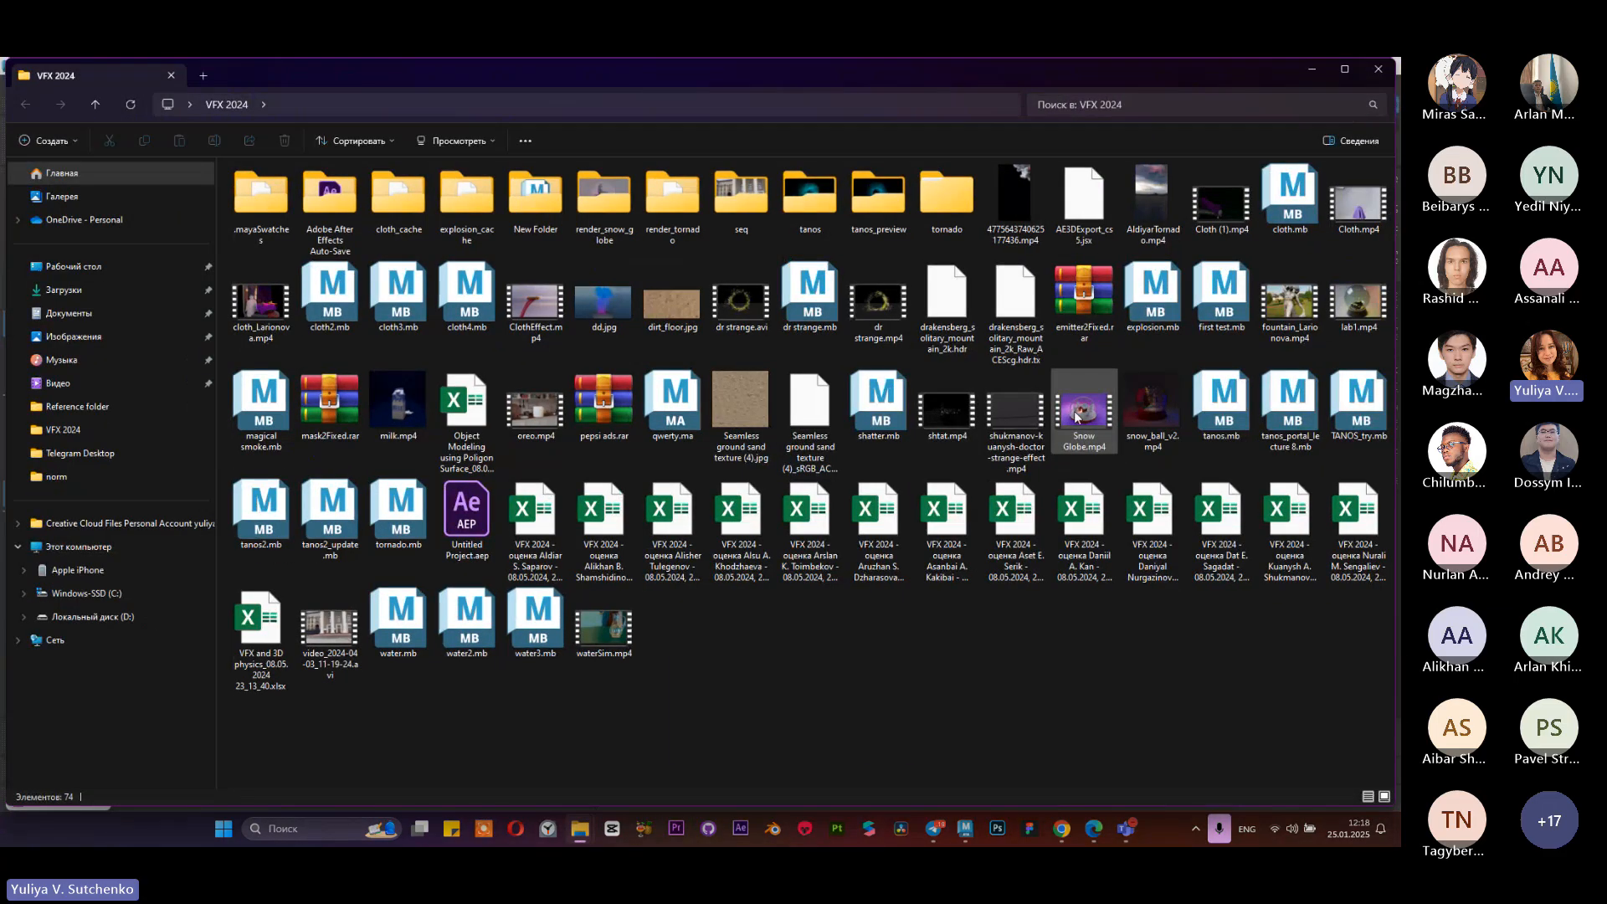
pyautogui.doubleClick(1077, 416)
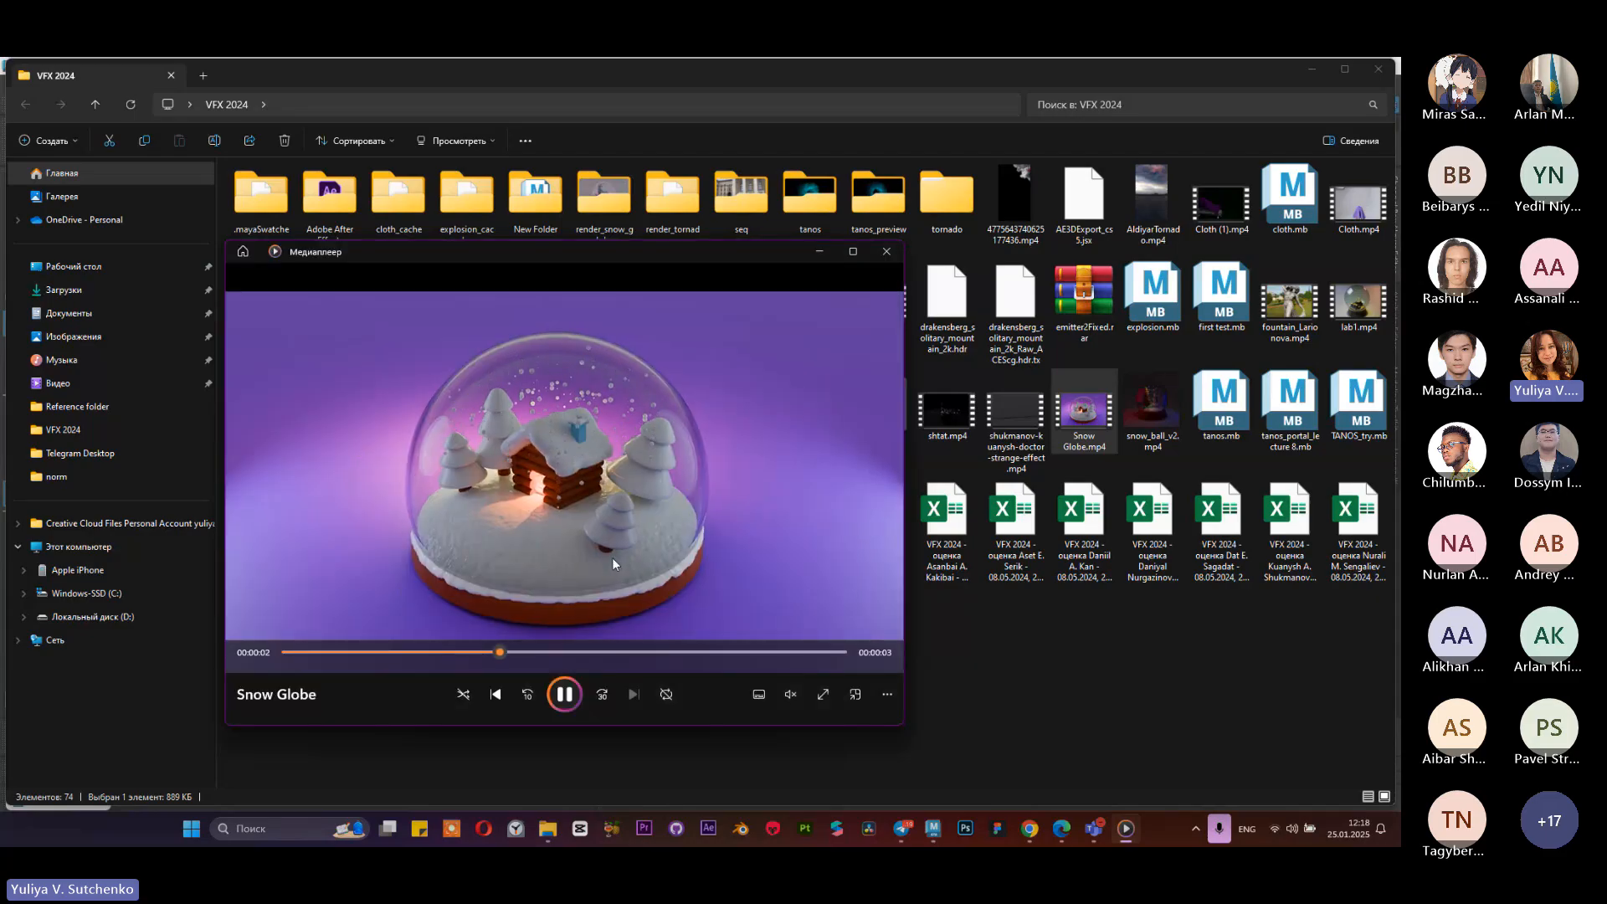
pyautogui.click(887, 251)
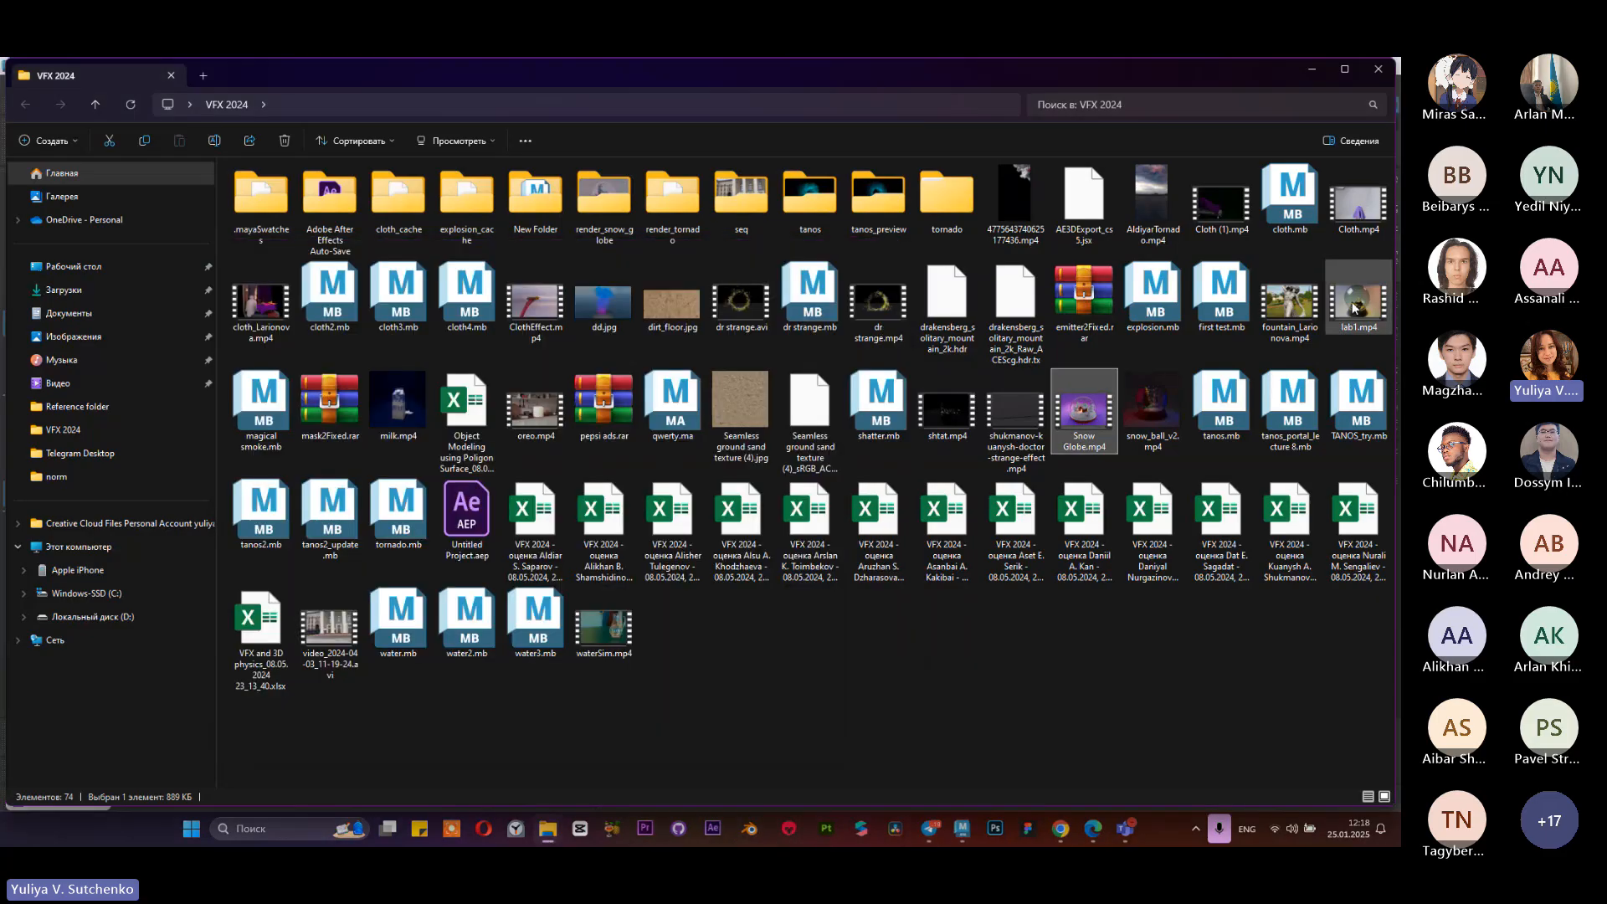
pyautogui.doubleClick(1358, 299)
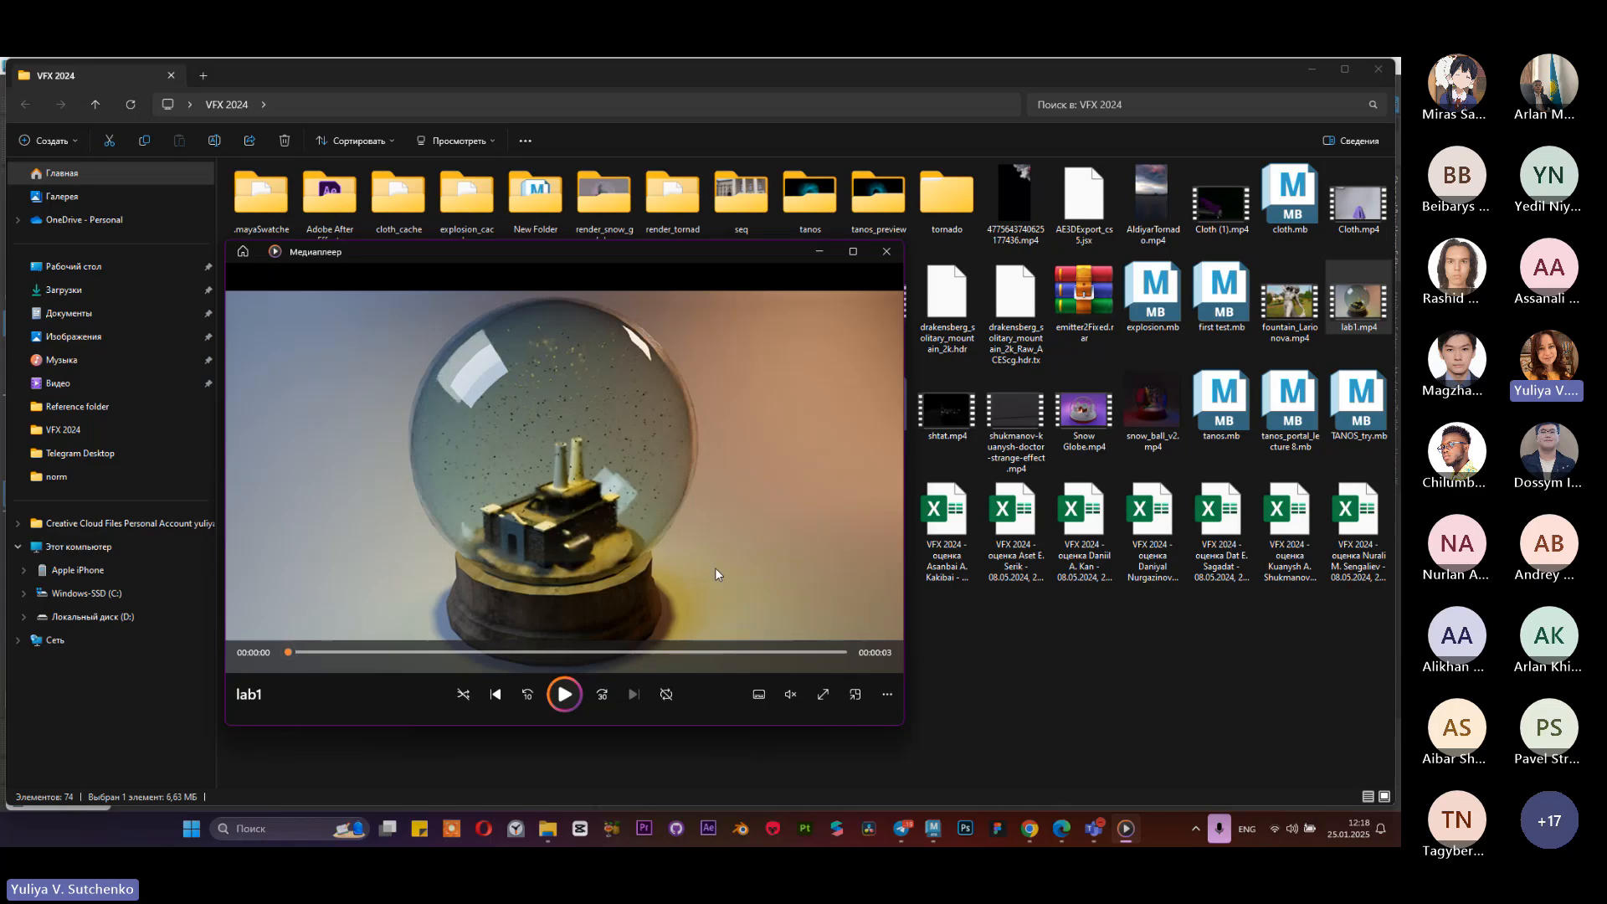
pyautogui.click(886, 252)
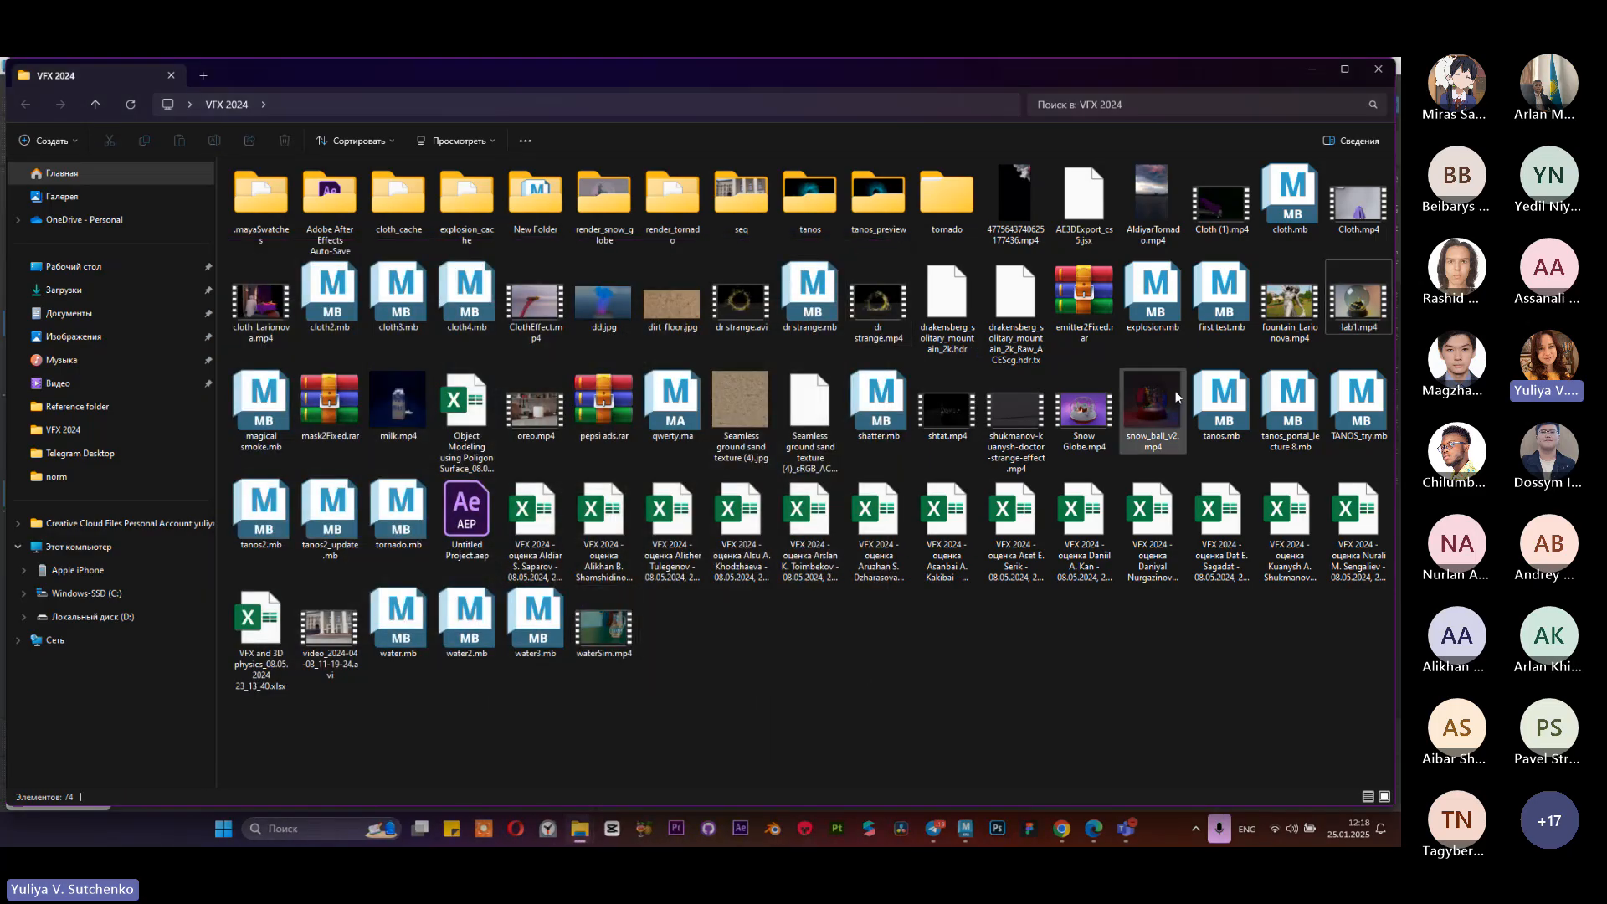
pyautogui.doubleClick(935, 419)
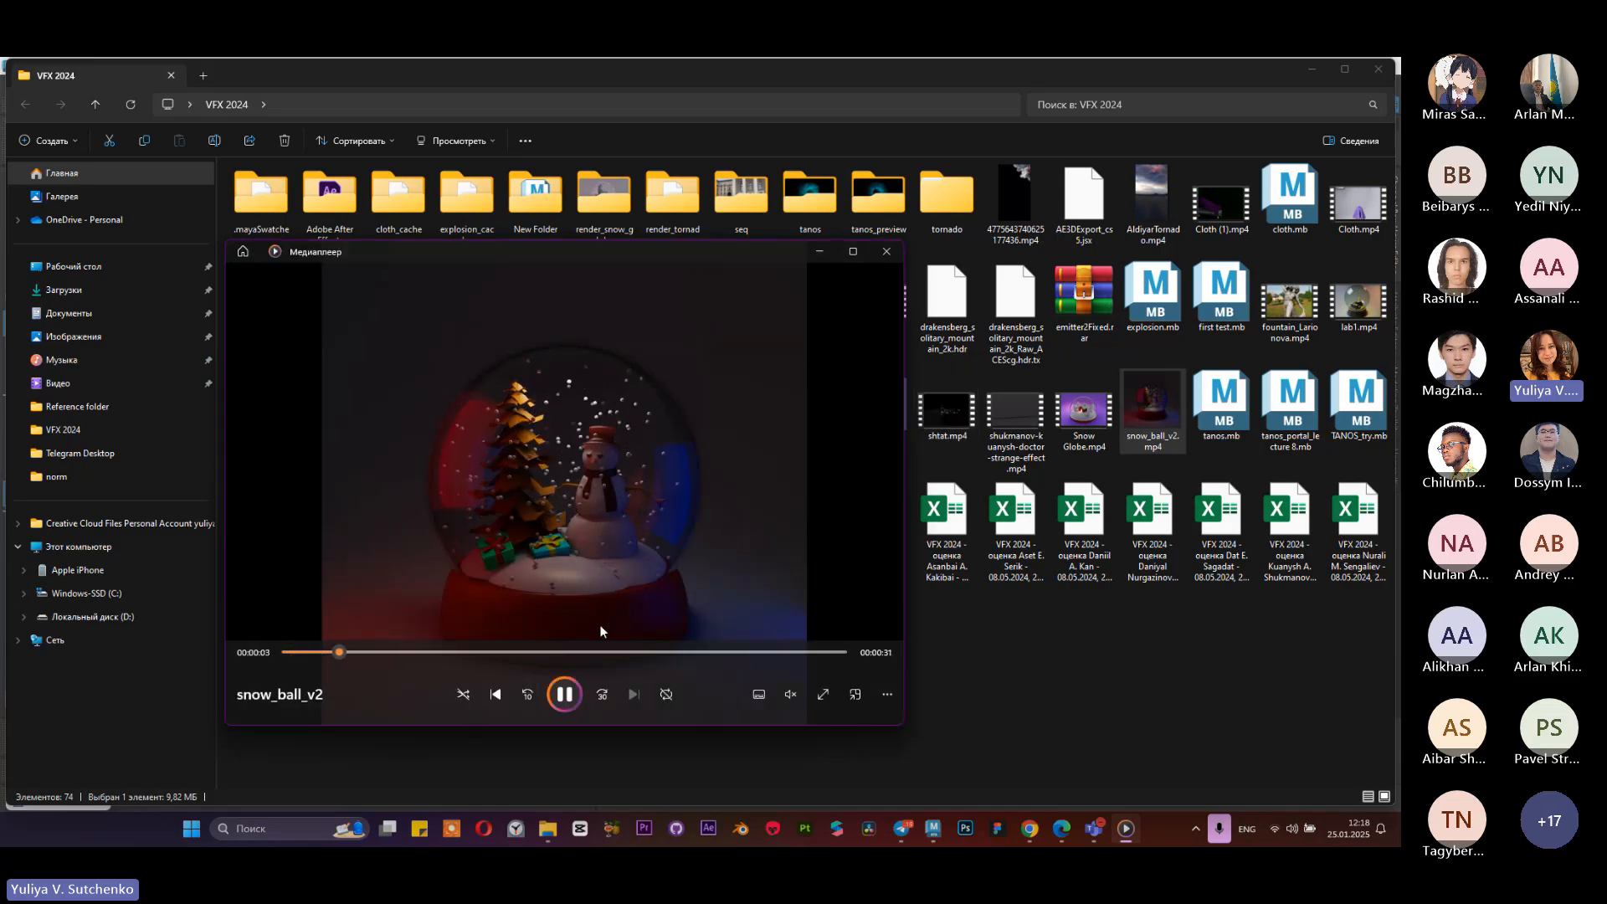
pyautogui.click(564, 694)
pyautogui.click(818, 252)
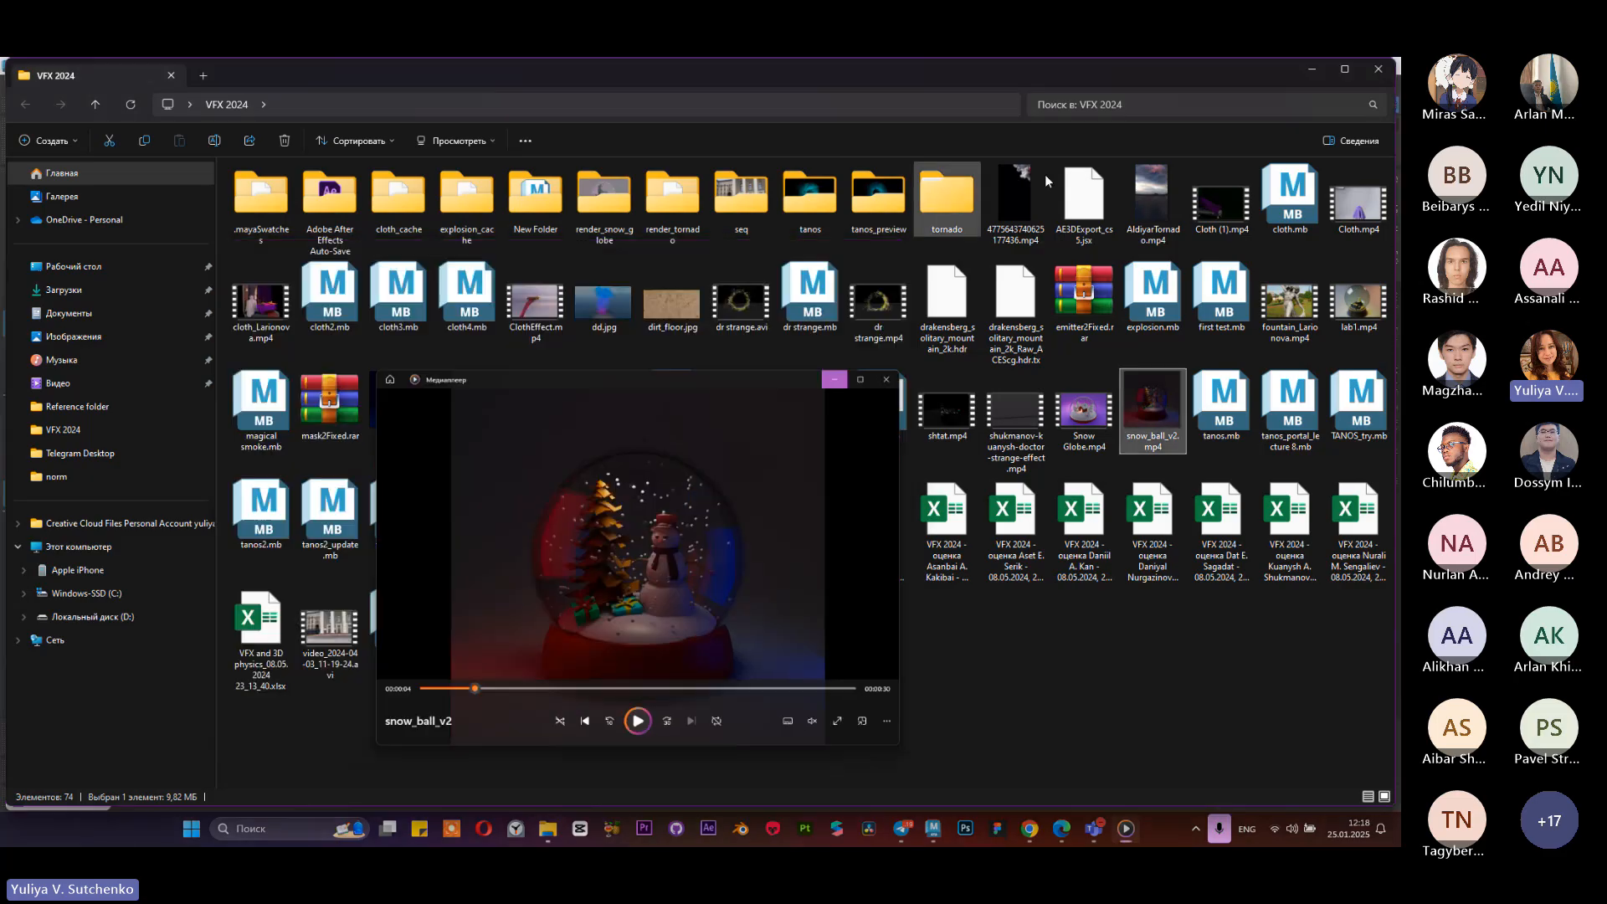
pyautogui.click(1312, 70)
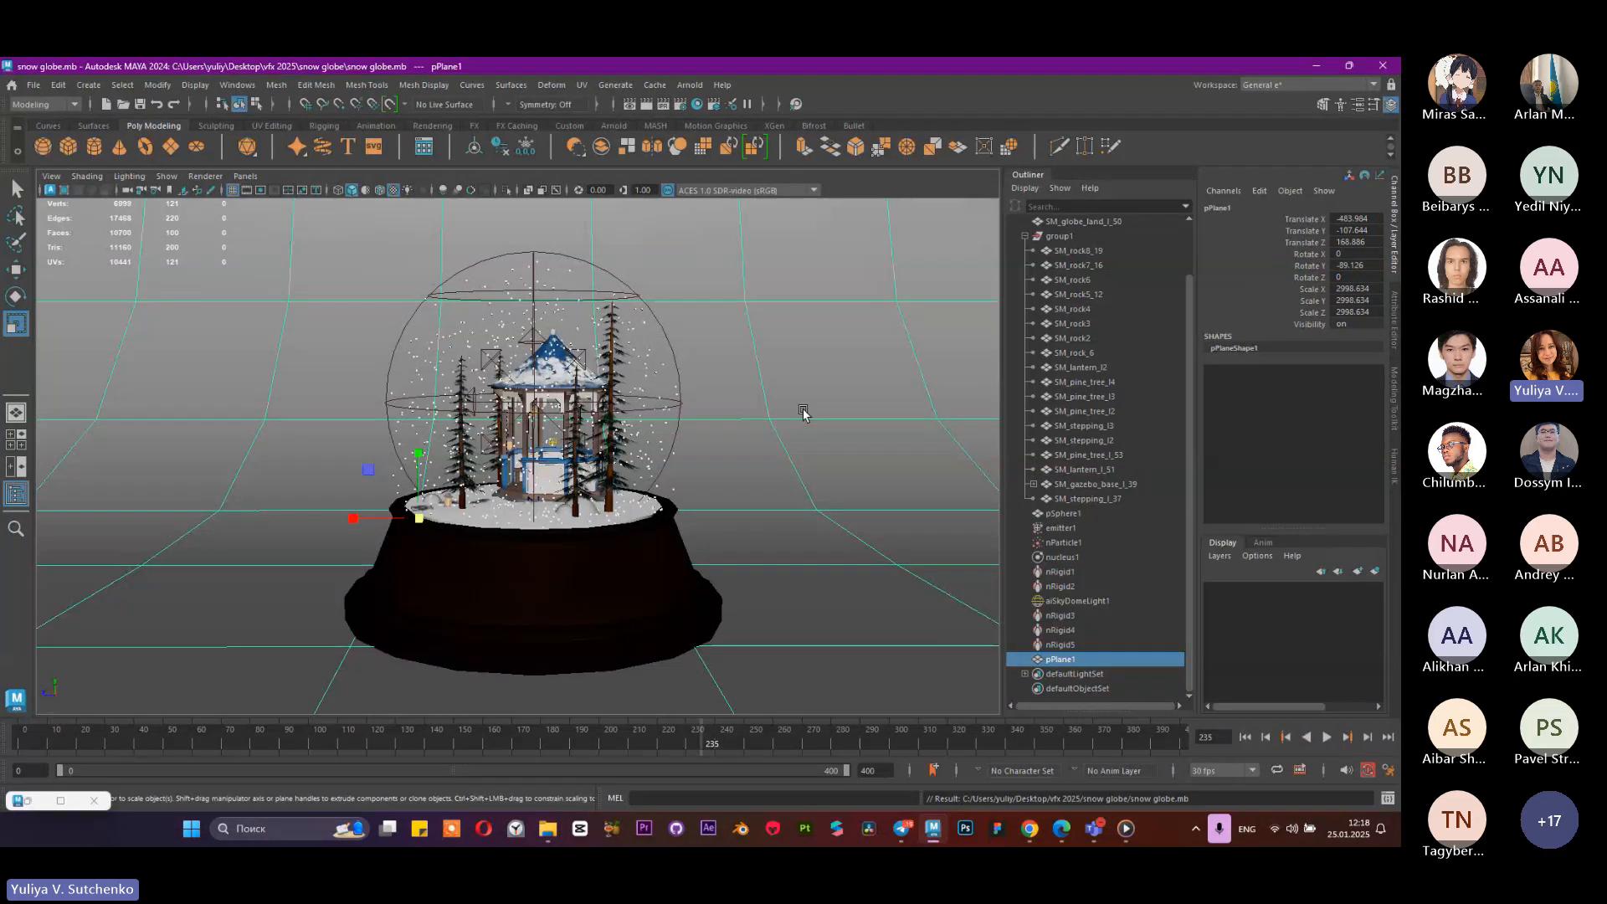
# Step: Create an Arnold area light, scale it uniformly to about 184.5, and move it beside the globe to about Y 117.2 and Z 334.1
pyautogui.scroll(-2, 803, 413)
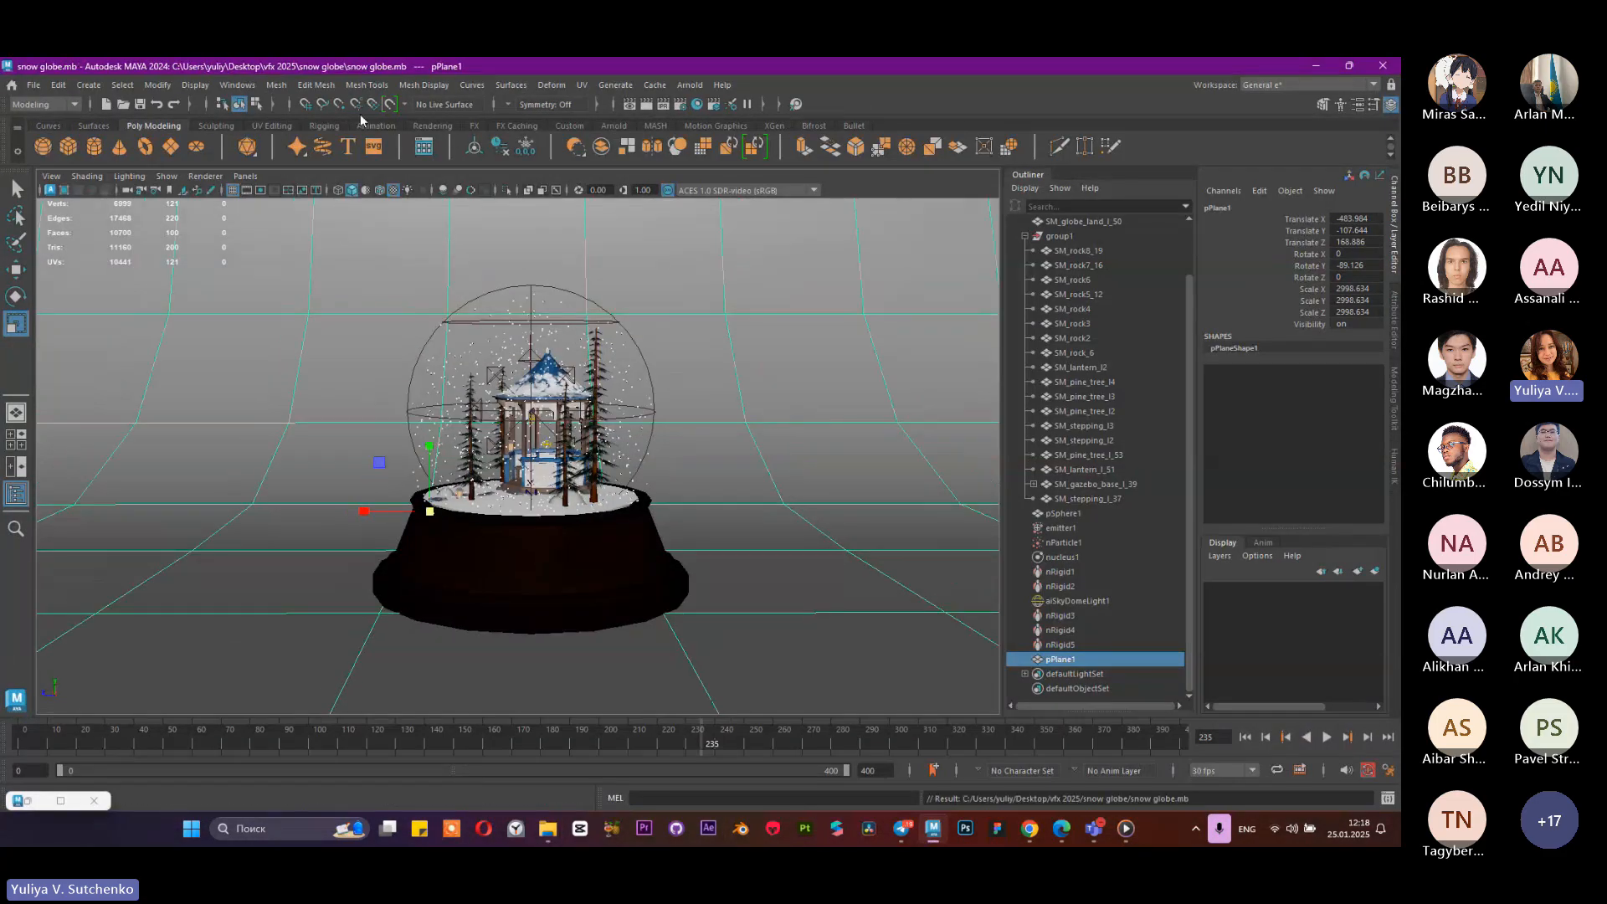
pyautogui.click(613, 126)
pyautogui.click(42, 147)
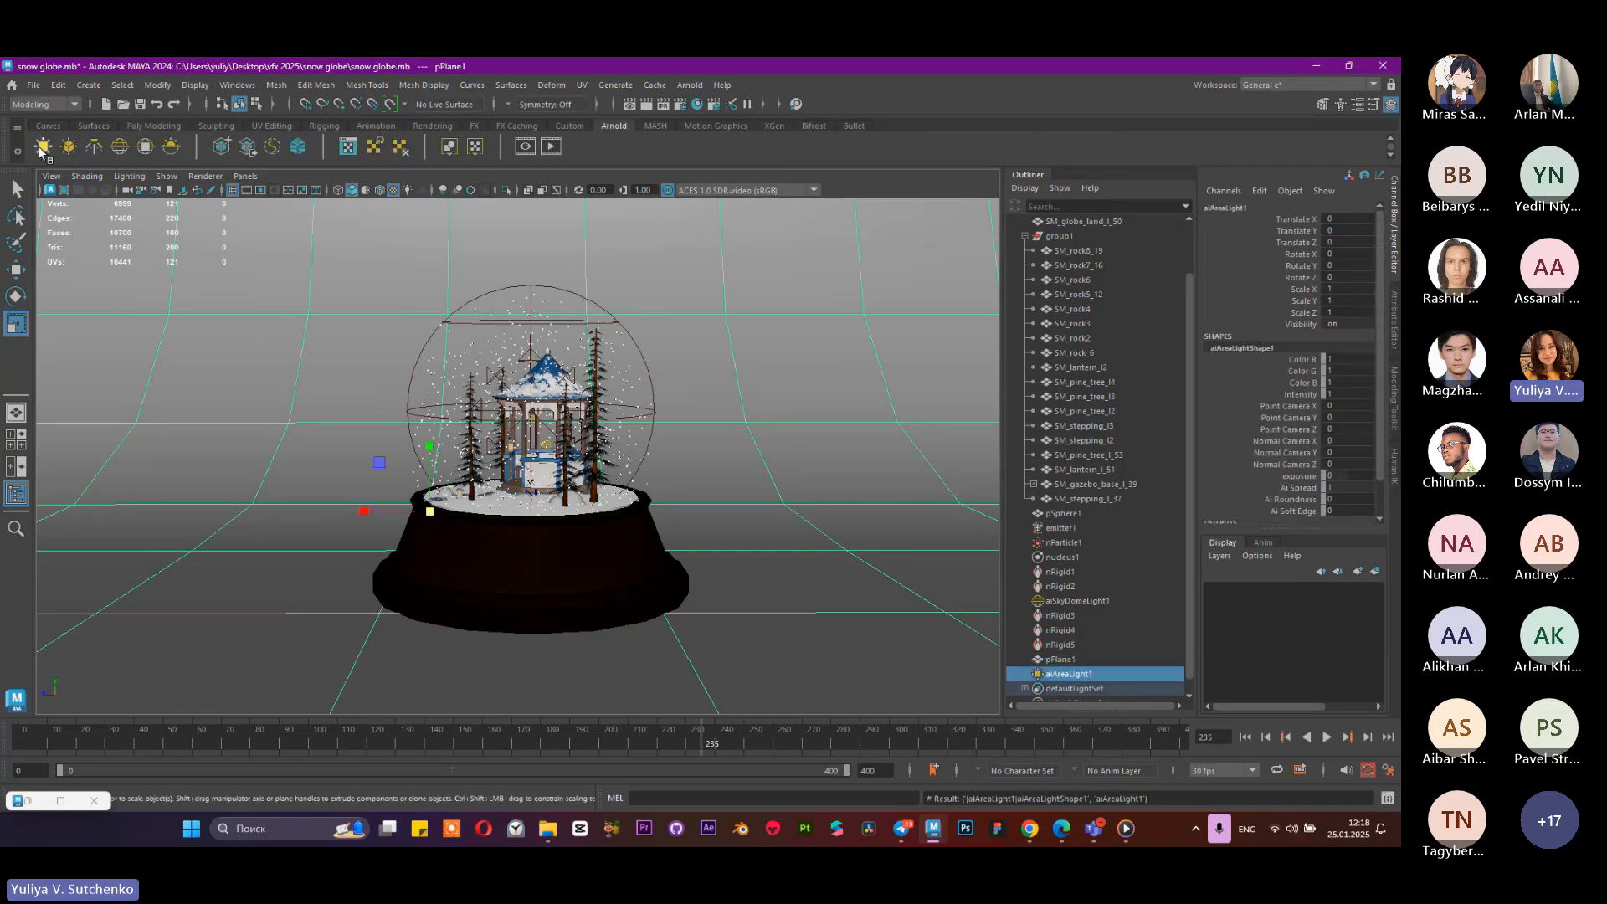
pyautogui.moveTo(600, 519); pyautogui.dragTo(804, 564)
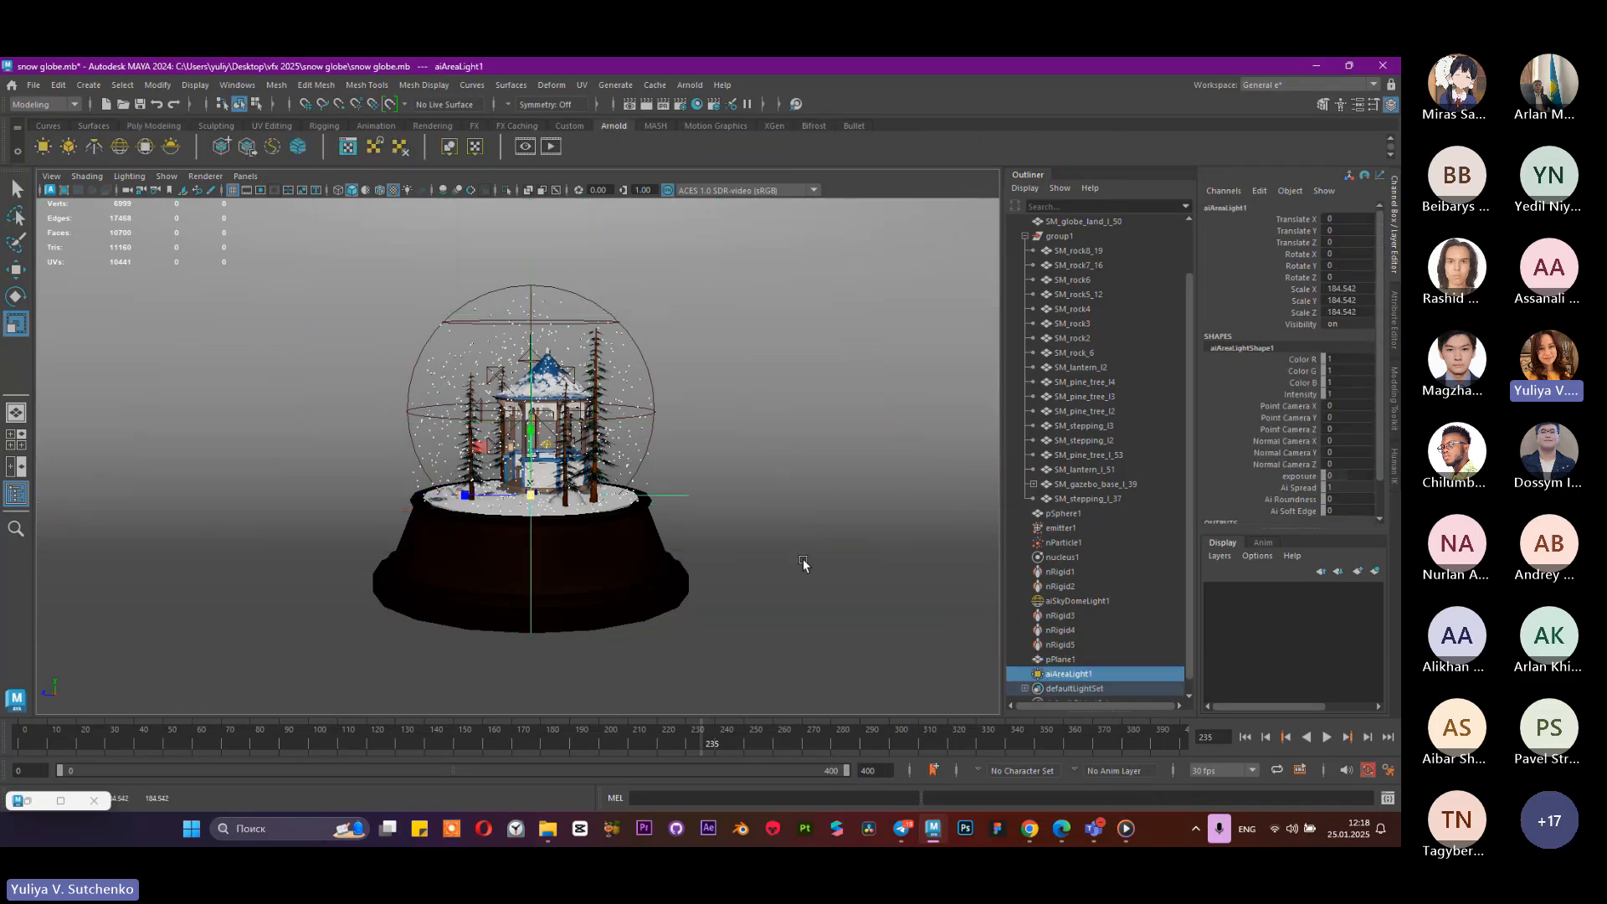
pyautogui.press('w')
pyautogui.moveTo(467, 494); pyautogui.dragTo(243, 323)
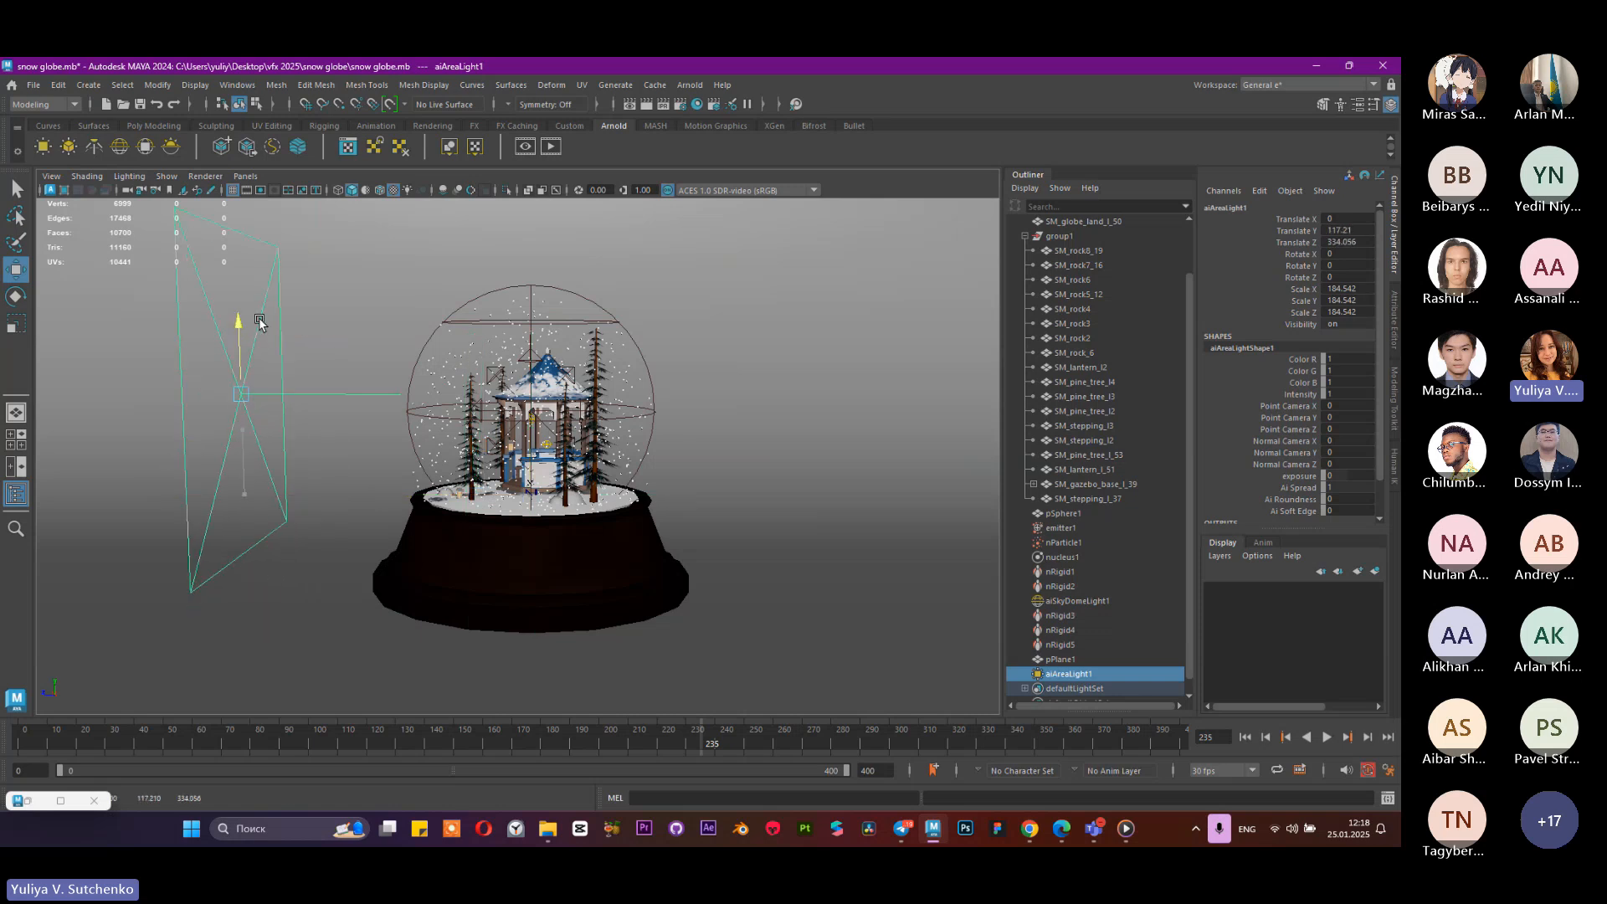
# Step: Bring back the Arnold RenderView and place it clear of the Outliner to check the scene with the area light
pyautogui.click(22, 801)
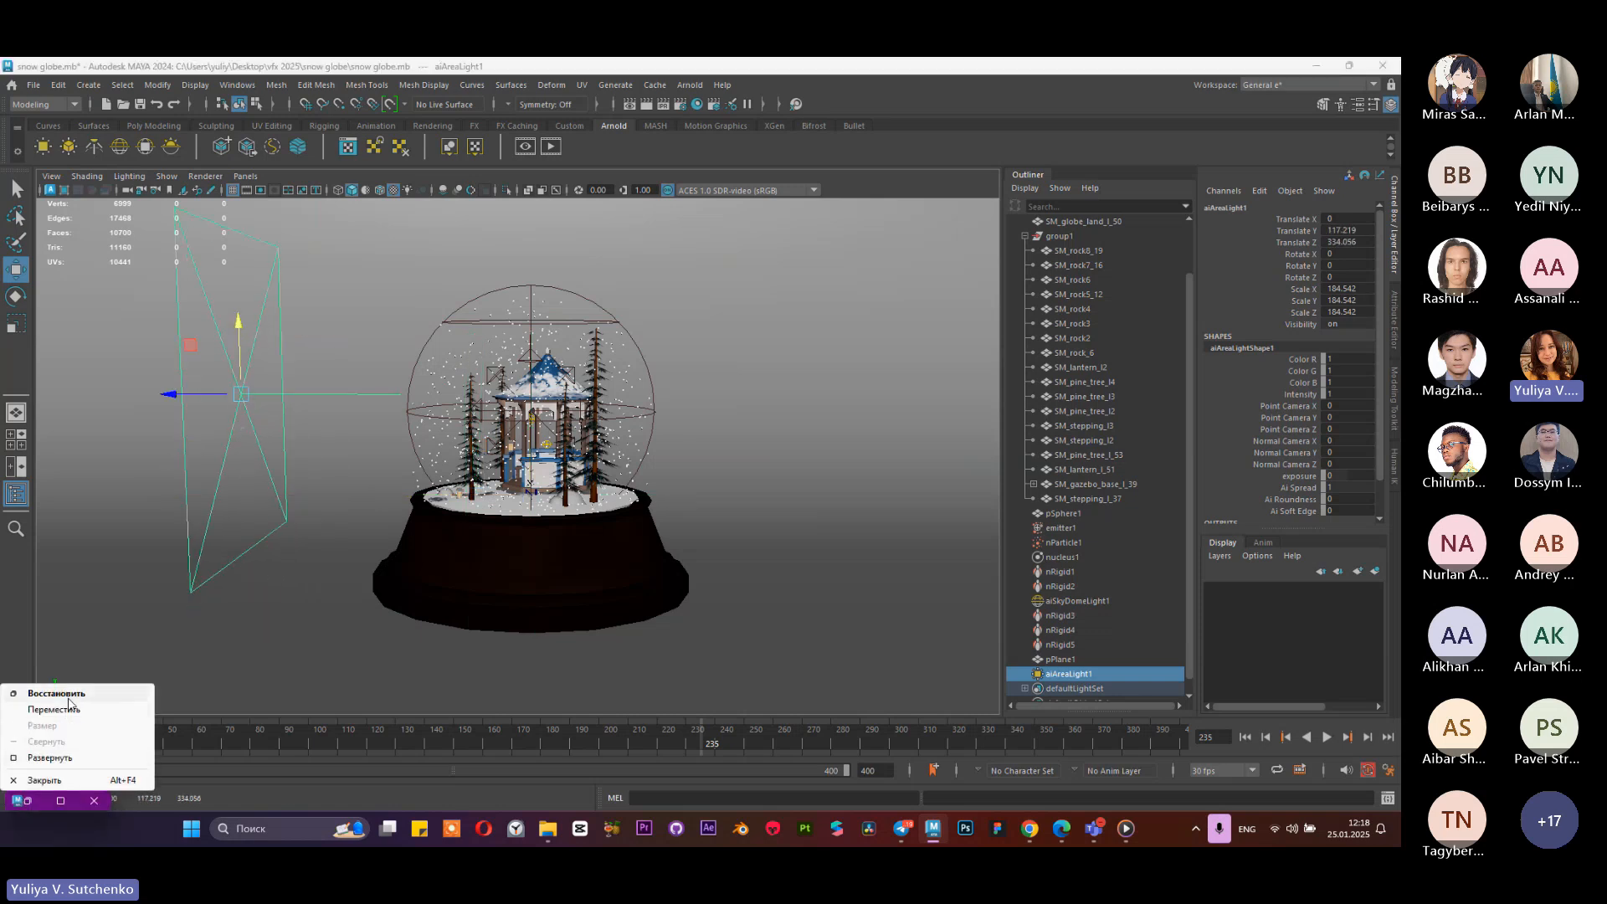
pyautogui.click(42, 693)
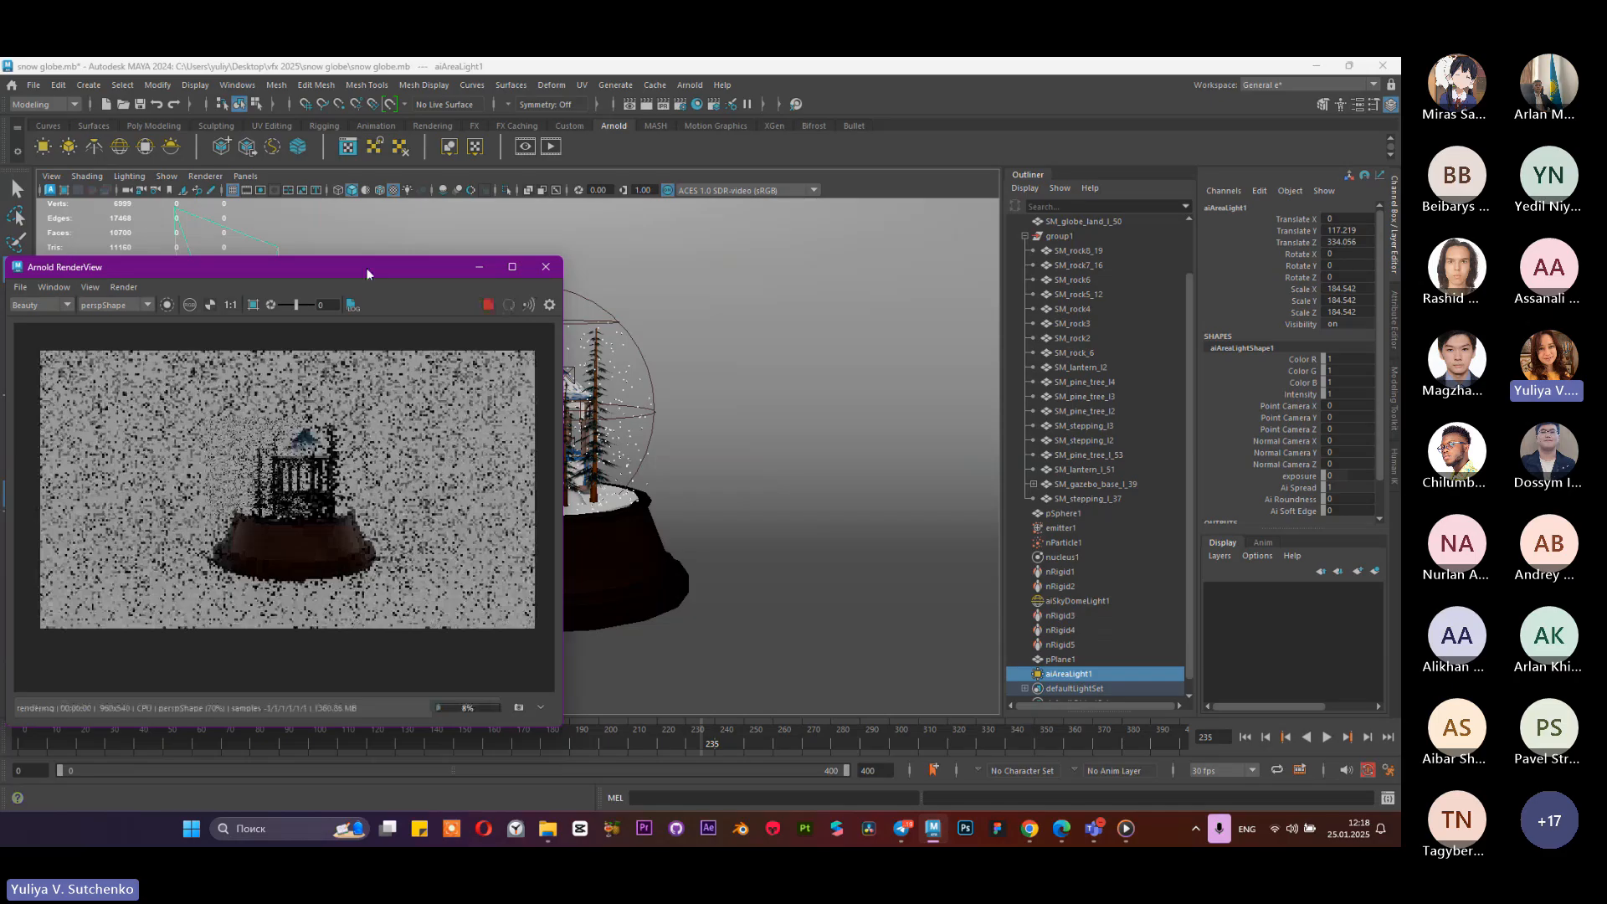
pyautogui.moveTo(367, 274); pyautogui.dragTo(945, 284)
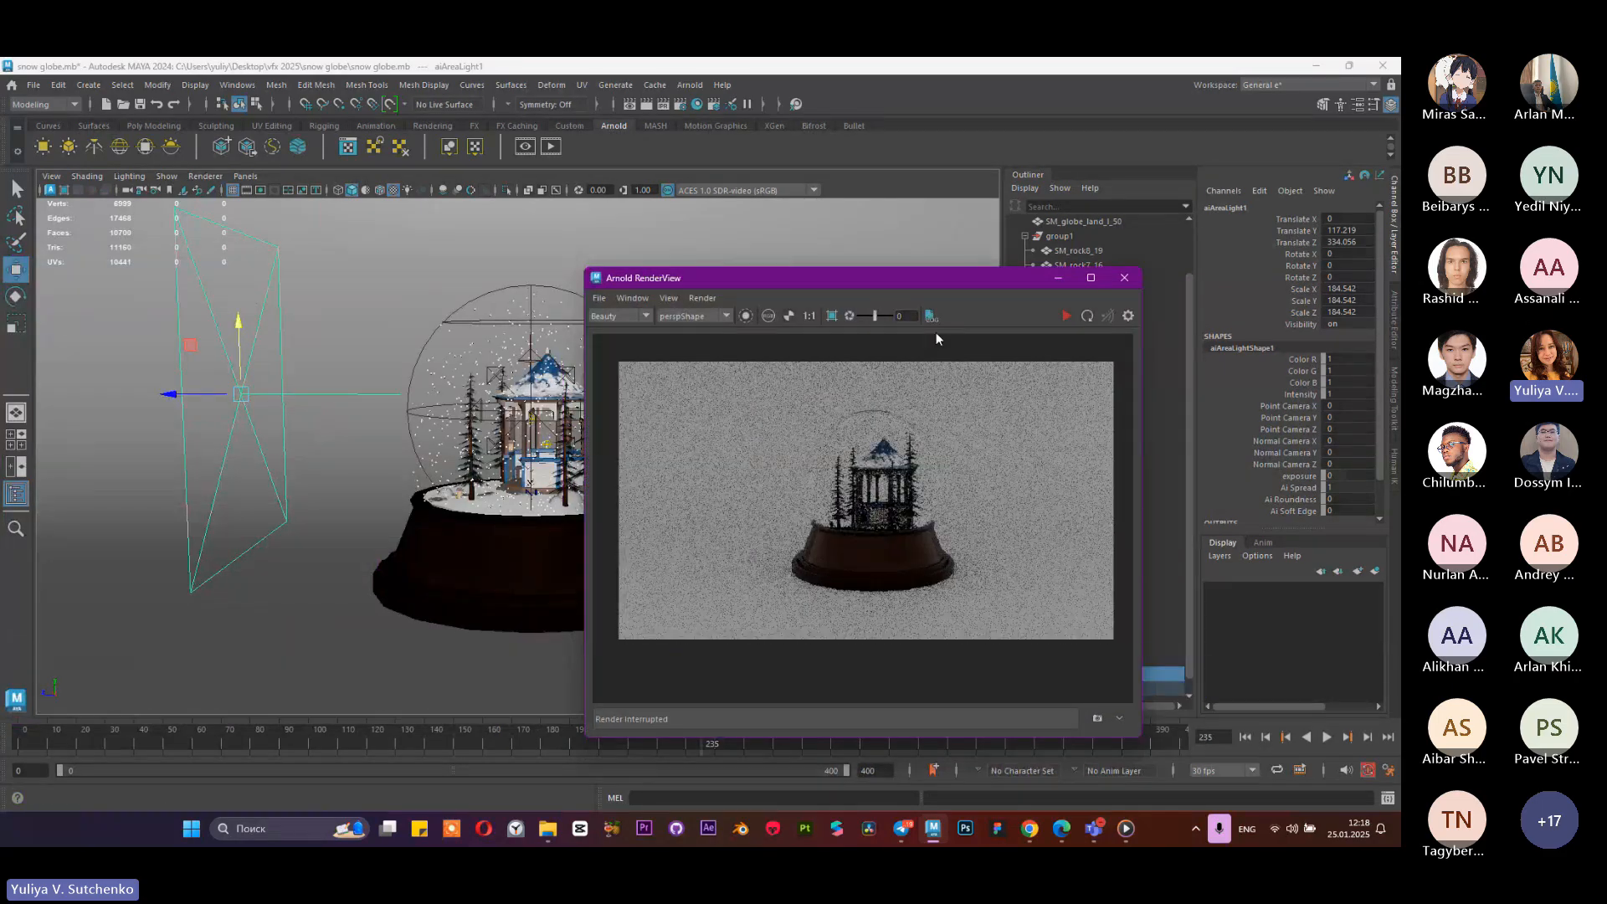
pyautogui.moveTo(1016, 275); pyautogui.dragTo(747, 220)
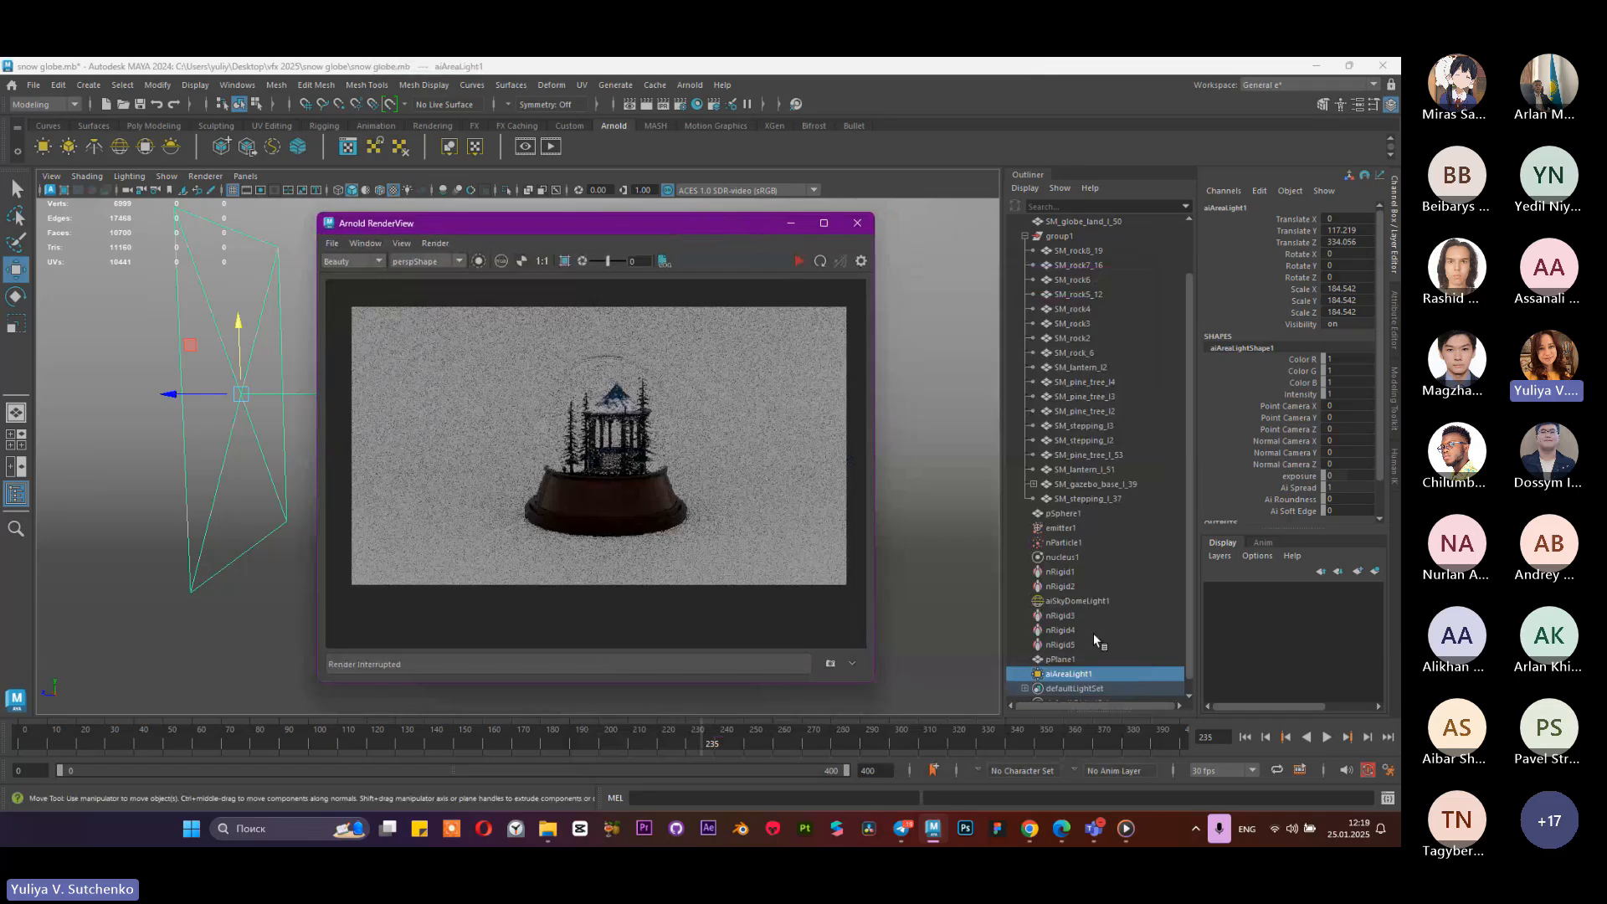
# Step: Hide the Arnold sky dome light, rerun the render without it and put the render view away
pyautogui.click(1111, 602)
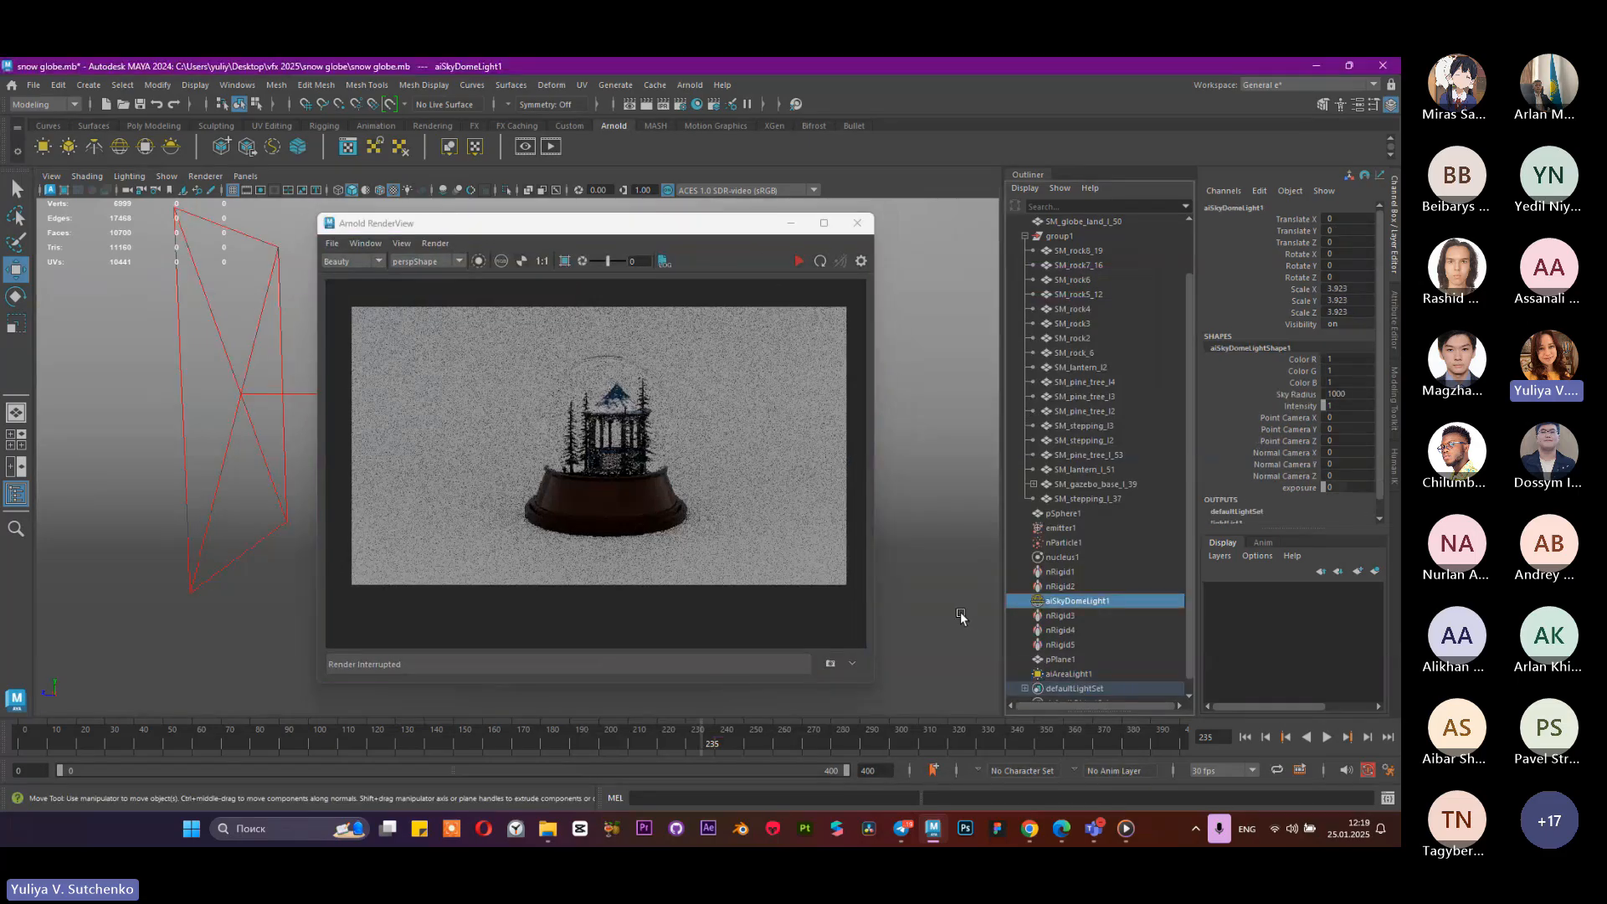
pyautogui.hotkey('ctrl', 'h')
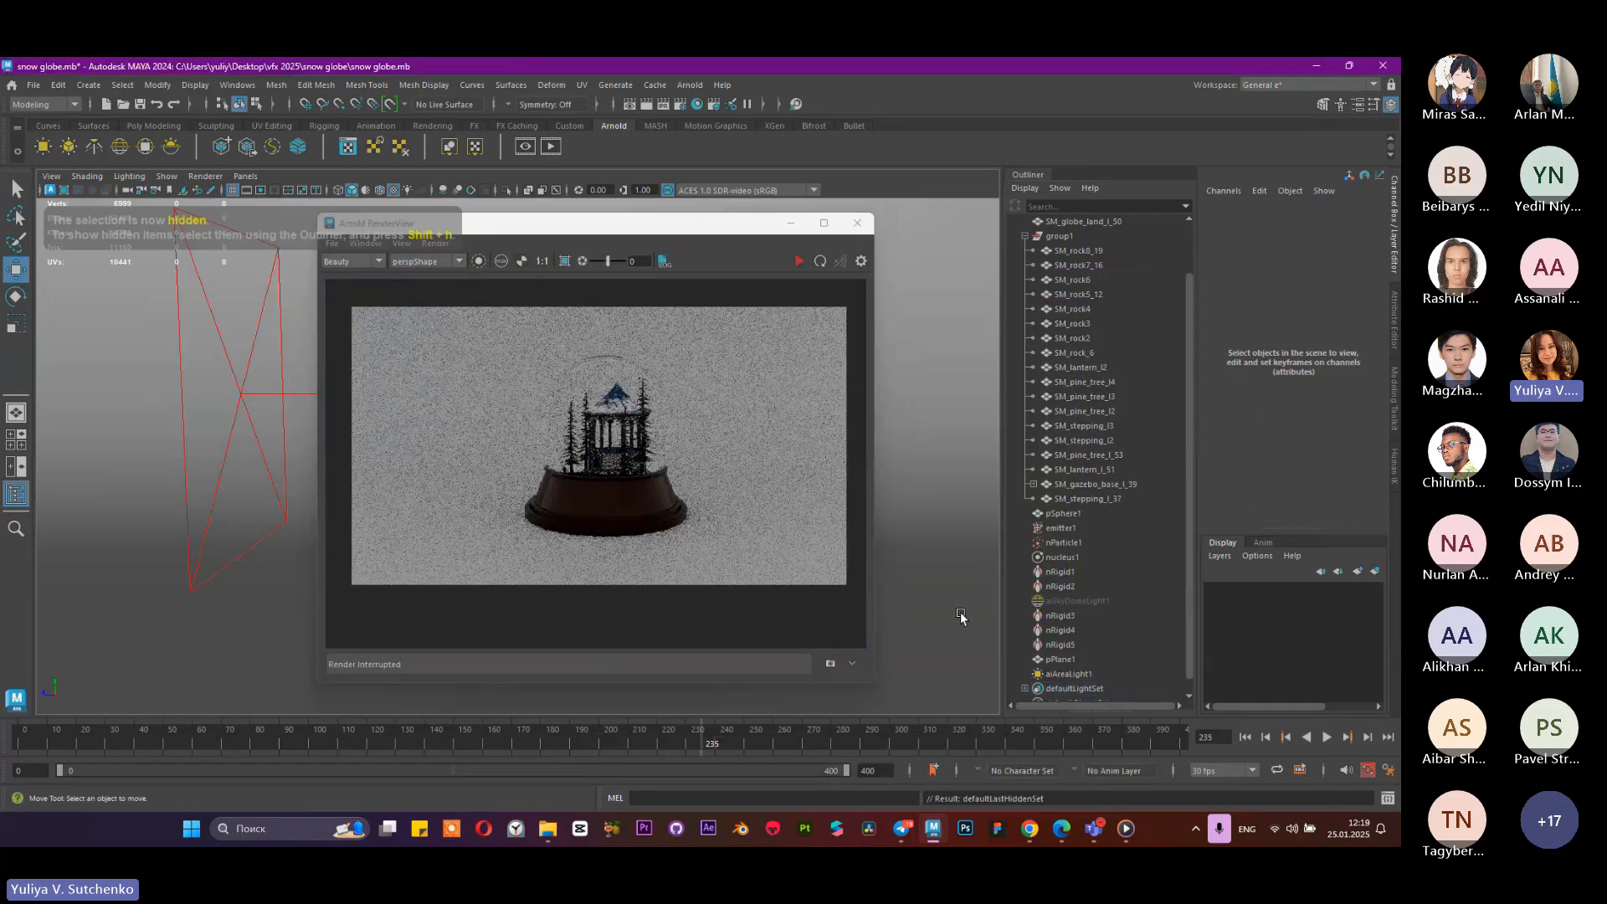
pyautogui.click(797, 257)
pyautogui.click(790, 223)
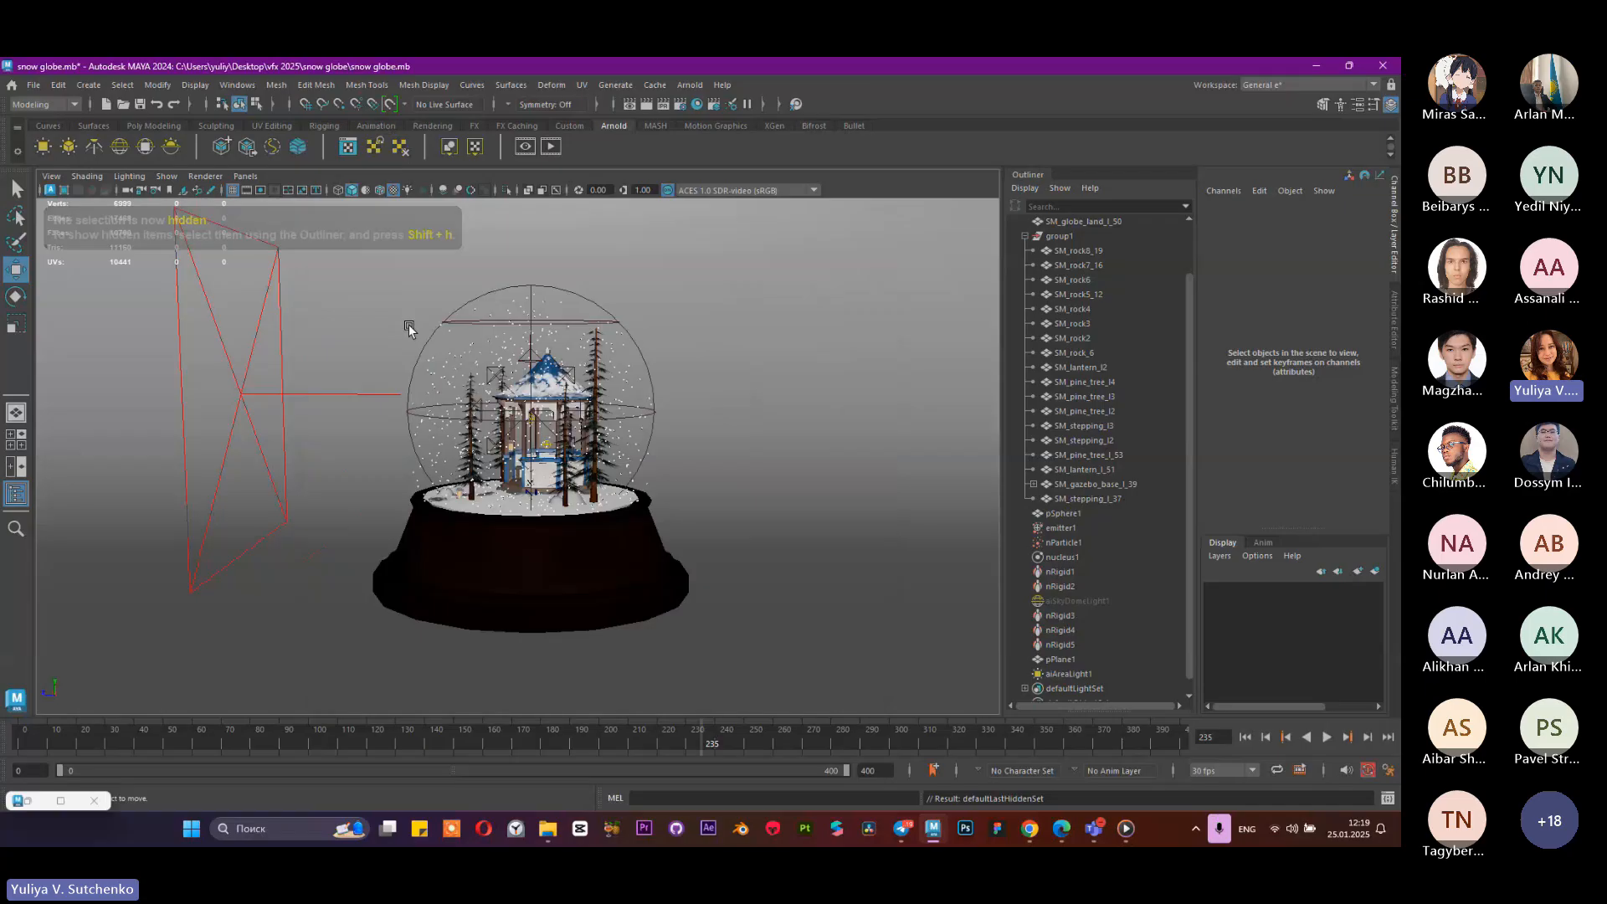
# Step: Rotate the area light to about -14, 27.6, -6.6 and move it to about X 58.2, Y 140.5, Z 439.7
pyautogui.click(335, 393)
pyautogui.press('e')
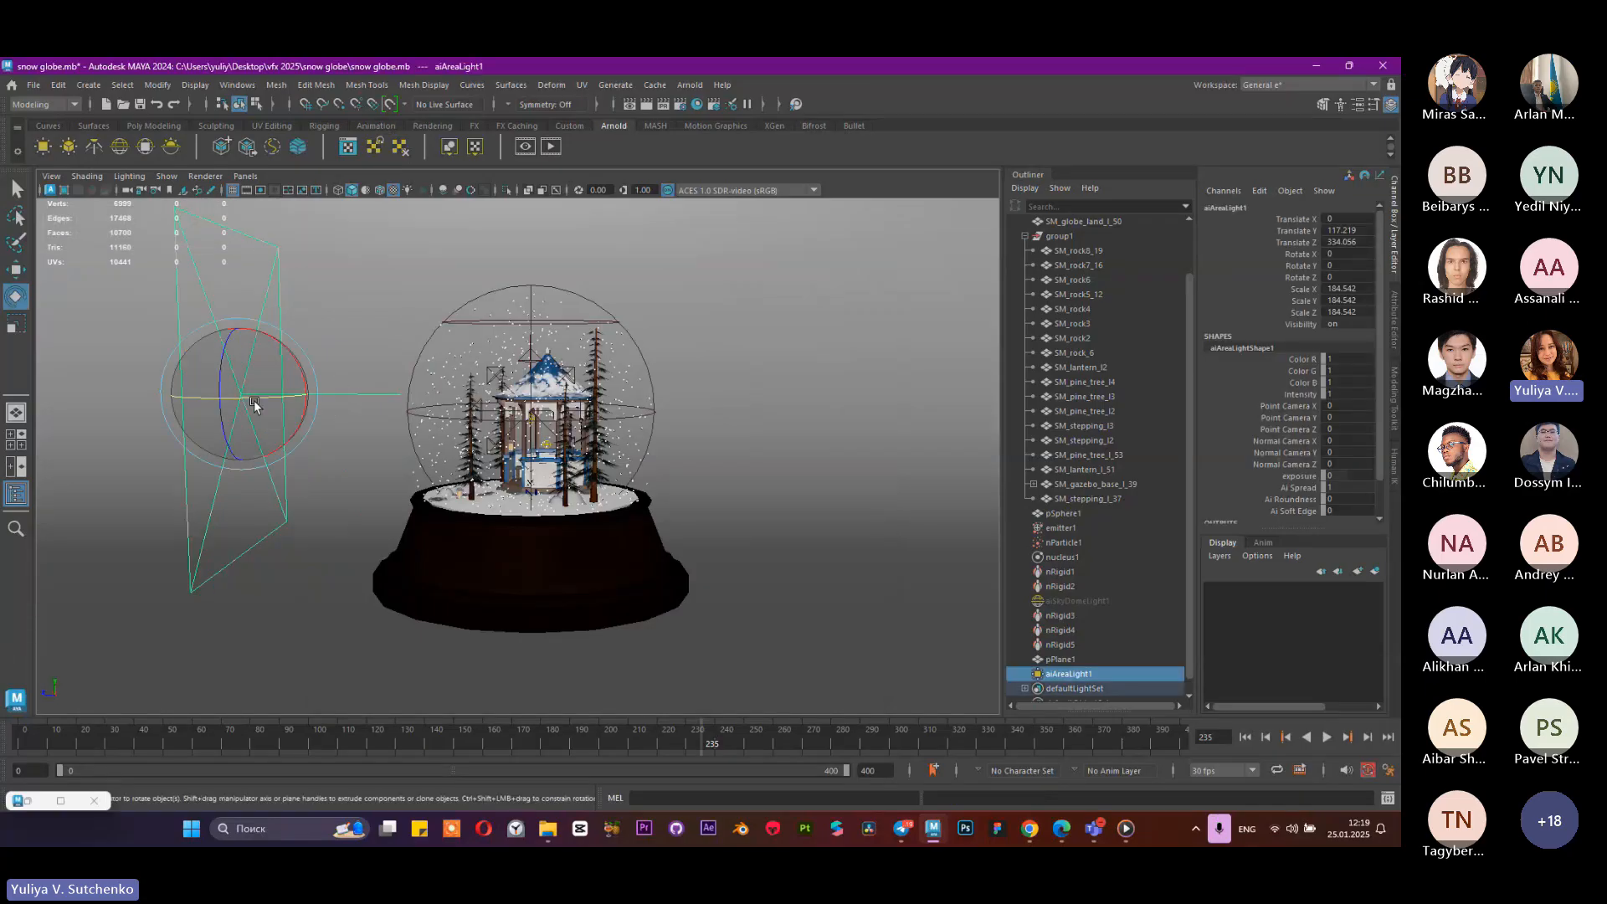
pyautogui.moveTo(255, 402); pyautogui.dragTo(274, 388)
pyautogui.moveTo(232, 339); pyautogui.dragTo(255, 407)
pyautogui.press('w')
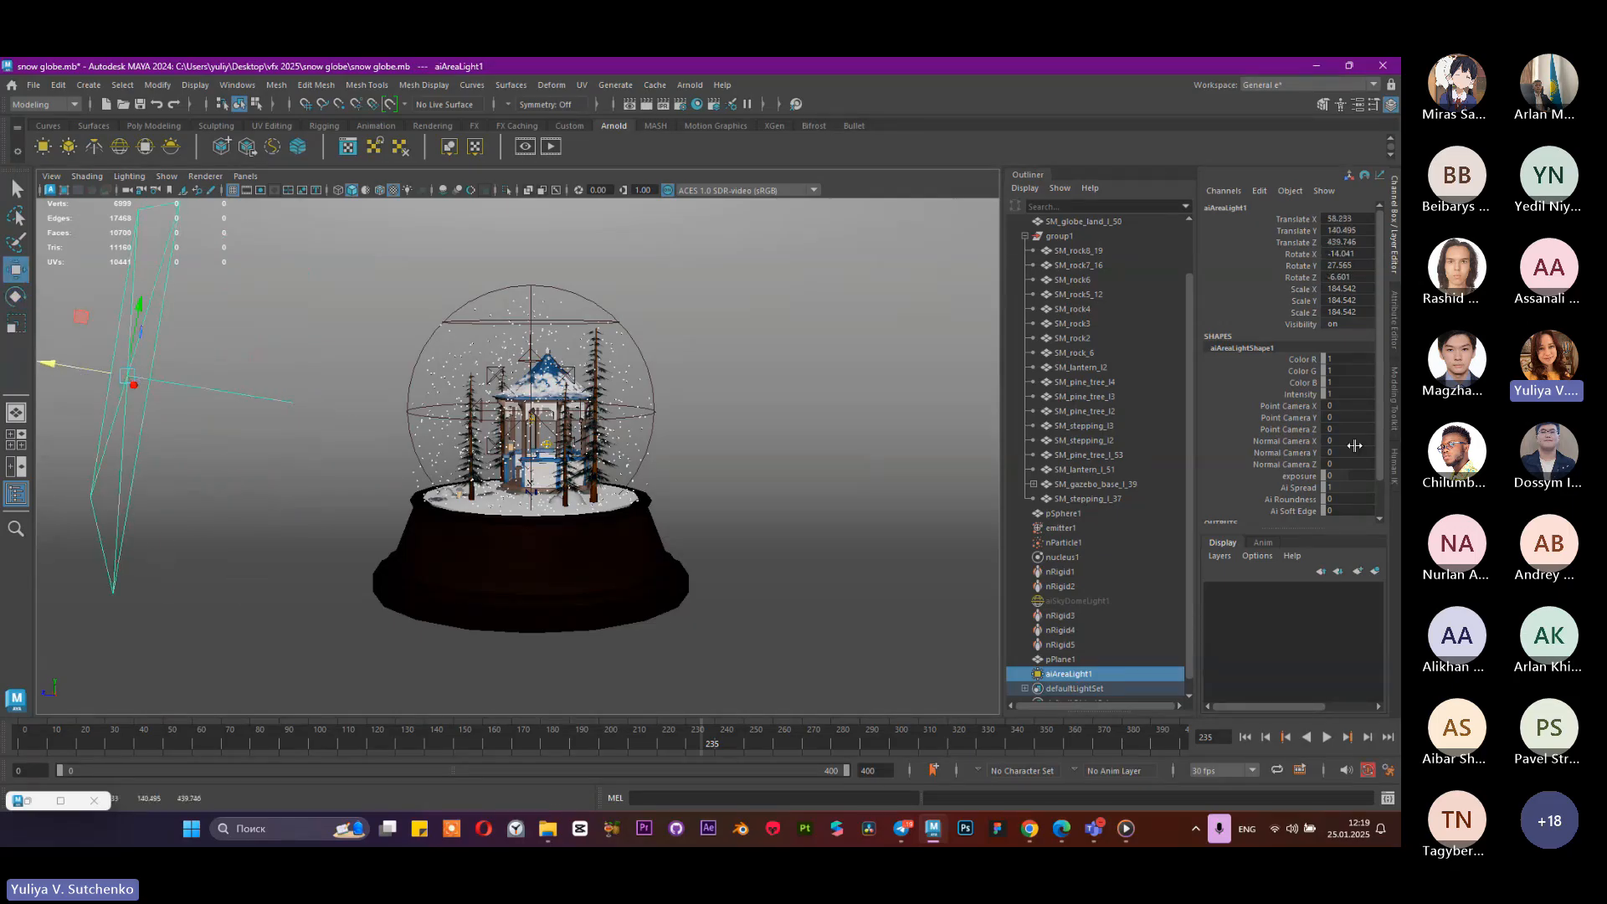
# Step: Set the area light's exposure to 10 and test-render it in the Arnold RenderView
pyautogui.click(1395, 326)
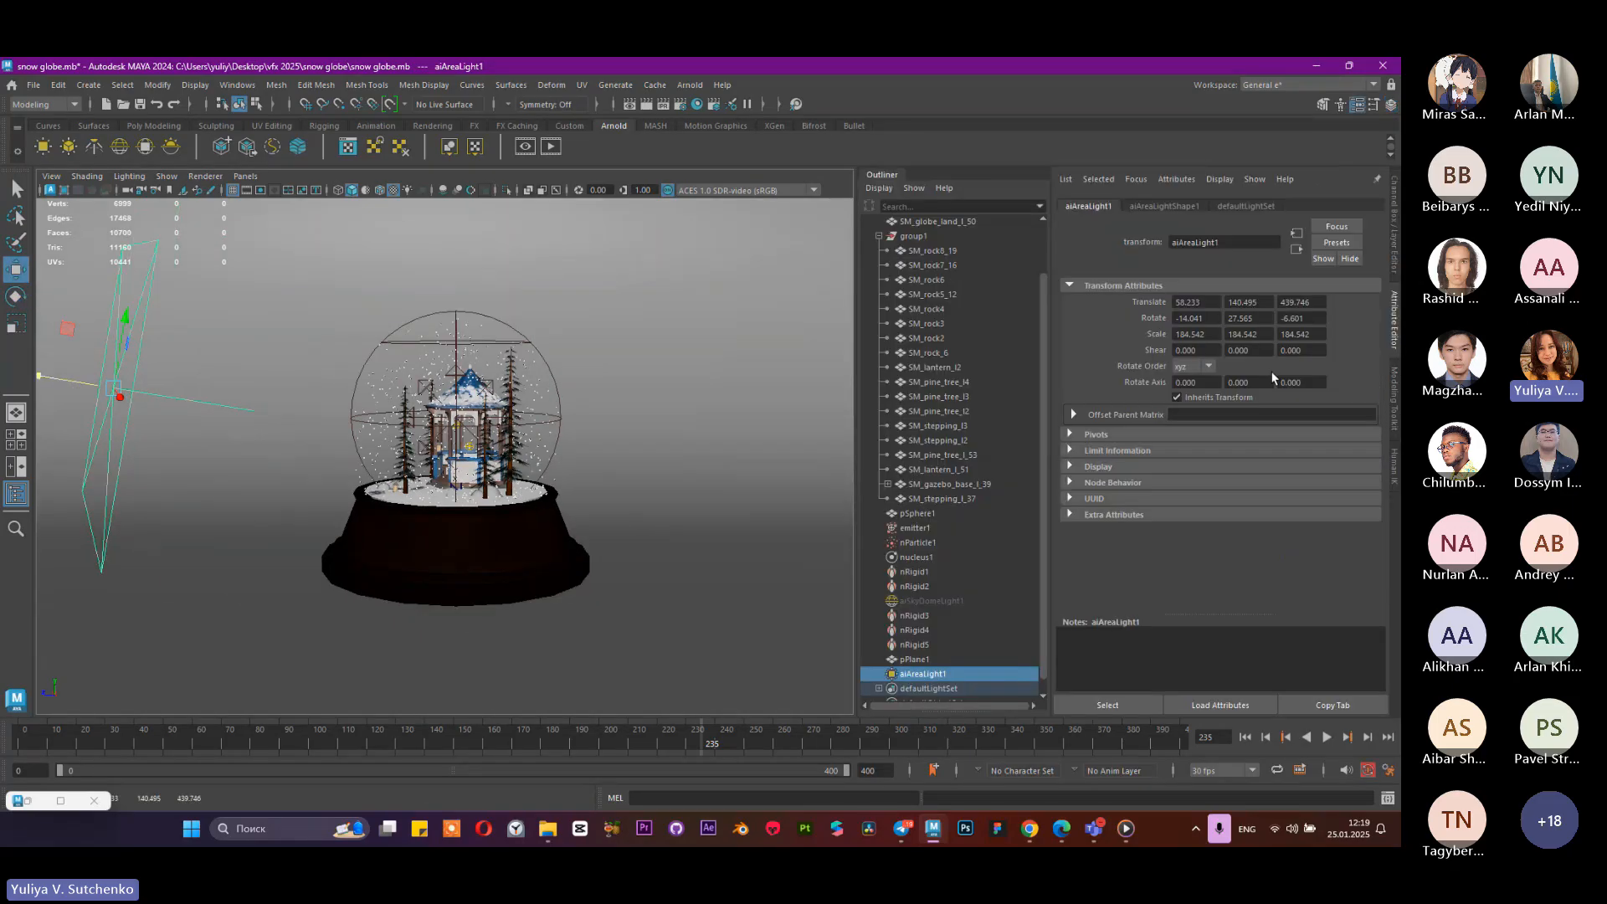
pyautogui.click(1142, 207)
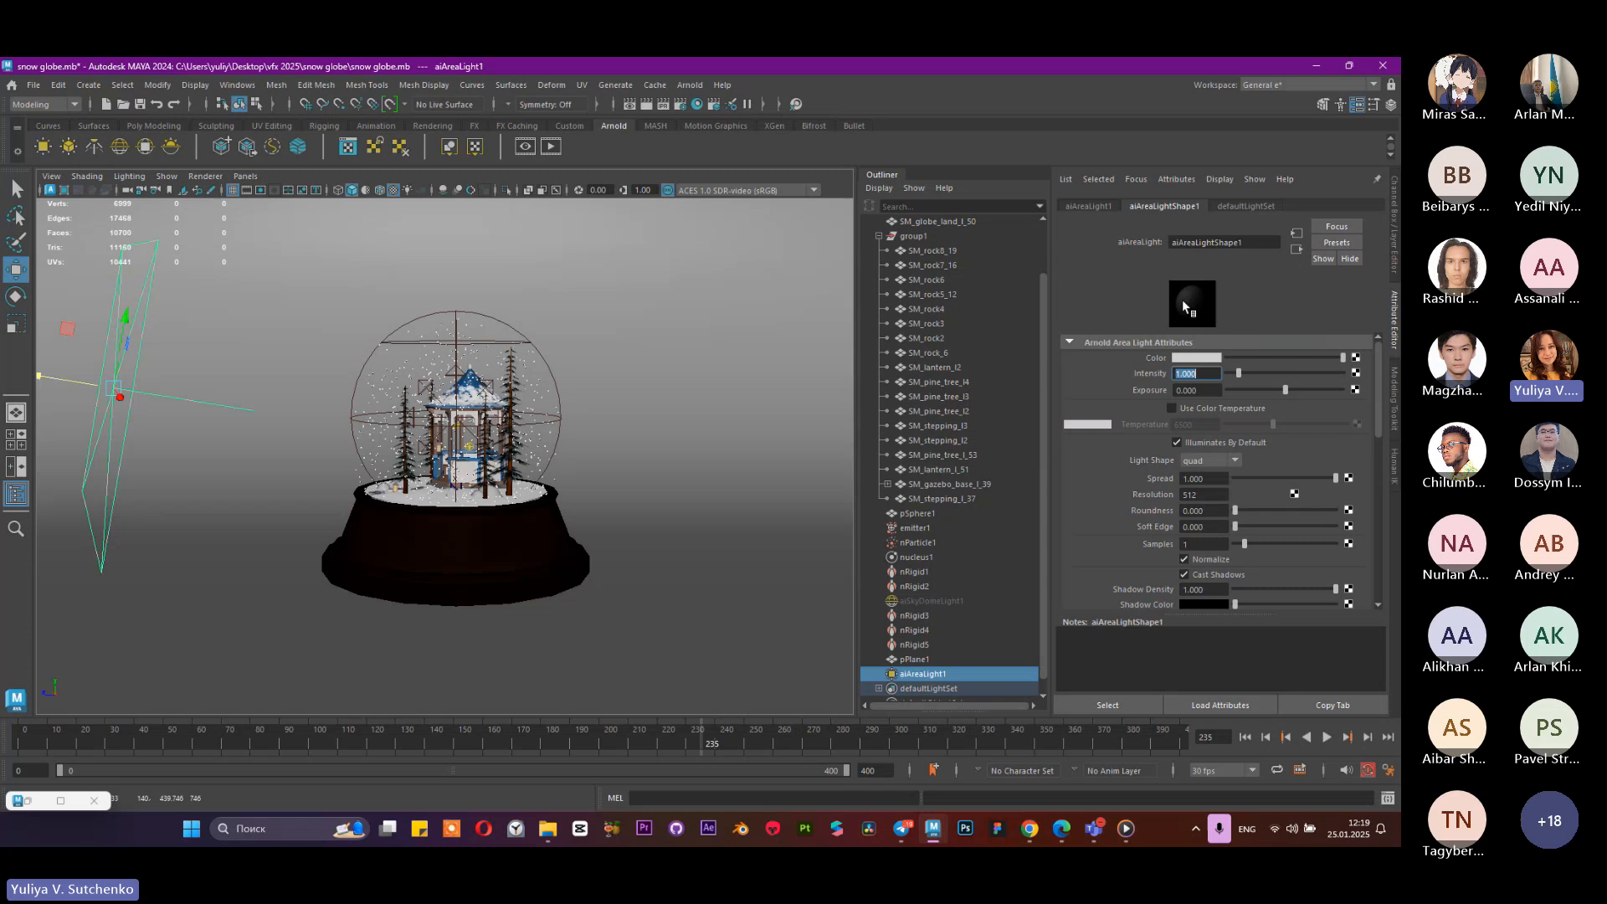
pyautogui.click(1198, 390)
pyautogui.write('10')
pyautogui.press('Return')
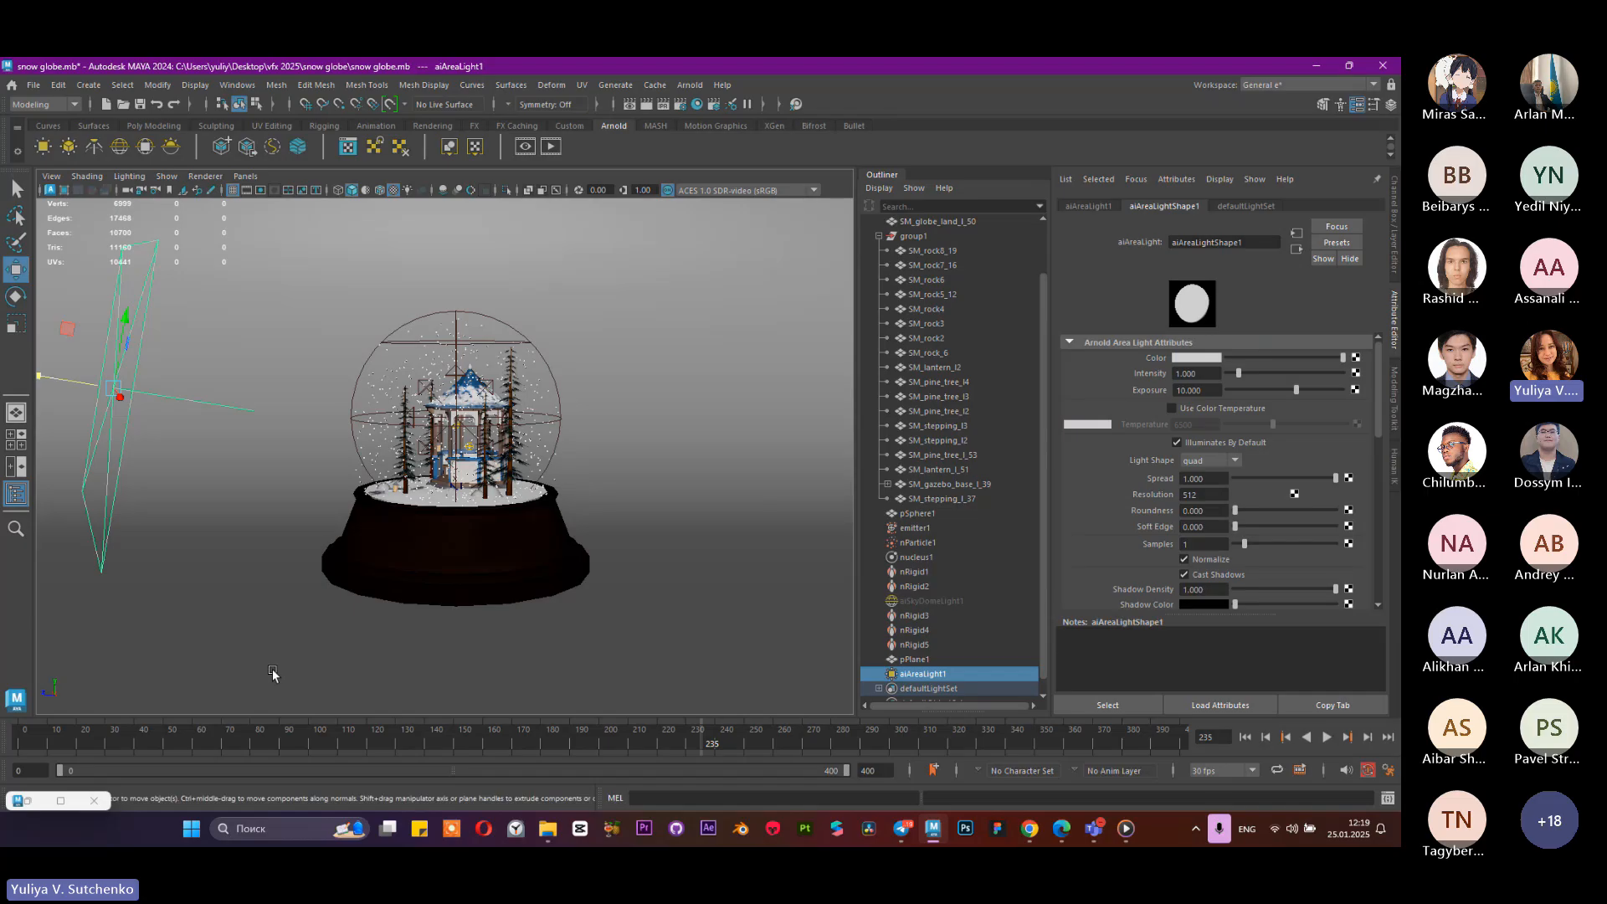
pyautogui.click(61, 801)
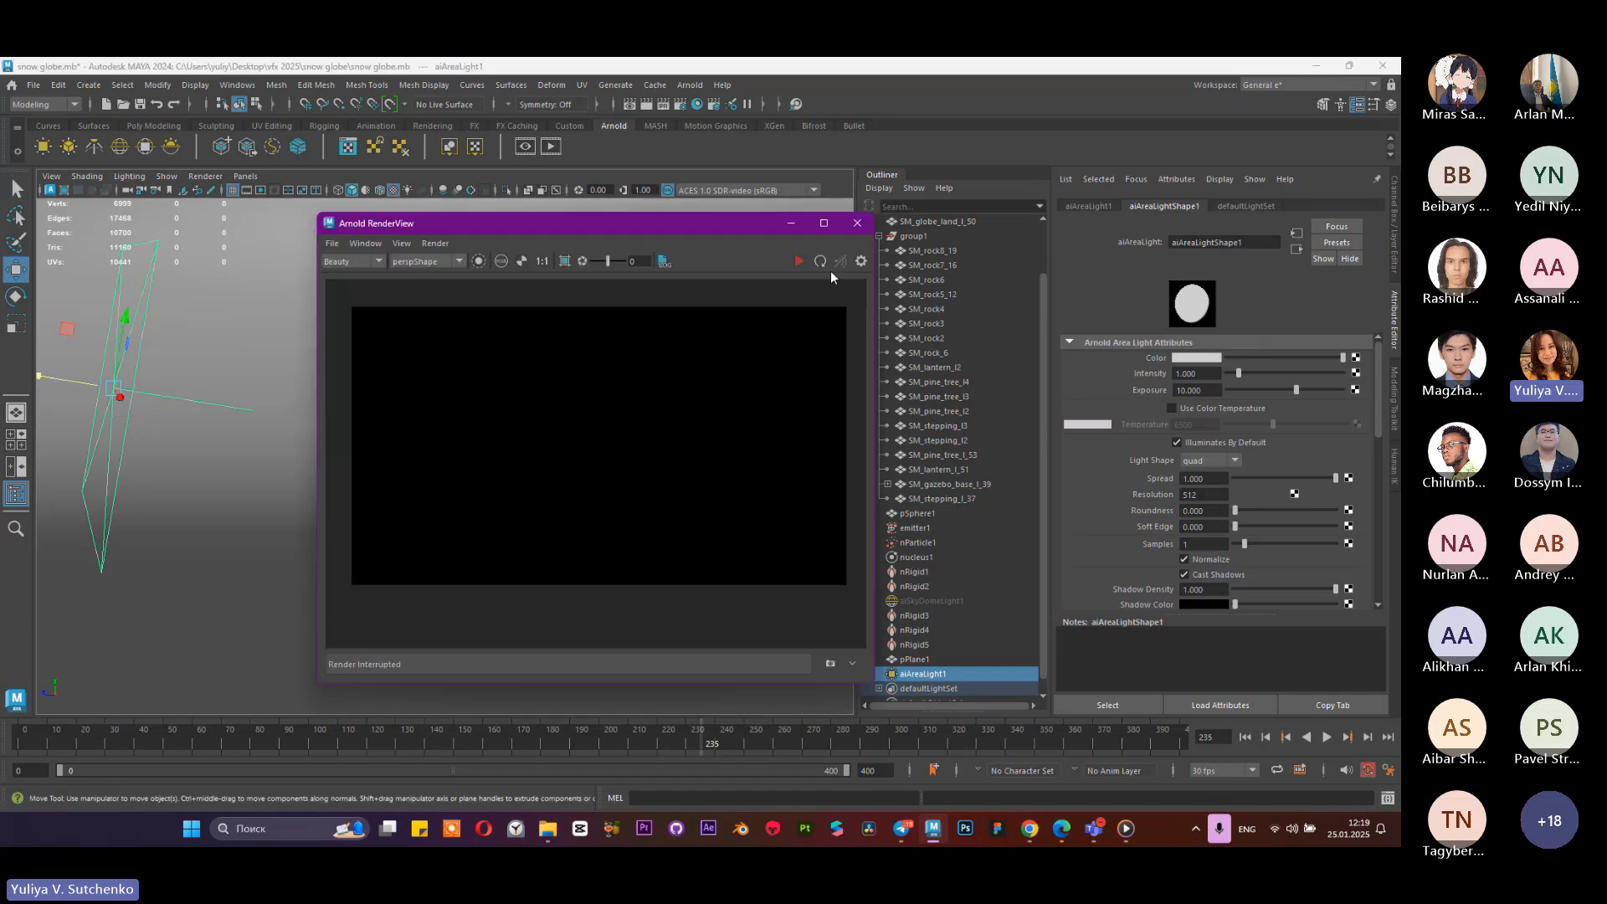
pyautogui.click(799, 261)
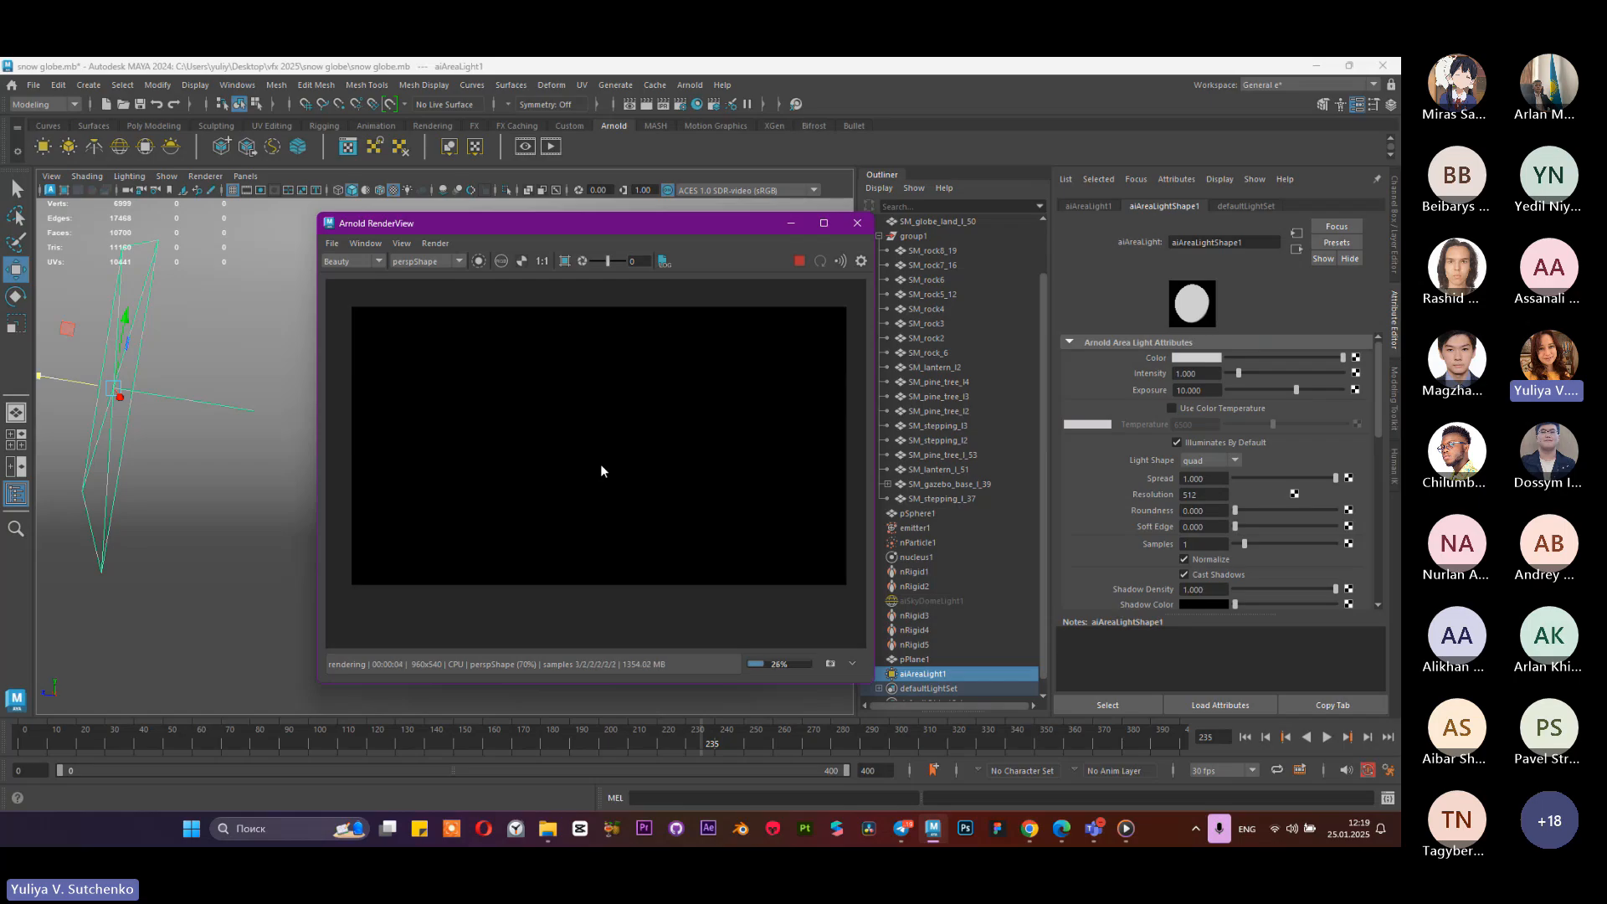
pyautogui.click(796, 264)
# Step: Set the area light's intensity to 100 and test-render the globe again
pyautogui.moveTo(1213, 374); pyautogui.dragTo(1164, 374)
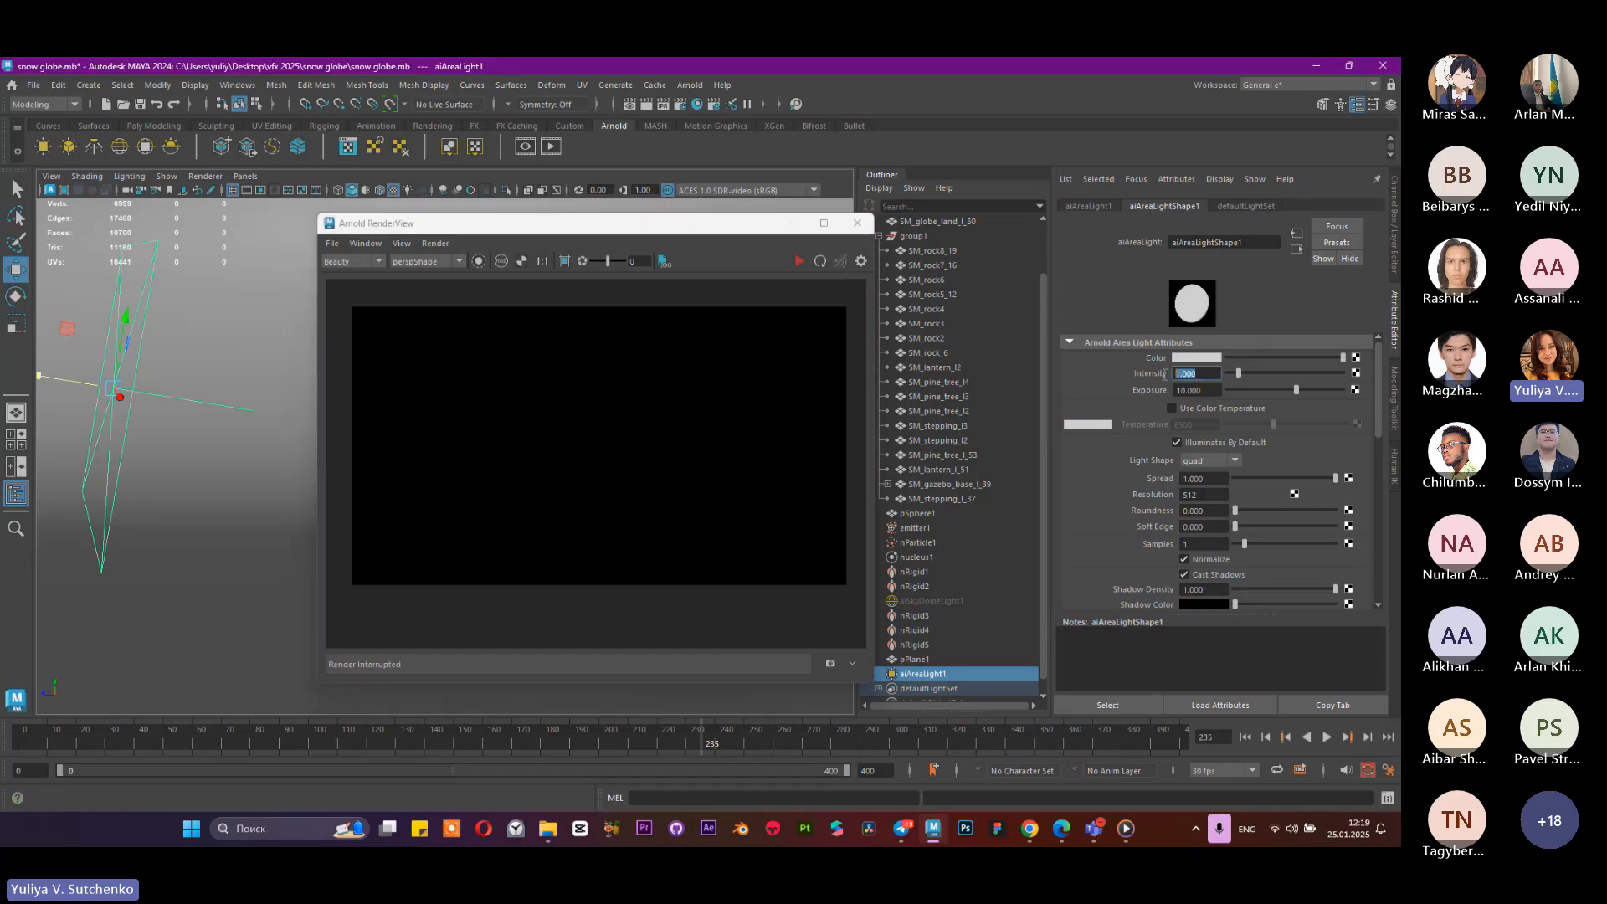
pyautogui.write('100')
pyautogui.press('Return')
pyautogui.click(797, 261)
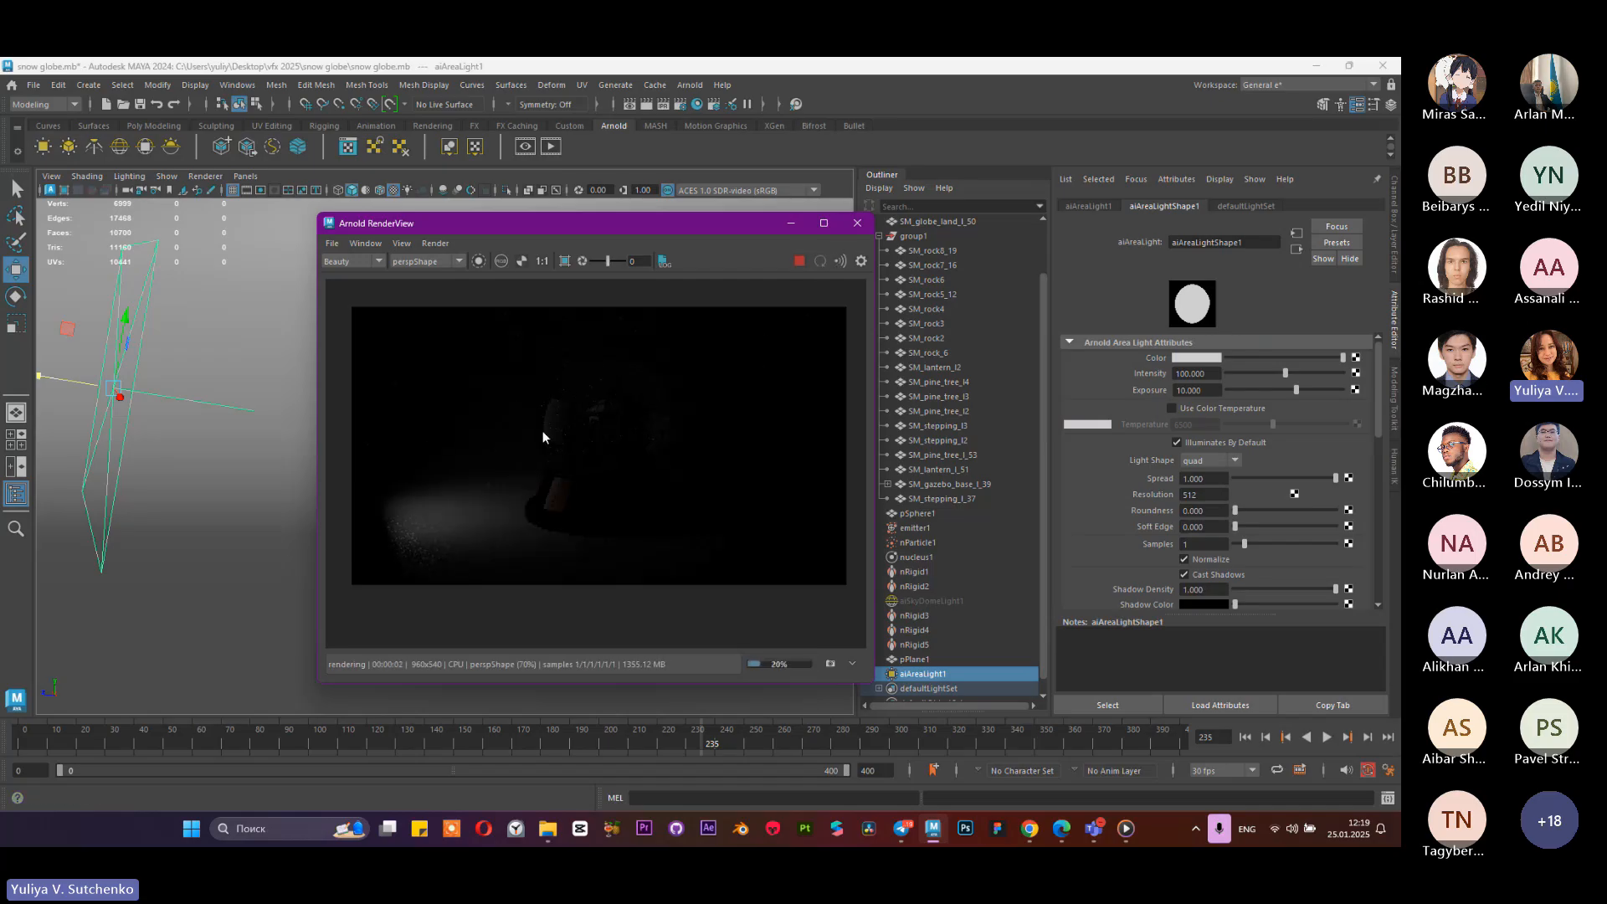
pyautogui.click(799, 260)
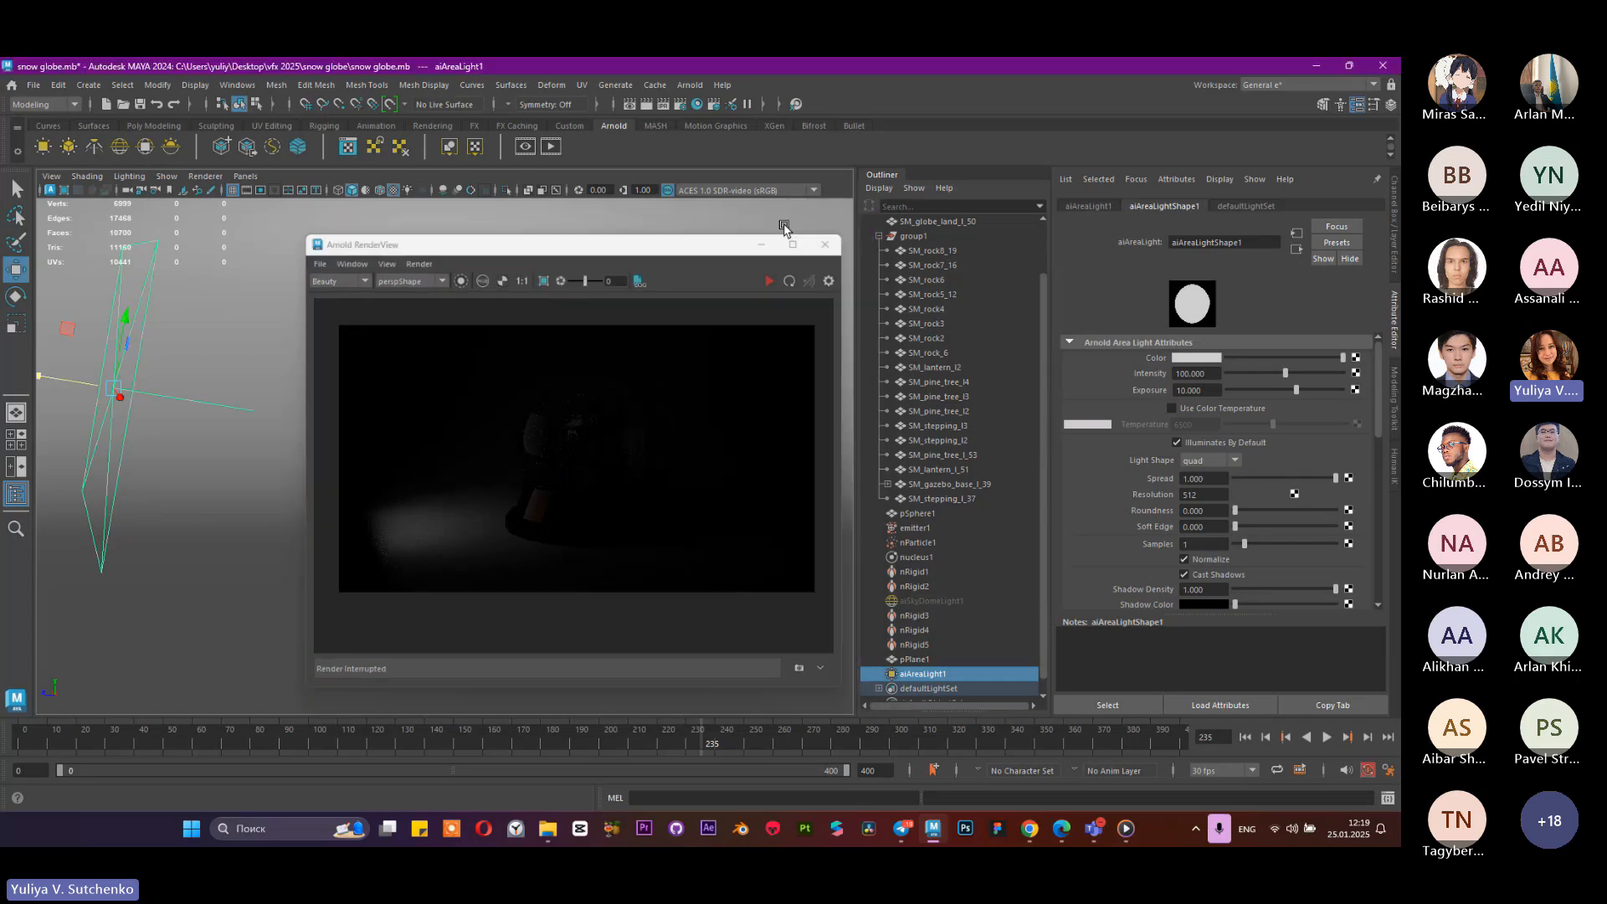
# Step: Move the area light closer to the snow globe and rotate it so its frame stands more upright
pyautogui.click(790, 222)
pyautogui.moveTo(131, 312); pyautogui.dragTo(493, 386)
pyautogui.press('e')
pyautogui.press('w')
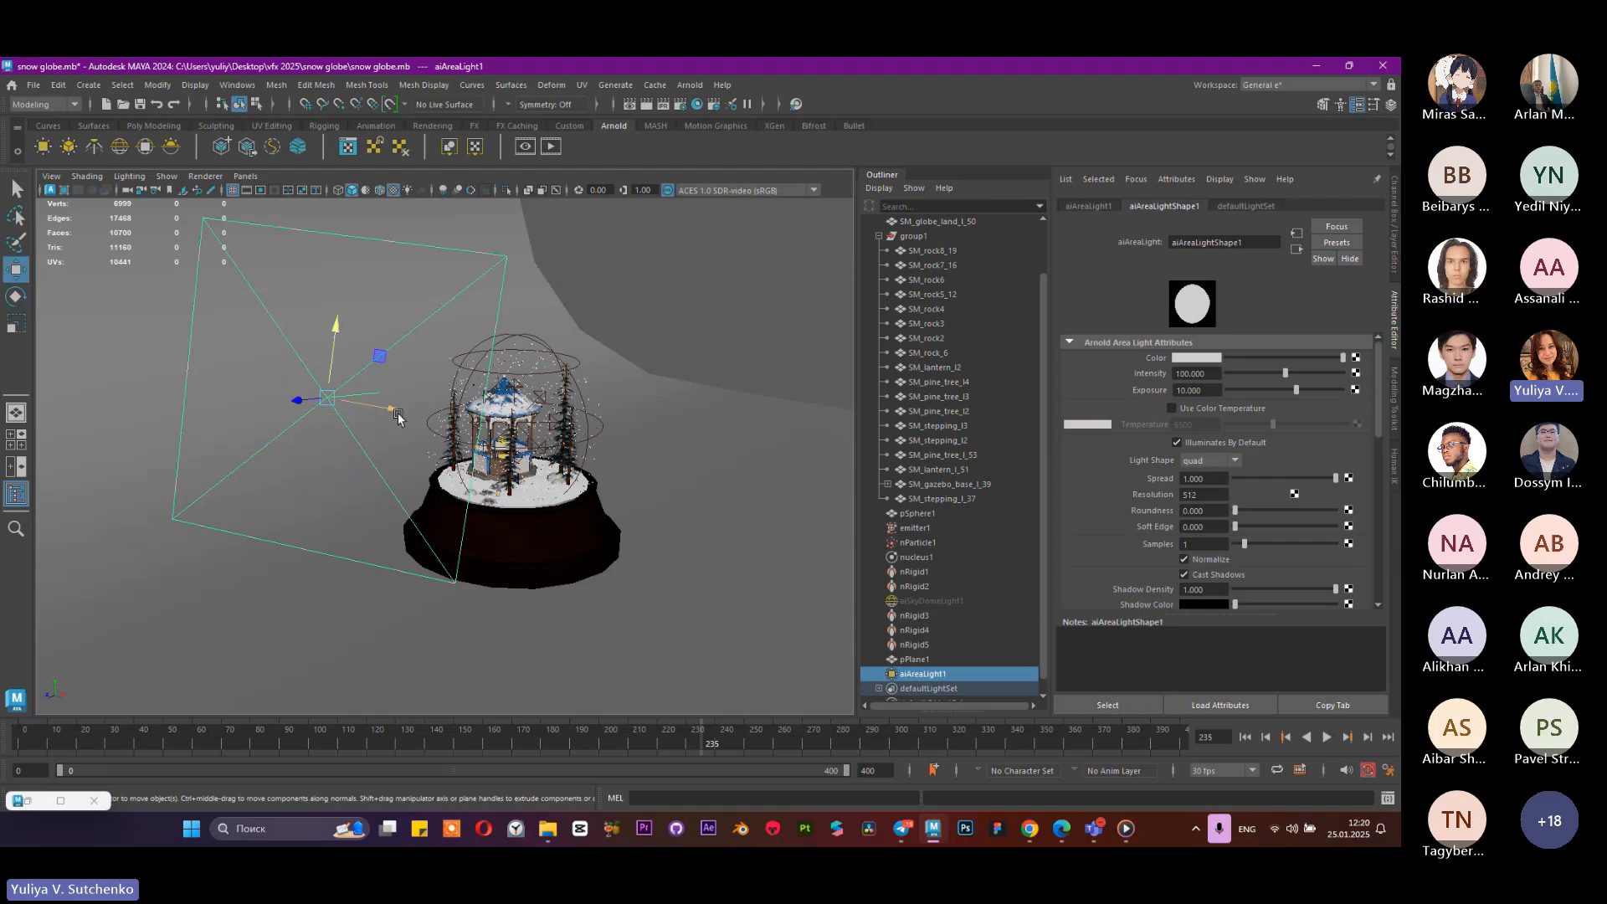
pyautogui.moveTo(397, 414); pyautogui.dragTo(503, 430)
pyautogui.moveTo(446, 348); pyautogui.dragTo(398, 359)
pyautogui.press('e')
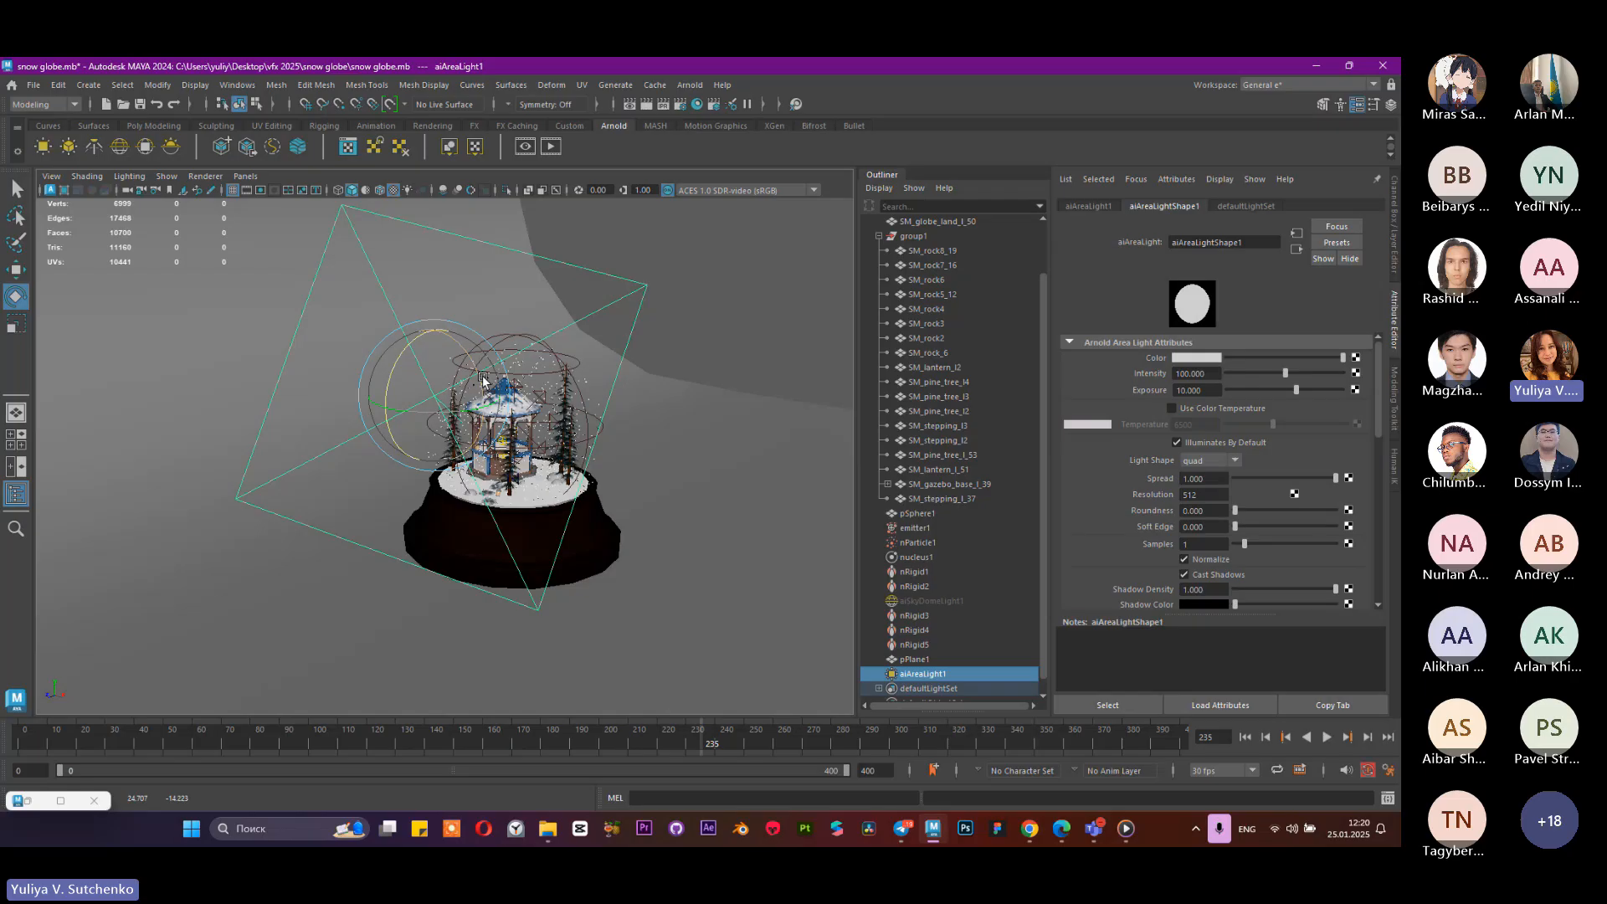
pyautogui.moveTo(486, 374); pyautogui.dragTo(486, 362)
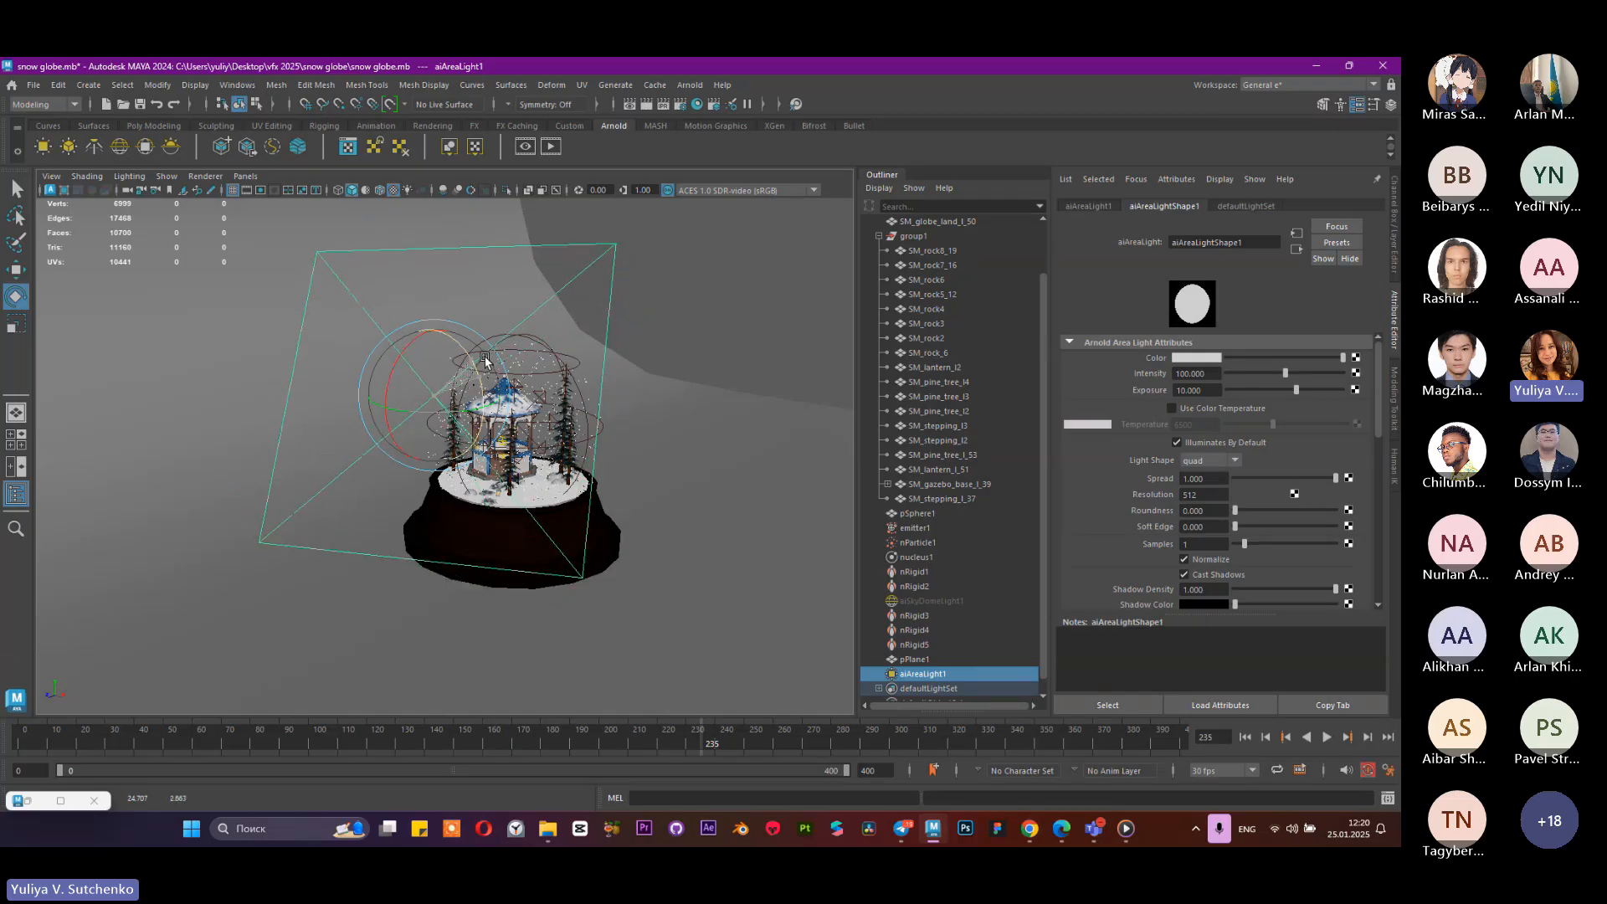
# Step: Test-render the repositioned area light in the Arnold RenderView and put the render view away
pyautogui.keyDown('alt'); pyautogui.moveTo(621, 421); pyautogui.dragTo(561, 408); pyautogui.keyUp('alt')
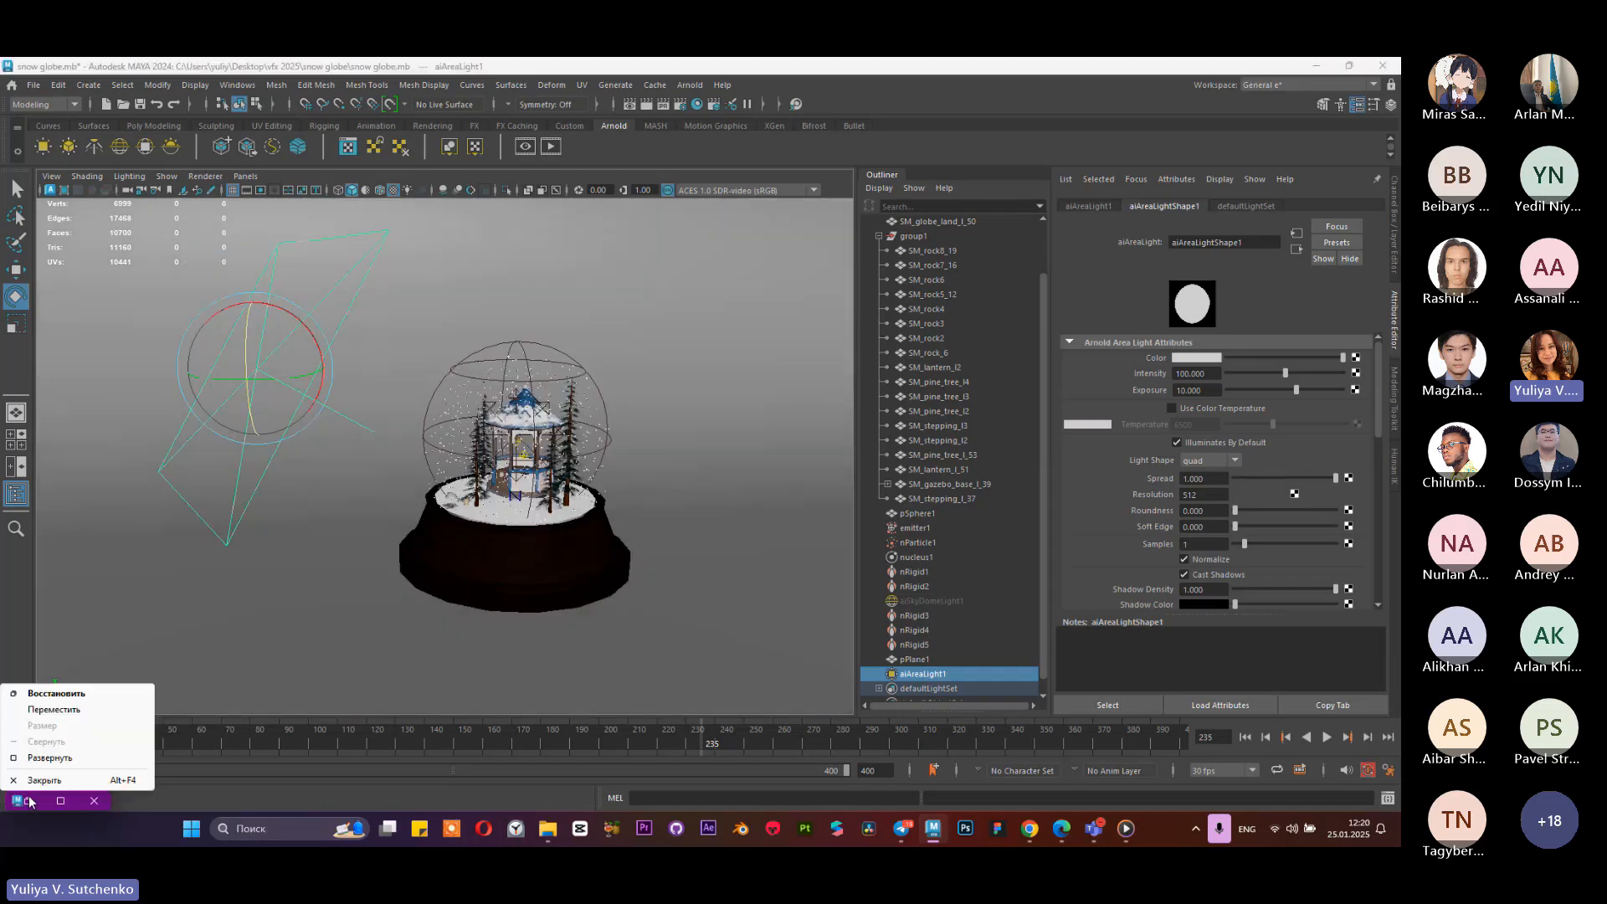
pyautogui.click(21, 801)
pyautogui.click(84, 697)
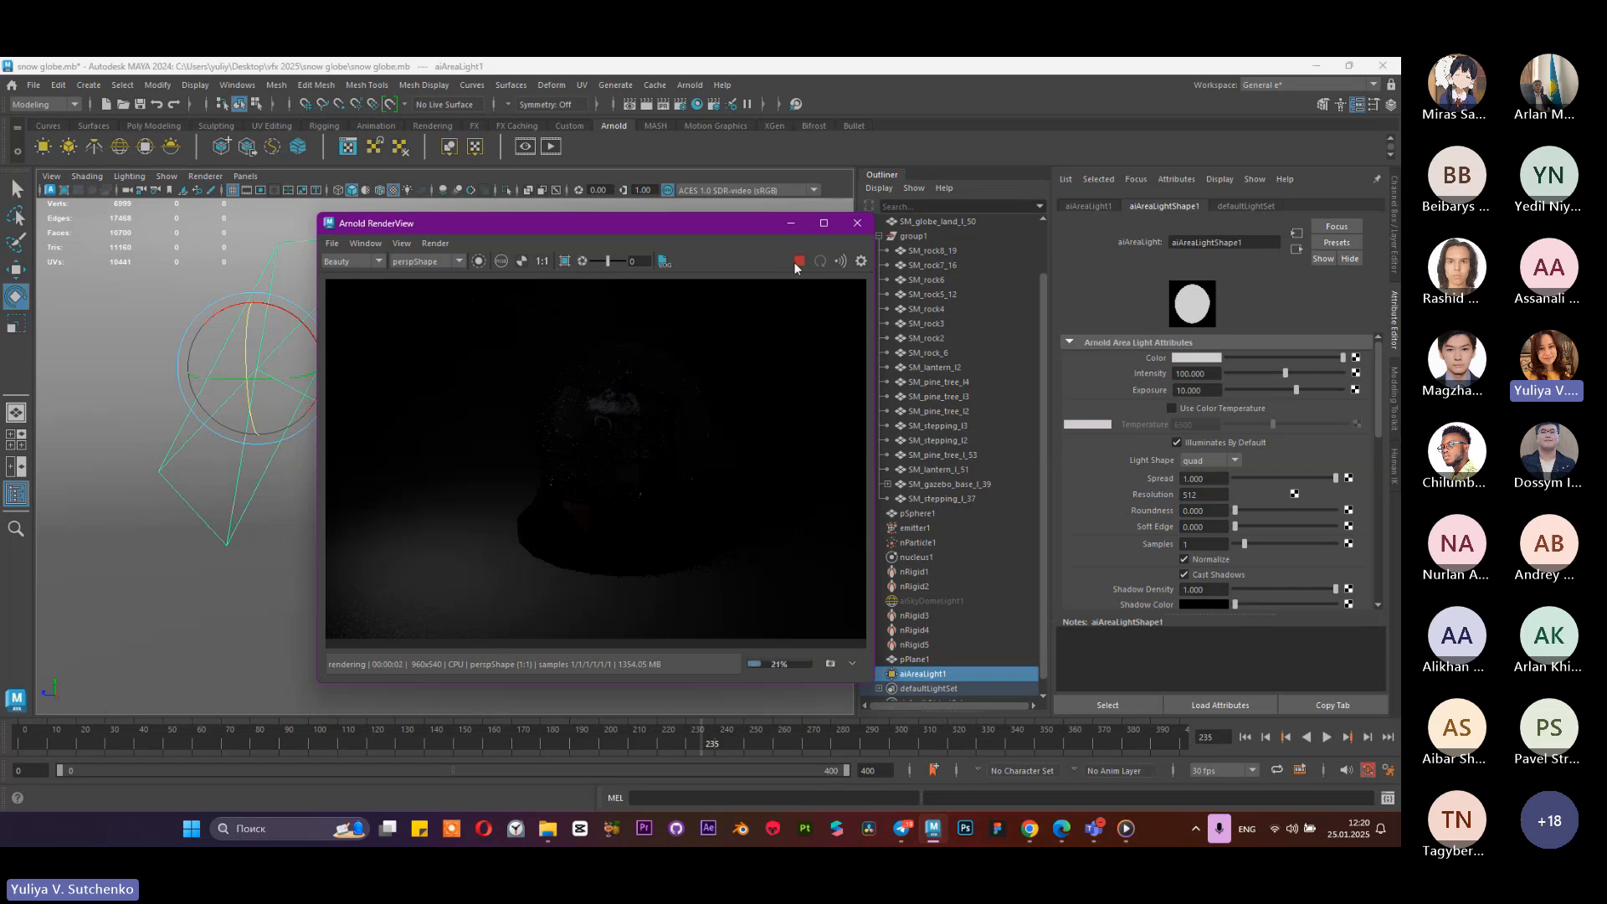
pyautogui.click(790, 222)
# Step: Set the area light's exposure to 20 and start the render again in the Arnold RenderView
pyautogui.click(1216, 388)
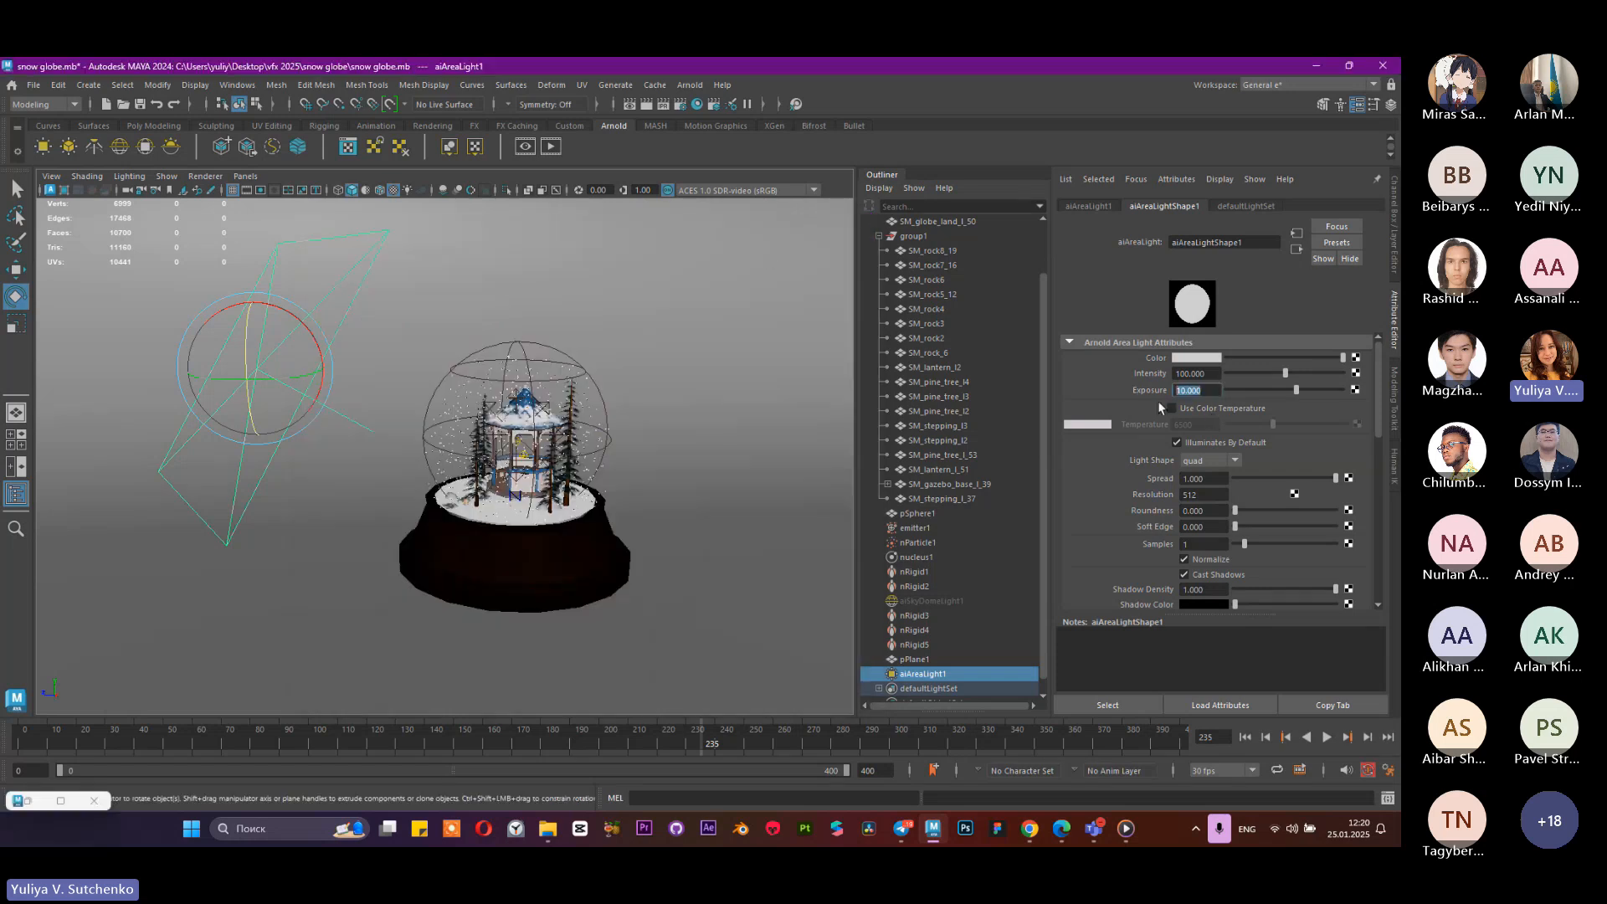
pyautogui.write('20')
pyautogui.press('Return')
pyautogui.click(27, 801)
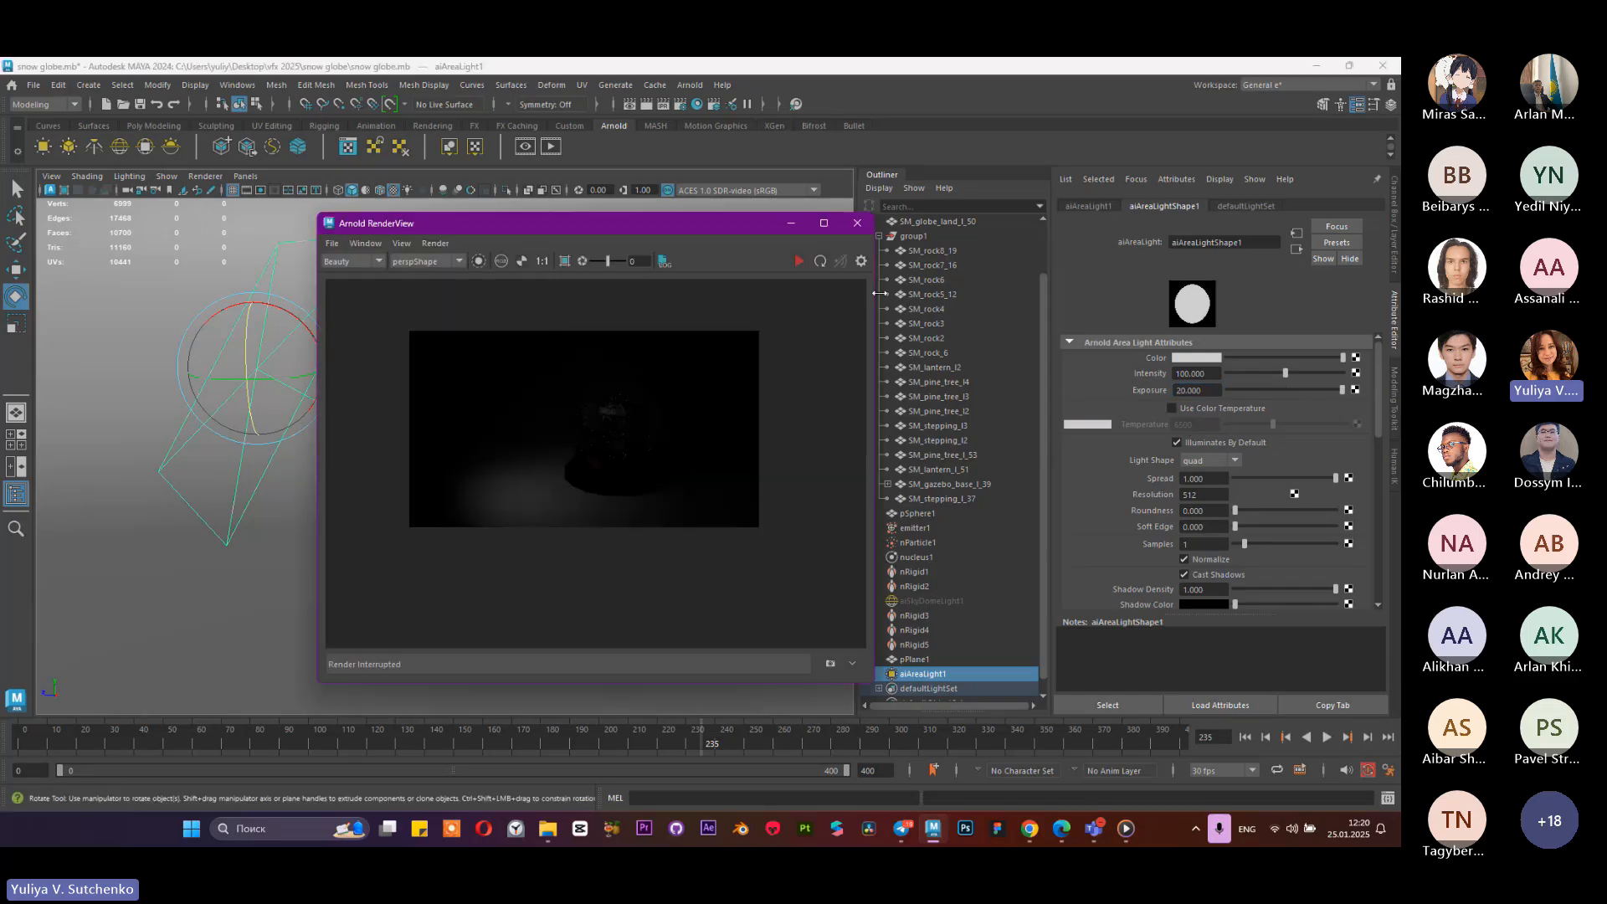
pyautogui.click(799, 263)
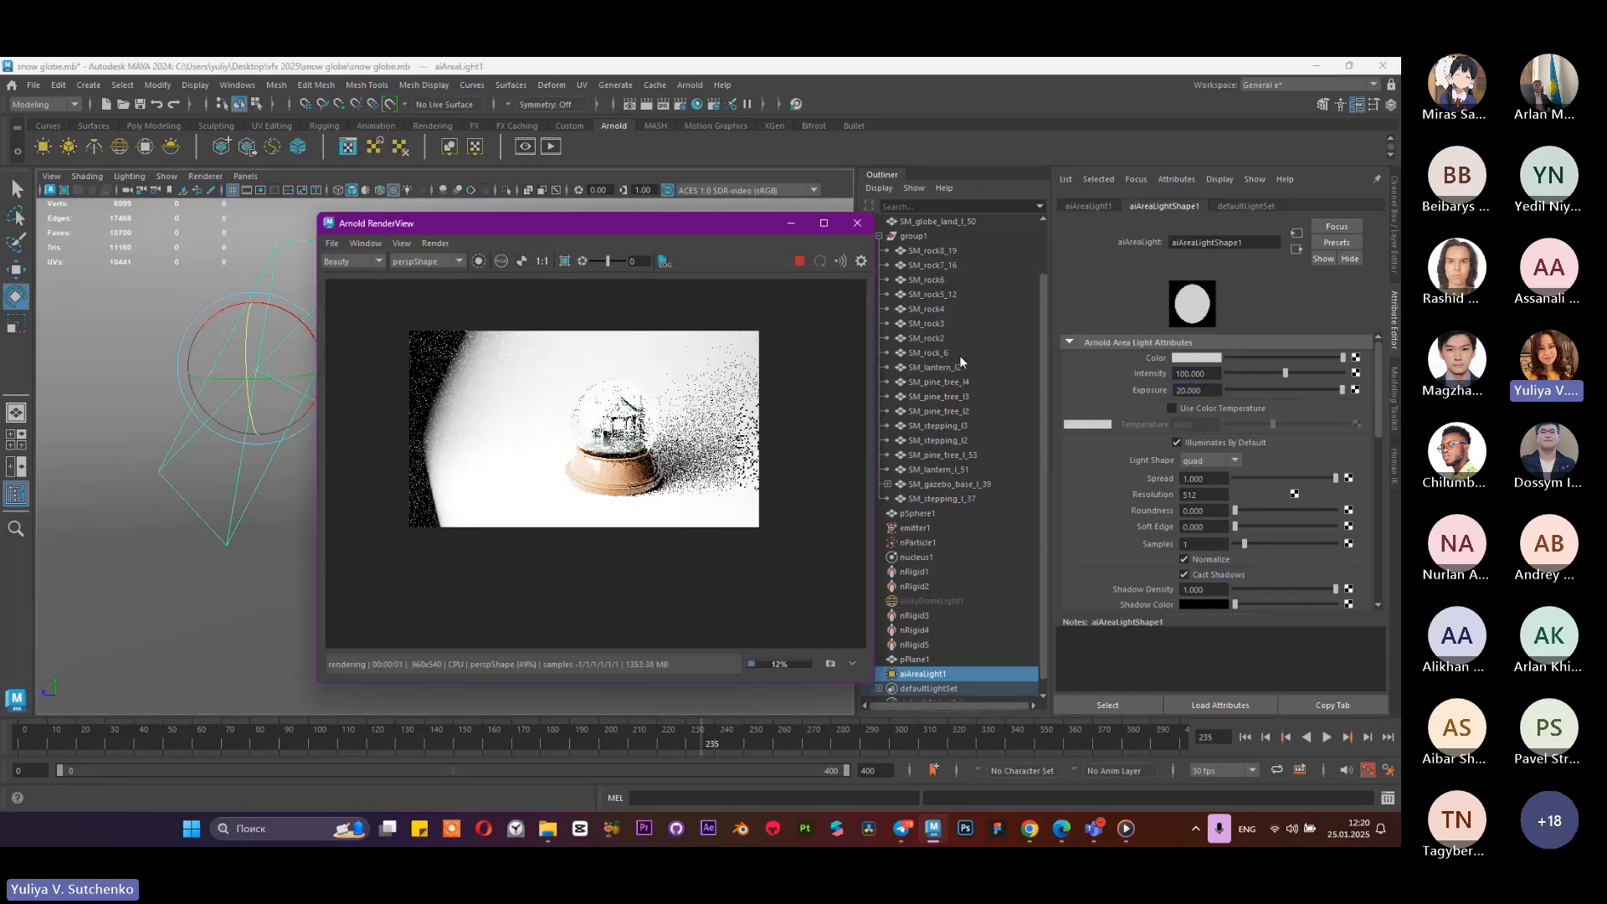
# Step: Lower the area light's exposure to 15 while the render is running
pyautogui.click(1176, 391)
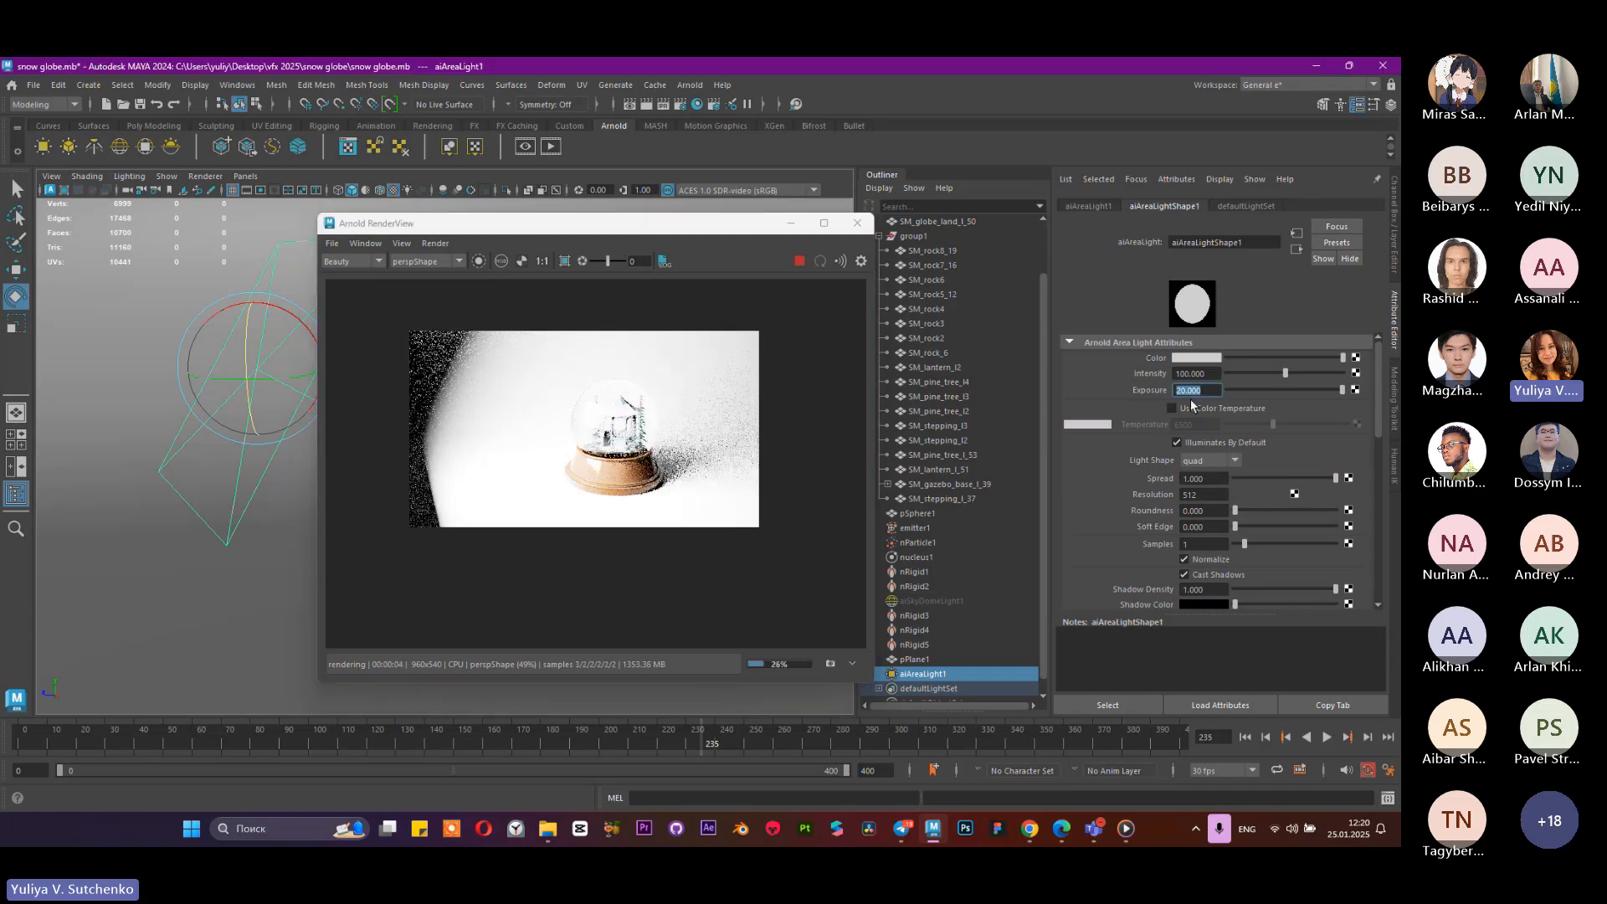
pyautogui.write('15')
pyautogui.press('Return')
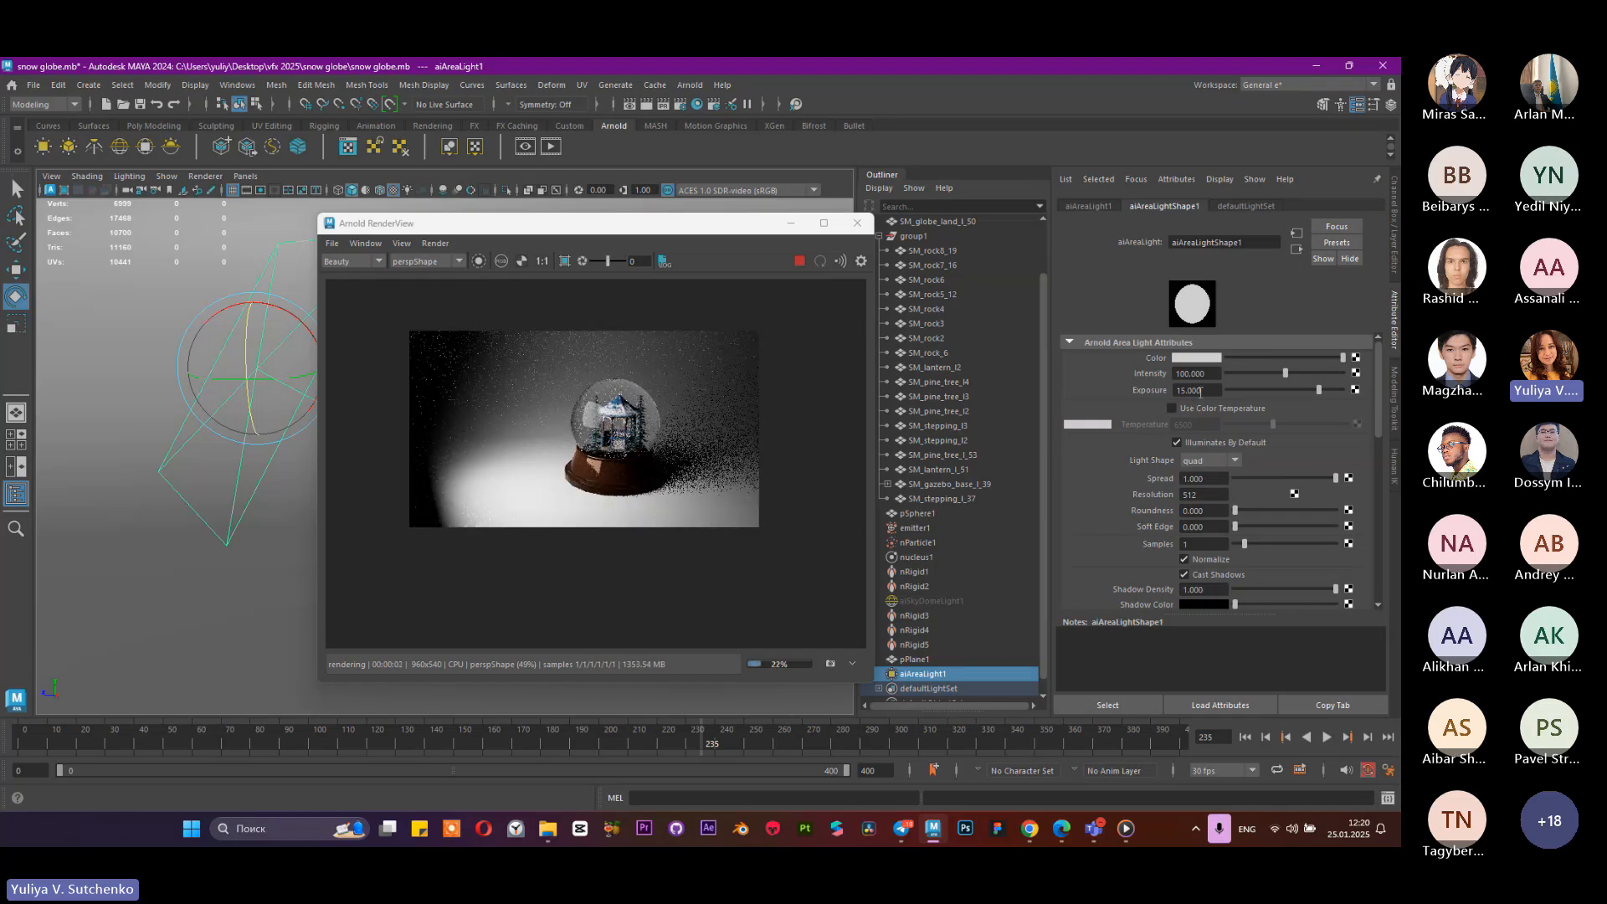
# Step: Set the area light's camera visibility to 1 and raise it to 2
pyautogui.scroll(-5, 1196, 469)
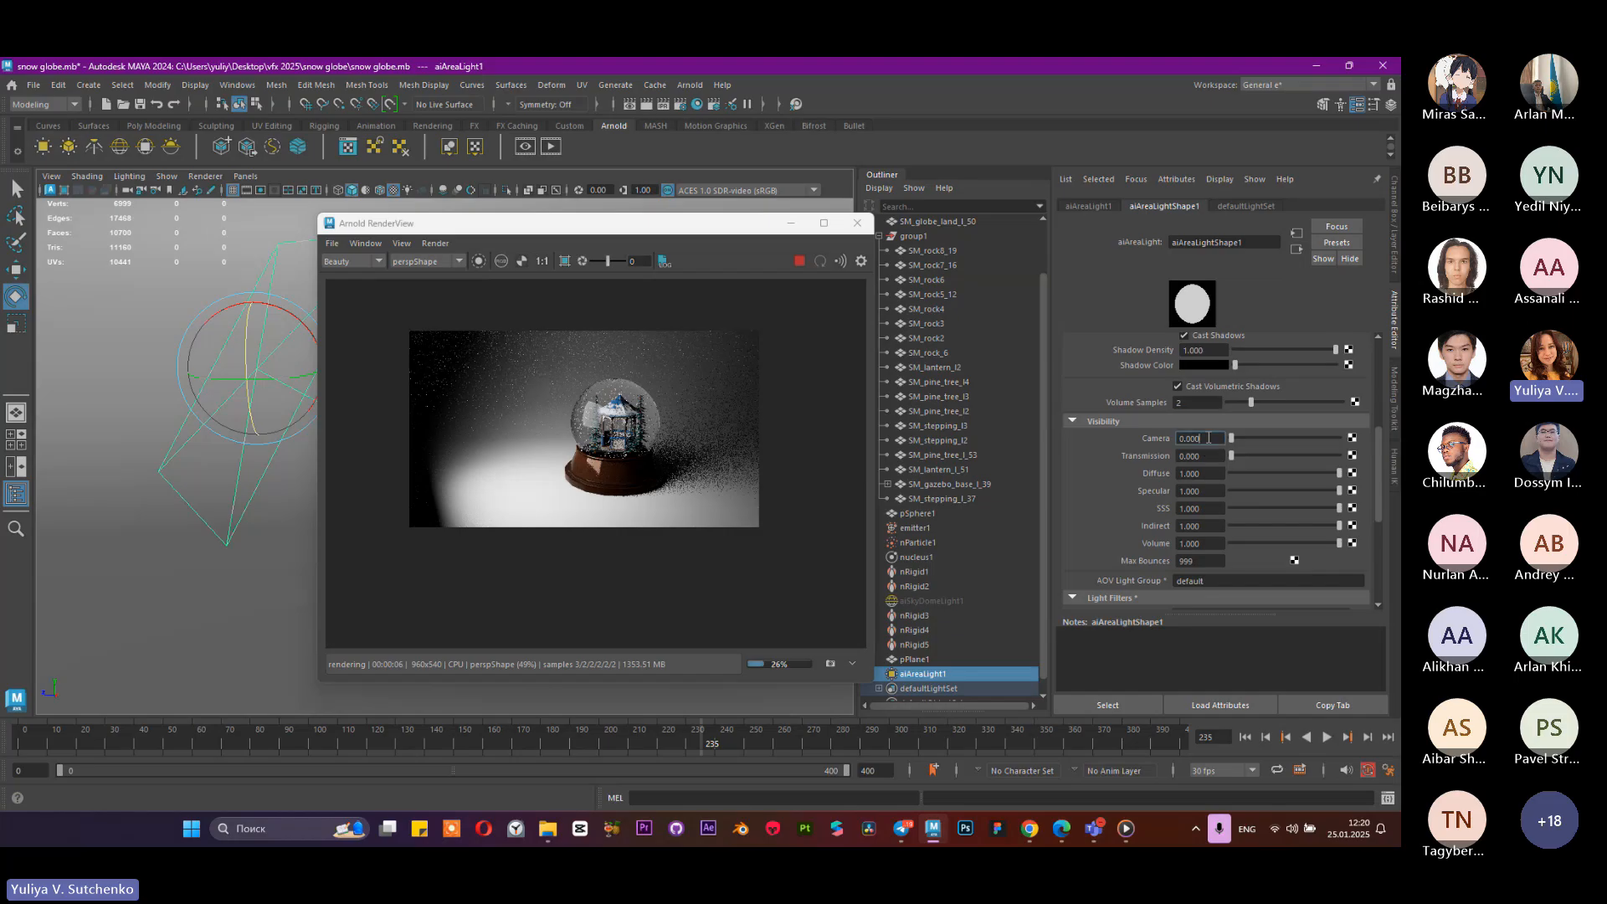
pyautogui.click(1201, 440)
pyautogui.write('1')
pyautogui.press('Return')
pyautogui.doubleClick(1209, 441)
pyautogui.write('2')
pyautogui.press('Return')
pyautogui.scroll(3, 1152, 501)
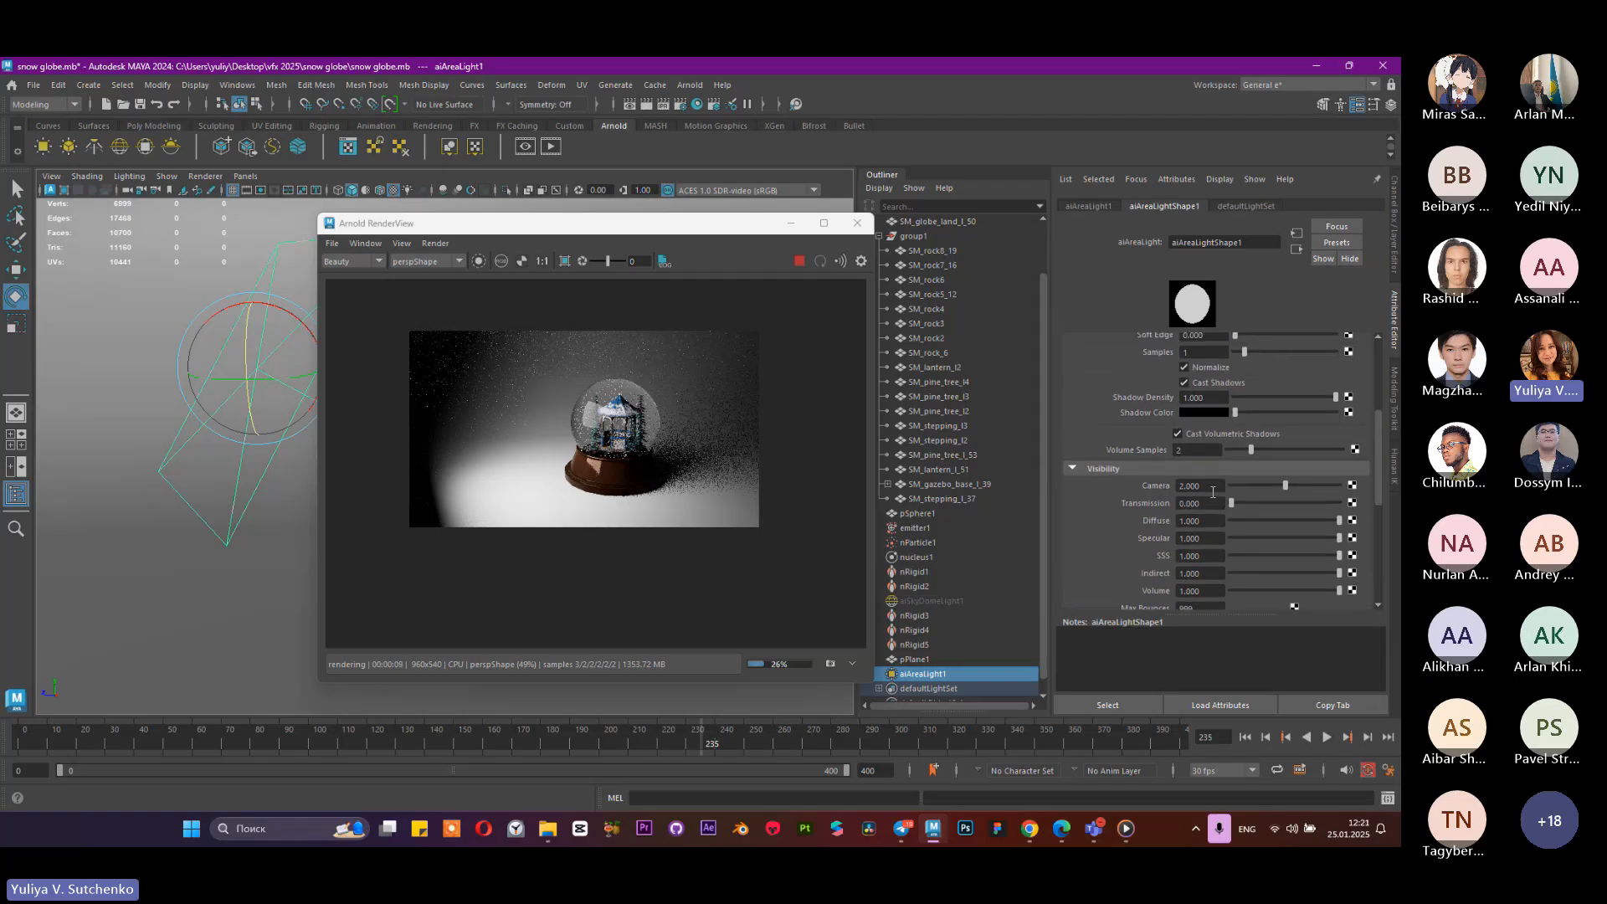
# Step: Turn on color temperature for the area light and try warm values of about 3663 and 4521
pyautogui.scroll(6, 1212, 492)
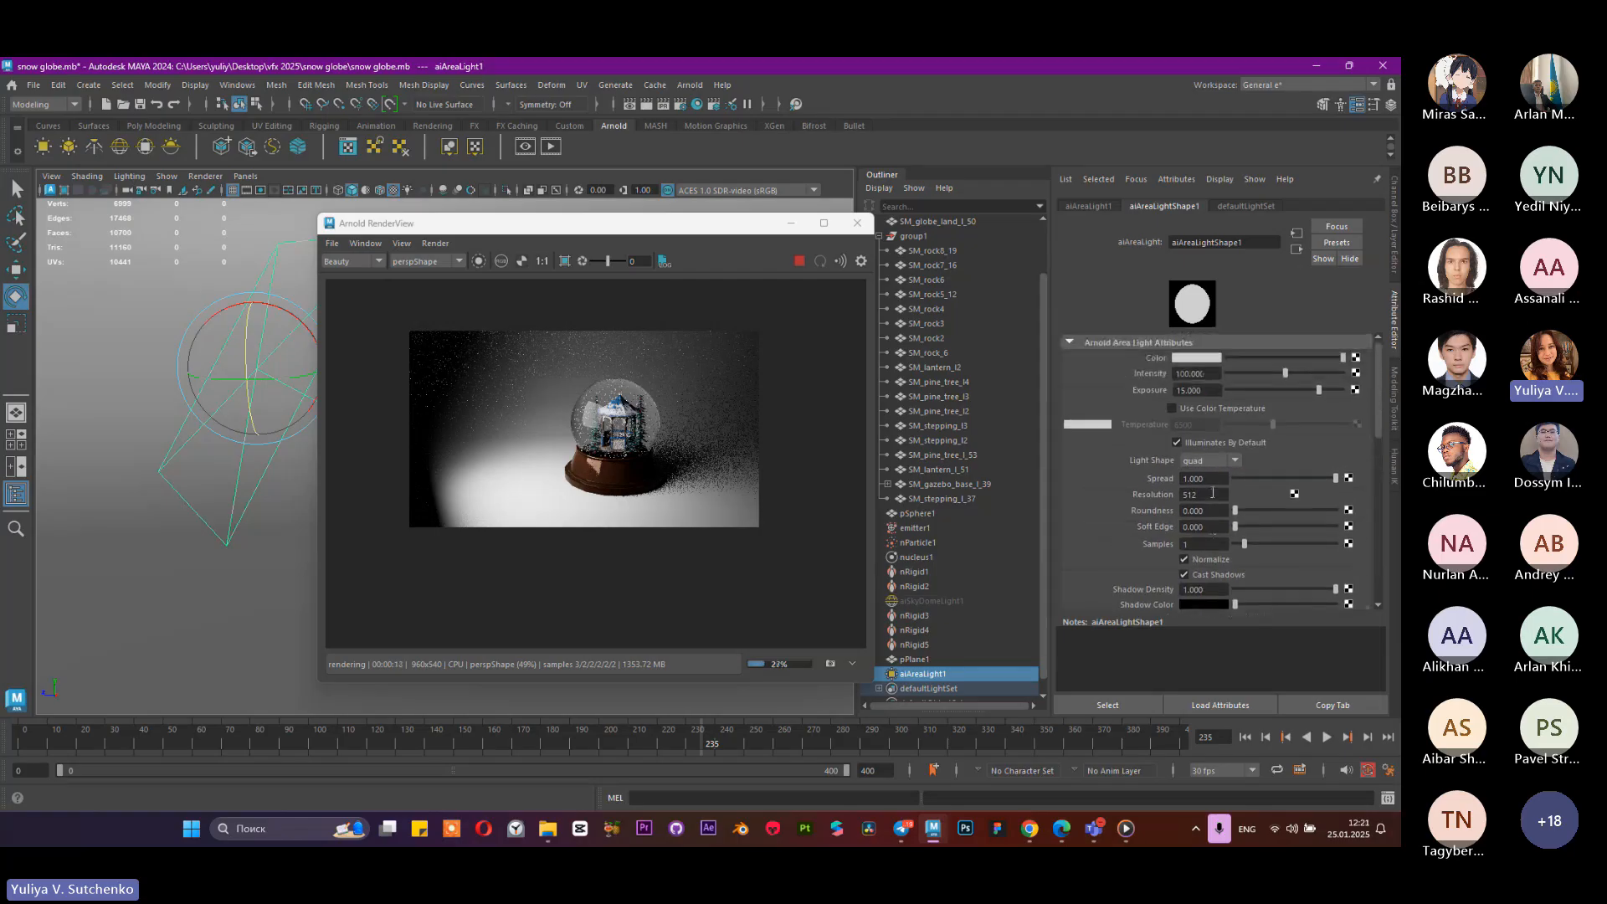
pyautogui.click(1226, 409)
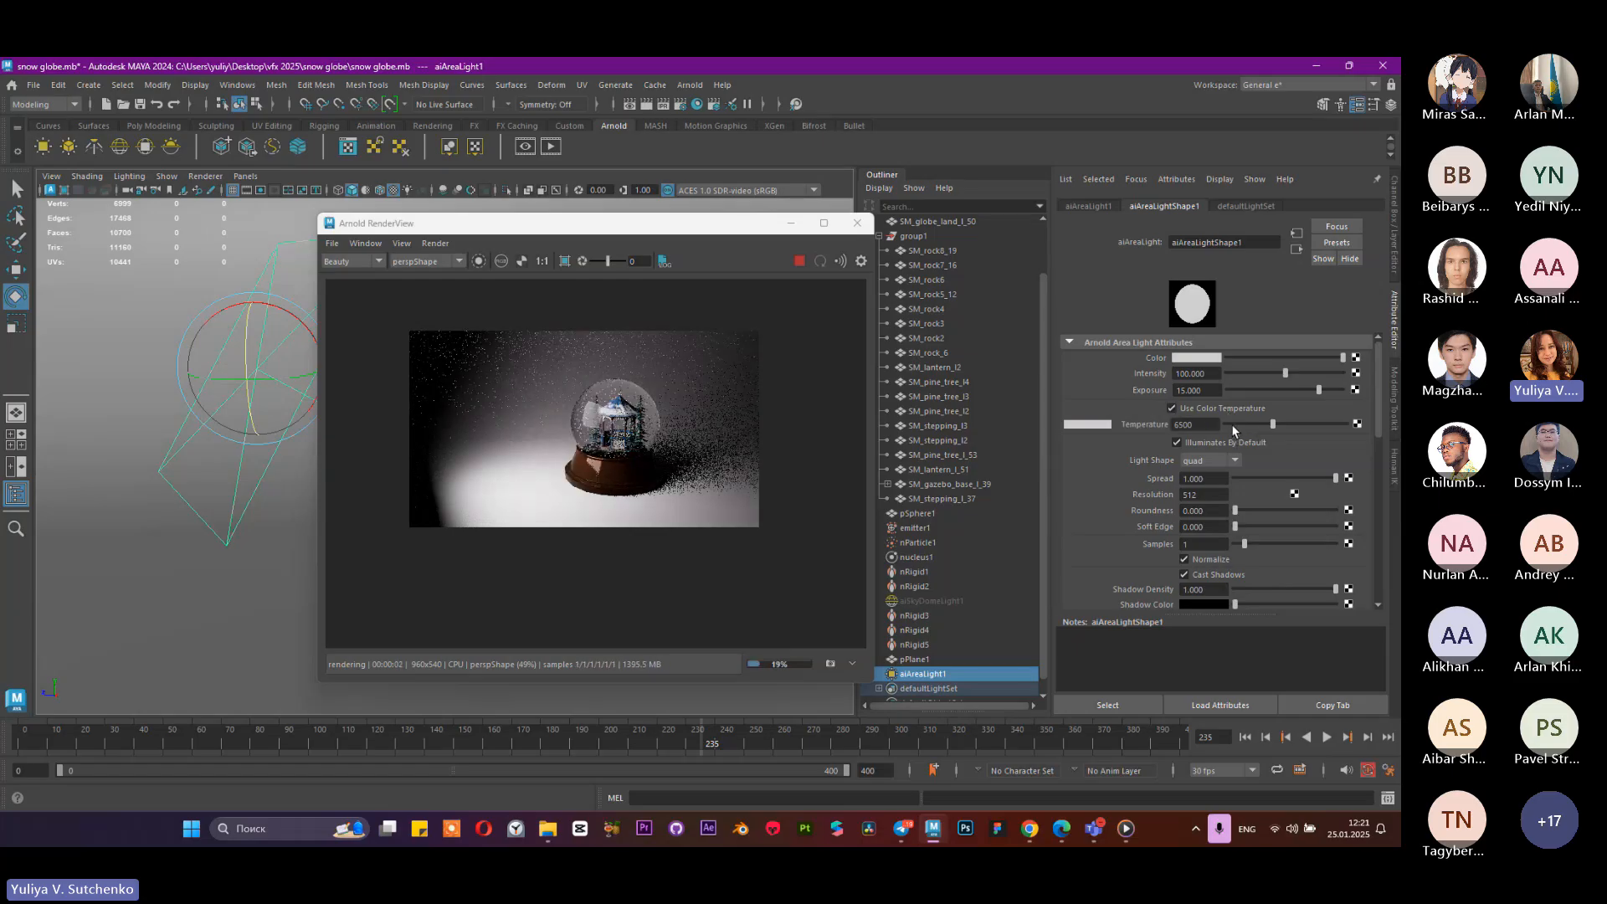
pyautogui.click(1248, 424)
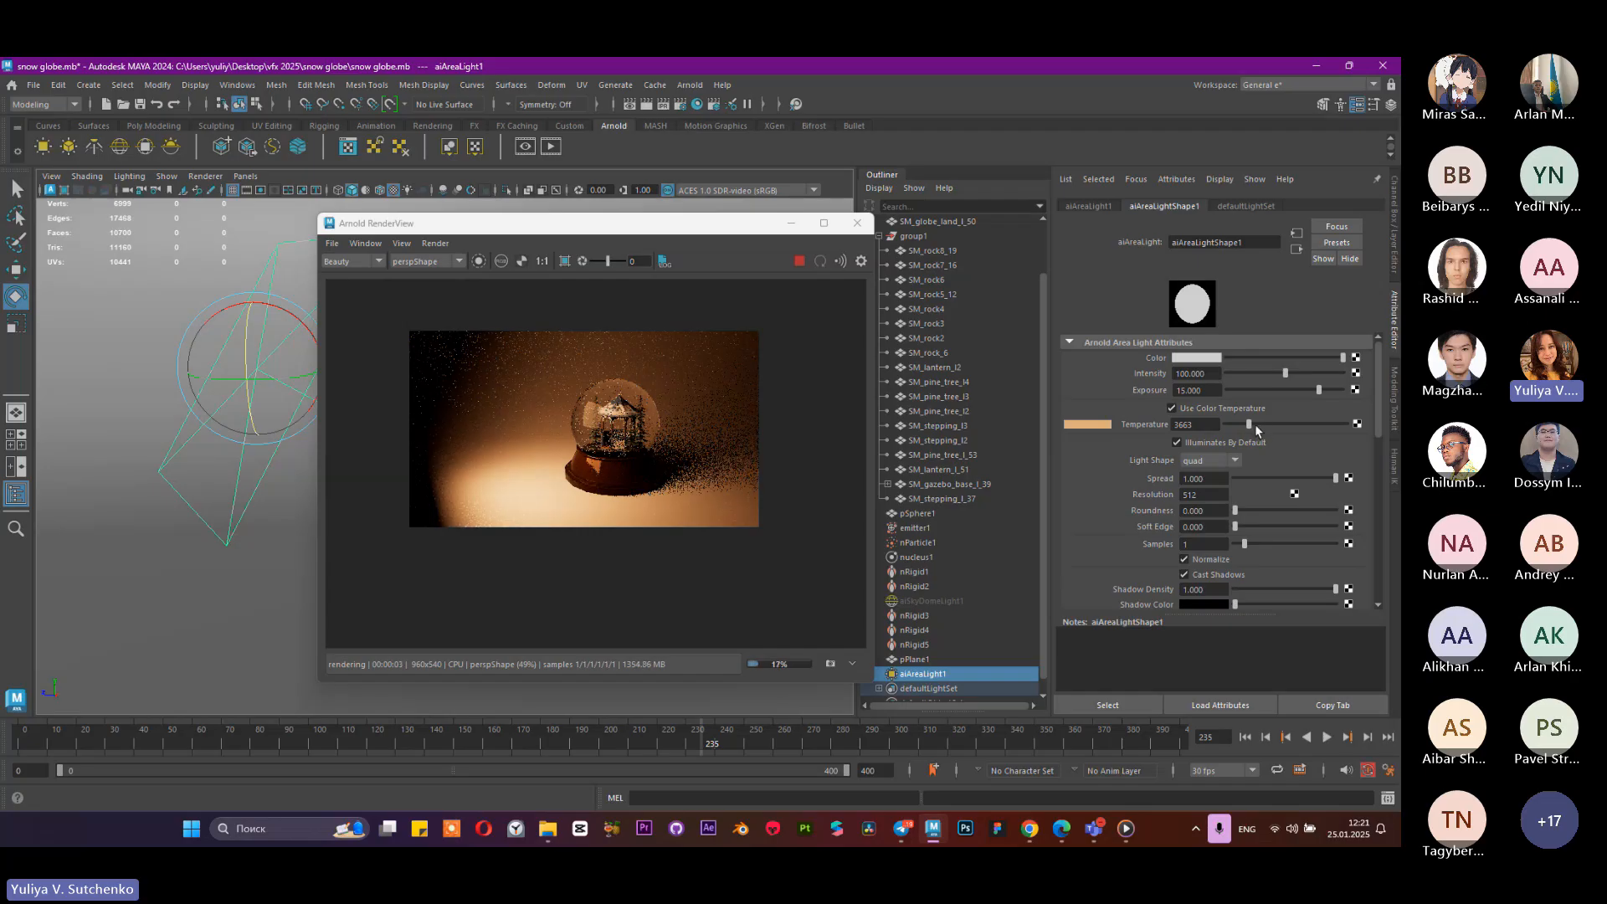
pyautogui.click(1255, 423)
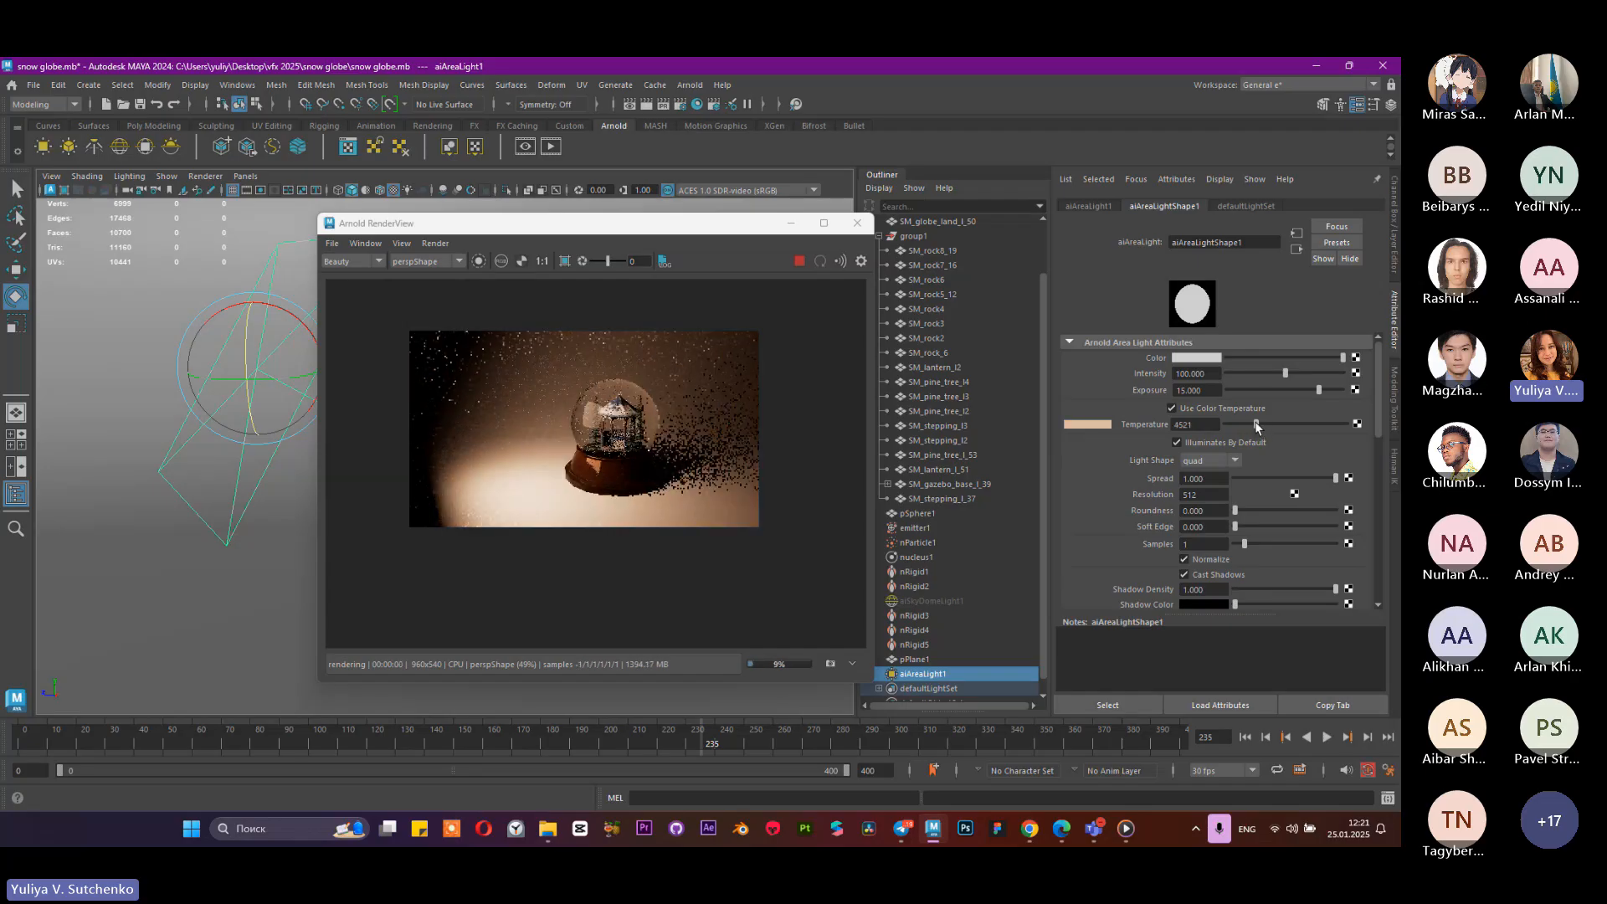
# Step: Try cool color temperatures of about 12681 and 10276, and settle the area light on a warm 5037
pyautogui.click(1323, 423)
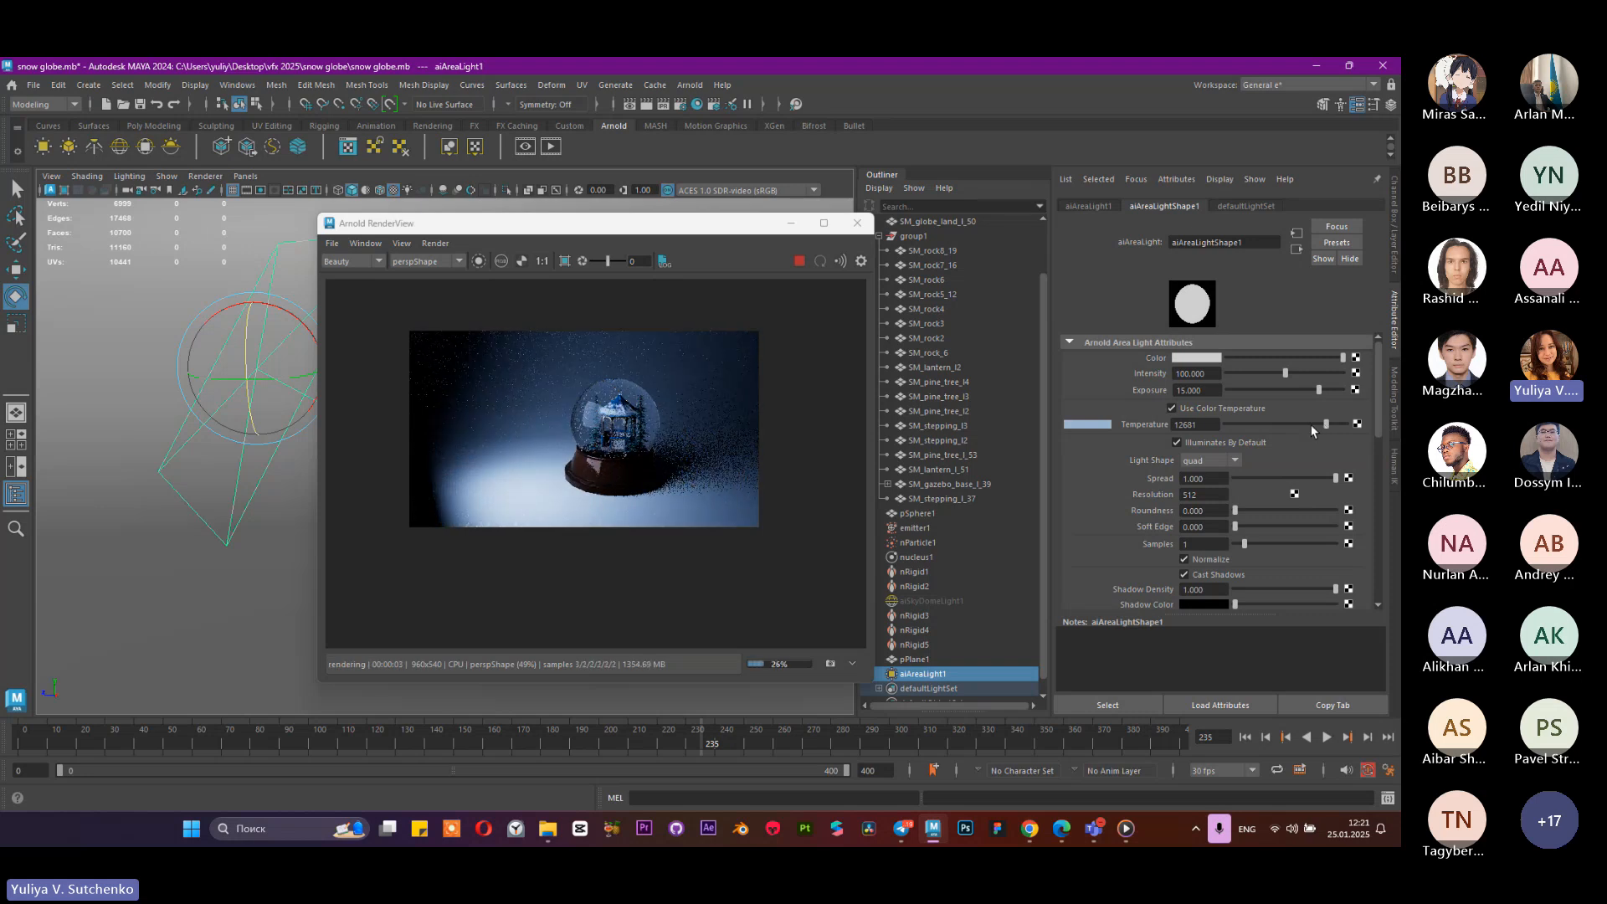
pyautogui.click(1311, 424)
pyautogui.click(1304, 425)
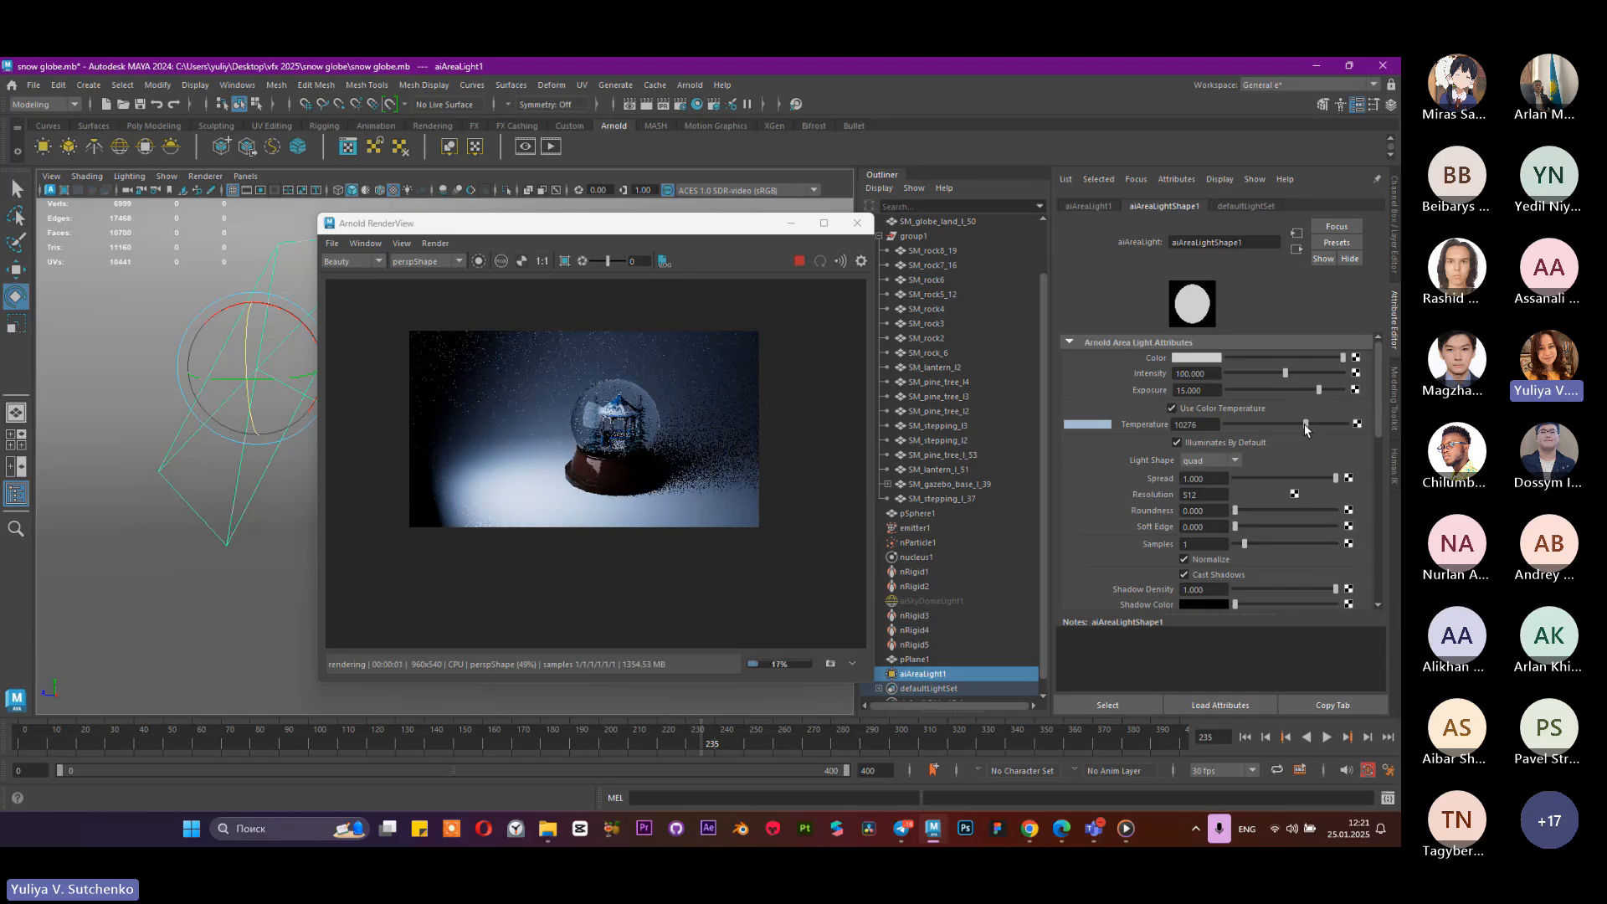
pyautogui.click(1296, 424)
pyautogui.click(1252, 424)
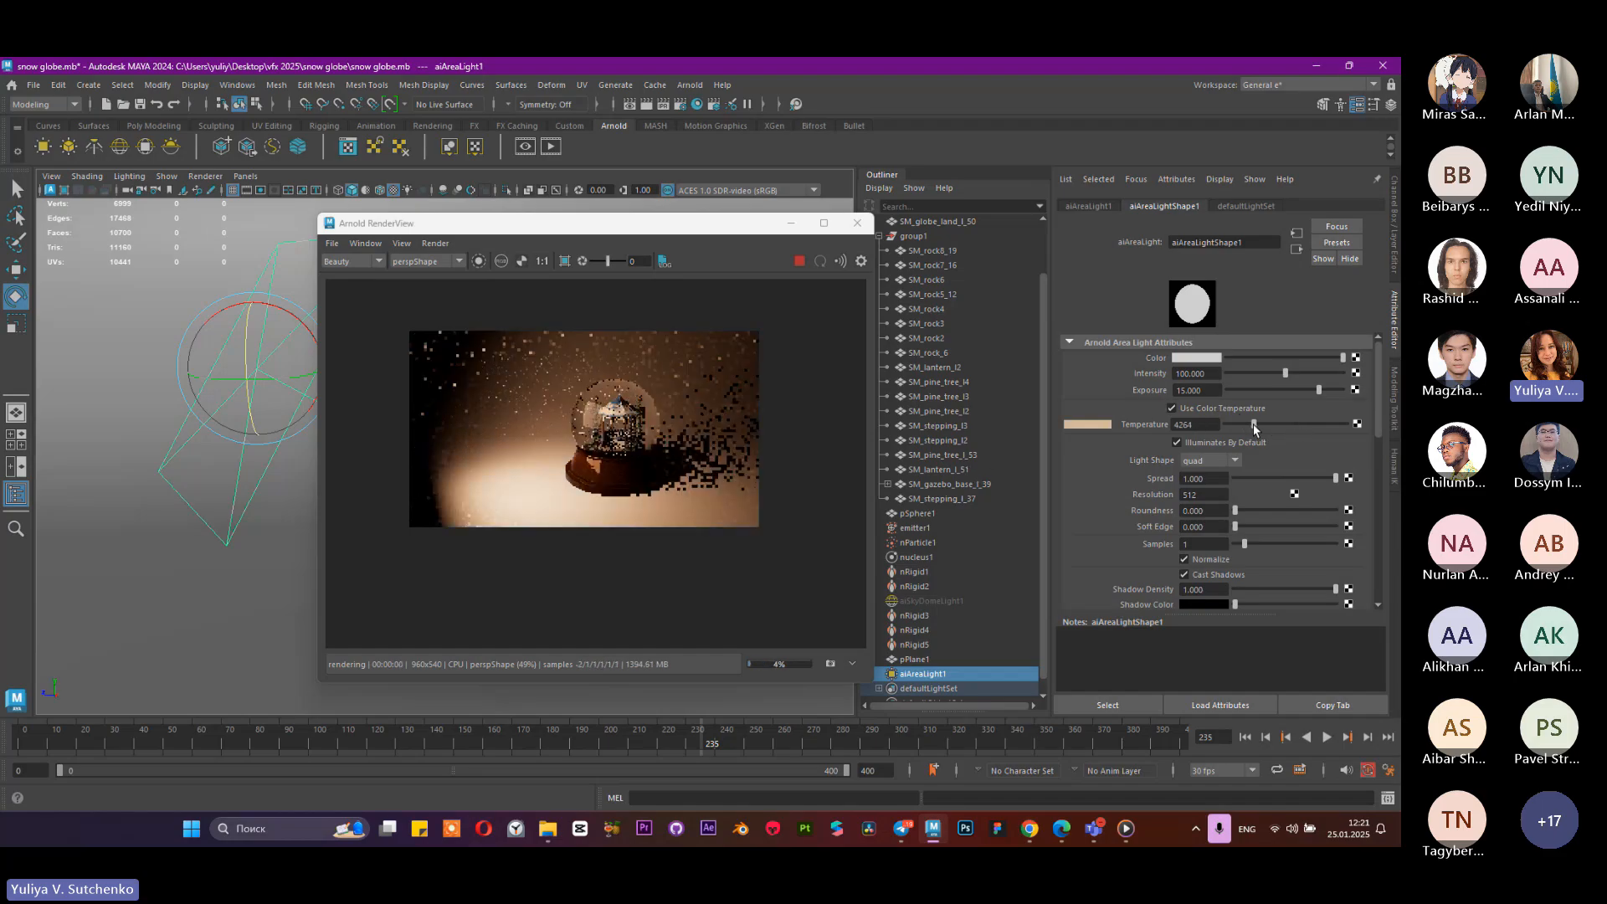
pyautogui.moveTo(1253, 428); pyautogui.dragTo(1260, 427)
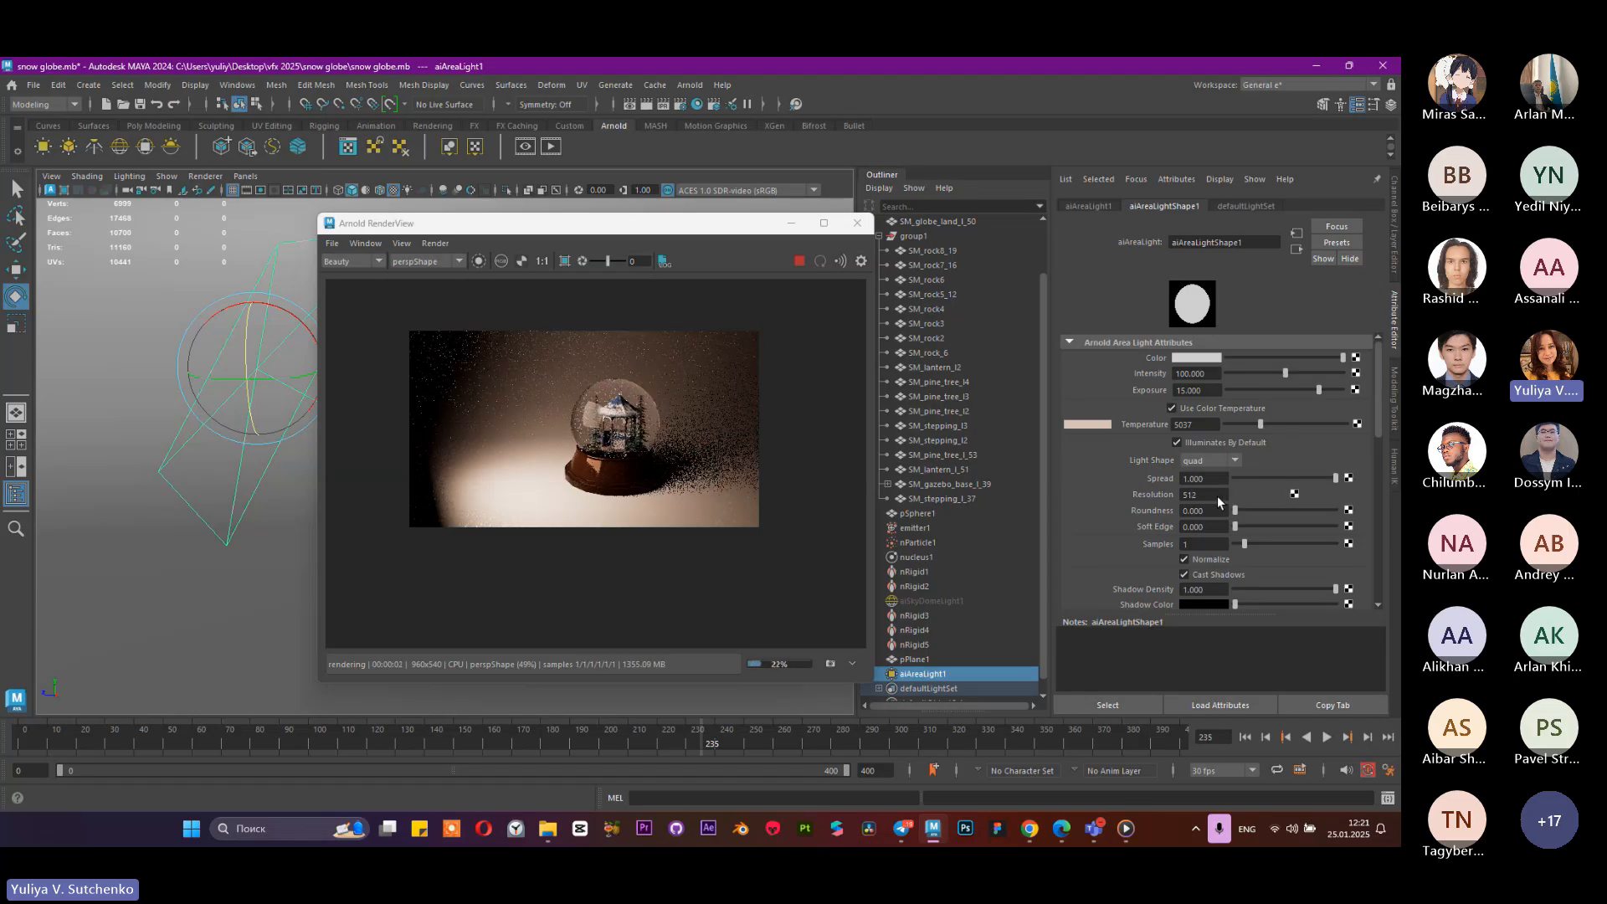
# Step: Review the area light's shape, shadow and visibility attributes against the running render
pyautogui.scroll(-4, 1216, 496)
pyautogui.scroll(-1, 1217, 525)
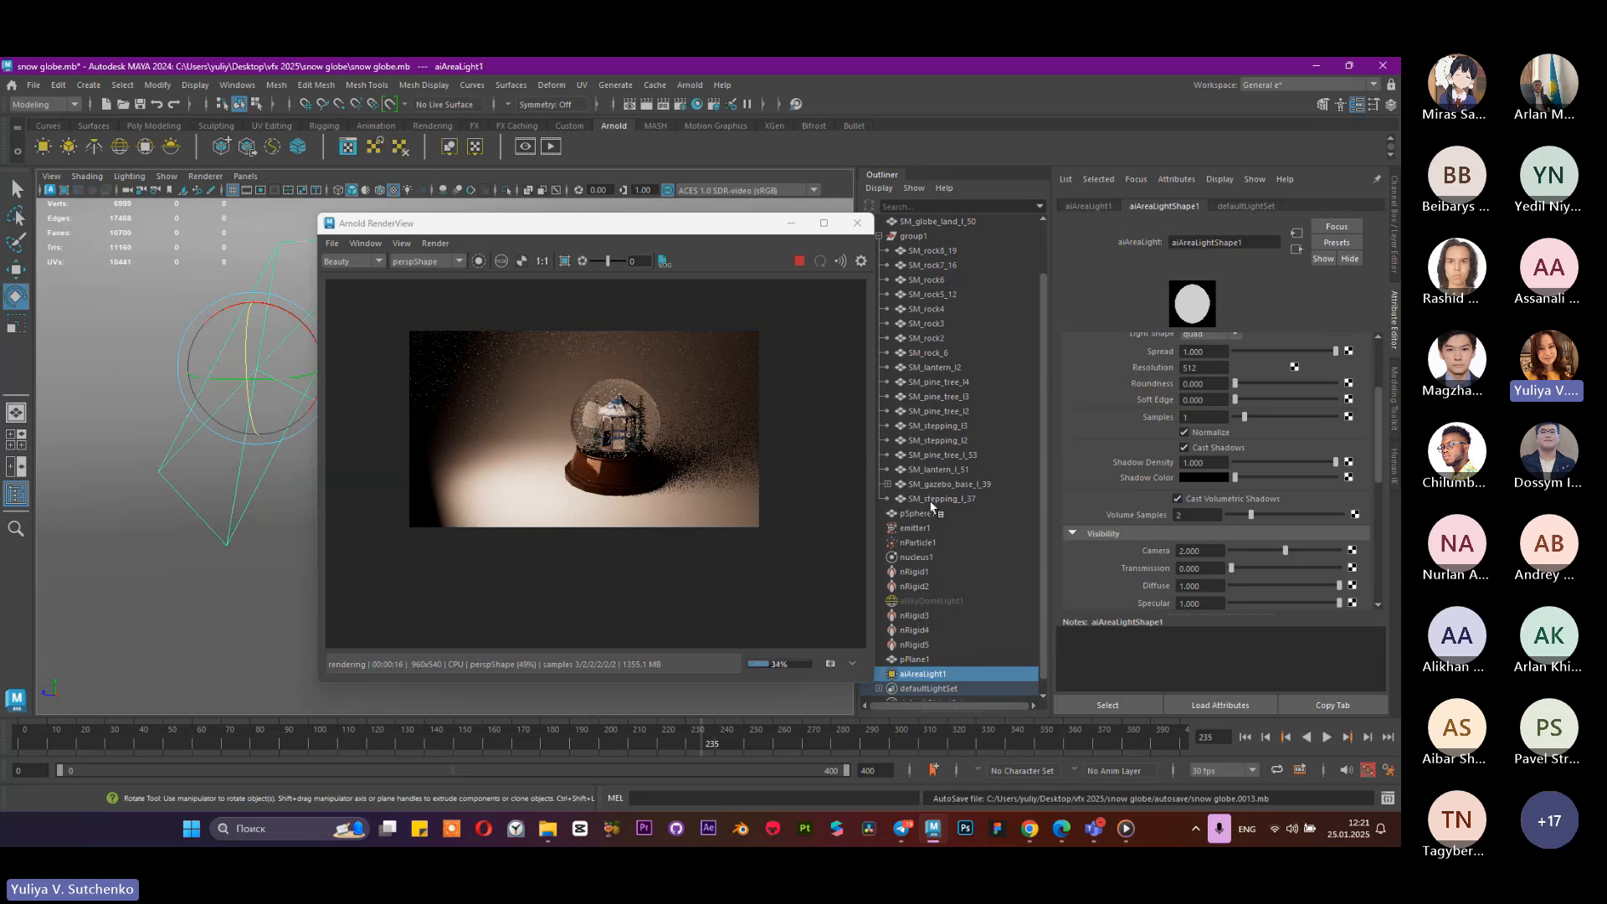
pyautogui.scroll(2, 1152, 470)
pyautogui.scroll(4, 1152, 470)
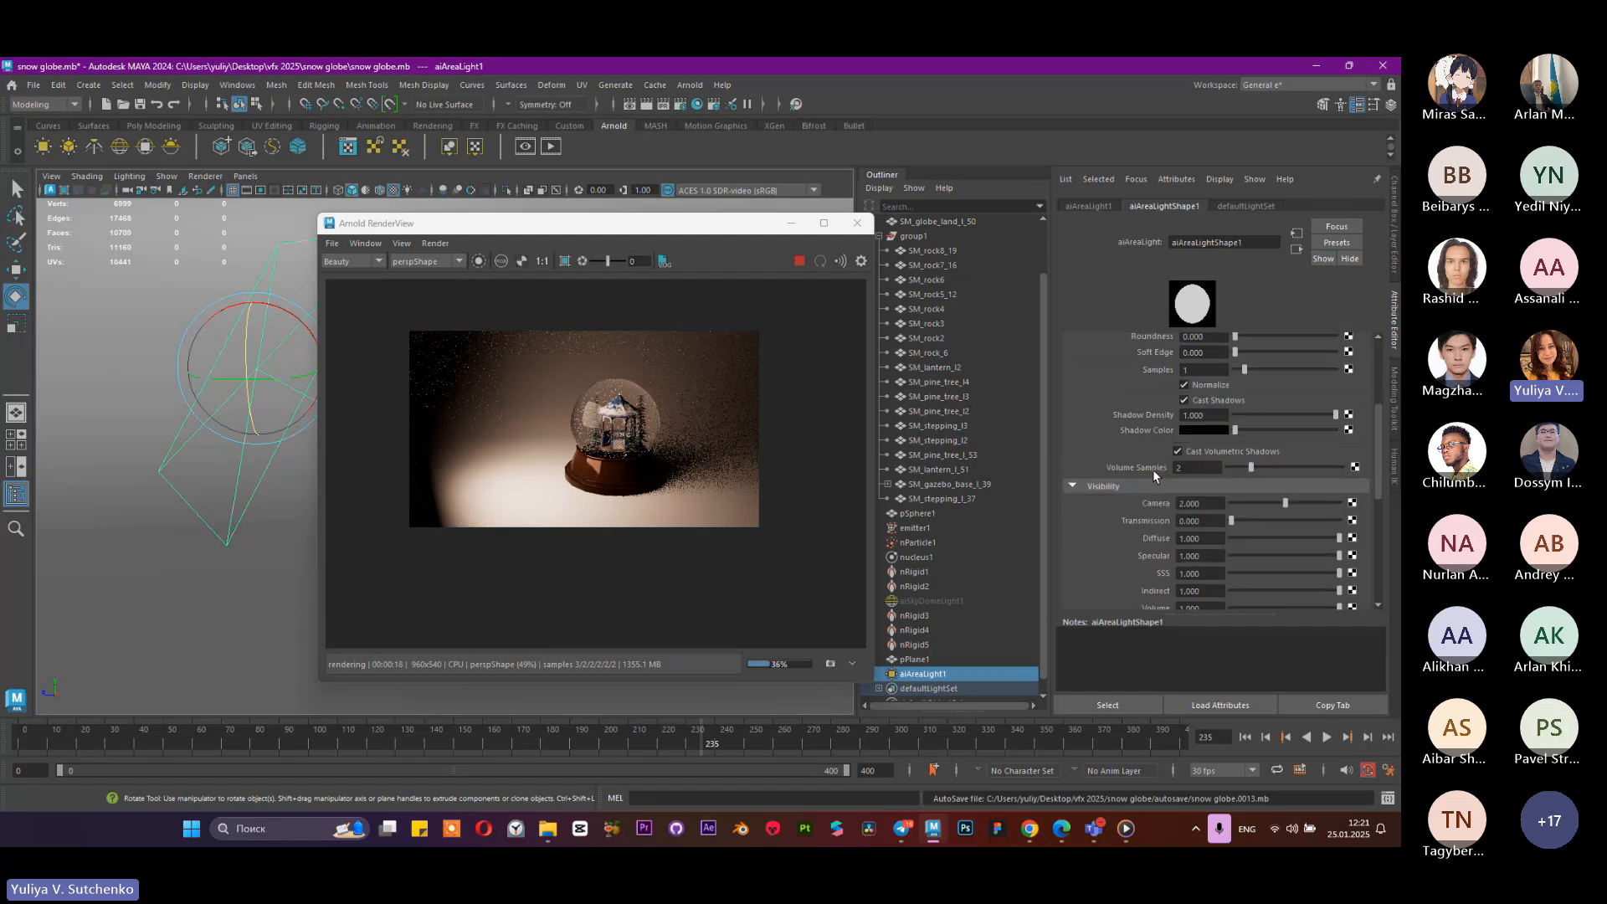
pyautogui.scroll(1, 1159, 410)
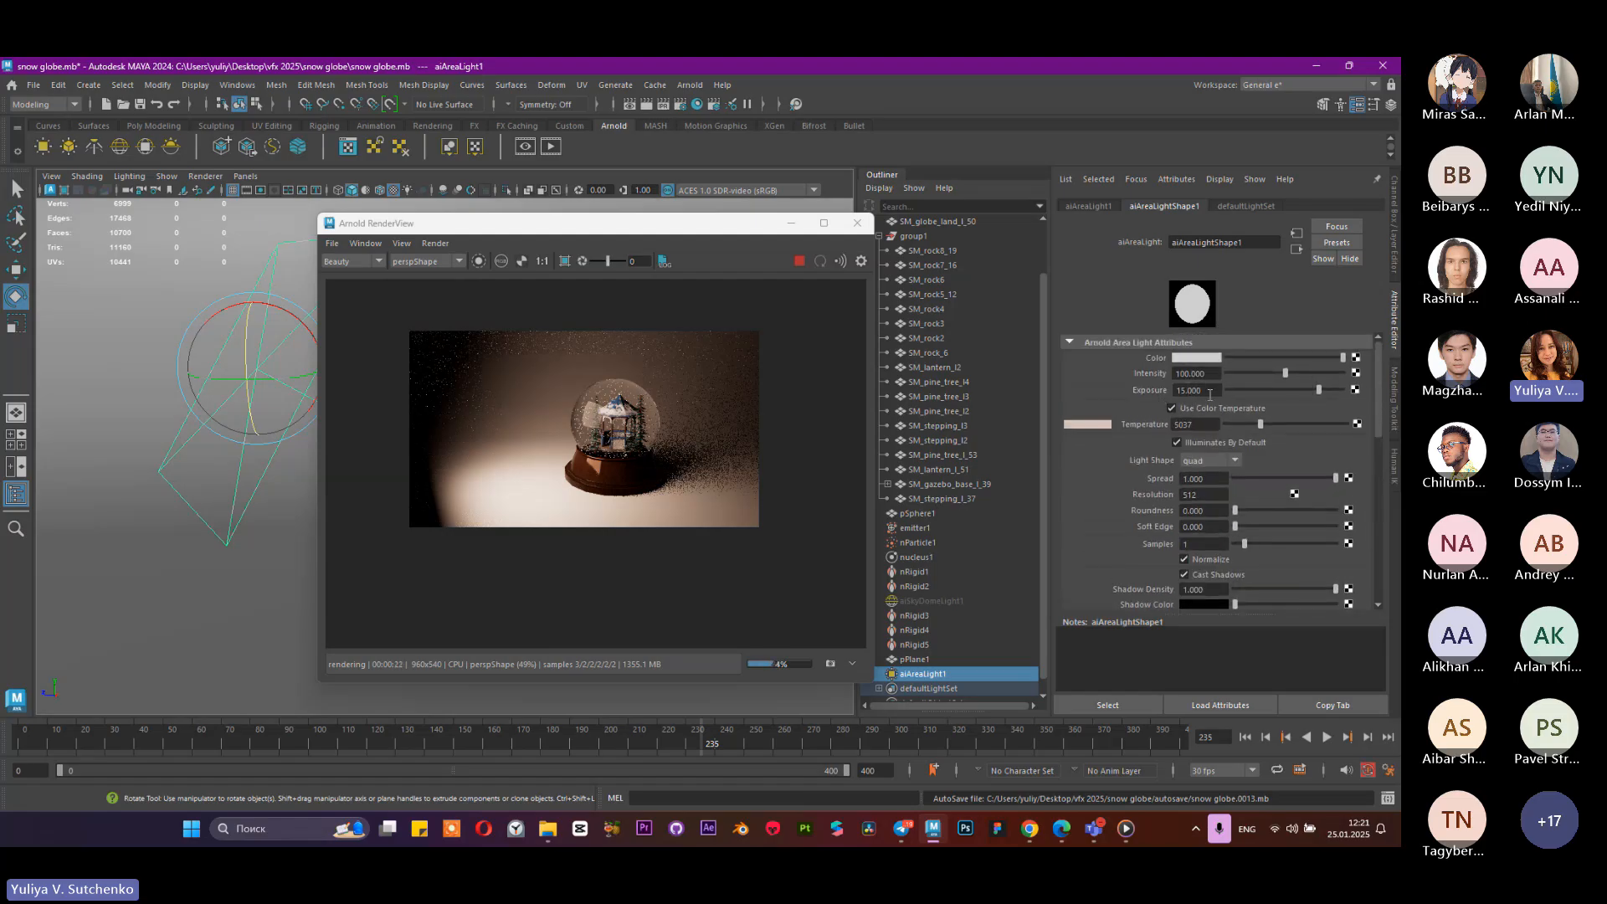
pyautogui.scroll(-5, 1181, 435)
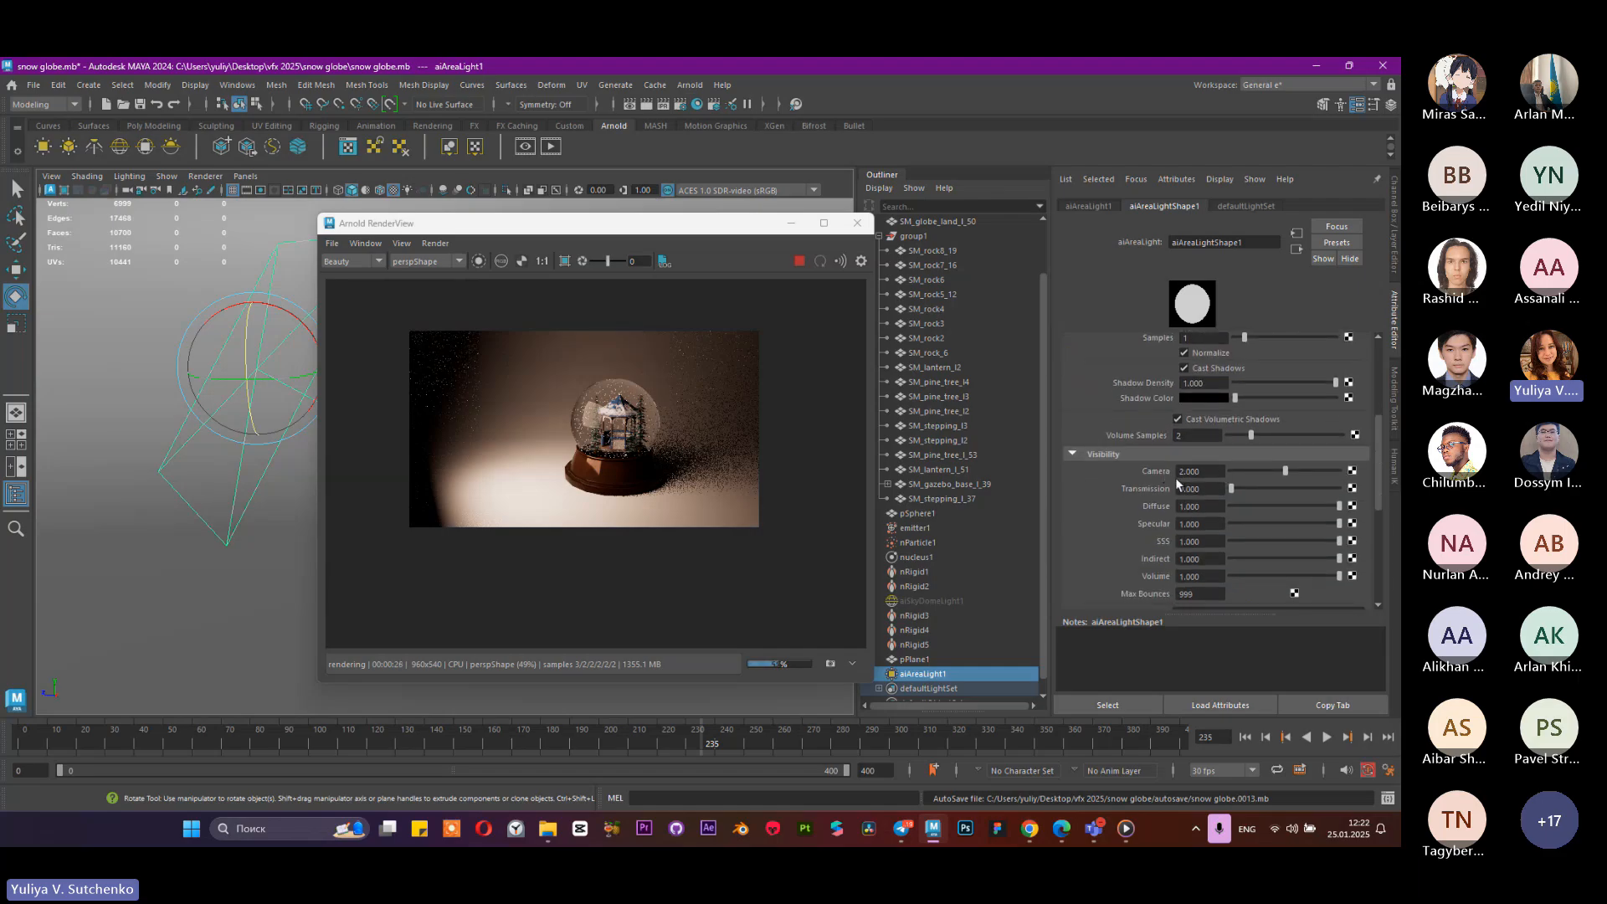
pyautogui.scroll(-3, 1168, 477)
pyautogui.scroll(10, 1169, 477)
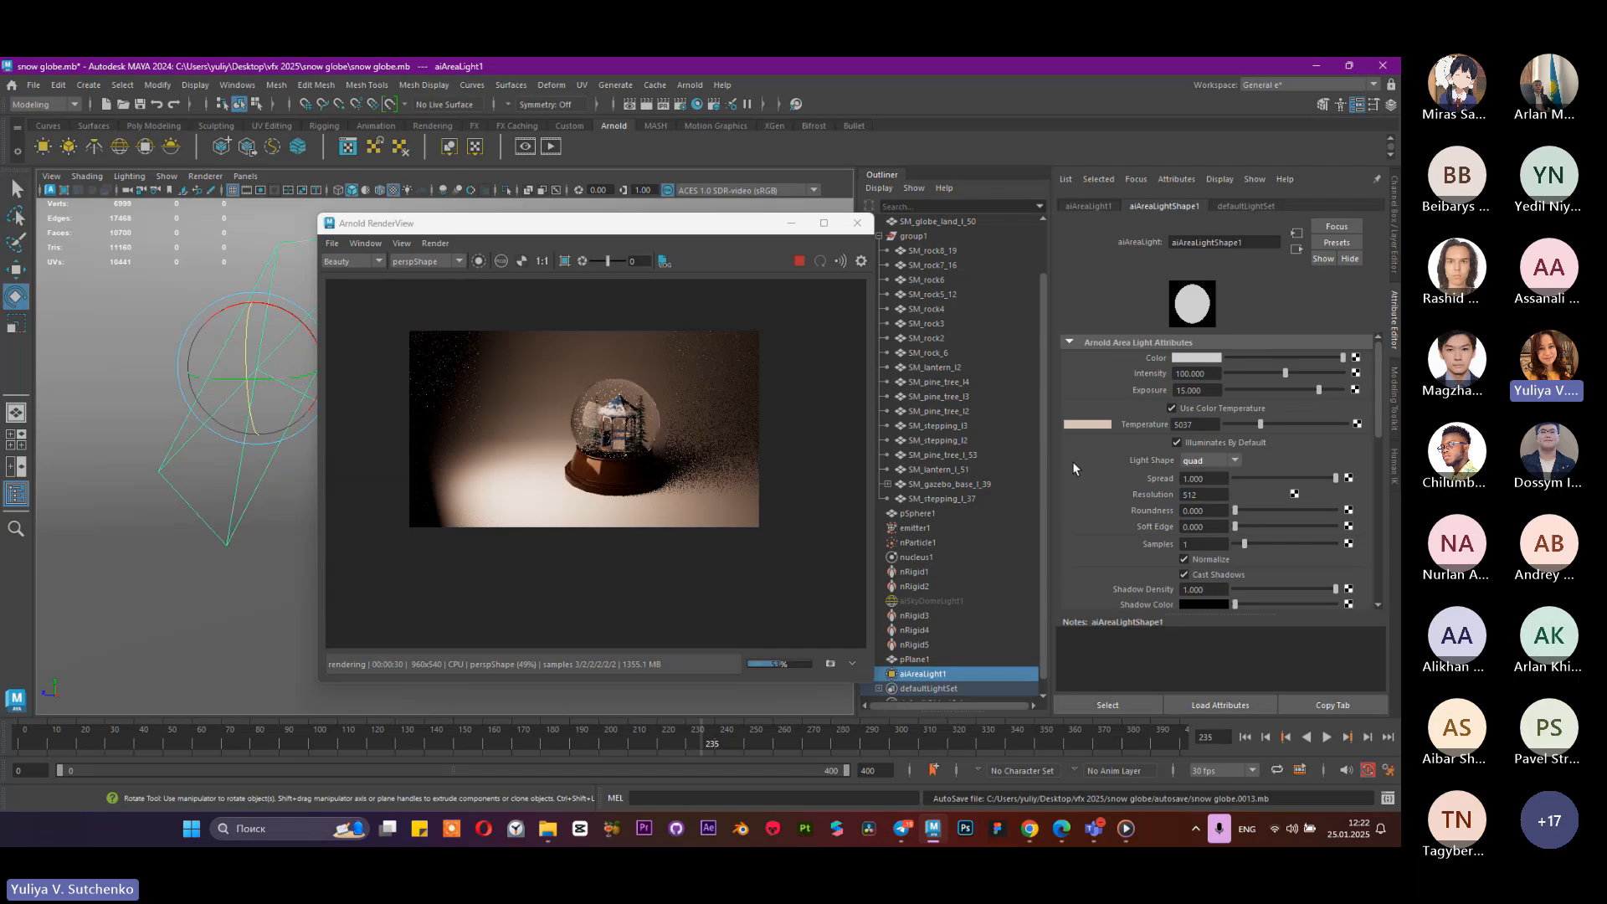
# Step: Unhide the Arnold sky dome light, let the render refresh with both lights and stop it
pyautogui.click(963, 598)
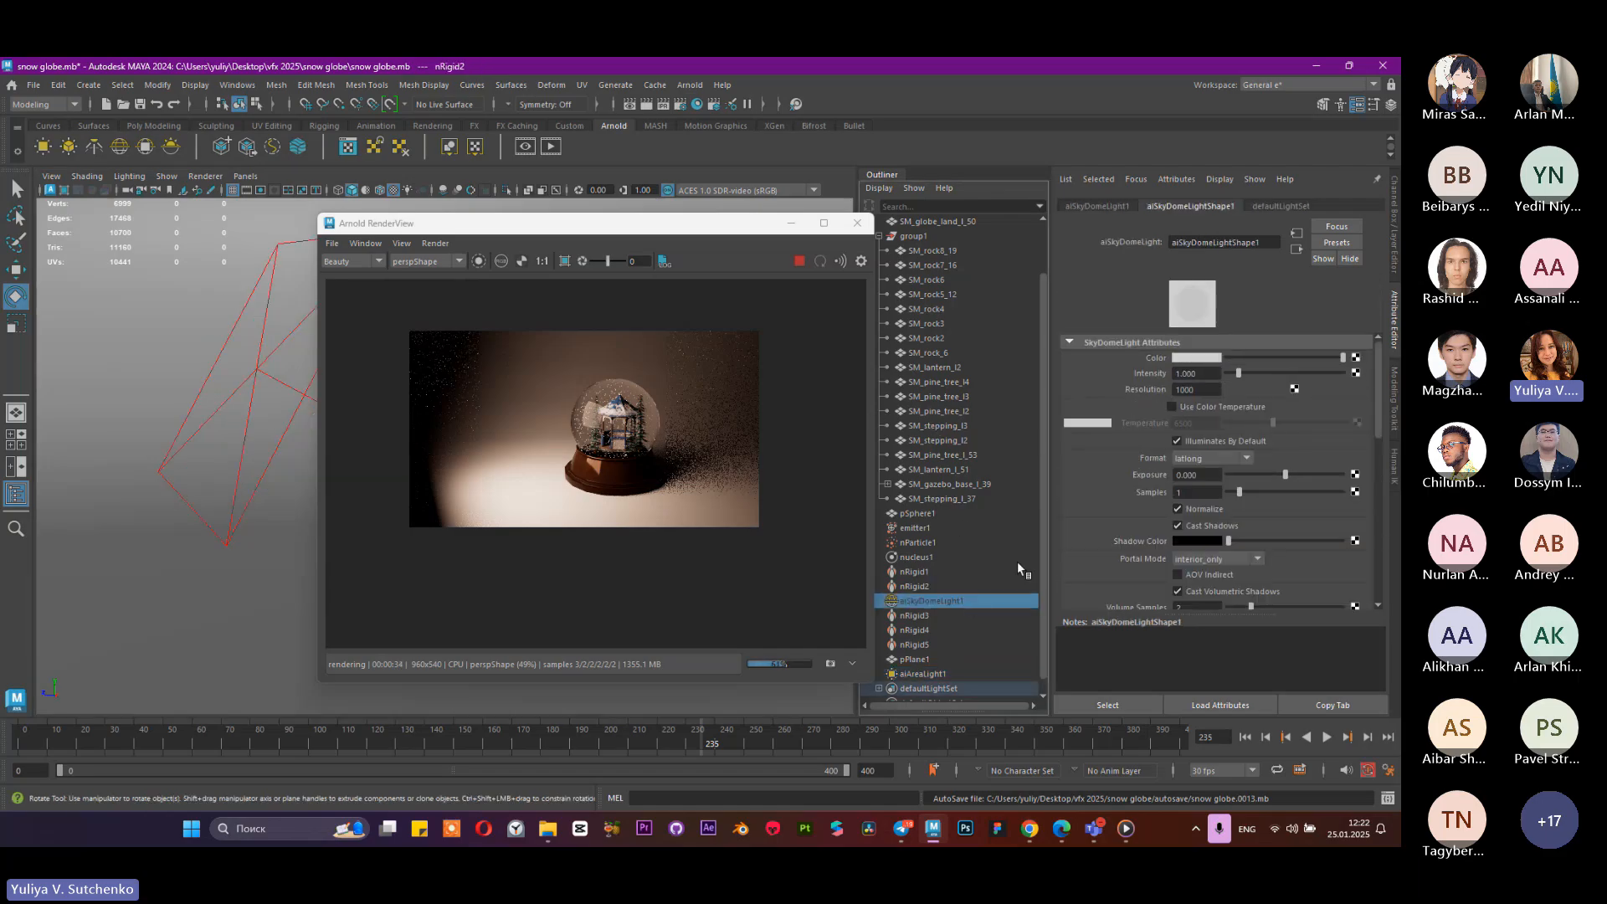
pyautogui.hotkey('shift', 'h')
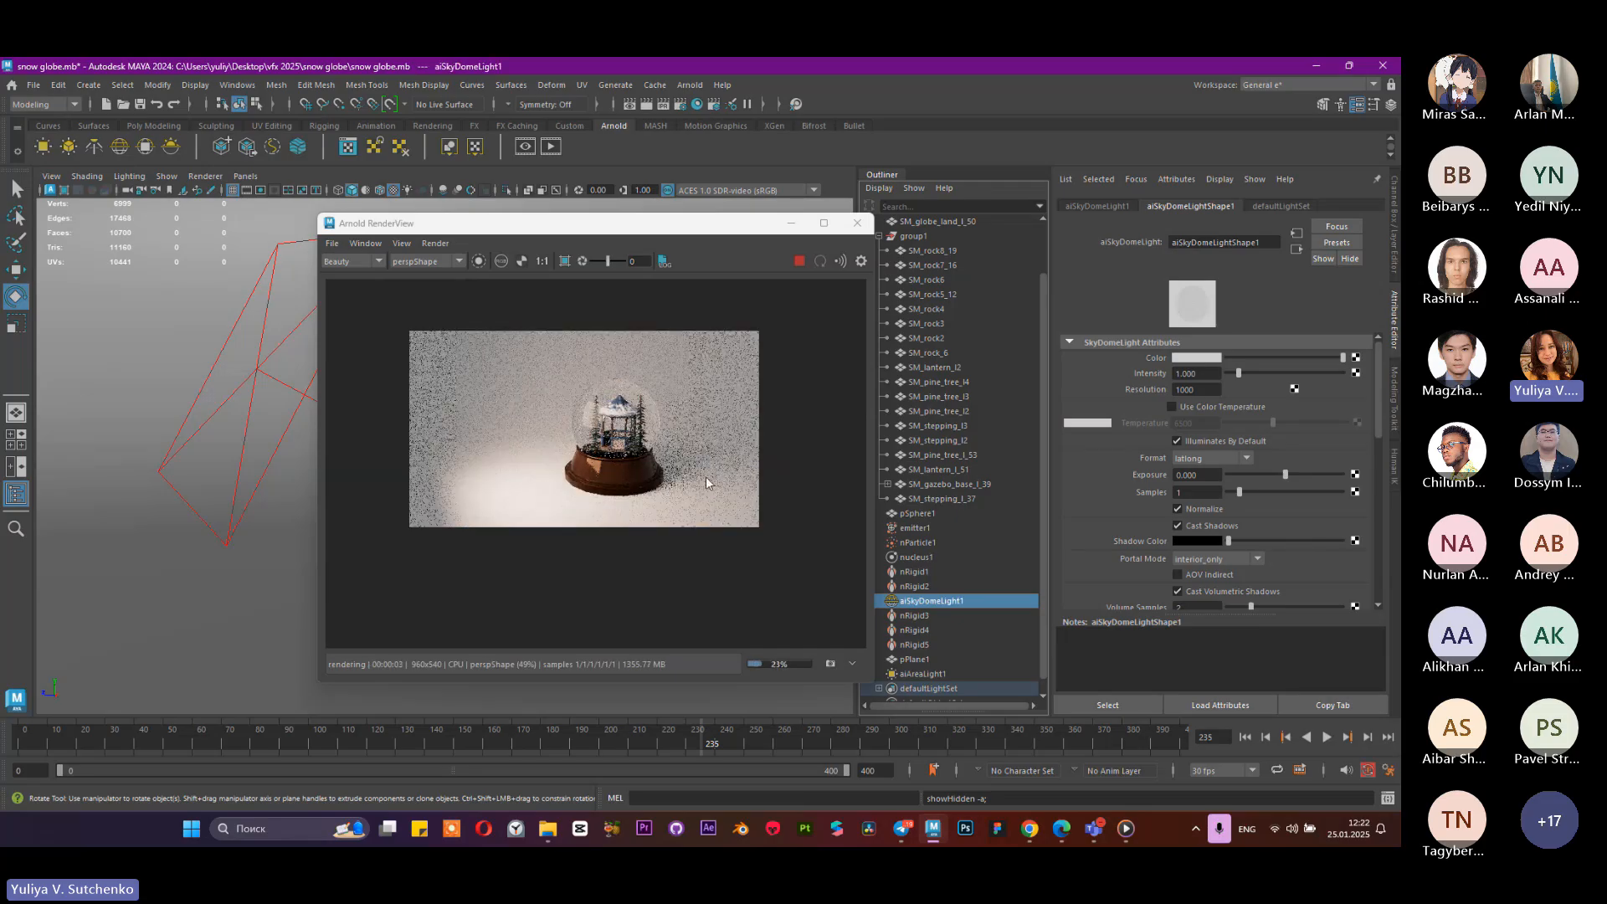
pyautogui.click(52, 177)
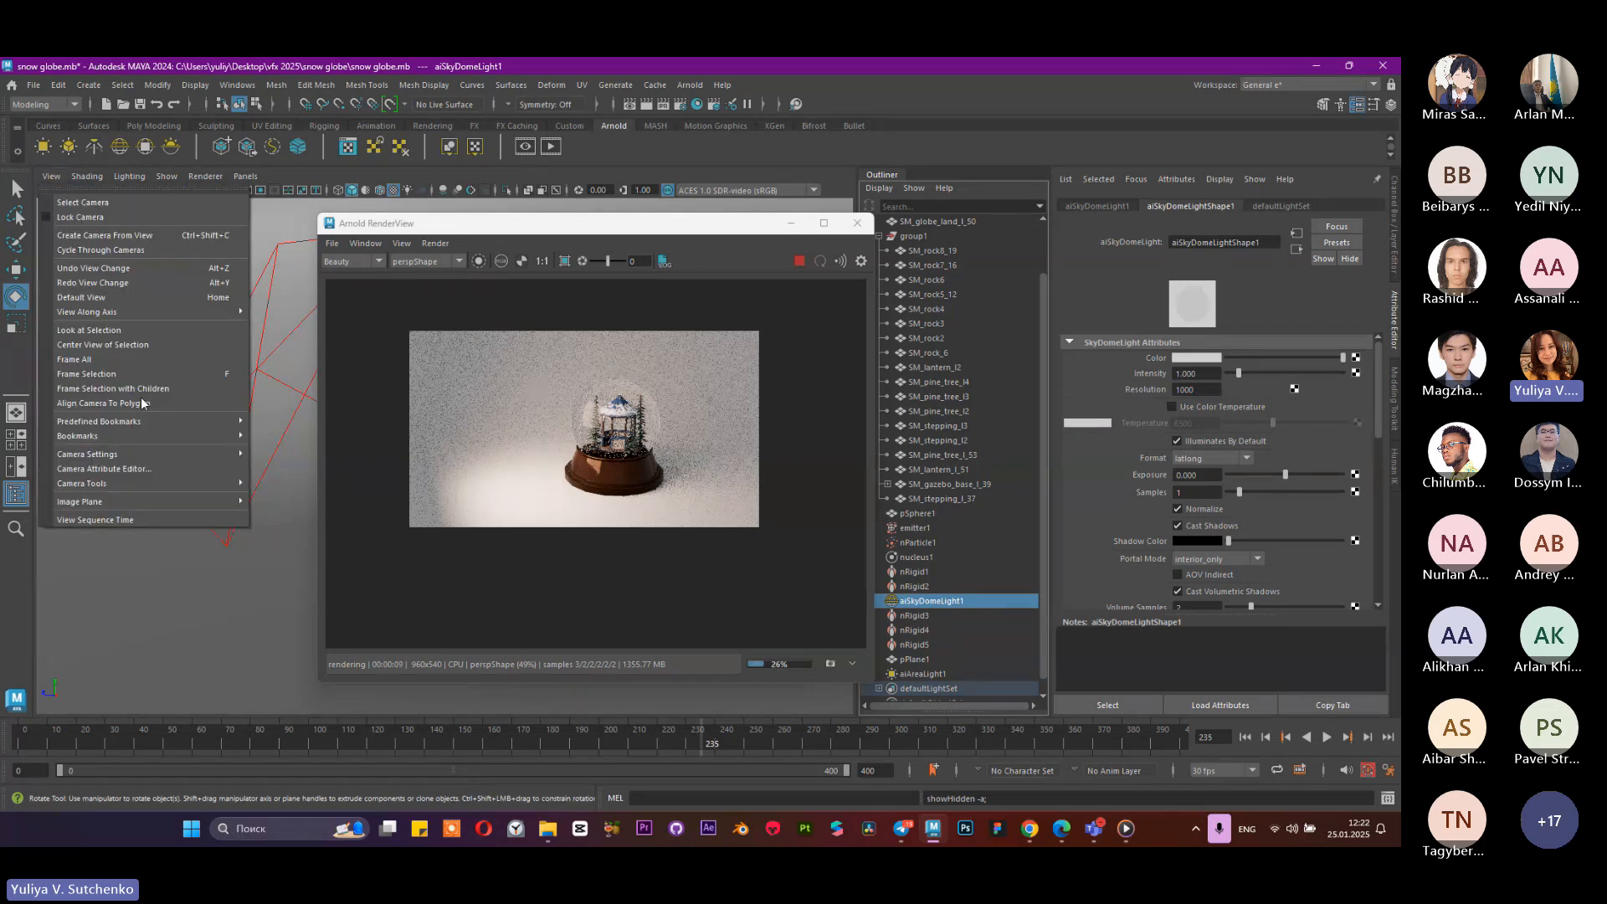
pyautogui.click(139, 434)
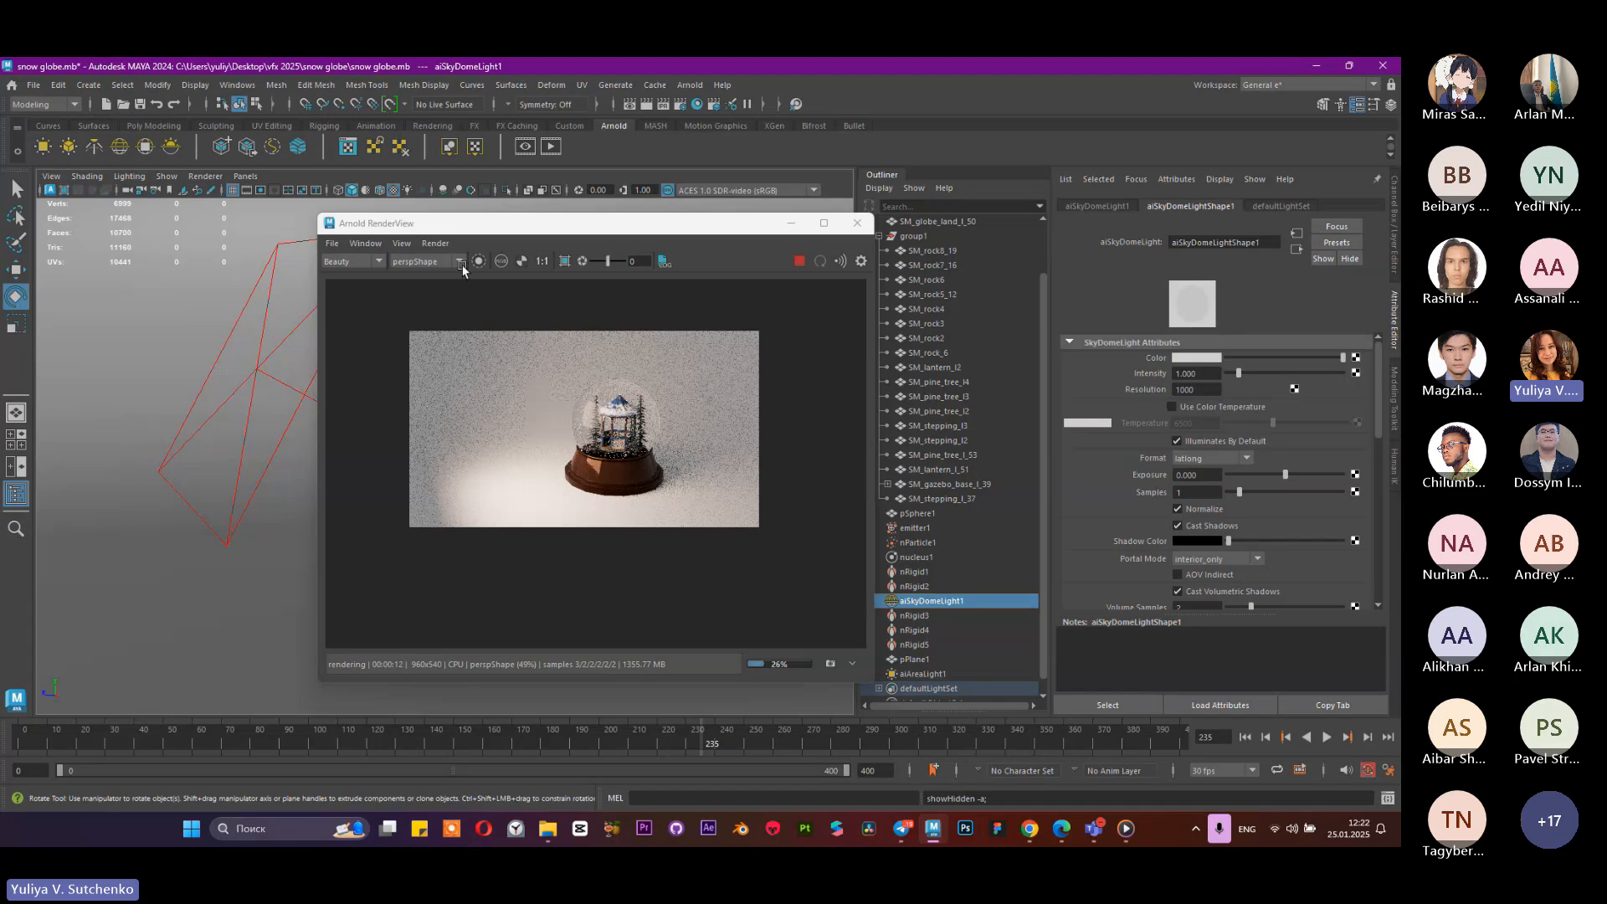
pyautogui.click(800, 265)
pyautogui.click(801, 262)
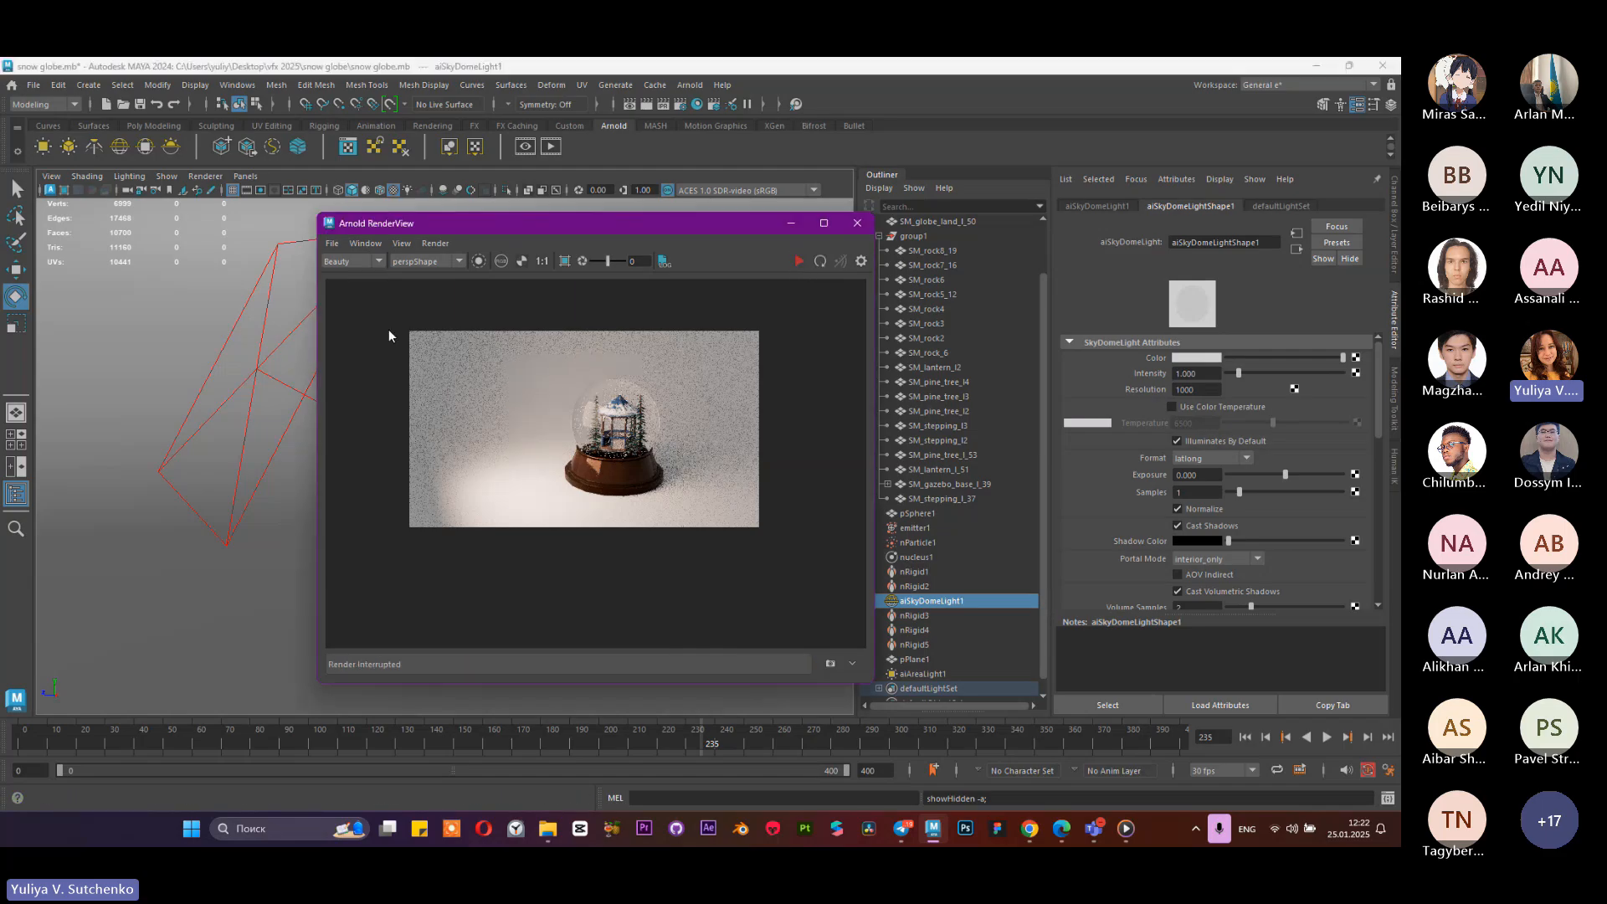
# Step: Save the snow globe scene
pyautogui.click(1051, 72)
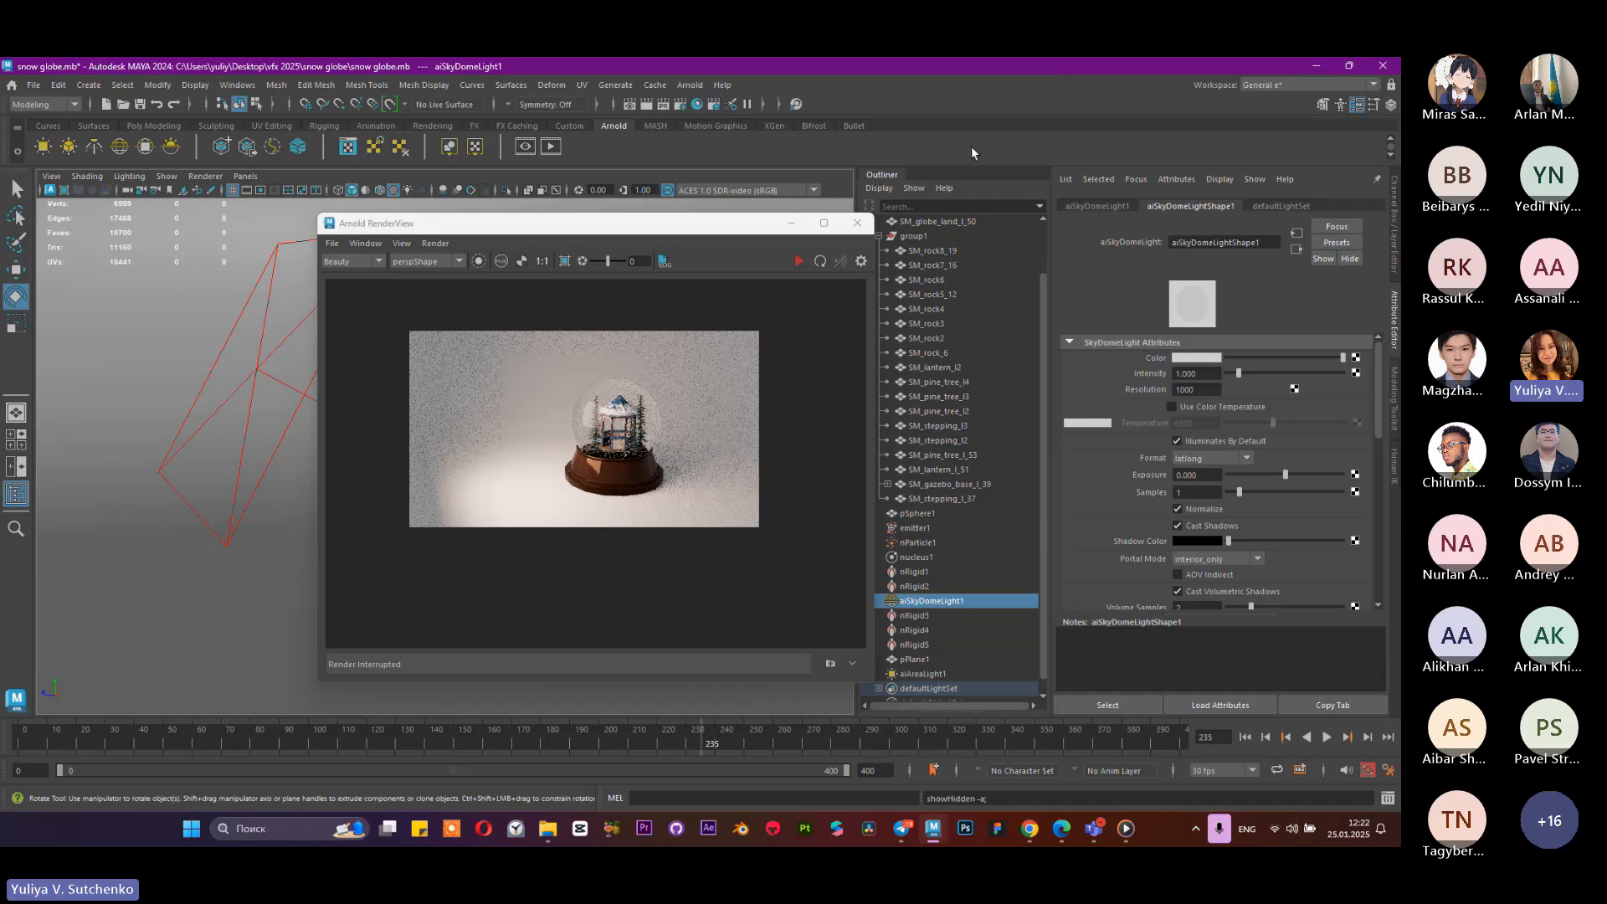
pyautogui.hotkey('ctrl', 's')
pyautogui.click(31, 85)
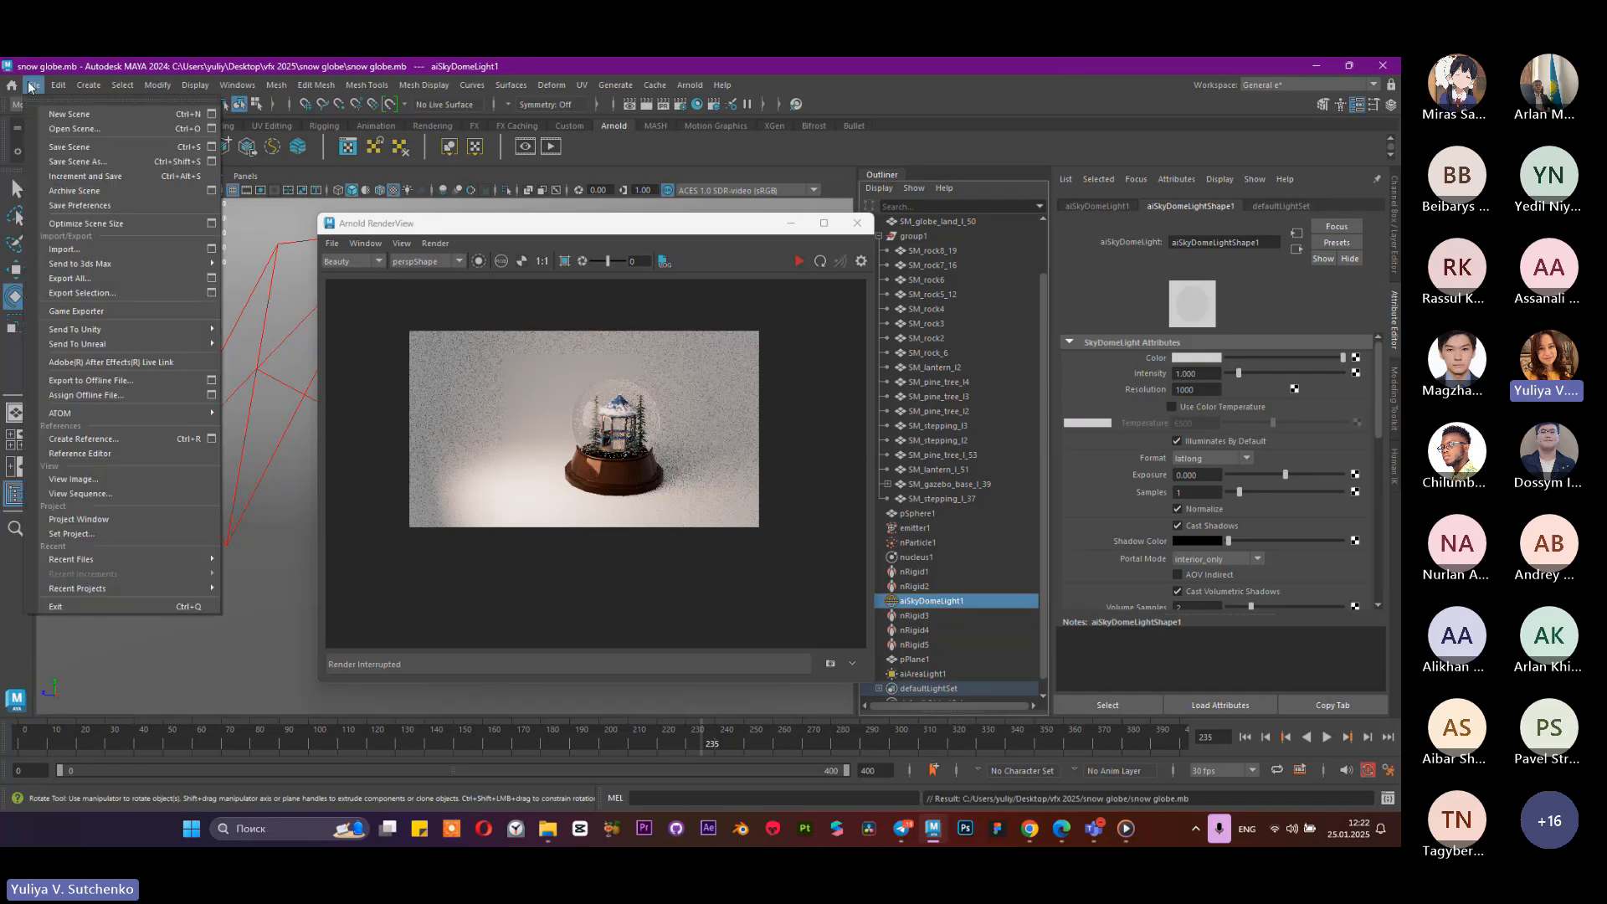
pyautogui.click(31, 85)
# Step: Switch the viewport to the bookmarked camera view and render the globe from it
pyautogui.click(51, 176)
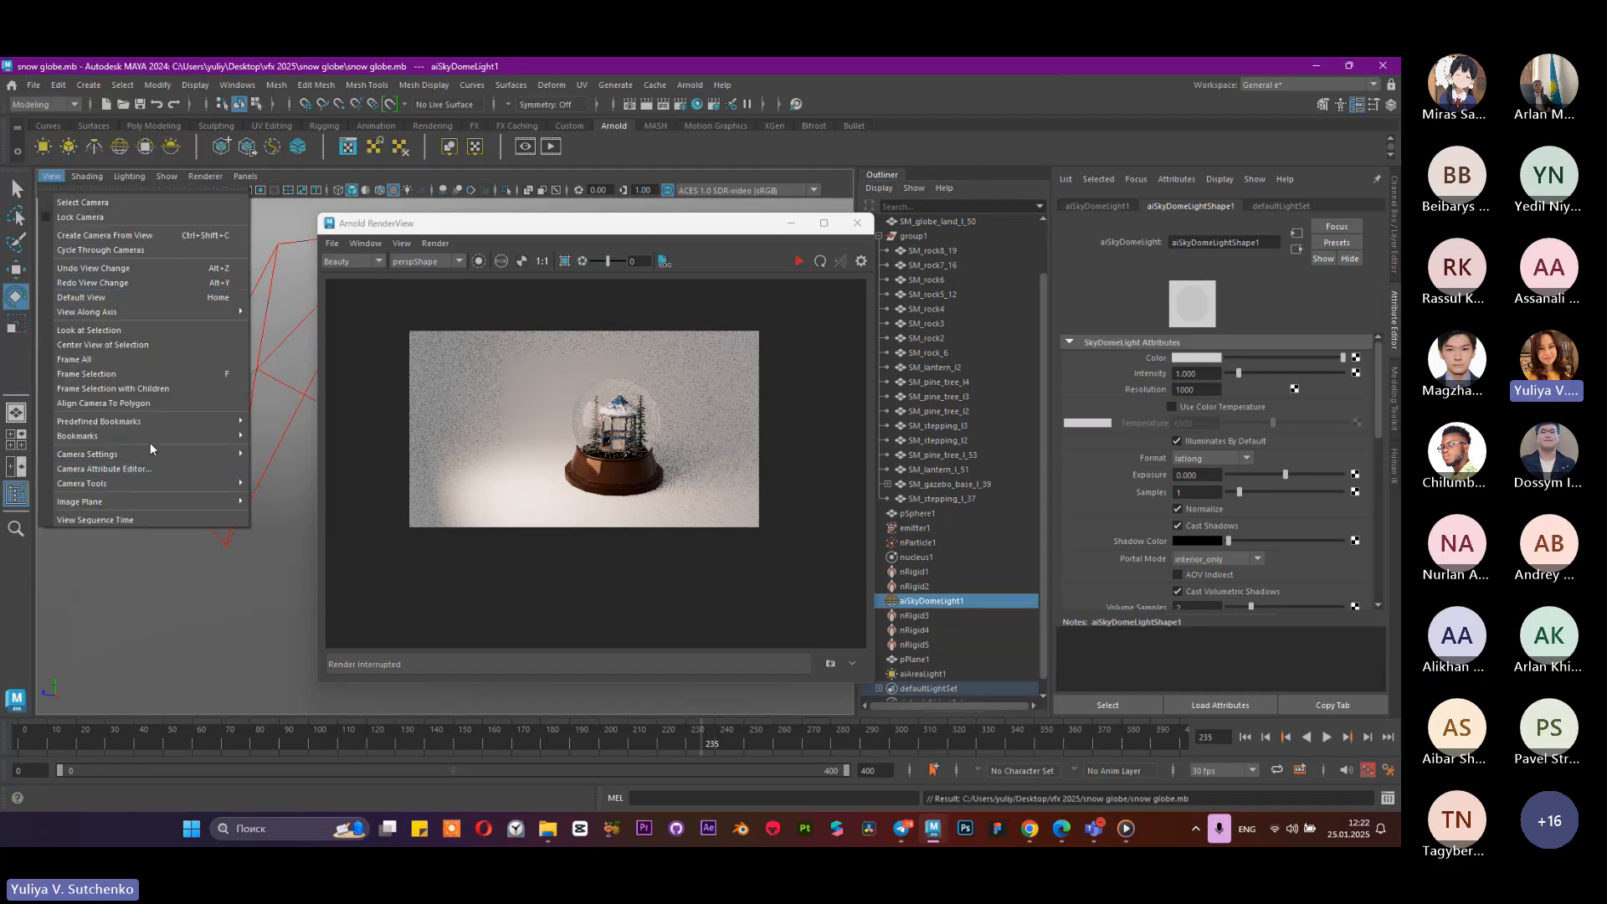
pyautogui.moveTo(125, 435)
pyautogui.click(288, 444)
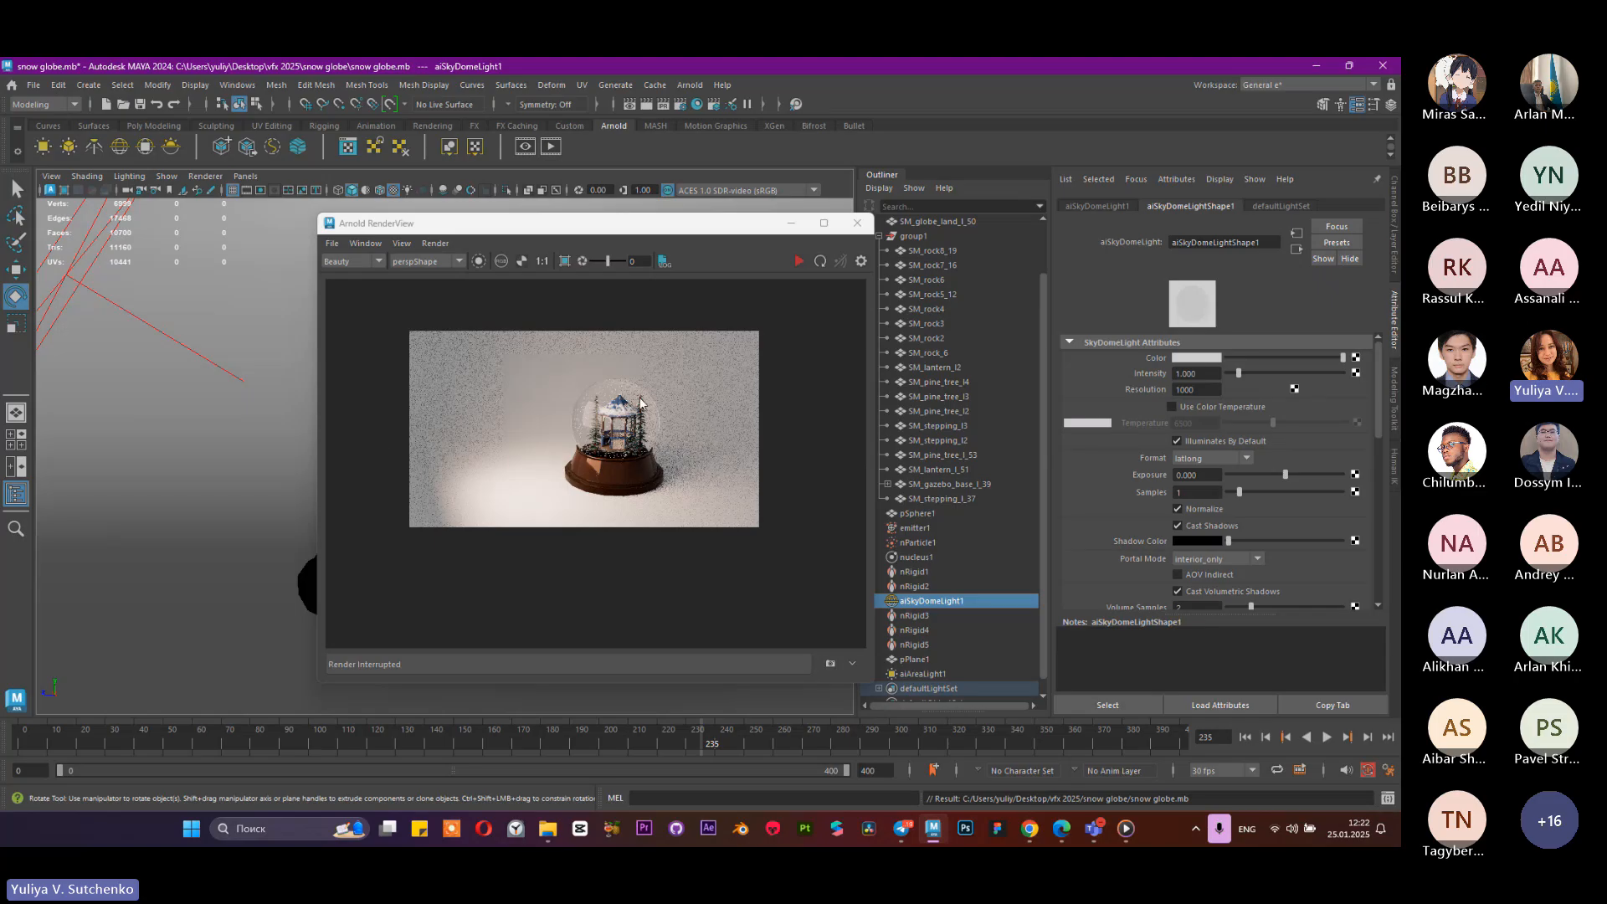
pyautogui.click(798, 261)
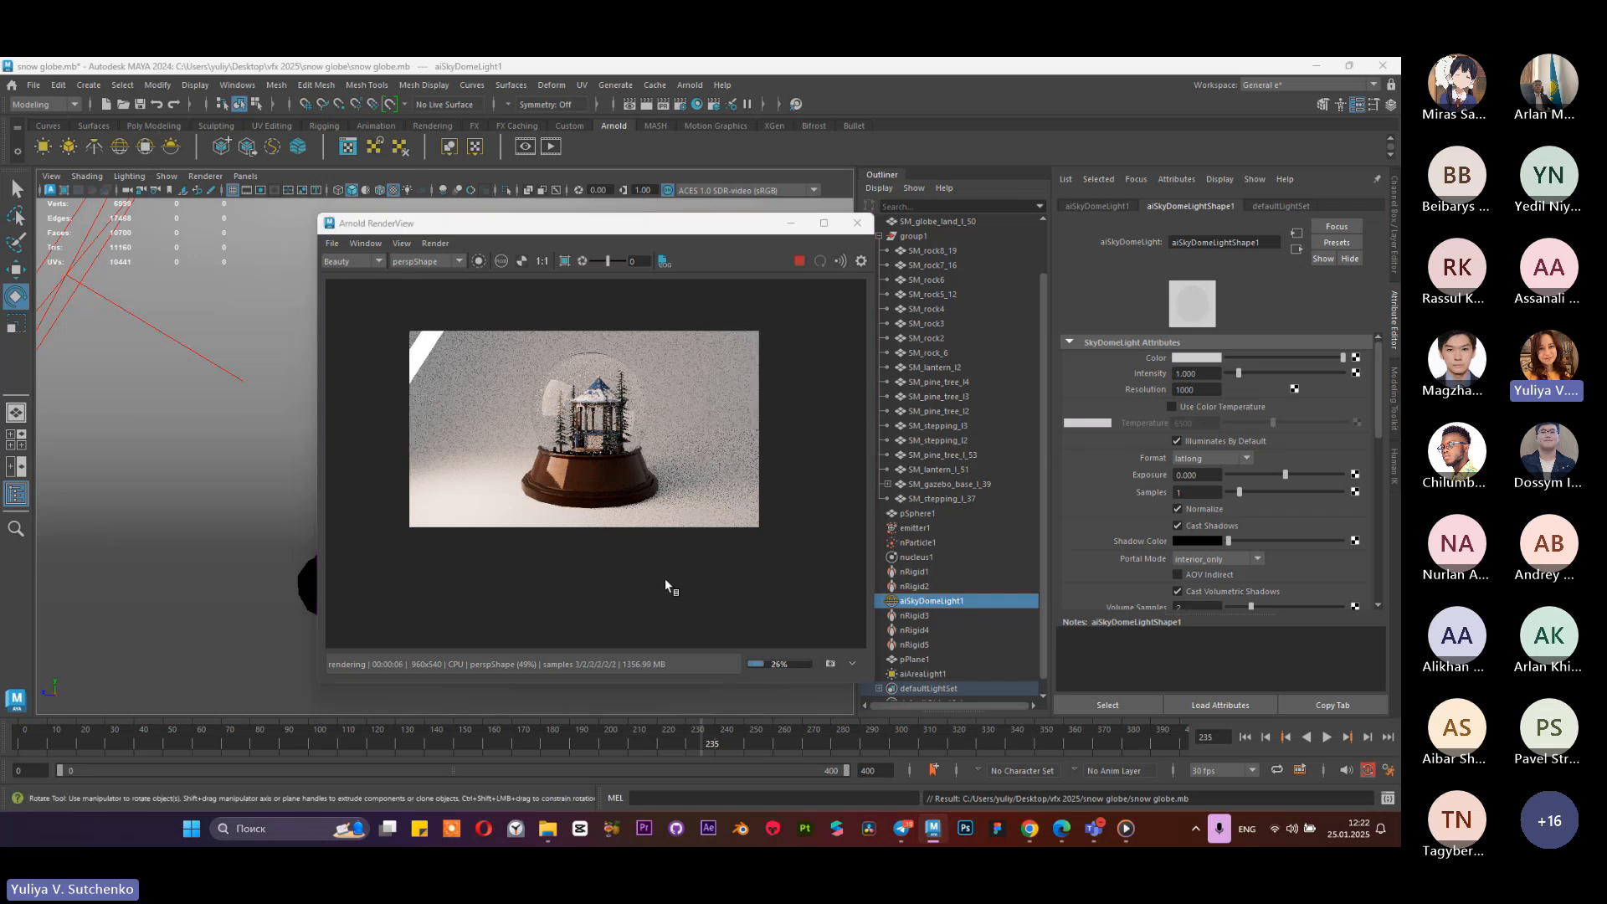
# Step: Move the first area light farther up and away from the snow globe, out of the camera frame
pyautogui.click(939, 676)
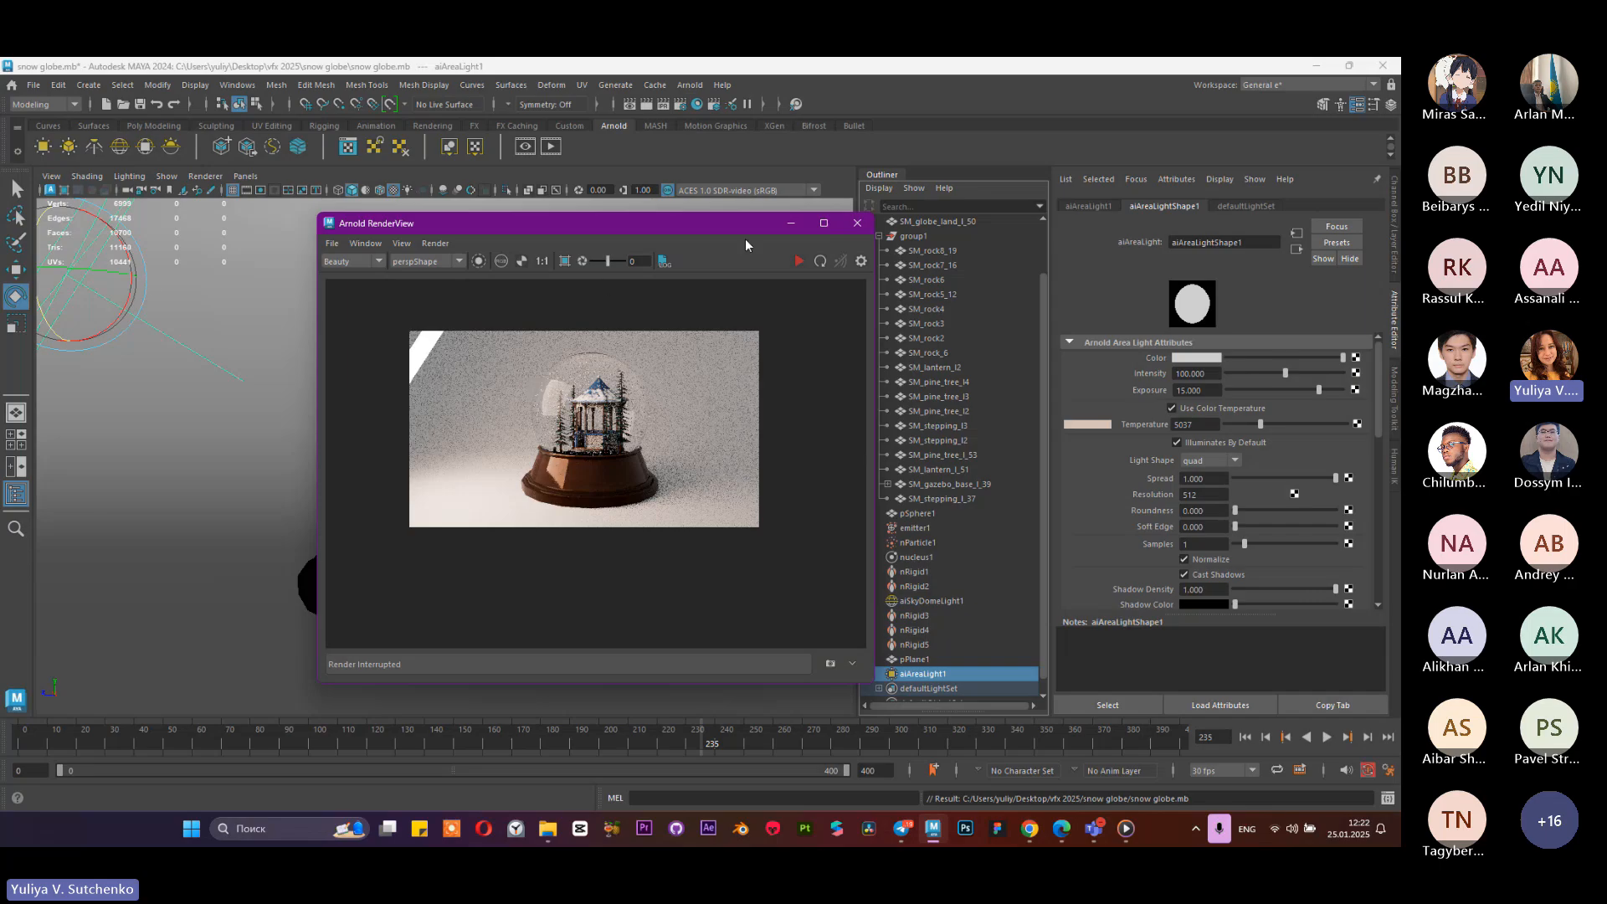
pyautogui.click(790, 225)
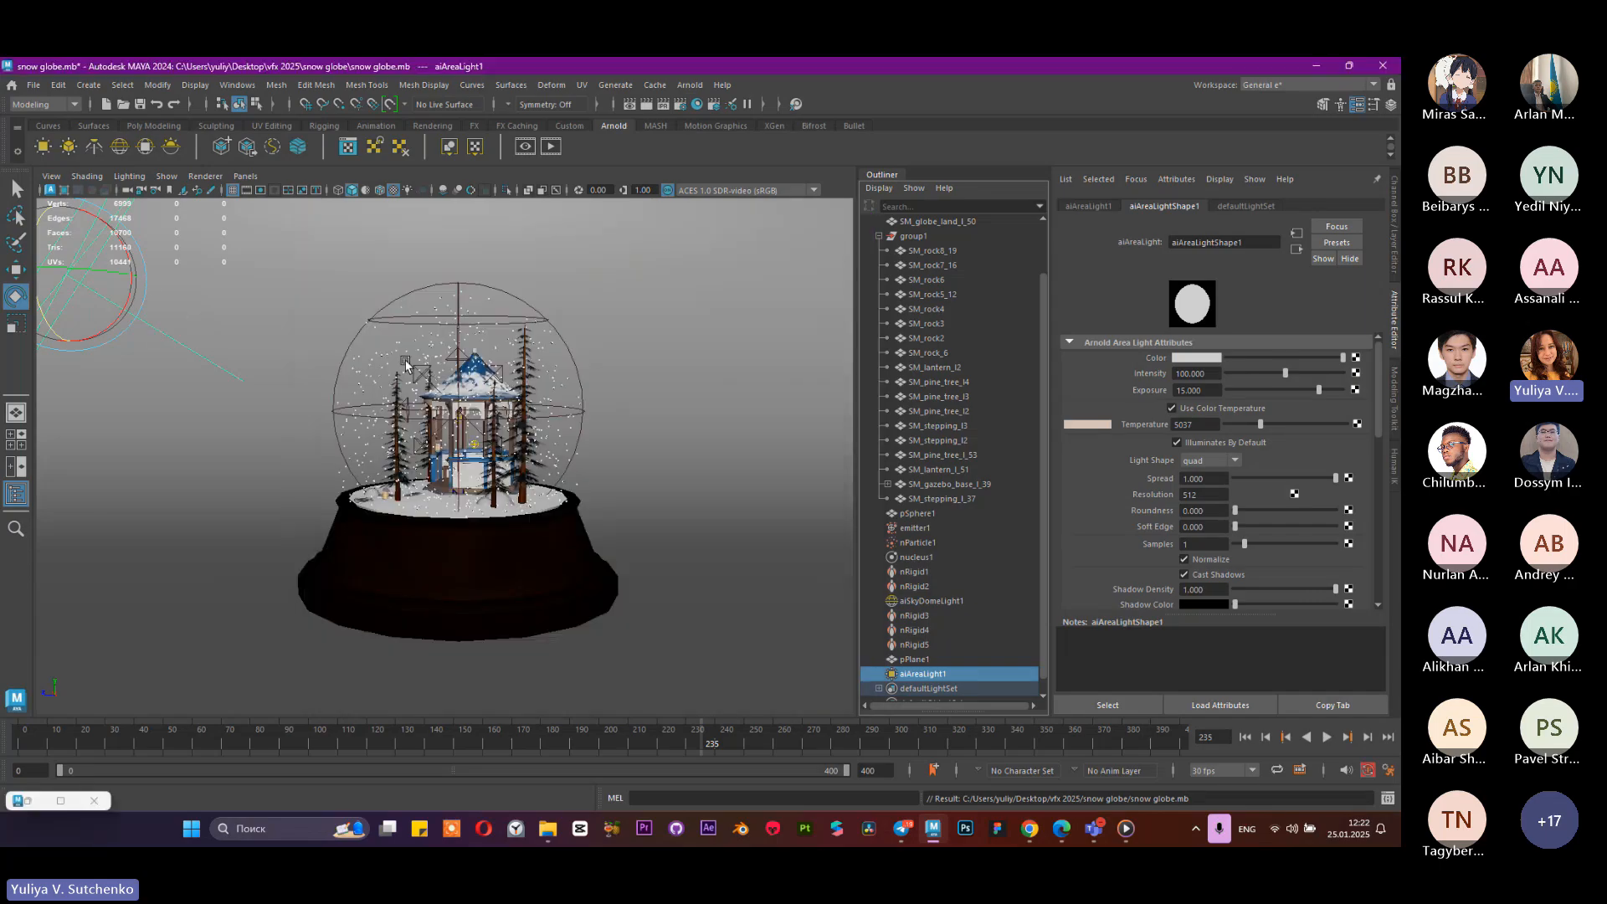
pyautogui.moveTo(44, 261); pyautogui.dragTo(1, 242)
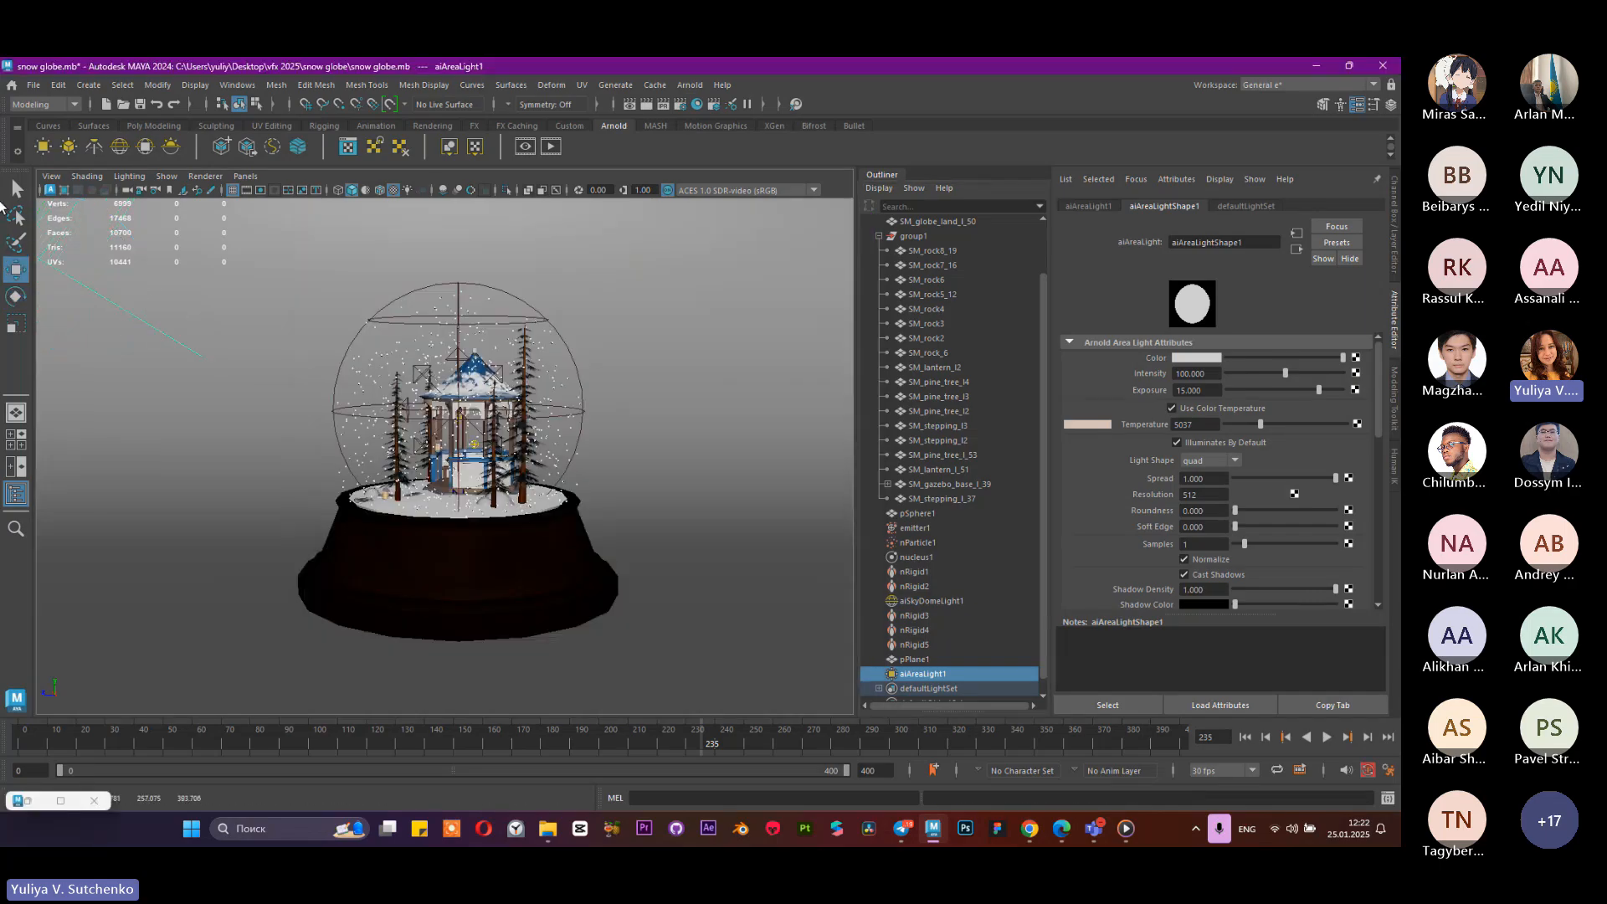
pyautogui.keyDown('alt'); pyautogui.moveTo(251, 294); pyautogui.dragTo(424, 344, button='middle'); pyautogui.keyUp('alt')
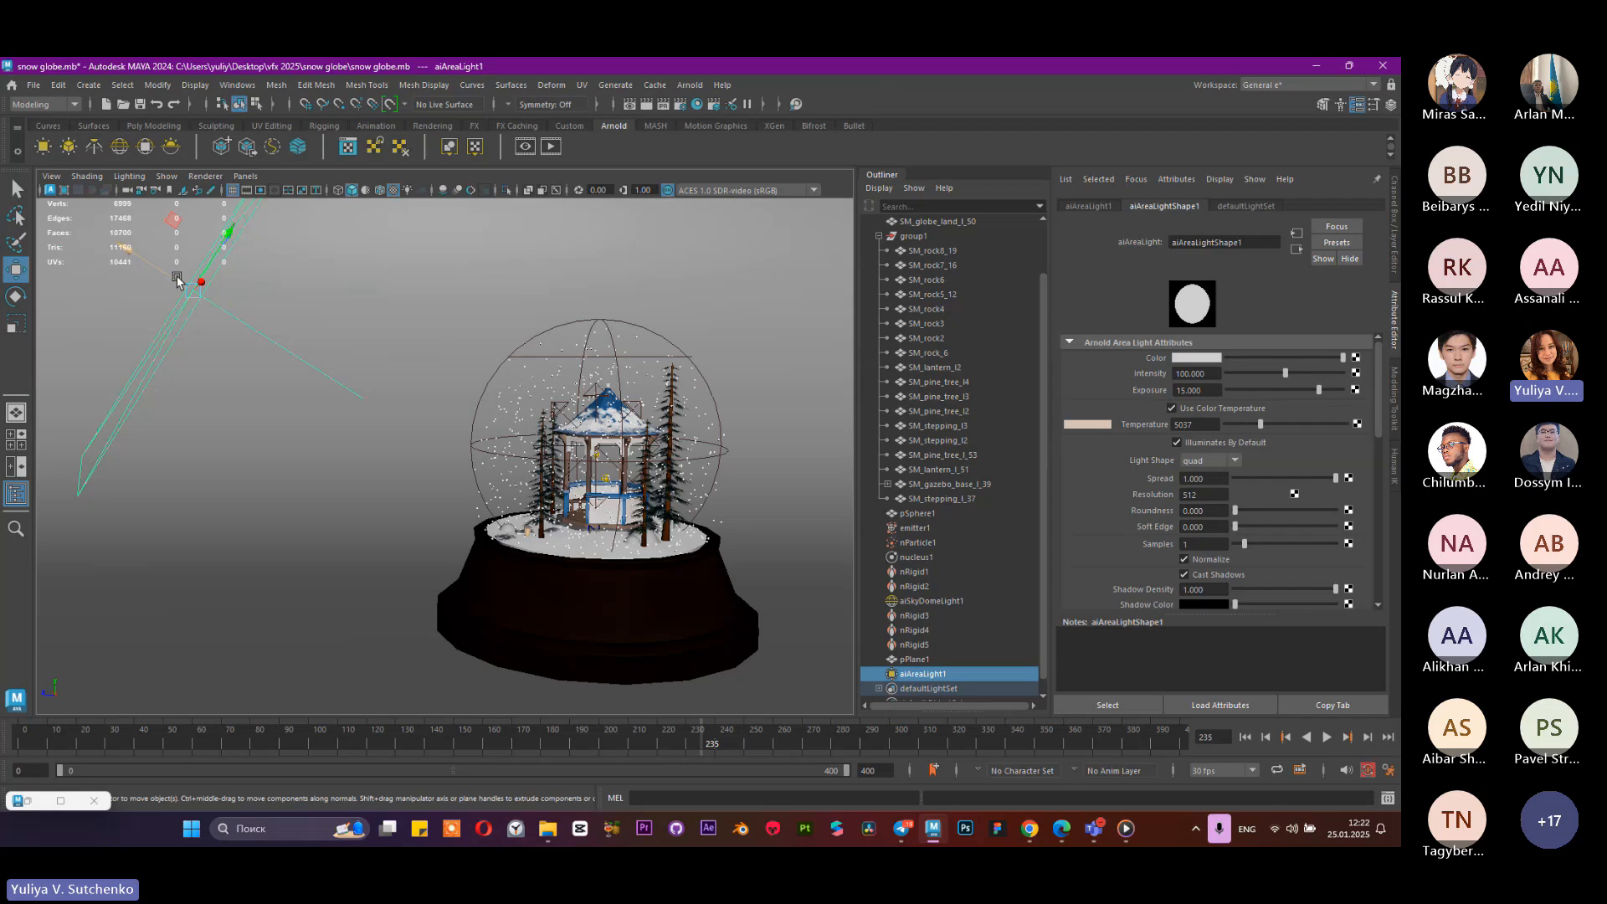
pyautogui.moveTo(178, 279); pyautogui.dragTo(8, 217)
# Step: Restore the cameraView1 bookmark to check that the moved area light stays outside the frame
pyautogui.scroll(-1, 494, 345)
pyautogui.keyDown('alt'); pyautogui.moveTo(494, 344); pyautogui.dragTo(438, 334, button='middle'); pyautogui.keyUp('alt')
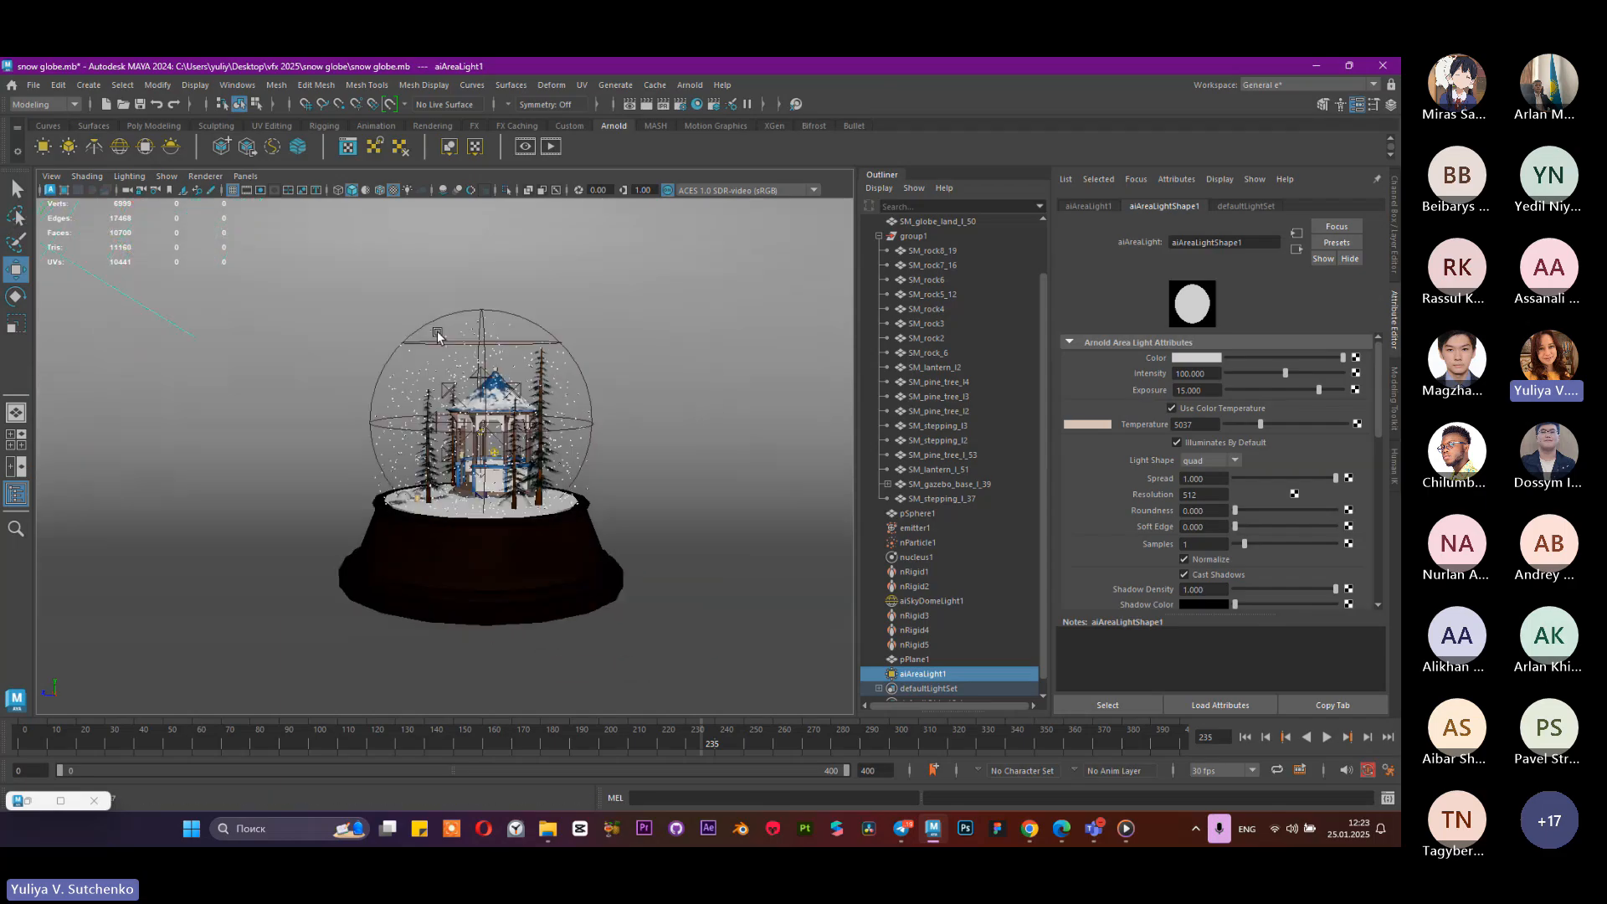
pyautogui.scroll(3, 440, 352)
pyautogui.click(51, 177)
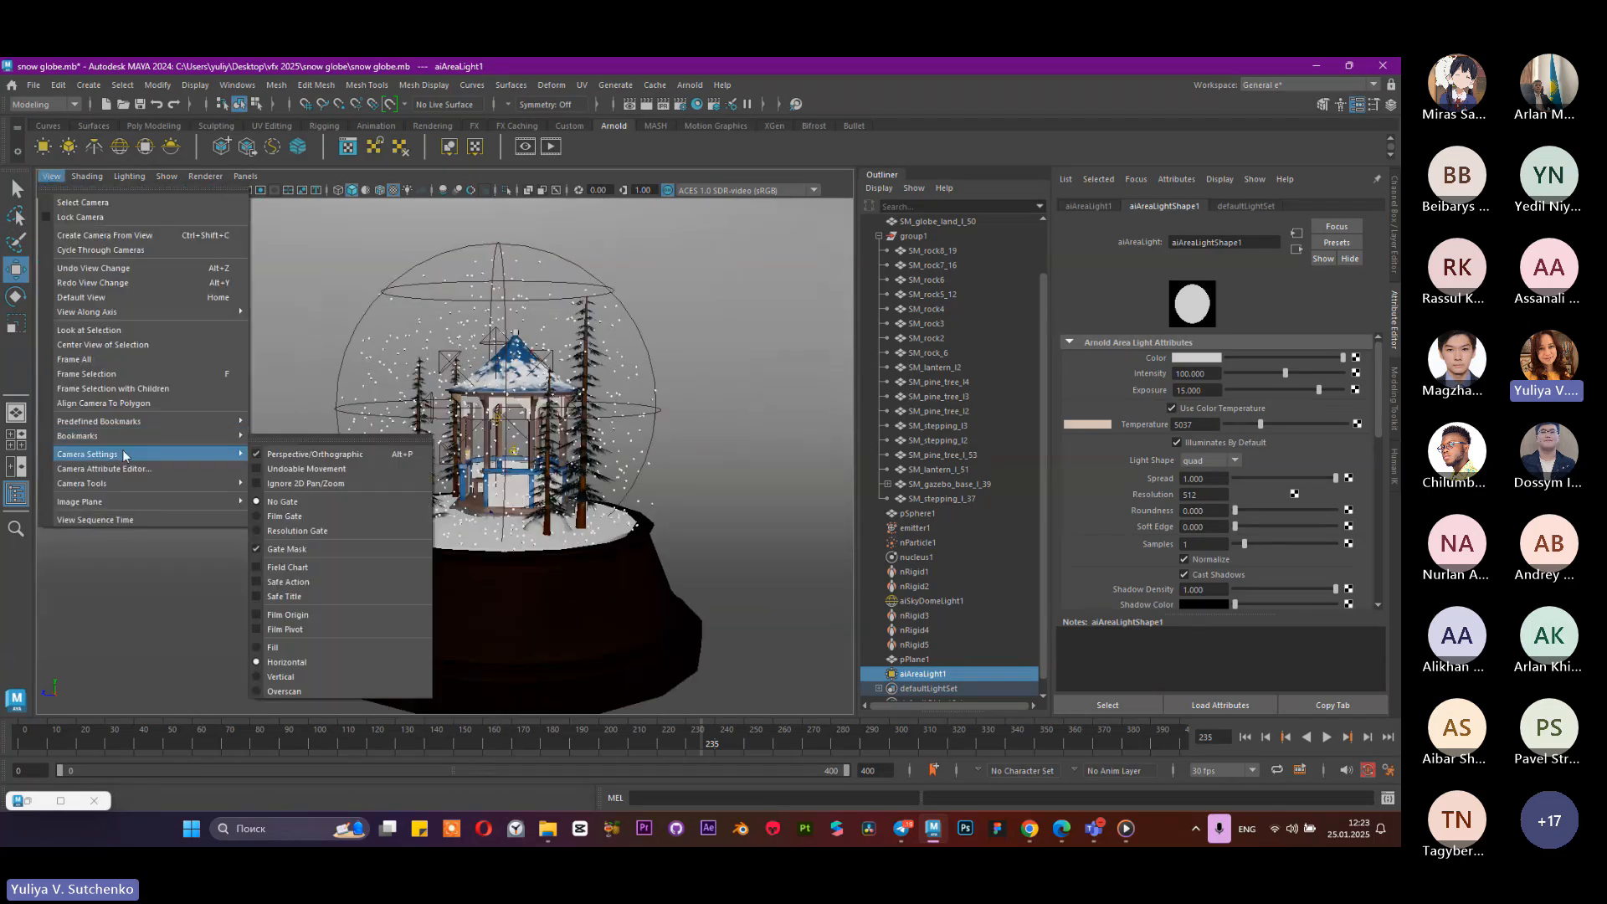
pyautogui.moveTo(126, 436)
pyautogui.click(285, 435)
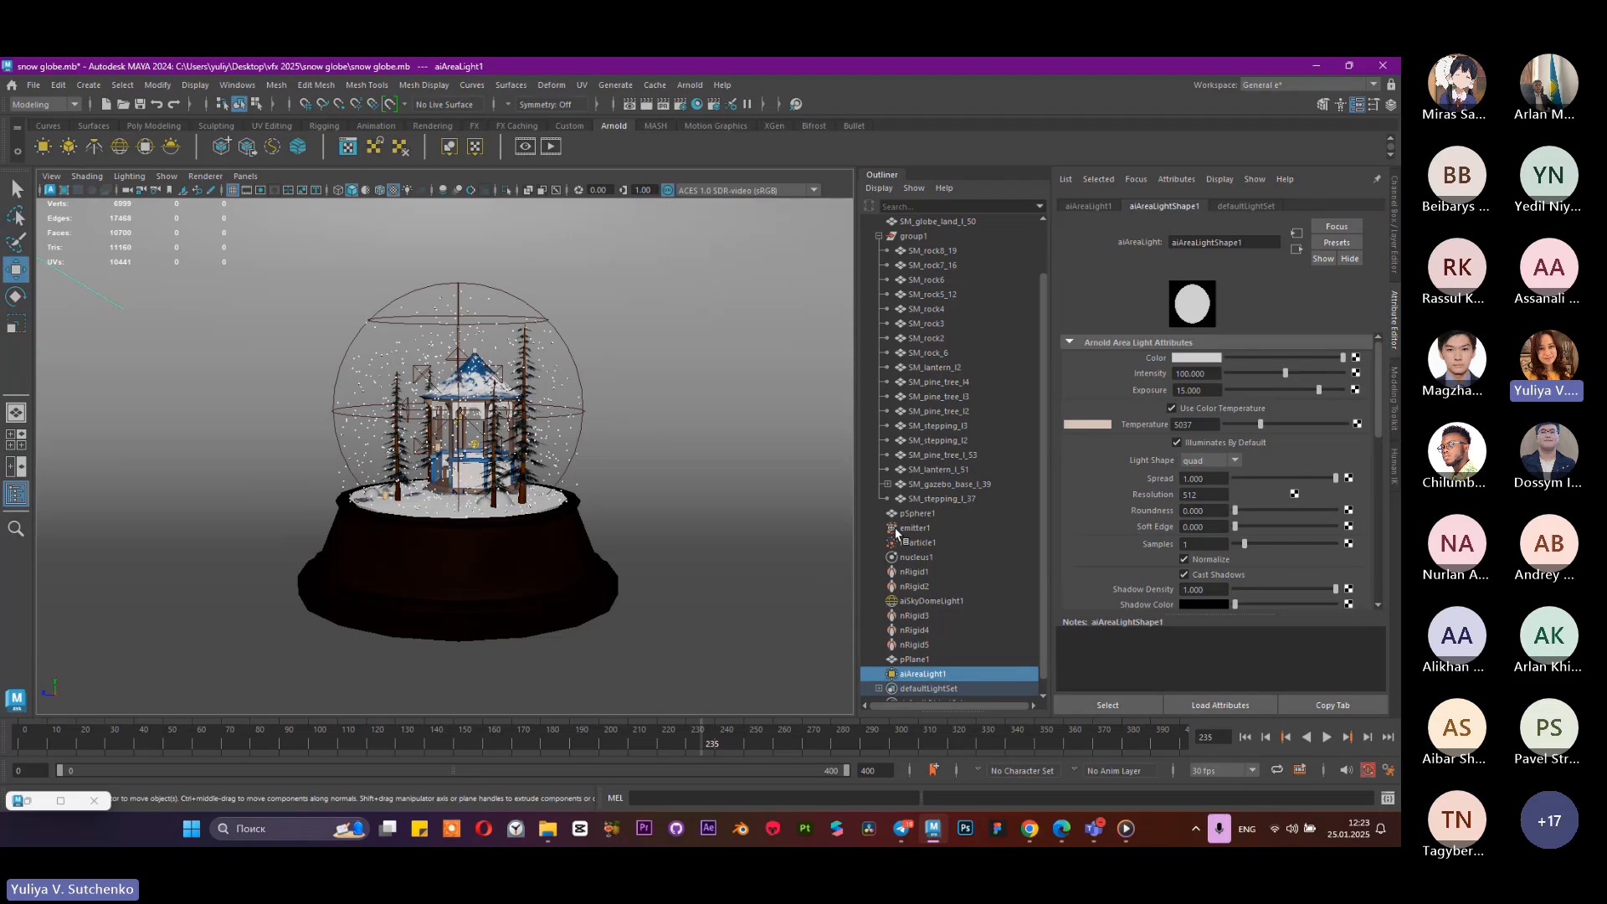
# Step: Duplicate the area light, move the copy to the opposite side of the globe and rotate it towards the globe
pyautogui.press('[')
pyautogui.hotkey('ctrl', 'd')
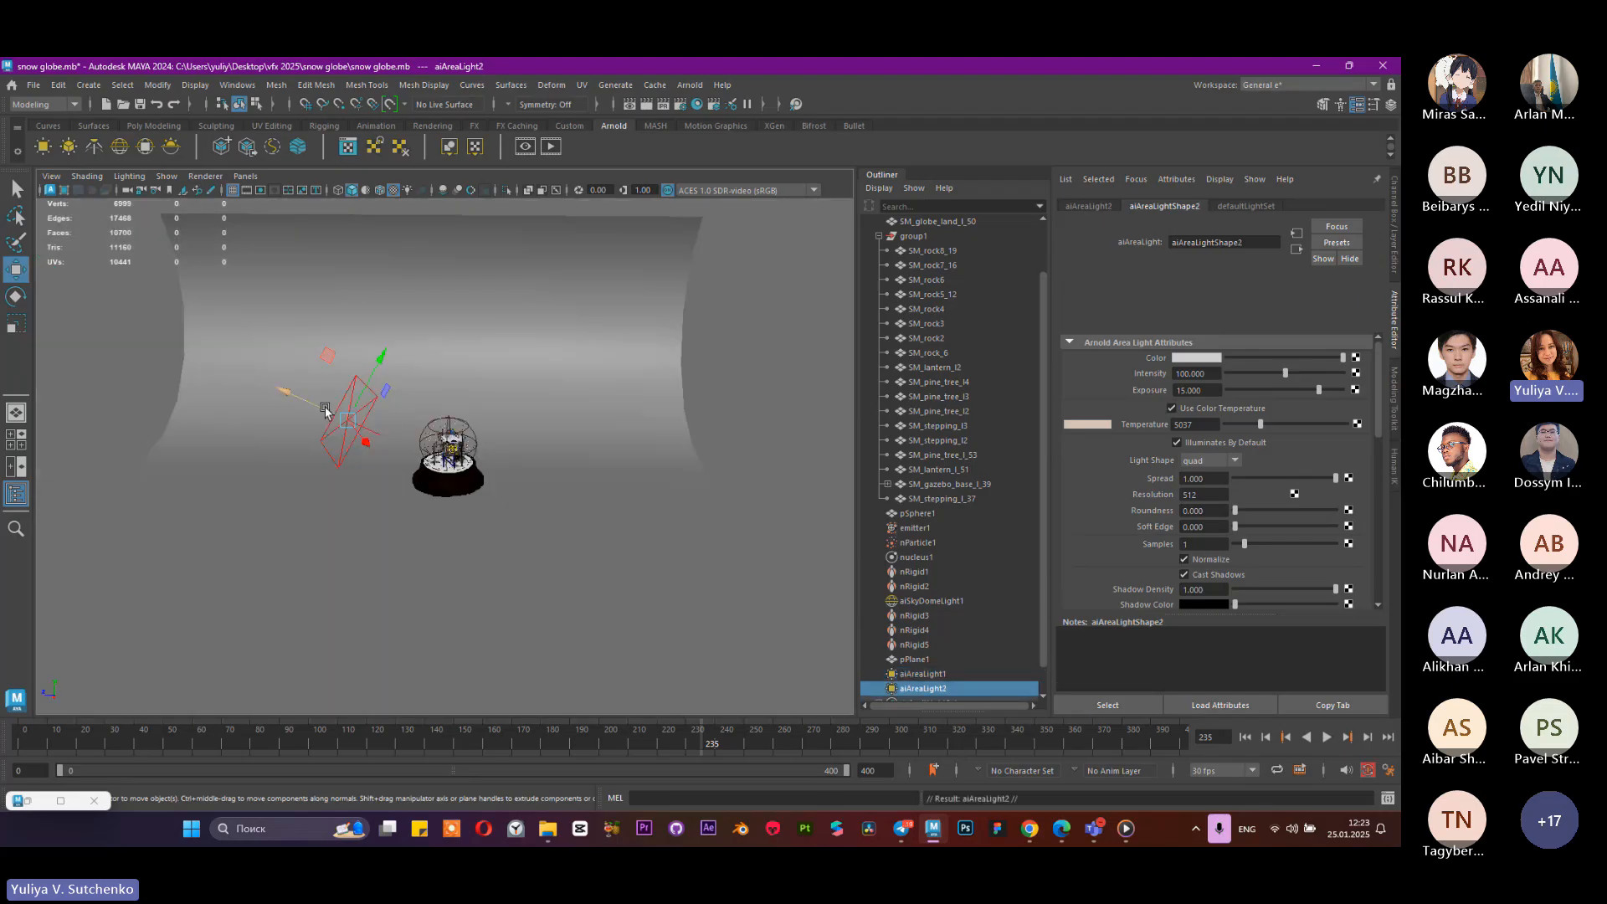
pyautogui.moveTo(323, 407); pyautogui.dragTo(579, 333)
pyautogui.press('e')
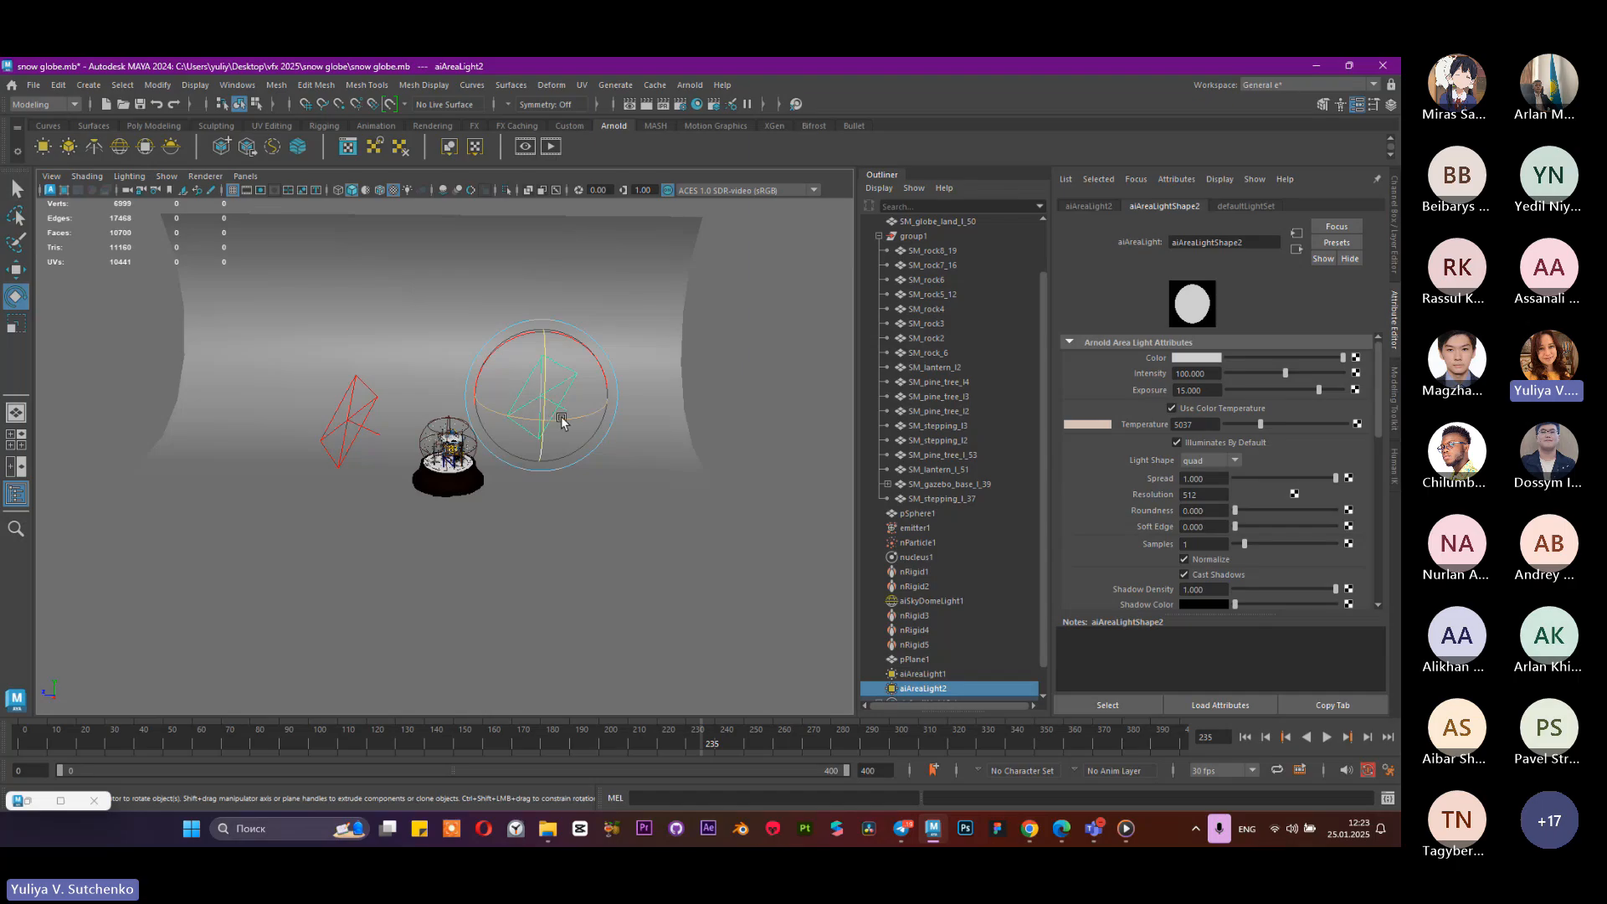
pyautogui.moveTo(562, 421); pyautogui.dragTo(585, 393)
pyautogui.press('w')
pyautogui.press('e')
# Step: Switch to Chrome and examine the photostudio image results for how real studio lights are placed
pyautogui.click(1032, 834)
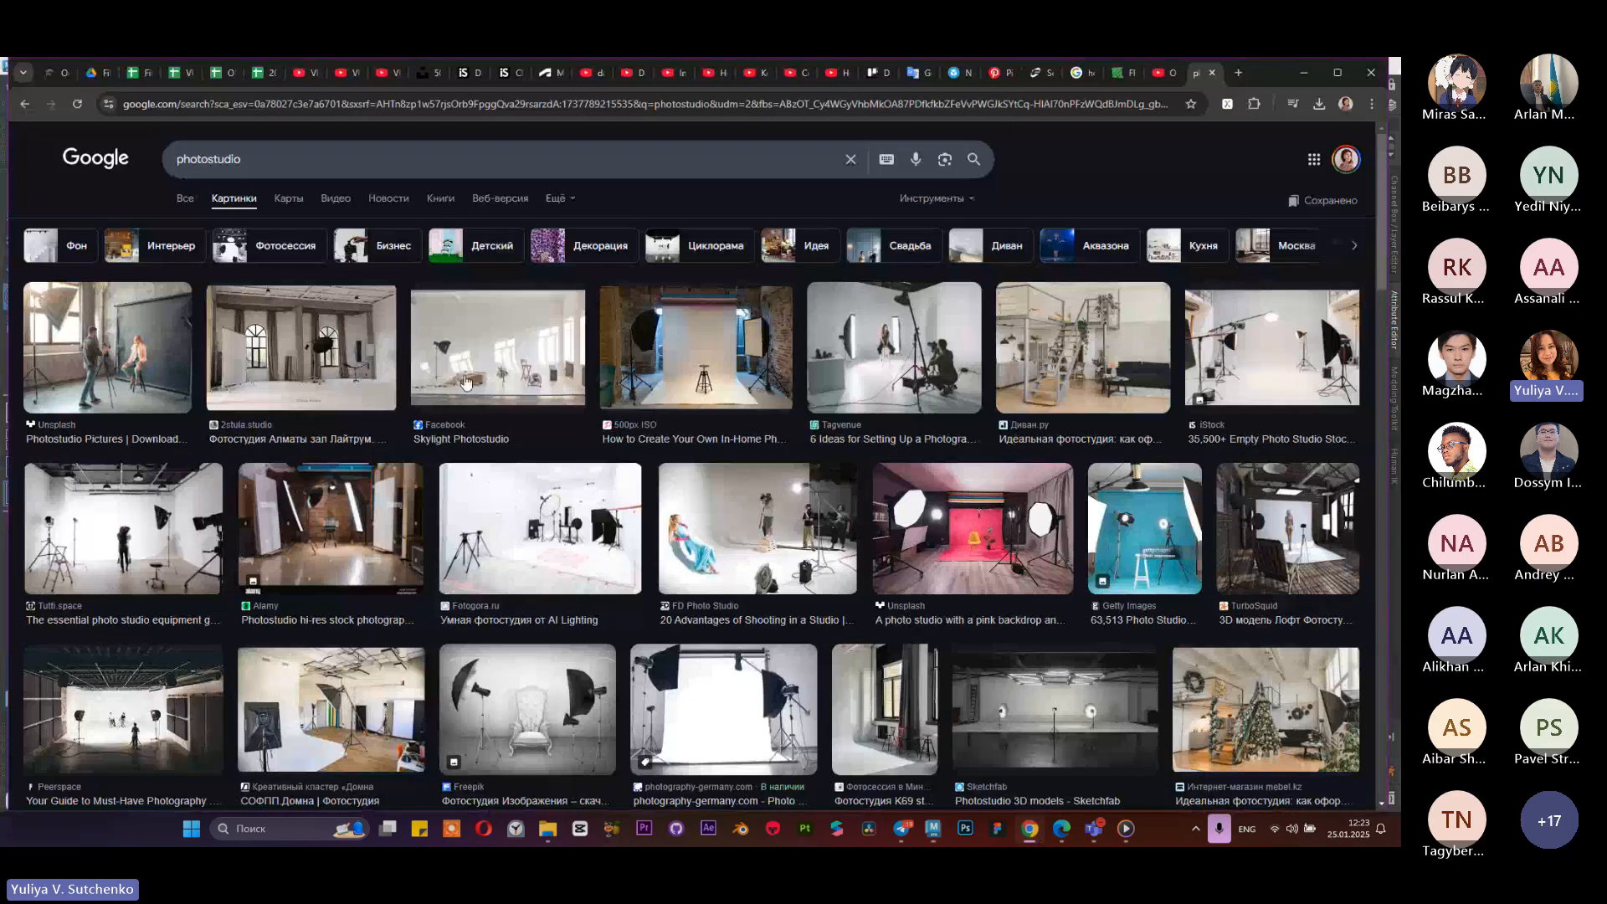
pyautogui.scroll(-2, 451, 418)
pyautogui.scroll(-2, 446, 452)
pyautogui.scroll(-2, 661, 570)
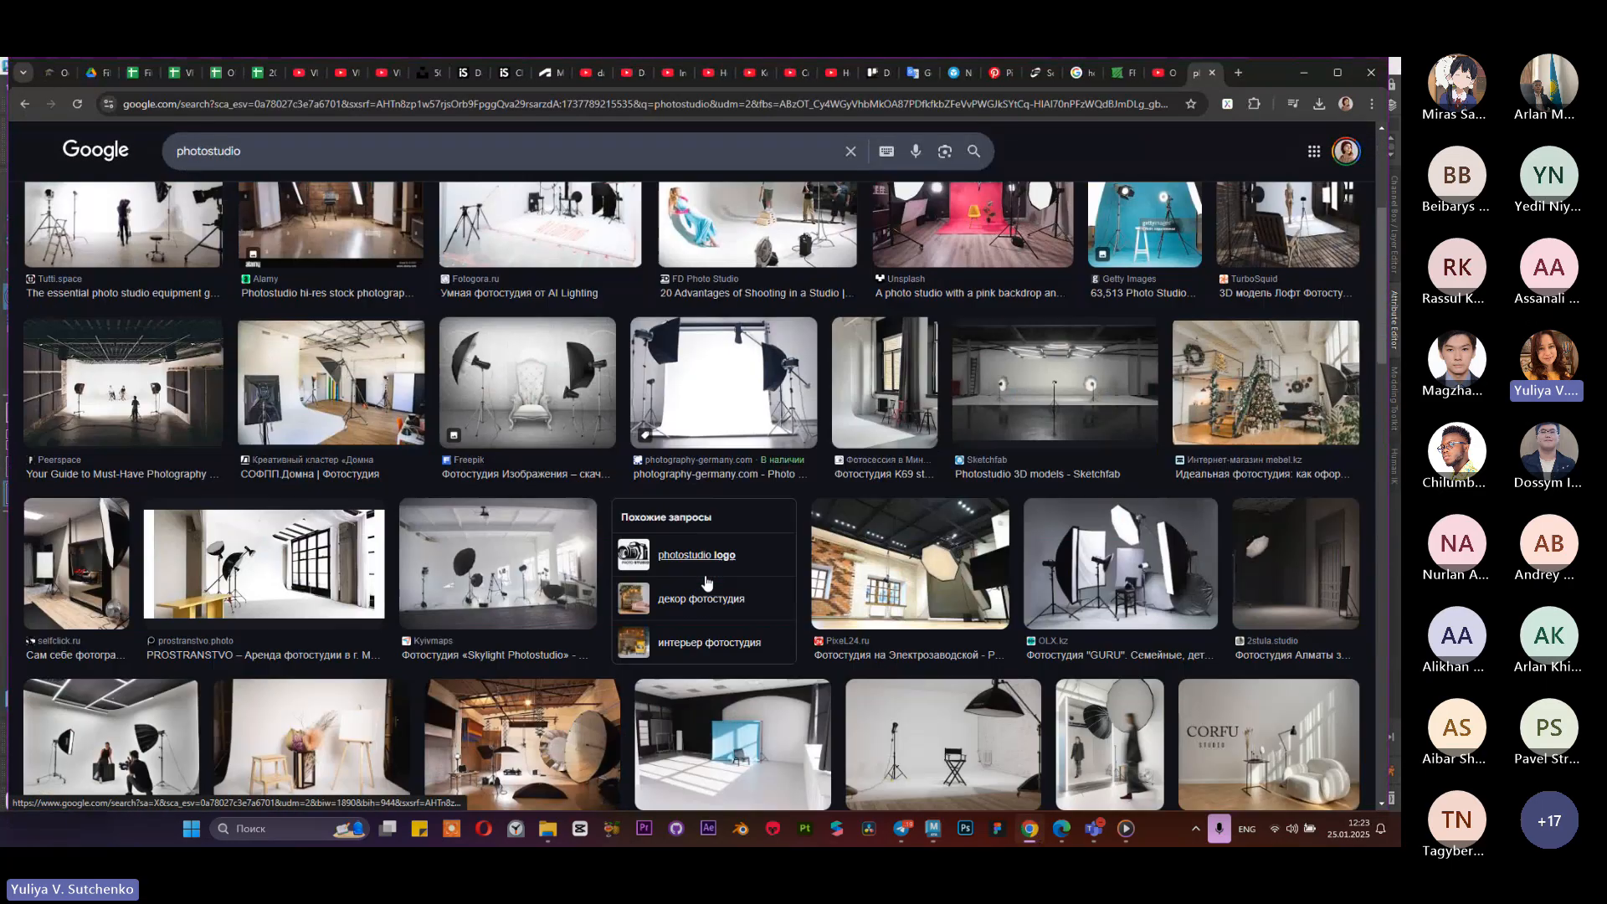
pyautogui.scroll(-2, 532, 497)
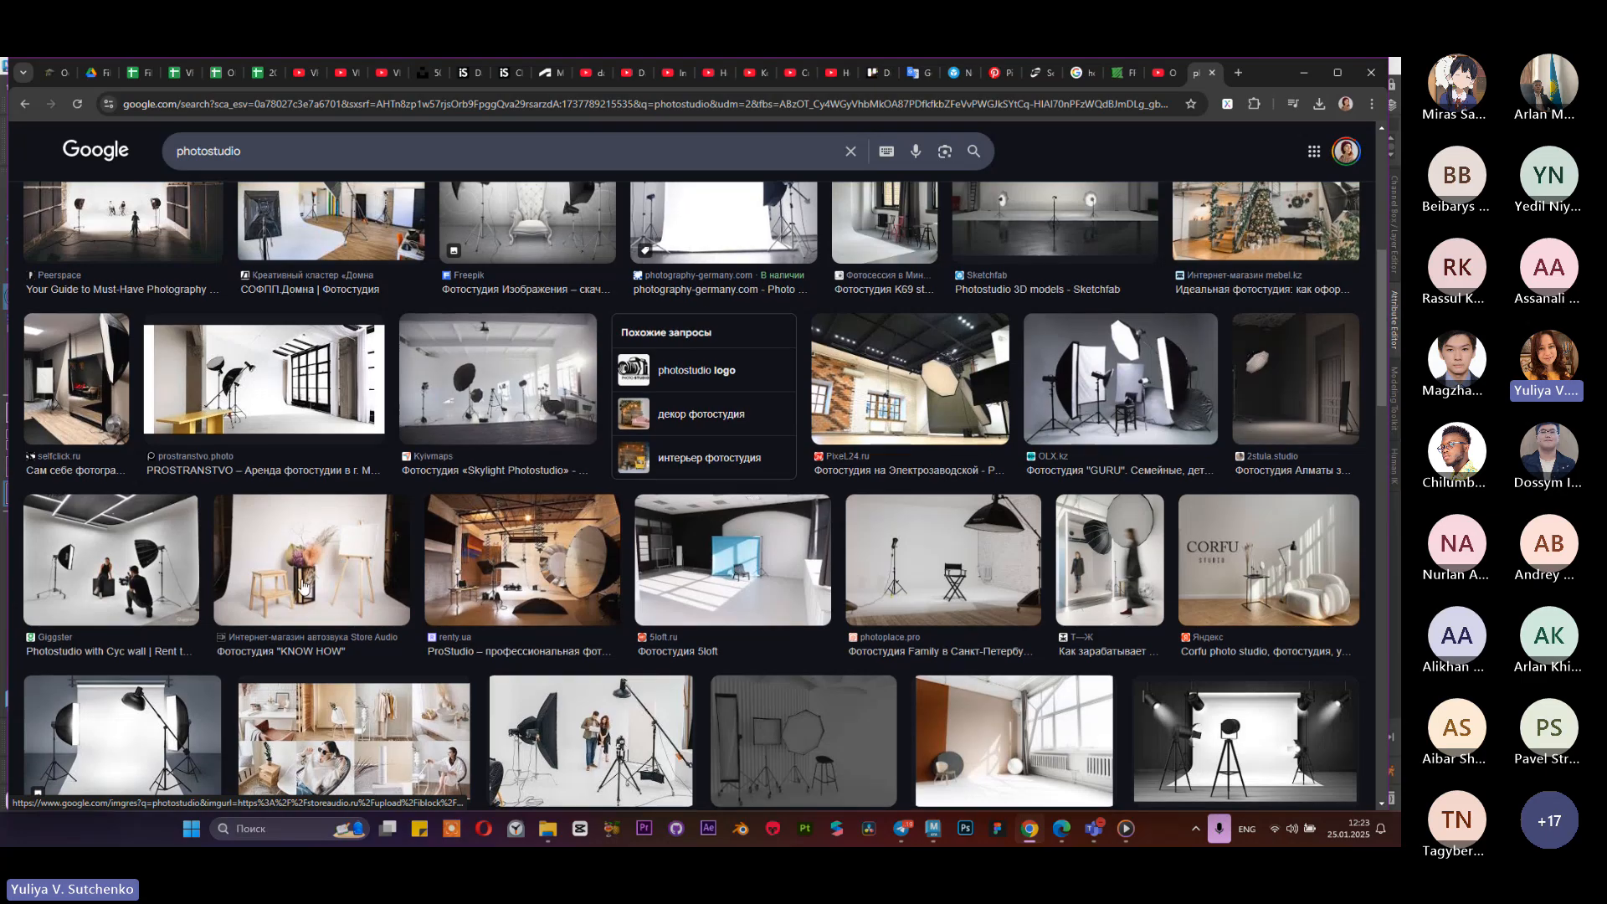
pyautogui.scroll(-3, 210, 536)
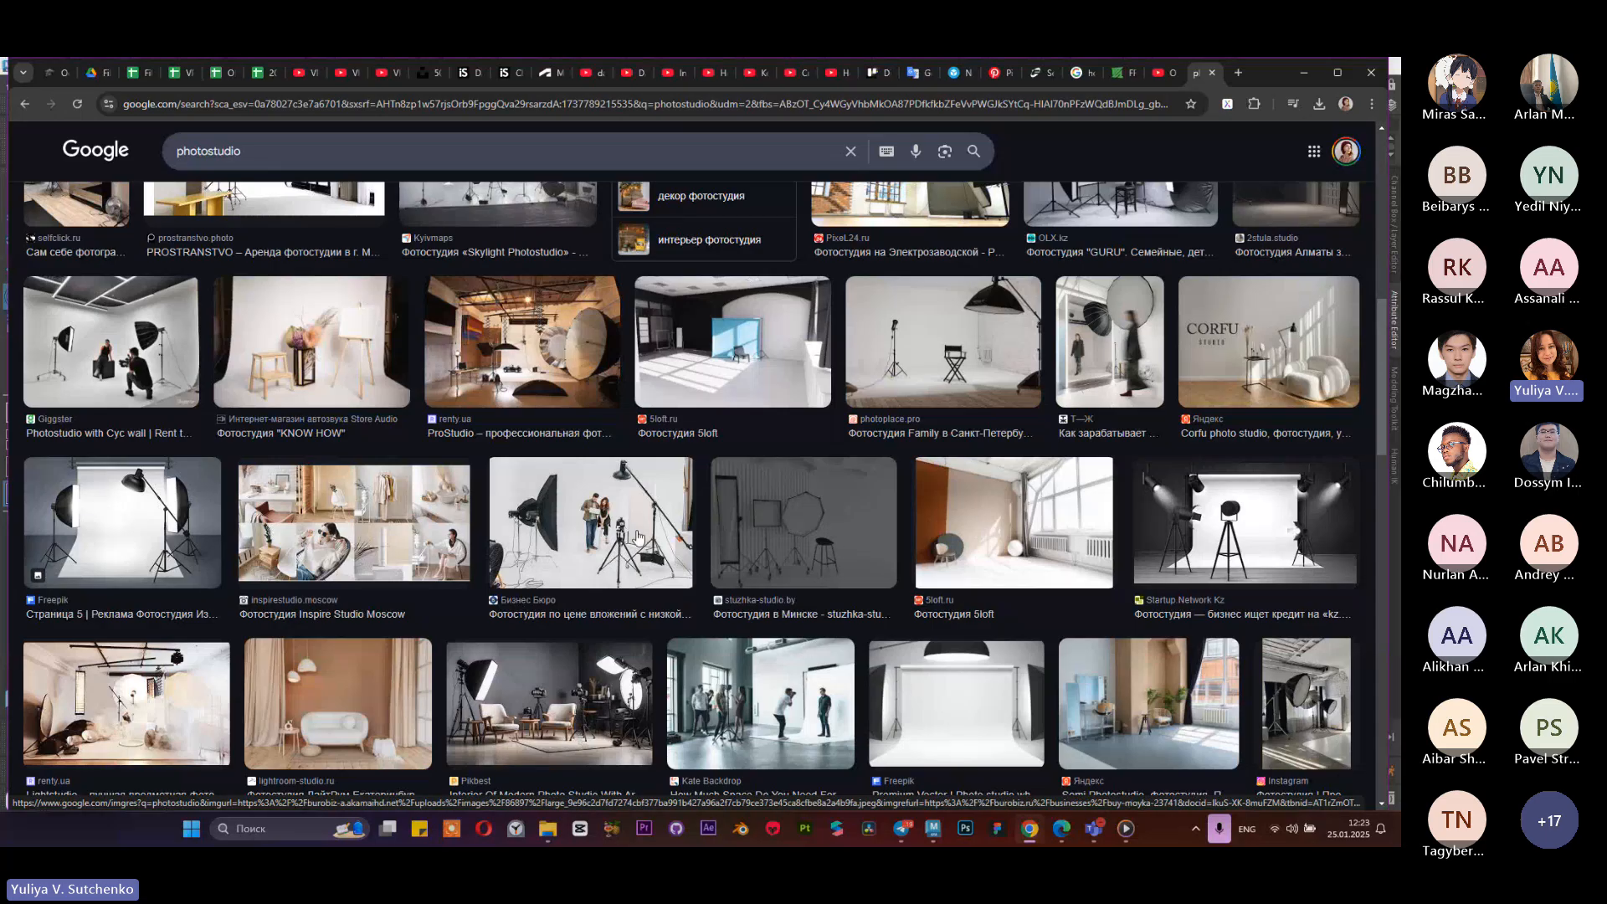
pyautogui.scroll(-3, 837, 552)
pyautogui.scroll(-5, 853, 529)
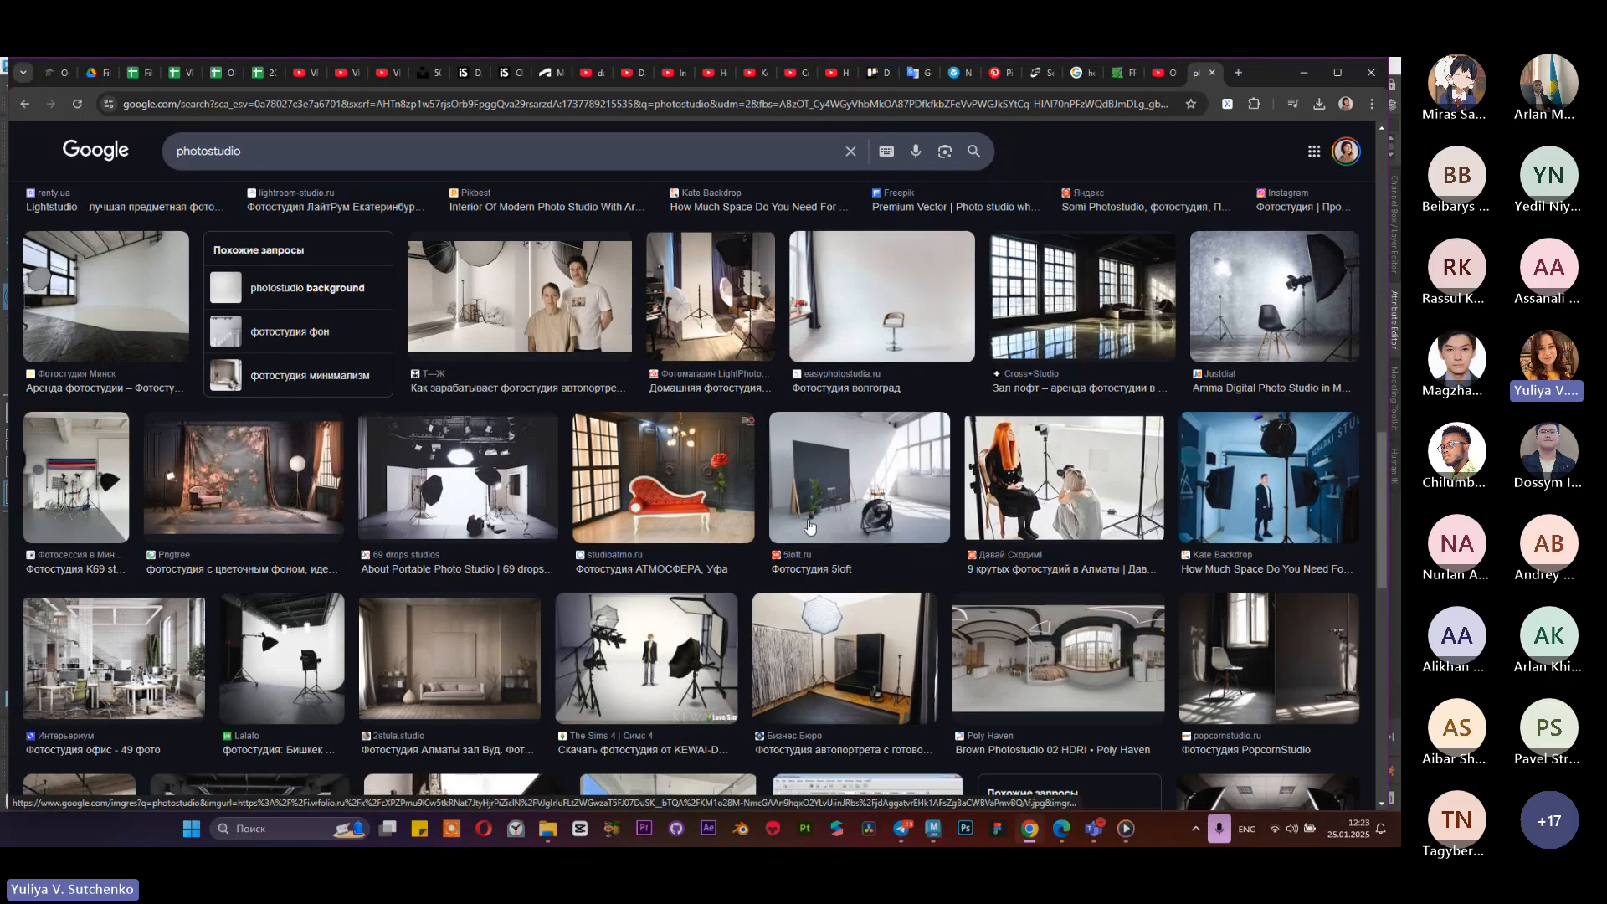
pyautogui.scroll(2, 812, 527)
pyautogui.scroll(5, 812, 527)
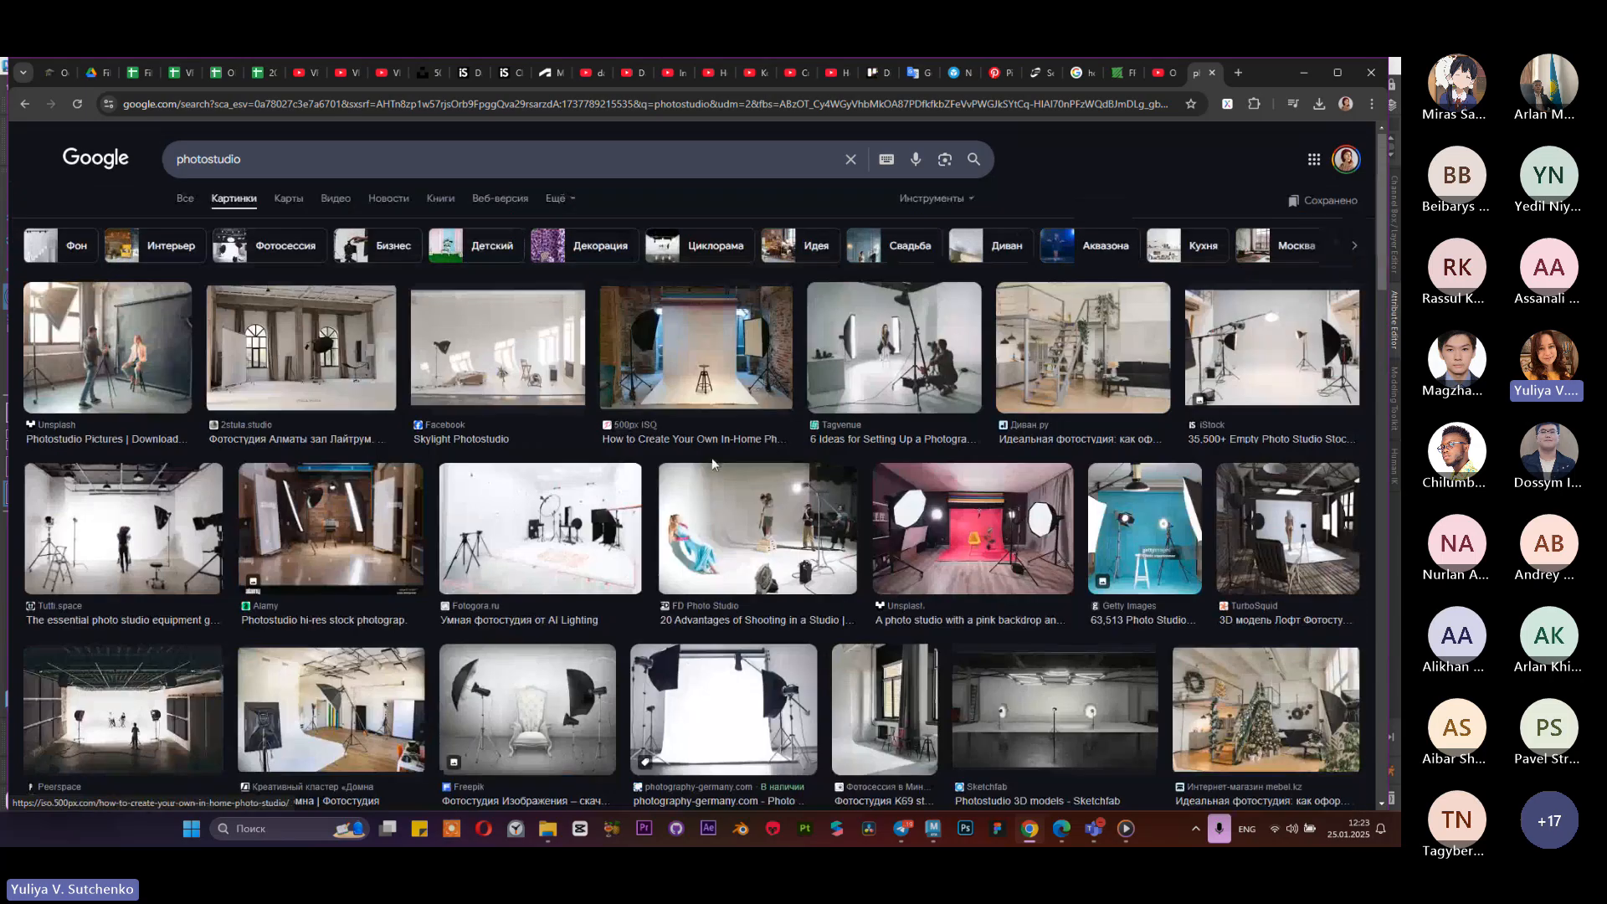
# Step: Search Google Images for "photostudio light setup"
pyautogui.click(649, 157)
pyautogui.click(651, 154)
pyautogui.write('li')
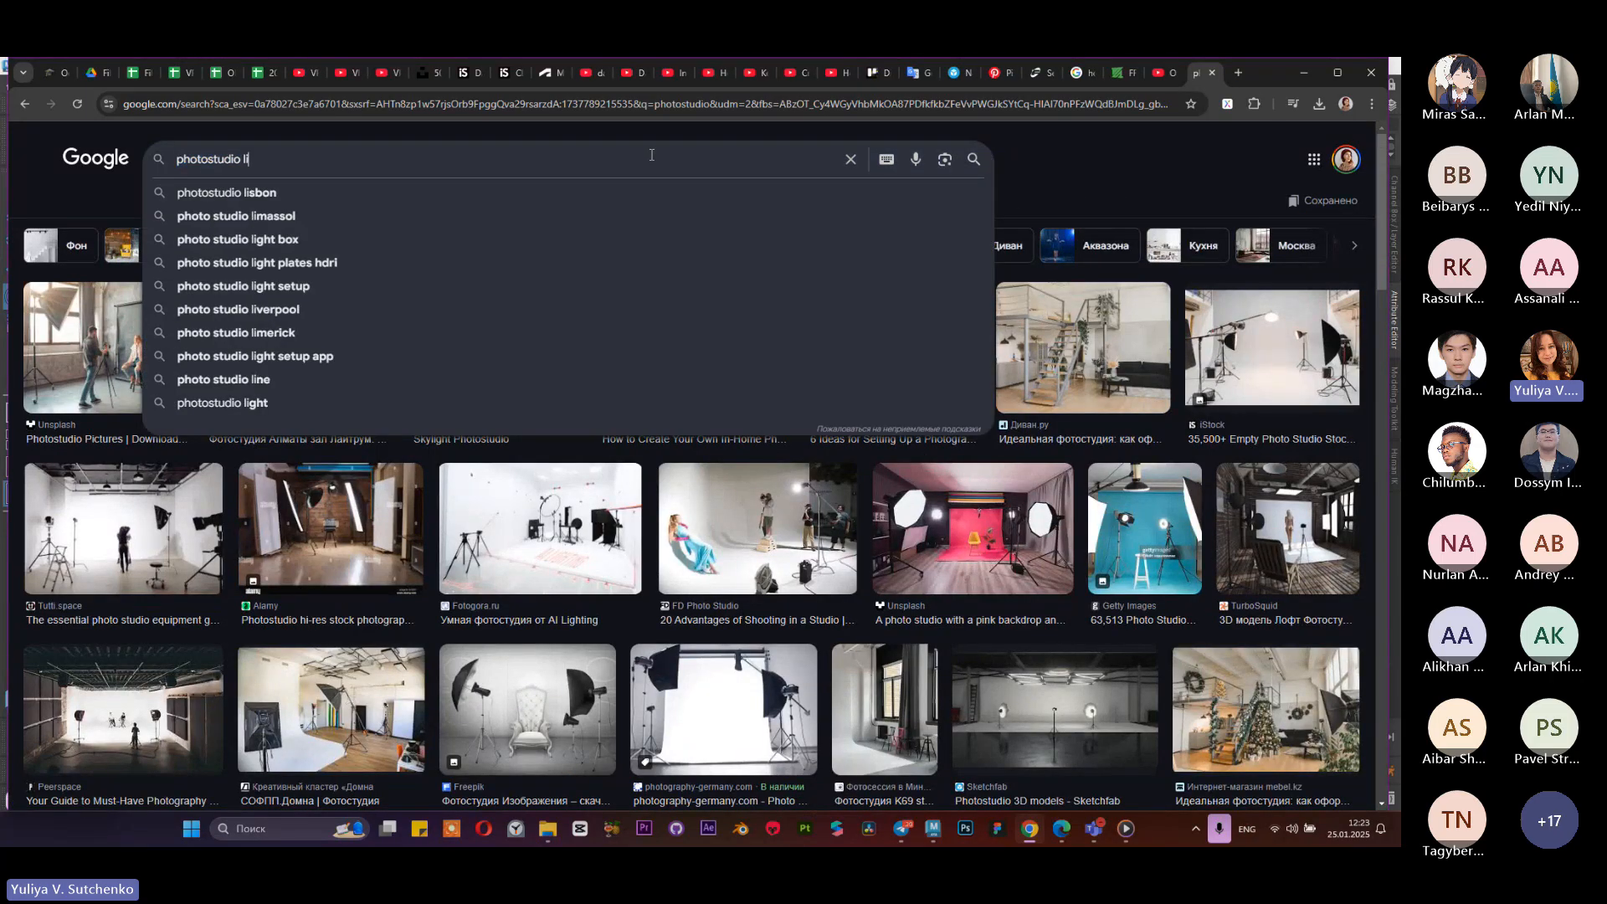
pyautogui.write('ght ')
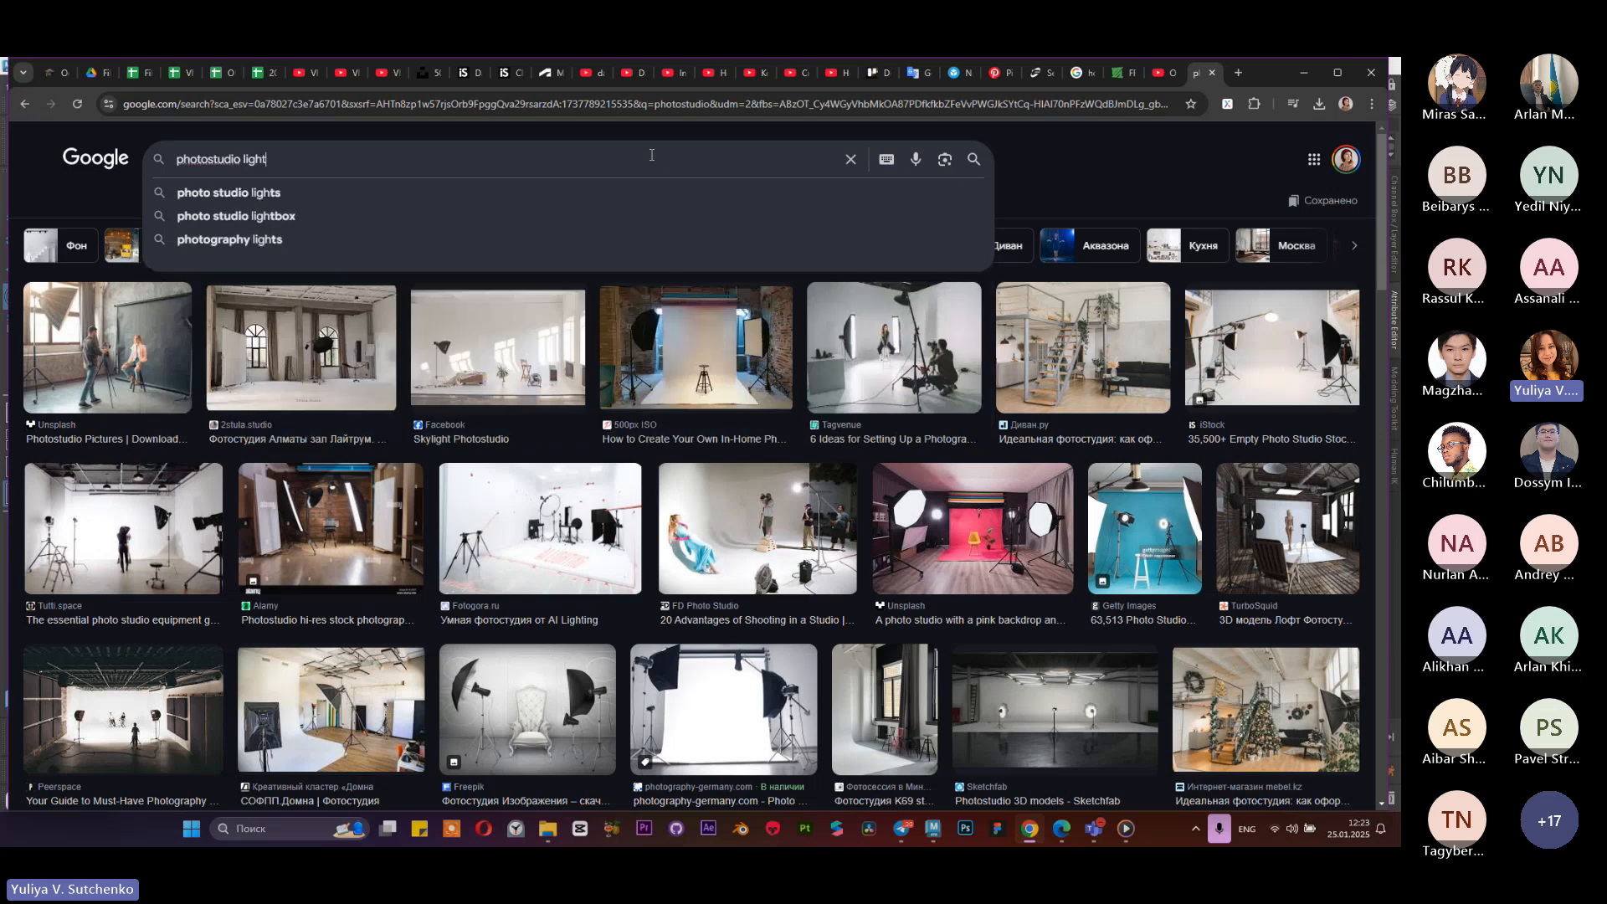
pyautogui.write('setup')
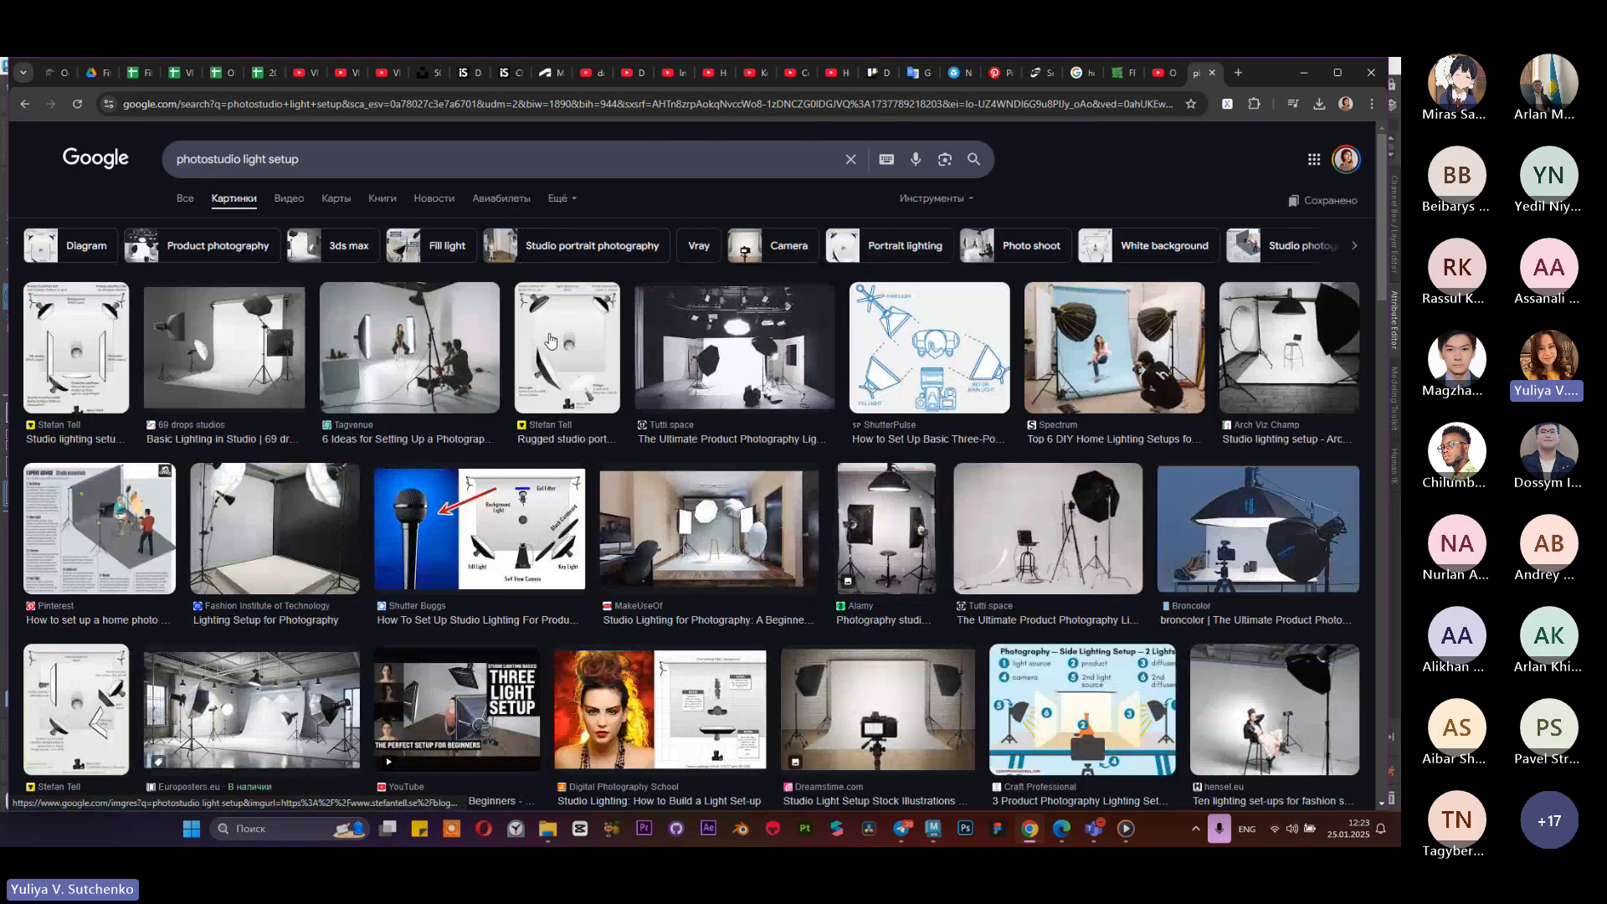
# Step: Preview the 4-light portrait diagram and two product photography lighting setups, comparing them with the lights placed in the Maya scene
pyautogui.click(553, 339)
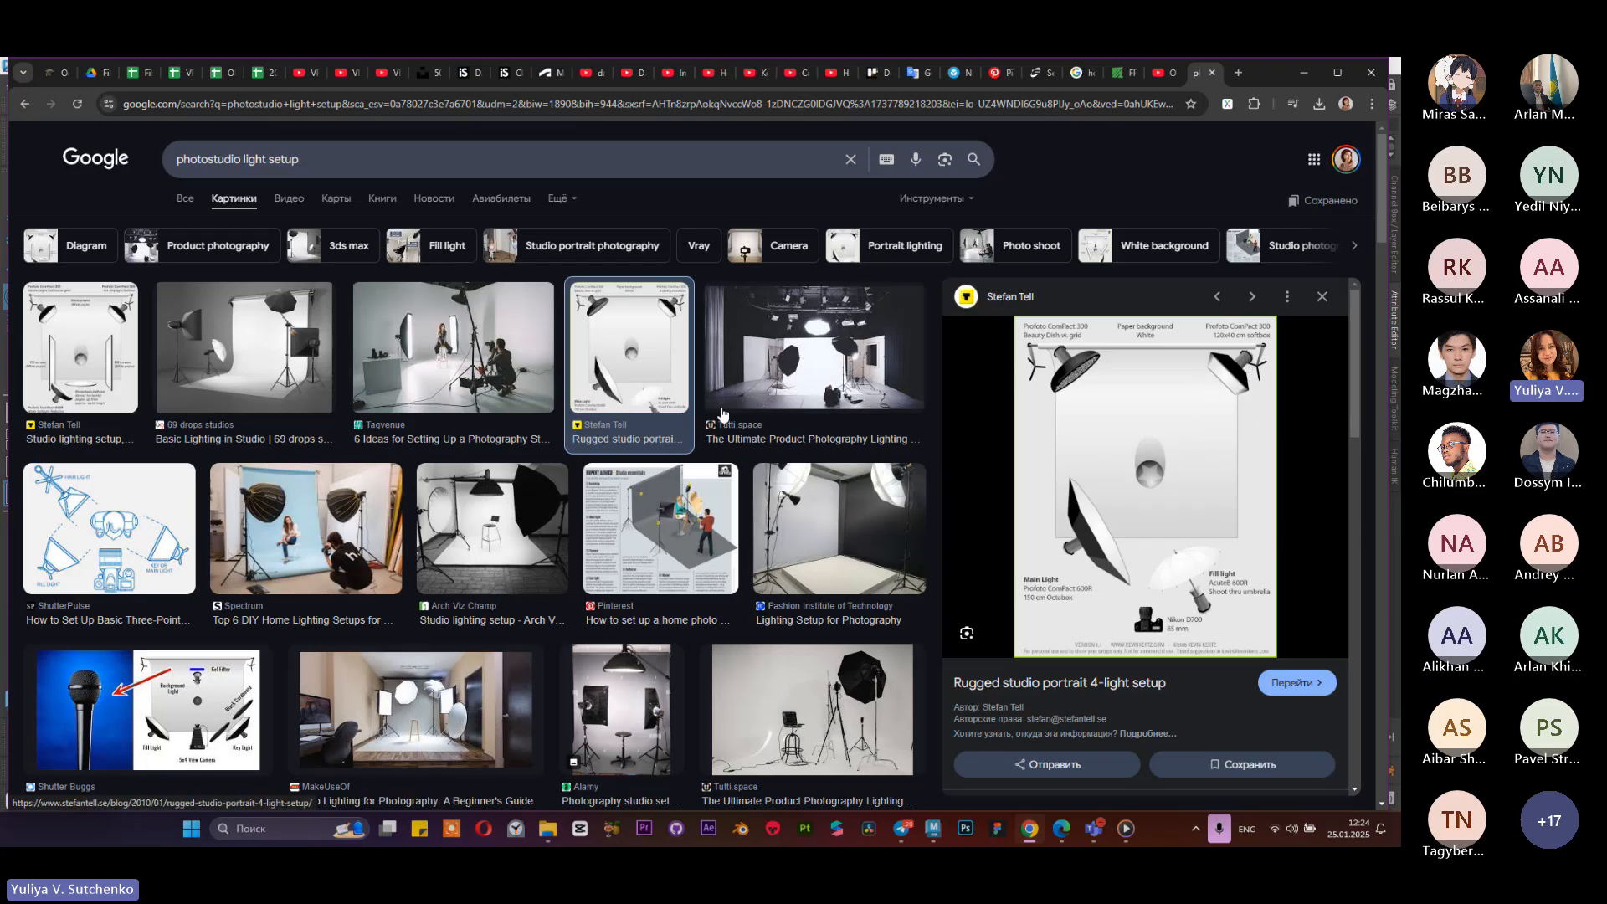
pyautogui.click(822, 349)
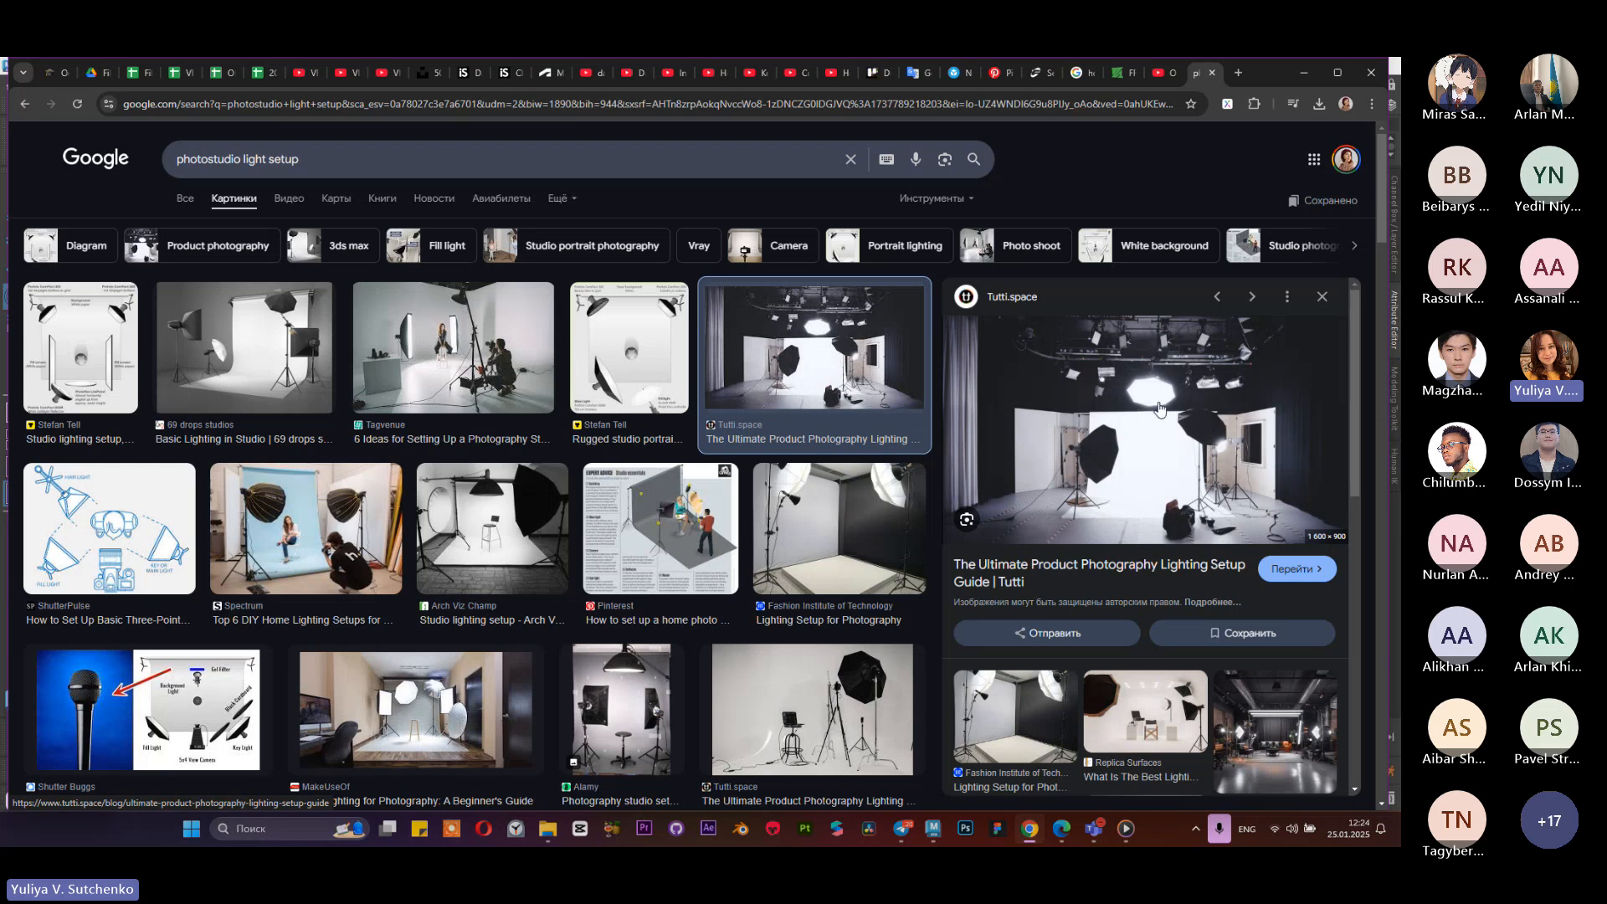
pyautogui.click(211, 707)
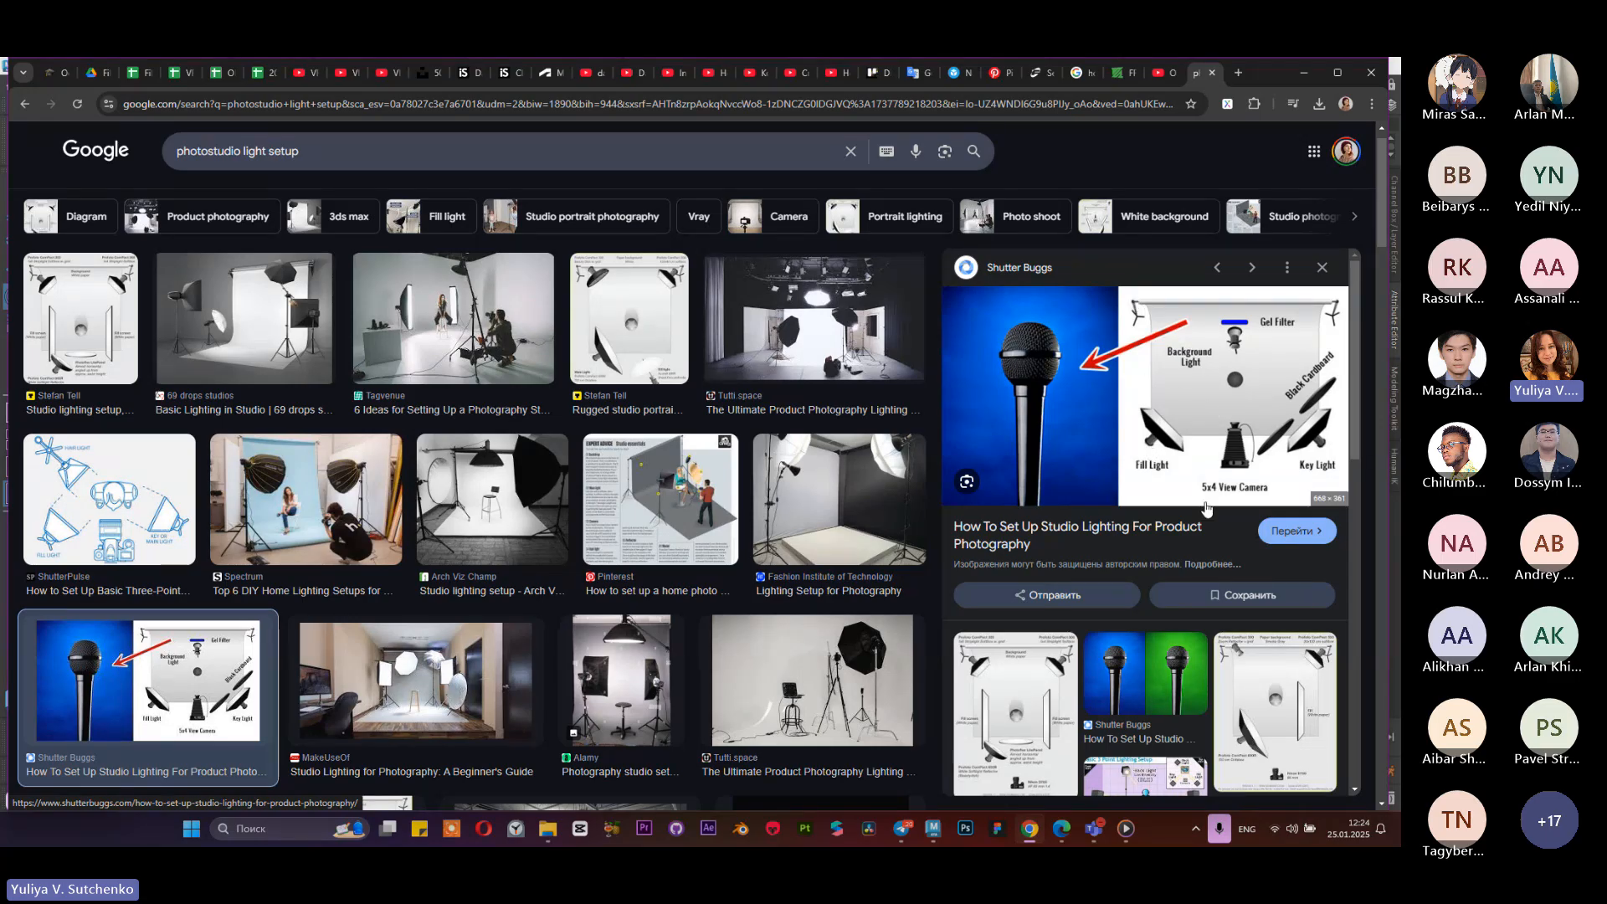
pyautogui.click(934, 830)
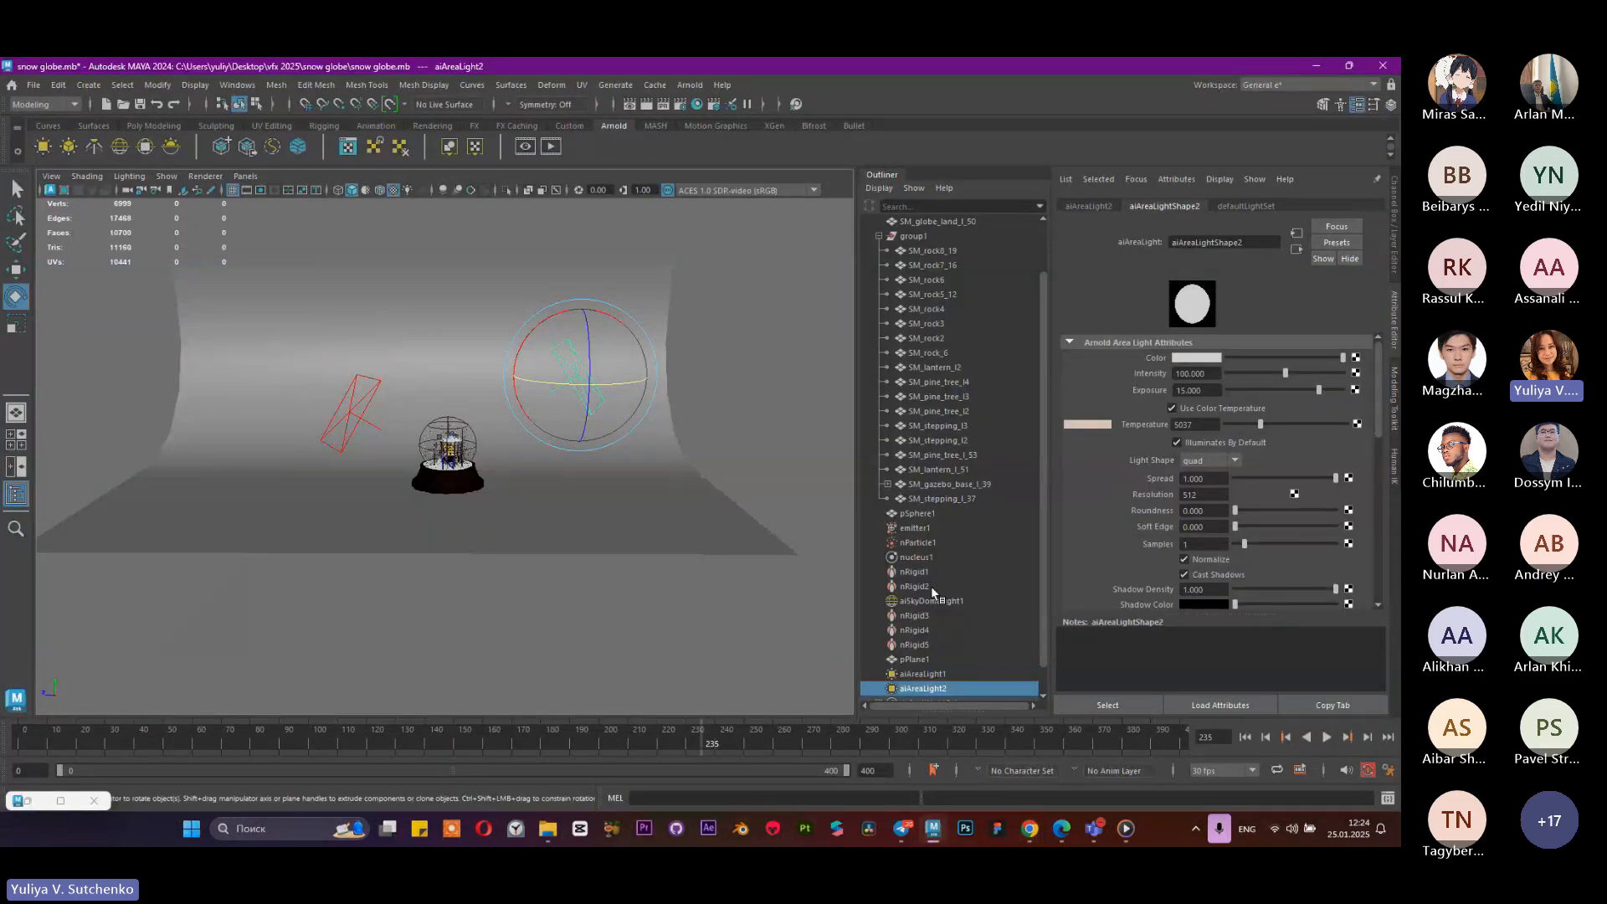
pyautogui.click(1316, 67)
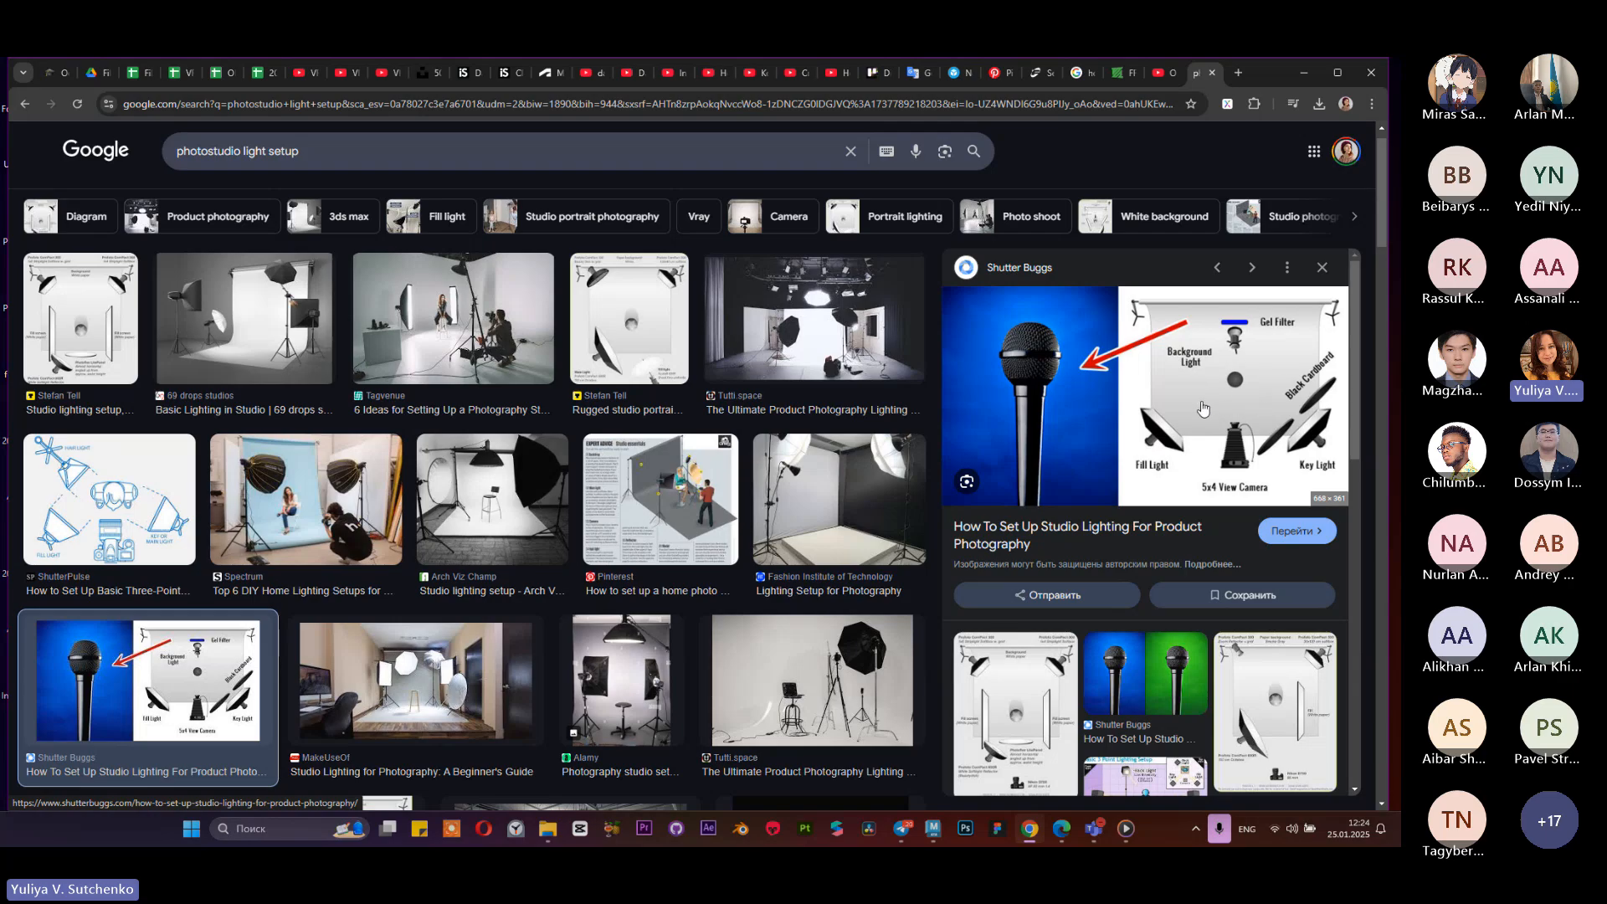
# Step: Look through more studio lighting results and preview the Photo Studio Light Setup 5.2 diagram
pyautogui.scroll(-2, 408, 452)
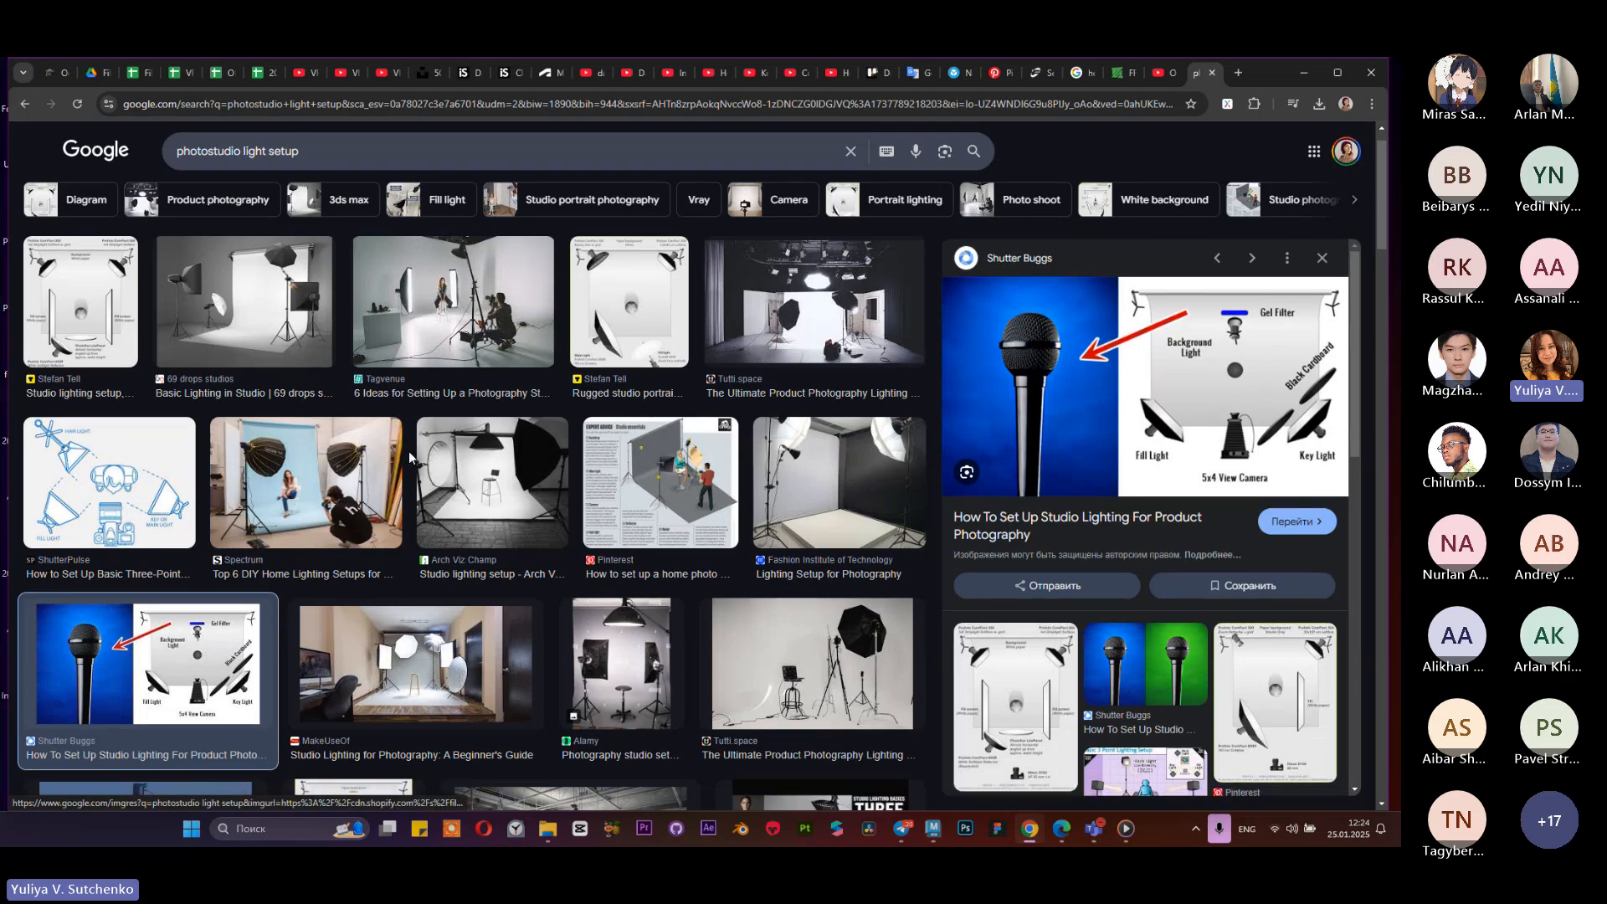
pyautogui.scroll(-5, 410, 452)
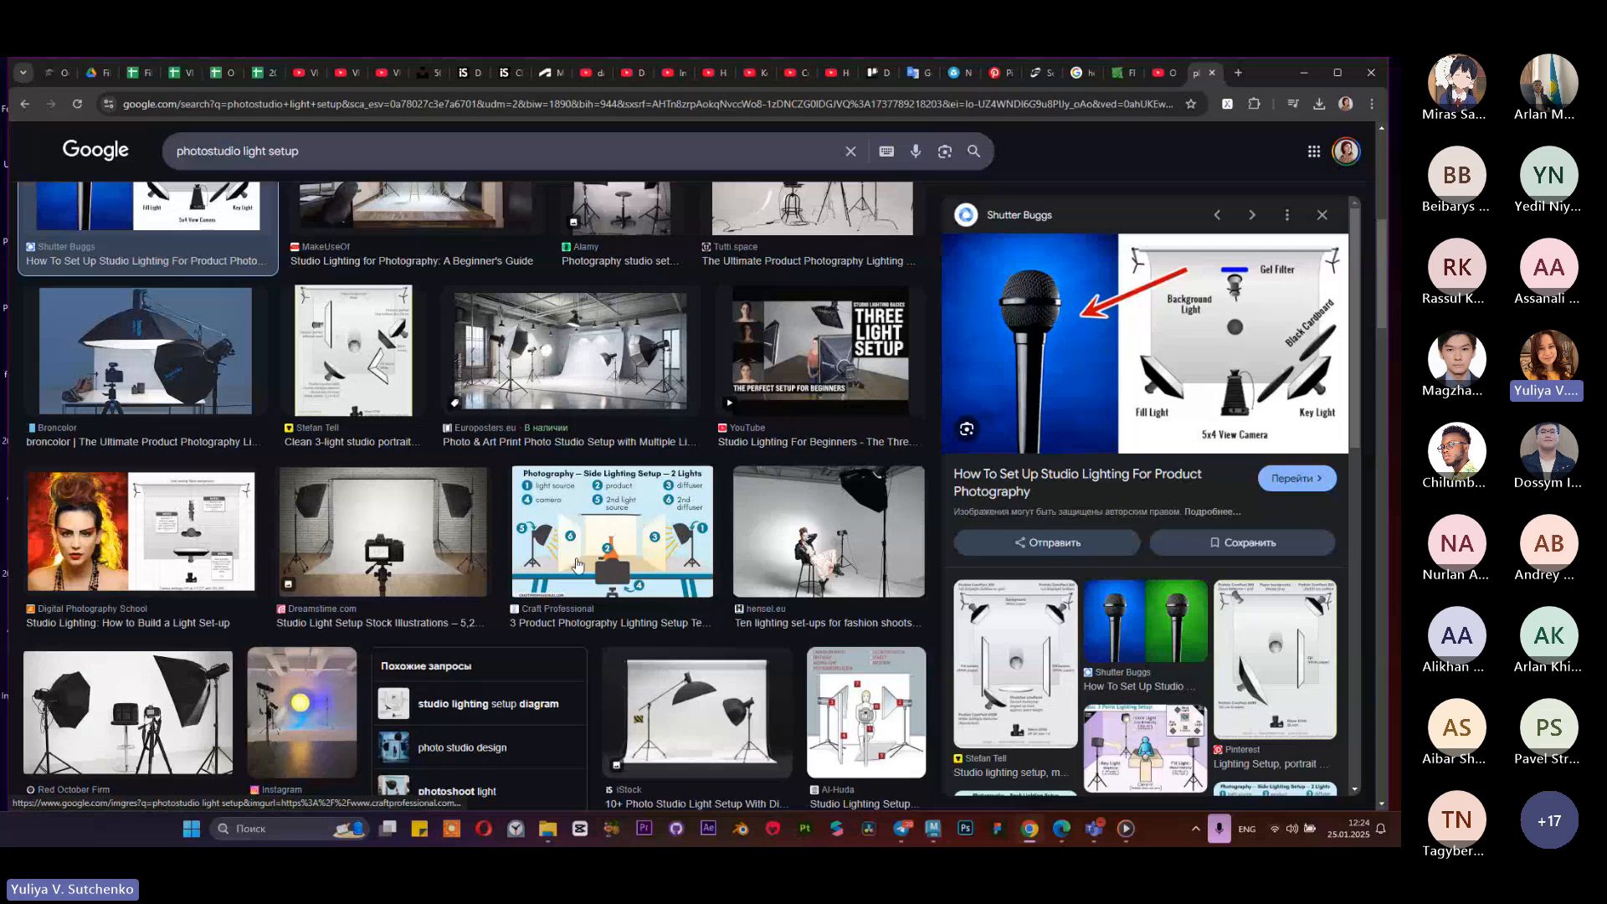
pyautogui.scroll(-3, 699, 576)
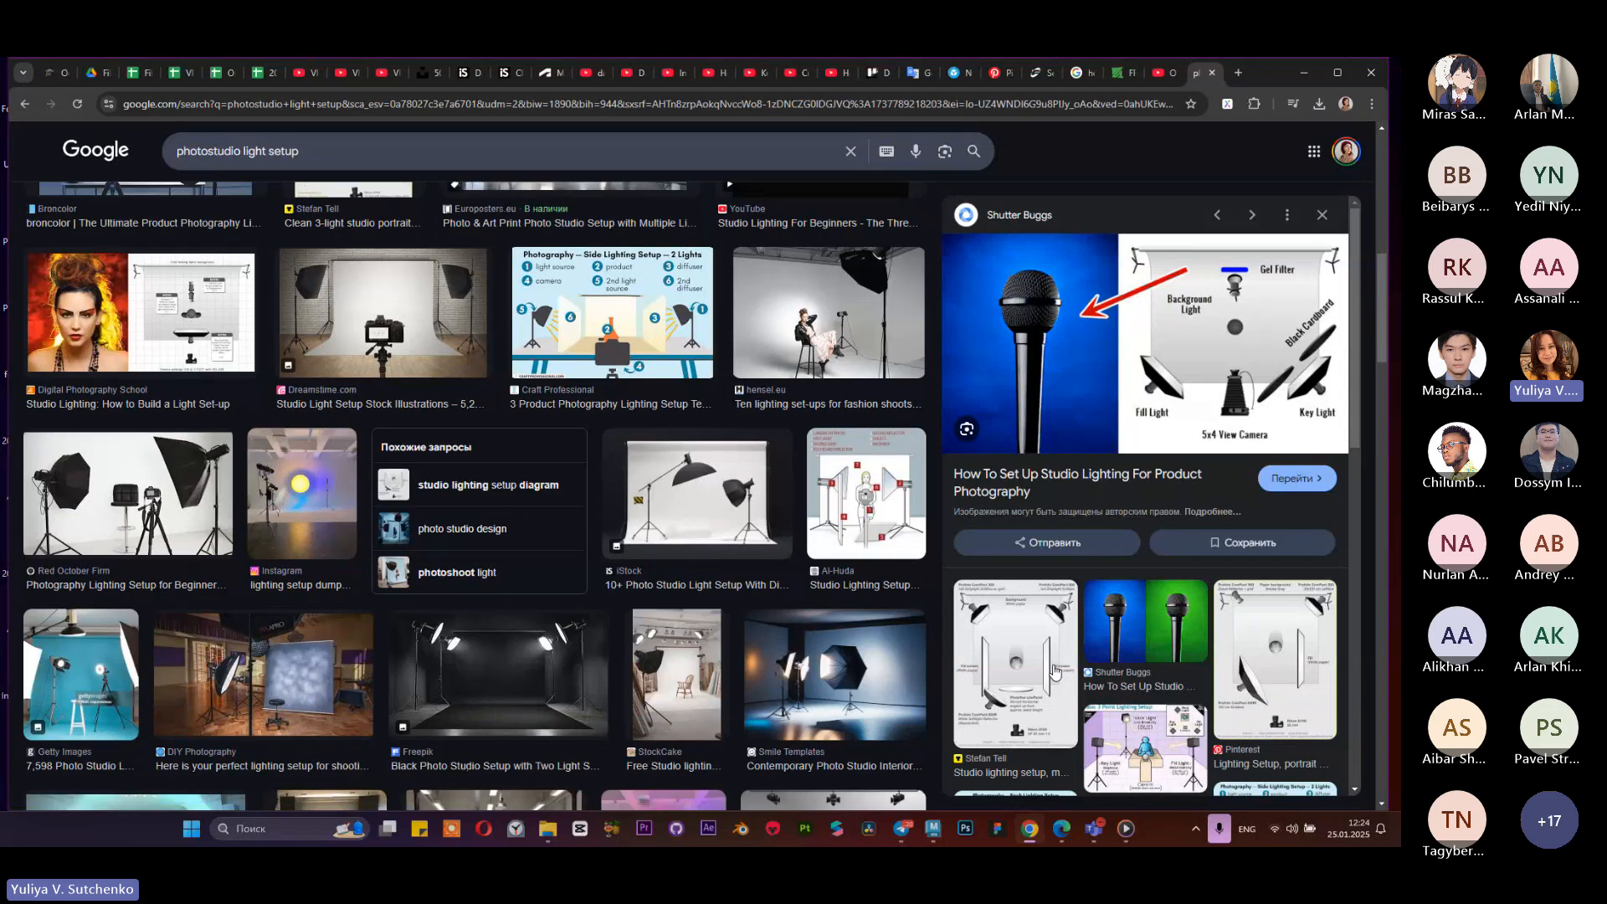
pyautogui.scroll(-7, 503, 569)
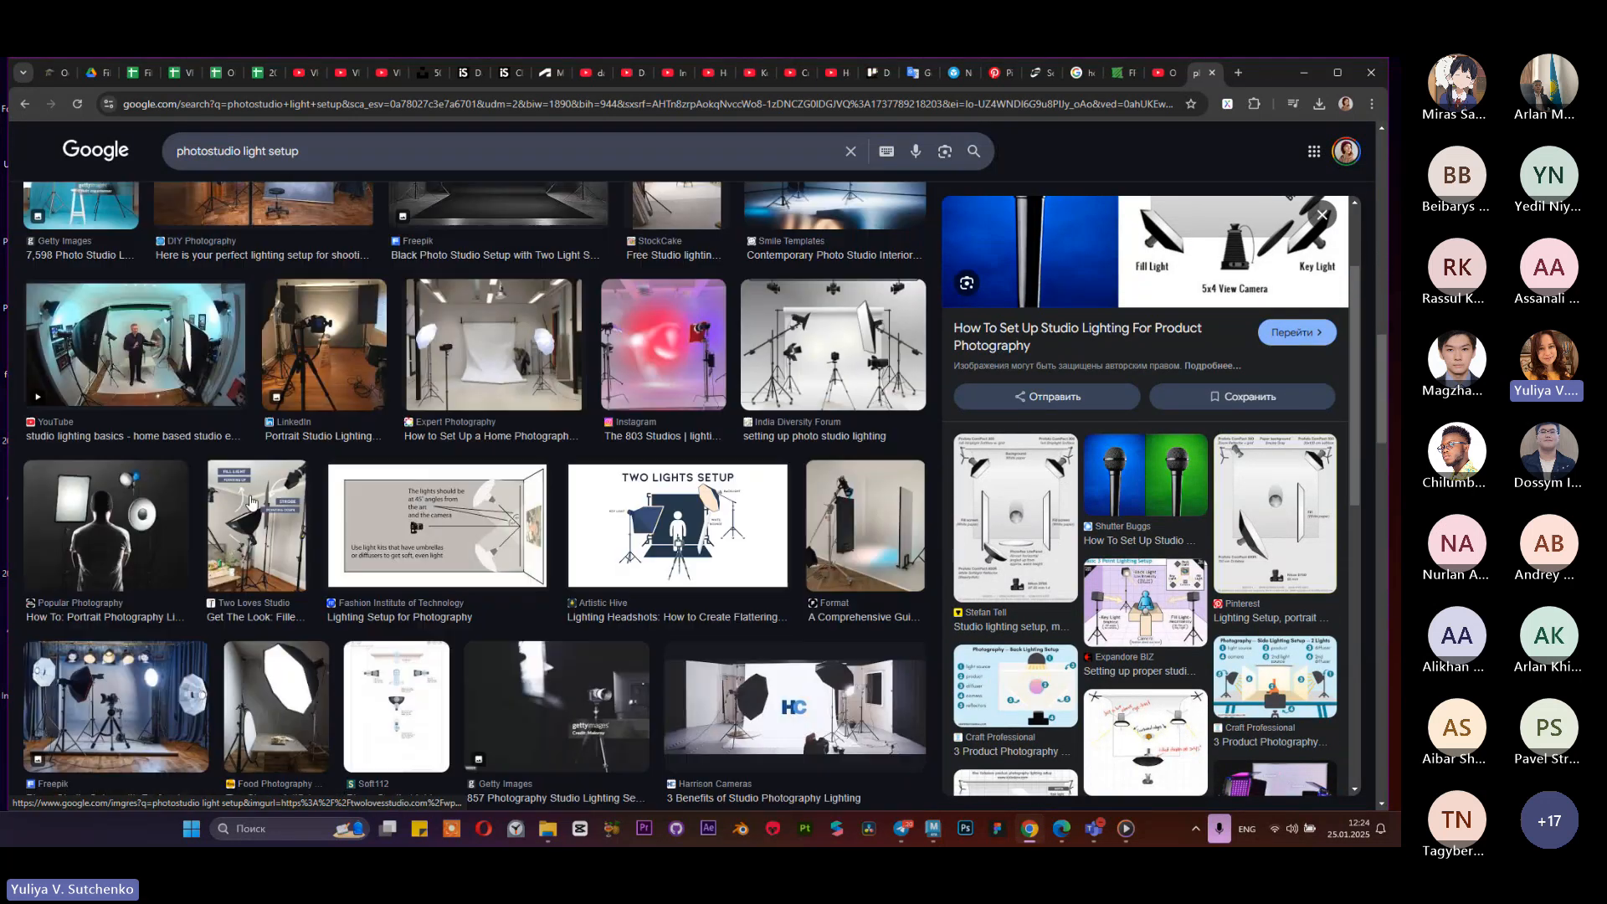
pyautogui.scroll(-3, 259, 508)
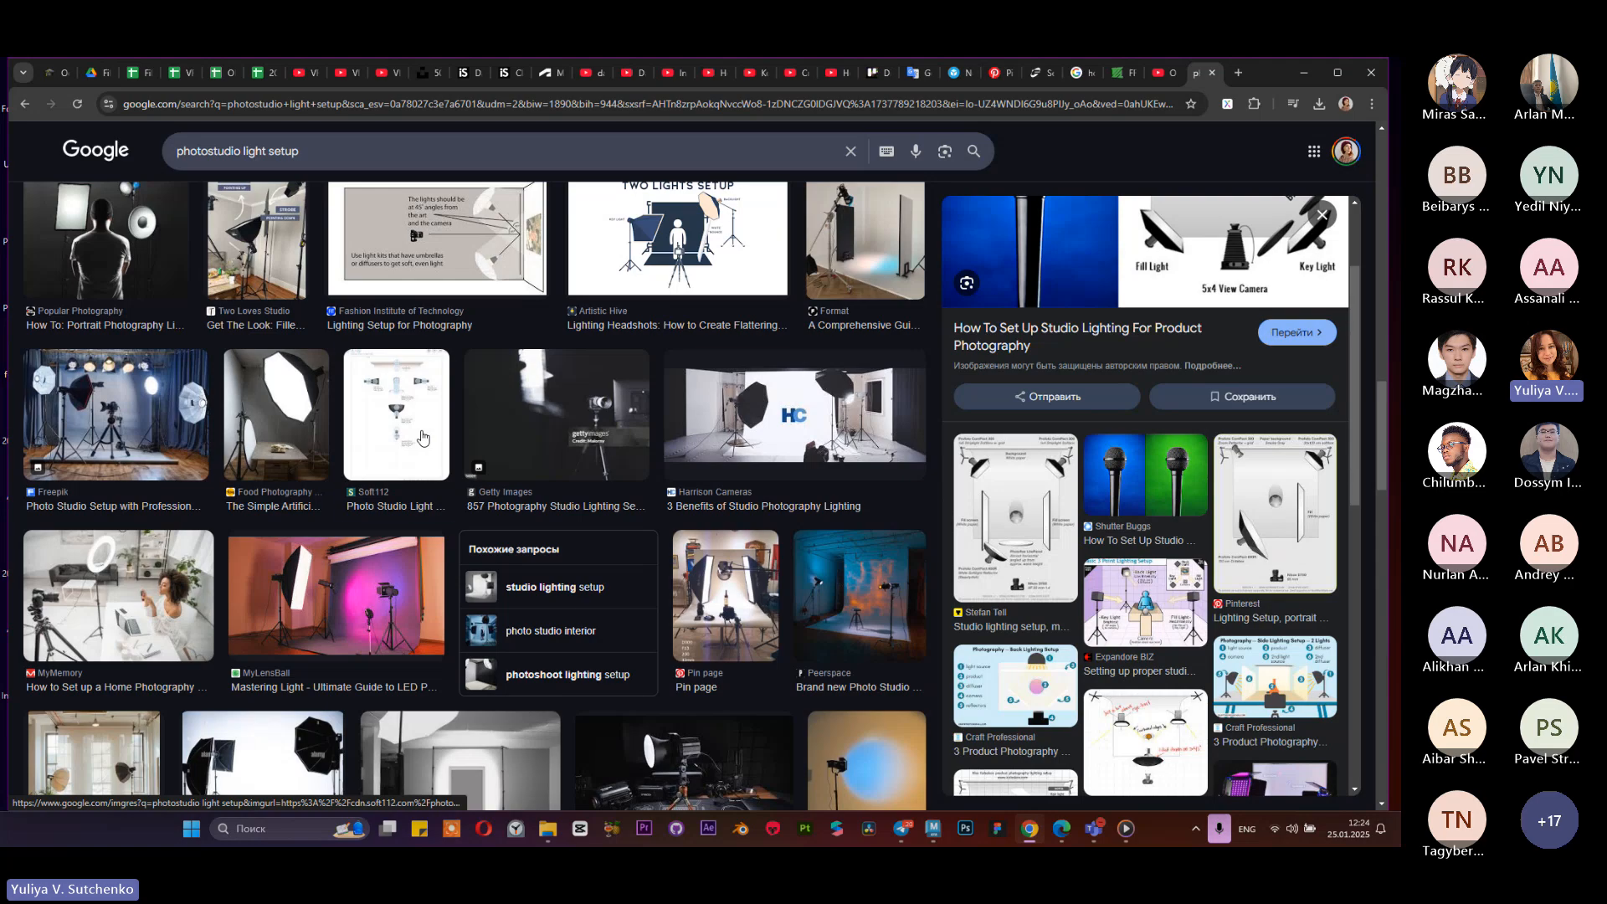
pyautogui.click(422, 437)
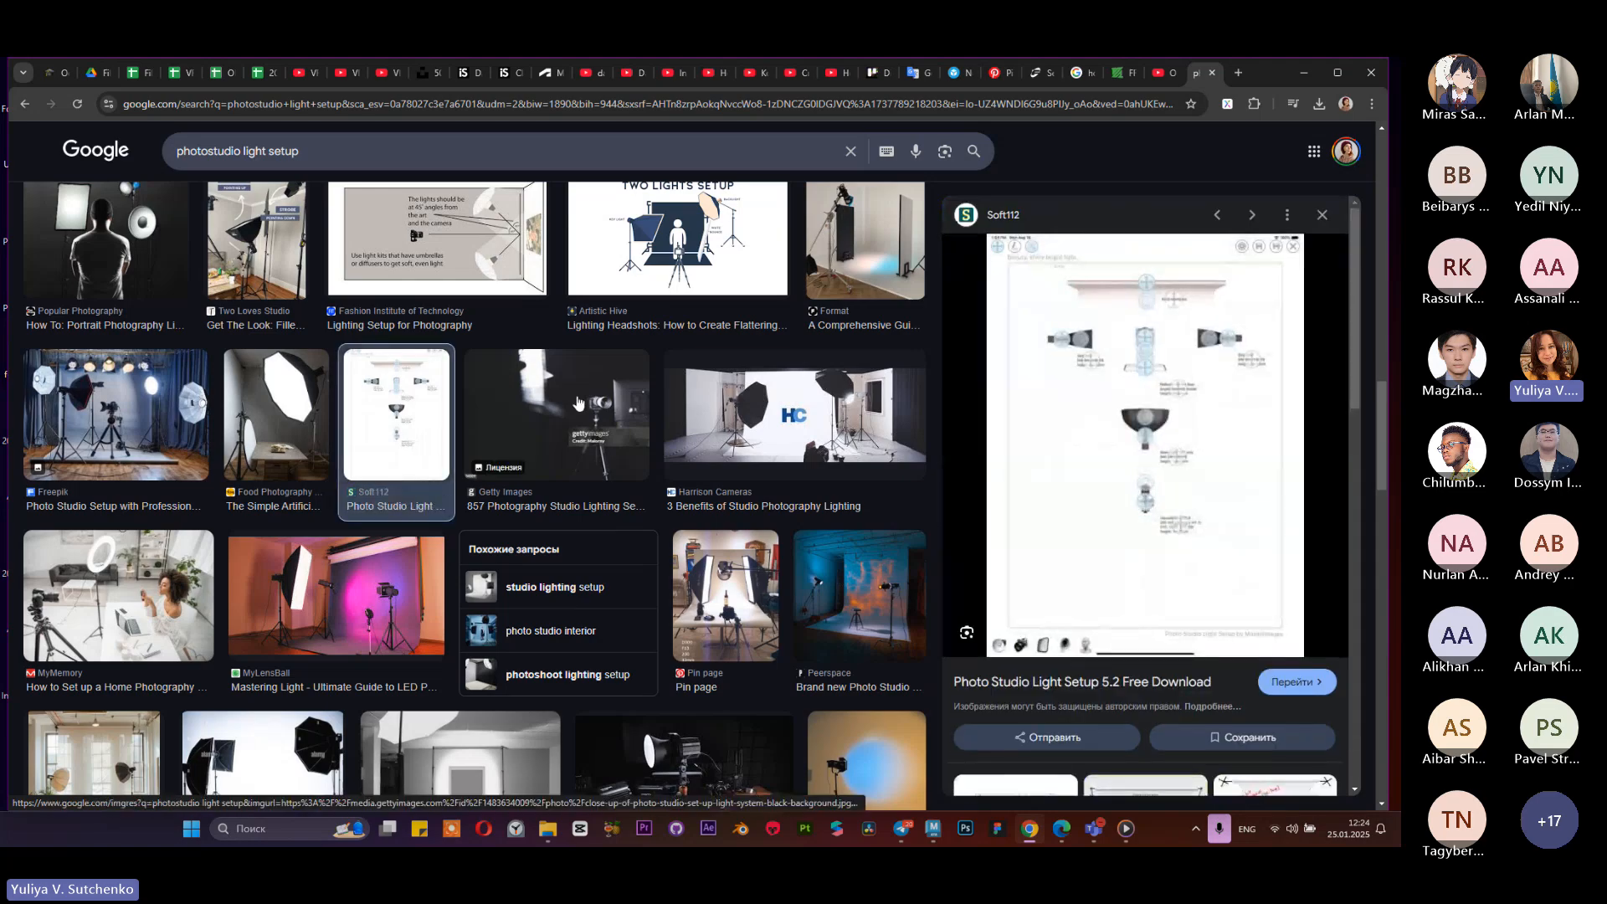
pyautogui.scroll(-4, 577, 403)
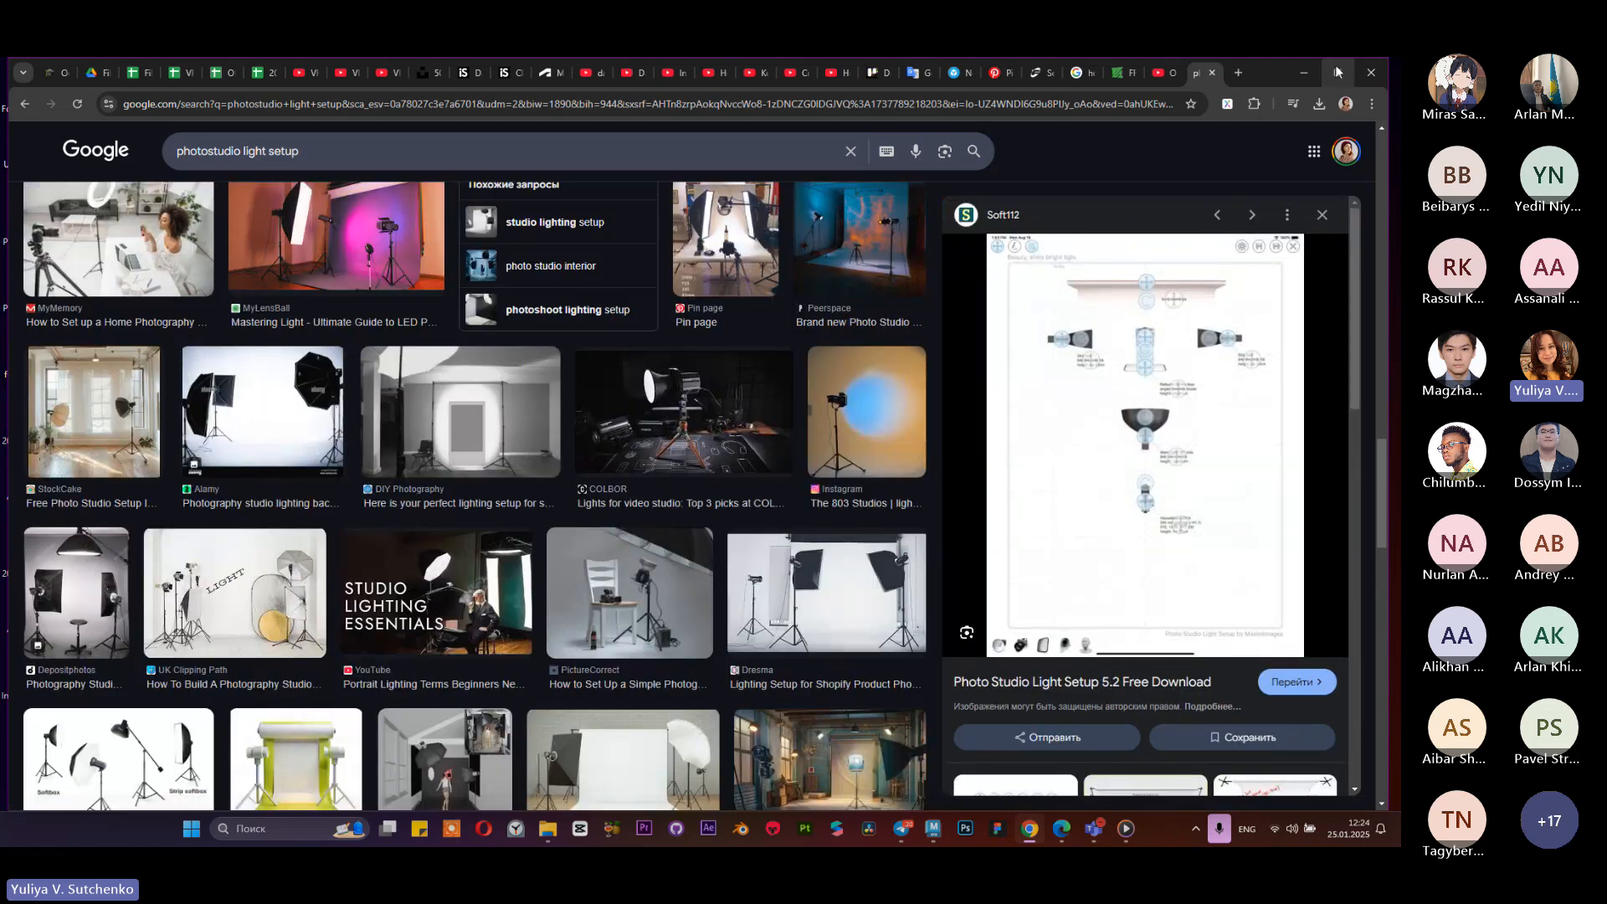
# Step: Switch back to Maya, move the Arnold RenderView aside, start a live render and set the viewport to the cameraView1 bookmark
pyautogui.click(1303, 72)
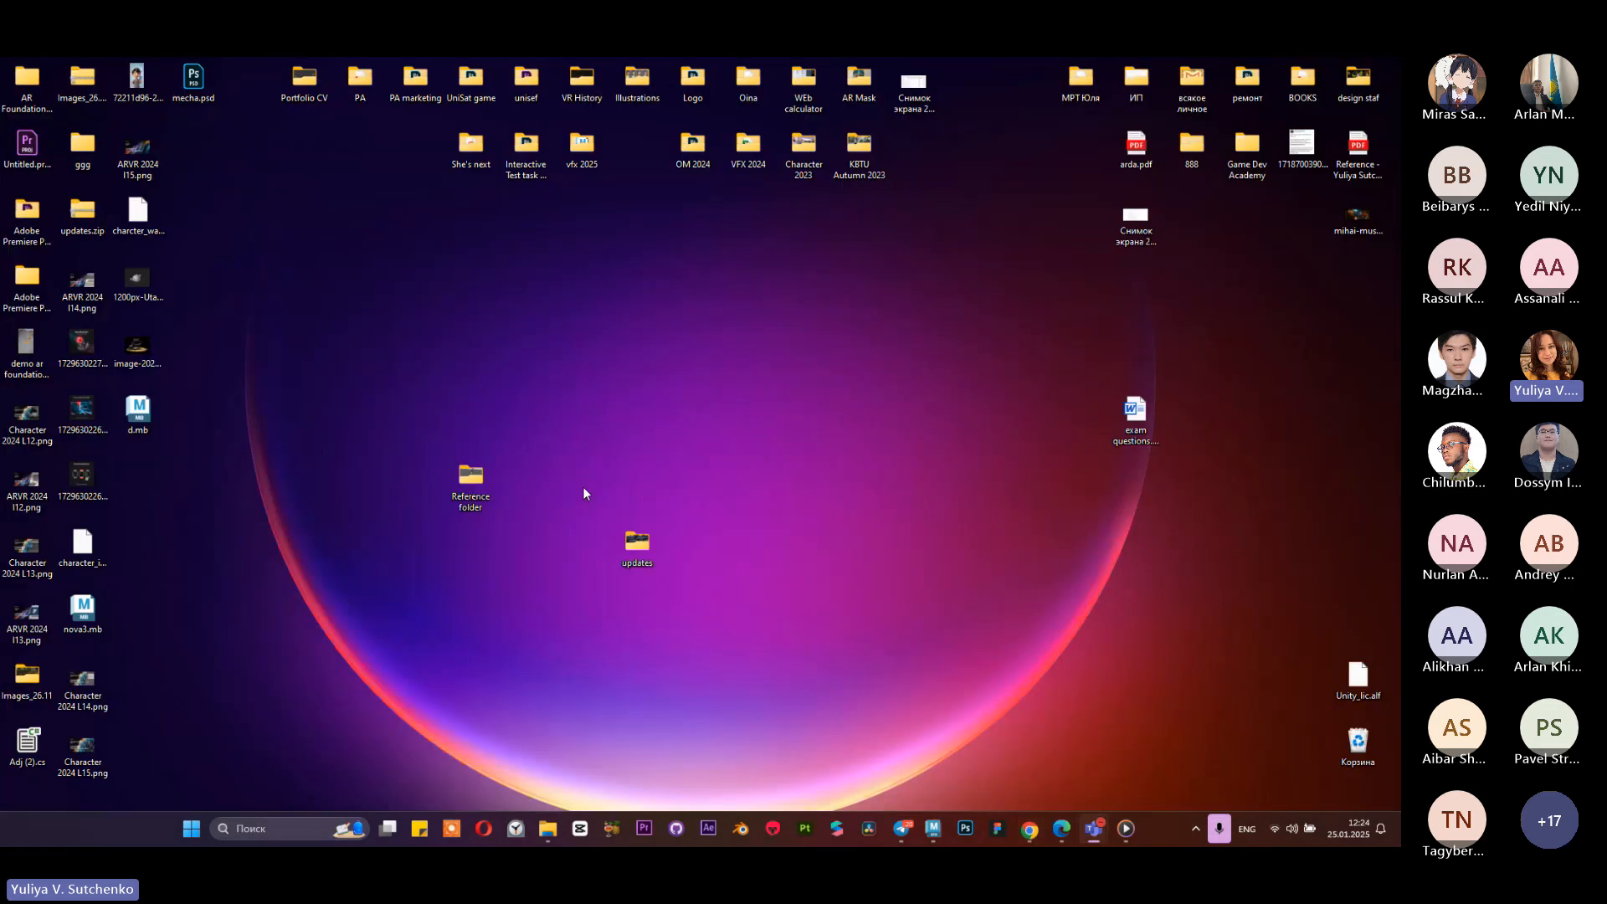
pyautogui.click(930, 833)
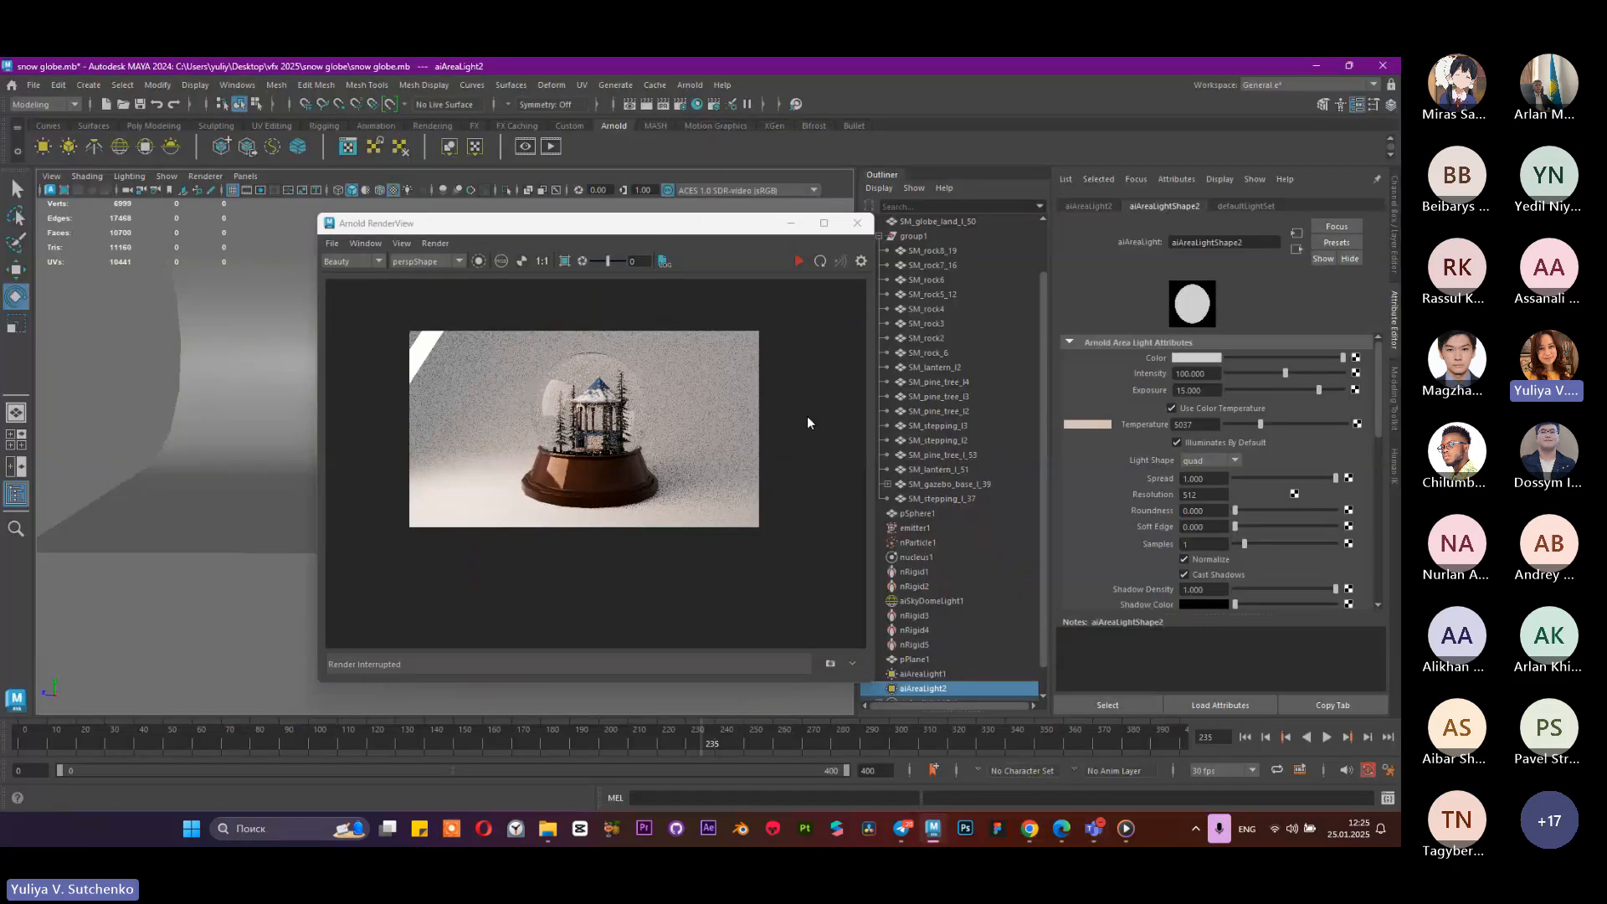
pyautogui.moveTo(721, 231); pyautogui.dragTo(508, 232)
pyautogui.click(586, 266)
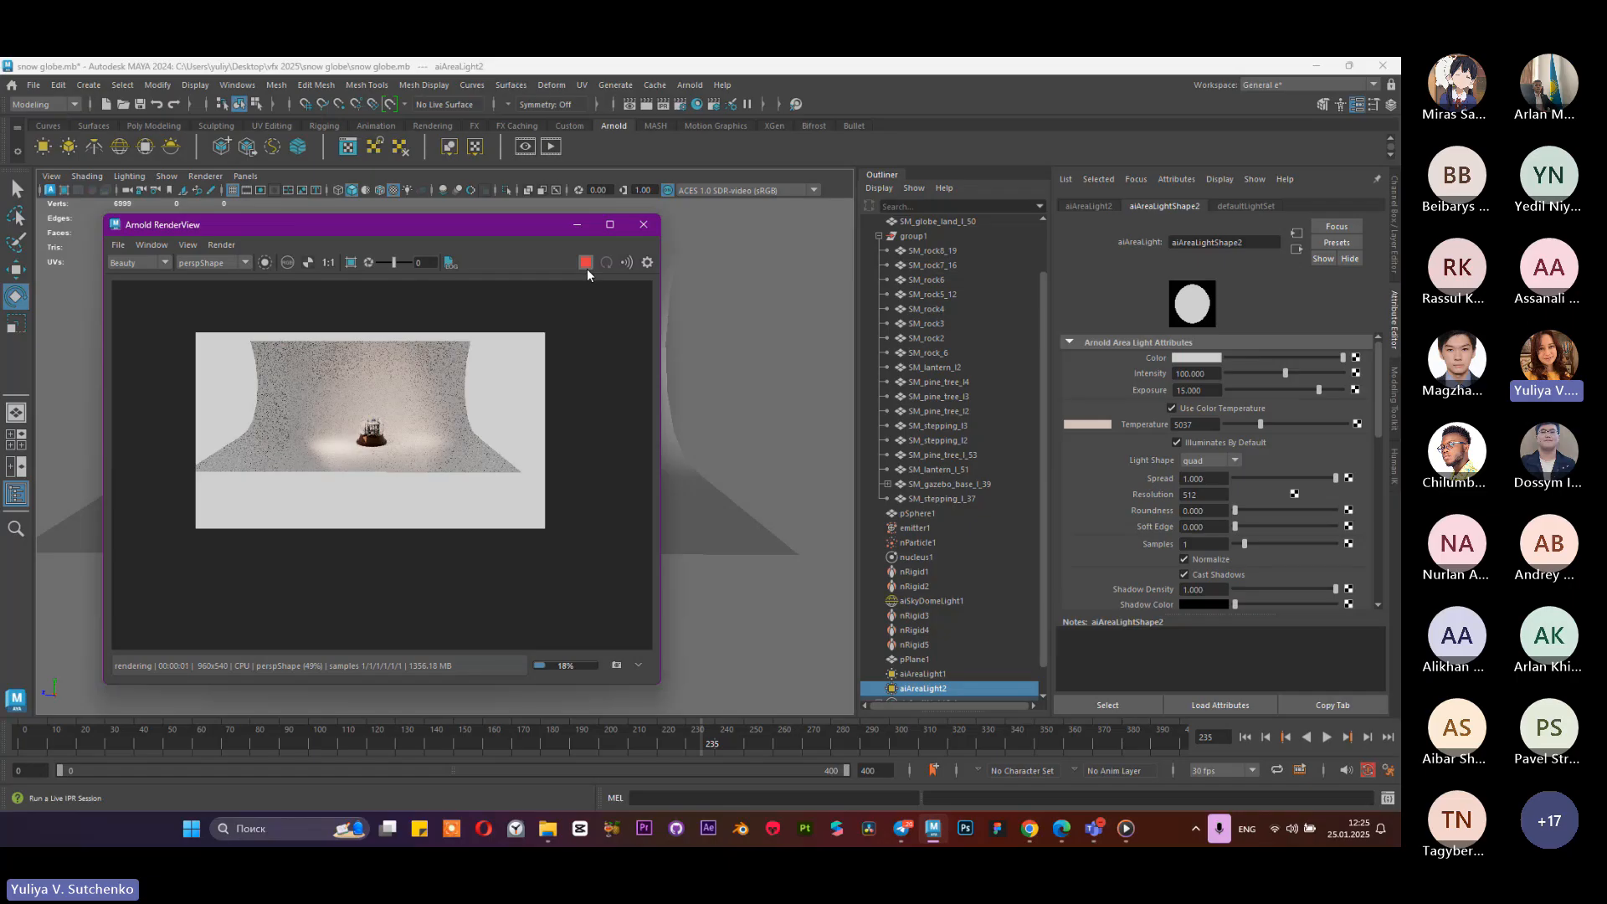
pyautogui.click(51, 177)
pyautogui.moveTo(167, 436)
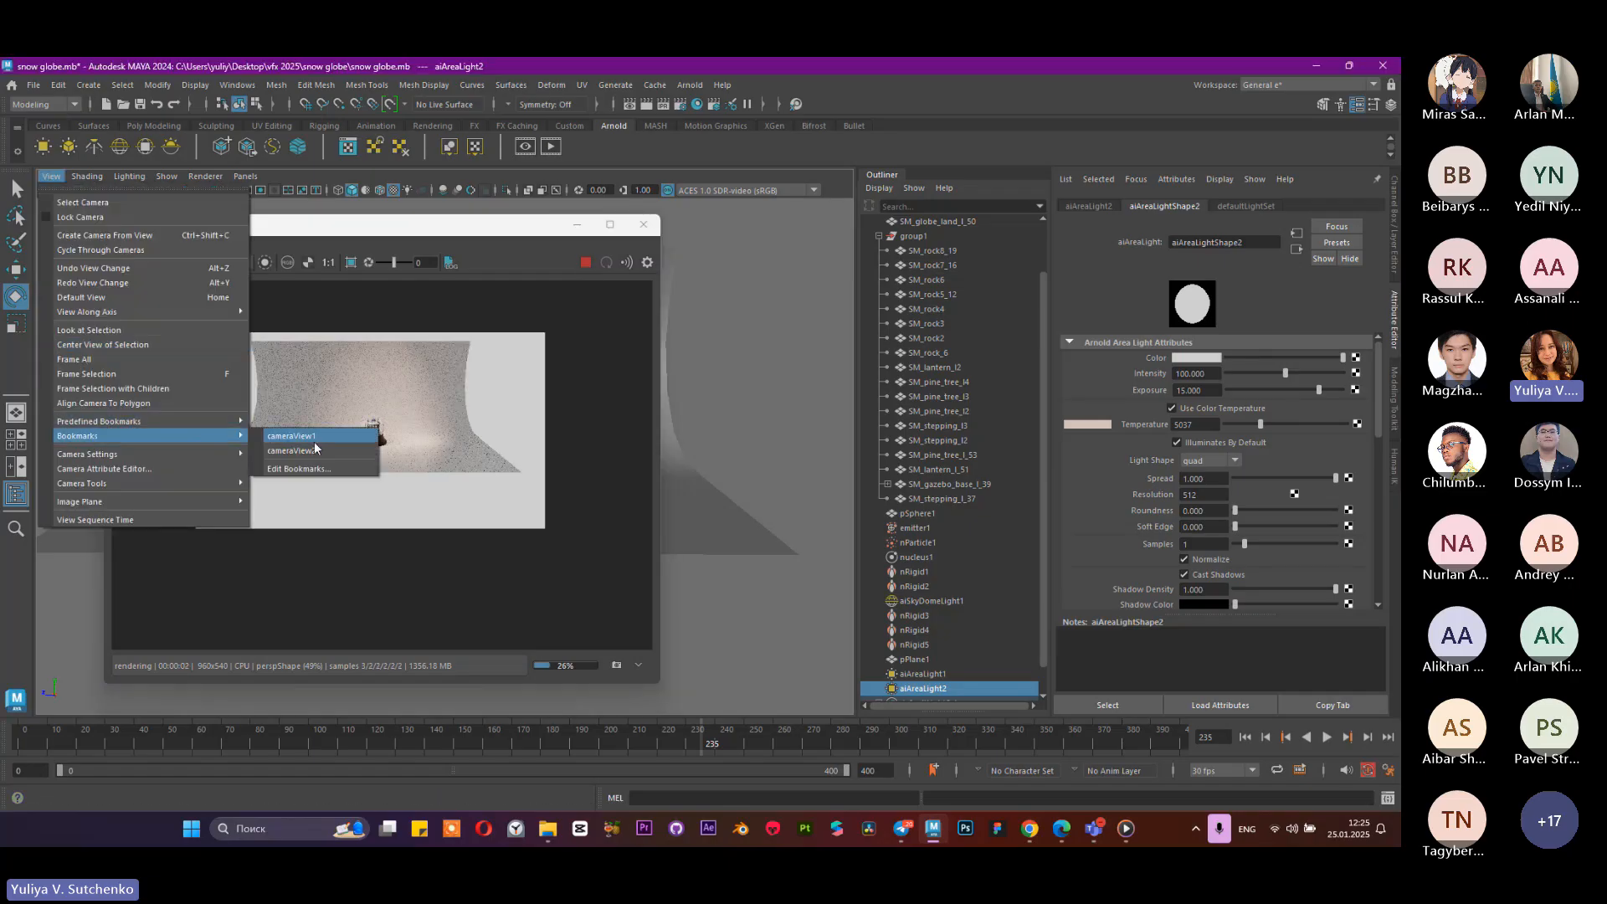
pyautogui.click(314, 441)
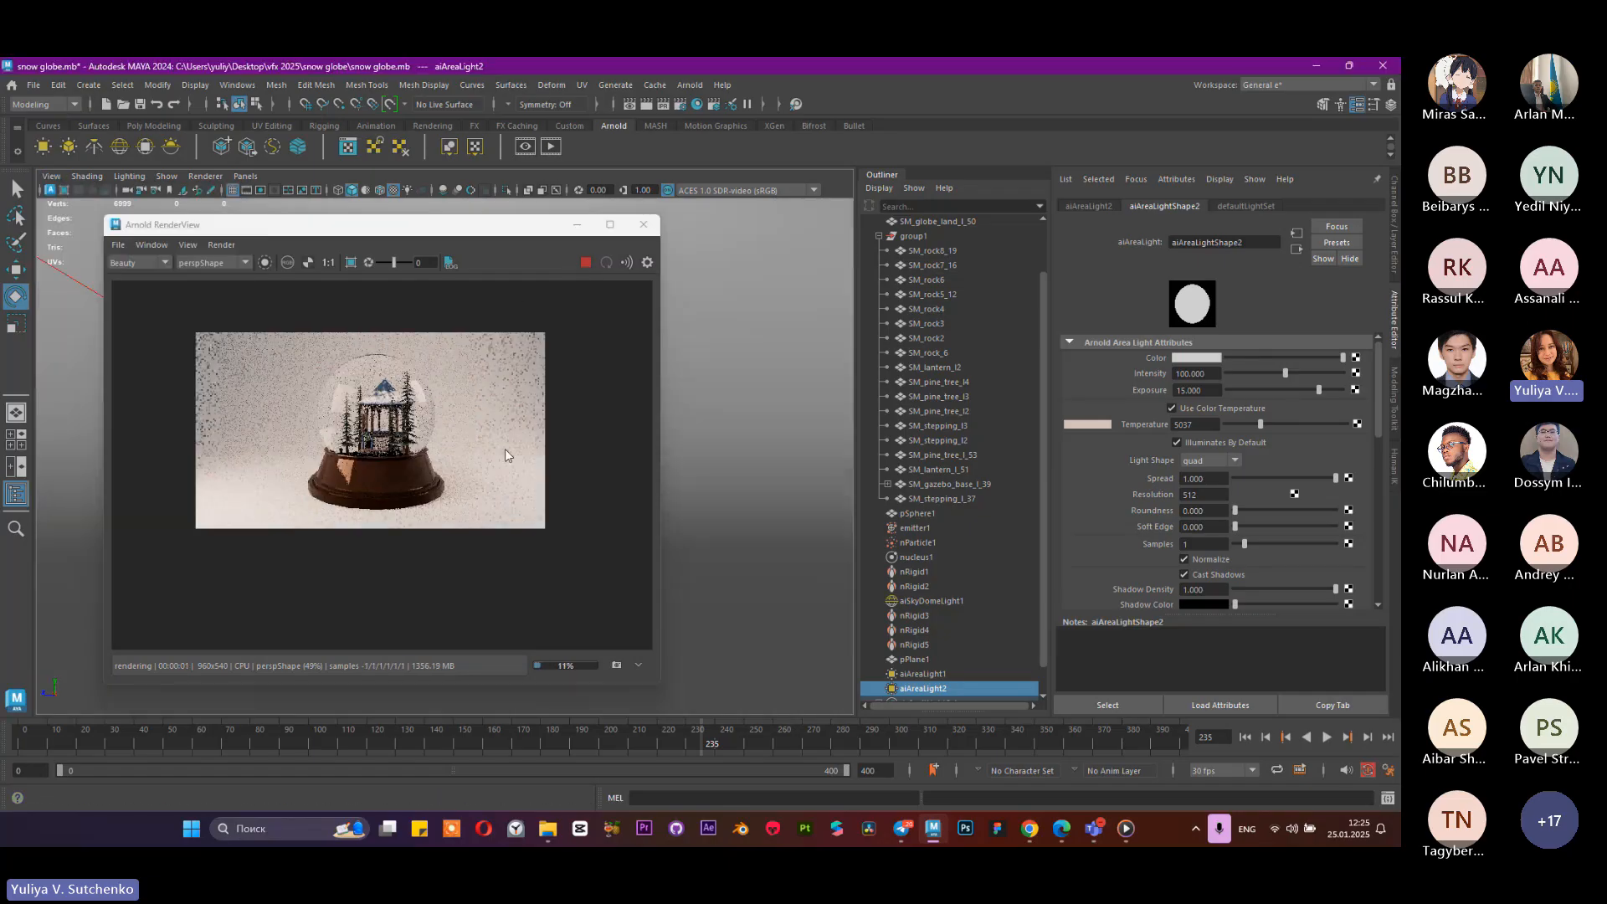
# Step: Set aiAreaLight2's color temperature to 8816 and inspect the rendered snow globe up close
pyautogui.click(1294, 425)
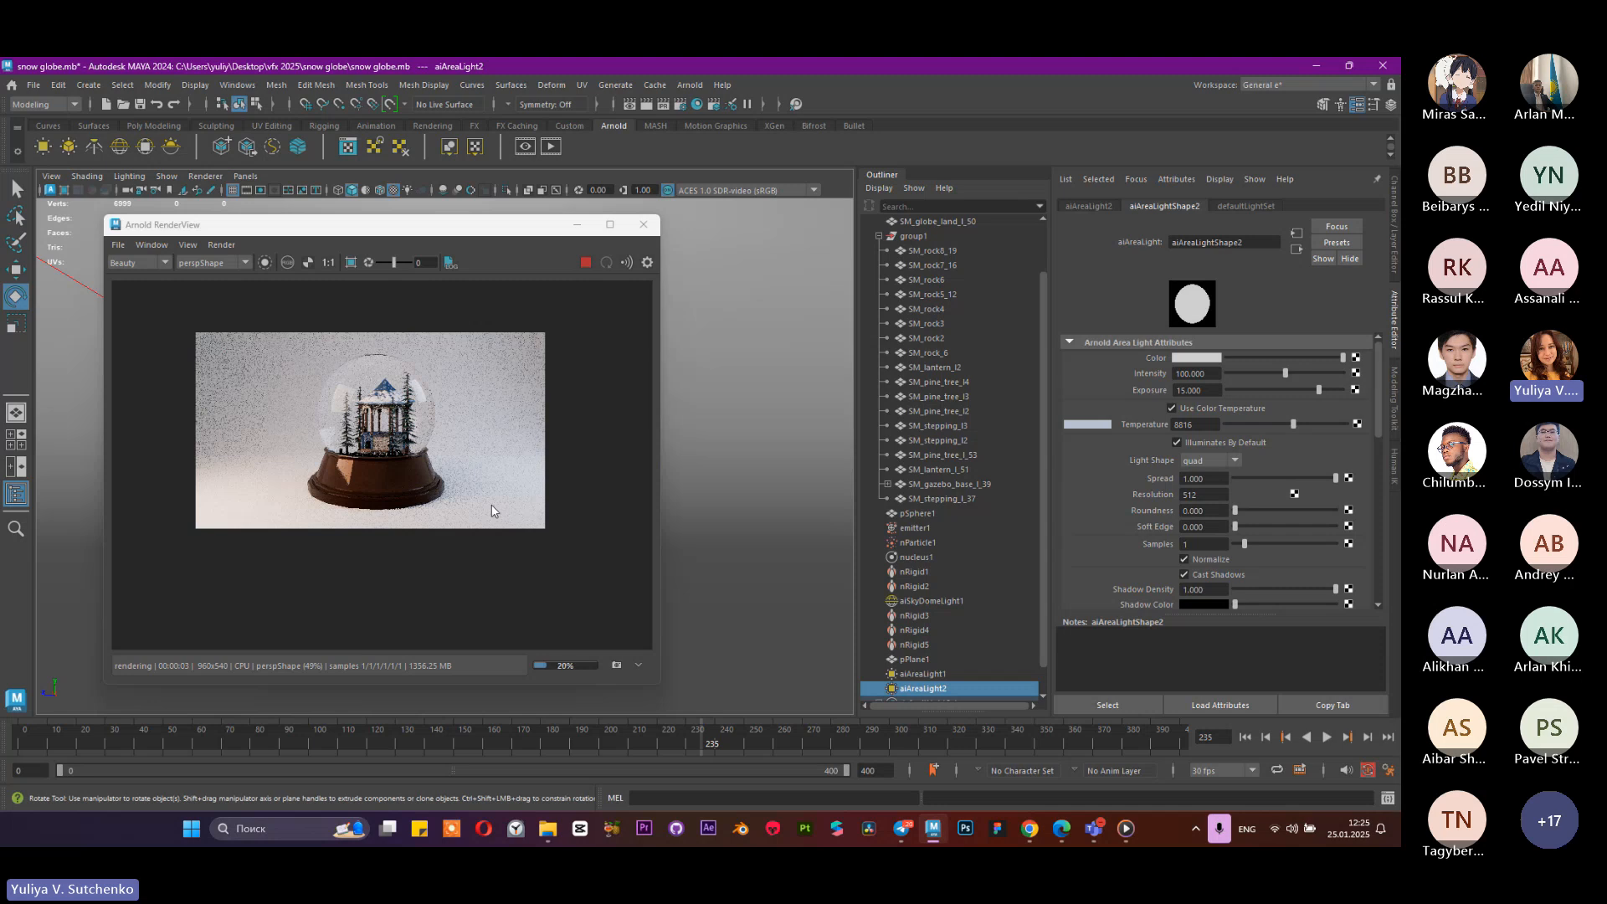
pyautogui.scroll(-1, 413, 512)
pyautogui.scroll(2, 412, 503)
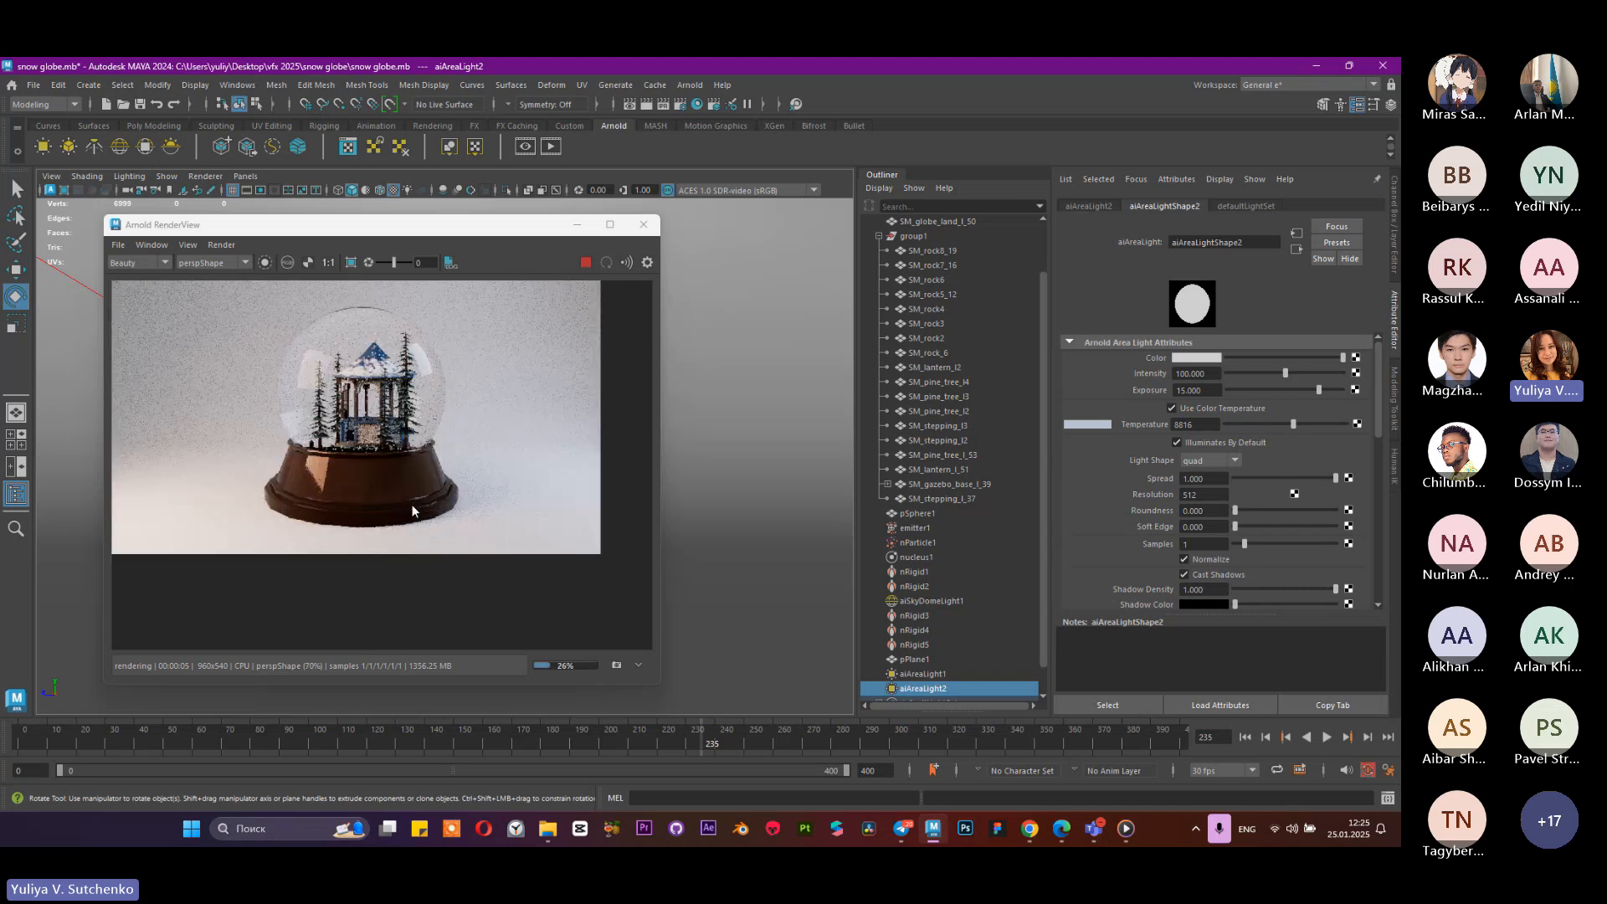
pyautogui.scroll(1, 411, 503)
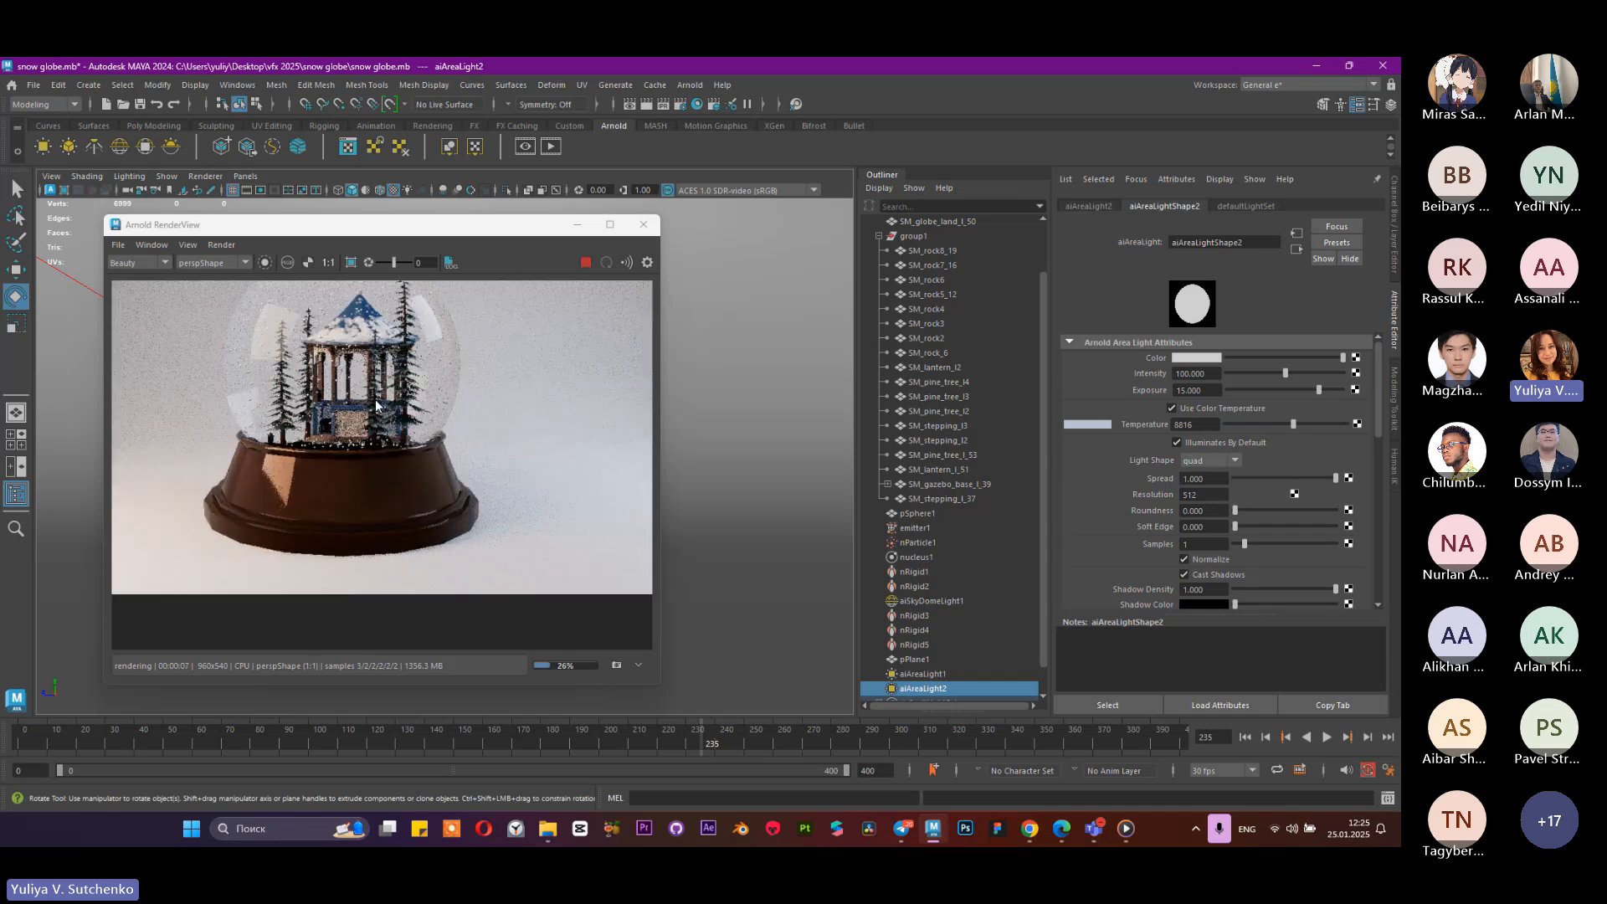
pyautogui.scroll(-2, 400, 430)
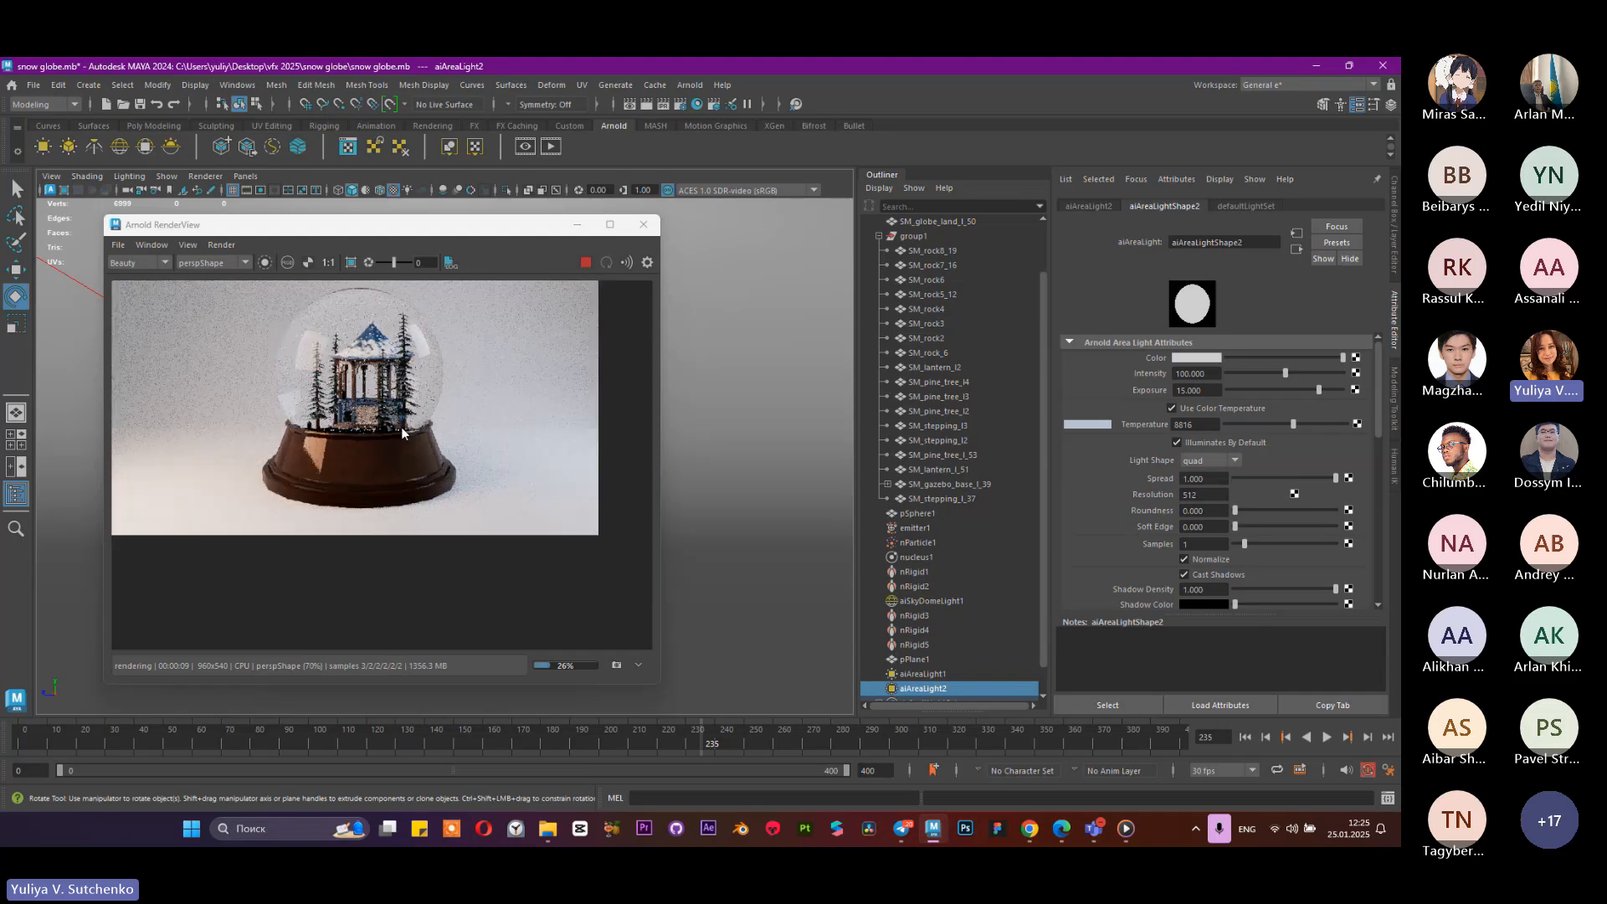
pyautogui.scroll(7, 402, 418)
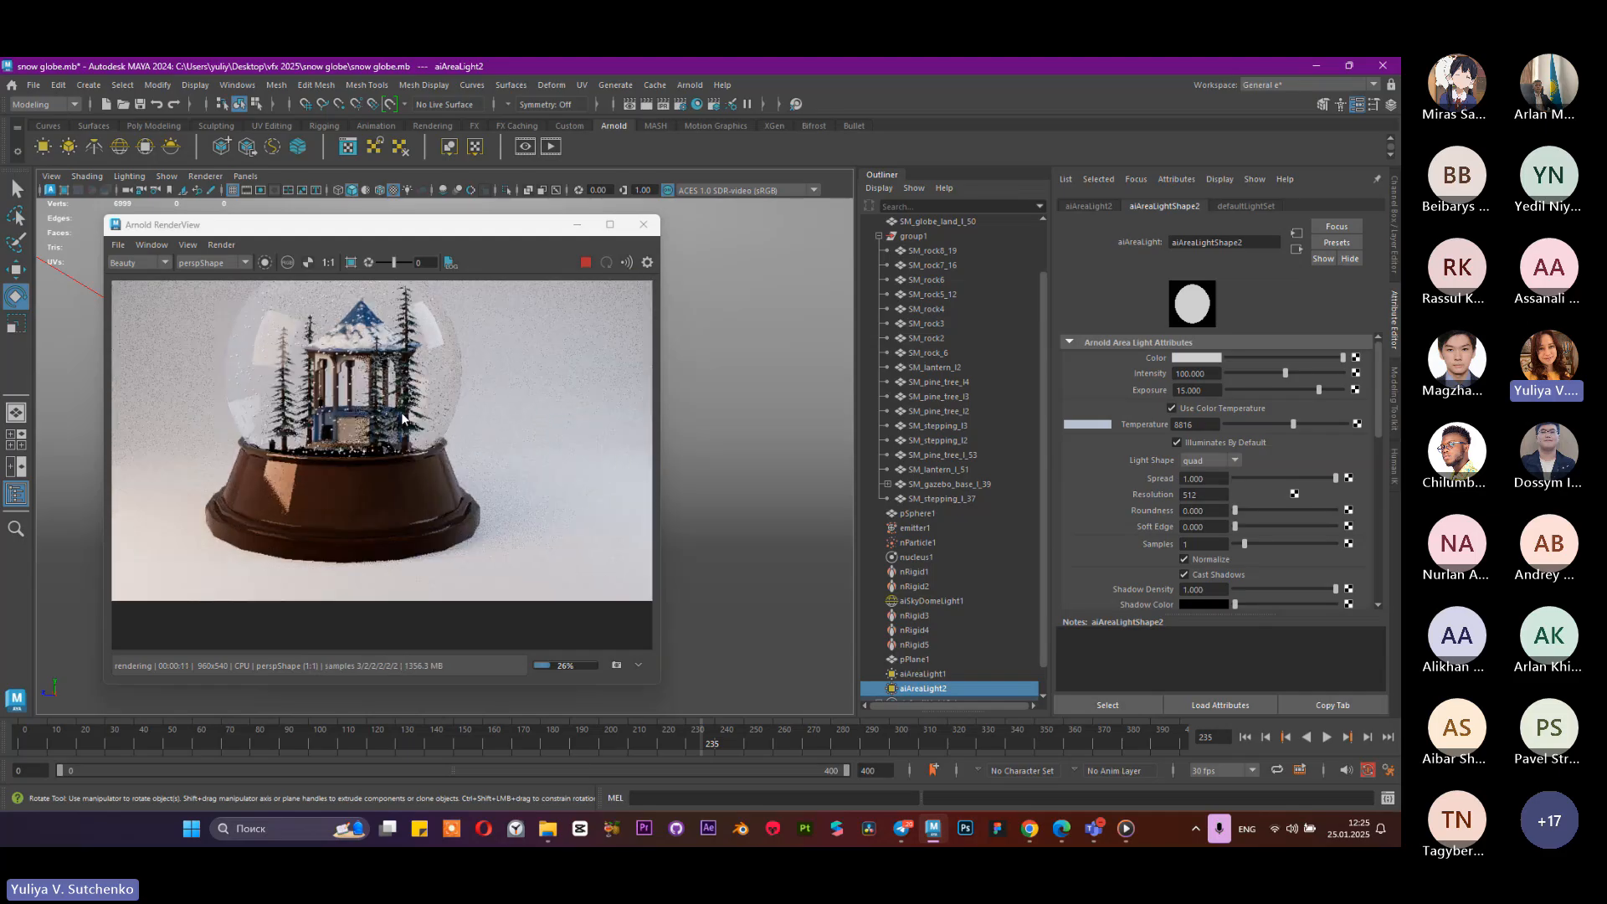
pyautogui.scroll(-5, 403, 417)
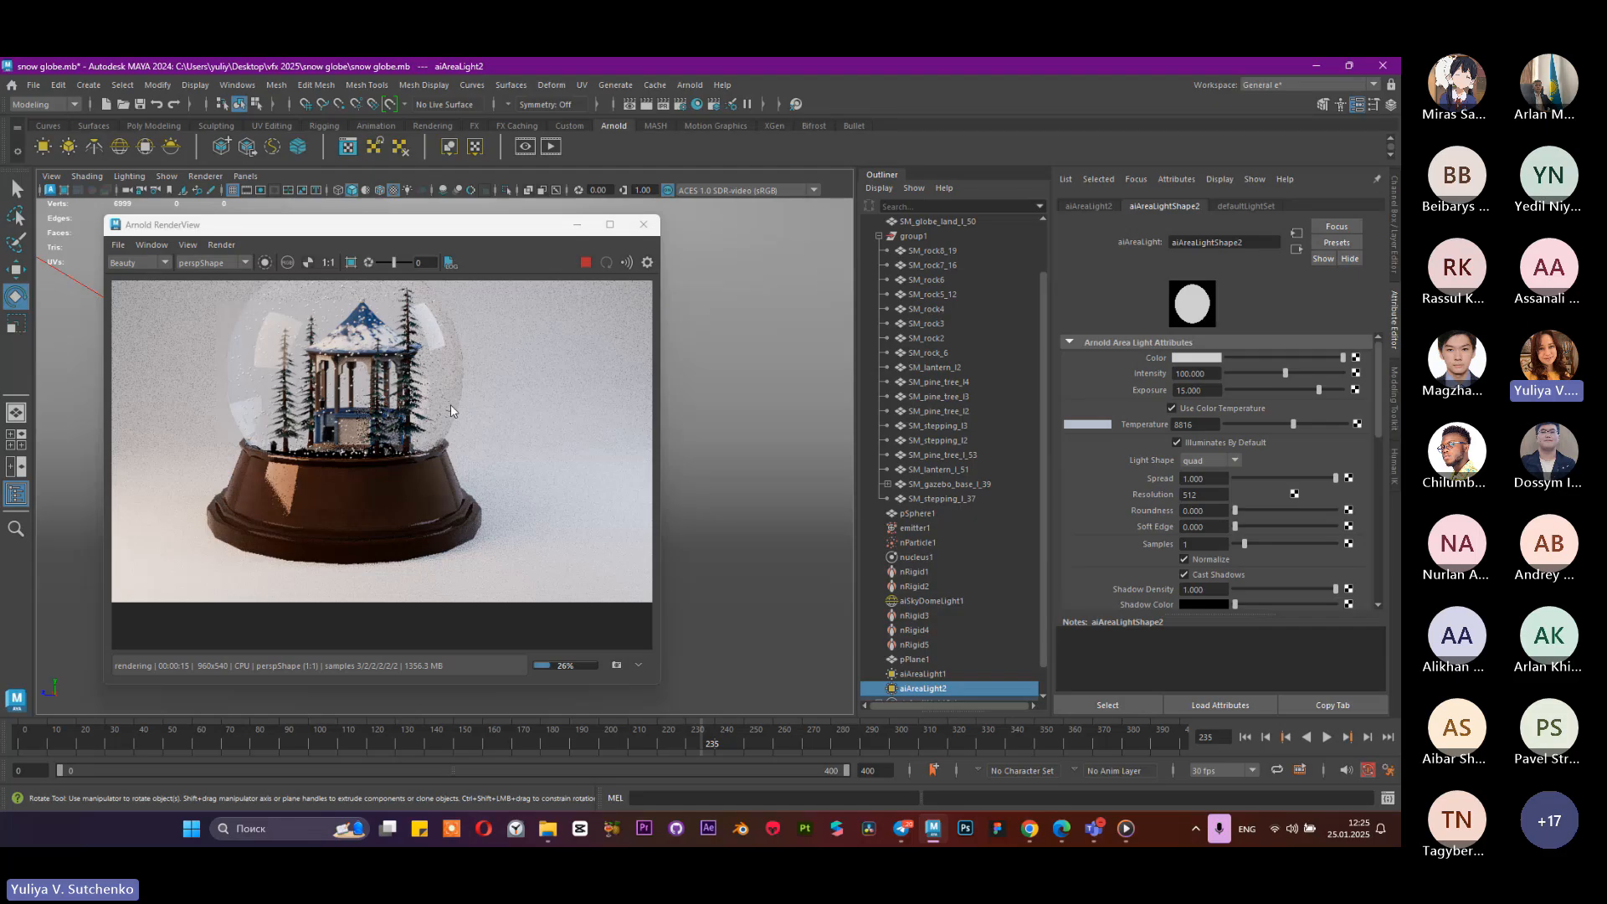
# Step: Lower the sky dome light's intensity to 0.128 and set its exposure to 1
pyautogui.click(922, 675)
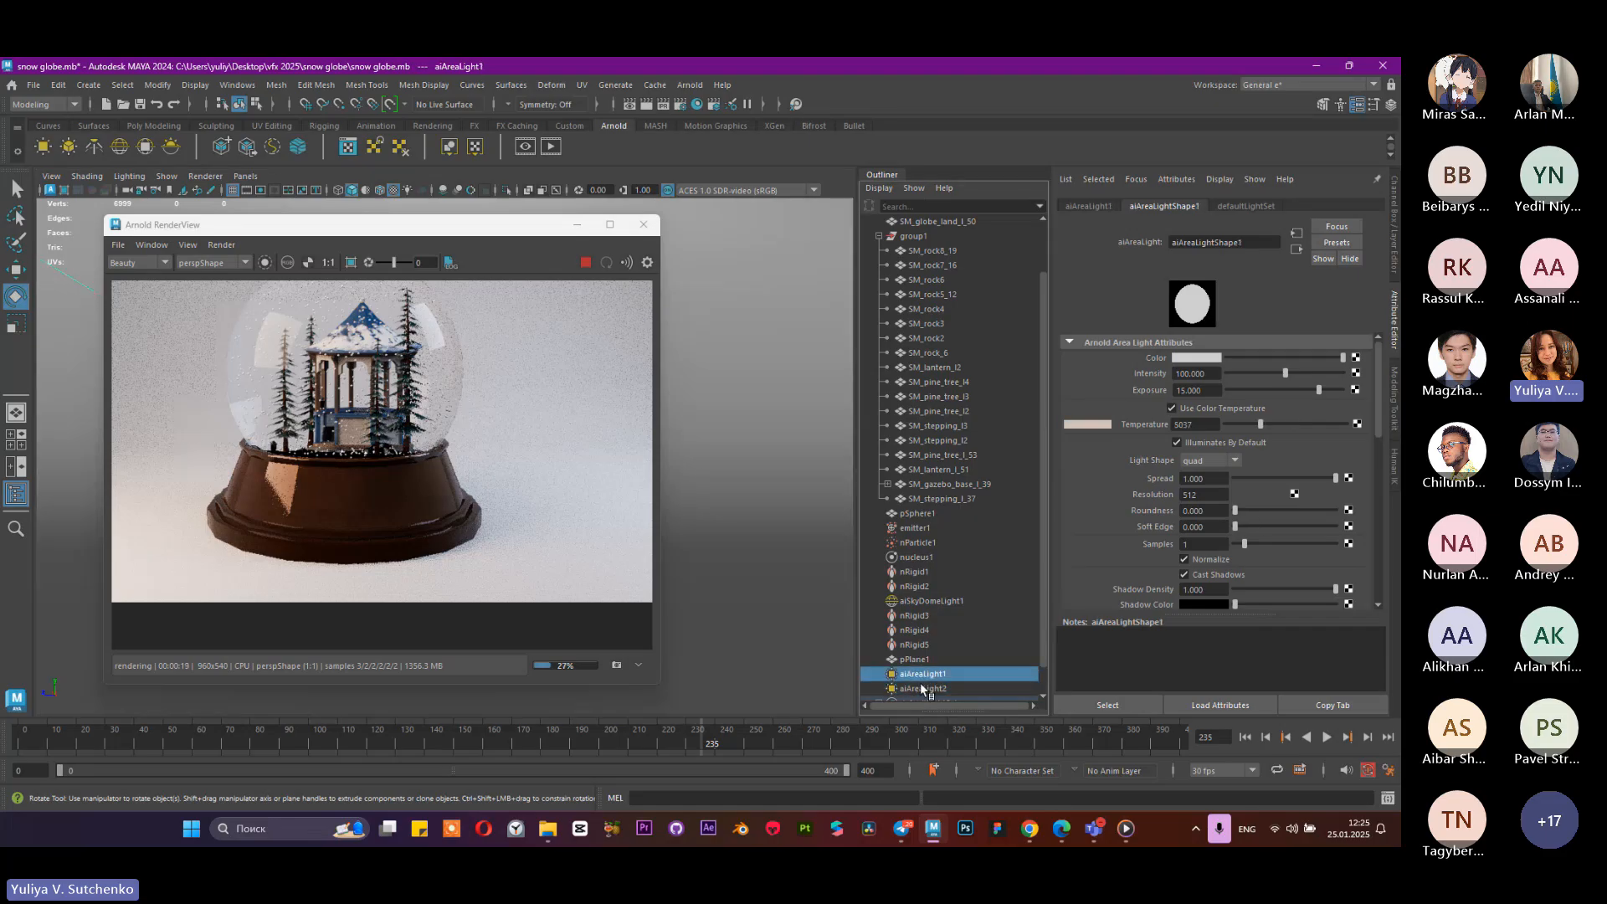
pyautogui.click(943, 598)
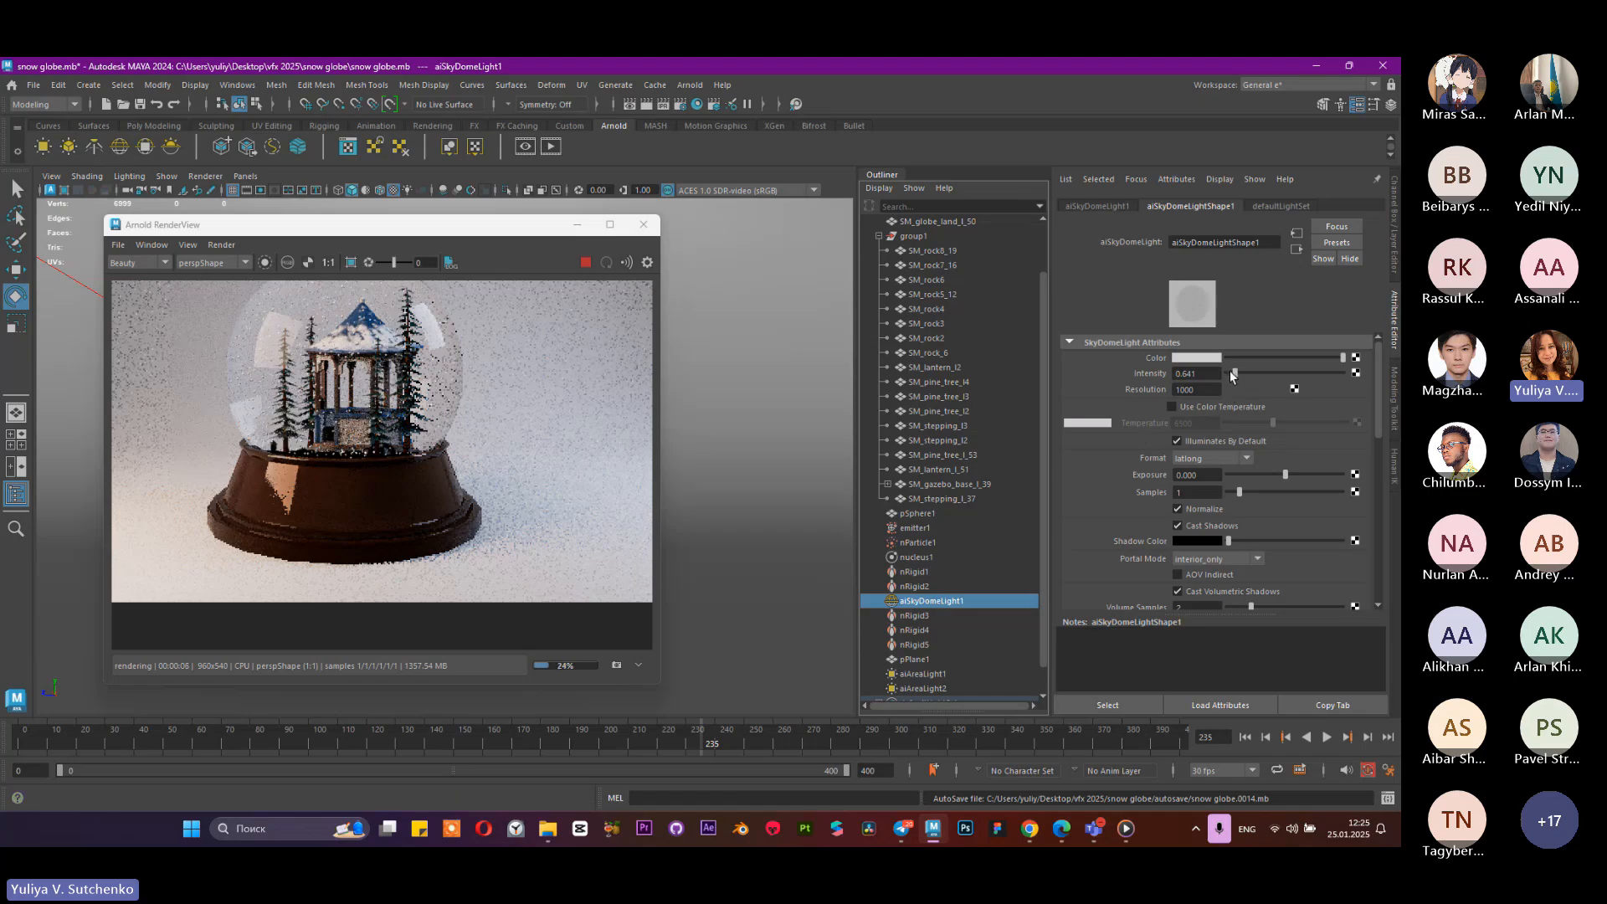
pyautogui.moveTo(1232, 373); pyautogui.dragTo(1207, 386)
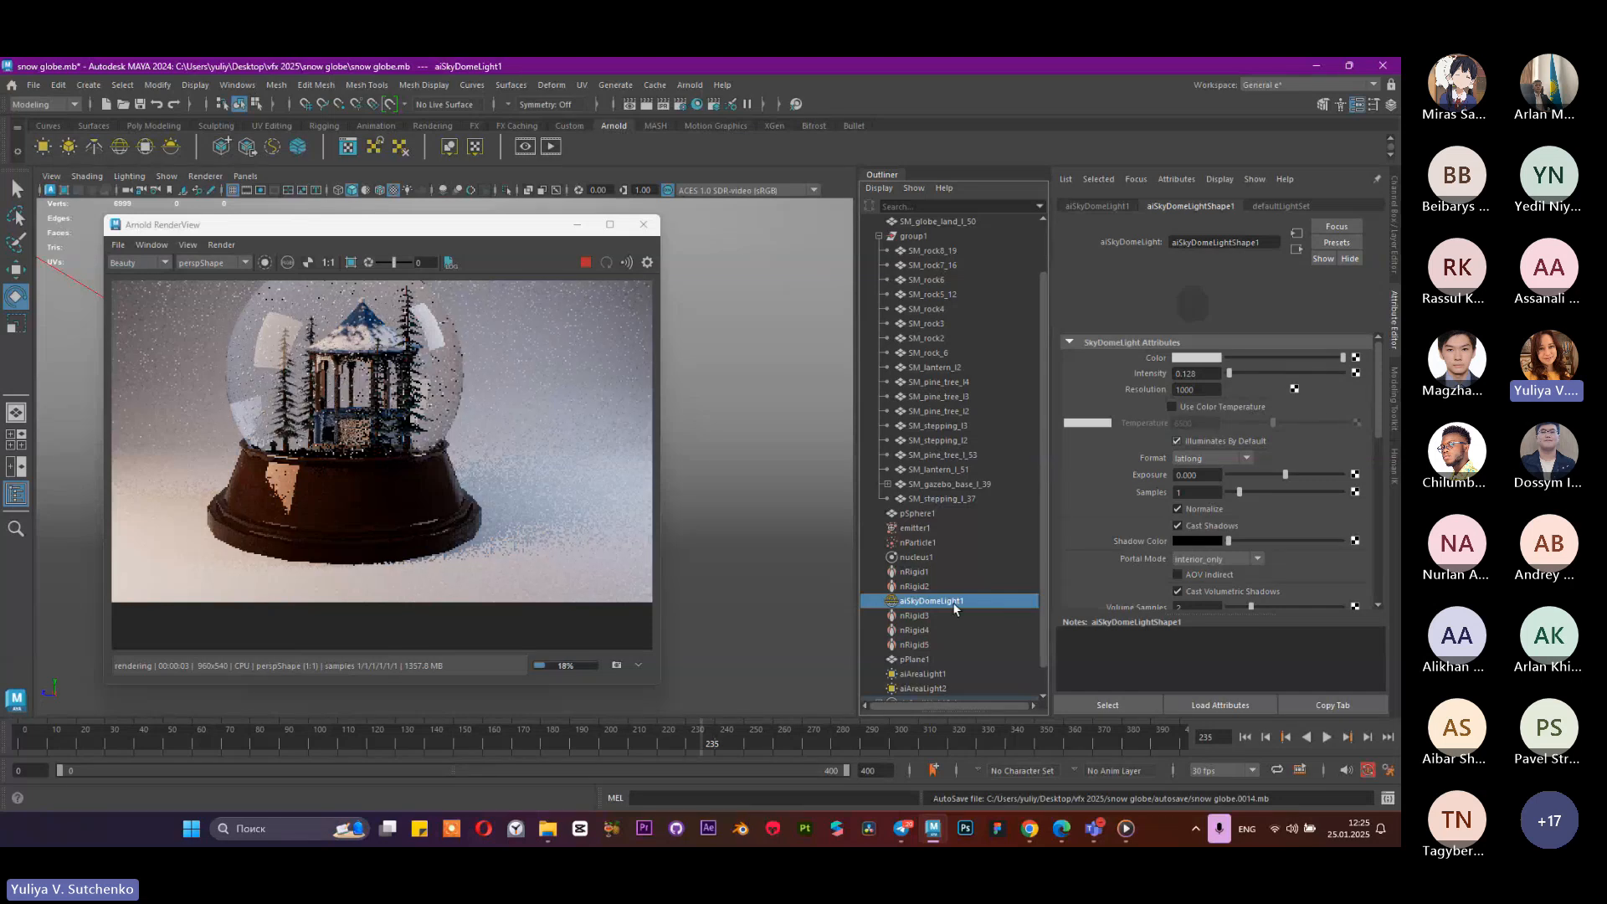
pyautogui.scroll(-2, 512, 483)
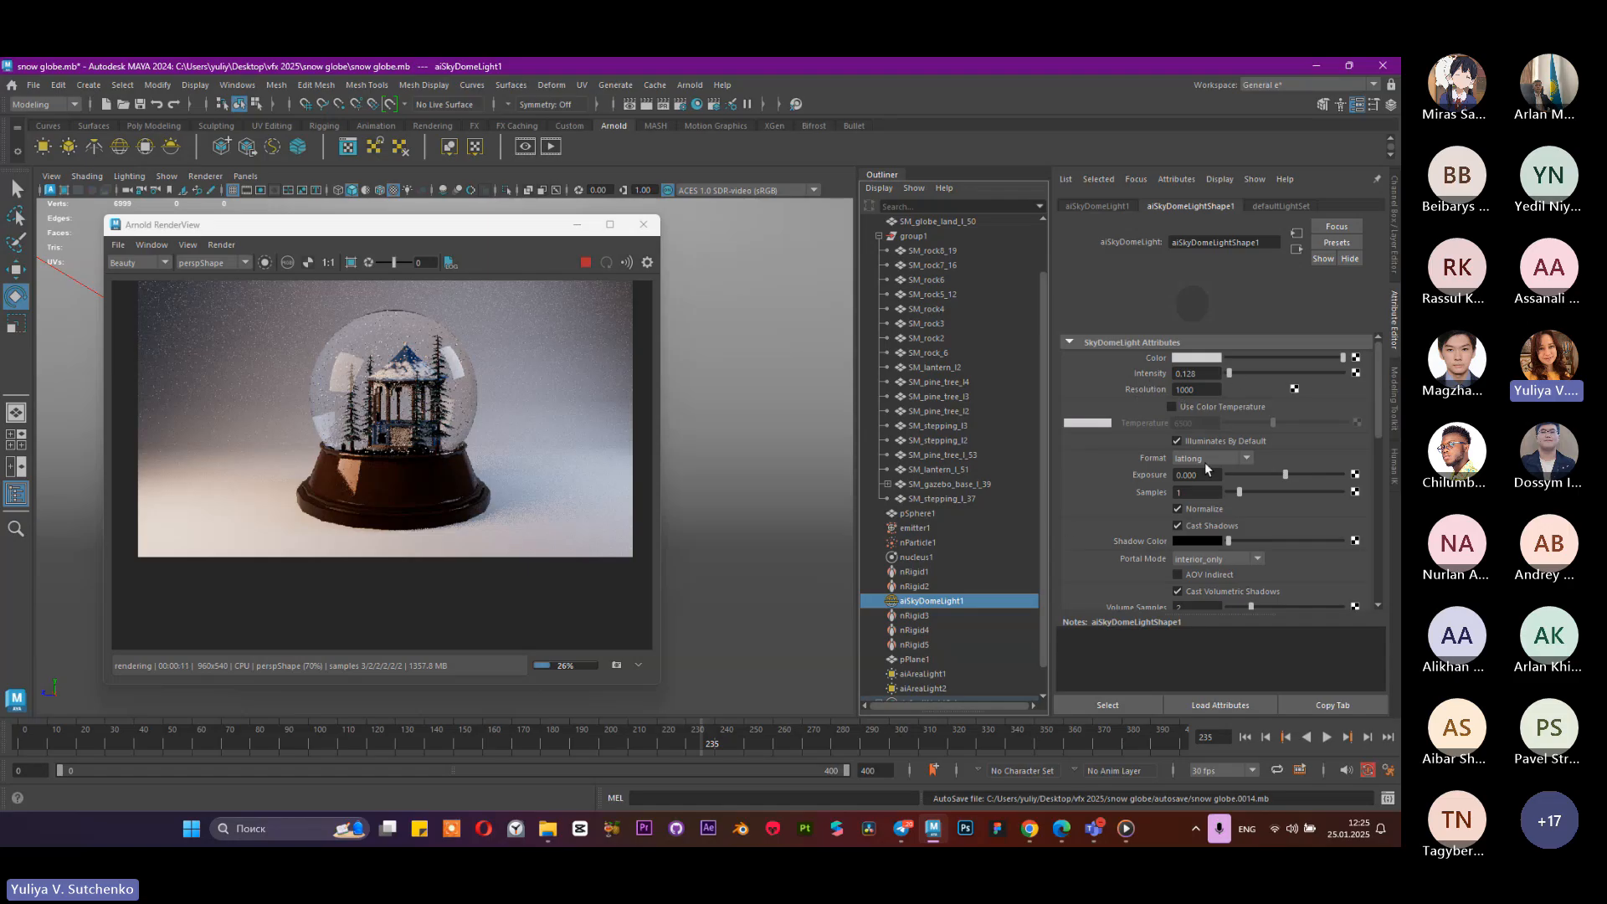
pyautogui.click(1195, 478)
pyautogui.write('1')
pyautogui.press('Return')
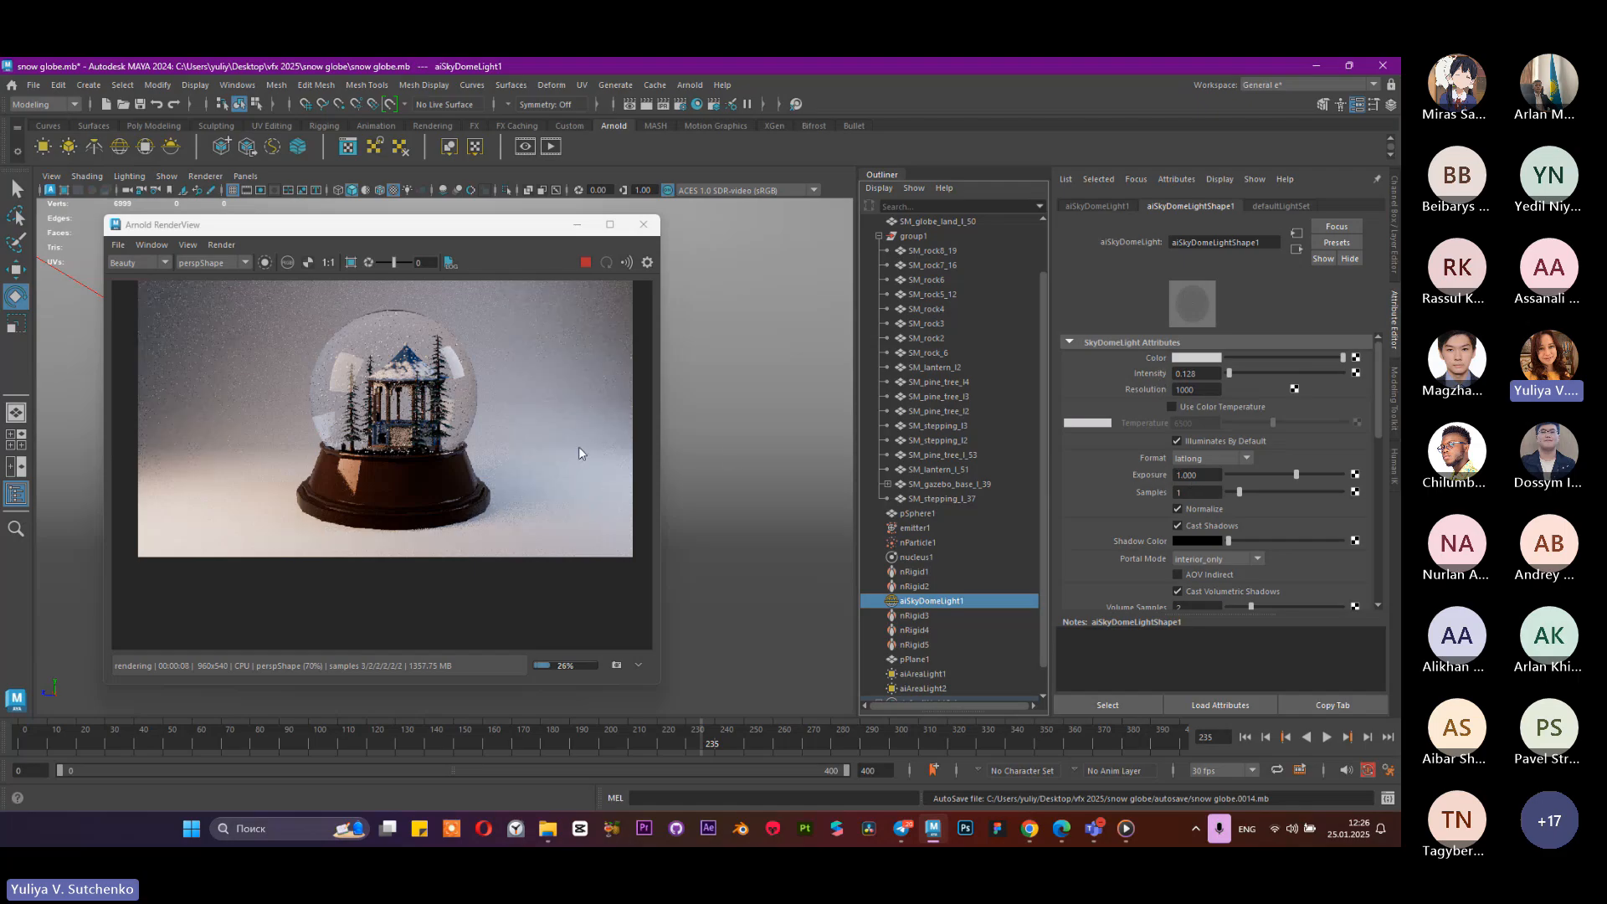
# Step: Try a sky dome intensity of 1 in the live render and reduce it to 0.1
pyautogui.click(1188, 373)
pyautogui.write('1')
pyautogui.press('Return')
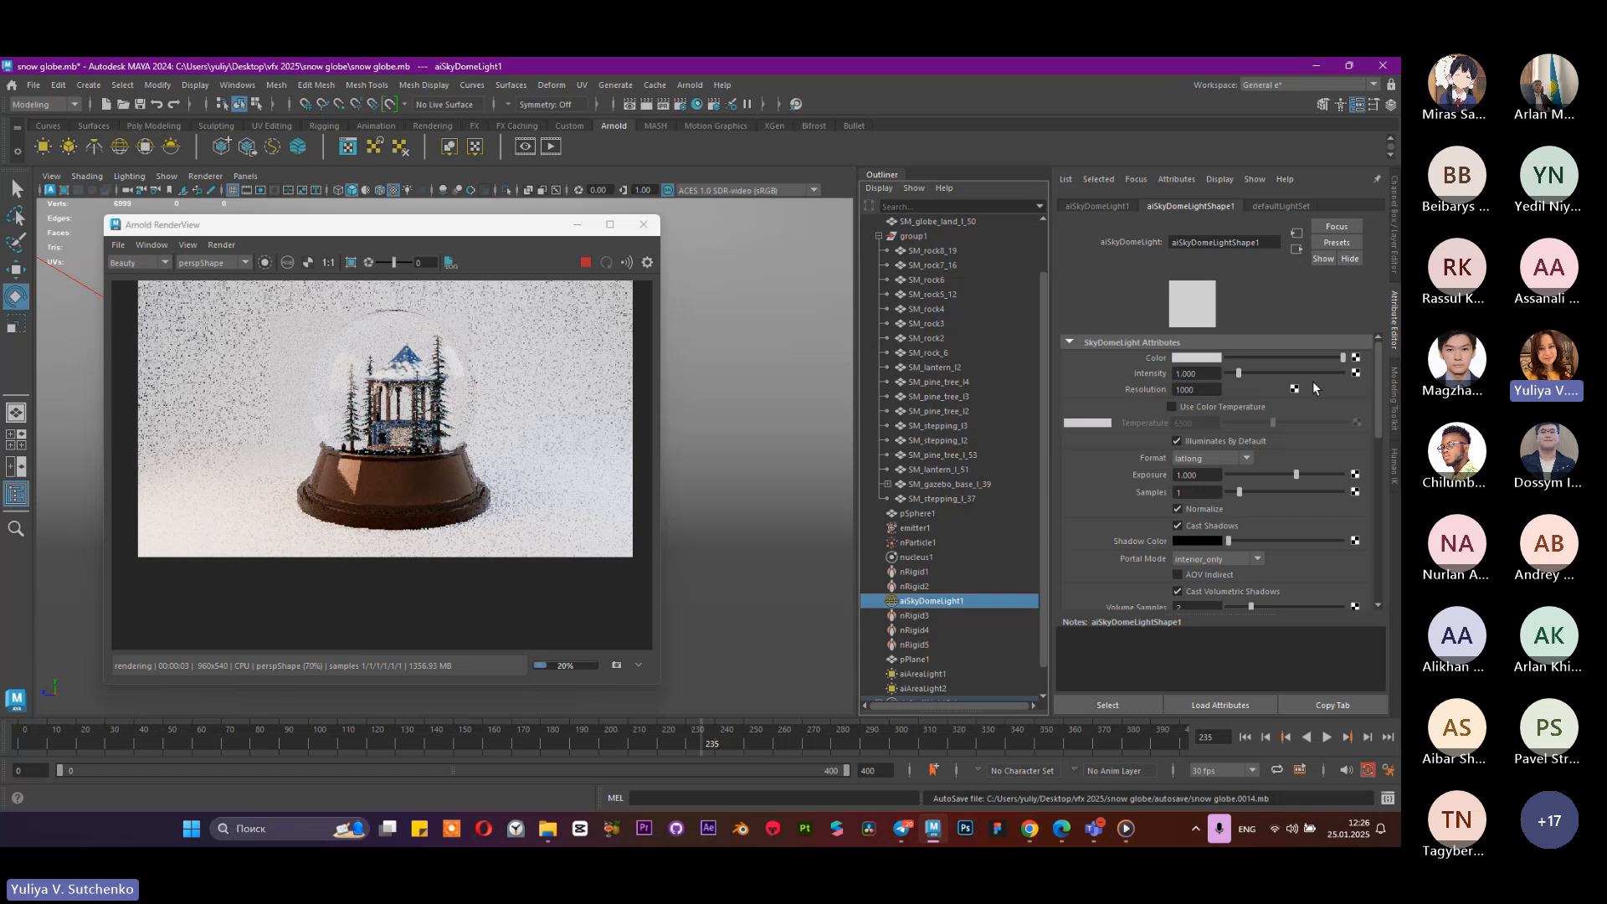
pyautogui.click(1196, 373)
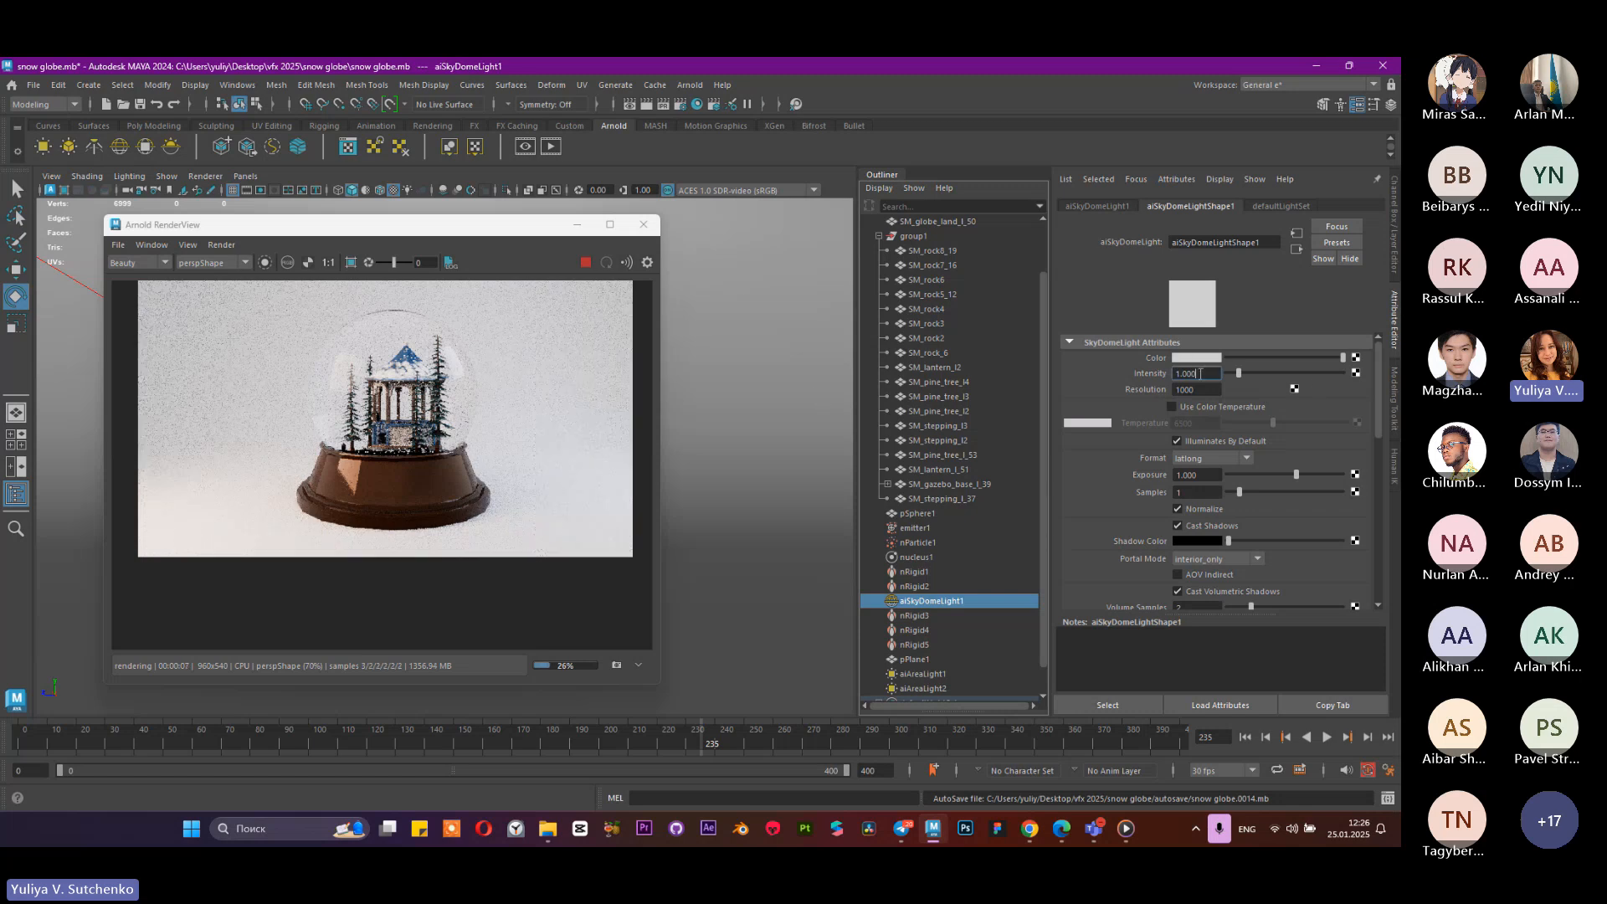
pyautogui.moveTo(1199, 373); pyautogui.dragTo(1163, 377)
pyautogui.press('Return')
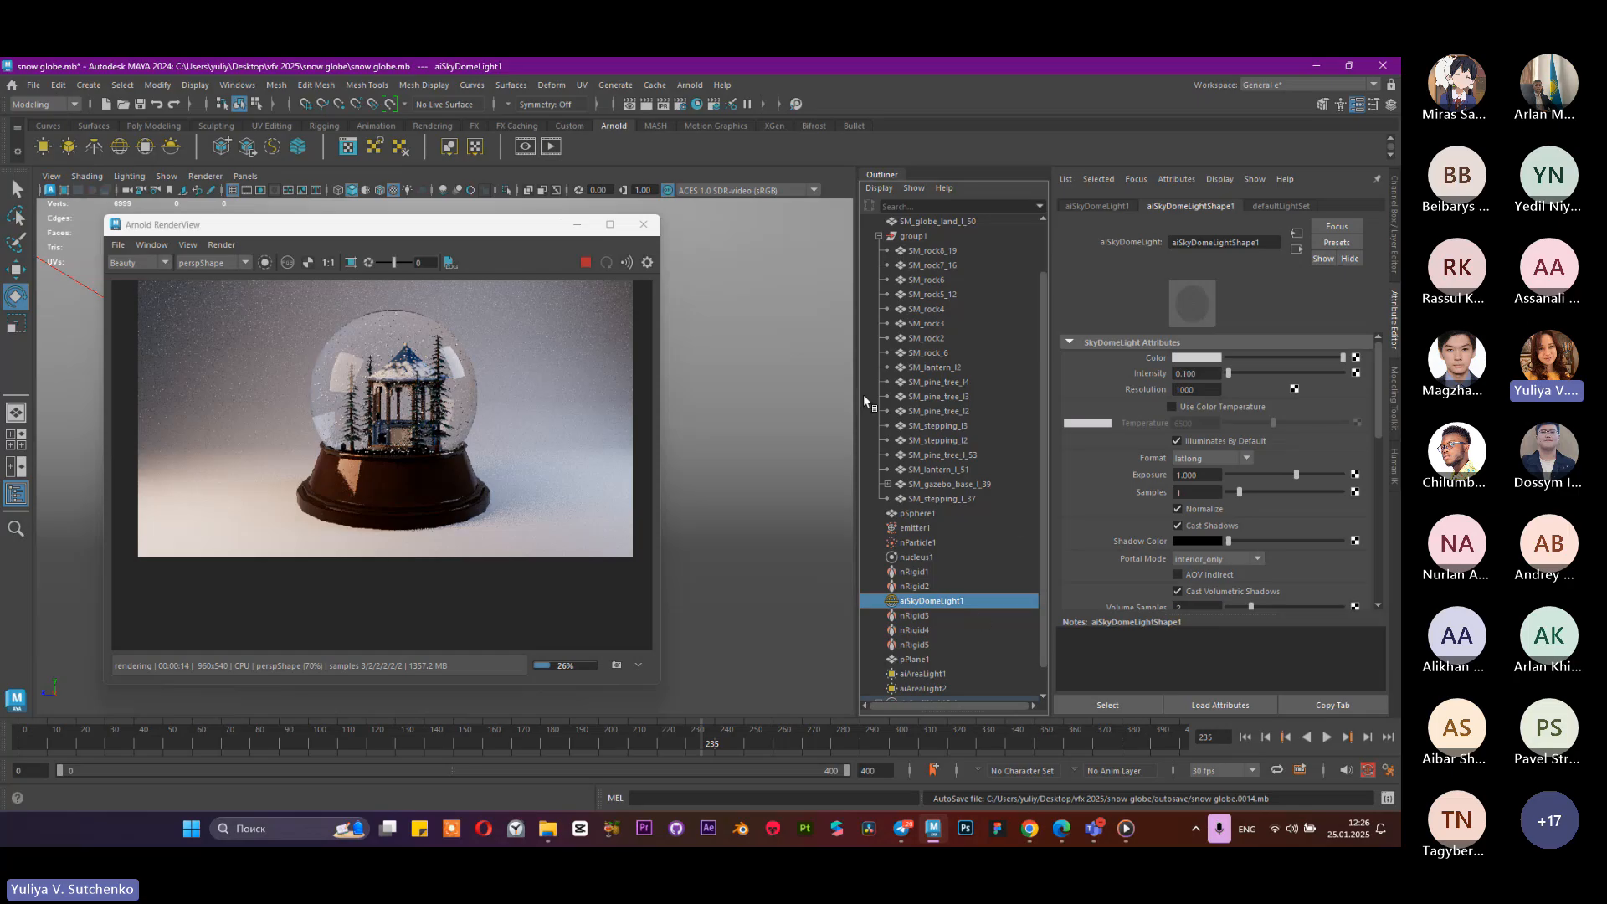
# Step: Review the Arnold sampling values in the Render Settings and minimize that window
pyautogui.scroll(2, 931, 453)
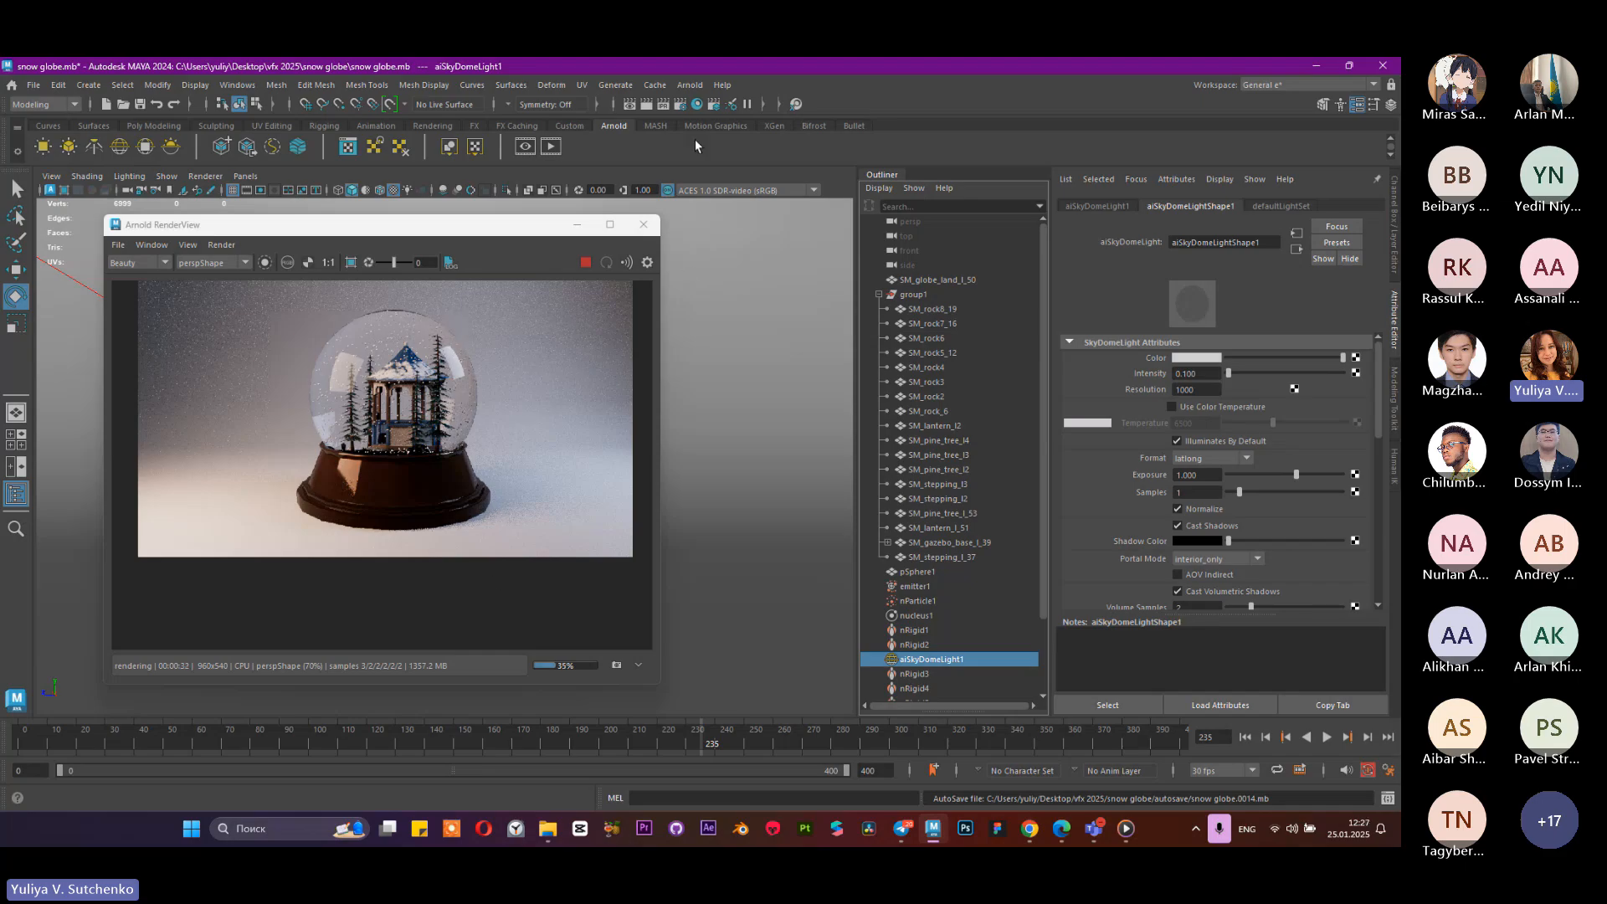
pyautogui.click(679, 105)
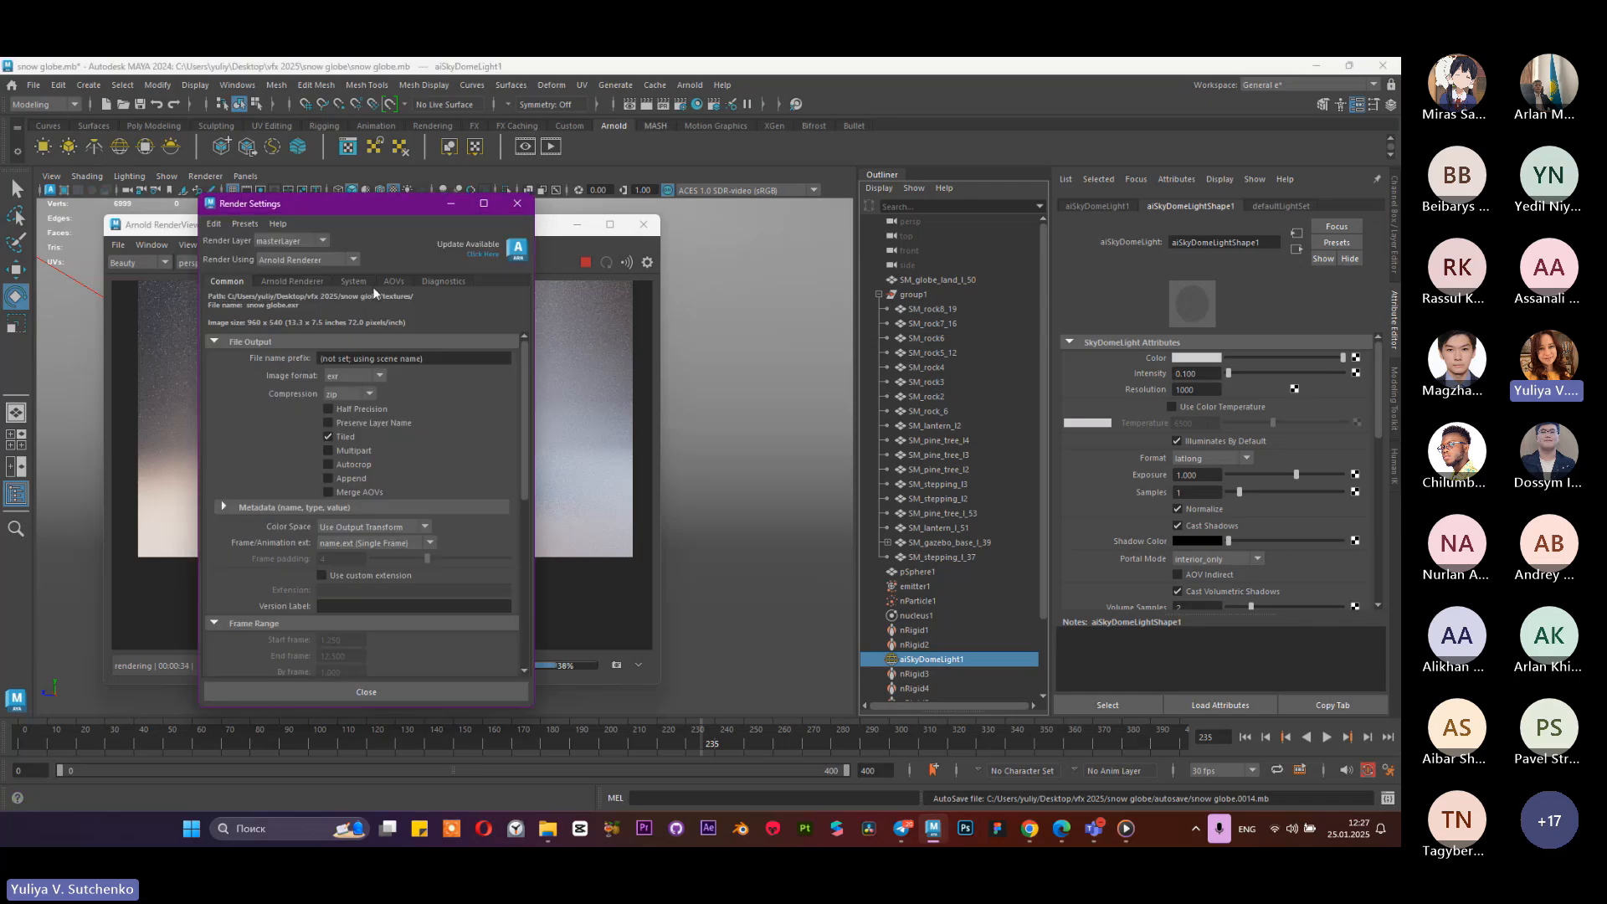
pyautogui.click(304, 283)
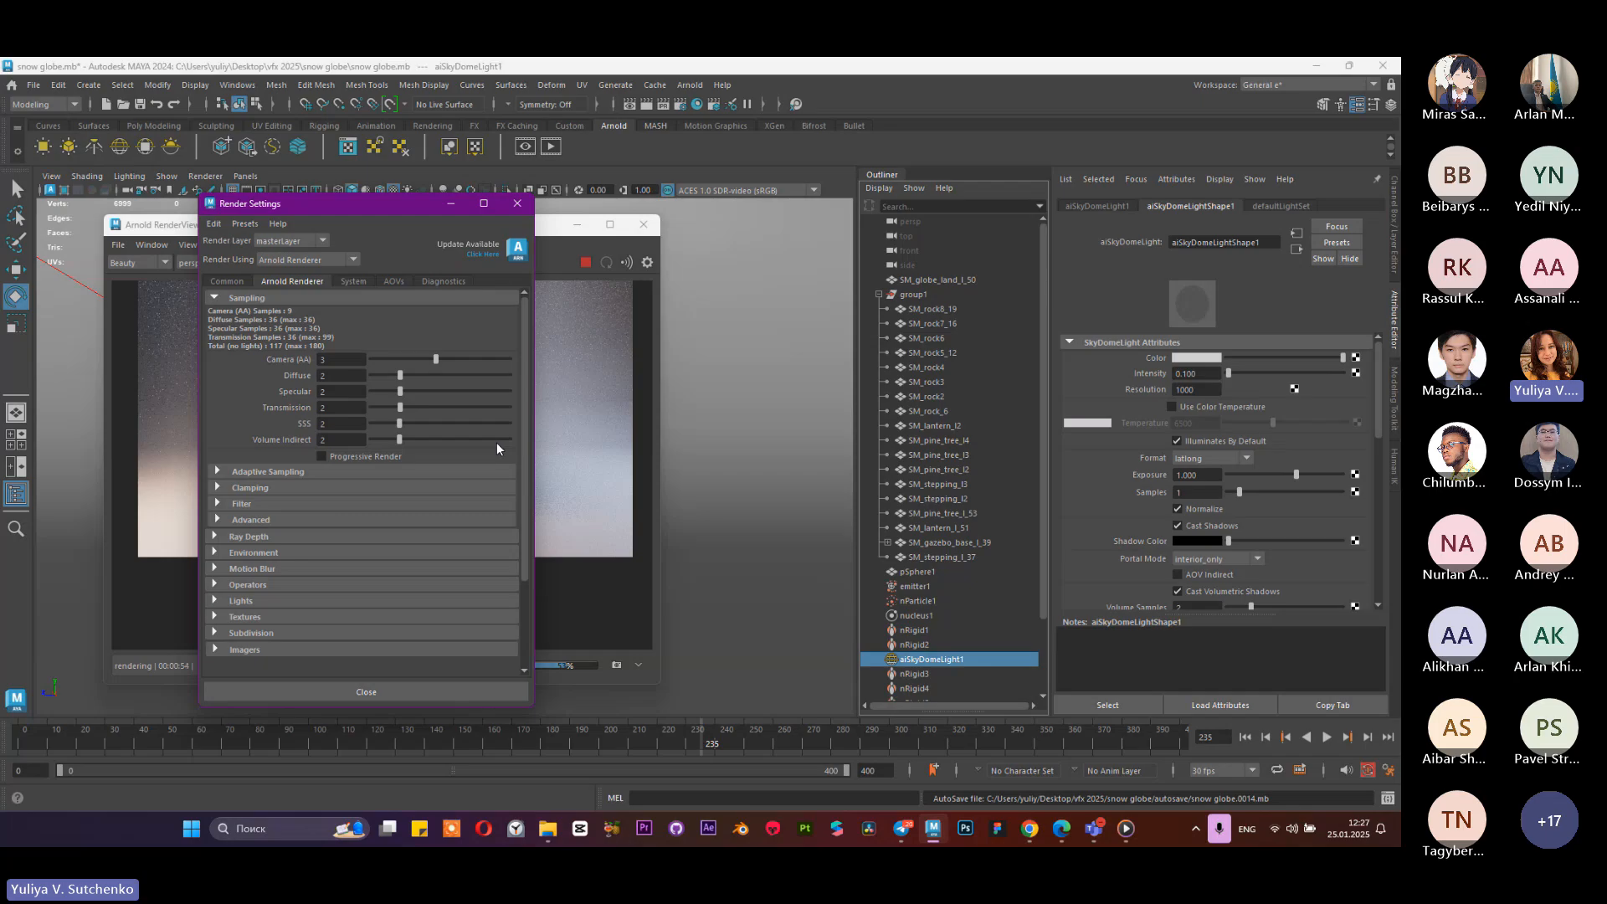
pyautogui.click(450, 205)
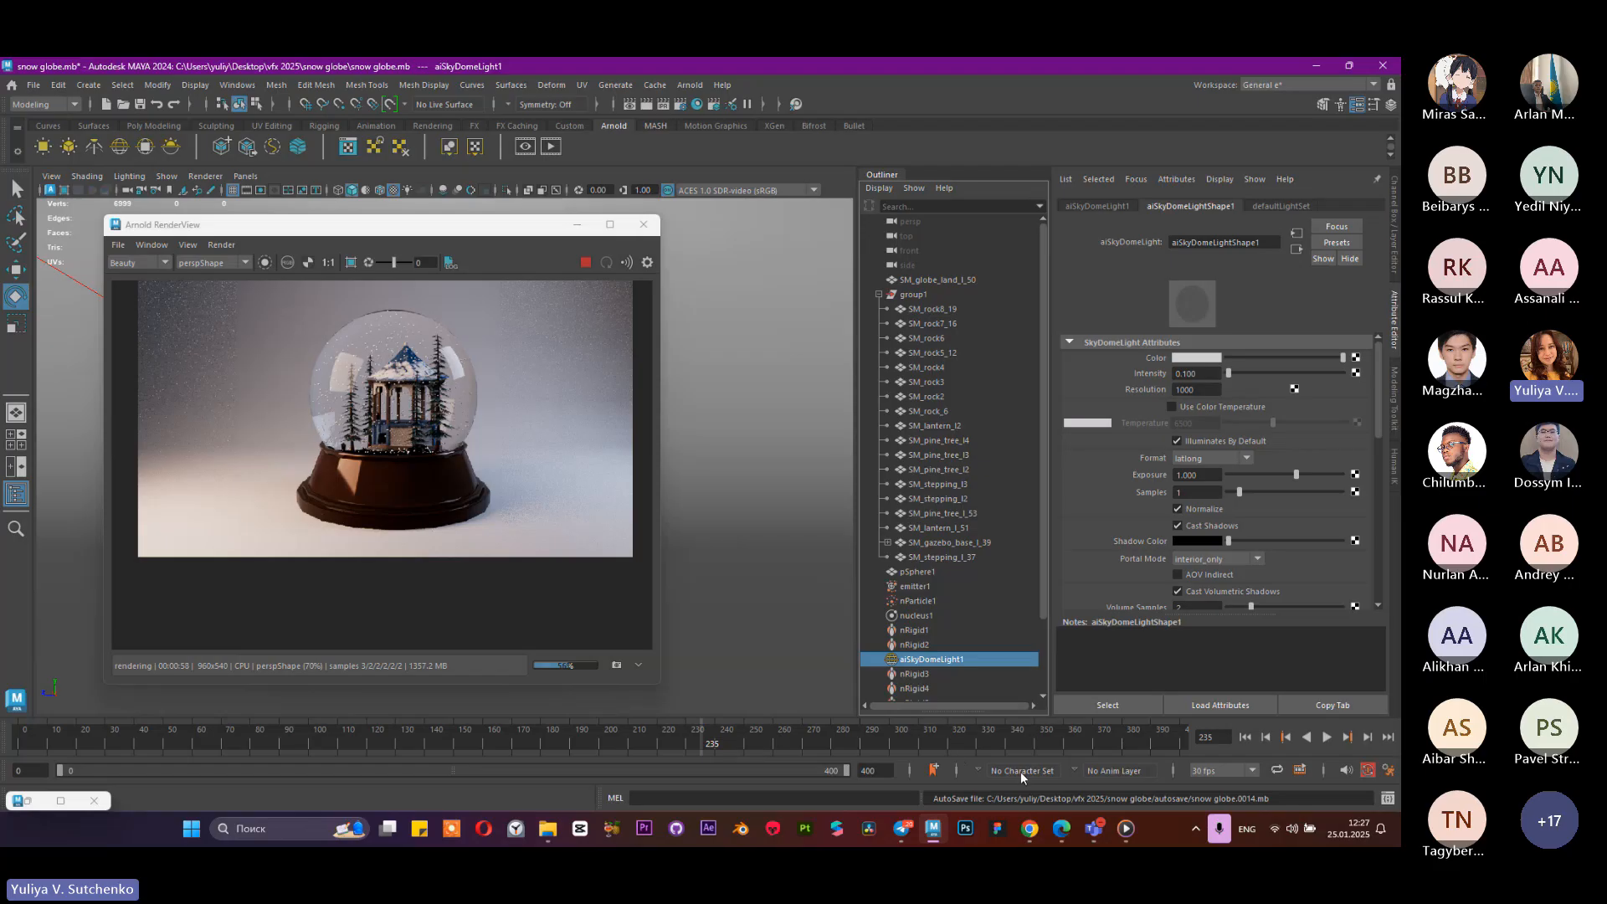
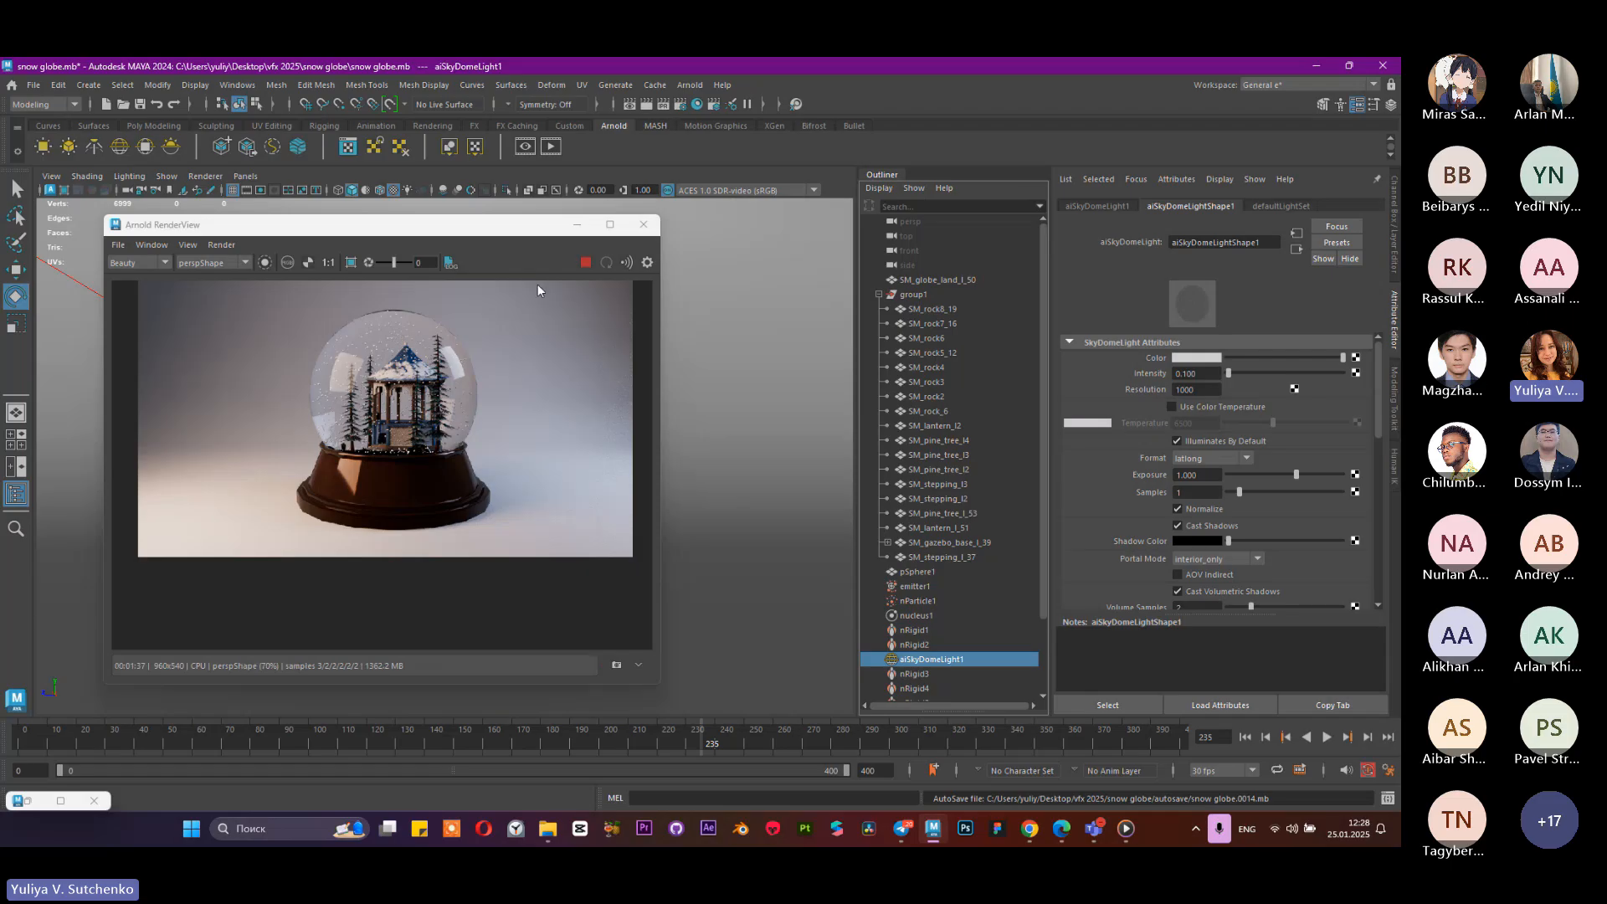
# Step: Stop the render and examine the shading attributes of nParticle1
pyautogui.click(586, 261)
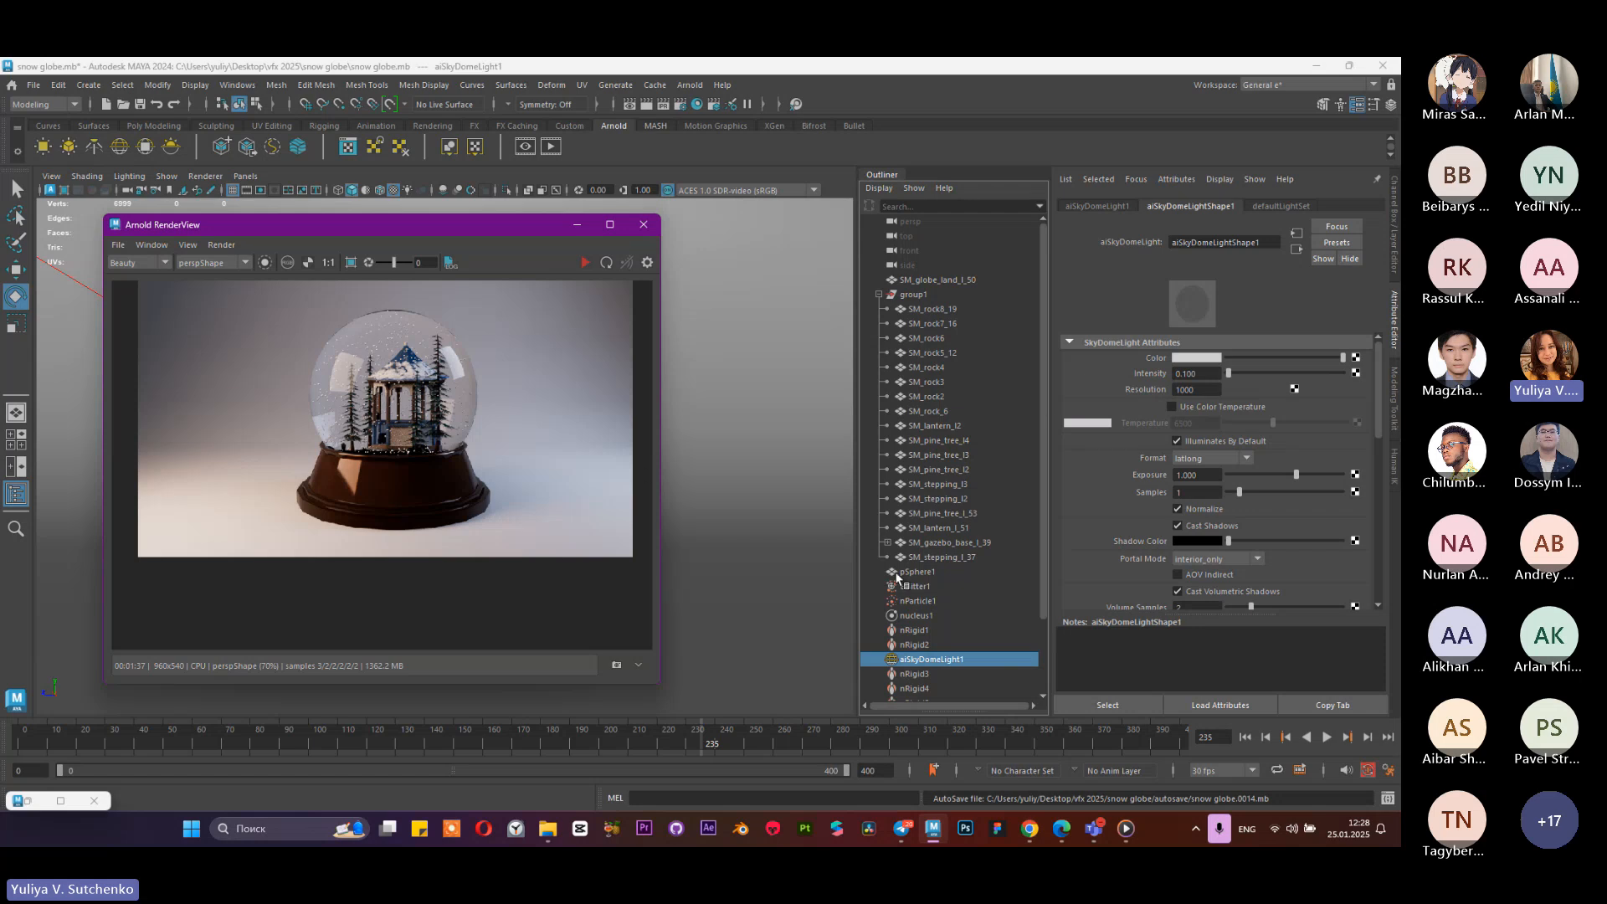
pyautogui.click(949, 600)
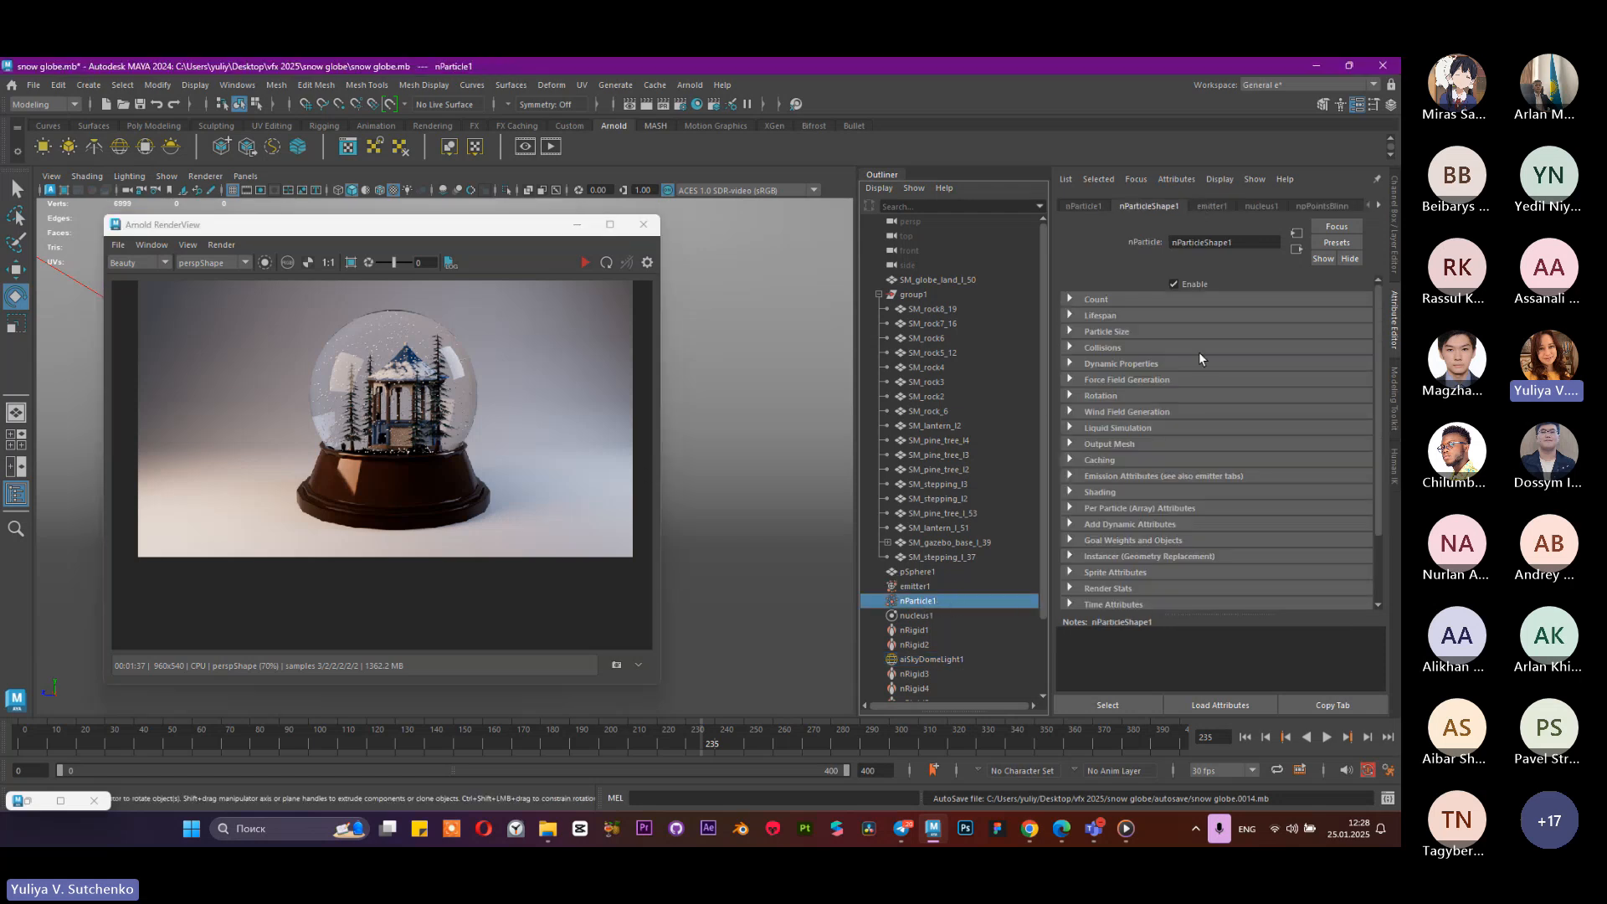
pyautogui.scroll(-1, 1171, 395)
pyautogui.click(1127, 449)
pyautogui.scroll(-2, 1167, 450)
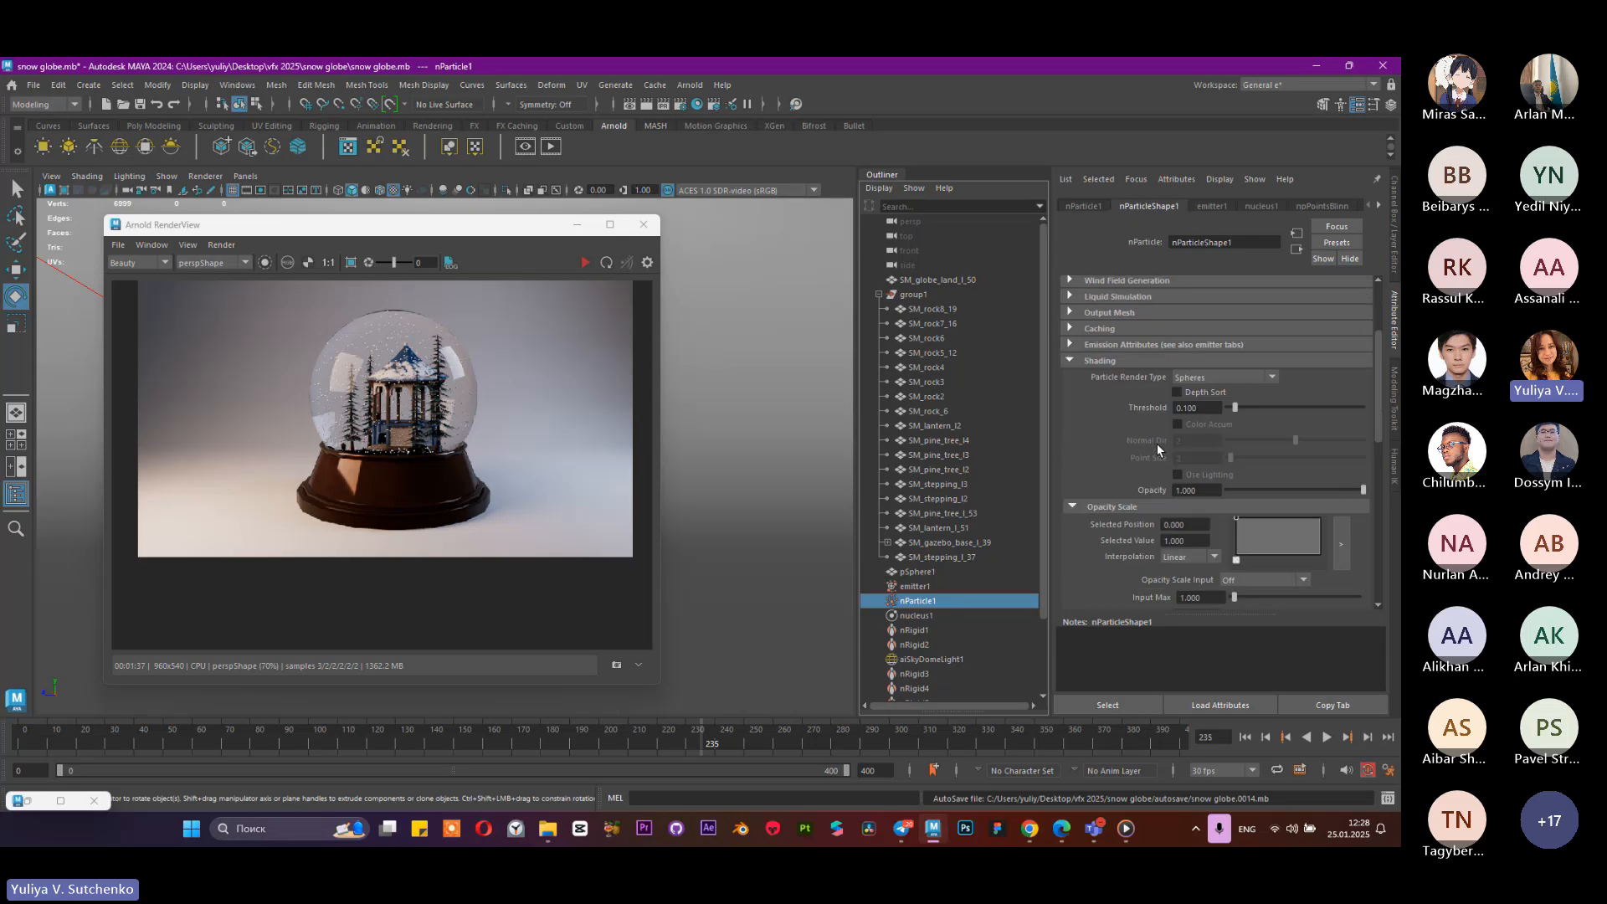
pyautogui.scroll(3, 1170, 409)
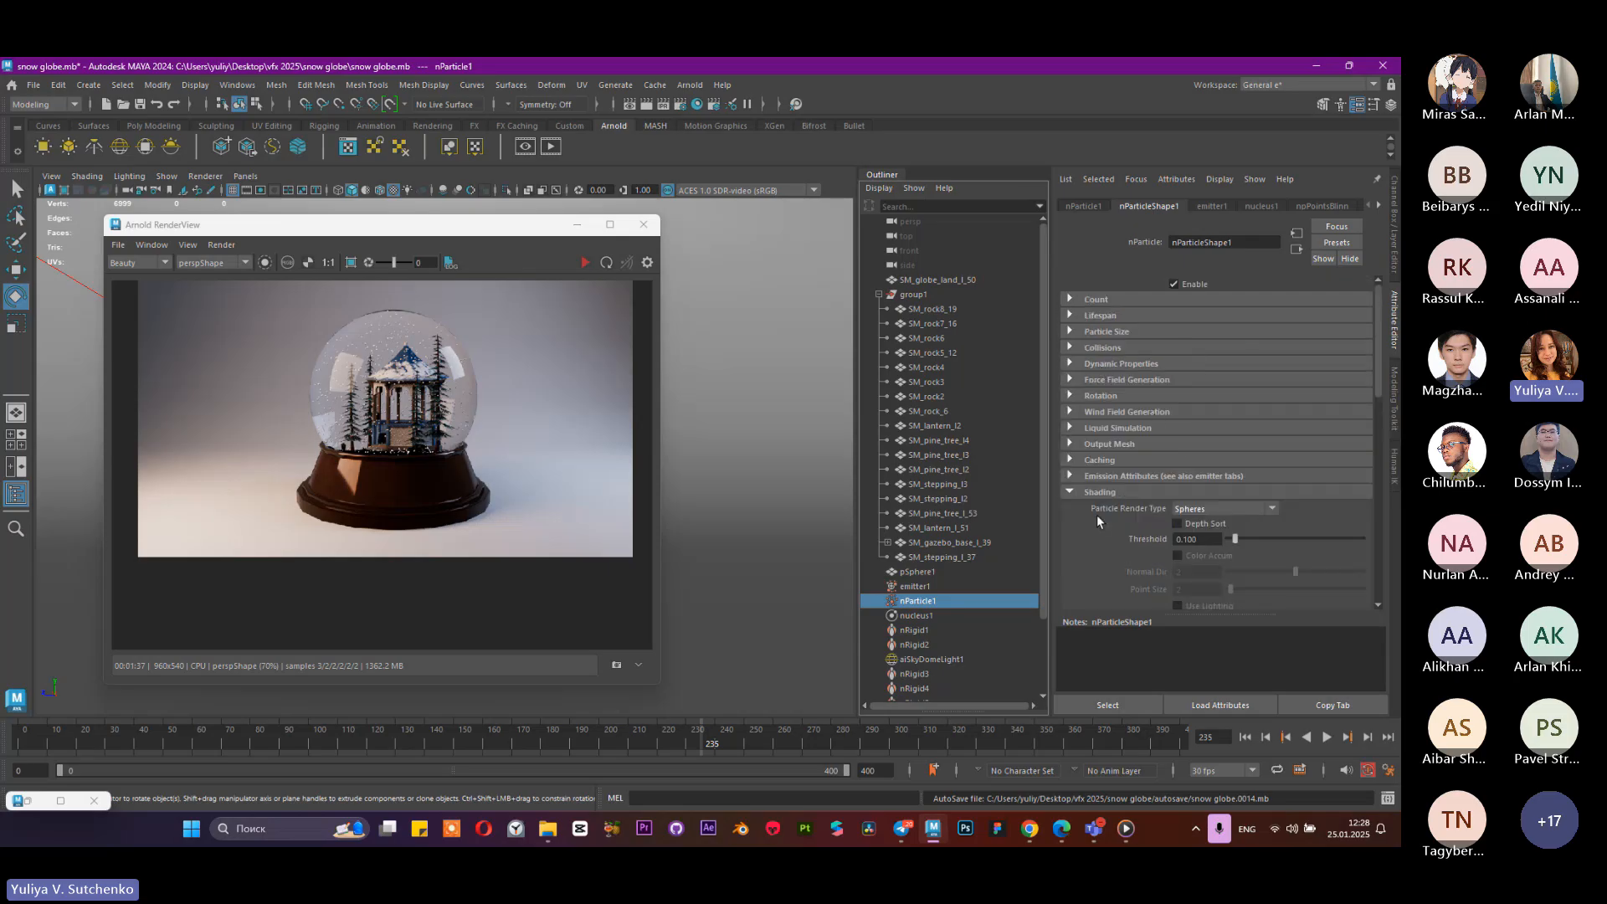
pyautogui.rightClick(932, 603)
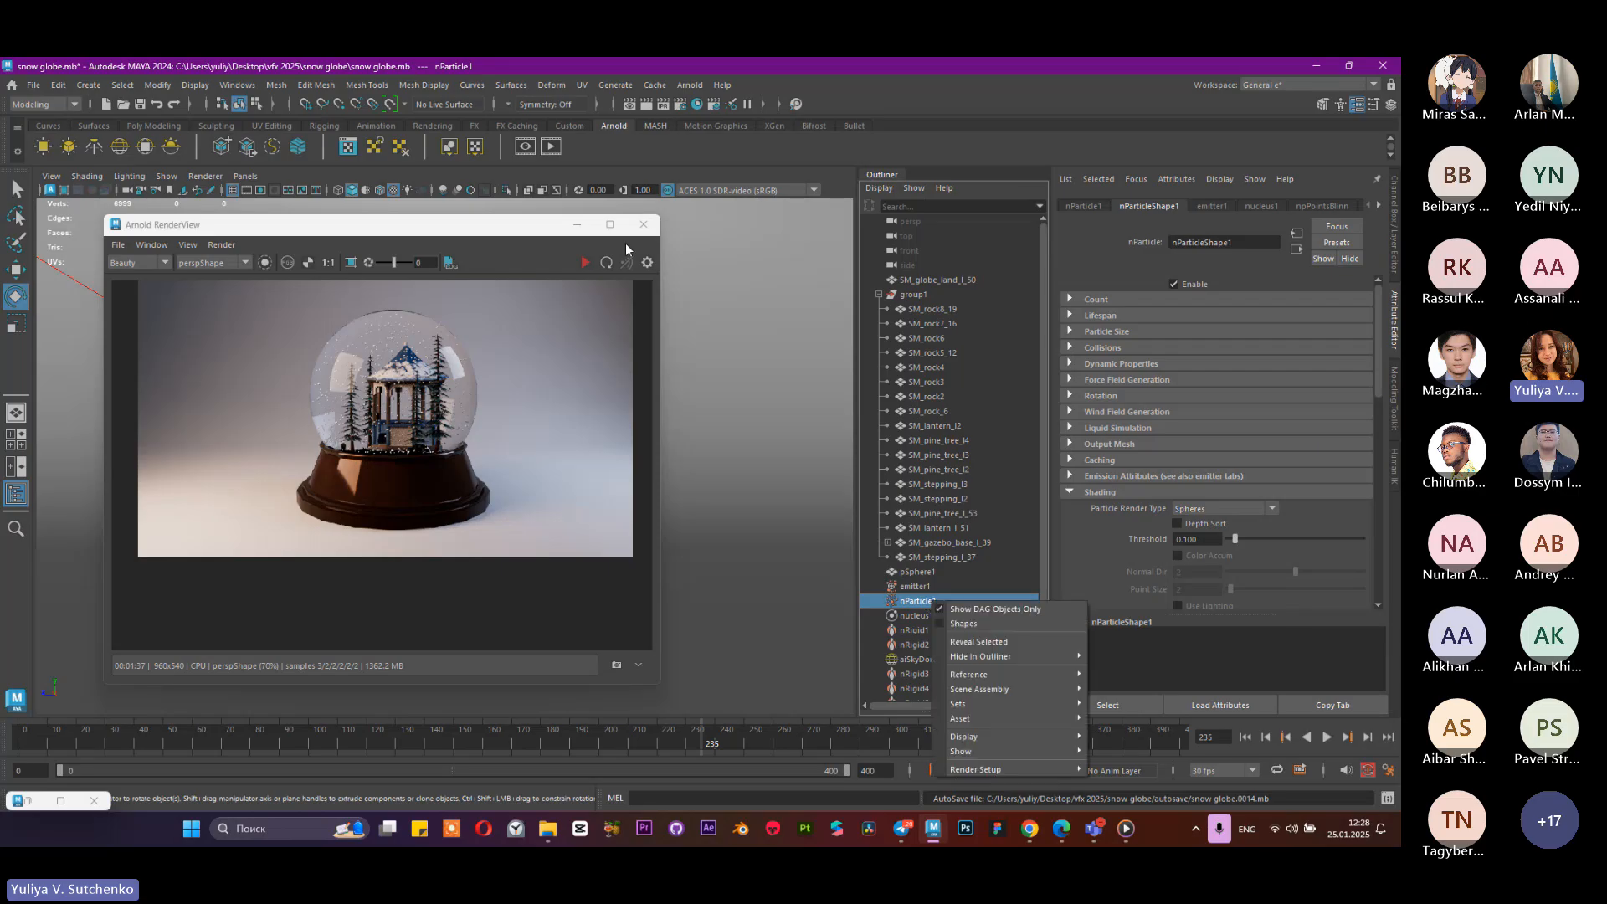
# Step: Bring the Arnold RenderView back up and restart the render
pyautogui.click(576, 230)
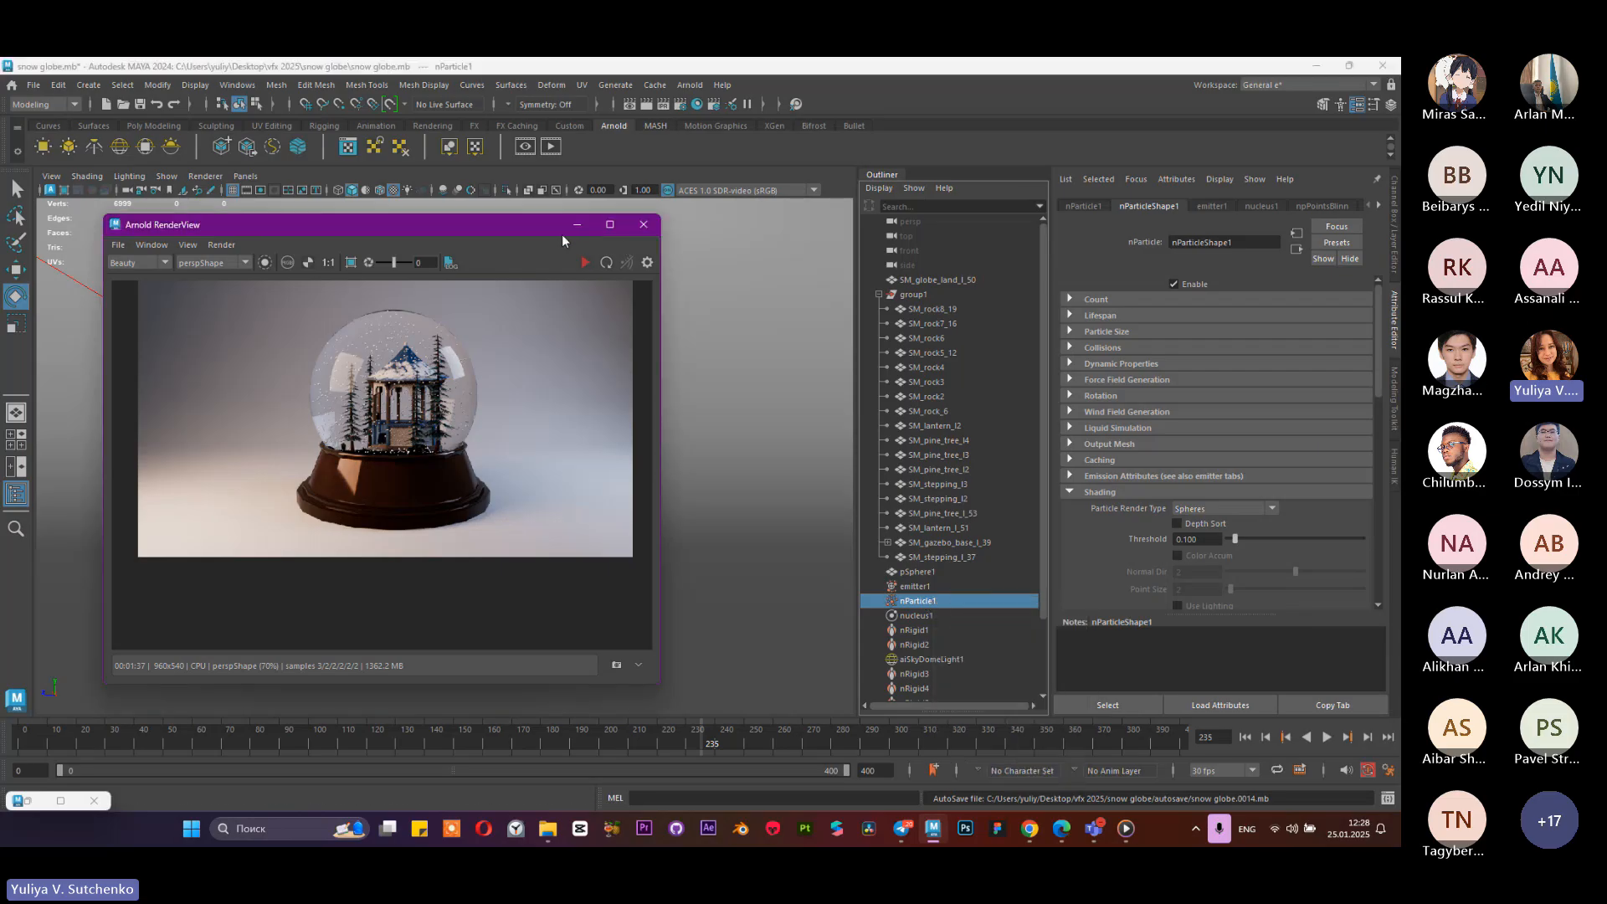
pyautogui.click(576, 226)
pyautogui.click(144, 799)
pyautogui.click(583, 264)
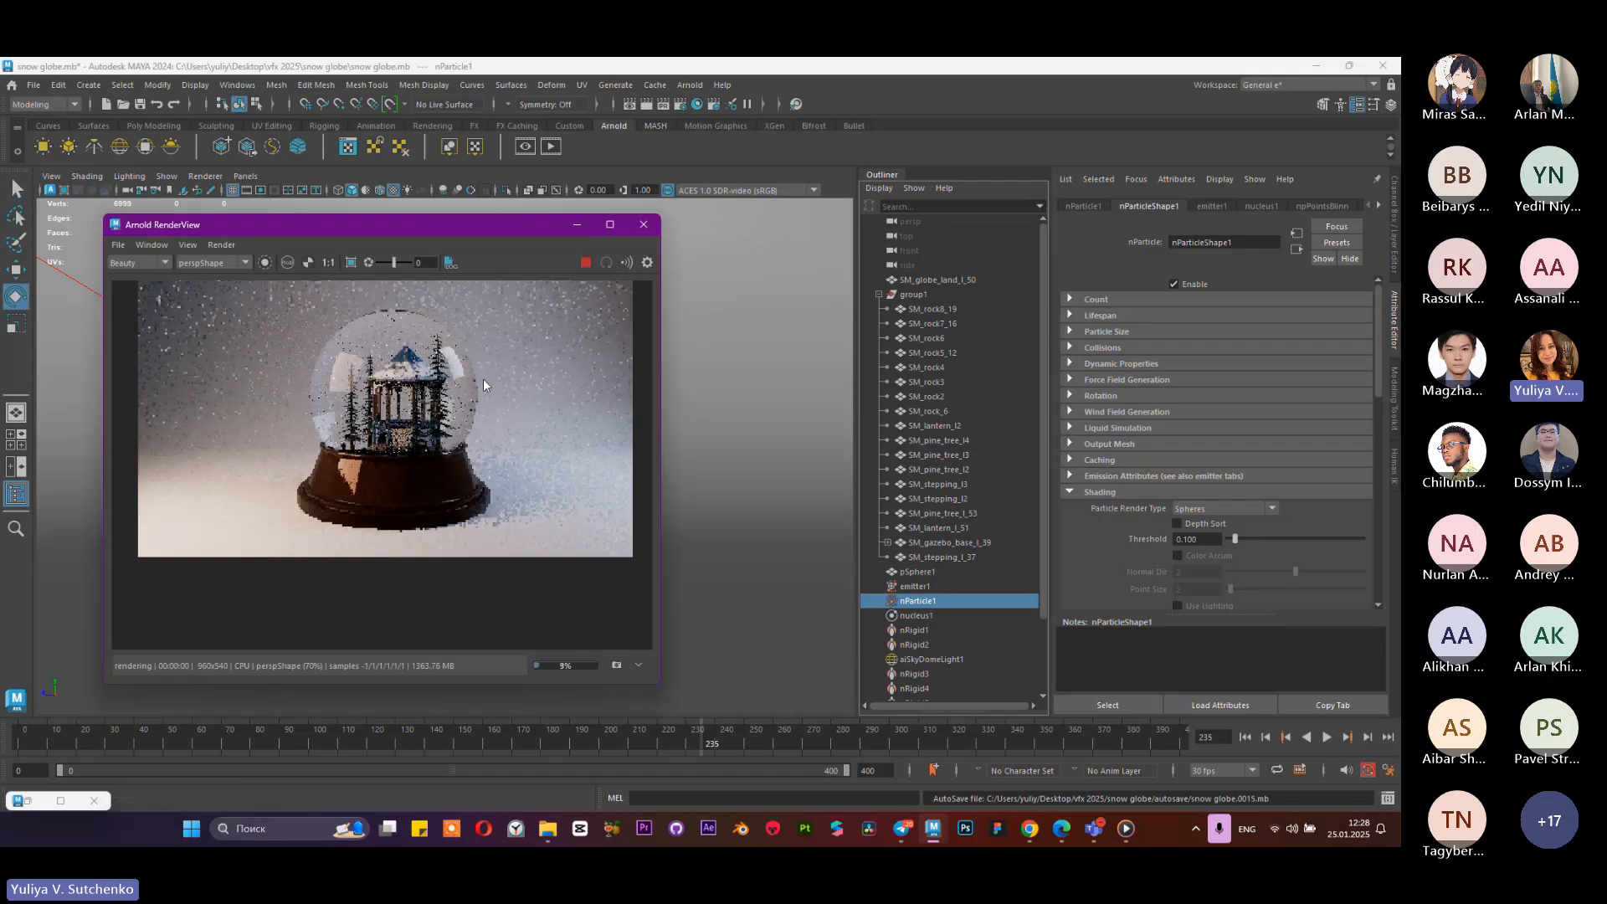
# Step: Minimize the Arnold RenderView and assign a new Lambert material to the nParticle1 snow particles
pyautogui.click(576, 224)
pyautogui.moveTo(545, 333); pyautogui.dragTo(555, 707, button='right')
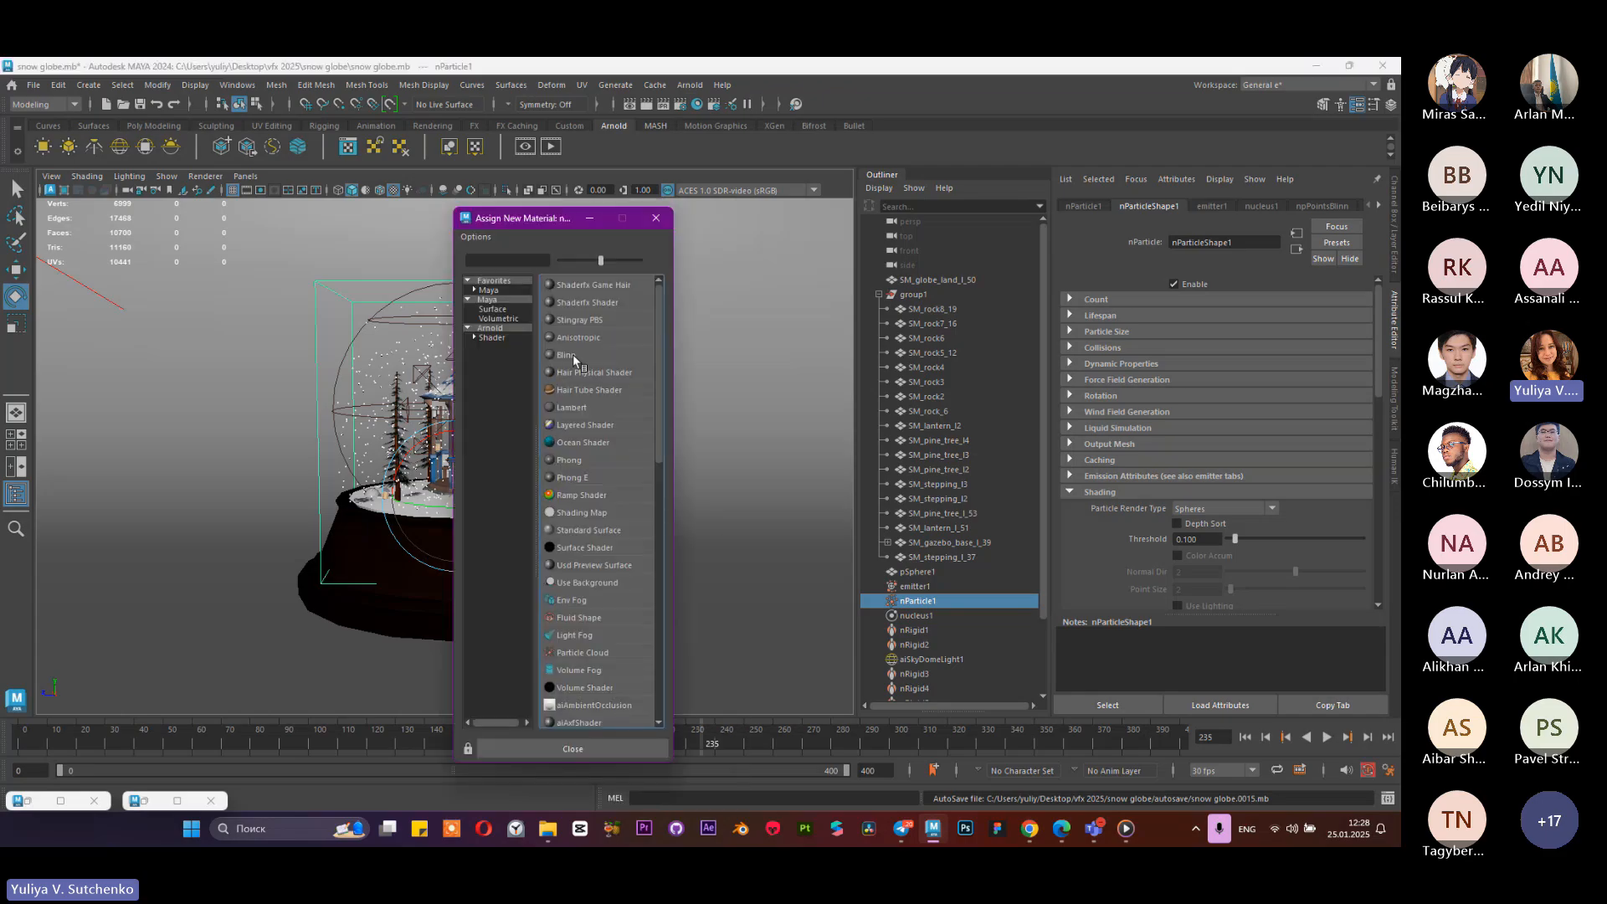
pyautogui.click(569, 406)
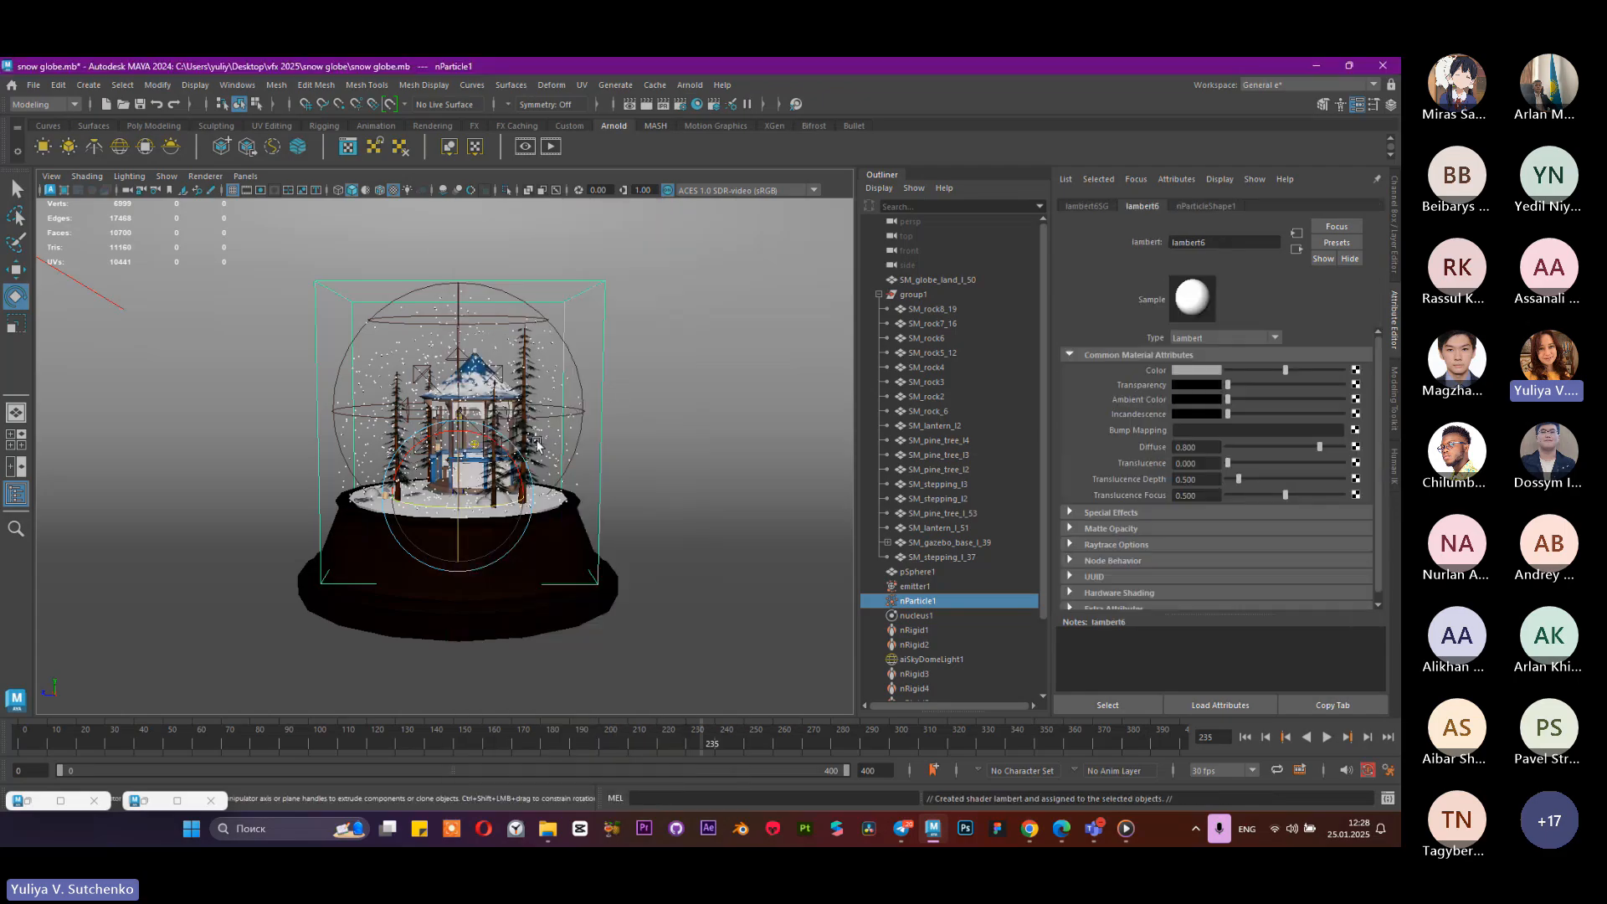
# Step: Brighten the snow particles' Lambert color to white with an HSV value of 2, leaving it without a texture
pyautogui.moveTo(1298, 369); pyautogui.dragTo(1377, 363)
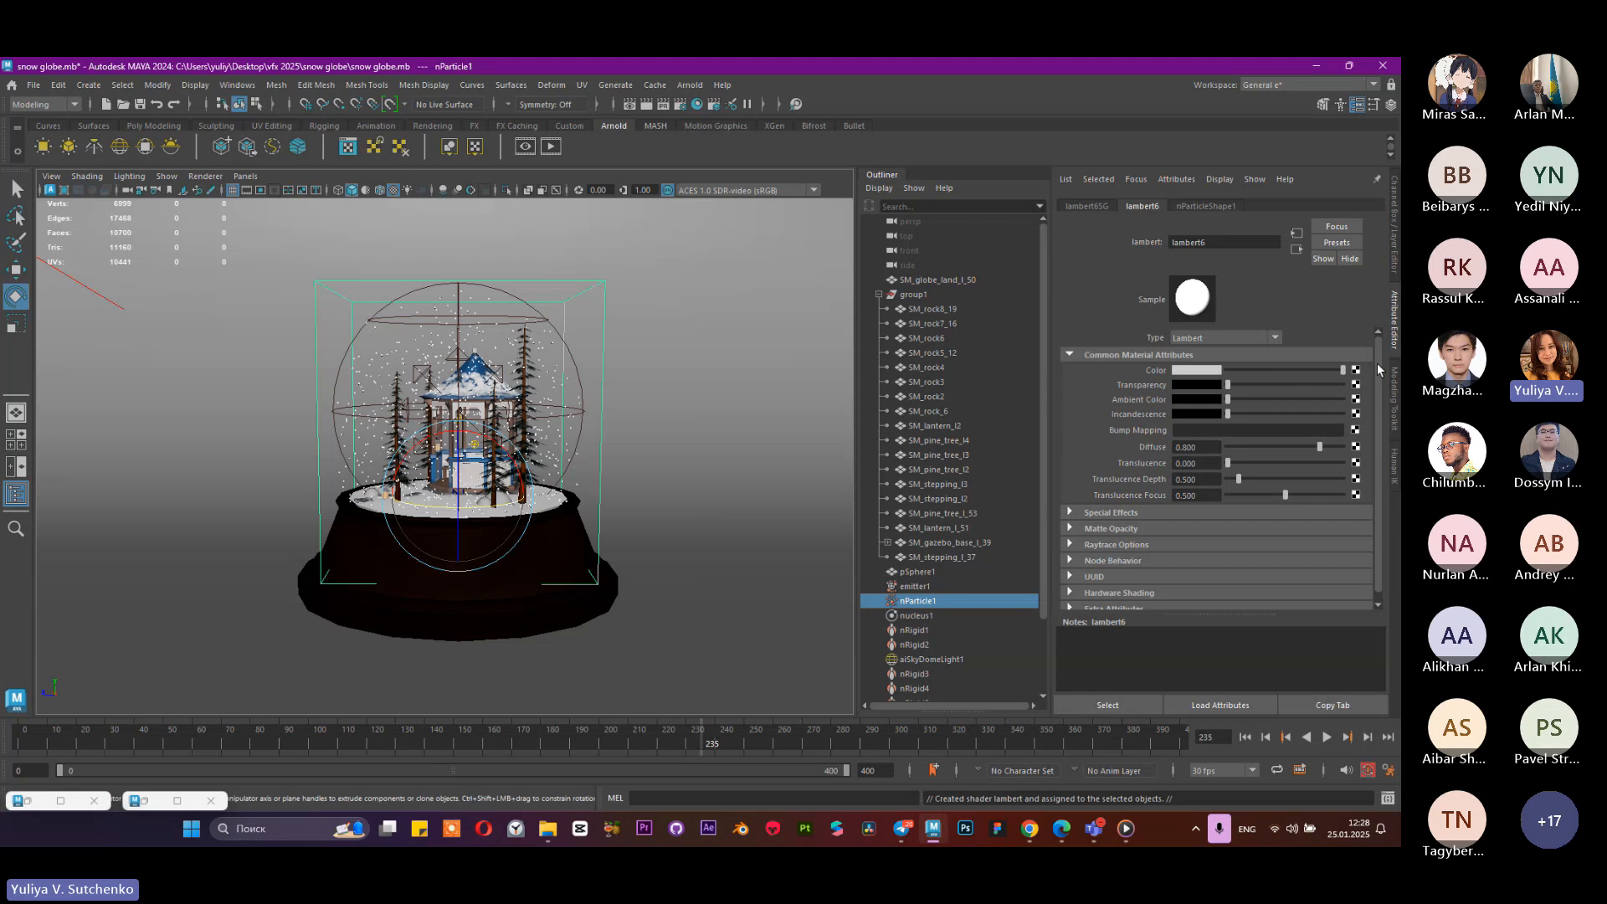
pyautogui.click(1355, 369)
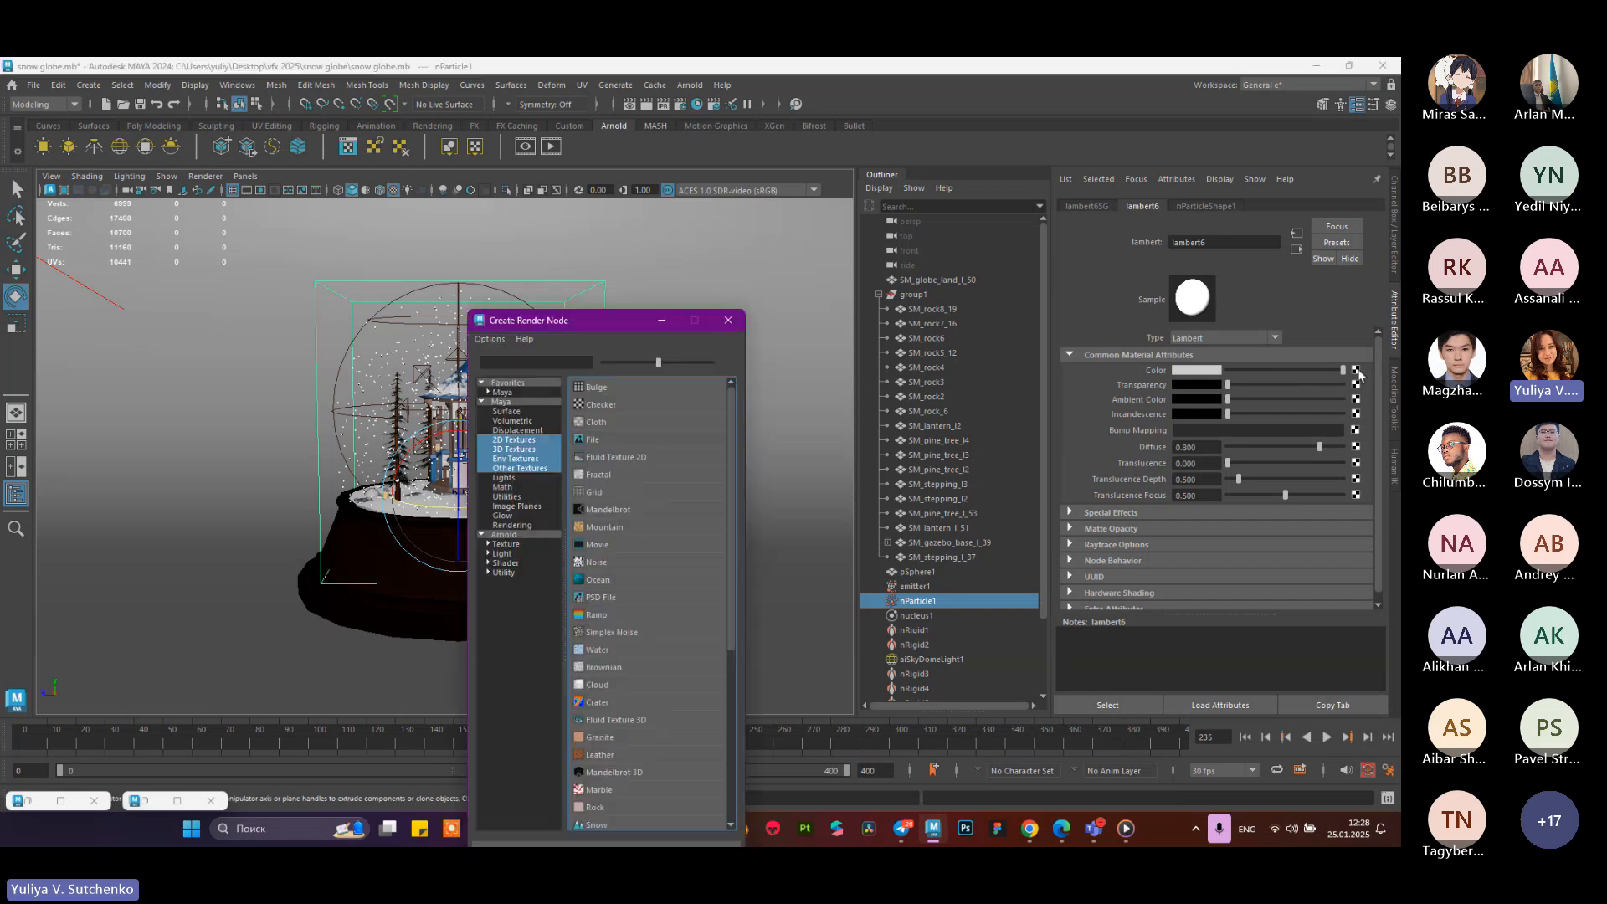
pyautogui.click(733, 326)
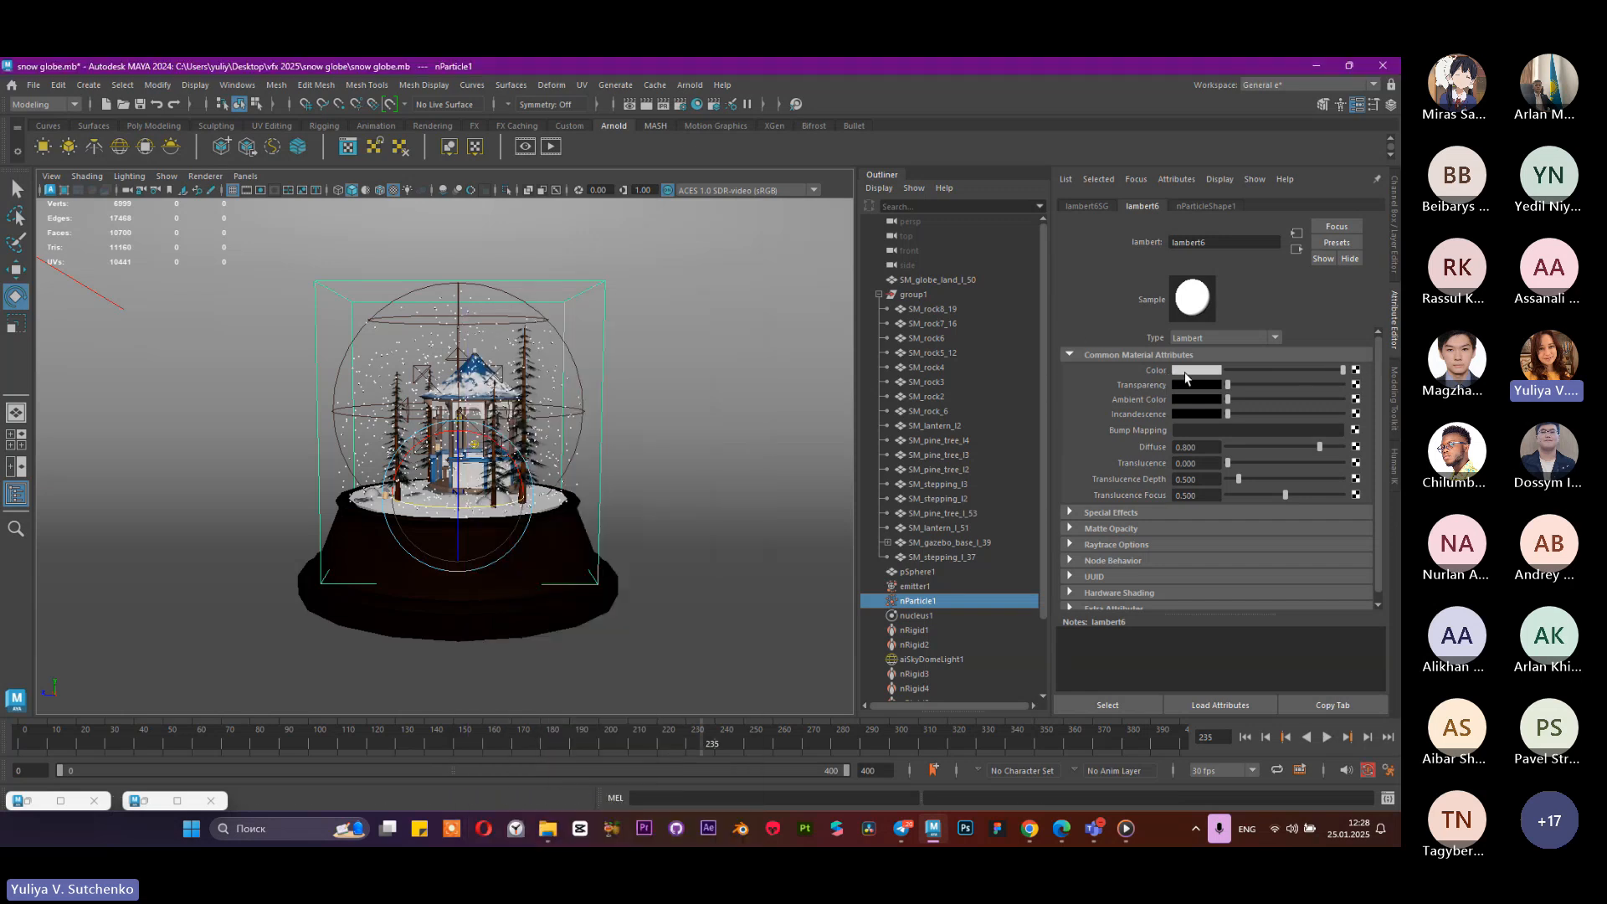
pyautogui.click(1185, 372)
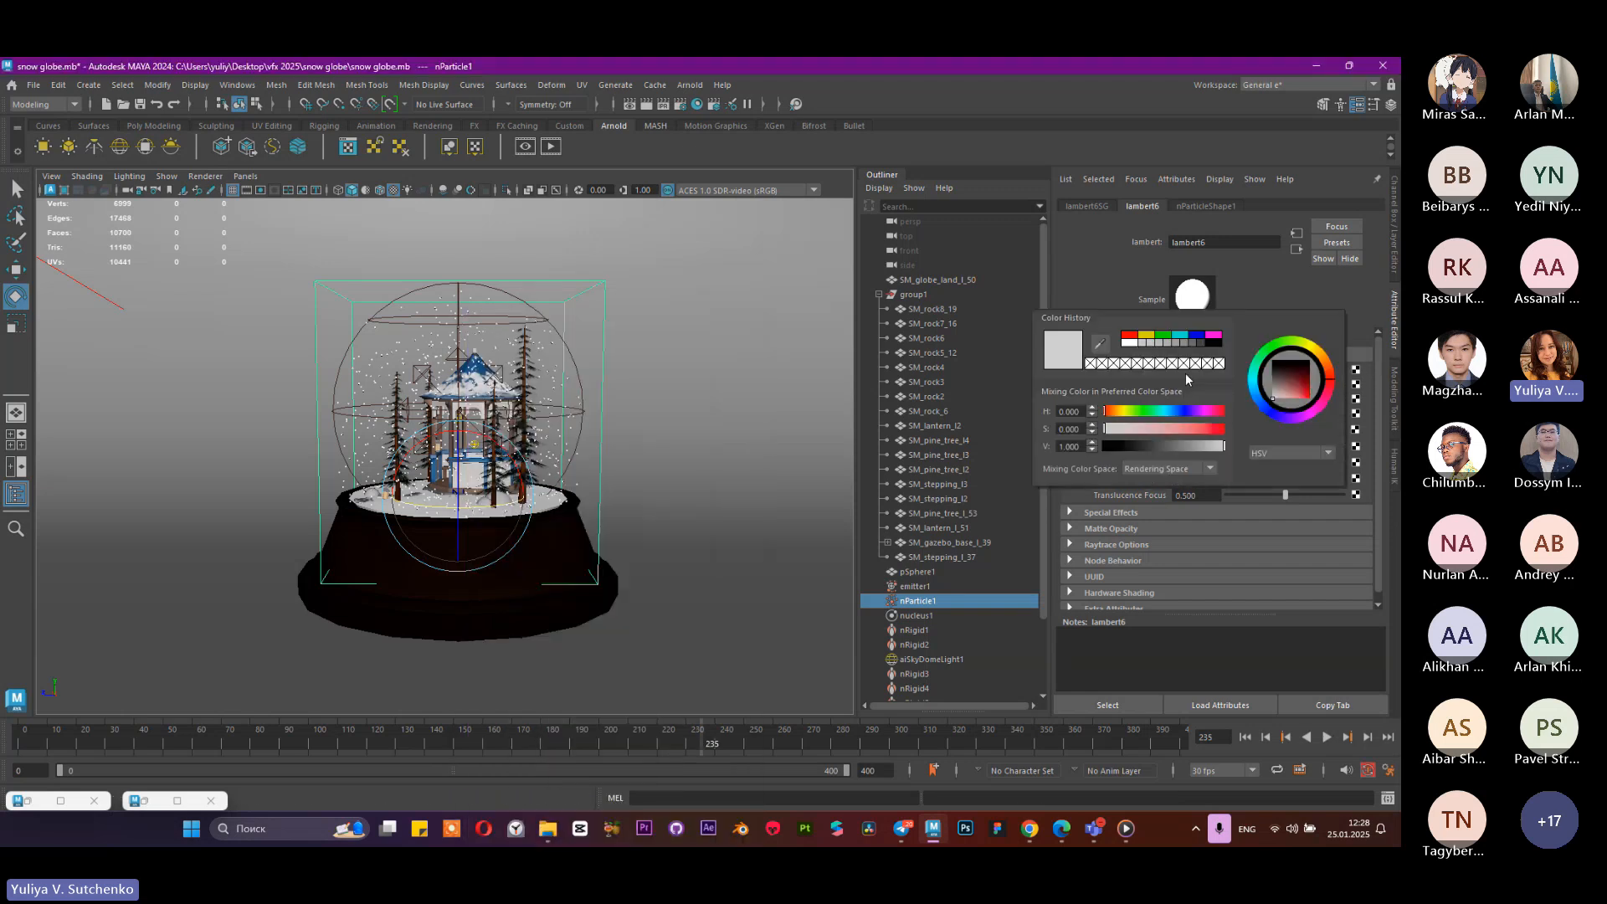
pyautogui.doubleClick(1069, 446)
pyautogui.write('2')
pyautogui.press('Return')
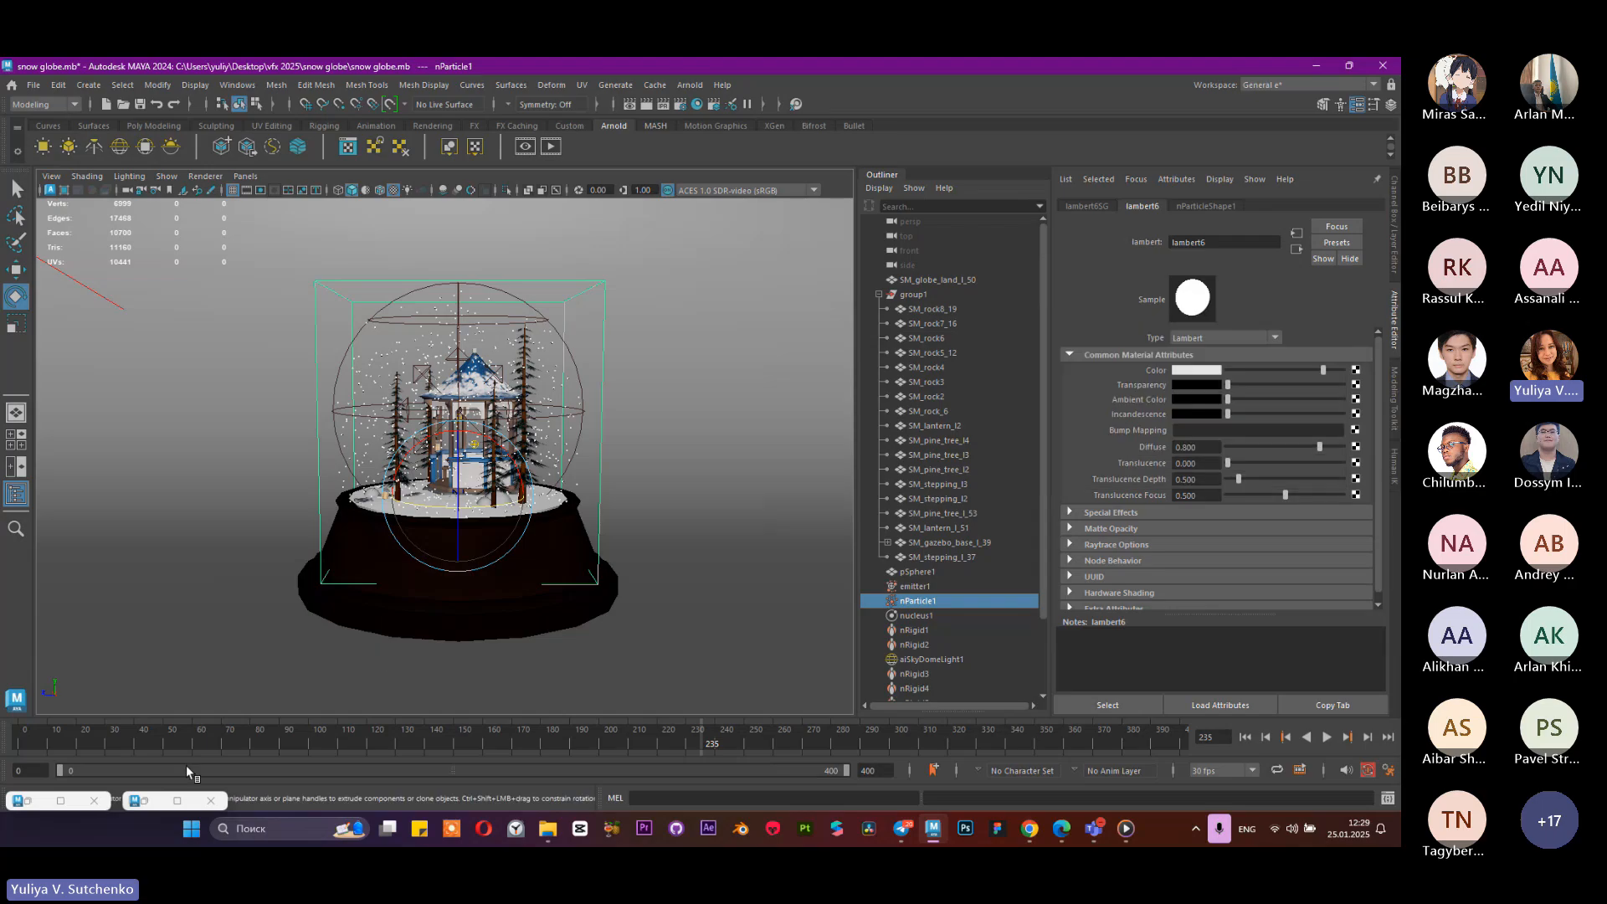
# Step: Restore the Arnold RenderView and store a snapshot of the current render
pyautogui.click(145, 798)
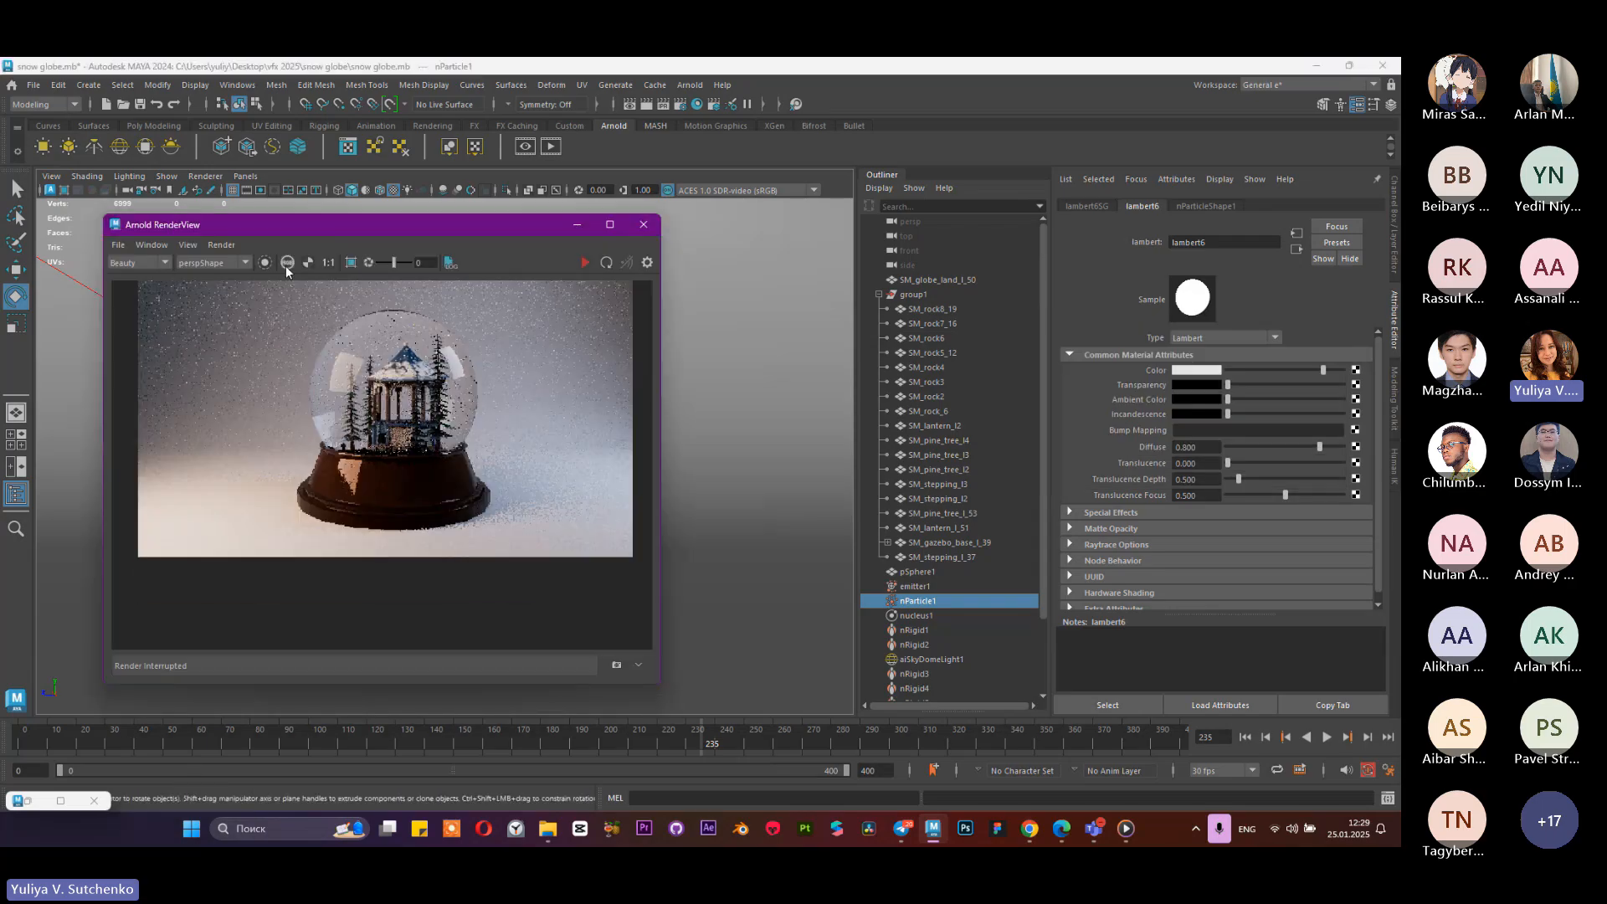
pyautogui.click(617, 664)
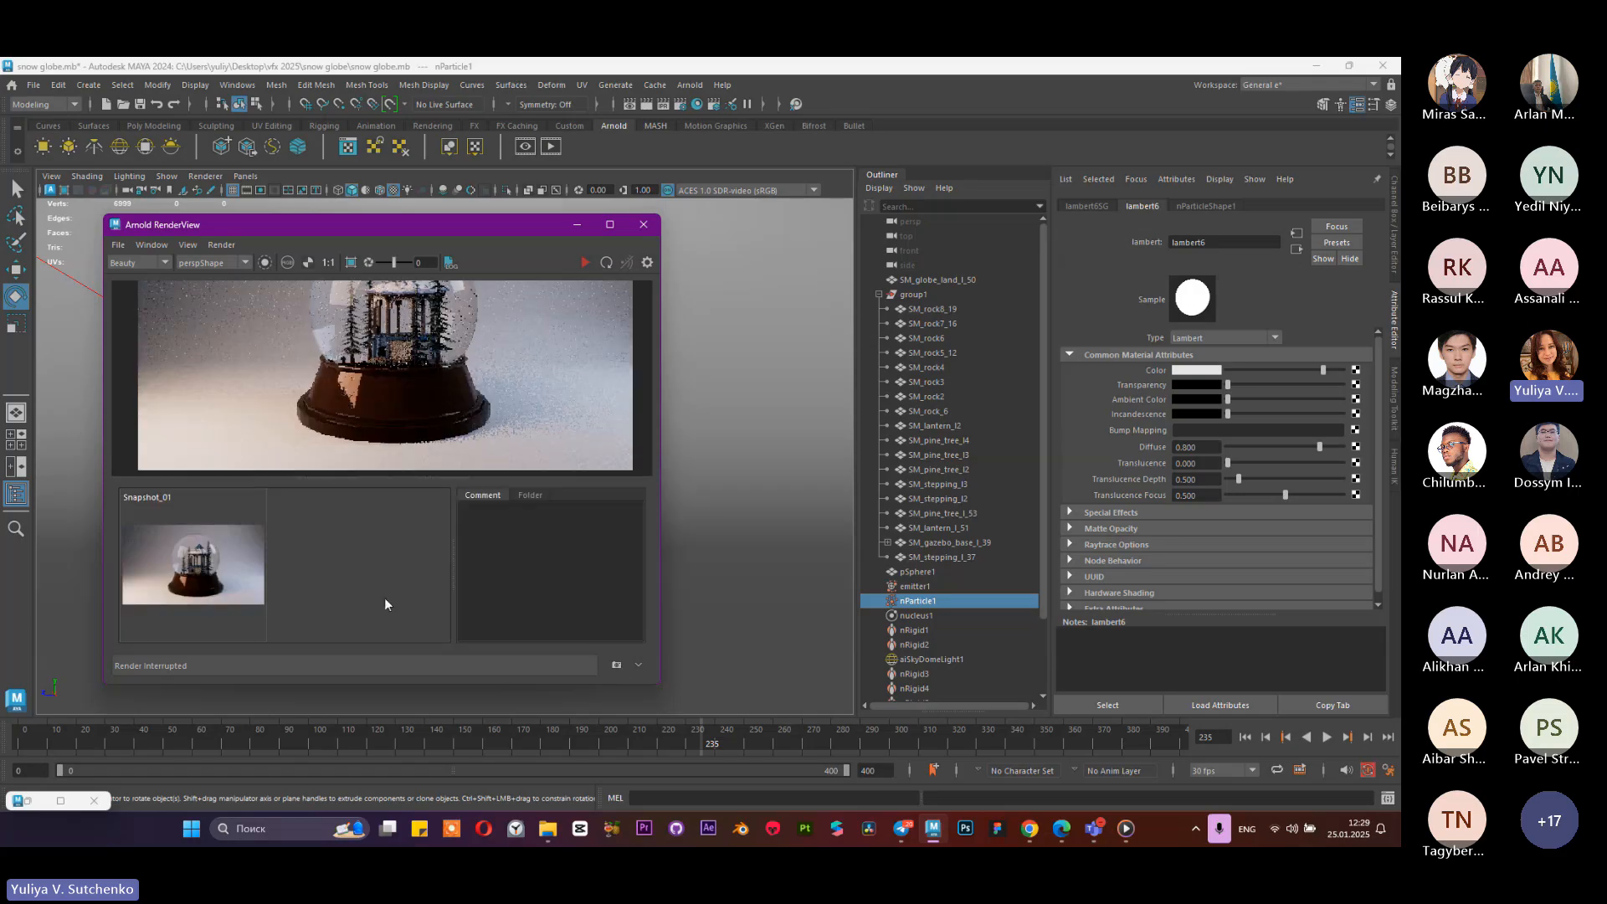
# Step: Render the snow globe again, examine the snow particles inside the glass up close, and stop the render
pyautogui.click(584, 263)
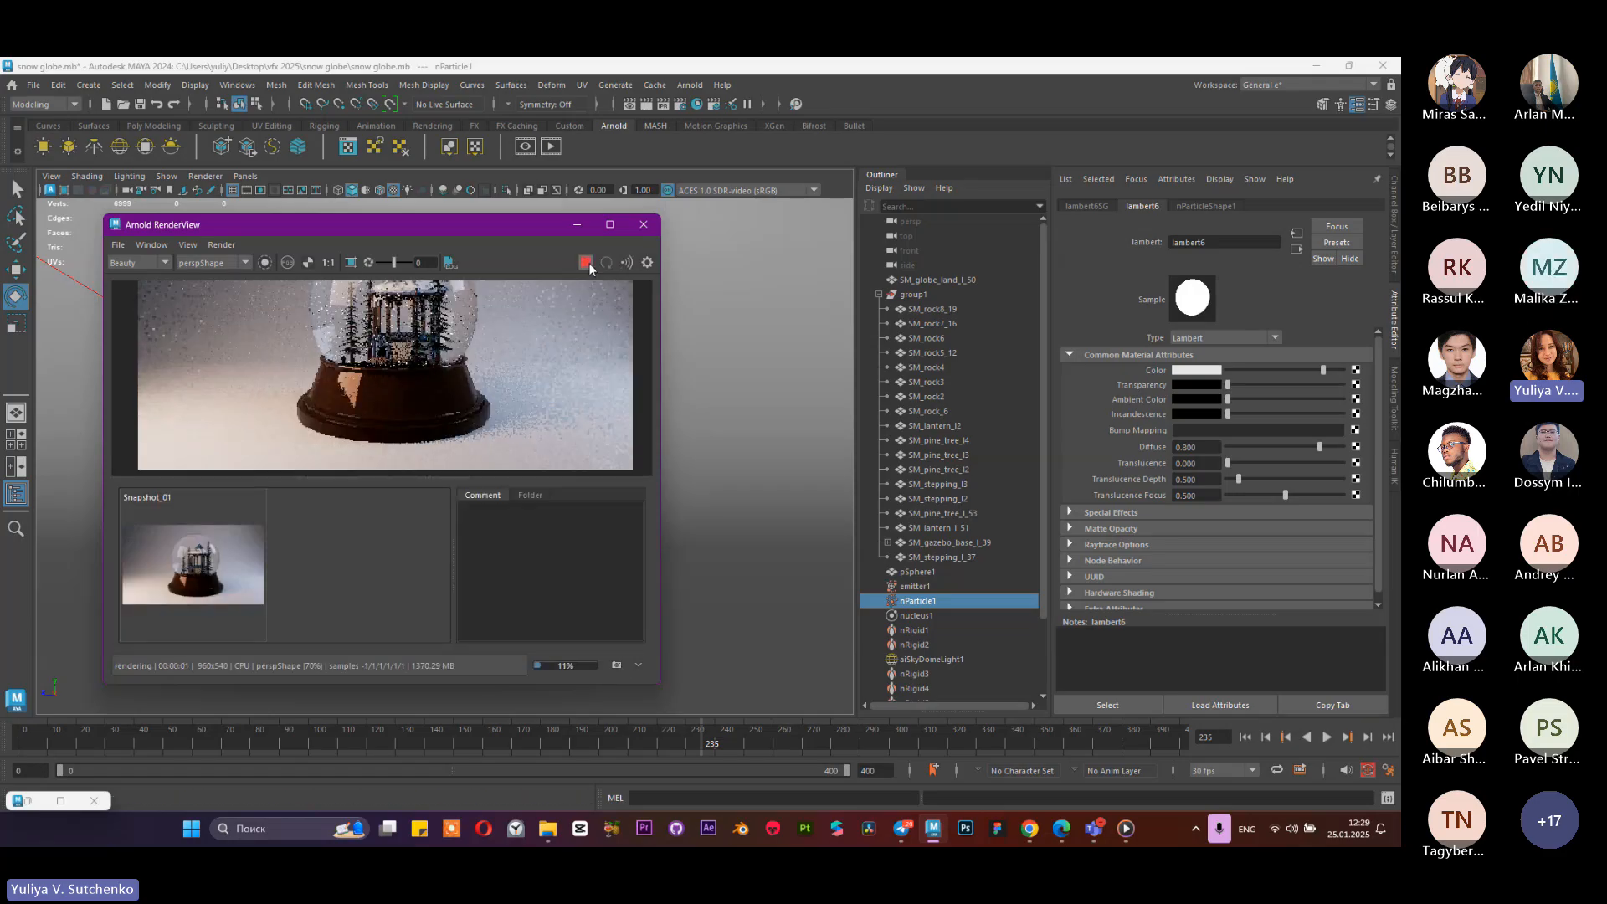
pyautogui.scroll(3, 398, 358)
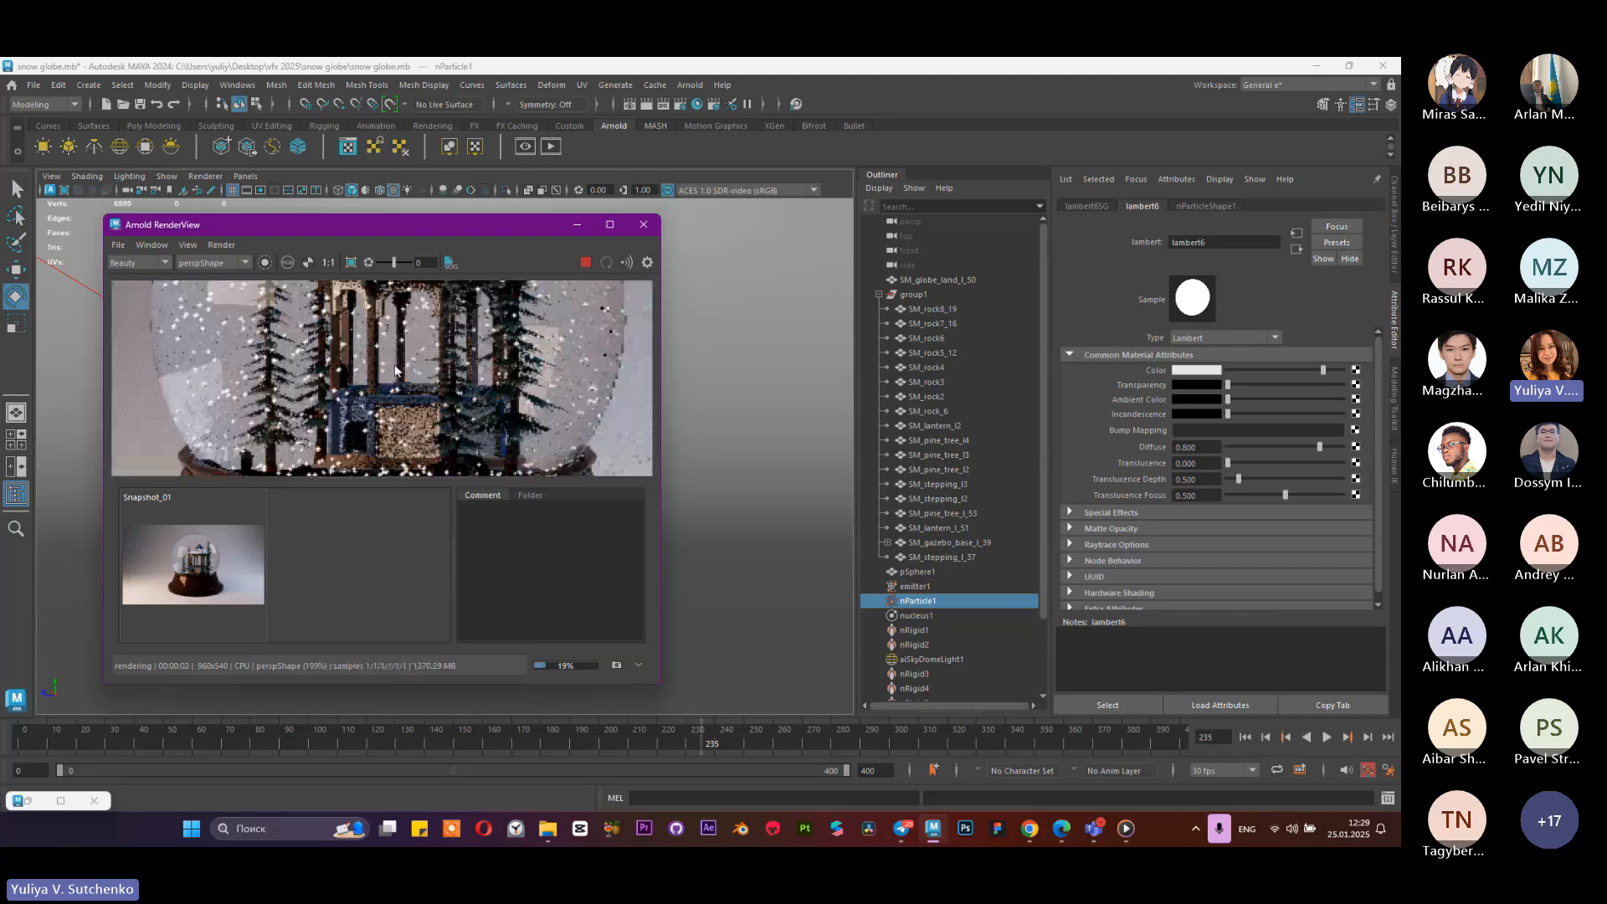
pyautogui.scroll(4, 395, 372)
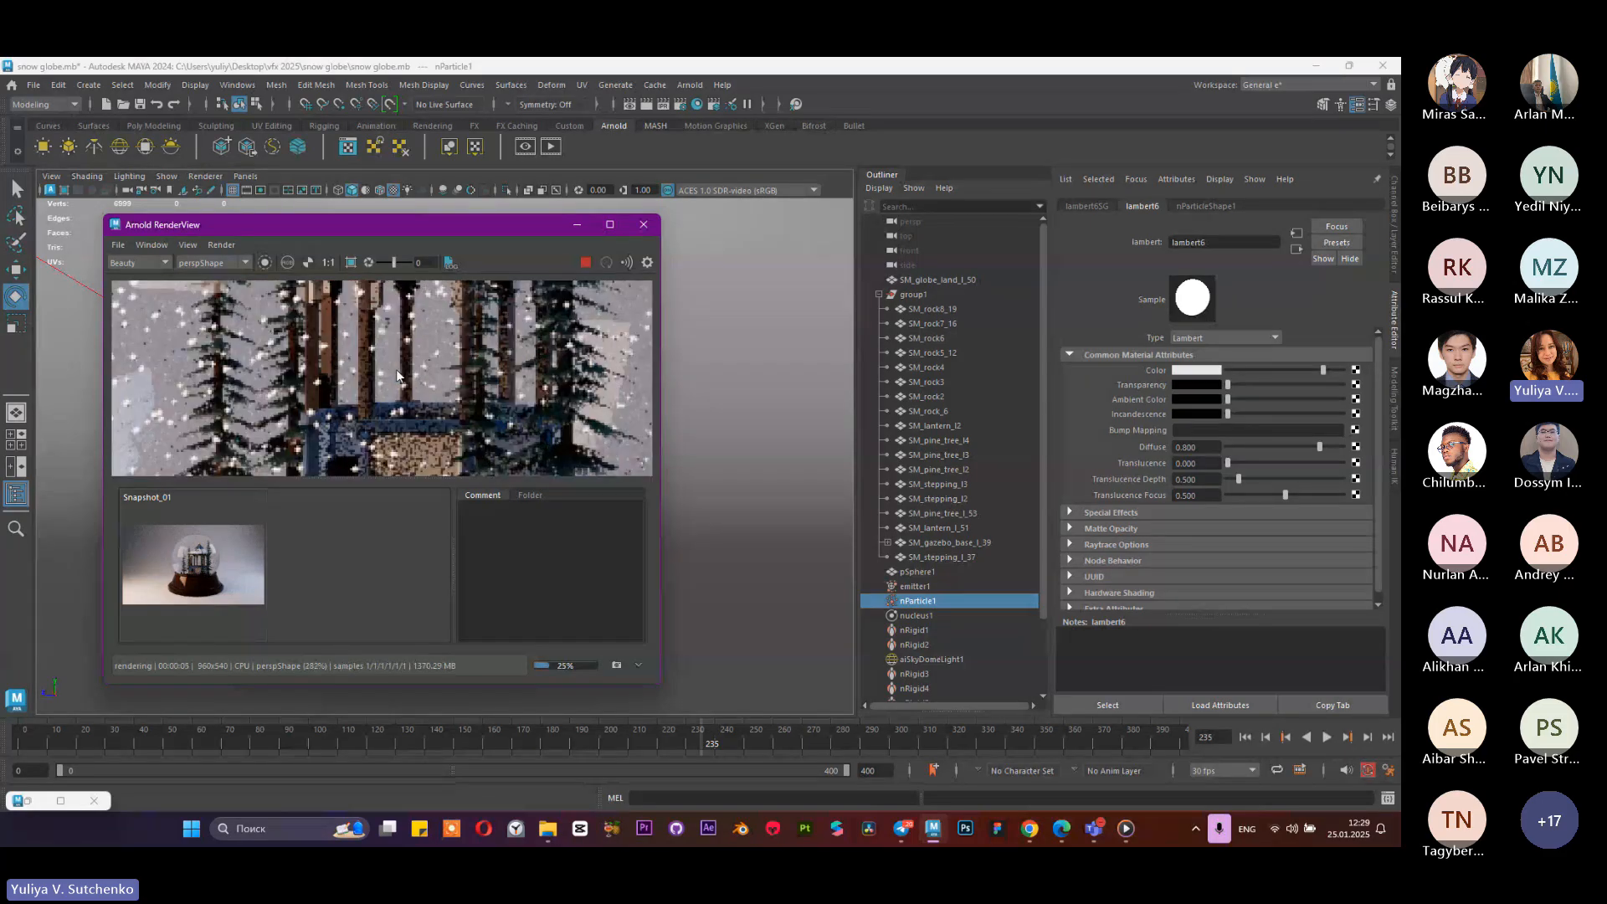
pyautogui.scroll(-6, 397, 376)
pyautogui.scroll(-5, 398, 376)
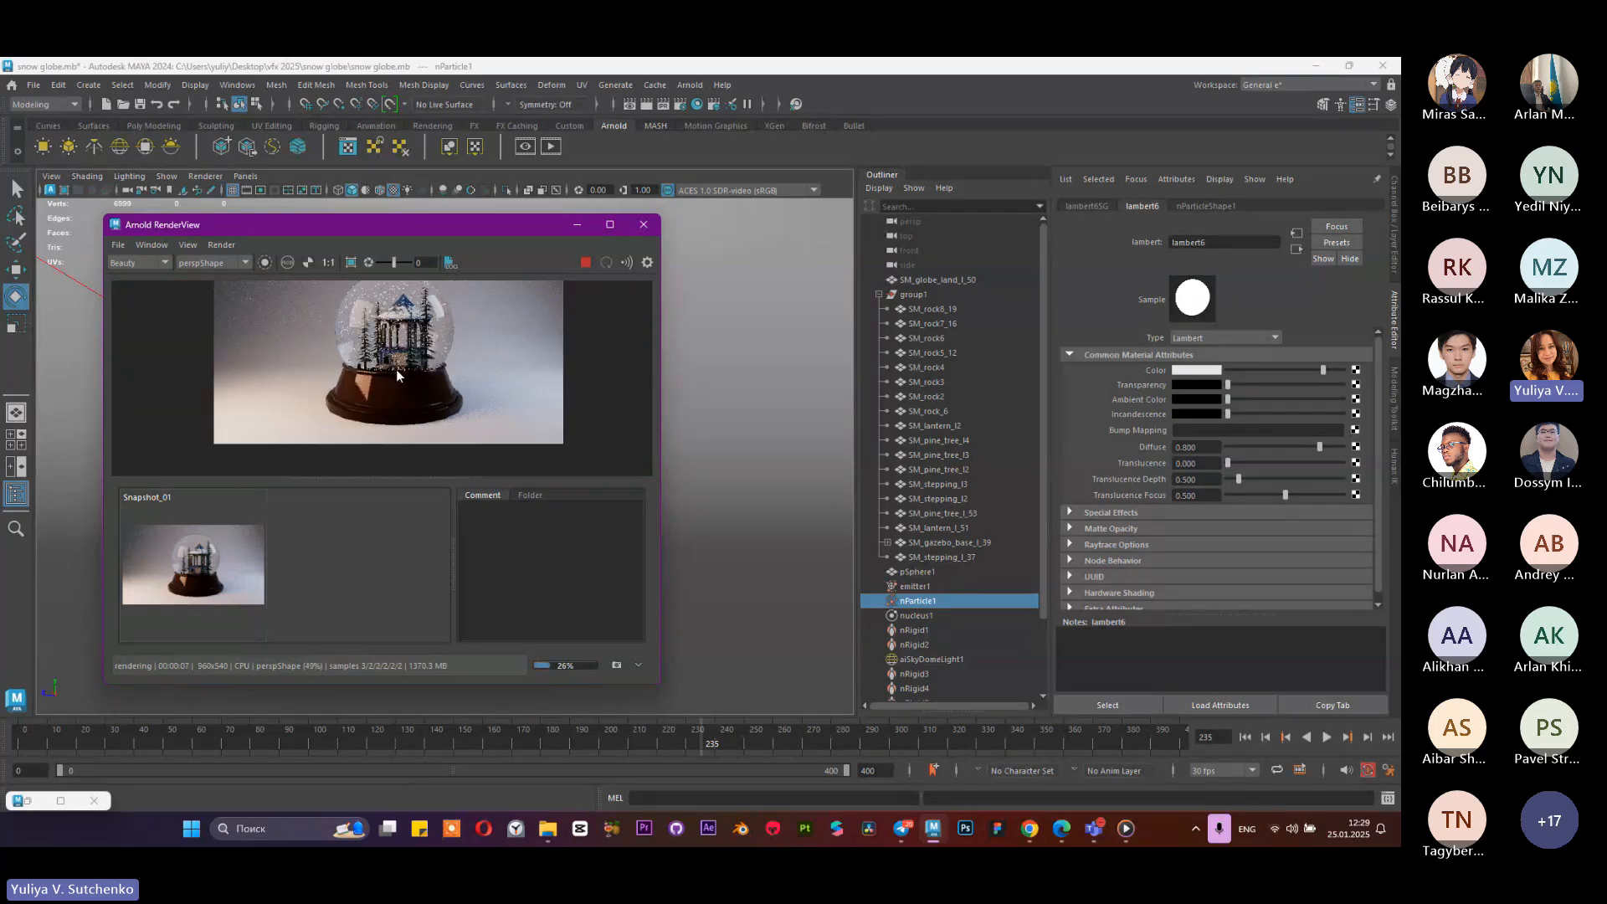
pyautogui.scroll(5, 402, 319)
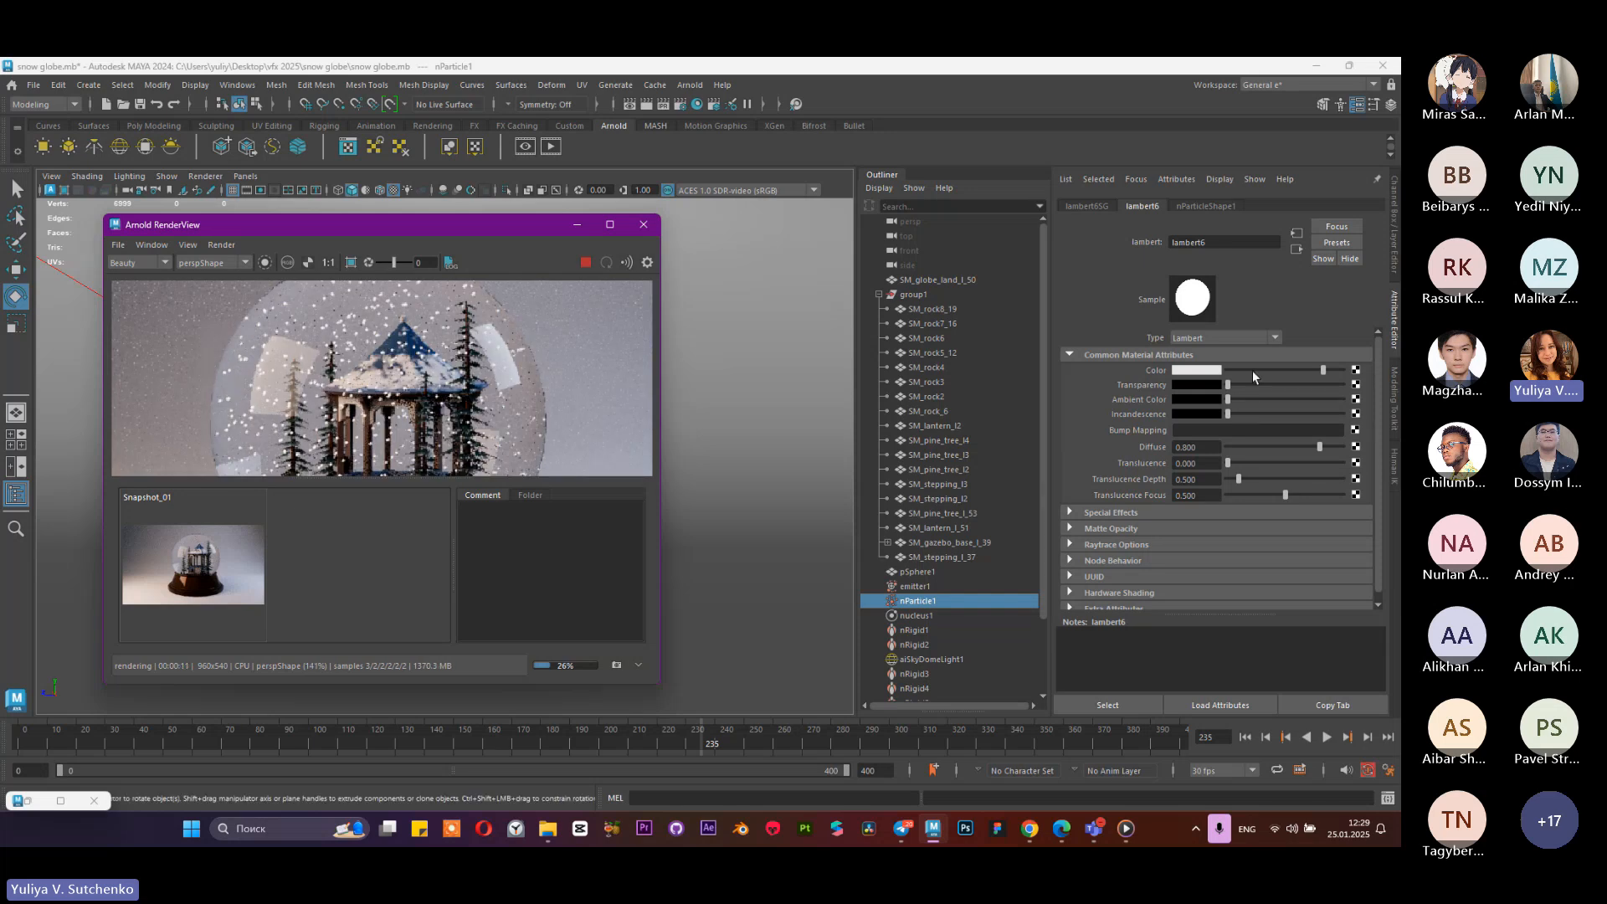
pyautogui.click(1206, 376)
pyautogui.click(1196, 370)
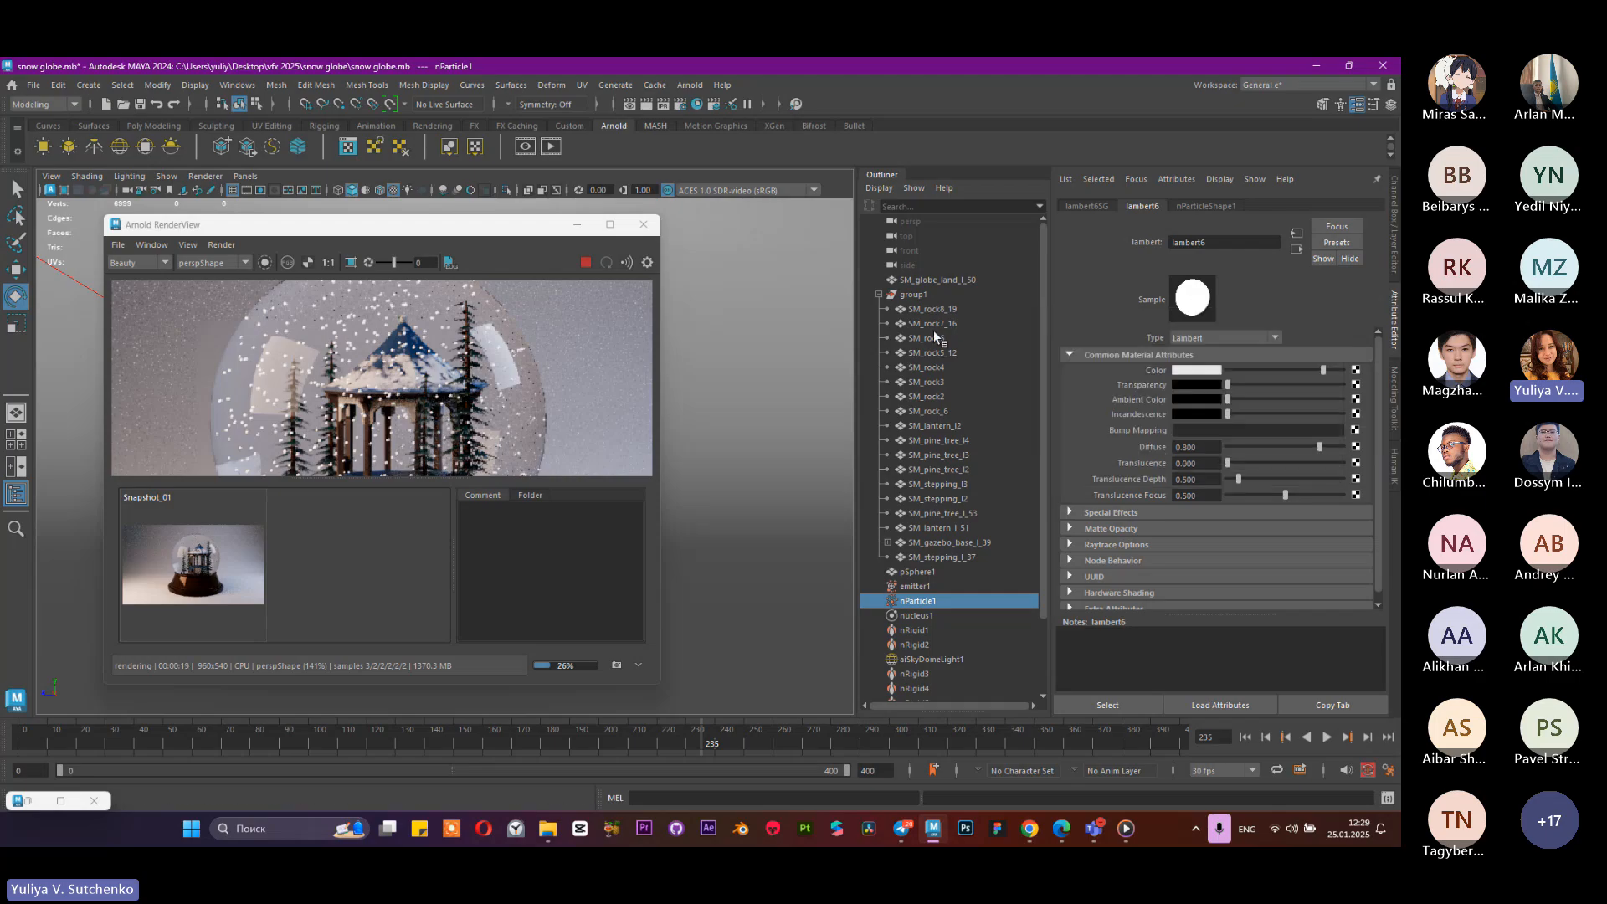
pyautogui.click(585, 262)
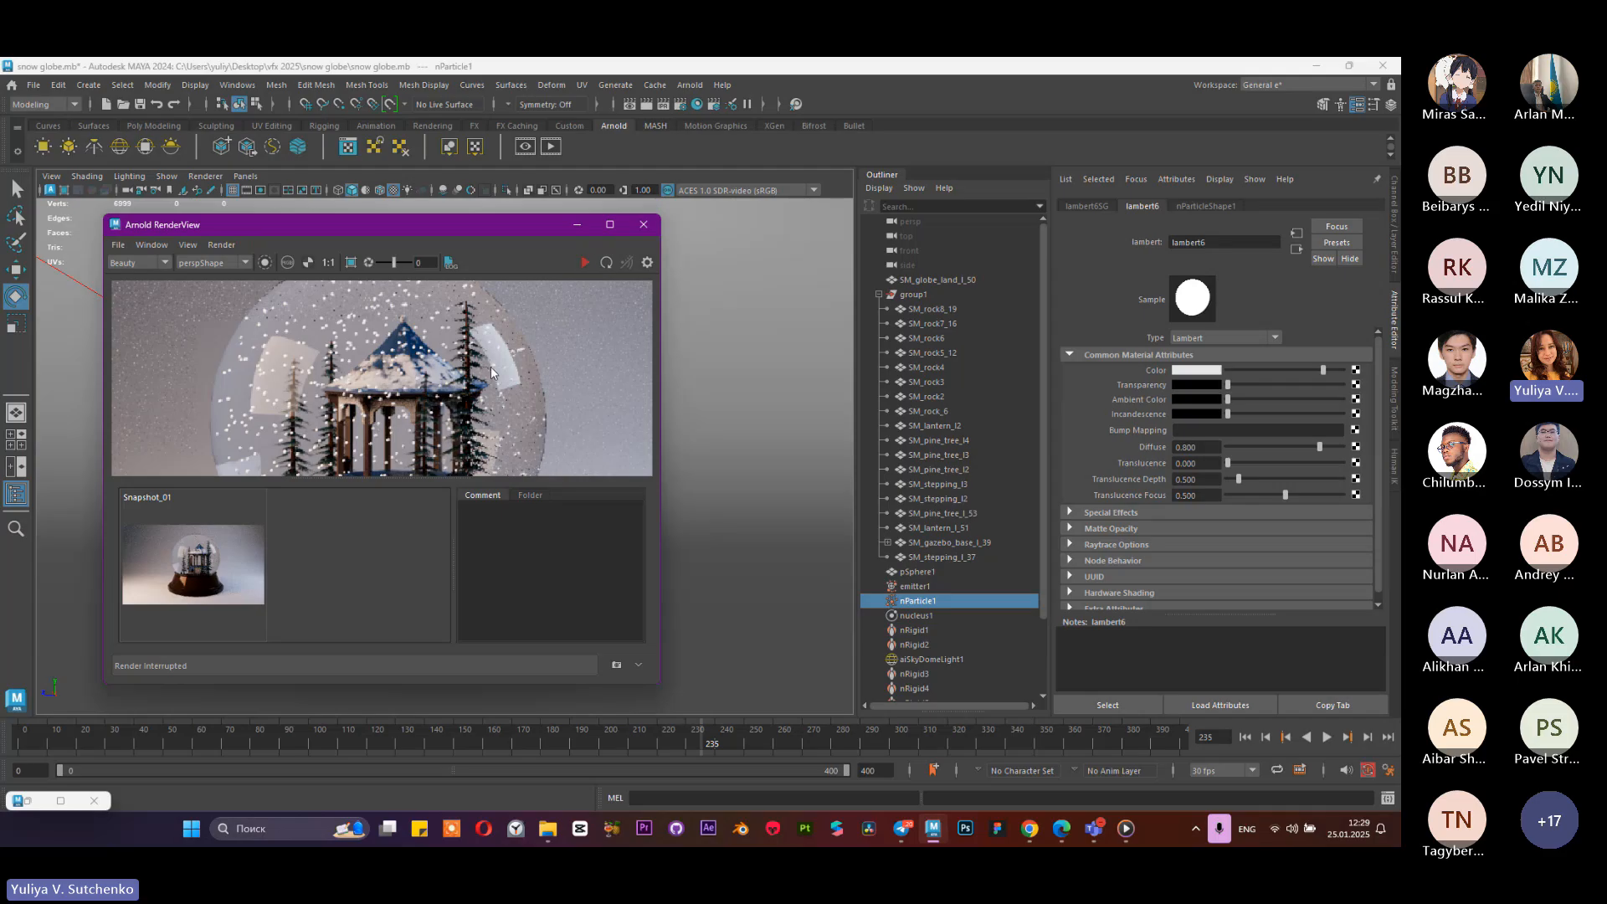
pyautogui.scroll(-3, 488, 376)
pyautogui.scroll(2, 461, 420)
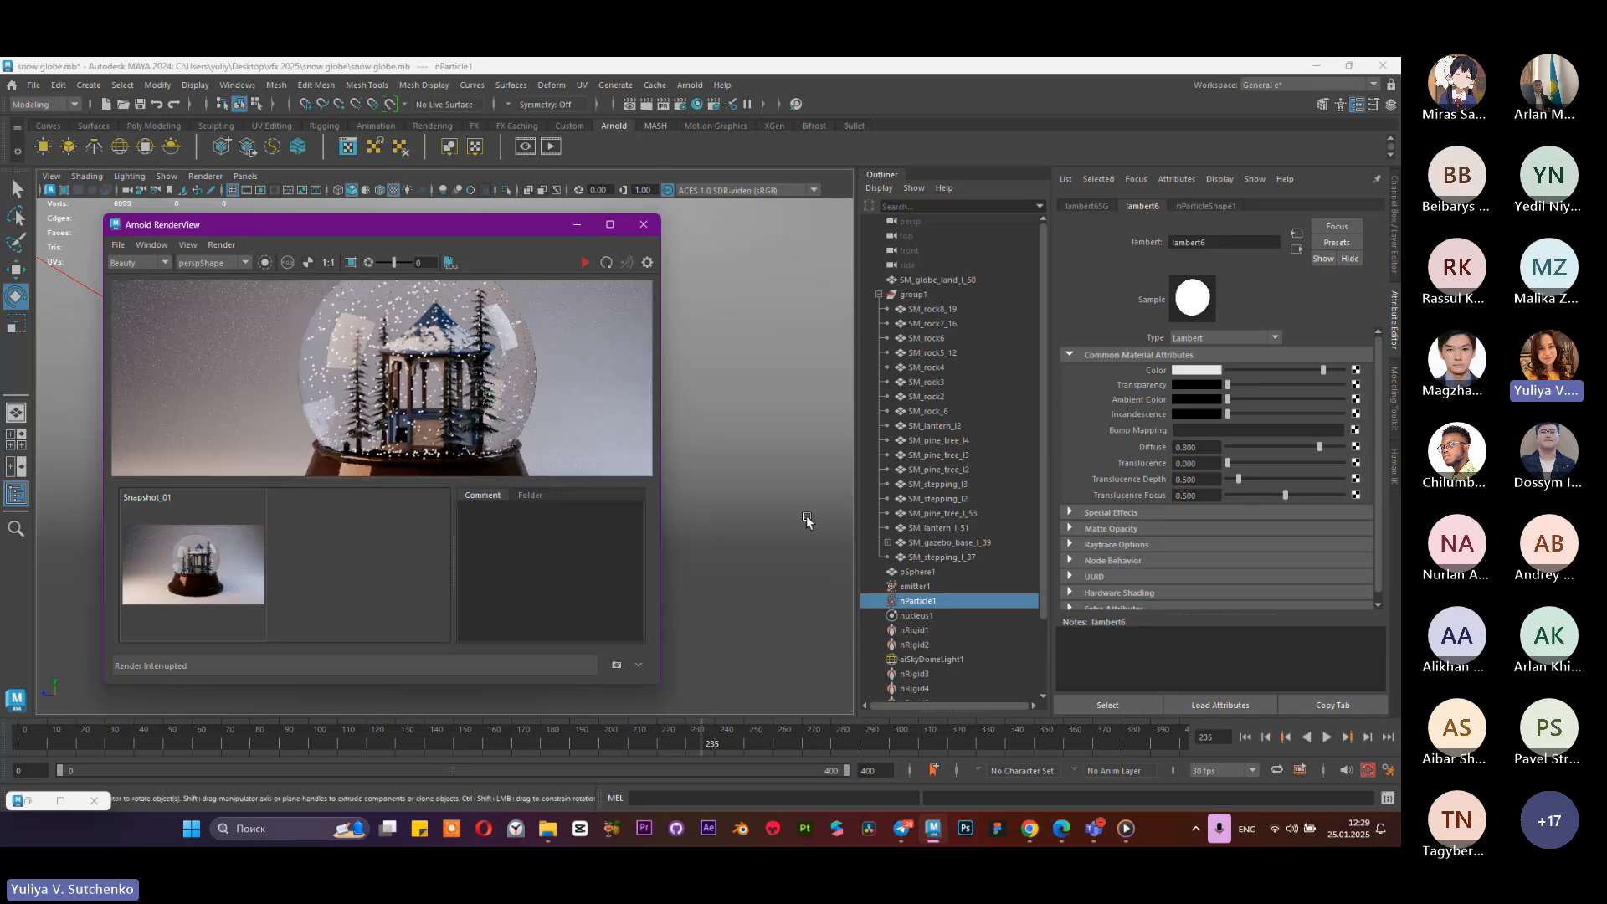
# Step: Change the color of nParticle1's Lambert material to yellow and run a brief test render
pyautogui.click(959, 601)
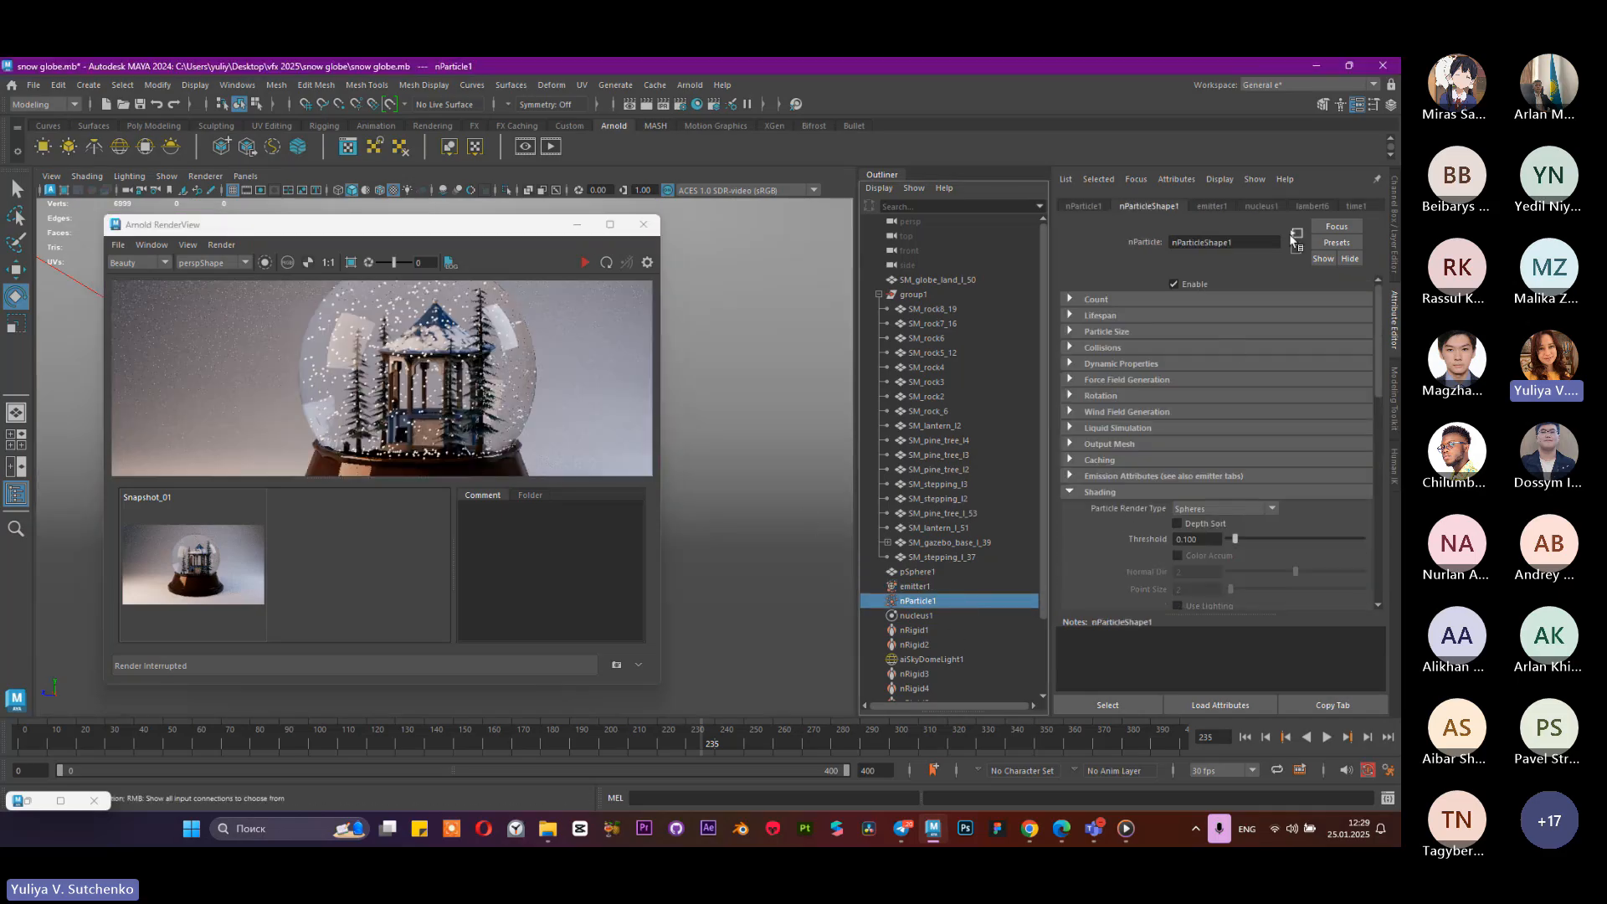
pyautogui.click(1319, 199)
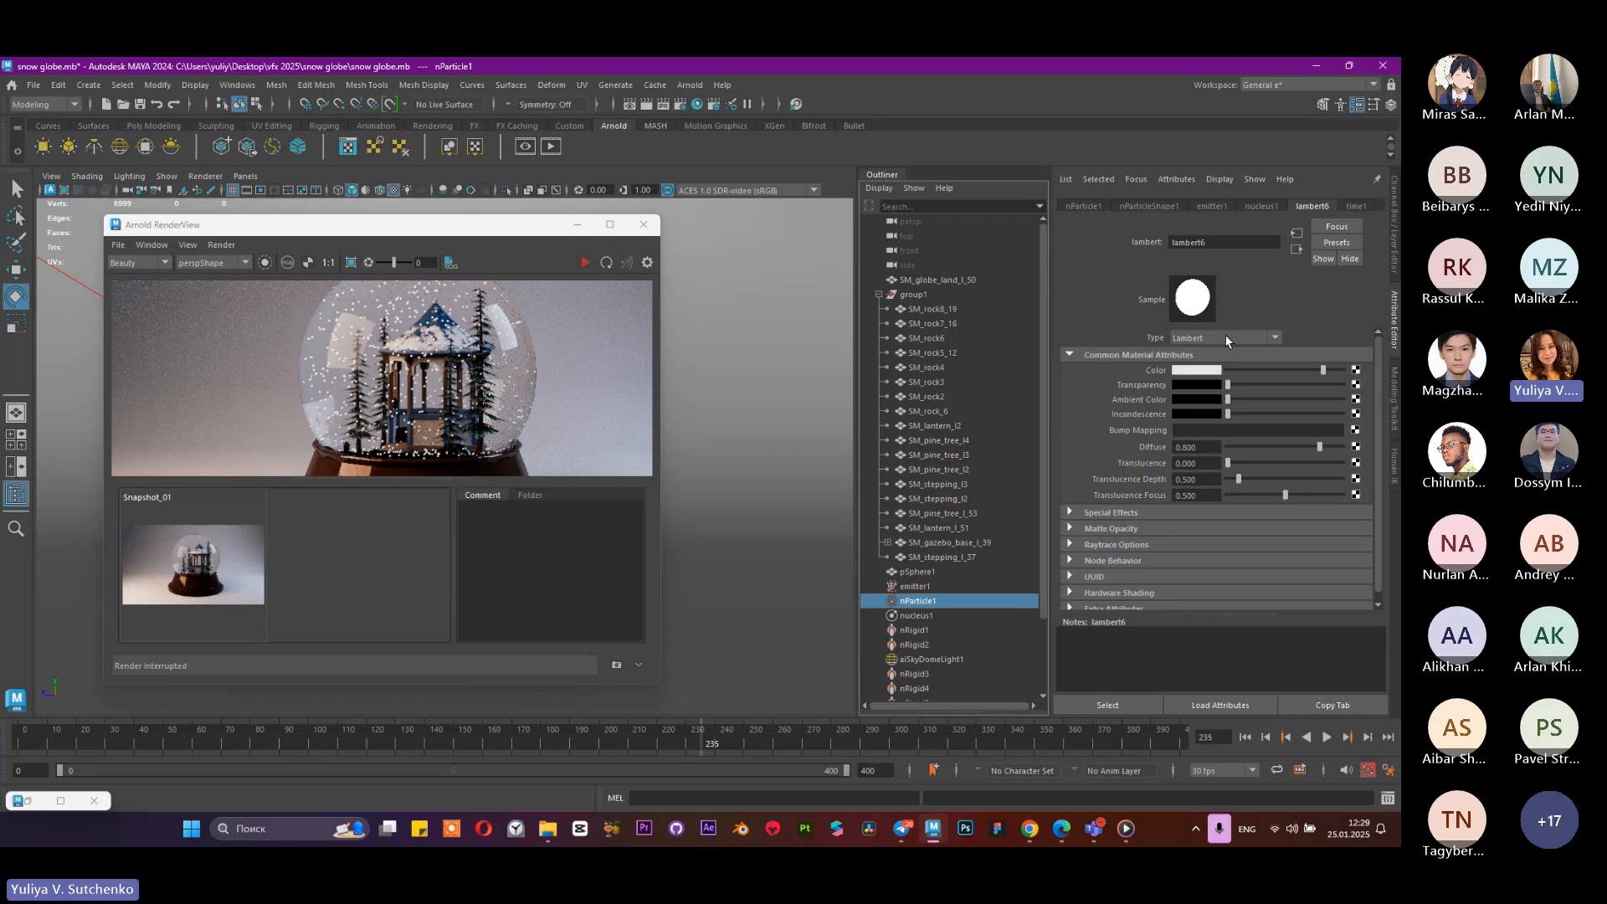
pyautogui.click(1193, 372)
pyautogui.click(1152, 334)
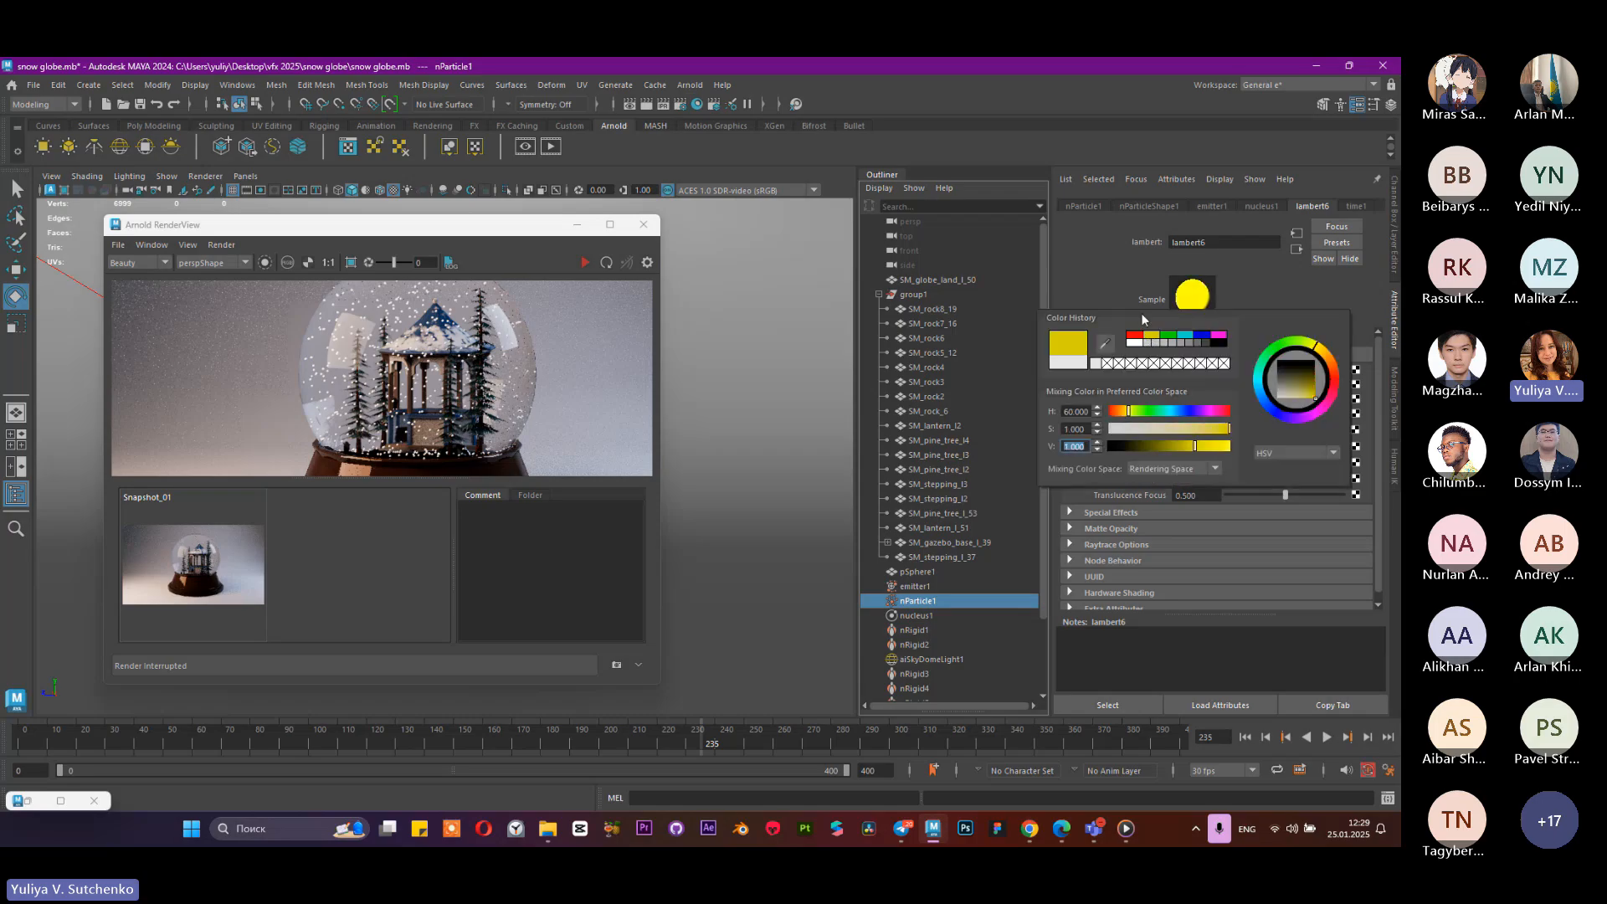
pyautogui.click(585, 263)
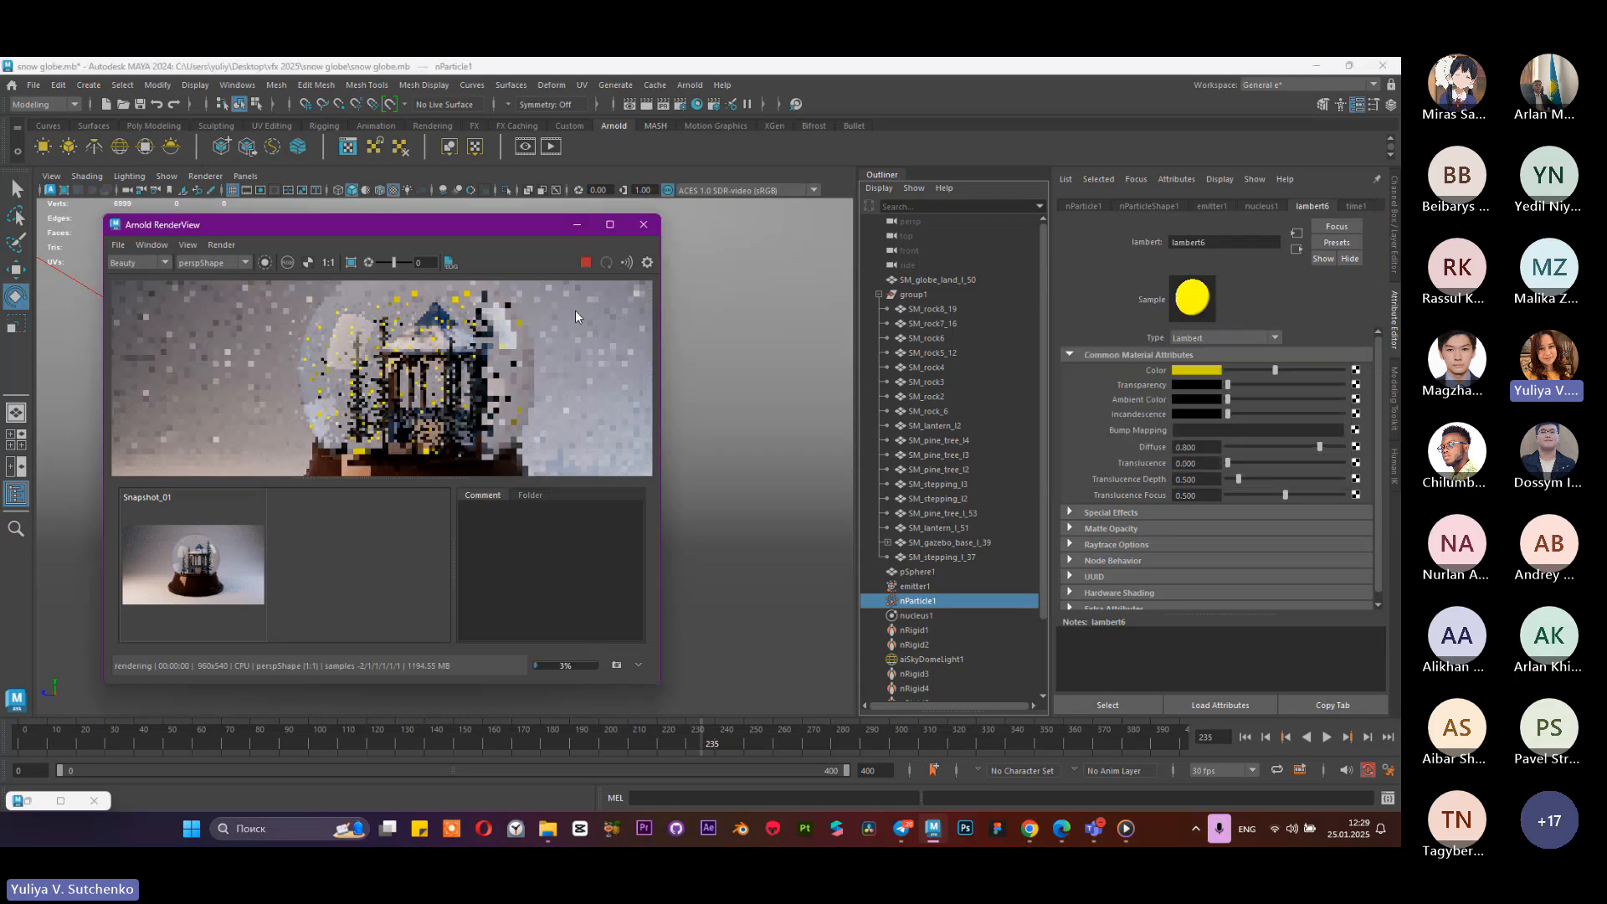
pyautogui.click(586, 262)
# Step: Raise the yellow Lambert color's HSV value to 2 and run another brief test render
pyautogui.click(1171, 370)
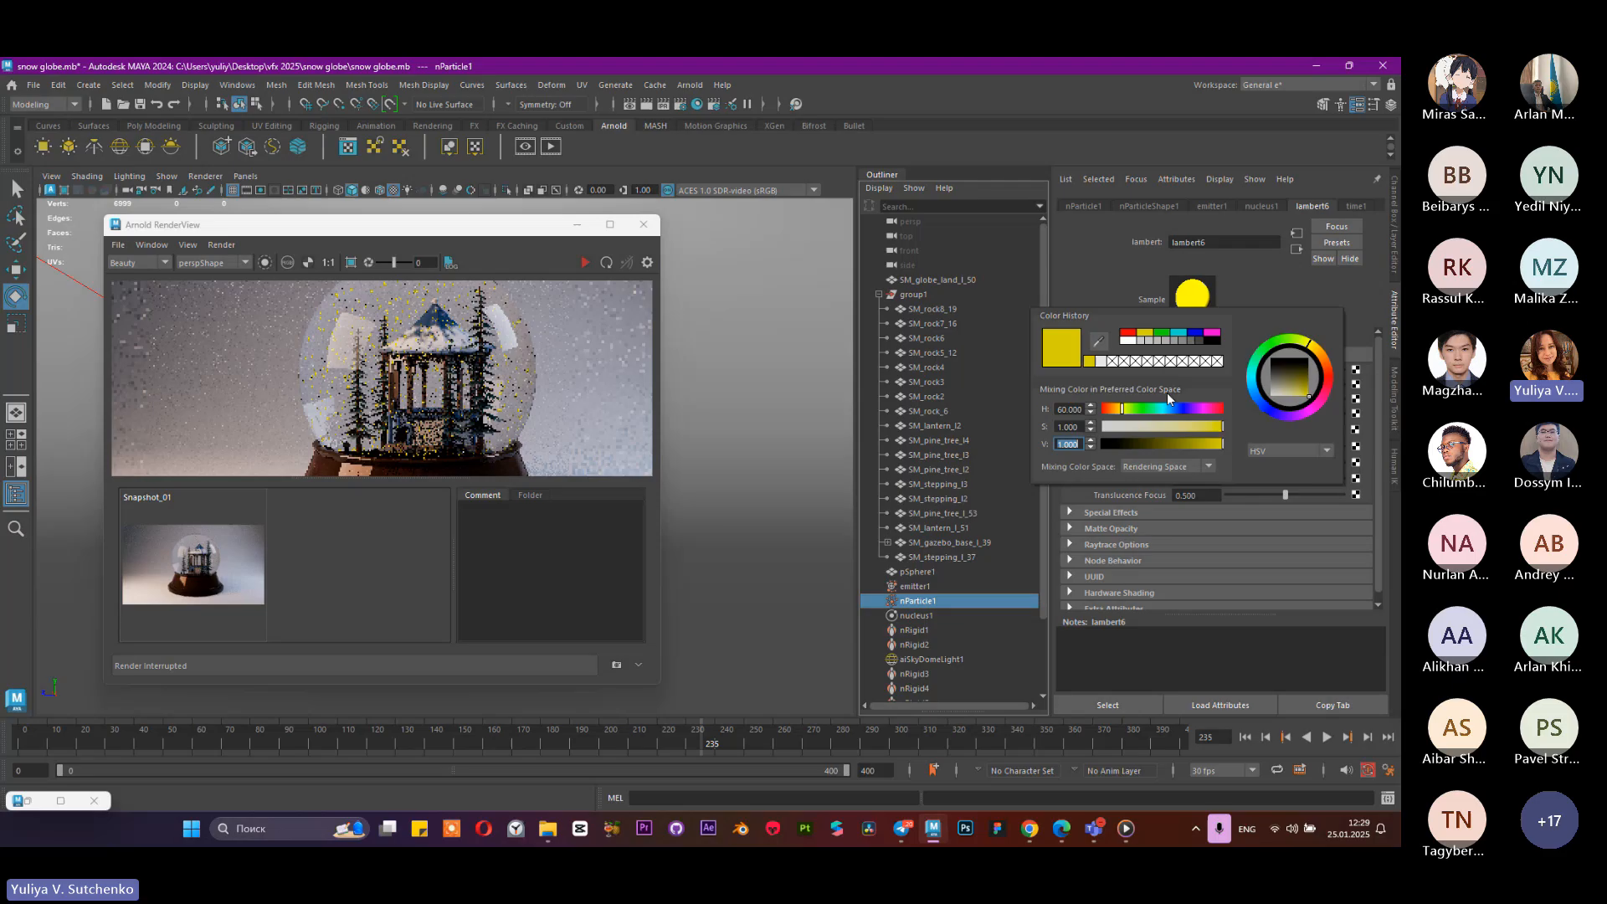
pyautogui.click(1074, 447)
pyautogui.write('2')
pyautogui.press('Return')
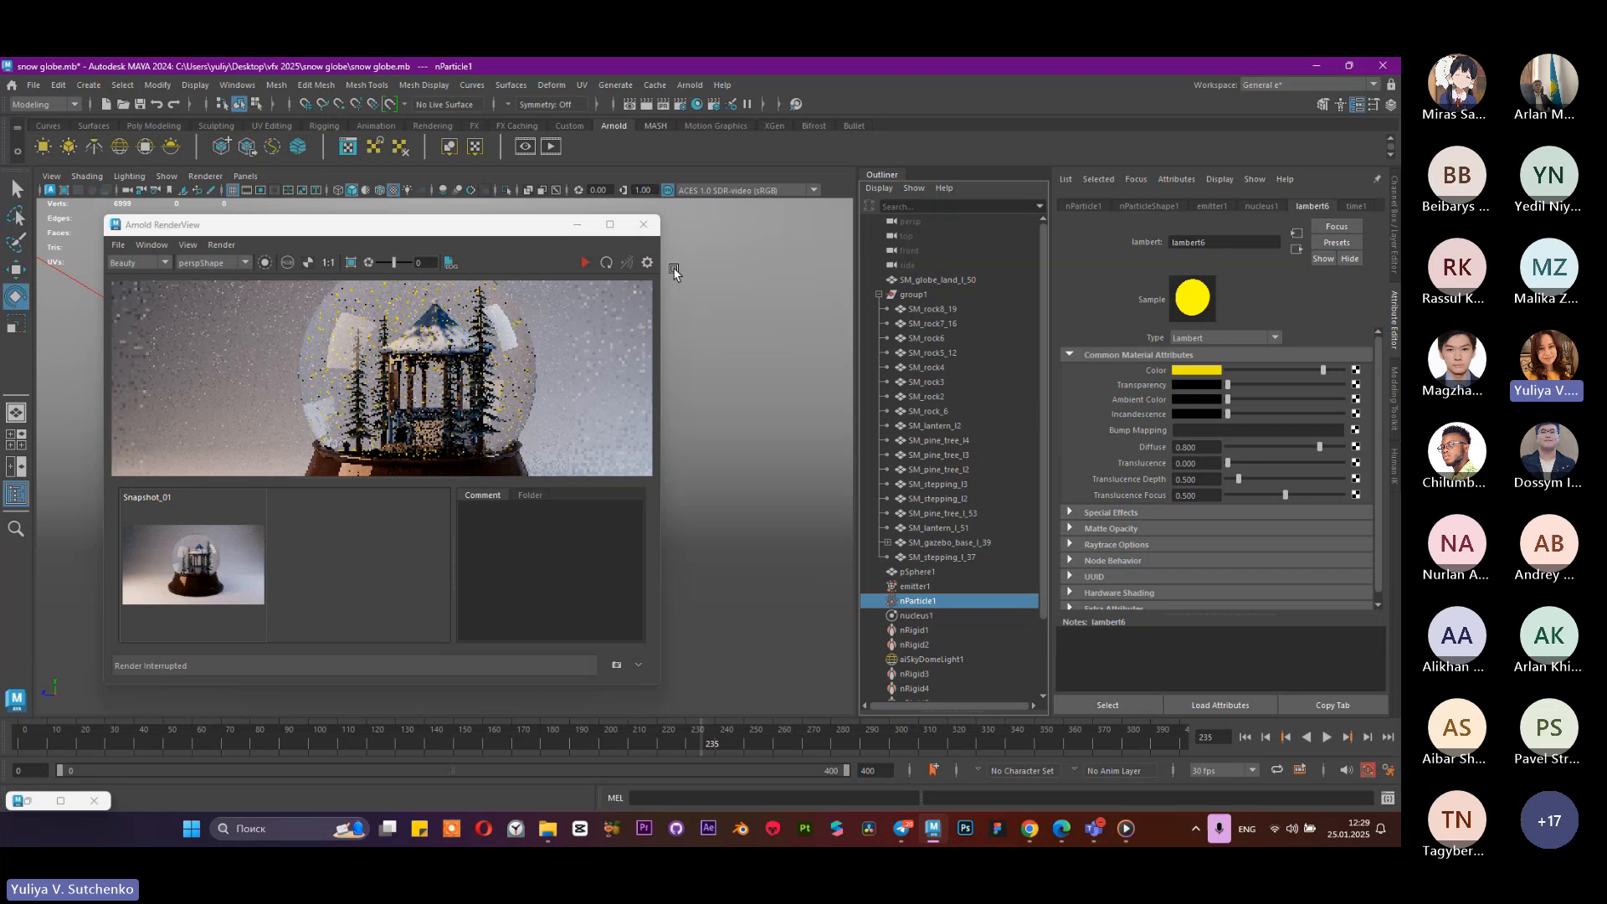
pyautogui.click(586, 263)
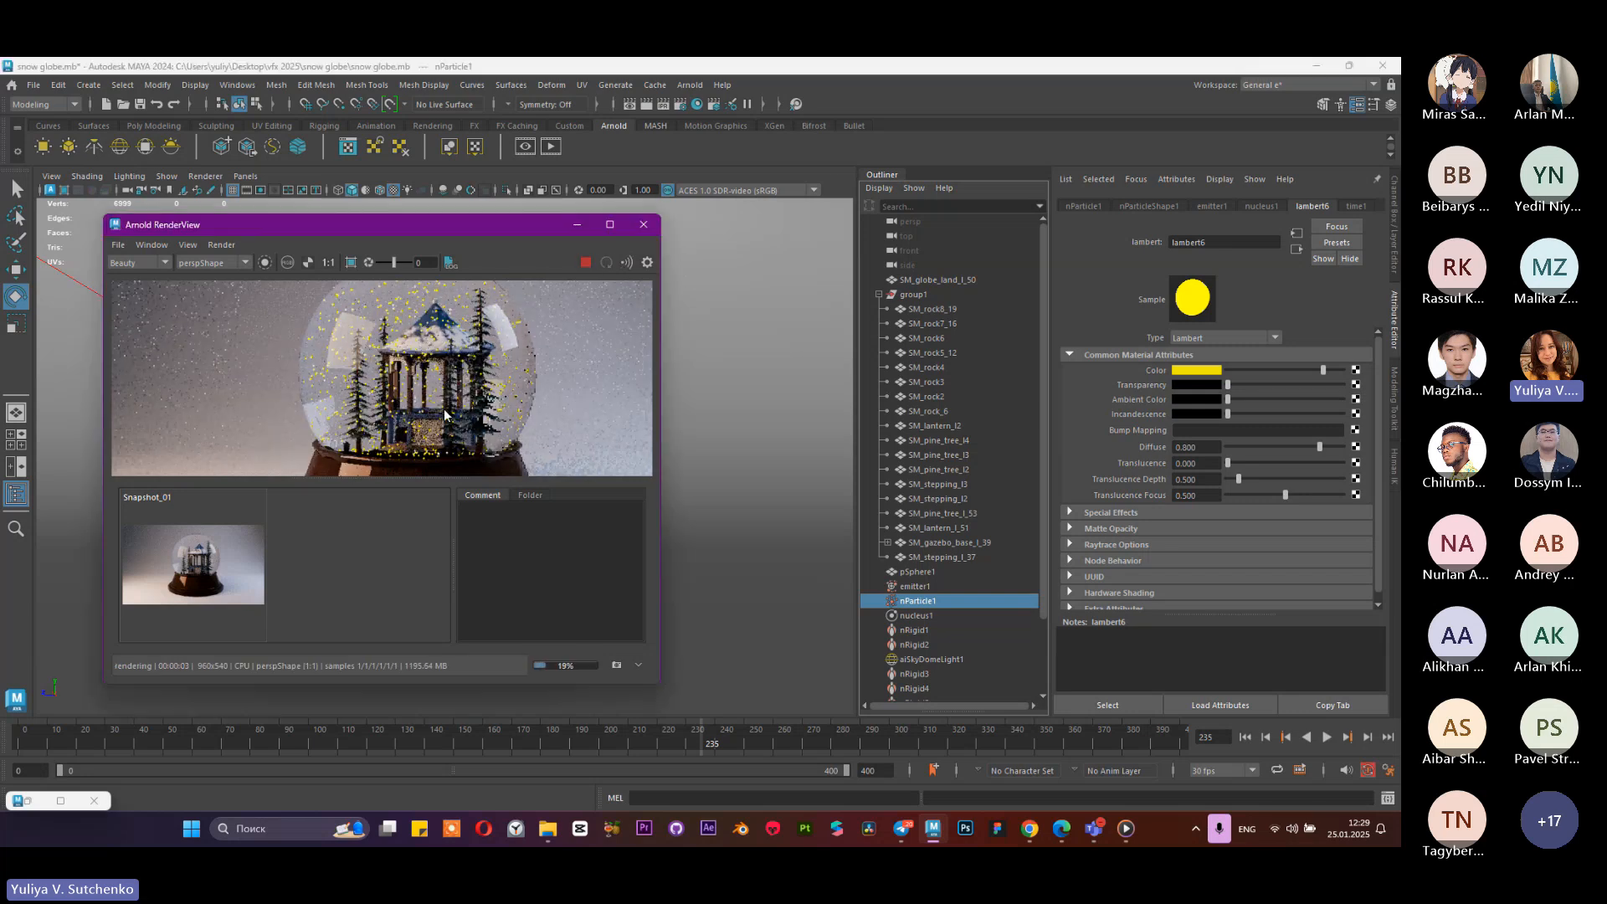
pyautogui.click(586, 262)
# Step: Return the snow particles' Lambert color to white with an HSV value of 2 and re-render to check the snow
pyautogui.click(1205, 370)
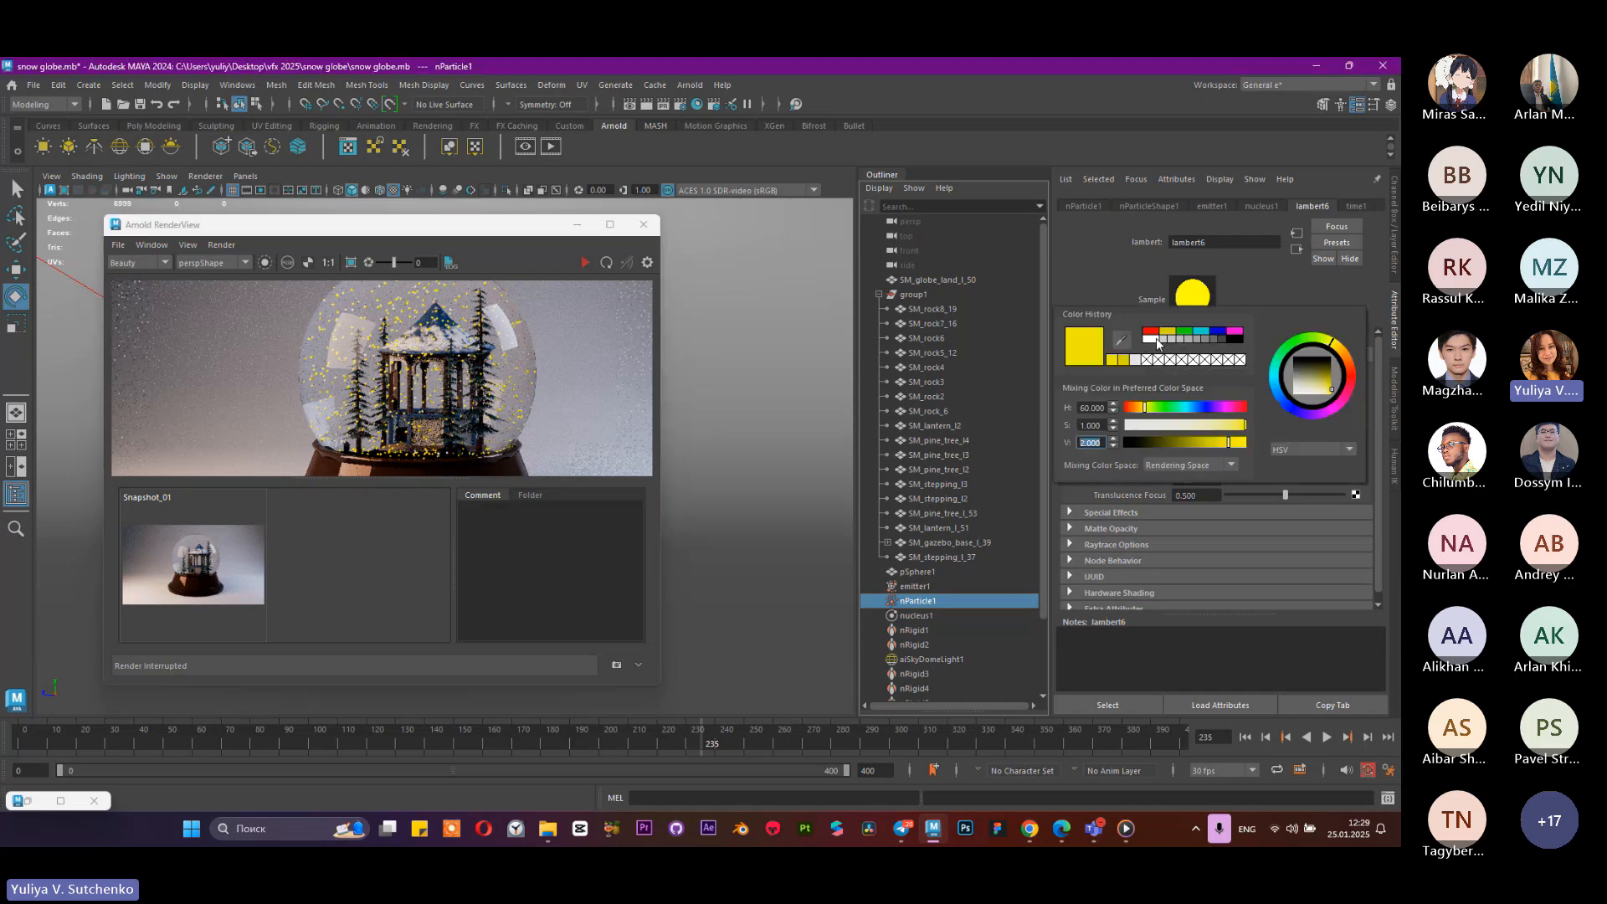
pyautogui.click(1157, 338)
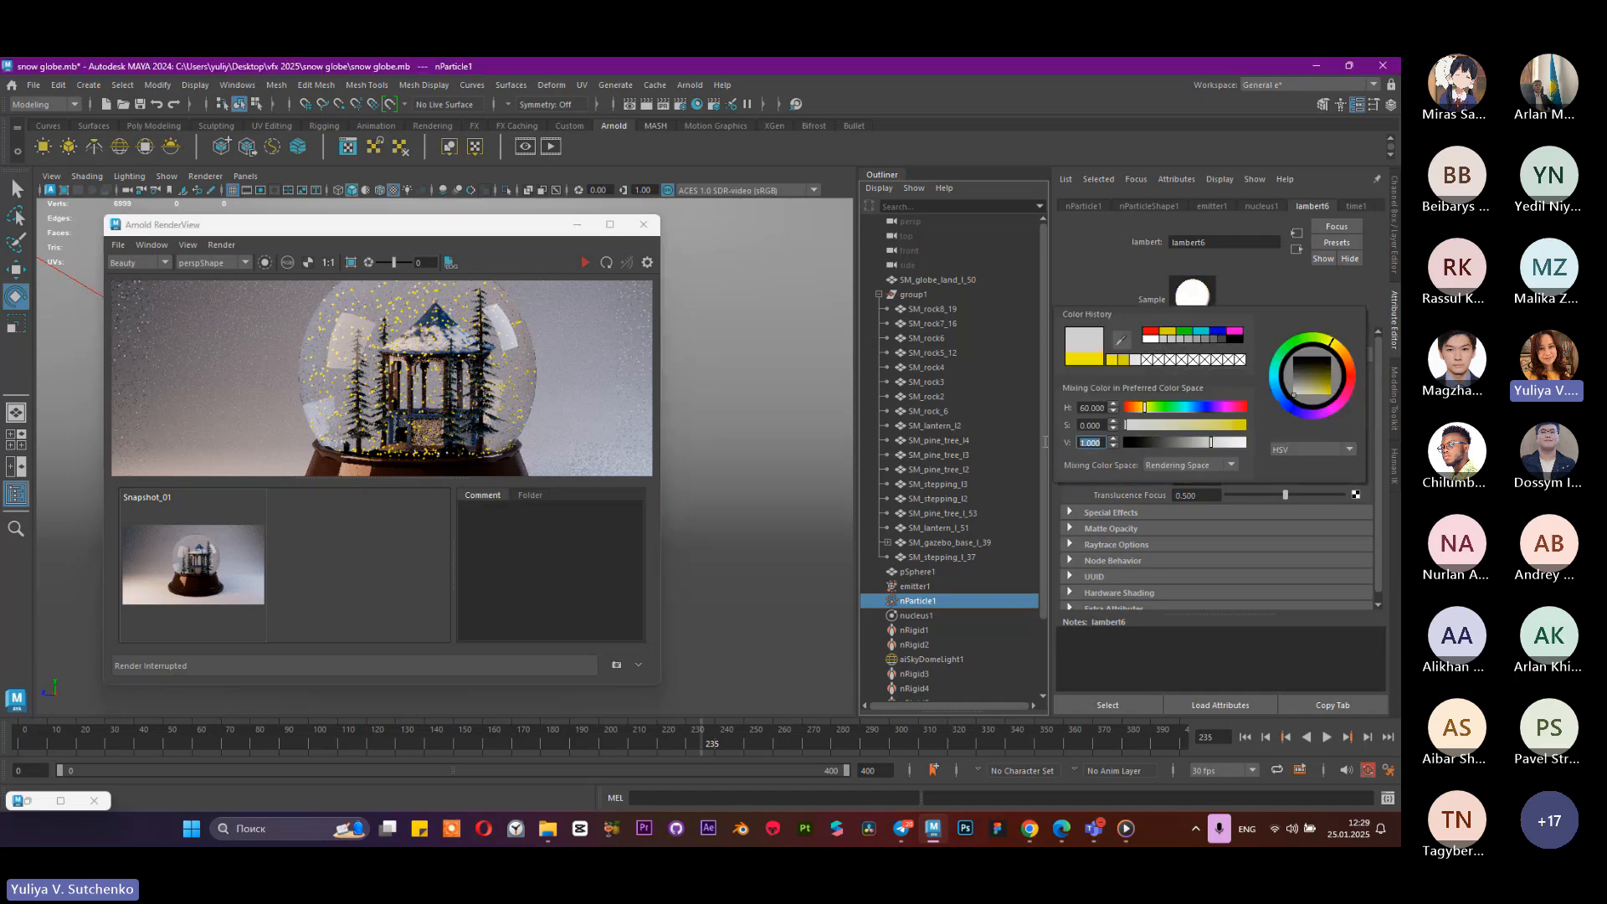
pyautogui.press('Return')
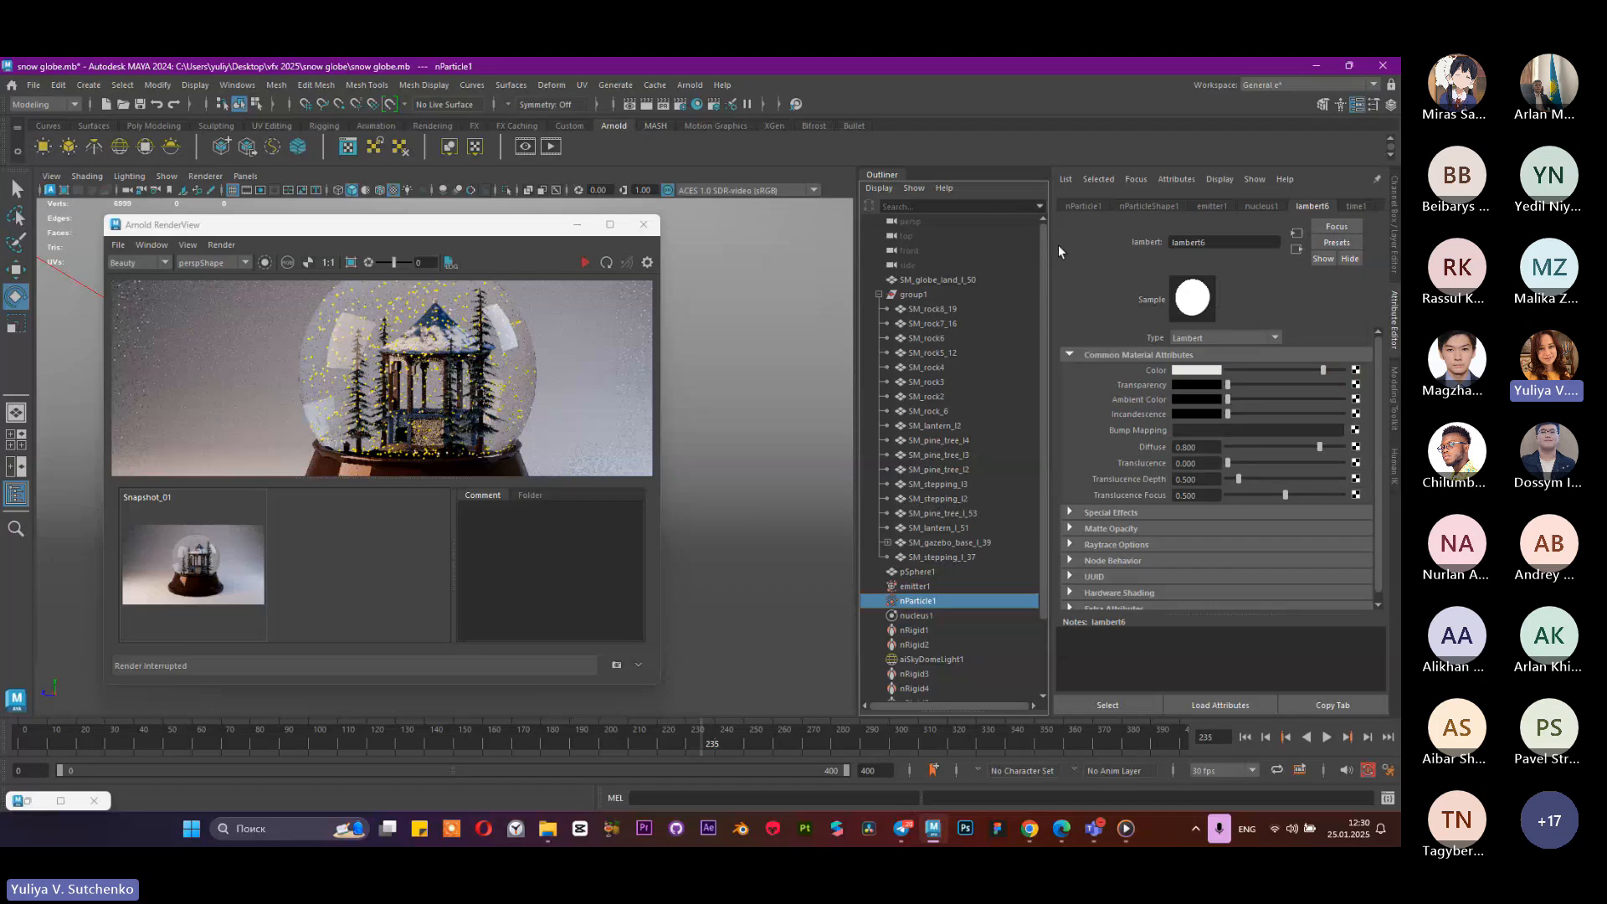
pyautogui.click(585, 264)
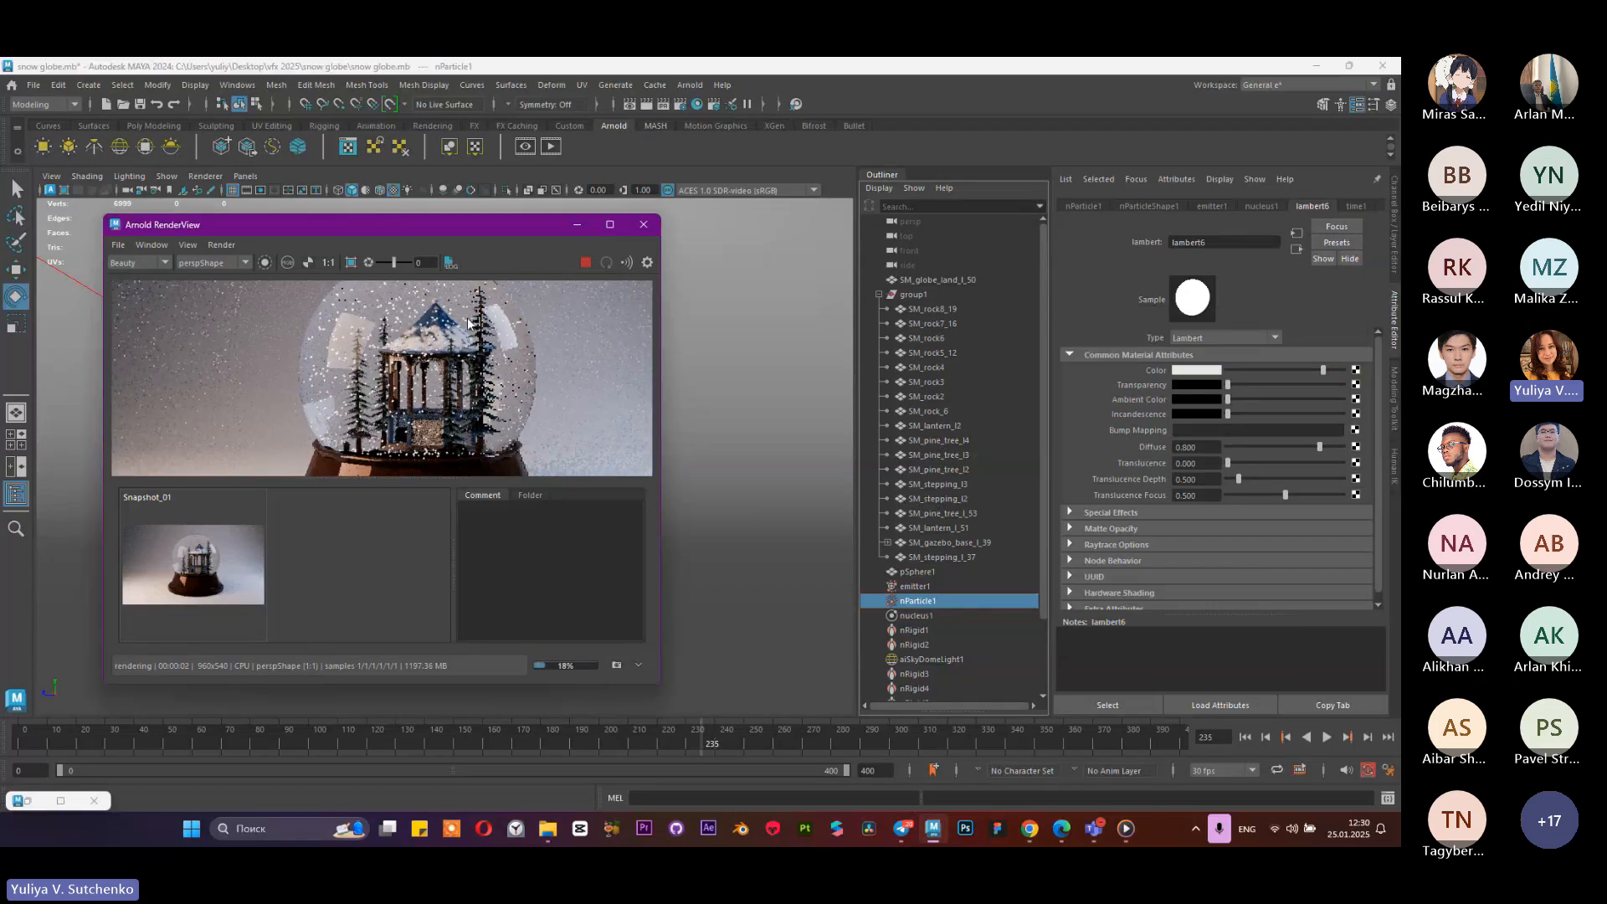
pyautogui.press('f')
pyautogui.scroll(3, 467, 406)
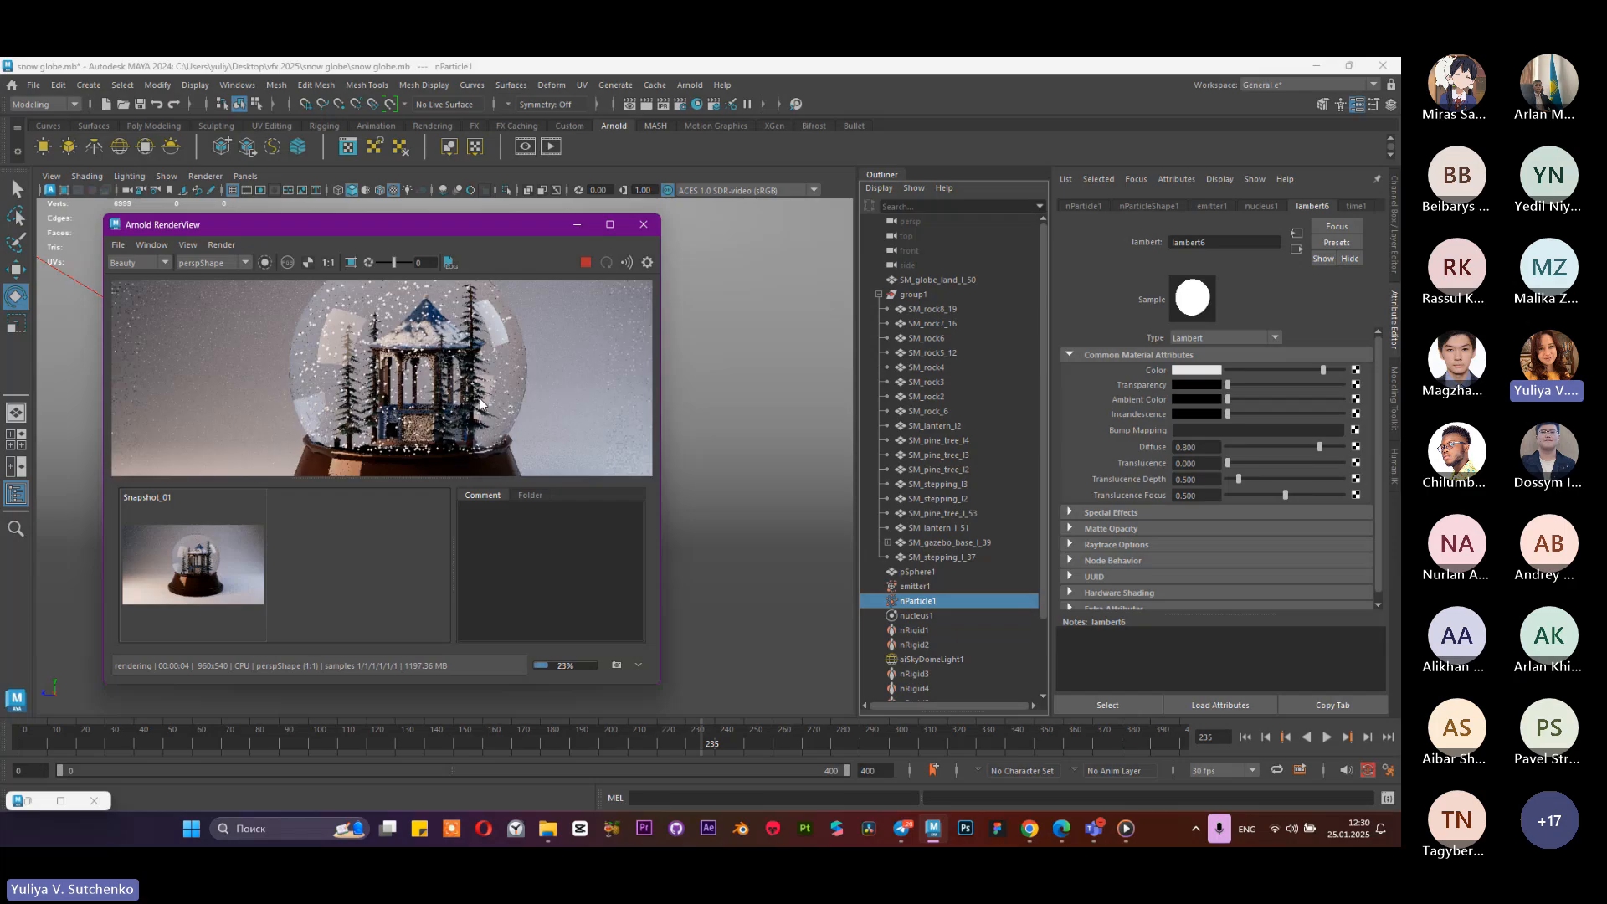
pyautogui.scroll(5, 383, 400)
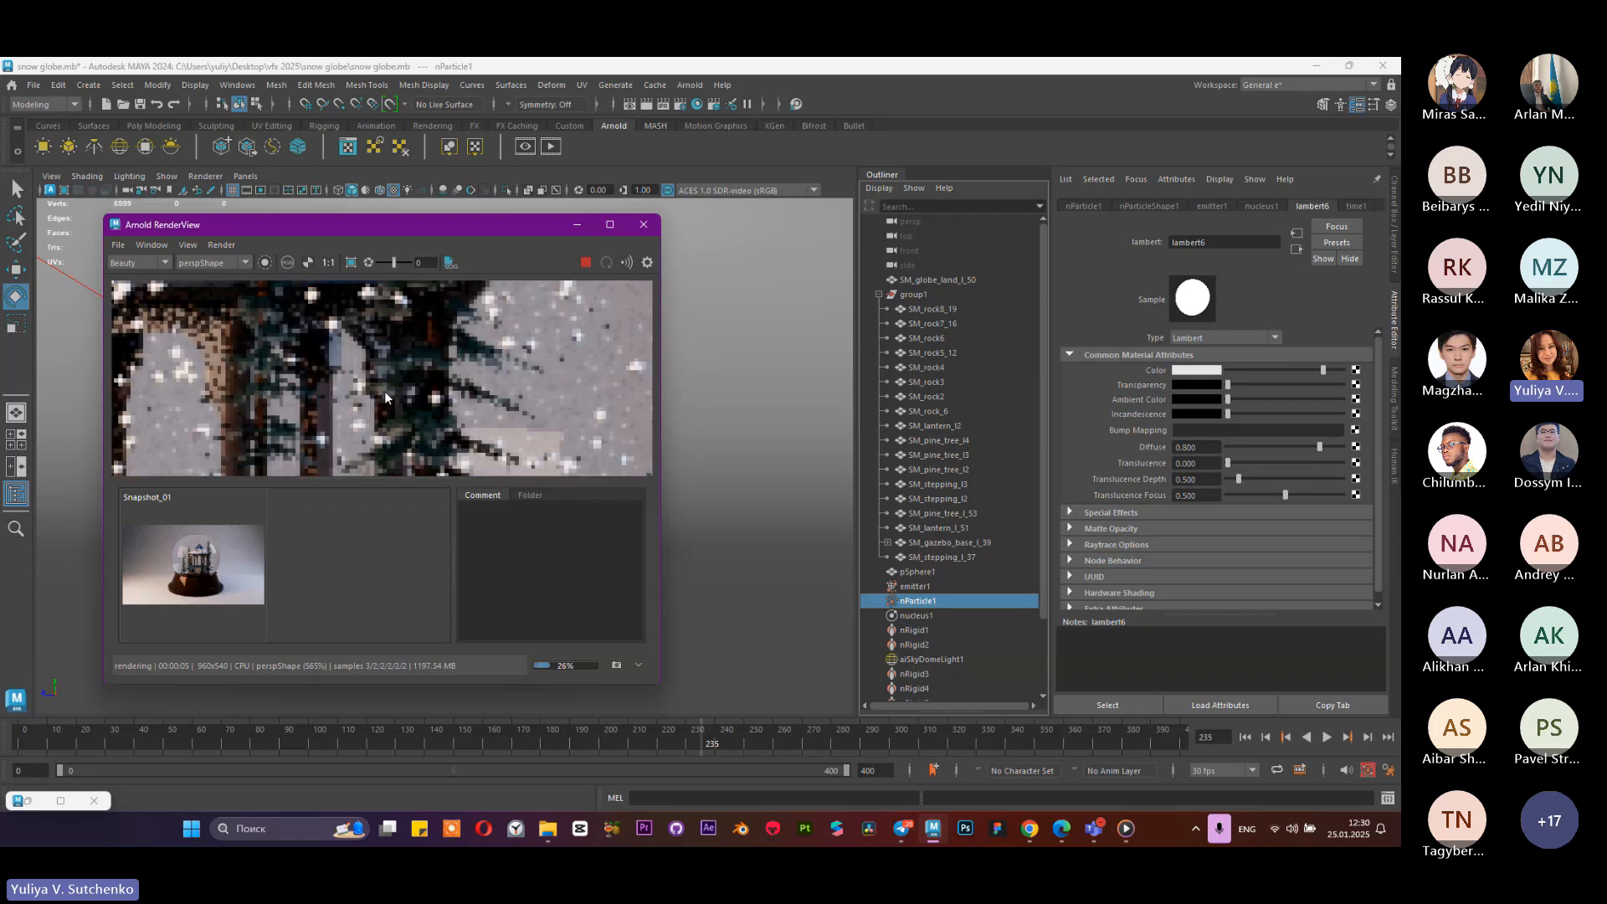
pyautogui.scroll(-7, 439, 370)
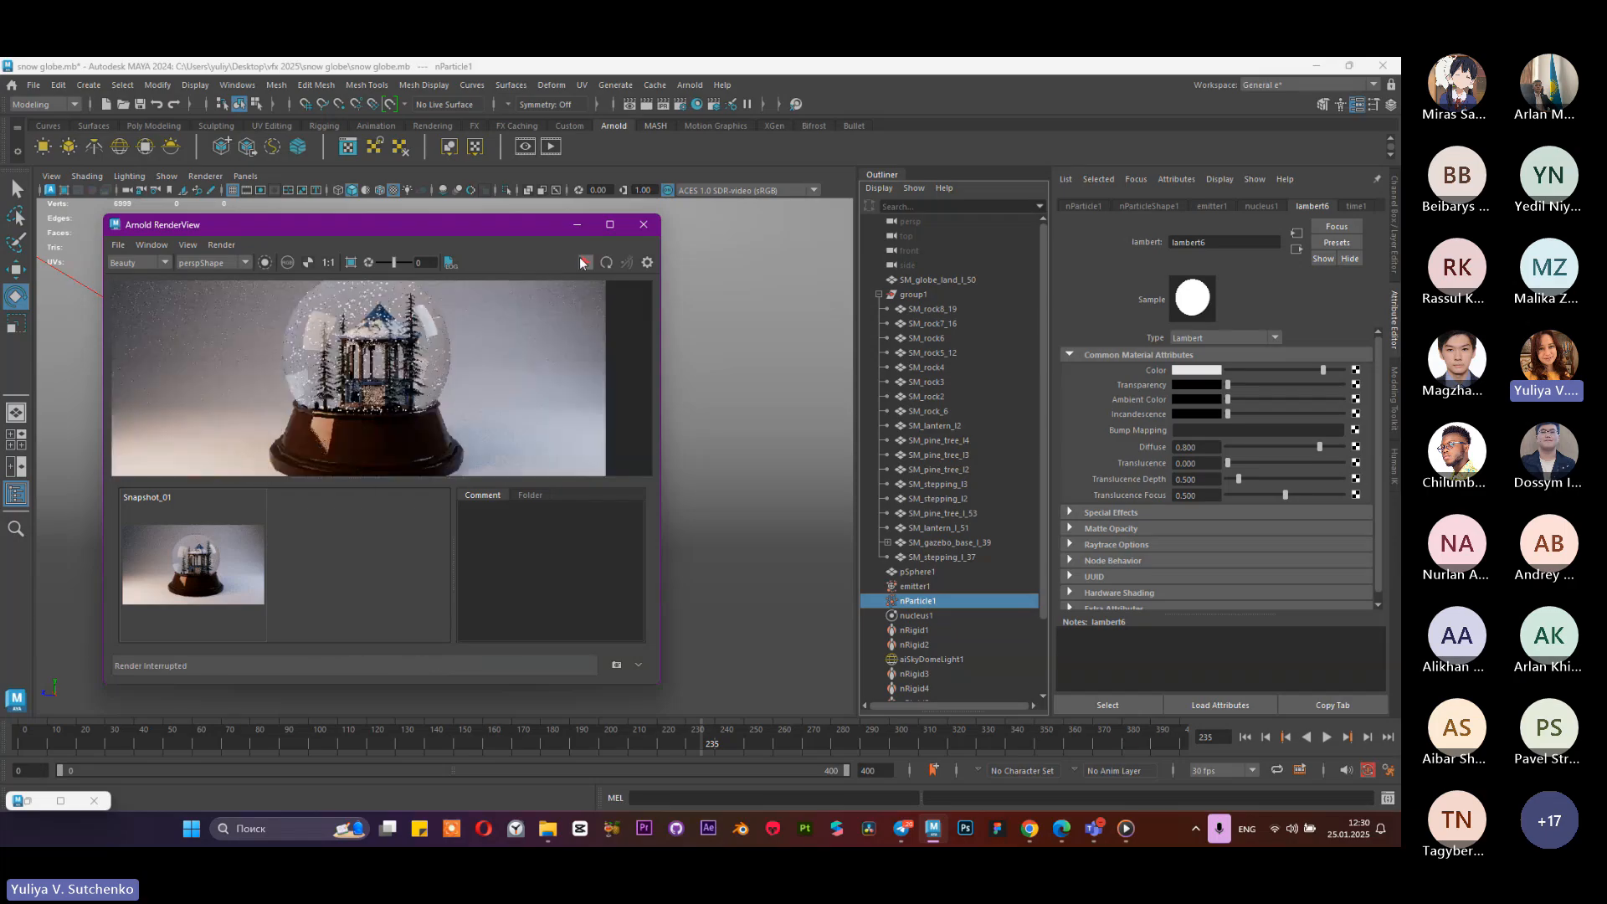
# Step: Minimize the Arnold RenderView and change the SM_lantern_l2 lantern's MI_lantern material from Phong to Standard Surface
pyautogui.click(577, 224)
pyautogui.scroll(10, 446, 500)
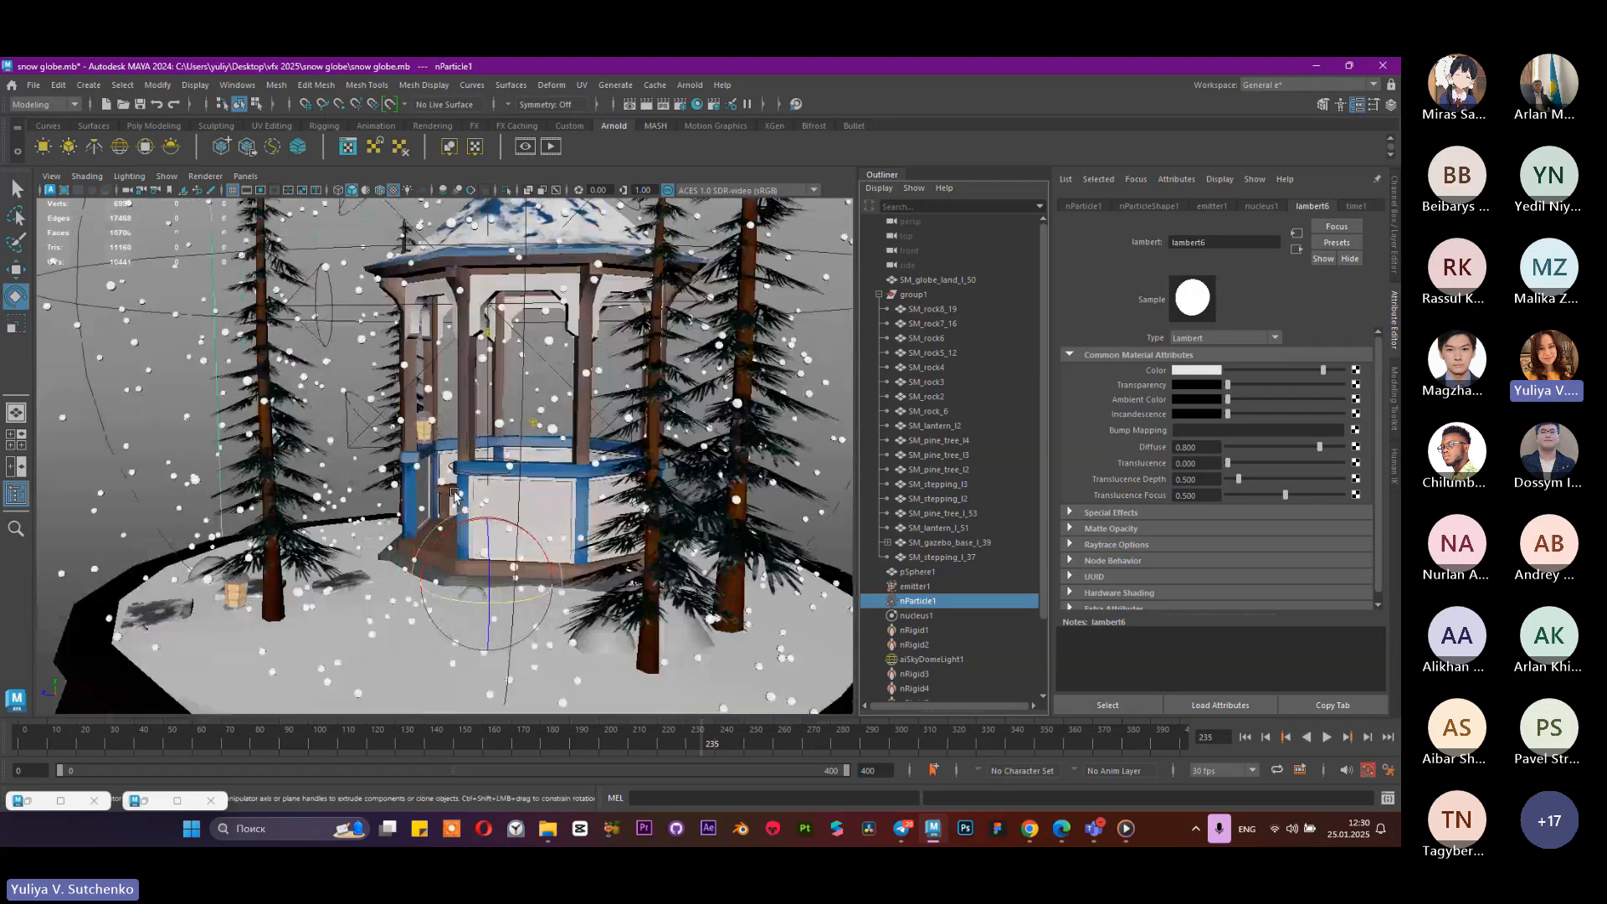
pyautogui.scroll(4, 487, 439)
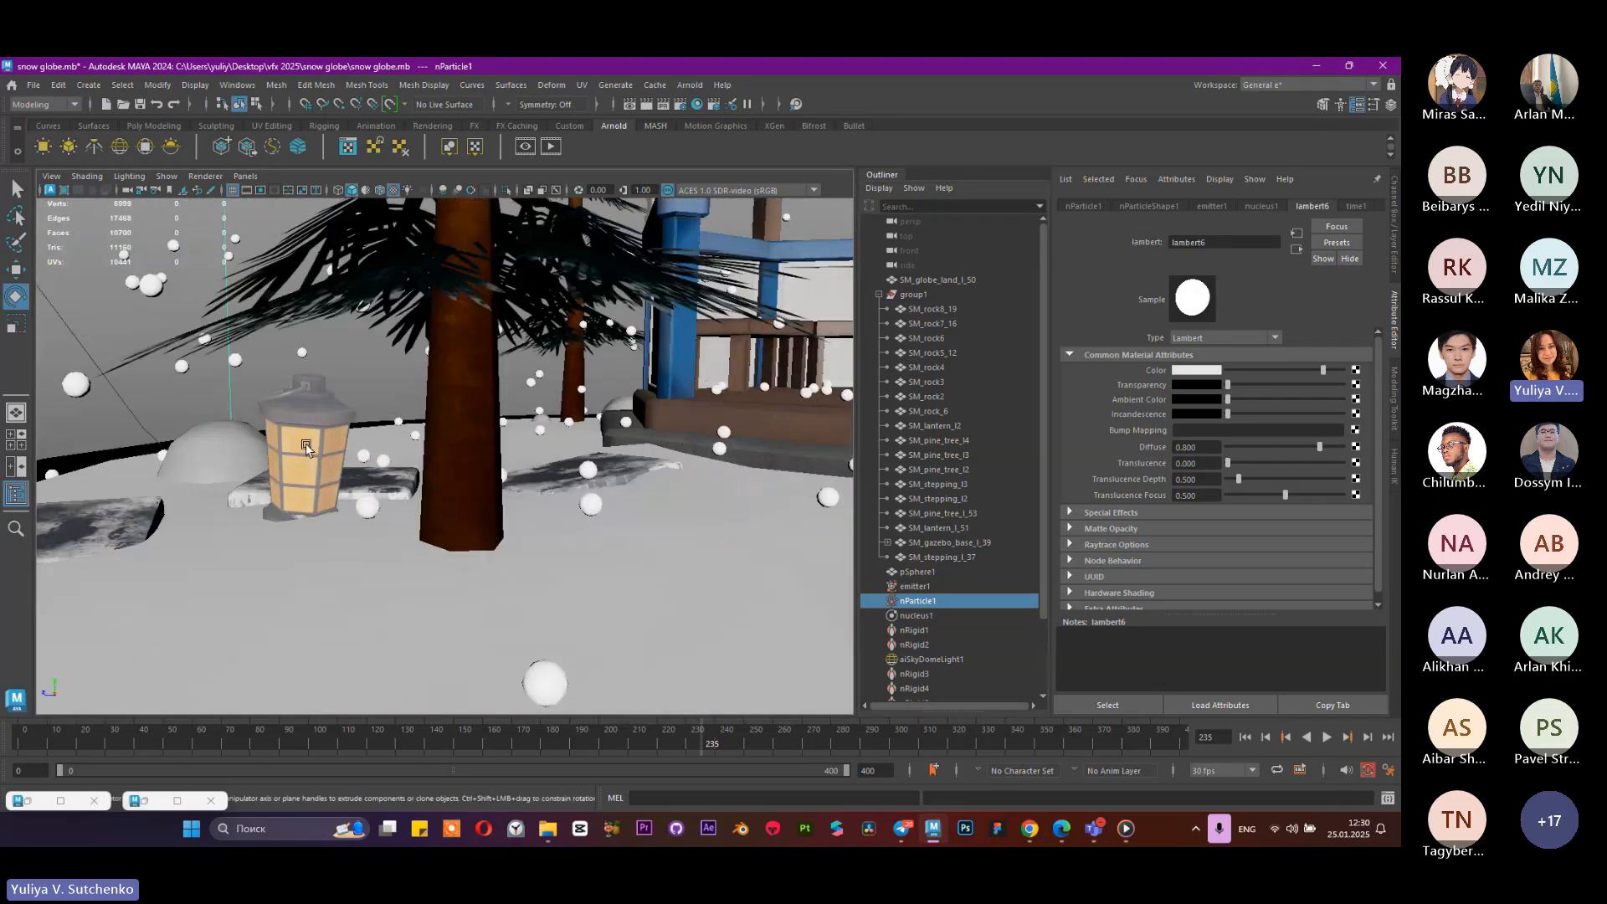
pyautogui.click(311, 448)
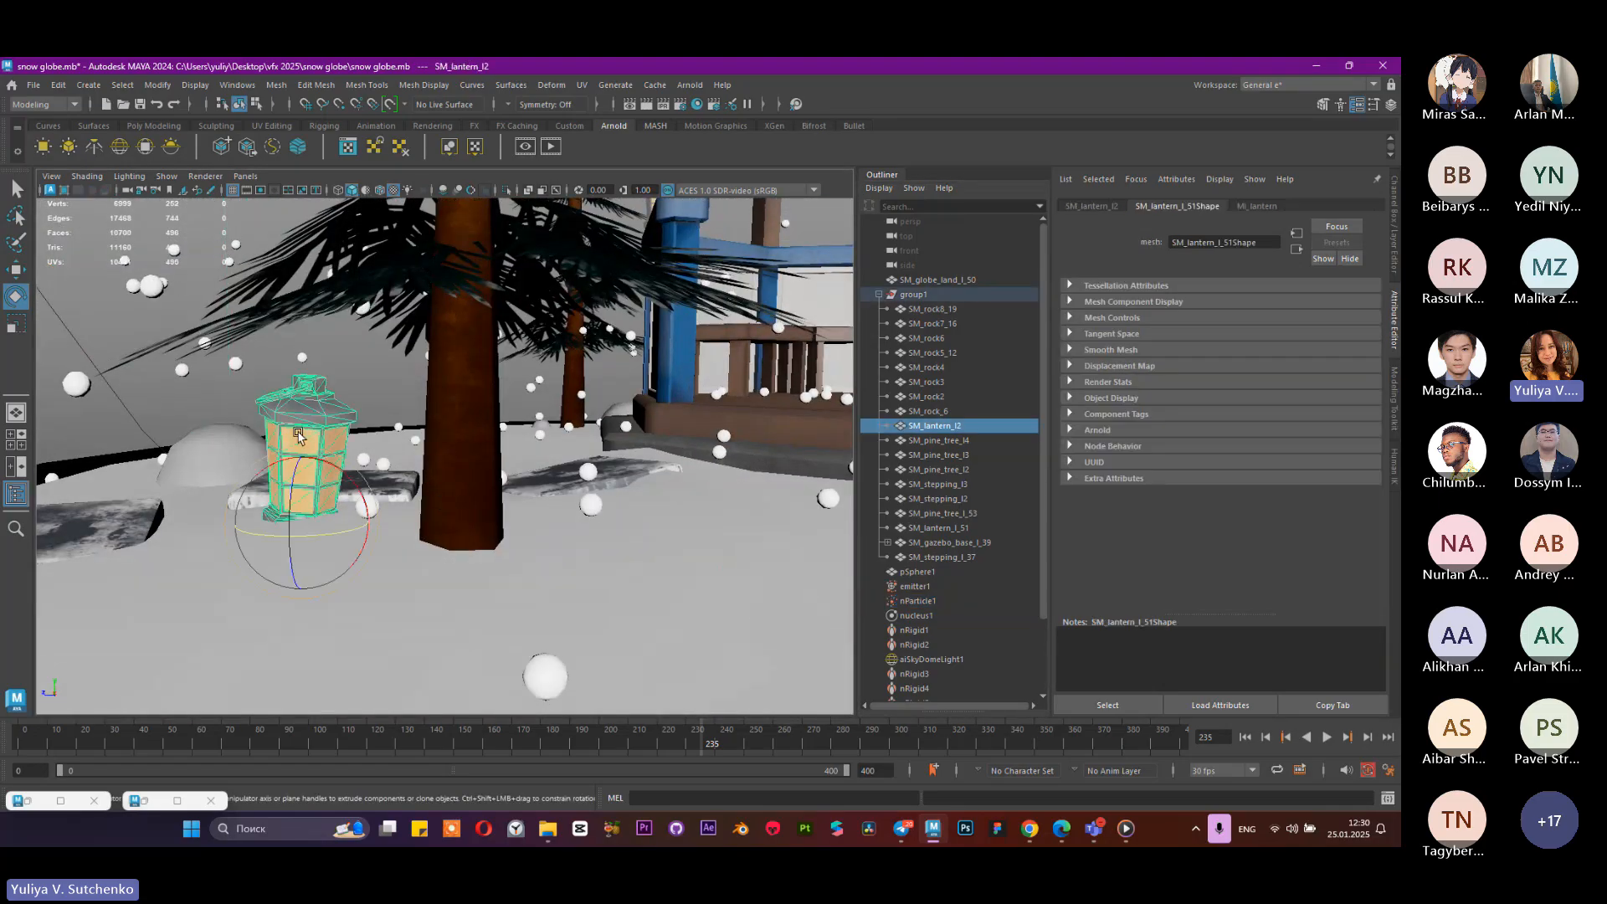
pyautogui.keyDown('alt'); pyautogui.moveTo(312, 449); pyautogui.dragTo(419, 435); pyautogui.keyUp('alt')
pyautogui.click(1258, 207)
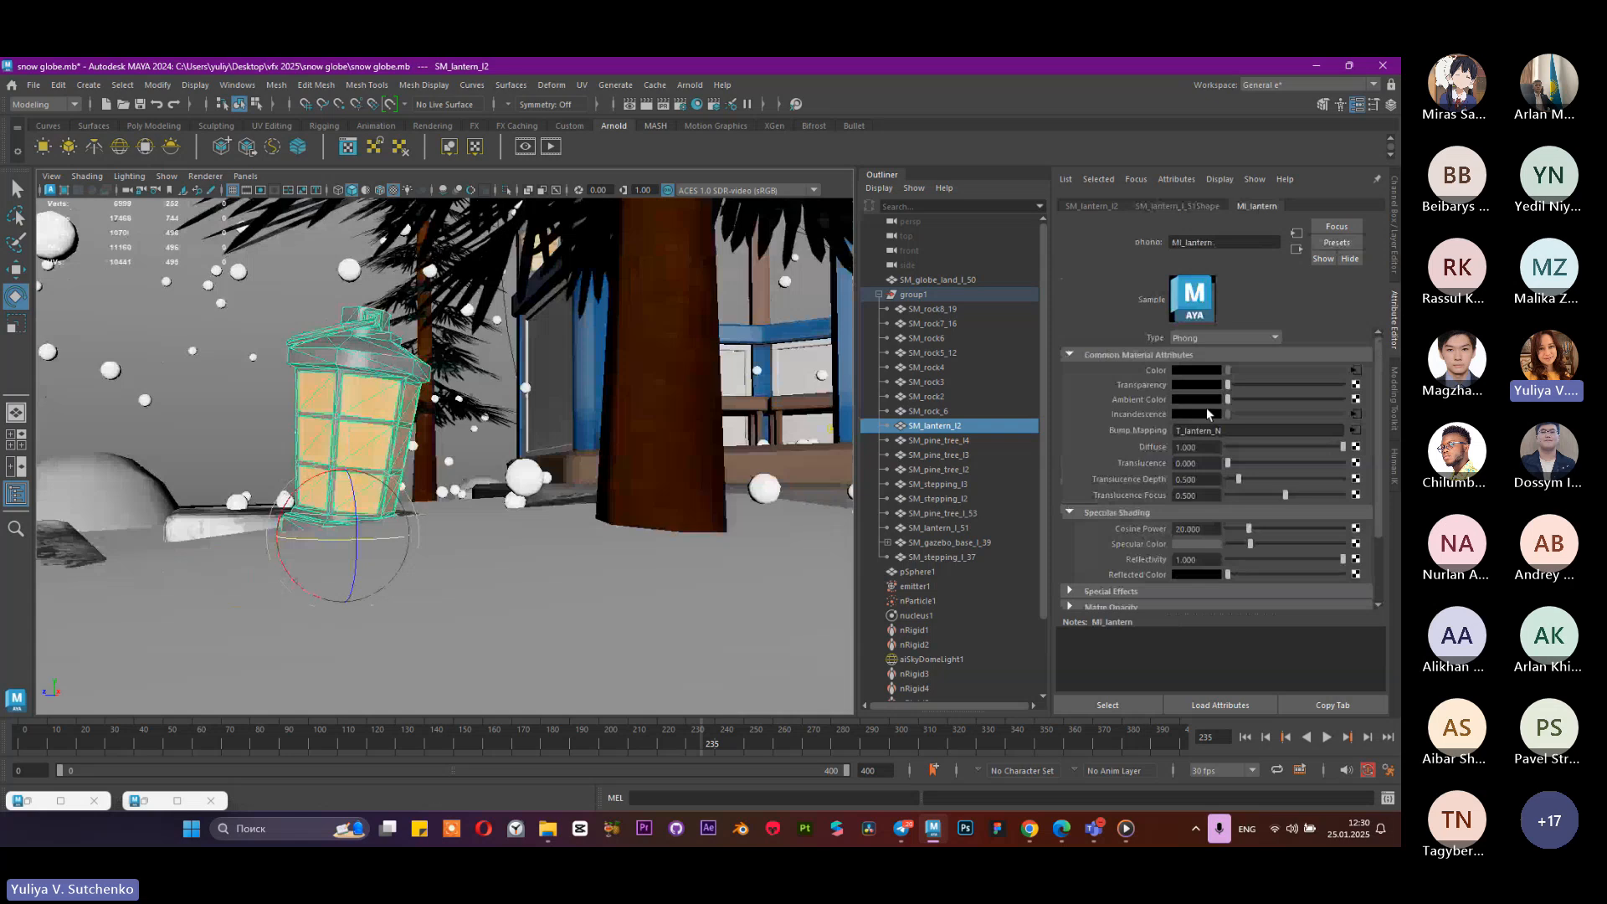
pyautogui.scroll(-2, 1198, 483)
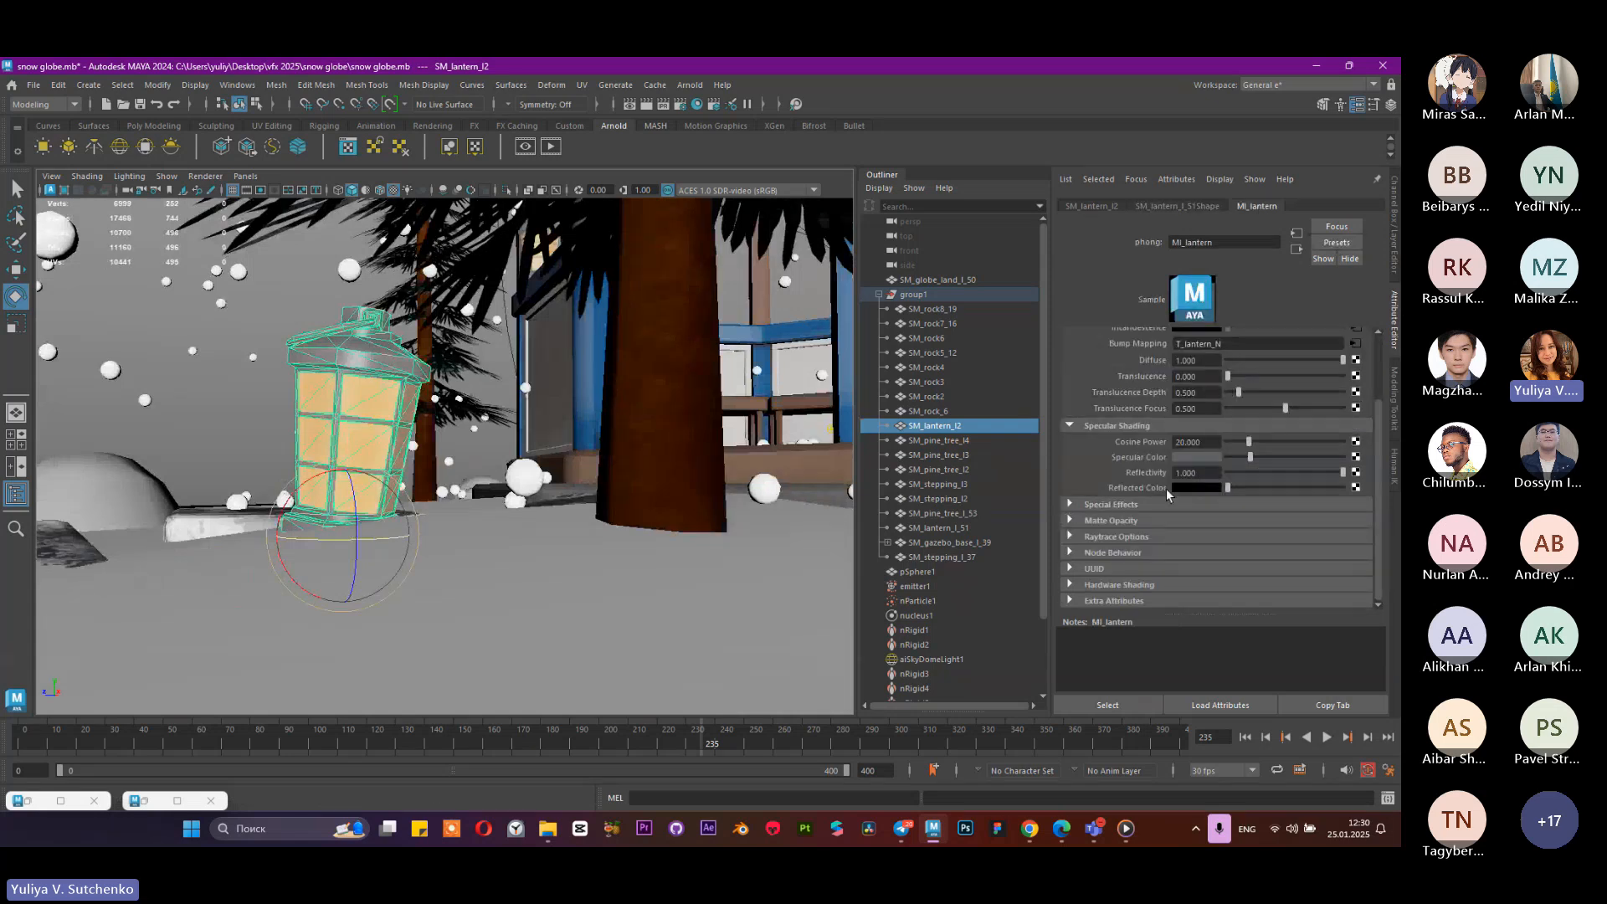
pyautogui.scroll(2, 1205, 418)
pyautogui.click(1211, 339)
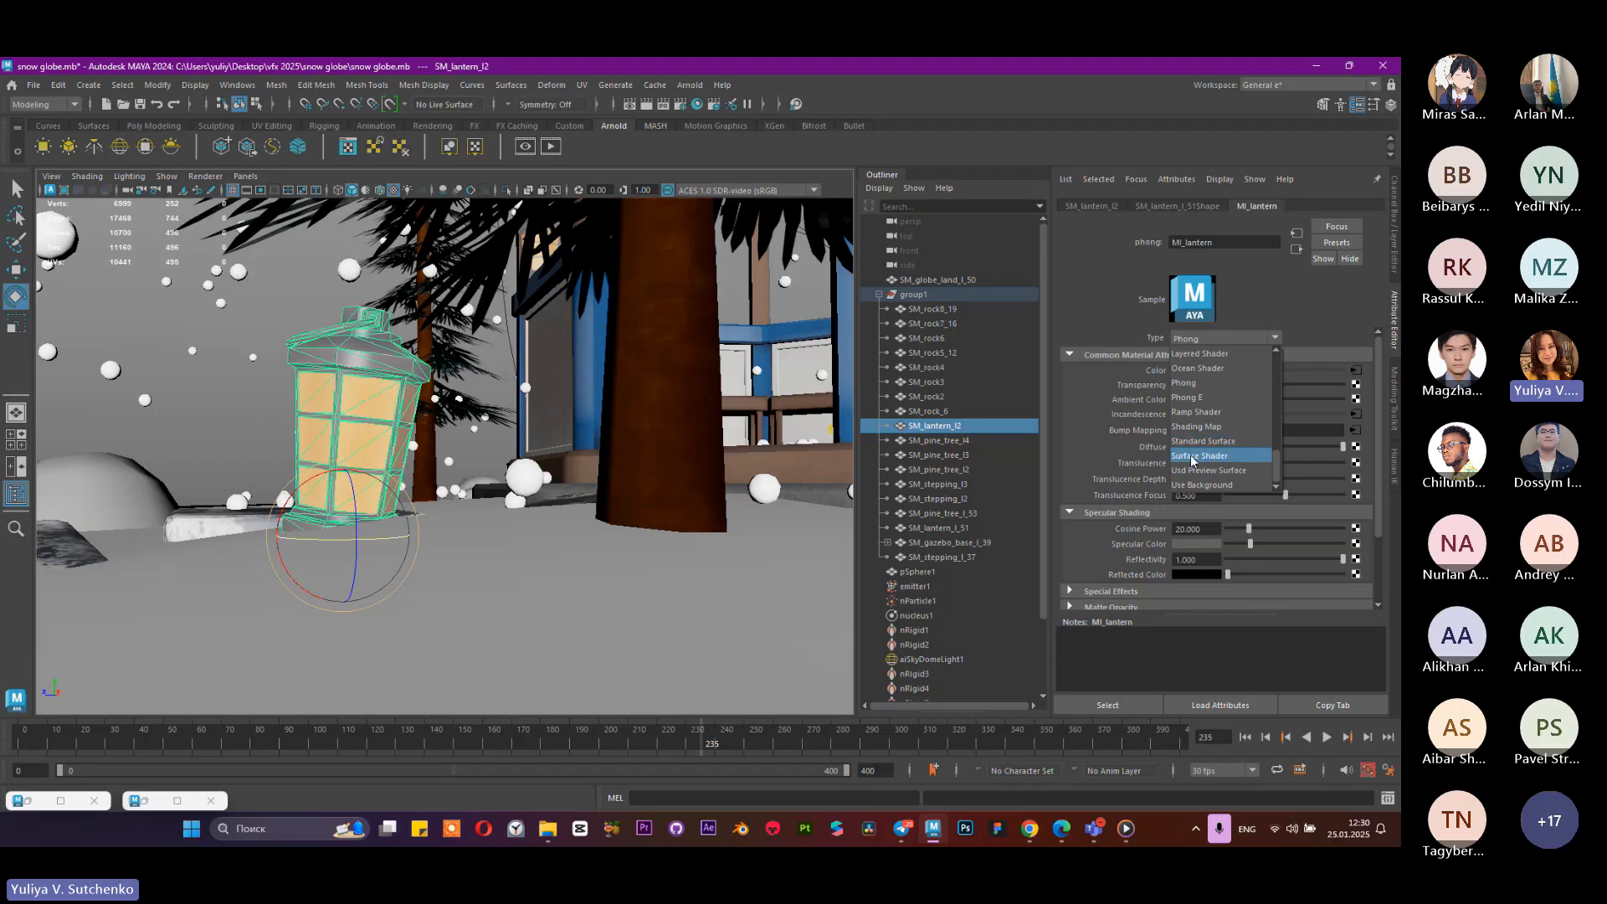
pyautogui.click(1196, 442)
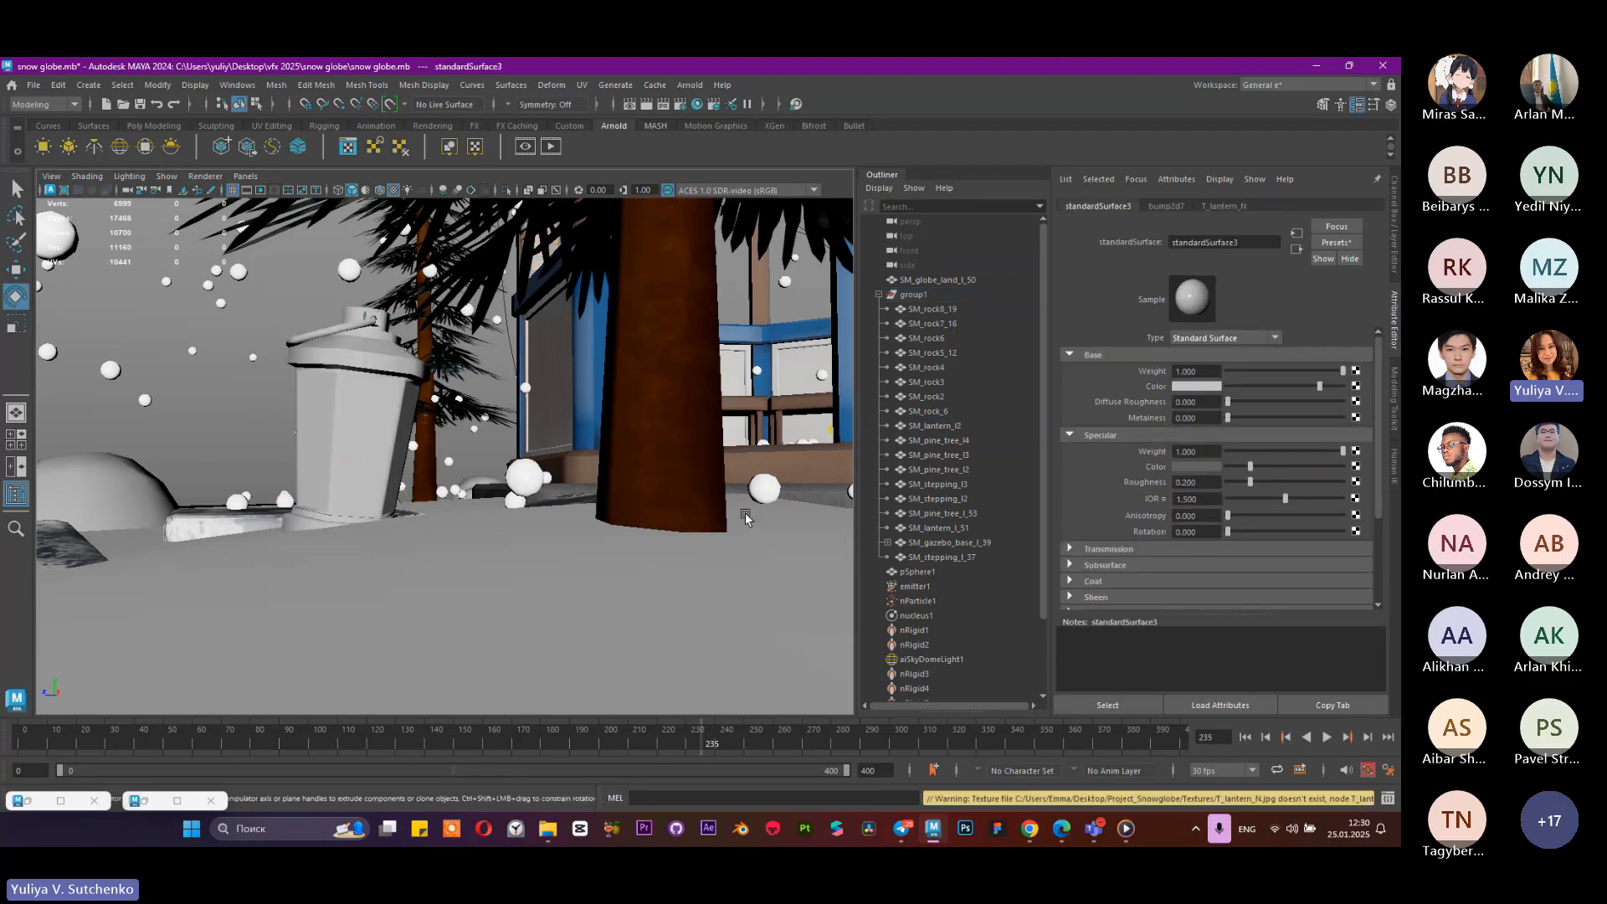
# Step: Start adding a texture node to the base color of the lantern's Standard Surface material
pyautogui.click(1355, 387)
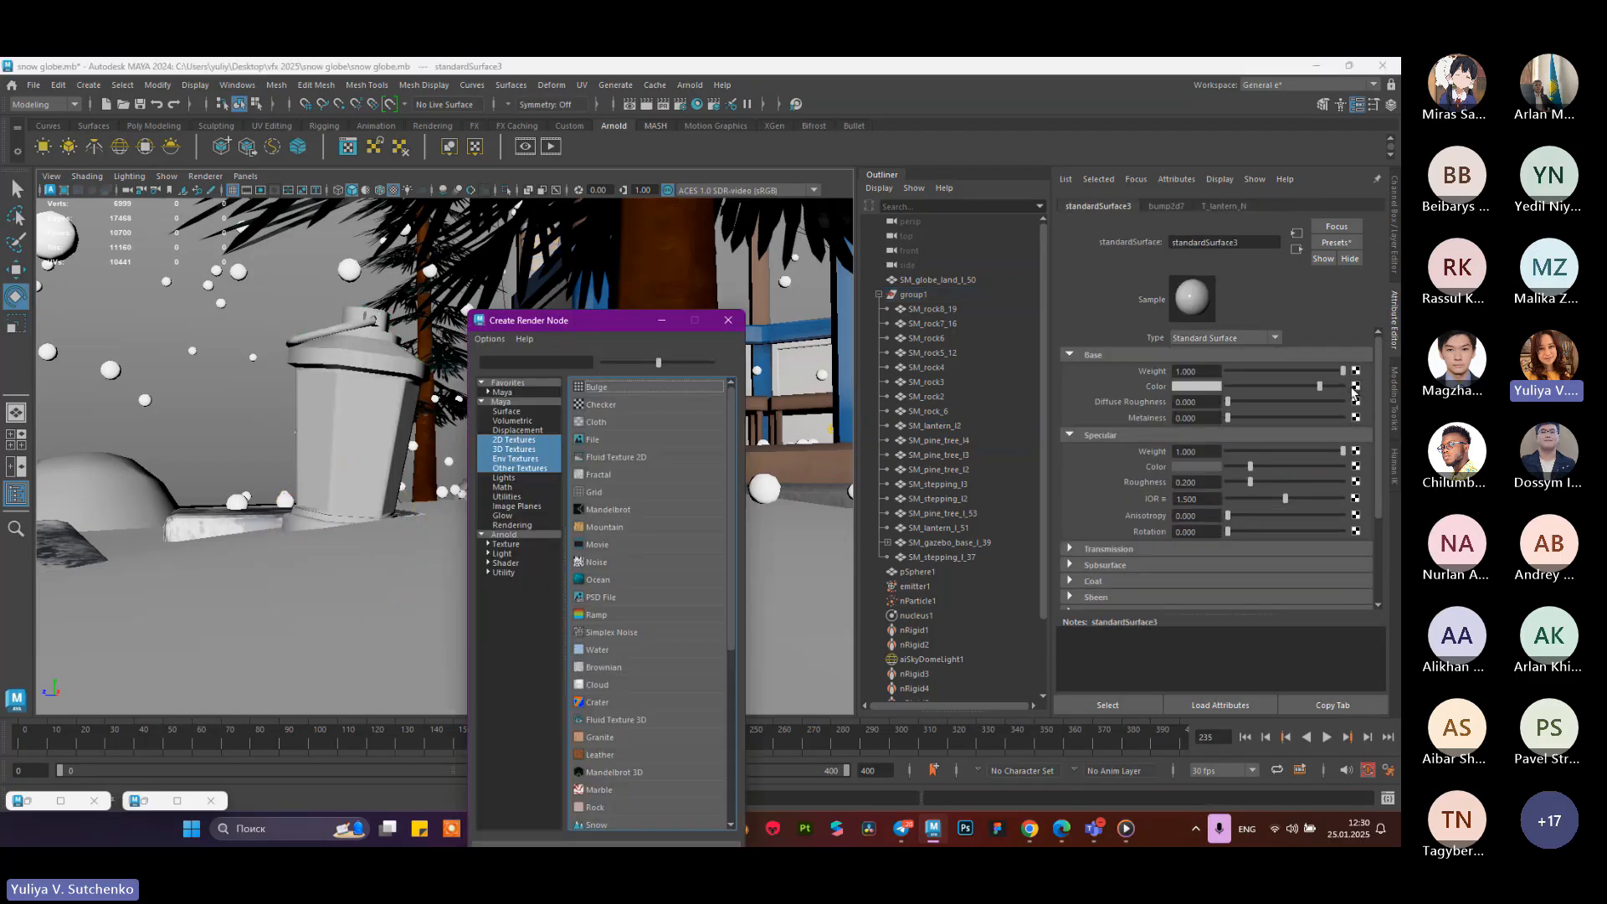
# Step: Connect a File texture to the lantern material's base color and load lantern_BC.jpg from the project's textures folder
pyautogui.click(606, 439)
pyautogui.click(1356, 406)
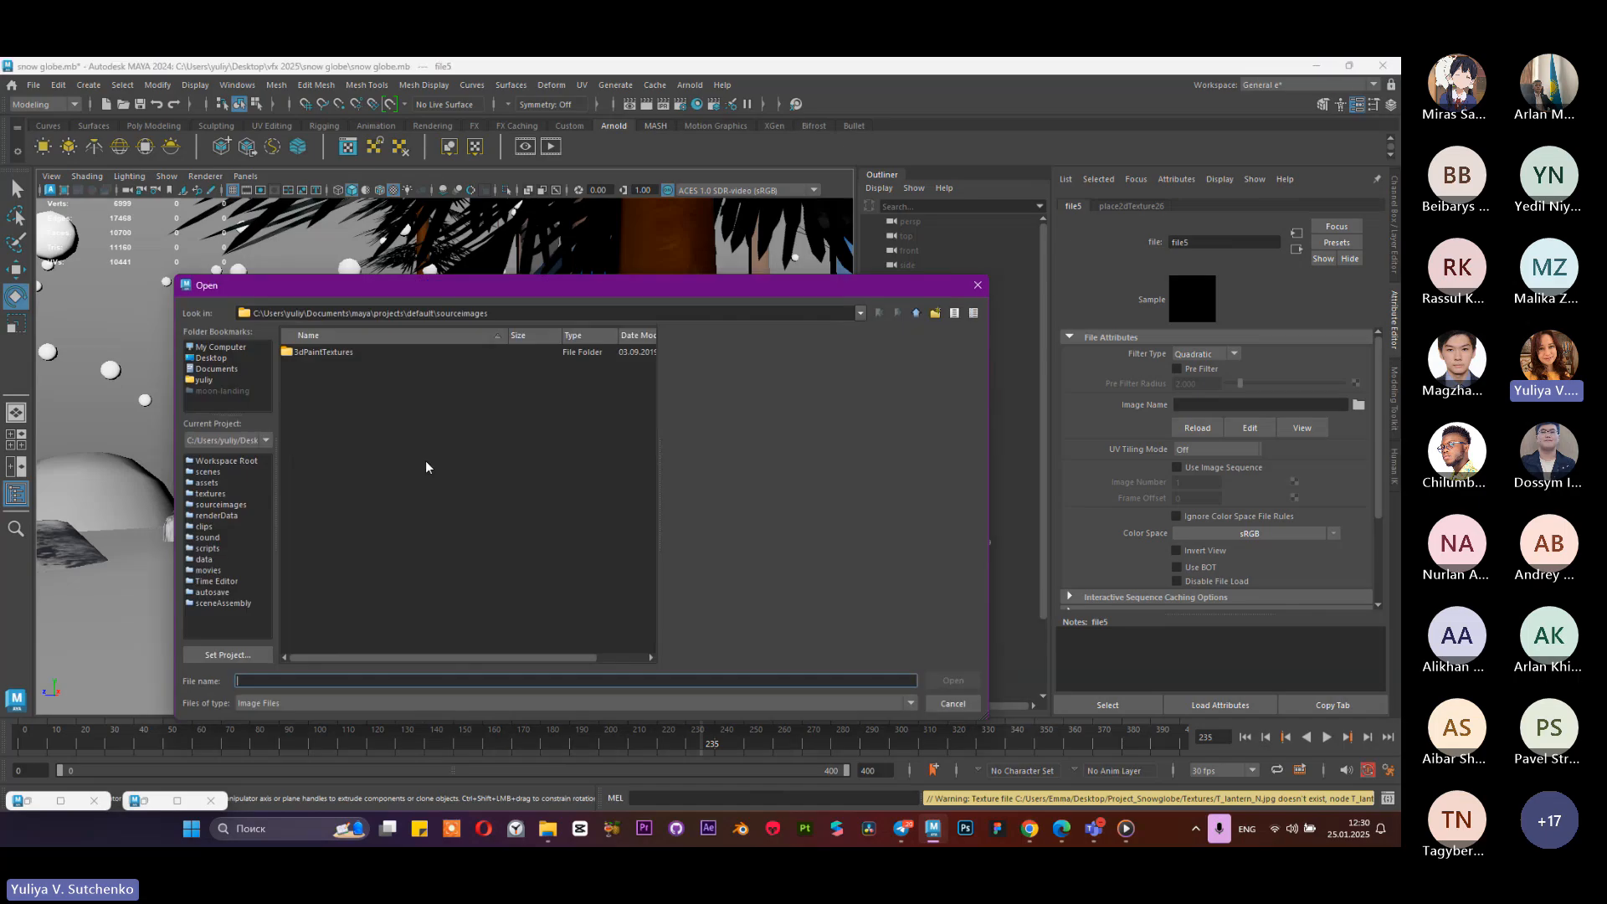
pyautogui.click(211, 494)
pyautogui.scroll(-3, 355, 460)
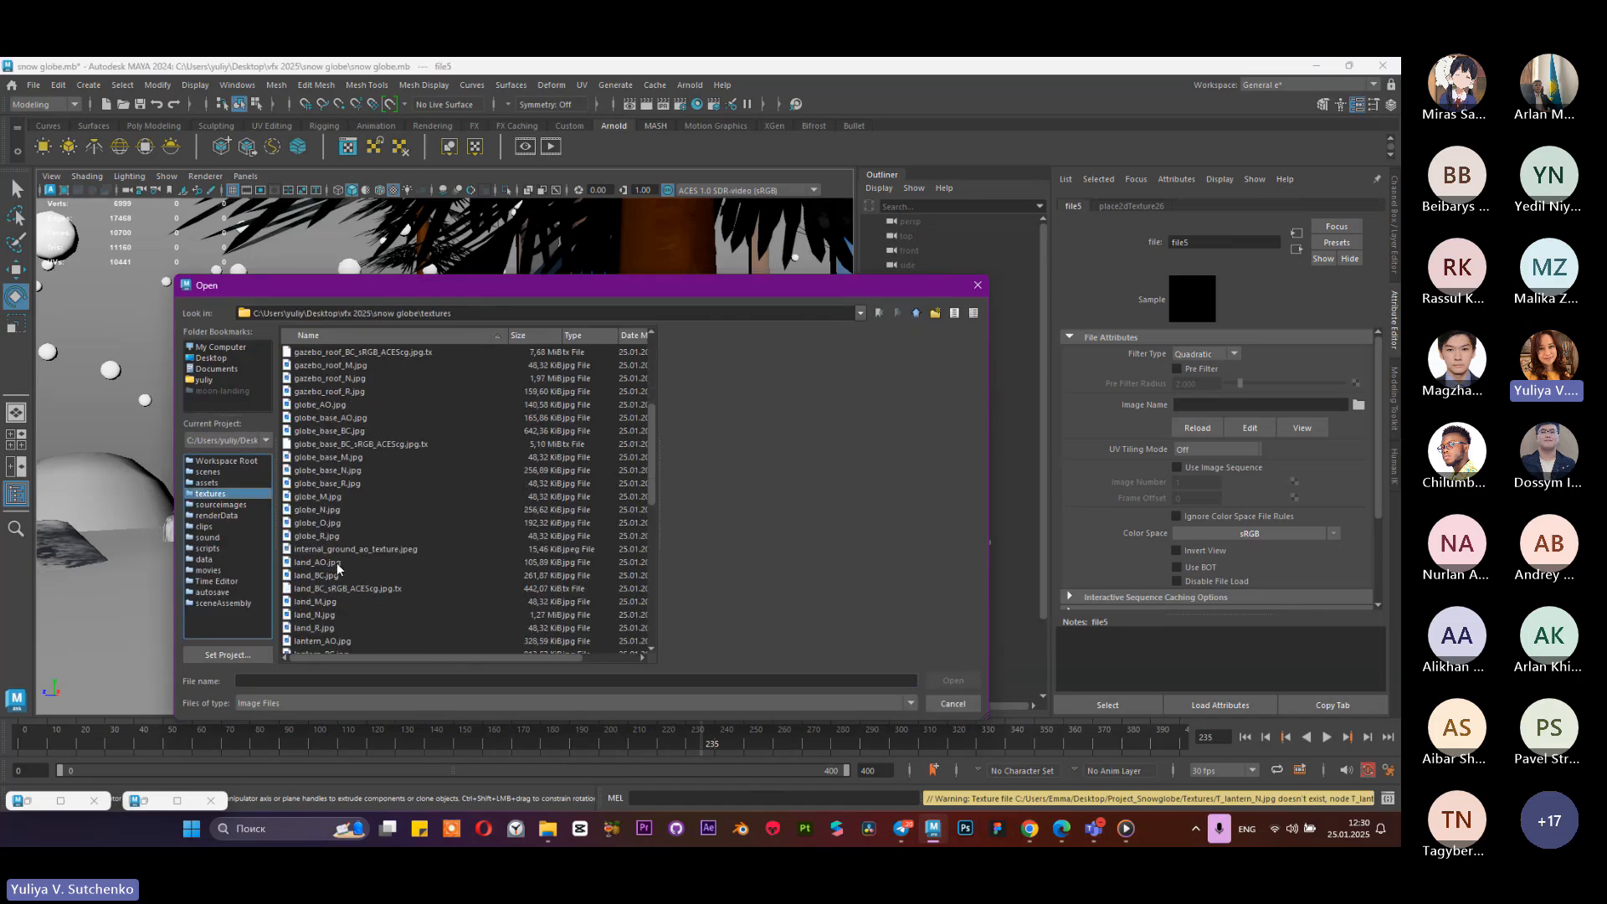
pyautogui.scroll(-2, 338, 569)
pyautogui.click(345, 561)
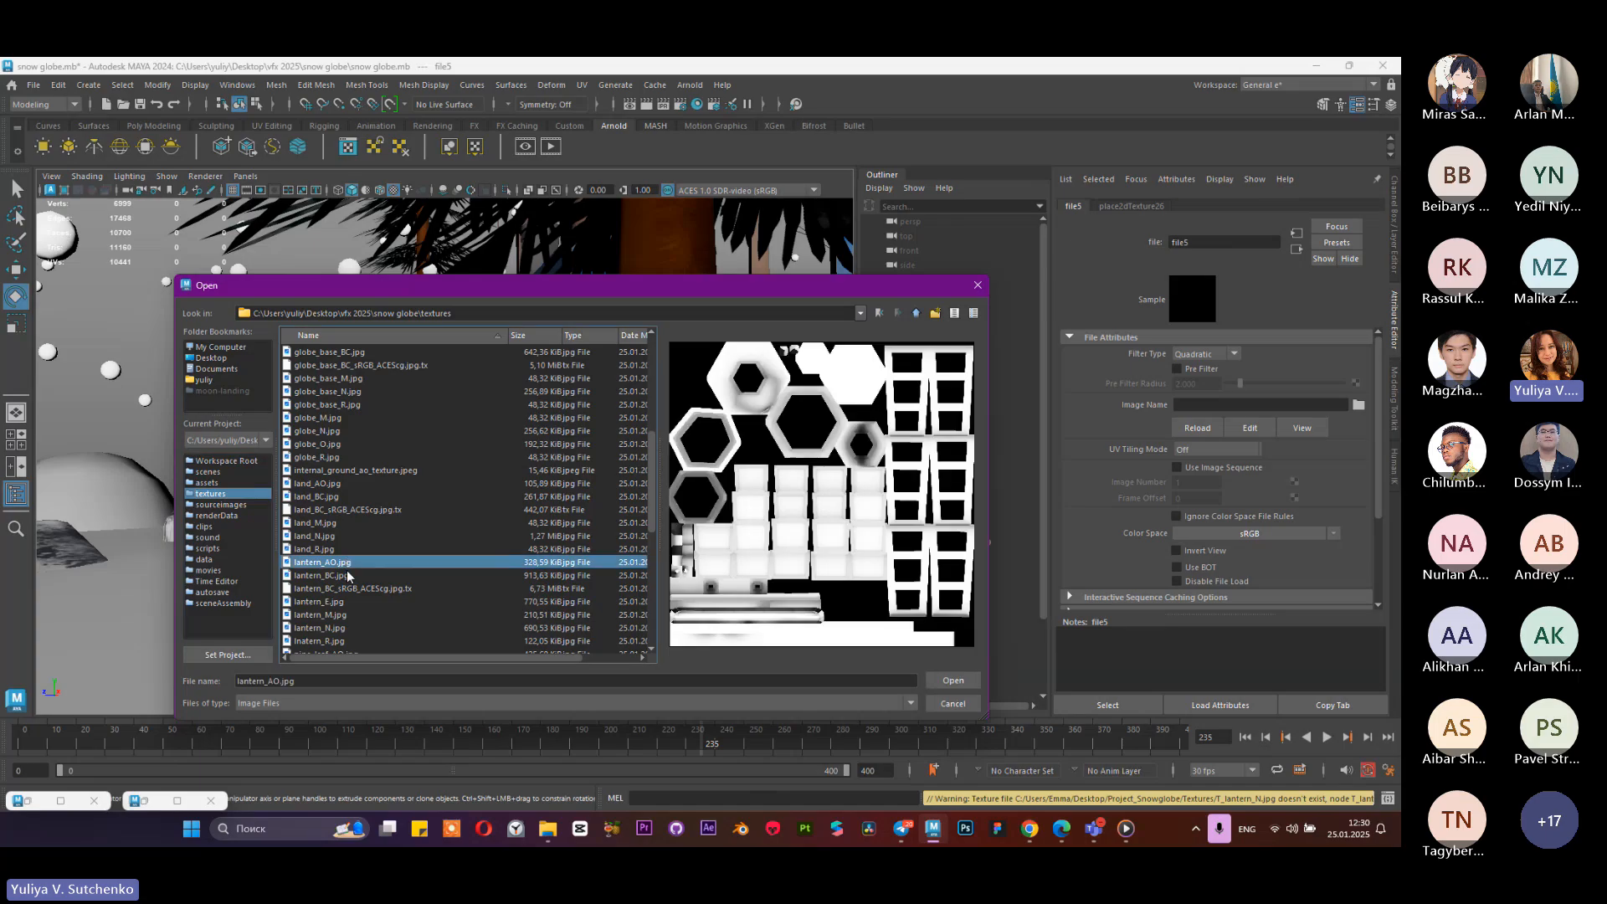
pyautogui.click(346, 576)
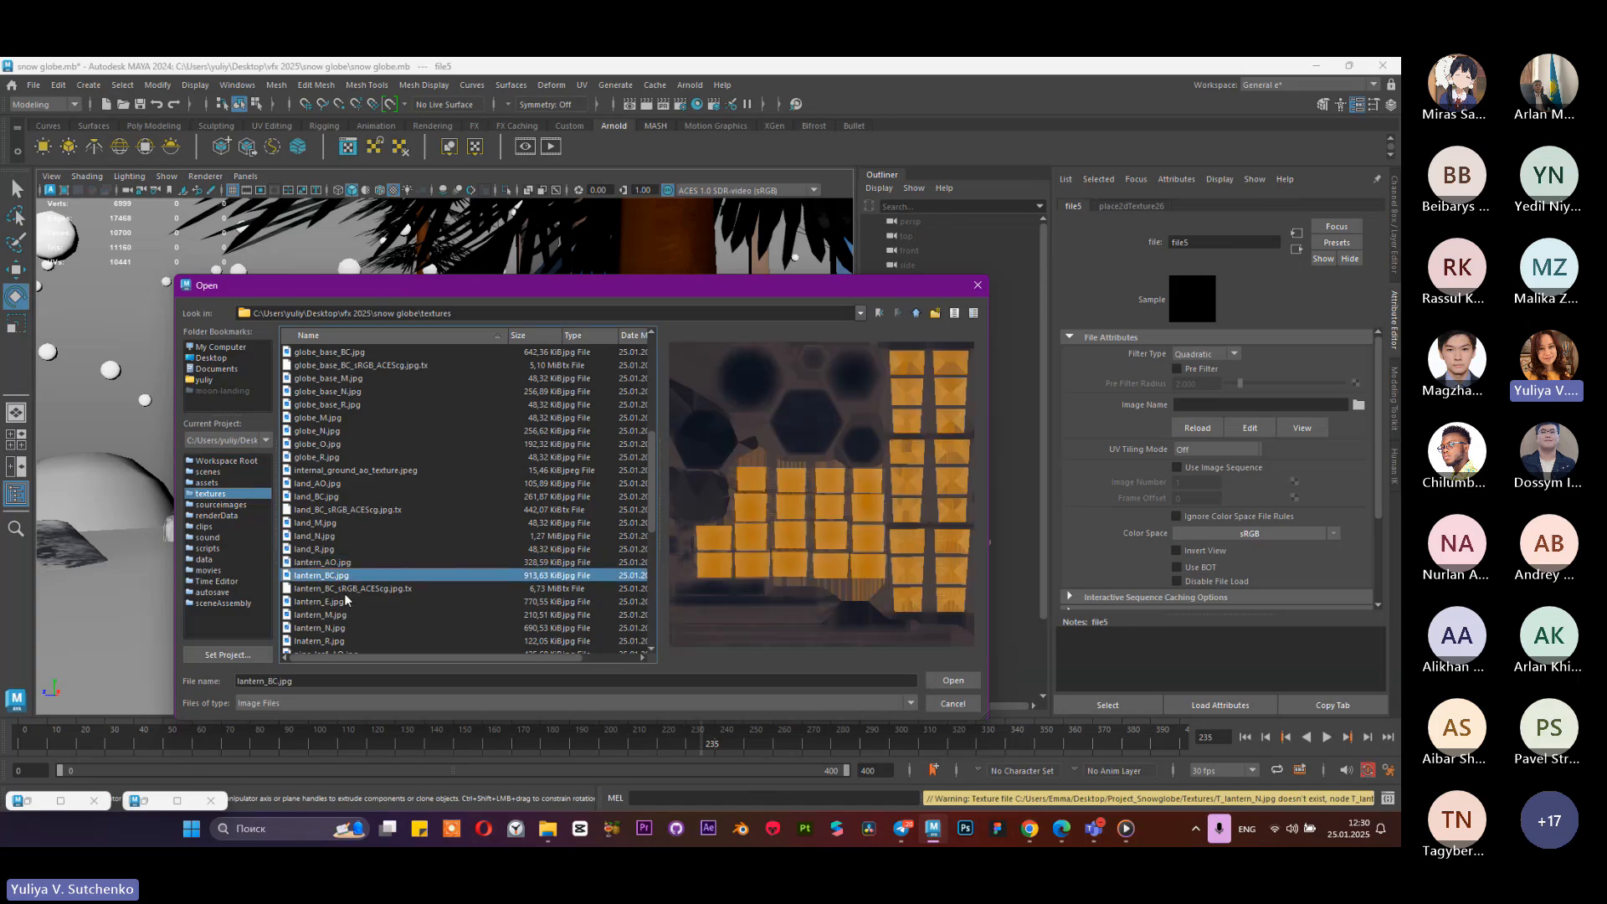
pyautogui.click(342, 599)
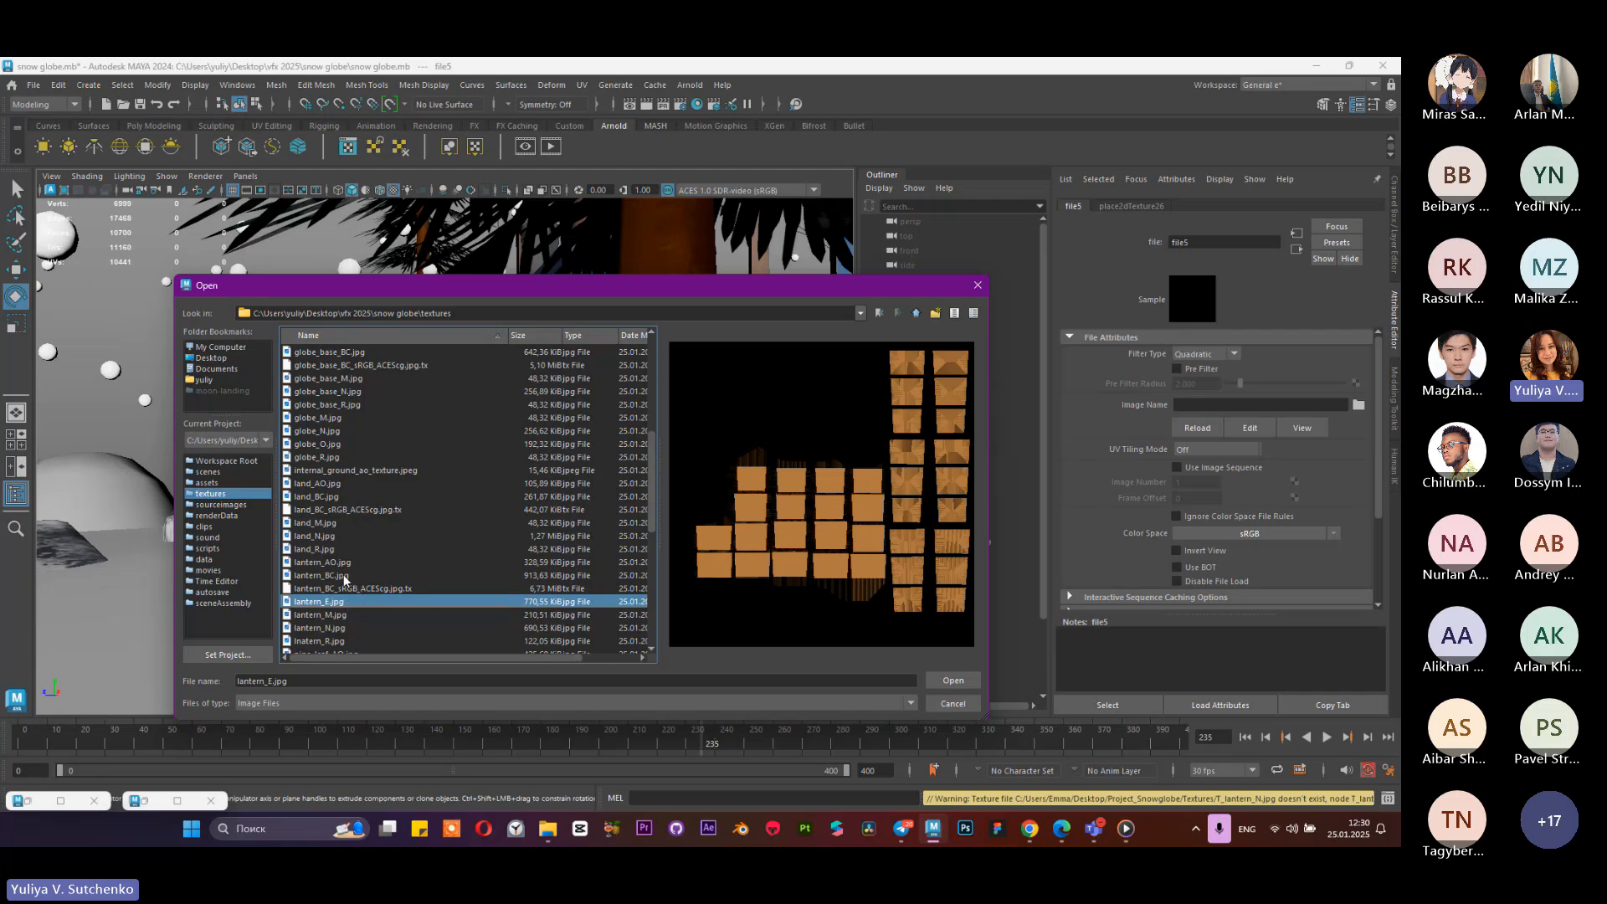
pyautogui.click(344, 576)
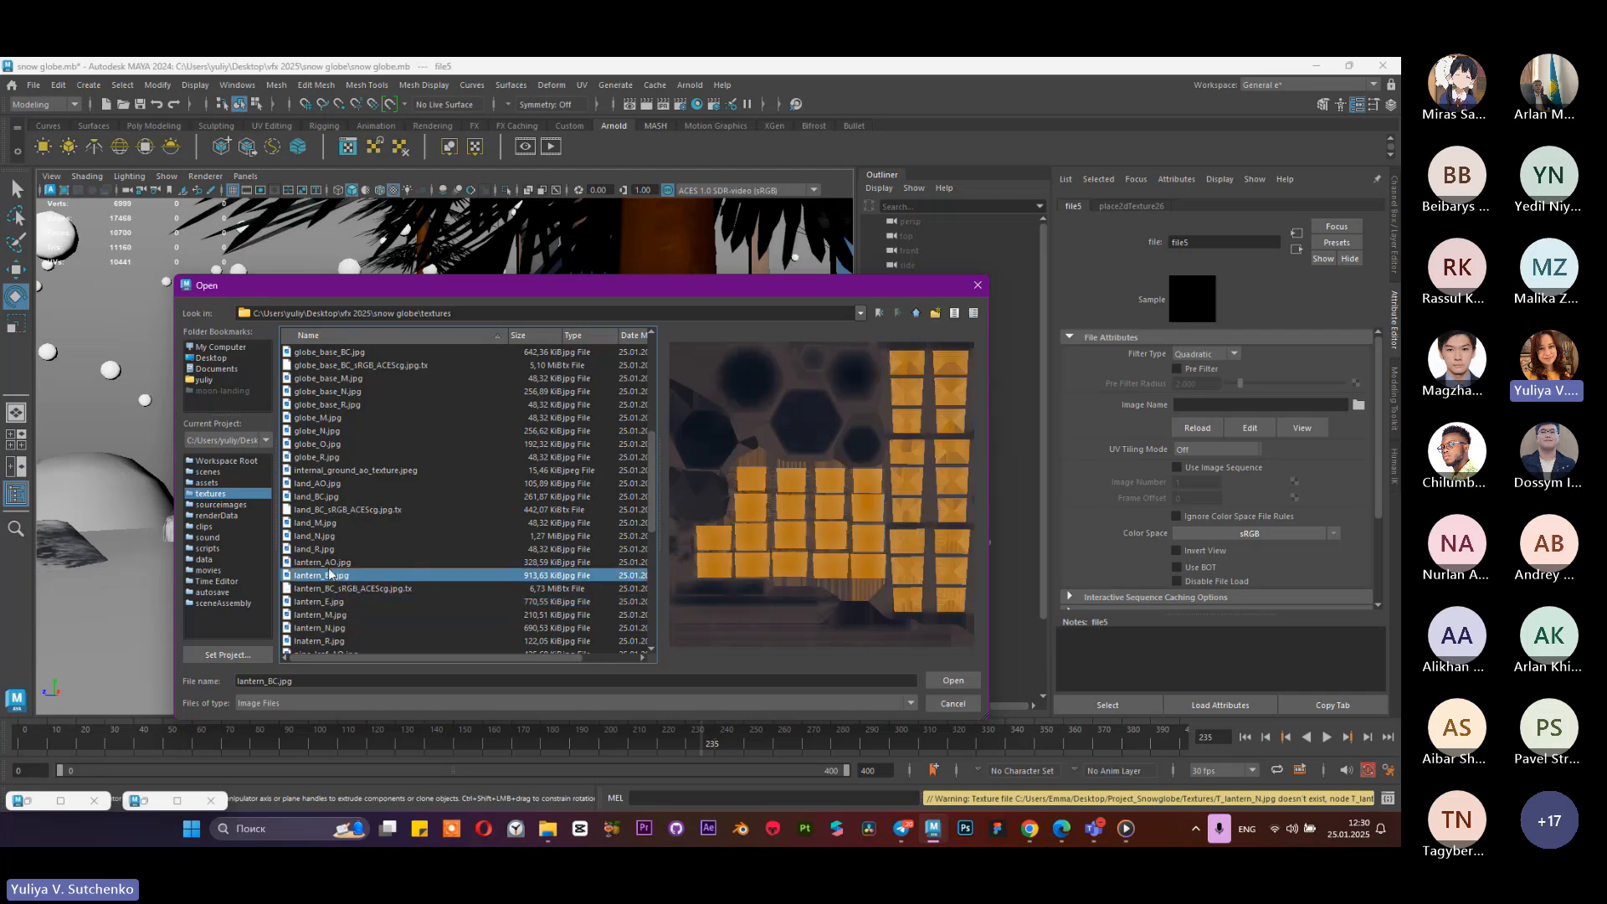
pyautogui.click(949, 685)
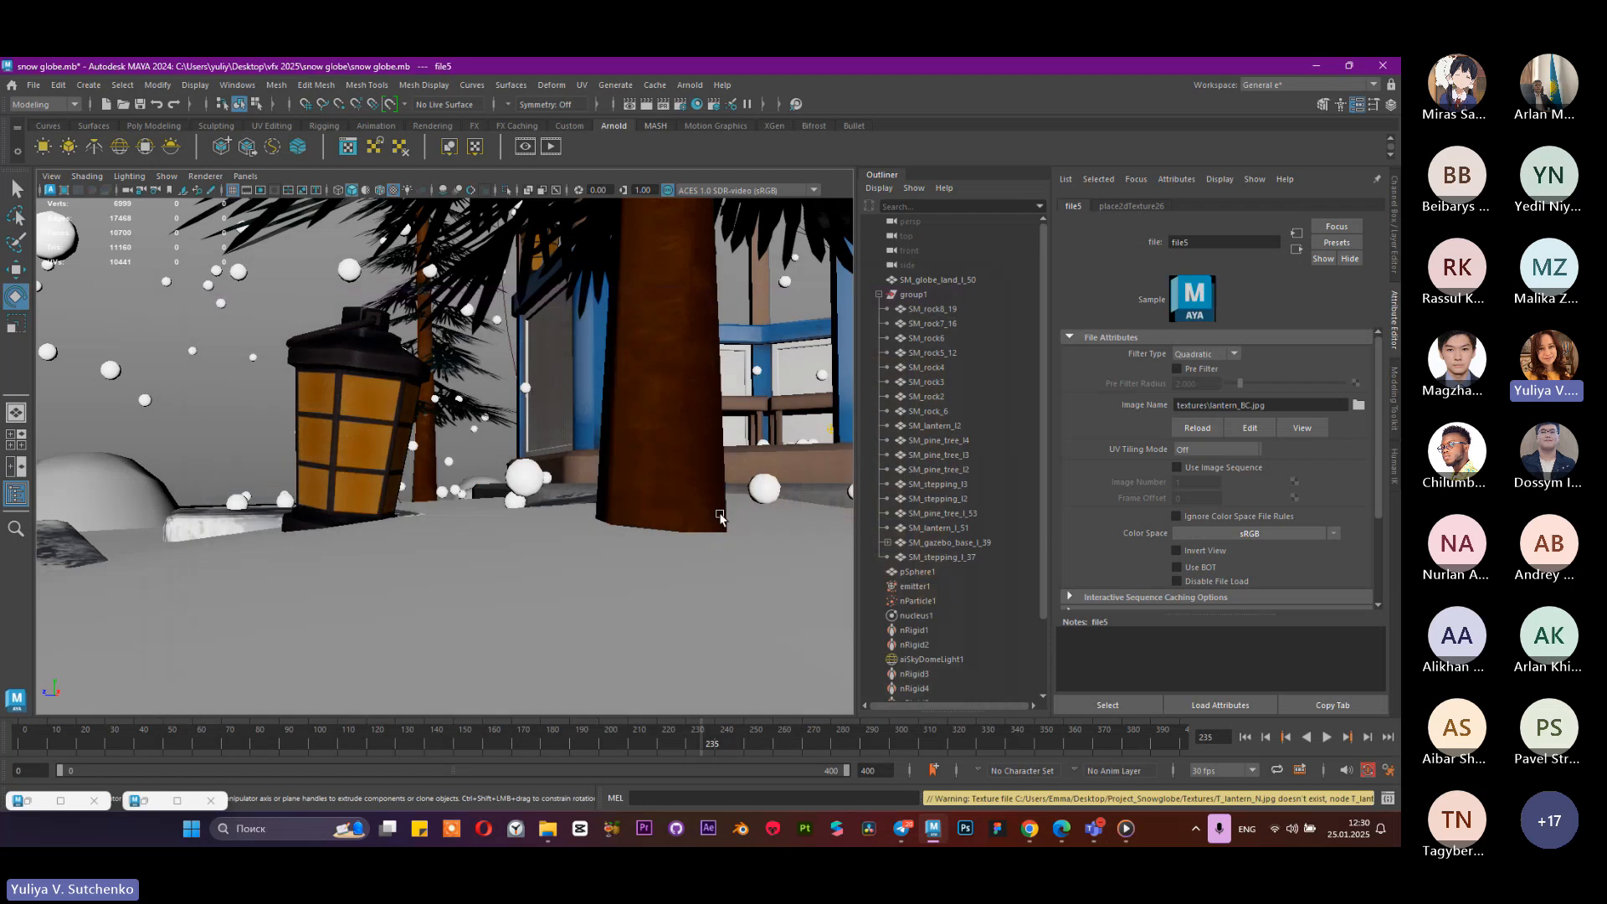
# Step: Add a File texture node to the emission color of the lantern's standardSurface3 material
pyautogui.click(357, 435)
pyautogui.click(1265, 206)
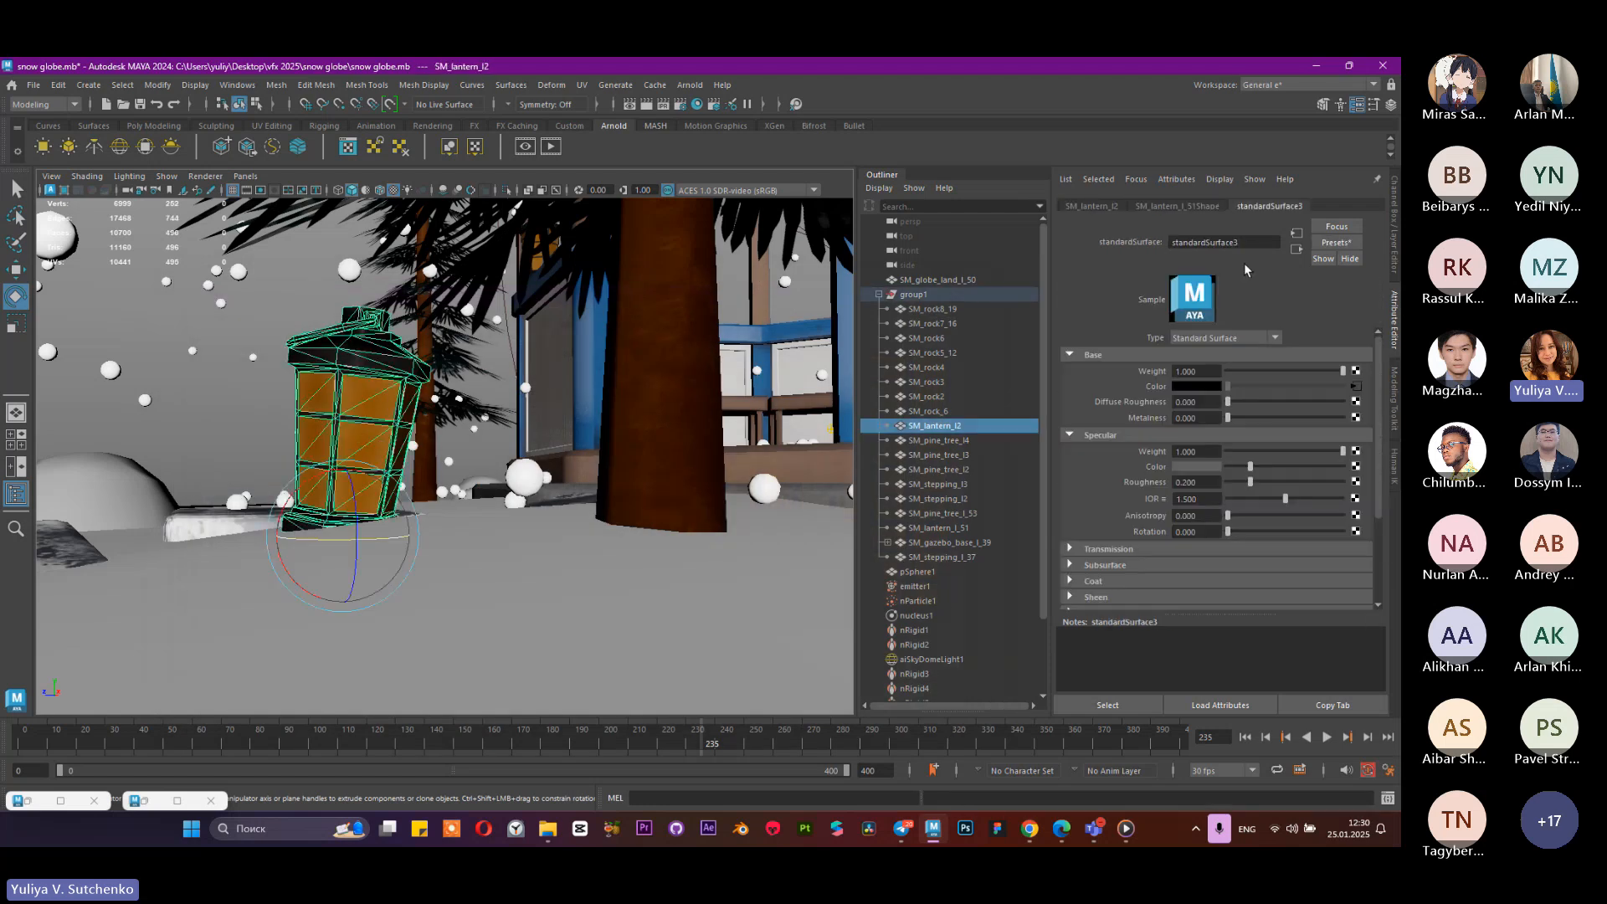
pyautogui.scroll(-10, 1251, 385)
pyautogui.click(1101, 490)
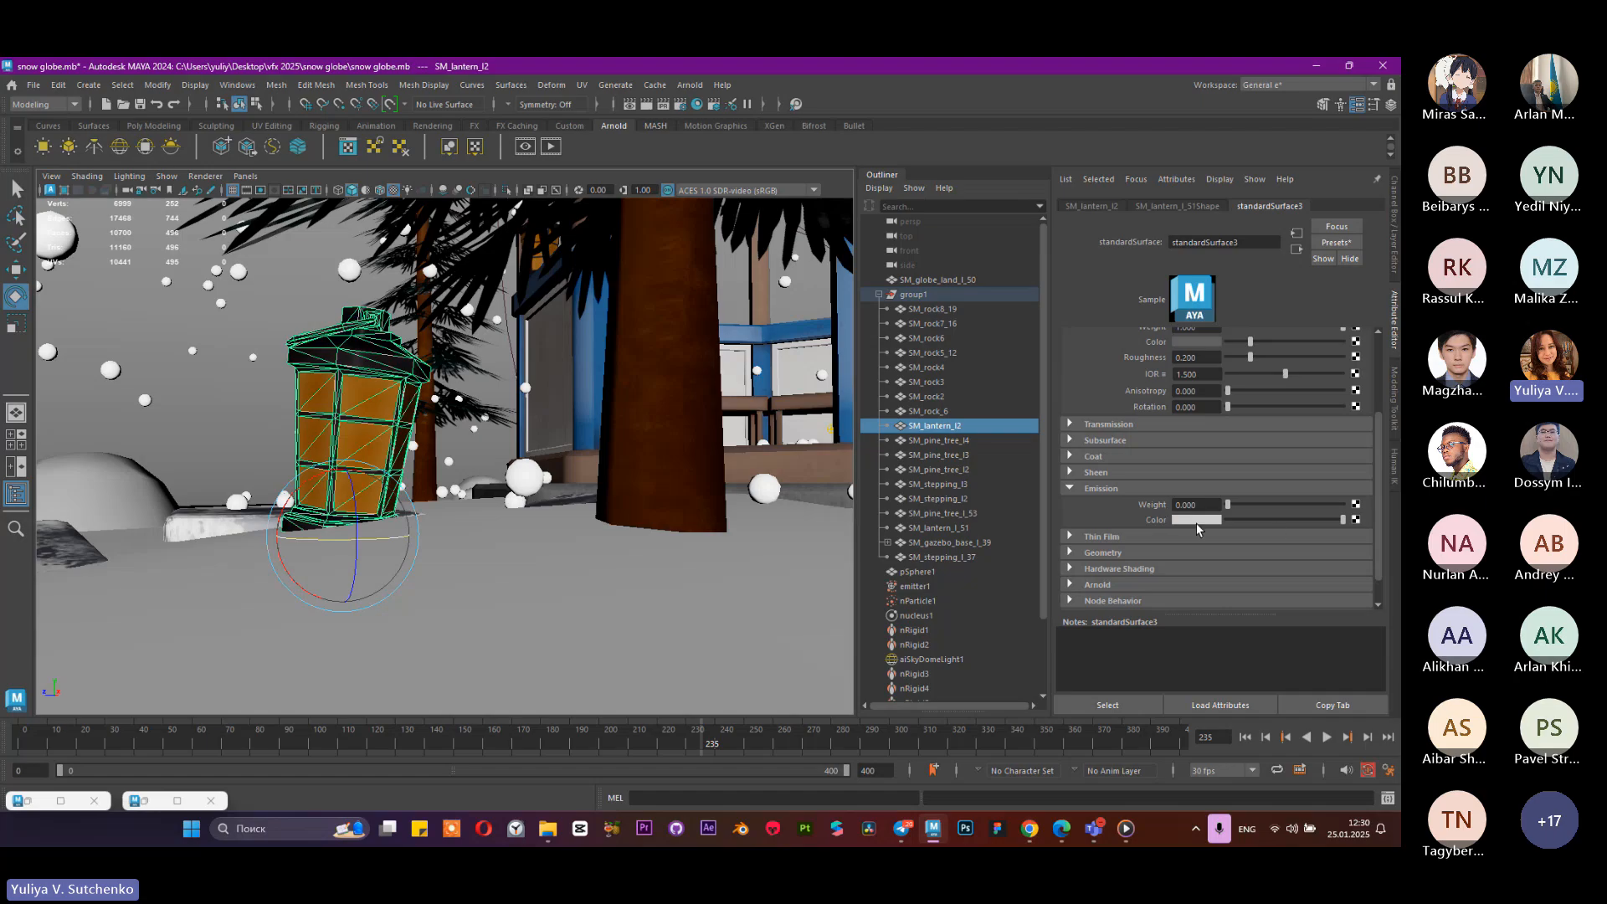
pyautogui.click(1356, 520)
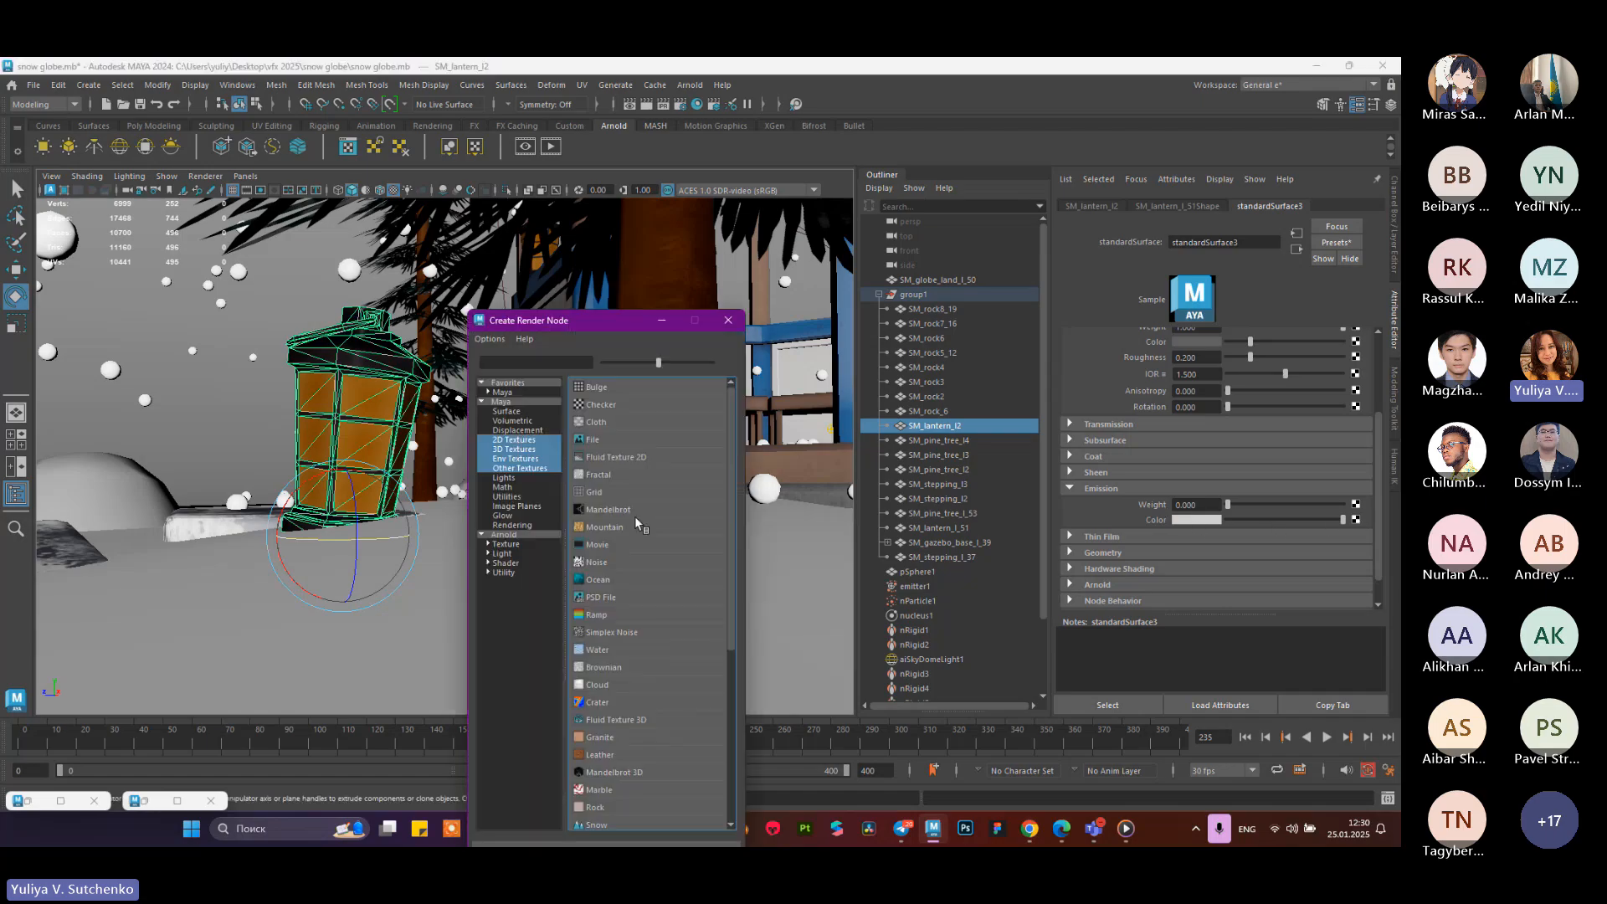
pyautogui.click(599, 441)
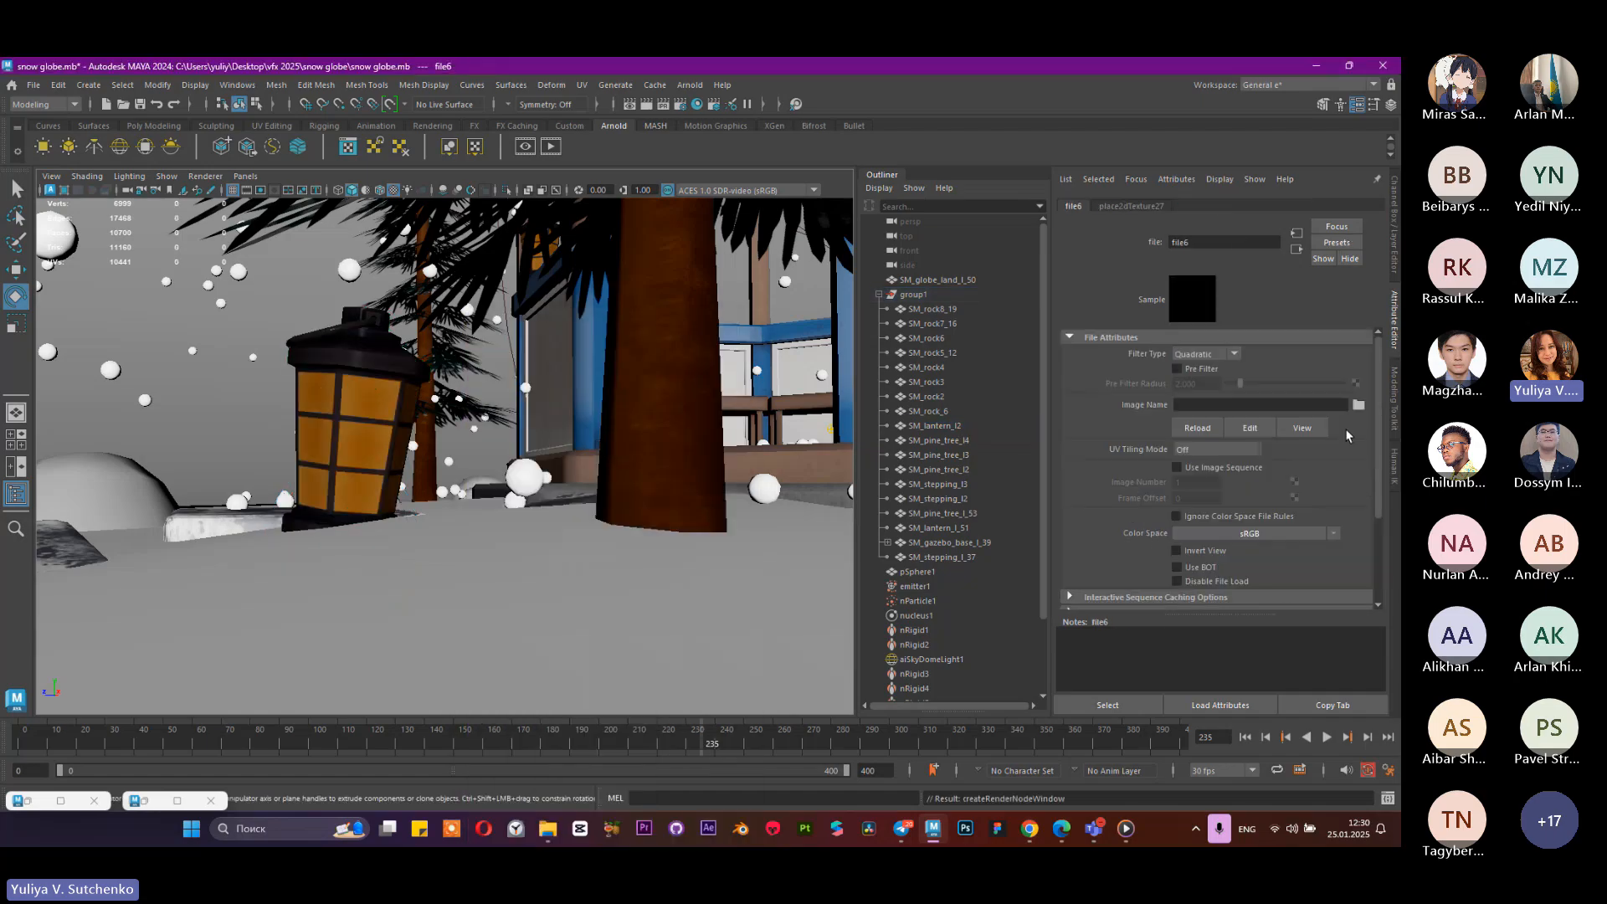
# Step: Load lantern_E.jpg from the project's textures folder into the emission File texture
pyautogui.click(1358, 404)
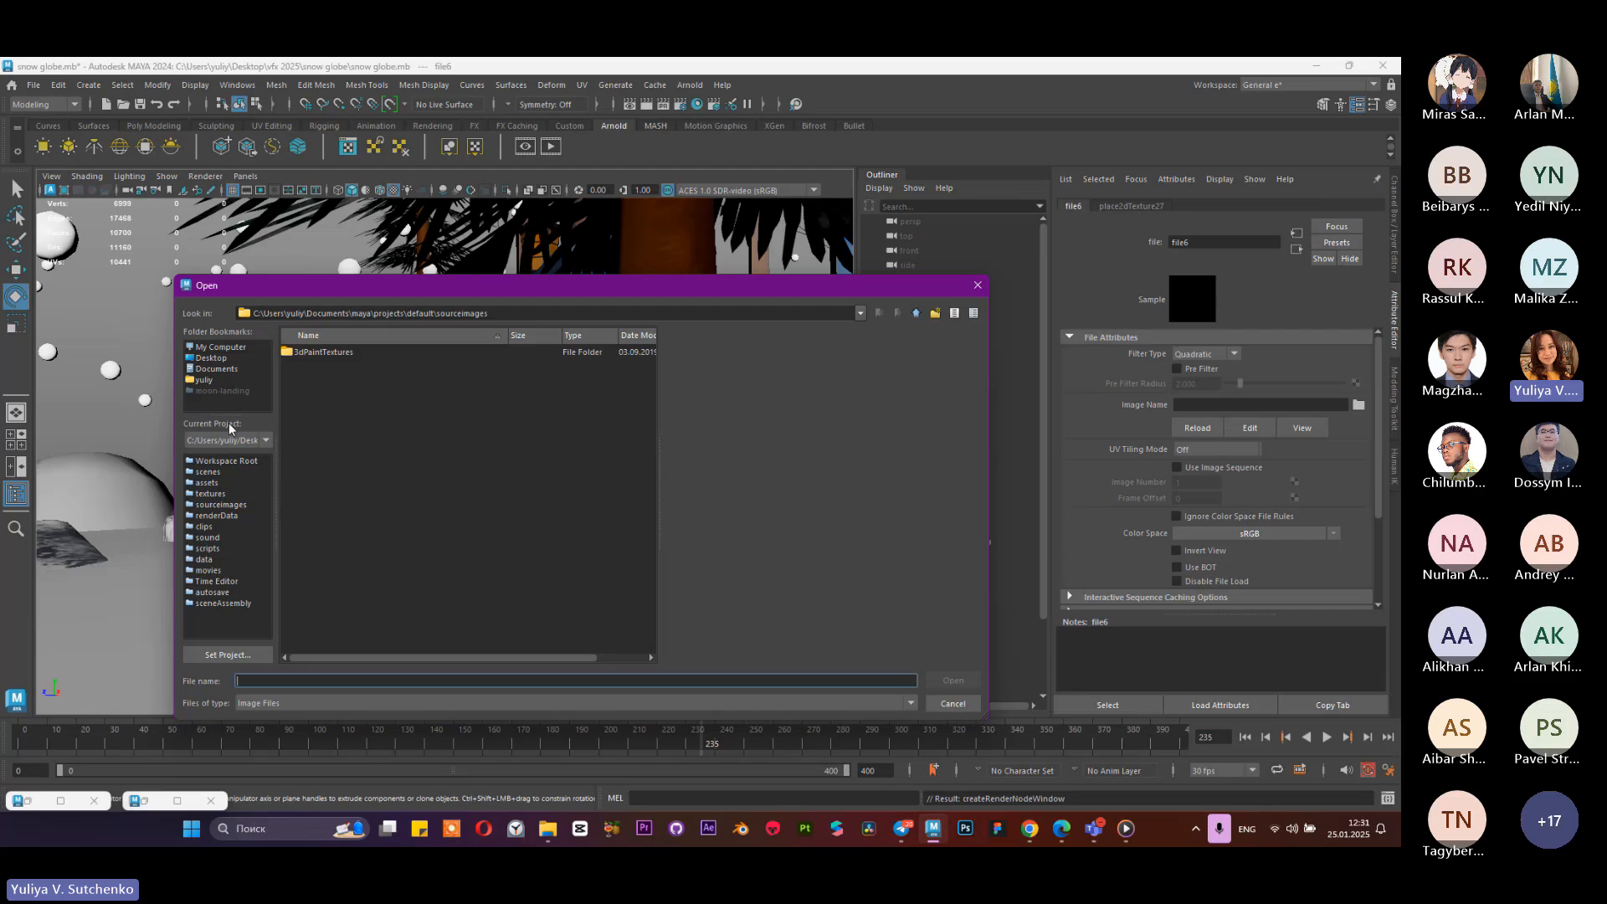
pyautogui.click(222, 496)
pyautogui.scroll(-10, 396, 506)
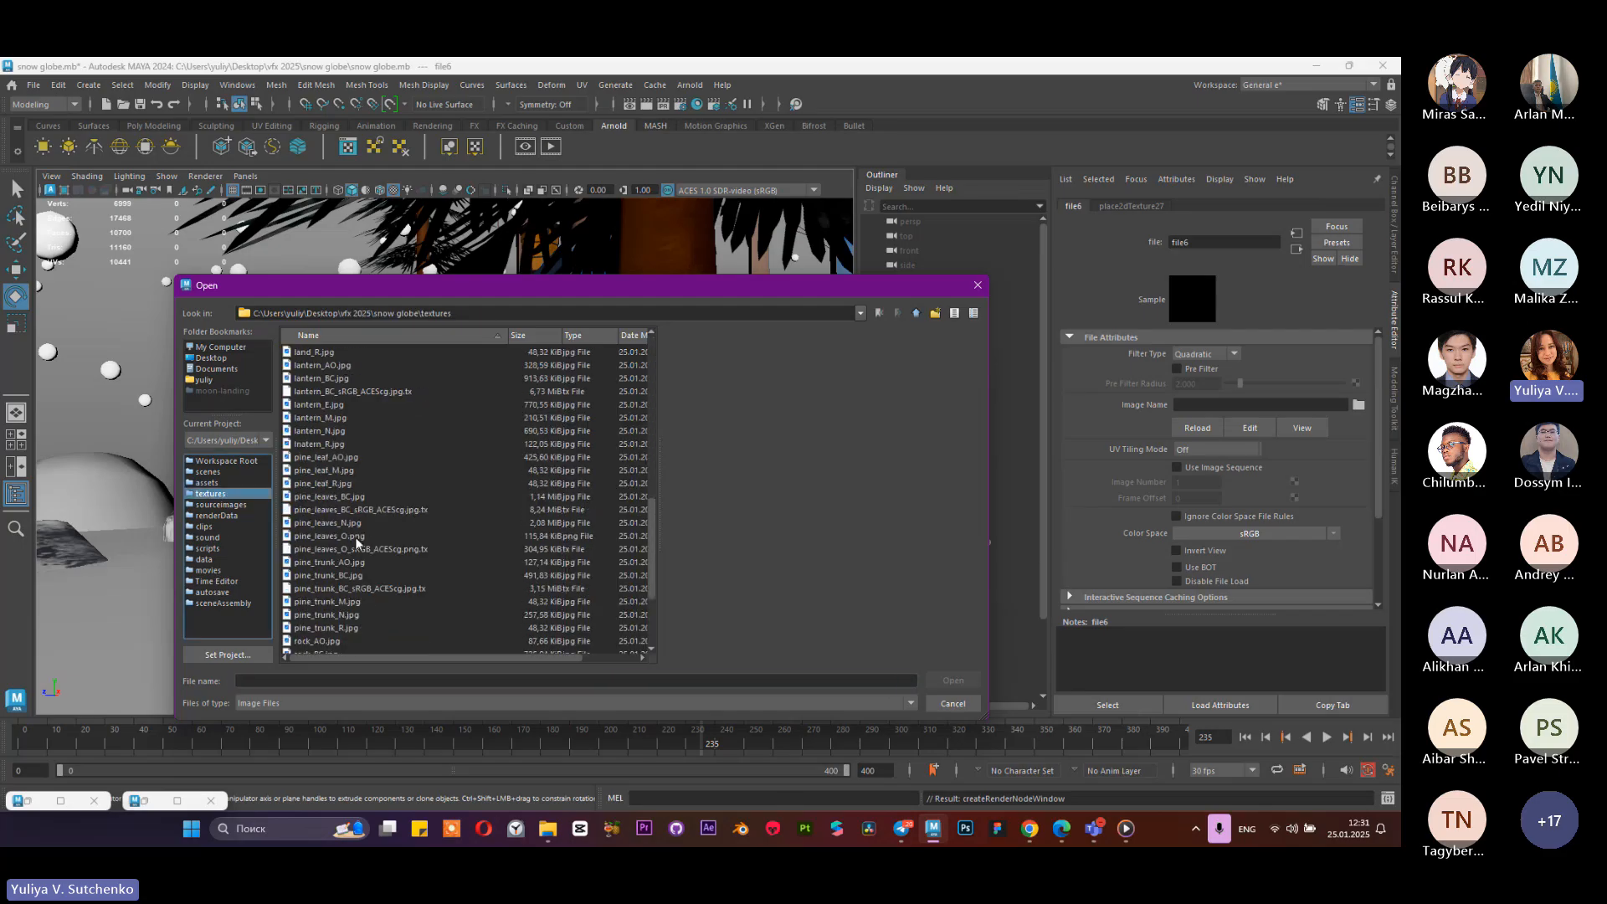
pyautogui.scroll(-4, 355, 535)
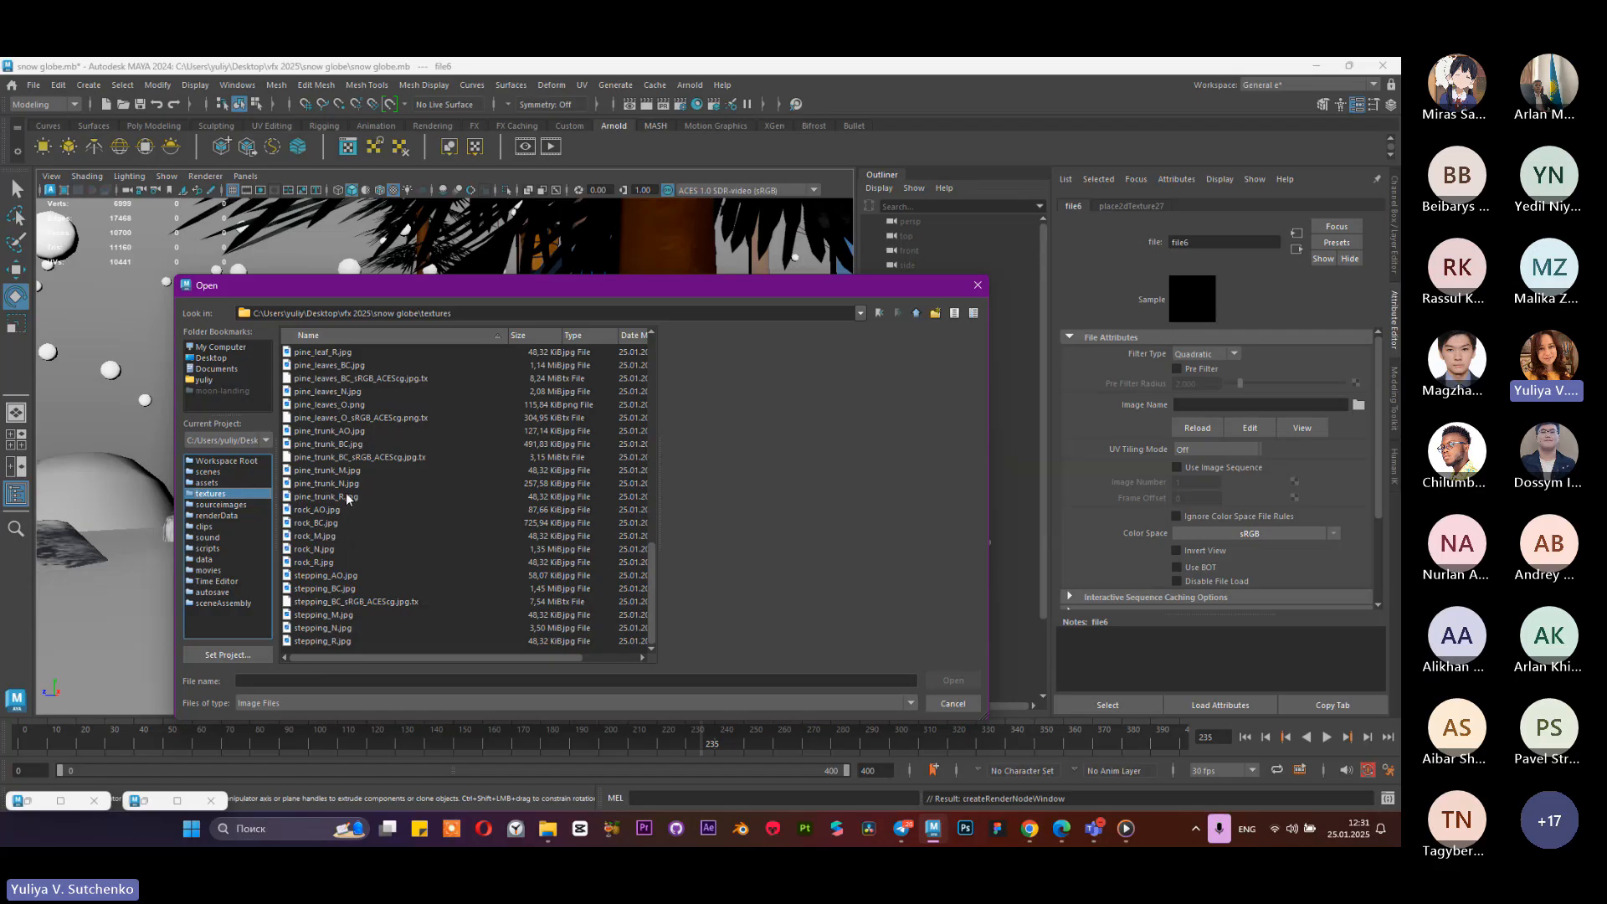
pyautogui.scroll(2, 345, 493)
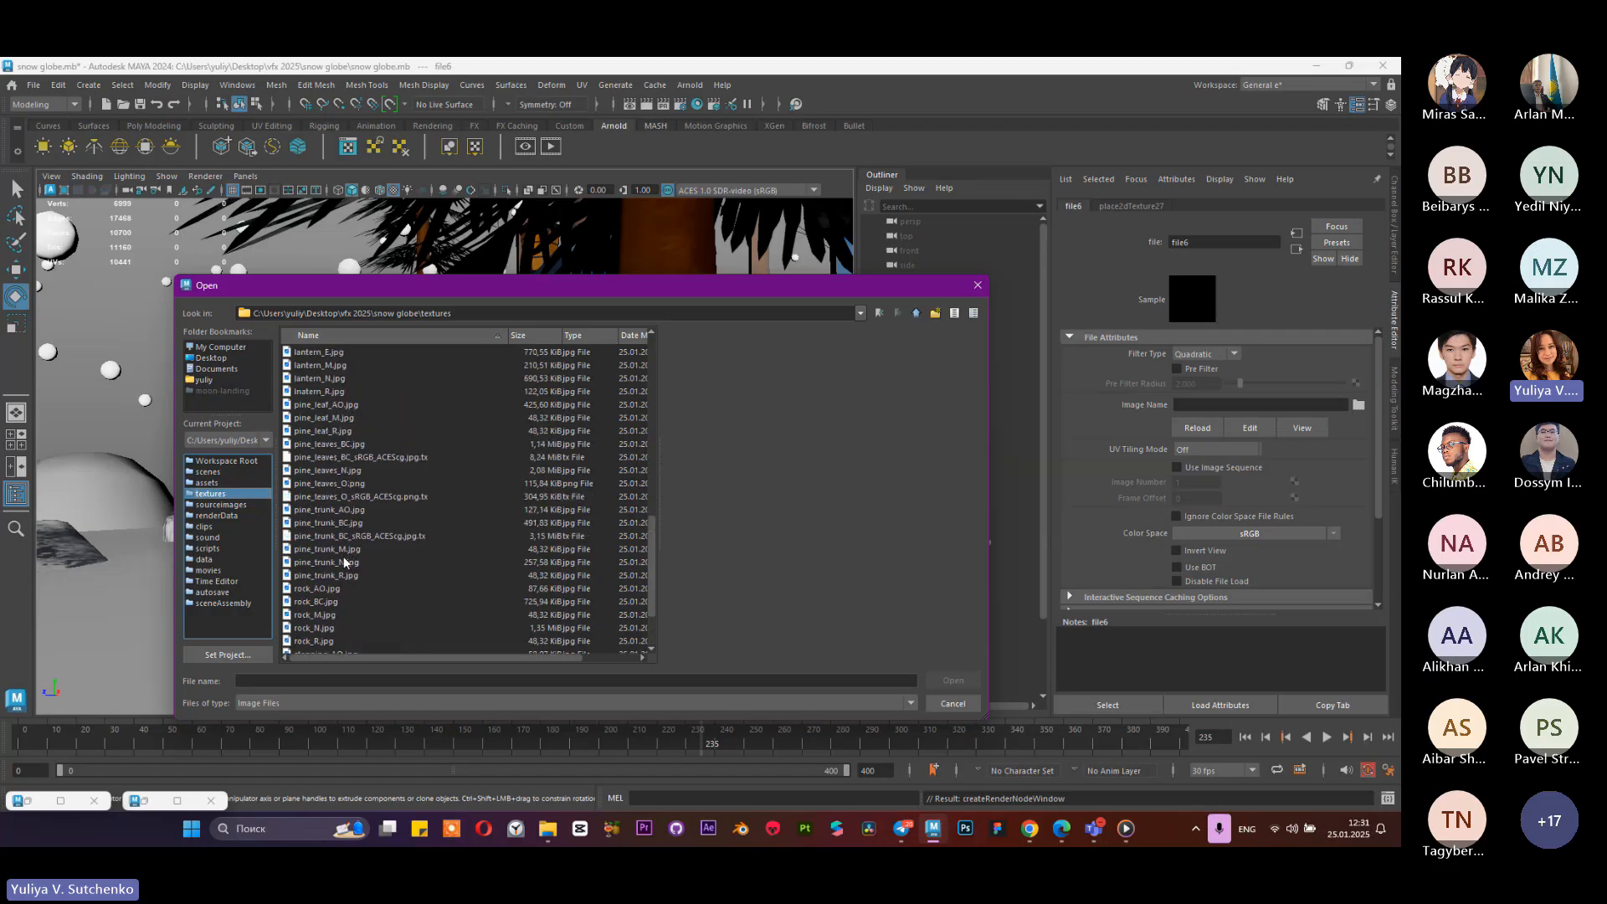
pyautogui.scroll(-2, 350, 475)
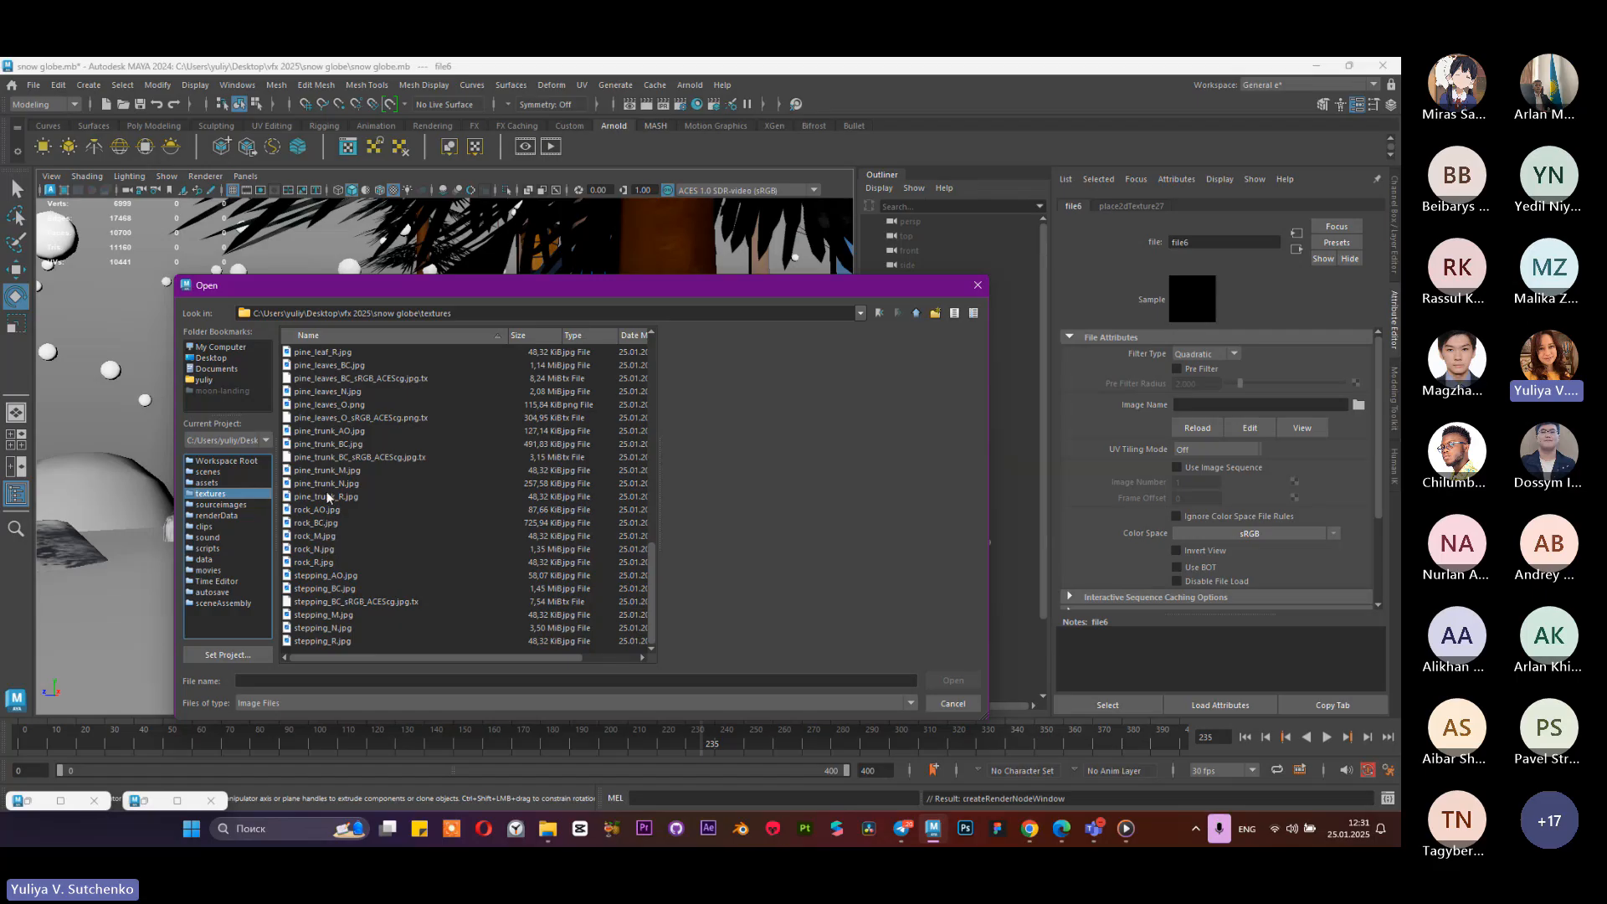
pyautogui.scroll(3, 328, 497)
pyautogui.click(329, 444)
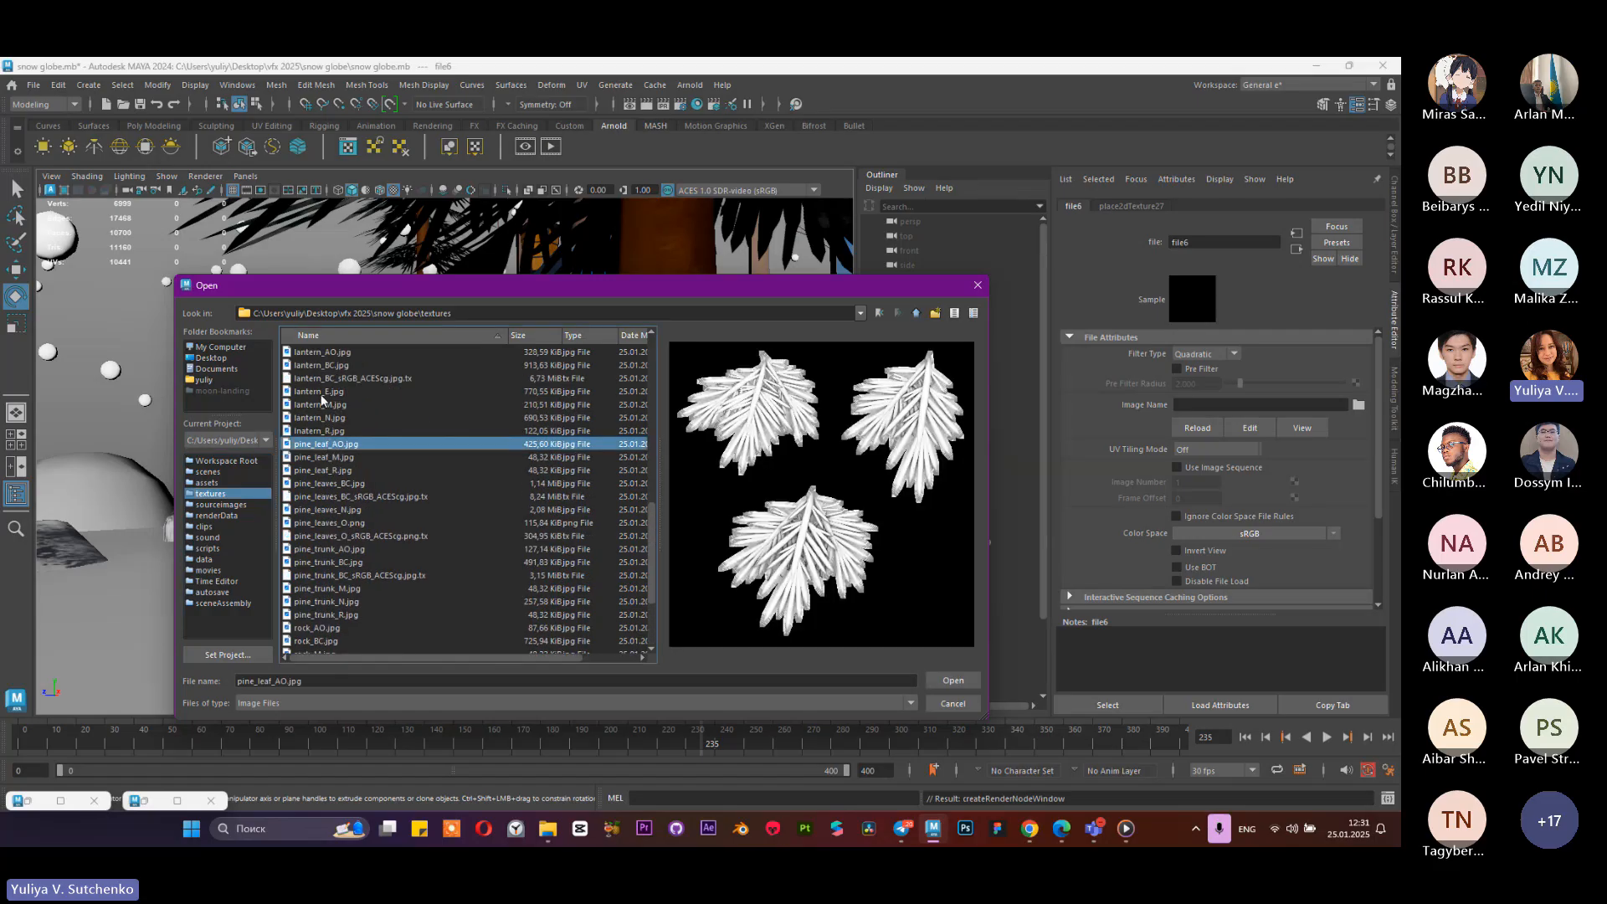
pyautogui.click(322, 393)
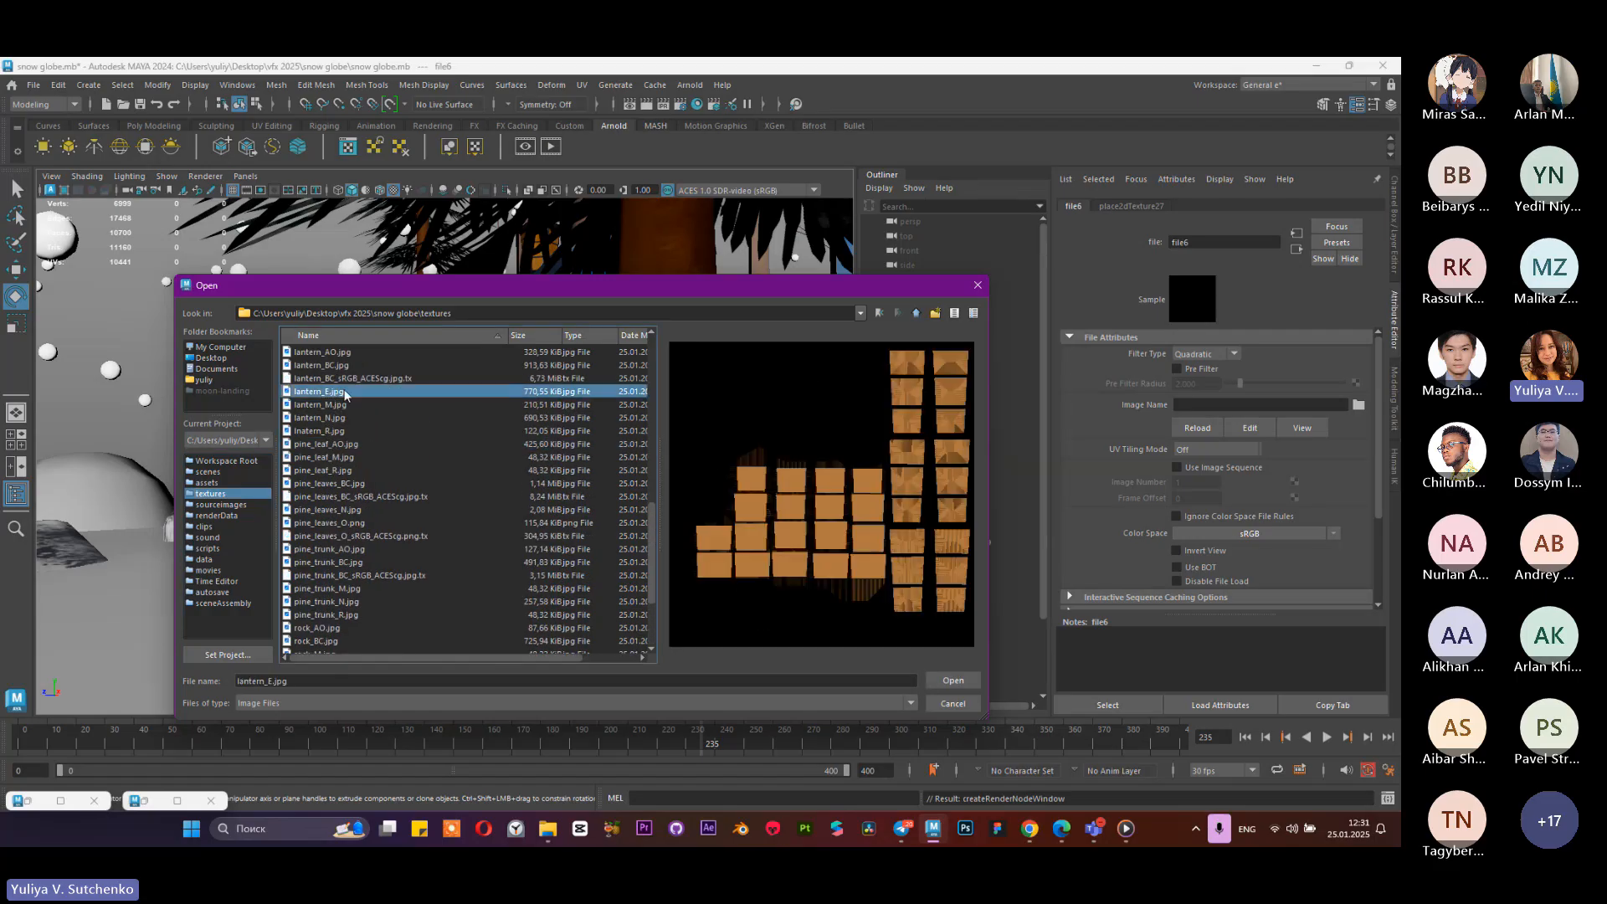
pyautogui.click(952, 679)
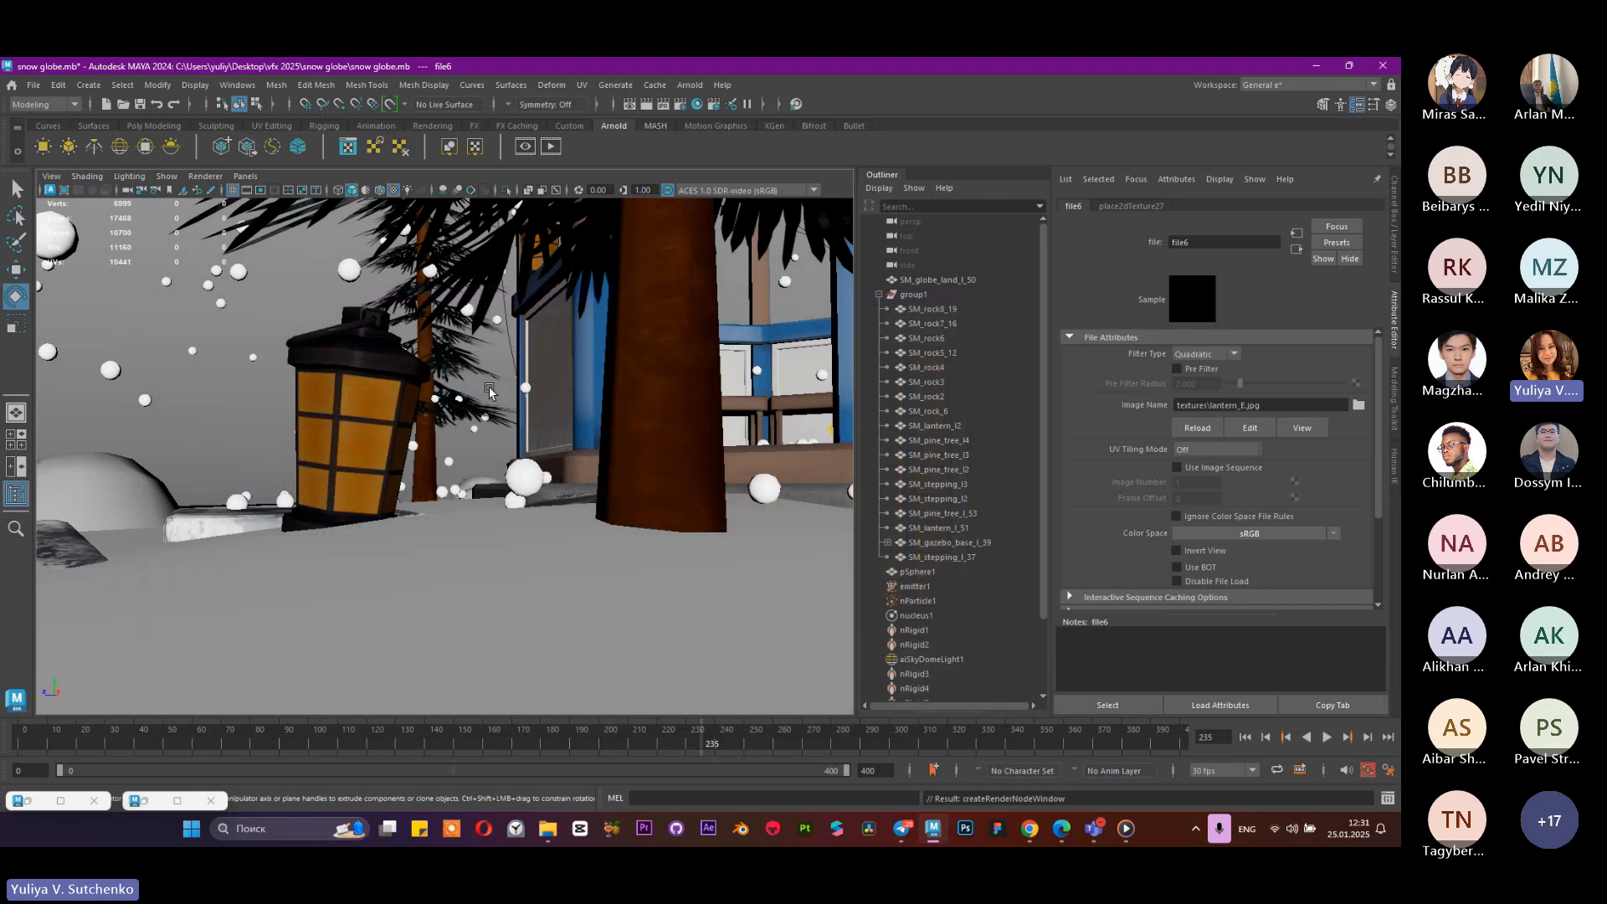
# Step: Run a brief test render of the lantern in Arnold RenderView, stop it and minimize the render window
pyautogui.click(136, 802)
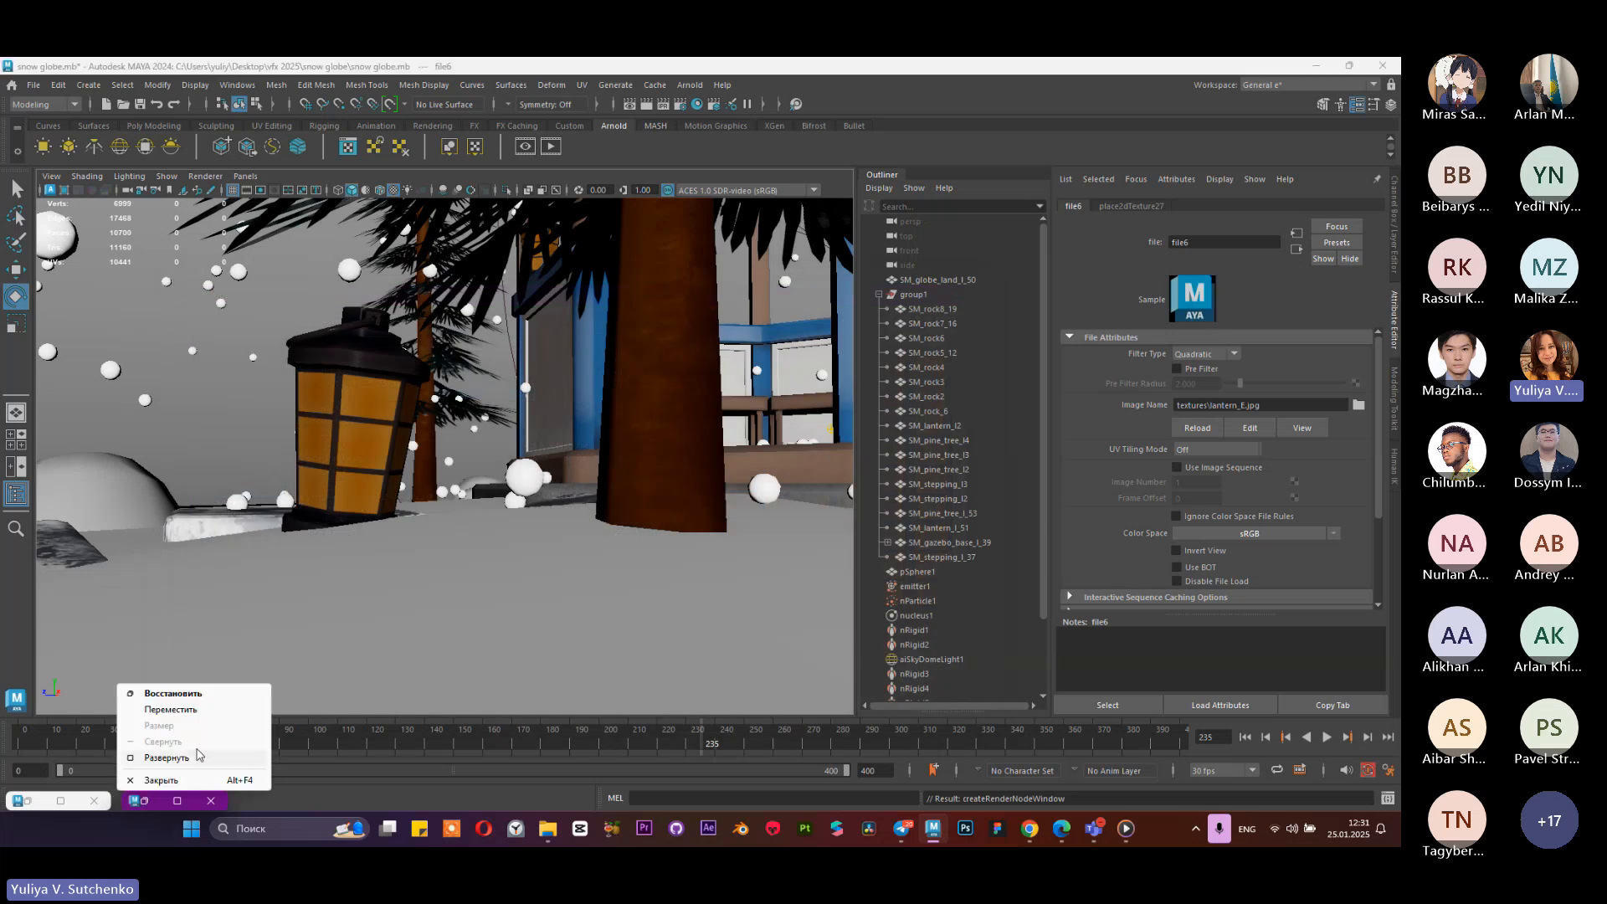
pyautogui.click(196, 696)
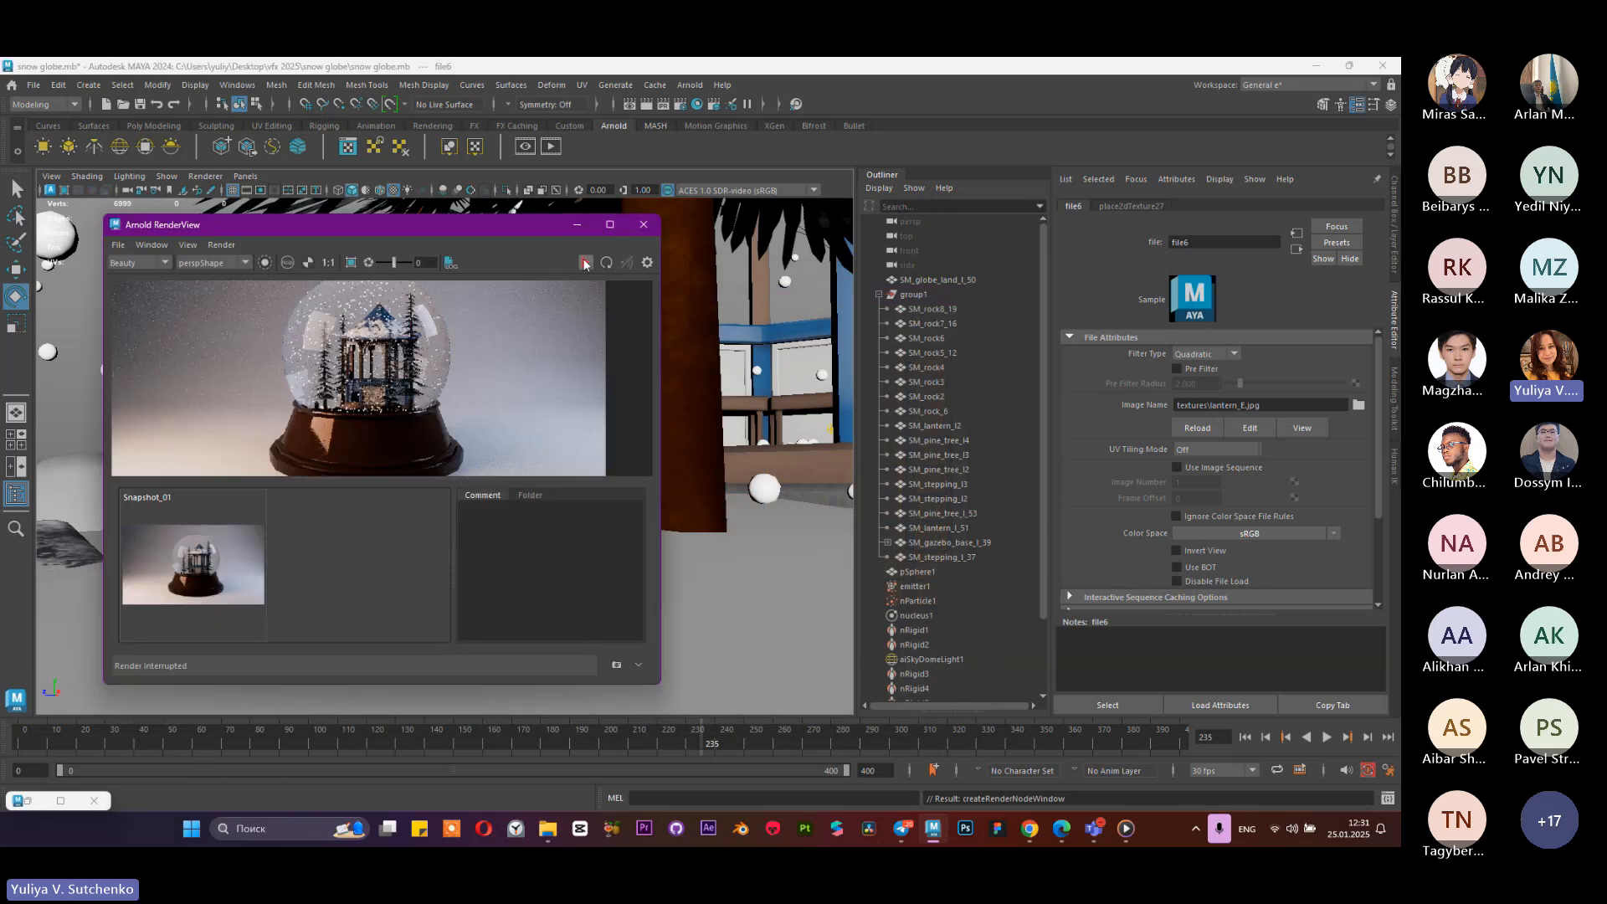
pyautogui.click(584, 264)
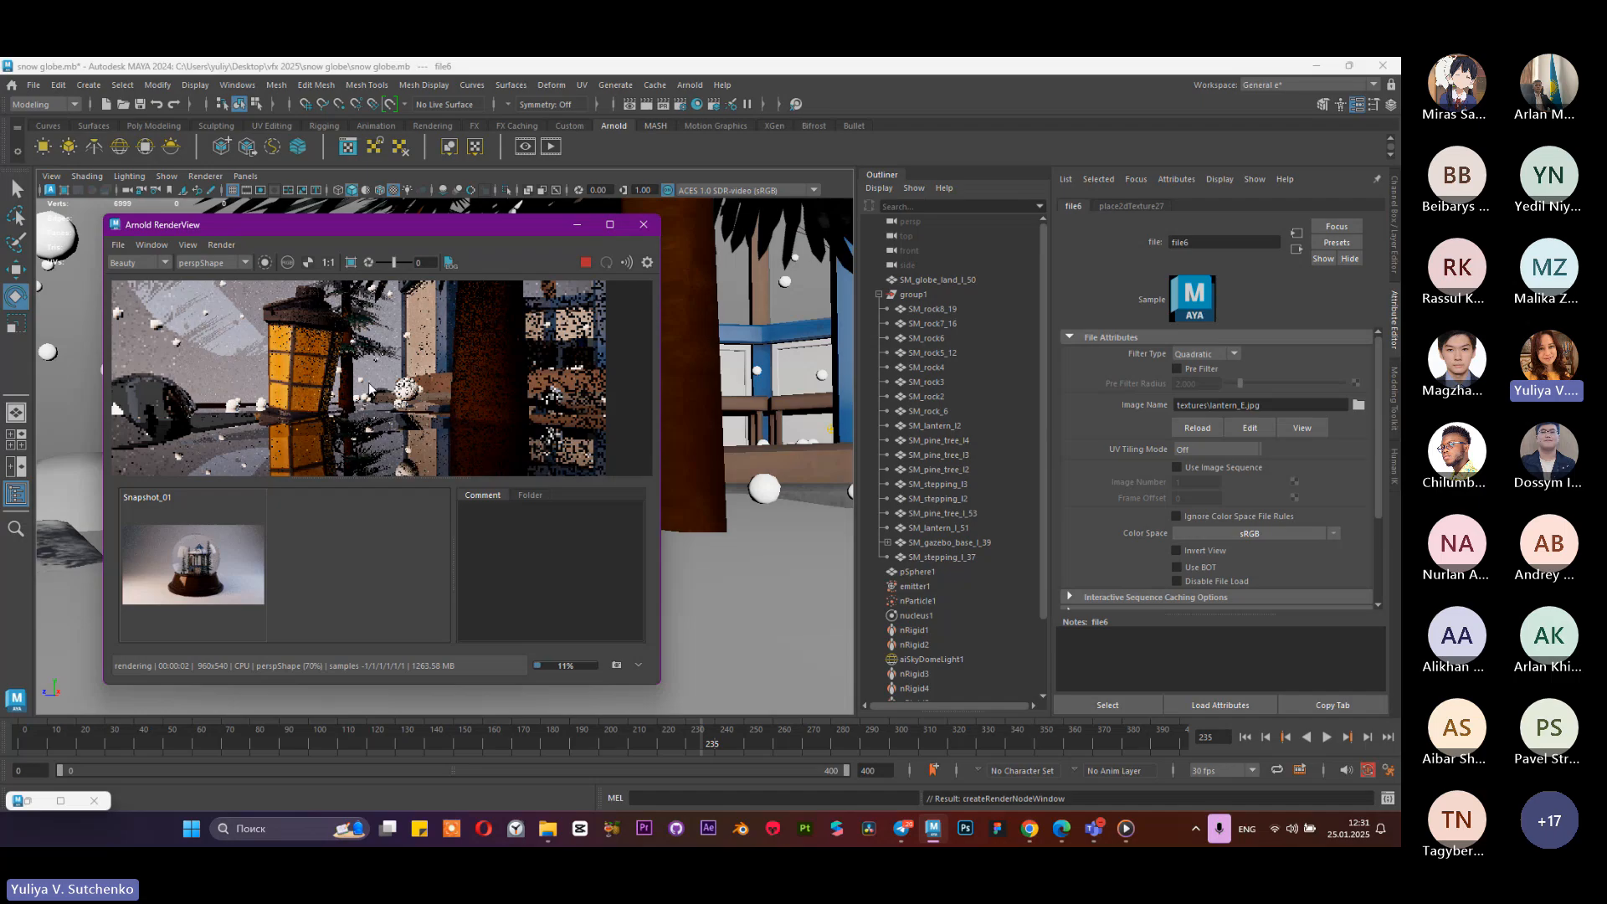
pyautogui.click(585, 262)
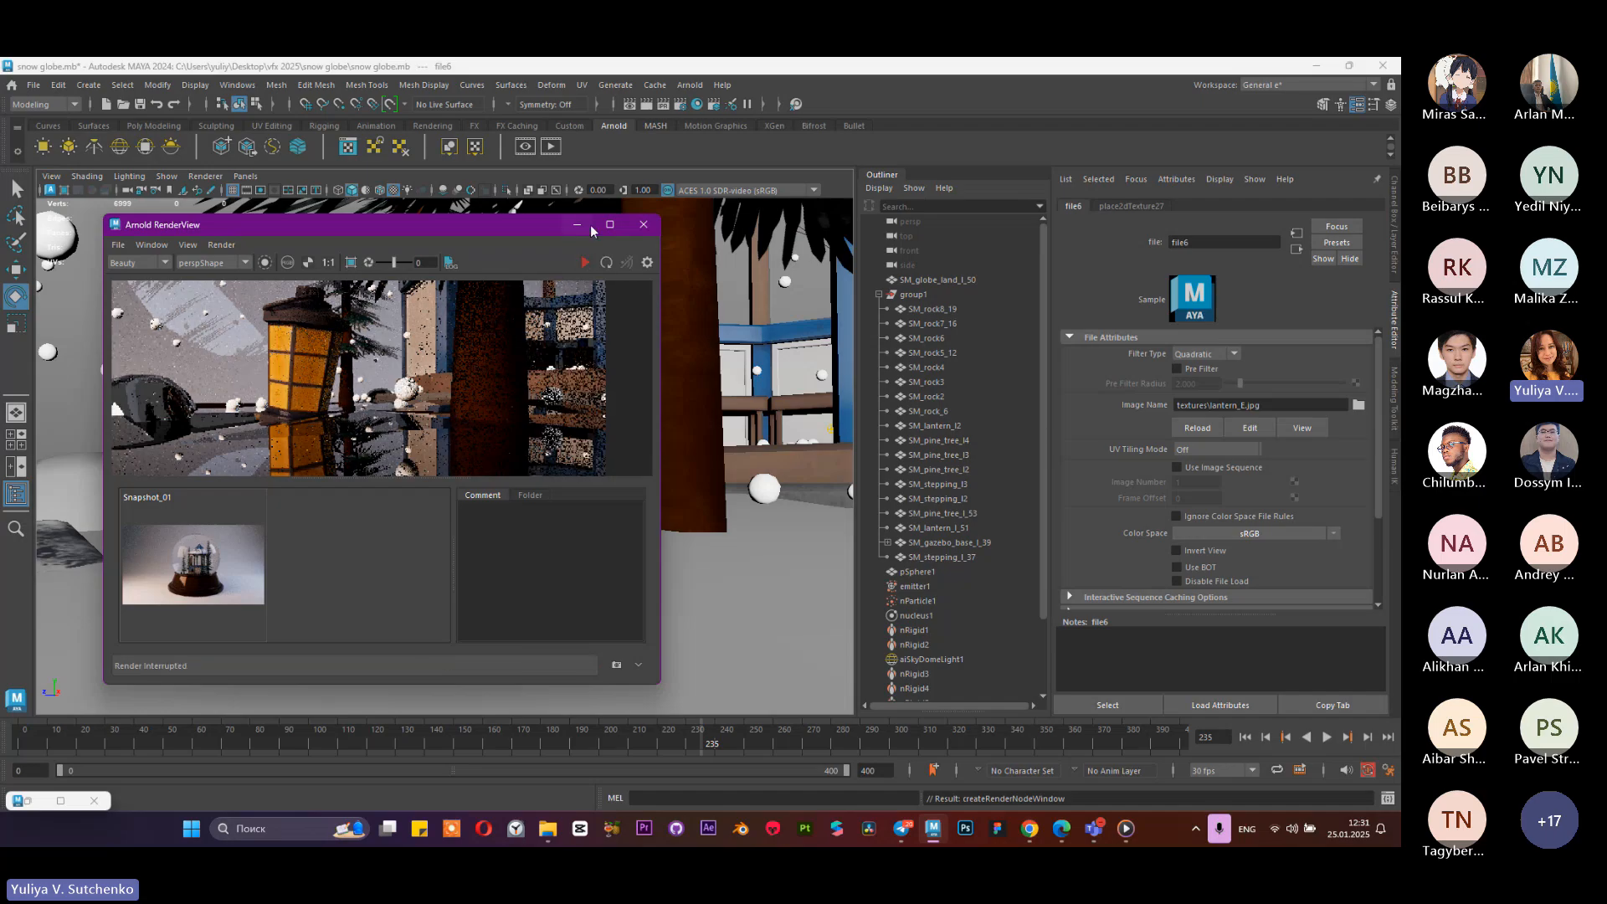
pyautogui.click(576, 224)
# Step: Raise the lantern material's emission weight to about 0.51 and start a new Arnold render
pyautogui.click(340, 433)
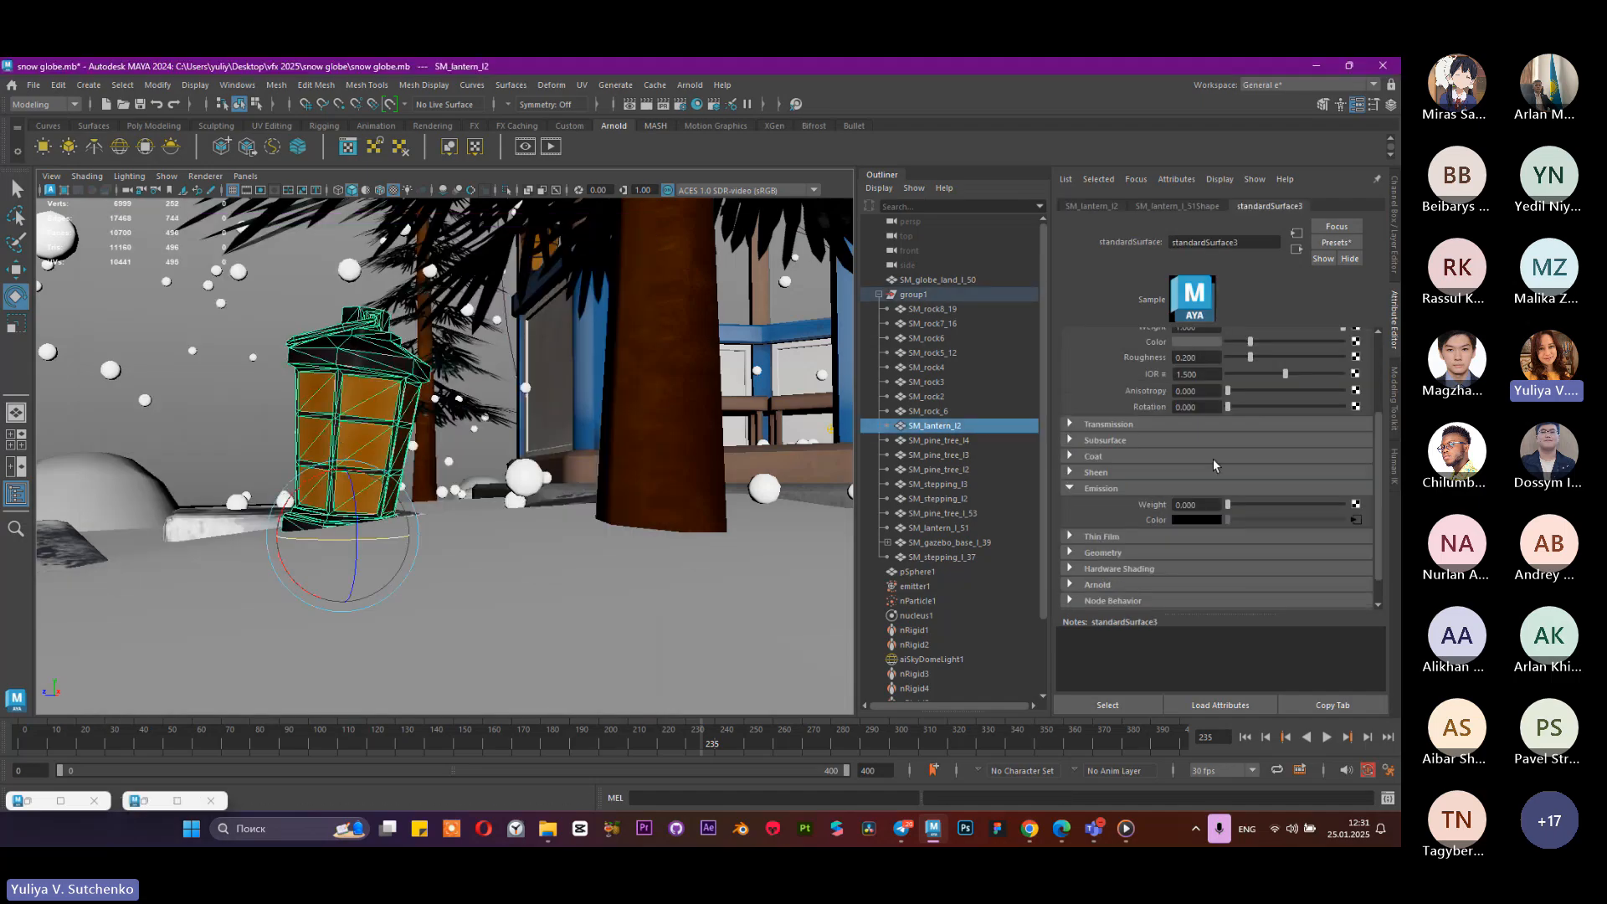
pyautogui.moveTo(1240, 505); pyautogui.dragTo(1286, 505)
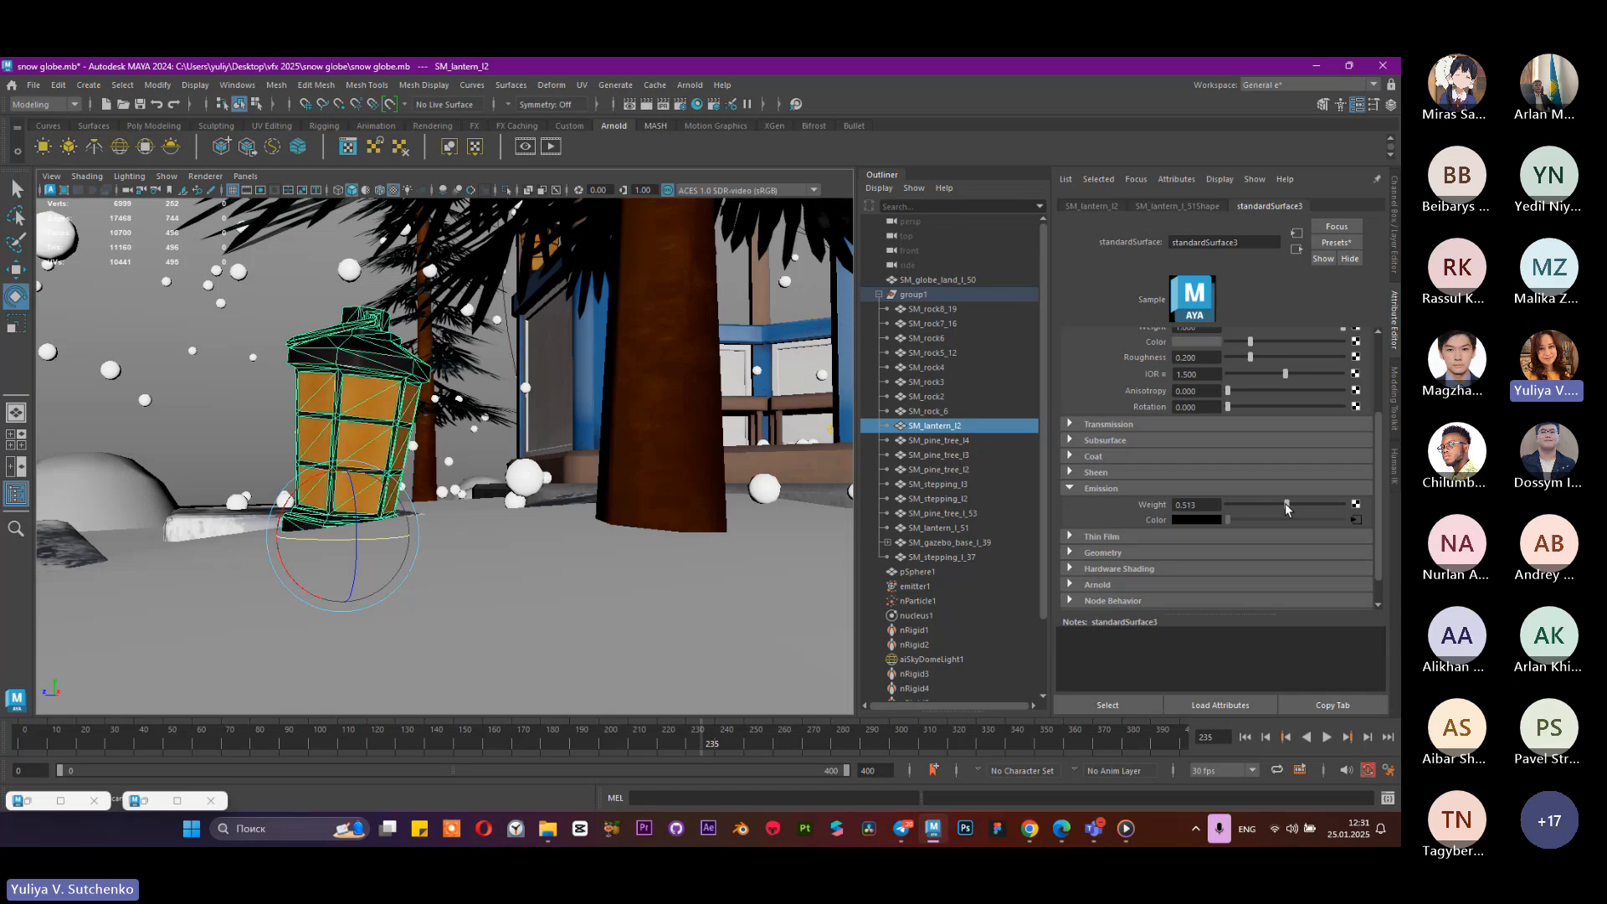
pyautogui.click(177, 800)
pyautogui.click(584, 264)
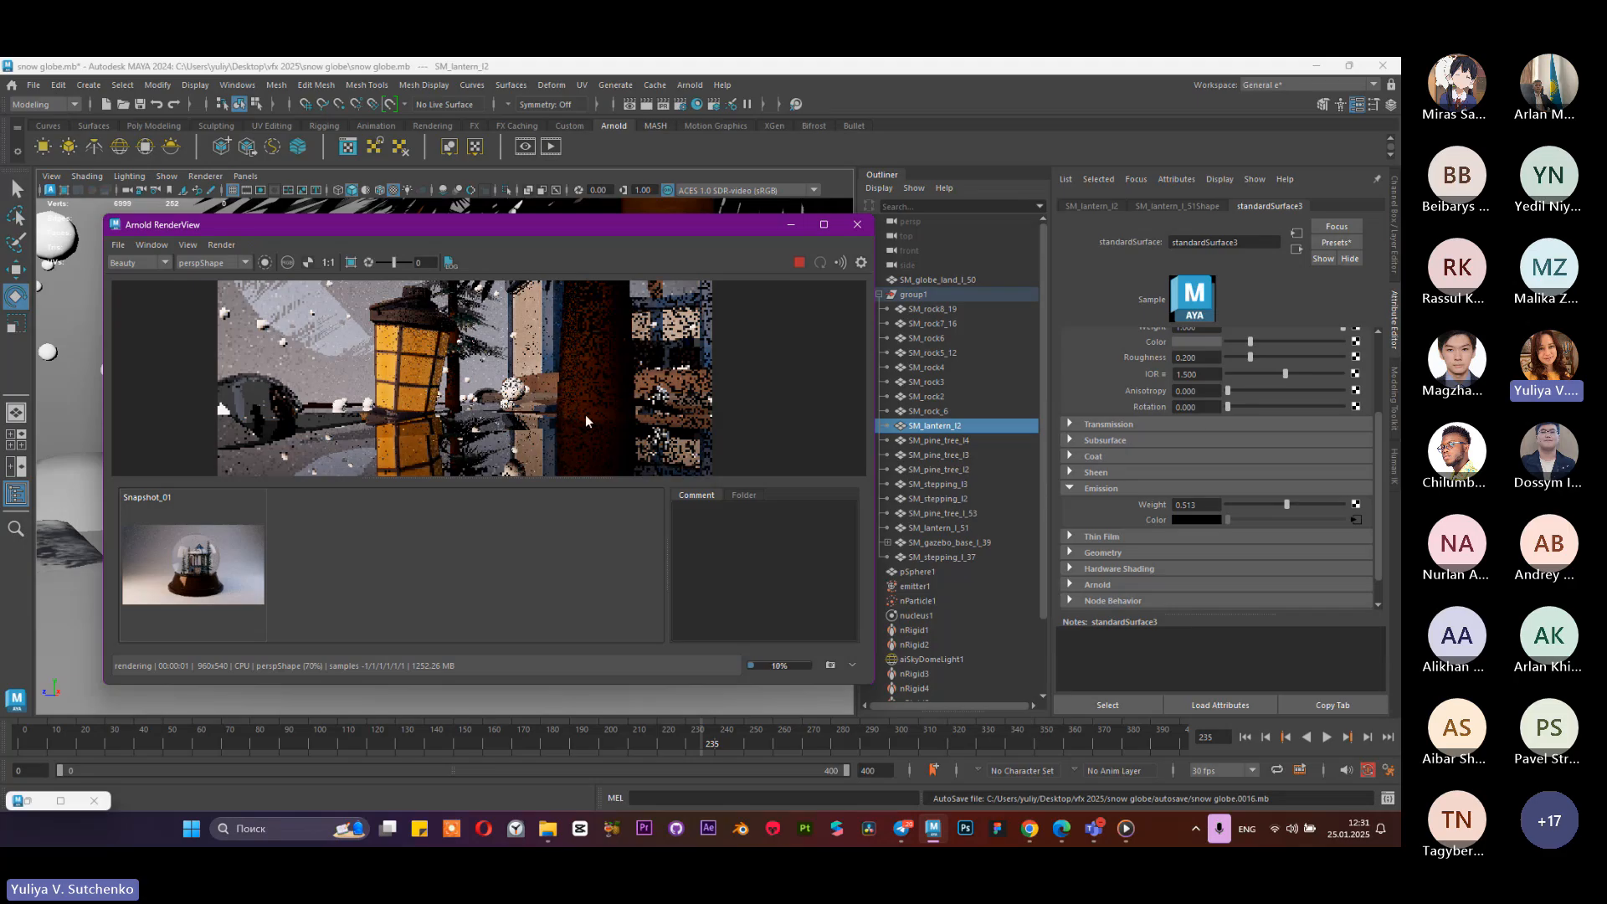
# Step: Set the lantern material's emission weight to 10 while the Arnold render updates
pyautogui.moveTo(1288, 505); pyautogui.dragTo(1343, 502)
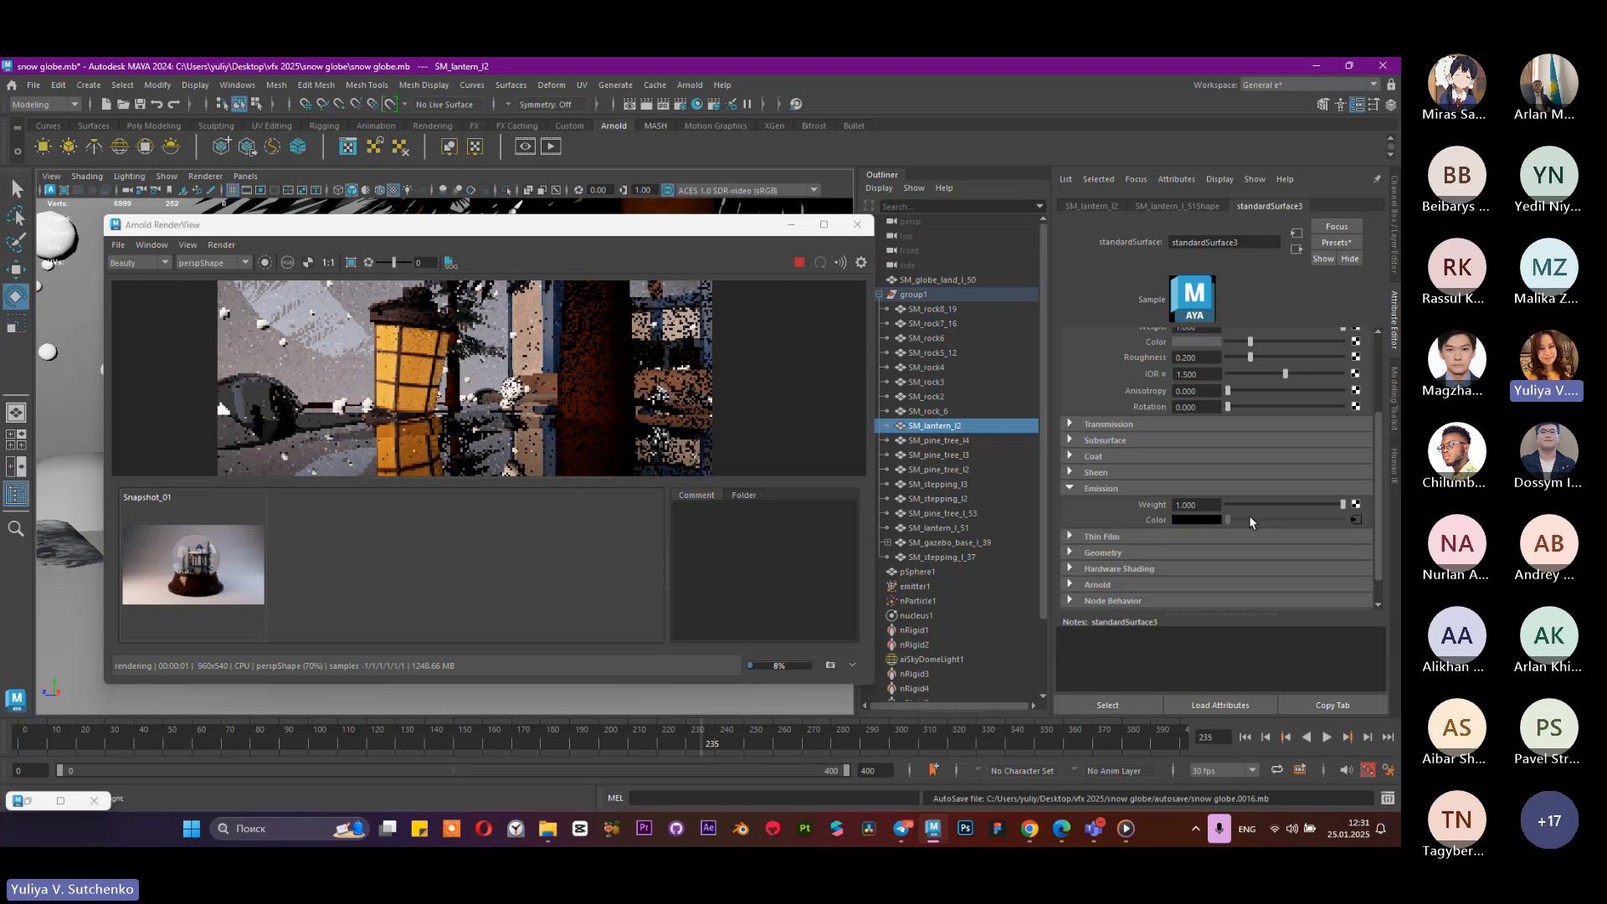
pyautogui.click(1197, 505)
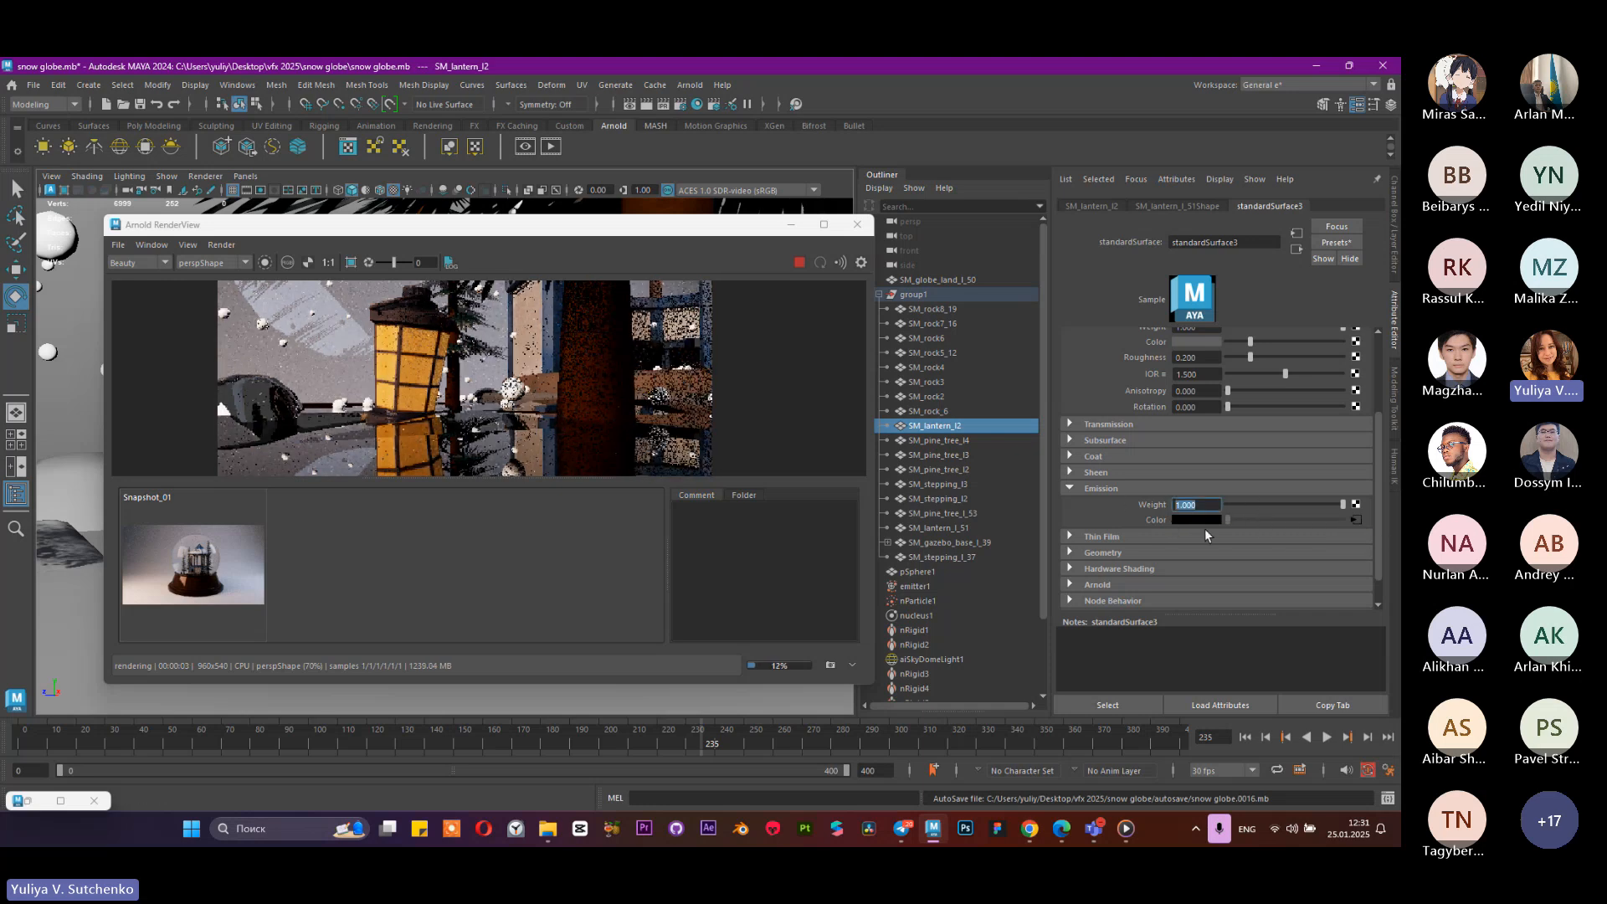
pyautogui.write('10')
pyautogui.press('Return')
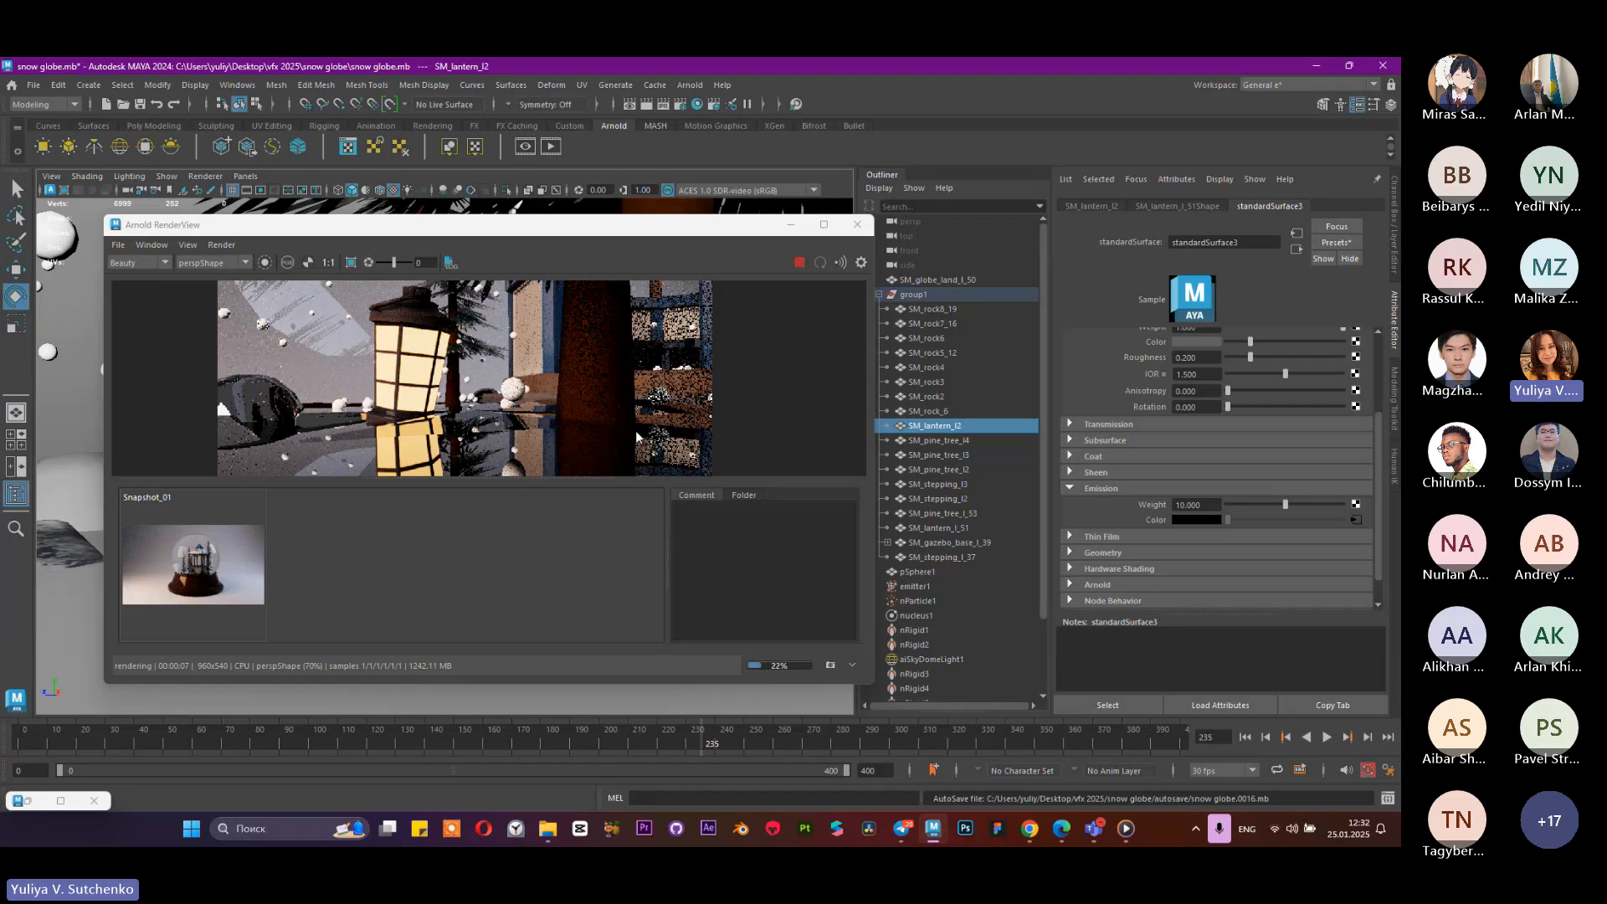
pyautogui.scroll(-4, 636, 437)
pyautogui.scroll(4, 639, 433)
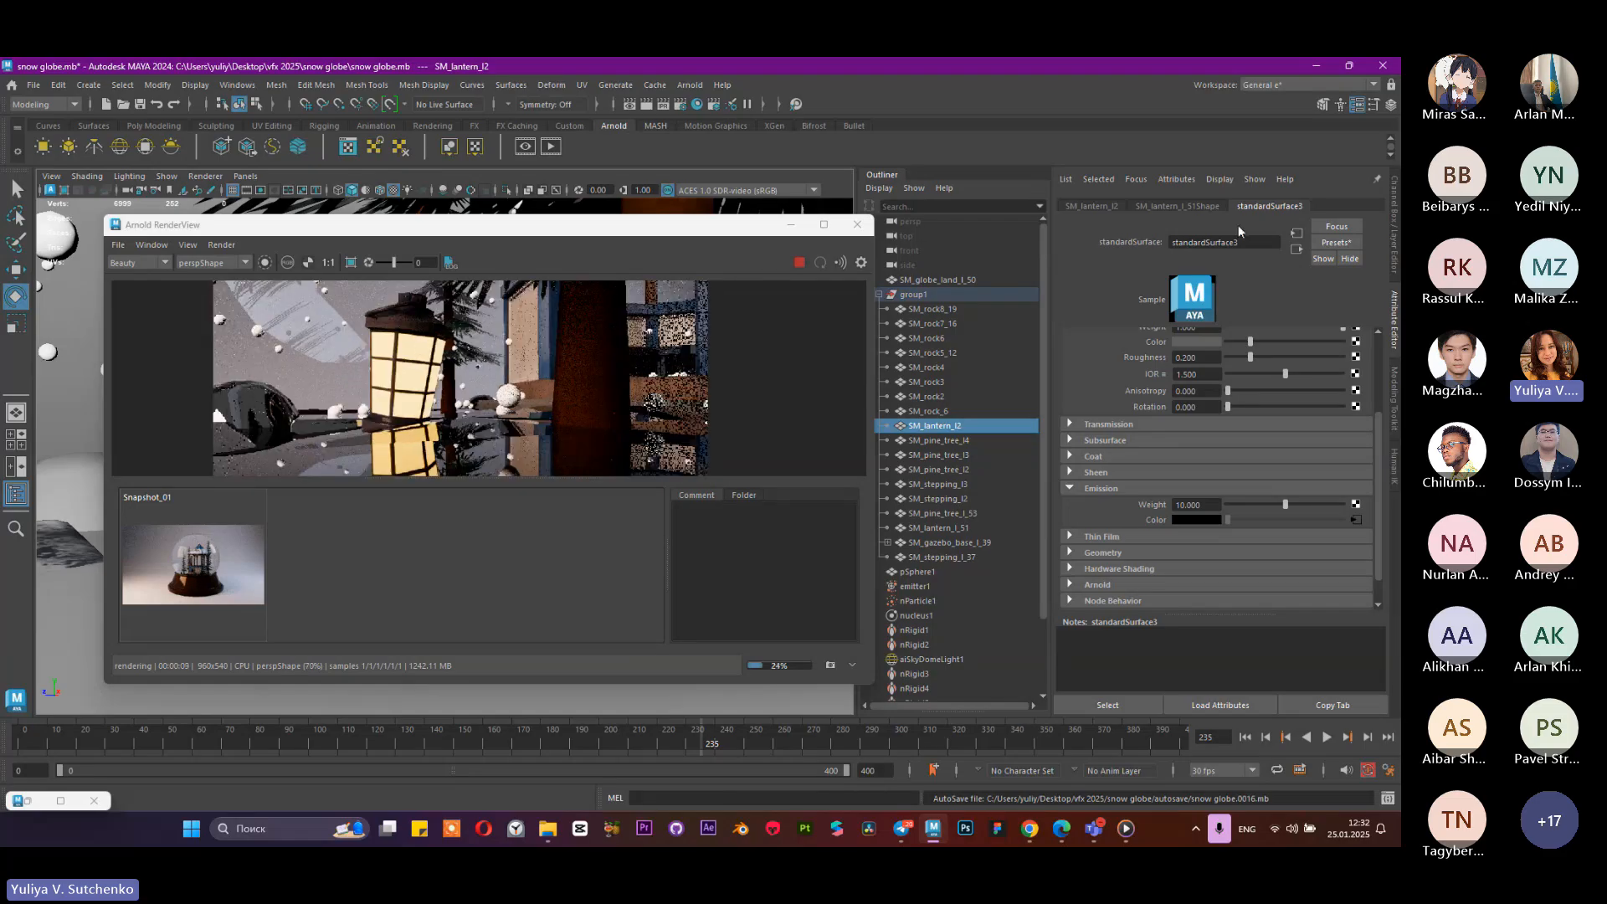
# Step: Stop the render, move its window off the lantern, and render a wider view of the gazebo with both lanterns
pyautogui.moveTo(549, 233); pyautogui.dragTo(1053, 235)
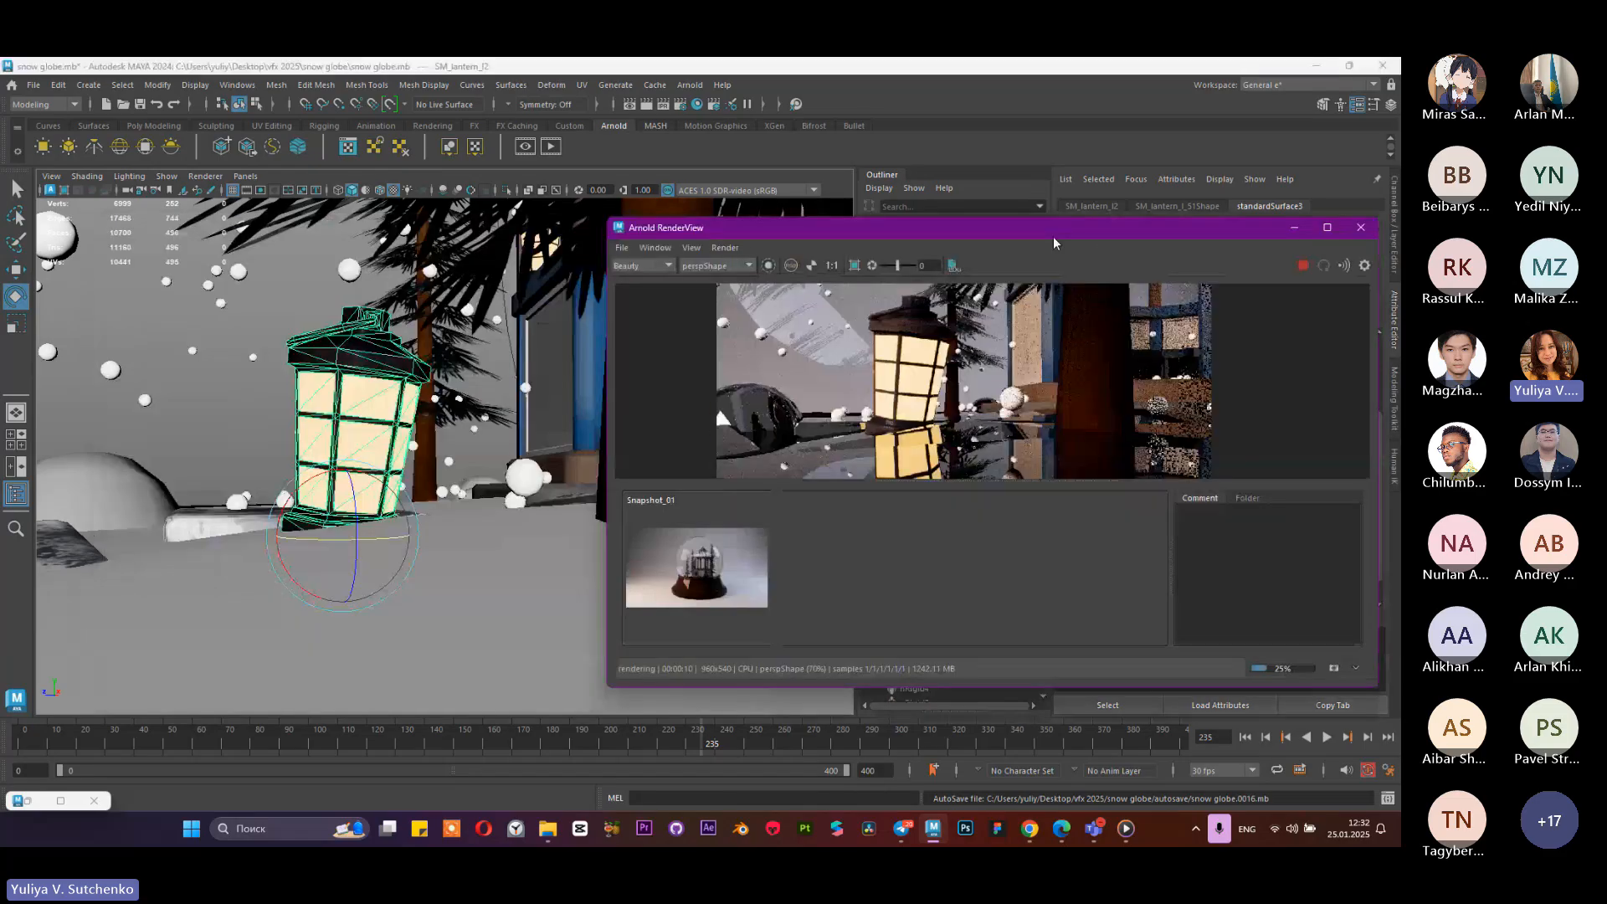
pyautogui.click(1303, 267)
pyautogui.scroll(-8, 418, 418)
pyautogui.keyDown('alt'); pyautogui.moveTo(423, 411); pyautogui.dragTo(359, 458); pyautogui.keyUp('alt')
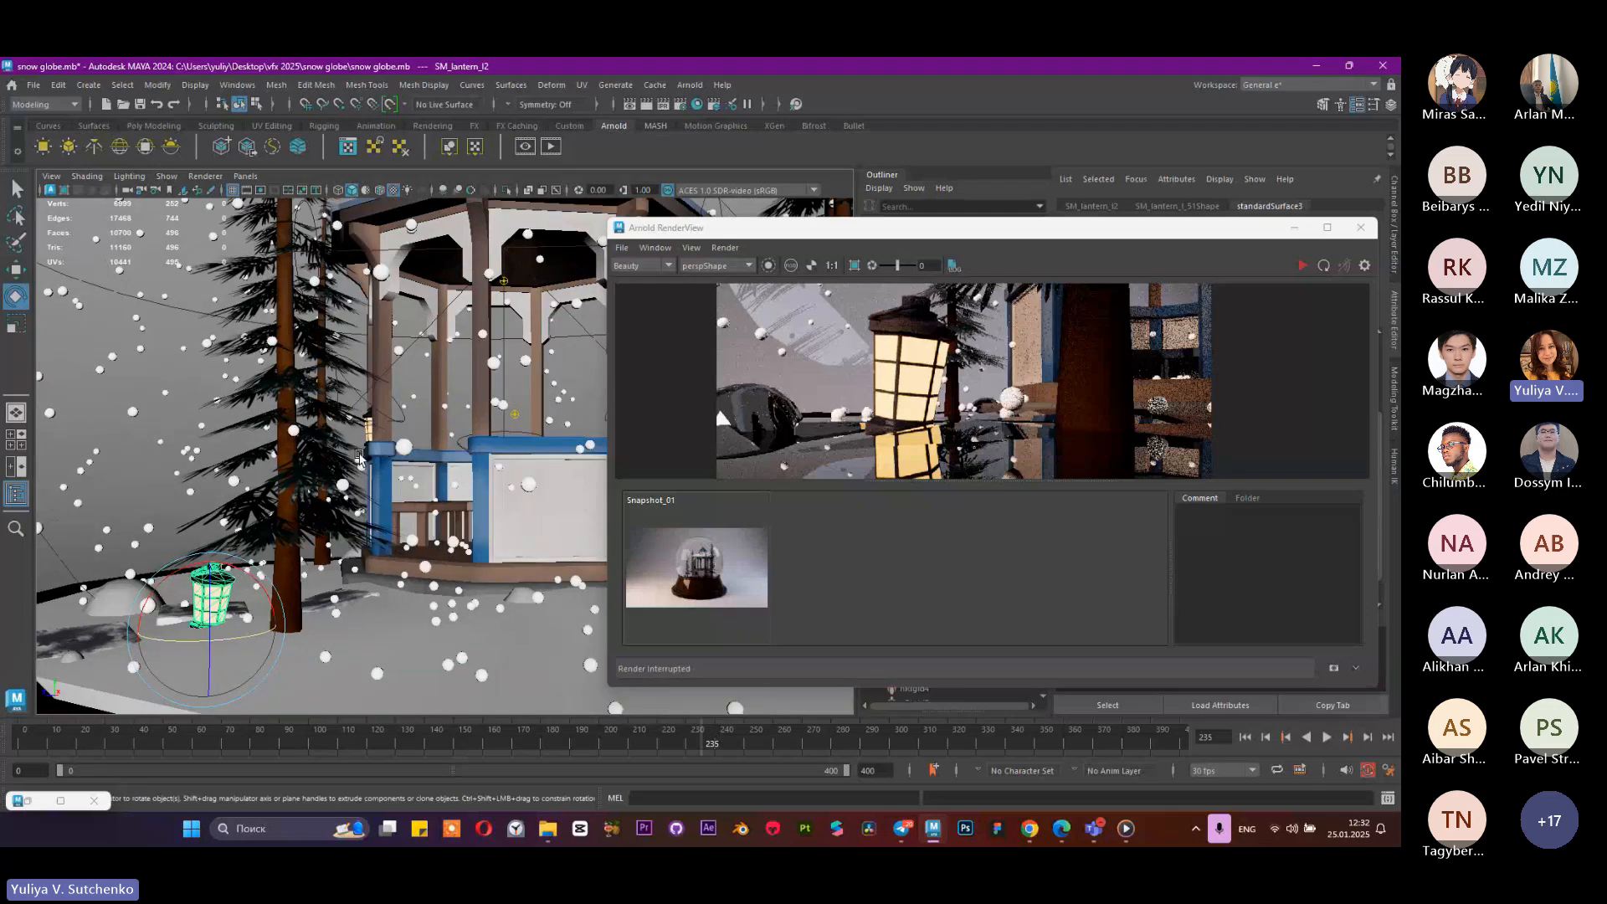
pyautogui.keyDown('alt'); pyautogui.moveTo(359, 458); pyautogui.dragTo(277, 509, button='middle'); pyautogui.keyUp('alt')
pyautogui.keyDown('alt'); pyautogui.moveTo(276, 509); pyautogui.dragTo(393, 485); pyautogui.keyUp('alt')
pyautogui.keyDown('alt'); pyautogui.moveTo(393, 485); pyautogui.dragTo(544, 402, button='middle'); pyautogui.keyUp('alt')
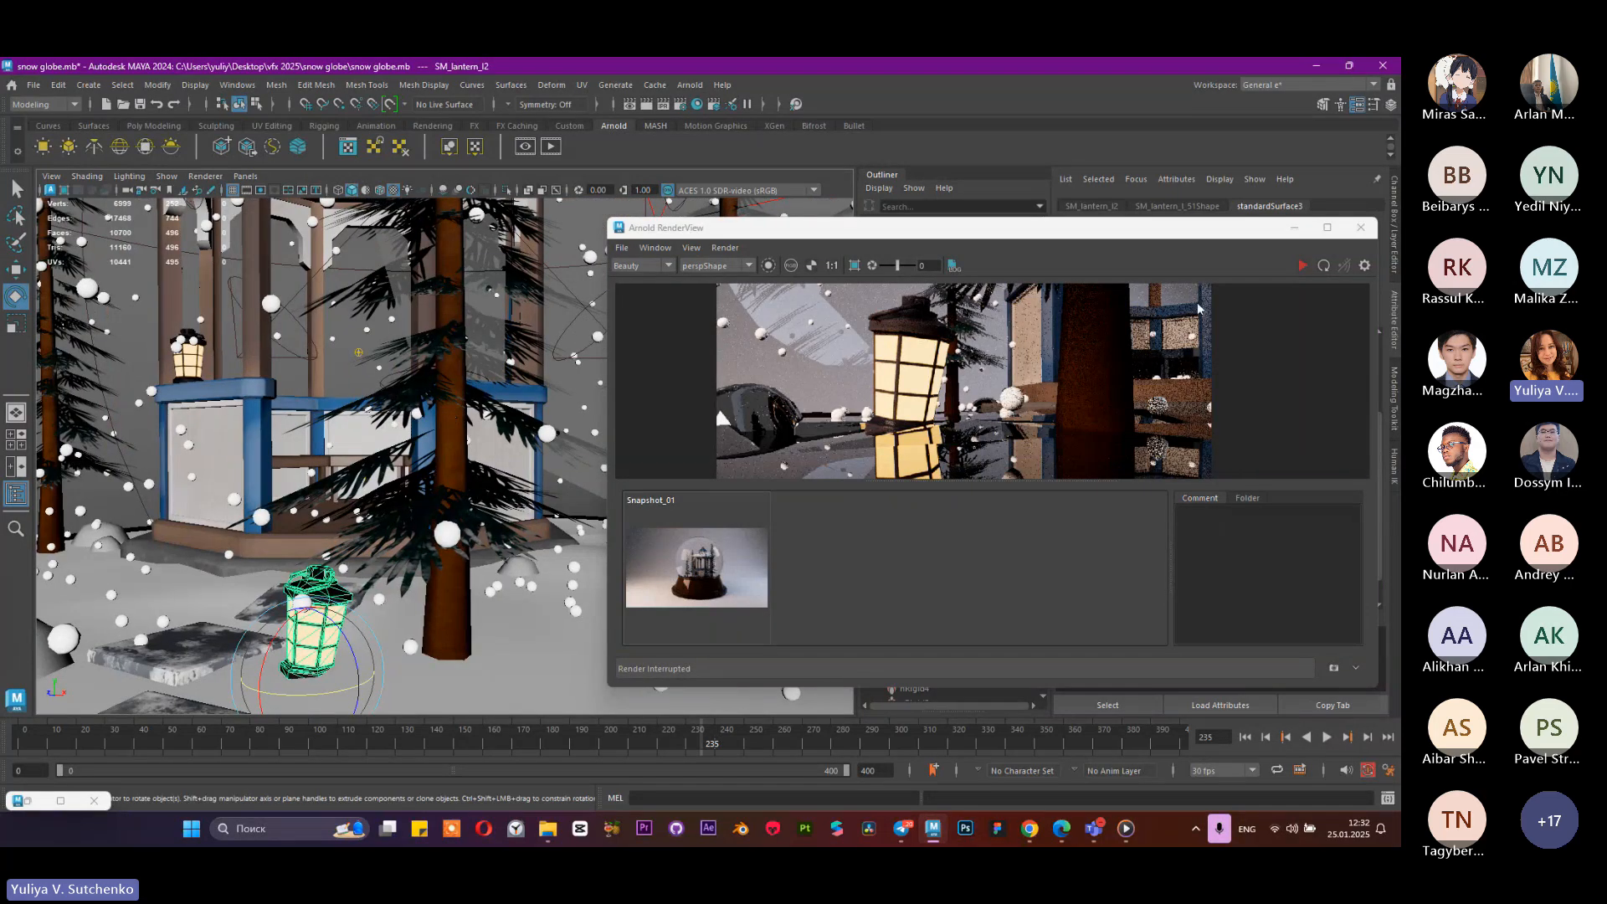
pyautogui.click(1302, 265)
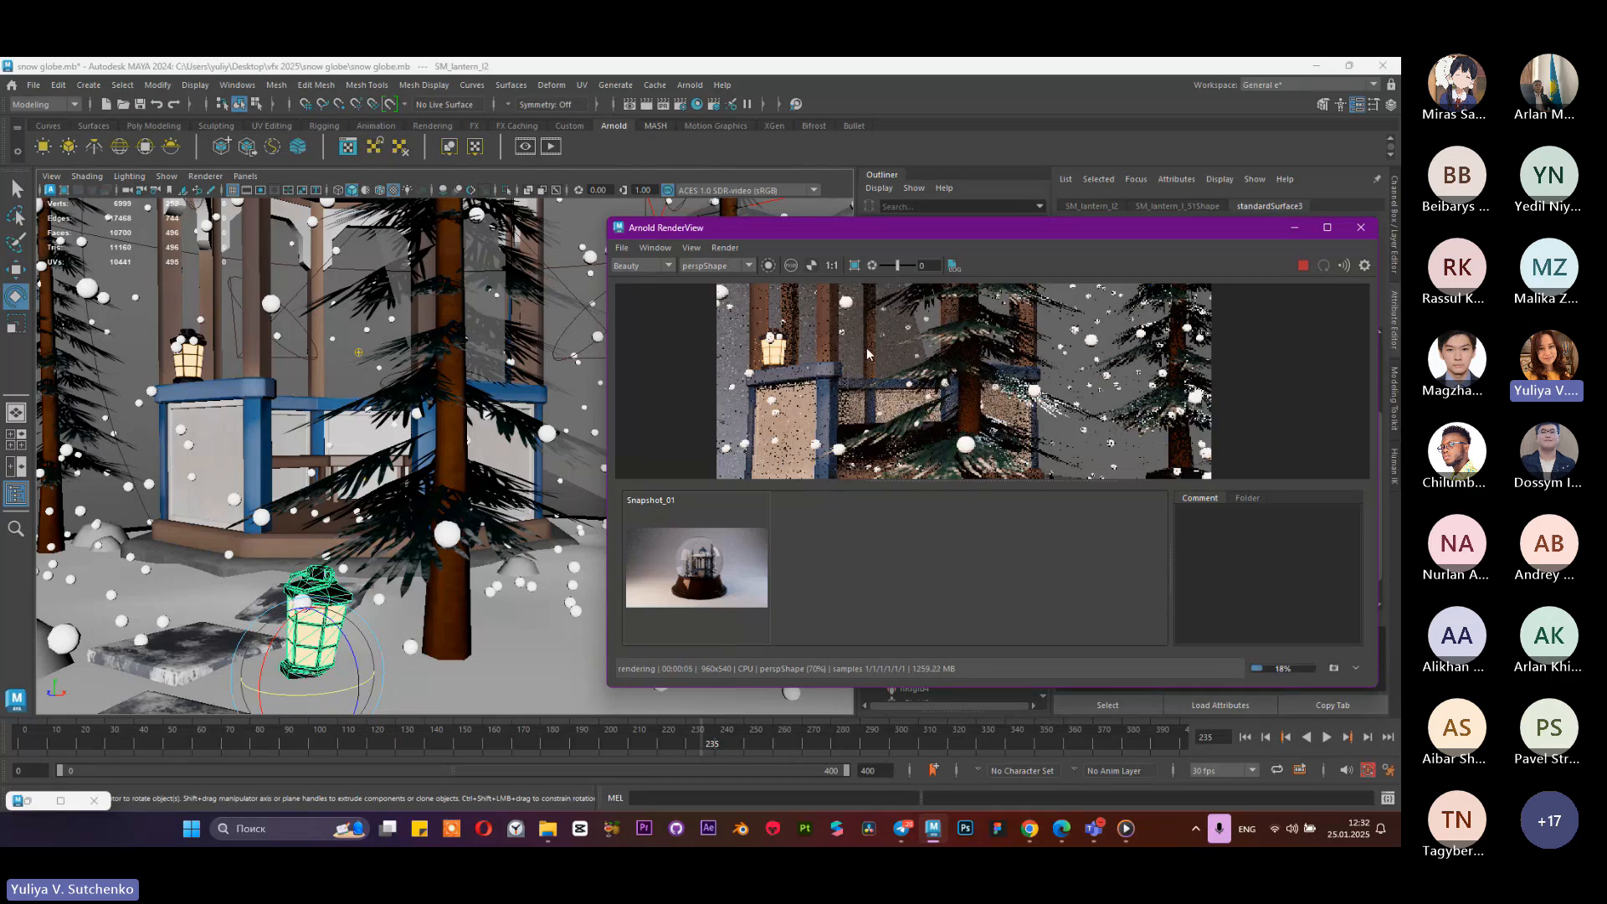
pyautogui.scroll(-2, 958, 427)
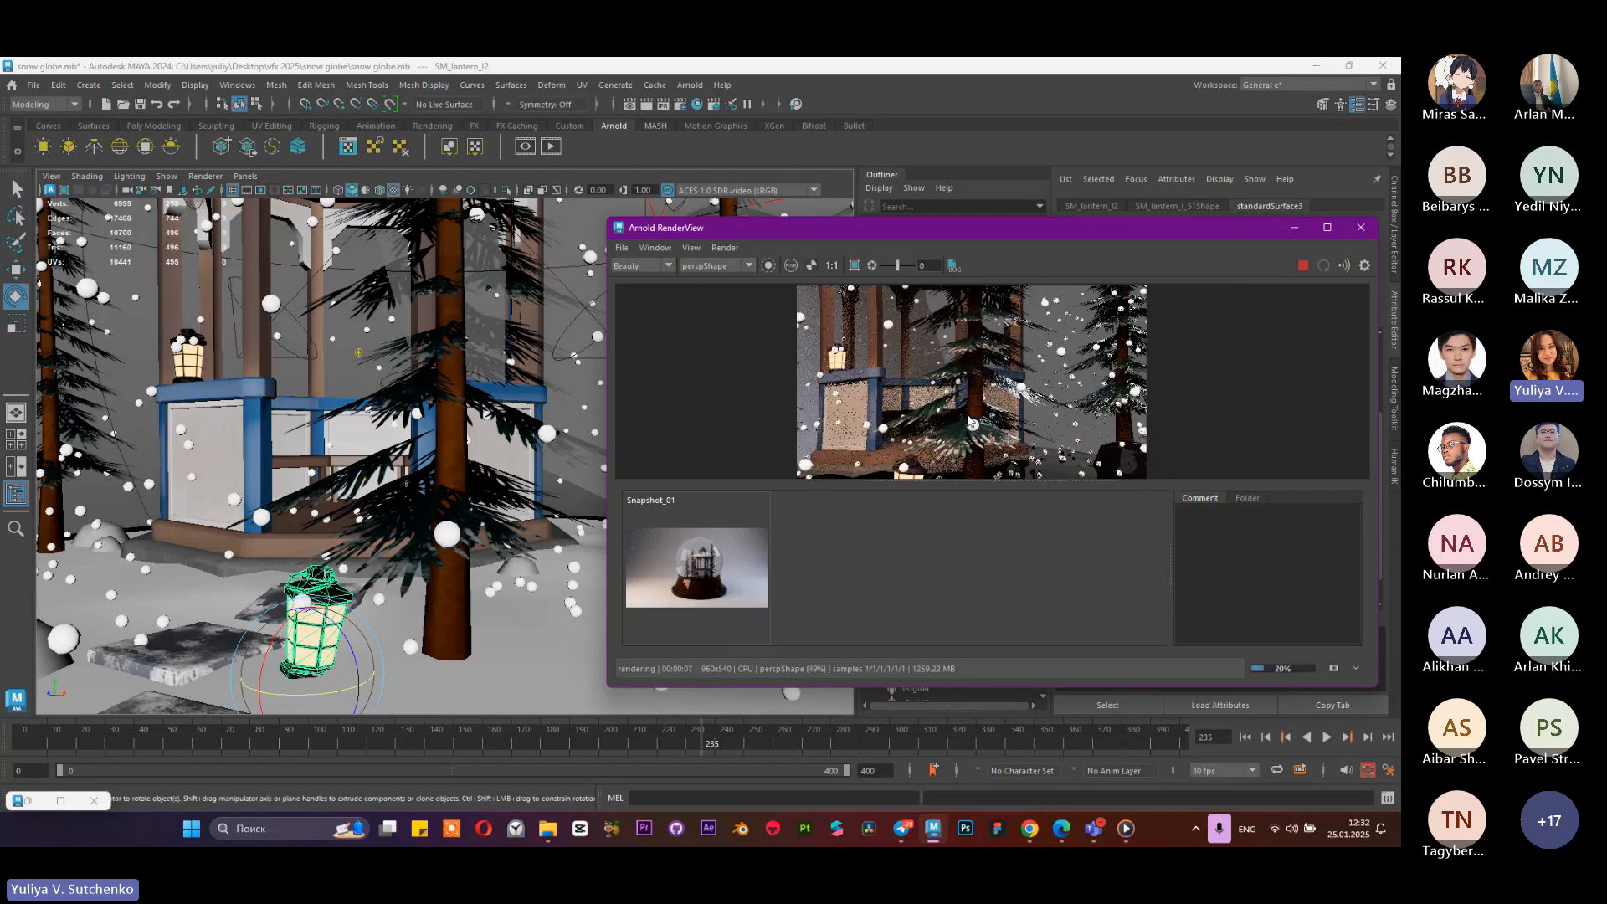
# Step: Stop the render, minimize its window, and change the globe's snowy ground material to Lambert
pyautogui.click(1303, 265)
pyautogui.click(1294, 227)
pyautogui.keyDown('alt'); pyautogui.moveTo(661, 602); pyautogui.dragTo(519, 611); pyautogui.keyUp('alt')
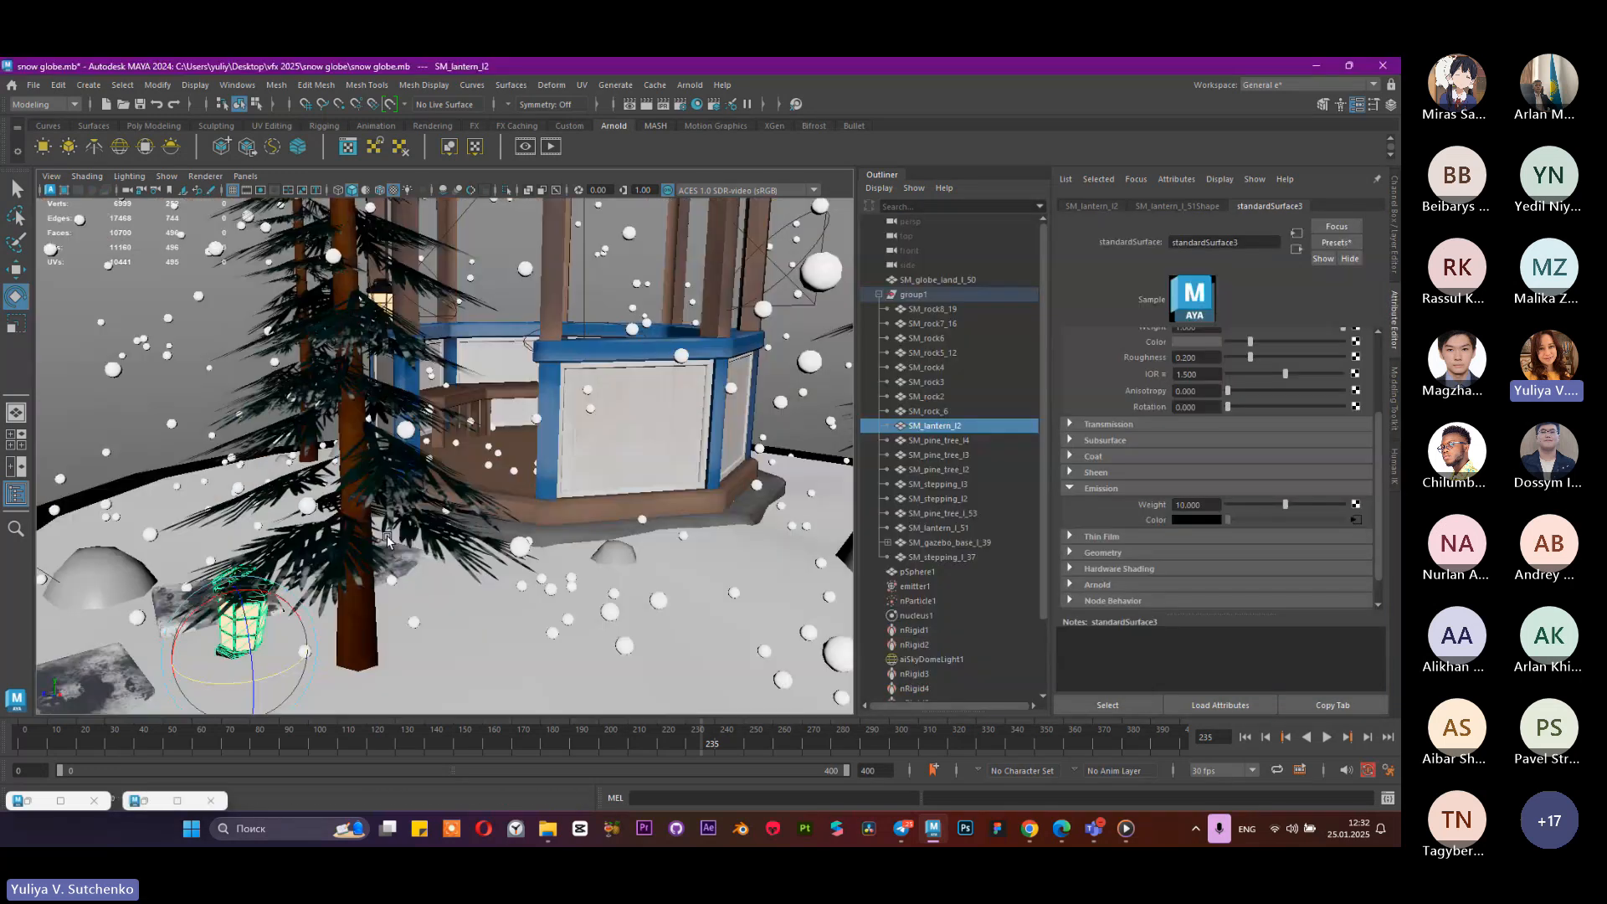
pyautogui.keyDown('alt'); pyautogui.moveTo(518, 610); pyautogui.dragTo(565, 527, button='middle'); pyautogui.keyUp('alt')
pyautogui.keyDown('alt'); pyautogui.moveTo(565, 527); pyautogui.dragTo(499, 546); pyautogui.keyUp('alt')
pyautogui.click(499, 545)
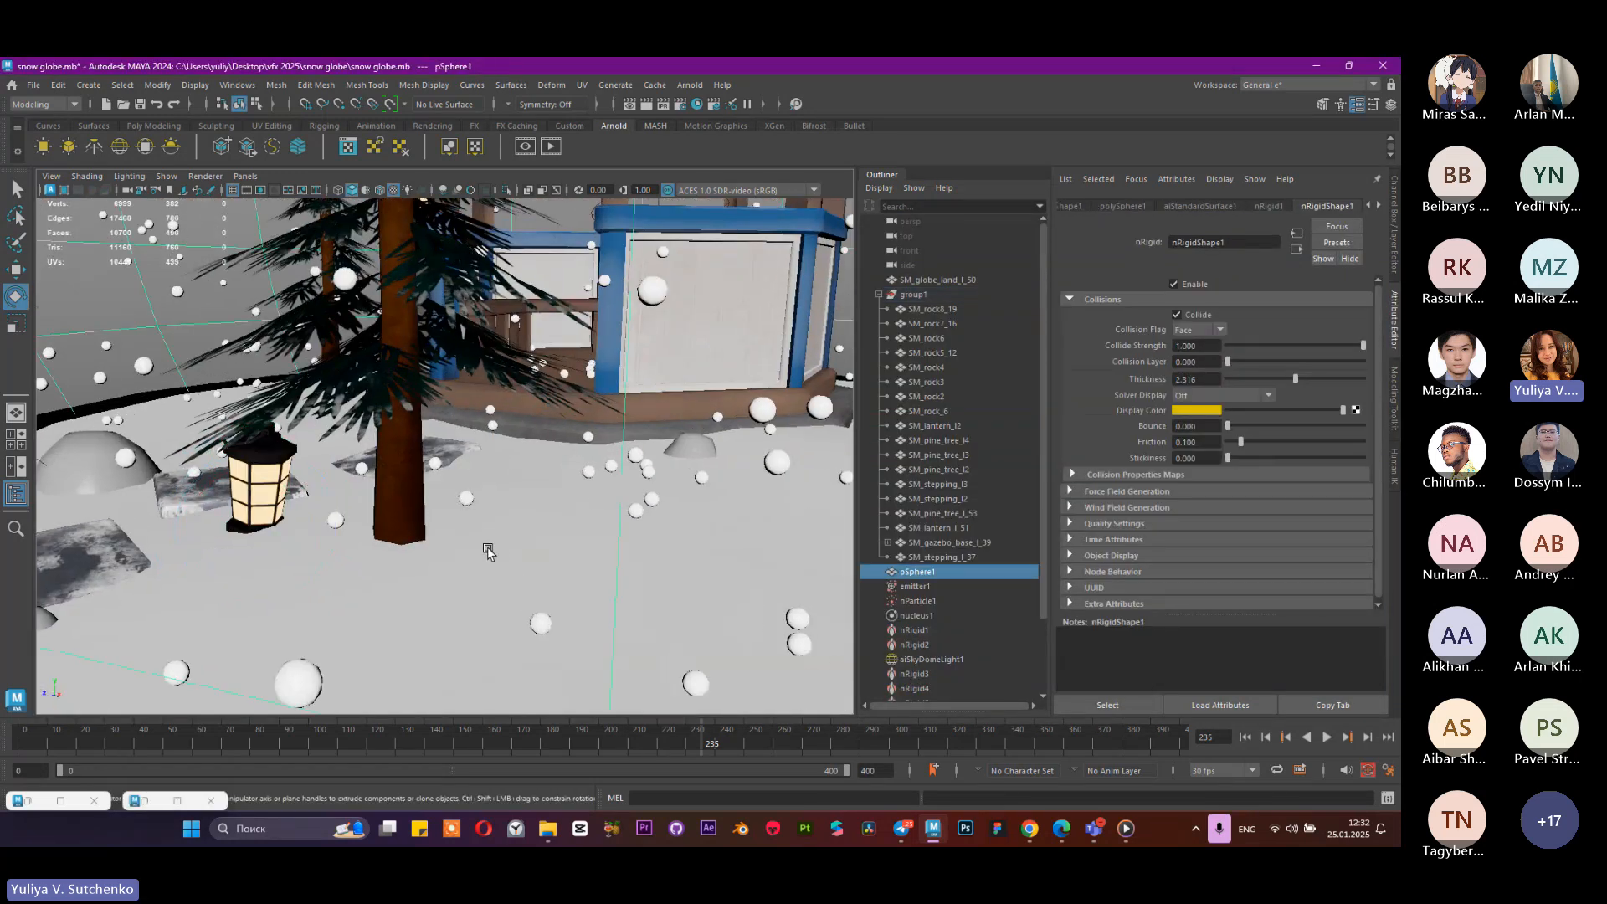
pyautogui.click(962, 556)
pyautogui.click(976, 278)
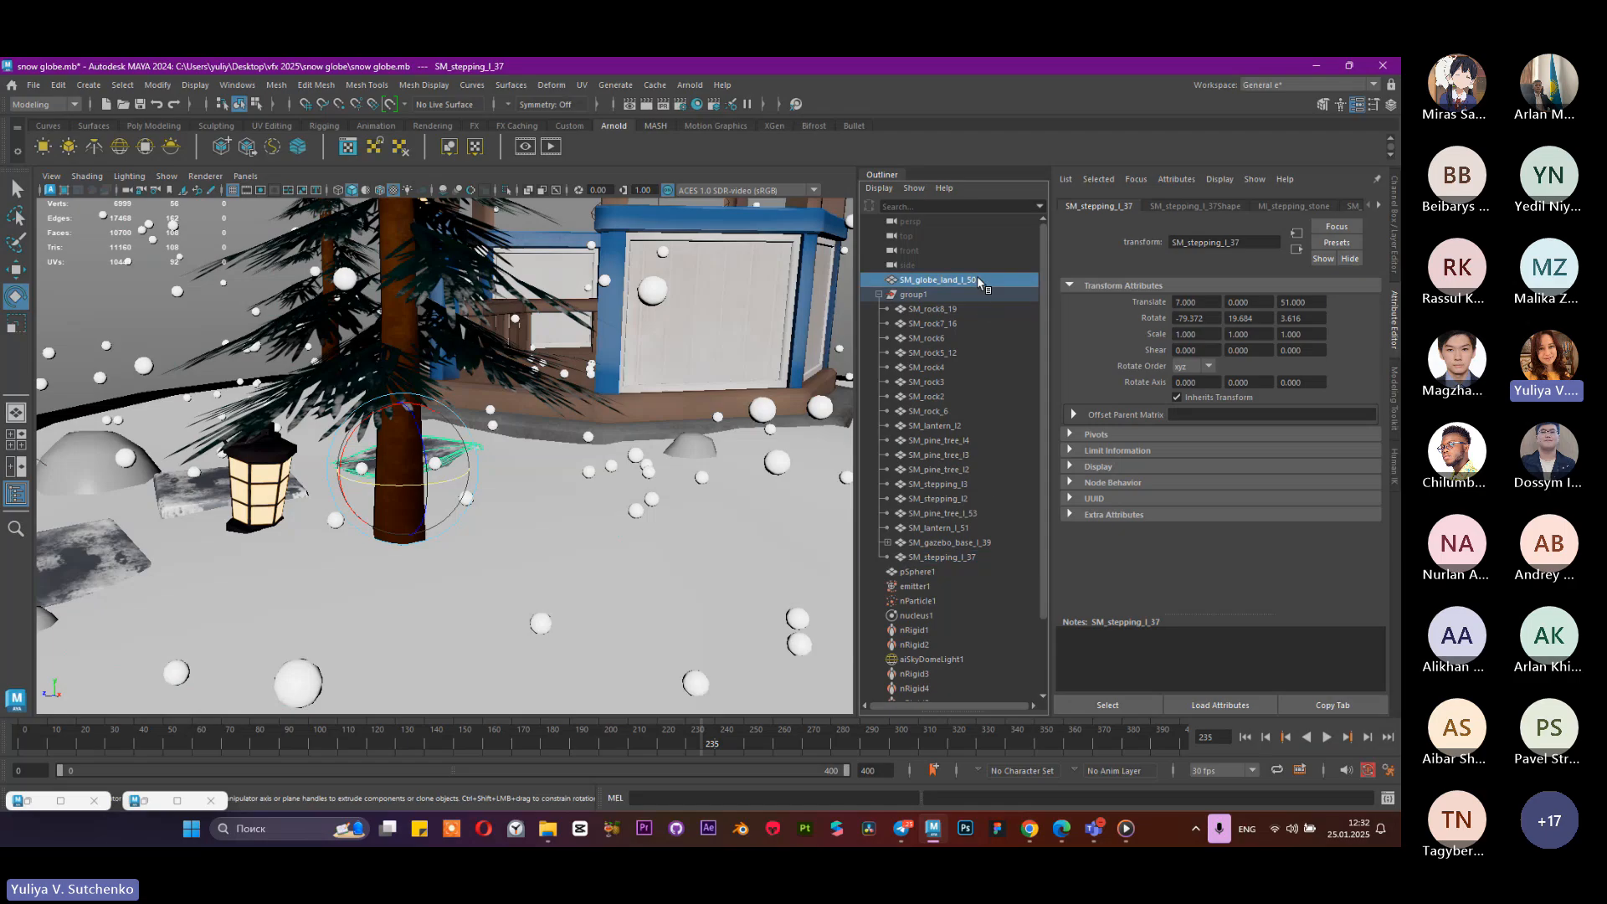
pyautogui.click(1210, 206)
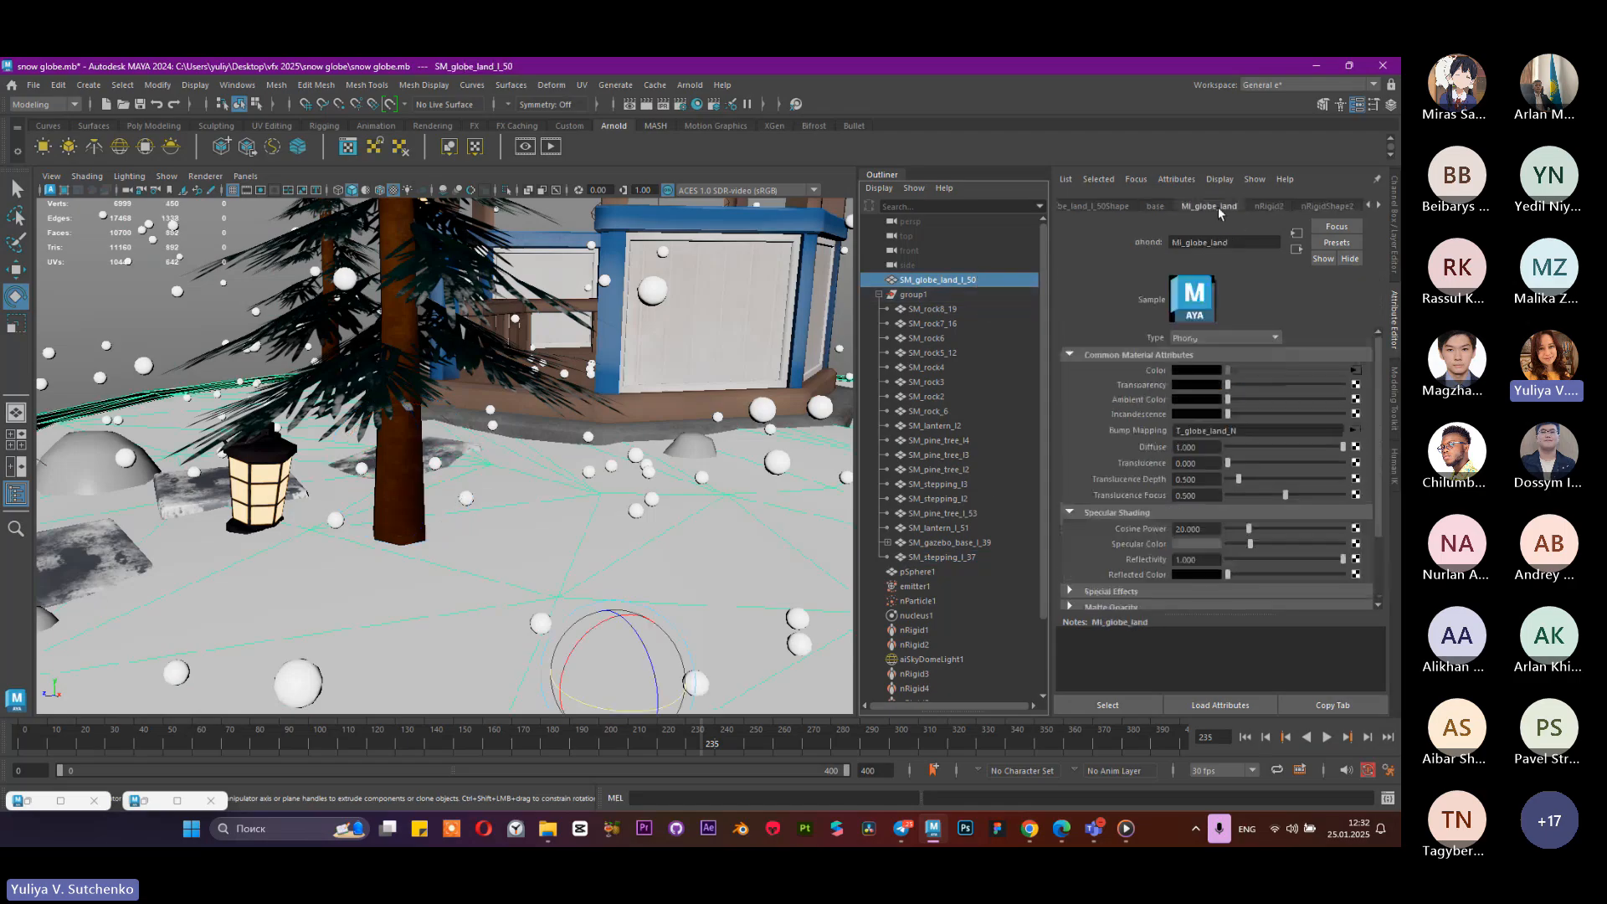
pyautogui.click(1226, 339)
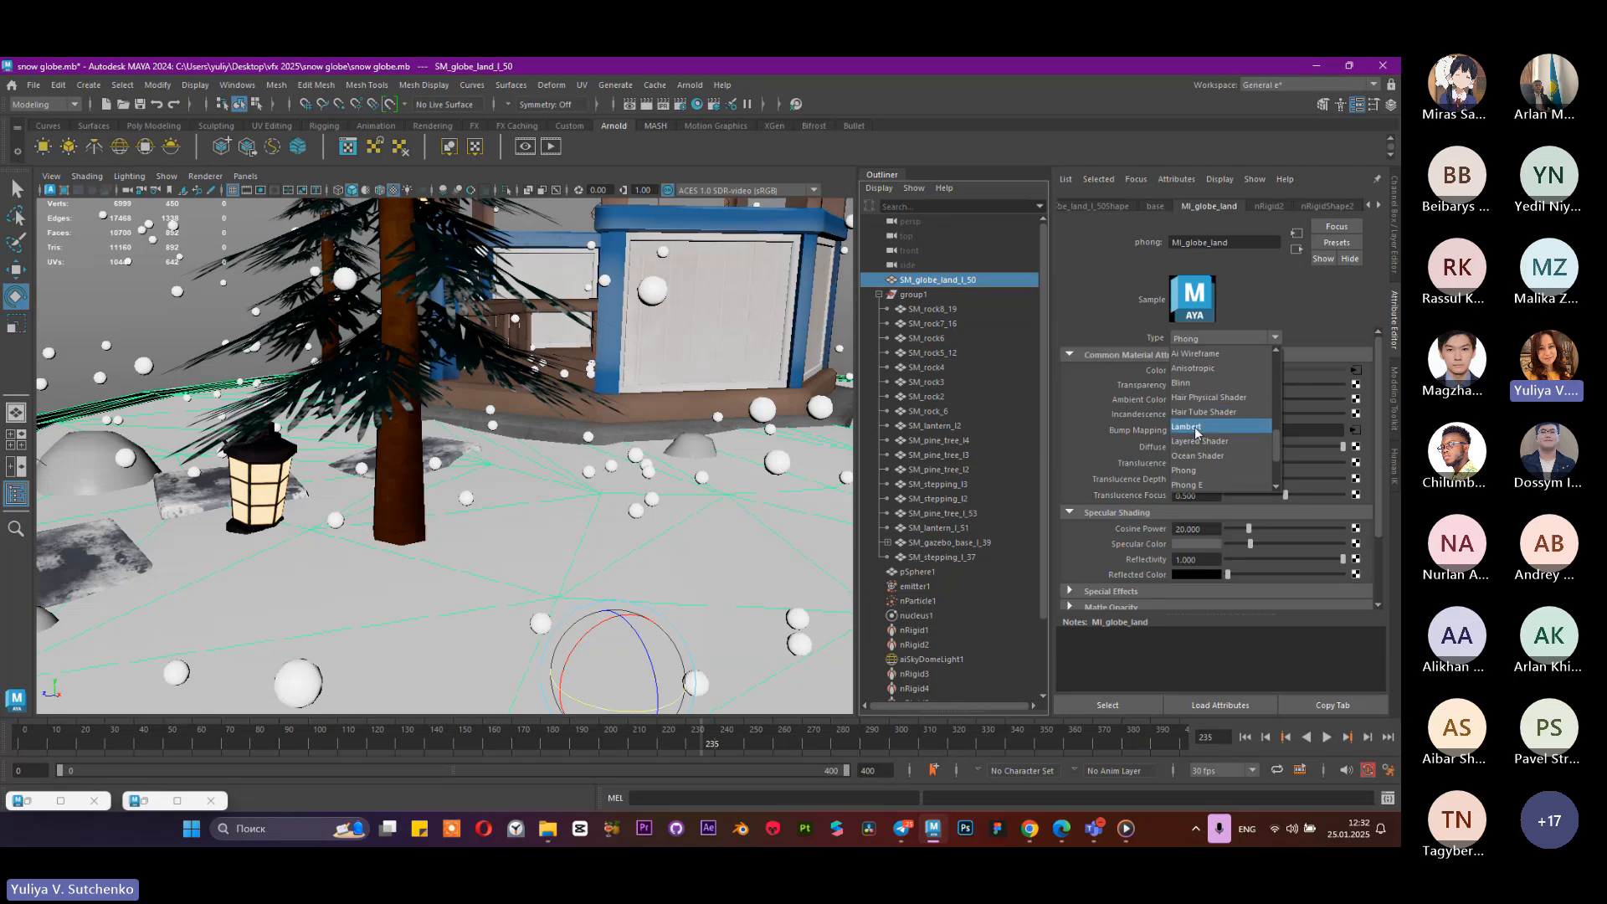
pyautogui.click(1204, 427)
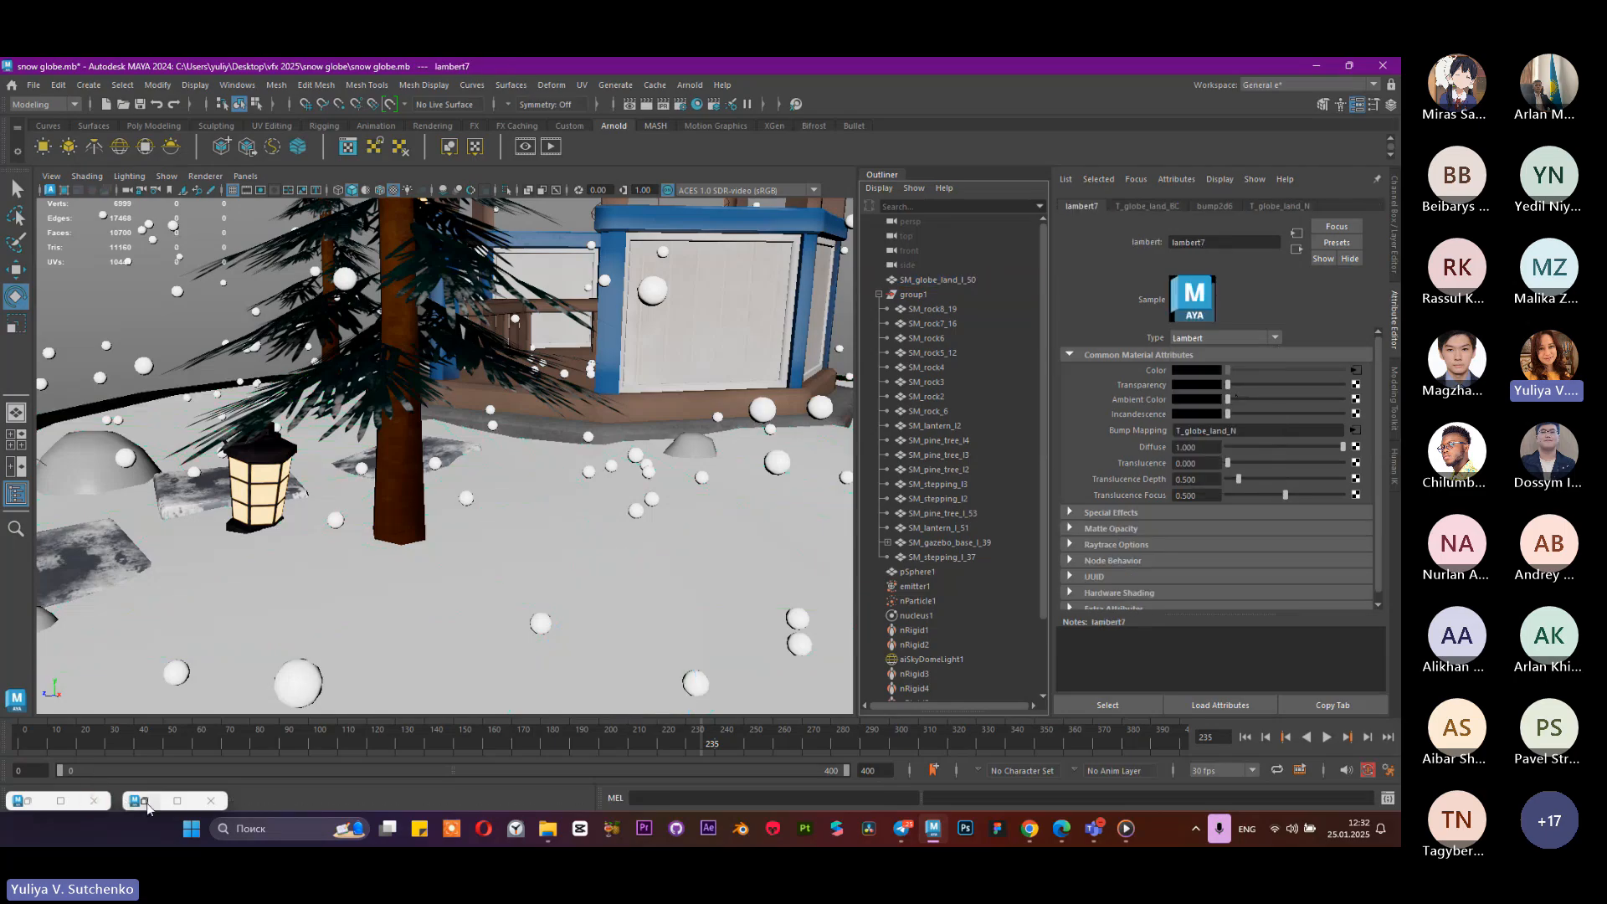
# Step: Render the lantern and pine tree in Arnold RenderView, check the ground's new shading and minimize the render window
pyautogui.click(176, 801)
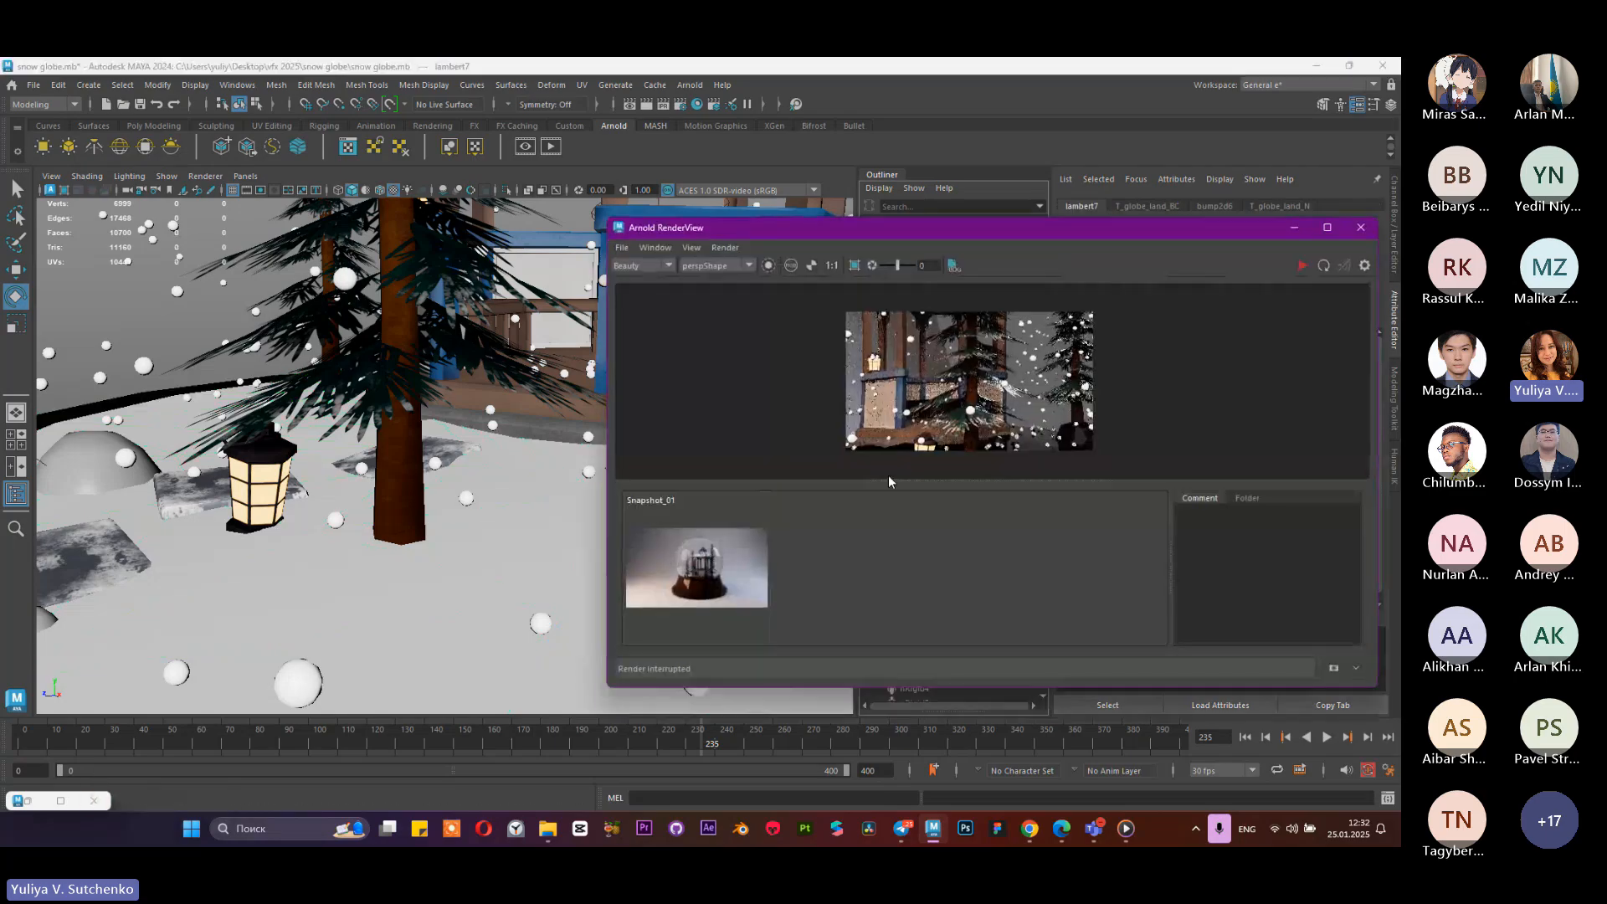
pyautogui.click(1299, 266)
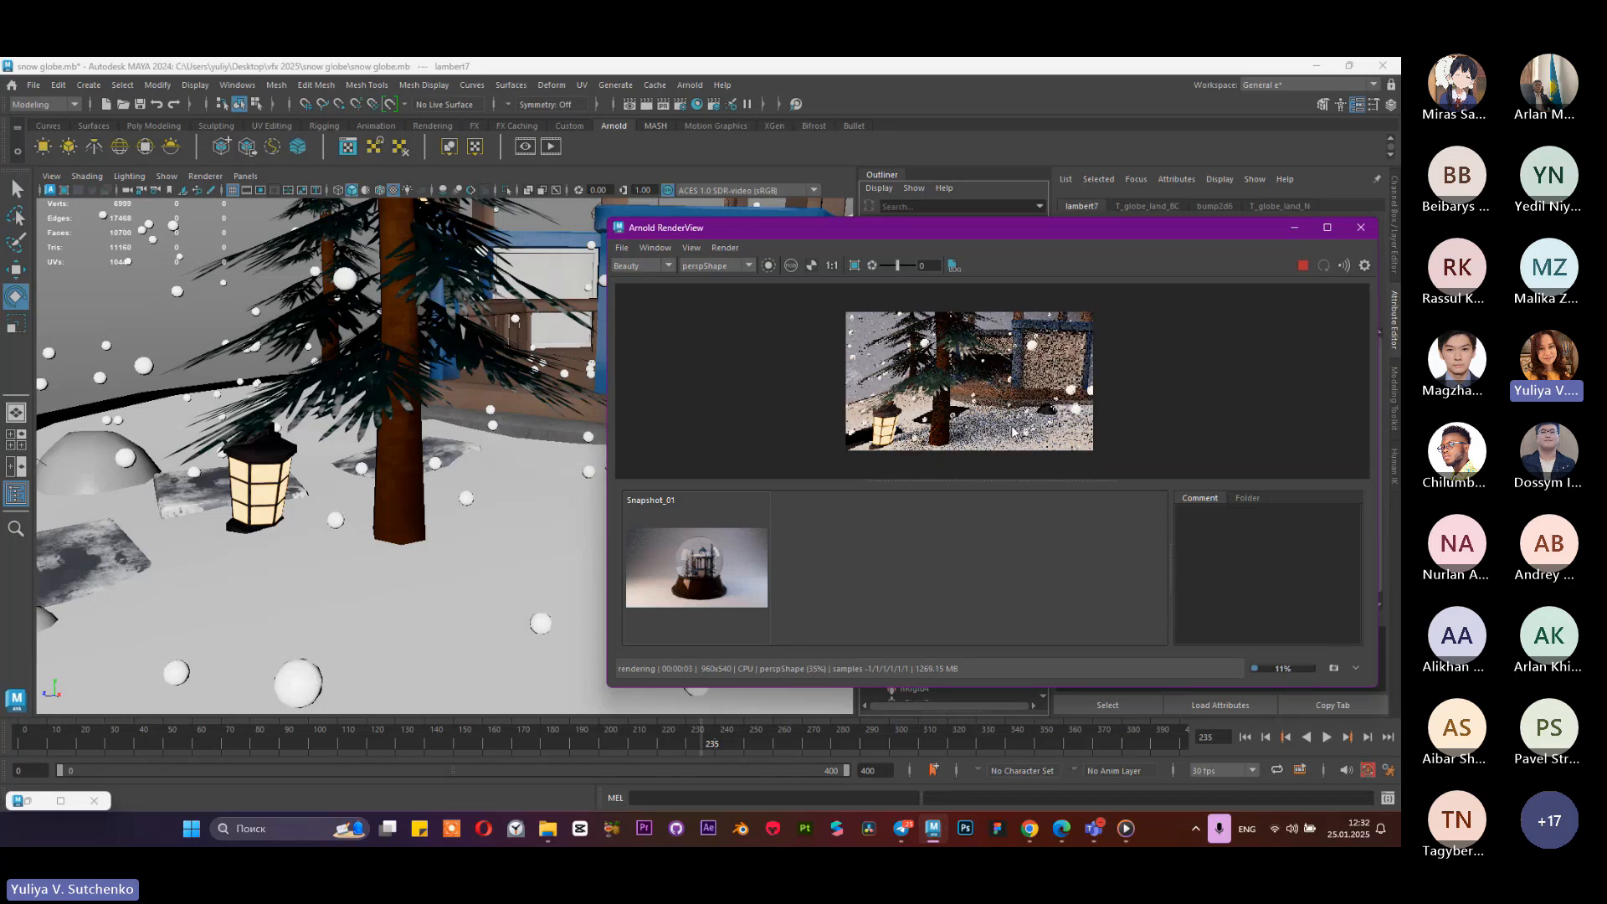
pyautogui.scroll(1, 1015, 428)
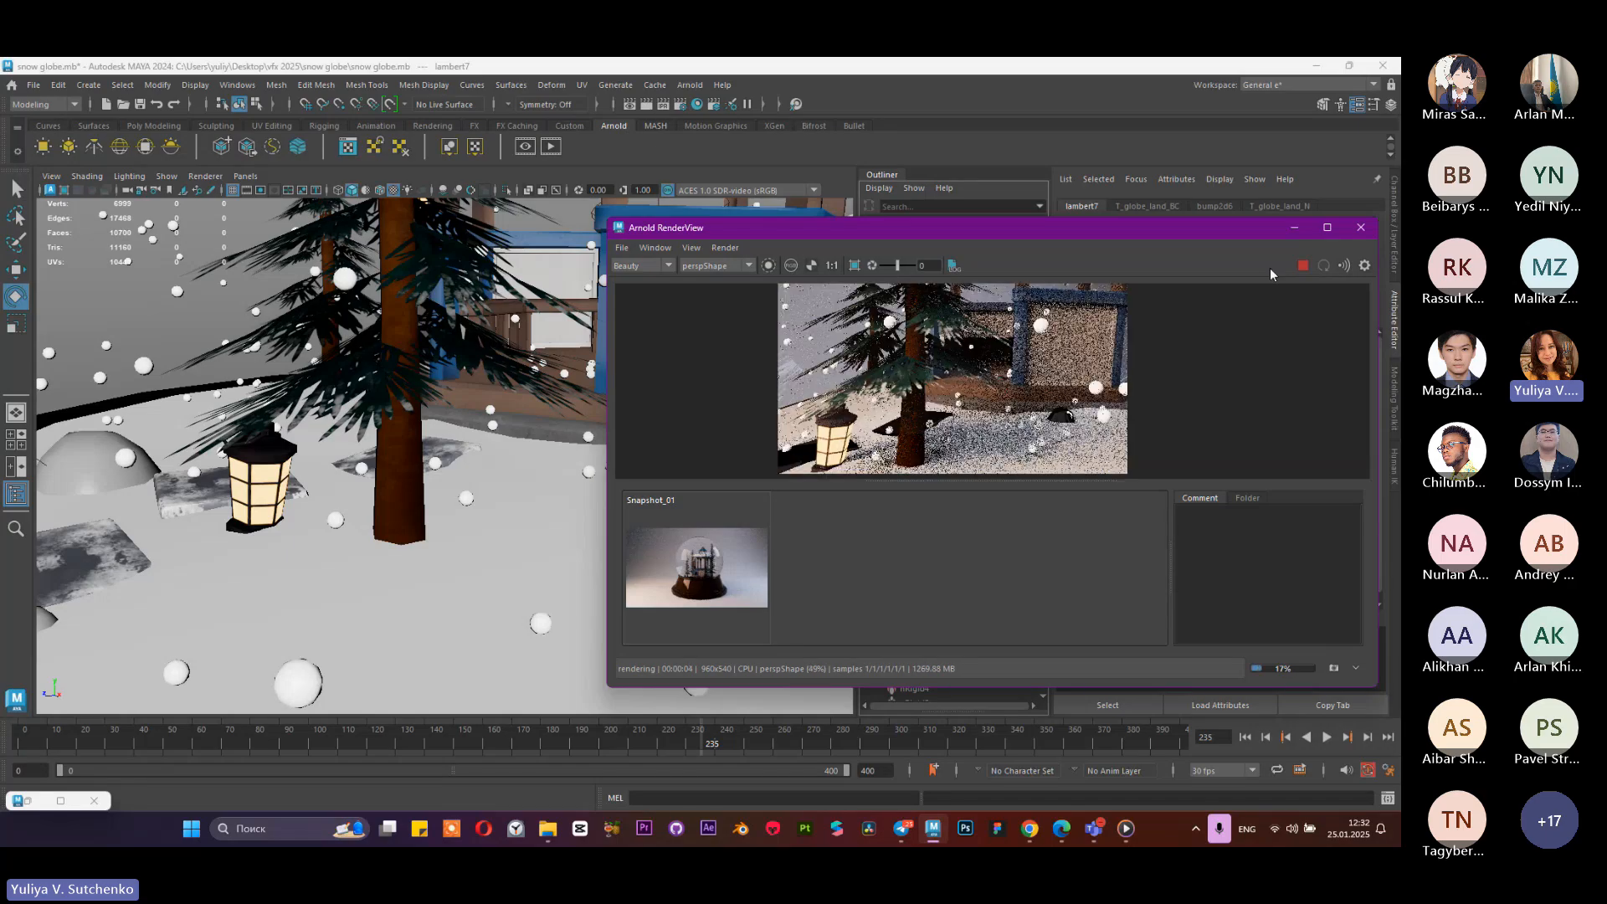
pyautogui.click(1294, 226)
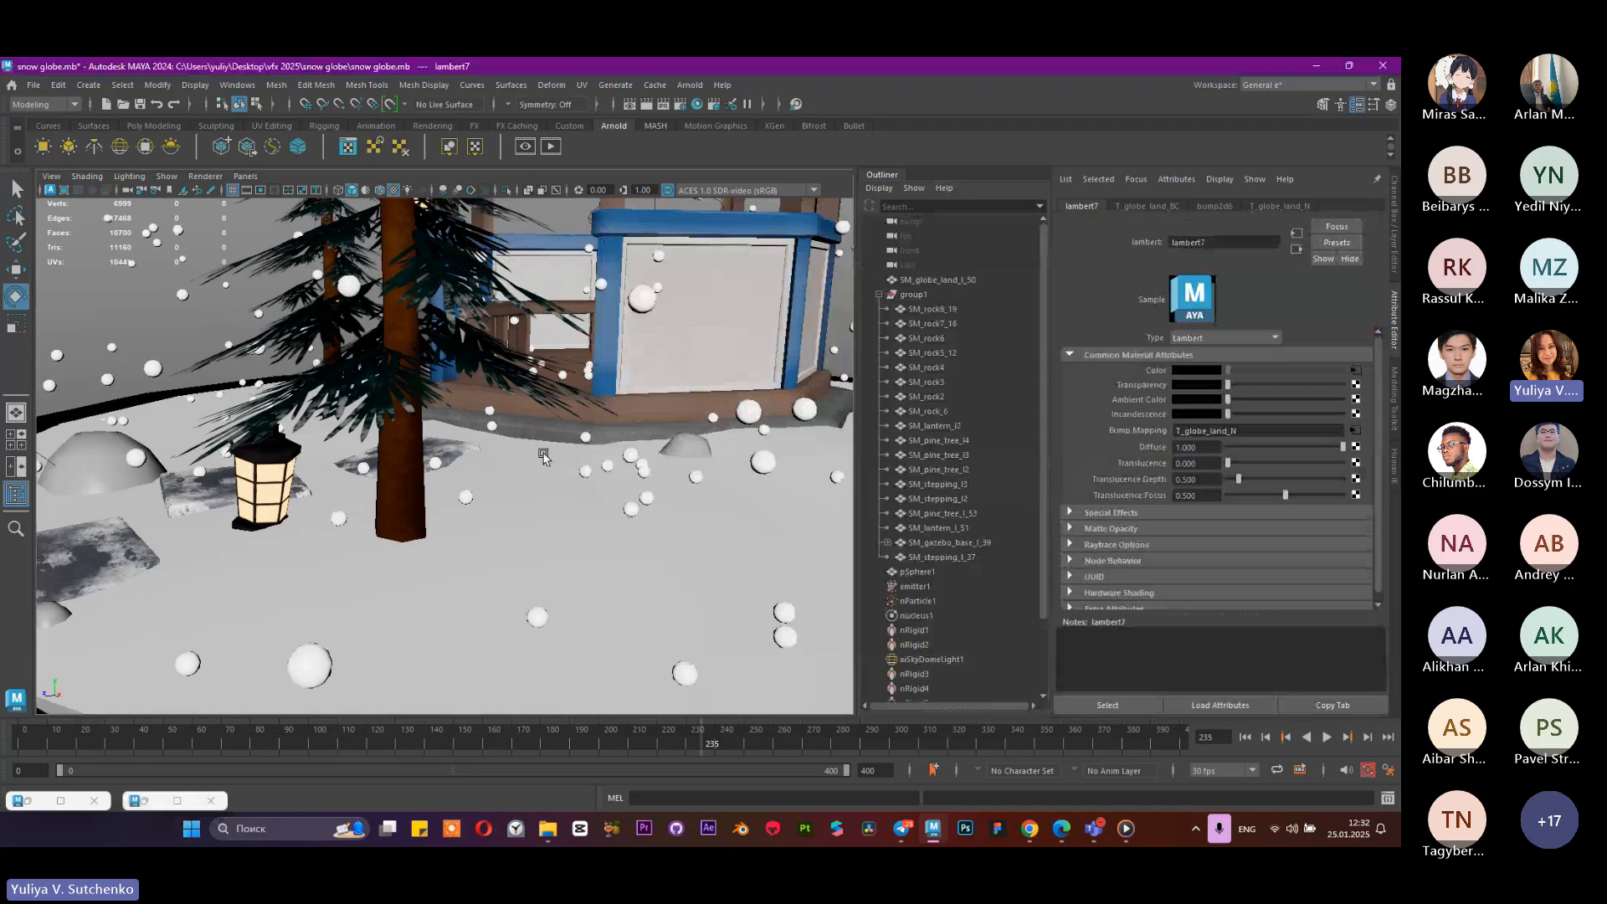
# Step: Create a Maya point light for the lantern standing on the snow
pyautogui.scroll(-5, 561, 425)
pyautogui.scroll(-3, 561, 424)
pyautogui.keyDown('alt'); pyautogui.moveTo(562, 424); pyautogui.dragTo(456, 507); pyautogui.keyUp('alt')
pyautogui.scroll(-1, 415, 507)
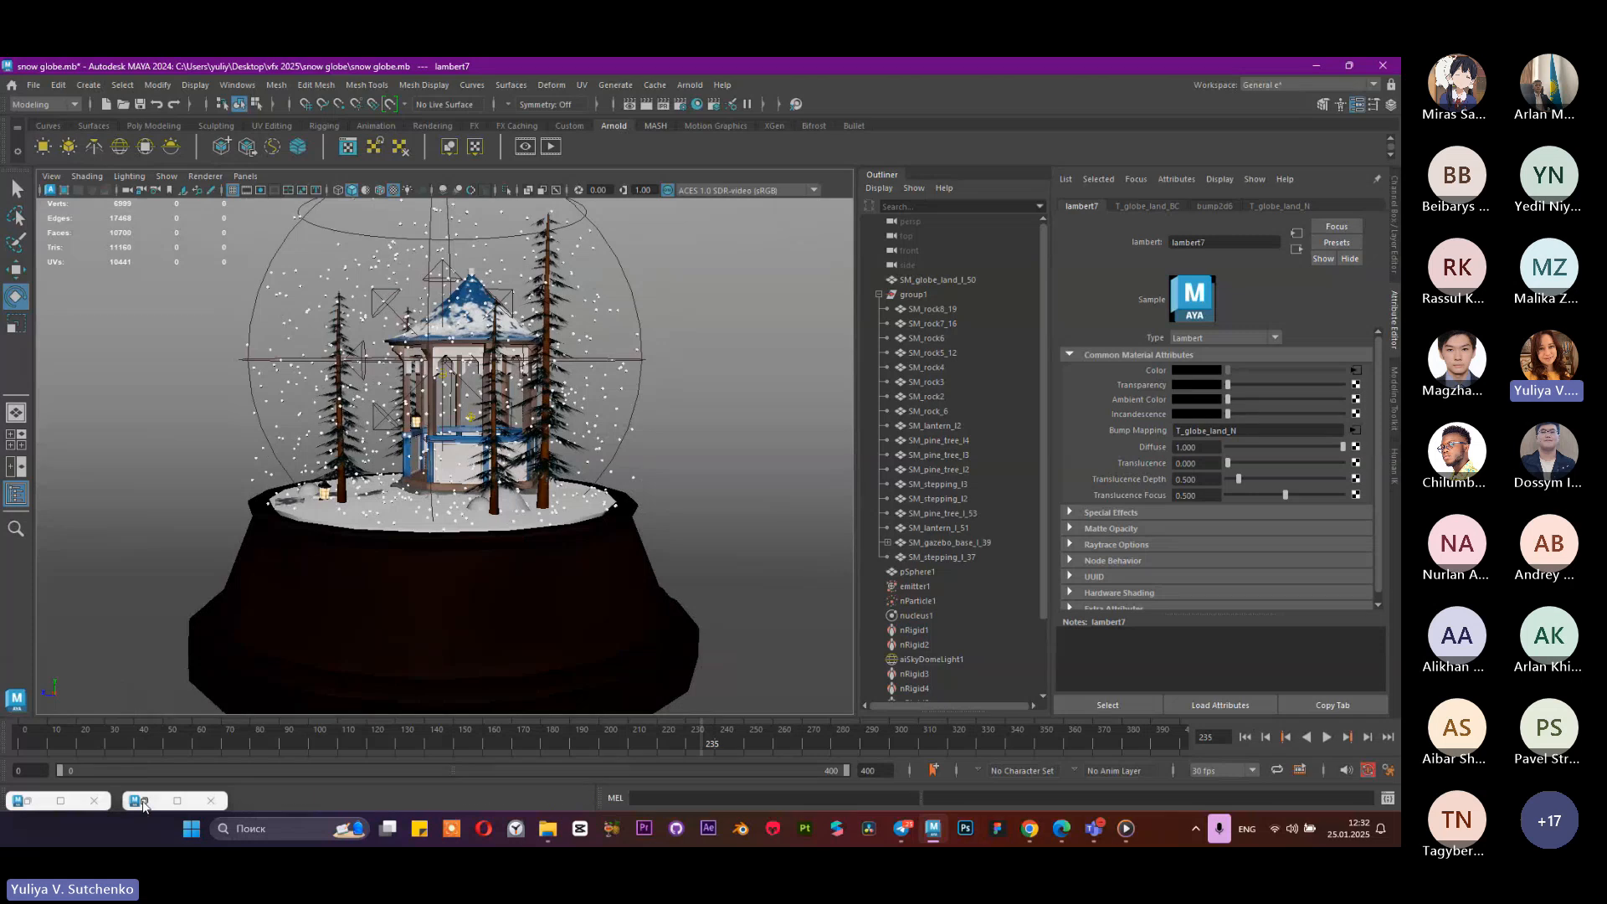
pyautogui.keyDown('alt'); pyautogui.moveTo(441, 310); pyautogui.dragTo(473, 290, button='middle'); pyautogui.keyUp('alt')
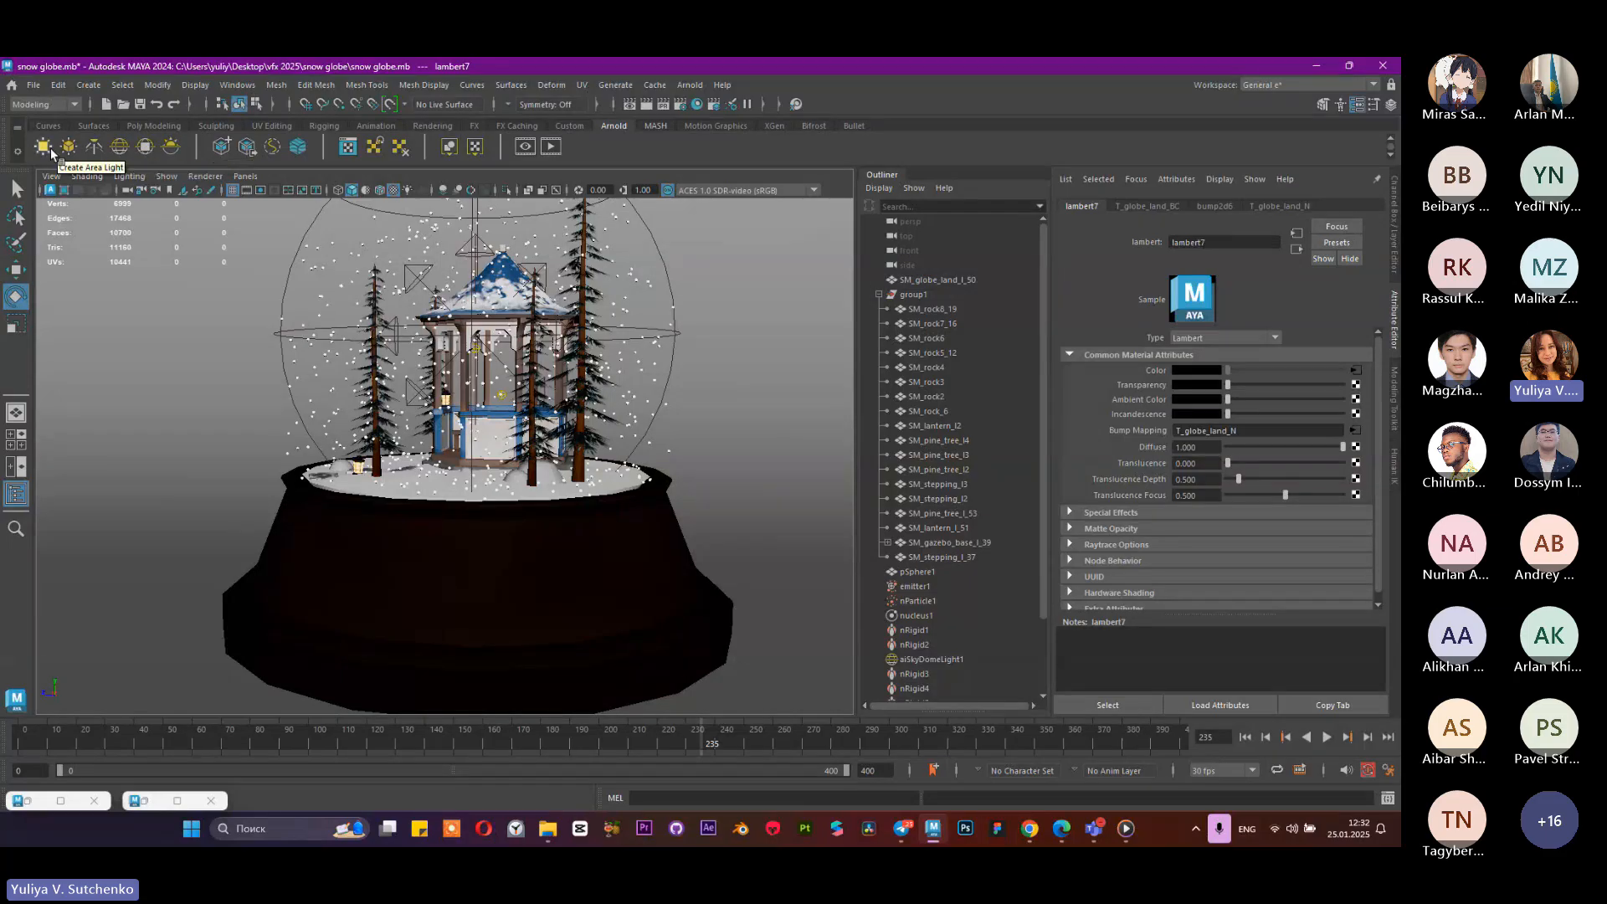
pyautogui.scroll(2, 401, 444)
pyautogui.keyDown('alt'); pyautogui.moveTo(401, 444); pyautogui.dragTo(553, 418, button='middle'); pyautogui.keyUp('alt')
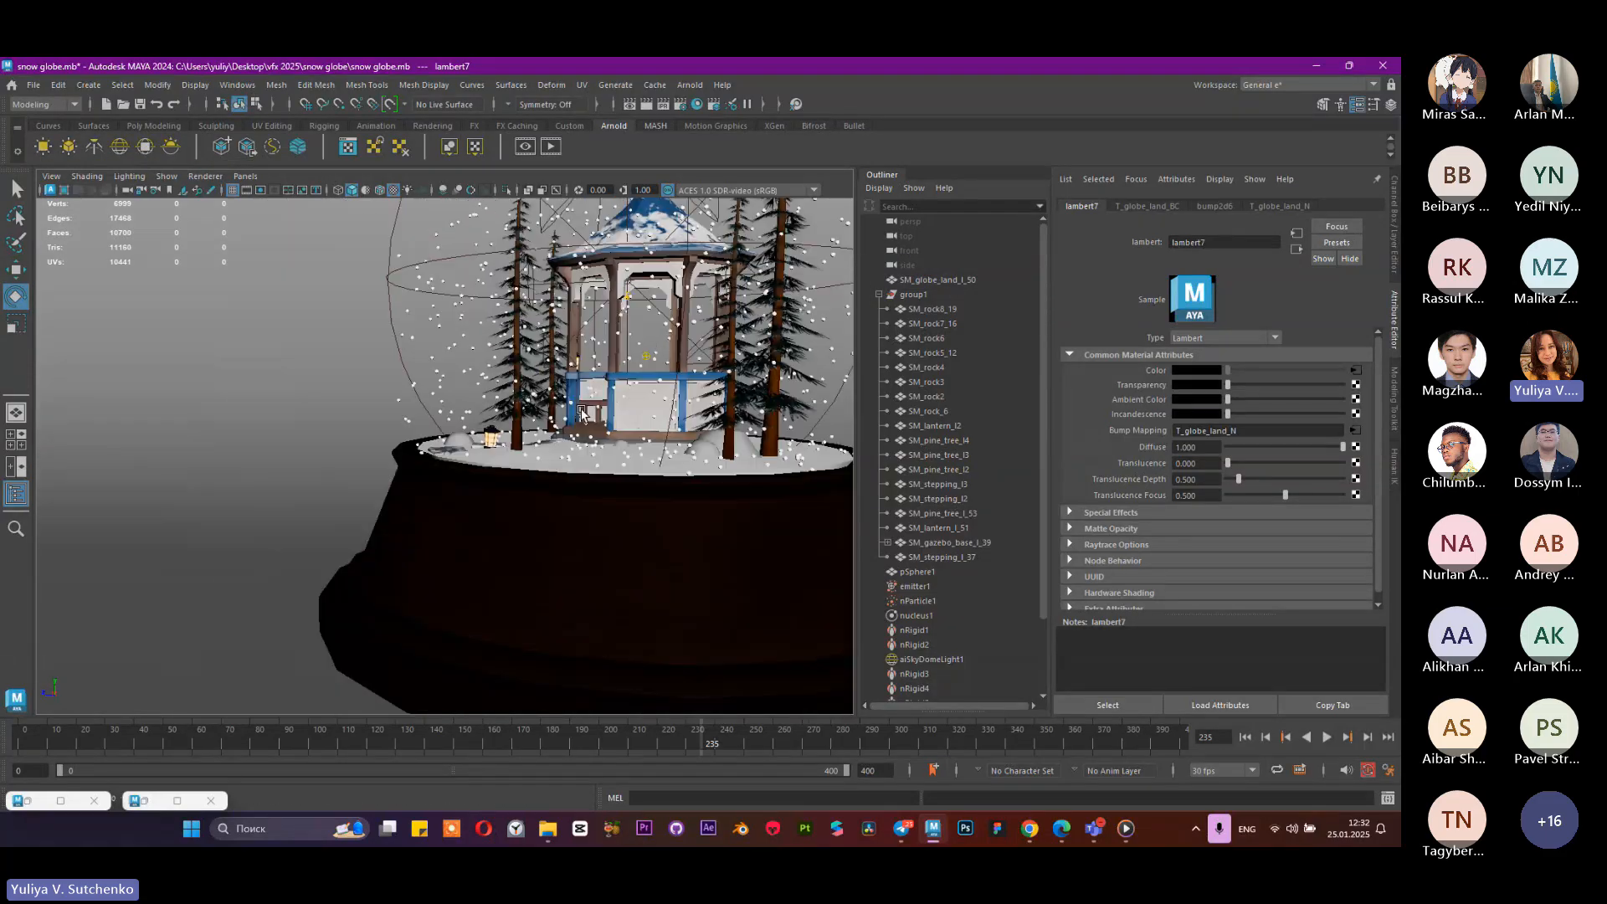
pyautogui.scroll(7, 586, 444)
pyautogui.scroll(4, 733, 544)
pyautogui.scroll(8, 733, 544)
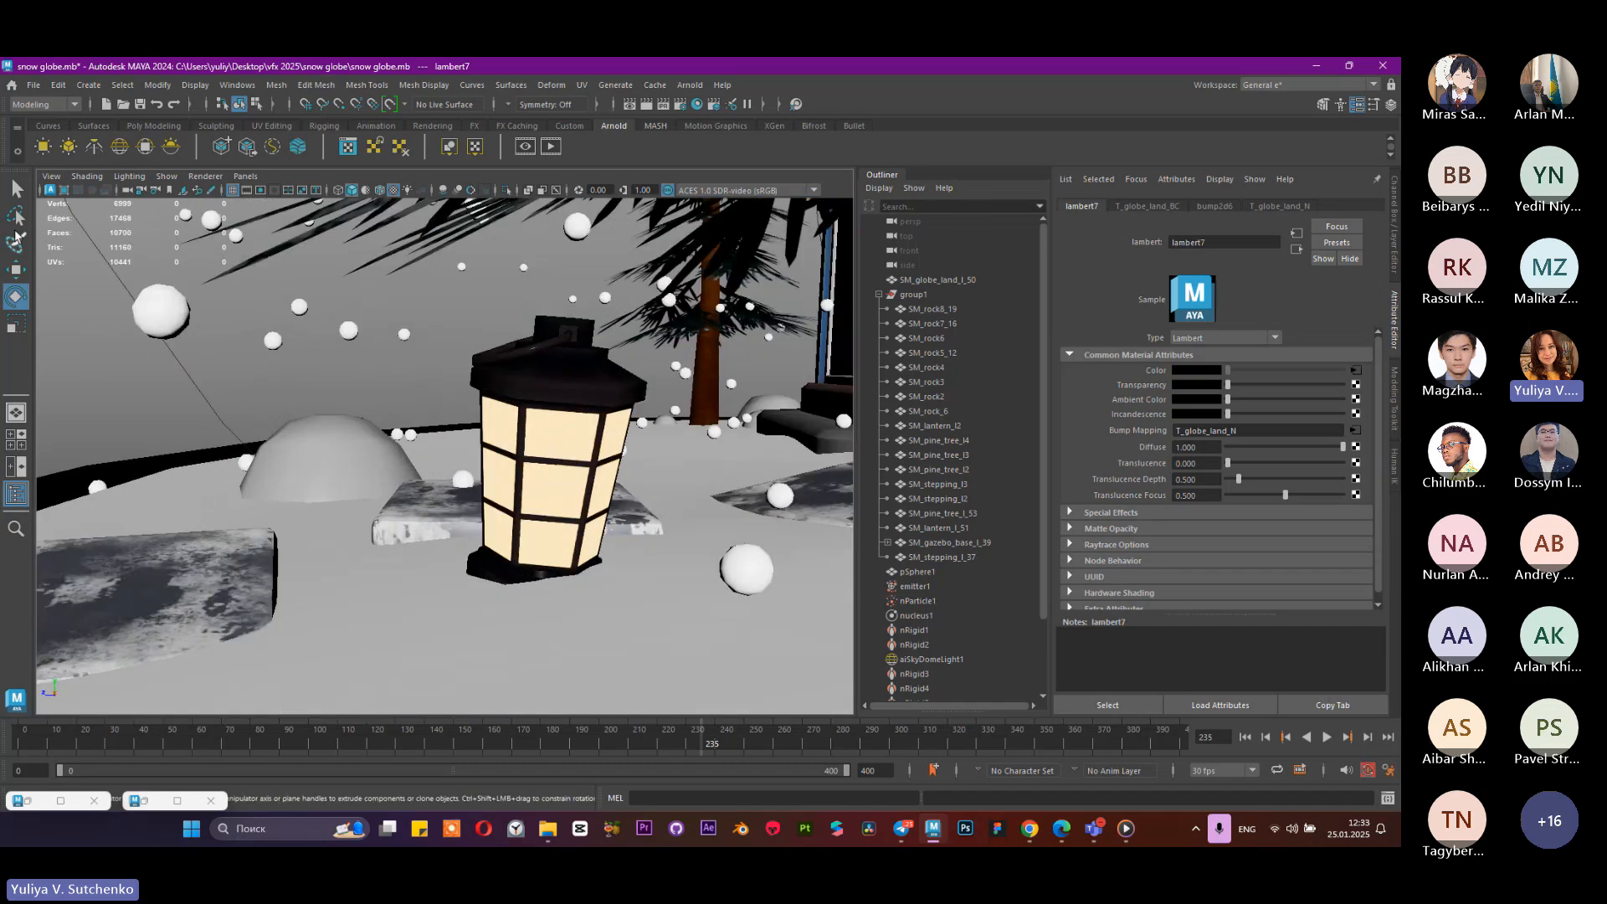
pyautogui.click(435, 126)
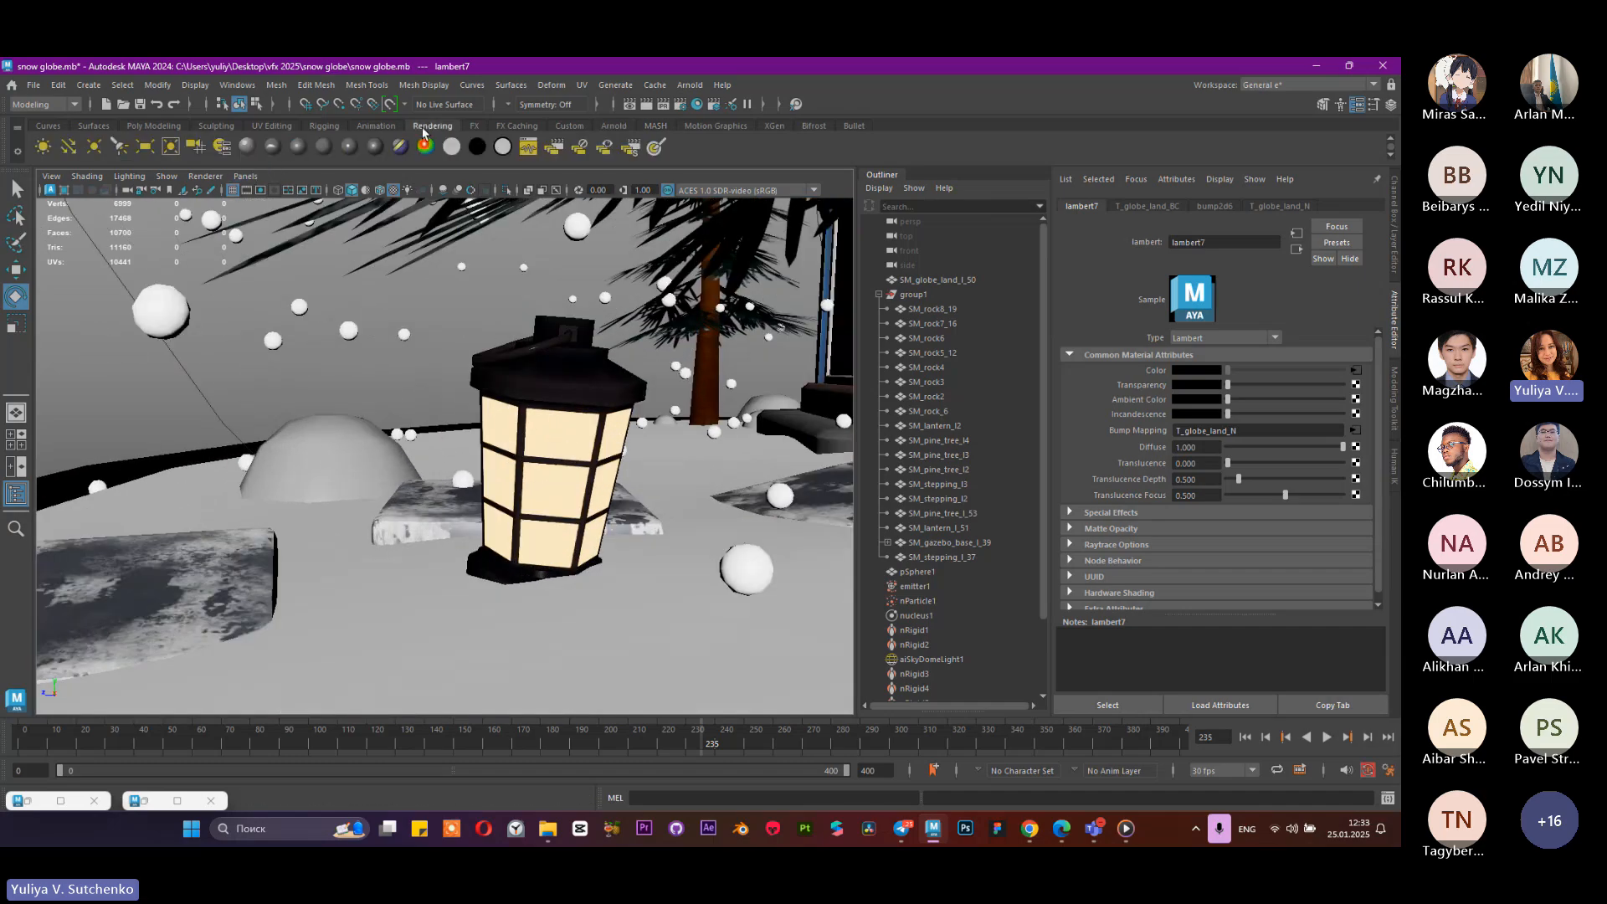
pyautogui.click(92, 150)
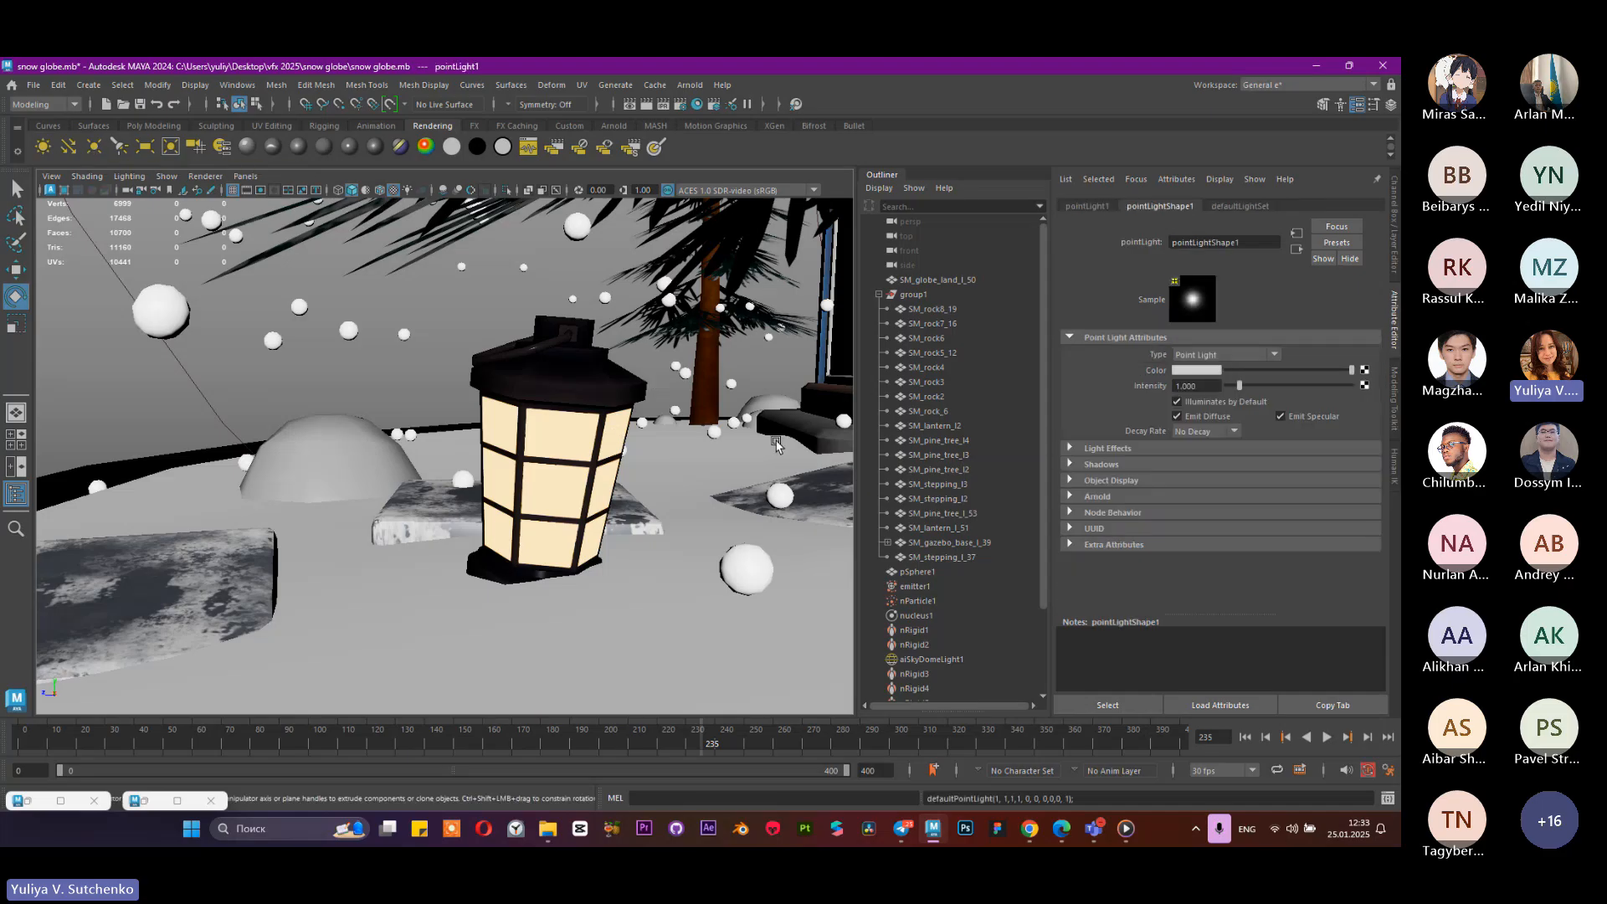
# Step: Move the new point light to the lantern beside the pine tree and check its placement from several sides
pyautogui.scroll(-3, 941, 509)
pyautogui.press('w')
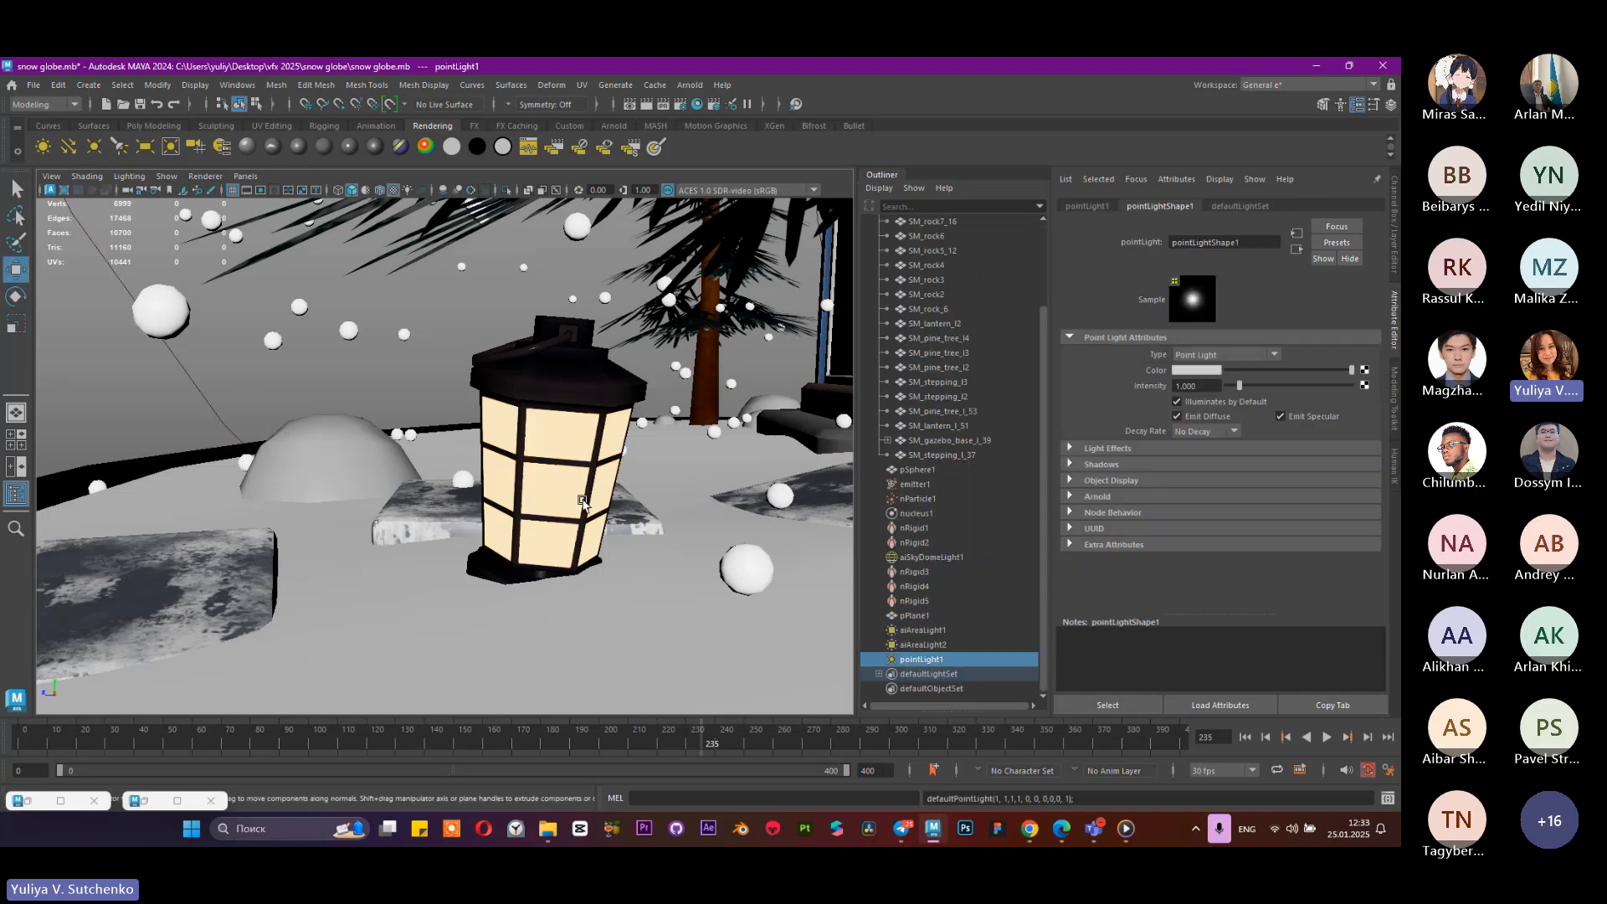
pyautogui.scroll(-12, 577, 497)
pyautogui.scroll(10, 567, 492)
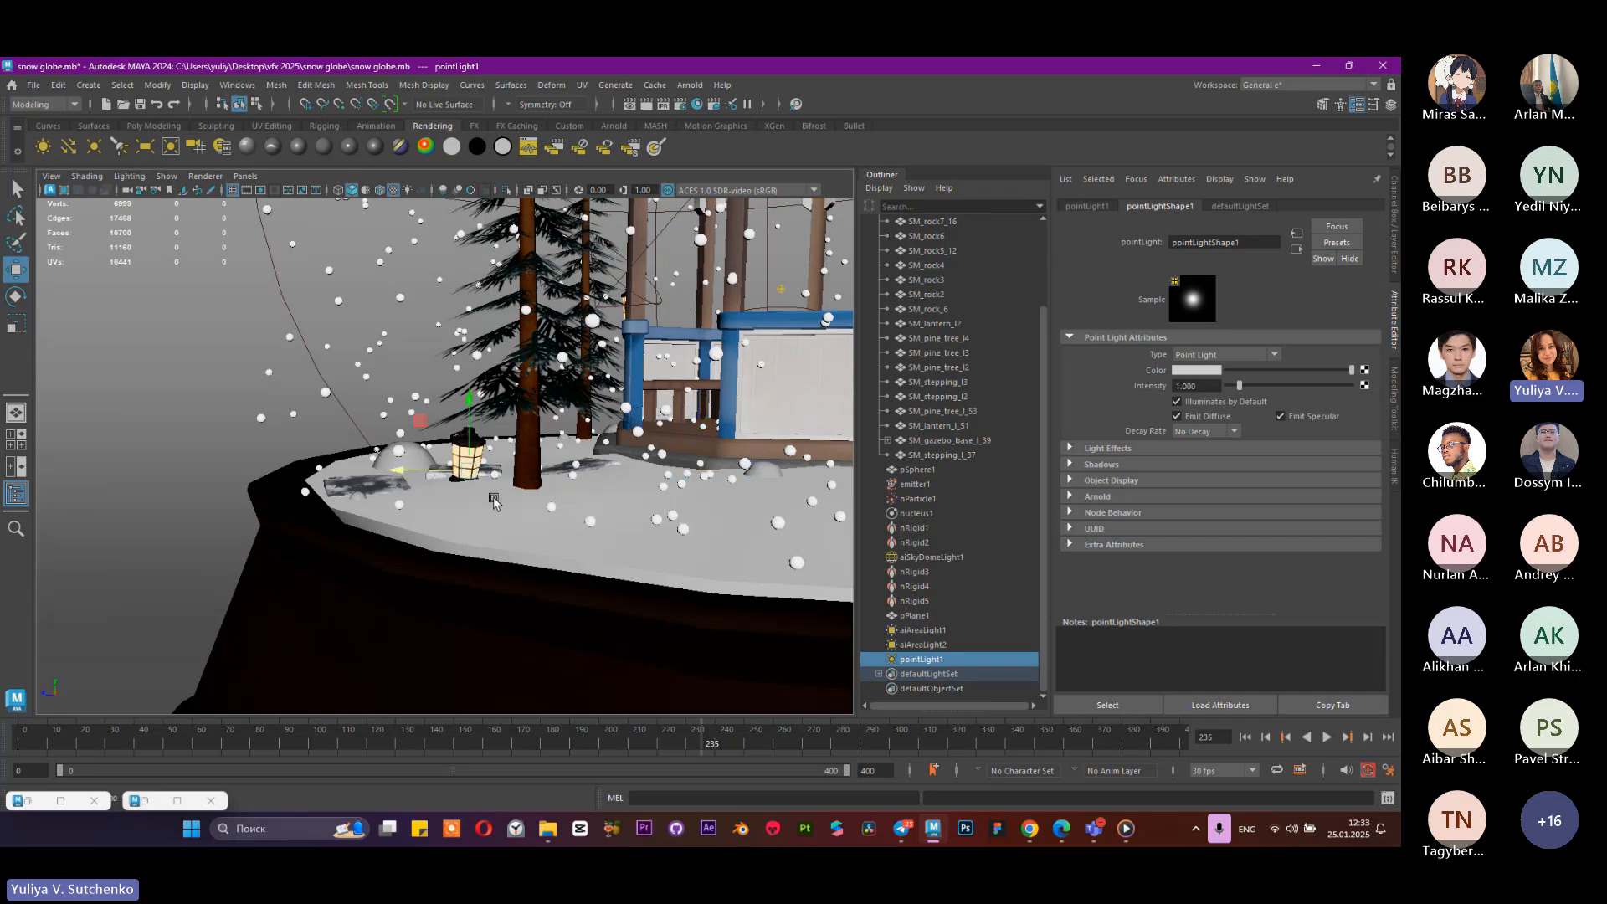
pyautogui.press('f')
pyautogui.moveTo(478, 460)
pyautogui.keyDown('alt'); pyautogui.mouseDown()
pyautogui.moveTo(590, 457)
pyautogui.moveTo(510, 479)
pyautogui.moveTo(329, 461)
pyautogui.moveTo(491, 482)
pyautogui.mouseUp(); pyautogui.keyUp('alt')
pyautogui.scroll(-5, 490, 483)
pyautogui.keyDown('alt'); pyautogui.moveTo(490, 483); pyautogui.dragTo(360, 513, button='middle'); pyautogui.keyUp('alt')
pyautogui.scroll(-3, 359, 513)
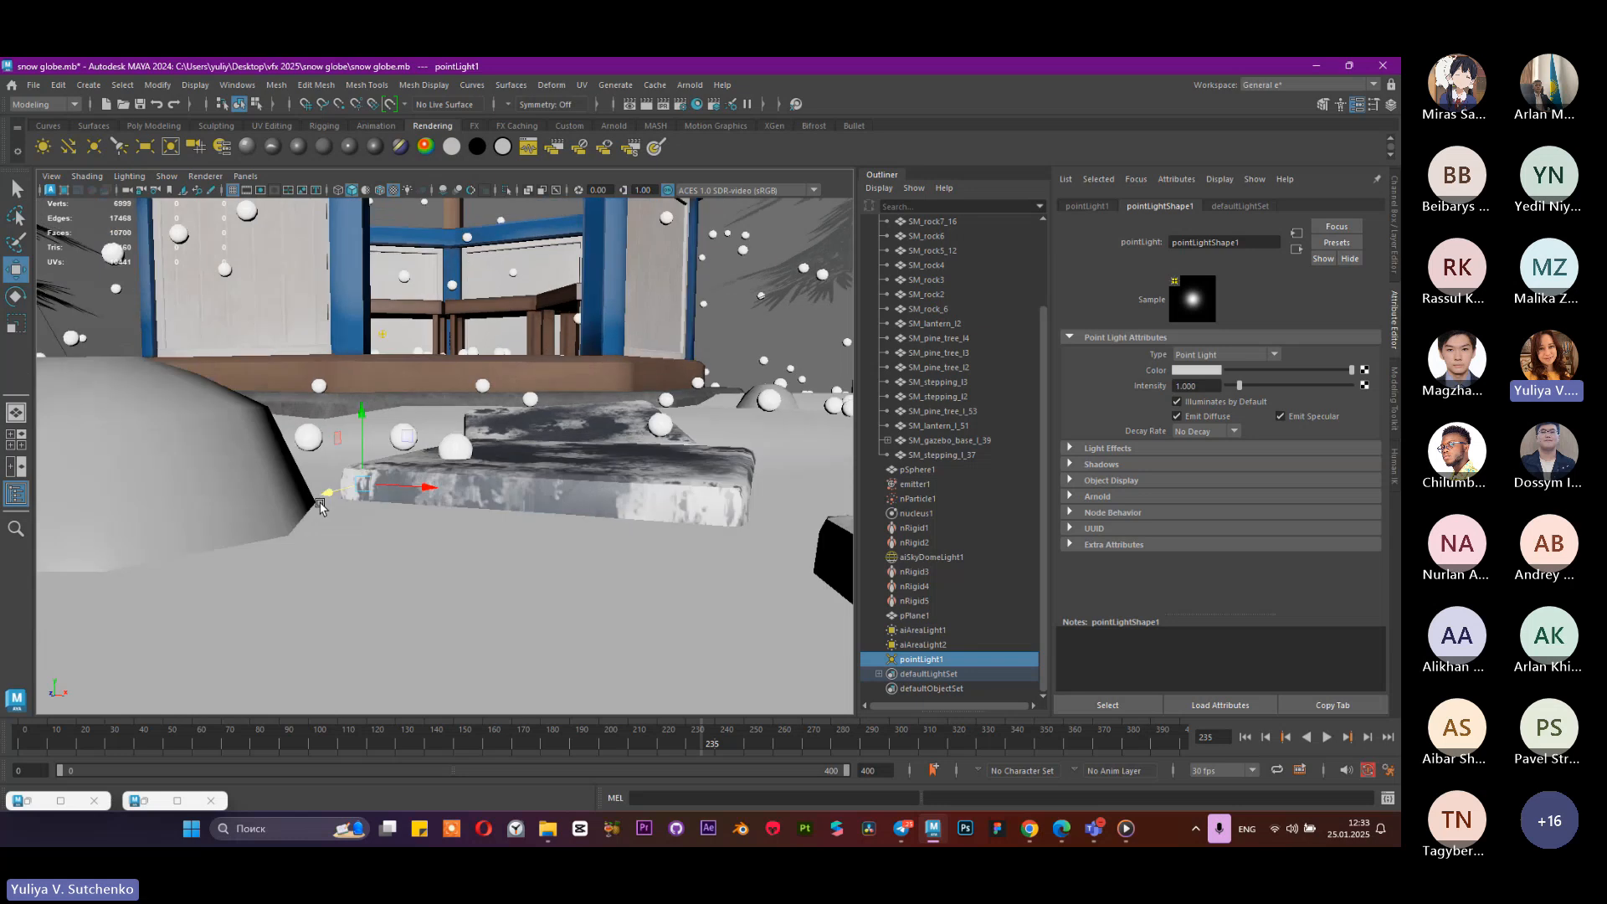
pyautogui.keyDown('alt'); pyautogui.moveTo(359, 494); pyautogui.dragTo(665, 492); pyautogui.keyUp('alt')
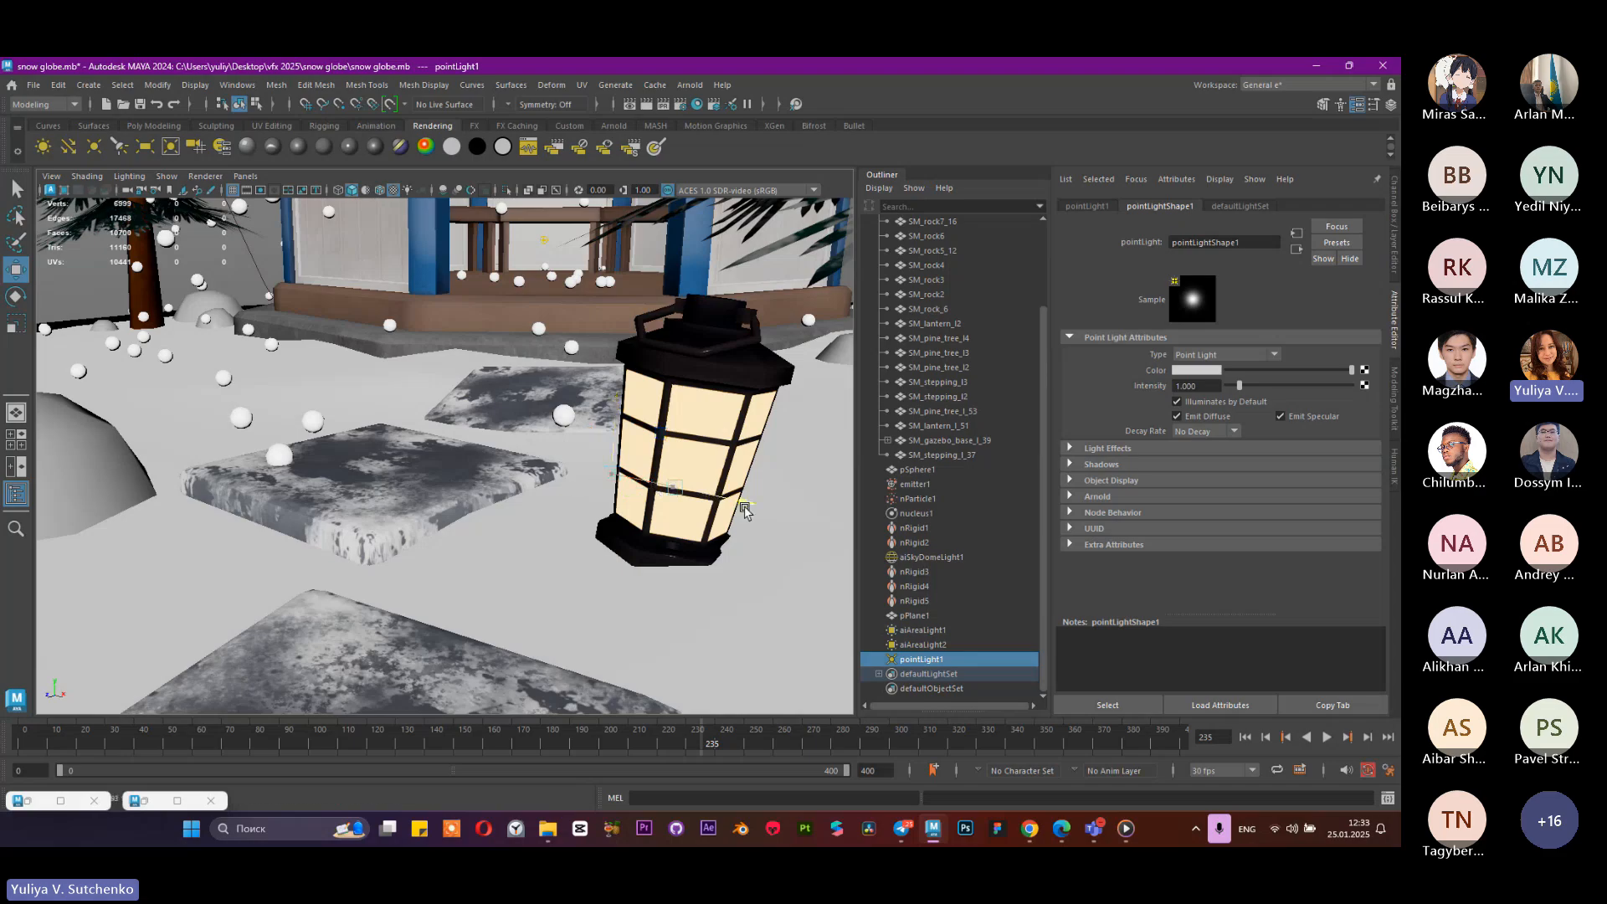
pyautogui.keyDown('alt'); pyautogui.moveTo(754, 517); pyautogui.dragTo(288, 506); pyautogui.keyUp('alt')
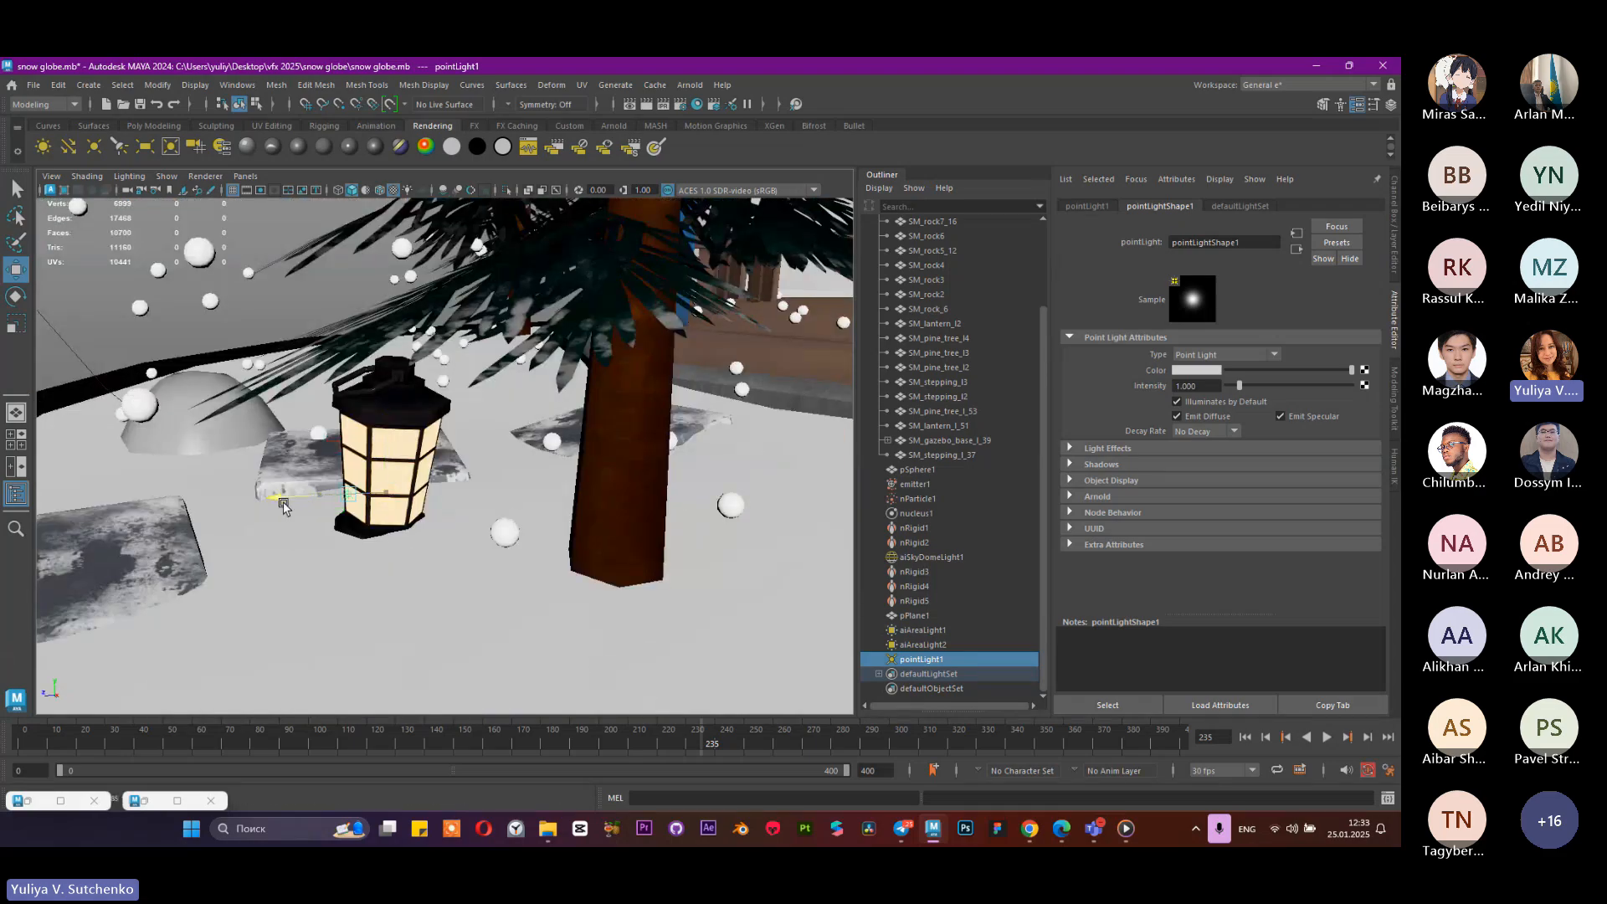
# Step: Set the point light's intensity to 10, run a brief Arnold test render, stop it and minimize the render window
pyautogui.moveTo(1240, 386); pyautogui.dragTo(1353, 386)
pyautogui.click(34, 800)
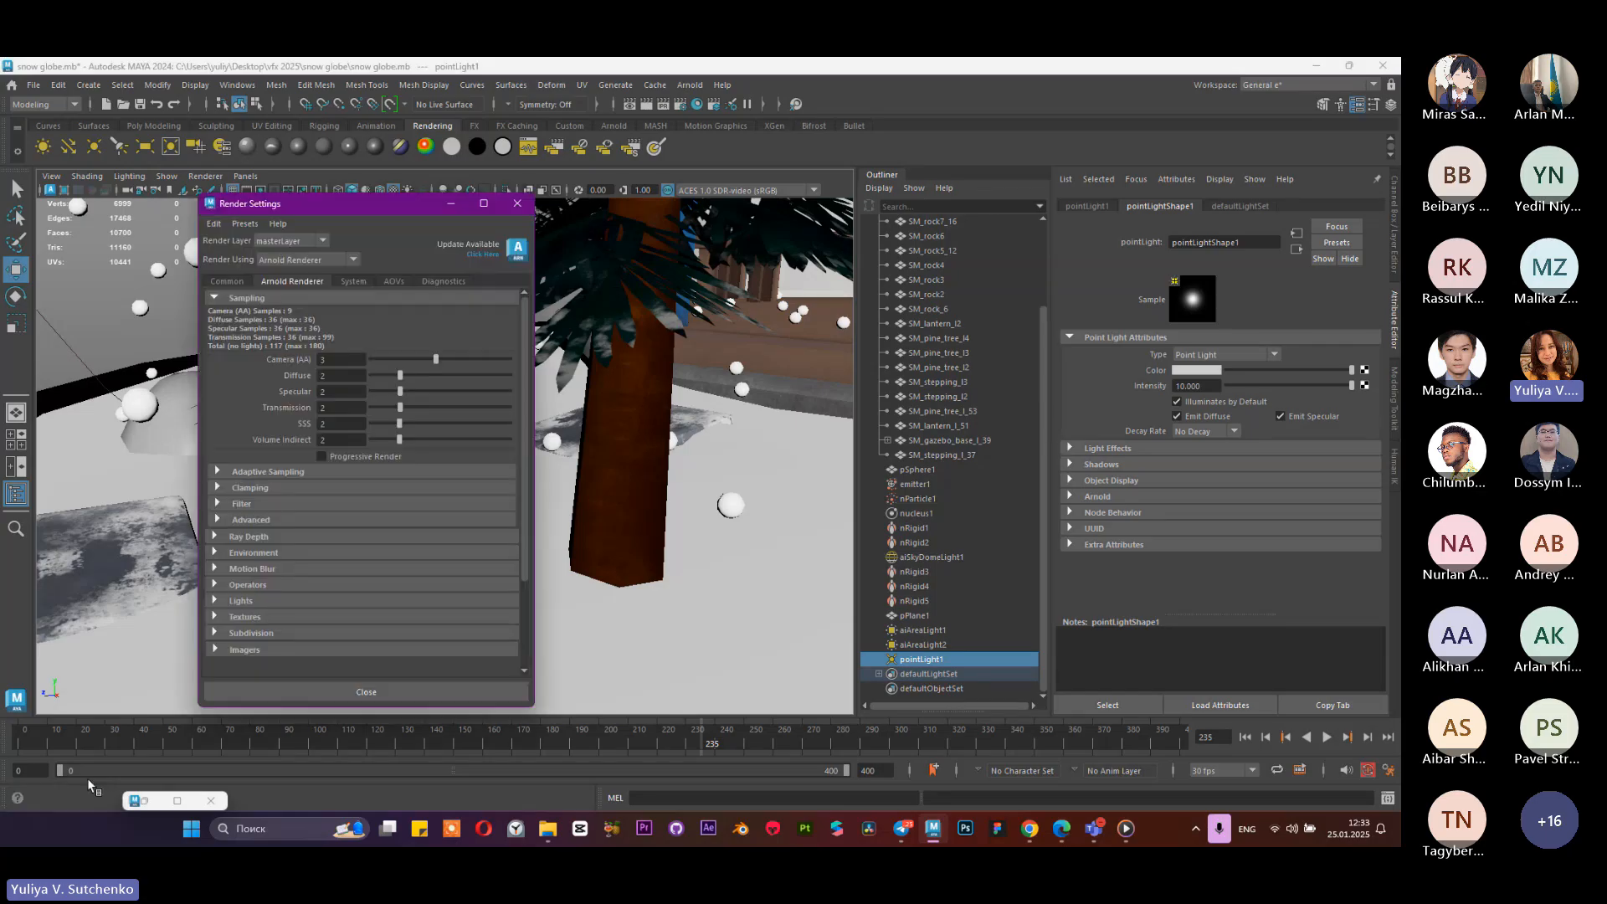
pyautogui.click(519, 205)
pyautogui.click(139, 800)
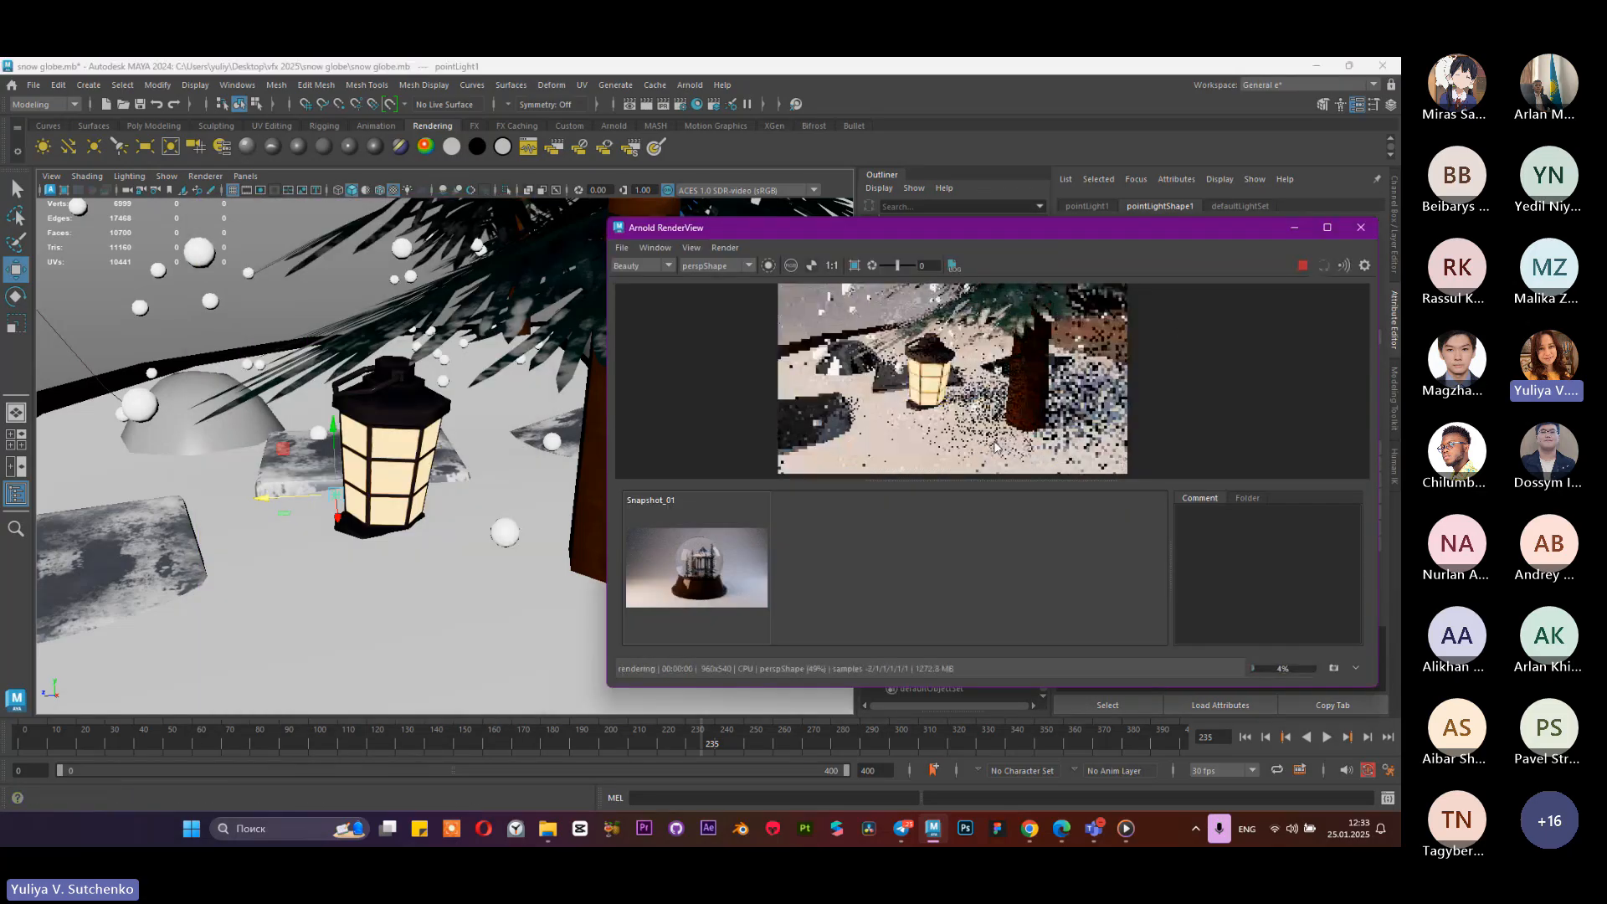
pyautogui.click(1302, 266)
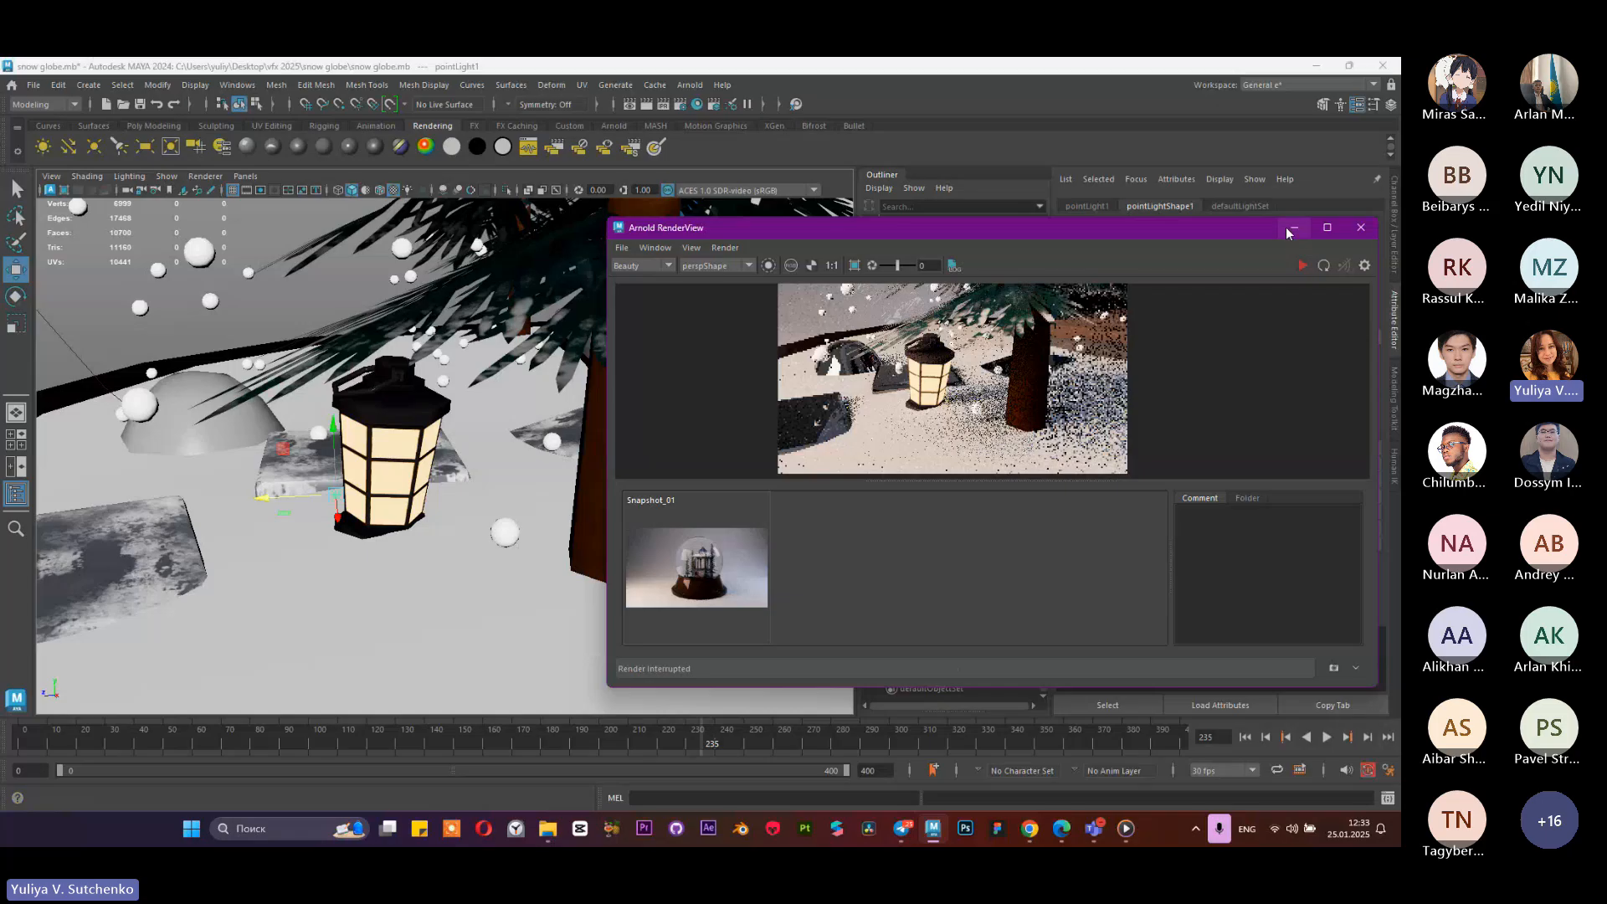
pyautogui.click(1293, 227)
# Step: Hide both Arnold area lights and the sky dome light
pyautogui.click(920, 630)
pyautogui.keyDown('ctrl'); pyautogui.click(921, 644); pyautogui.keyUp('ctrl')
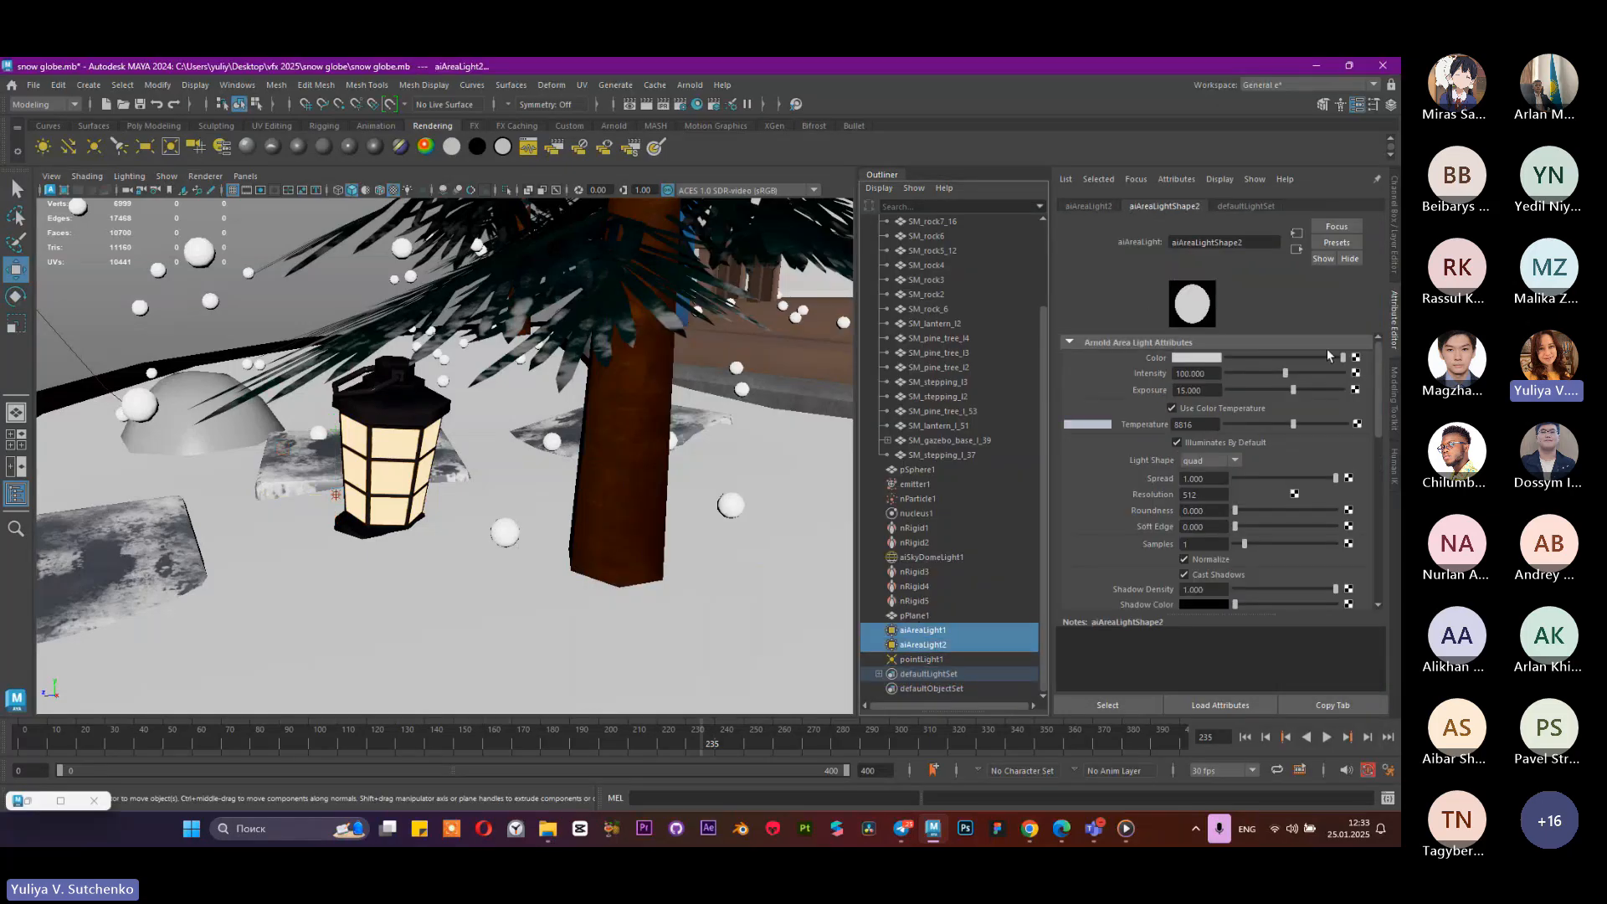
pyautogui.keyDown('ctrl'); pyautogui.click(972, 557); pyautogui.keyUp('ctrl')
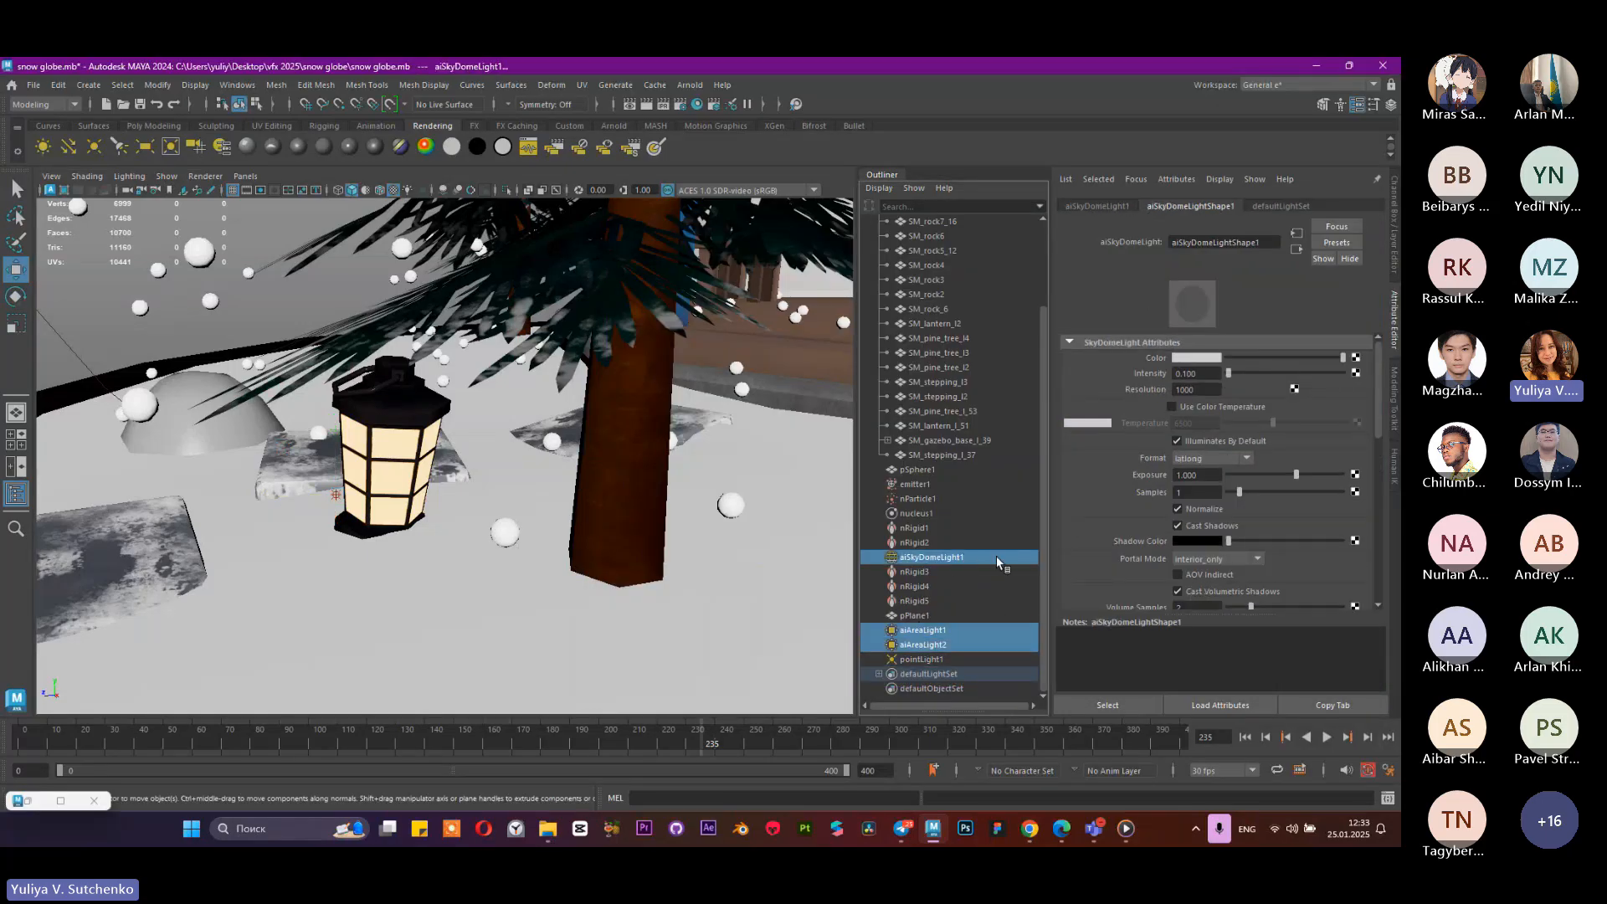
pyautogui.hotkey('ctrl', 'h')
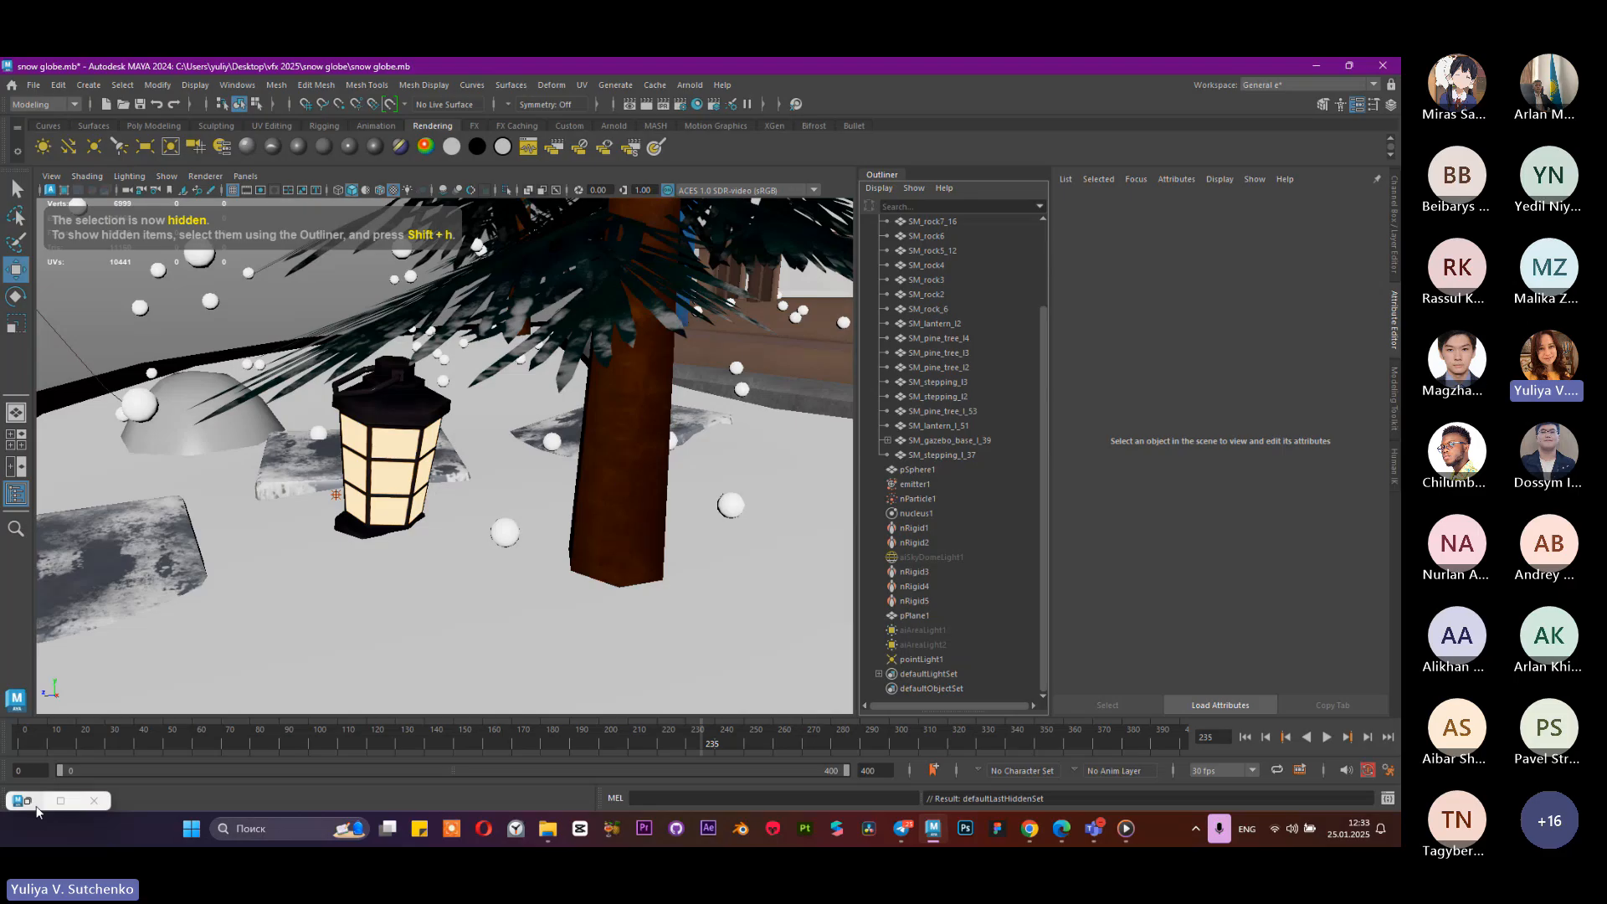
# Step: Render the lantern in Arnold RenderView without the hidden lights, then minimize the render window
pyautogui.click(37, 805)
pyautogui.click(1303, 265)
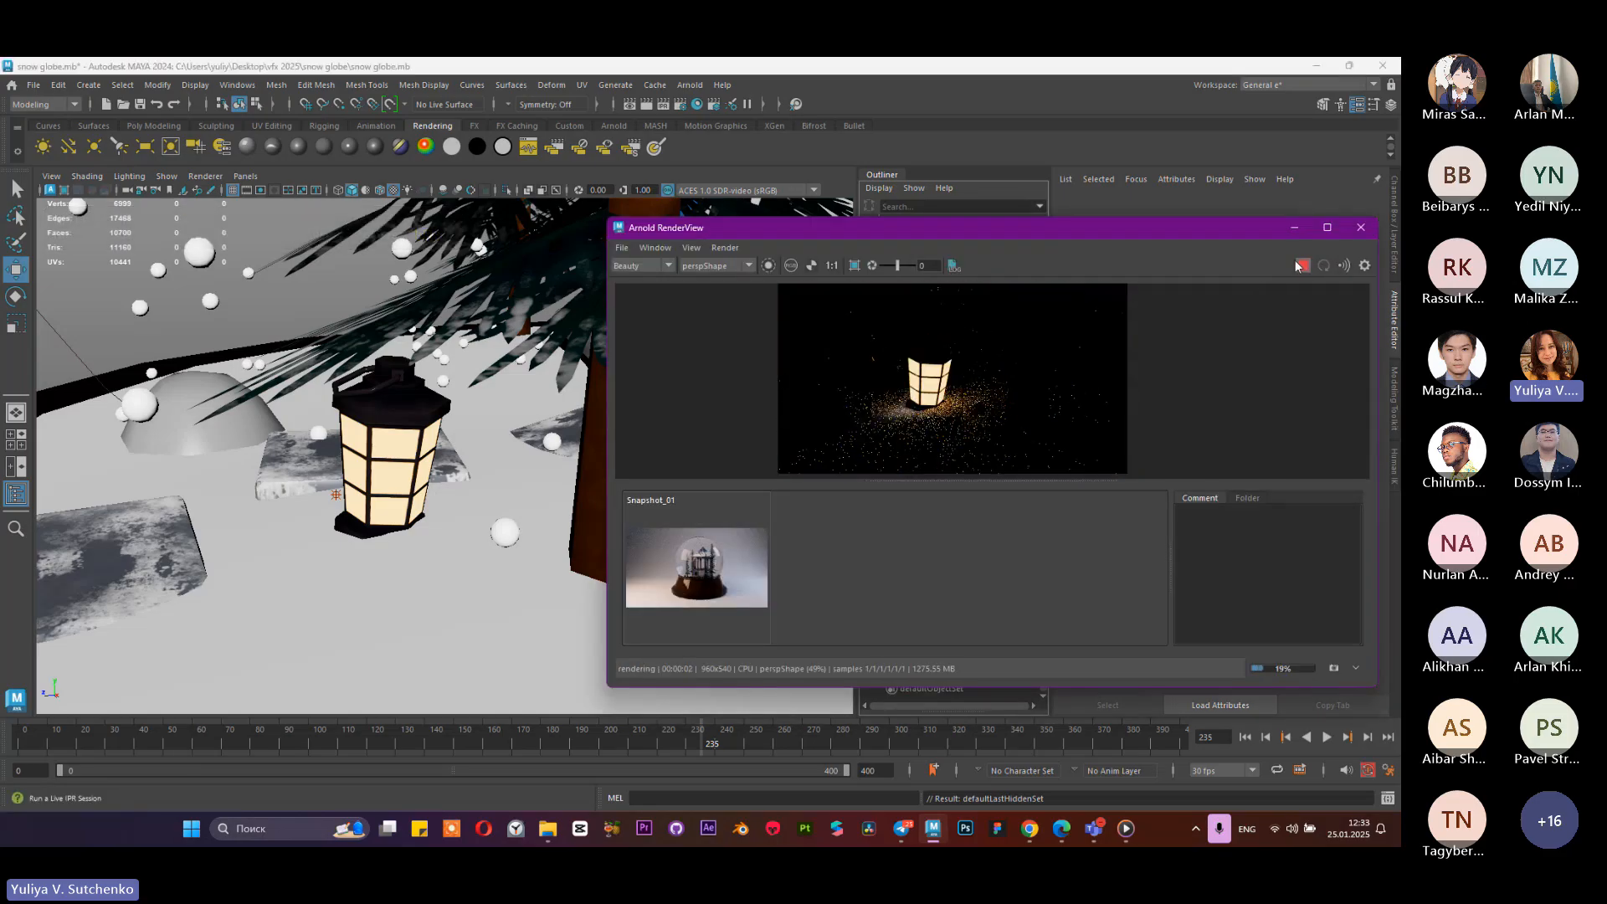
pyautogui.click(1294, 227)
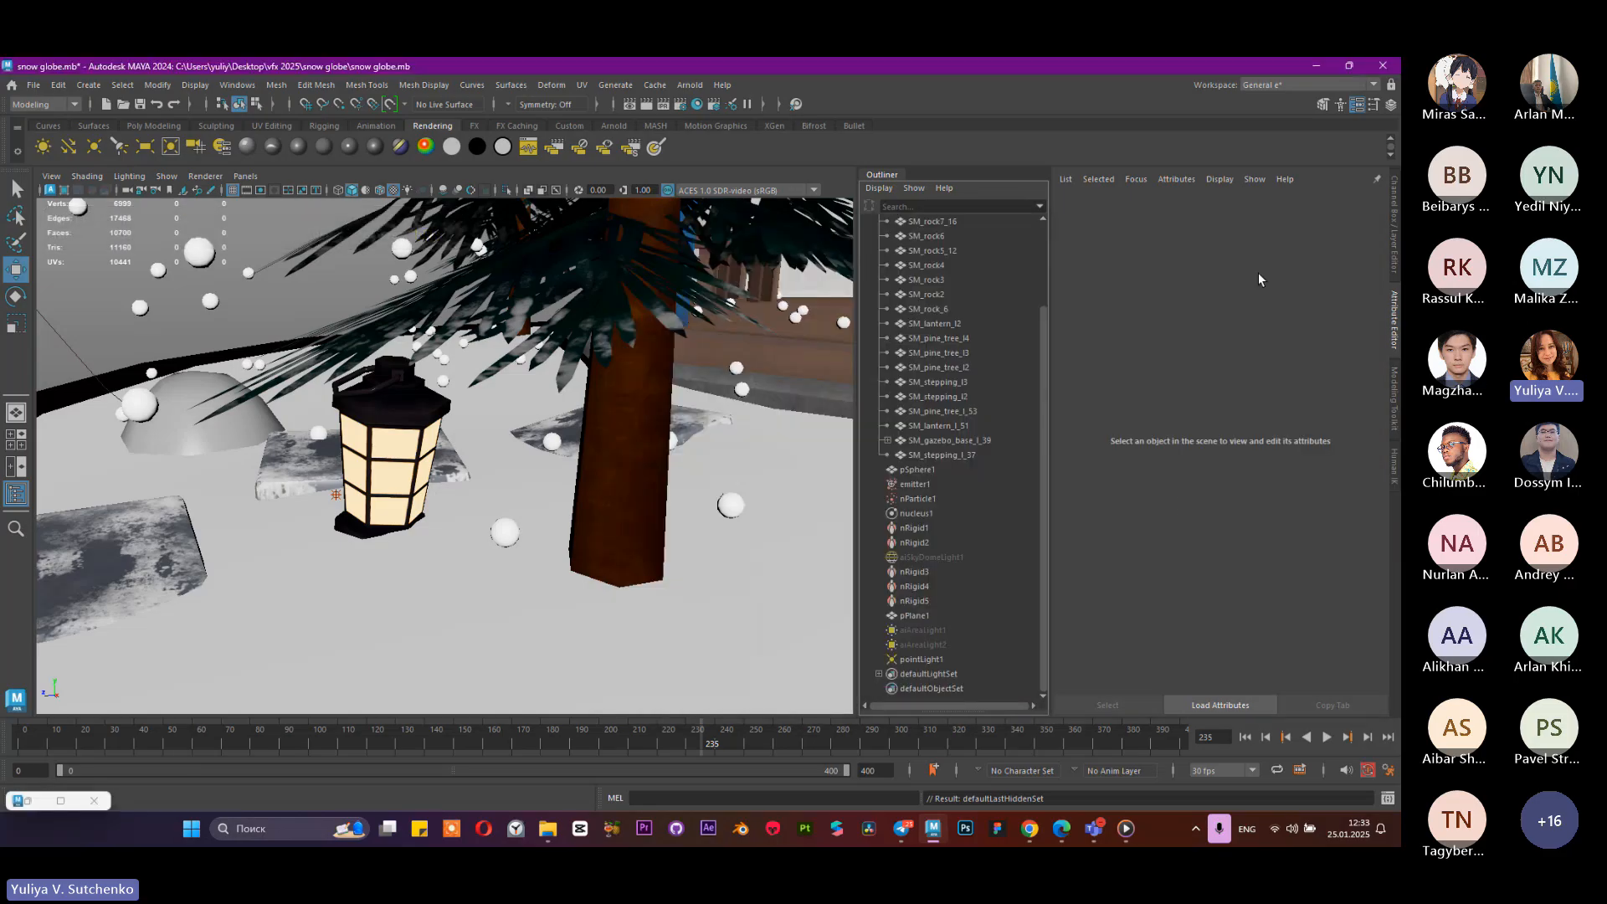
# Step: Examine the point light's type options and light effects and the default light set's Arnold overrides and set options
pyautogui.click(912, 654)
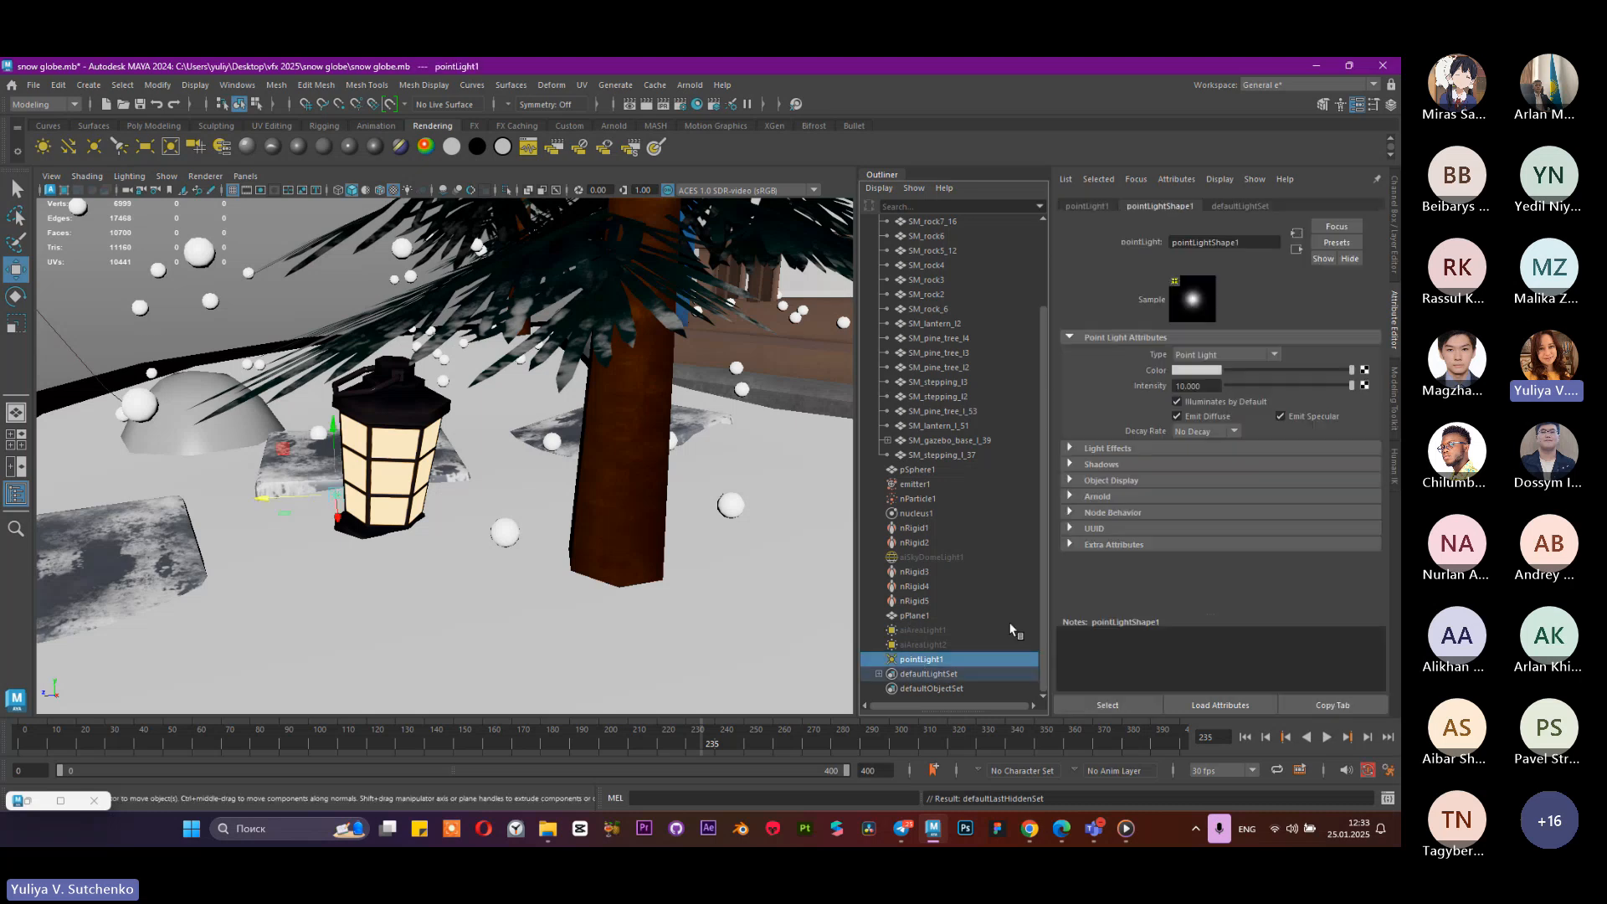
pyautogui.click(1143, 451)
pyautogui.click(1122, 449)
pyautogui.click(1220, 356)
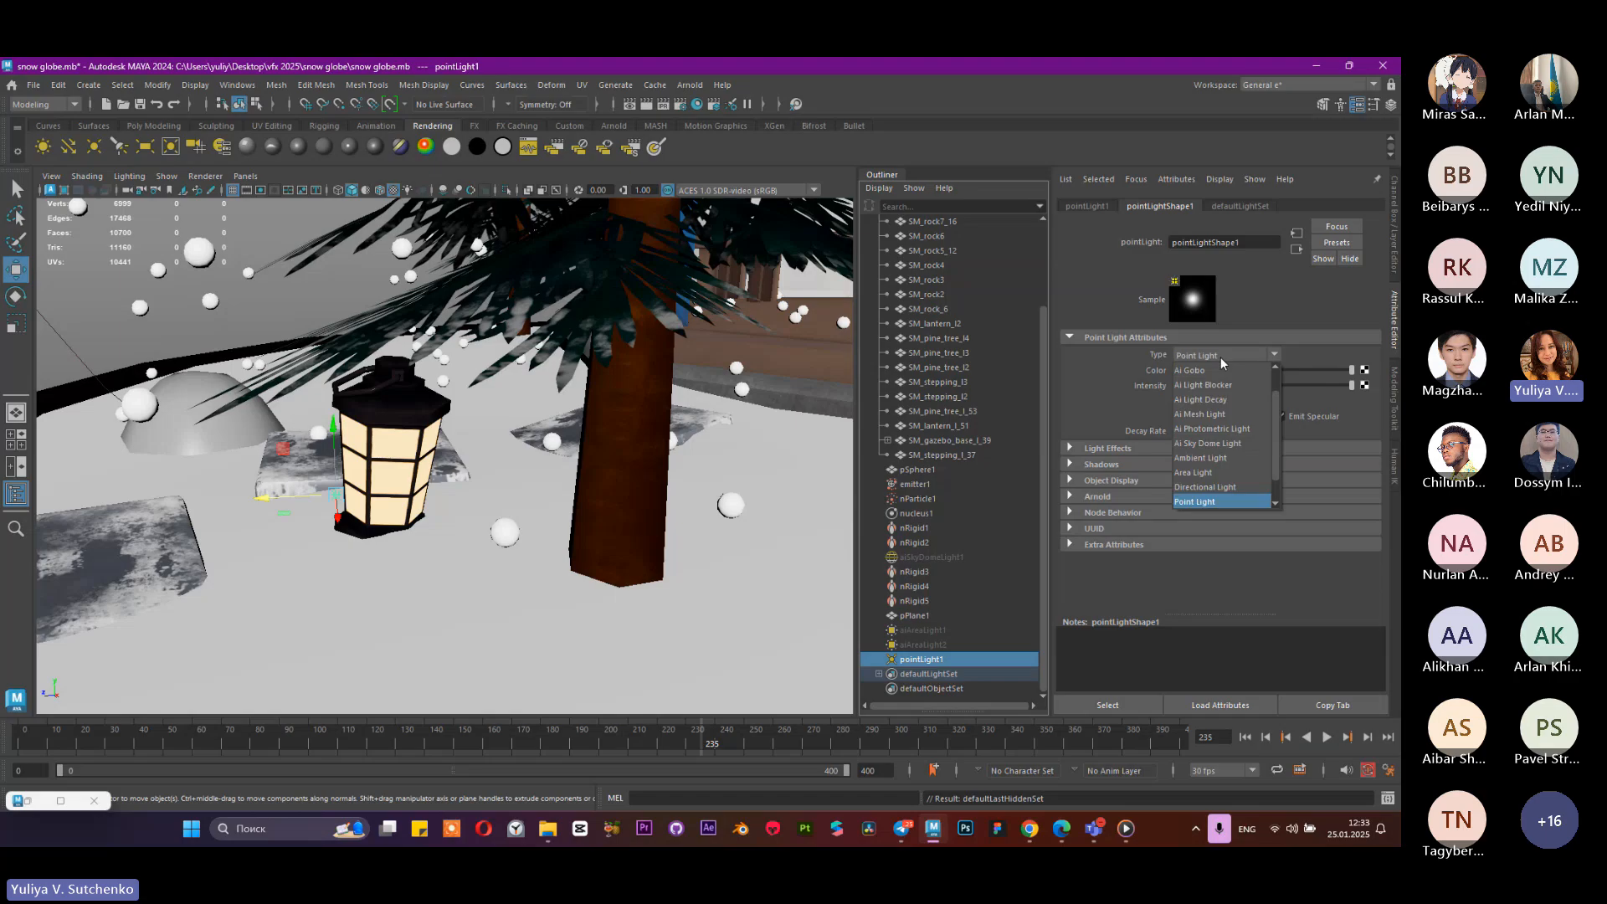
pyautogui.click(1231, 399)
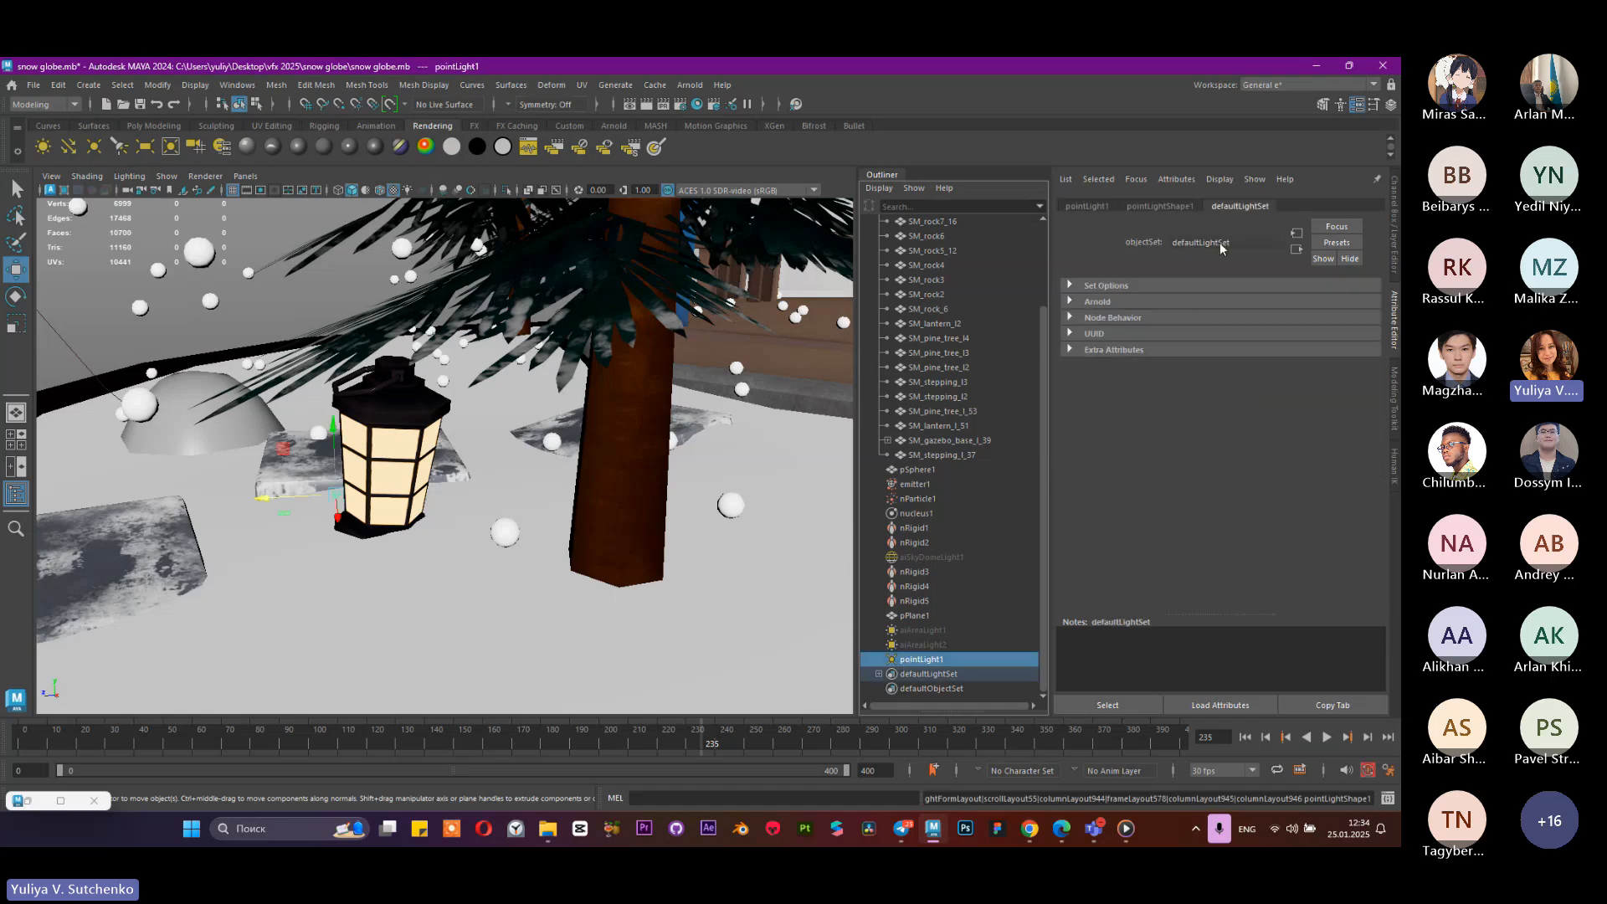
pyautogui.click(1131, 303)
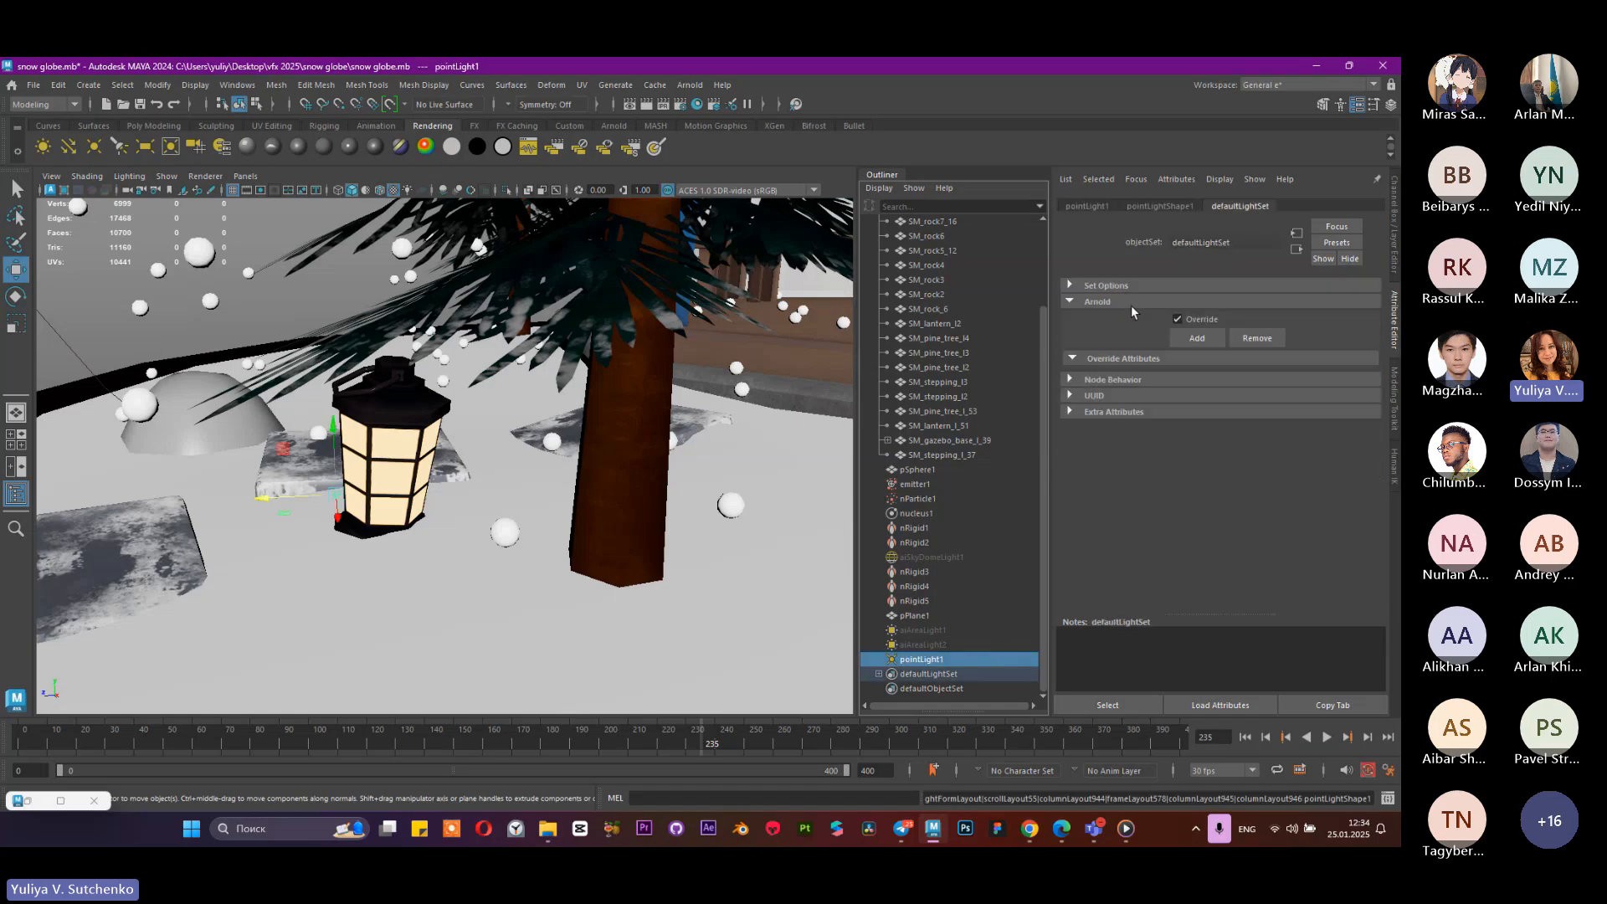
pyautogui.click(1147, 286)
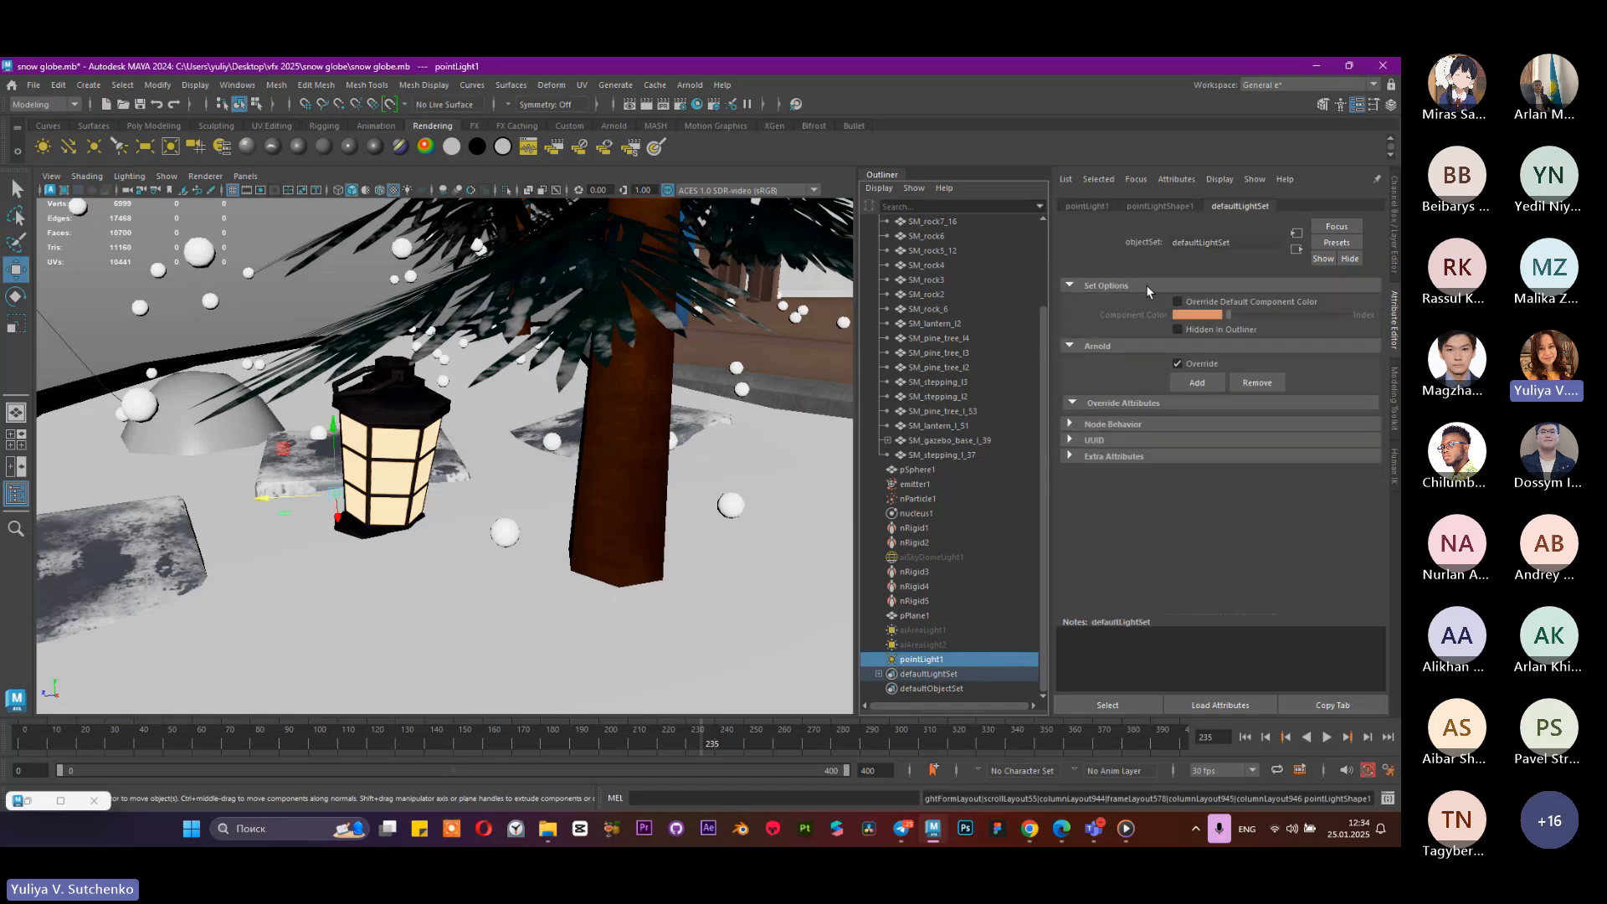
pyautogui.click(1159, 206)
pyautogui.click(1121, 449)
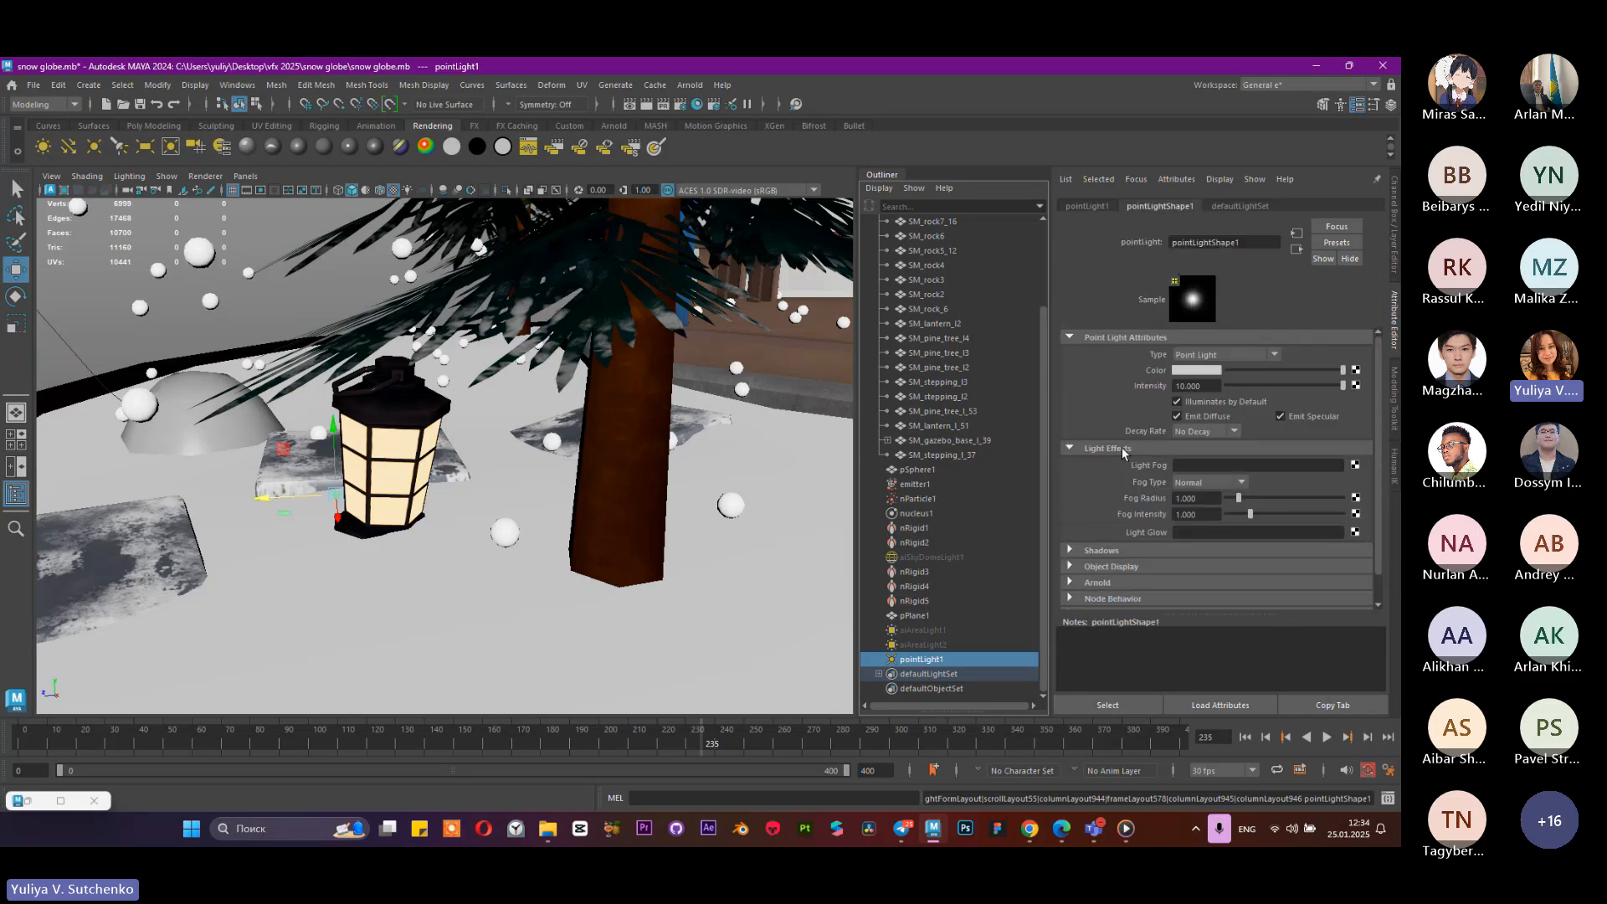
# Step: Set the point light's intensity to 100, test-render the lantern in Arnold RenderView and stop the render
pyautogui.doubleClick(1198, 386)
pyautogui.write('10')
pyautogui.press('Return')
pyautogui.click(29, 800)
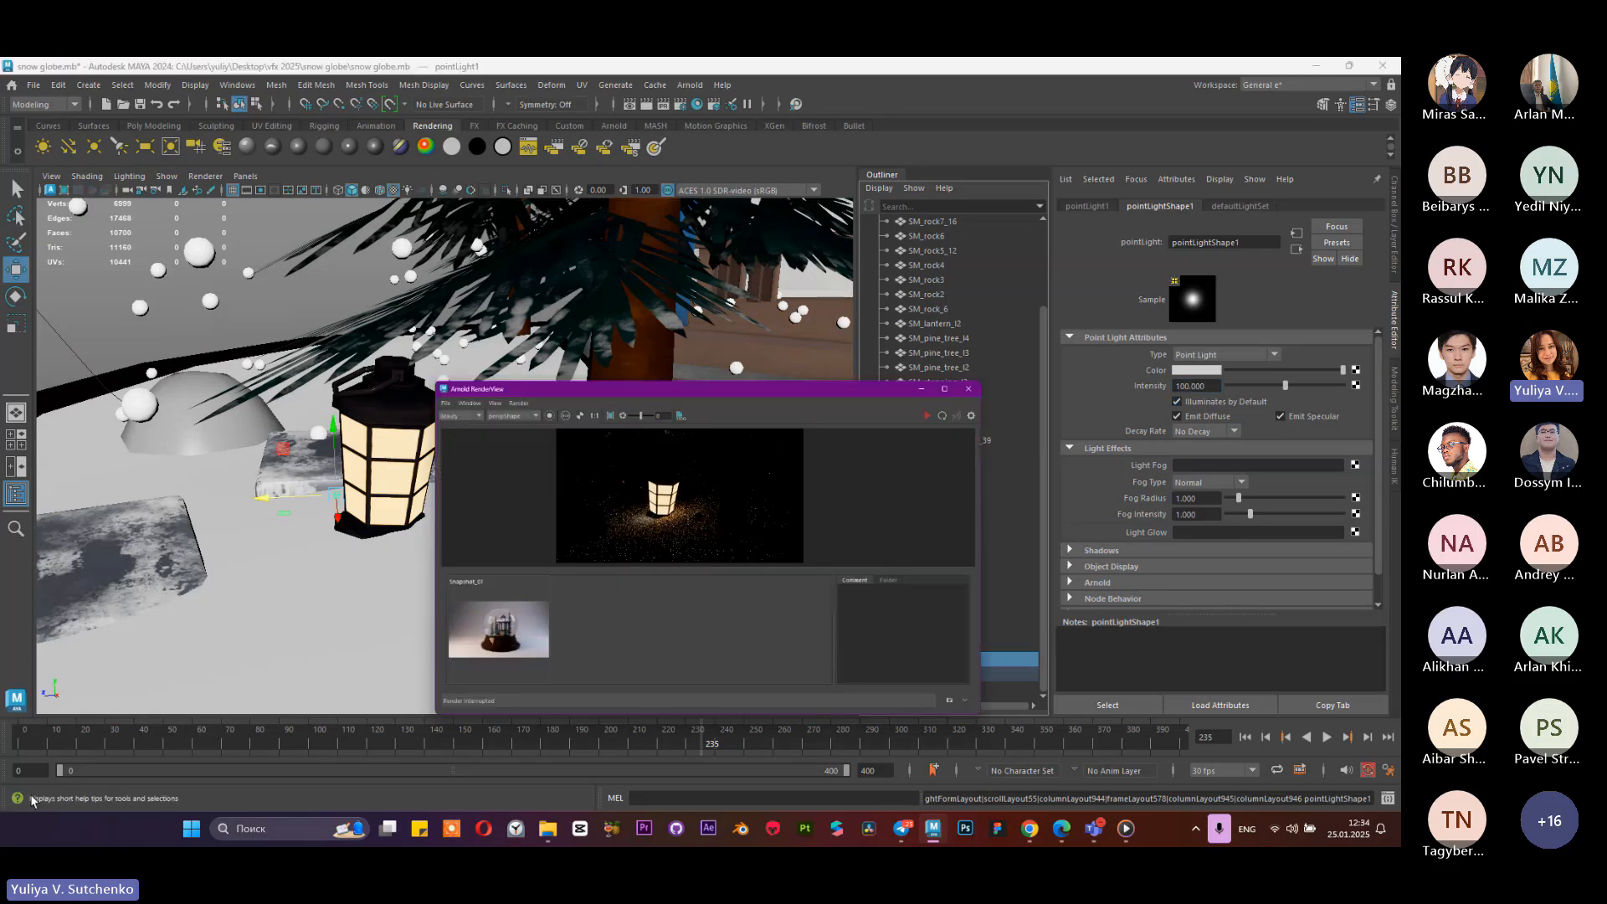
pyautogui.click(1303, 266)
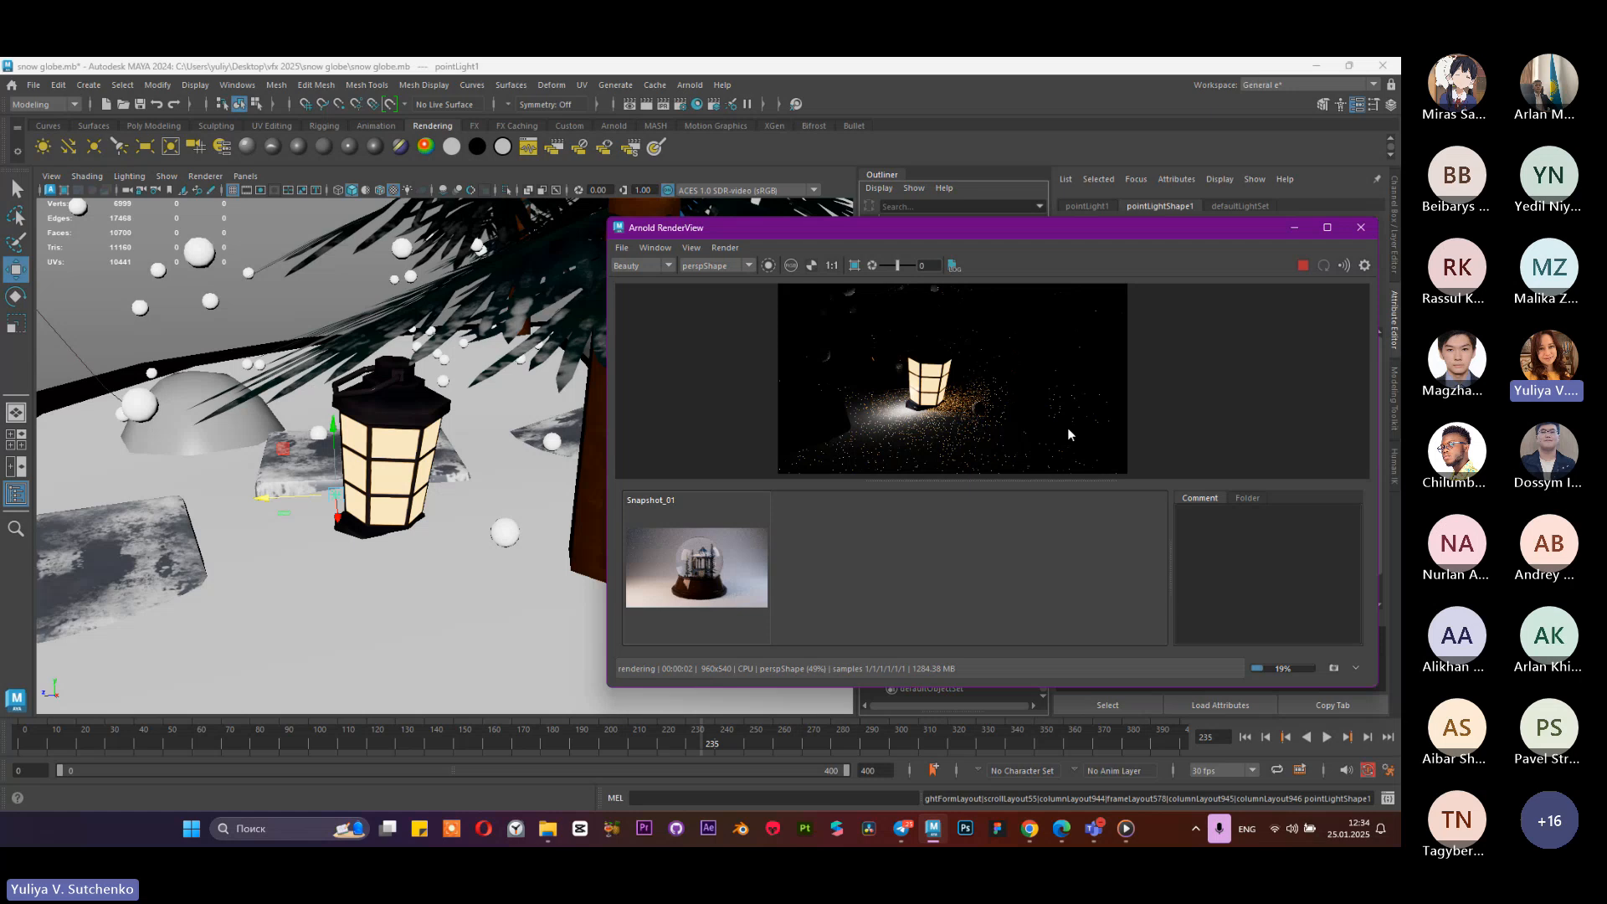
pyautogui.click(1303, 267)
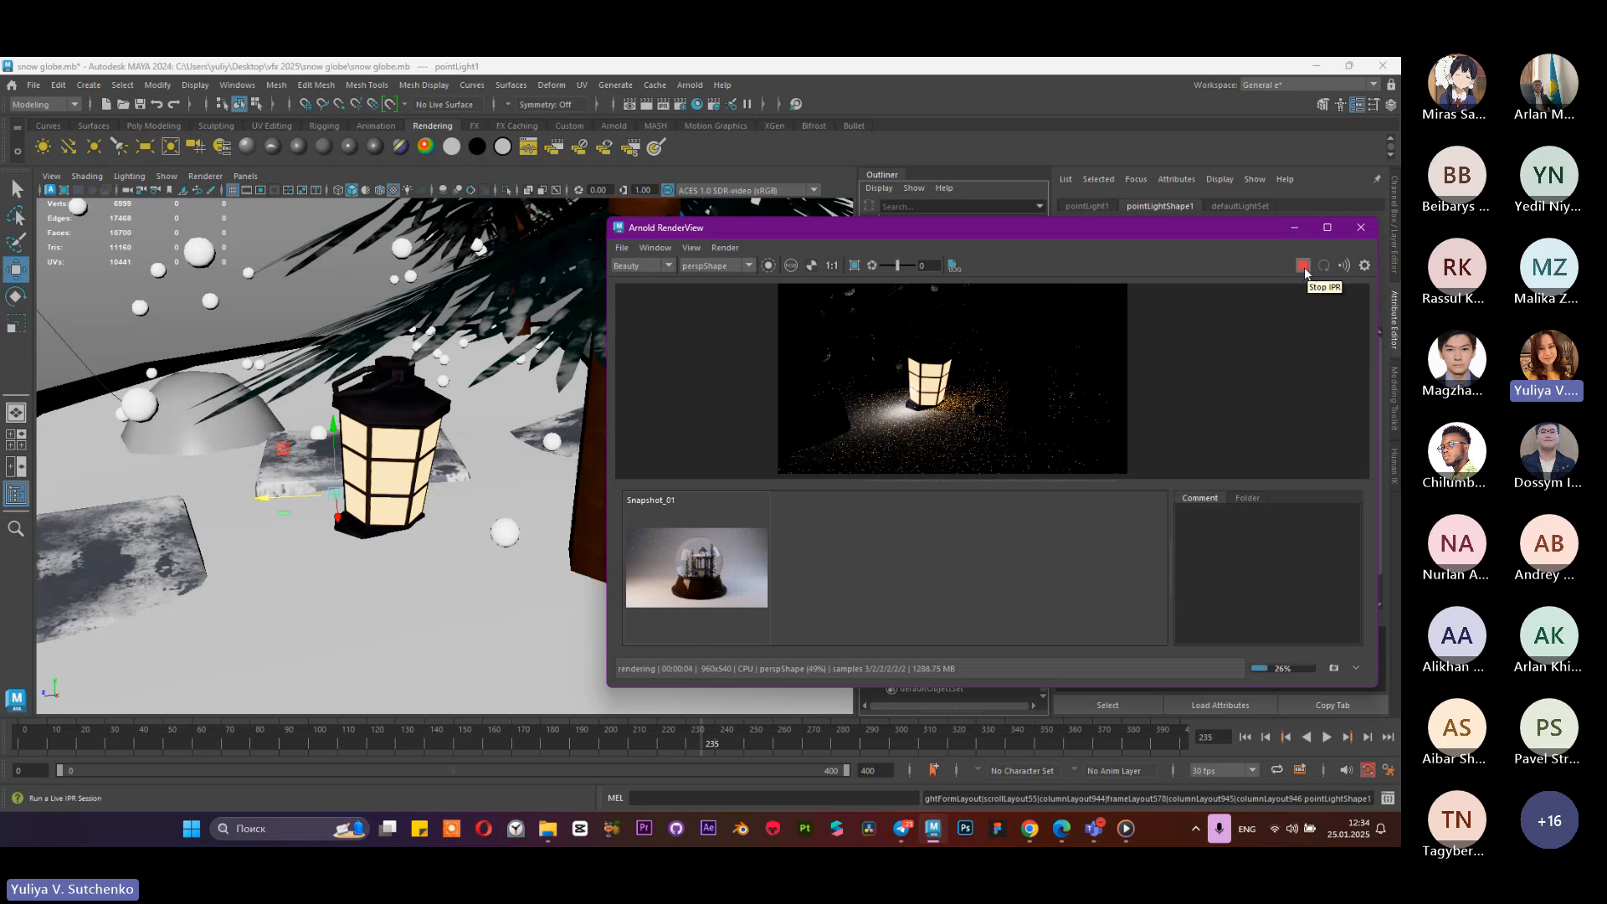
# Step: Move the render window clear of the light's attributes, set the point light's intensity to 150 and restart the Arnold render
pyautogui.moveTo(1254, 229); pyautogui.dragTo(847, 231)
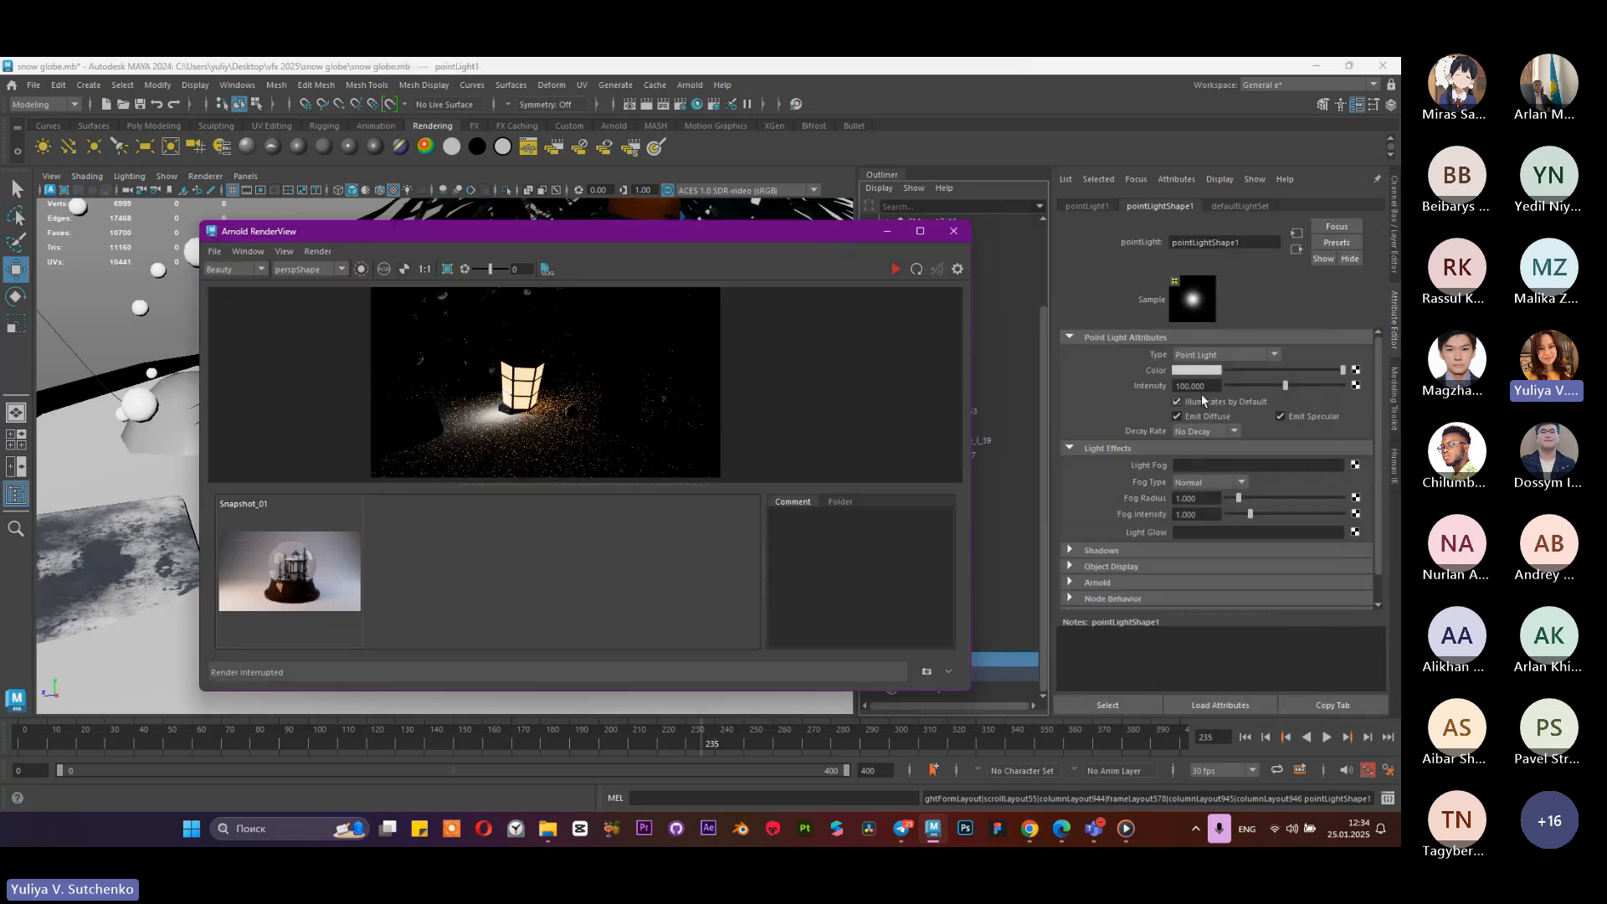
pyautogui.click(1189, 386)
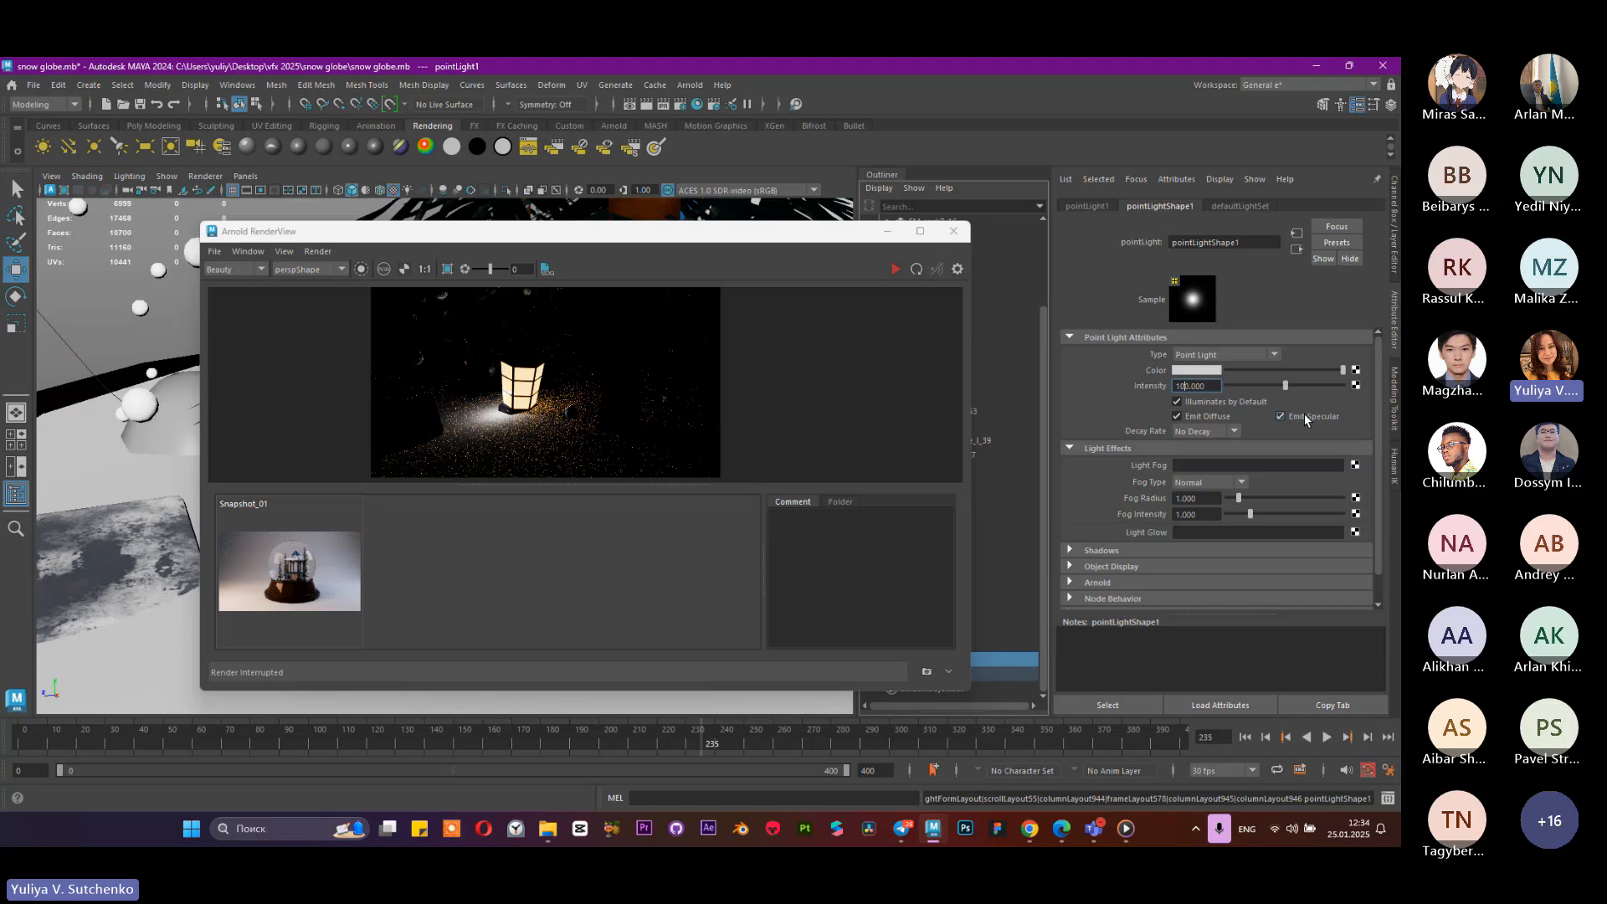
pyautogui.press('BackSpace')
pyautogui.write('5')
pyautogui.press('Return')
pyautogui.click(892, 268)
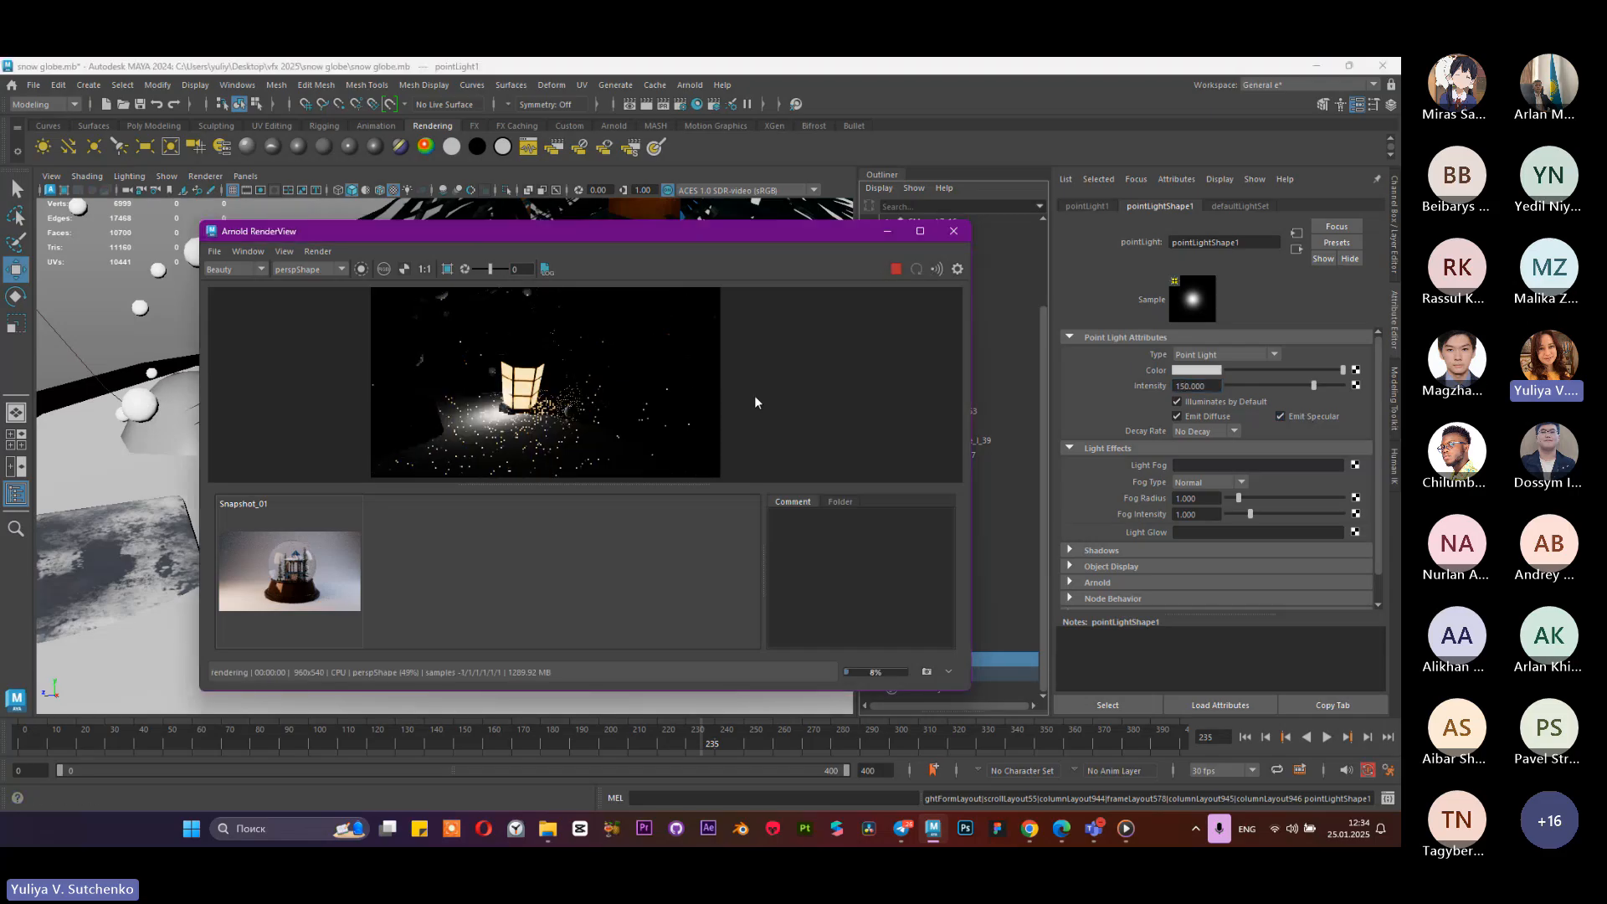
# Step: Set the point light's intensity to 200, let the Arnold render update and stop it
pyautogui.moveTo(1187, 386); pyautogui.dragTo(1155, 390)
pyautogui.write('20')
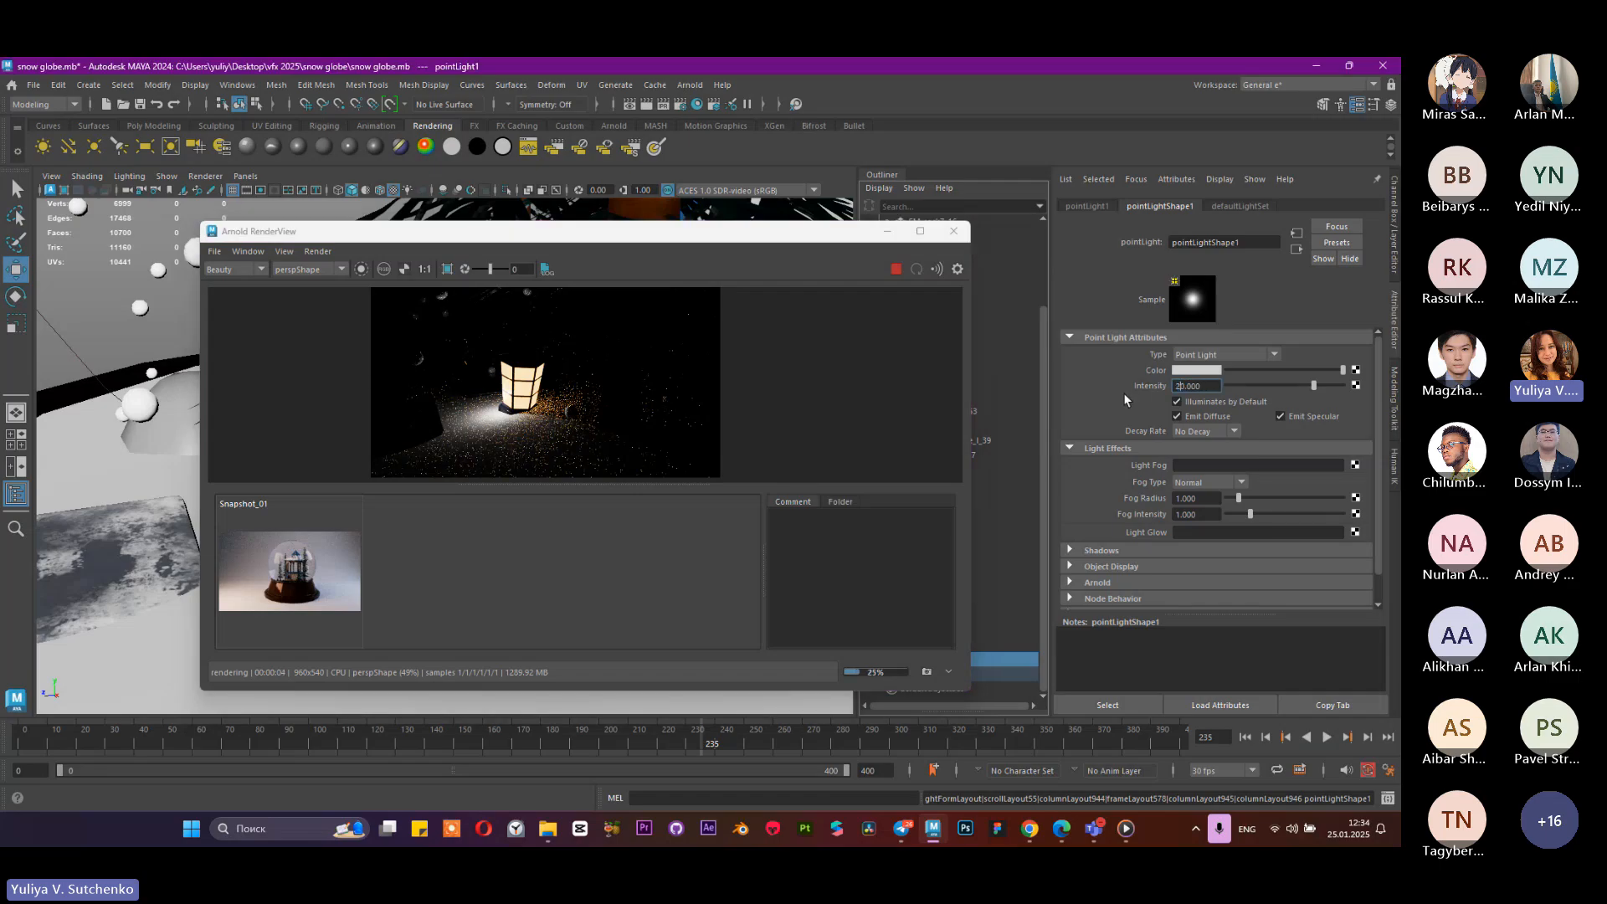
pyautogui.press('Return')
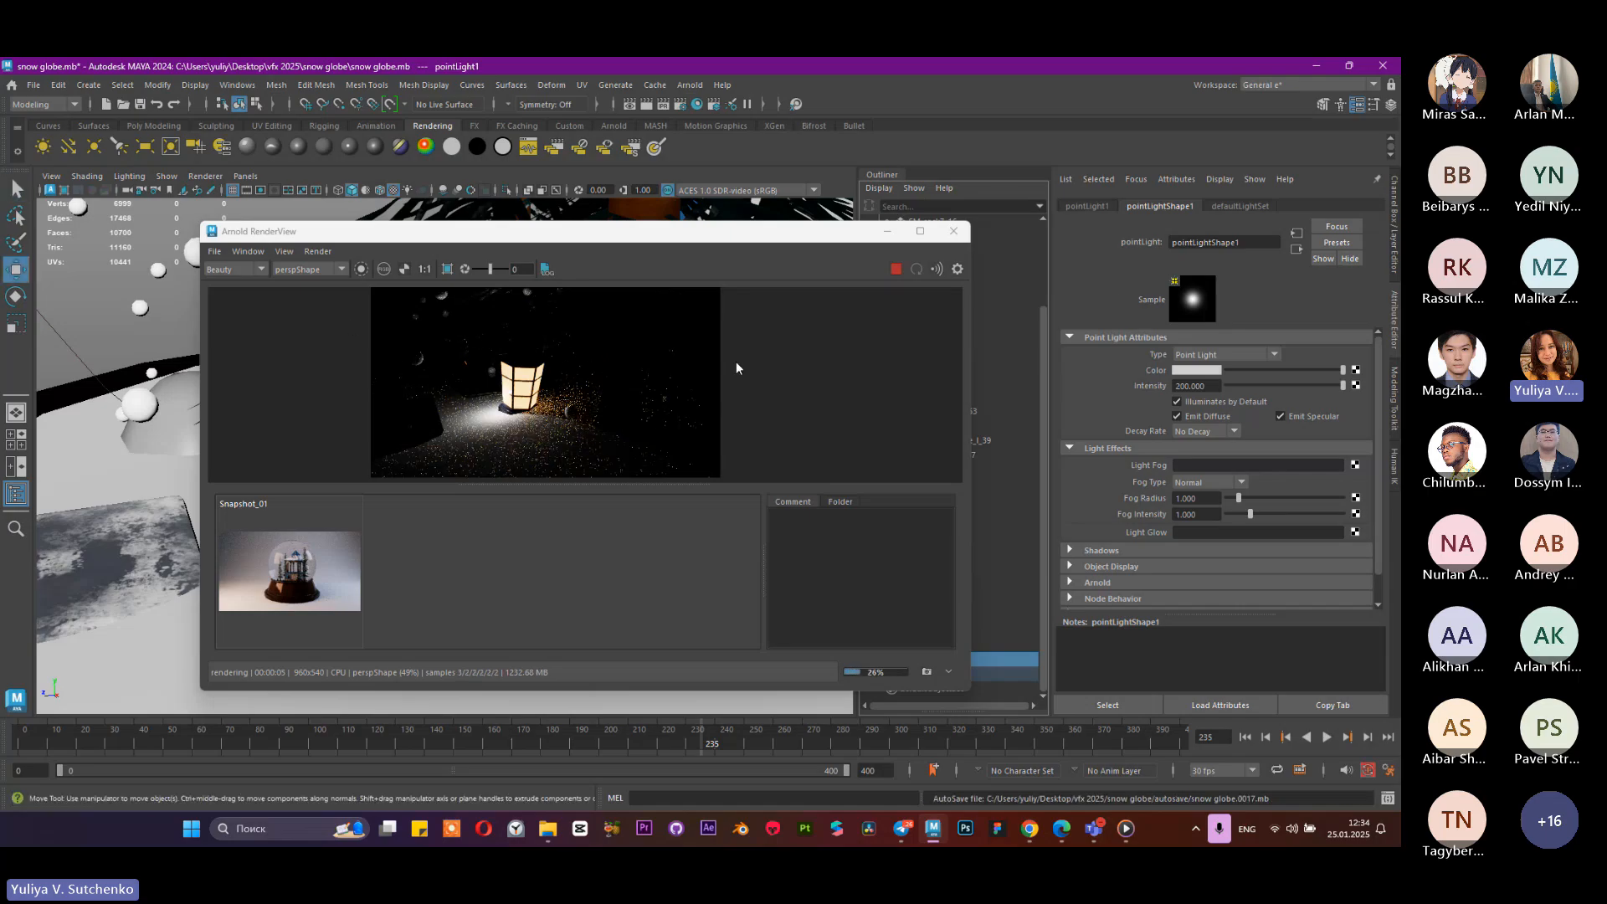
pyautogui.click(896, 269)
# Step: Tint the point light's color a pale warm orange while previewing it in the Arnold render, and minimize the render window
pyautogui.click(1205, 370)
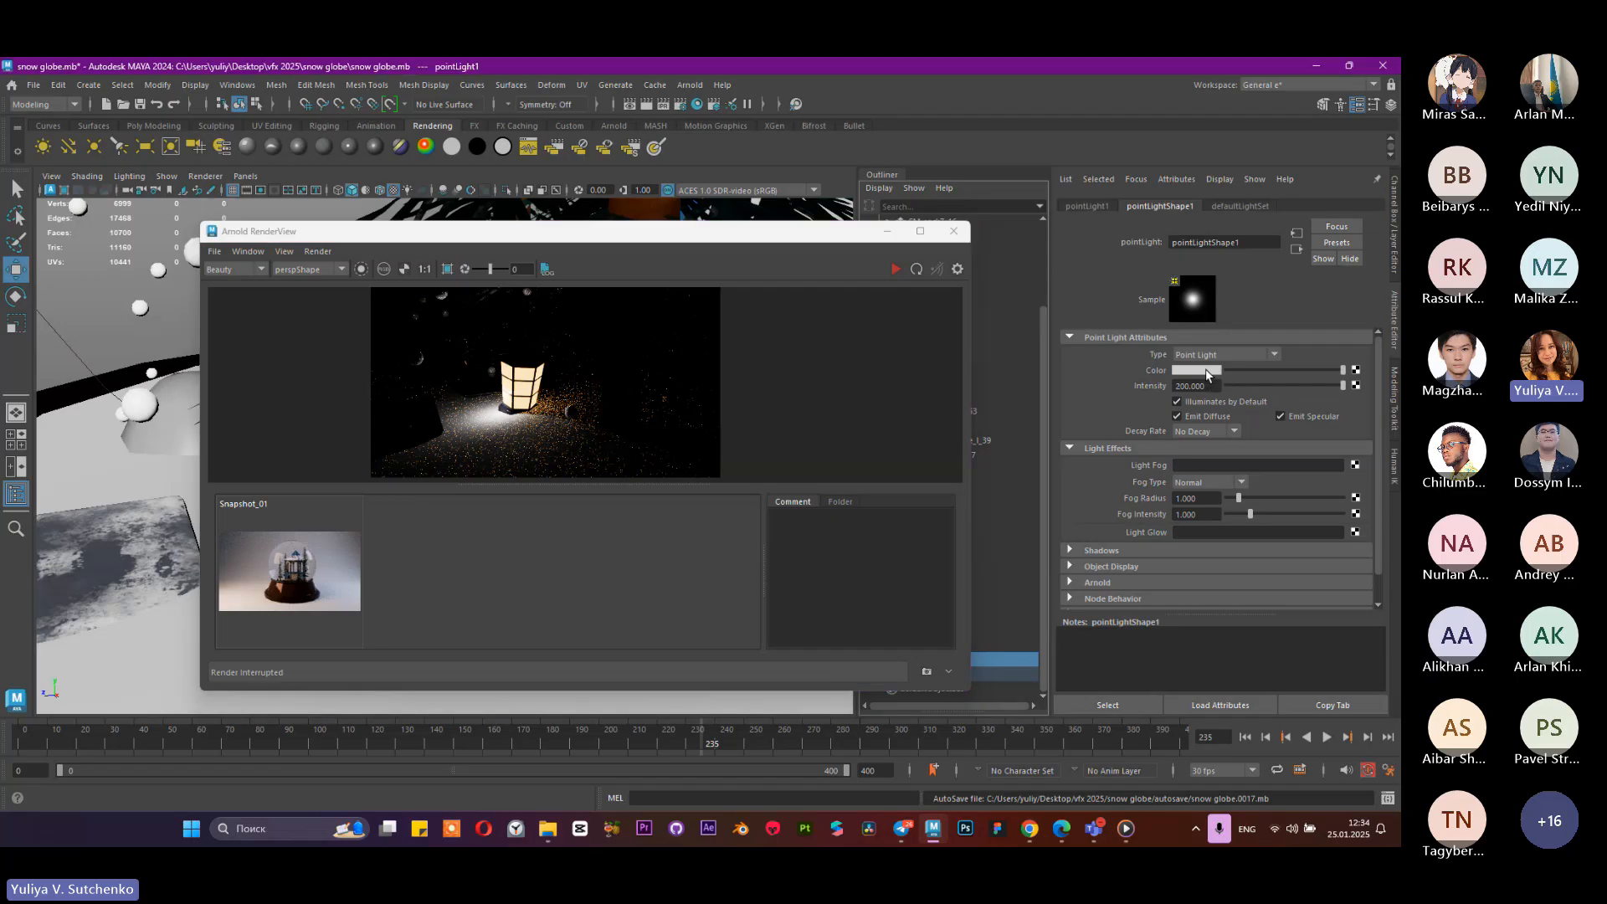
pyautogui.moveTo(1214, 426); pyautogui.dragTo(1186, 424)
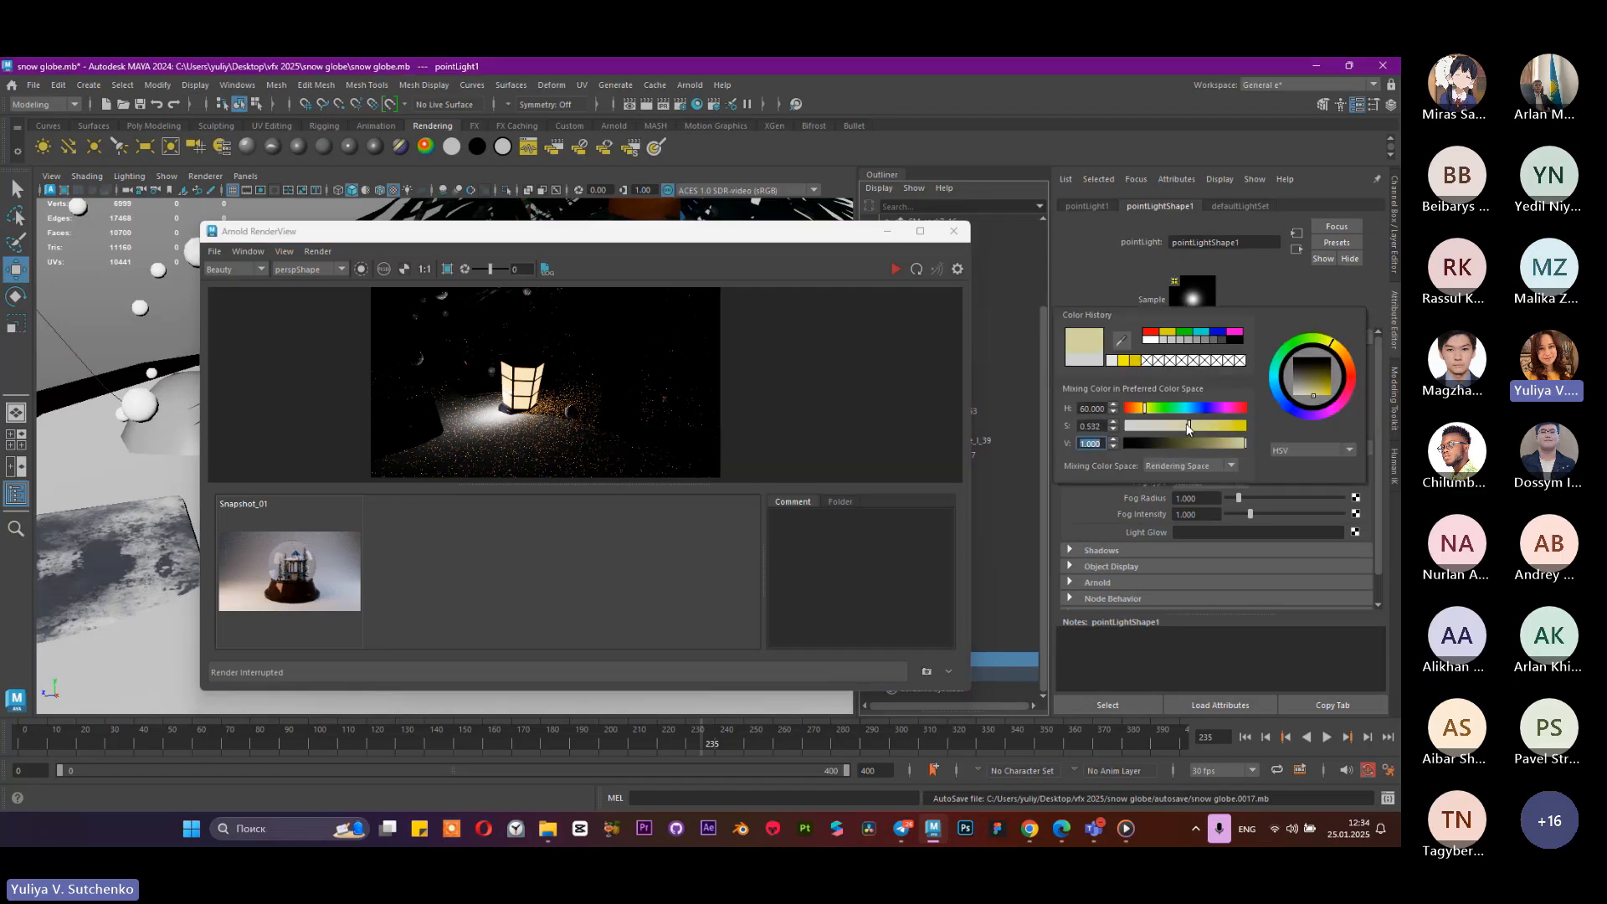
pyautogui.click(892, 269)
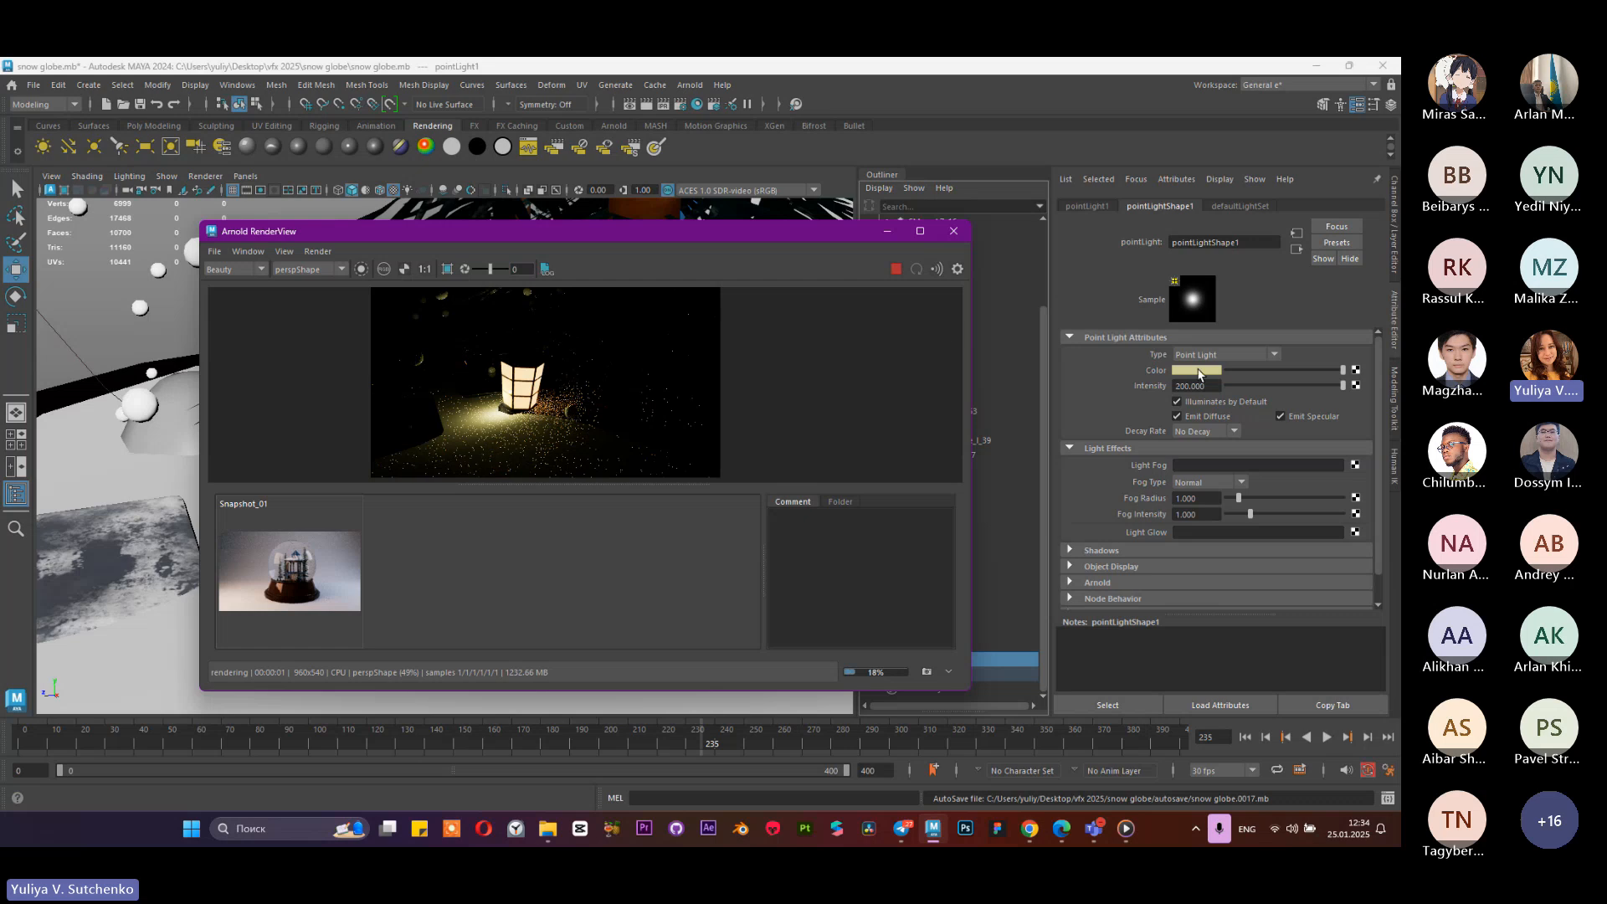
pyautogui.click(1198, 371)
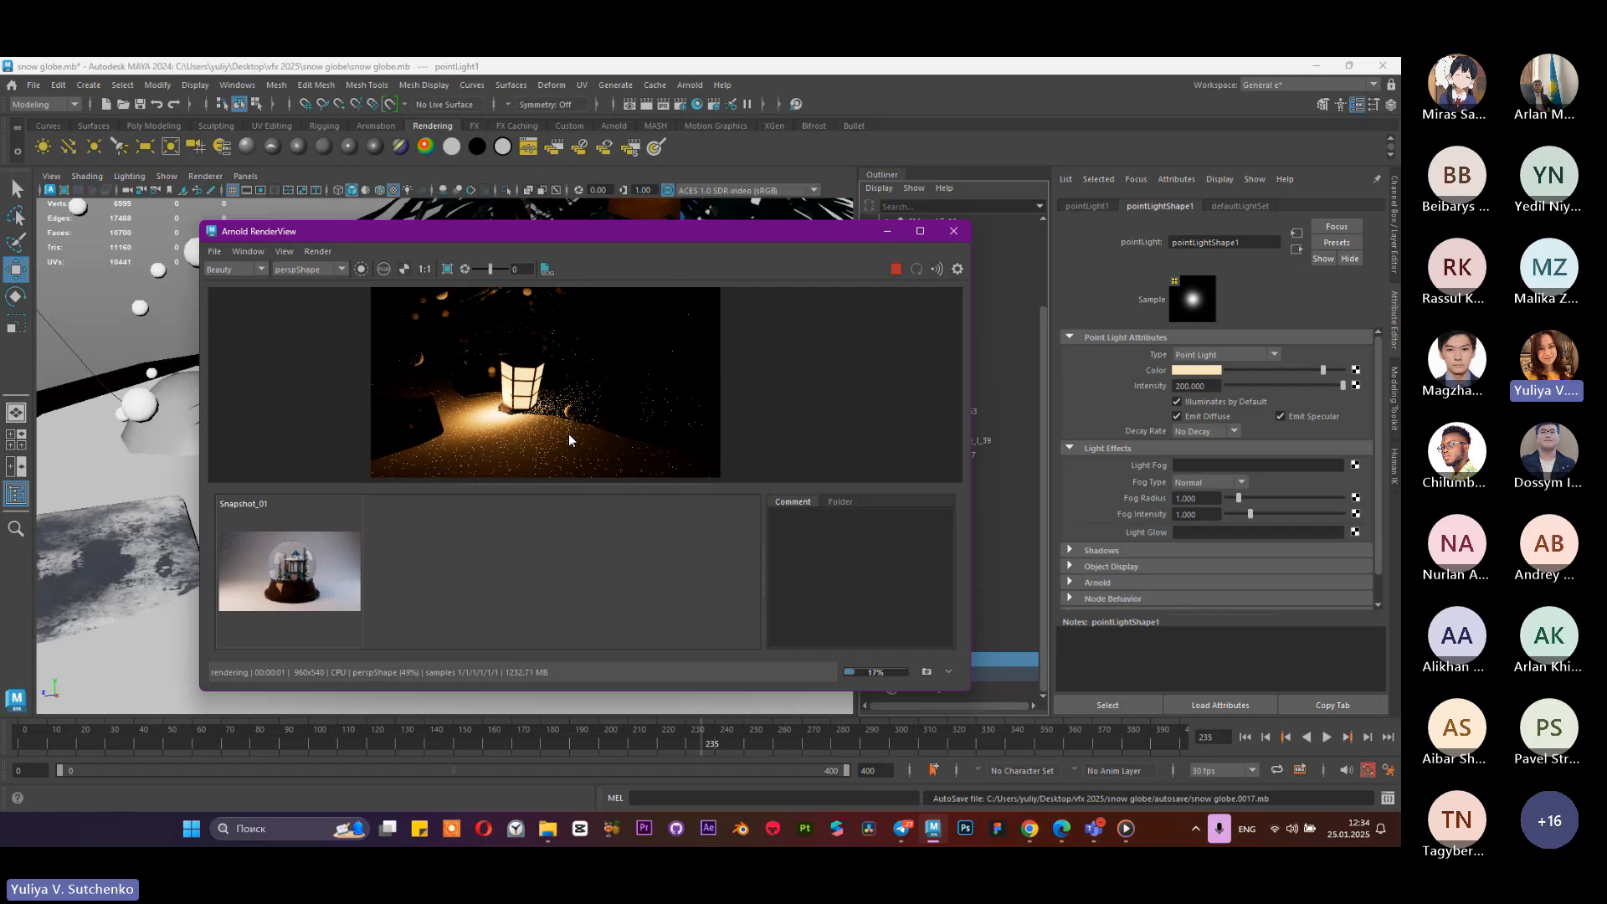
pyautogui.click(887, 232)
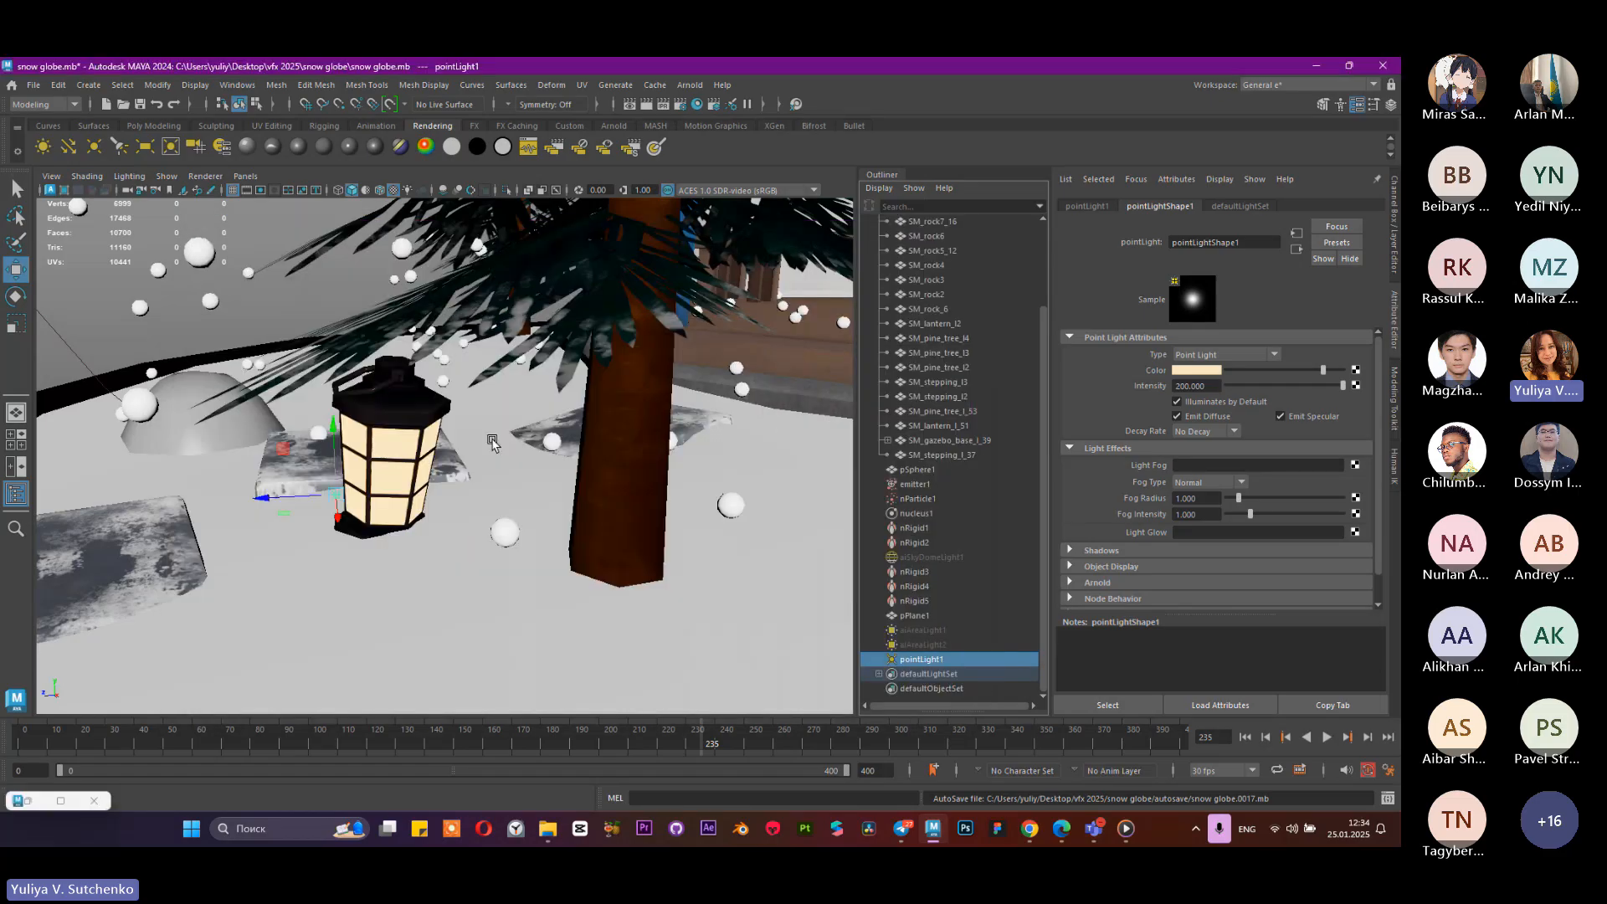
# Step: Preview the whole snow globe in Arnold with only the point light from a bookmarked camera view, stop the render and minimize its window
pyautogui.press('f')
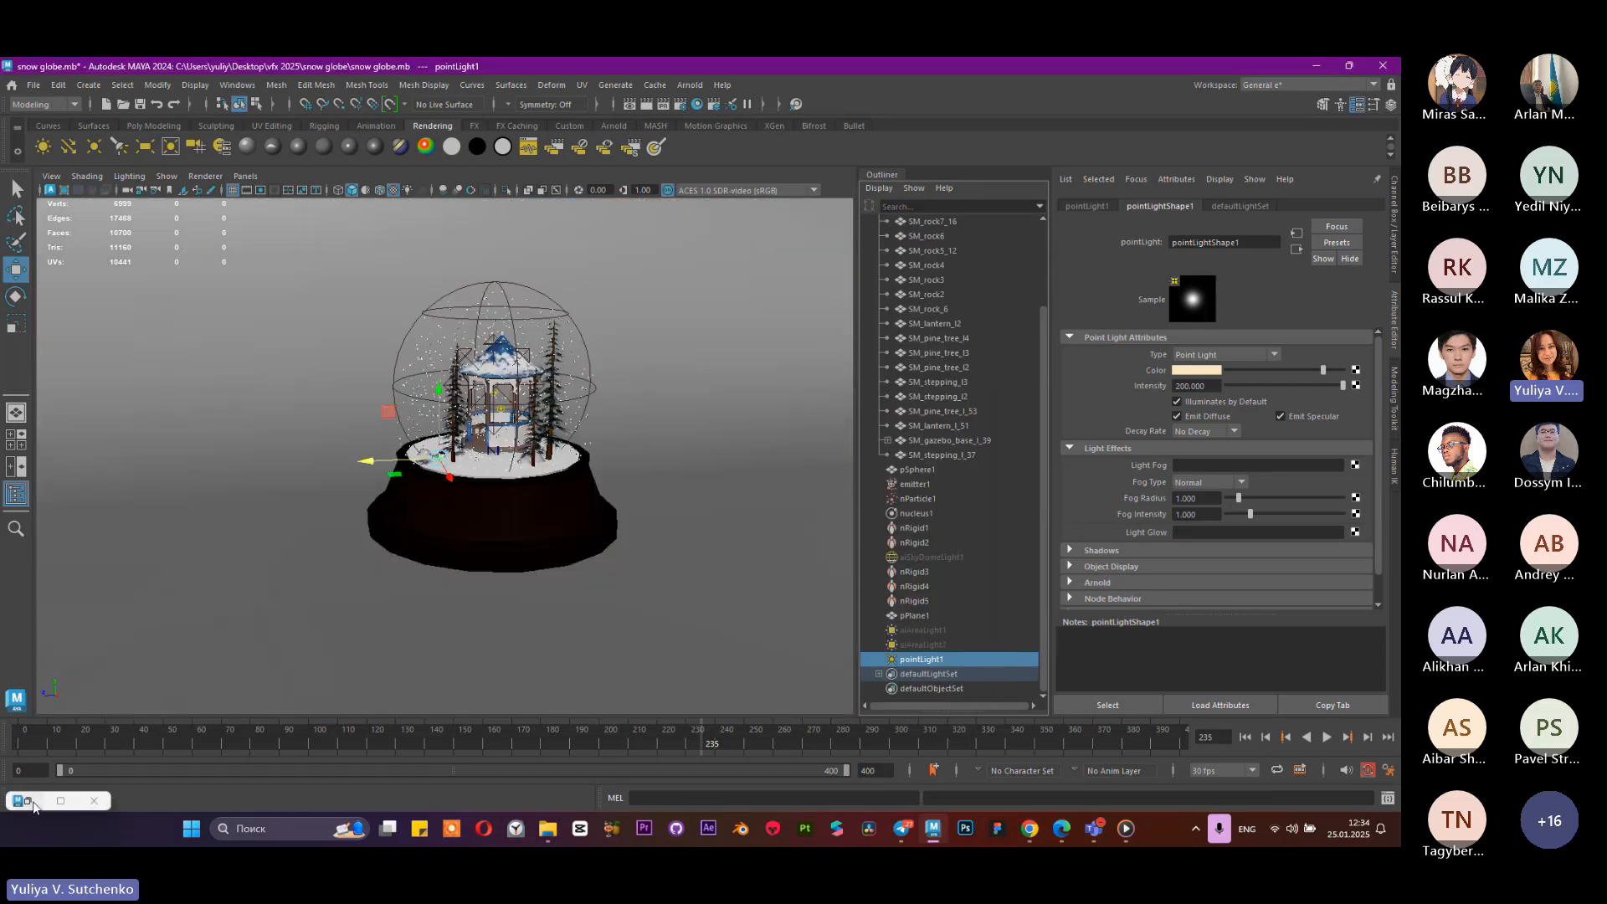
pyautogui.click(33, 801)
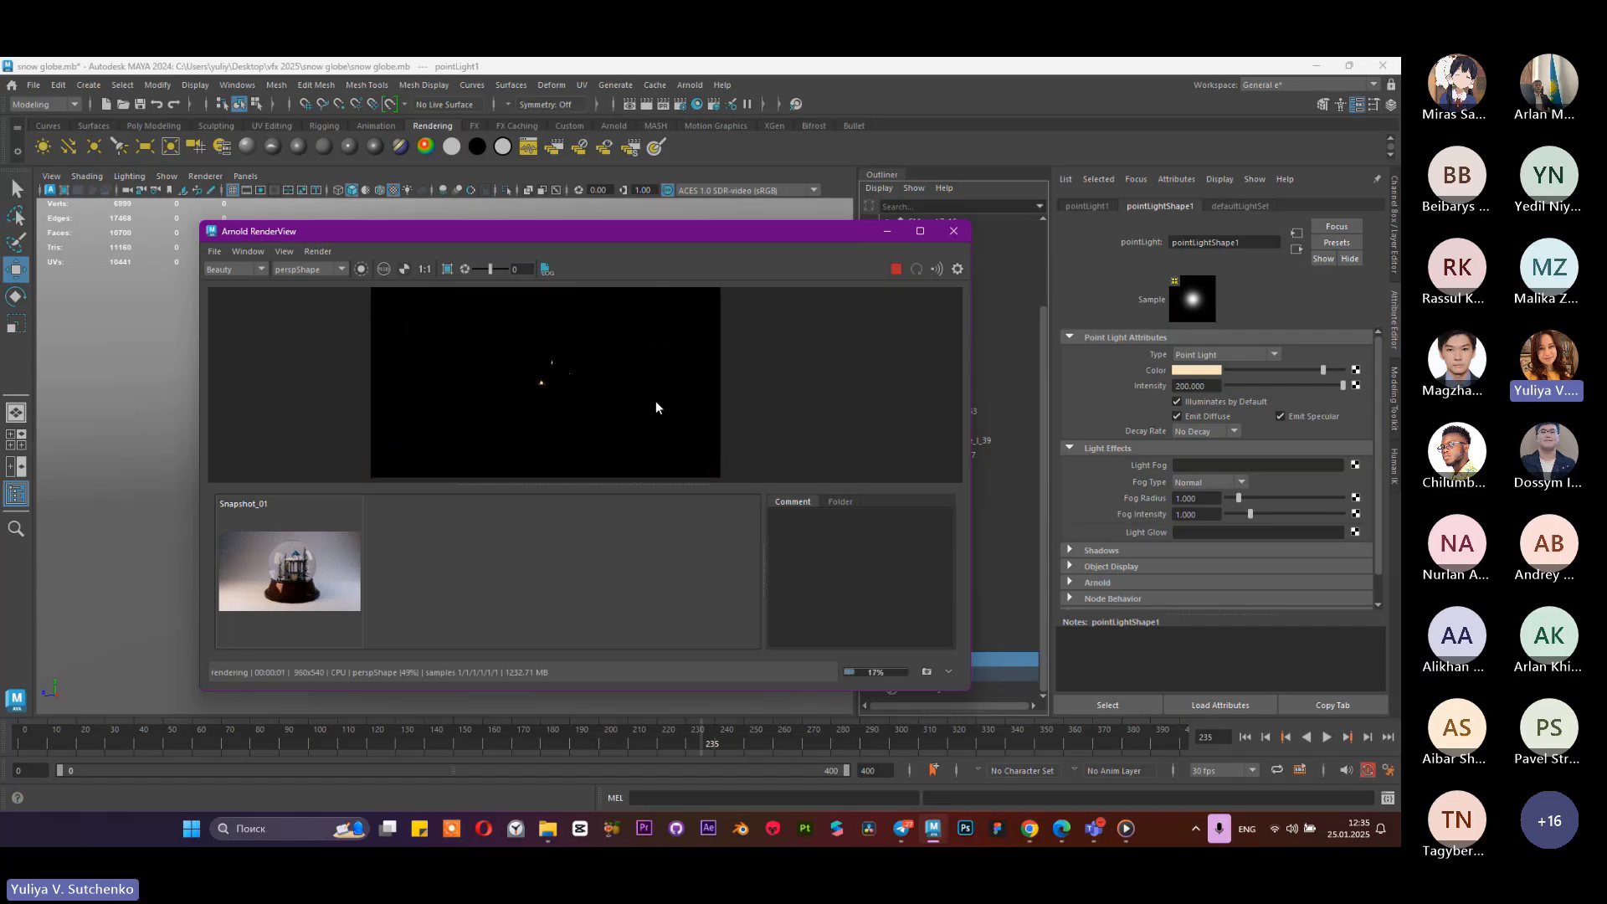
pyautogui.scroll(5, 655, 408)
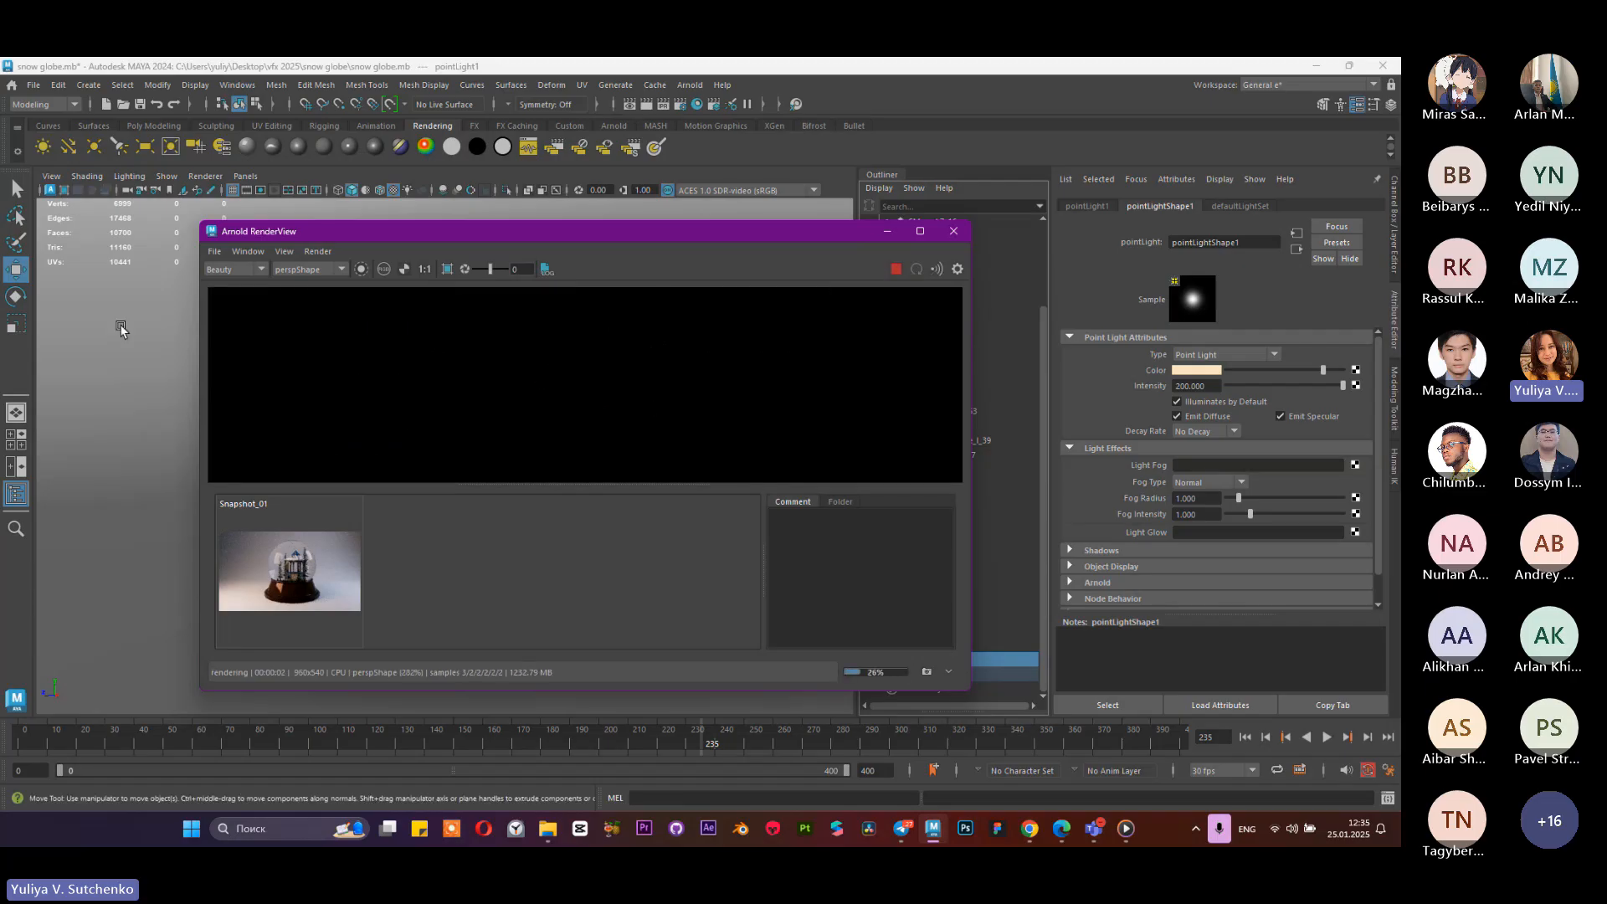
pyautogui.click(51, 175)
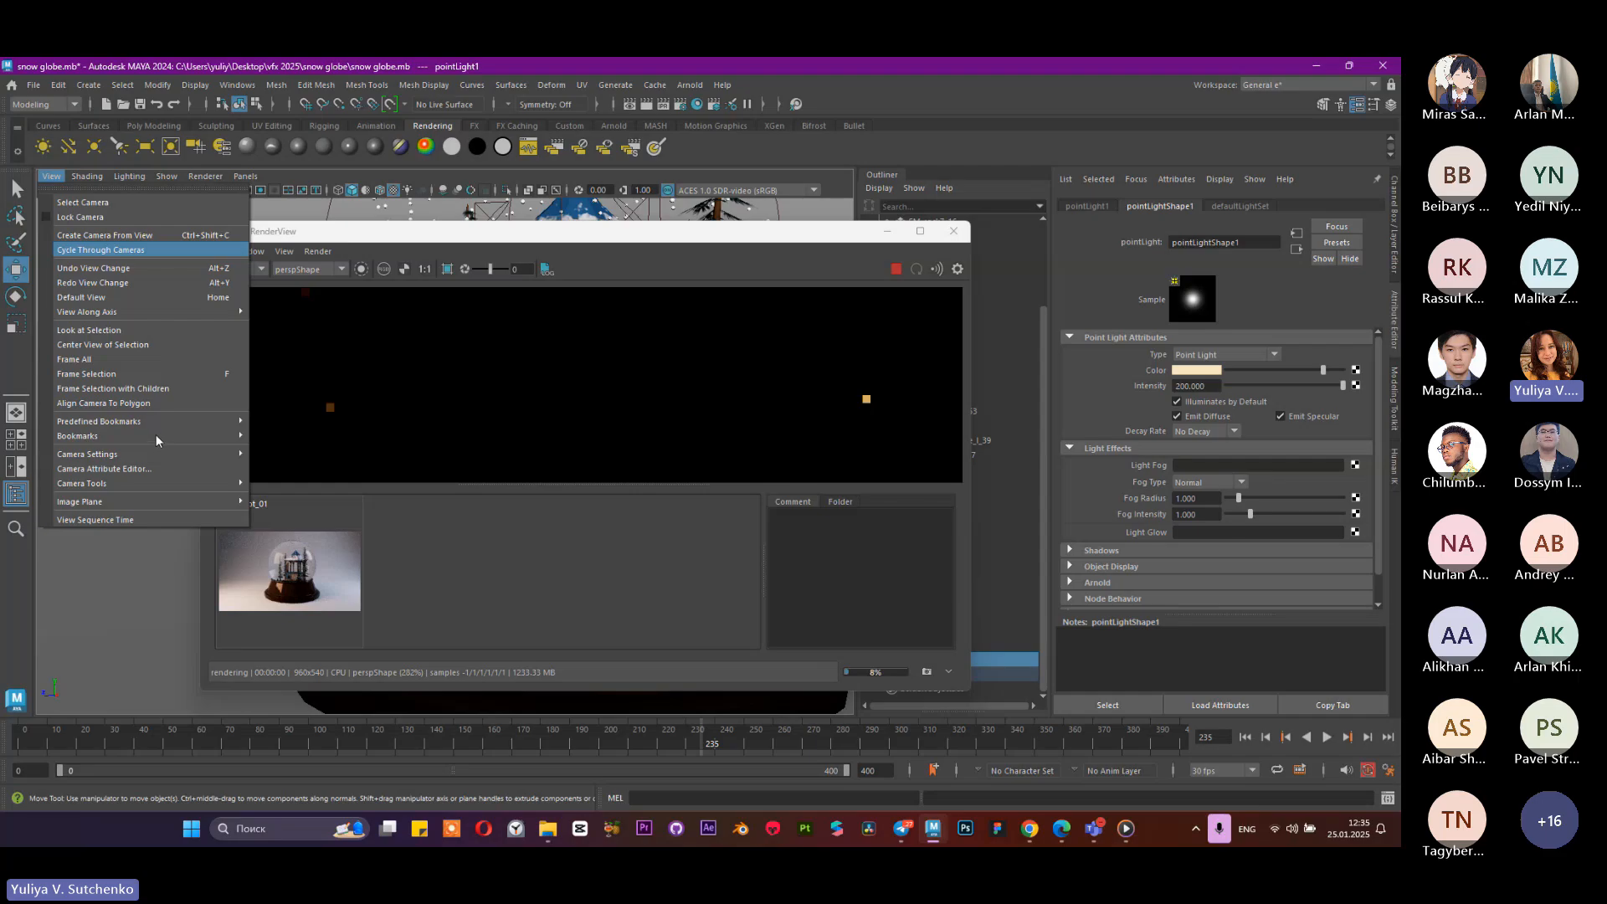
pyautogui.moveTo(127, 434)
pyautogui.click(281, 440)
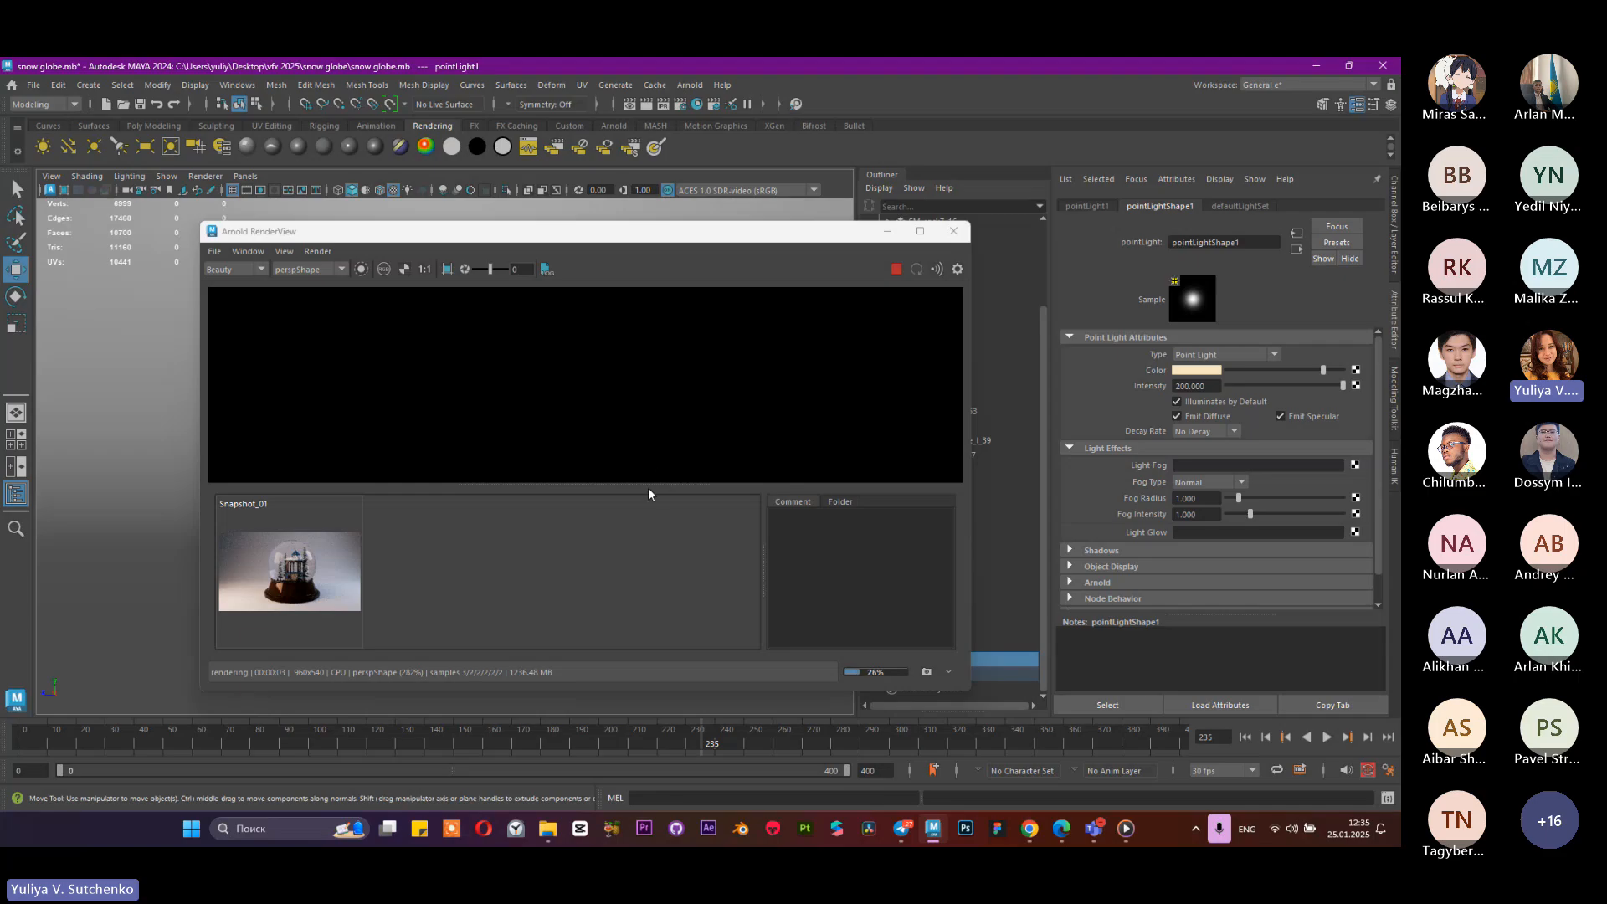
pyautogui.click(894, 270)
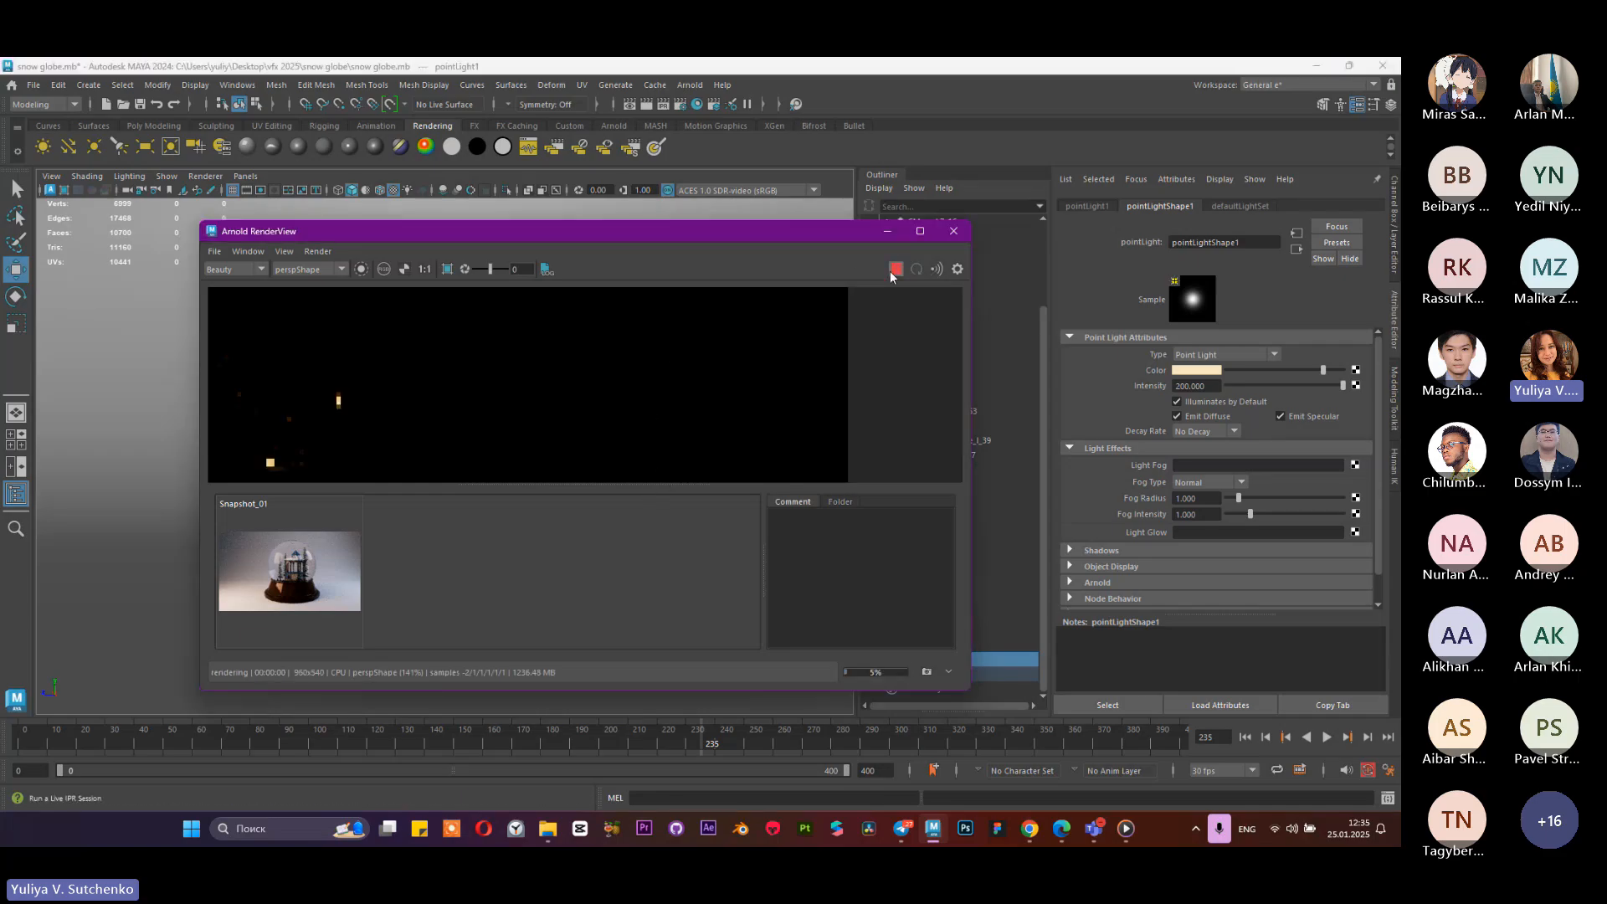
pyautogui.scroll(-3, 668, 386)
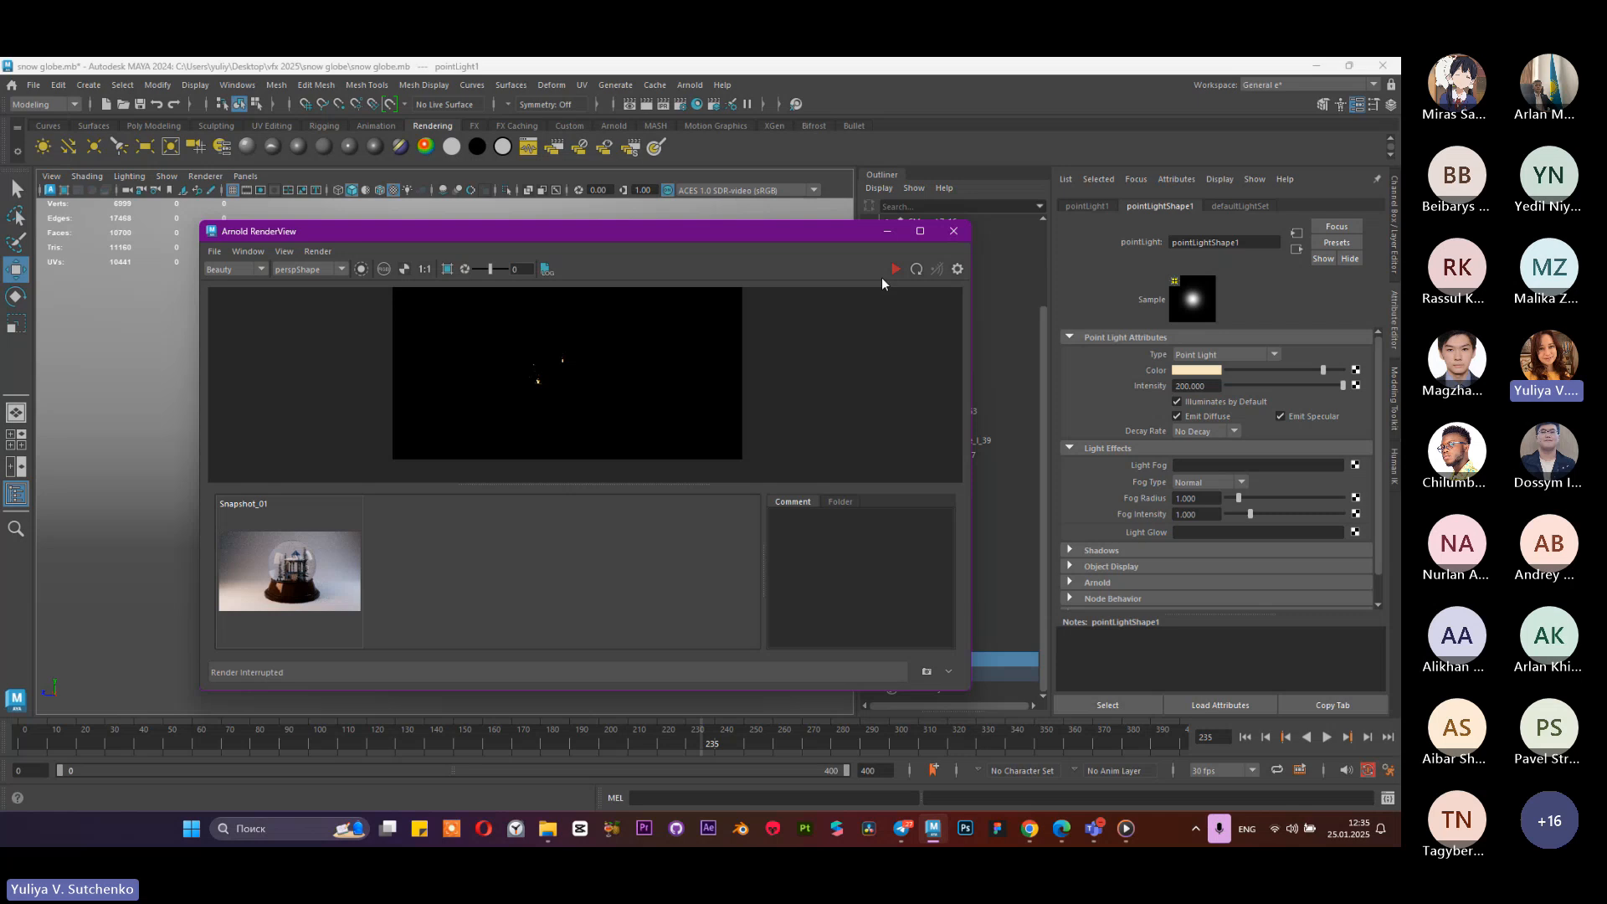
pyautogui.click(886, 232)
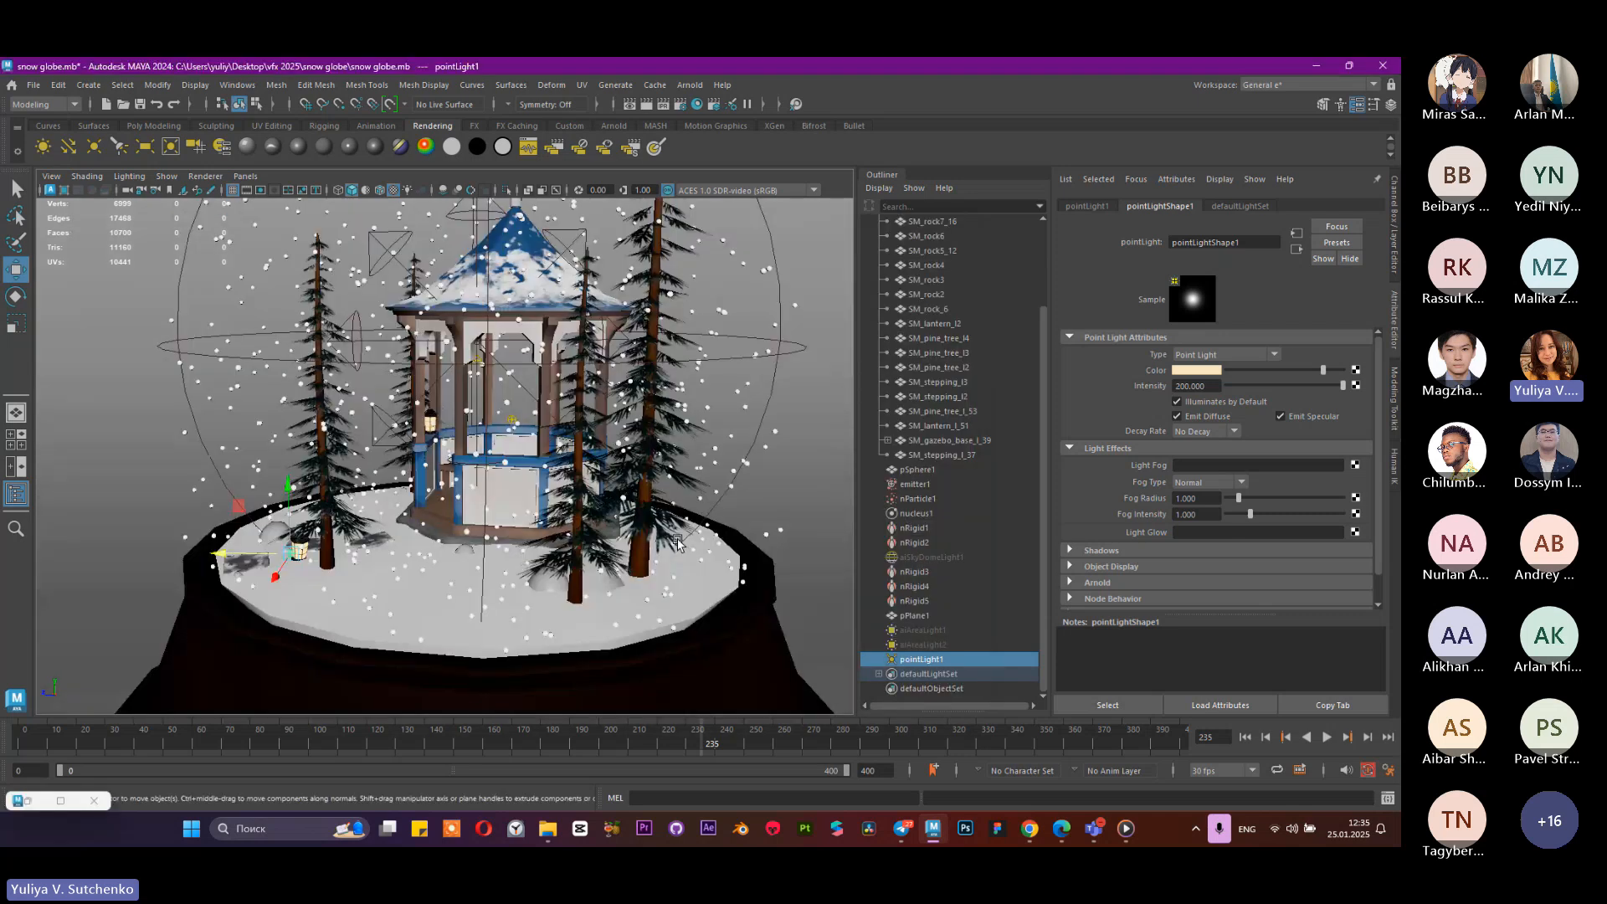
# Step: Duplicate the point light and move the copy into the lantern on the gazebo railing
pyautogui.keyDown('alt'); pyautogui.moveTo(397, 556); pyautogui.dragTo(443, 561); pyautogui.keyUp('alt')
pyautogui.scroll(5, 410, 571)
pyautogui.hotkey('ctrl', 'd')
pyautogui.moveTo(252, 529); pyautogui.dragTo(243, 363)
pyautogui.moveTo(173, 432); pyautogui.dragTo(420, 422)
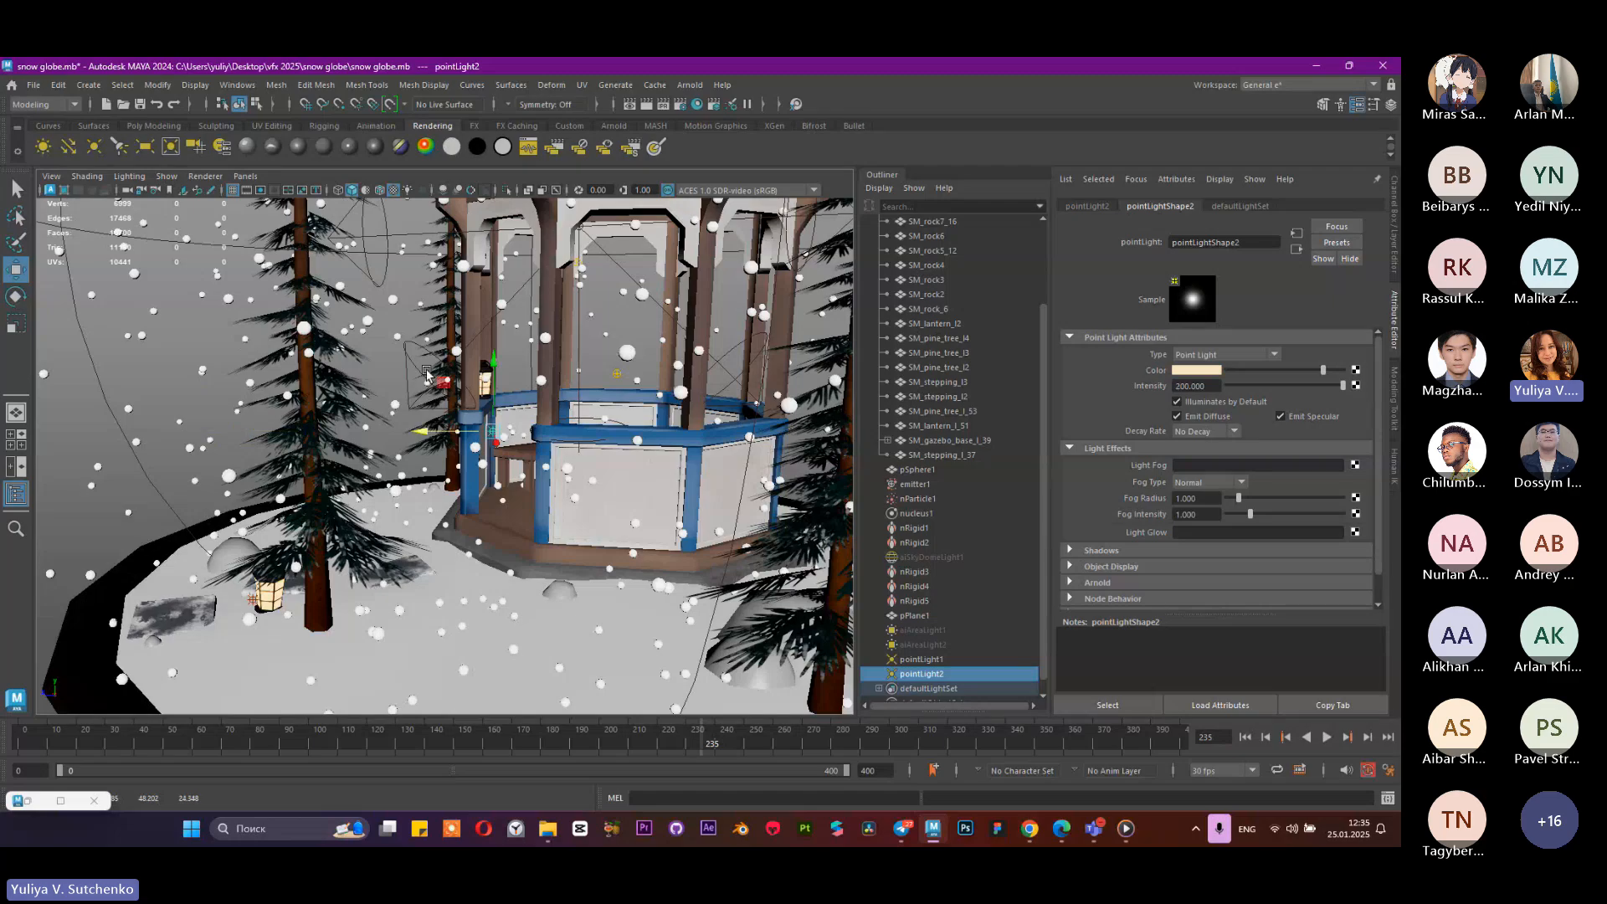
pyautogui.moveTo(494, 361); pyautogui.dragTo(495, 329)
pyautogui.keyDown('alt'); pyautogui.moveTo(426, 381); pyautogui.dragTo(226, 377); pyautogui.keyUp('alt')
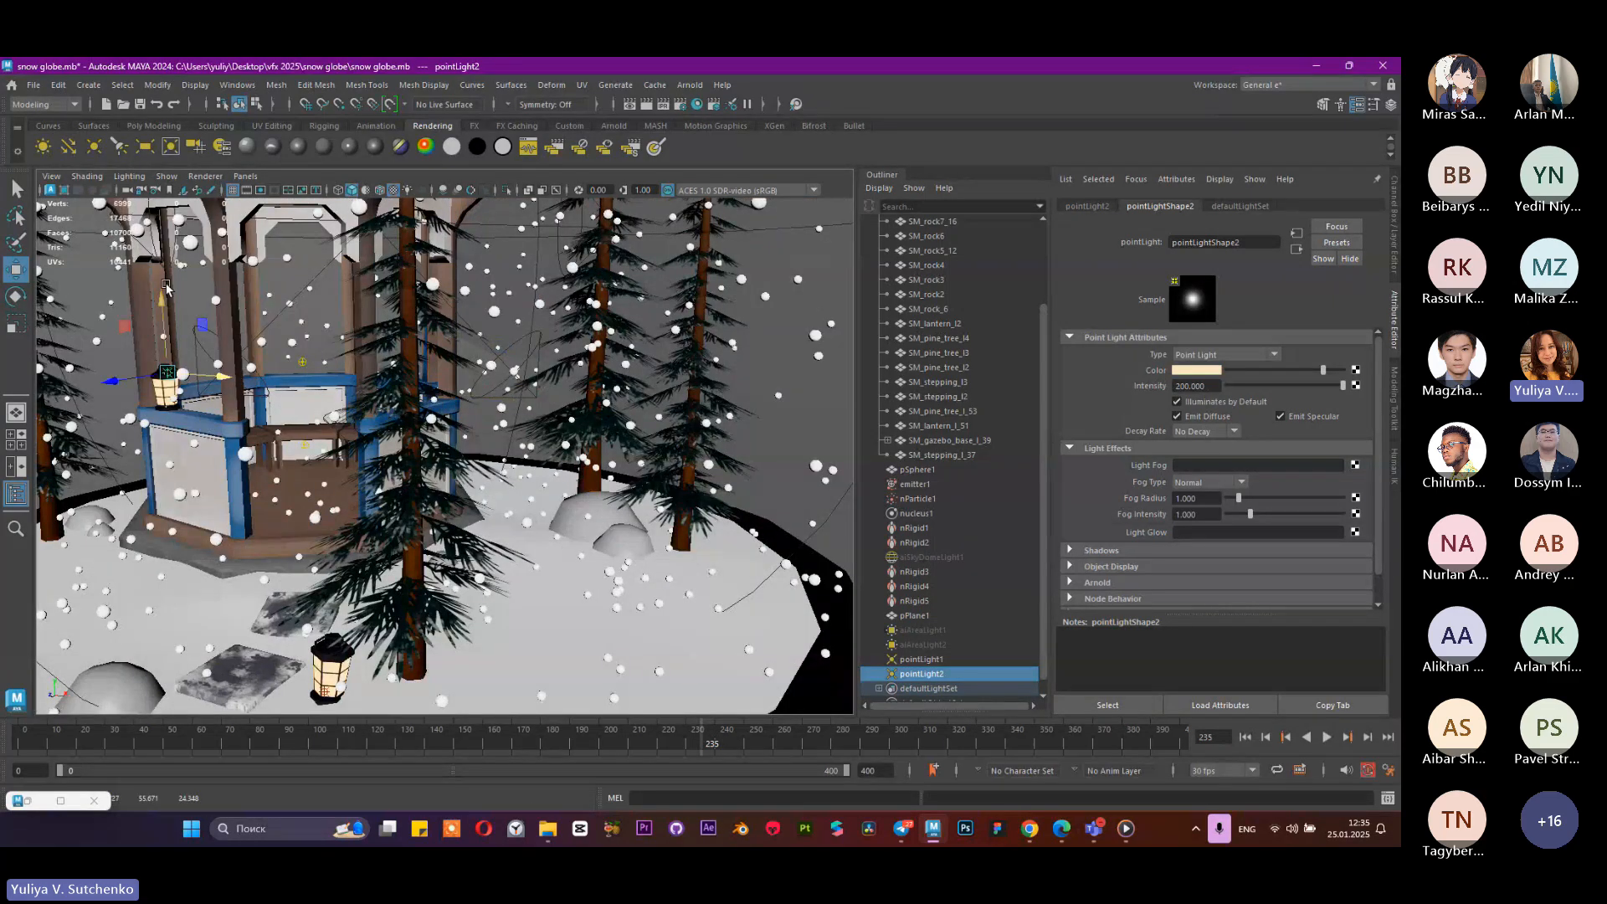
pyautogui.keyDown('alt'); pyautogui.moveTo(615, 535); pyautogui.dragTo(544, 535); pyautogui.keyUp('alt')
# Step: Unhide both Arnold area lights and the sky dome light
pyautogui.scroll(-8, 500, 470)
pyautogui.click(921, 644)
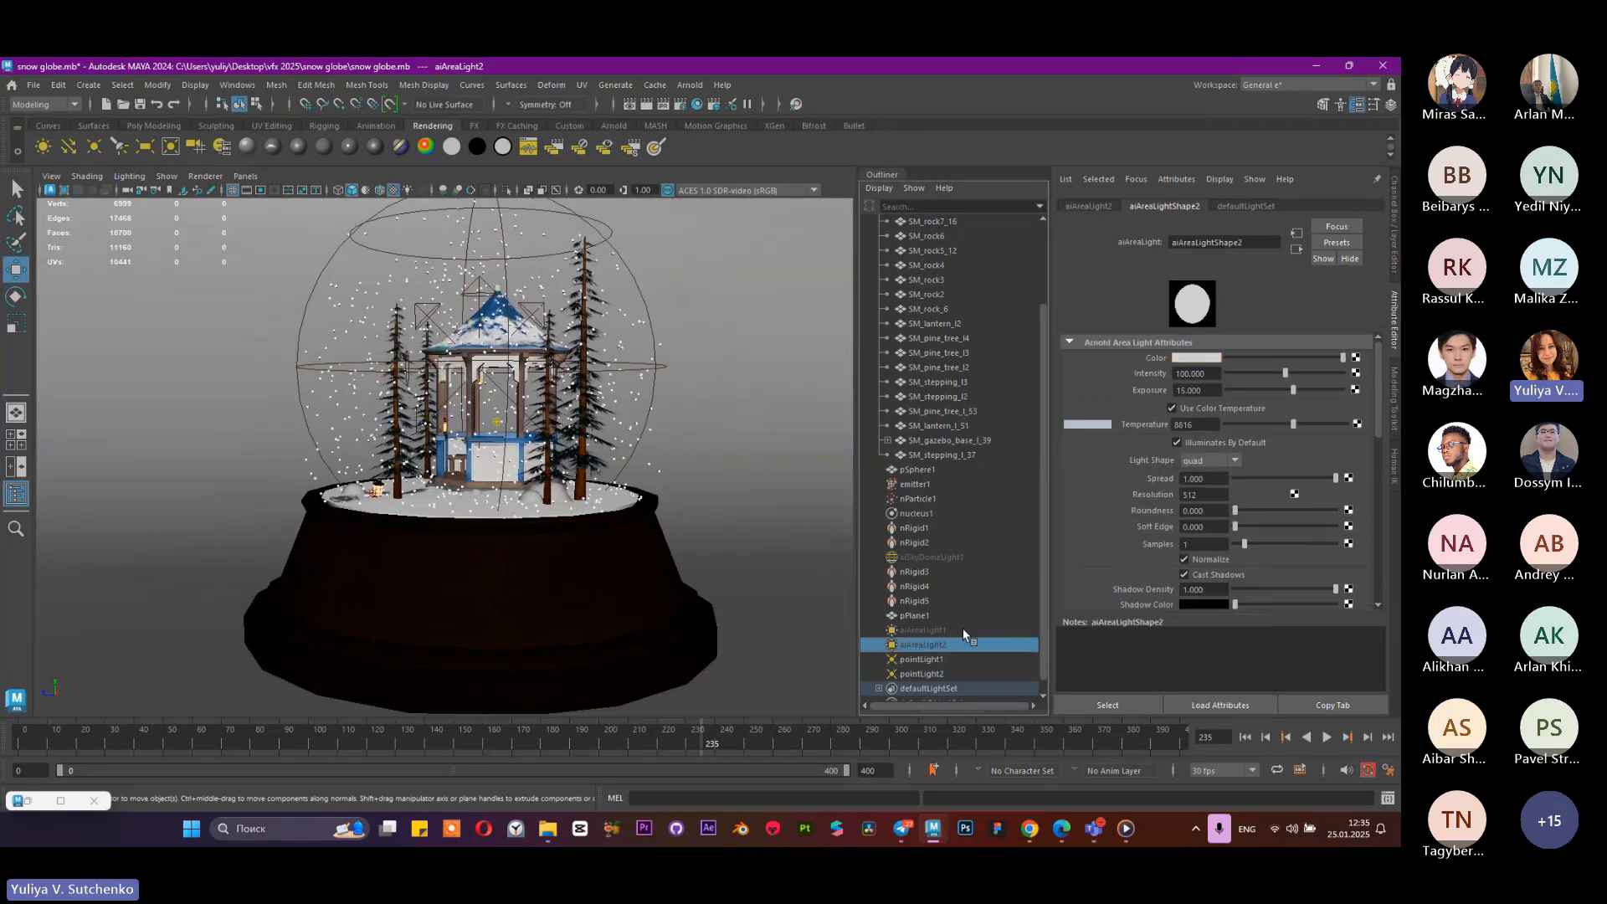
pyautogui.keyDown('ctrl'); pyautogui.click(962, 629); pyautogui.keyUp('ctrl')
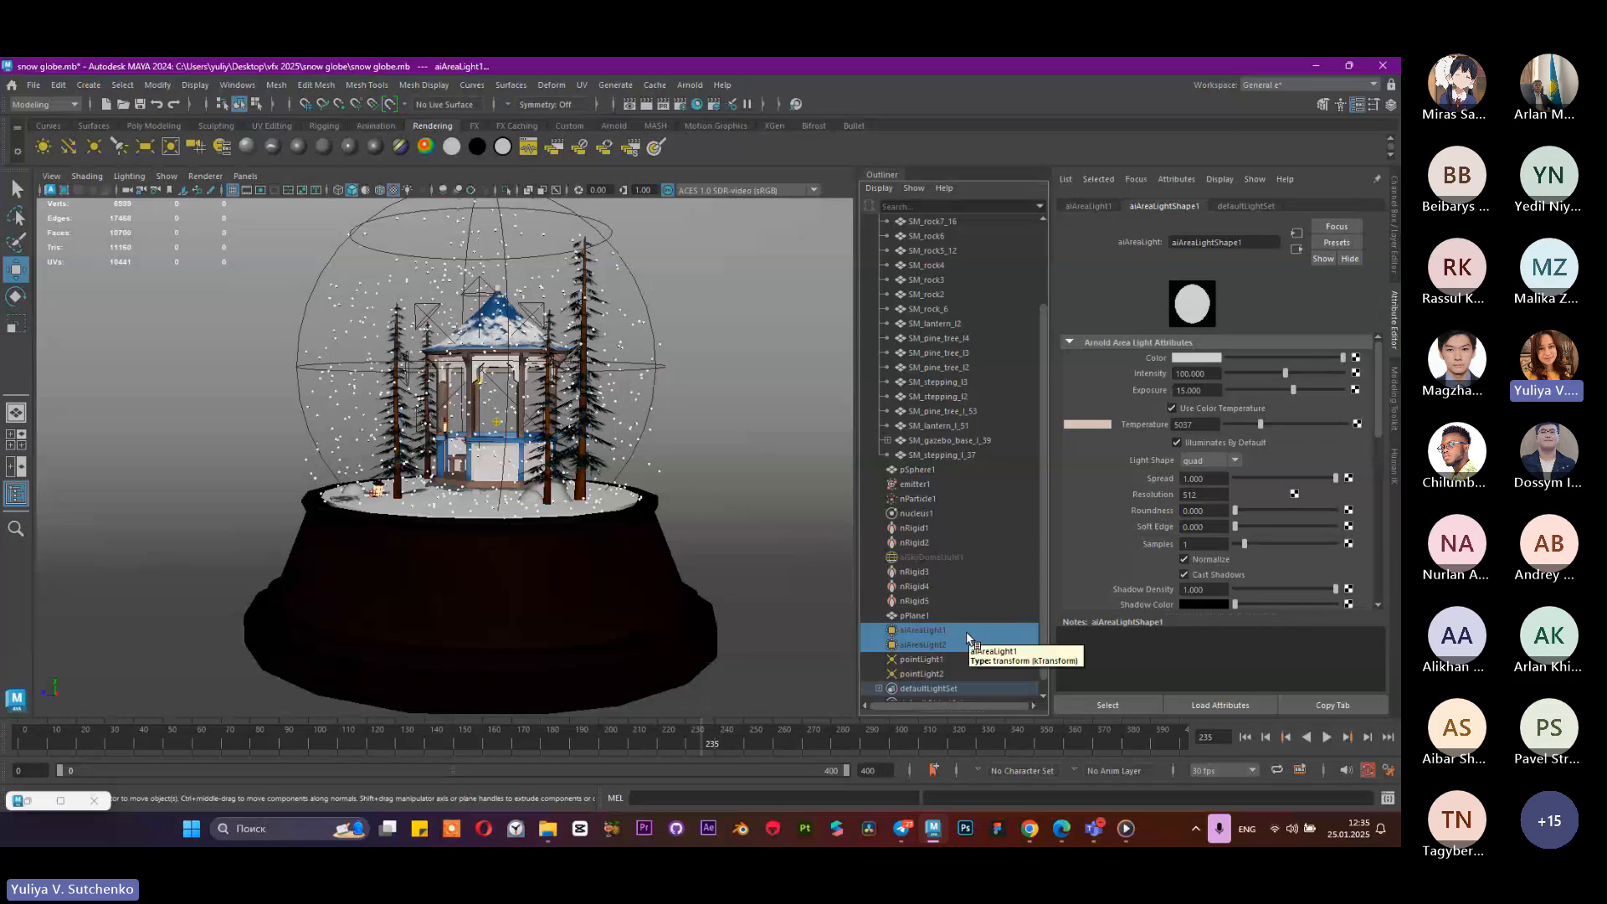
pyautogui.click(952, 557)
pyautogui.hotkey('shift', 'h')
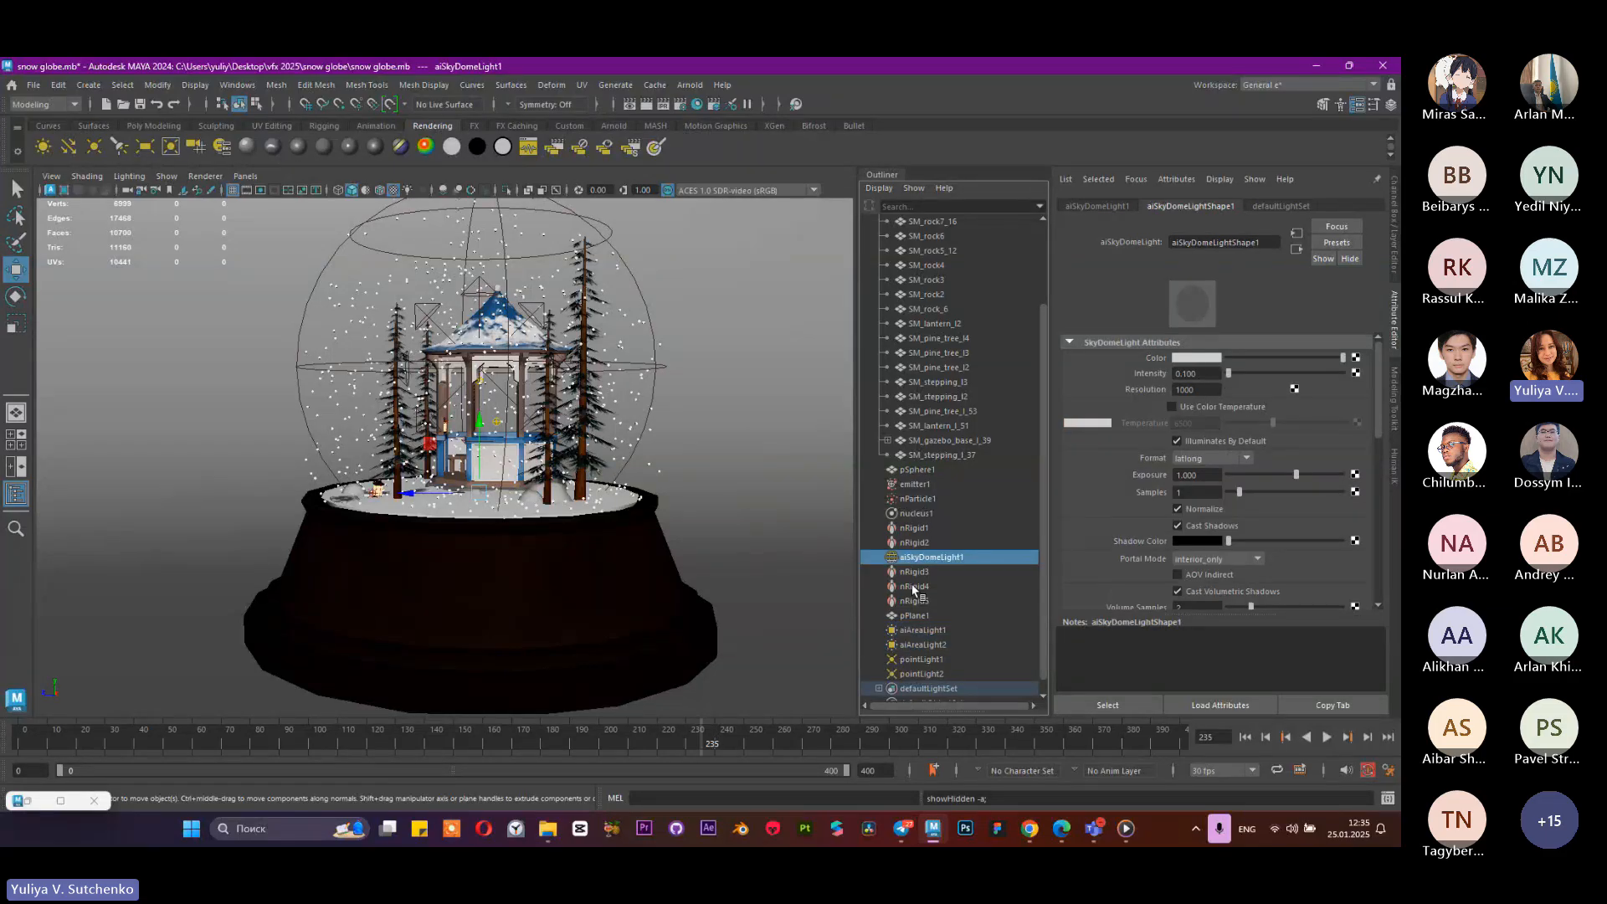
# Step: Render the snow globe in Arnold with all lights visible, inspect the lanterns close up and minimize the render window
pyautogui.click(62, 799)
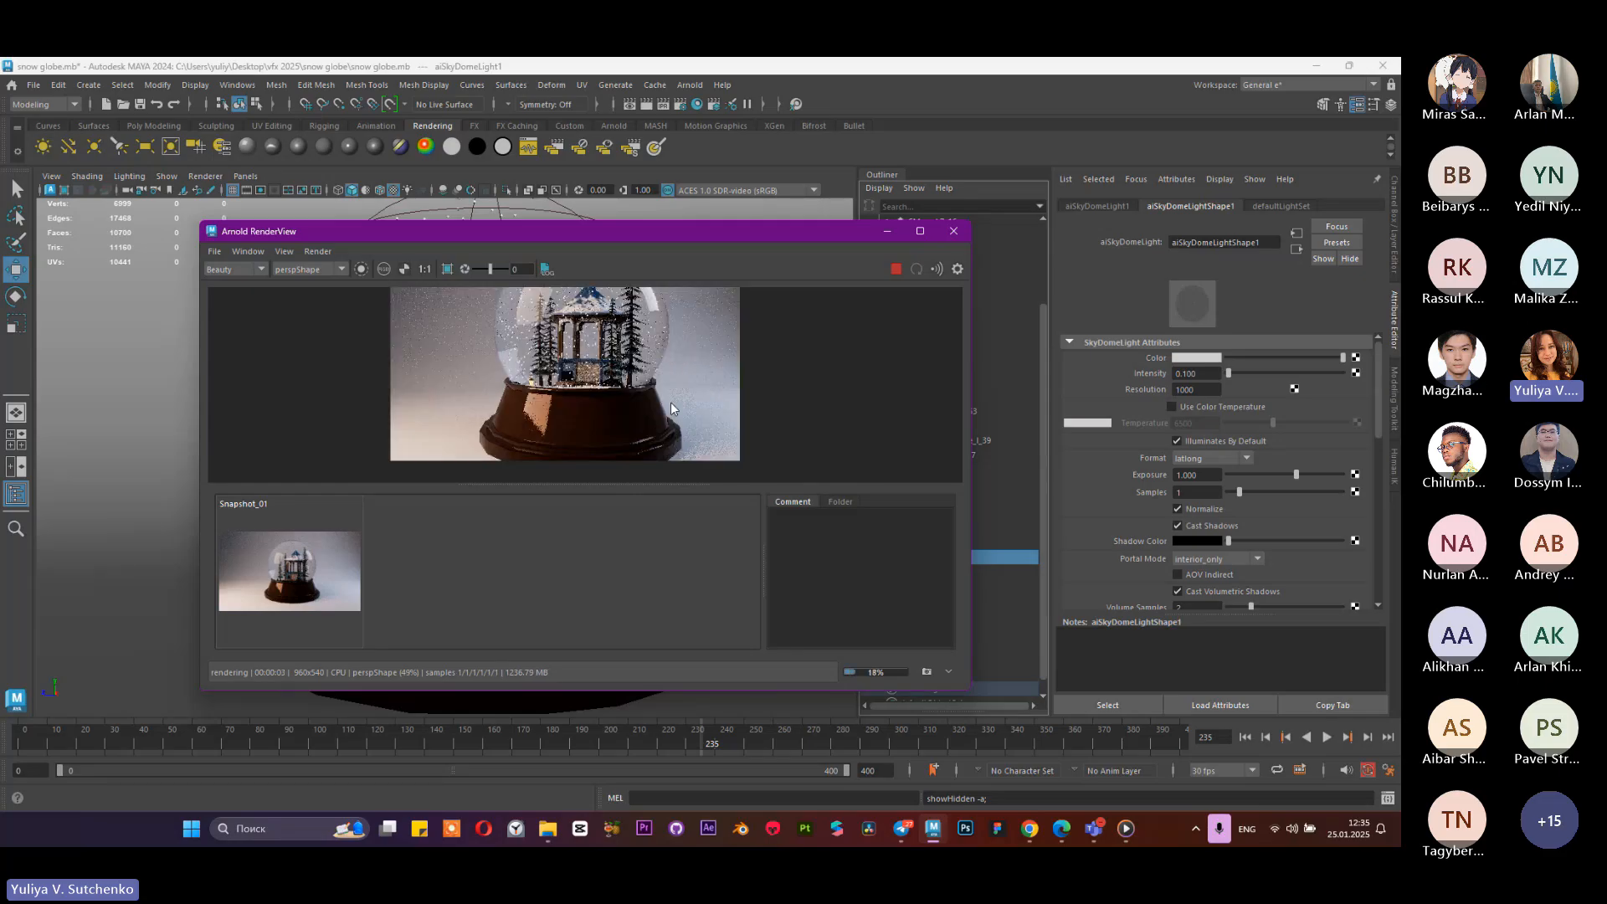
pyautogui.scroll(2, 670, 402)
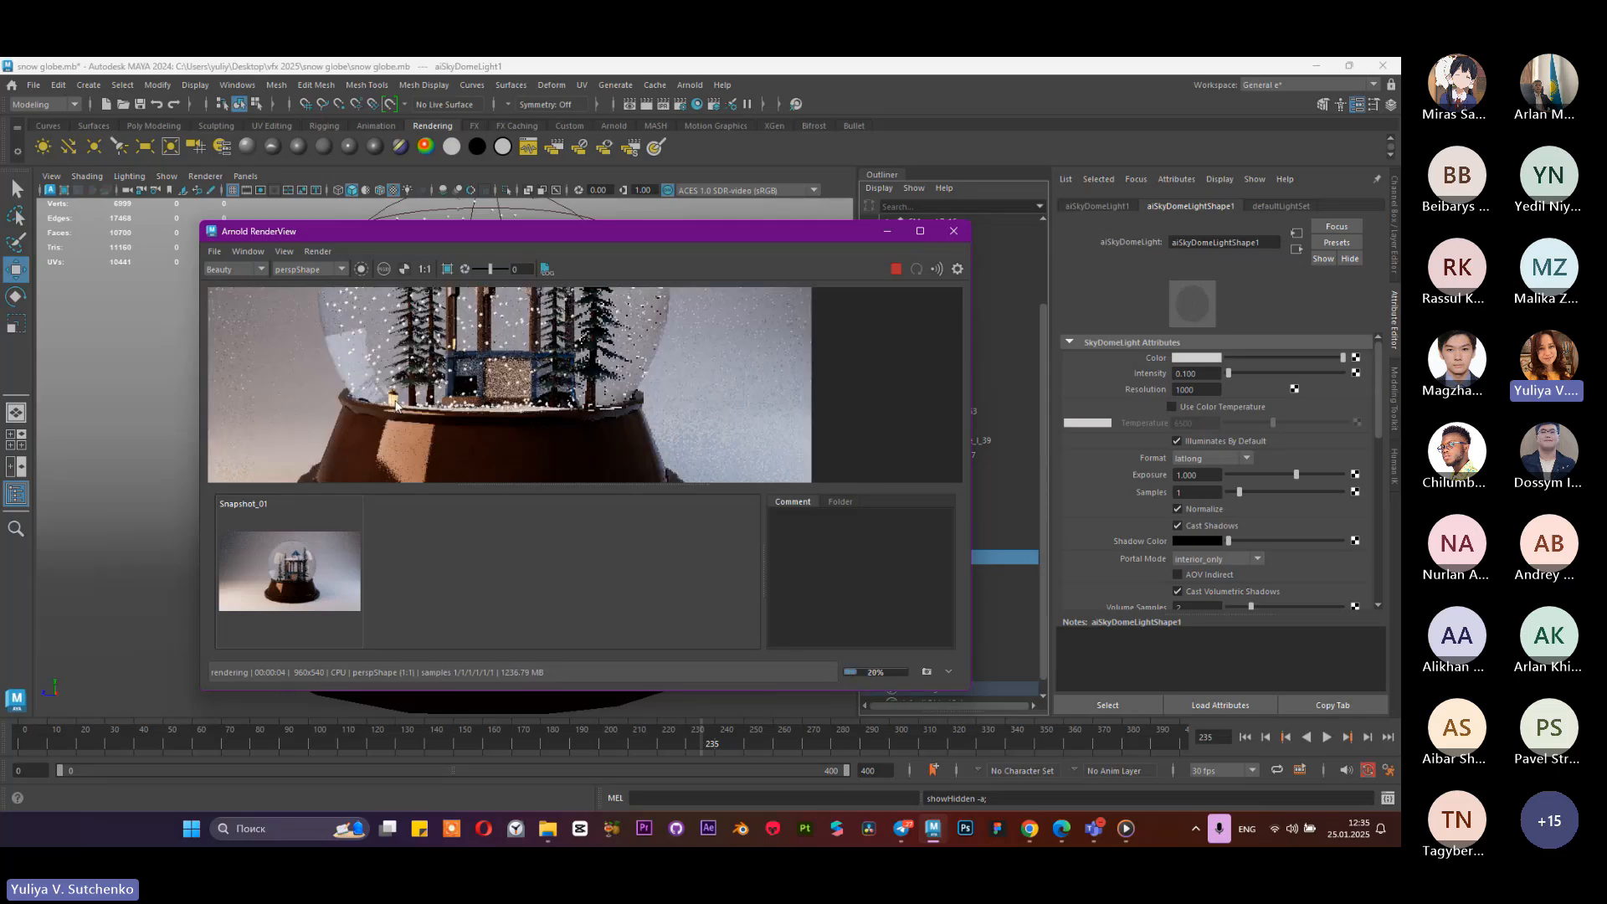
pyautogui.click(887, 233)
# Step: Examine the snow globe and its curved backdrop plane from several angles and distances, and frame the whole globe with its base
pyautogui.scroll(-2, 578, 372)
pyautogui.keyDown('alt'); pyautogui.moveTo(671, 373); pyautogui.dragTo(516, 552); pyautogui.keyUp('alt')
pyautogui.click(729, 588)
pyautogui.scroll(3, 652, 589)
pyautogui.scroll(-4, 653, 589)
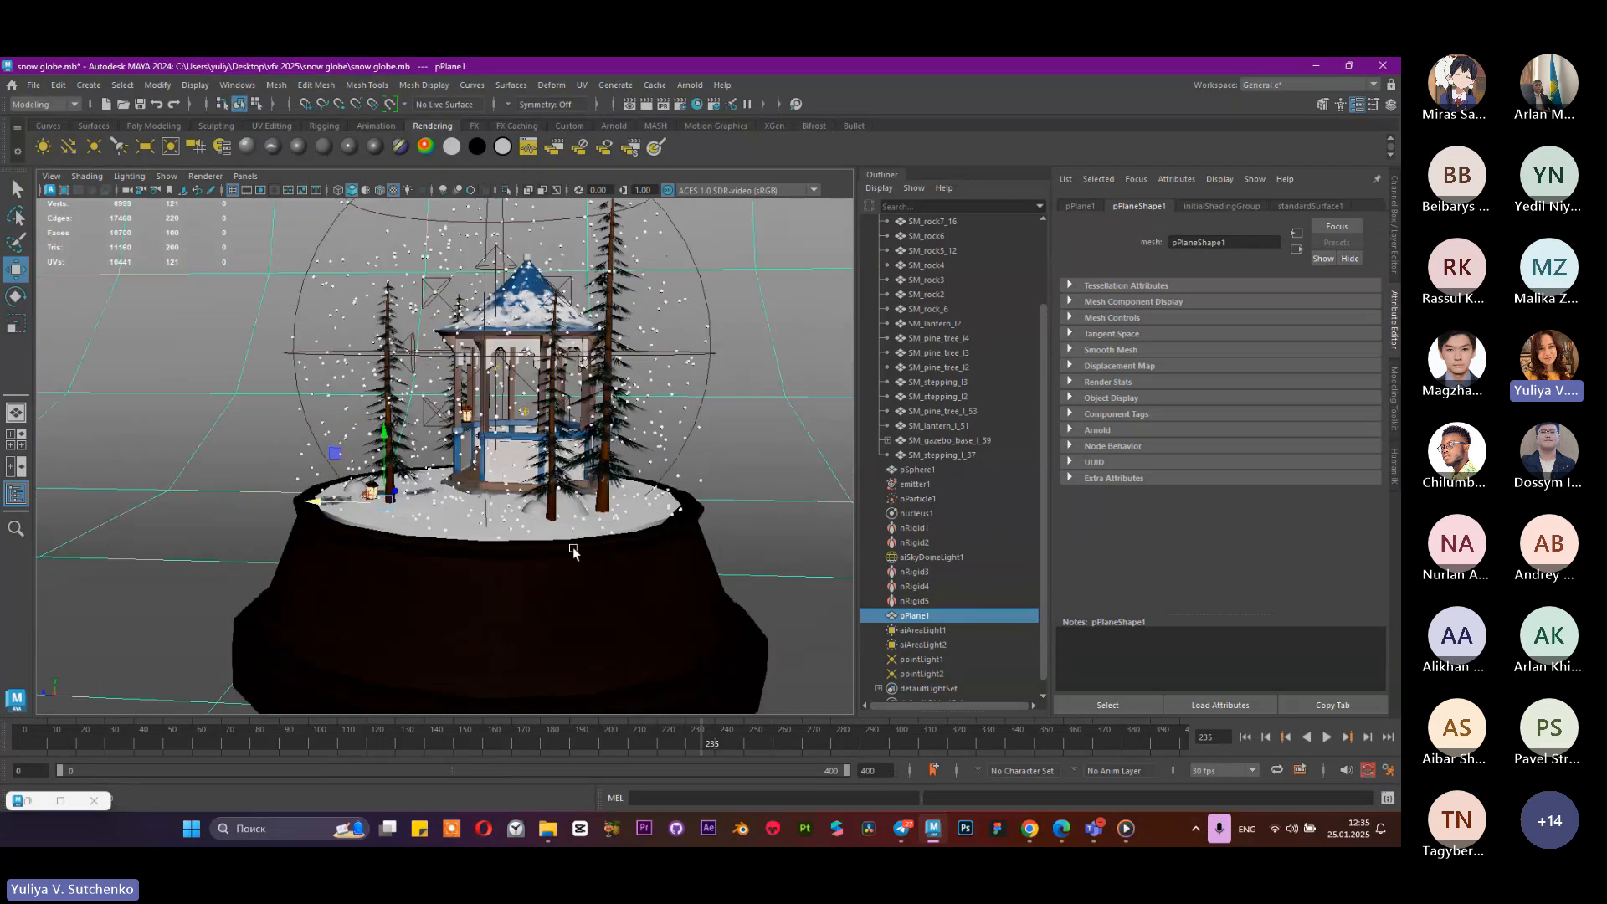
pyautogui.keyDown('alt'); pyautogui.moveTo(686, 448); pyautogui.dragTo(567, 549); pyautogui.keyUp('alt')
pyautogui.scroll(-4, 566, 549)
pyautogui.scroll(5, 653, 578)
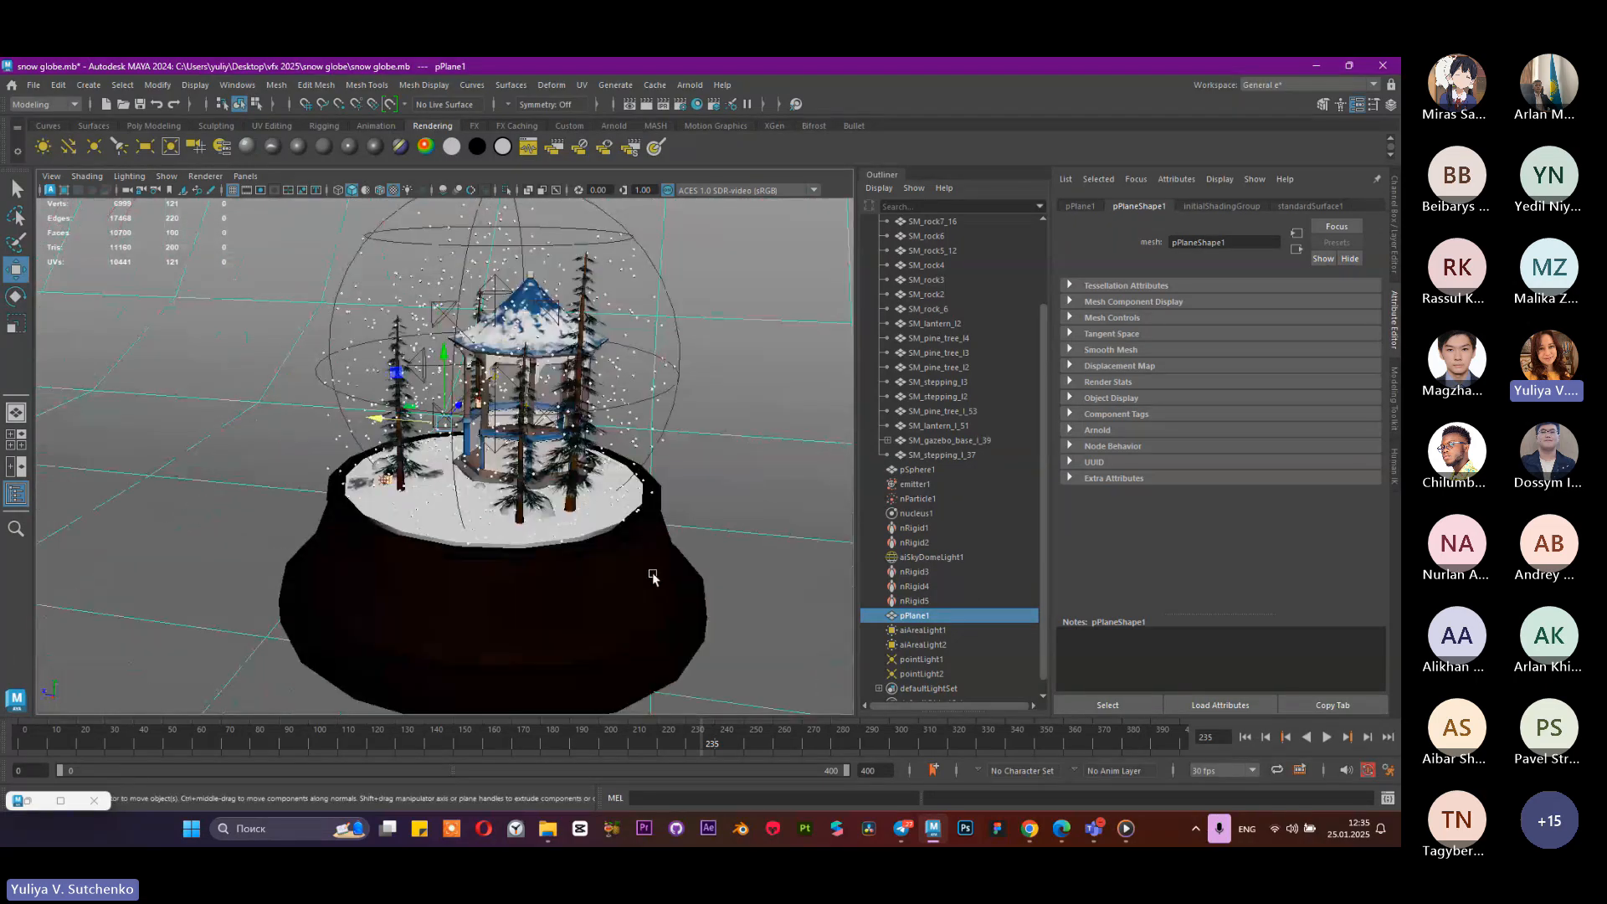
pyautogui.keyDown('alt'); pyautogui.moveTo(652, 577); pyautogui.dragTo(681, 494); pyautogui.keyUp('alt')
pyautogui.scroll(-3, 682, 494)
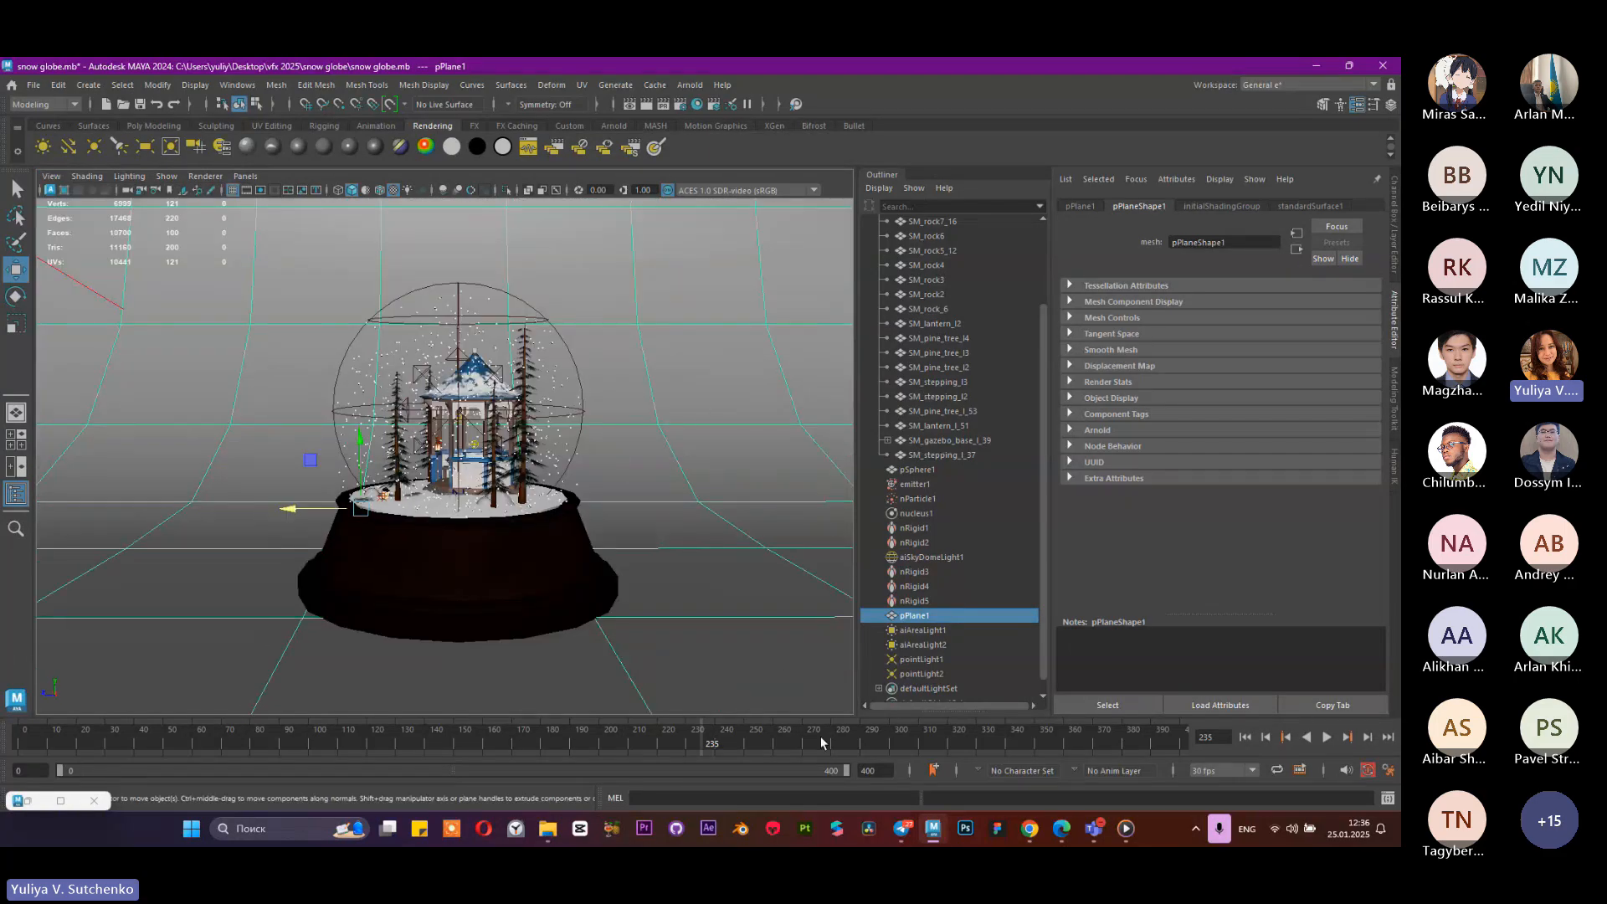
# Step: Restore the Arnold render window, fit the image in it and restart the render of the reframed snow globe
pyautogui.click(30, 801)
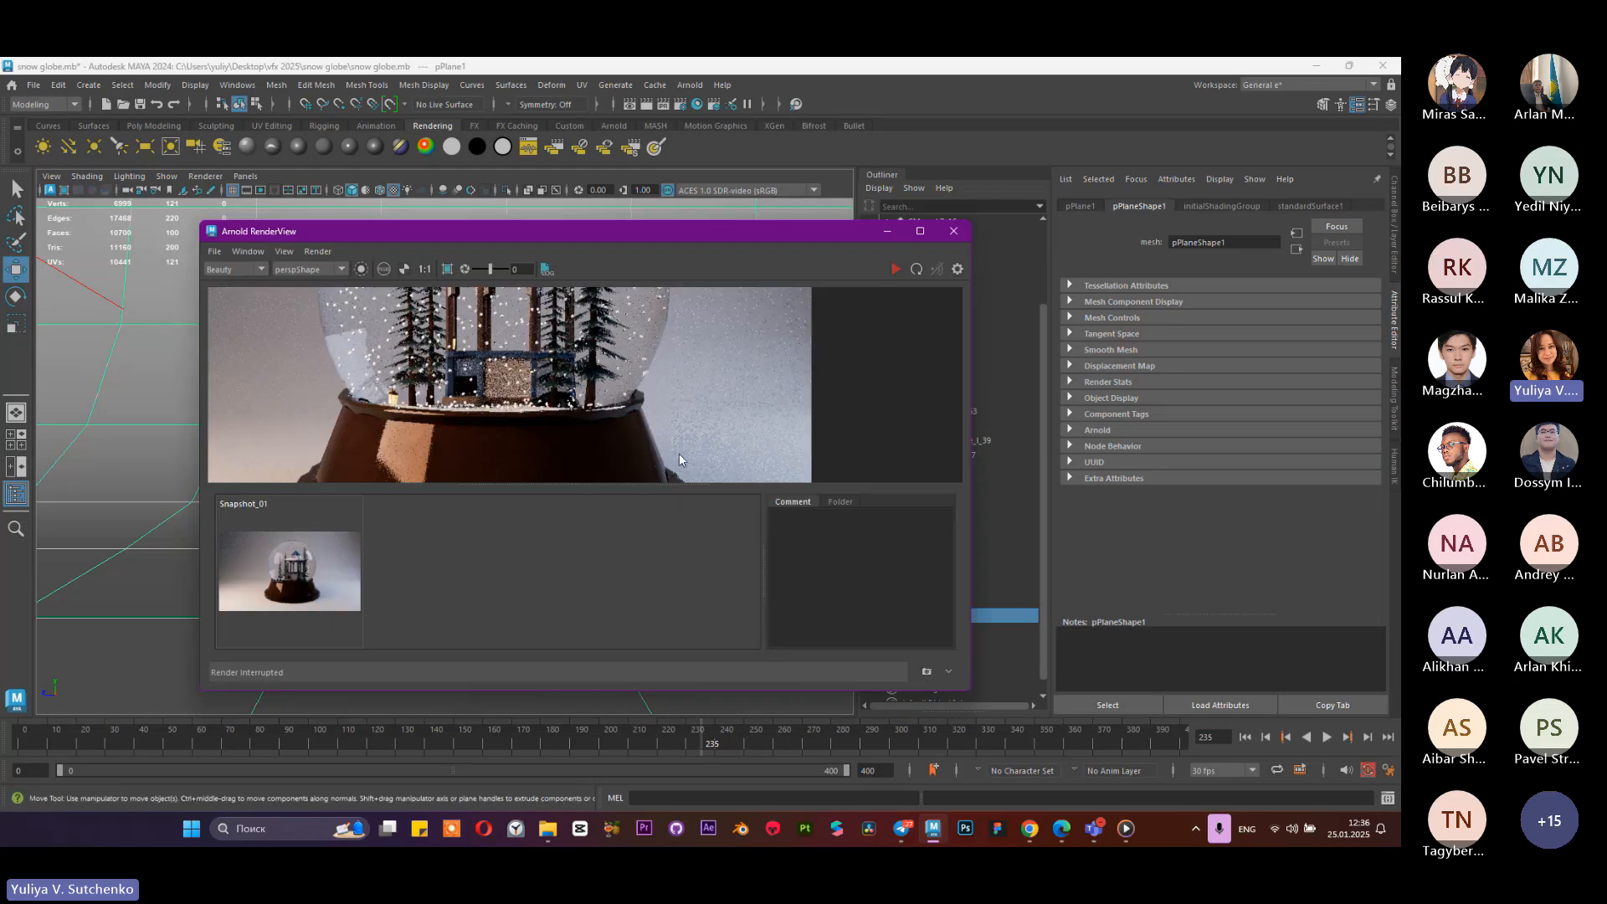
pyautogui.scroll(-5, 685, 417)
pyautogui.scroll(-2, 686, 415)
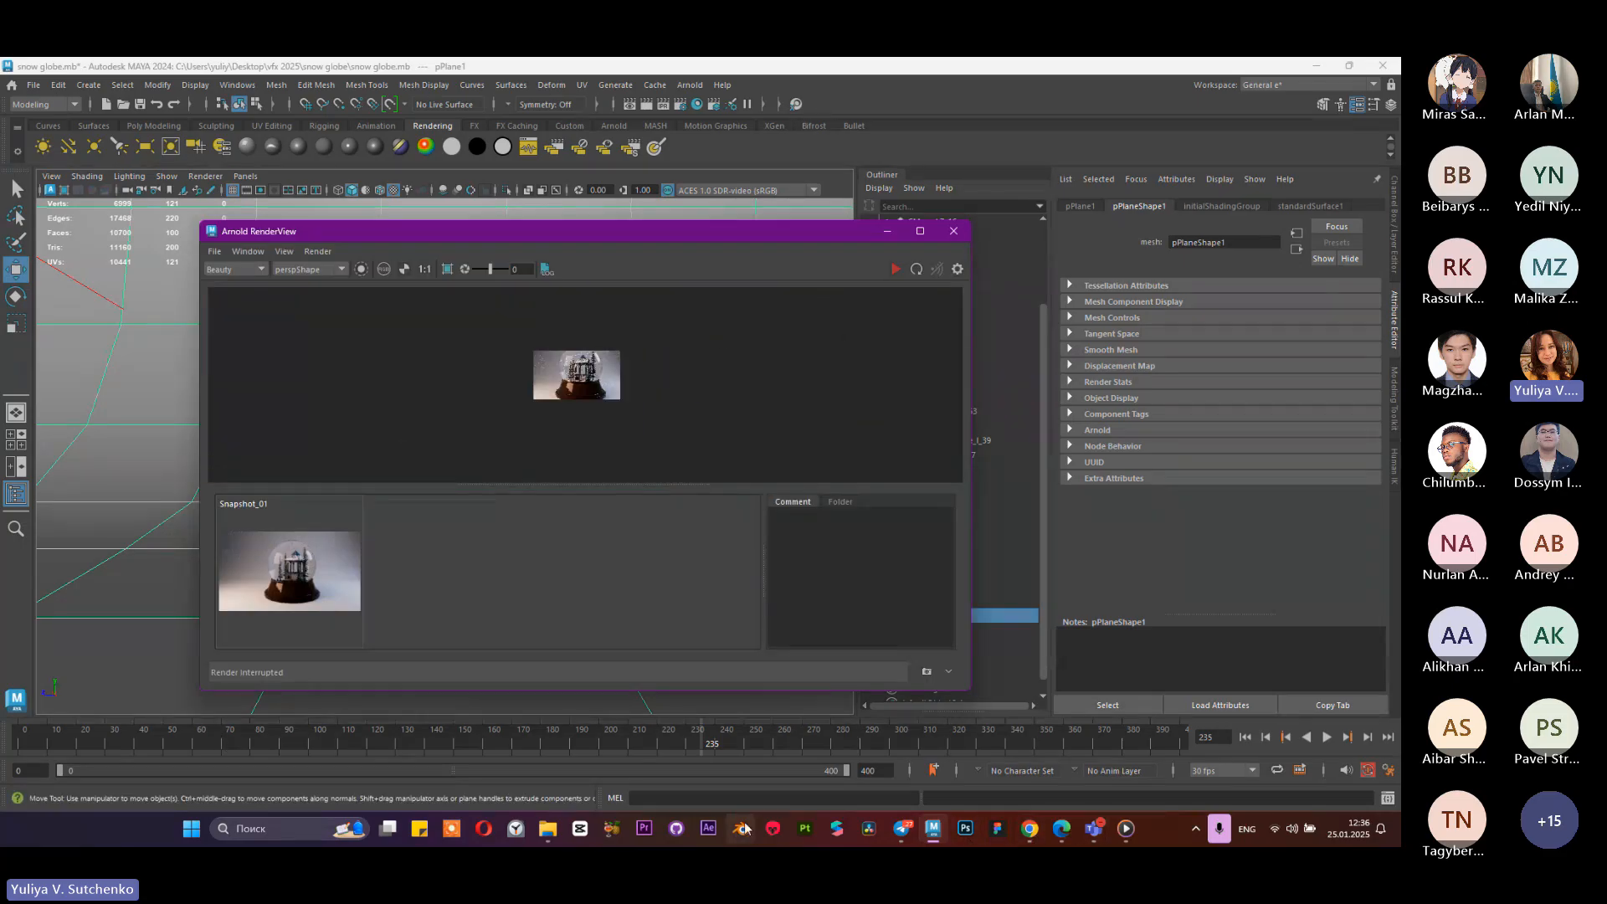
pyautogui.click(549, 830)
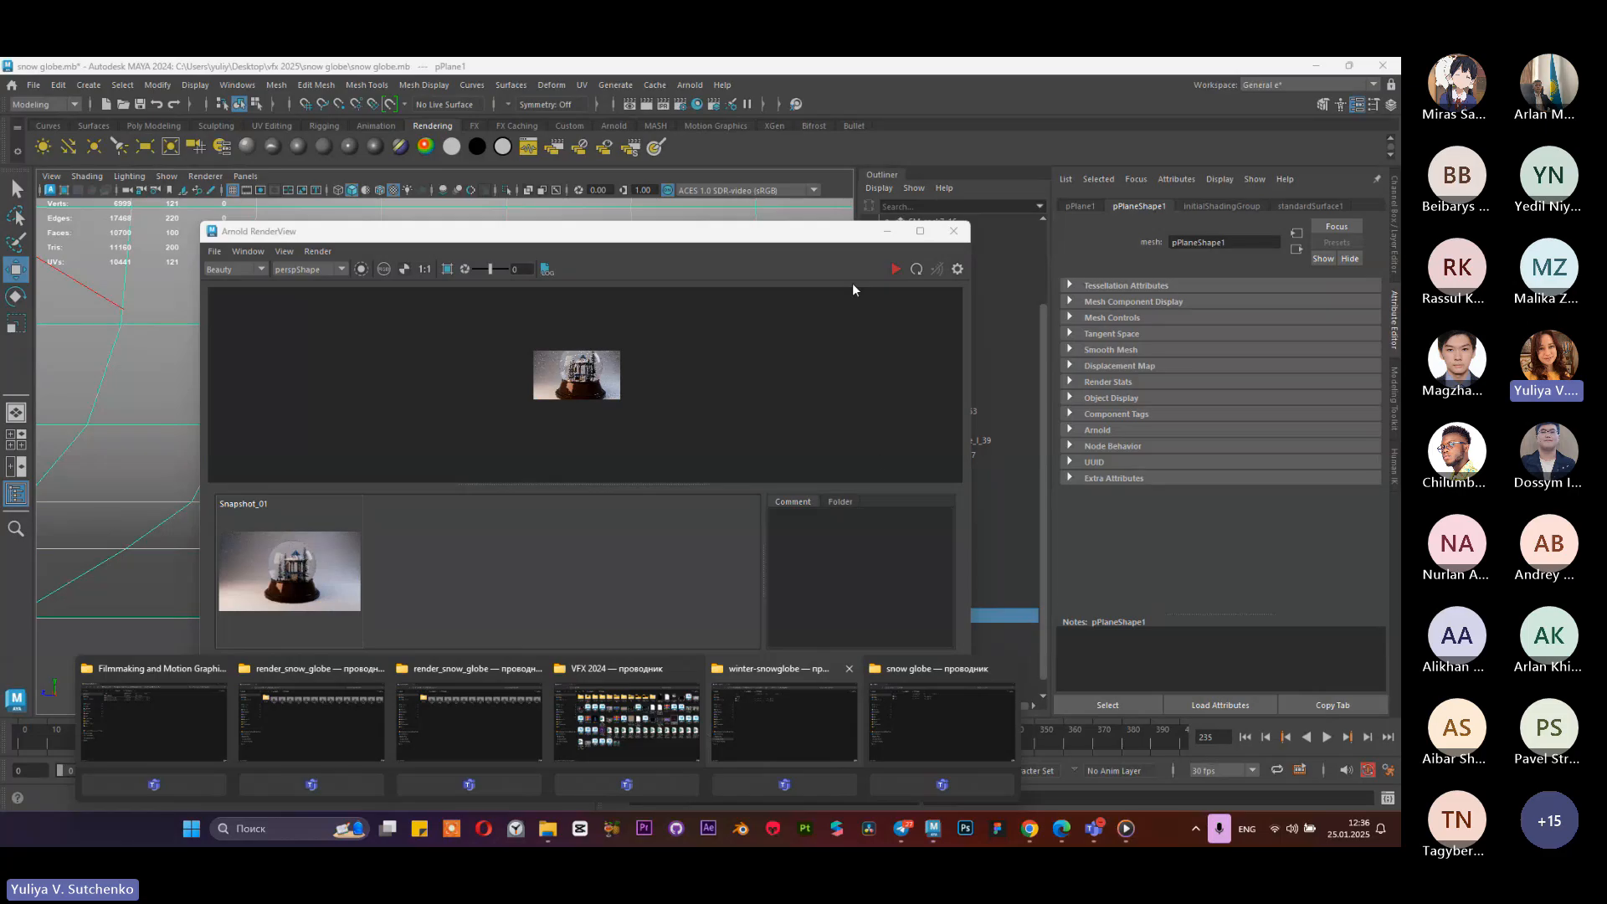
pyautogui.click(894, 271)
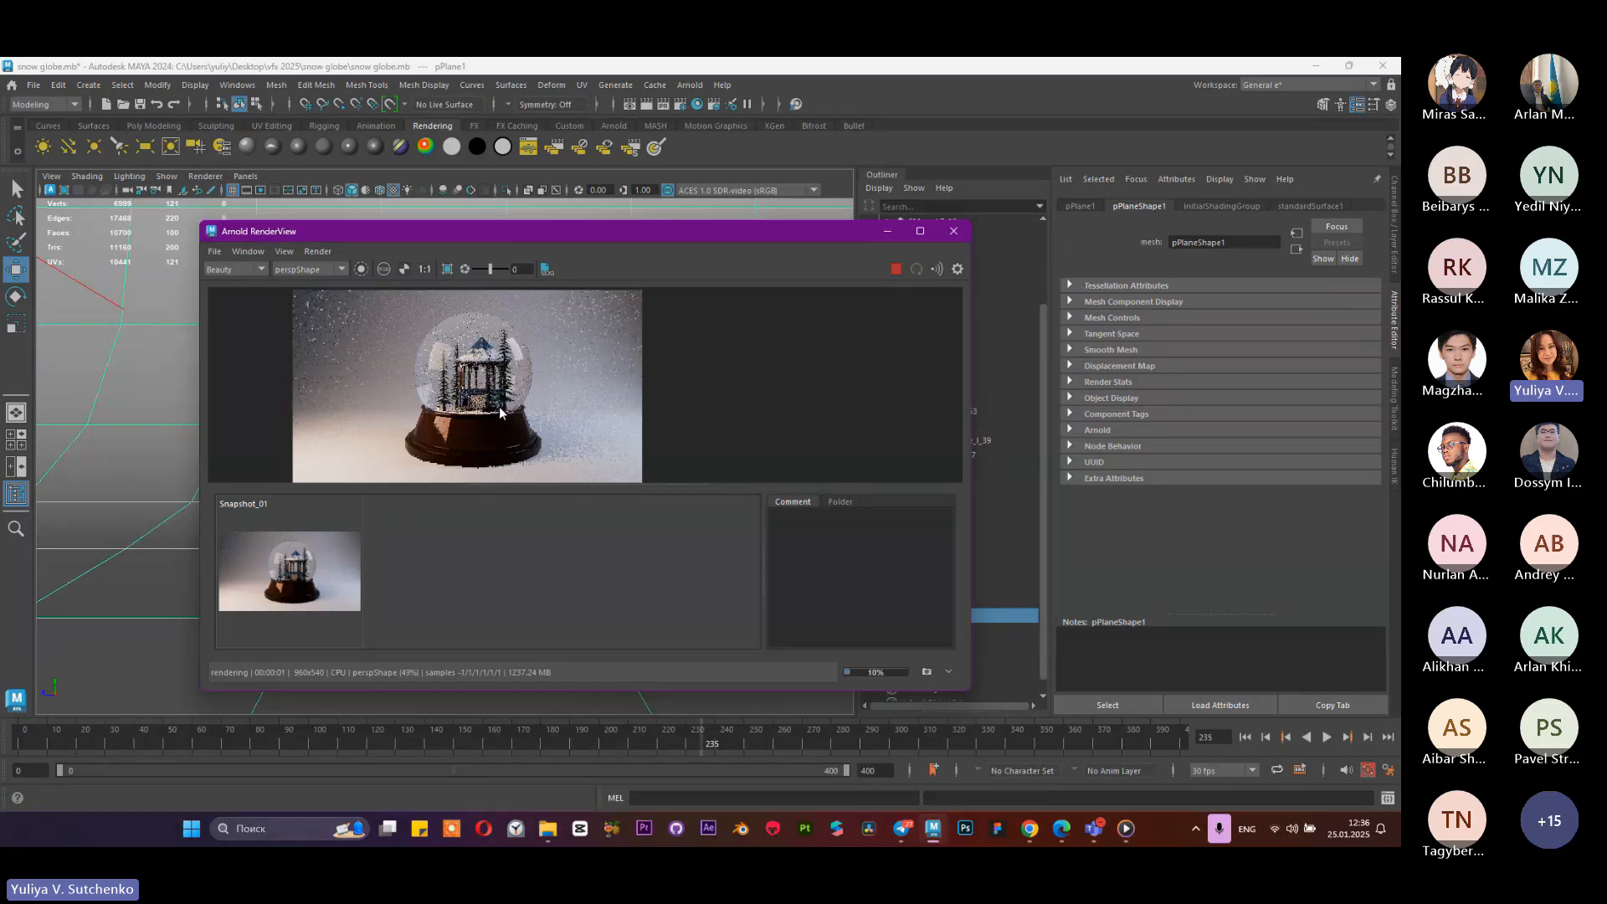
# Step: Enlarge the image area of the Arnold render window, stop the render and close the window
pyautogui.moveTo(496, 543); pyautogui.dragTo(494, 536)
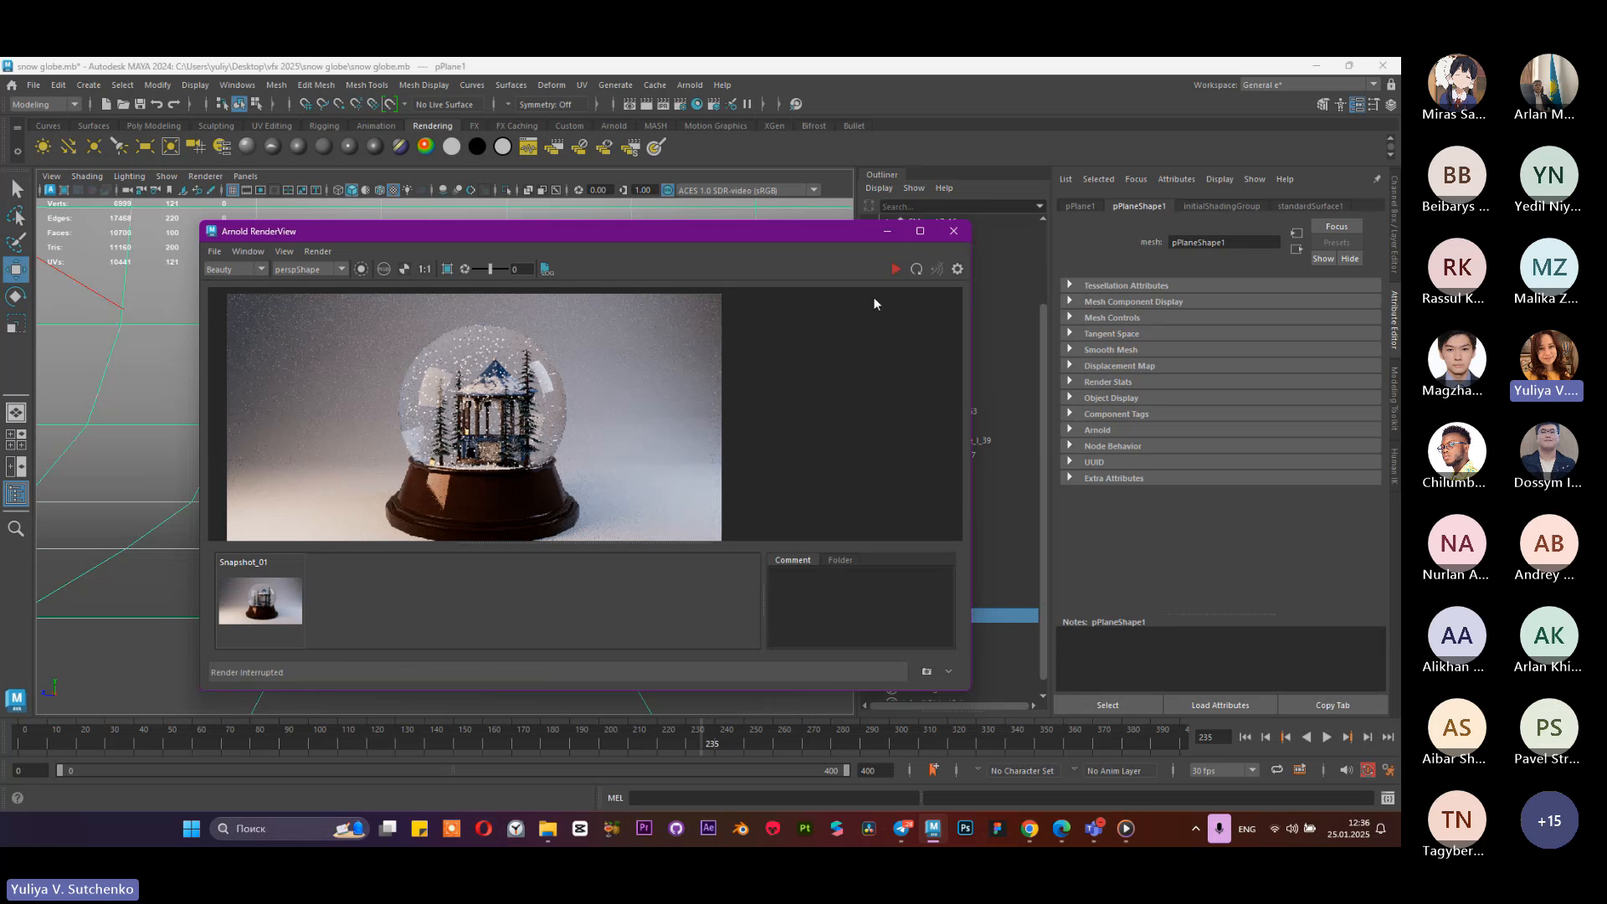
pyautogui.click(898, 269)
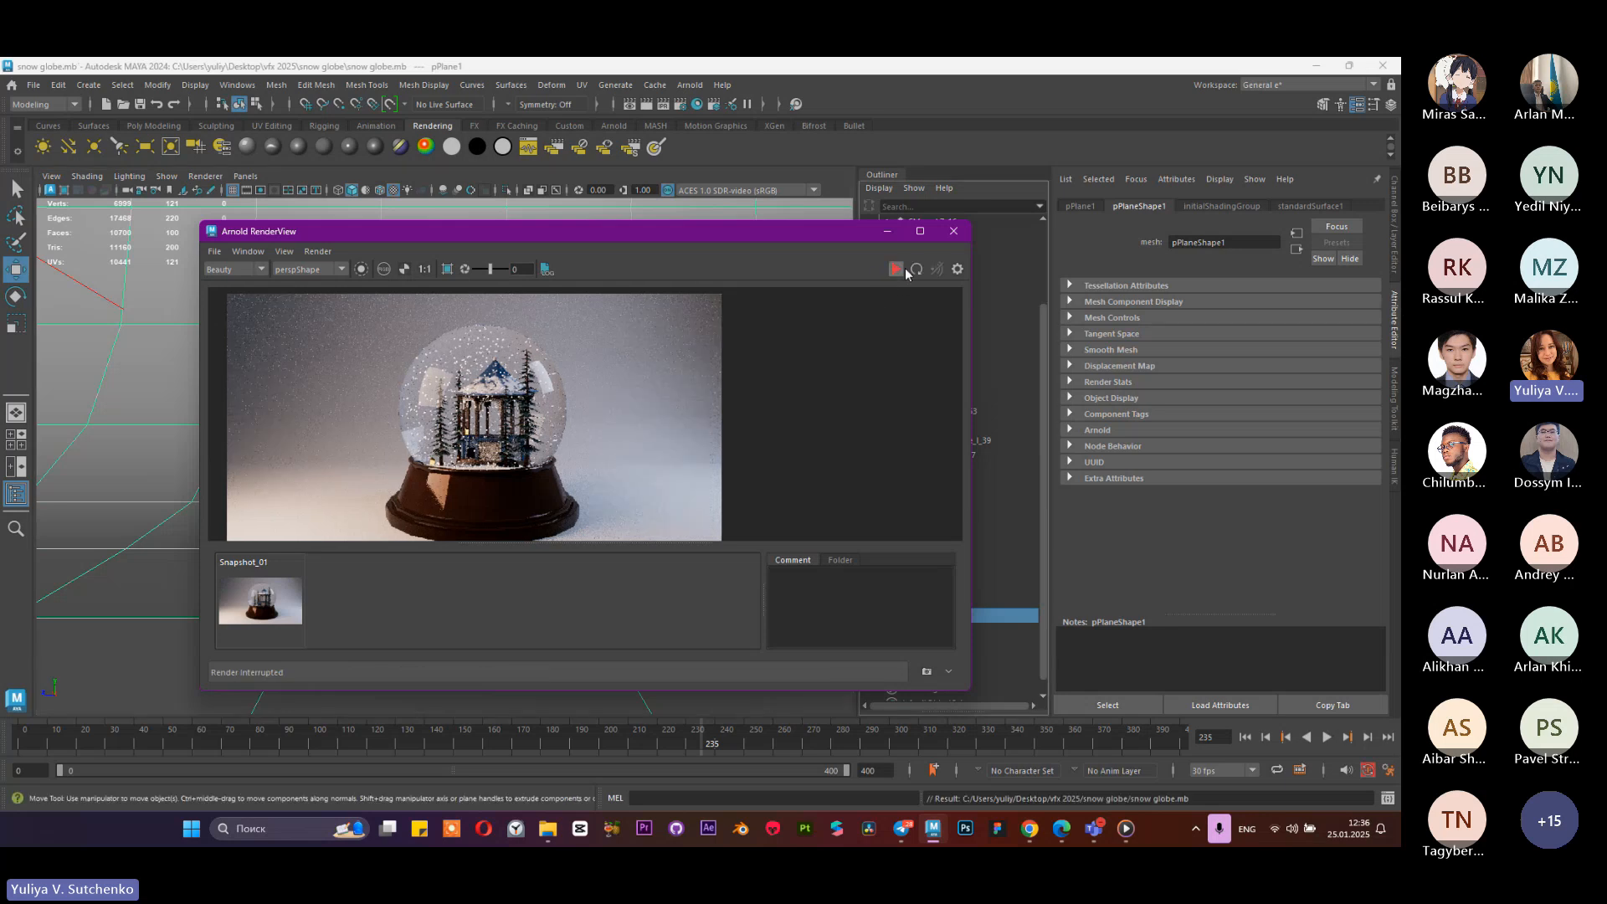
pyautogui.click(953, 231)
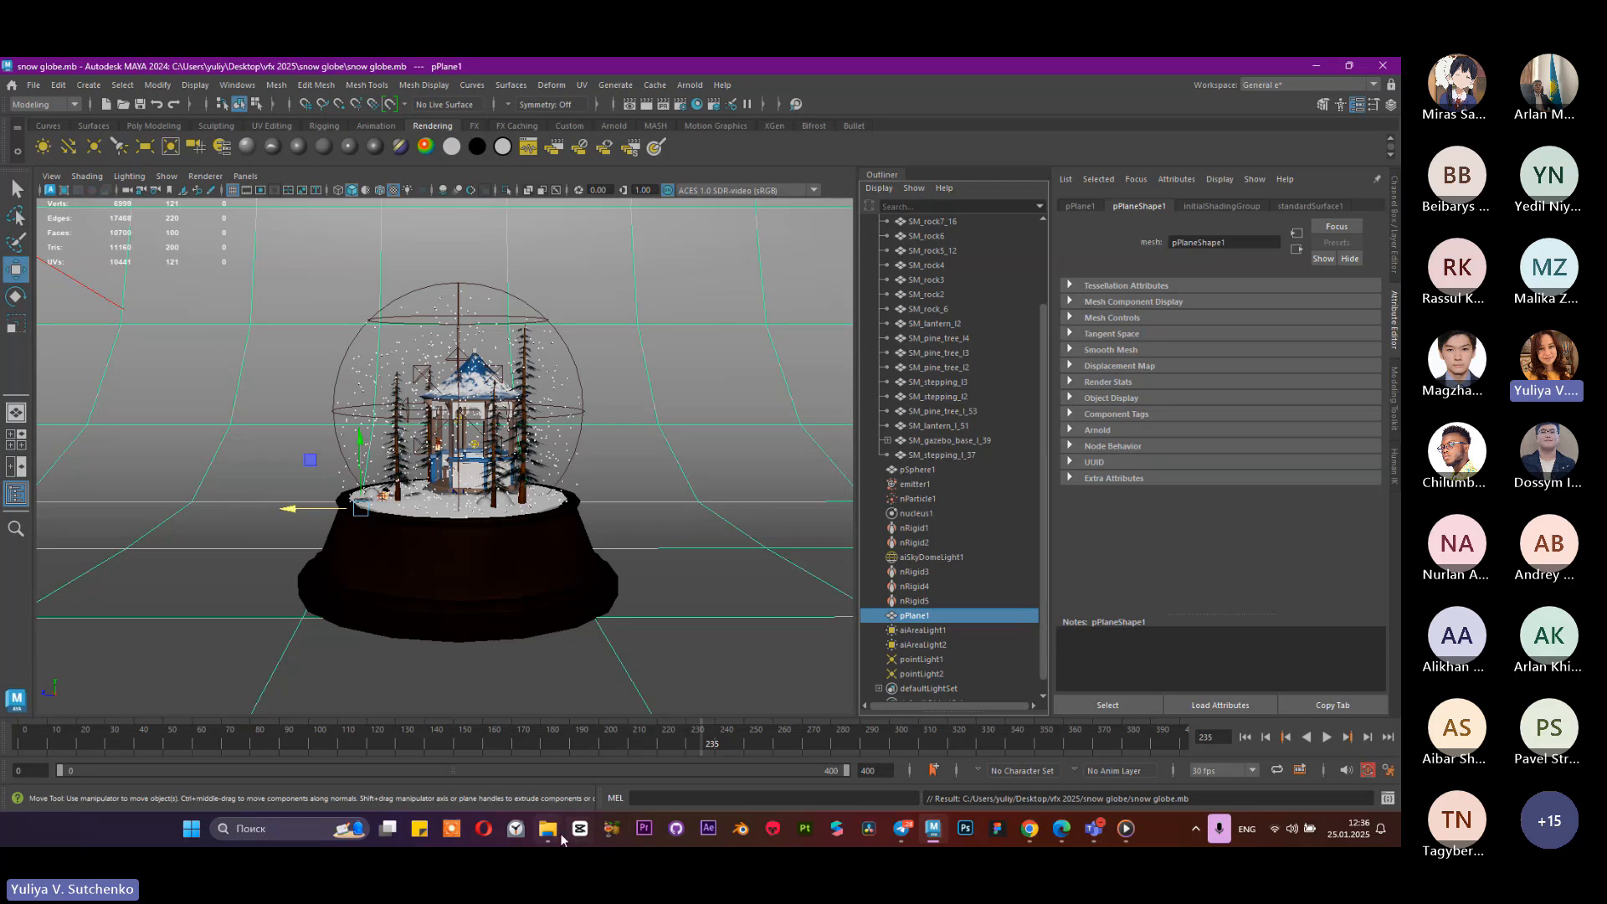
# Step: Switch to the render_snow_globe folder in File Explorer and open snow_globe_1.0001.jpg
pyautogui.moveTo(559, 832)
pyautogui.click(475, 726)
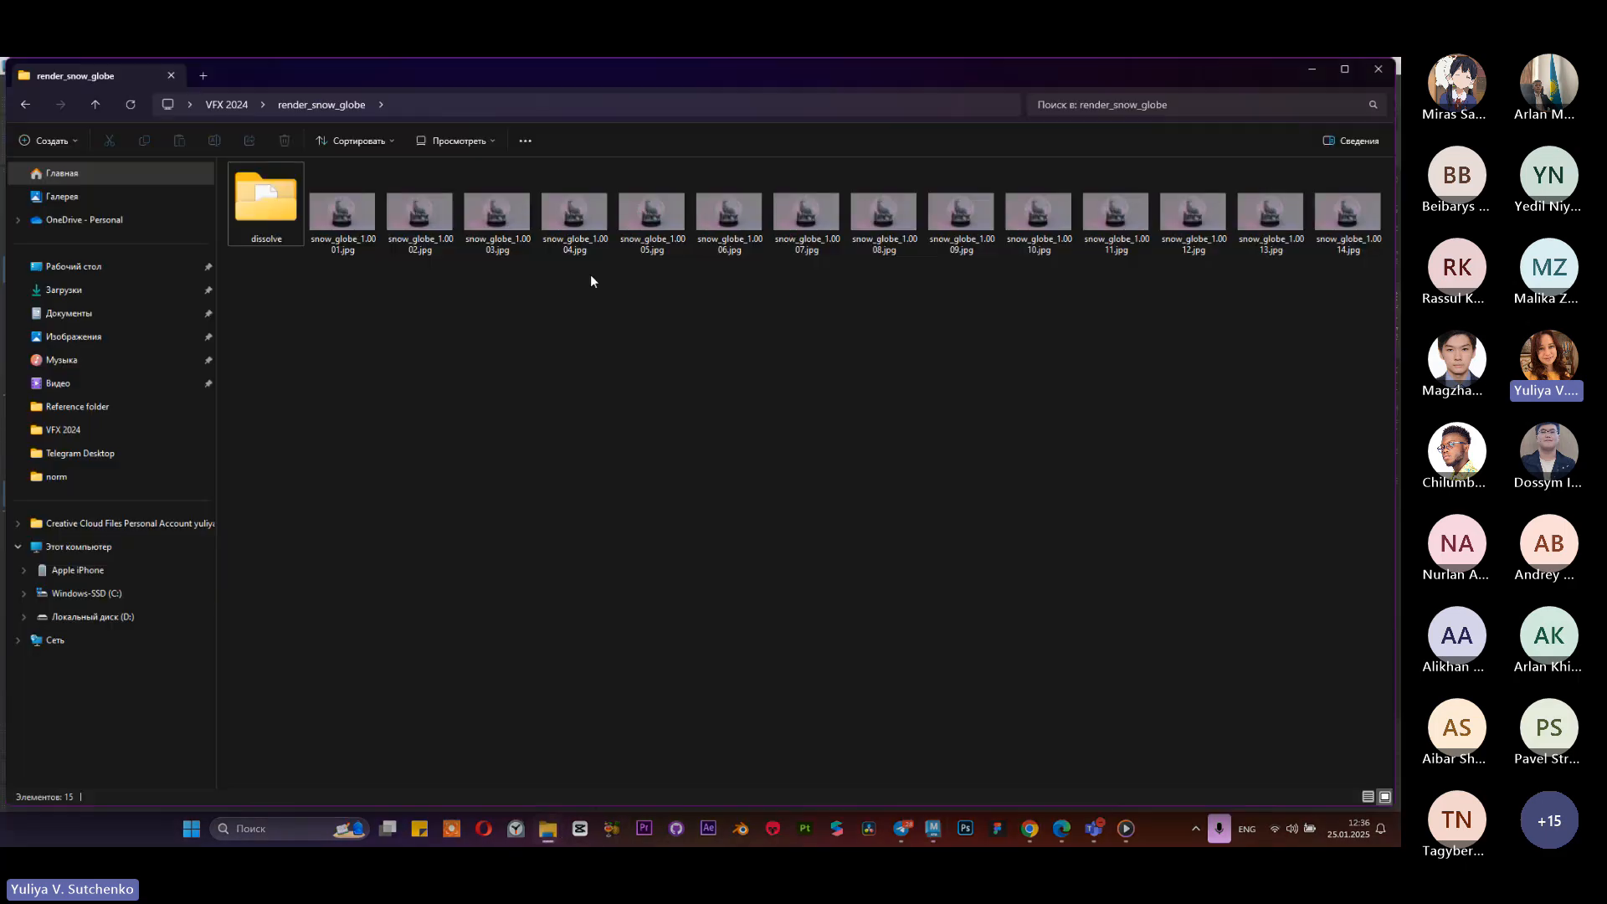
pyautogui.doubleClick(368, 238)
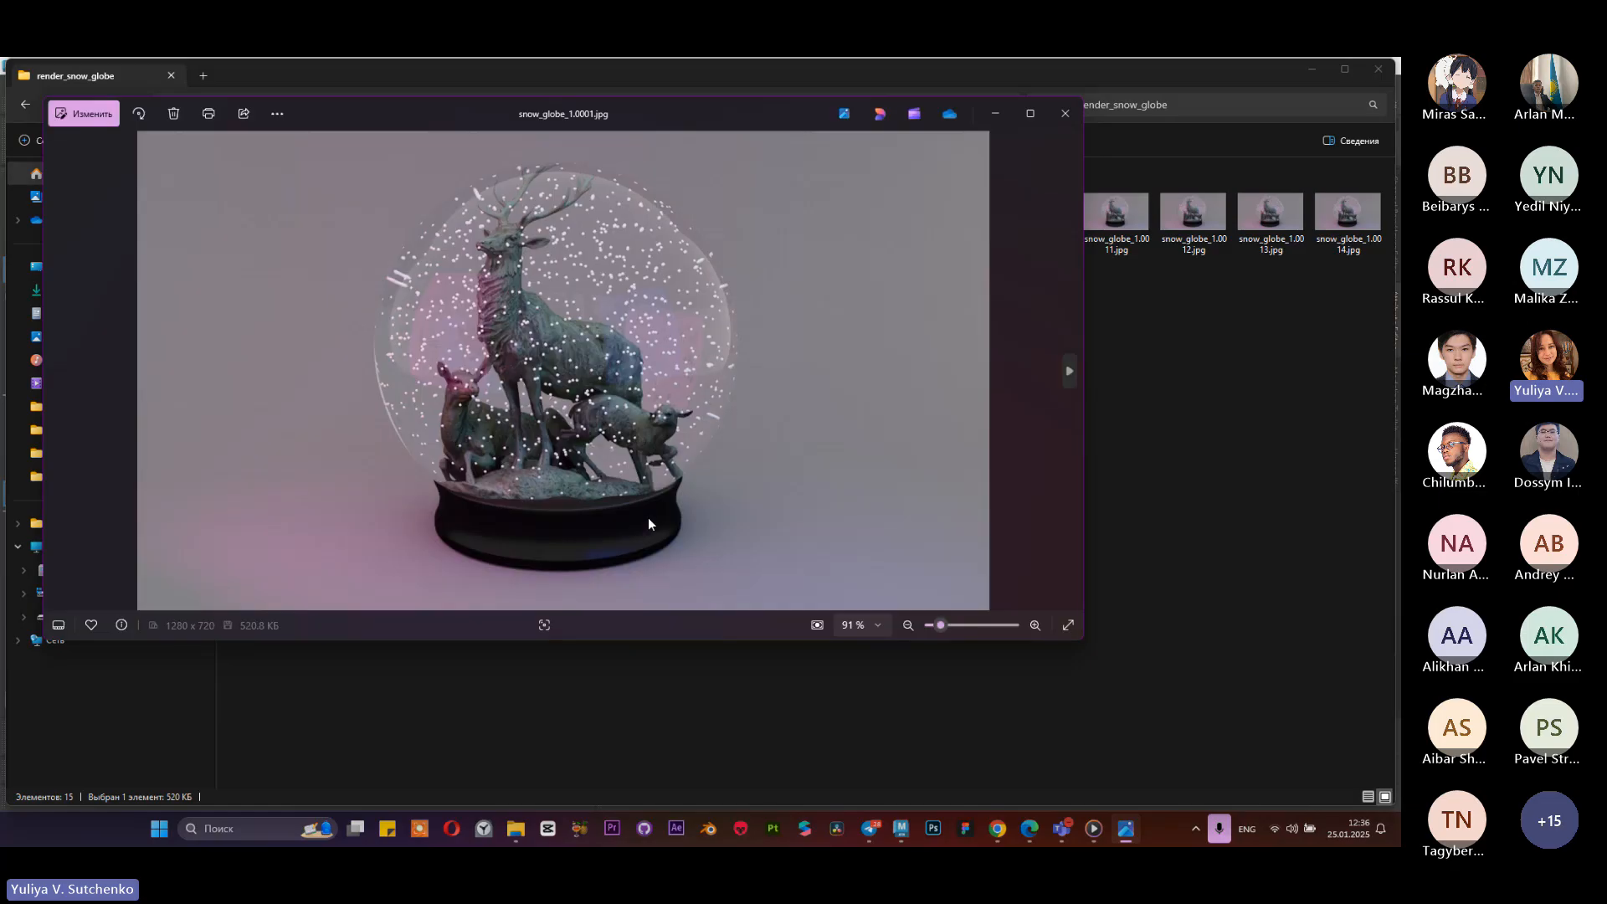
# Step: Leaf back and forth through the numbered deer snow globe frames, close the image viewer and return to Maya
pyautogui.press('Right')
pyautogui.press('Right')
pyautogui.press('Right')
pyautogui.press('Right')
pyautogui.press('Right')
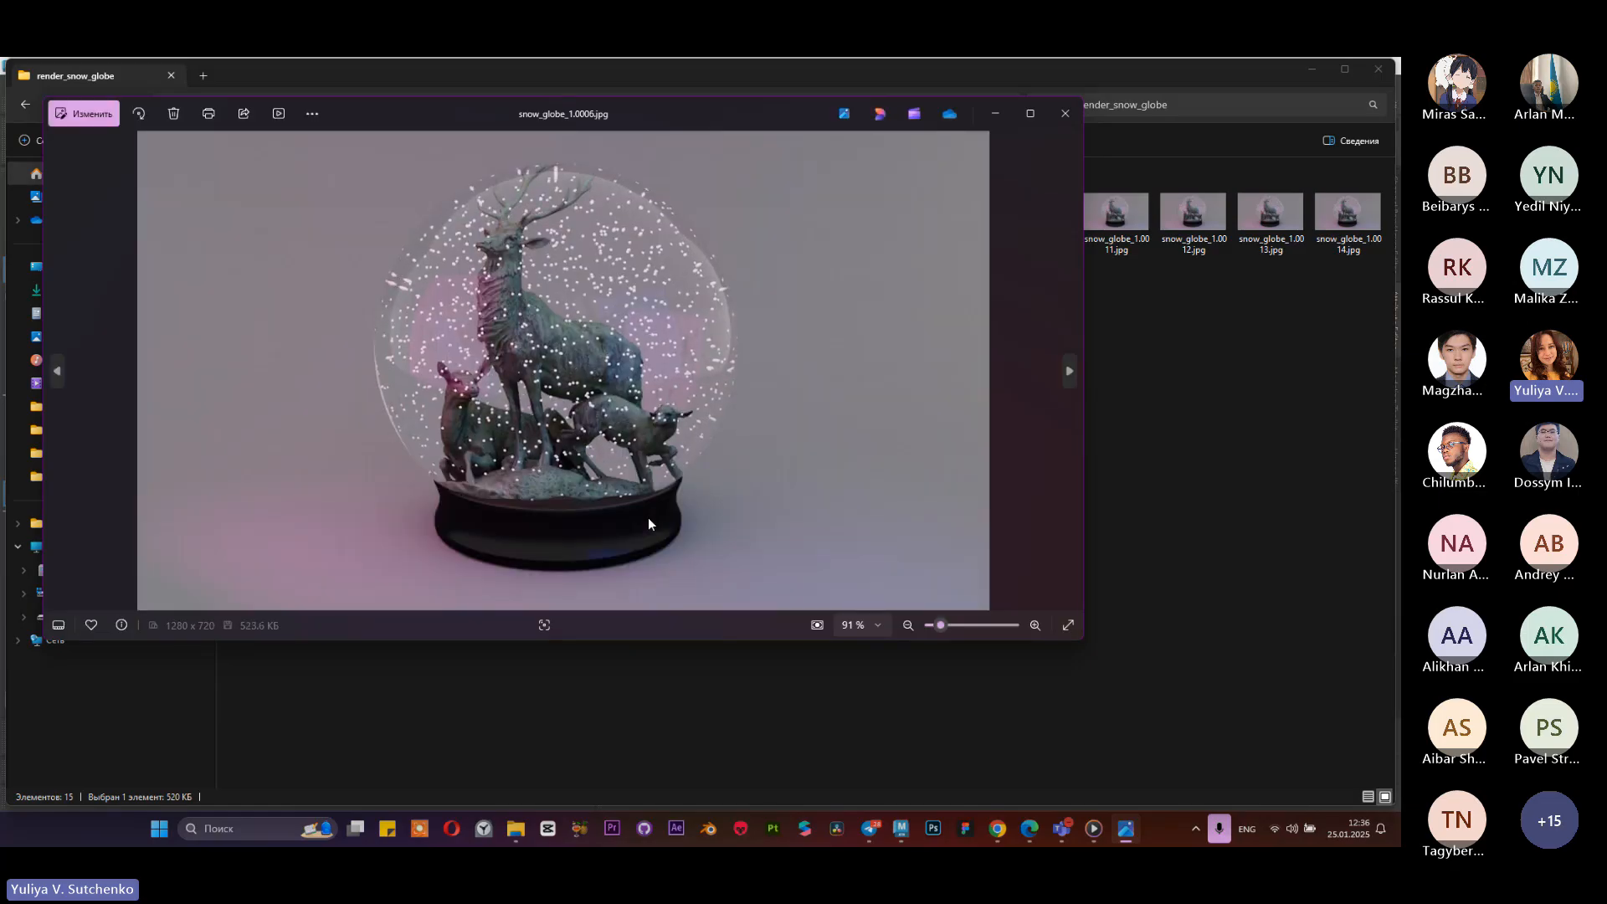
pyautogui.press('Right')
pyautogui.press('Right')
pyautogui.press('Right')
pyautogui.press('Right')
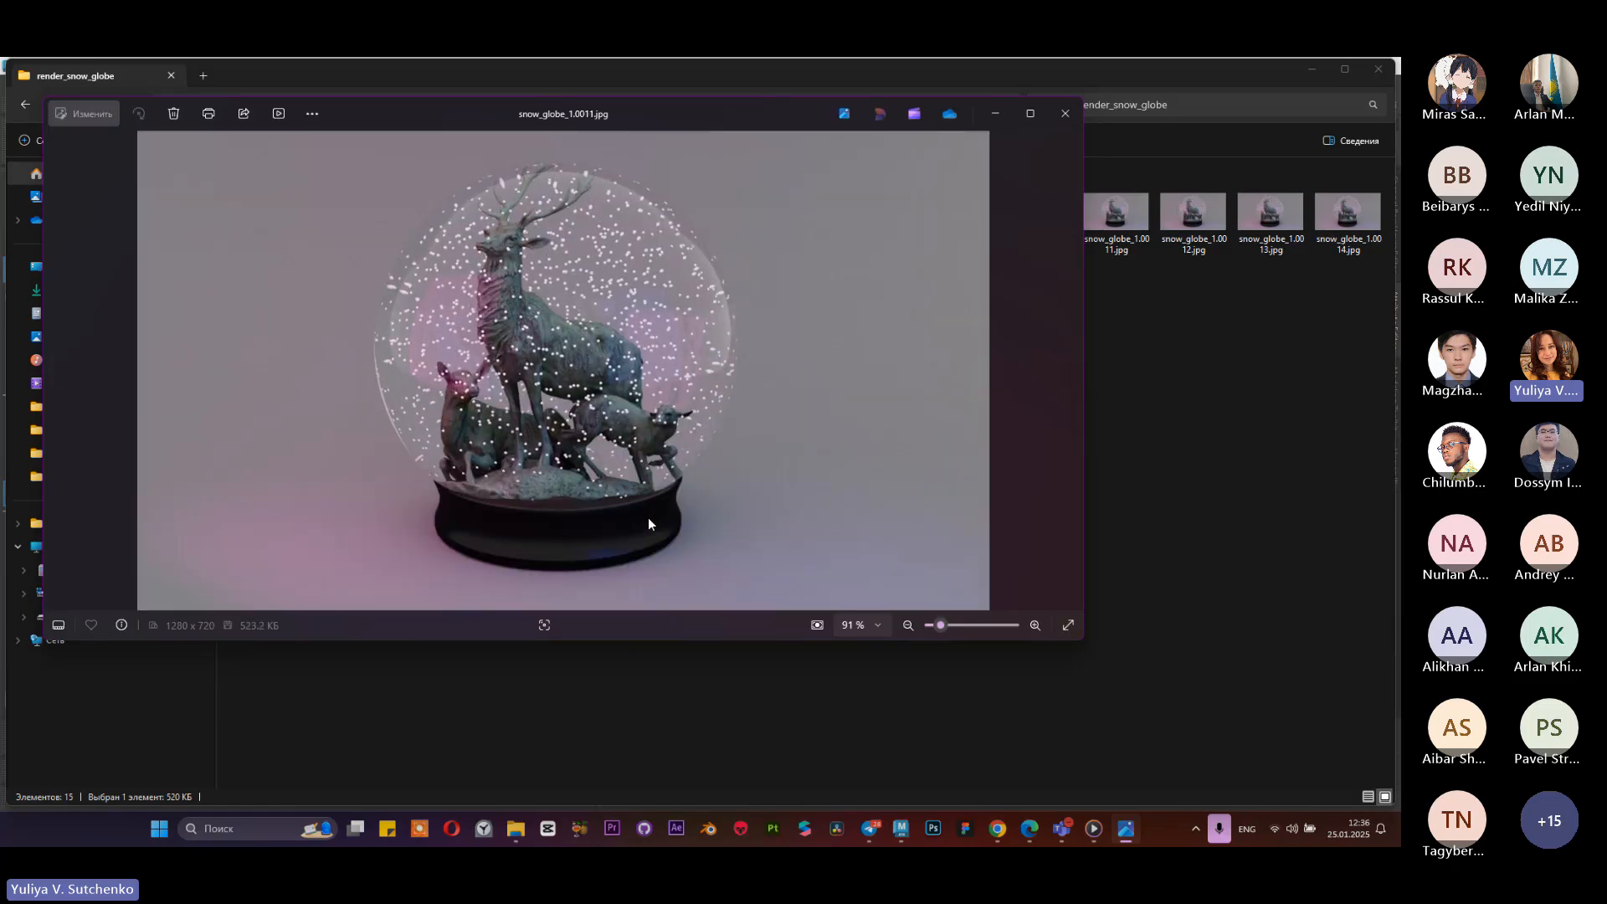
pyautogui.press('Left')
pyautogui.press('Left')
pyautogui.press('Left')
pyautogui.press('Left')
pyautogui.press('Left')
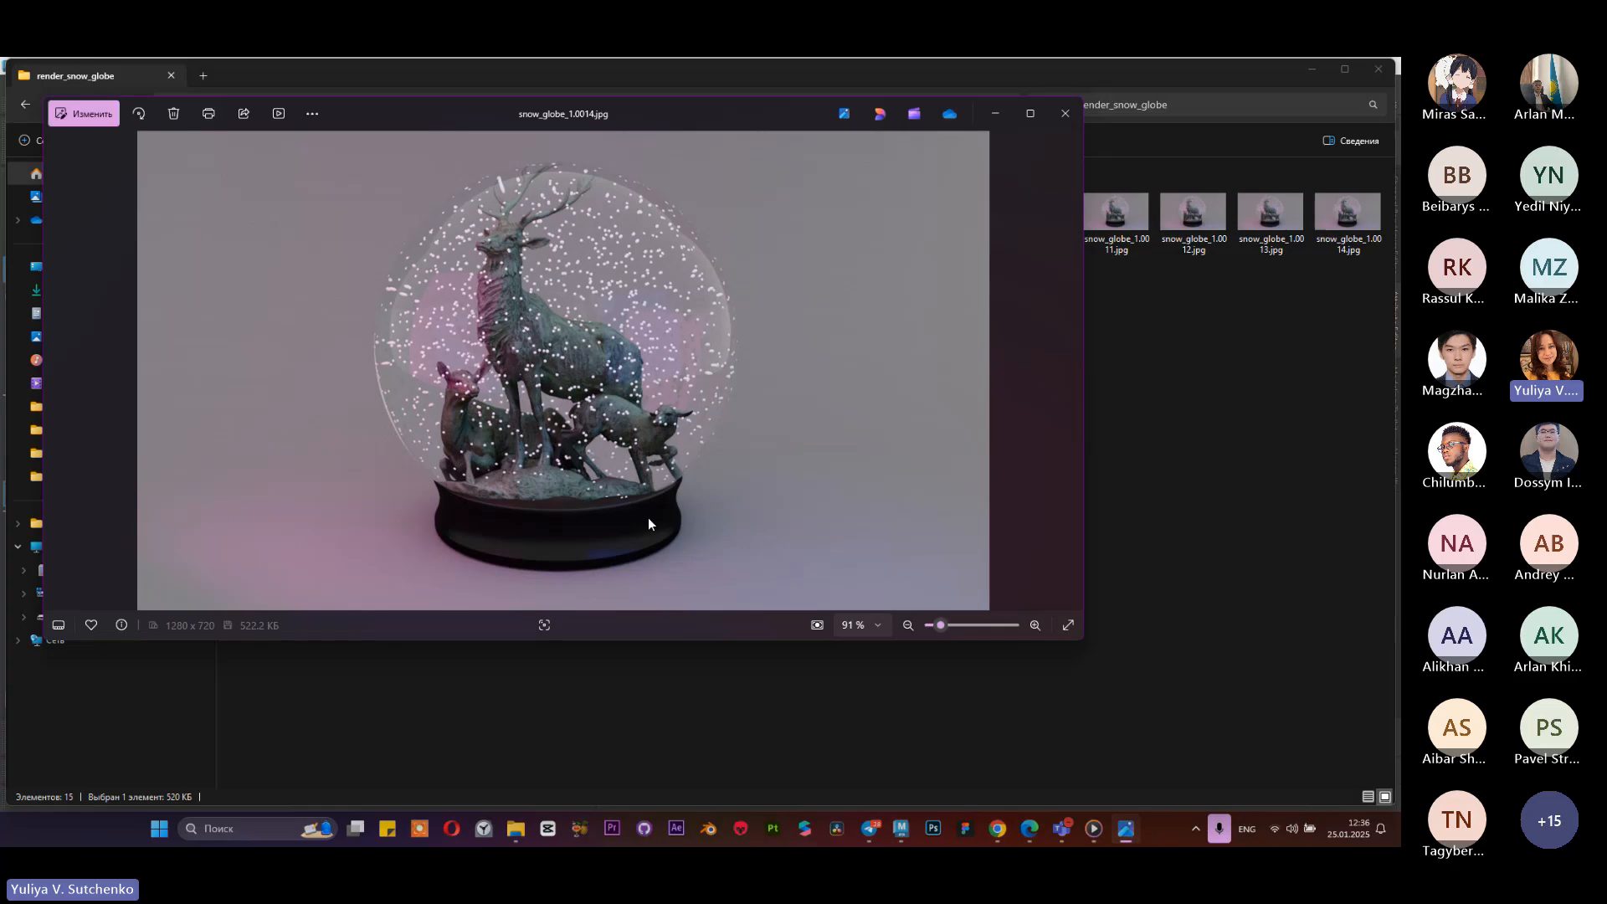
pyautogui.press('Left')
pyautogui.press('Left')
pyautogui.press('Left')
pyautogui.press('Left')
pyautogui.press('Left')
pyautogui.press('Left')
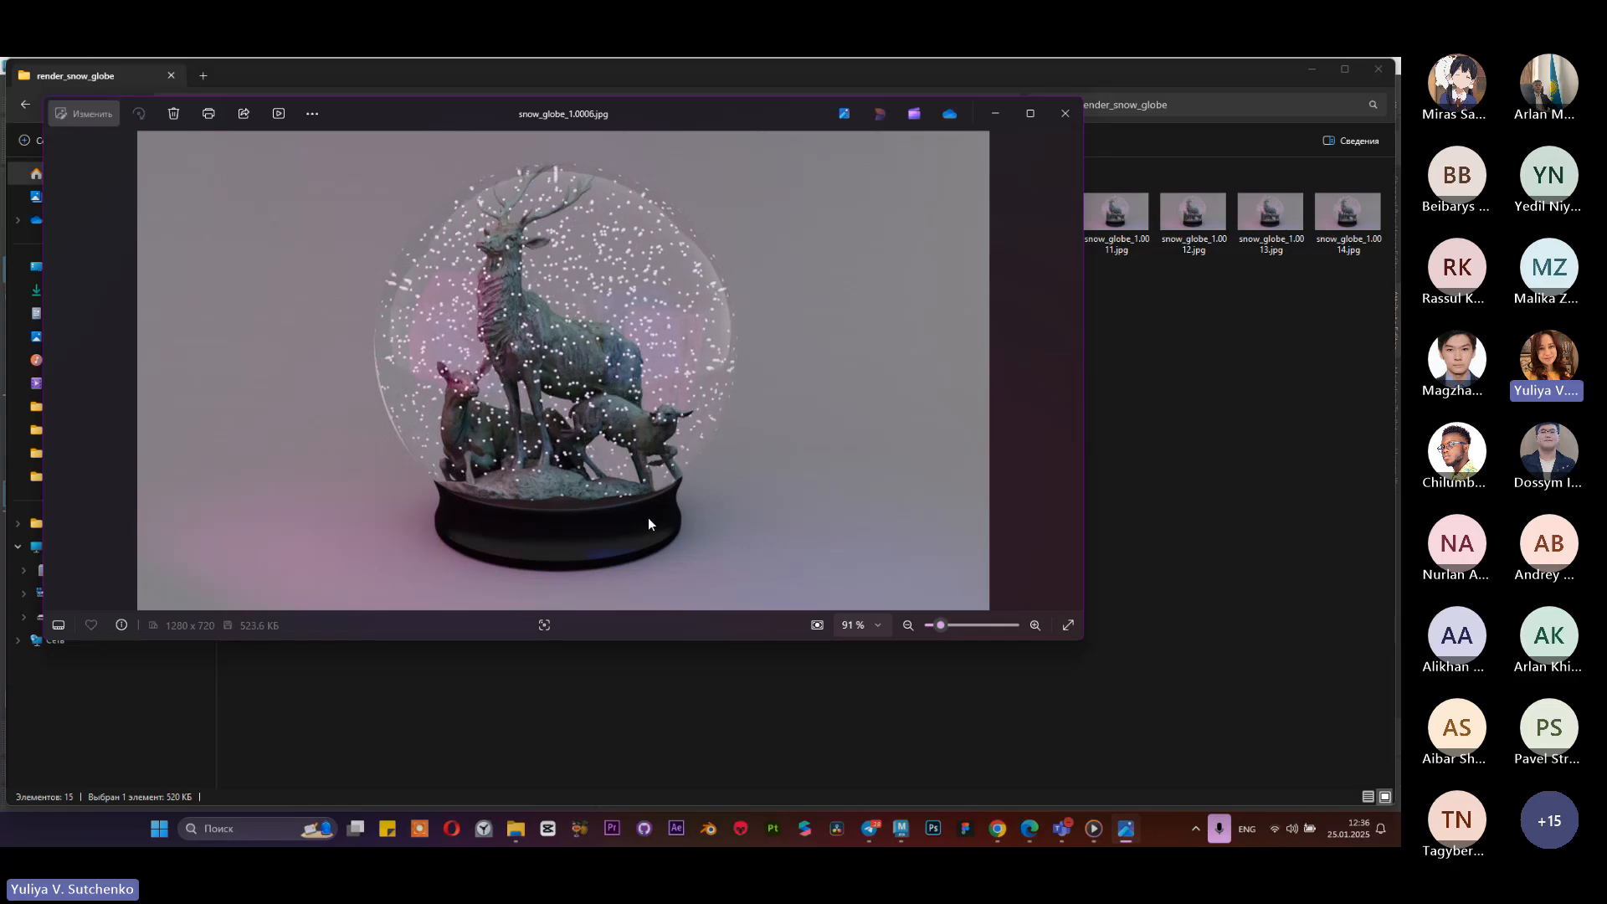
pyautogui.press('Right')
pyautogui.press('Right')
pyautogui.press('Right')
pyautogui.press('Right')
pyautogui.press('Right')
pyautogui.press('Right')
pyautogui.press('Right')
pyautogui.press('Right')
pyautogui.press('Right')
pyautogui.press('Right')
pyautogui.press('Right')
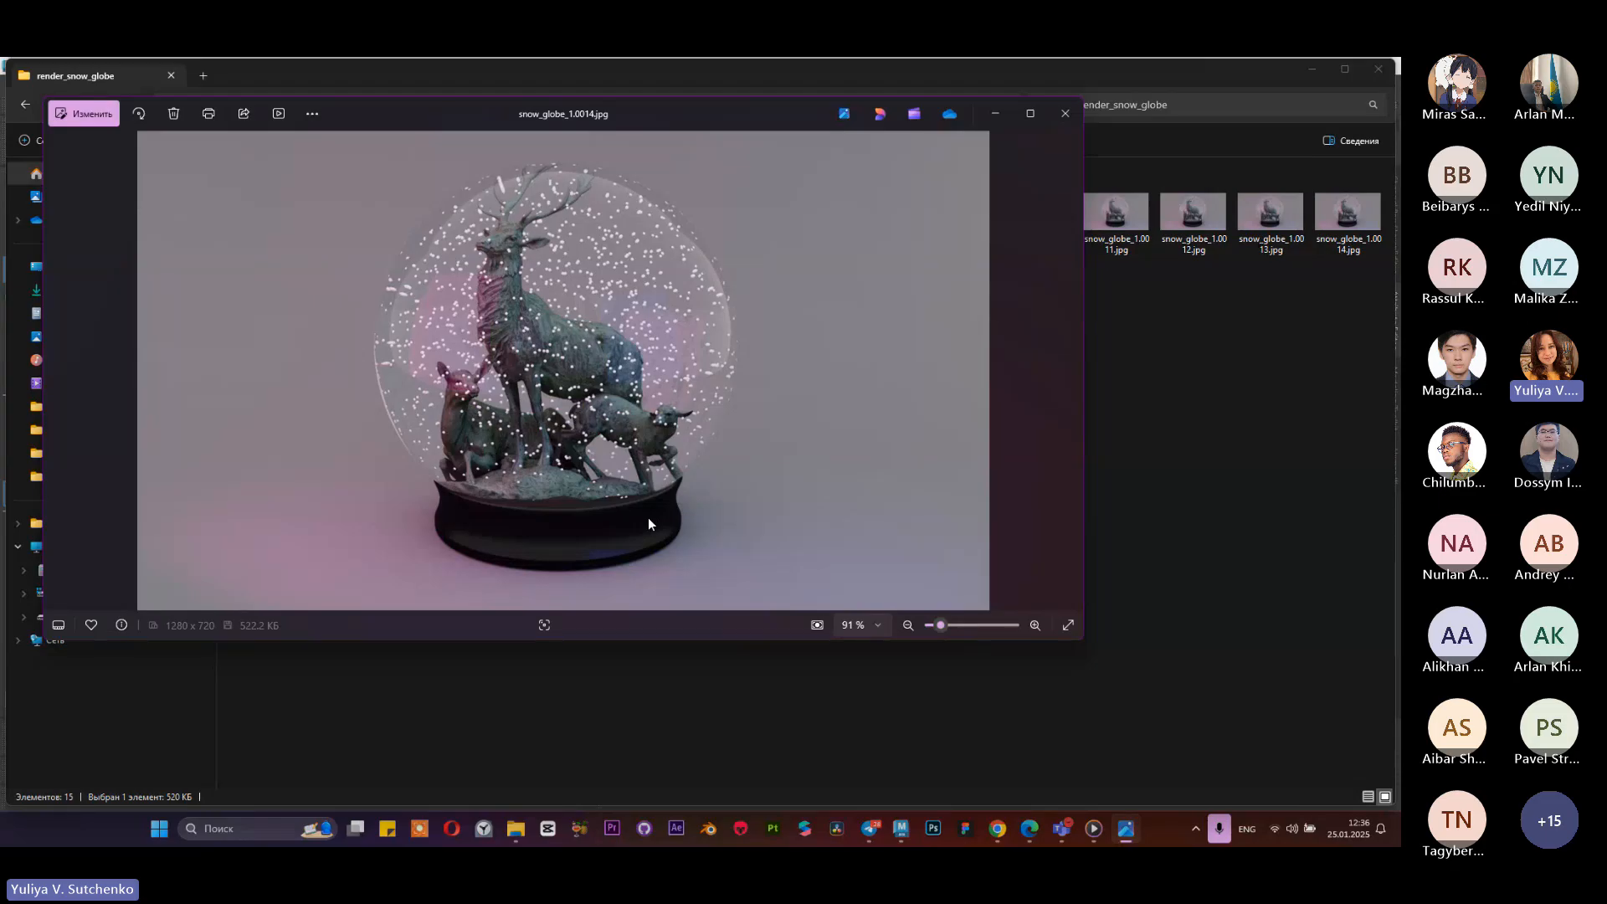
pyautogui.click(1064, 113)
pyautogui.click(1316, 70)
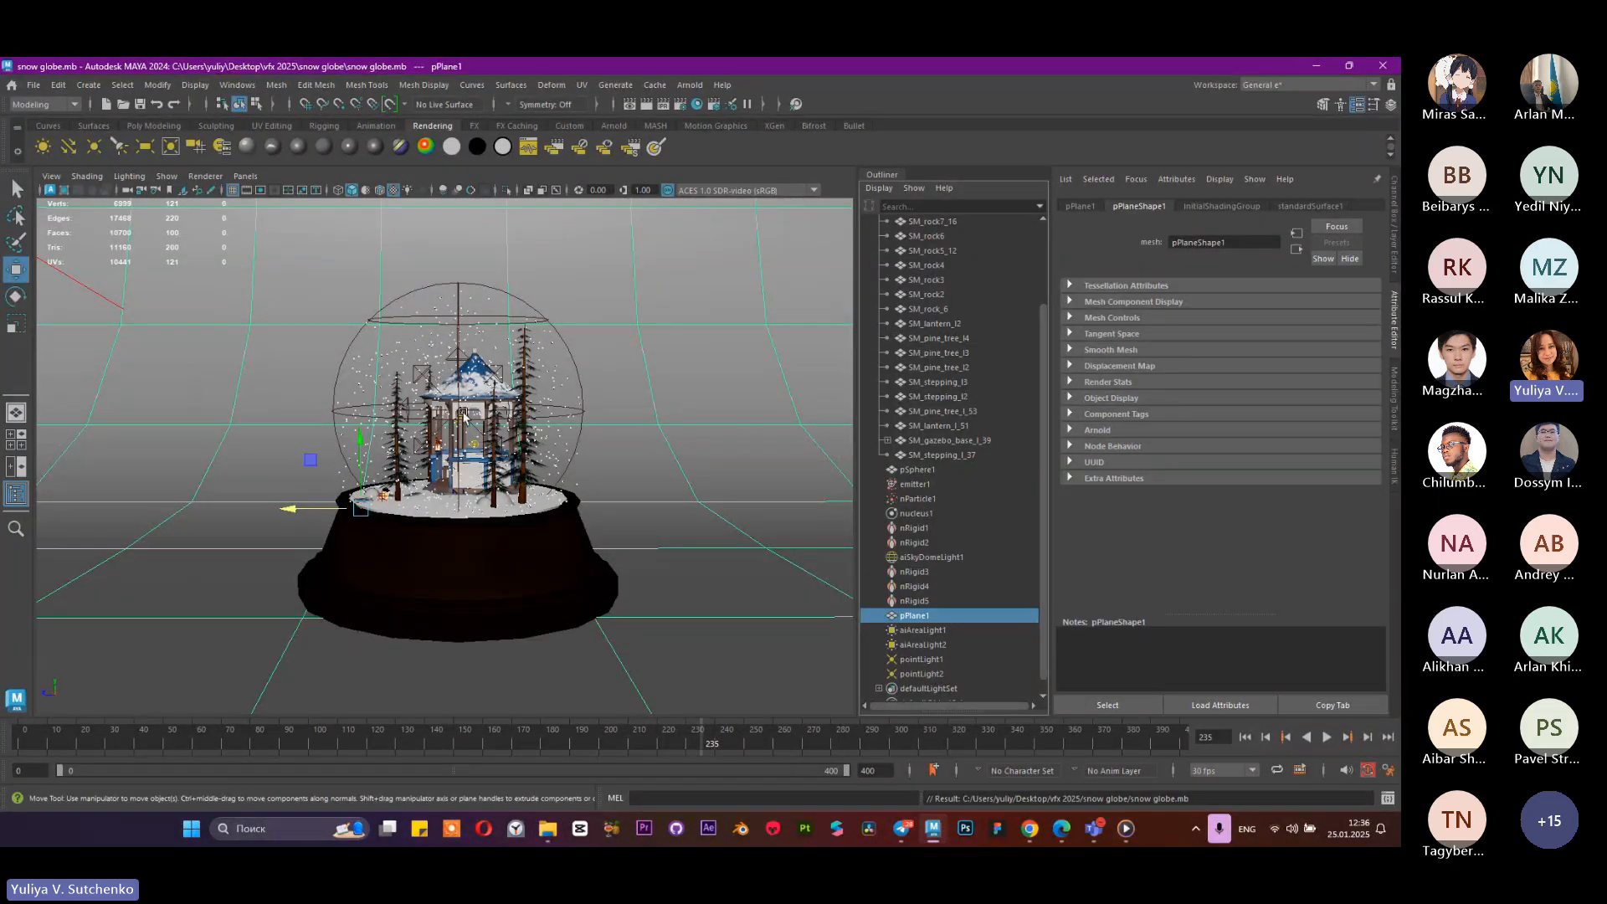
# Step: Save the scene and switch to the Rendering menu set
pyautogui.hotkey('ctrl', 's')
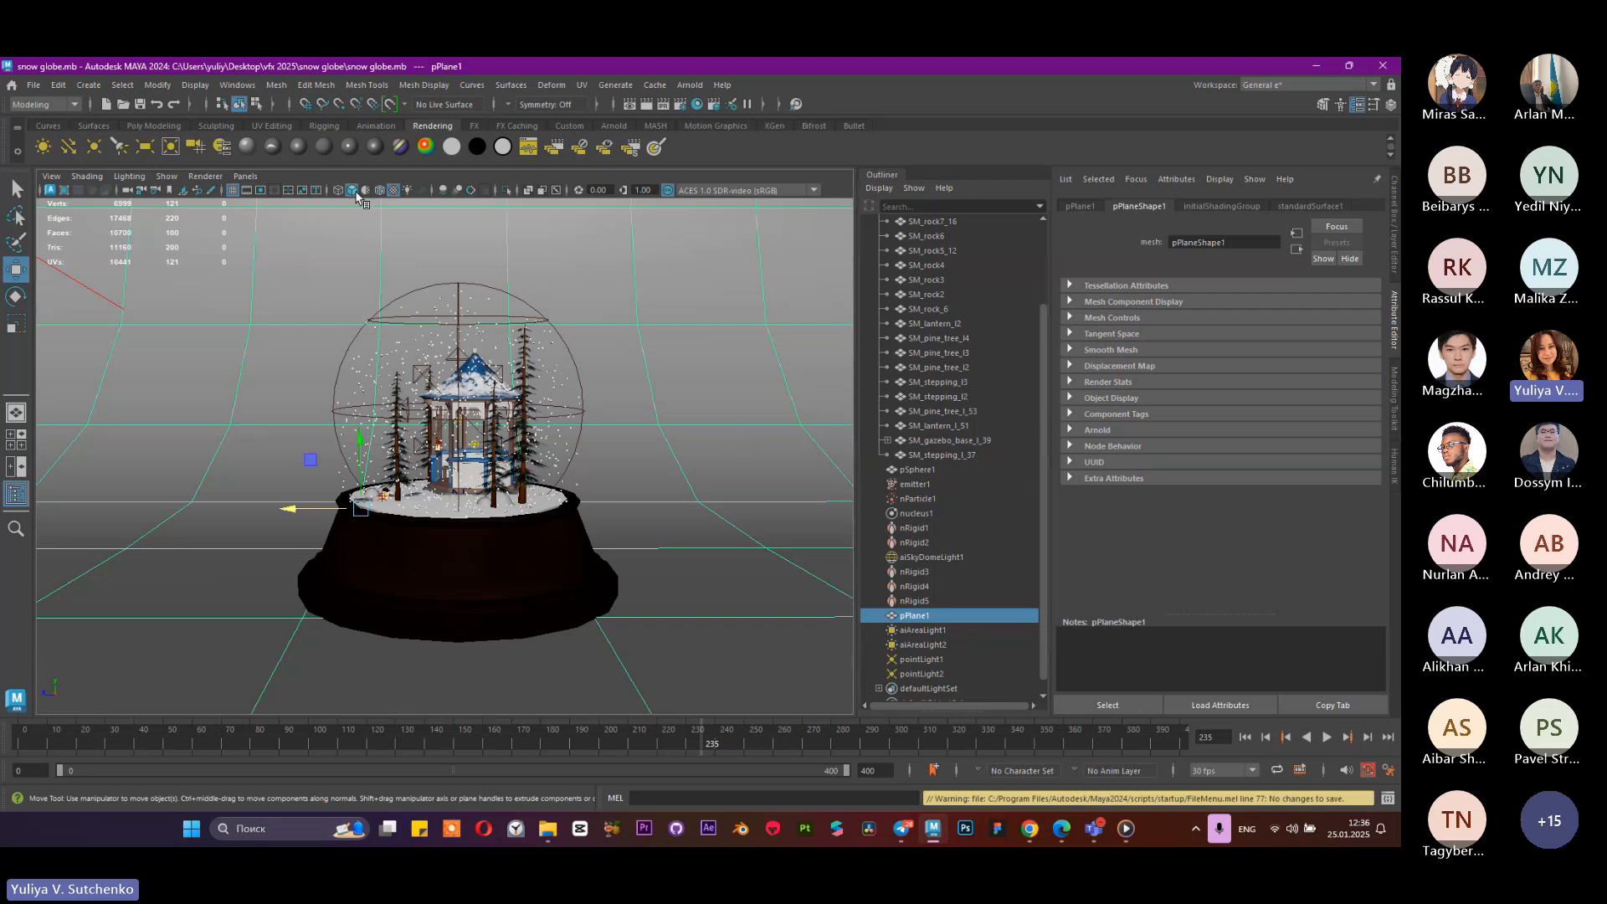
pyautogui.click(67, 106)
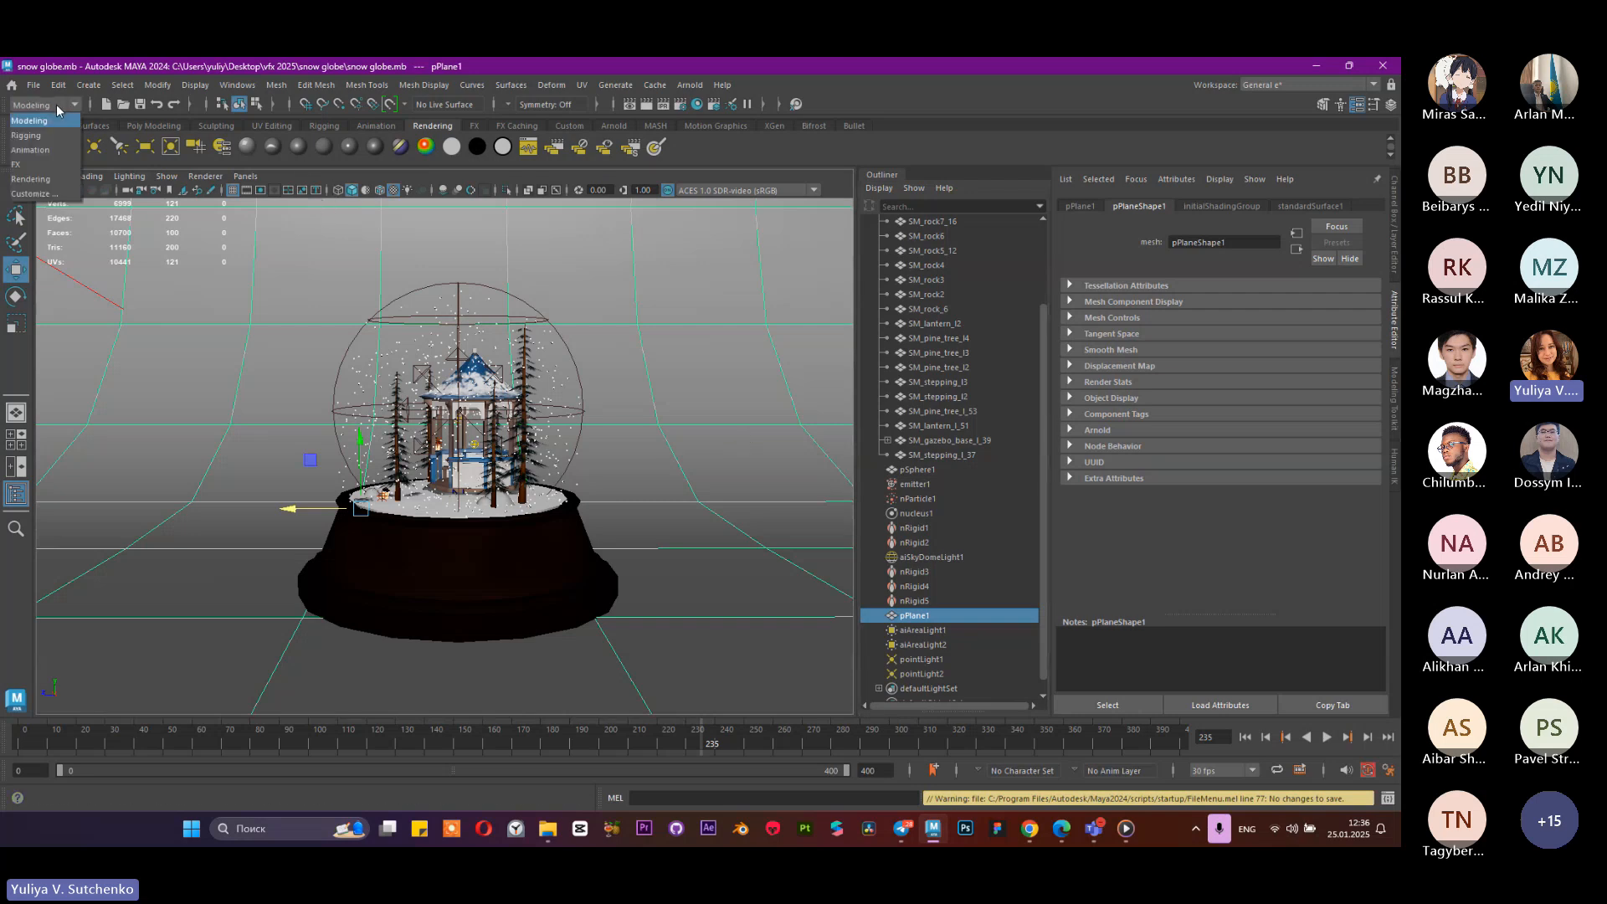
pyautogui.click(30, 179)
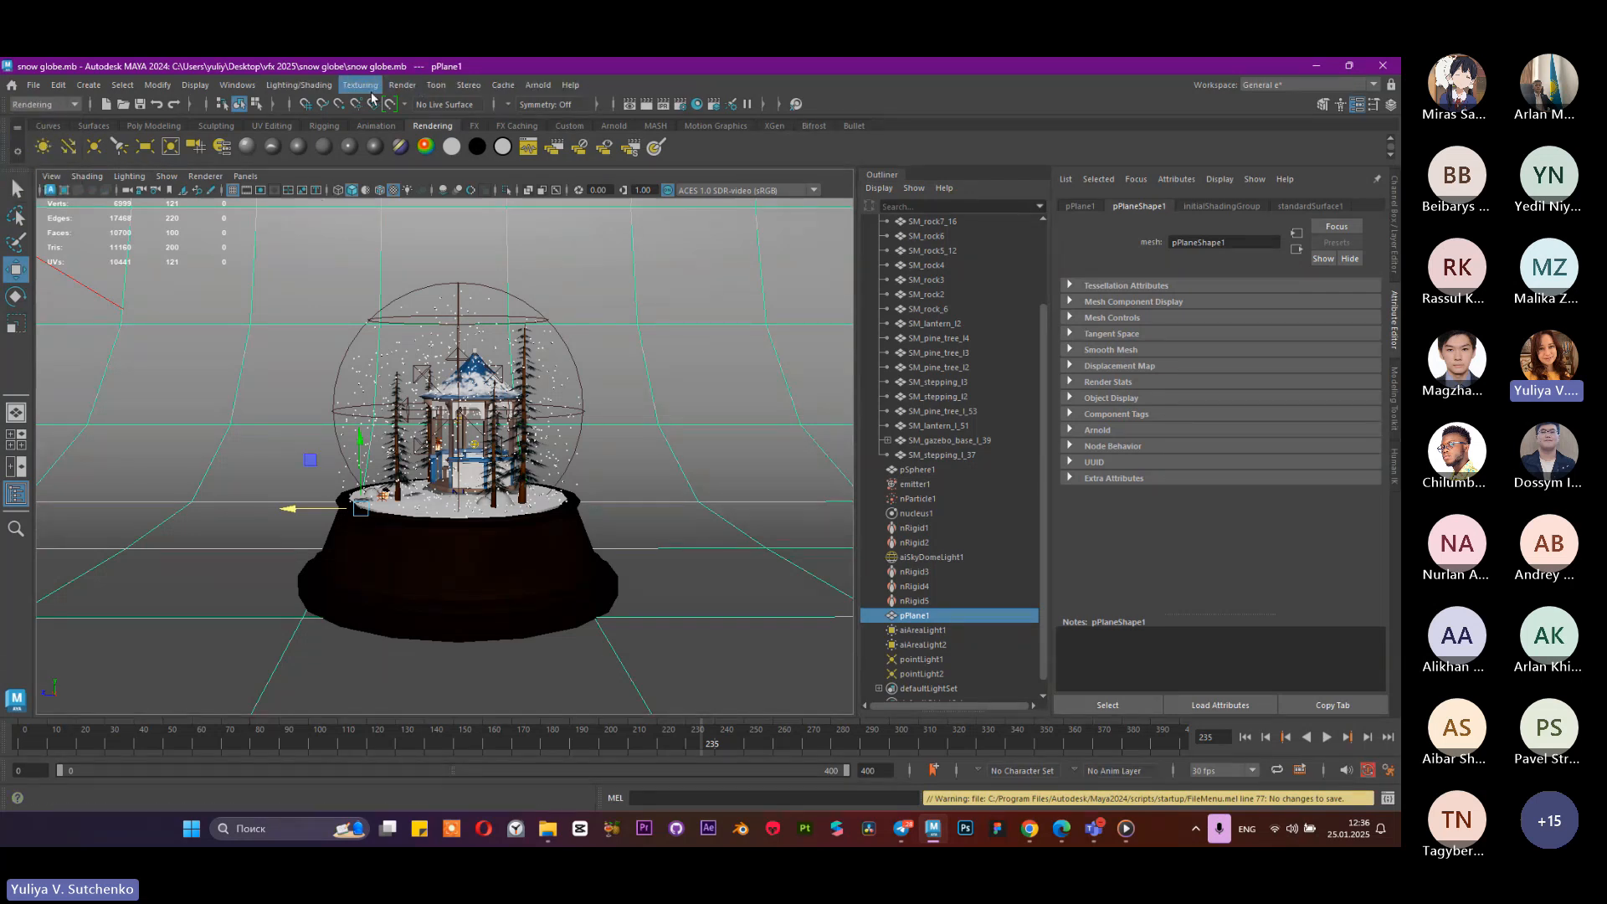
pyautogui.click(403, 87)
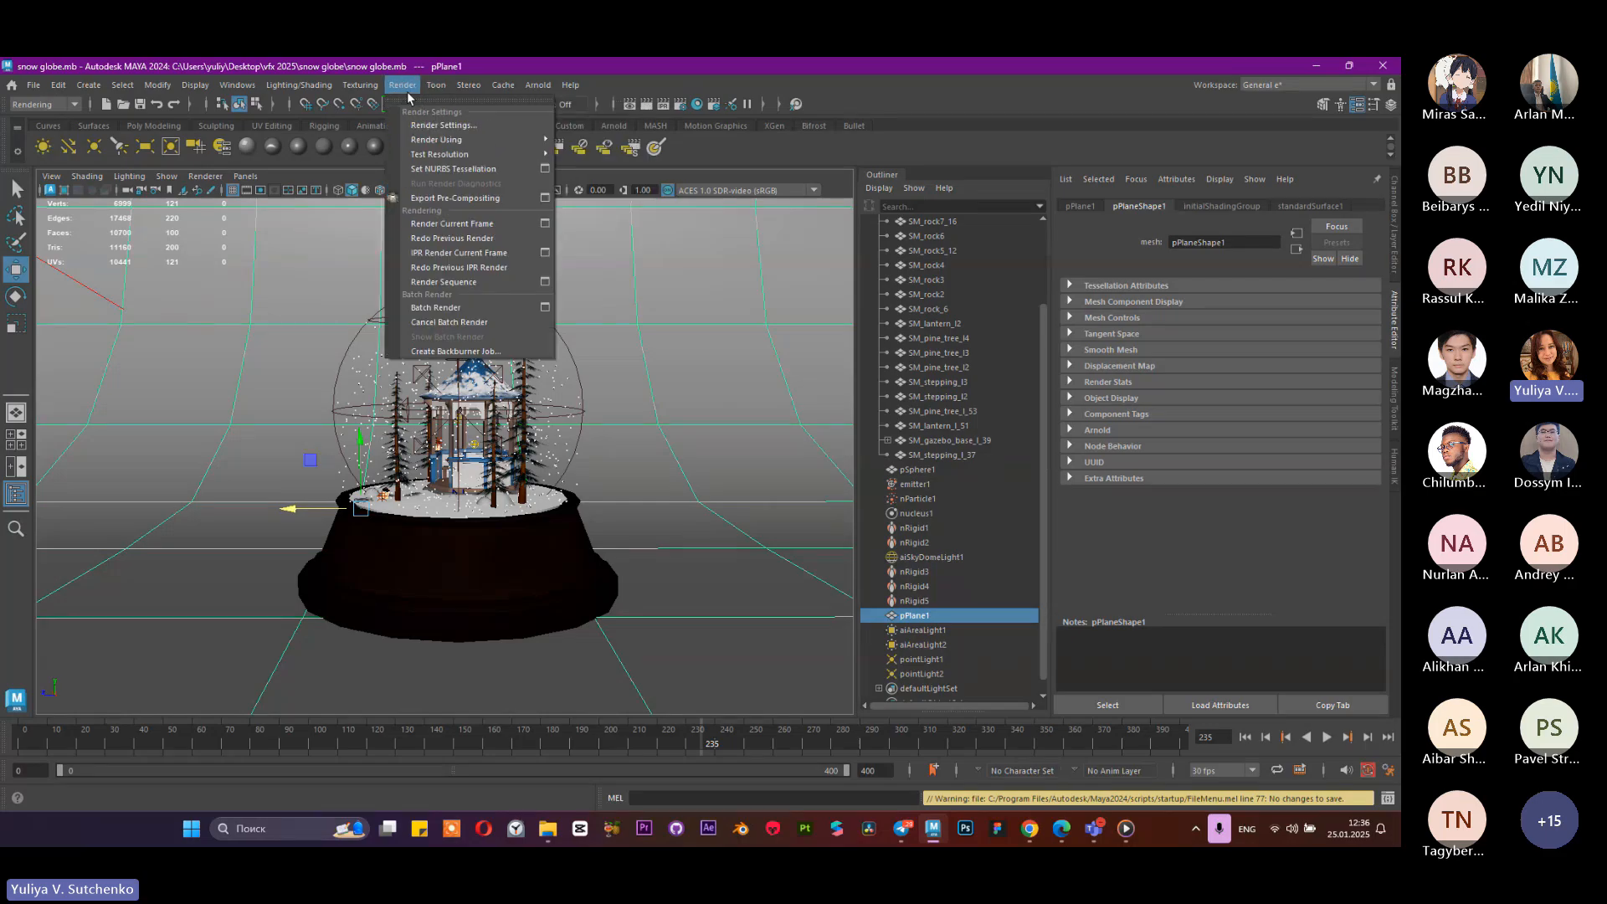
pyautogui.click(406, 86)
pyautogui.click(312, 85)
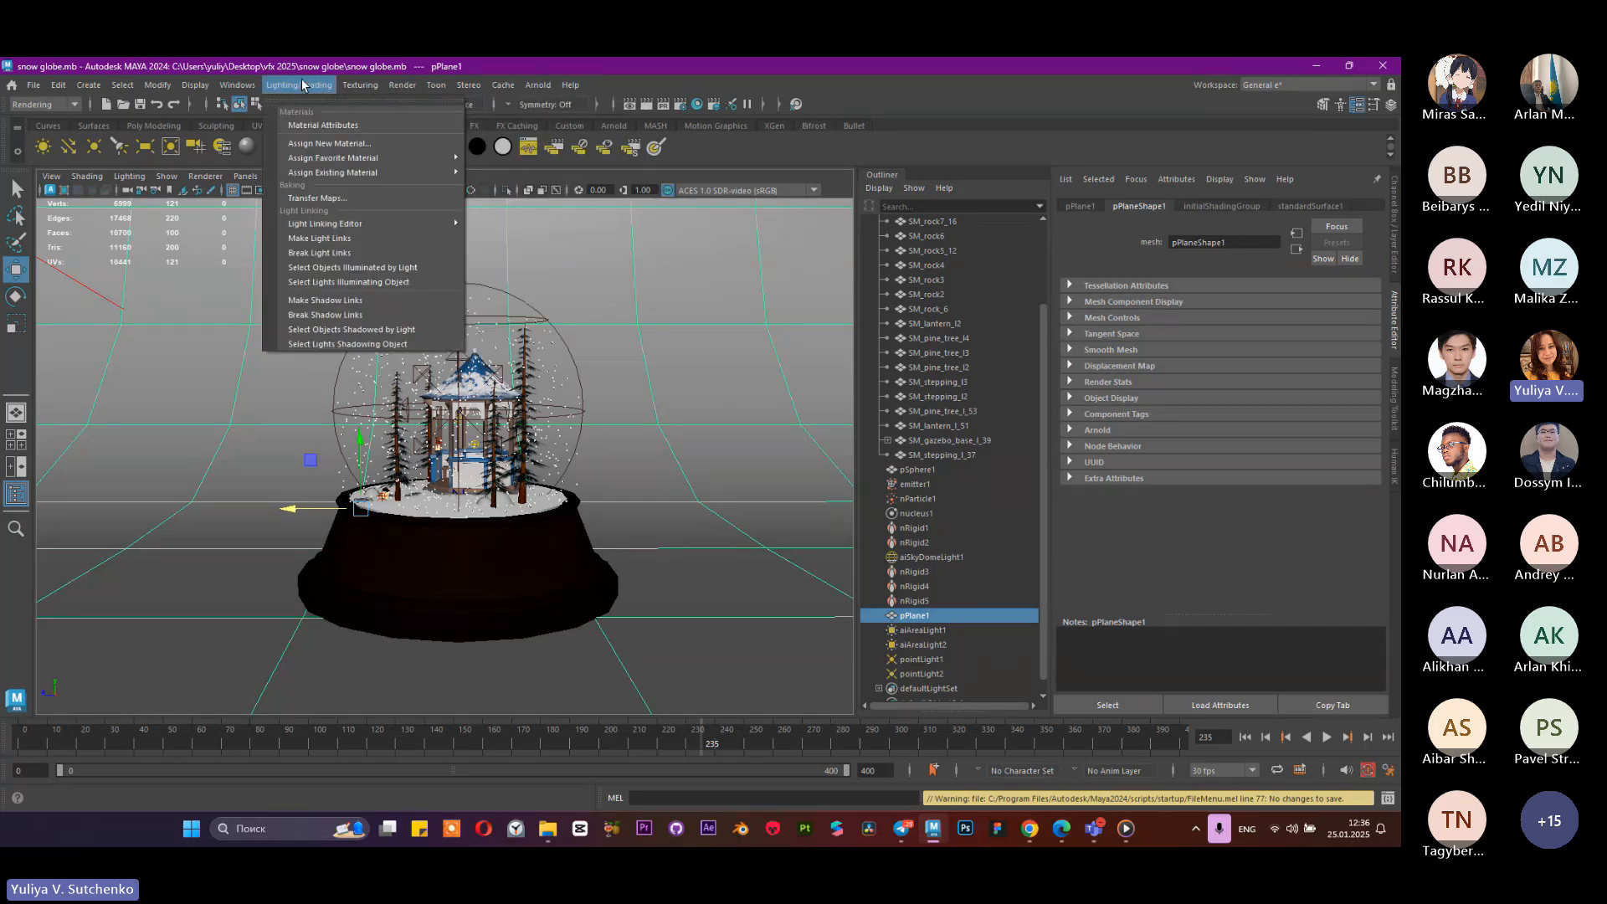
pyautogui.click(400, 85)
pyautogui.click(538, 84)
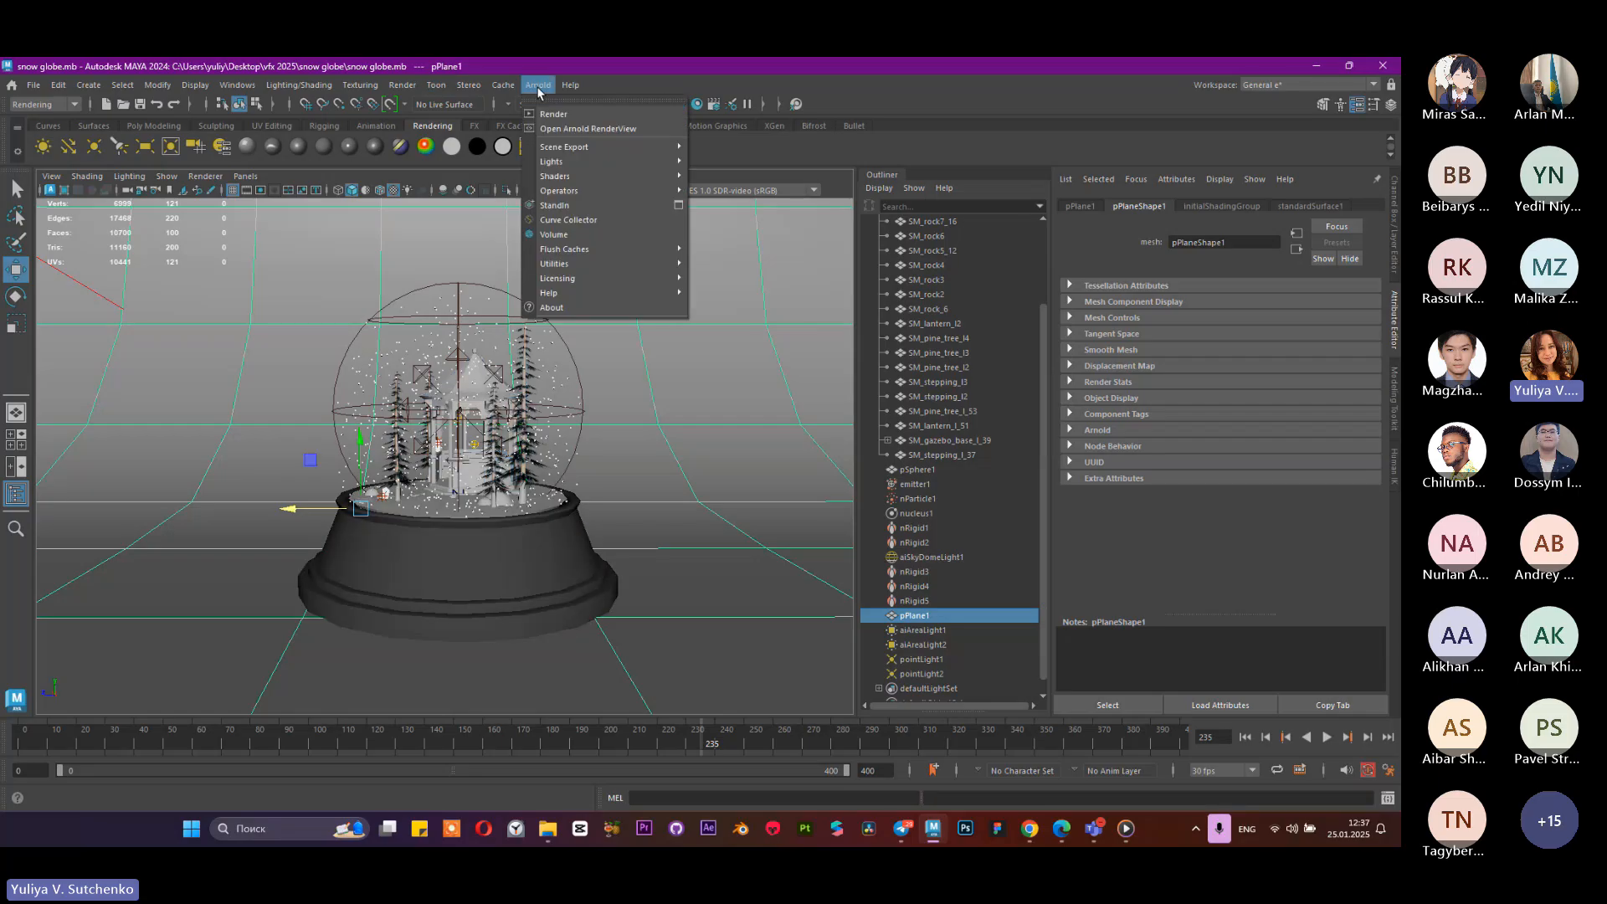
pyautogui.click(352, 86)
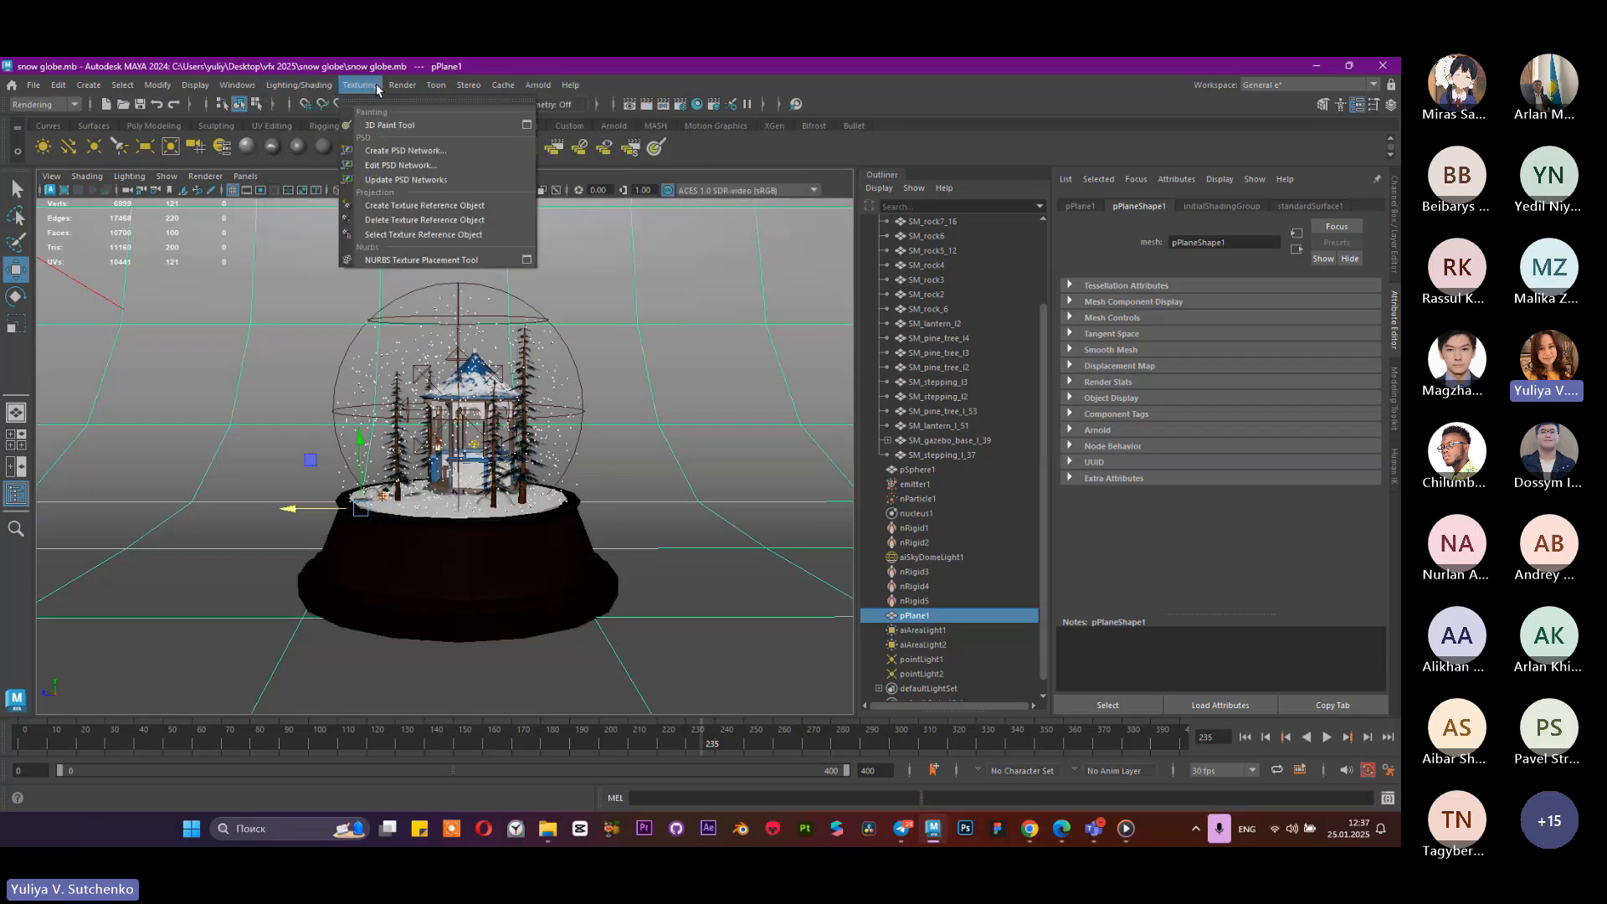
pyautogui.moveTo(433, 87)
pyautogui.moveTo(304, 87)
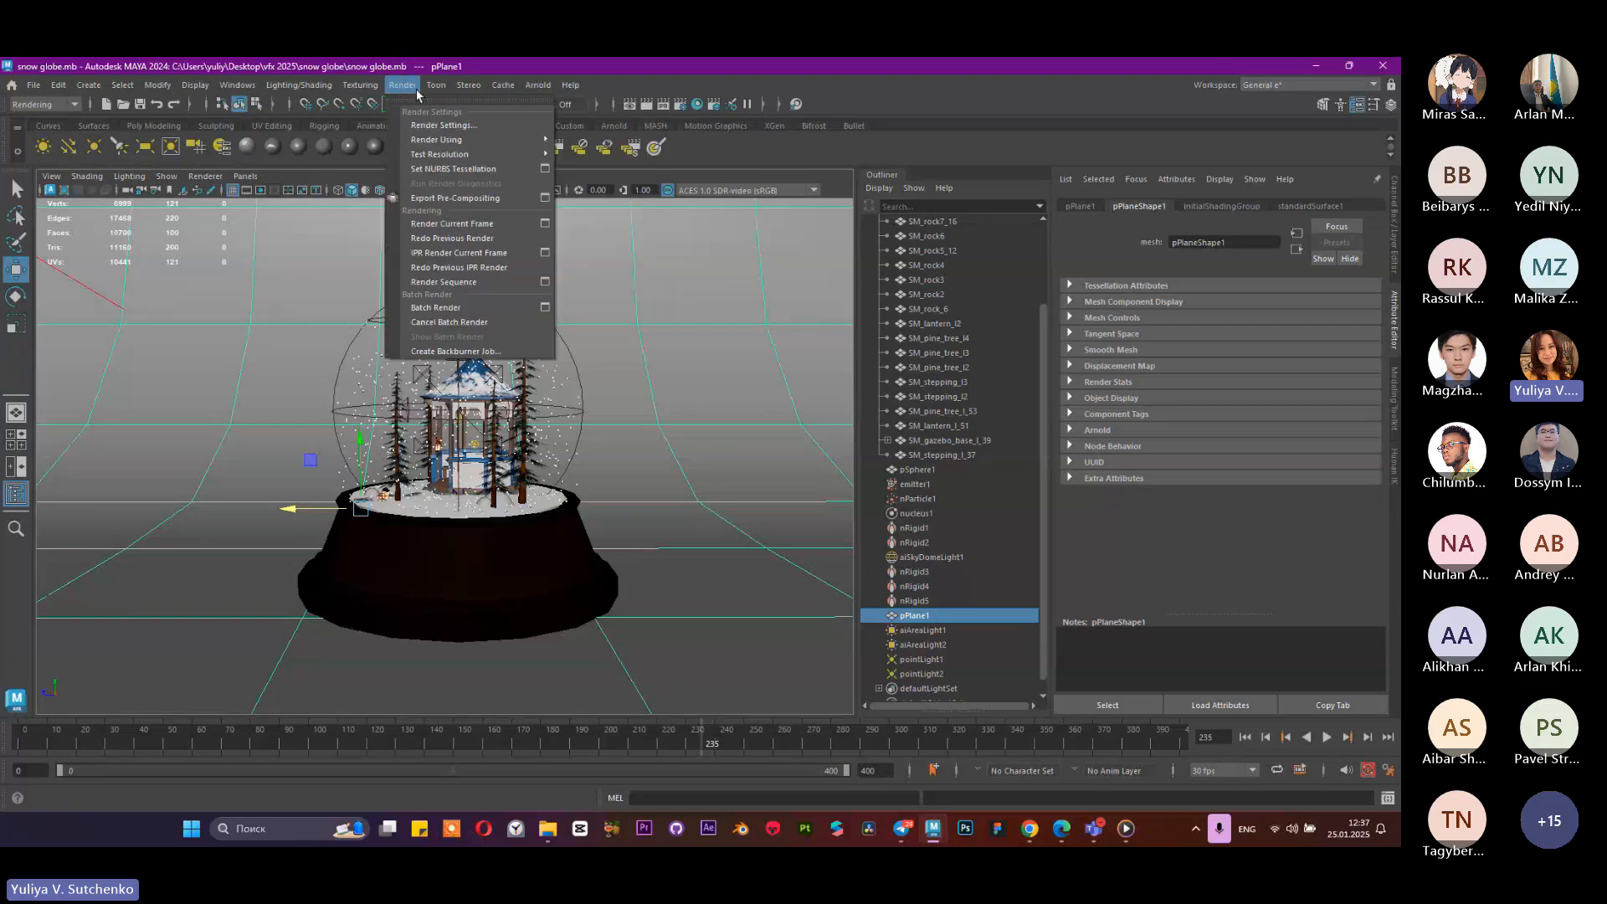
pyautogui.moveTo(538, 85)
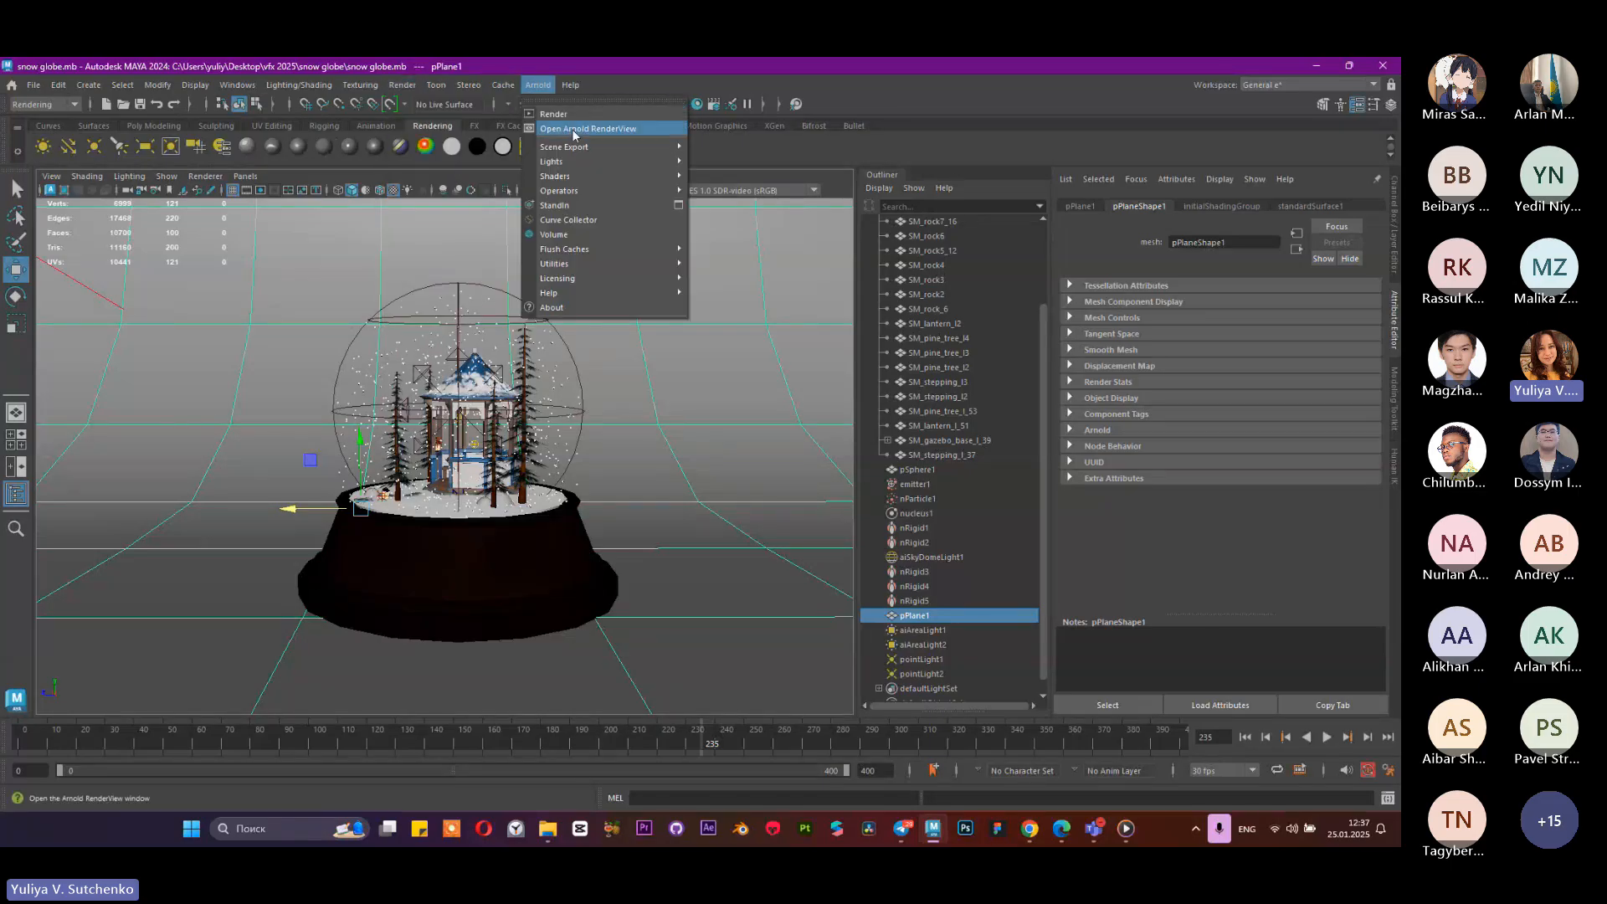
pyautogui.moveTo(583, 164)
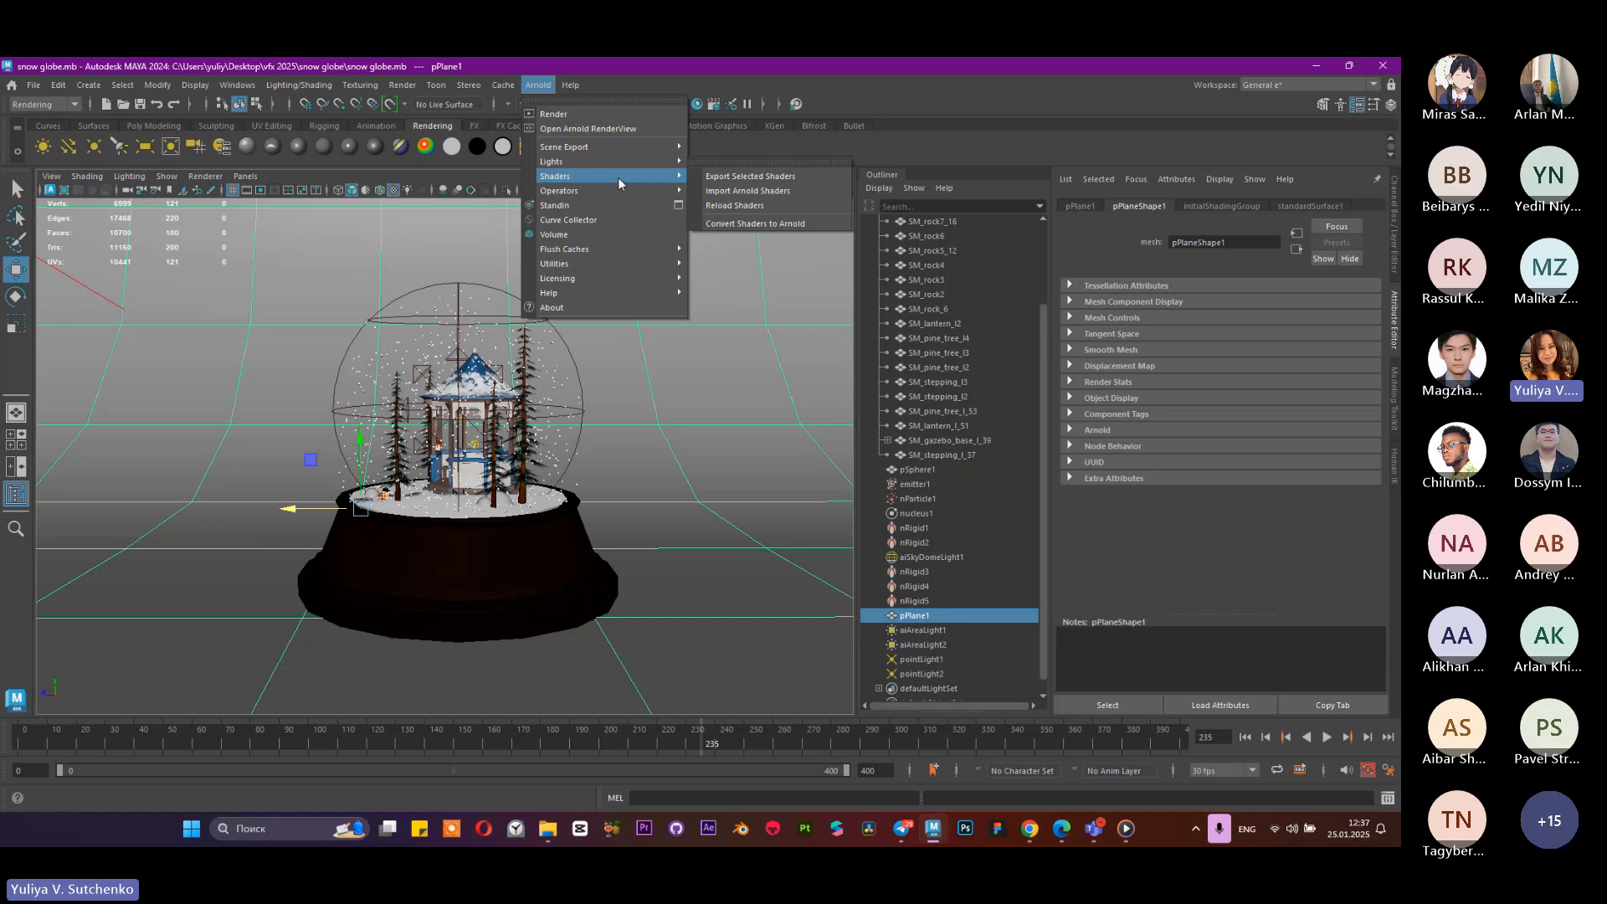
pyautogui.click(30, 104)
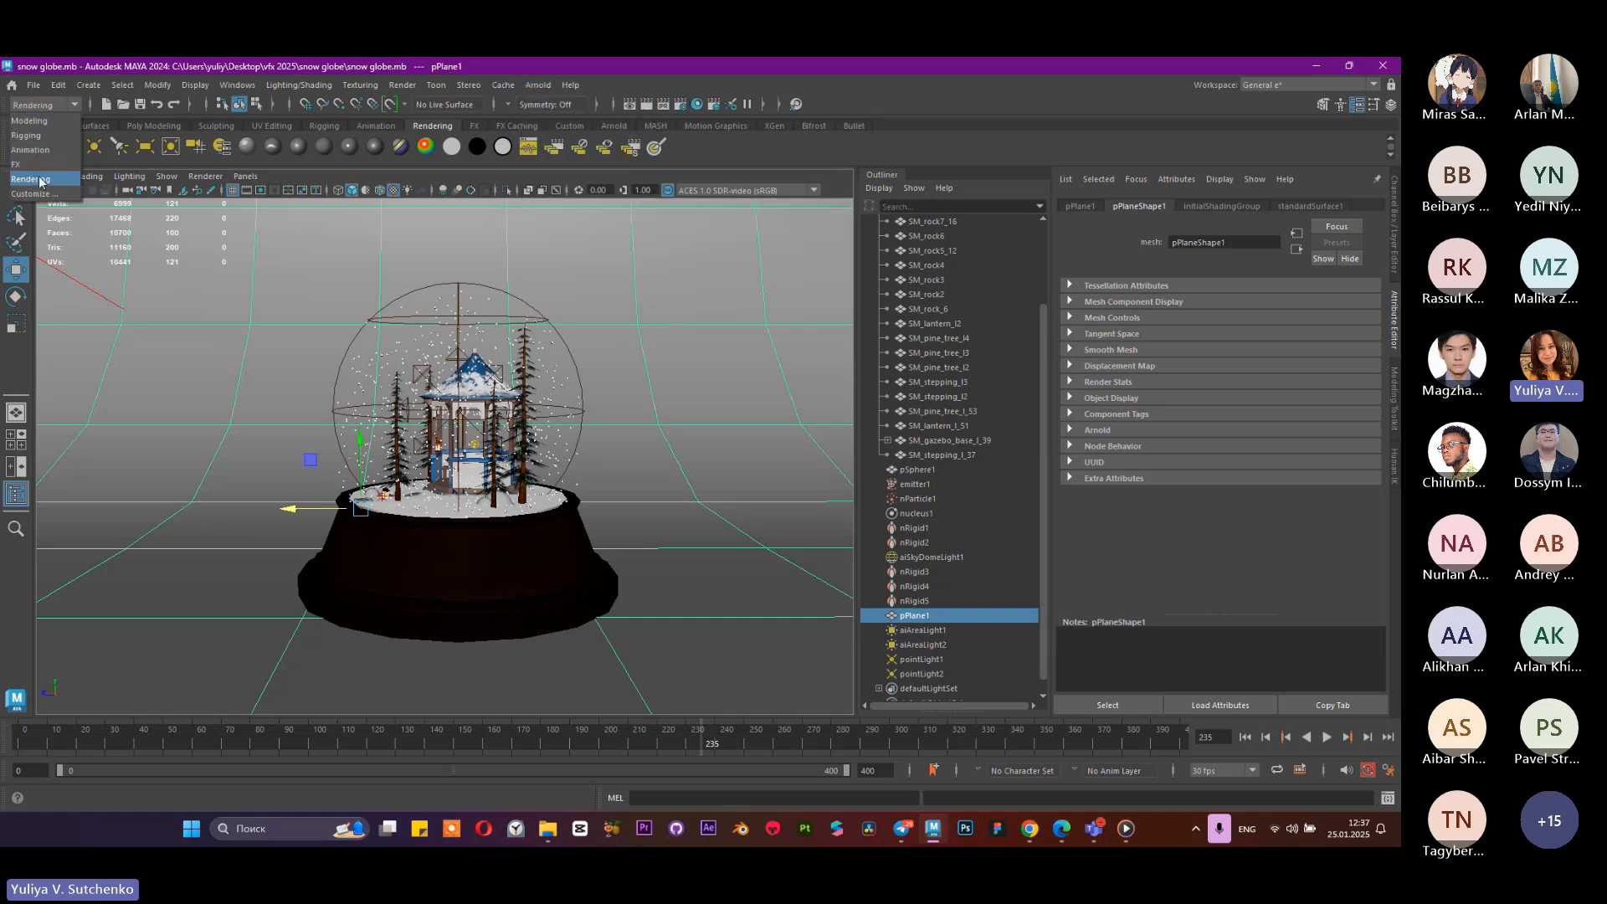
pyautogui.click(40, 179)
pyautogui.click(242, 86)
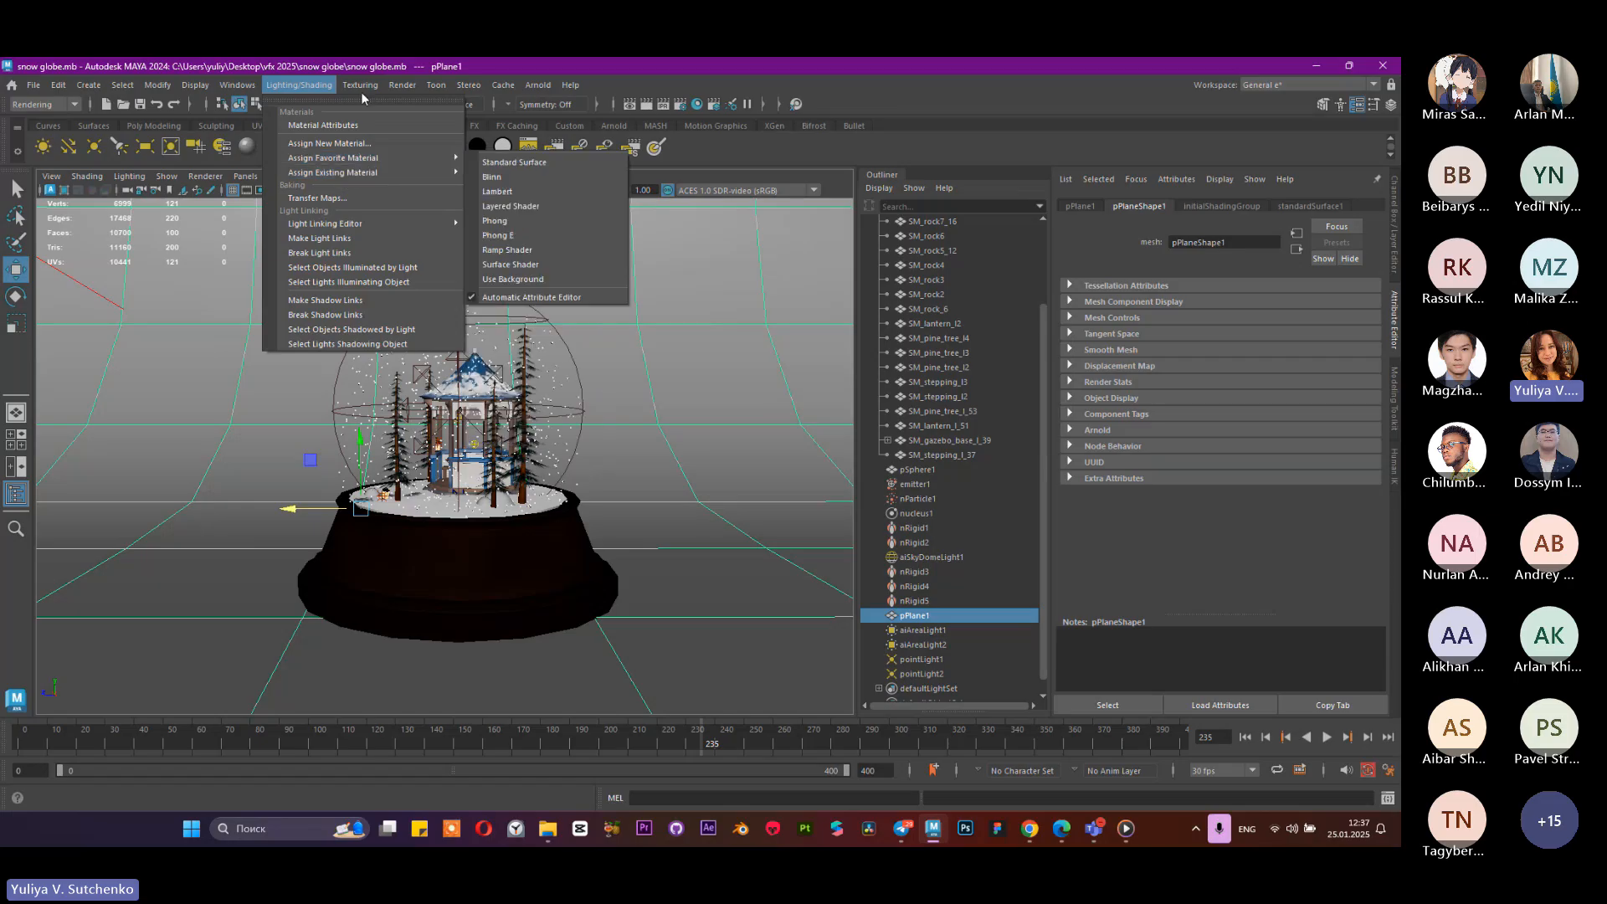
pyautogui.click(409, 86)
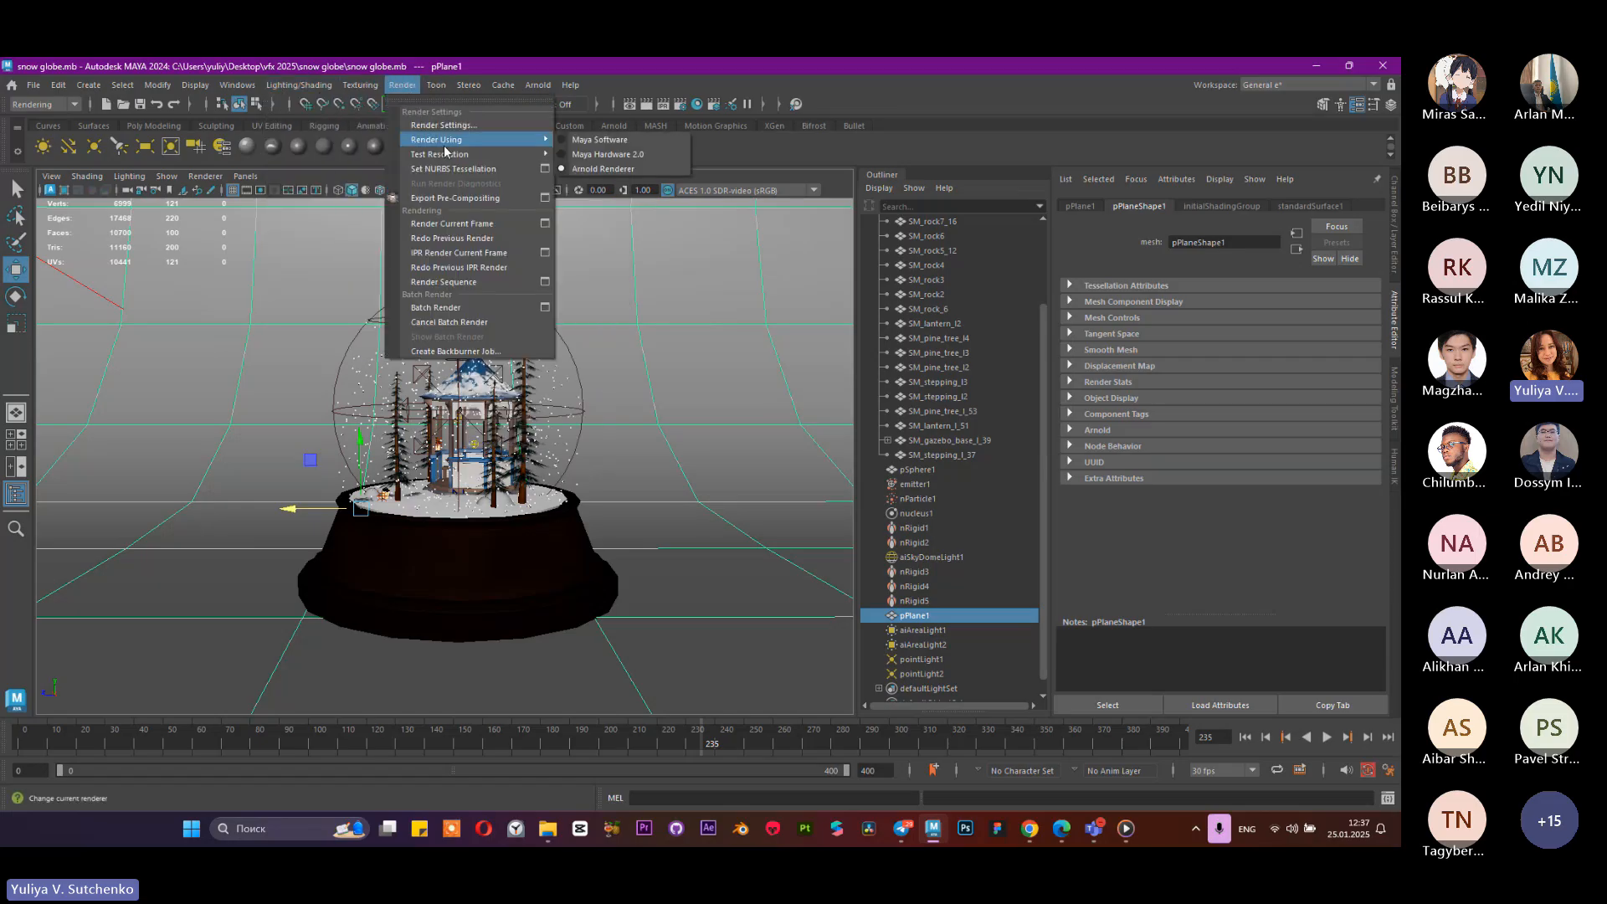
pyautogui.moveTo(447, 157)
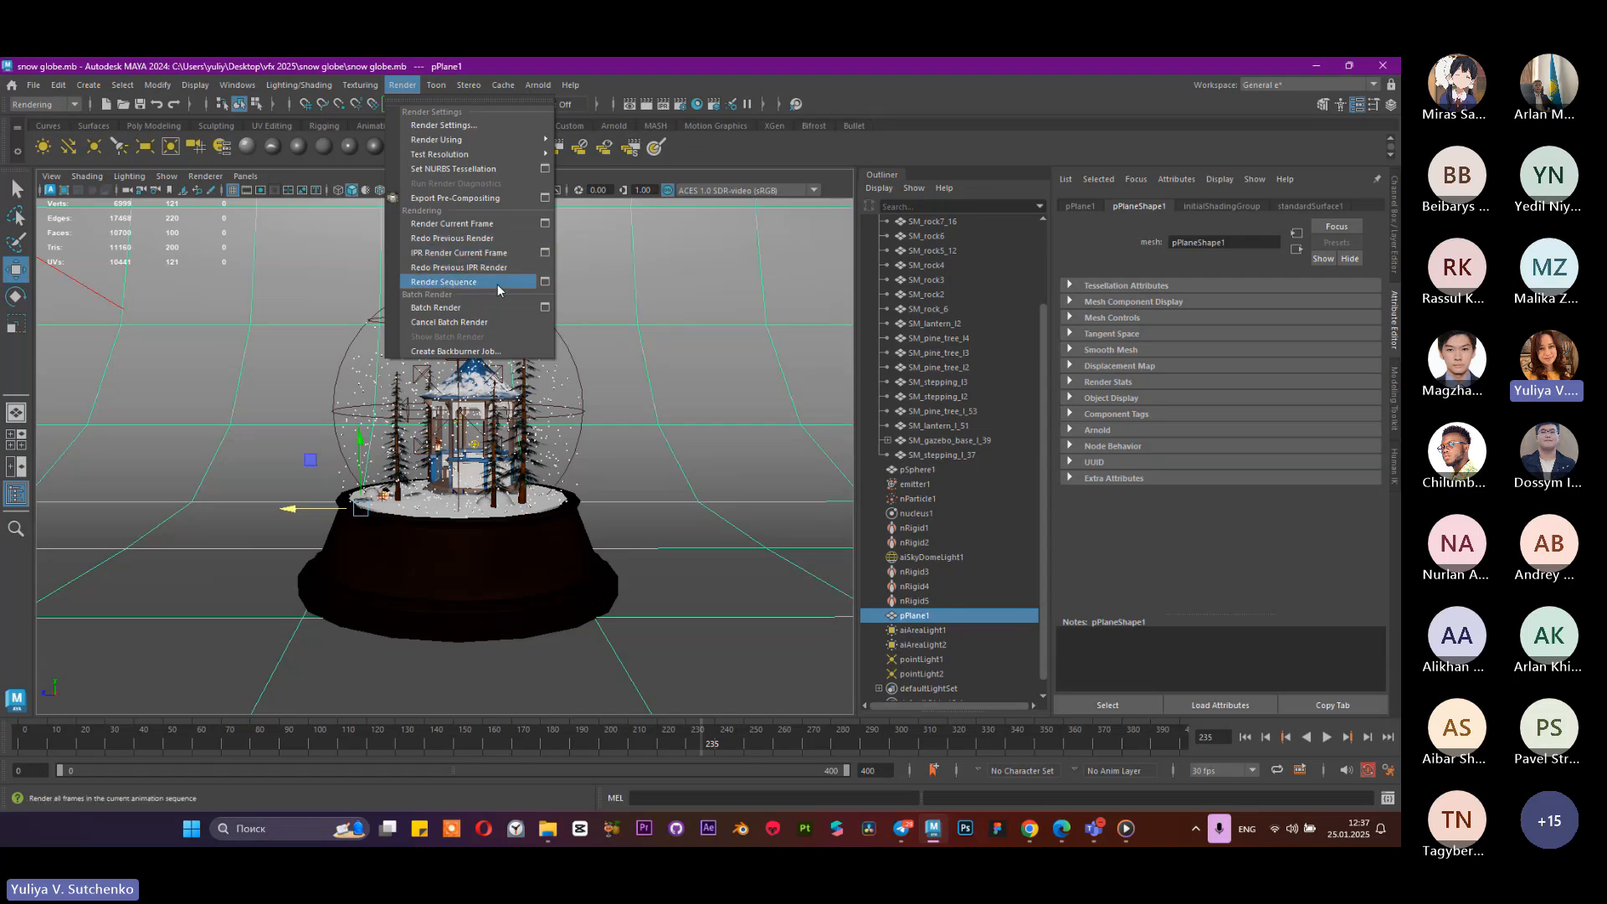
pyautogui.click(510, 62)
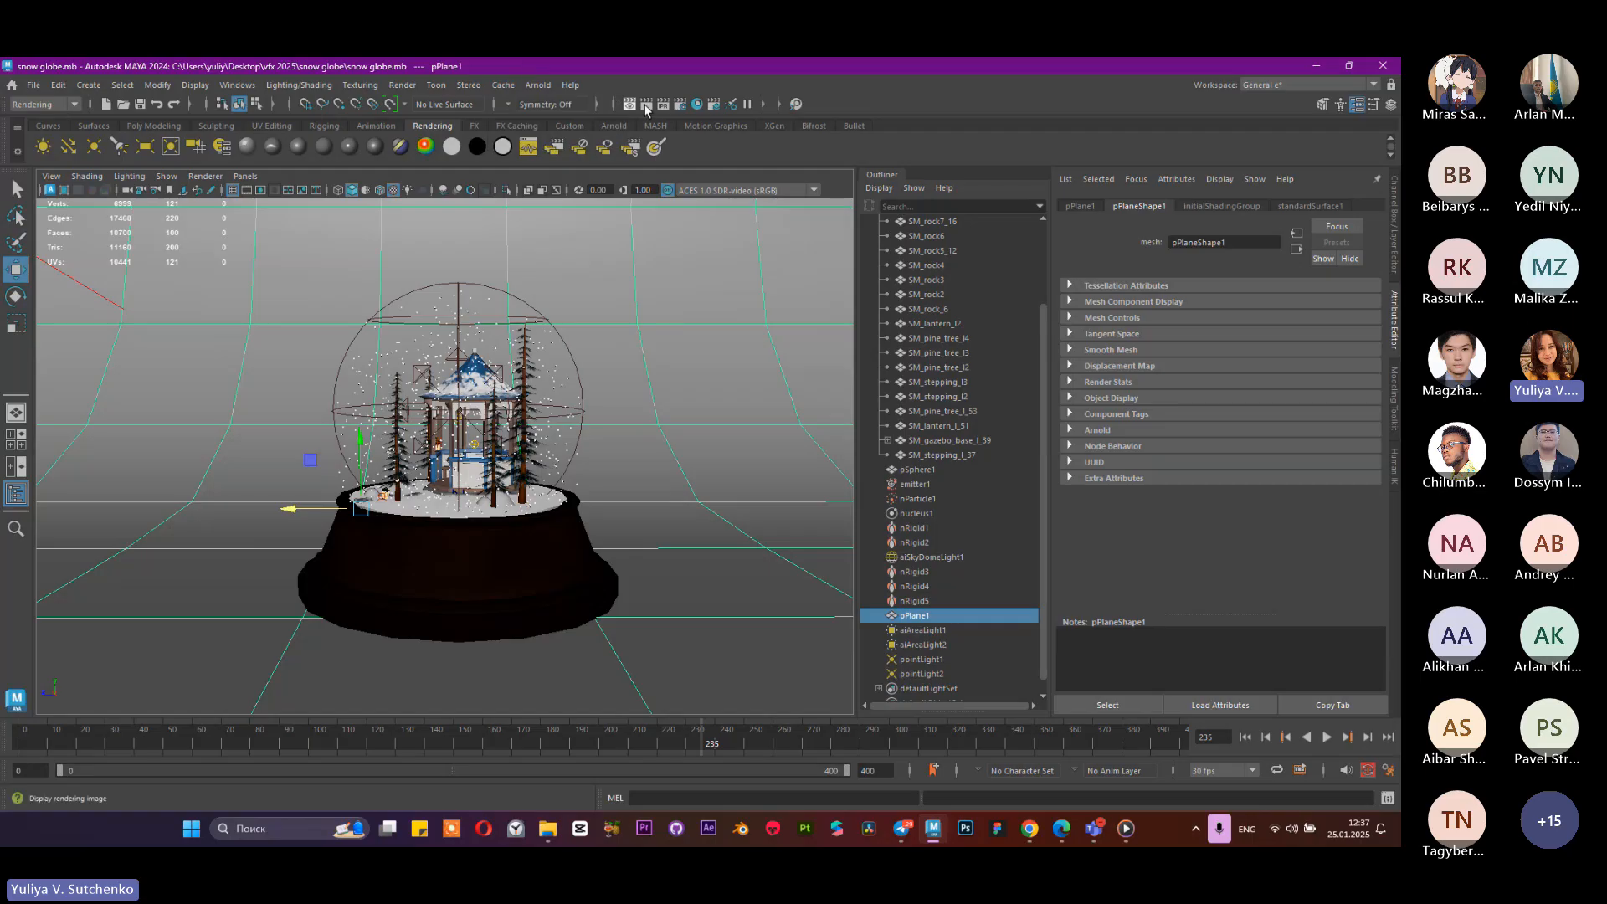
# Step: Open the render settings and set the output image format to jpeg in the common settings
pyautogui.click(679, 104)
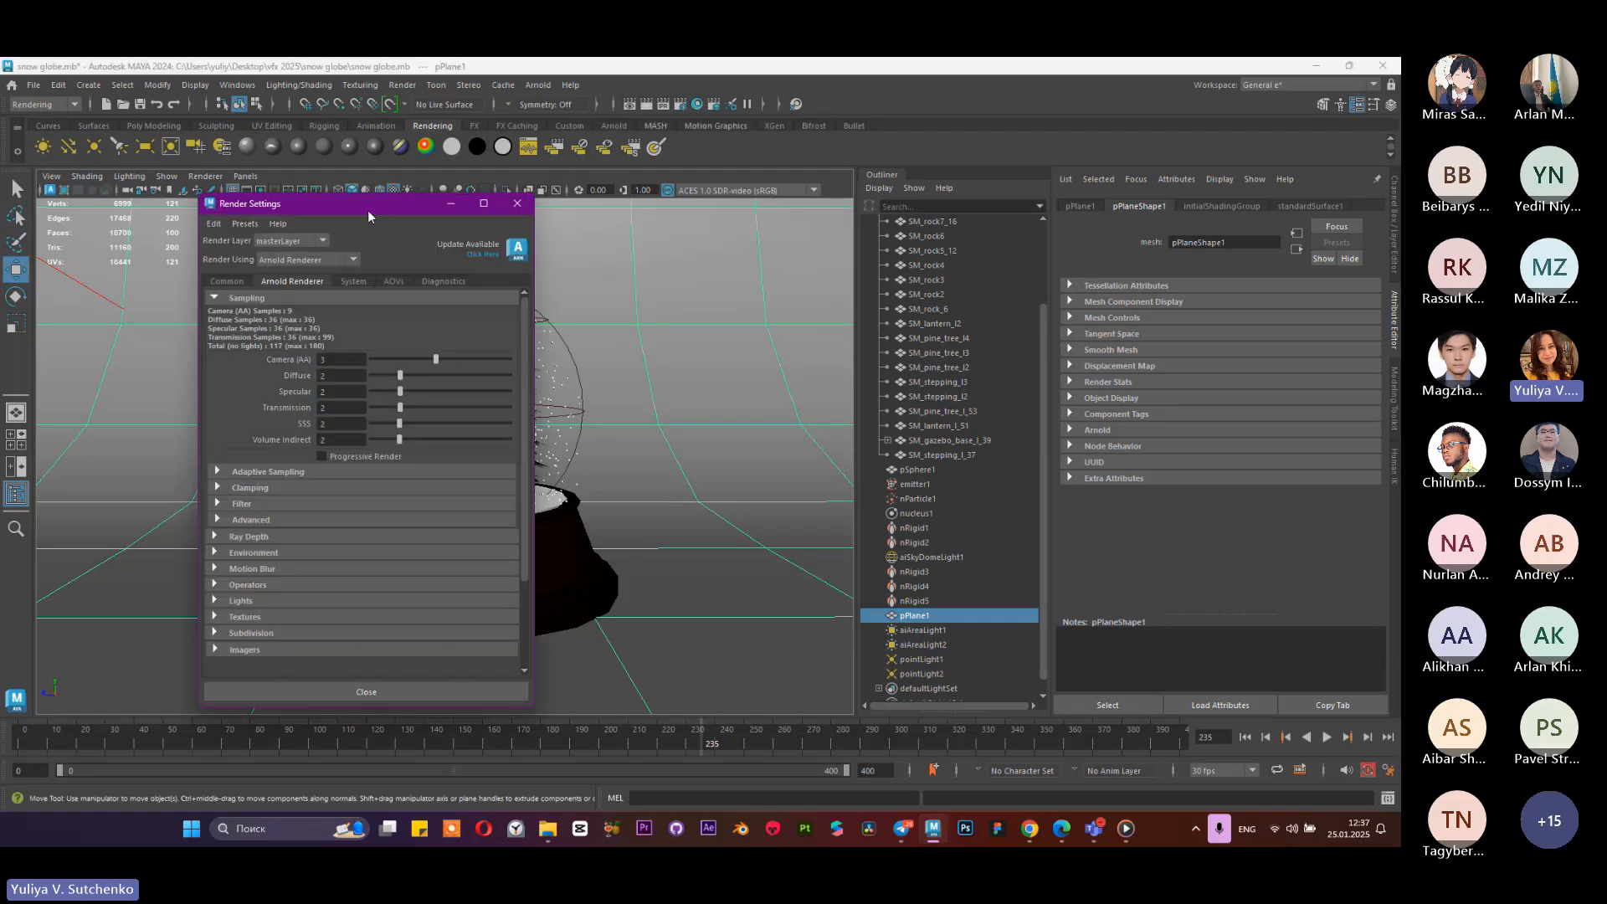
pyautogui.moveTo(368, 209); pyautogui.dragTo(862, 199)
pyautogui.click(725, 272)
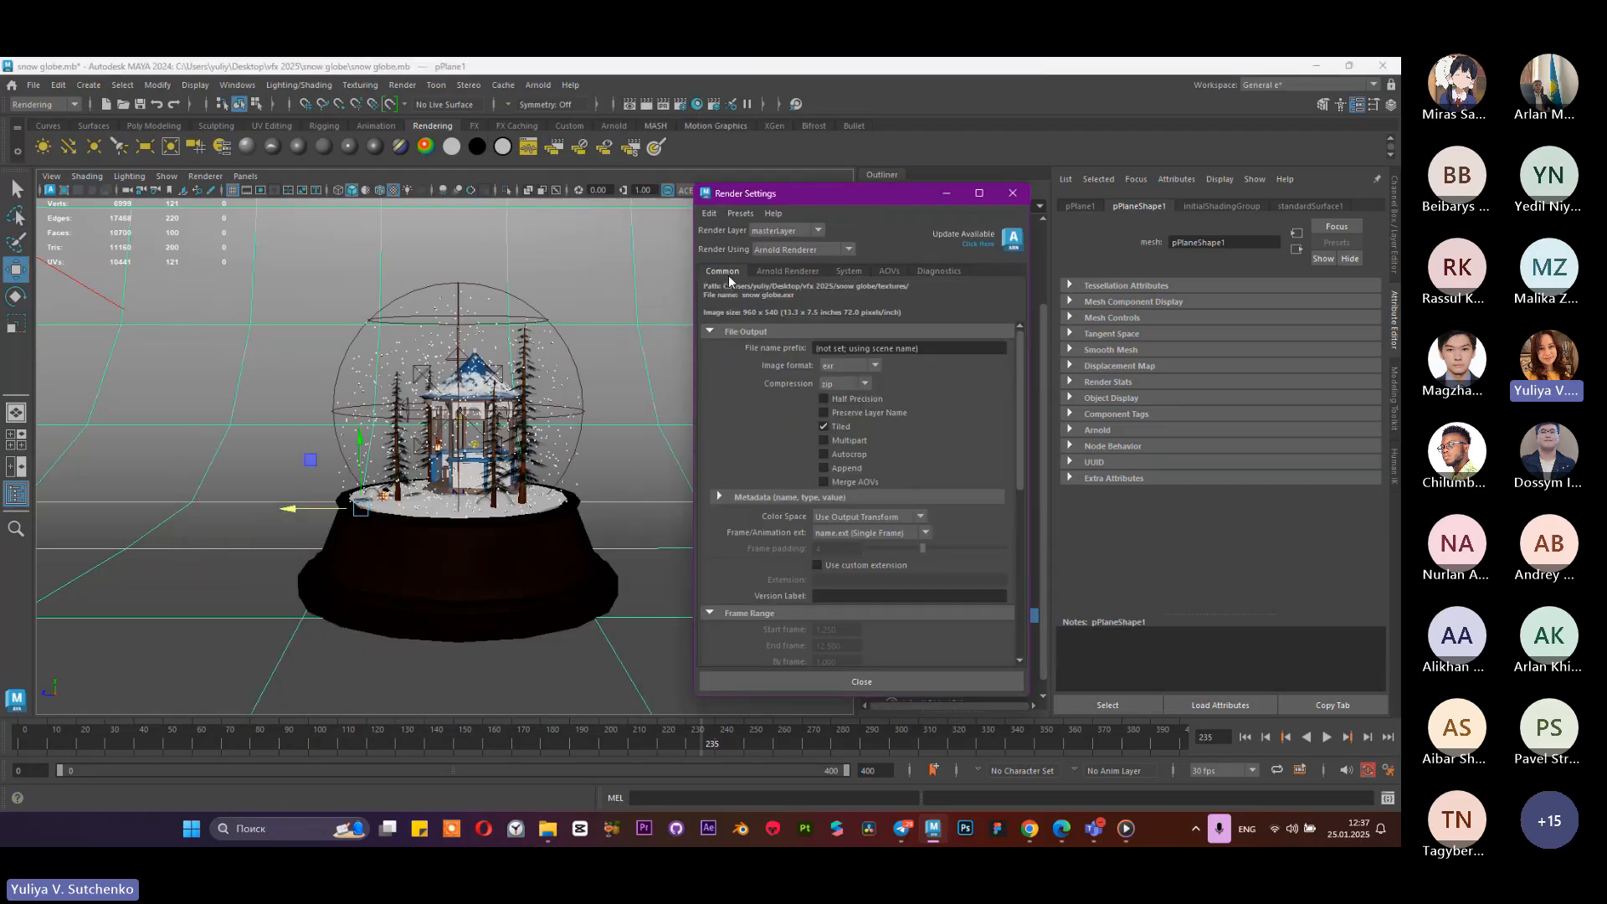
pyautogui.click(834, 366)
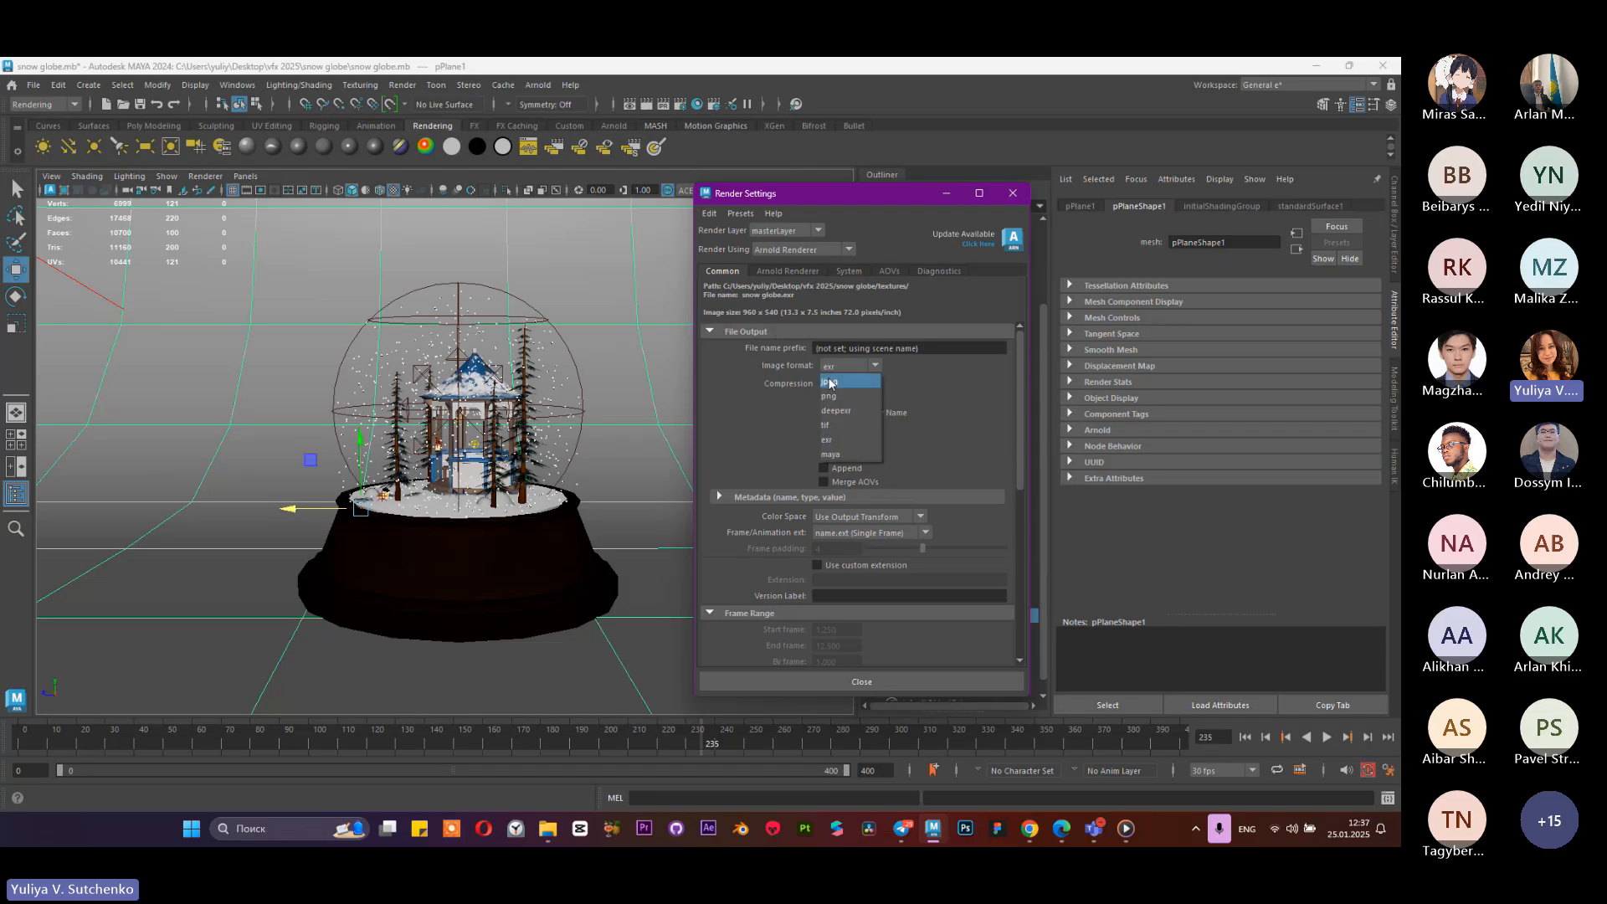
pyautogui.click(829, 382)
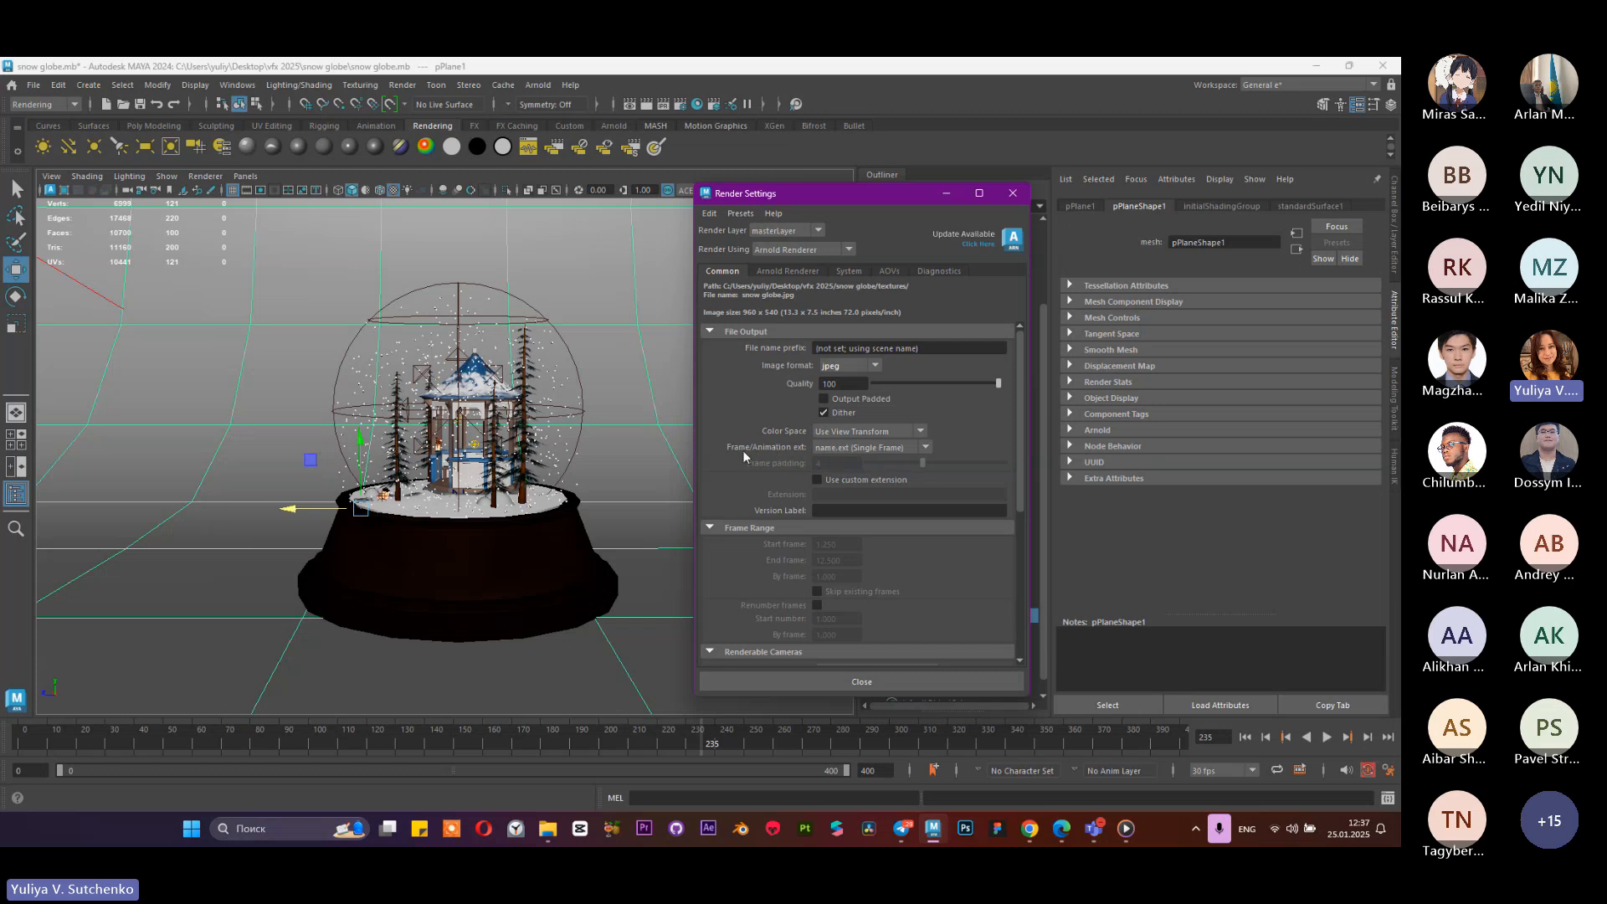
# Step: Set the Frame/Animation ext to name.#.ext with a frame padding of 4
pyautogui.click(842, 448)
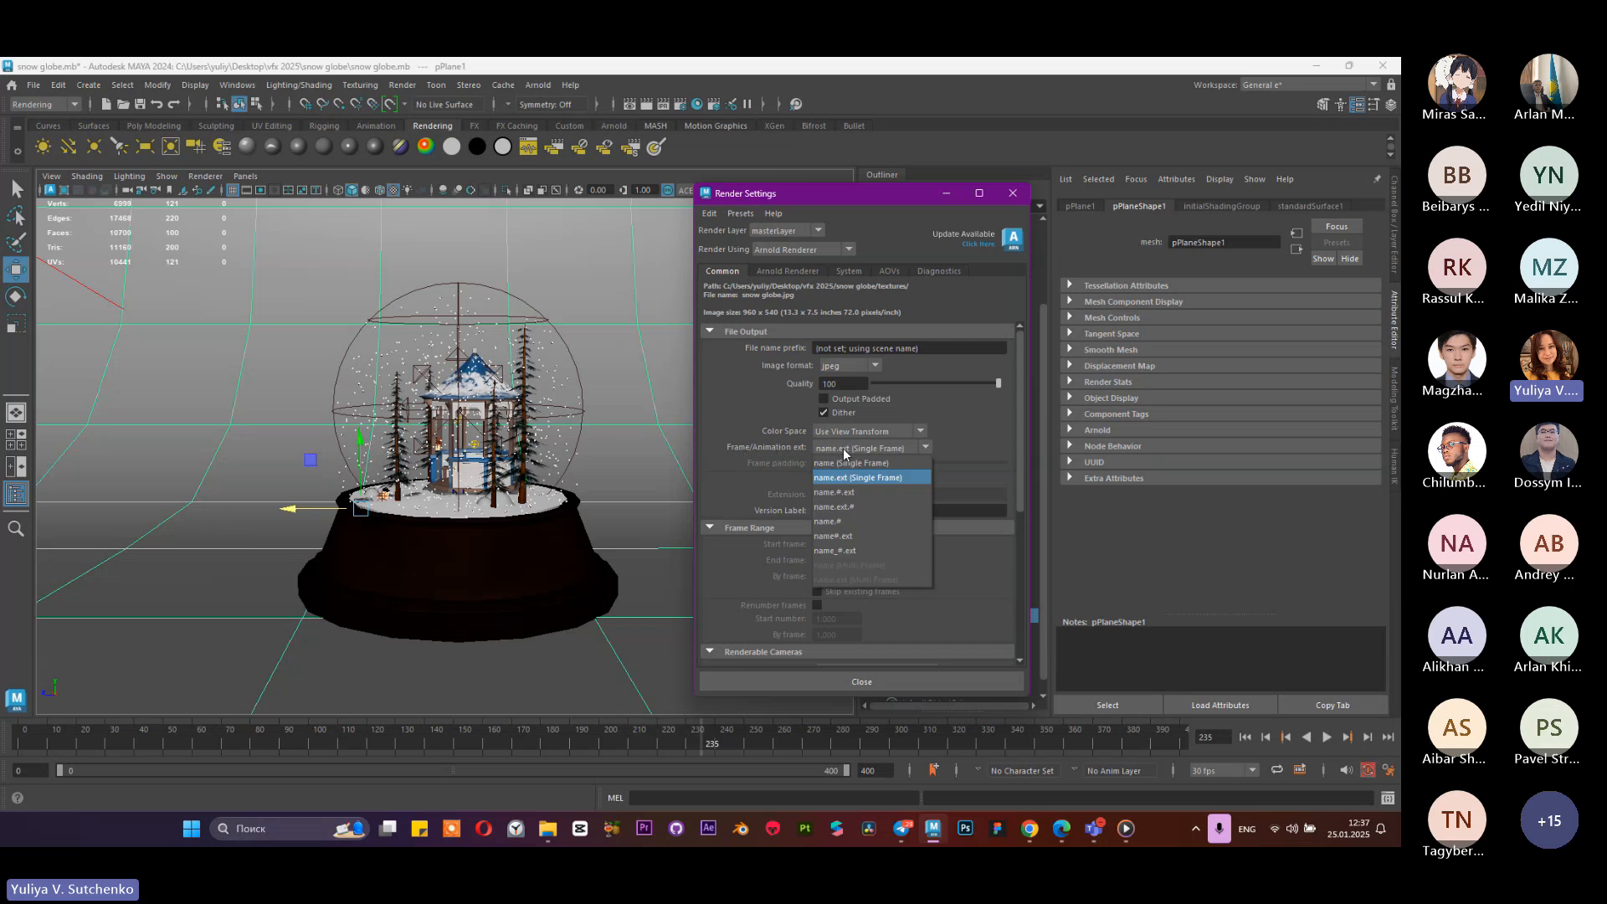
pyautogui.click(845, 495)
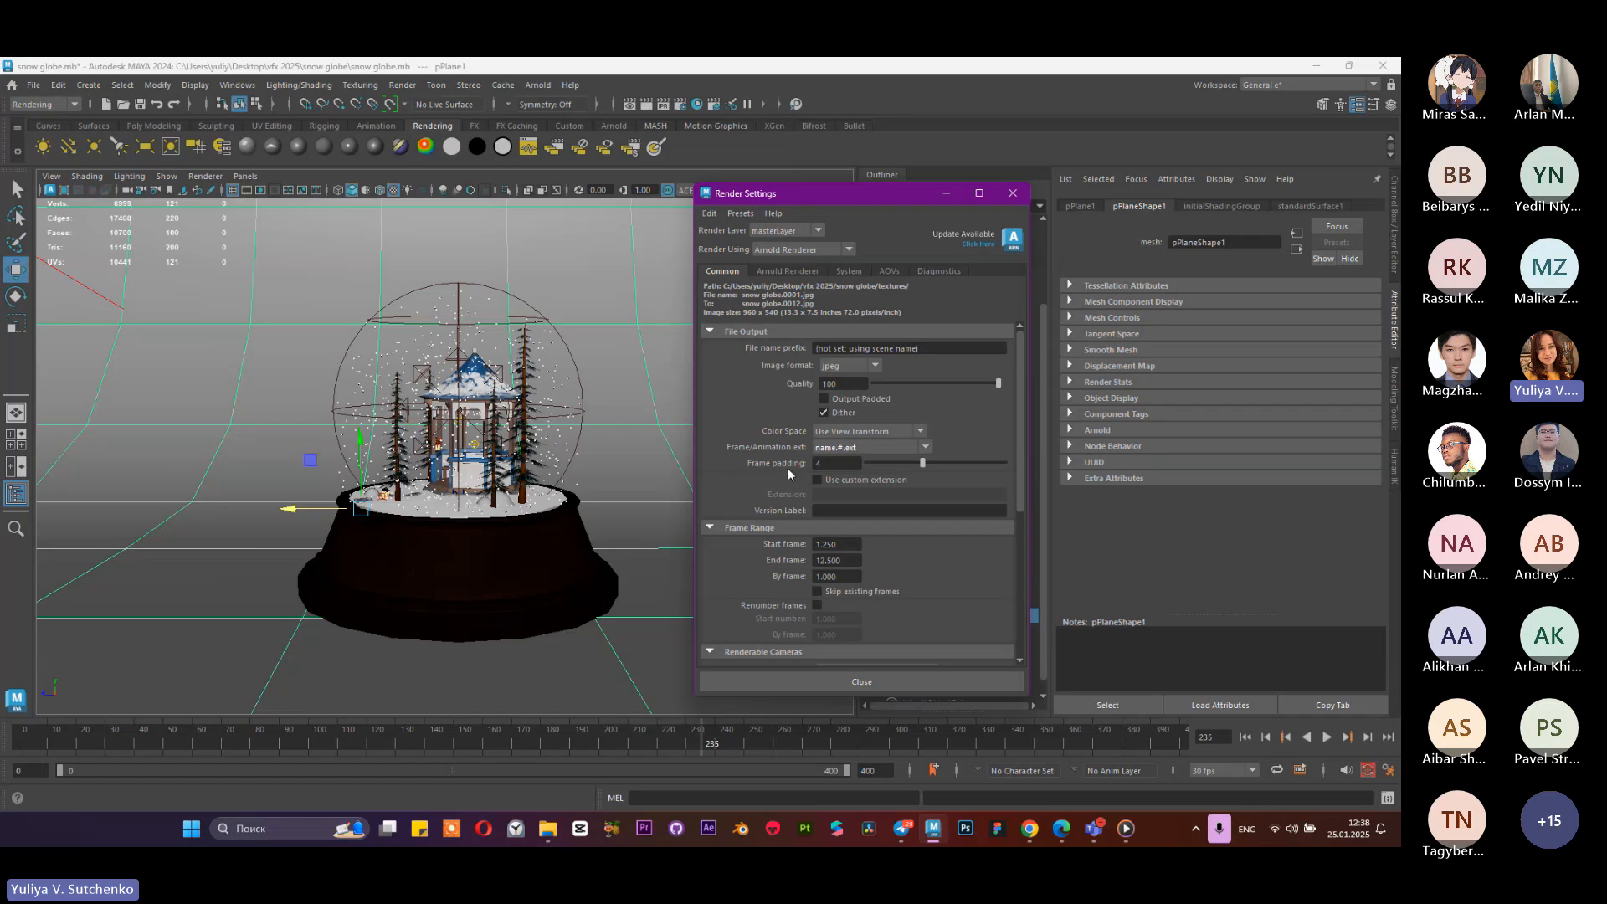
pyautogui.doubleClick(848, 463)
pyautogui.write('1')
pyautogui.press('Return')
pyautogui.moveTo(838, 462); pyautogui.dragTo(790, 463)
pyautogui.write('4')
pyautogui.press('Return')
# Step: Set the render frame range to start at frame 1 and end at frame 400
pyautogui.moveTo(837, 544); pyautogui.dragTo(766, 565)
pyautogui.write('1')
pyautogui.moveTo(837, 463); pyautogui.dragTo(803, 466)
pyautogui.click(850, 560)
pyautogui.moveTo(838, 560); pyautogui.dragTo(806, 562)
pyautogui.write('1')
pyautogui.press('BackSpace')
pyautogui.press('BackSpace')
pyautogui.write('400')
pyautogui.press('Return')
# Step: Choose persp as the renderable camera in the render settings
pyautogui.scroll(-3, 837, 552)
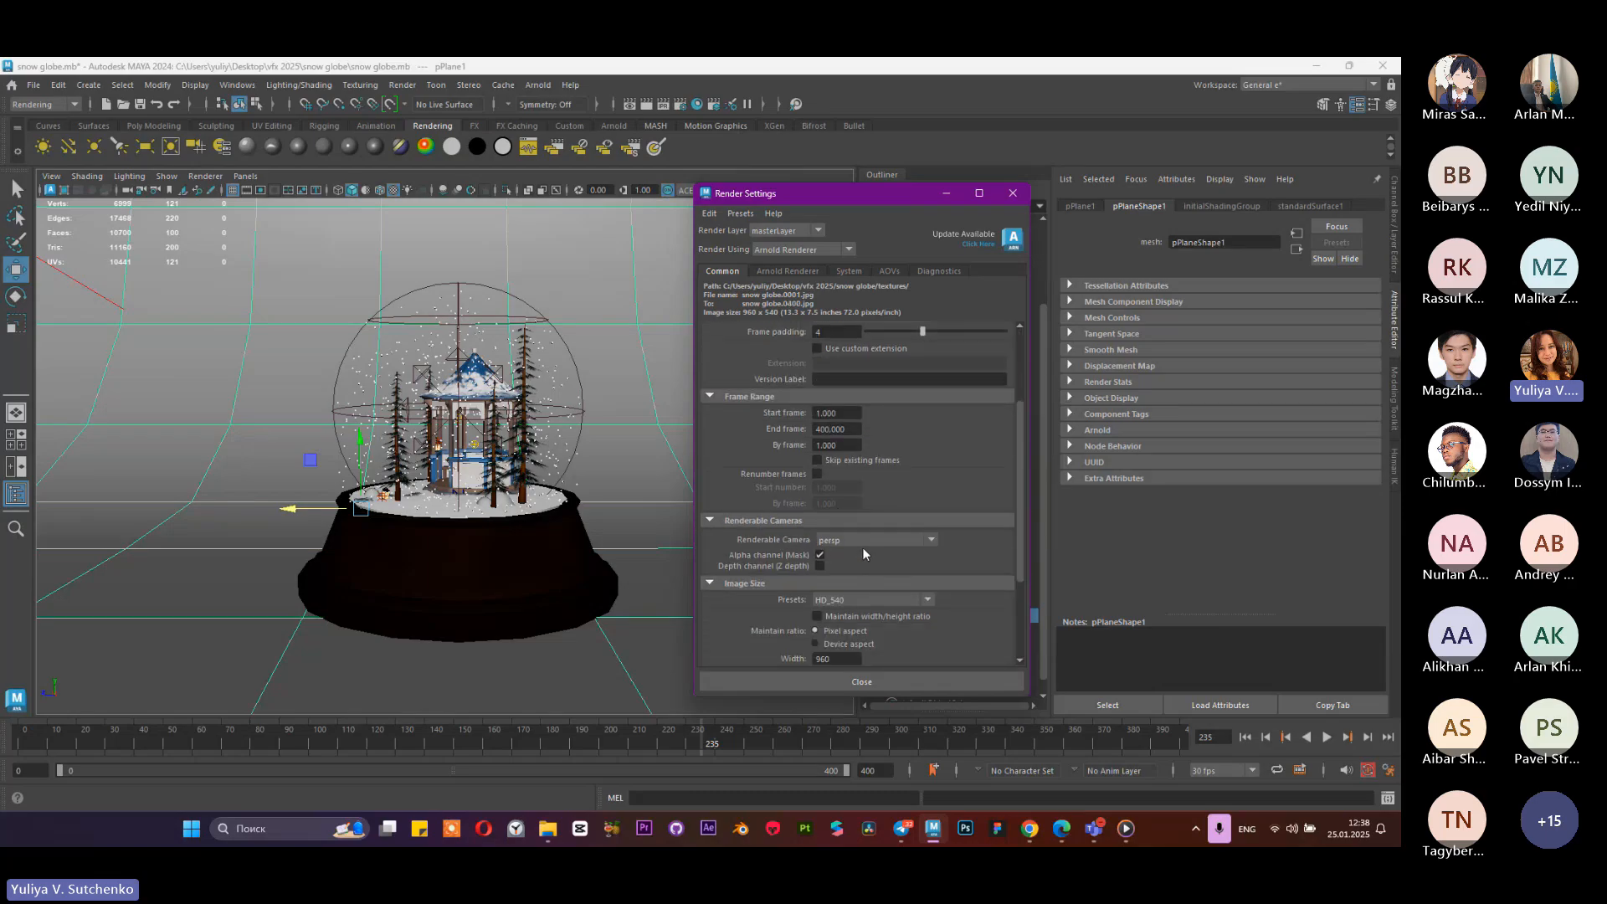
pyautogui.click(875, 539)
pyautogui.click(874, 550)
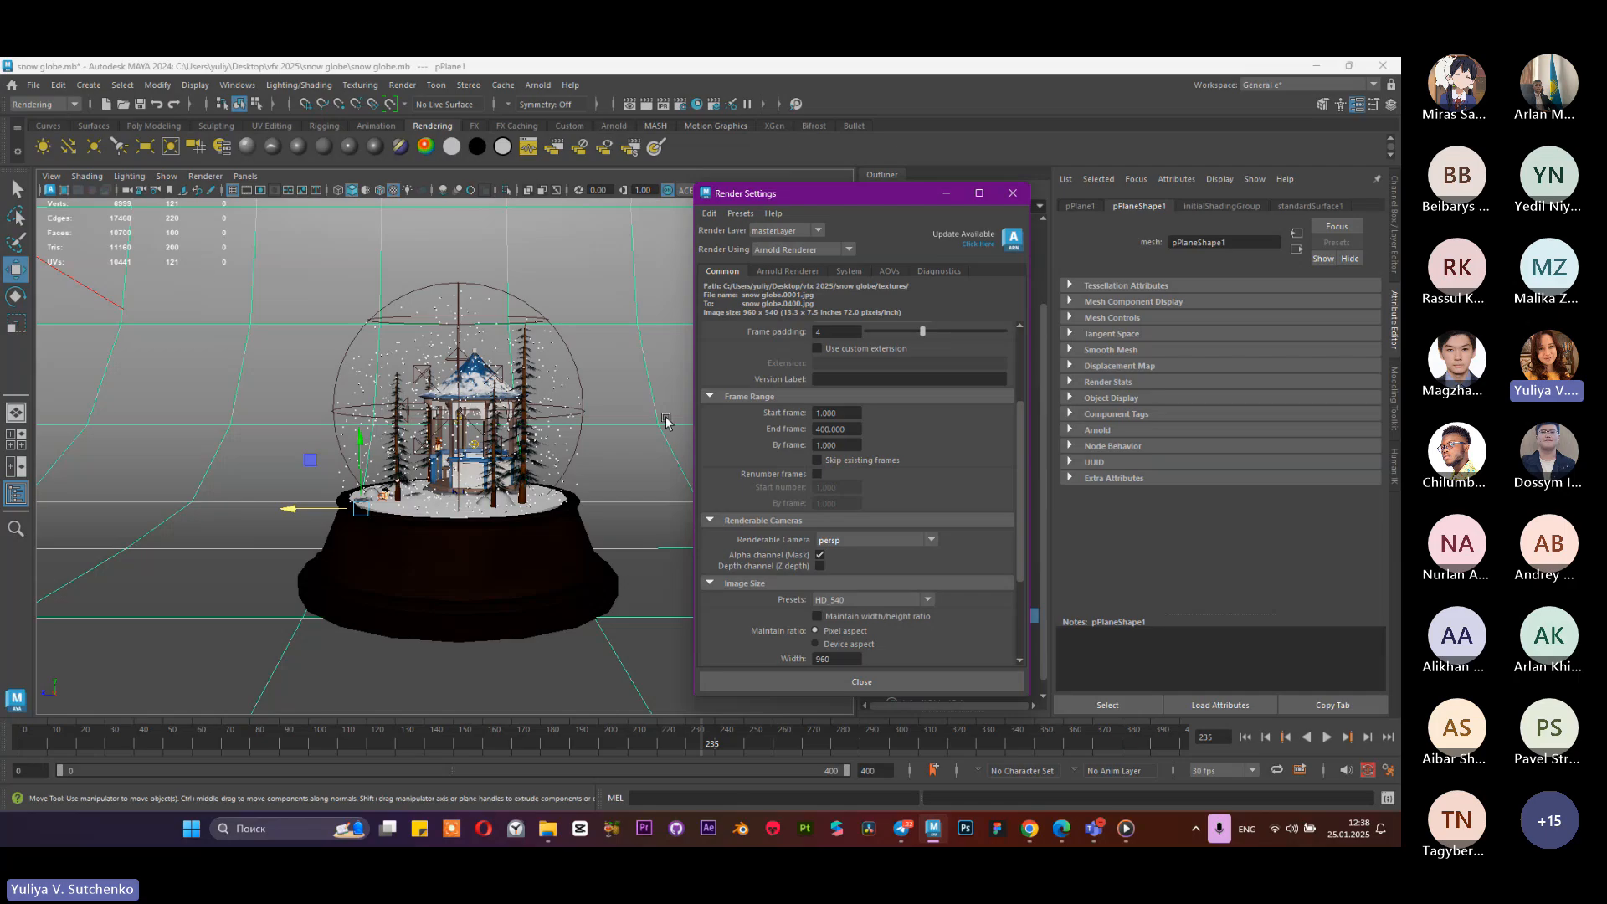
# Step: Restore the viewport to the cameraView1 bookmark and save the scene
pyautogui.click(51, 176)
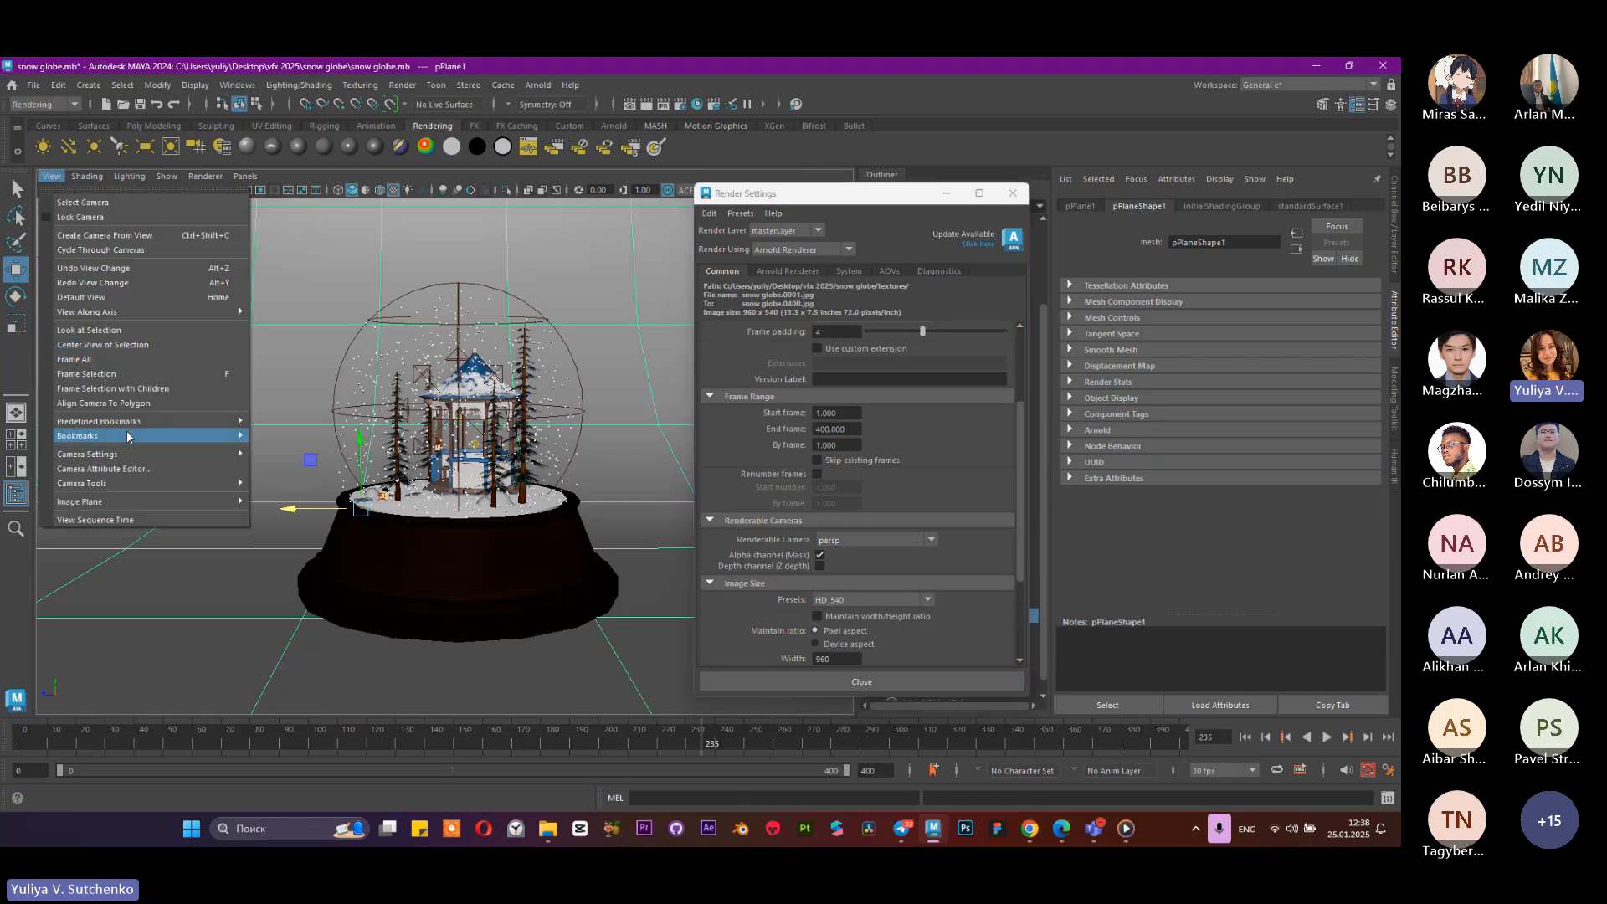
pyautogui.moveTo(130, 436)
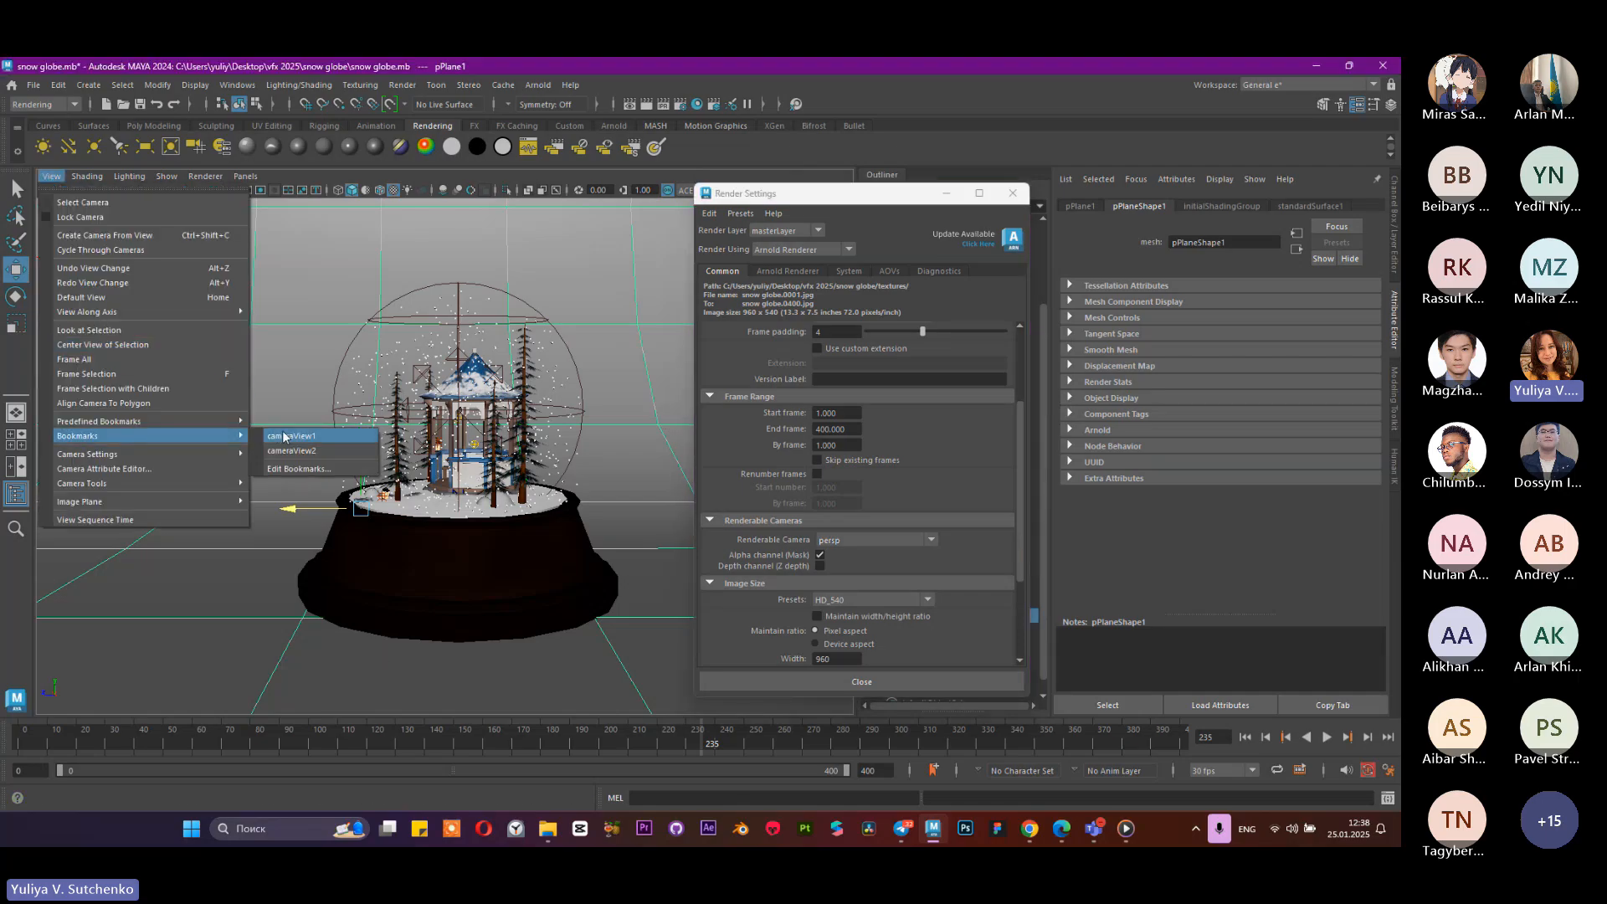
pyautogui.click(283, 436)
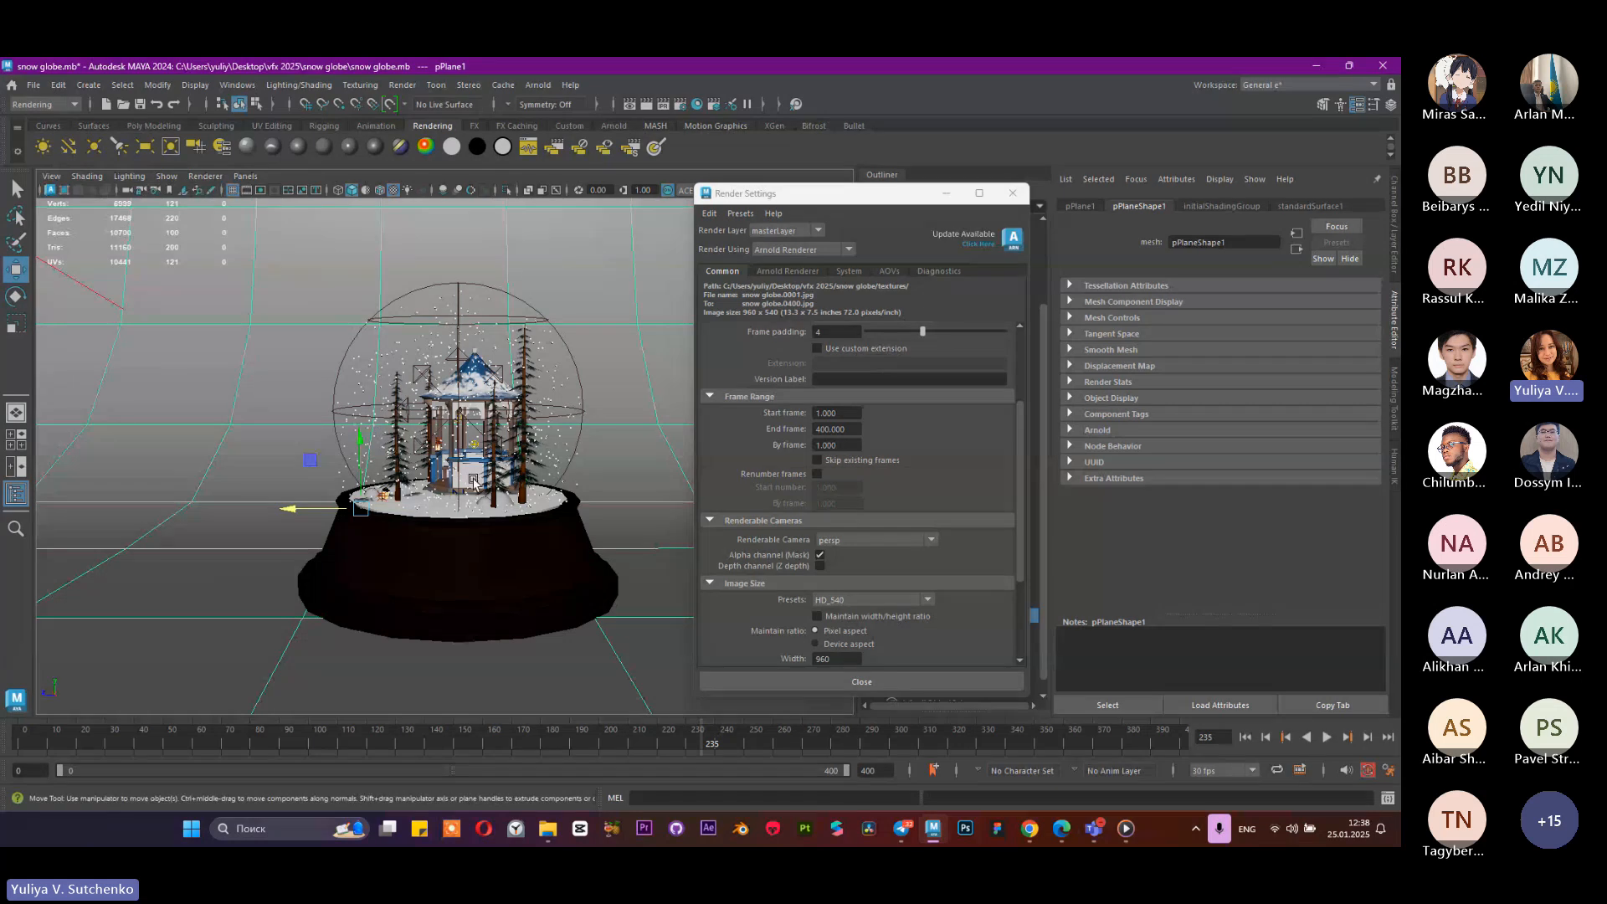
pyautogui.hotkey('ctrl', 's')
# Step: Choose the HD_540 image size preset for the render
pyautogui.scroll(-3, 808, 540)
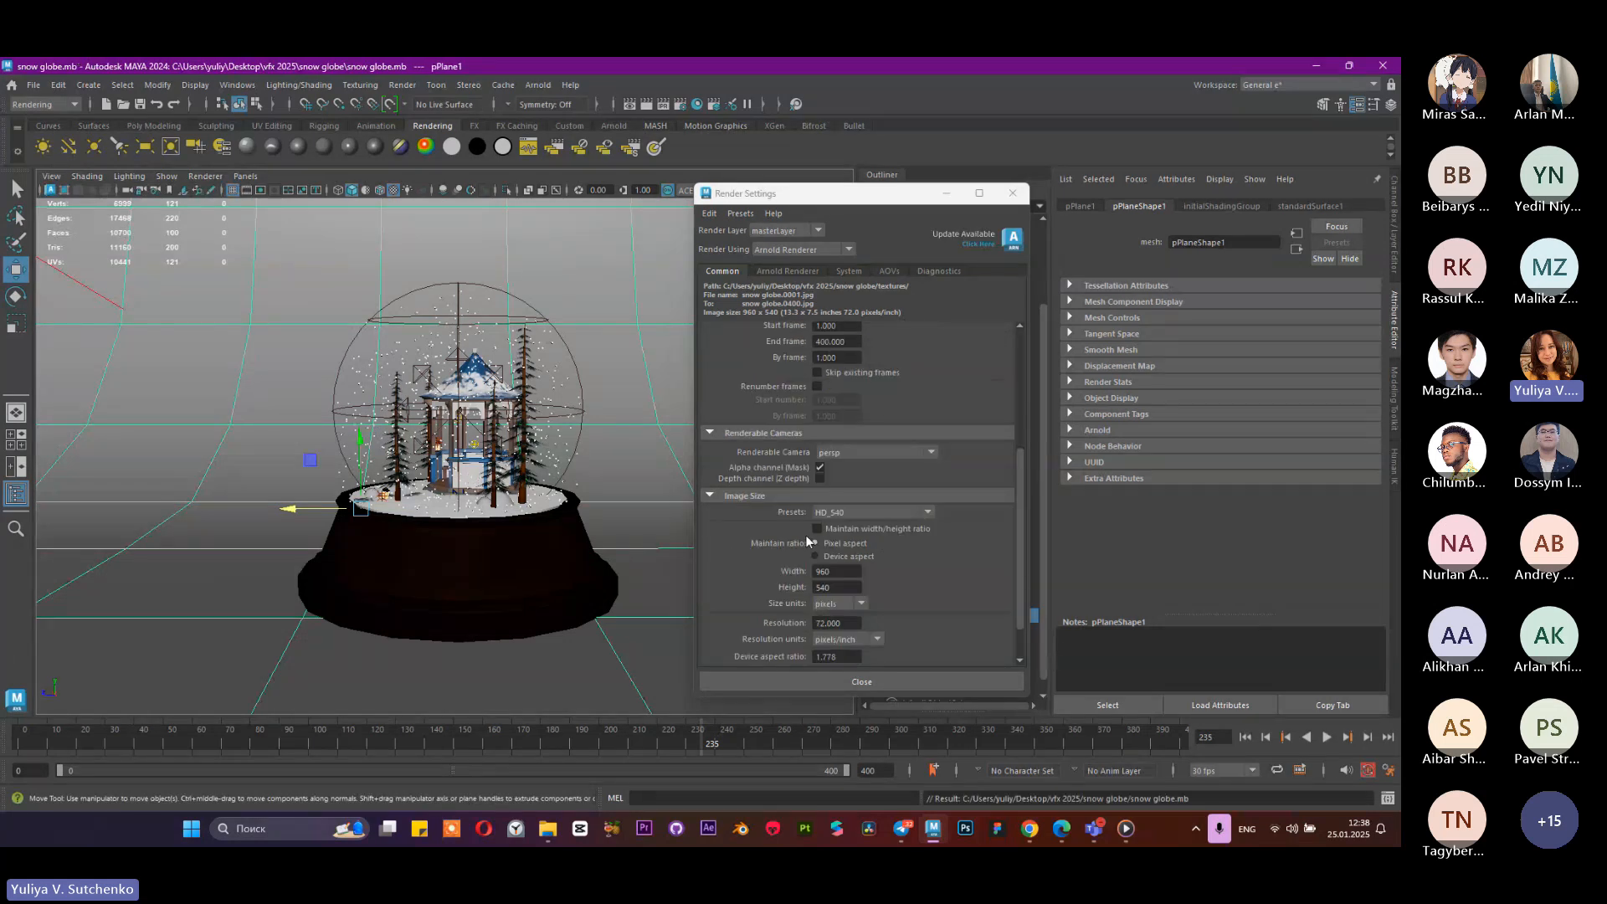
pyautogui.click(836, 514)
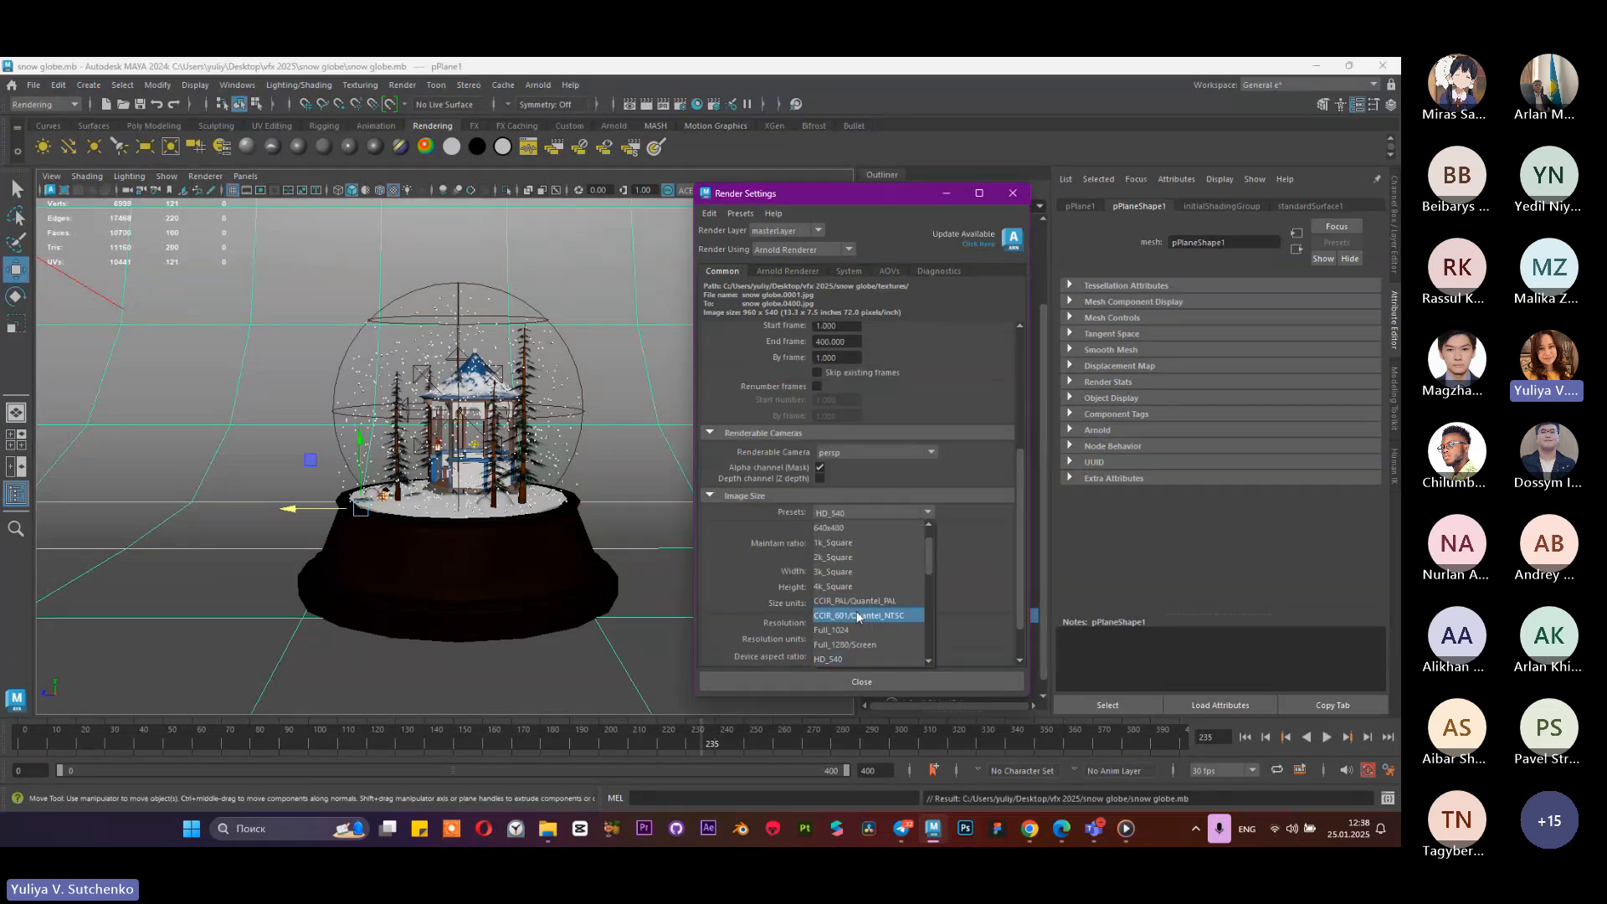
pyautogui.scroll(-1, 857, 611)
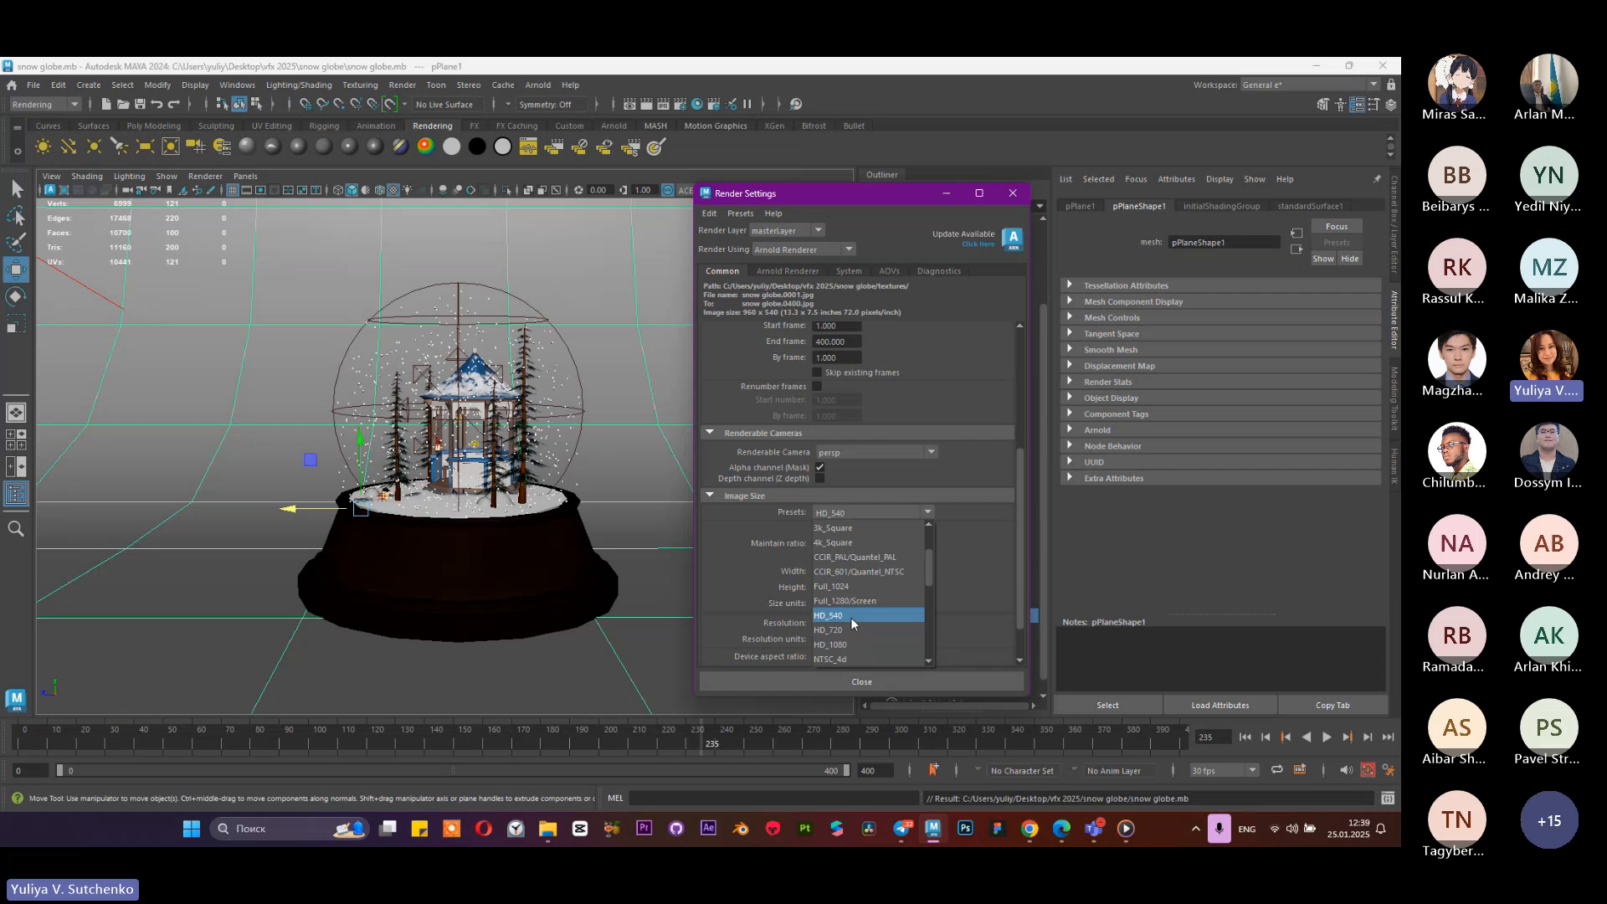
pyautogui.click(850, 616)
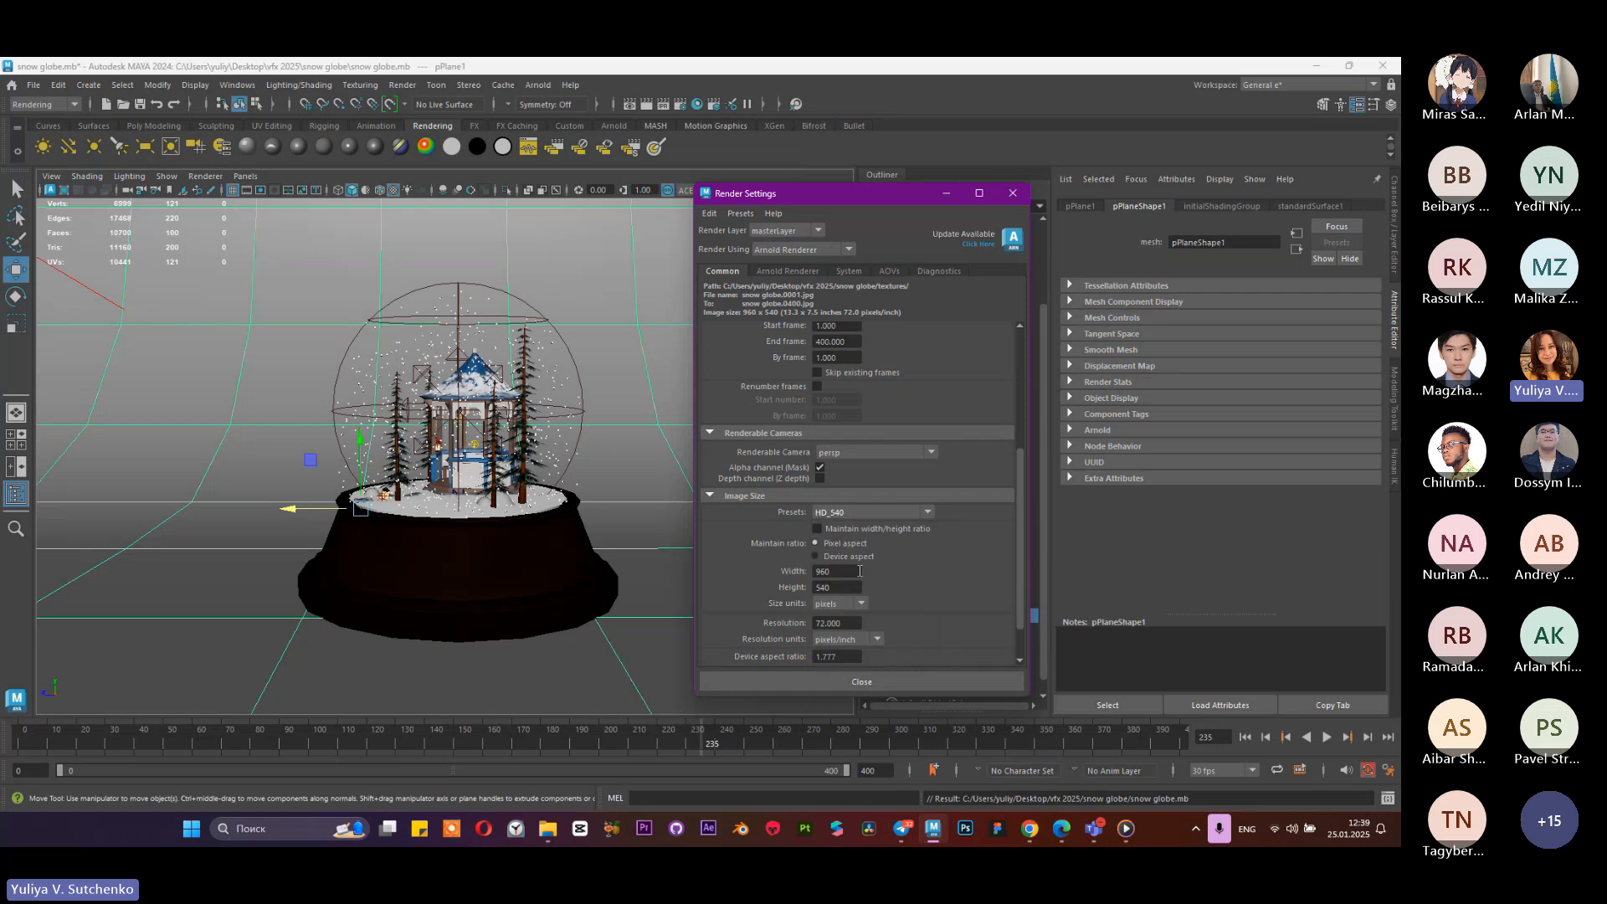
pyautogui.scroll(-2, 877, 562)
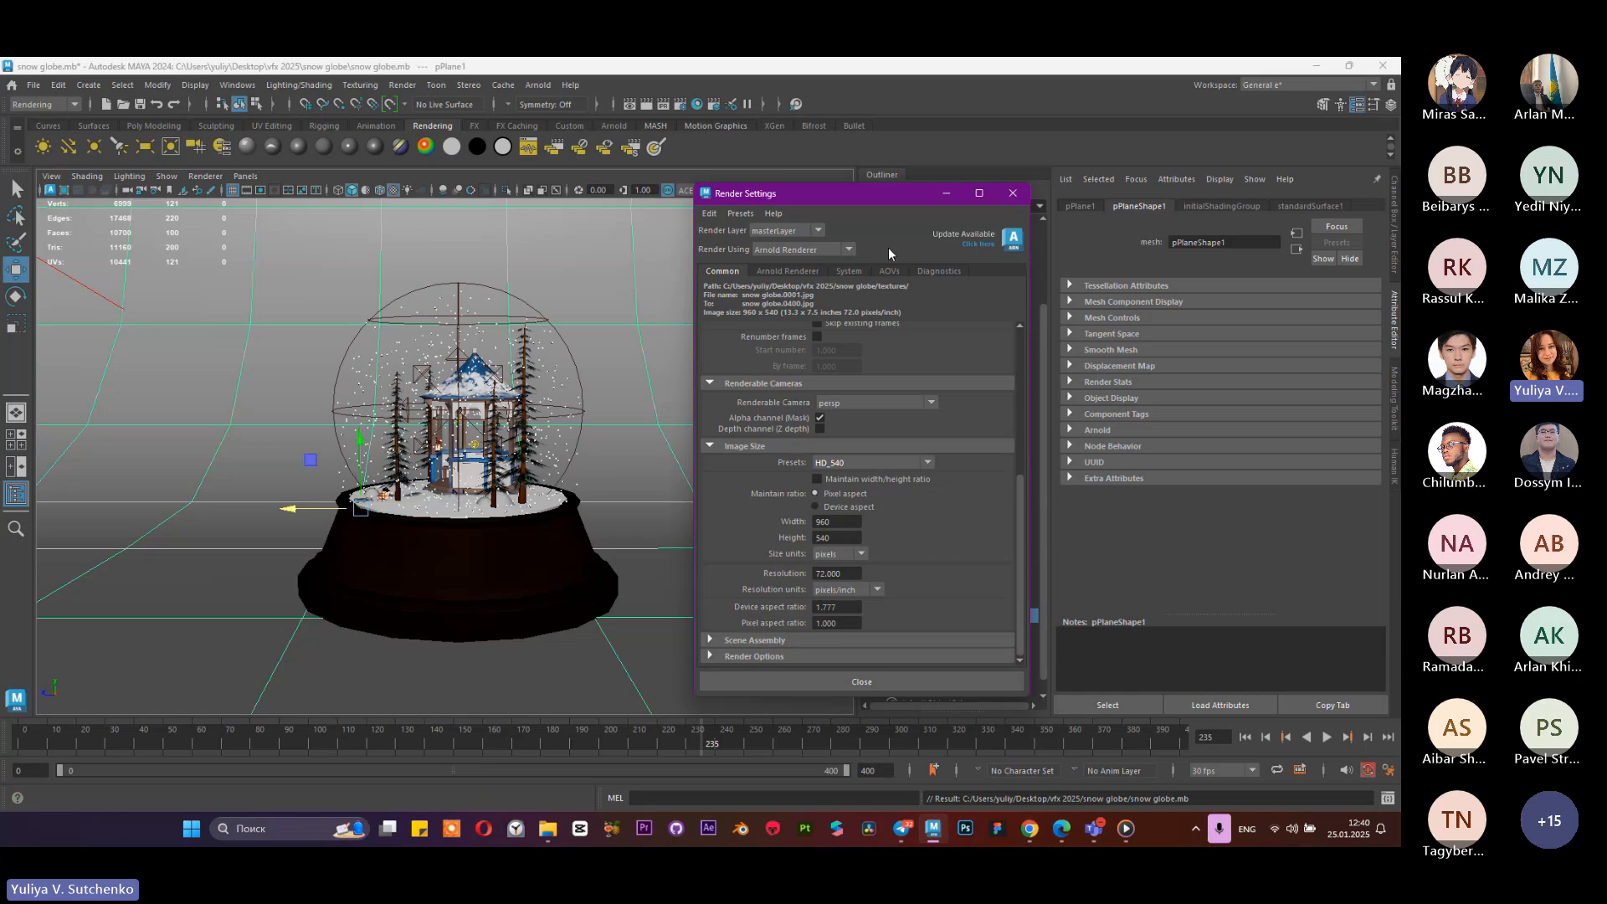
# Step: Check the Arnold Renderer sampling settings, and close the render settings and save the scene
pyautogui.click(805, 272)
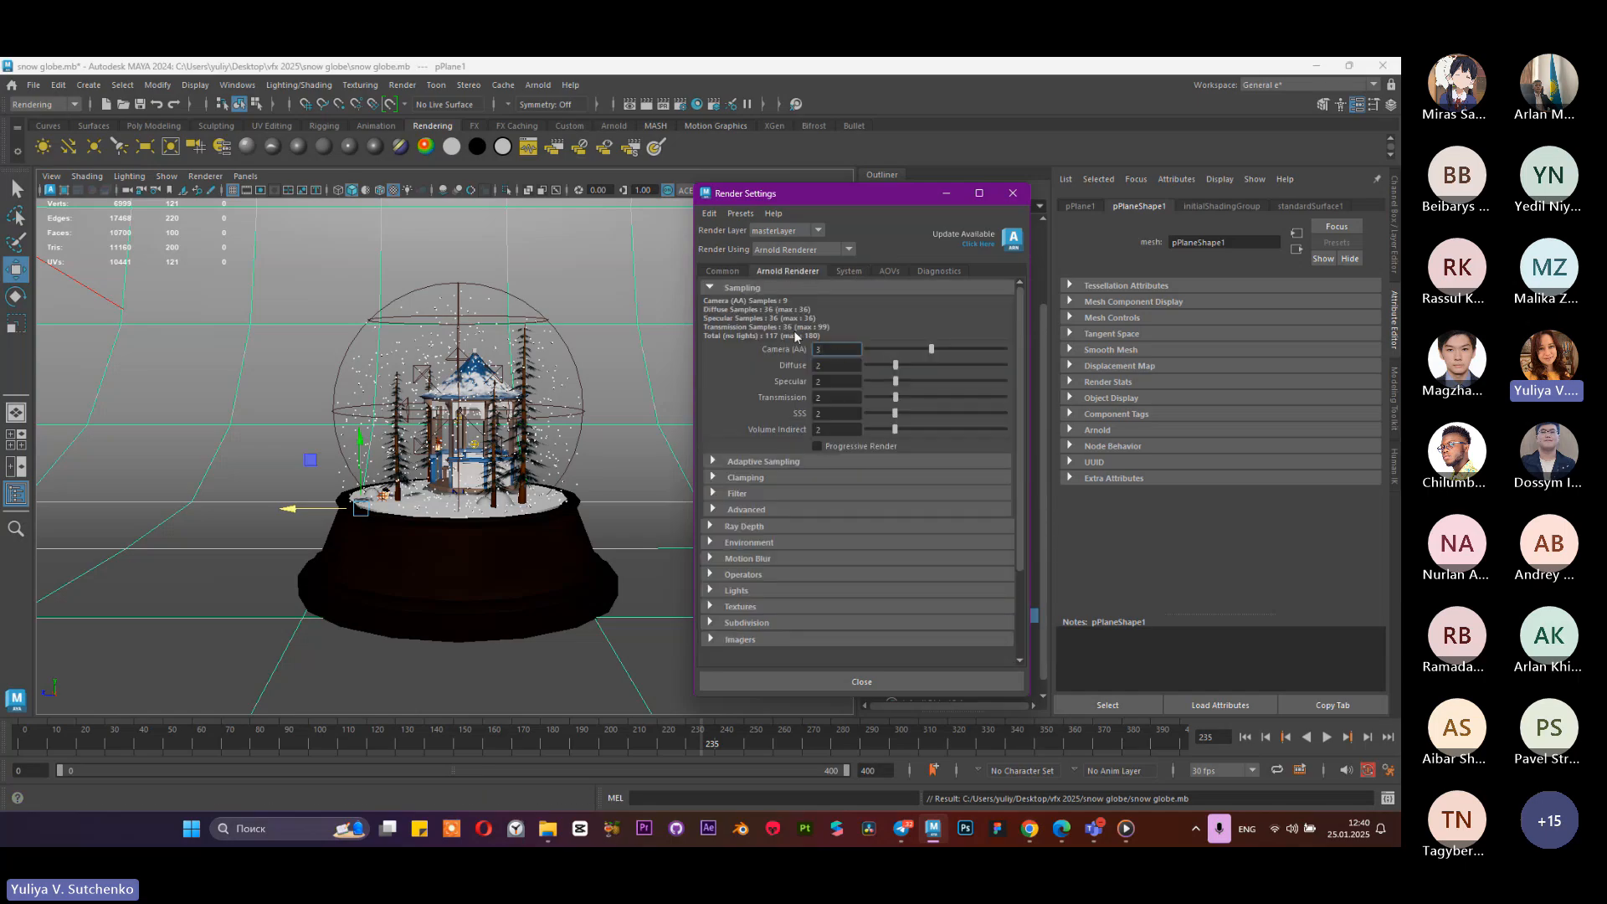
pyautogui.scroll(-3, 912, 425)
pyautogui.scroll(3, 883, 430)
pyautogui.click(735, 273)
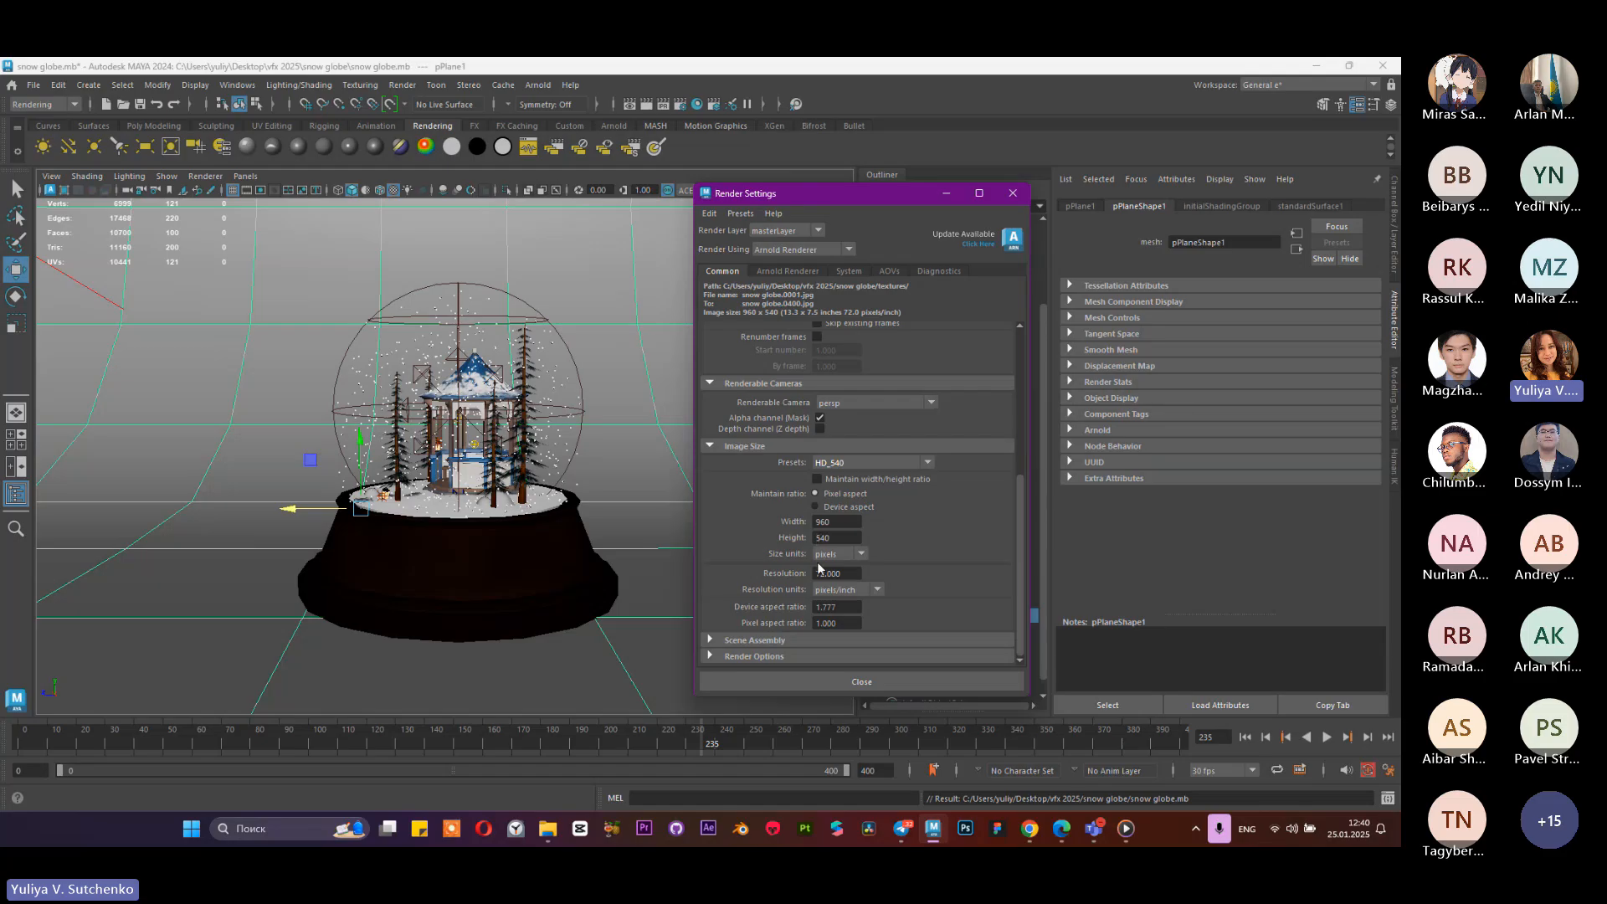
pyautogui.click(1013, 193)
pyautogui.hotkey('ctrl', 's')
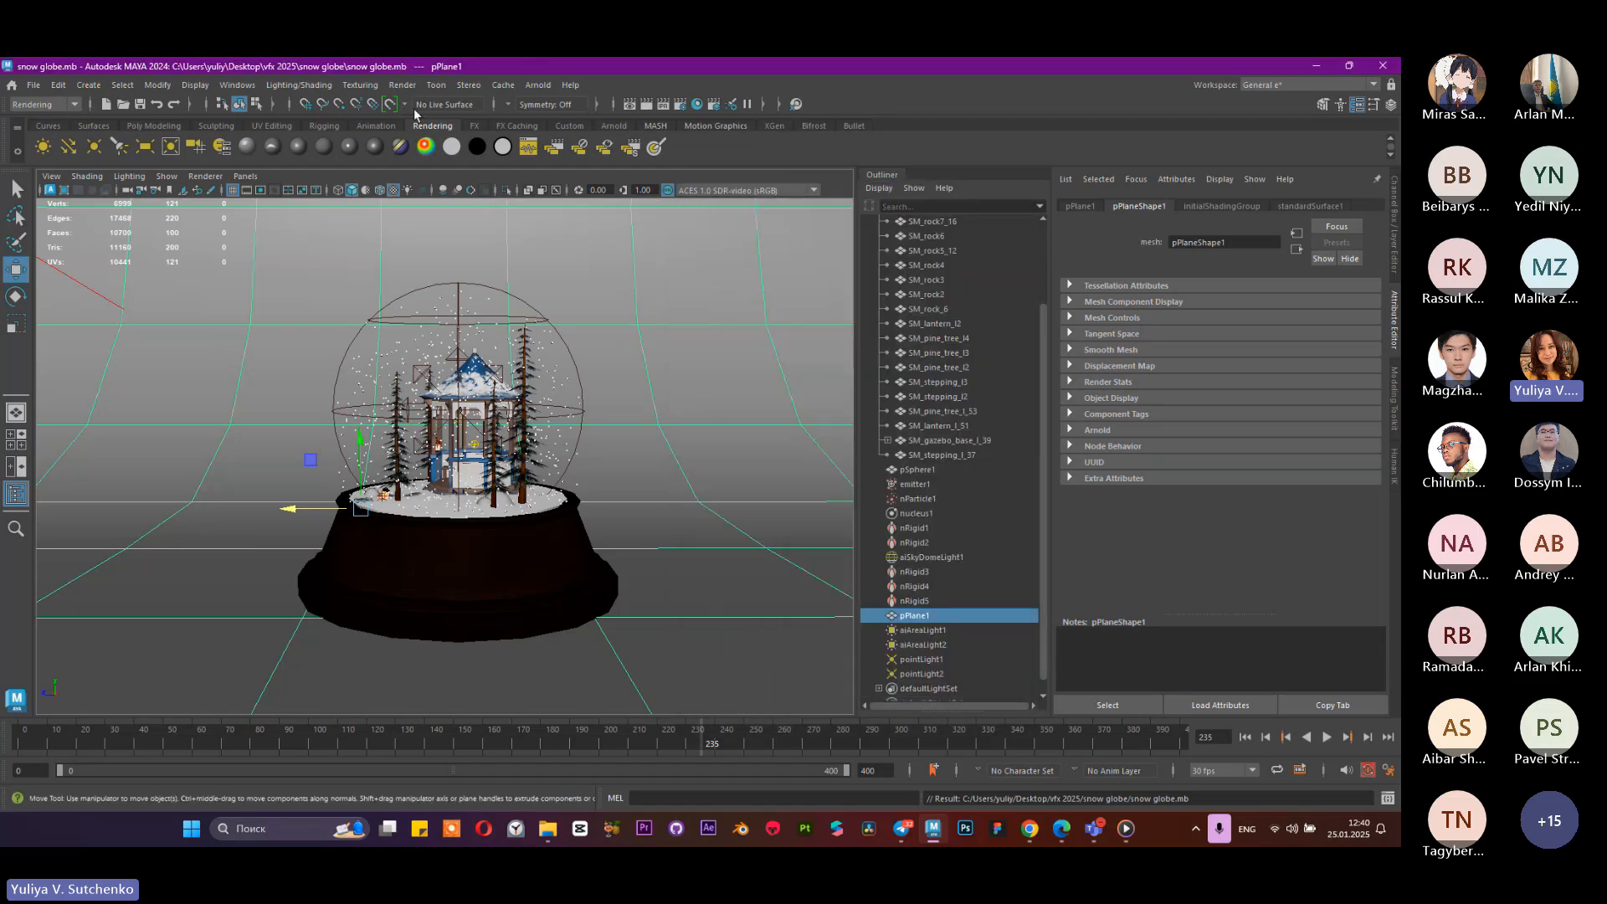
# Step: Open the Render Sequence options for the animation
pyautogui.click(401, 85)
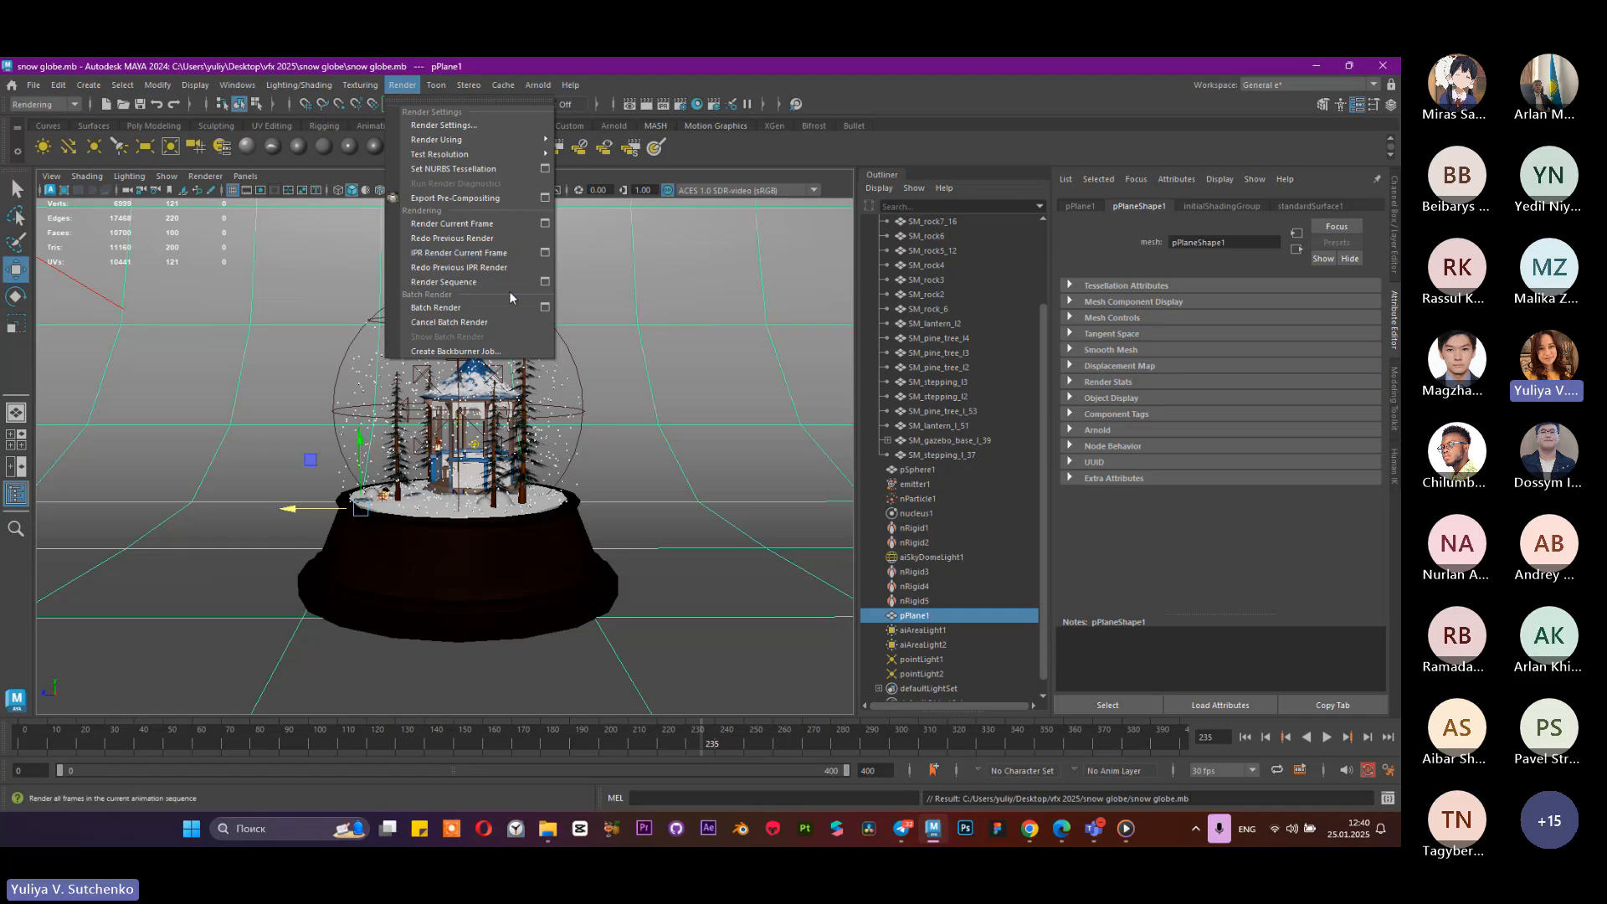
pyautogui.click(549, 284)
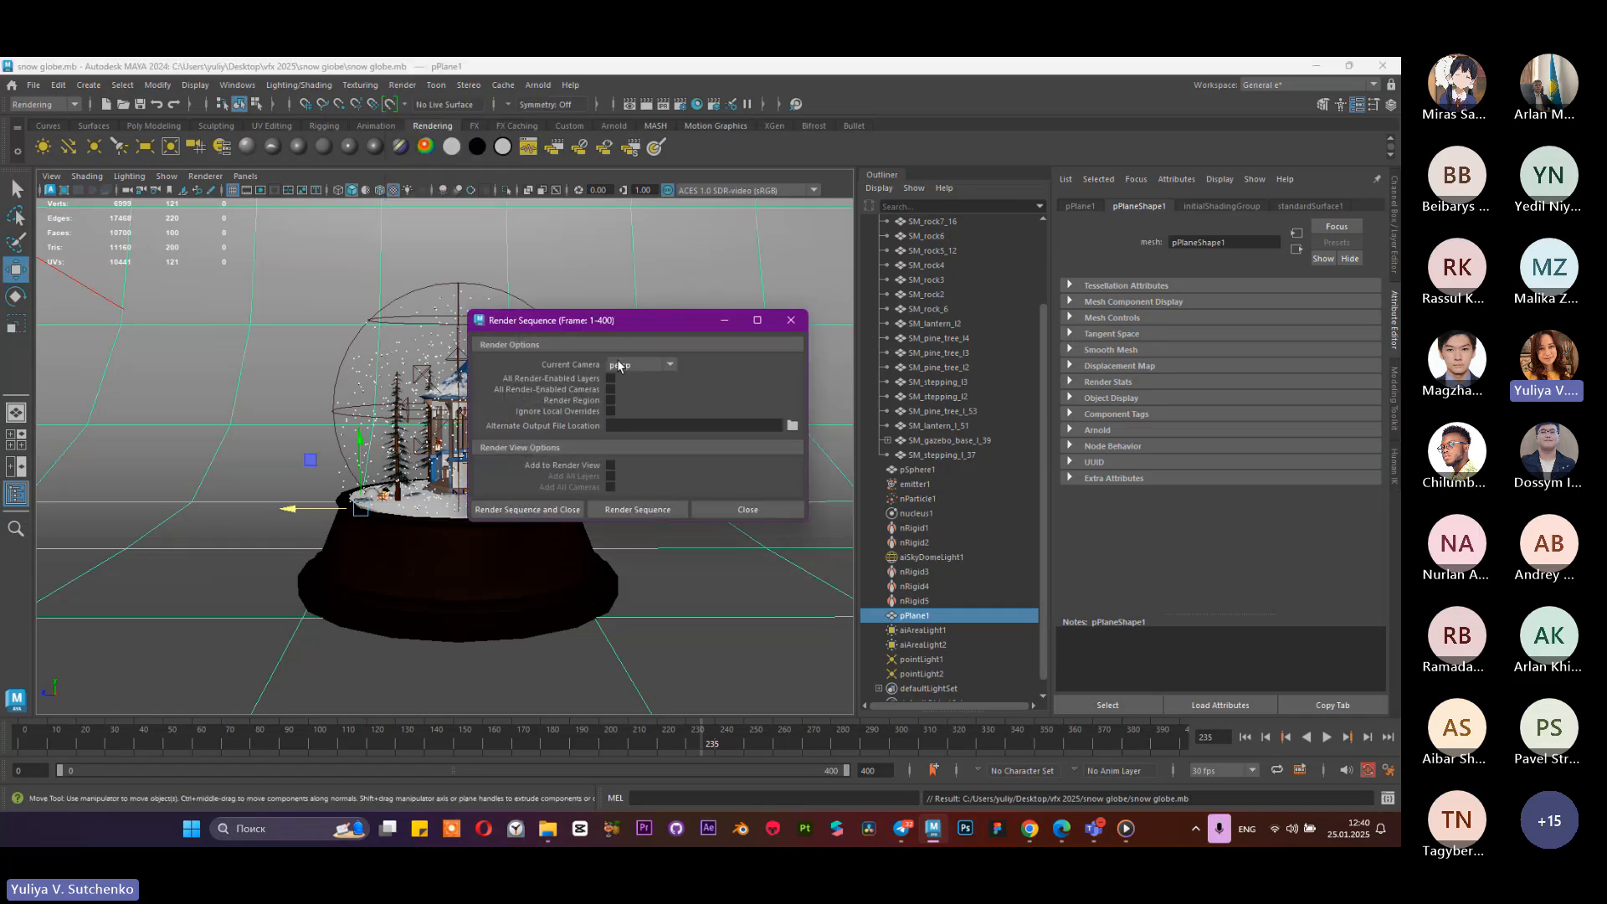
pyautogui.click(793, 426)
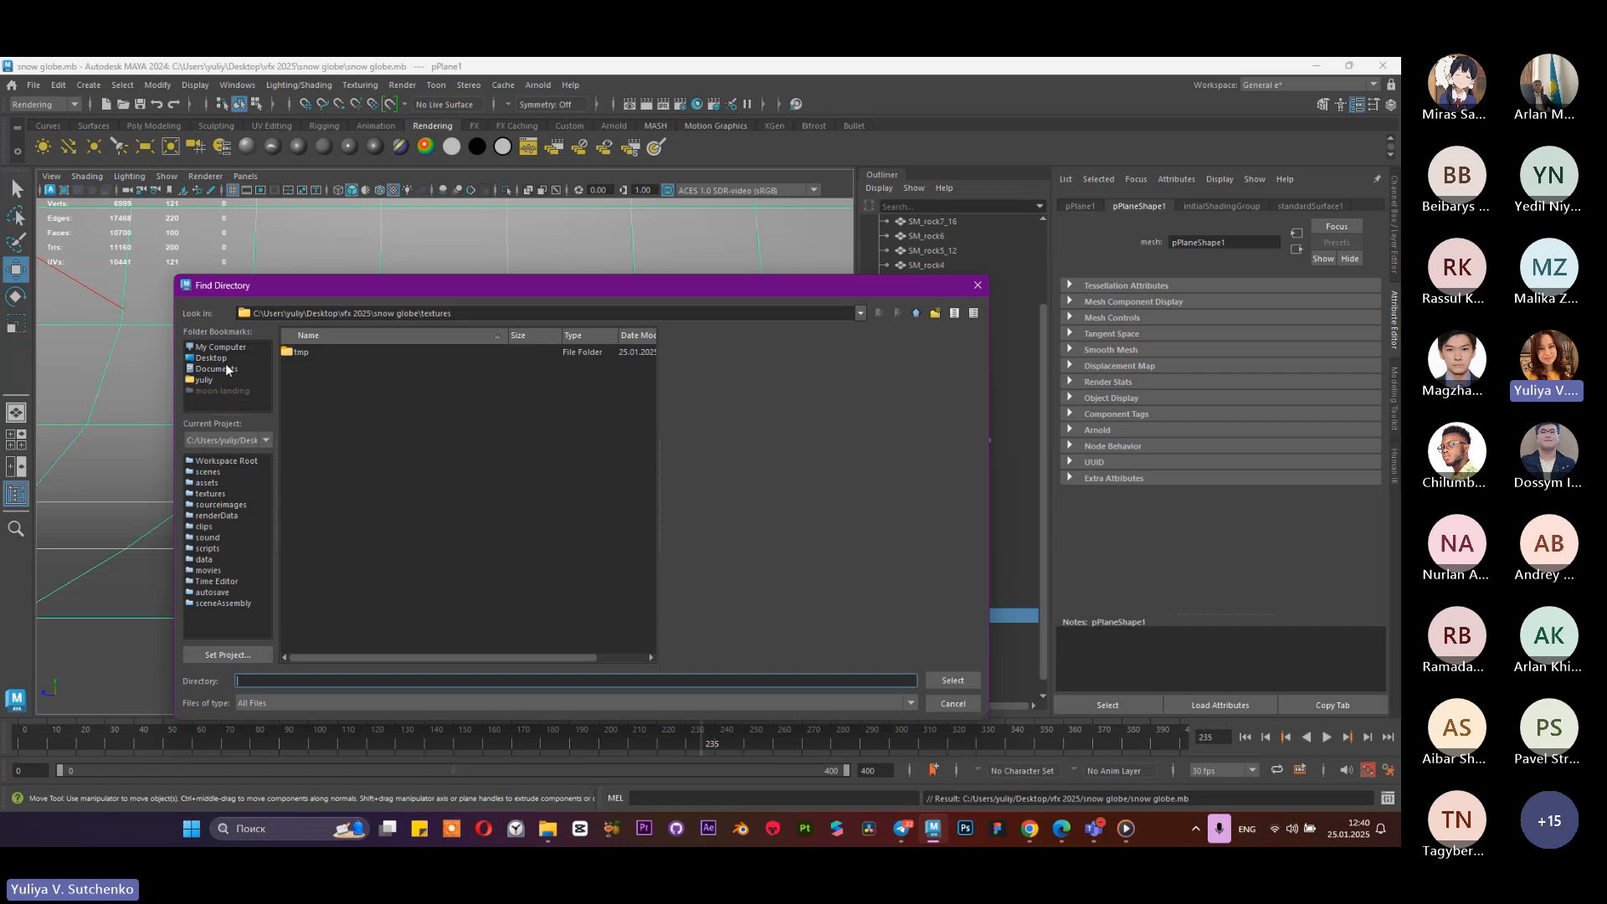
pyautogui.click(228, 369)
pyautogui.click(978, 285)
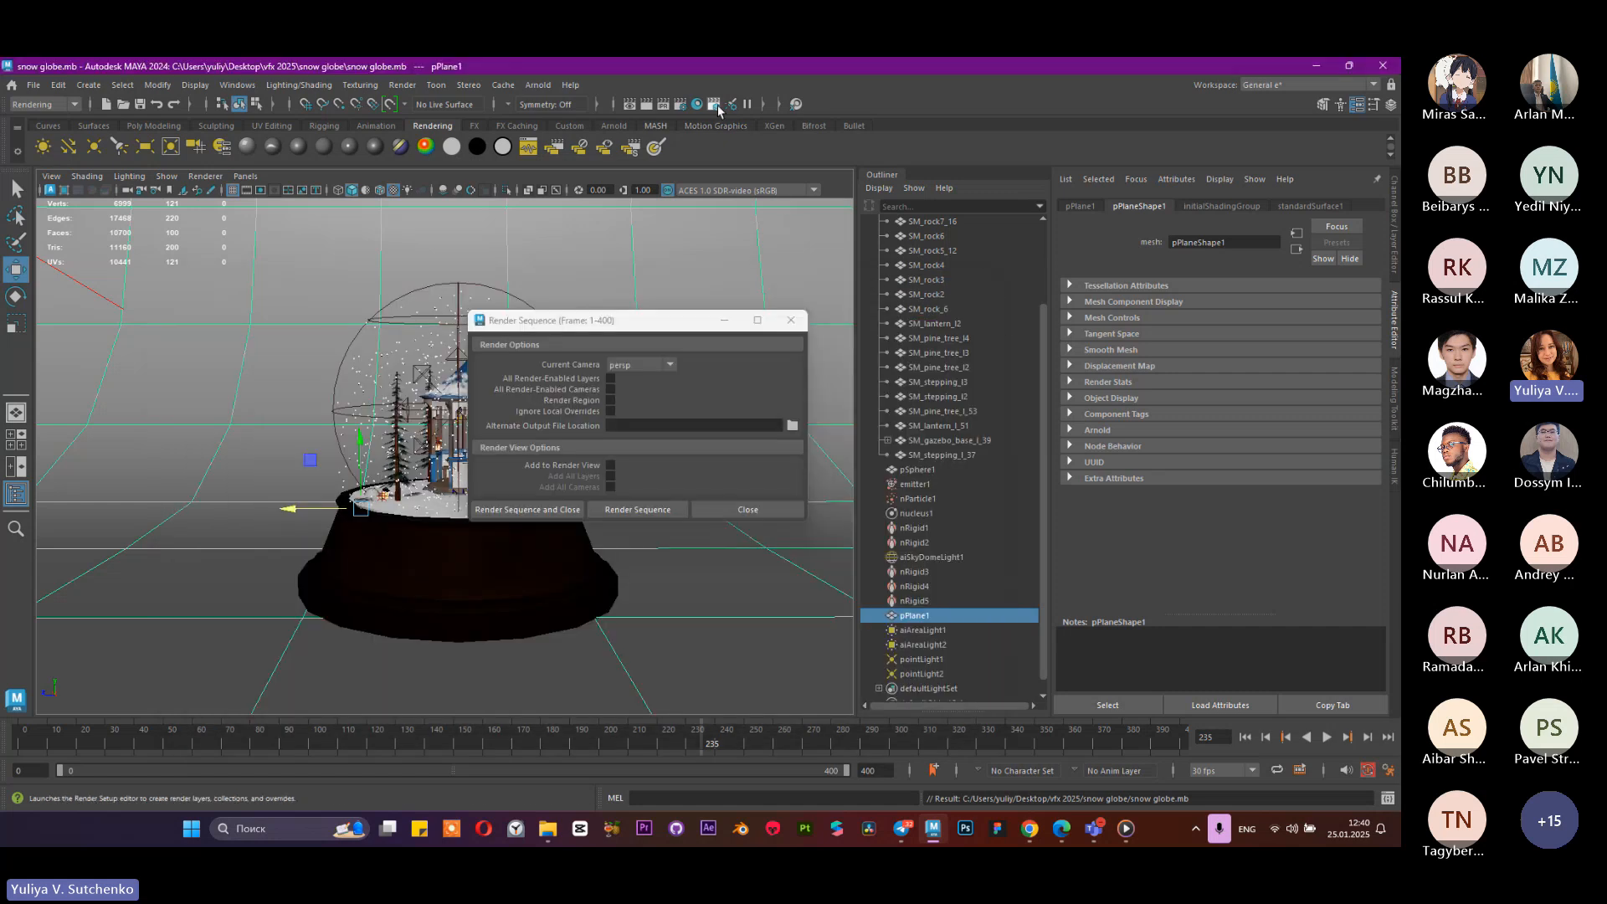
pyautogui.click(715, 106)
pyautogui.click(759, 193)
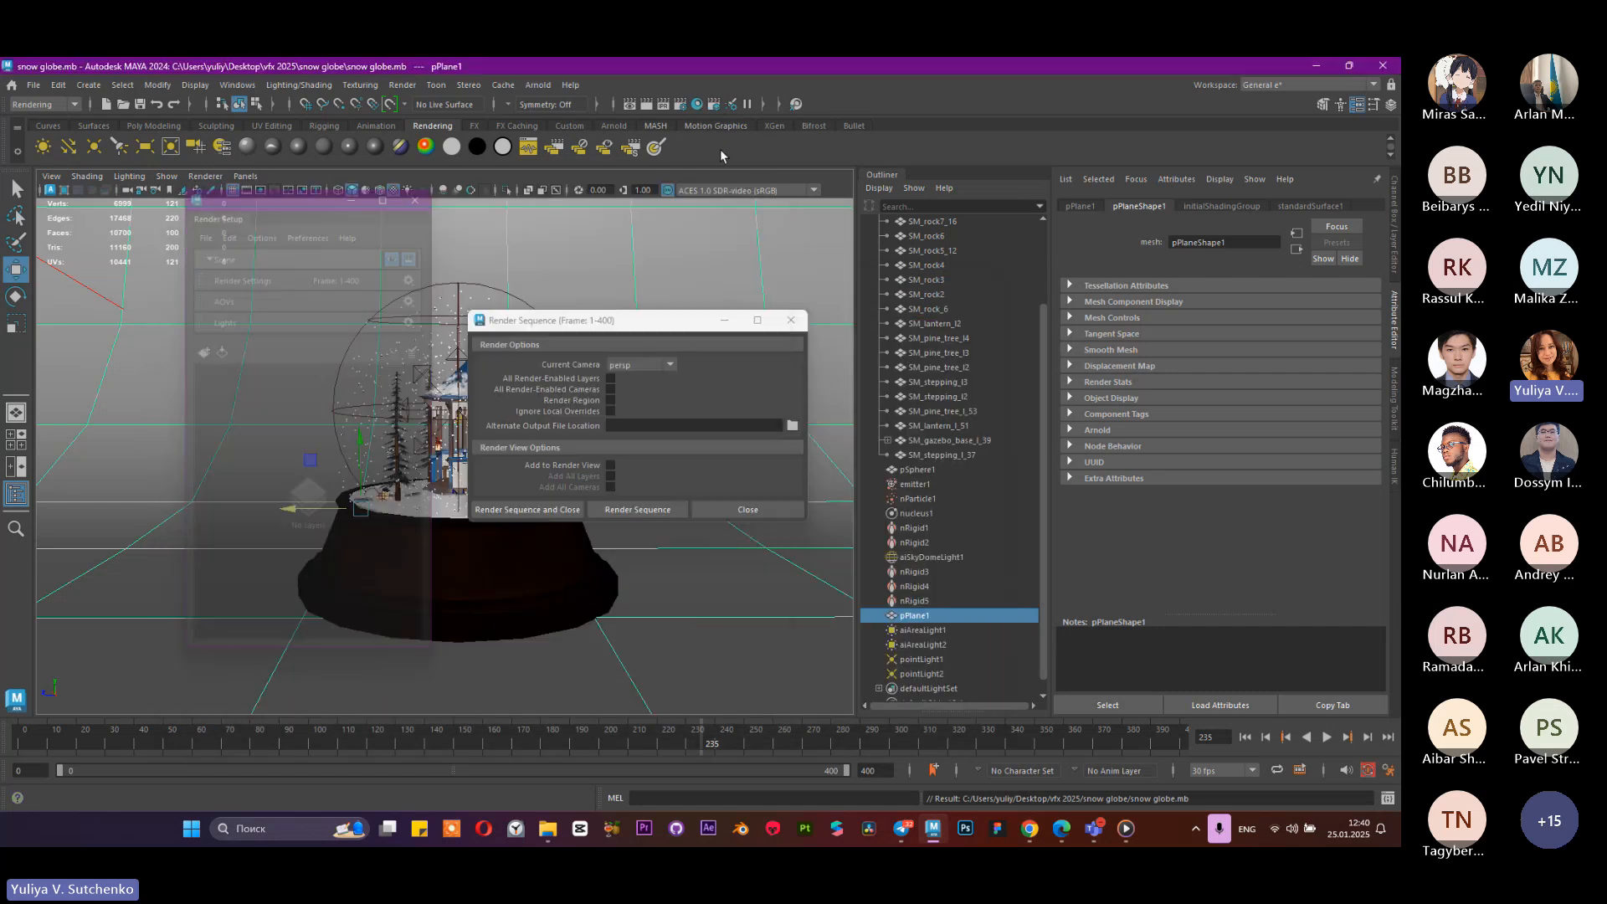
# Step: Set the render output's file name prefix to snow and close the render settings
pyautogui.click(681, 104)
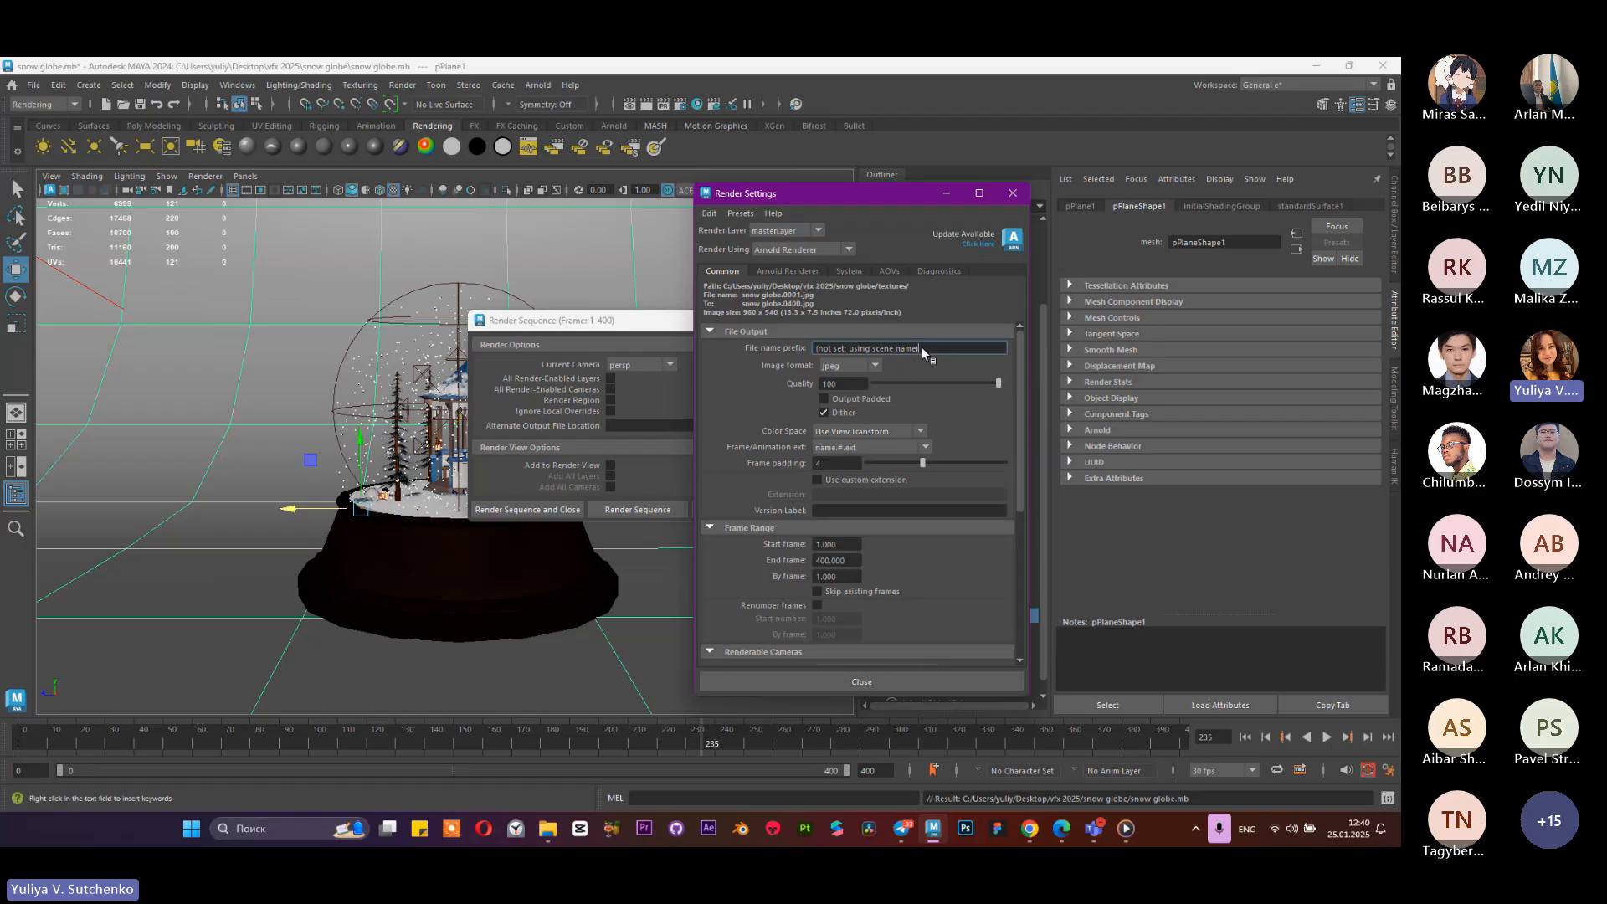
pyautogui.moveTo(932, 344); pyautogui.dragTo(779, 342)
pyautogui.write('snow')
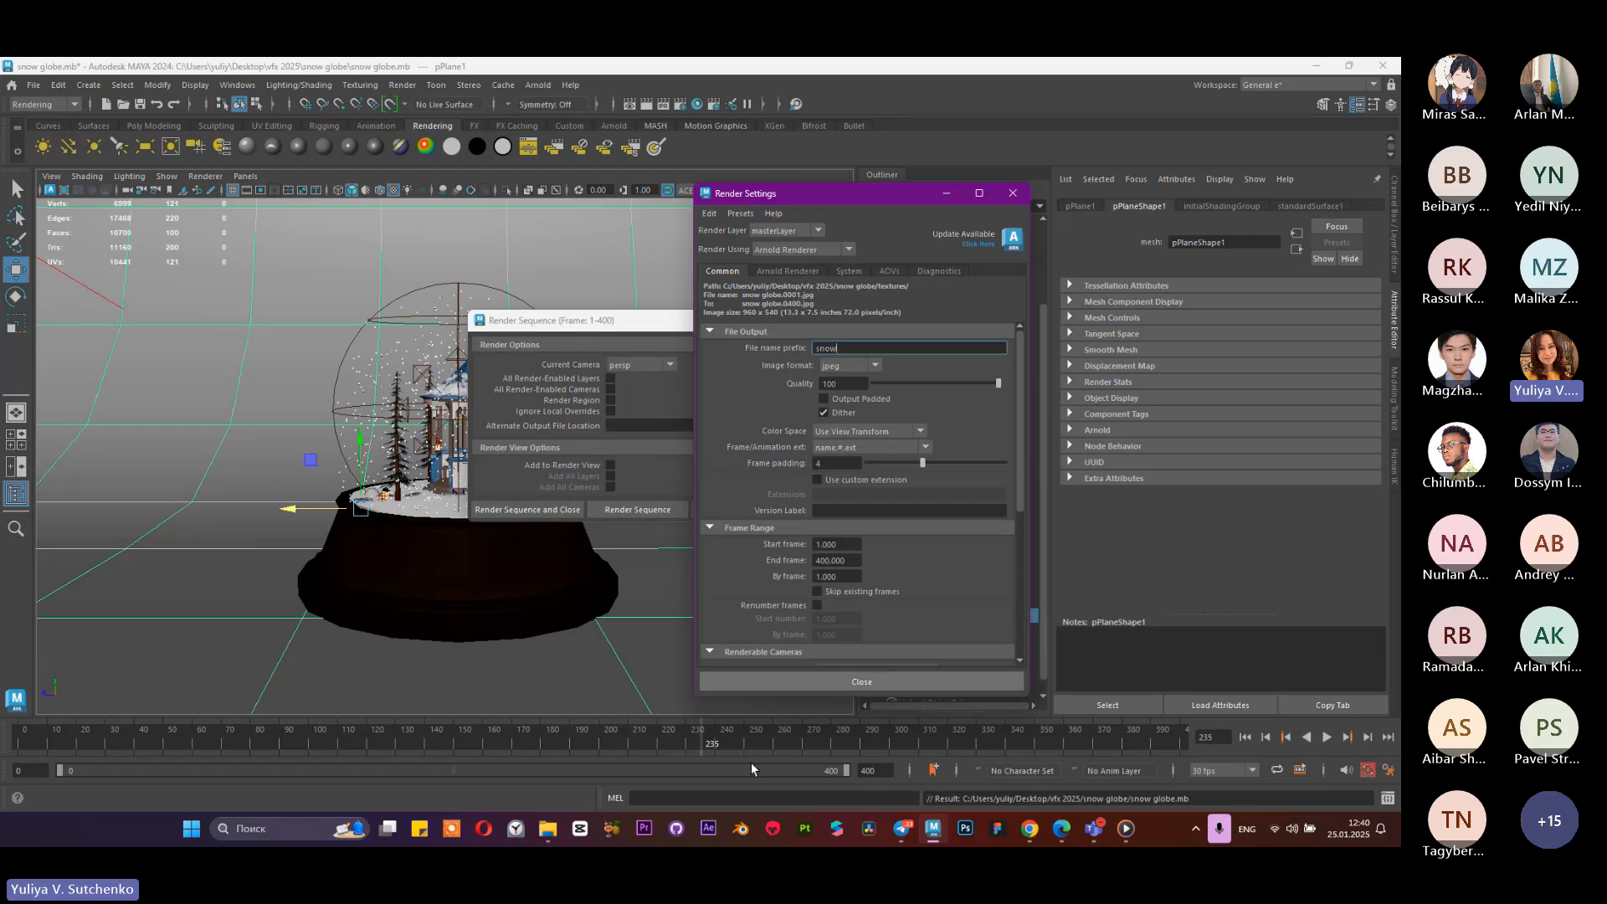
pyautogui.click(776, 674)
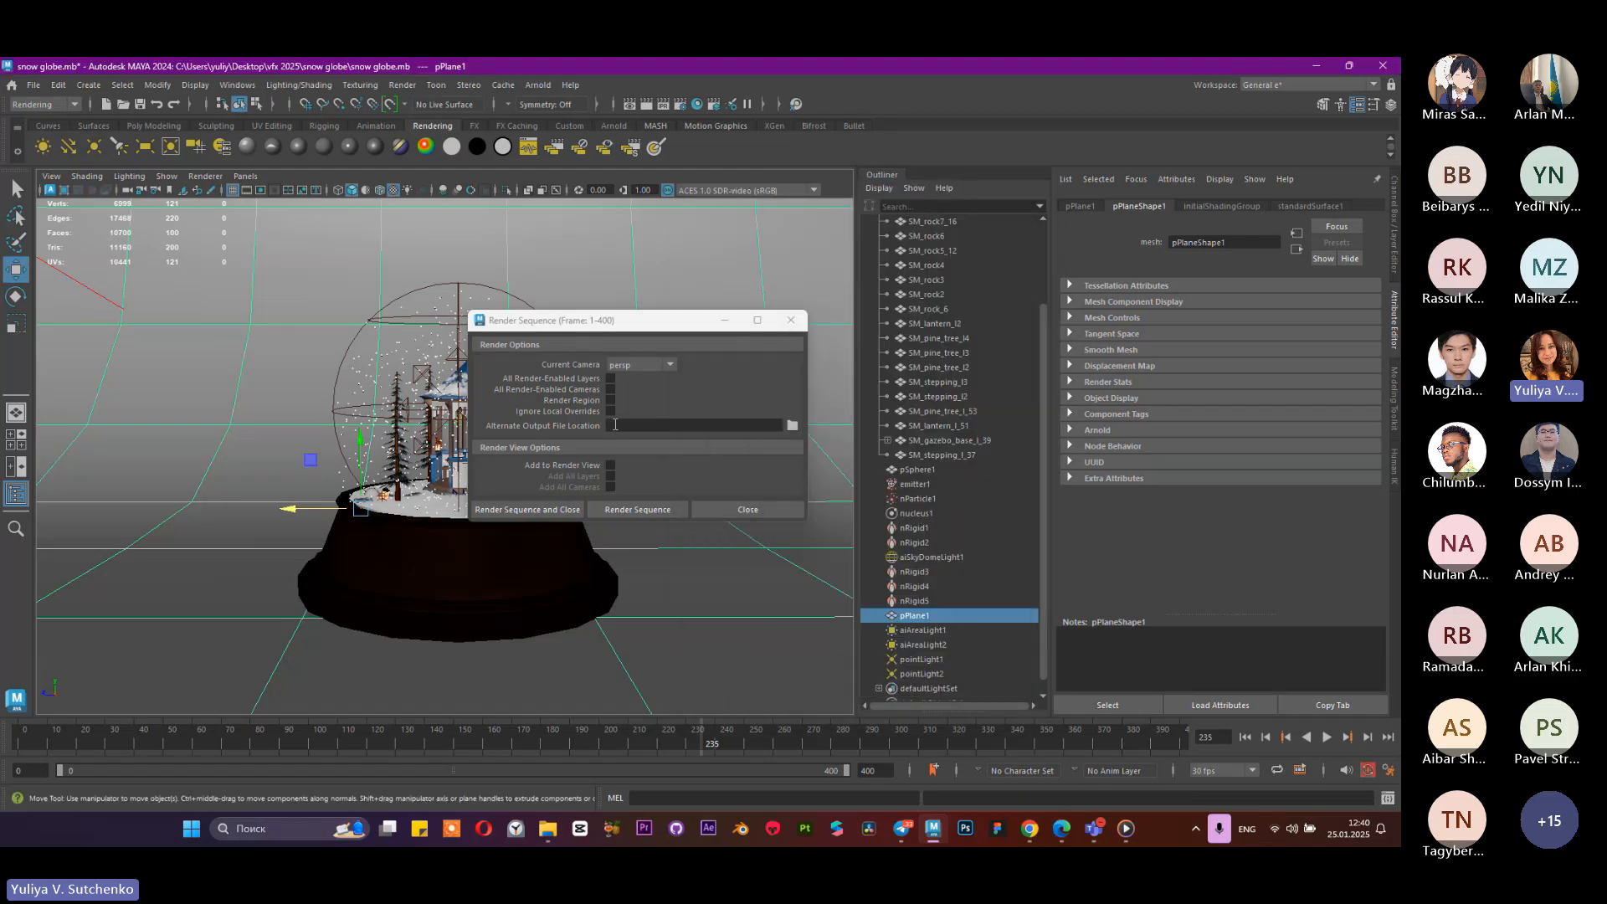
# Step: Browse for the sequence's alternate output file location and open the Windows-SSD (C:) drive
pyautogui.click(792, 425)
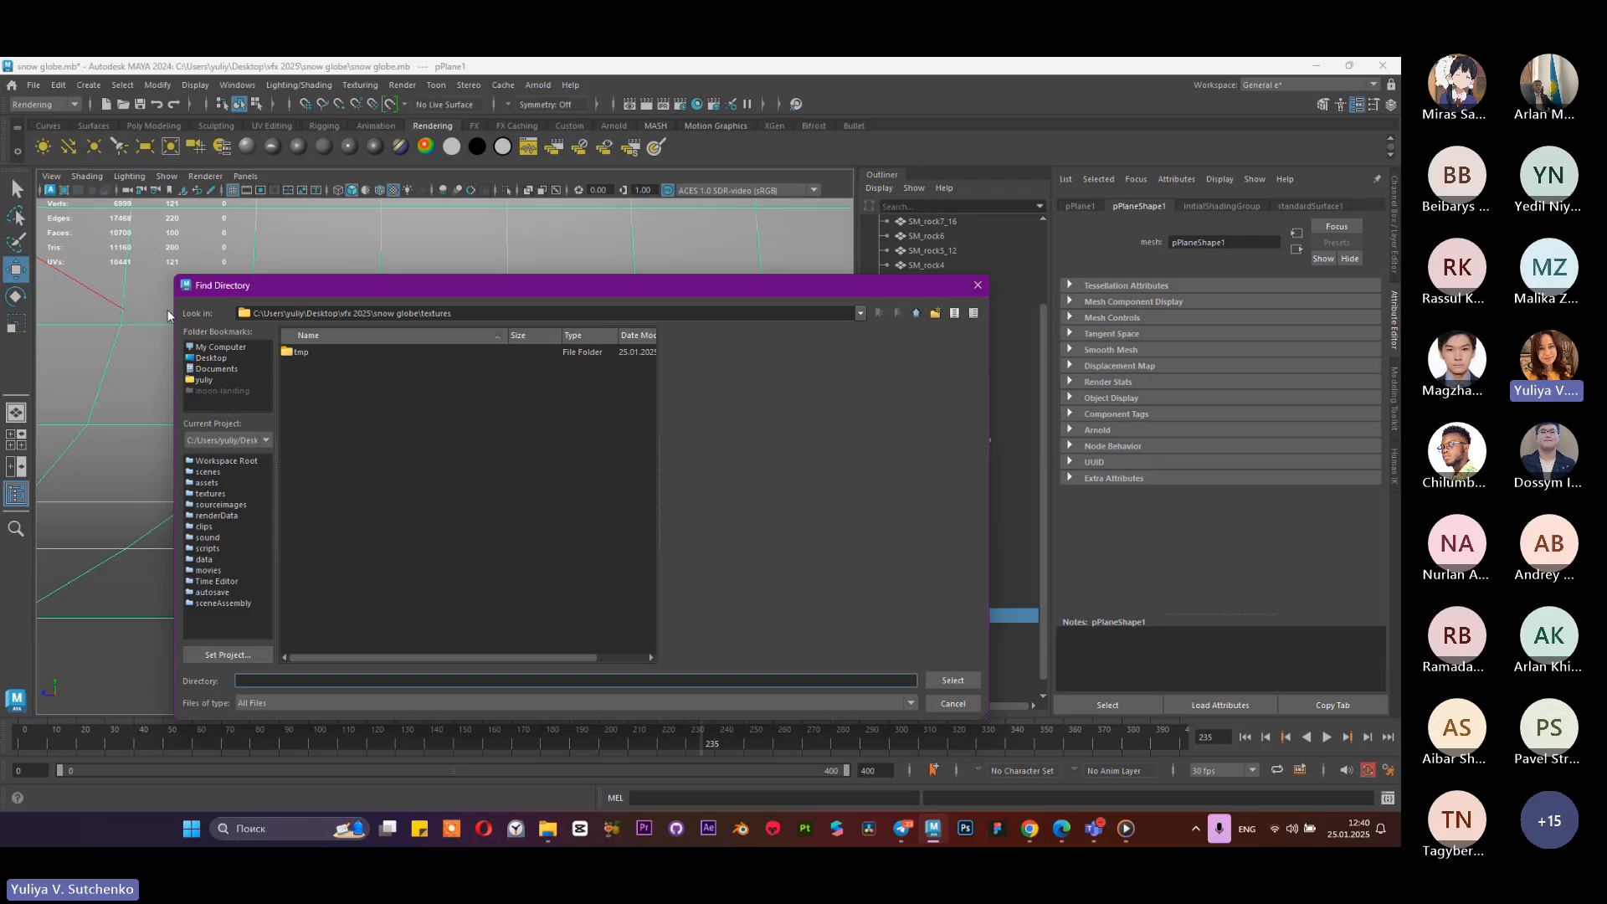
pyautogui.click(220, 346)
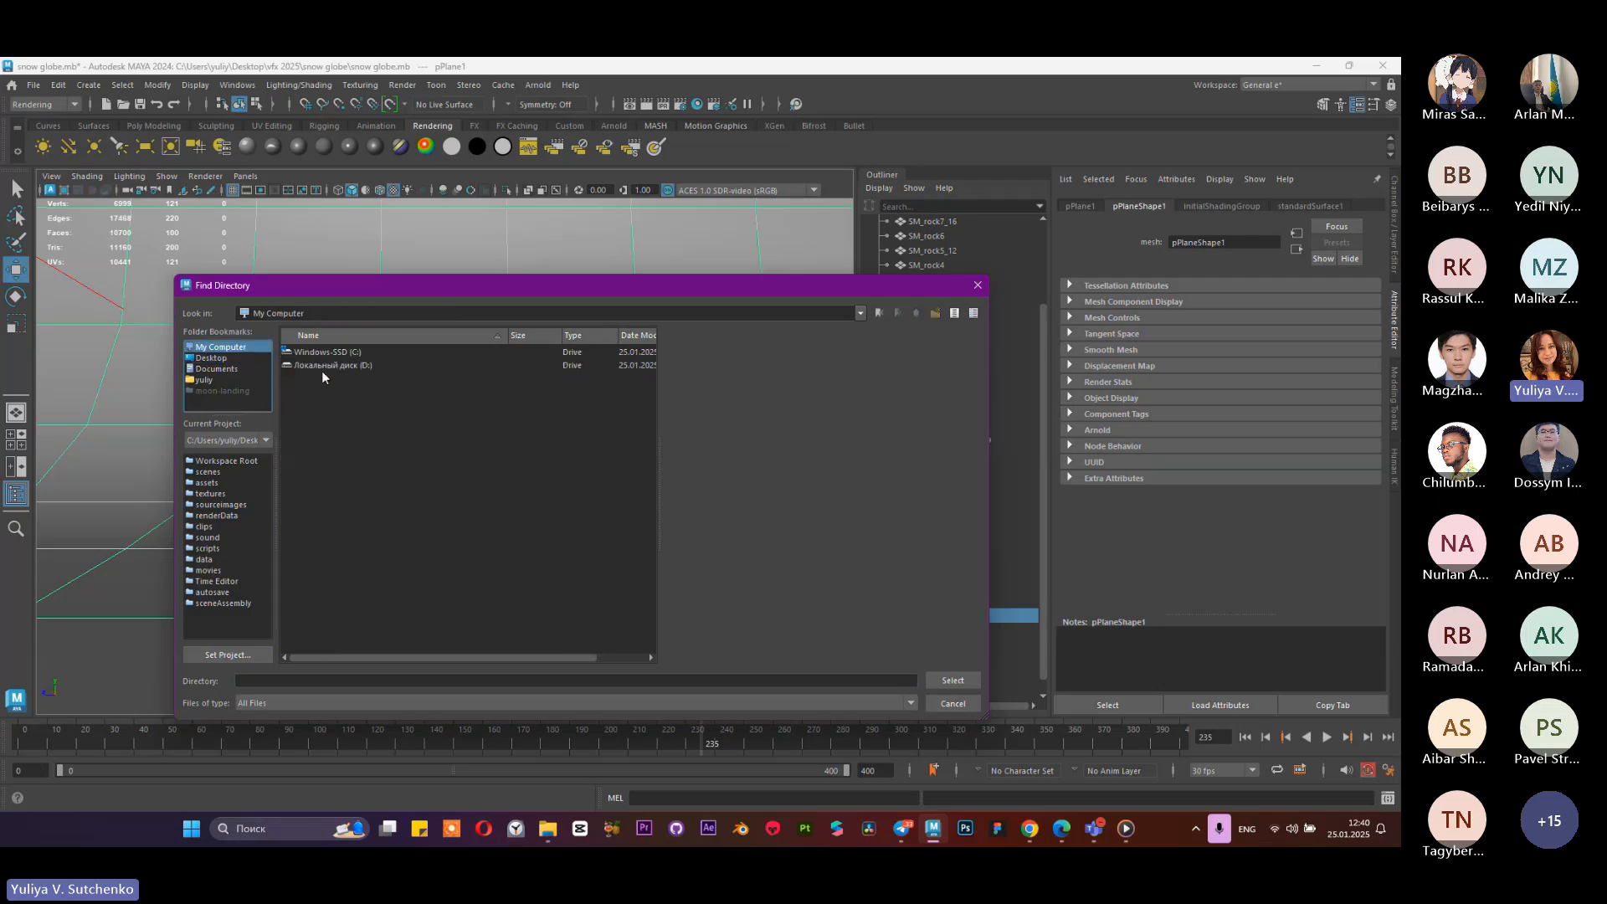
pyautogui.doubleClick(353, 351)
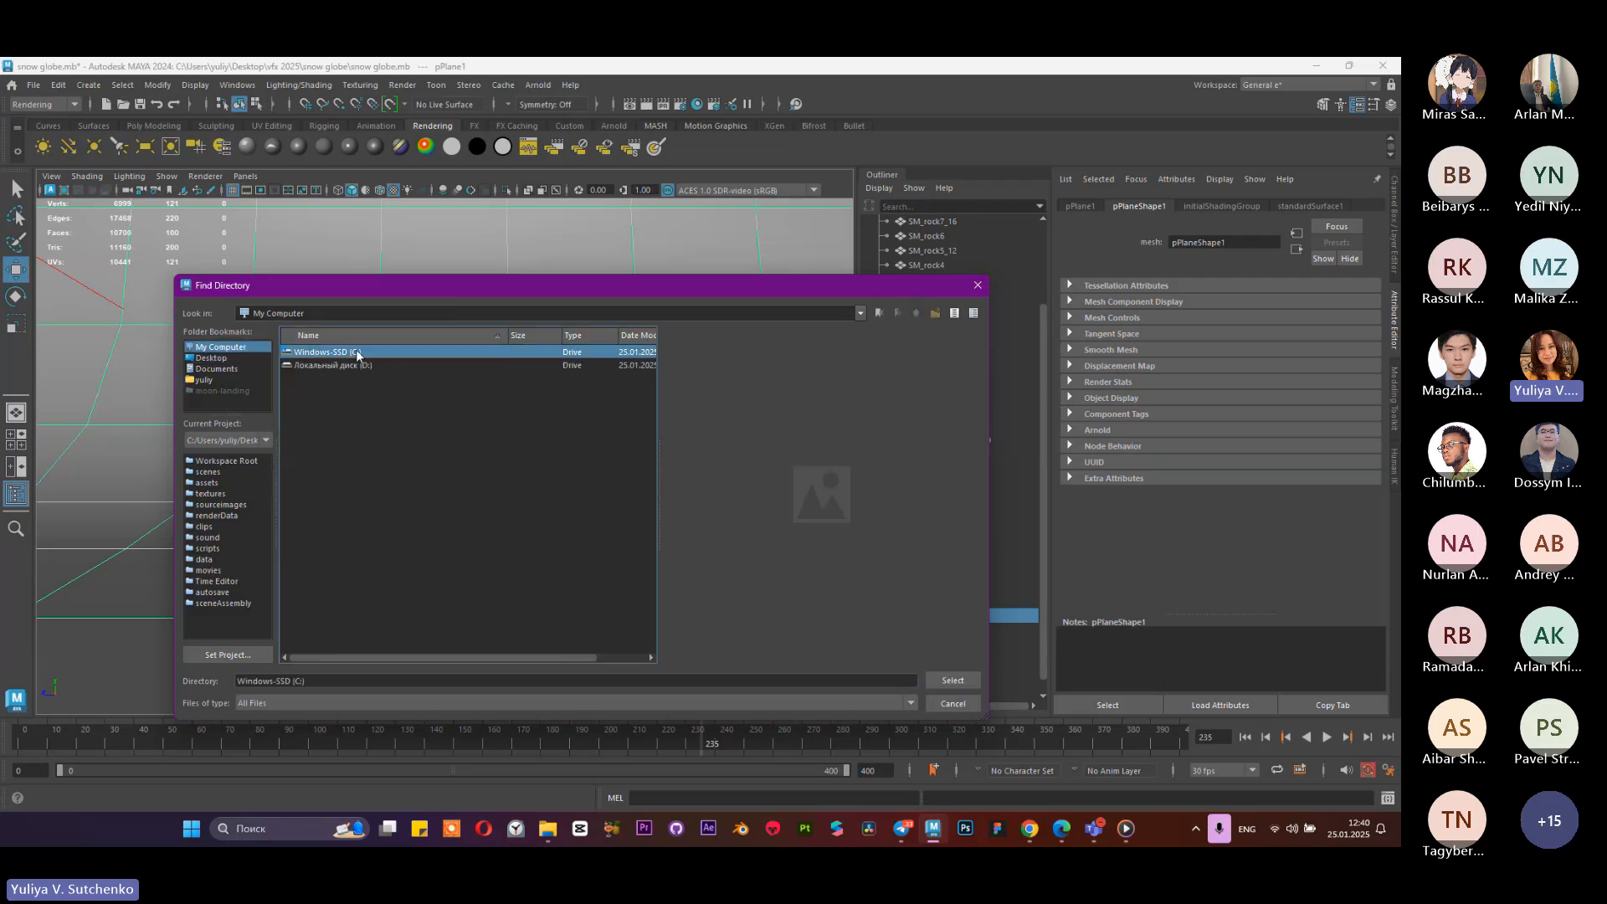
pyautogui.click(219, 347)
pyautogui.click(238, 359)
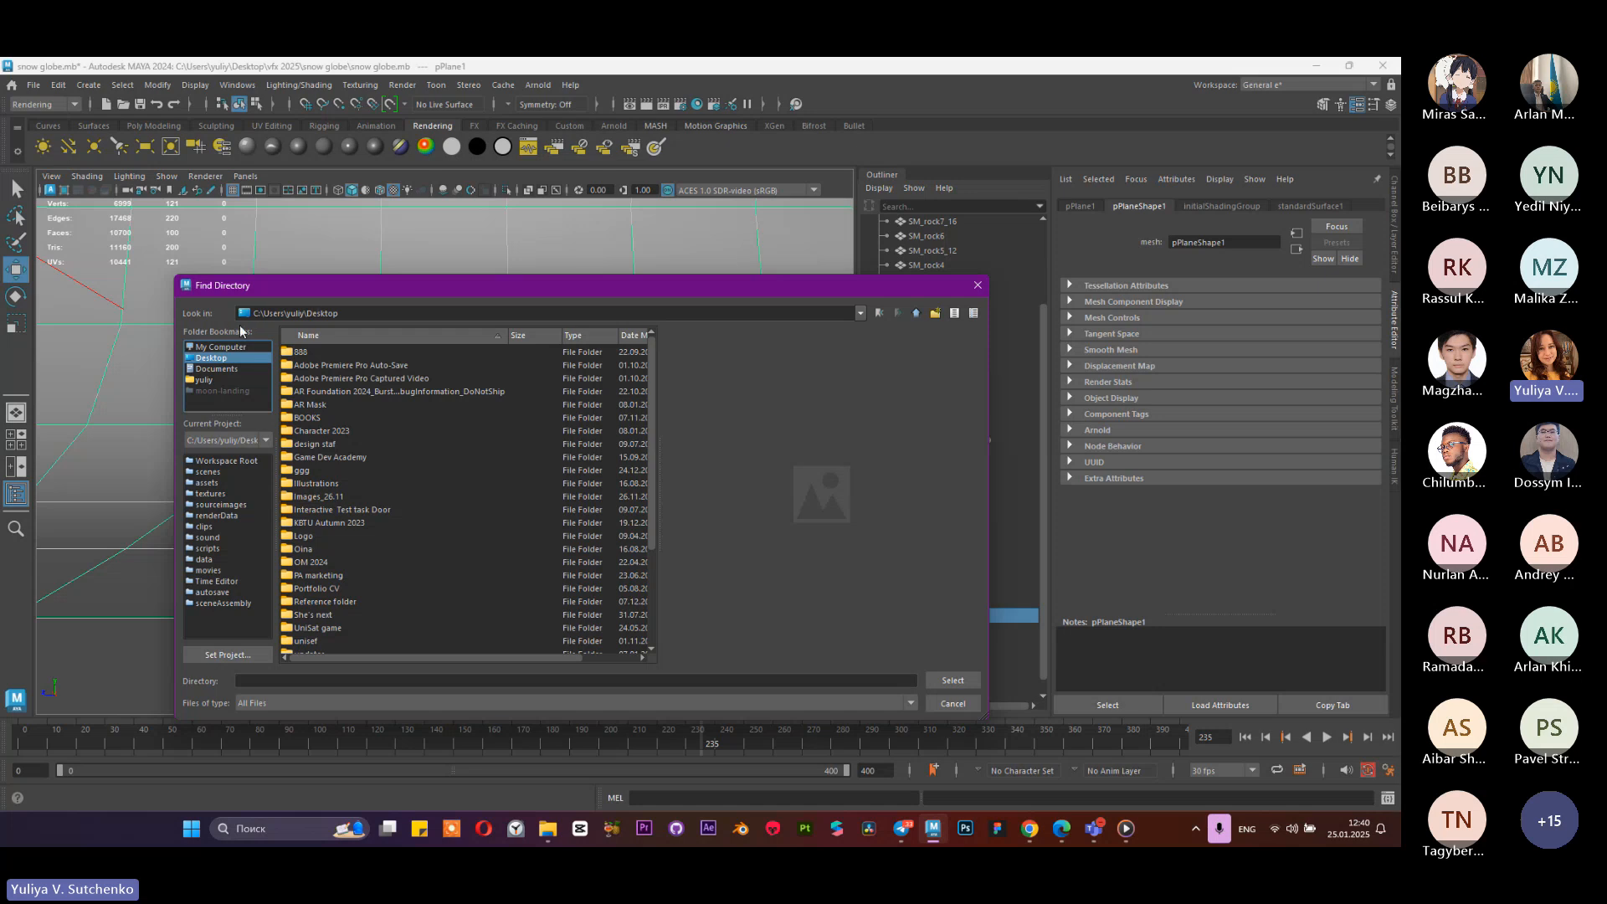
pyautogui.moveTo(261, 313); pyautogui.dragTo(299, 314)
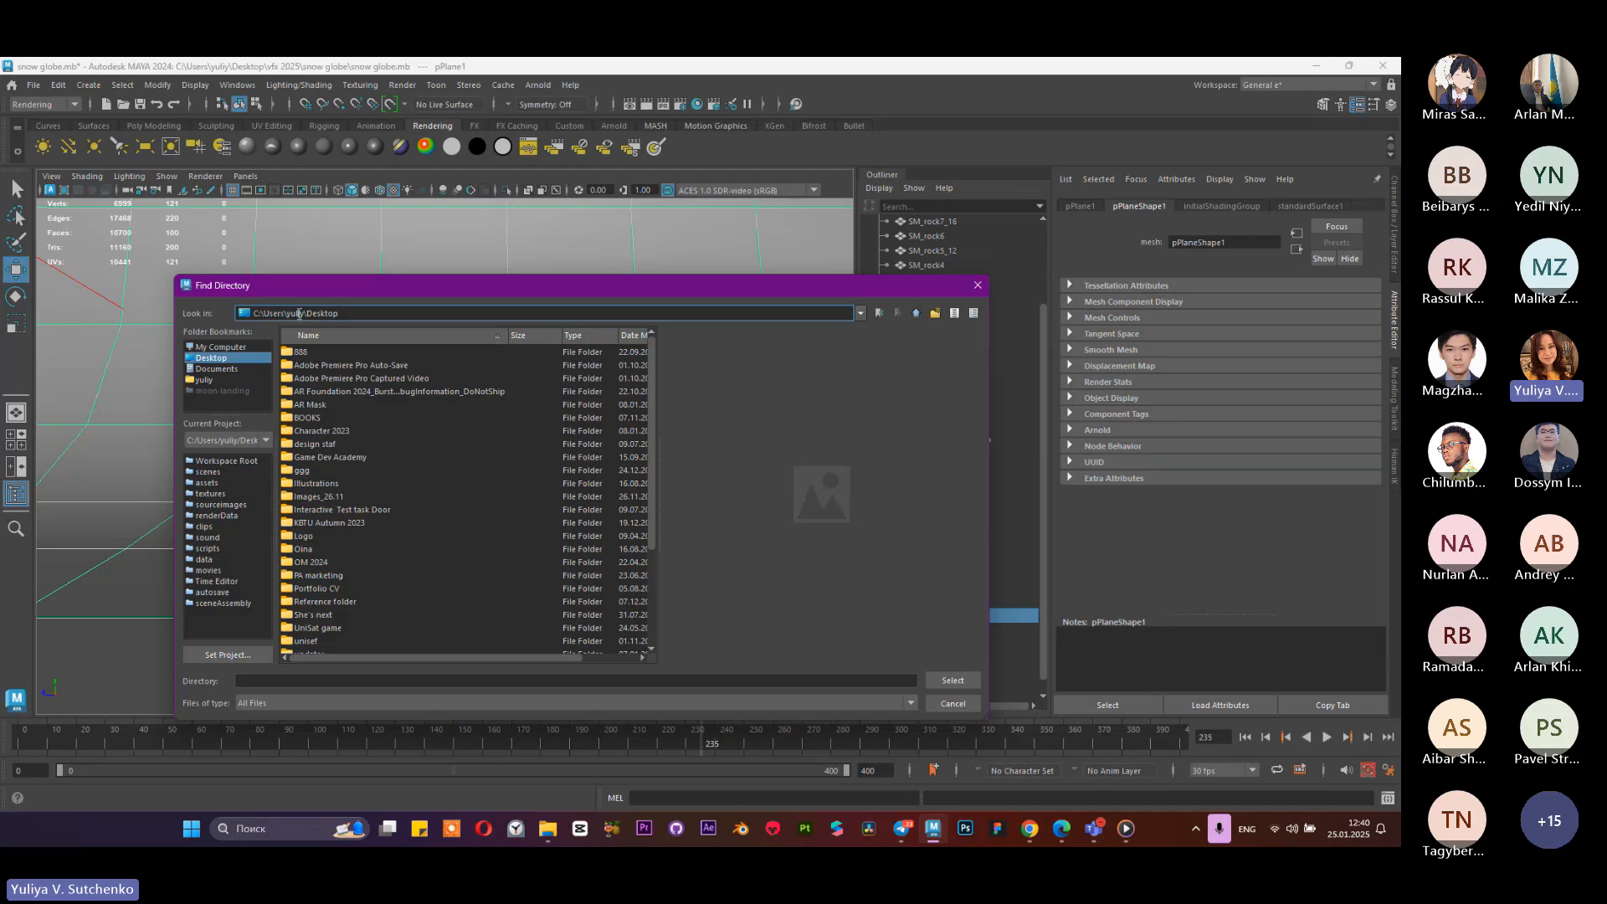
pyautogui.doubleClick(296, 314)
pyautogui.moveTo(339, 313); pyautogui.dragTo(252, 313)
pyautogui.click(219, 346)
pyautogui.doubleClick(335, 349)
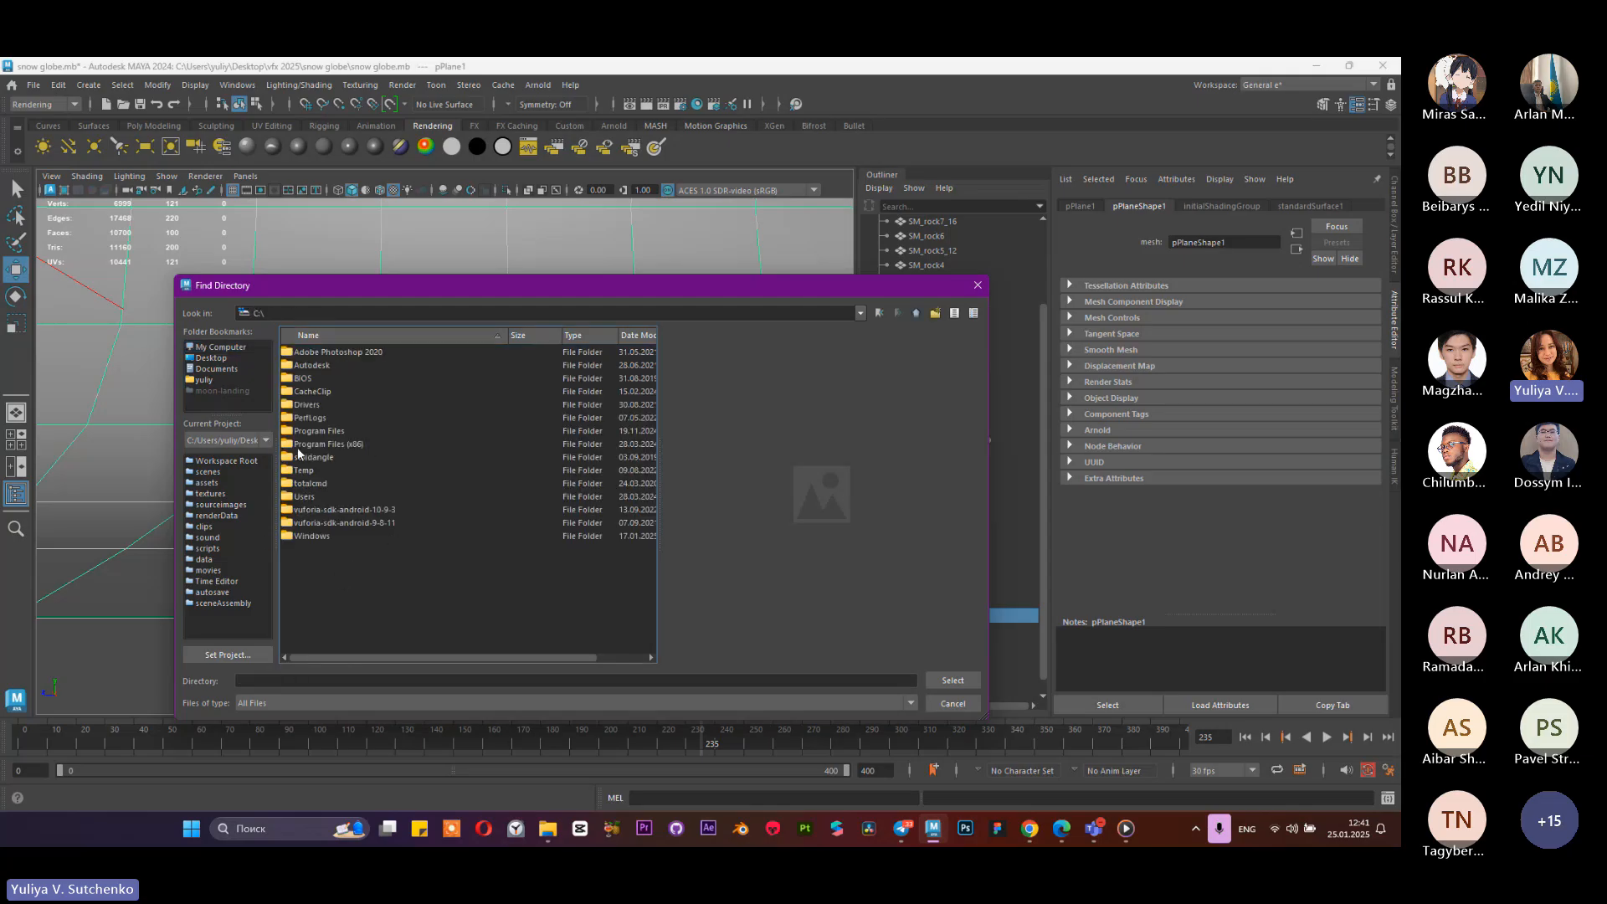
# Step: Create a render_snow folder on the C: drive and select it as the alternate output file location
pyautogui.click(937, 312)
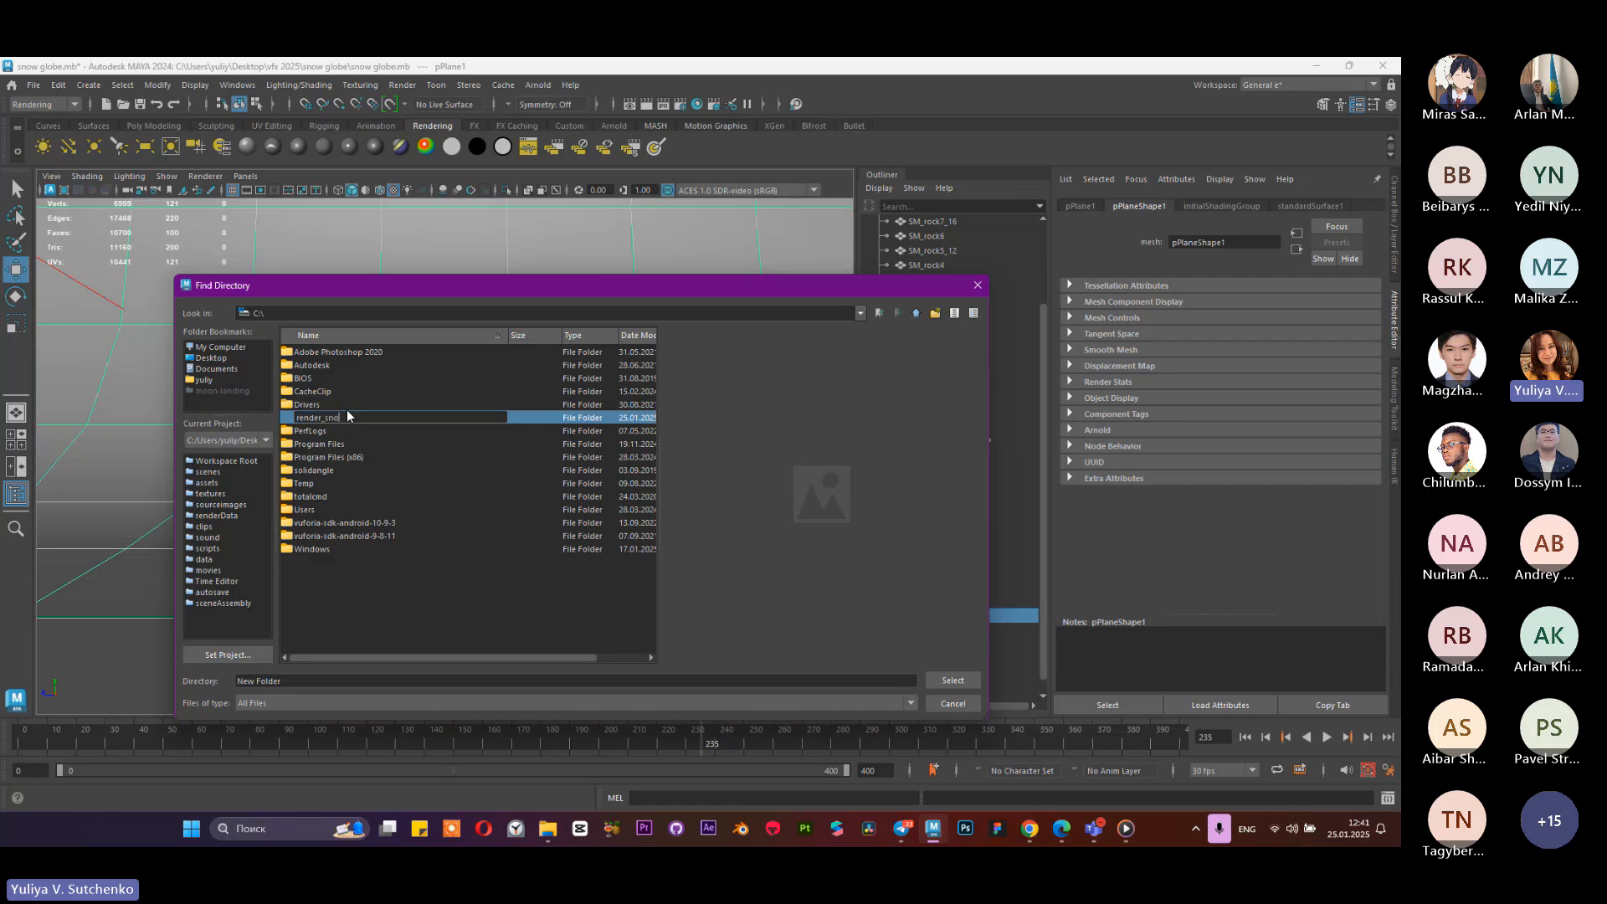
pyautogui.press('Return')
pyautogui.doubleClick(346, 415)
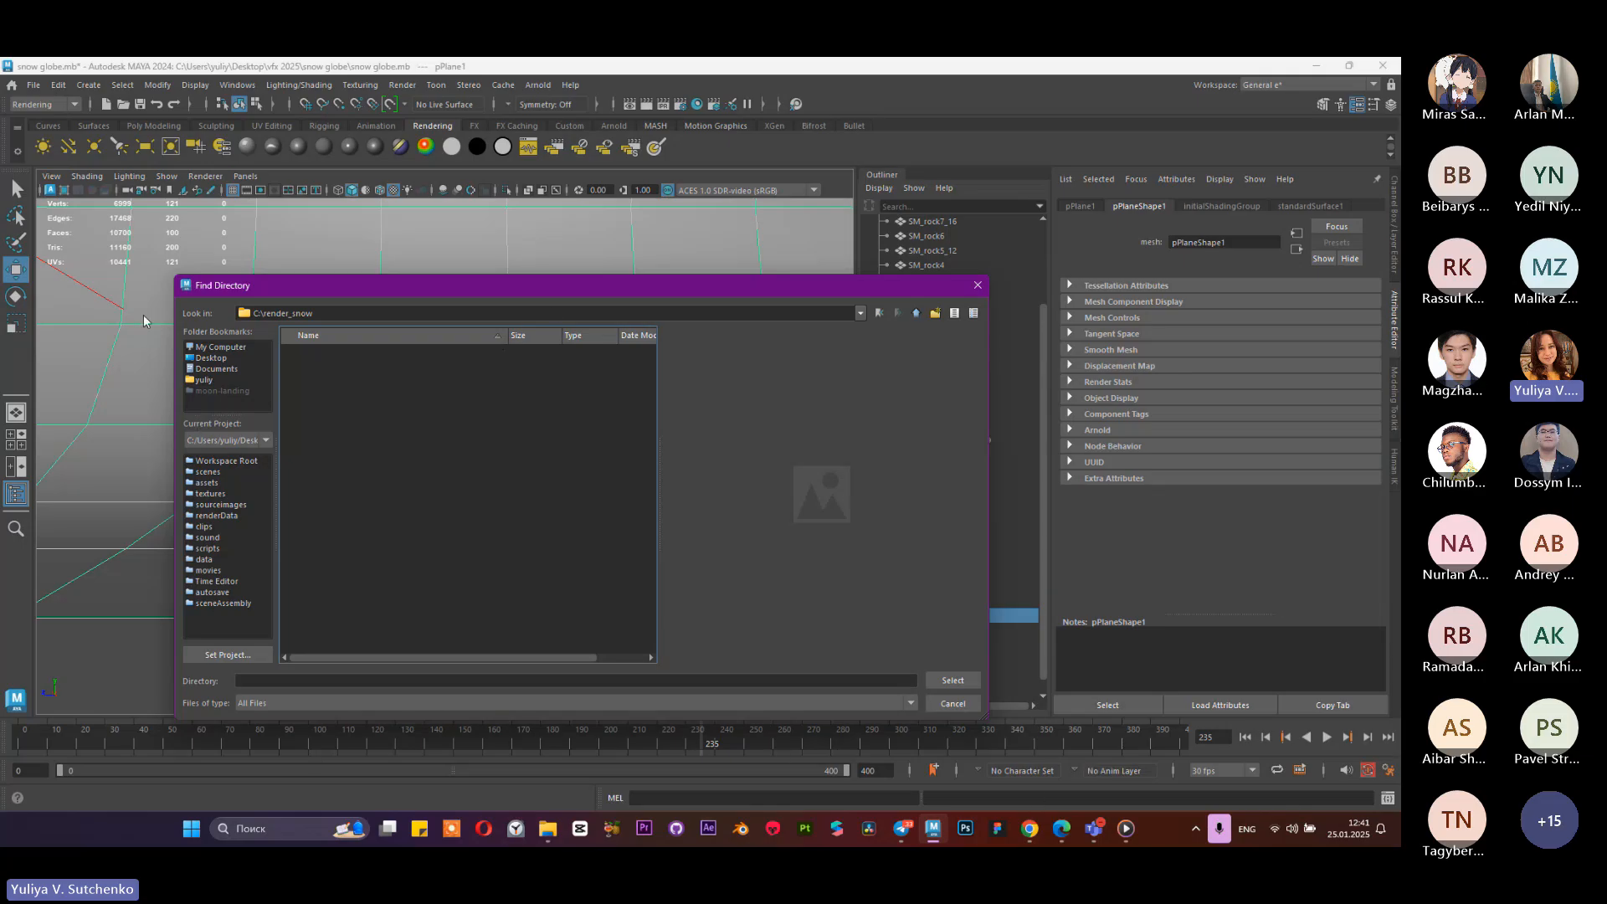
pyautogui.click(393, 681)
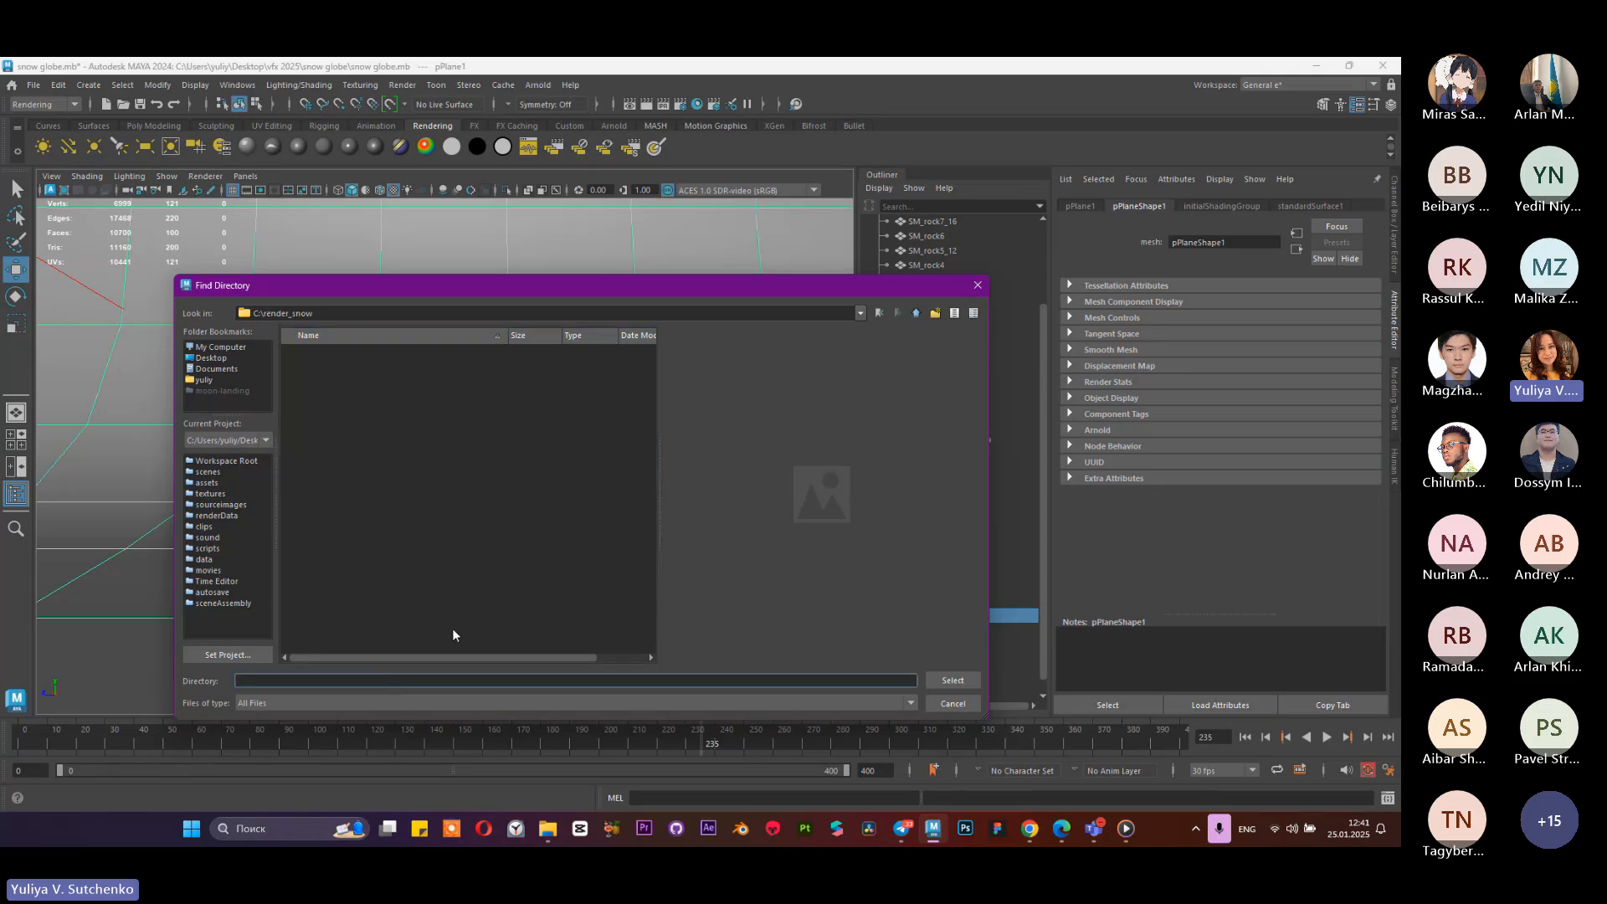
pyautogui.click(951, 680)
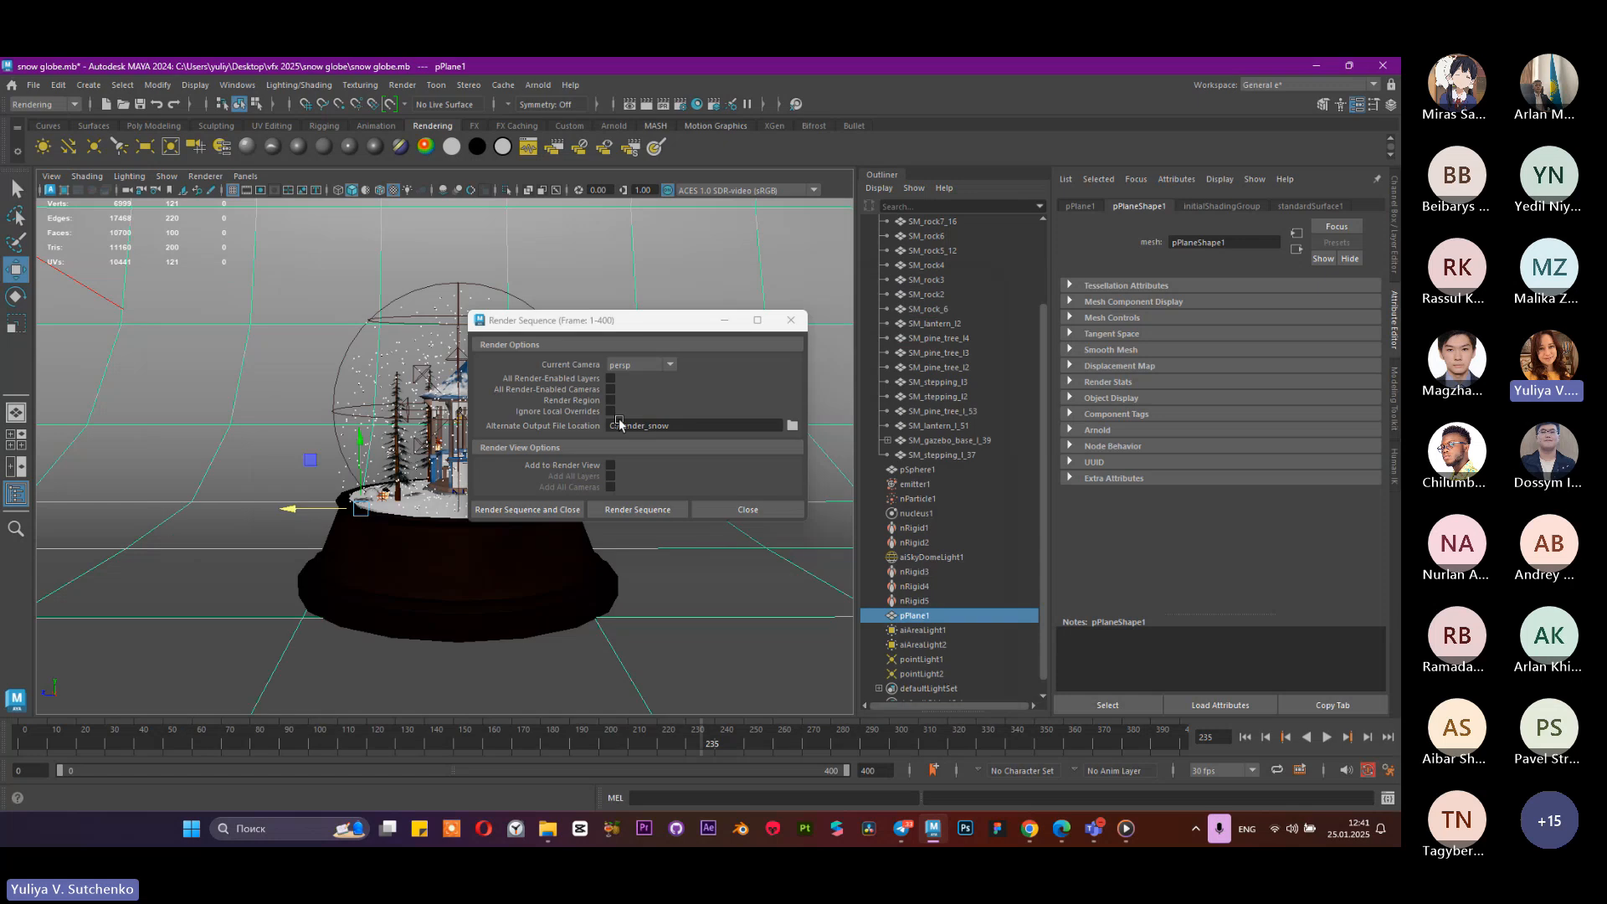
# Step: Start rendering the sequence to the render_snow folder
pyautogui.click(573, 510)
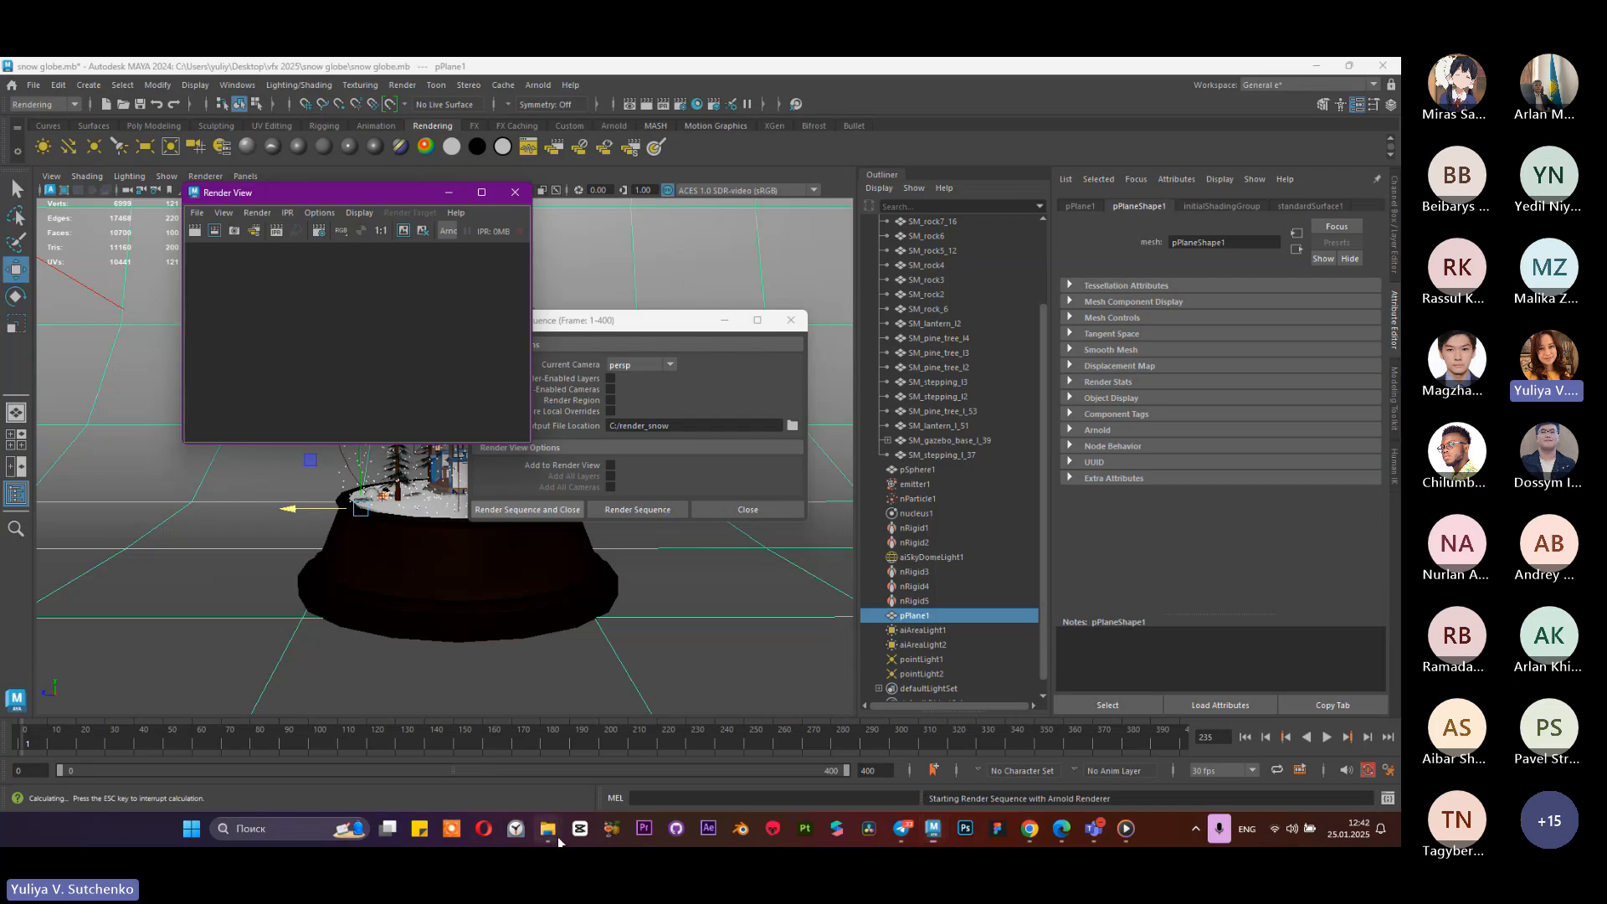
# Step: Switch to File Explorer and open the render_snow folder on the Windows-SSD (C:) drive
pyautogui.moveTo(547, 829)
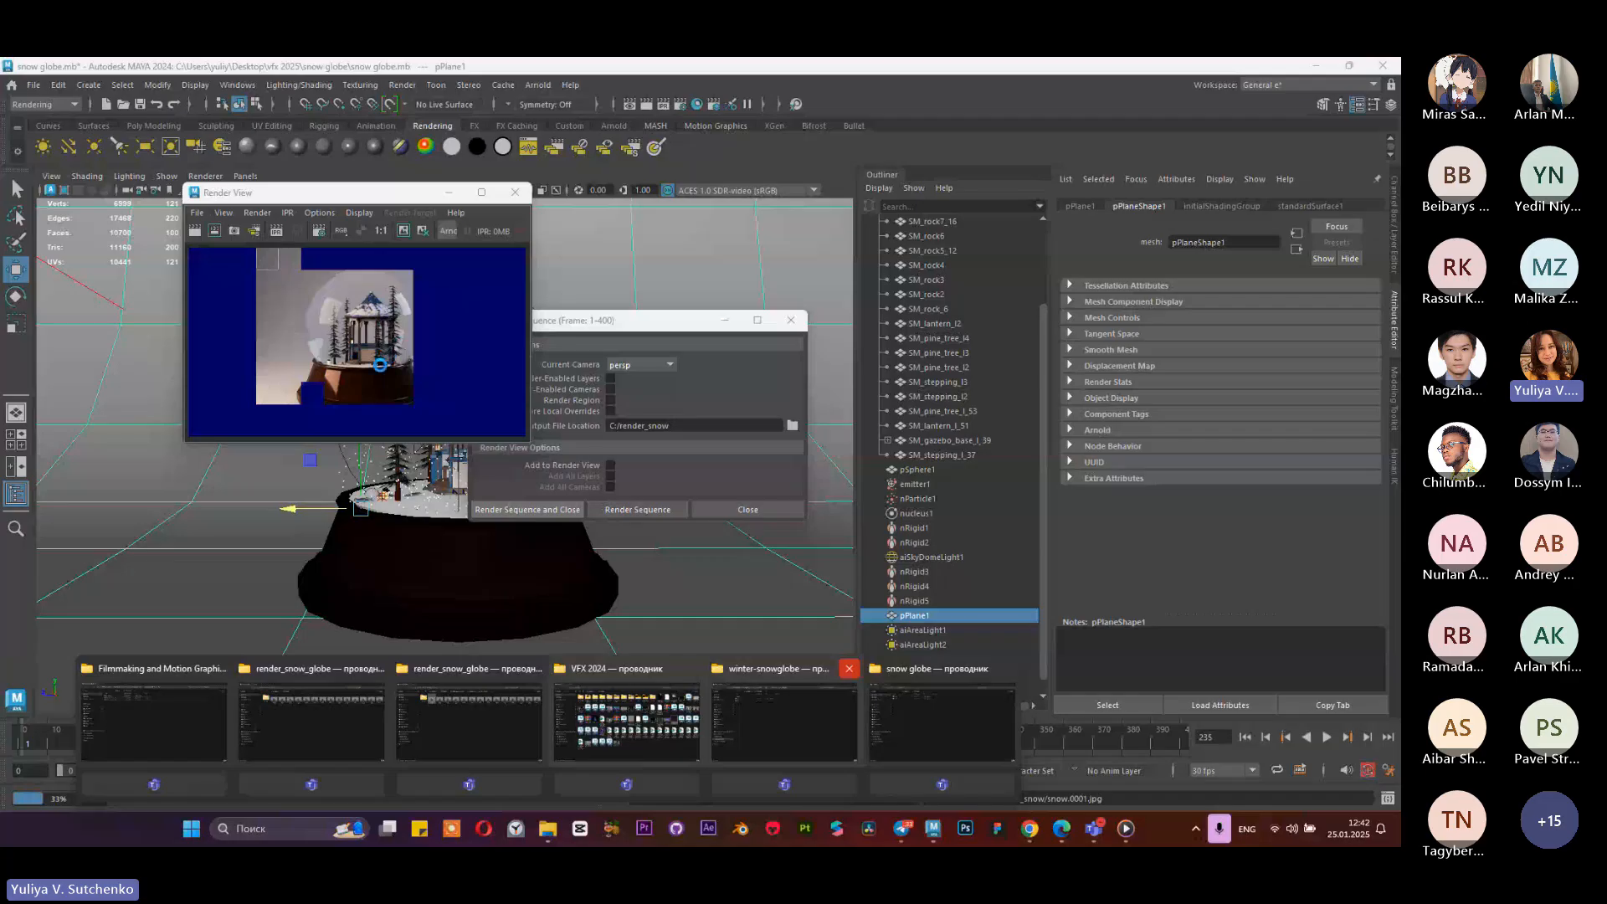
pyautogui.click(131, 720)
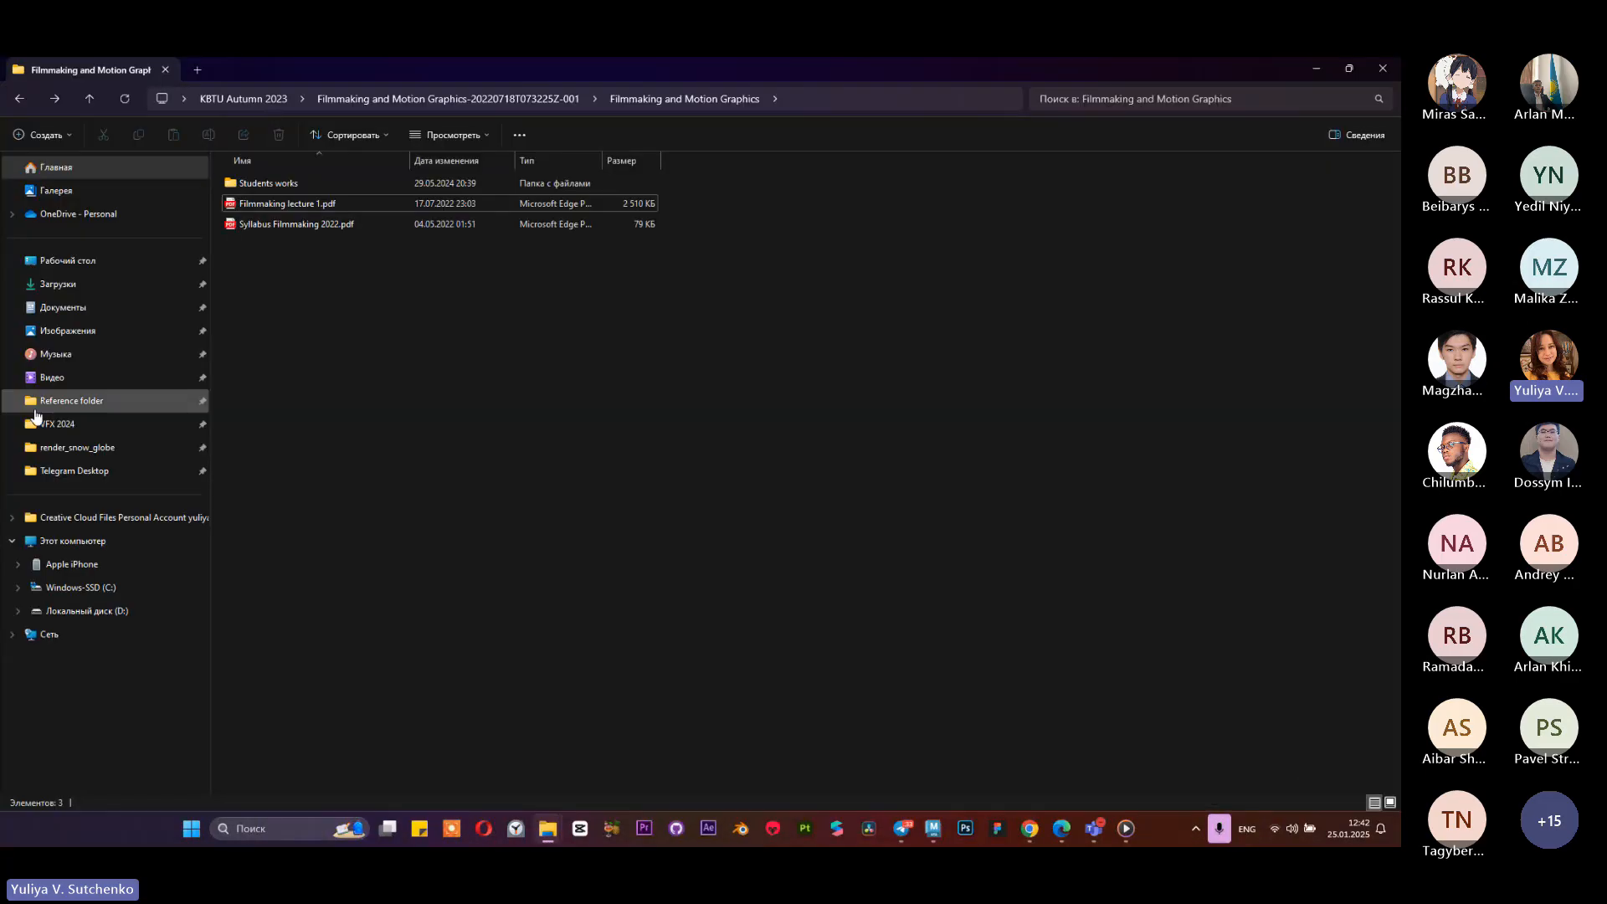
pyautogui.click(75, 587)
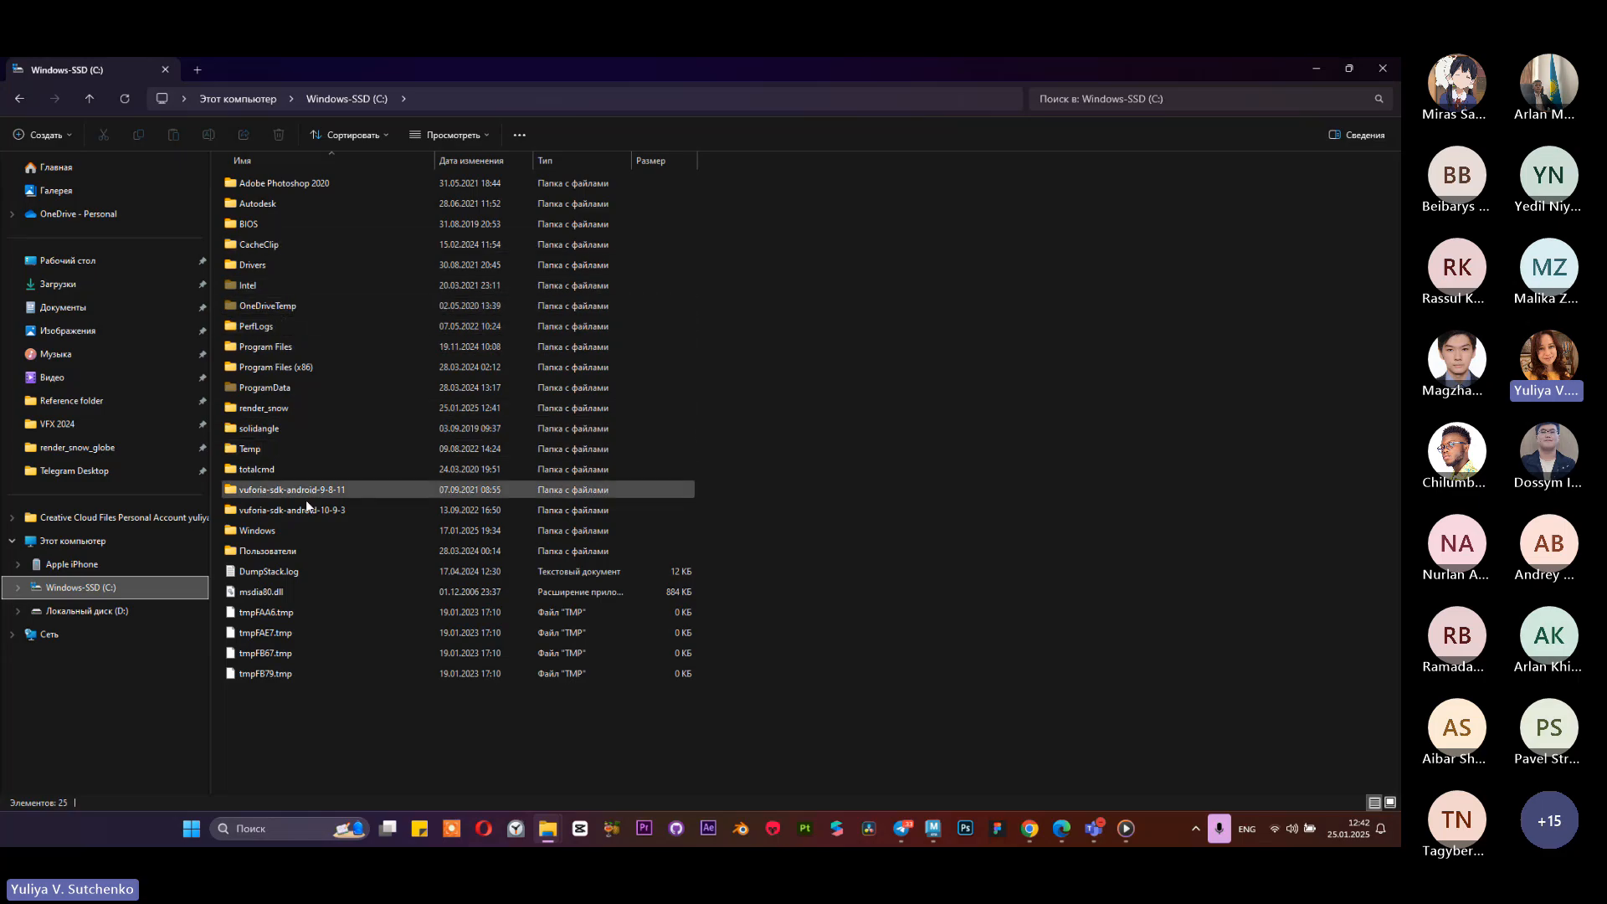
pyautogui.click(313, 409)
pyautogui.doubleClick(313, 409)
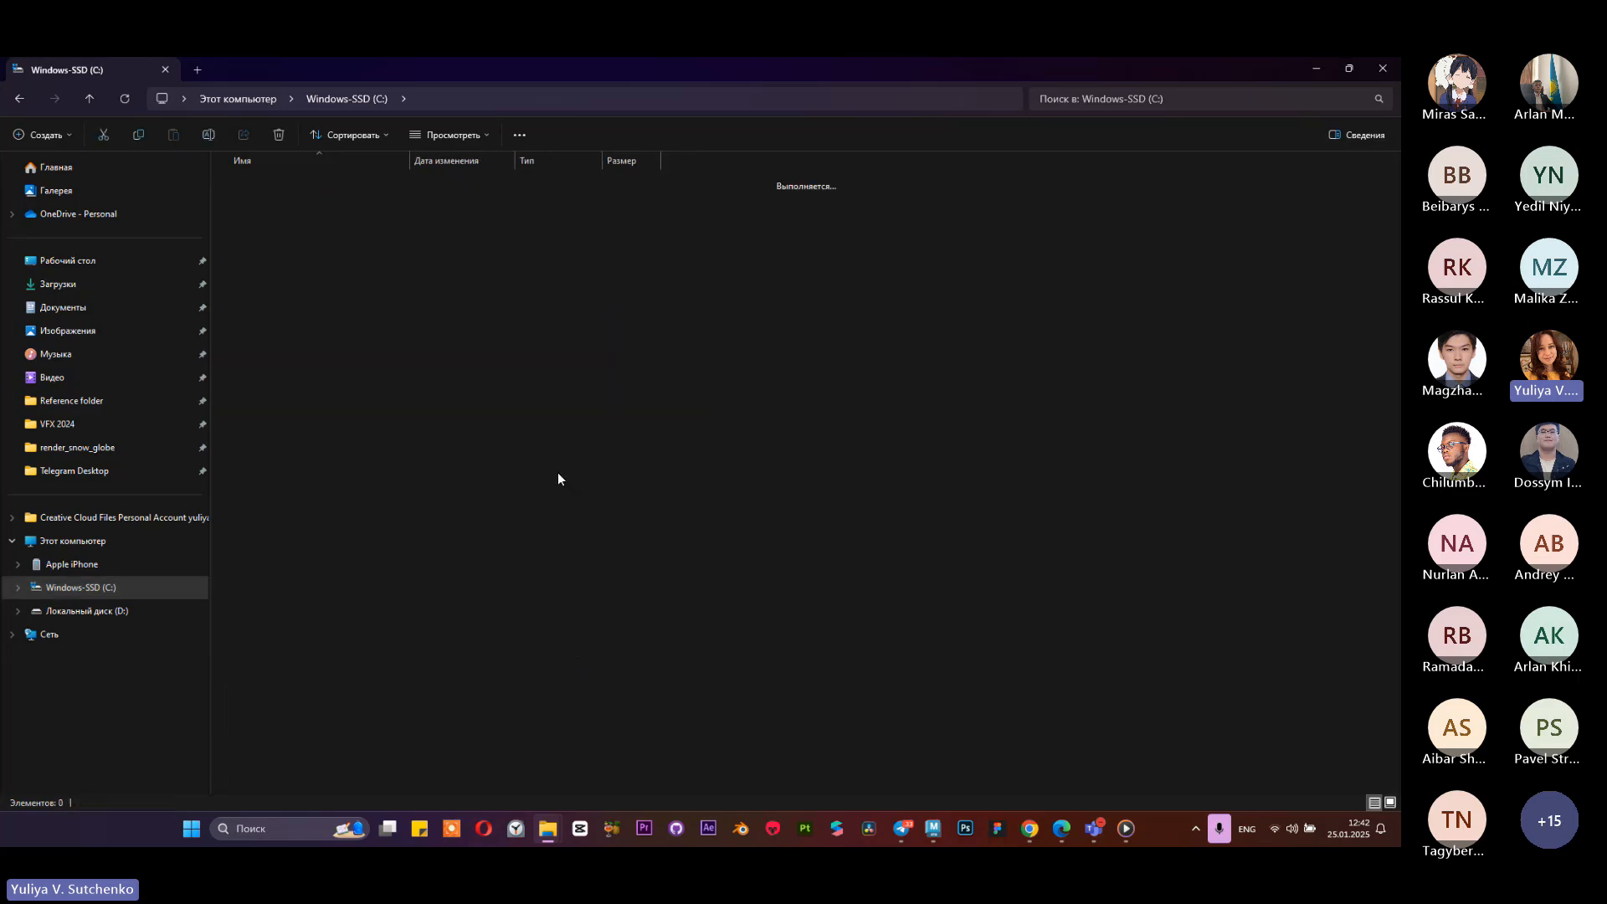
# Step: Shrink the render_snow folder window and place it beside the Render View so both are visible
pyautogui.doubleClick(473, 78)
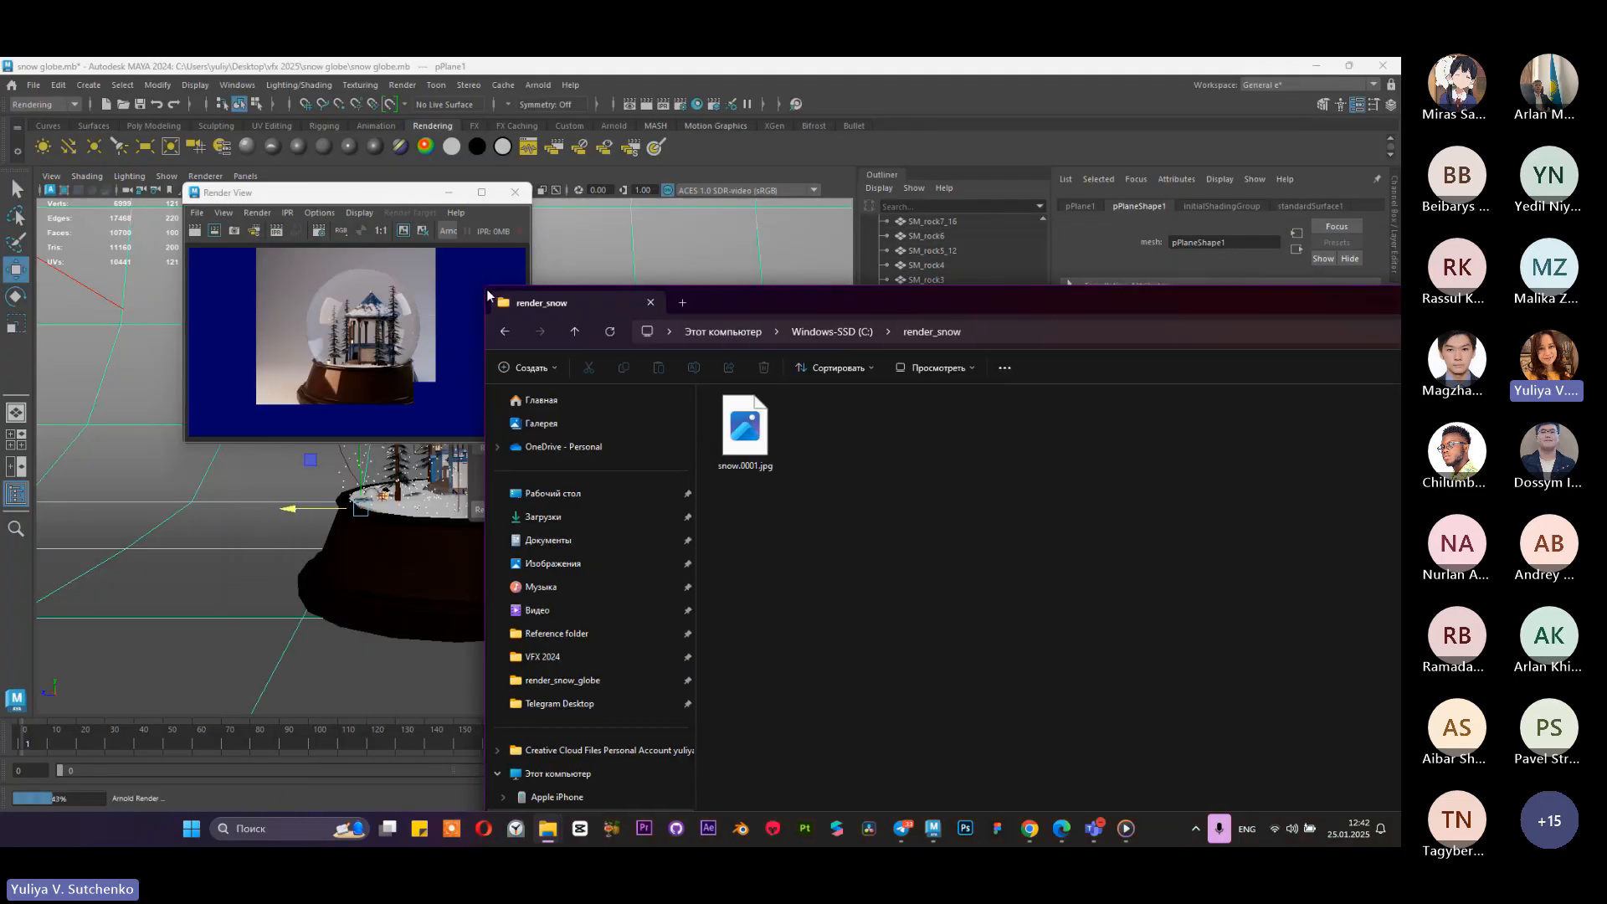
pyautogui.moveTo(1061, 313); pyautogui.dragTo(1389, 62)
pyautogui.moveTo(1395, 245); pyautogui.dragTo(1399, 244)
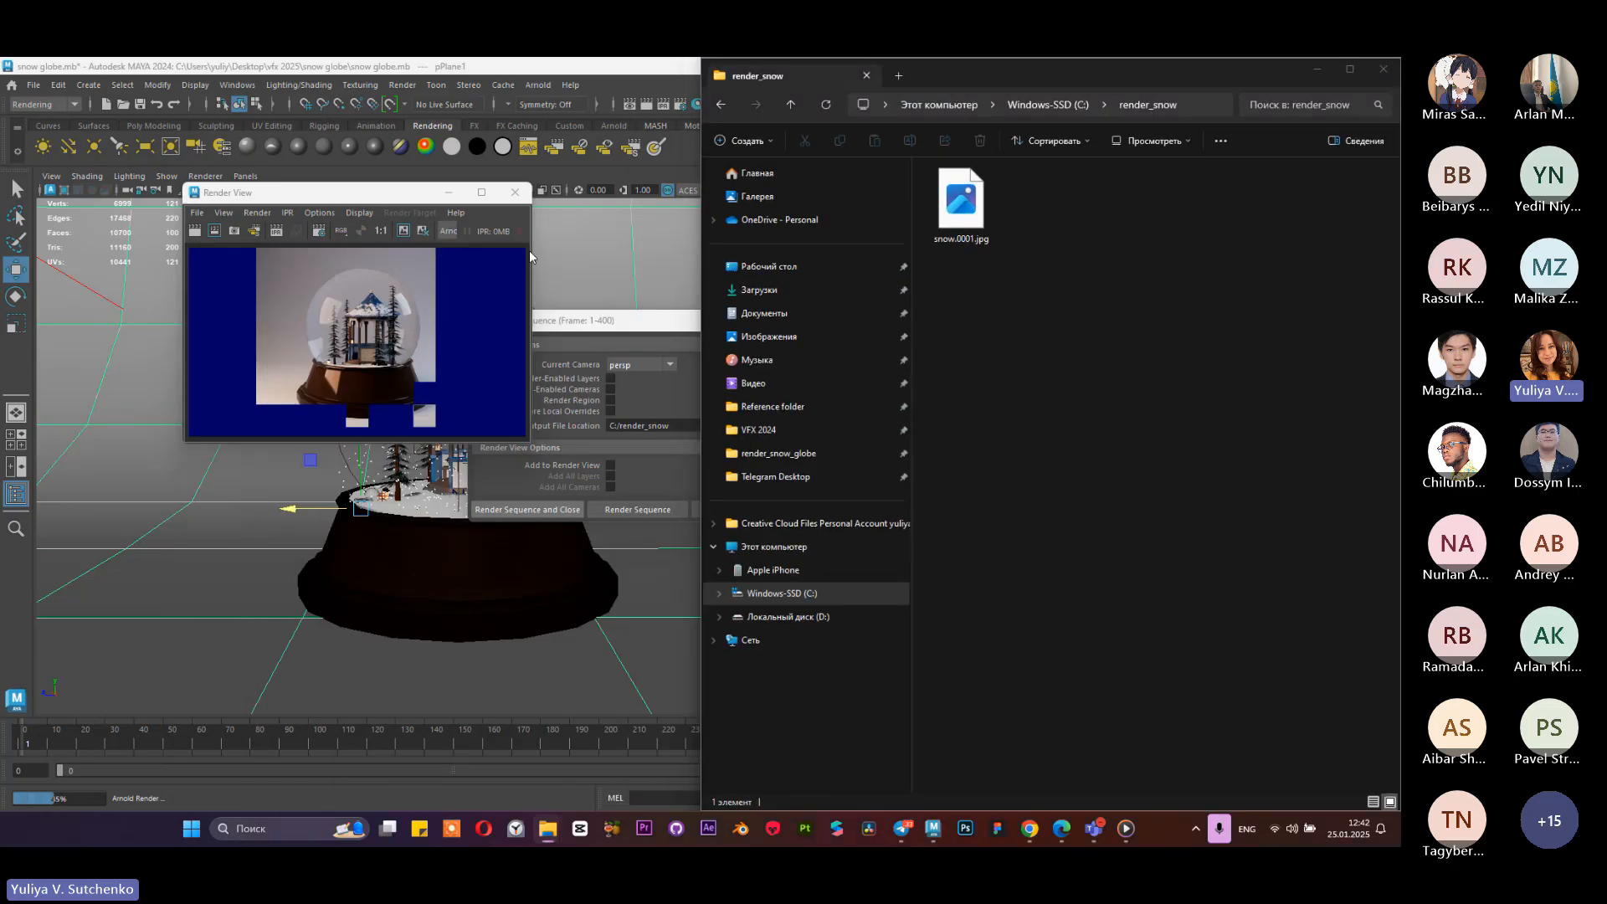
pyautogui.moveTo(969, 76); pyautogui.dragTo(663, 209)
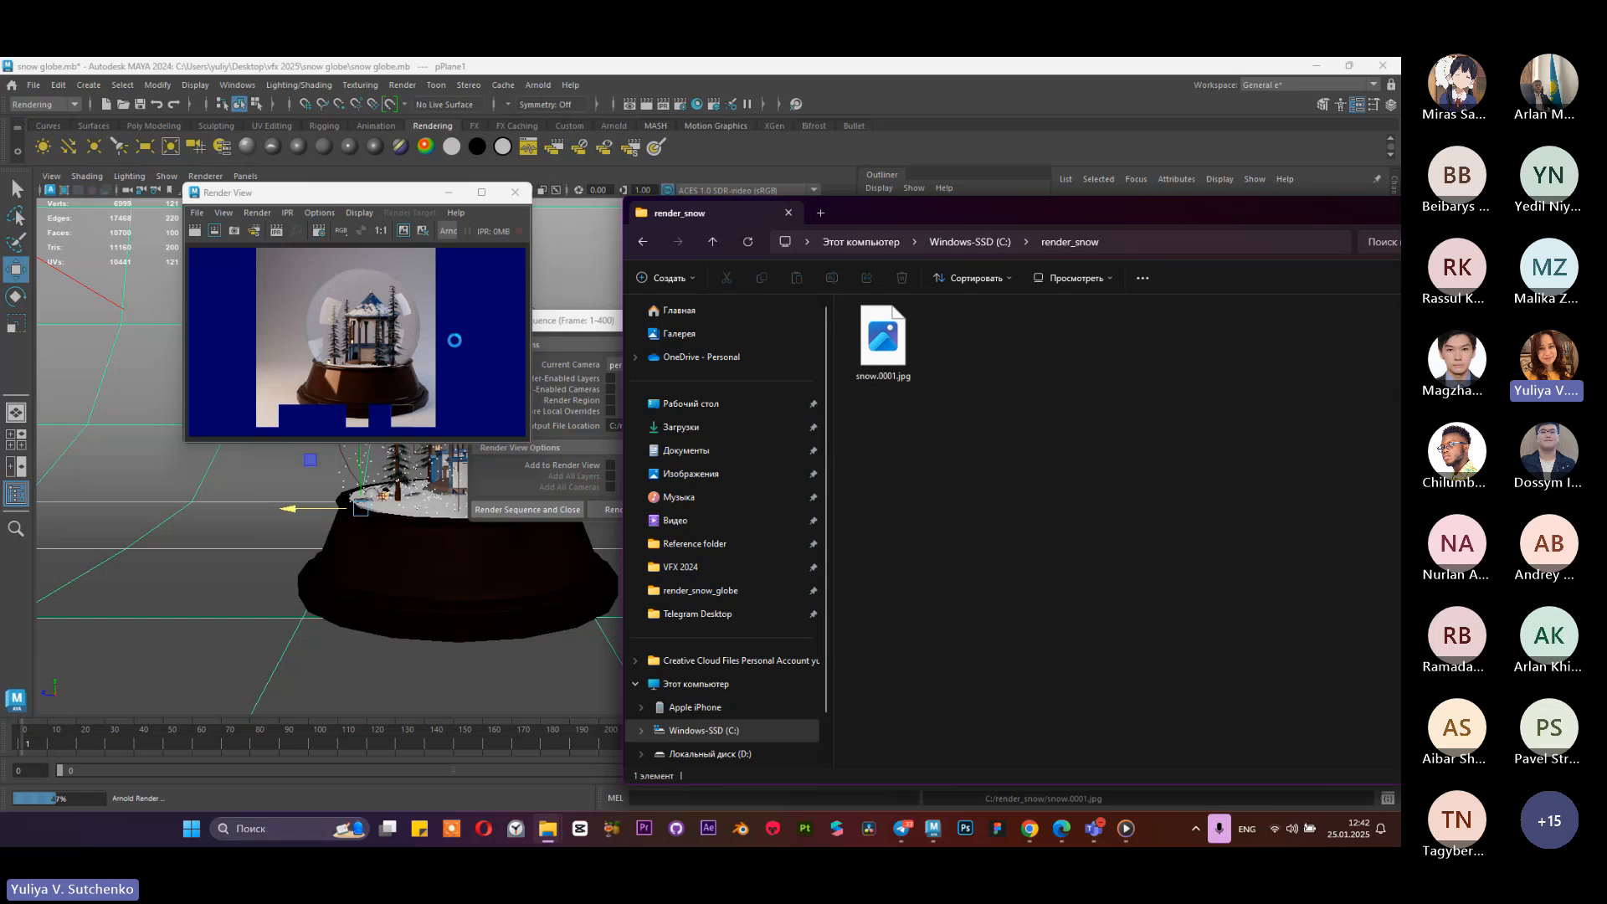
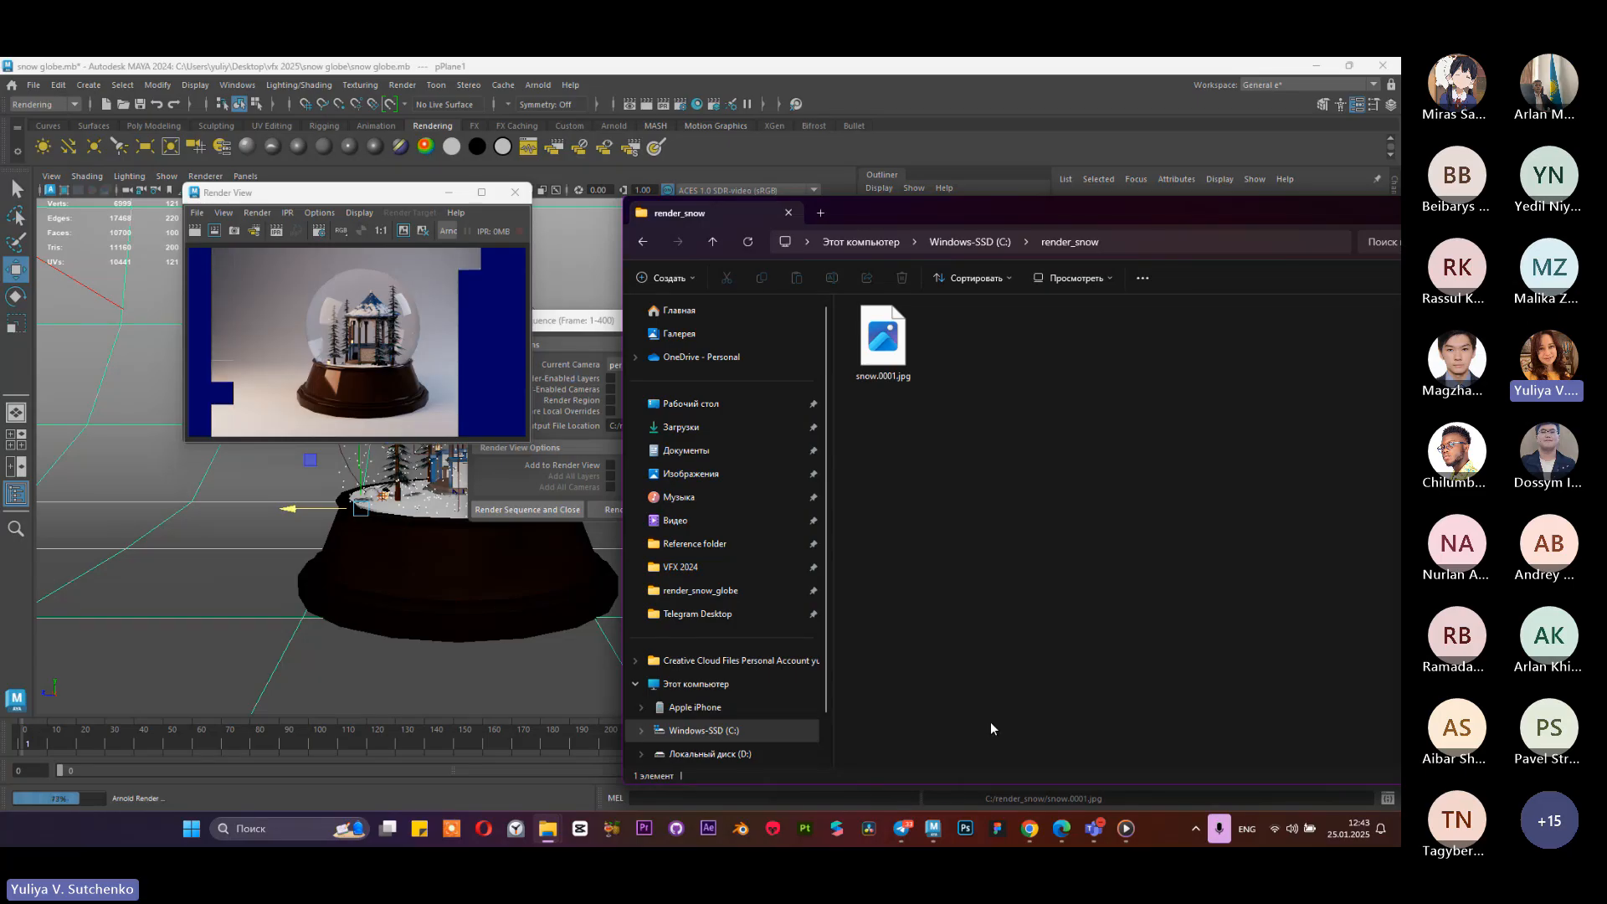
# Step: Switch to Chrome and copy the URL of the YouTube video "VFX 2024 Practice 3 - Compose Video from Images (ffmpeg method)"
pyautogui.click(1029, 828)
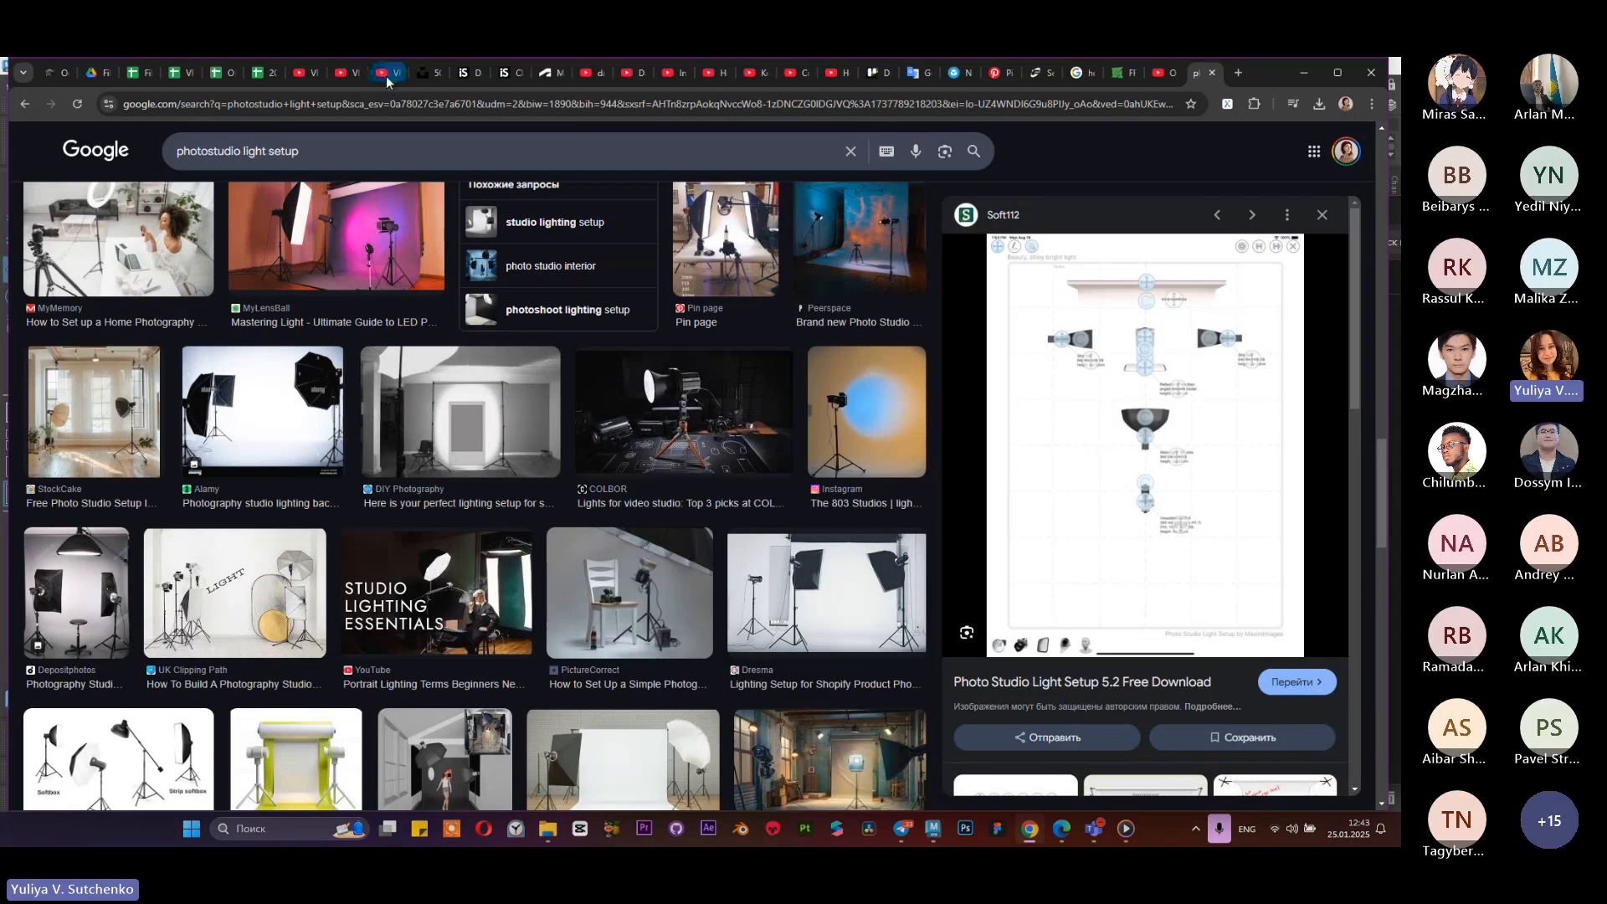
pyautogui.click(390, 73)
pyautogui.rightClick(663, 408)
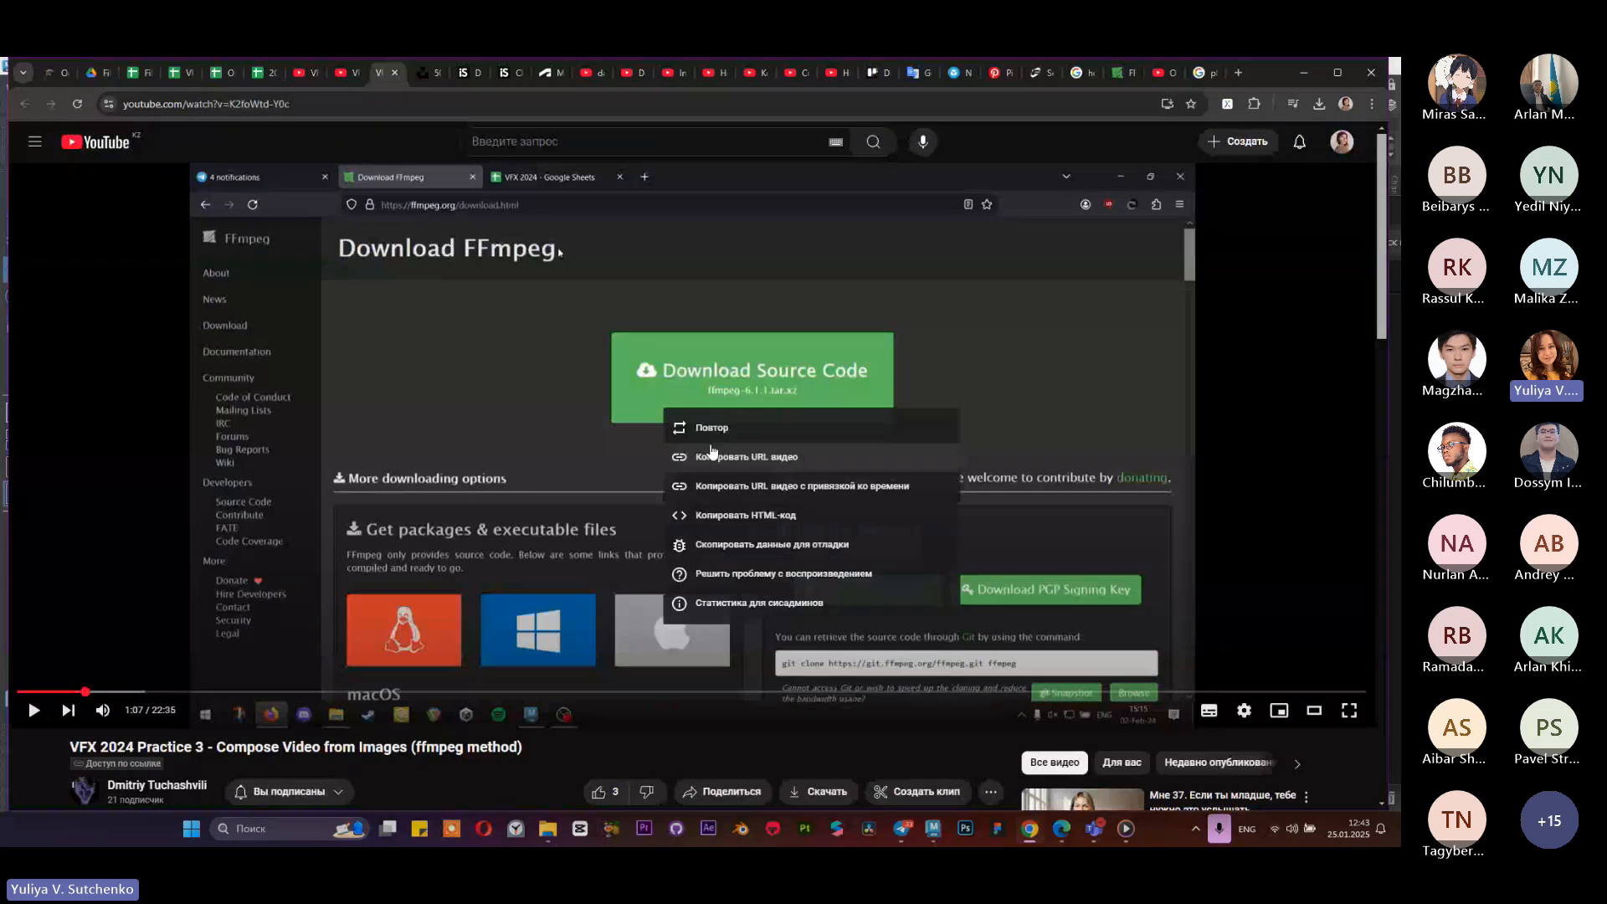
pyautogui.click(709, 456)
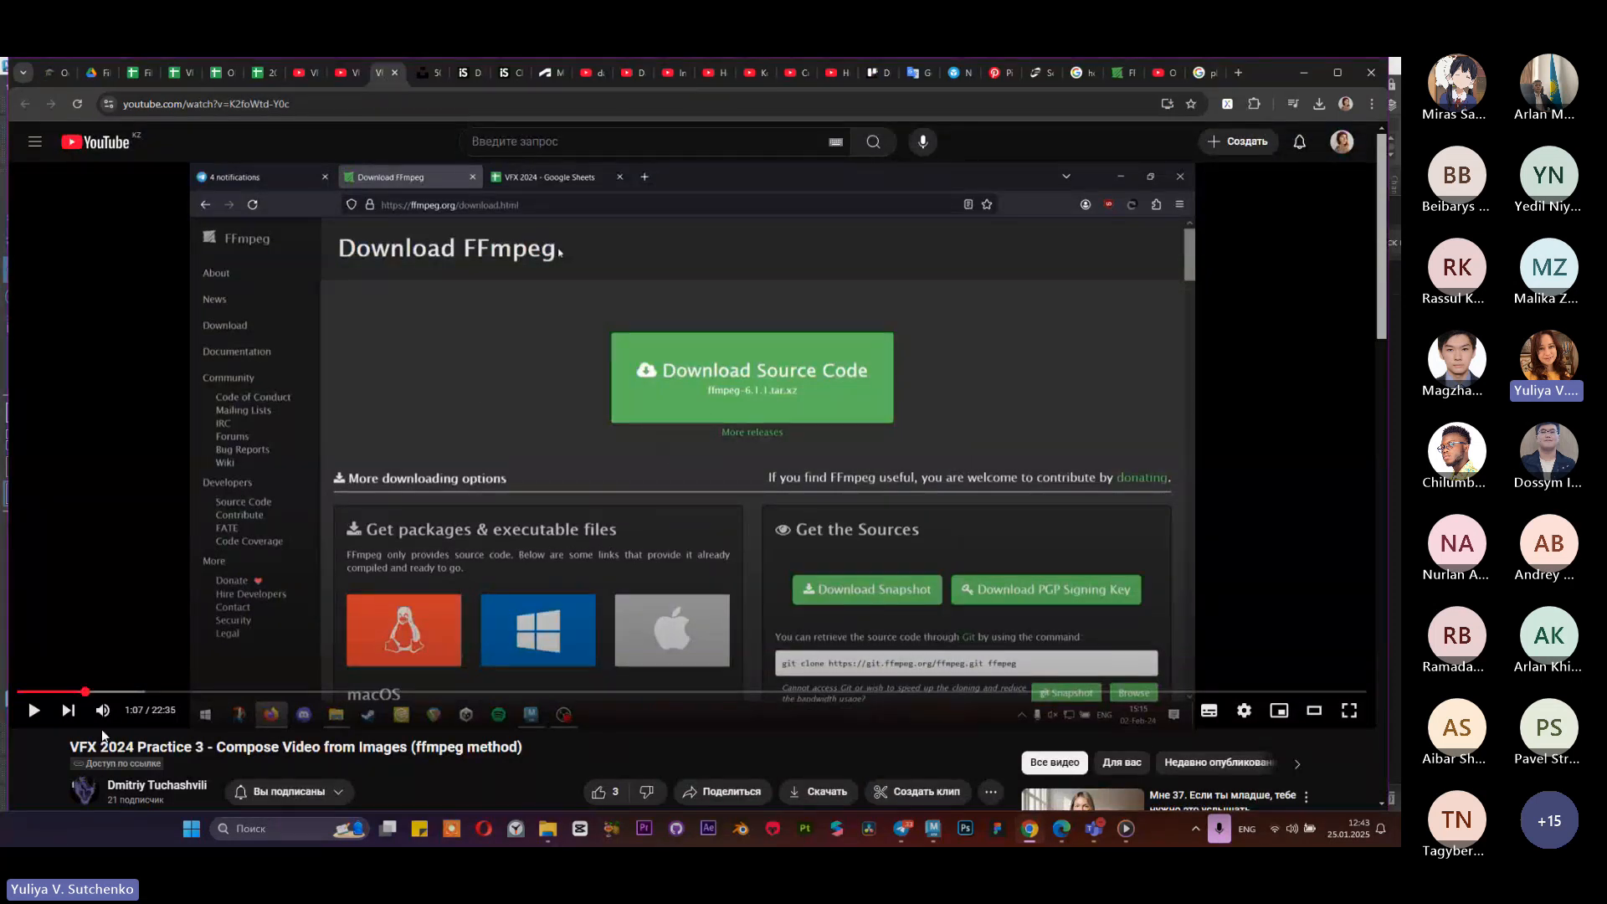
pyautogui.click(899, 830)
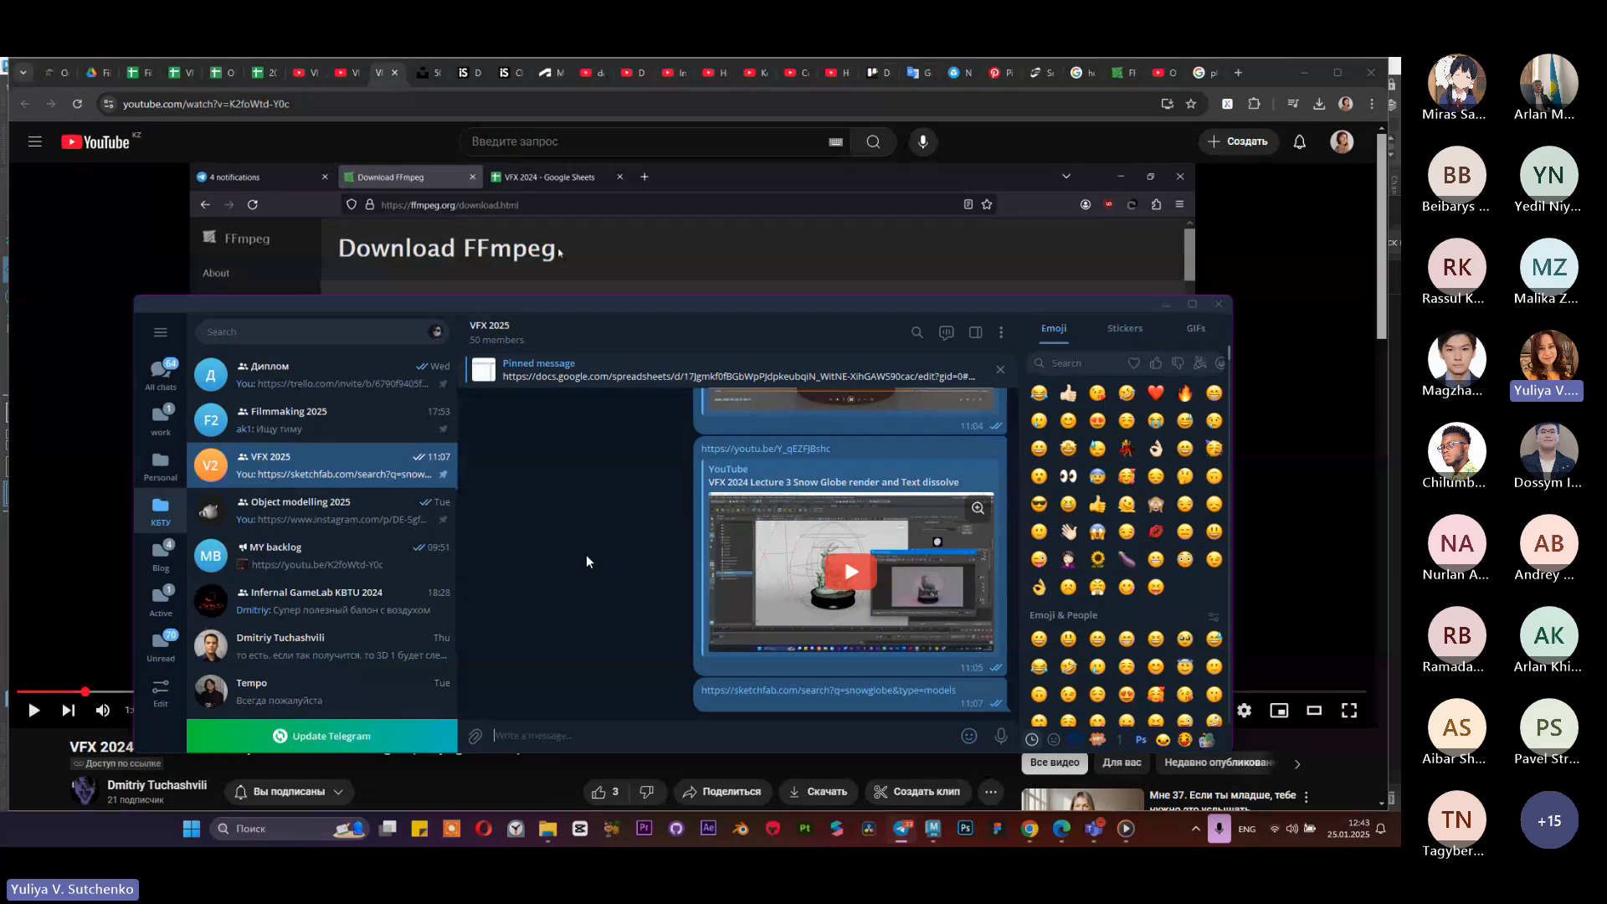
pyautogui.write('https://youtu.be/K2foWtd-Y0c')
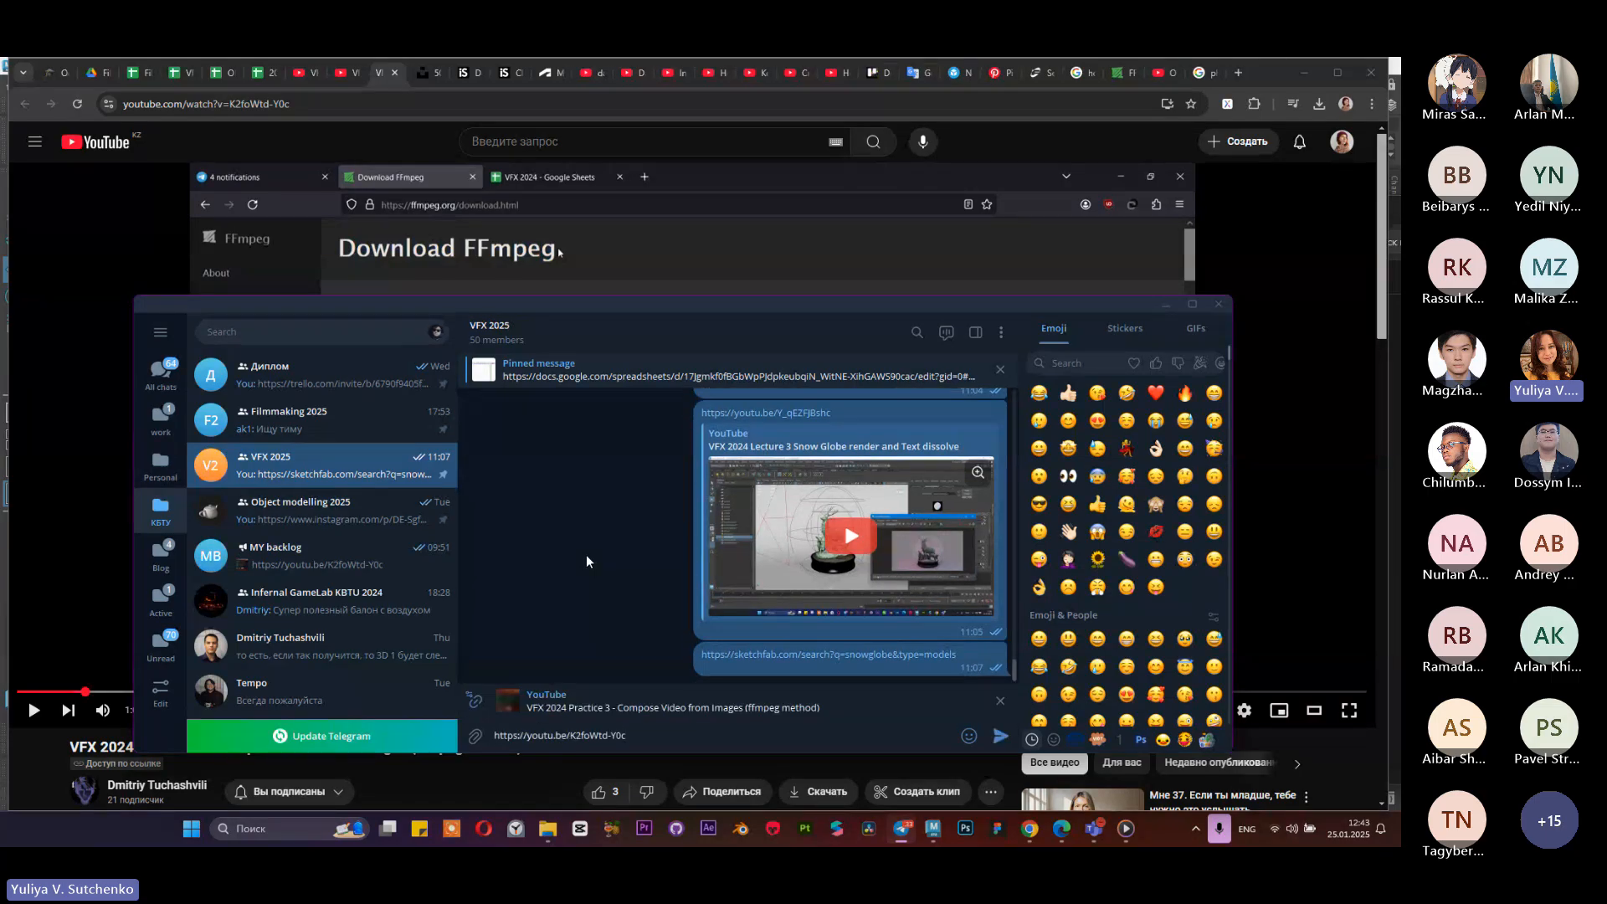
pyautogui.press('Return')
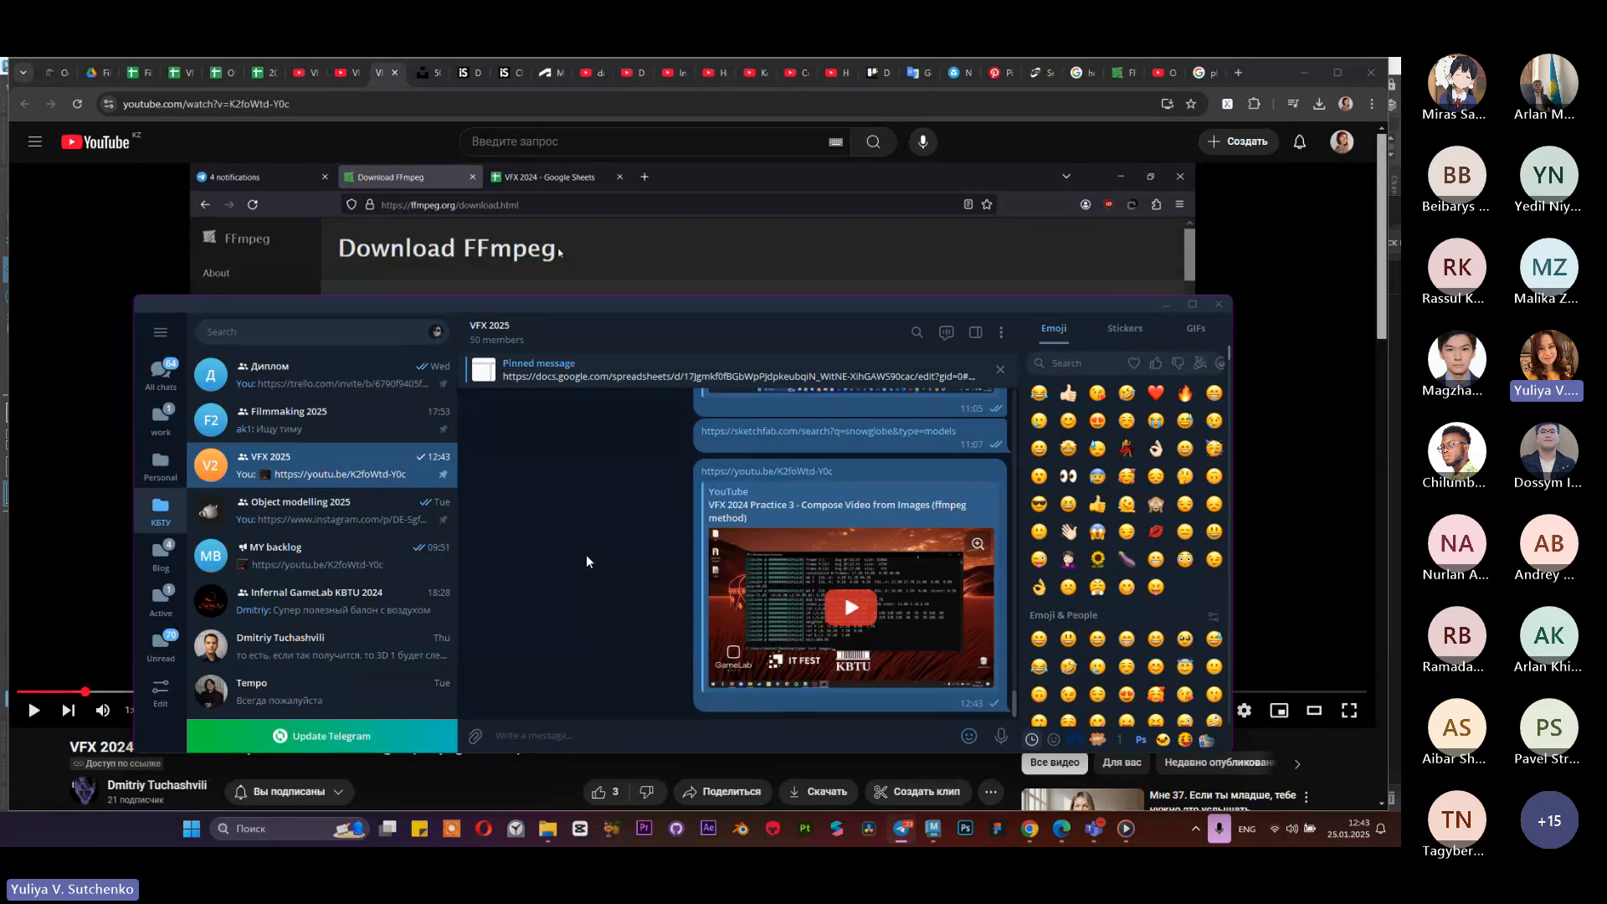
pyautogui.click(1164, 307)
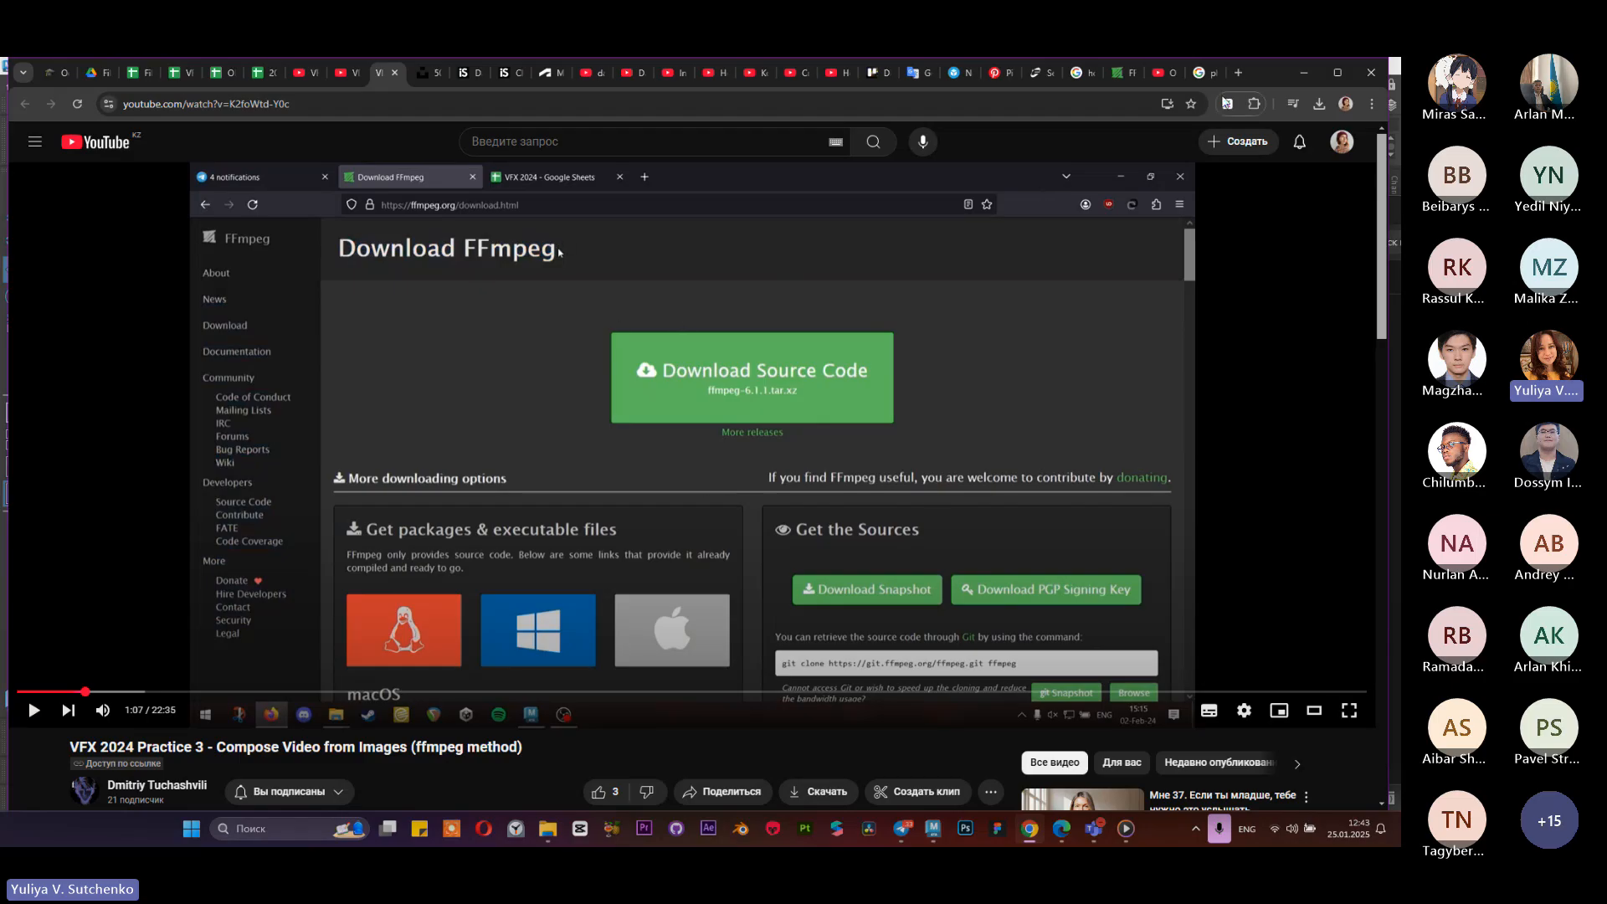
# Step: Search Google in a new browser tab for "create video from images sequence"
pyautogui.click(1233, 73)
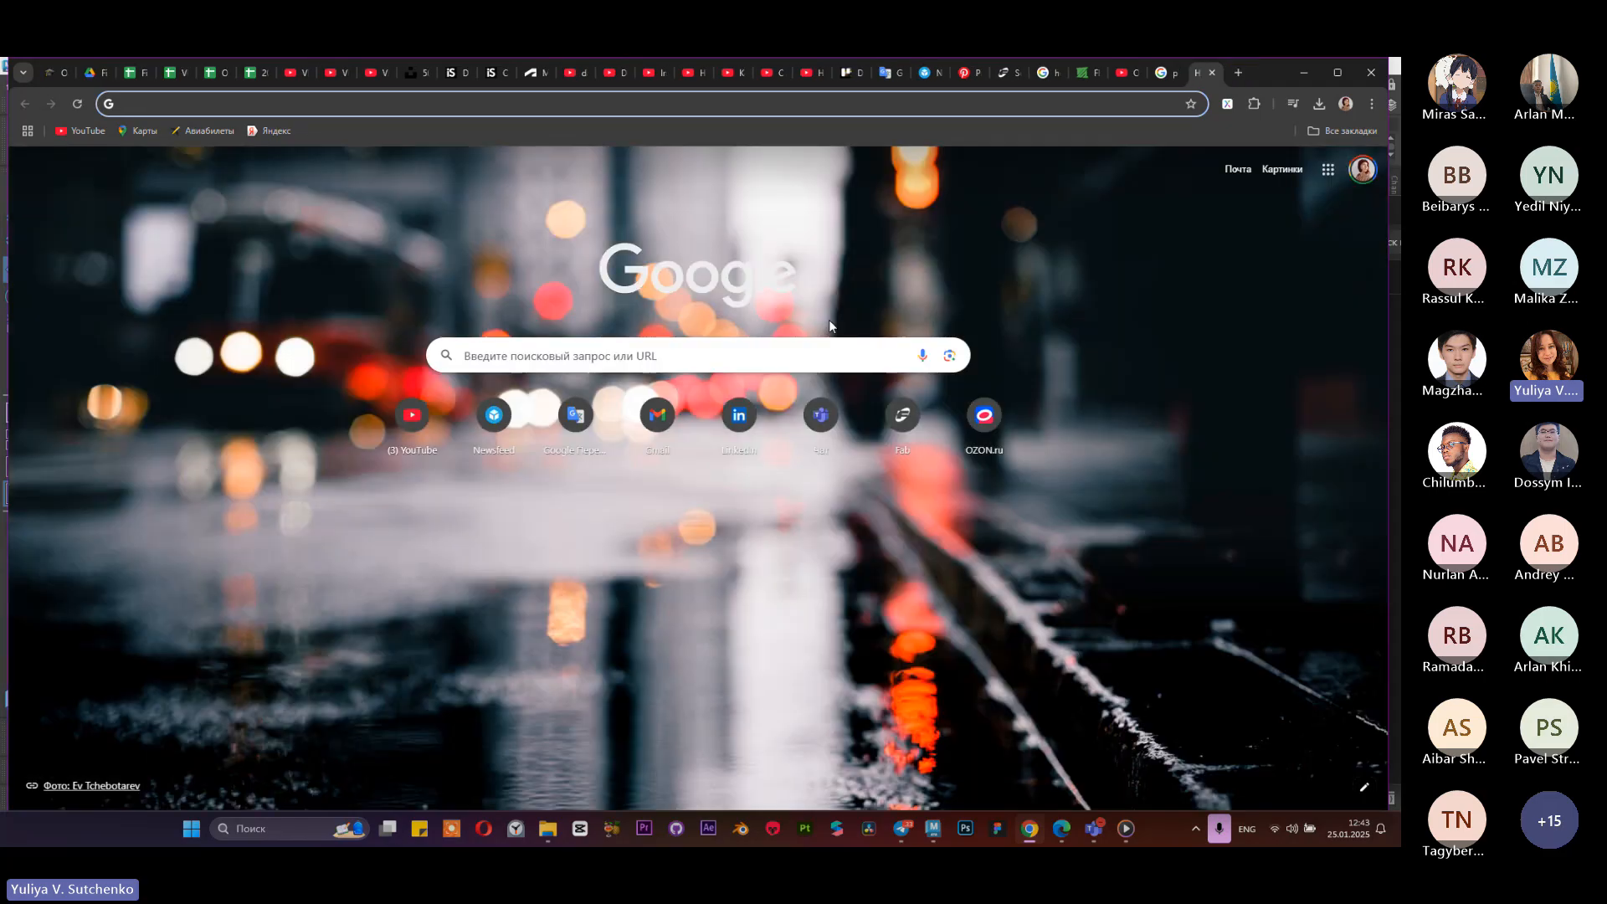
pyautogui.write('video ')
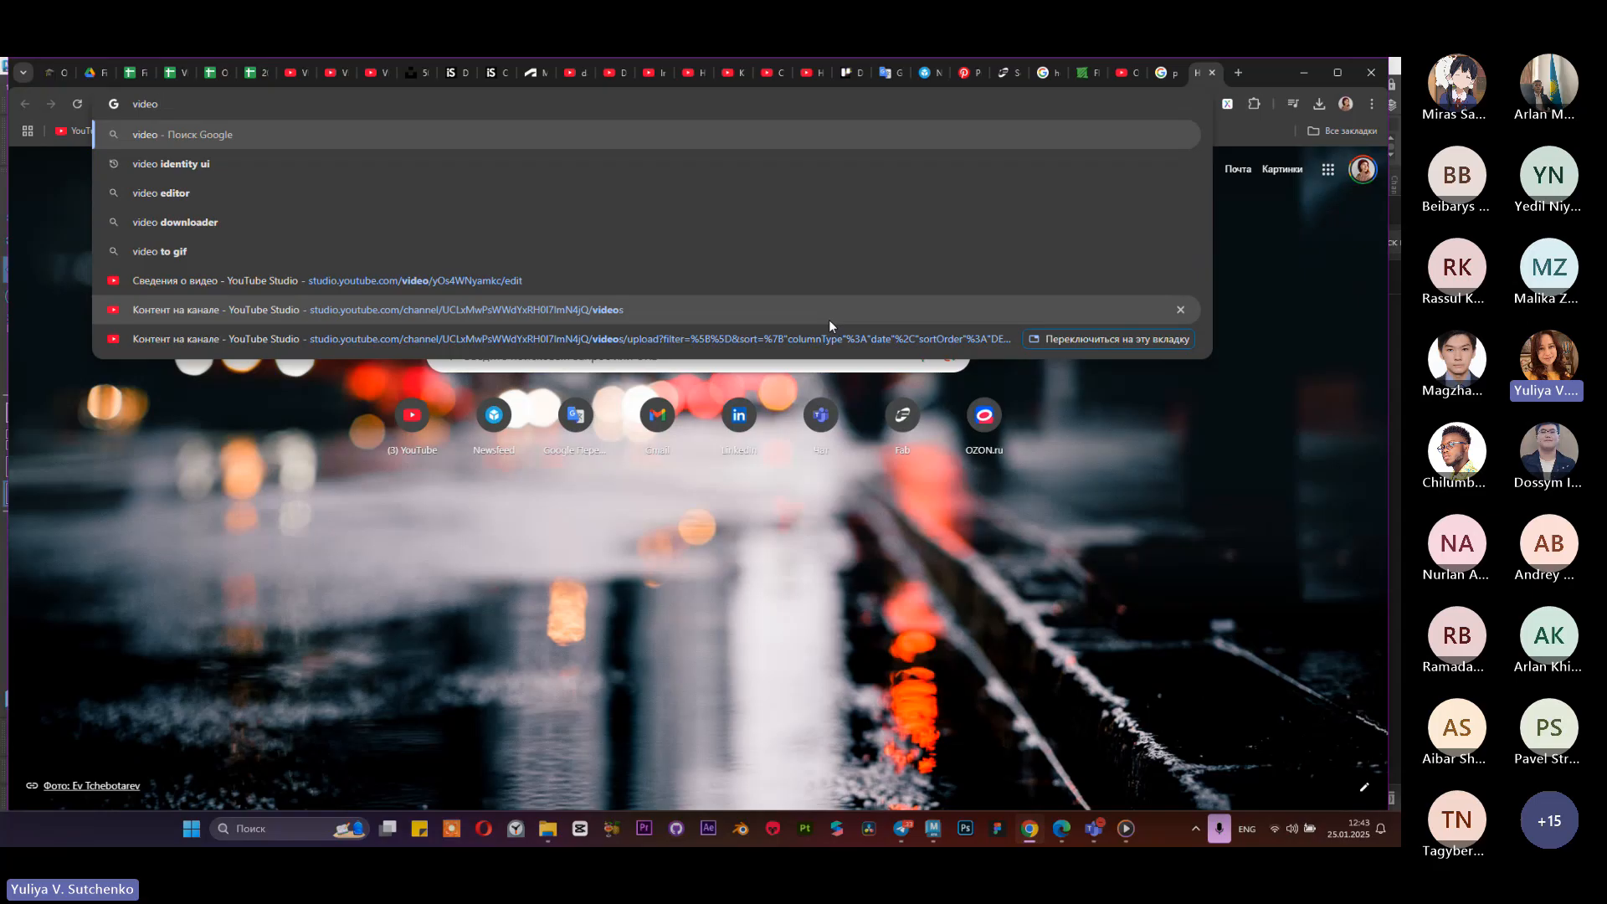
pyautogui.write('form')
pyautogui.press('BackSpace')
pyautogui.press('BackSpace')
pyautogui.press('BackSpace')
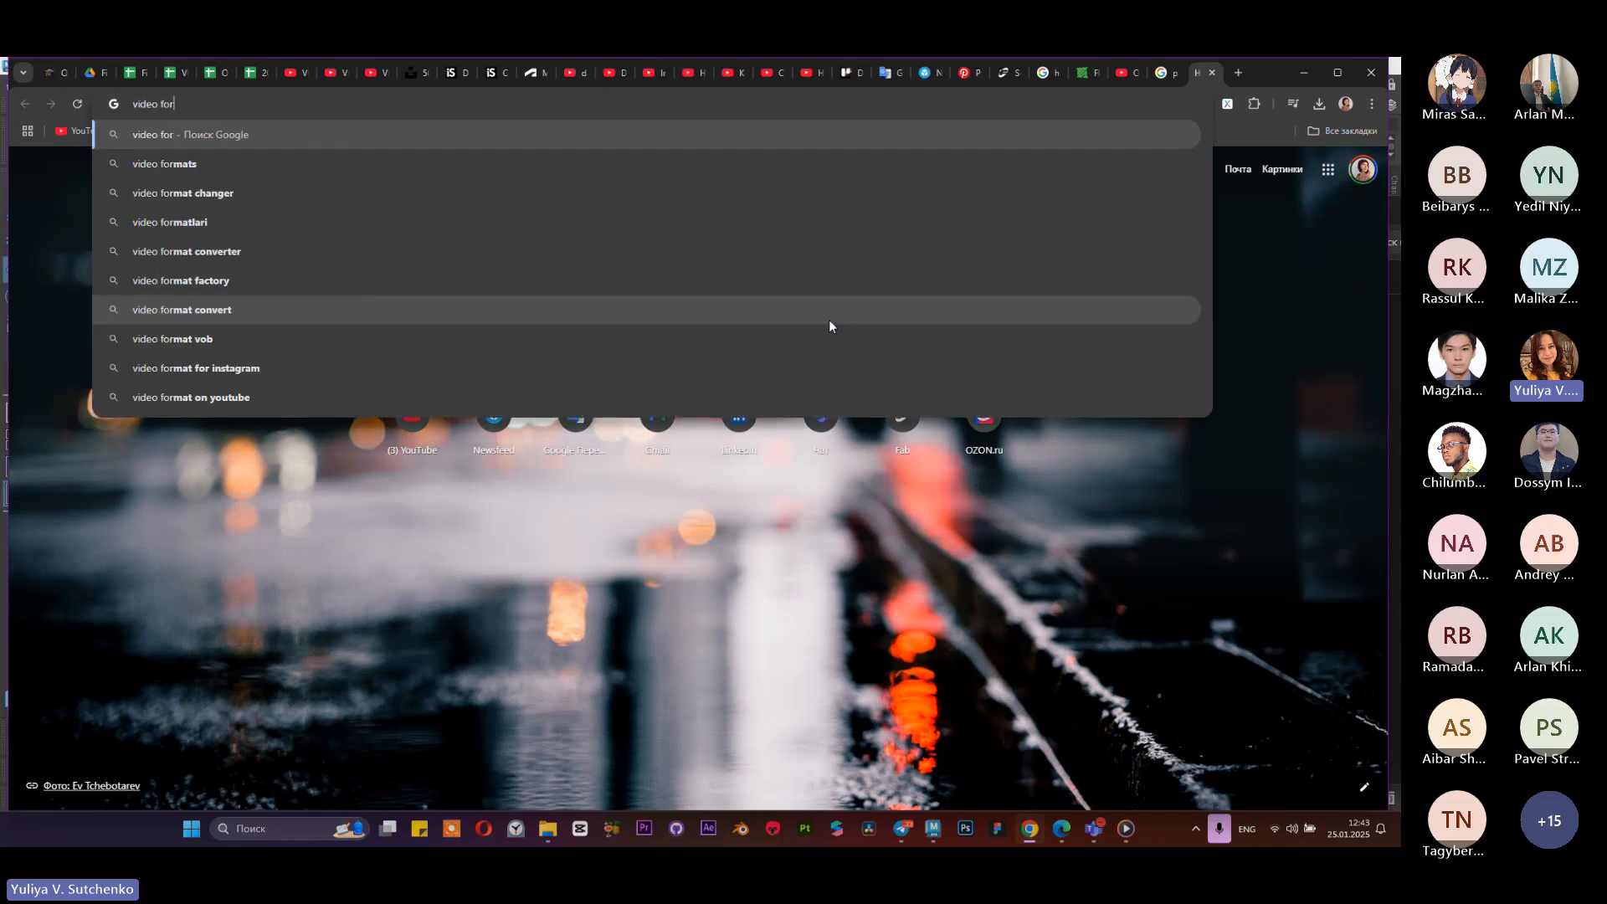
pyautogui.write('rom inmage ')
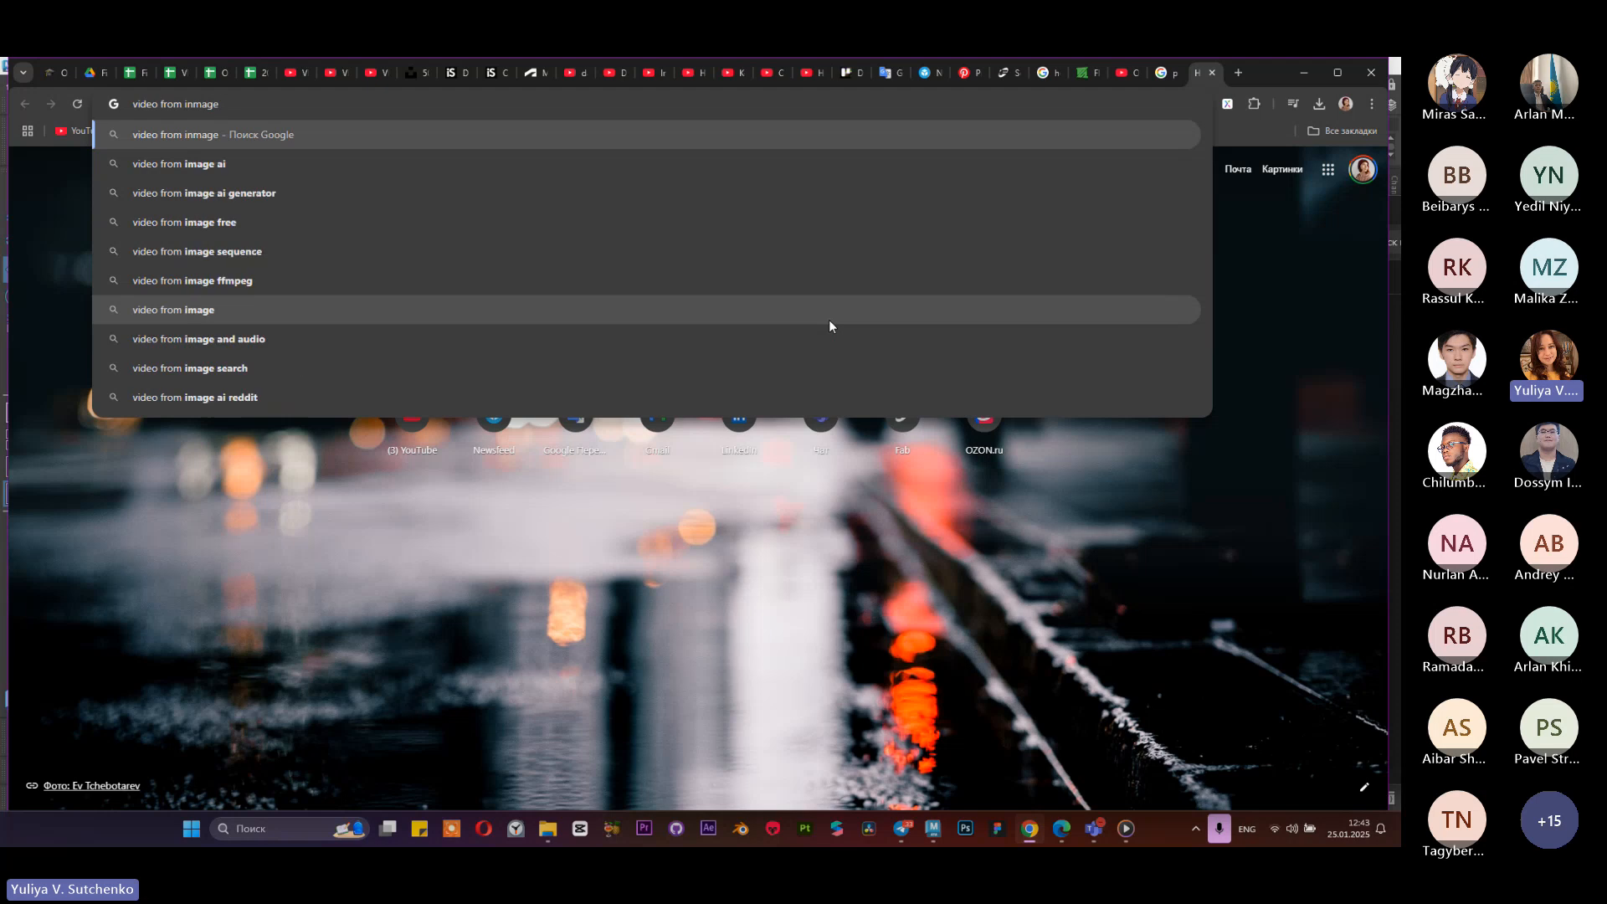
pyautogui.write('s')
pyautogui.press('Down')
pyautogui.press('Down')
pyautogui.press('Down')
pyautogui.press('Down')
pyautogui.press('Down')
pyautogui.press('Down')
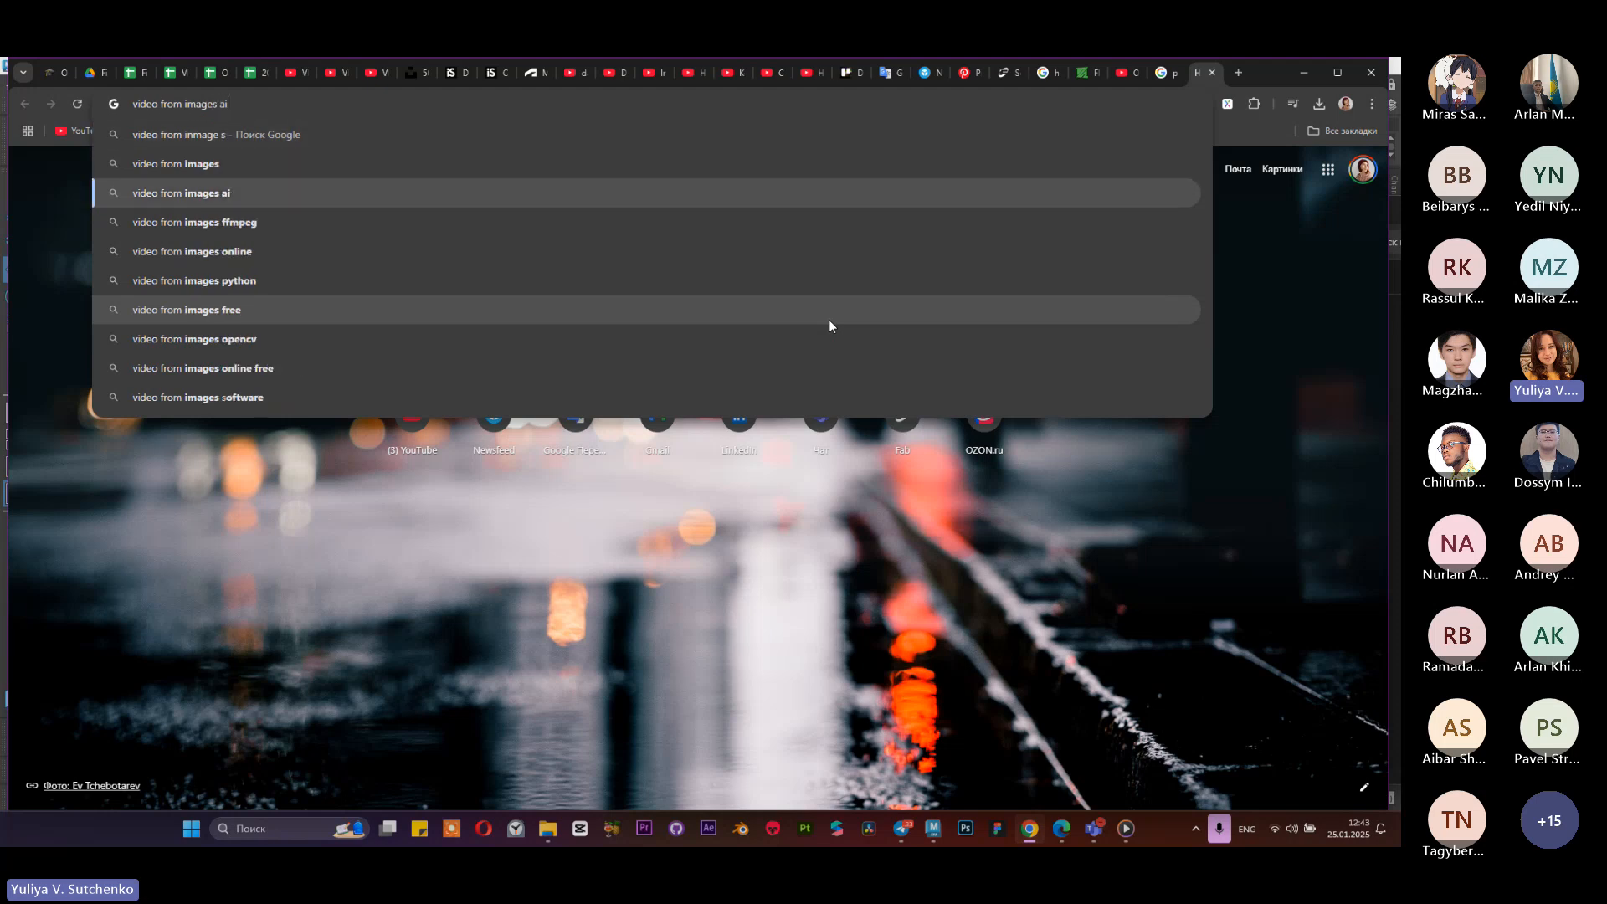
pyautogui.press('BackSpace')
pyautogui.press('BackSpace')
pyautogui.press('BackSpace')
pyautogui.press('BackSpace')
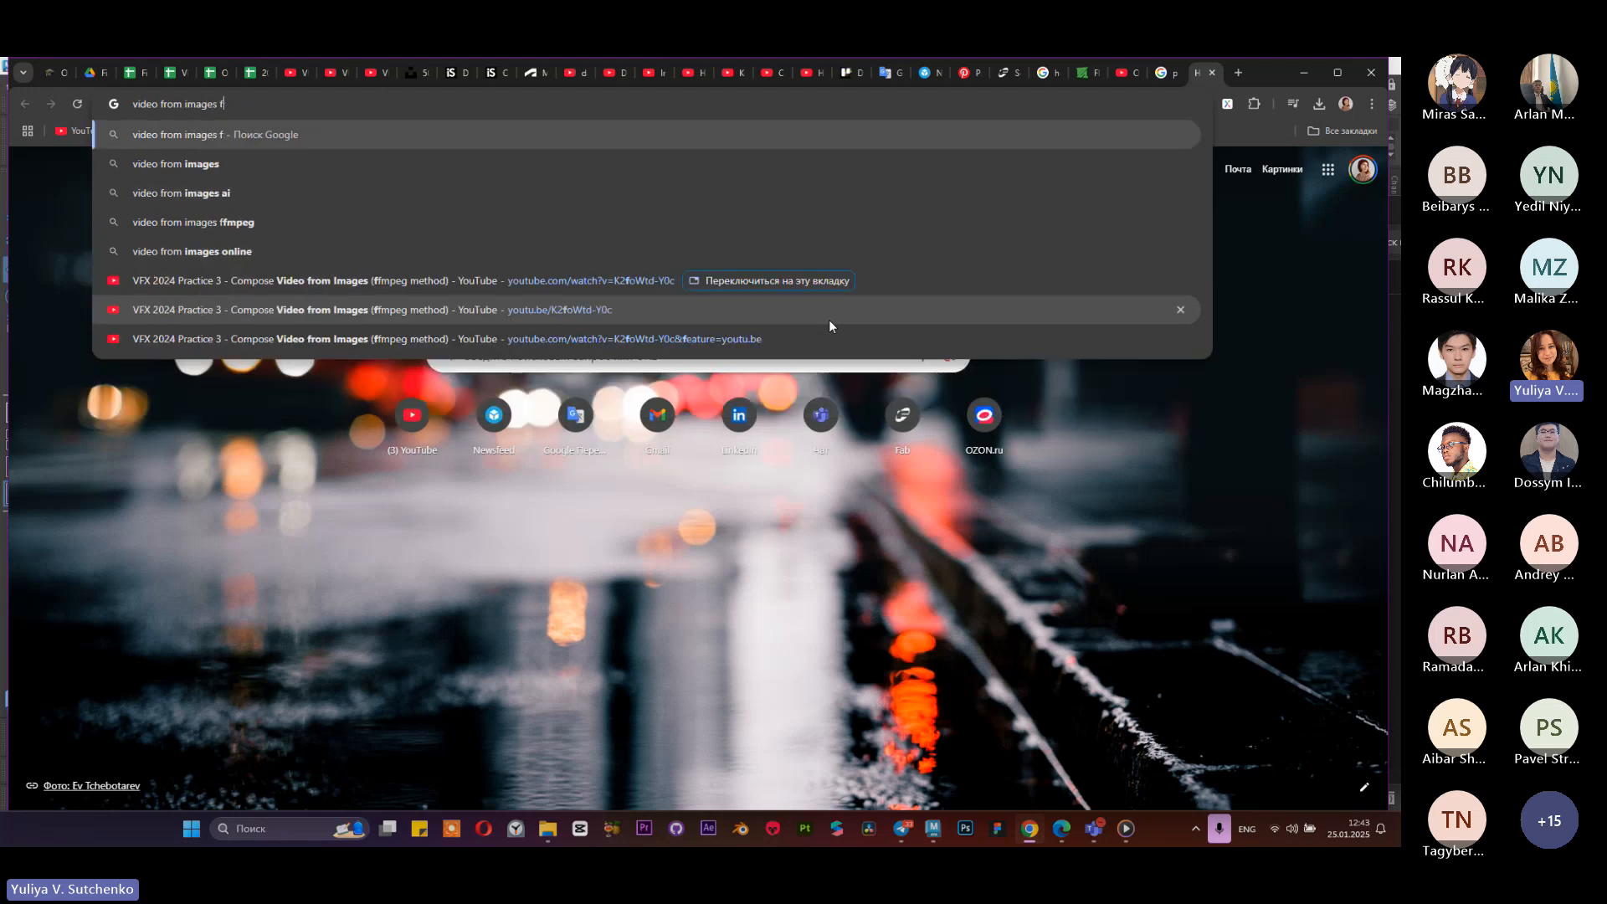
pyautogui.write('se')
pyautogui.press('Down')
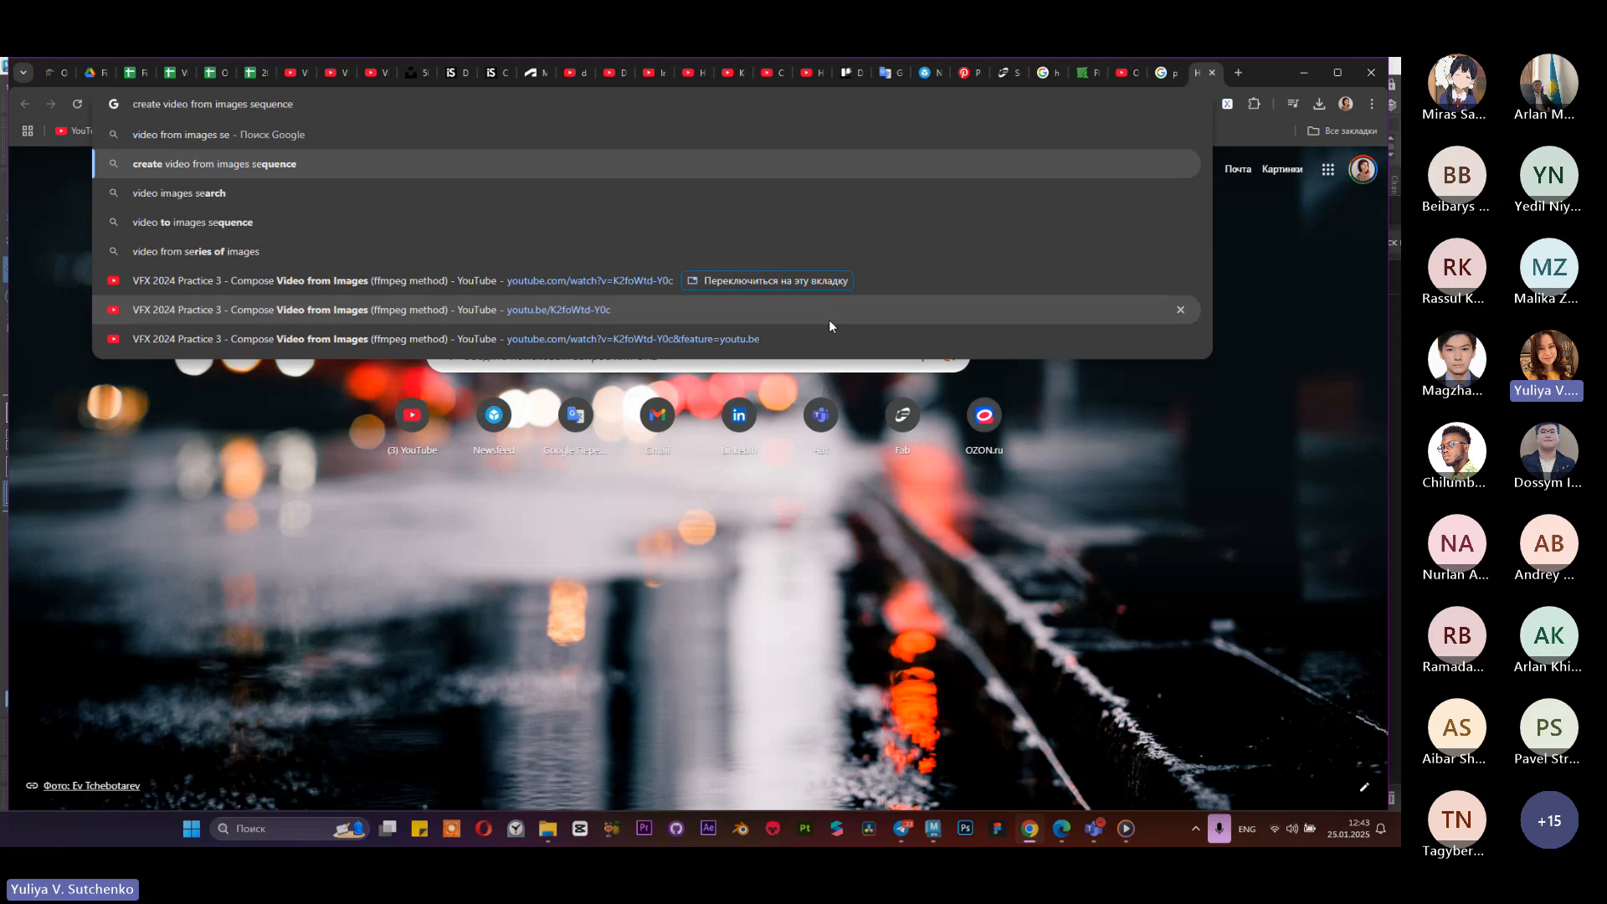
pyautogui.press('Return')
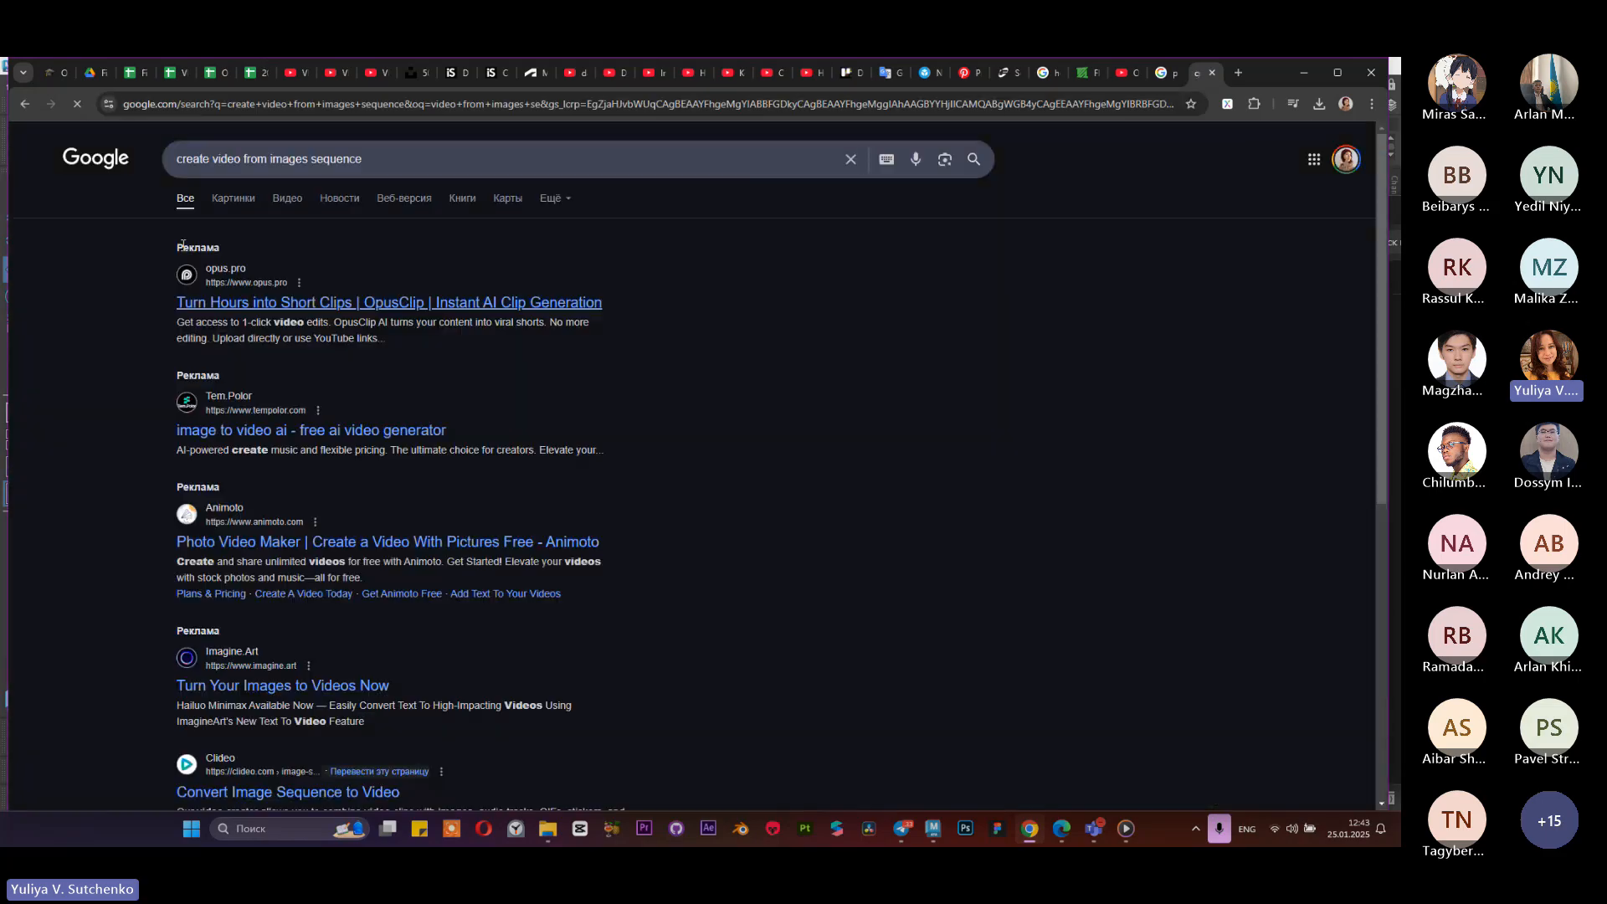
# Step: Look through the search results for image-sequence-to-video converters, then close the search tab and minimize the browser
pyautogui.scroll(-1, 285, 368)
pyautogui.scroll(-2, 268, 393)
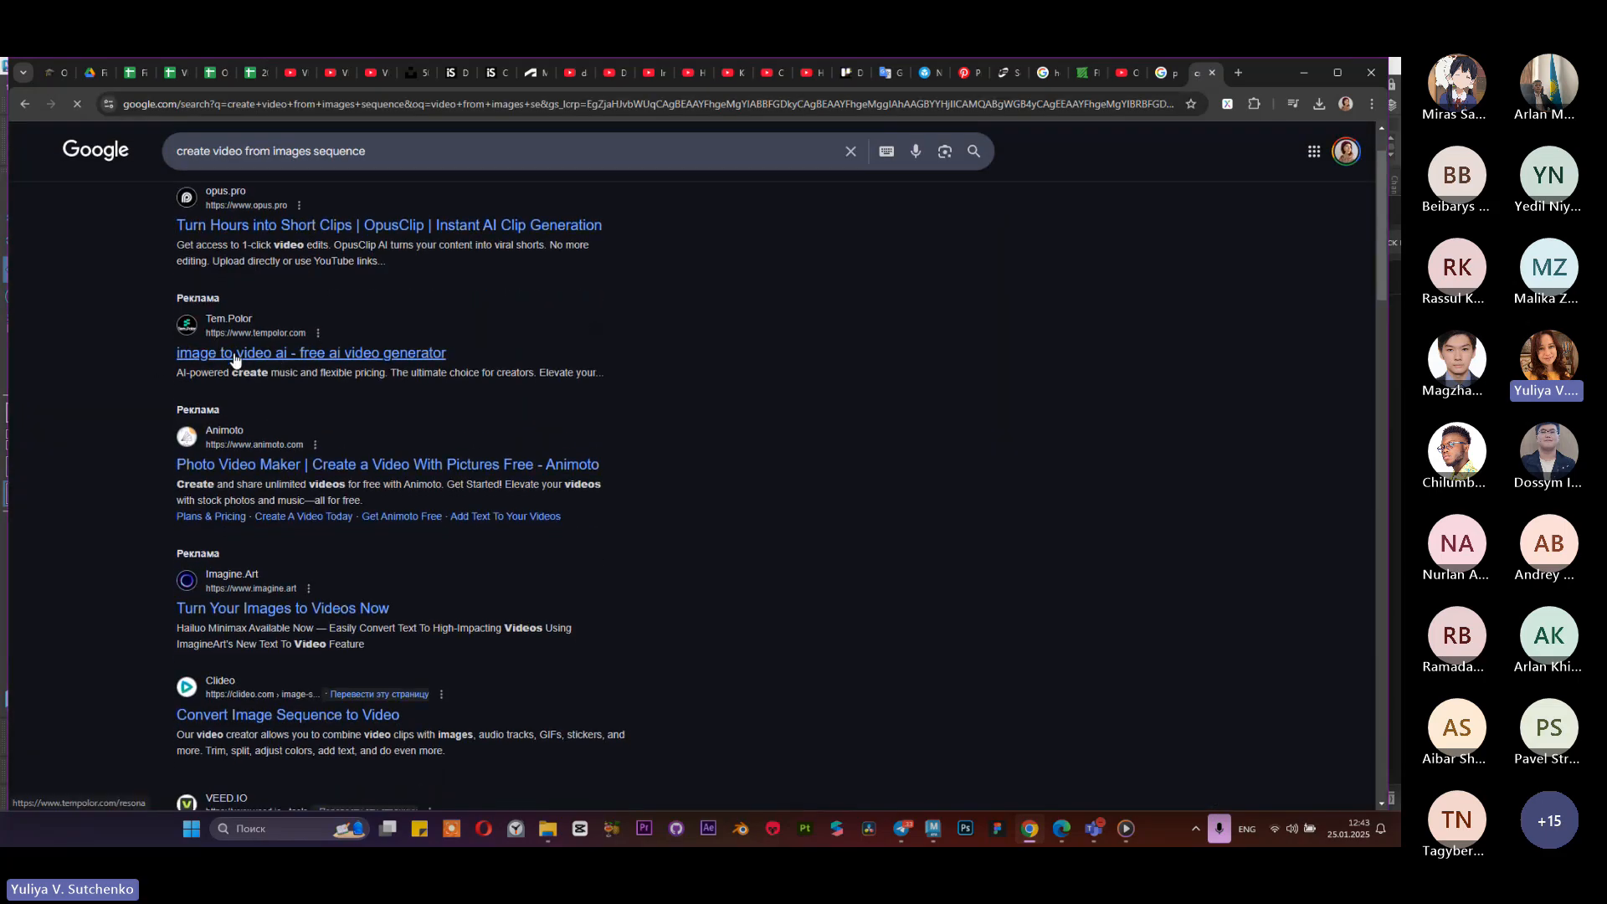
pyautogui.scroll(-5, 251, 423)
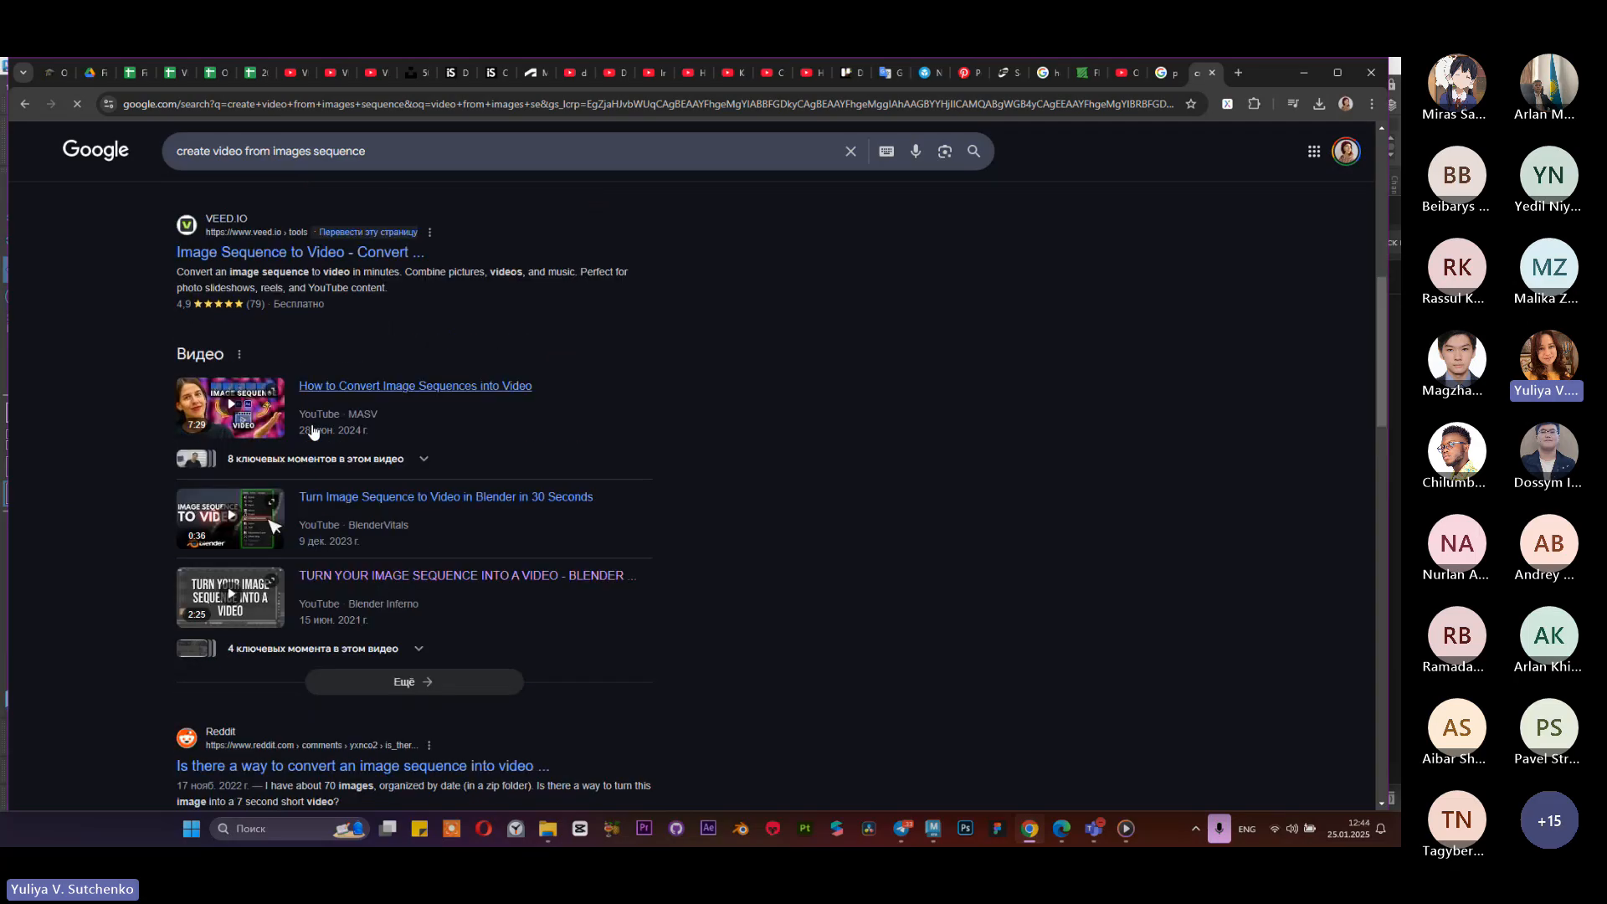
pyautogui.scroll(-3, 320, 544)
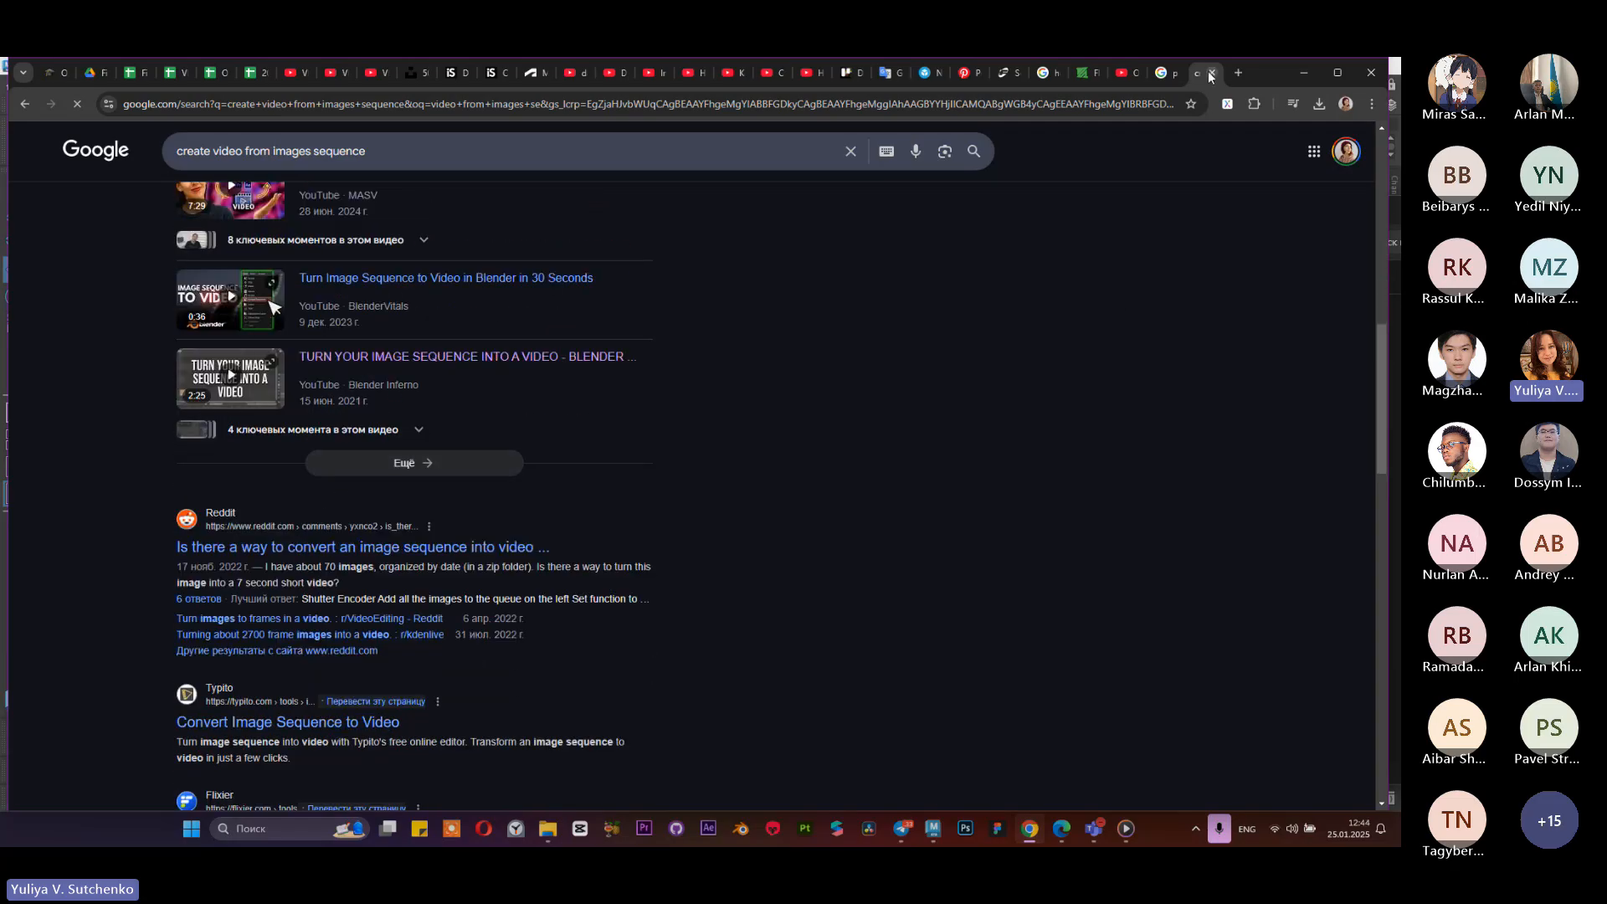
pyautogui.hotkey('ctrl', 'w')
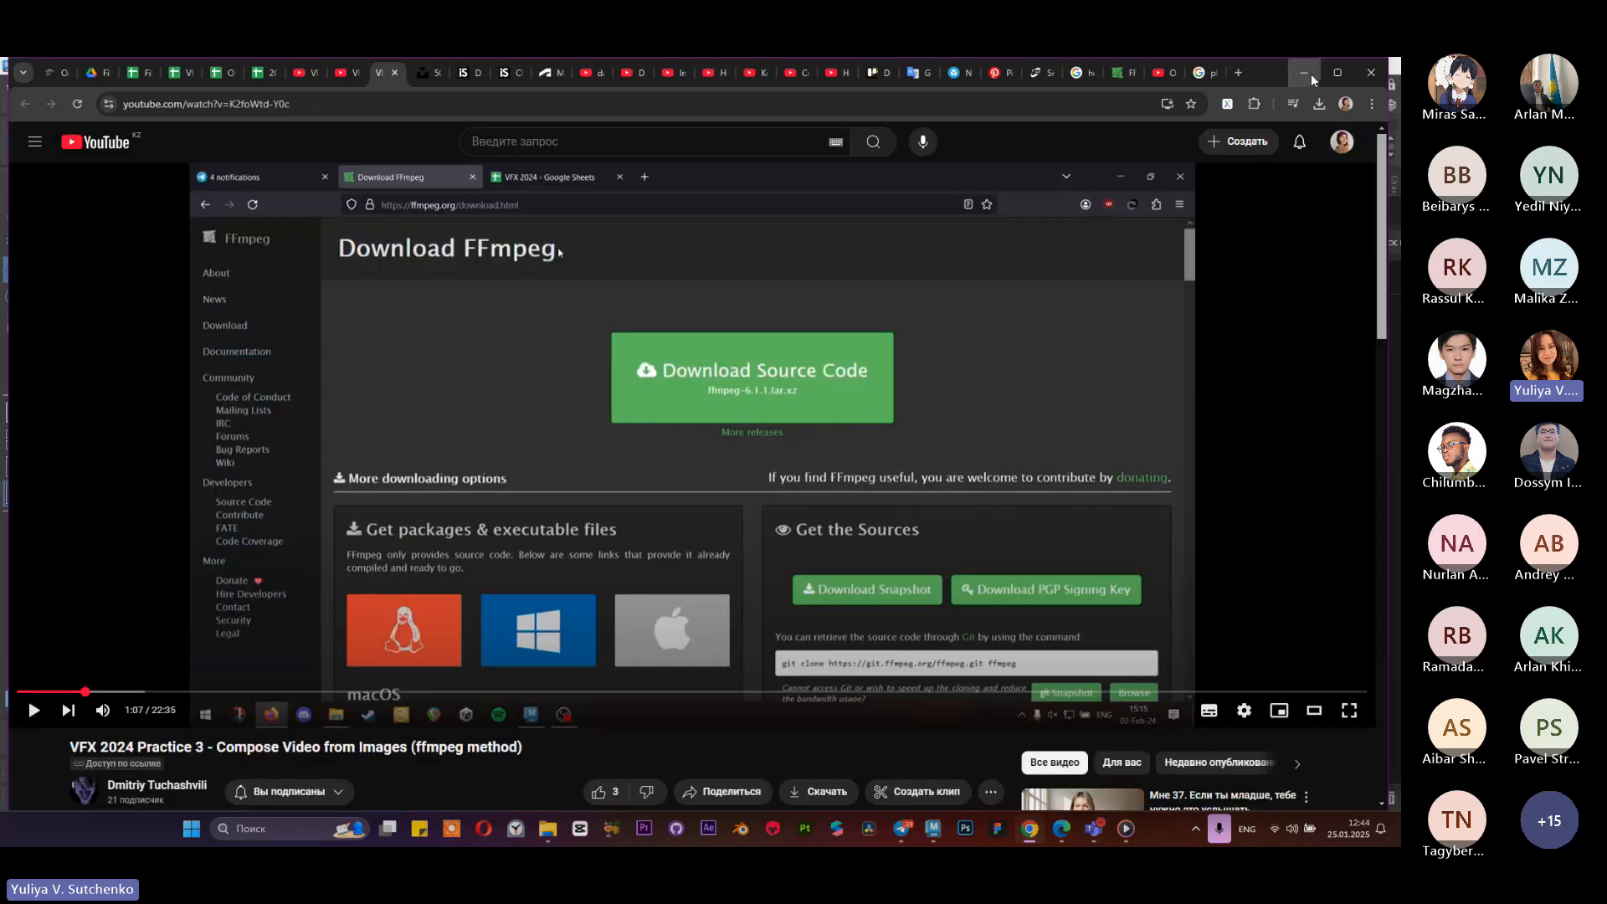
pyautogui.click(1310, 73)
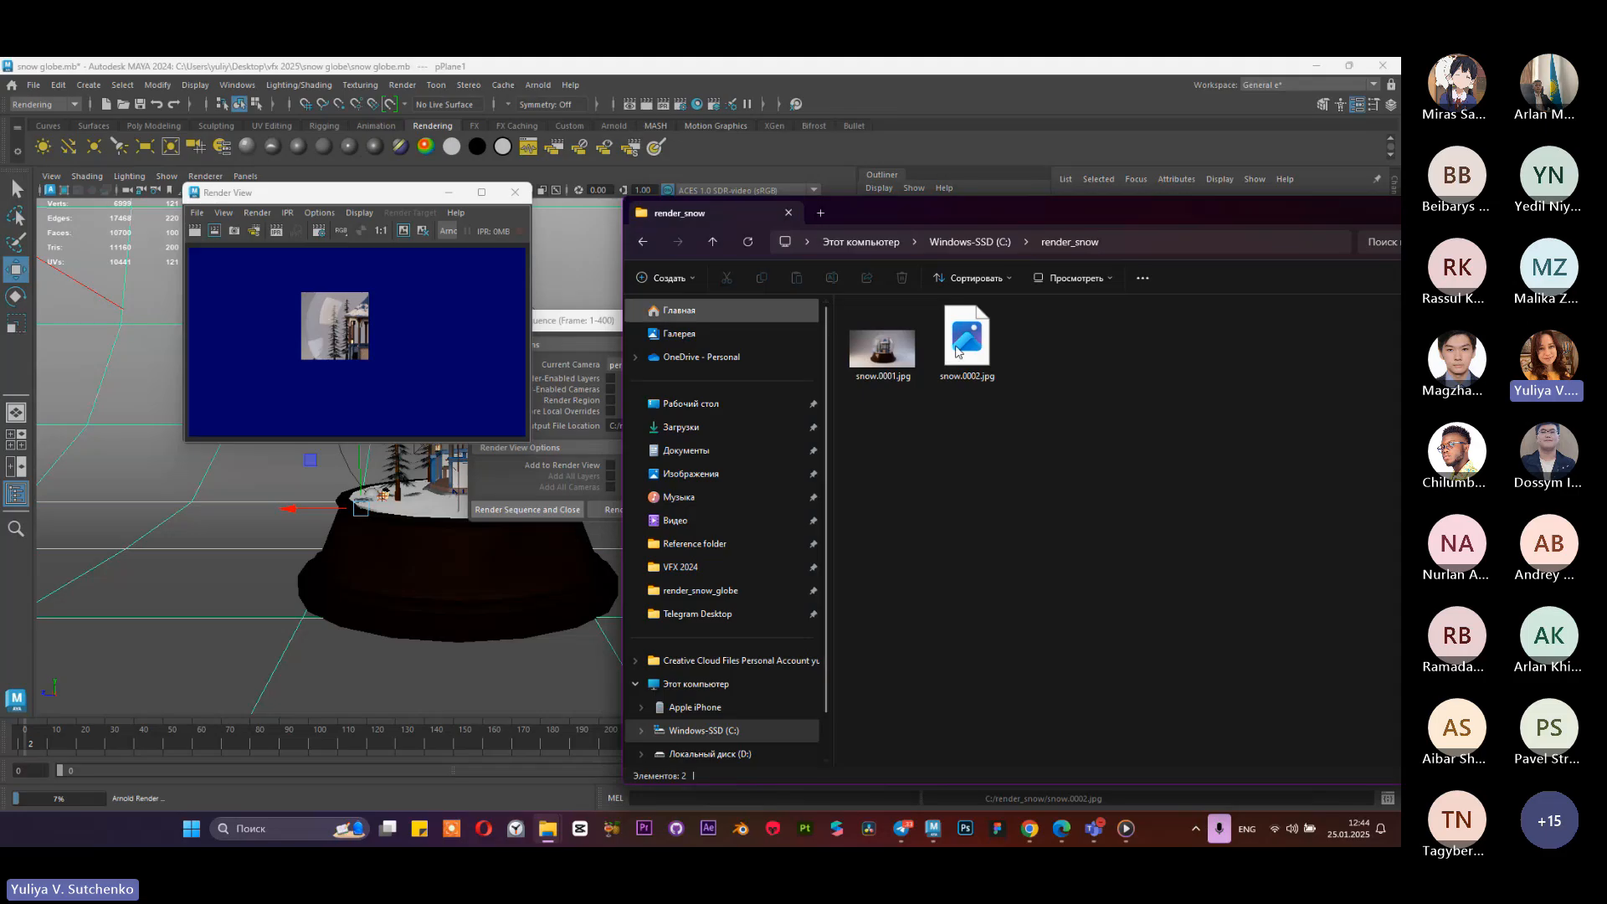
# Step: Open the rendered frame snow.0001.jpg, inspect the snow globe up close, then close the image and minimize the folder window
pyautogui.click(885, 351)
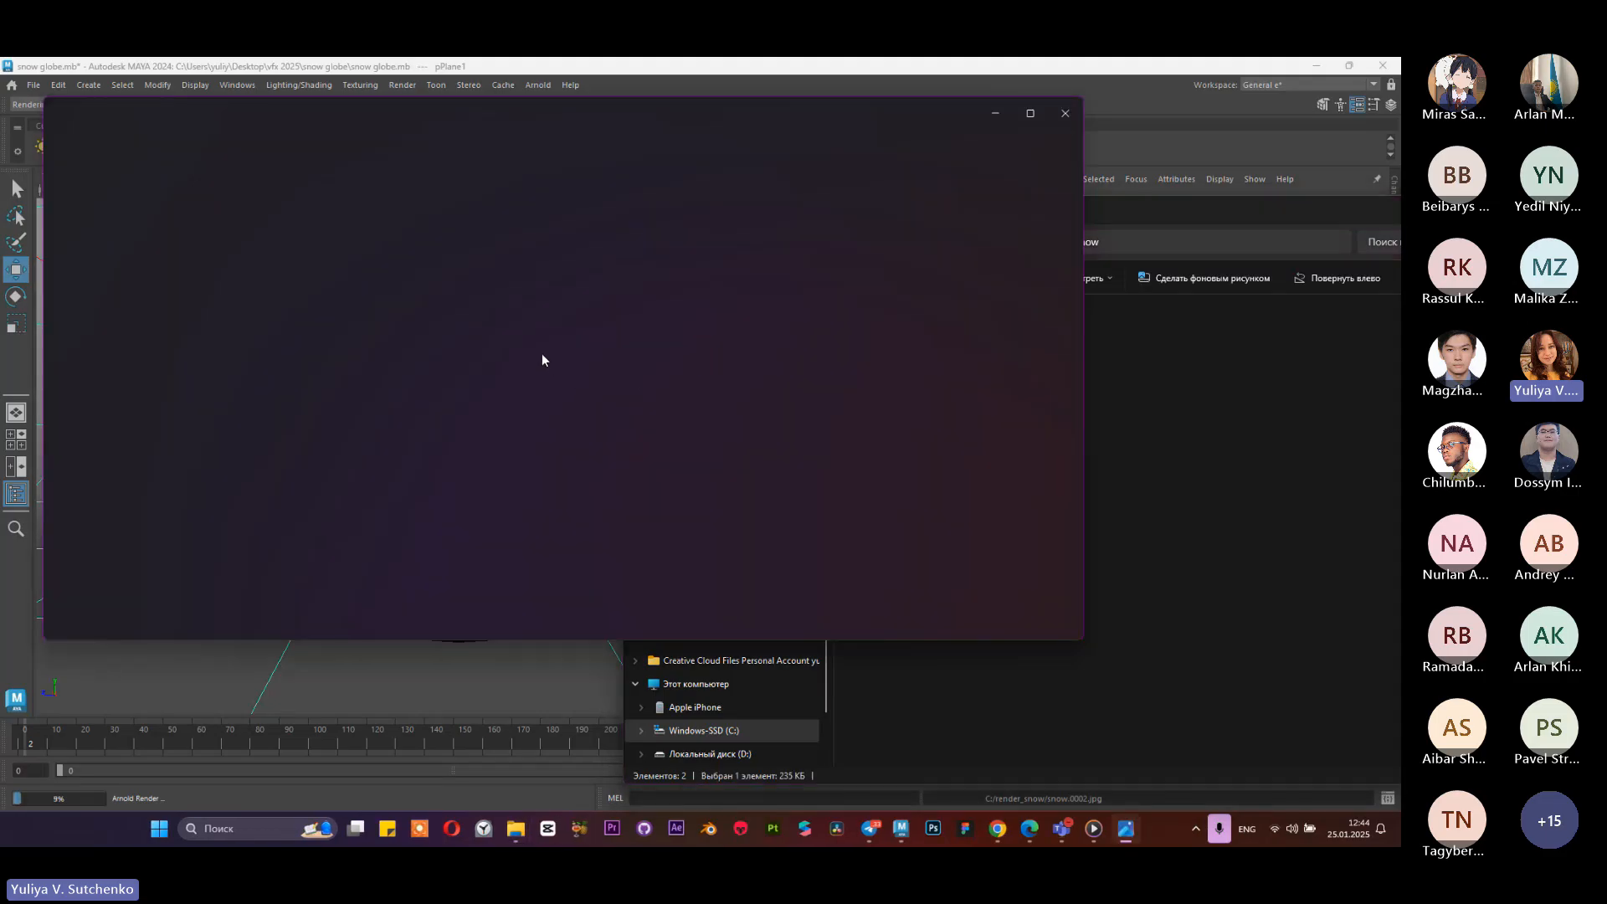
pyautogui.scroll(3, 582, 375)
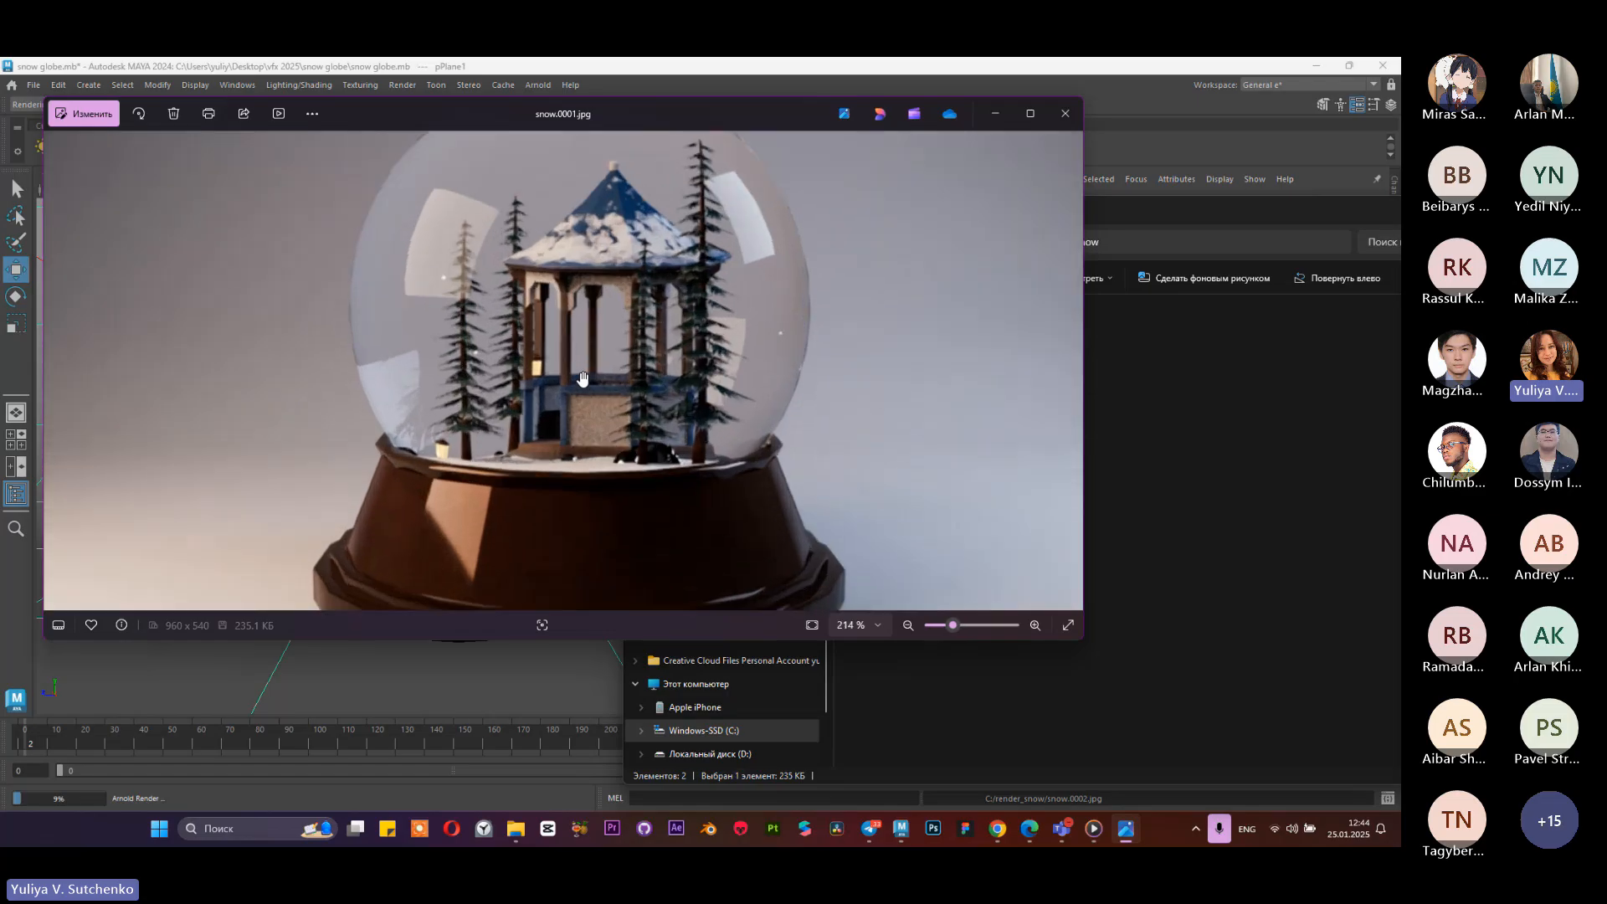
pyautogui.scroll(-2, 582, 378)
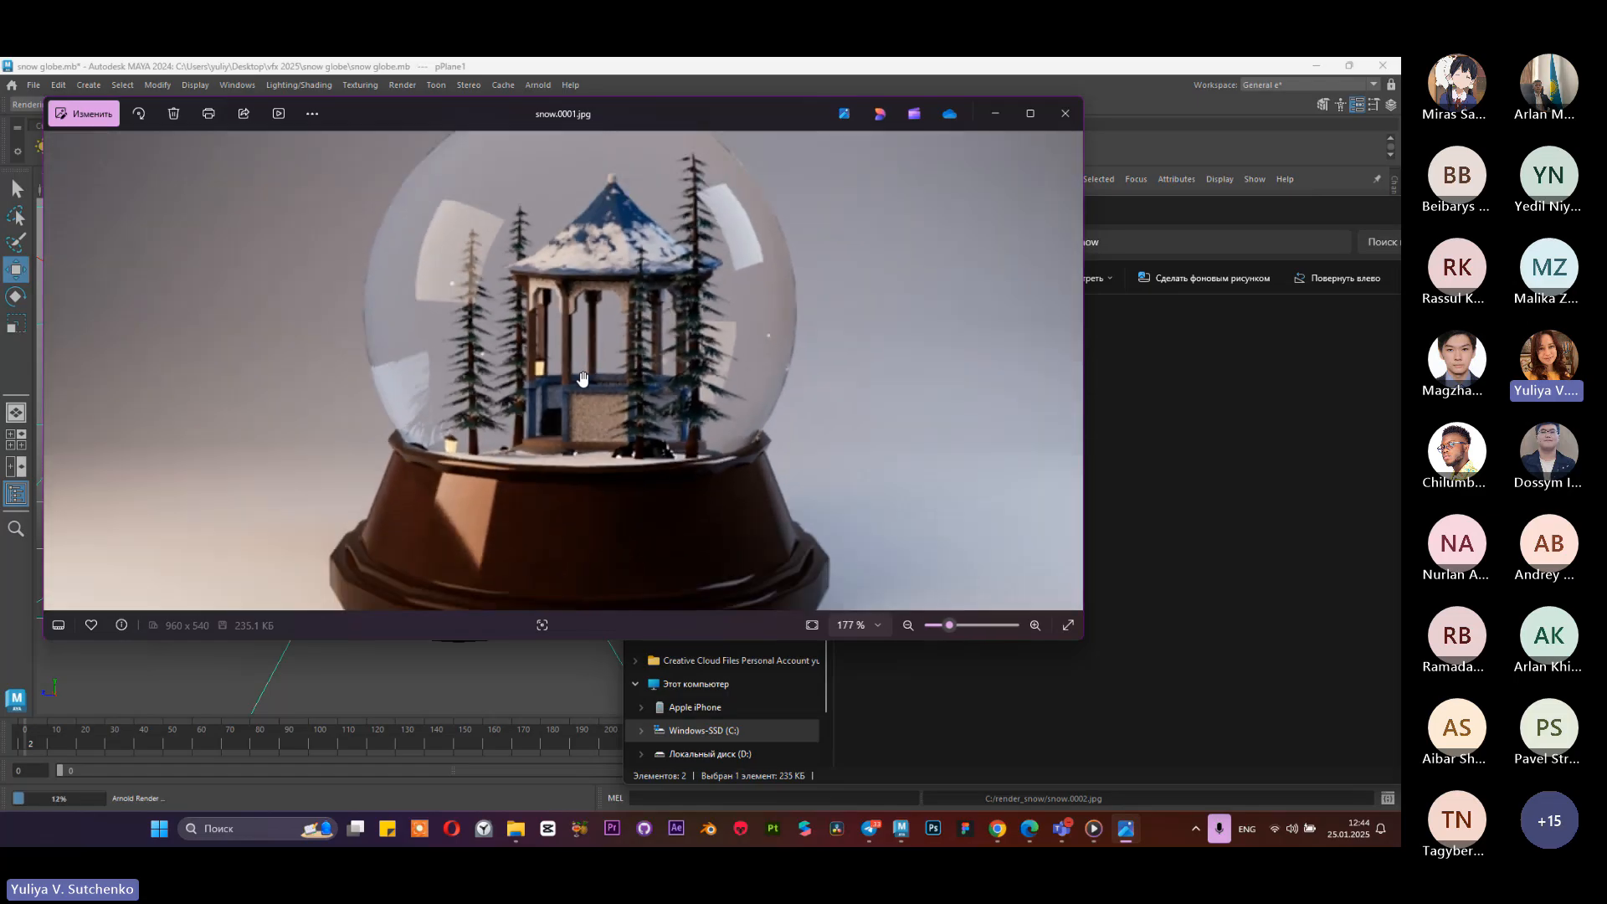
pyautogui.scroll(4, 582, 378)
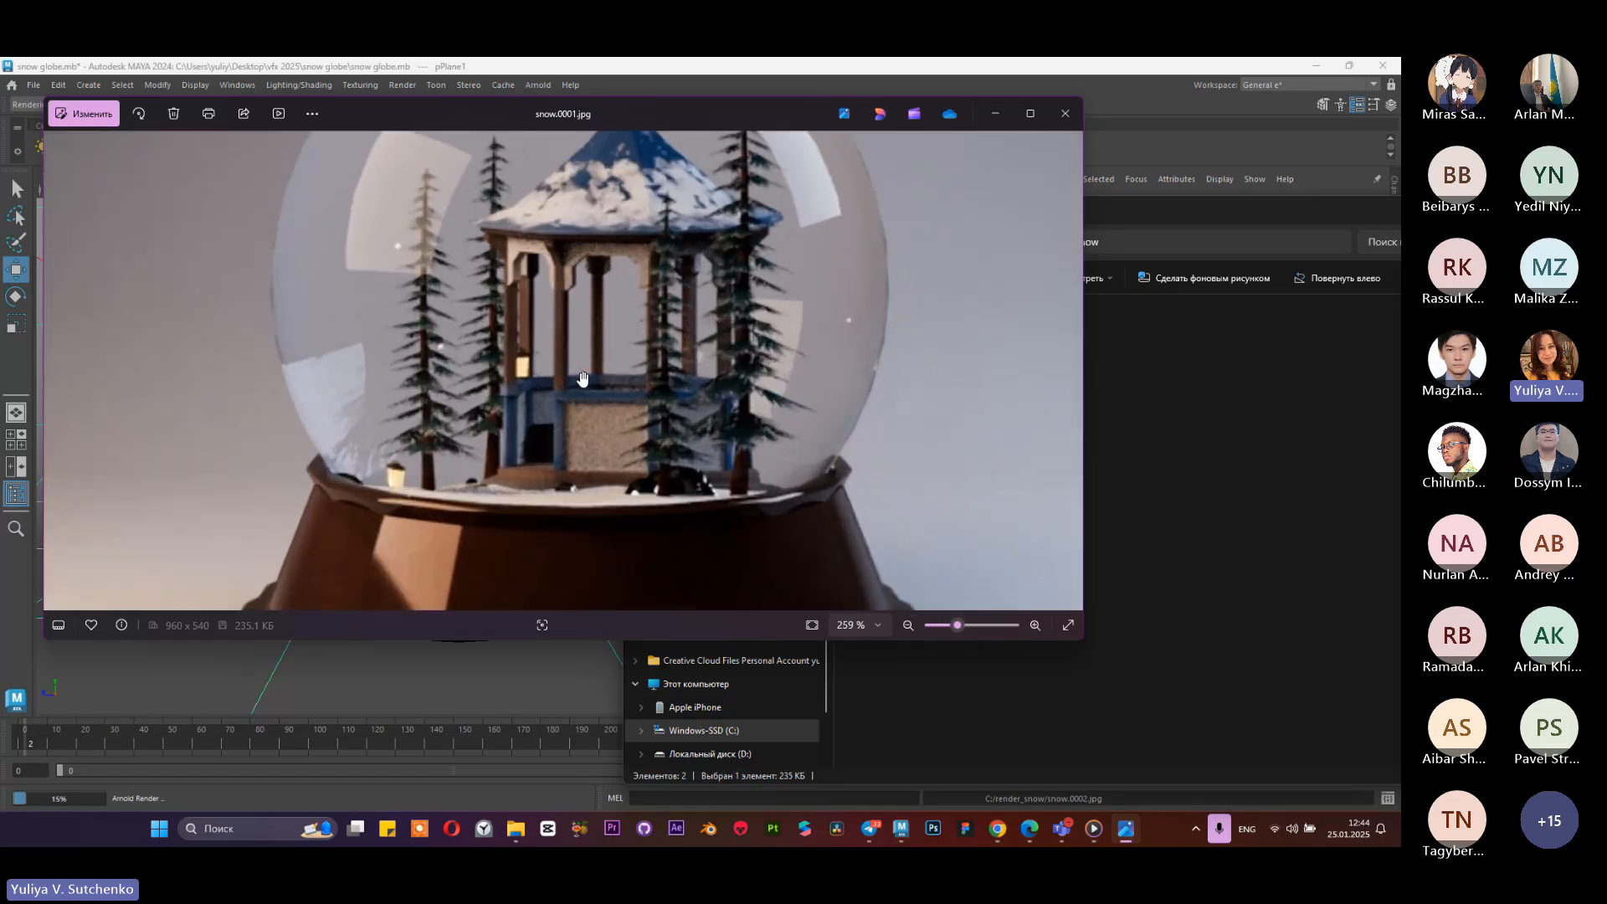
pyautogui.scroll(-5, 584, 379)
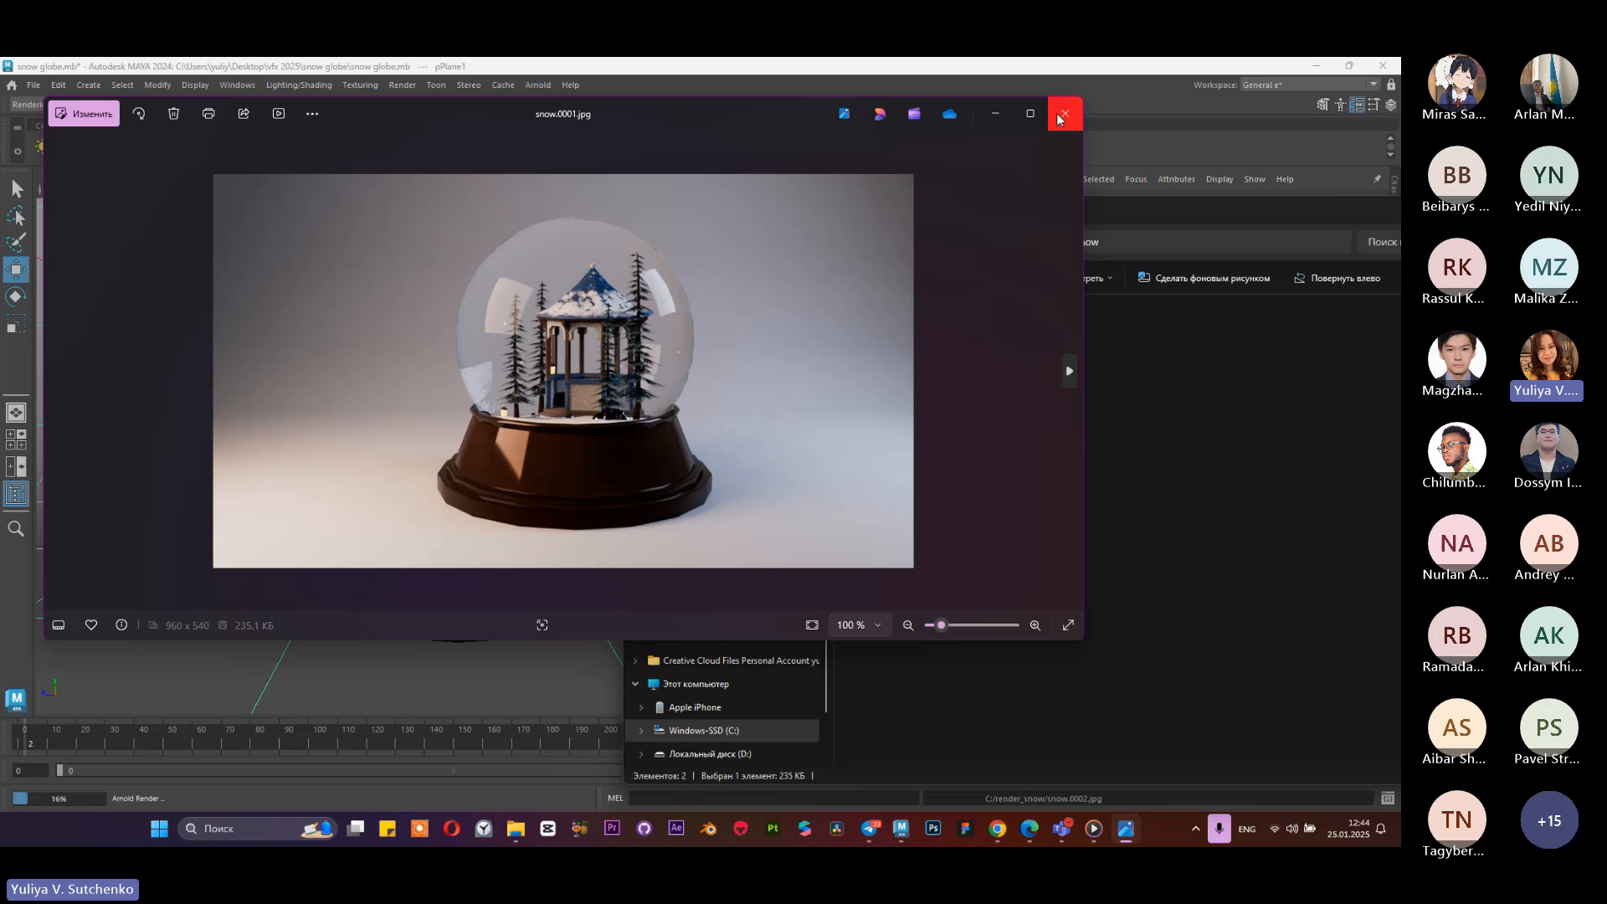
pyautogui.click(1064, 113)
pyautogui.moveTo(1460, 216); pyautogui.dragTo(1230, 179)
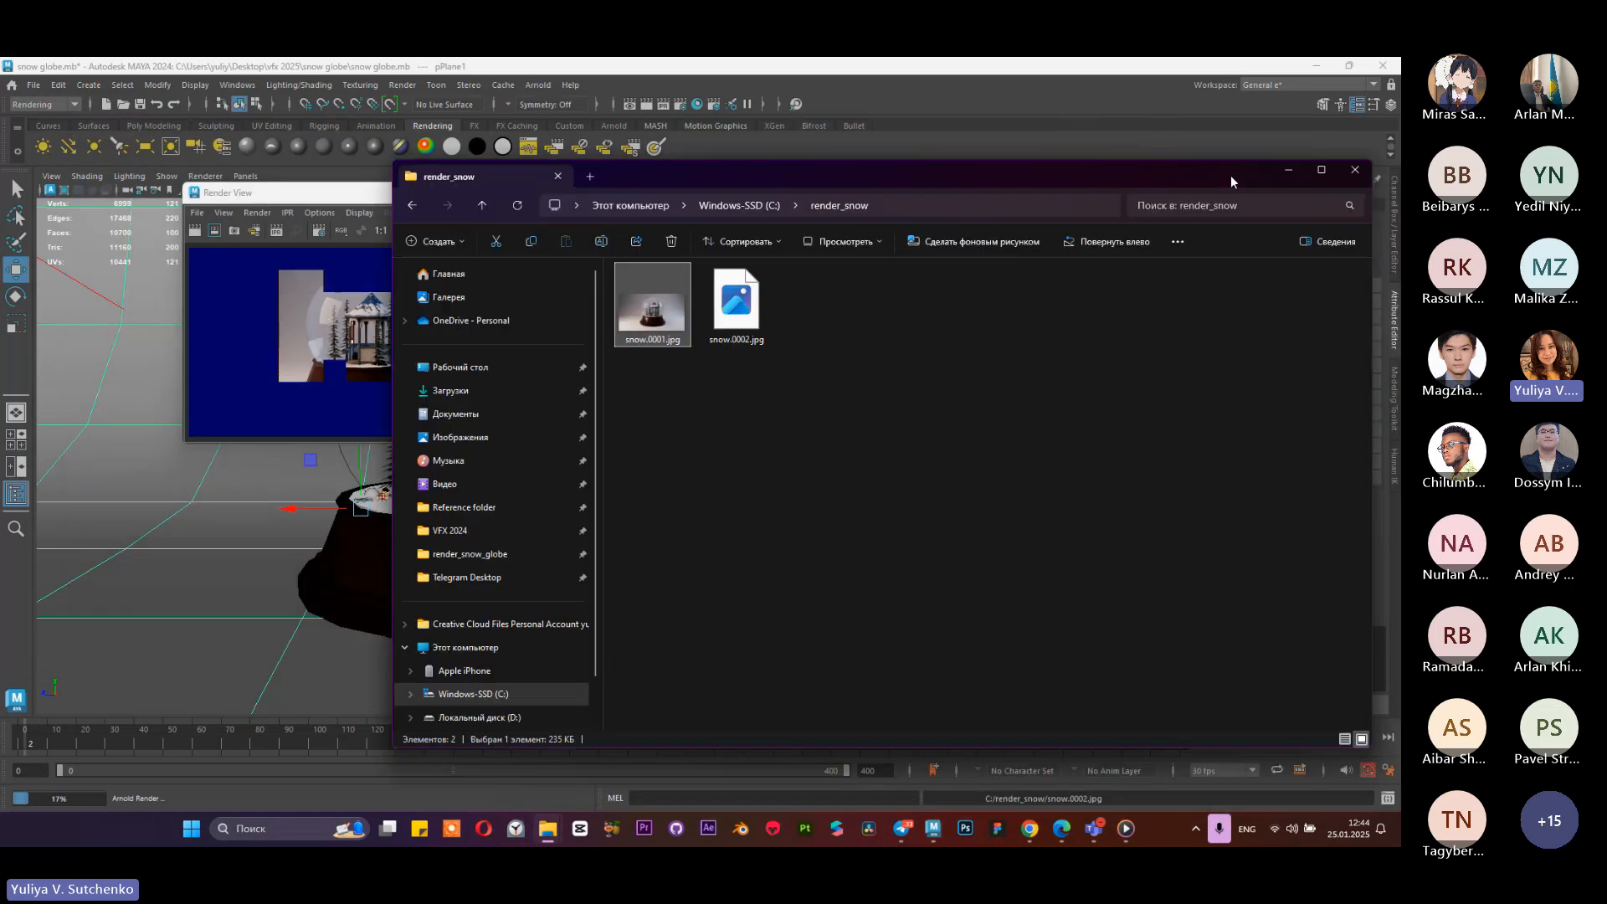
pyautogui.click(1288, 173)
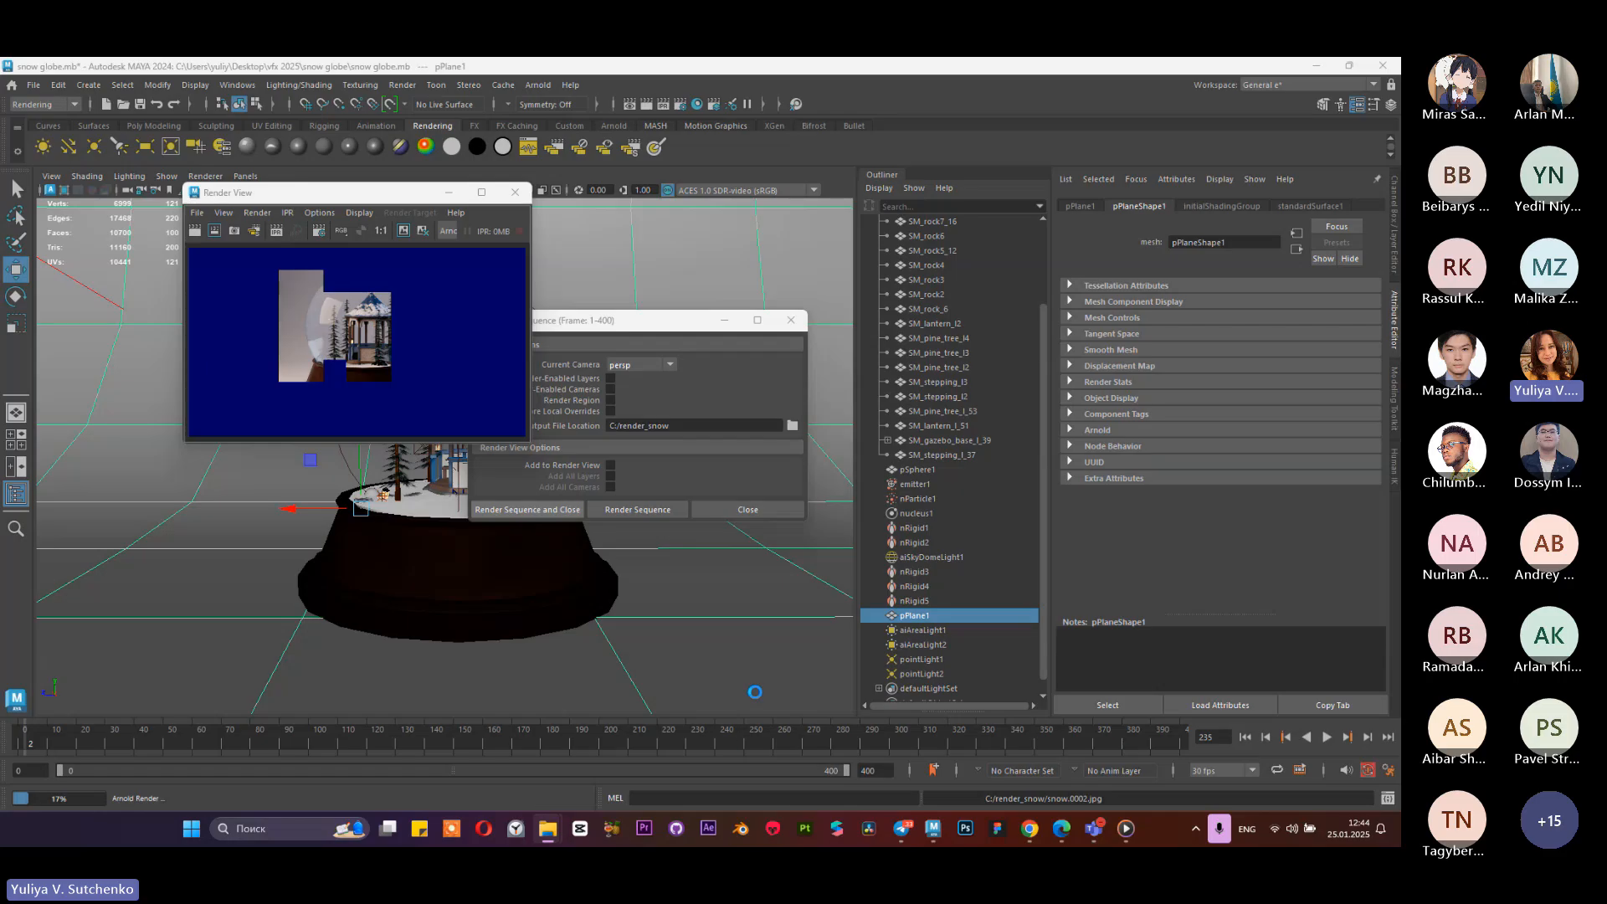
# Step: Switch back to Maya, close the render view, and play the snowfall from the first frame to about frame 61
pyautogui.click(927, 831)
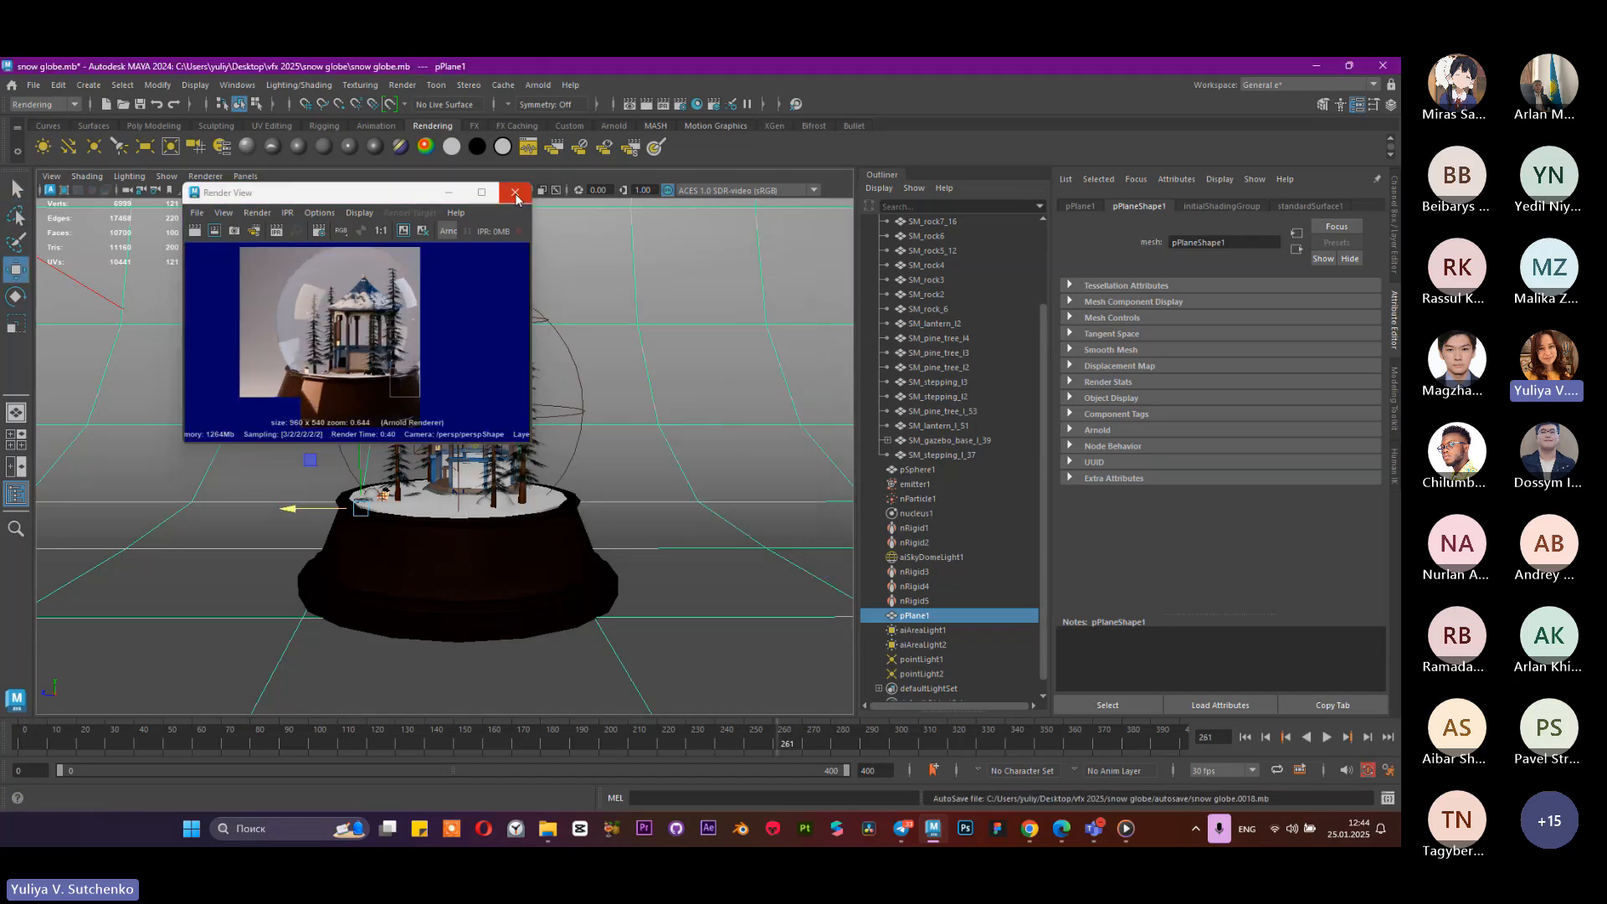
pyautogui.click(515, 194)
pyautogui.click(1244, 738)
pyautogui.click(1328, 738)
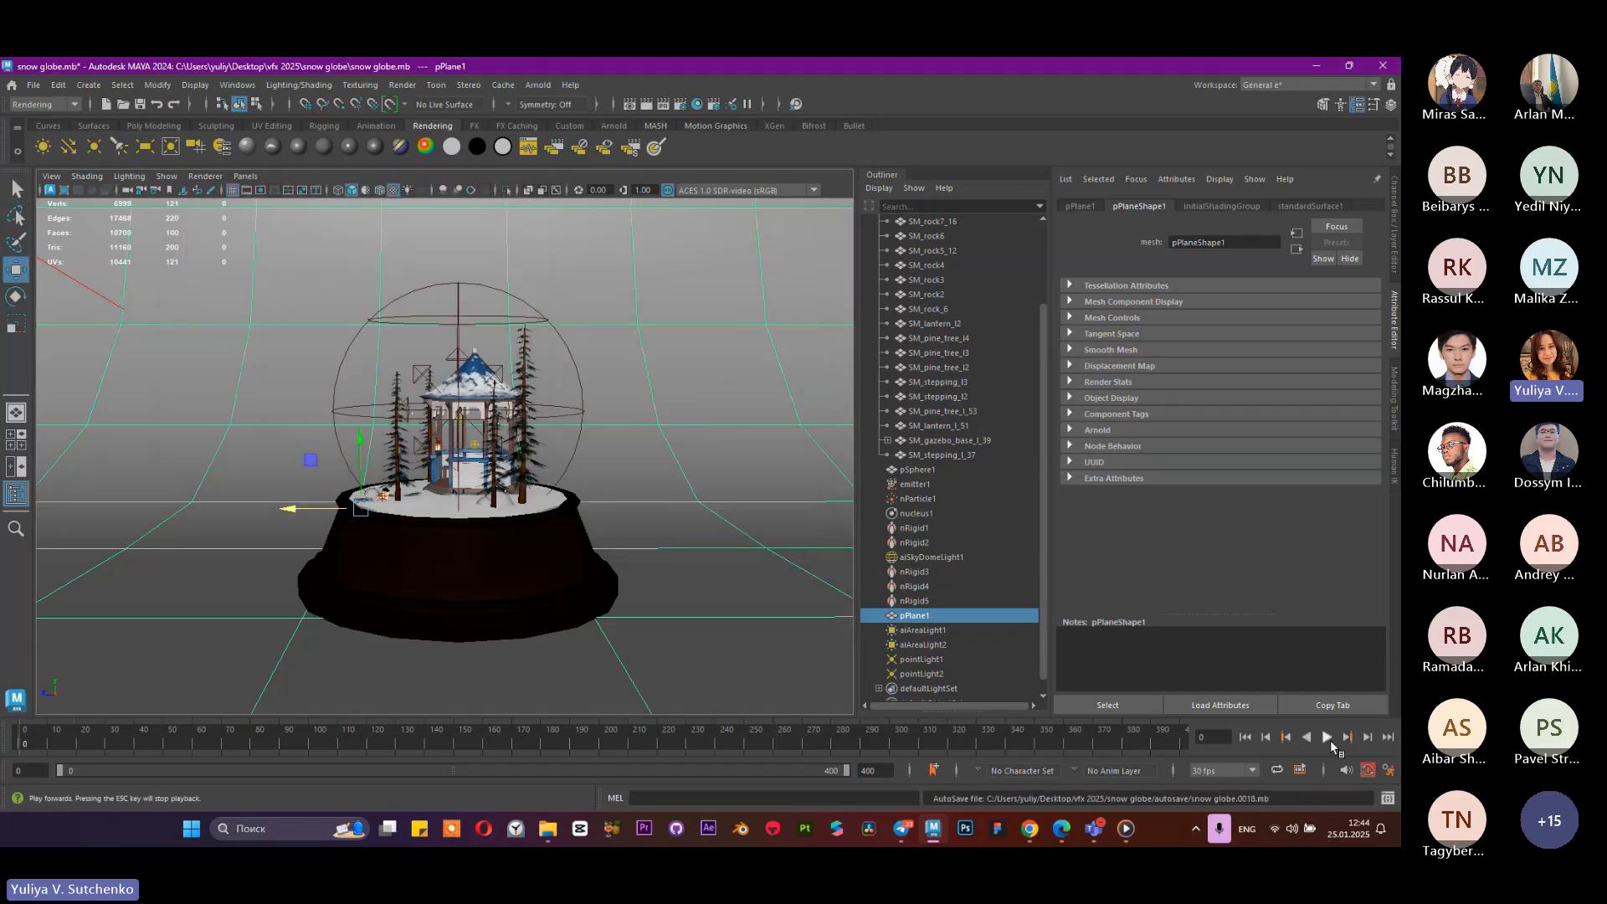
pyautogui.click(1328, 738)
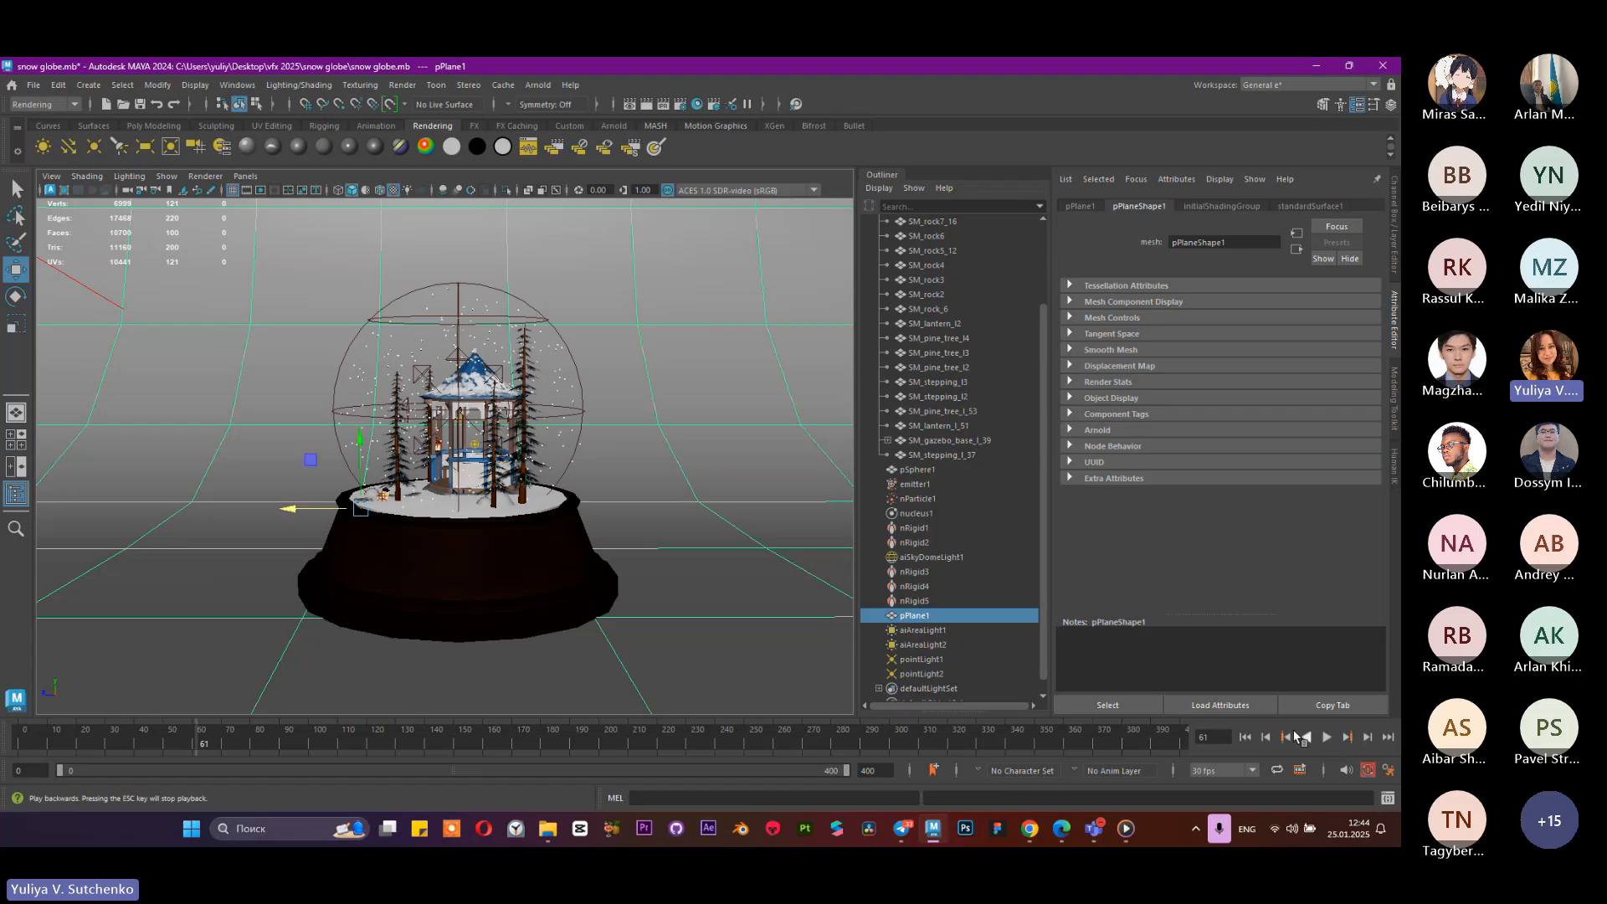
# Step: Set the current state of nParticle1 as its initial state, using the FX solver option for the selected object
pyautogui.scroll(-1, 912, 460)
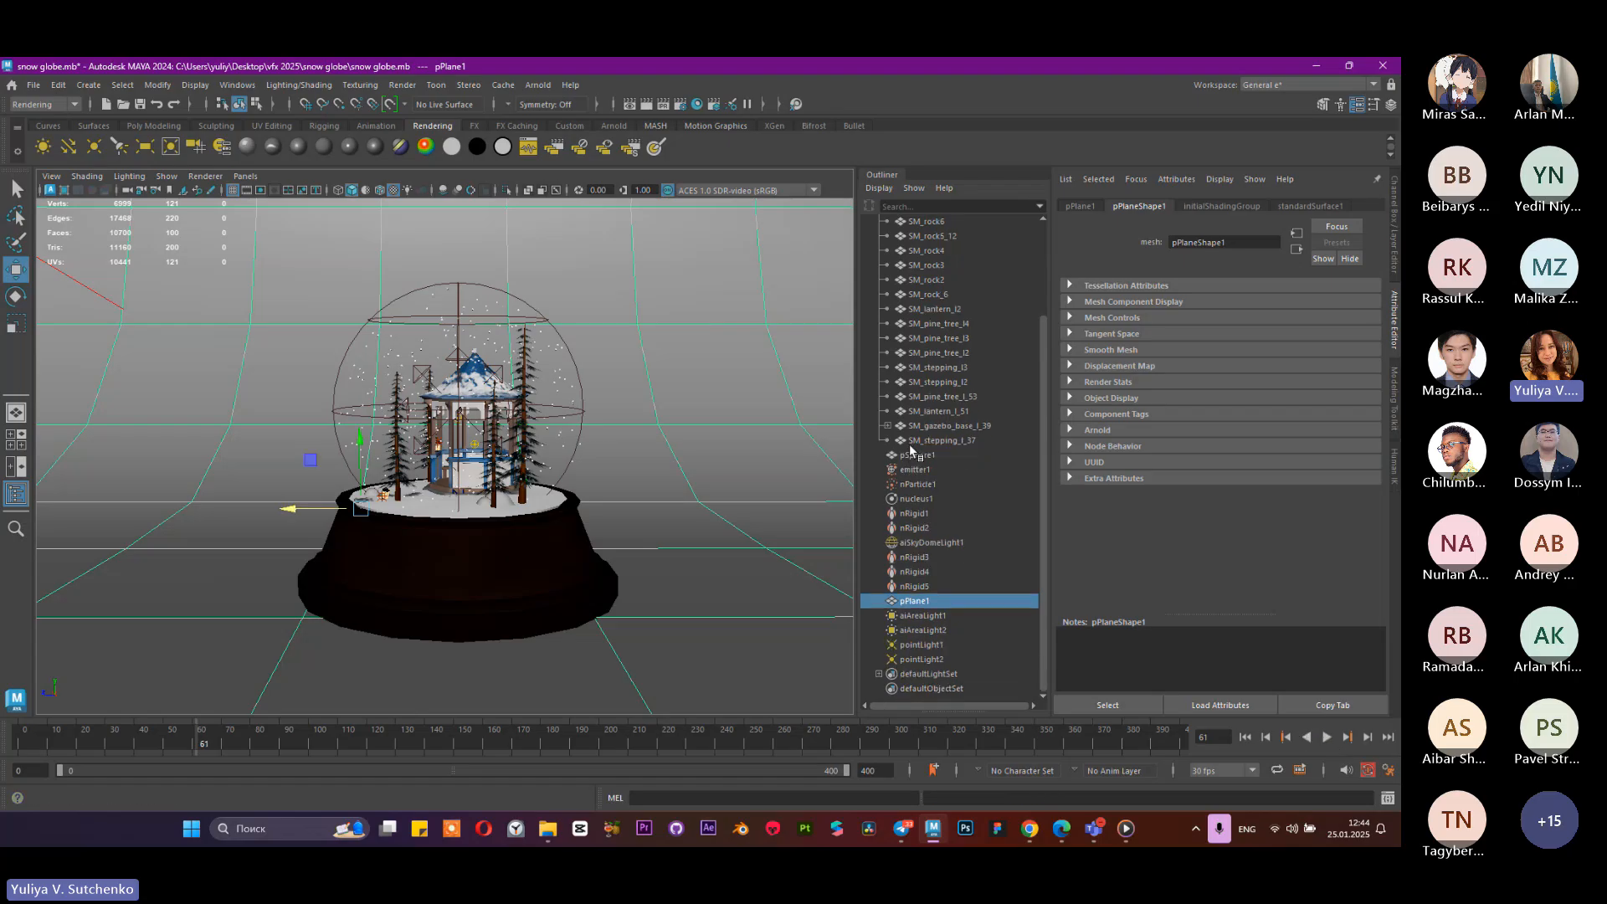
pyautogui.click(955, 485)
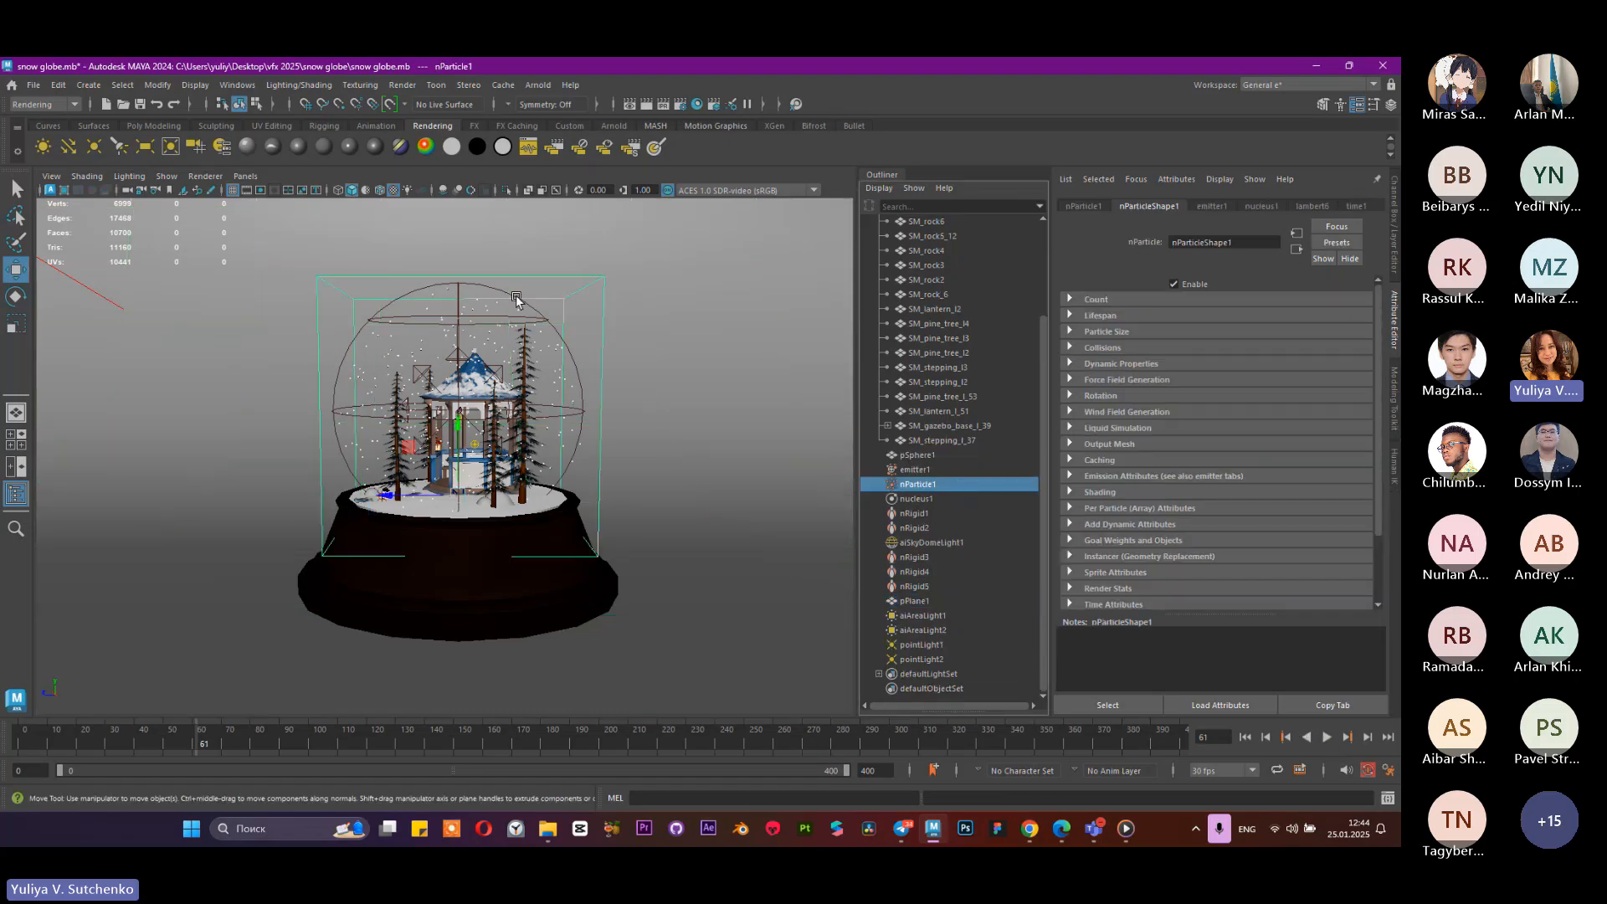
pyautogui.click(358, 85)
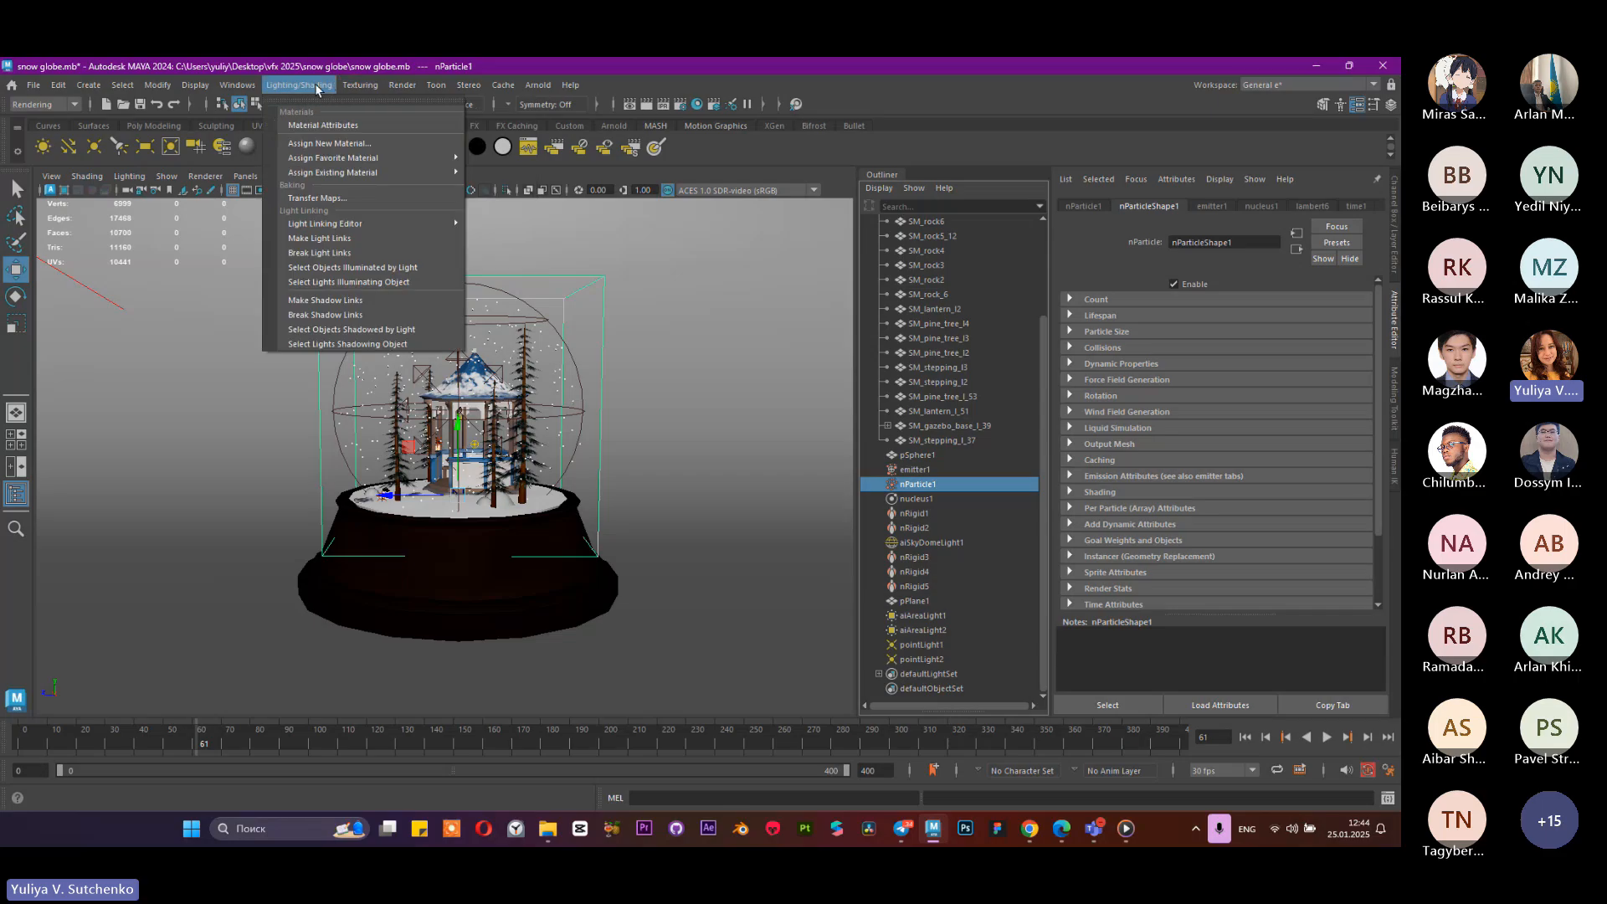
pyautogui.moveTo(392, 87)
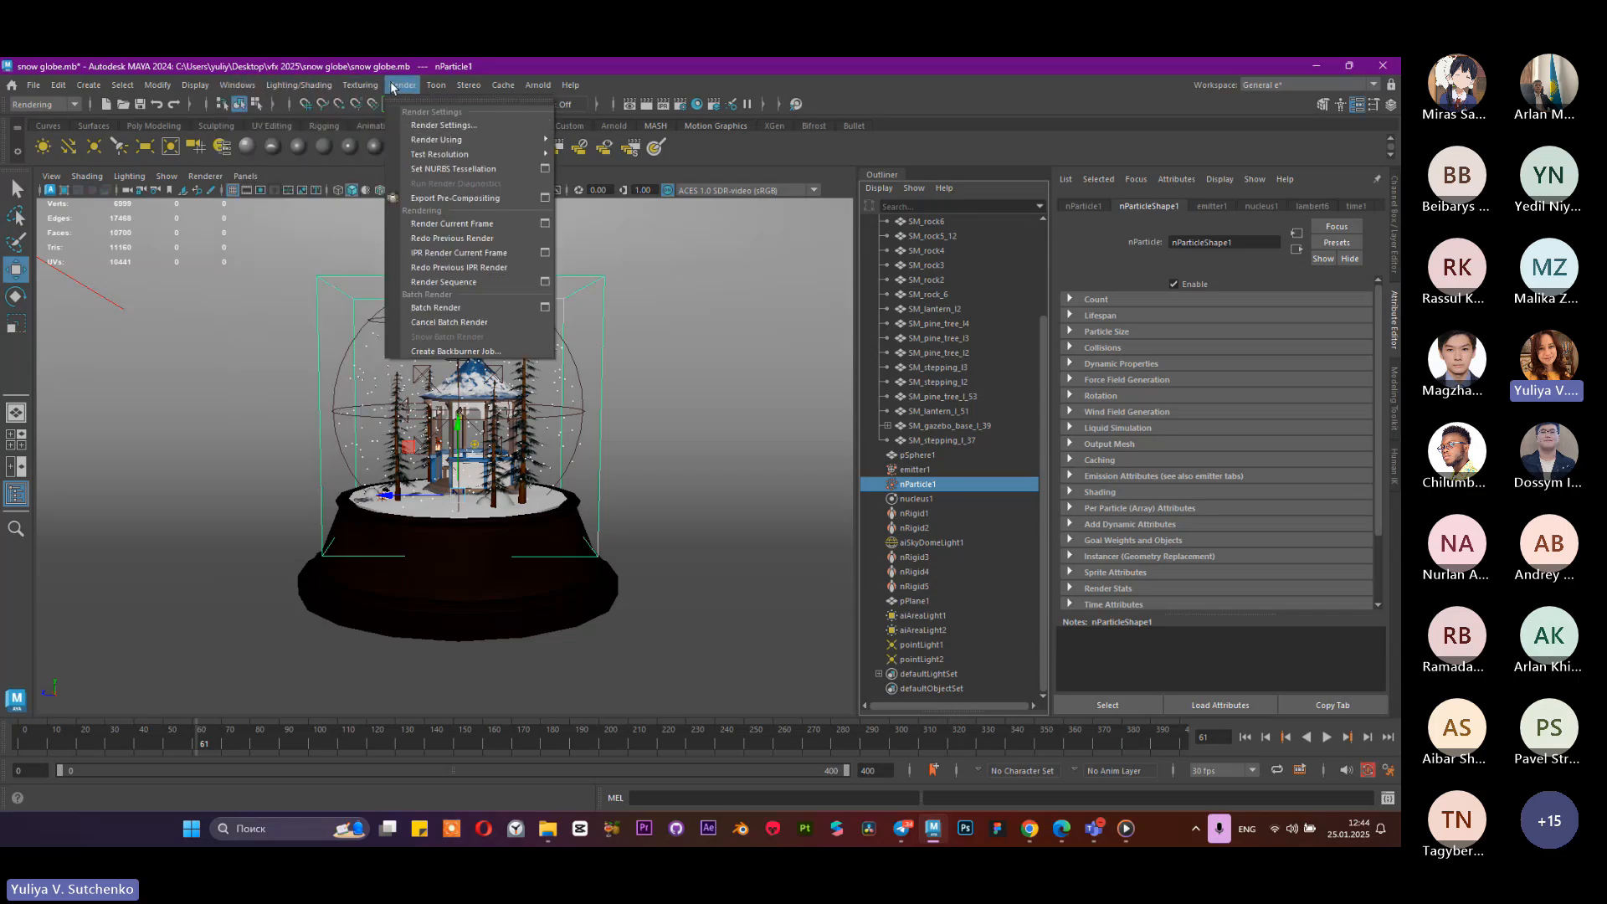
pyautogui.click(20, 106)
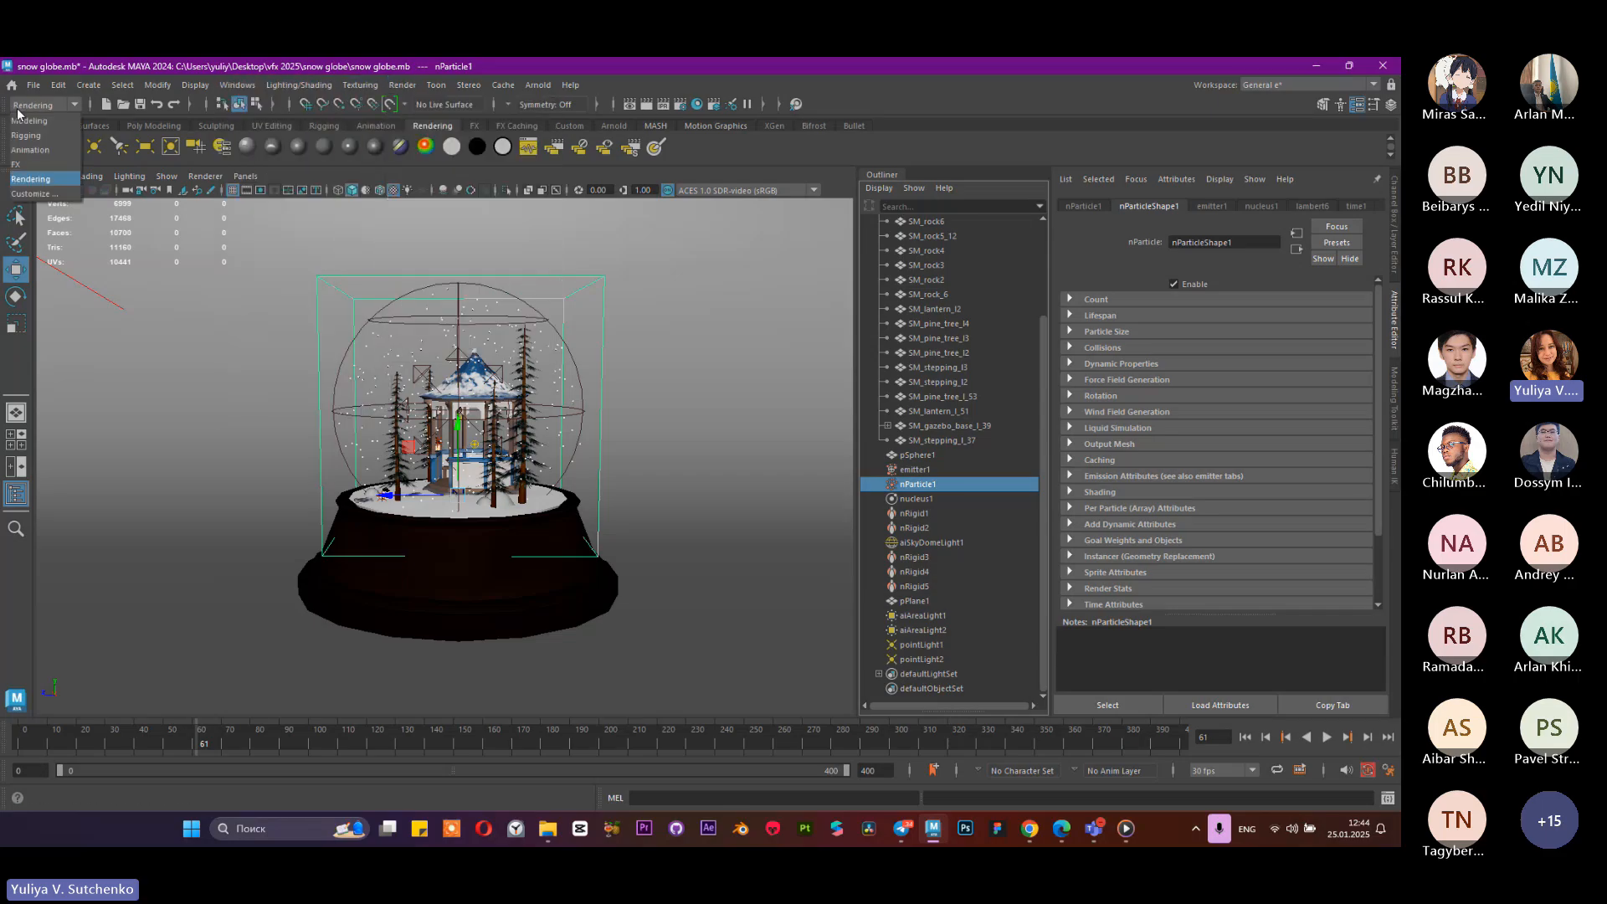
pyautogui.click(16, 164)
pyautogui.click(573, 87)
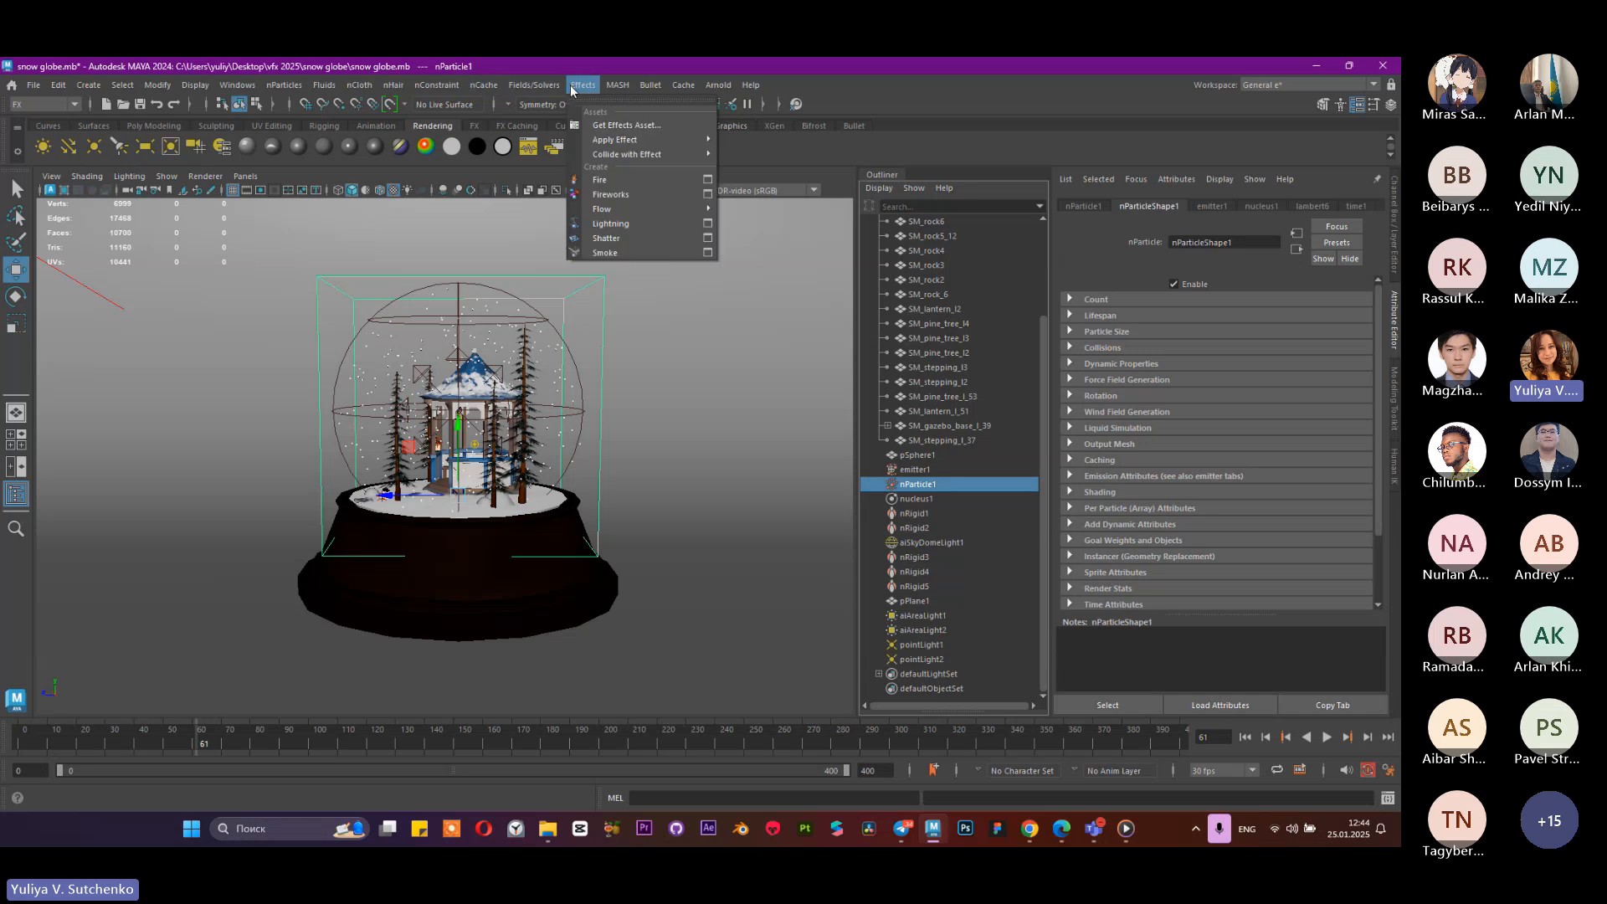
pyautogui.moveTo(284, 85)
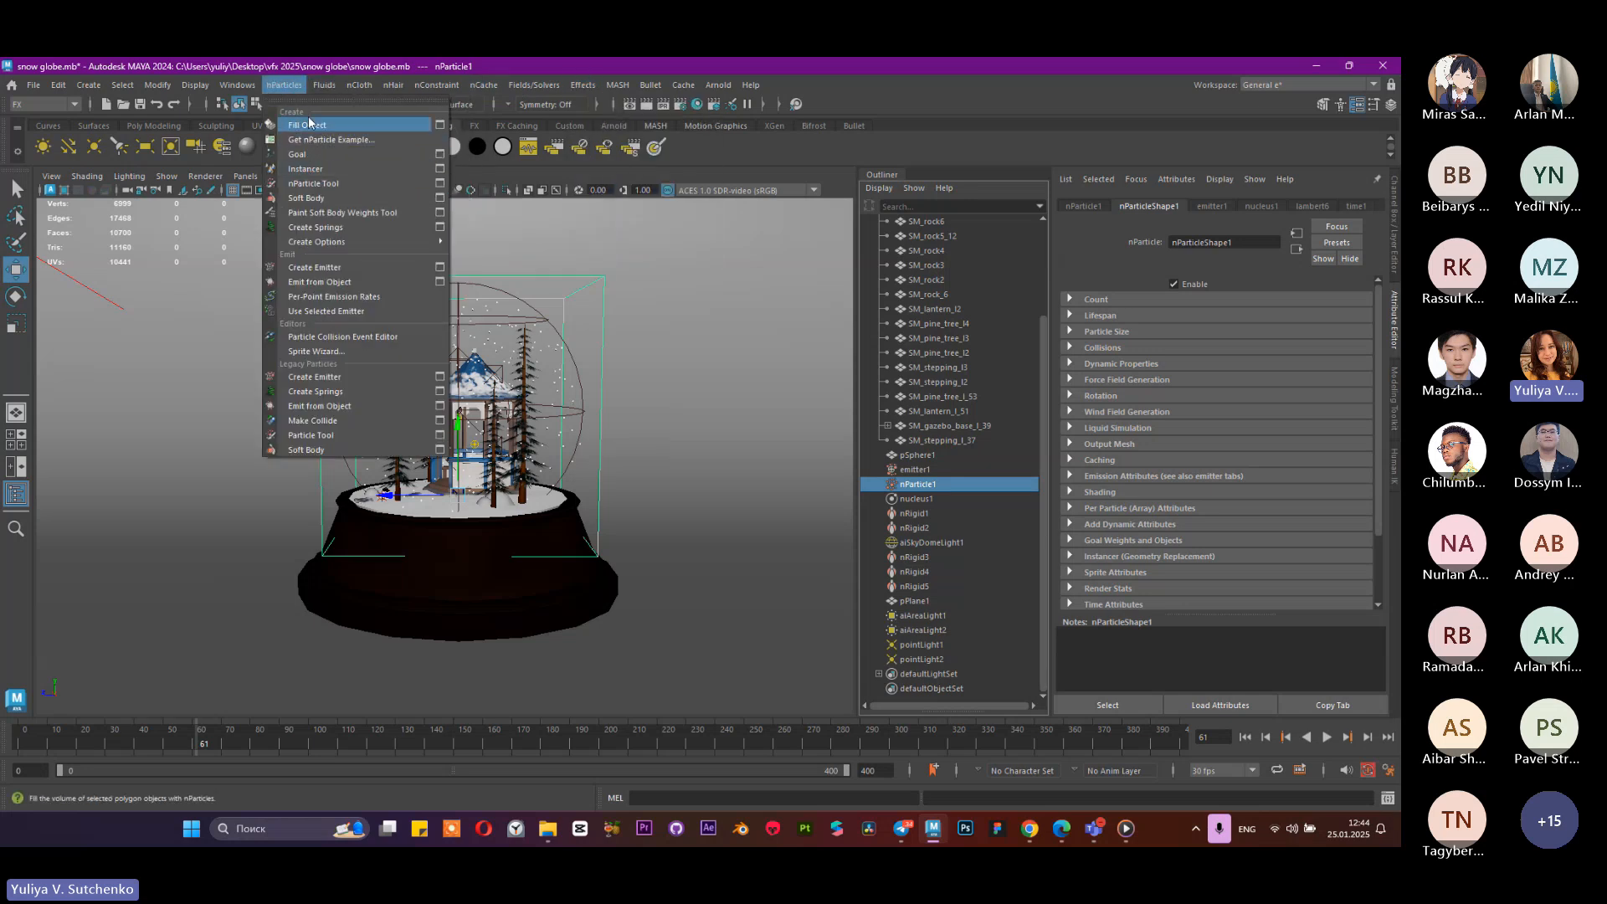
pyautogui.moveTo(534, 85)
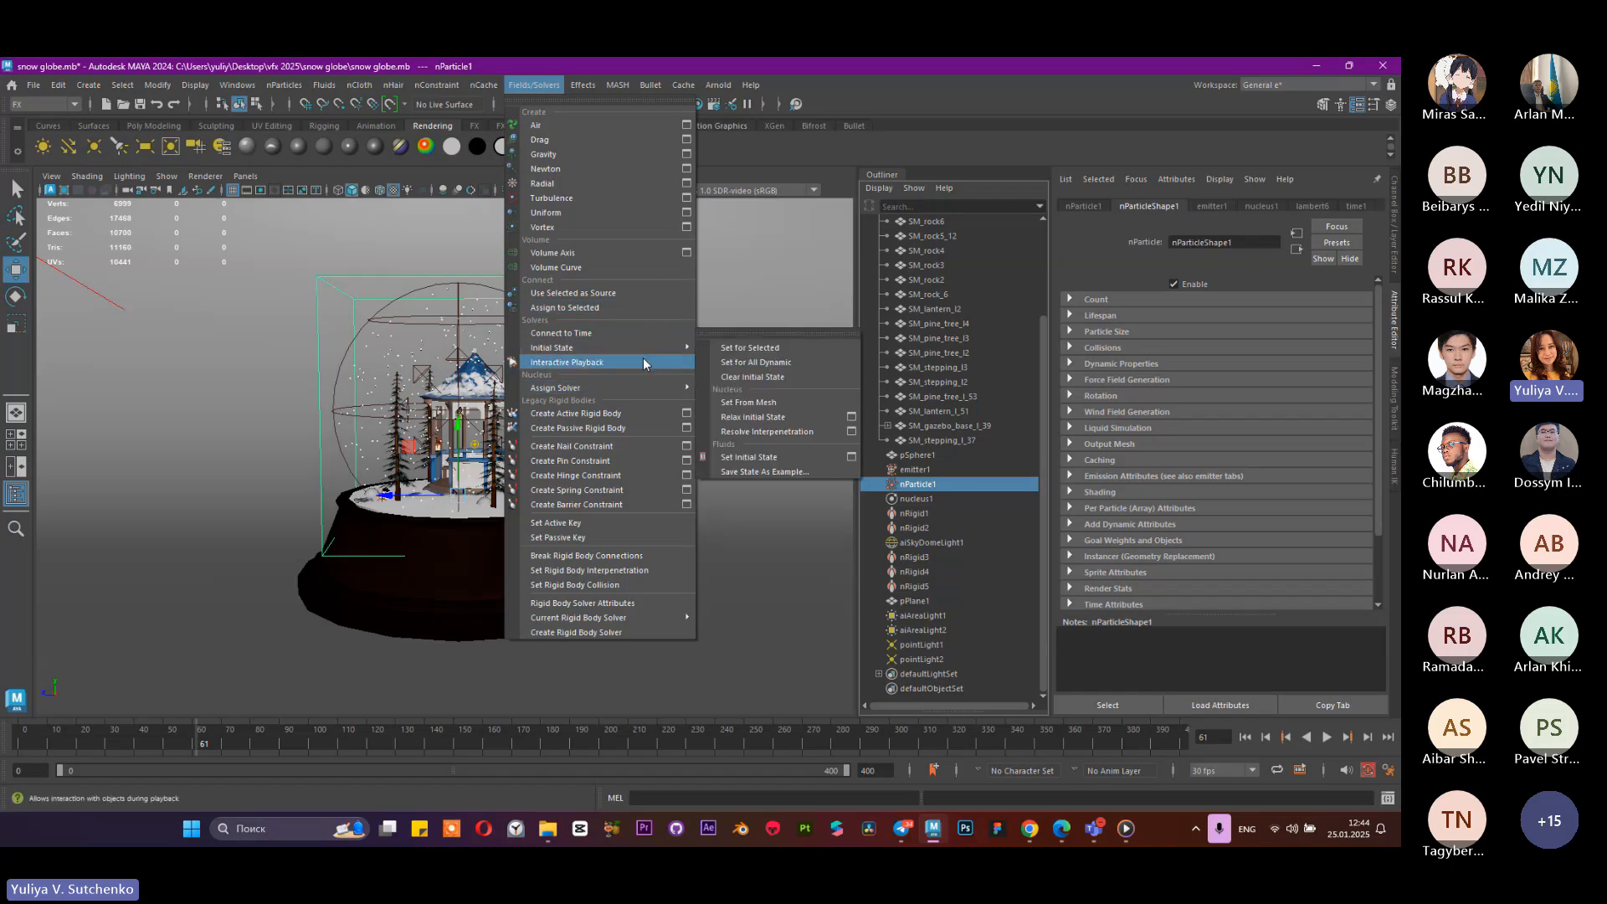
pyautogui.click(738, 355)
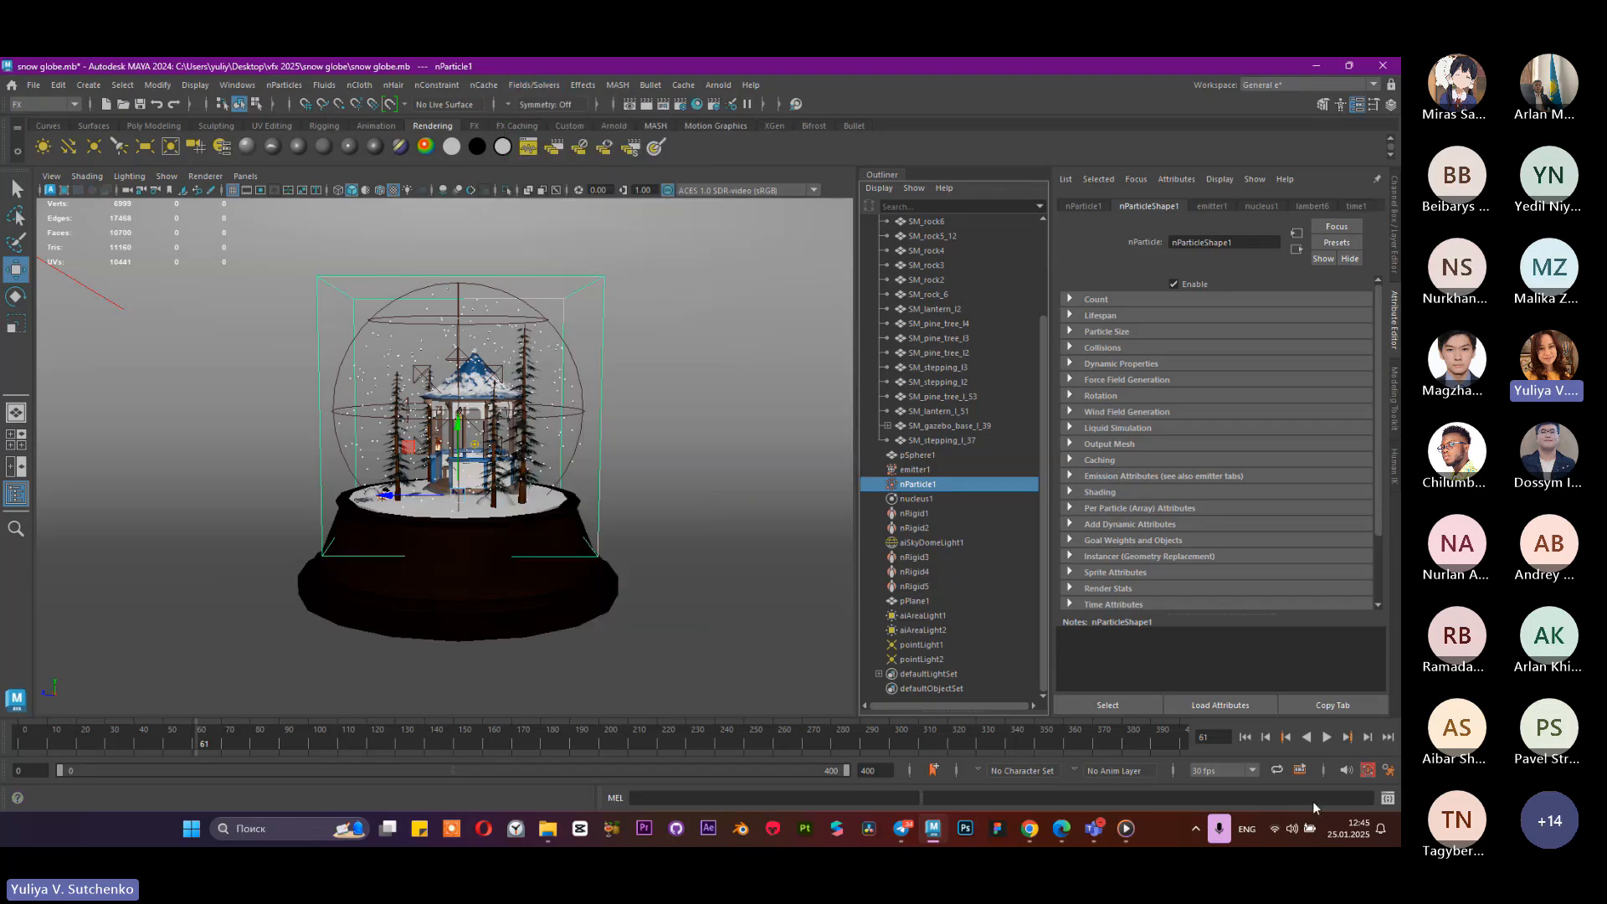
# Step: Replay the animation from the first frame for about 50 frames to check how the snow starts
pyautogui.click(1245, 737)
pyautogui.click(1332, 739)
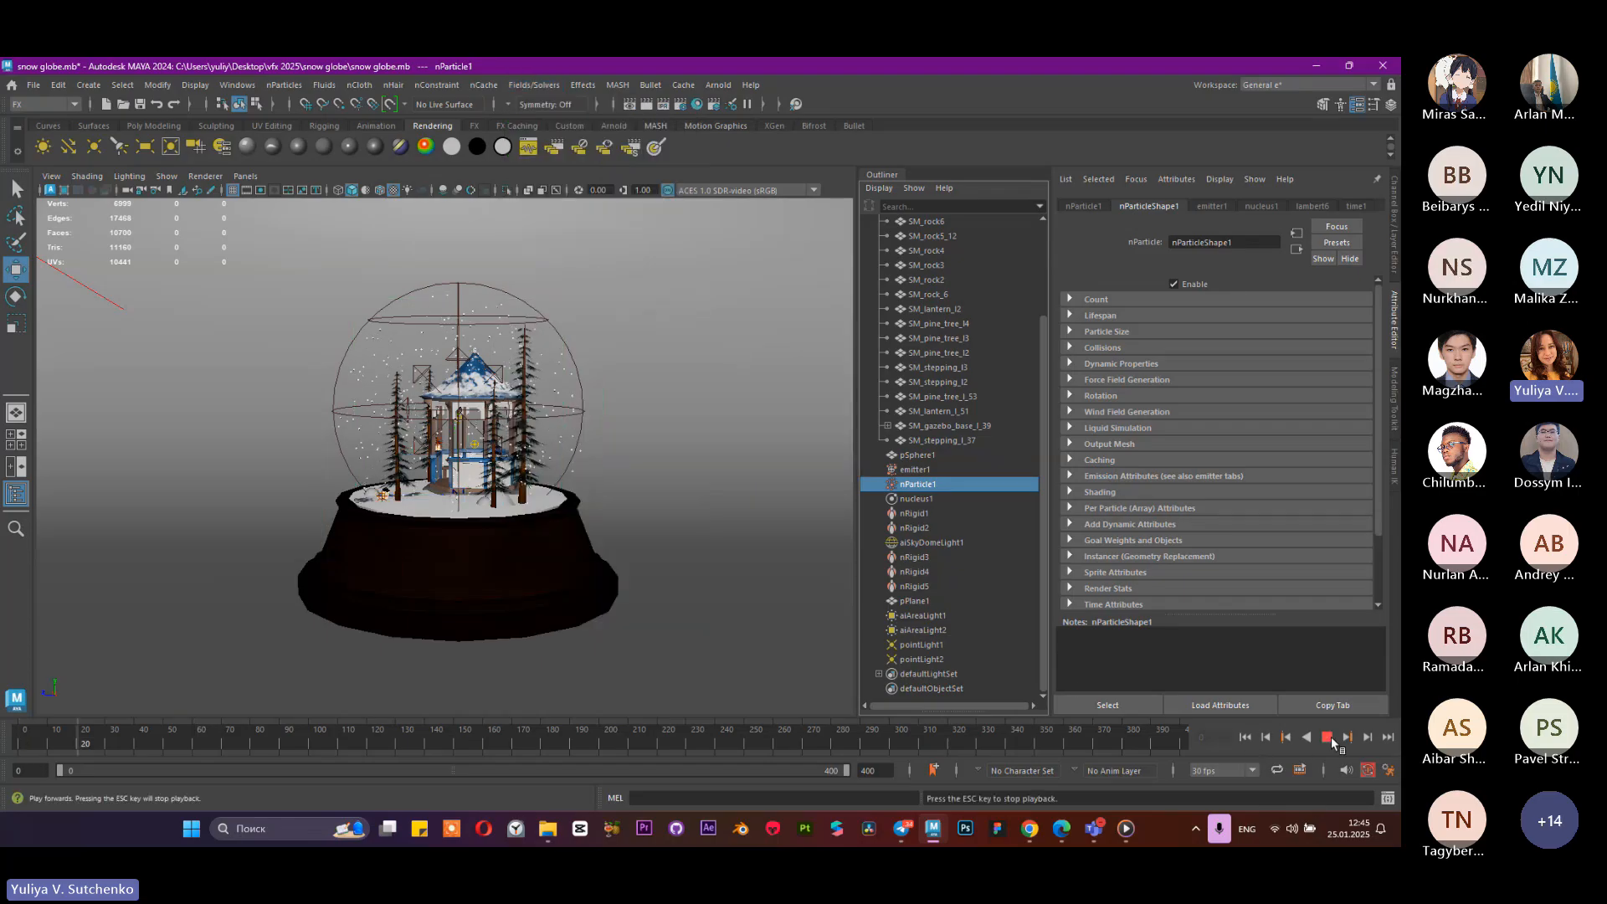
pyautogui.click(1333, 739)
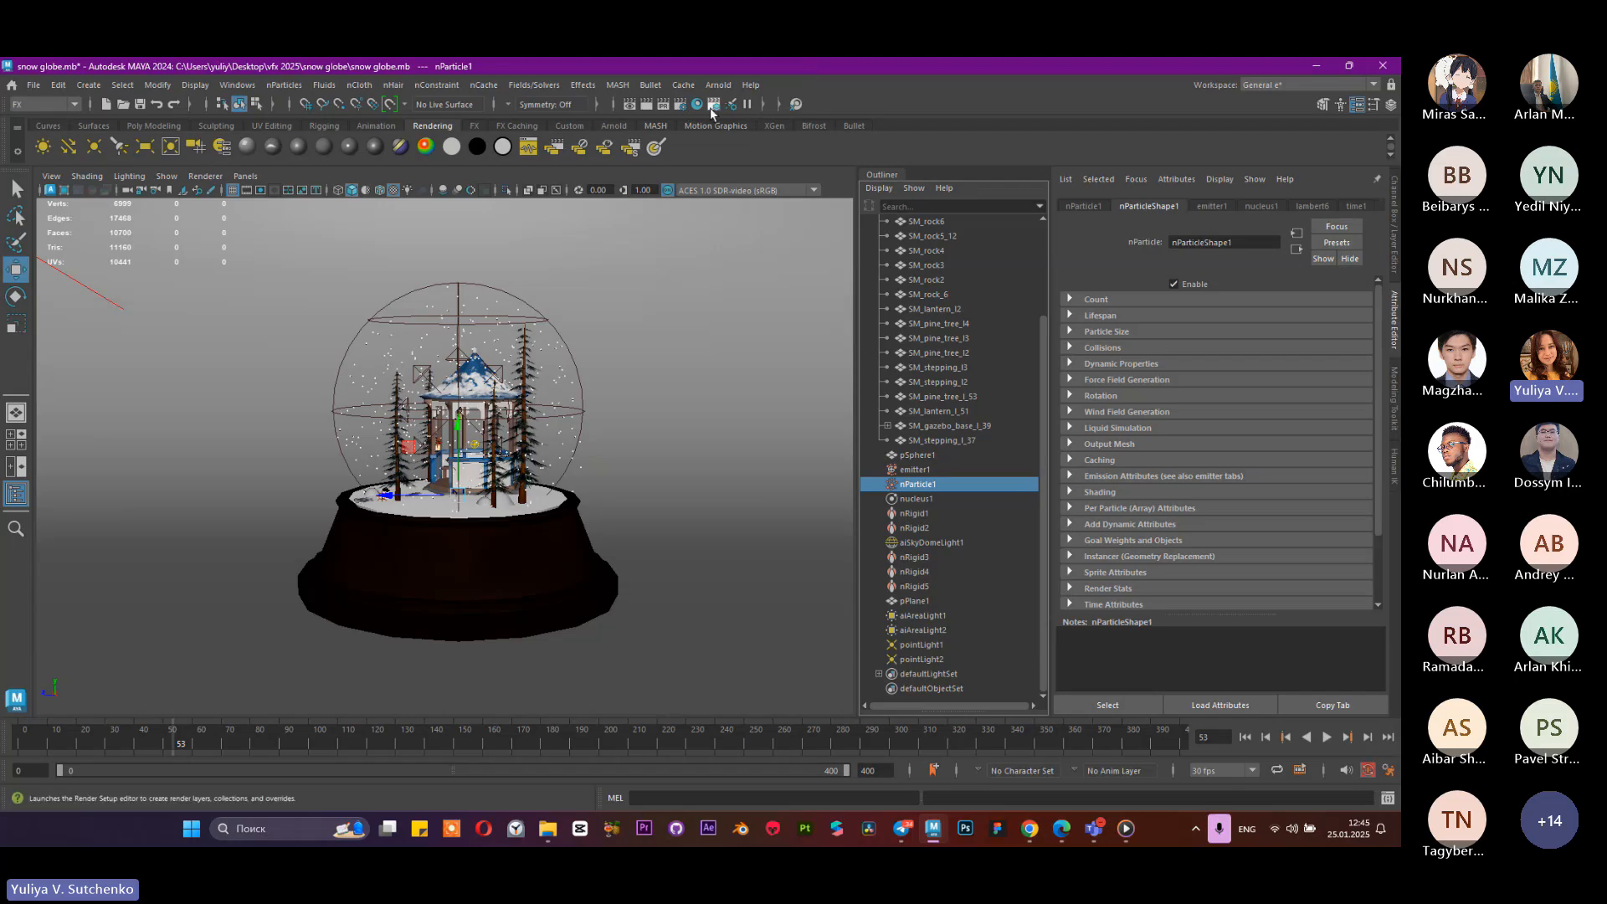
pyautogui.click(680, 104)
pyautogui.click(1013, 194)
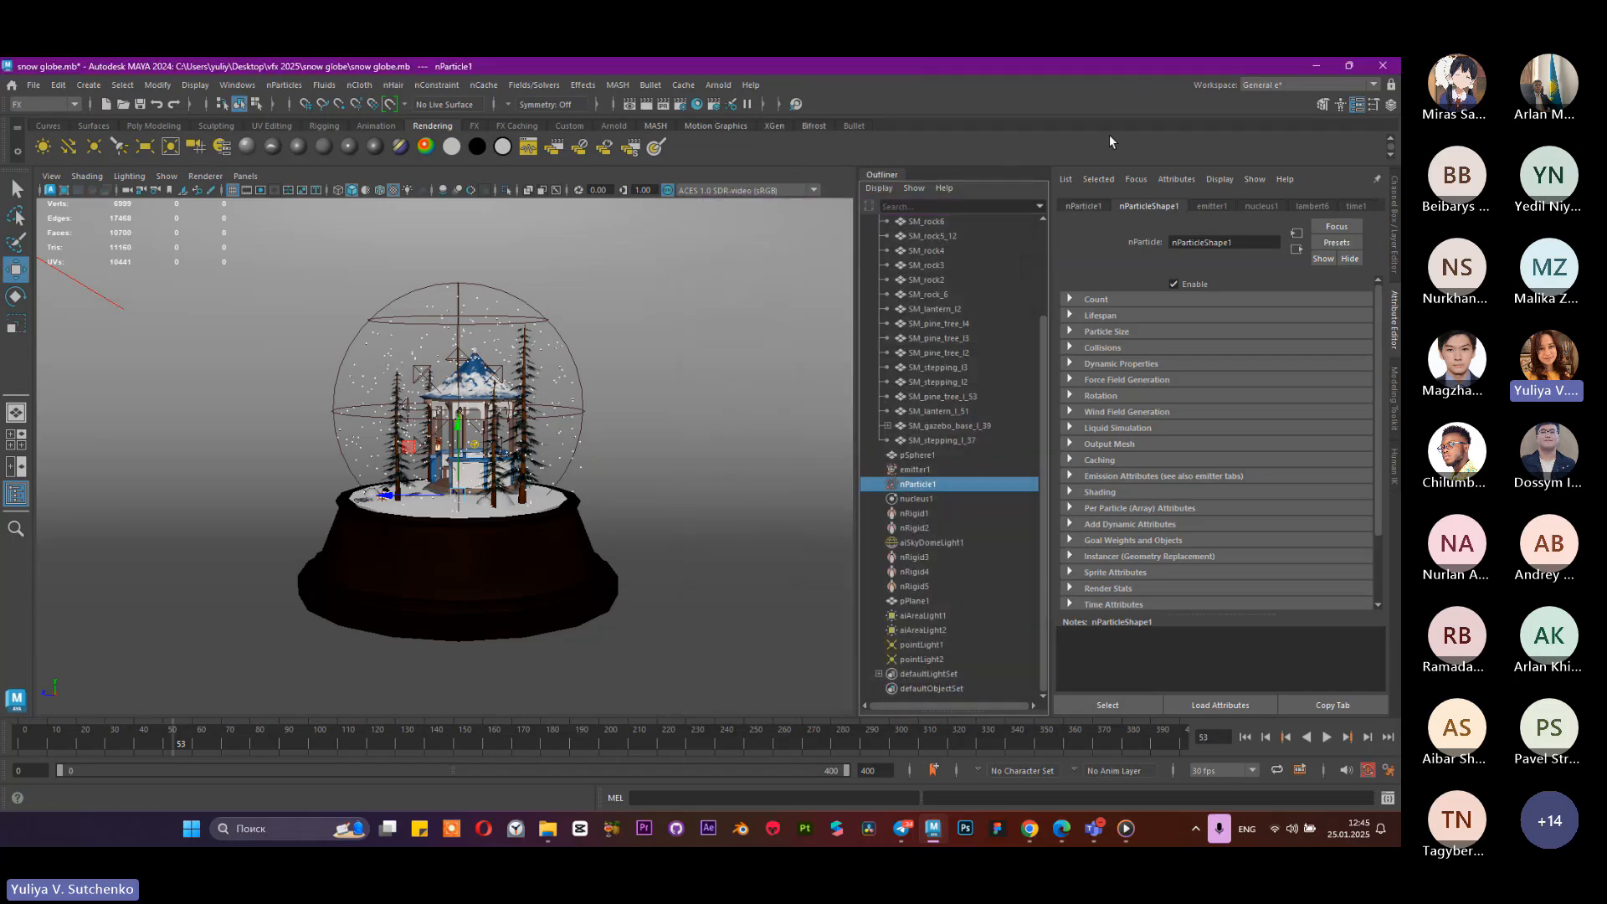
# Step: Move the Maya window down on the desktop and render frames 1-400 from the persp camera into C:/render_snow
pyautogui.moveTo(1118, 68); pyautogui.dragTo(1099, 123)
pyautogui.click(516, 142)
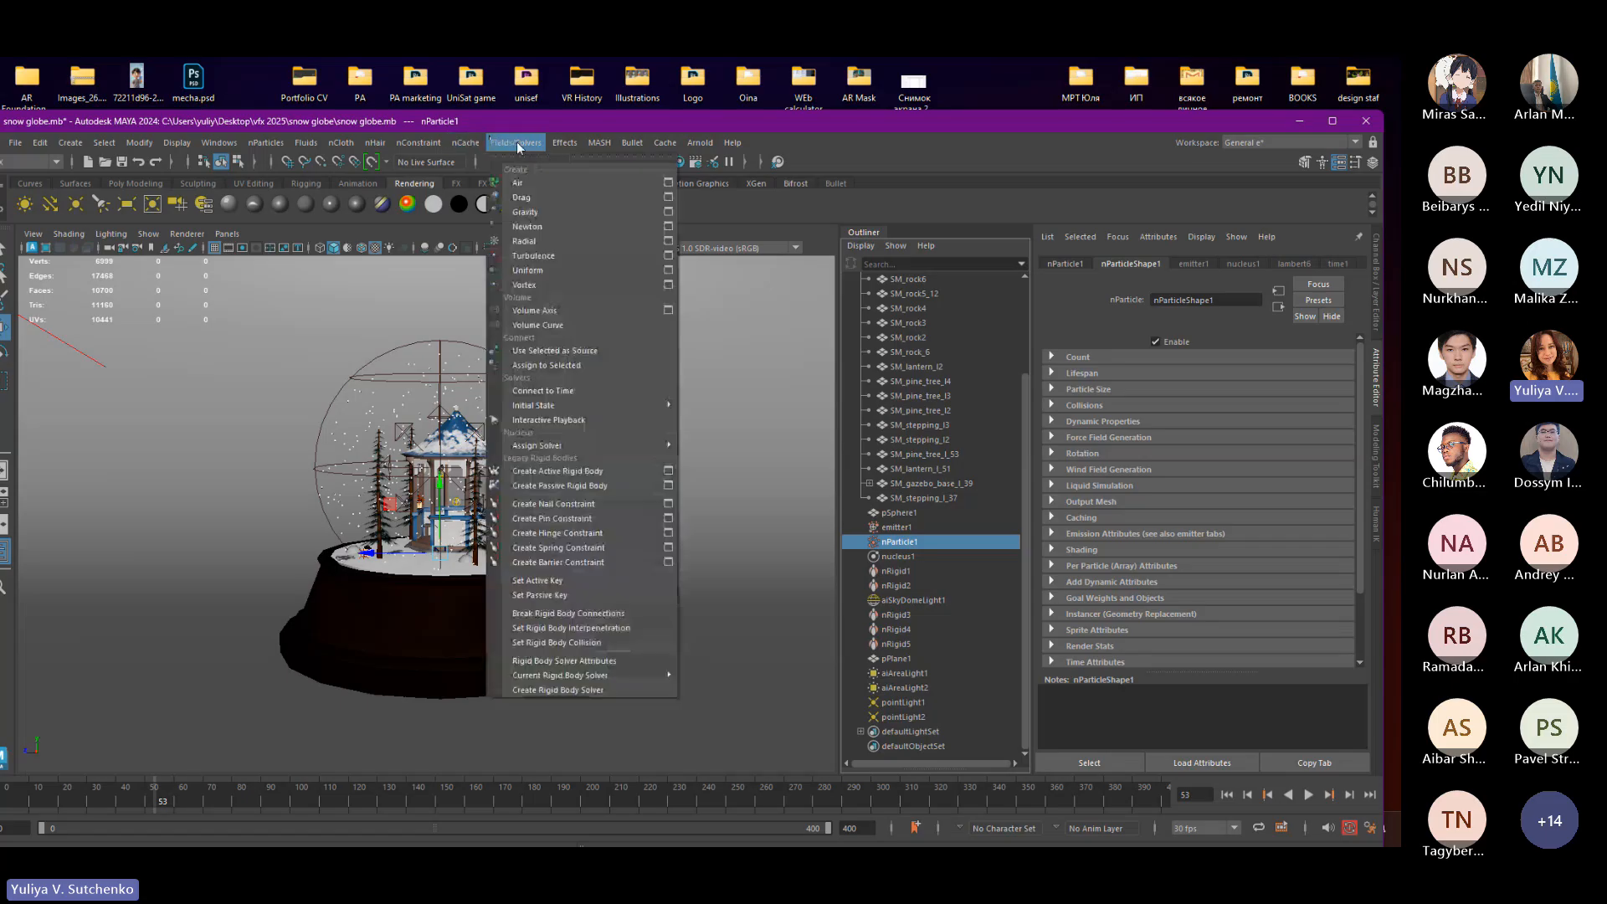
pyautogui.click(423, 142)
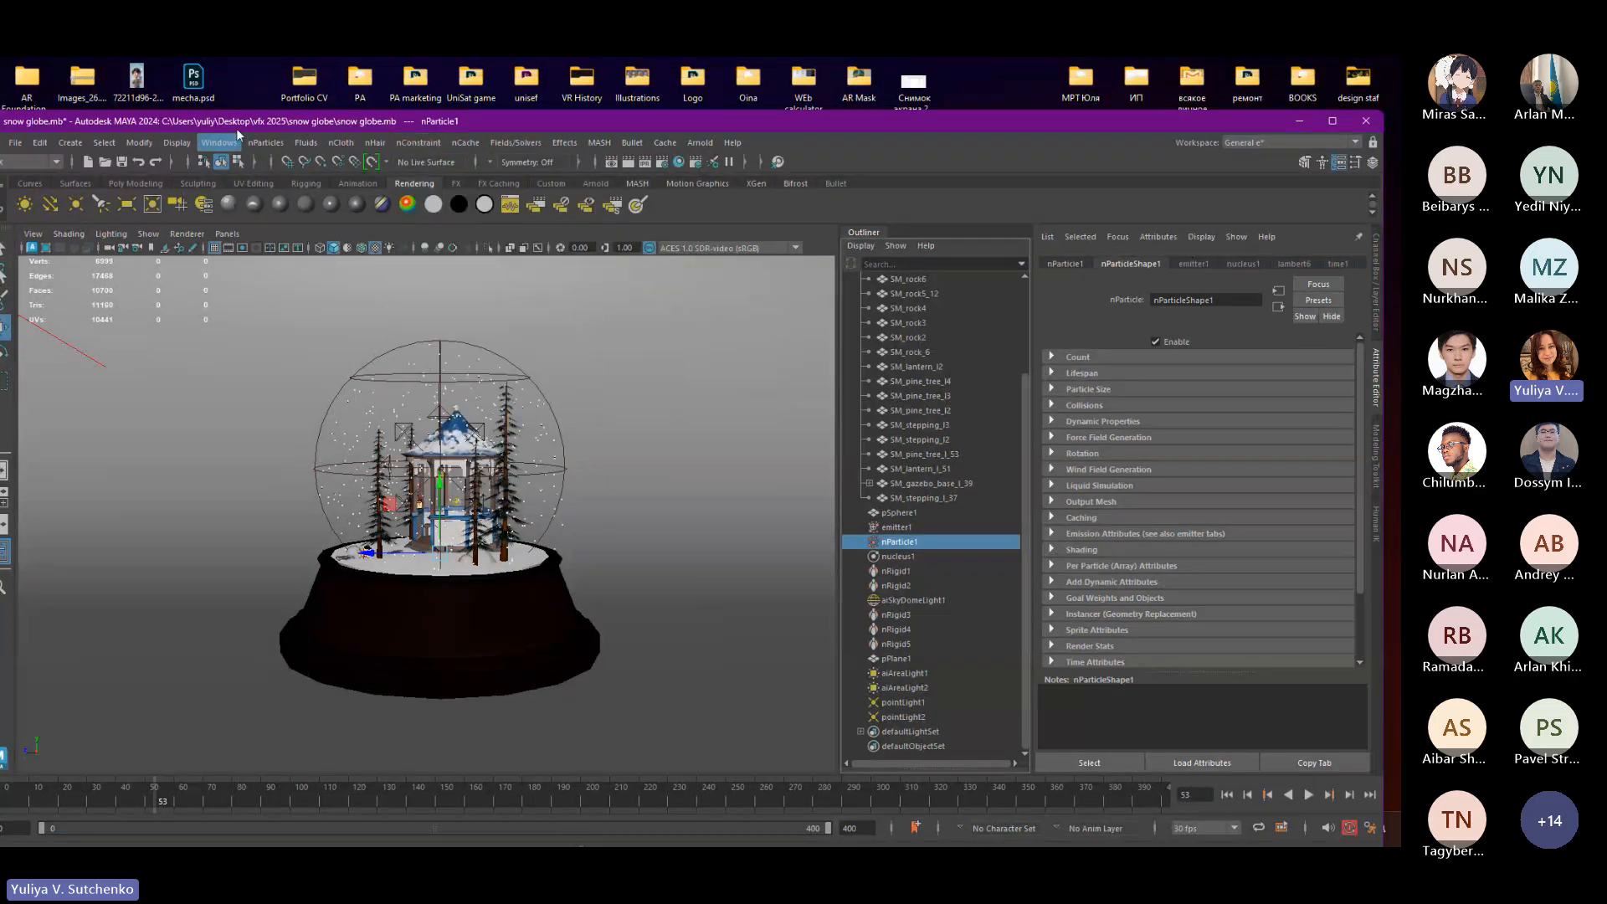
pyautogui.moveTo(249, 123); pyautogui.dragTo(288, 123)
pyautogui.click(62, 162)
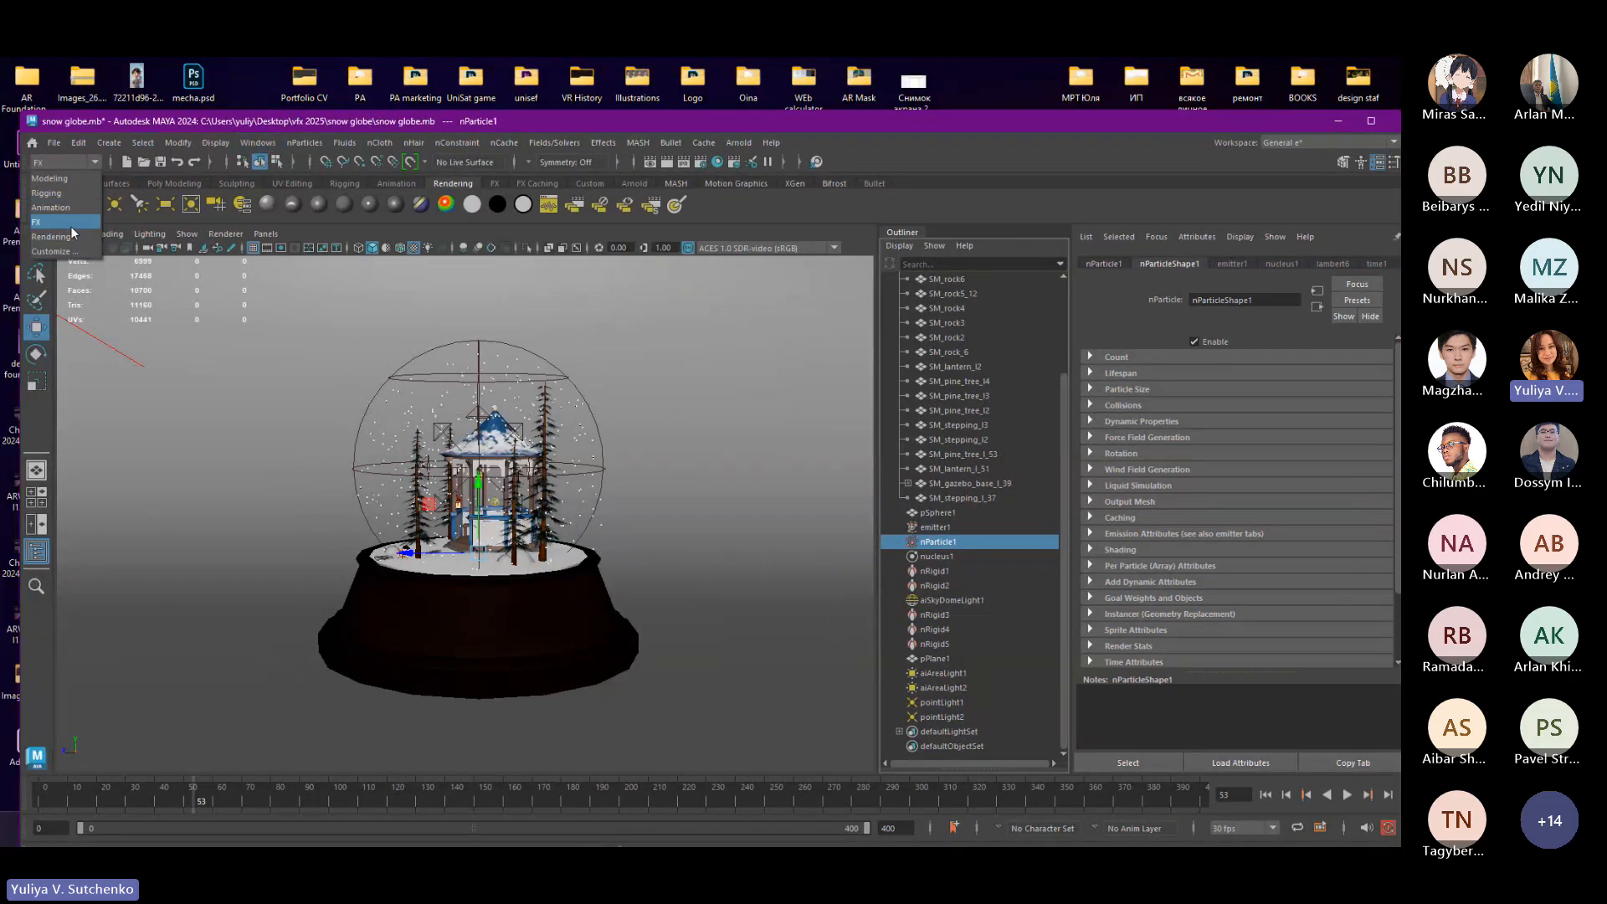
pyautogui.click(58, 238)
pyautogui.click(424, 143)
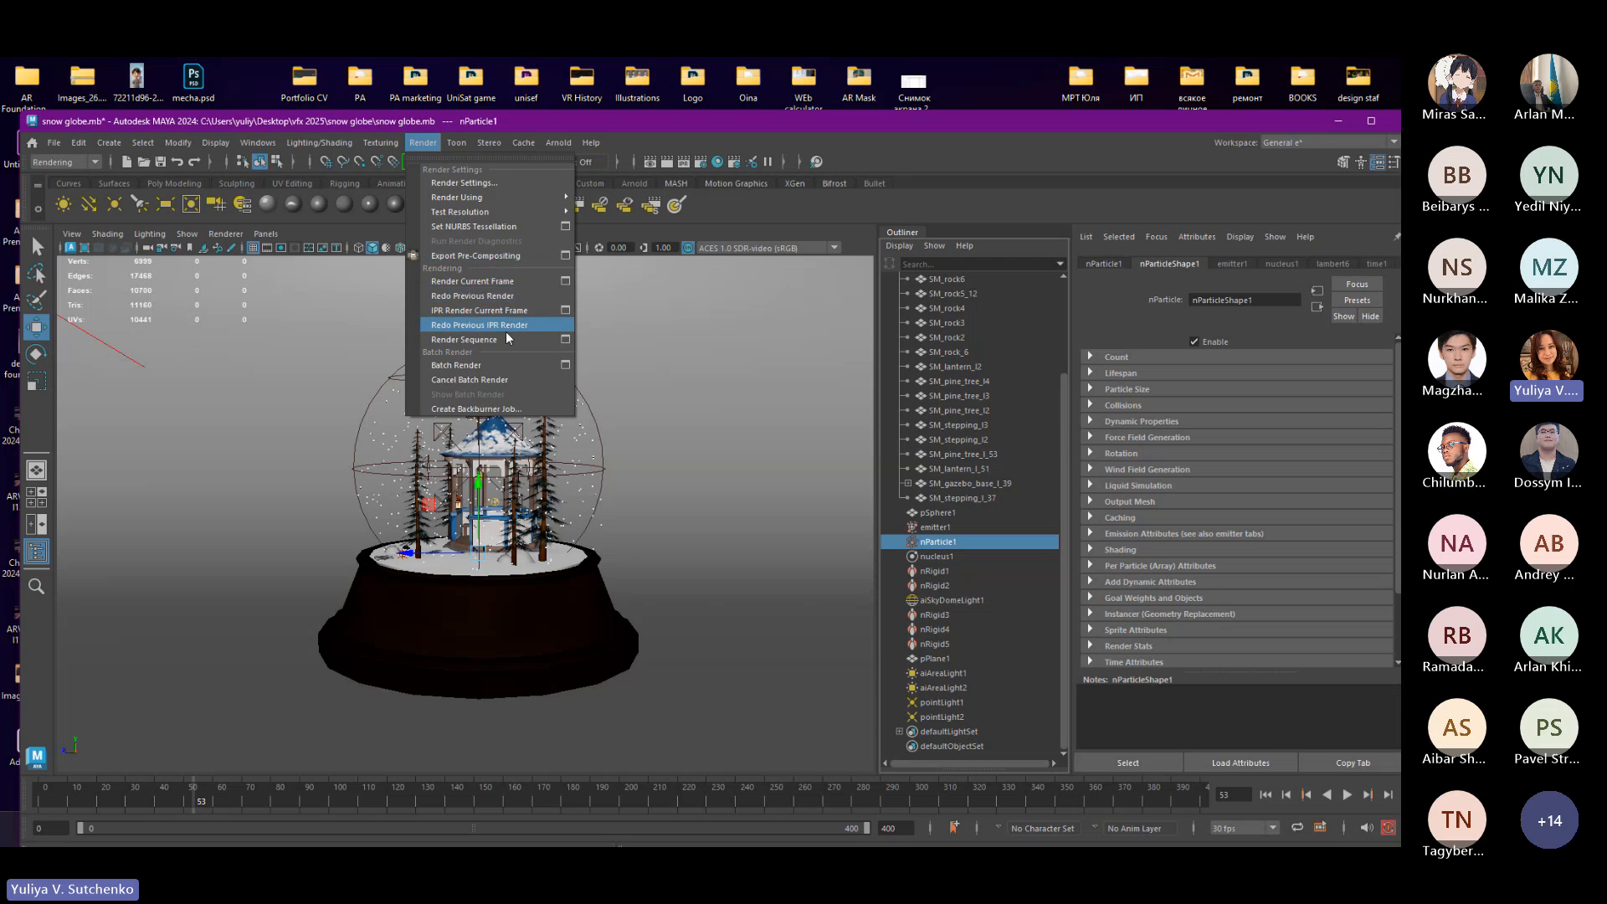
pyautogui.click(566, 340)
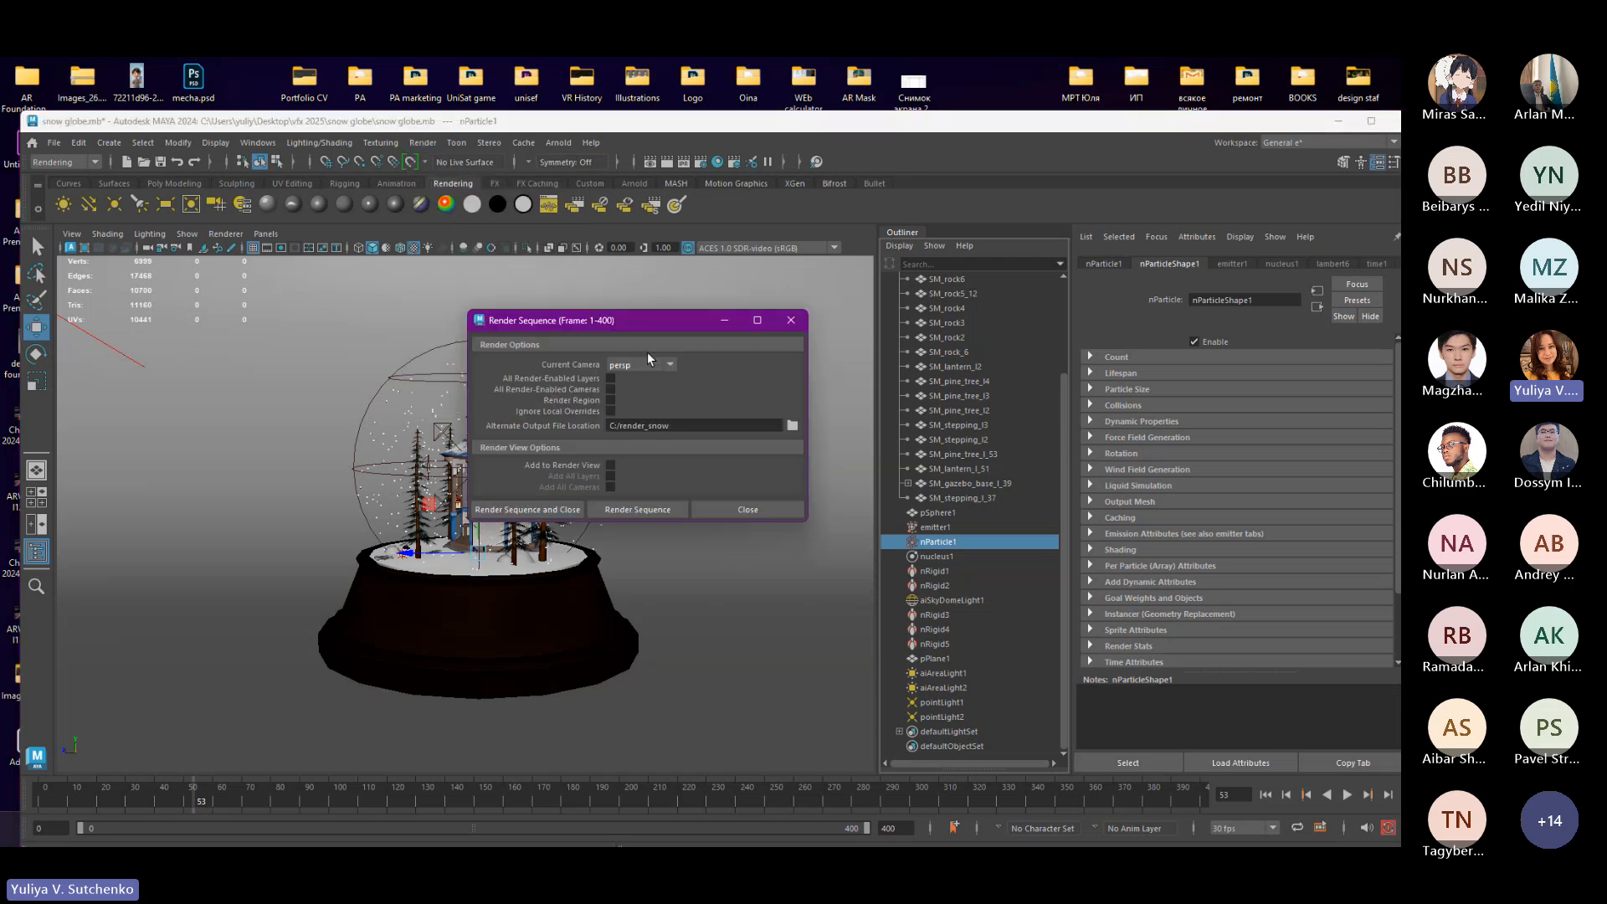
pyautogui.click(528, 510)
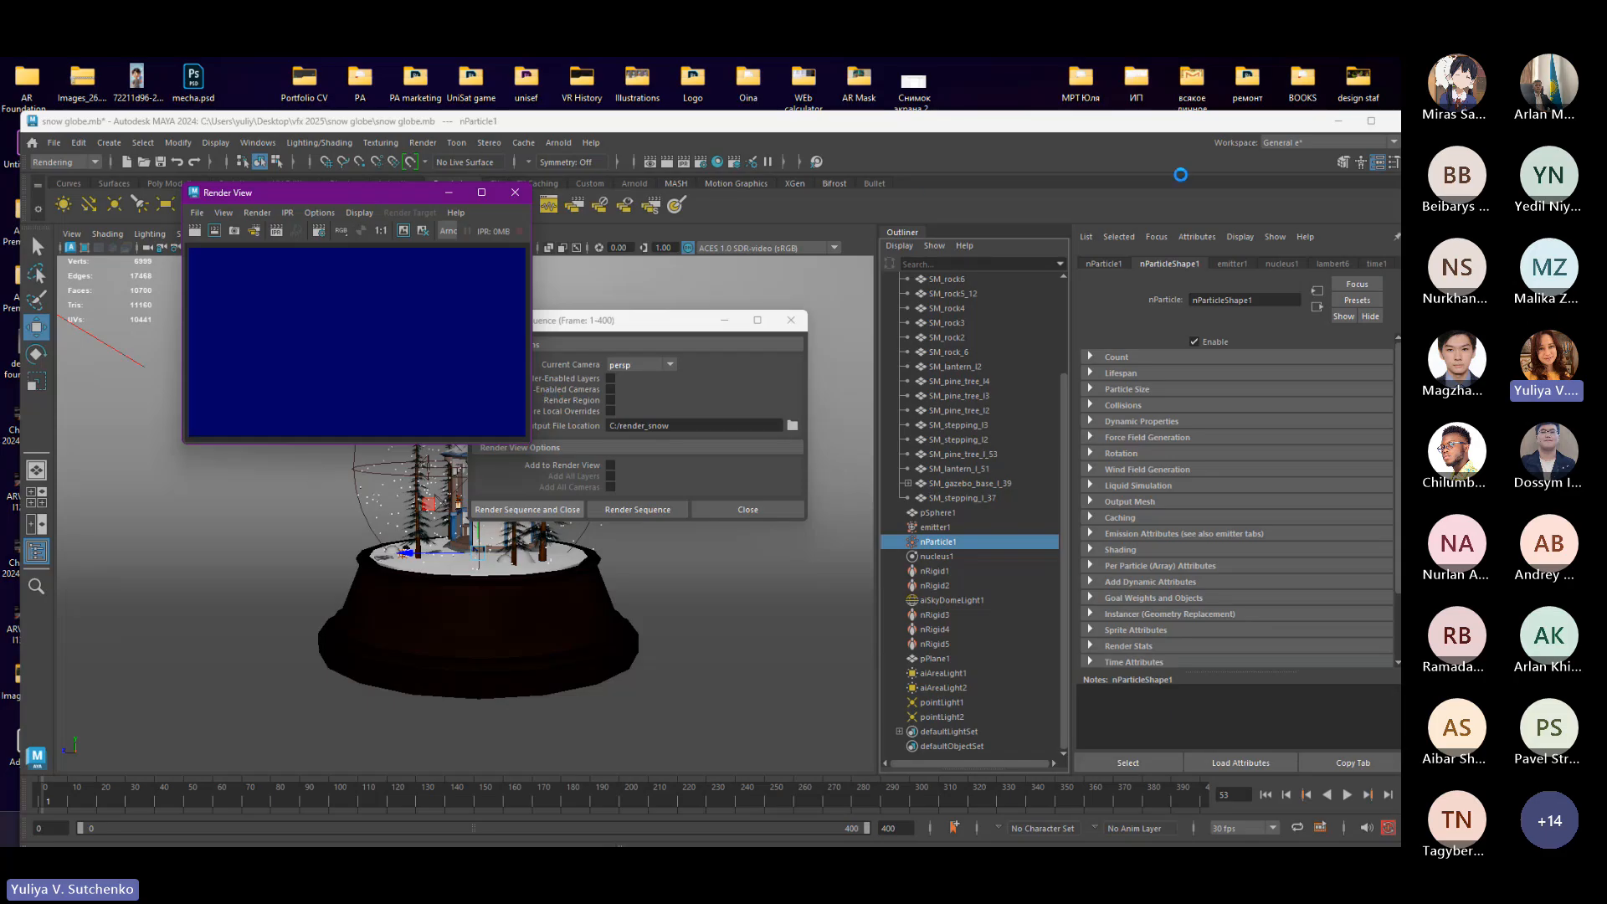
# Step: Open the render_snow folder on drive C, check the rendered frame files, and minimize the folder window
pyautogui.moveTo(821, 816)
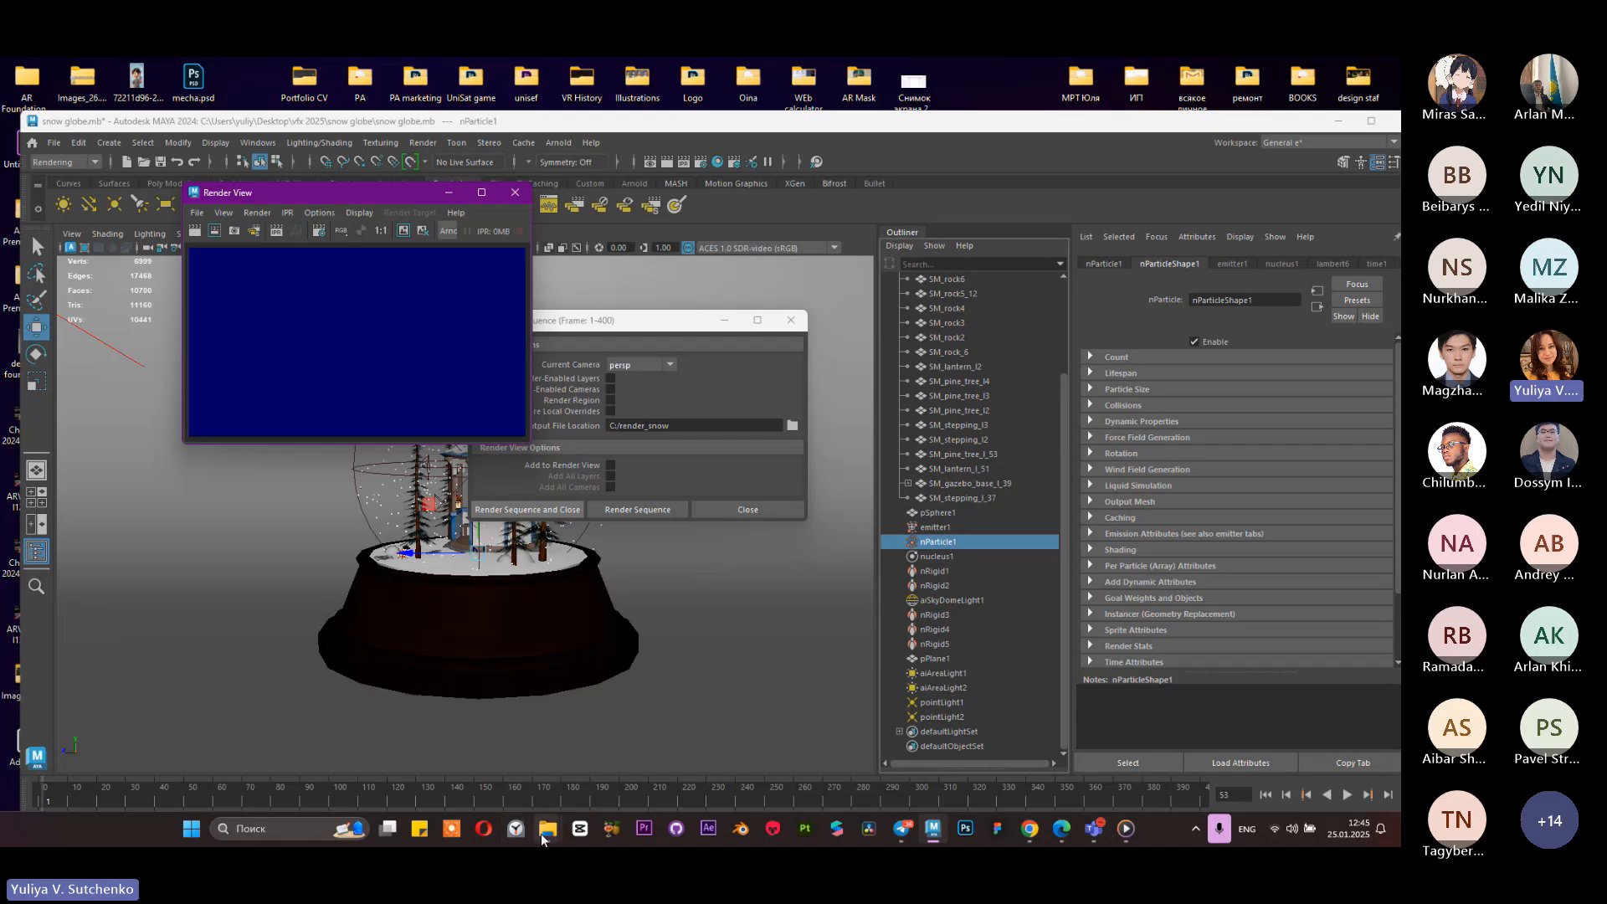
pyautogui.moveTo(548, 828)
pyautogui.click(892, 717)
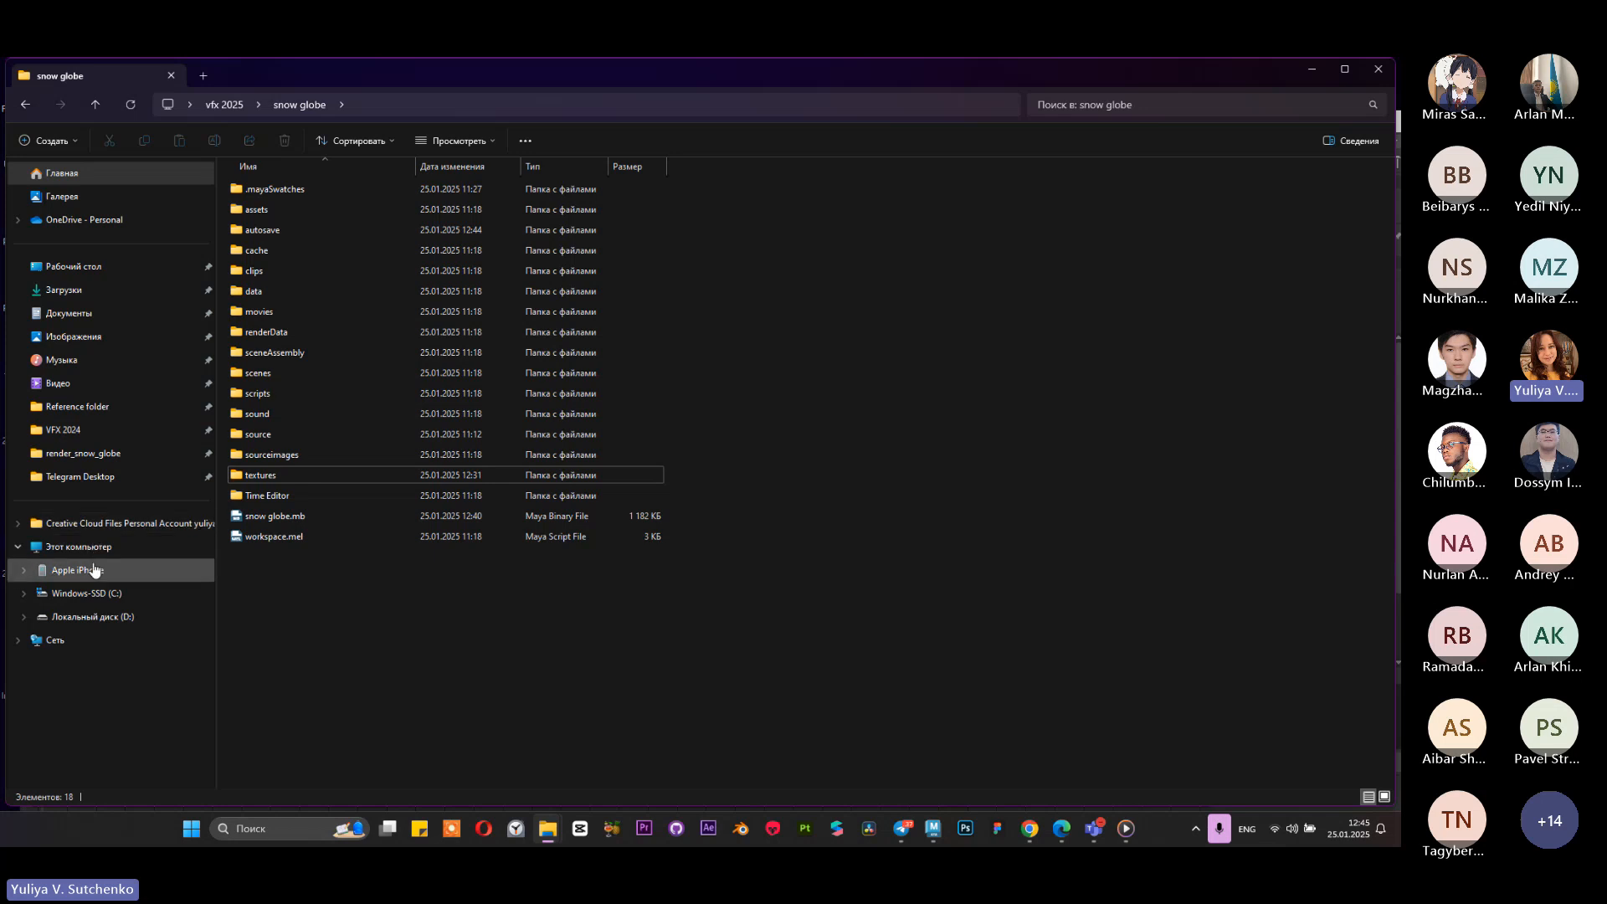
pyautogui.click(93, 593)
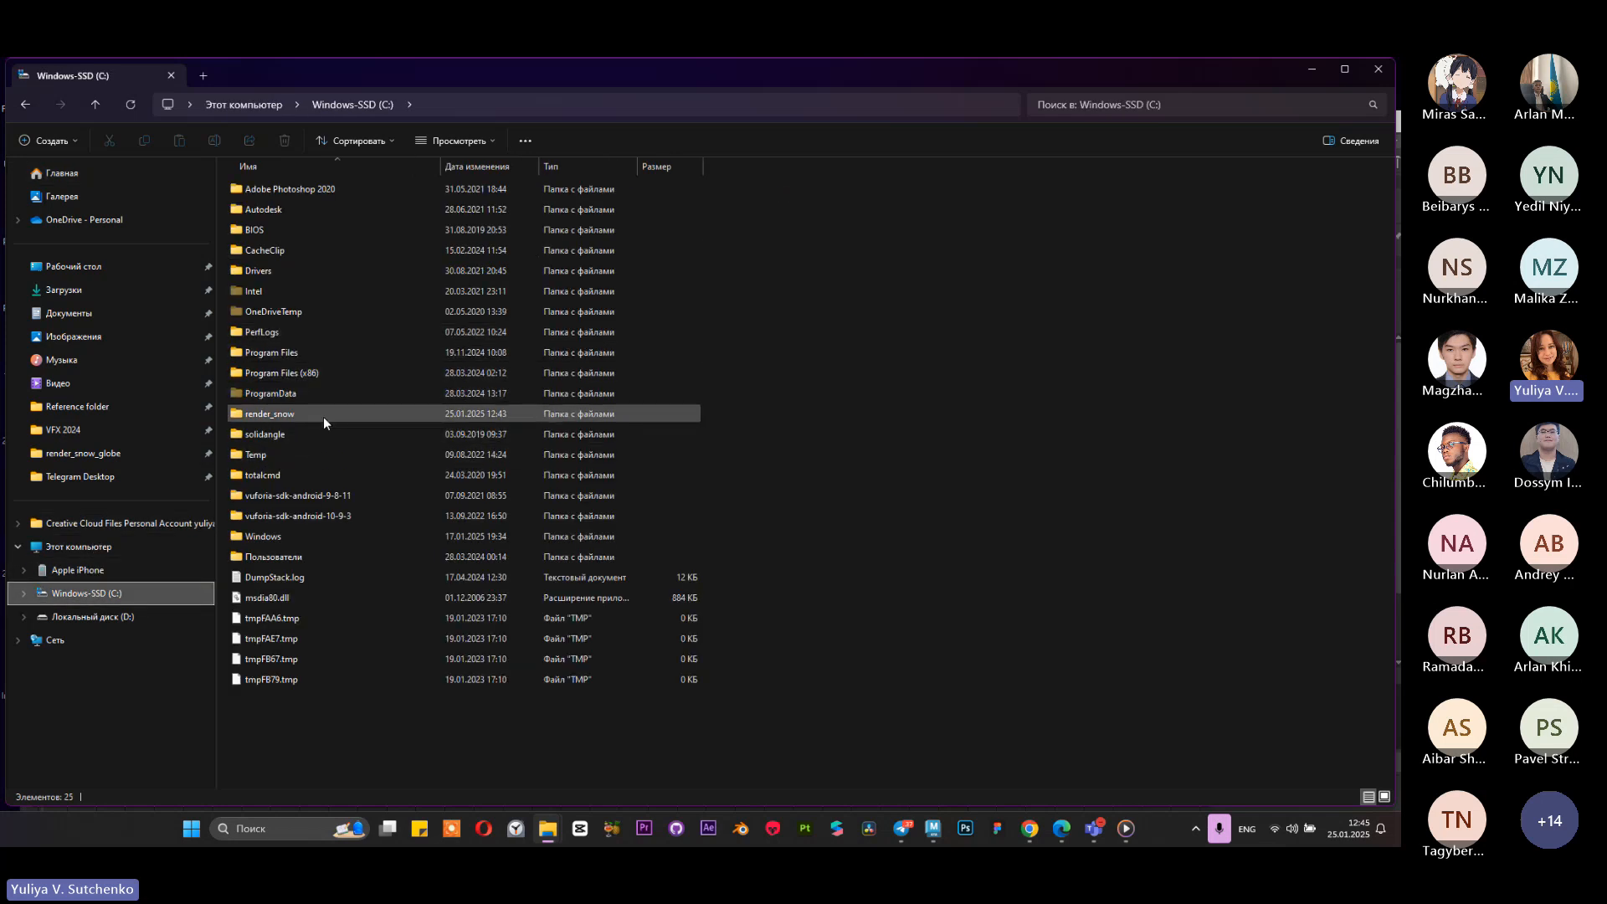
pyautogui.doubleClick(323, 415)
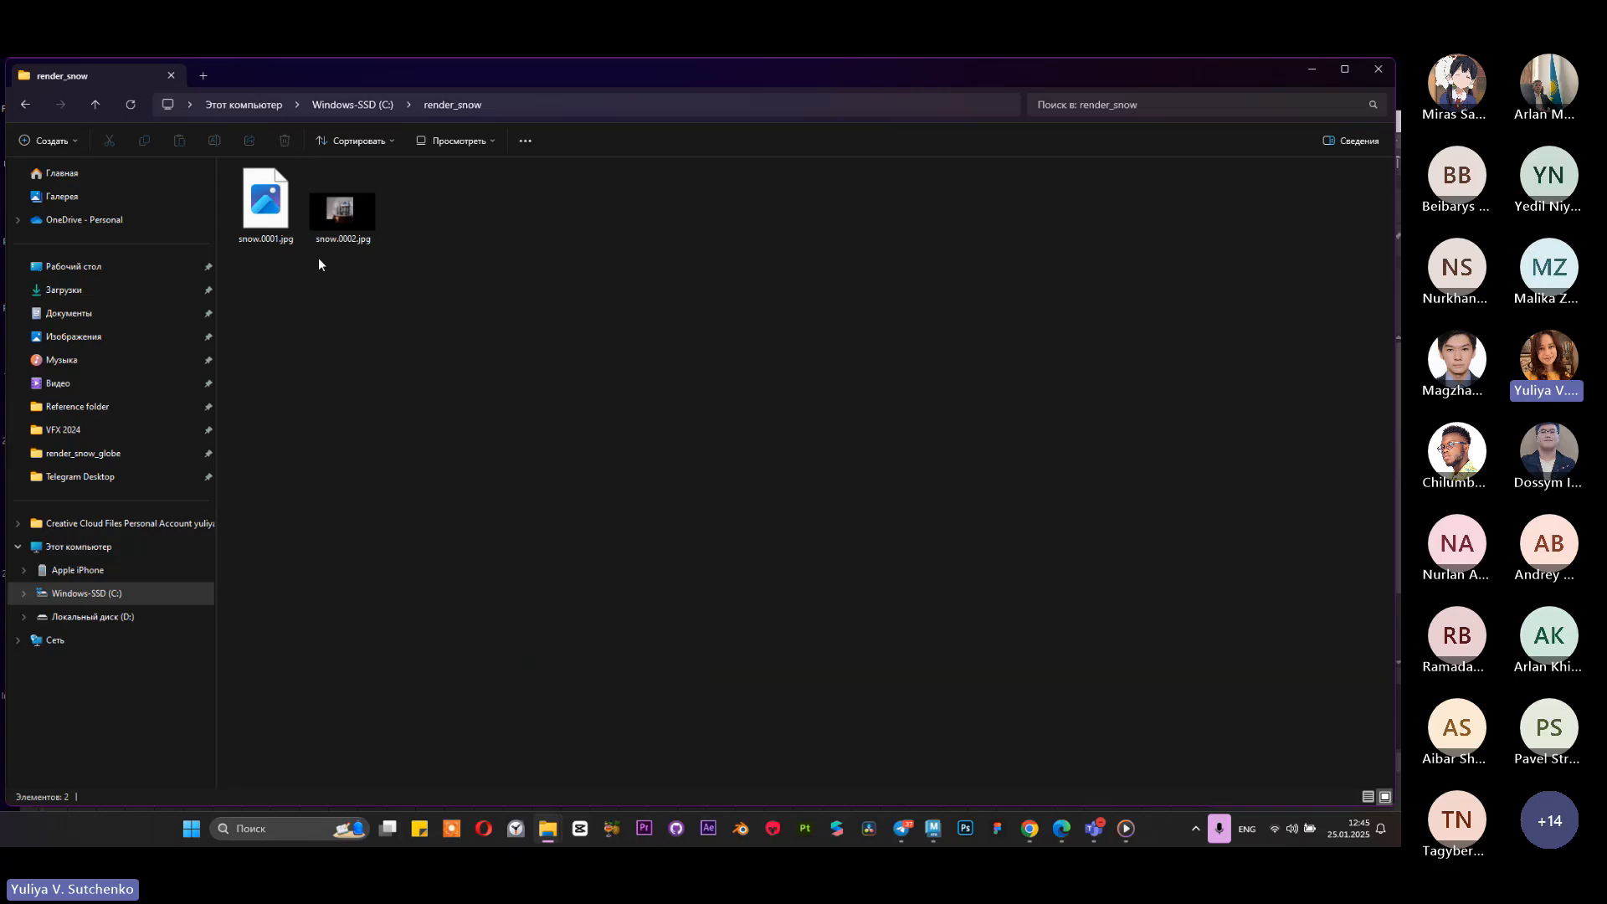
pyautogui.click(1317, 72)
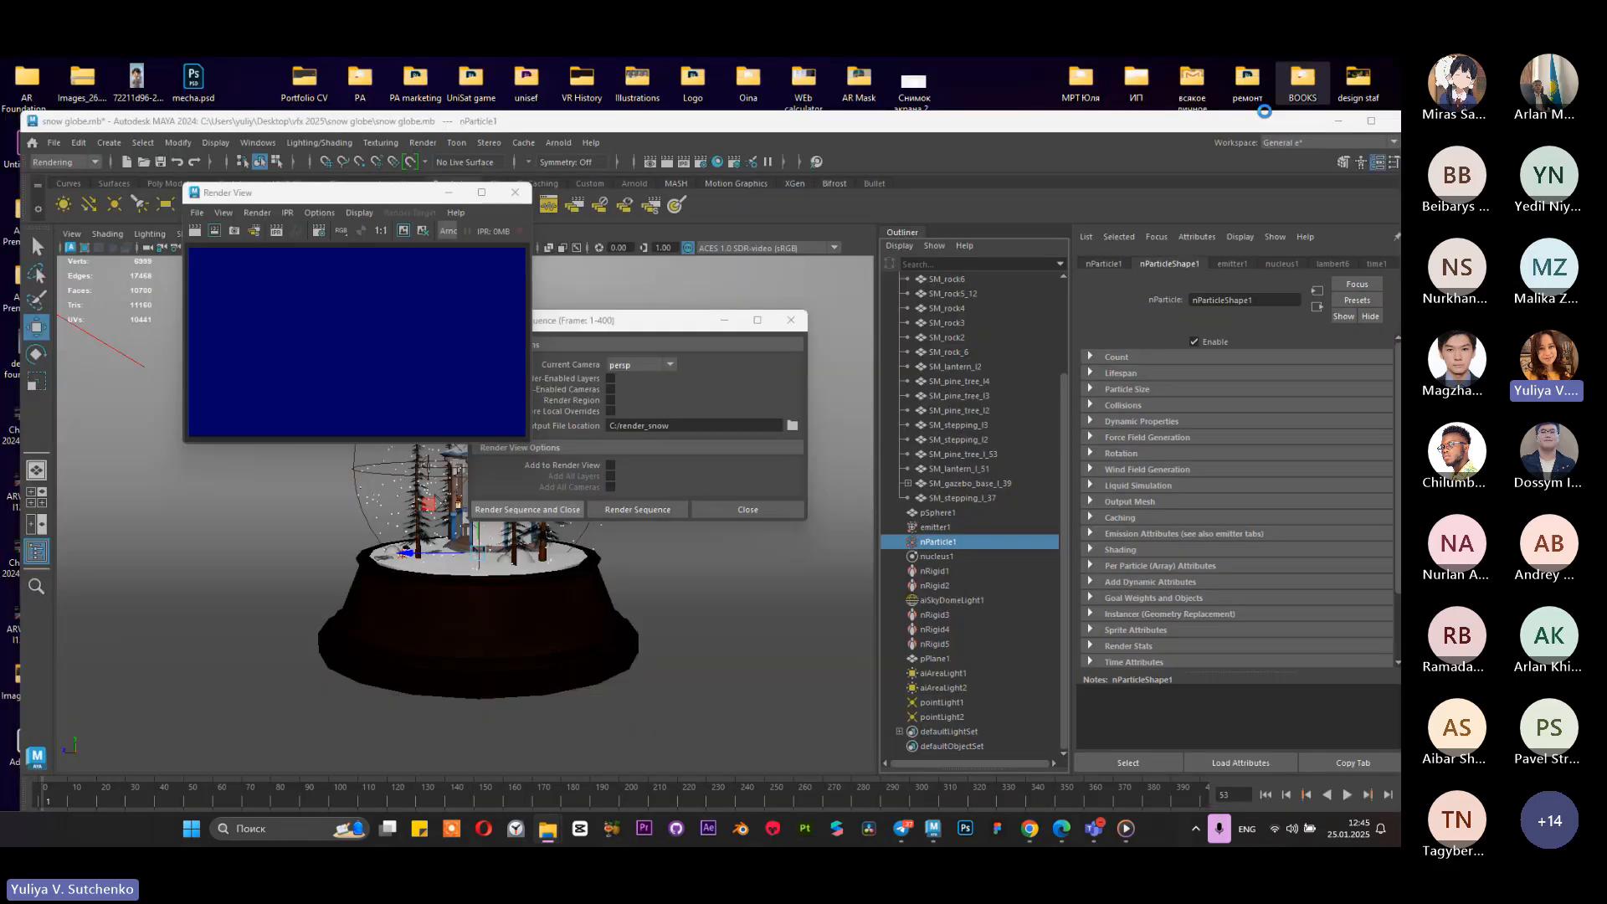
# Step: Switch to the Teams meeting, open its chat briefly, and look through the participants list
pyautogui.click(1093, 828)
pyautogui.click(1022, 722)
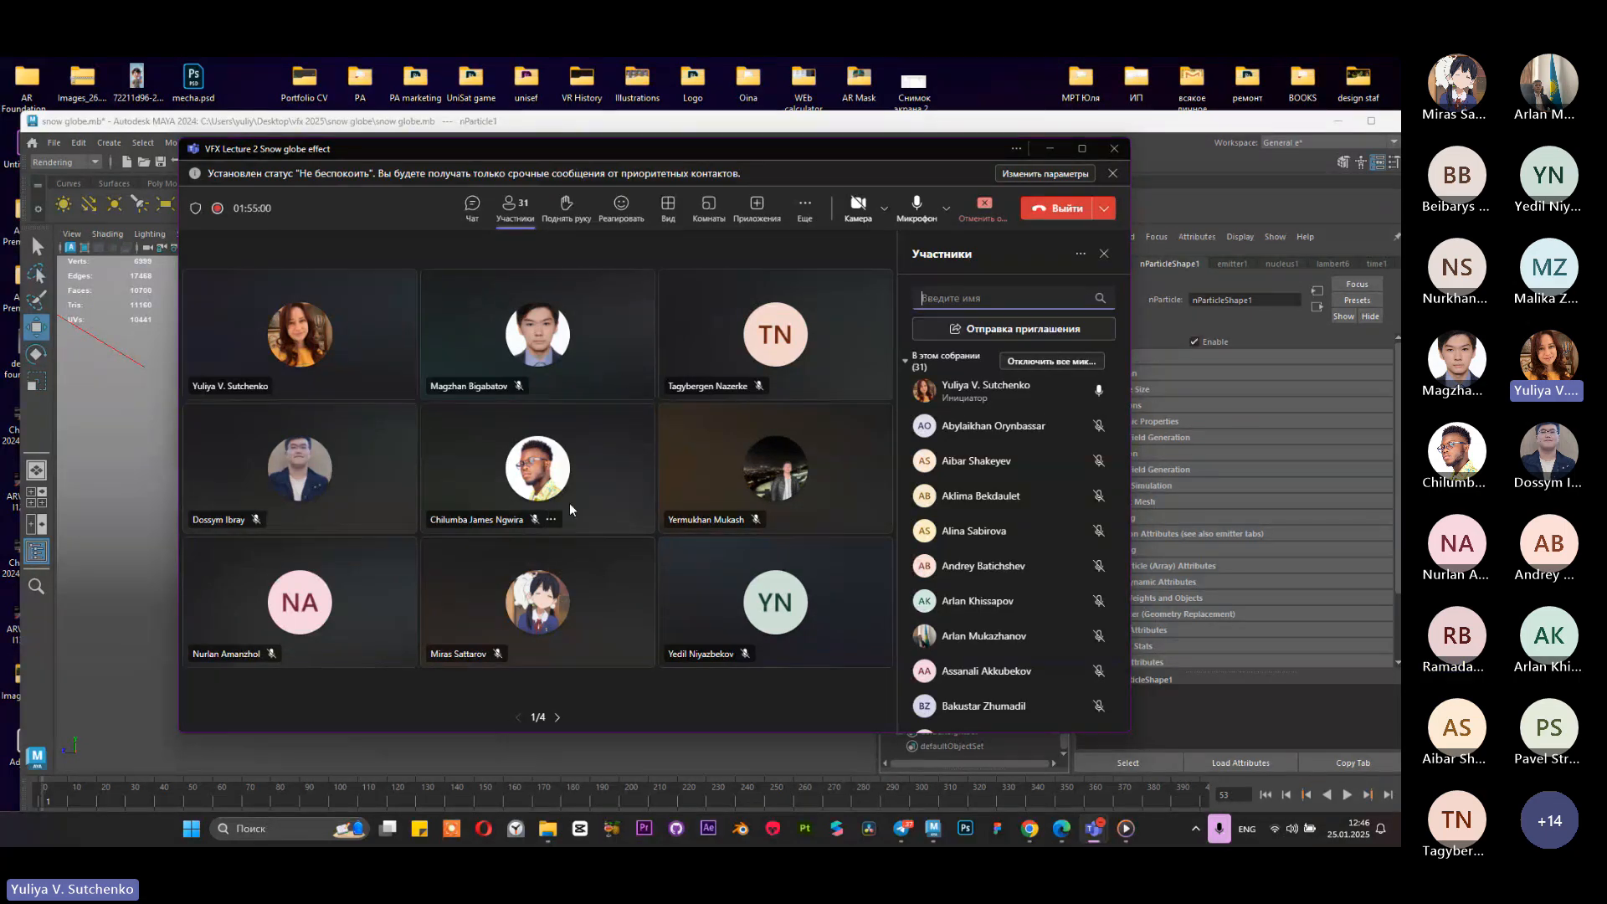
pyautogui.click(472, 219)
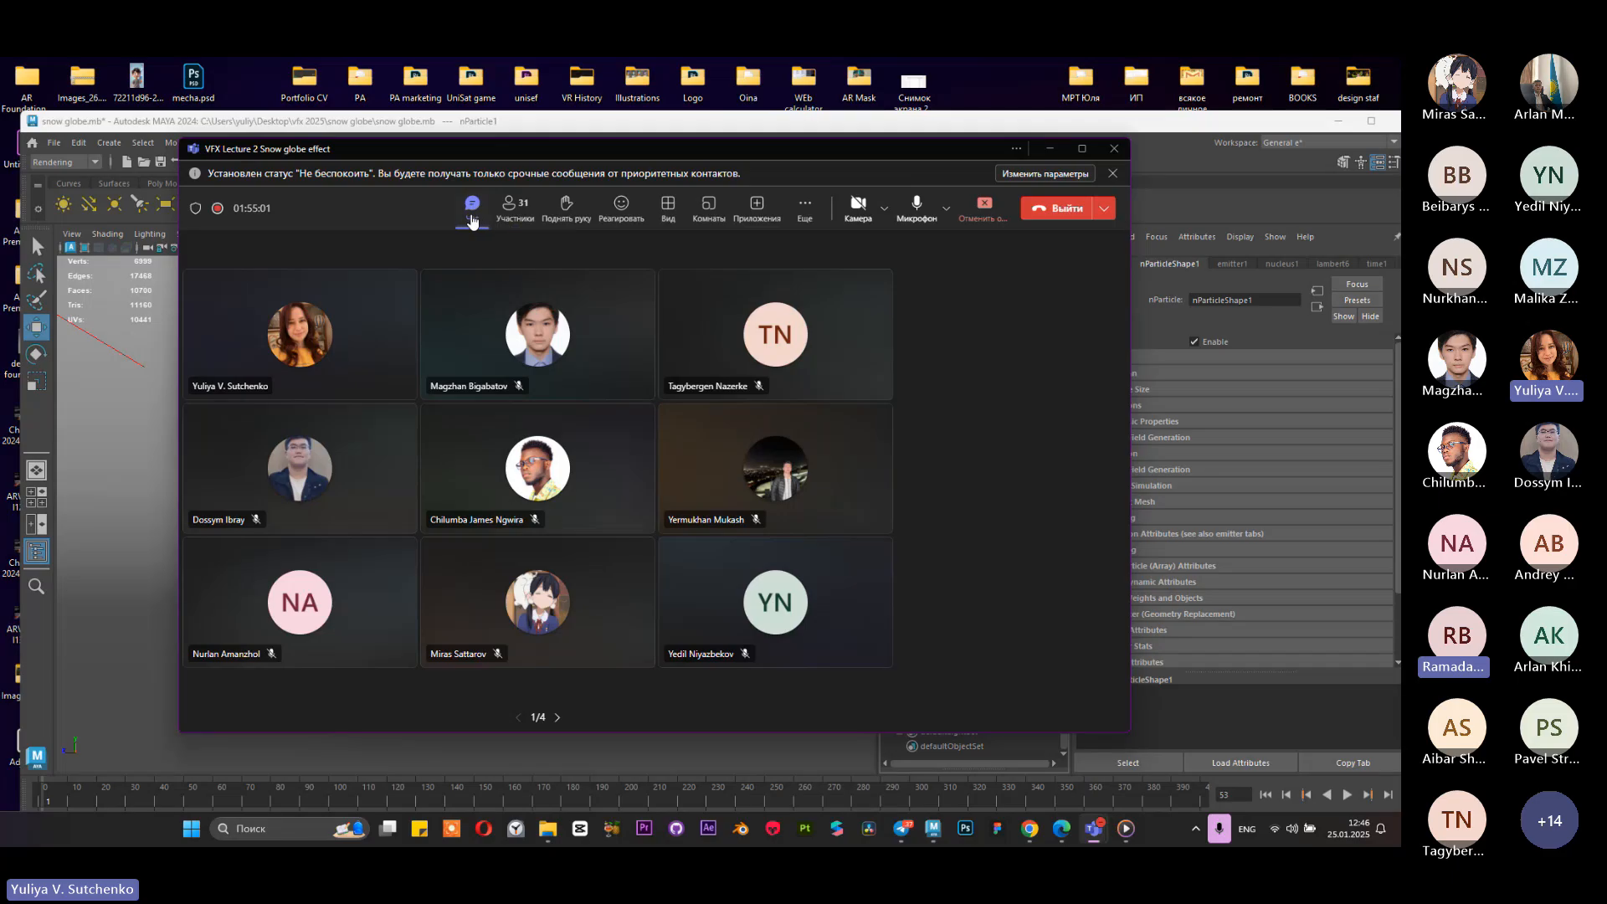
pyautogui.click(543, 225)
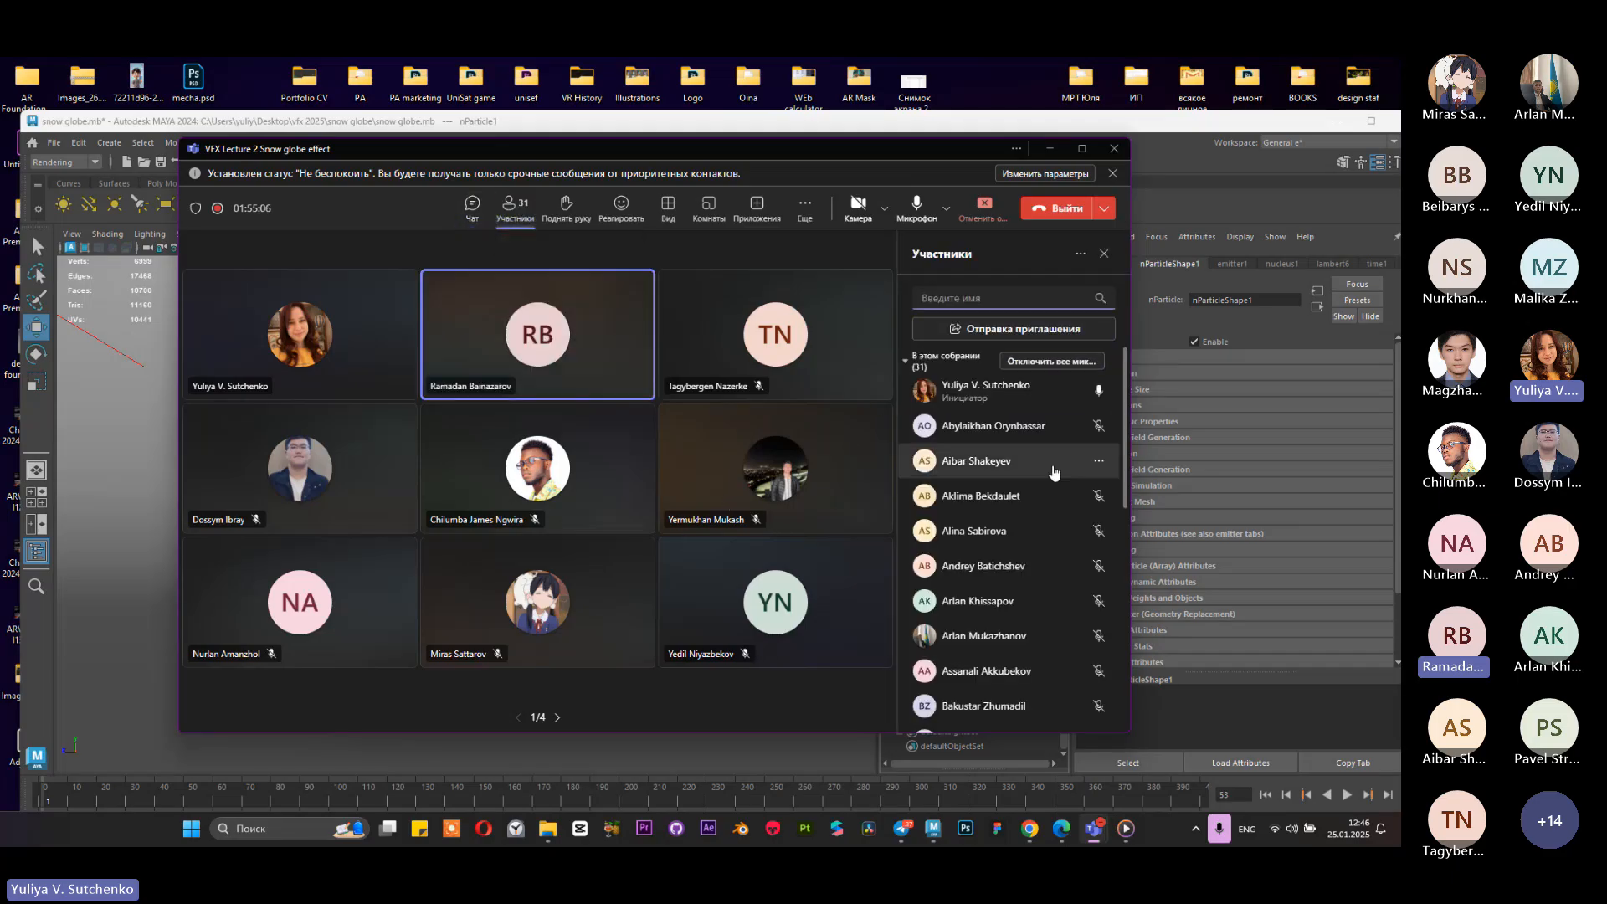
pyautogui.scroll(-10, 1052, 471)
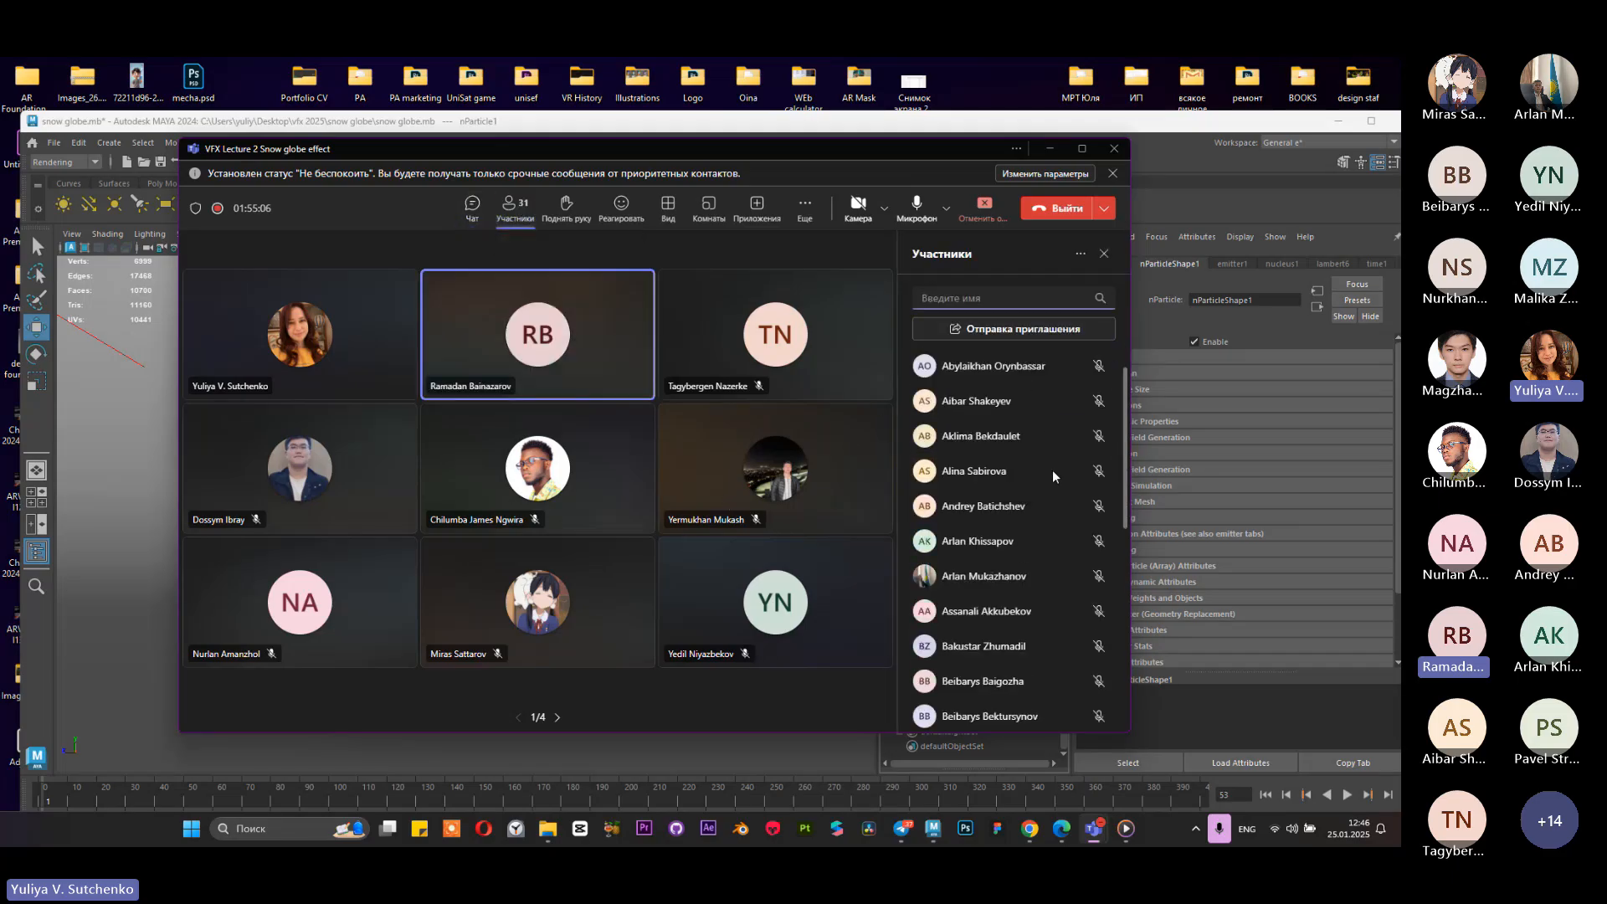
# Step: Switch to Chrome, reload the class journal, and open VFX и 3D физика Л1 Сб 11:00-12:00 for янв 25
pyautogui.click(1029, 828)
pyautogui.click(51, 74)
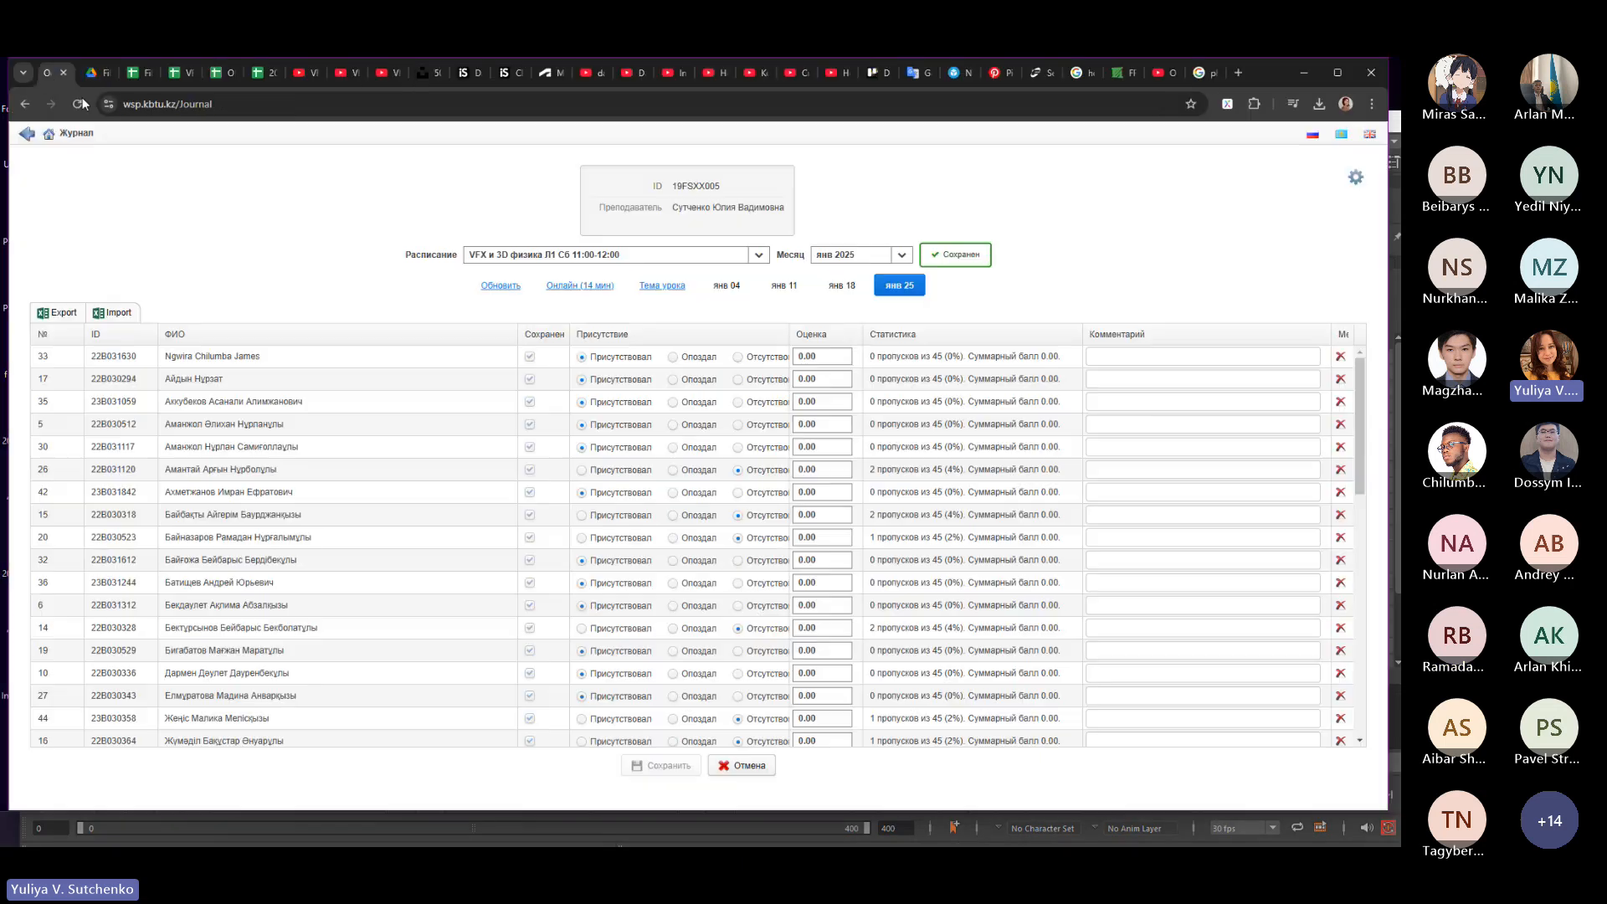
pyautogui.click(78, 104)
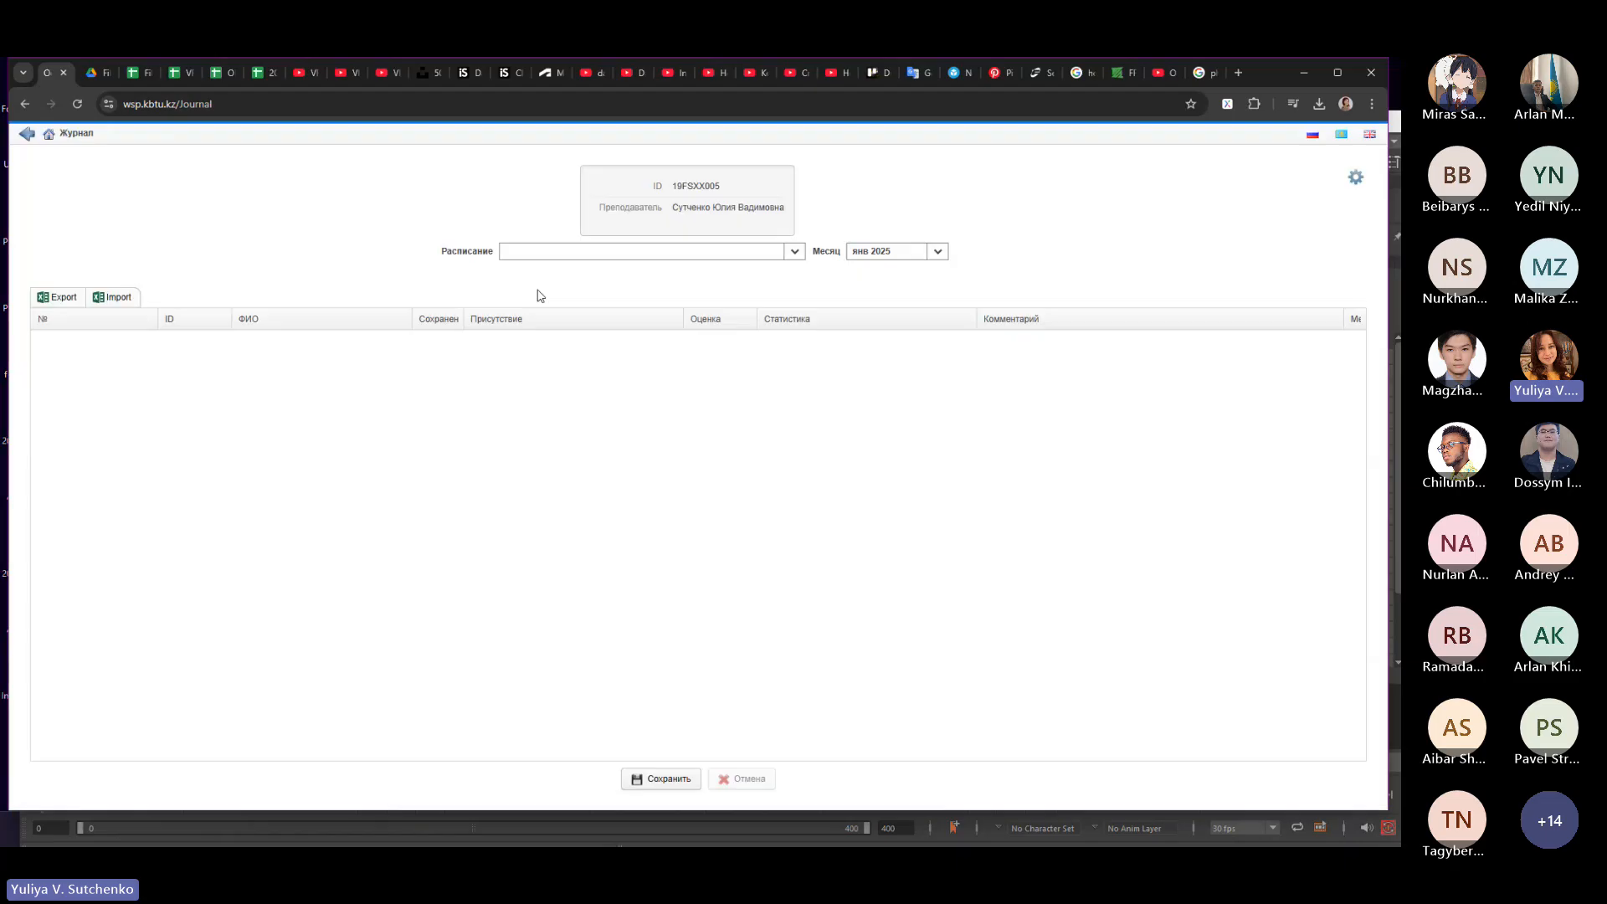
pyautogui.click(794, 251)
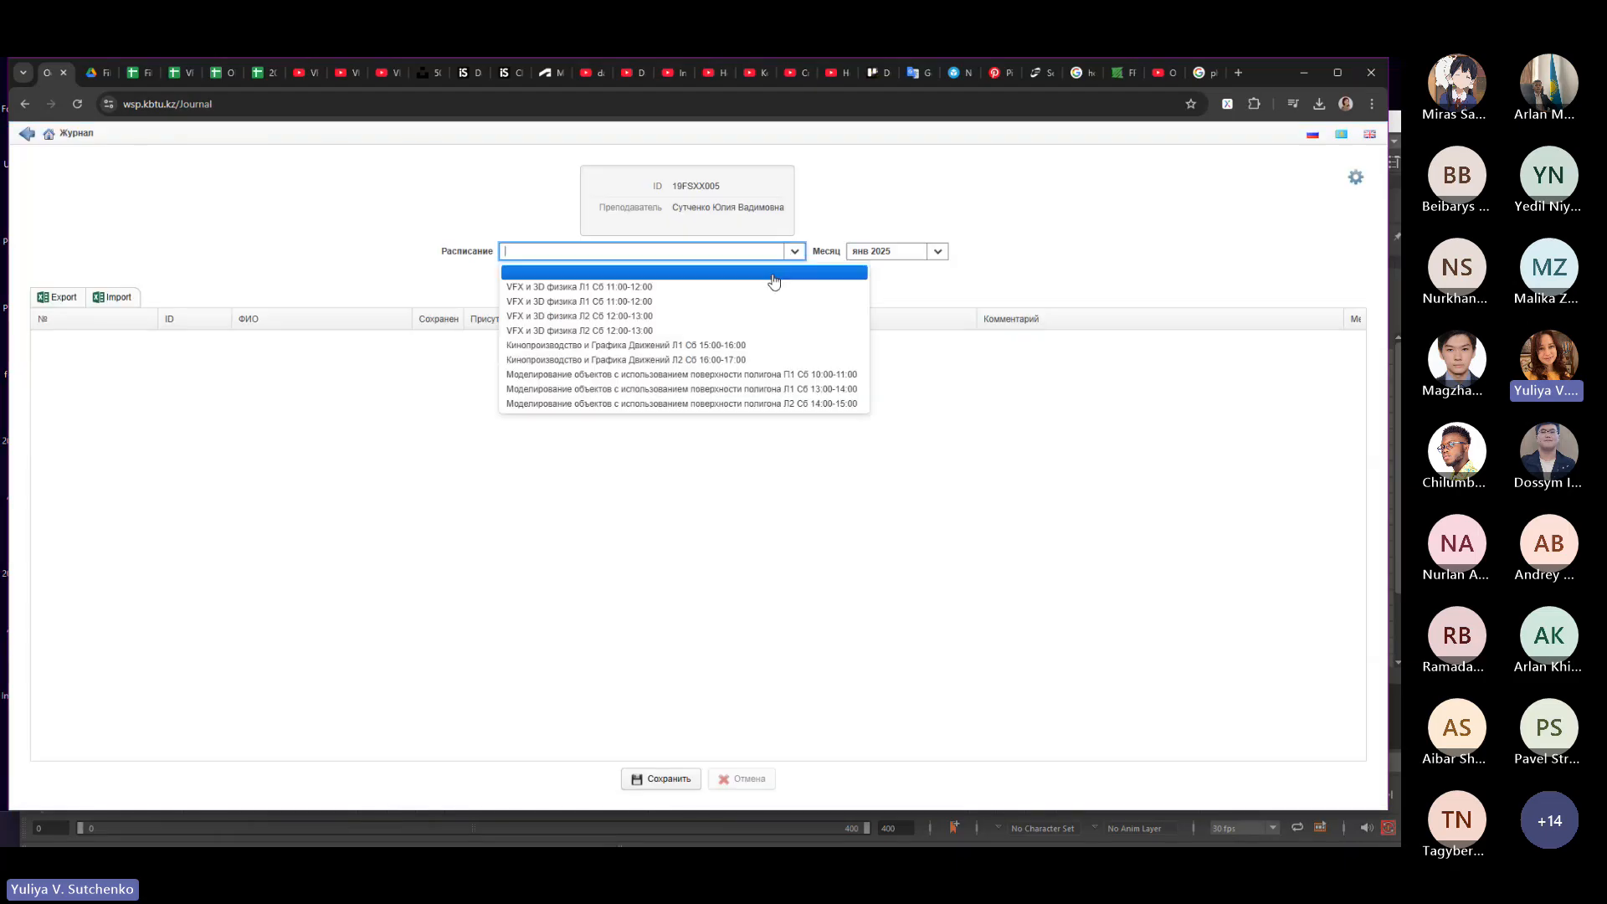
pyautogui.click(712, 290)
pyautogui.click(880, 278)
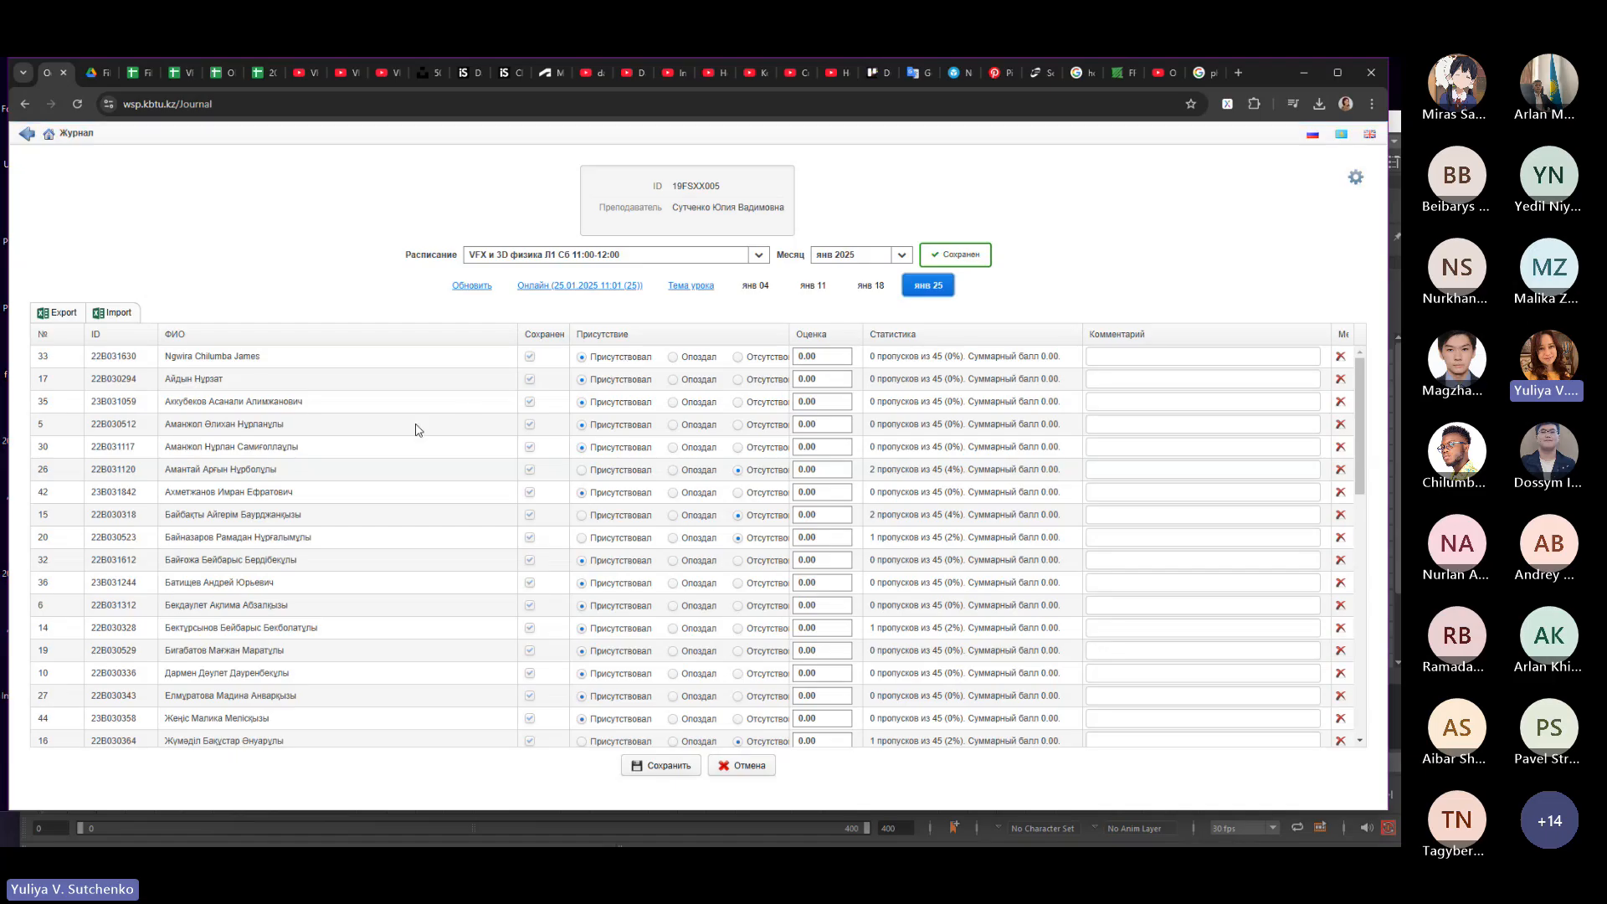
# Step: Review the attendance list, set student No. 20 to Присутствовал, and save the journal, overwriting the earlier record
pyautogui.scroll(-3, 473, 437)
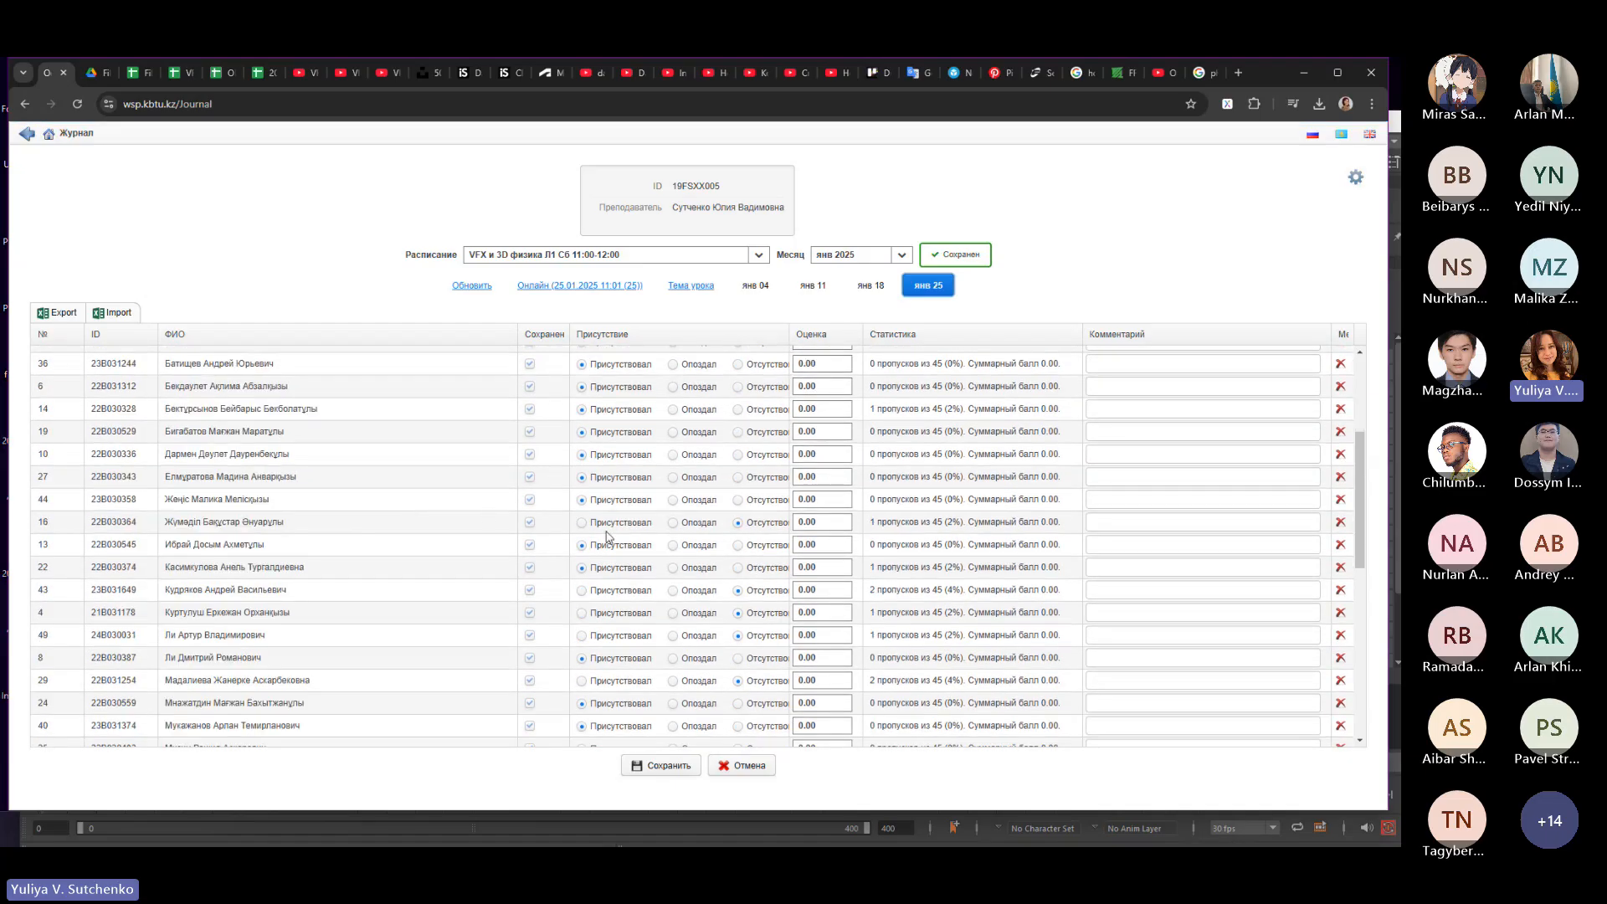
pyautogui.scroll(-1, 604, 538)
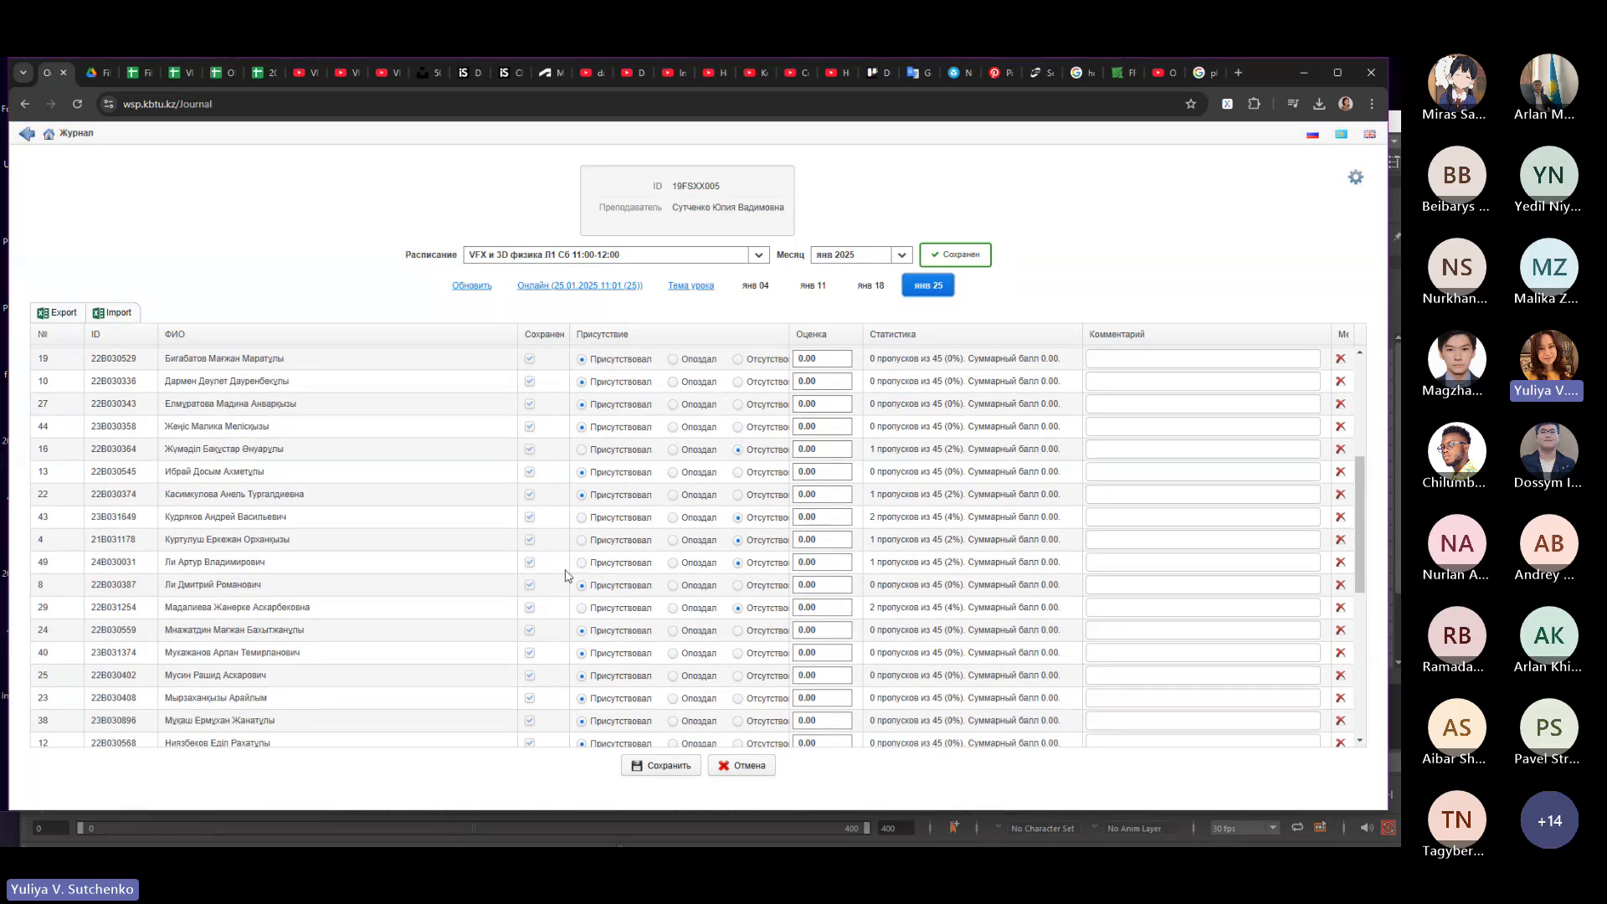
pyautogui.scroll(-1, 341, 512)
pyautogui.scroll(-1, 342, 512)
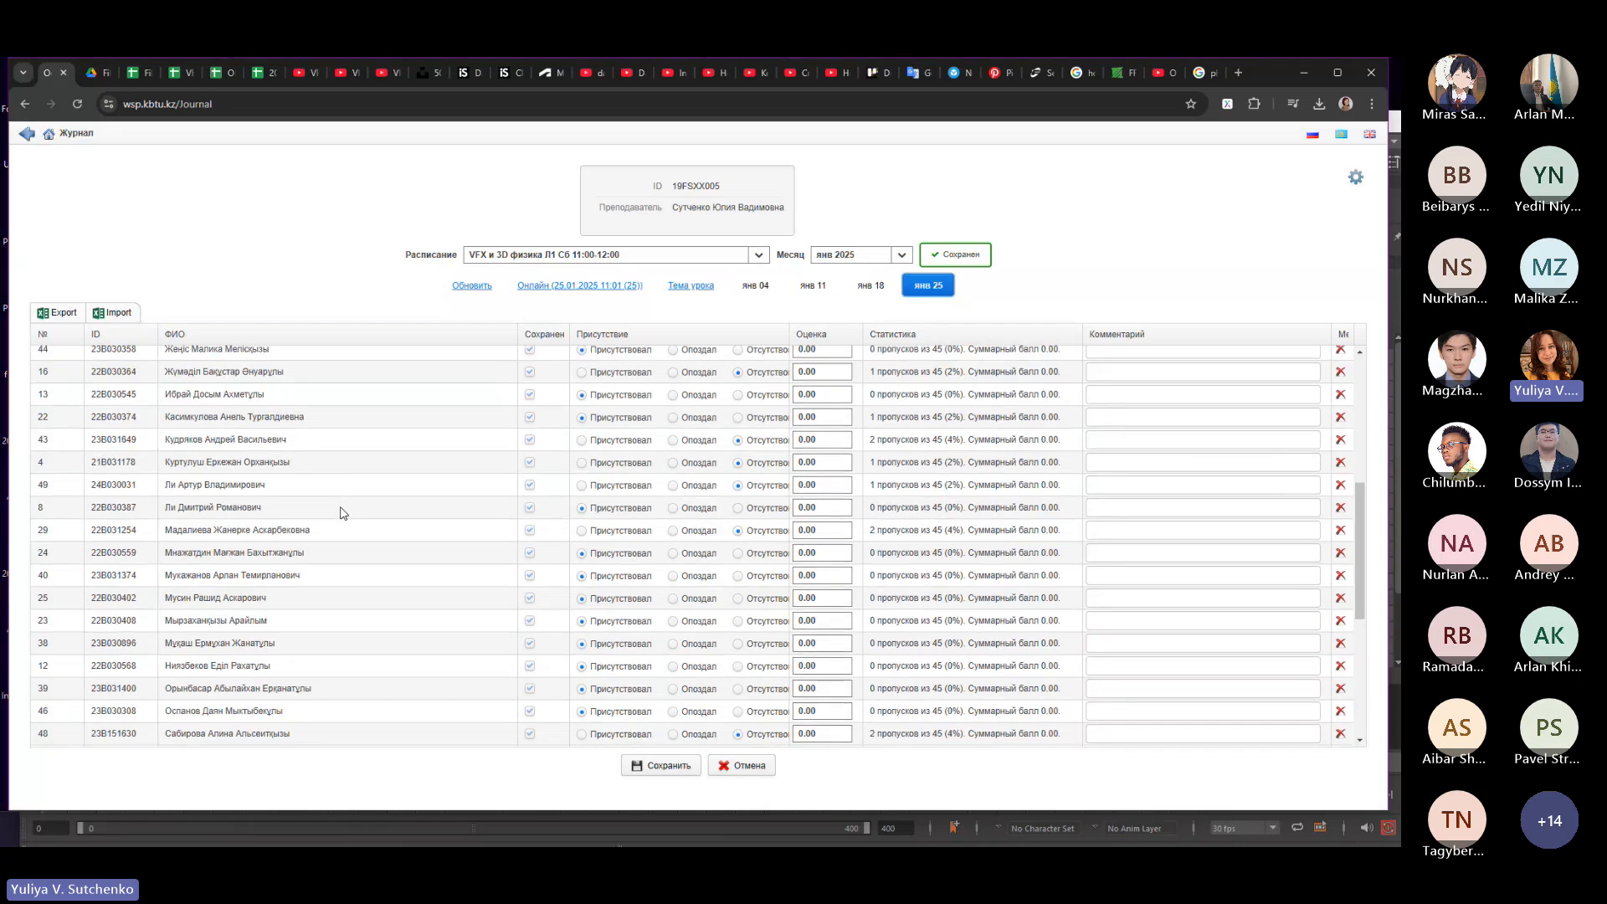
pyautogui.scroll(-1, 341, 512)
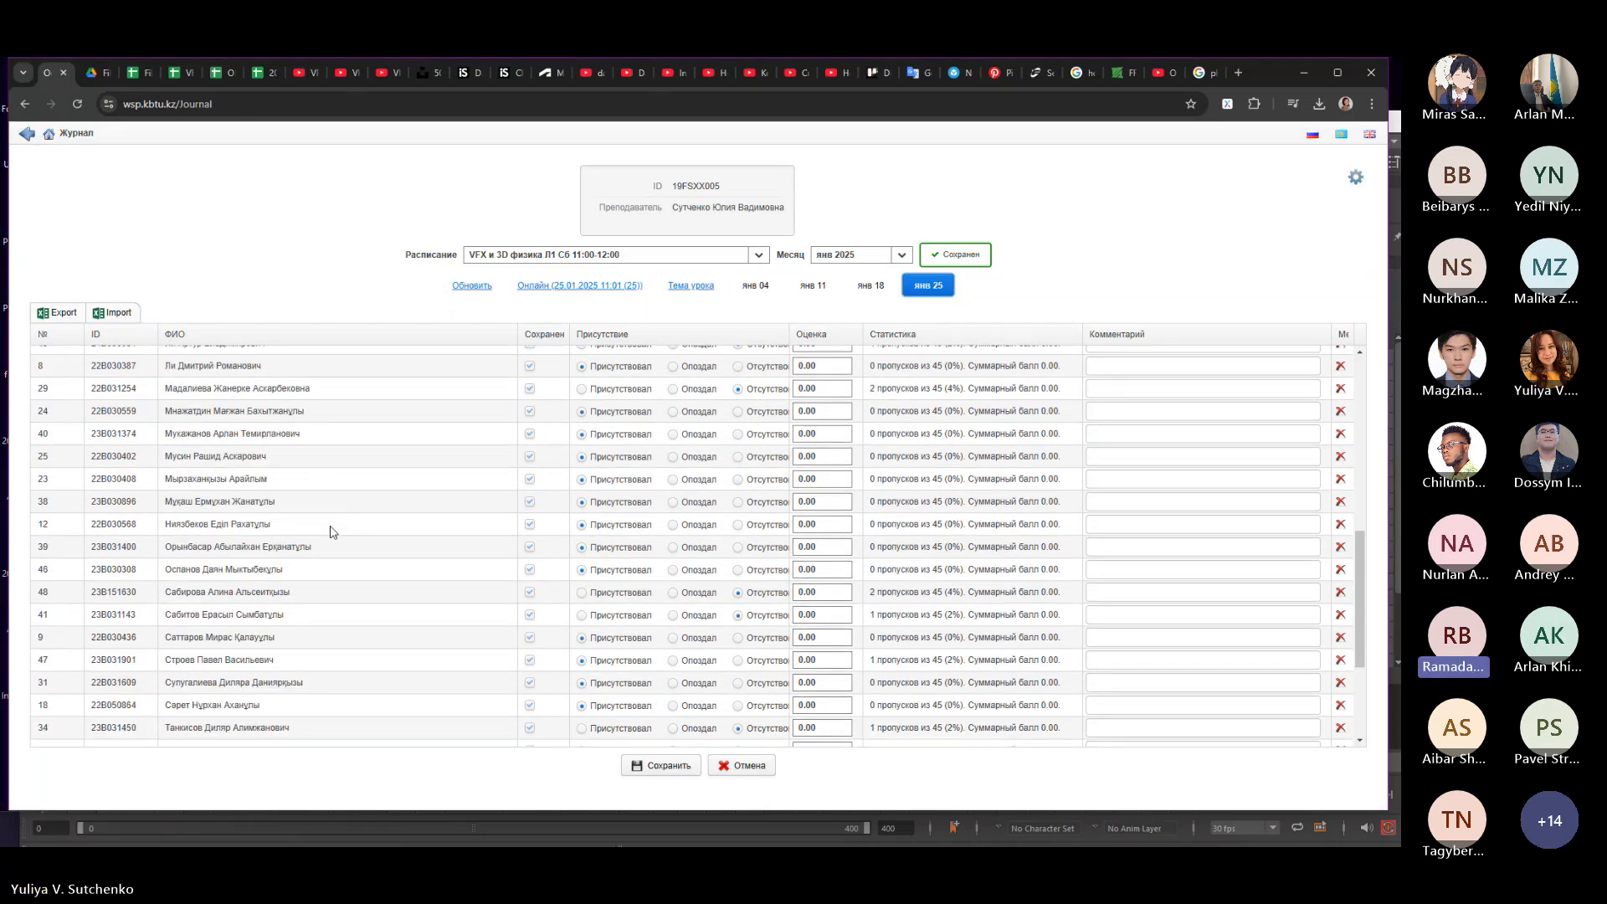
pyautogui.scroll(7, 330, 525)
pyautogui.scroll(1, 332, 525)
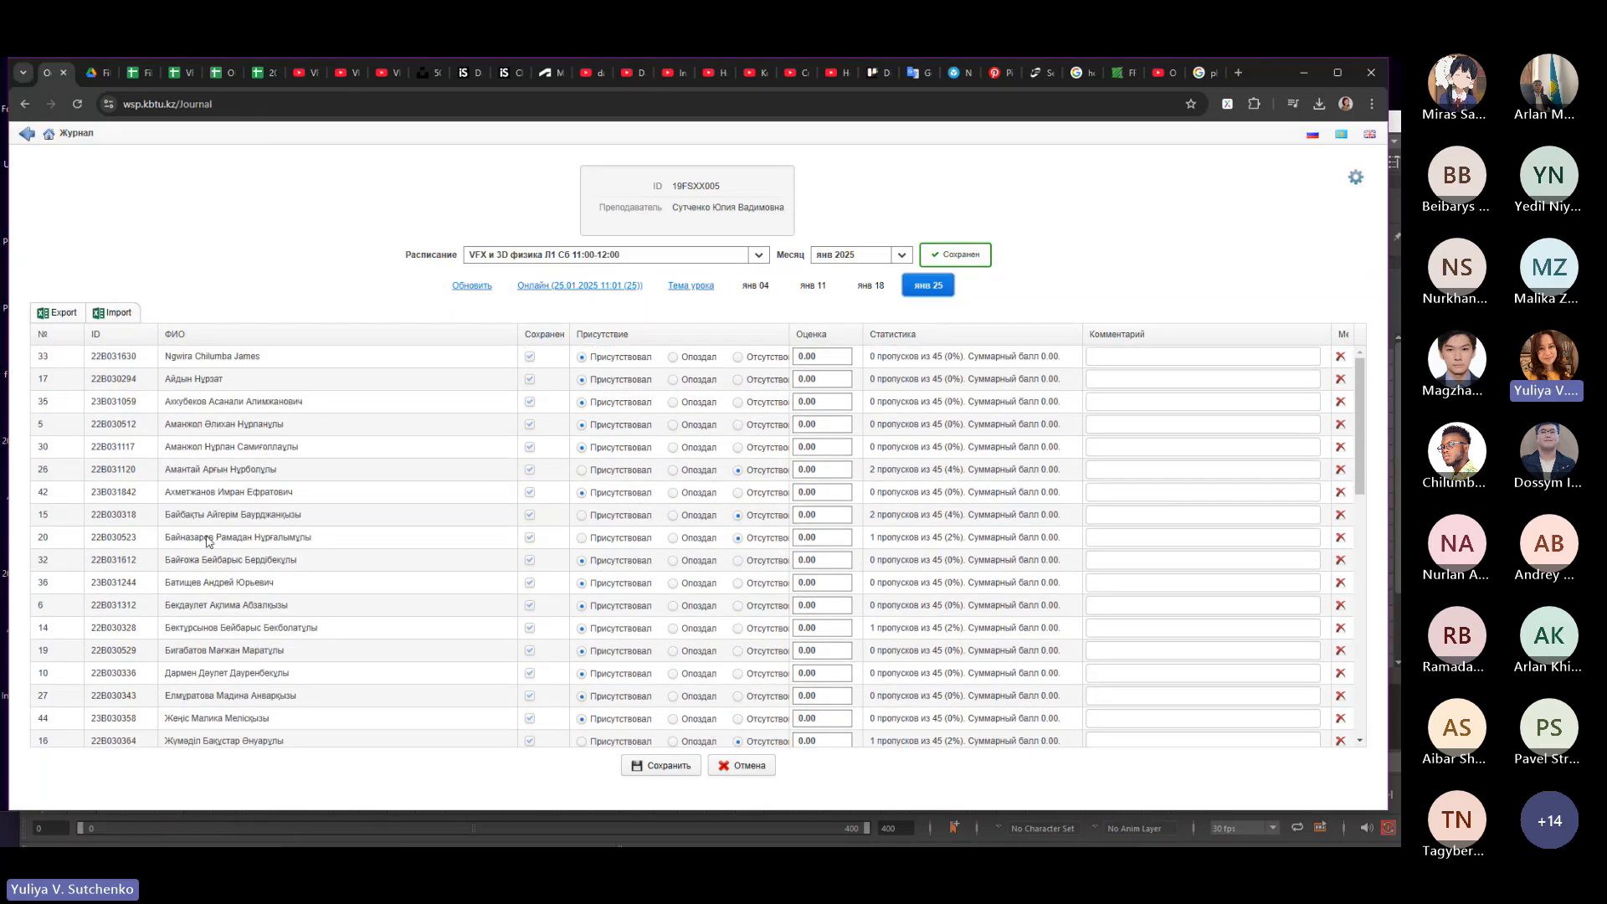
pyautogui.click(581, 537)
pyautogui.click(670, 766)
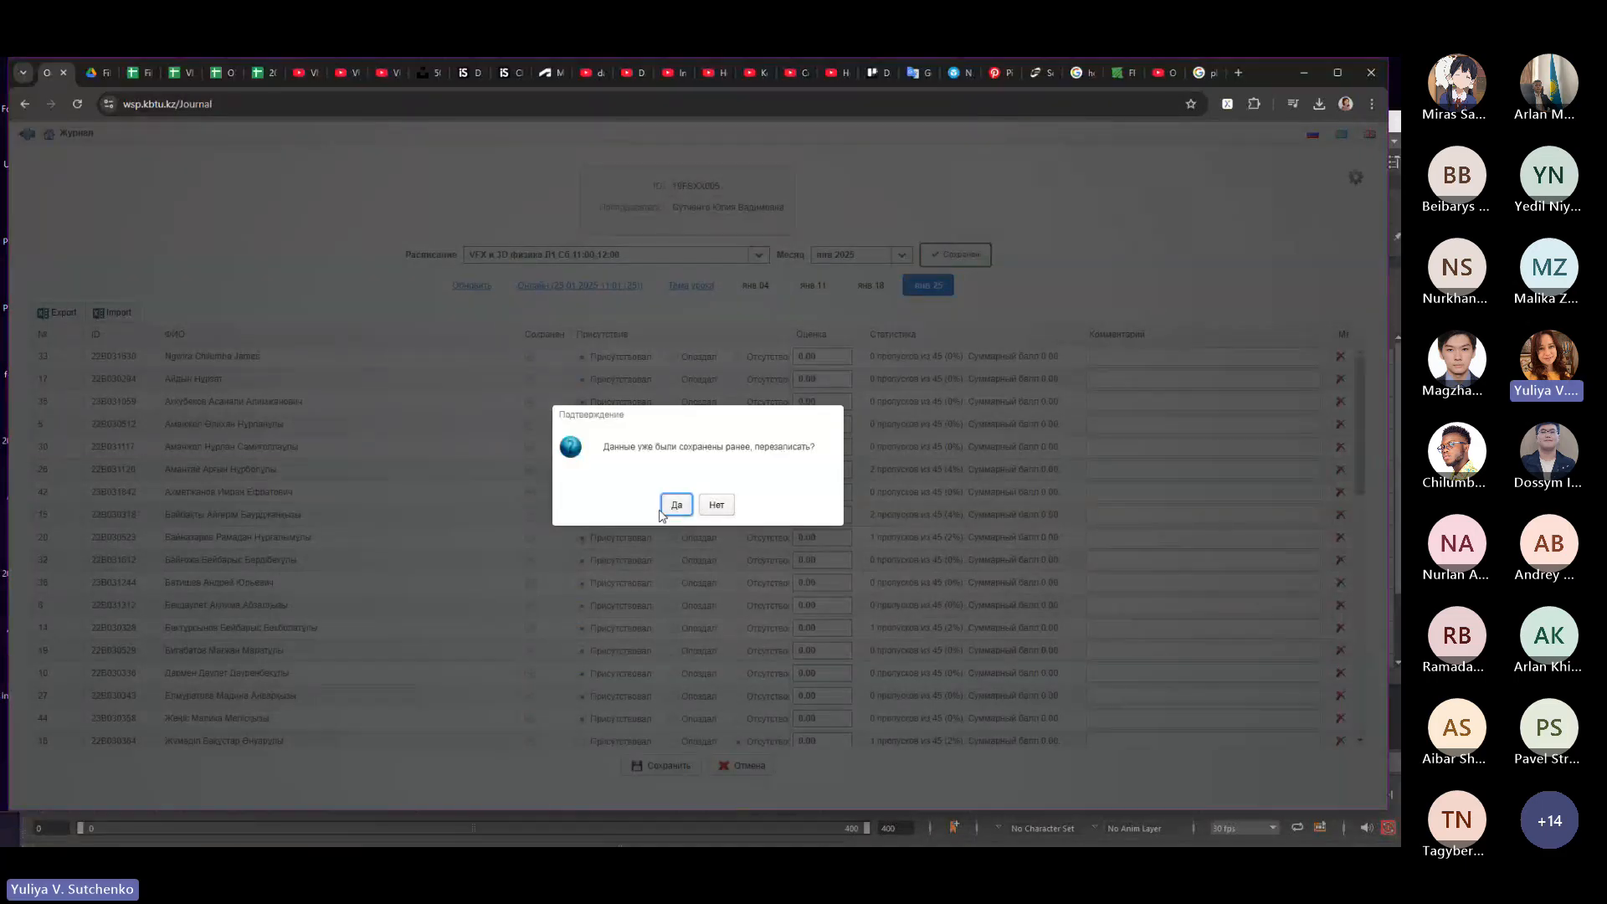
pyautogui.click(664, 509)
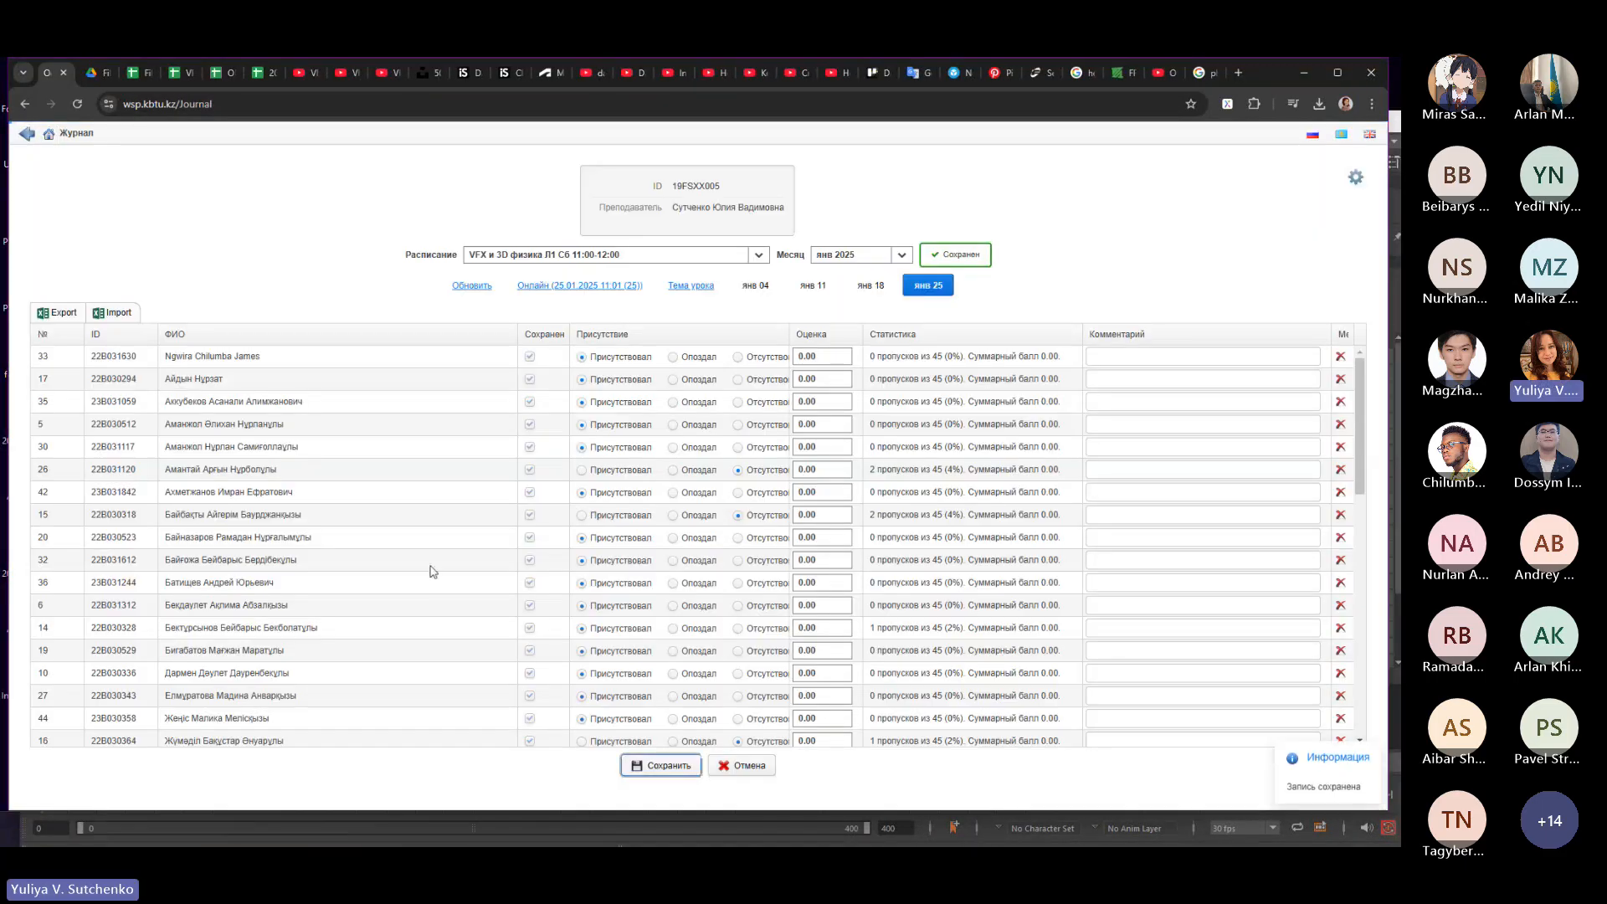
# Step: Set the attendance of student No. 48 to Присутствовал
pyautogui.scroll(-2, 433, 571)
pyautogui.scroll(-8, 433, 571)
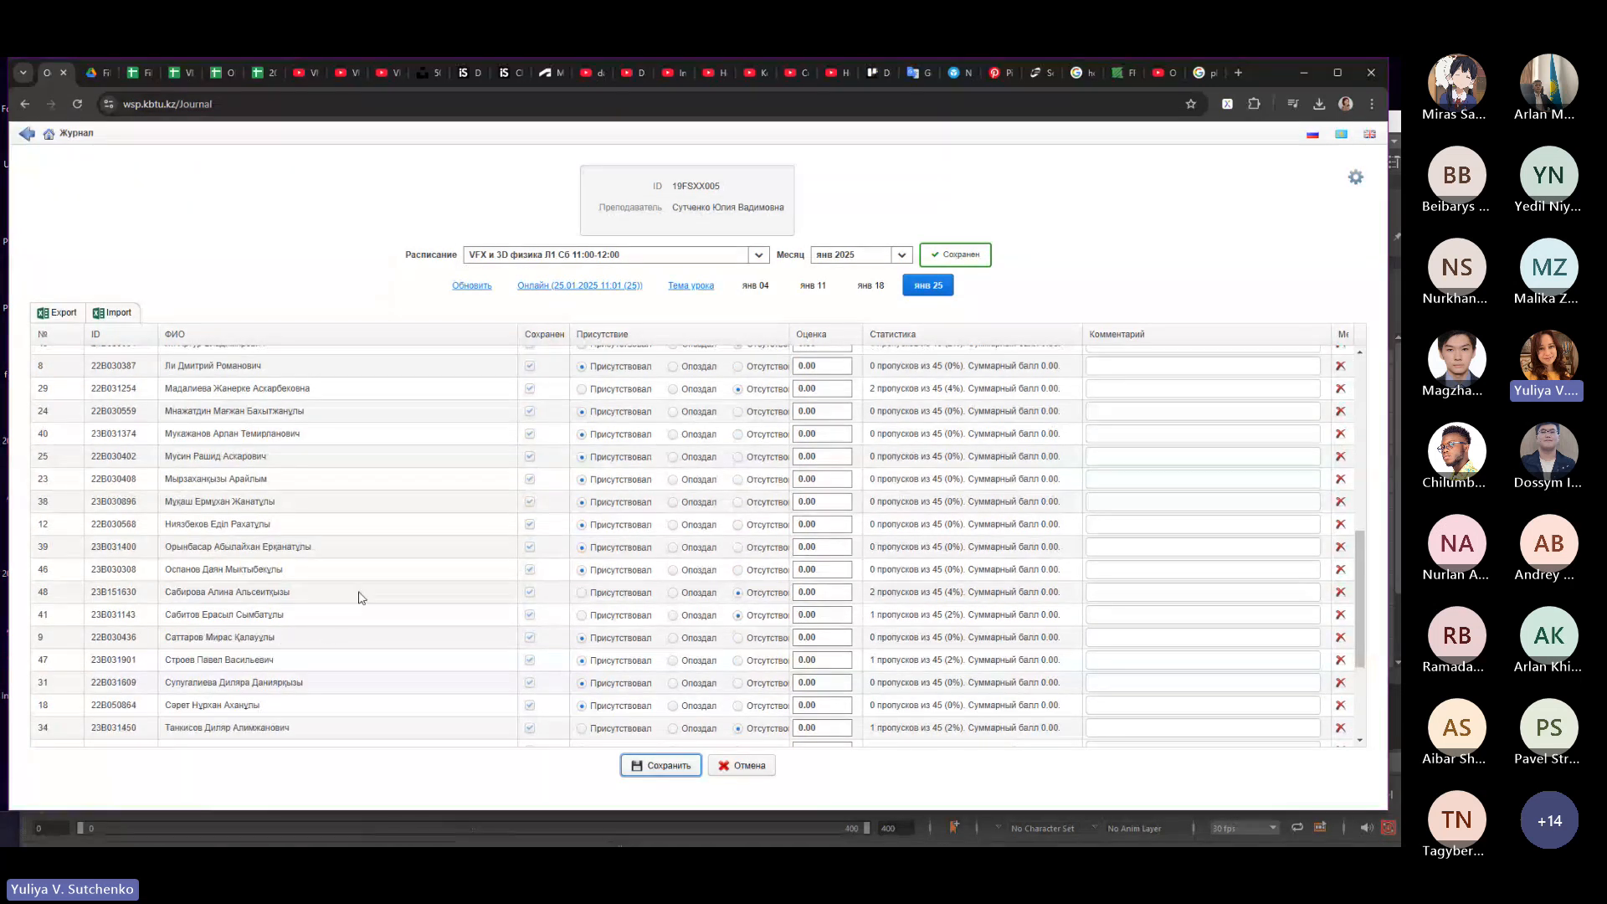
pyautogui.click(599, 594)
# Step: Recheck the attendance list from the beginning and set student No. 1 to Присутствовал
pyautogui.scroll(4, 532, 592)
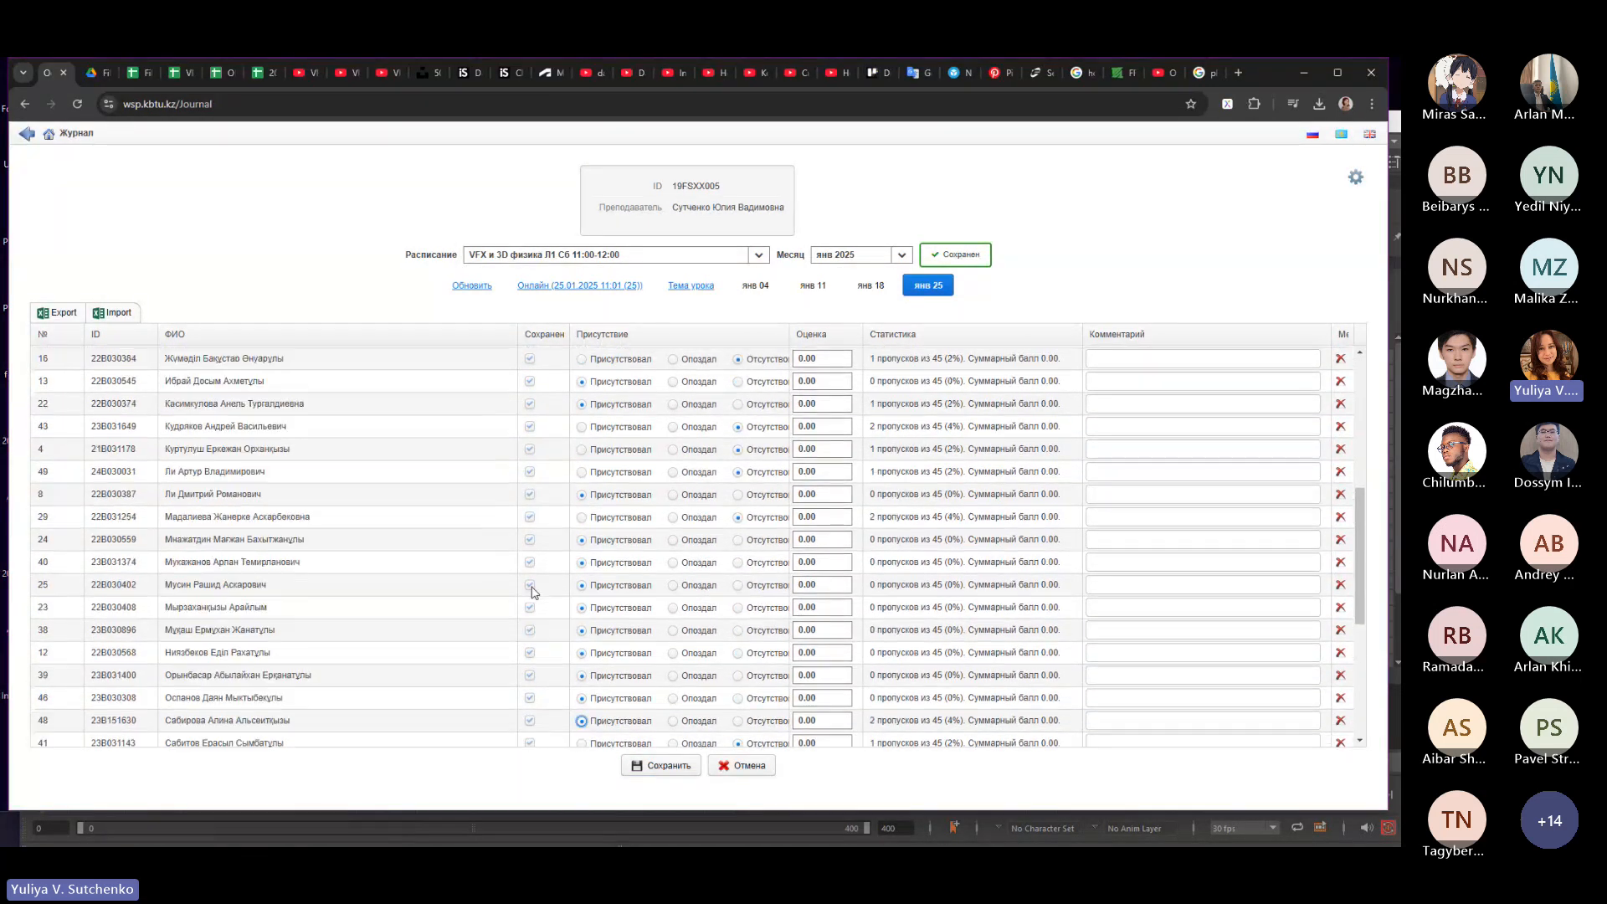
pyautogui.scroll(1, 532, 592)
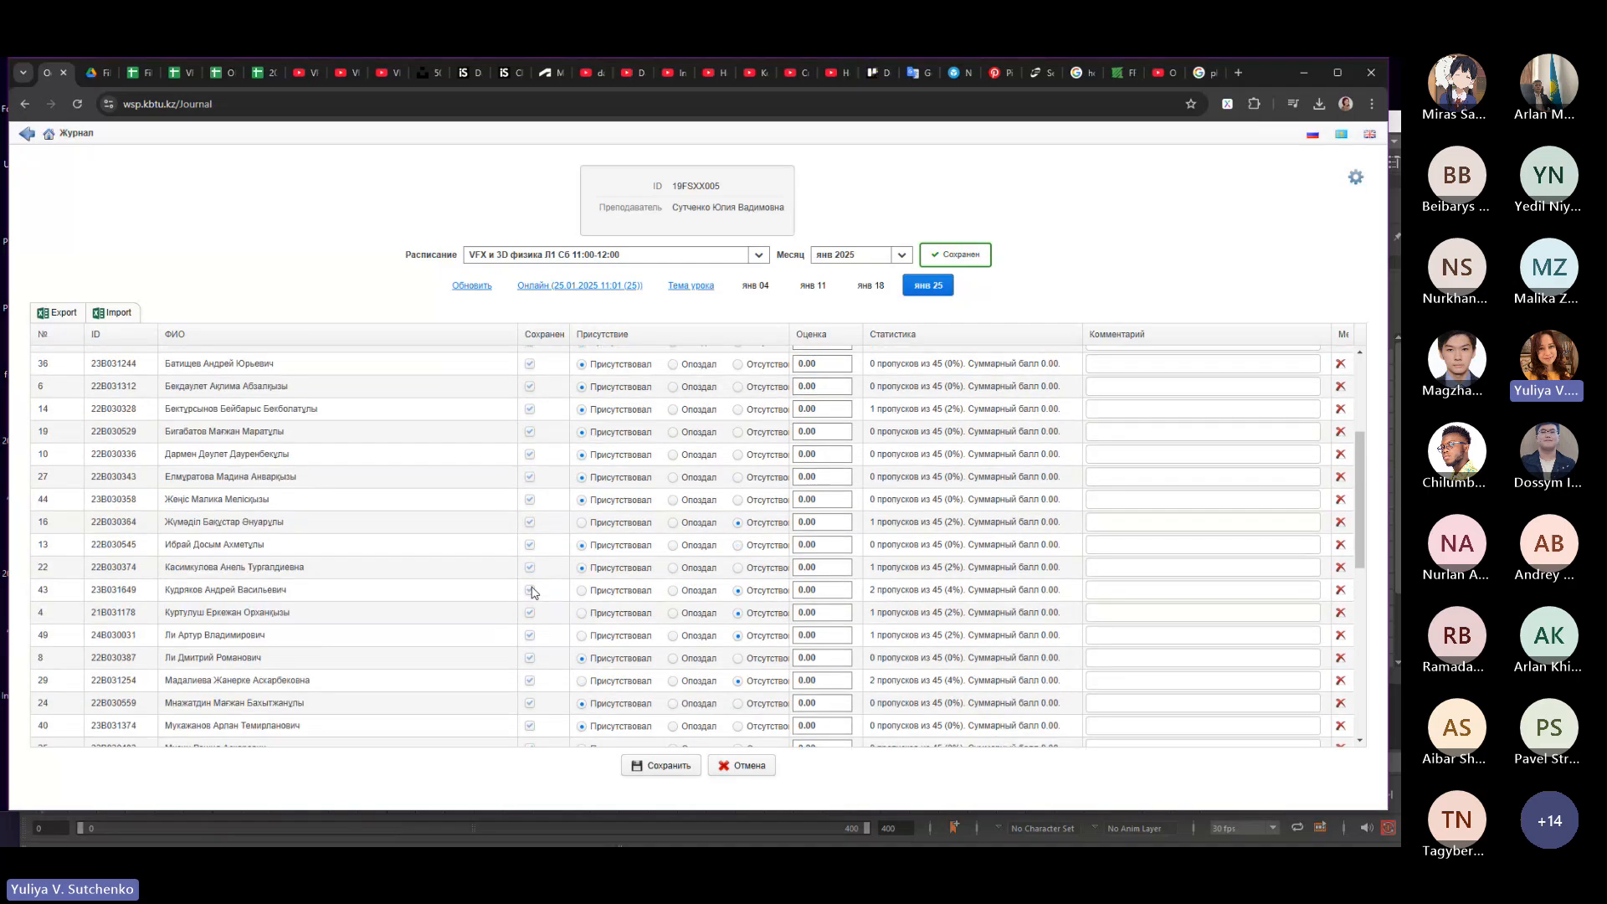
pyautogui.scroll(1, 533, 591)
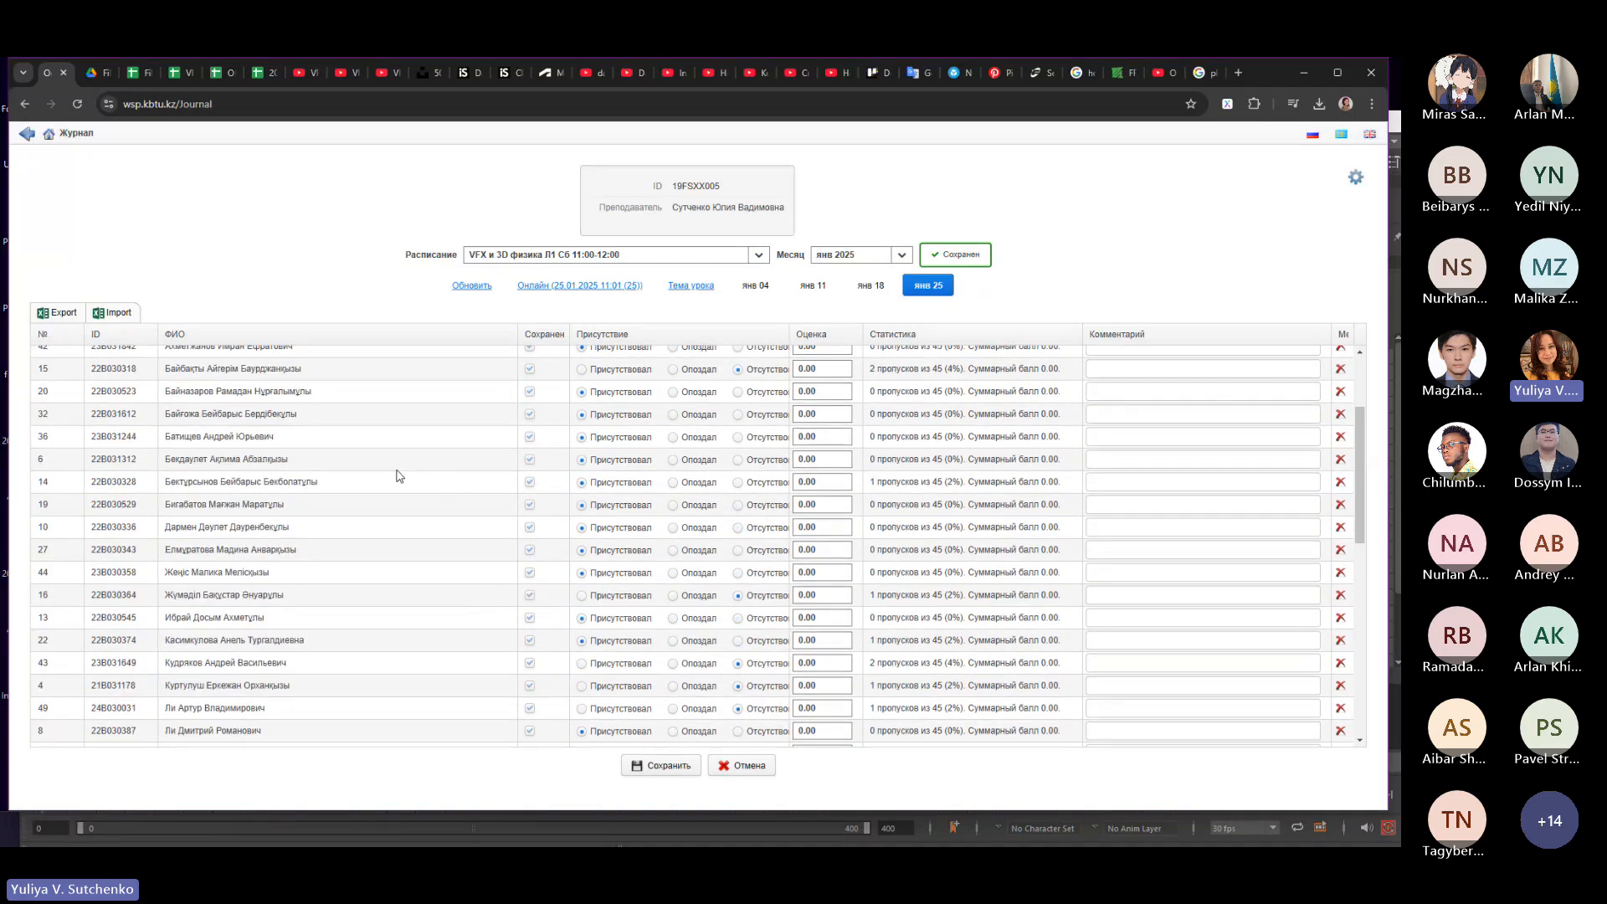
pyautogui.scroll(1, 338, 485)
pyautogui.scroll(1, 338, 485)
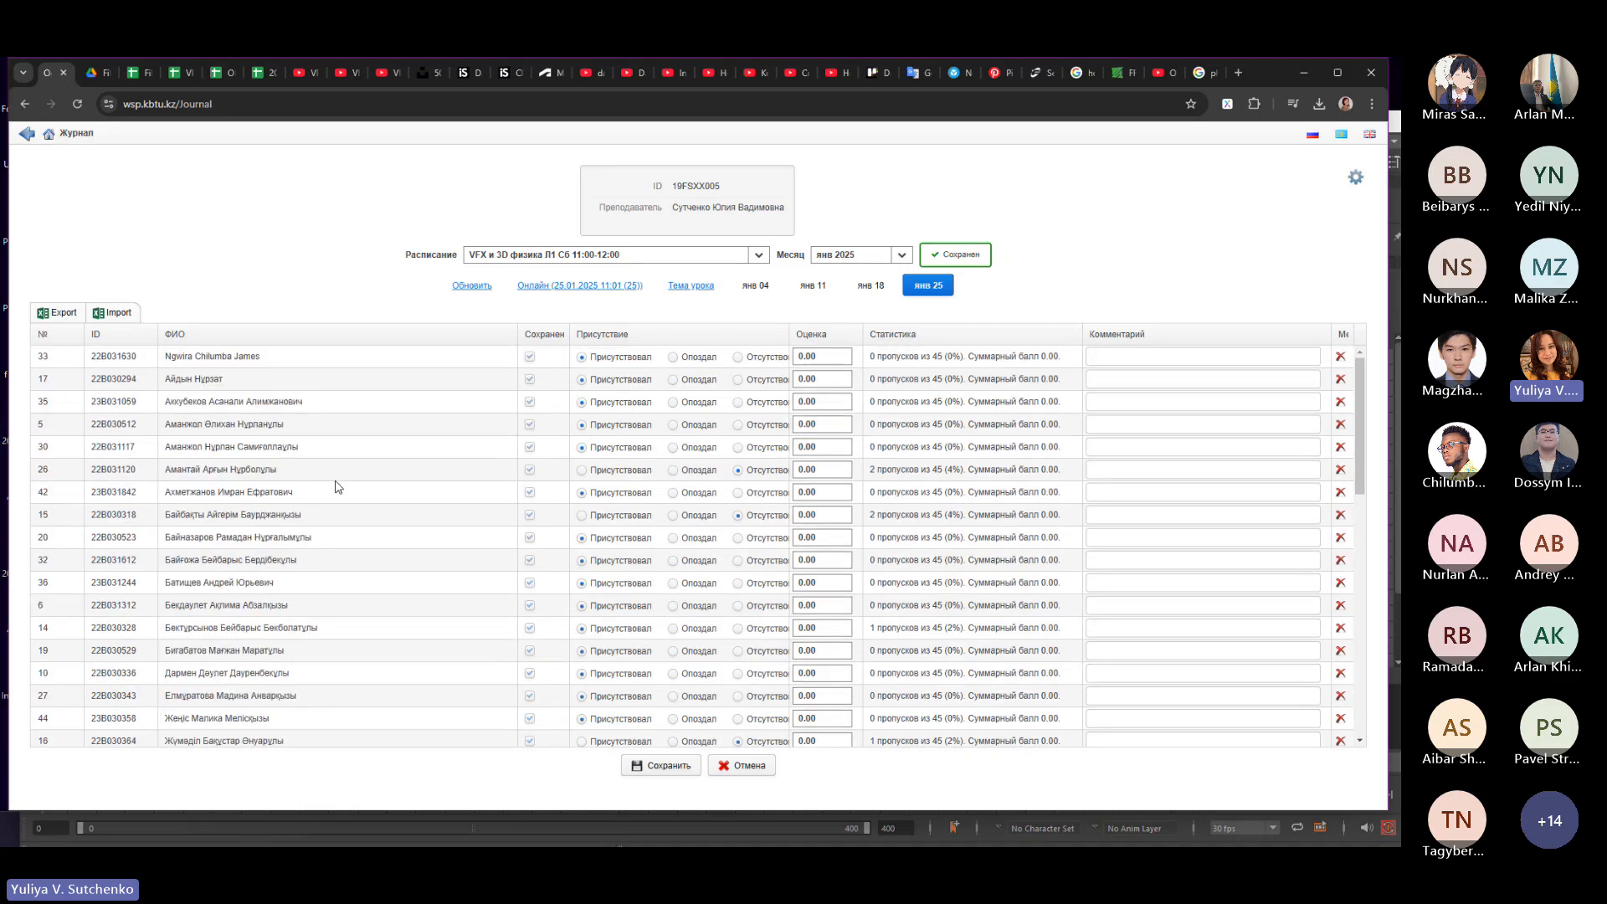
pyautogui.scroll(-4, 368, 508)
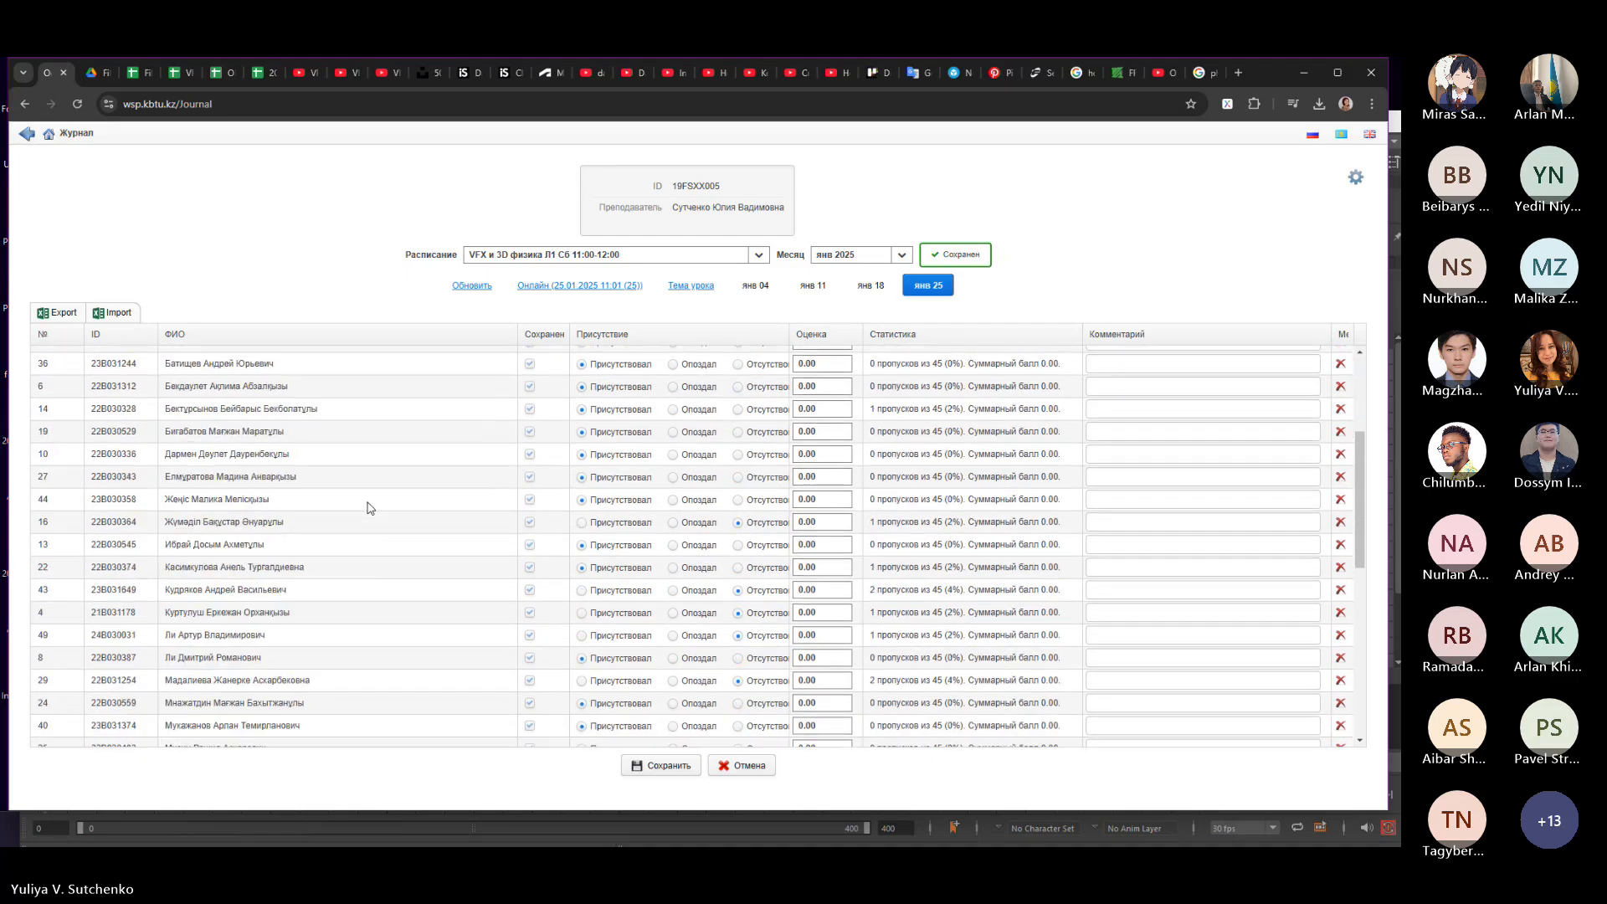
pyautogui.scroll(-2, 368, 508)
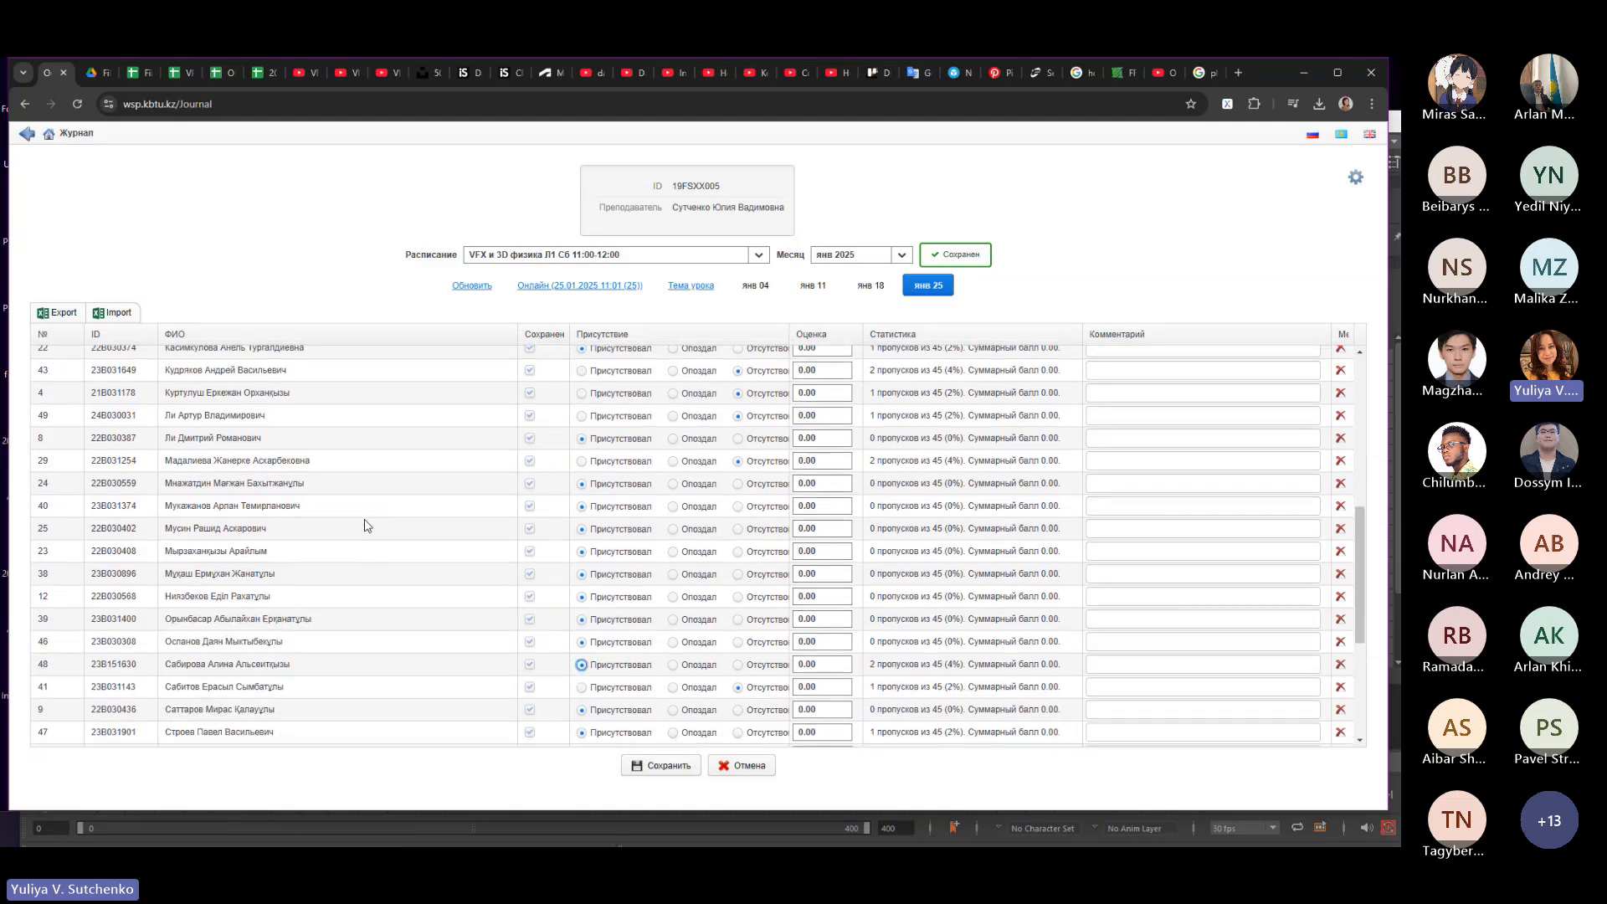
pyautogui.scroll(-1, 411, 542)
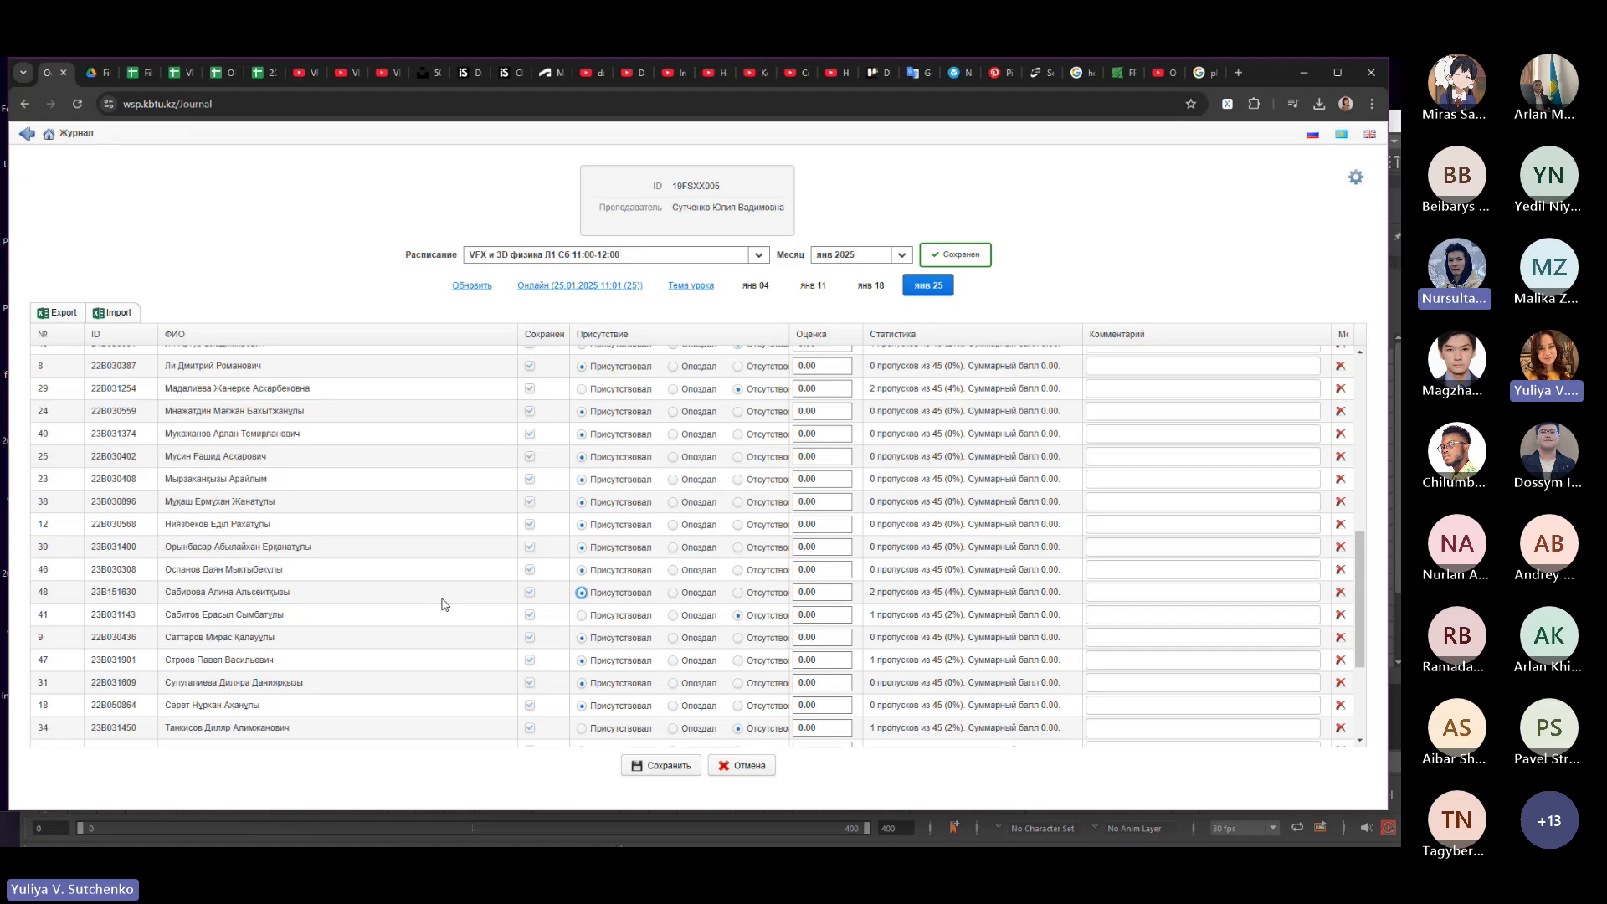
pyautogui.scroll(-1, 444, 611)
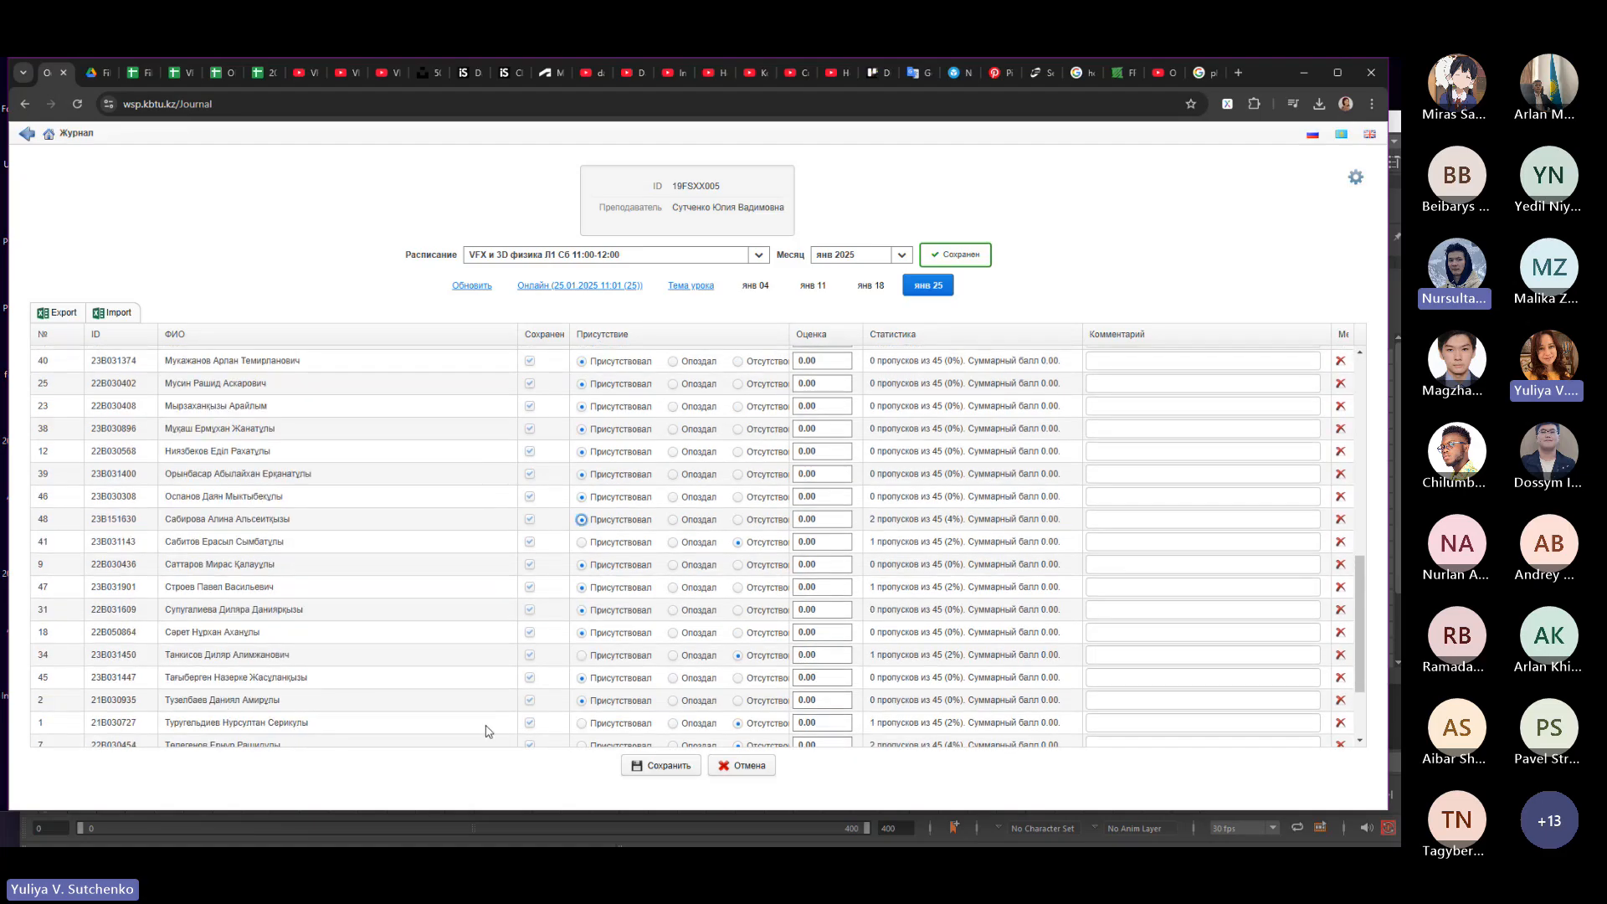
pyautogui.click(582, 723)
# Step: Set student No. 34 to Присутствовал and review the whole attendance list again
pyautogui.scroll(-2, 360, 631)
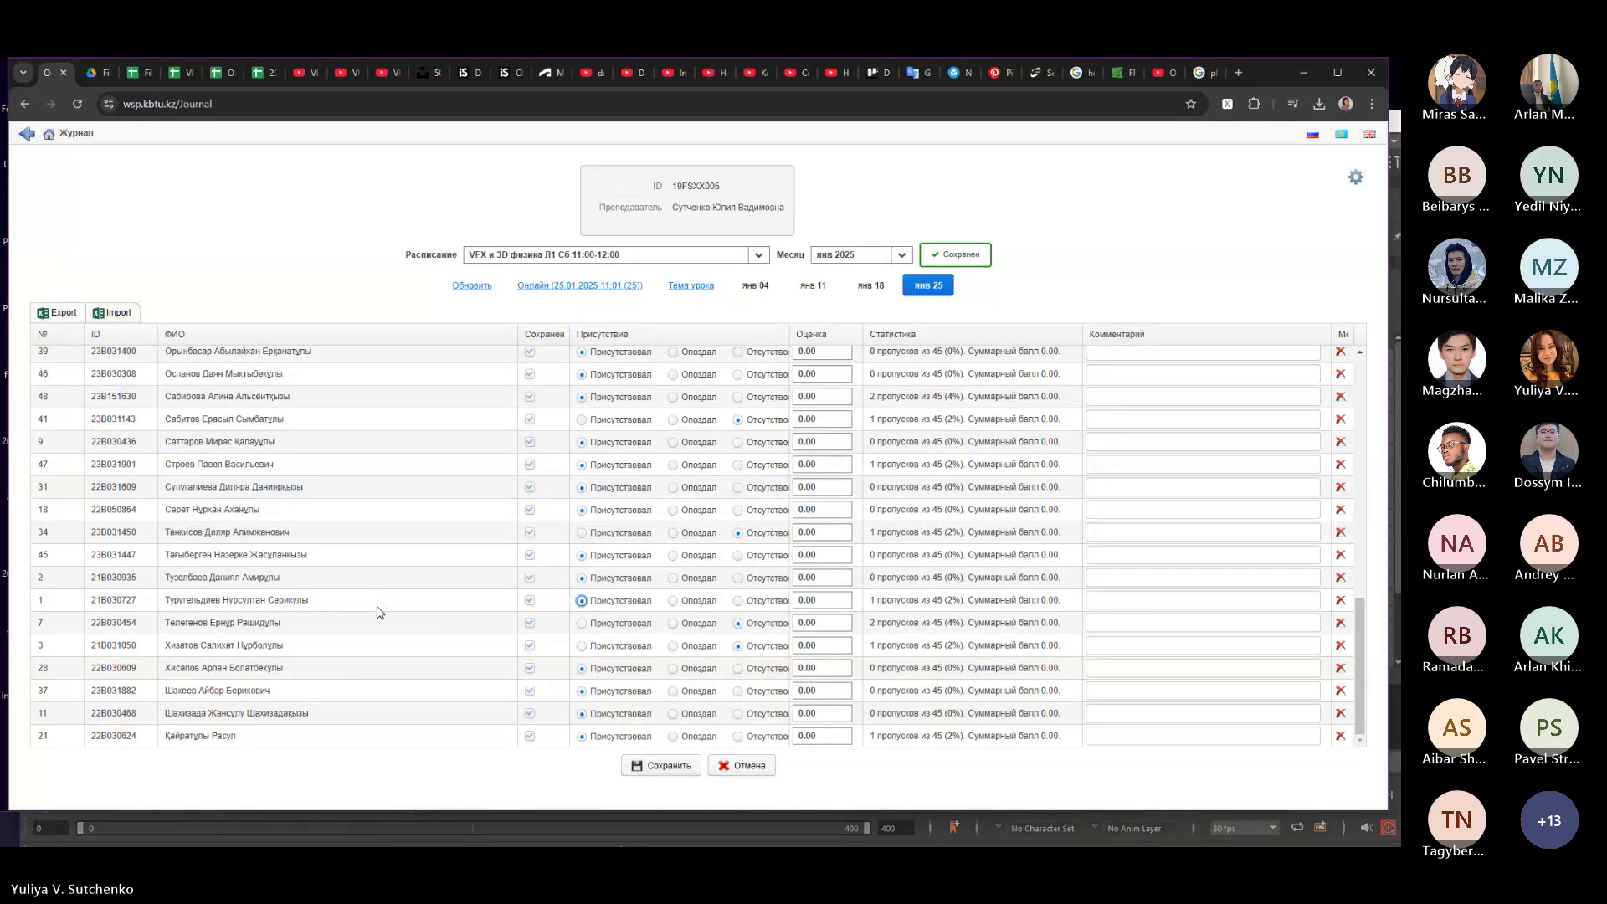
pyautogui.scroll(2, 351, 628)
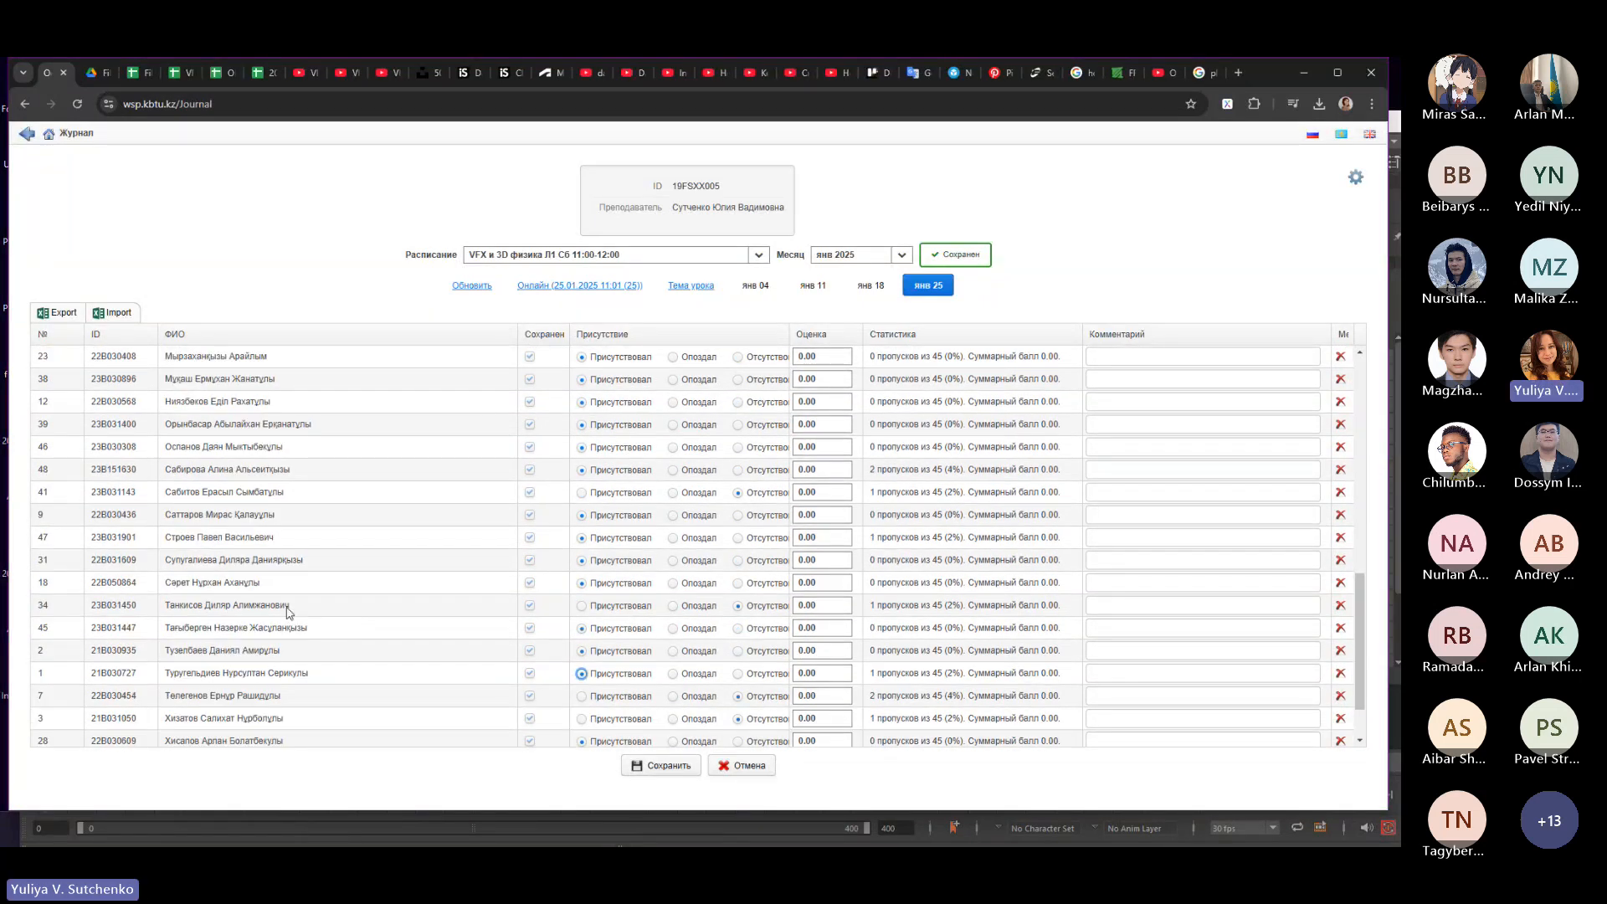
pyautogui.click(581, 605)
pyautogui.scroll(6, 499, 604)
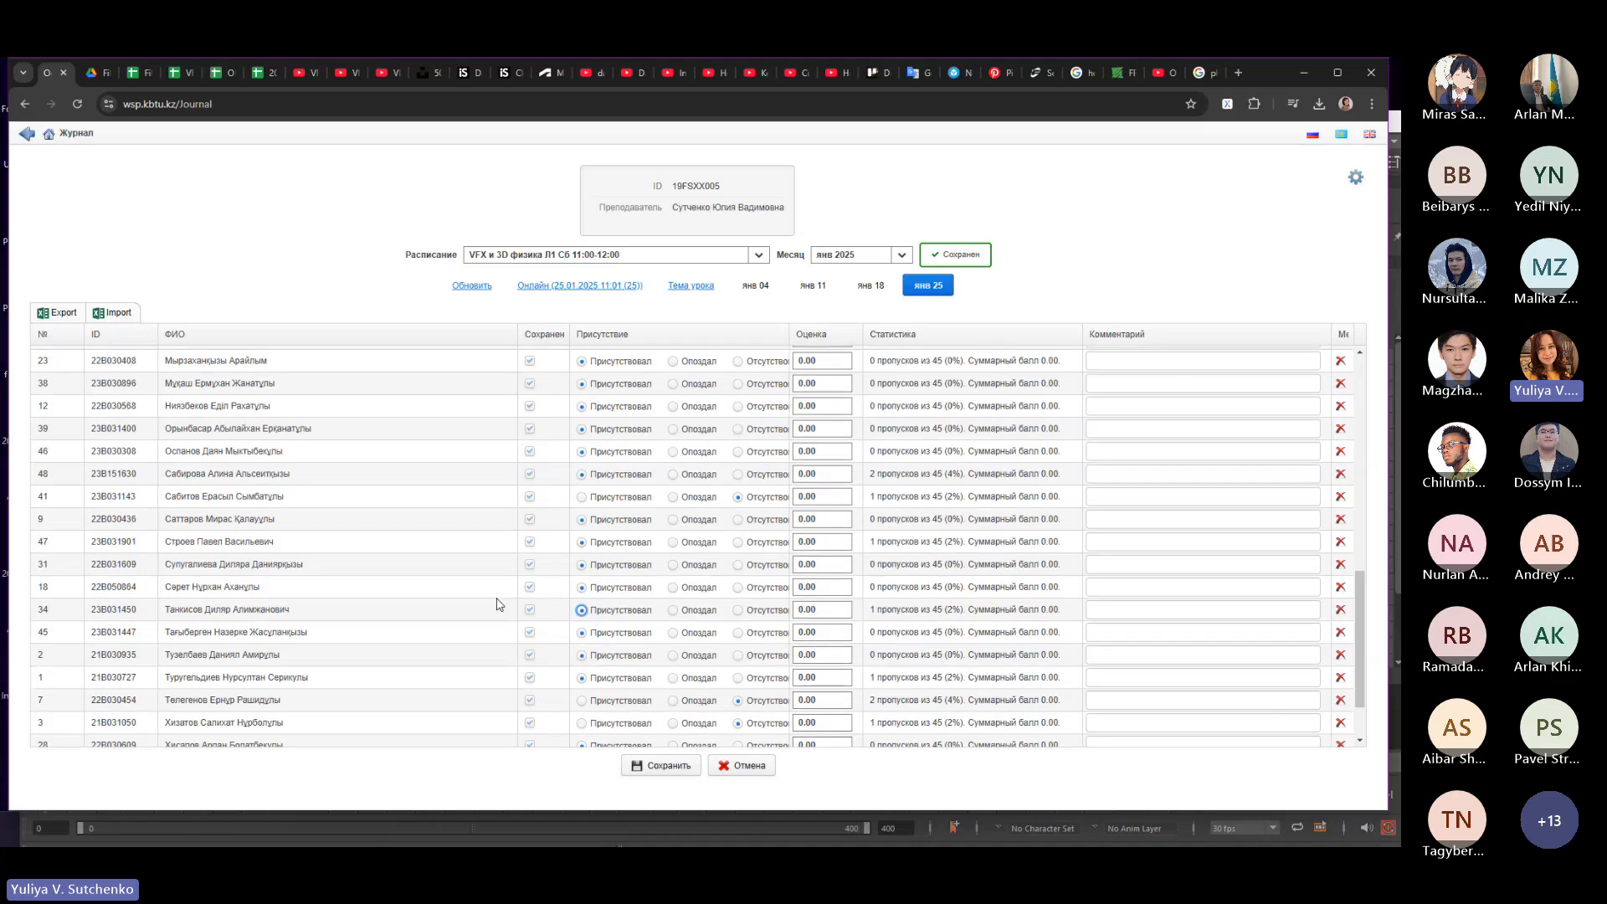
pyautogui.scroll(10, 498, 601)
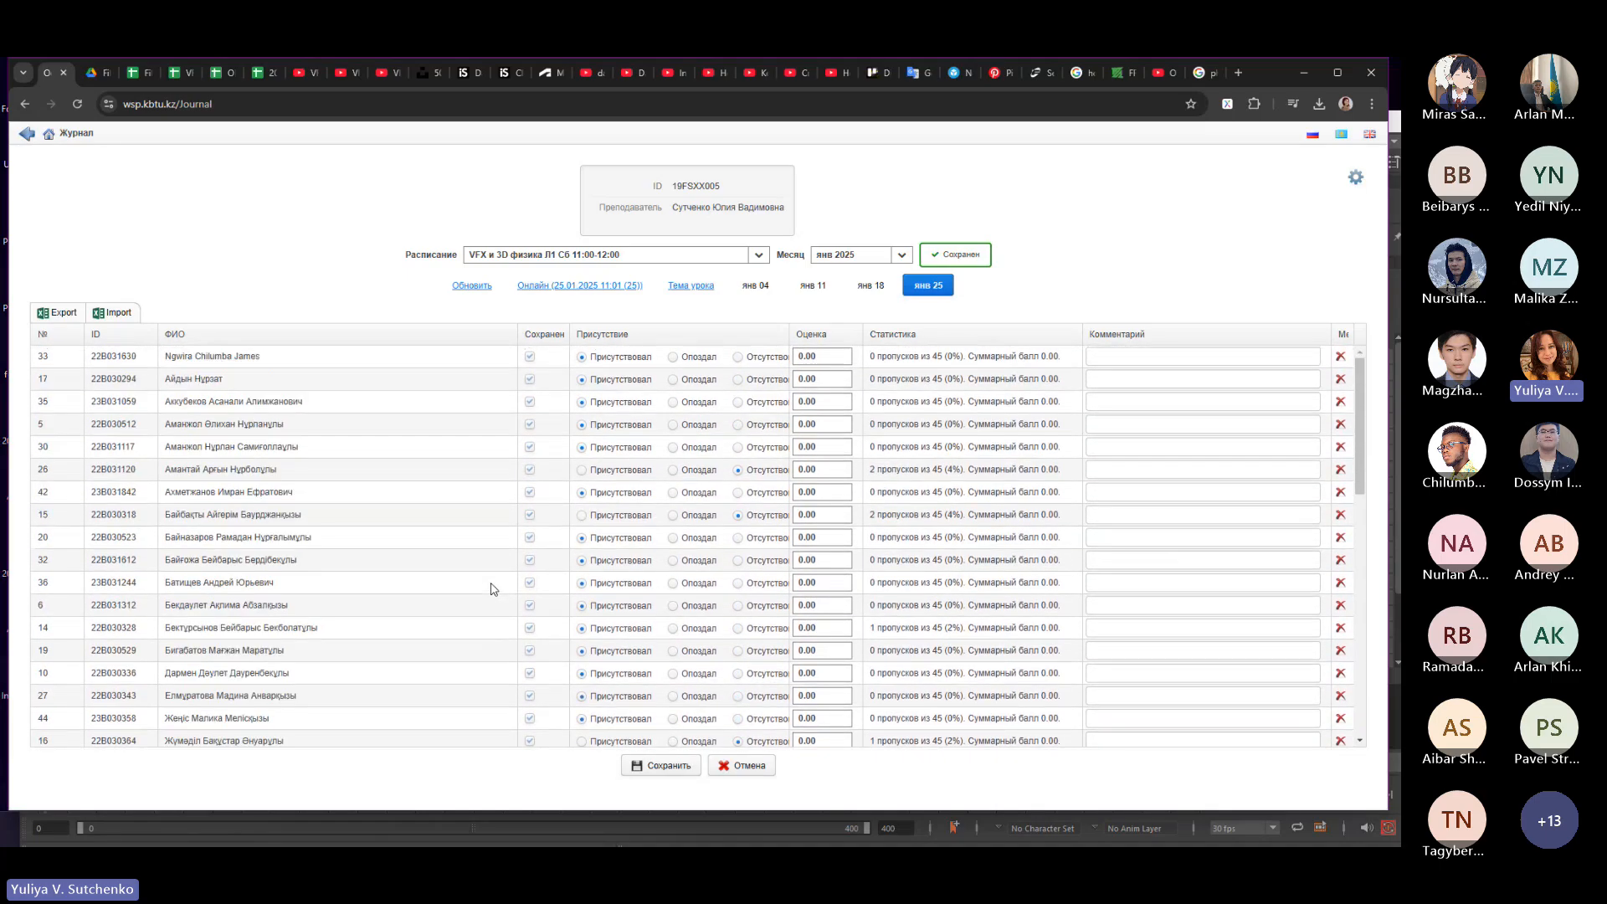
pyautogui.scroll(-4, 491, 586)
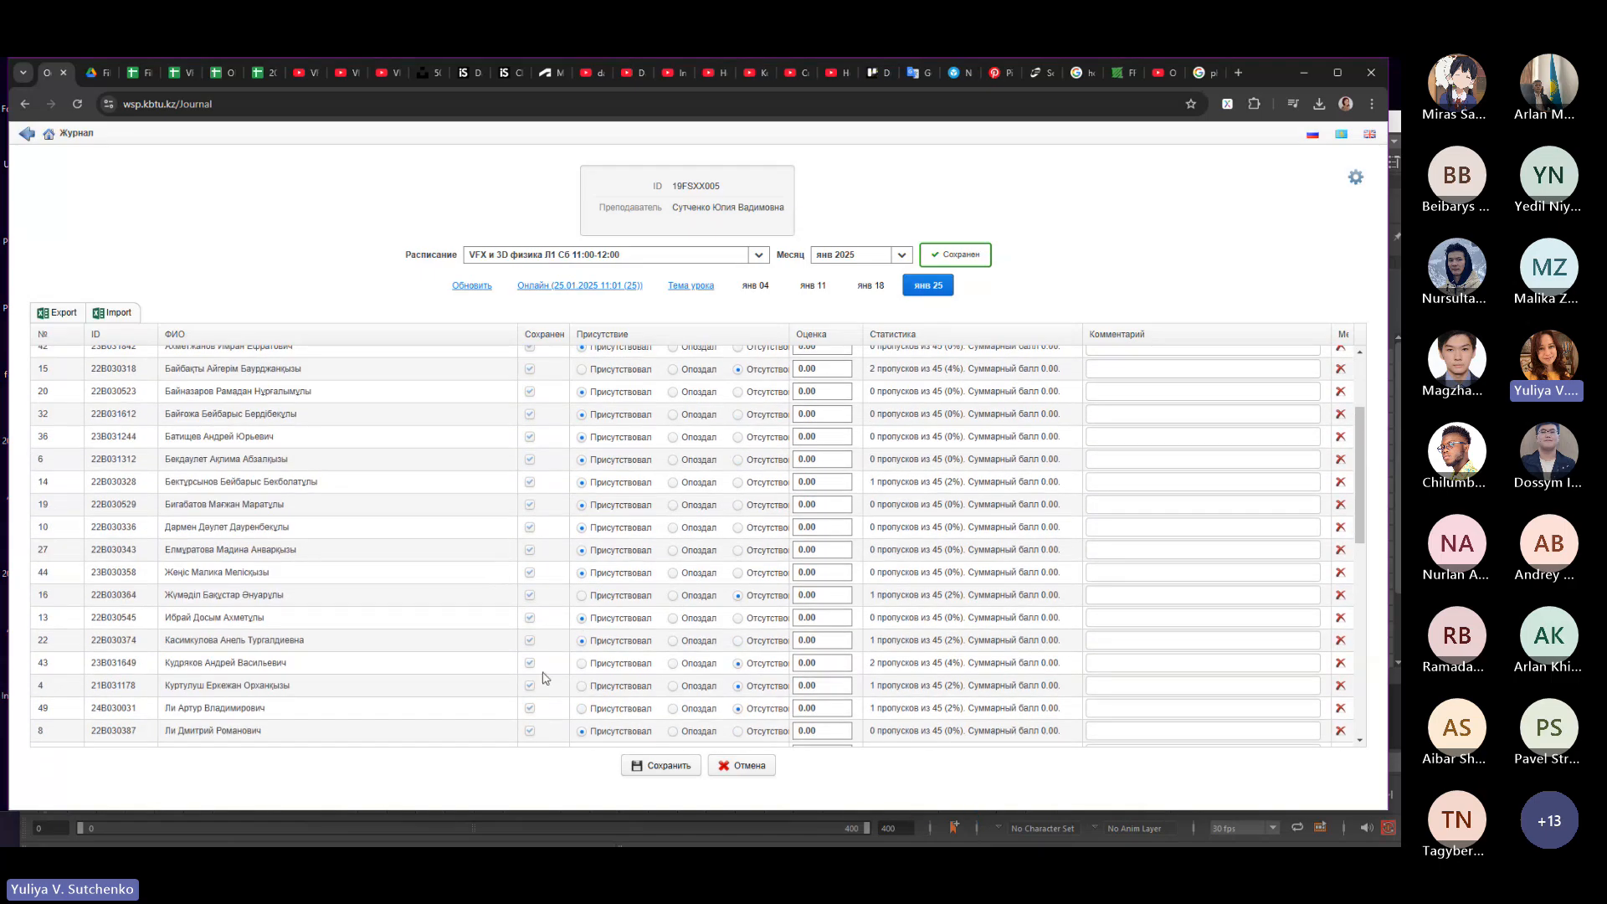
pyautogui.scroll(-4, 449, 596)
pyautogui.scroll(-10, 451, 599)
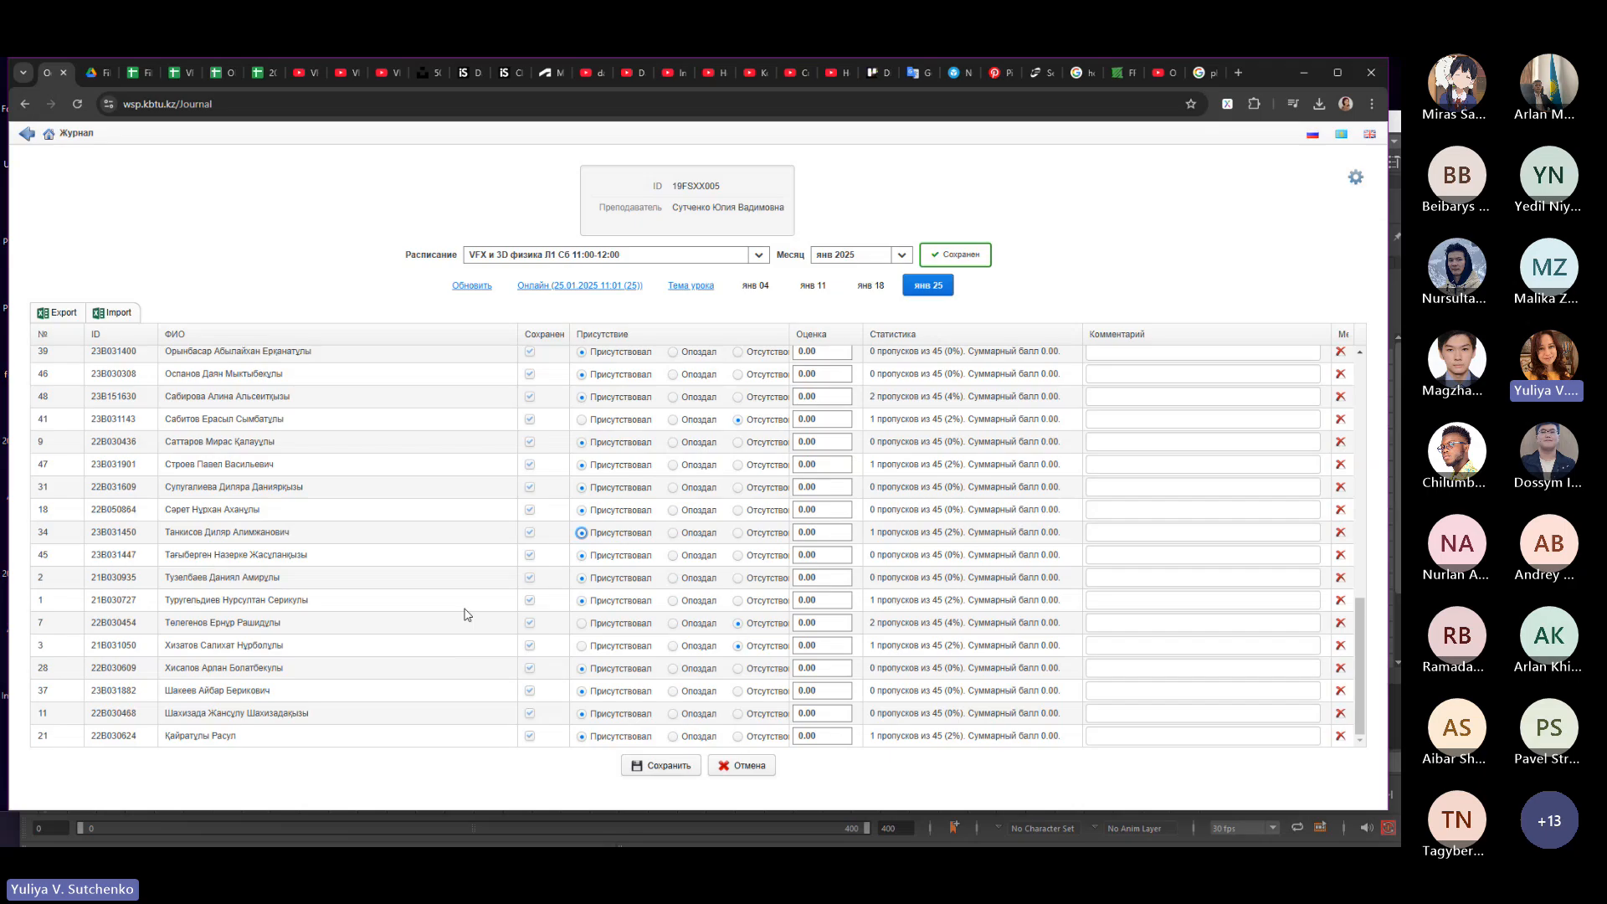
# Step: Minimize the browser and look through the Teams meeting's participants list to compare it with the journal
pyautogui.click(1302, 72)
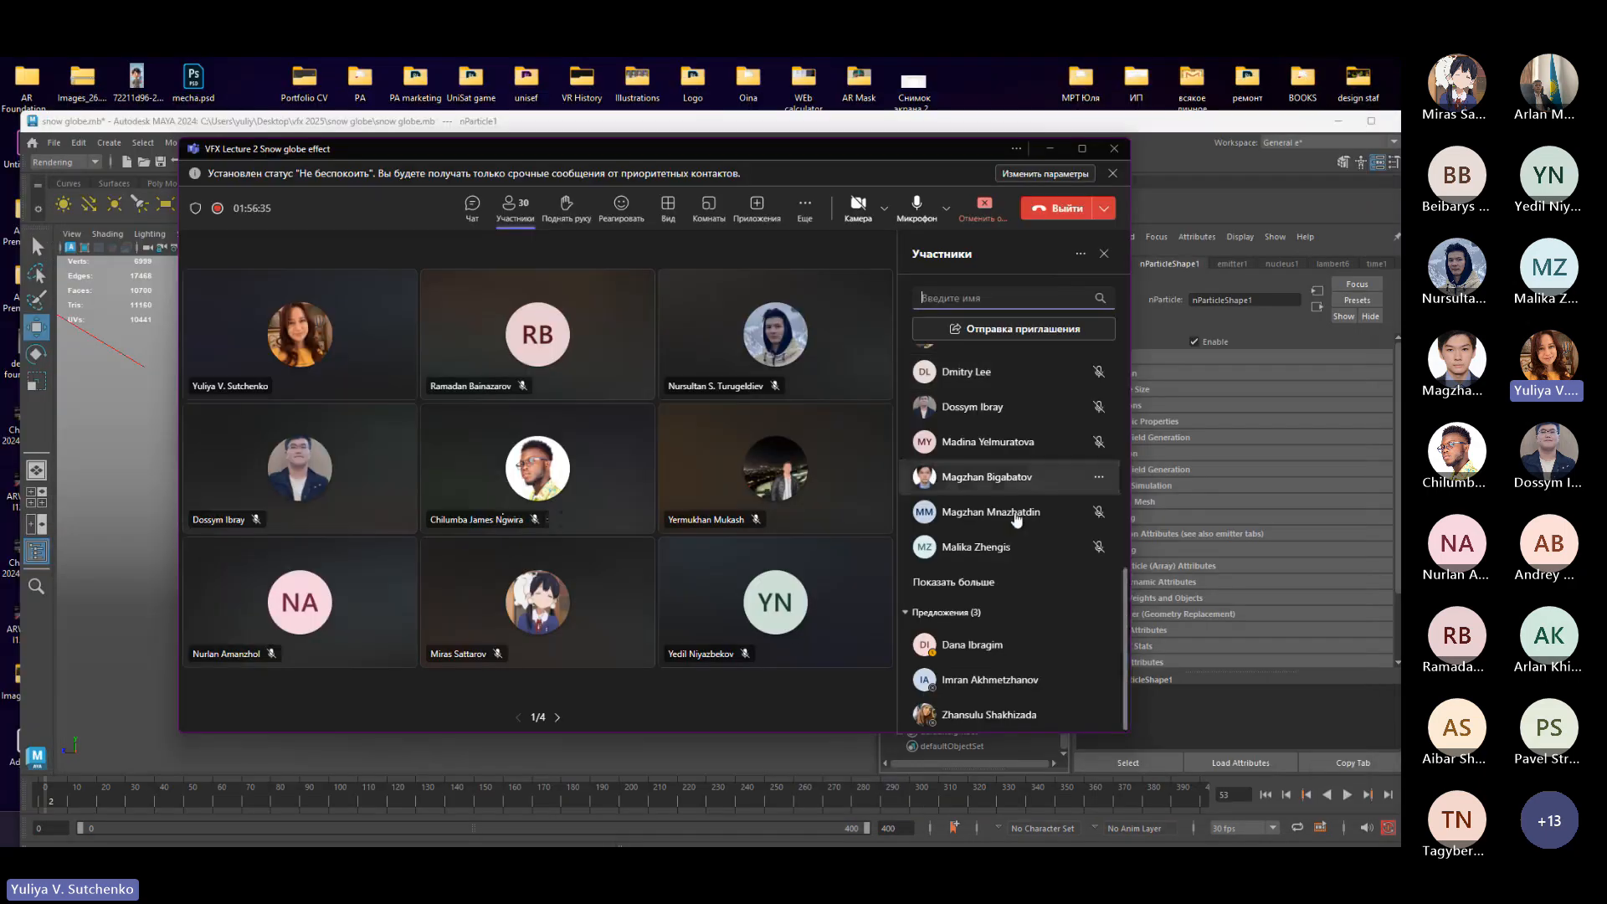
pyautogui.scroll(5, 1001, 558)
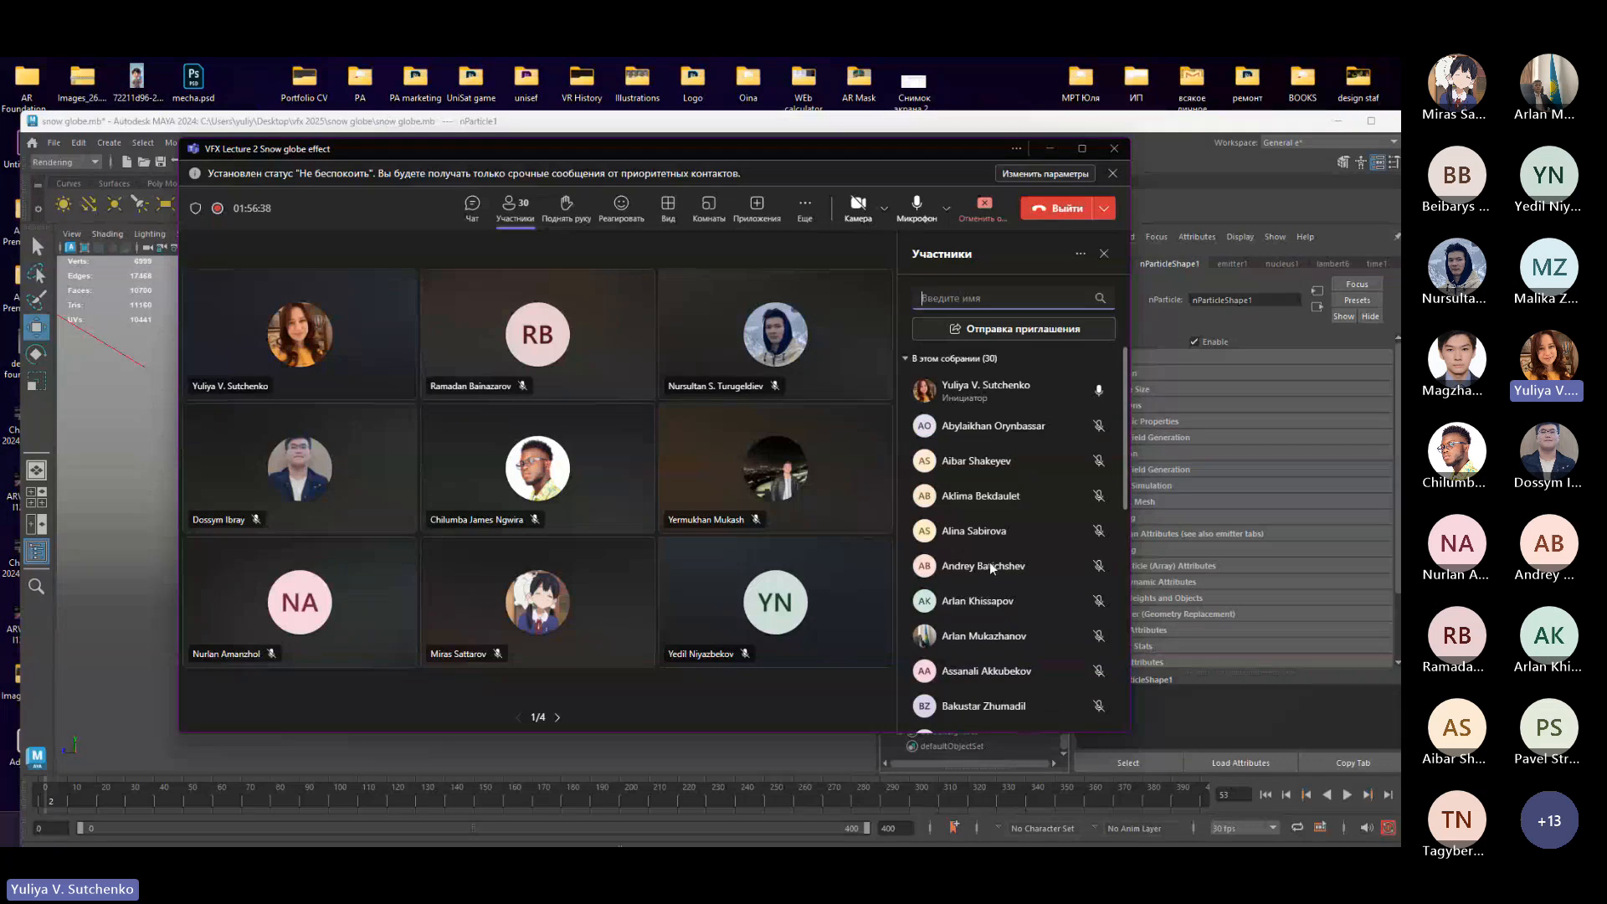
pyautogui.scroll(-5, 979, 502)
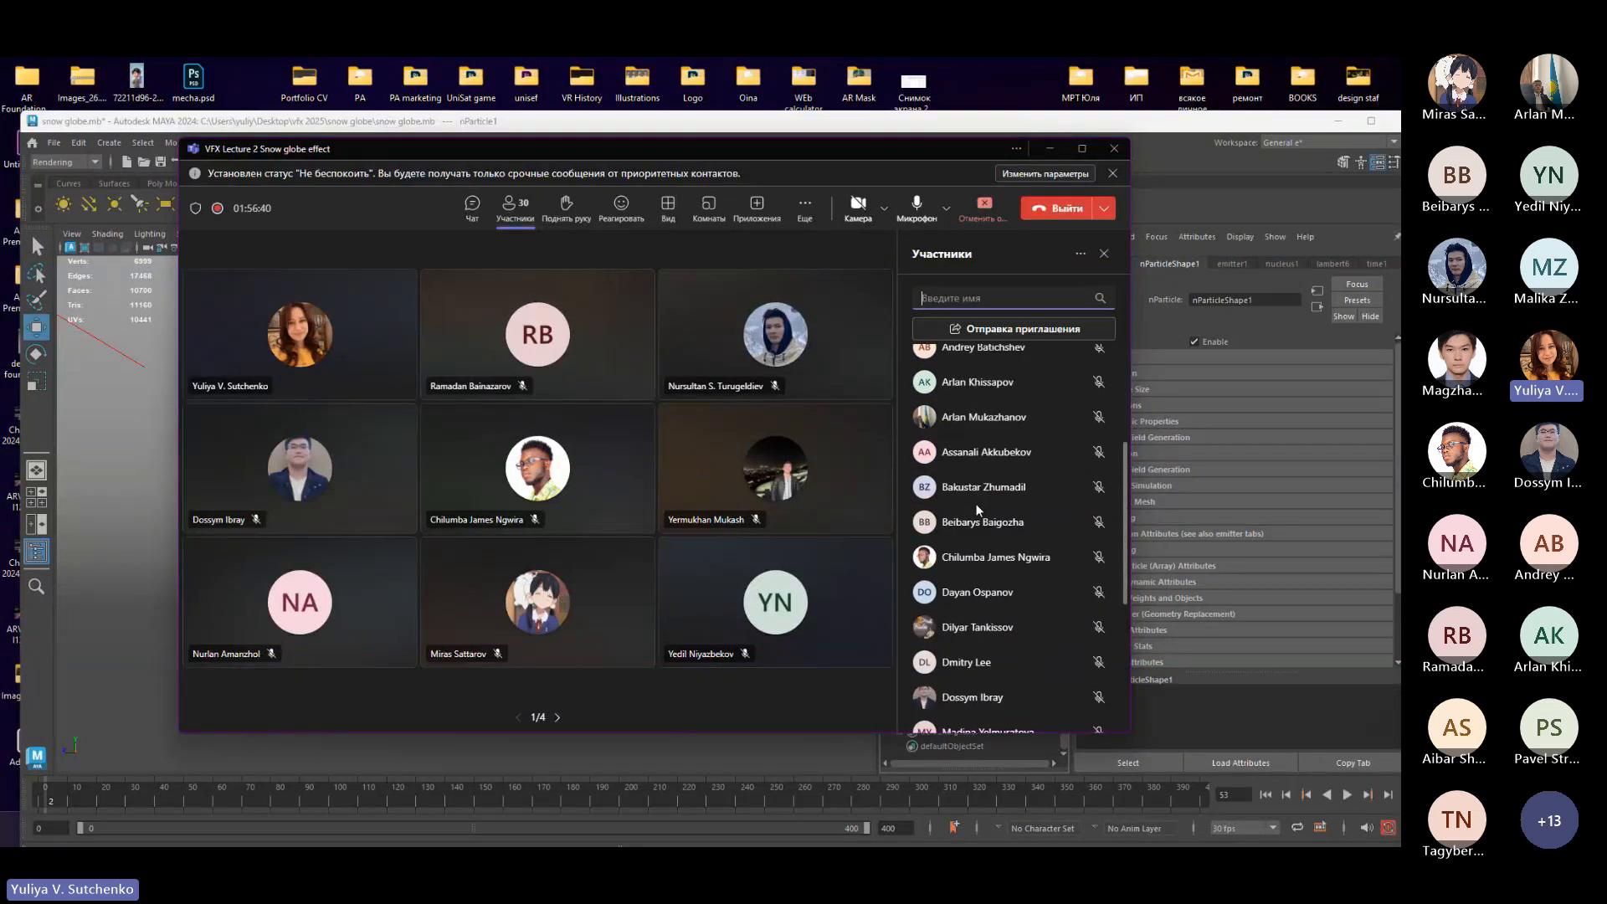
pyautogui.scroll(-2, 976, 527)
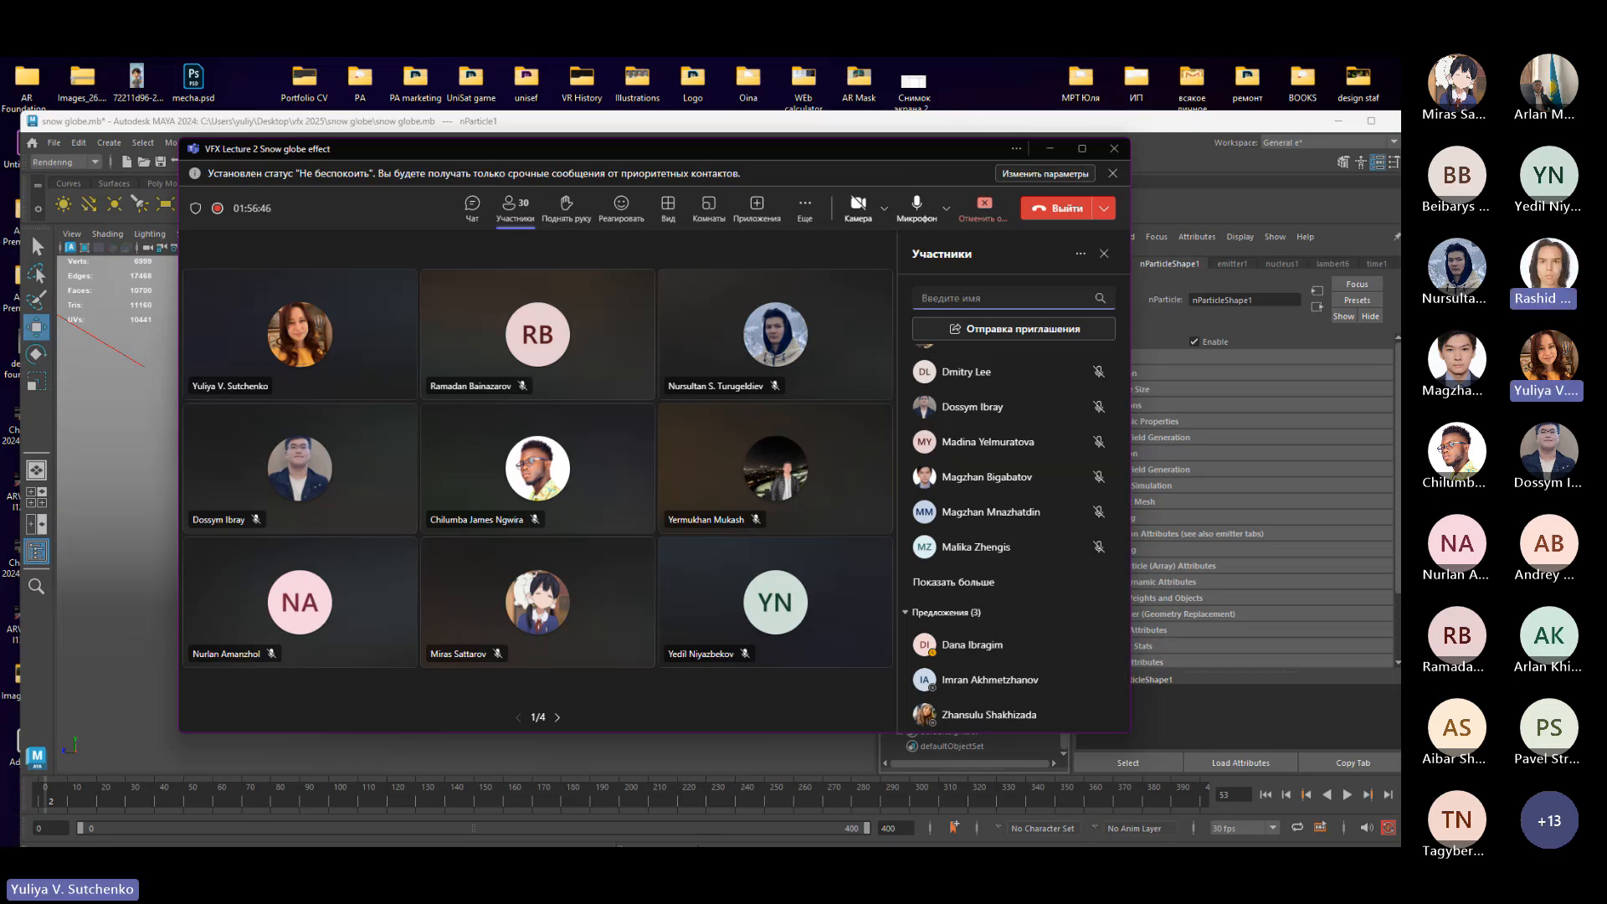
# Step: Return to the journal in Chrome, save the attendance over the earlier record, and look through the saved list
pyautogui.moveTo(1119, 839)
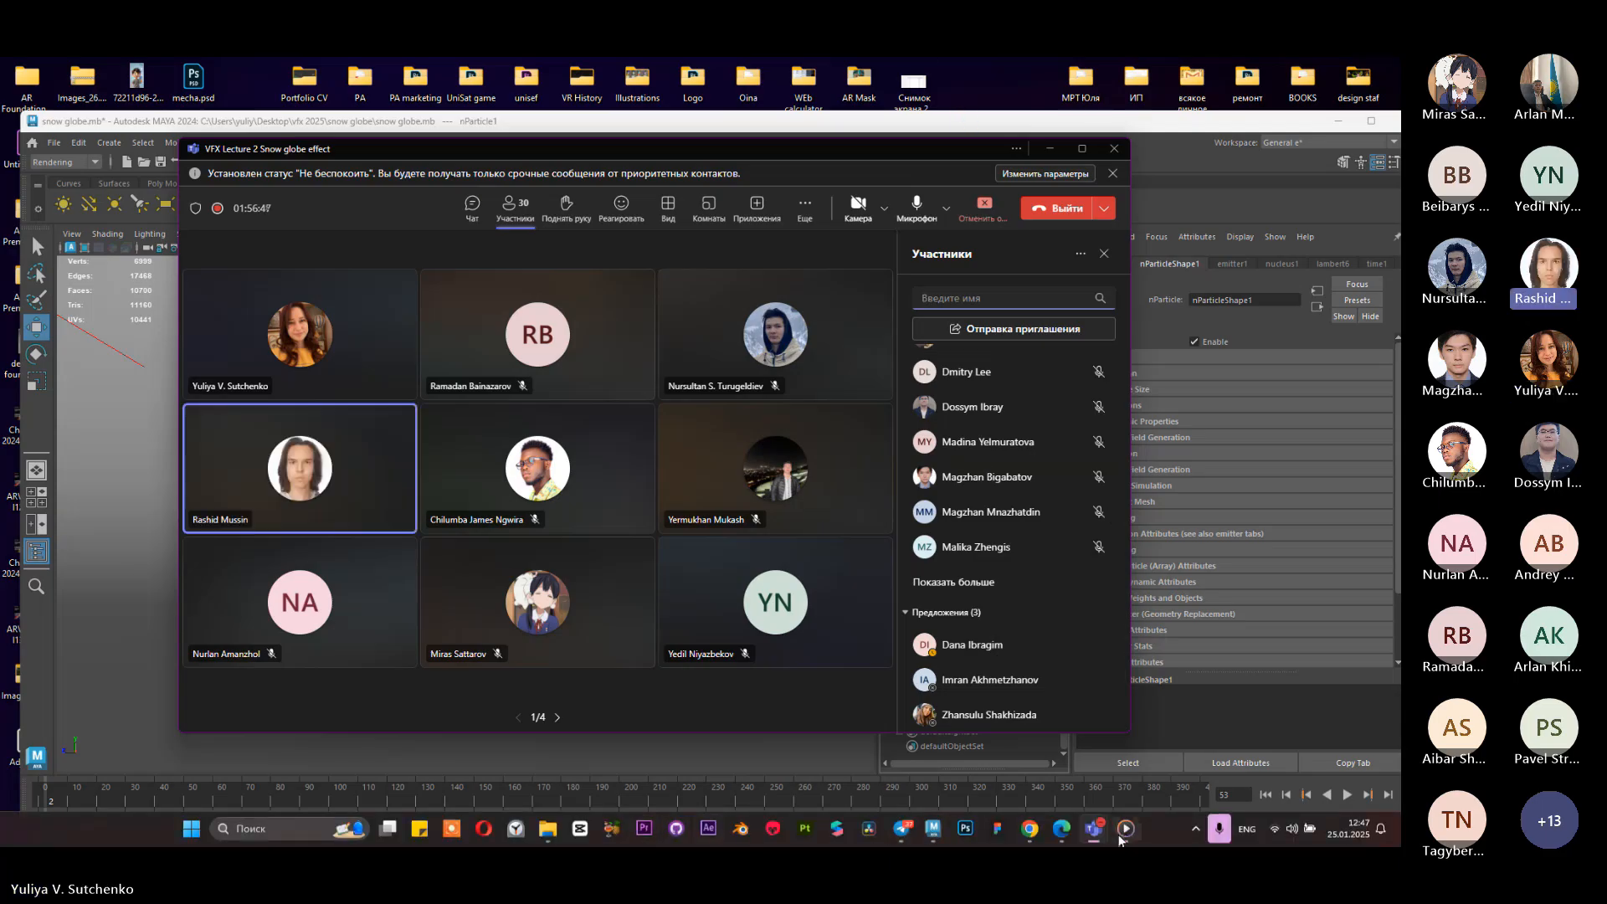
pyautogui.click(1032, 833)
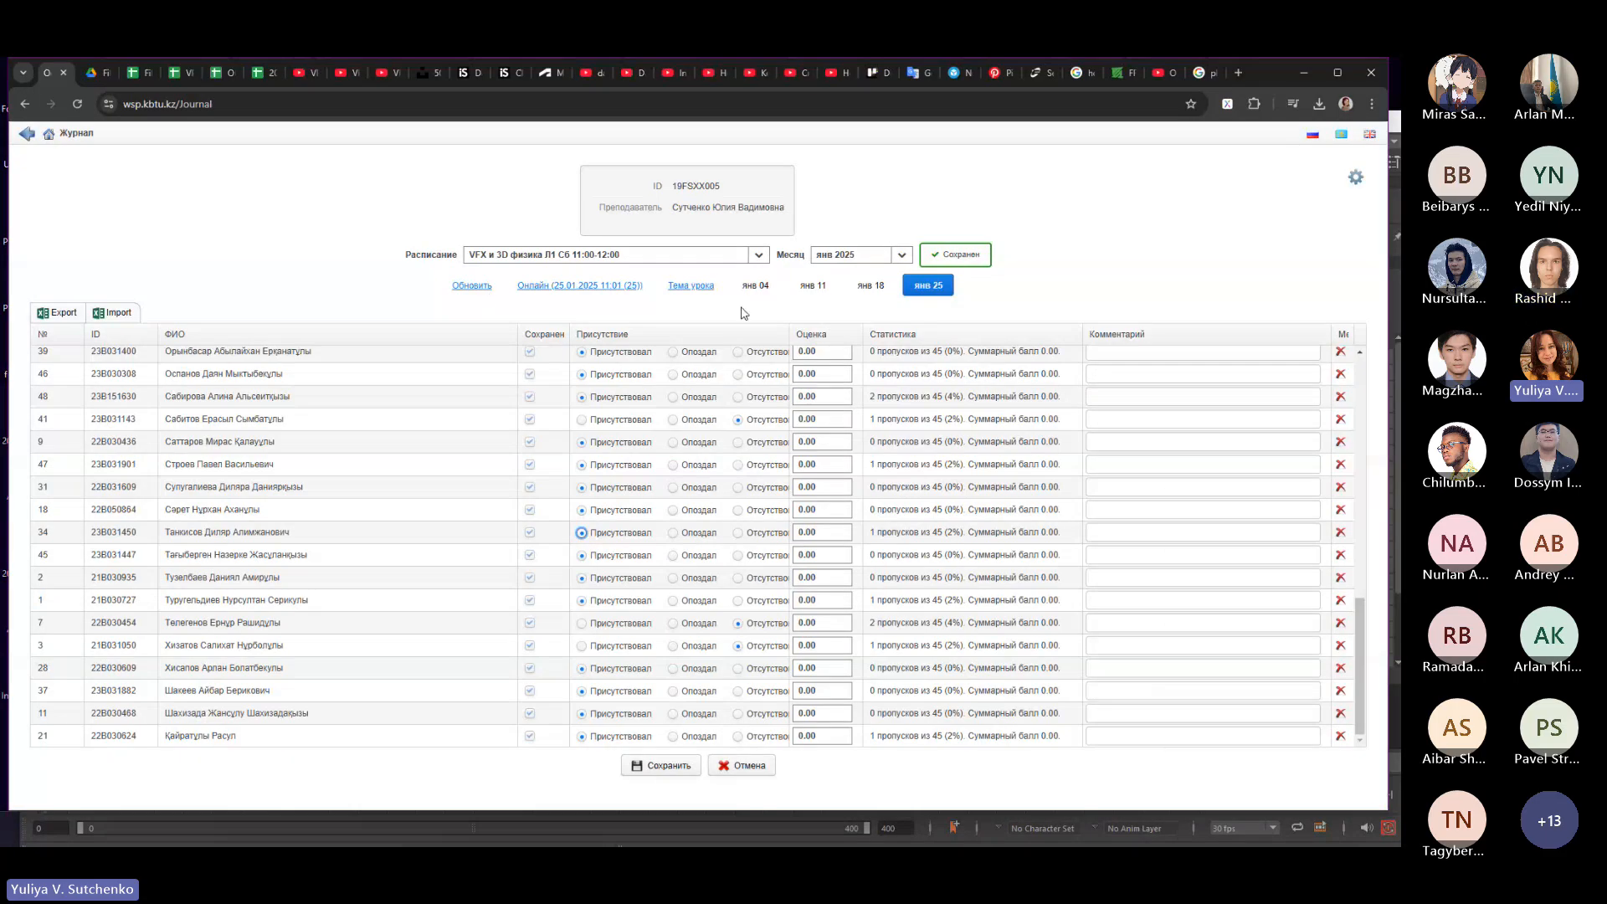
pyautogui.click(661, 767)
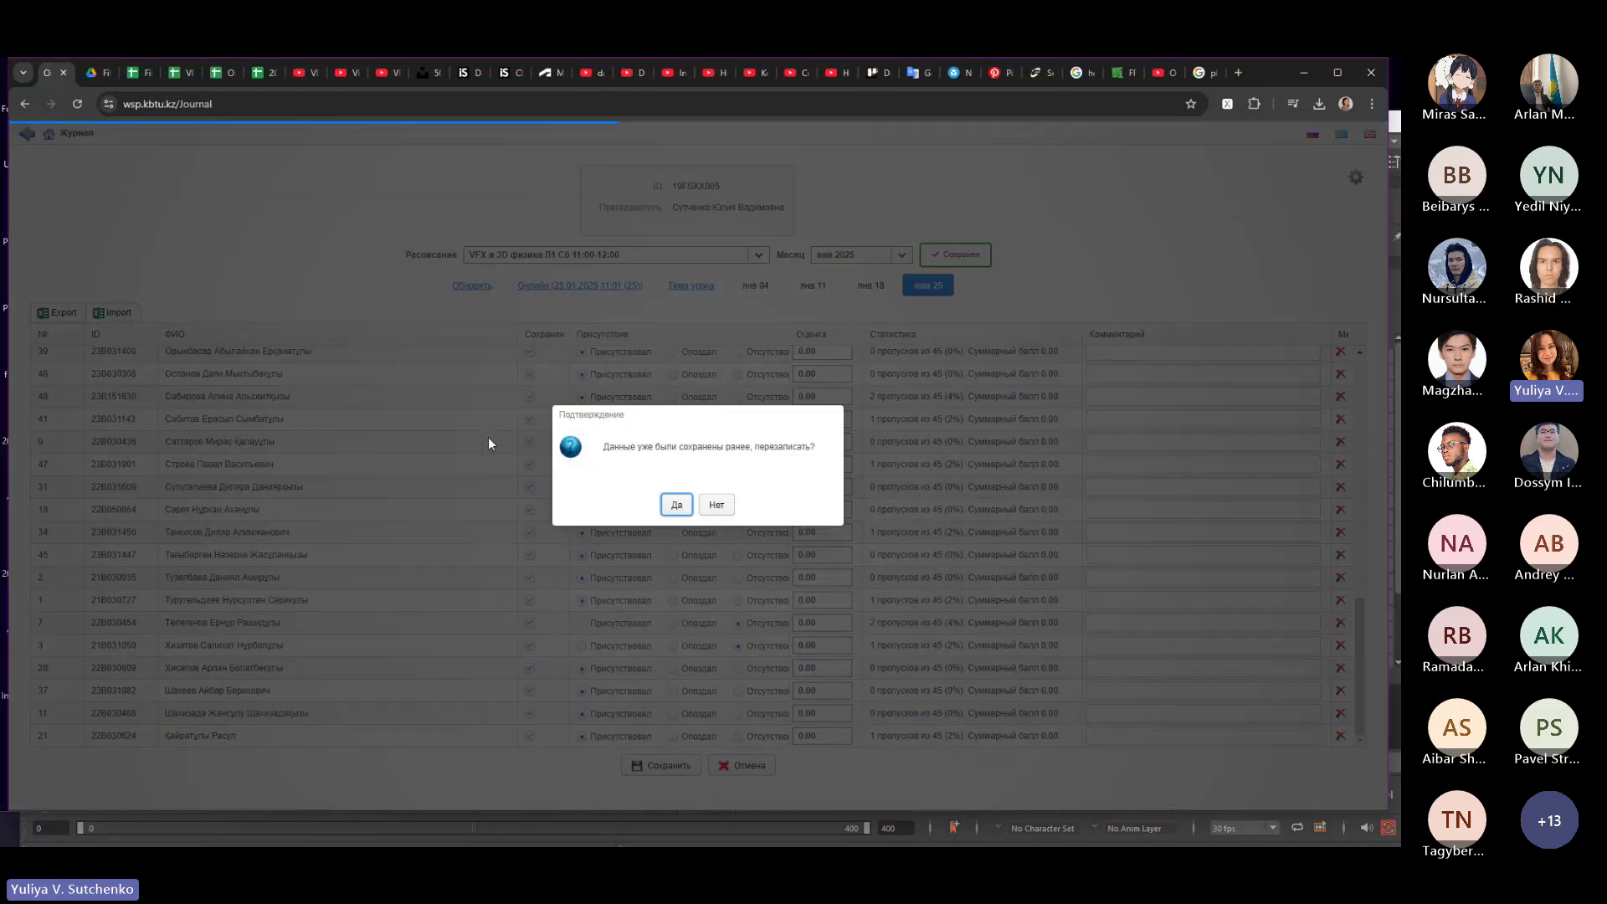
pyautogui.press('Return')
pyautogui.scroll(-10, 586, 512)
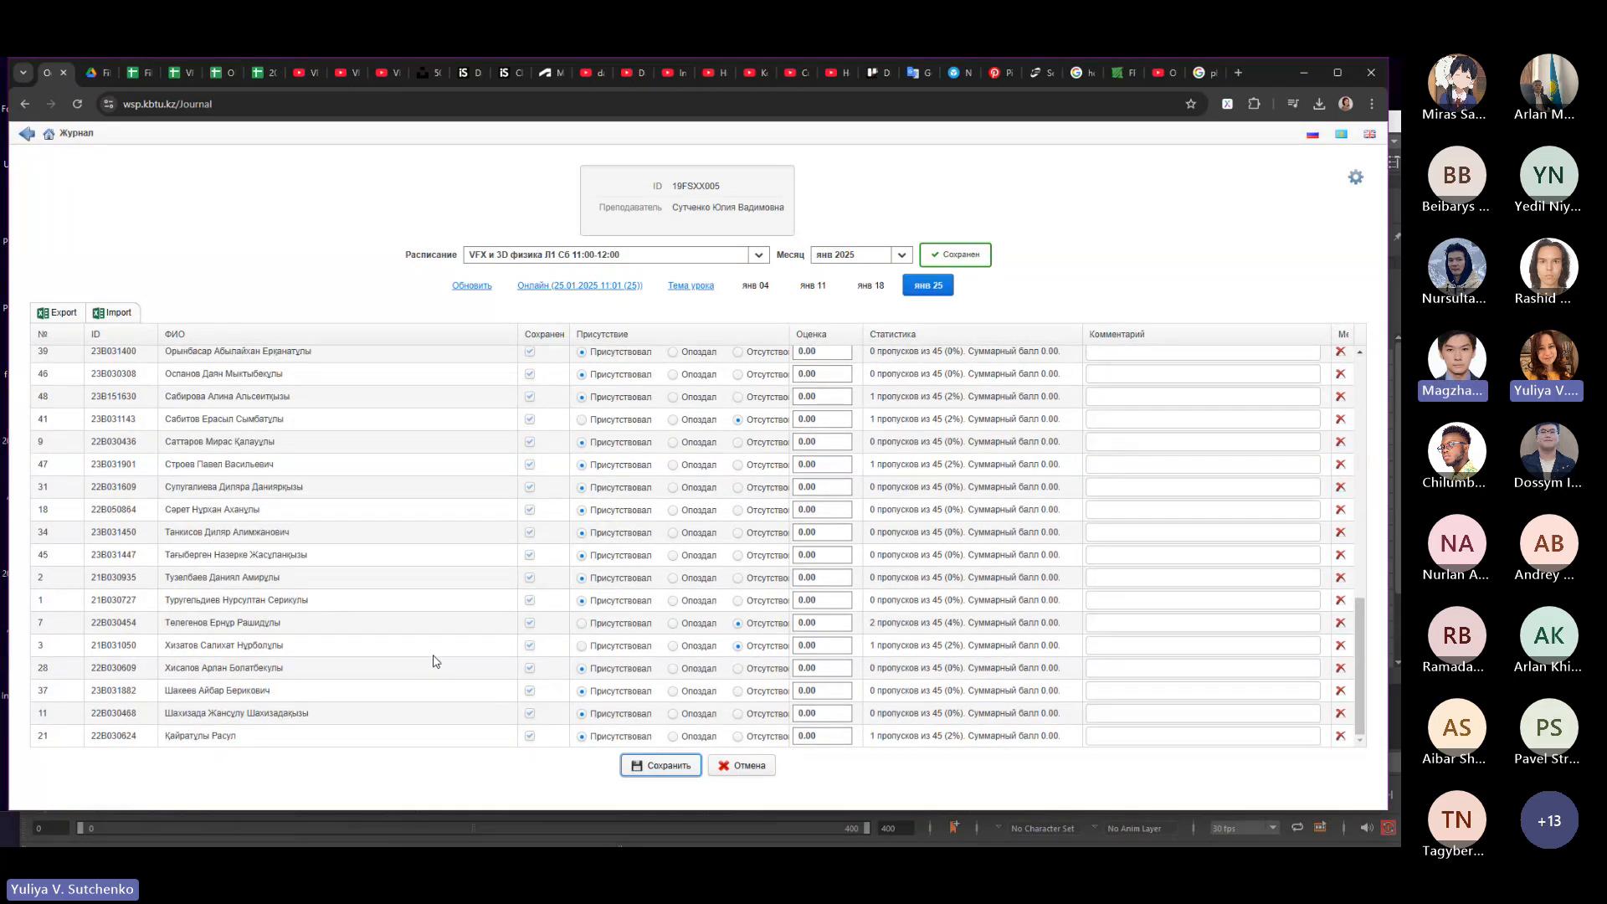
pyautogui.scroll(4, 513, 639)
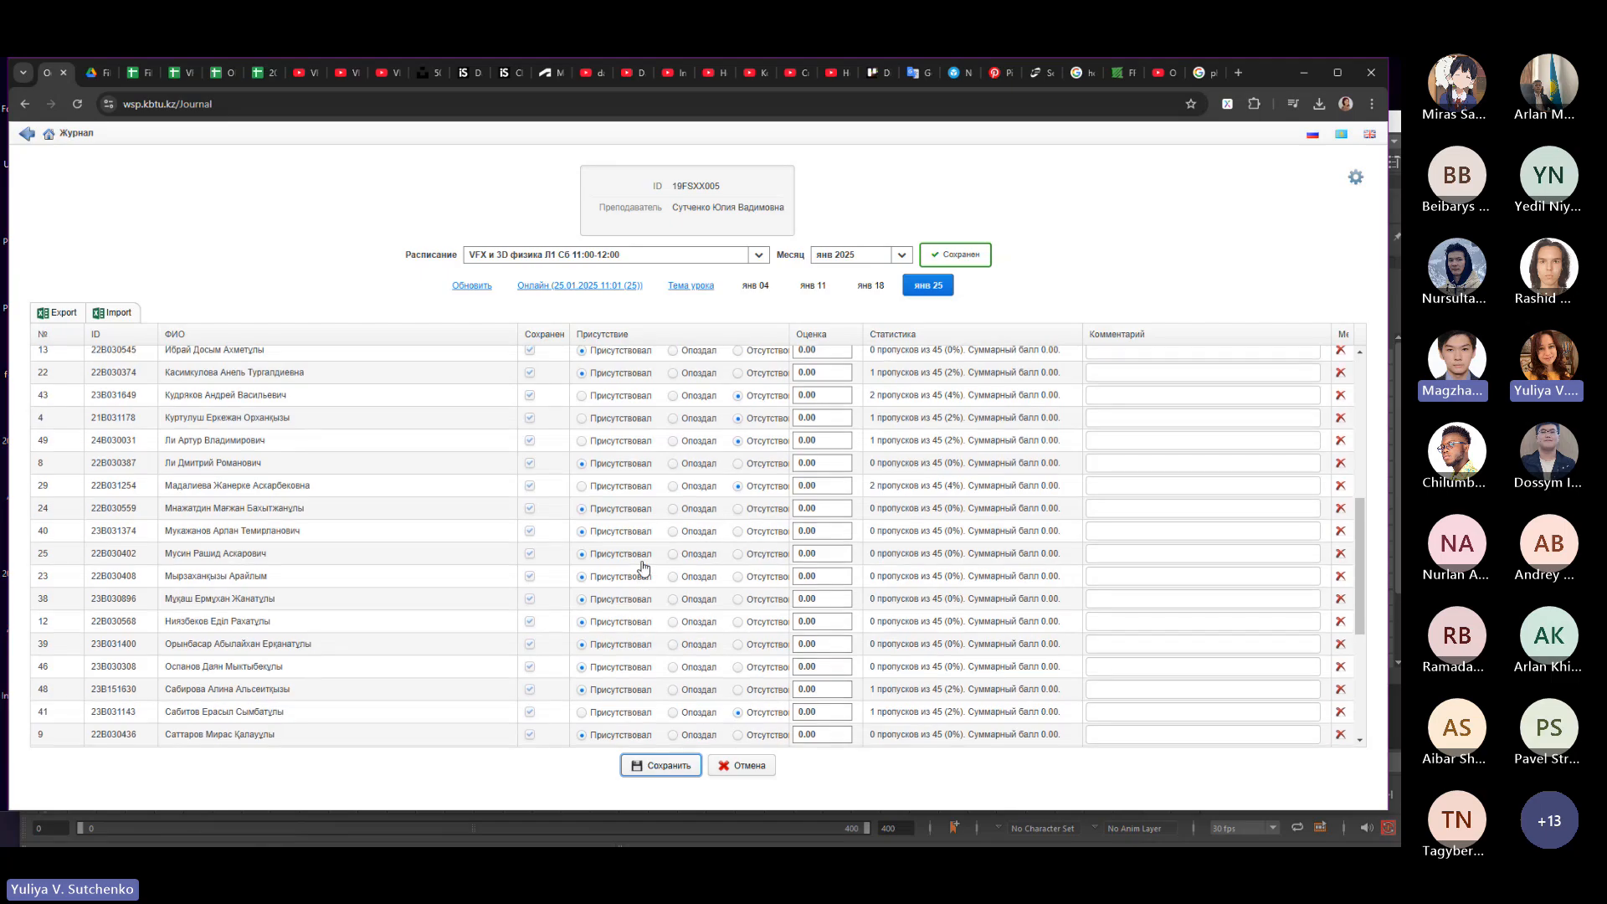
# Step: Leave the journal for the shared galaxy ball scene in Maya and play nParticle1's simulation up to frame 275
pyautogui.click(1304, 74)
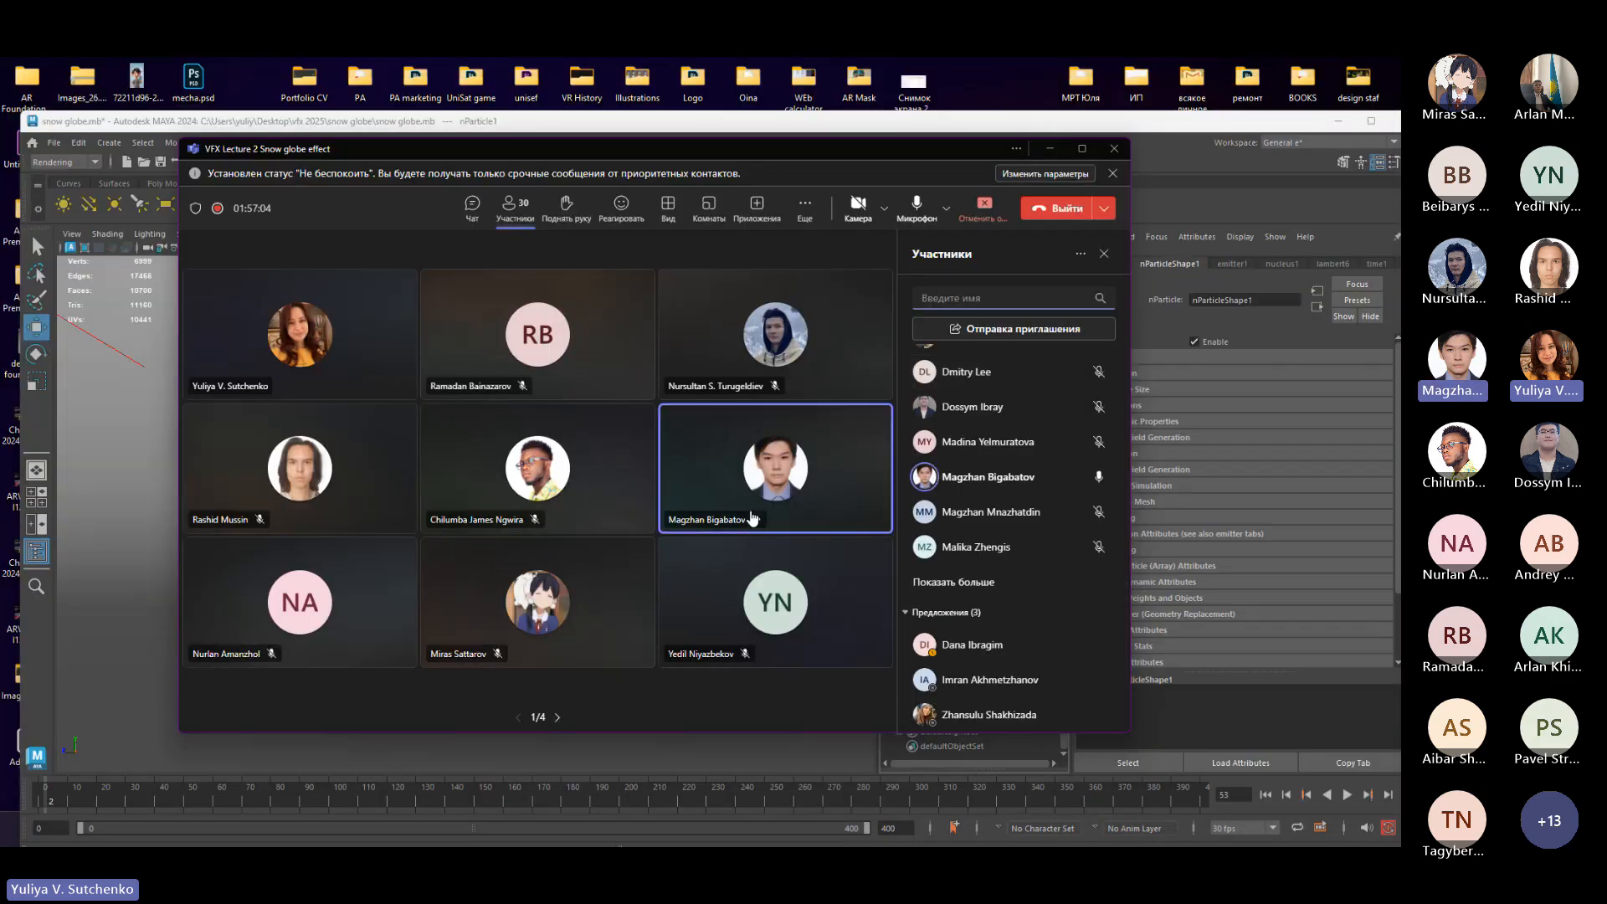
pyautogui.moveTo(836, 845)
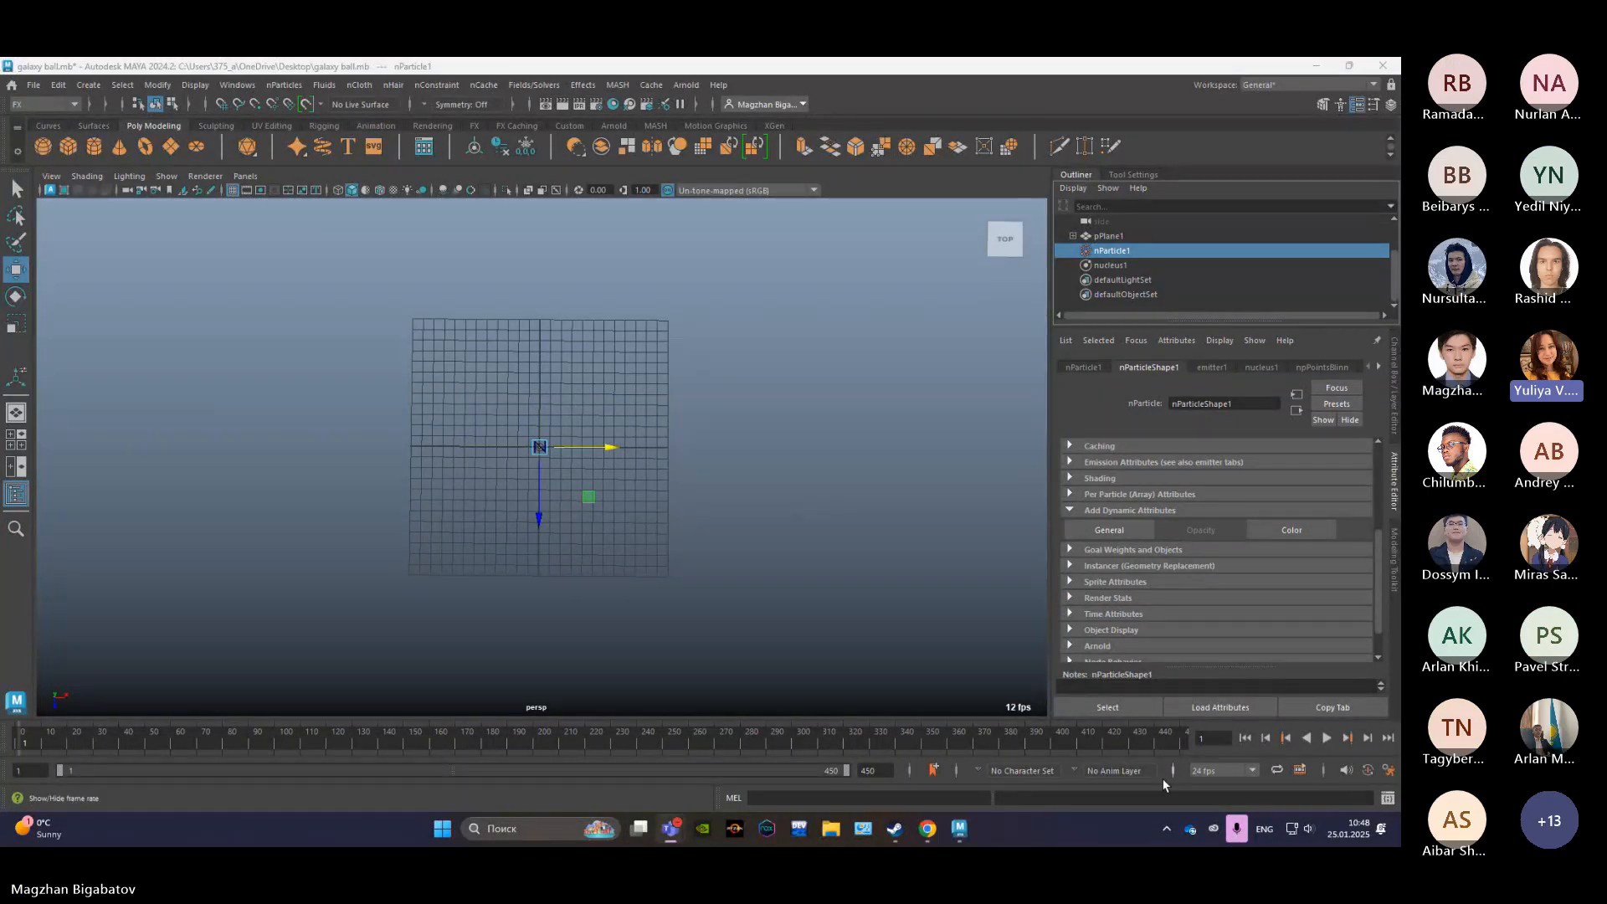
pyautogui.click(1326, 738)
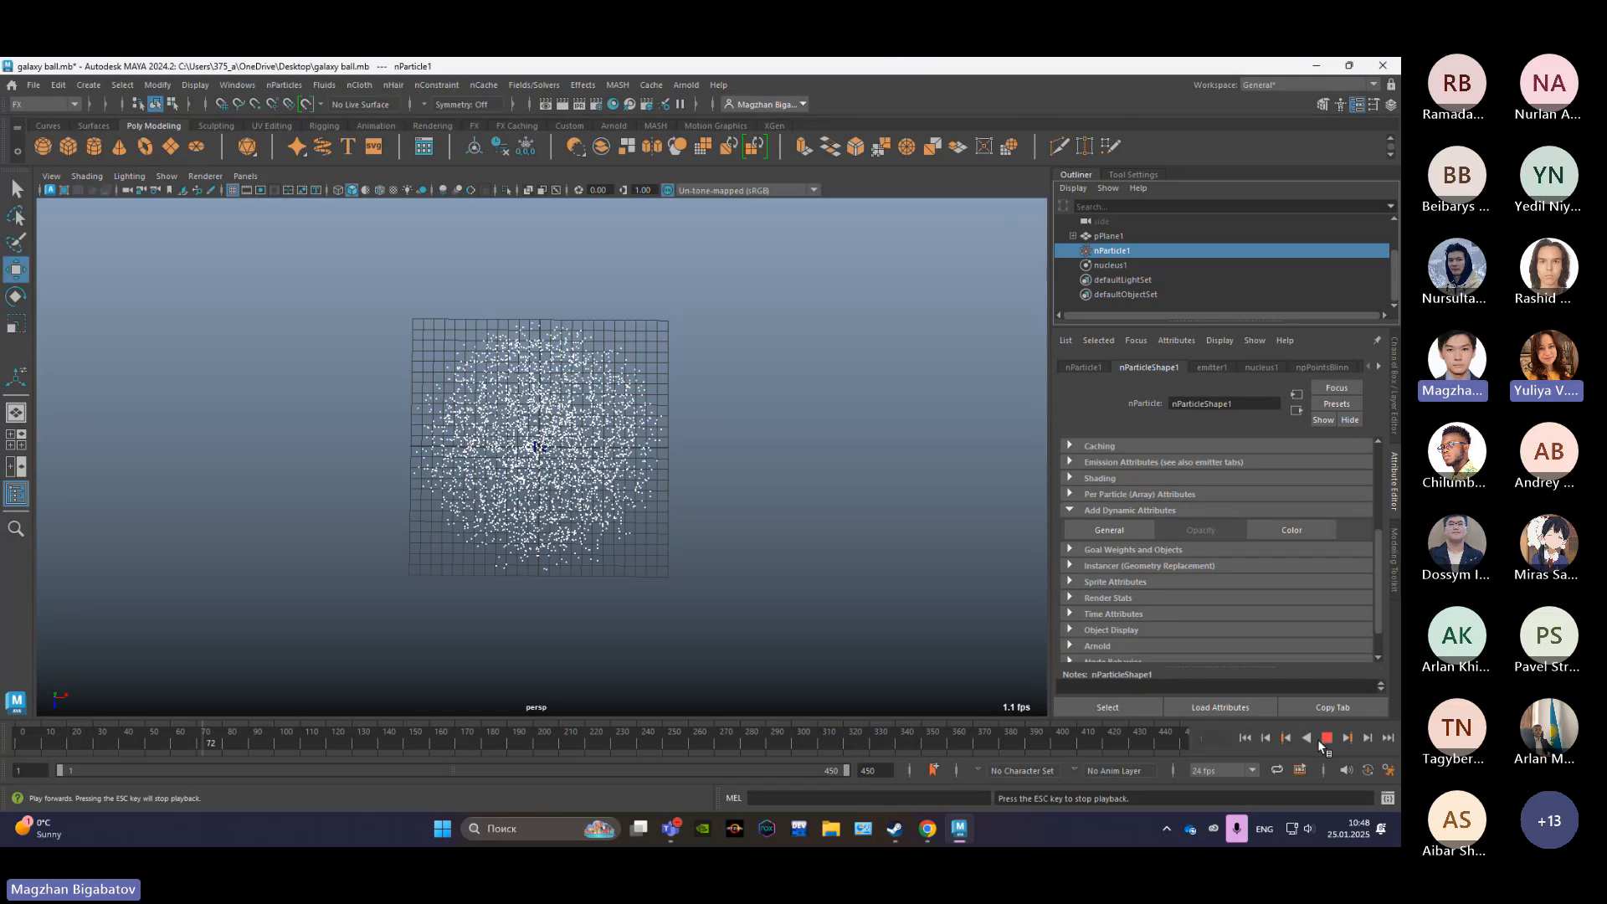
pyautogui.press('Escape')
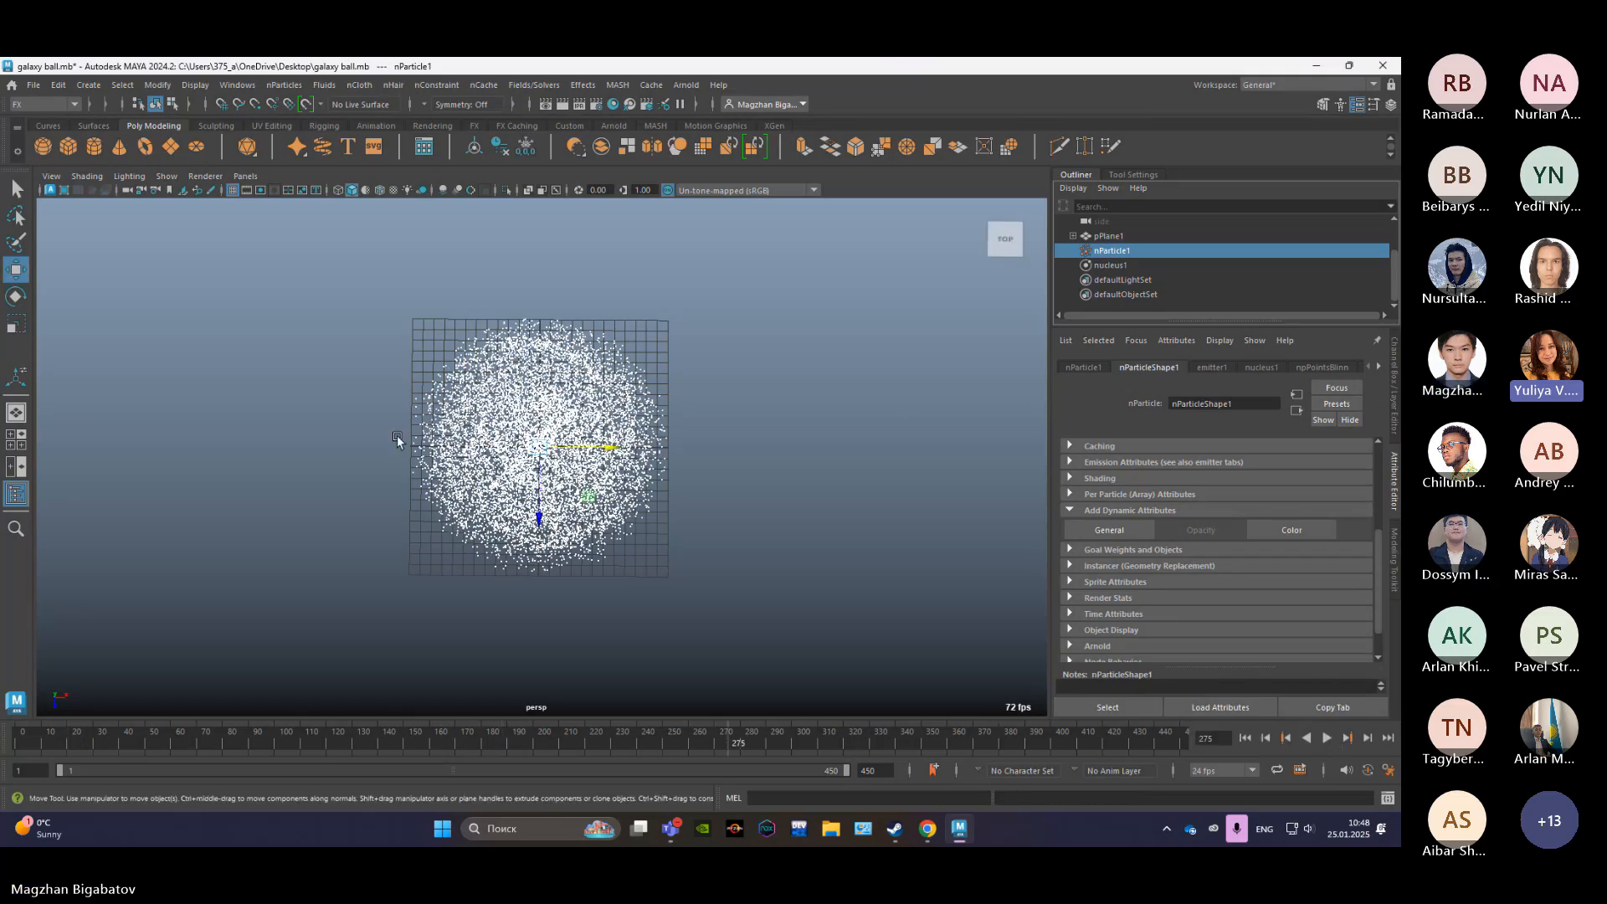
pyautogui.scroll(3, 397, 441)
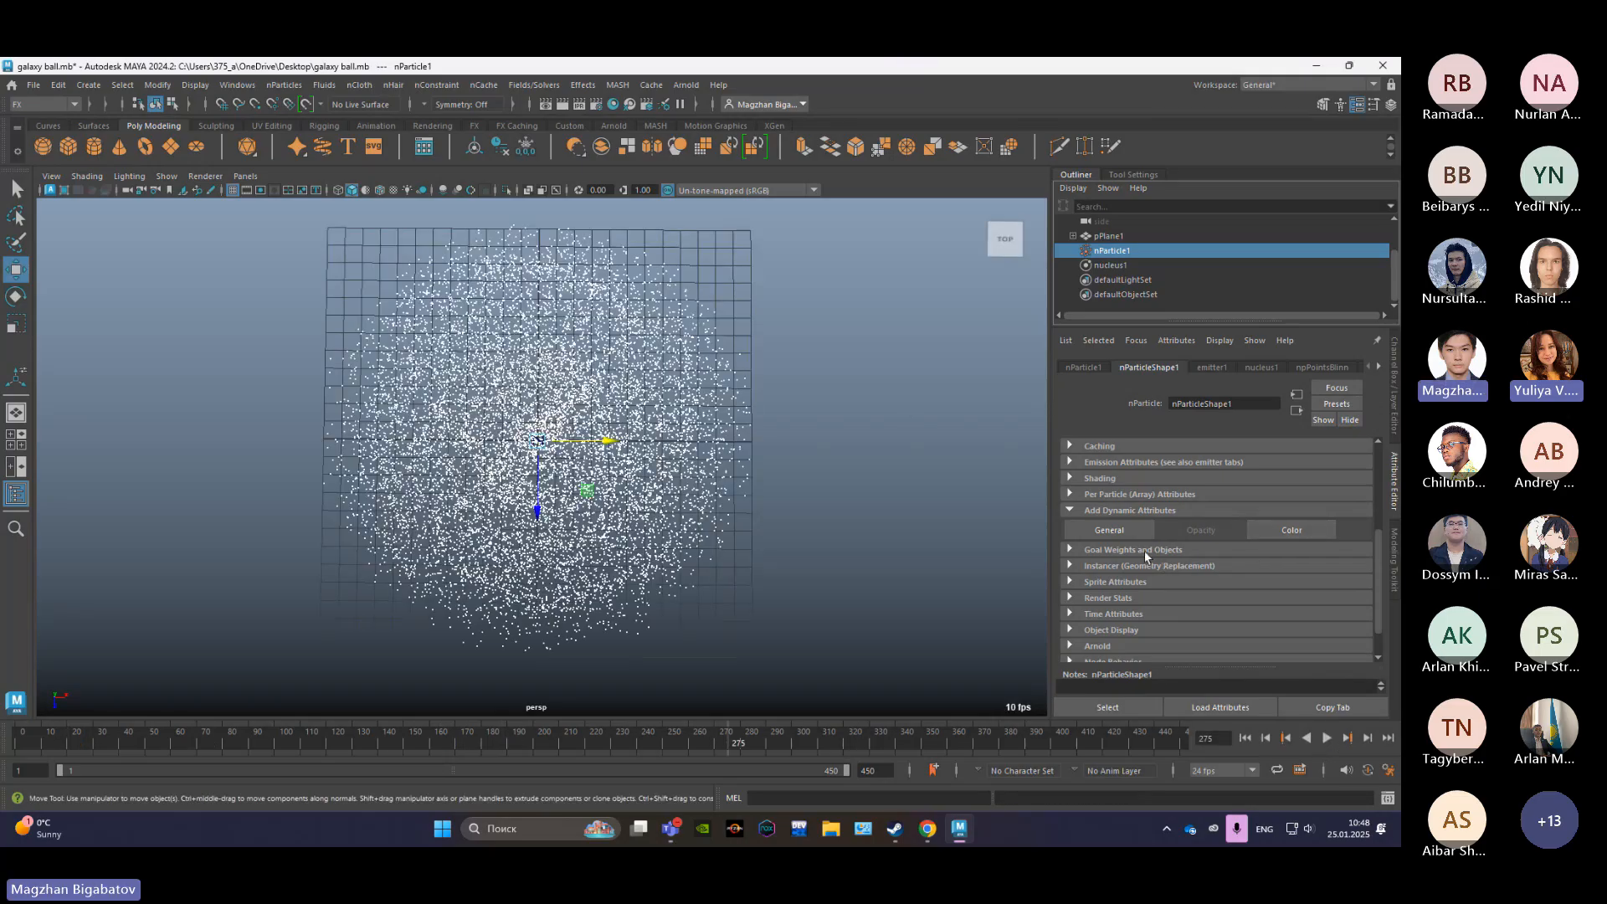
# Step: Check the Color options available to nParticleShape1 and open the texture connected to emitter1's Particle Color
pyautogui.click(1276, 530)
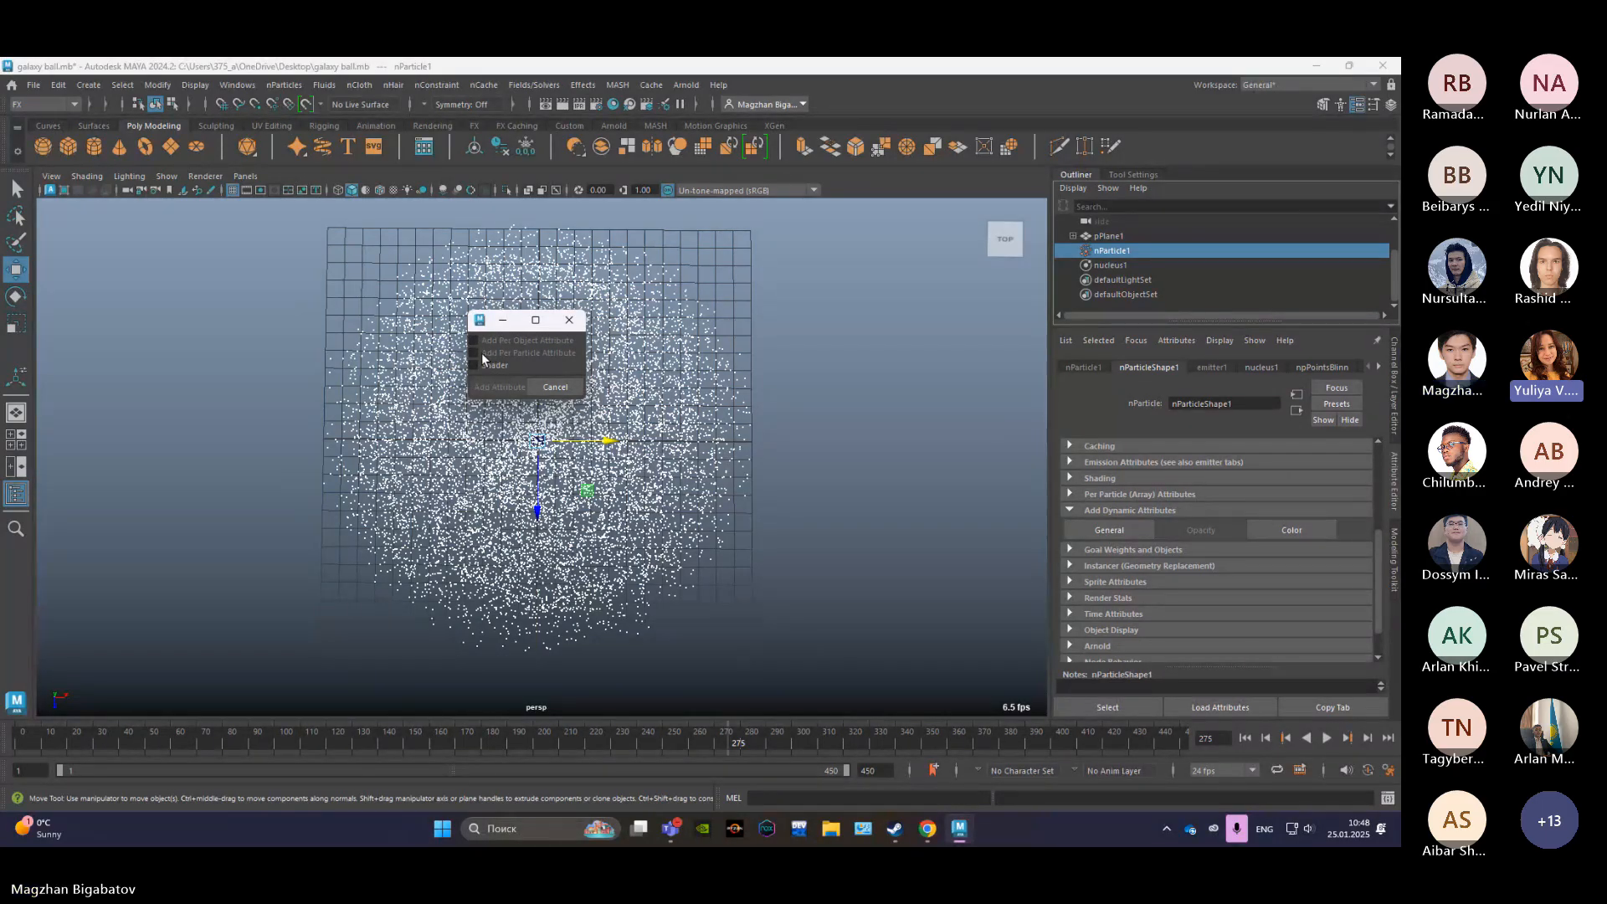
pyautogui.click(556, 387)
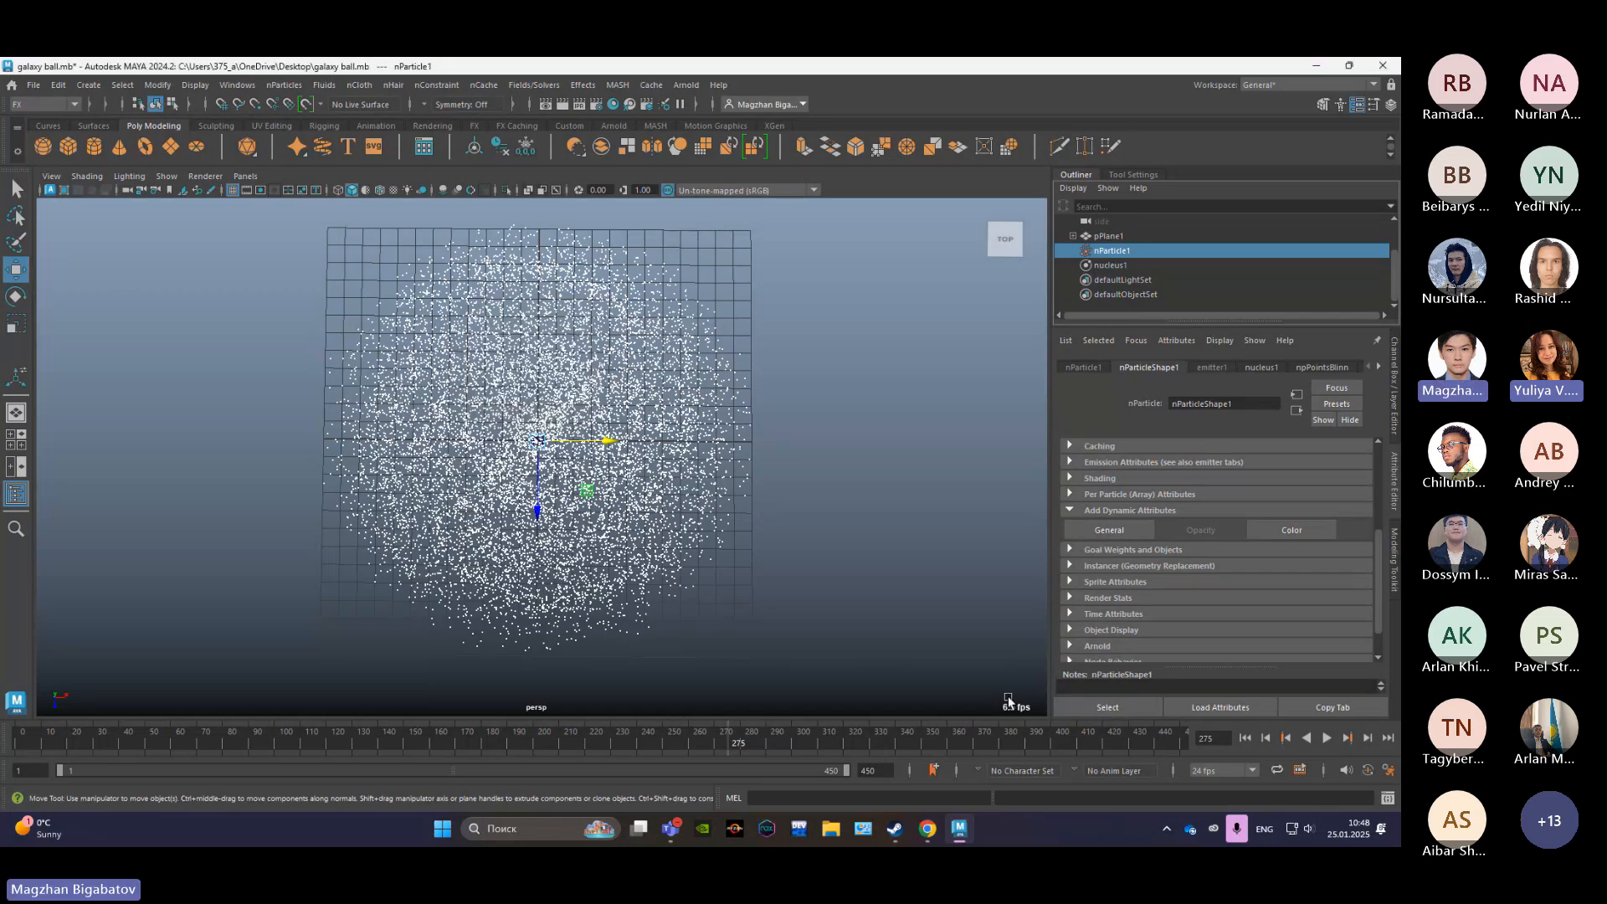
pyautogui.click(1217, 367)
pyautogui.click(1106, 543)
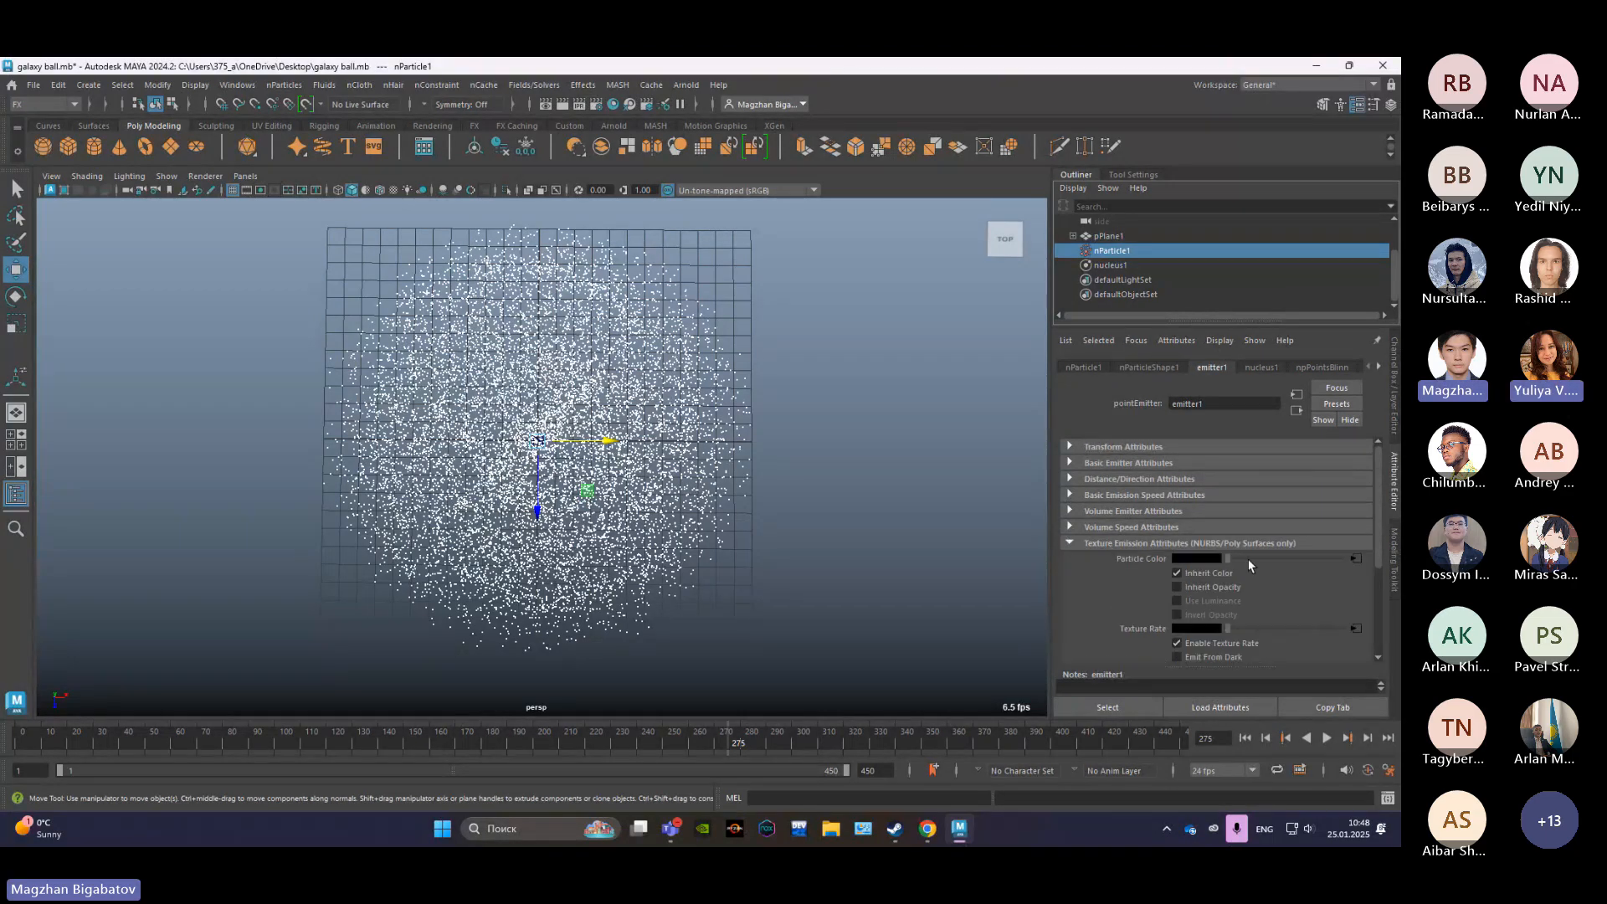
pyautogui.click(1353, 558)
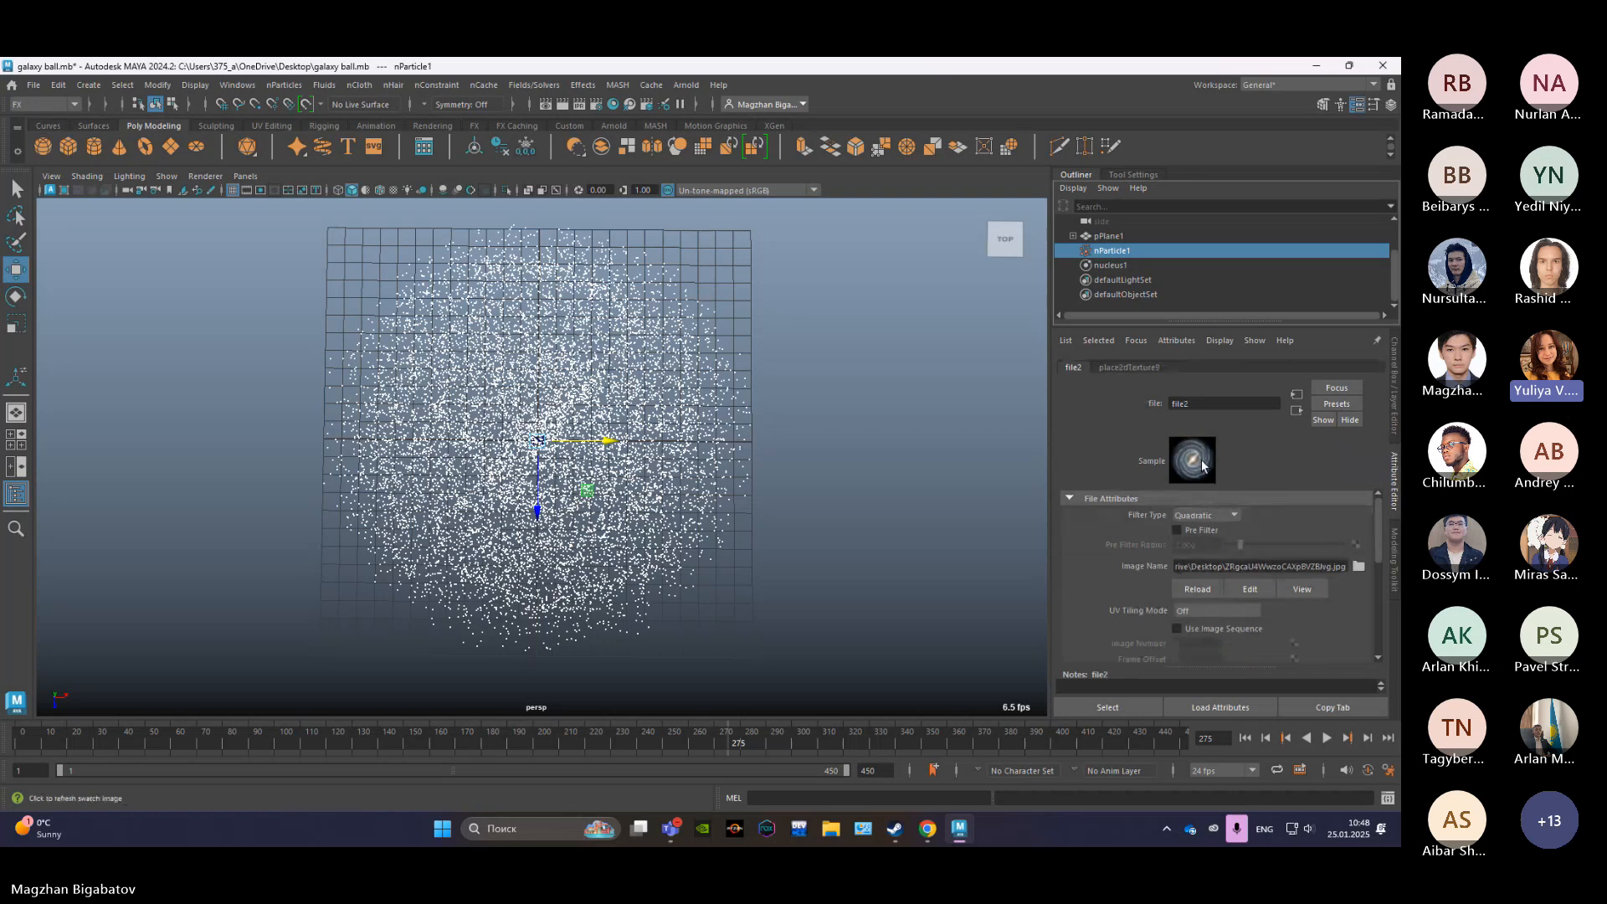
# Step: Preview the spiral galaxy image used by the file2 texture, leave the file choice without changes, and return to emitter1's attributes
pyautogui.click(1358, 567)
pyautogui.scroll(-3, 393, 427)
pyautogui.click(318, 570)
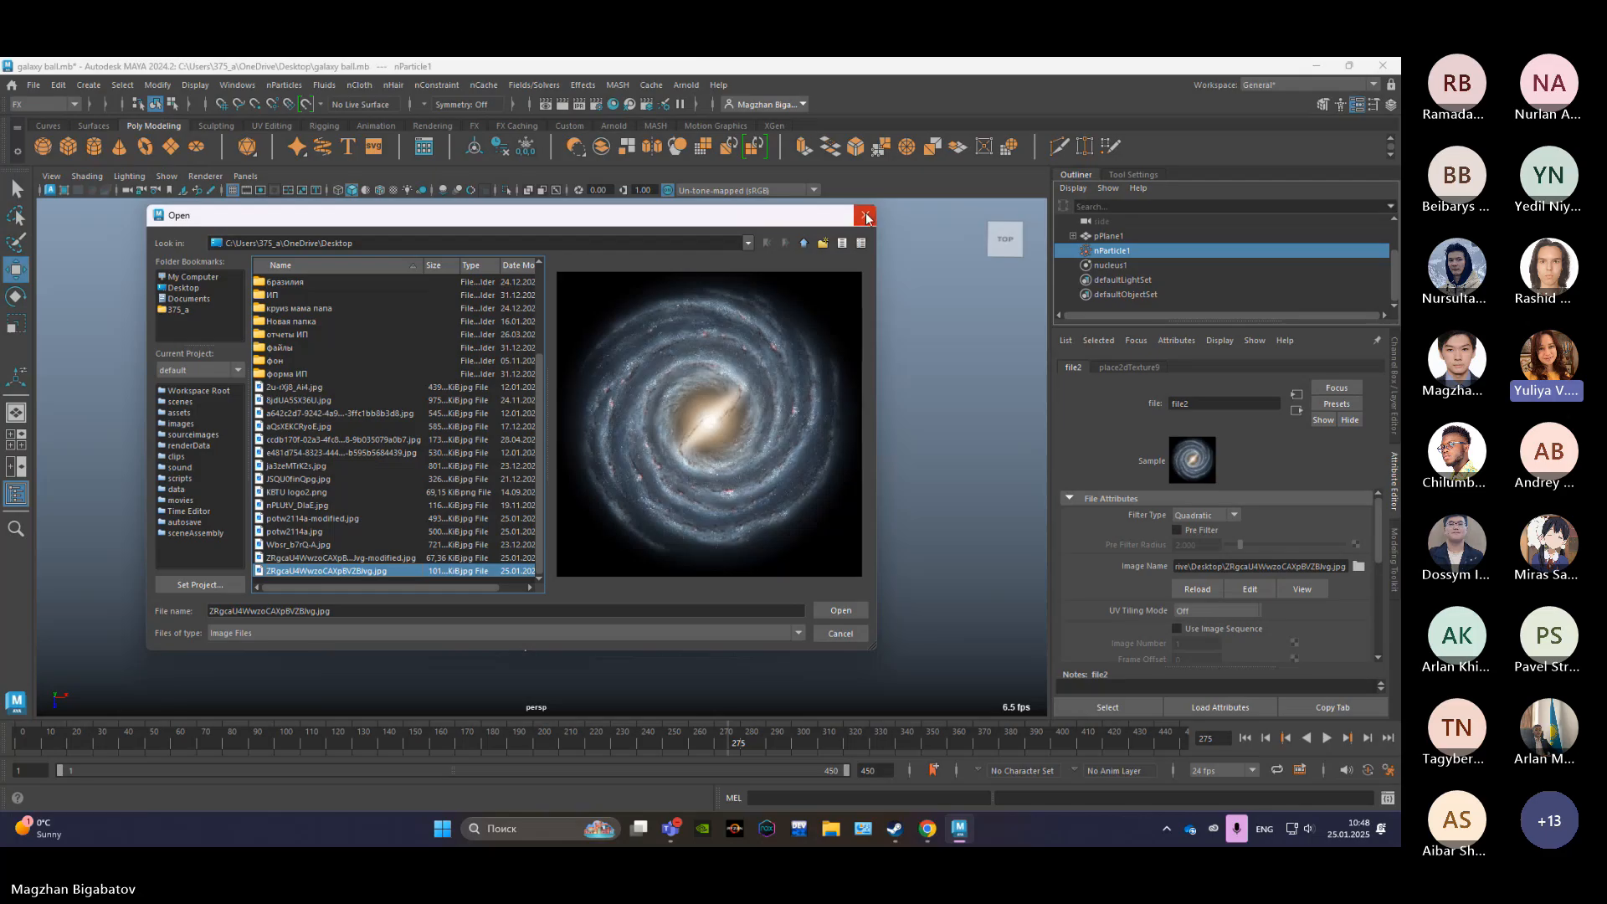
pyautogui.click(833, 639)
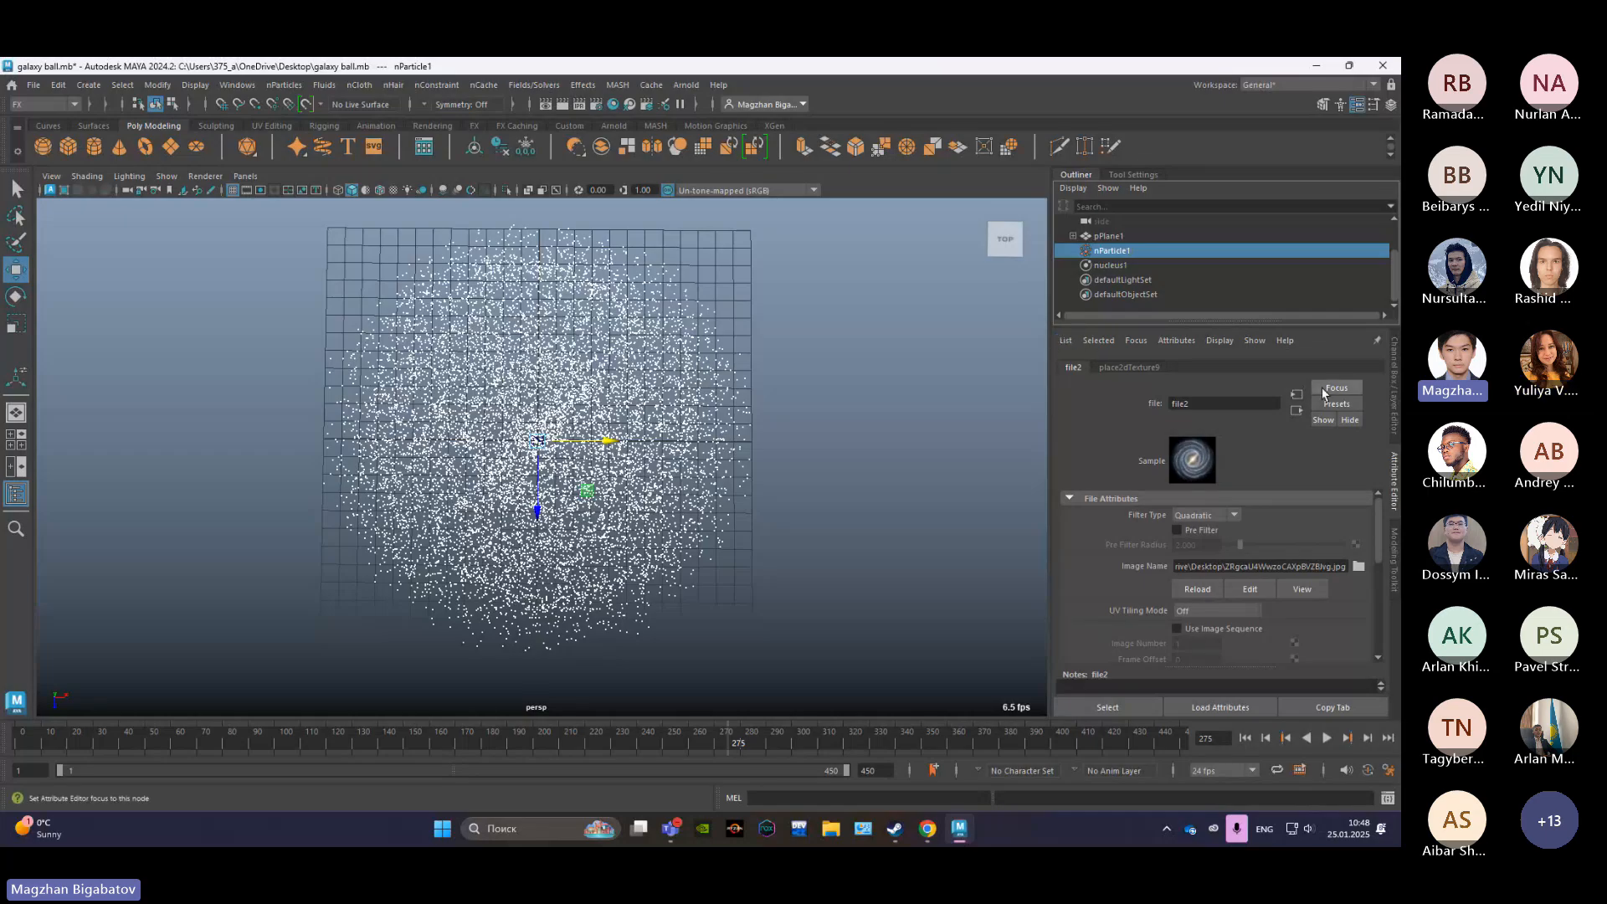
pyautogui.click(1297, 411)
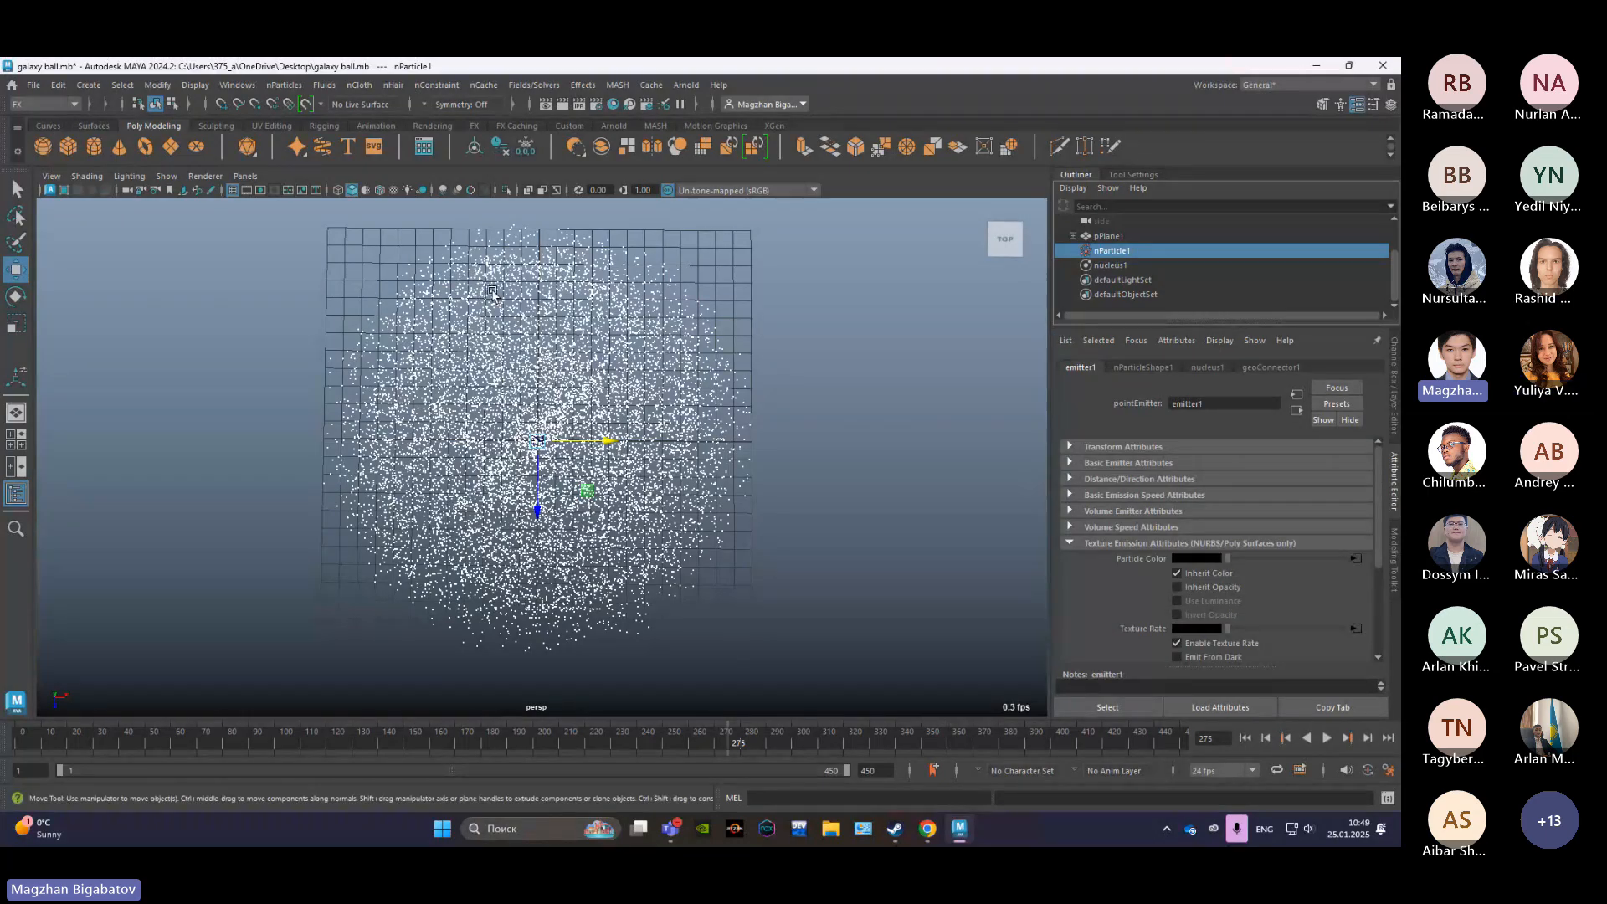
# Step: Recheck which per-object and per-particle color attributes can be added to nParticleShape1, and cancel without adding one
pyautogui.click(1153, 368)
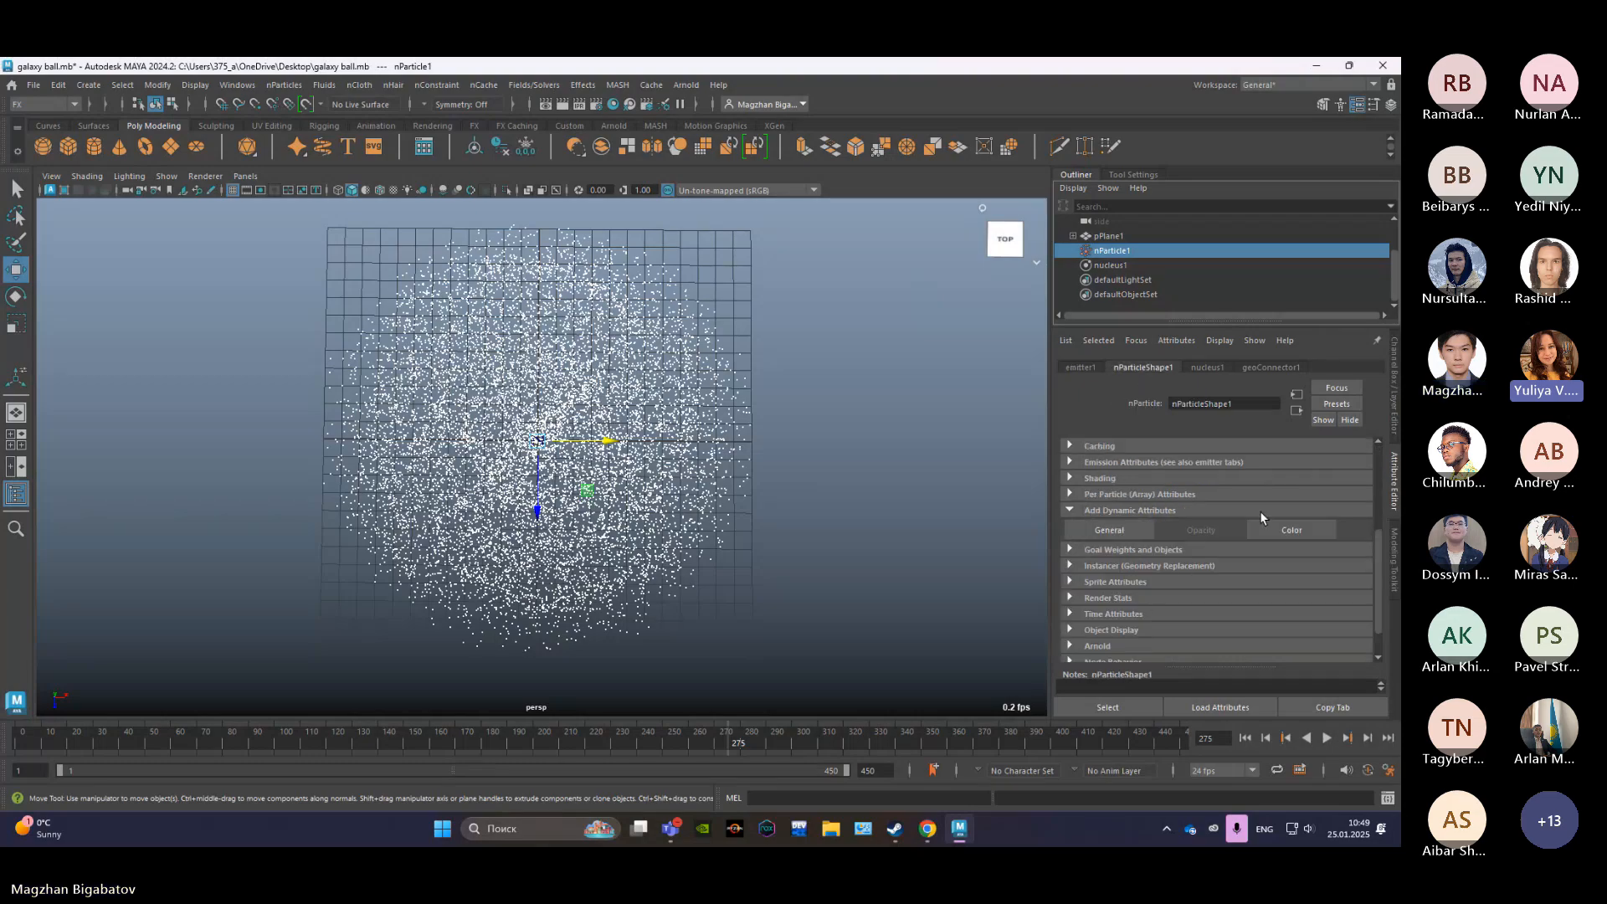
pyautogui.click(1274, 532)
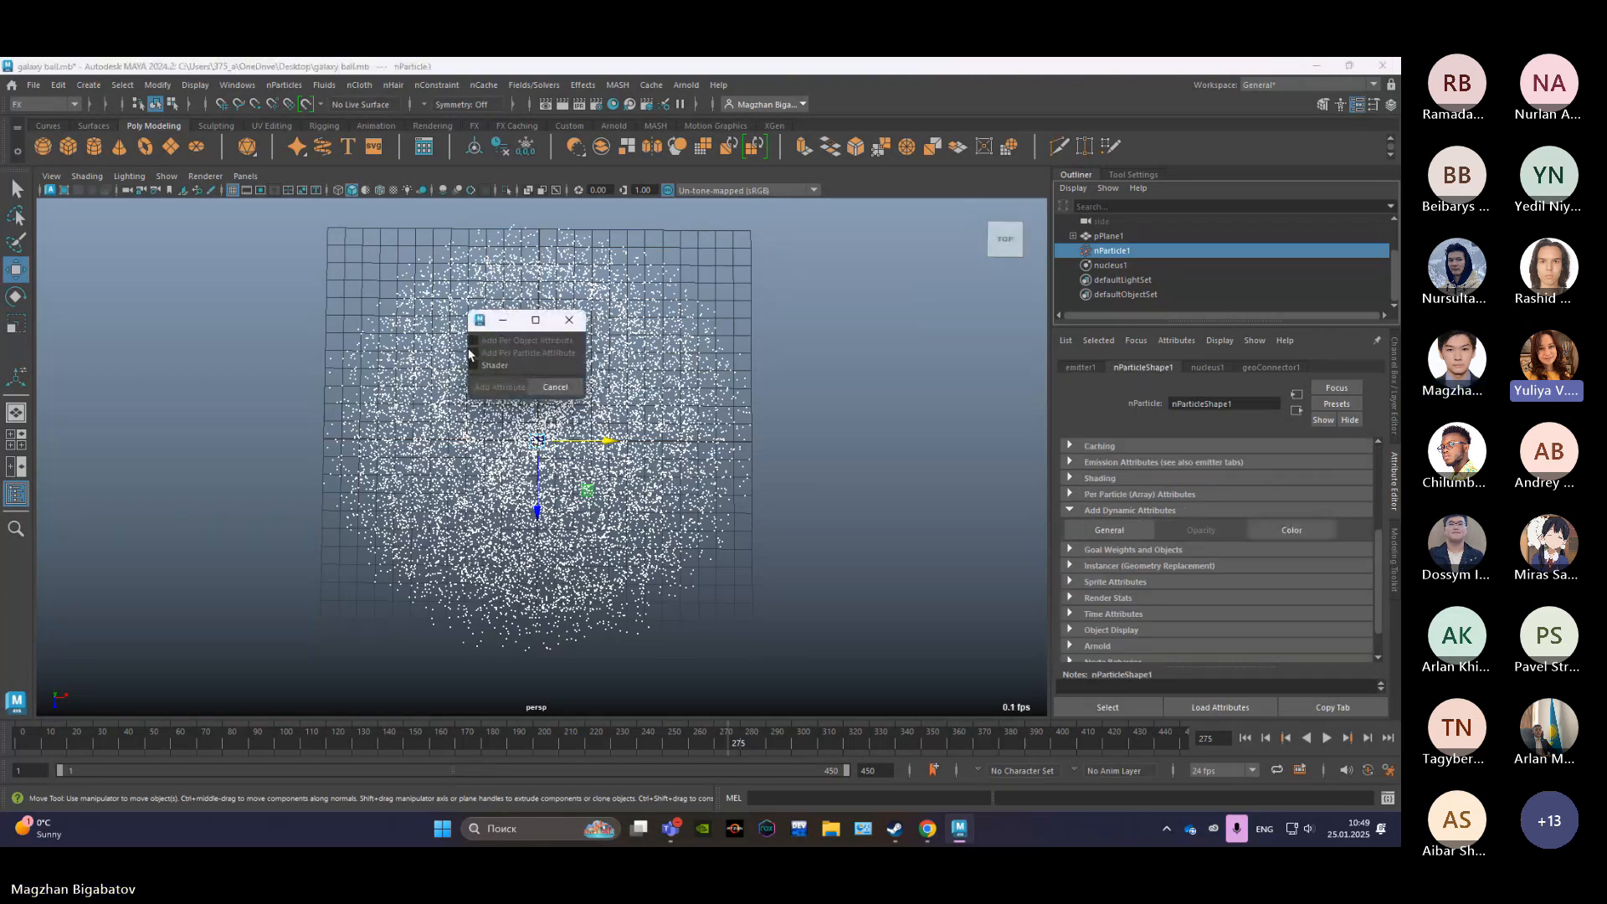
pyautogui.click(556, 387)
# Step: Look through the full list of Particle attributes available for nParticleShape1 for a color attribute, and cancel without adding any
pyautogui.click(1087, 530)
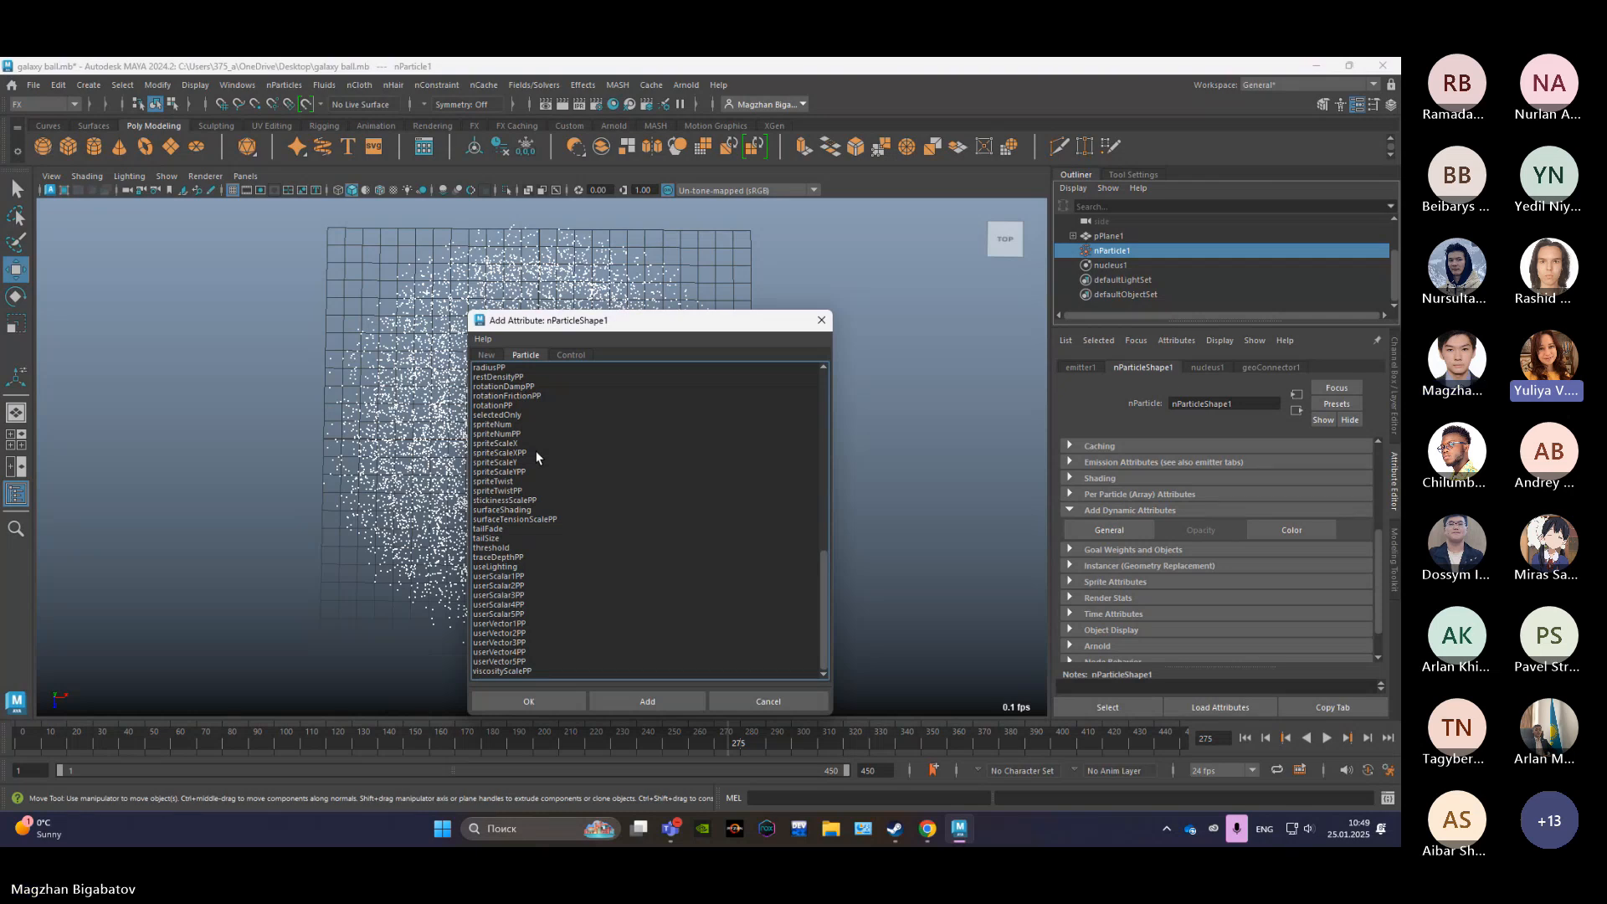
pyautogui.scroll(6, 575, 500)
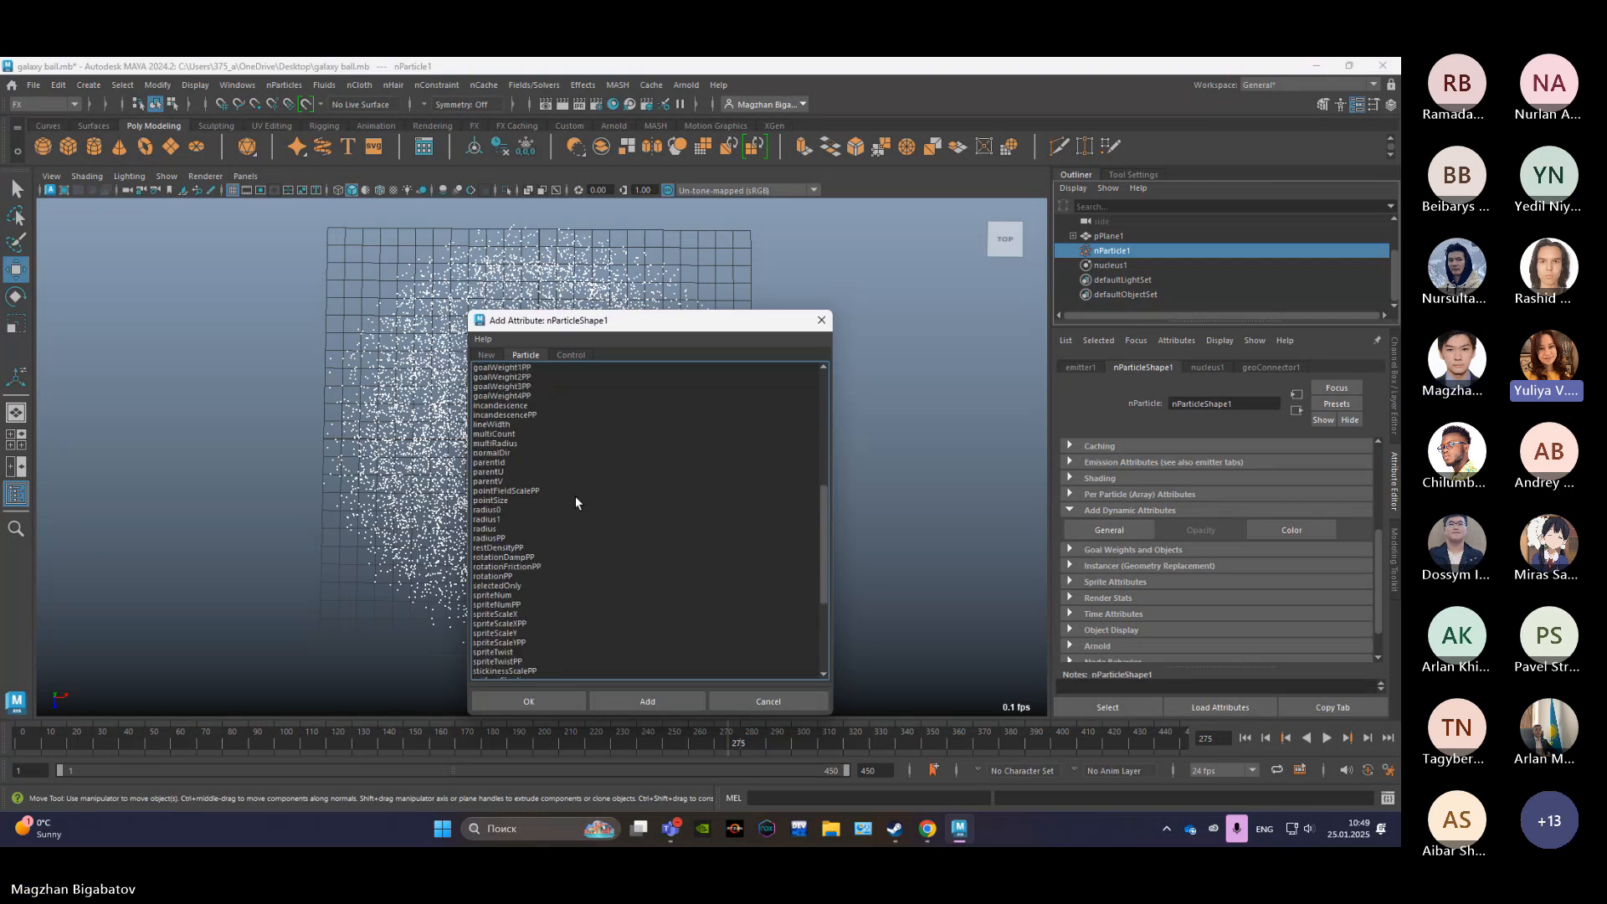
pyautogui.scroll(10, 572, 500)
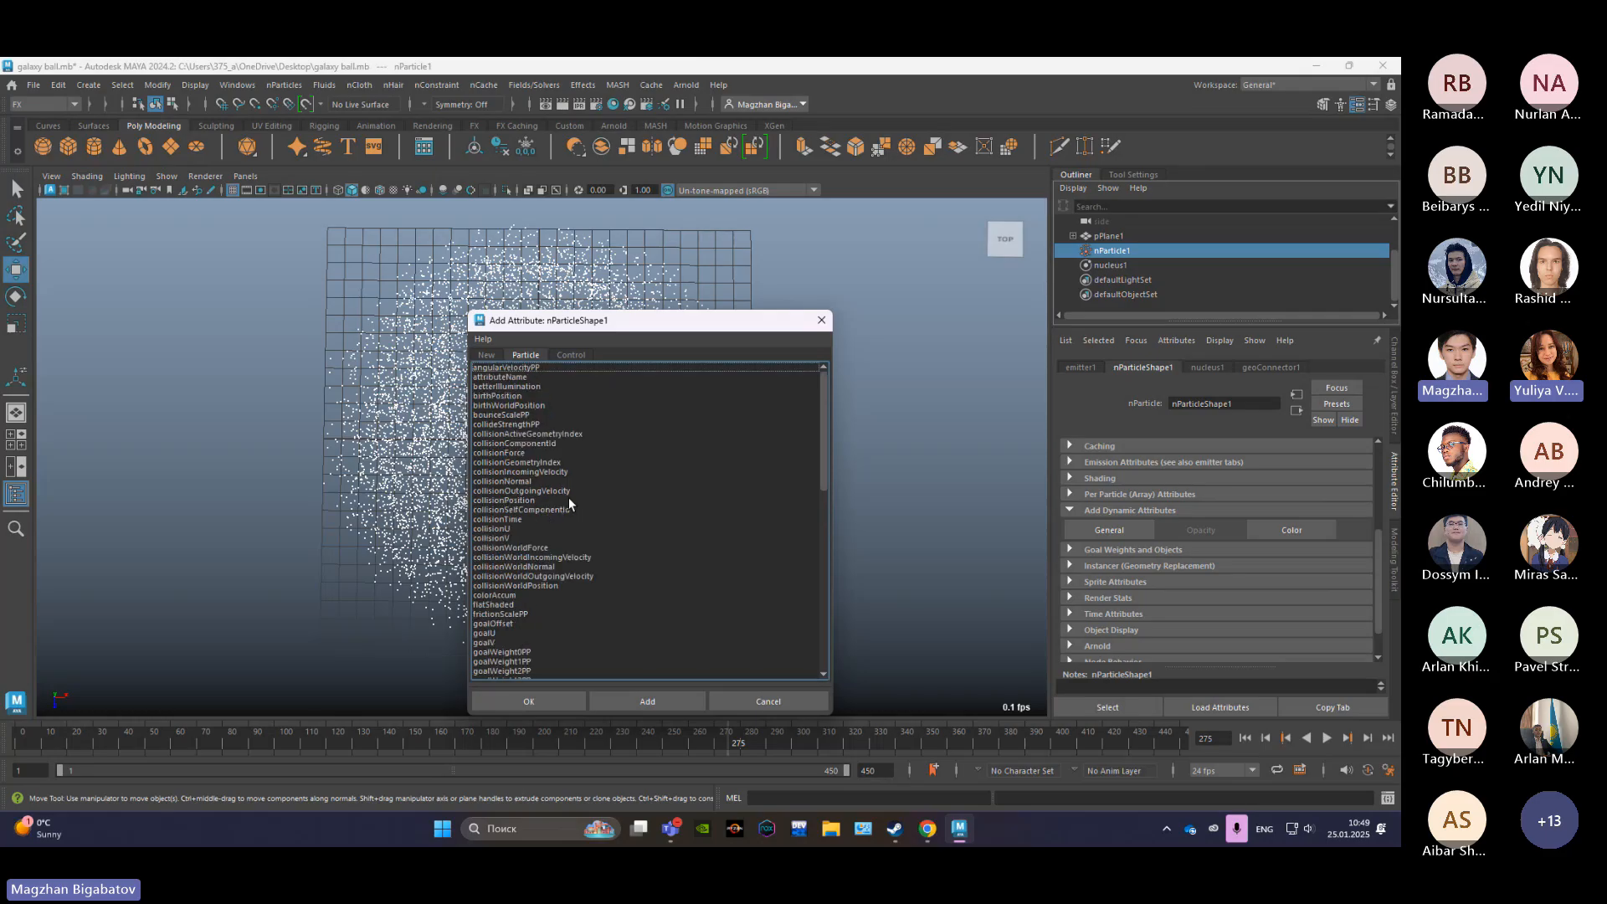
pyautogui.scroll(-1, 569, 500)
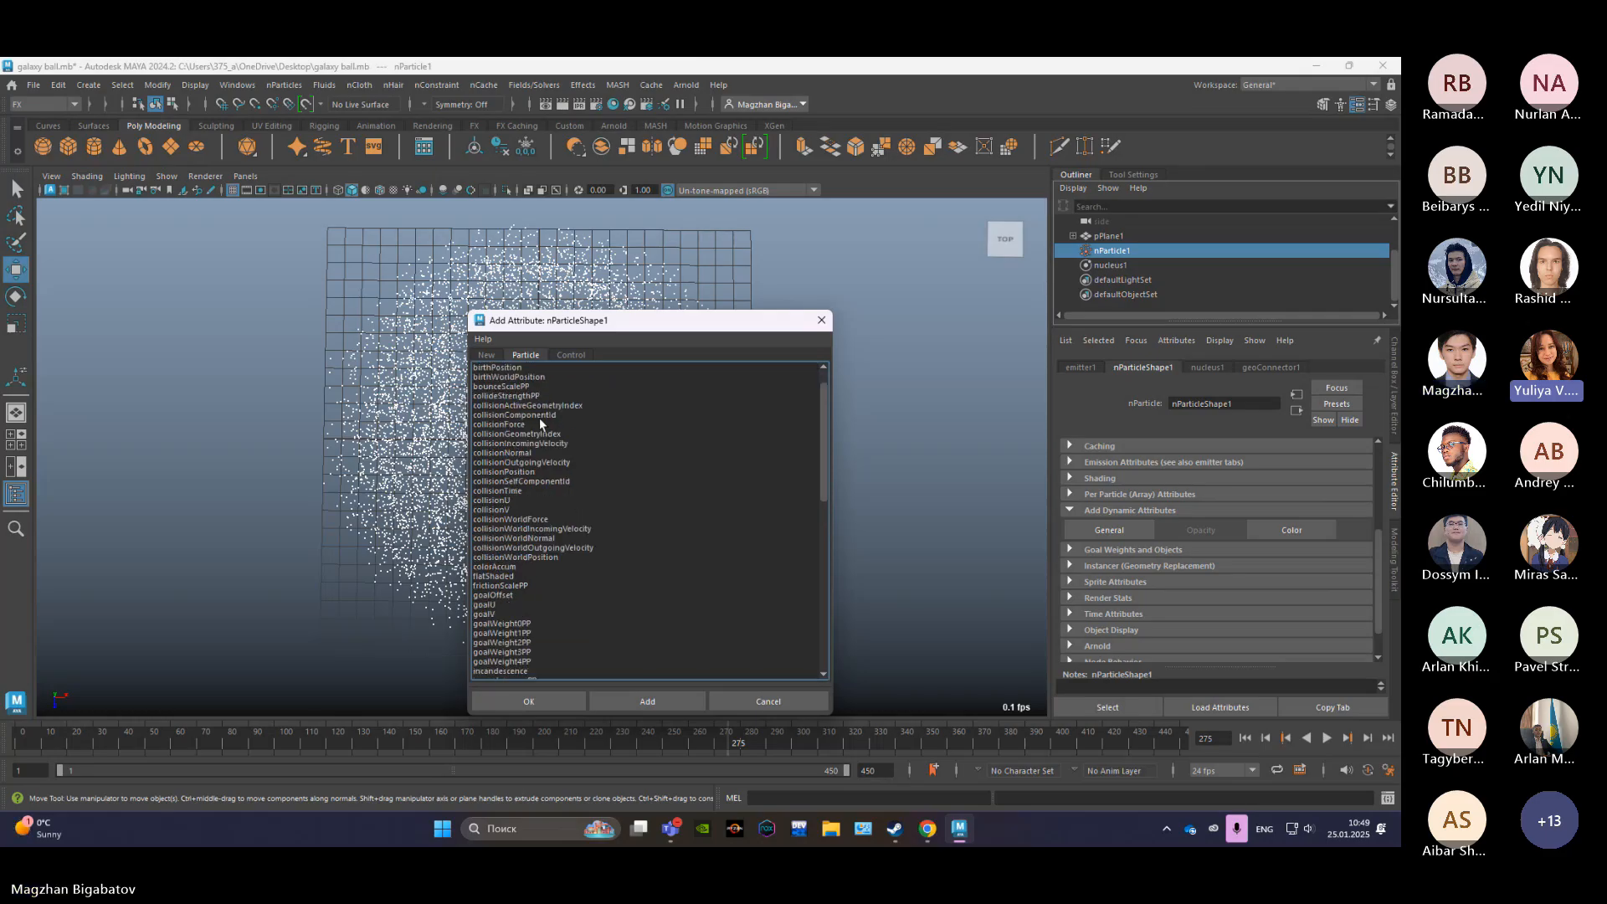
pyautogui.scroll(-2, 529, 536)
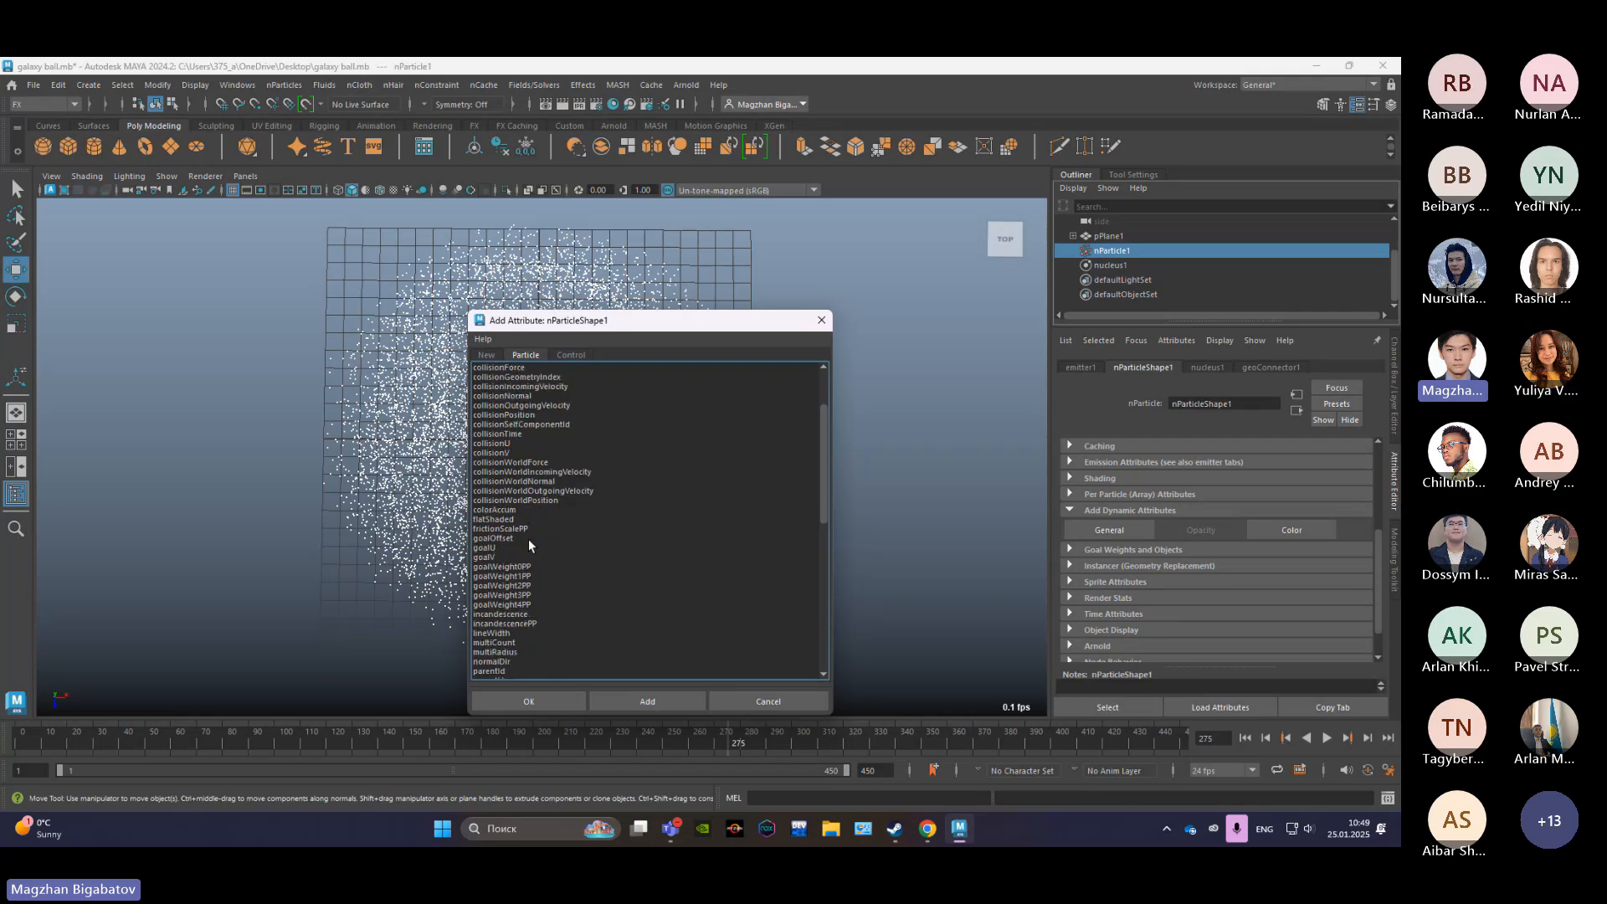
pyautogui.scroll(-1, 528, 542)
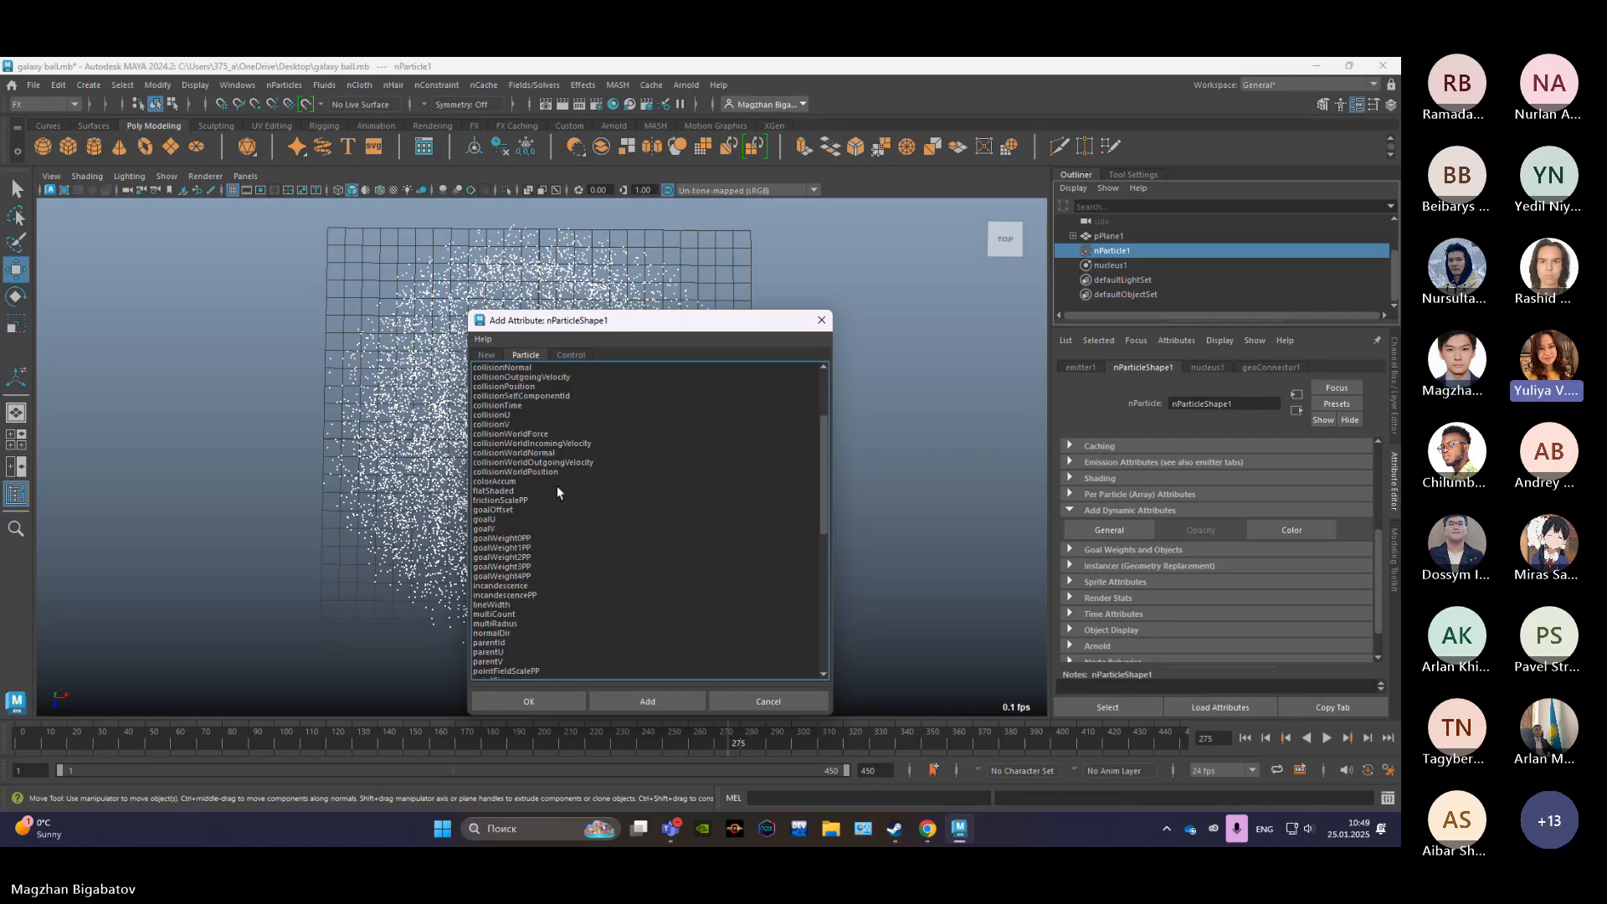
pyautogui.scroll(-2, 559, 482)
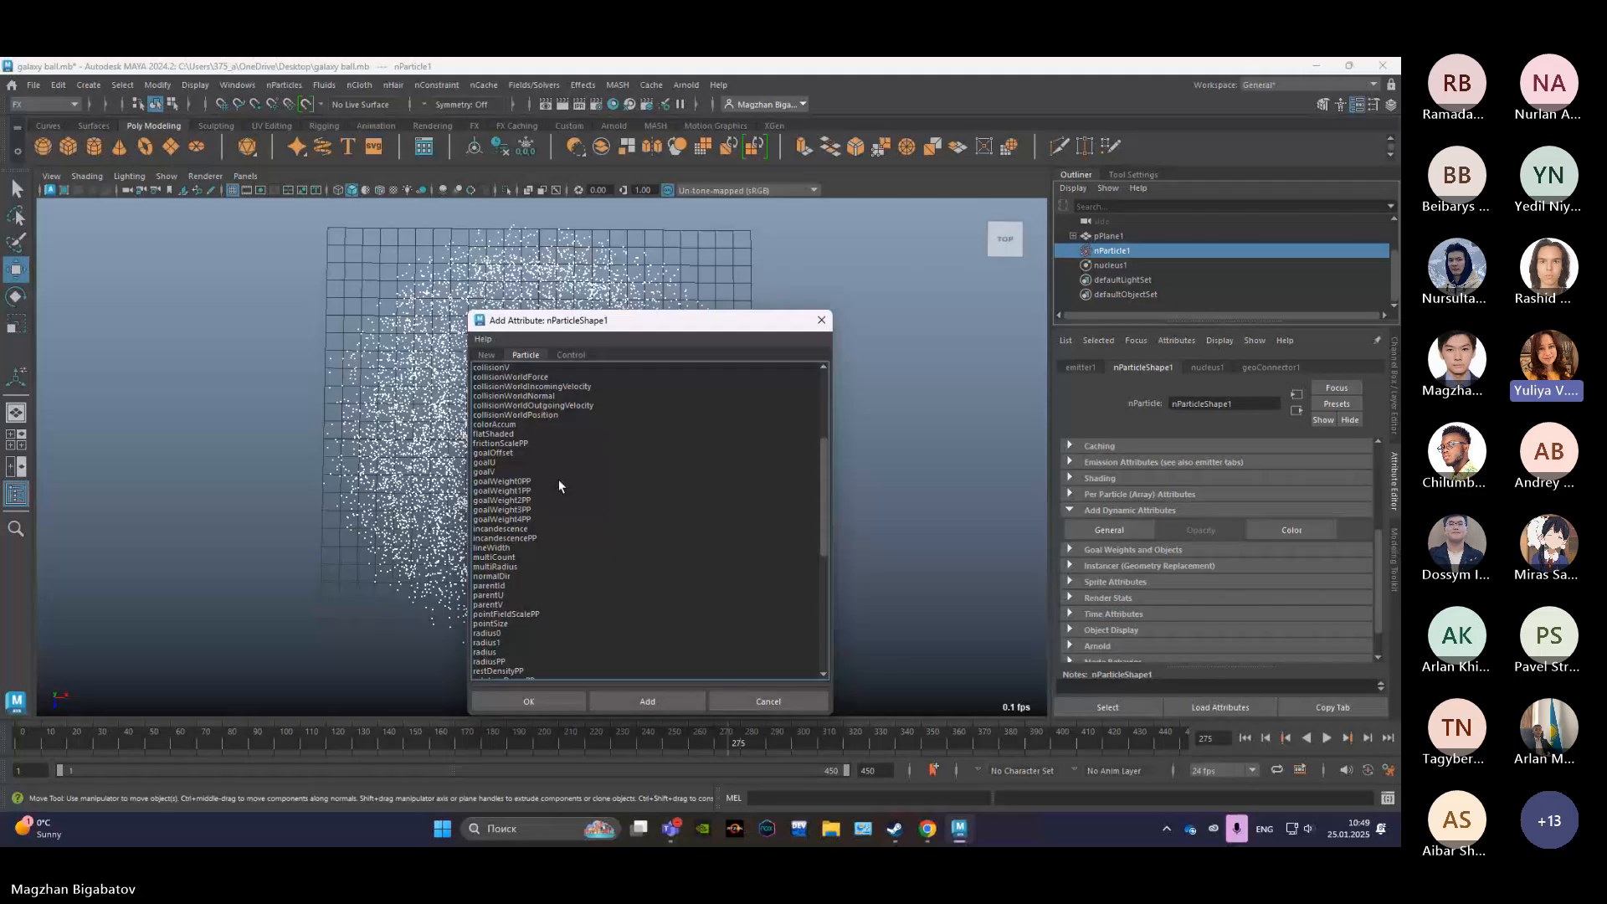
pyautogui.scroll(-1, 552, 499)
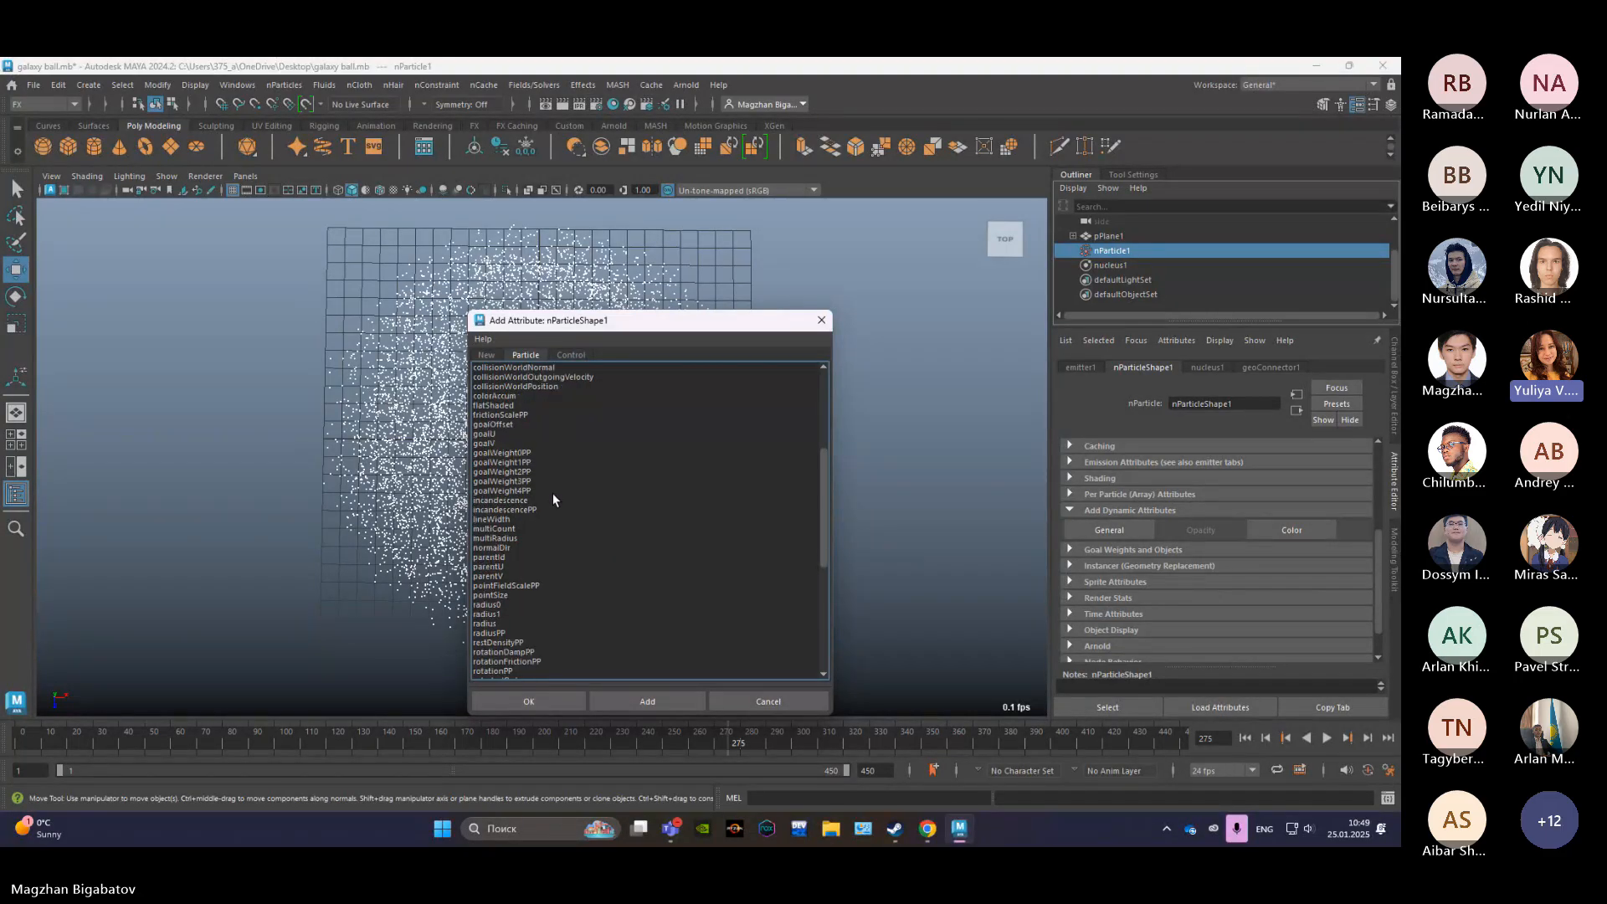
pyautogui.scroll(-1, 552, 505)
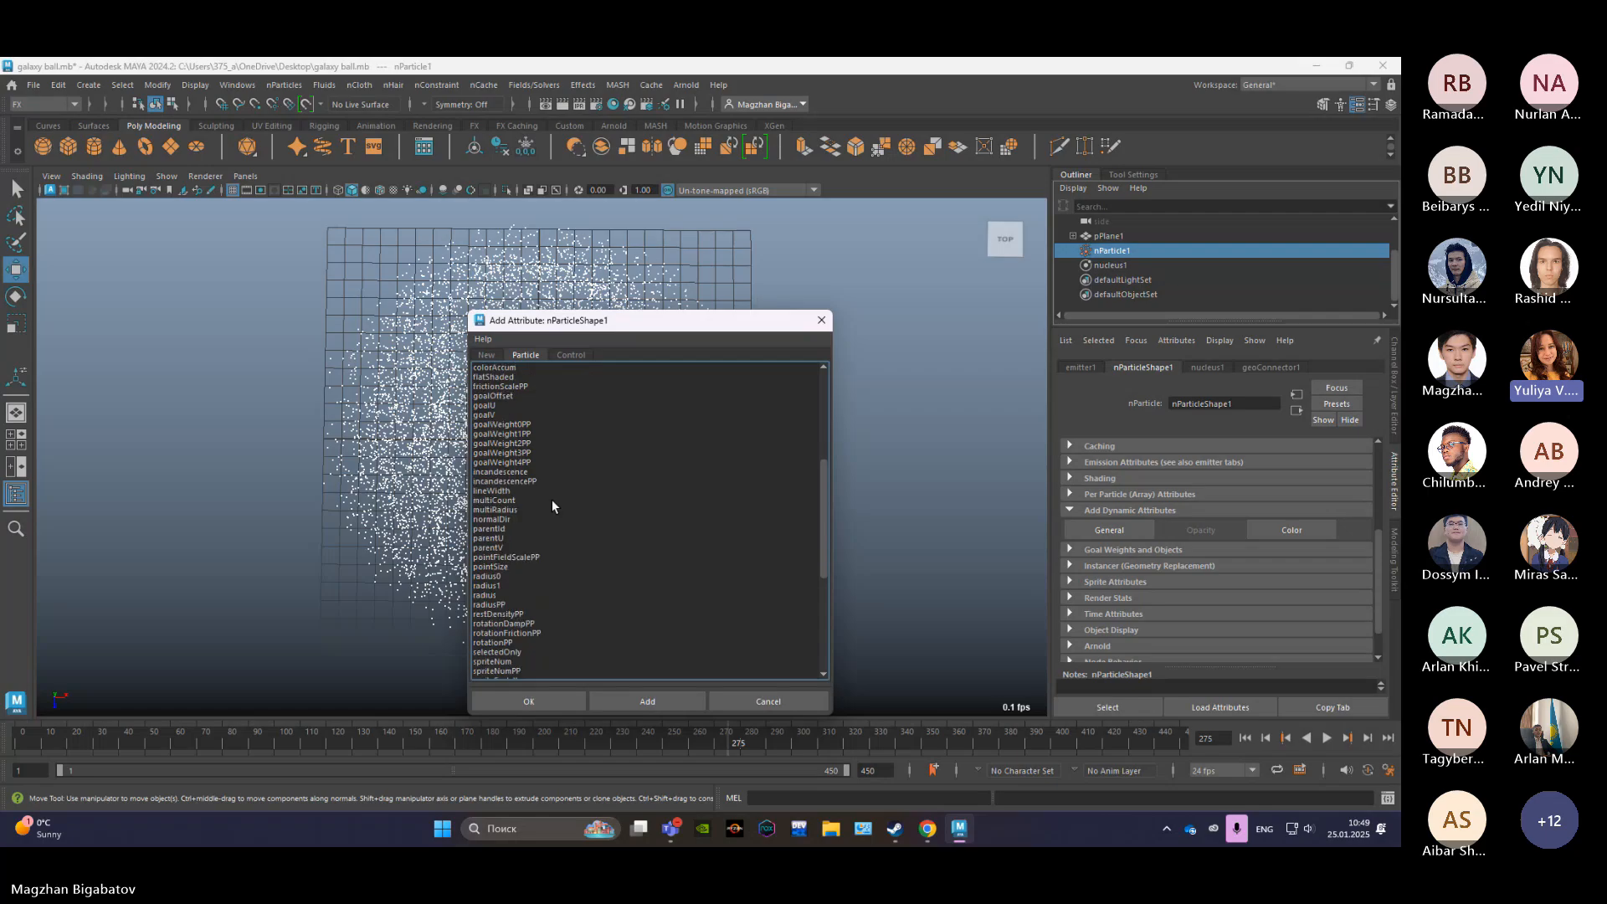
pyautogui.scroll(-1, 553, 500)
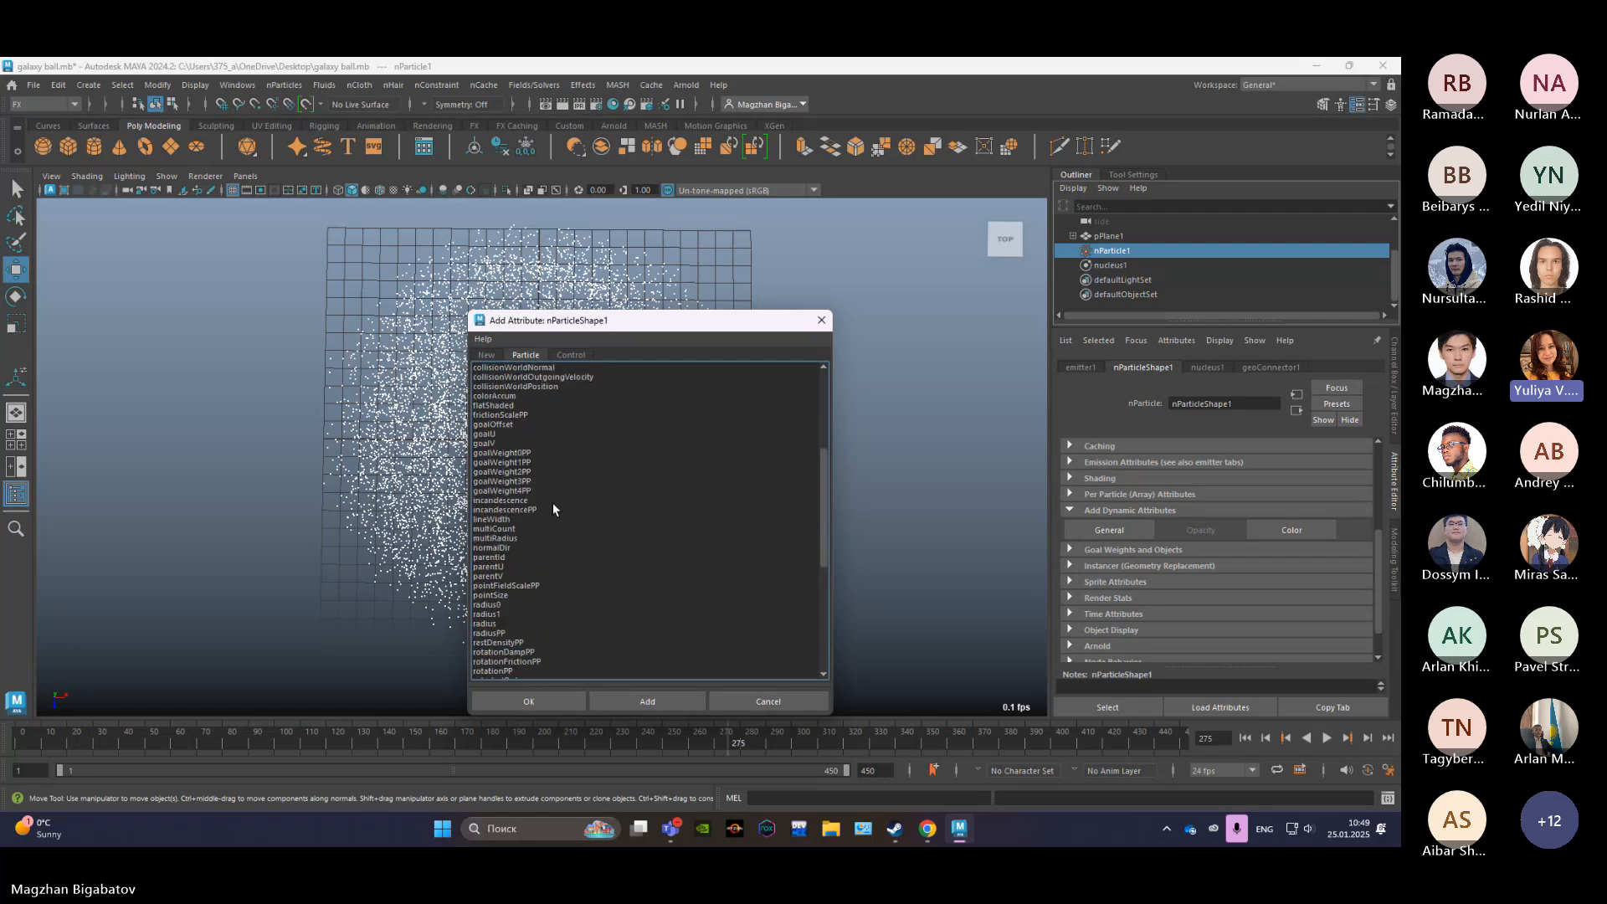
pyautogui.scroll(-1, 553, 508)
pyautogui.scroll(-3, 552, 509)
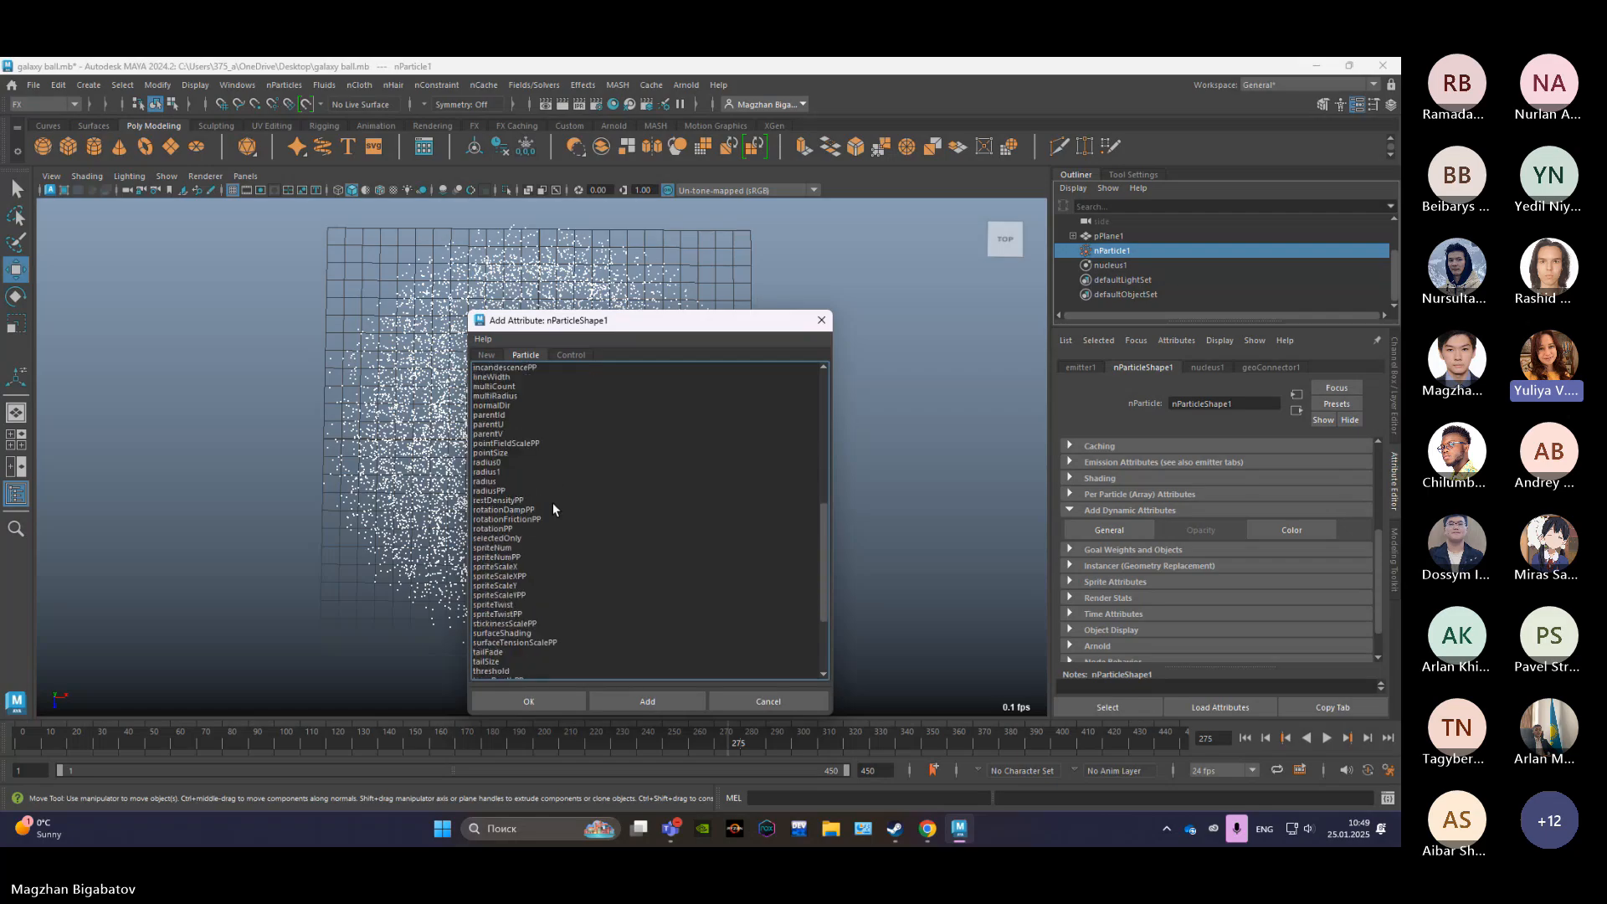
pyautogui.scroll(-2, 553, 502)
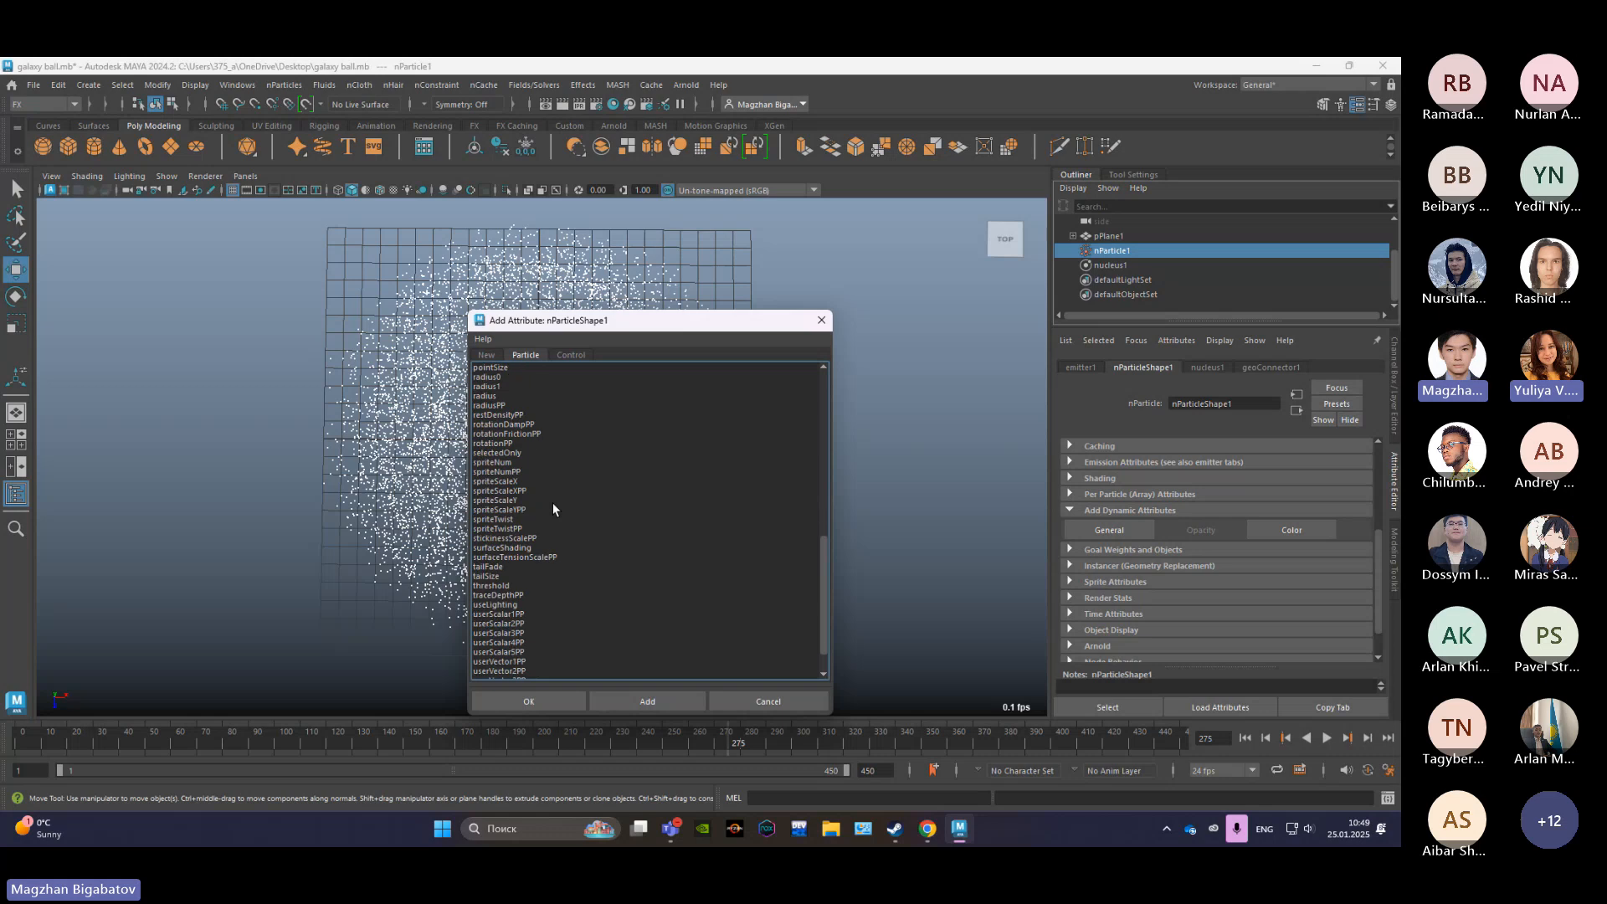
pyautogui.scroll(-1, 553, 502)
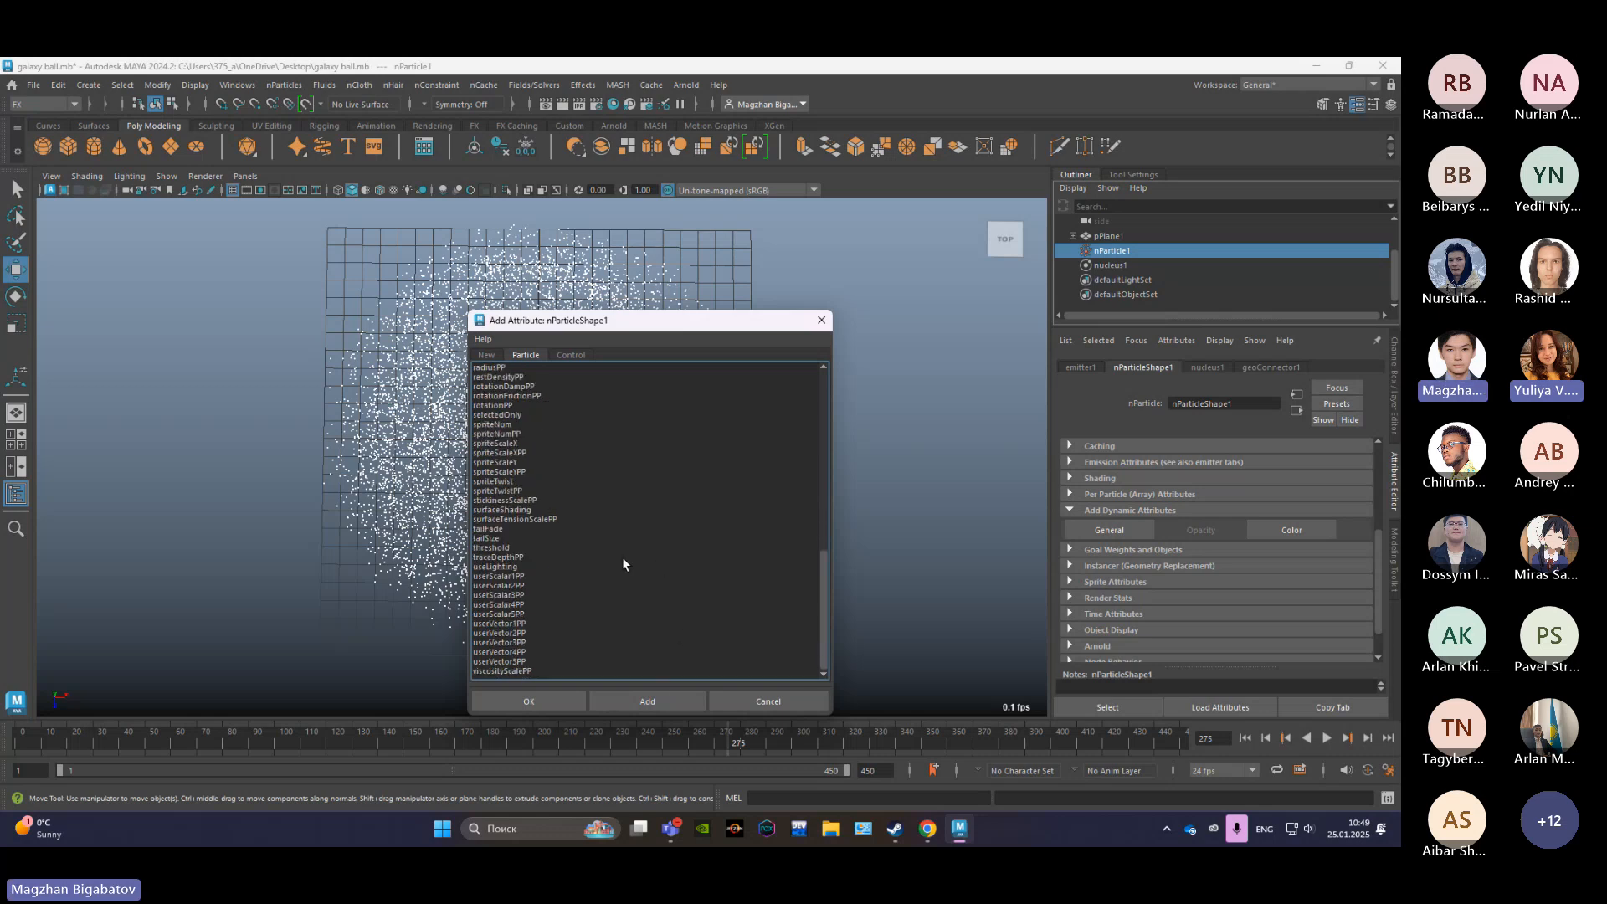
pyautogui.click(791, 700)
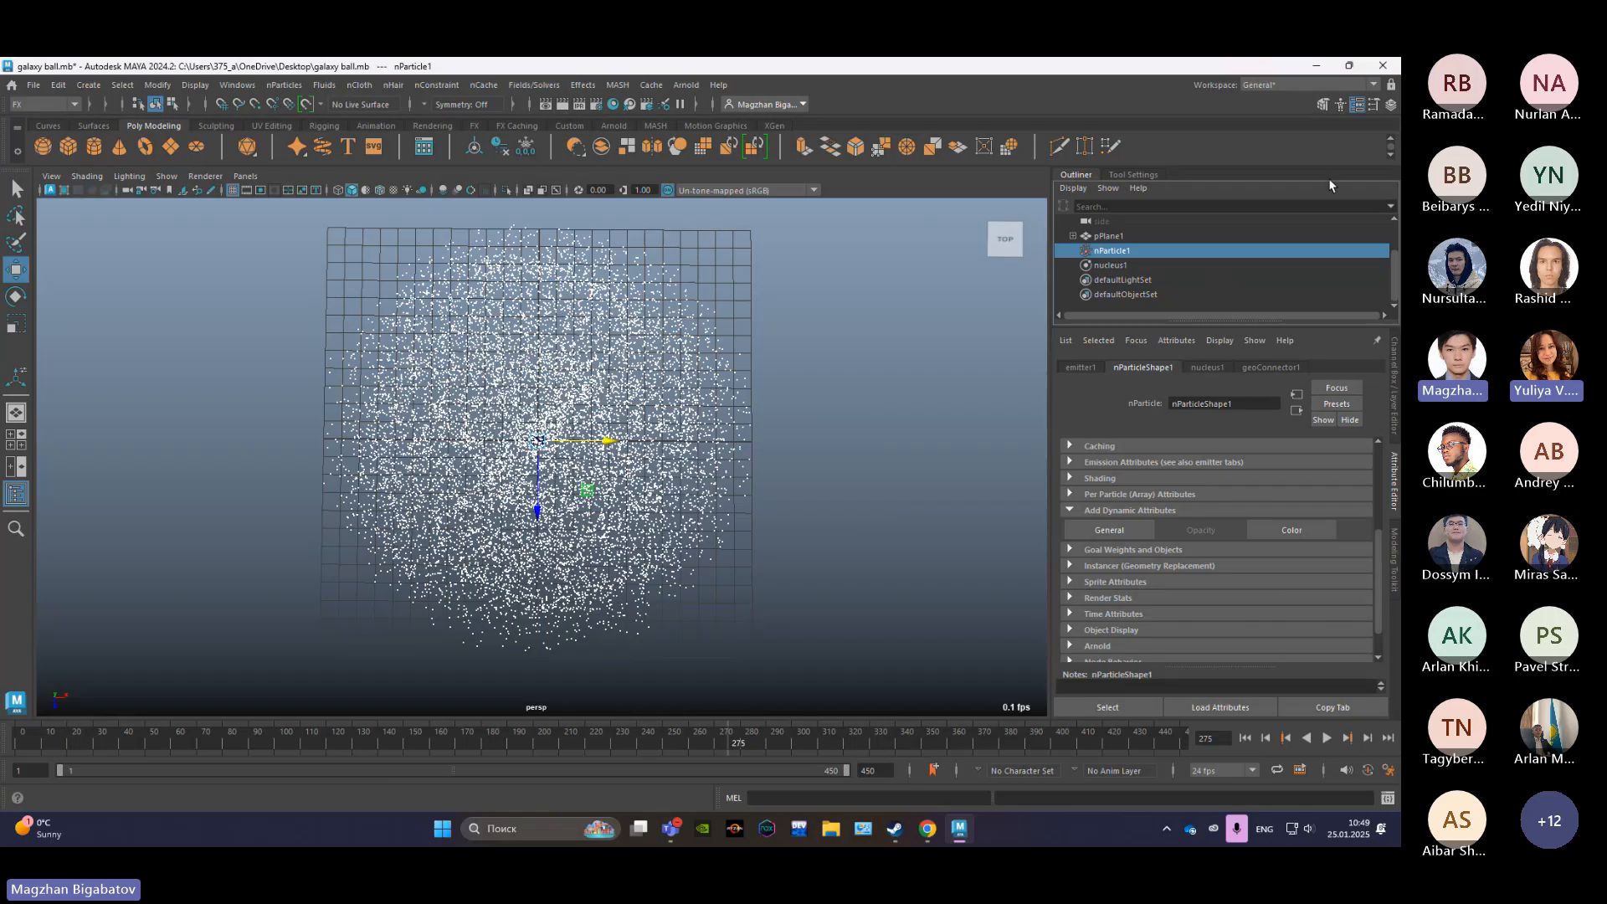
# Step: Add a Turbulence field and a Vortex field to nParticle1
pyautogui.click(530, 84)
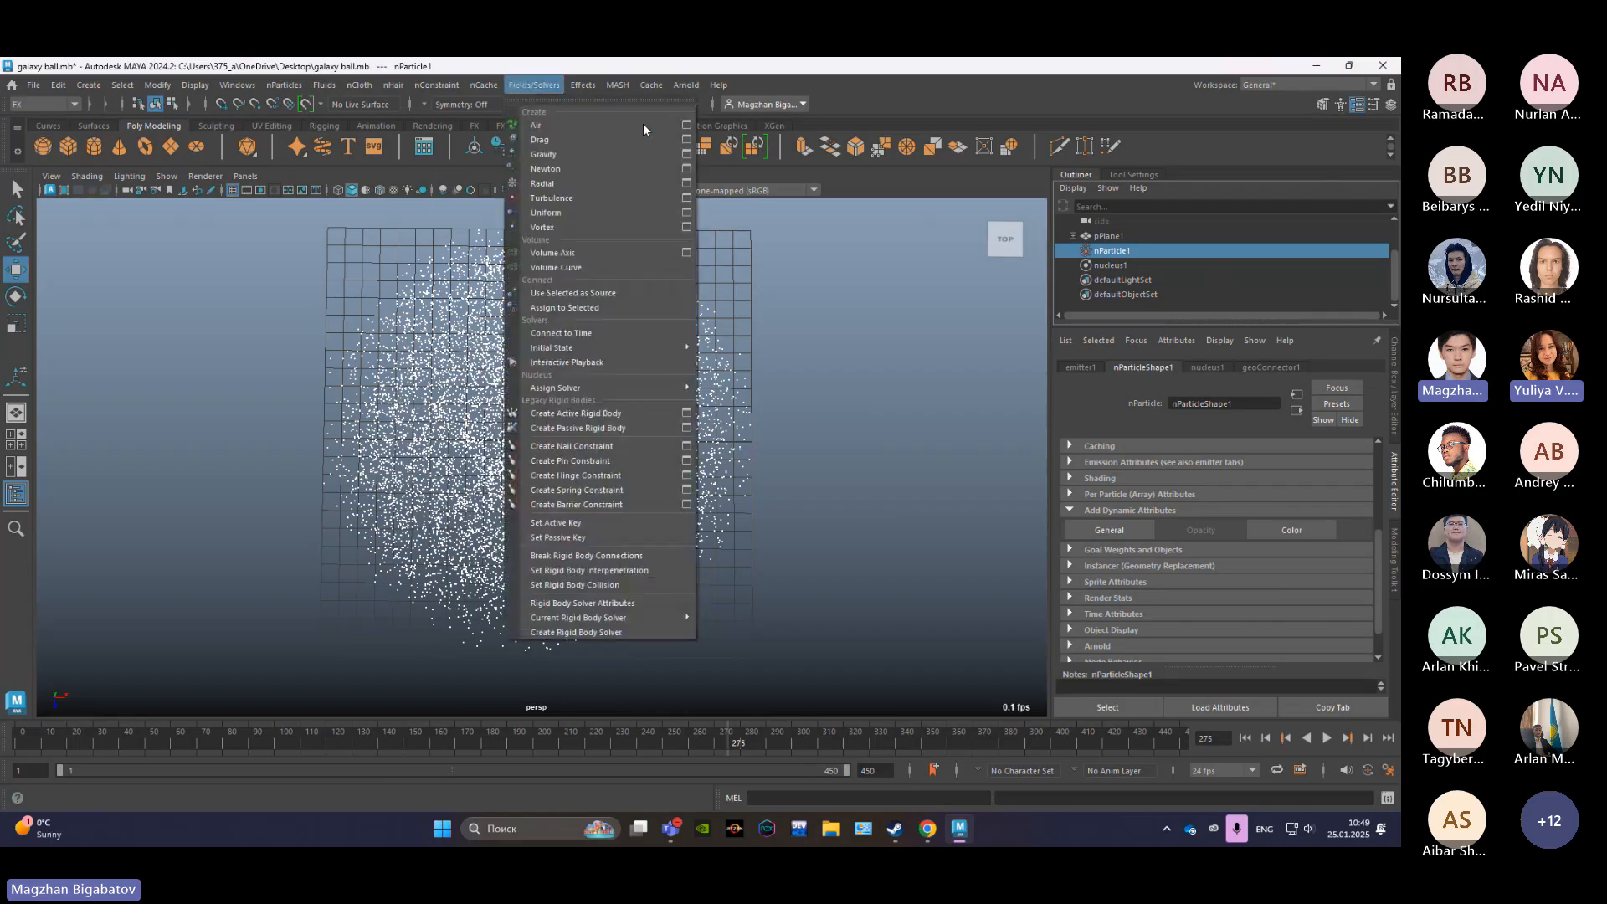
pyautogui.click(815, 72)
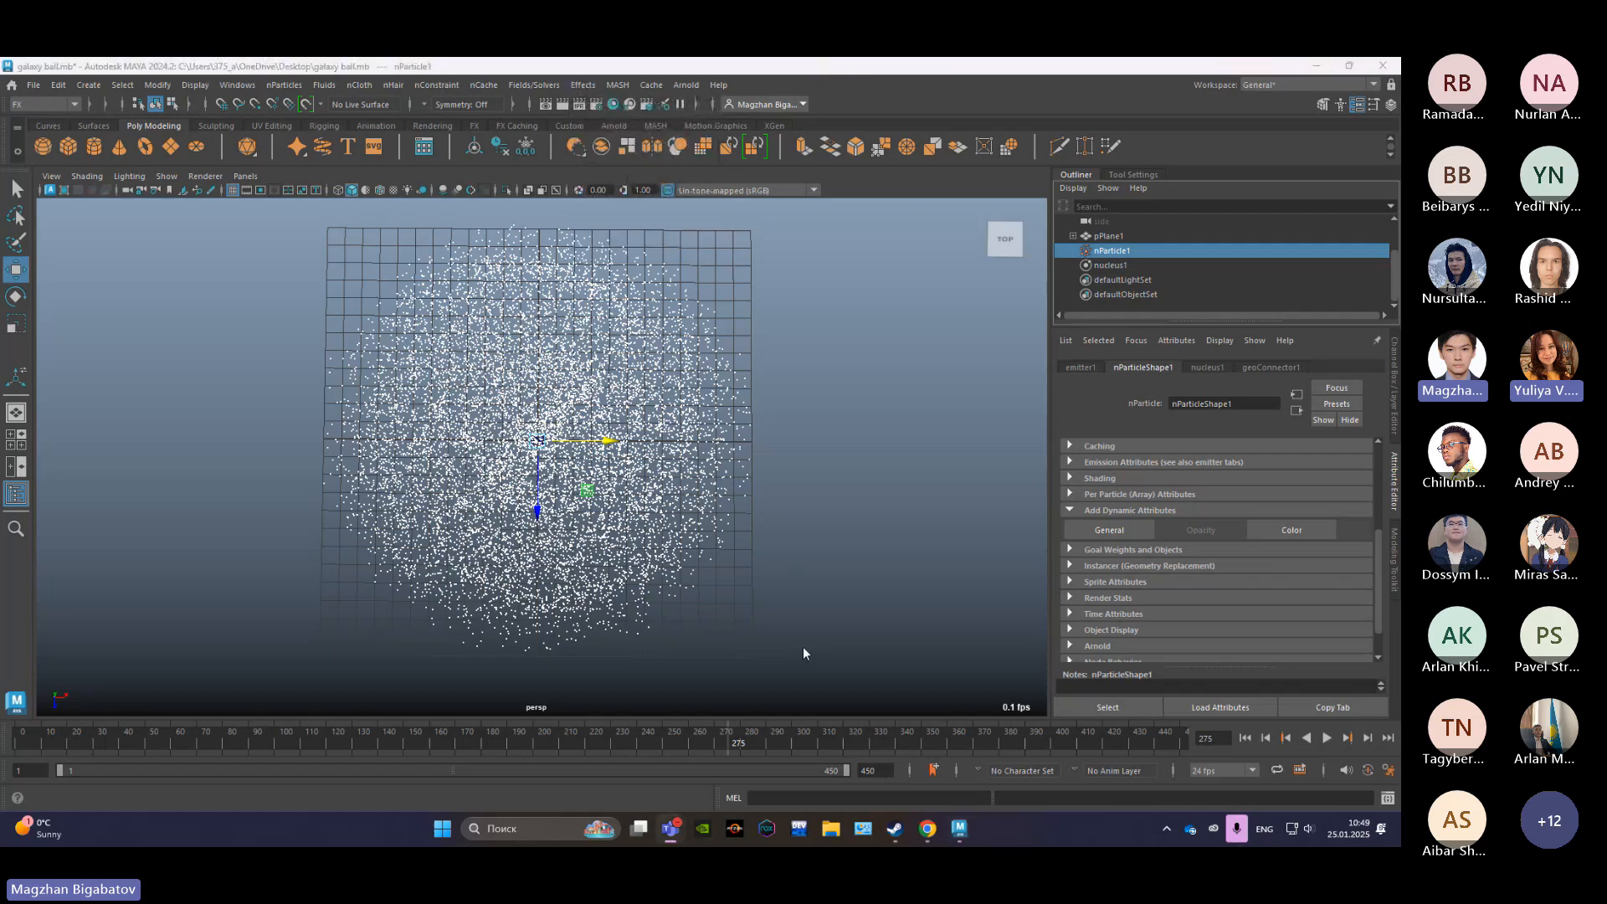
pyautogui.click(534, 85)
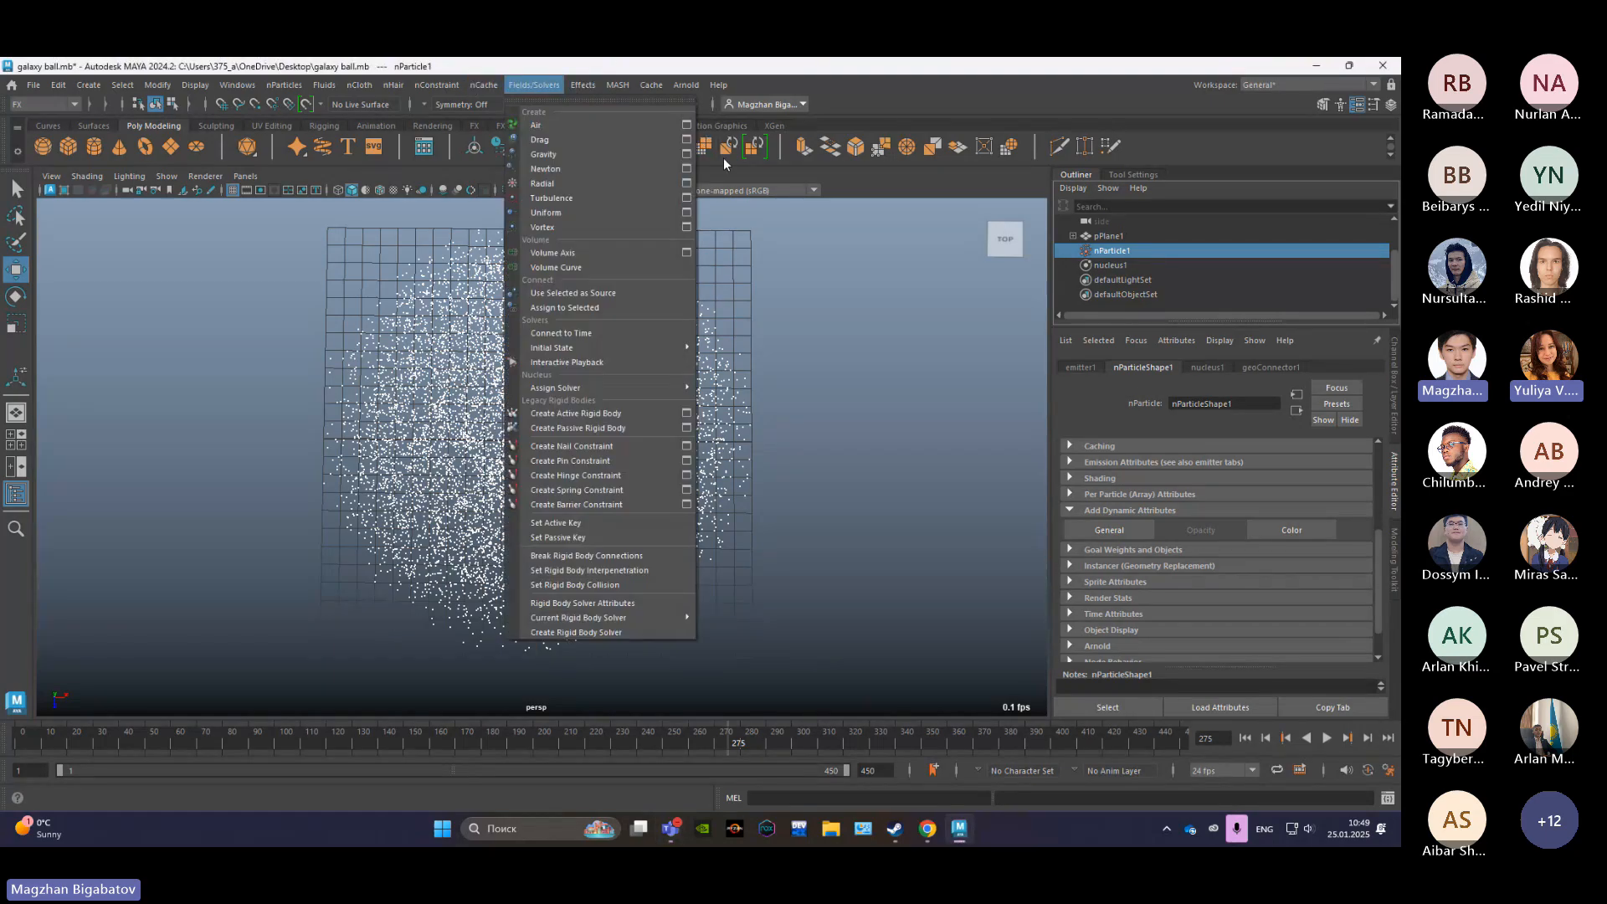
pyautogui.click(569, 197)
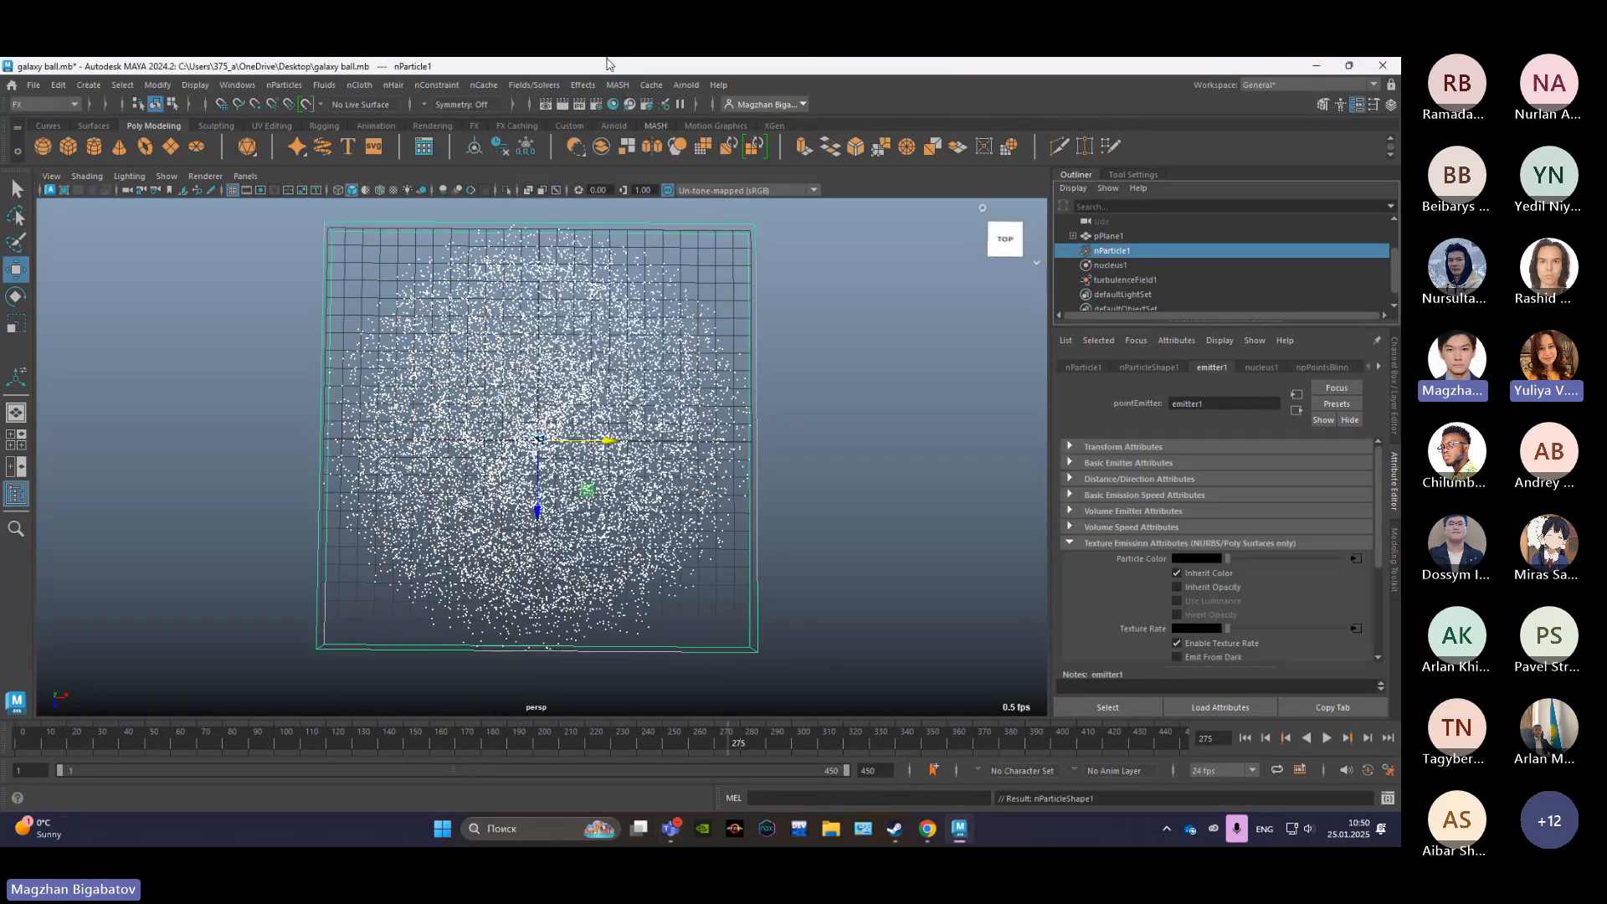
pyautogui.click(522, 84)
pyautogui.click(568, 234)
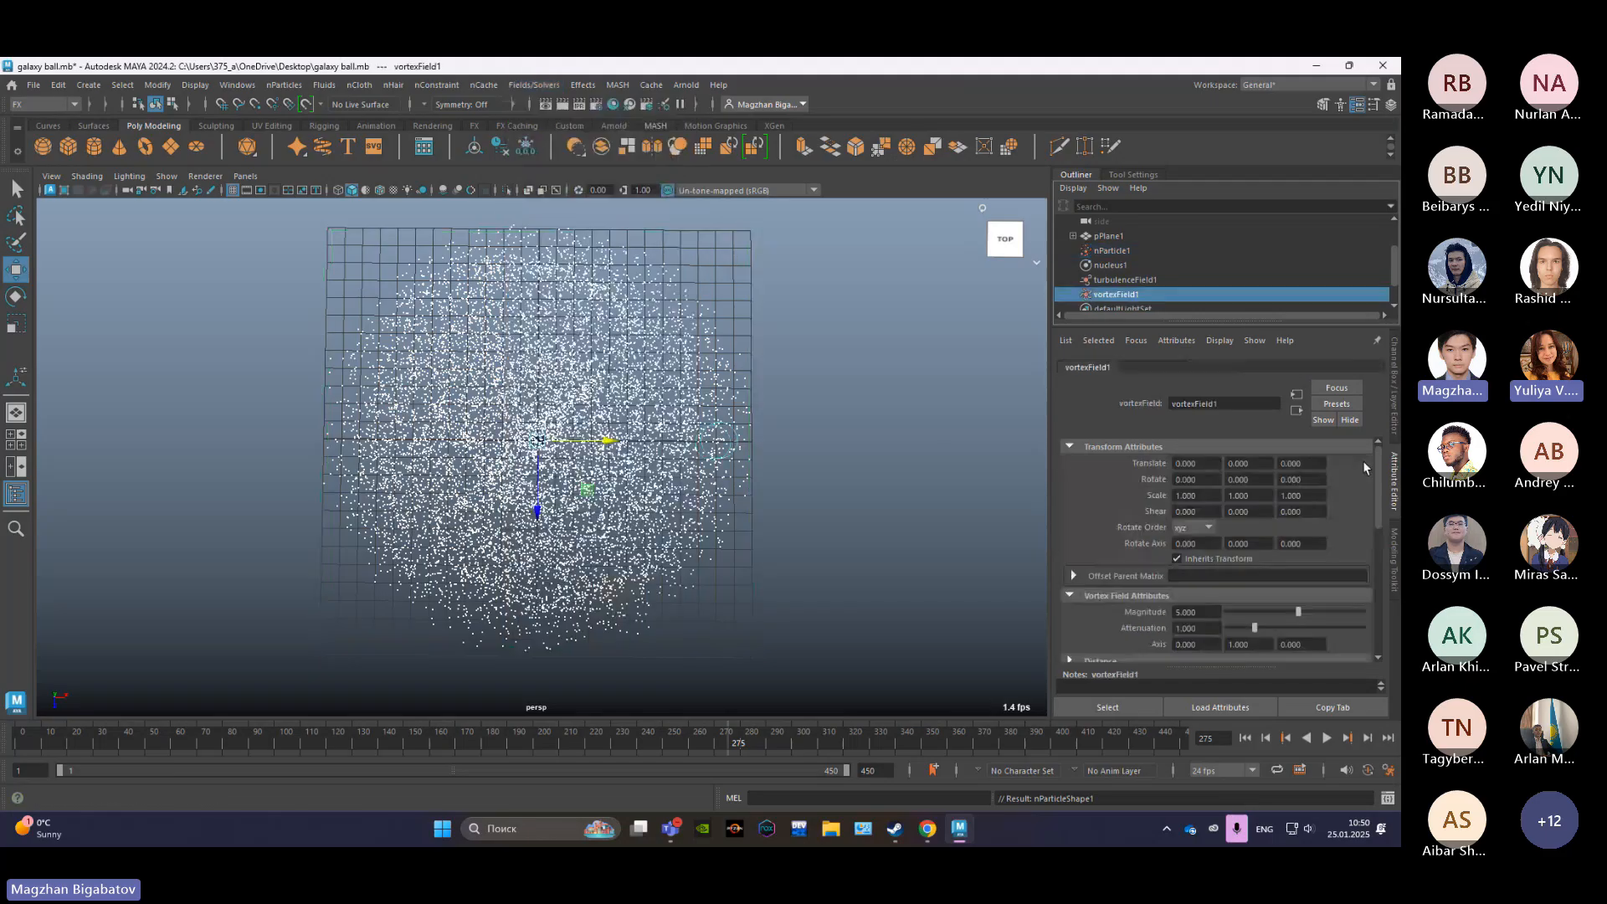
# Step: Play the particle simulation from the first frame to check the effect of the turbulence and vortex fields, and stop it
pyautogui.click(1245, 738)
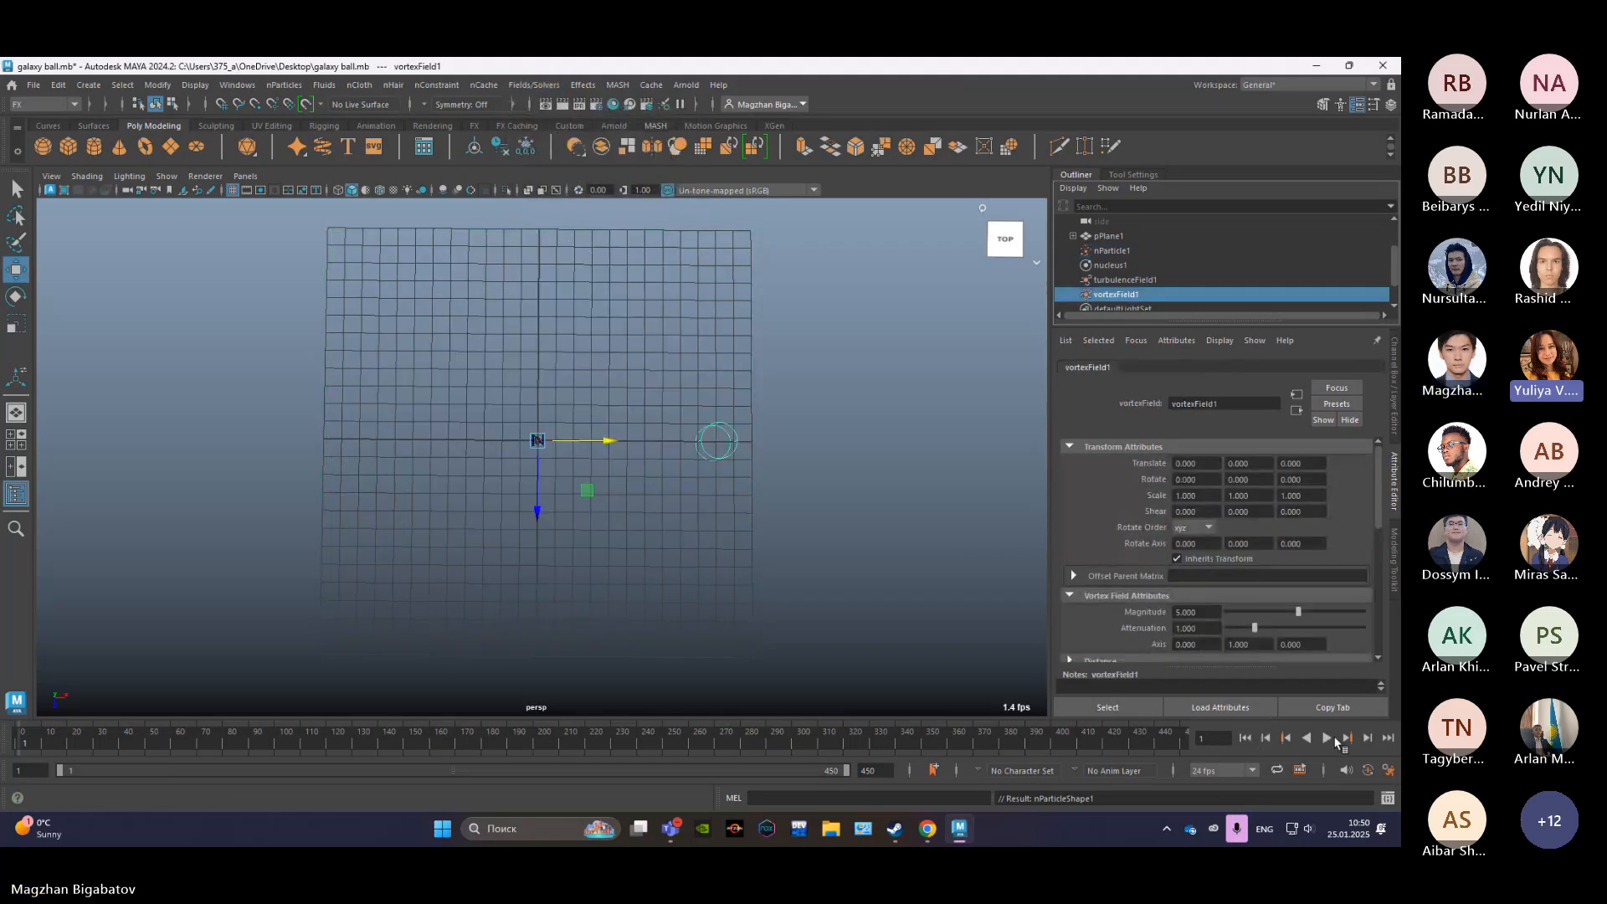
pyautogui.hotkey('alt', 'v')
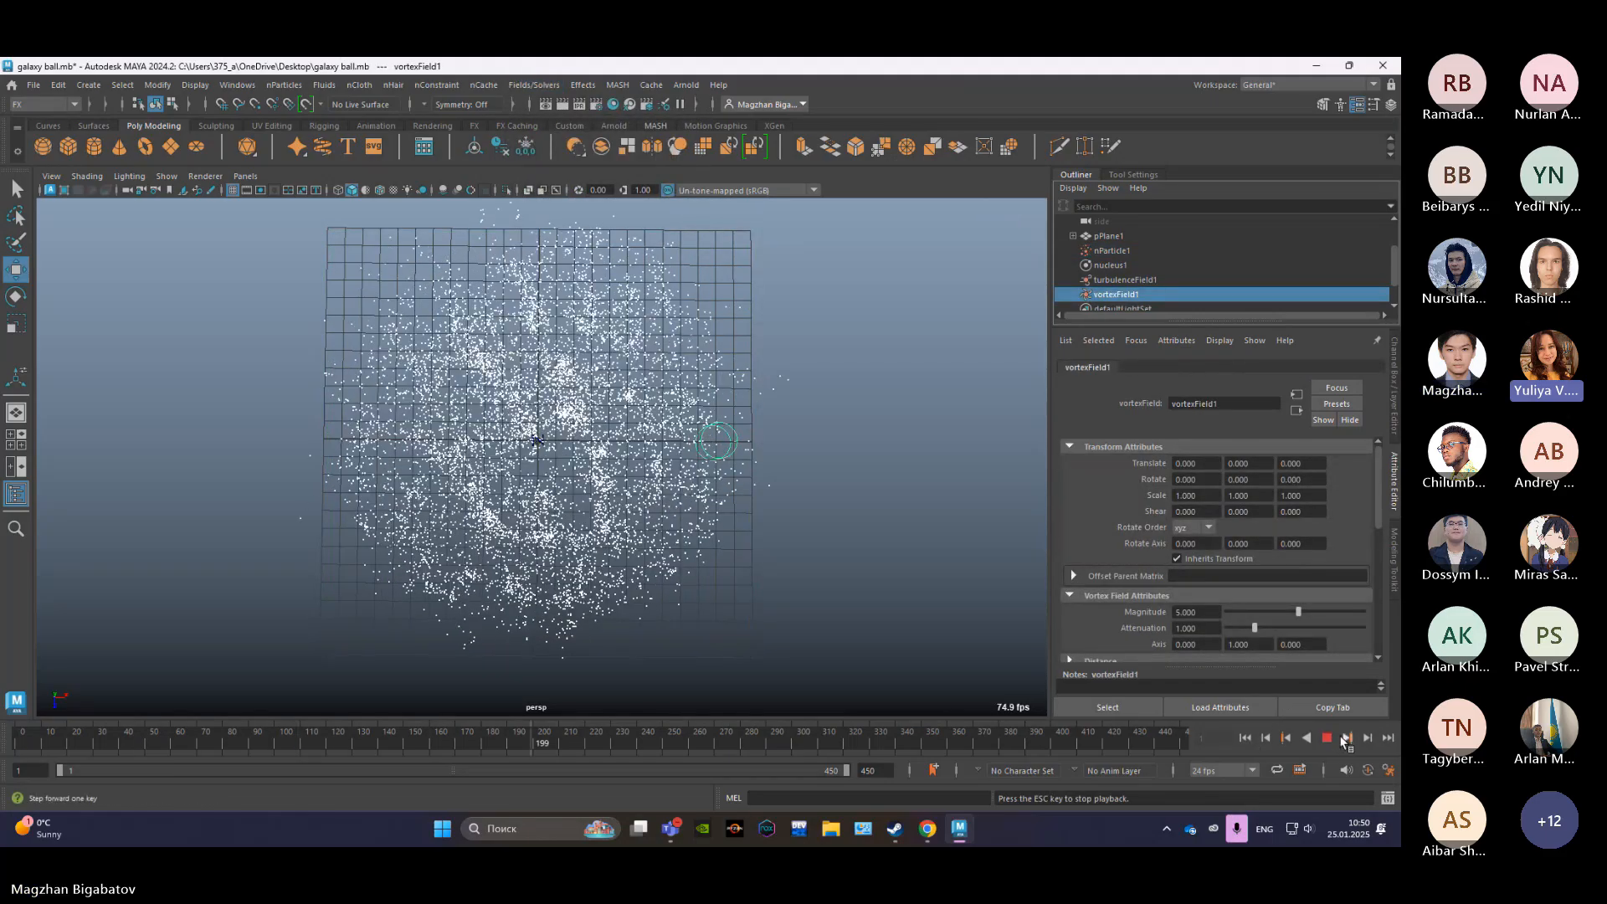
pyautogui.press('Escape')
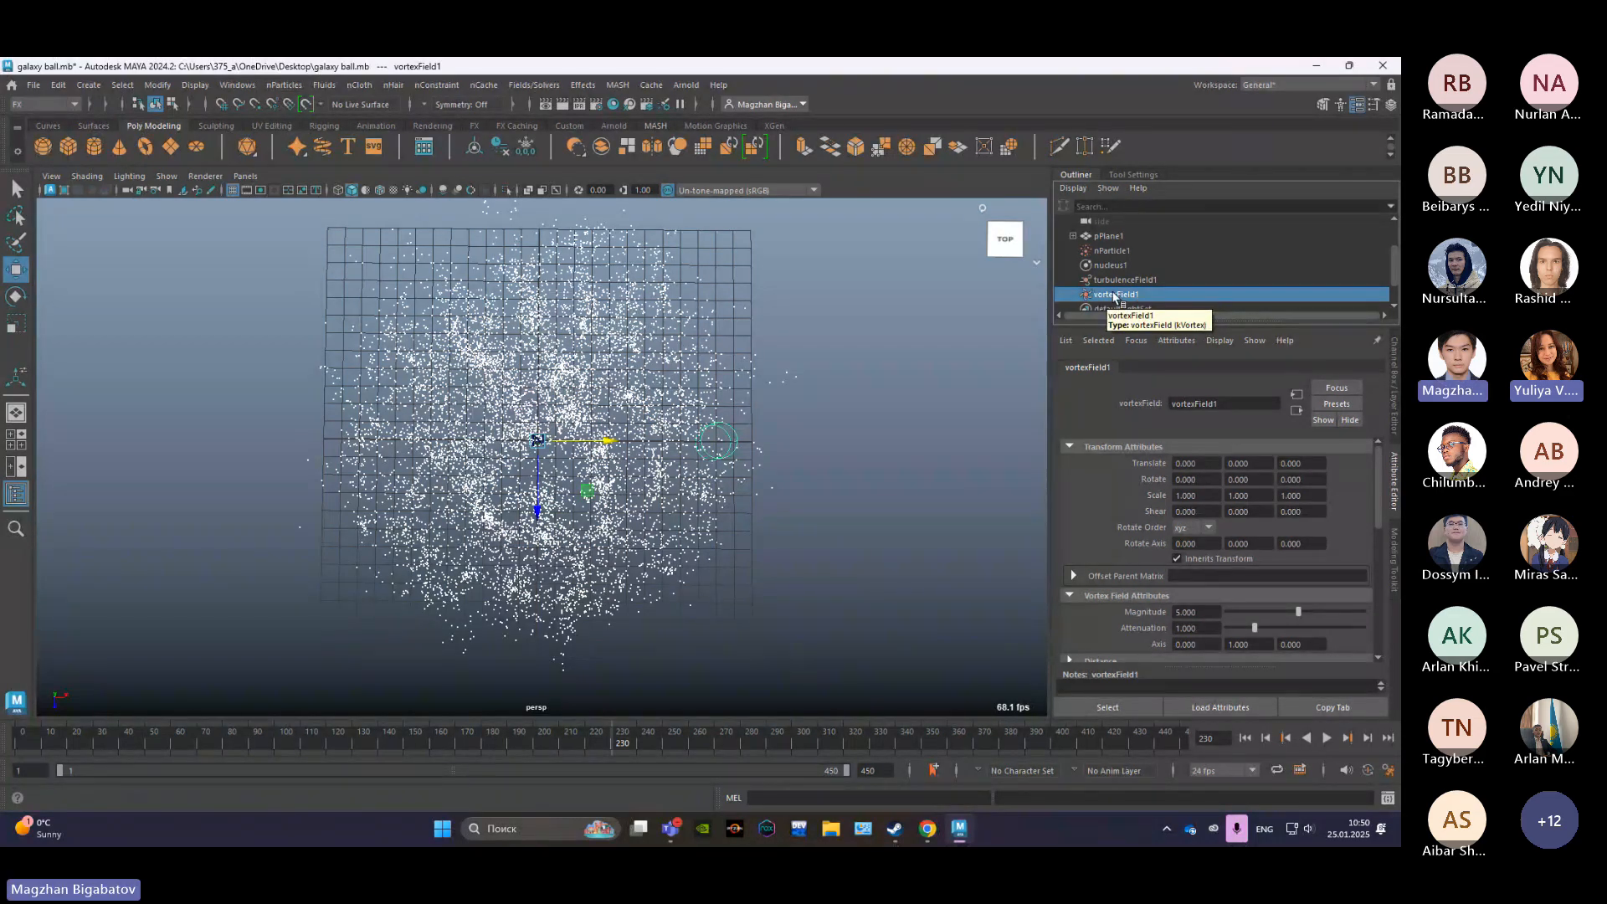
# Step: Delete the turbulence and vortex fields, select nParticle1, and replay the simulation without any fields
pyautogui.press('Delete')
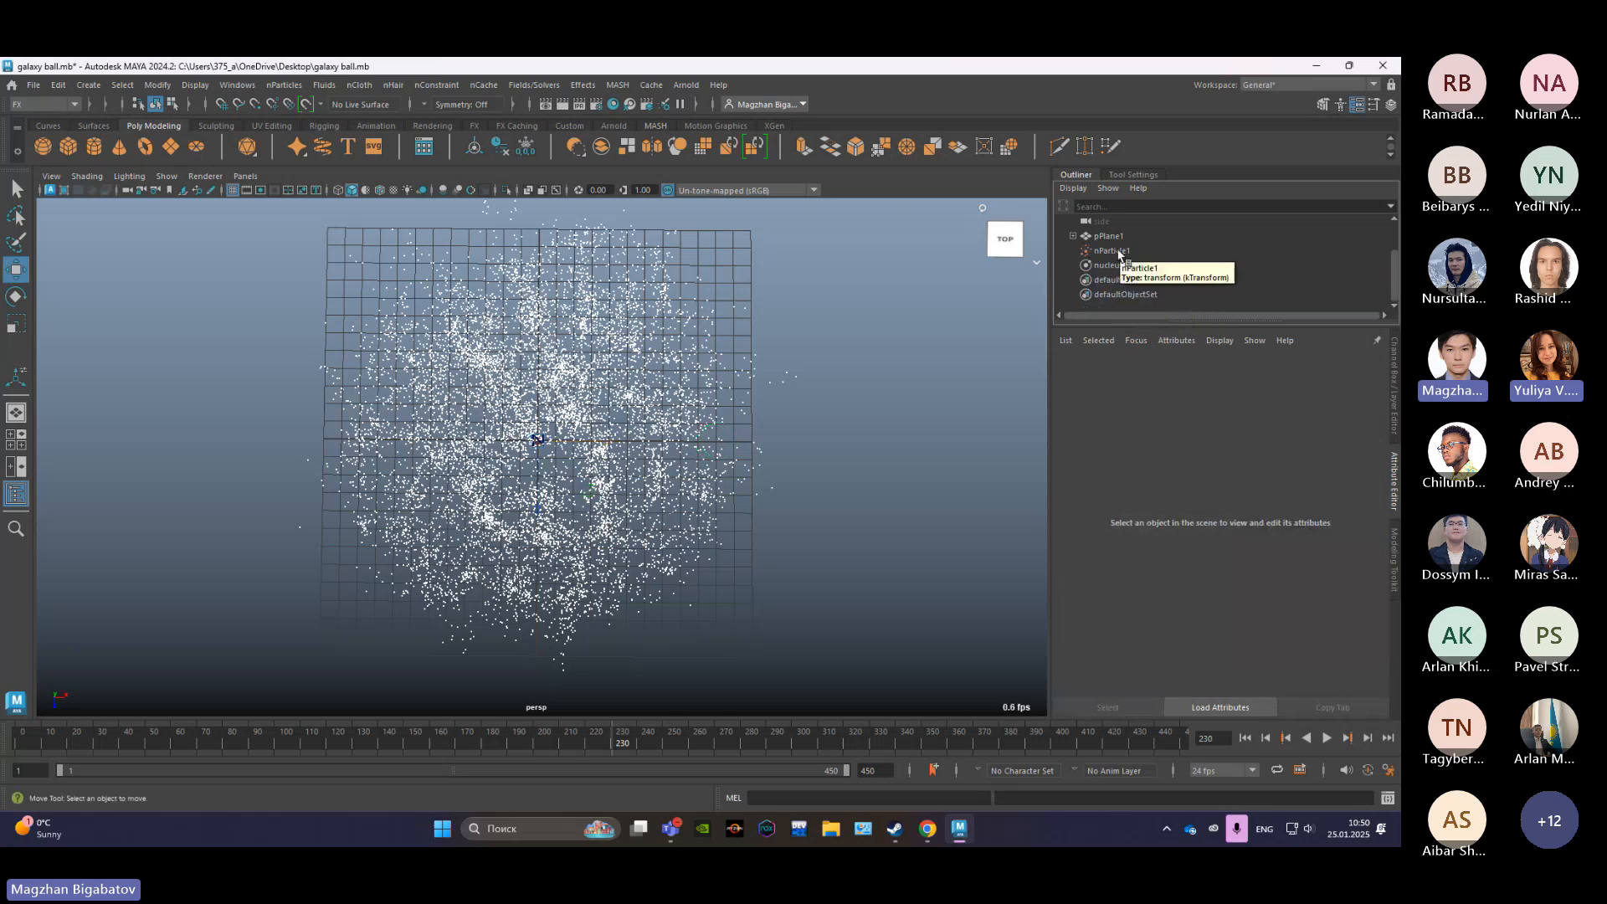
pyautogui.click(1114, 251)
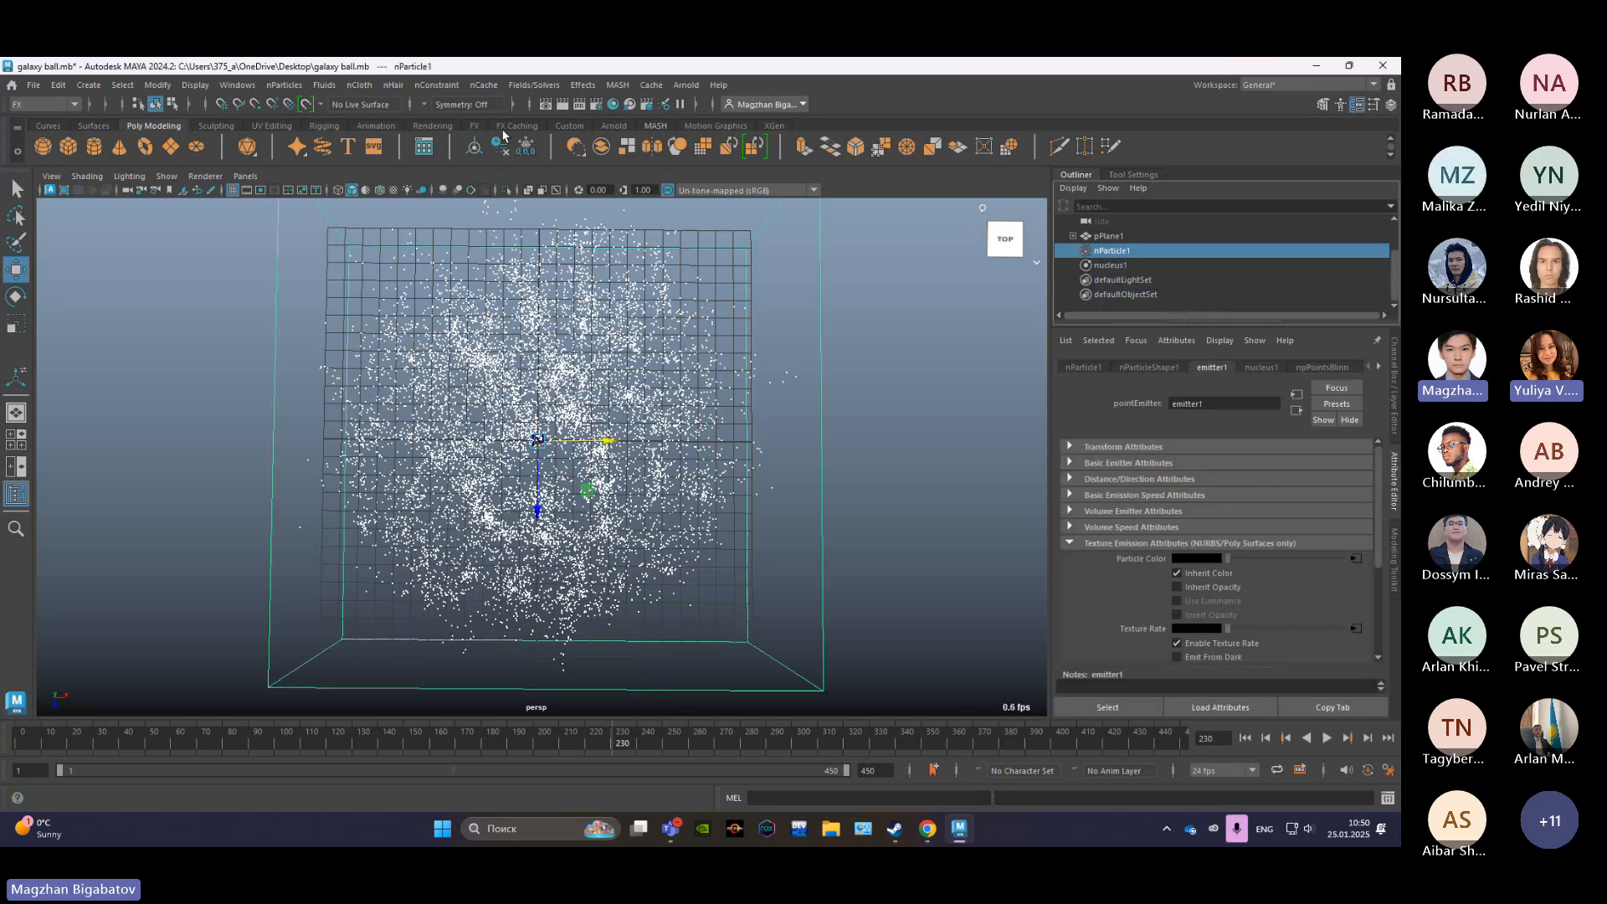
pyautogui.click(1327, 737)
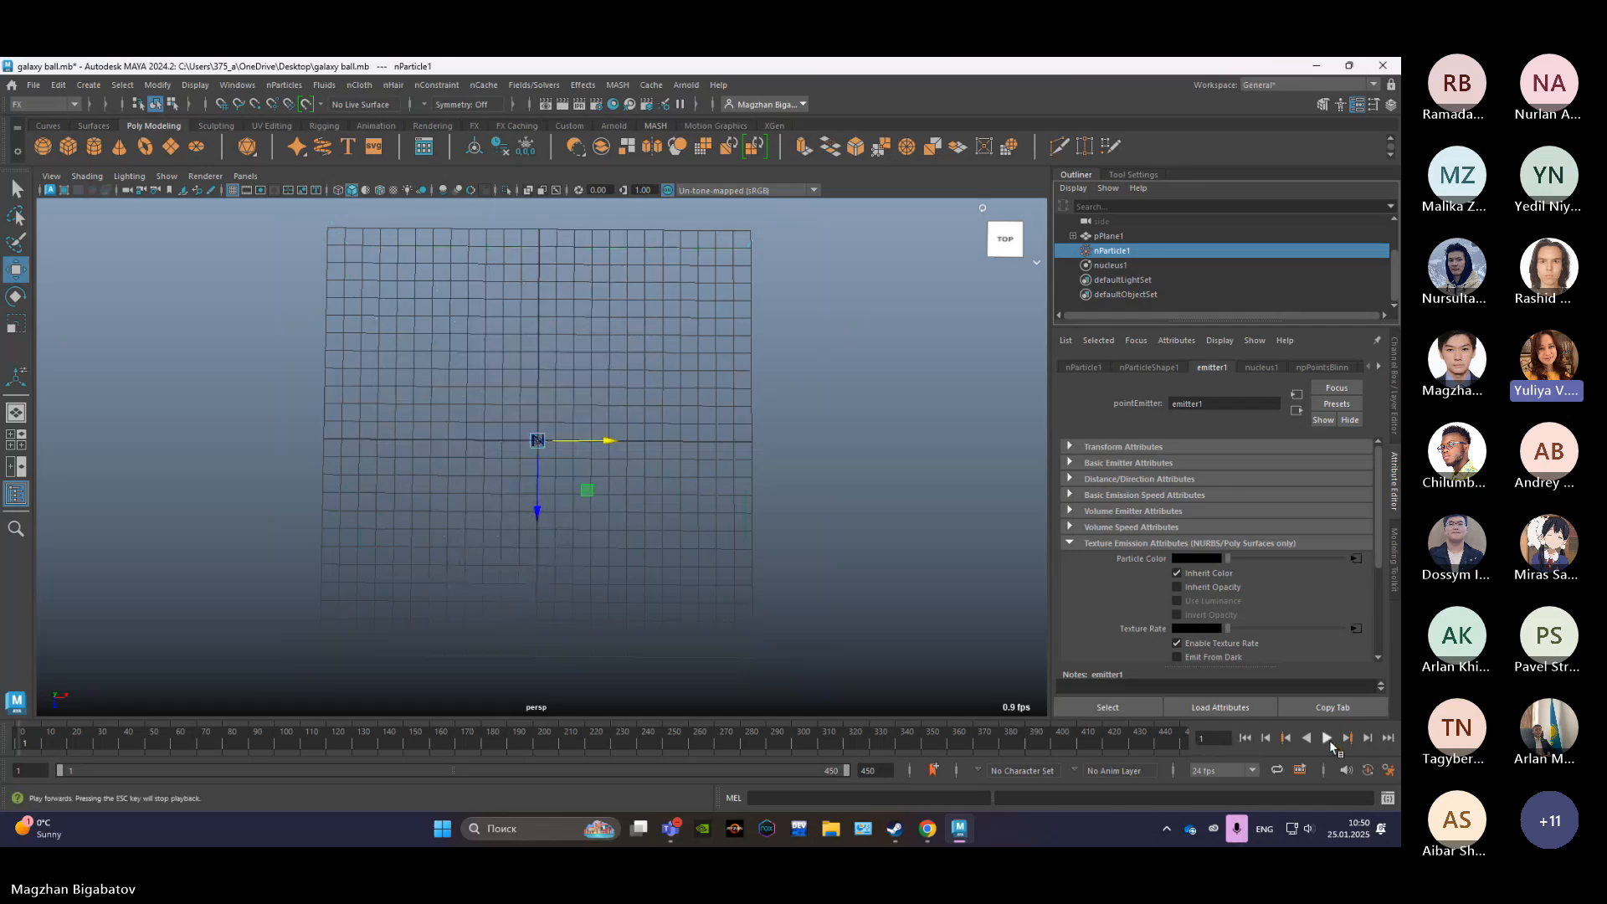
# Step: Try a Vortex field alone on nParticle1, replay the simulation from the start, delete the field, and reselect nParticle1
pyautogui.click(534, 84)
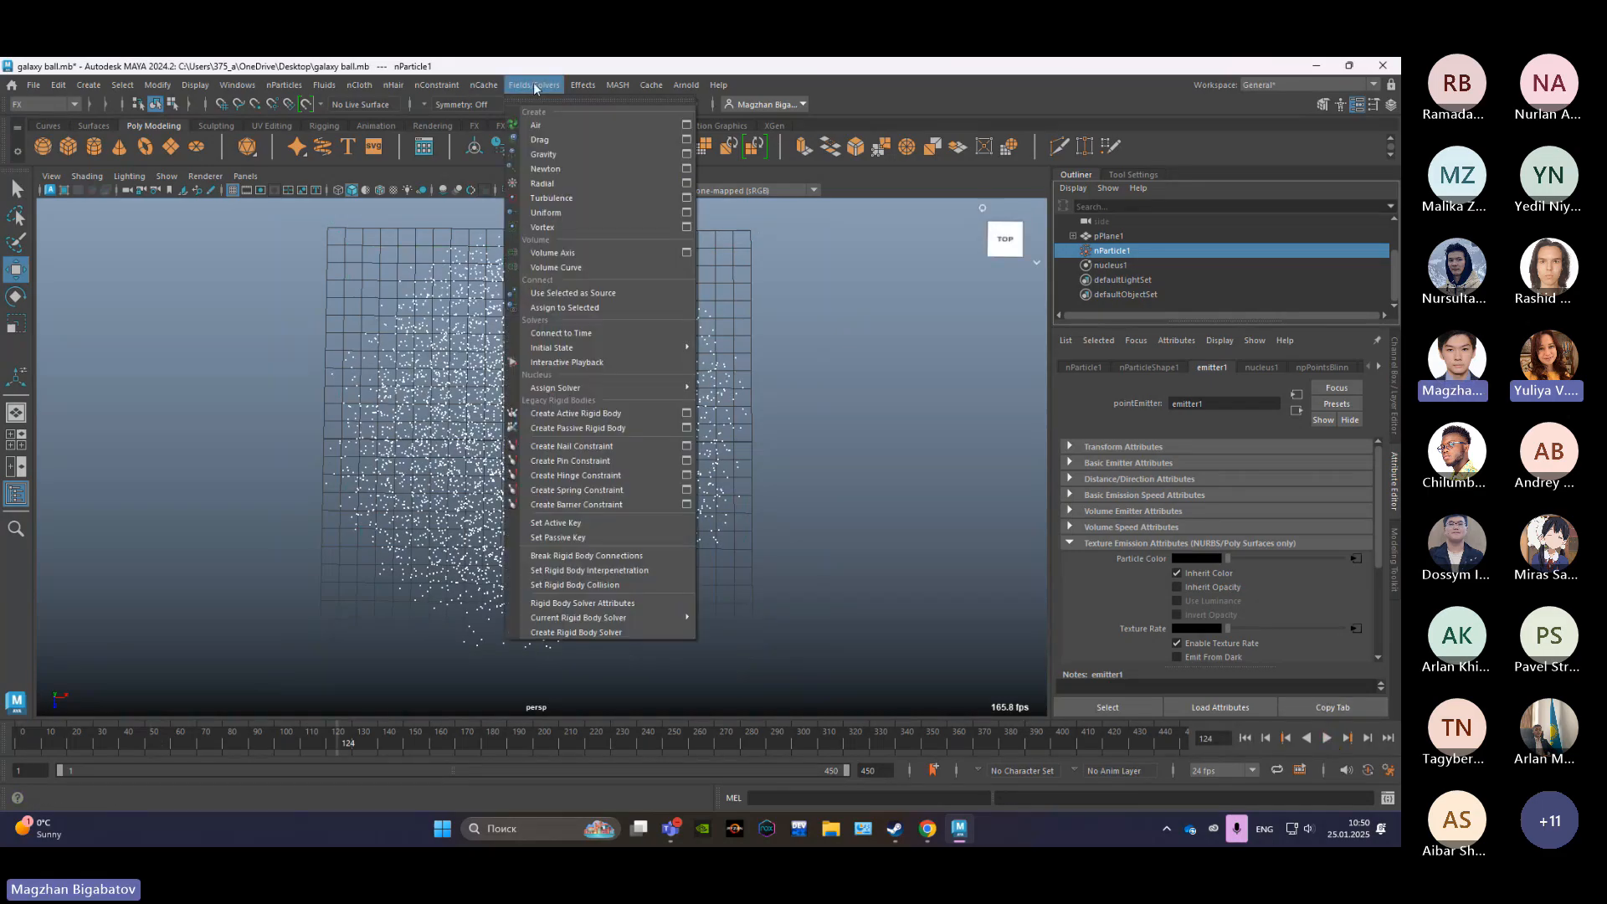
pyautogui.click(569, 227)
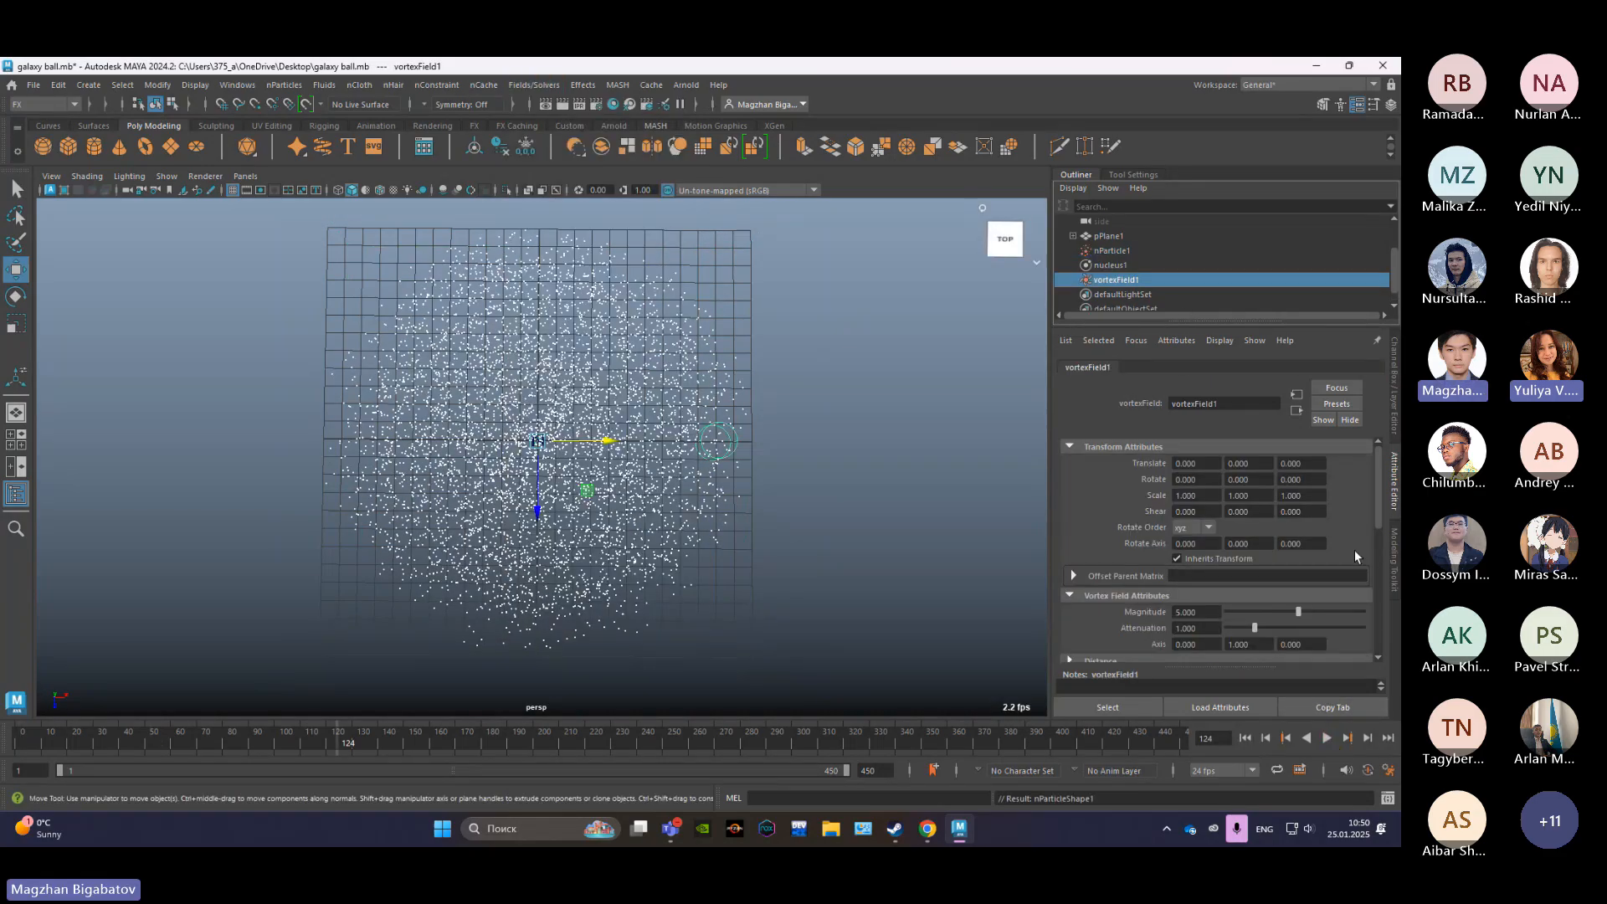
pyautogui.click(1250, 737)
pyautogui.click(1326, 737)
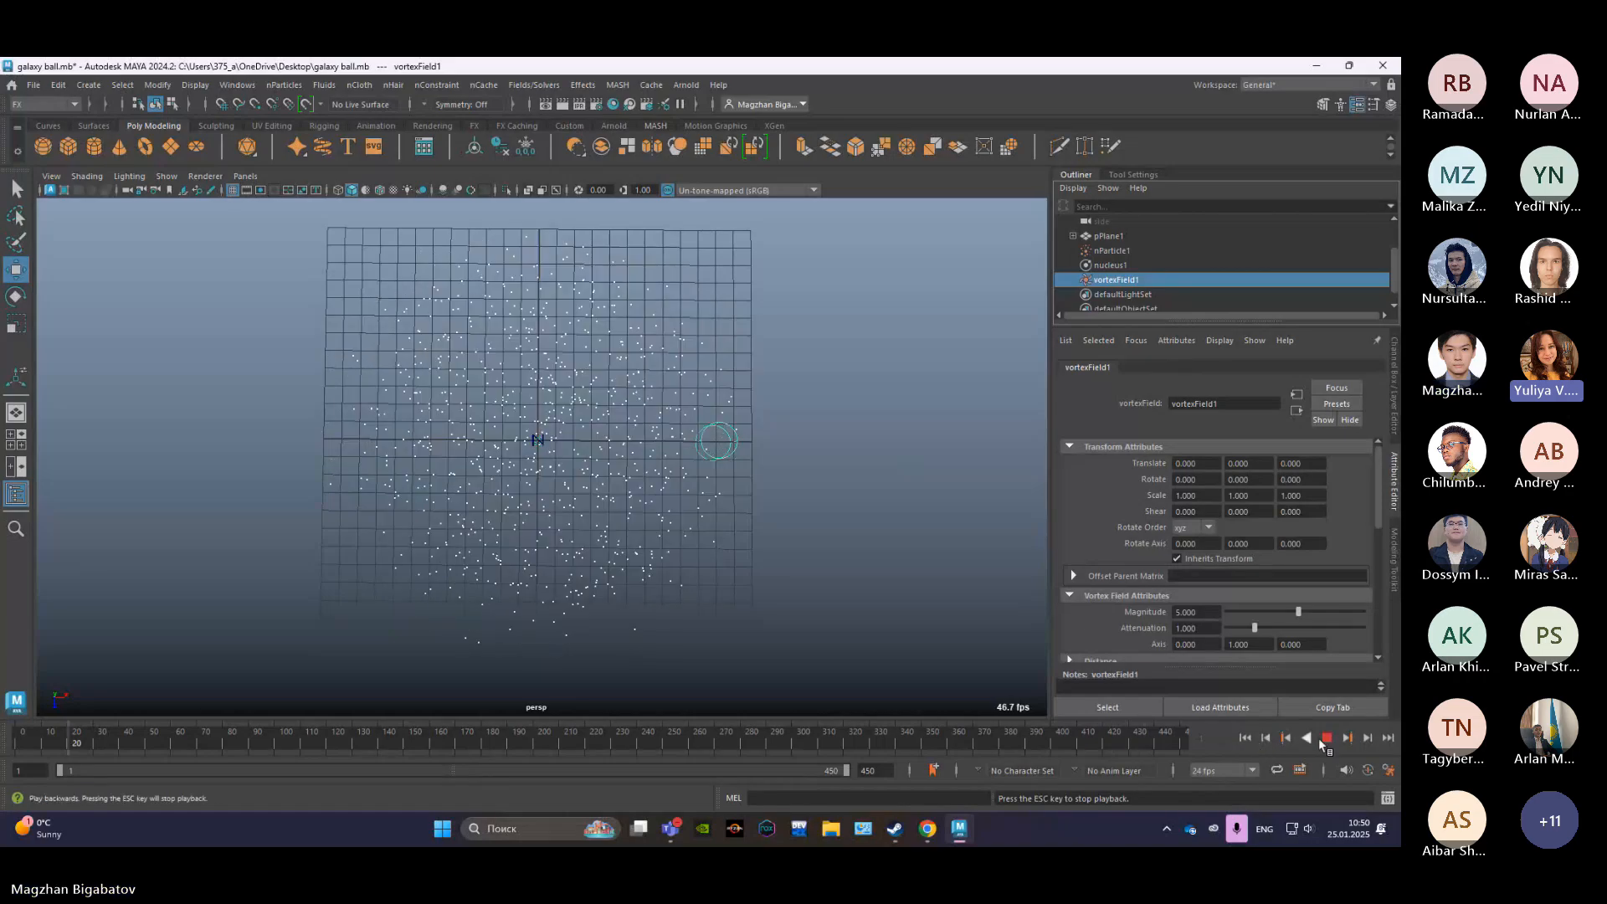
pyautogui.click(1266, 740)
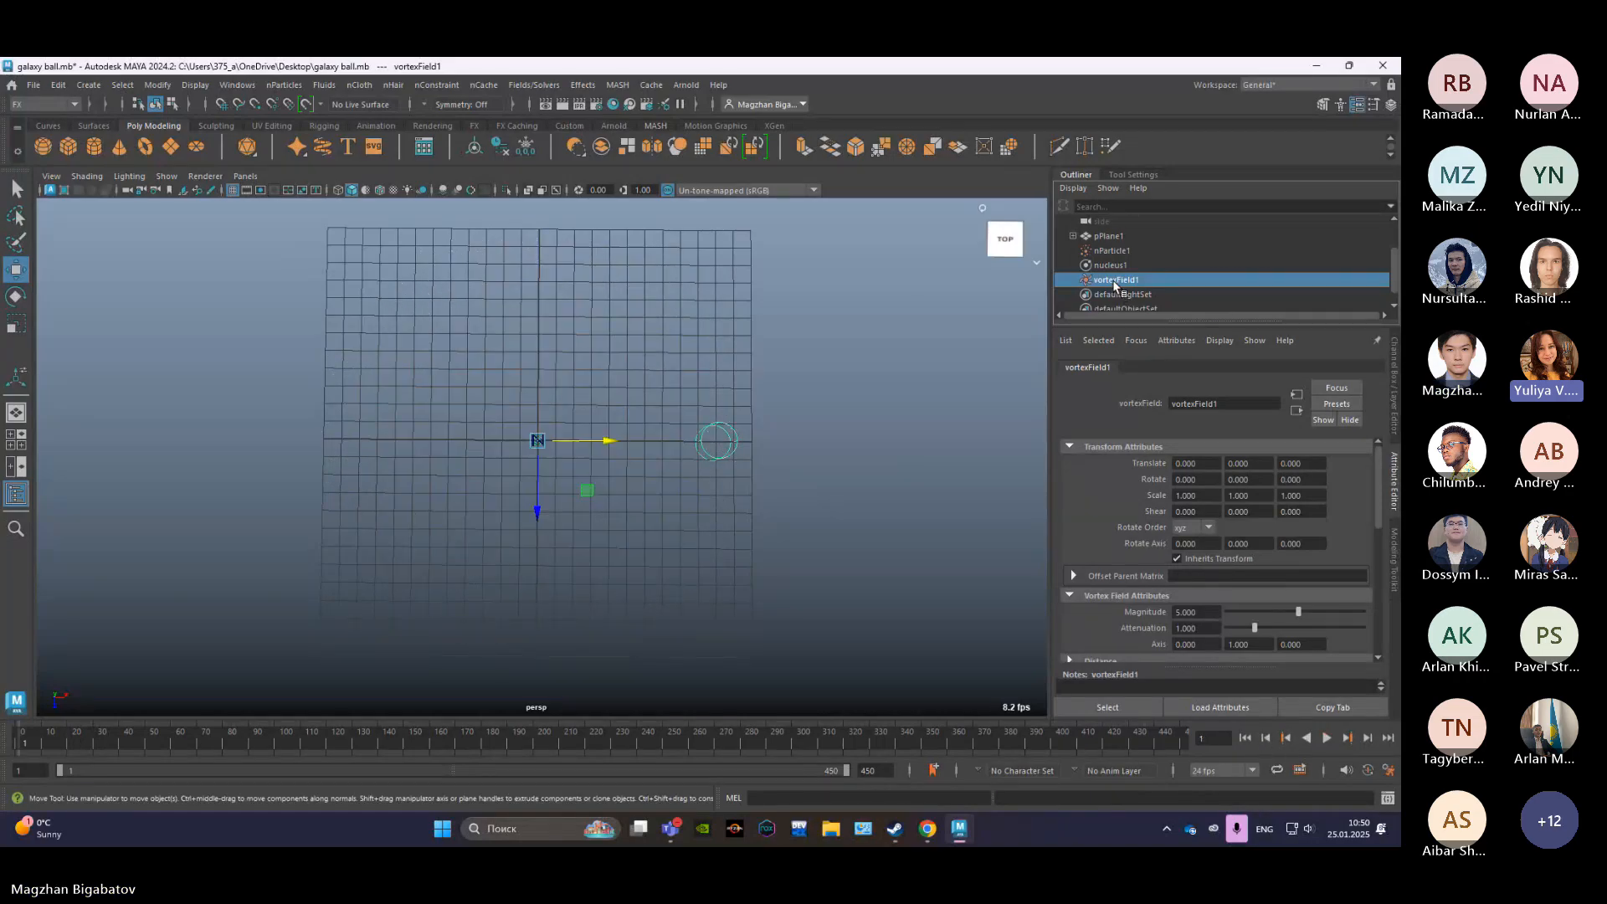
pyautogui.press('Delete')
pyautogui.click(1113, 251)
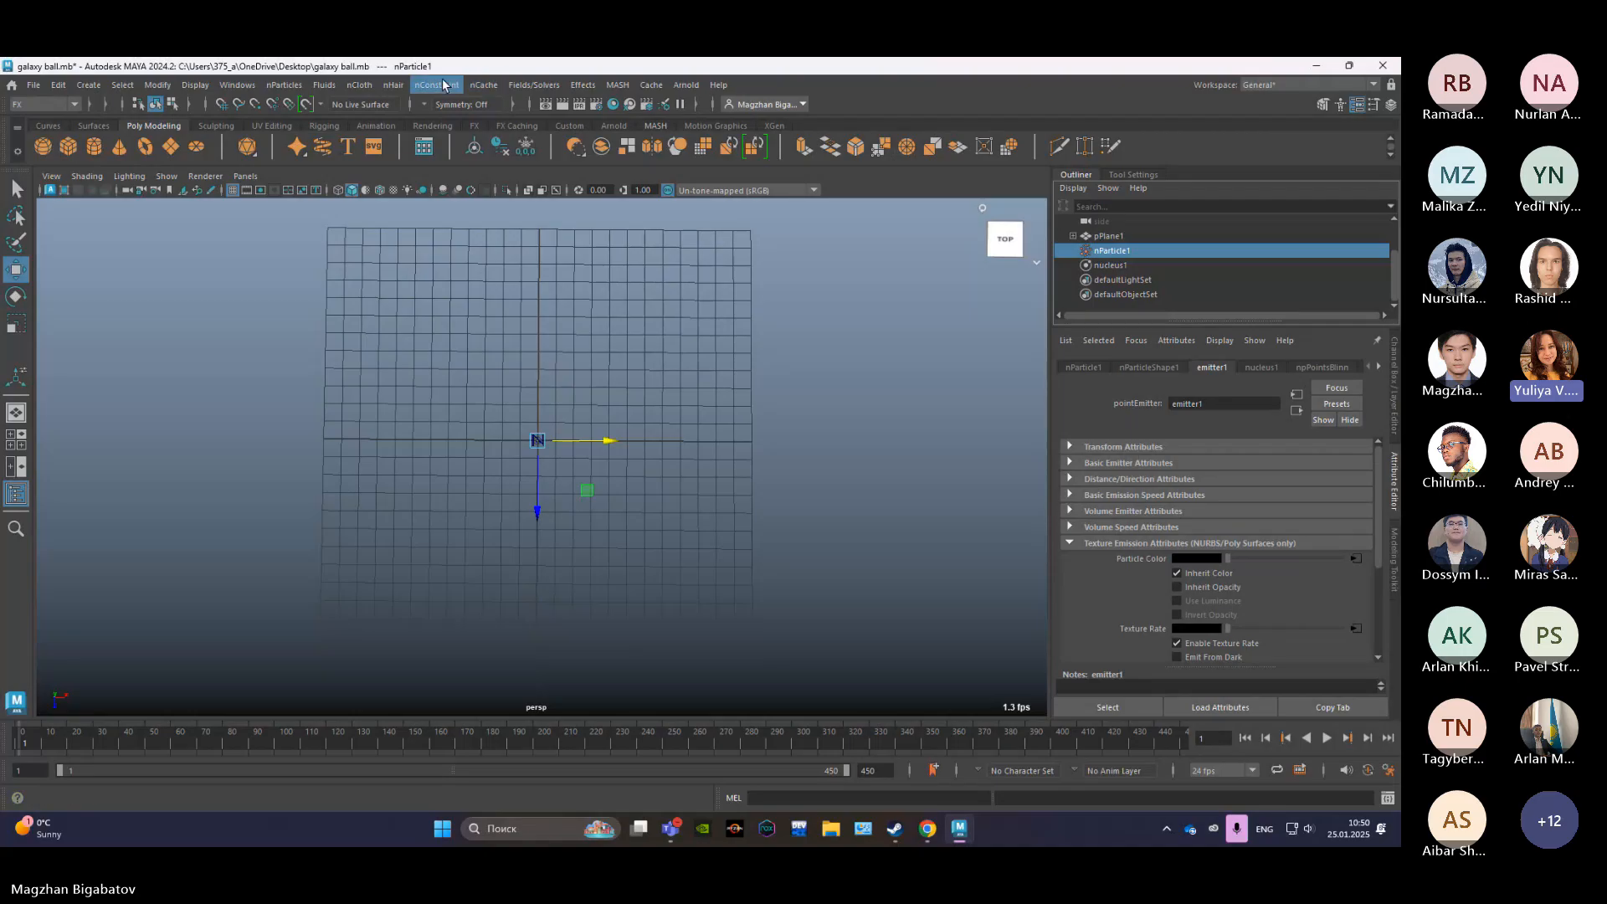
pyautogui.click(532, 85)
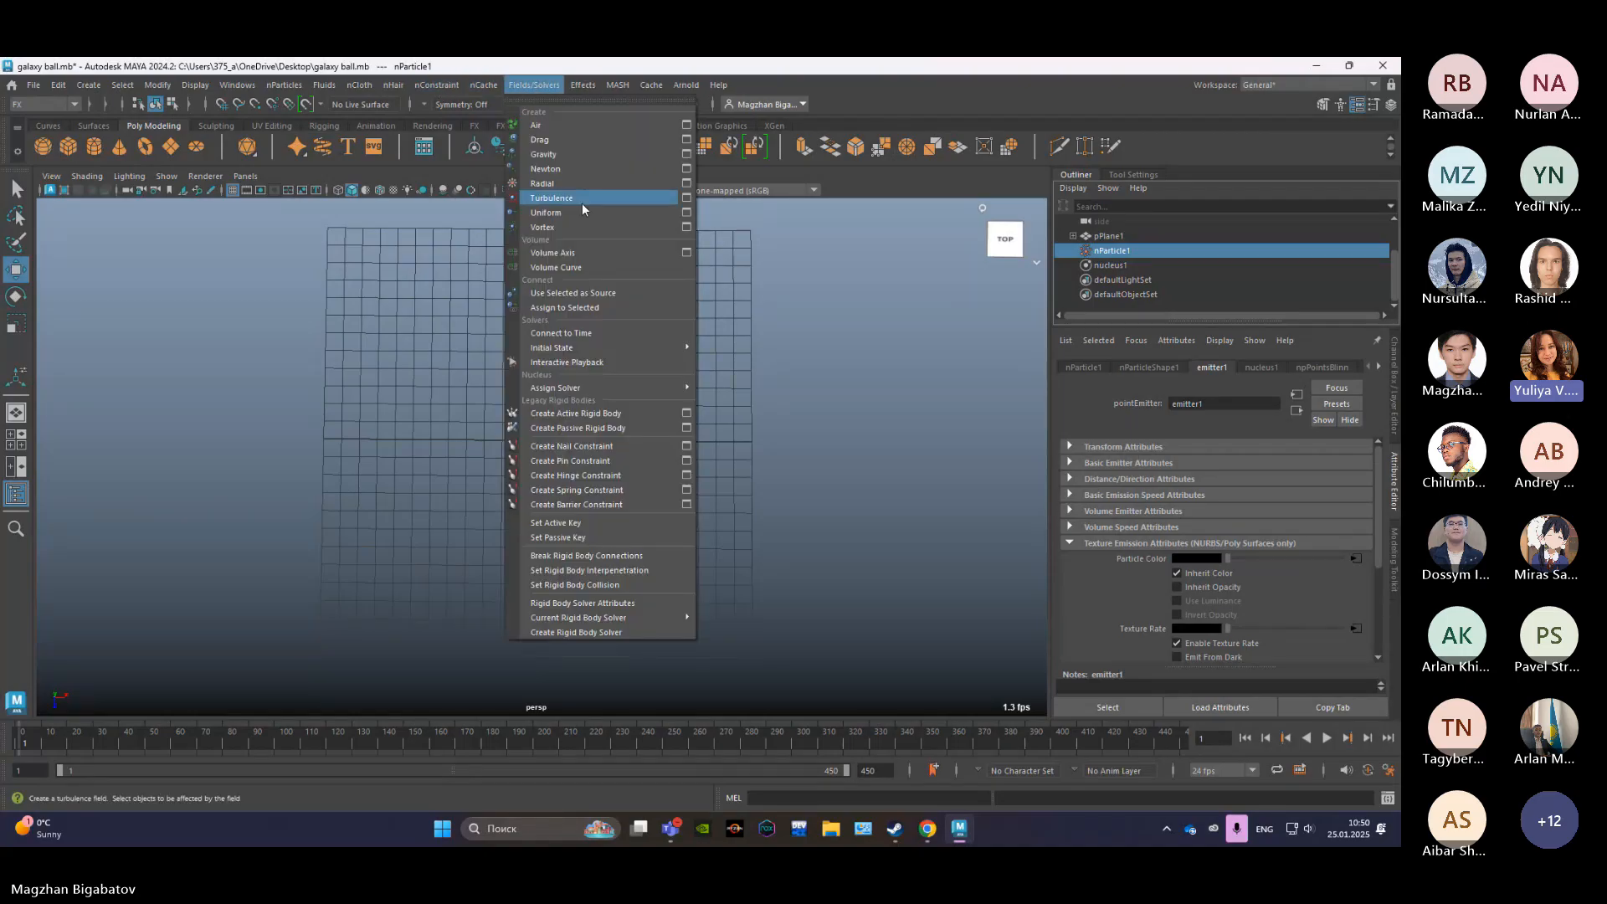
pyautogui.click(686, 199)
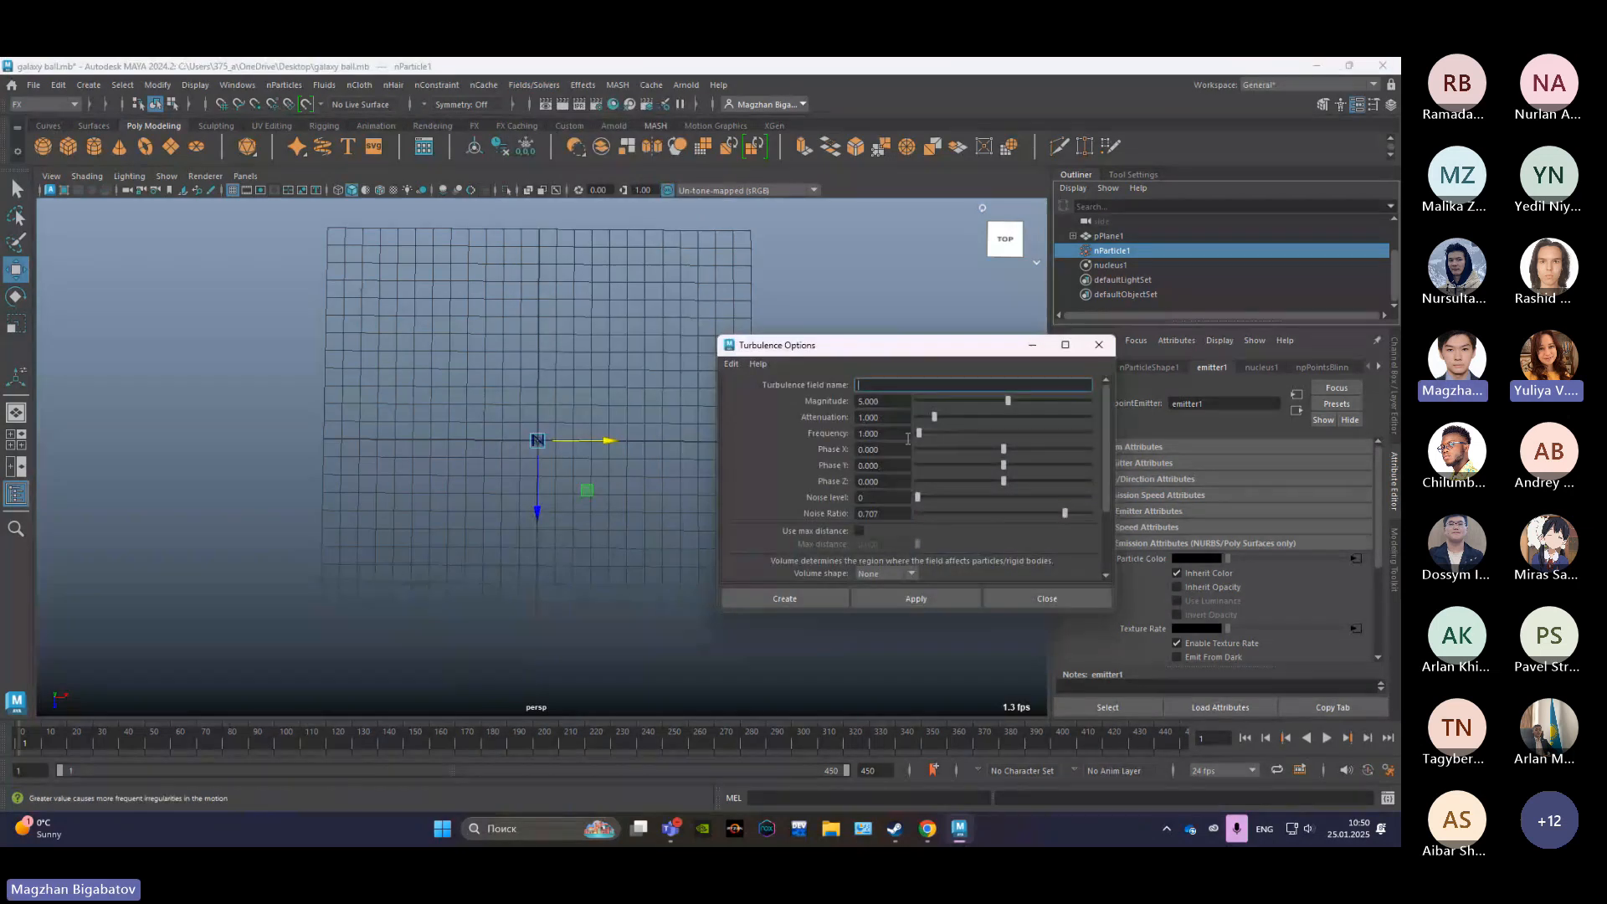
pyautogui.scroll(-2, 907, 439)
pyautogui.click(909, 486)
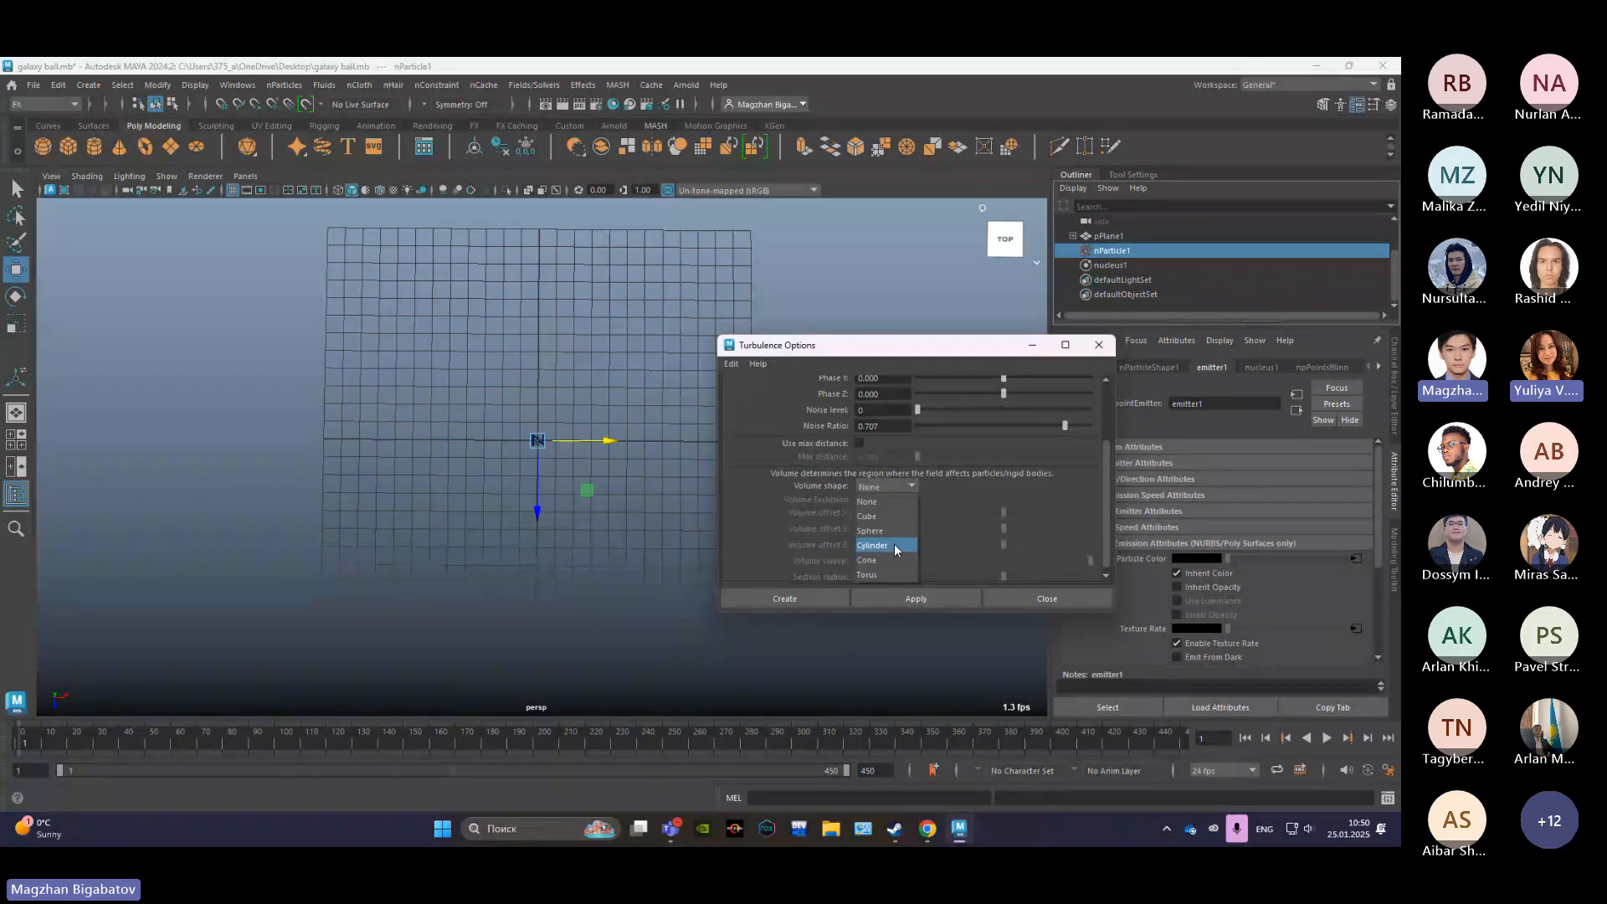
pyautogui.click(894, 543)
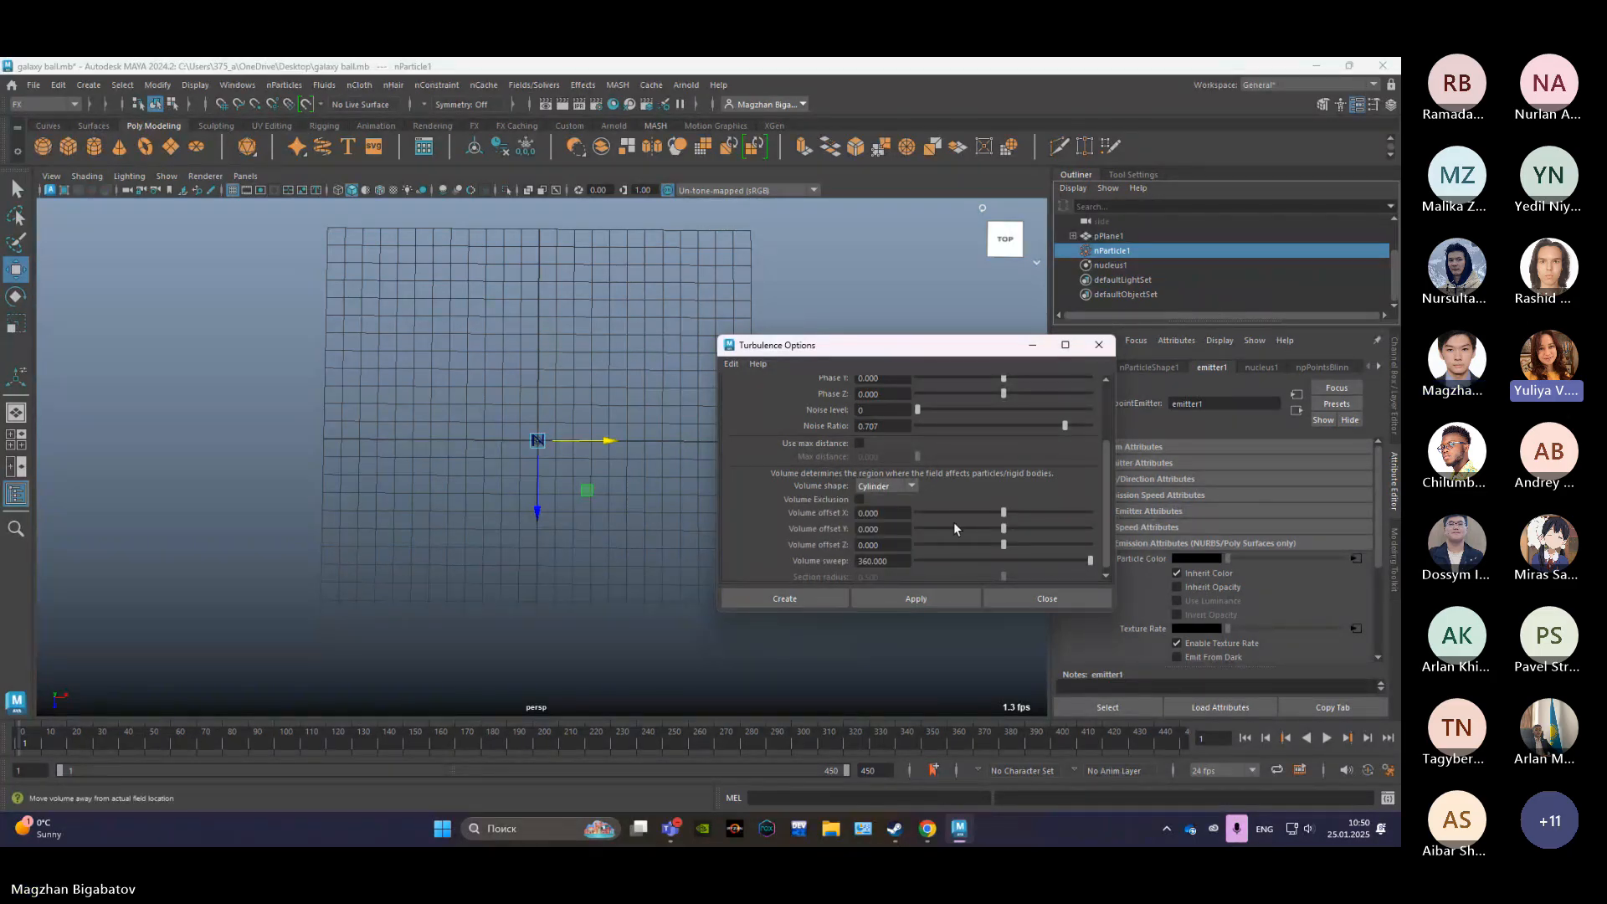
pyautogui.scroll(3, 947, 483)
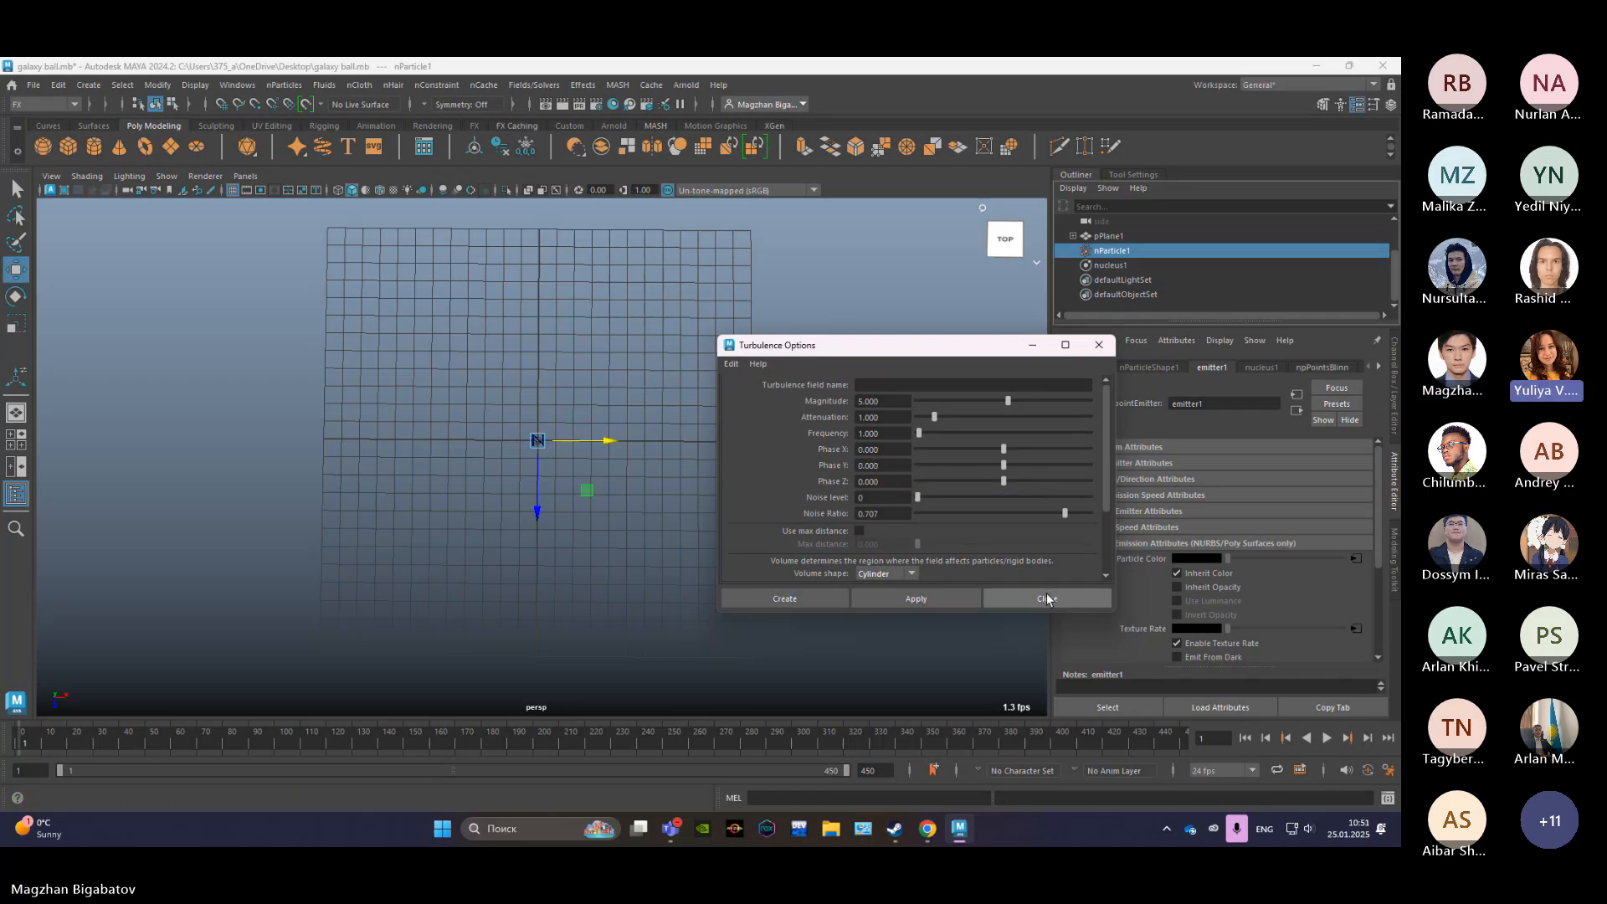
pyautogui.scroll(-3, 912, 511)
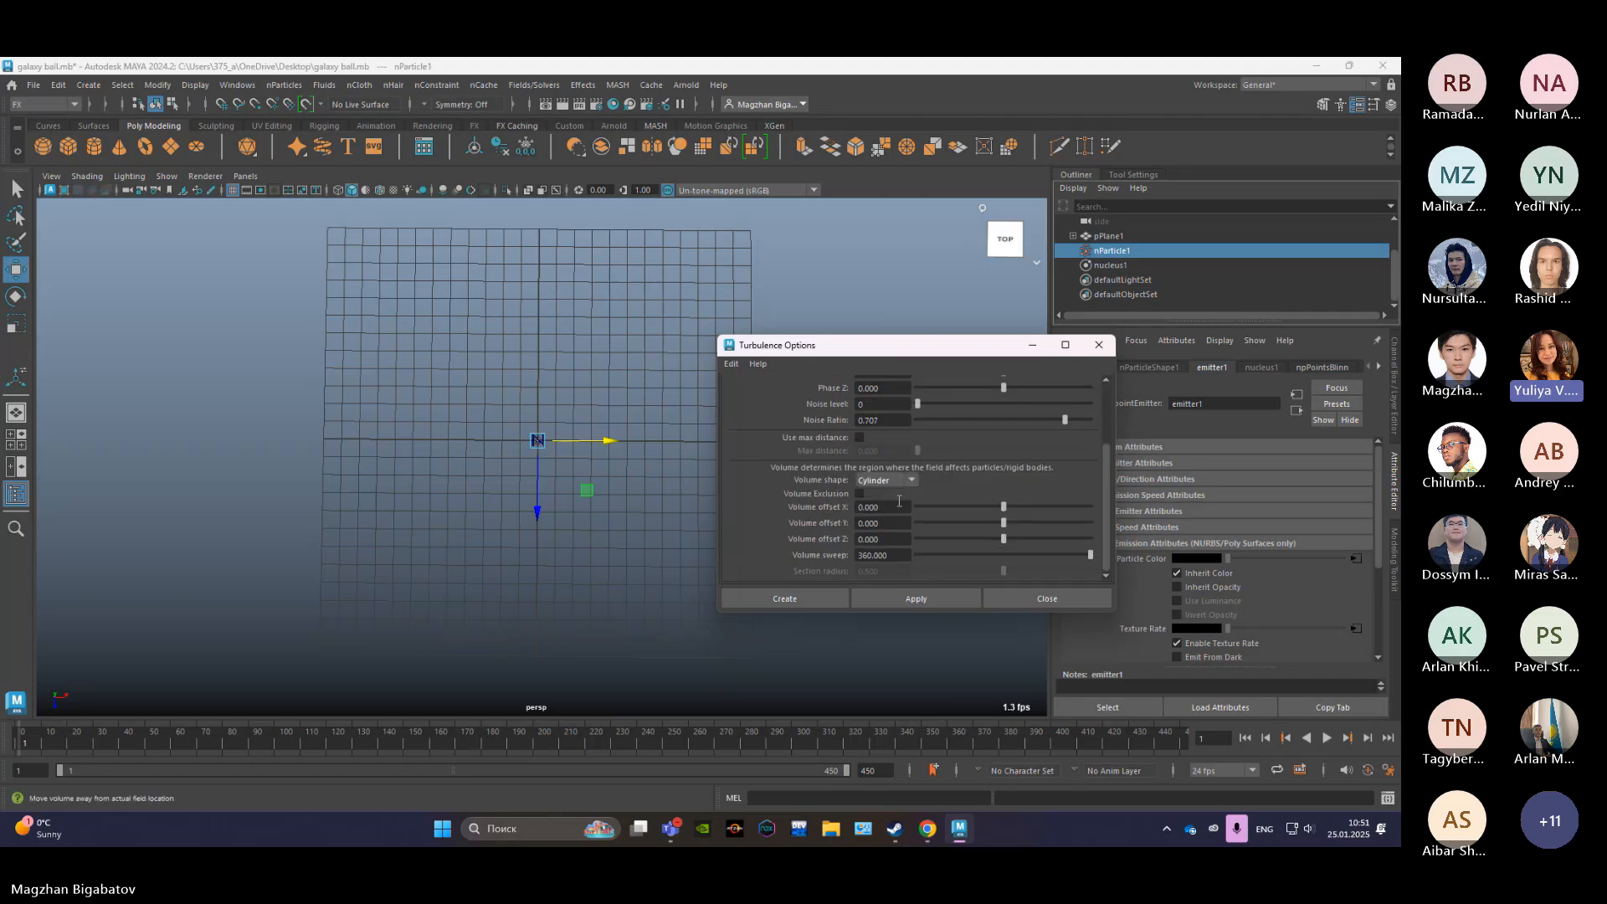
pyautogui.scroll(3, 912, 513)
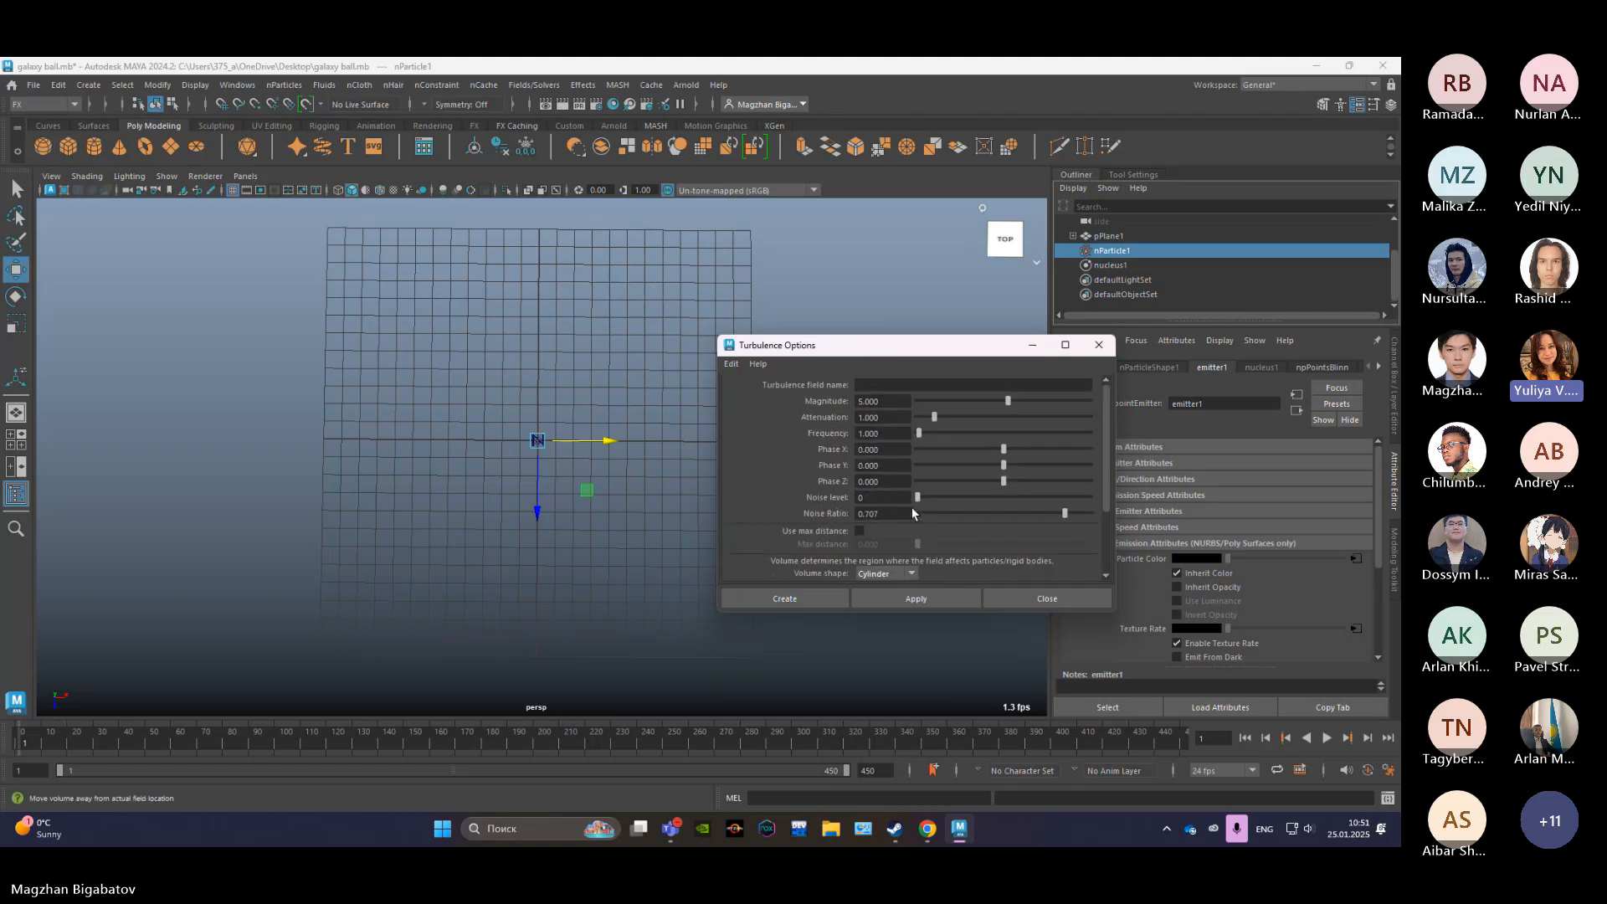
pyautogui.click(1040, 599)
# Step: Create a Volume Axis field on nParticle1 with the Sphere volume shape and Around axis set to 10
pyautogui.click(534, 86)
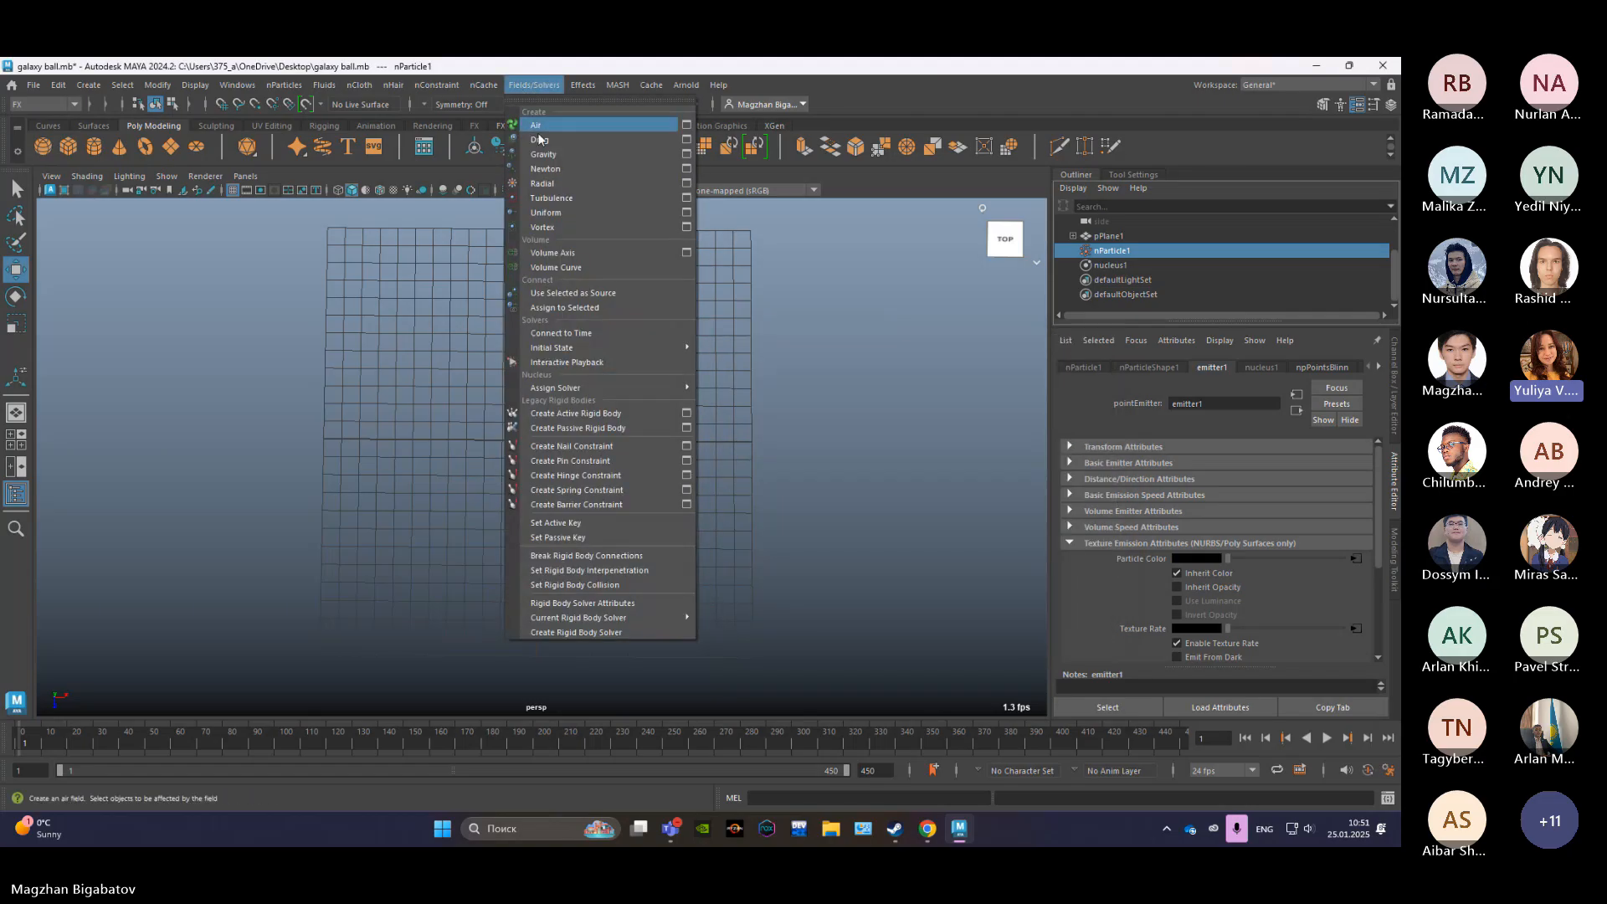
pyautogui.click(687, 253)
pyautogui.click(886, 477)
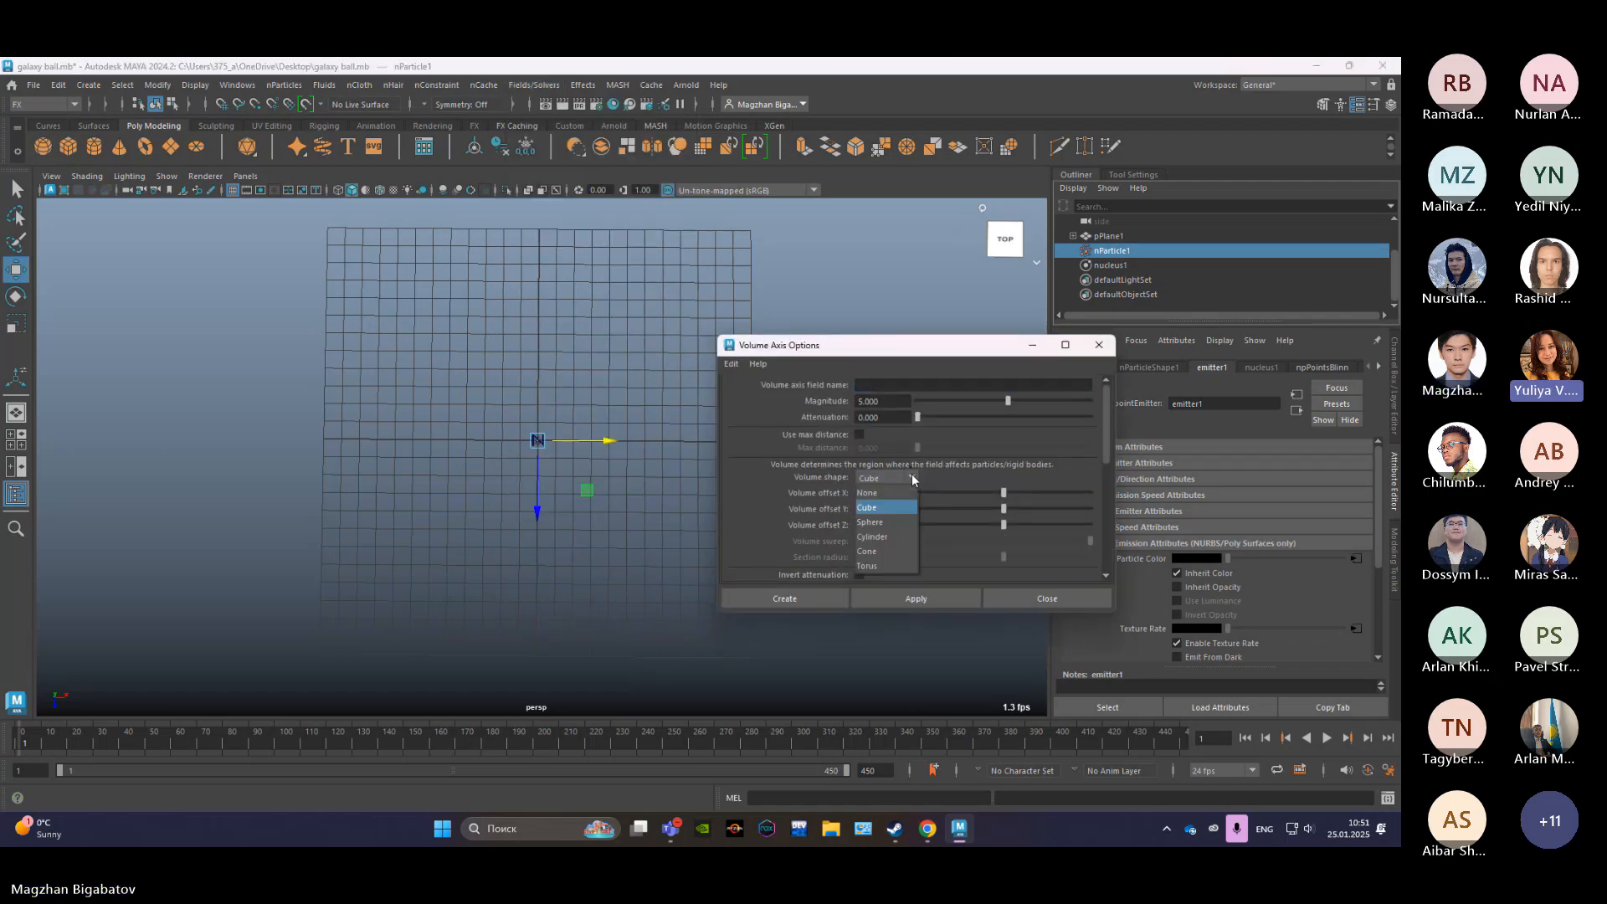
pyautogui.click(900, 477)
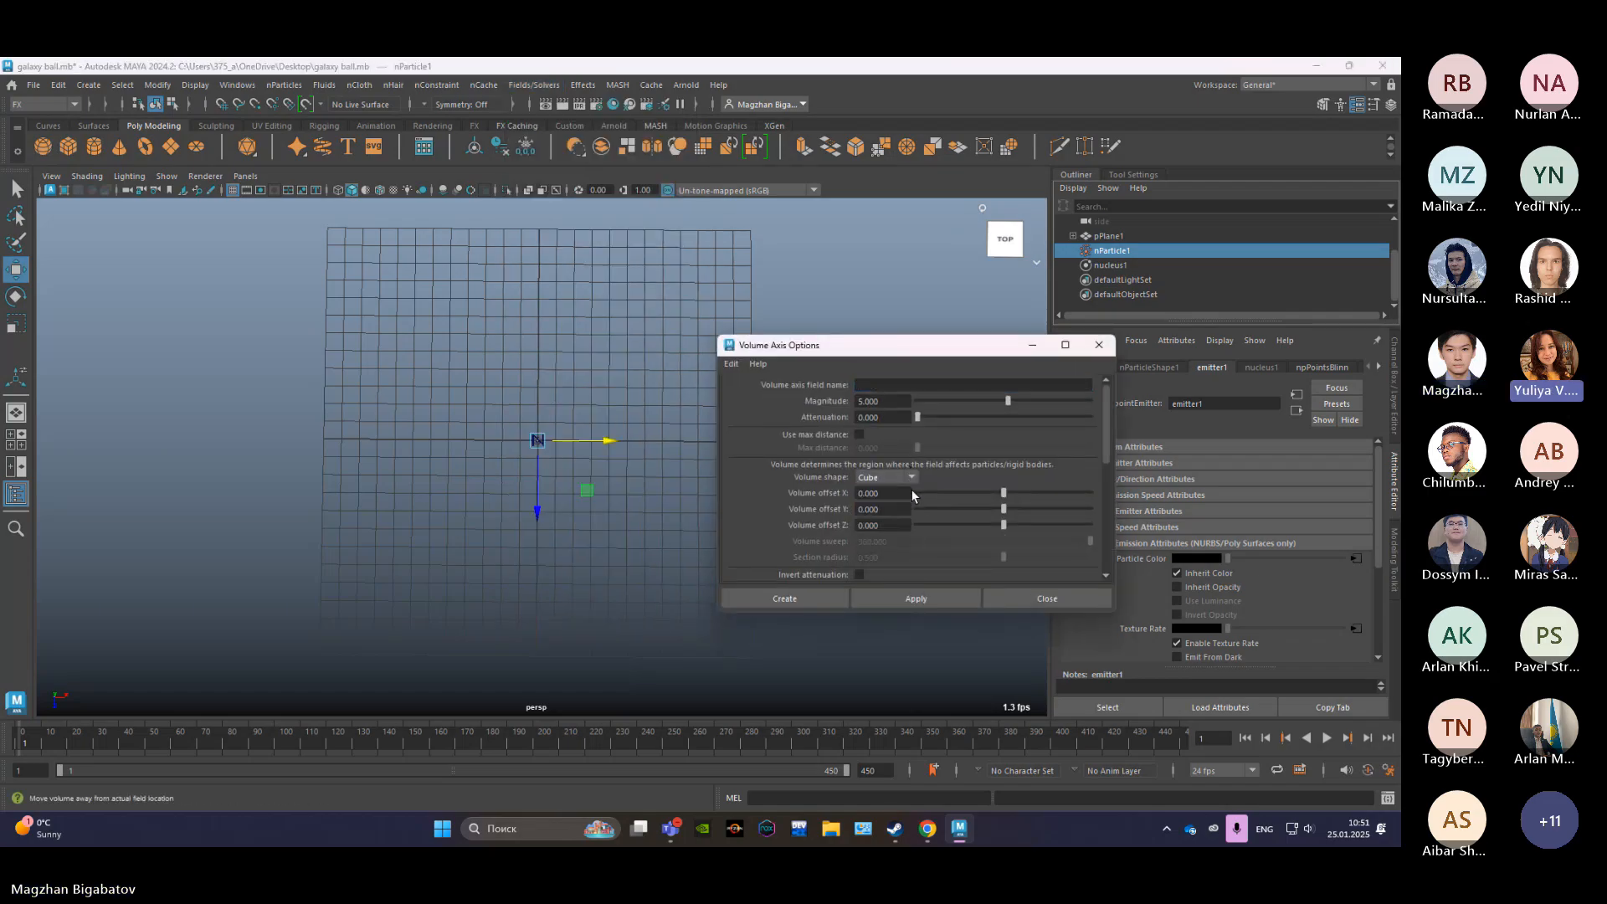
pyautogui.scroll(-4, 911, 499)
pyautogui.scroll(4, 912, 502)
pyautogui.click(909, 478)
pyautogui.click(874, 493)
pyautogui.scroll(-2, 956, 506)
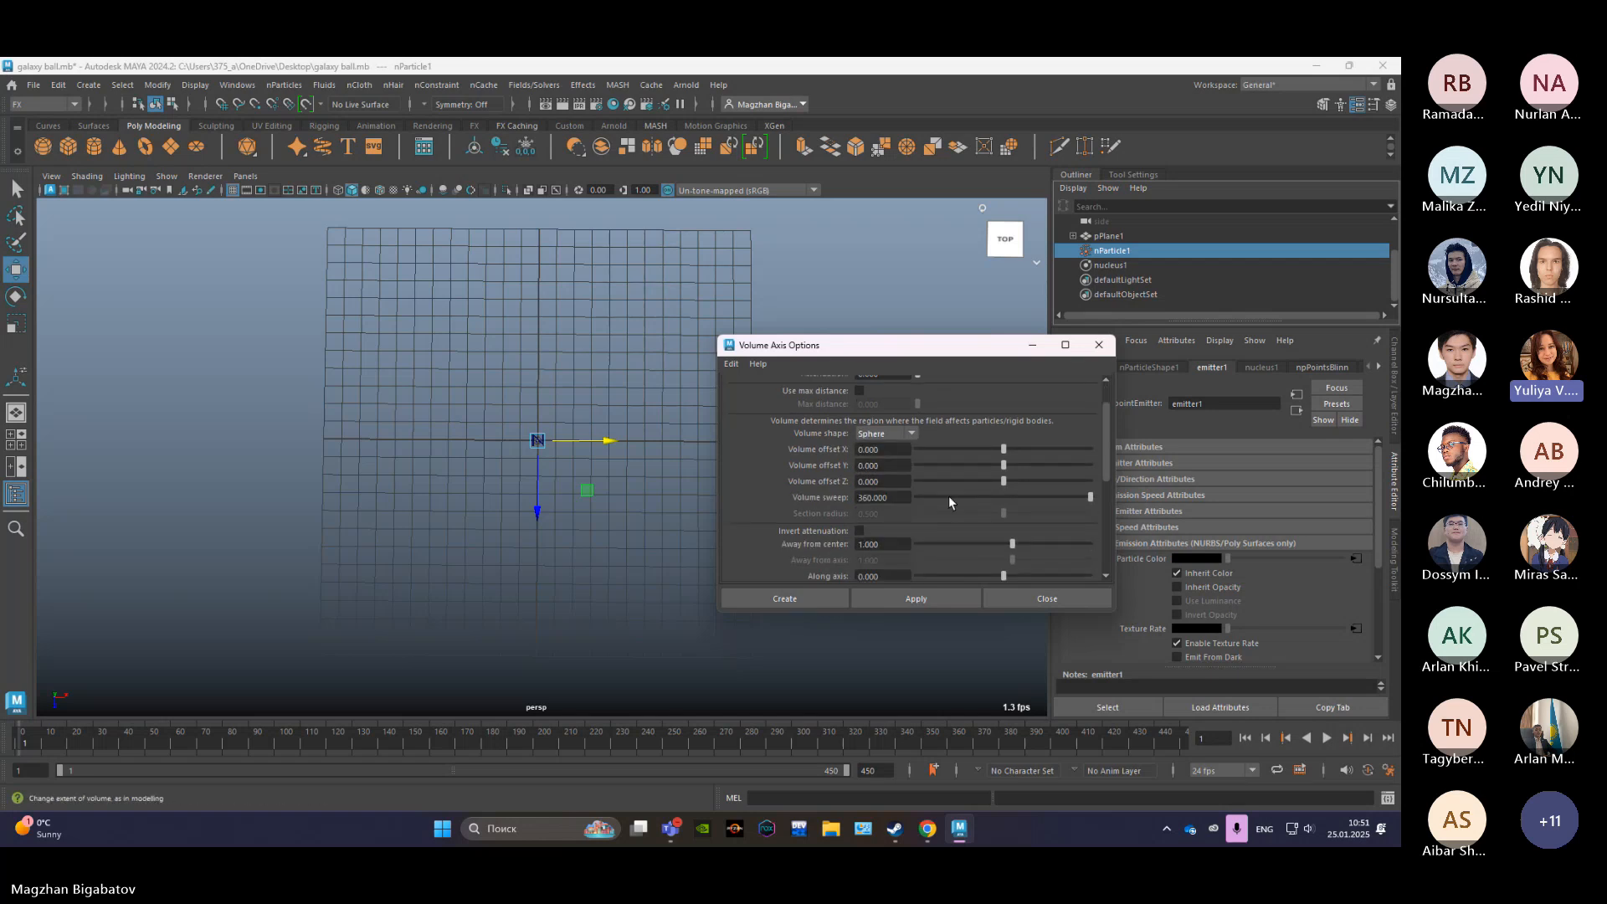
pyautogui.scroll(-4, 950, 502)
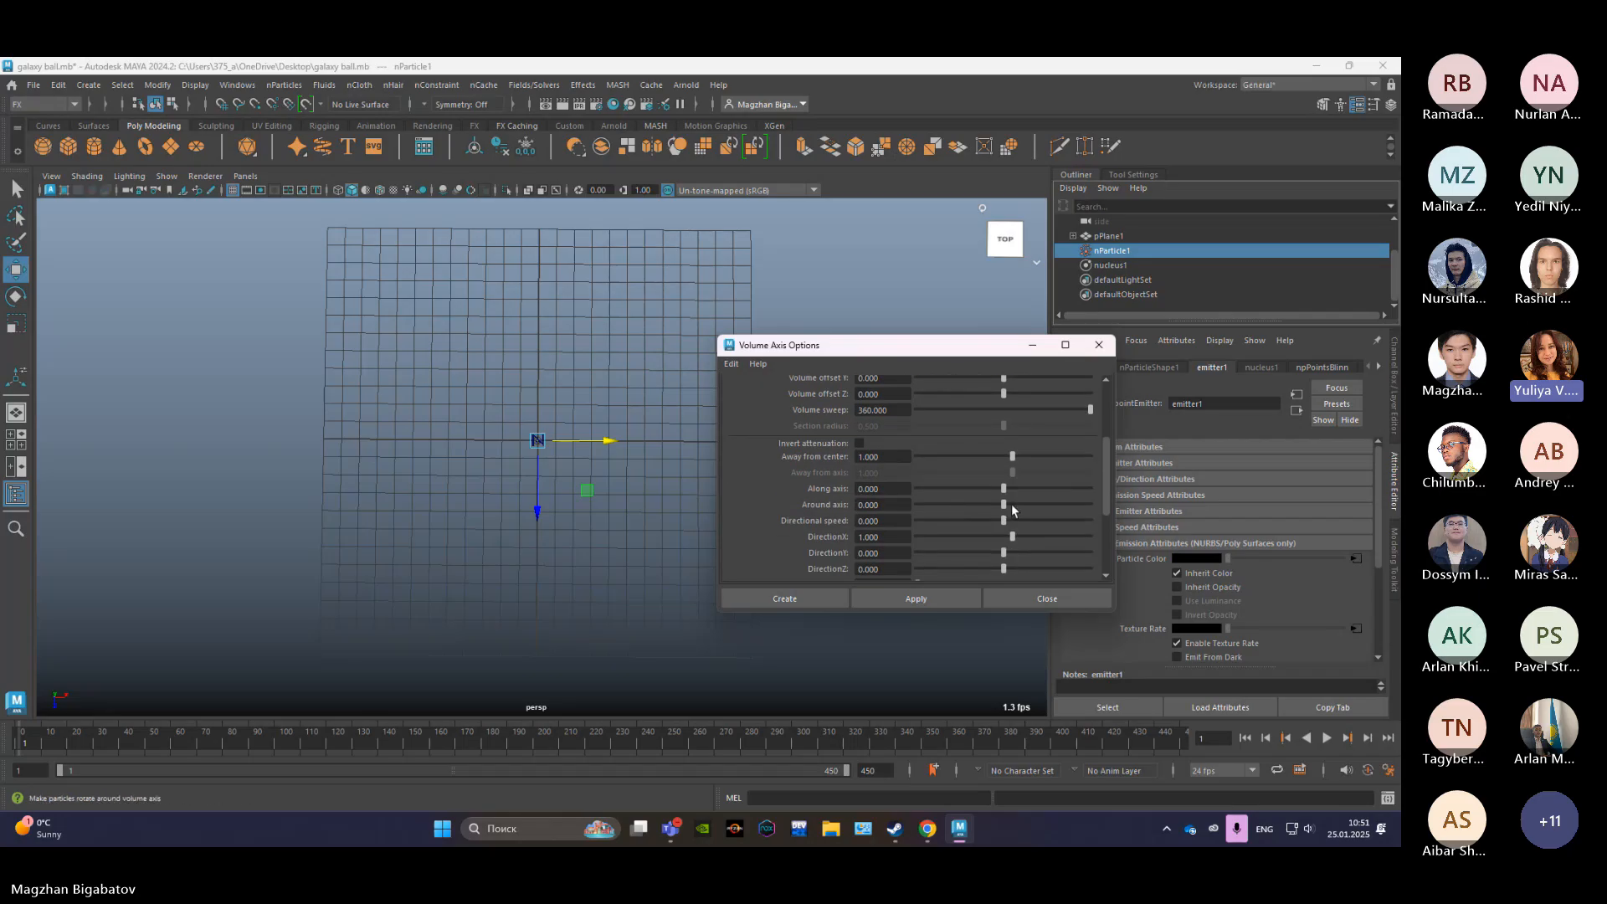
pyautogui.moveTo(1011, 504); pyautogui.dragTo(1113, 500)
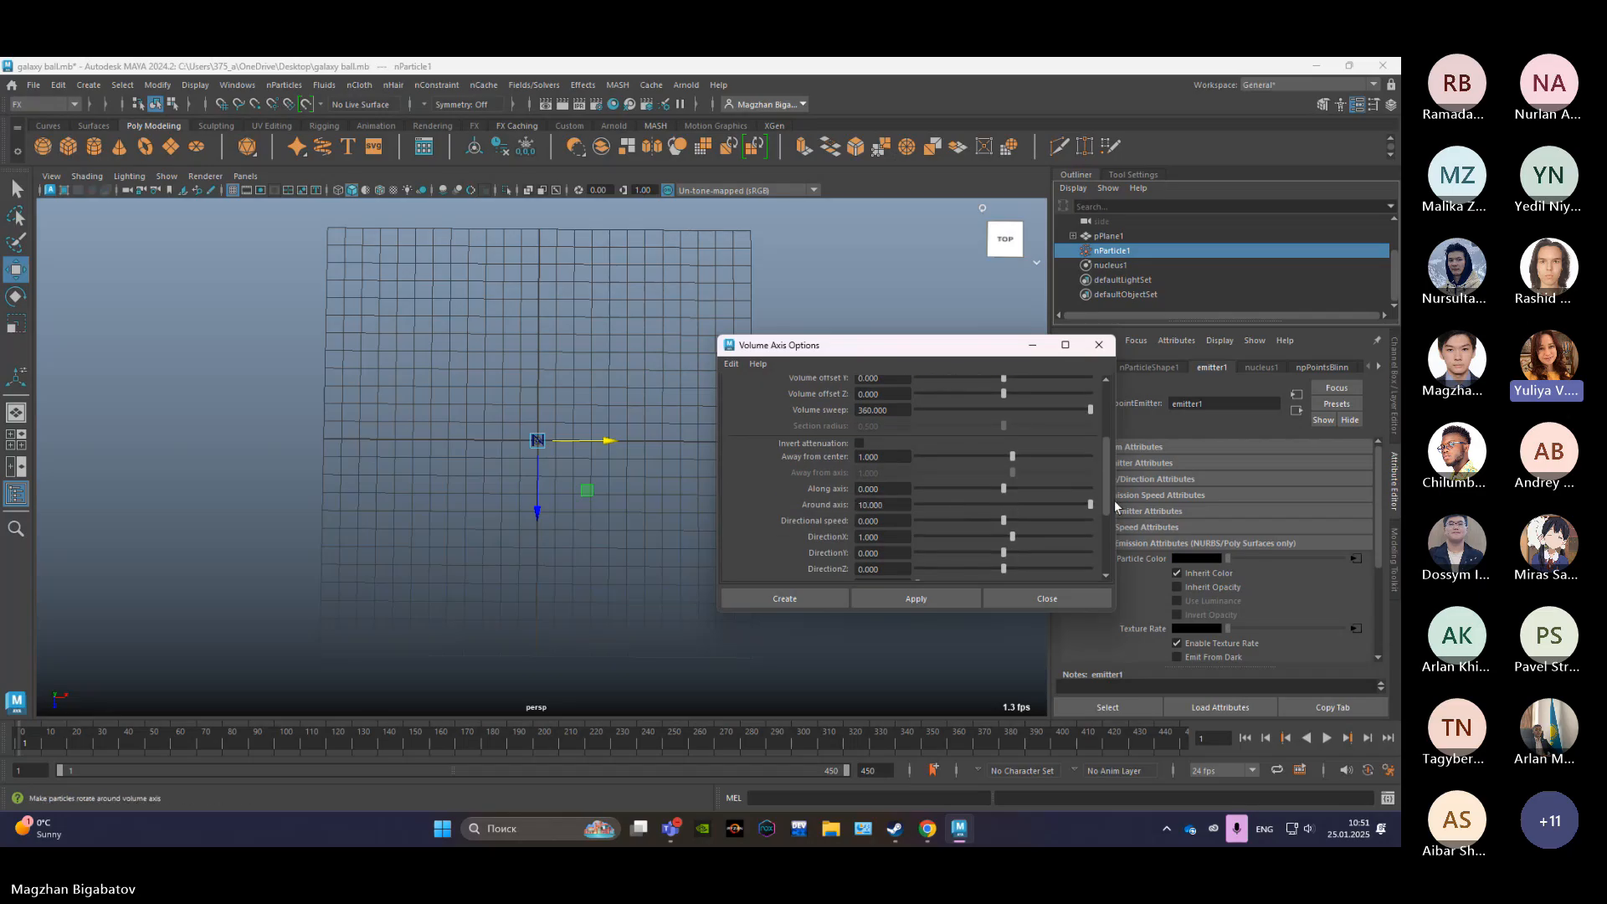
pyautogui.click(785, 598)
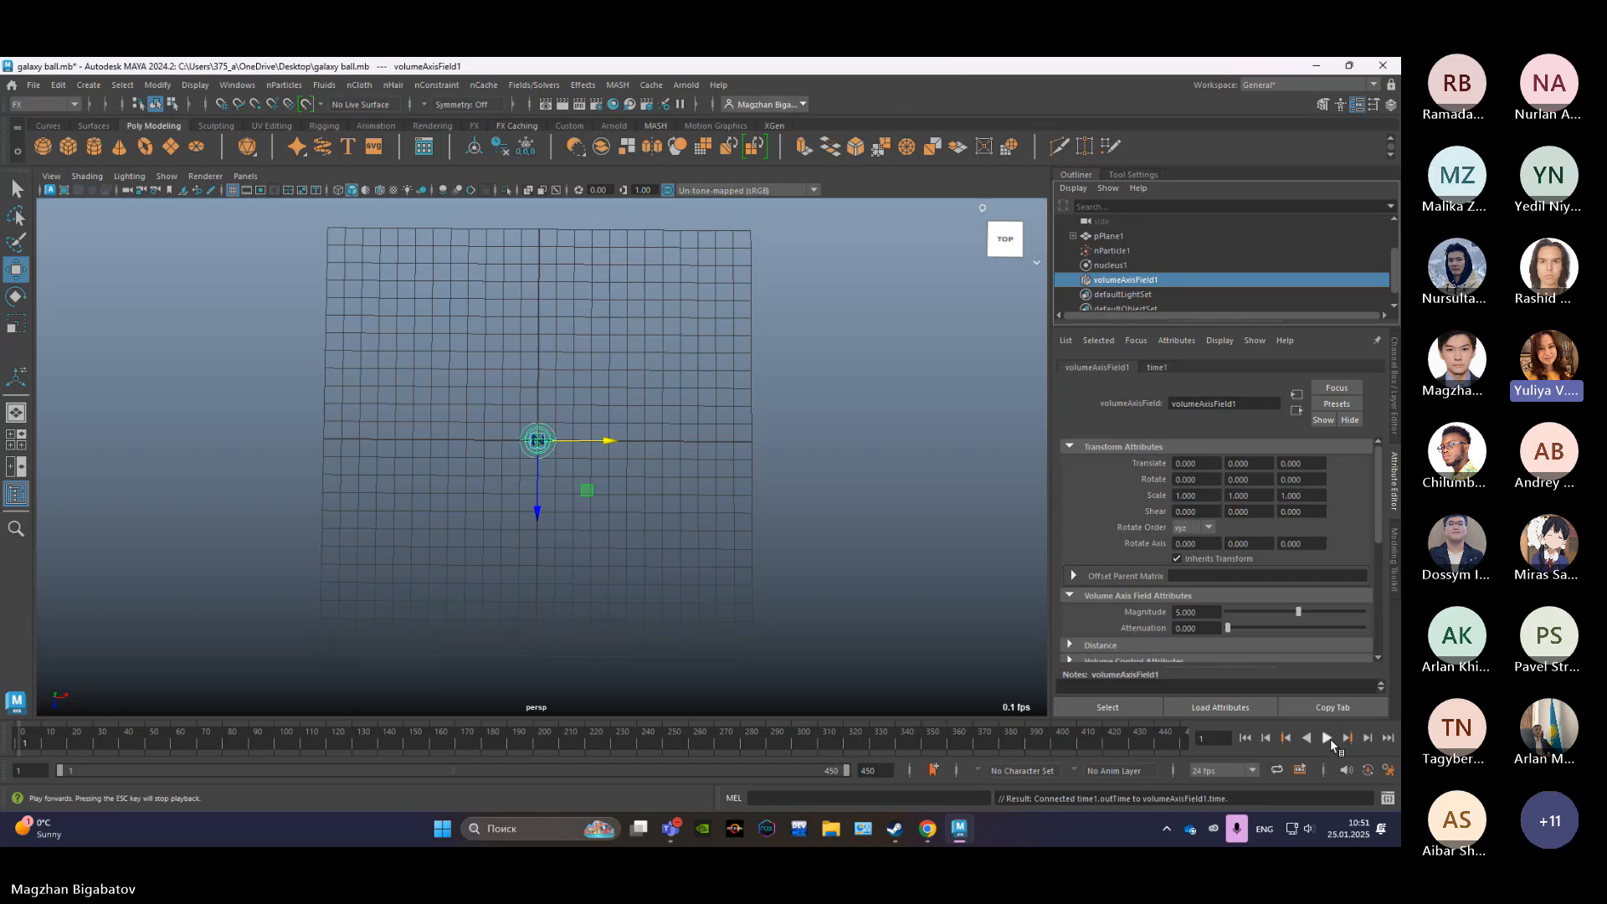
# Step: Play the simulation to examine how the Volume Axis field moves the particles, and stop it
pyautogui.click(1328, 738)
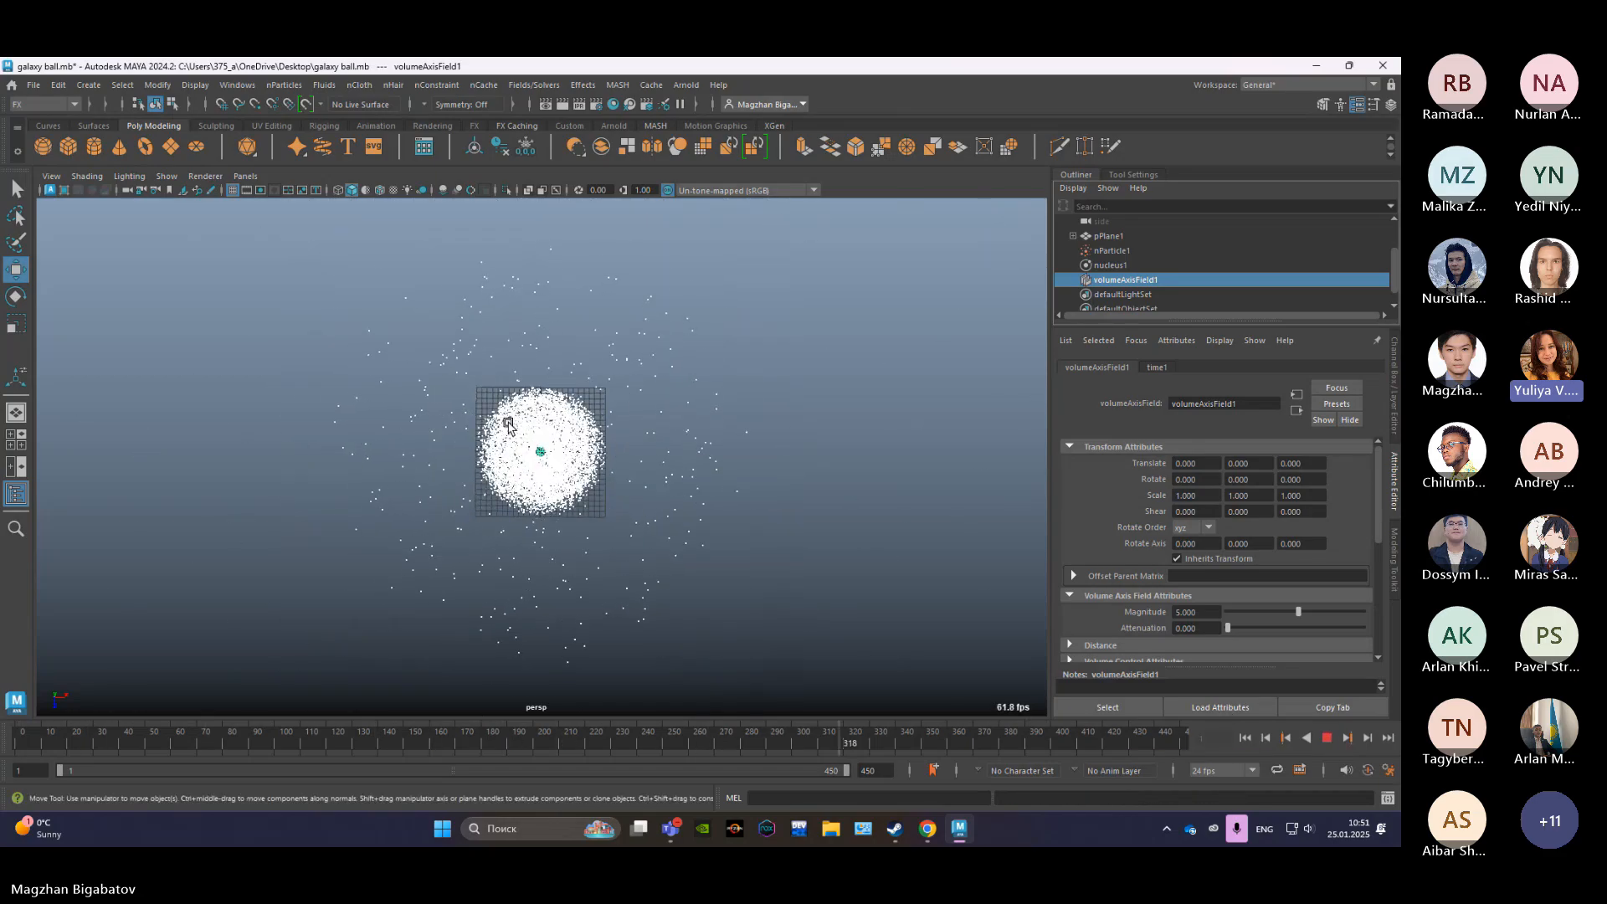
pyautogui.scroll(10, 519, 429)
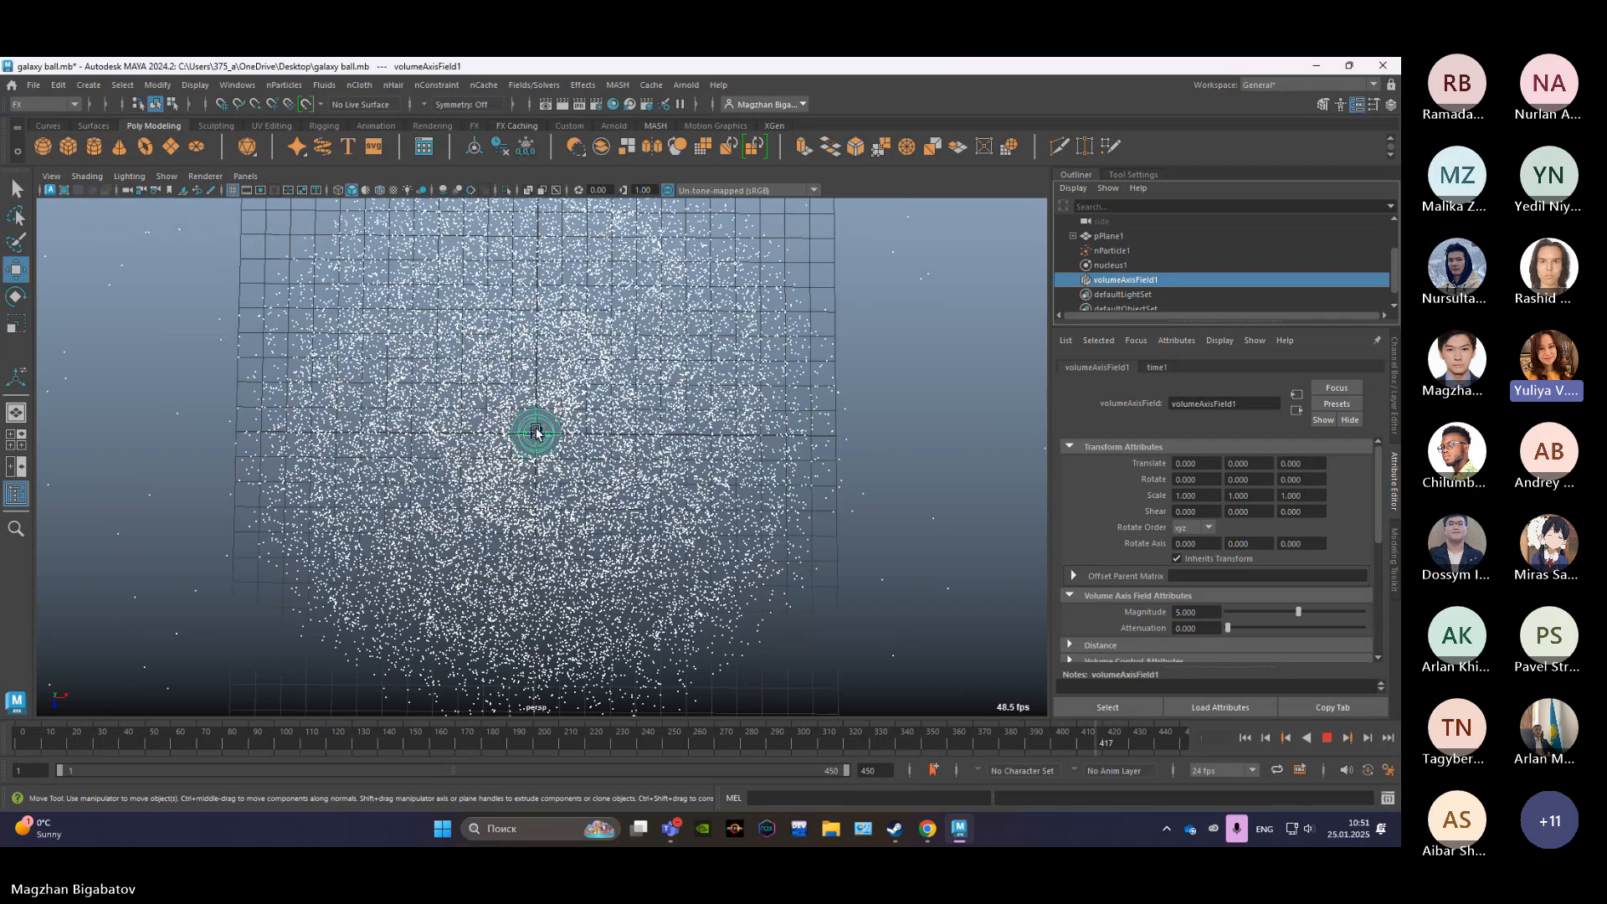
pyautogui.scroll(-6, 753, 484)
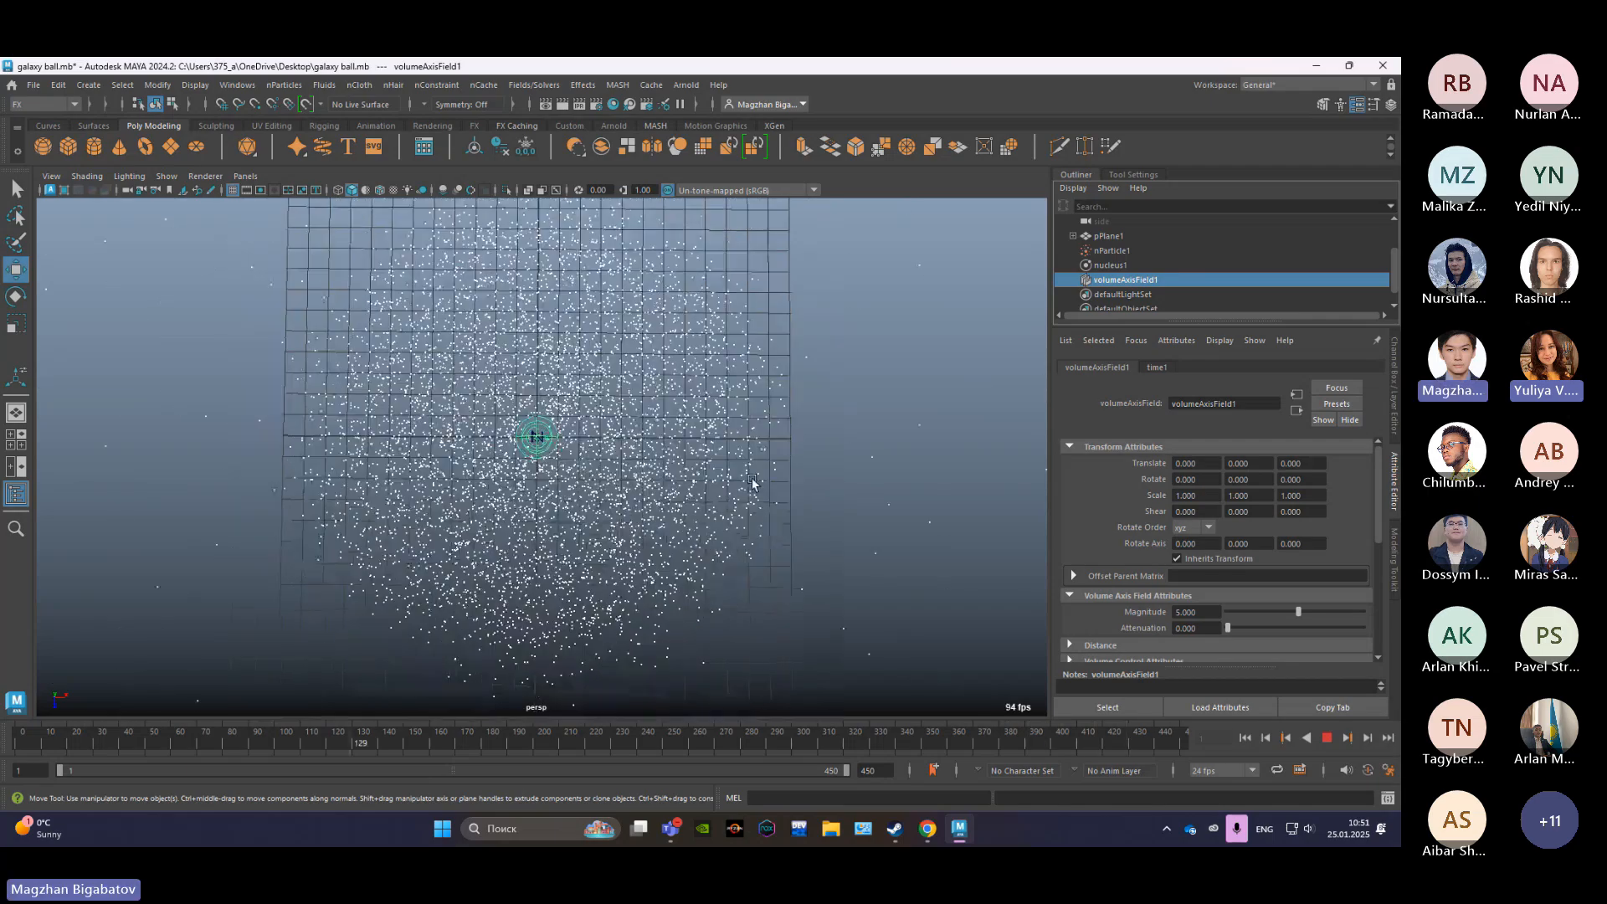
pyautogui.click(1325, 738)
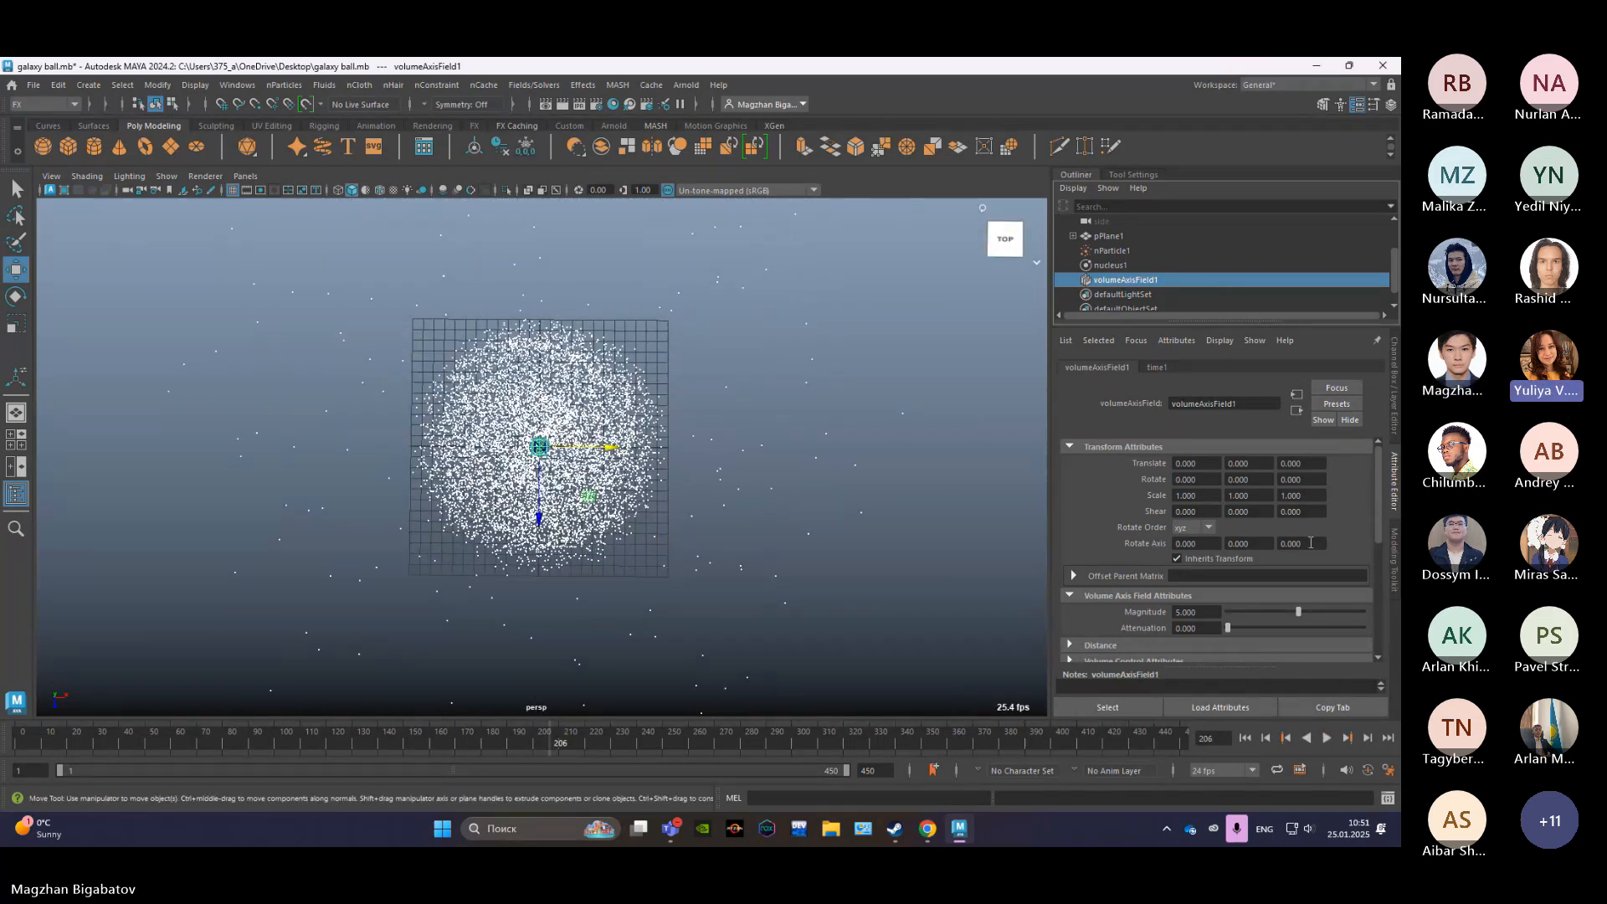
# Step: Set the Attenuation of volumeAxisField1 to 1.413 and play the simulation to check it
pyautogui.scroll(-2, 1303, 541)
pyautogui.scroll(-2, 1303, 541)
pyautogui.moveTo(1227, 540); pyautogui.dragTo(1266, 540)
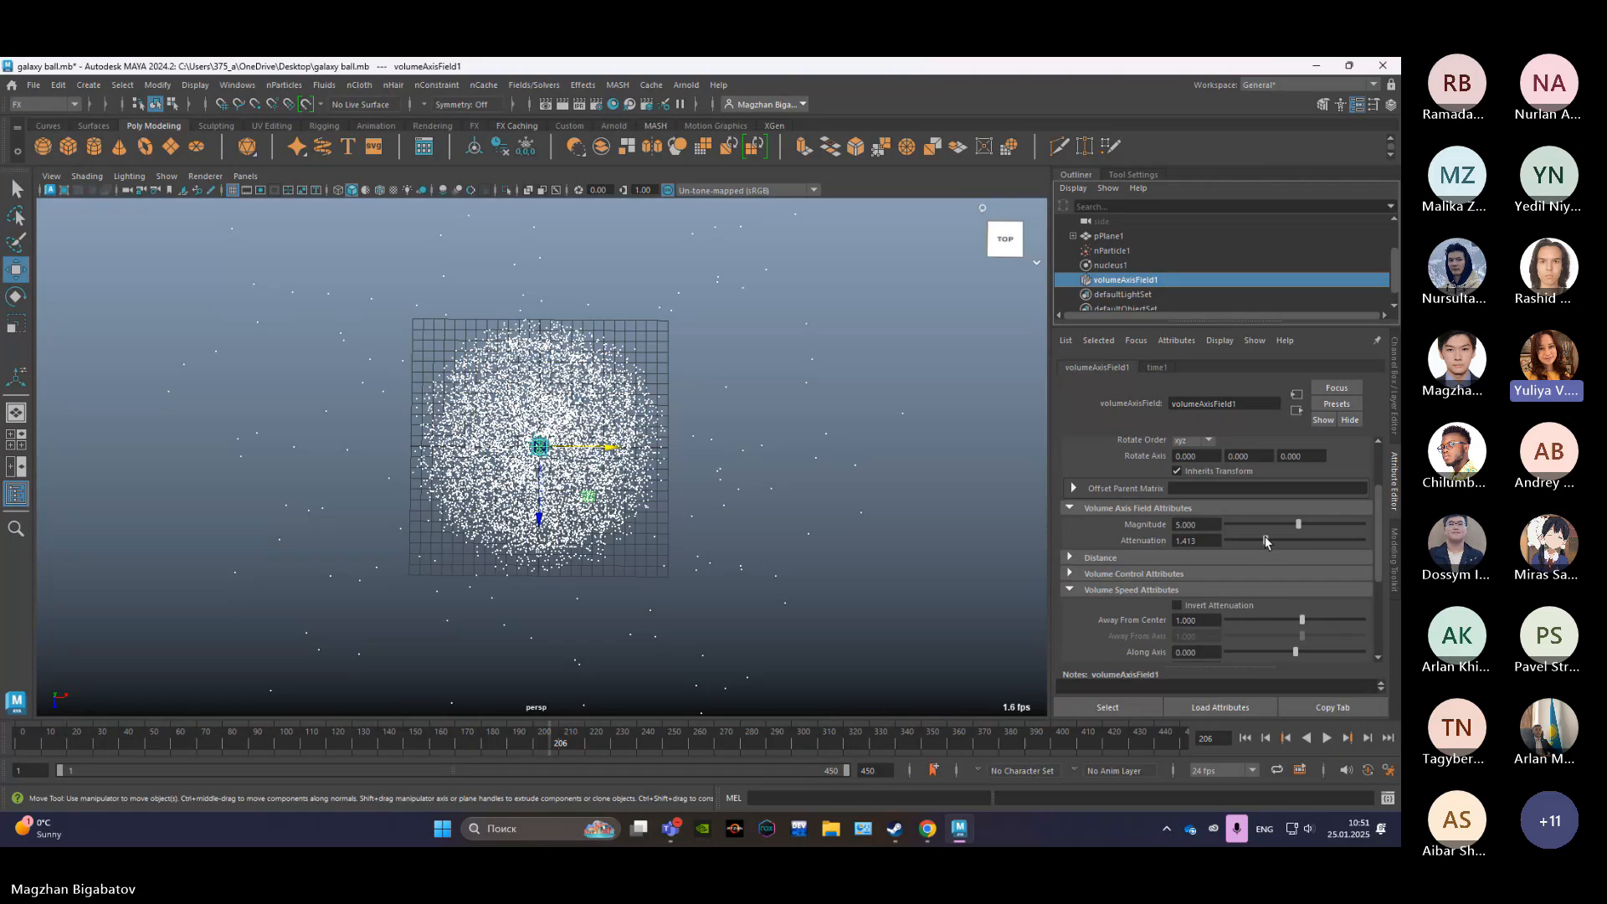
pyautogui.click(1327, 738)
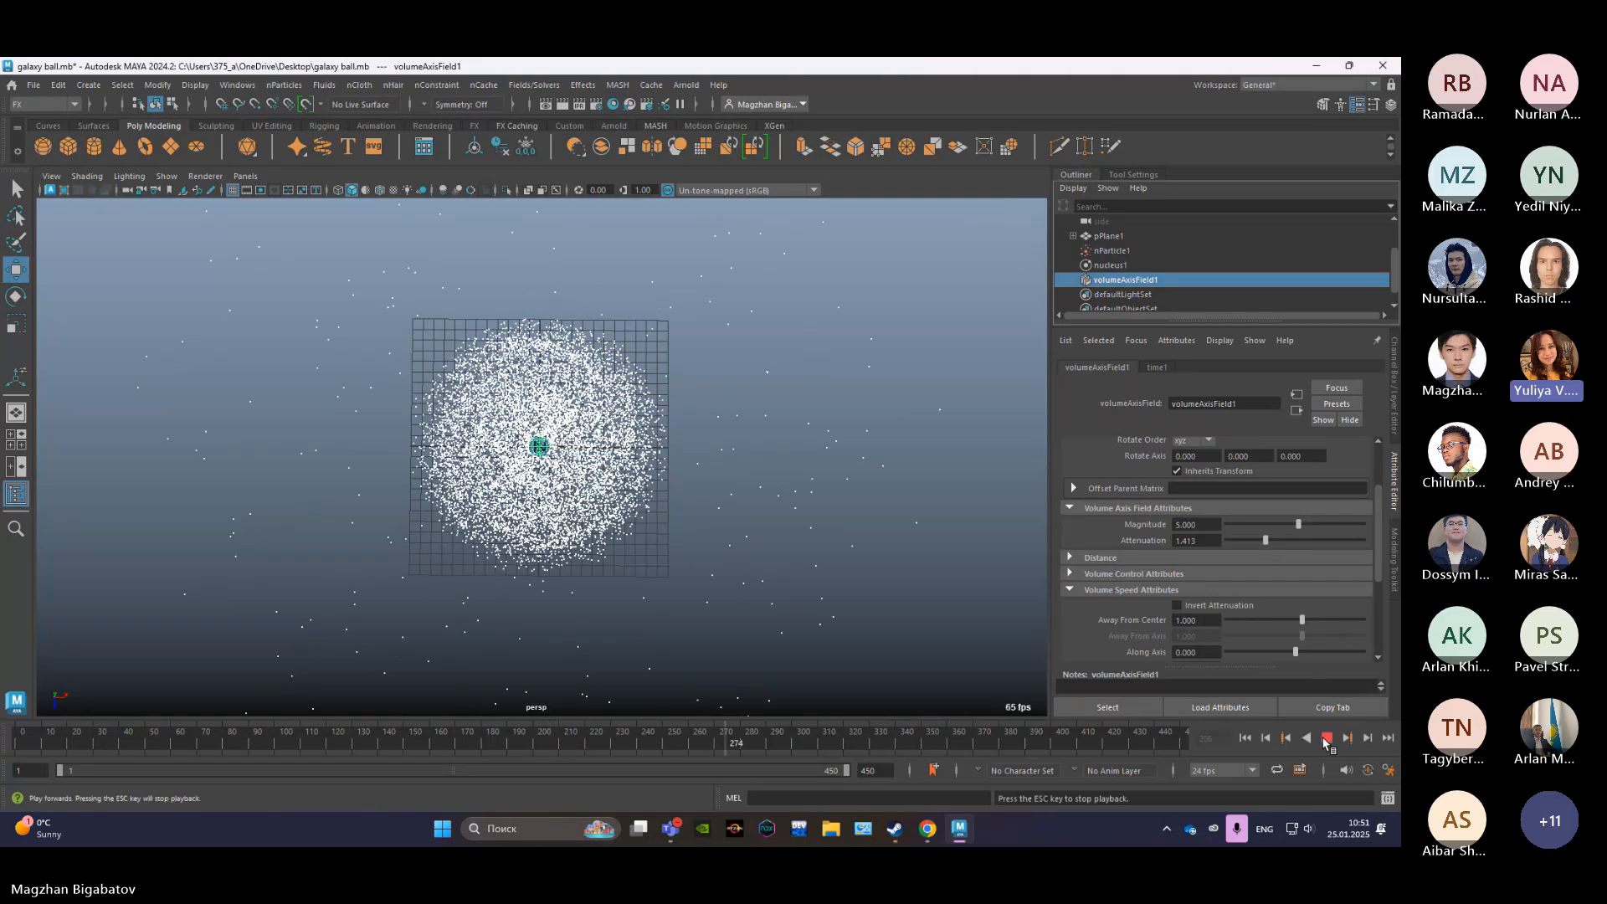
pyautogui.scroll(4, 1241, 525)
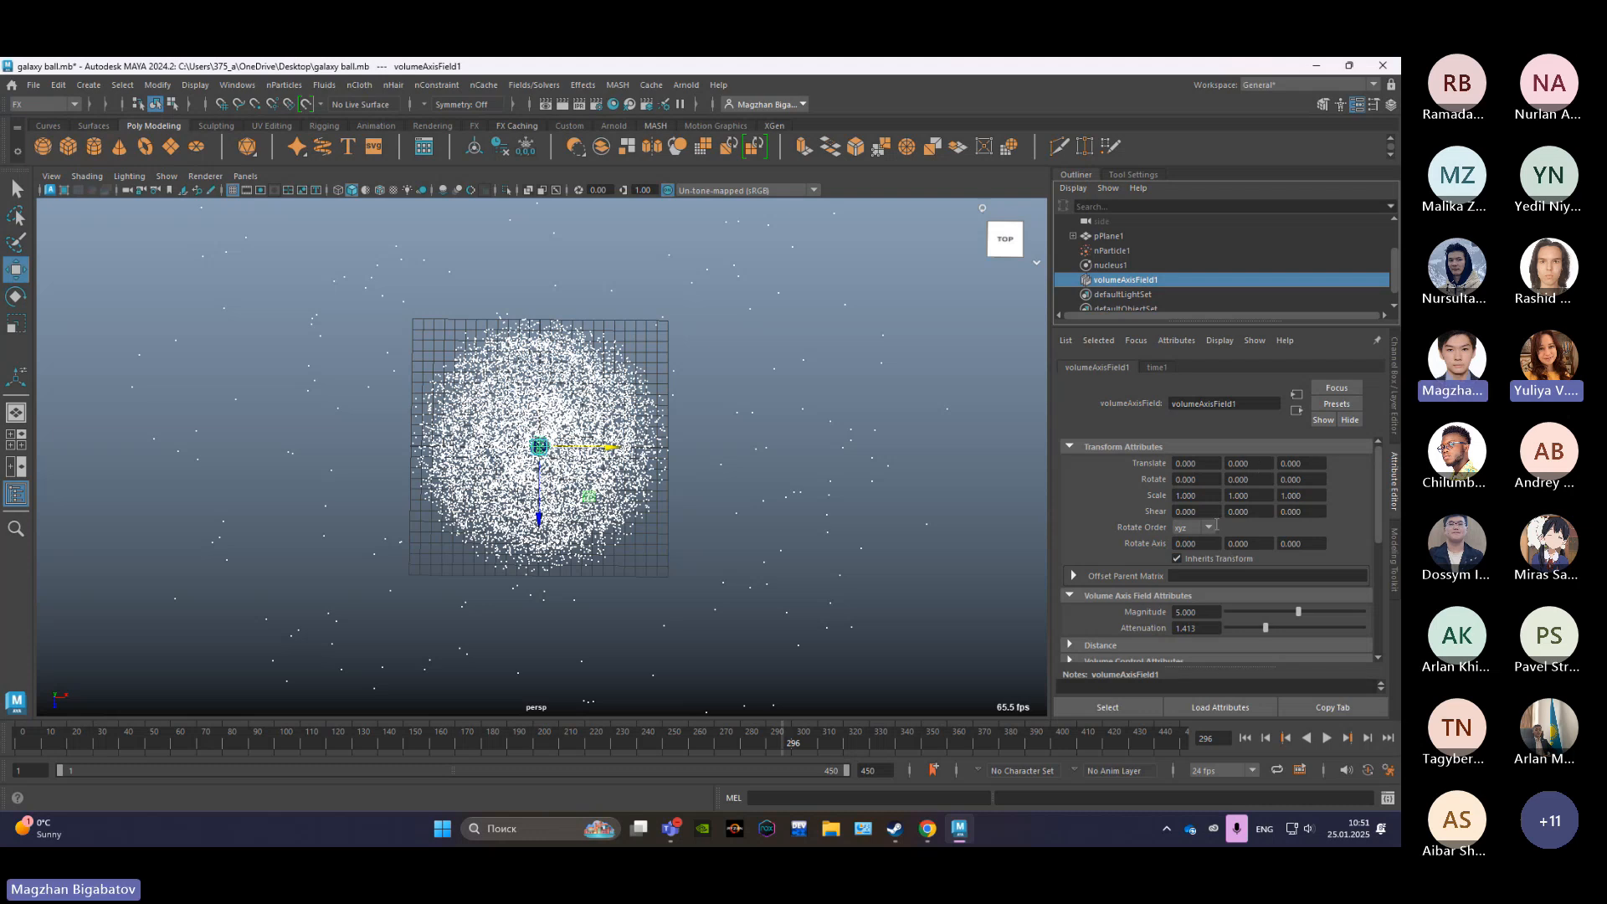
# Step: Set the Away From Center speed of volumeAxisField1 to 2.609, play the simulation, and return to the first frame
pyautogui.scroll(-8, 1171, 582)
pyautogui.scroll(-1, 1189, 580)
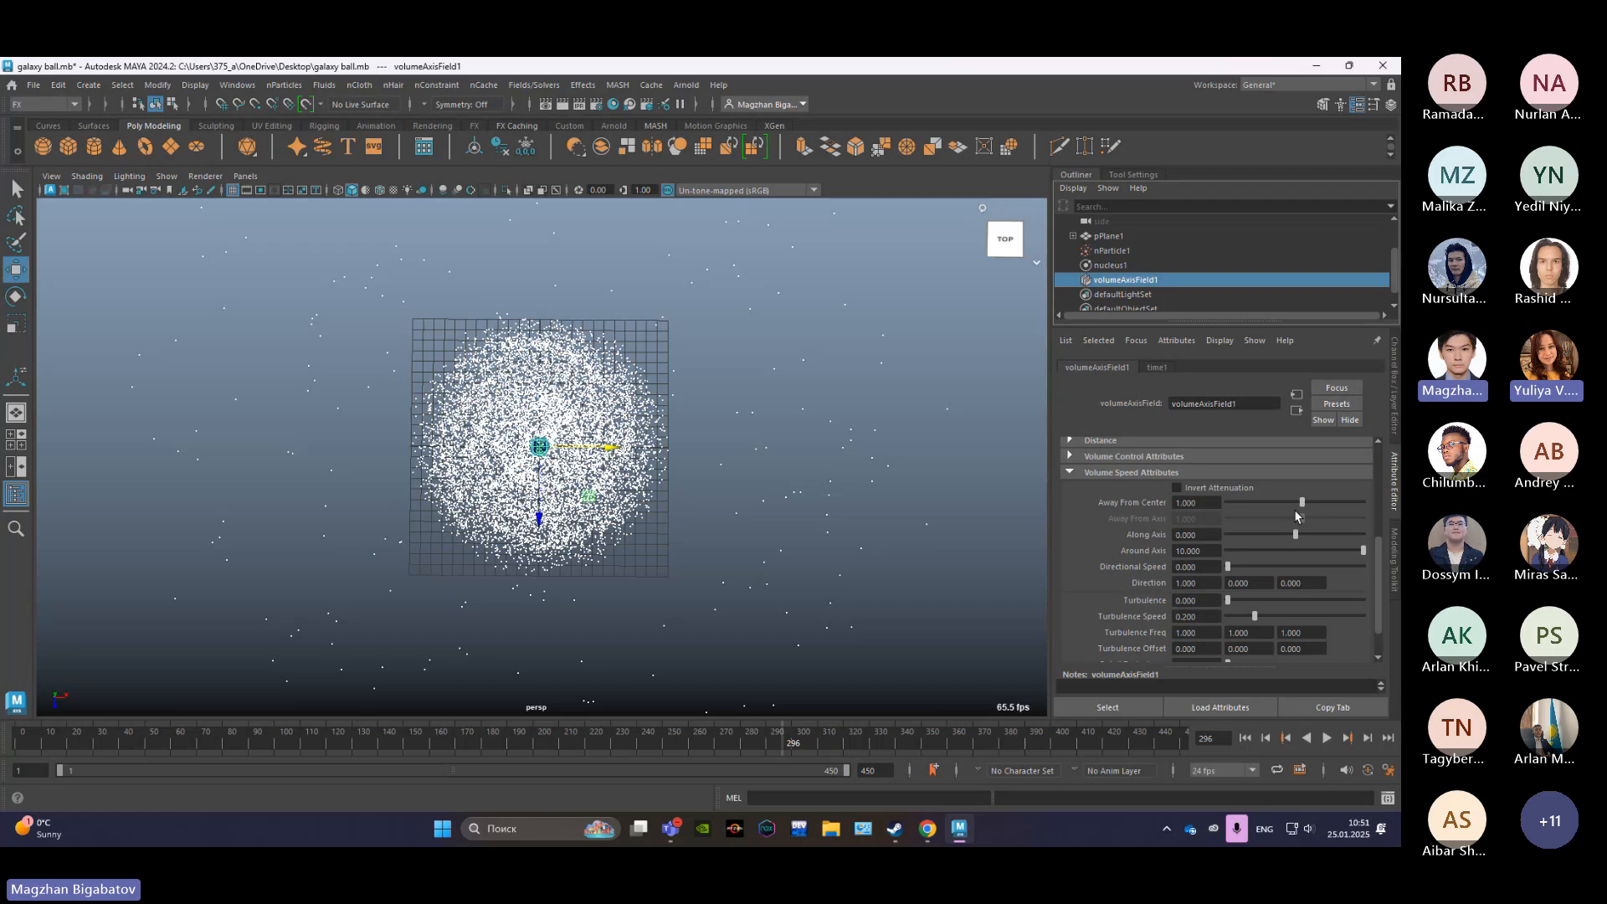
pyautogui.moveTo(1302, 503)
pyautogui.mouseDown()
pyautogui.moveTo(1355, 502)
pyautogui.moveTo(1312, 503)
pyautogui.mouseUp()
pyautogui.click(1327, 742)
pyautogui.click(1327, 742)
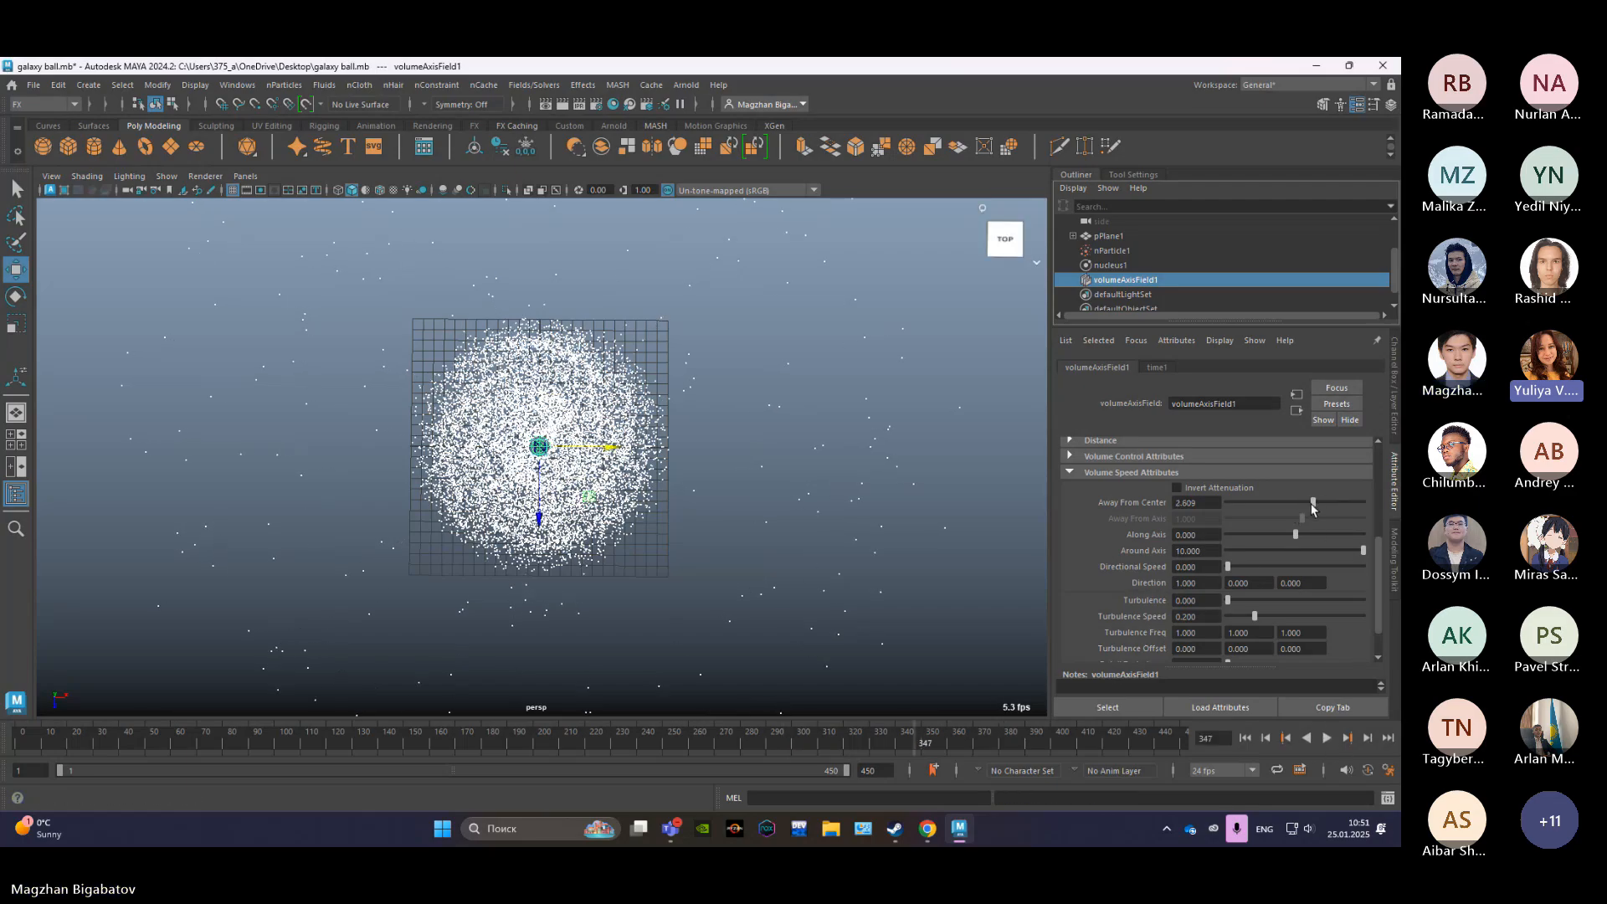
pyautogui.click(1241, 738)
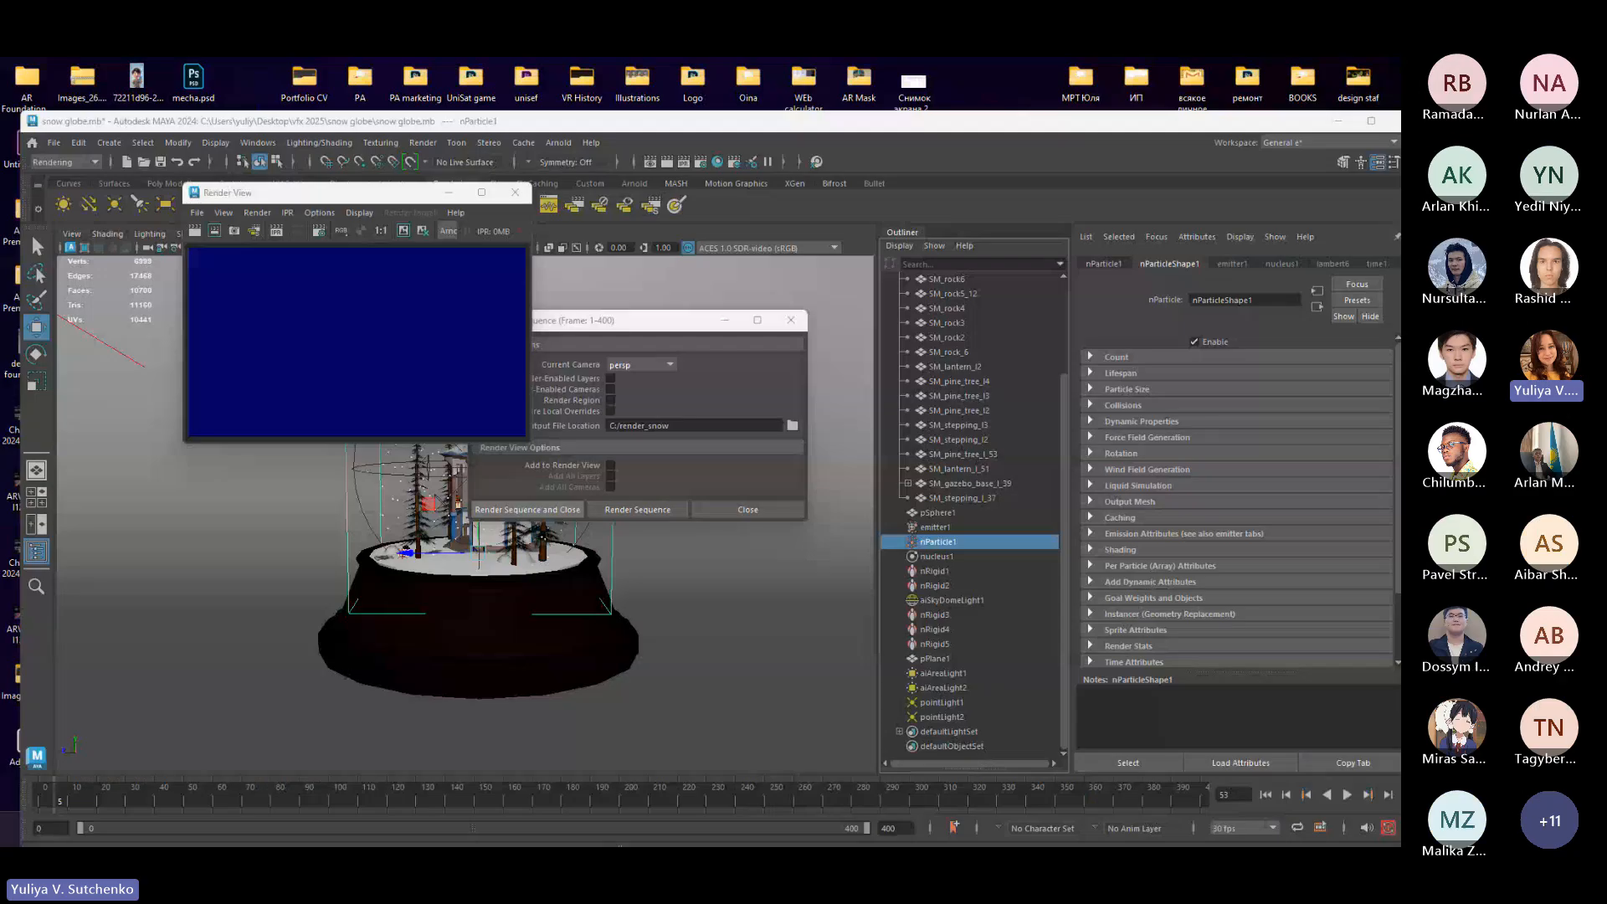
# Step: Open the render_snow folder in File Explorer and view the rendered frames snow.0001.jpg and snow.0002.jpg
pyautogui.moveTo(520, 837)
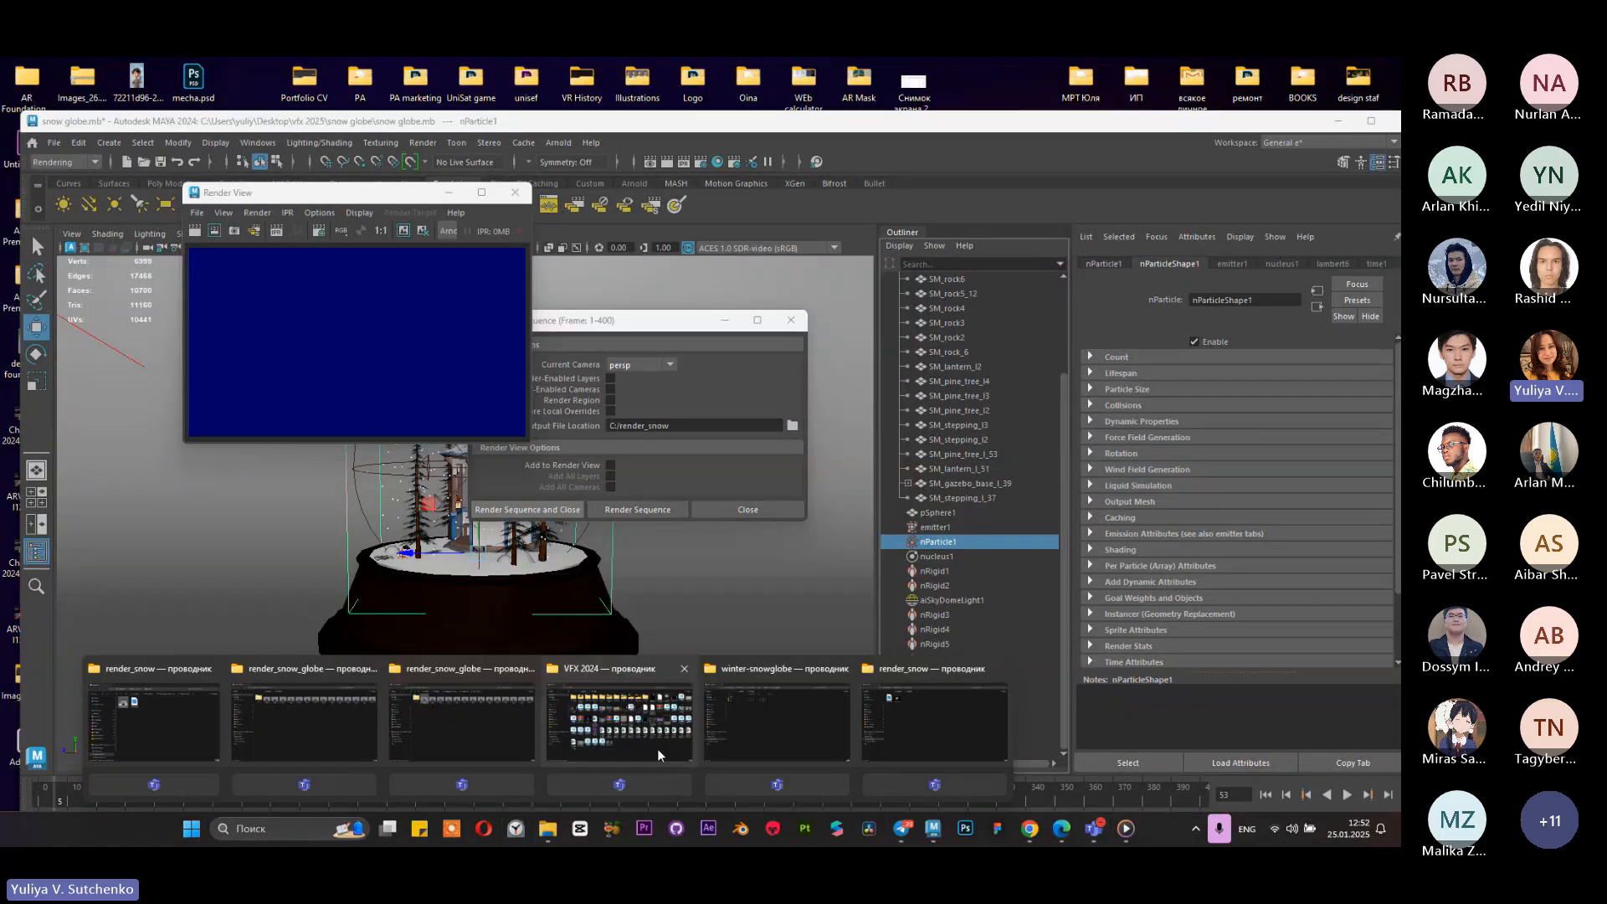
pyautogui.click(617, 740)
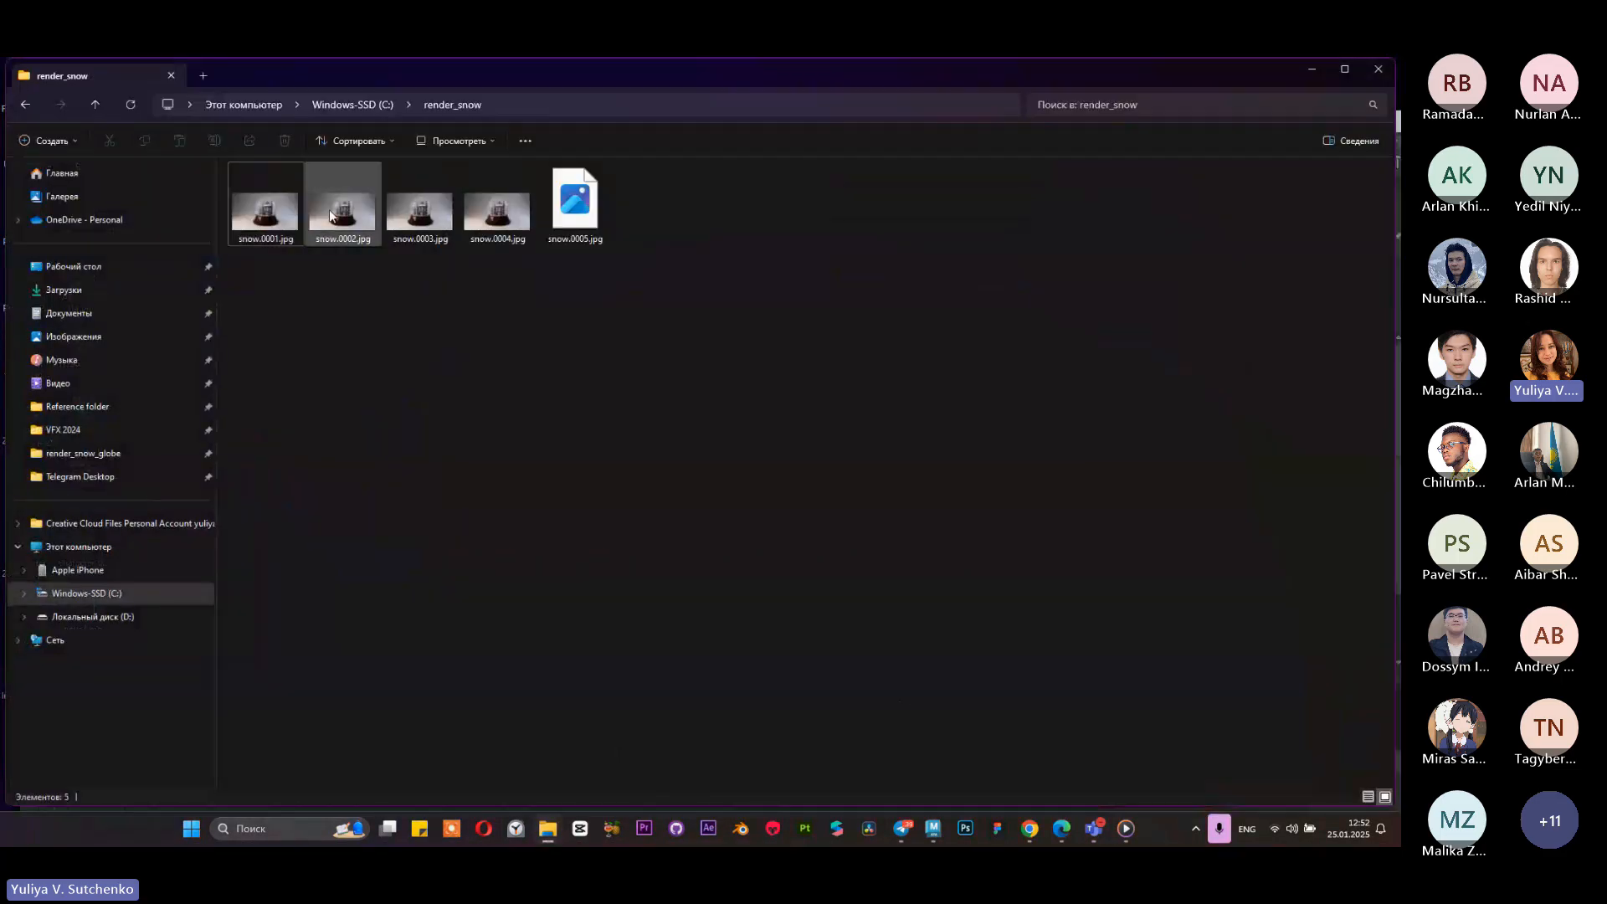
pyautogui.click(270, 193)
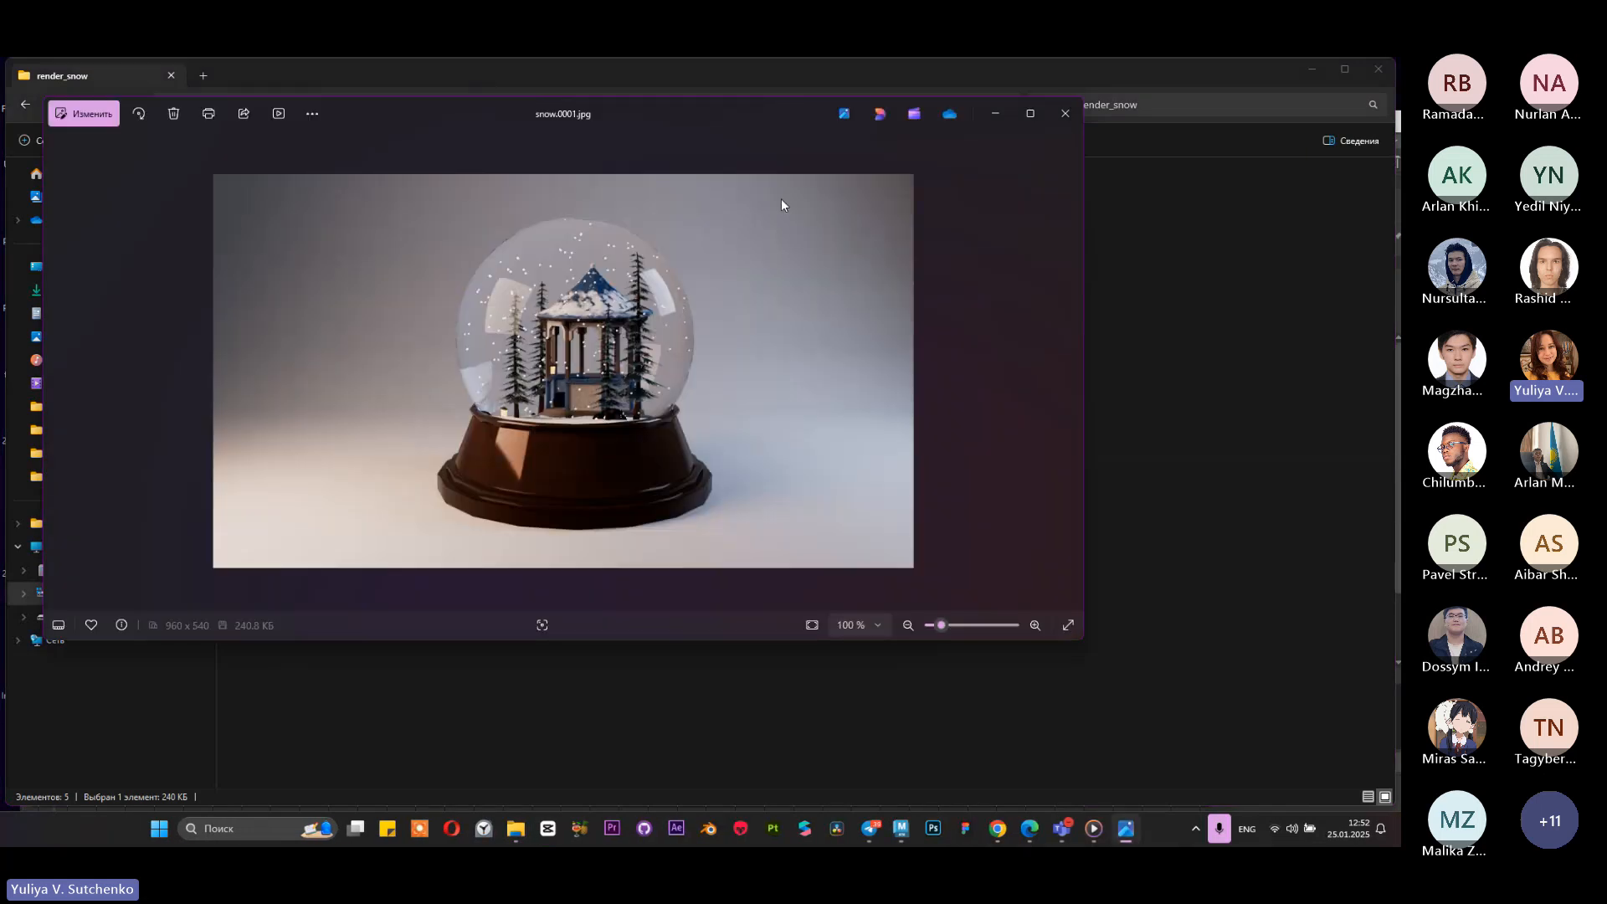
pyautogui.click(1056, 119)
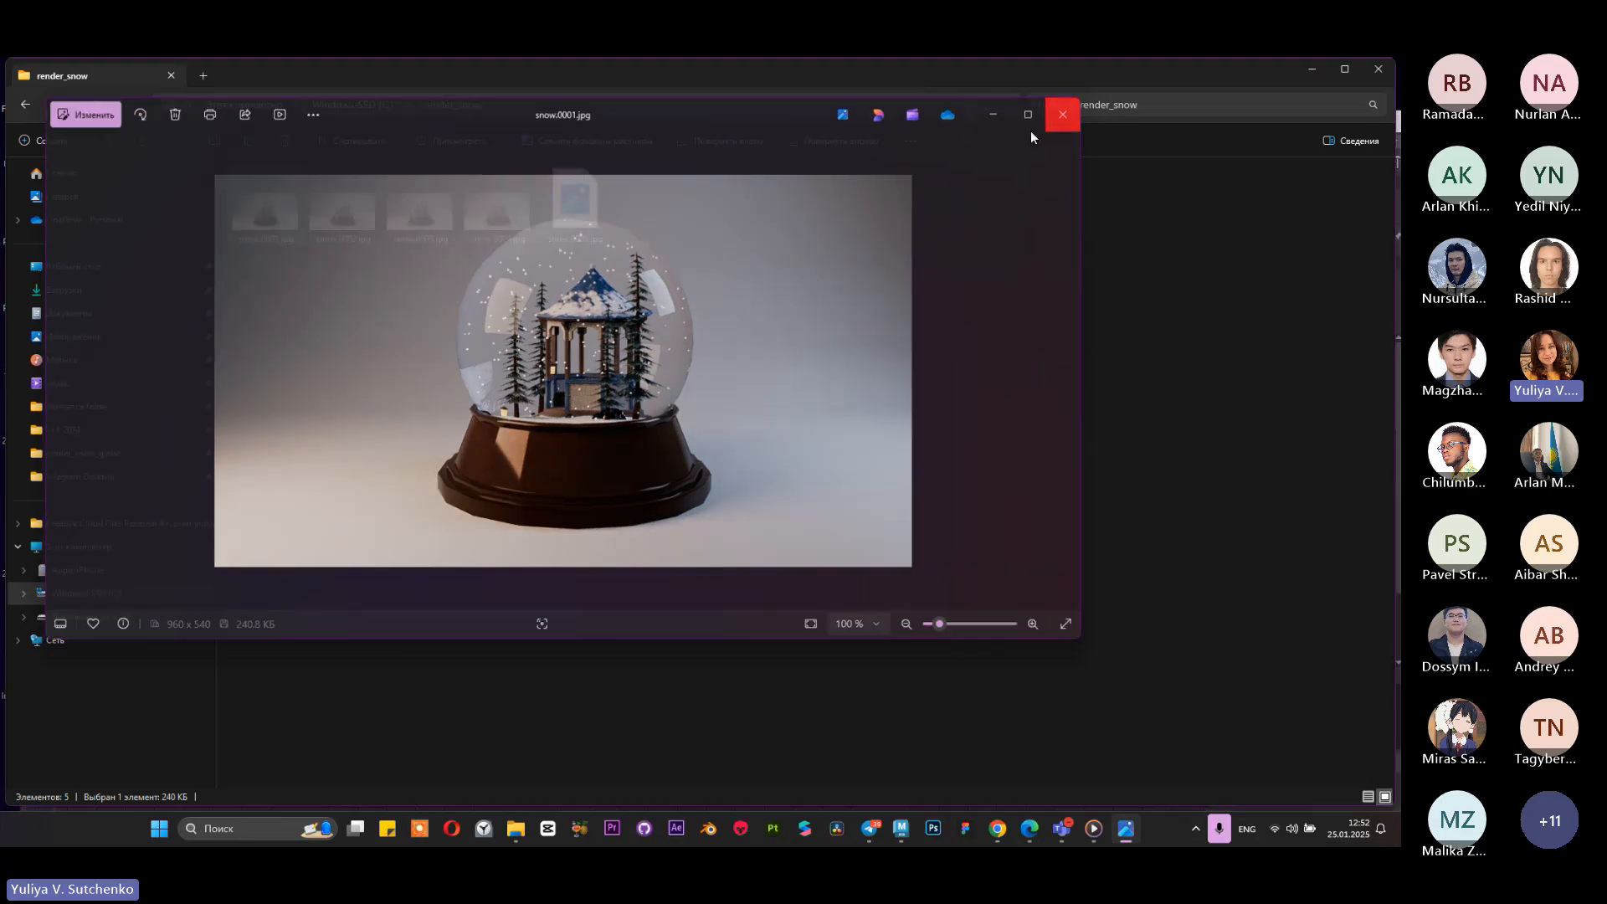
pyautogui.click(336, 199)
pyautogui.press('Return')
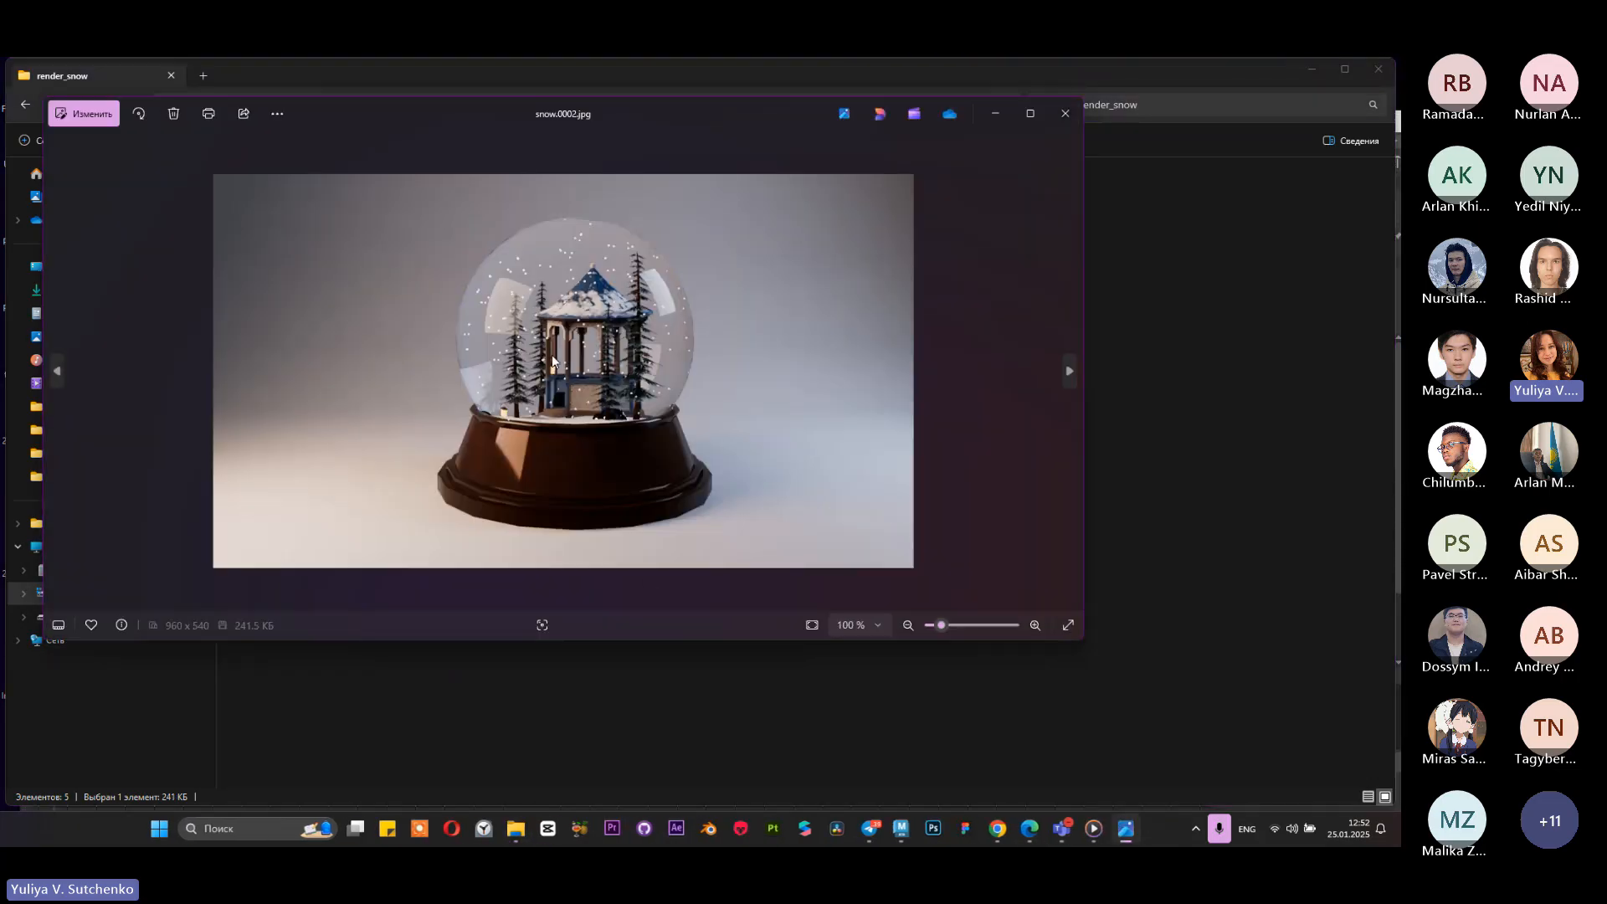
pyautogui.click(1064, 113)
# Step: Open snow.0003.jpg, flip through the rendered frames up to snow.0005.jpg to compare the snow, and close the viewer
pyautogui.click(420, 226)
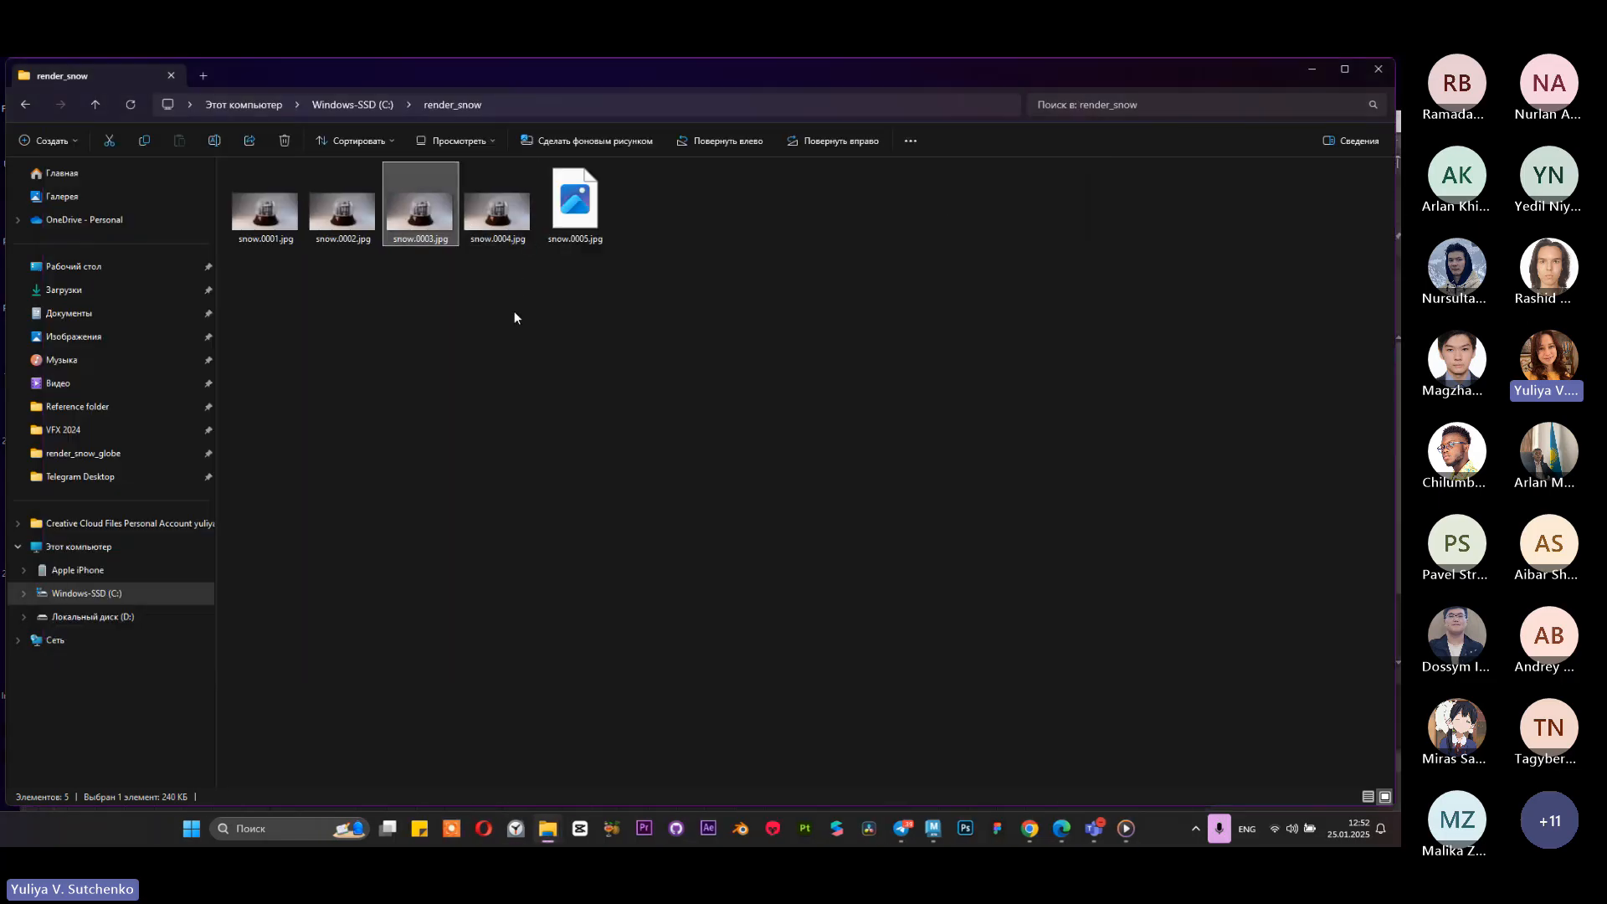
pyautogui.press('Return')
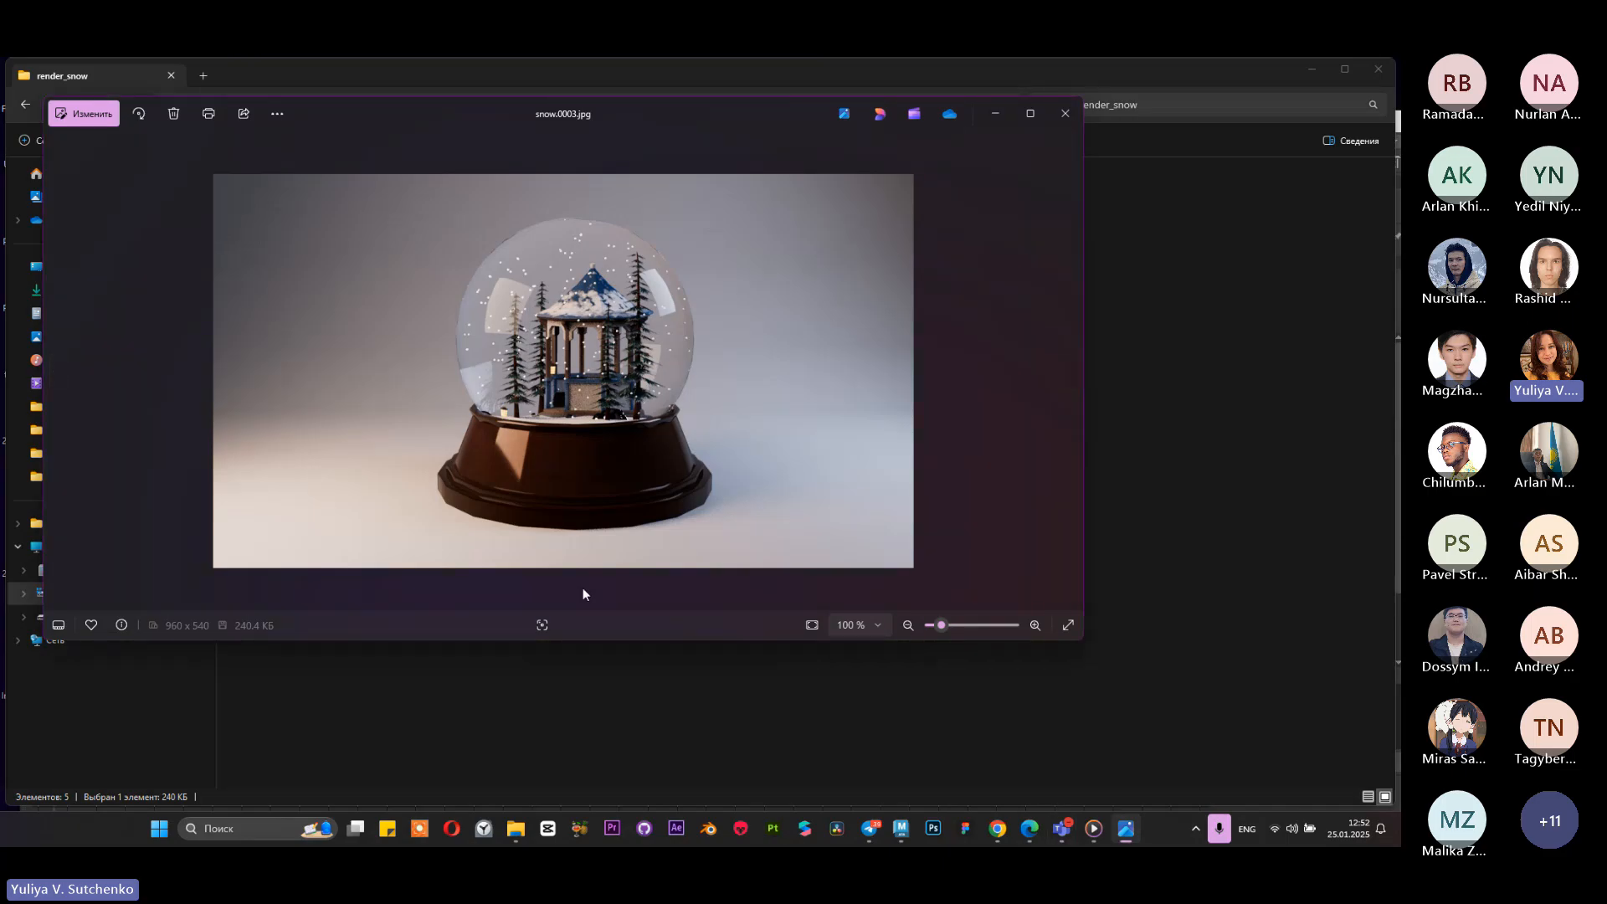
pyautogui.press('Left')
pyautogui.press('Left')
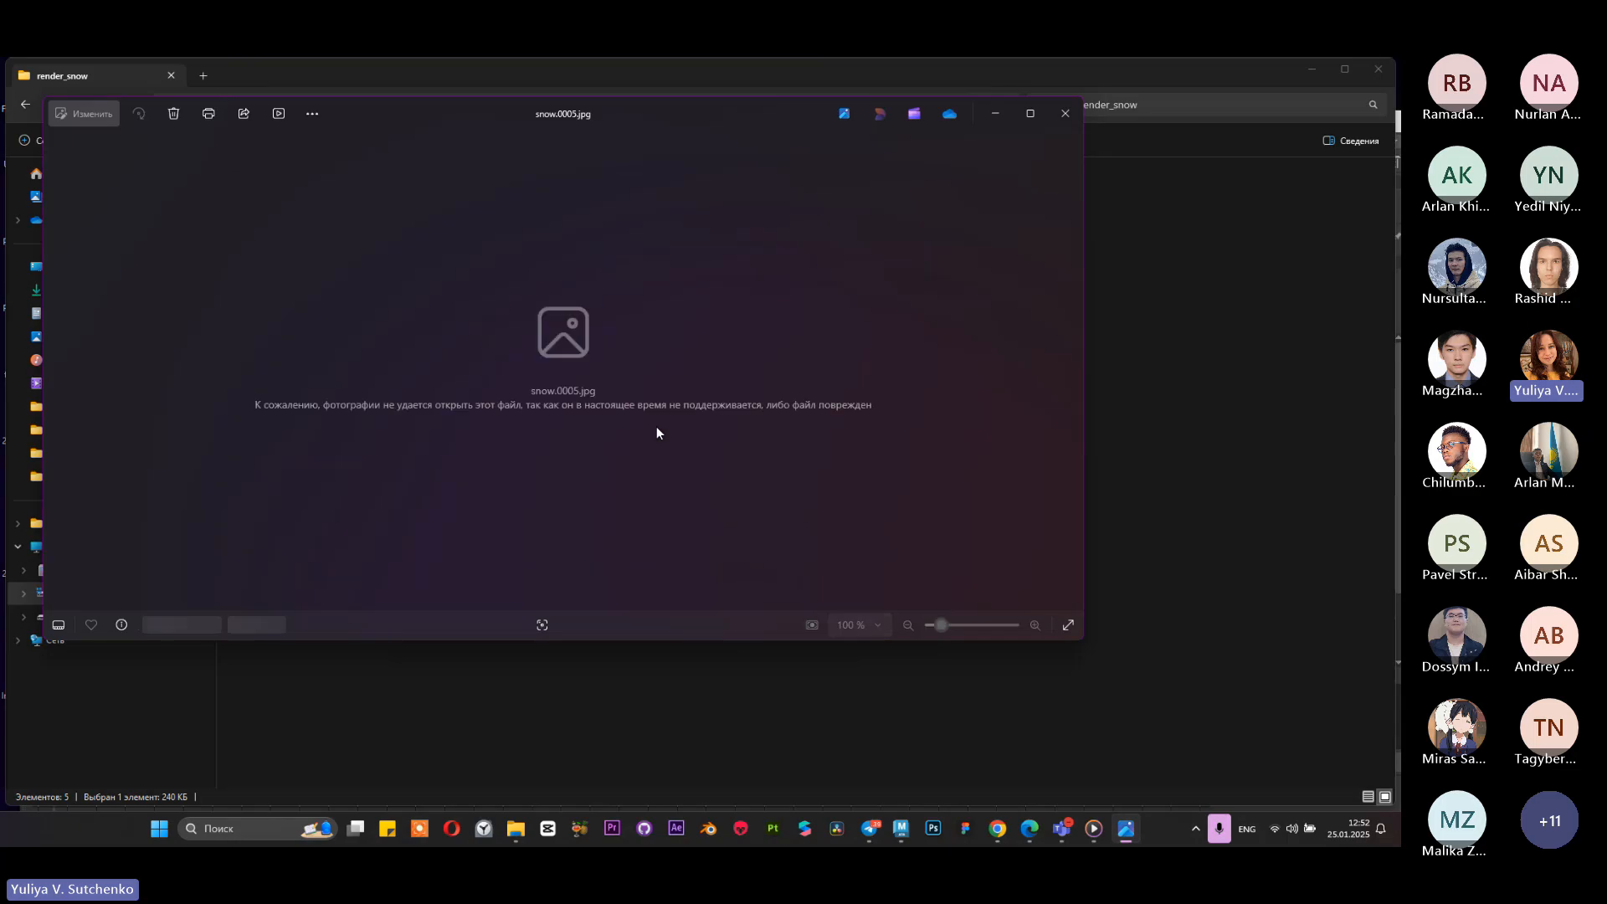
pyautogui.press('Left')
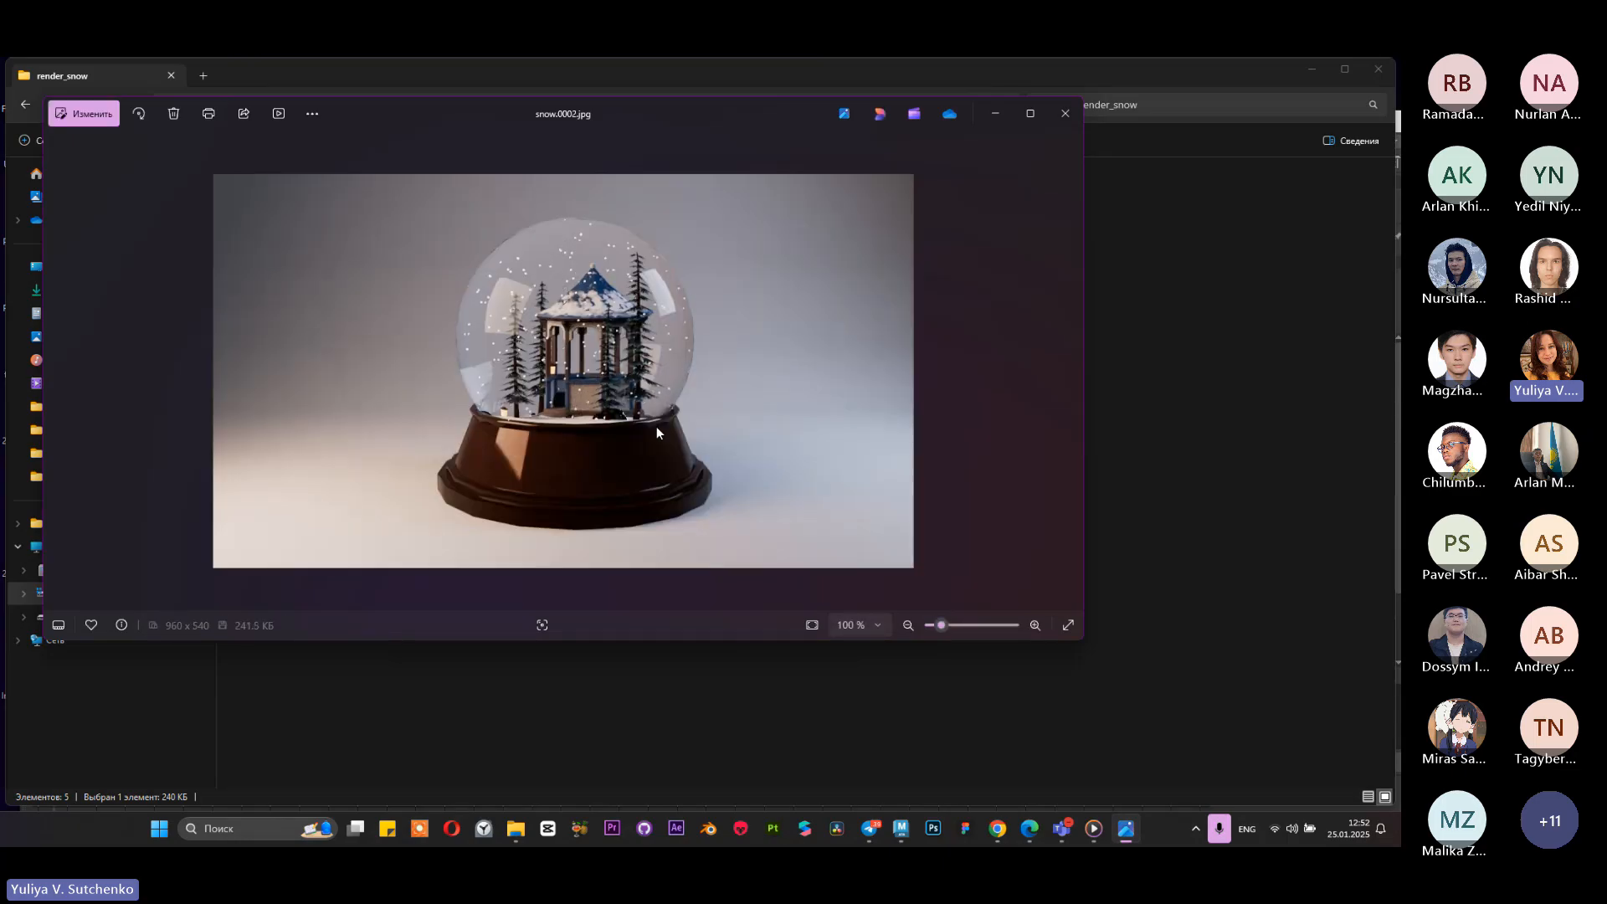
pyautogui.press('Right')
pyautogui.press('Right')
pyautogui.press('Right')
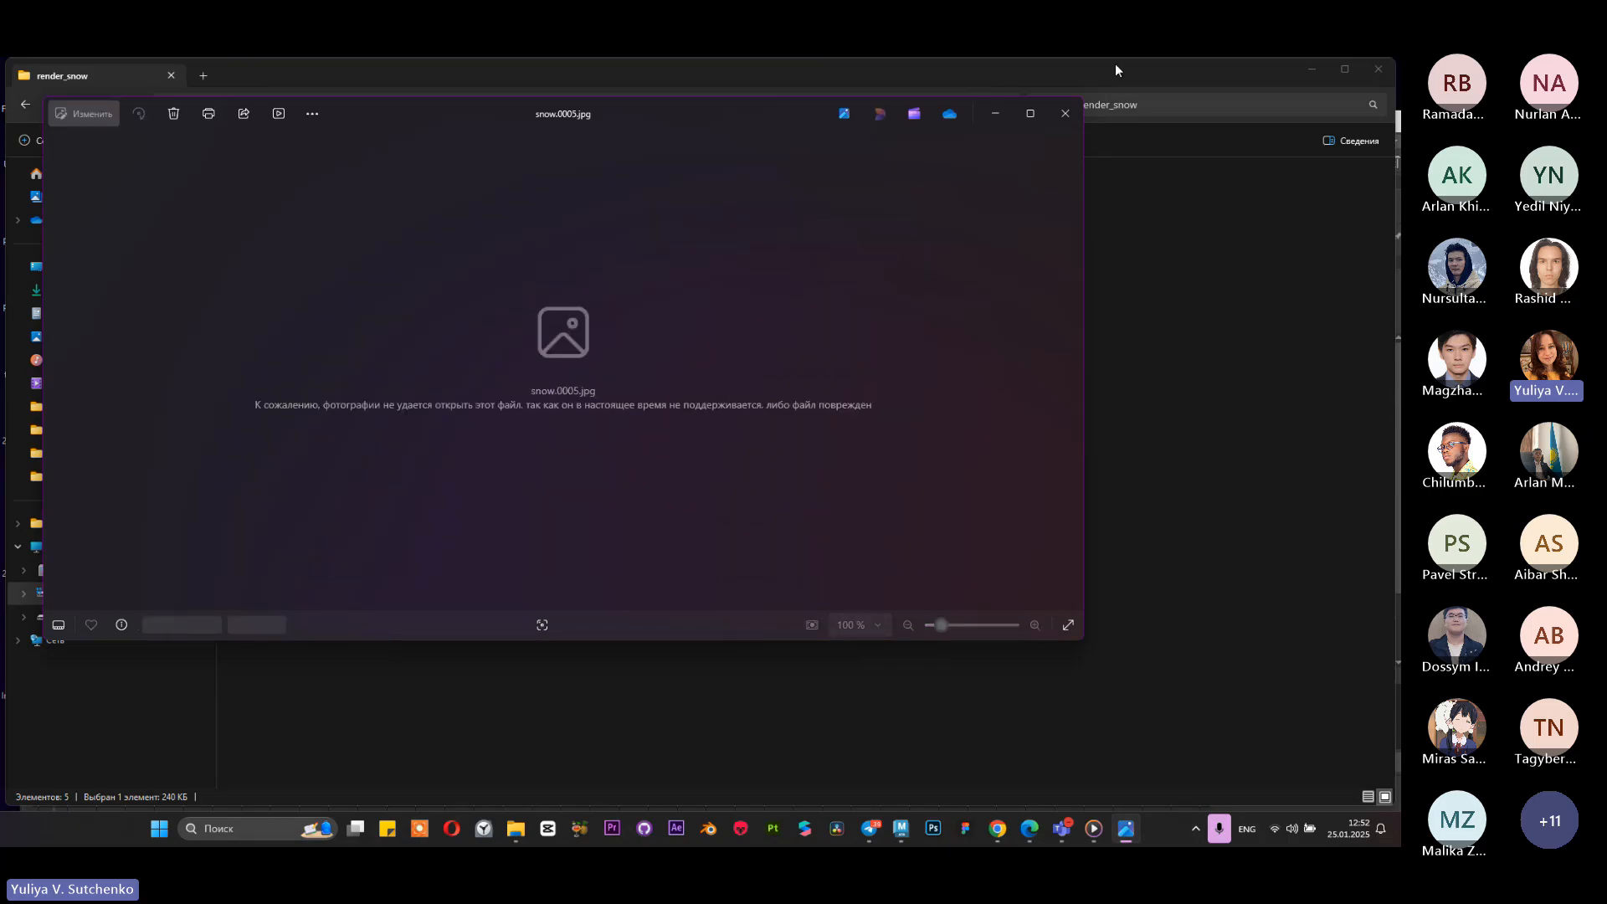
pyautogui.click(1063, 114)
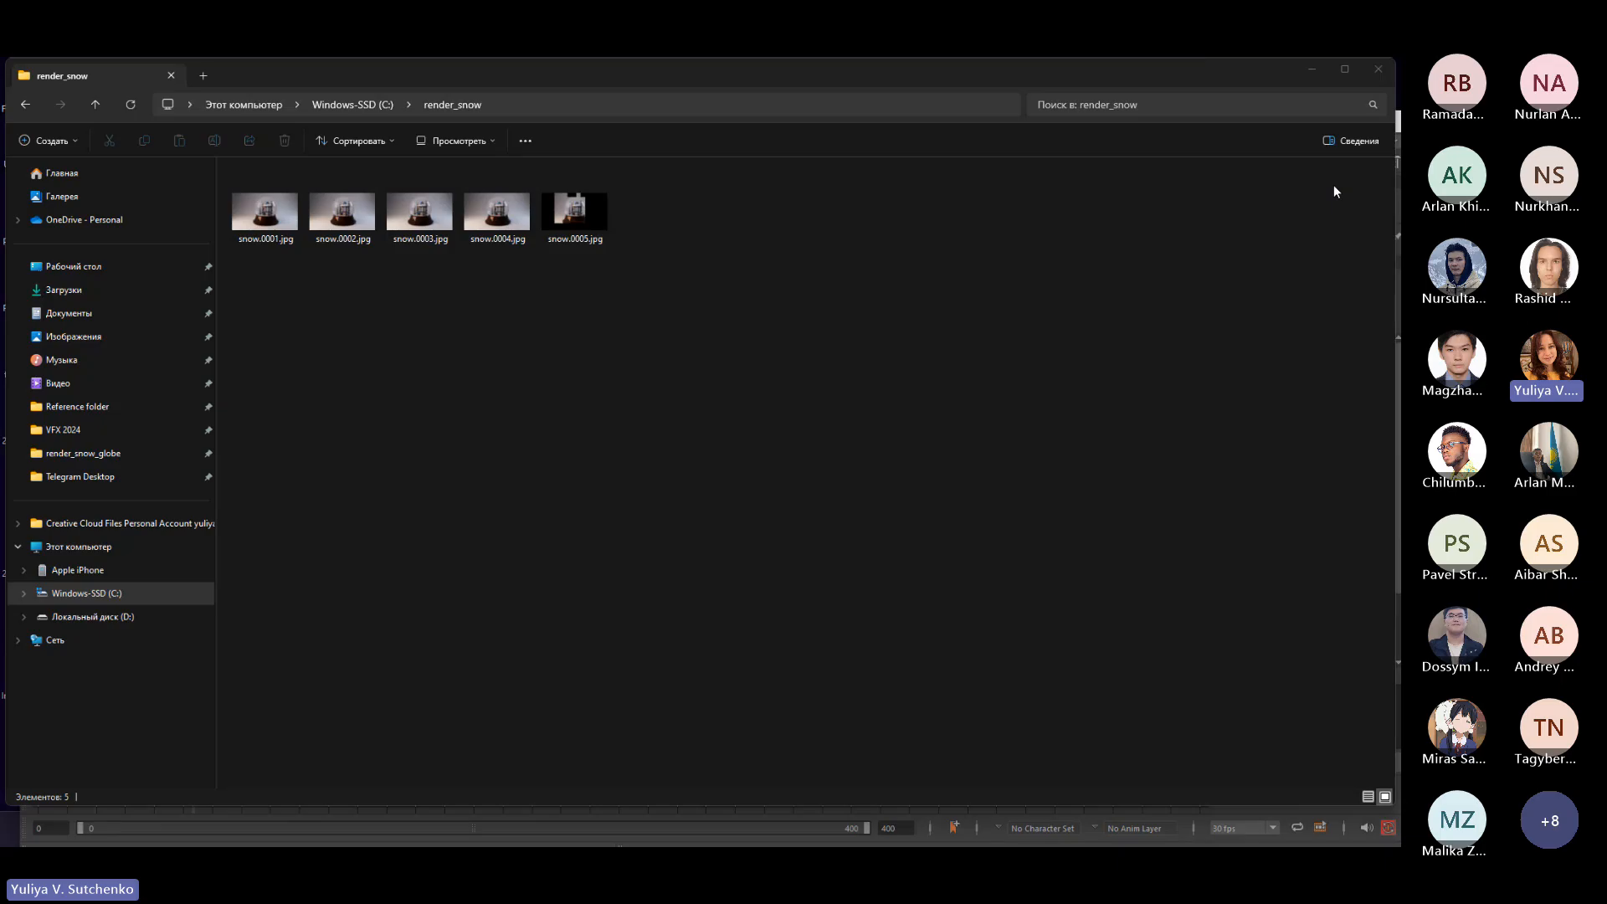
# Step: Switch to Maya, save the snow globe scene, and minimize its window
pyautogui.hotkey('alt', 'Tab')
pyautogui.hotkey('alt', 'Tab')
pyautogui.hotkey('alt', 'Tab')
pyautogui.hotkey('alt', 'Tab')
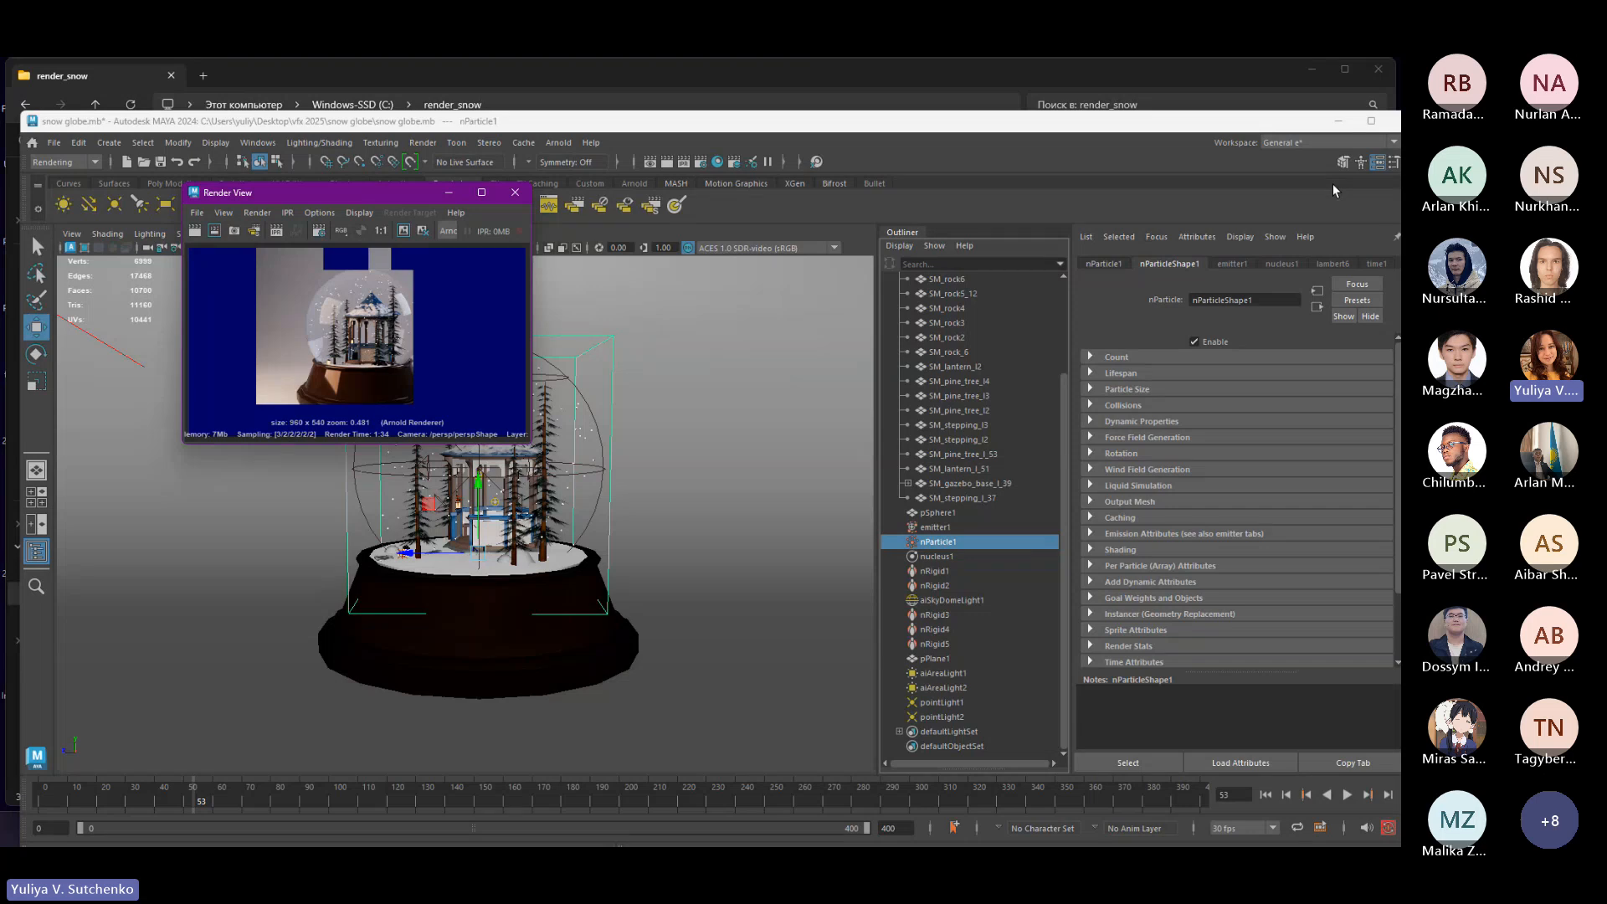
pyautogui.hotkey('ctrl', 's')
pyautogui.scroll(-2, 713, 481)
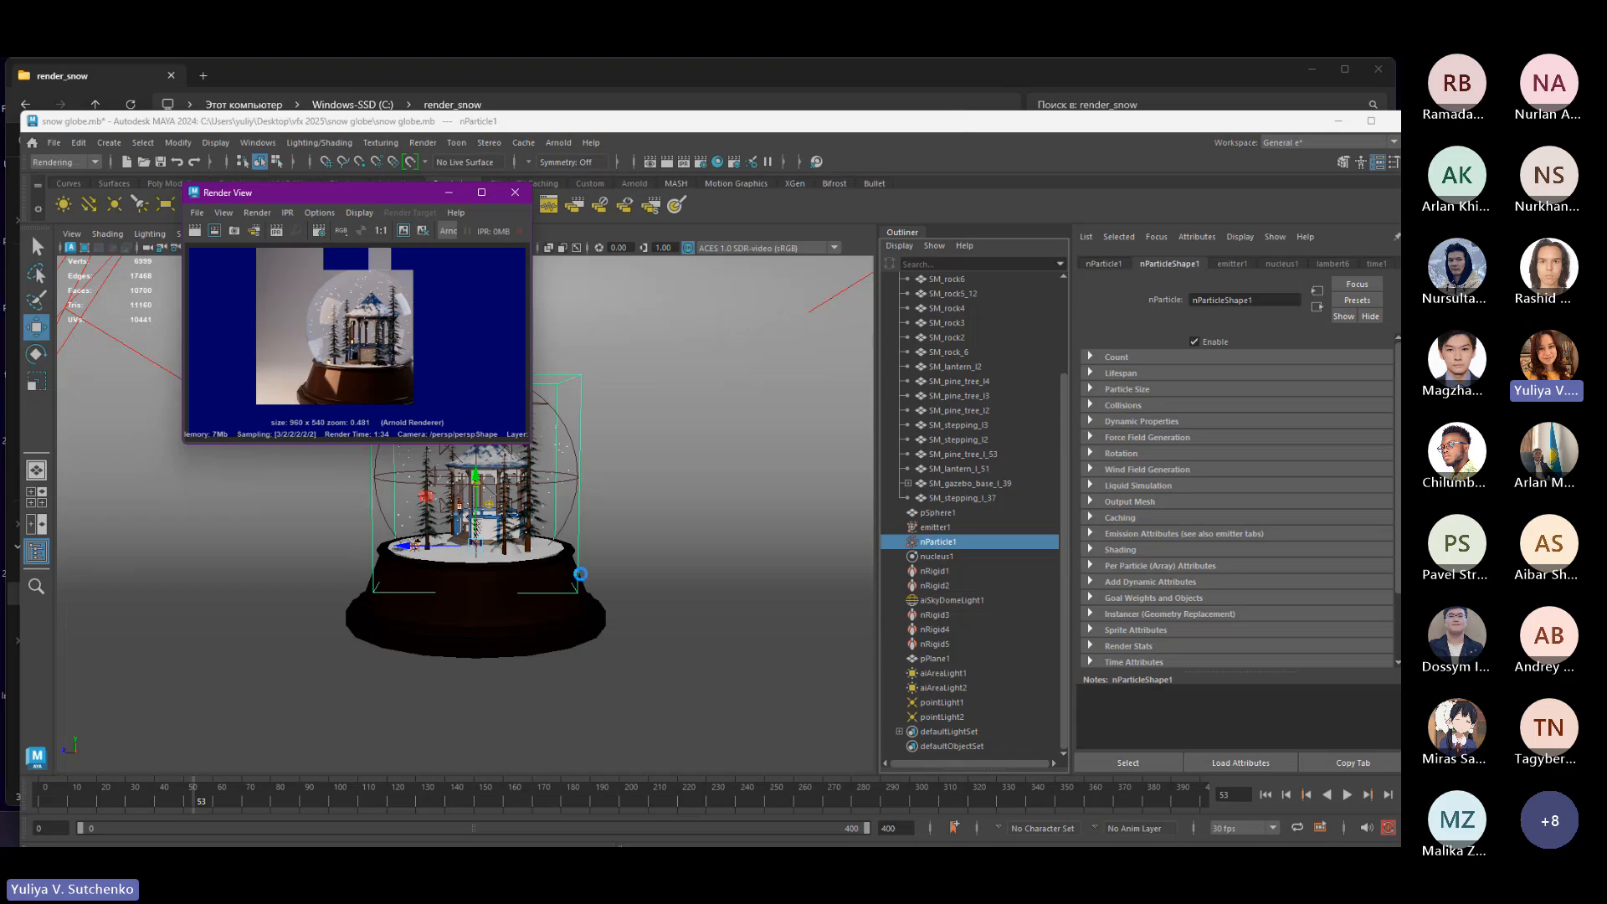
pyautogui.moveTo(1418, 127); pyautogui.dragTo(1336, 128)
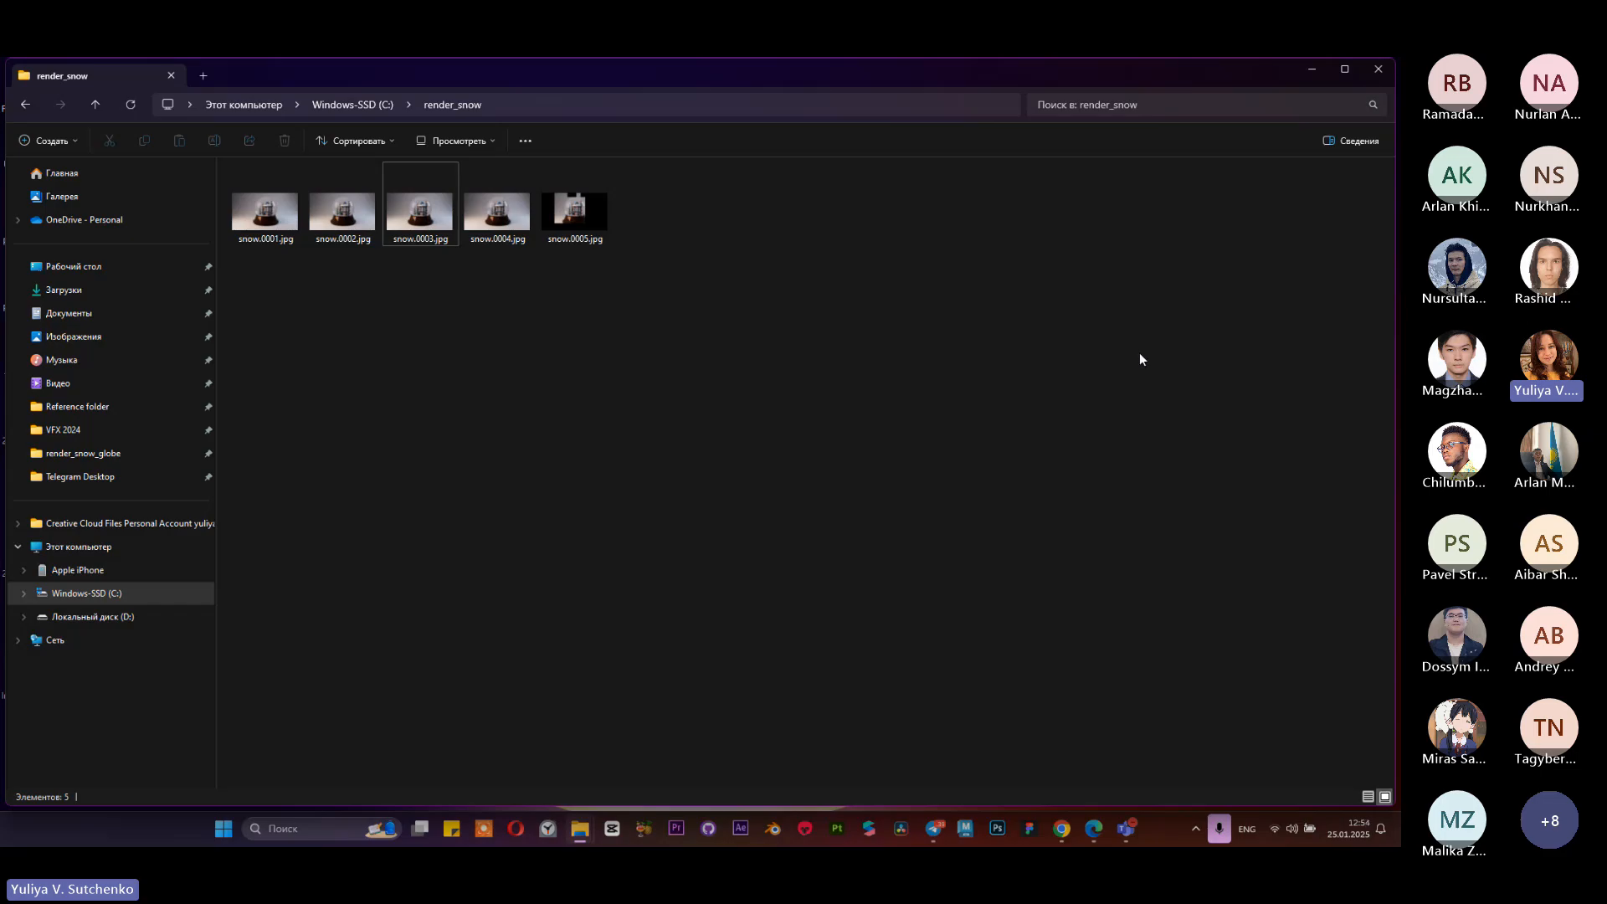
# Step: Close all open File Explorer windows and bring the Teams meeting window to the front
pyautogui.click(1376, 69)
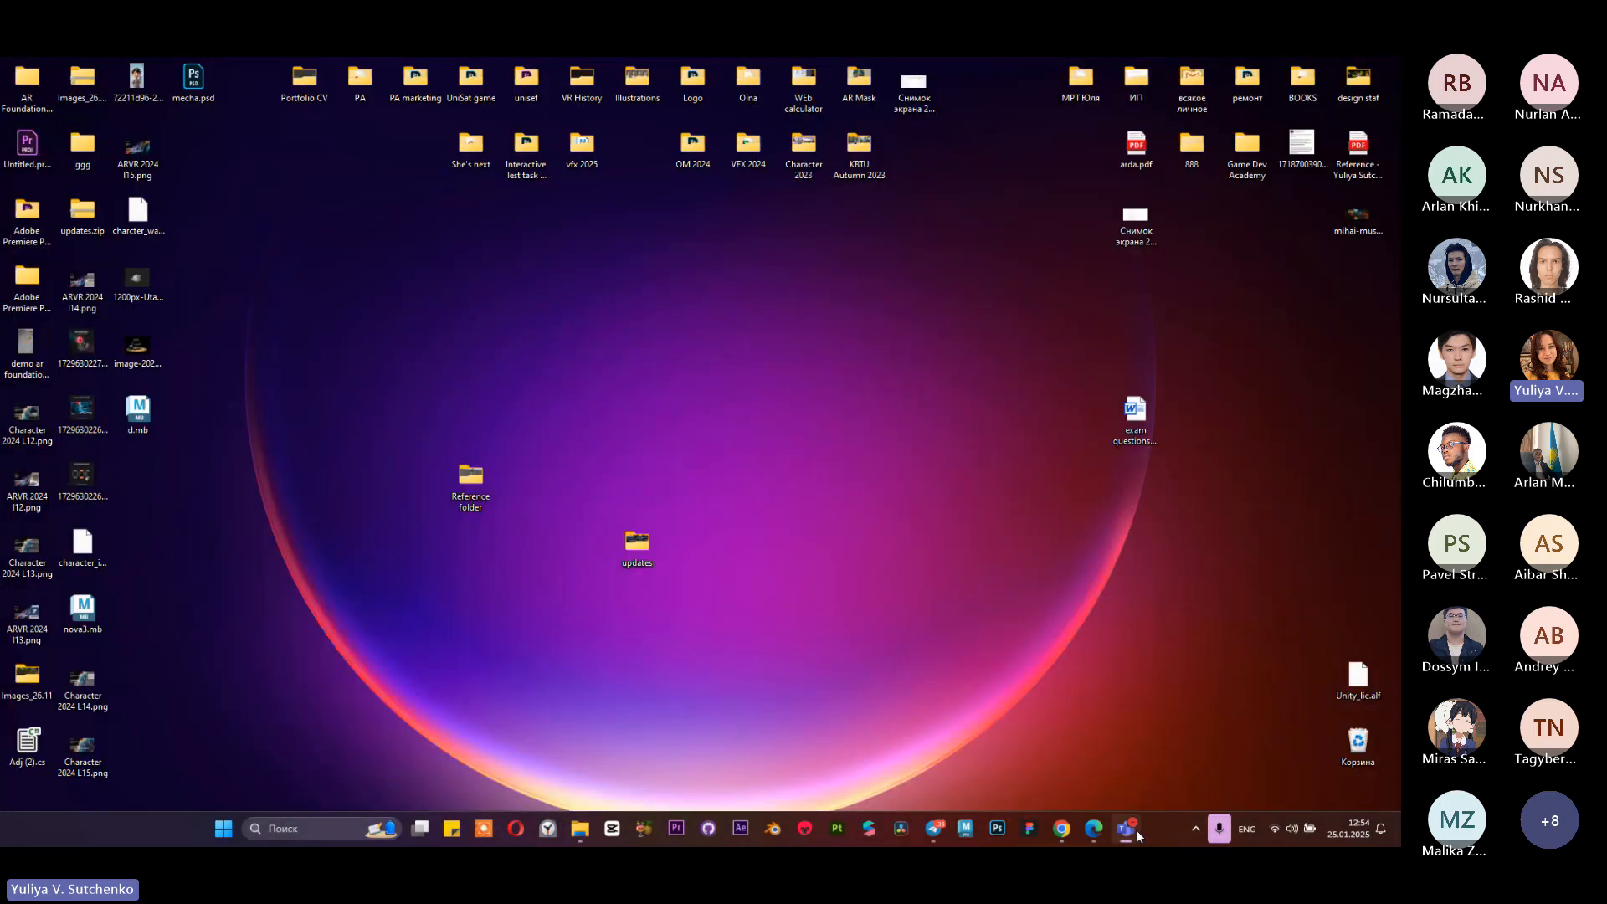
pyautogui.moveTo(1126, 828)
pyautogui.click(1051, 746)
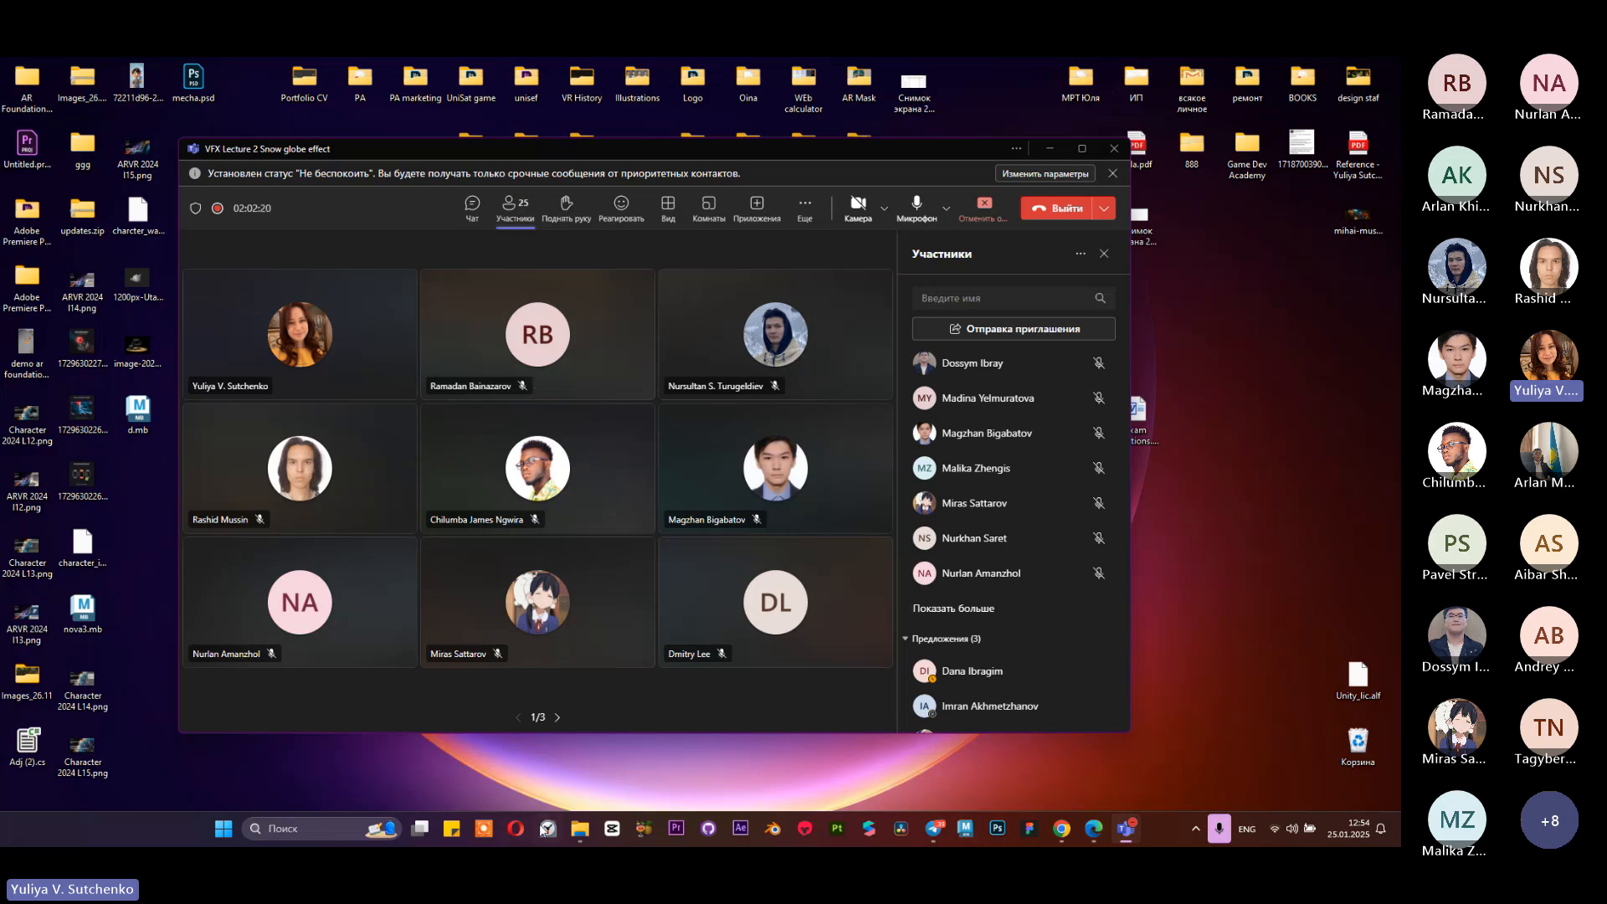
pyautogui.click(580, 828)
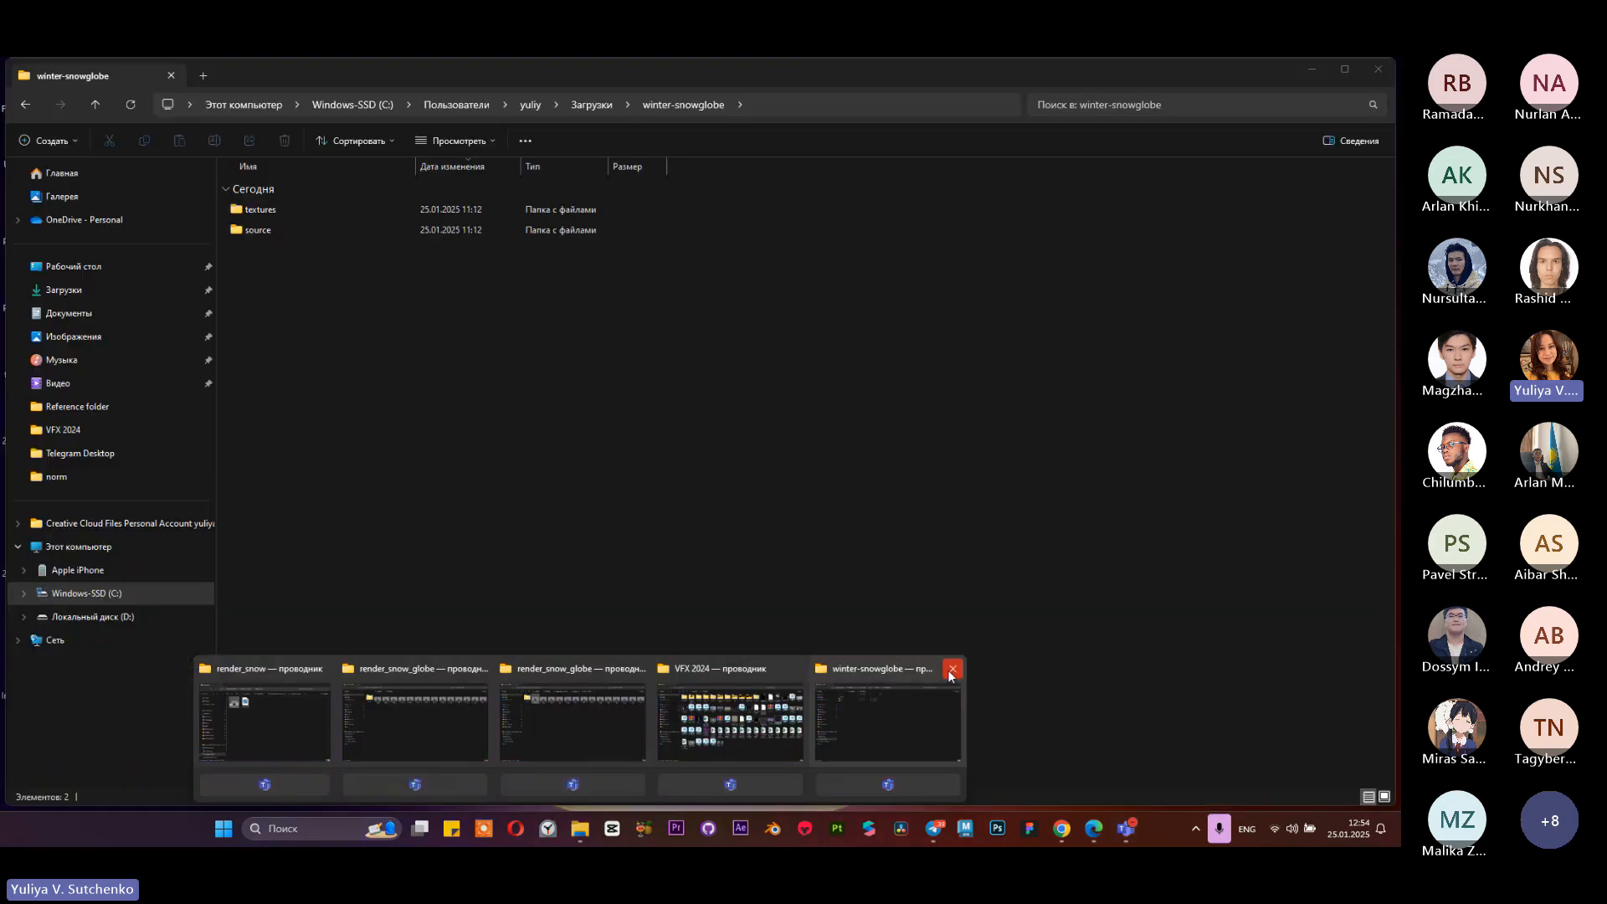
pyautogui.click(952, 668)
pyautogui.click(879, 668)
pyautogui.click(793, 669)
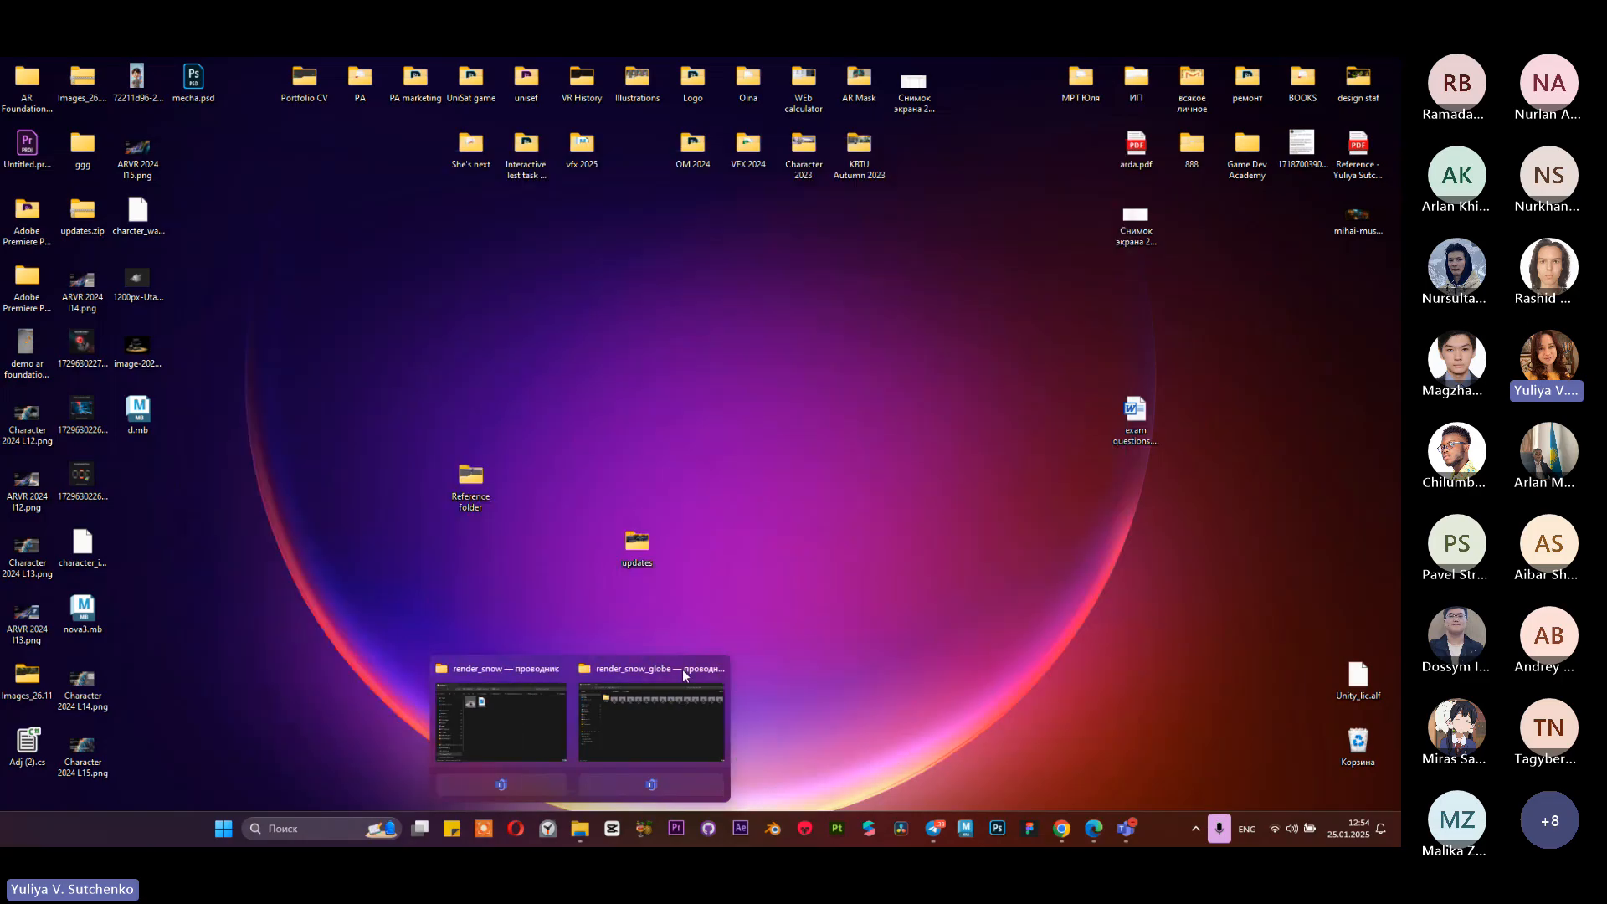
pyautogui.click(715, 668)
pyautogui.click(637, 668)
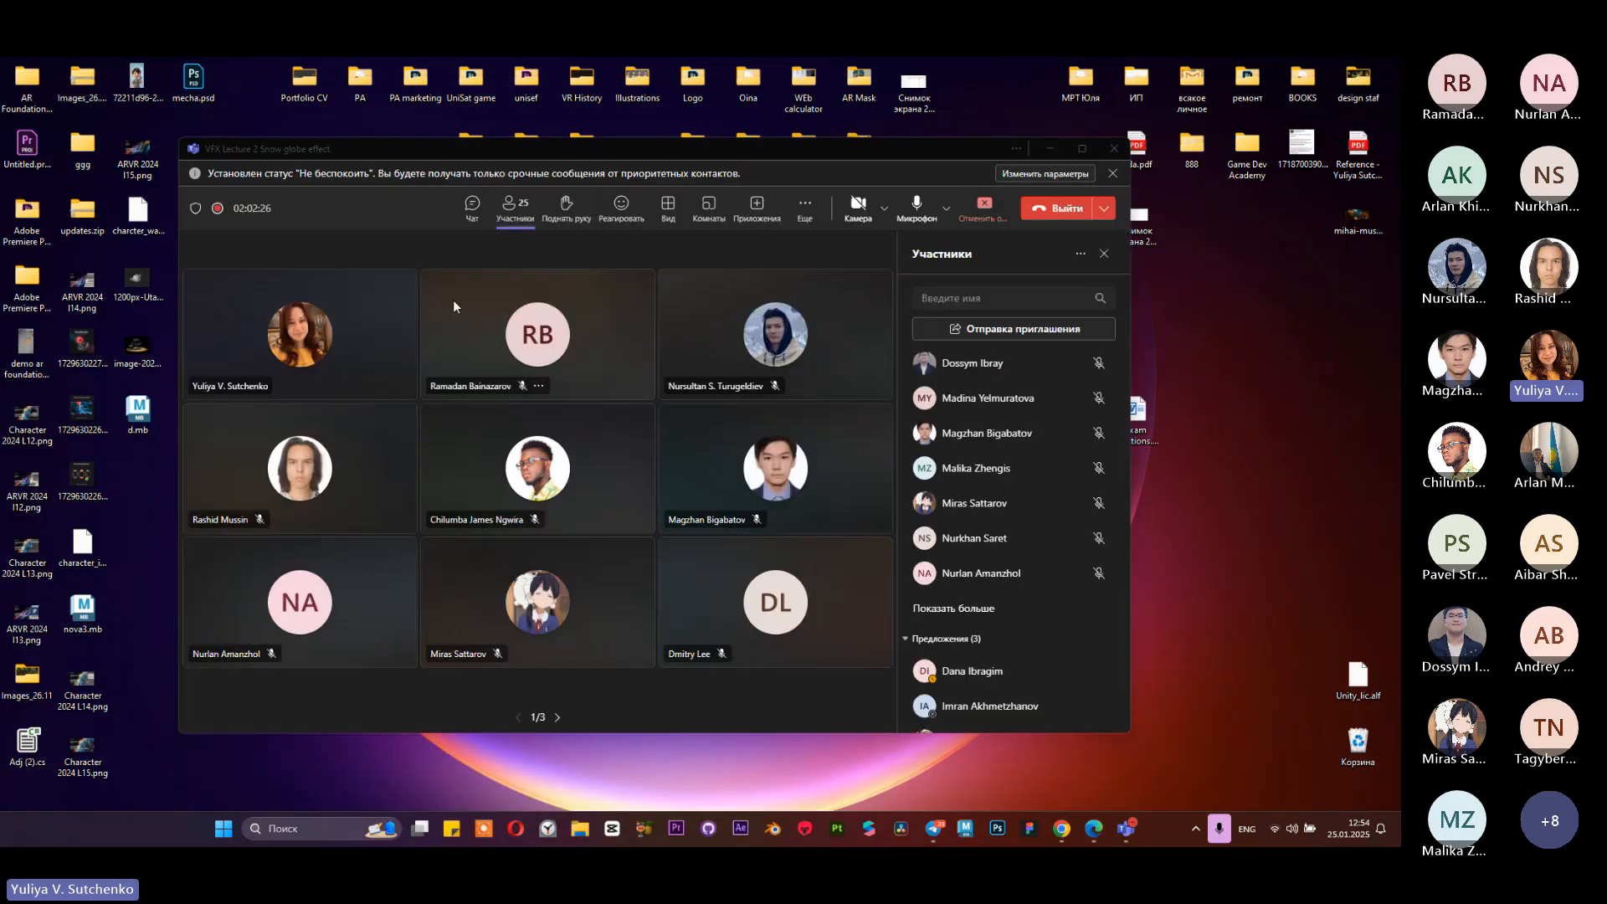
# Step: Open the vfx 2025 folder from the desktop, look through its snow globe project folder, and minimize the window
pyautogui.moveTo(881, 146); pyautogui.dragTo(1096, 318)
pyautogui.doubleClick(581, 149)
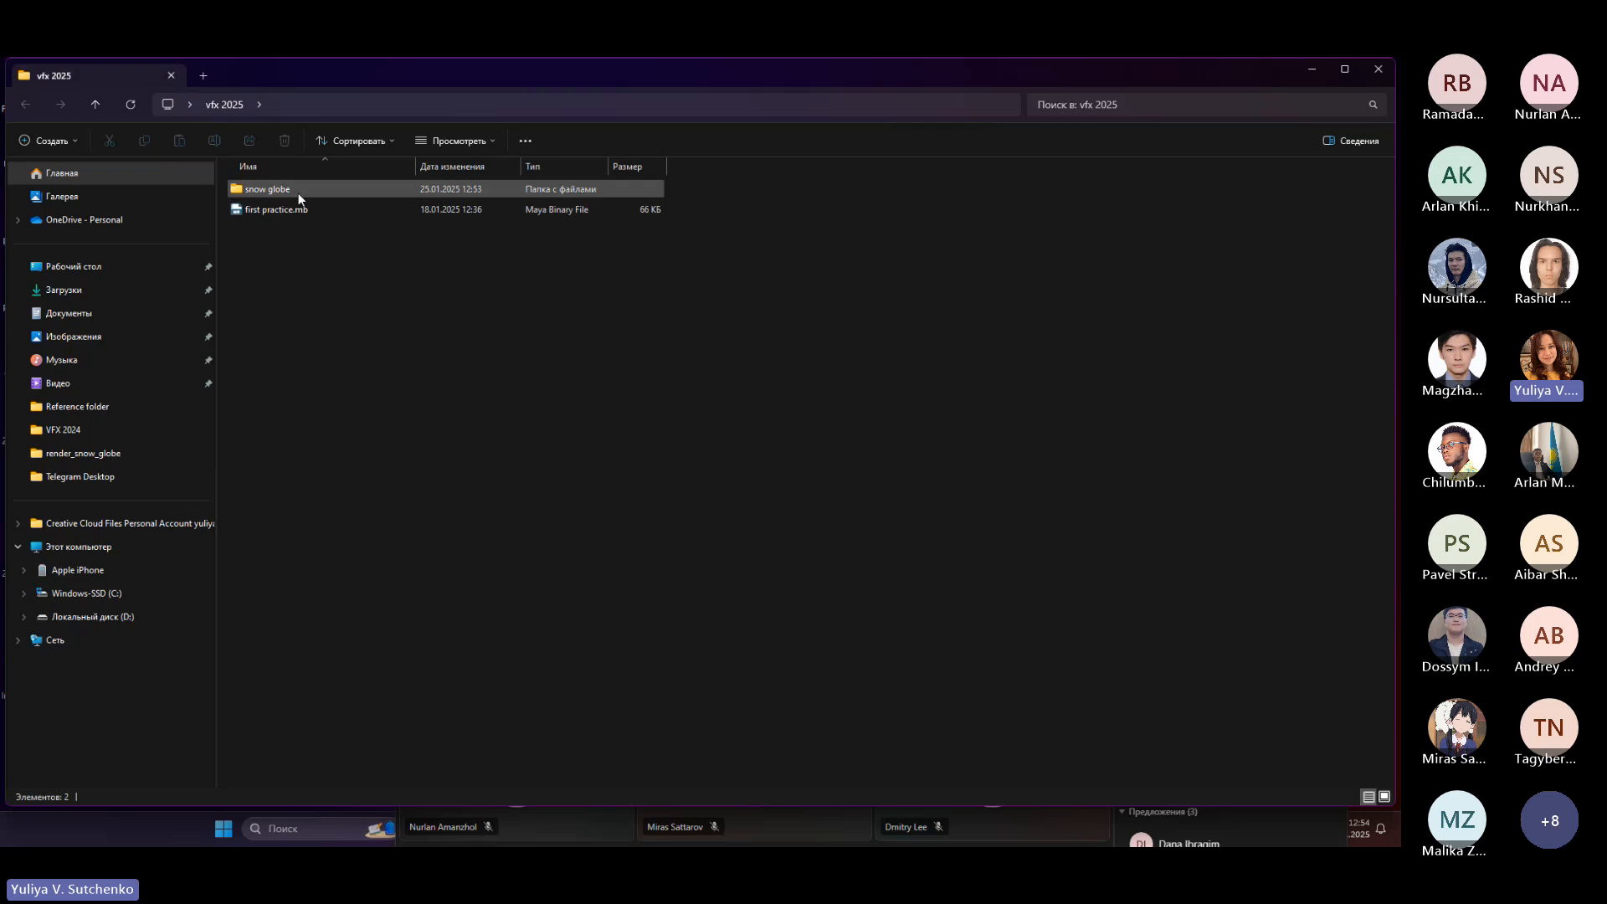
pyautogui.doubleClick(294, 191)
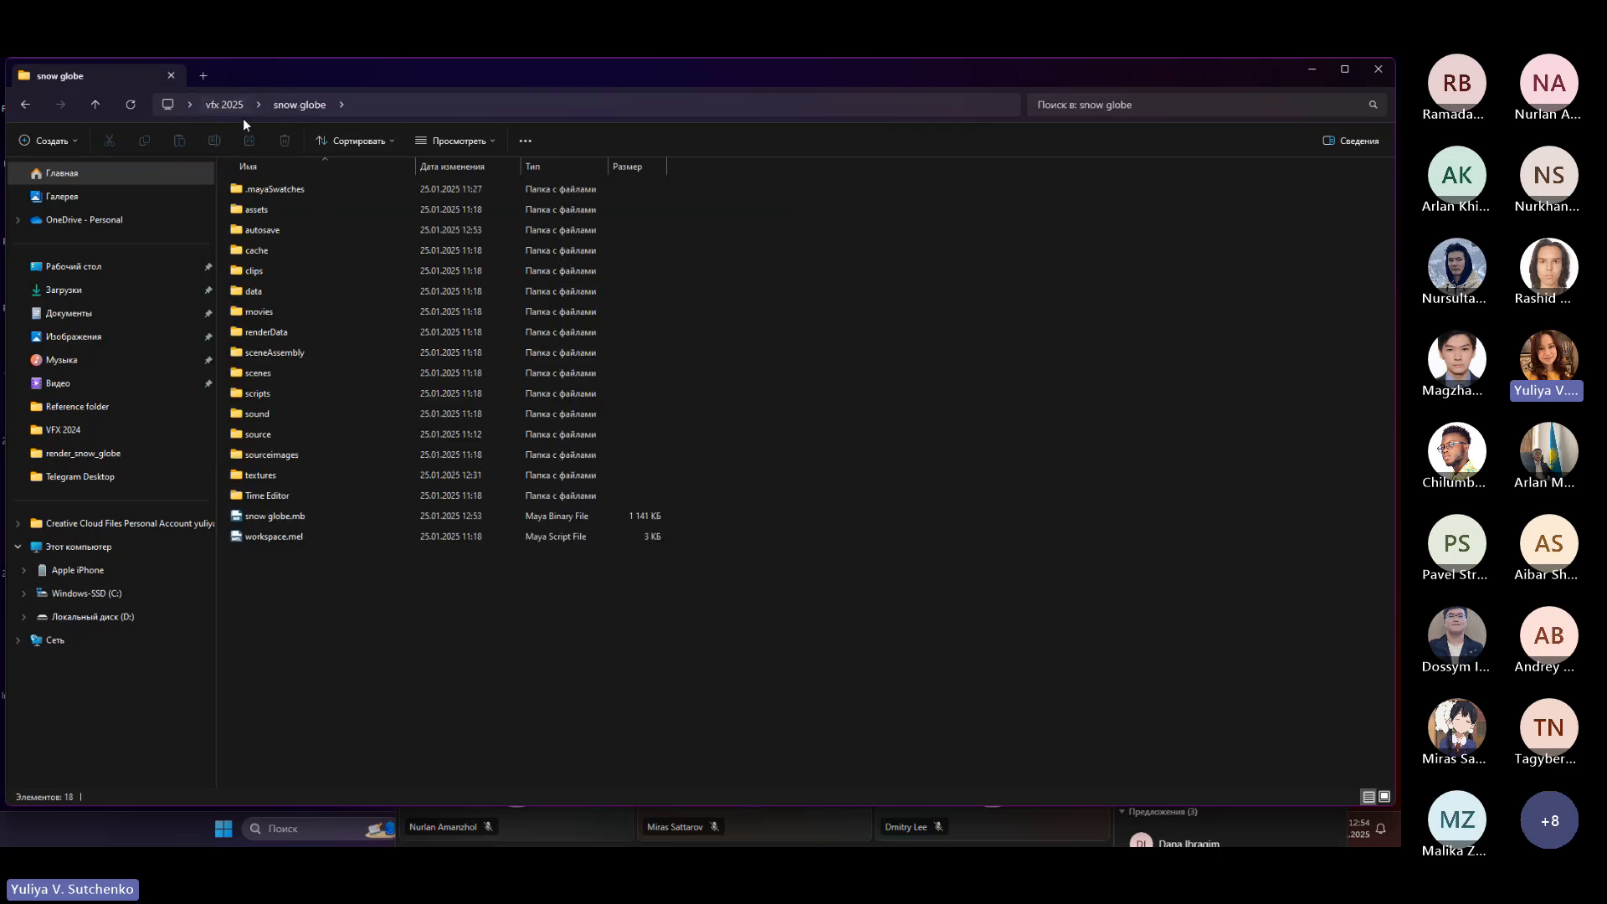
pyautogui.click(224, 105)
pyautogui.rightClick(276, 188)
pyautogui.click(261, 286)
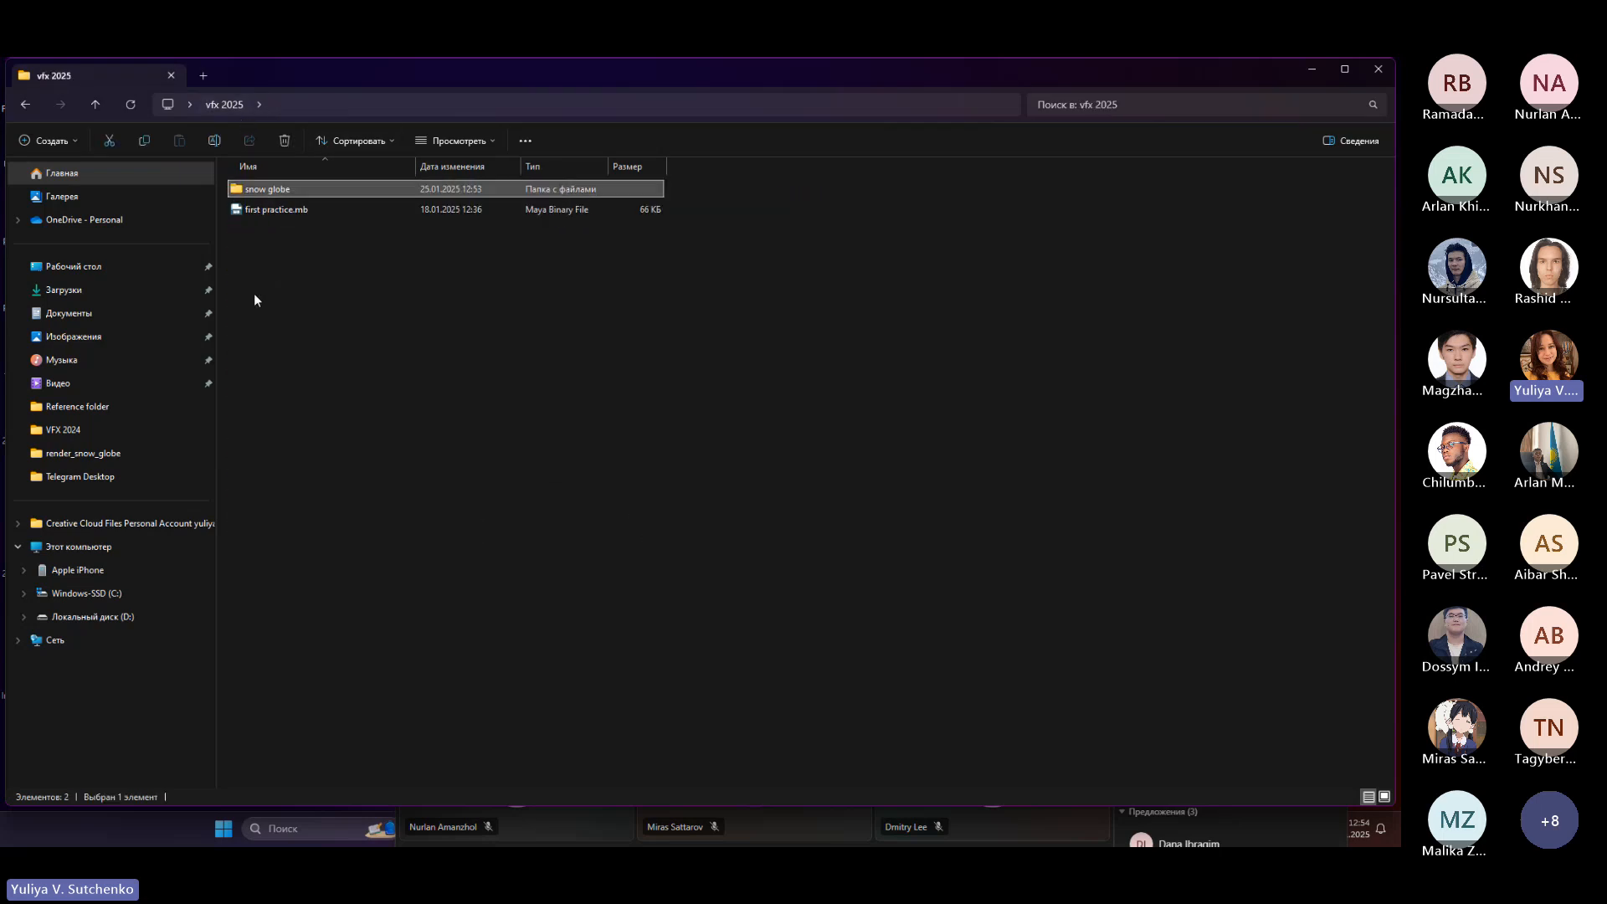
pyautogui.moveTo(1277, 66); pyautogui.dragTo(1245, 115)
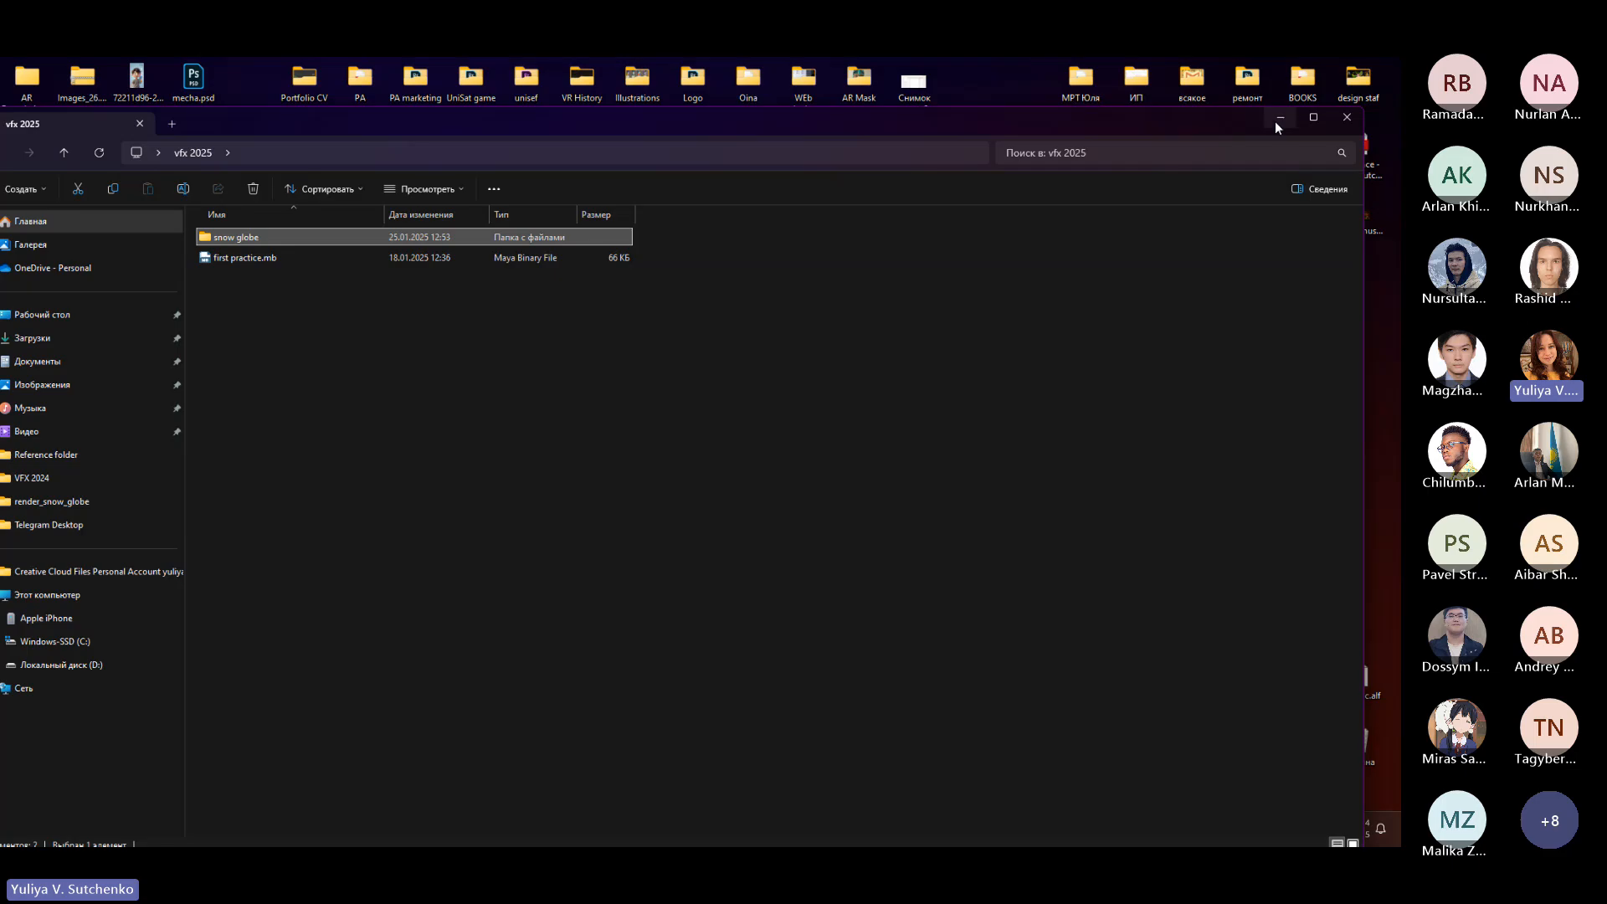
pyautogui.click(1280, 118)
# Step: Open the VFX 2024 folder from the desktop, open the example video Snow Globe.mp4, and close the player
pyautogui.moveTo(1059, 431); pyautogui.dragTo(869, 219)
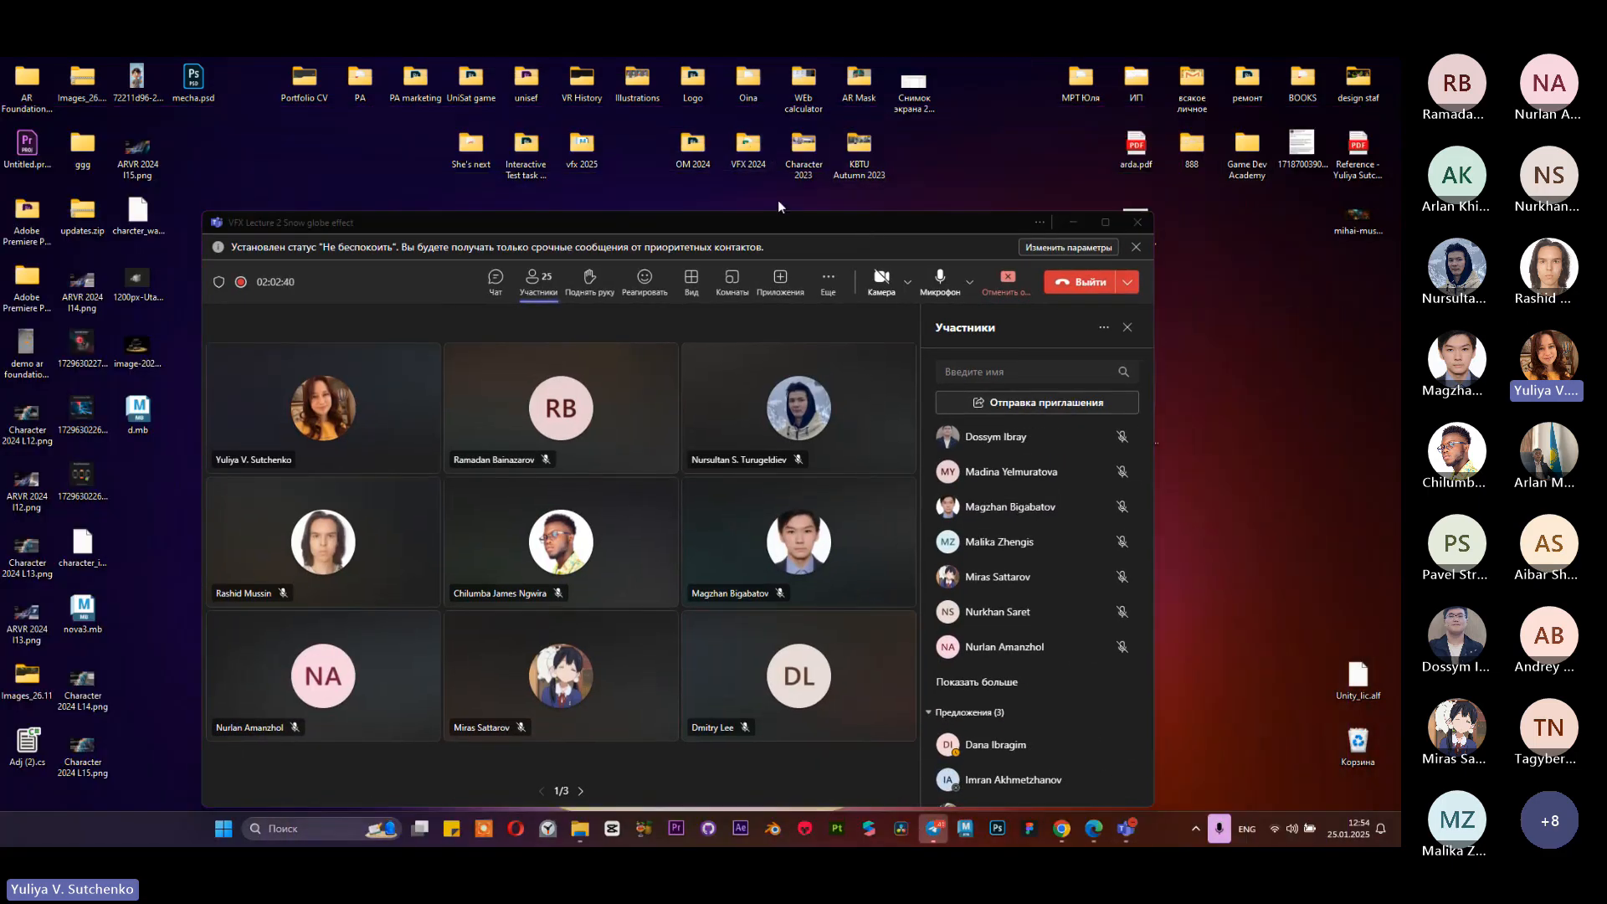
pyautogui.doubleClick(748, 149)
pyautogui.doubleClick(1084, 418)
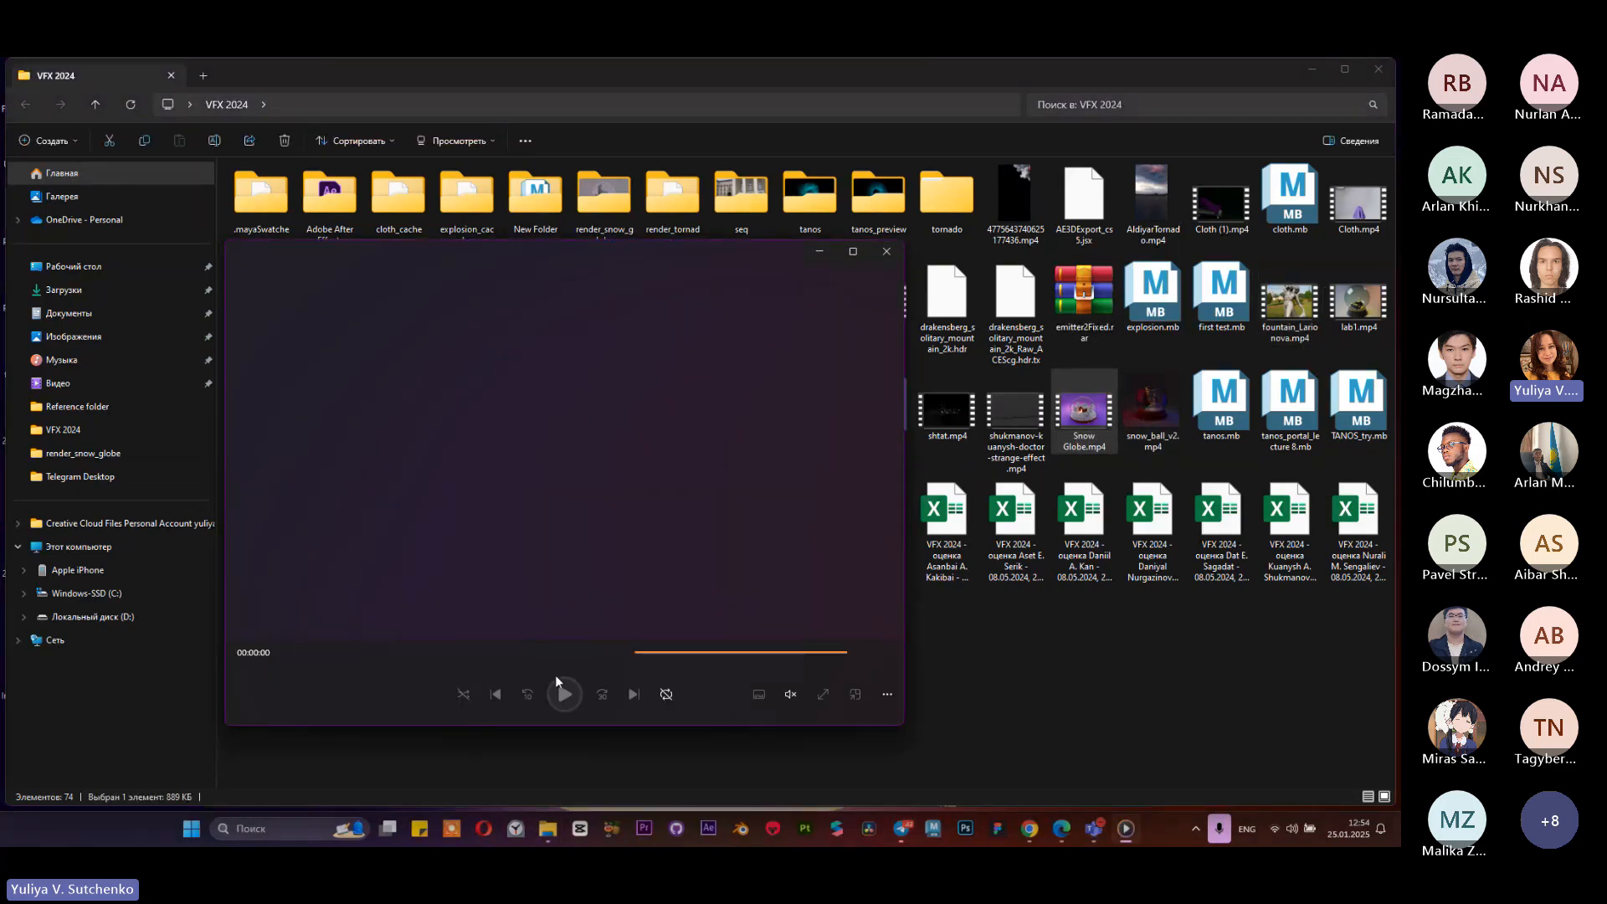
pyautogui.click(885, 252)
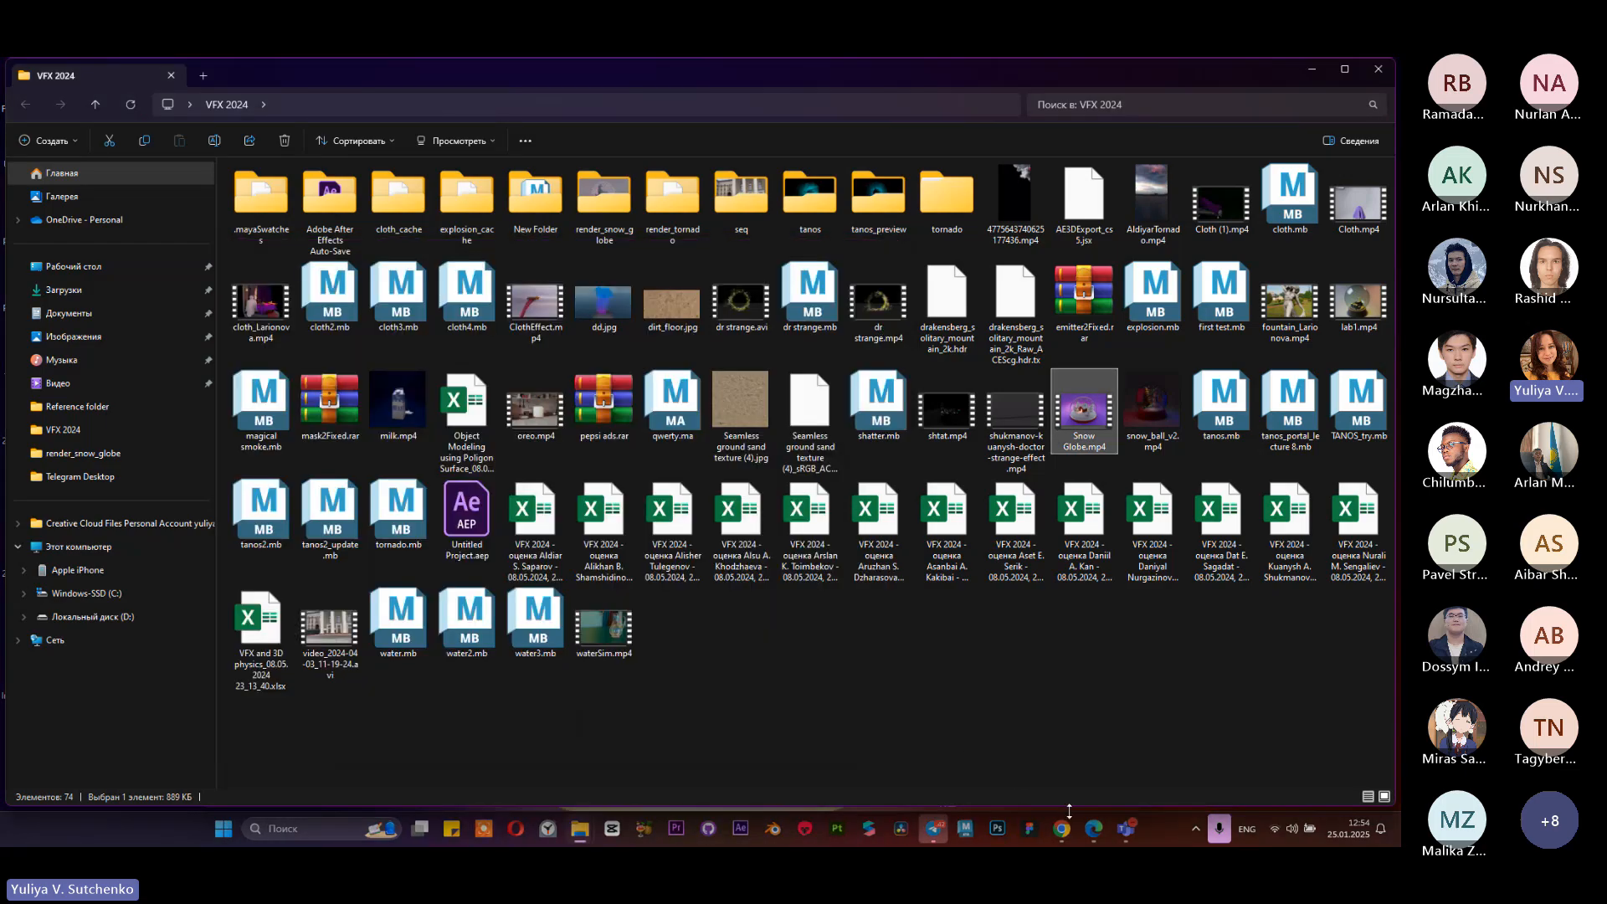
# Step: Switch to Chrome, show the lab 1 magic snow globe grade column in the VFX 2025 spreadsheet, and return to the meeting
pyautogui.hotkey('alt', 'Tab')
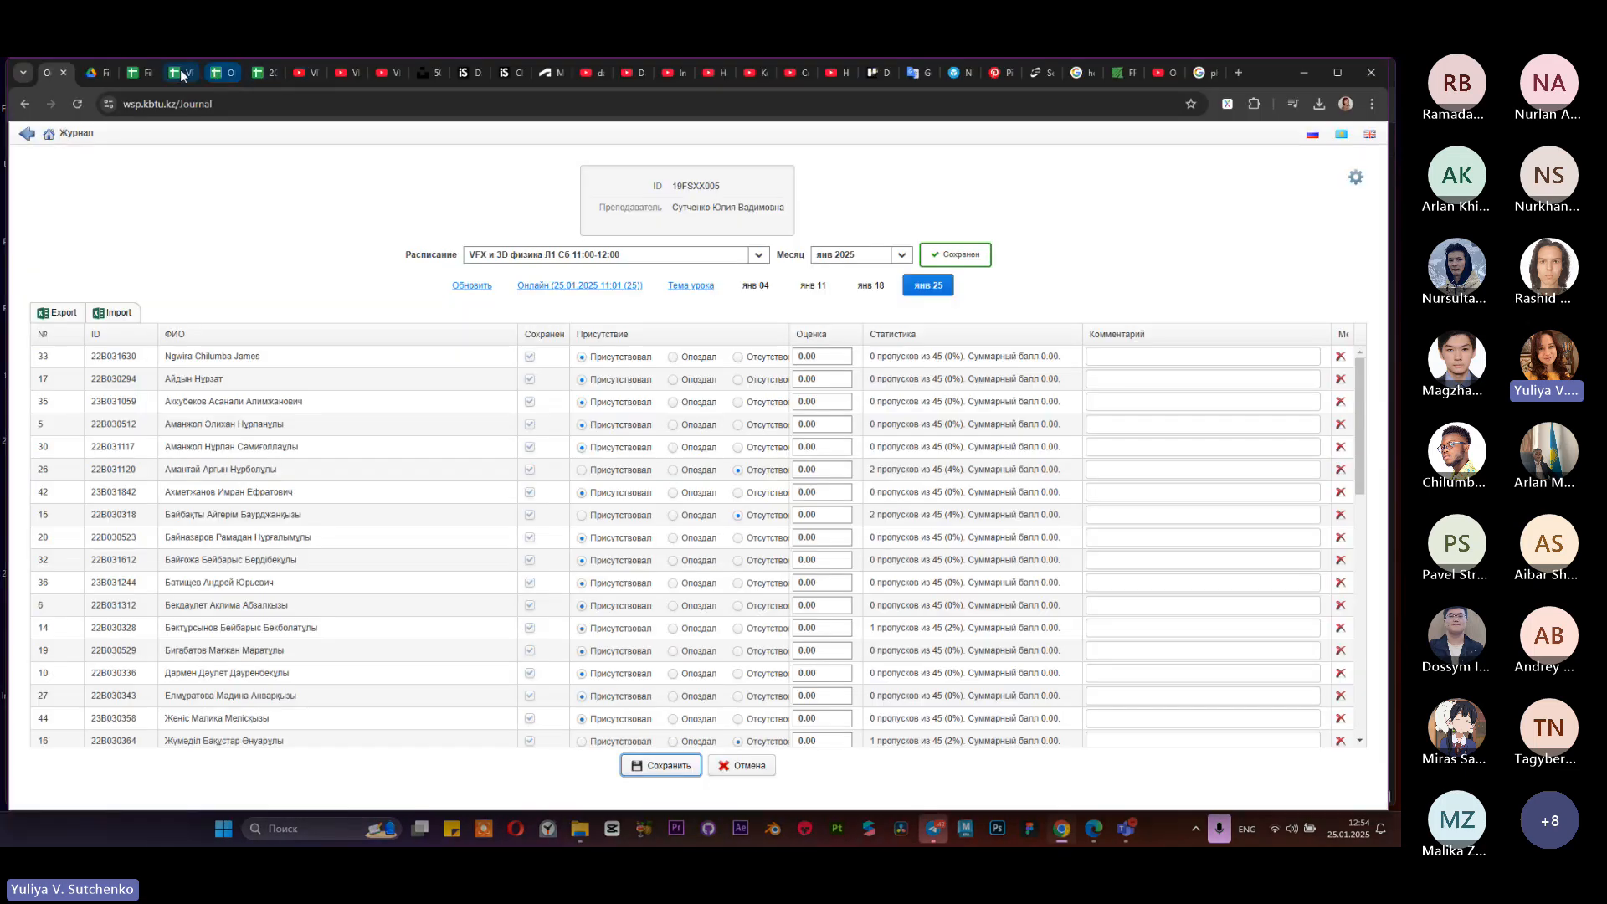
pyautogui.click(179, 73)
pyautogui.click(358, 370)
pyautogui.click(331, 339)
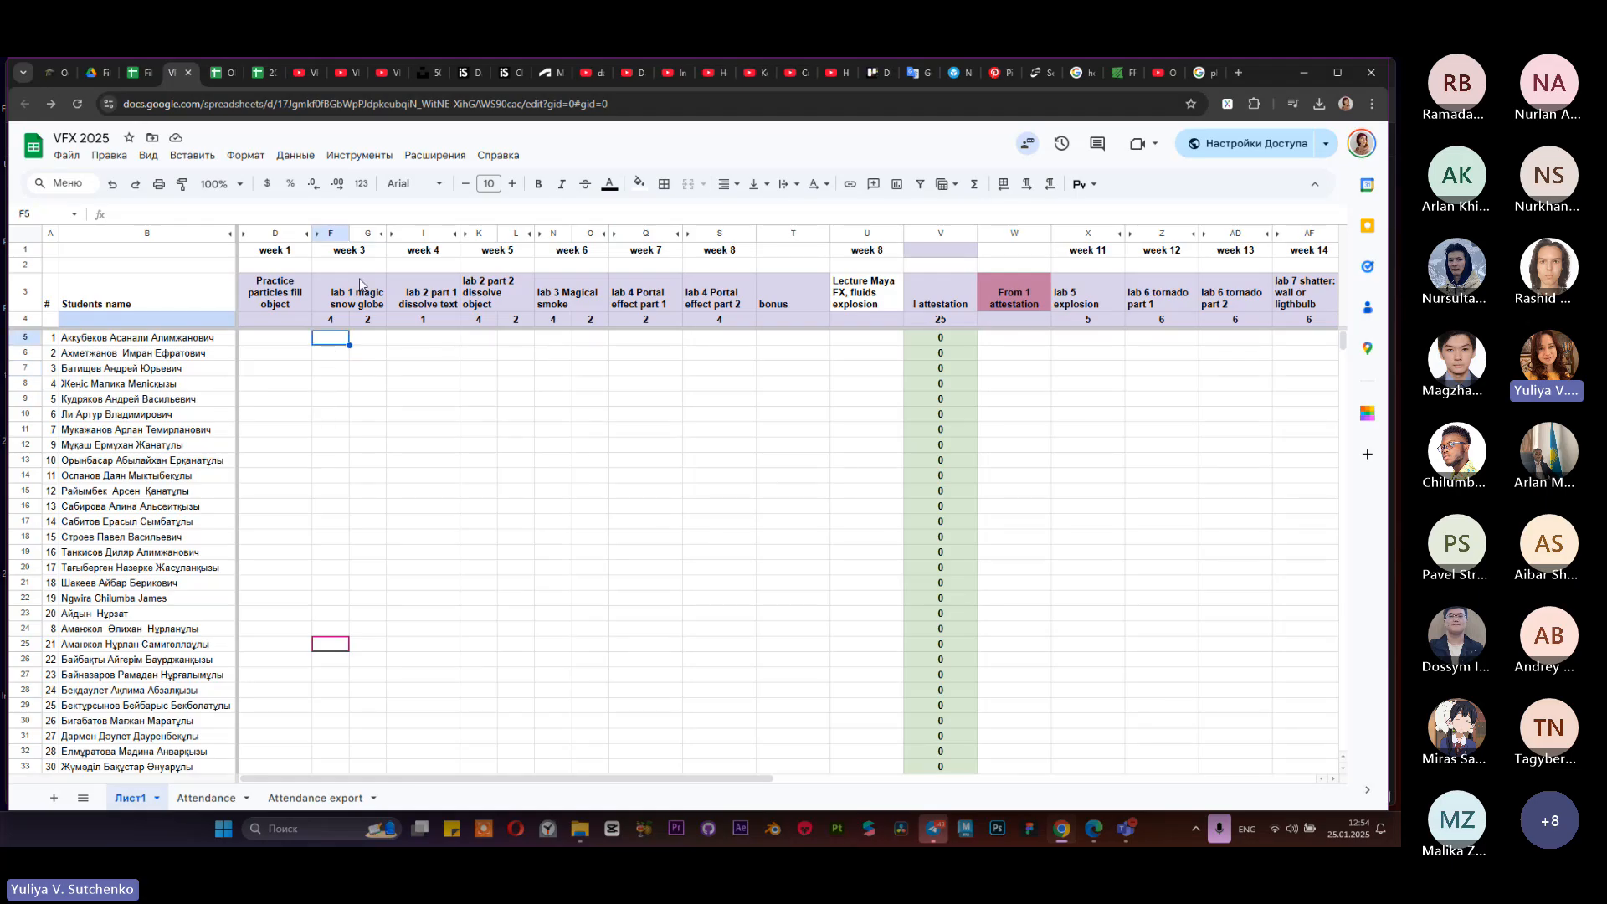
pyautogui.click(339, 370)
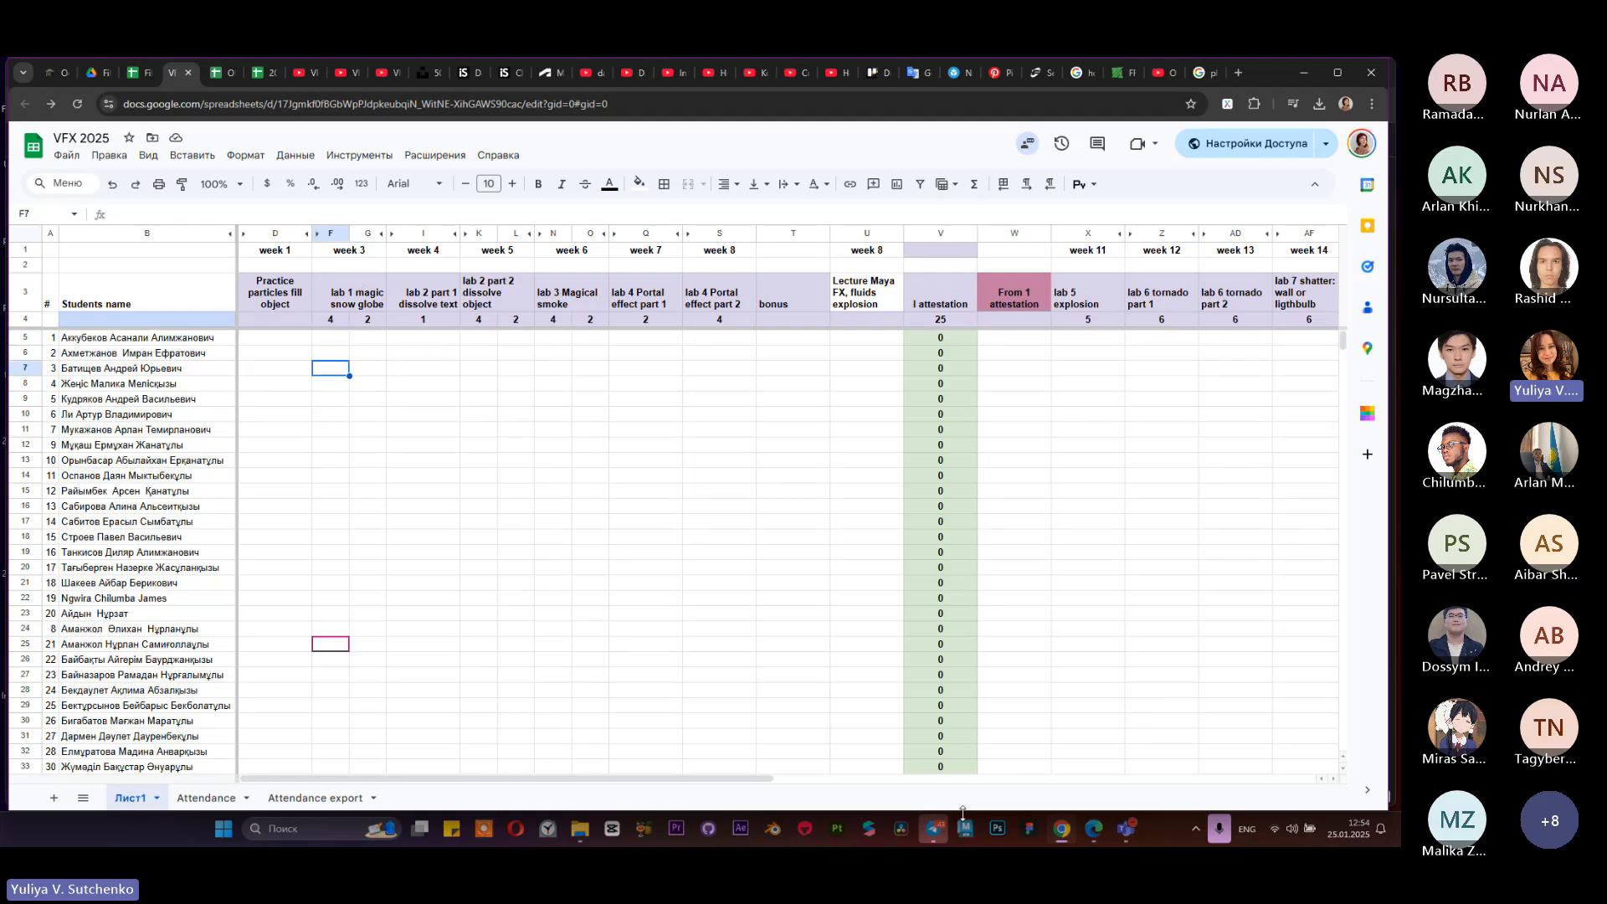
pyautogui.click(1063, 831)
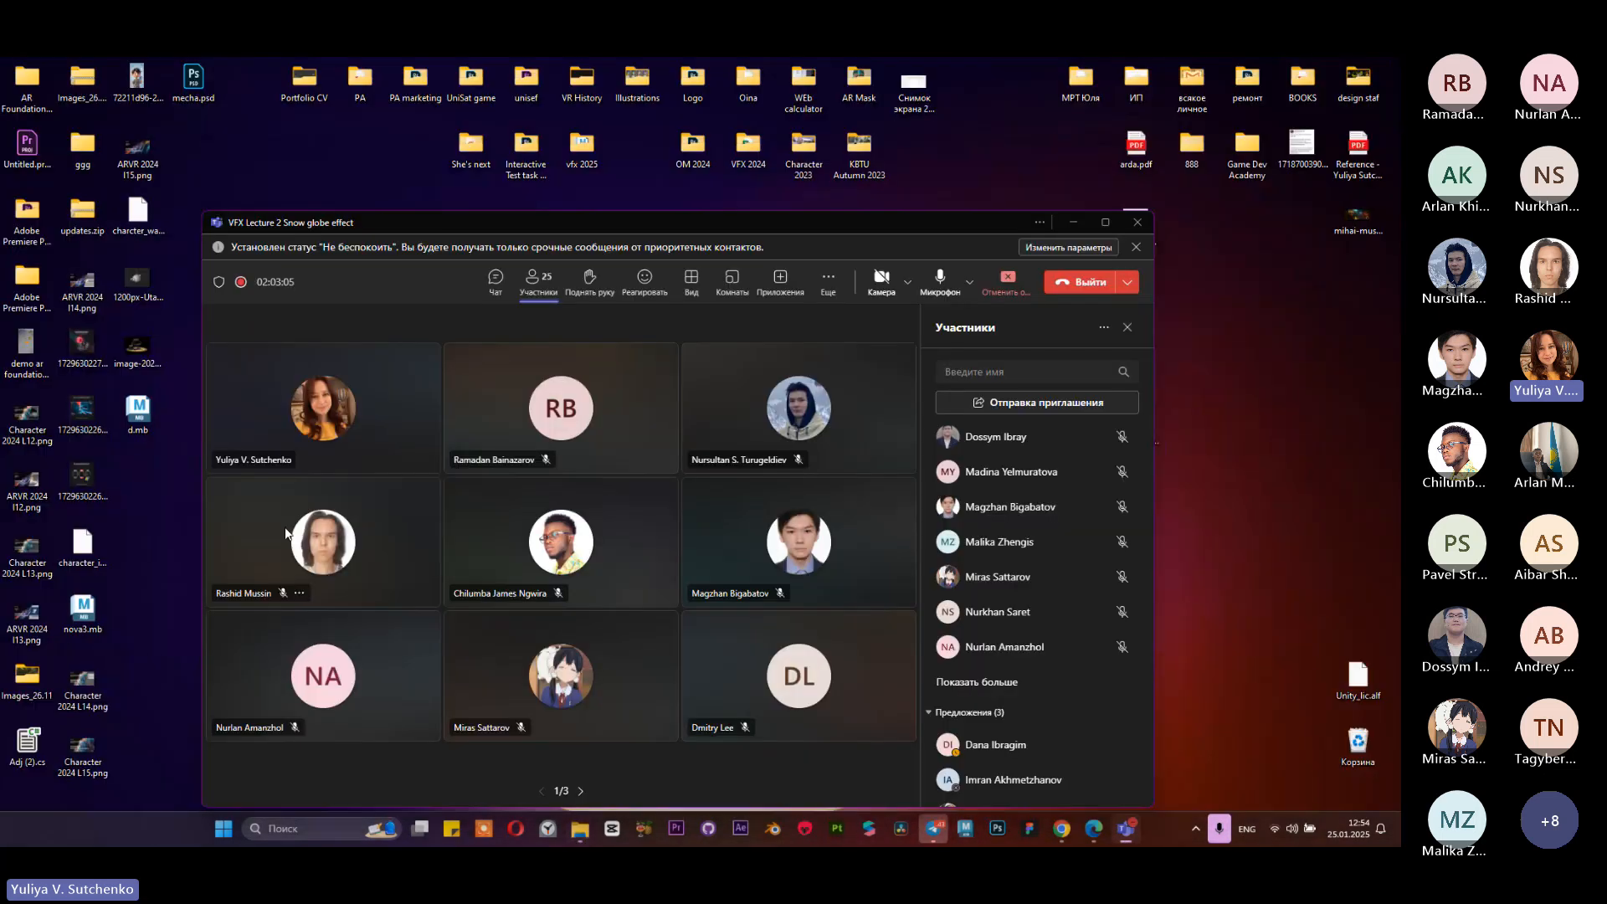
pyautogui.click(1311, 70)
pyautogui.moveTo(938, 218); pyautogui.dragTo(947, 153)
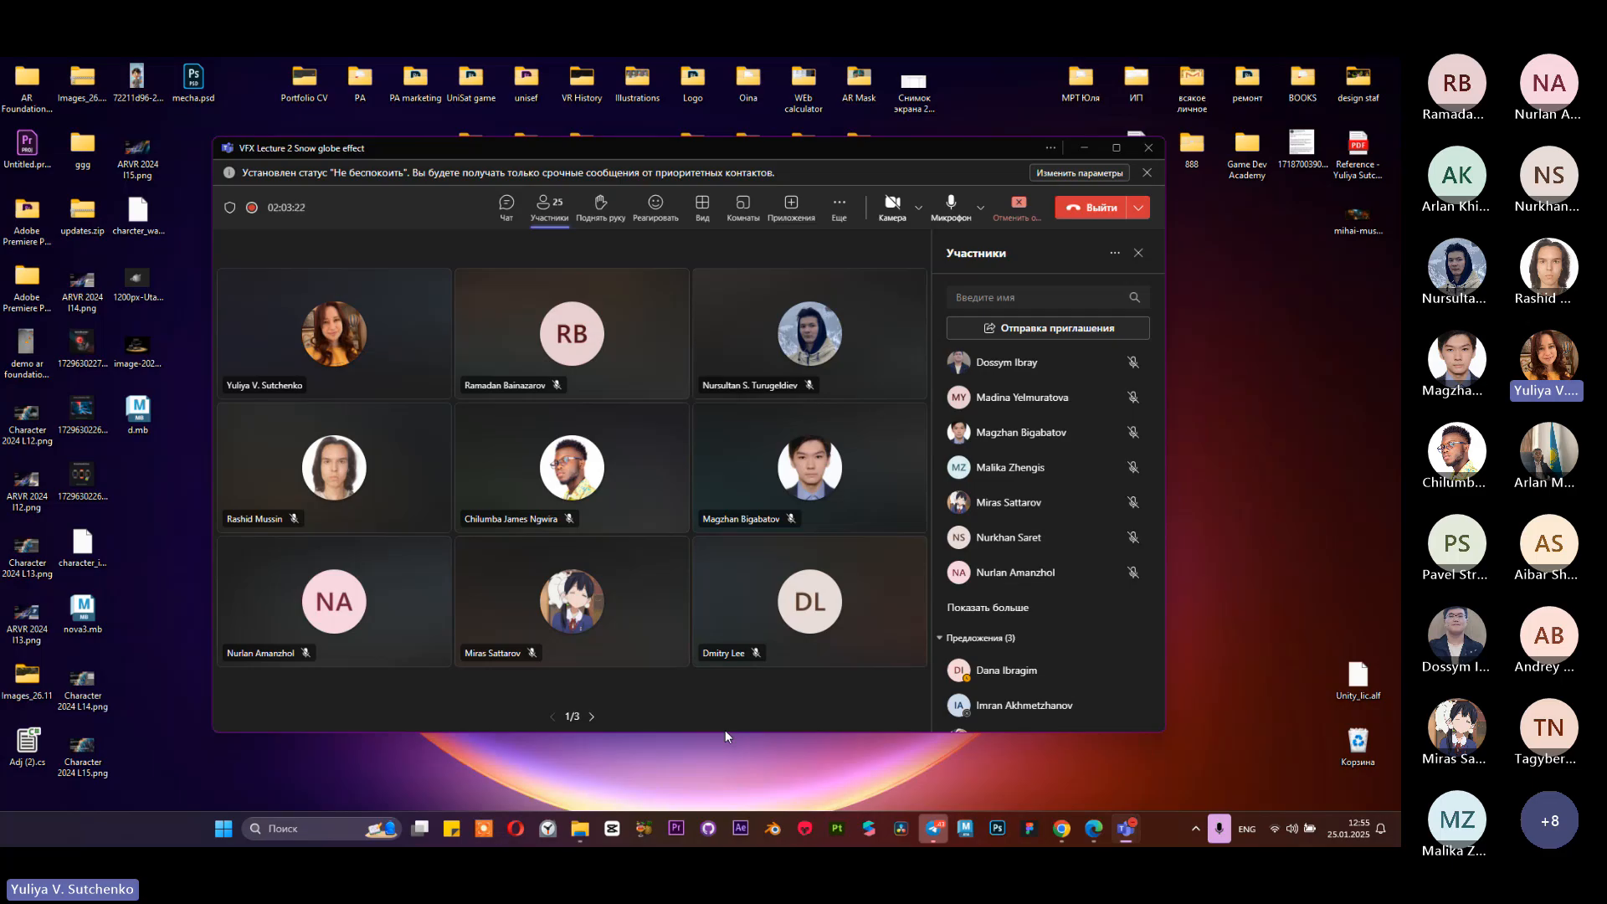
# Step: Bring back the VFX 2025 spreadsheet in Chrome, point out lab 1's second grade column, and minimize the browser
pyautogui.click(1062, 829)
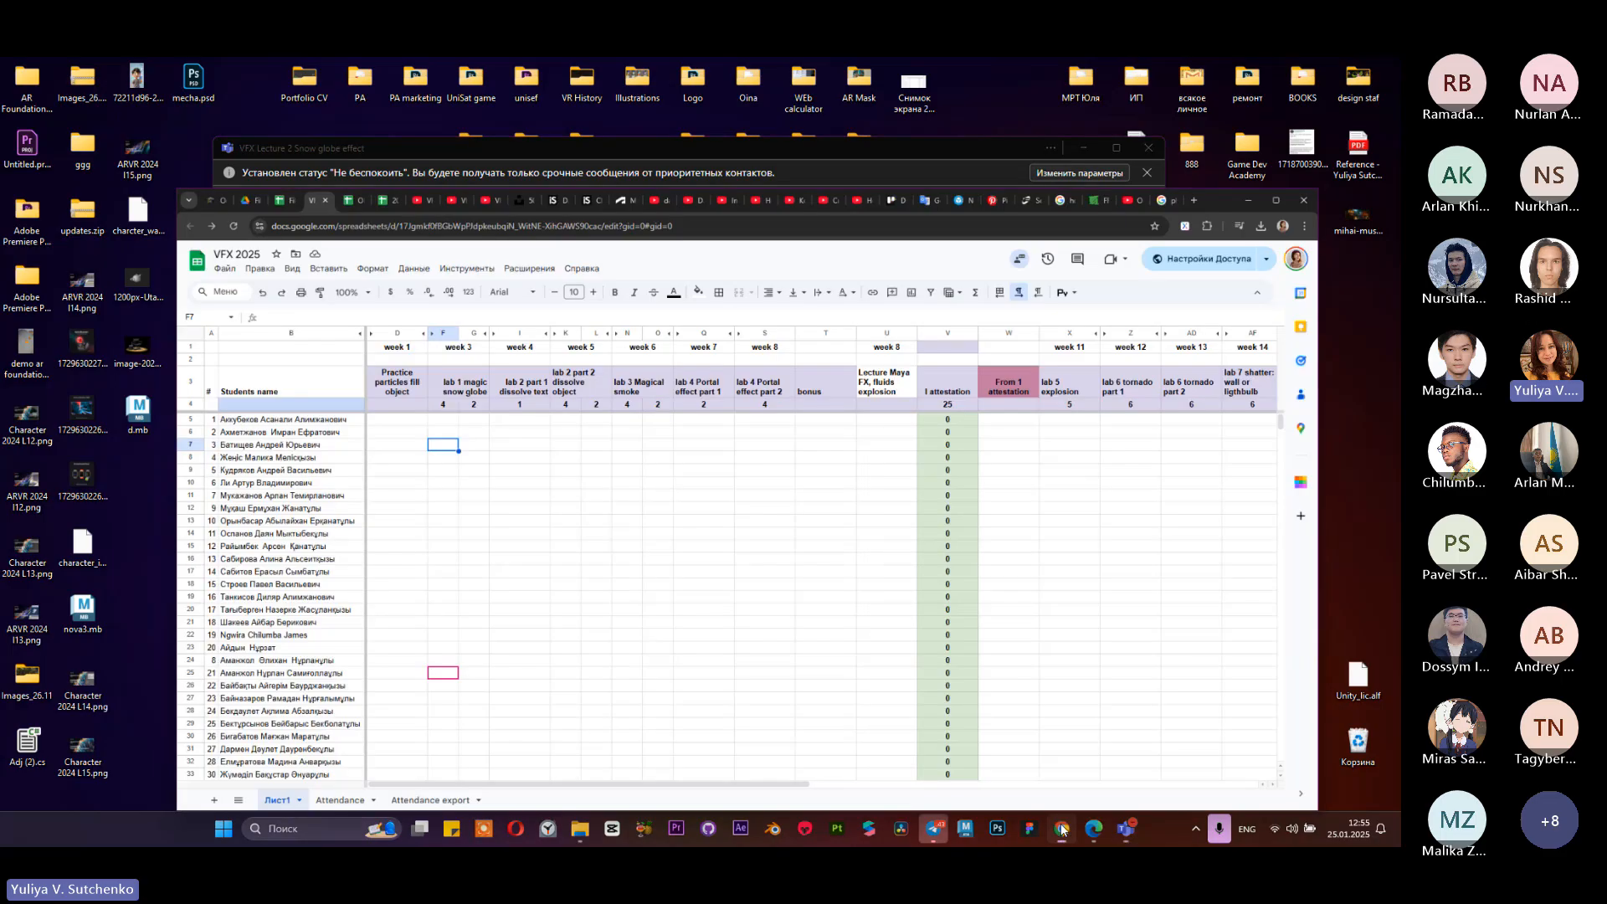
pyautogui.click(137, 73)
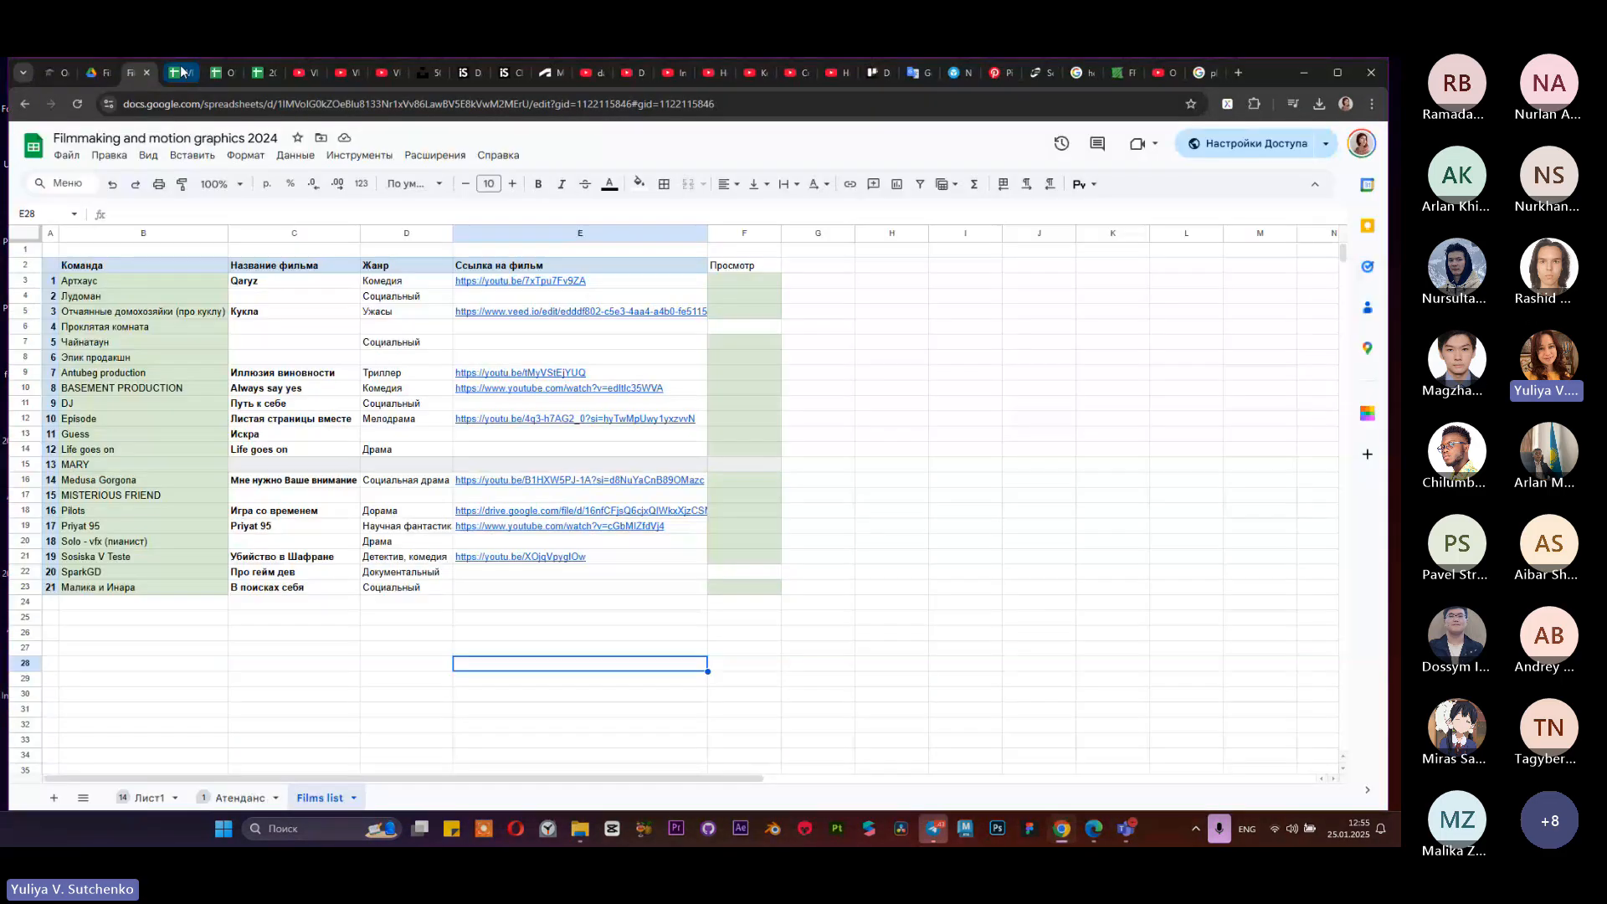
pyautogui.click(179, 73)
pyautogui.click(508, 615)
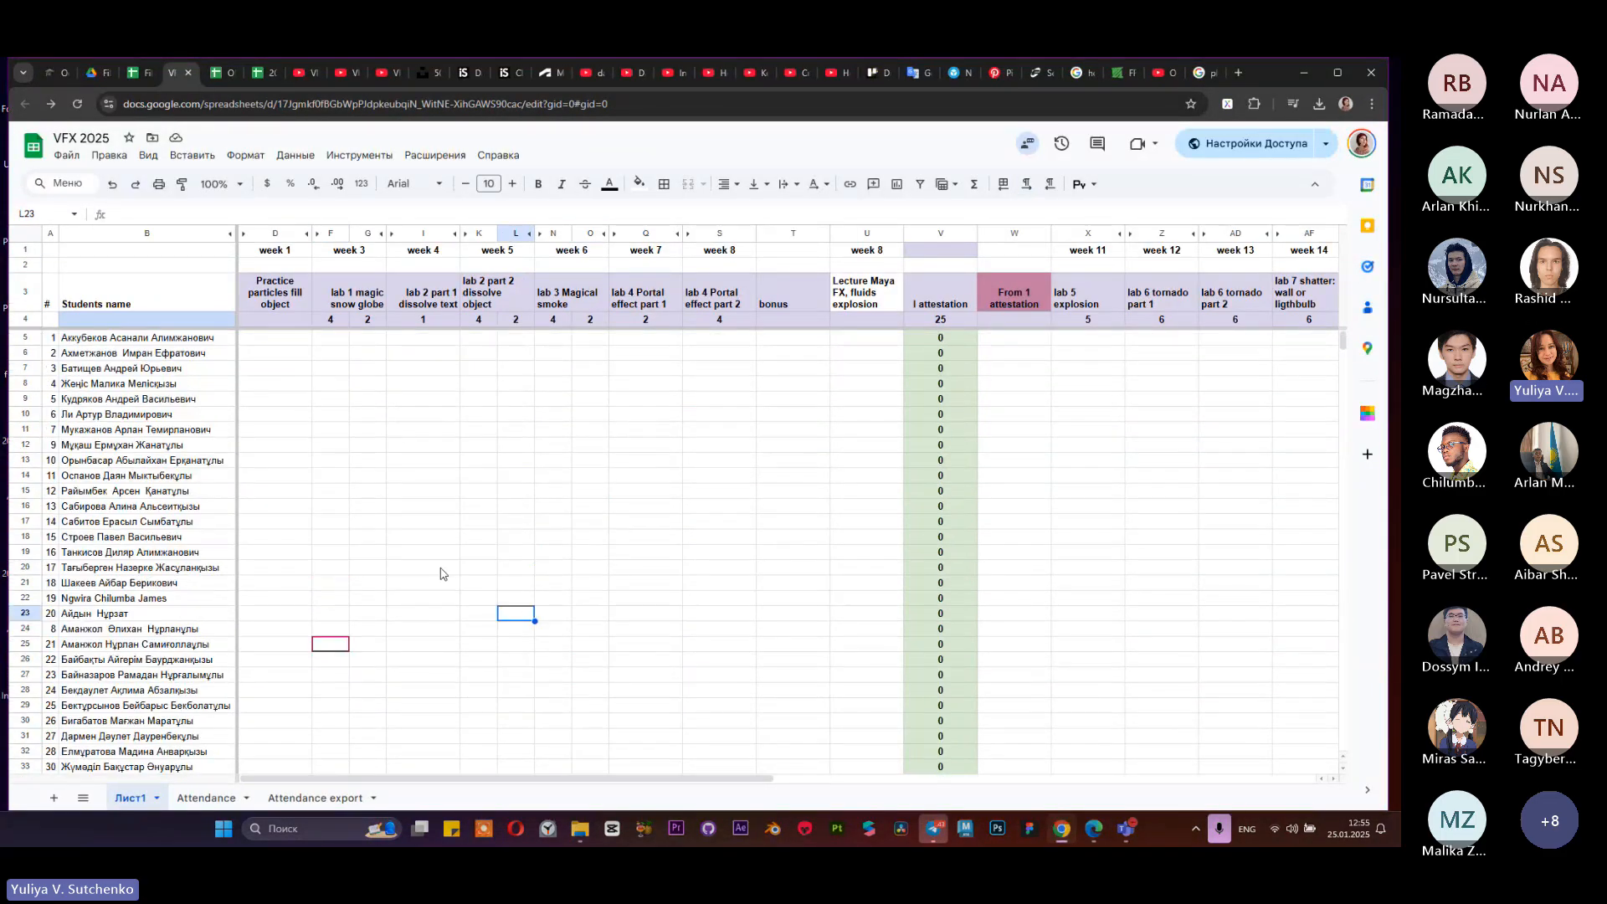
pyautogui.click(368, 338)
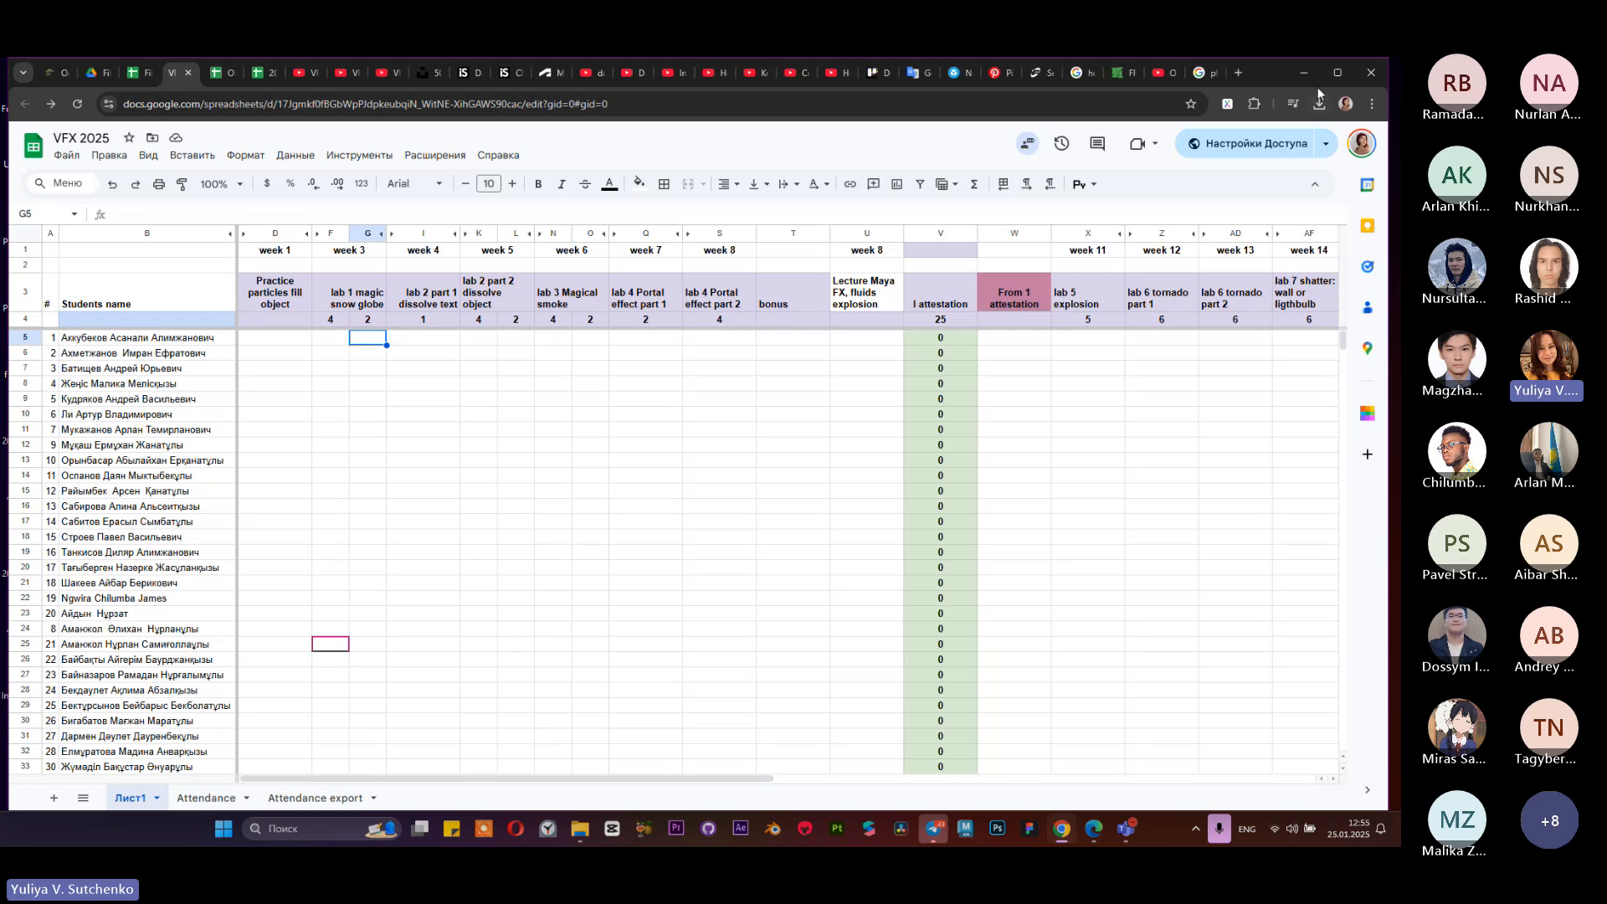
pyautogui.click(1303, 73)
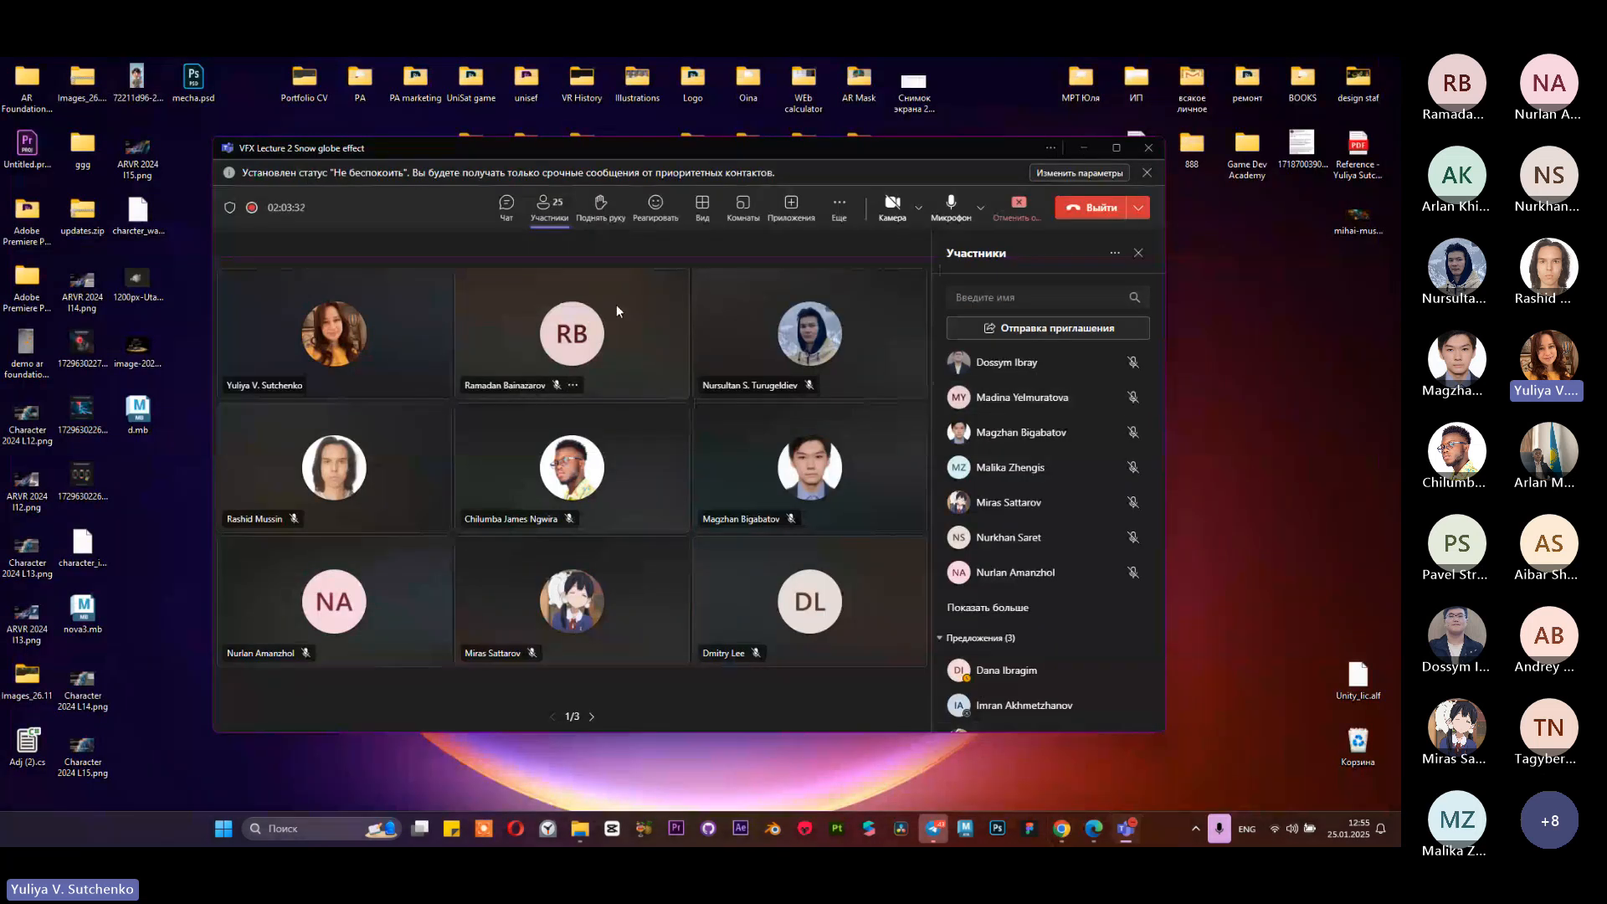
# Step: Stop the recording and transcription of the Teams meeting
pyautogui.click(842, 209)
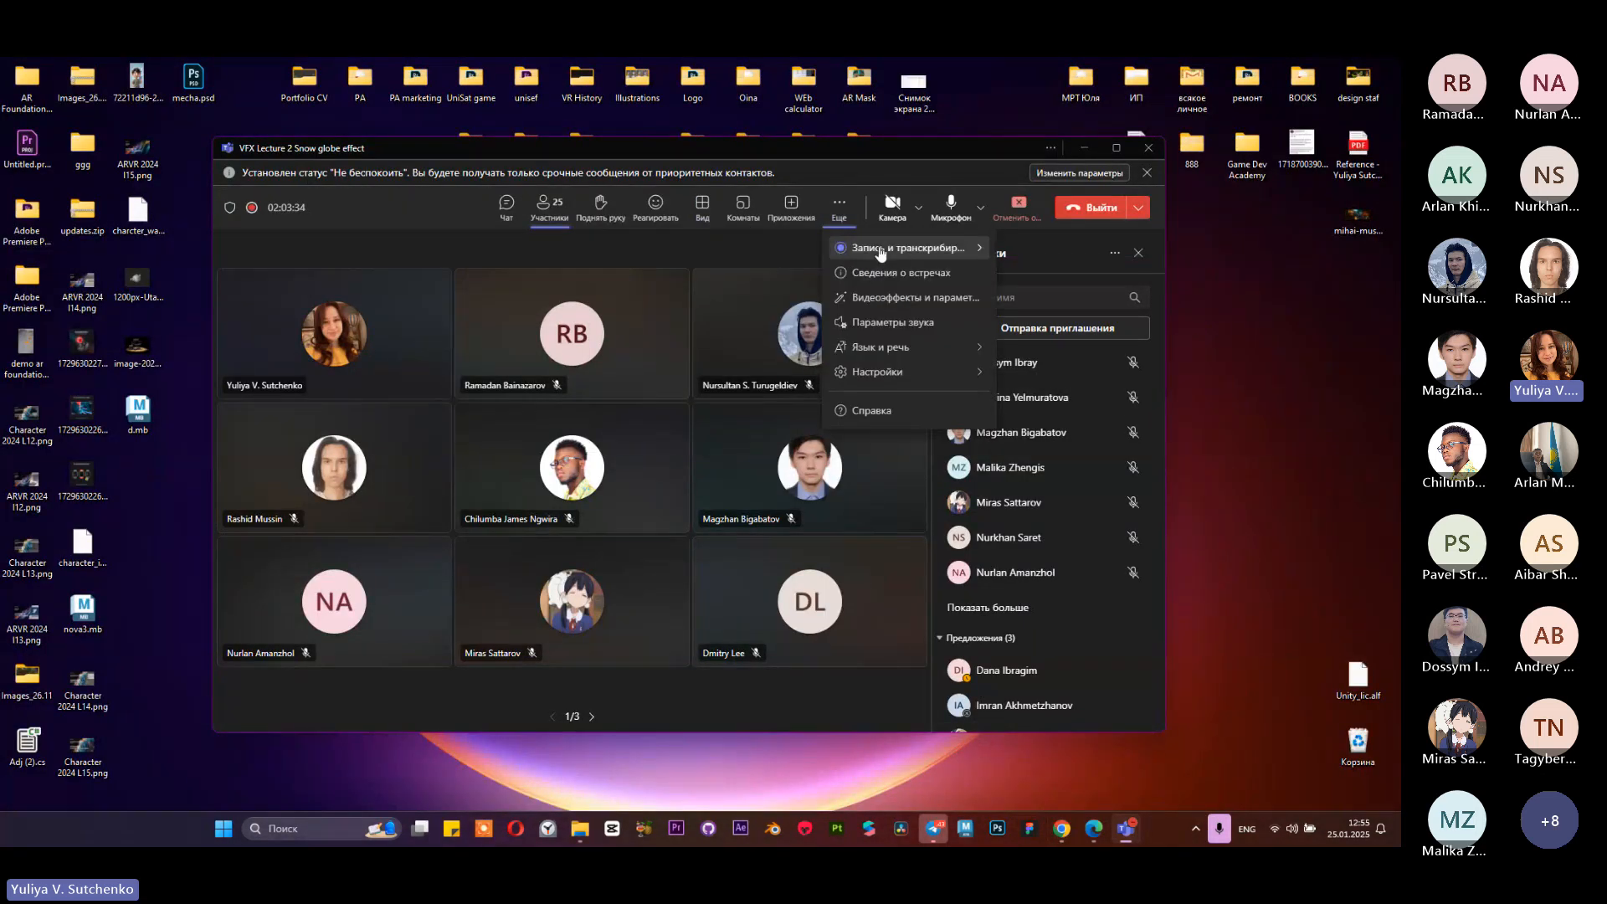
pyautogui.moveTo(871, 249)
pyautogui.click(1047, 252)
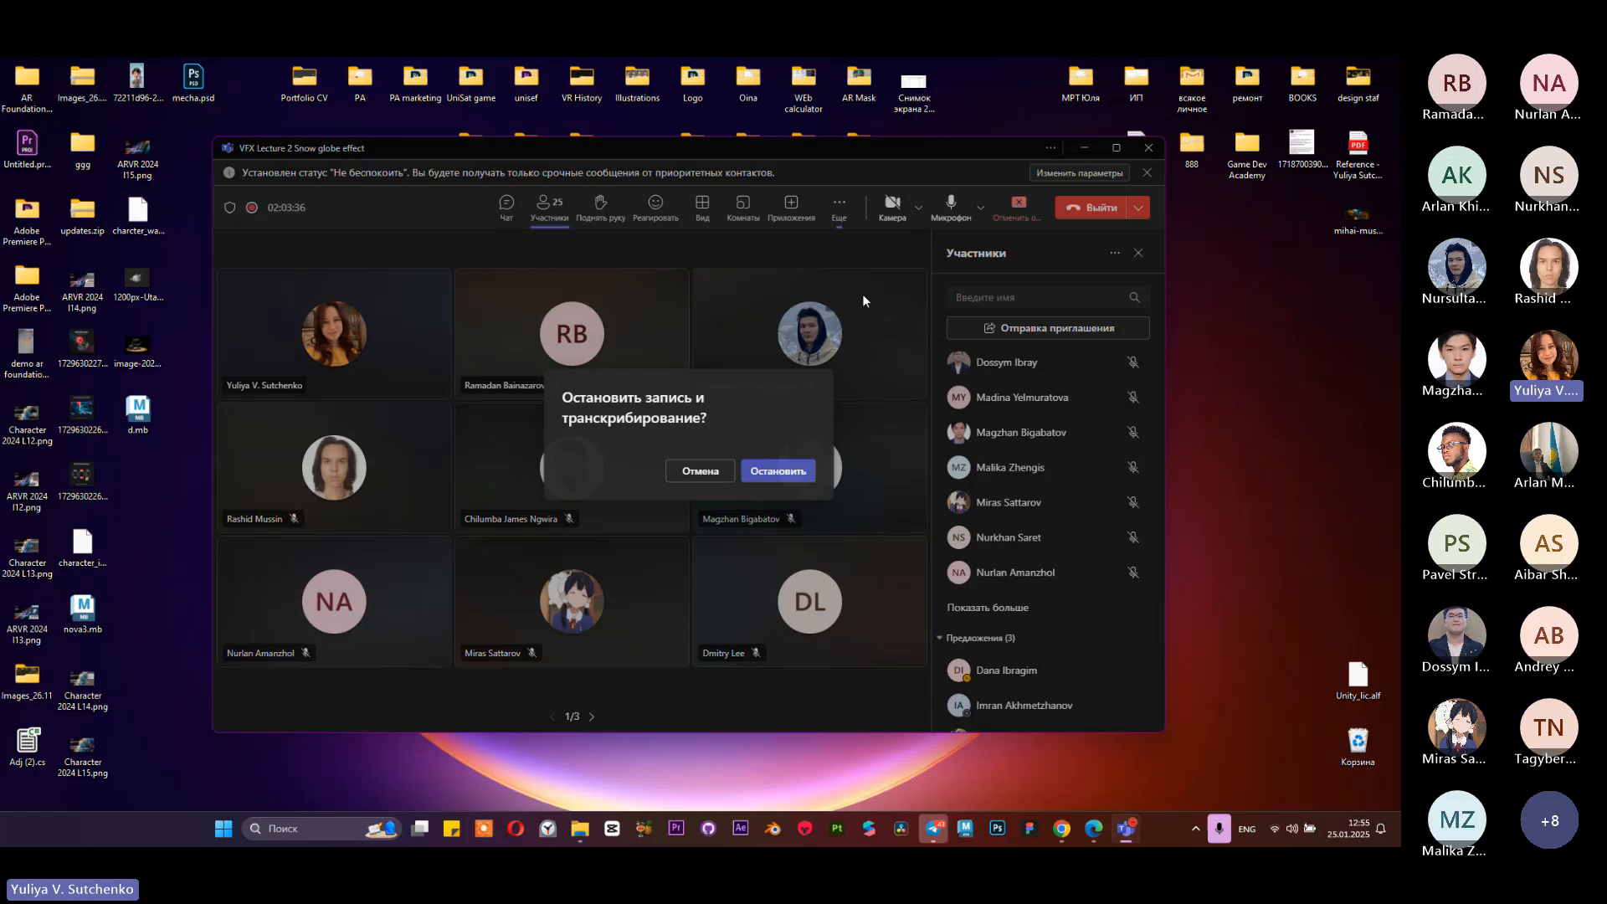
pyautogui.click(779, 470)
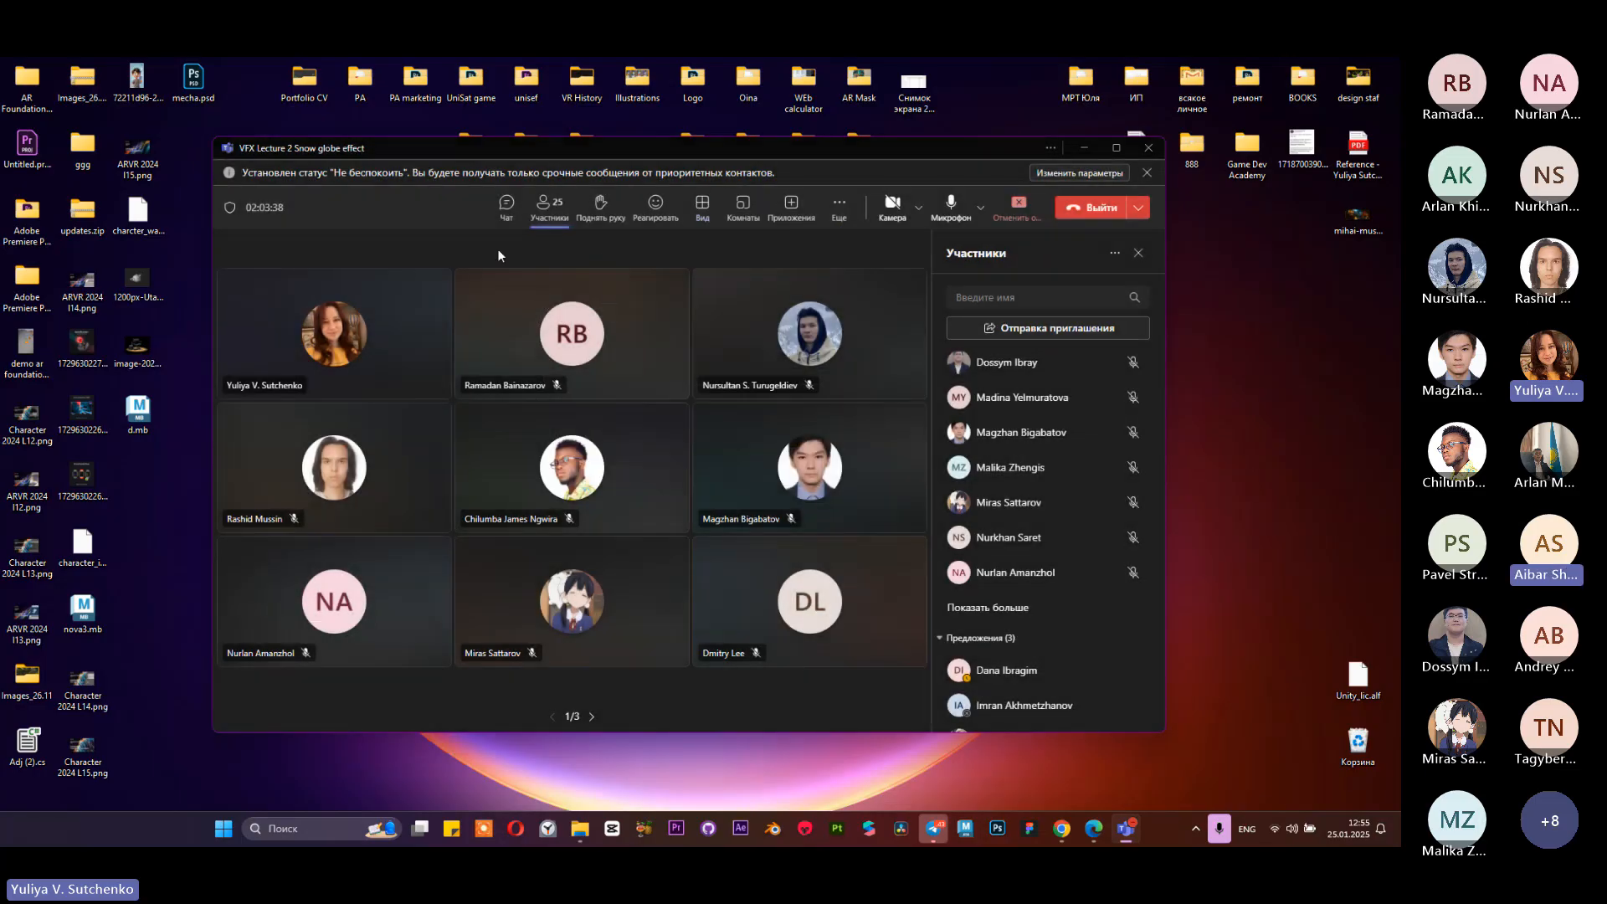